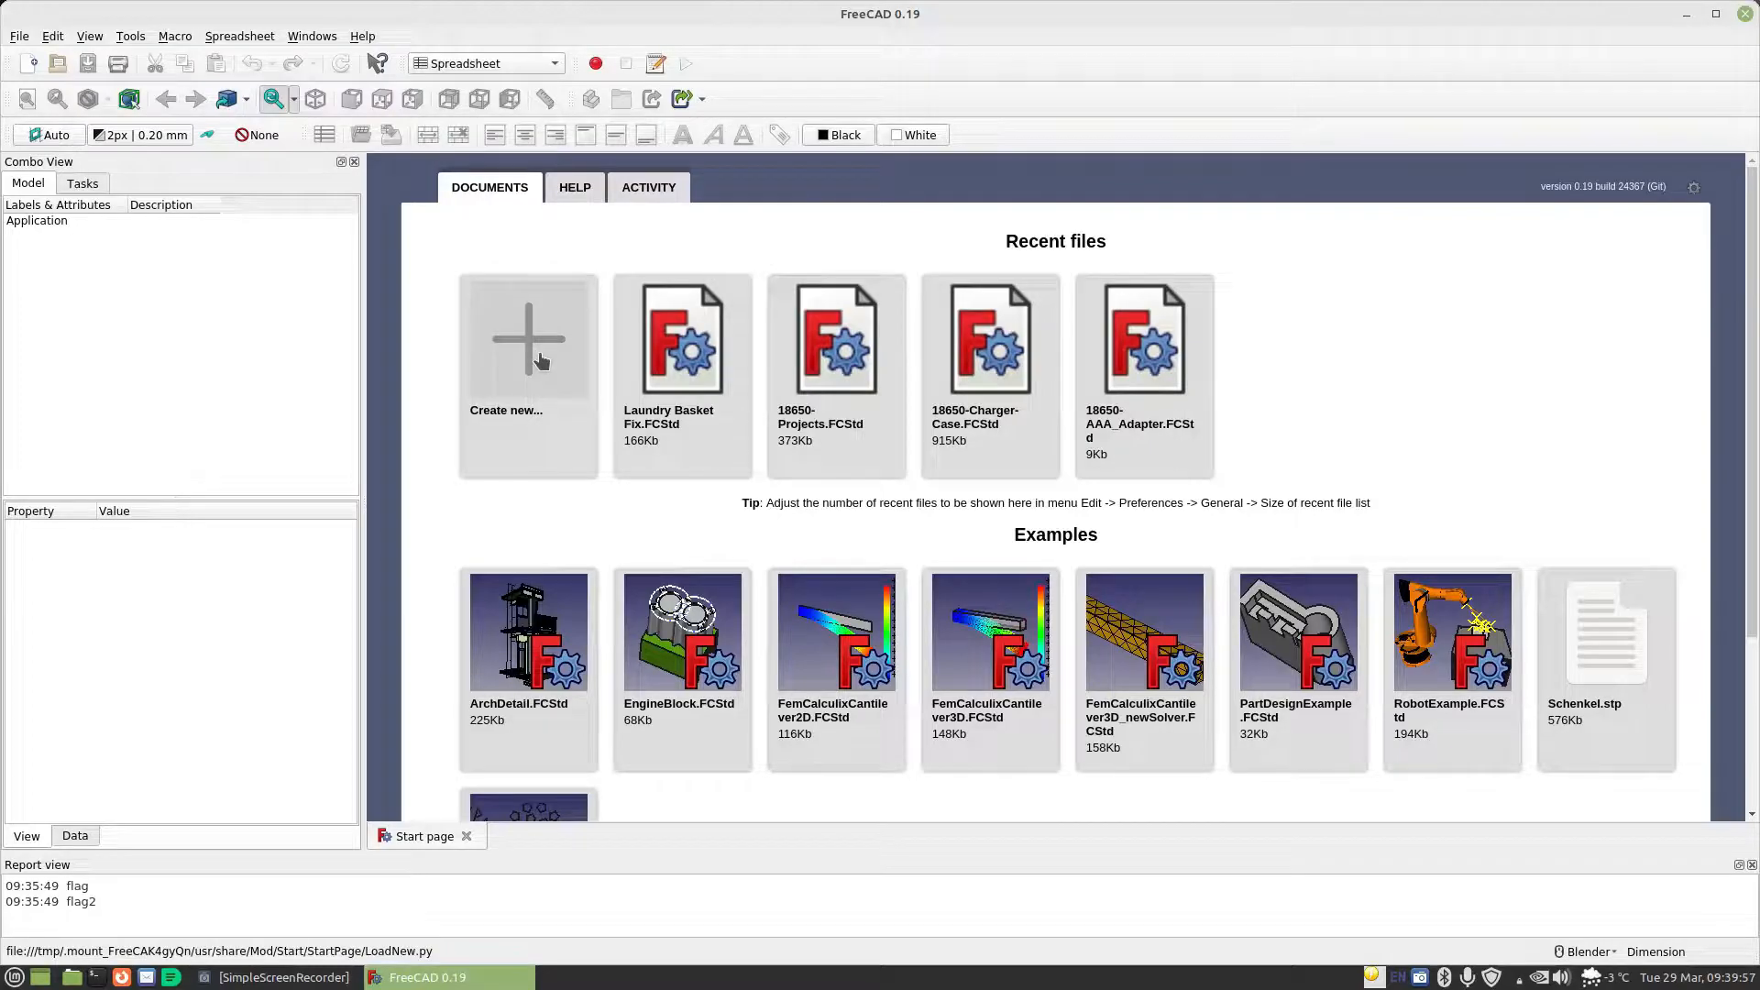
Create a new document and add an empty spreadsheet to it
{"action": "left_click", "coordinate": [526, 340]}
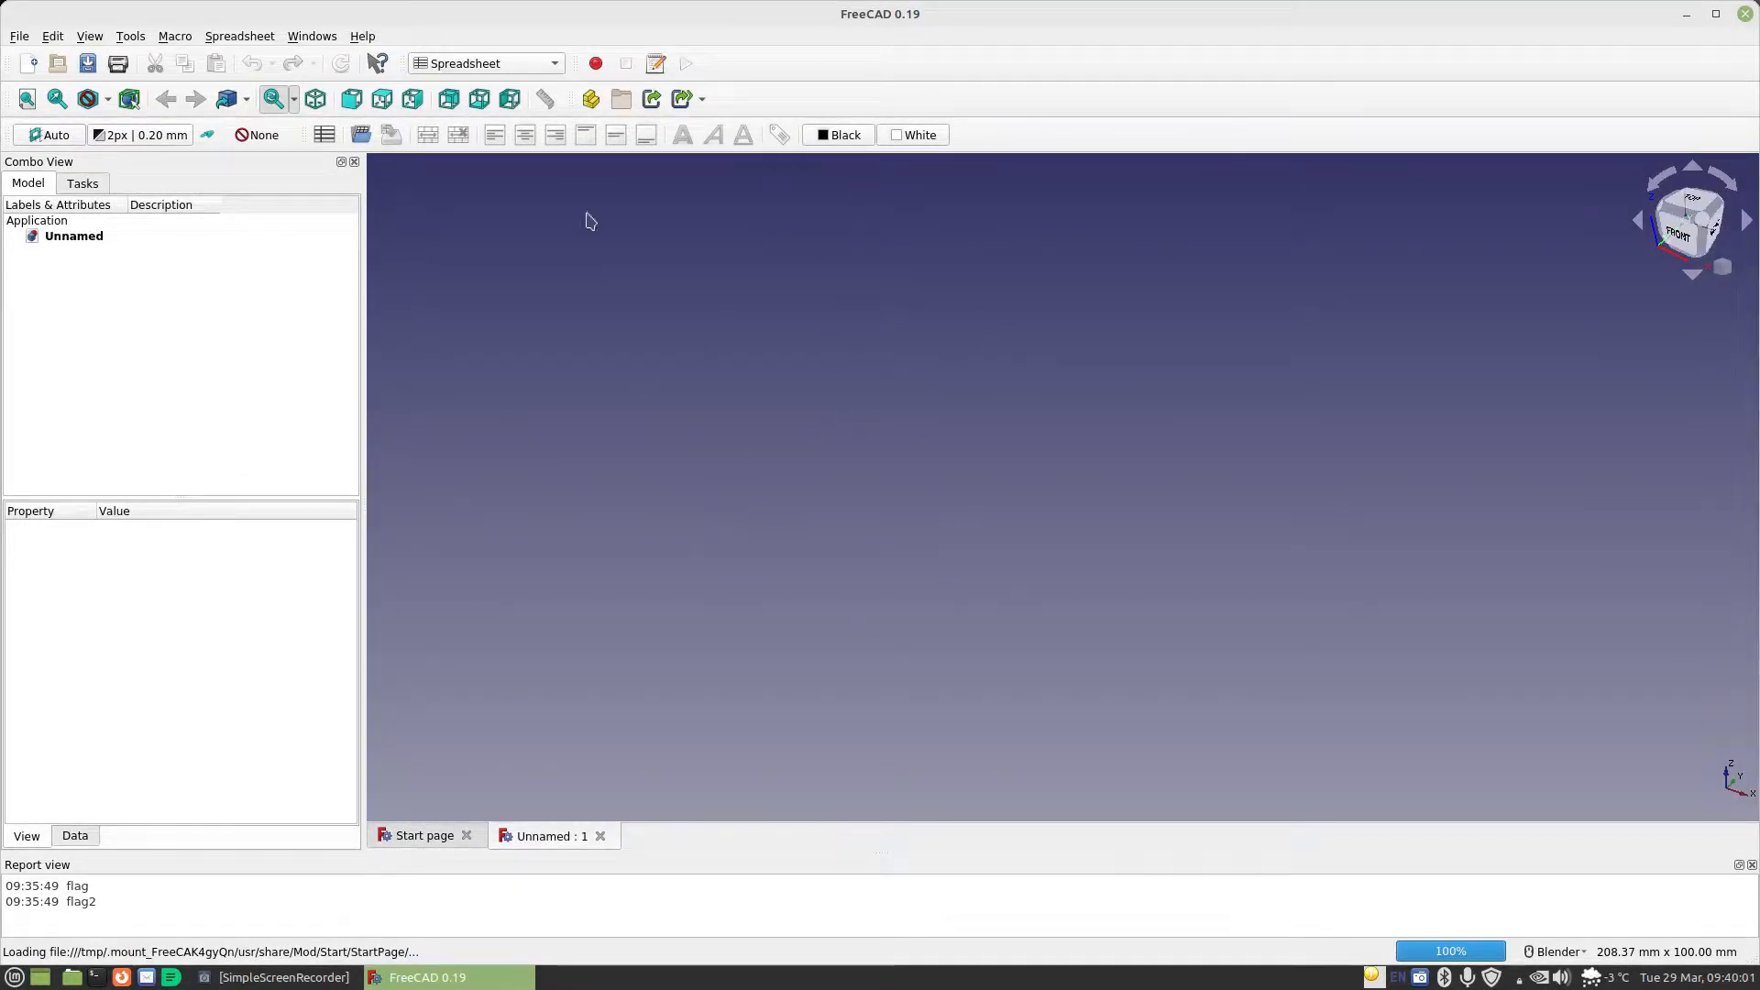
{"action": "left_click", "coordinate": [324, 136]}
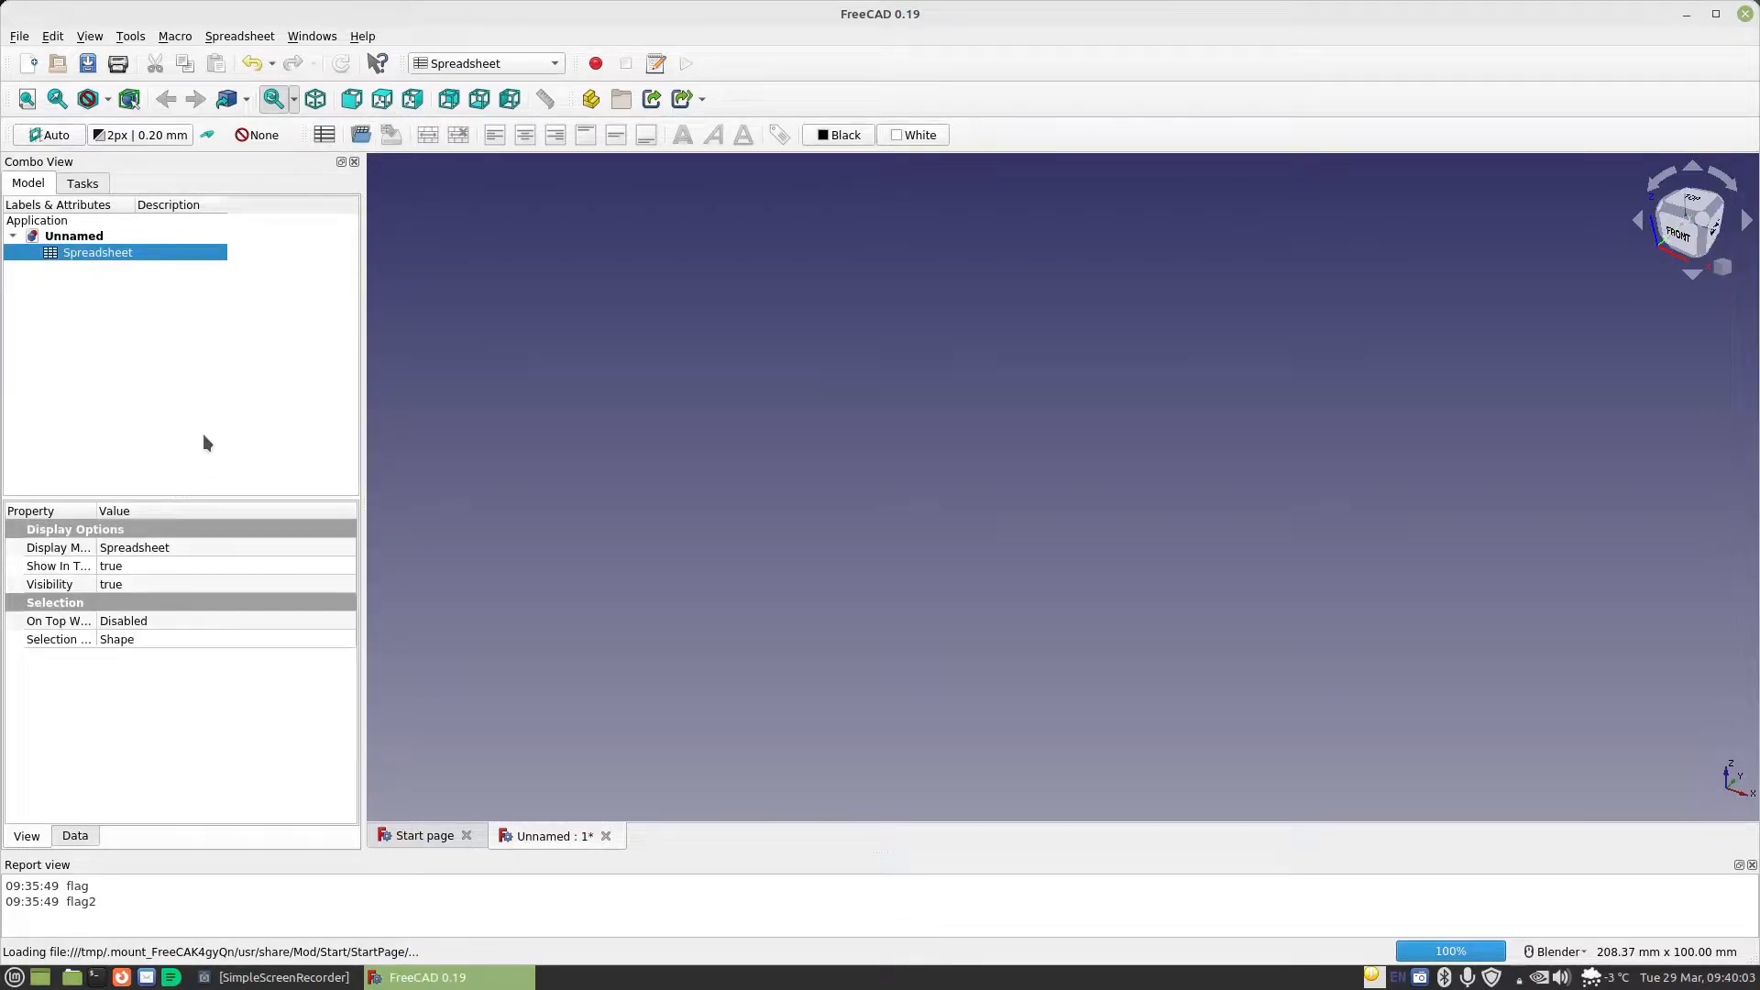
Switch to the Part Design workbench and open the document's spreadsheet for editing
{"action": "left_click", "coordinate": [518, 63]}
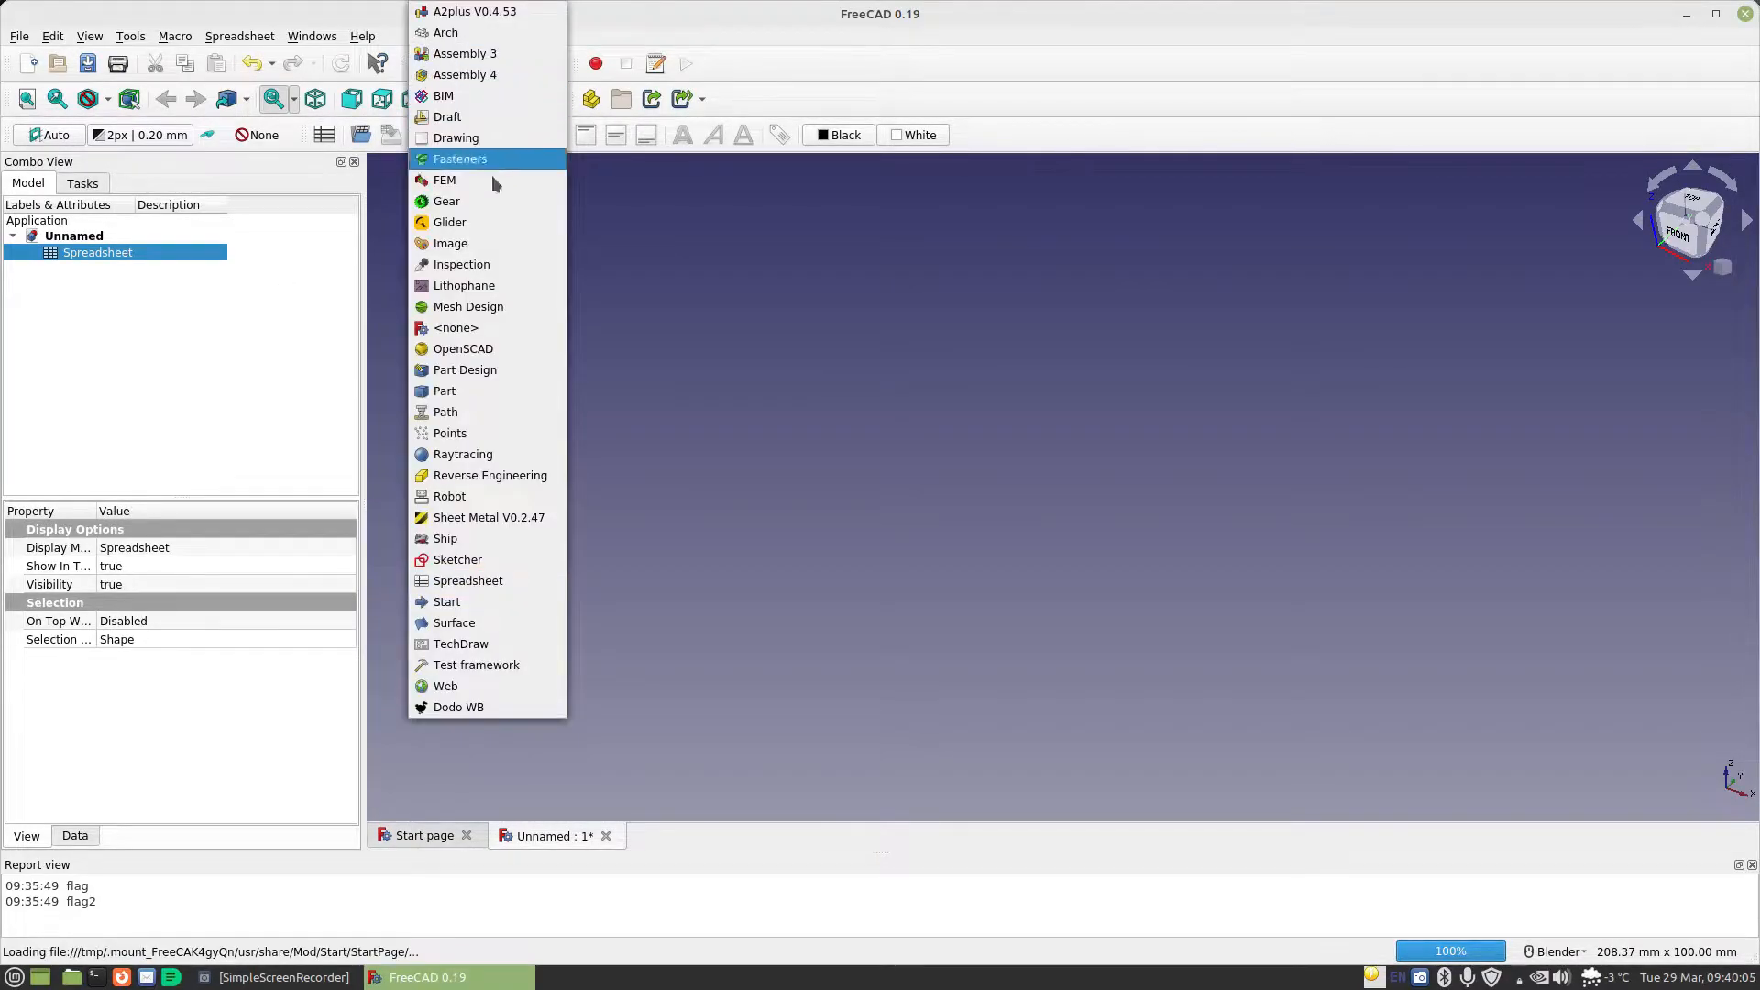
{"action": "left_click", "coordinate": [486, 365]}
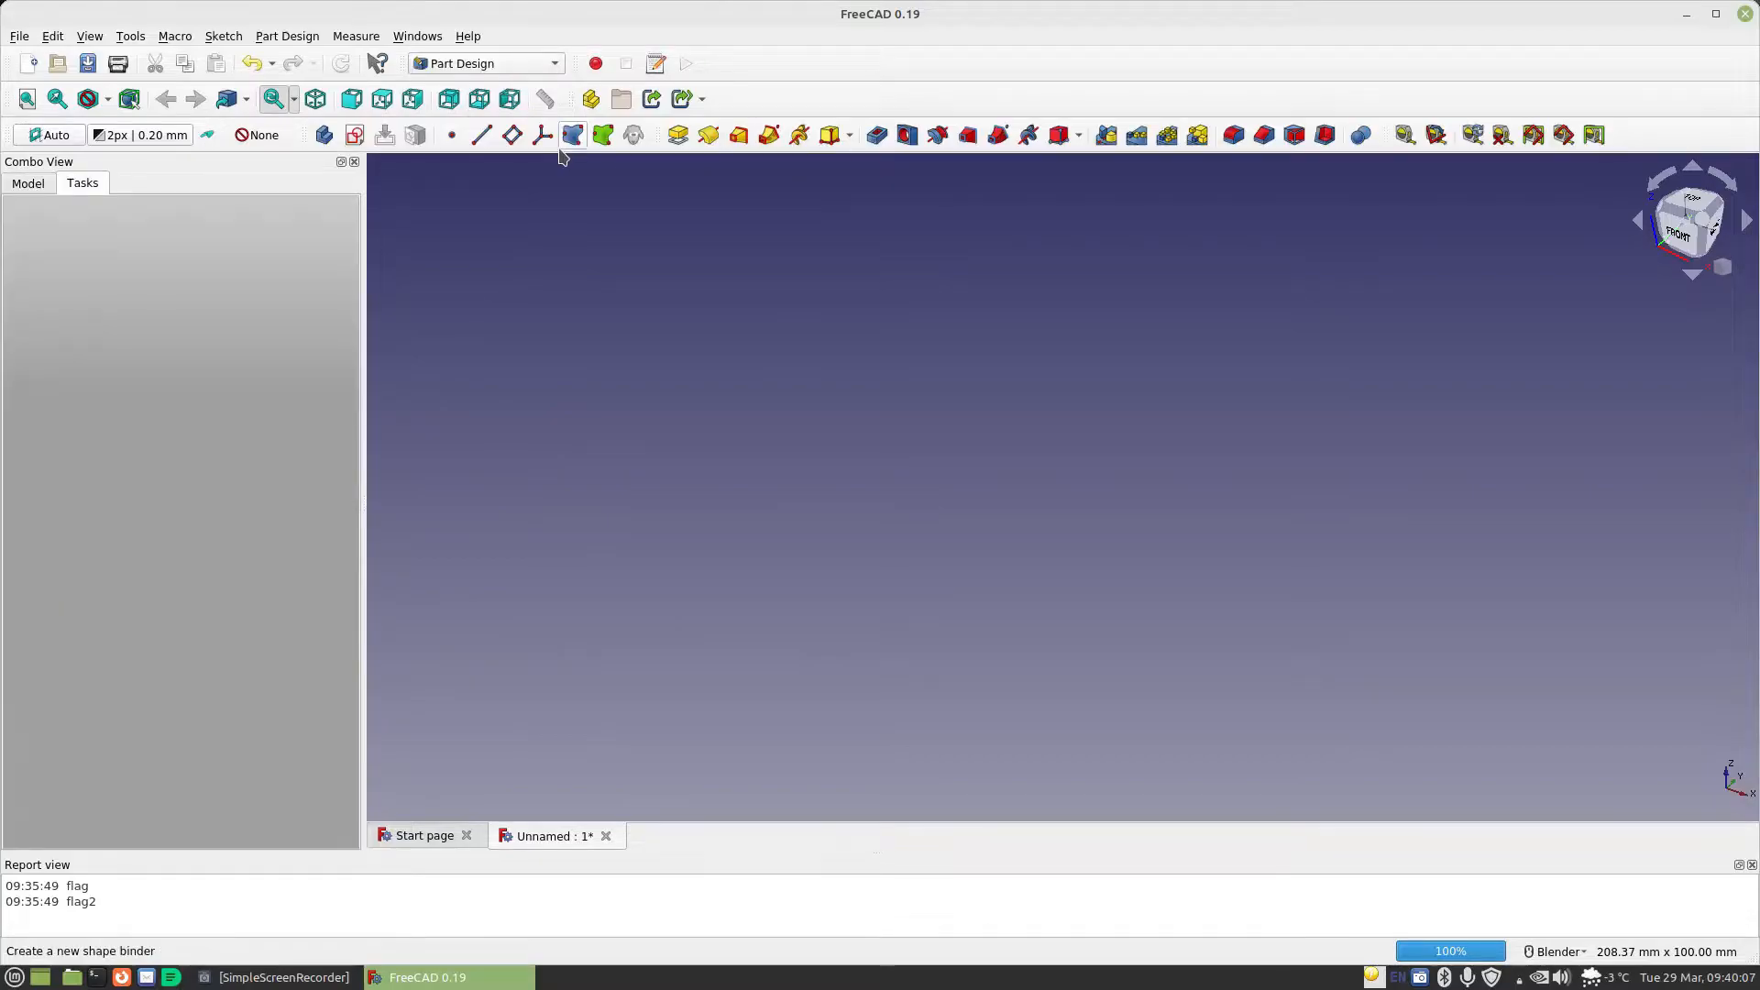
{"action": "left_click", "coordinate": [27, 184]}
{"action": "double_click", "coordinate": [79, 255]}
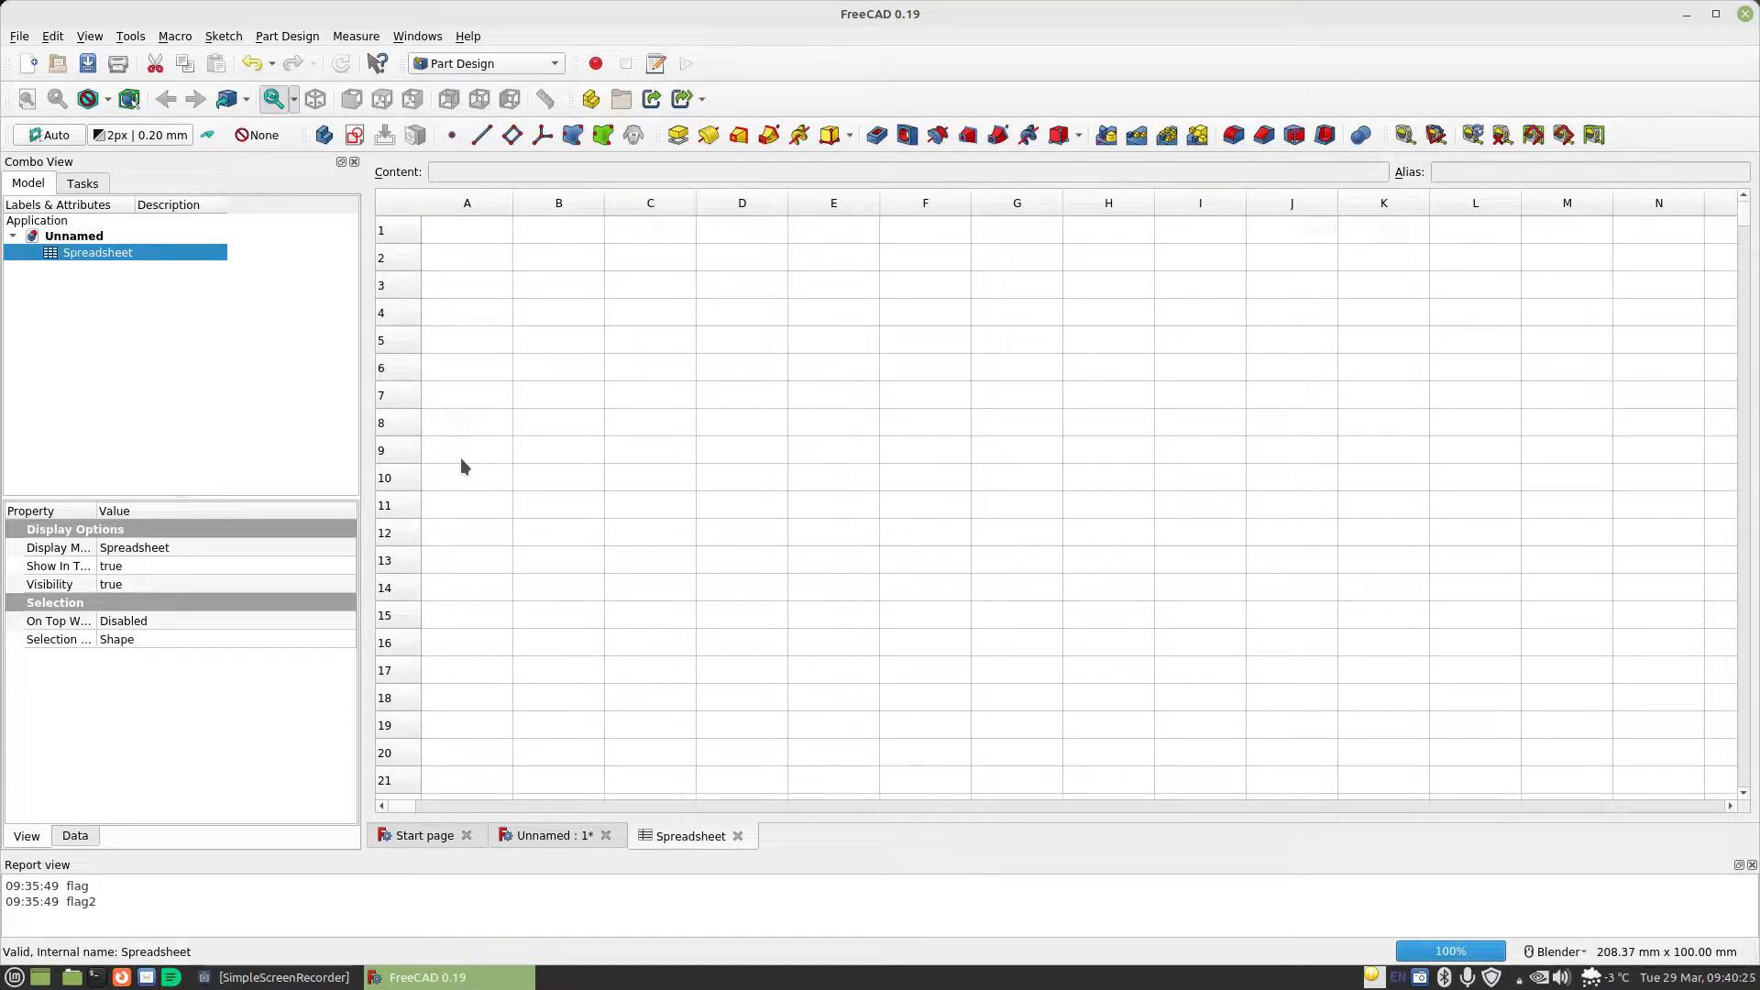
Enter the label "material thickness" in cell A1 and the value 2.4mm in cell B1
{"action": "left_click", "coordinate": [480, 233]}
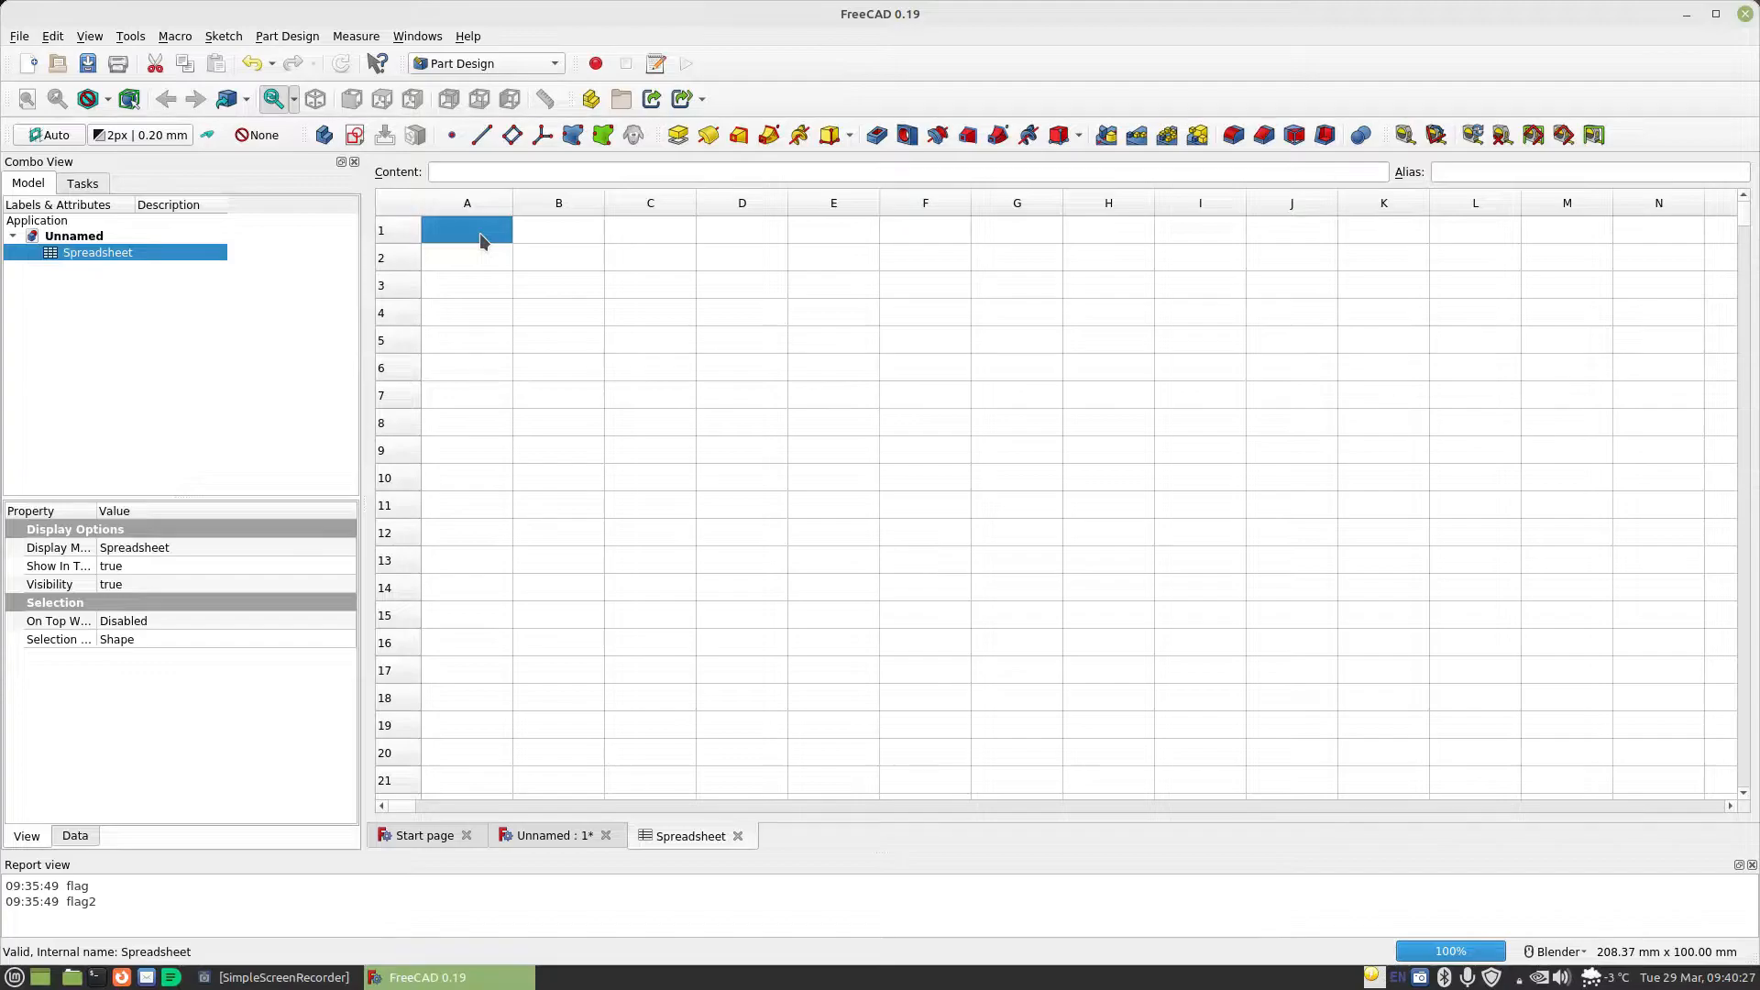
{"action": "type", "text": "material thickness"}
{"action": "key", "text": "Tab"}
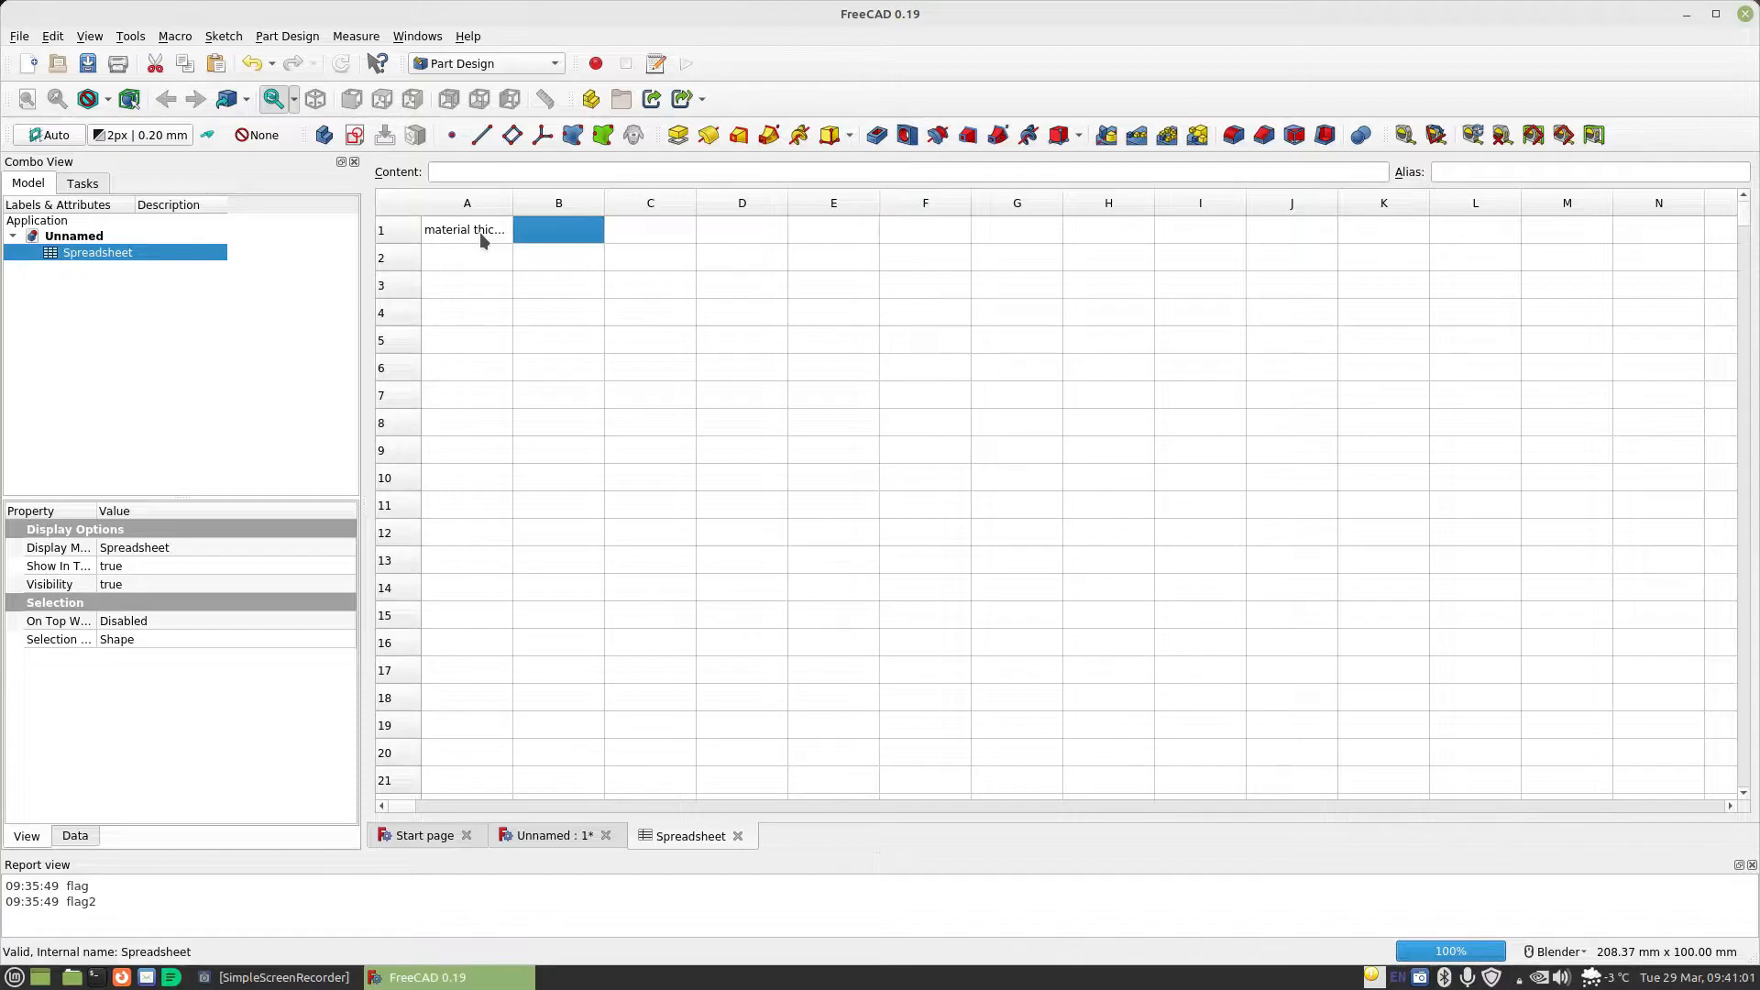
{"action": "type", "text": "2.4mm"}
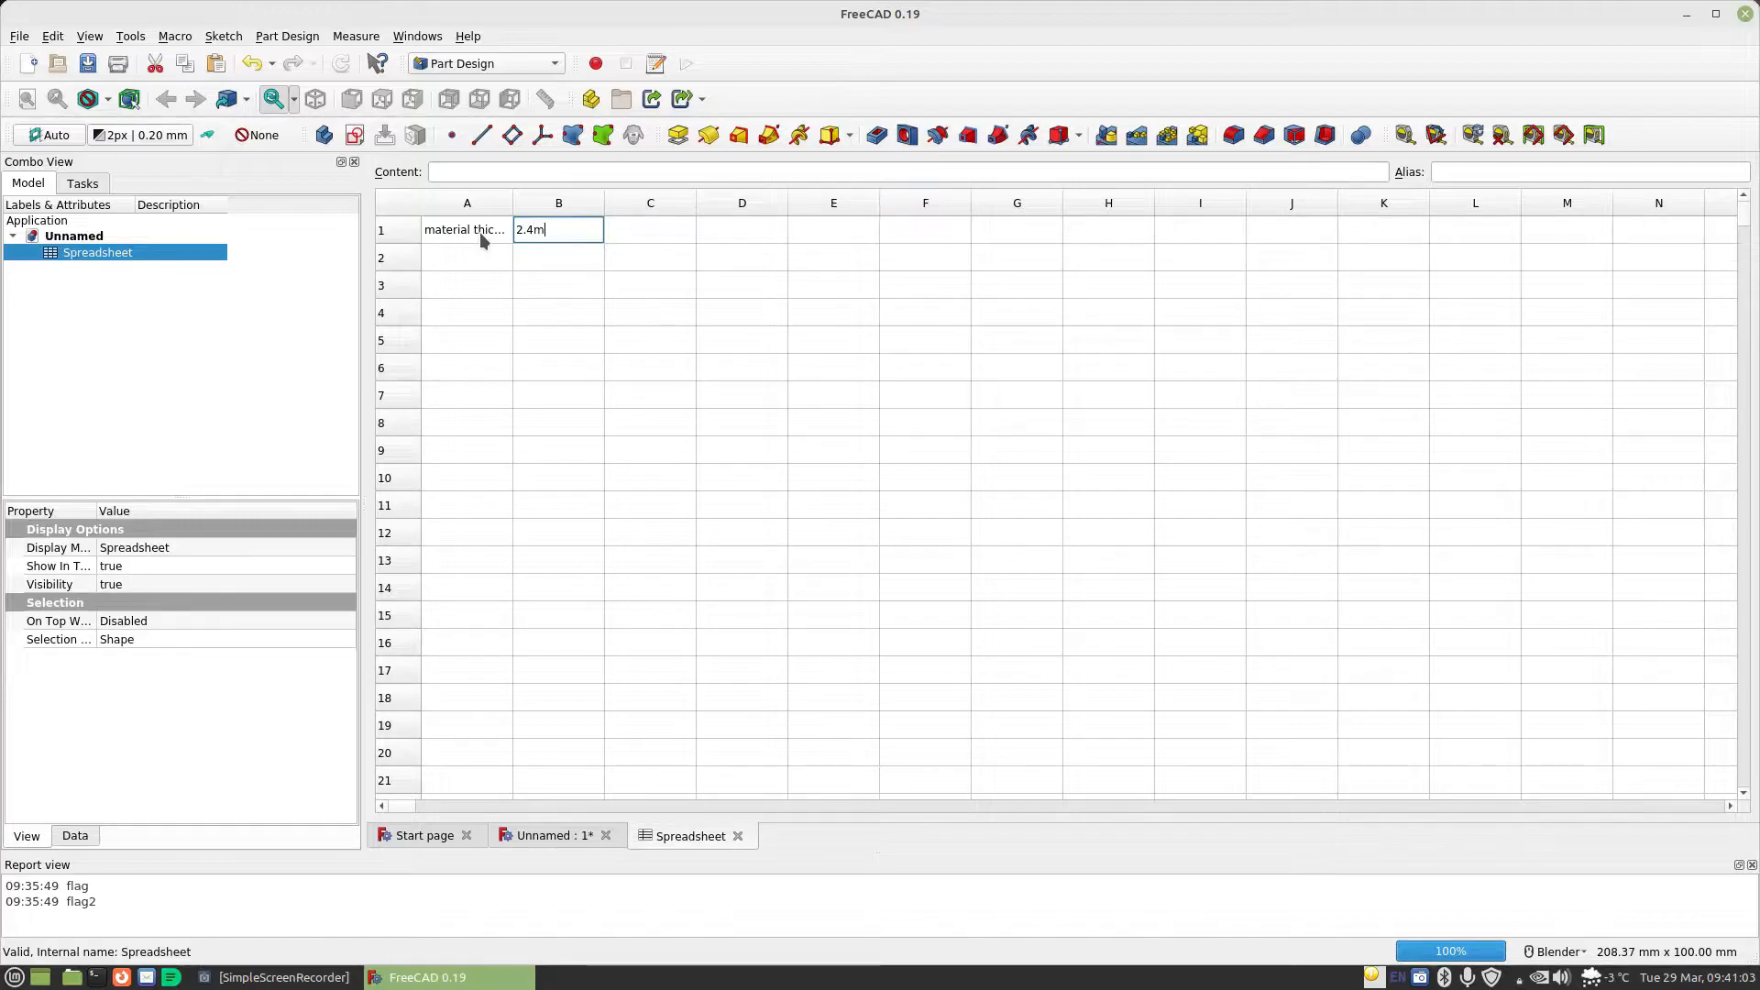
{"action": "key", "text": "Return"}
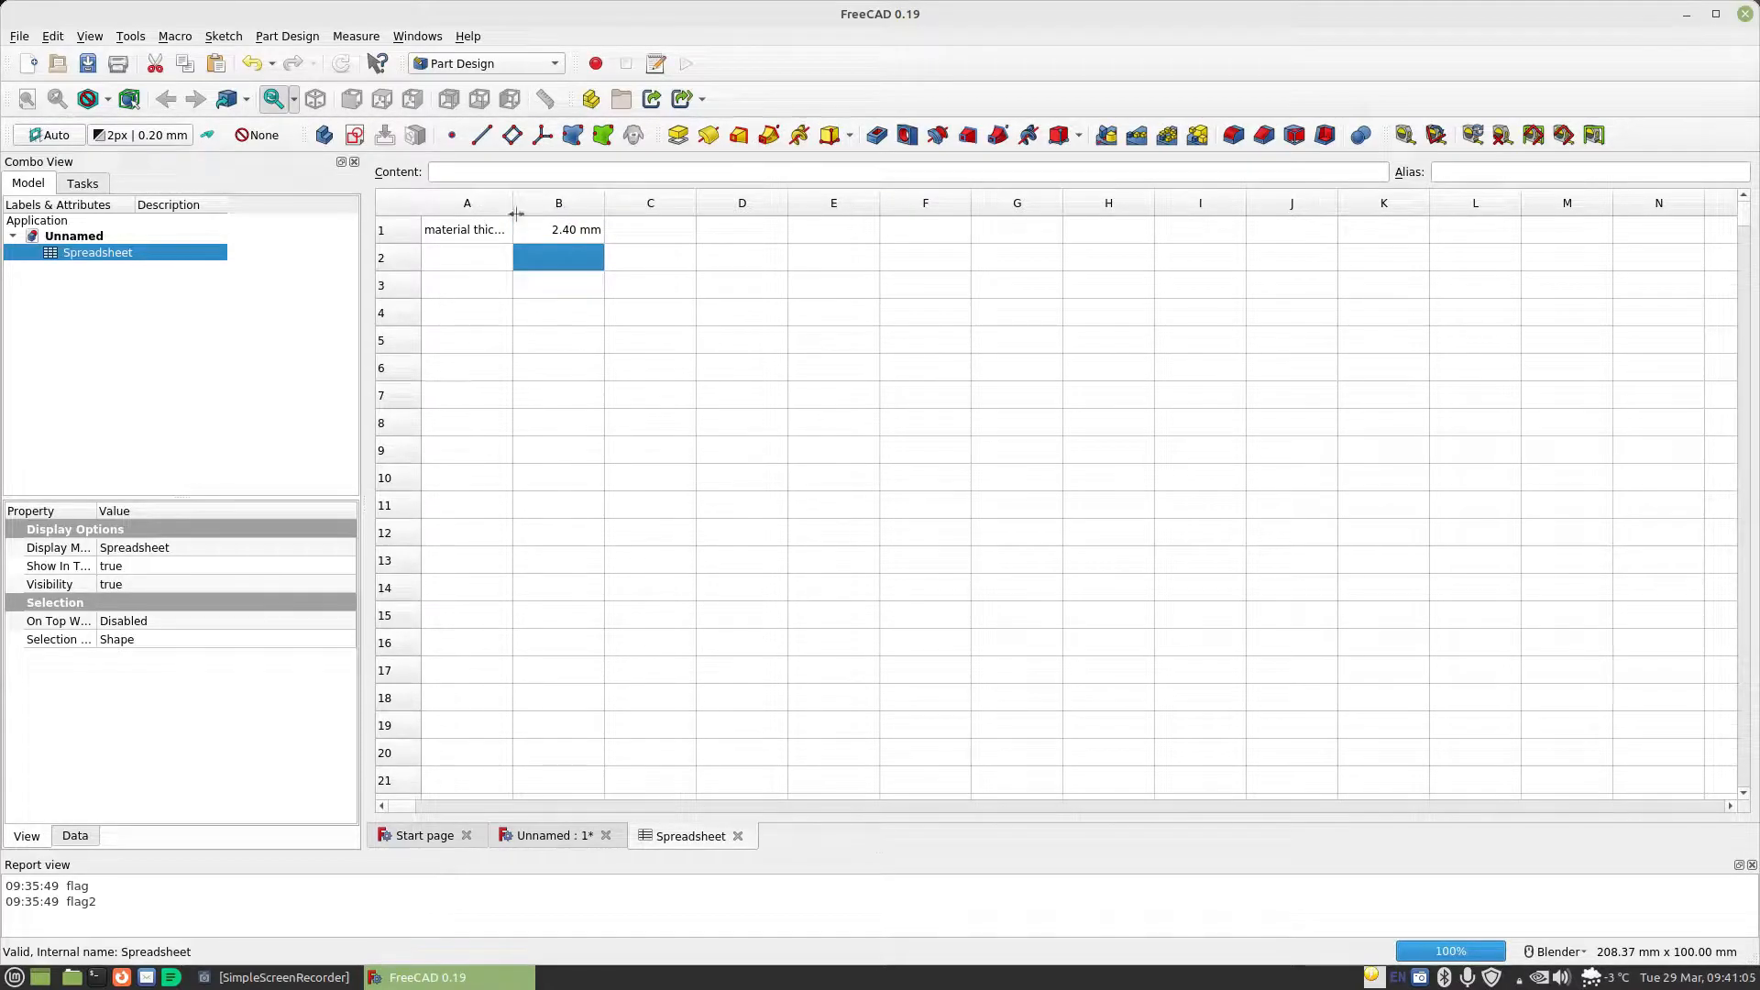
Assign the alias MaterialThickness to cell B1, the value beside the material thickness label
{"action": "left_click", "coordinate": [574, 241]}
{"action": "left_click", "coordinate": [1458, 175]}
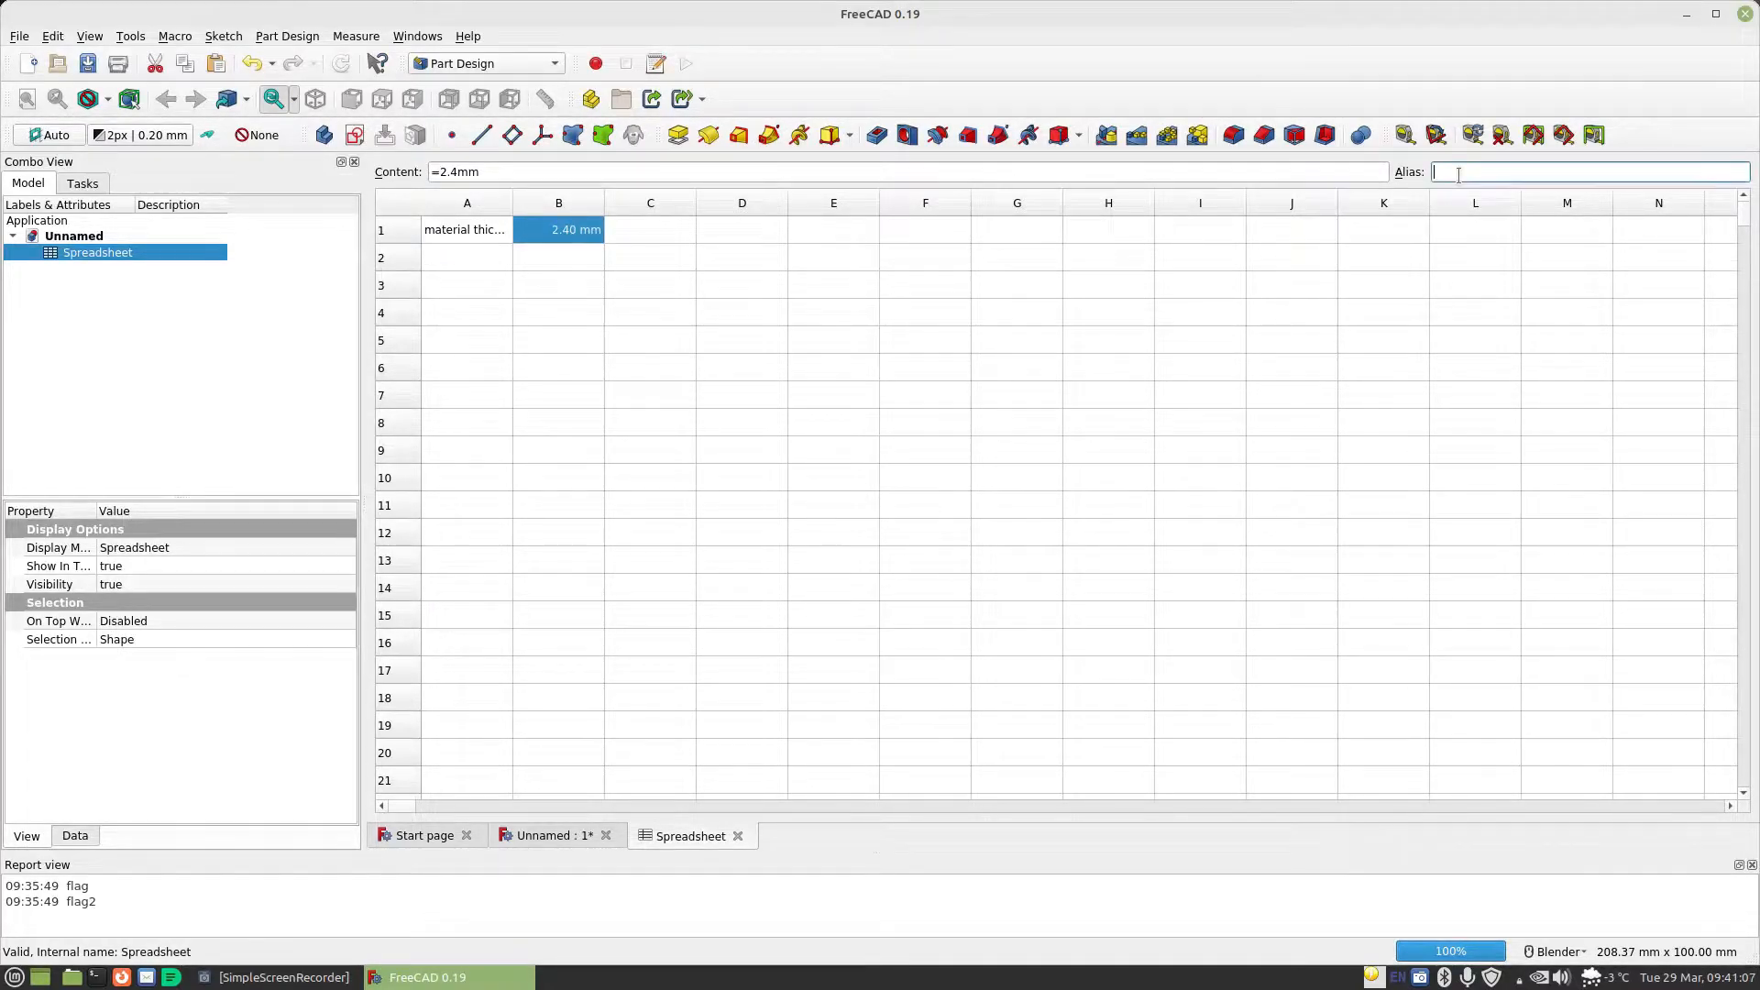
{"action": "type", "text": "Material"}
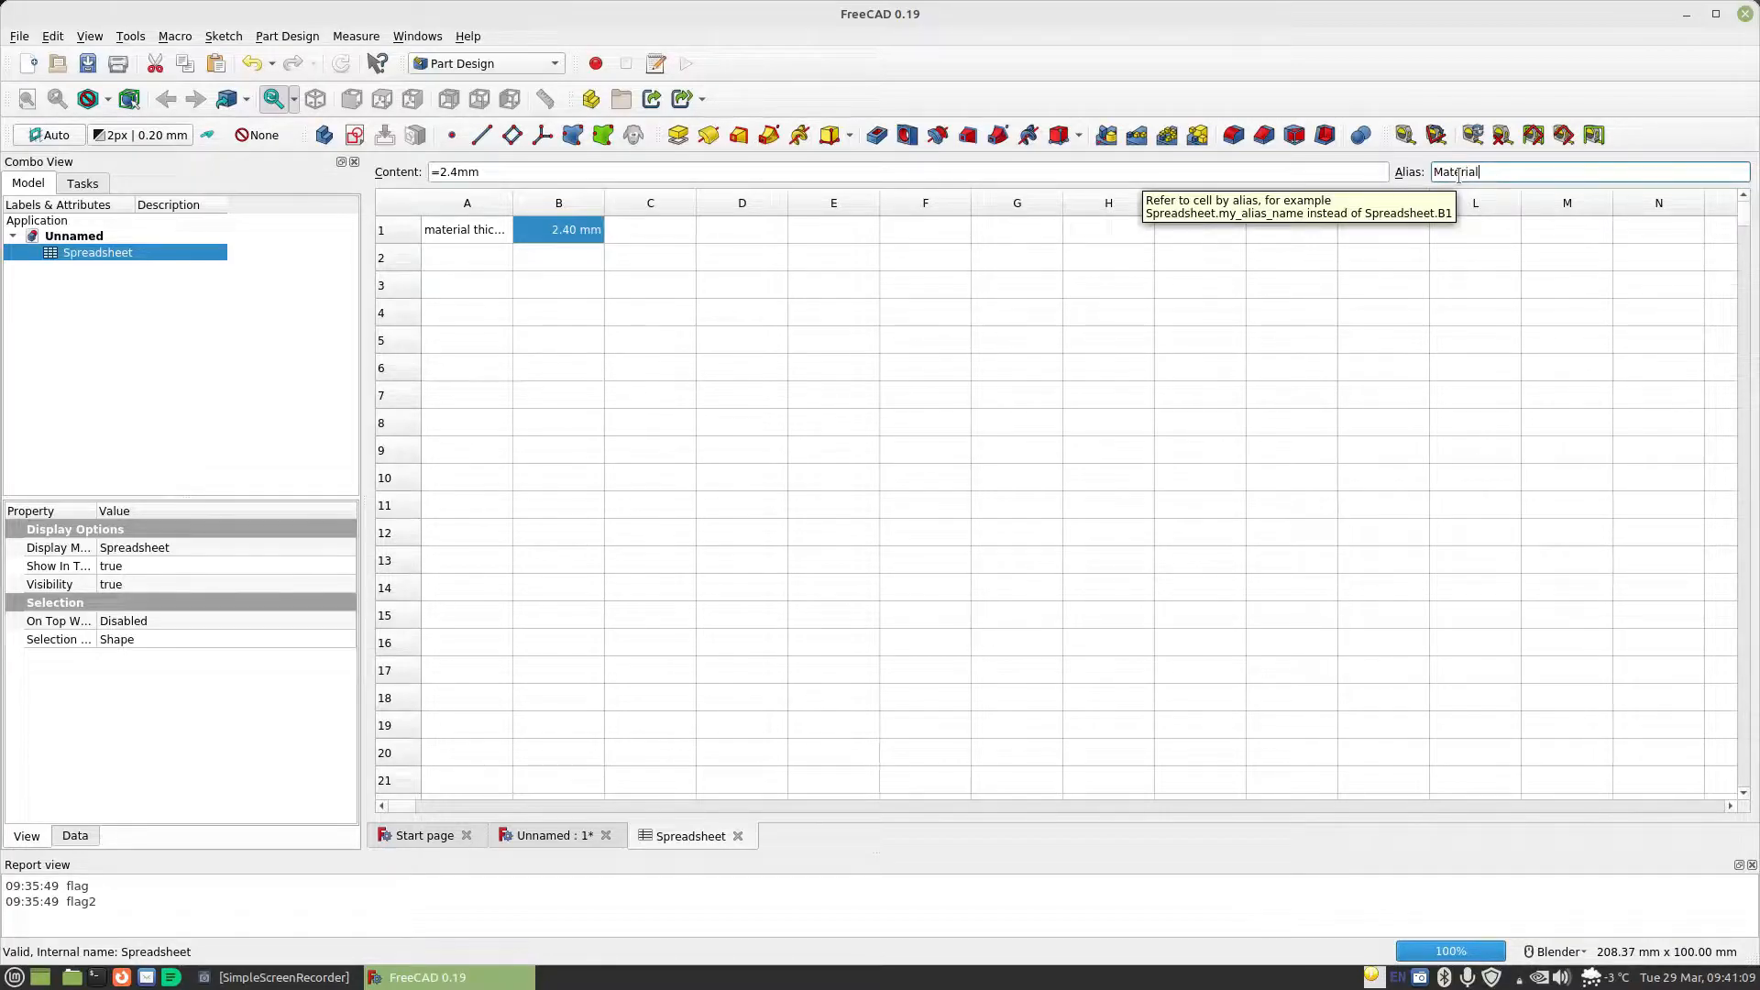
{"action": "type", "text": "Thickness"}
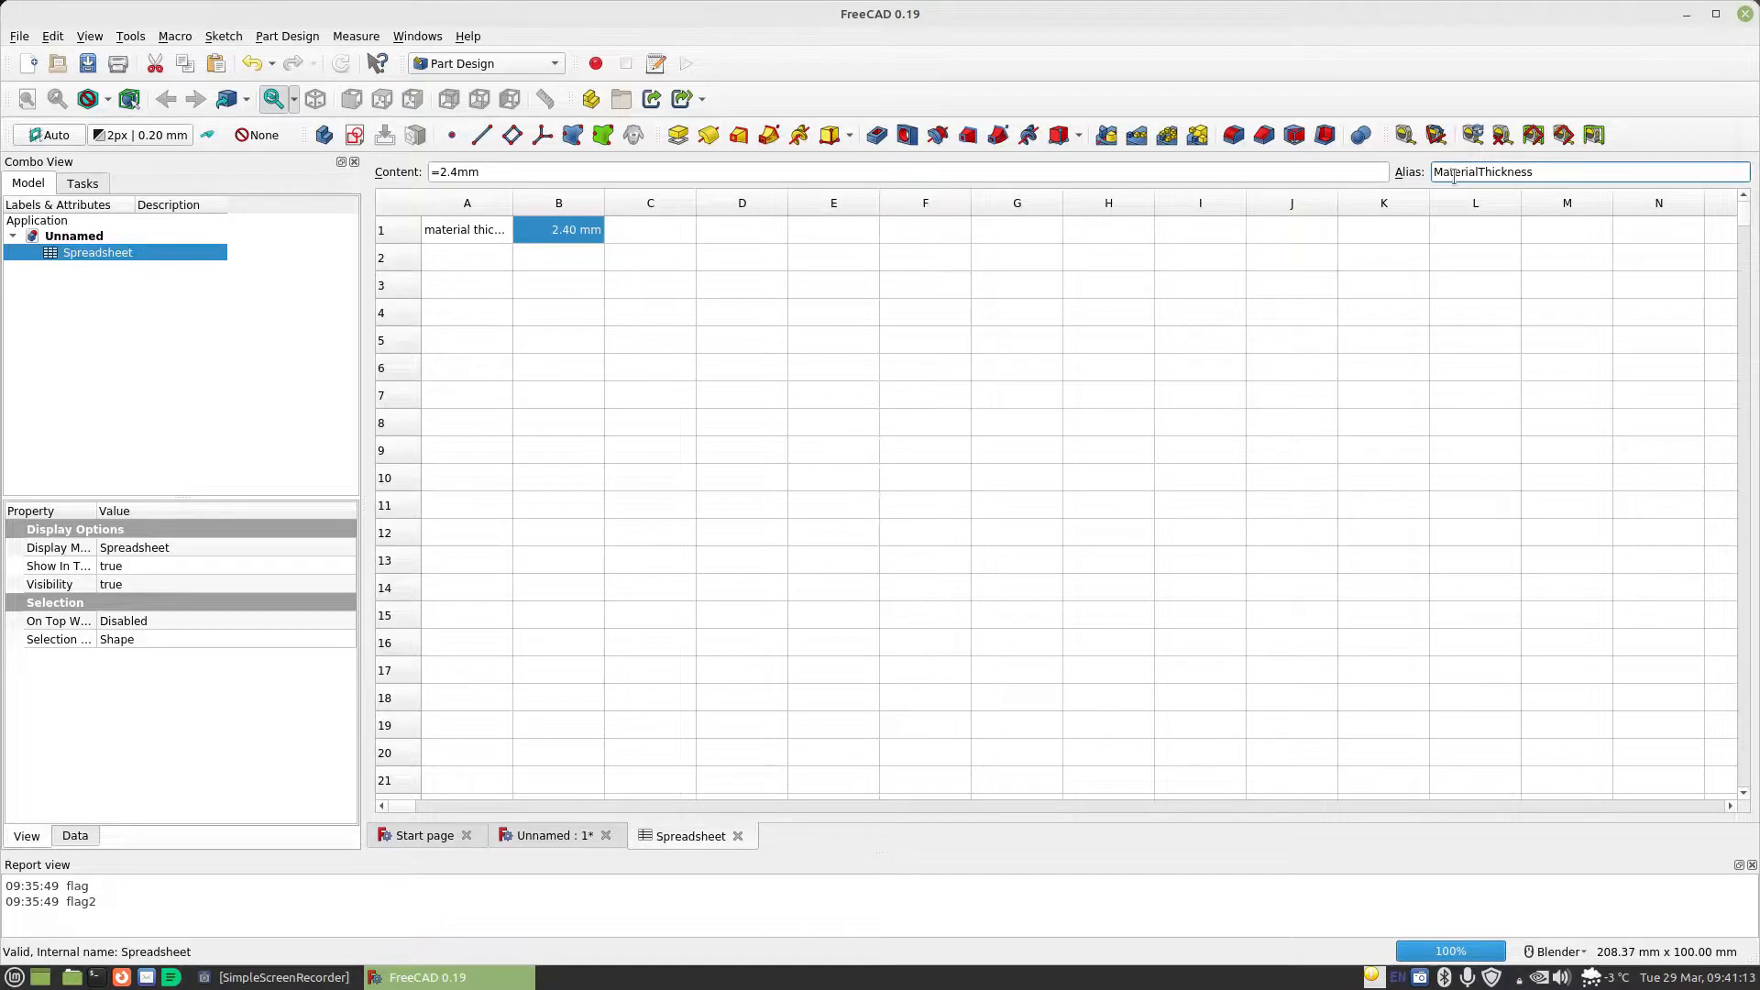
{"action": "key", "text": "Return"}
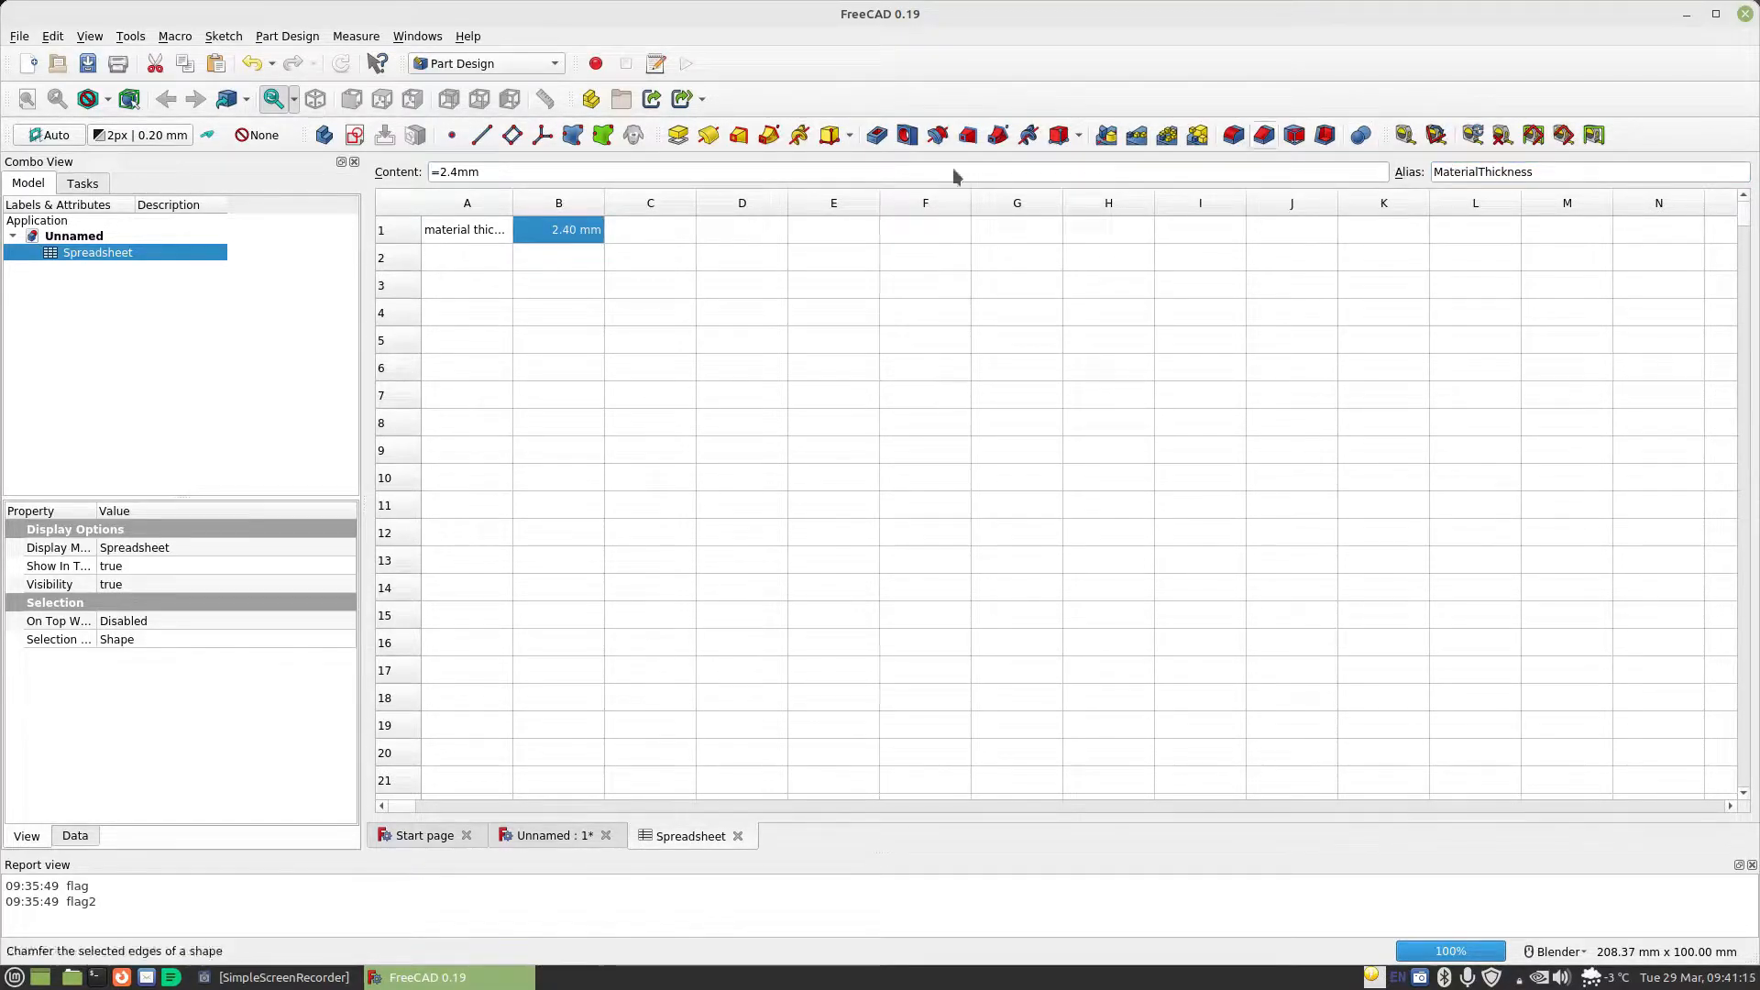
{"action": "left_click", "coordinate": [461, 236]}
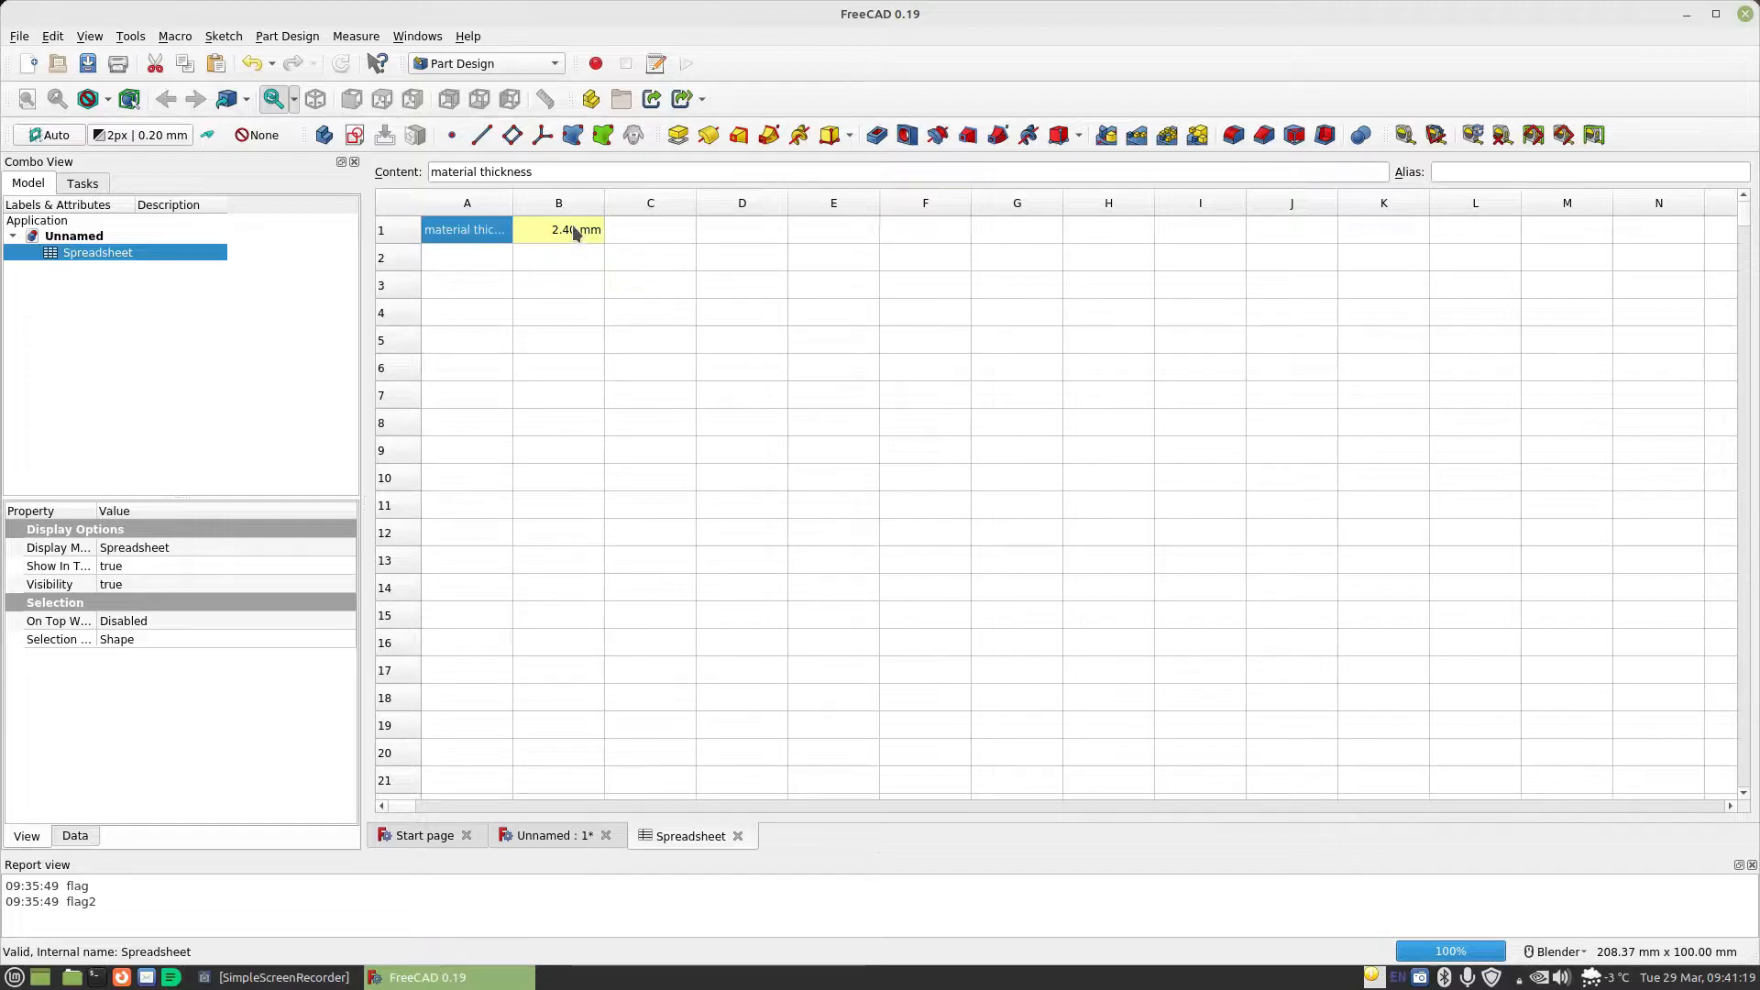
Enter the label "standard gap" in cell A2 and the value 0.2mm in cell B2
{"action": "left_click", "coordinate": [496, 258]}
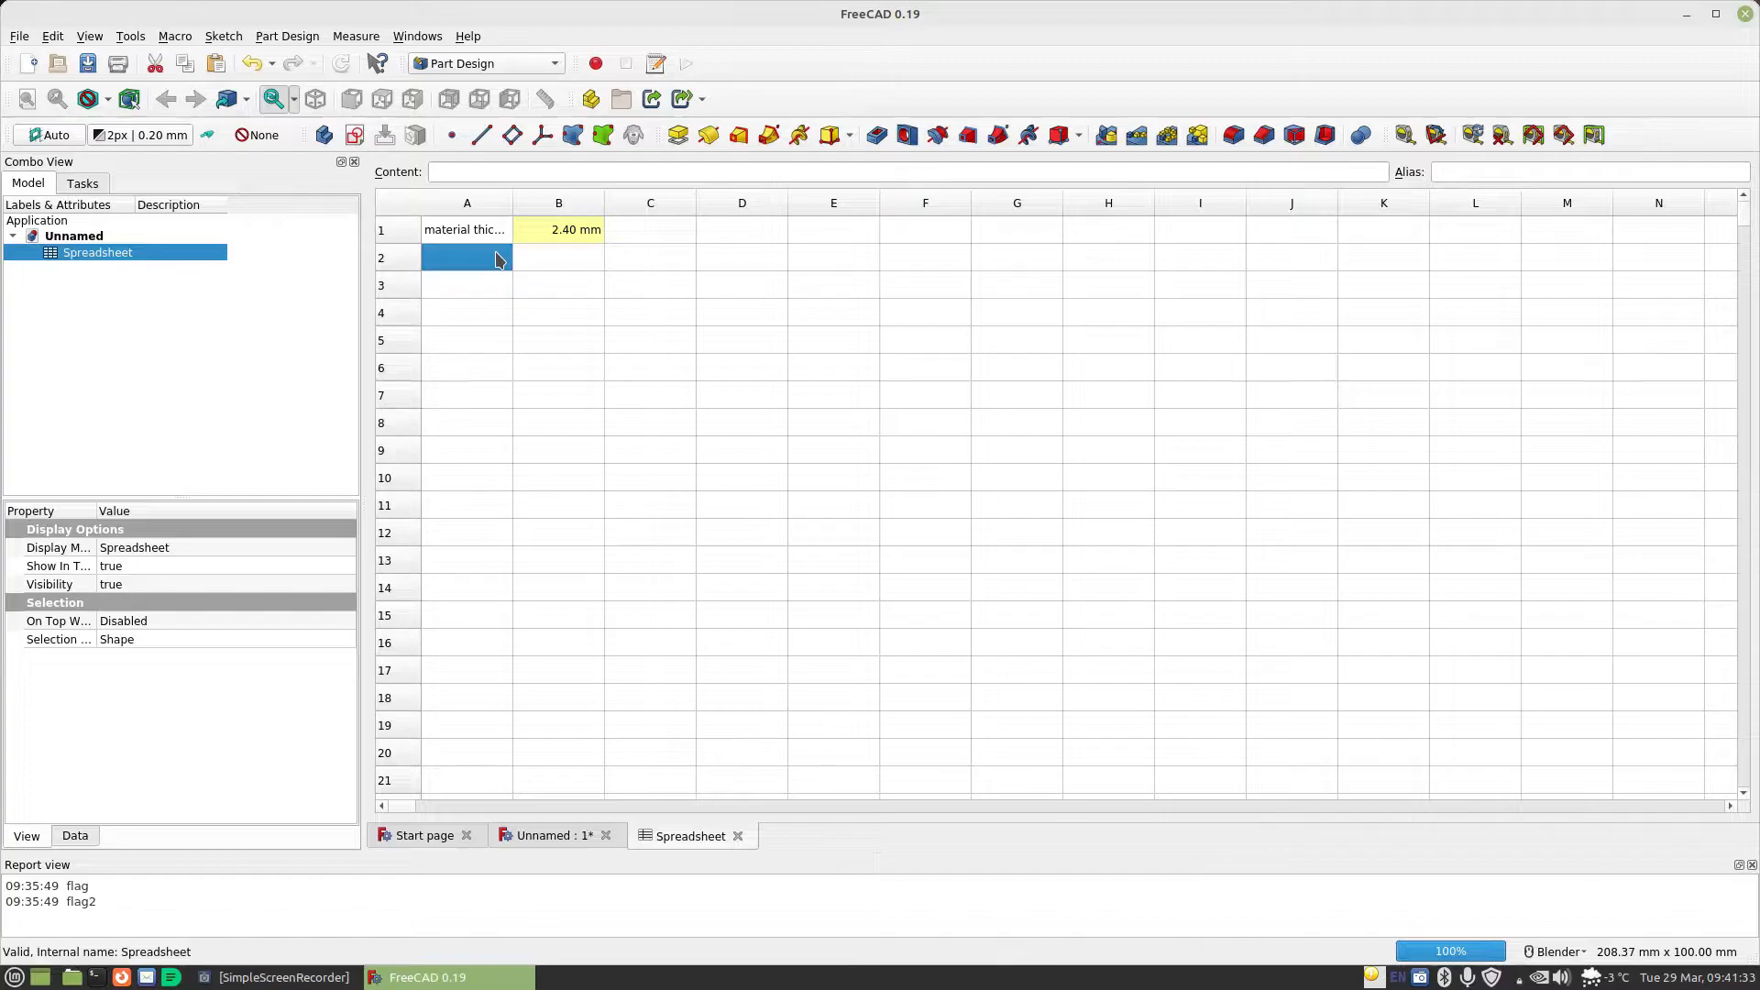
{"action": "type", "text": "stand gap"}
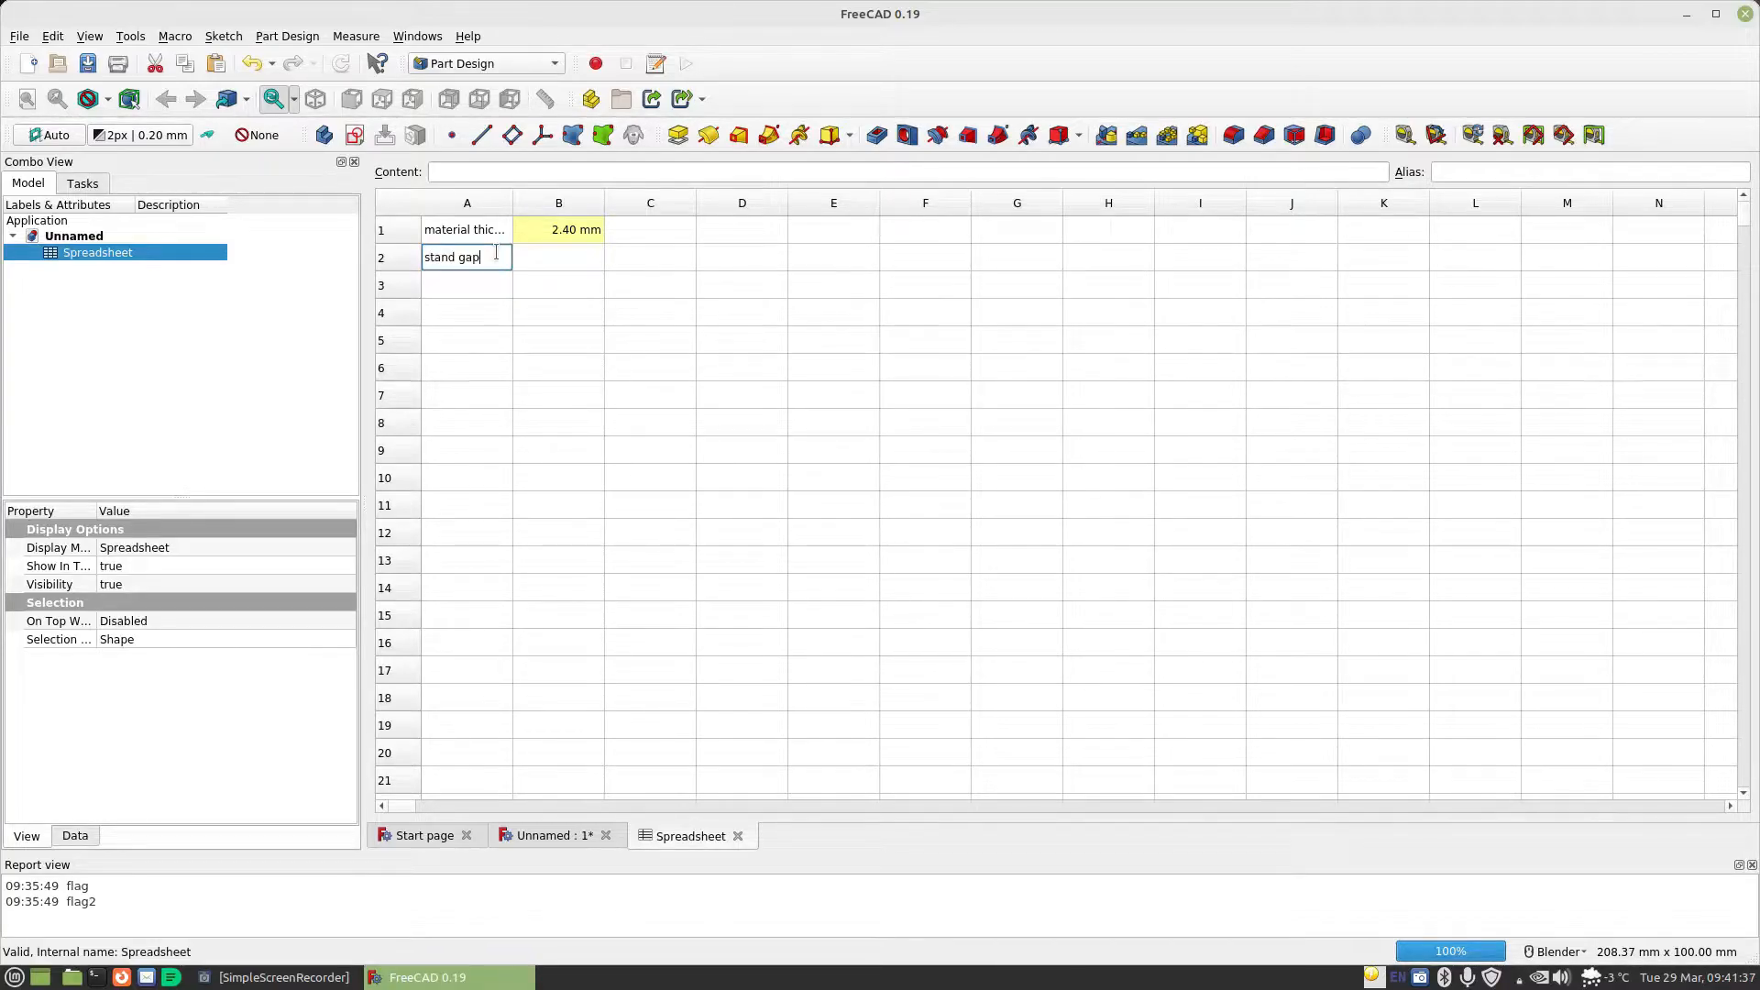
{"action": "type", "text": "ard"}
{"action": "key", "text": "Tab"}
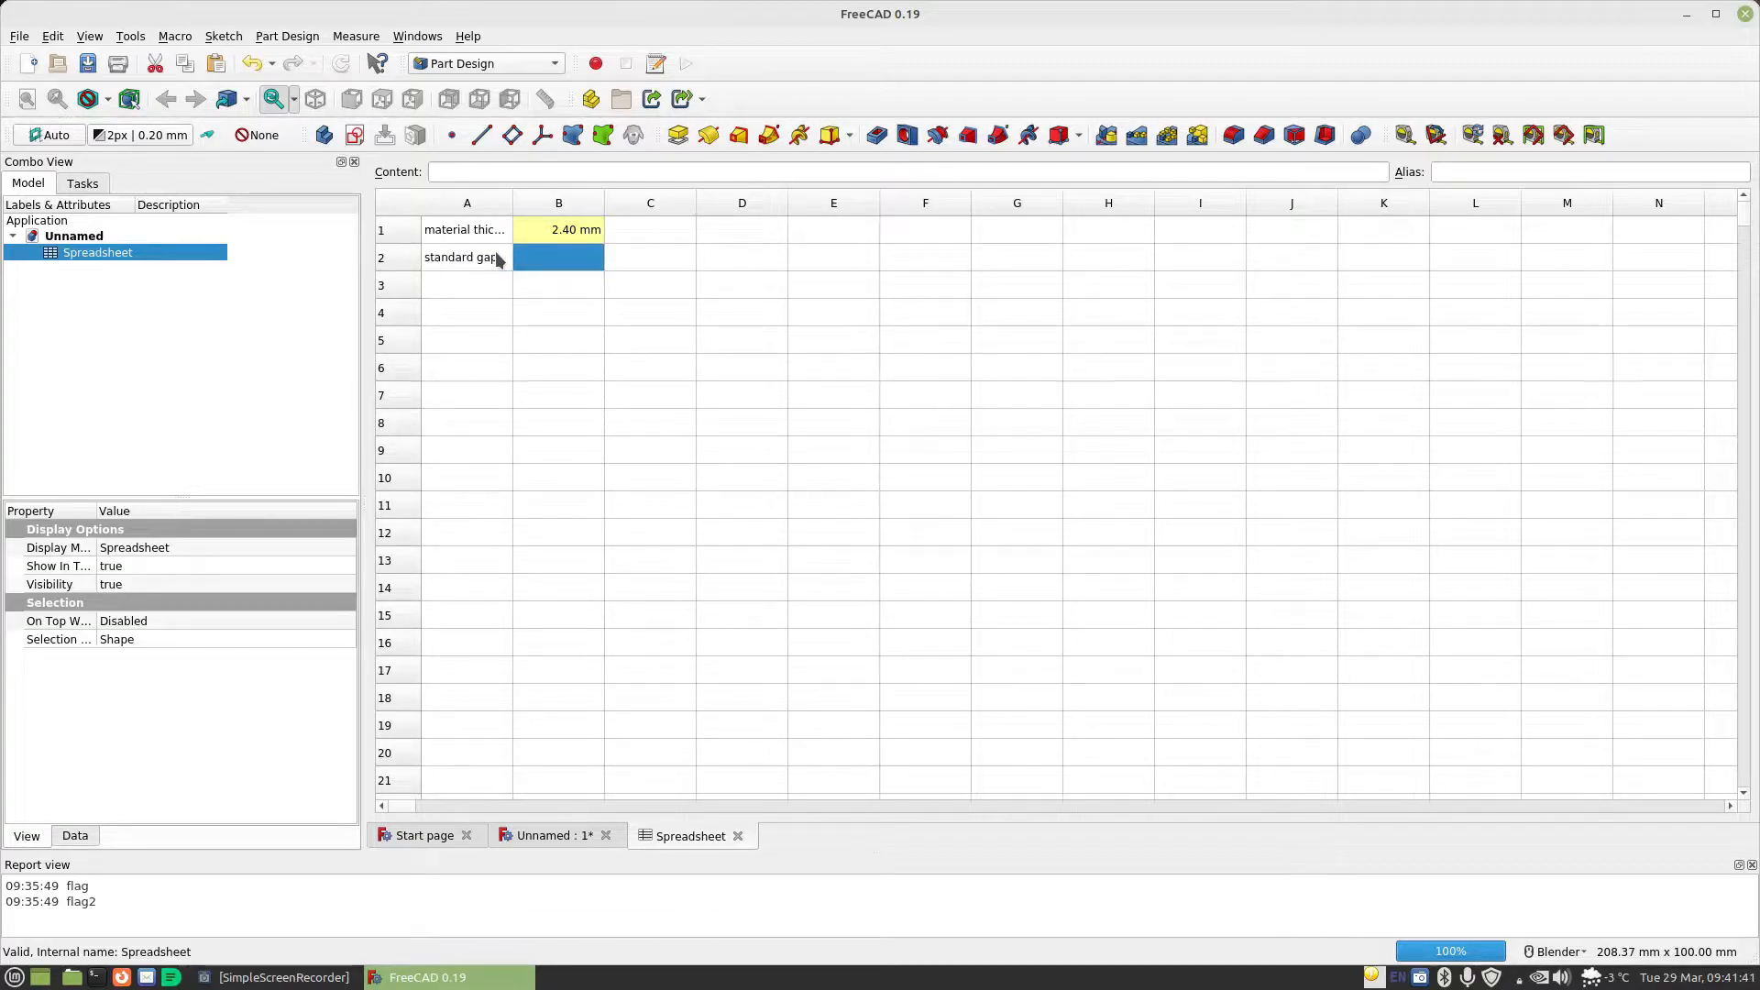
{"action": "type", "text": "0.2"}
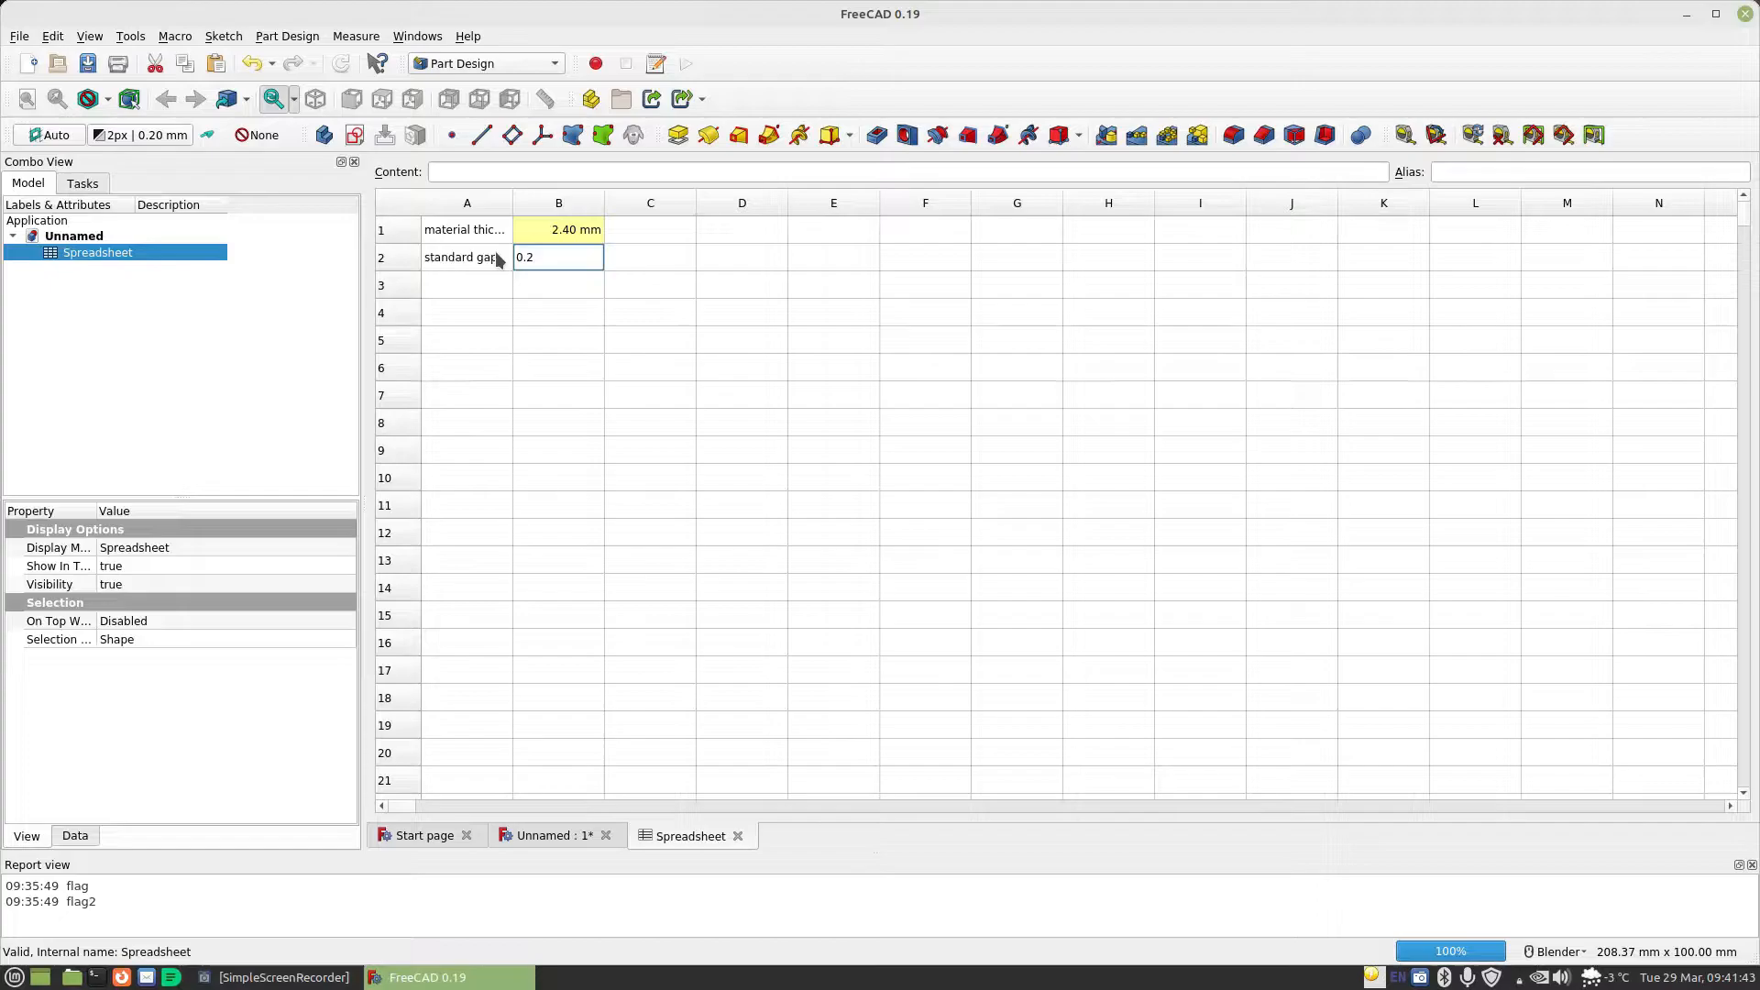
{"action": "type", "text": "mm"}
{"action": "key", "text": "Return"}
Assign the alias StandardGap to cell B2, the value beside the standard gap label
{"action": "left_click", "coordinate": [532, 256]}
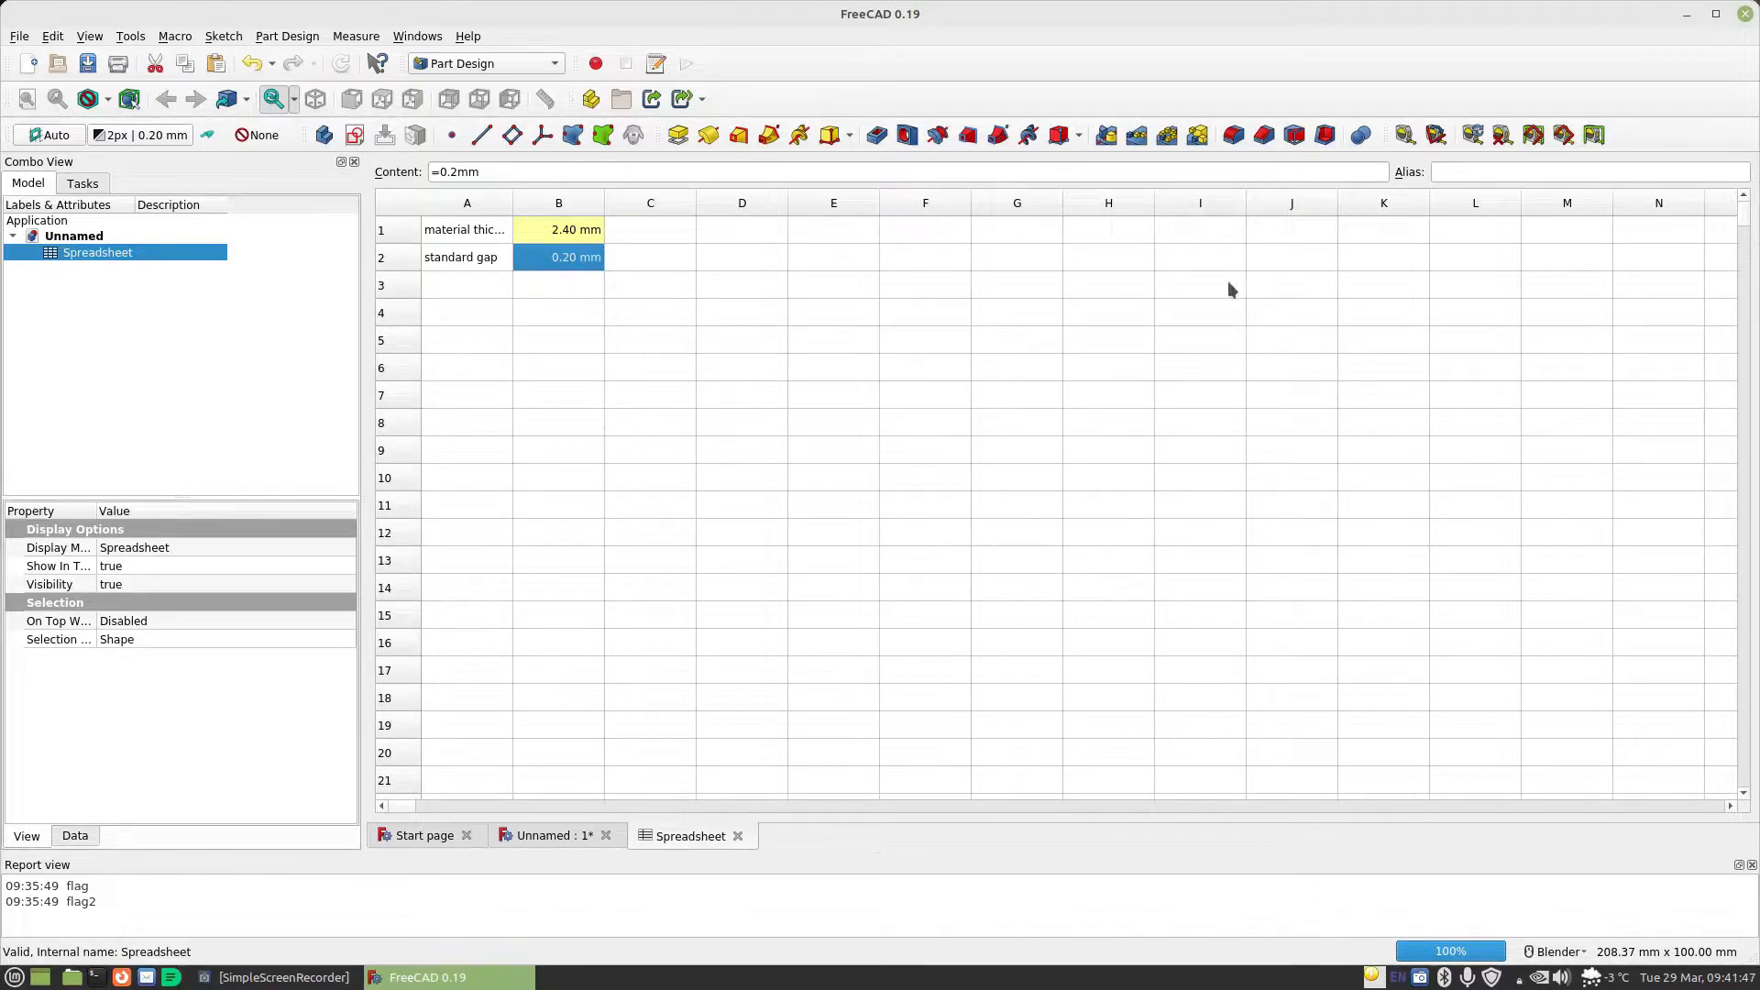
{"action": "left_click", "coordinate": [1484, 171]}
{"action": "type", "text": "Sta"}
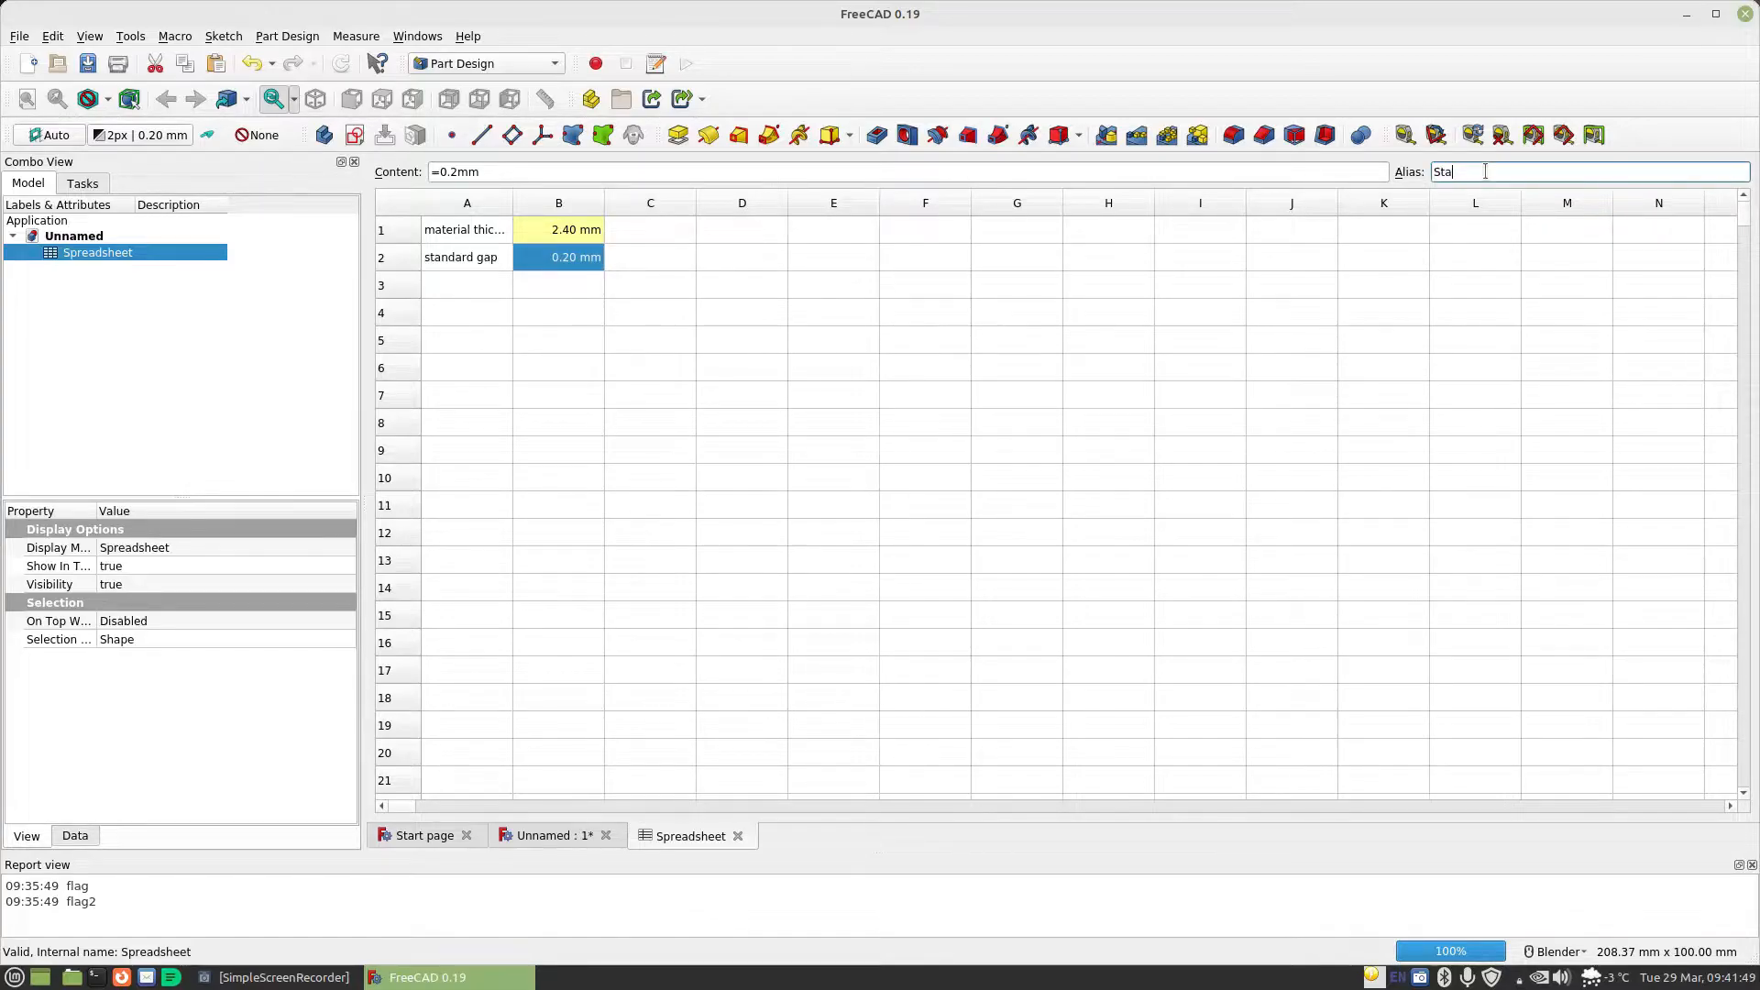
{"action": "type", "text": "ndardGap"}
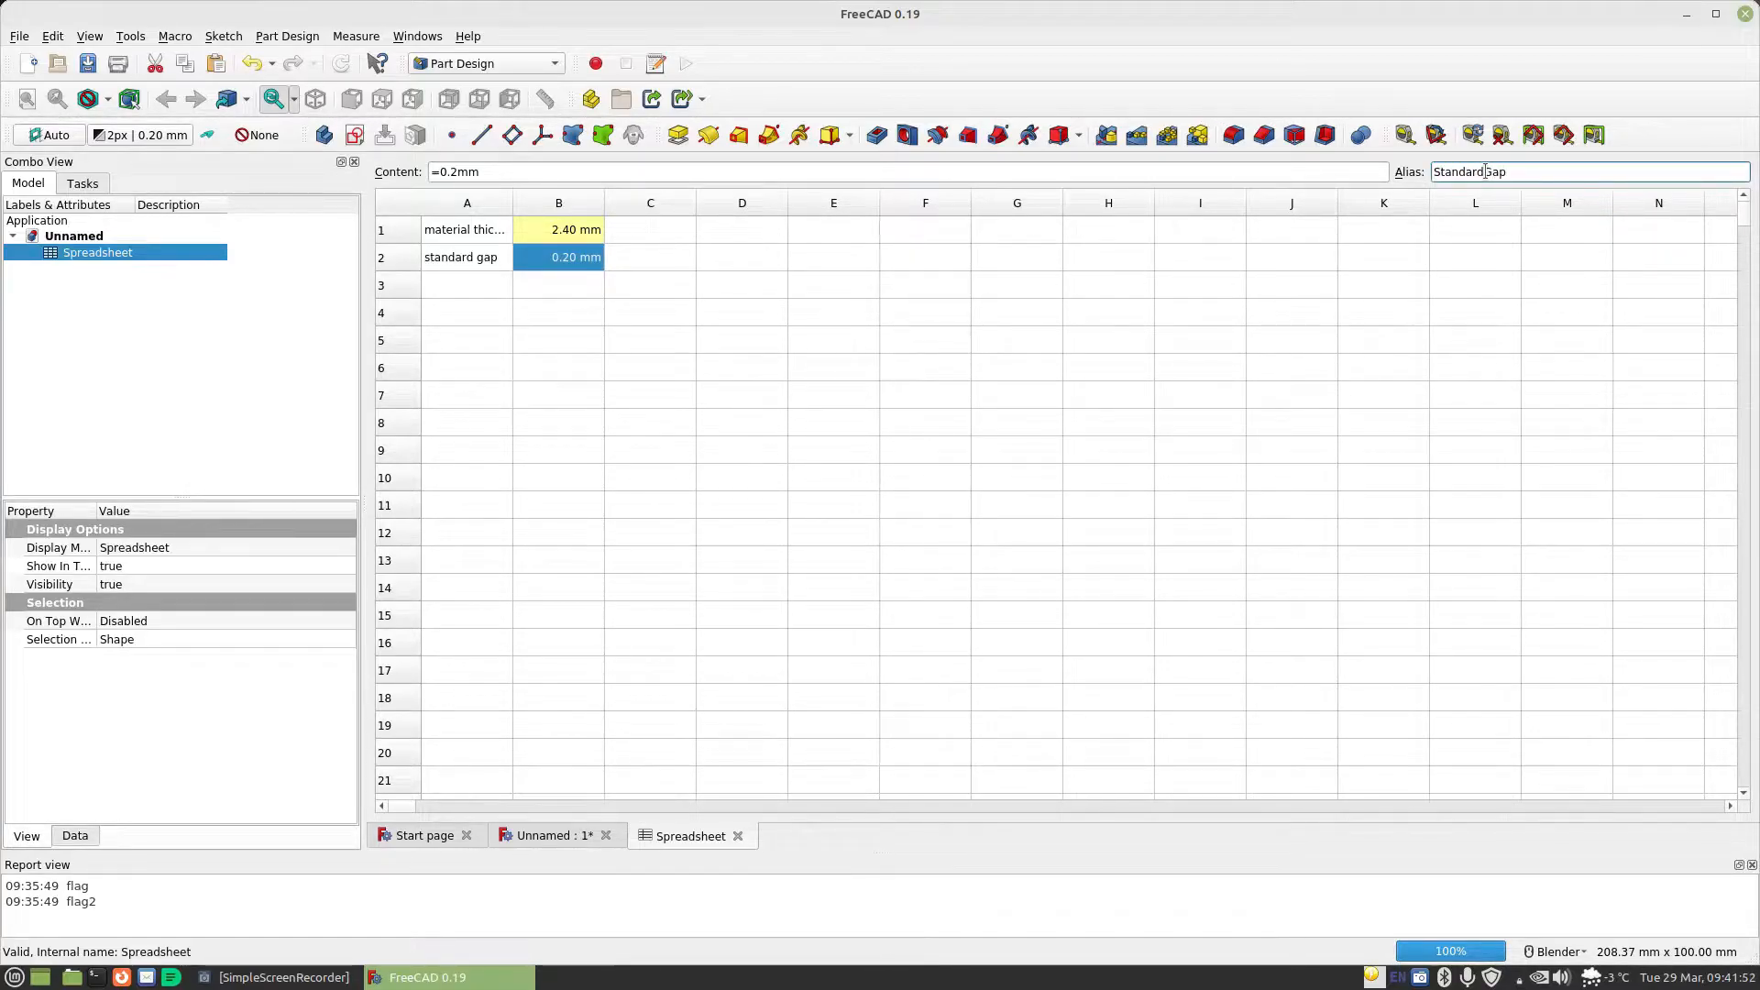
{"action": "key", "text": "Return"}
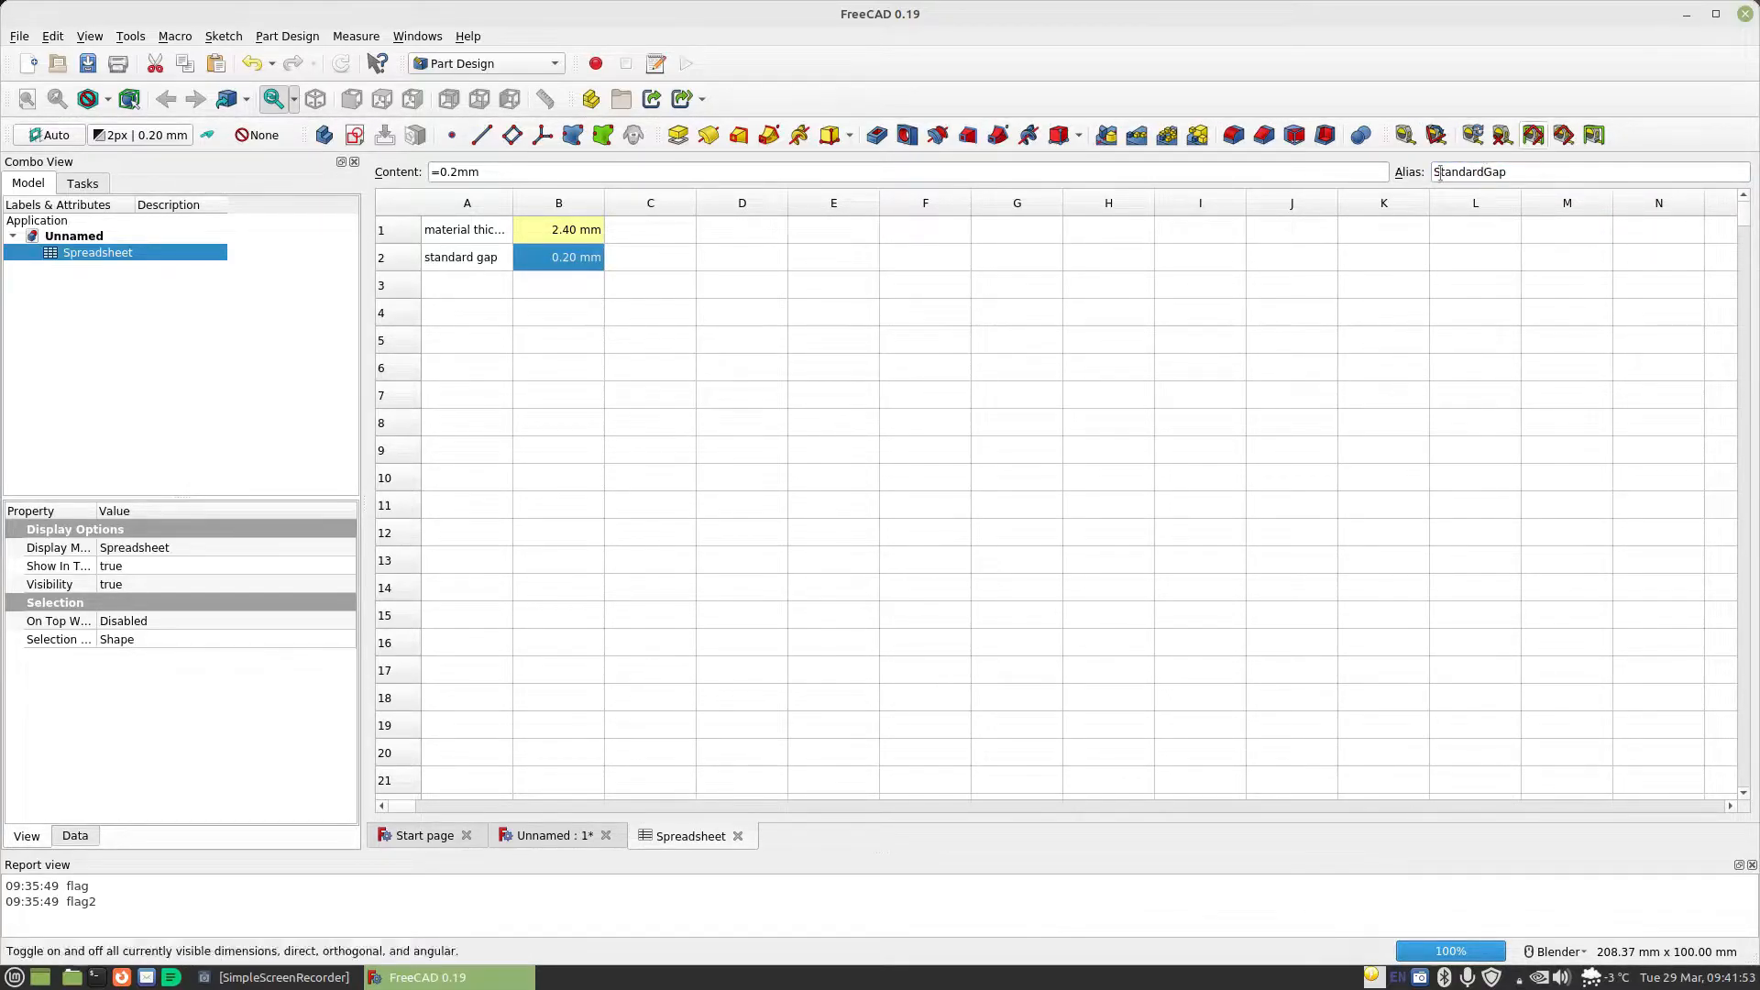
Enter the label "cell diameter" in cell A3 and the value 19mm in cell B3
{"action": "left_click", "coordinate": [427, 285]}
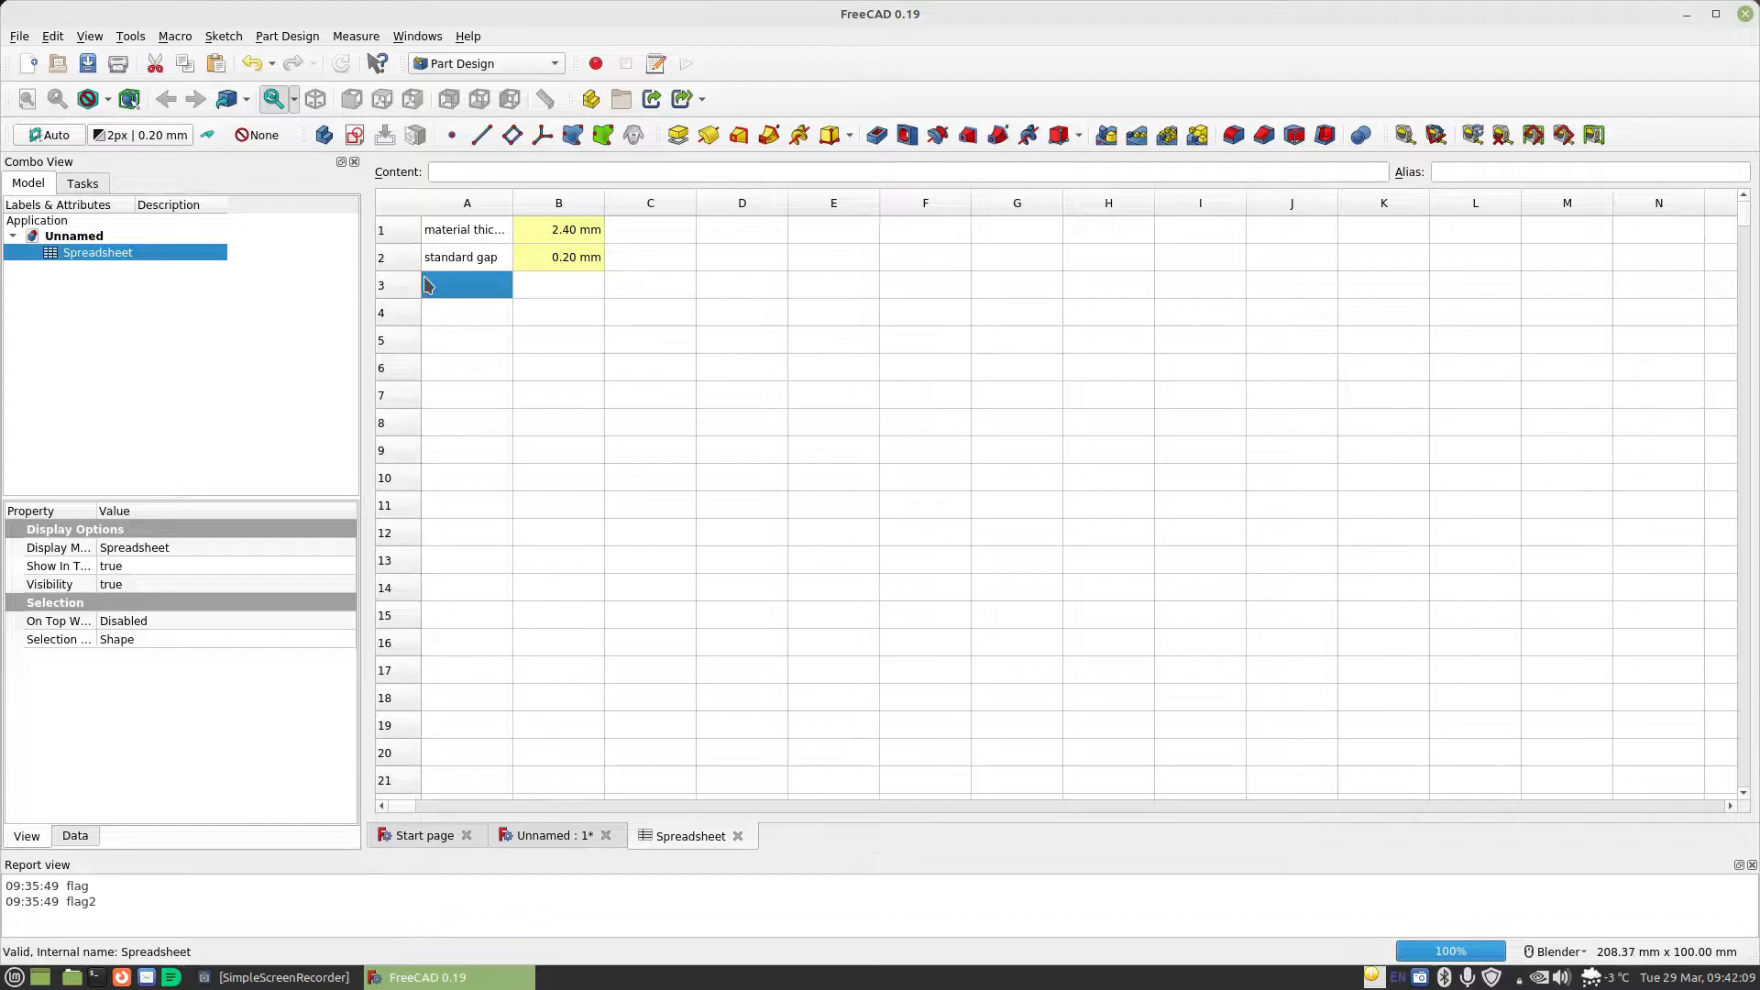
{"action": "double_click", "coordinate": [426, 285]}
{"action": "type", "text": "cell "}
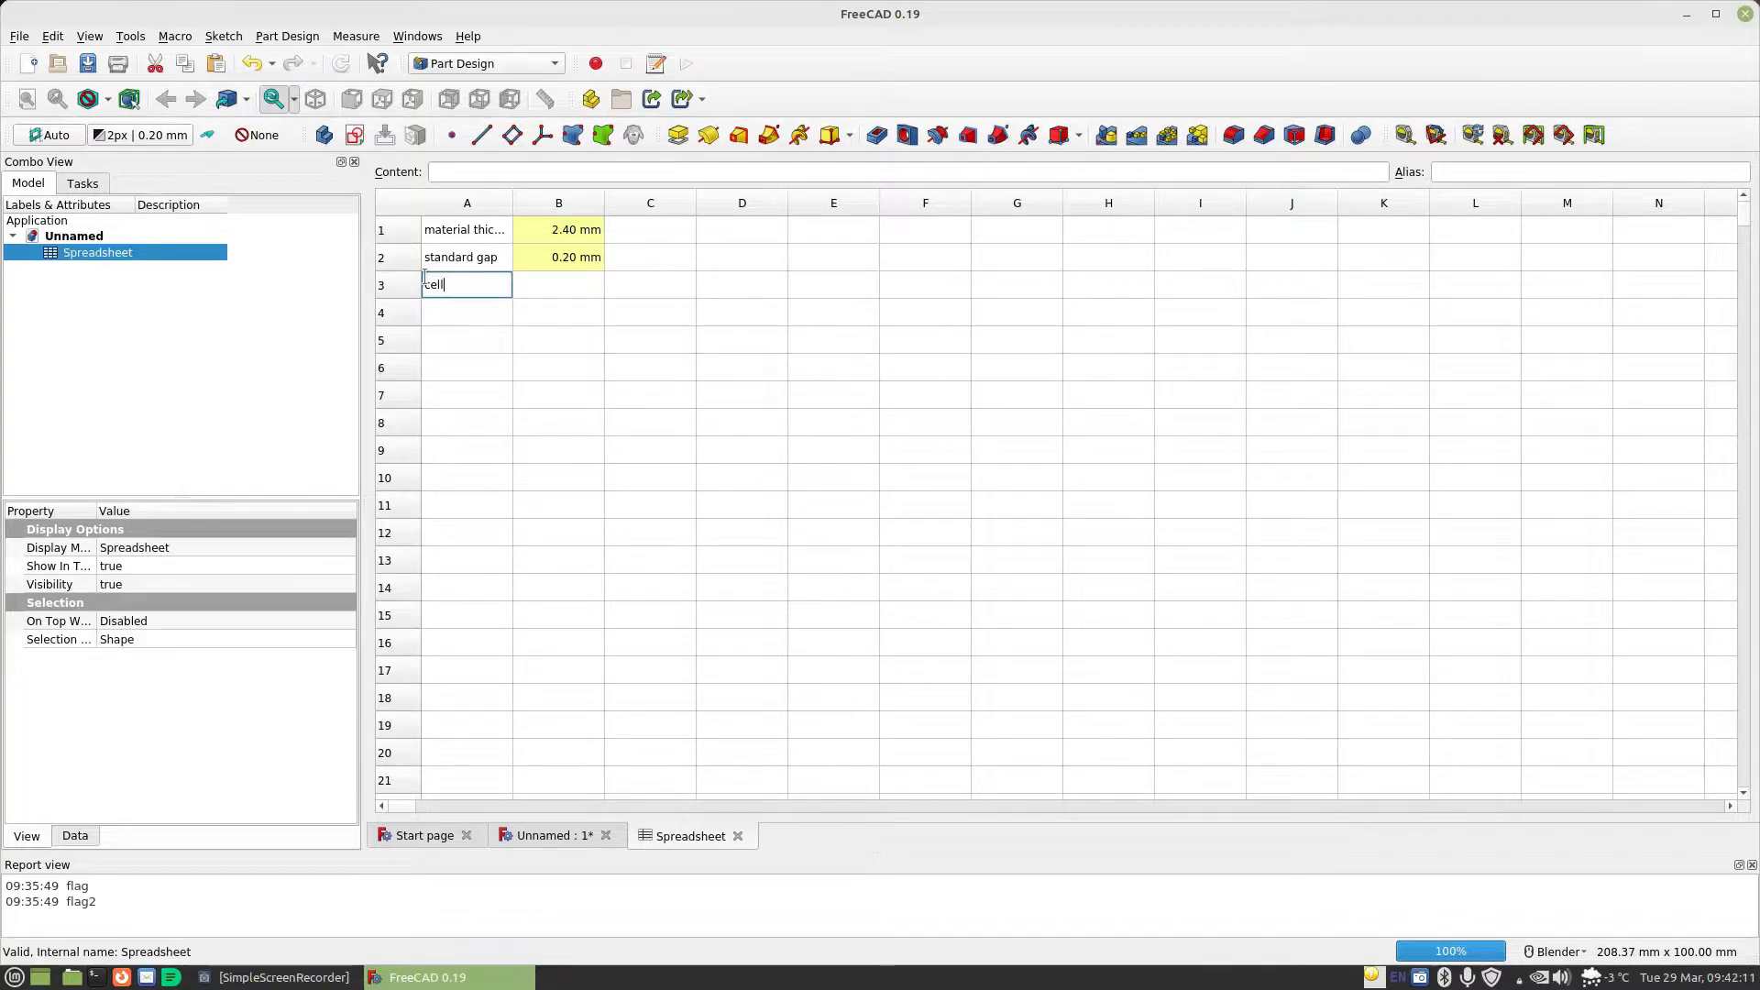
{"action": "type", "text": "diameter"}
{"action": "key", "text": "Tab"}
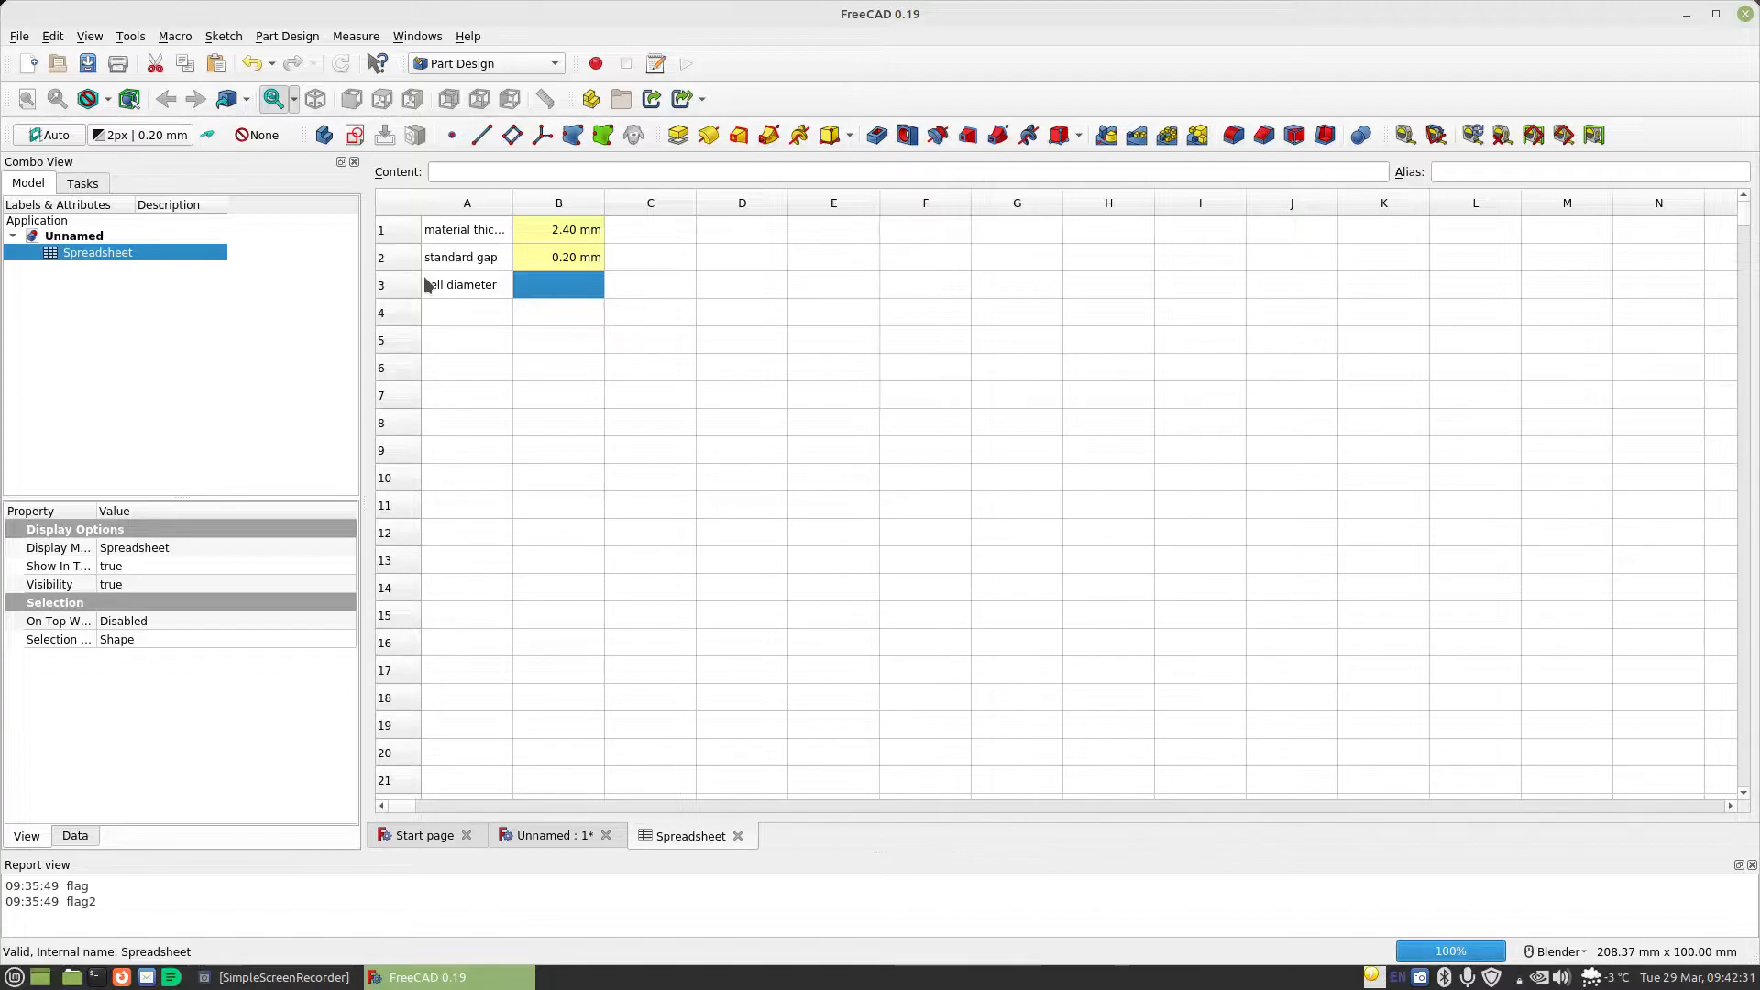
{"action": "type", "text": "19mm"}
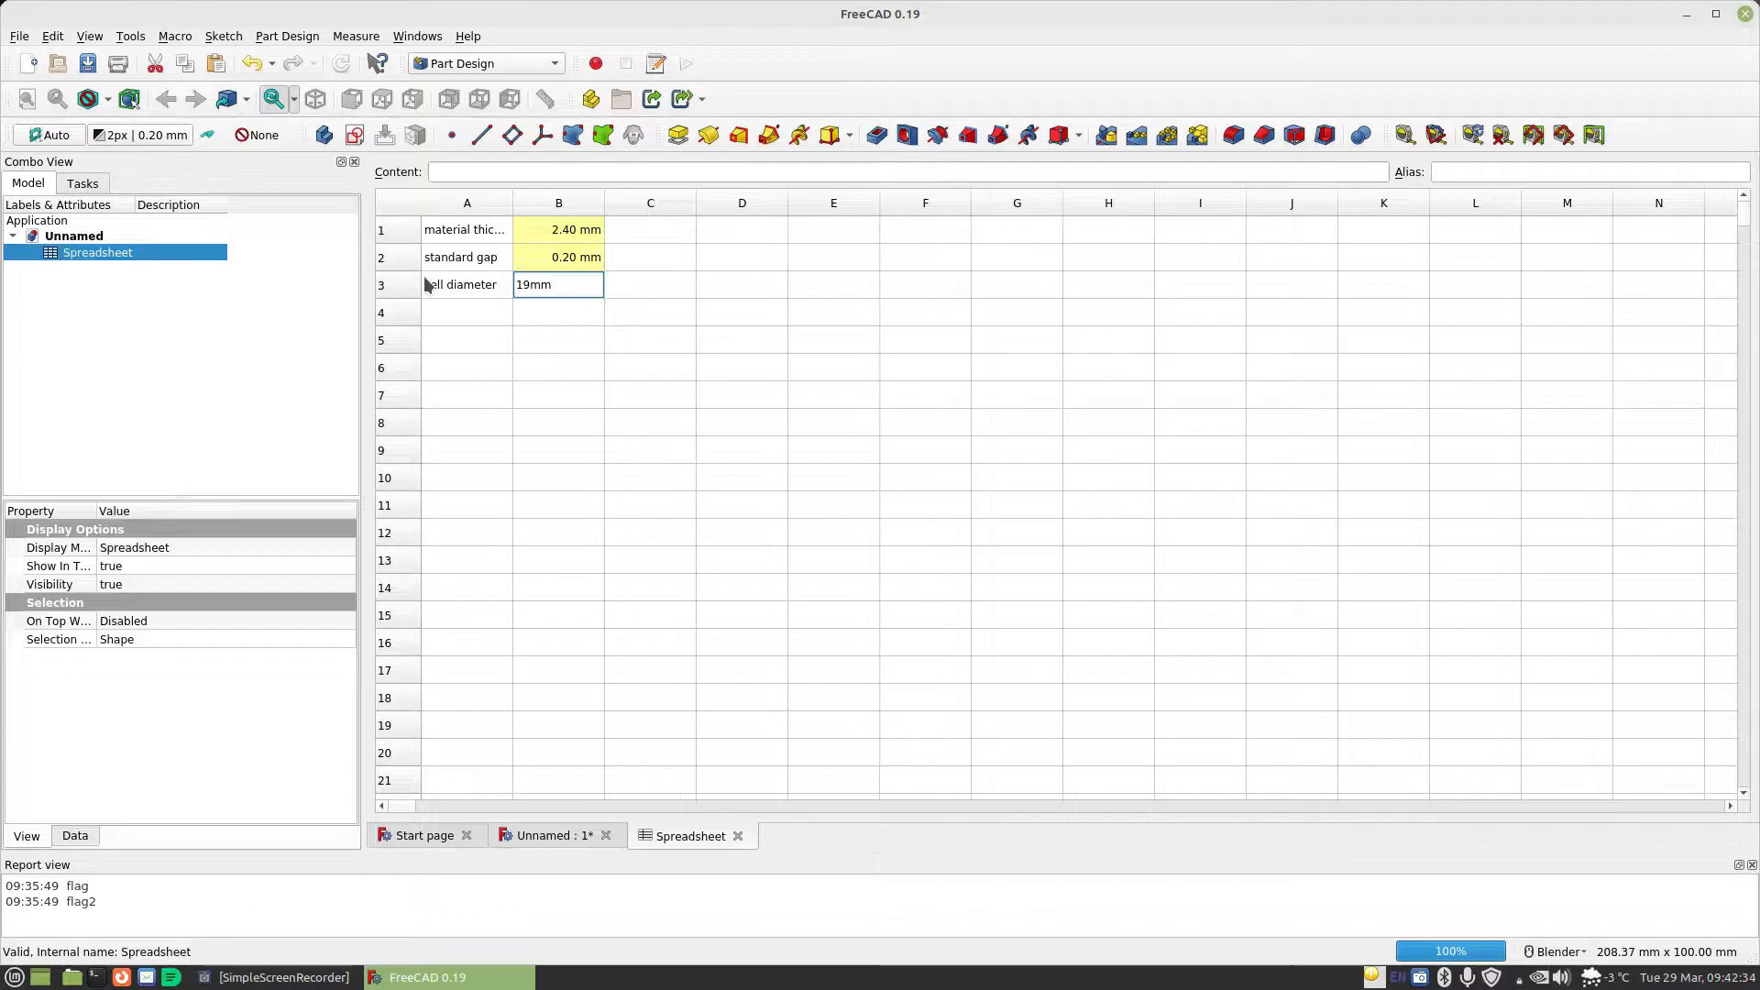
{"action": "key", "text": "Return"}
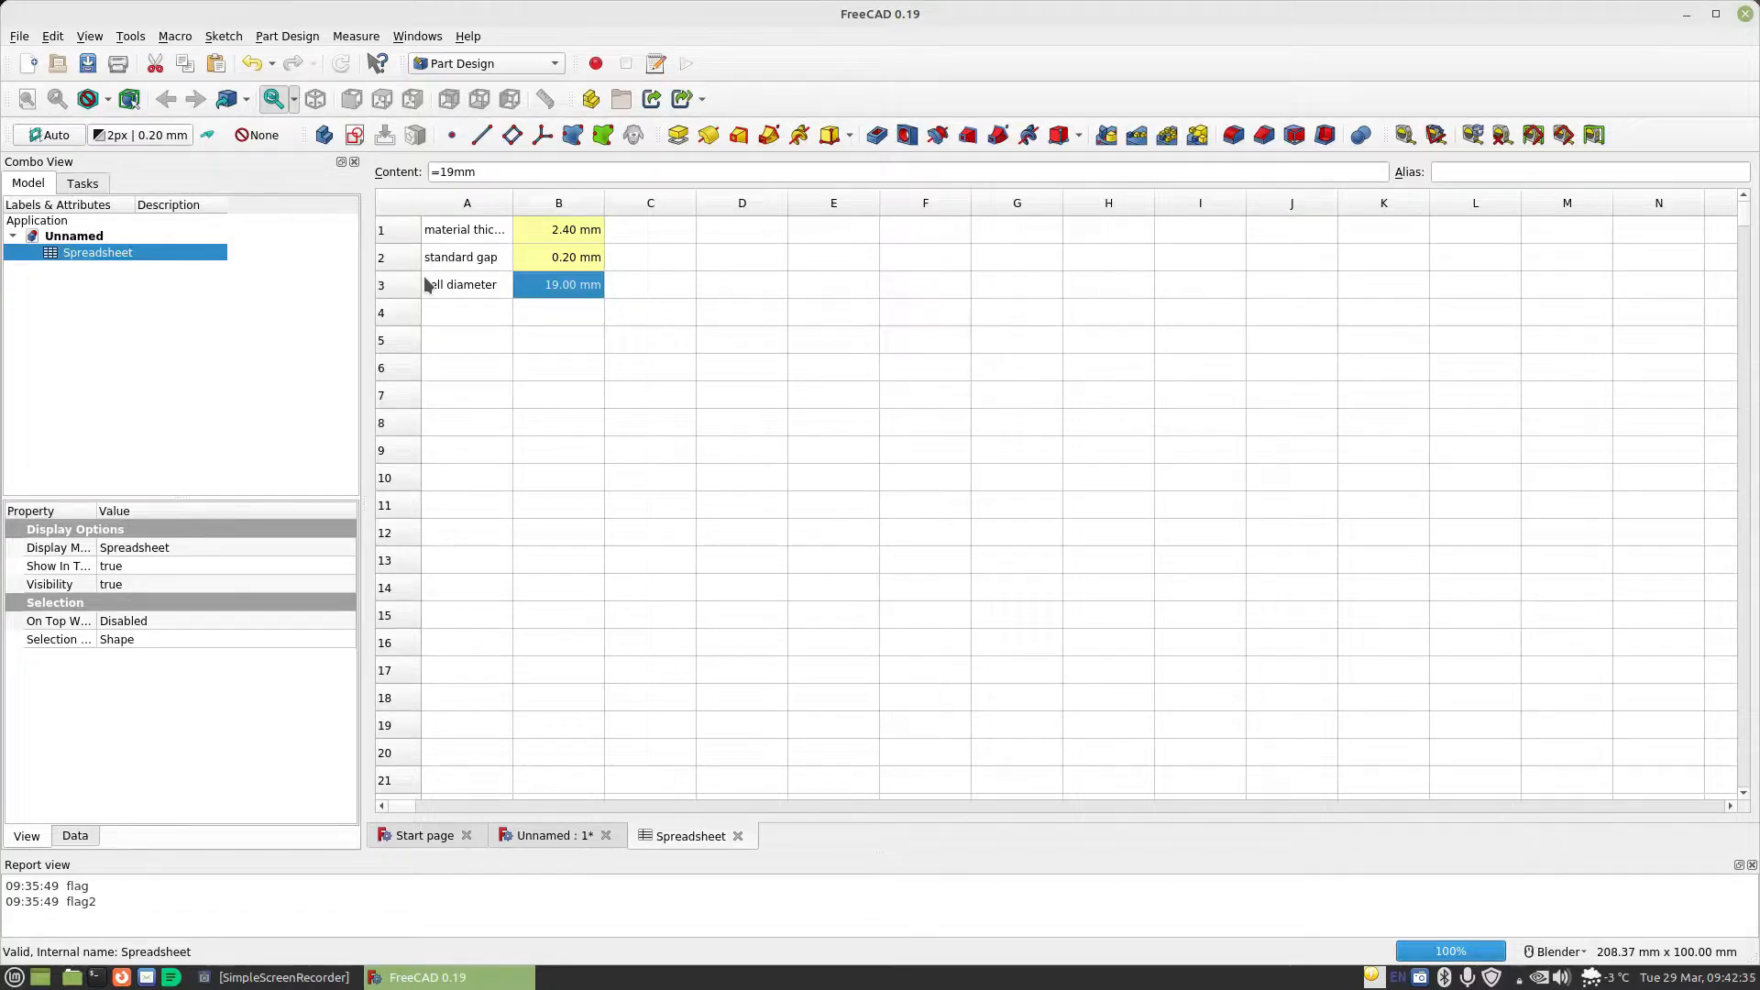
Assign the alias CellDiameter to cell B3, the value beside the cell diameter label
{"action": "left_click", "coordinate": [1484, 171]}
{"action": "type", "text": "CellDiame"}
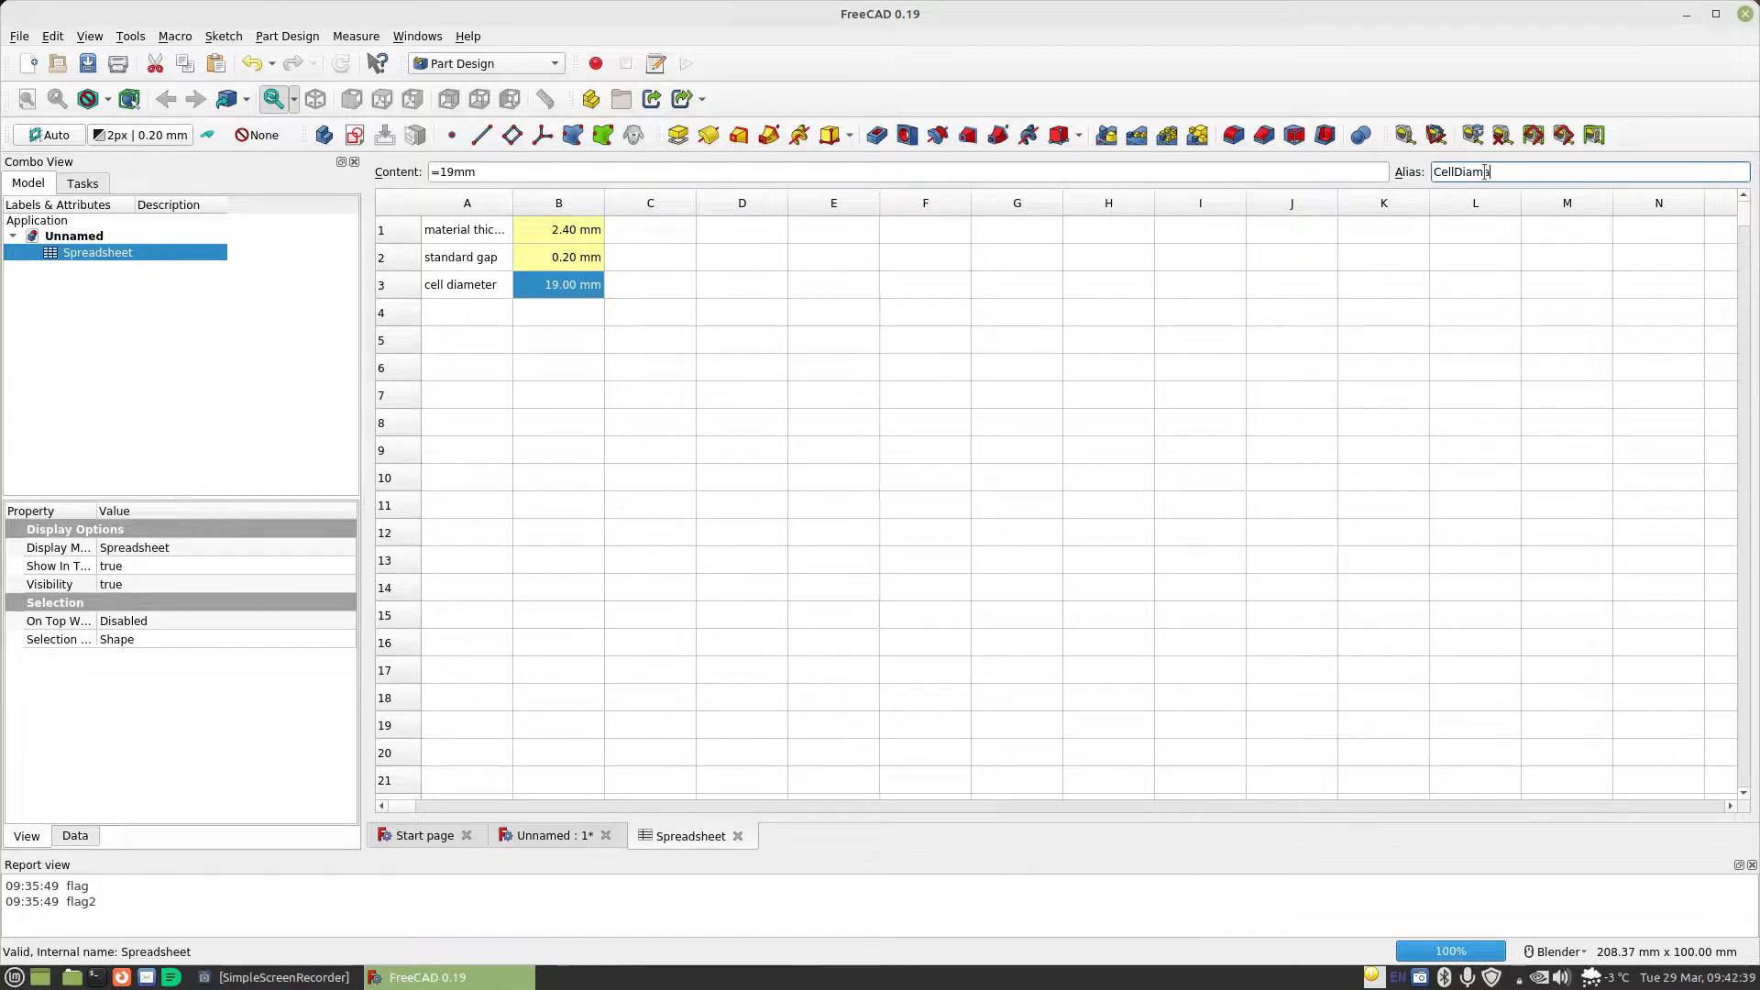
{"action": "type", "text": "ter"}
{"action": "key", "text": "Return"}
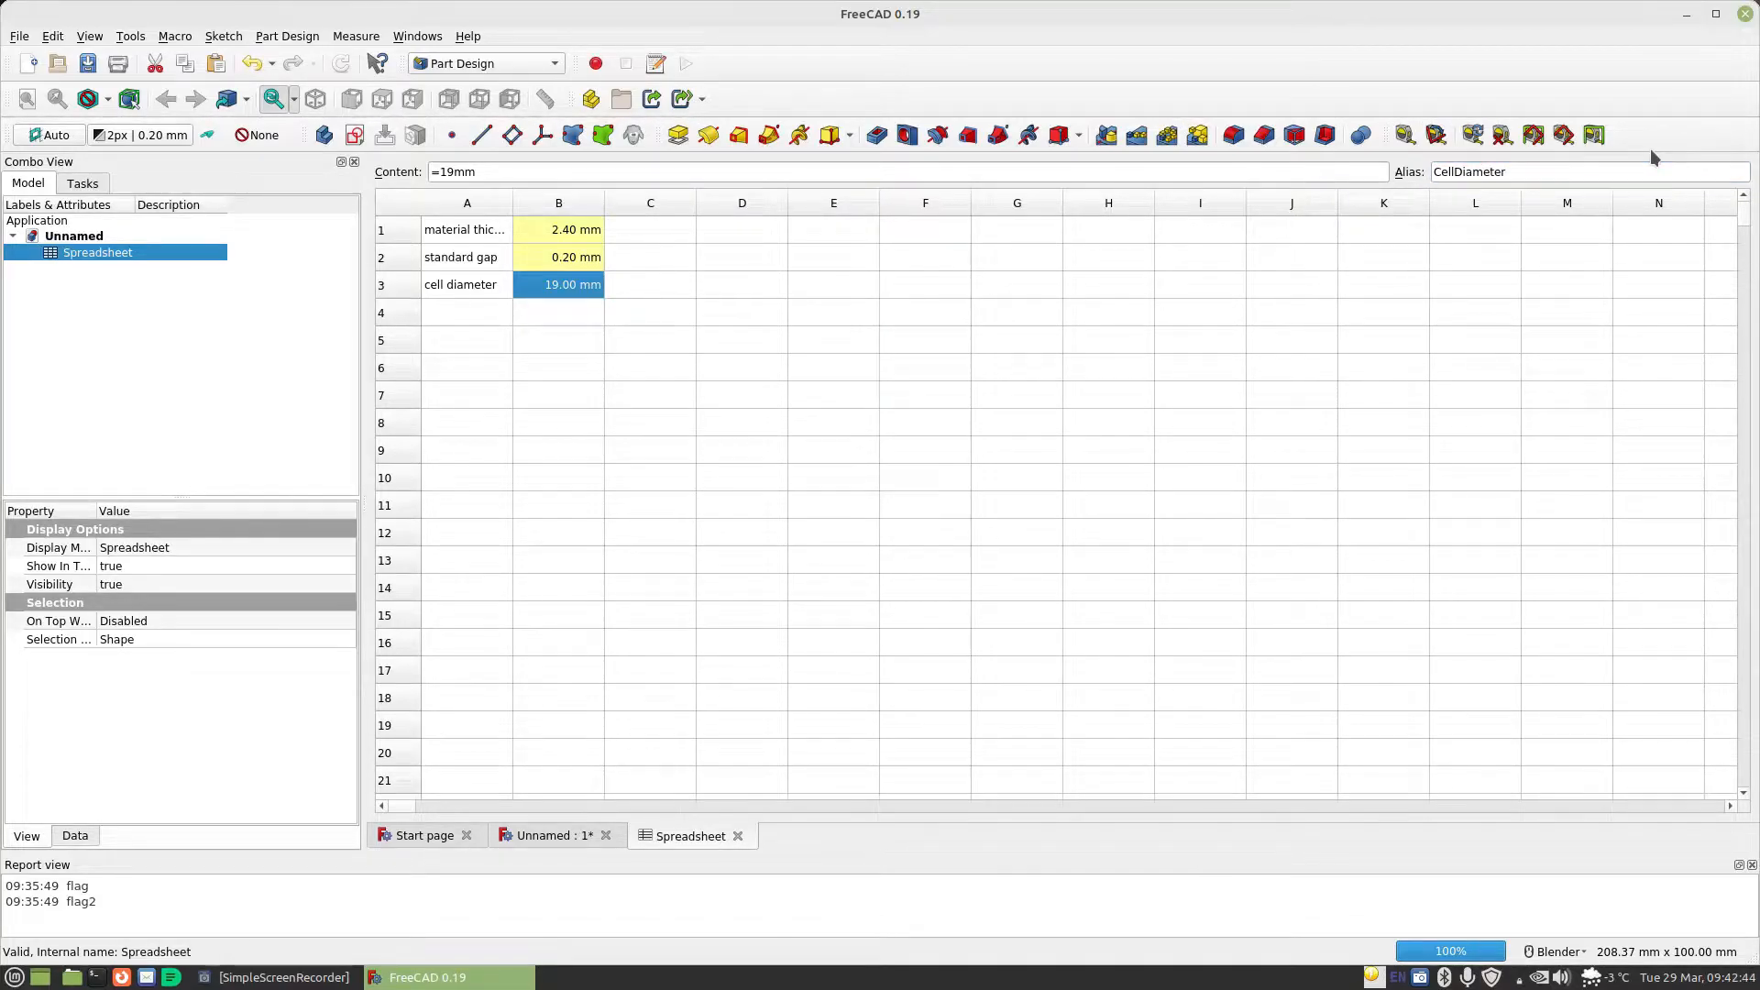
Enter the label "cell length" in cell A4 and the value 69mm in cell B4
{"action": "left_click", "coordinate": [487, 312]}
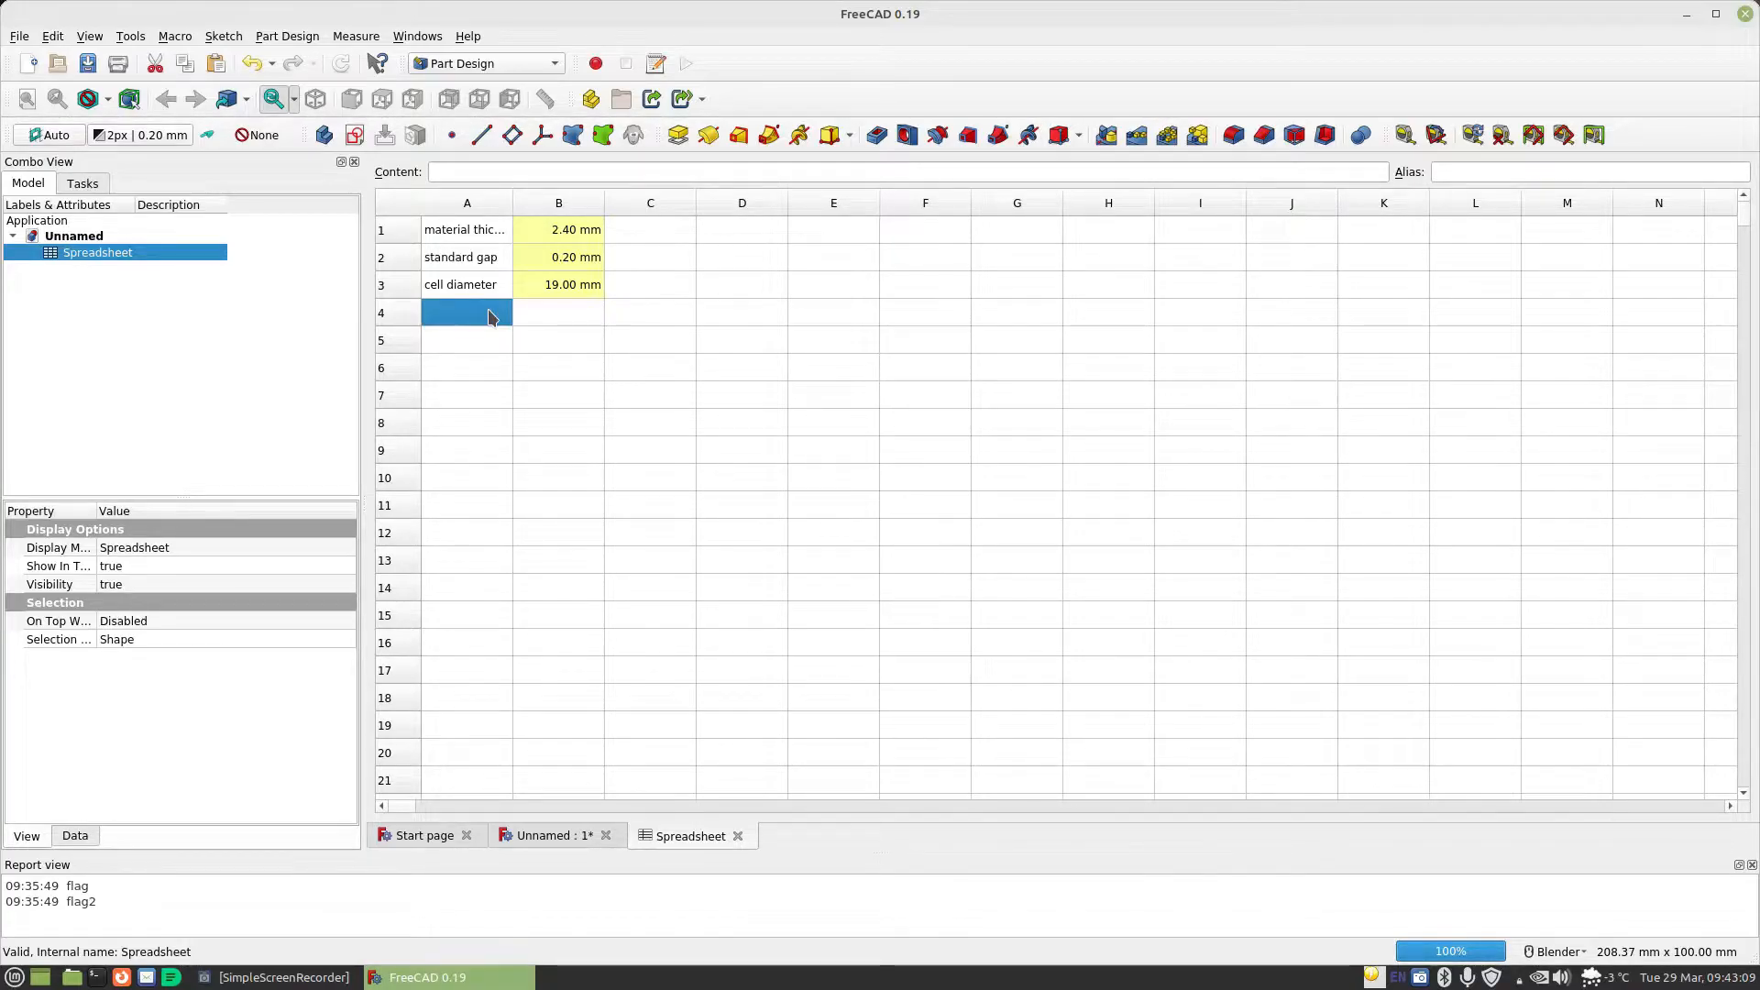
{"action": "type", "text": "cell length"}
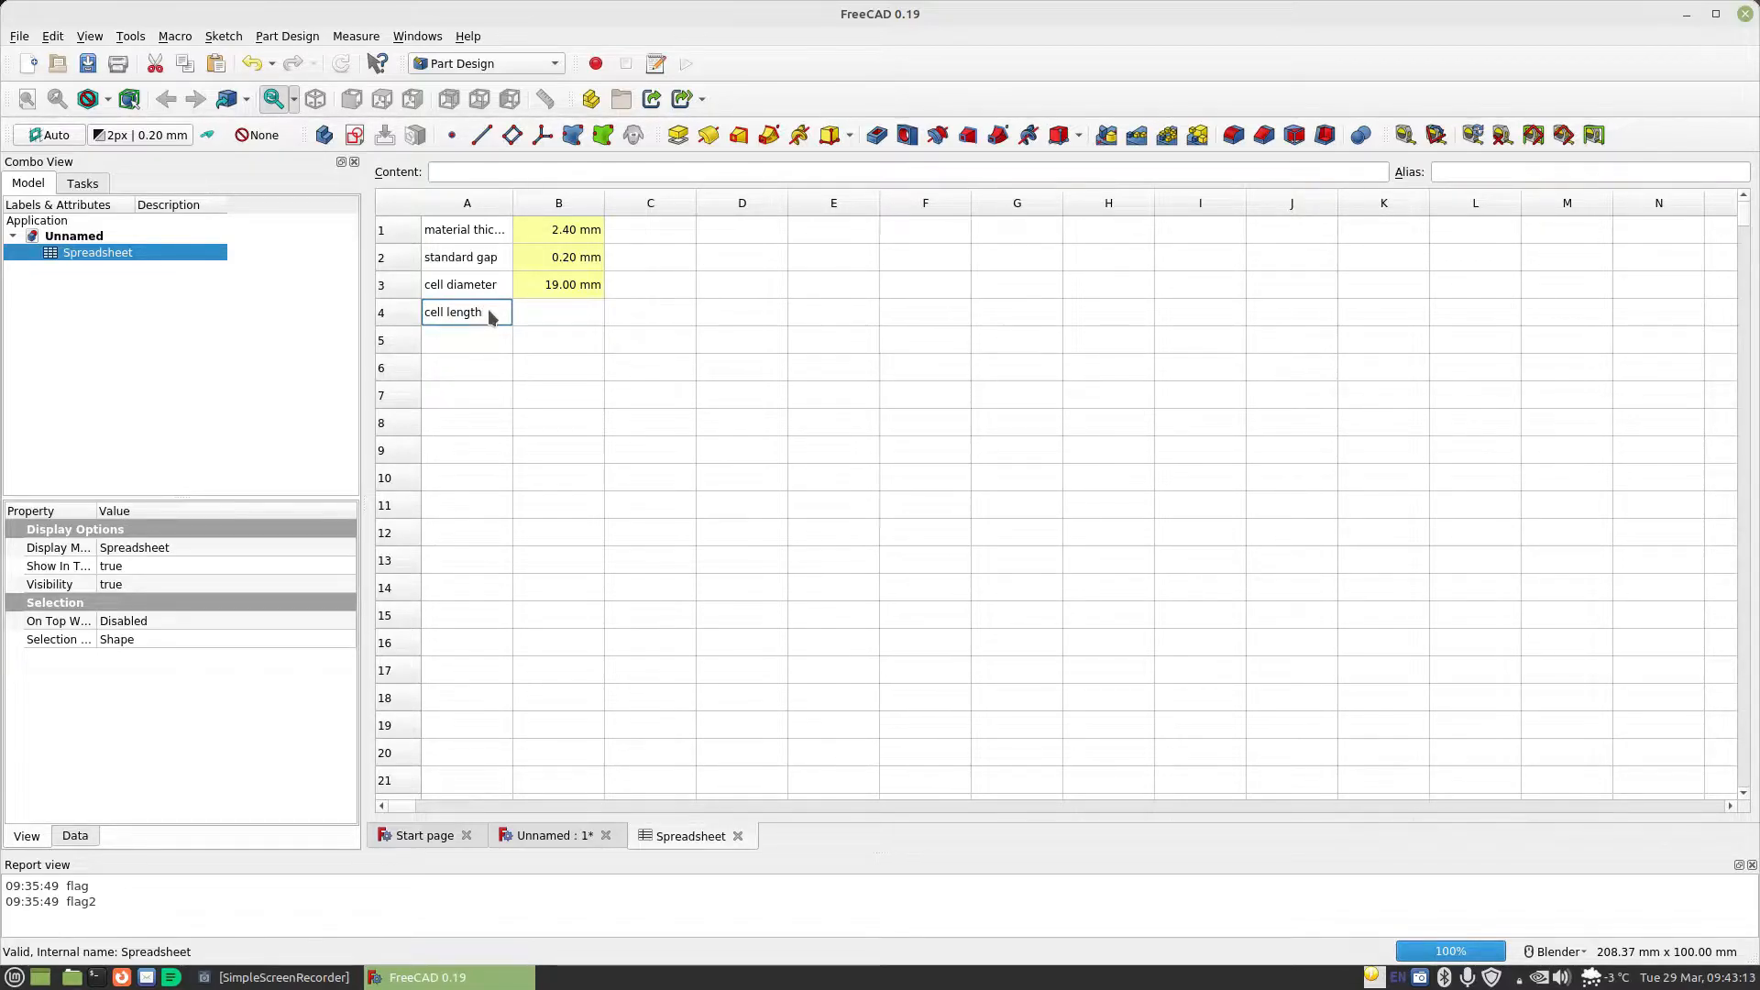
{"action": "key", "text": "Tab"}
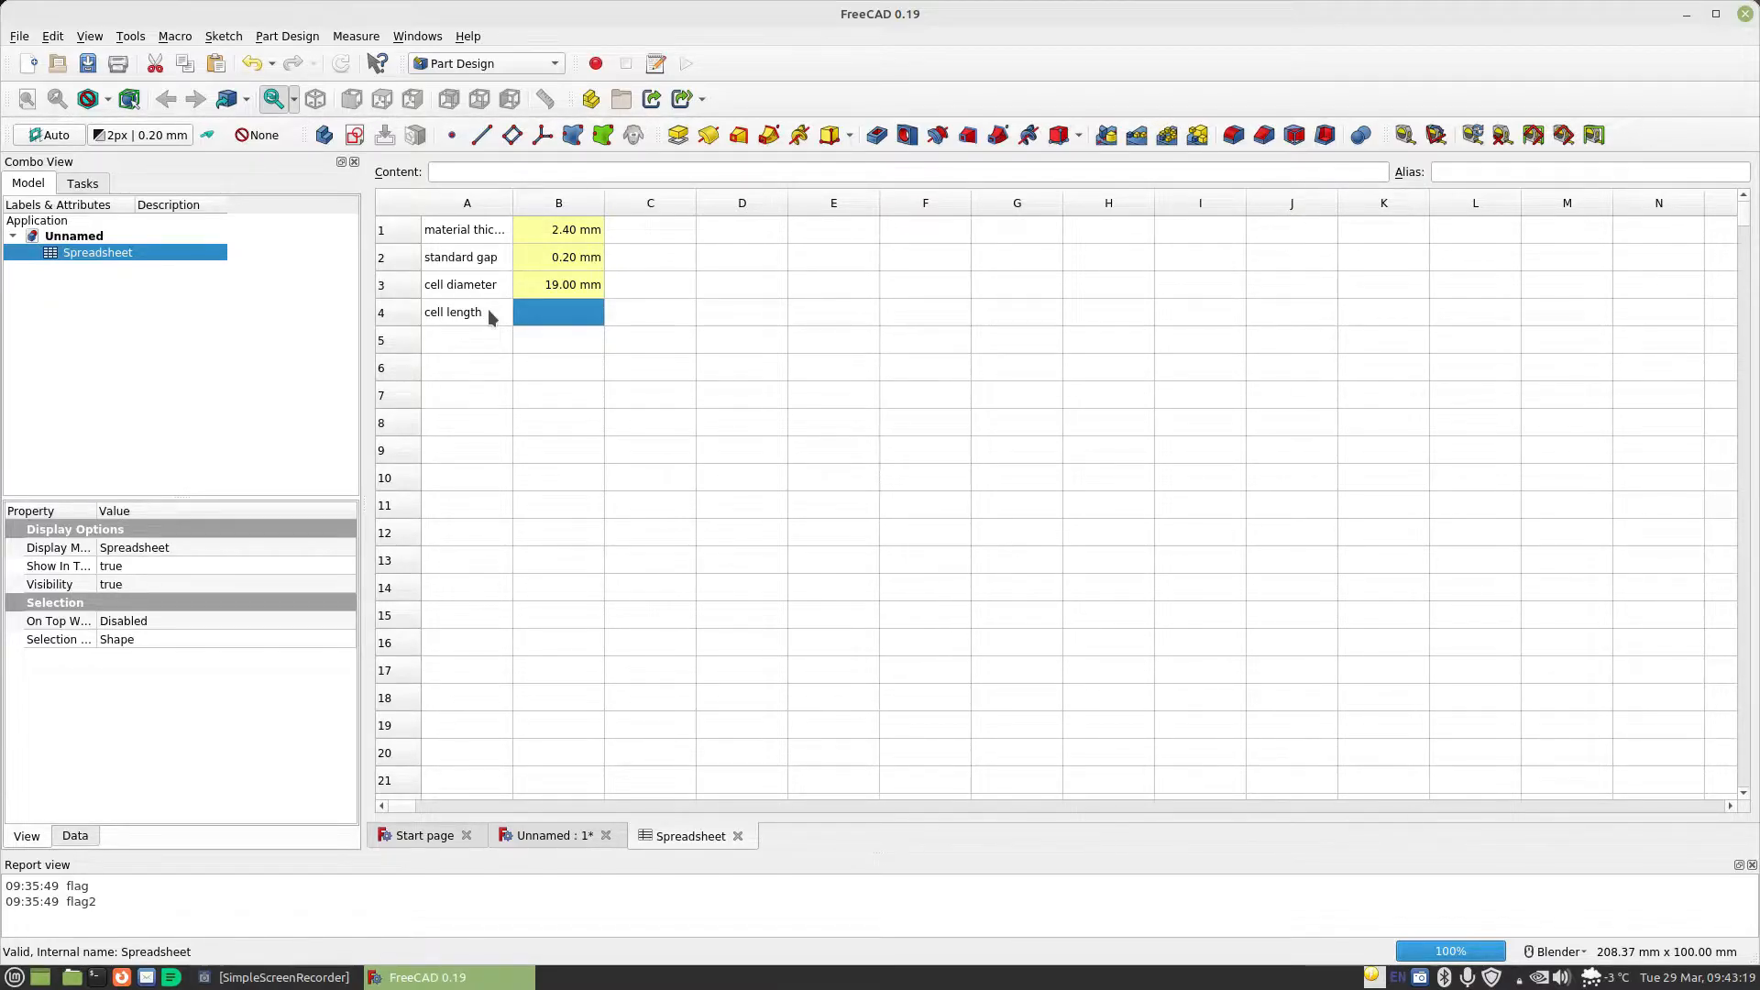
{"action": "type", "text": "69"}
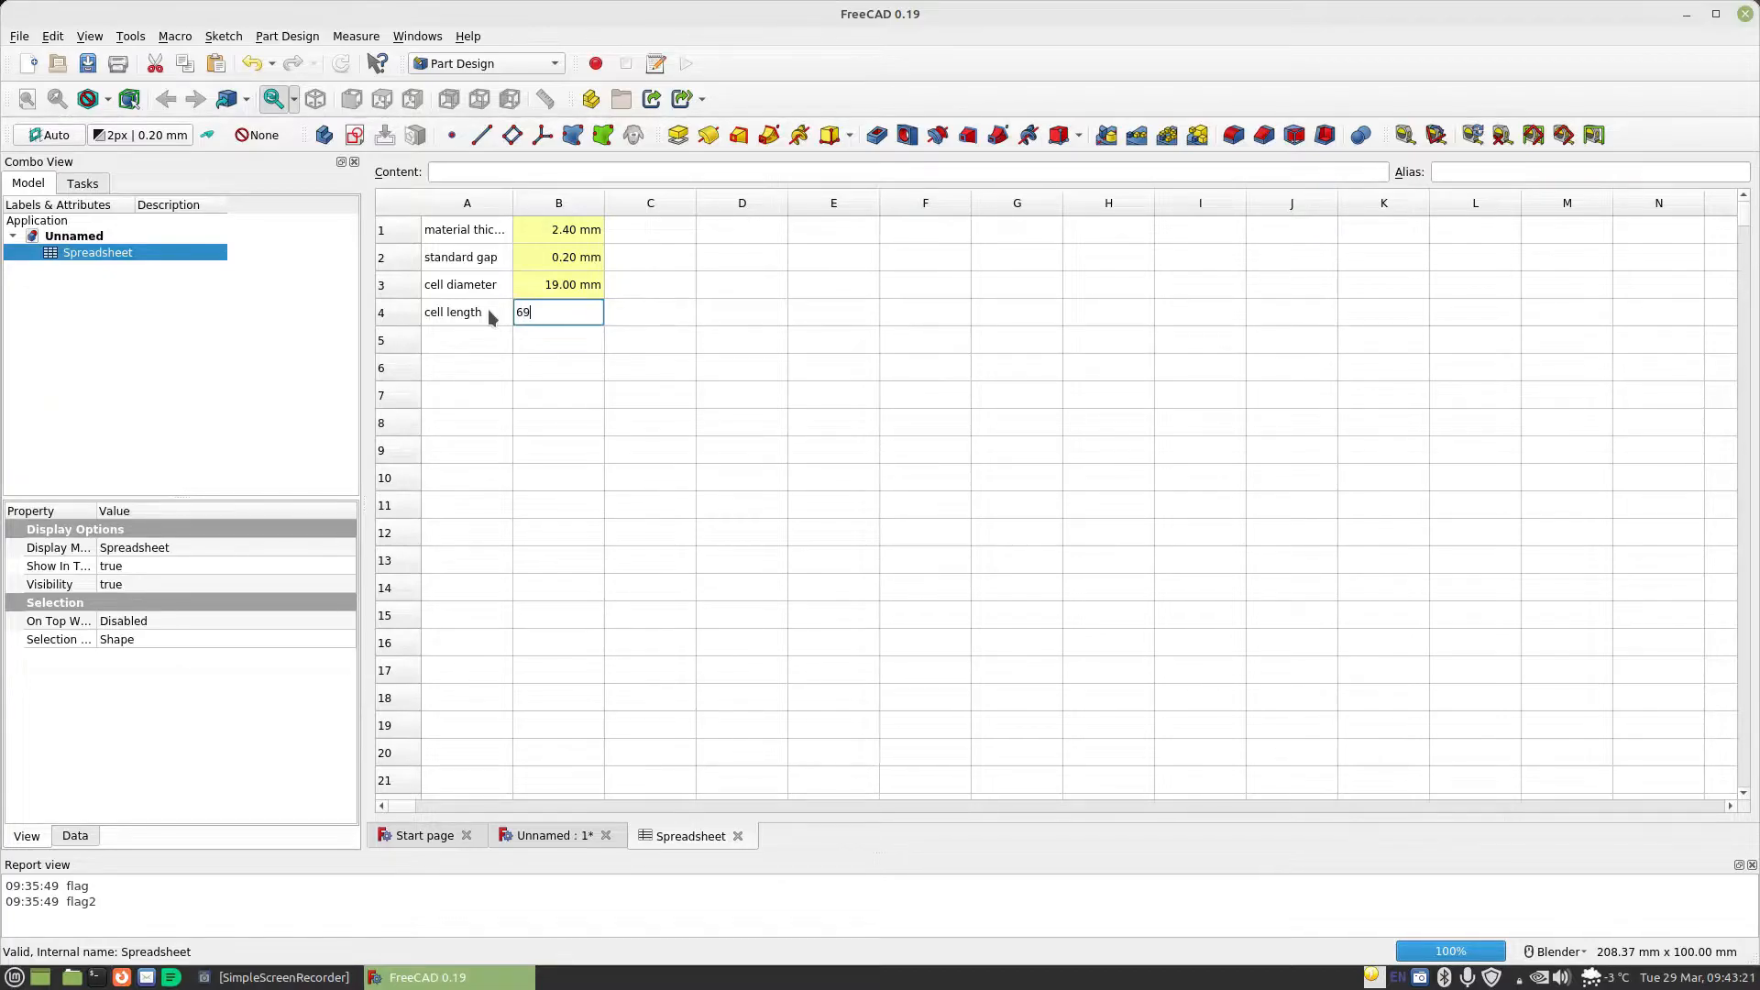
{"action": "type", "text": "mm"}
{"action": "key", "text": "Return"}
Assign the alias CellLength to cell B4, the value beside the cell length label
{"action": "left_click", "coordinate": [593, 321]}
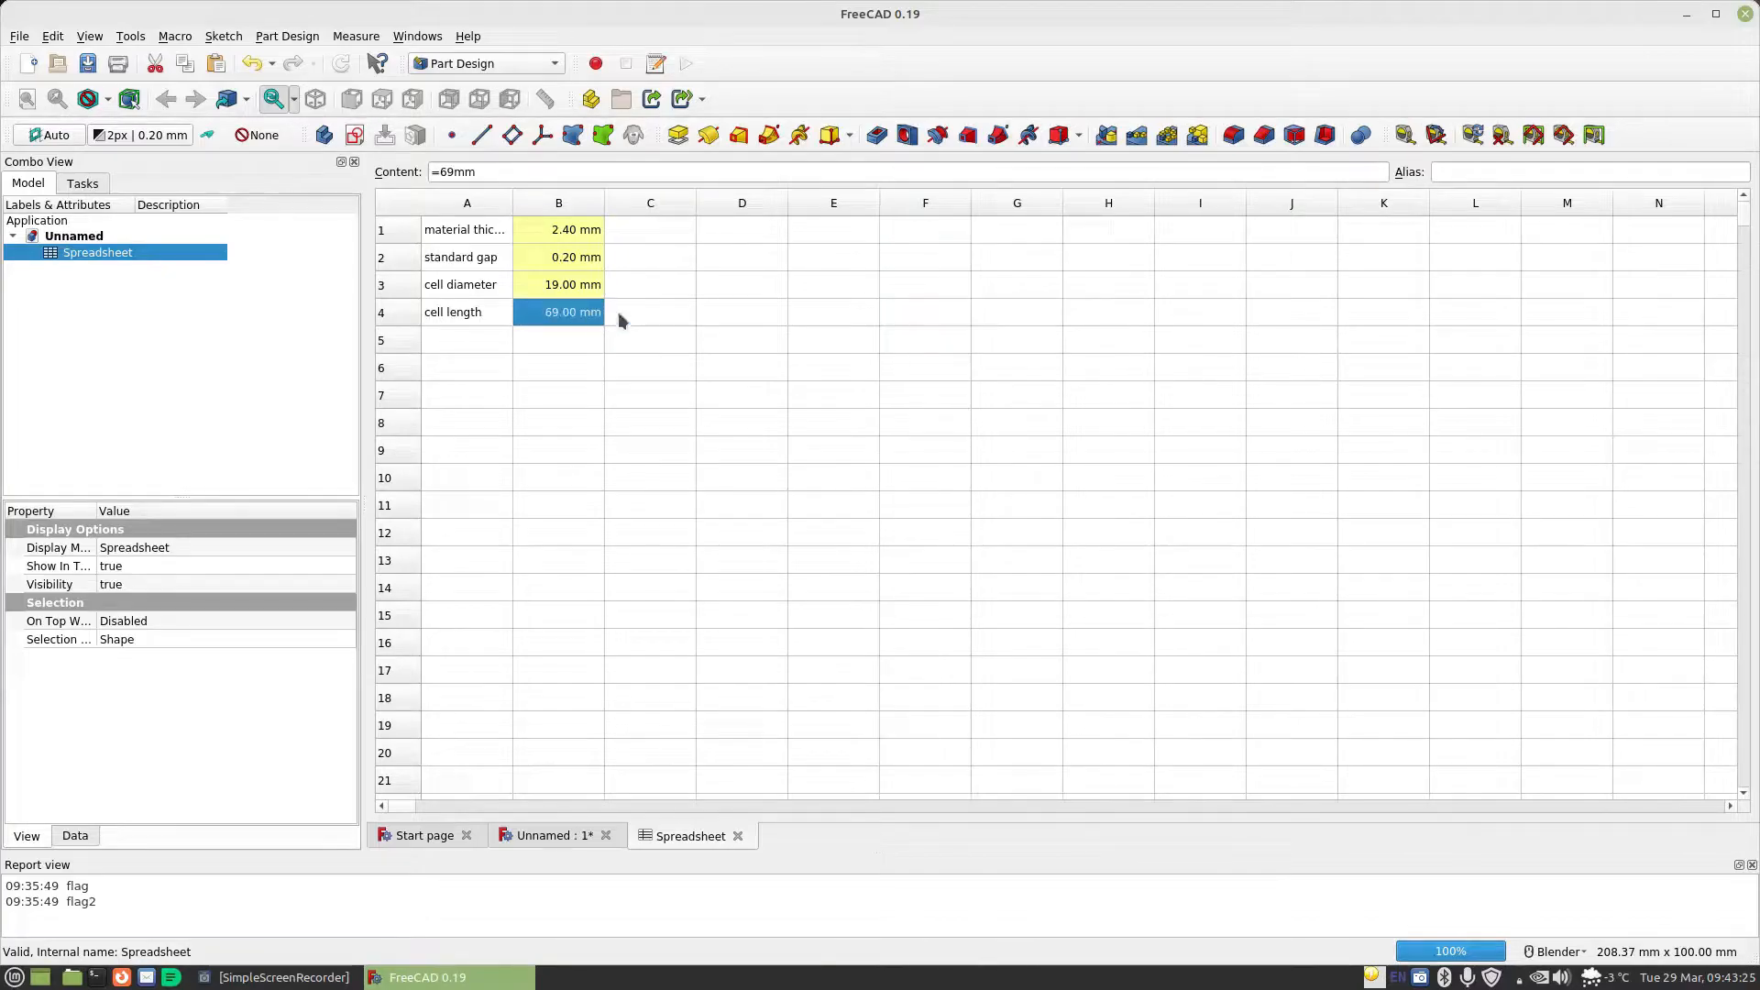
{"action": "left_click", "coordinate": [1474, 171]}
{"action": "type", "text": "Cel"}
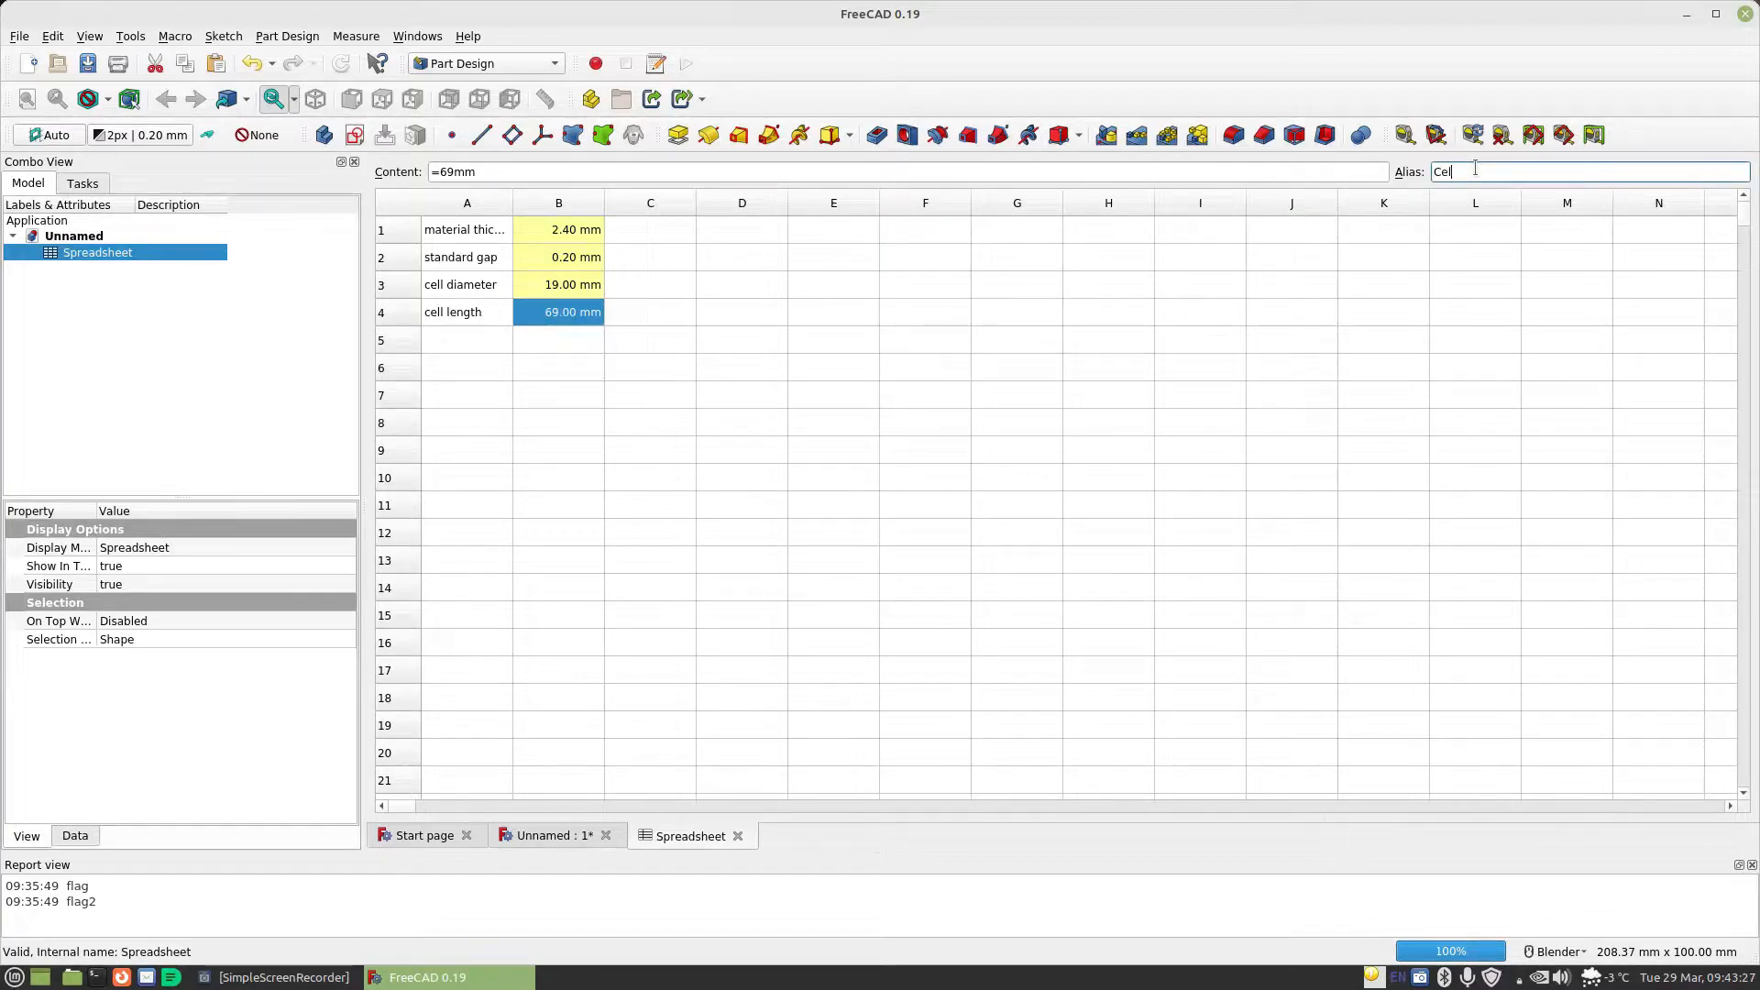
{"action": "type", "text": "lLength"}
{"action": "key", "text": "Return"}
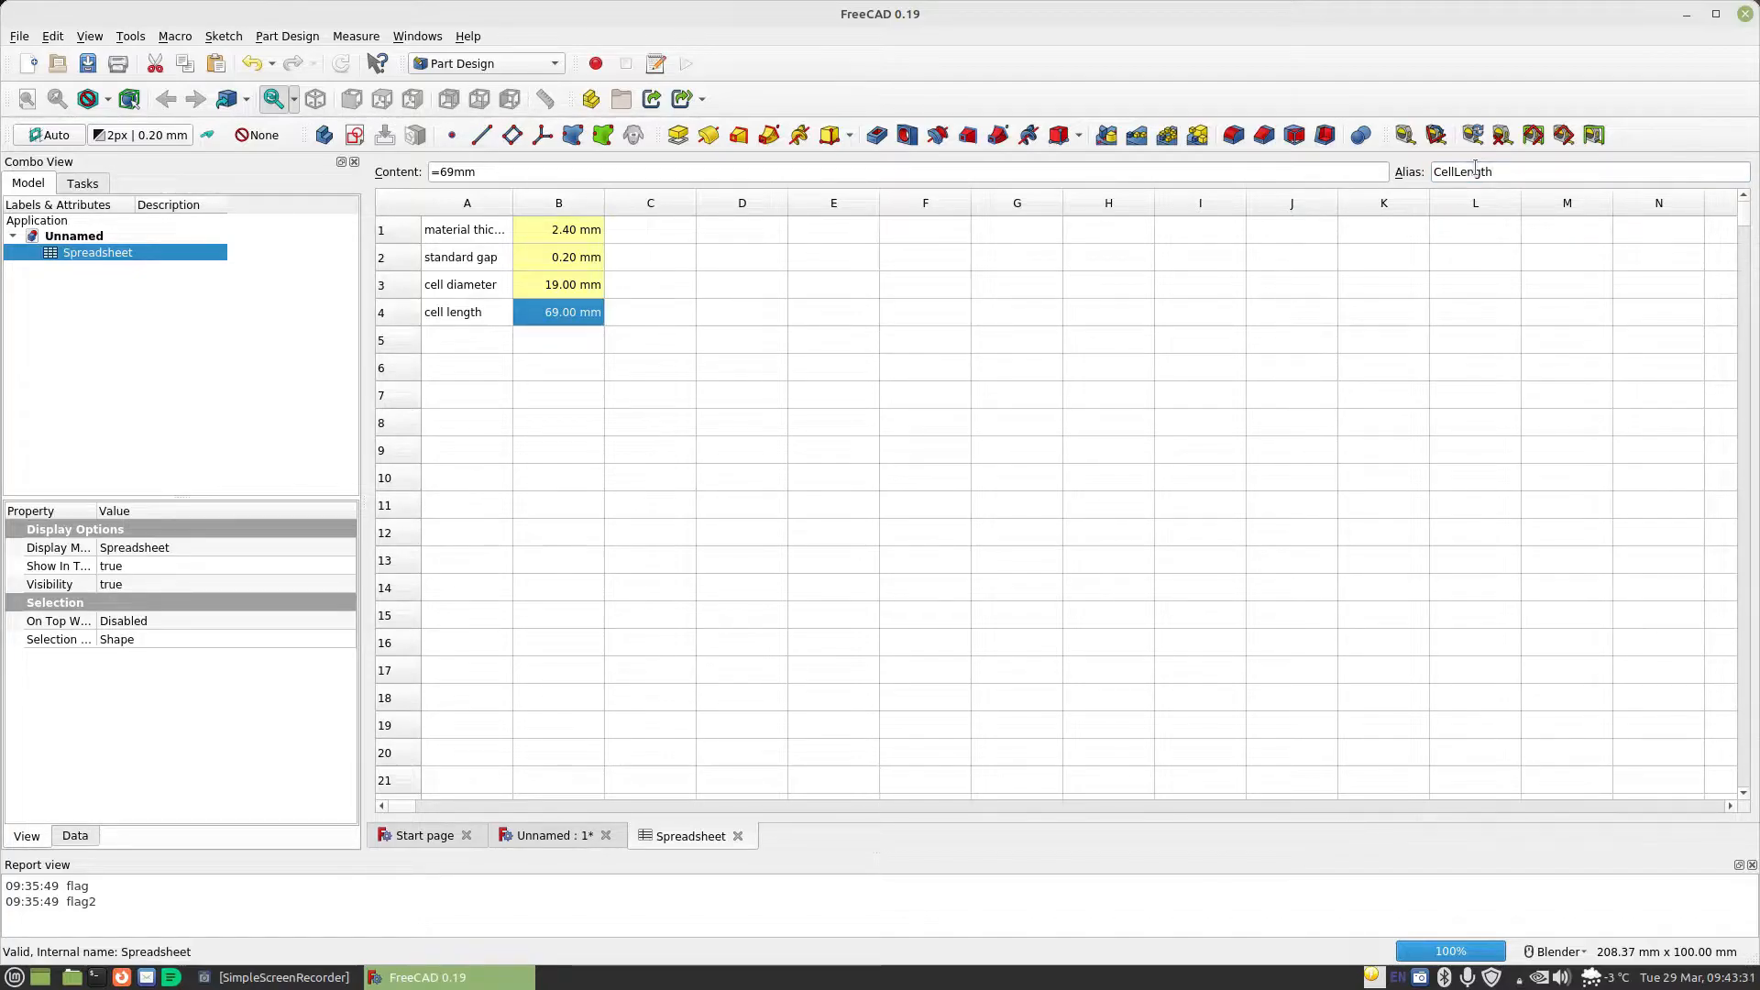
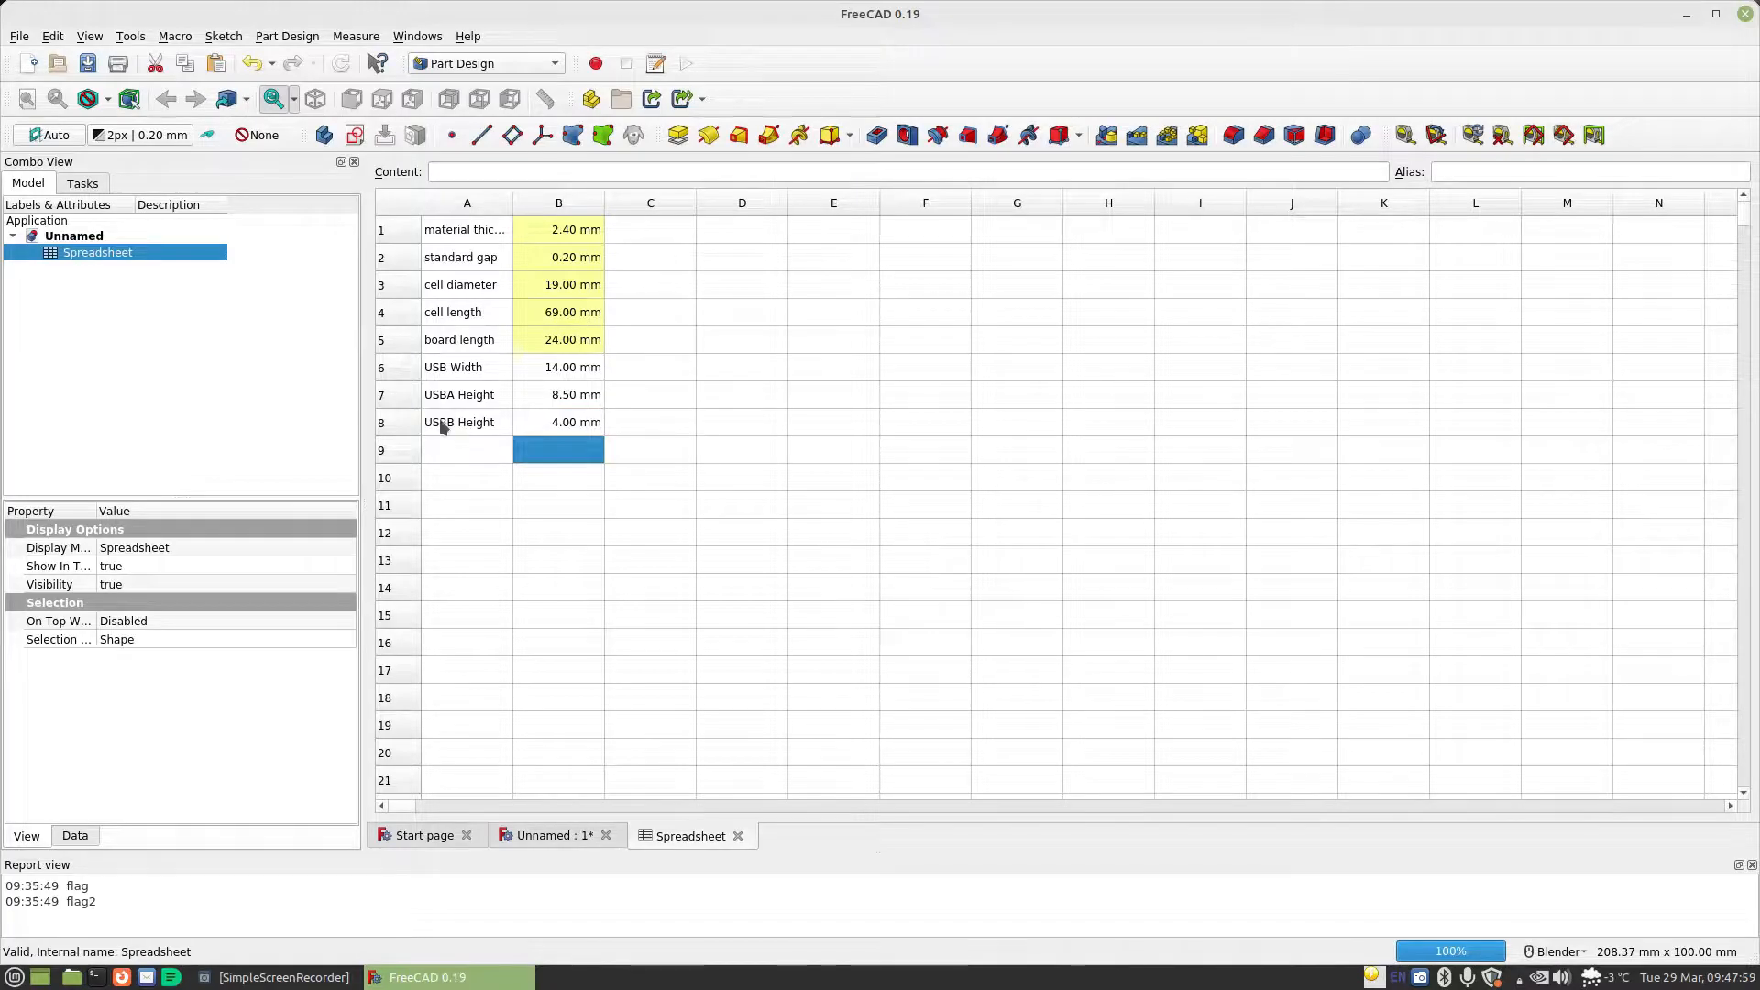
Assign the alias USBWidth to cell B6, the value beside the USB Width label
{"action": "left_click", "coordinate": [569, 369]}
{"action": "left_click", "coordinate": [1453, 174]}
{"action": "type", "text": "USBWidth"}
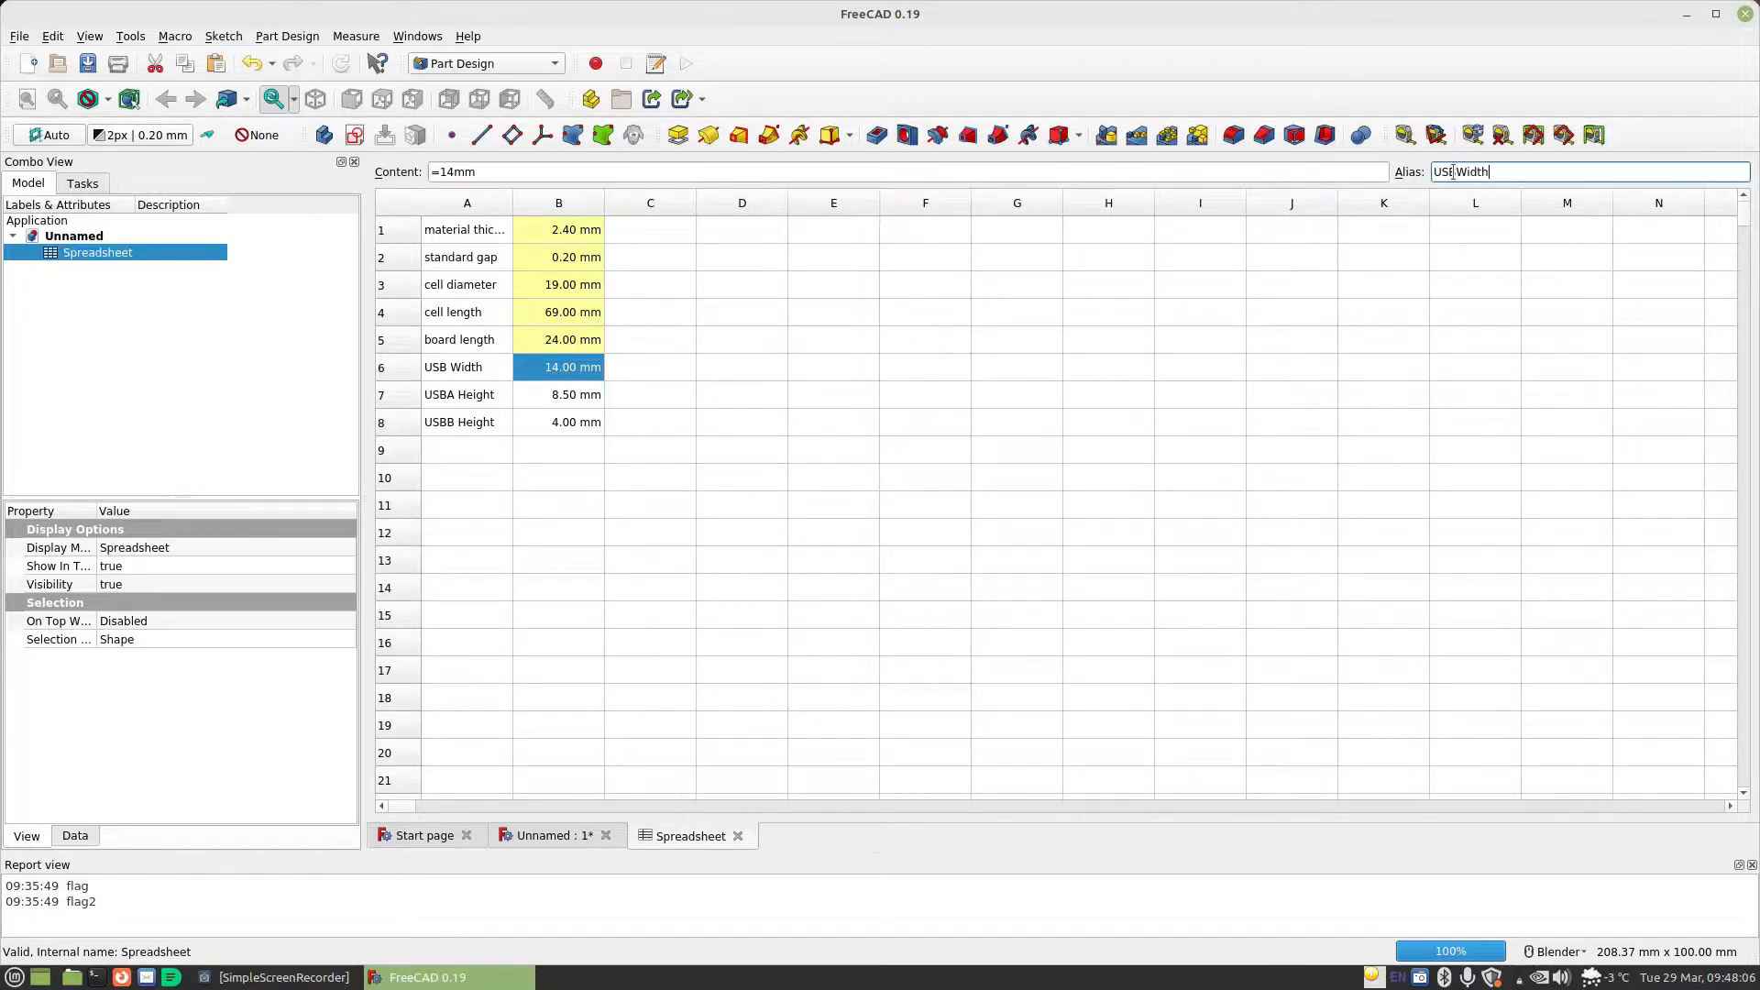
{"action": "key", "text": "Return"}
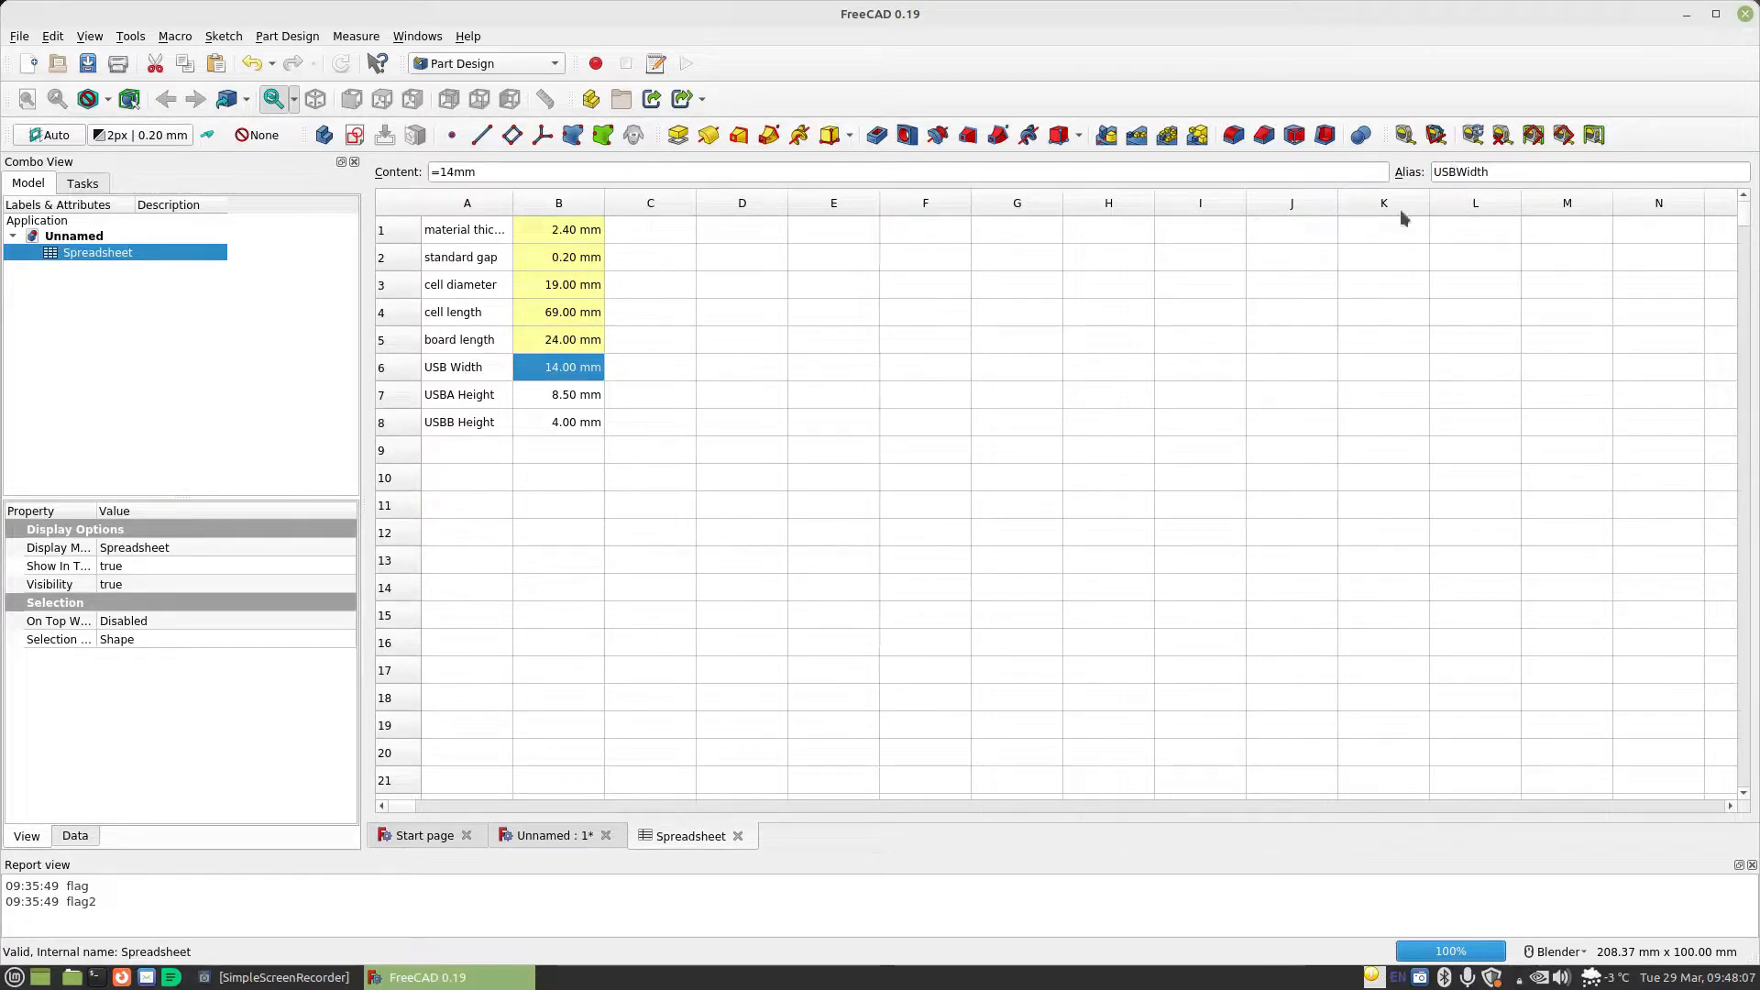
Assign the alias USBAHeight to cell B7, the value beside the USBA Height label
{"action": "left_click", "coordinate": [568, 396]}
{"action": "left_click", "coordinate": [1475, 174]}
{"action": "type", "text": "USB"}
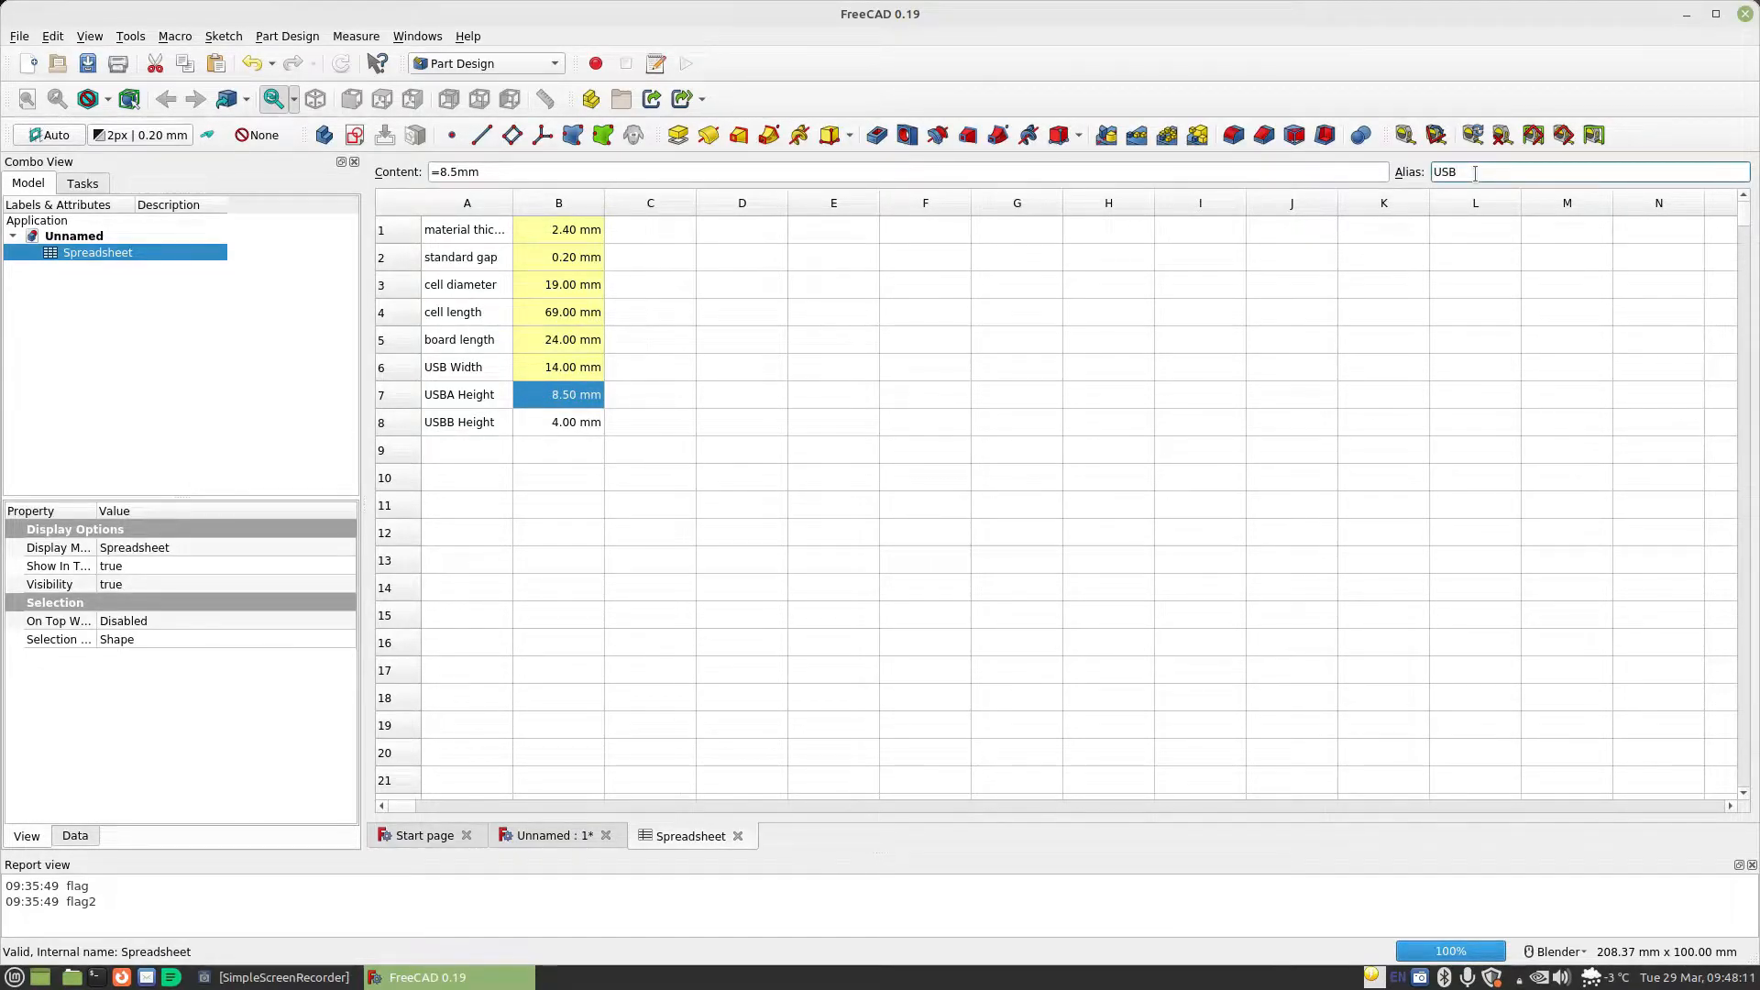
{"action": "type", "text": "AHeight"}
{"action": "key", "text": "Return"}
Assign the alias USBBHeight to cell B8, the value beside the USBB Height label
{"action": "left_click", "coordinate": [591, 422]}
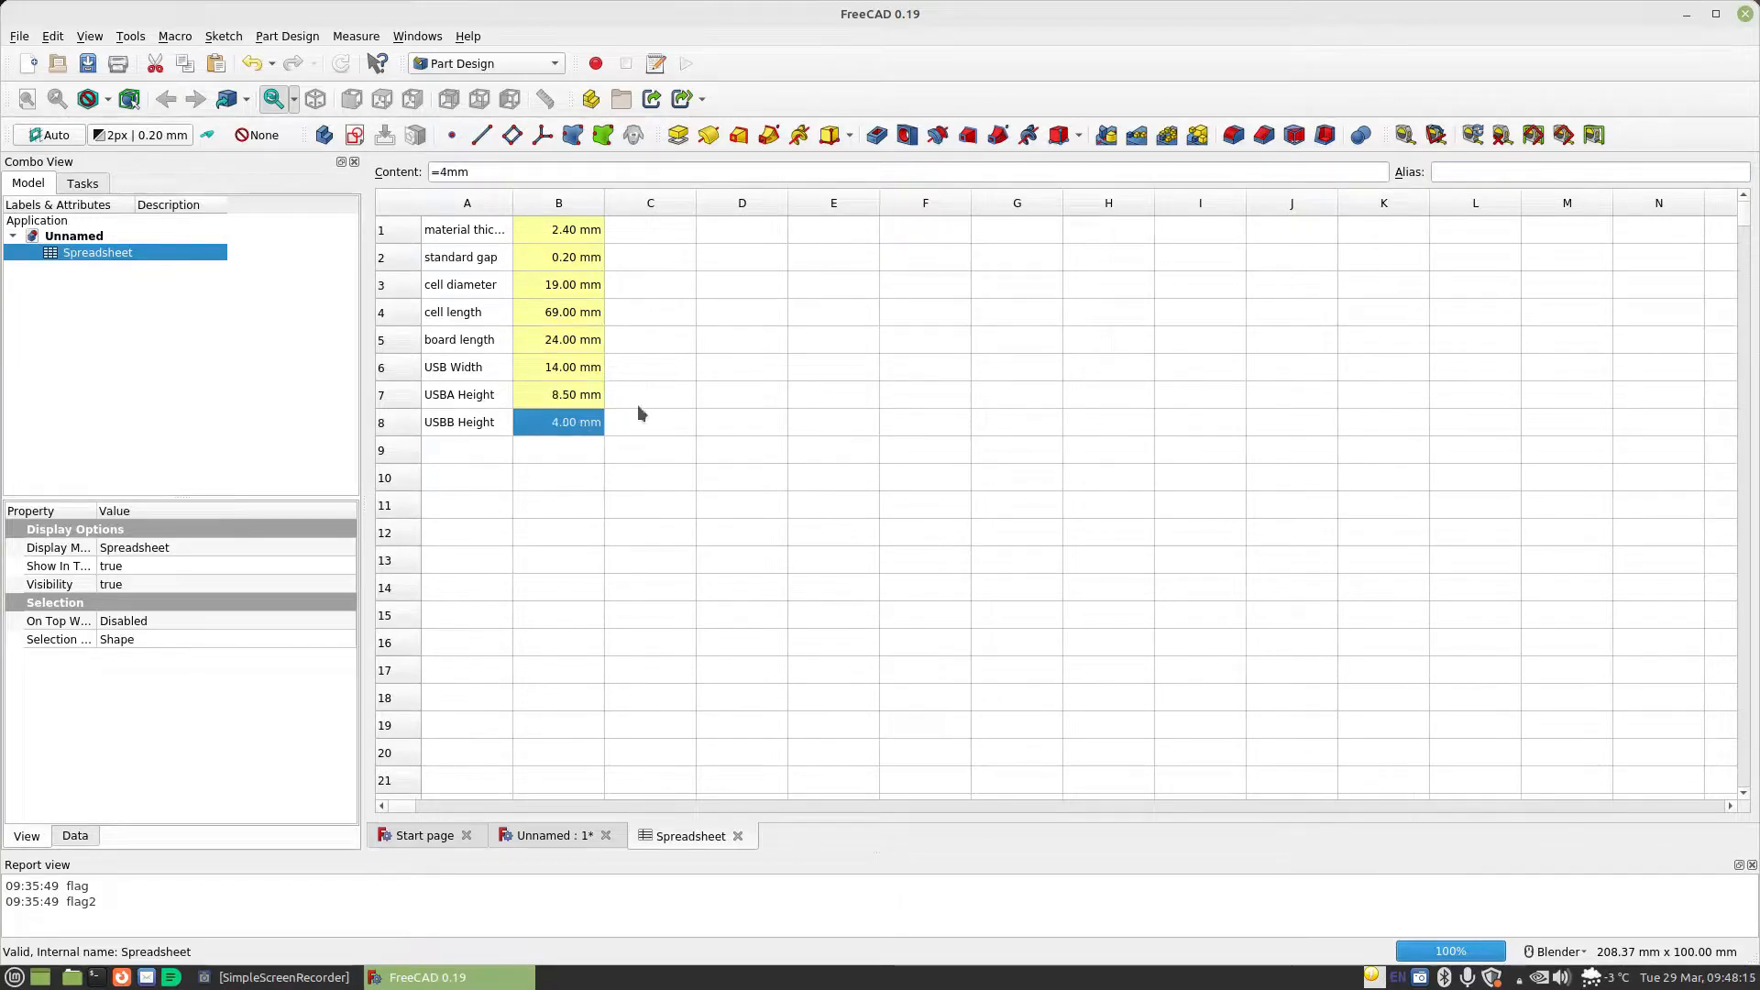
{"action": "left_click", "coordinate": [1474, 173]}
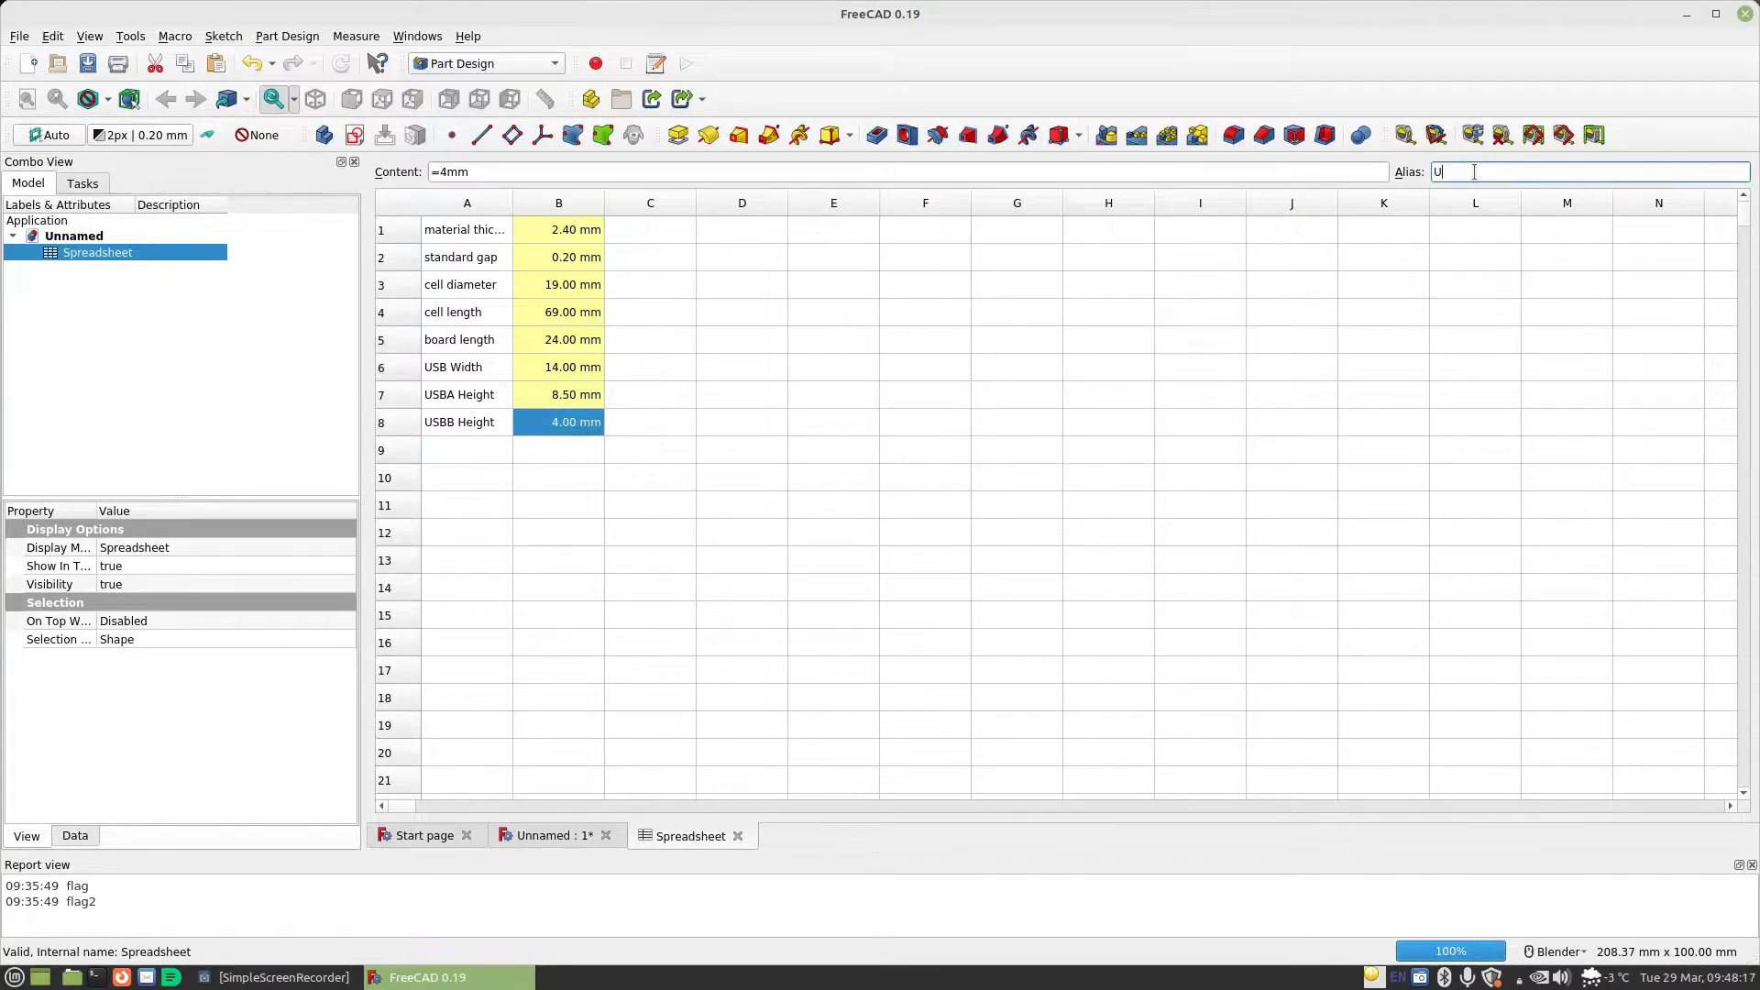
{"action": "type", "text": "USBBHeight"}
{"action": "key", "text": "Return"}
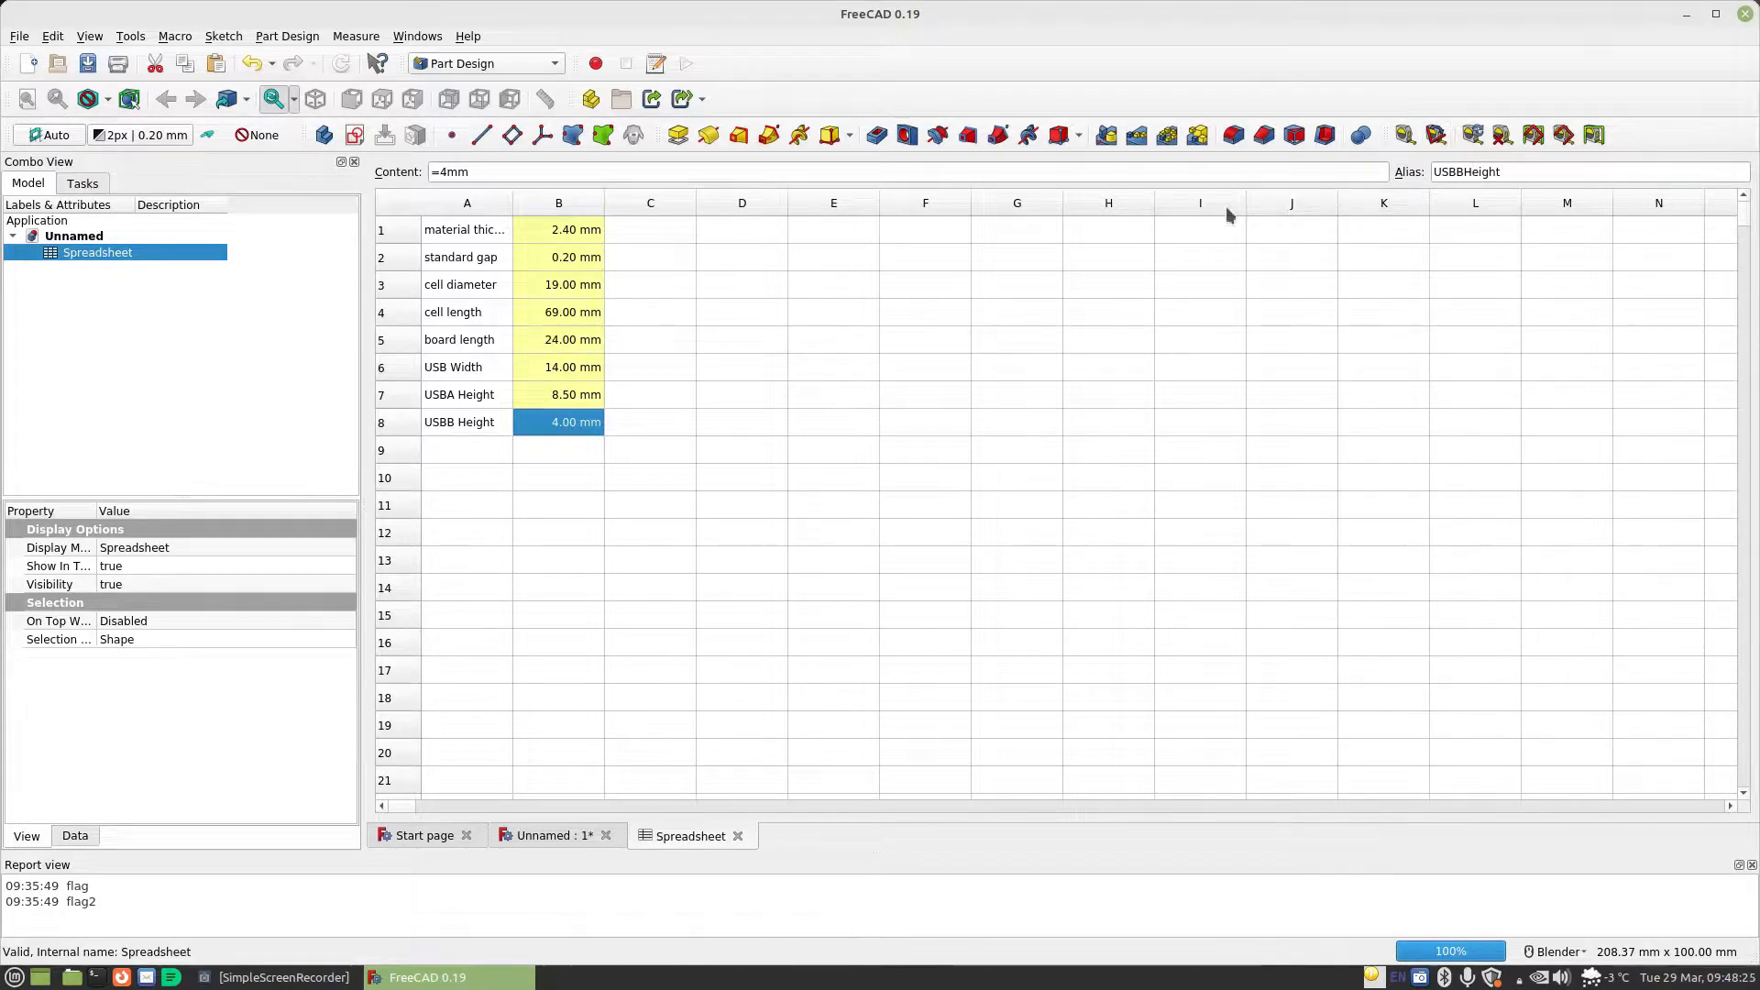
Return to the document's 3D view and create a new Part Design body
{"action": "left_click", "coordinate": [550, 836]}
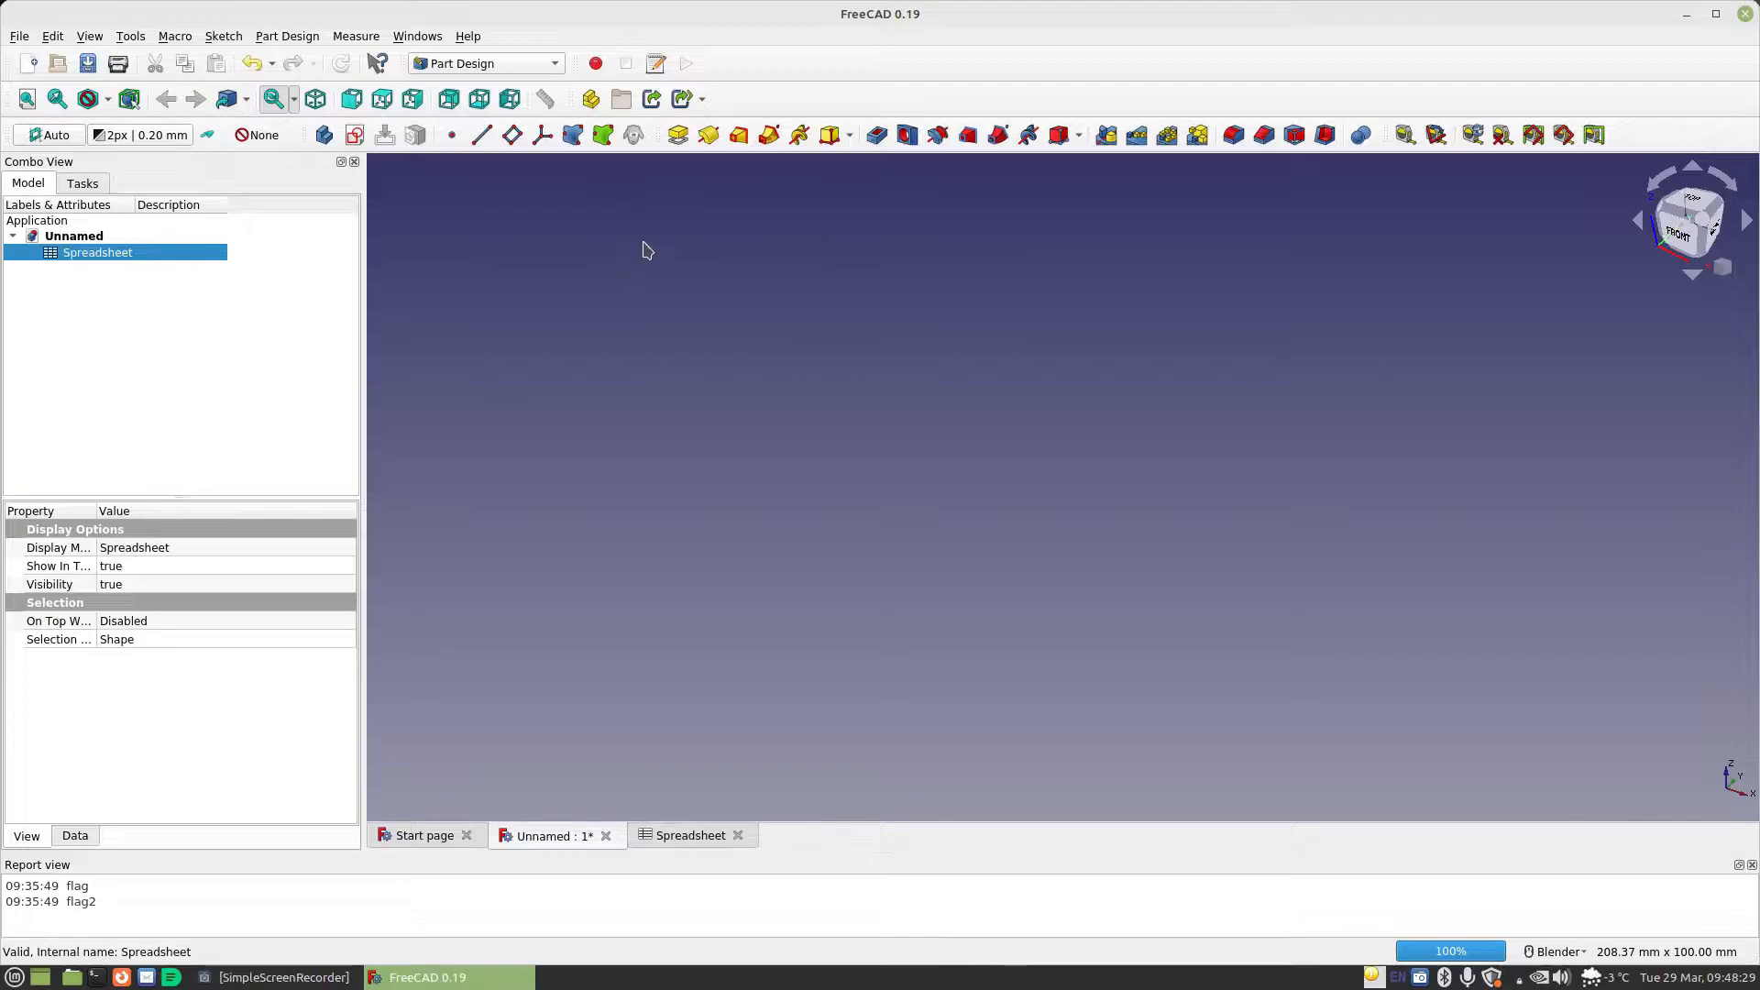
{"action": "left_click", "coordinate": [84, 184]}
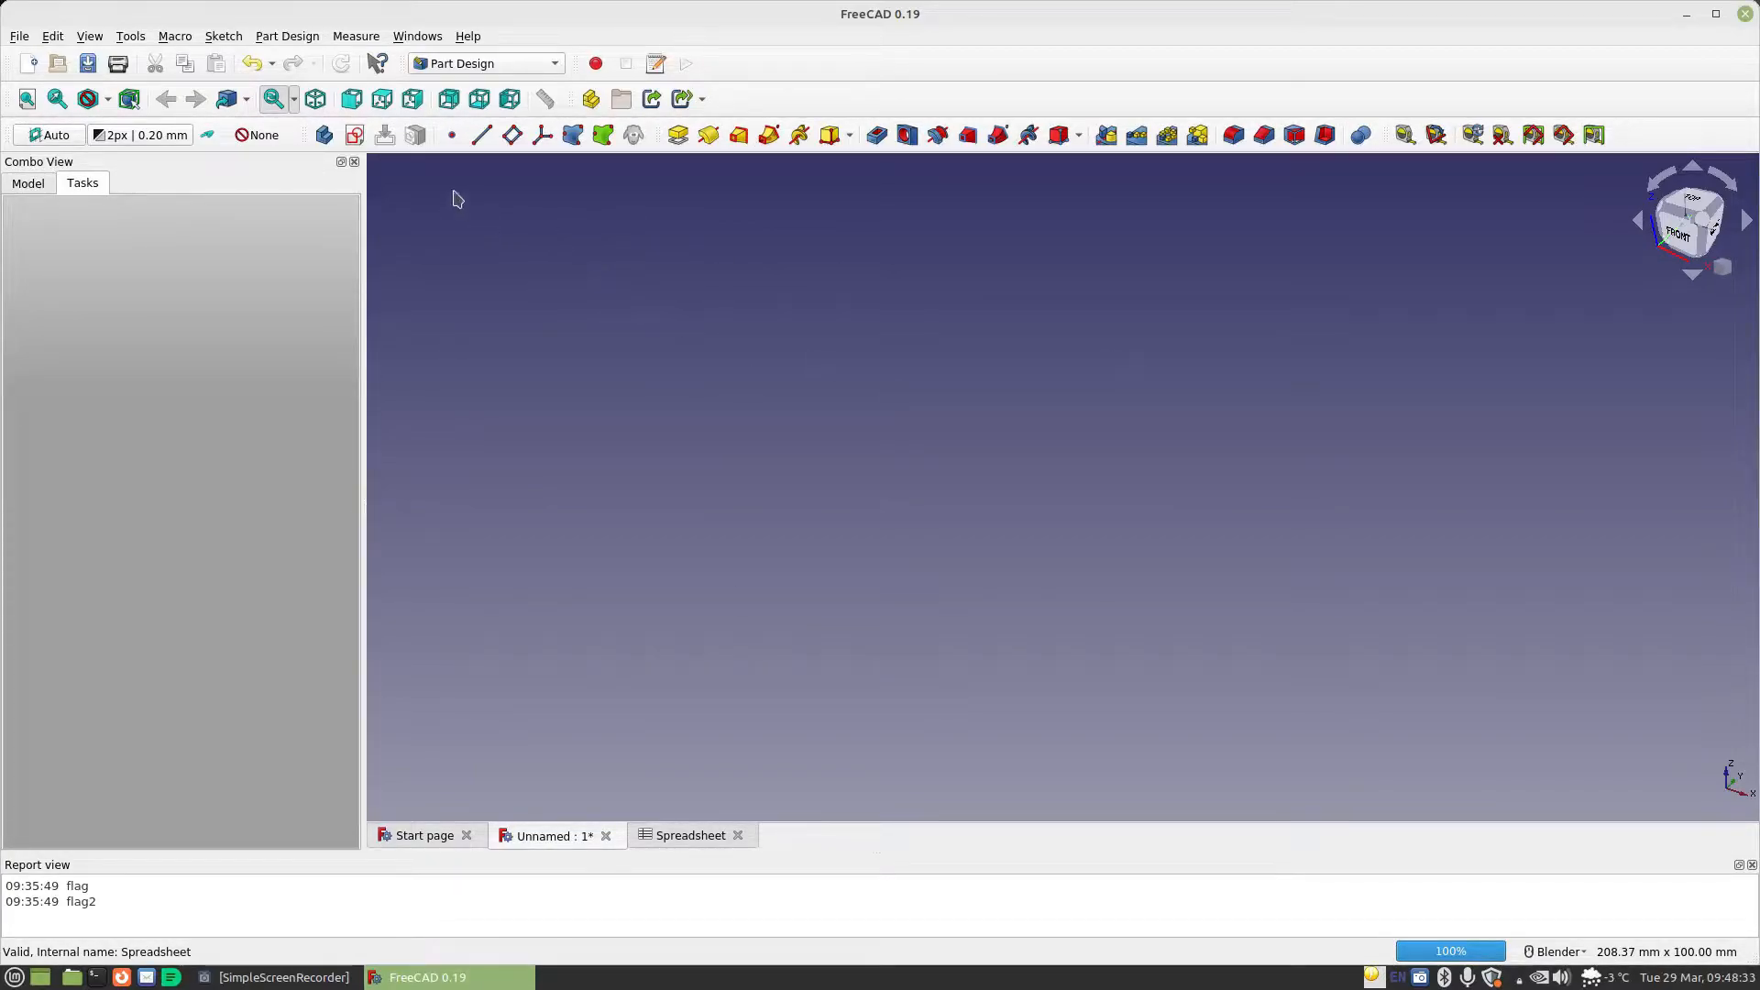
{"action": "left_click", "coordinate": [324, 137]}
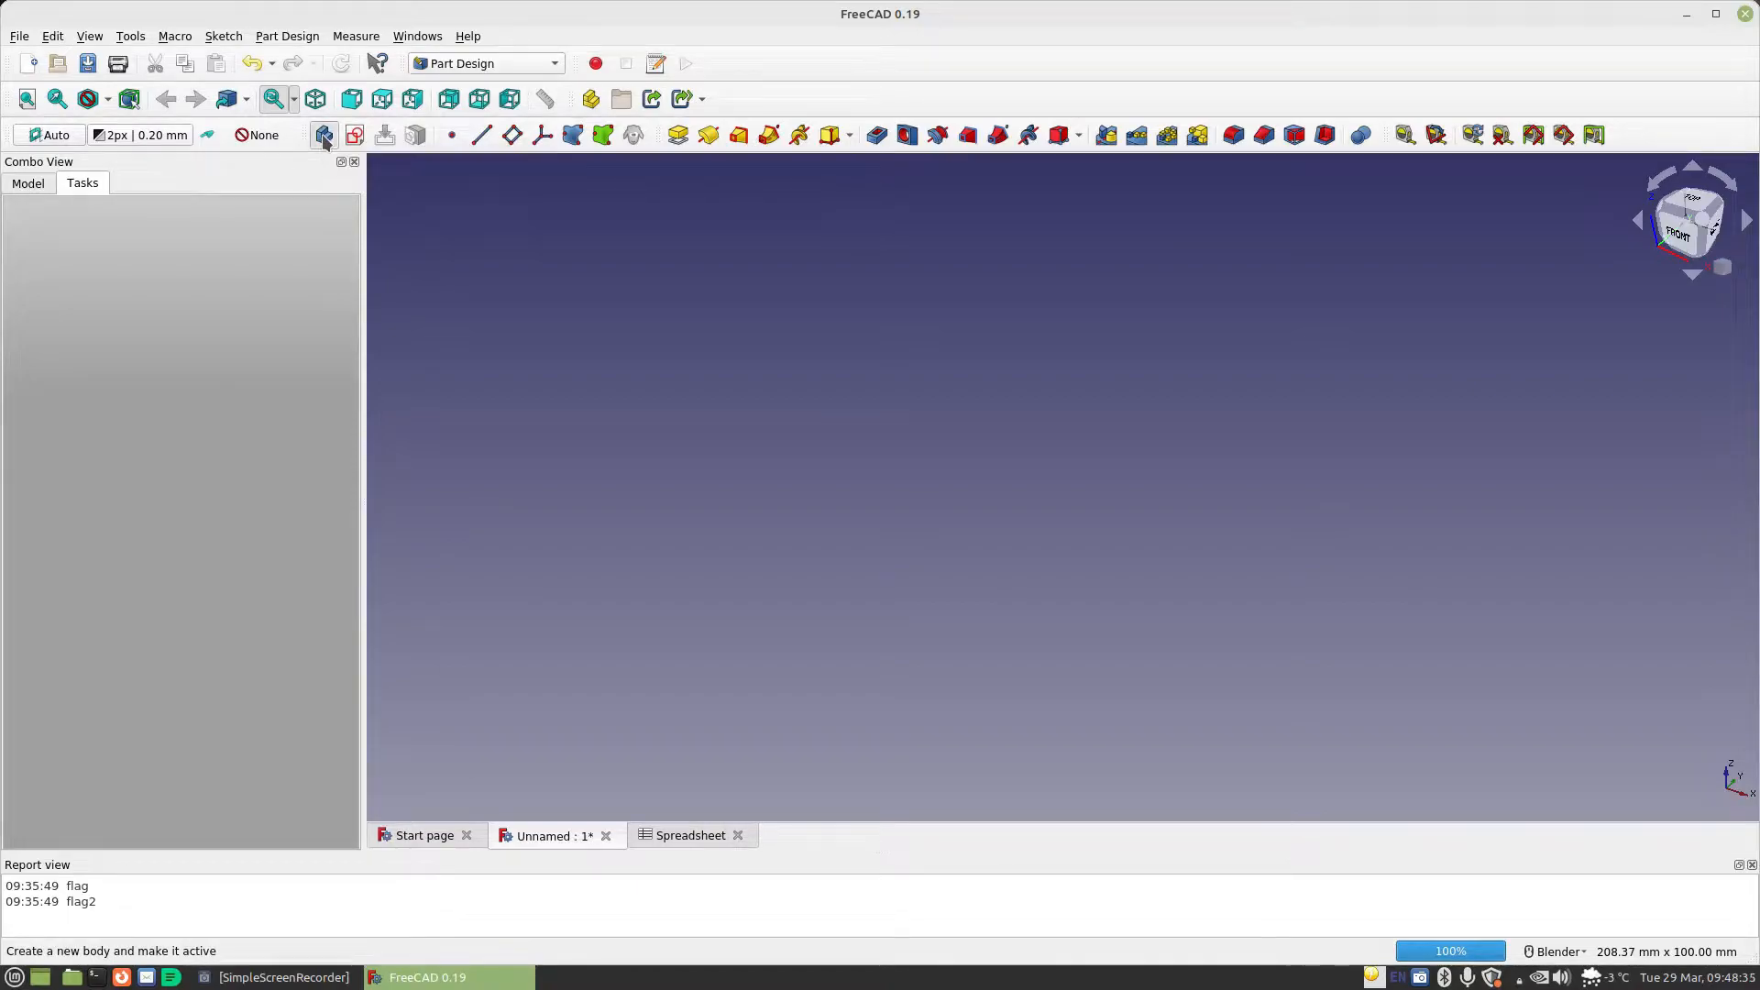
{"action": "left_click", "coordinate": [30, 184]}
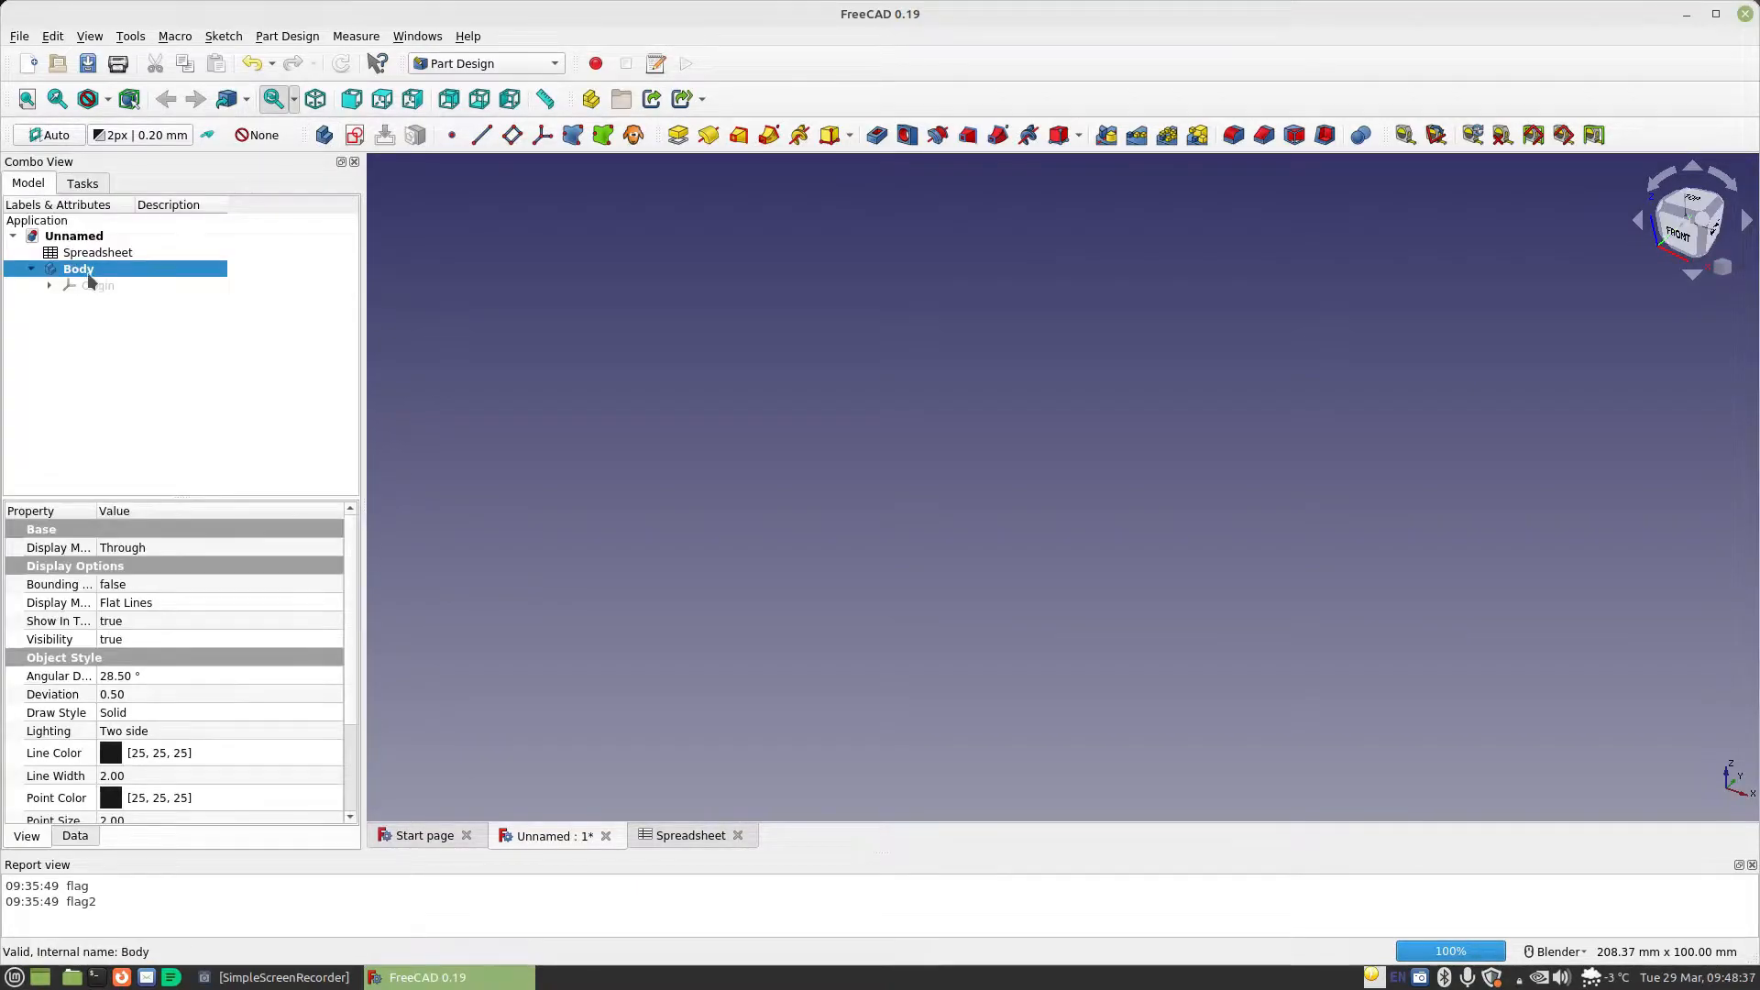
{"action": "left_click", "coordinate": [90, 186]}
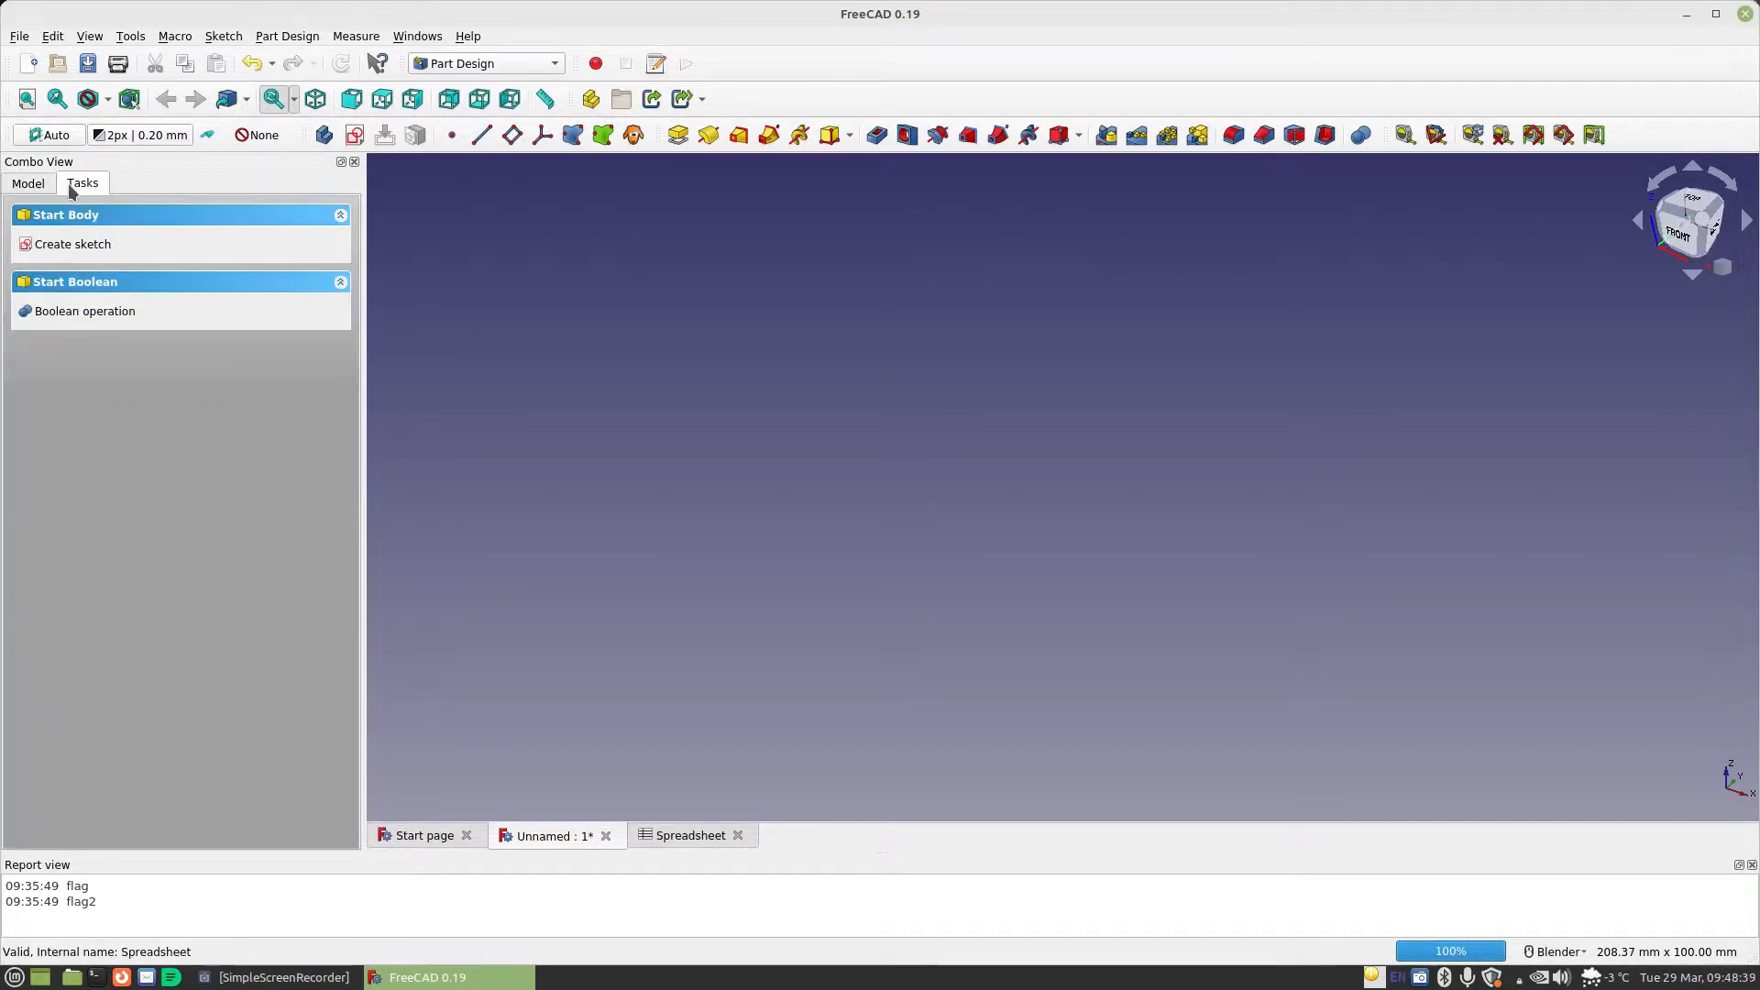
Rename the new body as Bottom
{"action": "left_click", "coordinate": [30, 184]}
{"action": "right_click", "coordinate": [80, 269]}
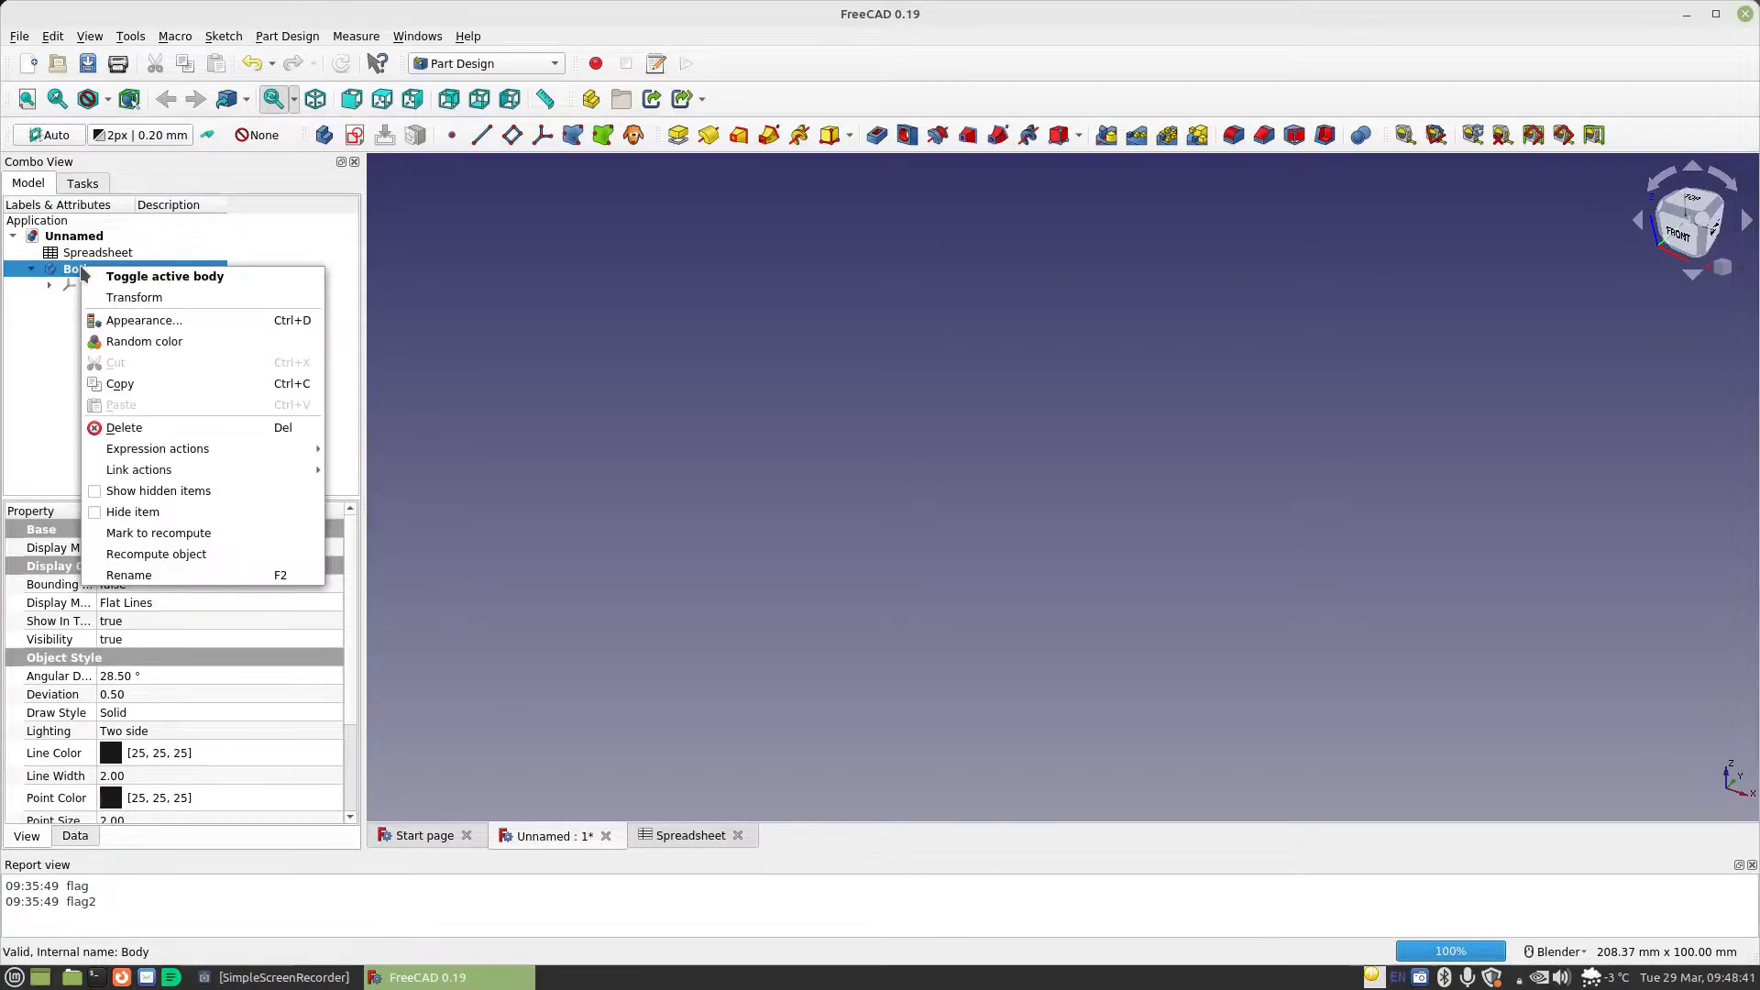
{"action": "left_click", "coordinate": [162, 577]}
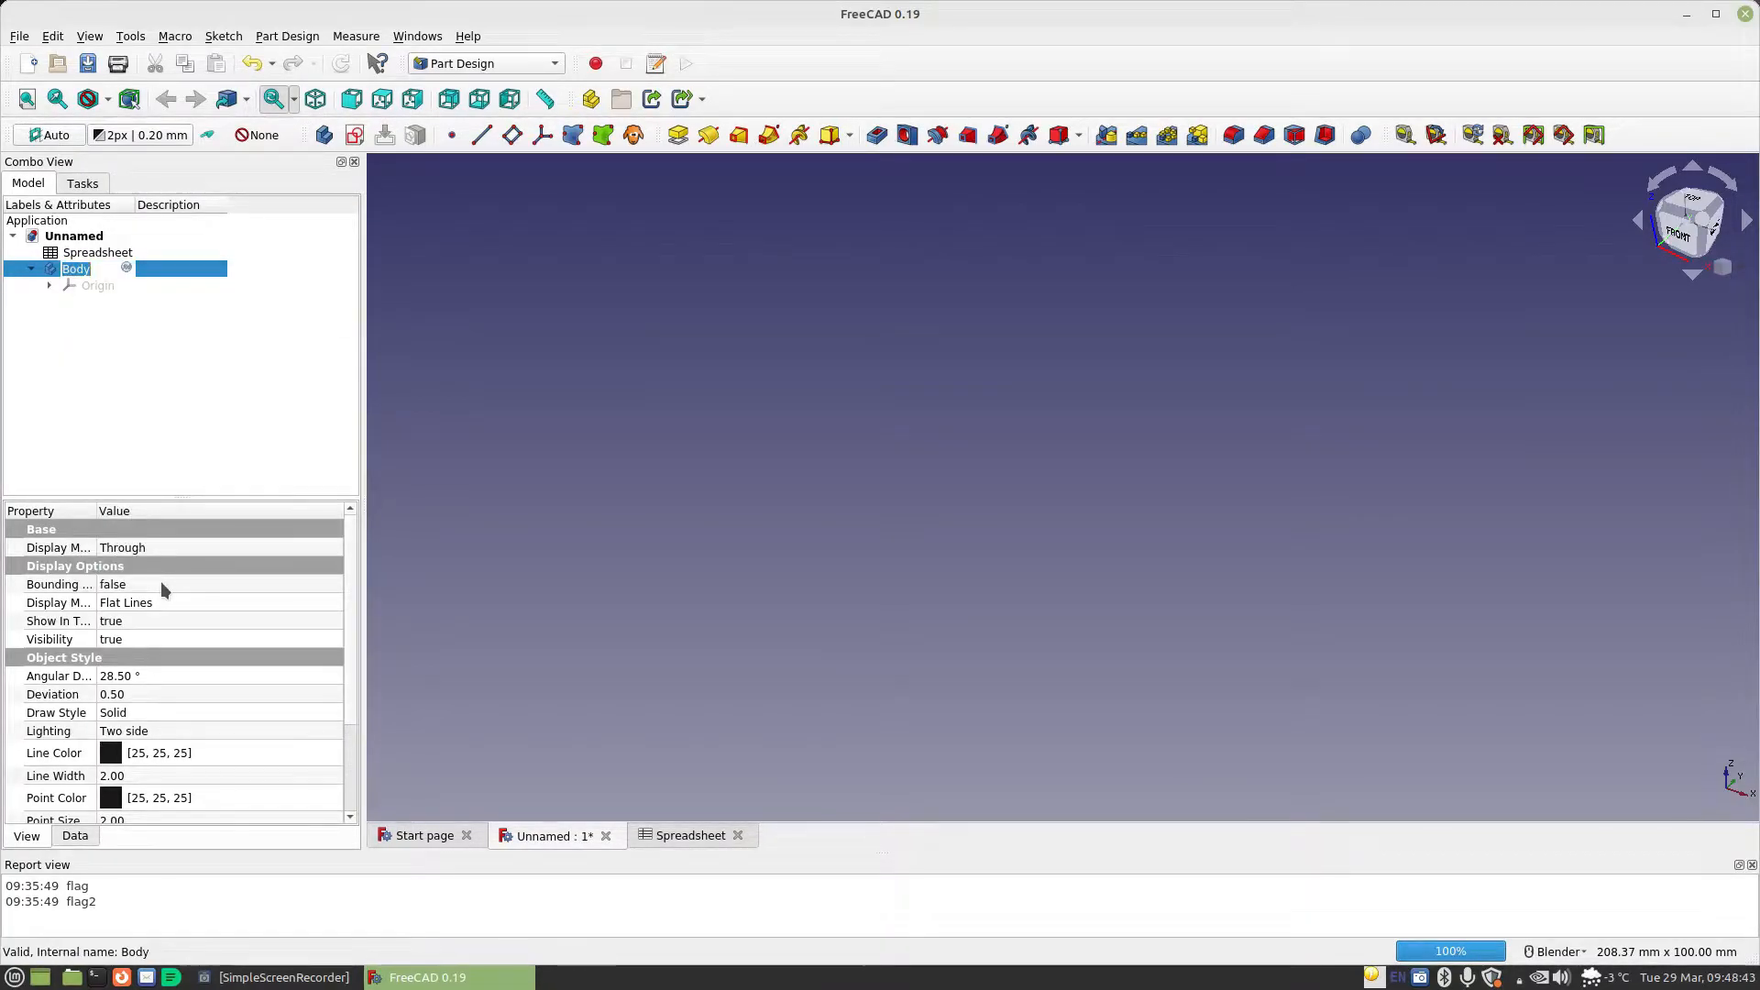
{"action": "type", "text": "Botto"}
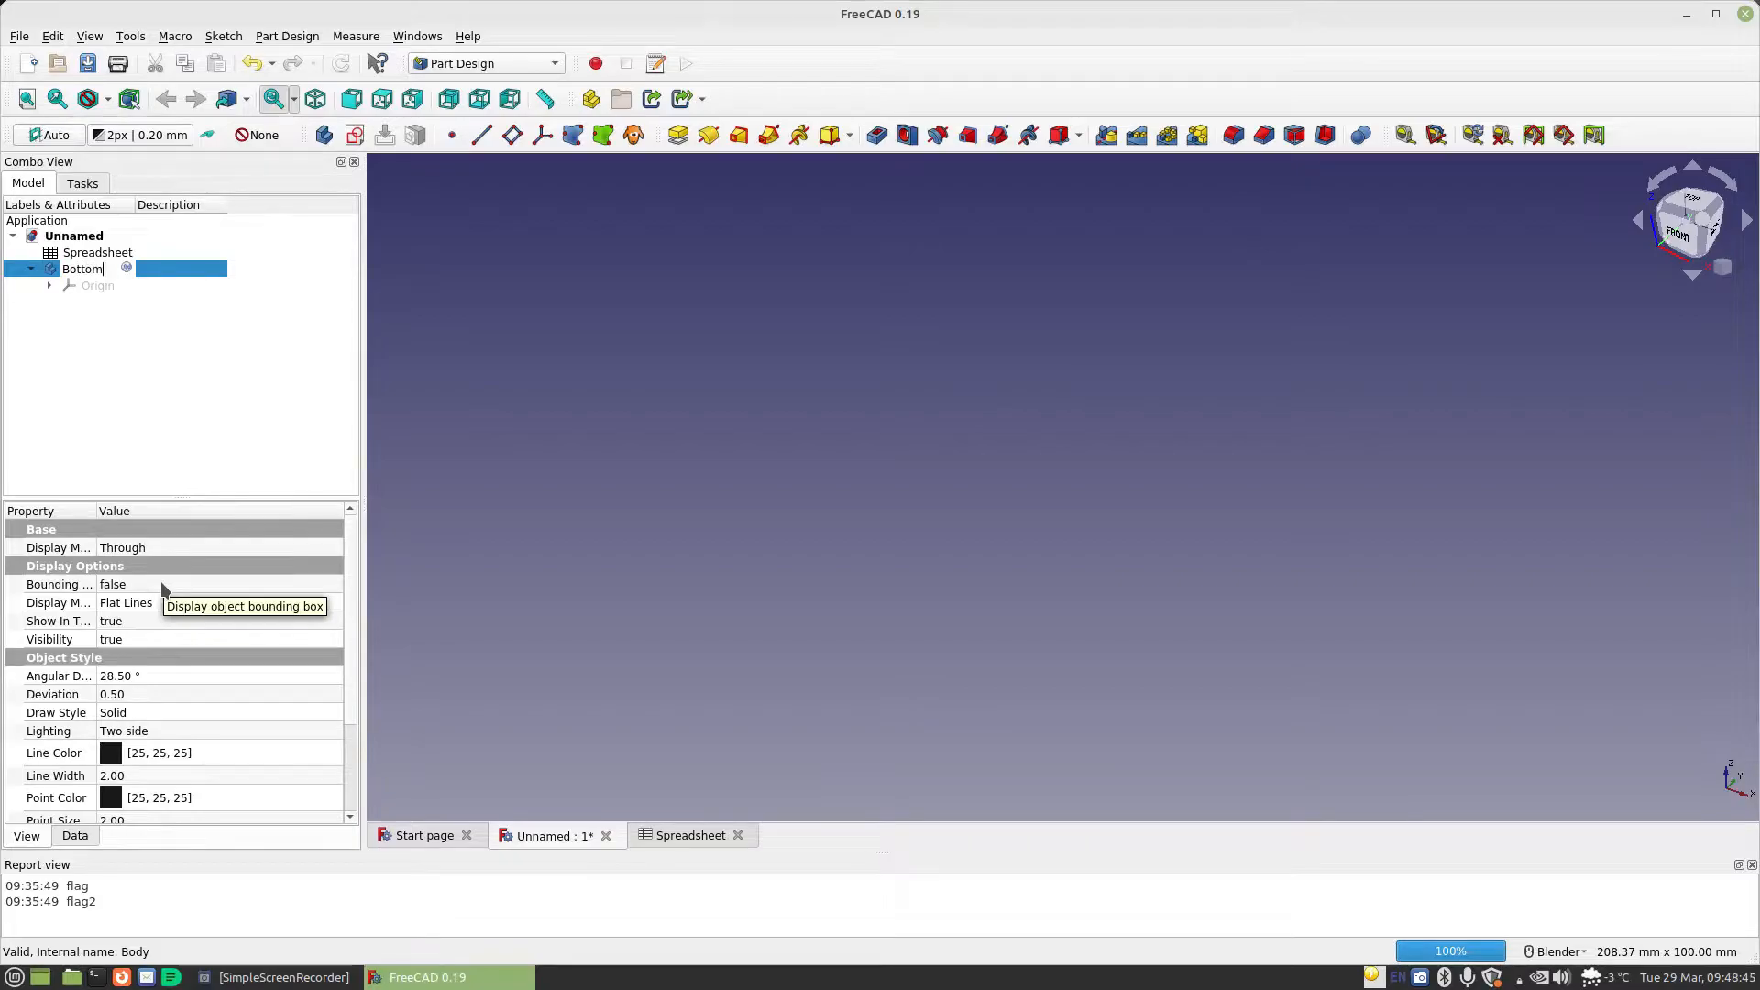
{"action": "type", "text": "m"}
{"action": "key", "text": "Return"}
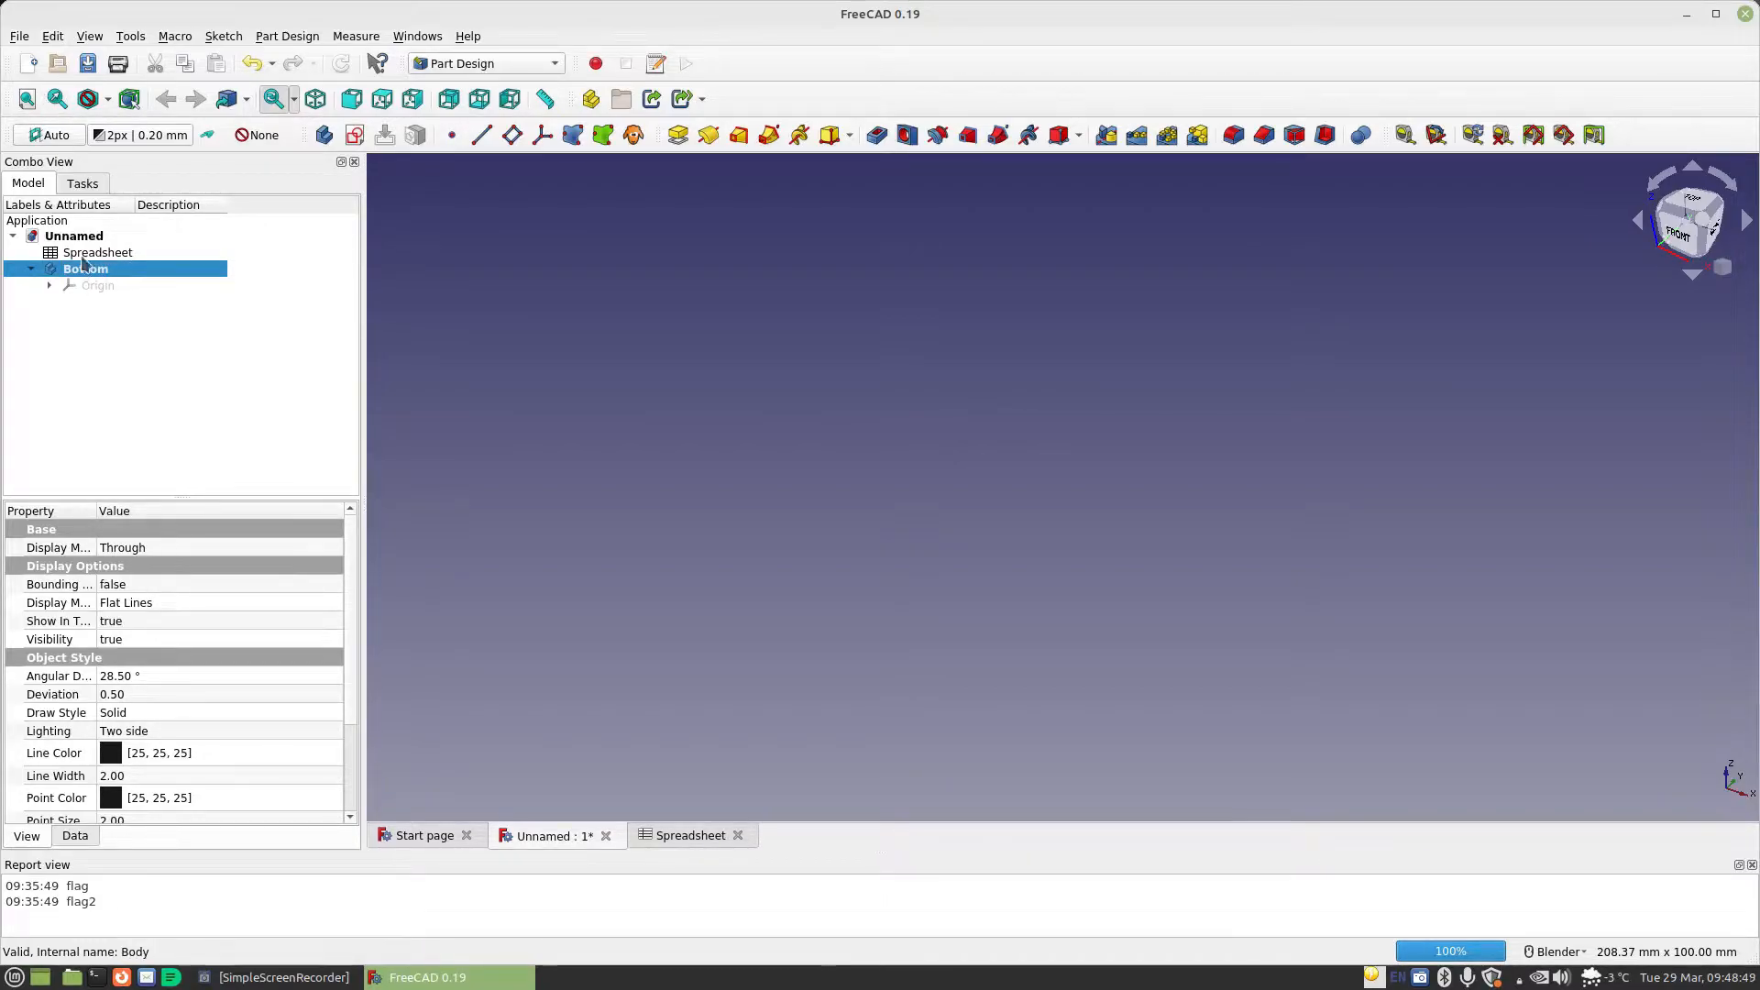
Create a sketch on the XZ plane and draw an arc centred on the origin, radius about 13 mm, crossing the positive horizontal axis
{"action": "left_click", "coordinate": [355, 135]}
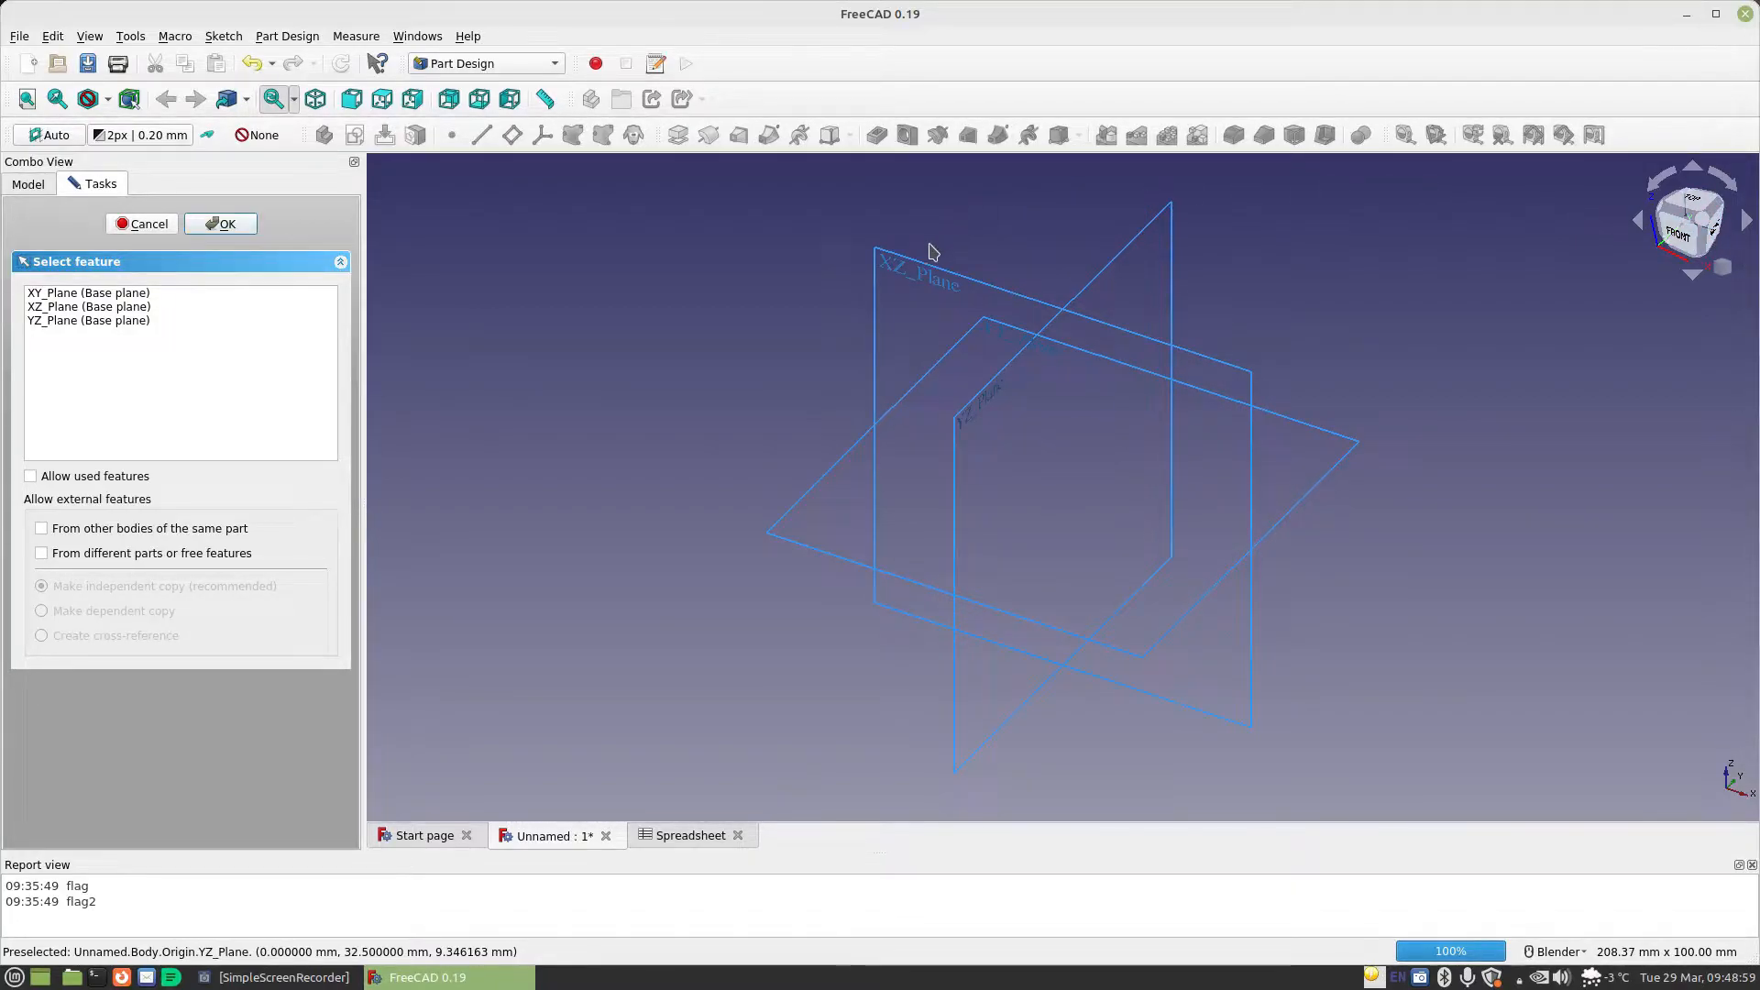
{"action": "left_click", "coordinate": [964, 271]}
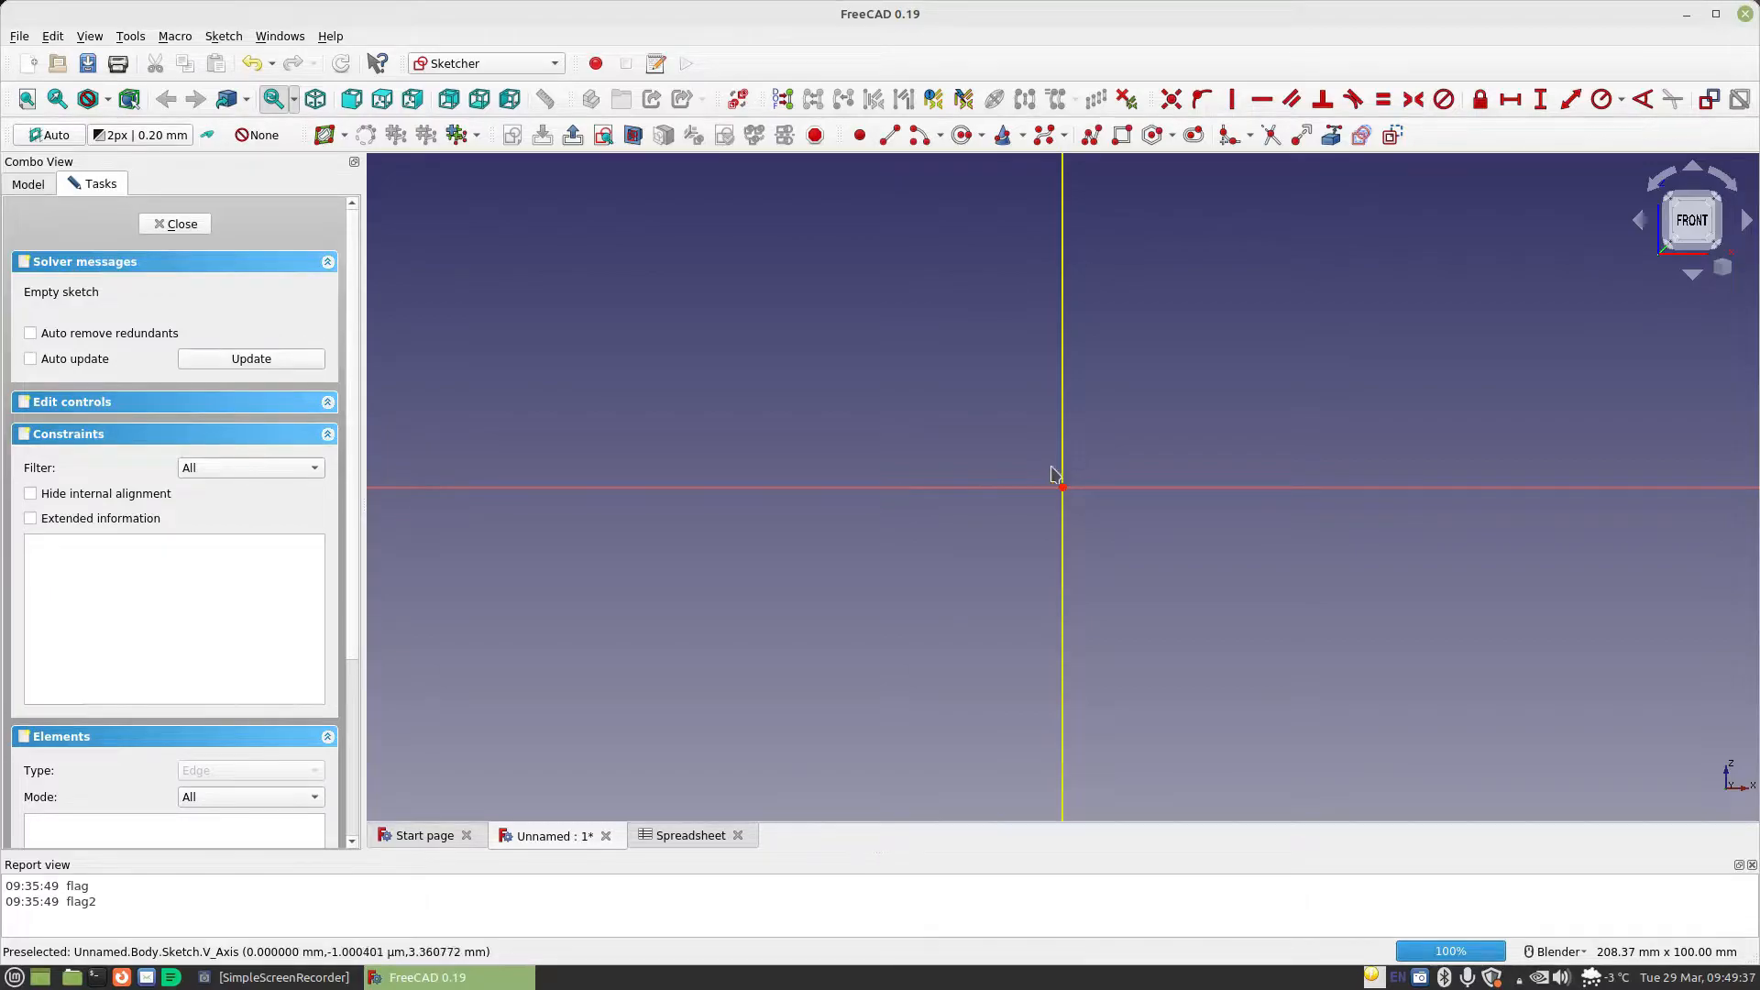
{"action": "left_click", "coordinate": [920, 135]}
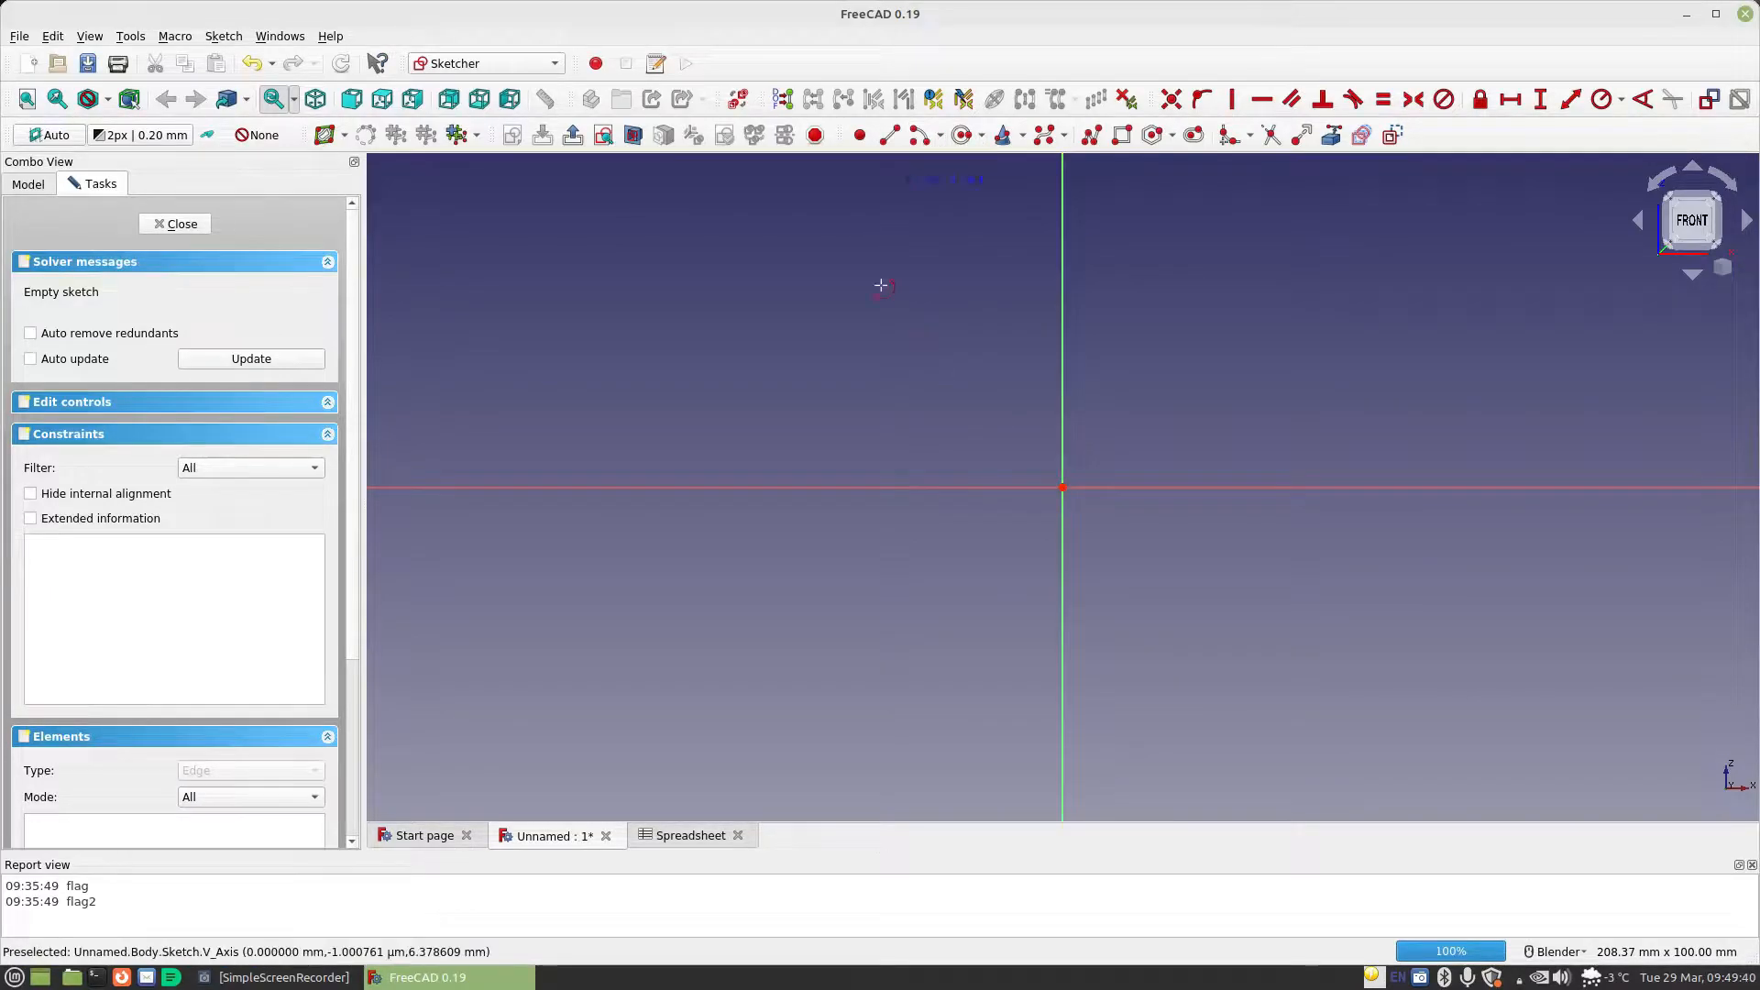
{"action": "left_click", "coordinate": [1063, 487]}
{"action": "left_click", "coordinate": [1127, 429]}
{"action": "left_click", "coordinate": [1147, 548]}
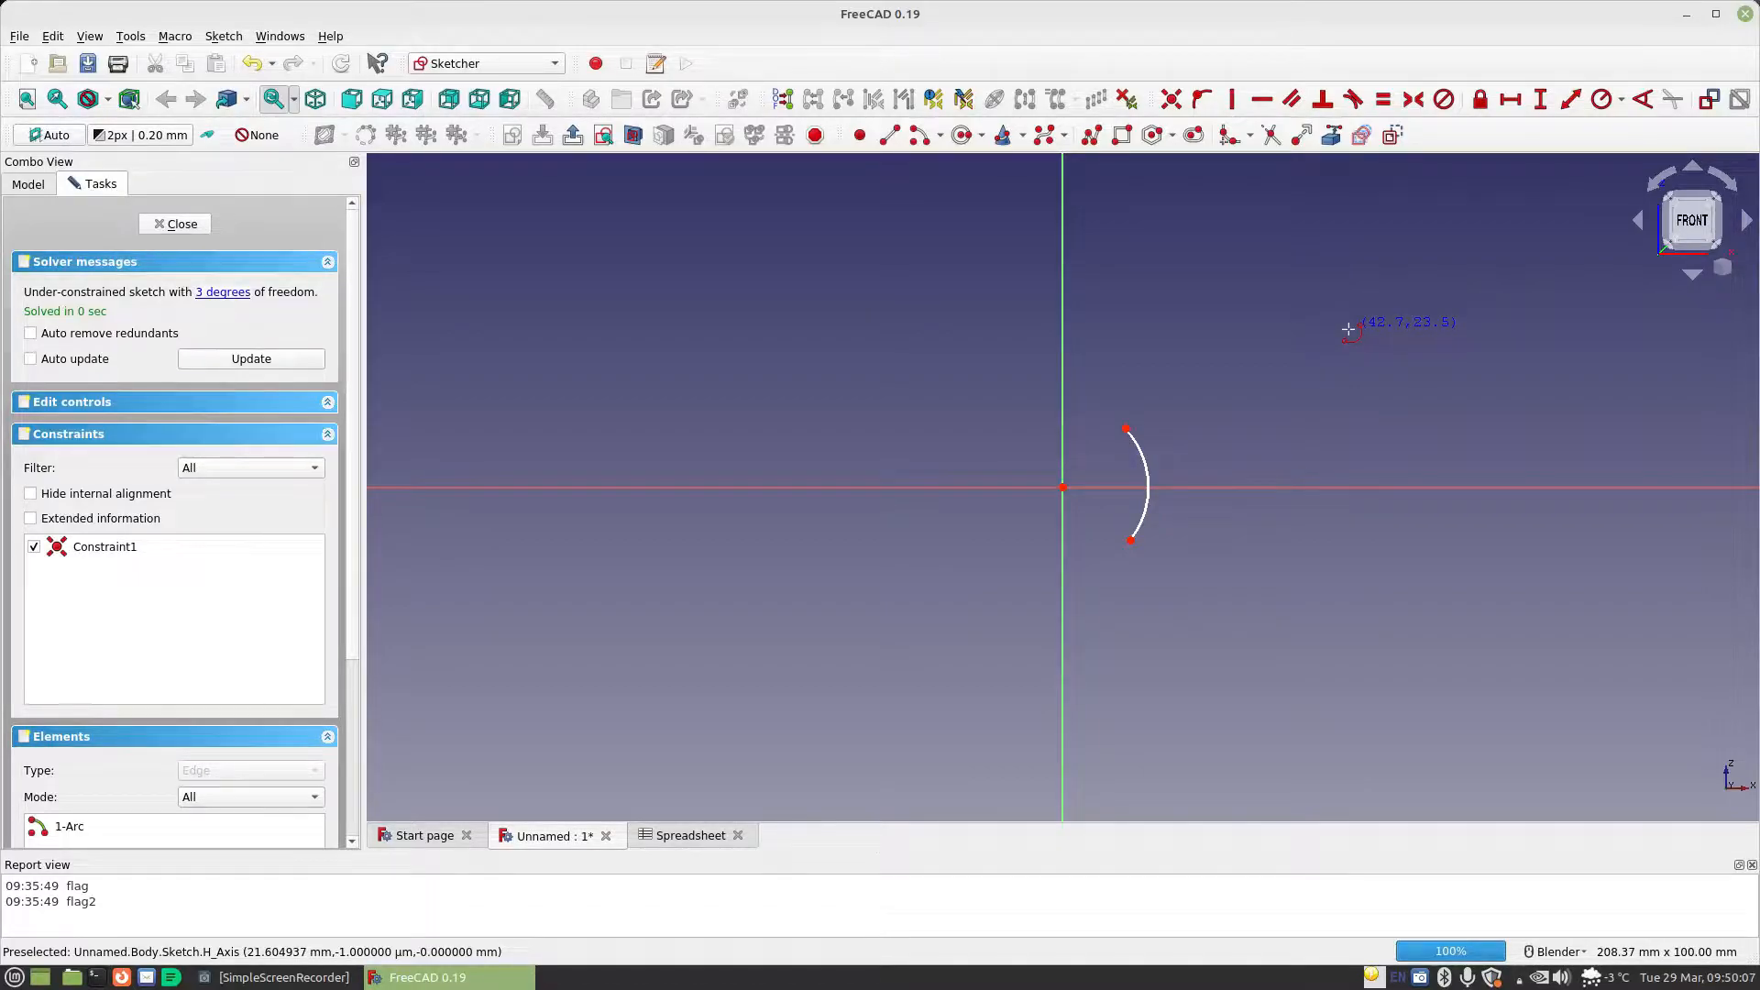
Constrain the arc's radius with the formula Spreadsheet.MaterialThickness*3
{"action": "left_click", "coordinate": [1621, 100]}
{"action": "left_click", "coordinate": [1597, 145]}
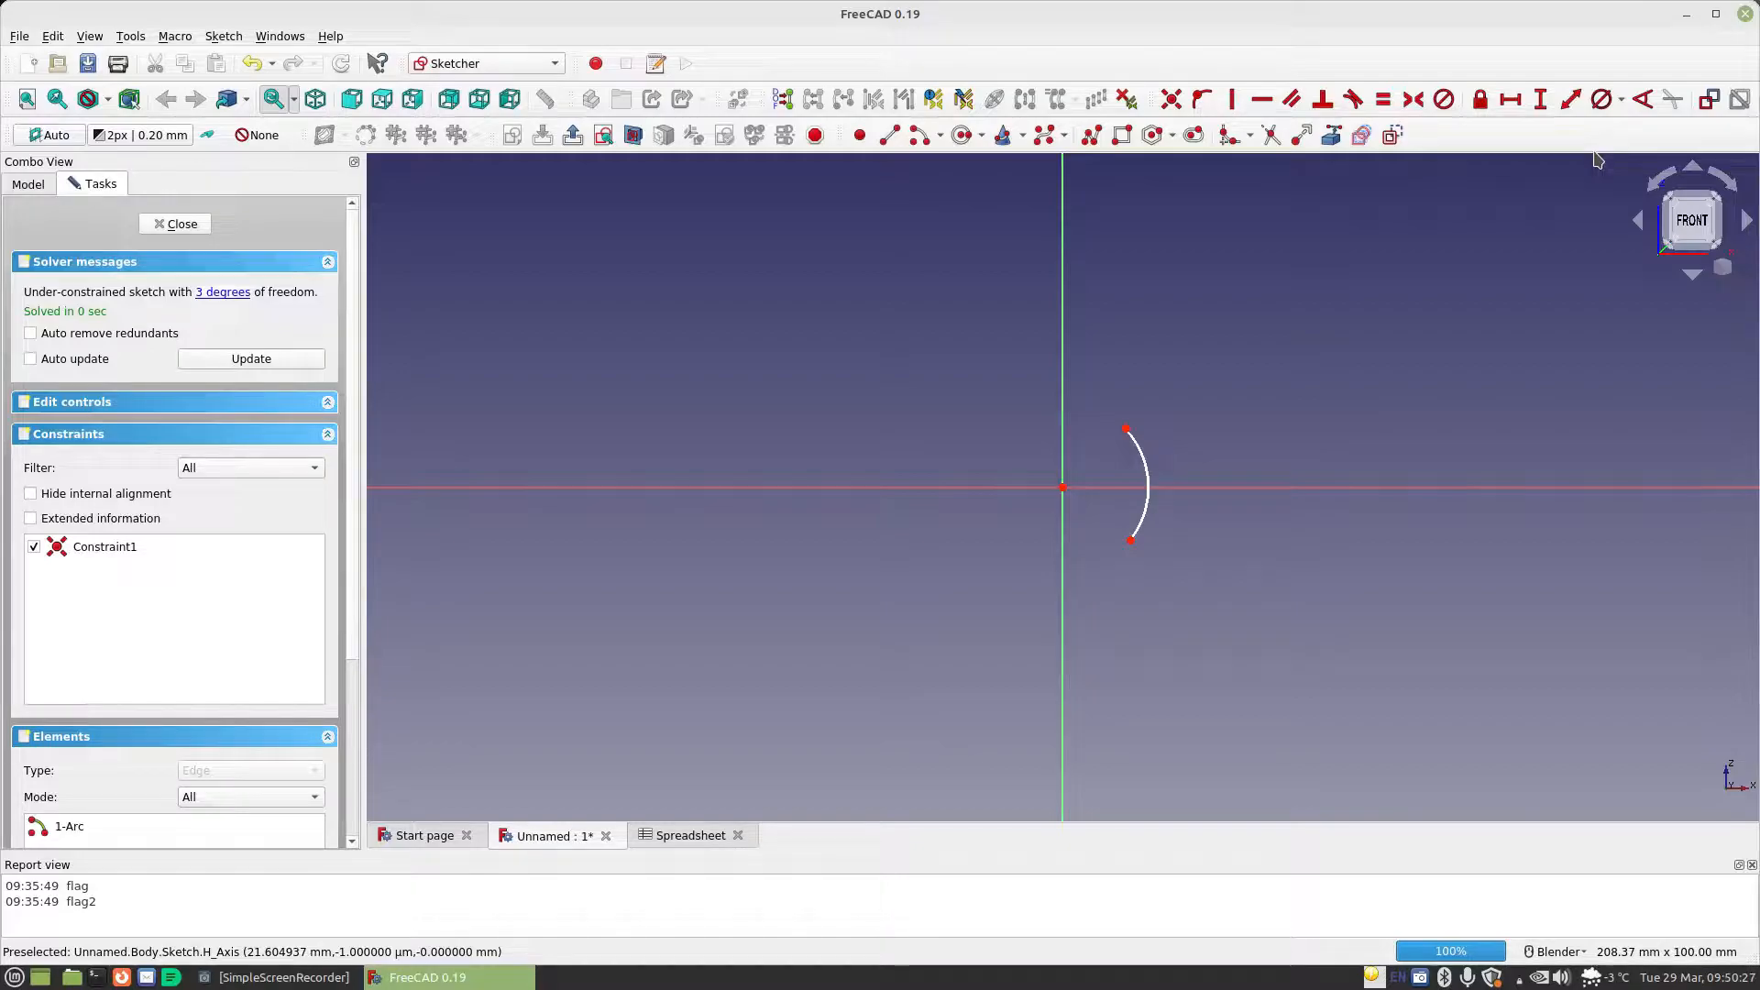
{"action": "left_click", "coordinate": [1620, 99]}
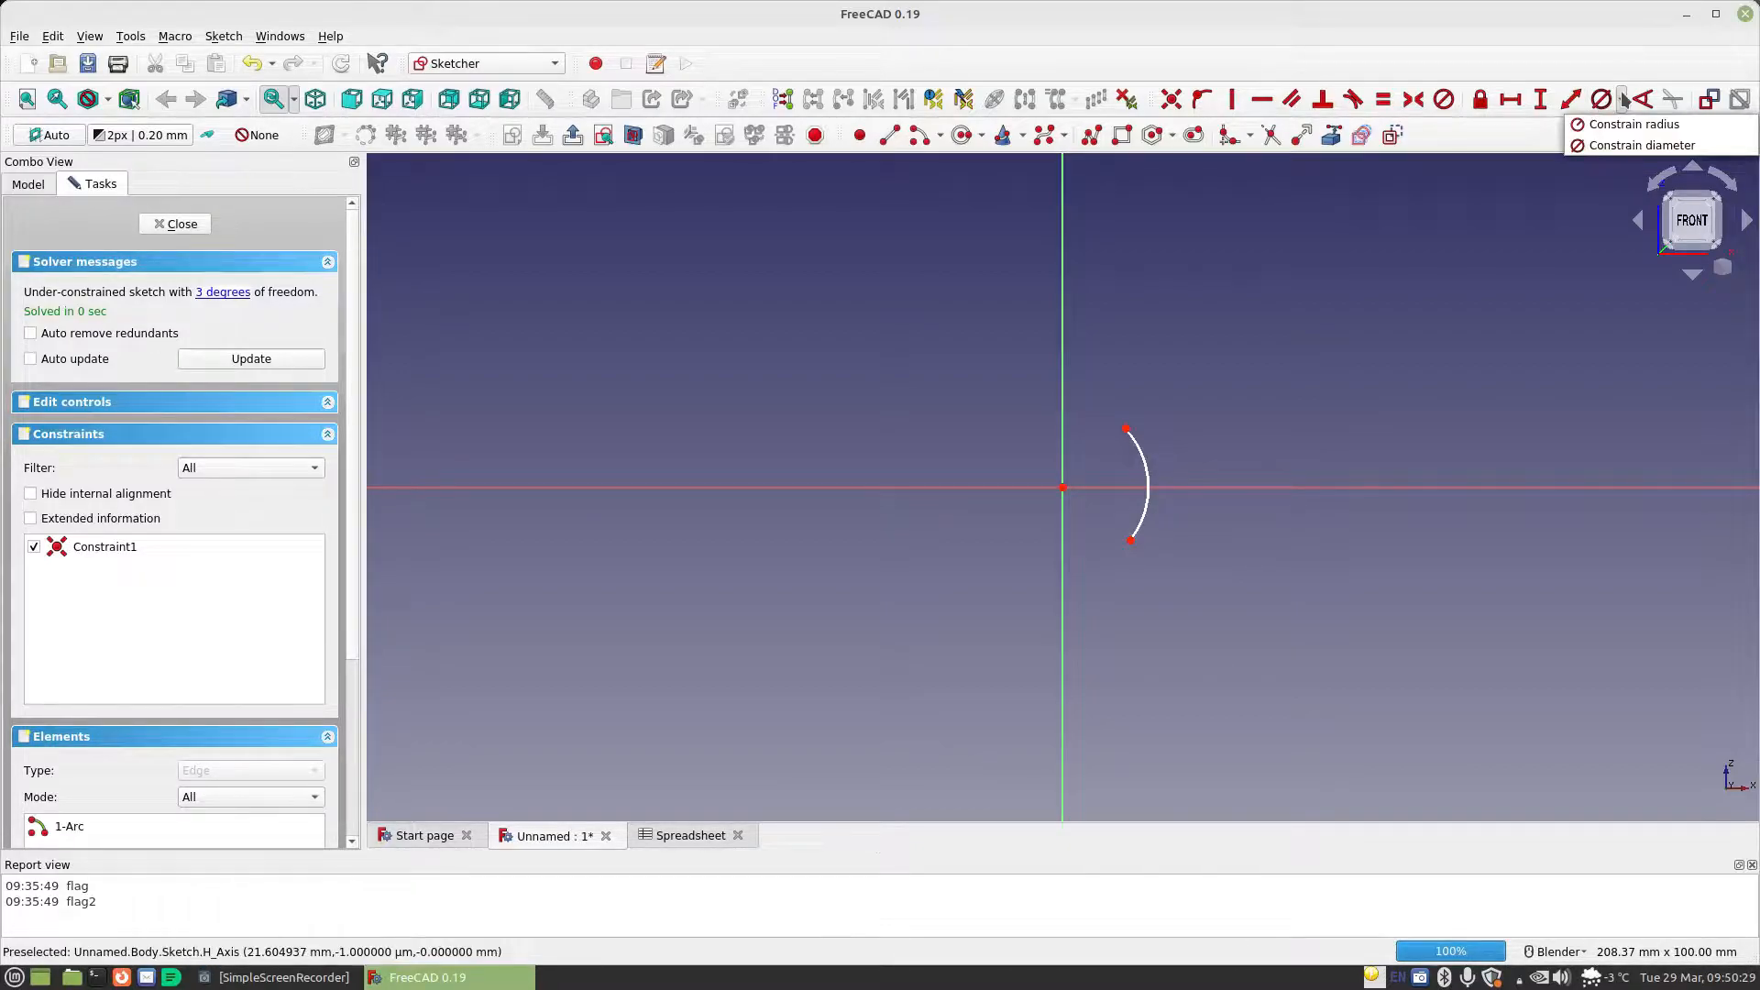
{"action": "left_click", "coordinate": [1606, 133]}
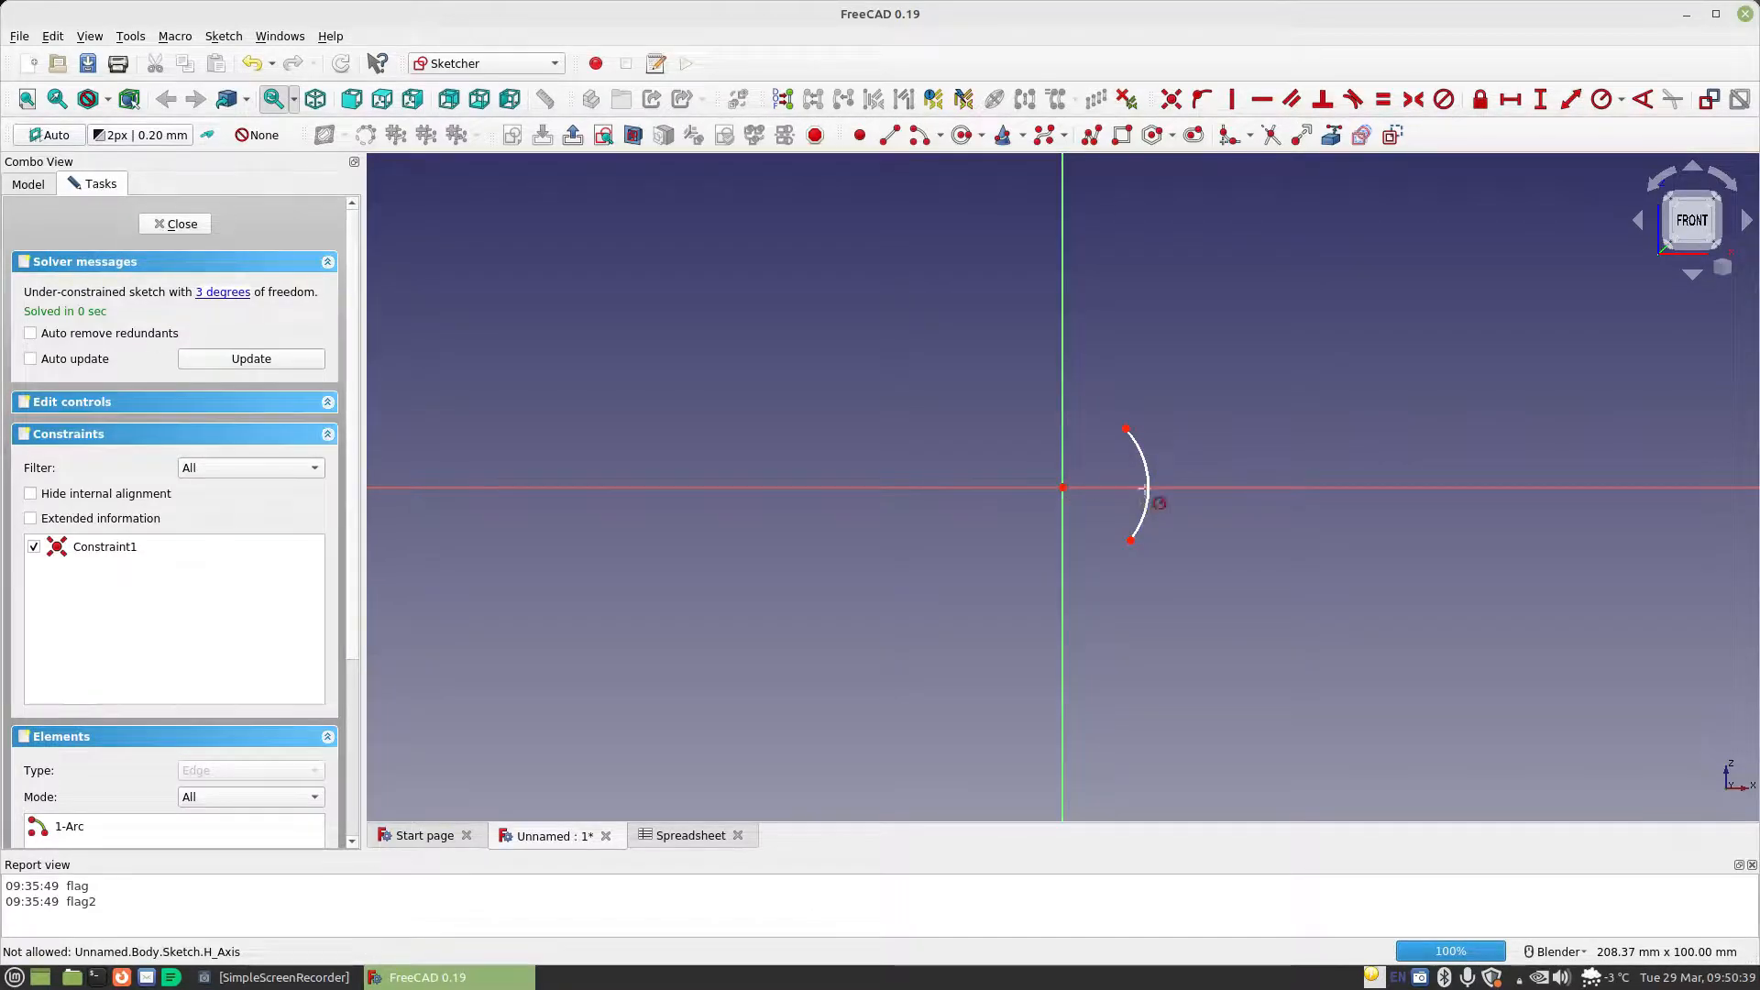
{"action": "left_click", "coordinate": [1147, 460]}
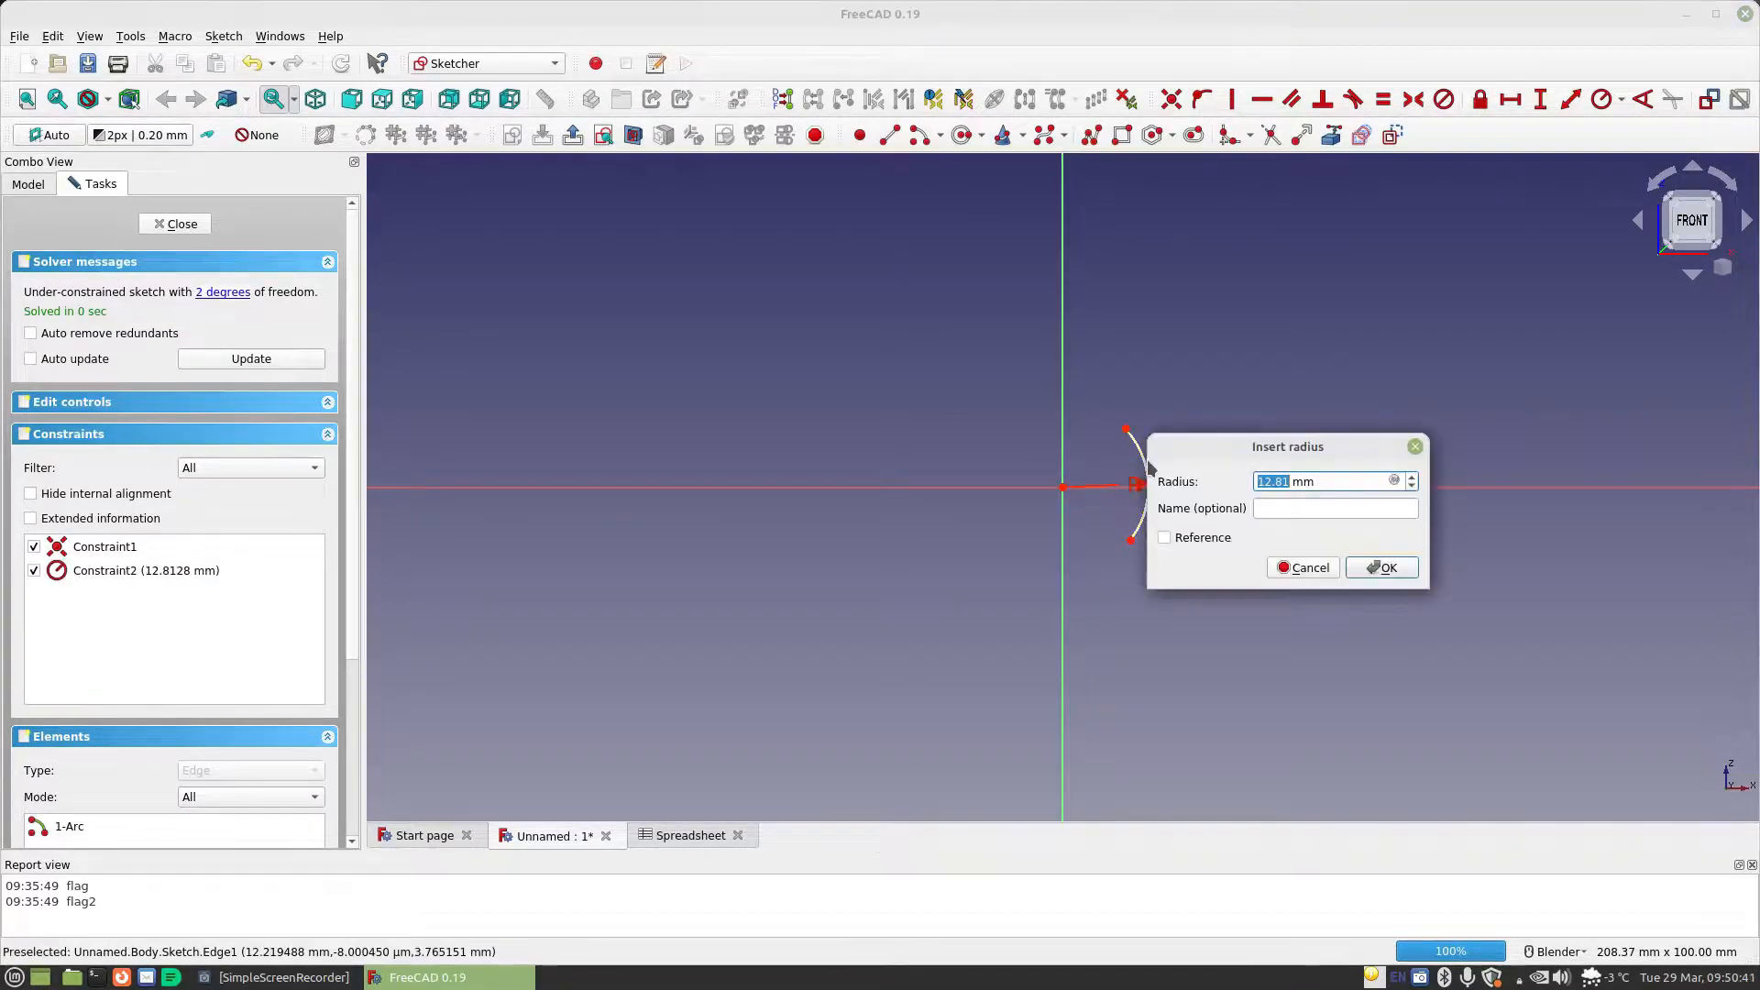
{"action": "left_click", "coordinate": [1394, 481]}
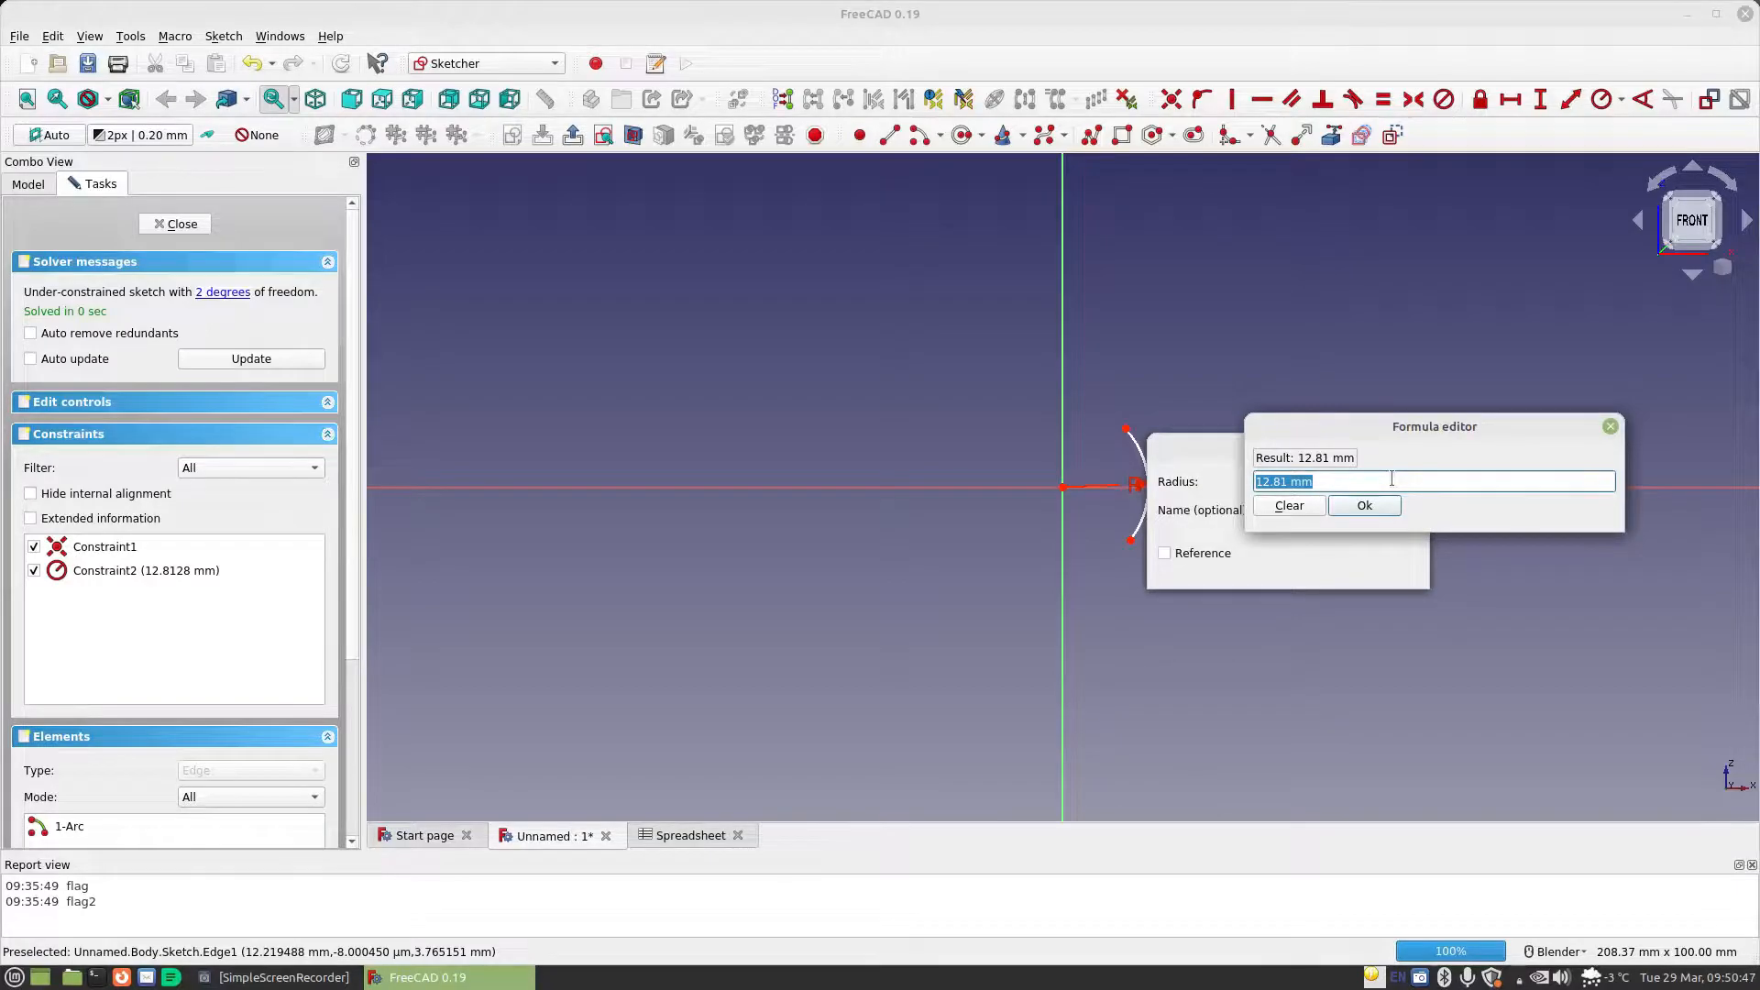
{"action": "type", "text": "Spreadsheet."}
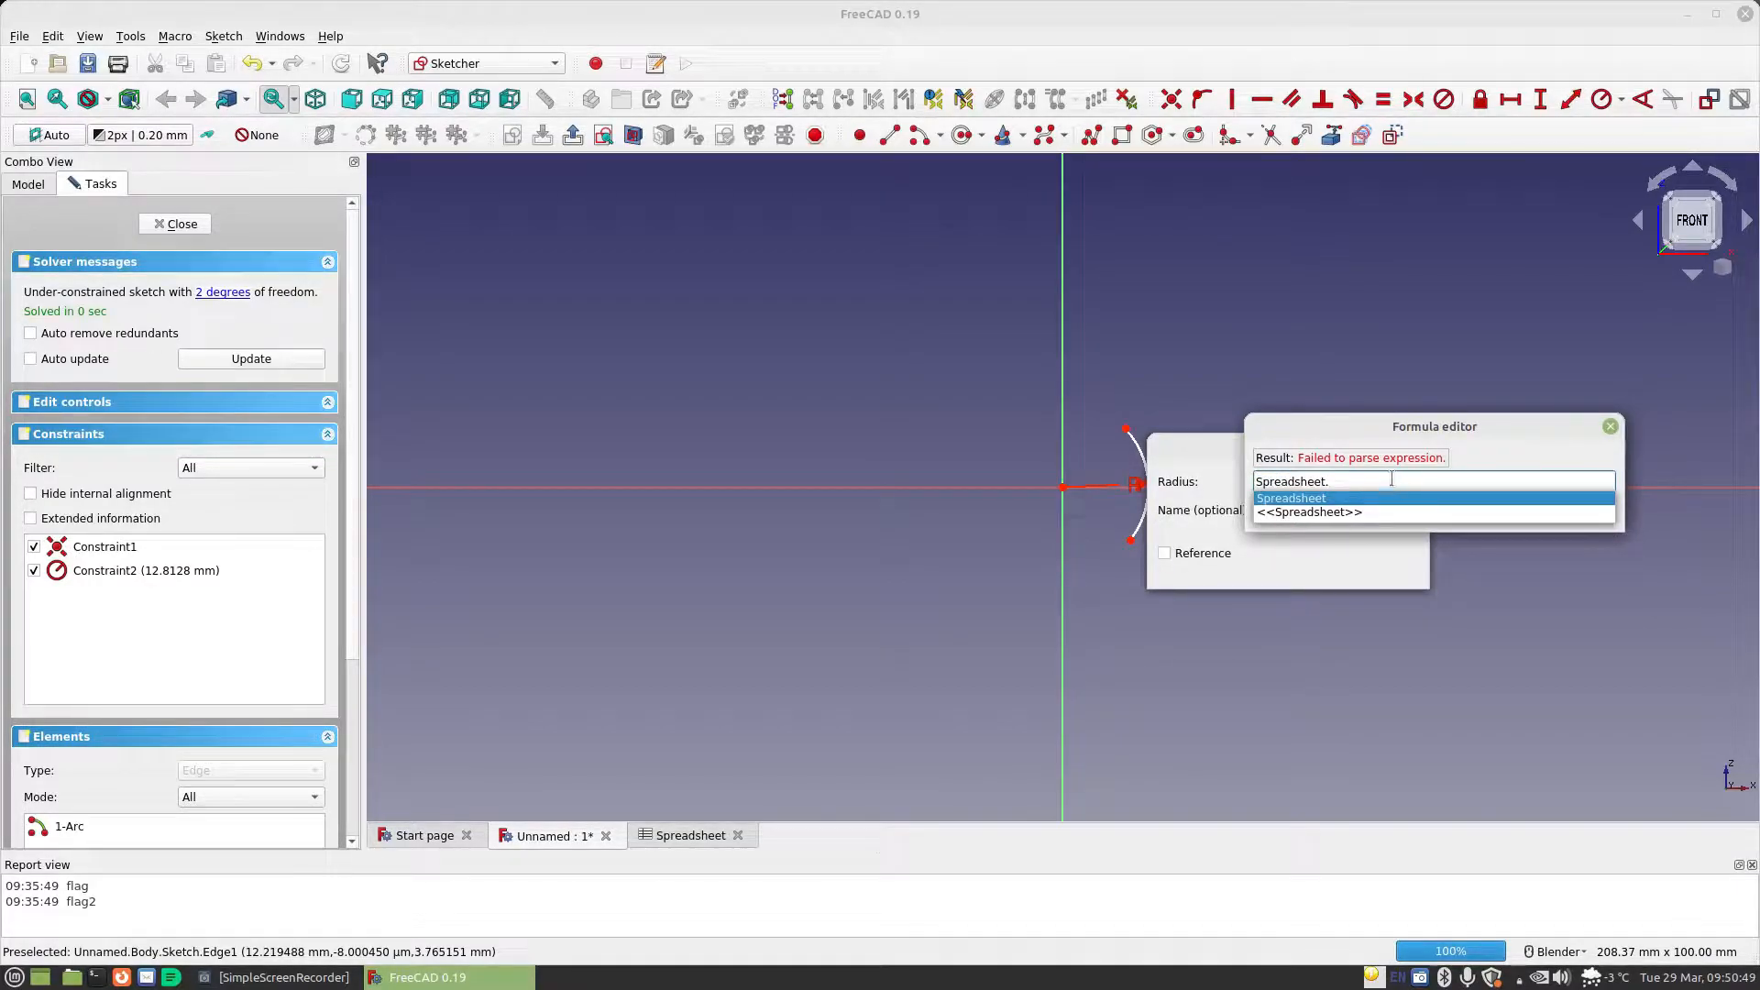
{"action": "type", "text": "MaterialThickness"}
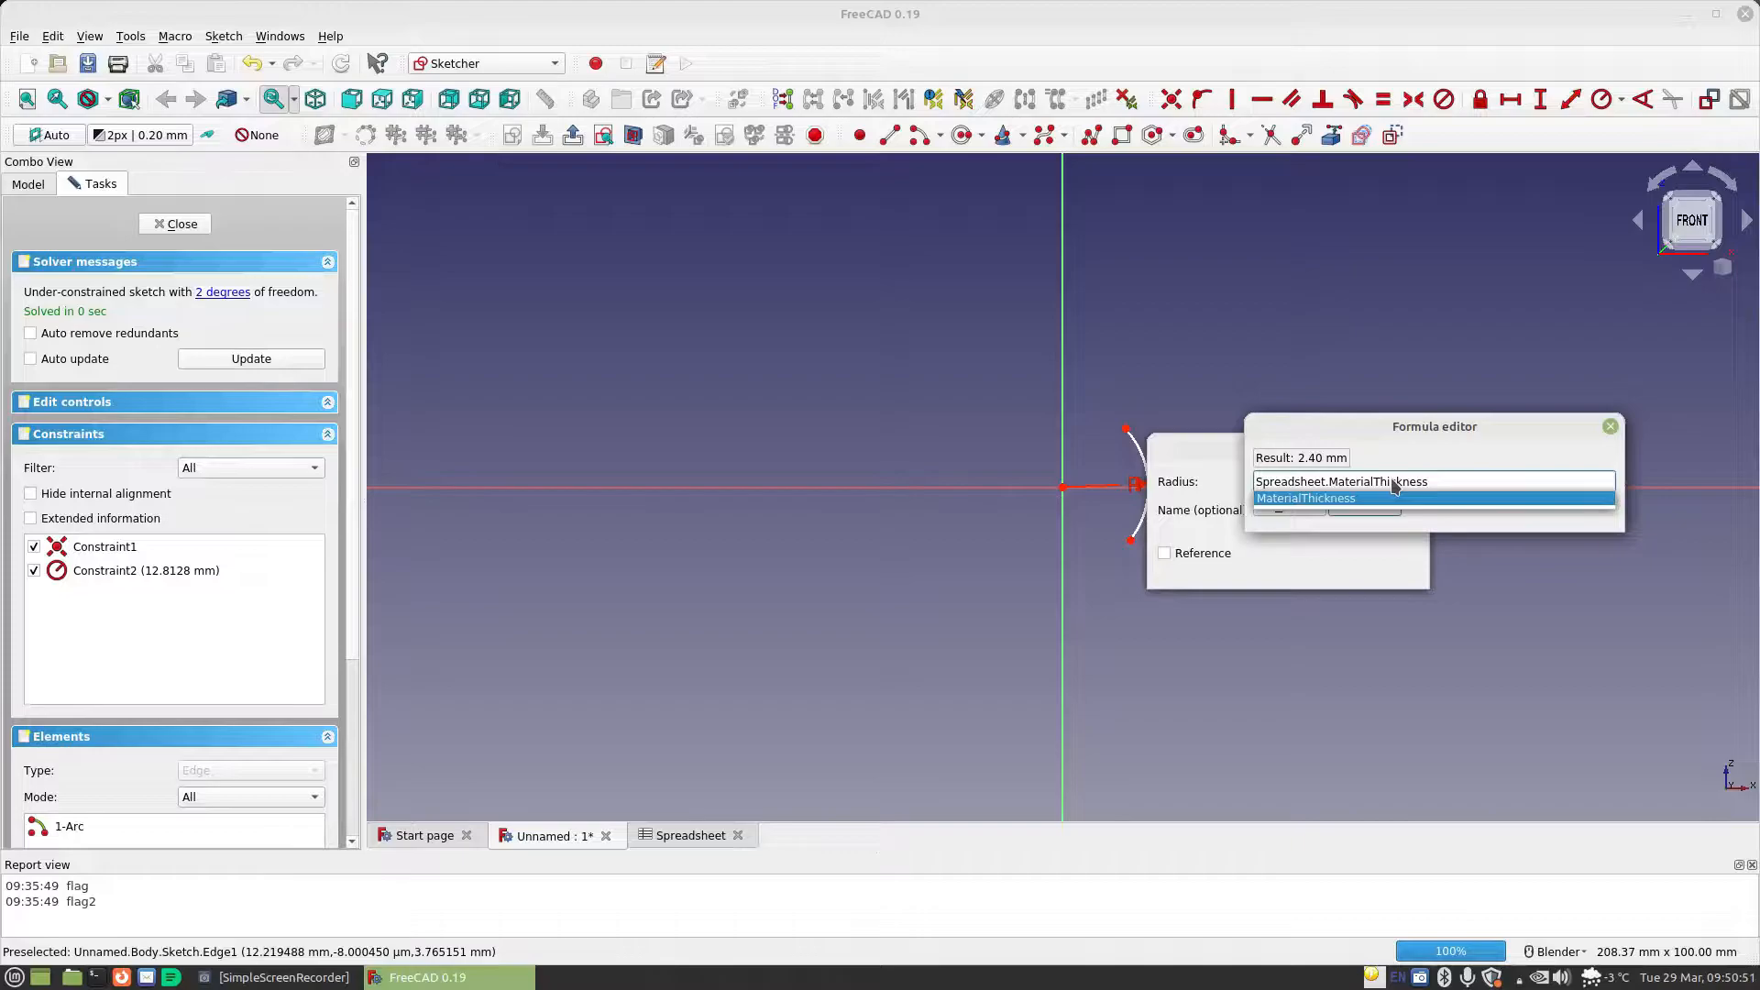
{"action": "type", "text": "*3"}
{"action": "key", "text": "Return"}
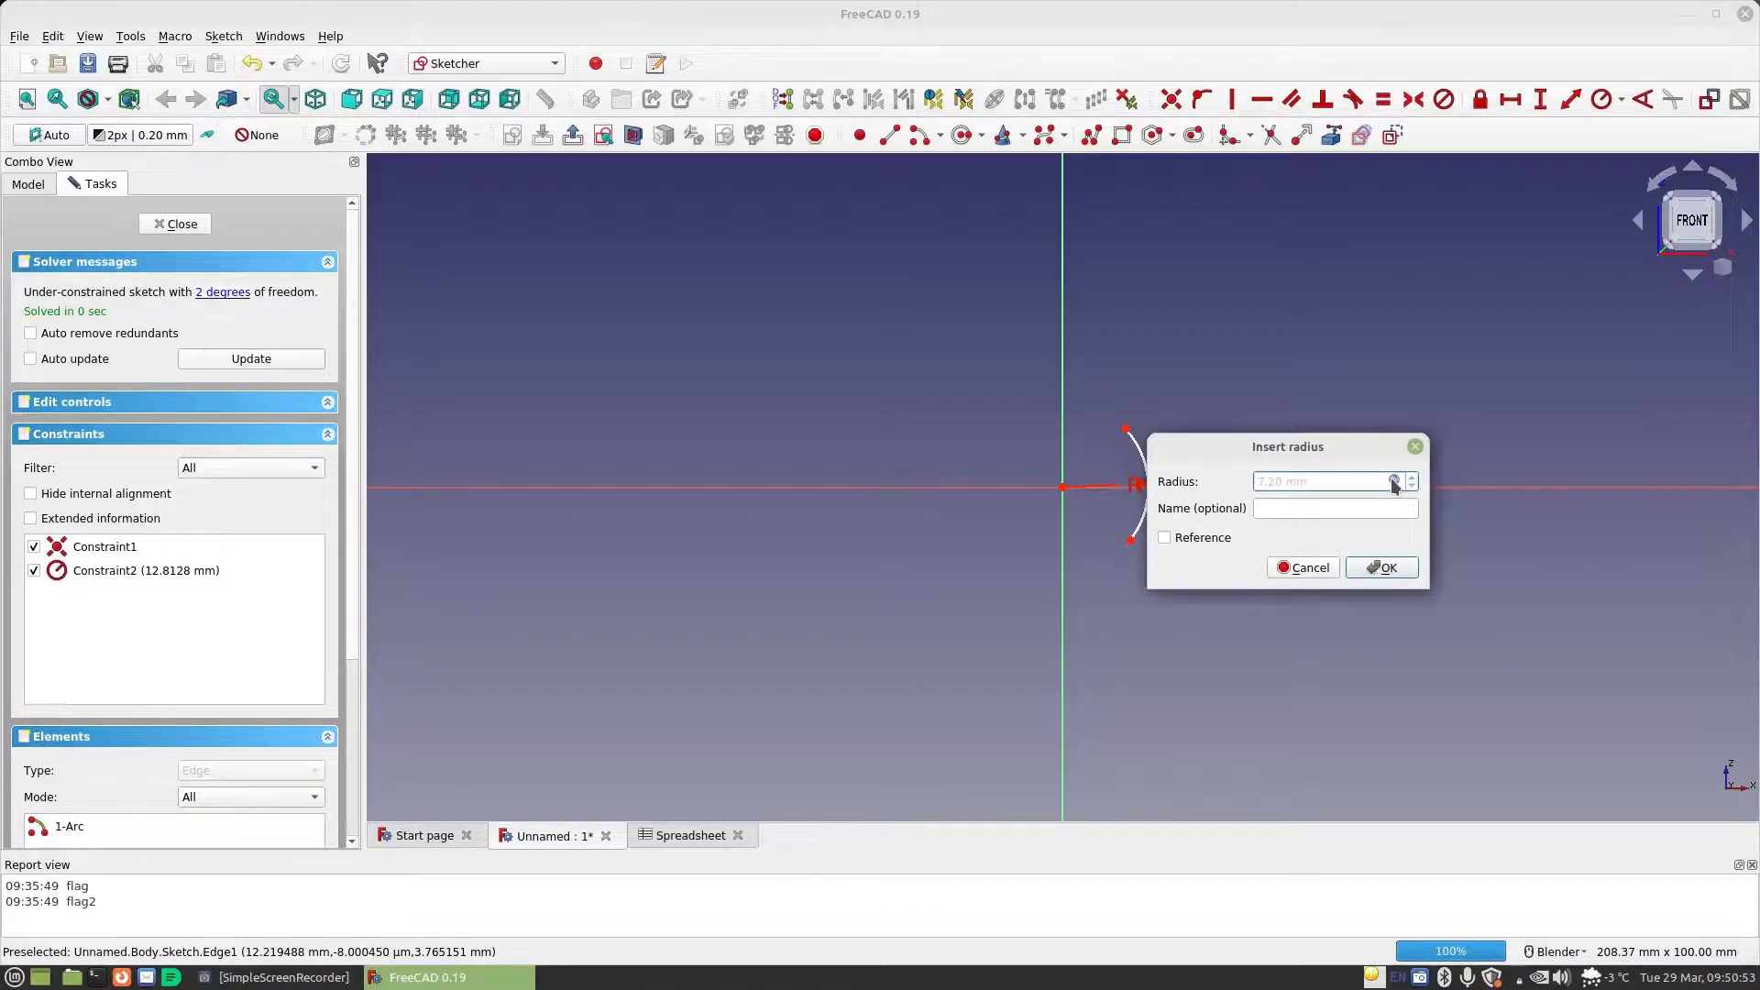
{"action": "left_click", "coordinate": [1386, 568]}
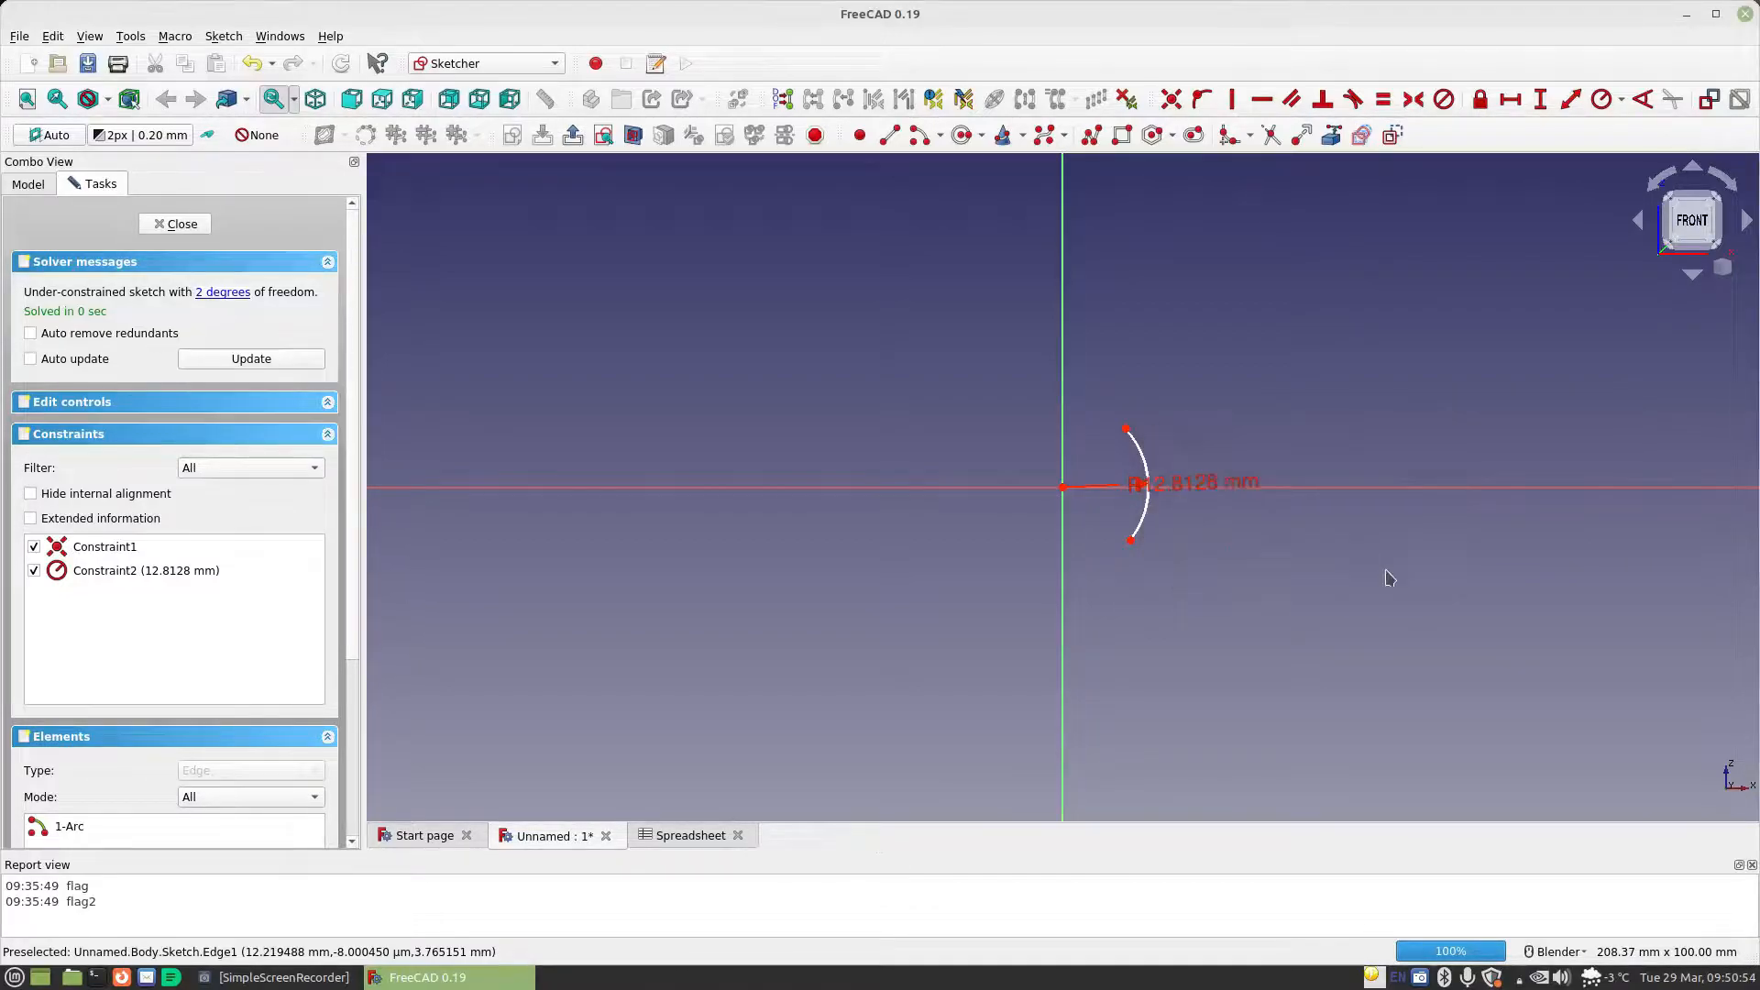
{"action": "right_click", "coordinate": [1318, 601]}
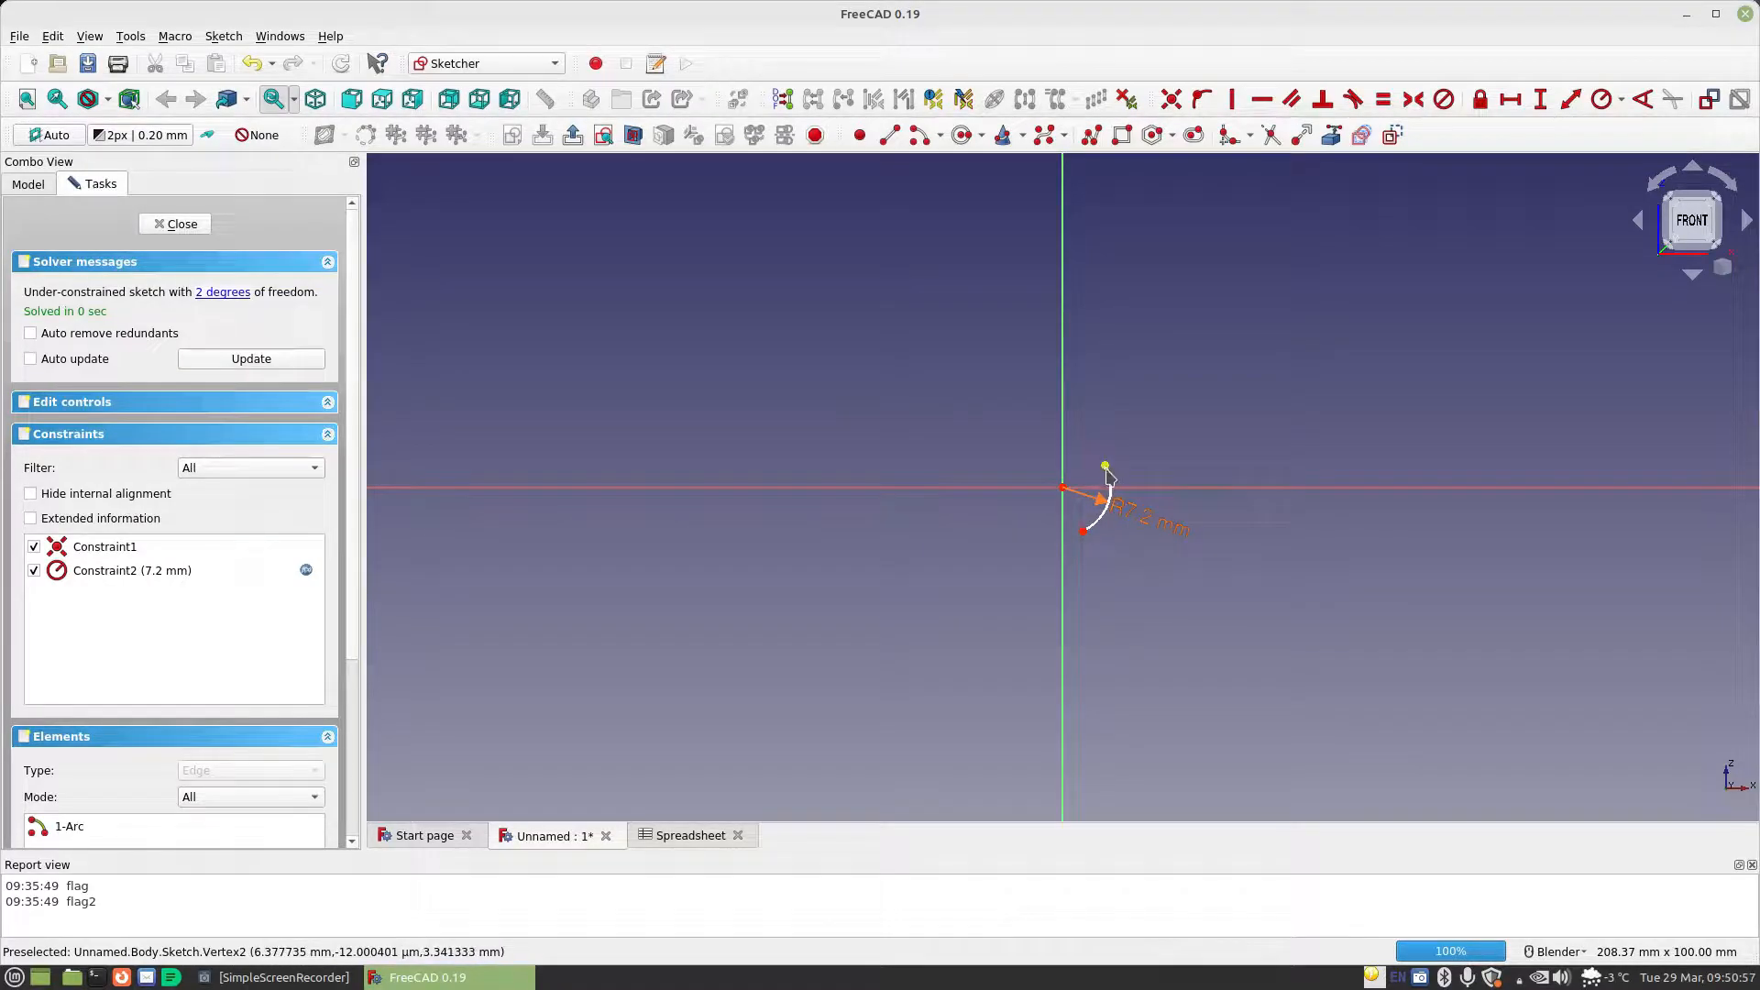
Even out the arc's endpoints about the horizontal axis and draw a line from each across the vertical axis, the lower ending near (-6, -37) mm
{"action": "left_click_drag", "start_coordinate": [1112, 501], "coordinate": [1100, 447]}
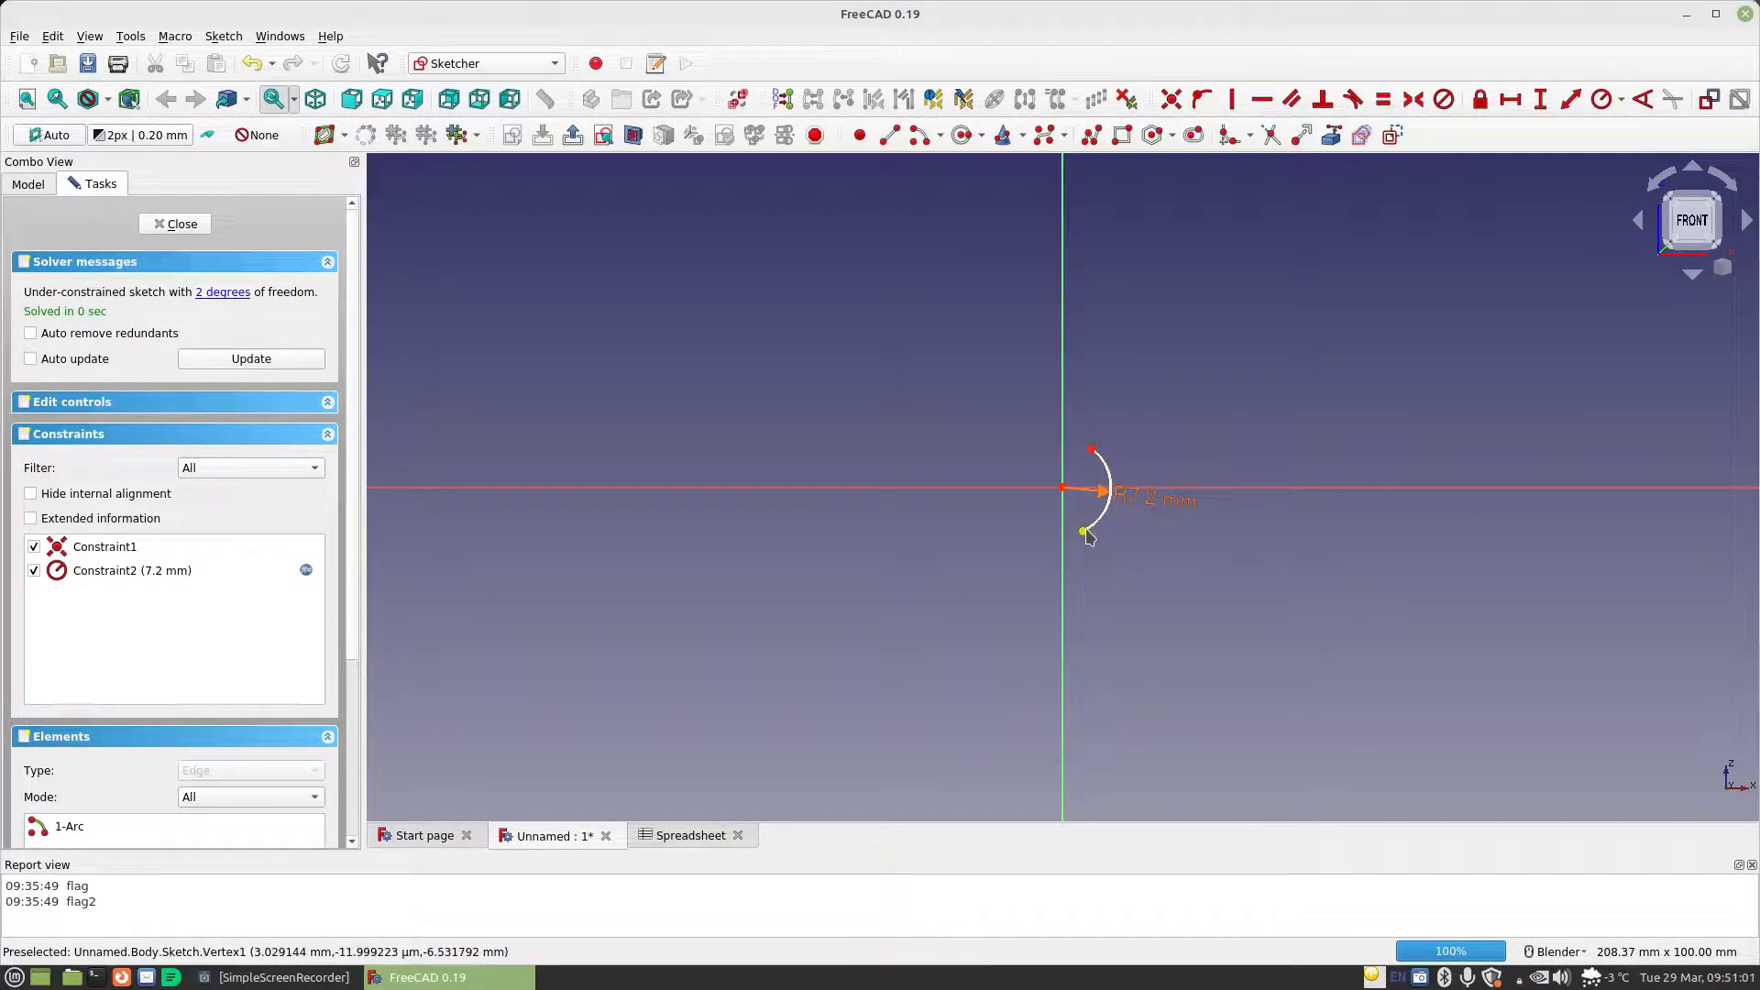
{"action": "left_click_drag", "start_coordinate": [1085, 538], "coordinate": [1099, 521]}
{"action": "left_click", "coordinate": [889, 135]}
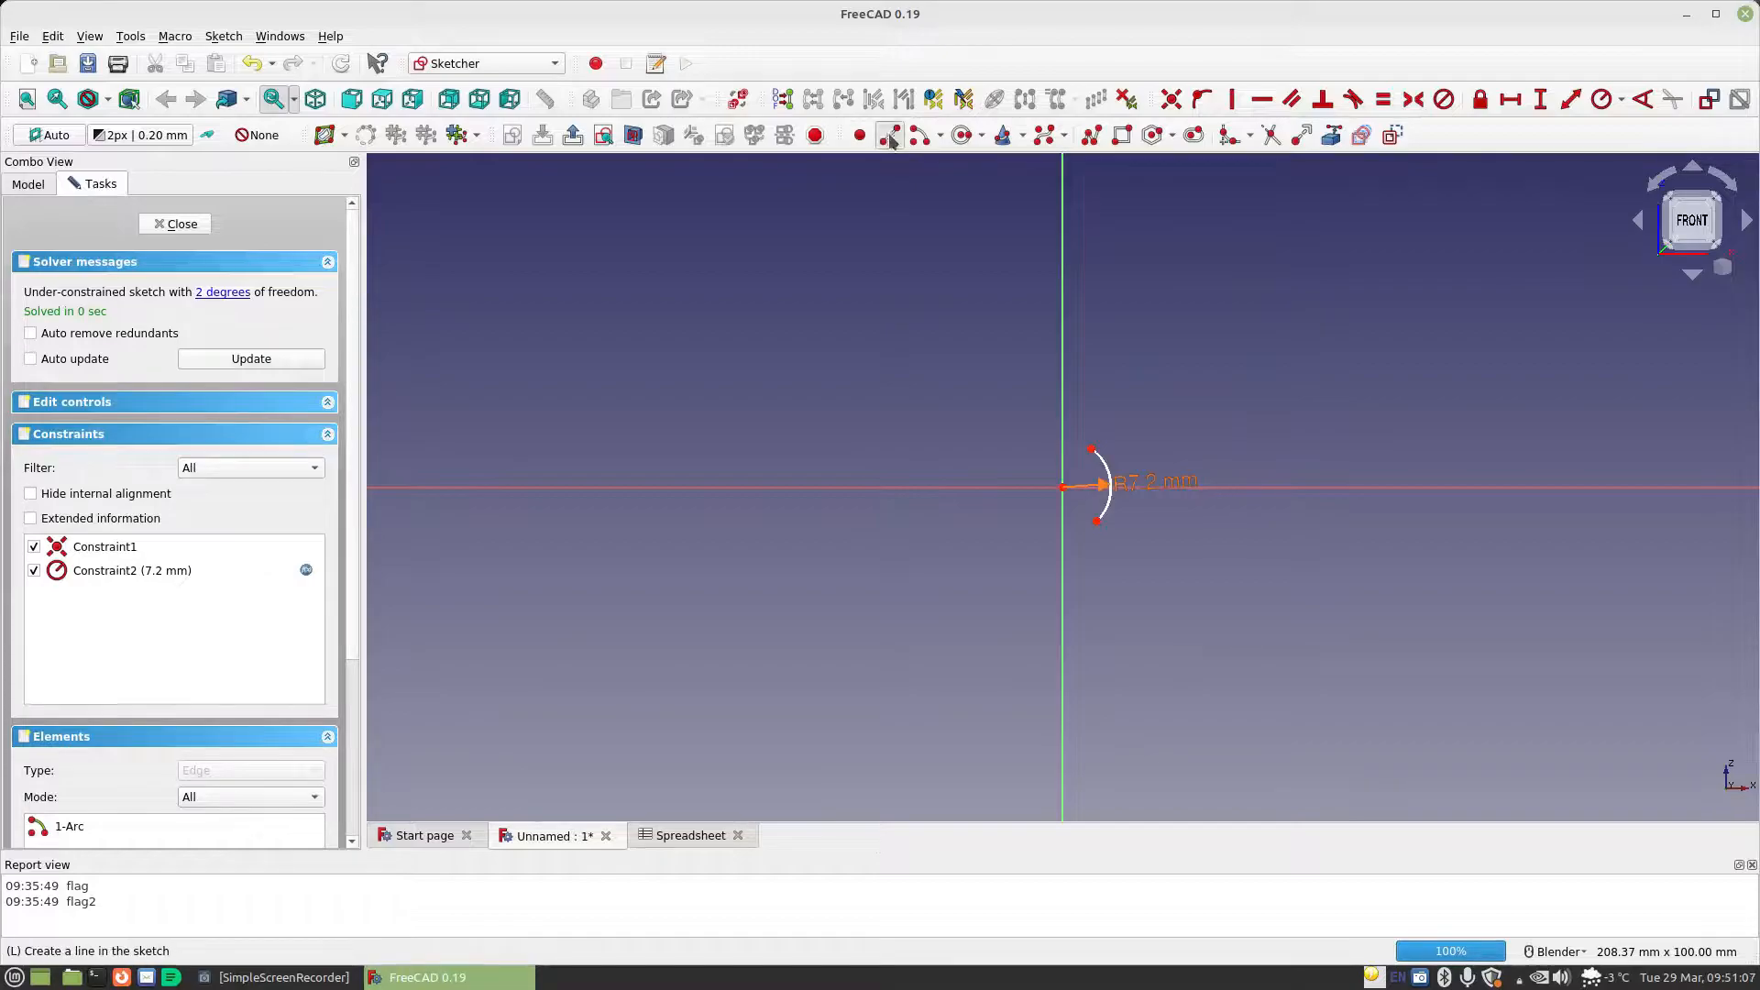
{"action": "left_click", "coordinate": [1092, 447]}
{"action": "left_click", "coordinate": [997, 280]}
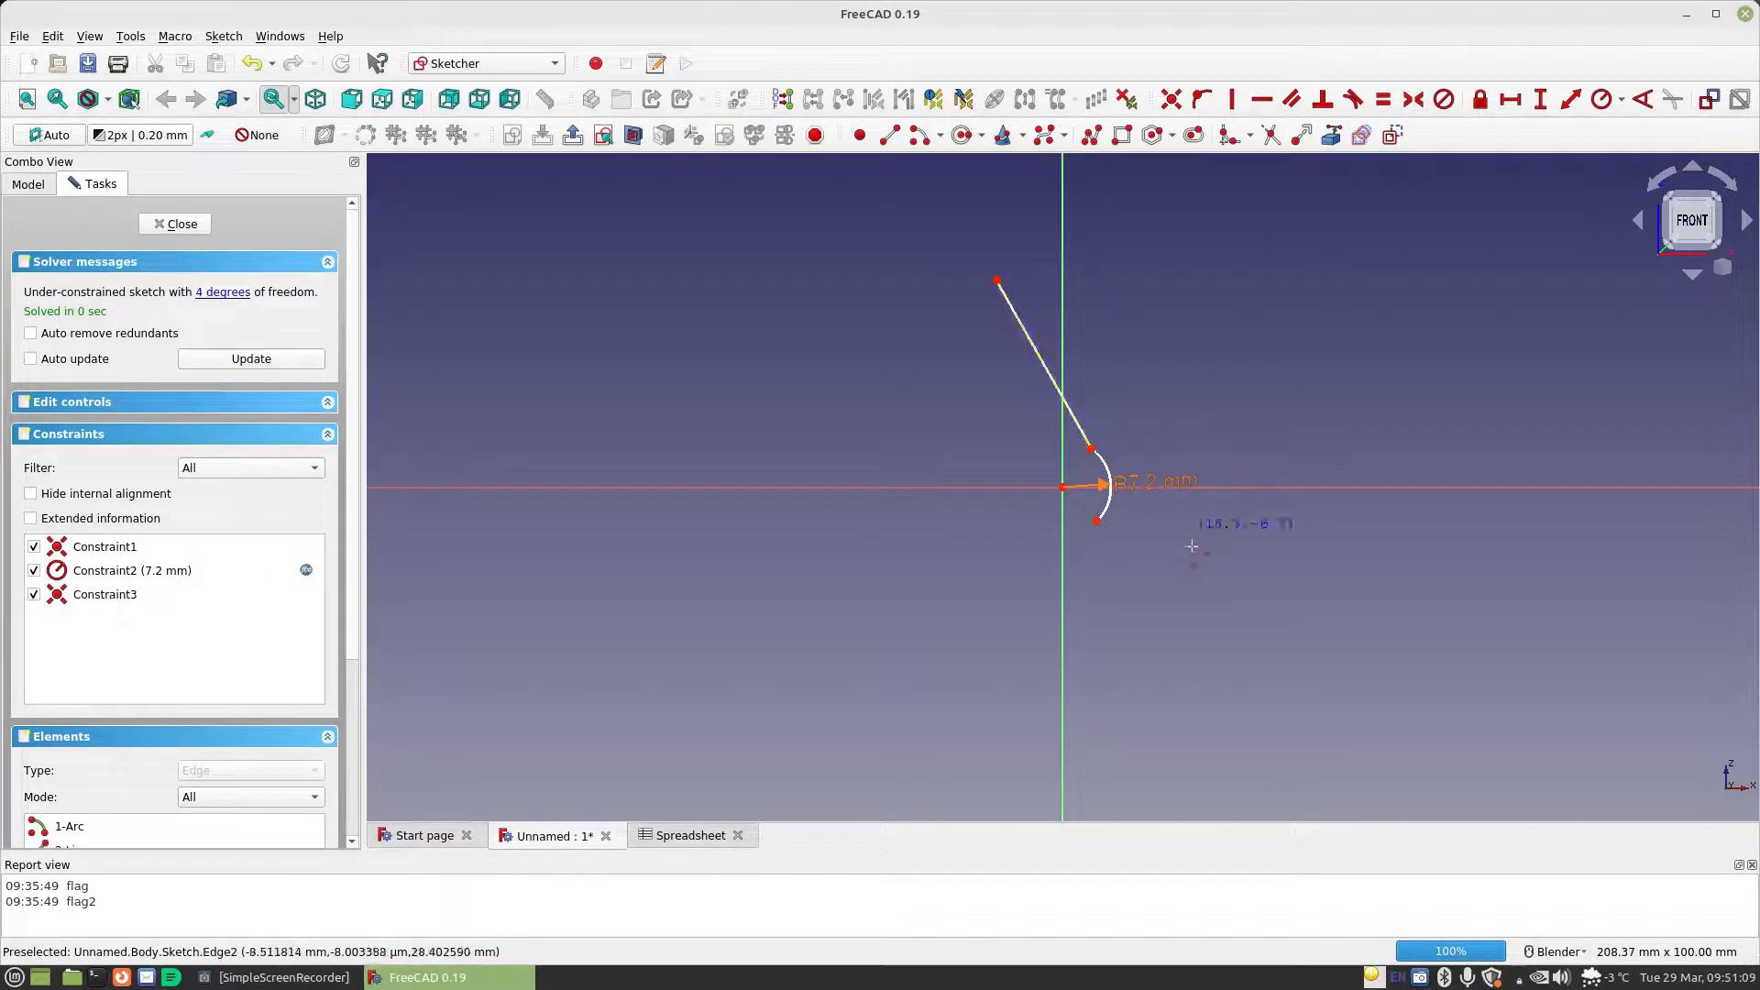
{"action": "left_click", "coordinate": [1097, 521]}
{"action": "left_click", "coordinate": [1024, 734]}
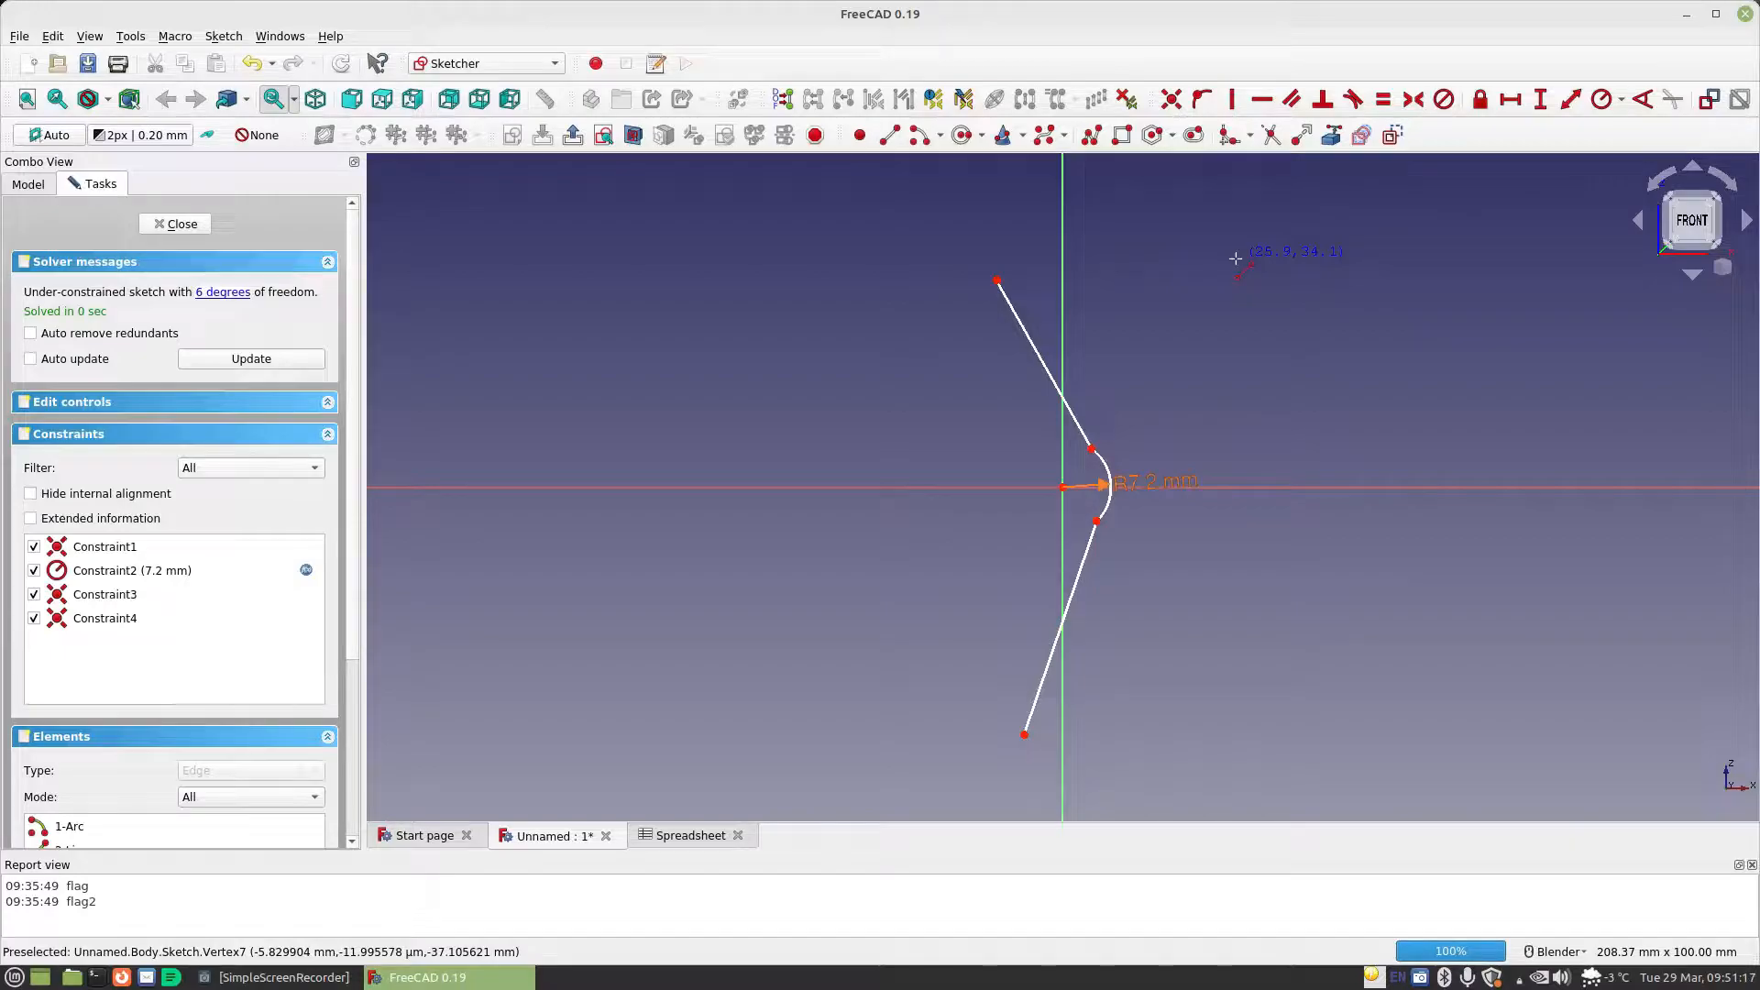
Draw a small arc continuing leftward from the free end of the lower line, and another from the free end of the upper line
{"action": "left_click", "coordinate": [909, 144]}
{"action": "left_click", "coordinate": [990, 723]}
{"action": "left_click", "coordinate": [998, 760]}
{"action": "left_click", "coordinate": [999, 760]}
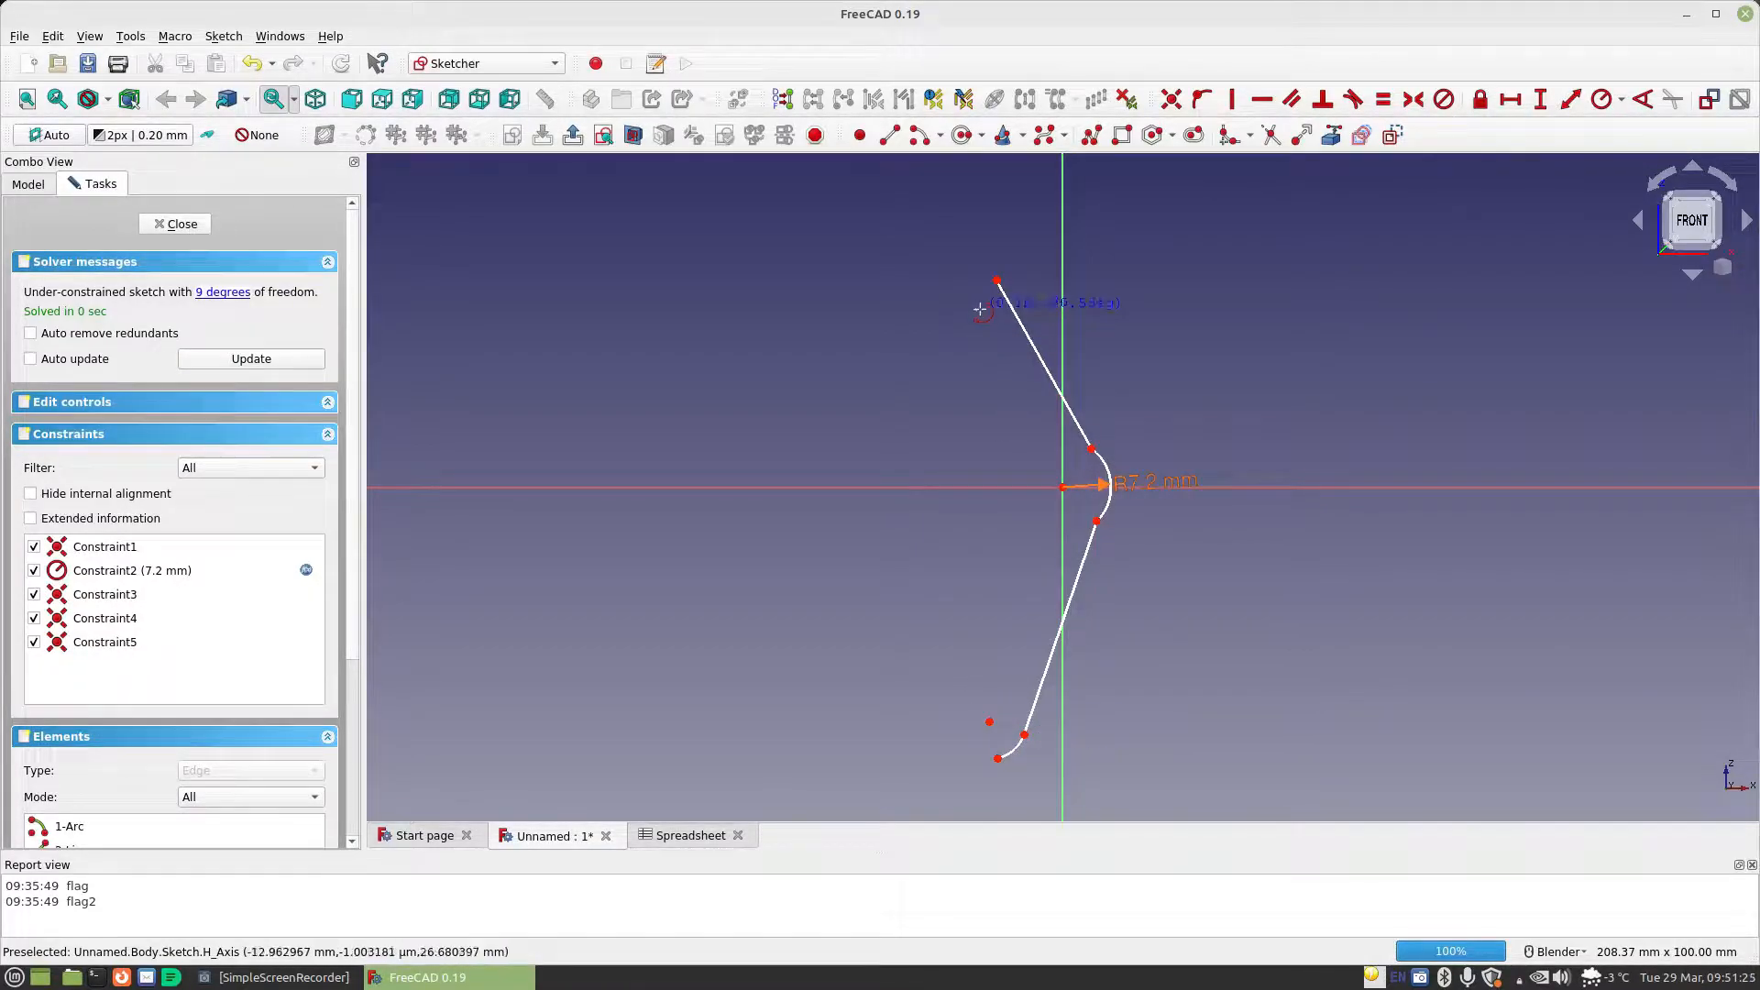
{"action": "left_click", "coordinate": [998, 280]}
{"action": "left_click", "coordinate": [965, 274]}
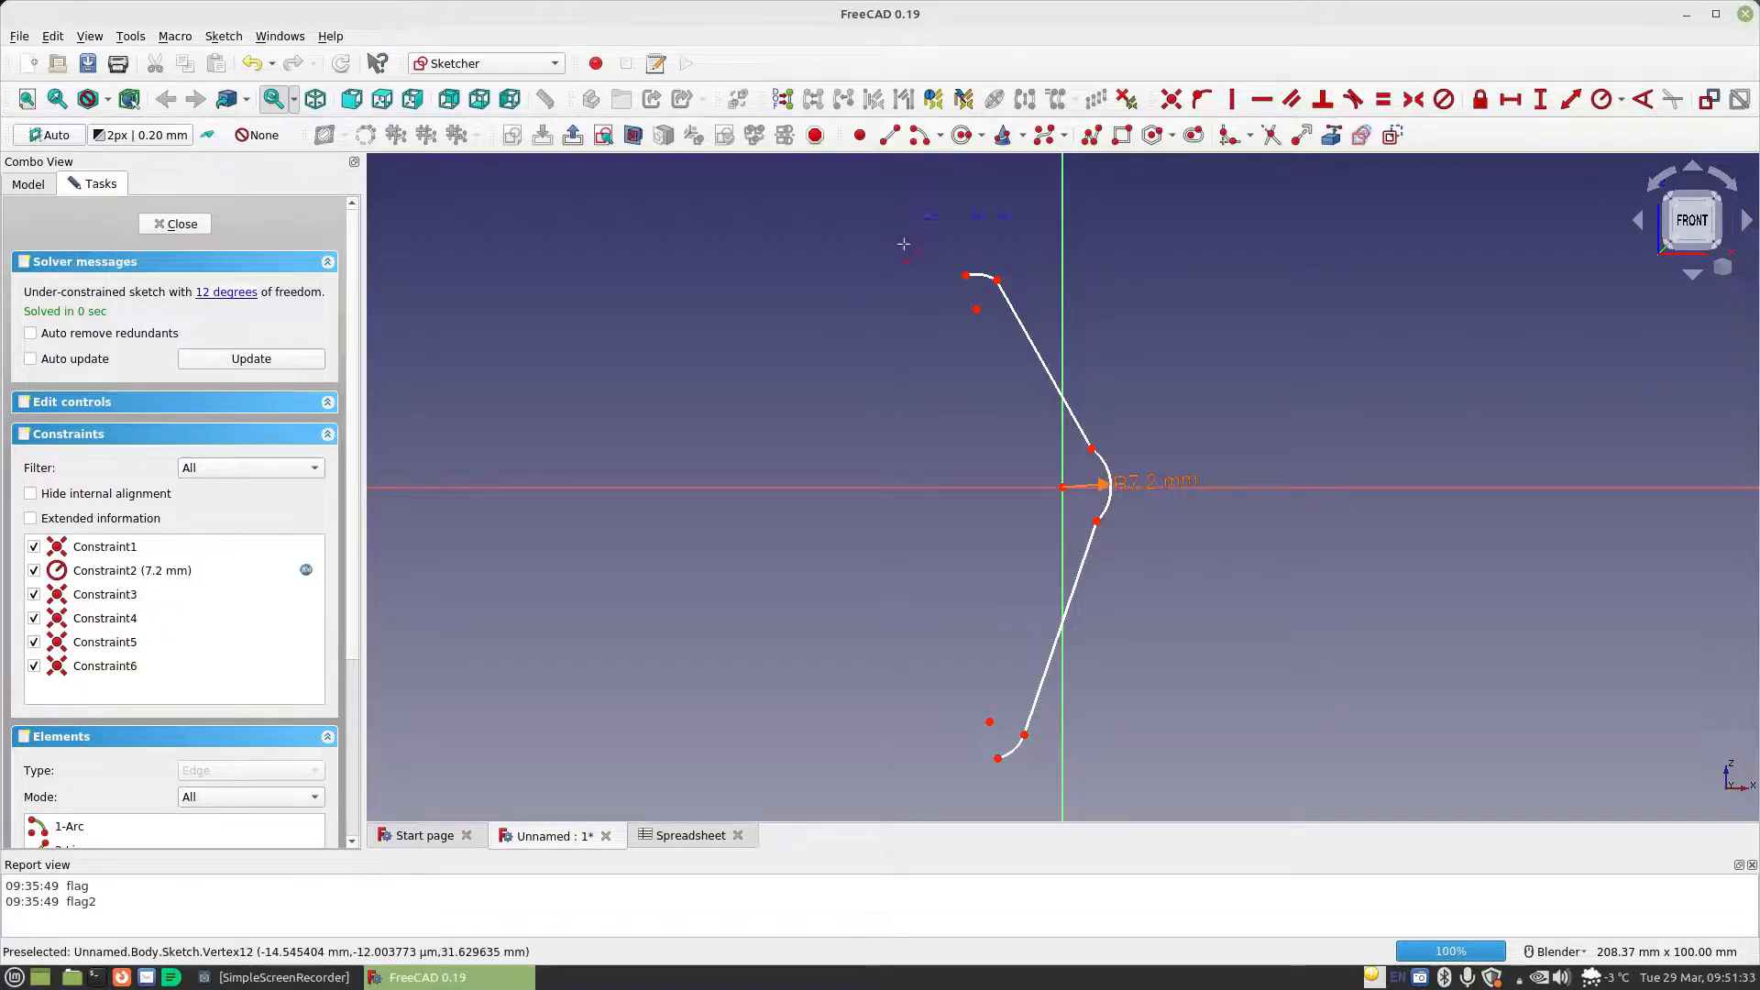
Draw a horizontal line leftward from each small arc's free end, the lower about 37 mm long, and make the lower line coincident with its arc
{"action": "left_click", "coordinate": [965, 275]}
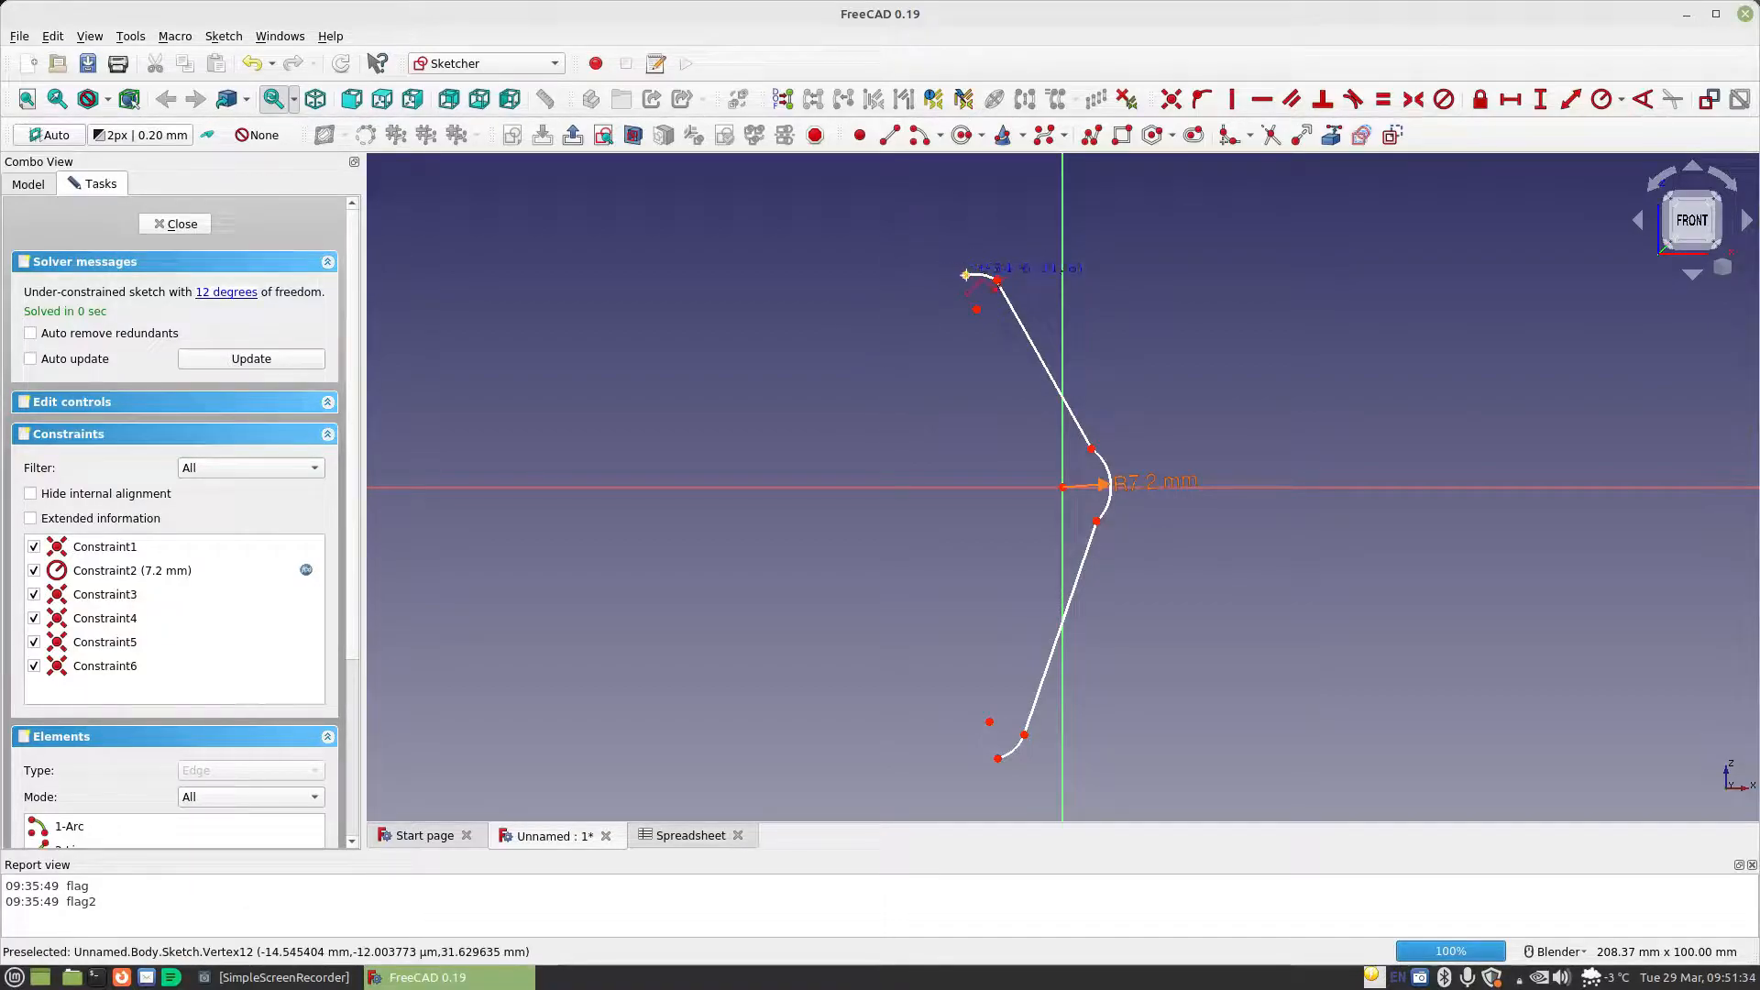
{"action": "left_click", "coordinate": [752, 275]}
{"action": "left_click", "coordinate": [997, 757]}
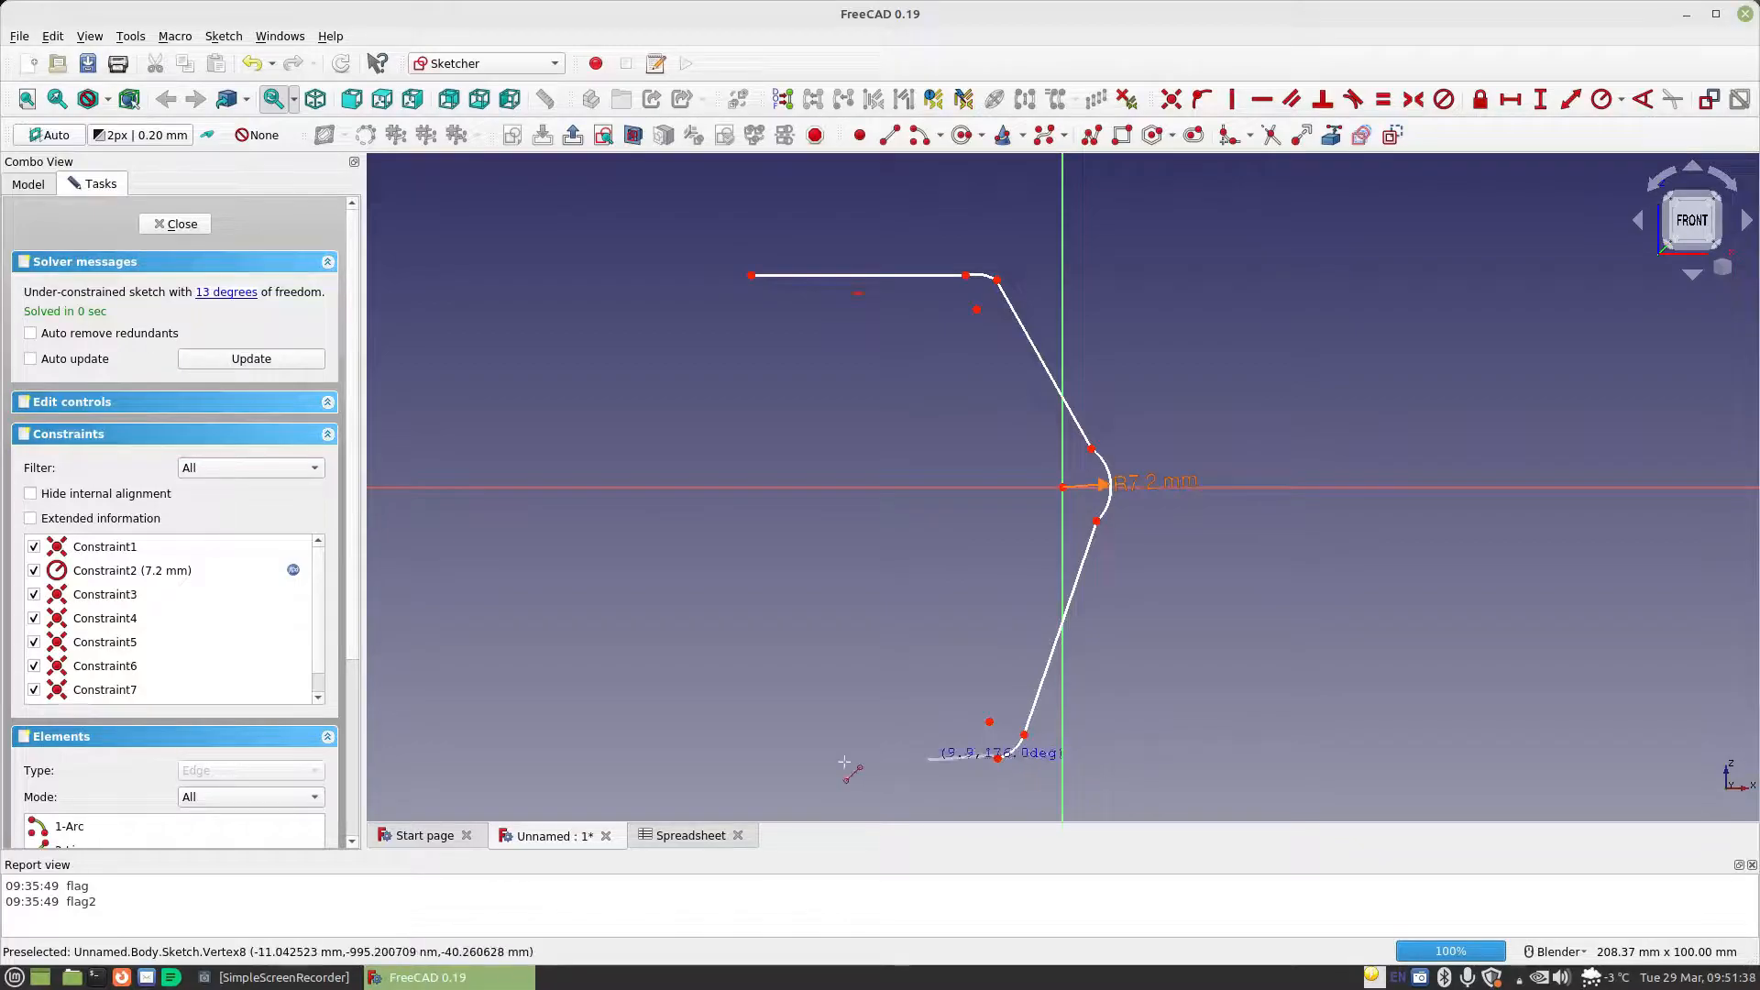
{"action": "left_click", "coordinate": [745, 755]}
{"action": "right_click", "coordinate": [791, 580]}
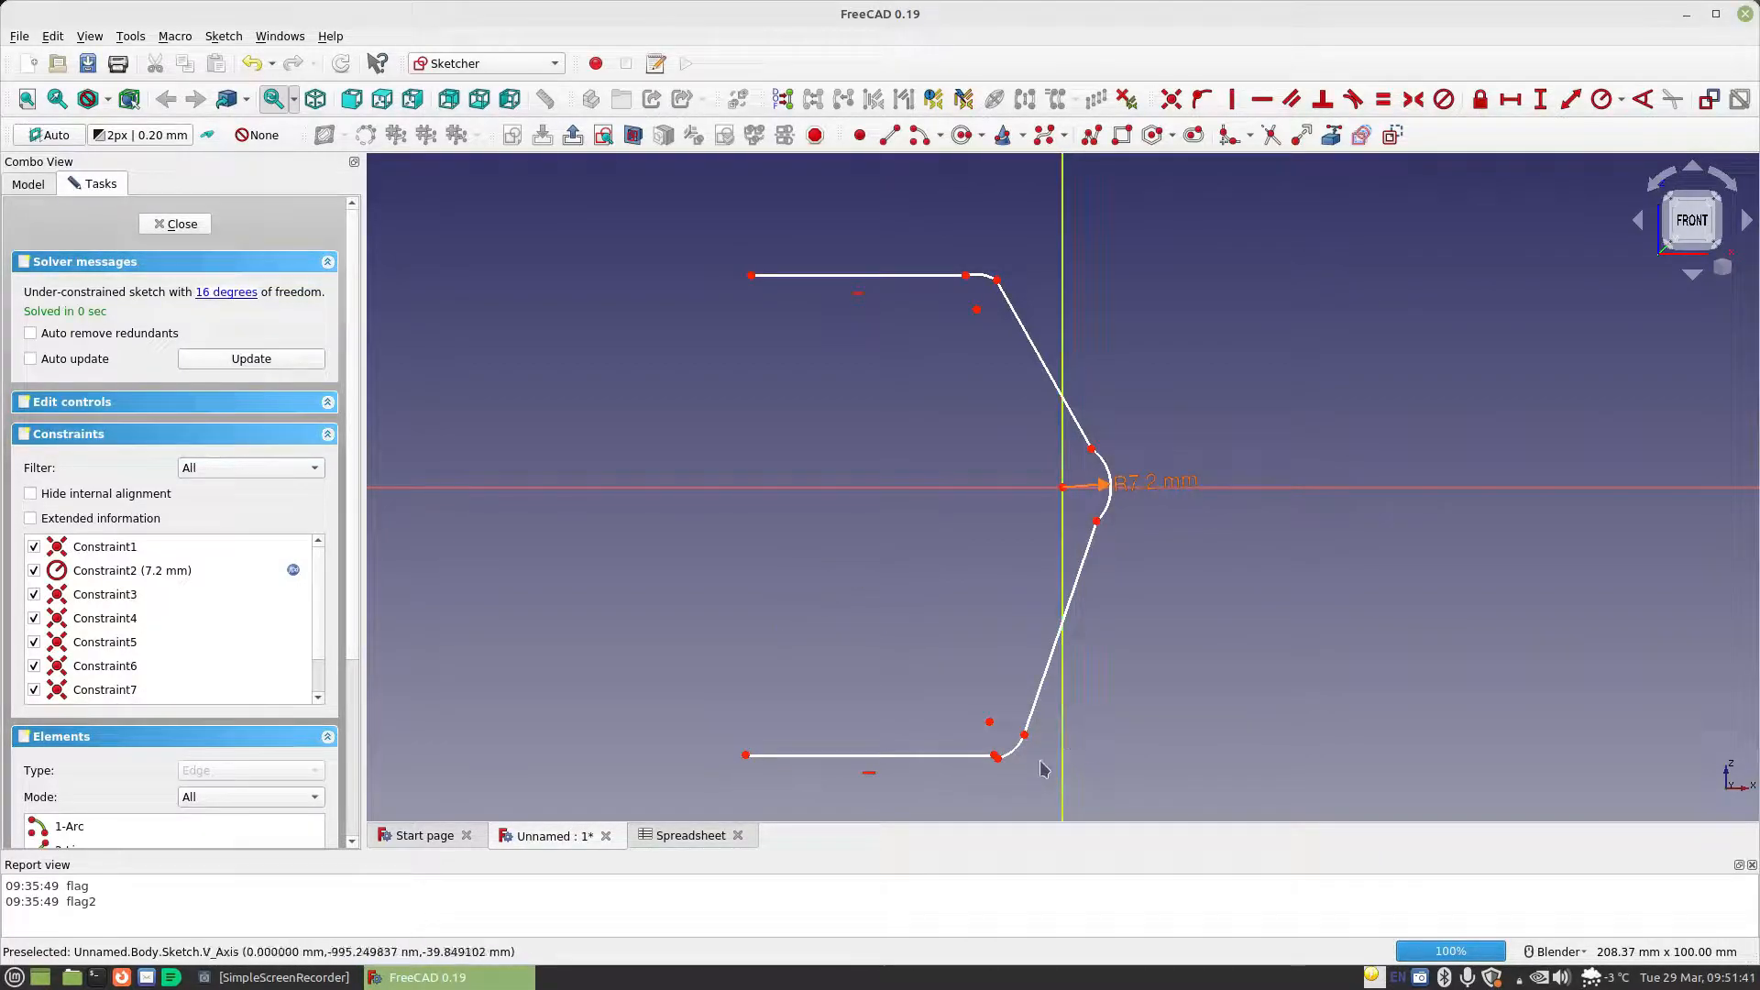
{"action": "left_click", "coordinate": [997, 756]}
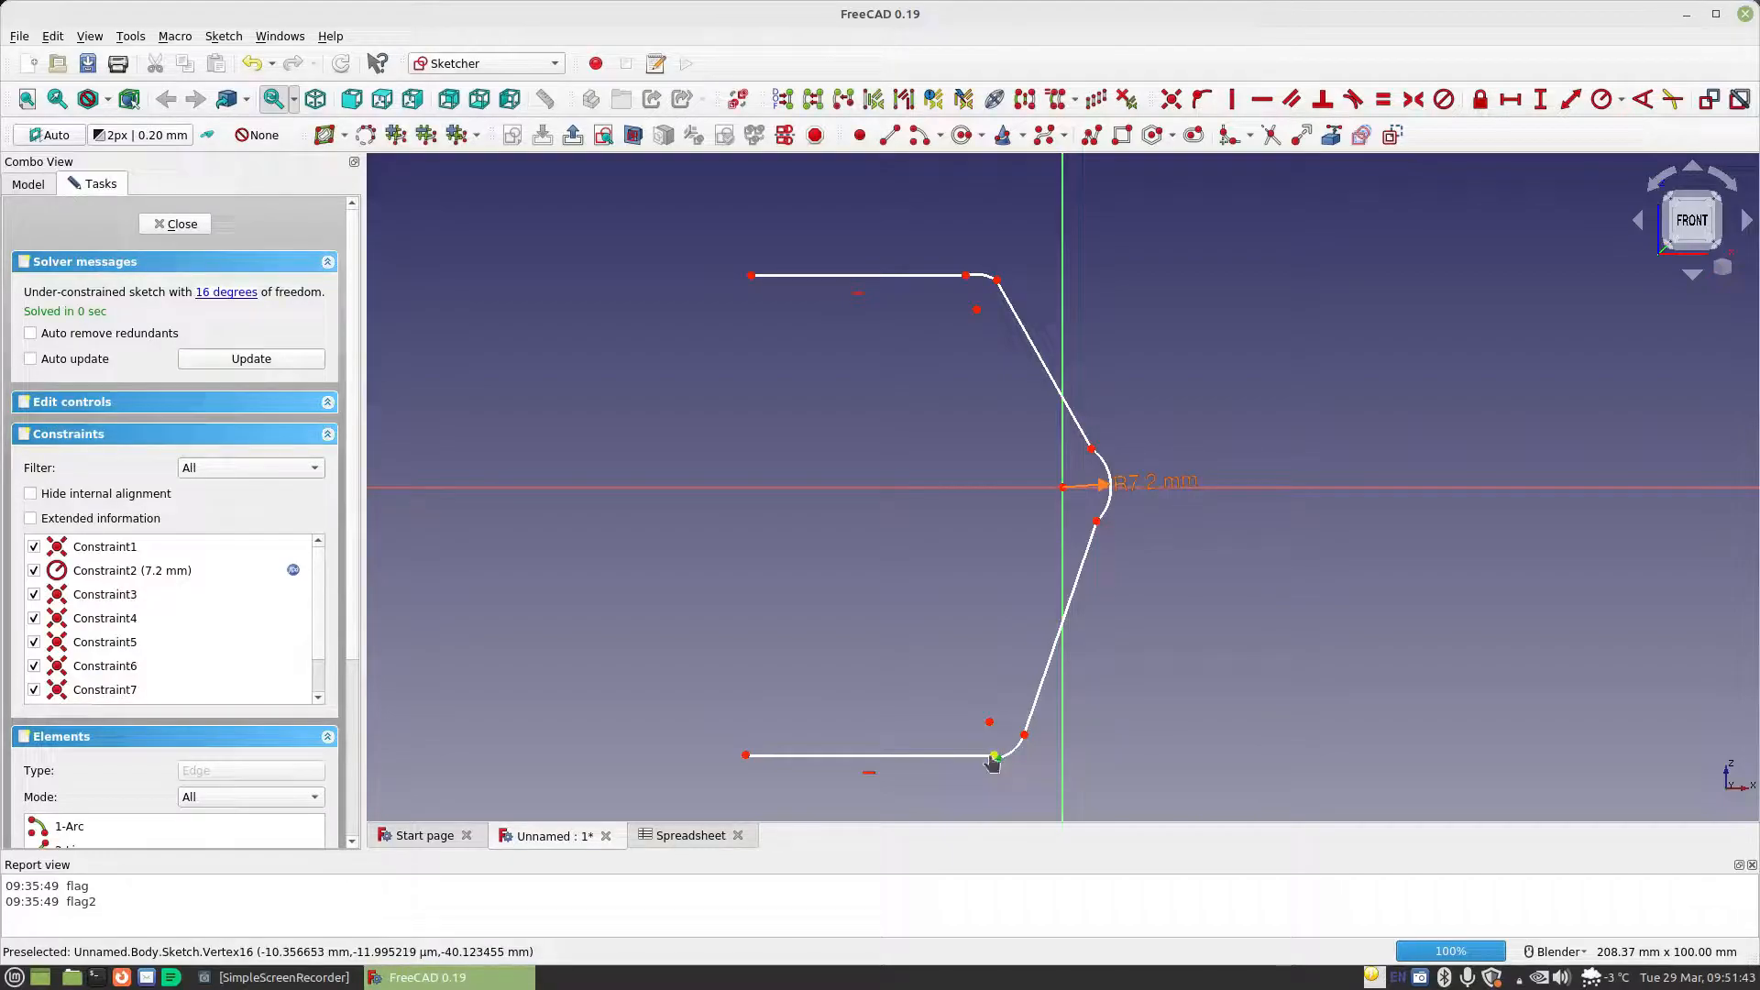
{"action": "left_click", "coordinate": [1170, 99]}
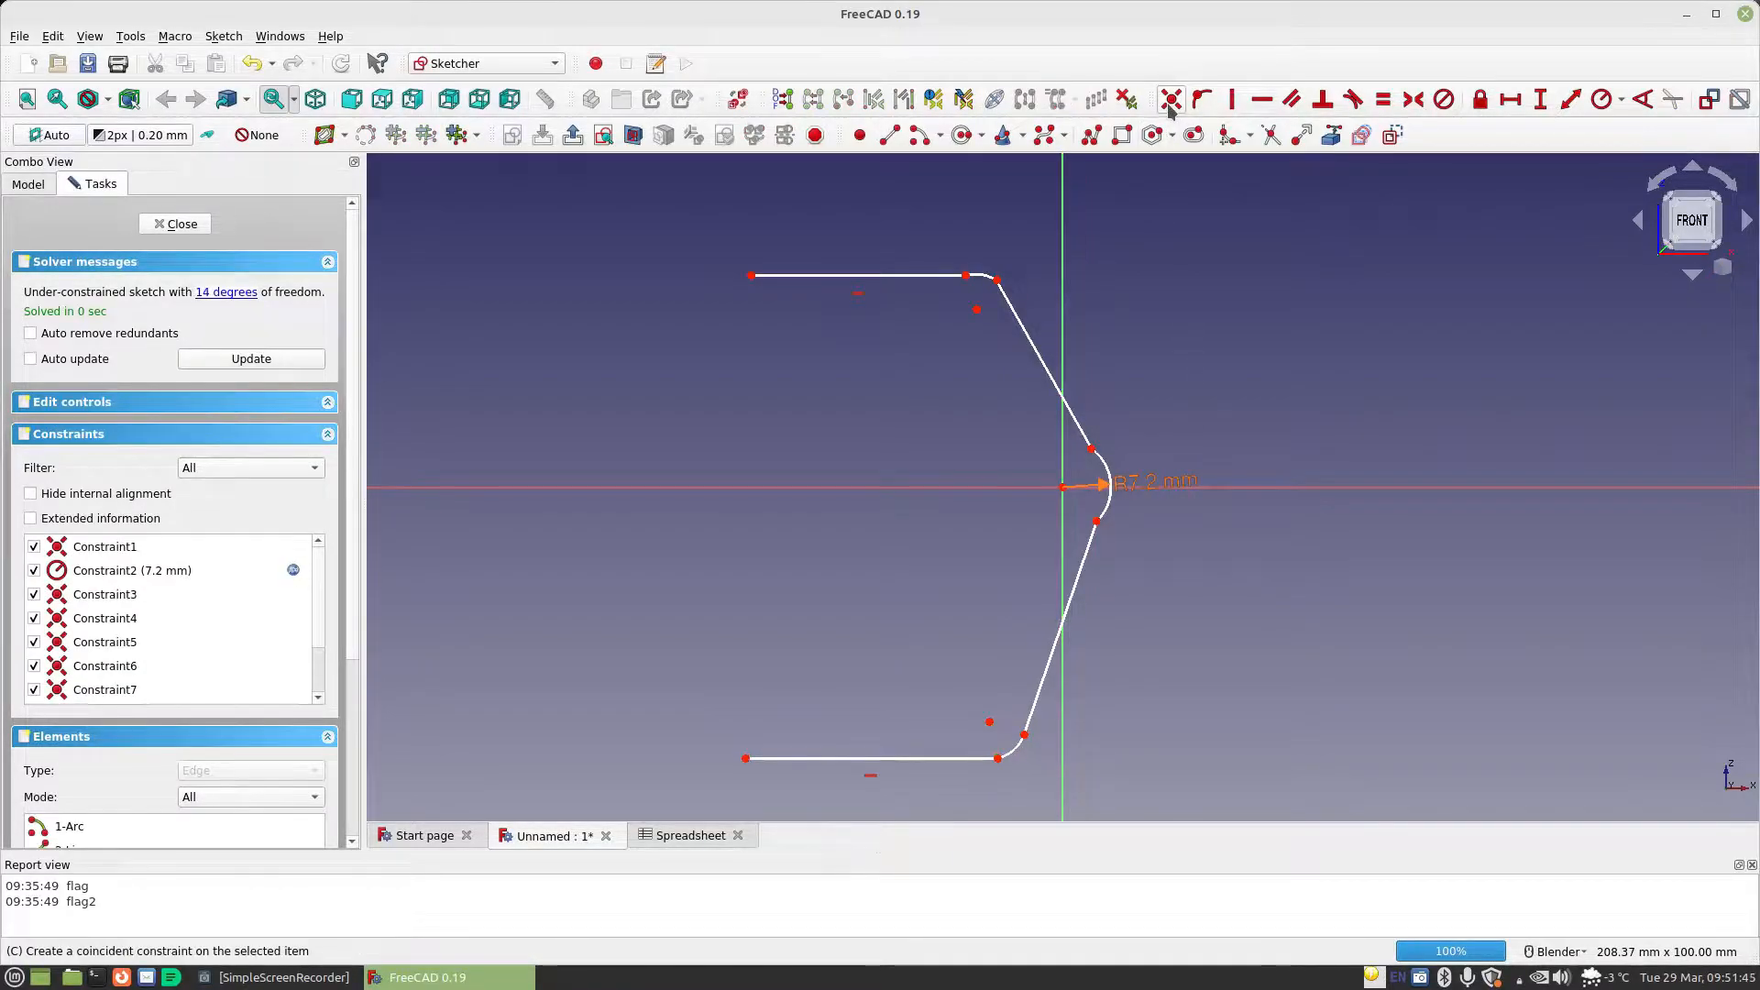
Draw a roughly quarter-circle arc at the left end of each horizontal line, curving toward the horizontal axis, the upper about 7 mm in radius
{"action": "left_click", "coordinate": [918, 134]}
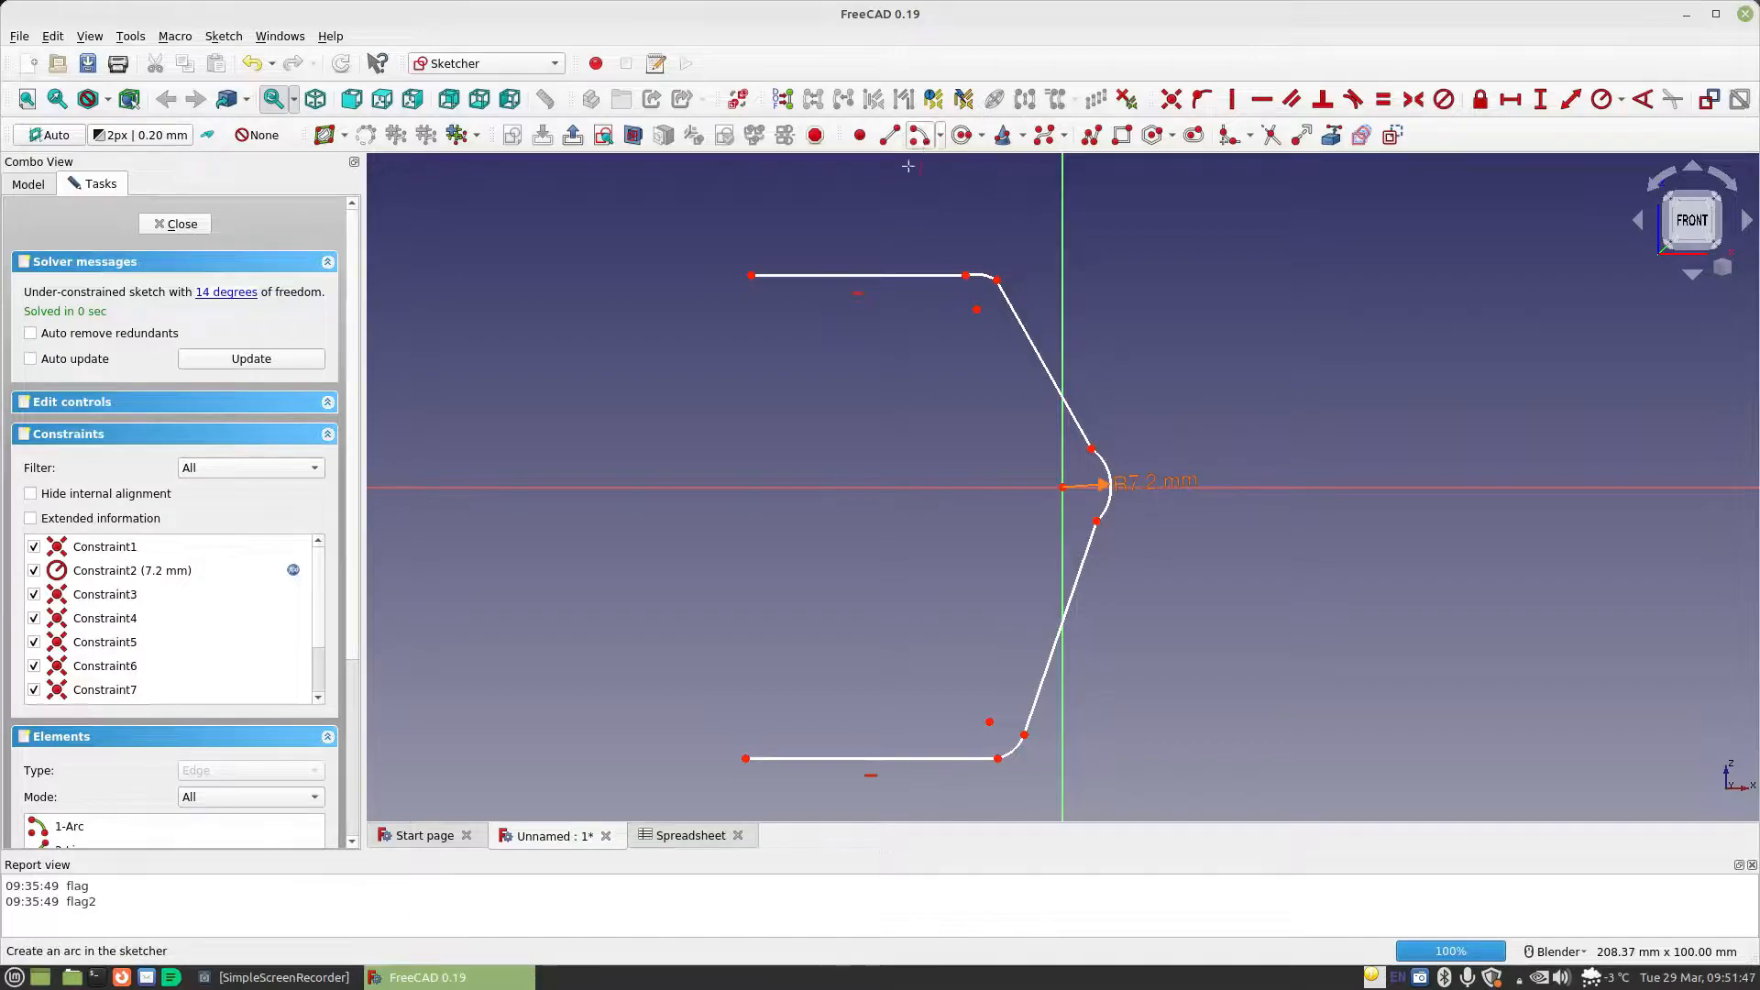
{"action": "left_click", "coordinate": [748, 325]}
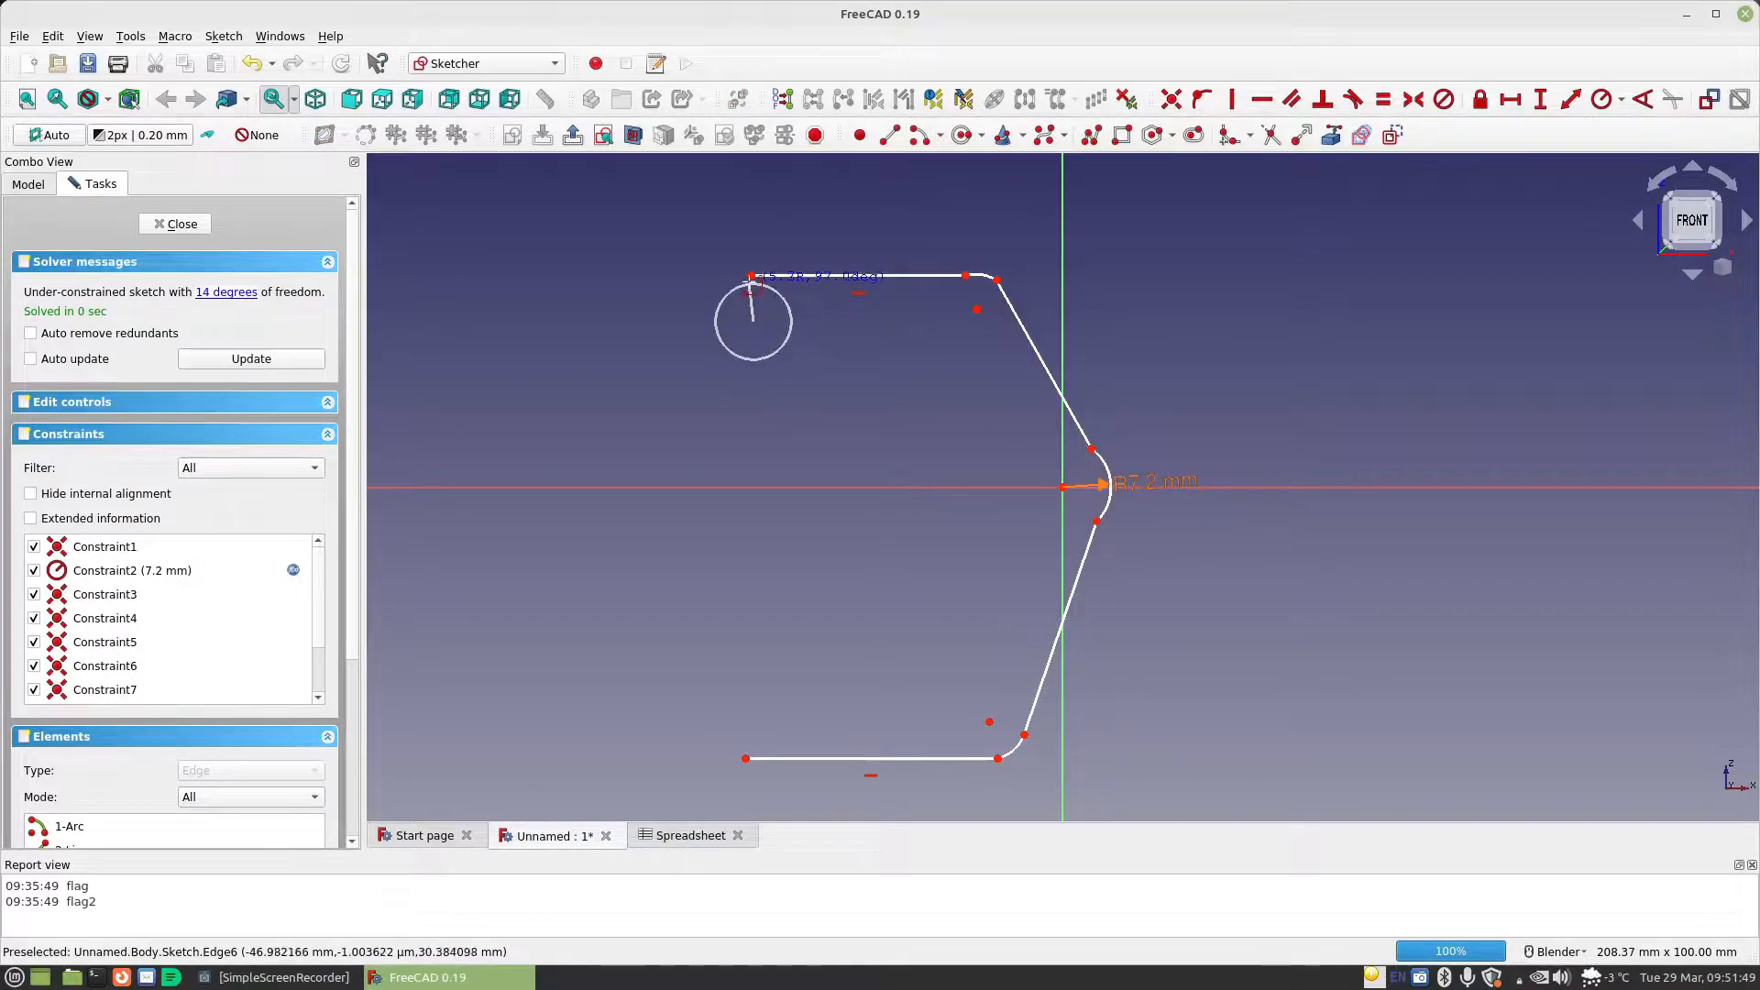
{"action": "left_click", "coordinate": [751, 275]}
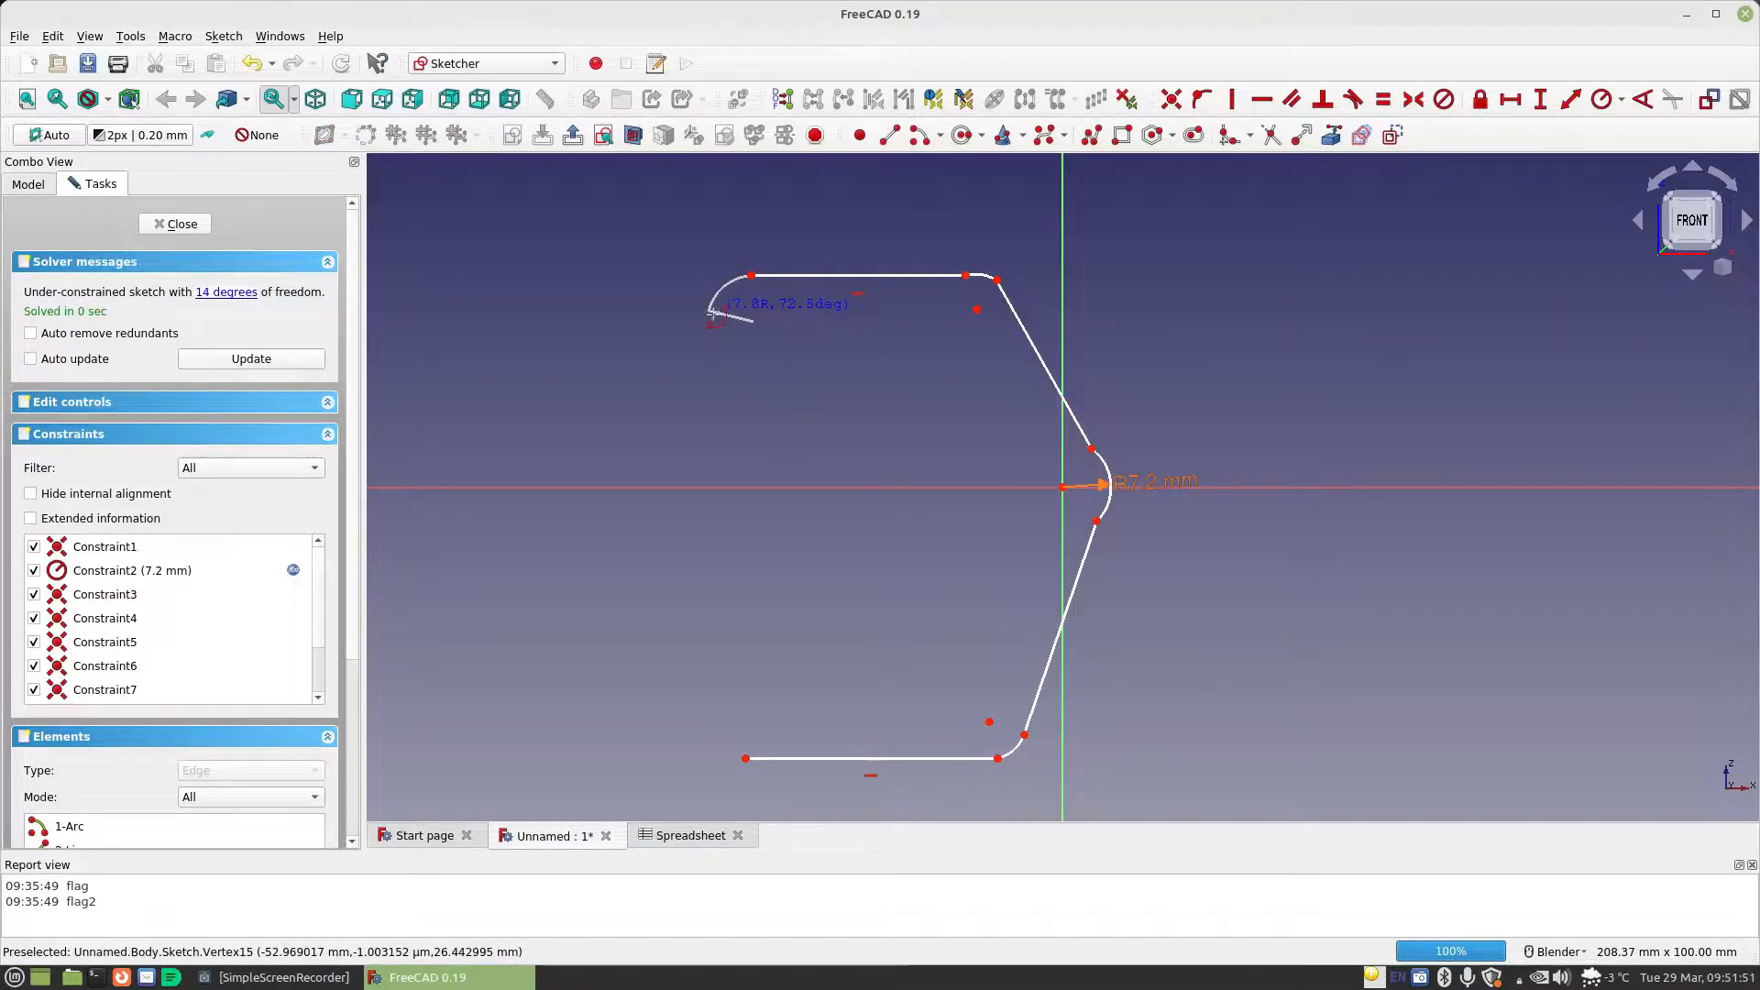
{"action": "left_click", "coordinate": [708, 316]}
{"action": "left_click", "coordinate": [750, 724]}
{"action": "left_click", "coordinate": [746, 759]}
{"action": "left_click", "coordinate": [715, 720]}
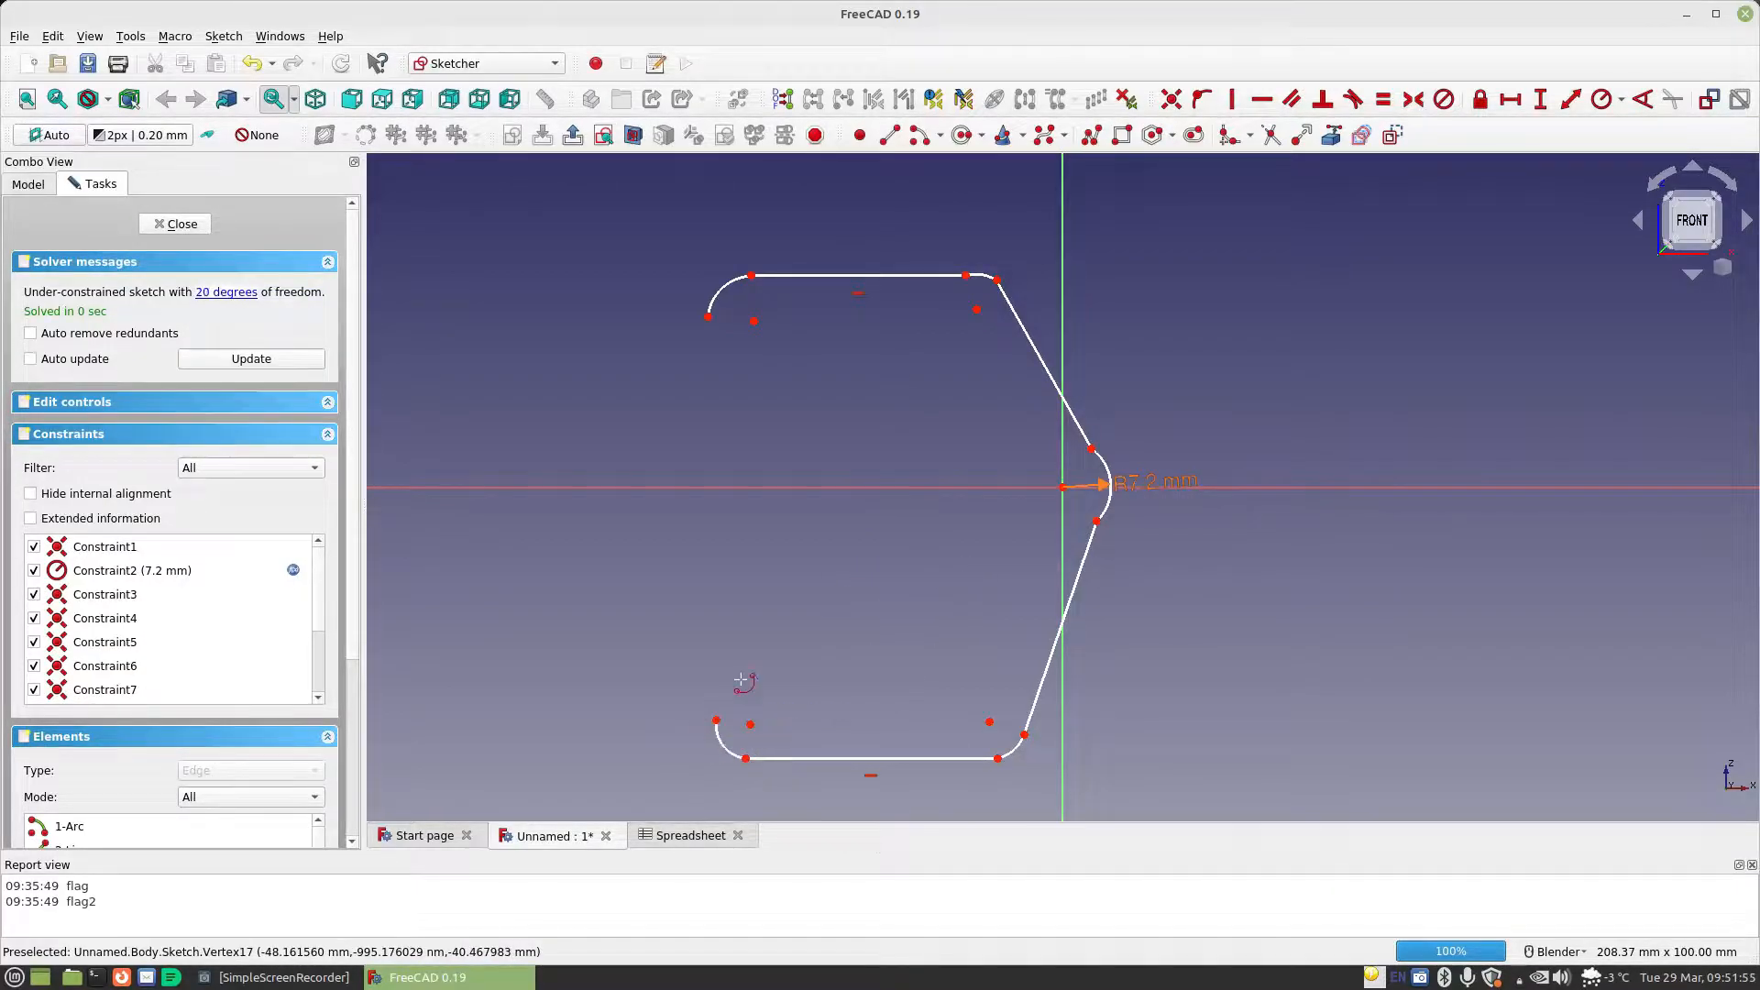
Close the profile with a vertical line about 60 mm long between the free ends of the two left arcs
{"action": "left_click", "coordinate": [709, 316]}
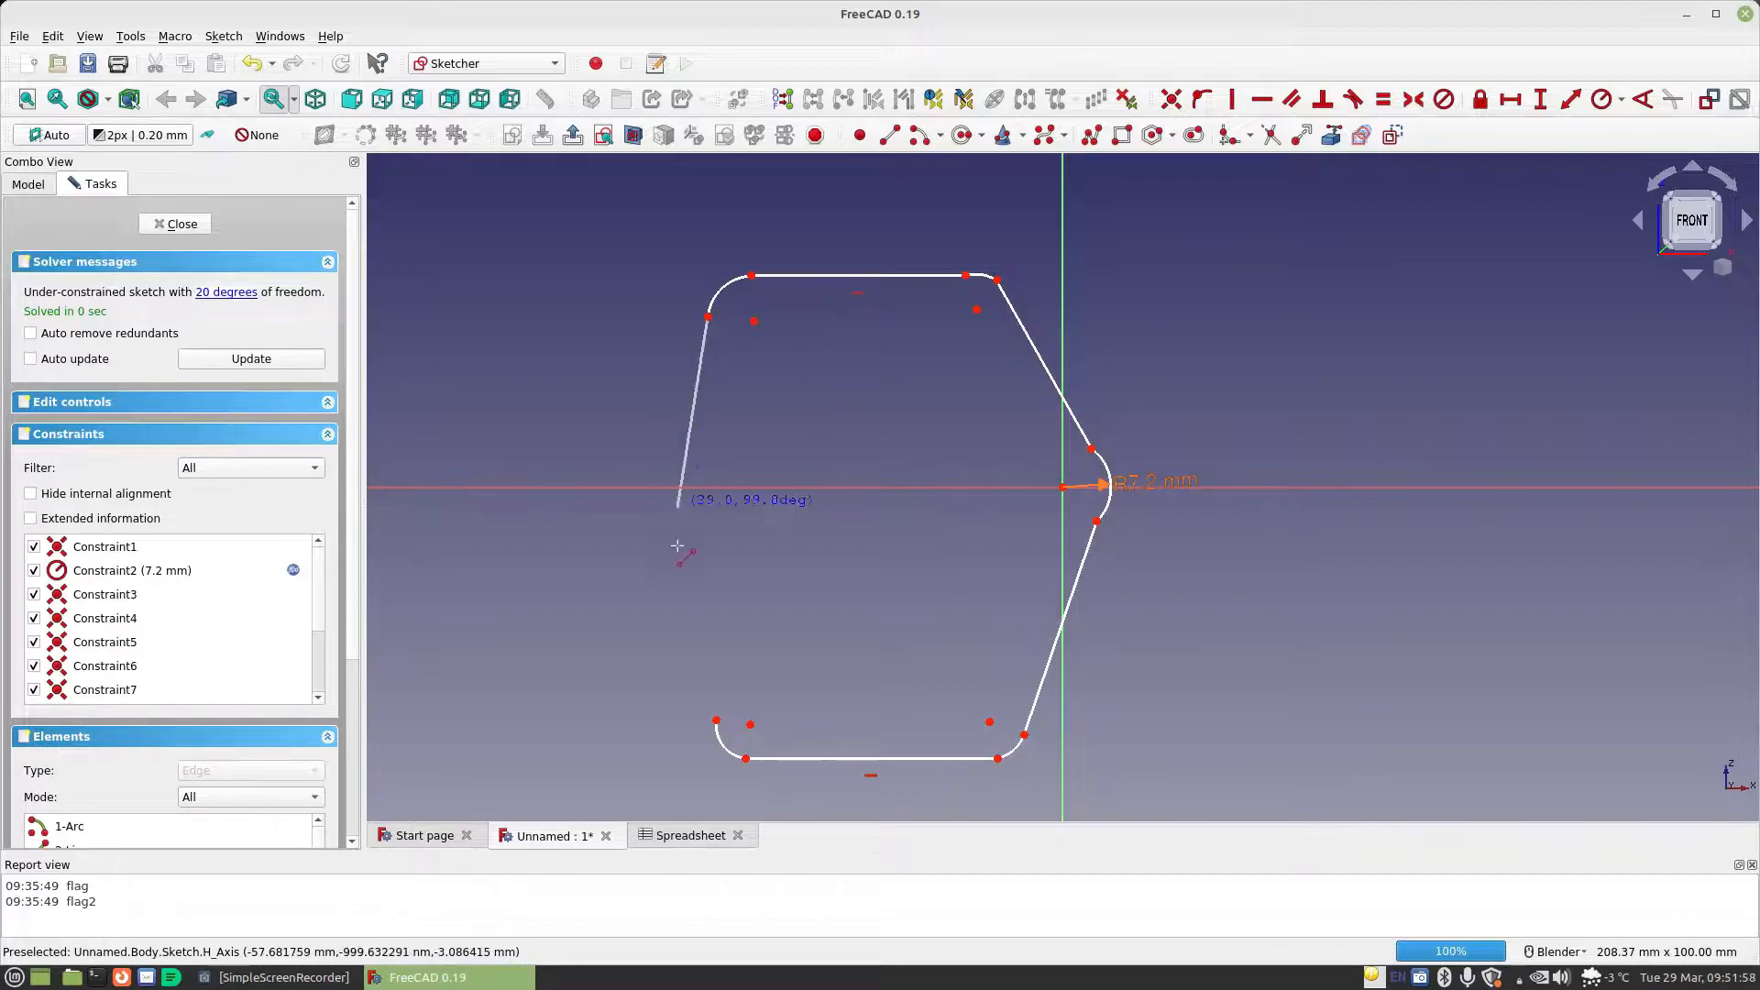
{"action": "left_click", "coordinate": [715, 720]}
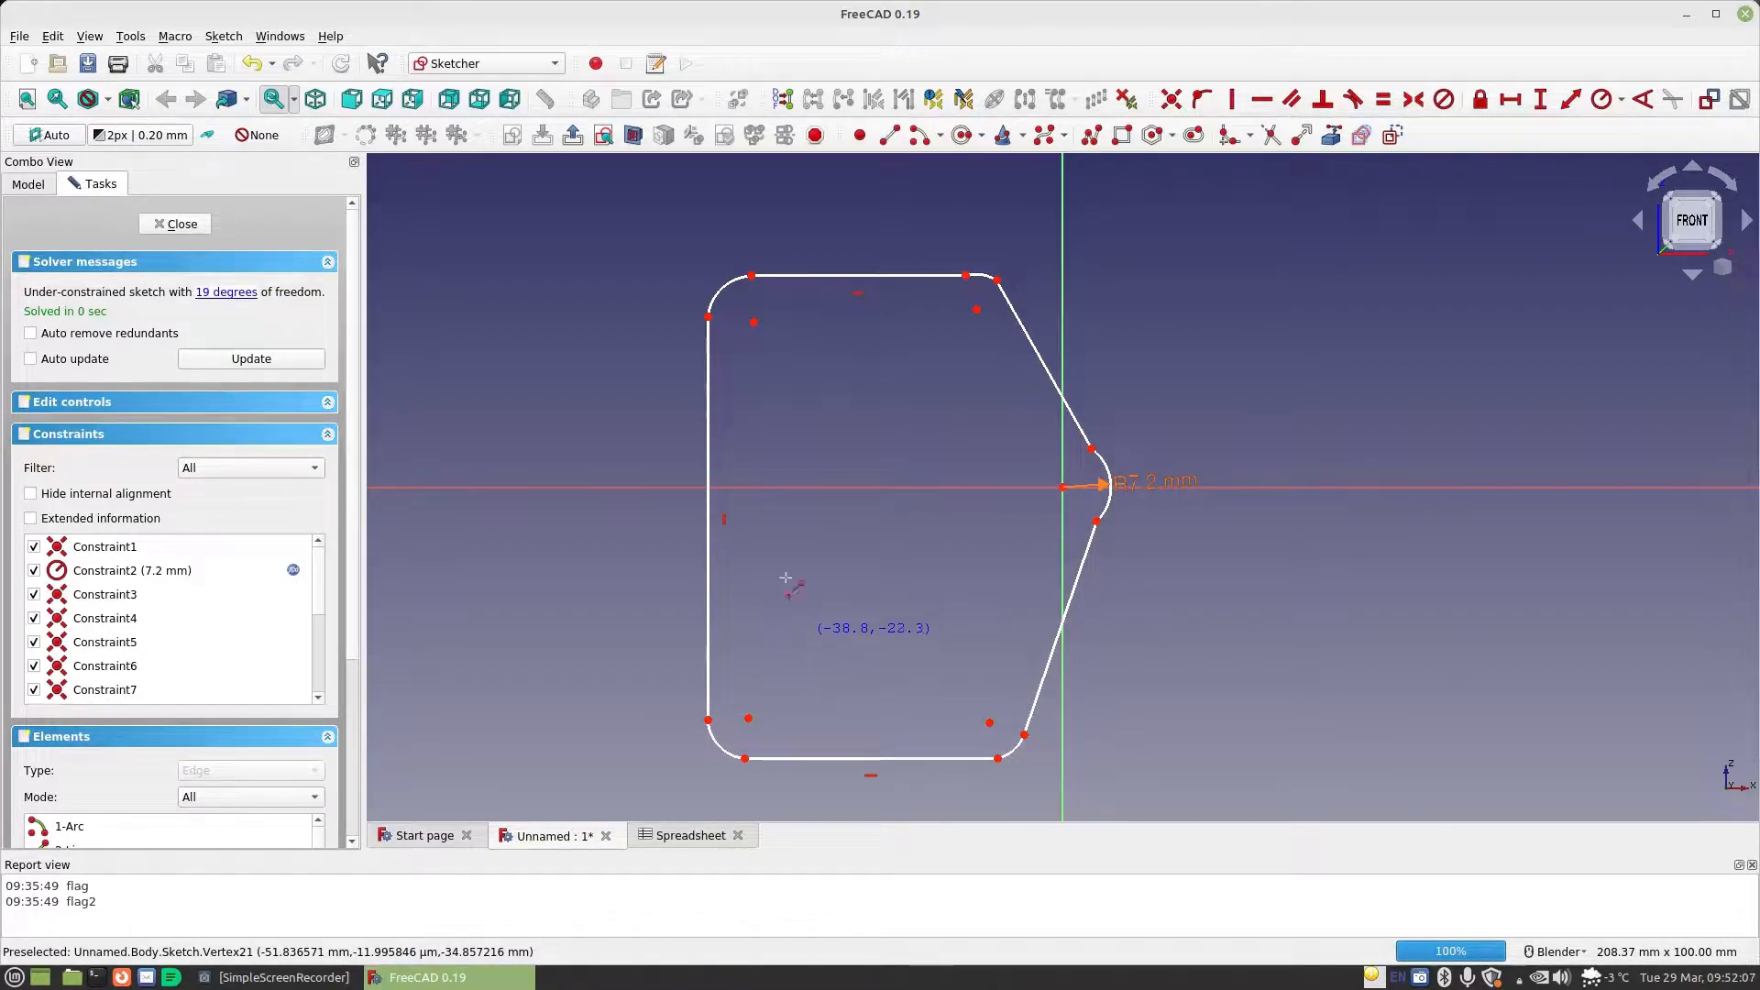
{"action": "key", "text": "Escape"}
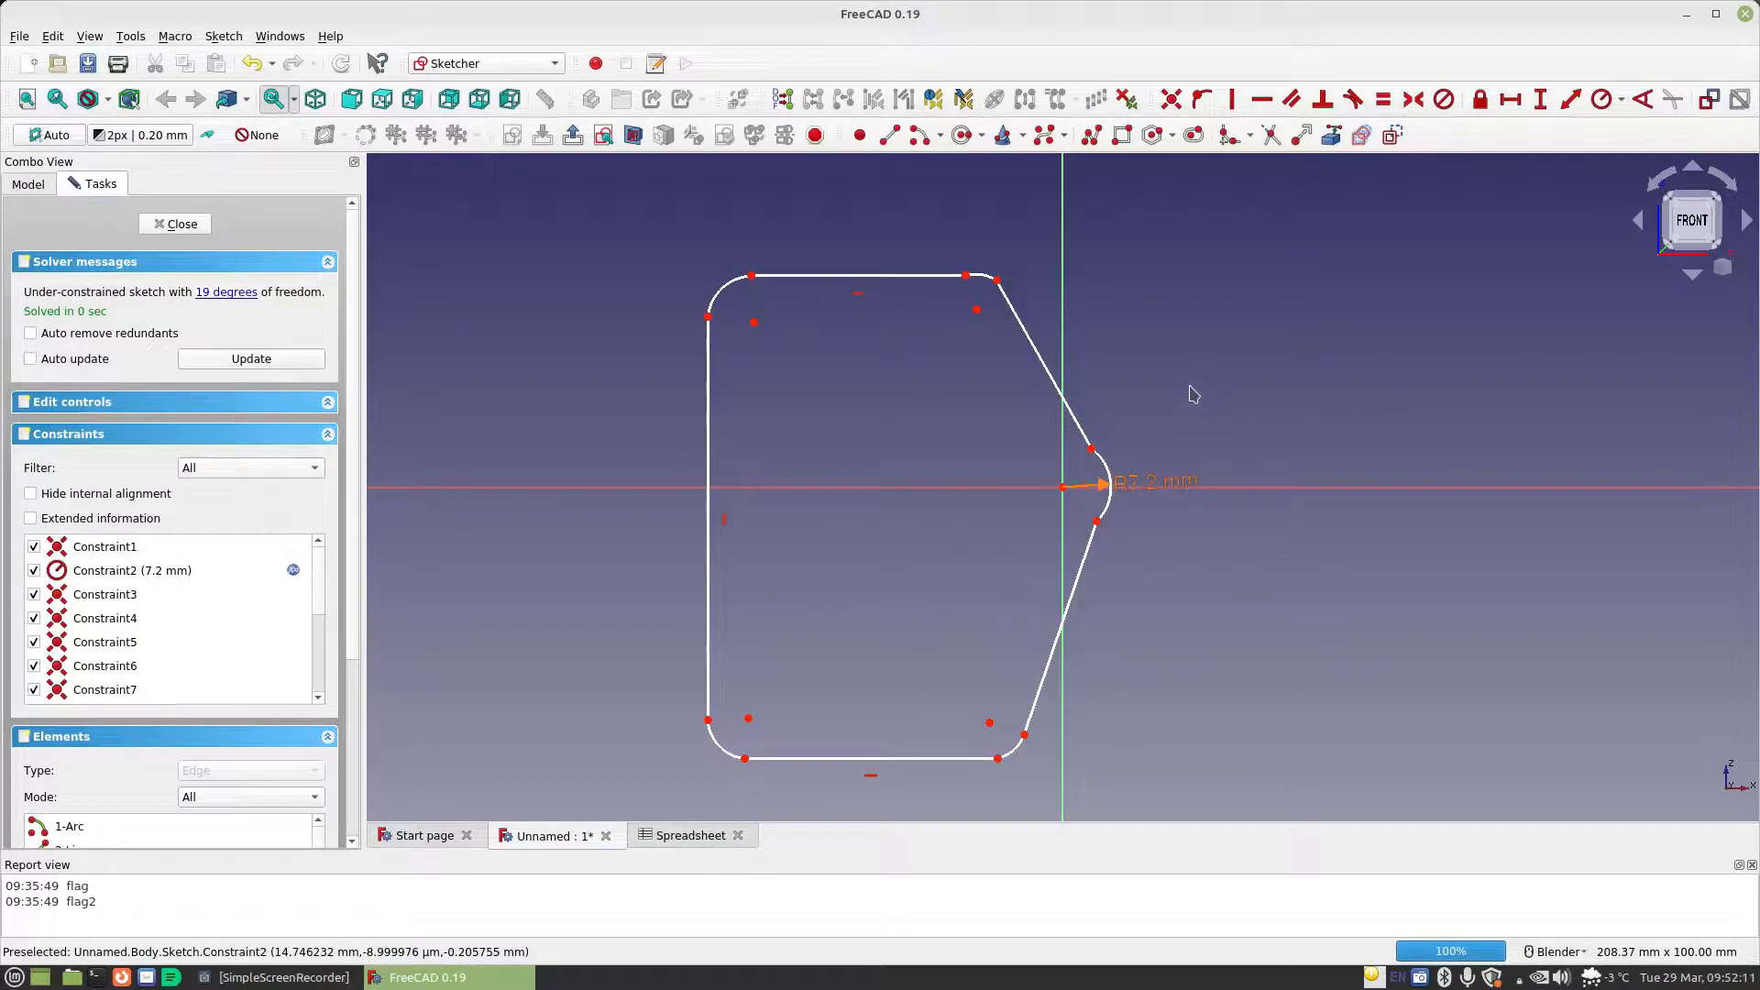
Constrain the profile's four small corner arcs to equal radius
{"action": "left_click", "coordinate": [984, 274]}
{"action": "left_click", "coordinate": [720, 289]}
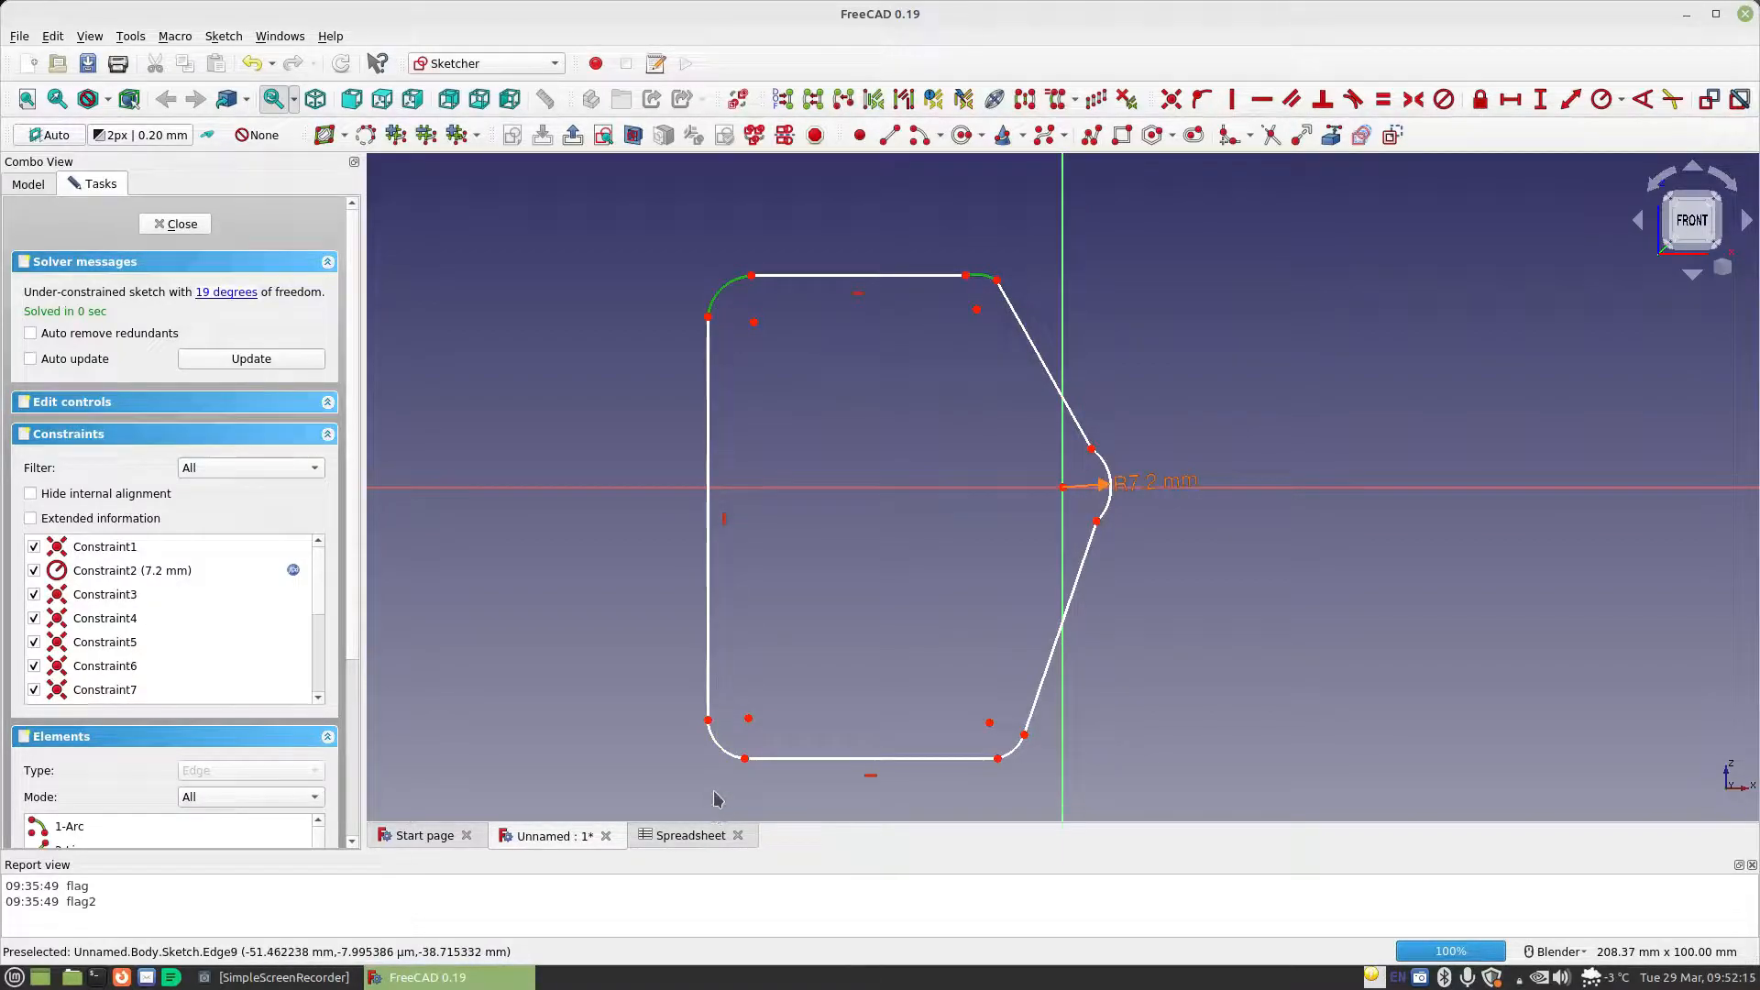
{"action": "left_click", "coordinate": [711, 747]}
{"action": "left_click", "coordinate": [1013, 749]}
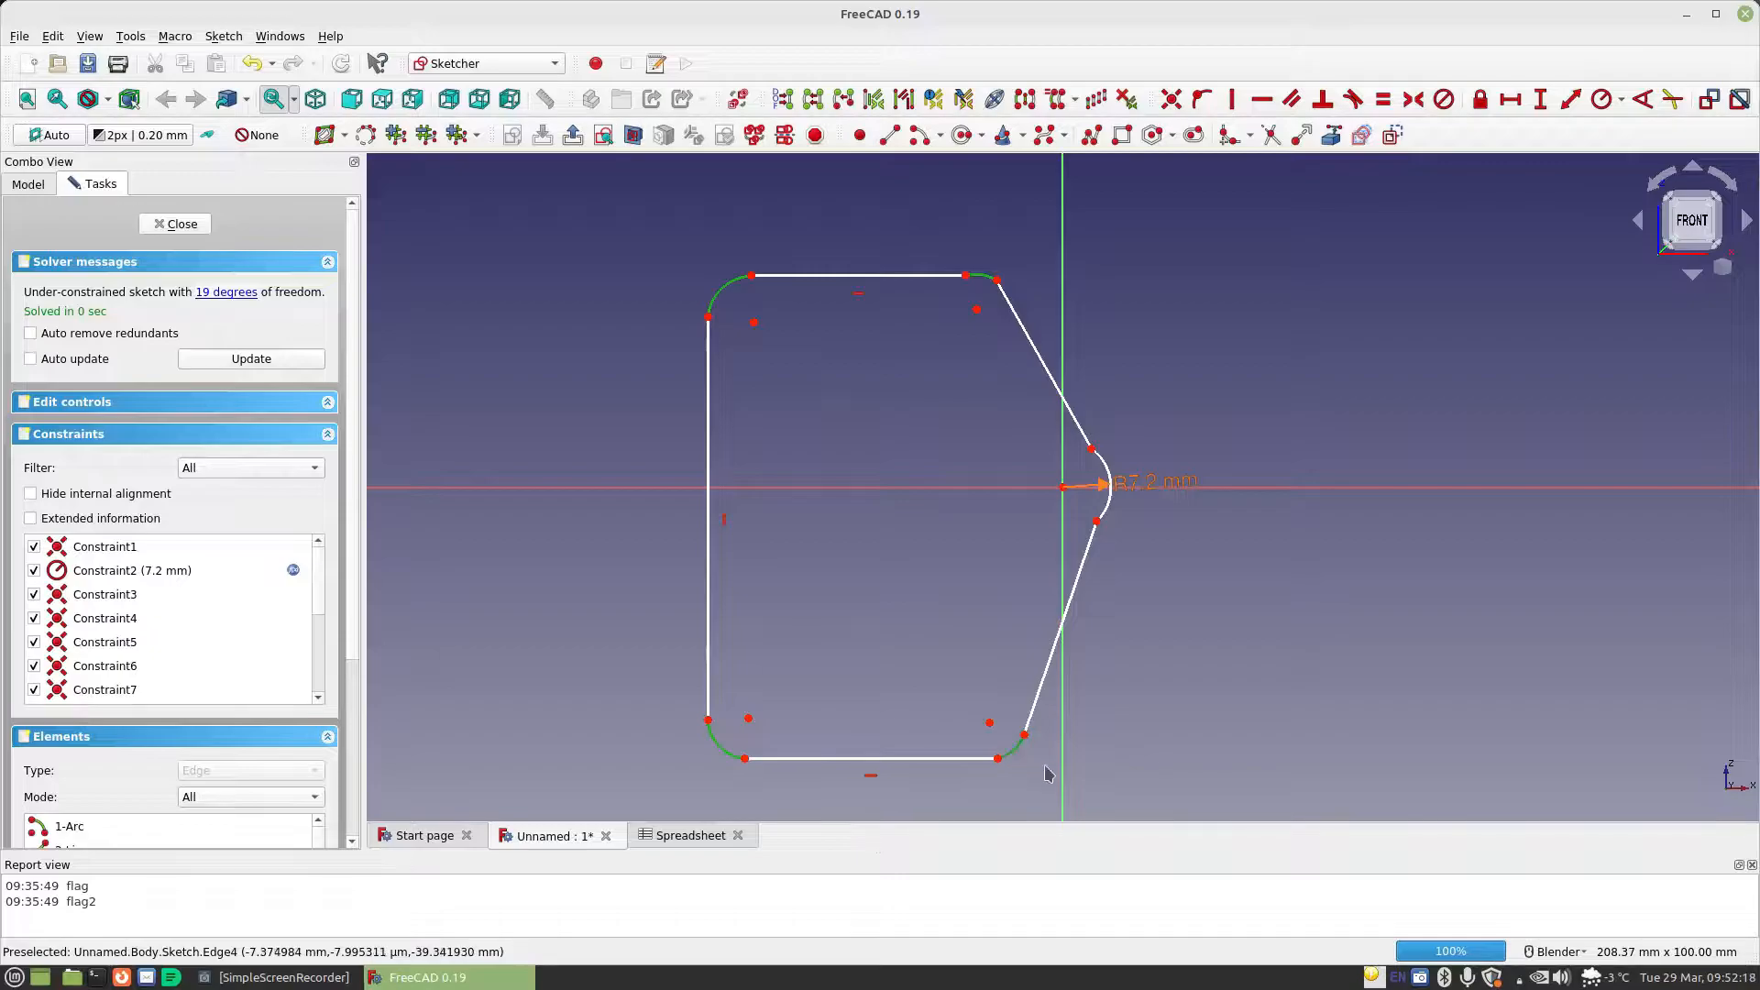
{"action": "left_click", "coordinate": [1386, 100]}
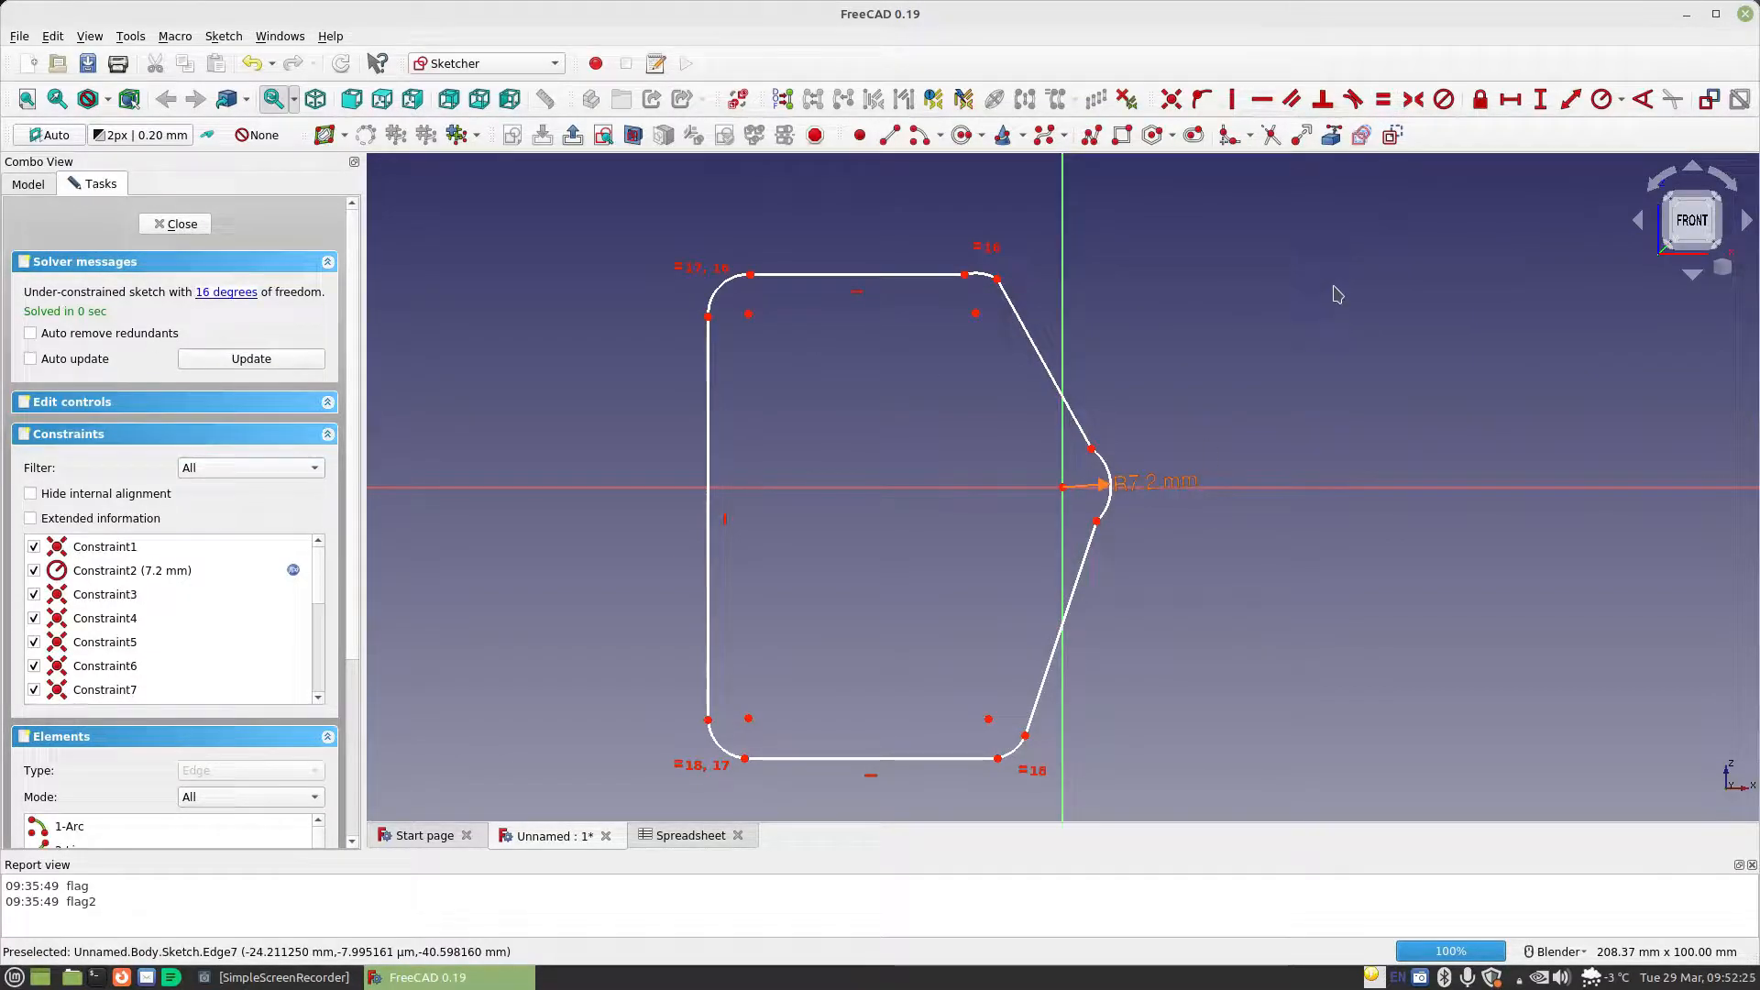
Constrain the upper-left corner arc's radius with the formula Spreadsheet.MaterialThickness
{"action": "left_click", "coordinate": [1600, 99]}
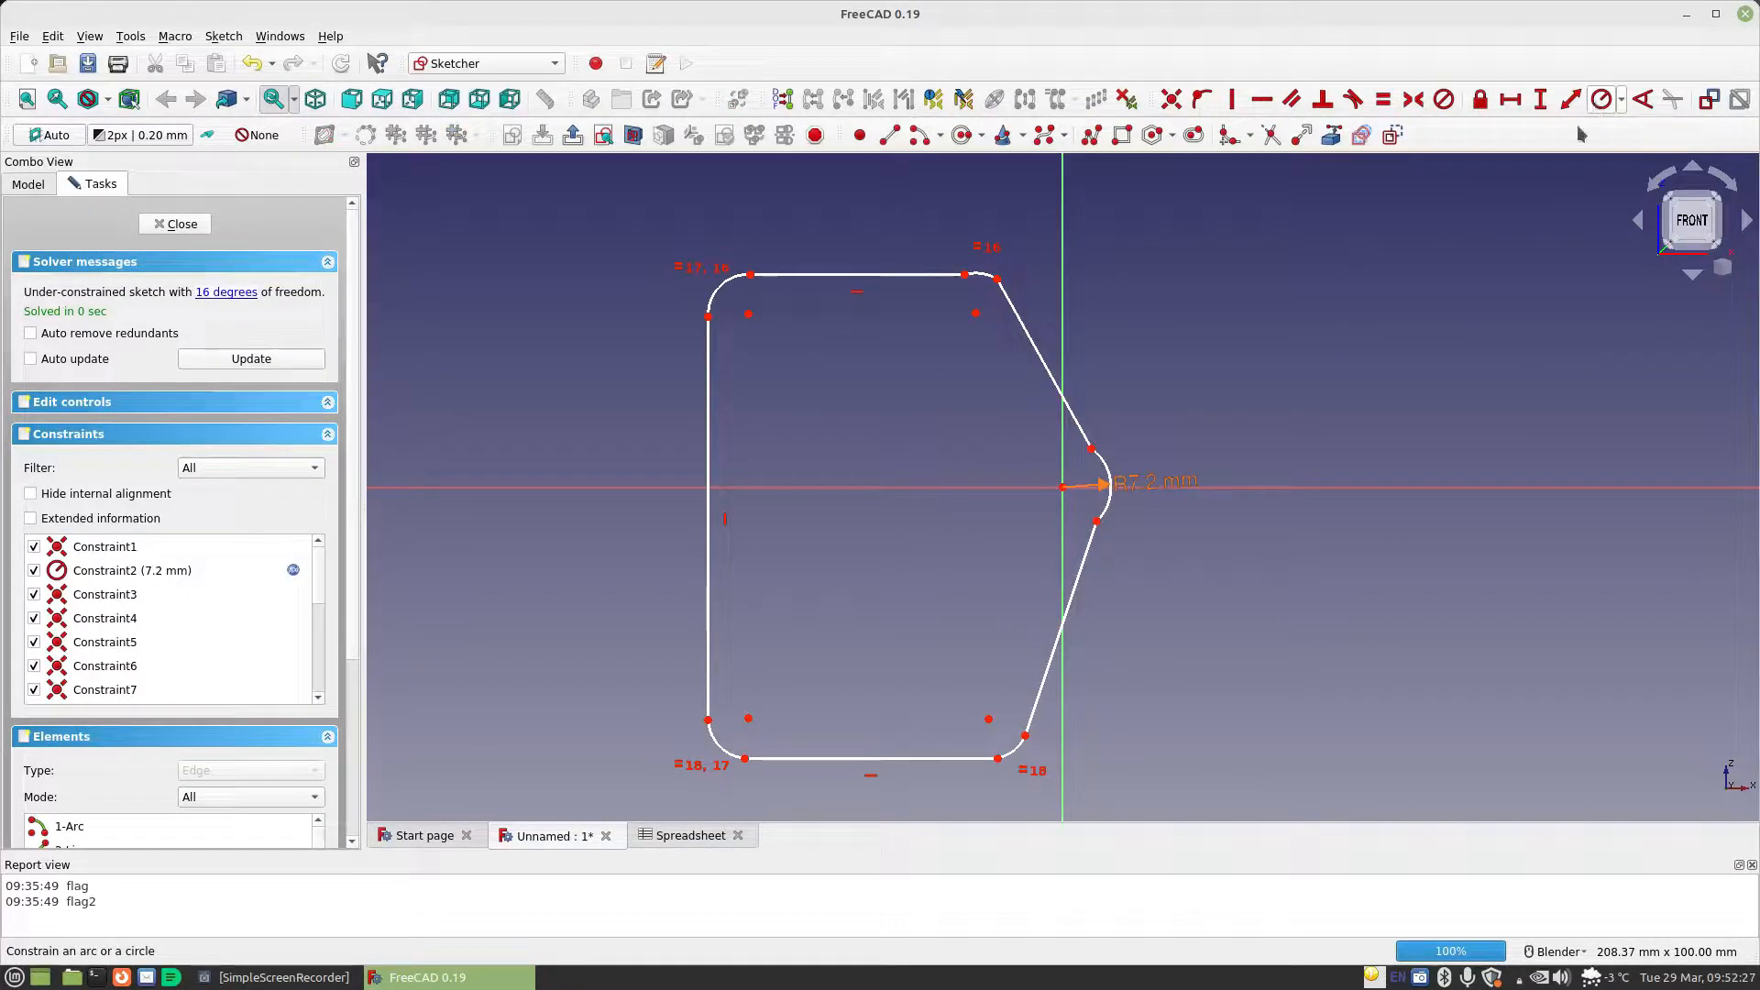
{"action": "left_click", "coordinate": [719, 286]}
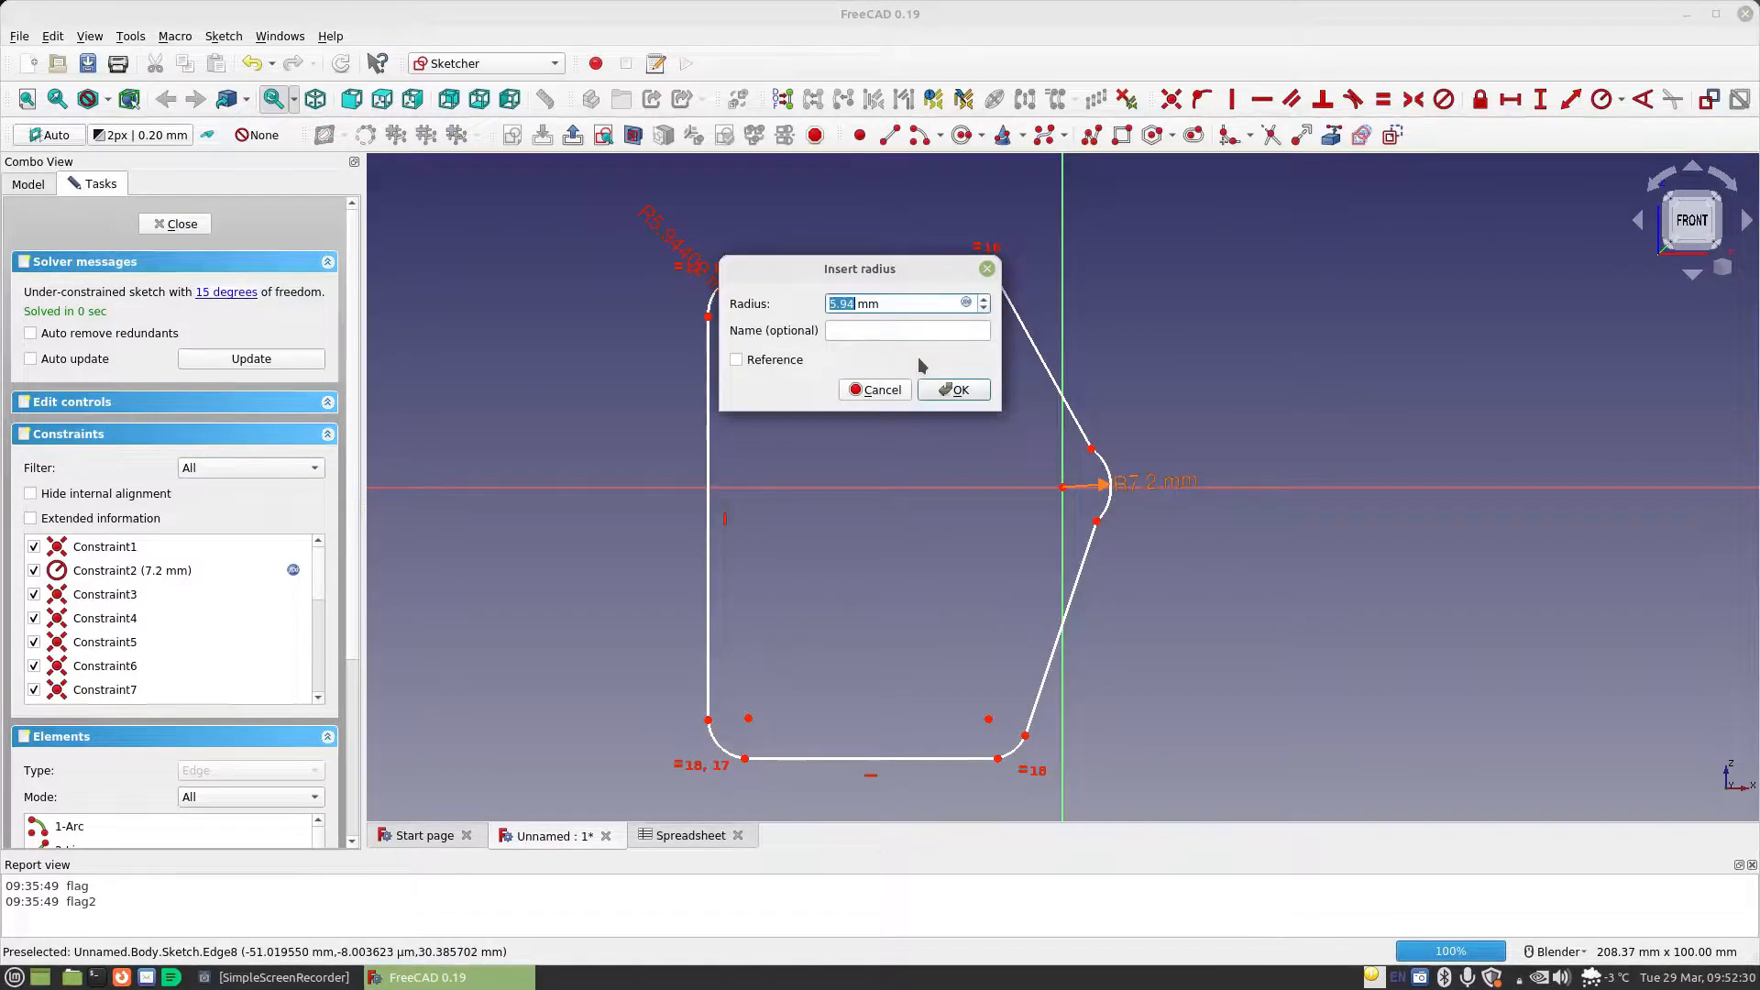
{"action": "left_click", "coordinate": [966, 303]}
{"action": "type", "text": "Spreadsheet."}
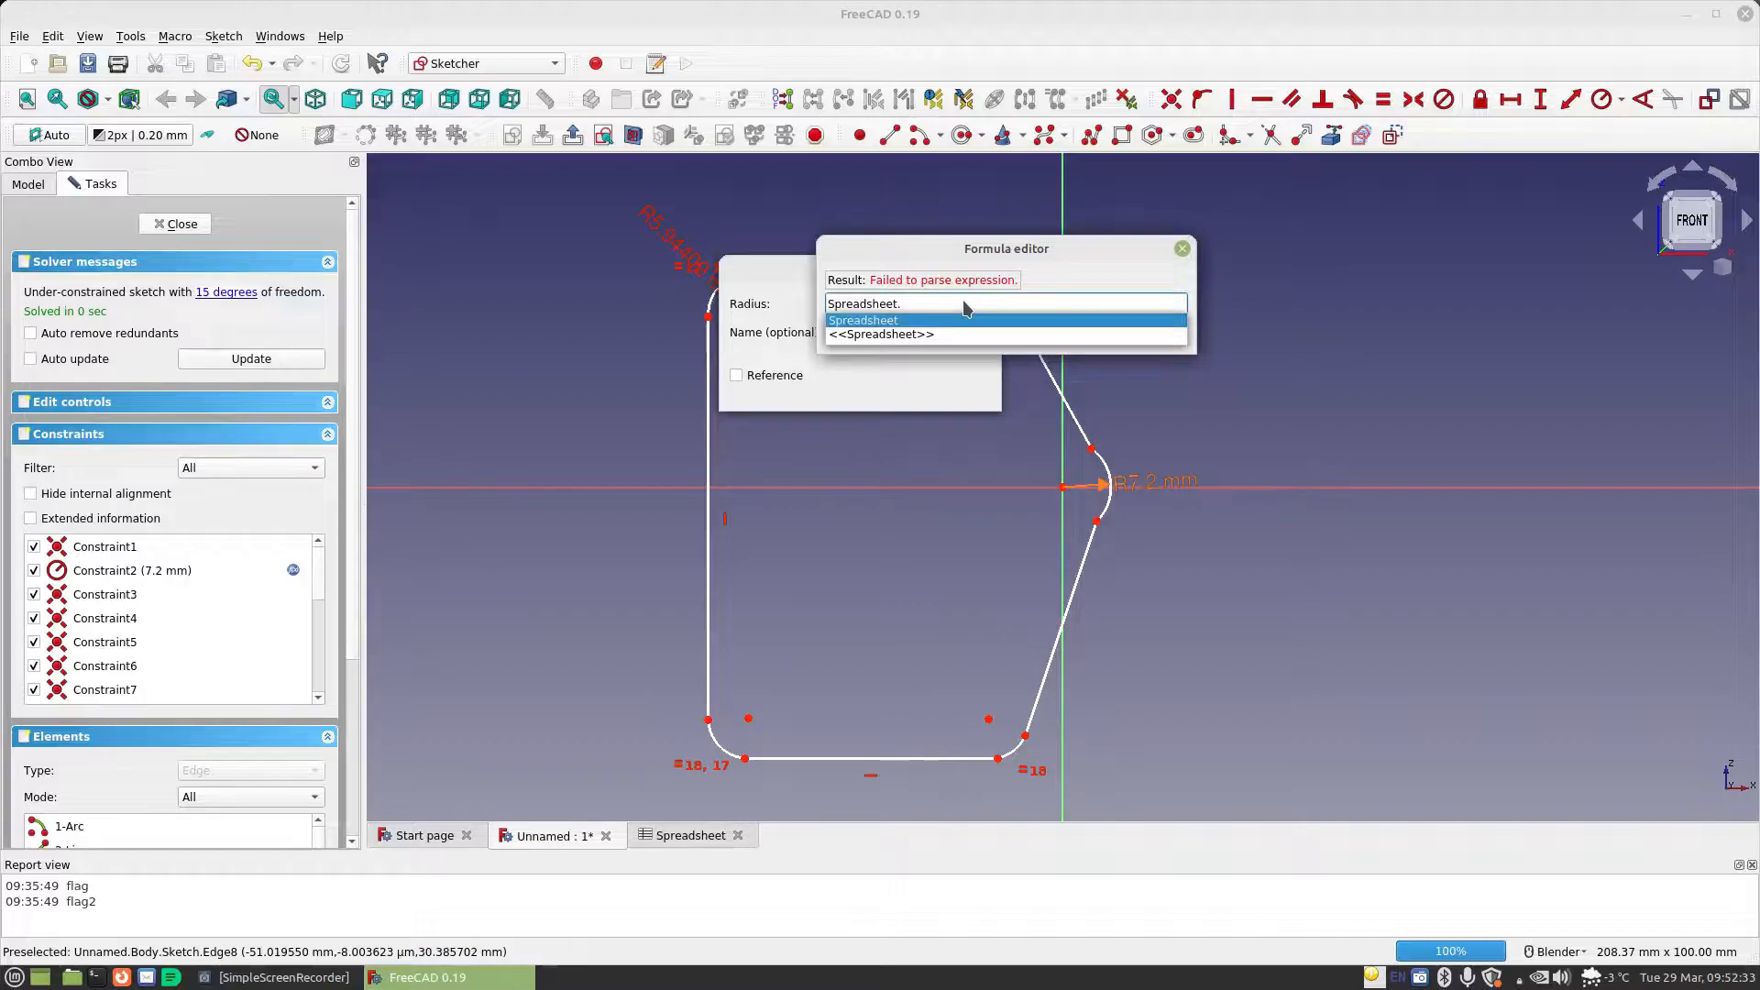
{"action": "type", "text": "ma"}
{"action": "key", "text": "Down"}
{"action": "key", "text": "Return"}
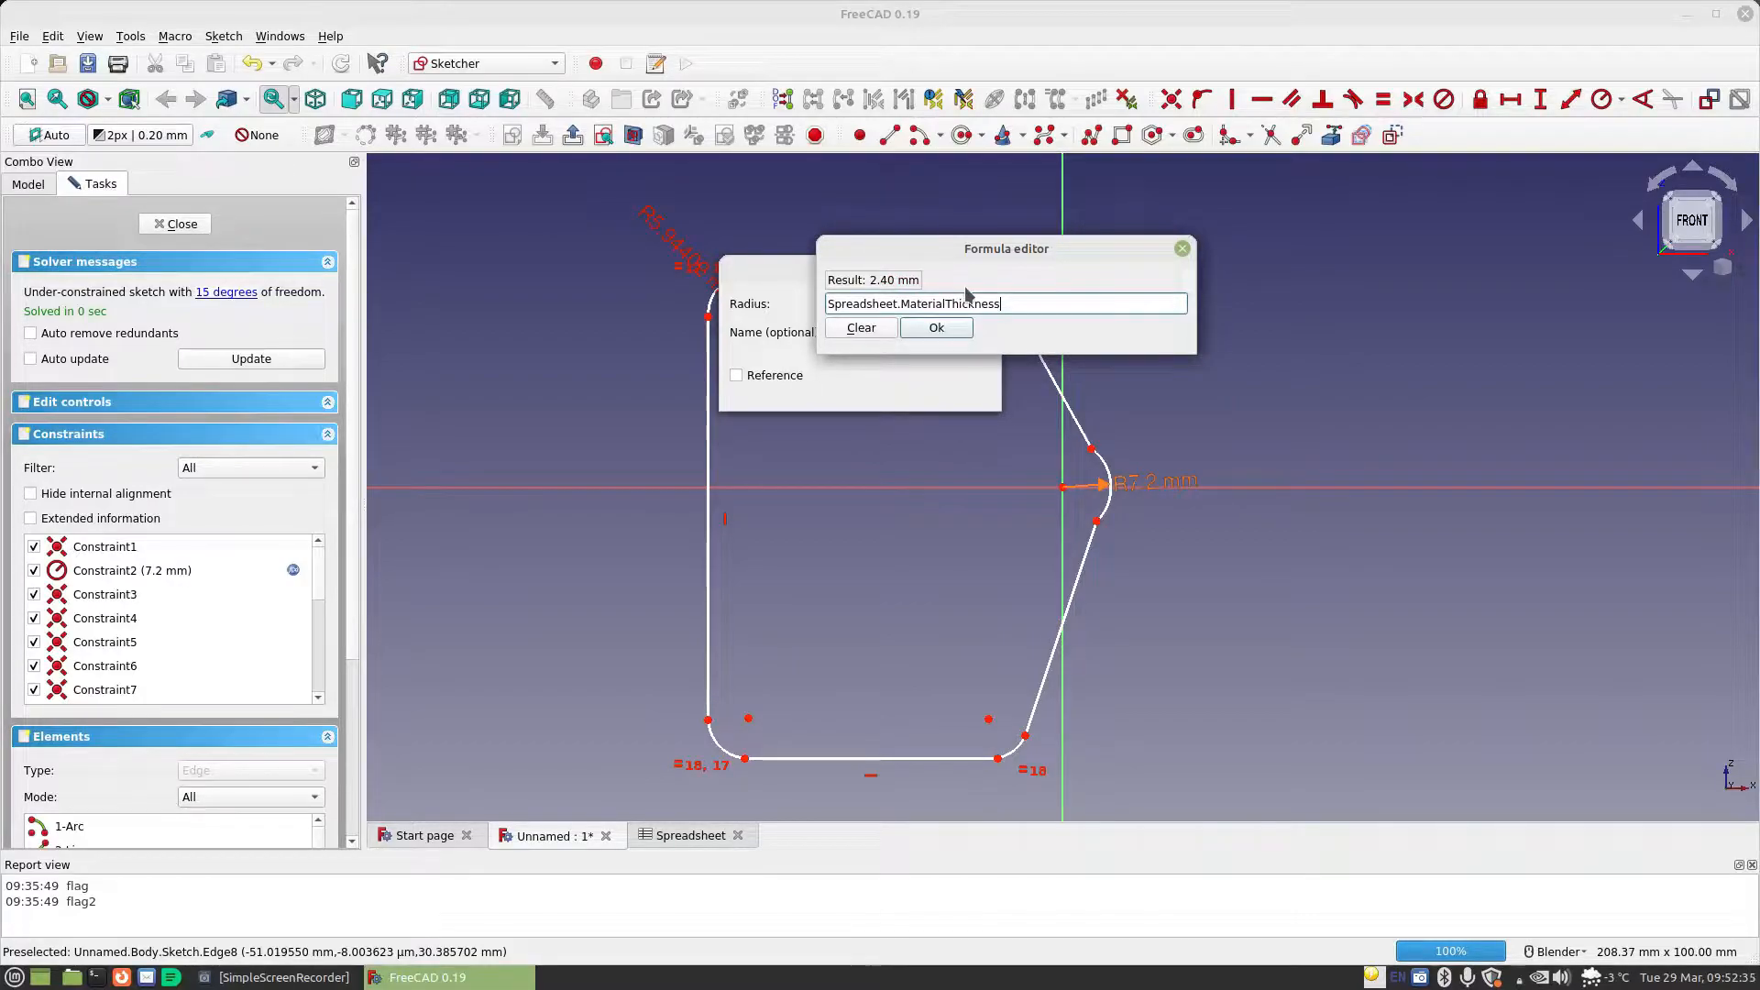
{"action": "left_click", "coordinate": [945, 330]}
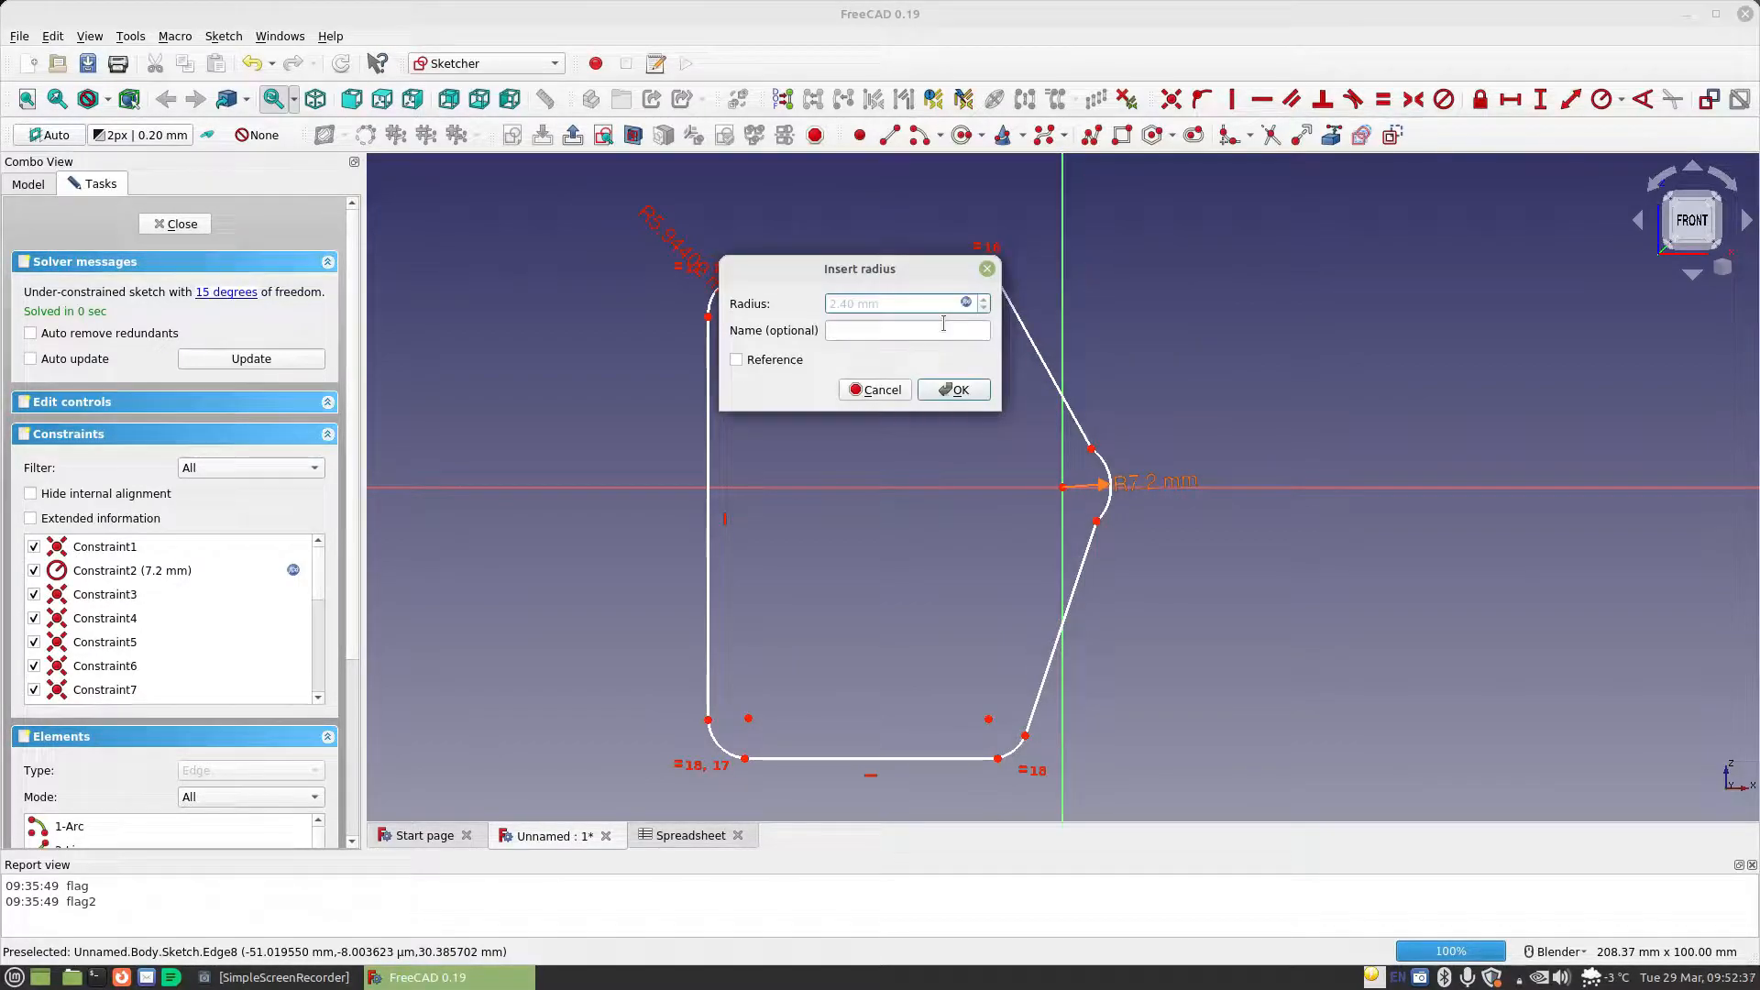
{"action": "left_click", "coordinate": [937, 389]}
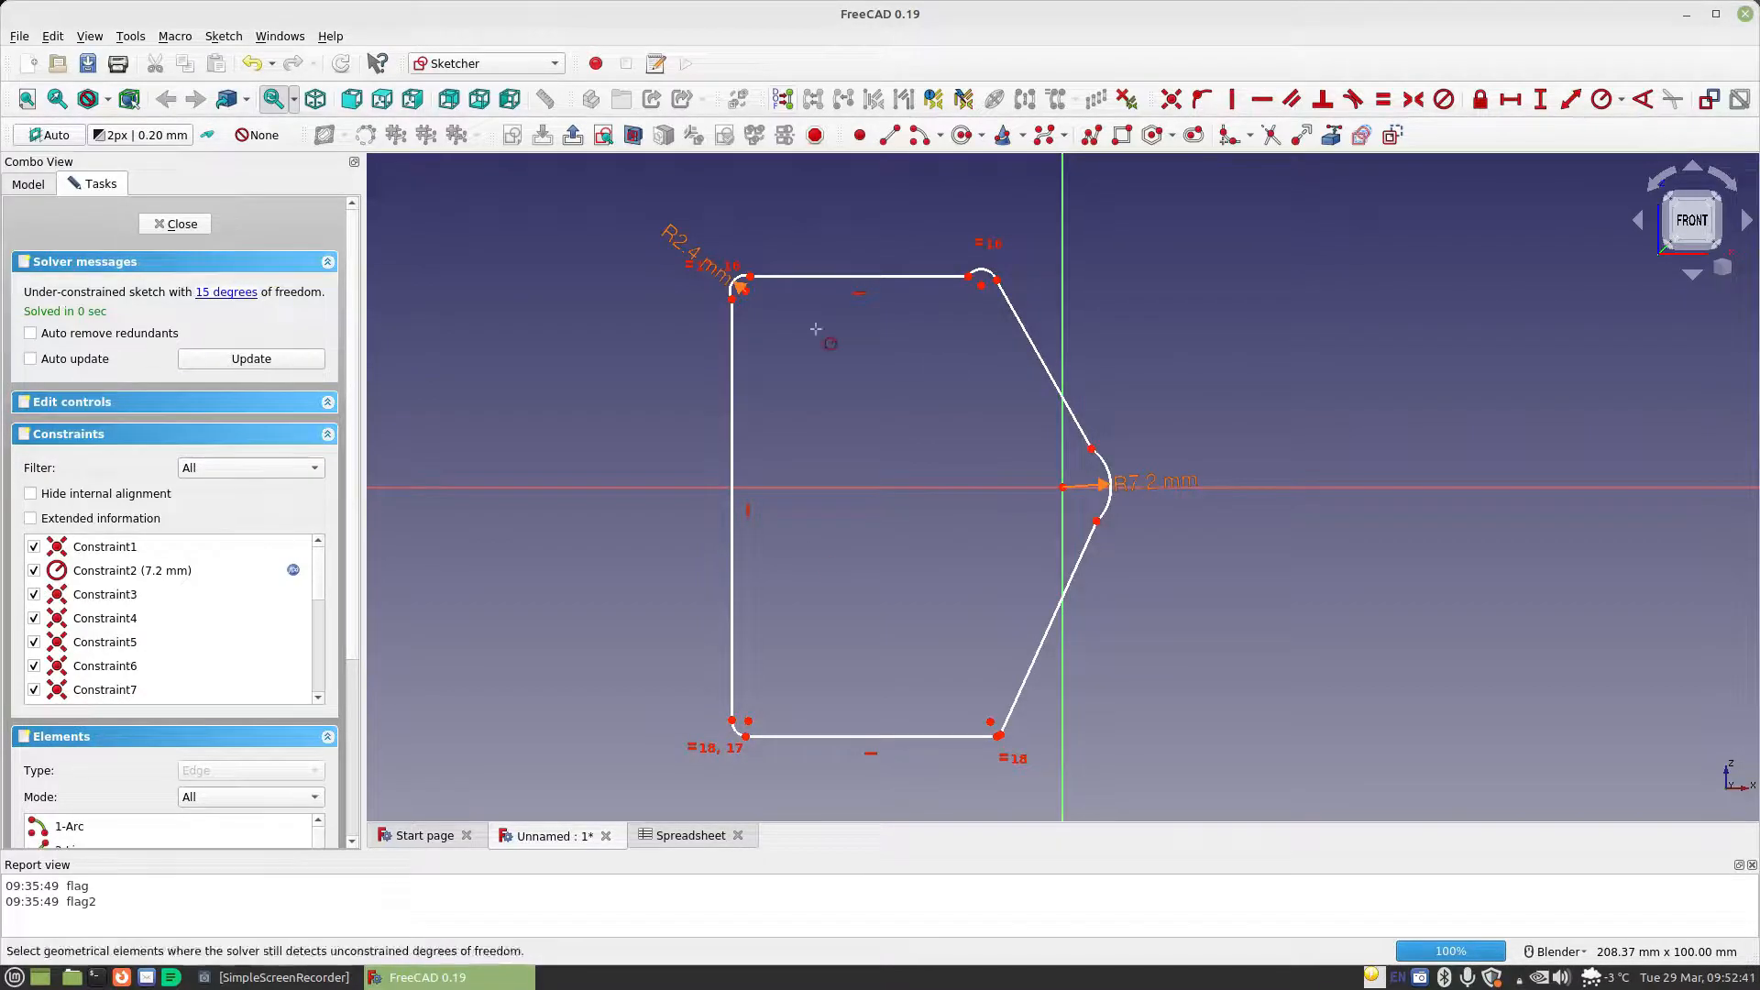
Align the upper-left arc's centre vertically with its upper endpoint and horizontally with its lower endpoint
{"action": "scroll", "coordinate": [820, 321], "scroll_direction": "up", "scroll_amount": 5}
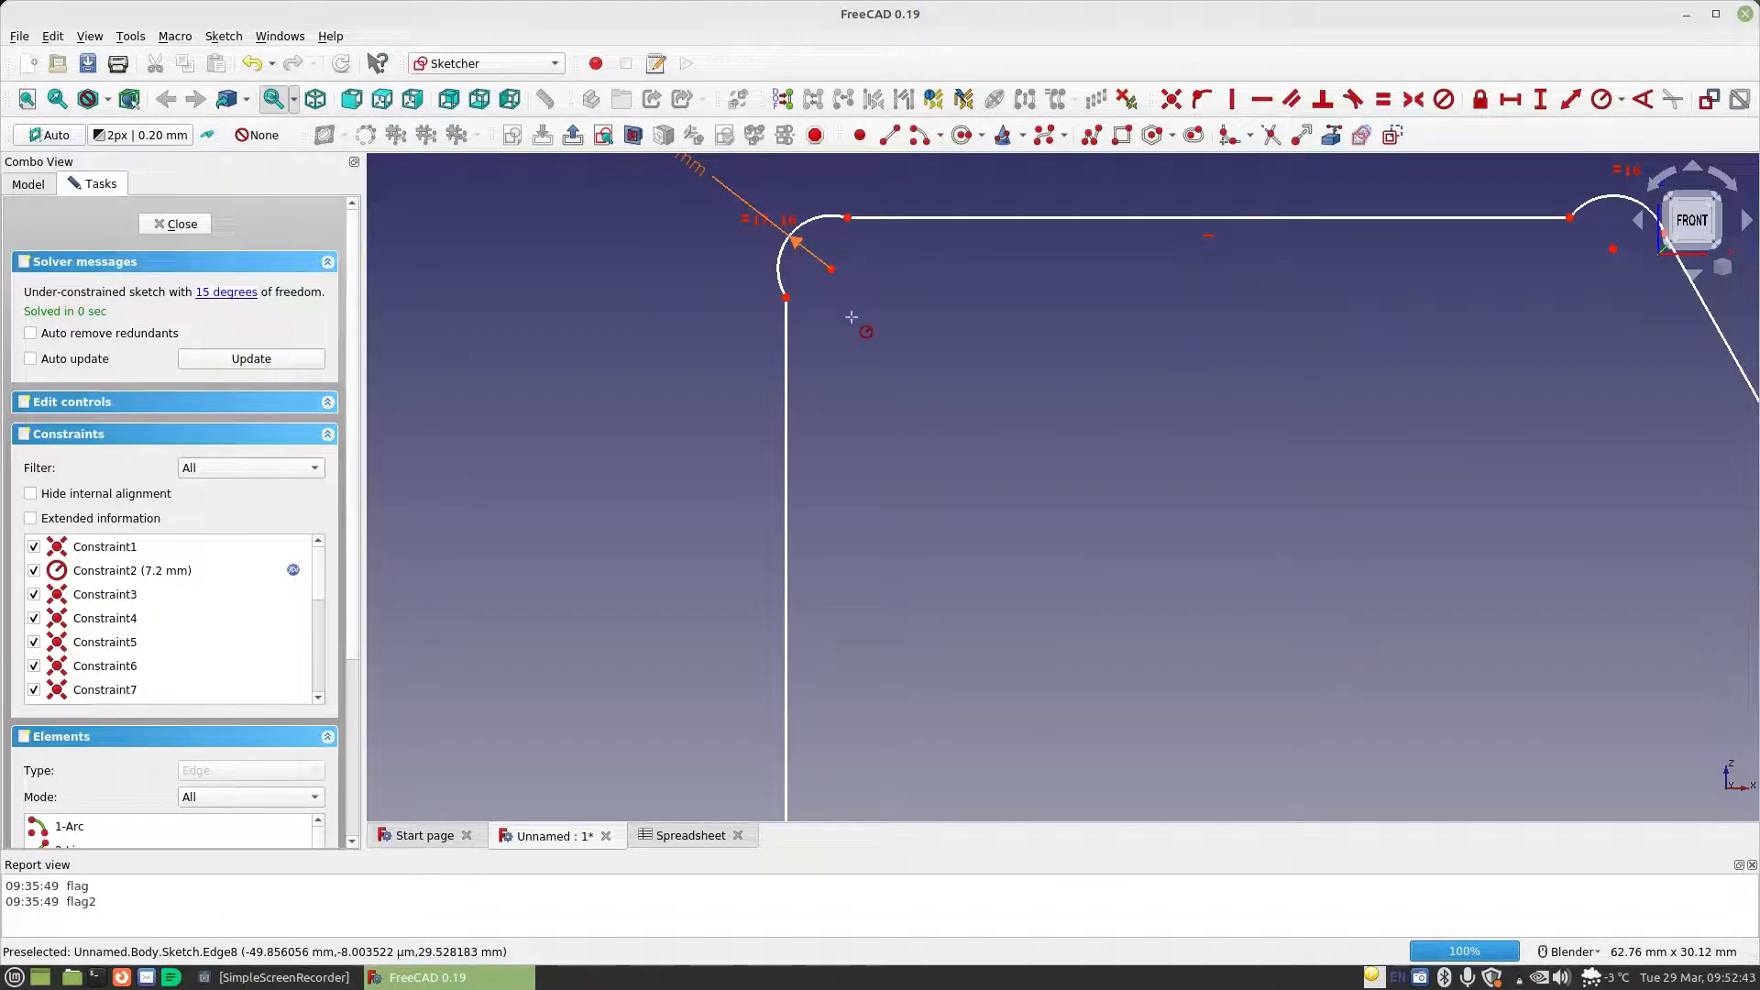
{"action": "left_click", "coordinate": [831, 269]}
{"action": "left_click", "coordinate": [847, 219]}
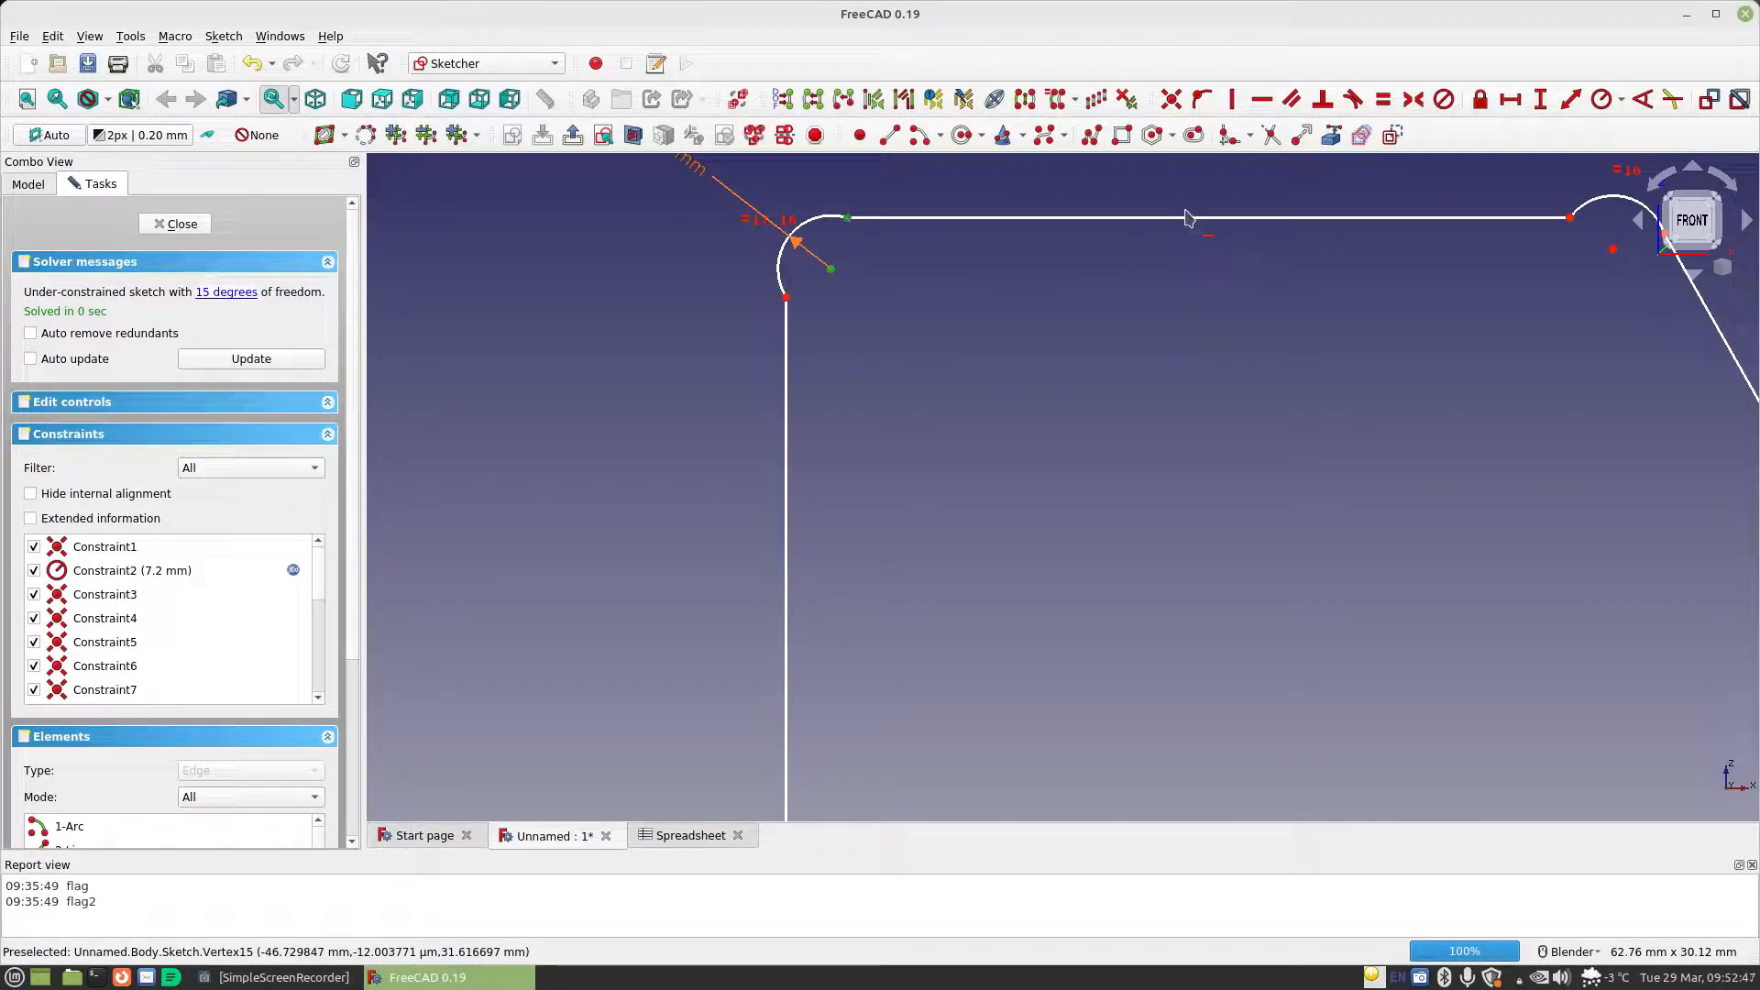
{"action": "left_click", "coordinate": [1234, 100]}
{"action": "left_click", "coordinate": [831, 269]}
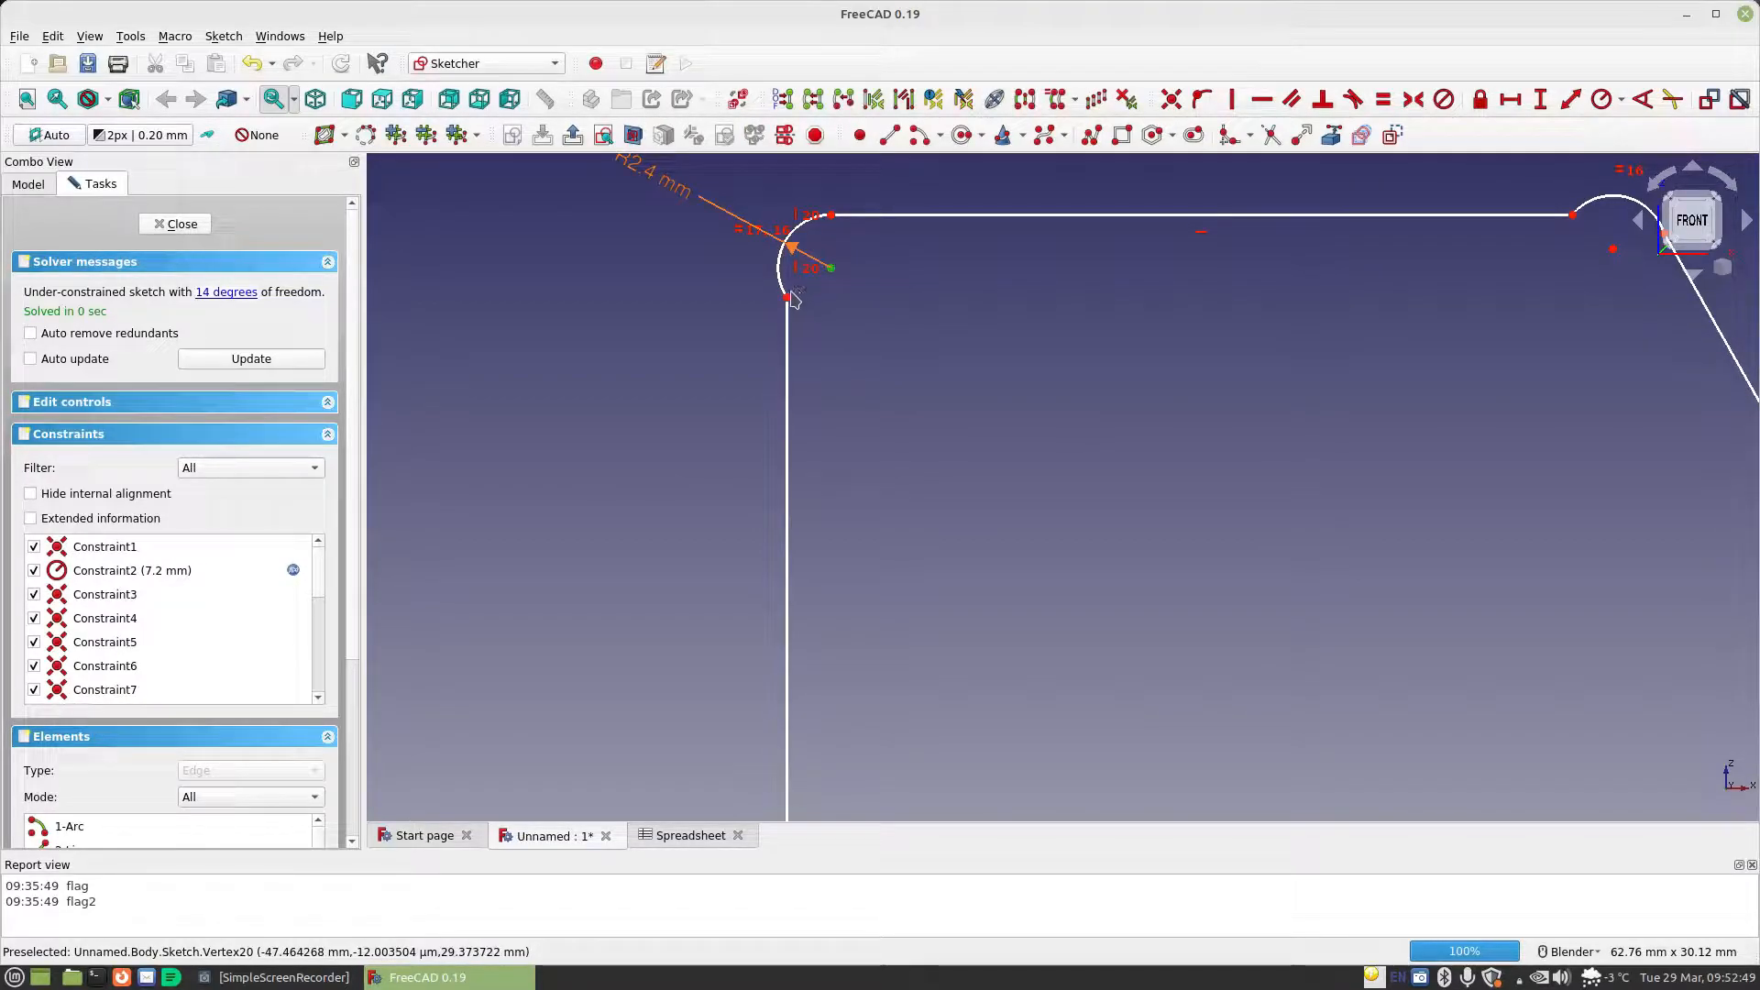
{"action": "left_click", "coordinate": [786, 298]}
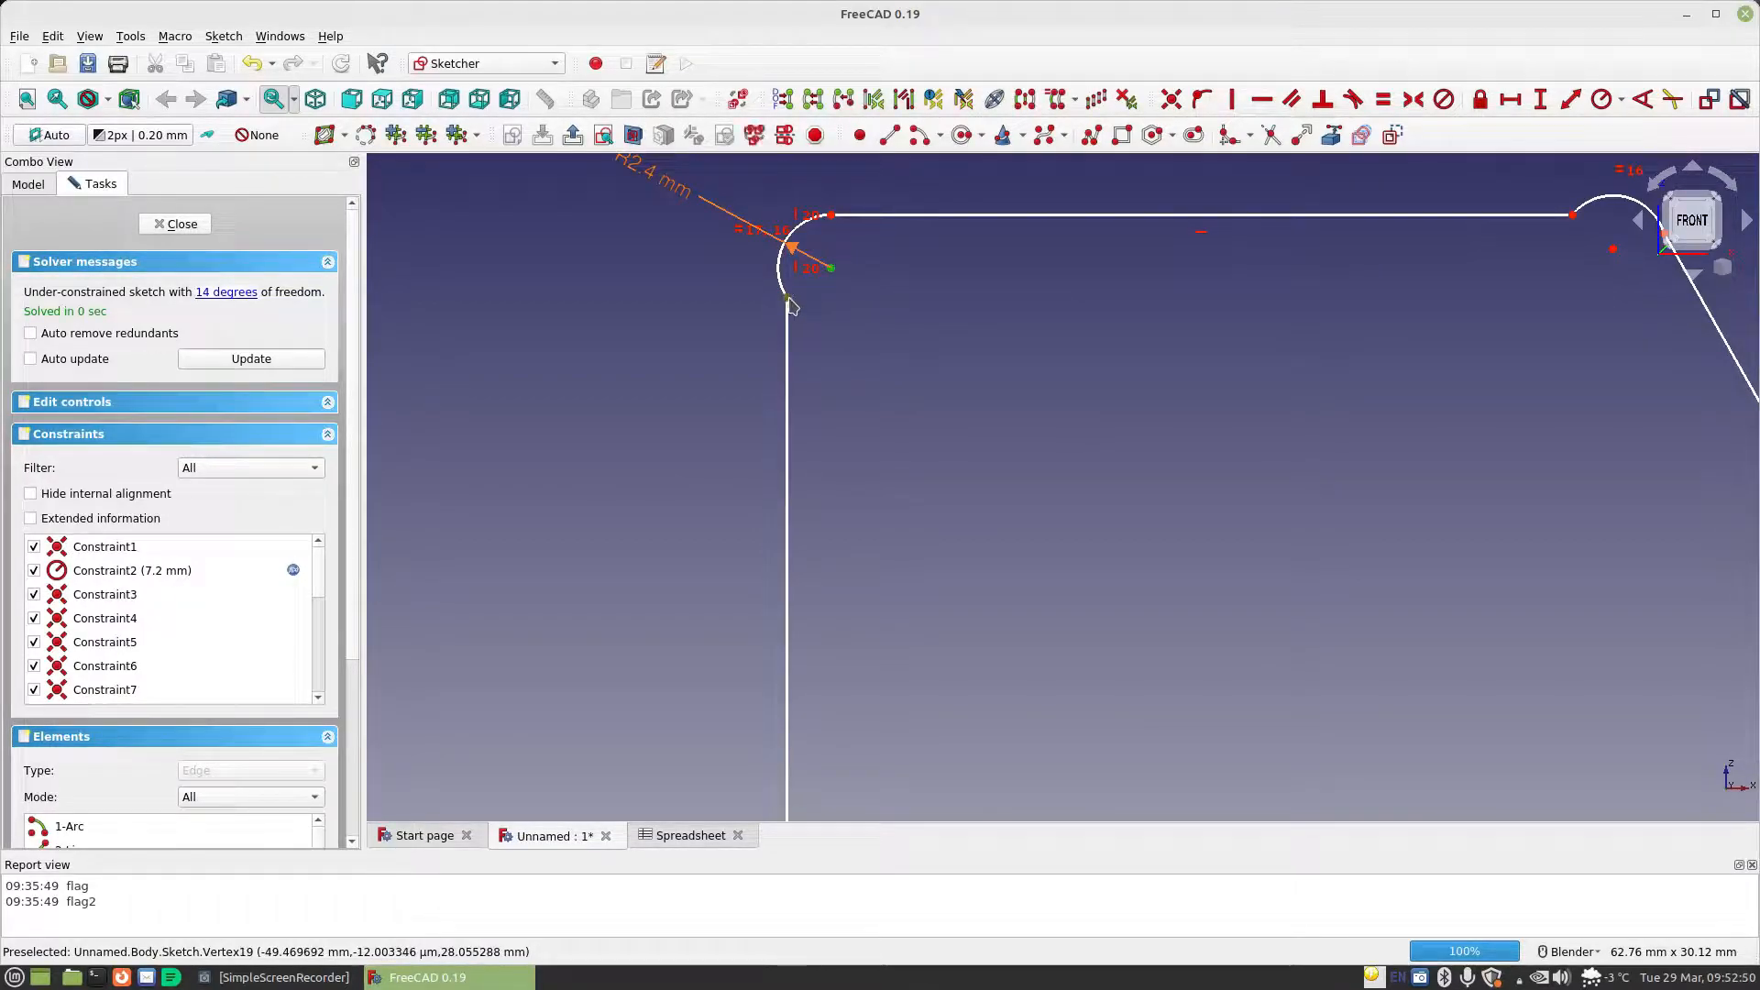
{"action": "left_click", "coordinate": [1262, 99]}
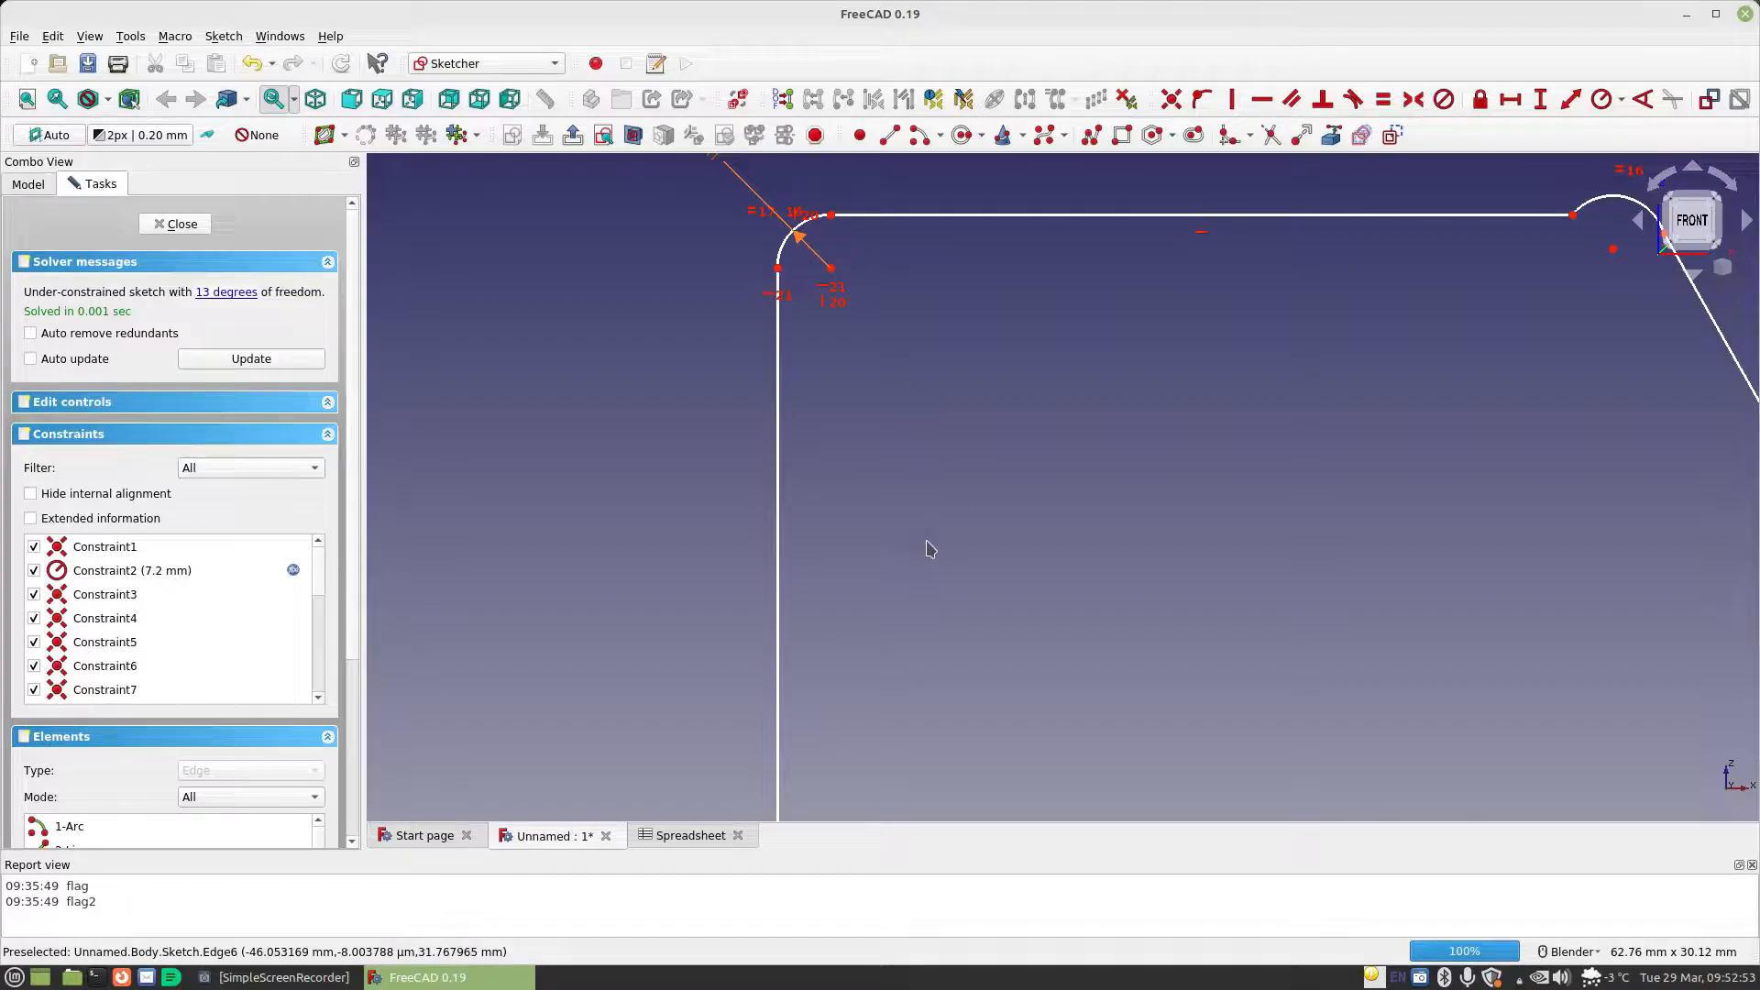
Align the lower-left arc's centre vertically with its bottom endpoint and horizontally with its side endpoint
{"action": "middle_click_drag", "start_coordinate": [982, 720], "coordinate": [897, 397], "text": "shift"}
{"action": "middle_click_drag", "start_coordinate": [1009, 589], "coordinate": [1004, 248], "text": "shift"}
{"action": "middle_click_drag", "start_coordinate": [975, 710], "coordinate": [1014, 310], "text": "shift"}
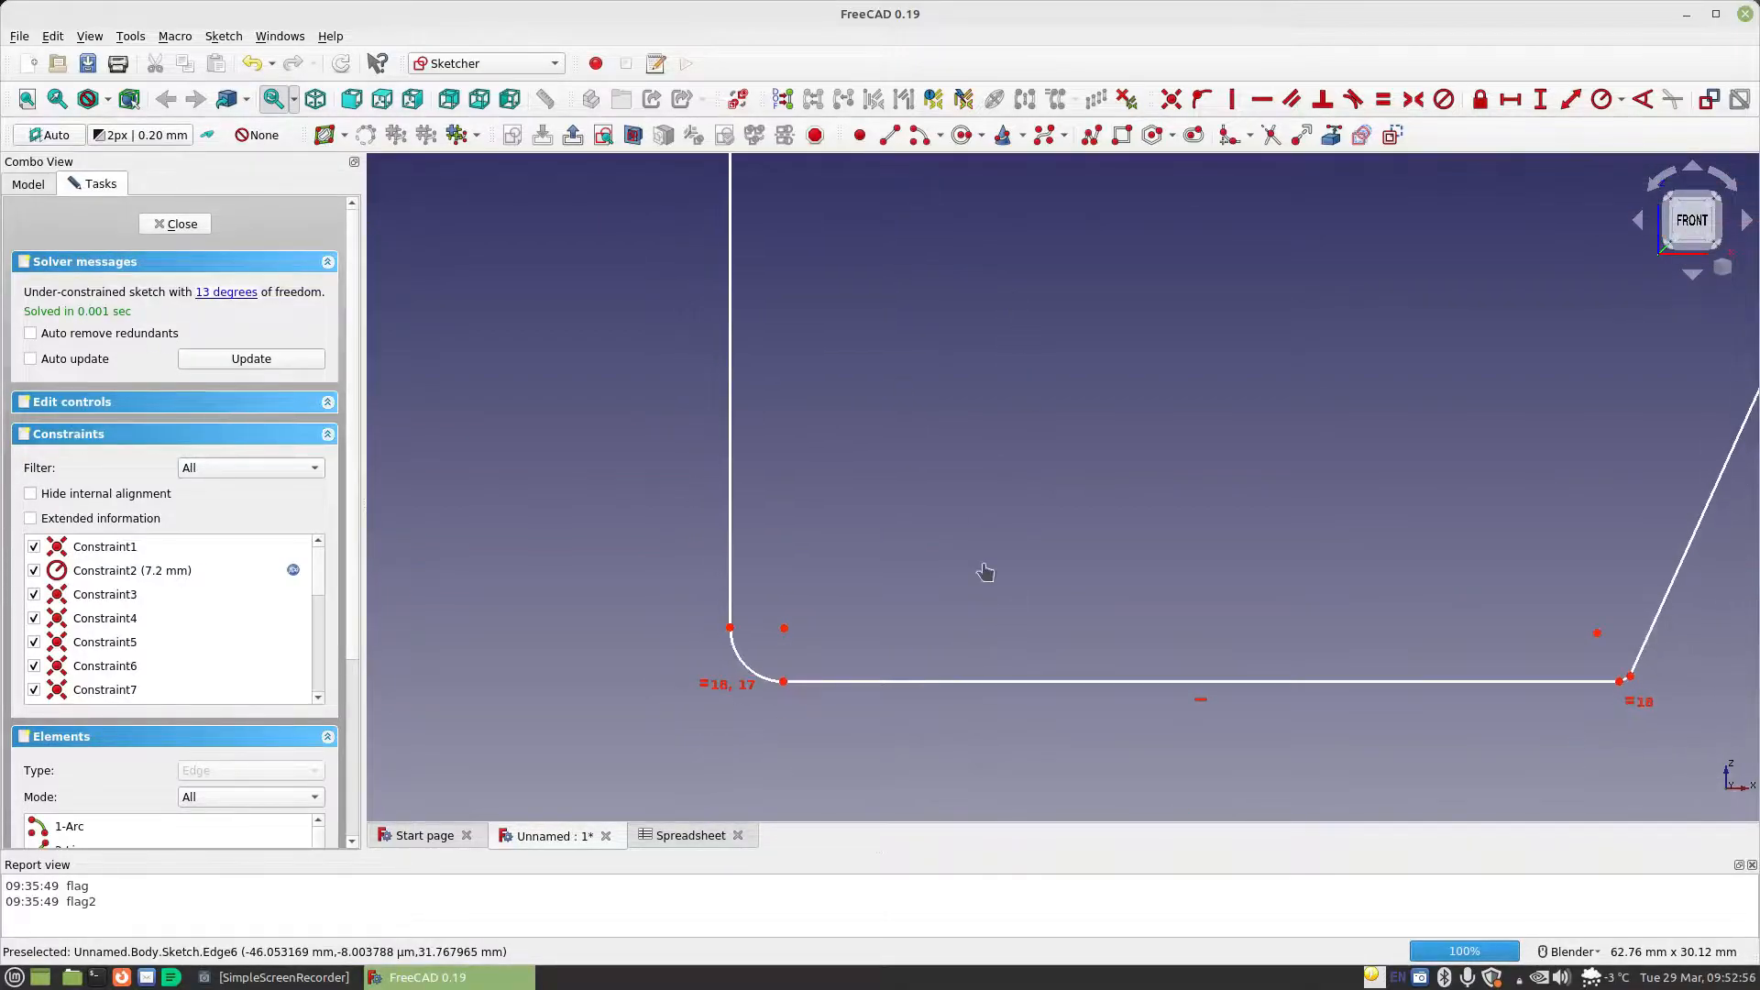
{"action": "left_click", "coordinate": [783, 682]}
{"action": "left_click", "coordinate": [784, 629]}
{"action": "left_click", "coordinate": [1231, 99]}
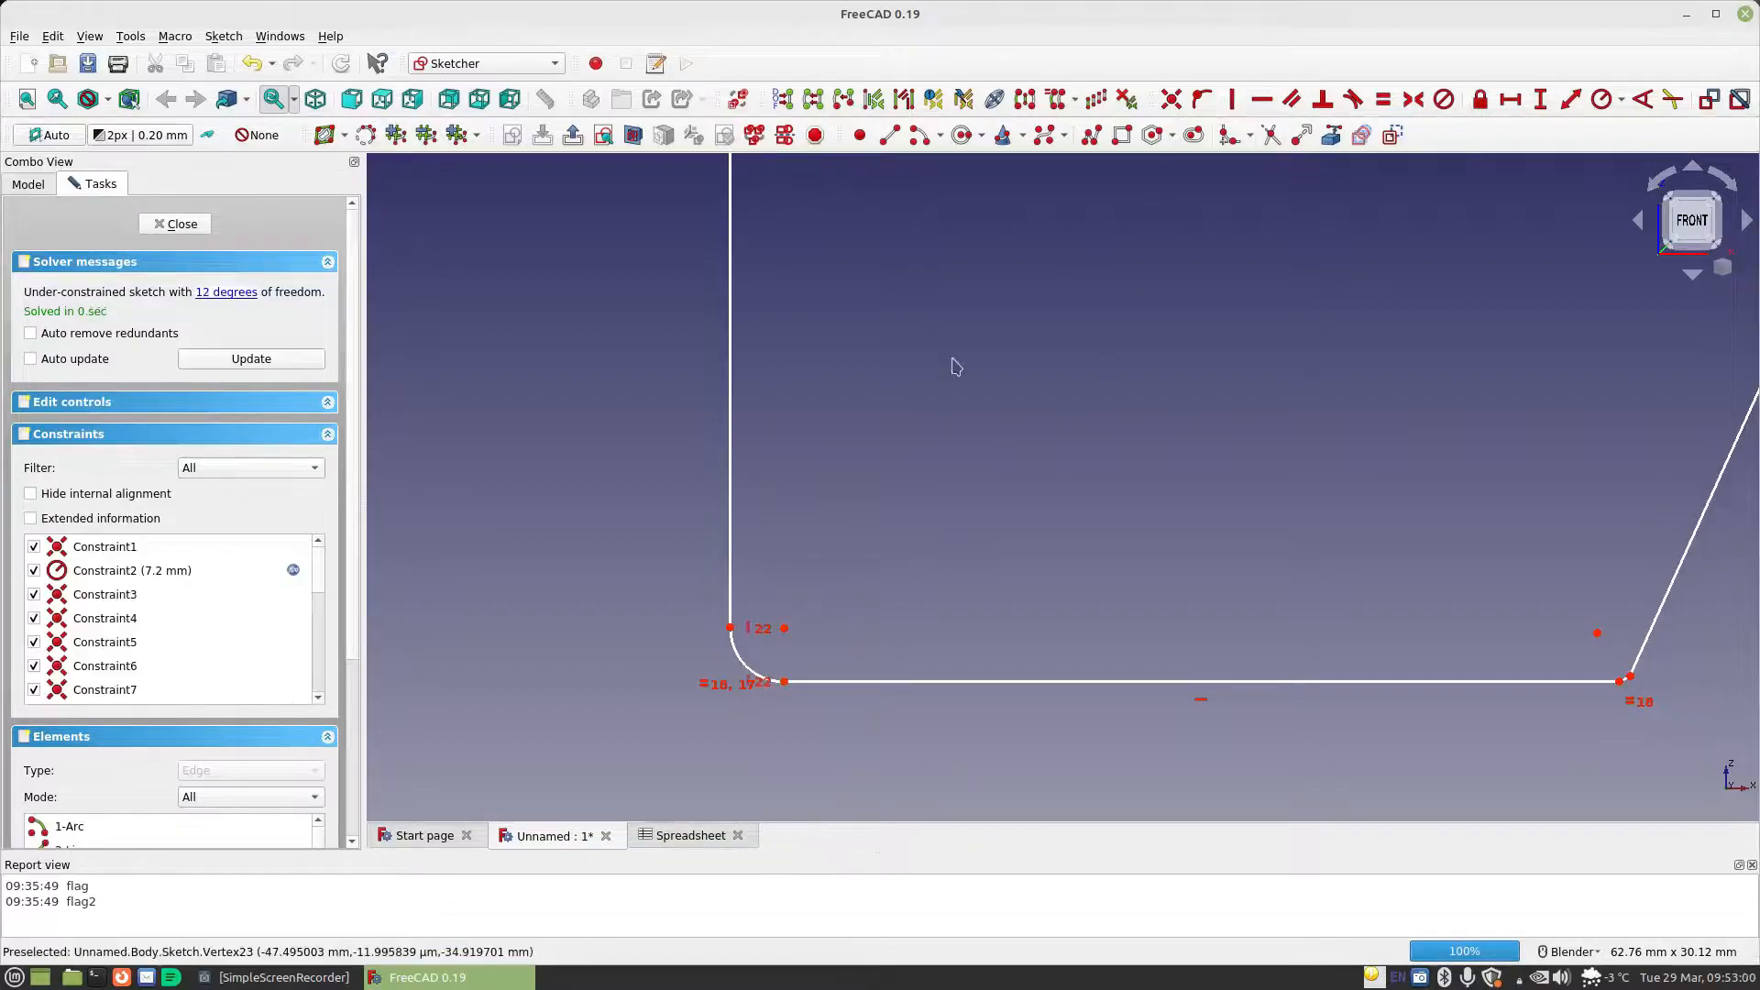
{"action": "left_click", "coordinate": [782, 631]}
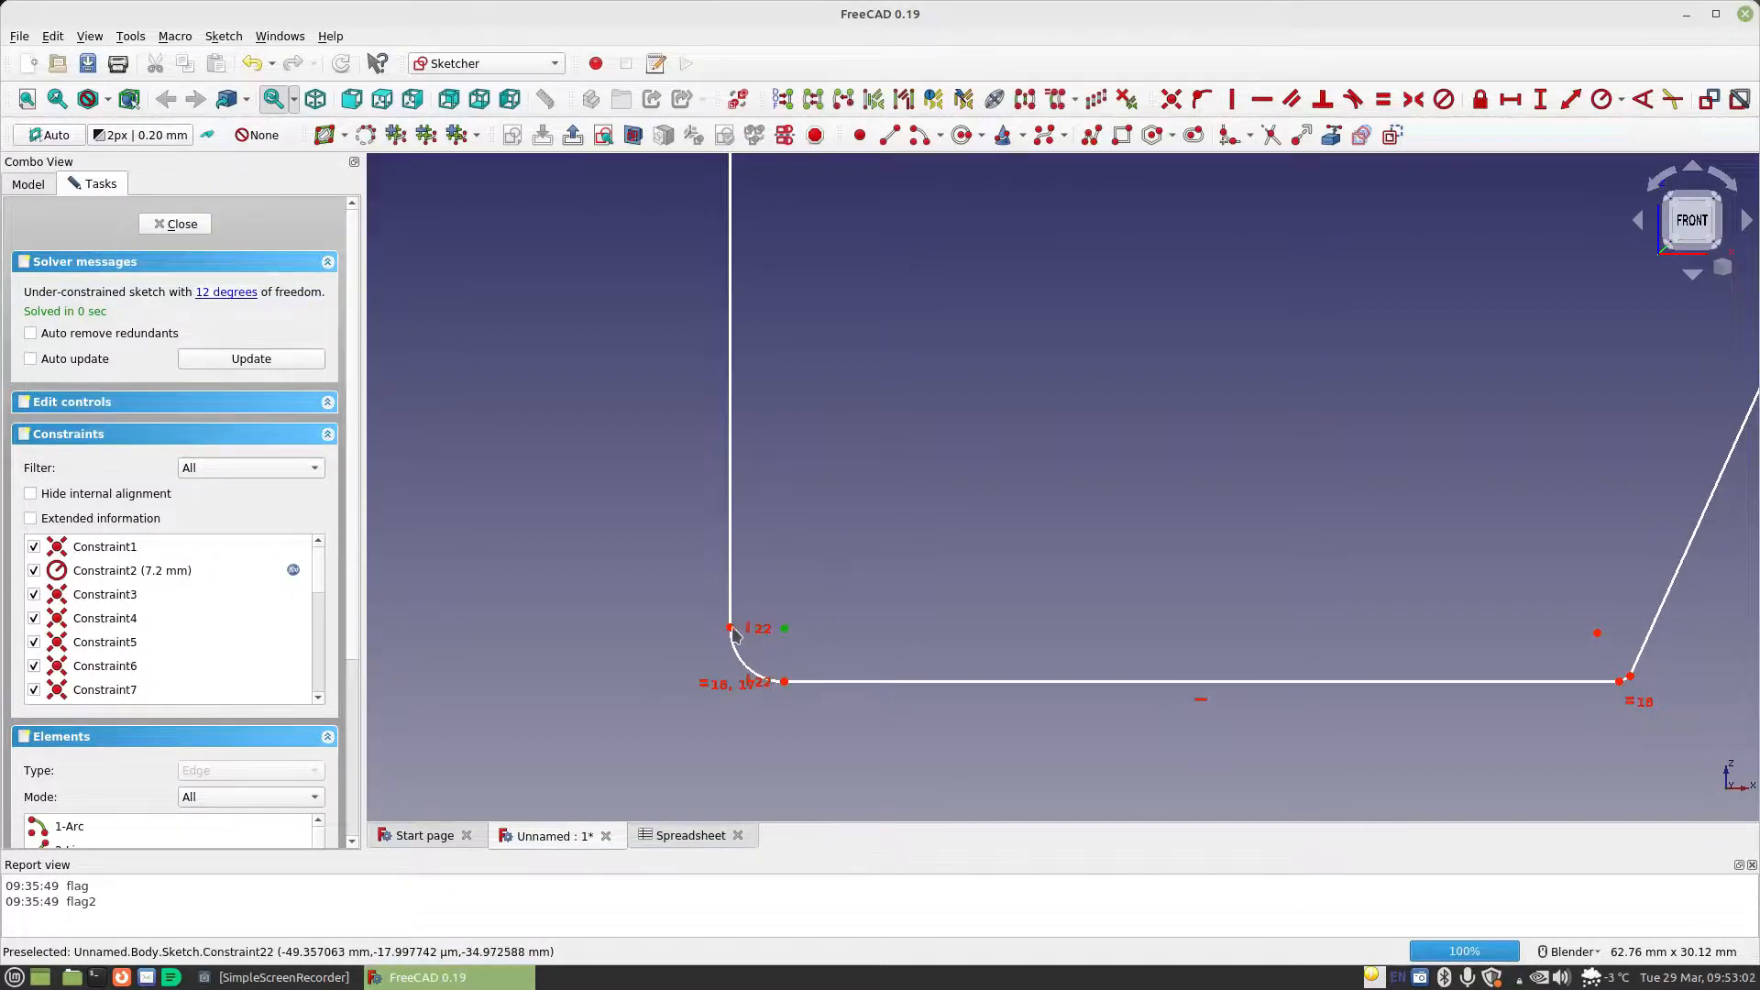
{"action": "left_click", "coordinate": [1261, 99]}
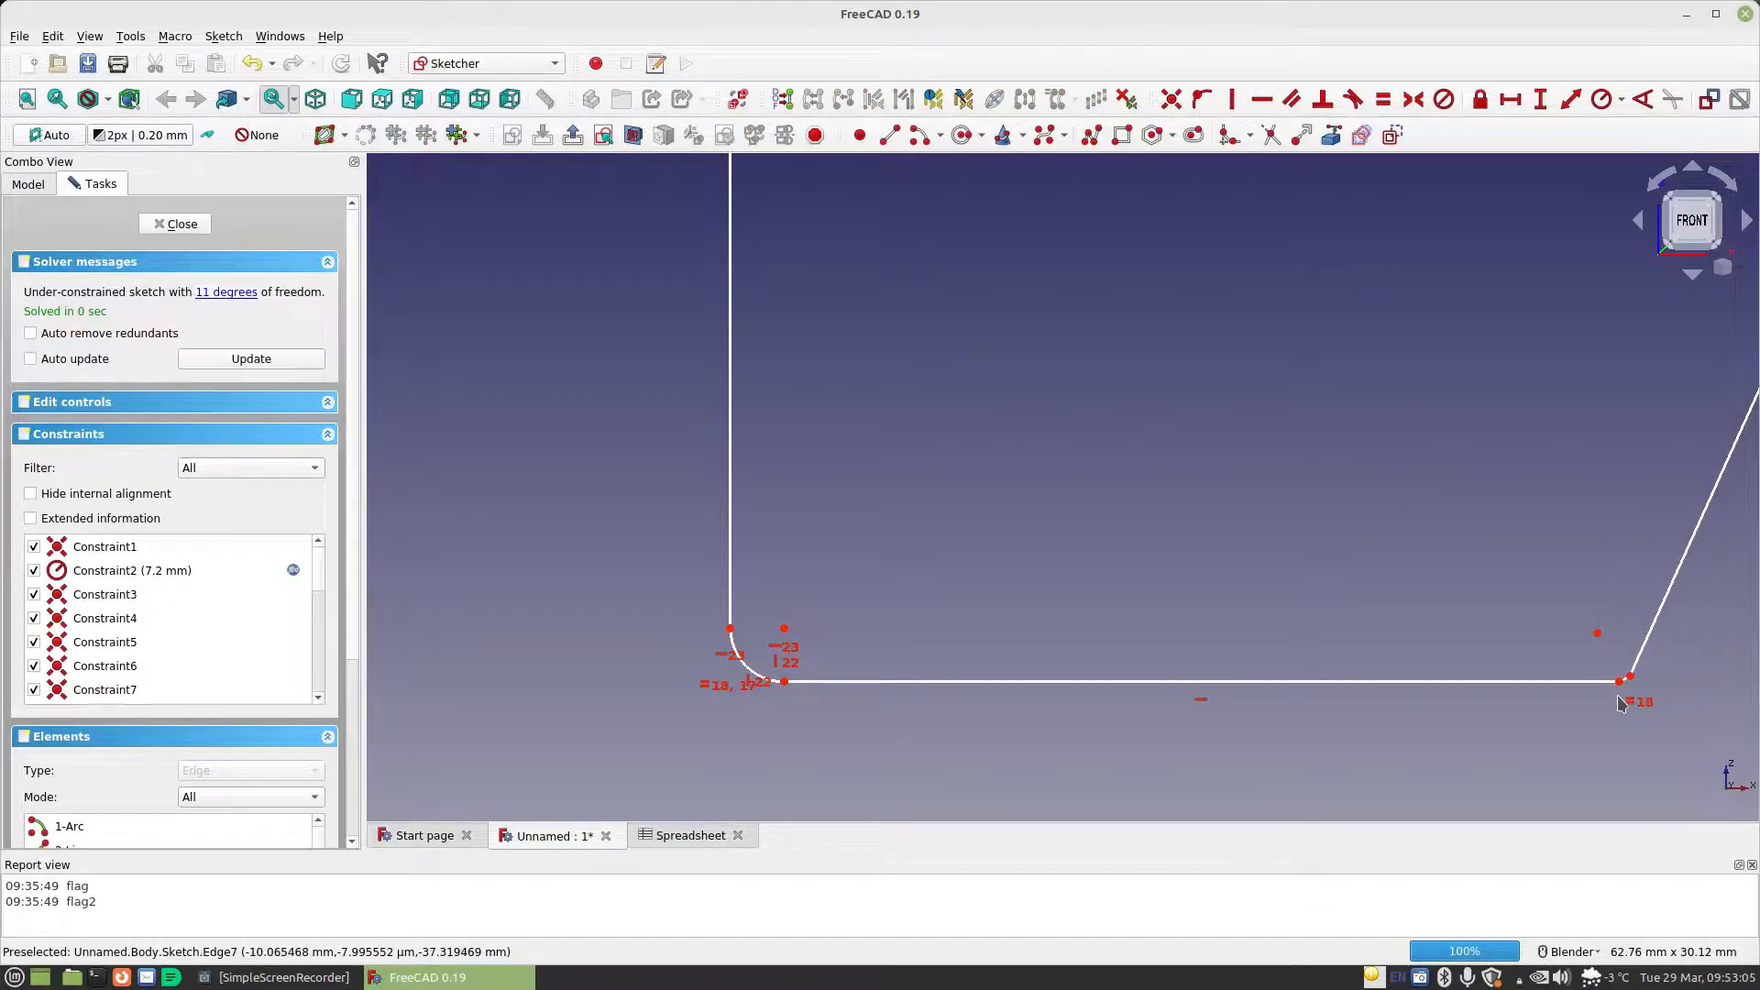
Move the lower-right arc's bottom endpoint beneath its centre and constrain the two points vertically
{"action": "left_click_drag", "start_coordinate": [1619, 681], "coordinate": [1598, 690]}
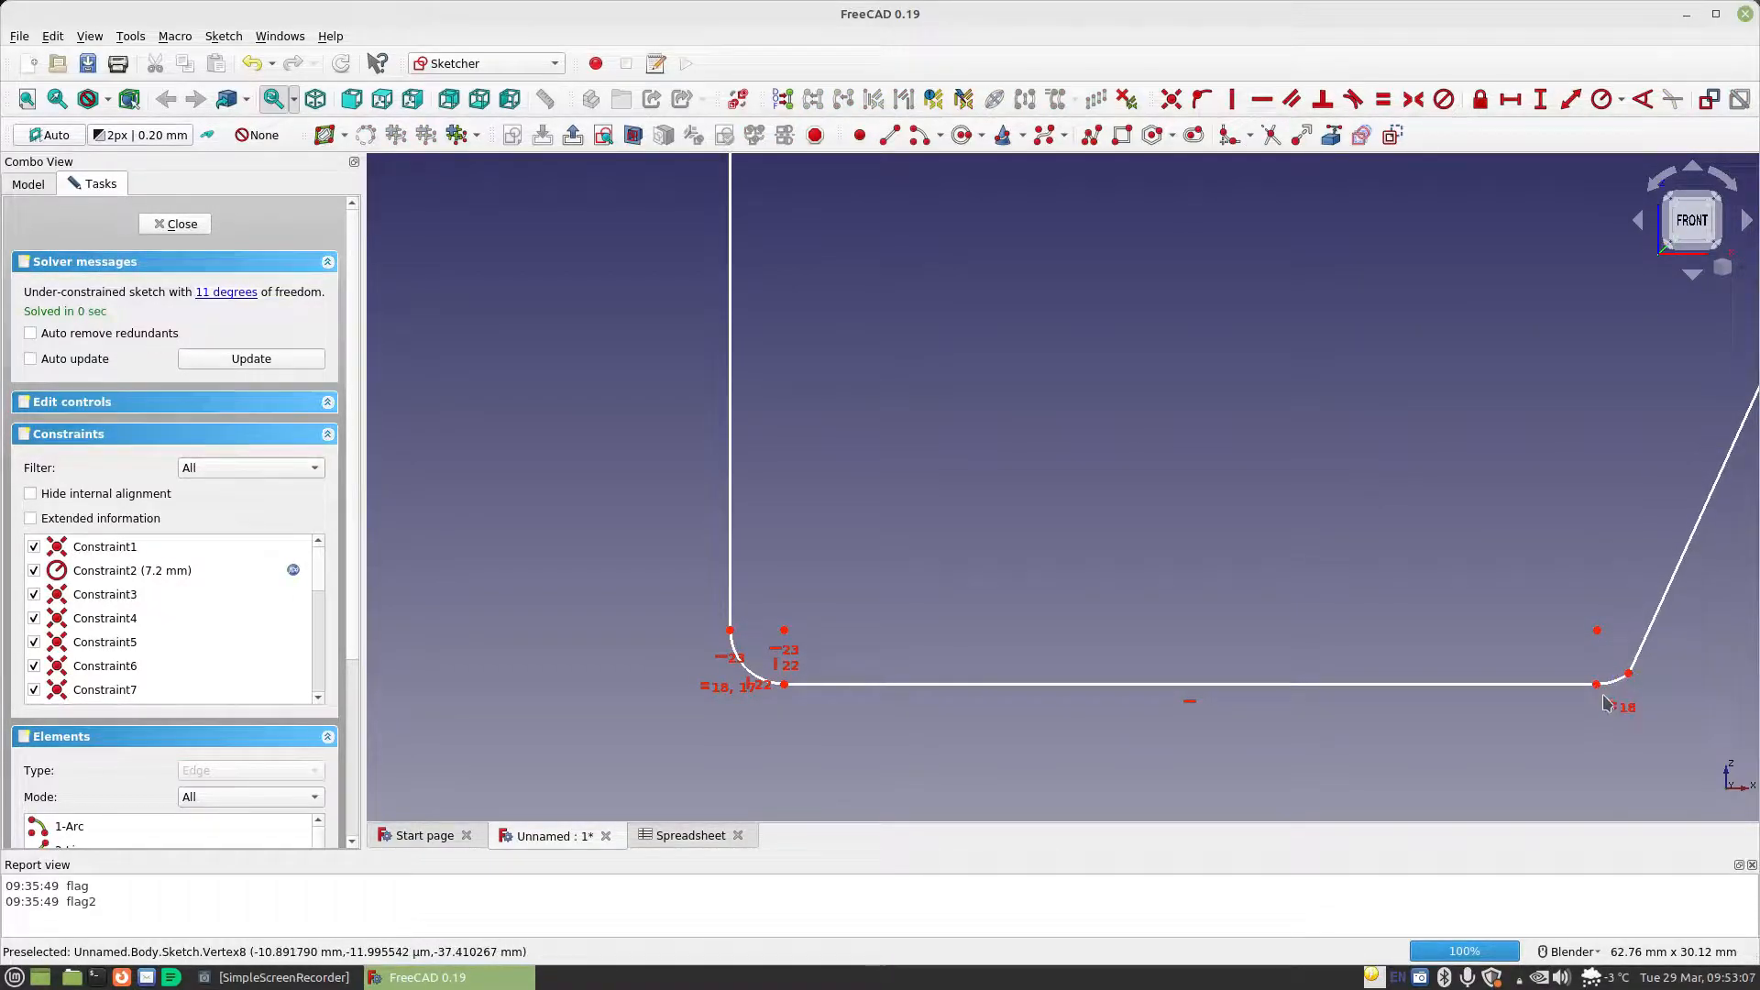
{"action": "left_click", "coordinate": [1597, 685]}
{"action": "left_click", "coordinate": [1598, 630]}
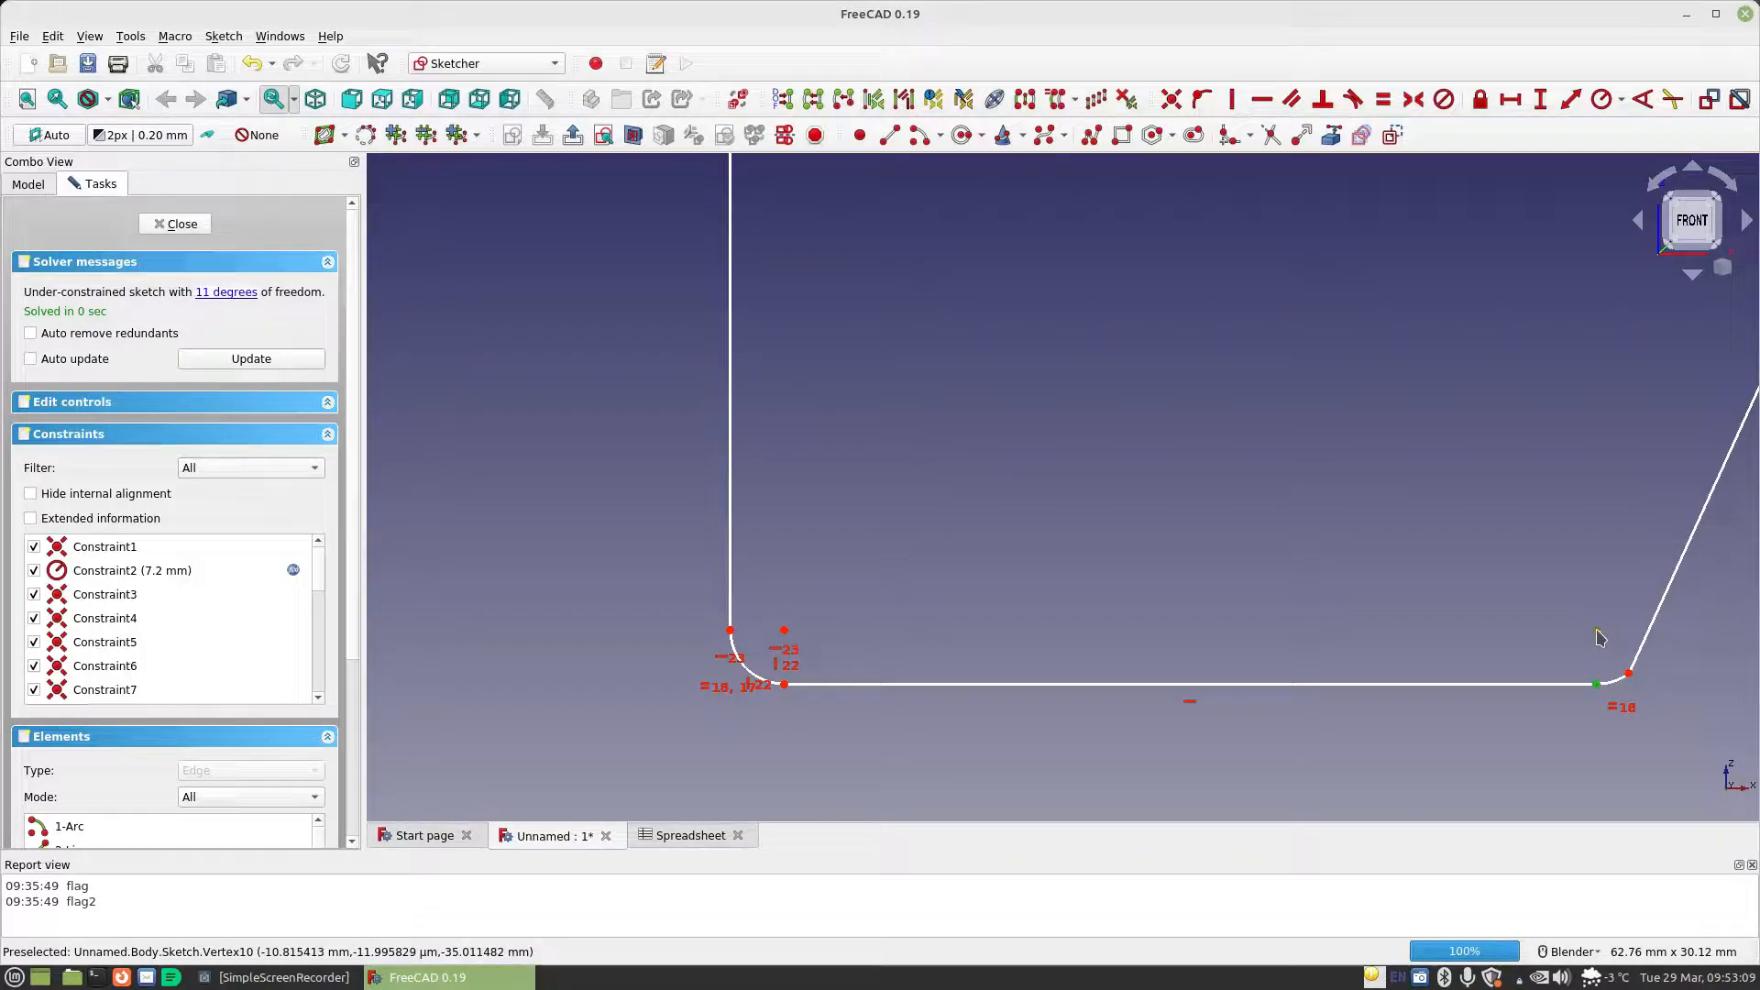
{"action": "left_click", "coordinate": [1232, 98]}
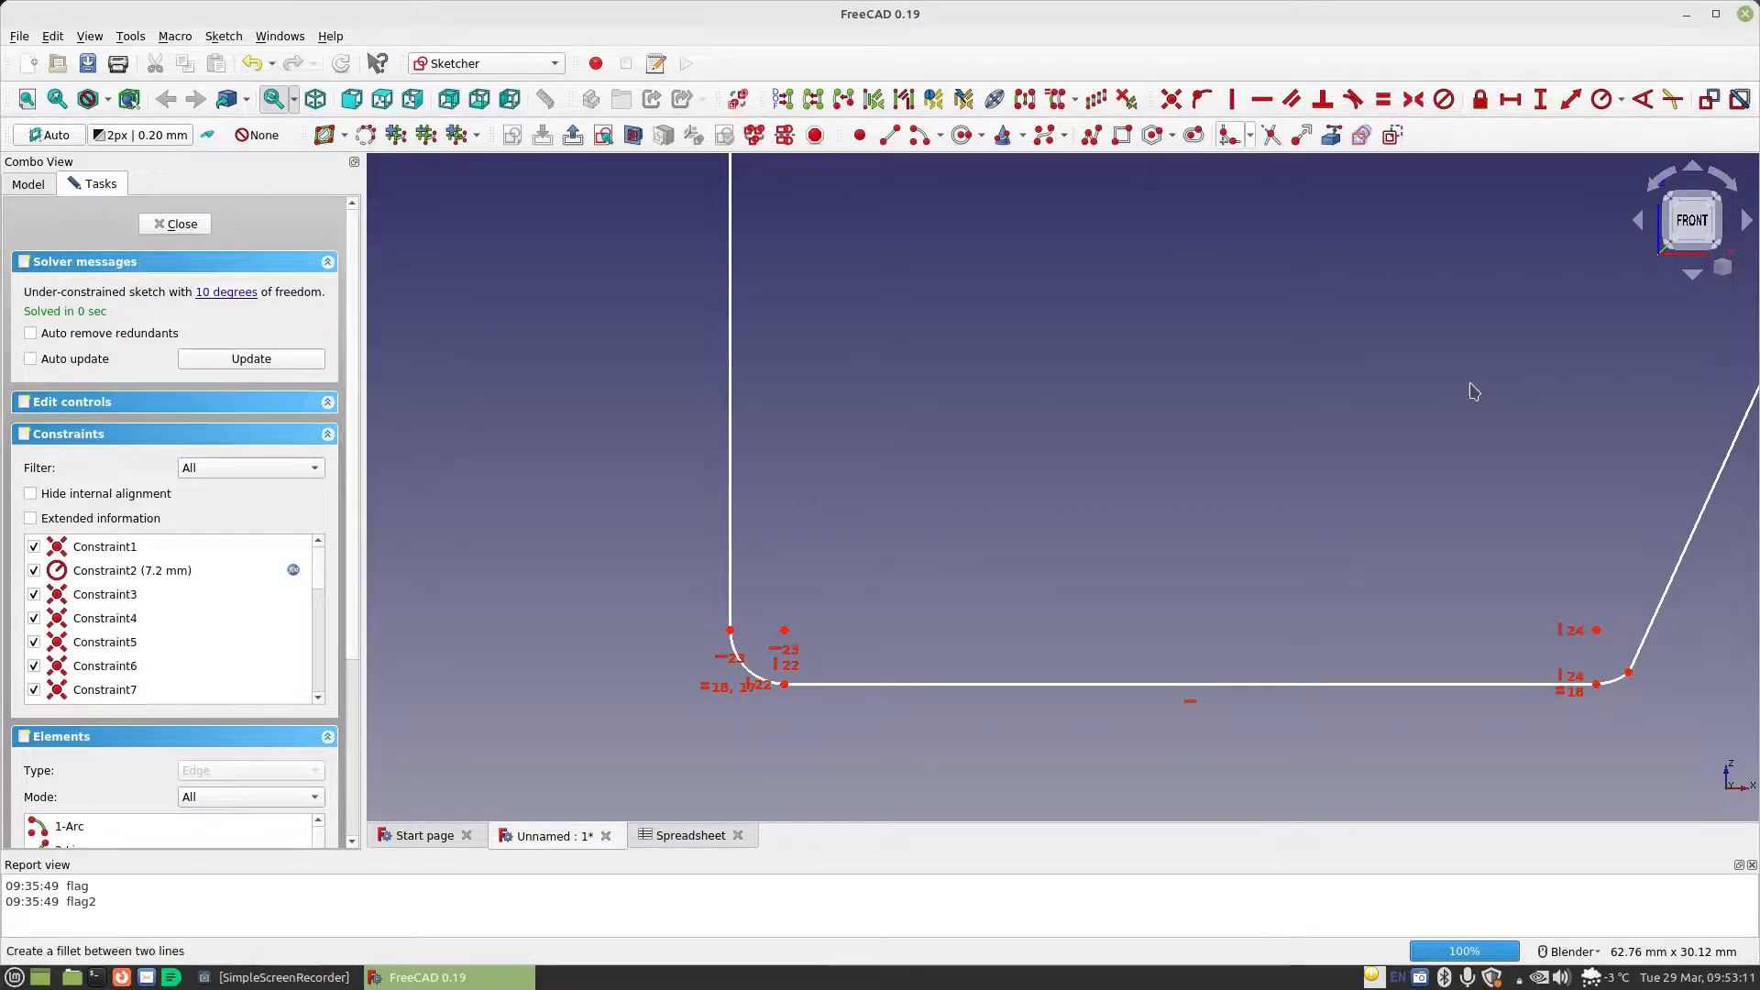
Constrain the upper-right arc's centre vertically with its endpoint on the top horizontal line
{"action": "mouse_move", "coordinate": [1322, 449]}
{"action": "middle_mouse_down", "text": "shift"}
{"action": "mouse_move", "coordinate": [1335, 444]}
{"action": "mouse_move", "coordinate": [1317, 587]}
{"action": "middle_mouse_up", "text": "shift"}
{"action": "middle_click_drag", "start_coordinate": [1265, 381], "coordinate": [1151, 612], "text": "shift"}
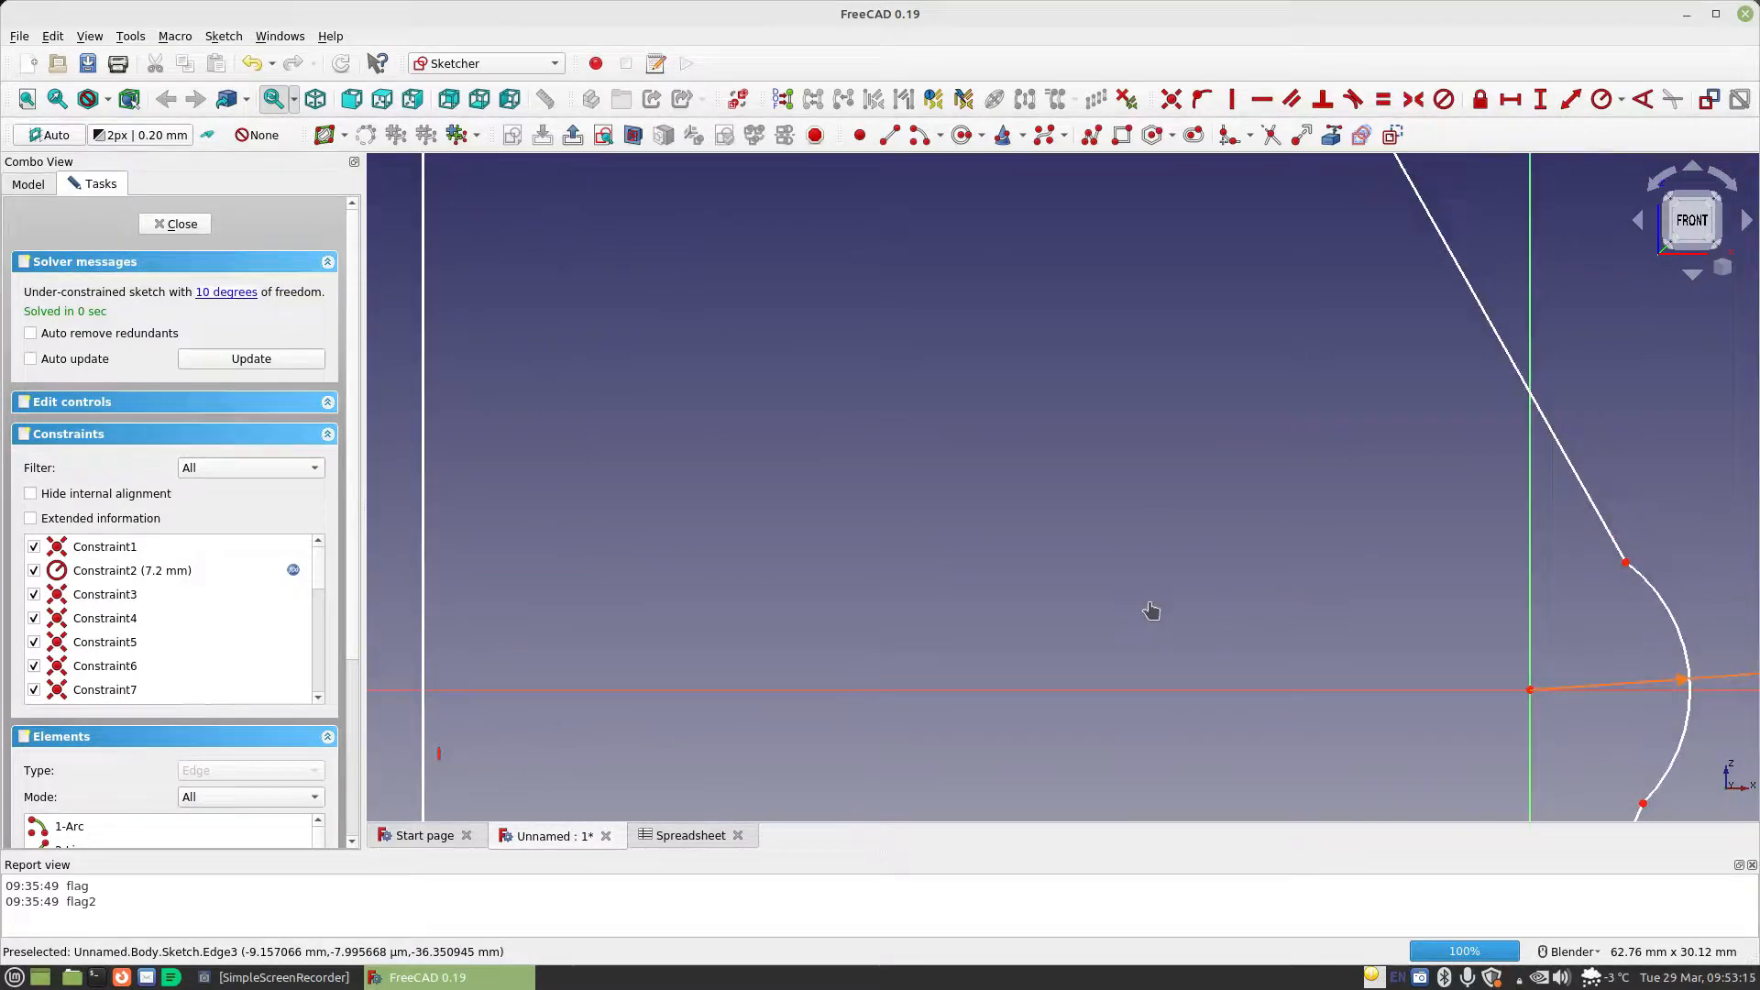
{"action": "middle_click_drag", "start_coordinate": [1180, 323], "coordinate": [1206, 616], "text": "shift"}
{"action": "middle_click_drag", "start_coordinate": [1076, 346], "coordinate": [1119, 459], "text": "shift"}
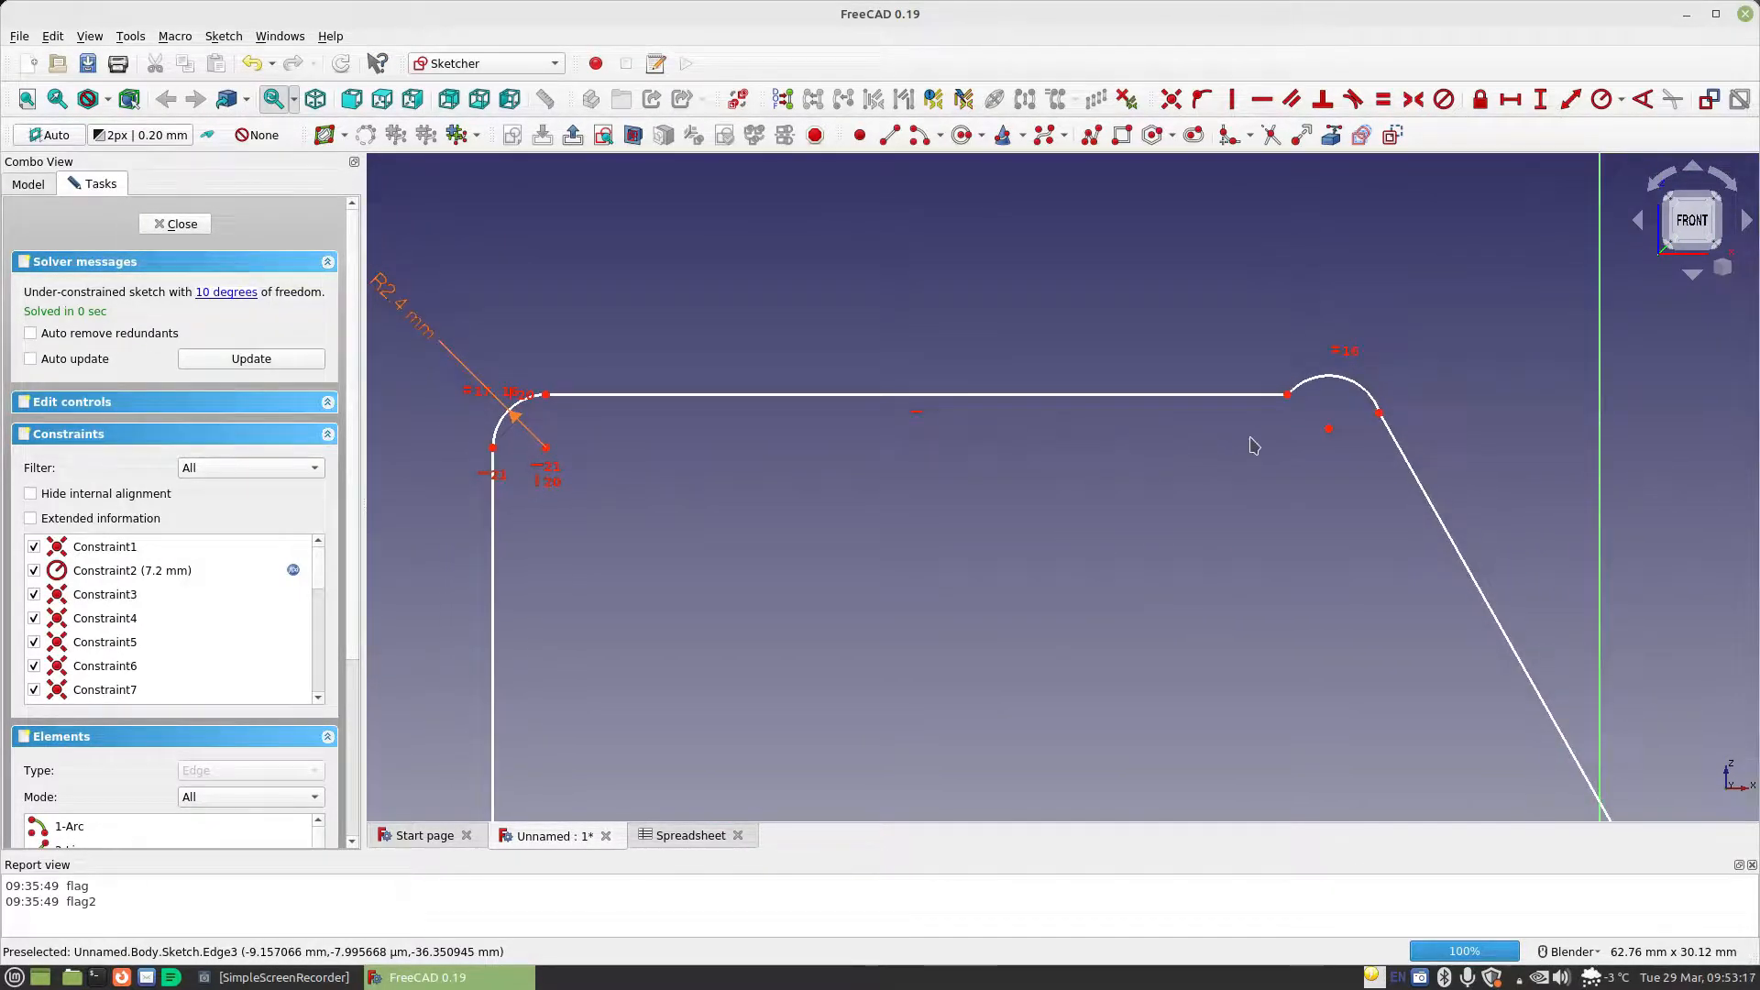
{"action": "left_click", "coordinate": [1328, 428]}
{"action": "left_click", "coordinate": [1287, 394]}
{"action": "left_click", "coordinate": [1232, 99]}
{"action": "scroll", "coordinate": [1006, 470], "scroll_direction": "down", "scroll_amount": 5}
{"action": "mouse_move", "coordinate": [1026, 562]}
{"action": "middle_mouse_down", "text": "shift"}
{"action": "mouse_move", "coordinate": [1049, 444]}
{"action": "mouse_move", "coordinate": [1030, 345]}
{"action": "mouse_move", "coordinate": [1025, 377]}
{"action": "middle_mouse_up", "text": "shift"}
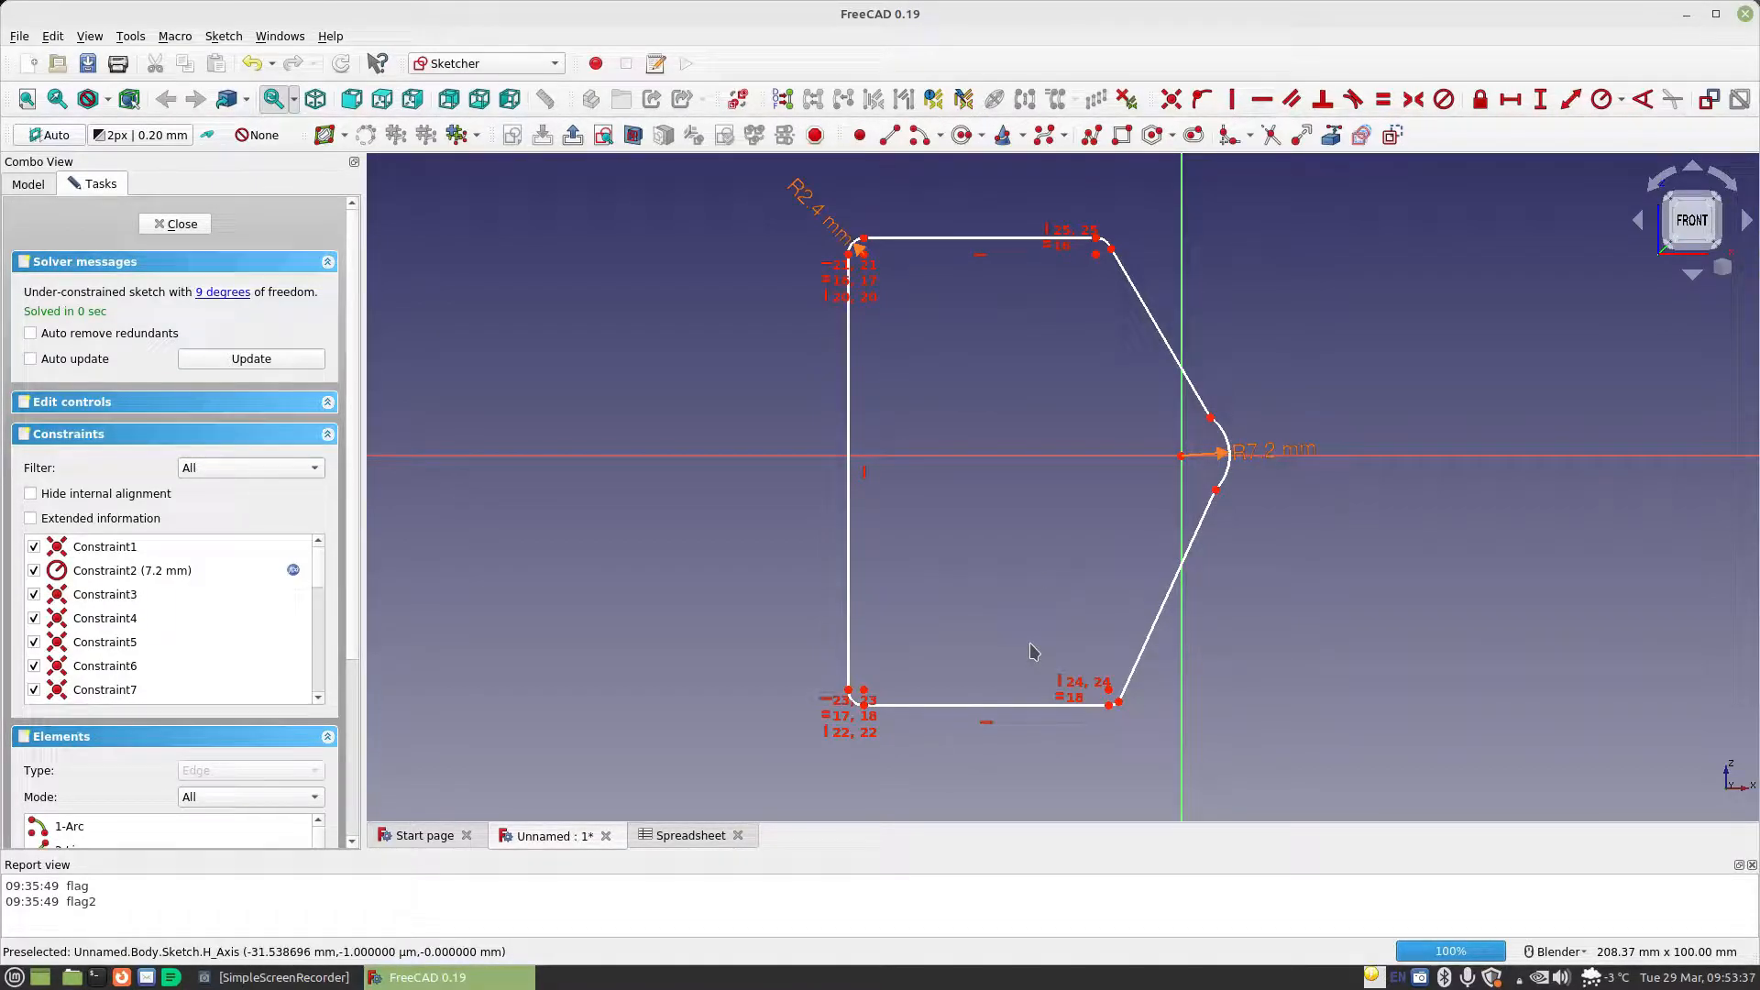
Remove the vertical constraint from the profile's left line and make that line's endpoints symmetric about the horizontal axis
{"action": "left_click", "coordinate": [862, 472]}
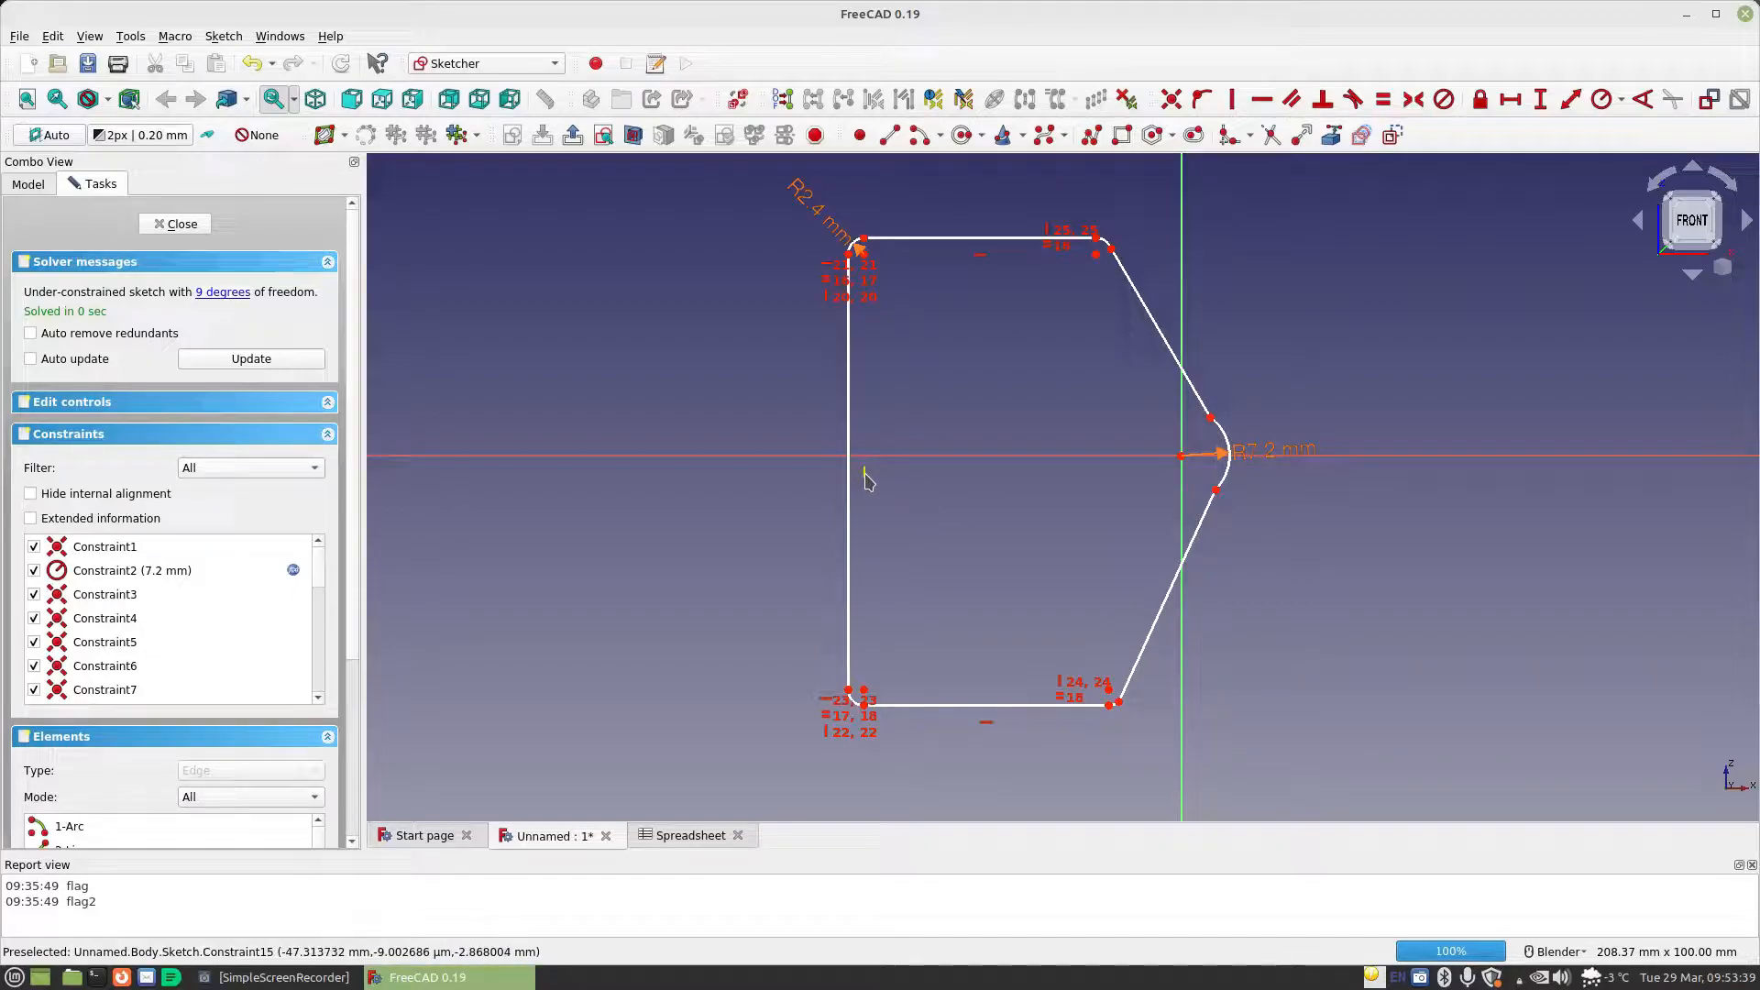
{"action": "key", "text": "Delete"}
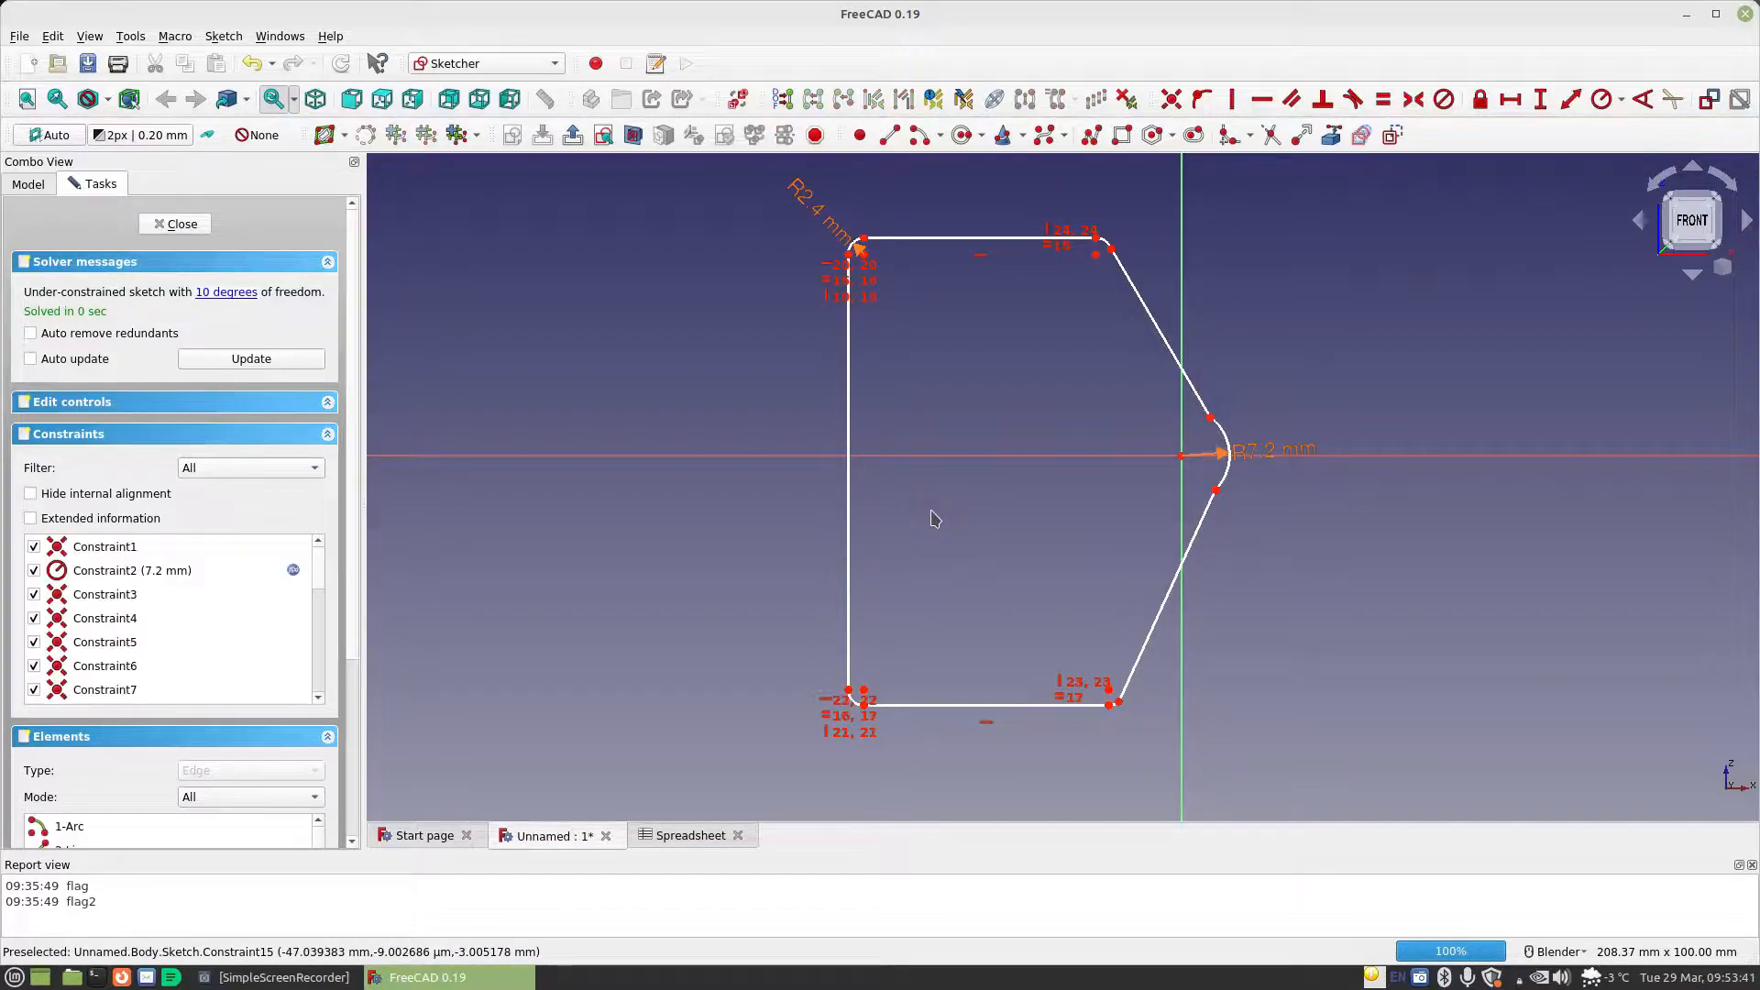
{"action": "left_click", "coordinate": [852, 257]}
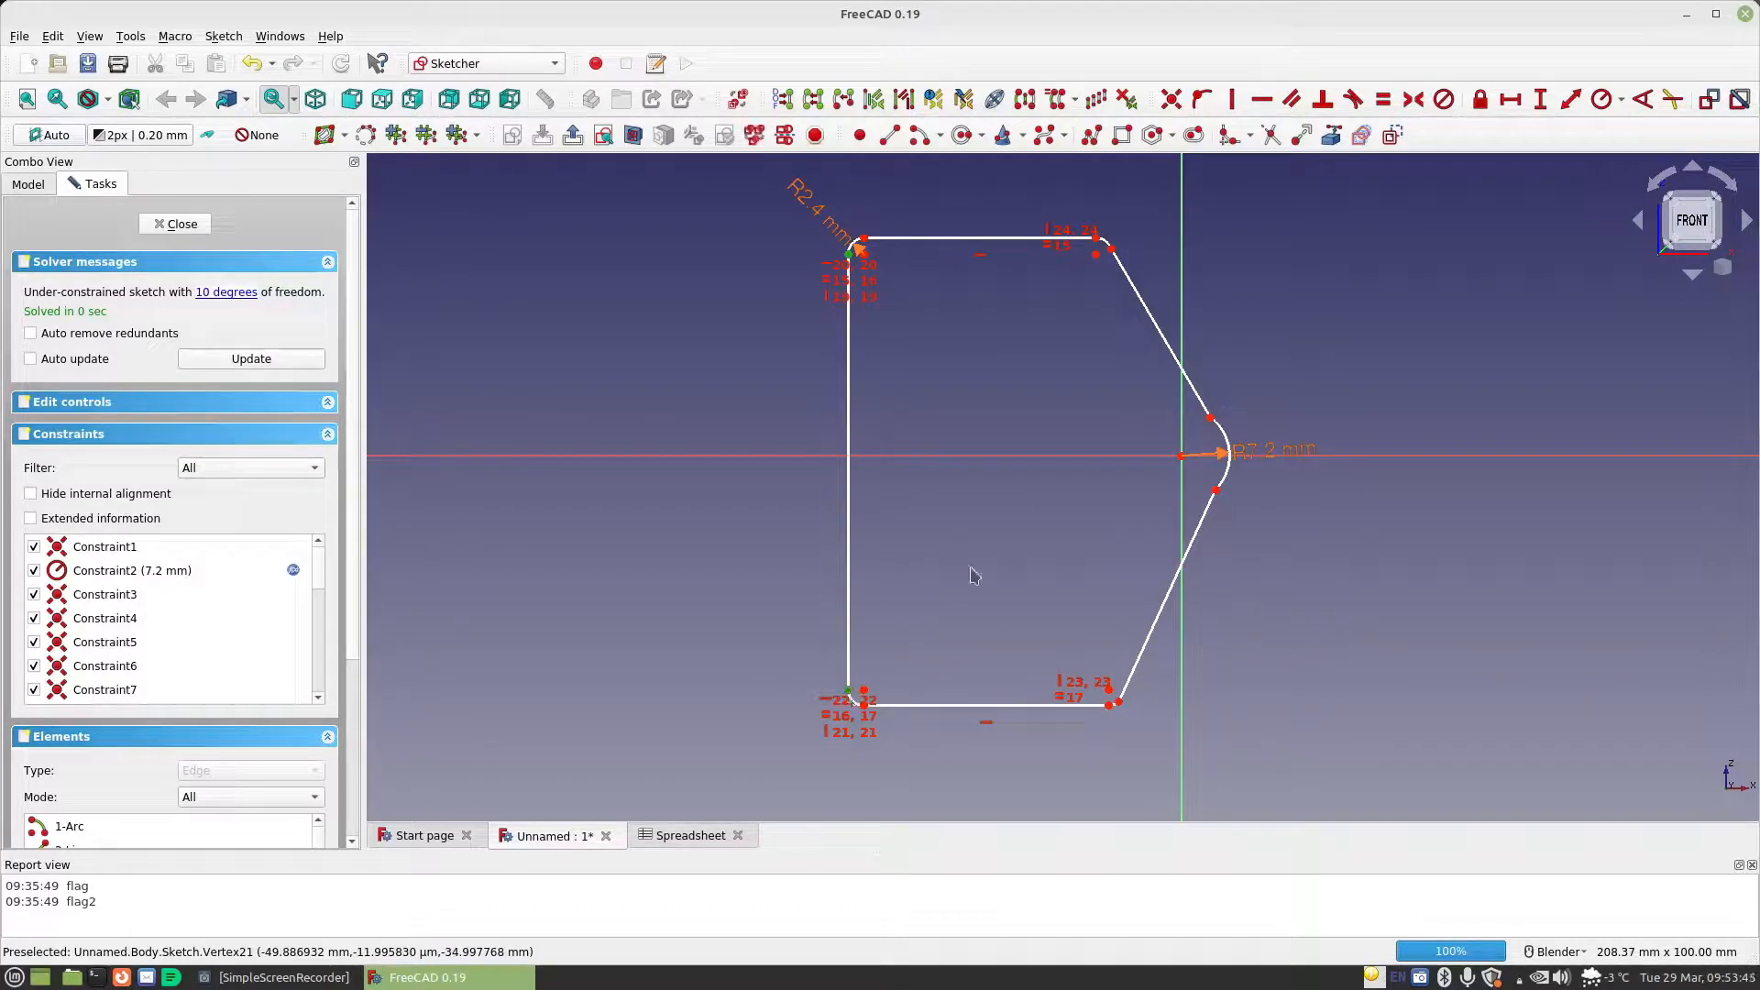
{"action": "left_click", "coordinate": [970, 458]}
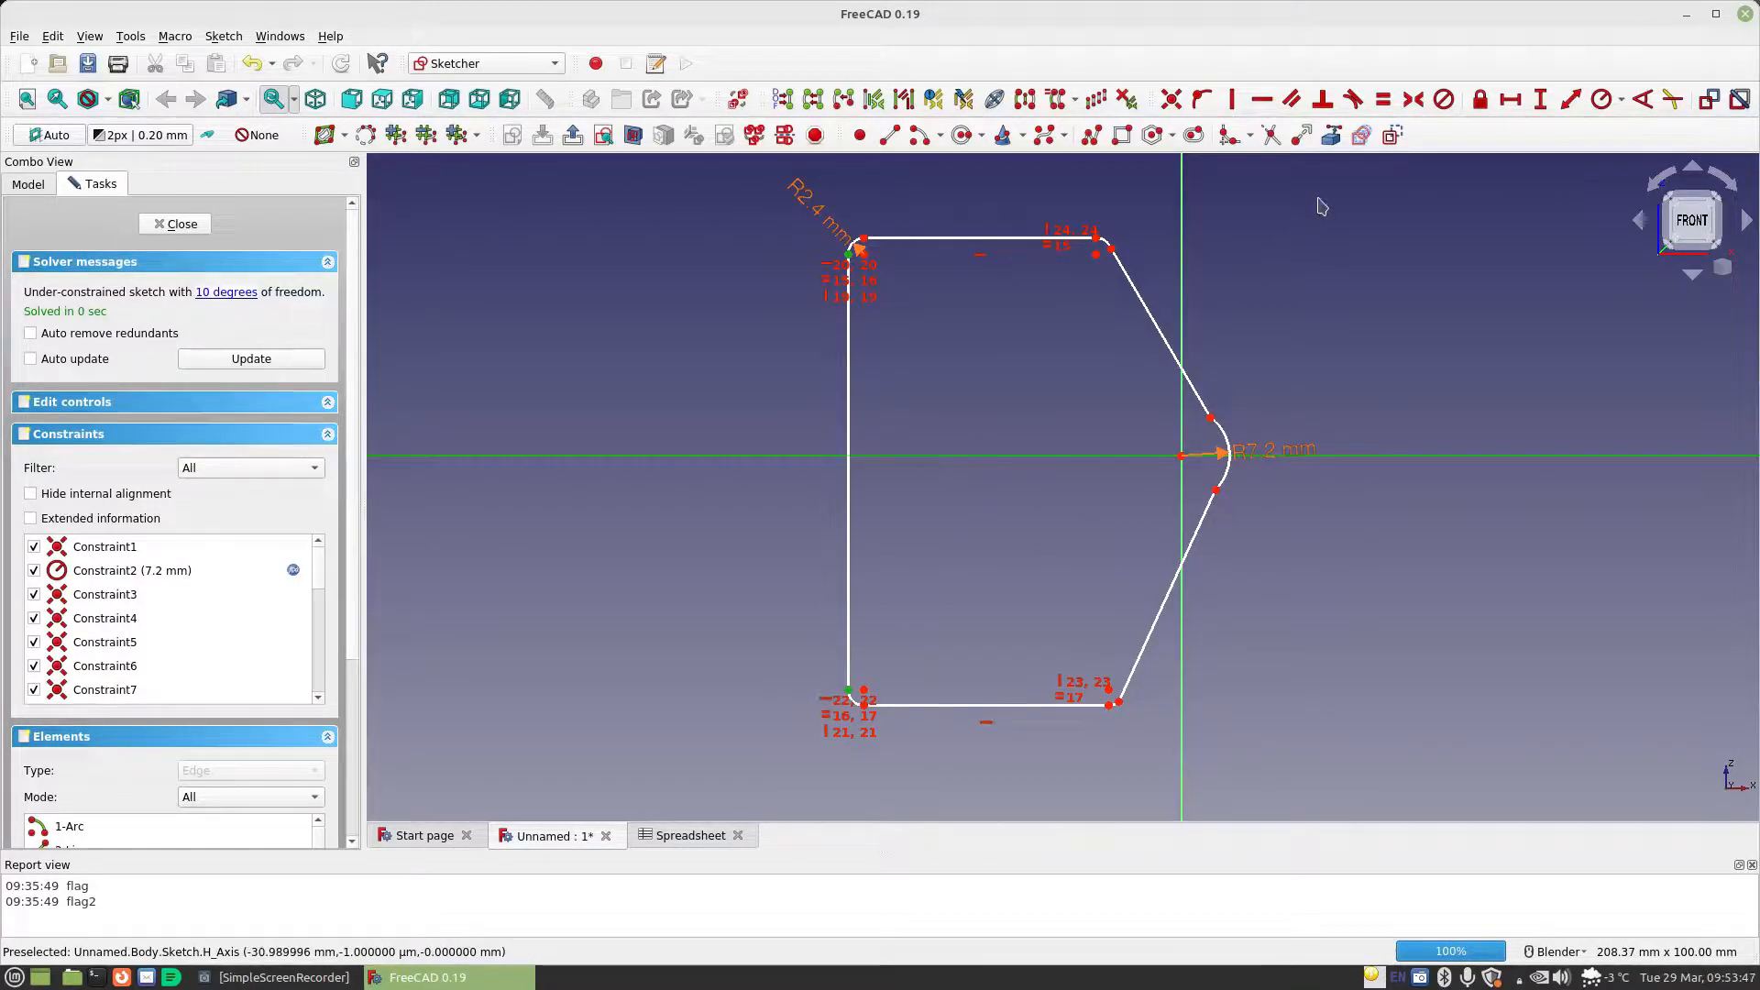
{"action": "left_click", "coordinate": [1414, 103]}
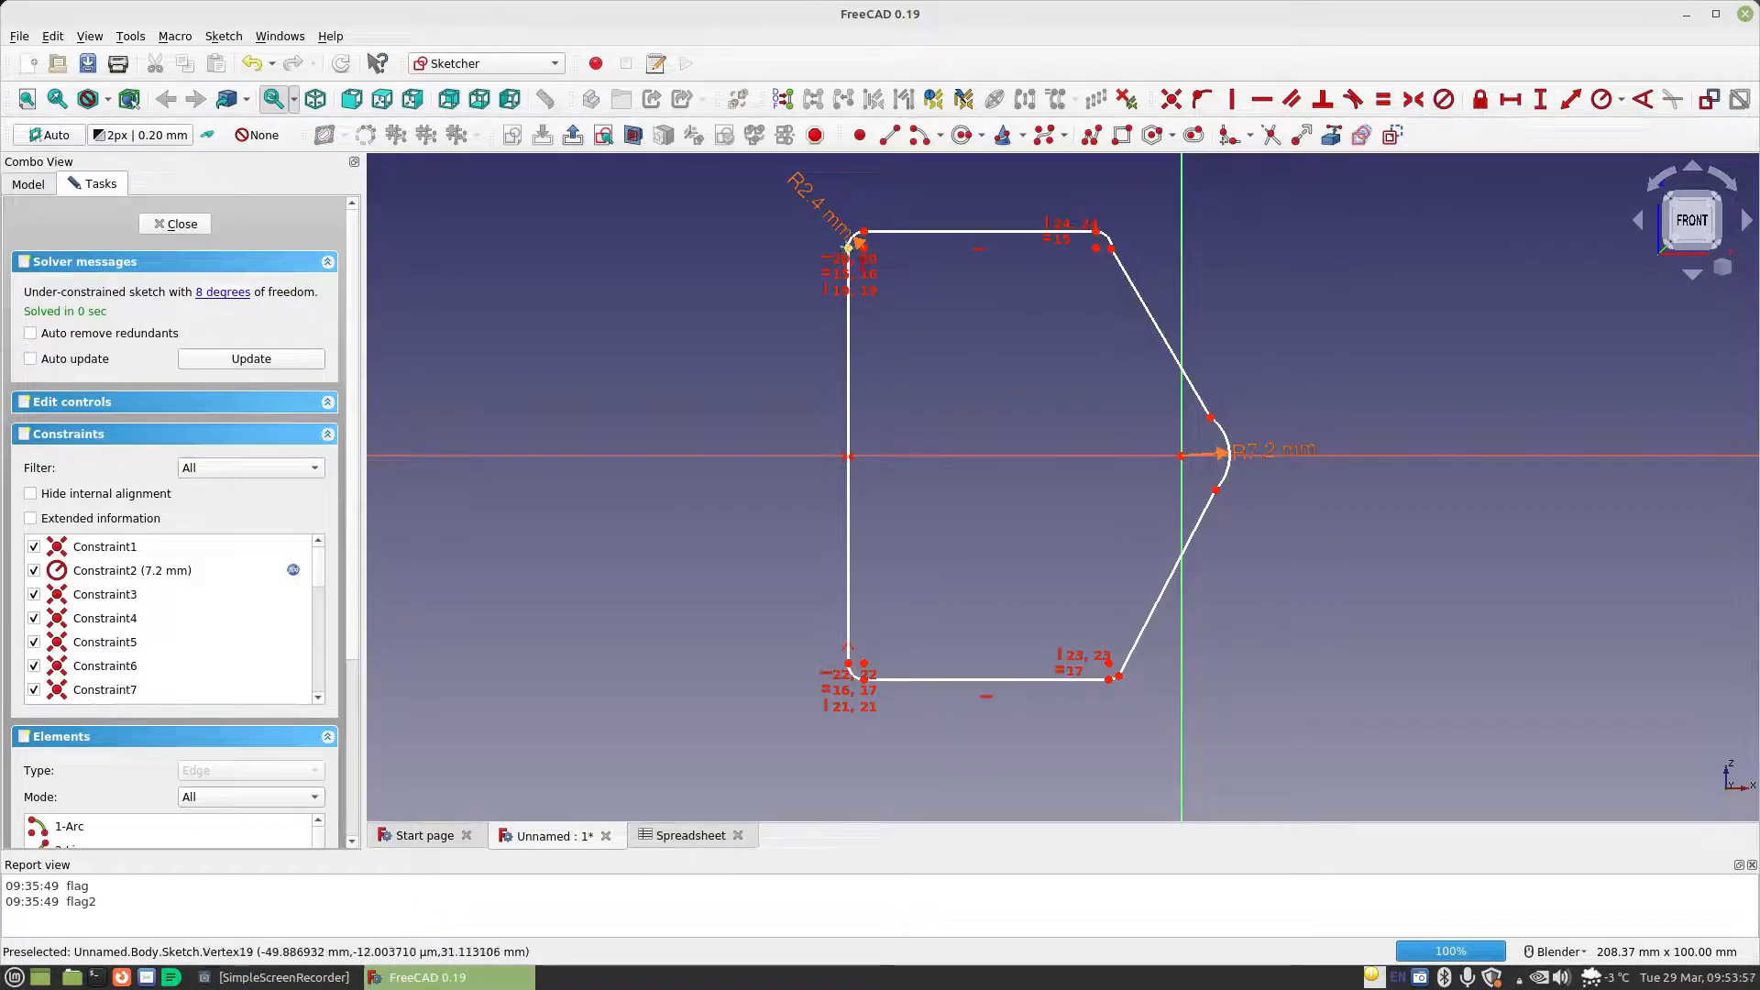
Add a vertical distance constraint between the left line's two endpoints, driven by Spreadsheet.CellDiameter
{"action": "left_click", "coordinate": [845, 660]}
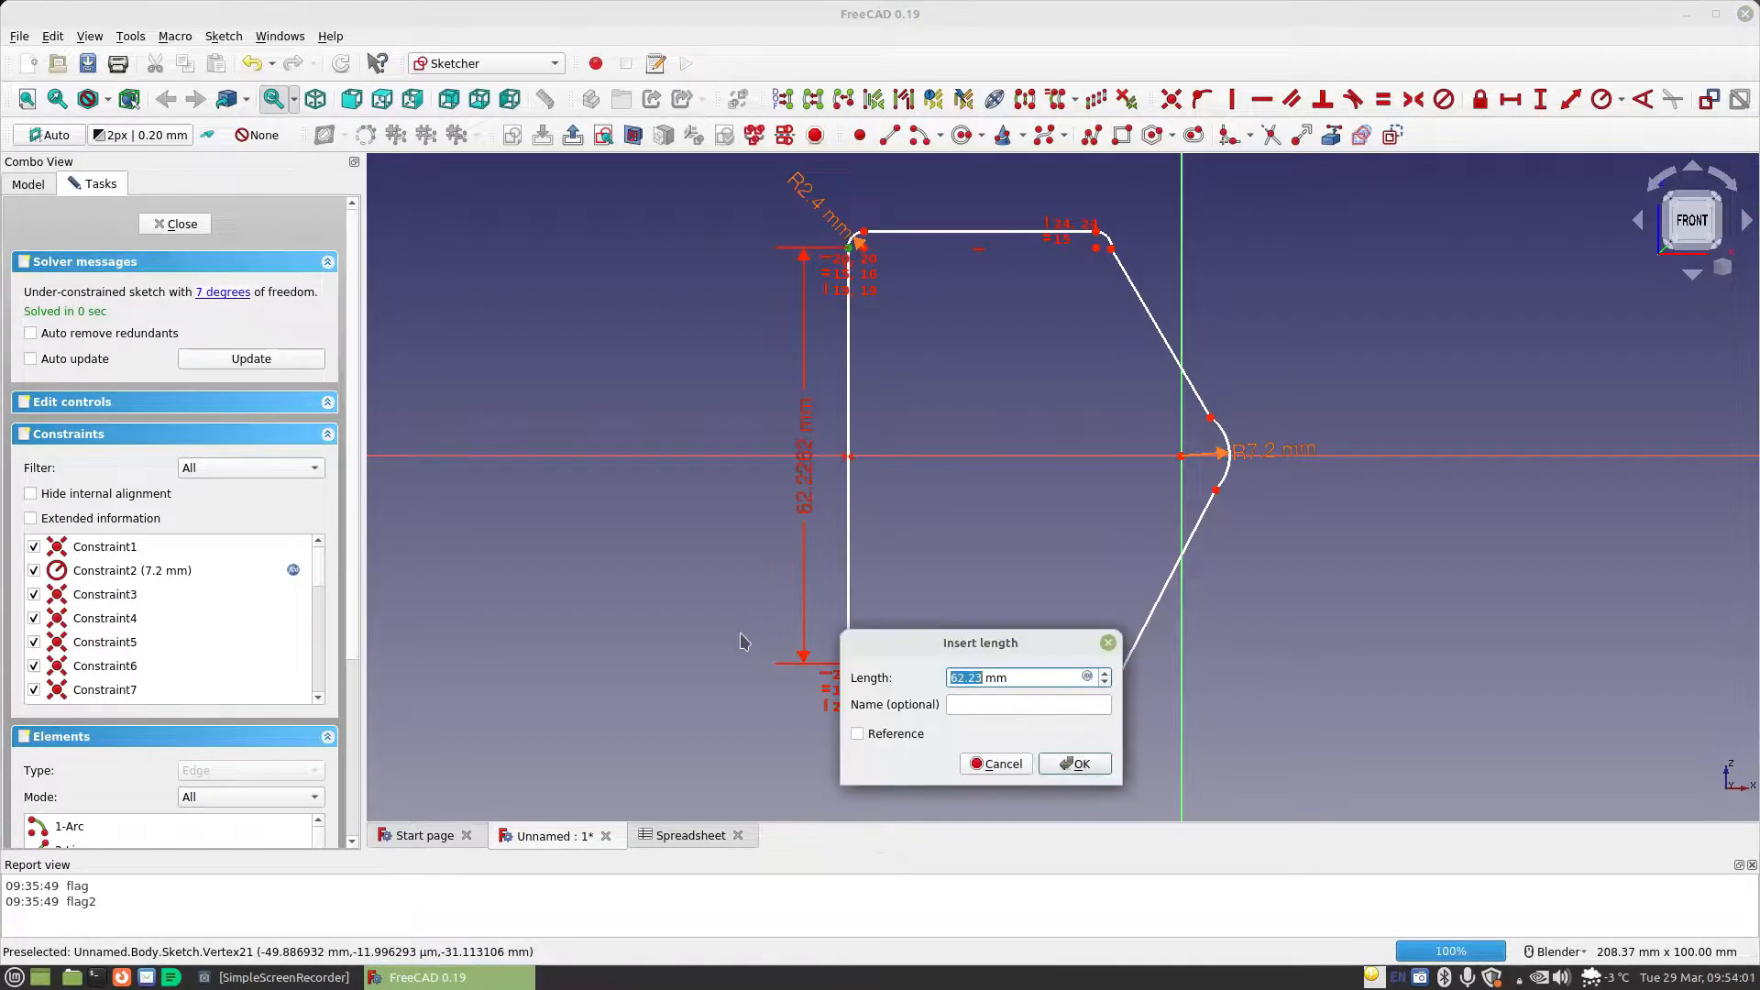
{"action": "left_click", "coordinate": [1087, 678]}
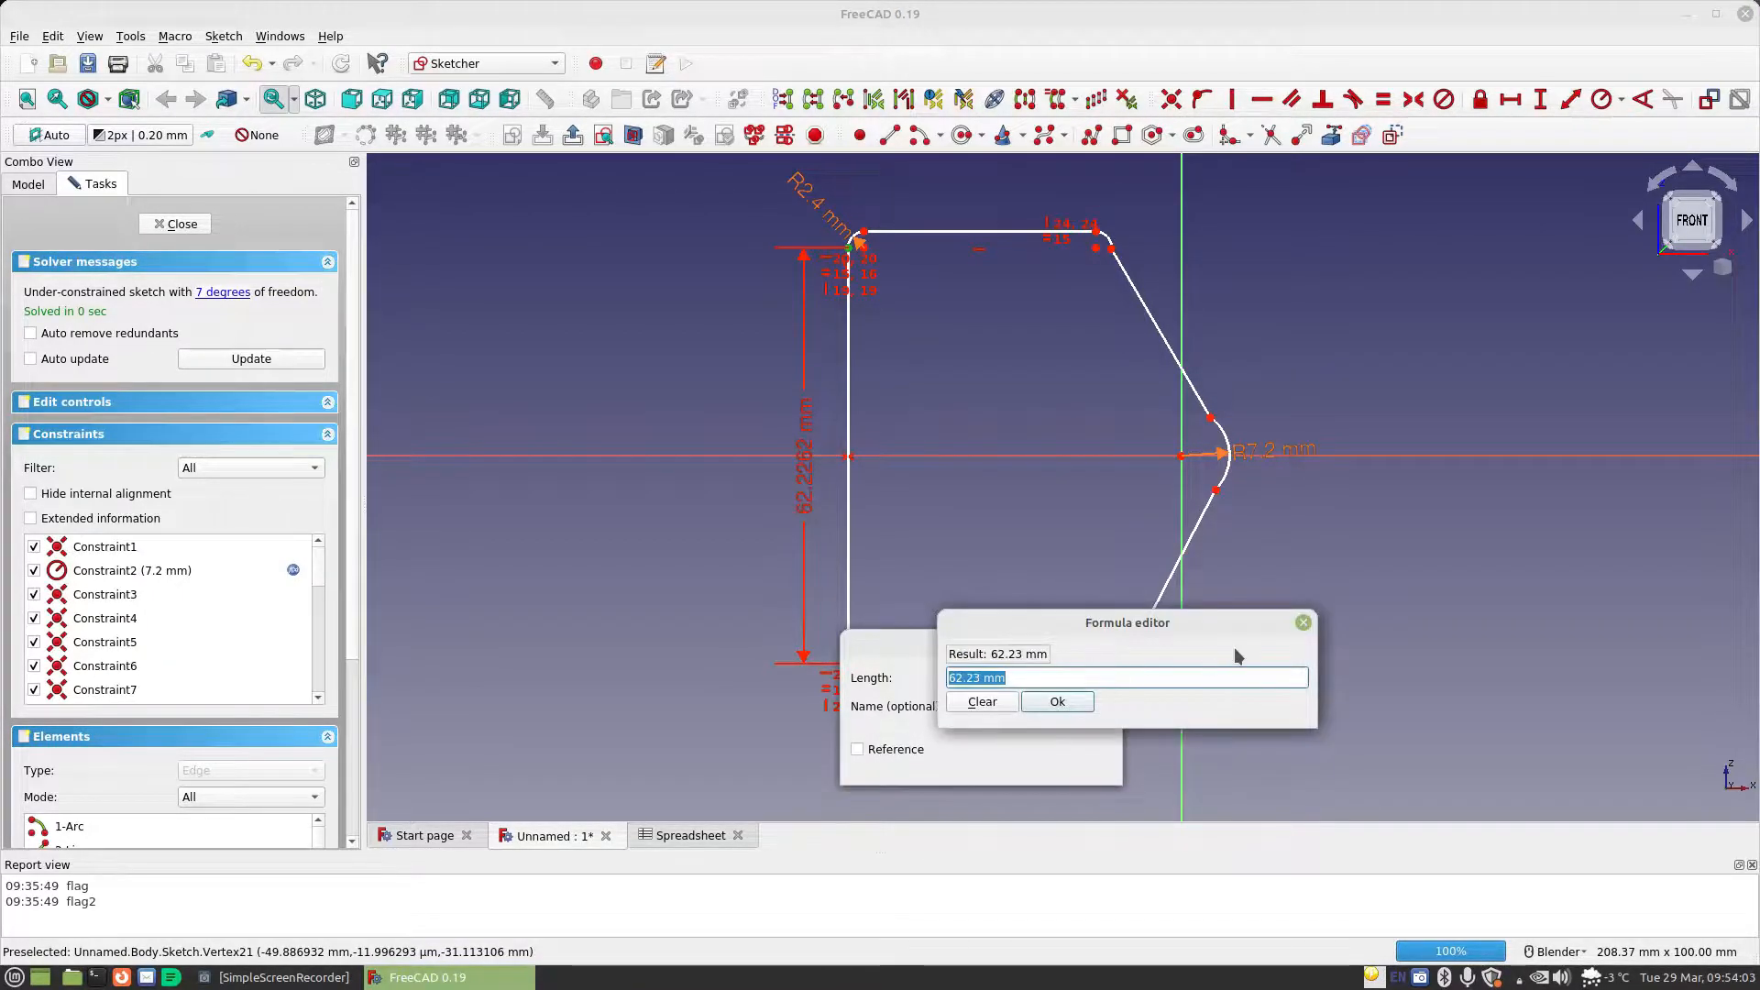
{"action": "type", "text": "spreadsheet.ce"}
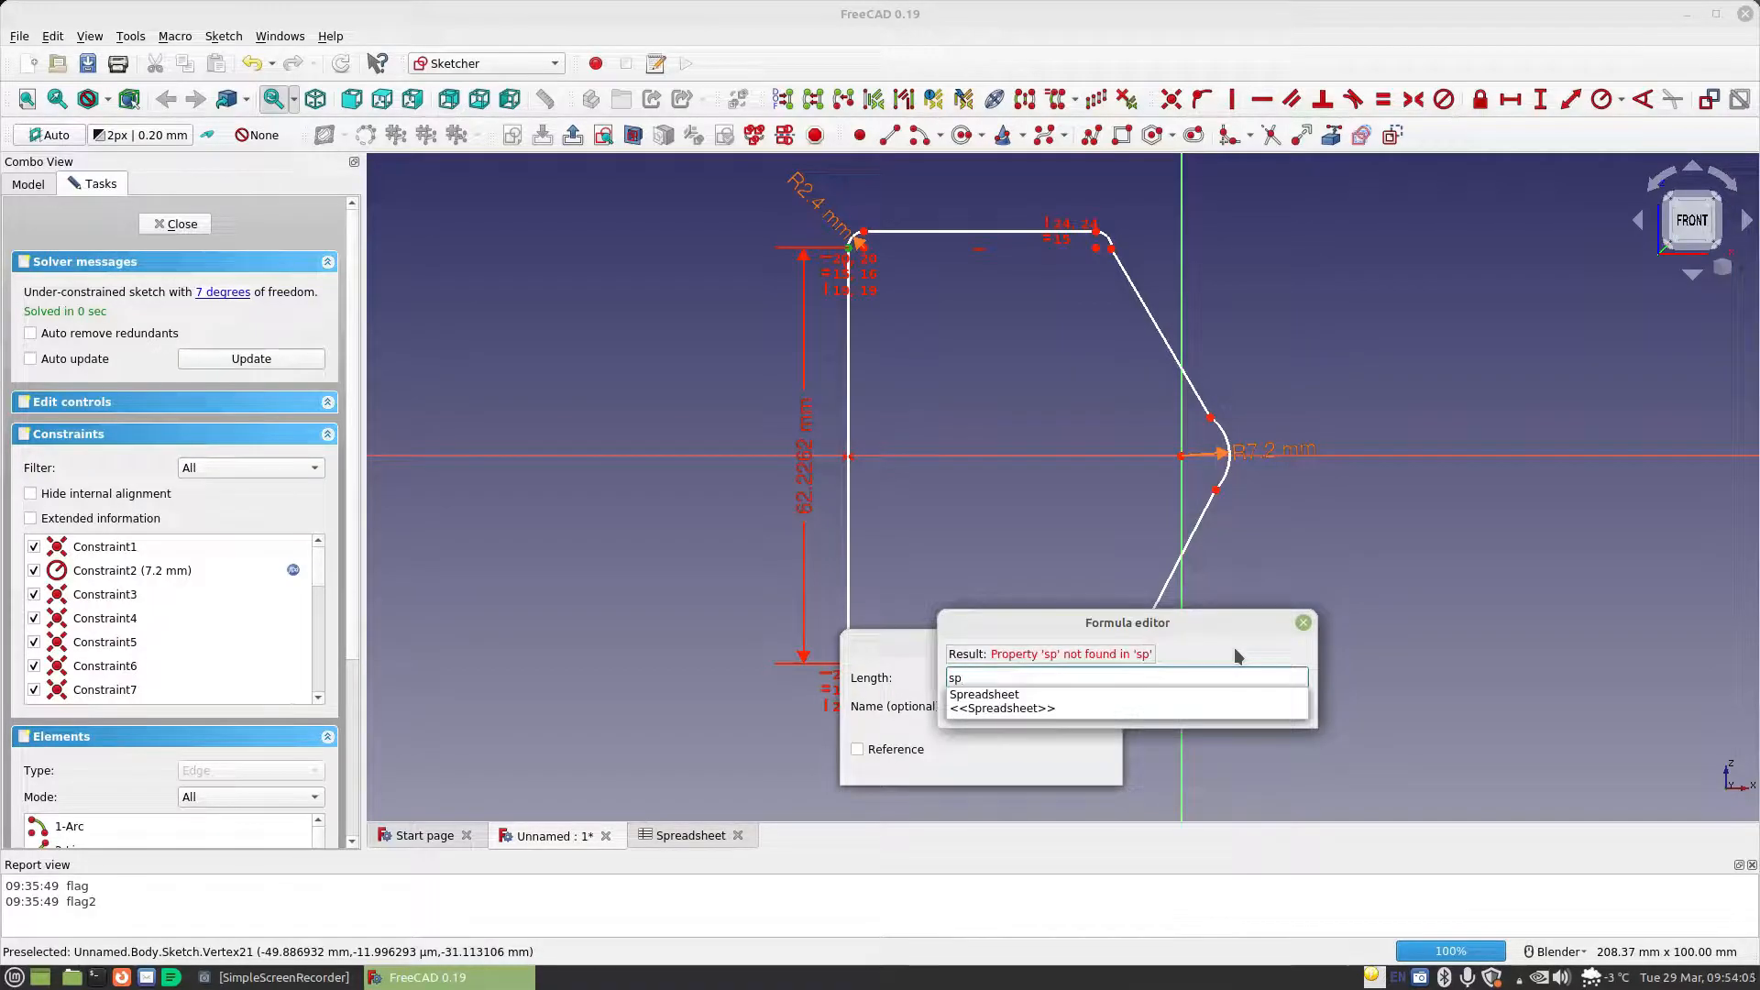
{"action": "key", "text": "Down"}
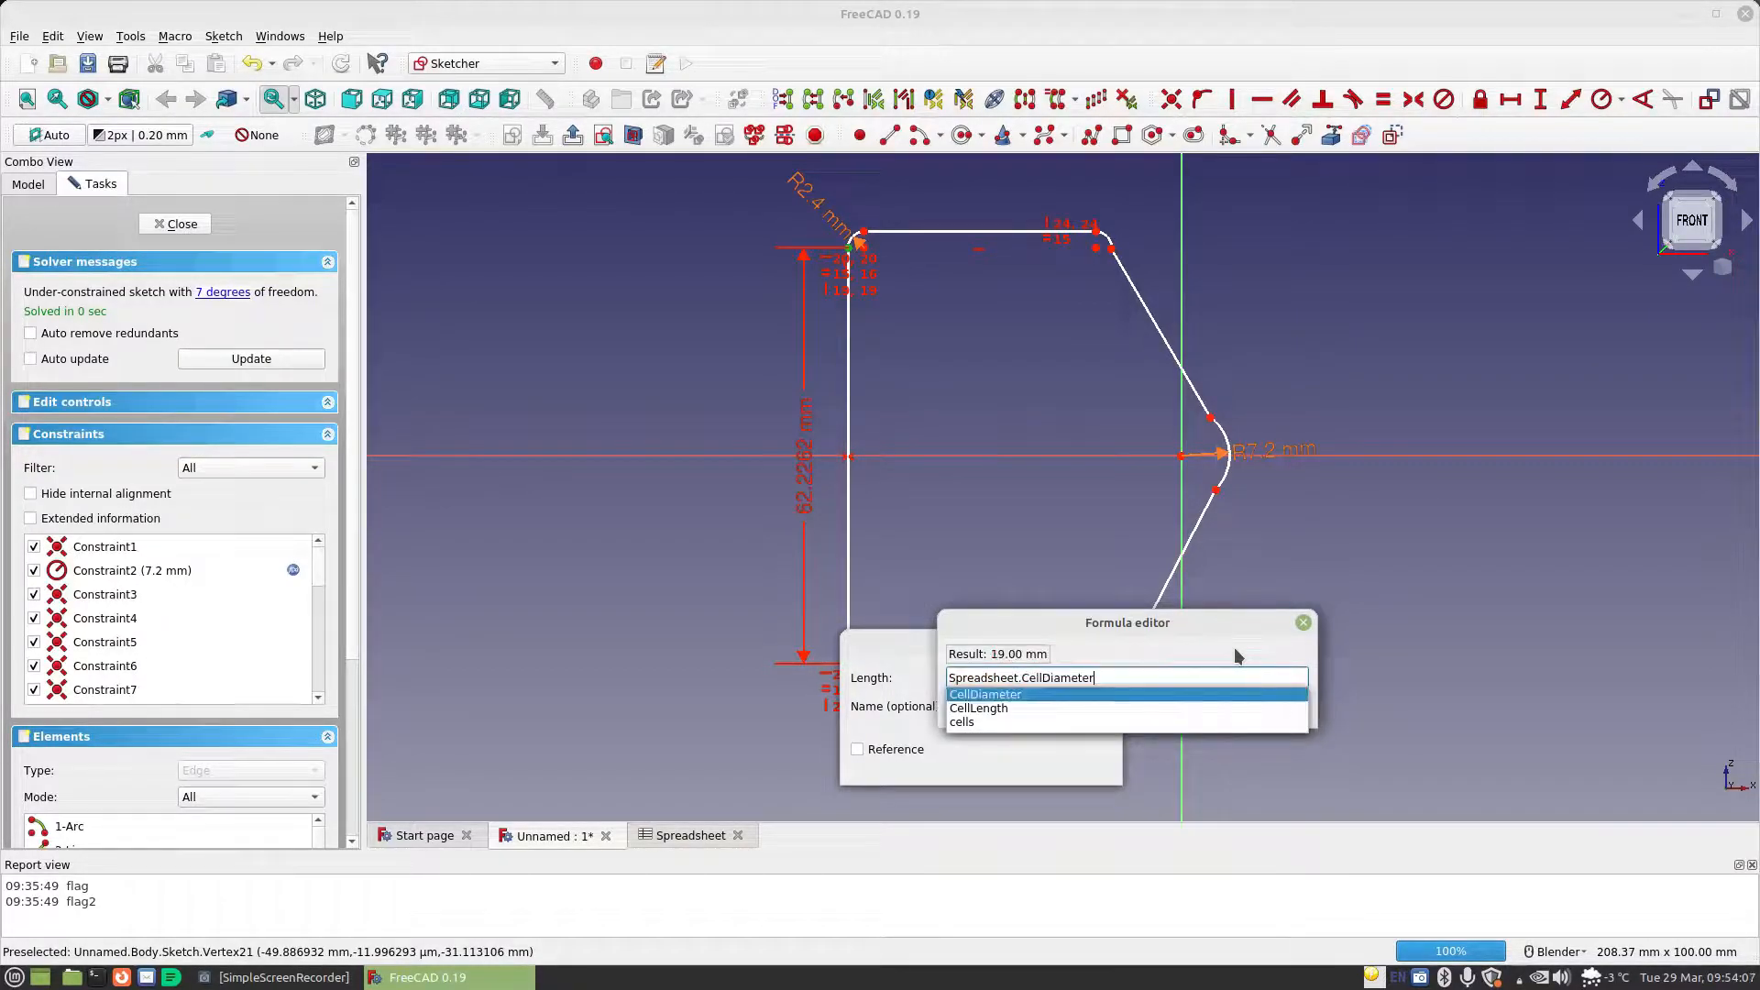
{"action": "key", "text": "Return"}
{"action": "left_click", "coordinate": [1091, 700]}
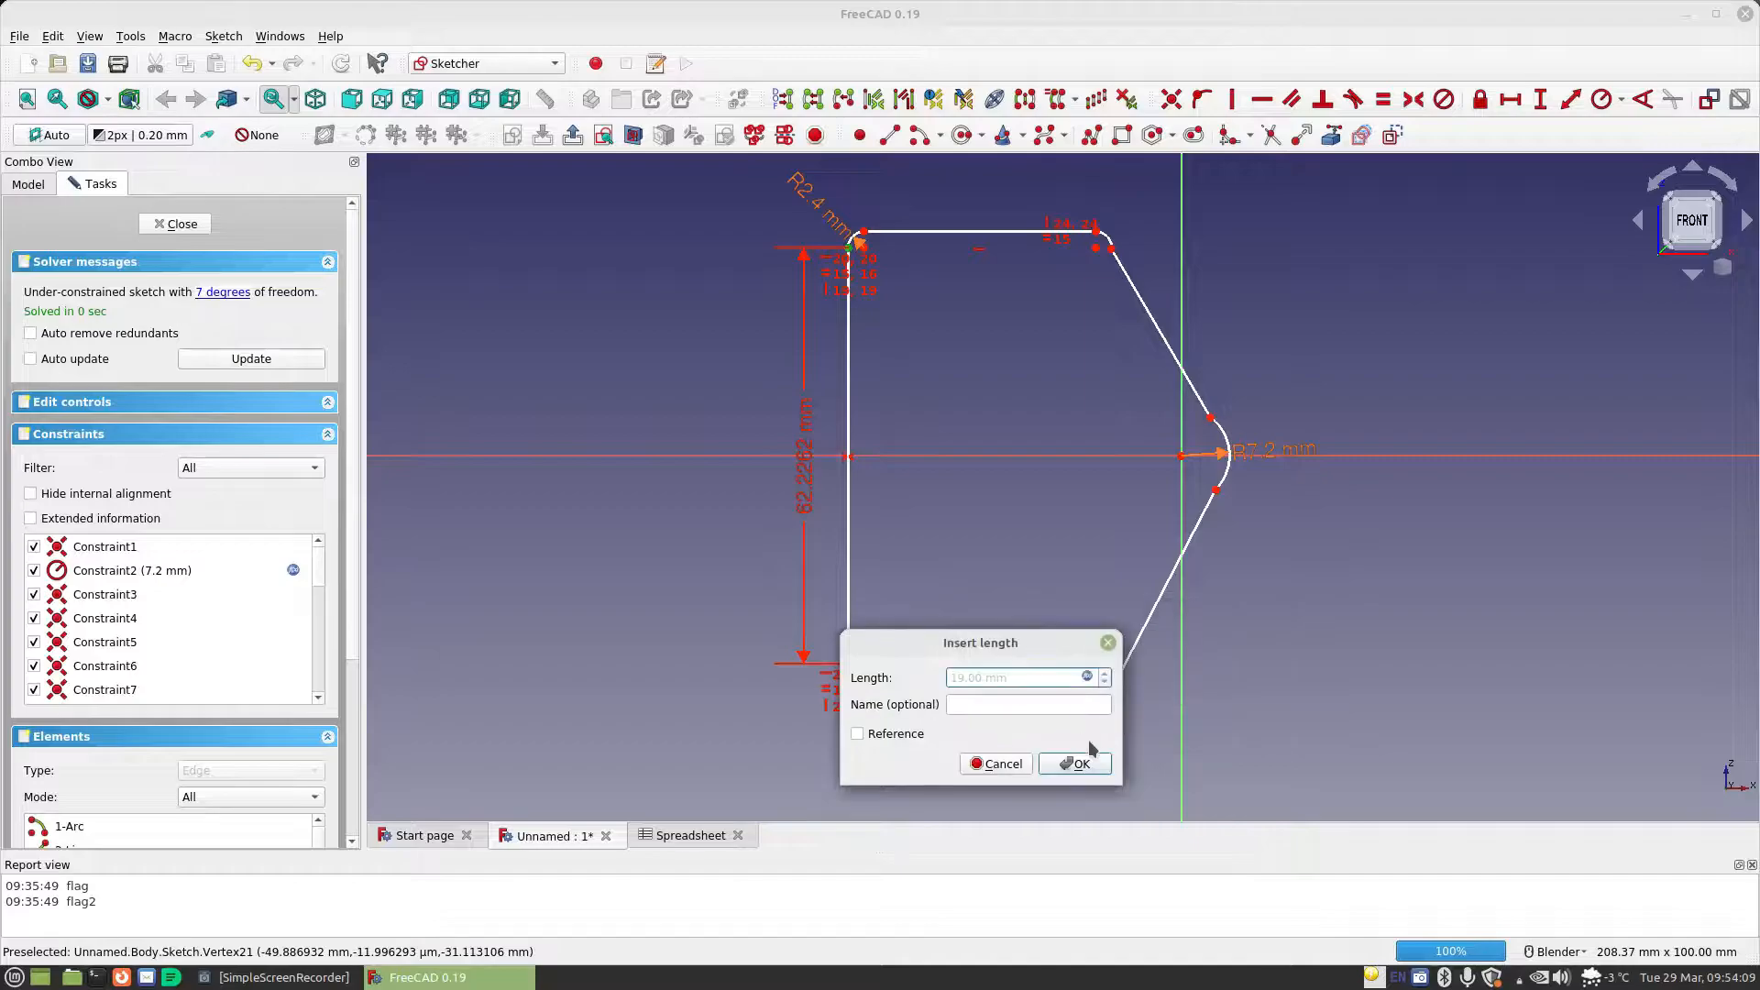
{"action": "left_click", "coordinate": [1070, 762]}
Add a horizontal distance constraint between the bottom line's two endpoints, driven by Spreadsheet.MaterialThickness
{"action": "scroll", "coordinate": [950, 555], "scroll_direction": "up", "scroll_amount": 2}
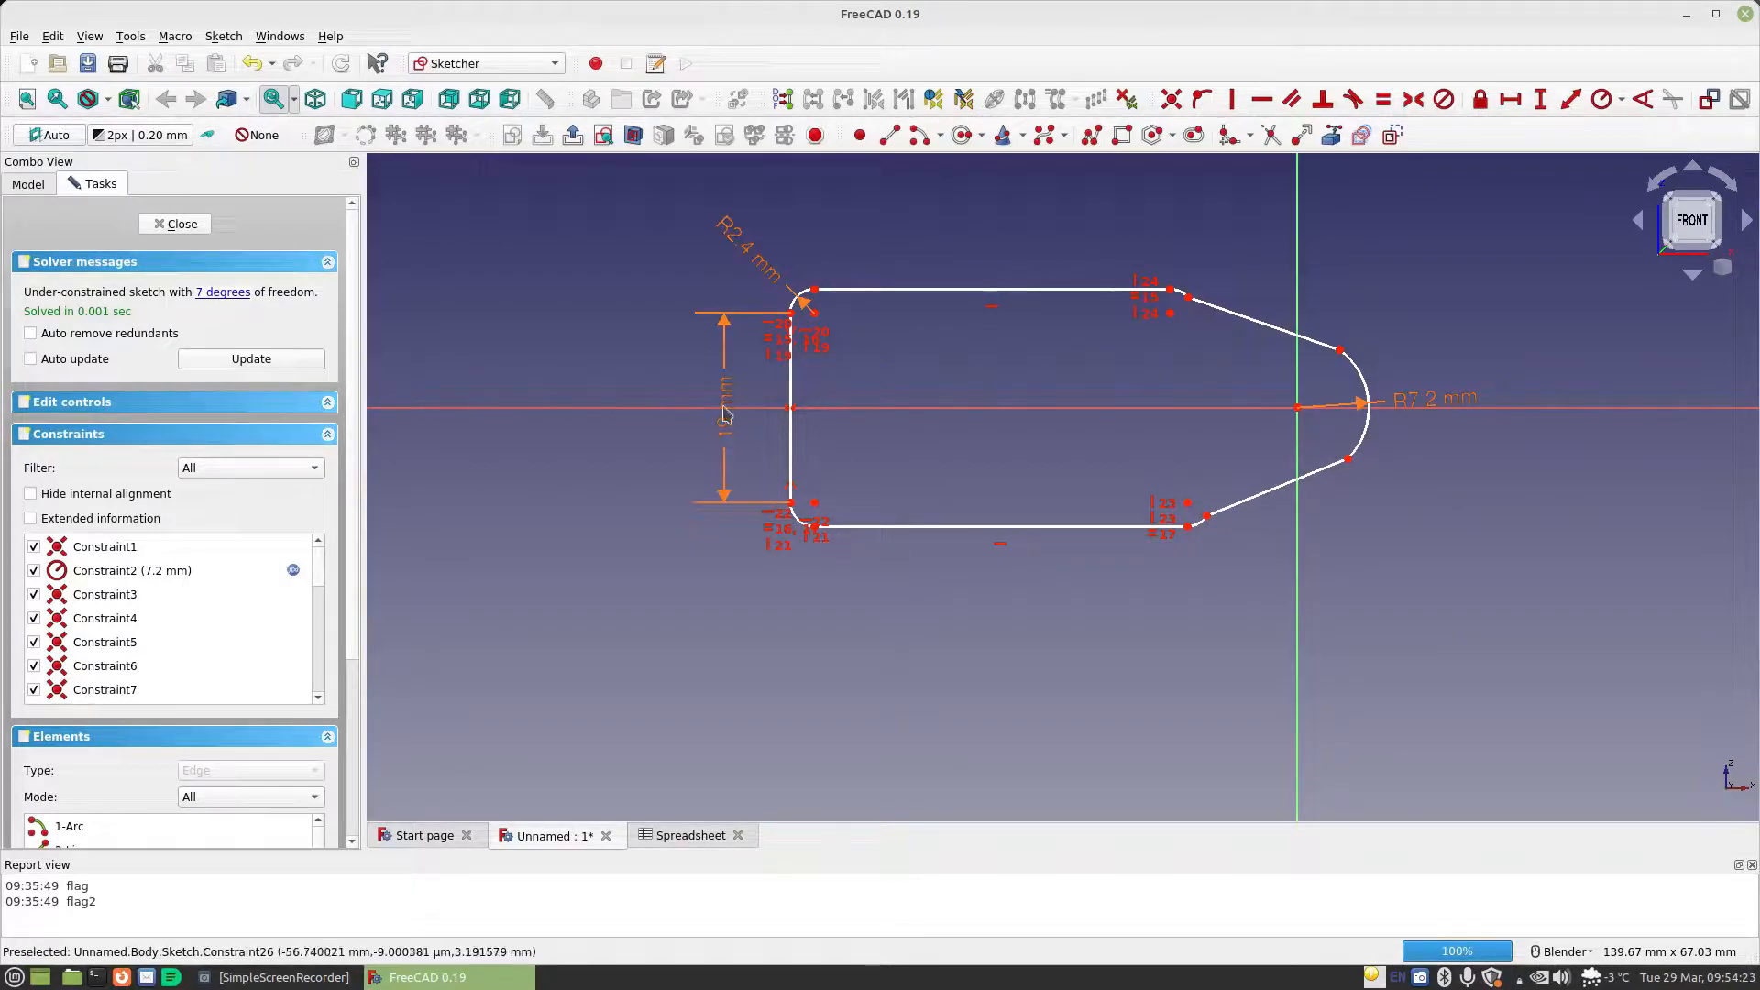
{"action": "left_click", "coordinate": [1510, 99]}
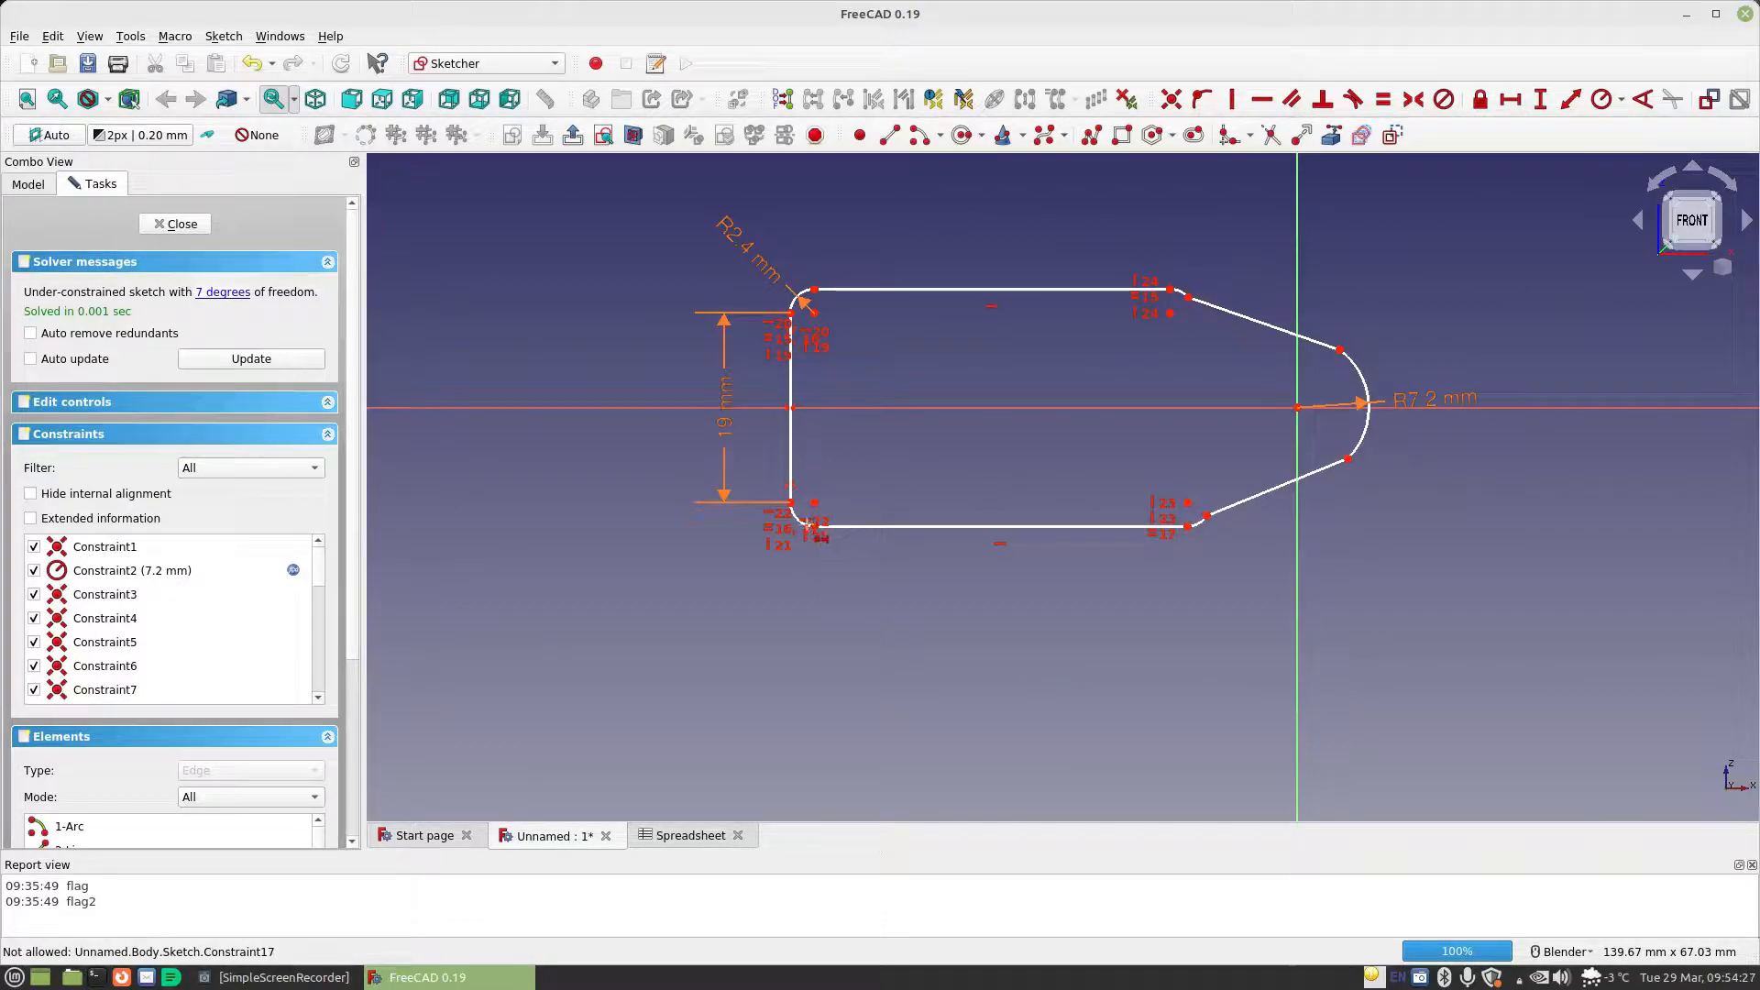
{"action": "scroll", "coordinate": [810, 531], "scroll_direction": "up", "scroll_amount": 4}
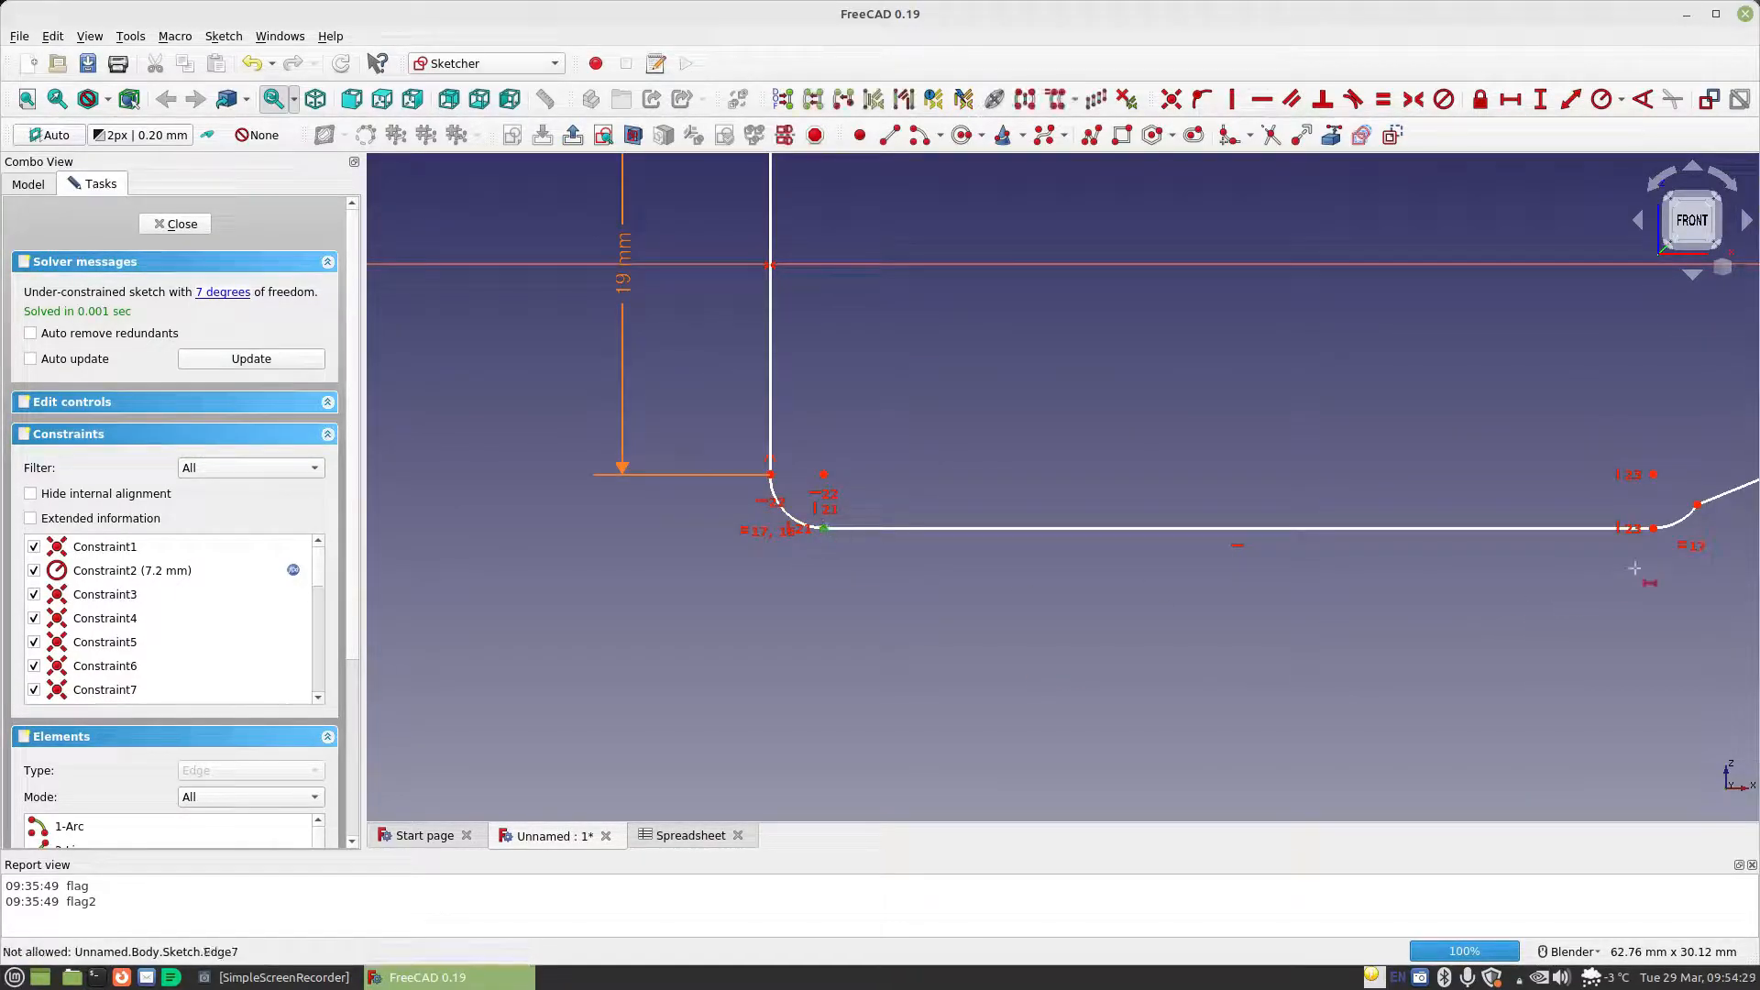
{"action": "left_click", "coordinate": [1652, 529]}
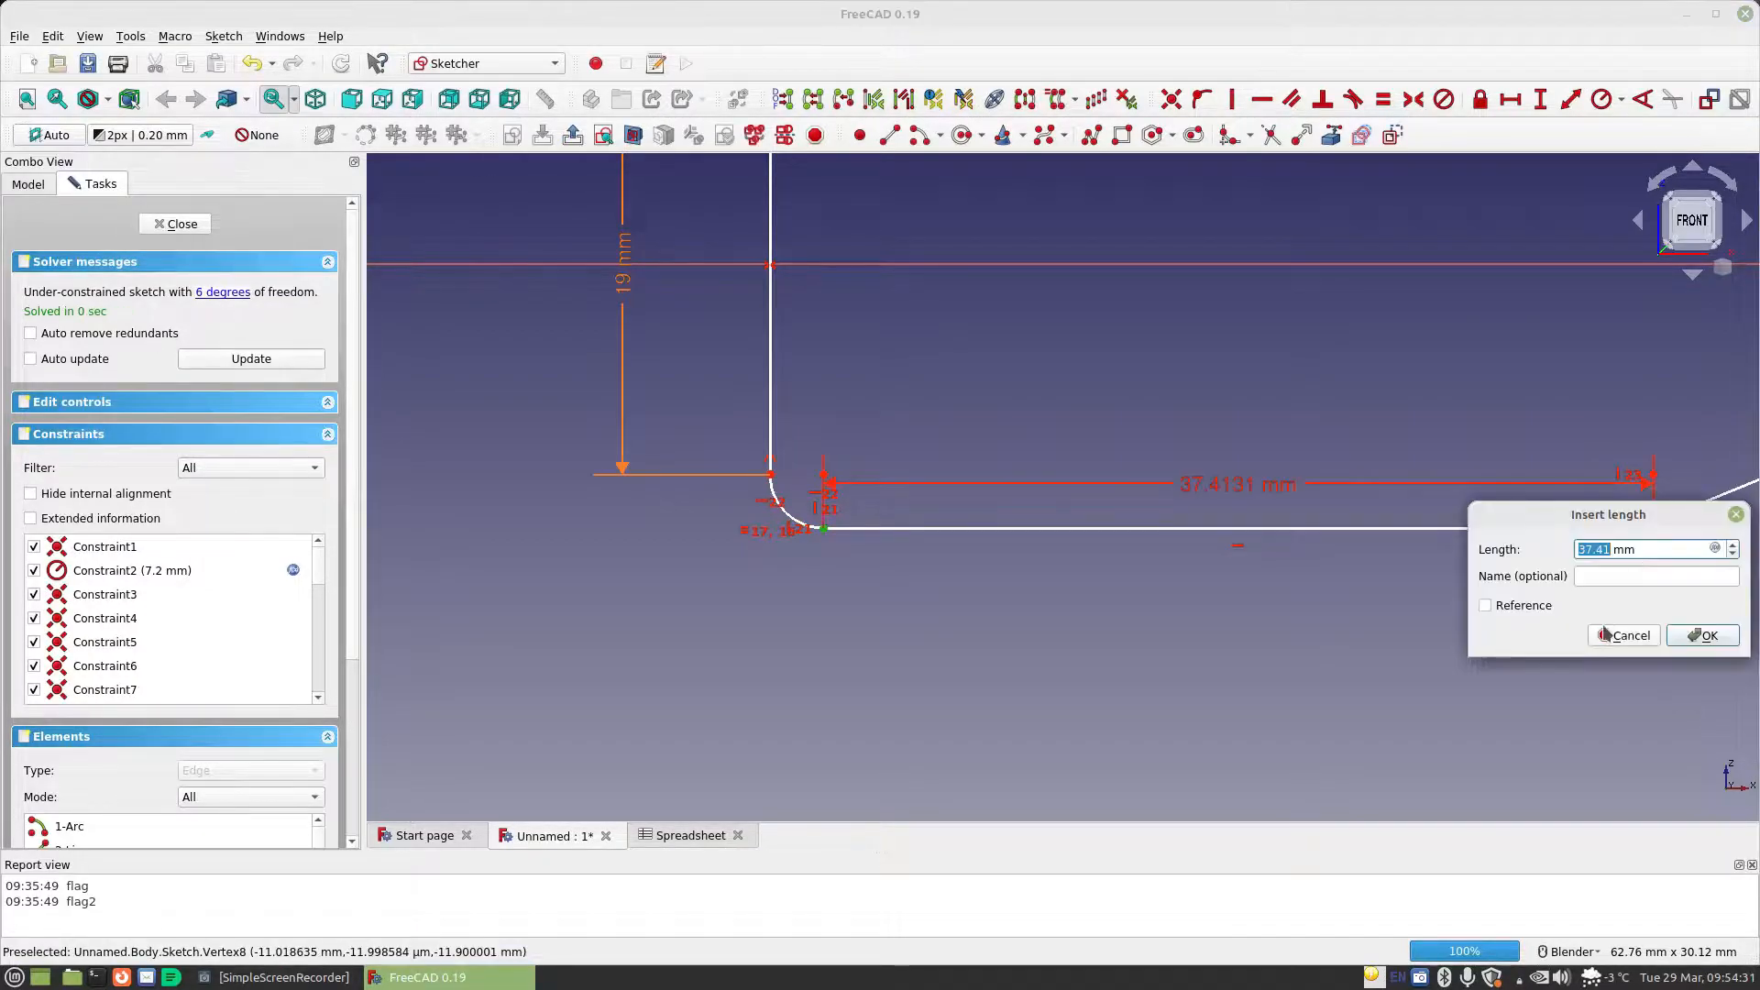
{"action": "left_click", "coordinate": [1714, 547]}
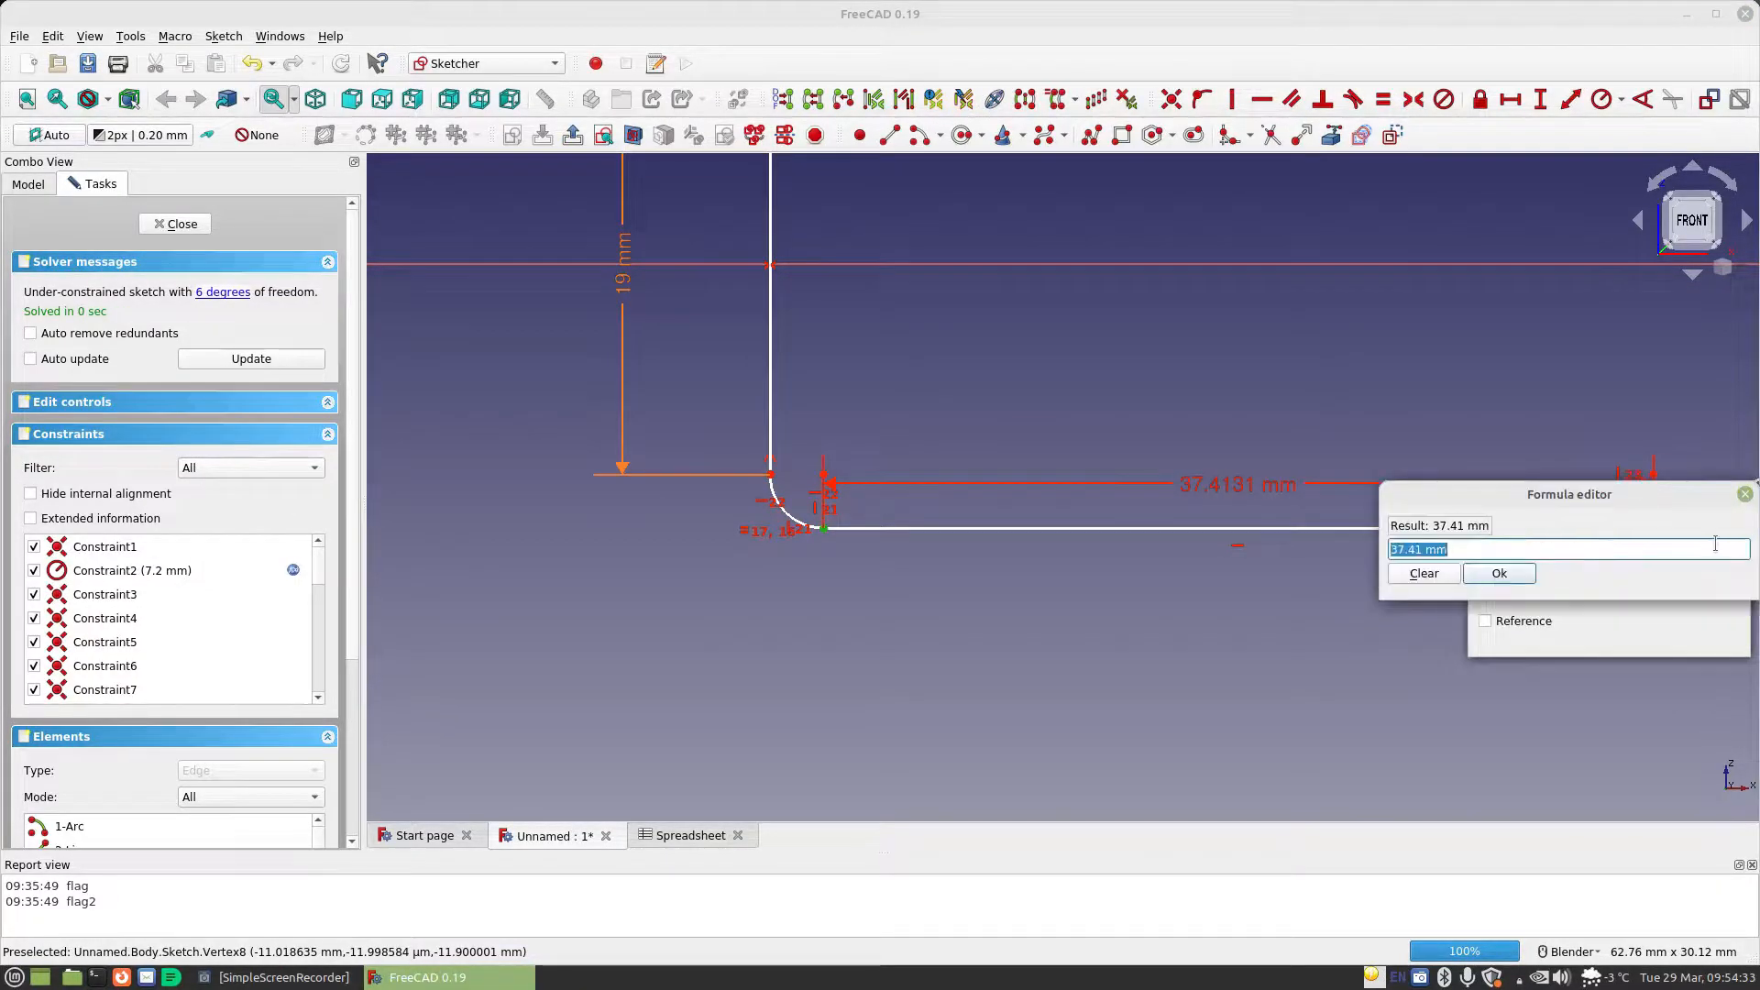
{"action": "type", "text": "sp"}
{"action": "key", "text": "Down"}
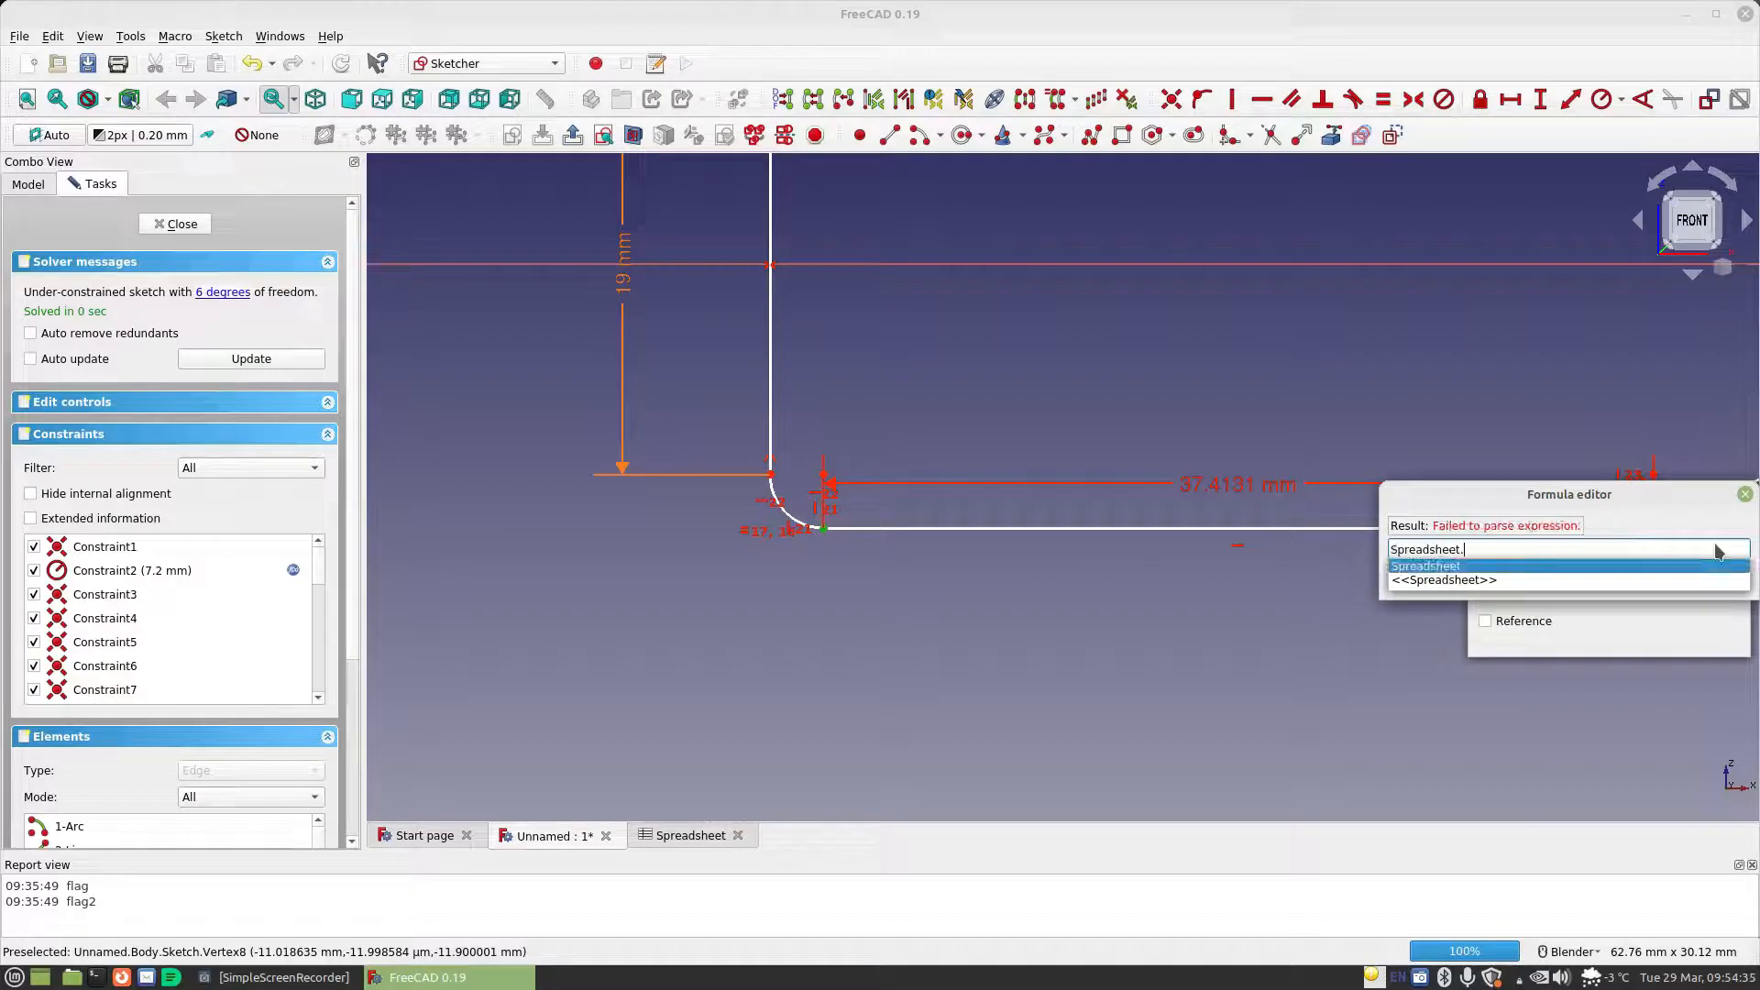
{"action": "key", "text": "Return"}
{"action": "type", "text": "ma"}
{"action": "key", "text": "Down"}
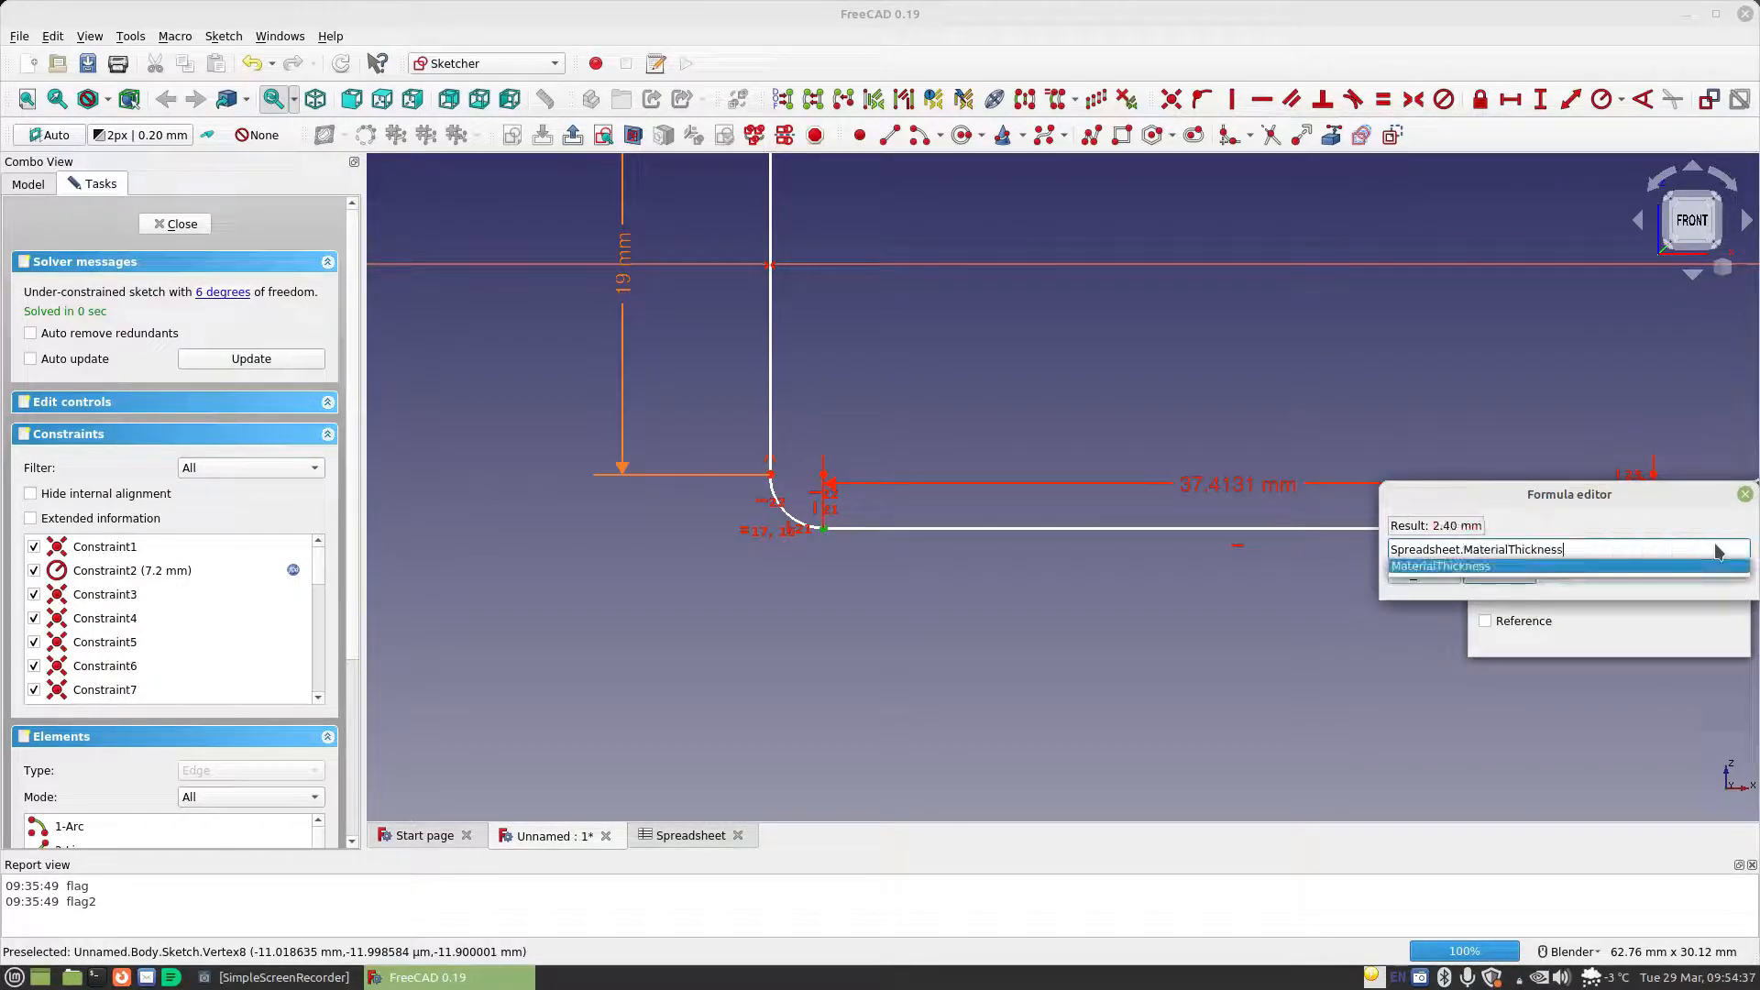
{"action": "key", "text": "Return"}
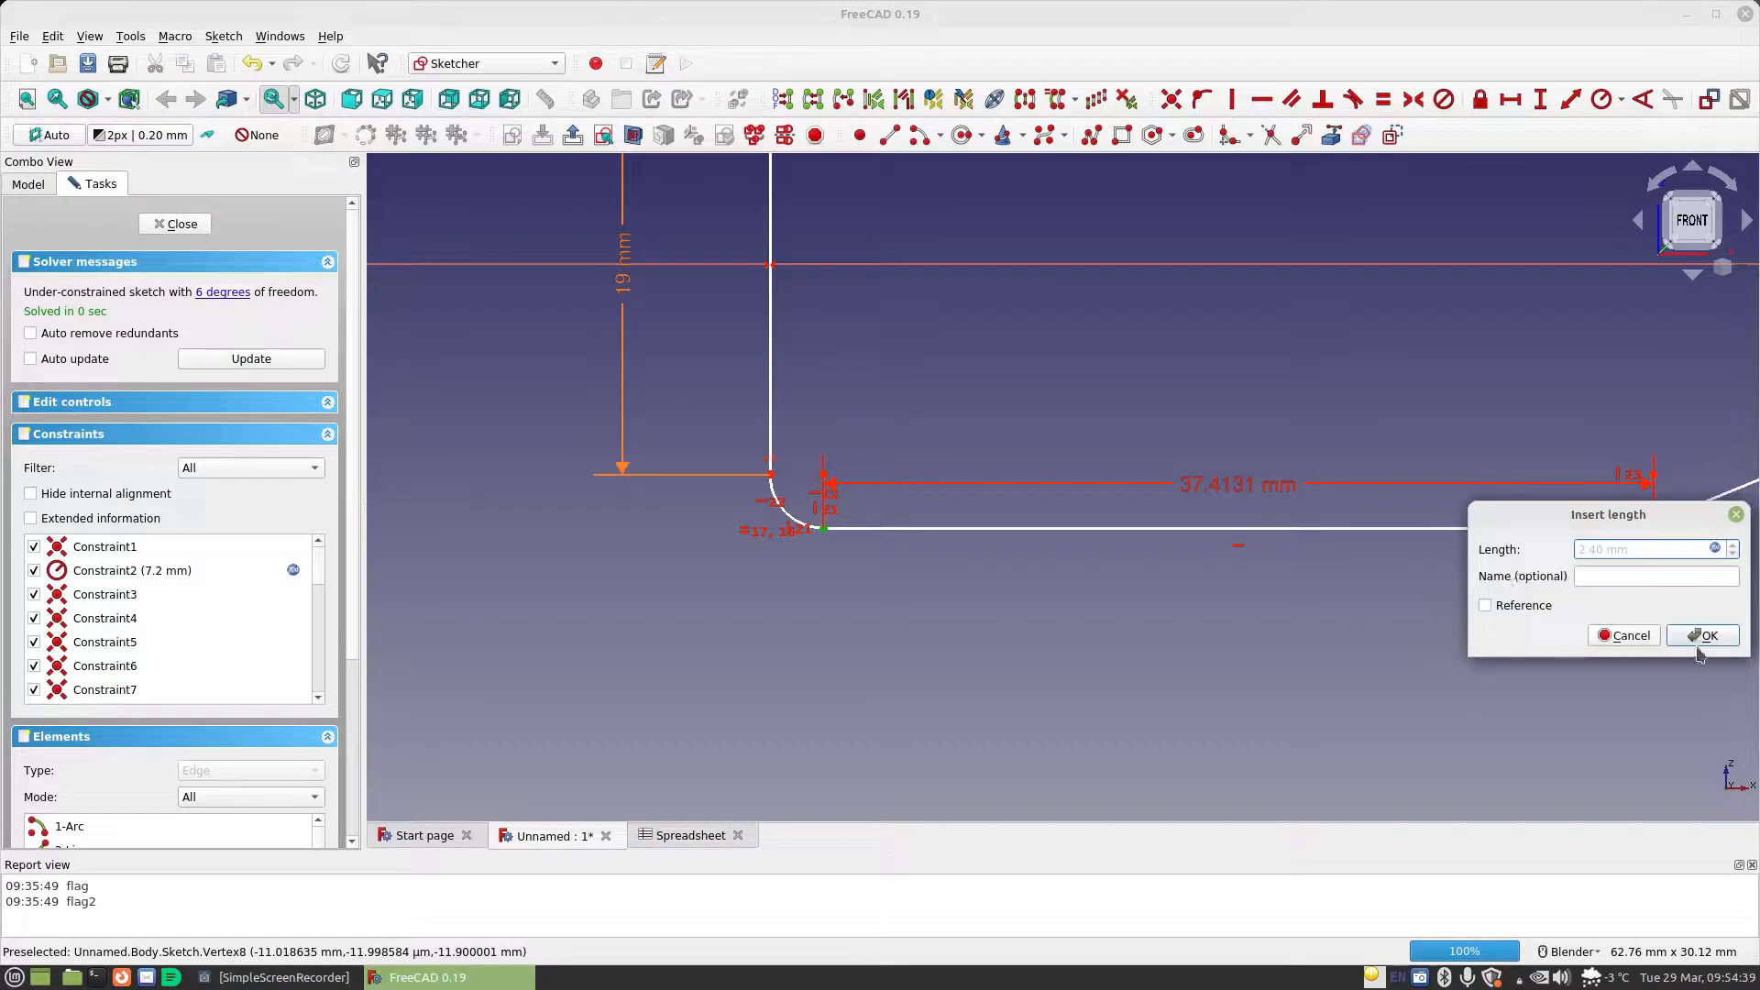
{"action": "left_click", "coordinate": [1705, 635]}
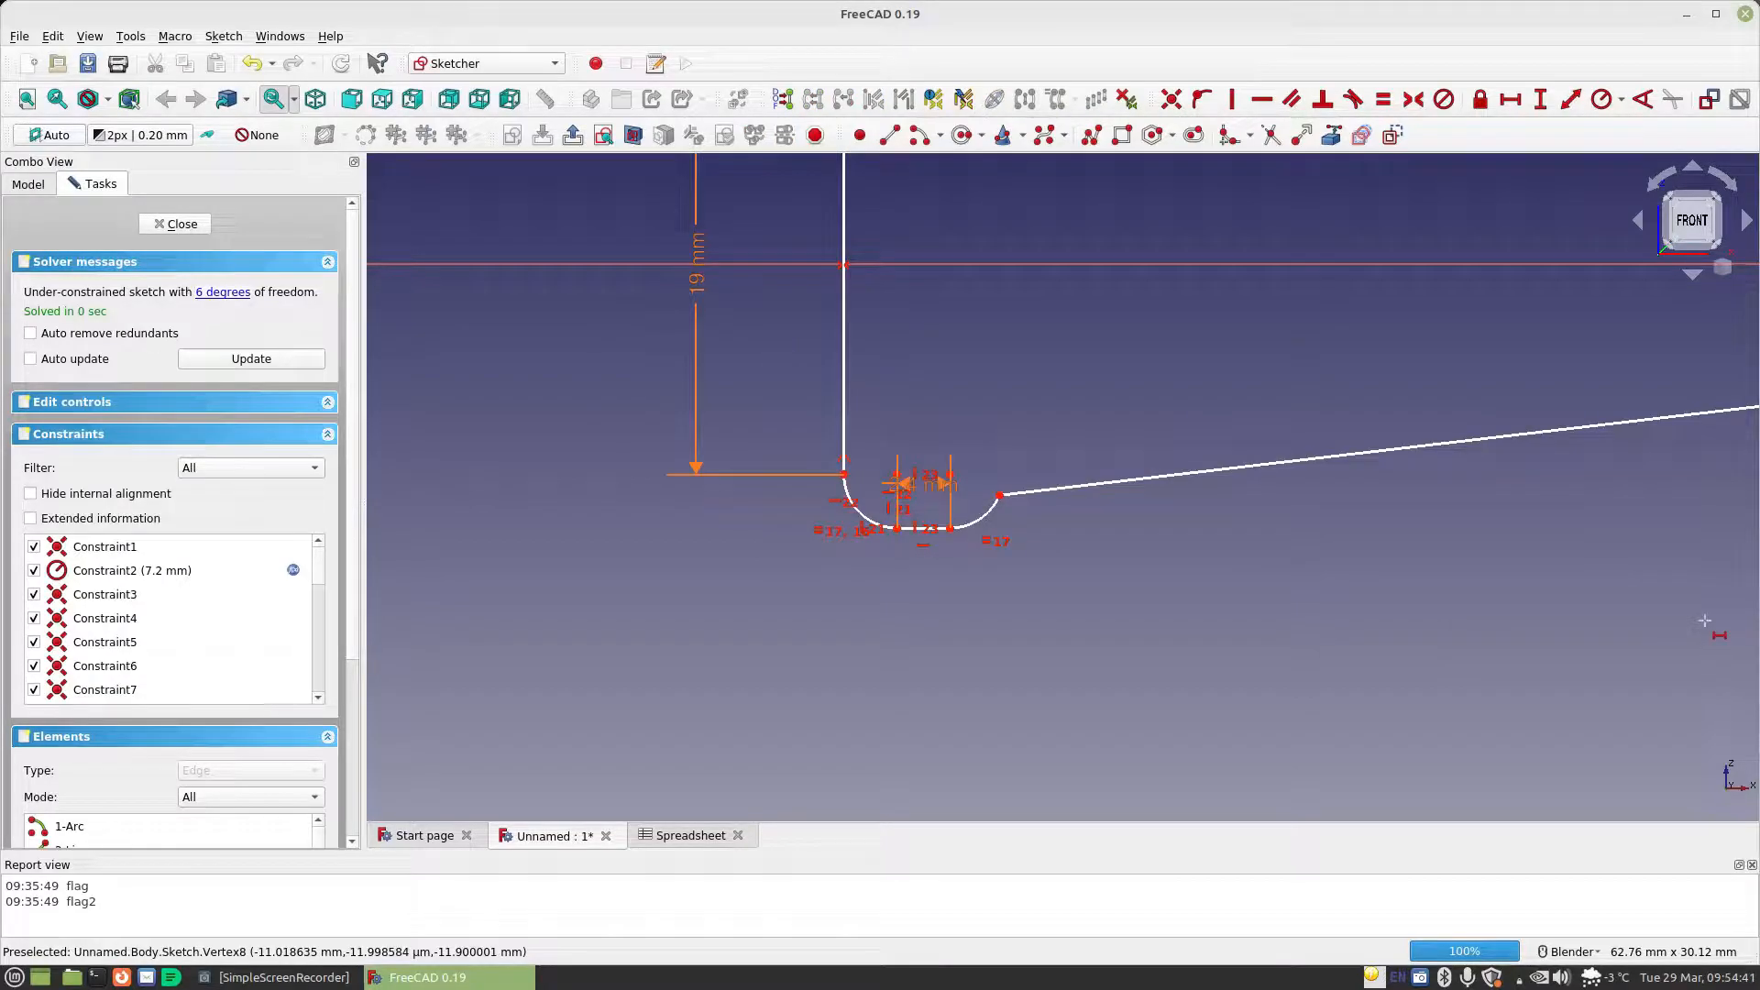
Move the profile's left side closer to the sketch's vertical axis
{"action": "scroll", "coordinate": [1223, 632], "scroll_direction": "down", "scroll_amount": 3}
{"action": "scroll", "coordinate": [1228, 616], "scroll_direction": "up", "scroll_amount": 1}
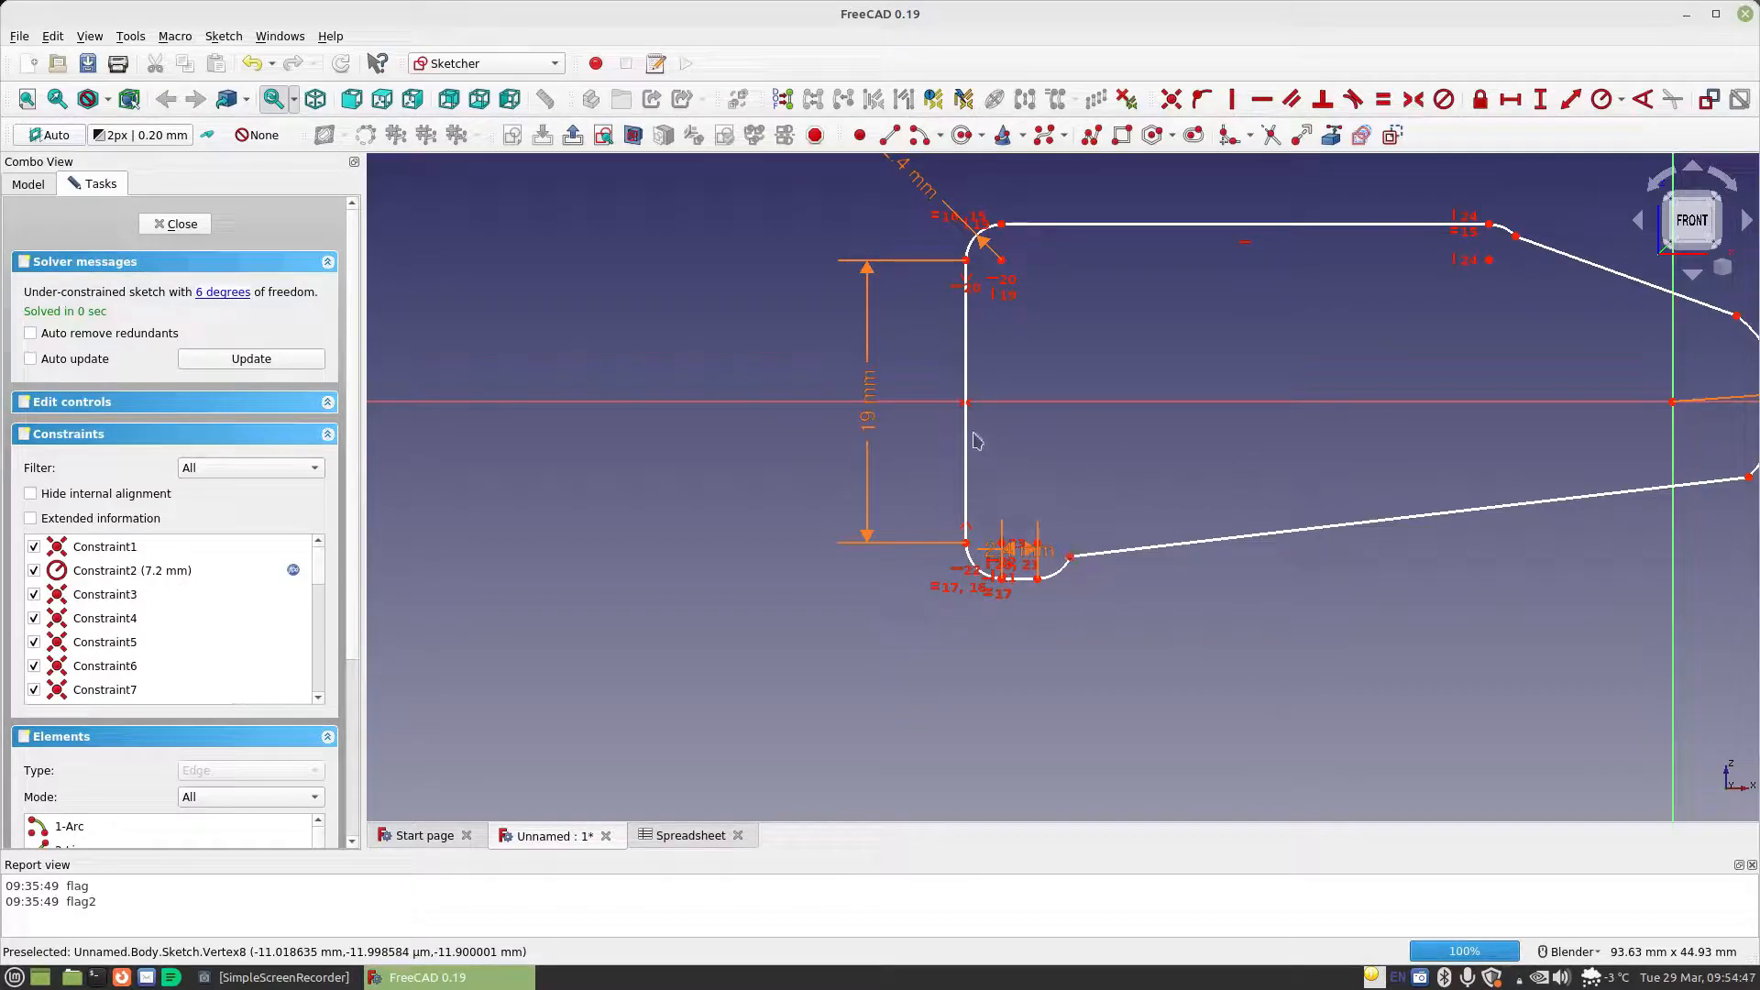
{"action": "left_click_drag", "start_coordinate": [967, 442], "coordinate": [1393, 453]}
{"action": "left_click_drag", "start_coordinate": [1449, 579], "coordinate": [1612, 571]}
Change the bottom line's horizontal distance formula to Spreadsheet.CellDiameter
{"action": "scroll", "coordinate": [1578, 593], "scroll_direction": "up", "scroll_amount": 4}
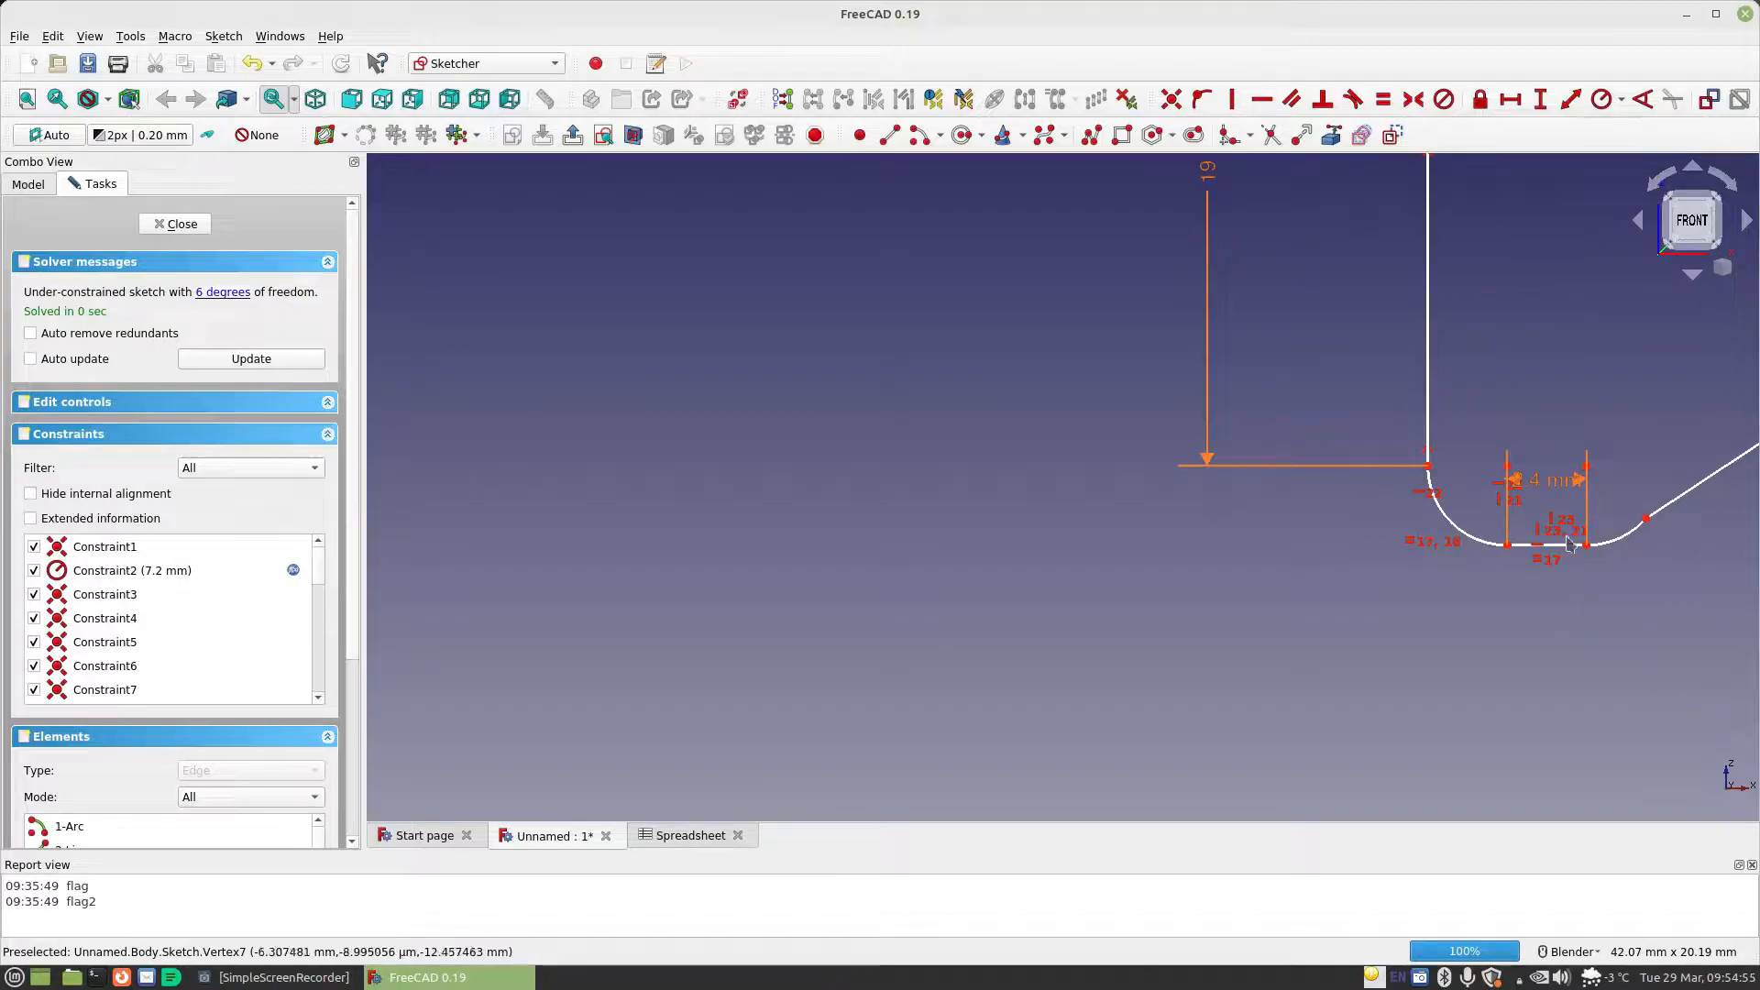
{"action": "double_click", "coordinate": [1544, 490]}
{"action": "left_click", "coordinate": [1714, 502]}
{"action": "type", "text": "Spreadsheet.MaterialThickness"}
{"action": "key", "text": "BackSpace"}
{"action": "key", "text": "BackSpace"}
{"action": "key", "text": "BackSpace"}
{"action": "key", "text": "BackSpace"}
{"action": "key", "text": "BackSpace"}
{"action": "key", "text": "BackSpace"}
{"action": "key", "text": "BackSpace"}
{"action": "key", "text": "BackSpace"}
{"action": "key", "text": "BackSpace"}
{"action": "key", "text": "BackSpace"}
{"action": "key", "text": "BackSpace"}
{"action": "key", "text": "BackSpace"}
{"action": "key", "text": "BackSpace"}
{"action": "key", "text": "BackSpace"}
{"action": "key", "text": "BackSpace"}
{"action": "key", "text": "BackSpace"}
{"action": "key", "text": "BackSpace"}
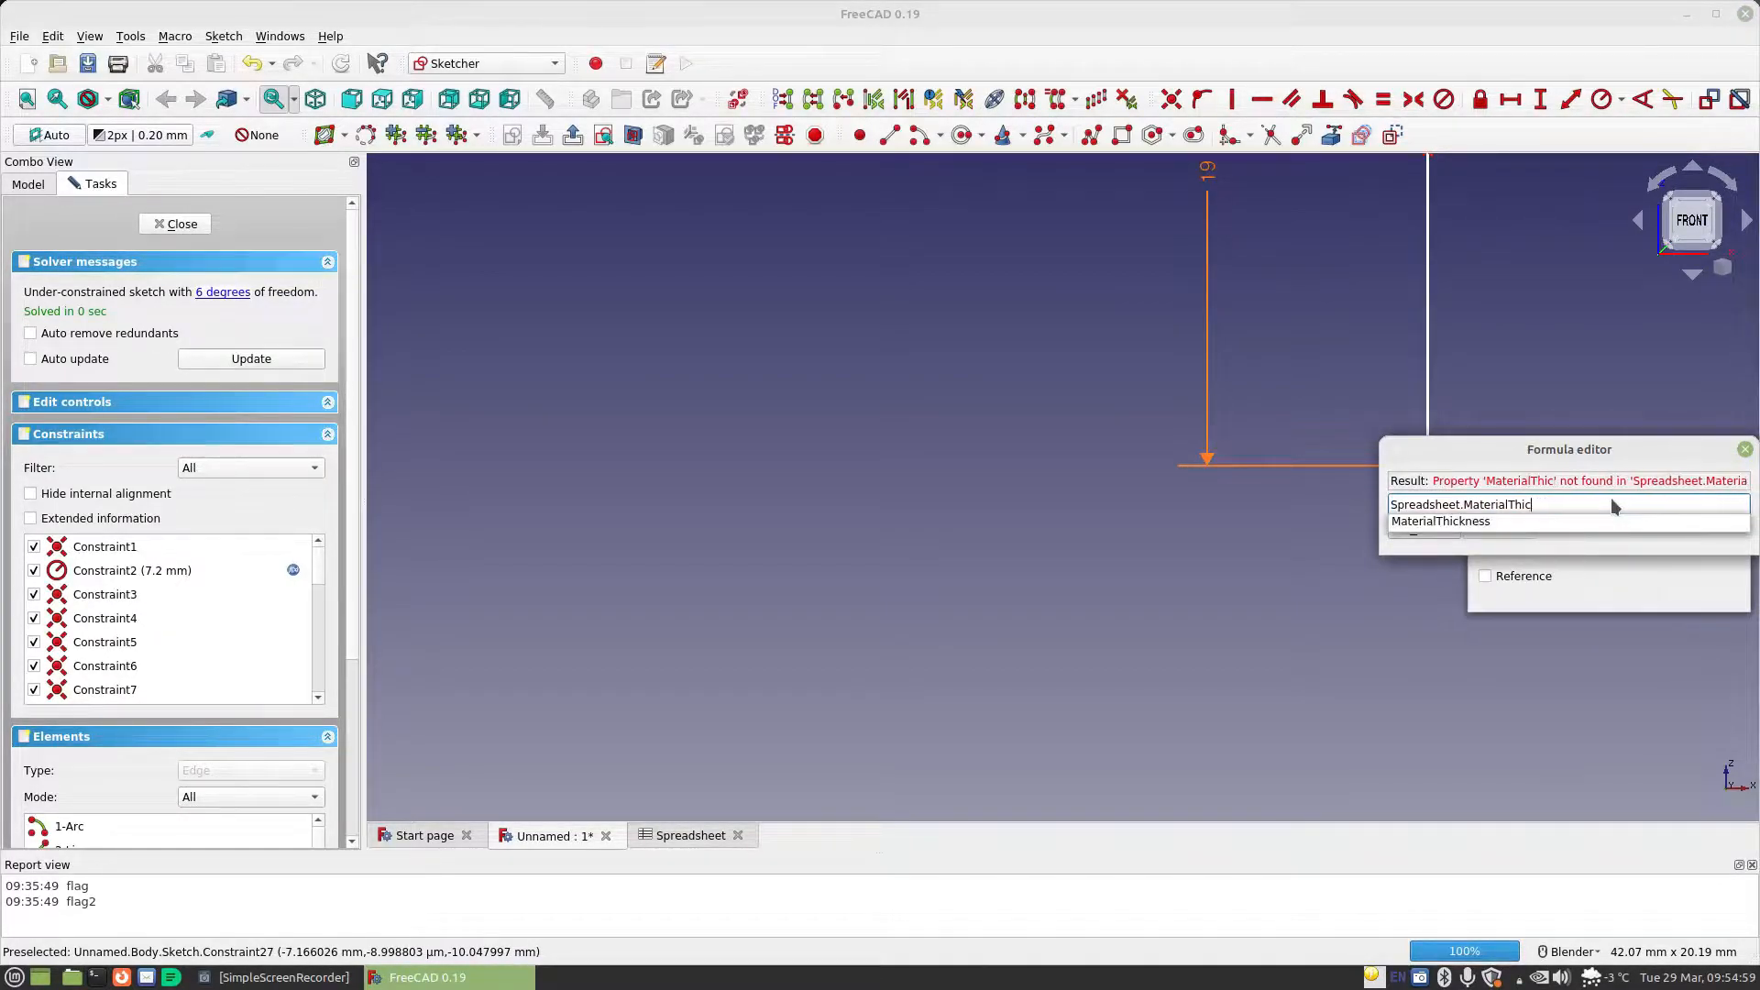
{"action": "type", "text": "ce"}
{"action": "key", "text": "Down"}
{"action": "key", "text": "Return"}
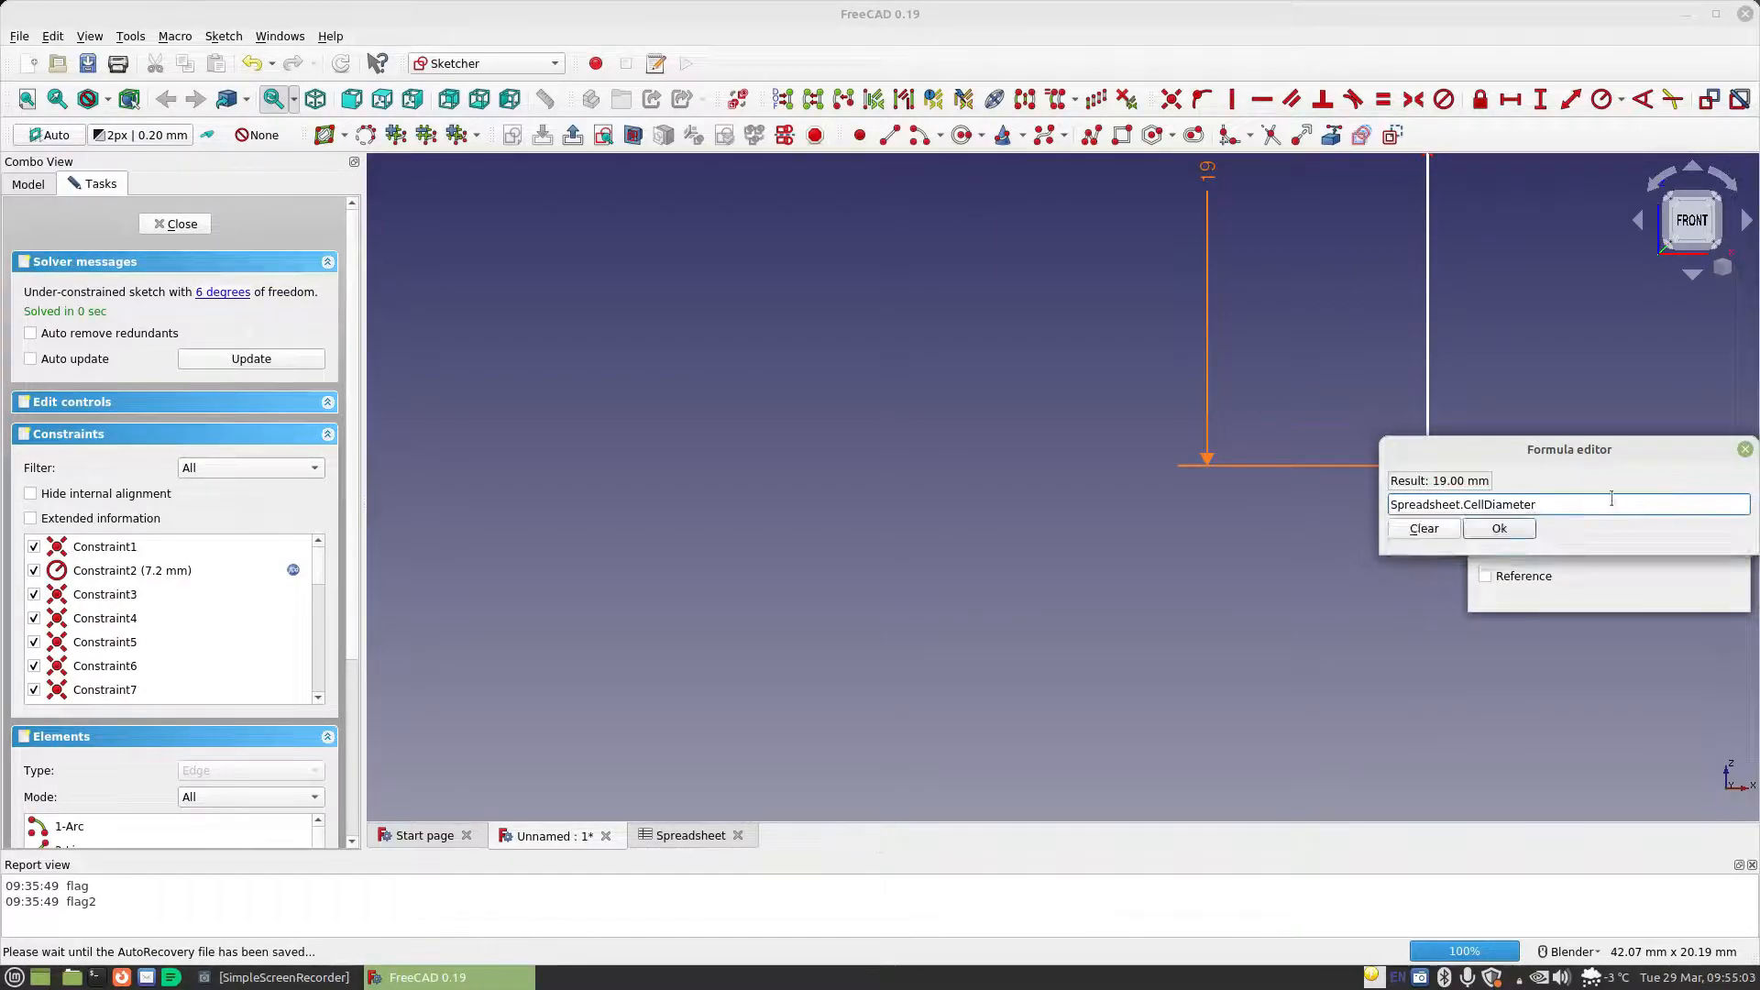
{"action": "left_click", "coordinate": [1523, 527]}
{"action": "left_click", "coordinate": [1706, 593]}
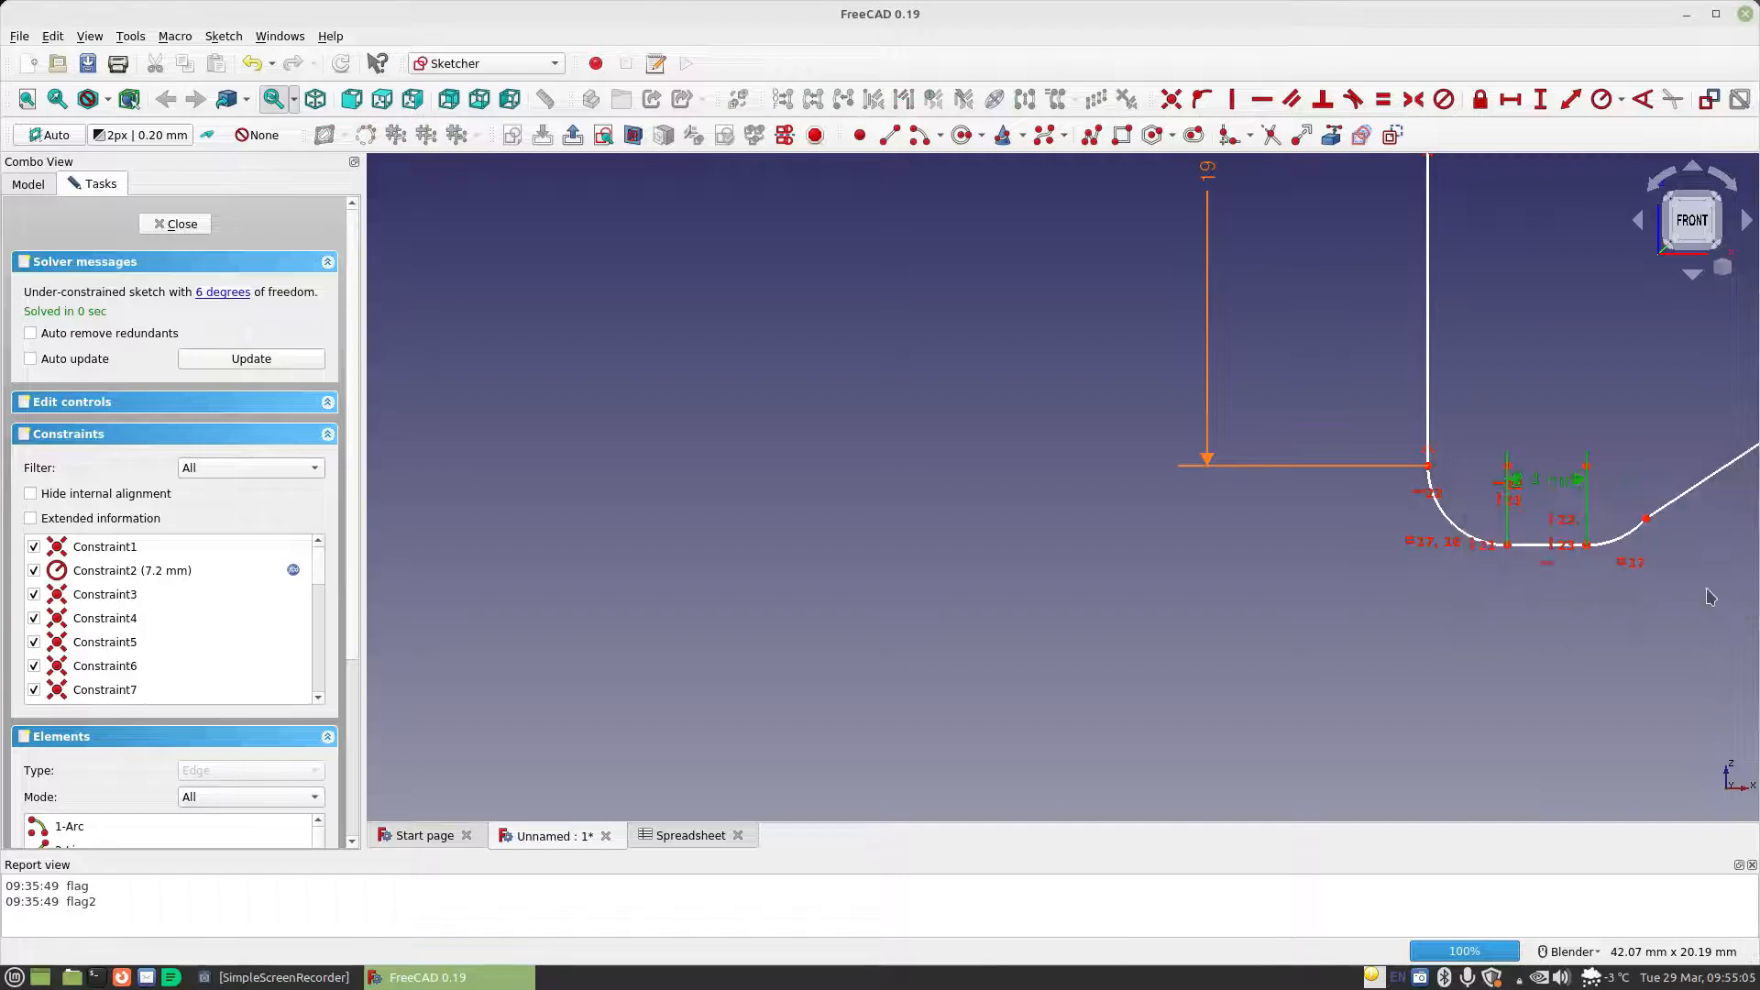
Move the profile's bottom edge further left, away from the rounded nose arc
{"action": "scroll", "coordinate": [1602, 573], "scroll_direction": "down", "scroll_amount": 6}
{"action": "mouse_move", "coordinate": [1602, 578]}
{"action": "middle_mouse_down", "text": "shift"}
{"action": "mouse_move", "coordinate": [1163, 514]}
{"action": "mouse_move", "coordinate": [860, 566]}
{"action": "mouse_move", "coordinate": [981, 569]}
{"action": "middle_mouse_up", "text": "shift"}
{"action": "left_click_drag", "start_coordinate": [1052, 571], "coordinate": [910, 571]}
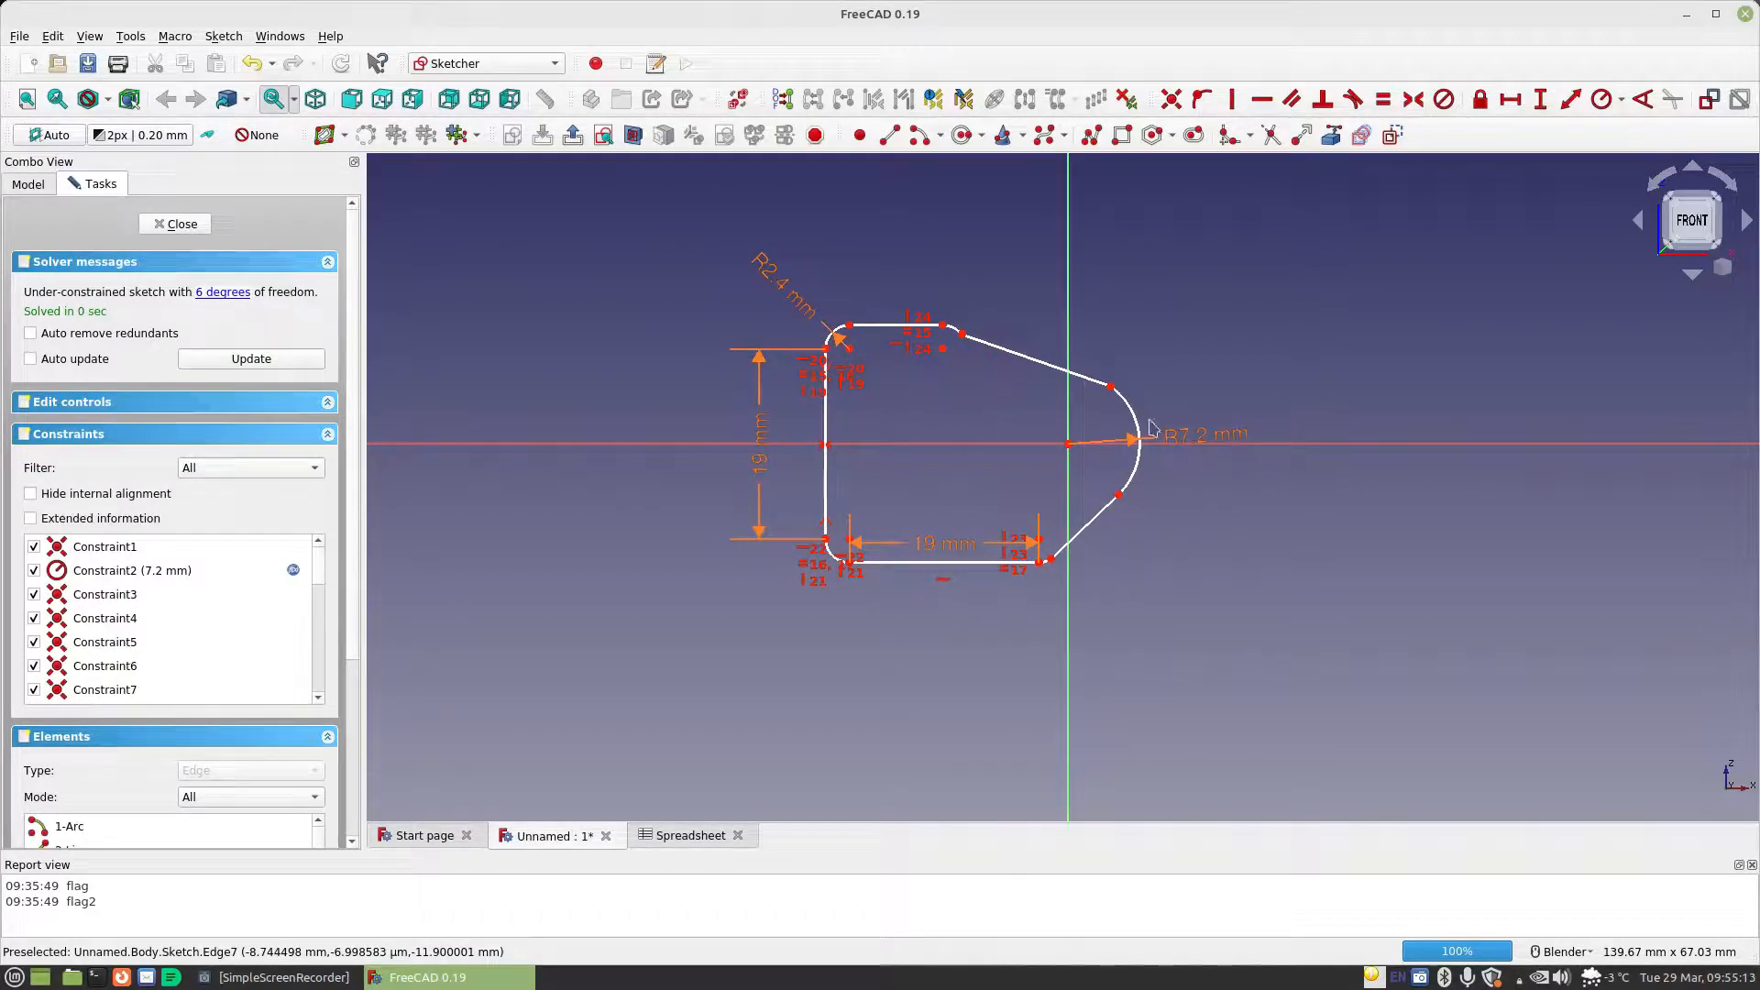
Constrain the top and bottom horizontal lines to equal length and reshape the upper-right arc into a simple outward corner
{"action": "left_click", "coordinate": [885, 336]}
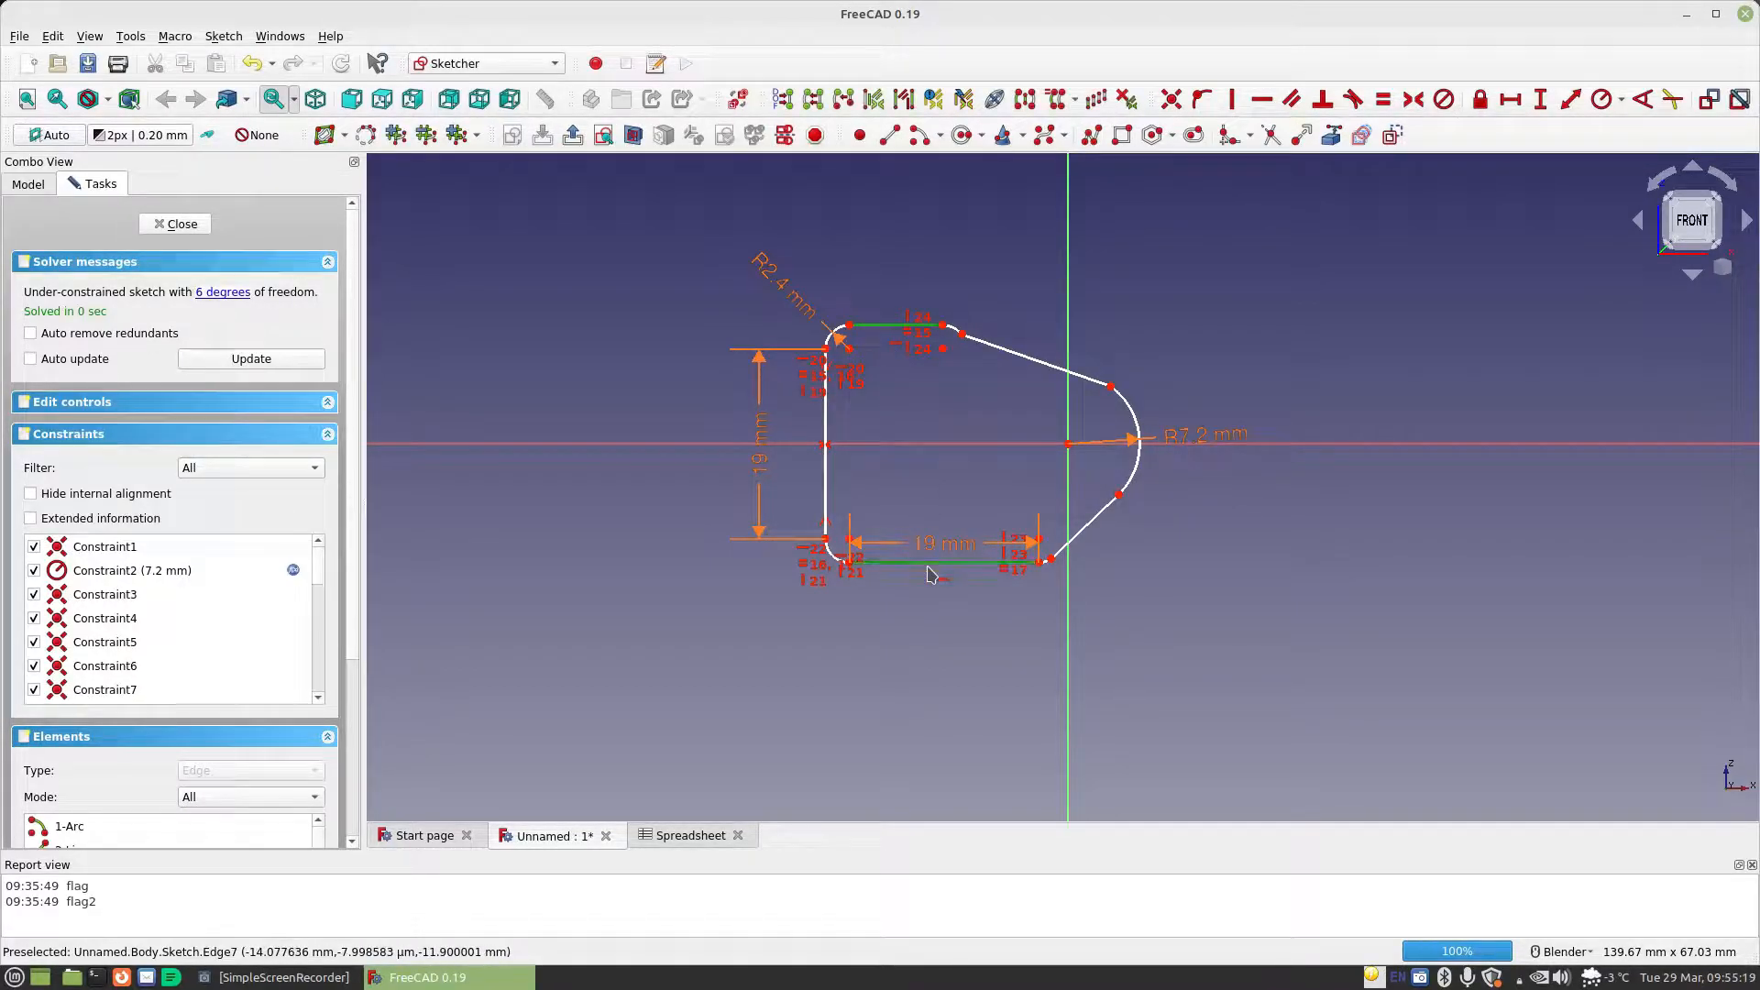
{"action": "left_click", "coordinate": [1385, 100]}
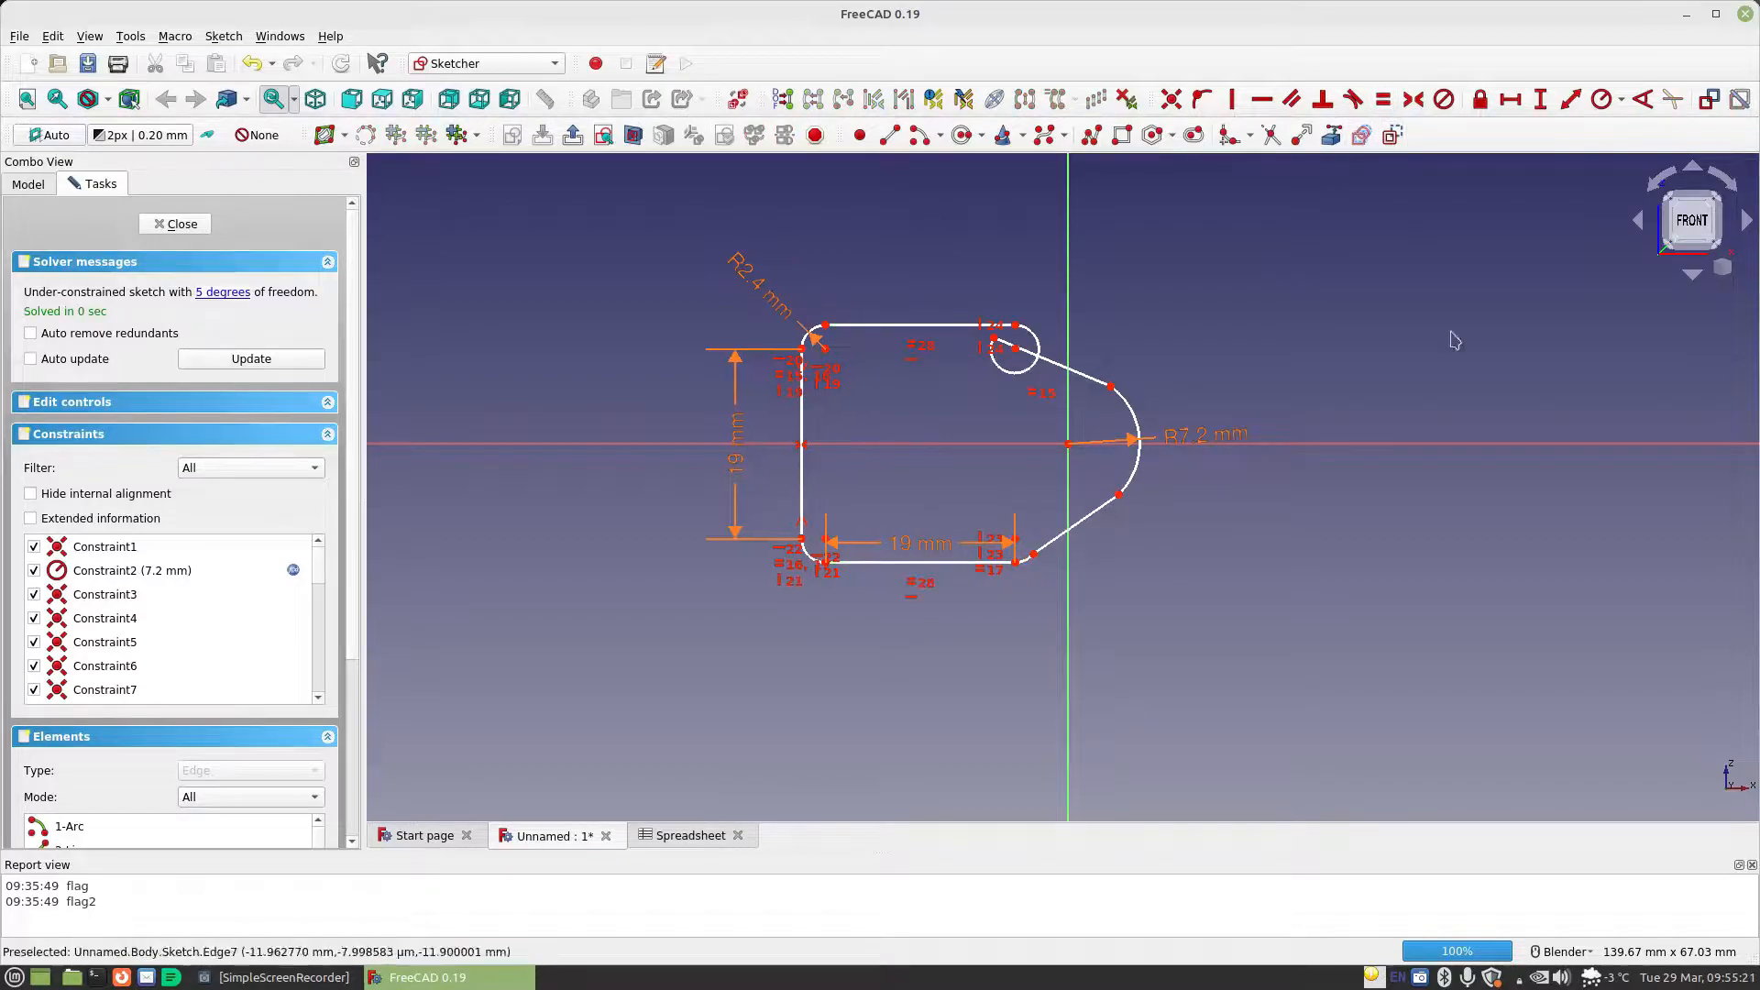
{"action": "mouse_move", "coordinate": [1015, 371]}
{"action": "left_mouse_down"}
{"action": "mouse_move", "coordinate": [1089, 374]}
{"action": "mouse_move", "coordinate": [1102, 349]}
{"action": "left_mouse_up"}
{"action": "mouse_move", "coordinate": [864, 416]}
{"action": "left_mouse_down"}
{"action": "mouse_move", "coordinate": [830, 420]}
{"action": "mouse_move", "coordinate": [855, 417]}
{"action": "mouse_move", "coordinate": [813, 396]}
{"action": "mouse_move", "coordinate": [803, 413]}
{"action": "left_mouse_up"}
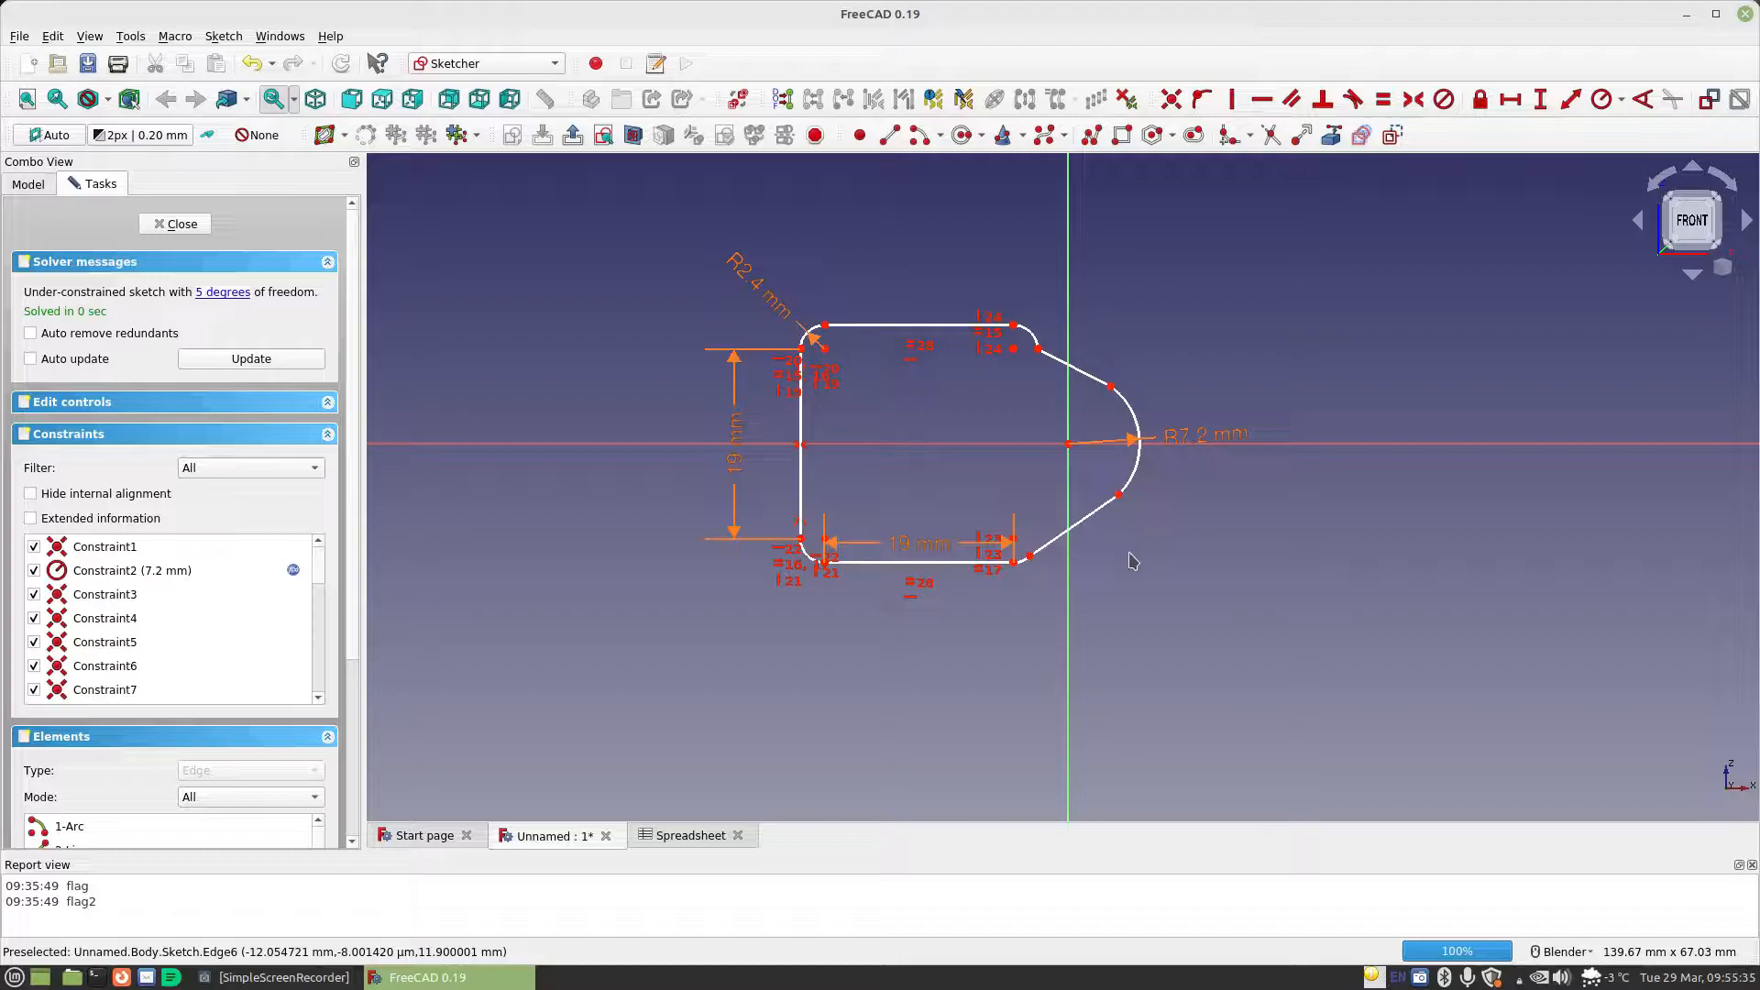
Constrain the lower slanted line tangent to the large nose arc at their shared endpoint
{"action": "scroll", "coordinate": [1083, 588], "scroll_direction": "up", "scroll_amount": 2}
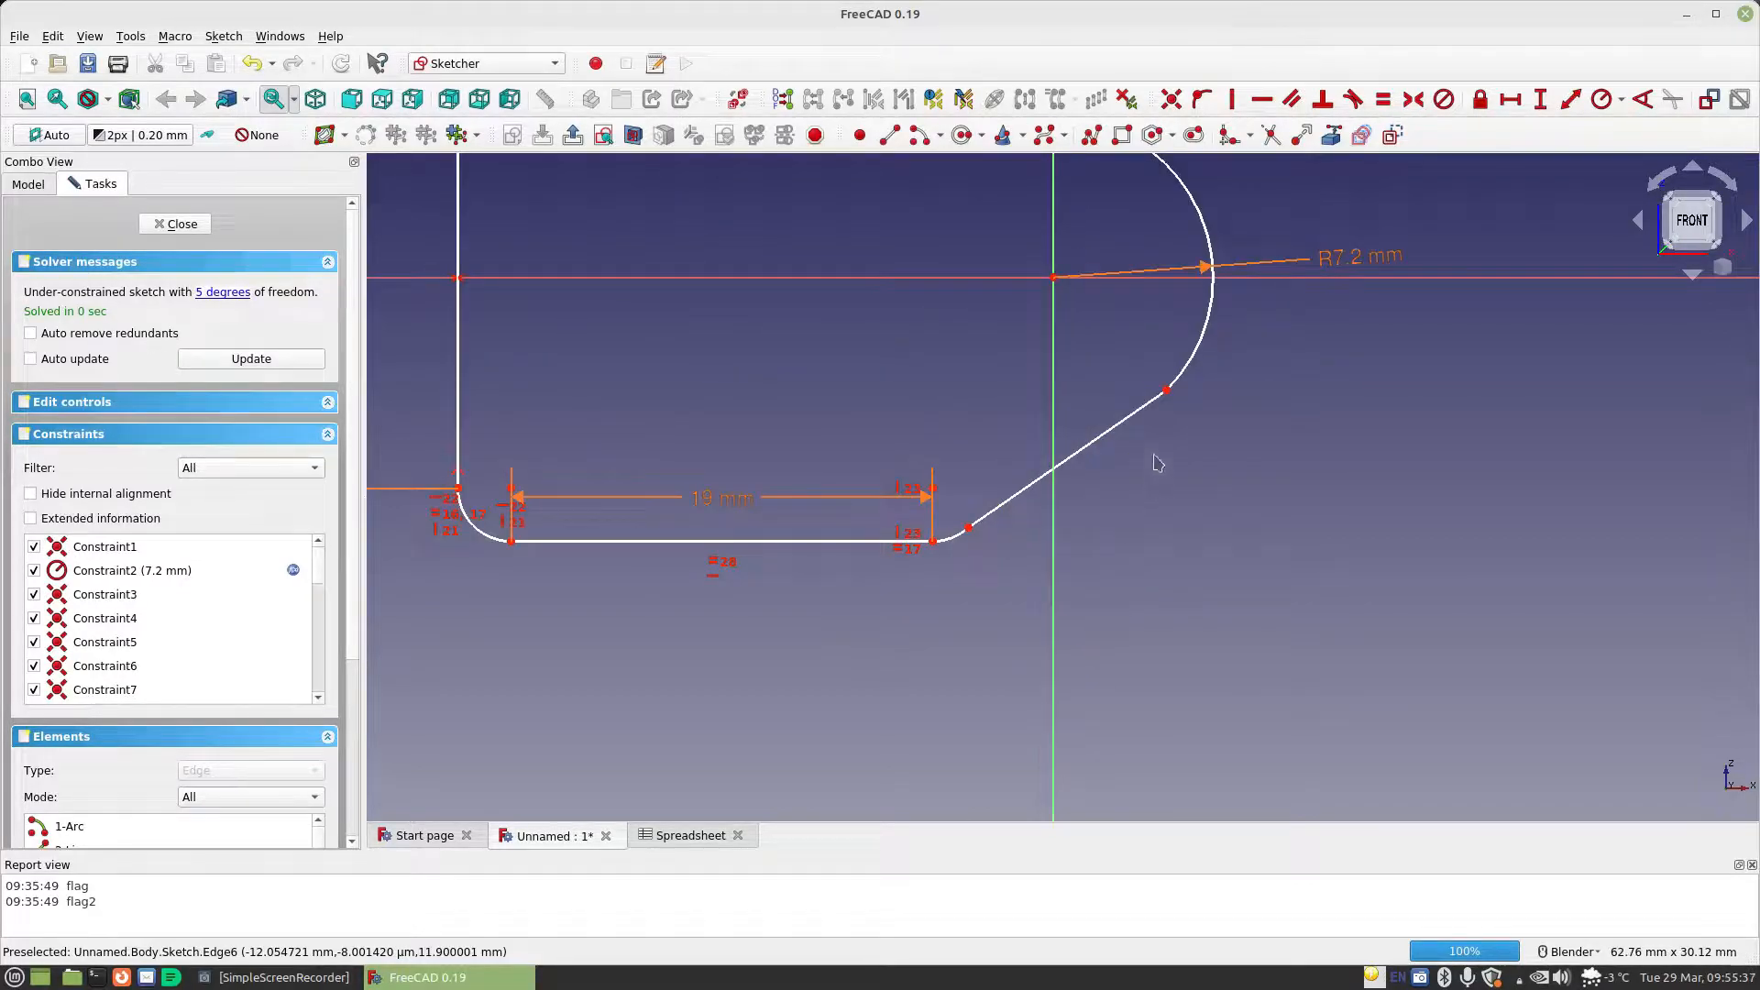
{"action": "left_click", "coordinate": [1137, 415]}
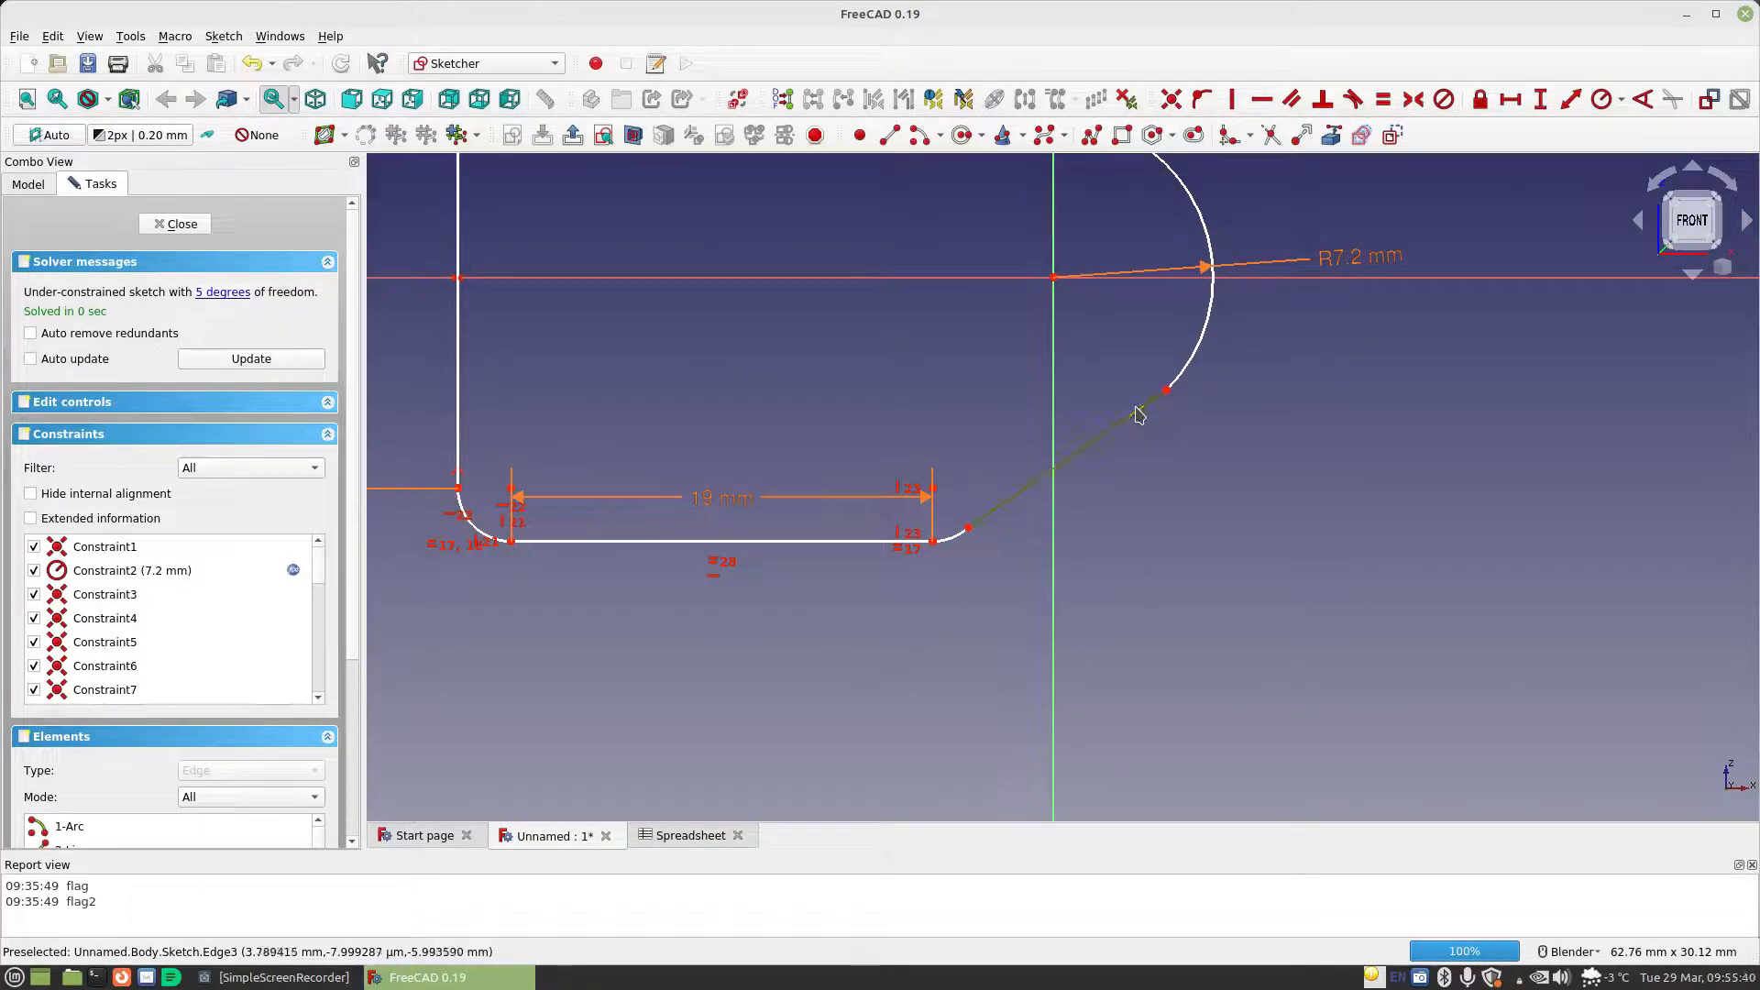
{"action": "left_click", "coordinate": [1187, 376]}
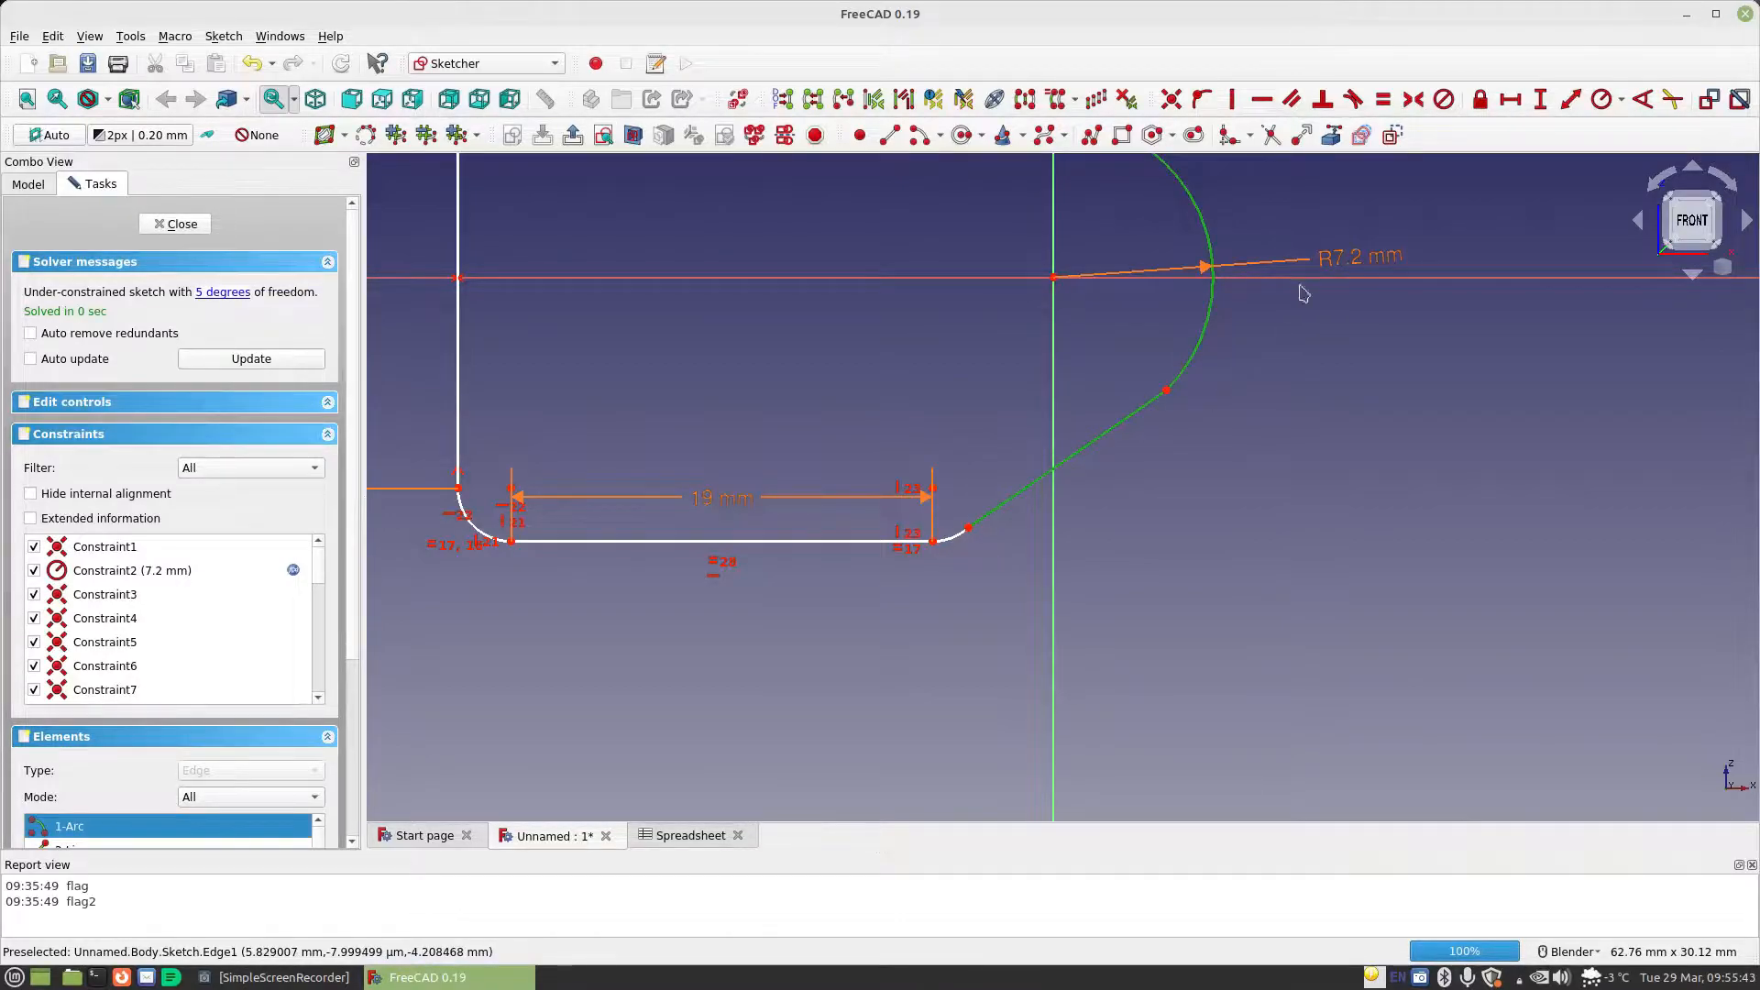
{"action": "left_click", "coordinate": [1353, 99]}
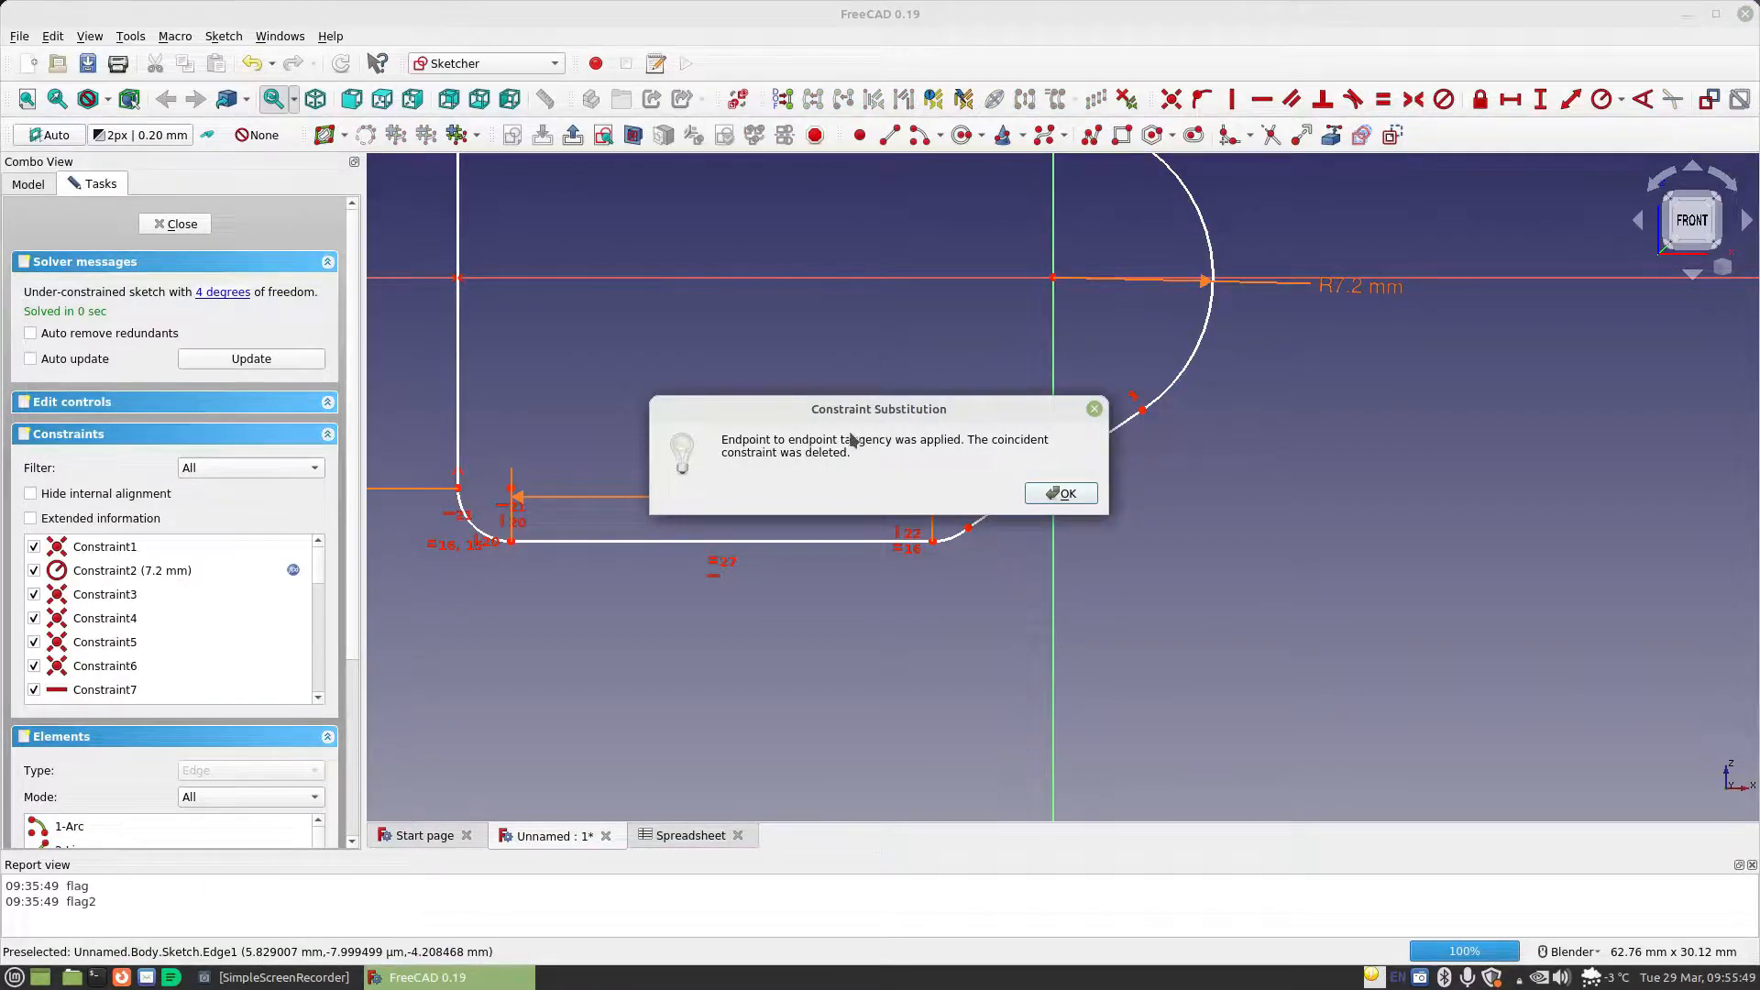
{"action": "left_click", "coordinate": [1060, 494]}
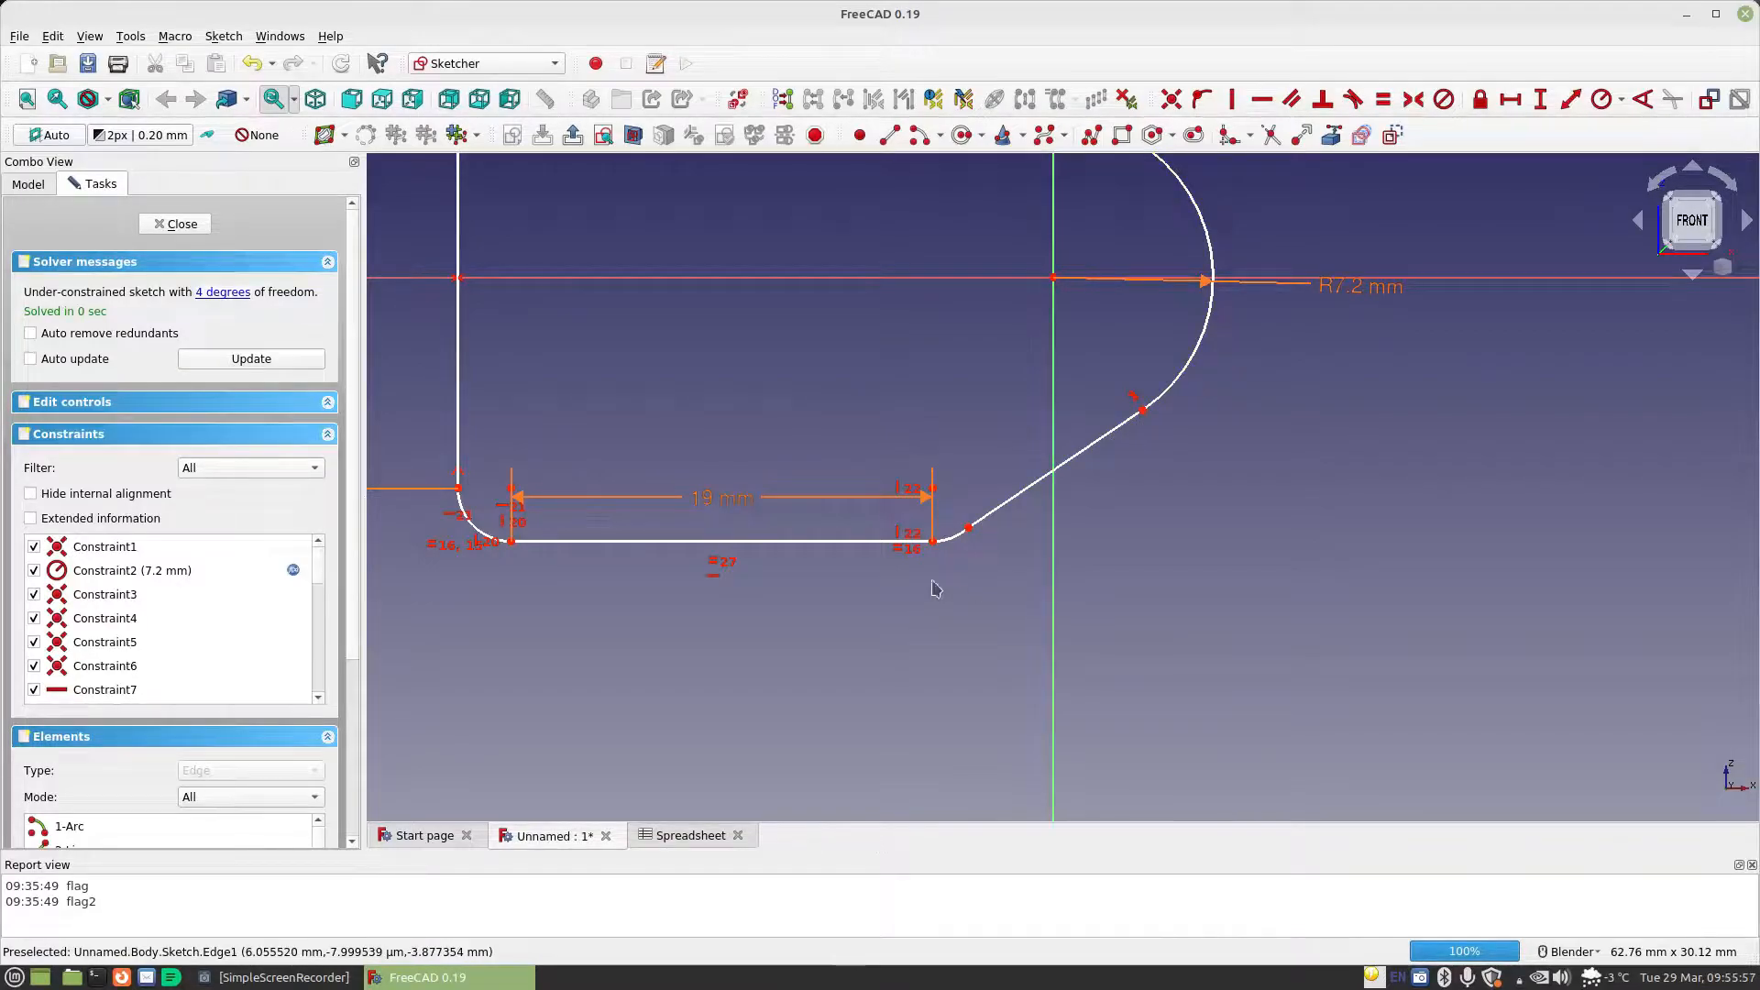
Constrain the lower slanted line tangent to the lower-right corner arc at their shared endpoint
{"action": "left_click", "coordinate": [973, 523]}
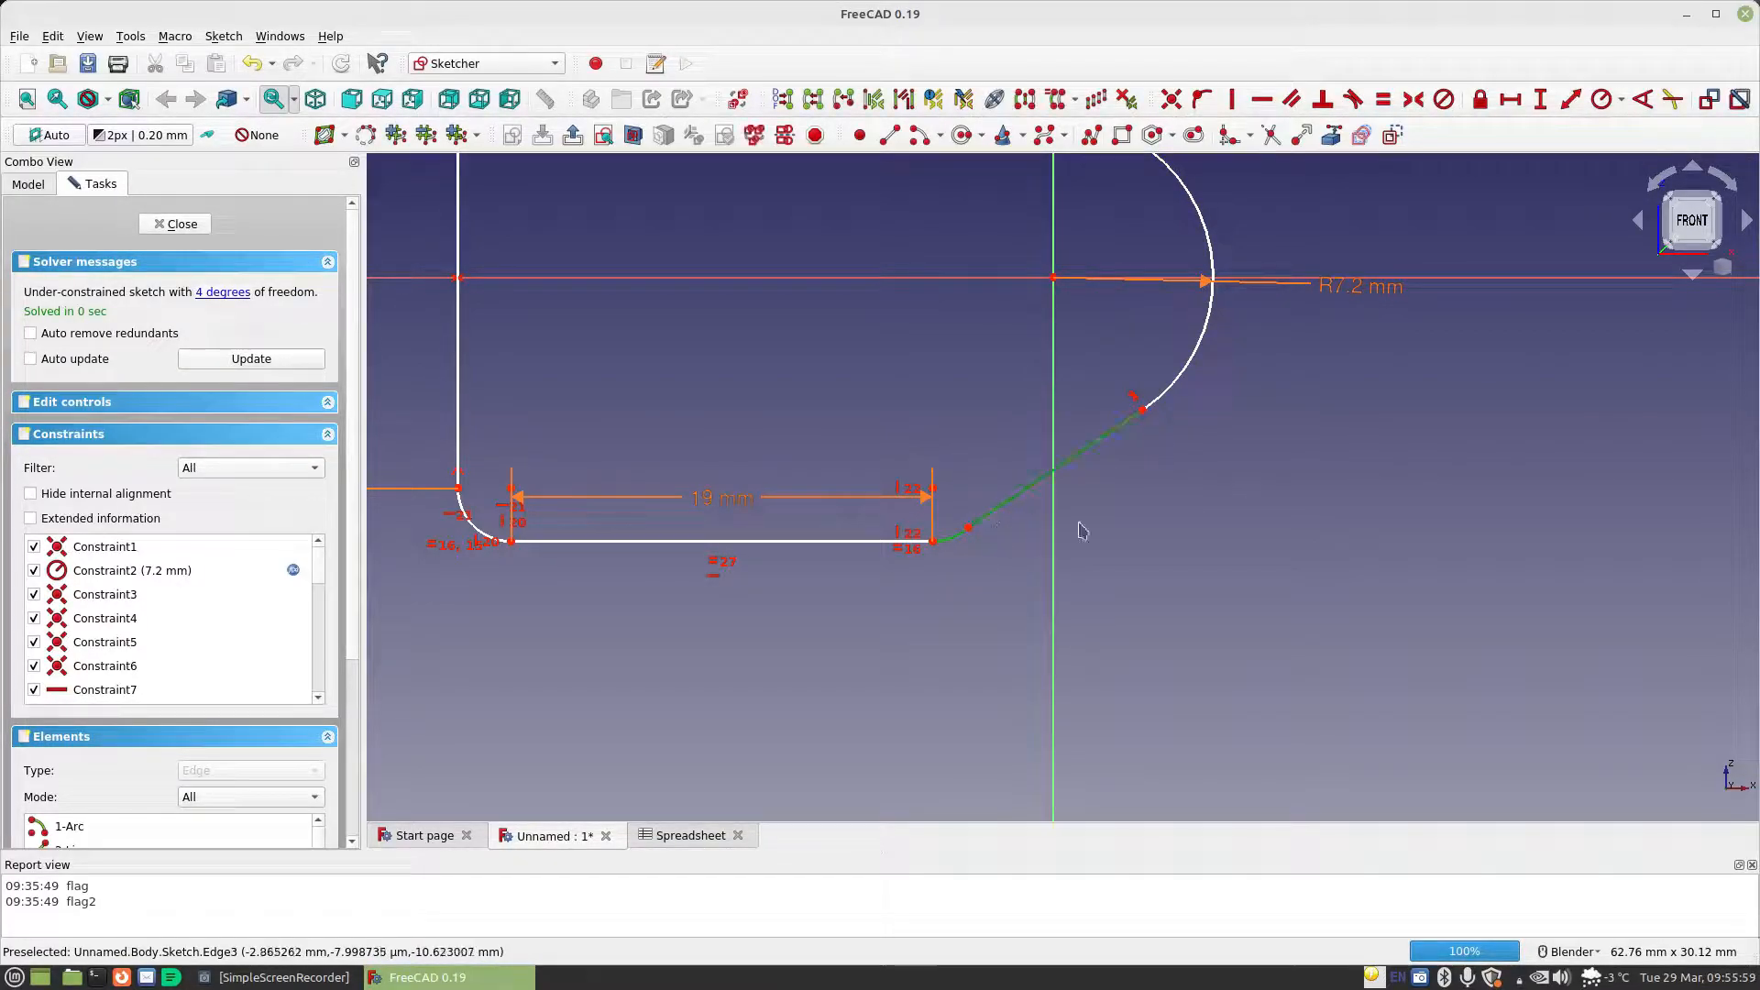
{"action": "left_click", "coordinate": [1352, 99]}
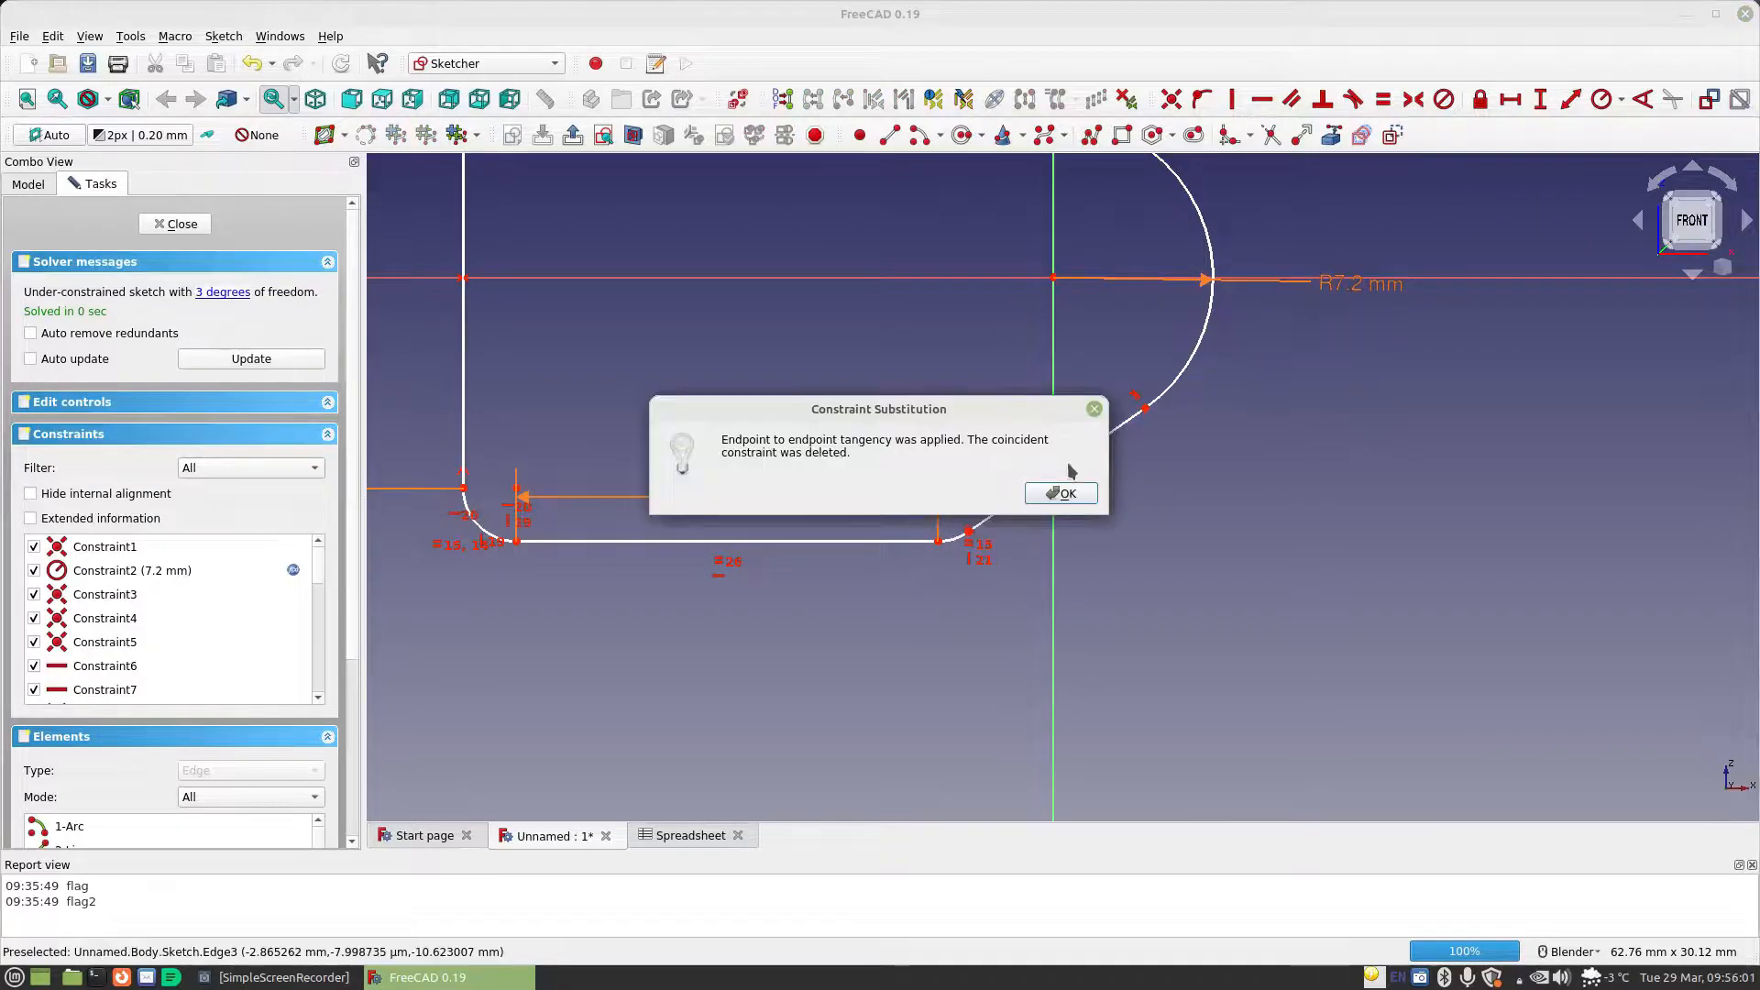
{"action": "left_click", "coordinate": [1061, 493]}
{"action": "scroll", "coordinate": [1034, 383], "scroll_direction": "down", "scroll_amount": 4}
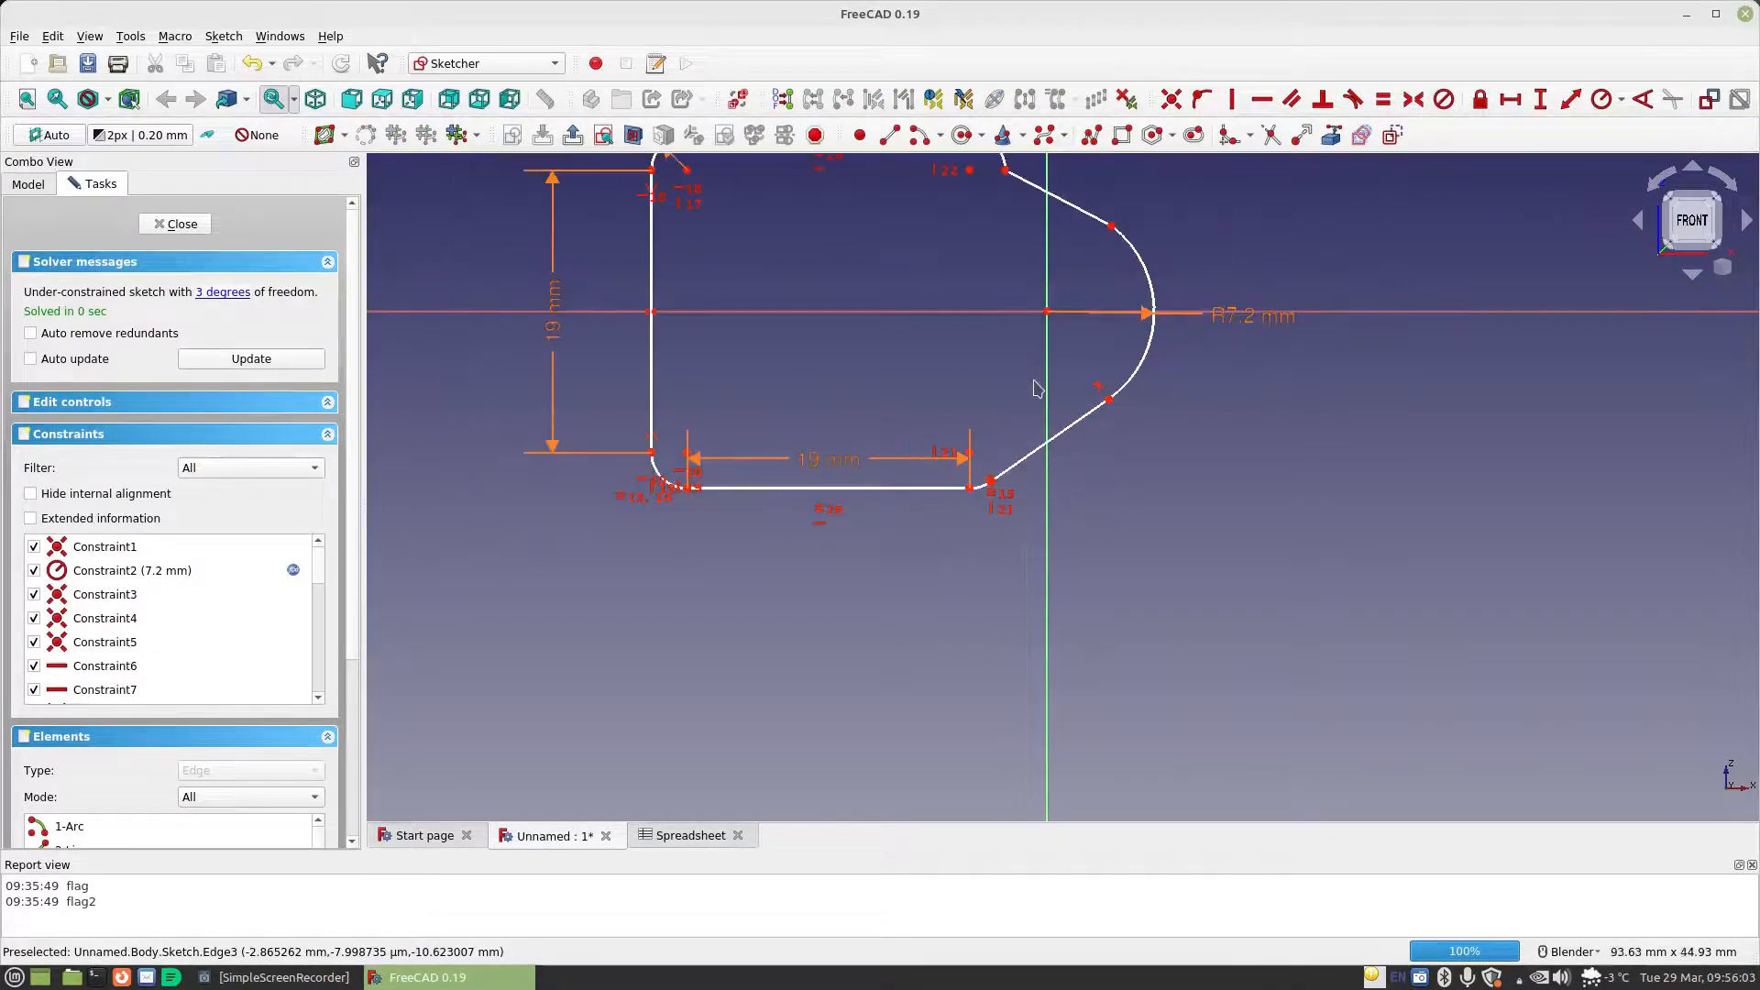
Constrain the upper-right corner arc tangent to the upper slanted line at their shared endpoint
{"action": "scroll", "coordinate": [1008, 253], "scroll_direction": "up", "scroll_amount": 4}
{"action": "left_click", "coordinate": [1016, 227]}
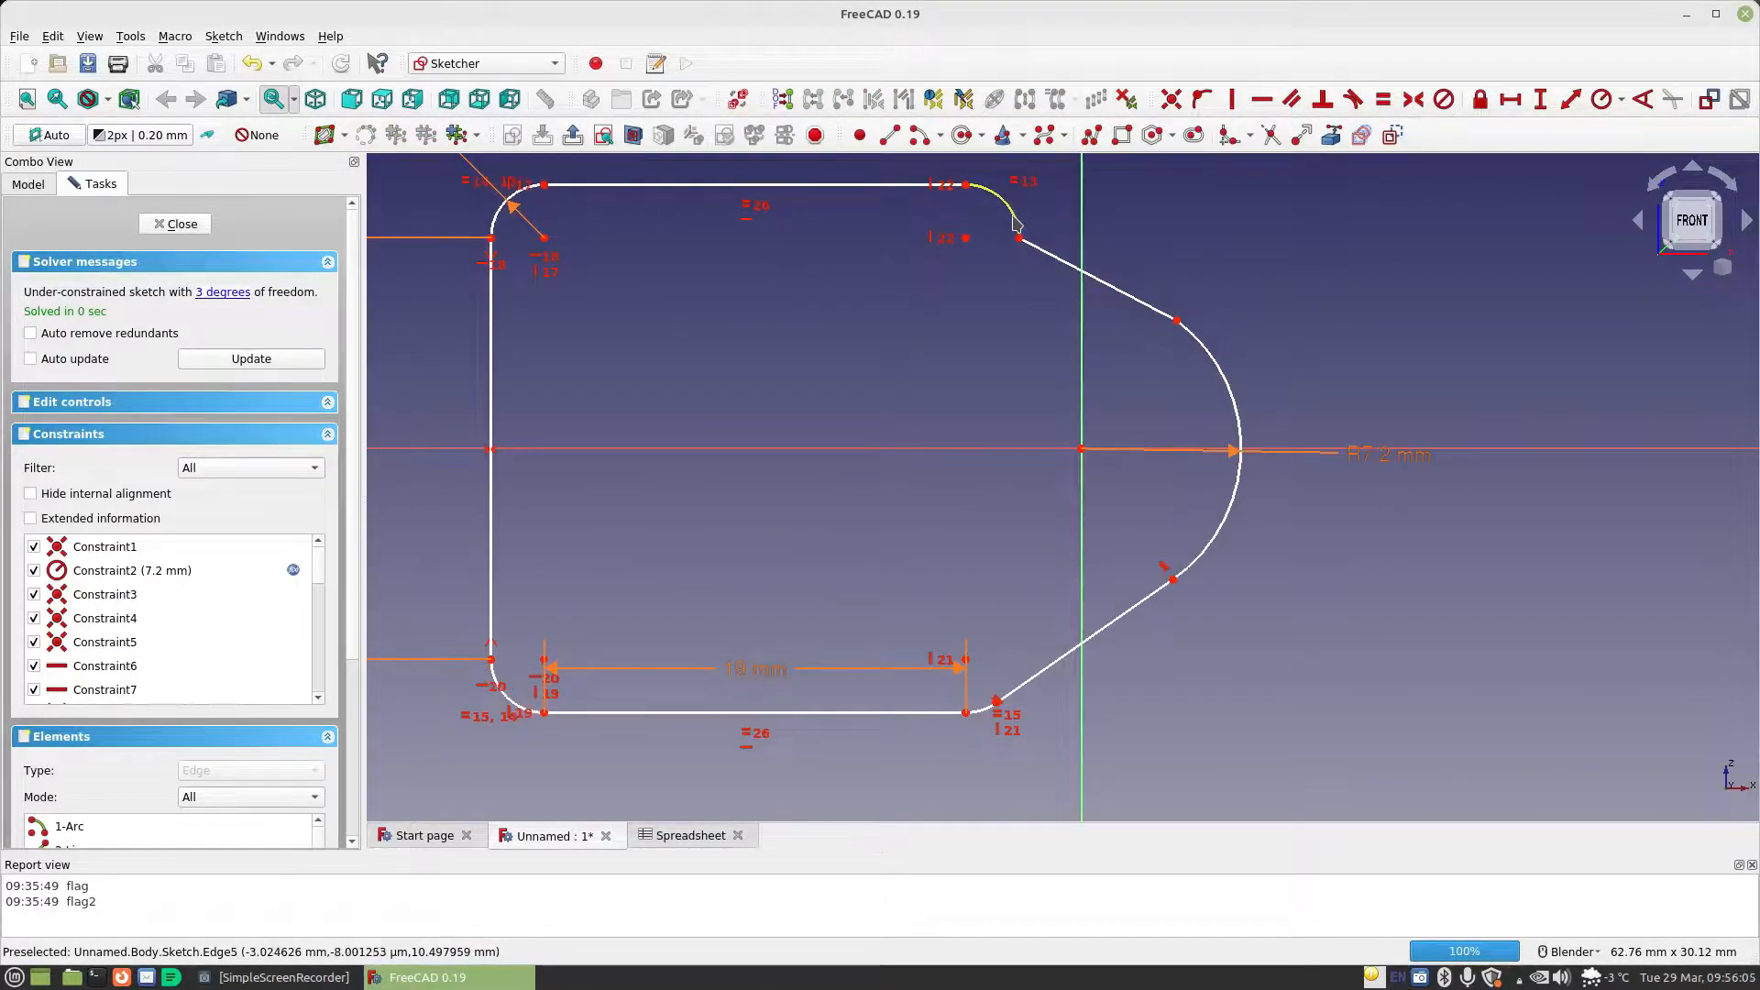
{"action": "left_click", "coordinate": [1044, 252]}
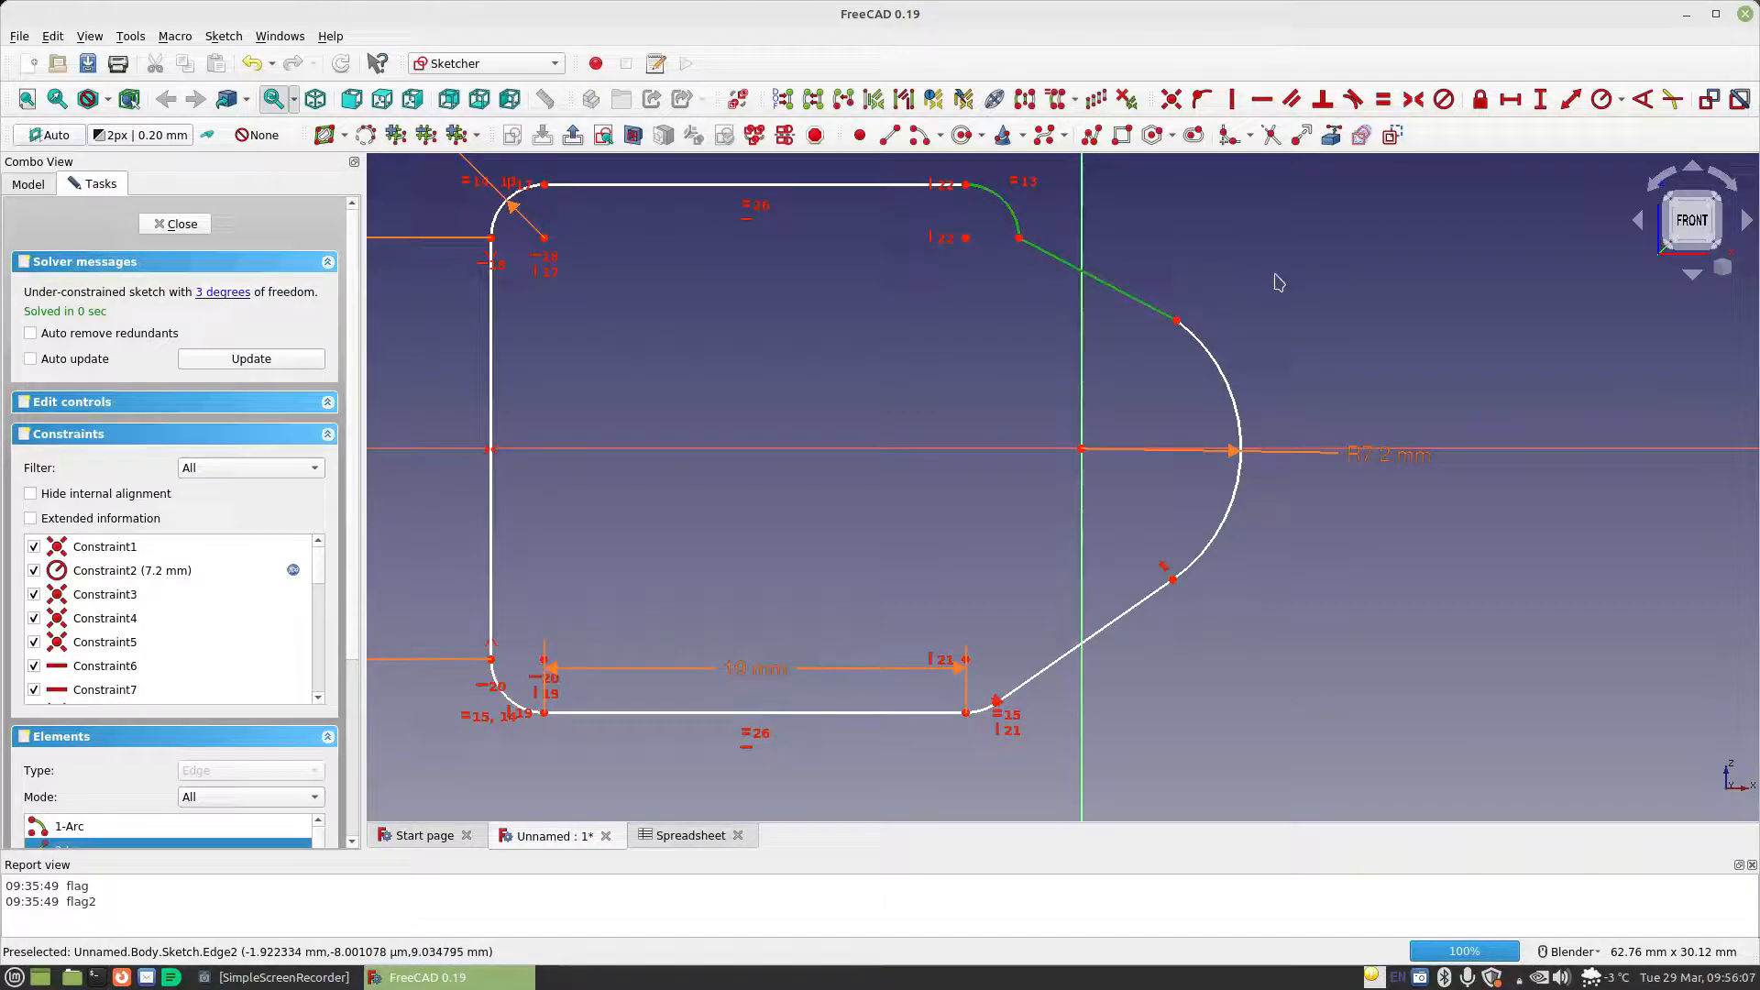
{"action": "left_click", "coordinate": [1354, 100]}
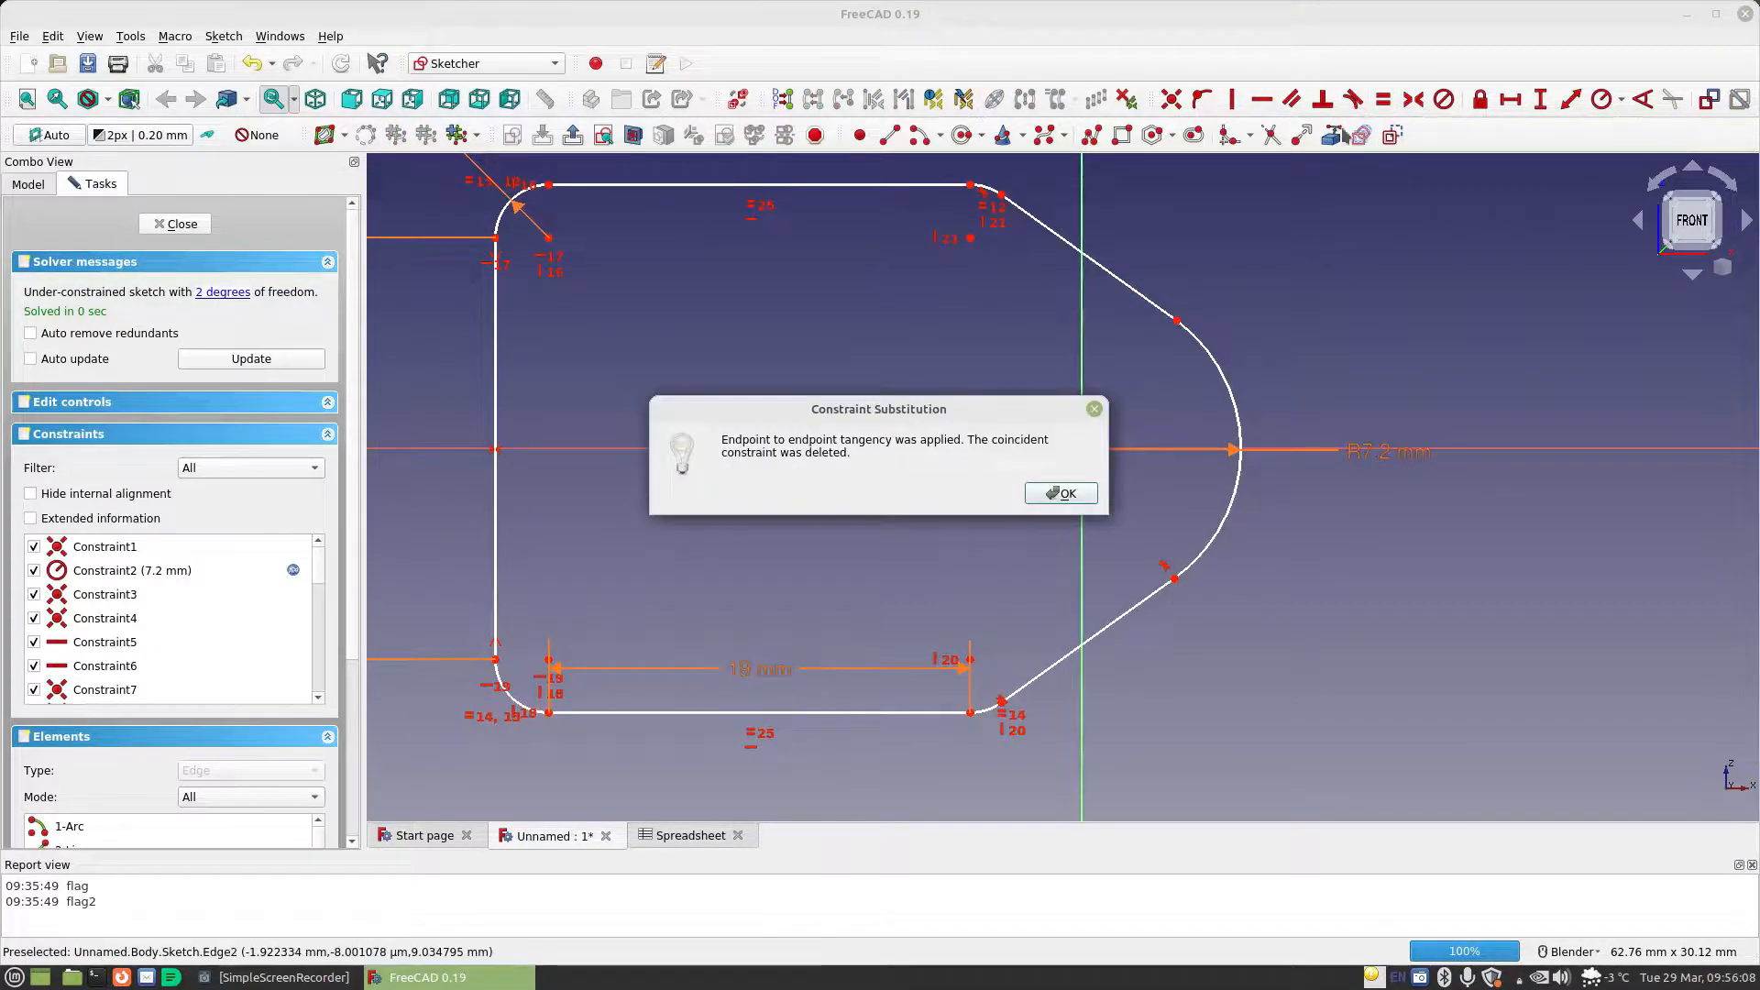
{"action": "left_click", "coordinate": [1060, 493]}
Constrain the upper slanted line tangent to the large nose arc at their shared endpoint
{"action": "left_click", "coordinate": [1207, 359]}
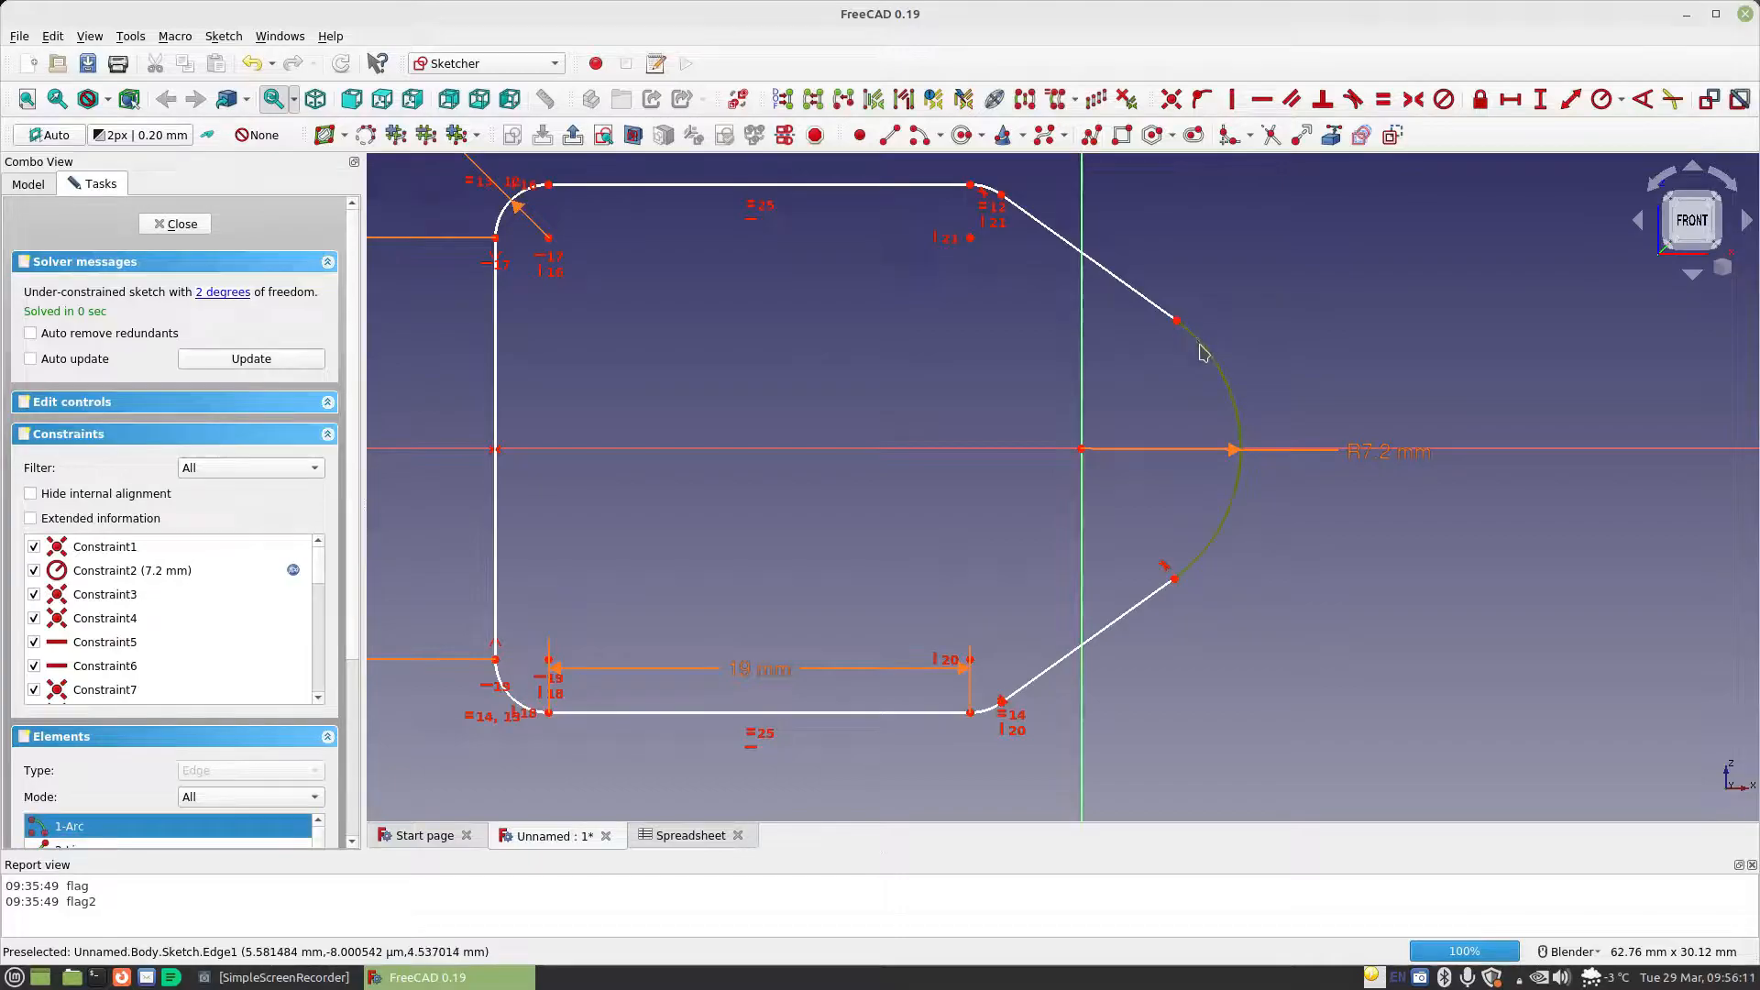
{"action": "left_click", "coordinate": [1159, 312]}
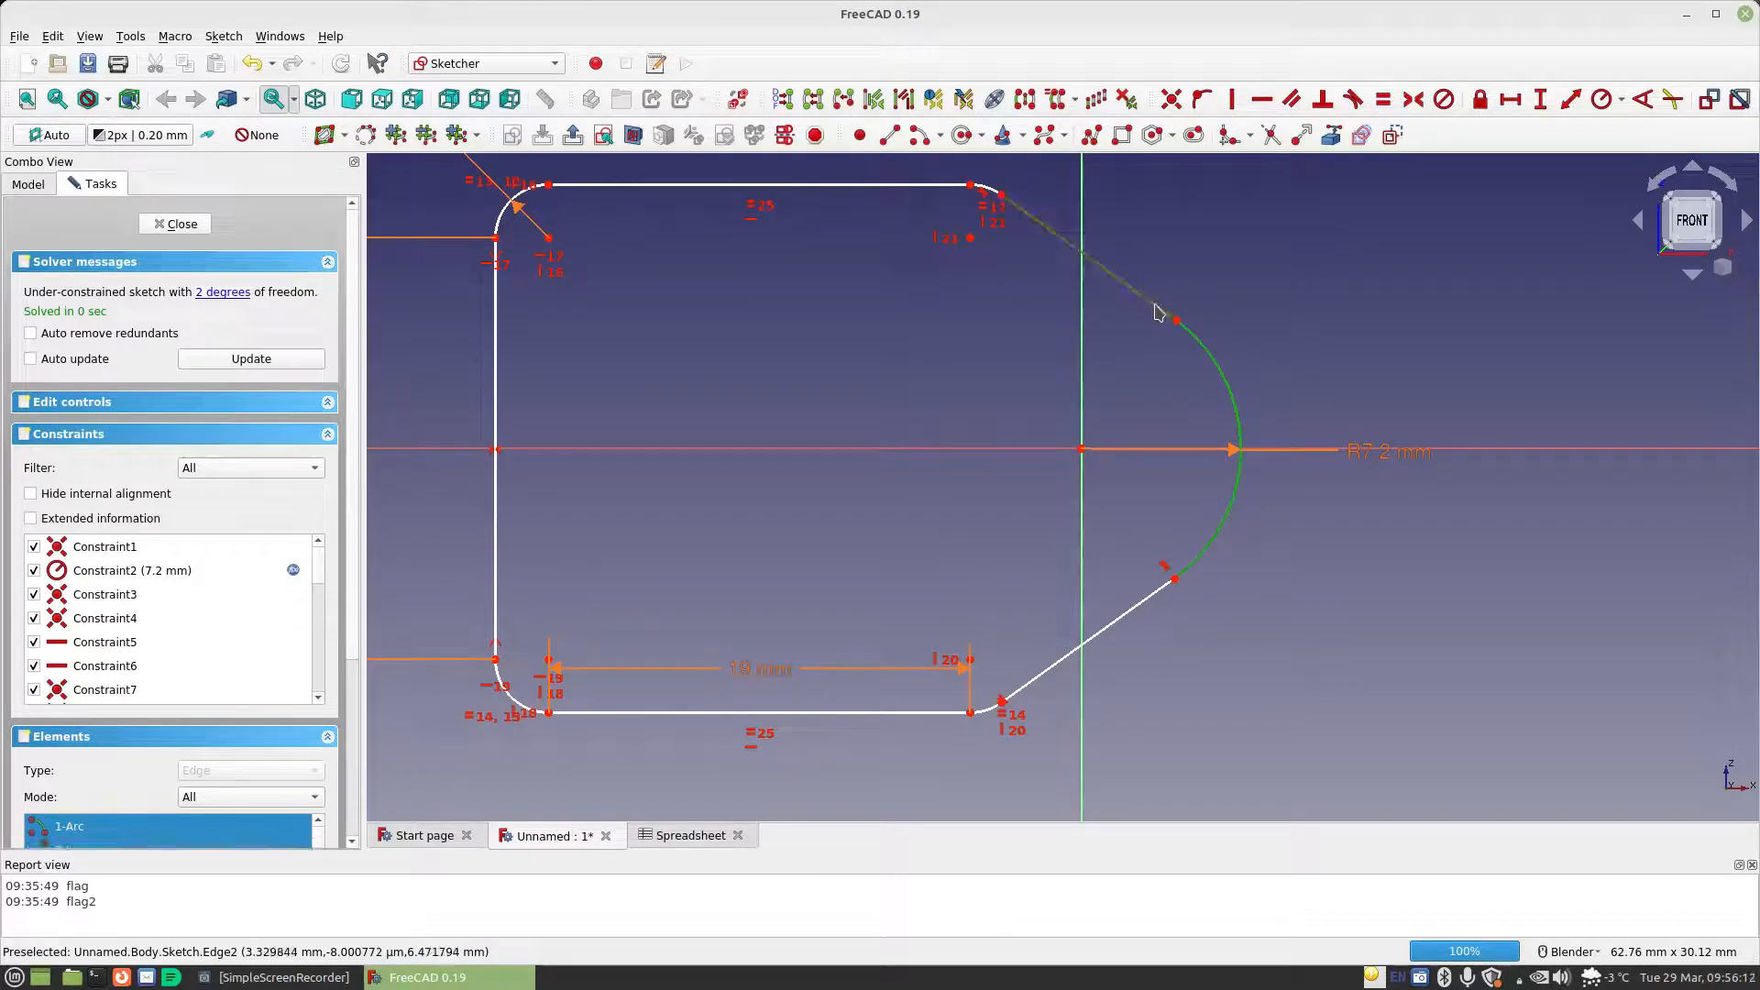
{"action": "left_click", "coordinate": [1354, 100]}
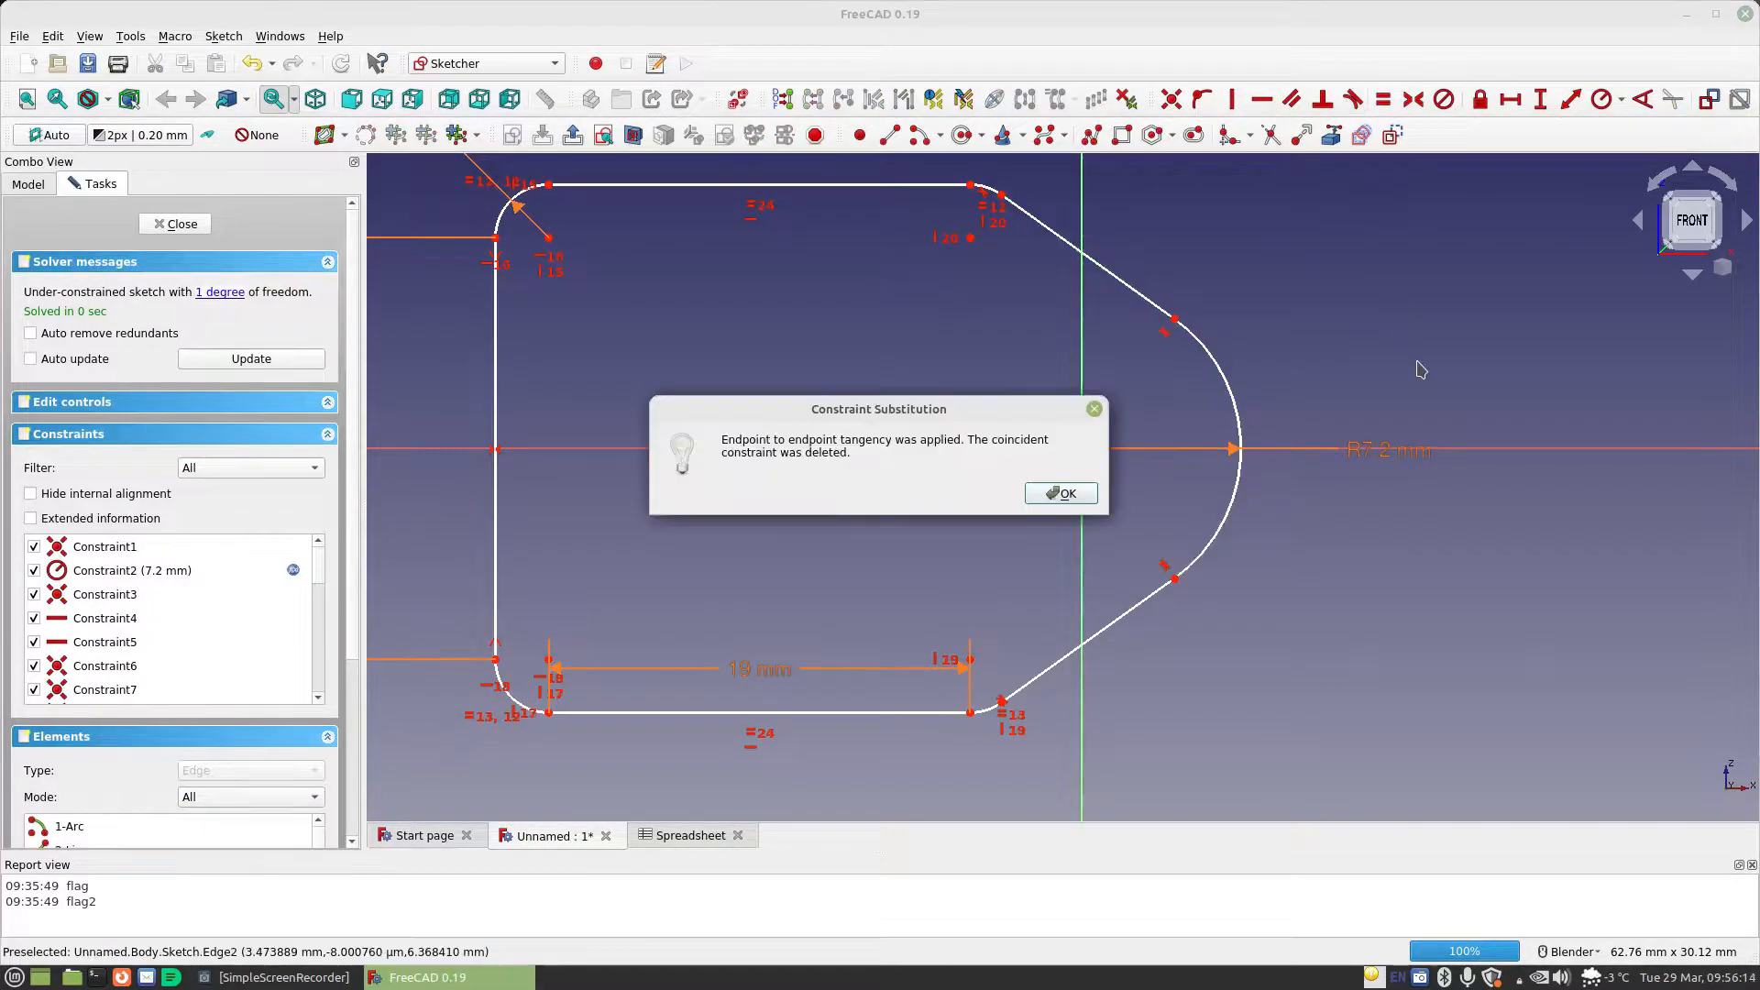
{"action": "left_click", "coordinate": [1064, 494]}
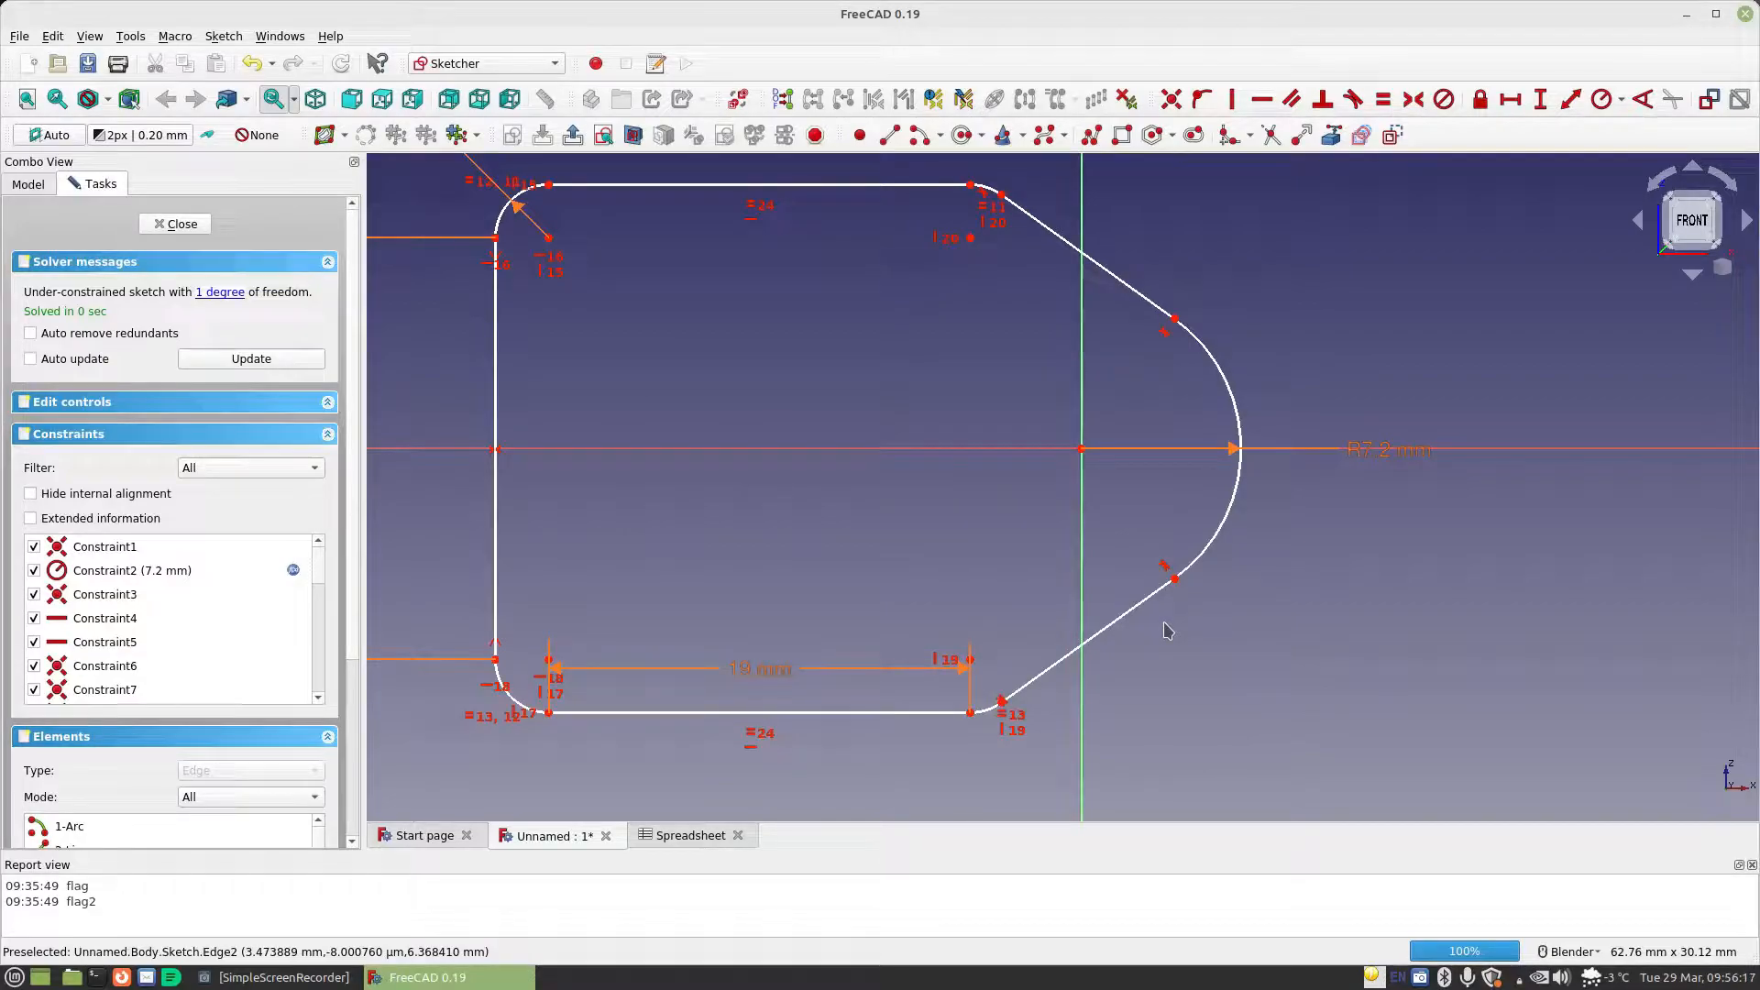
Shift the profile toward the vertical axis and constrain the horizontal distance from the bottom line's right end to the origin to Spreadsheet.MaterialThickness
{"action": "mouse_move", "coordinate": [496, 403]}
{"action": "left_mouse_down"}
{"action": "mouse_move", "coordinate": [635, 412]}
{"action": "mouse_move", "coordinate": [531, 412]}
{"action": "mouse_move", "coordinate": [535, 426]}
{"action": "mouse_move", "coordinate": [706, 438]}
{"action": "mouse_move", "coordinate": [519, 447]}
{"action": "mouse_move", "coordinate": [628, 447]}
{"action": "mouse_move", "coordinate": [527, 448]}
{"action": "mouse_move", "coordinate": [607, 449]}
{"action": "mouse_move", "coordinate": [548, 449]}
{"action": "left_mouse_up"}
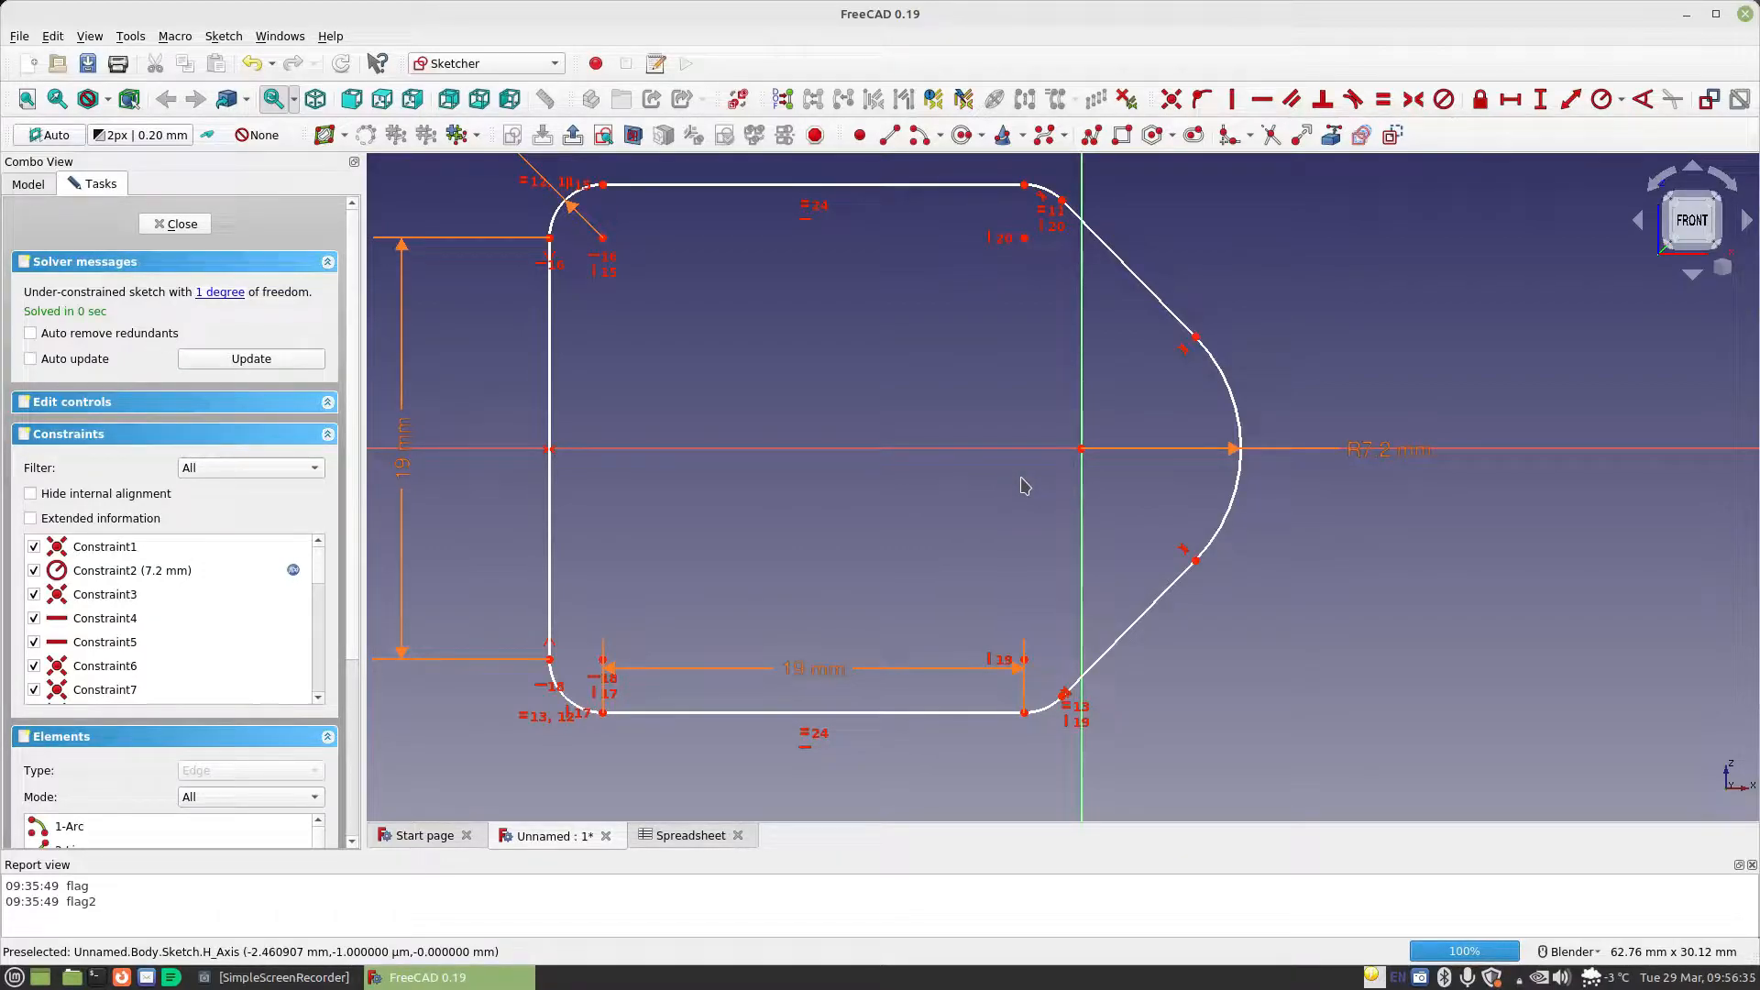
{"action": "left_click", "coordinate": [1510, 100]}
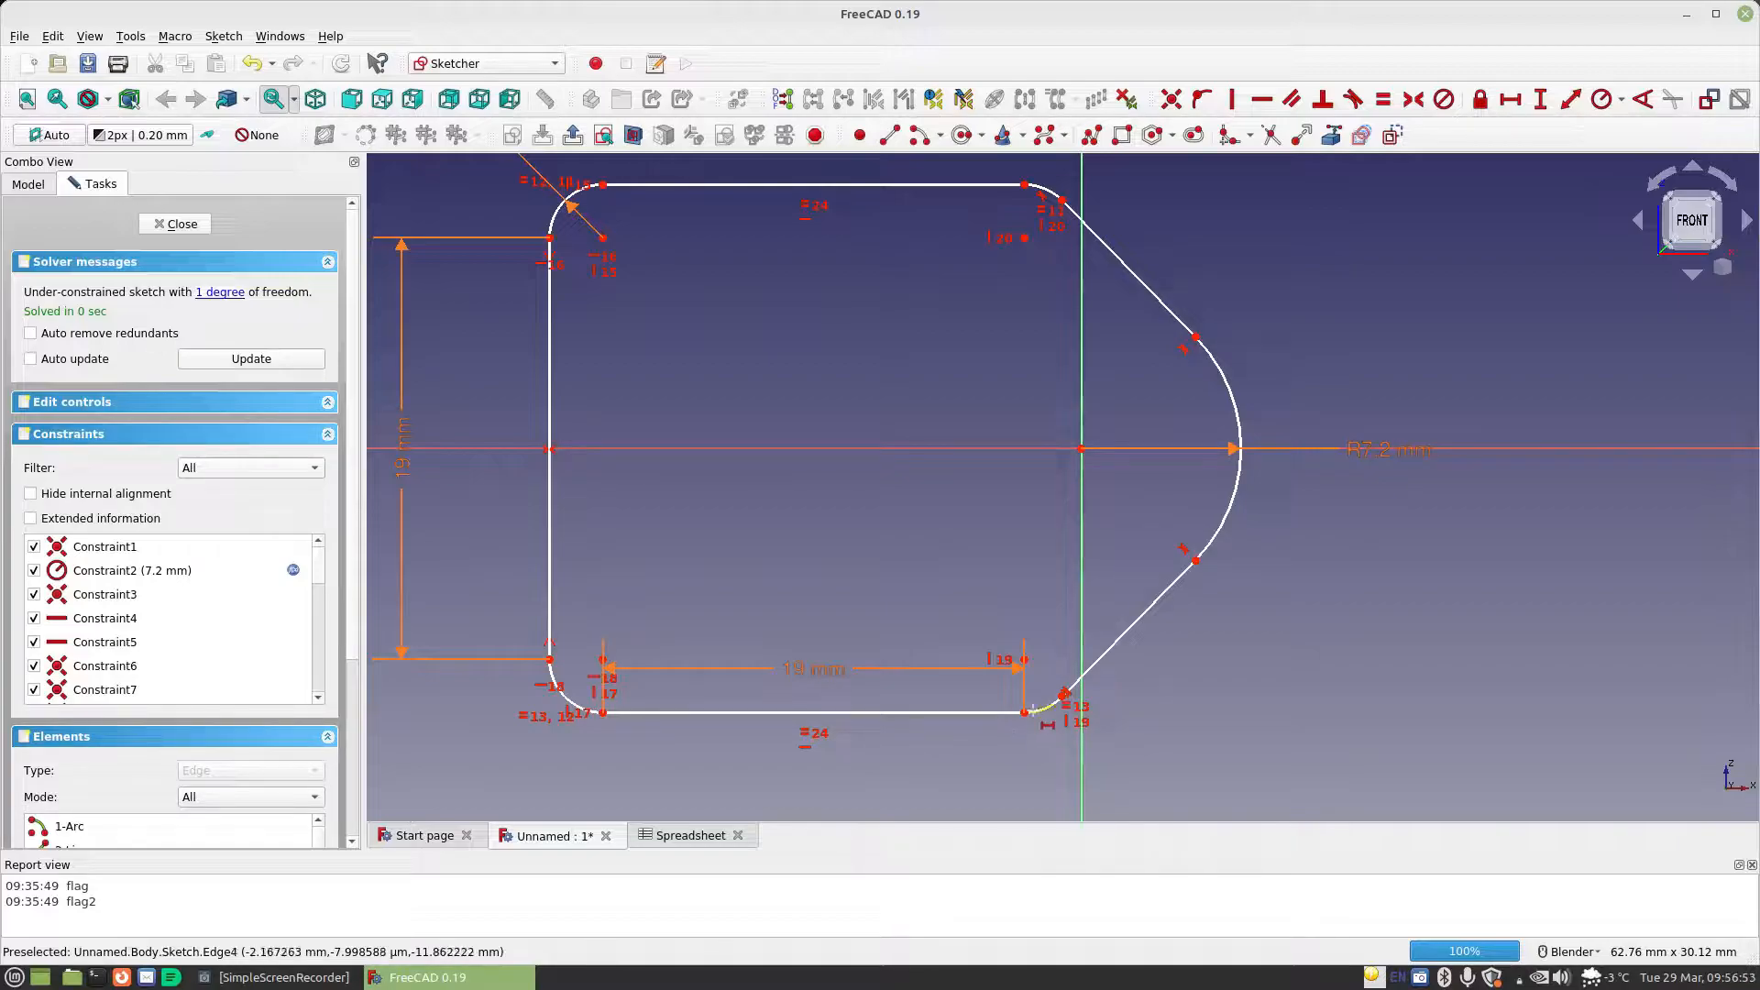
{"action": "left_click", "coordinate": [1024, 712]}
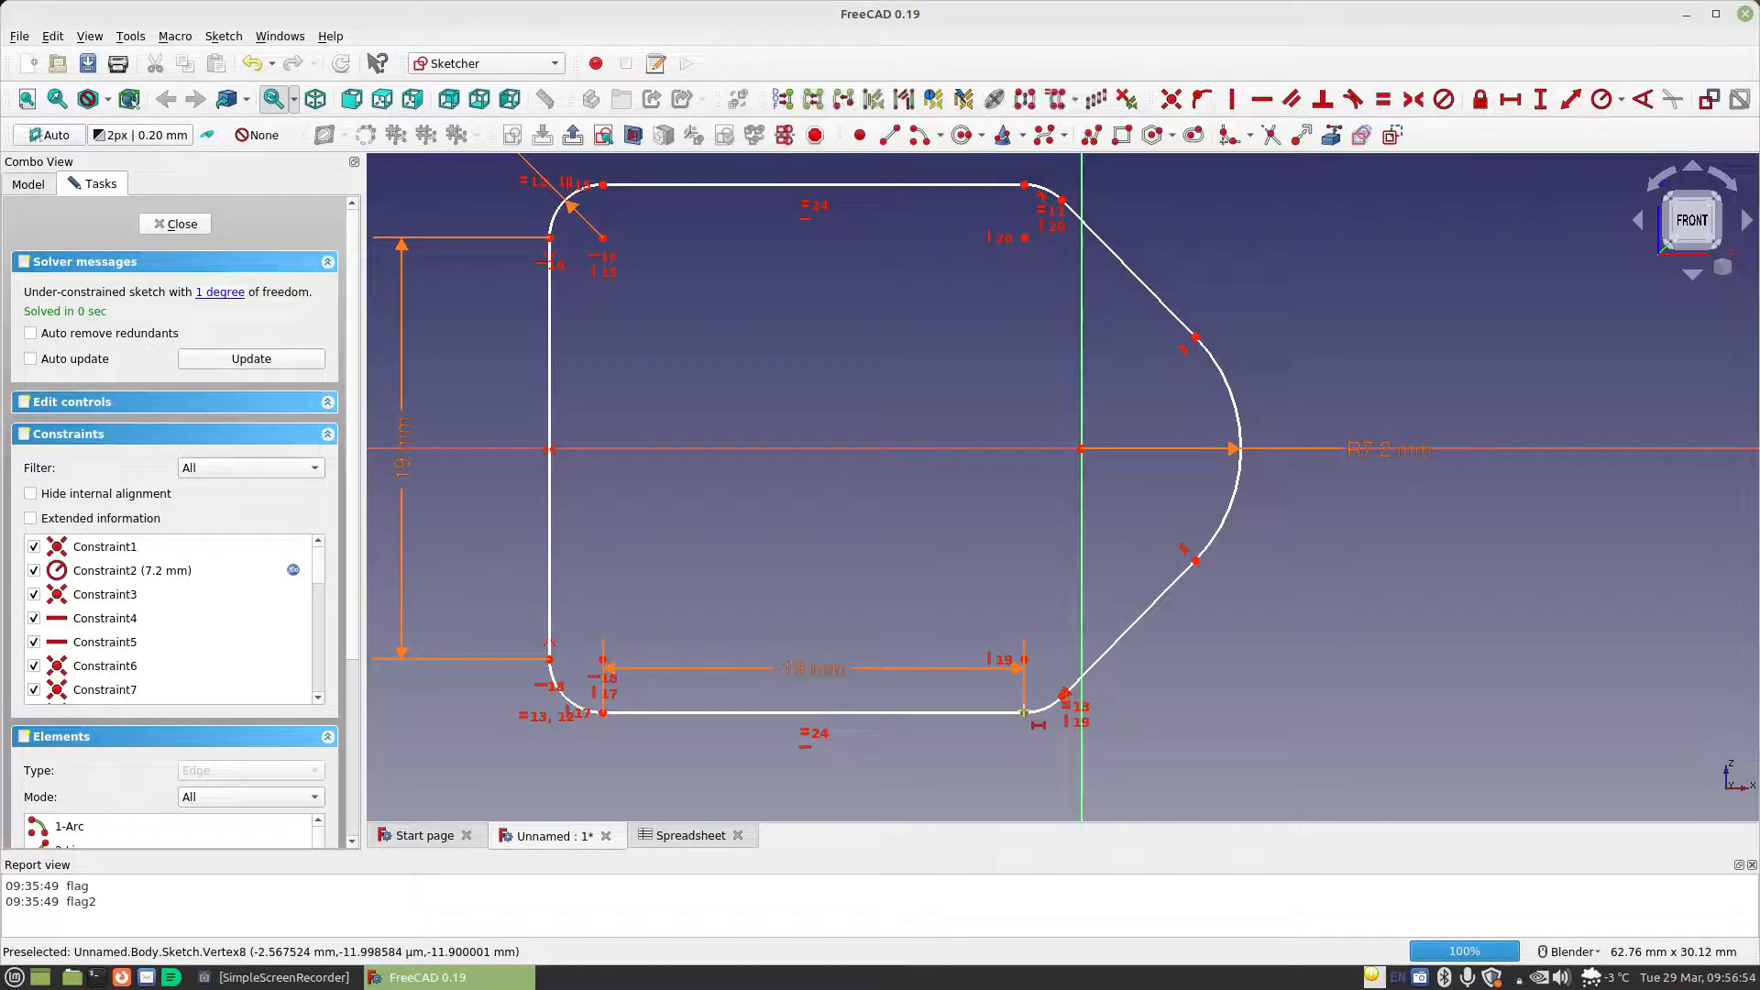
{"action": "left_click", "coordinate": [1080, 450]}
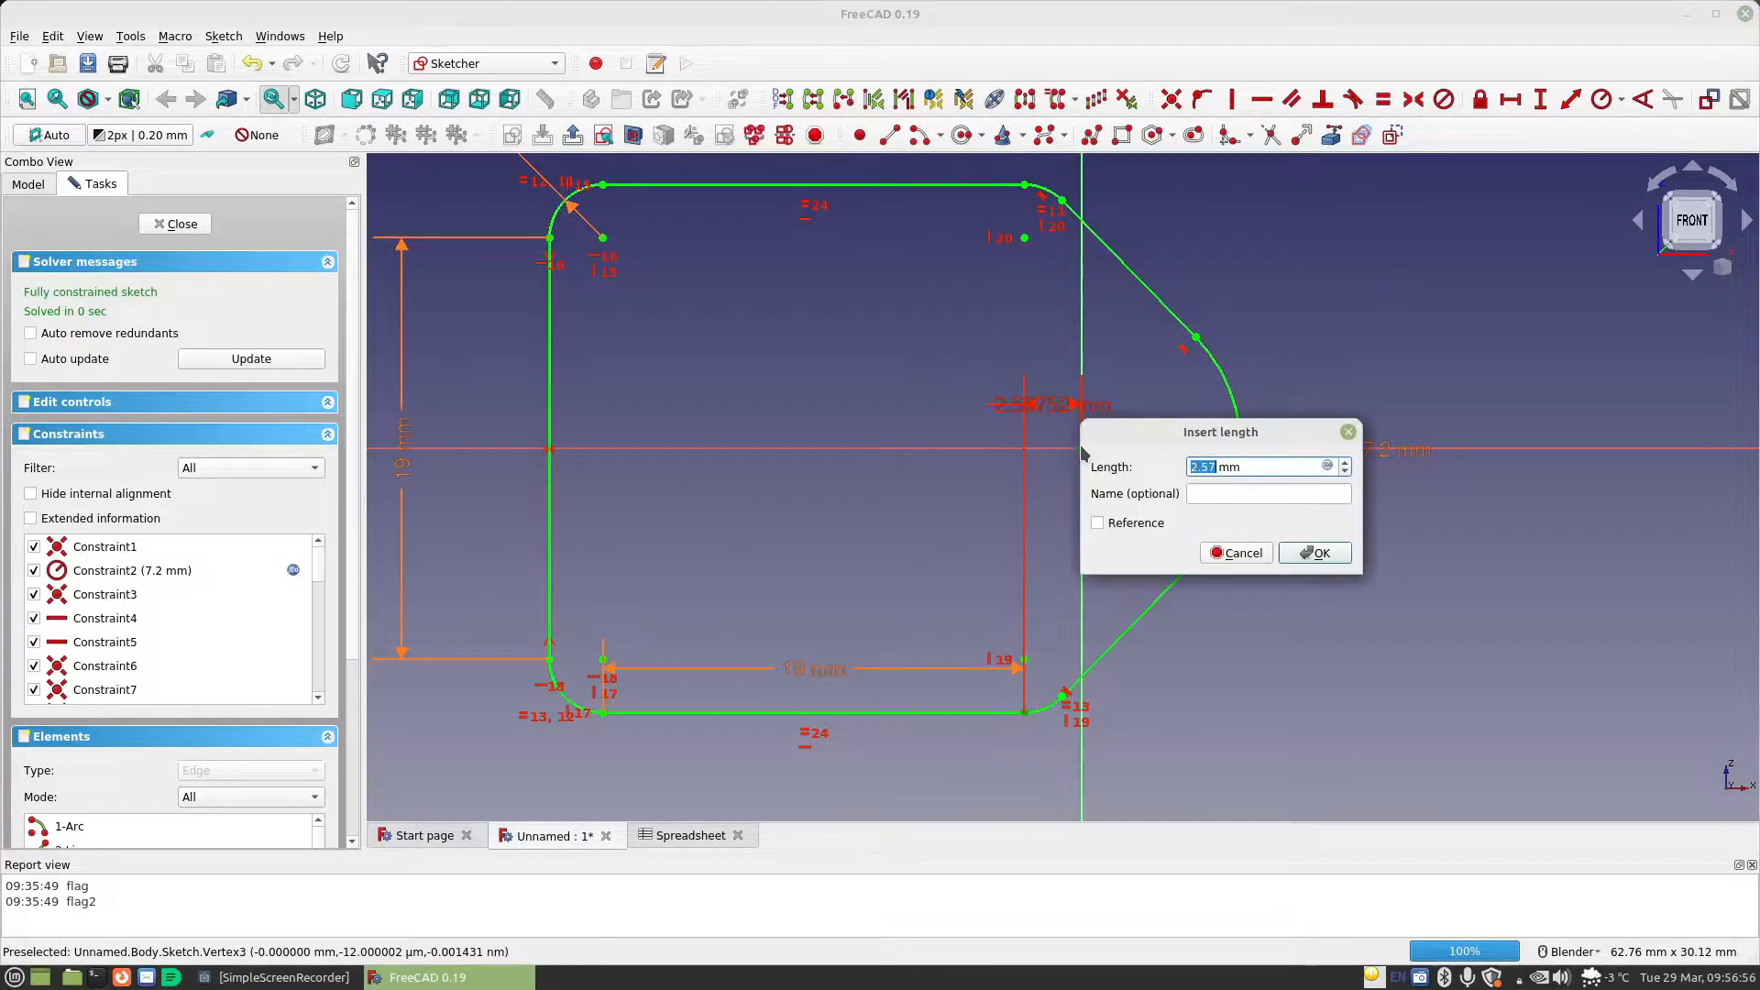
{"action": "left_click", "coordinate": [1327, 463]}
{"action": "type", "text": "Spreadsheet."}
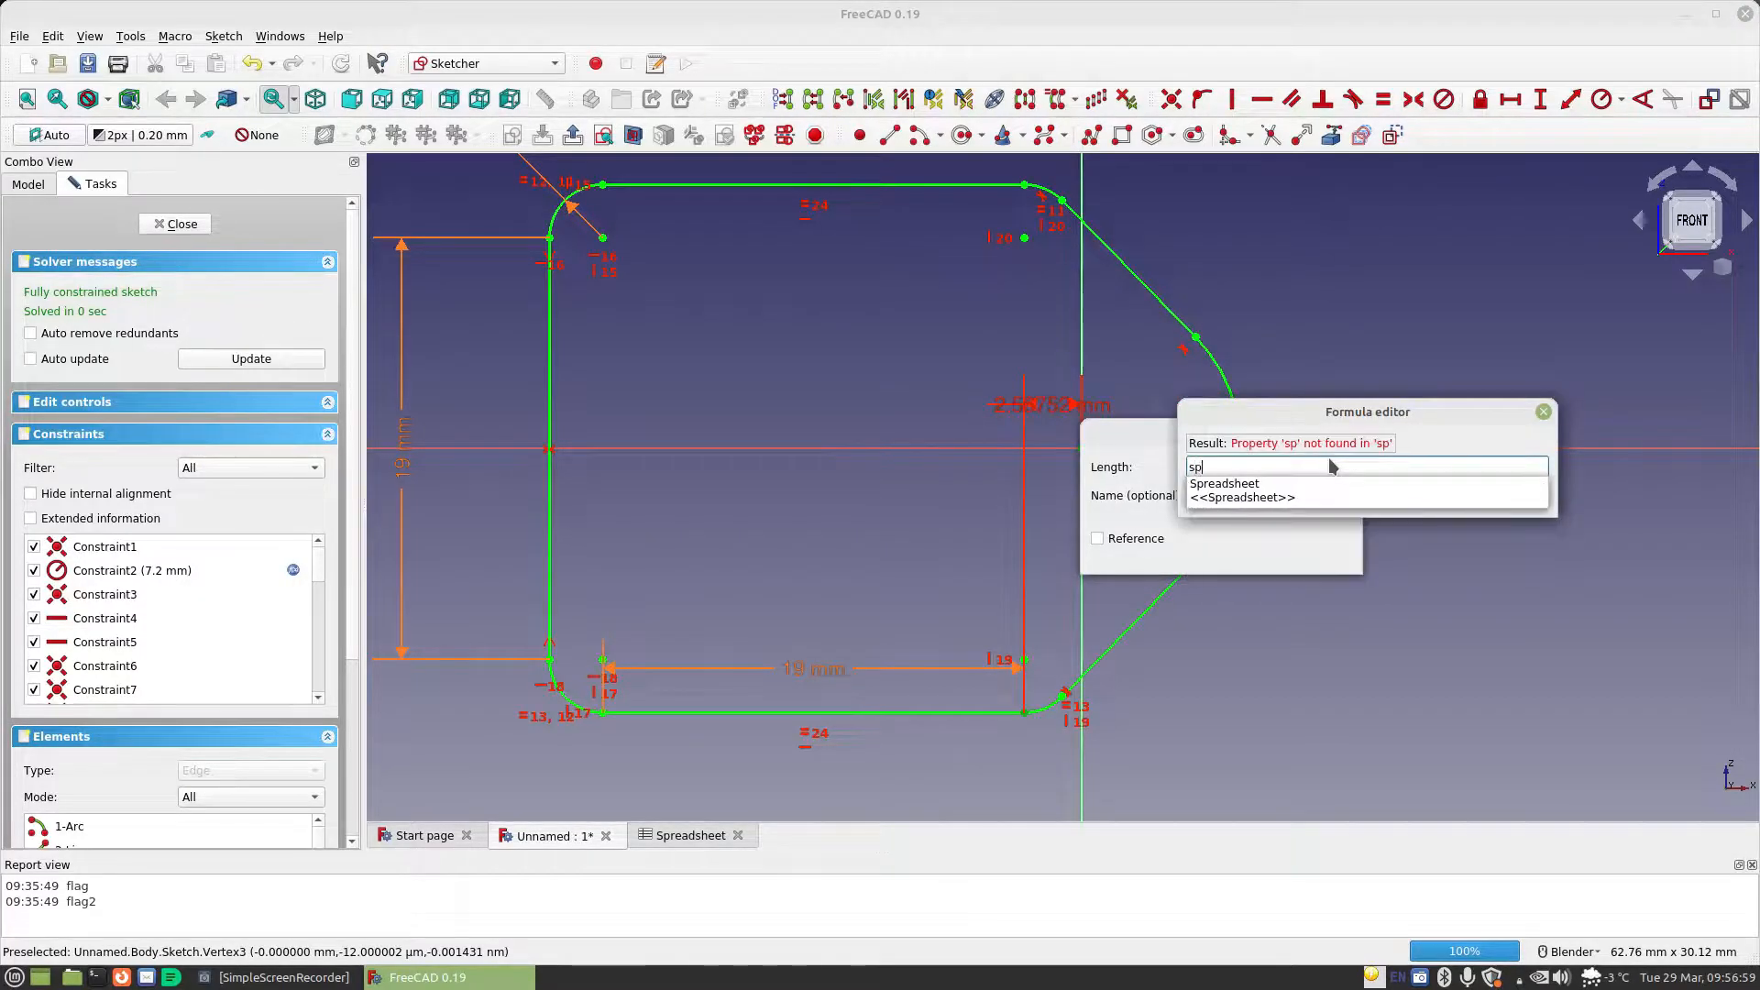
{"action": "type", "text": "MaterialThickness"}
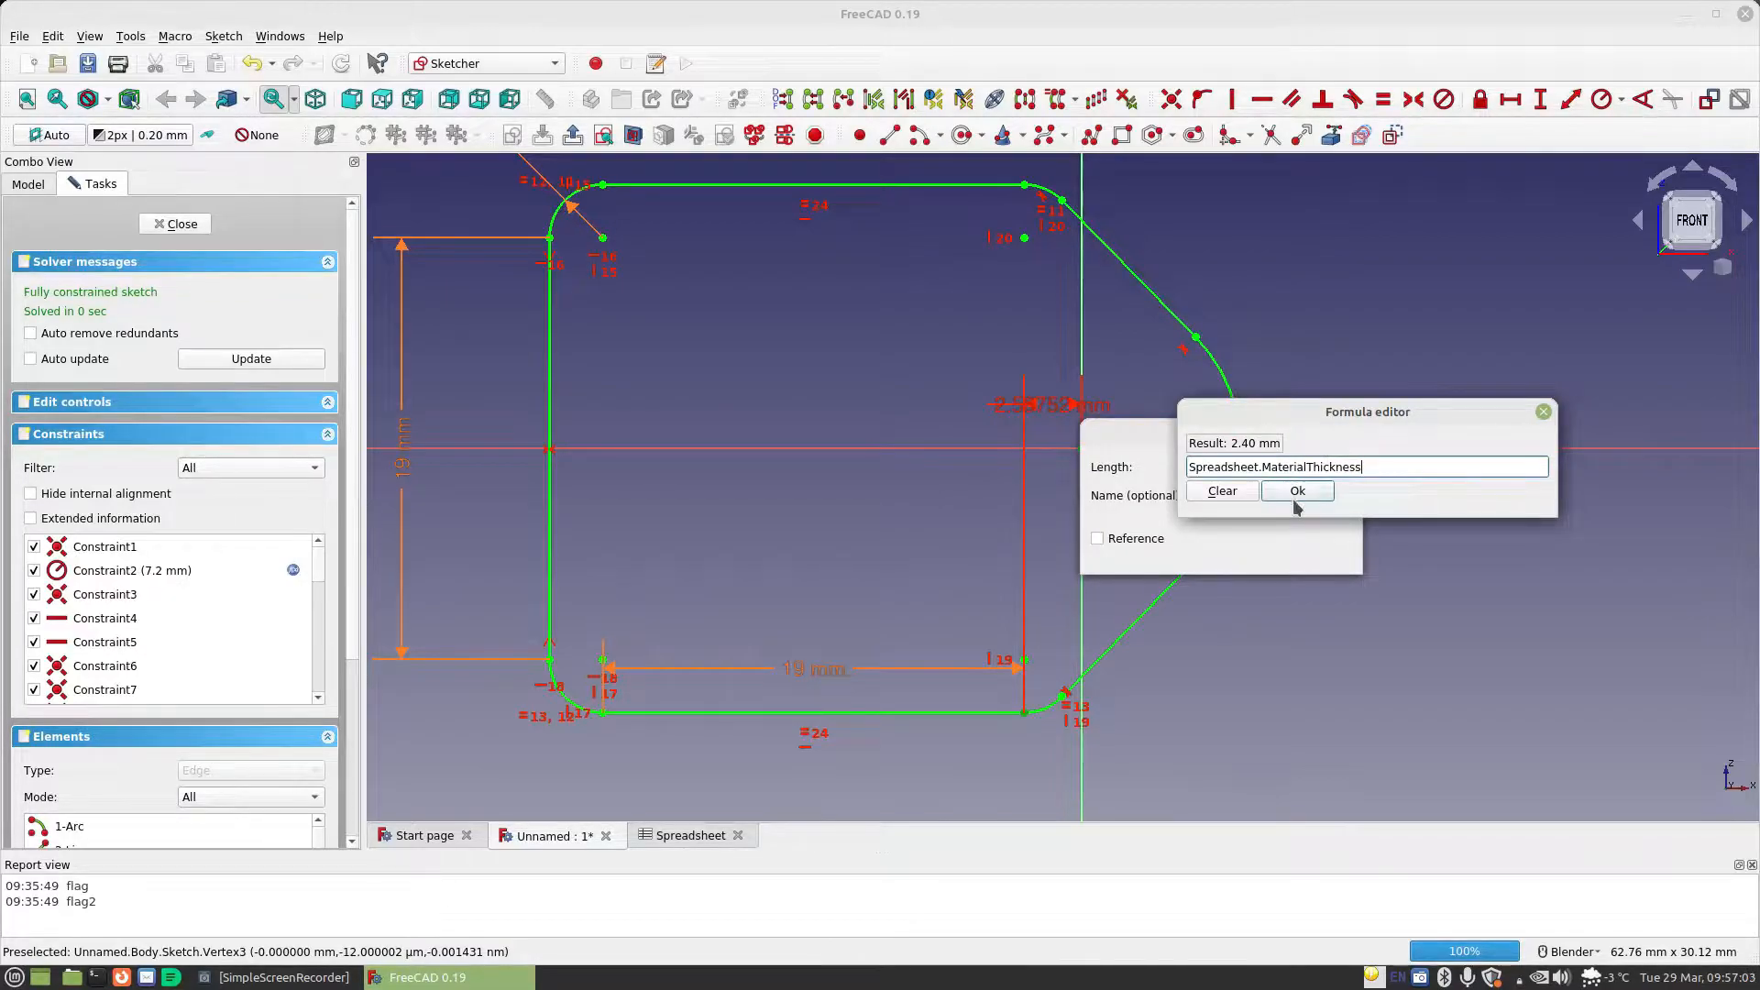
{"action": "left_click", "coordinate": [1295, 493]}
{"action": "left_click", "coordinate": [1317, 555]}
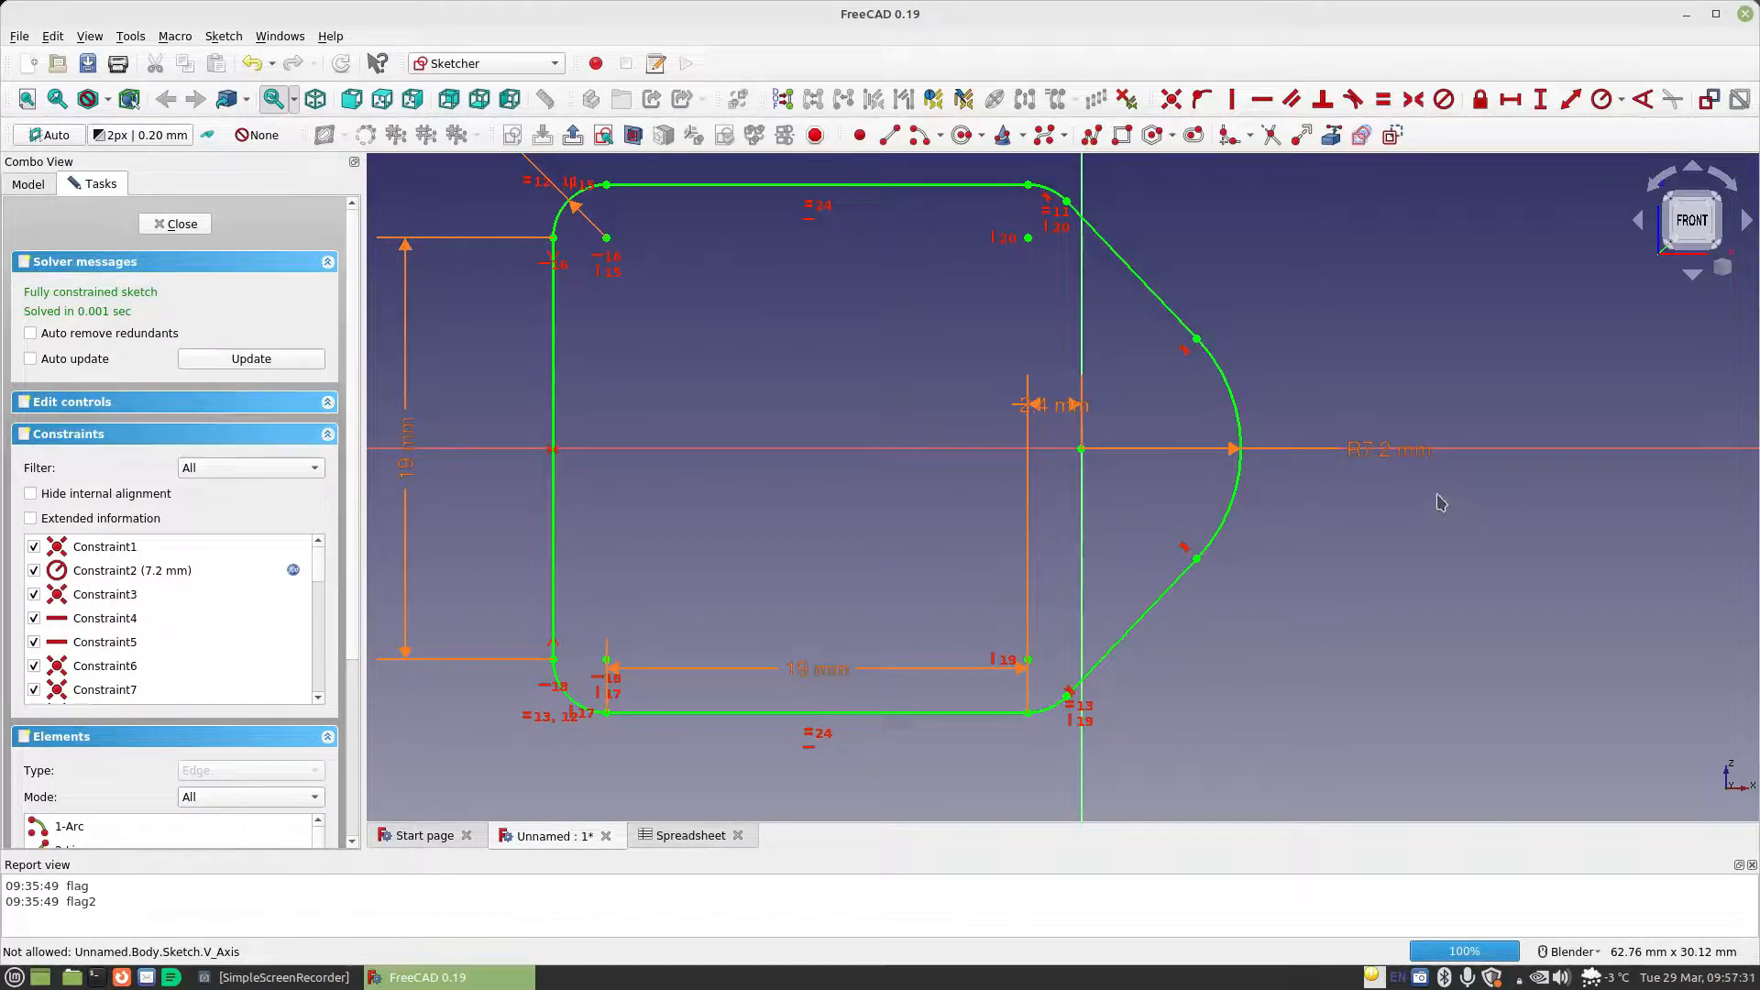
Move the nose arc's radius dimension clear of the horizontal axis and delete that radius constraint
{"action": "left_click_drag", "start_coordinate": [1382, 455], "coordinate": [1351, 383]}
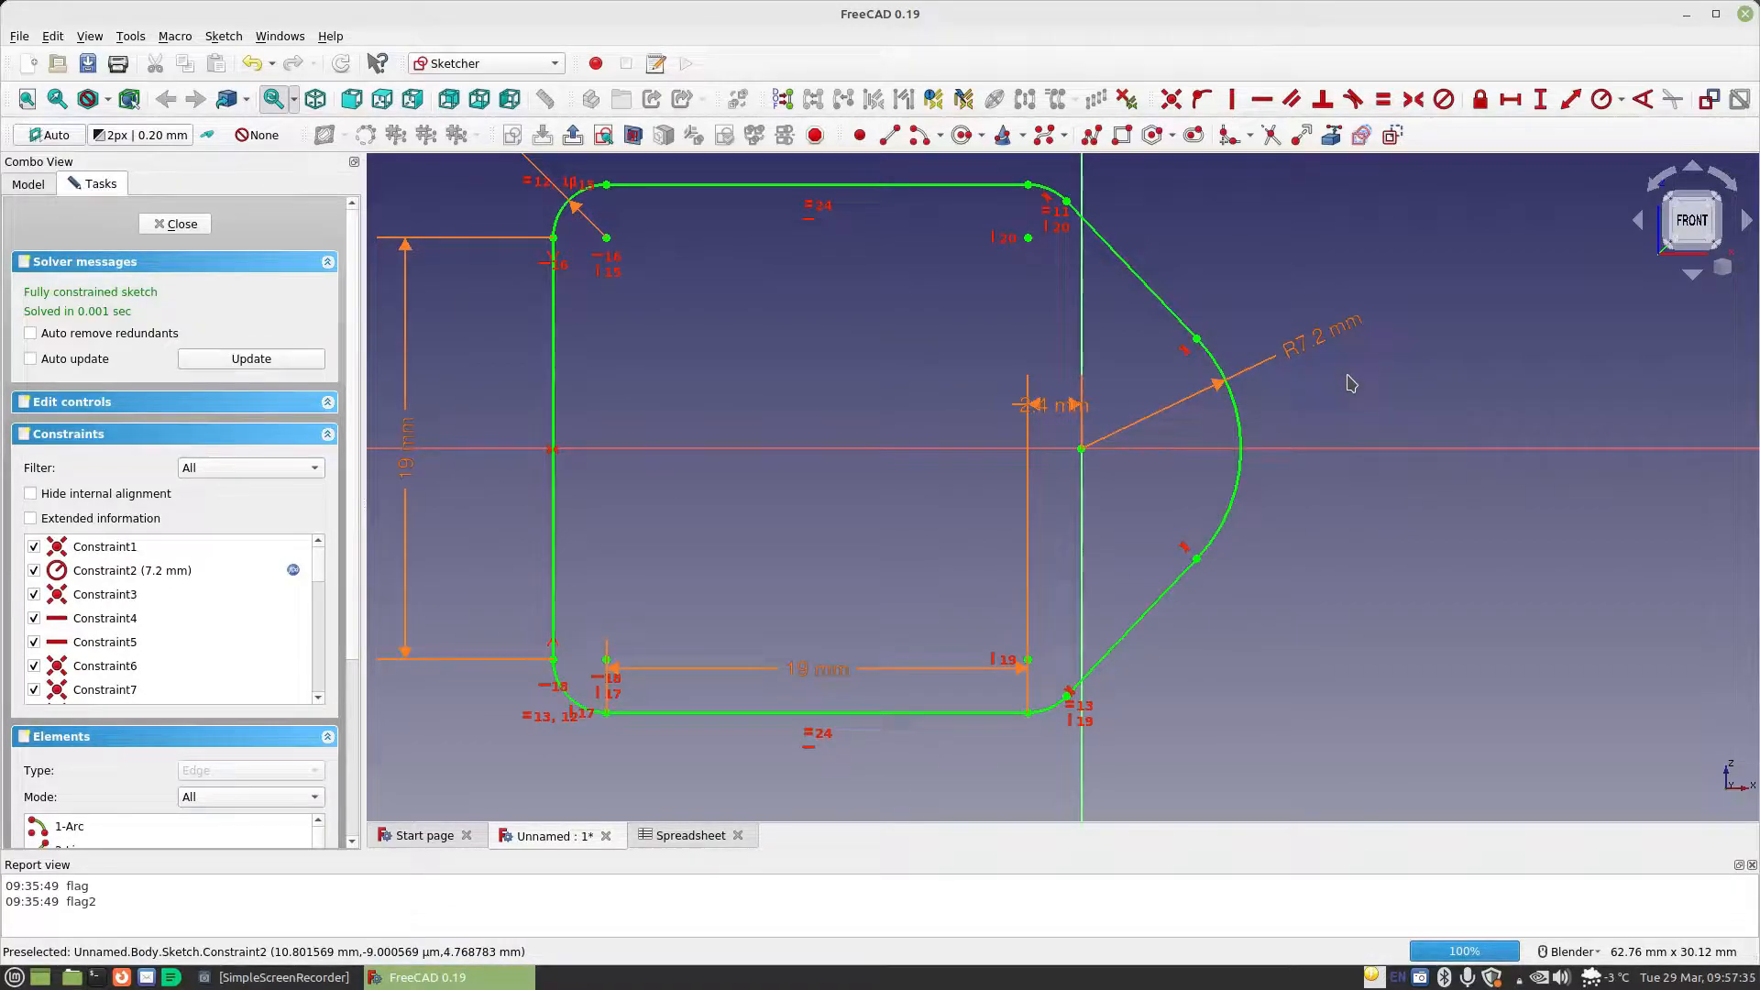
{"action": "left_click", "coordinate": [1315, 362]}
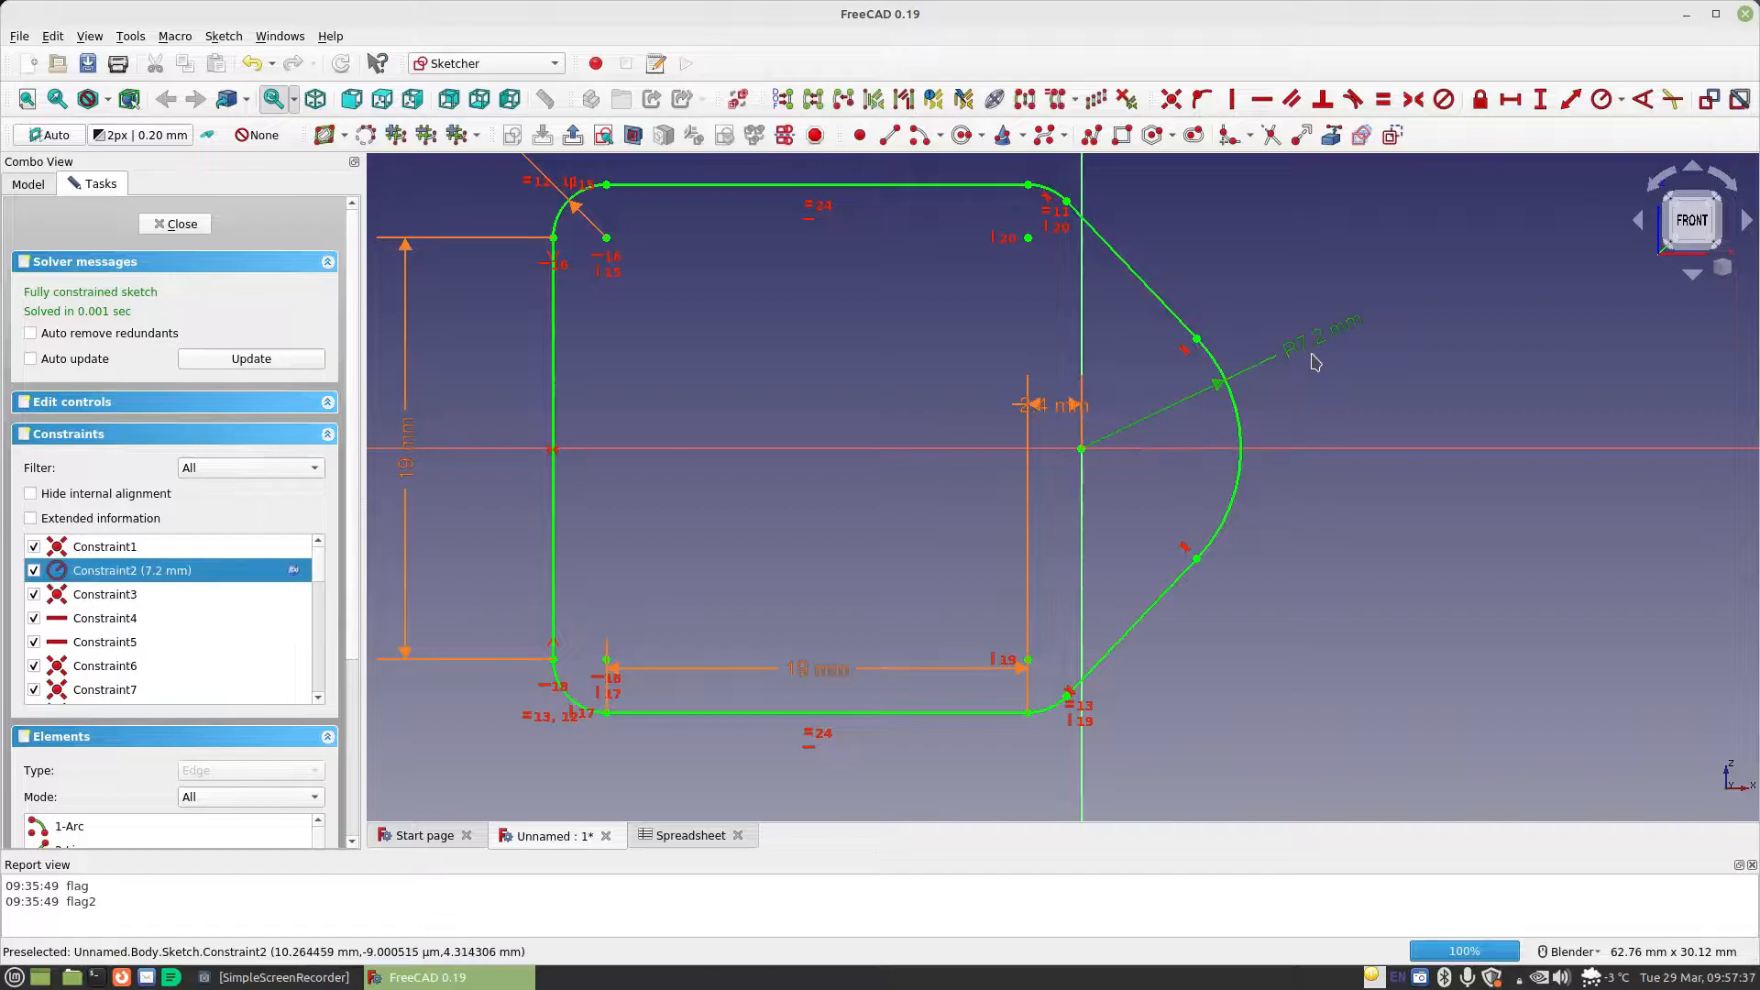
{"action": "key", "text": "Delete"}
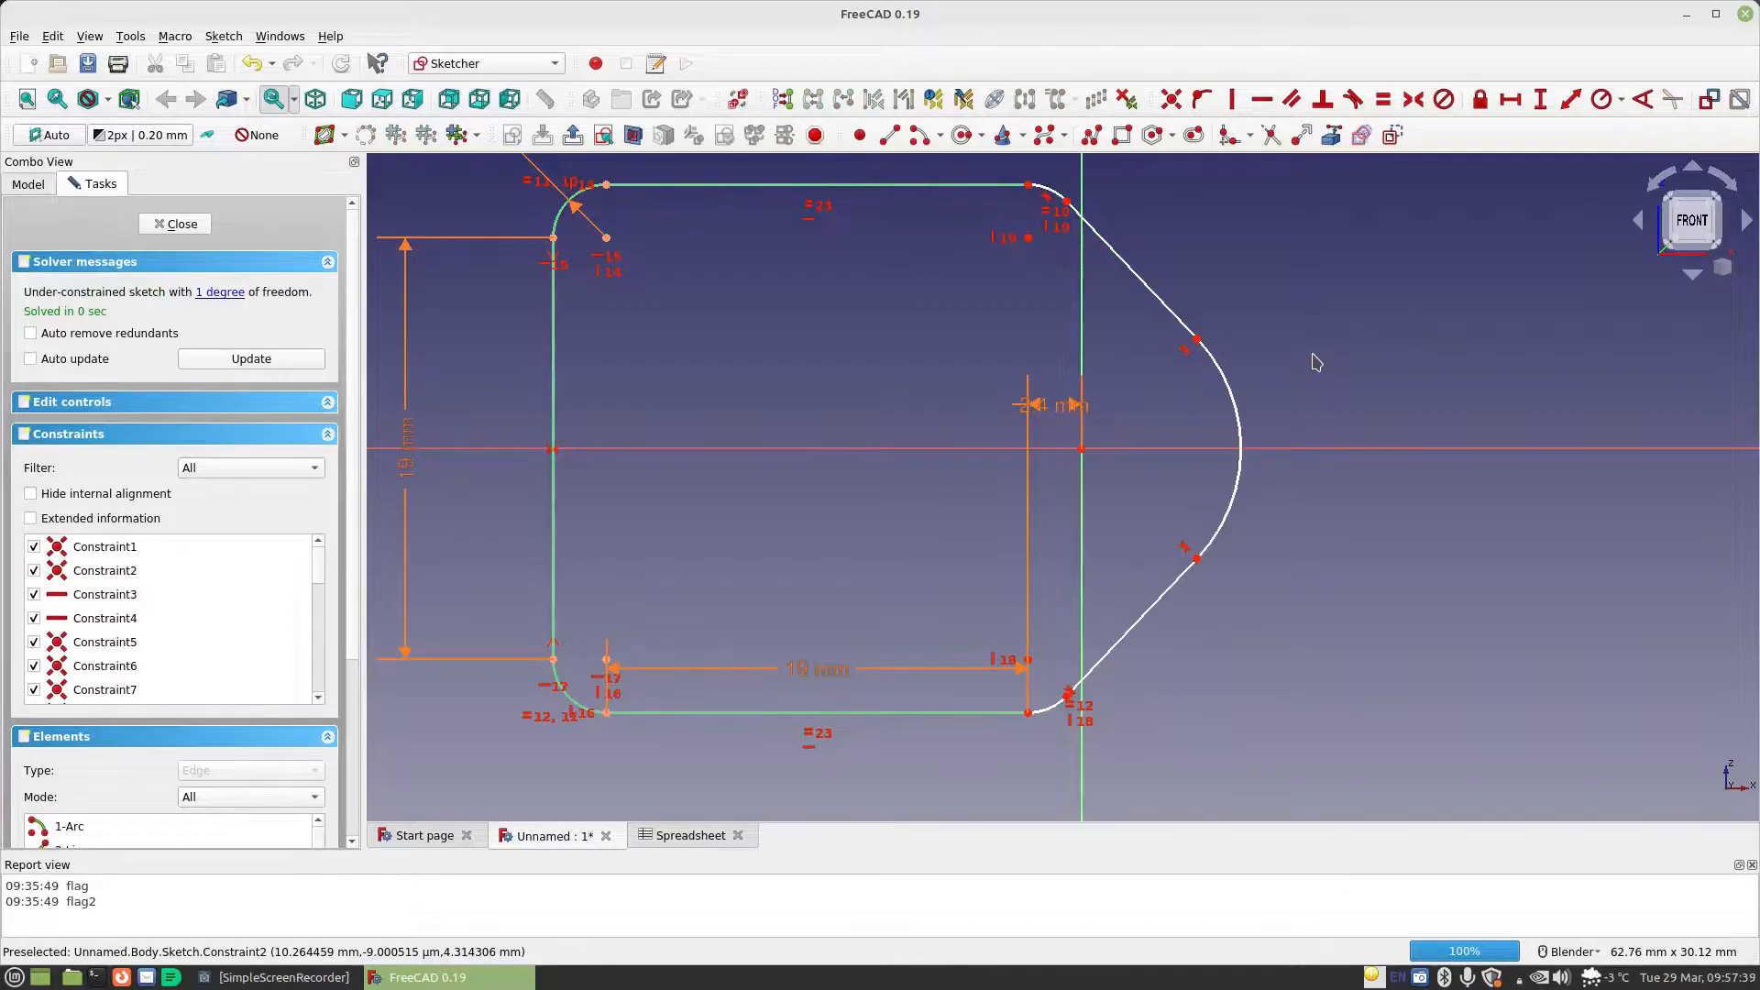
Add a diameter constraint to the nose arc, driven by a multiple of Spreadsheet.MaterialThickness that gives 7.2 mm
{"action": "left_click", "coordinate": [1621, 99]}
{"action": "left_click", "coordinate": [1640, 145]}
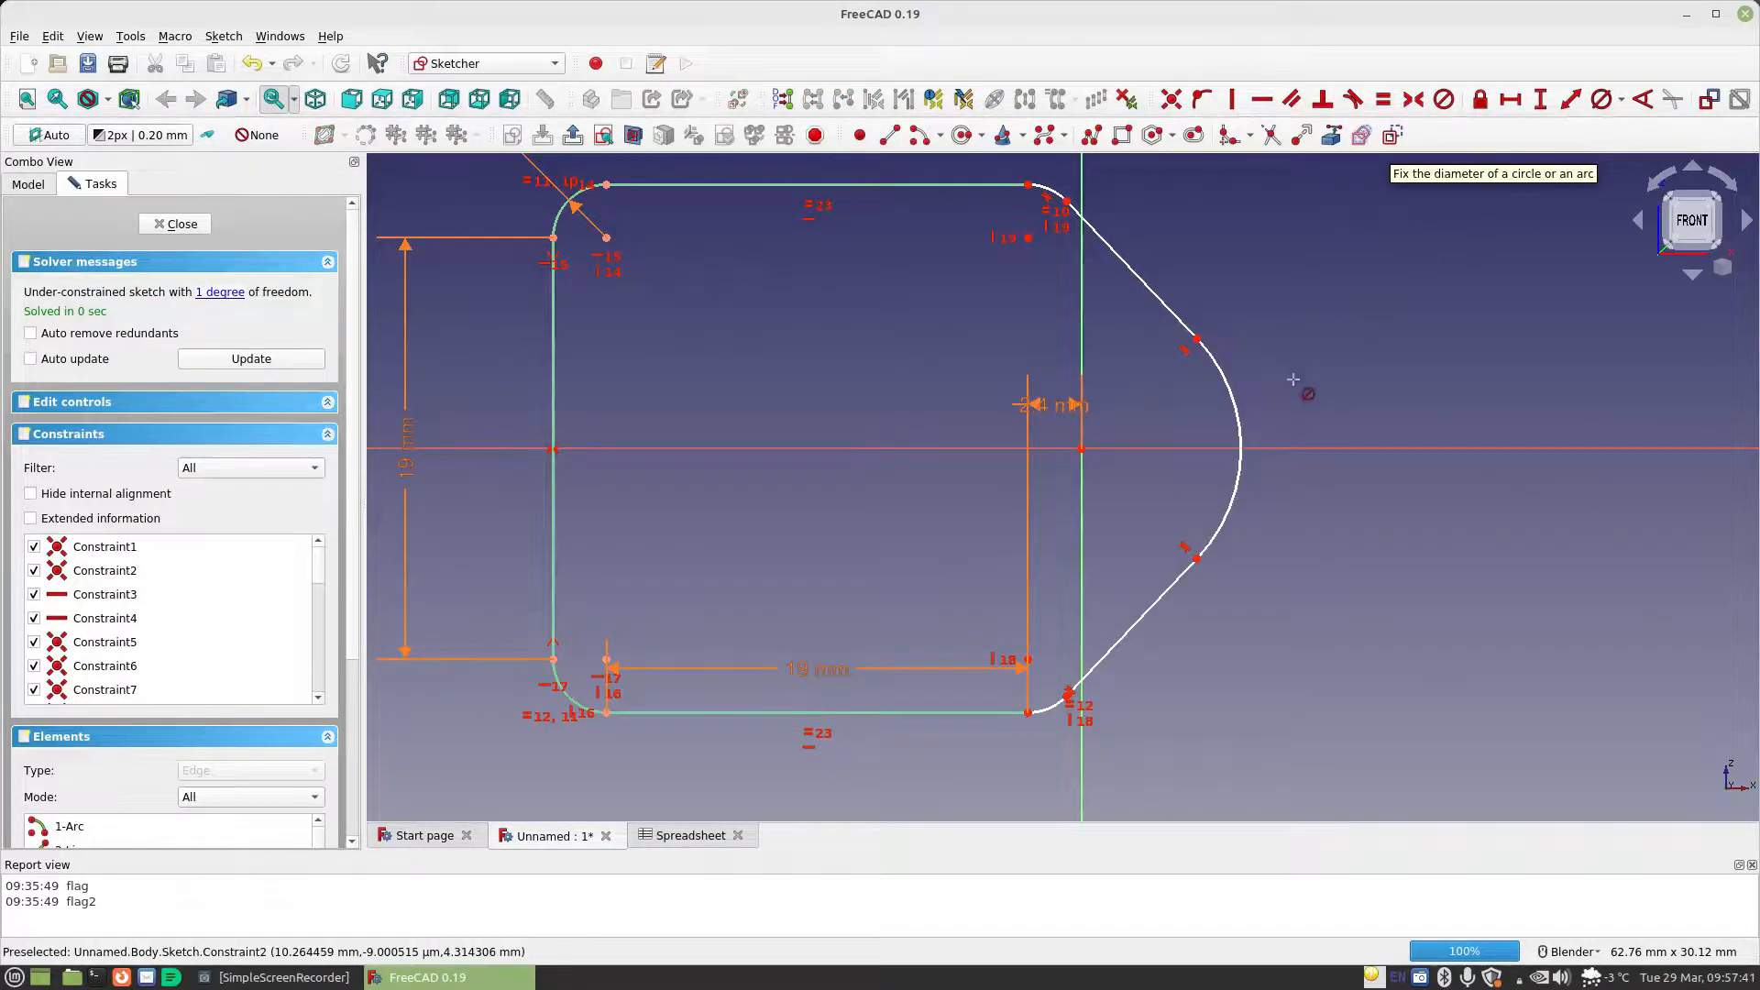
{"action": "left_click", "coordinate": [1232, 400]}
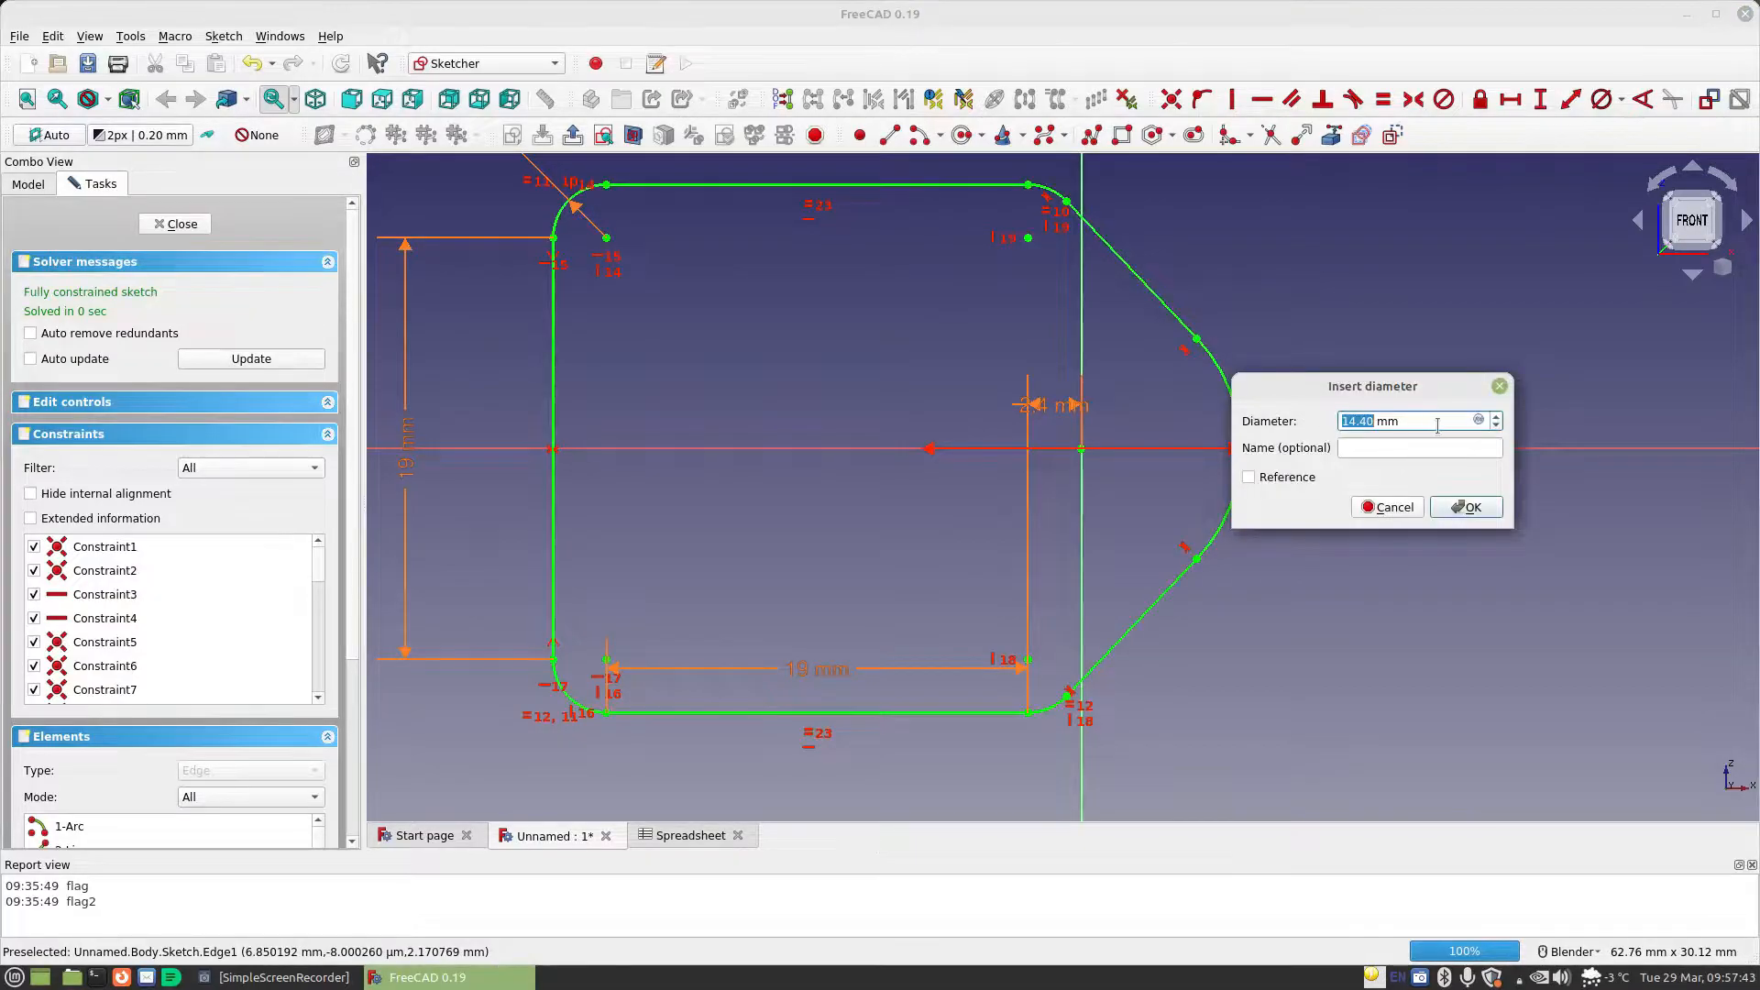
{"action": "left_click", "coordinate": [1479, 421]}
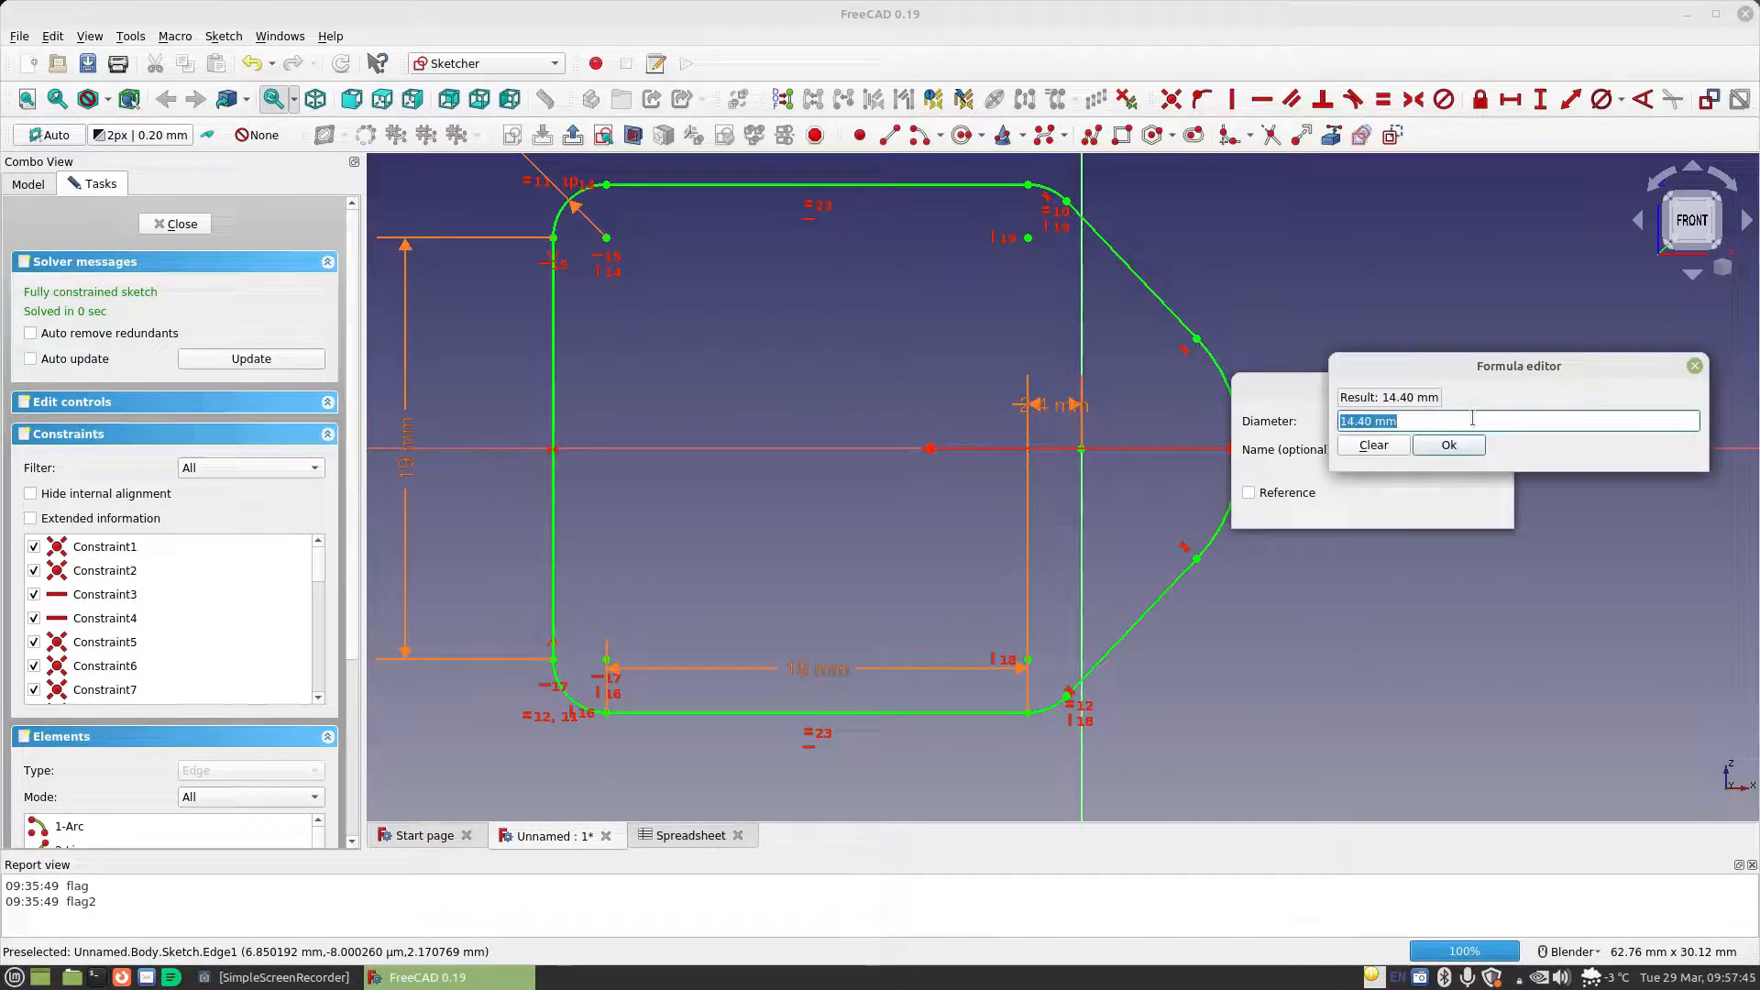
{"action": "type", "text": "sp"}
{"action": "key", "text": "Down"}
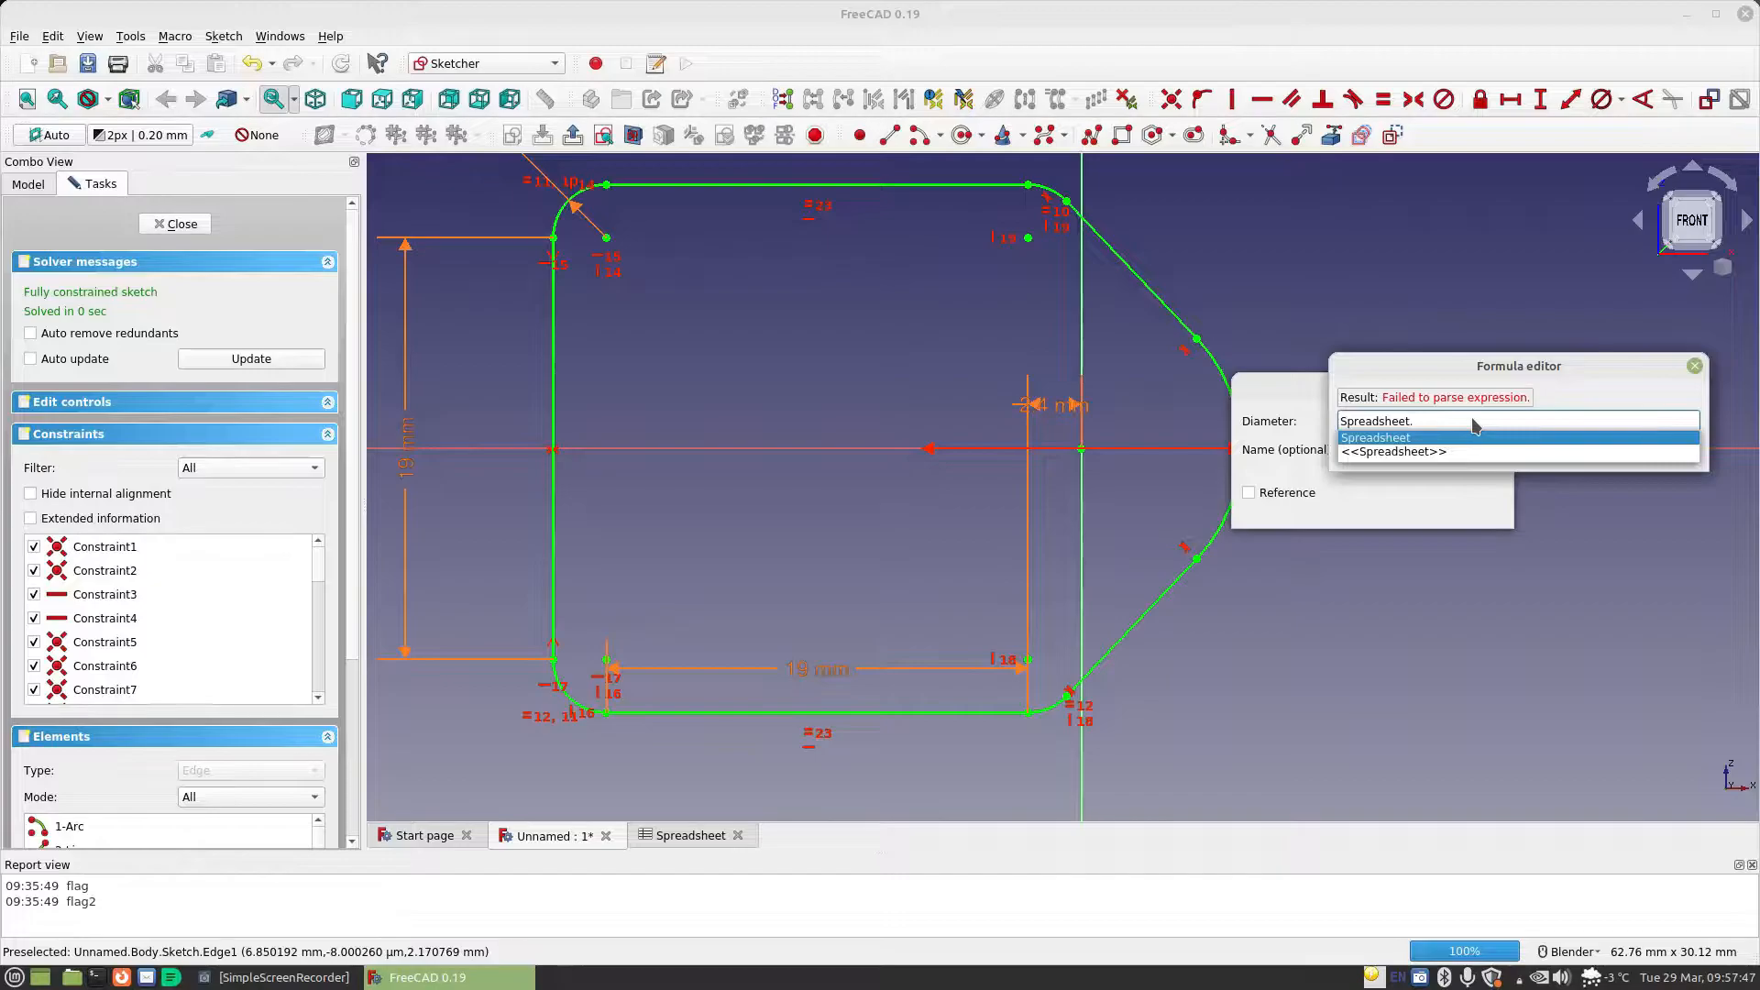
{"action": "key", "text": "Return"}
{"action": "type", "text": "ma"}
{"action": "key", "text": "Down"}
{"action": "key", "text": "Return"}
{"action": "type", "text": "*"}
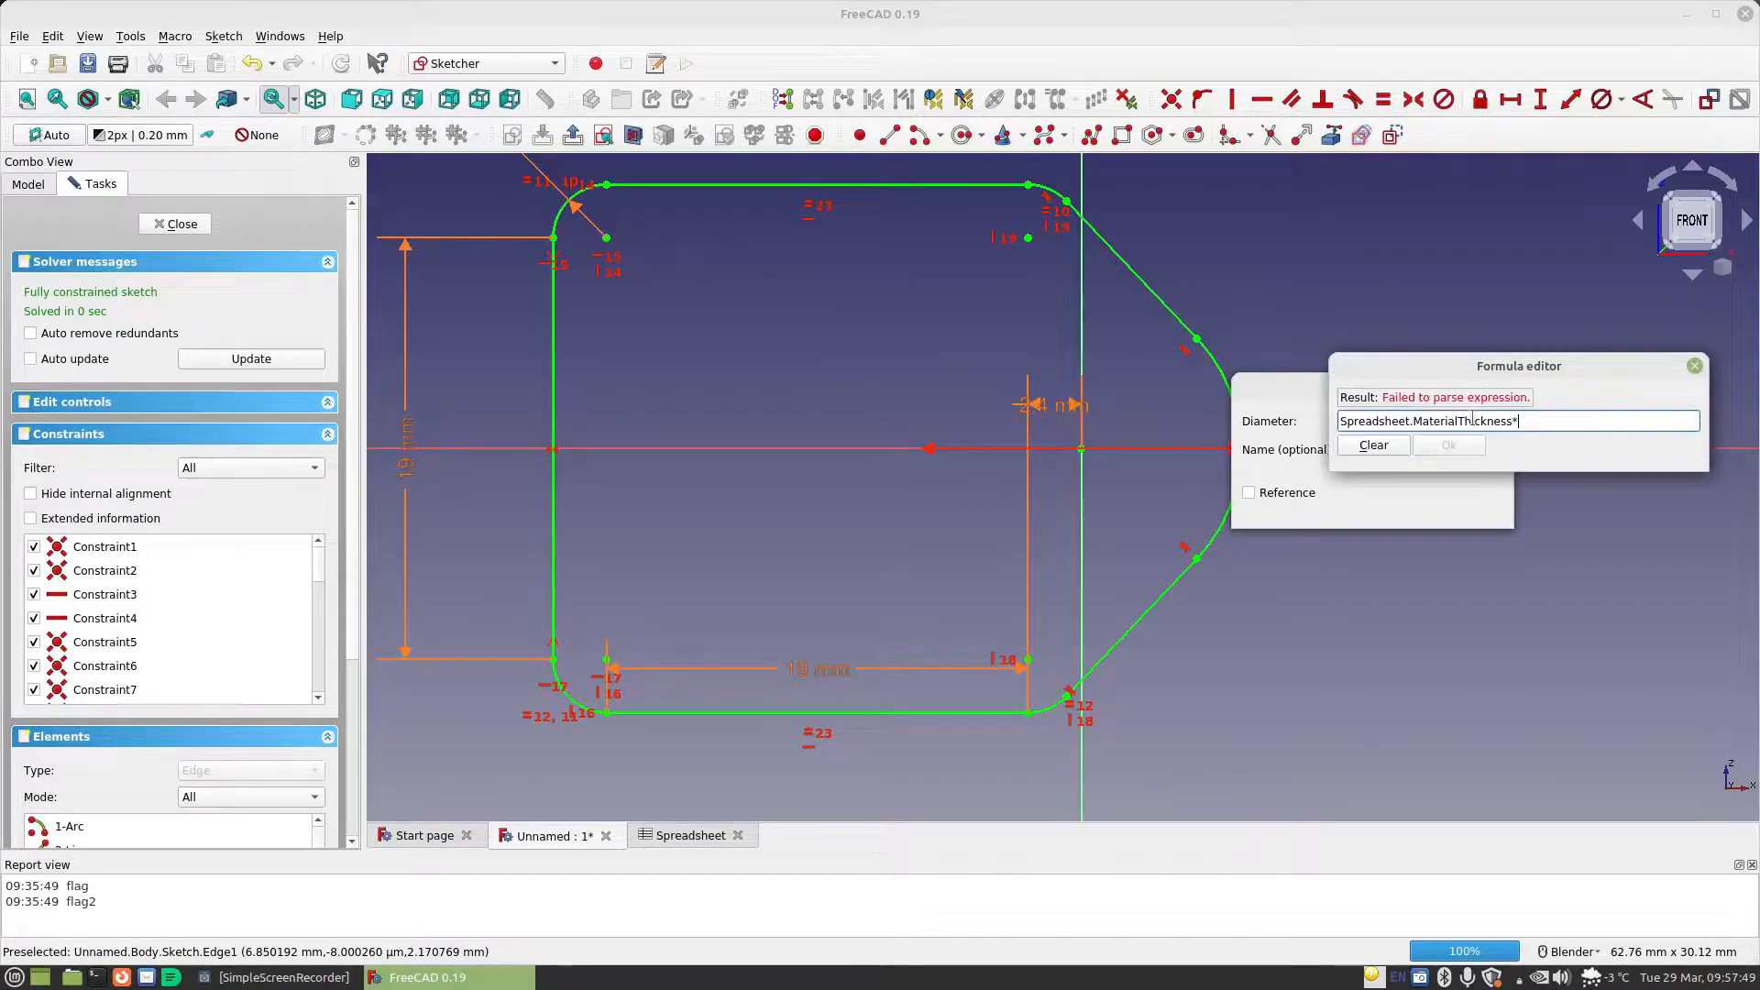
{"action": "type", "text": "2"}
{"action": "key", "text": "Return"}
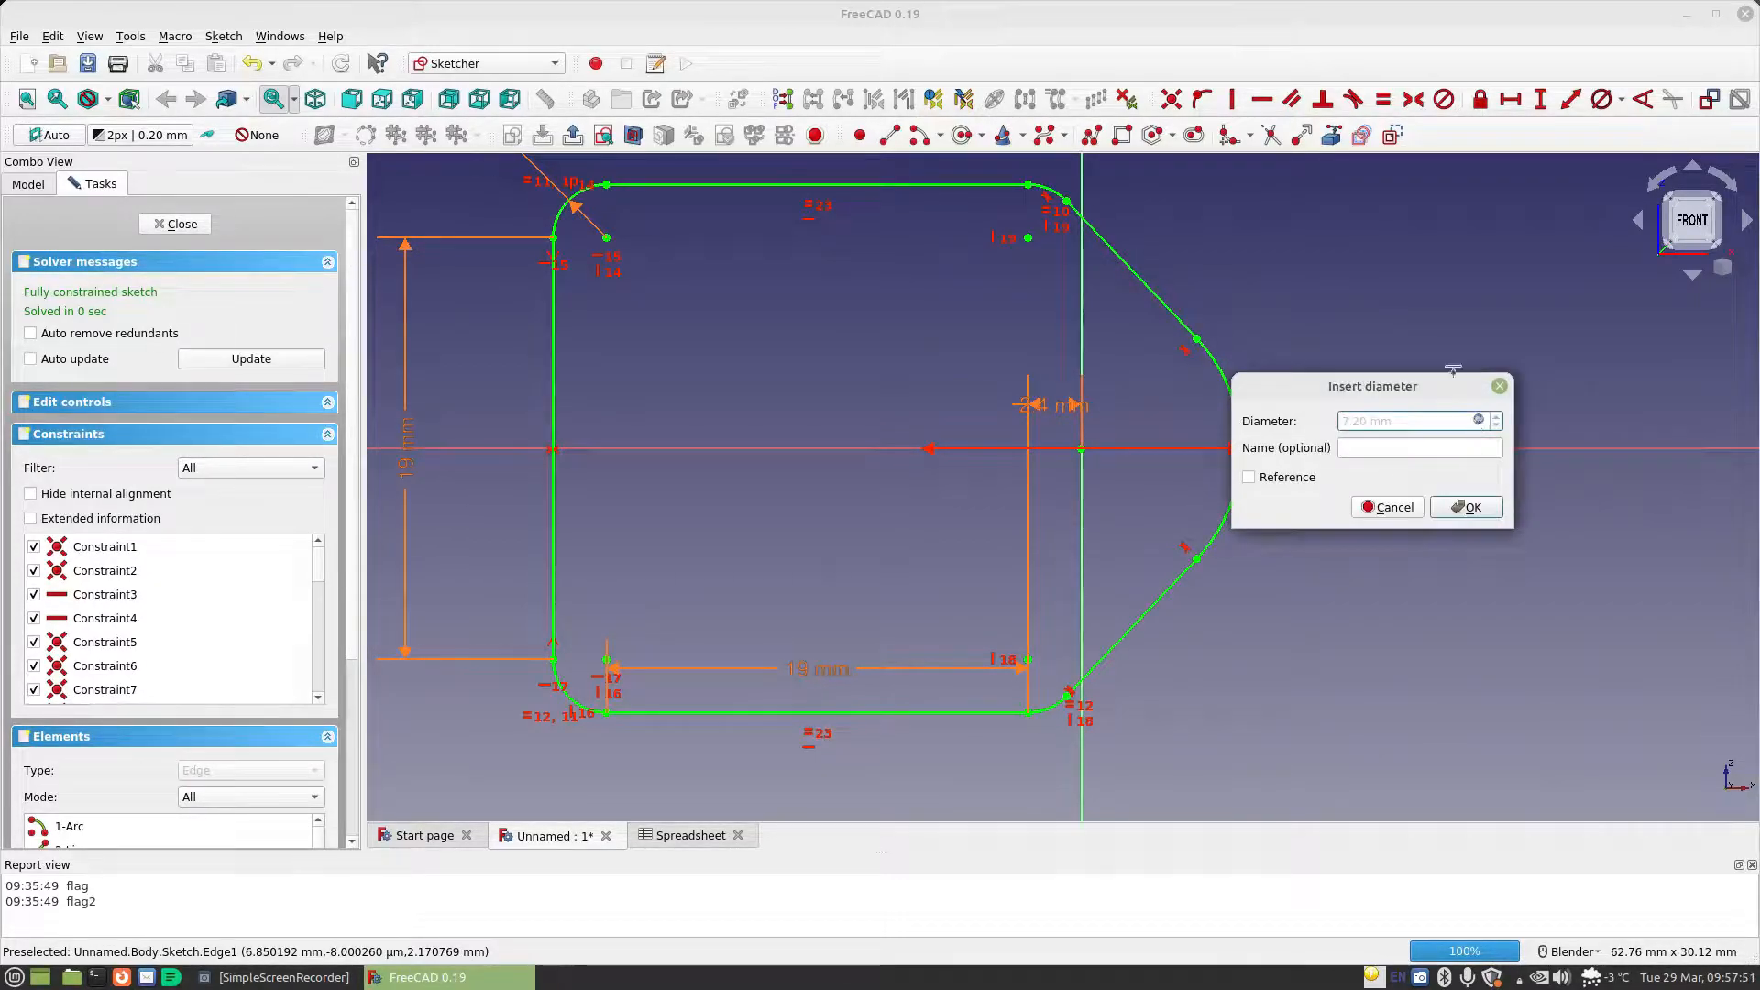
{"action": "left_click", "coordinate": [1467, 506]}
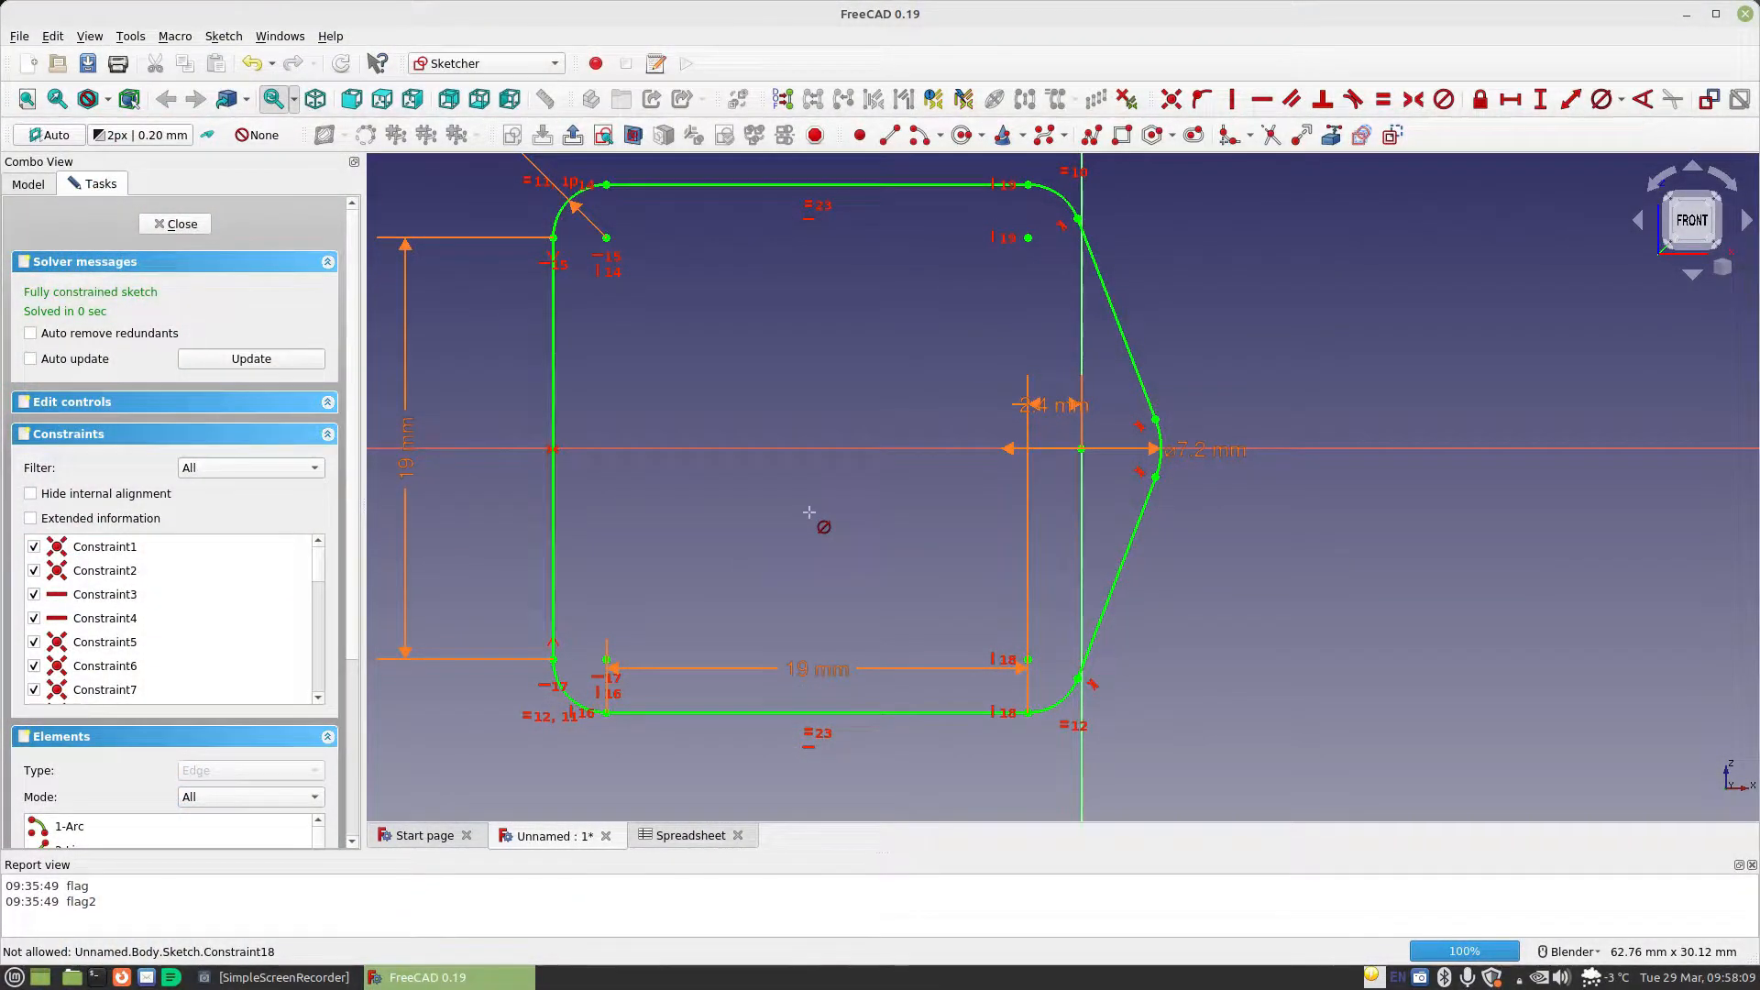
{"action": "scroll", "coordinate": [749, 376], "scroll_direction": "down", "scroll_amount": 2}
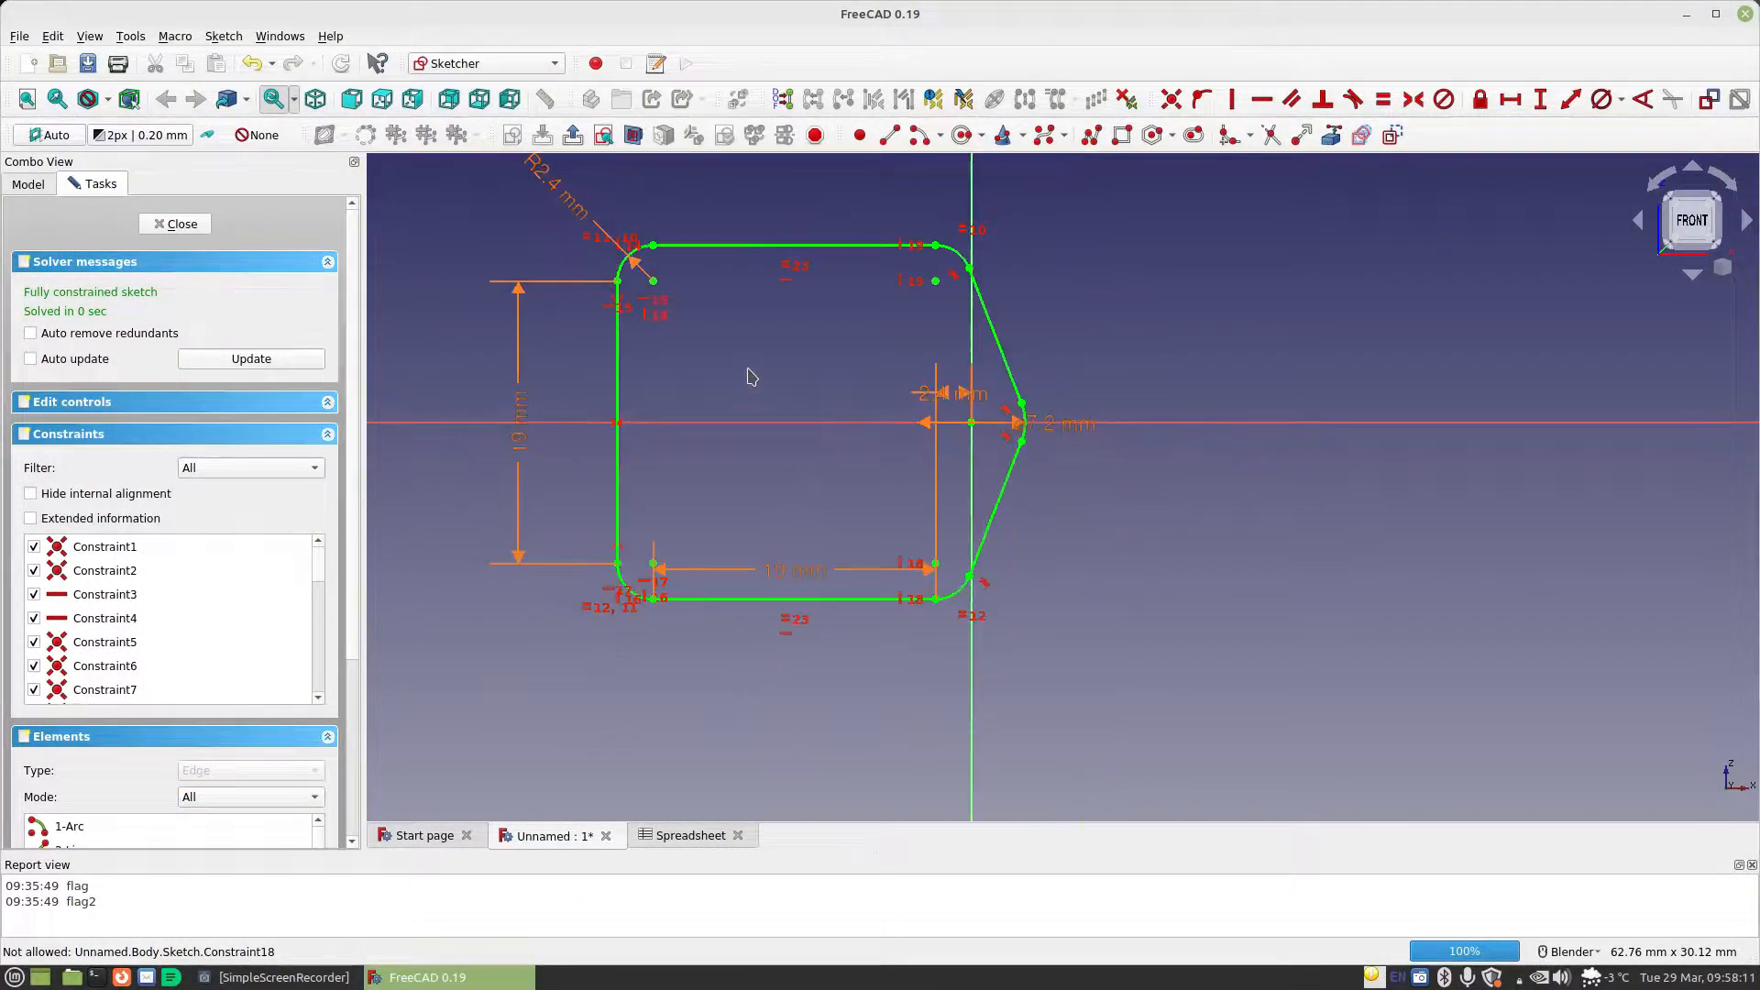
{"action": "scroll", "coordinate": [750, 376], "scroll_direction": "up", "scroll_amount": 2}
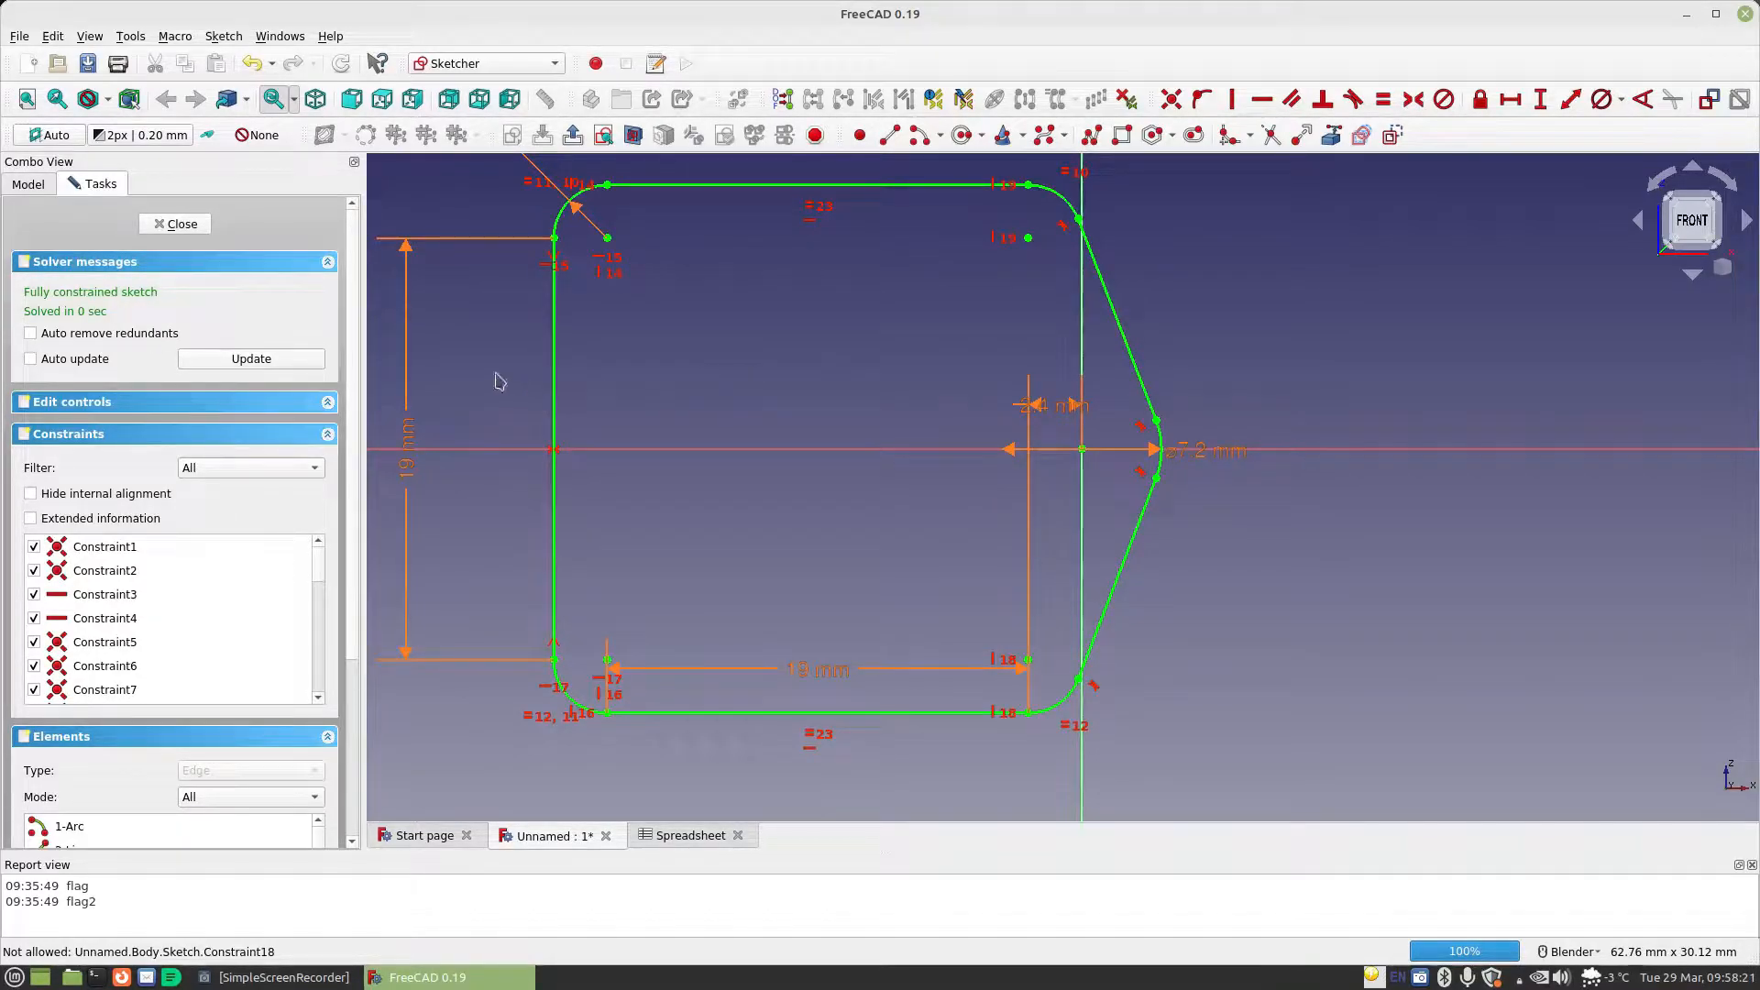
Finish the sketch and pad it with the Two dimensions type, using a 10 mm length and a 100 mm second length
{"action": "left_click", "coordinate": [179, 224]}
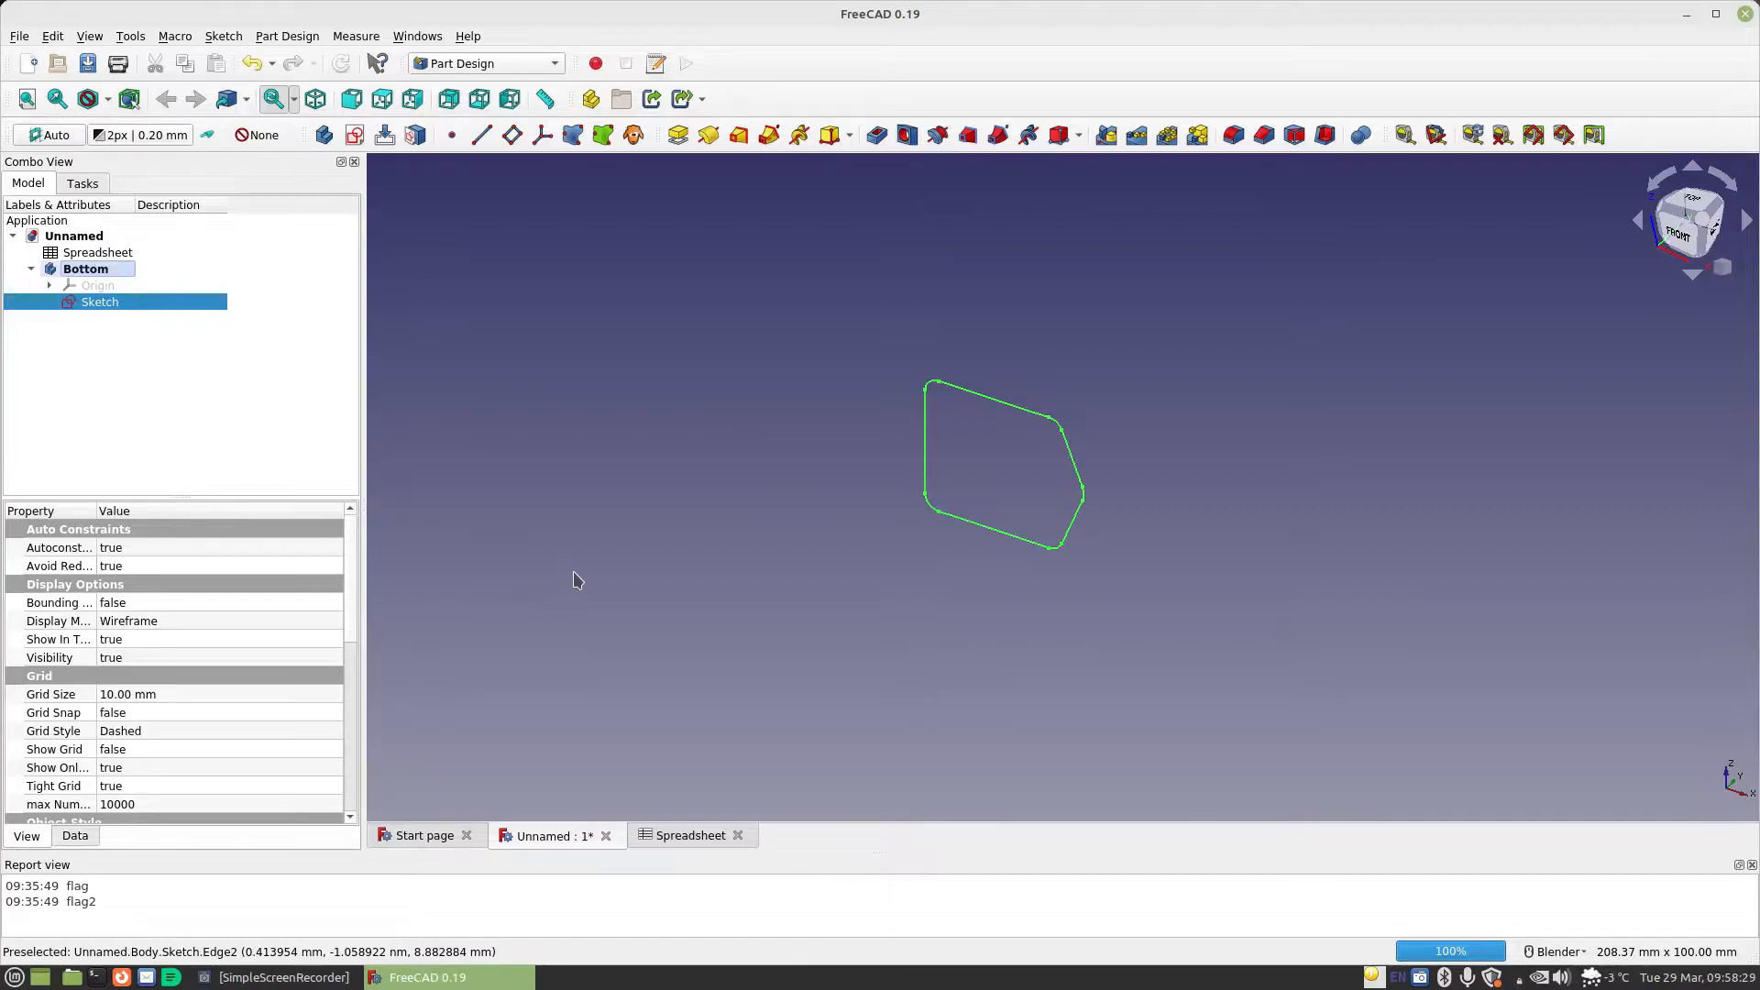
{"action": "left_click", "coordinate": [678, 136]}
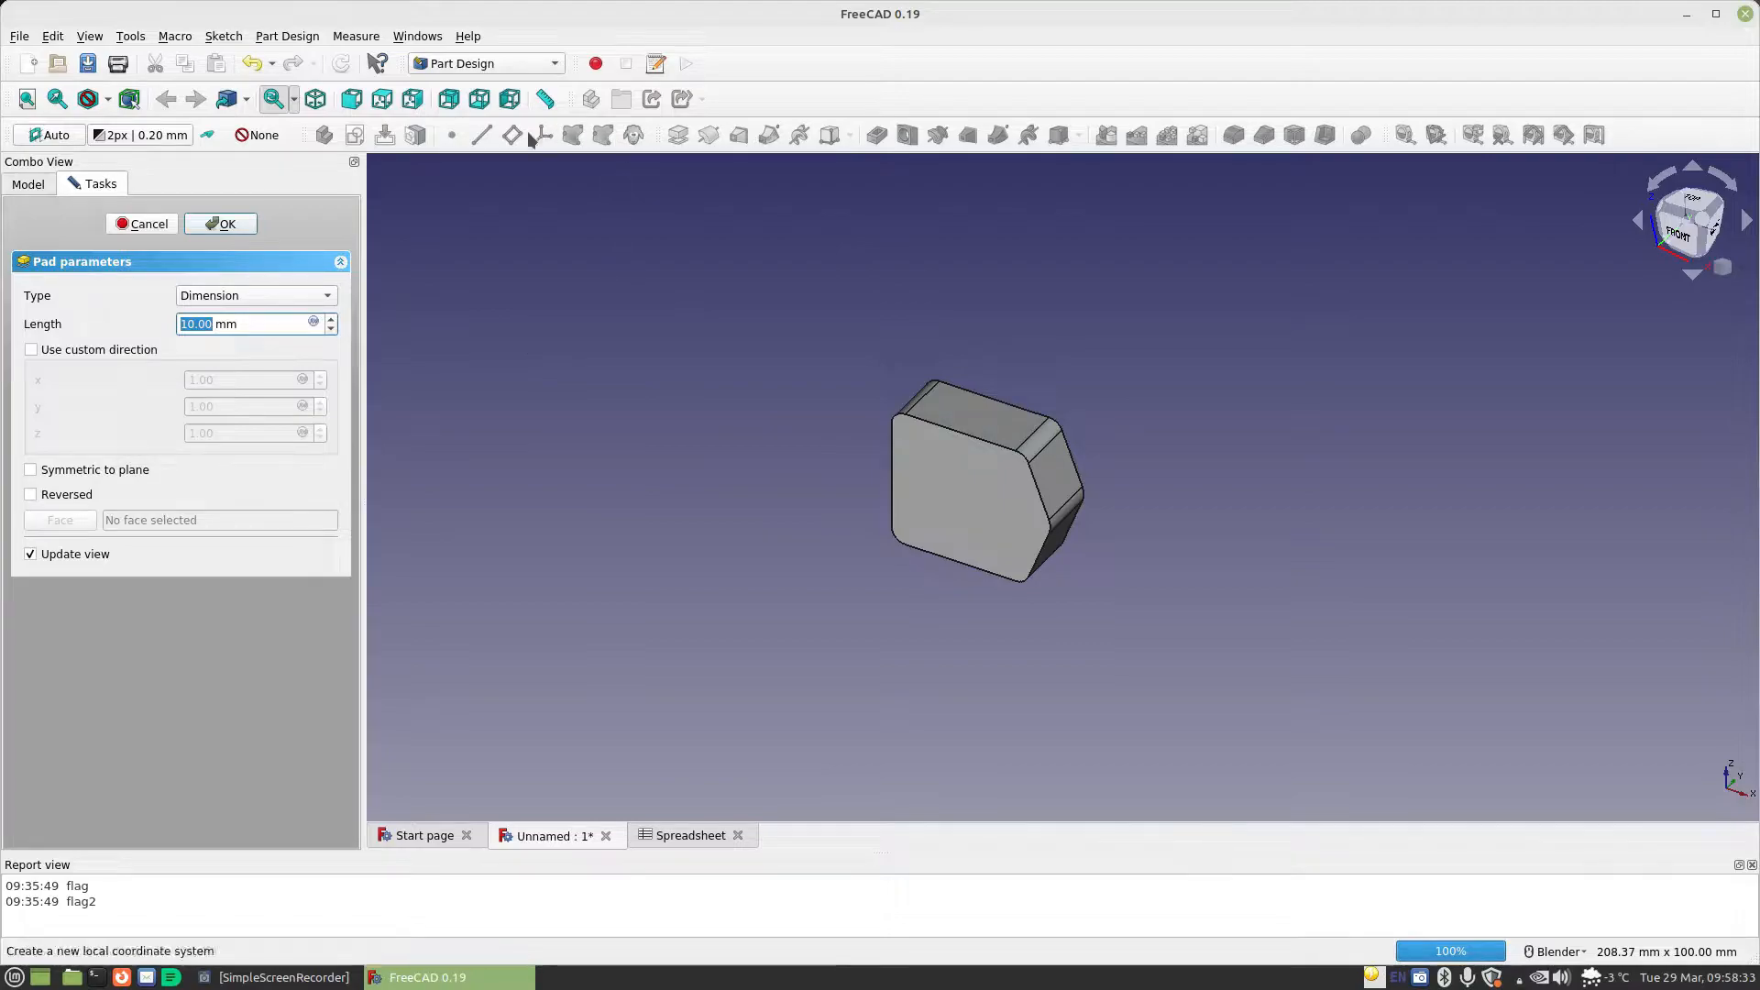
{"action": "left_click", "coordinate": [253, 296]}
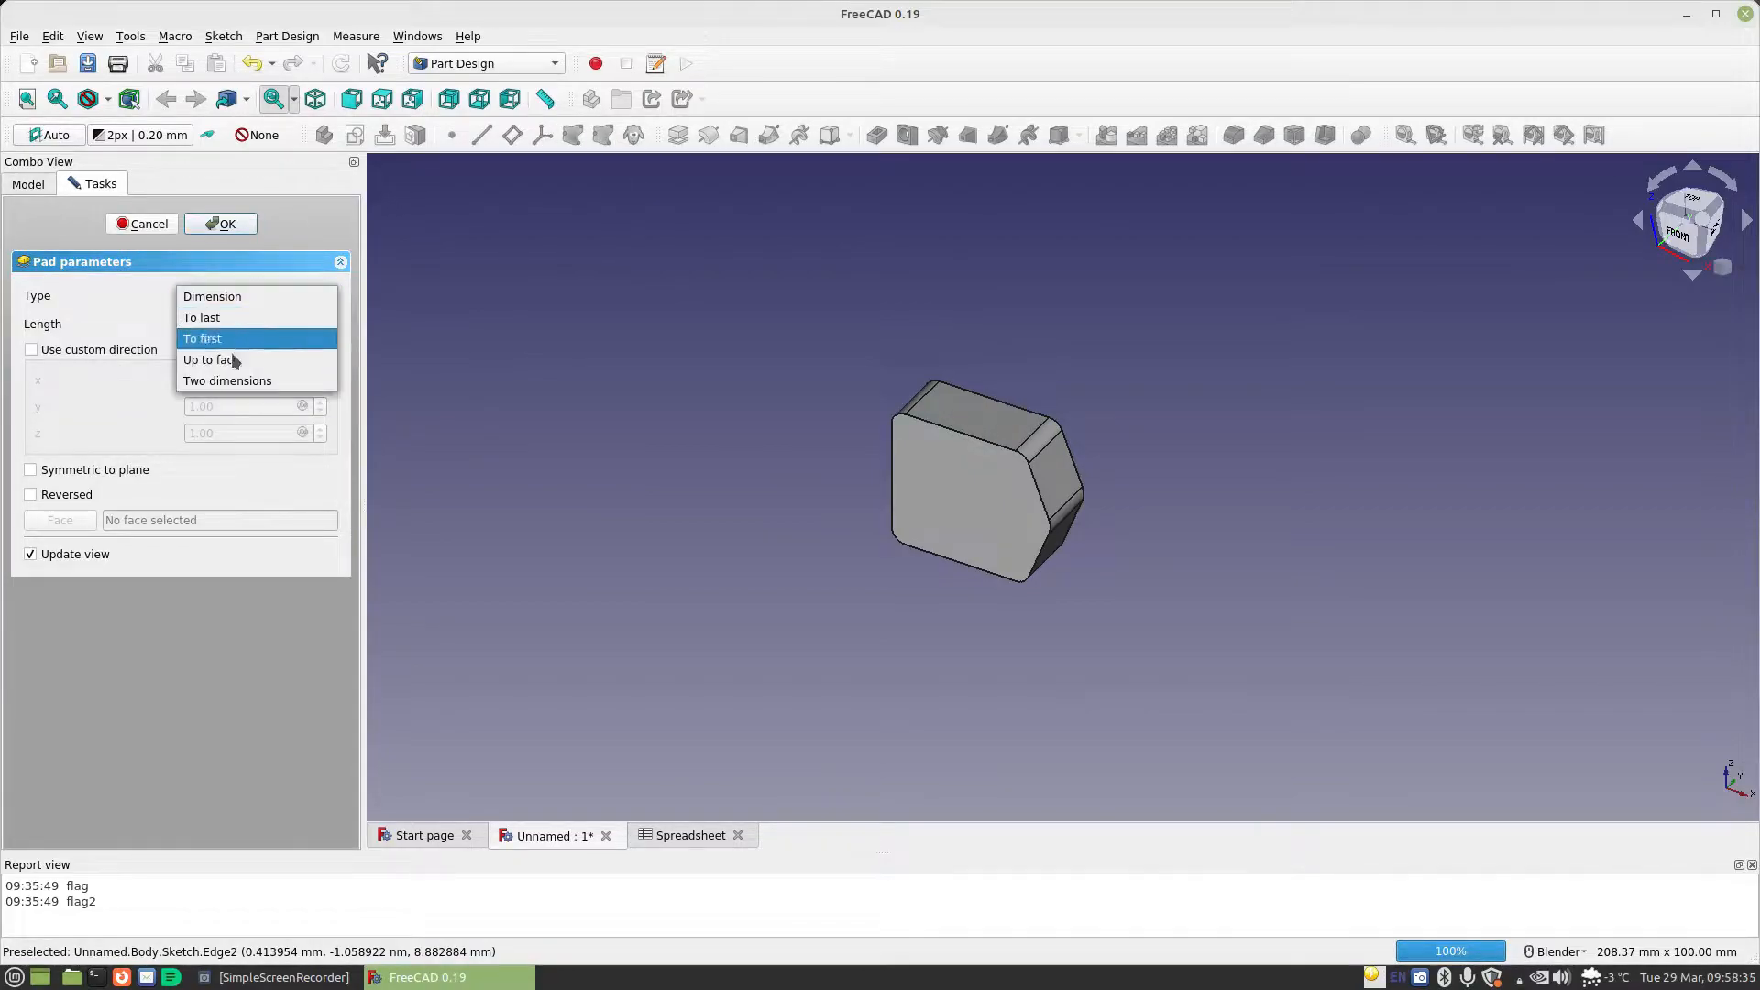
{"action": "left_click", "coordinate": [225, 381]}
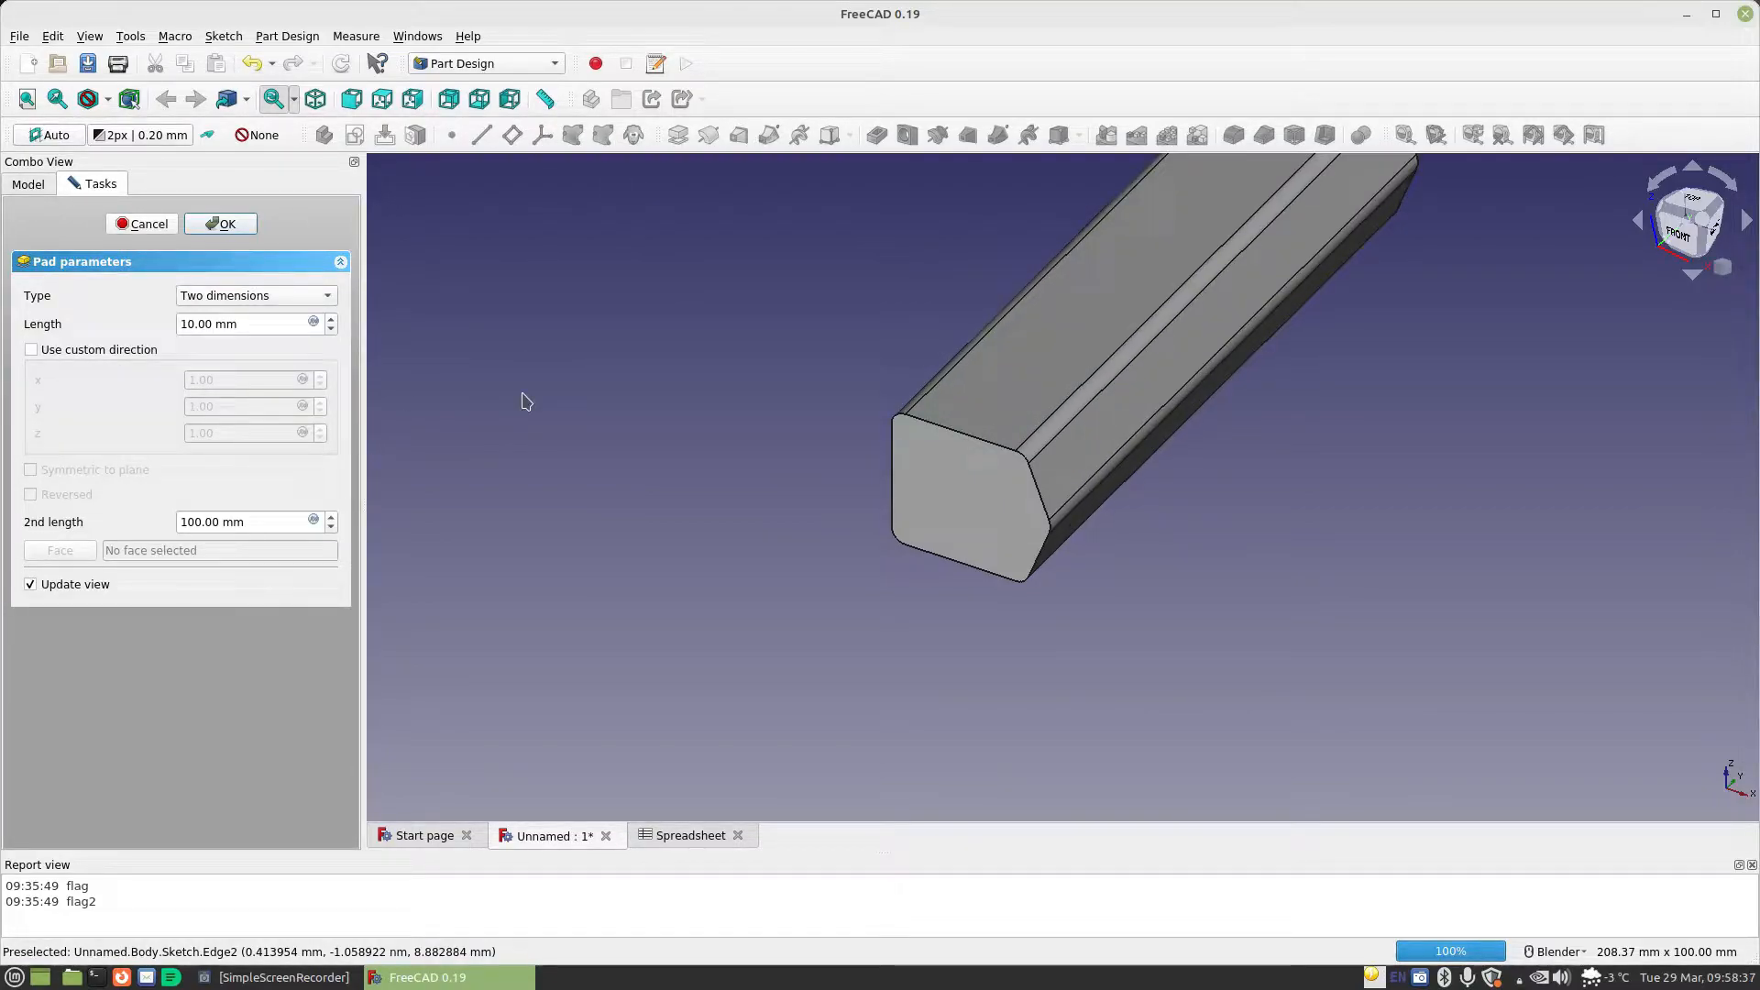
{"action": "scroll", "coordinate": [823, 454], "scroll_direction": "down", "scroll_amount": 2}
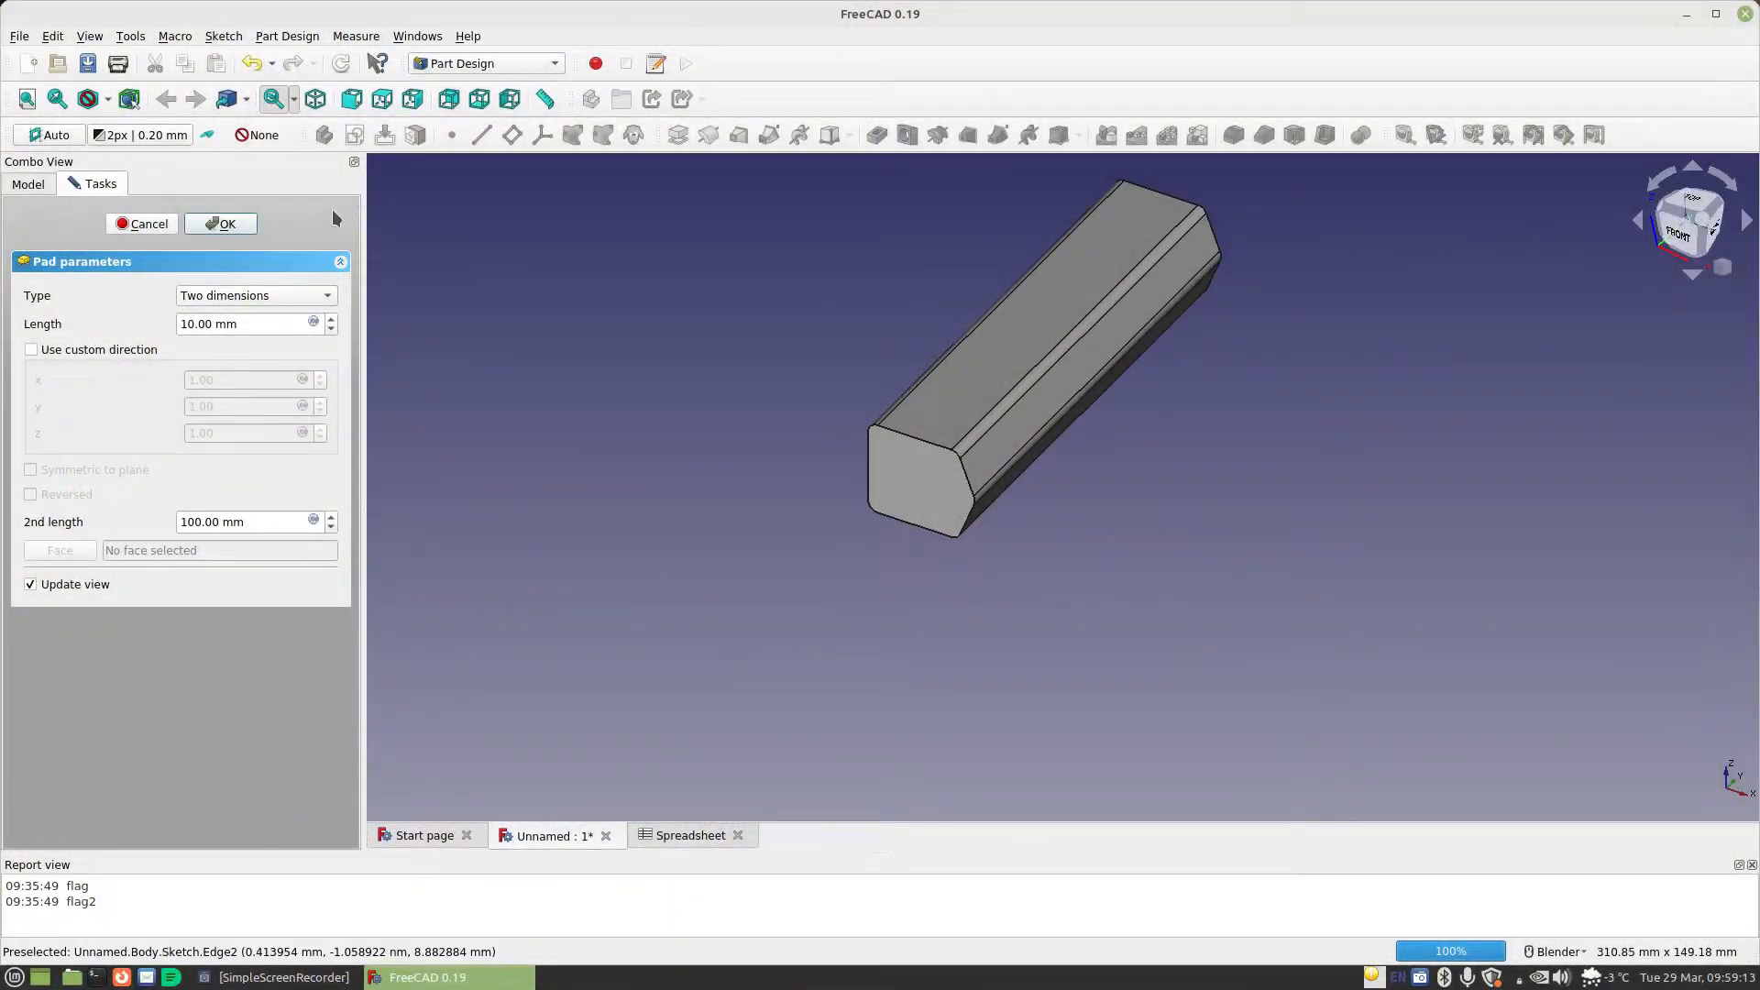
{"action": "left_click", "coordinate": [221, 223]}
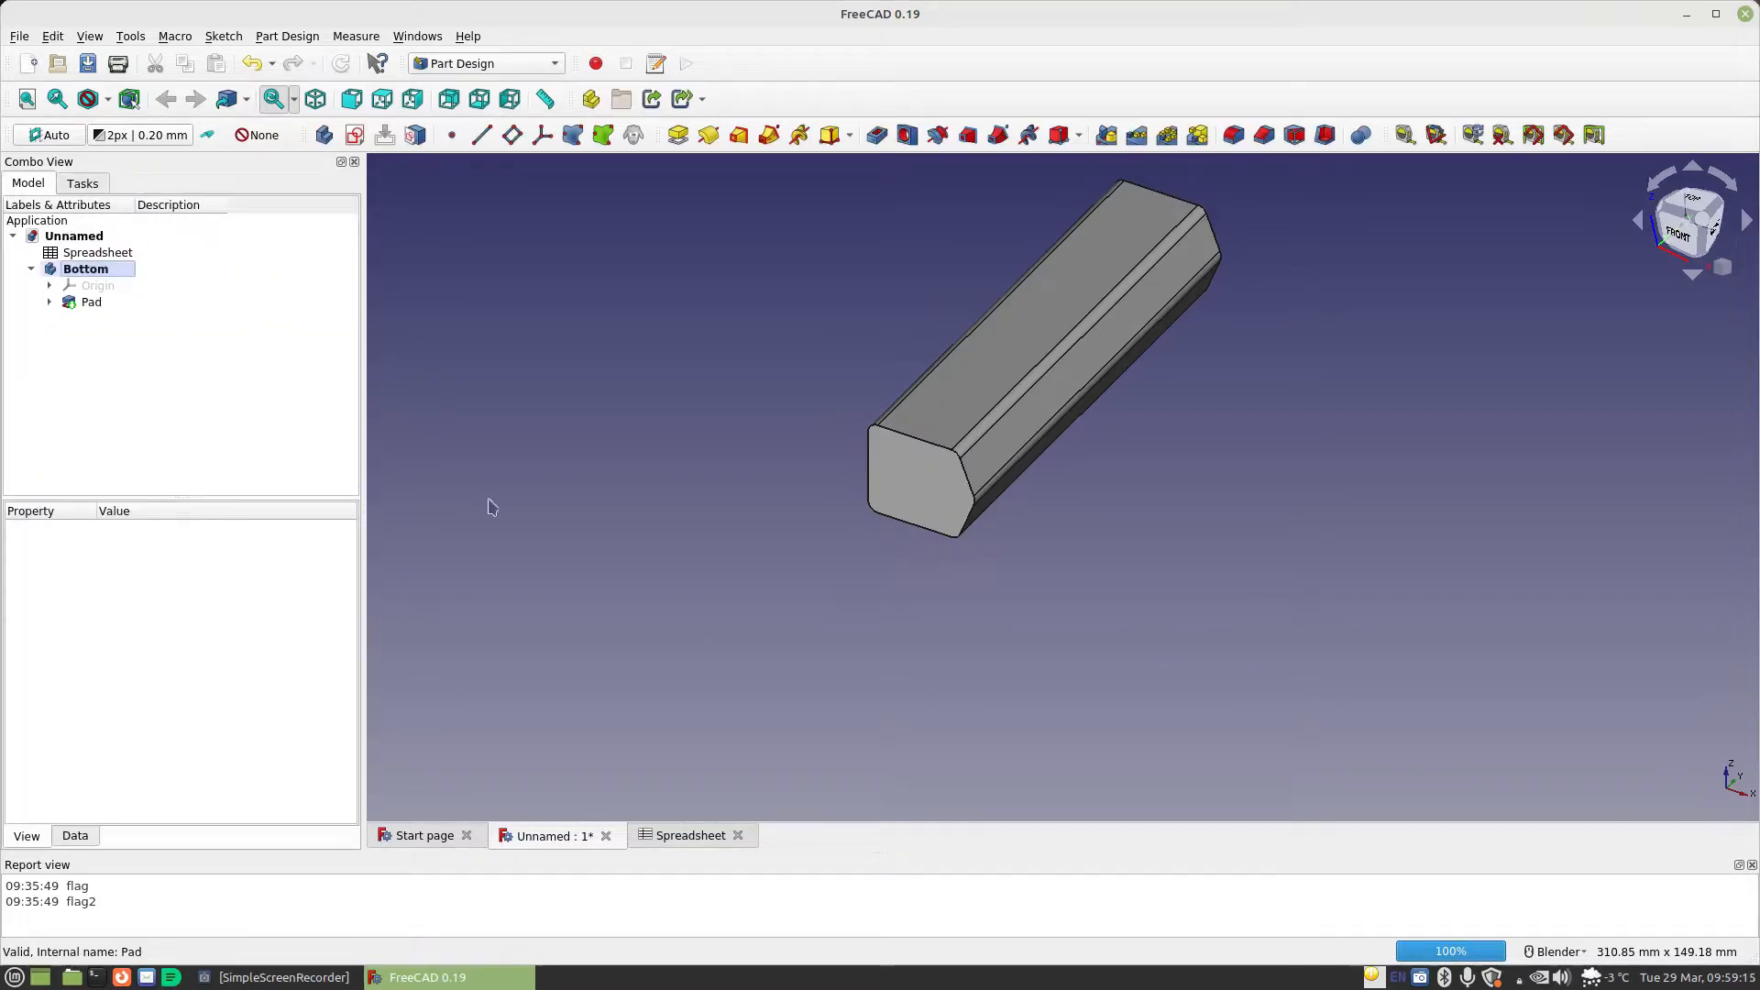
Add a "Tab Length" entry of 8 mm in row 9 of the spreadsheet and give its value the alias TabLength
{"action": "left_click", "coordinate": [666, 836]}
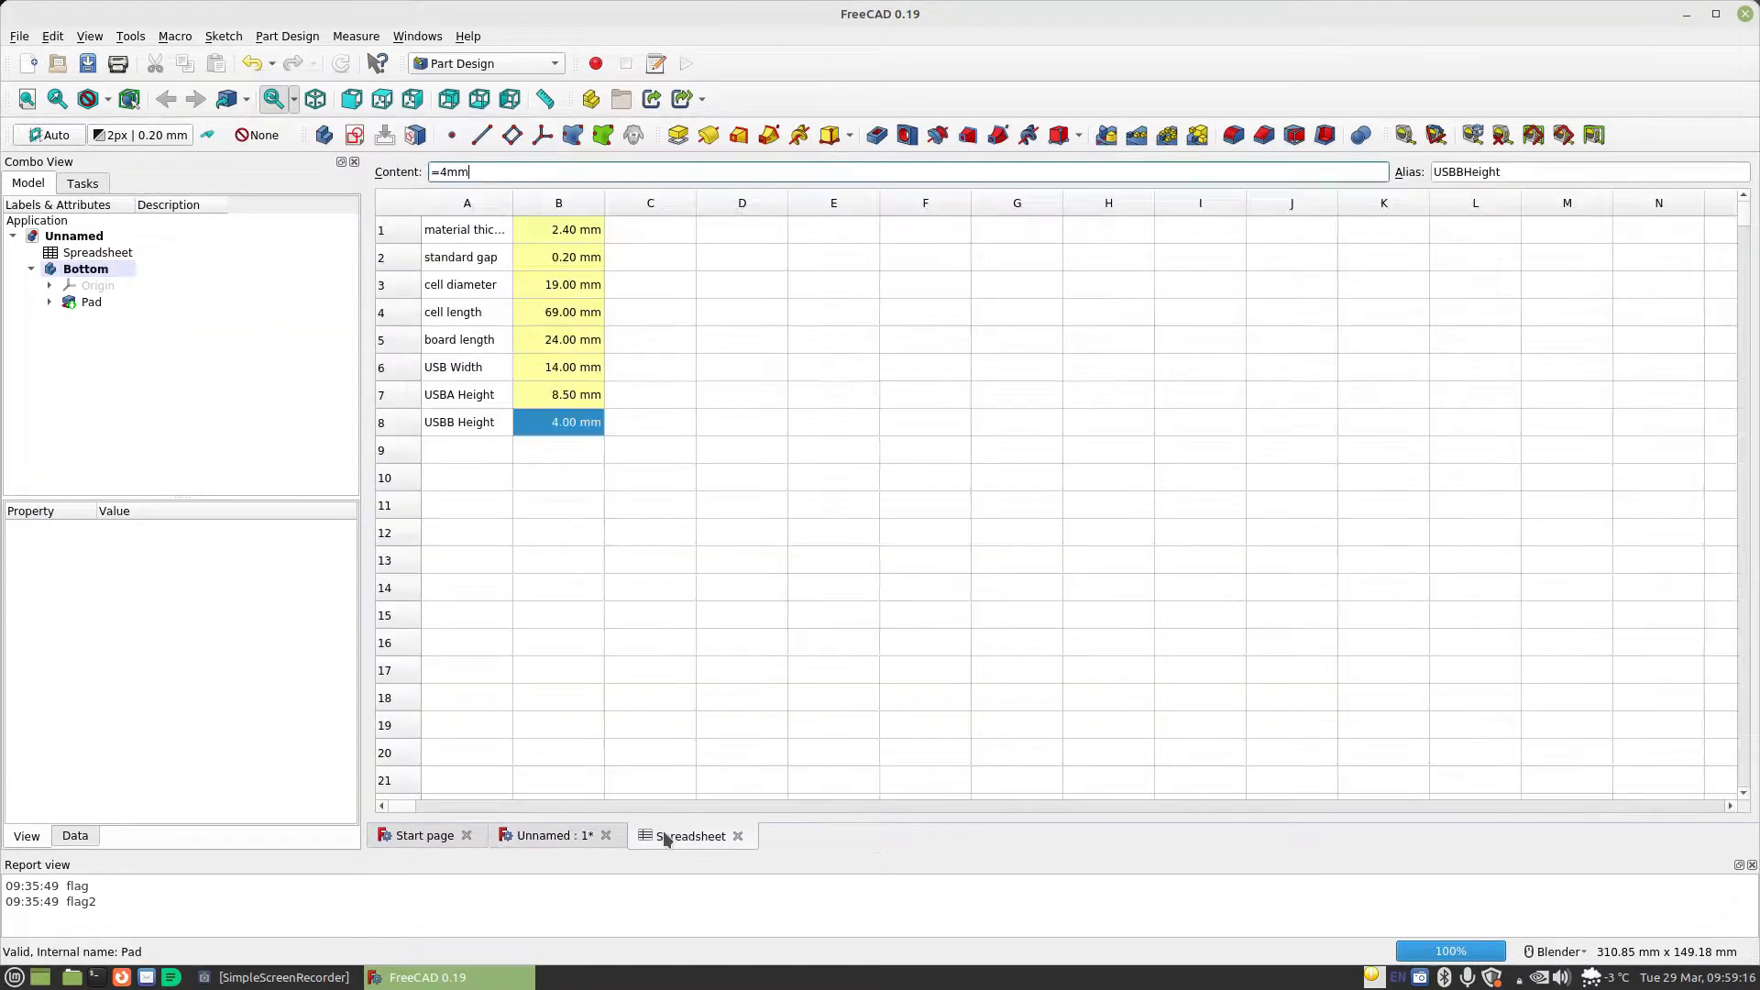
{"action": "left_click", "coordinate": [471, 451]}
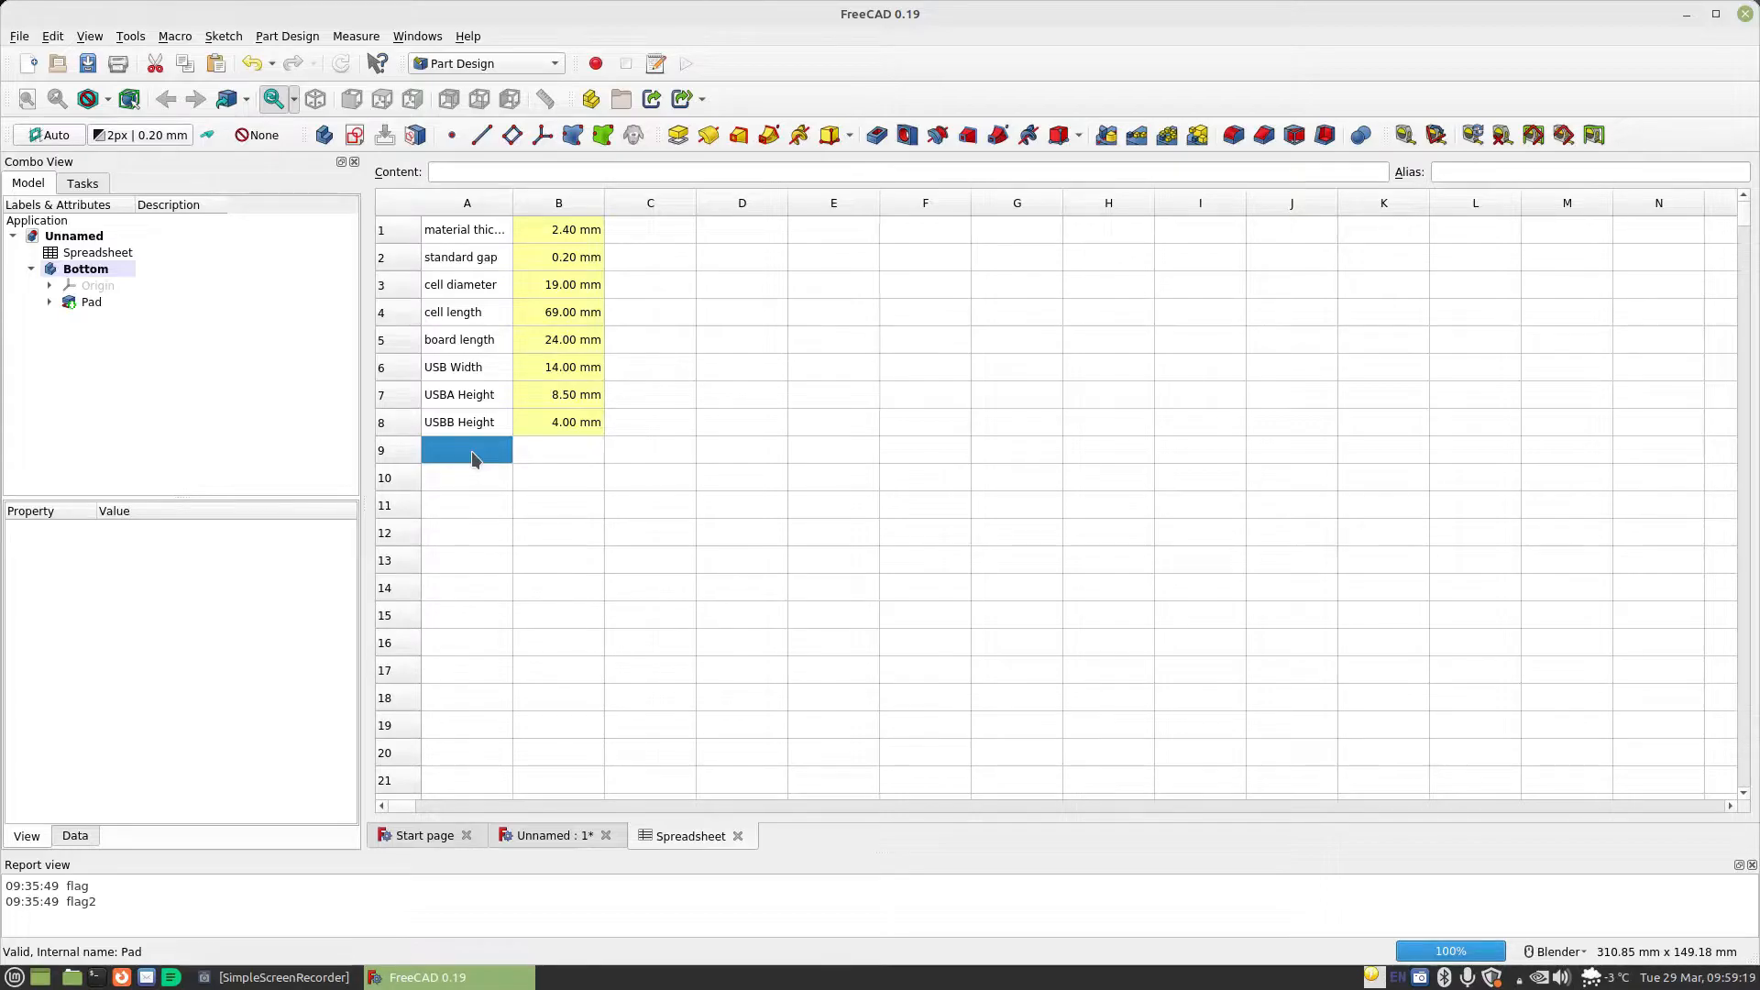
{"action": "type", "text": "Tab Length"}
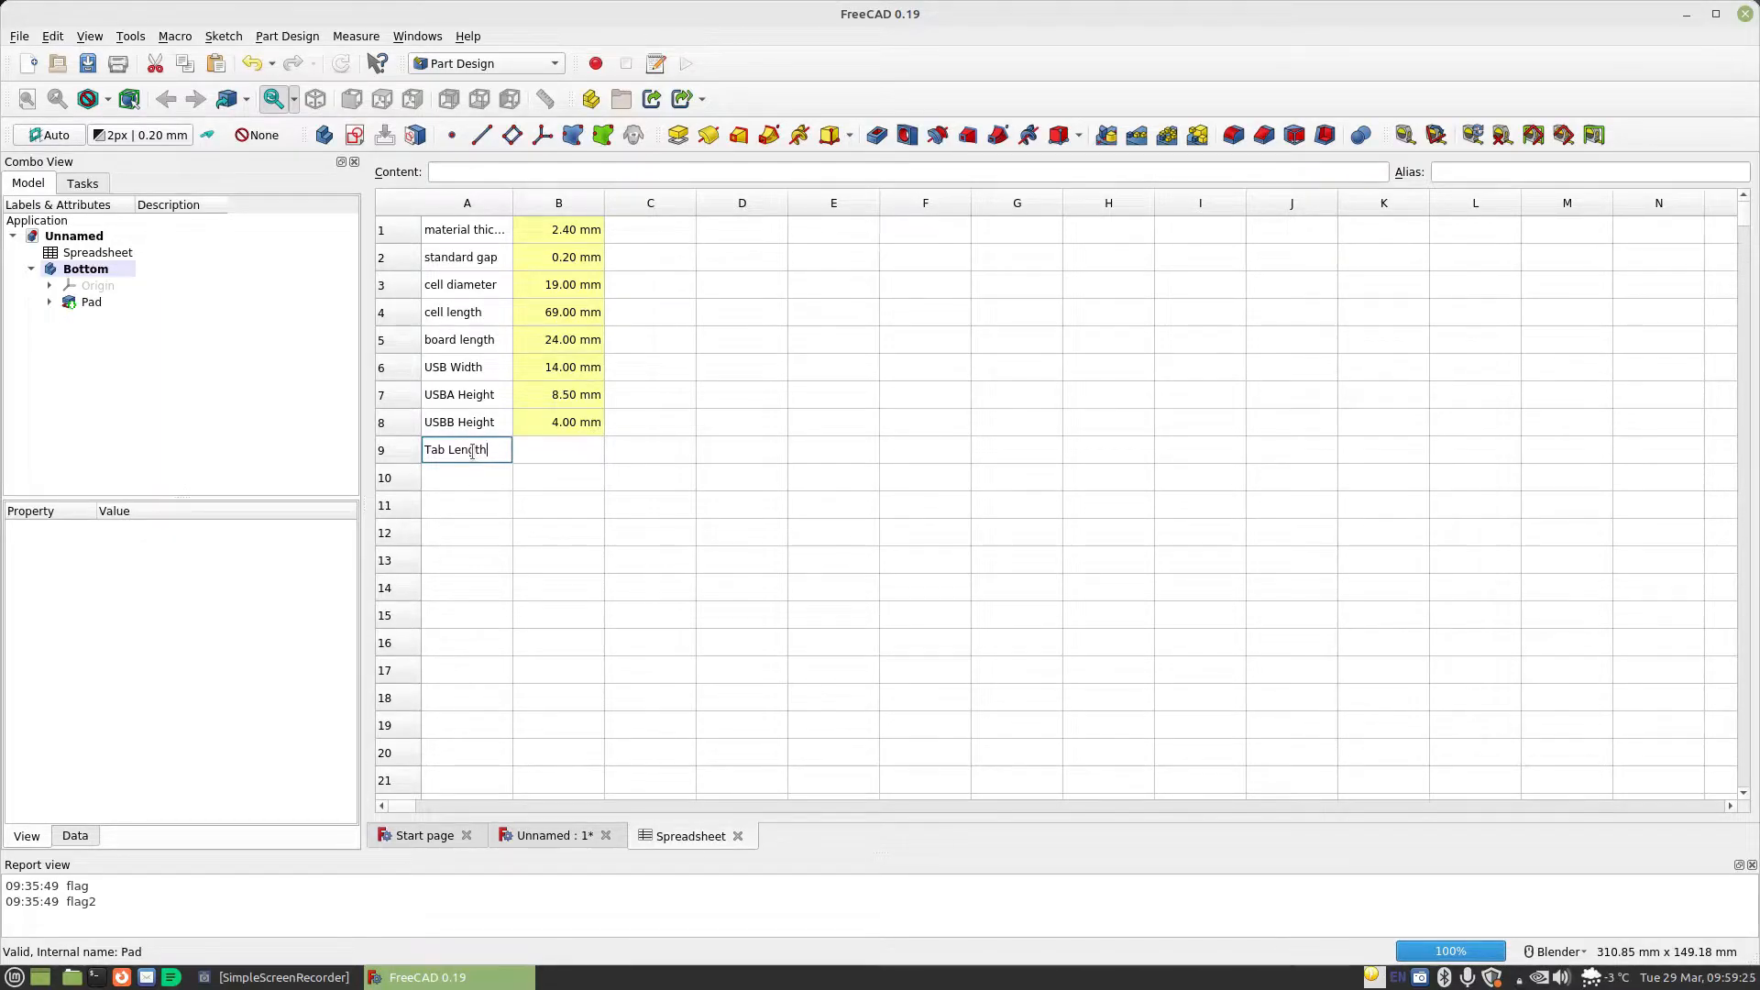
{"action": "key", "text": "Tab"}
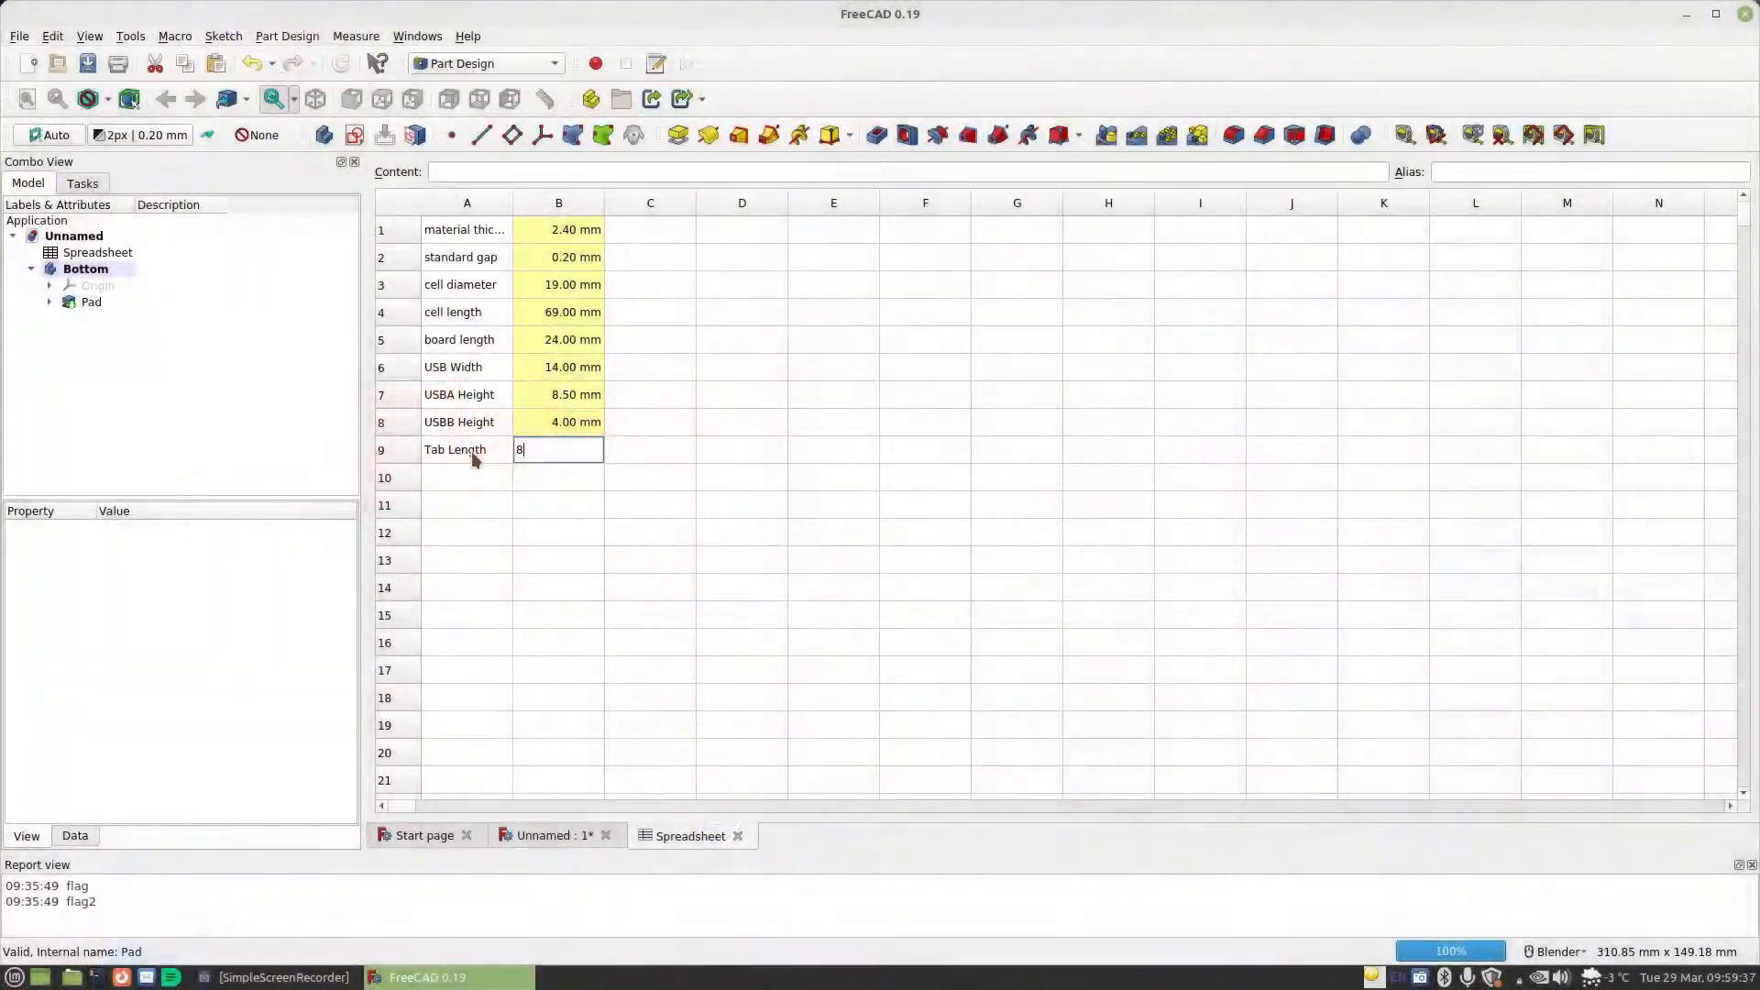
{"action": "type", "text": "mm"}
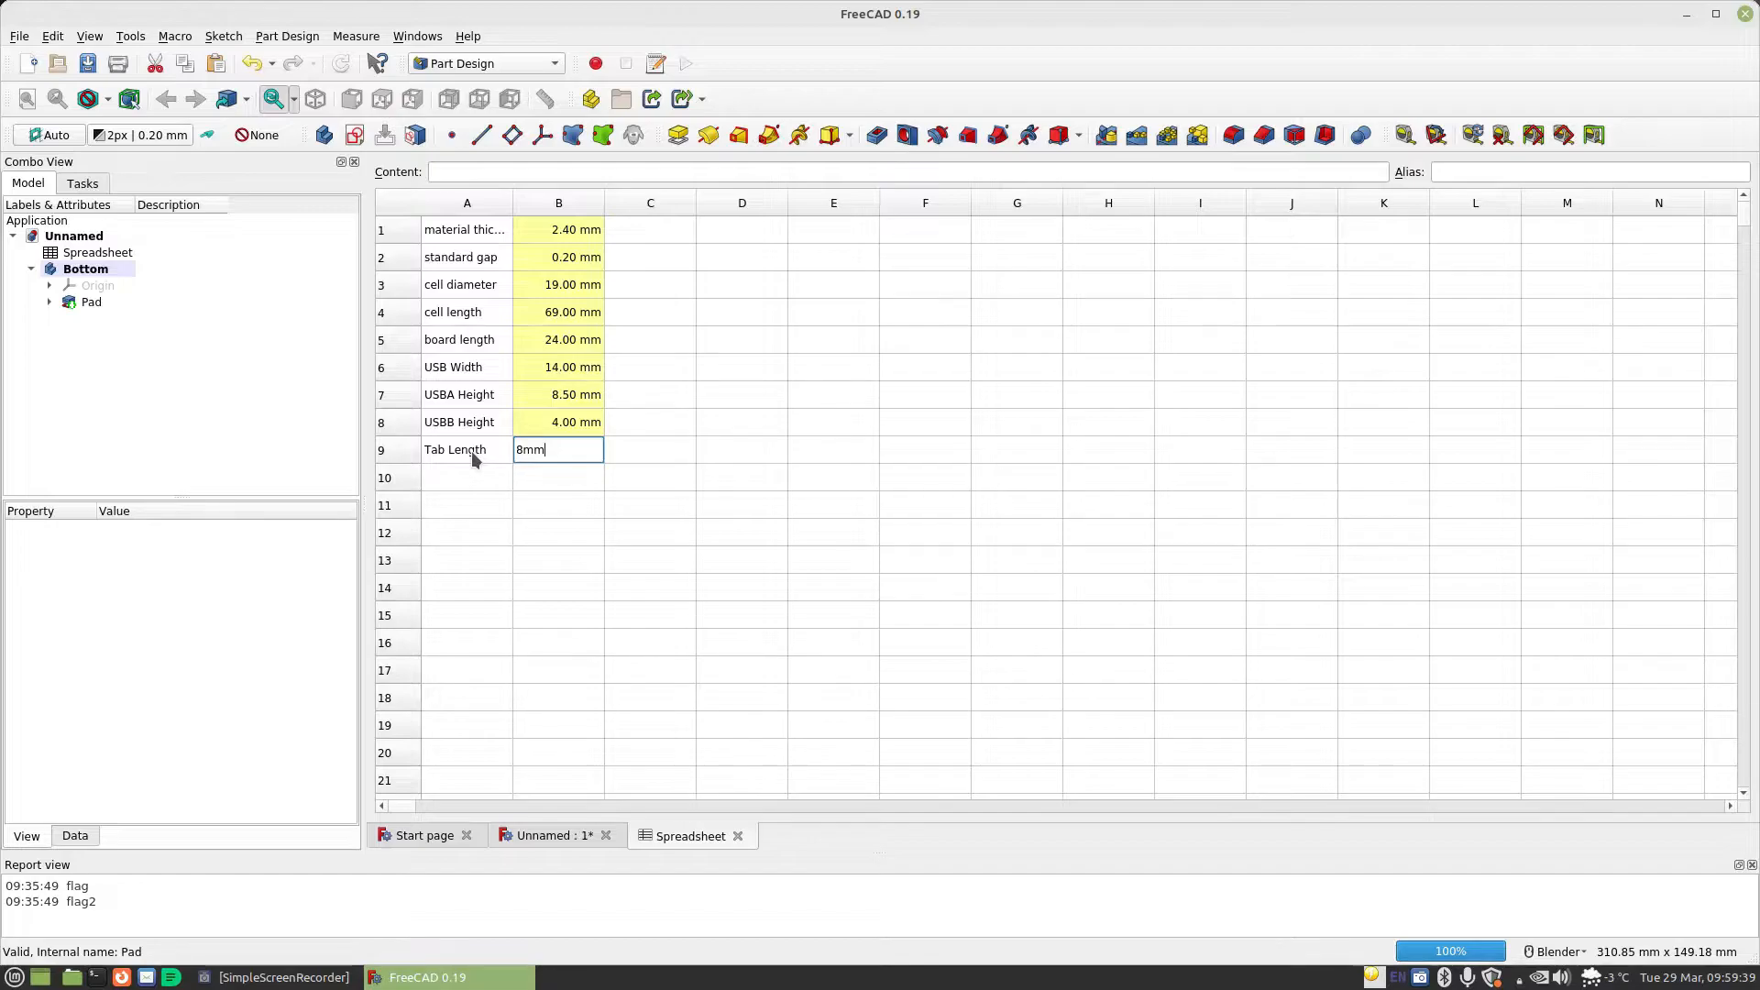
{"action": "key", "text": "Return"}
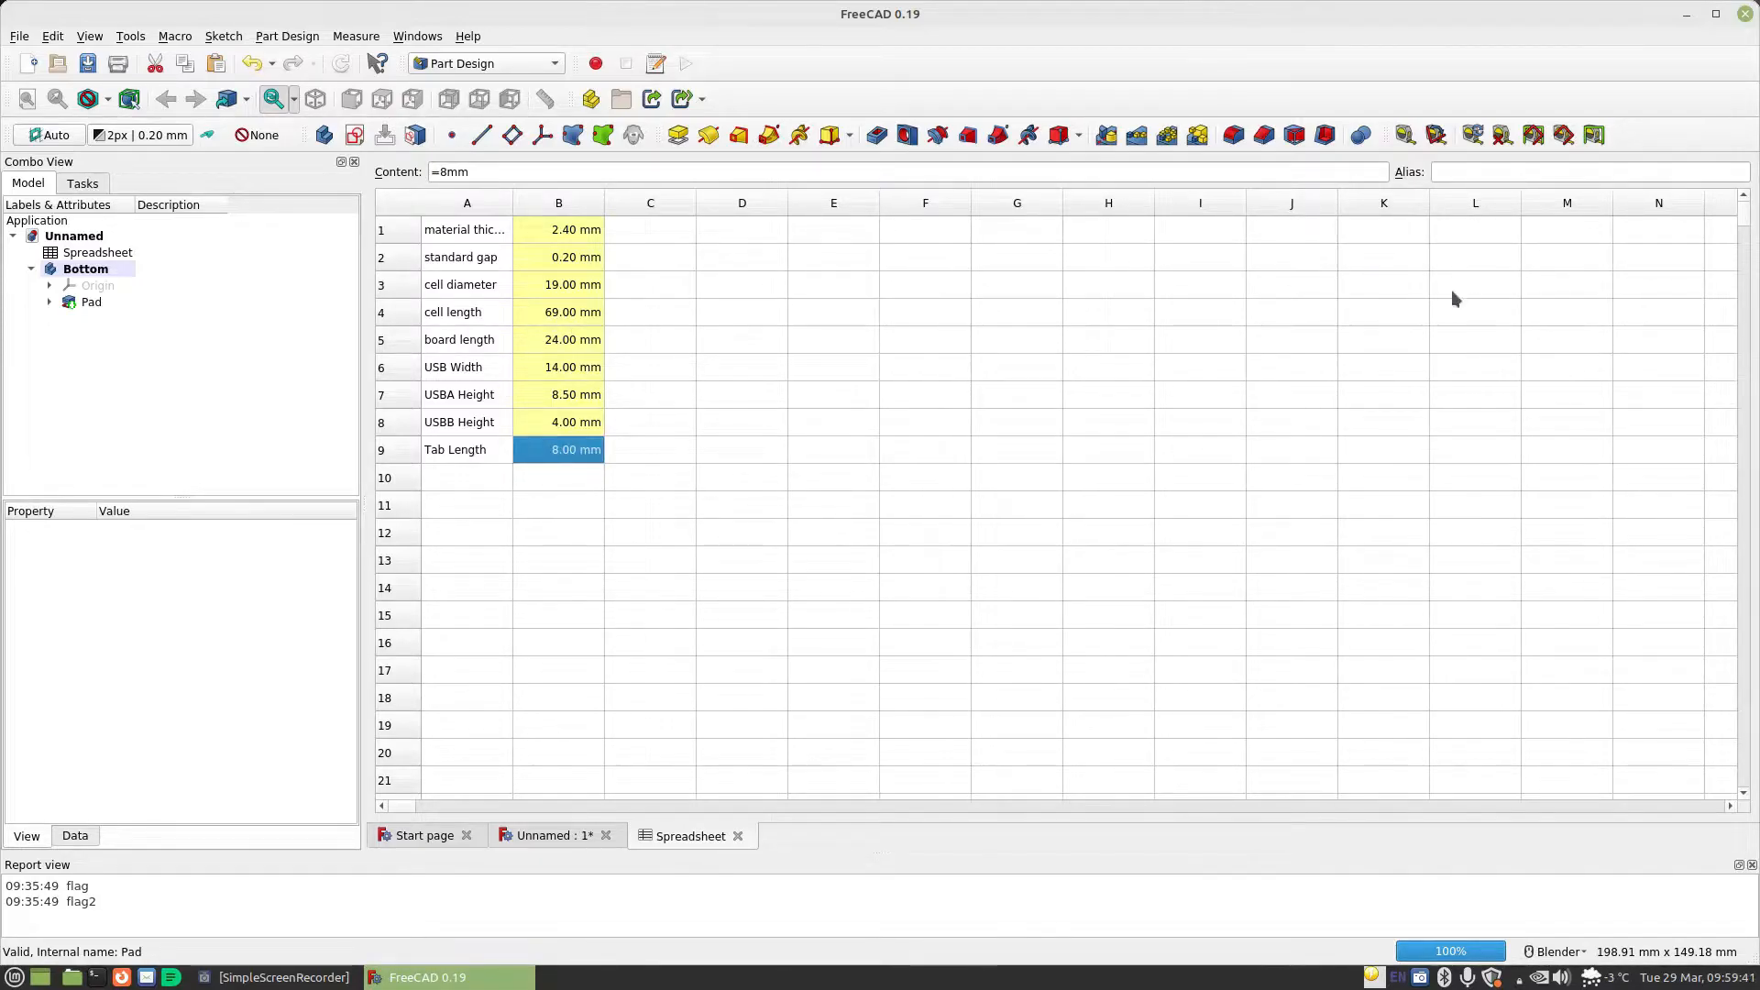
{"action": "left_click", "coordinate": [1506, 172]}
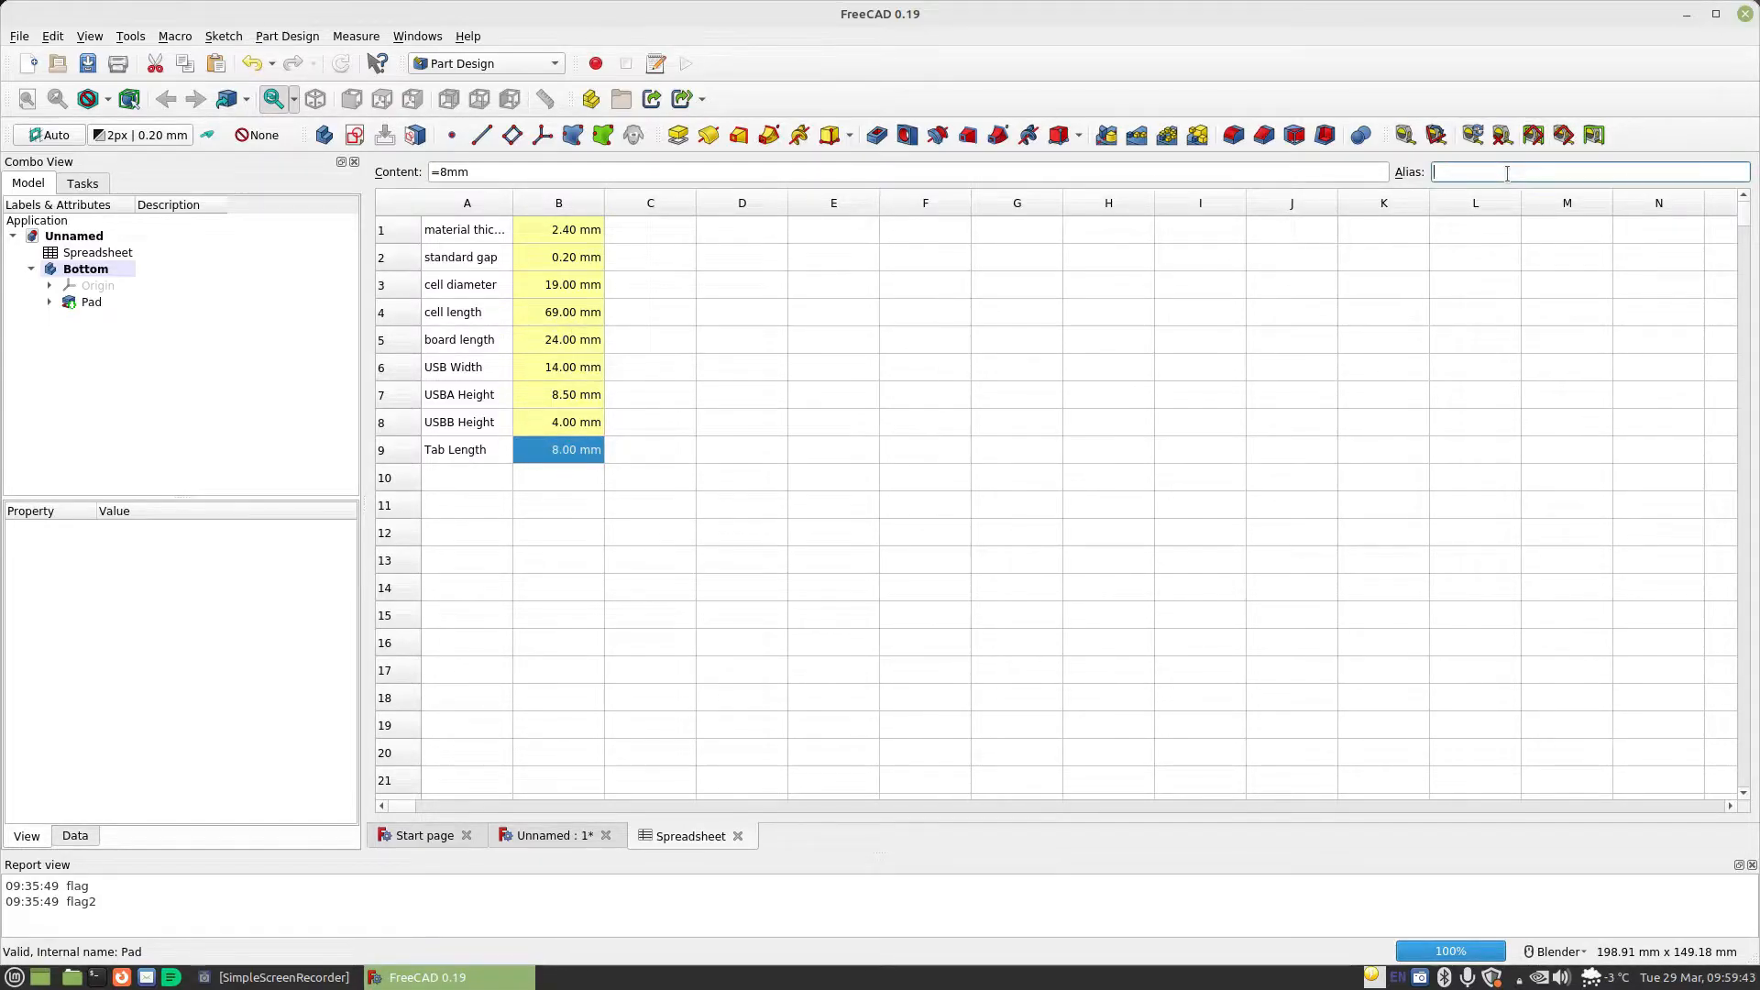
{"action": "key", "text": "Return"}
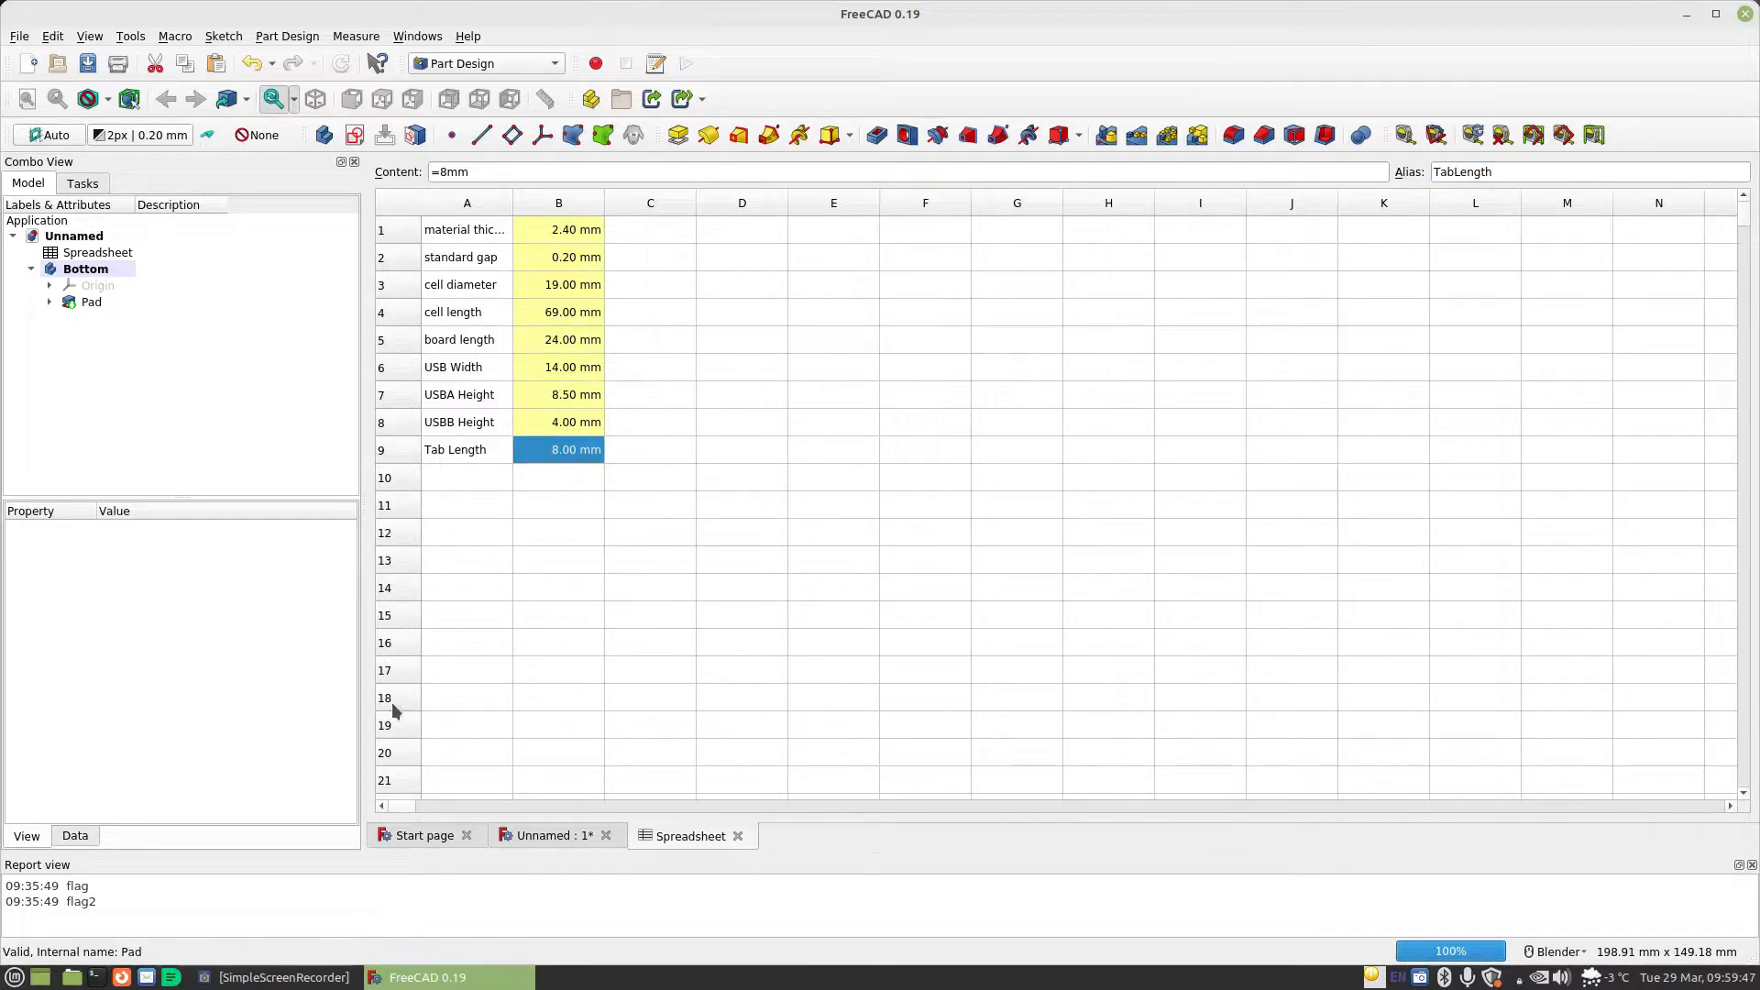
Edit the Bottom body's pad and start its length formula with Spreadsheet.CellLength/2
{"action": "left_click", "coordinate": [550, 845]}
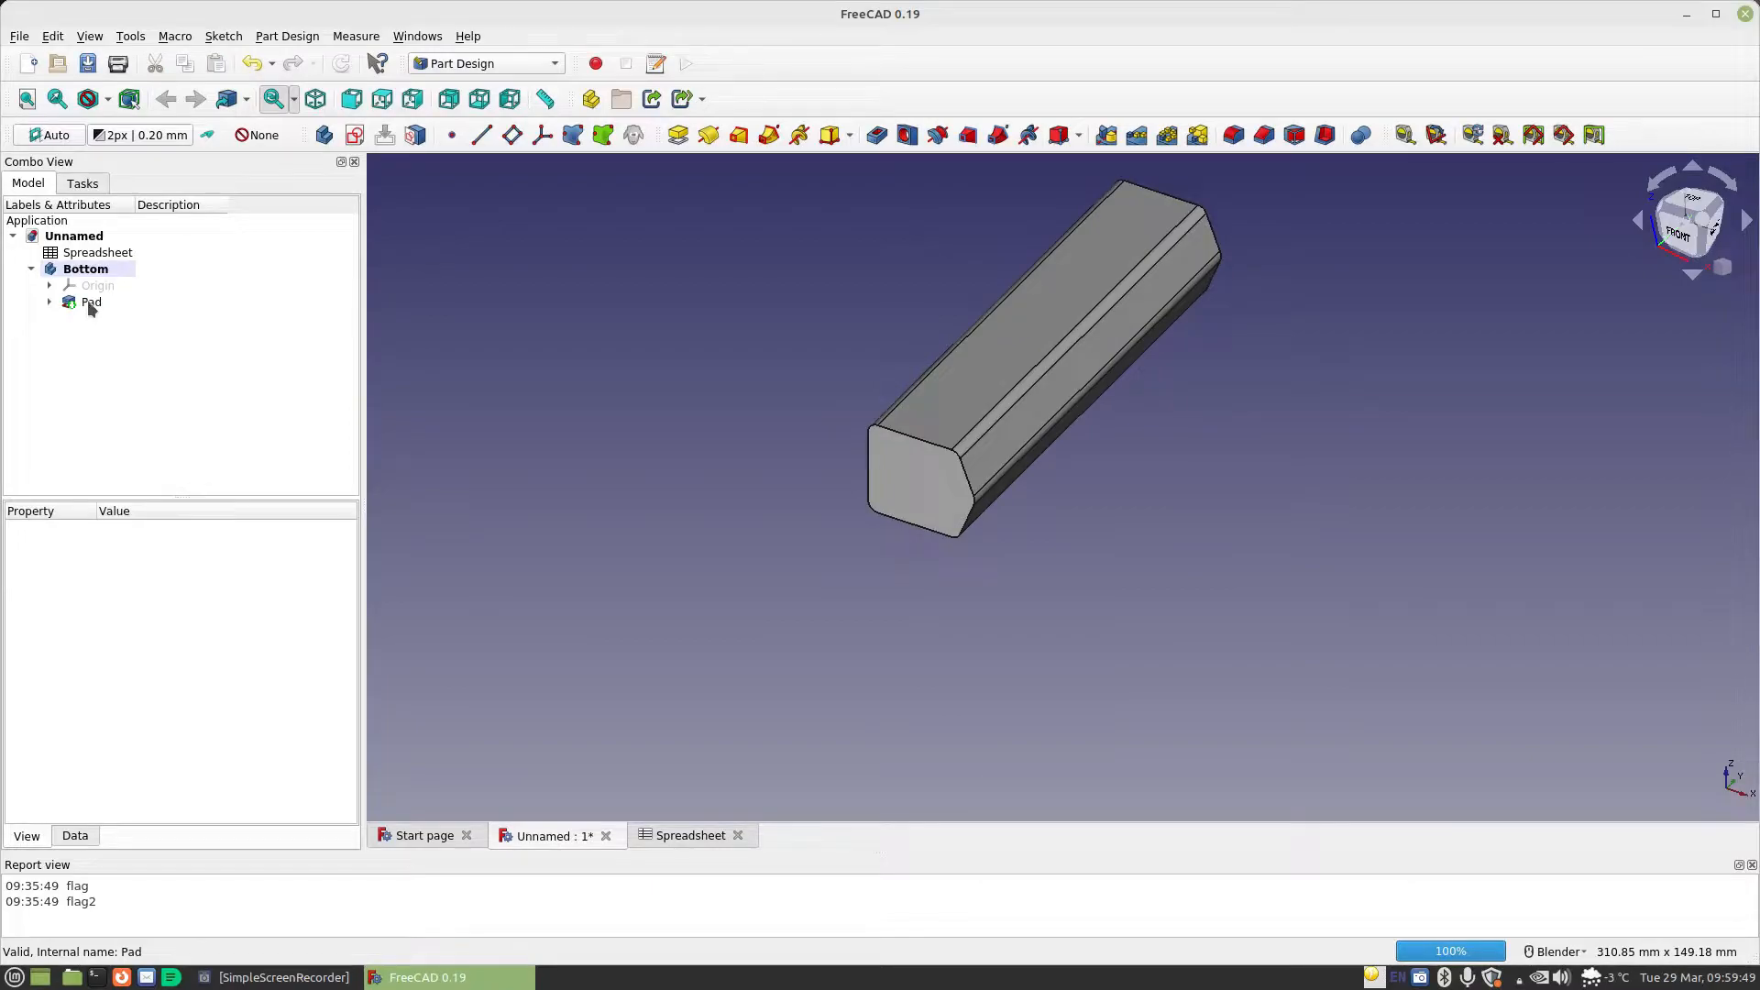
{"action": "double_click", "coordinate": [91, 303]}
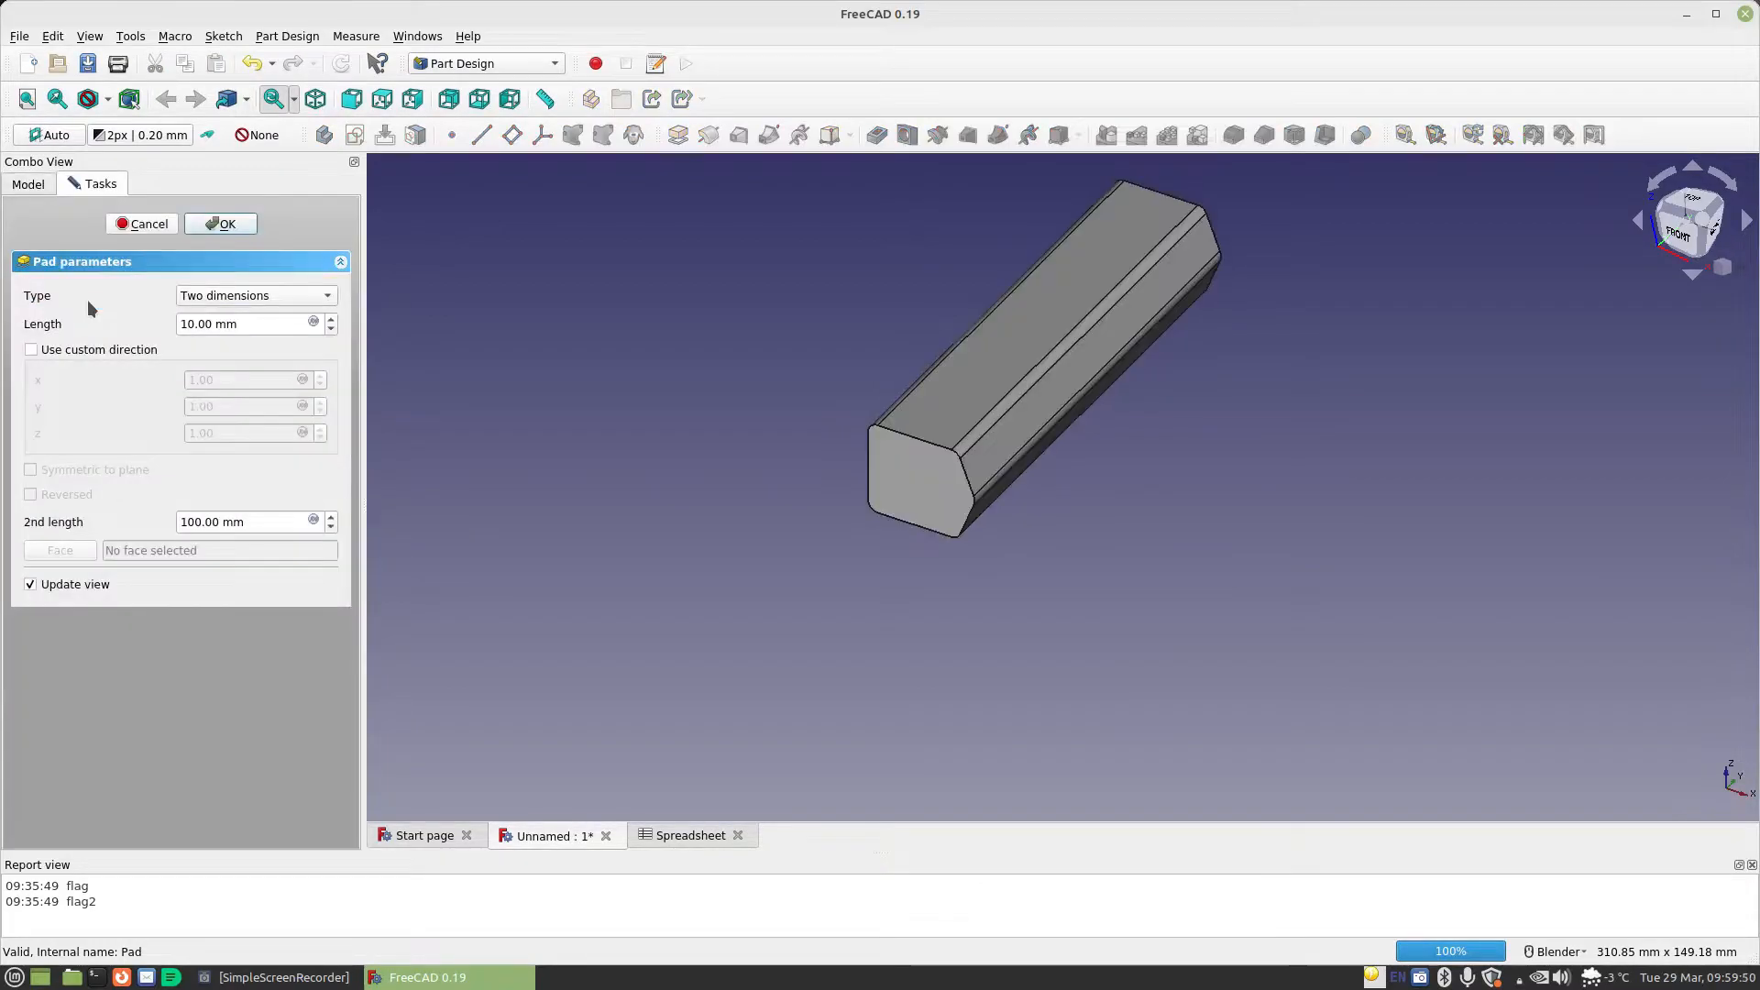
{"action": "left_click", "coordinate": [314, 321]}
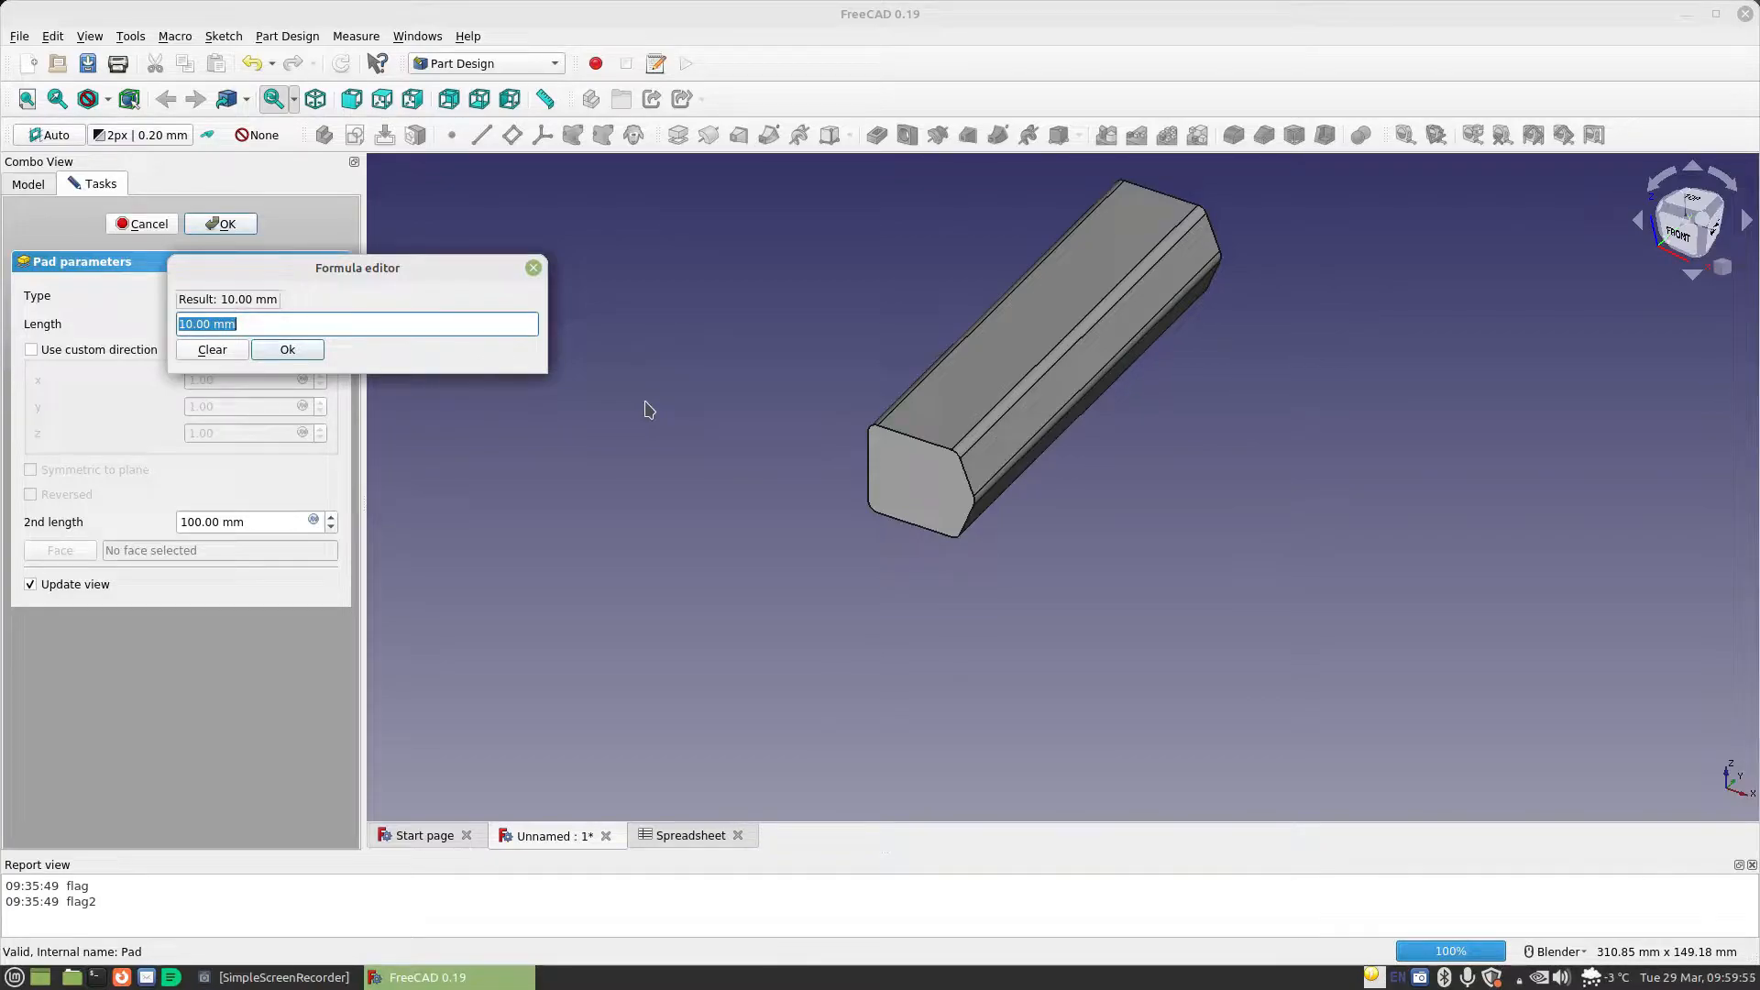
{"action": "type", "text": "Spreadsheet.ce"}
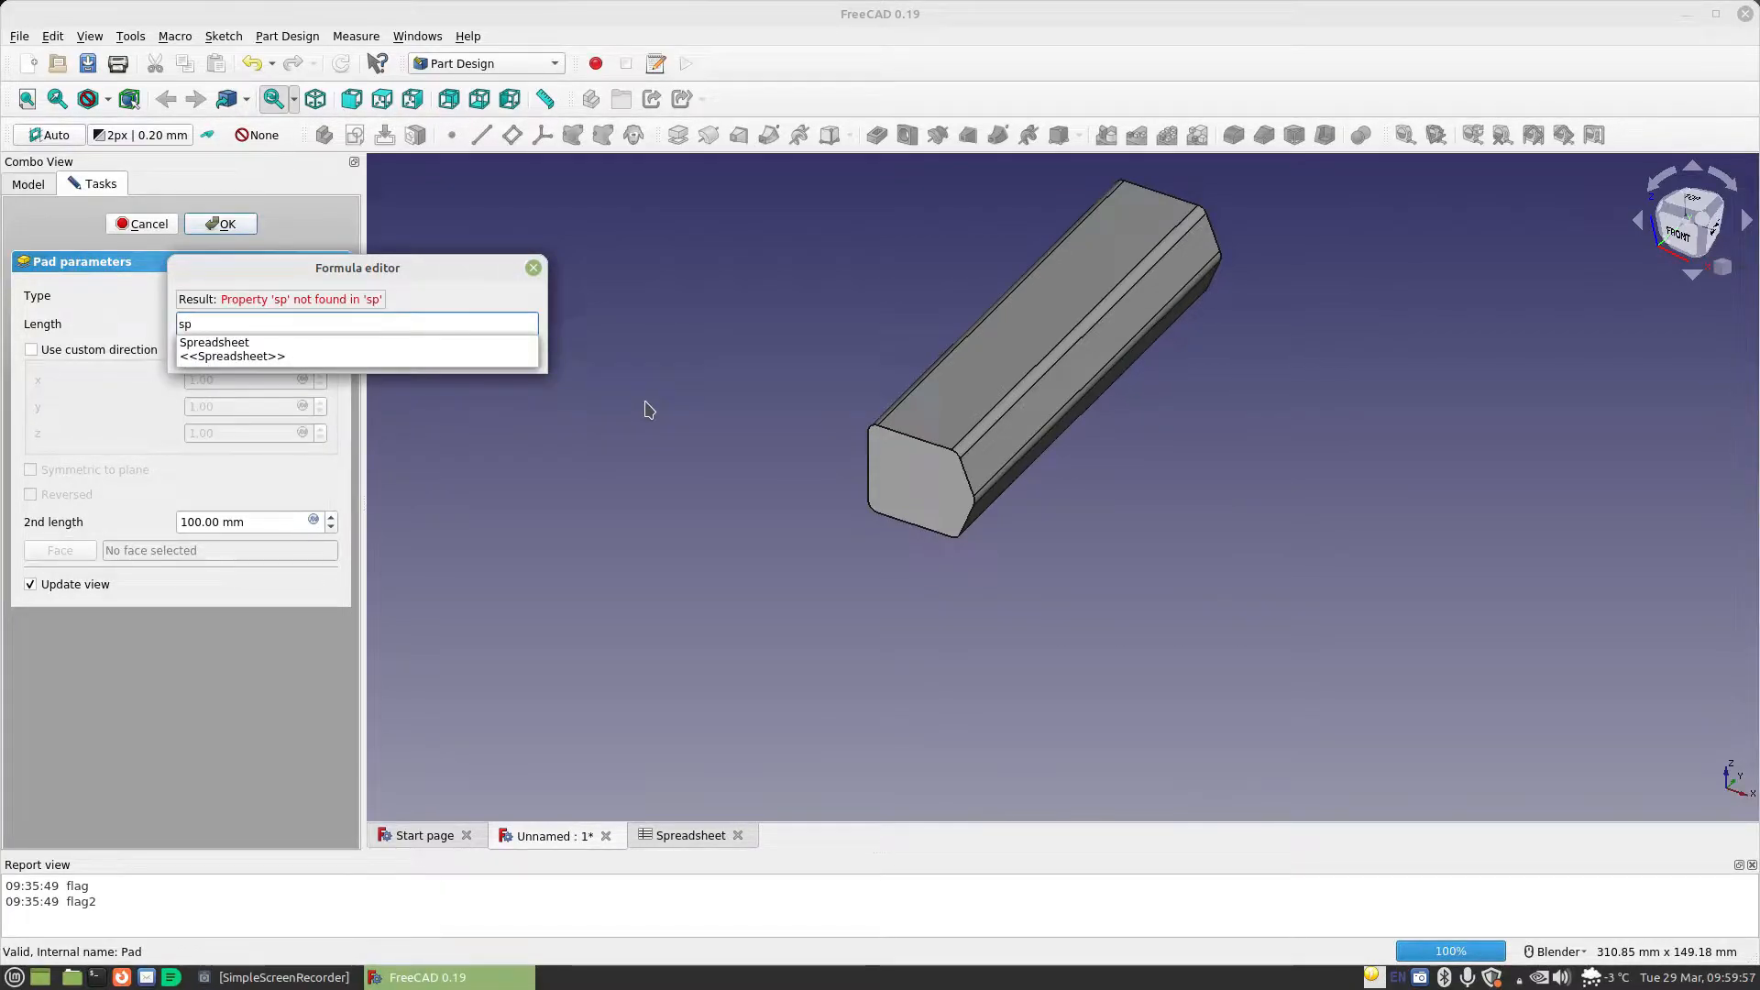
{"action": "key", "text": "Down"}
{"action": "key", "text": "Down"}
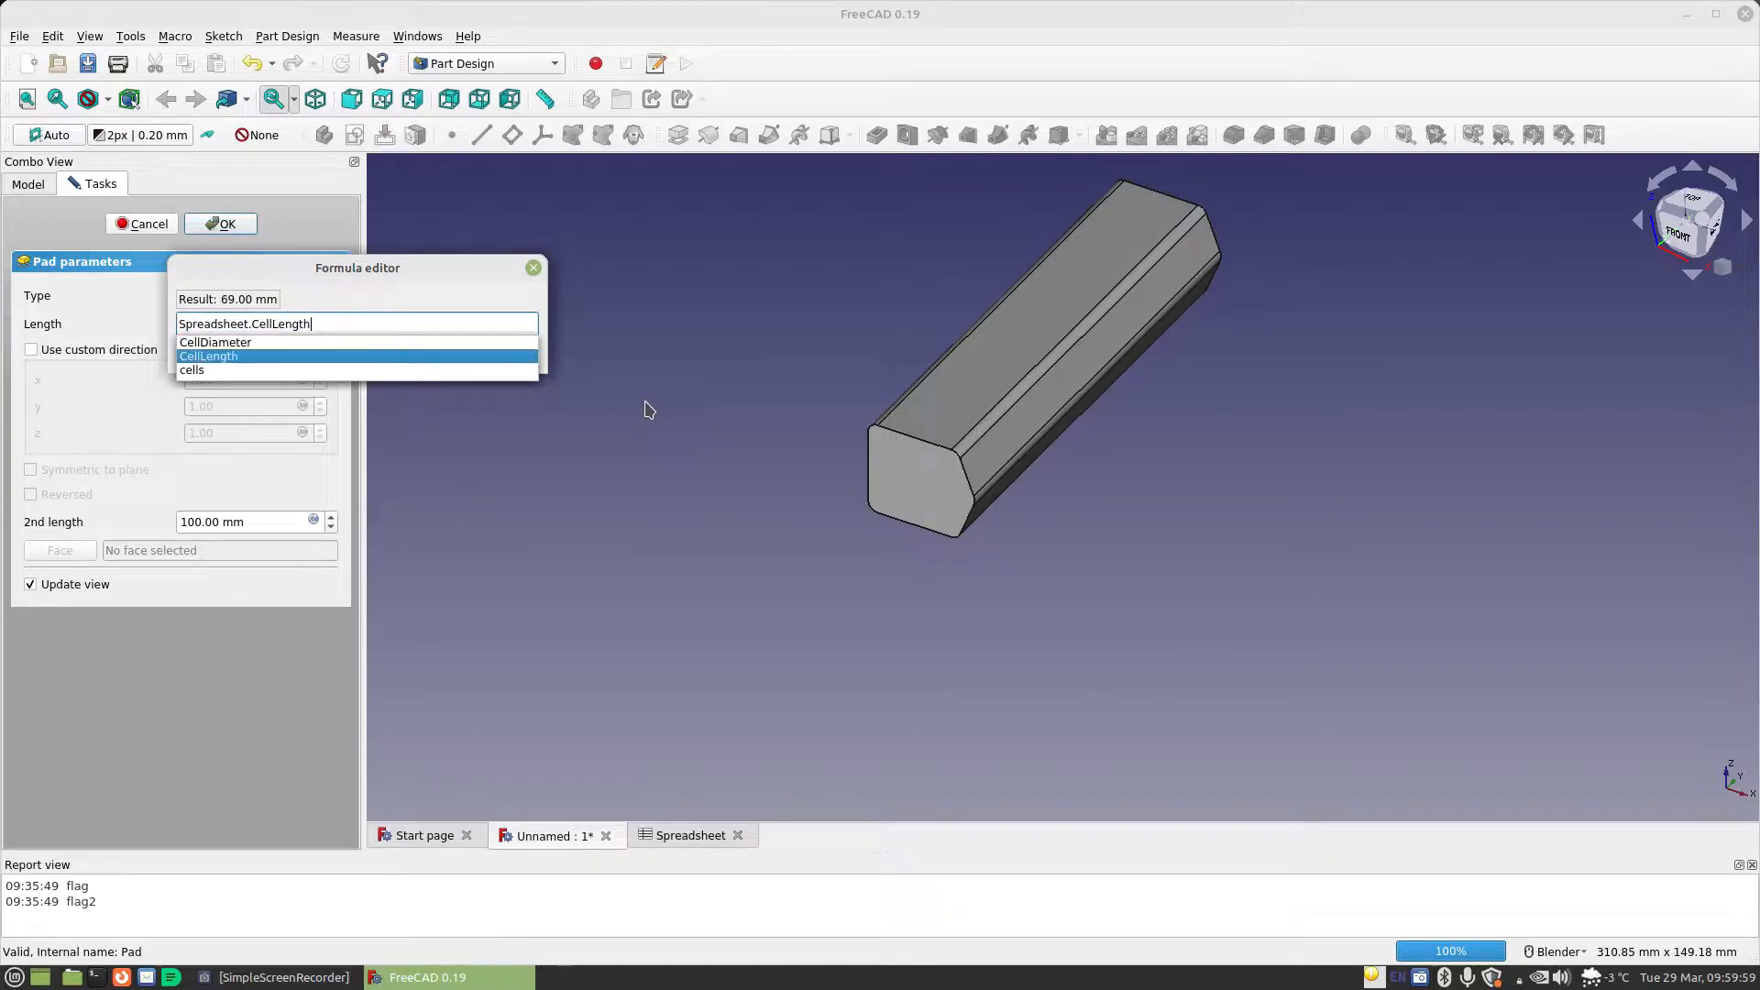
{"action": "type", "text": "/2"}
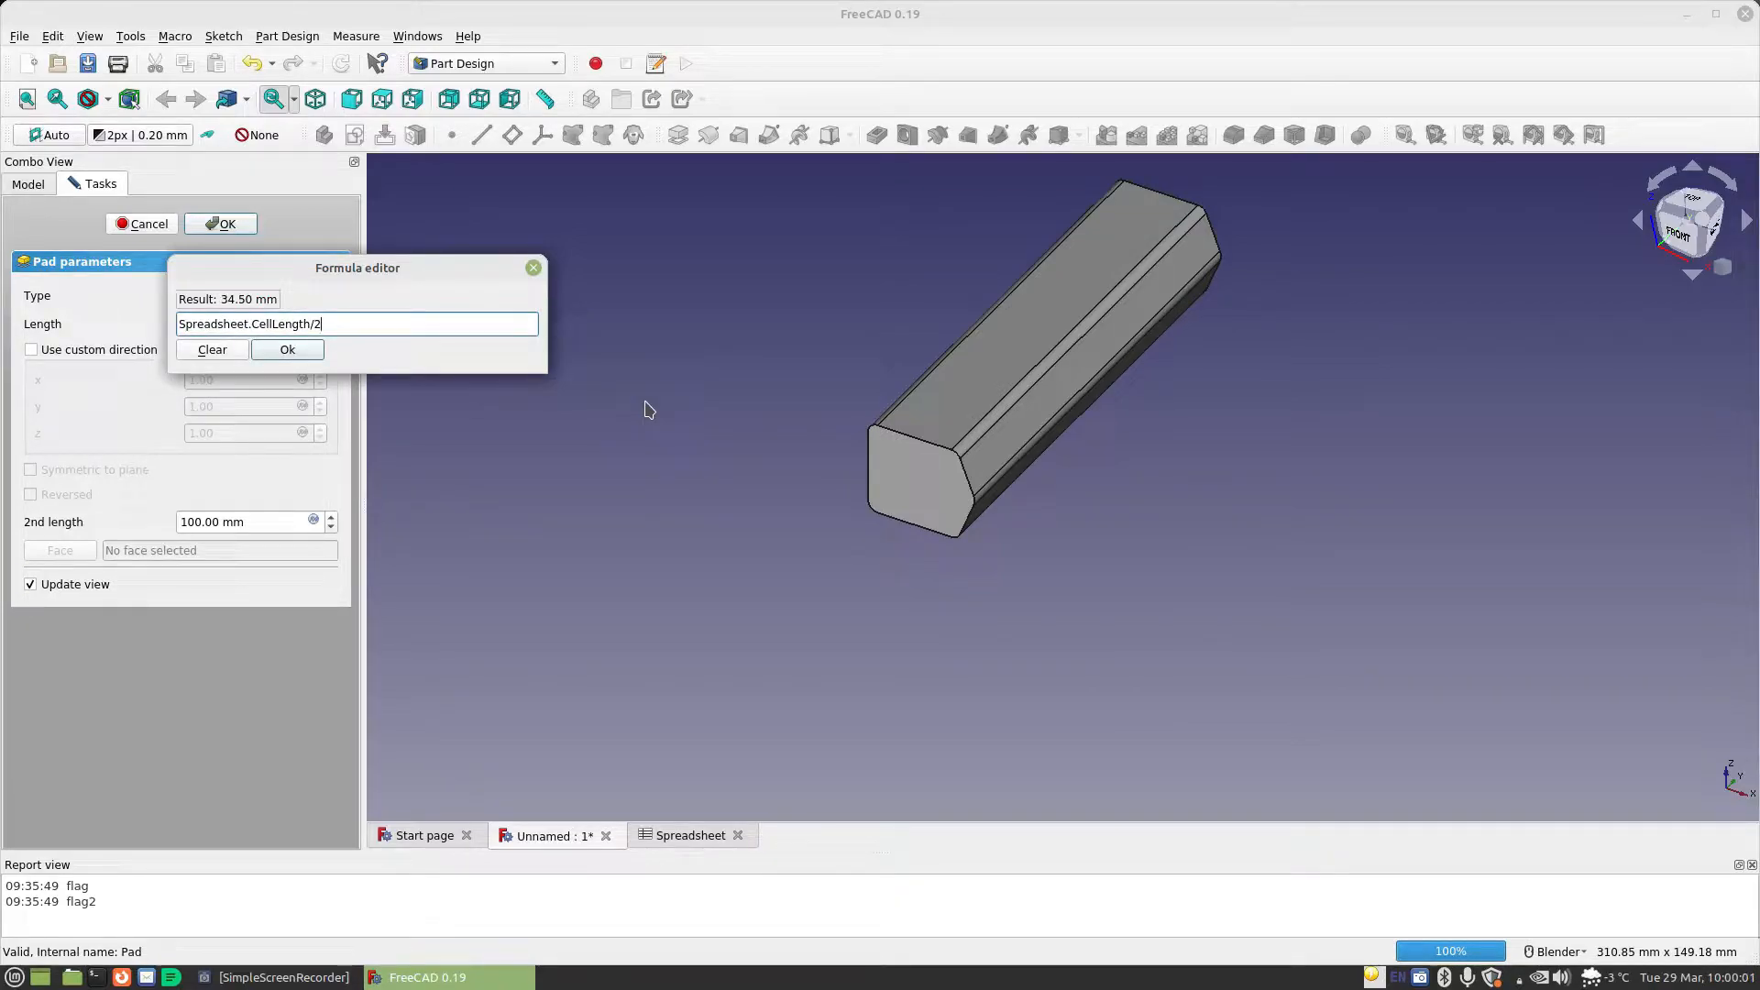
{"action": "type", "text": "+sp"}
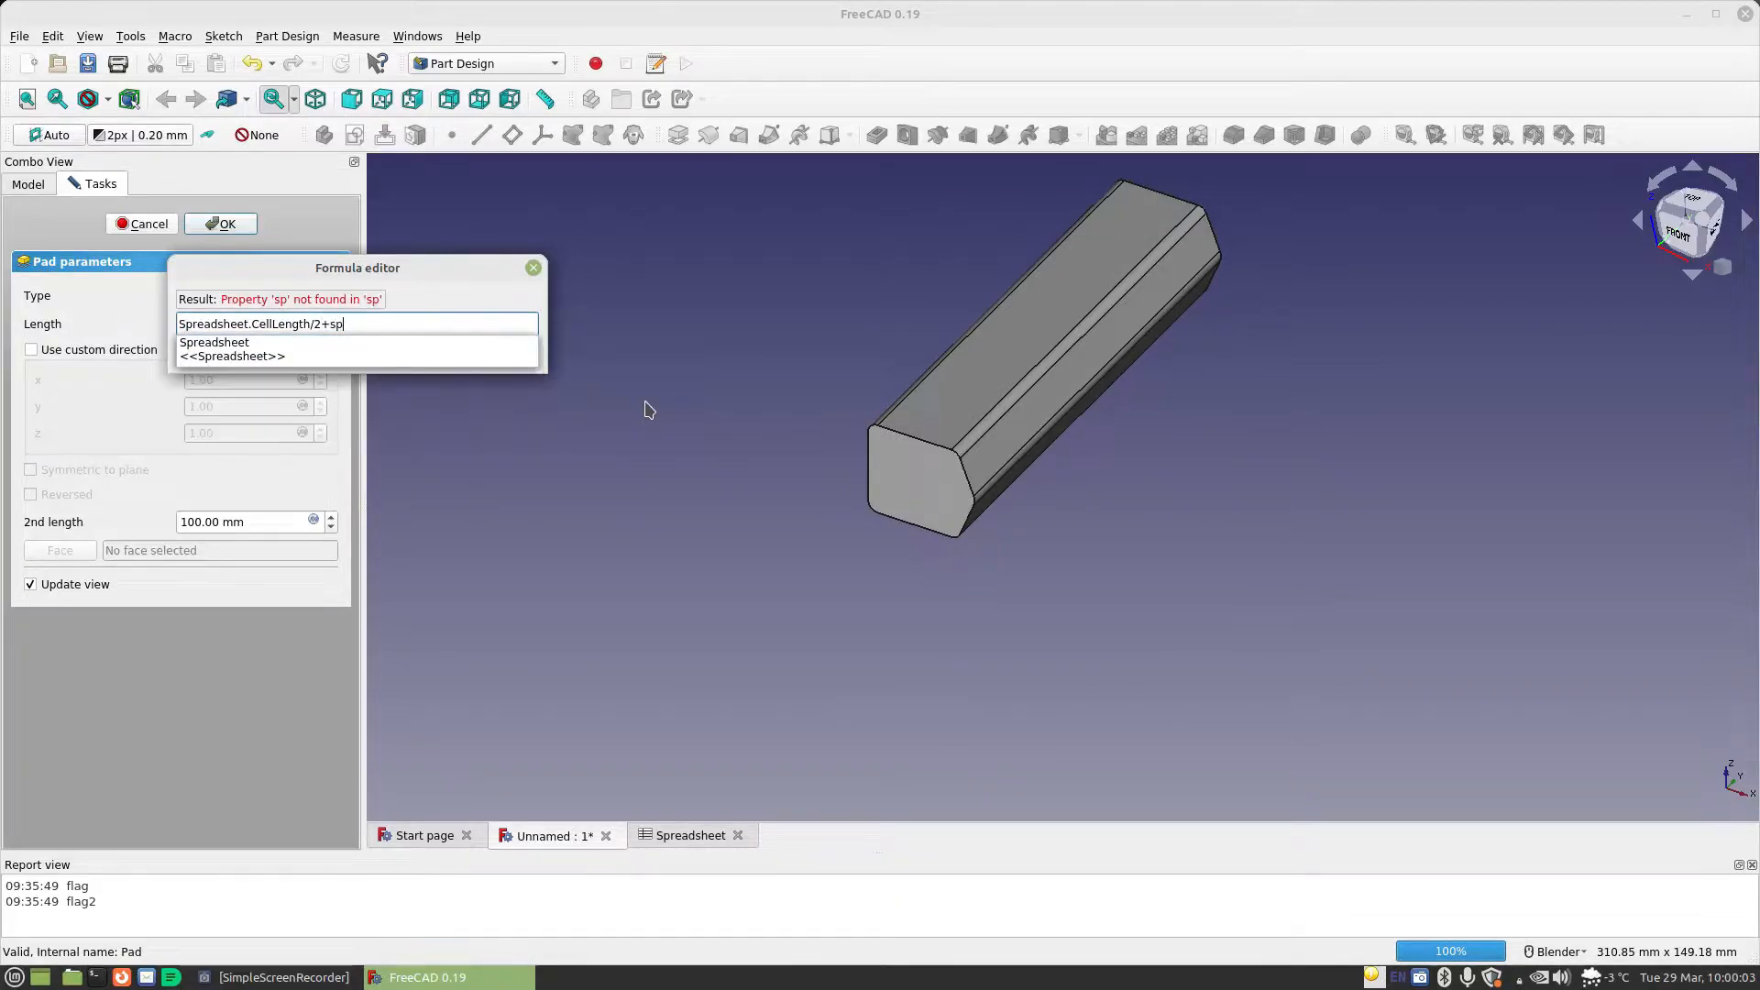
Add Spreadsheet.TabLength to the pad's length formula
{"action": "key", "text": "Down"}
{"action": "type", "text": "ta"}
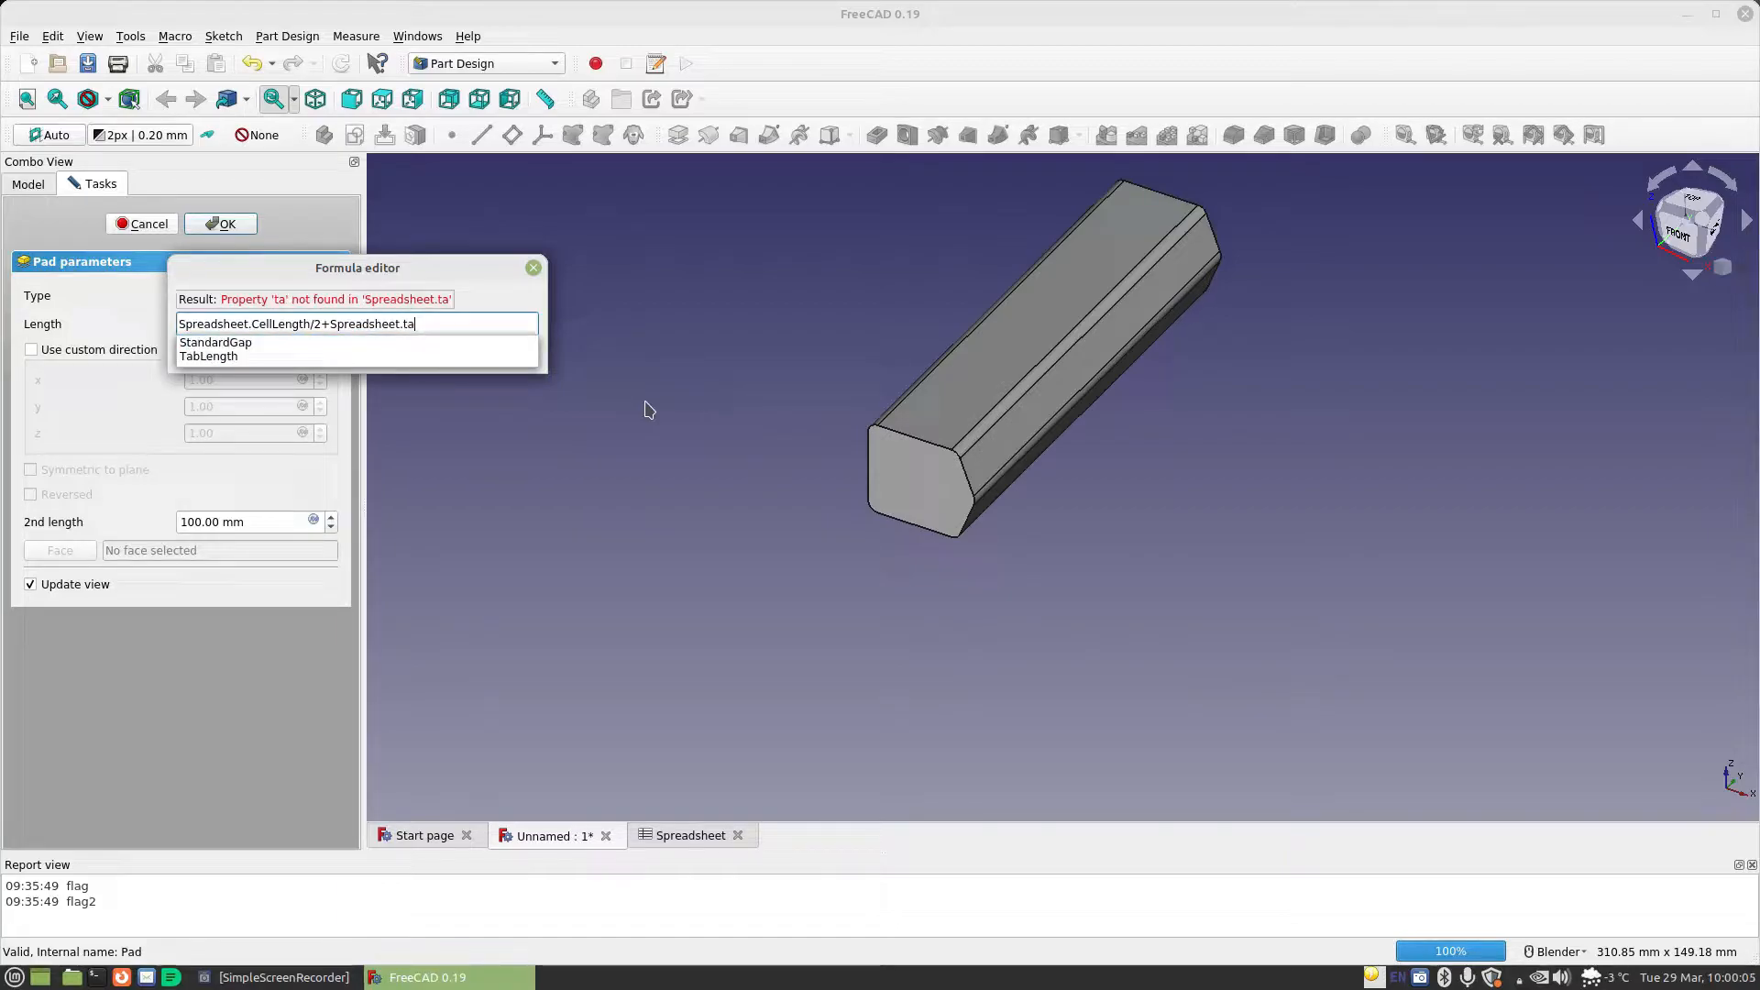
{"action": "key", "text": "Down"}
{"action": "key", "text": "Down"}
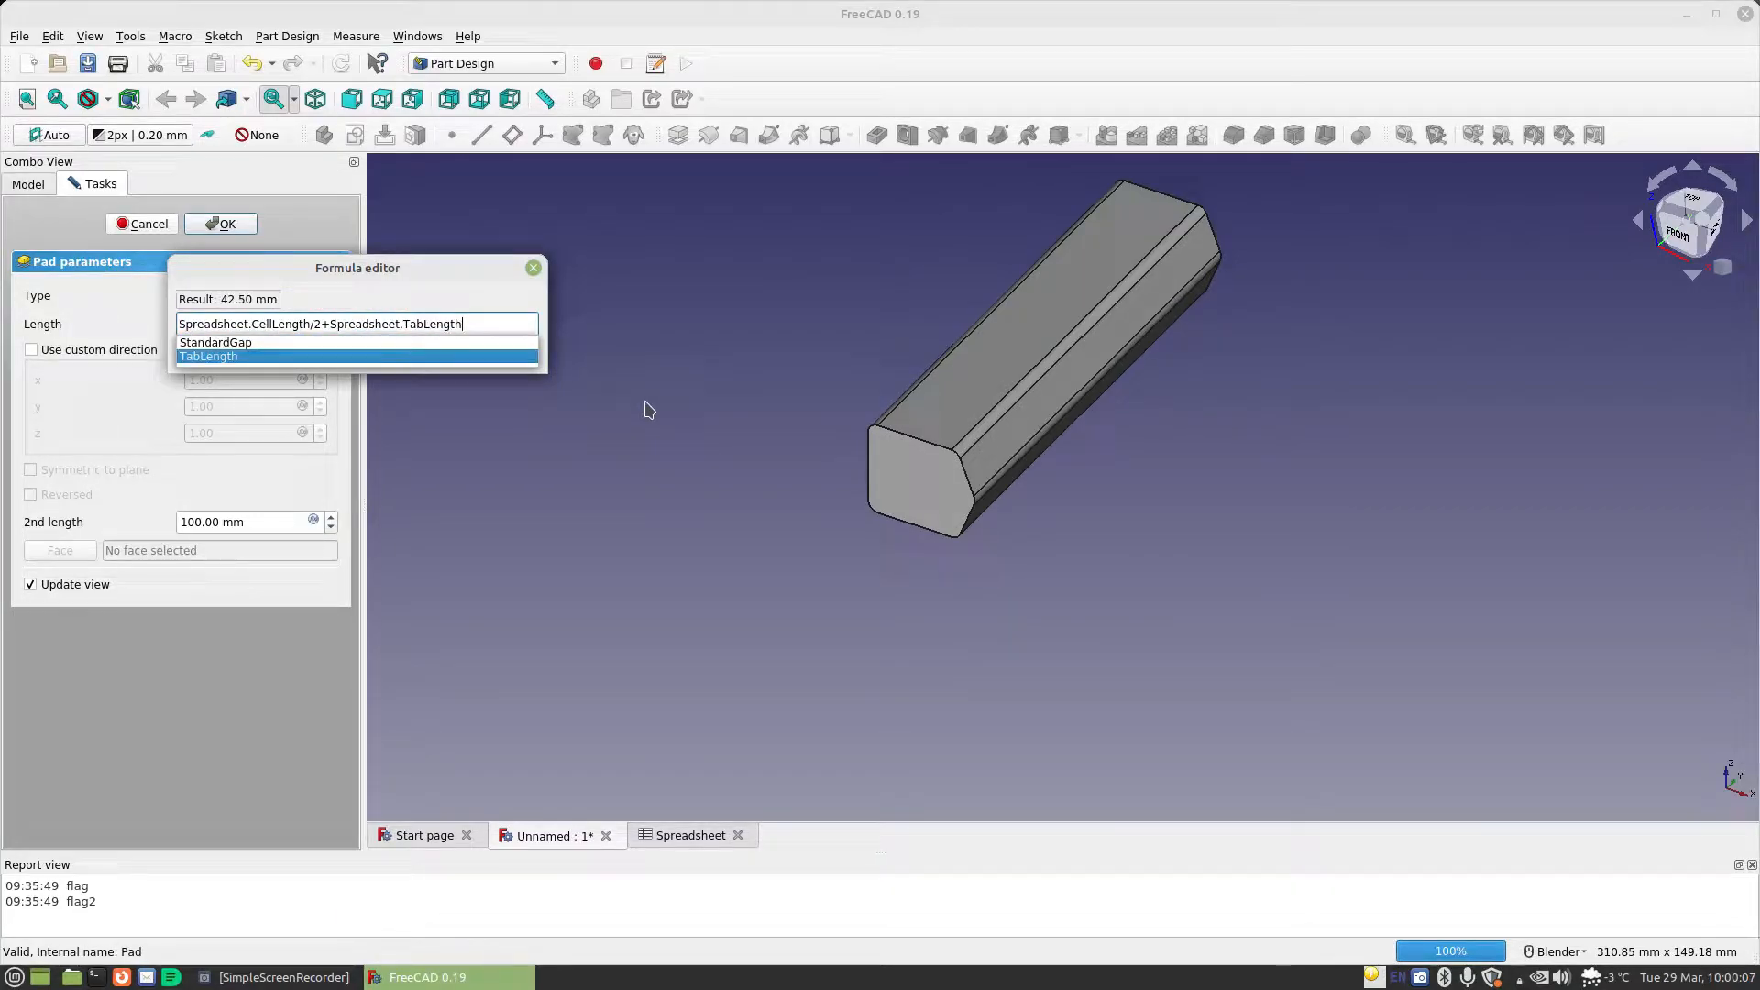
{"action": "key", "text": "Return"}
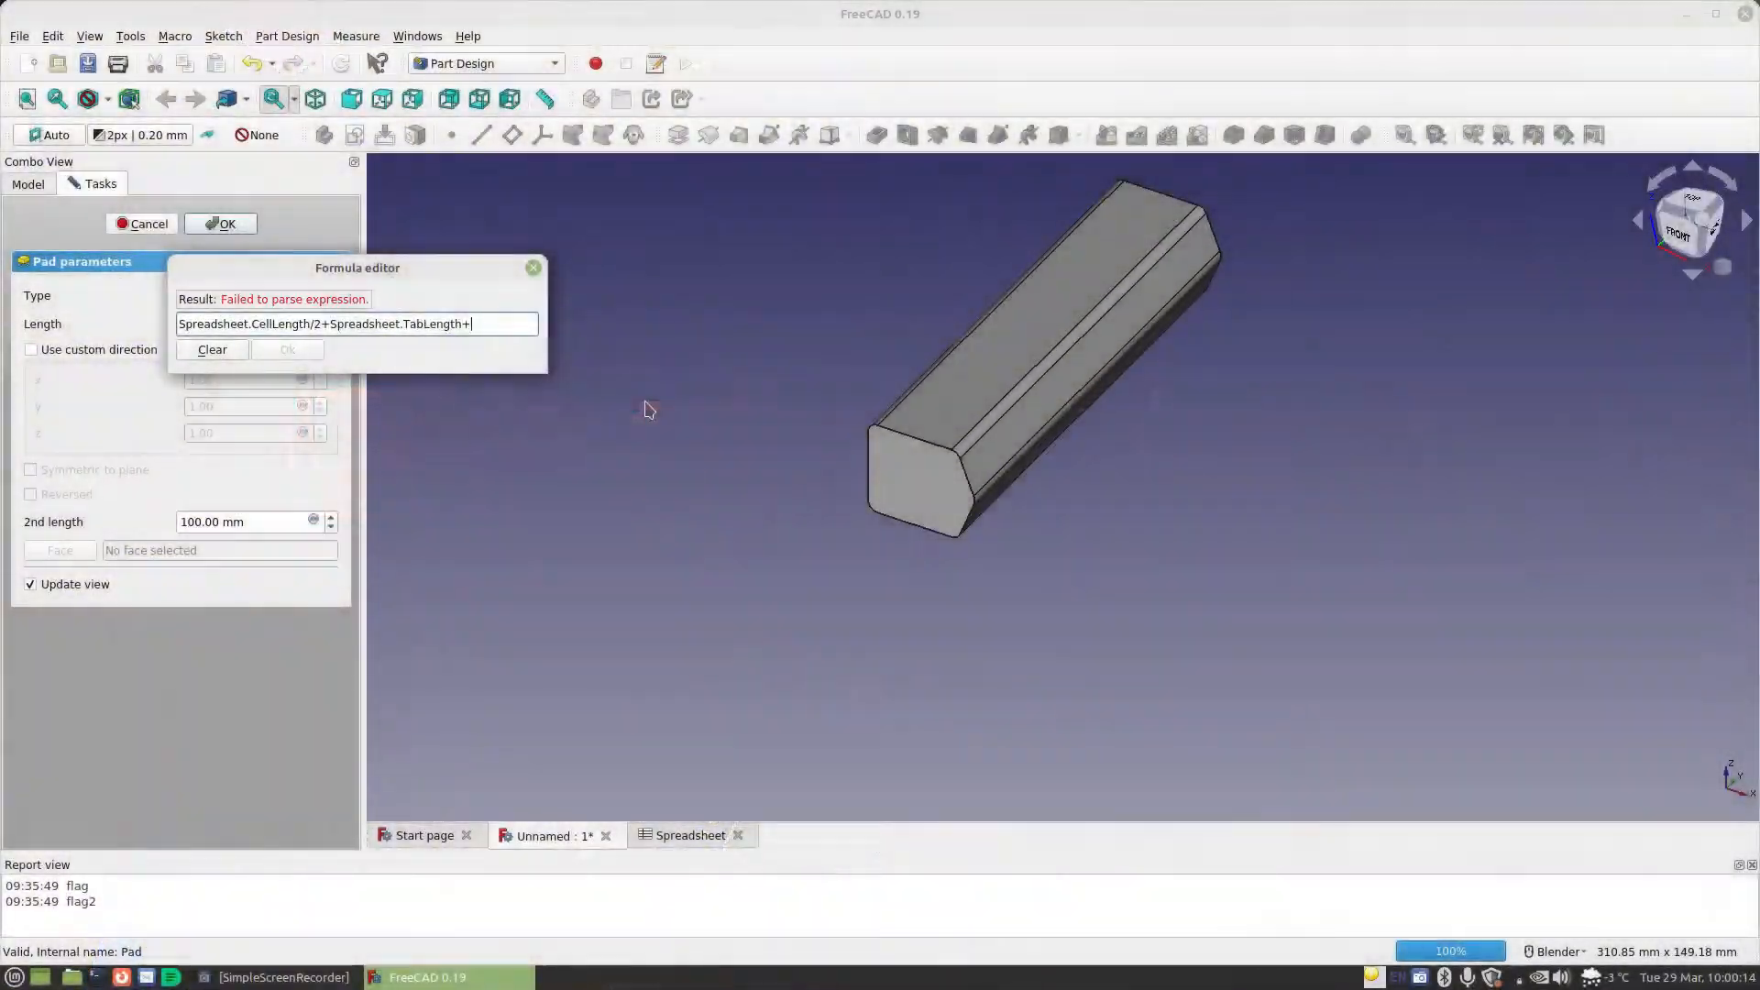
Complete the pad's length formula by adding Spreadsheet.MaterialThickness*2 and apply it
{"action": "type", "text": "p"}
{"action": "key", "text": "Down"}
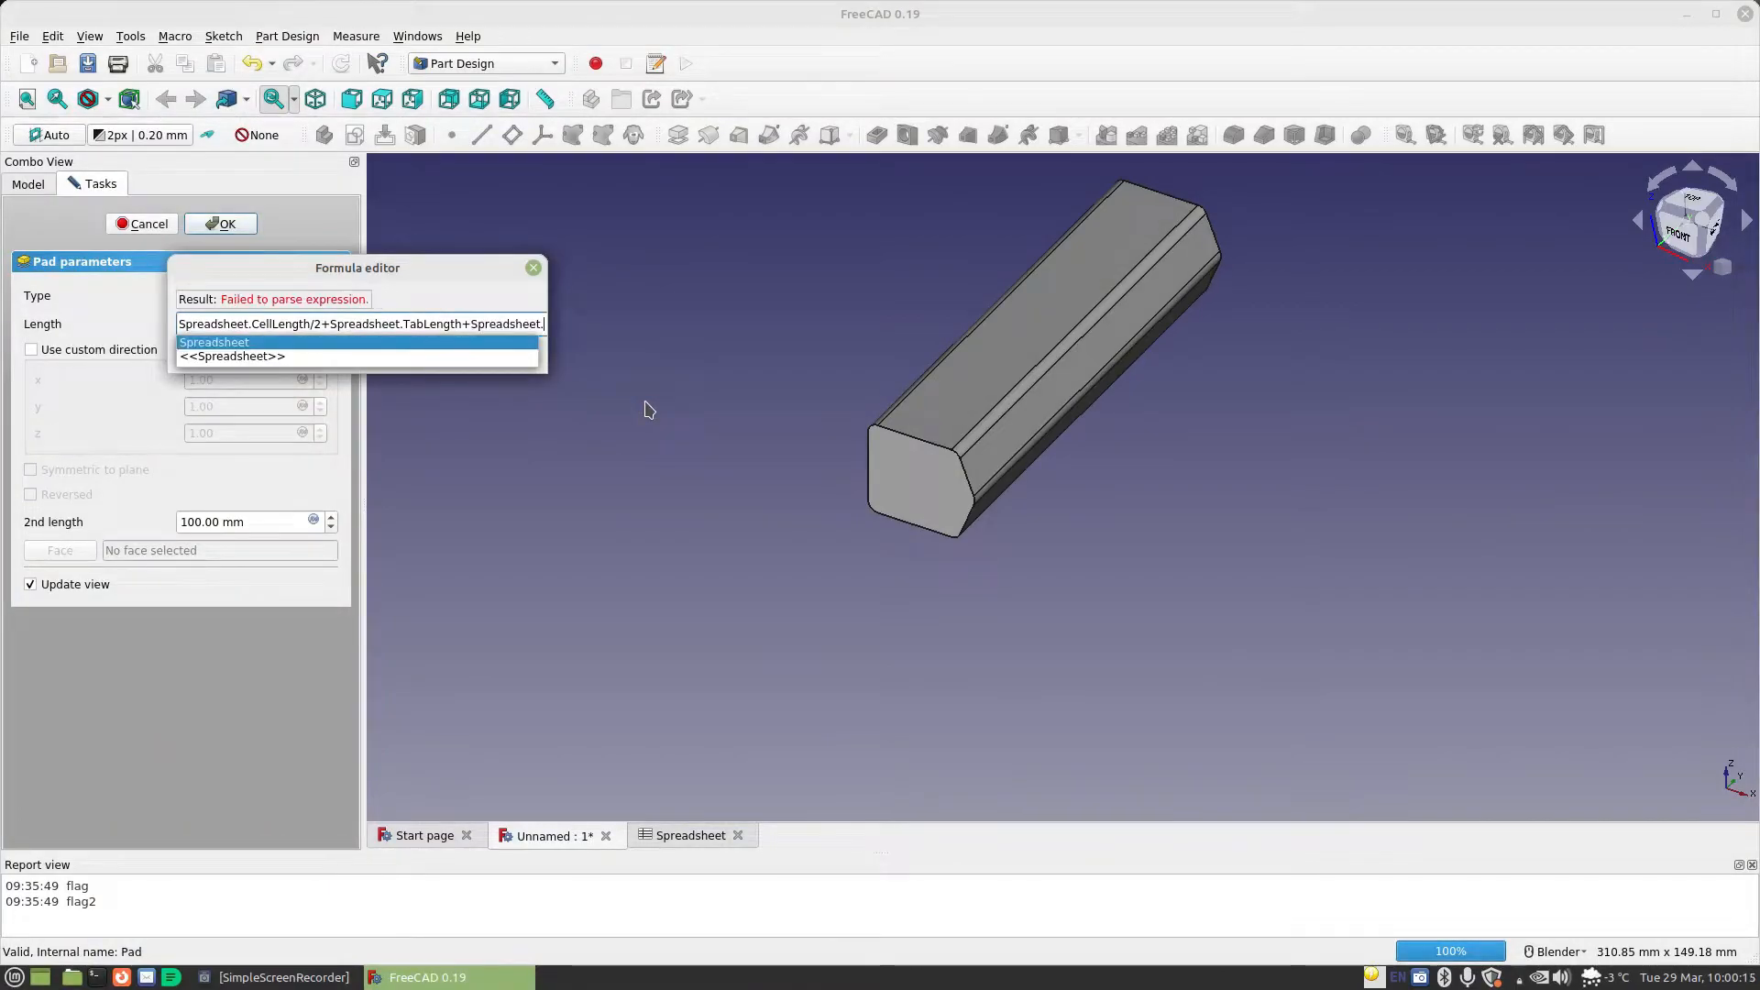
{"action": "key", "text": "Return"}
{"action": "type", "text": ".mat"}
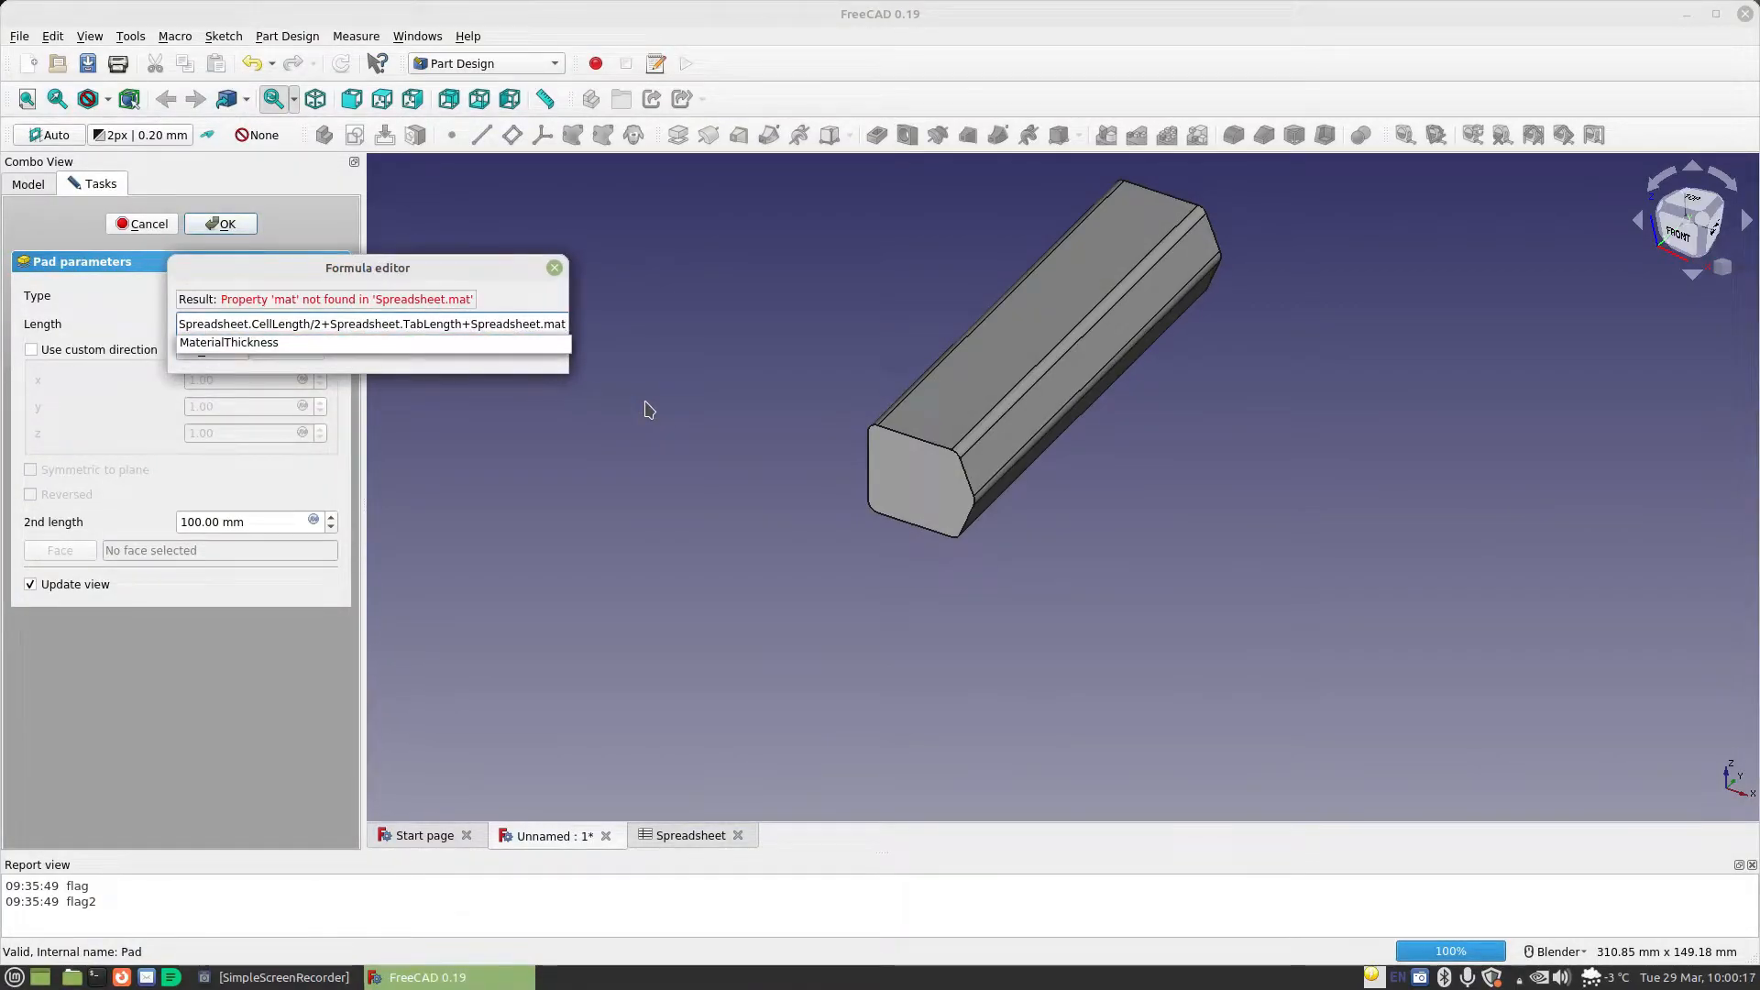
{"action": "key", "text": "Down"}
{"action": "key", "text": "Return"}
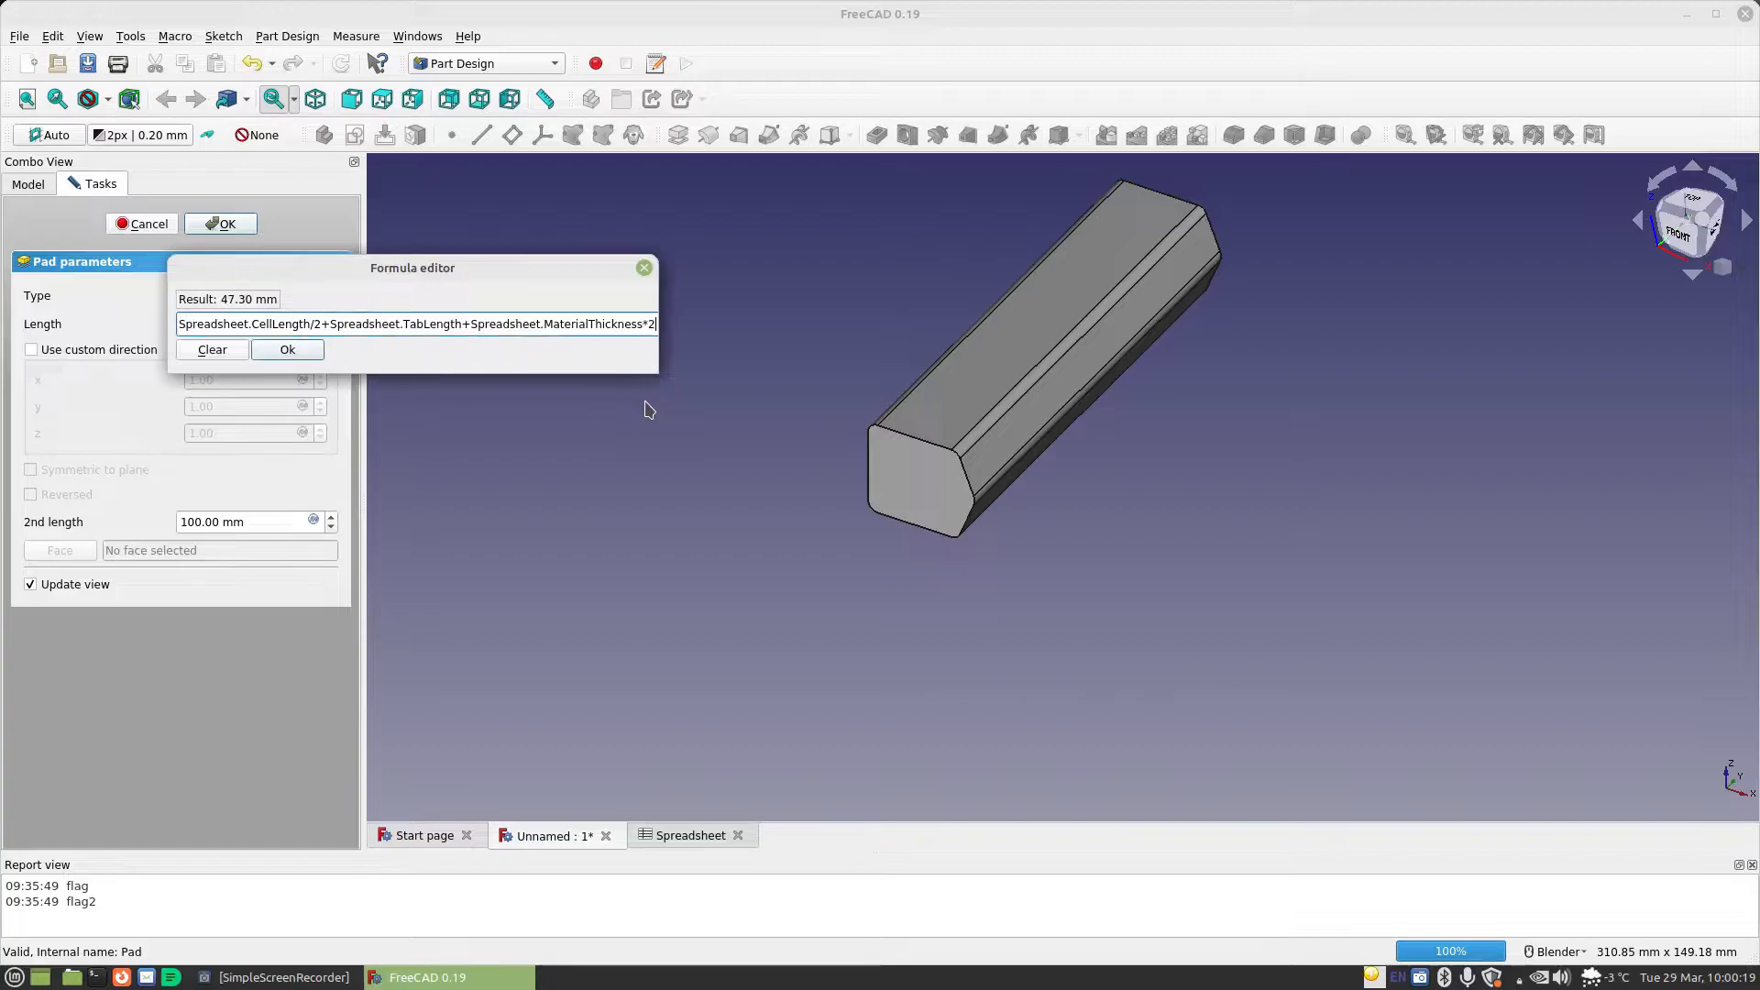
{"action": "key", "text": "Return"}
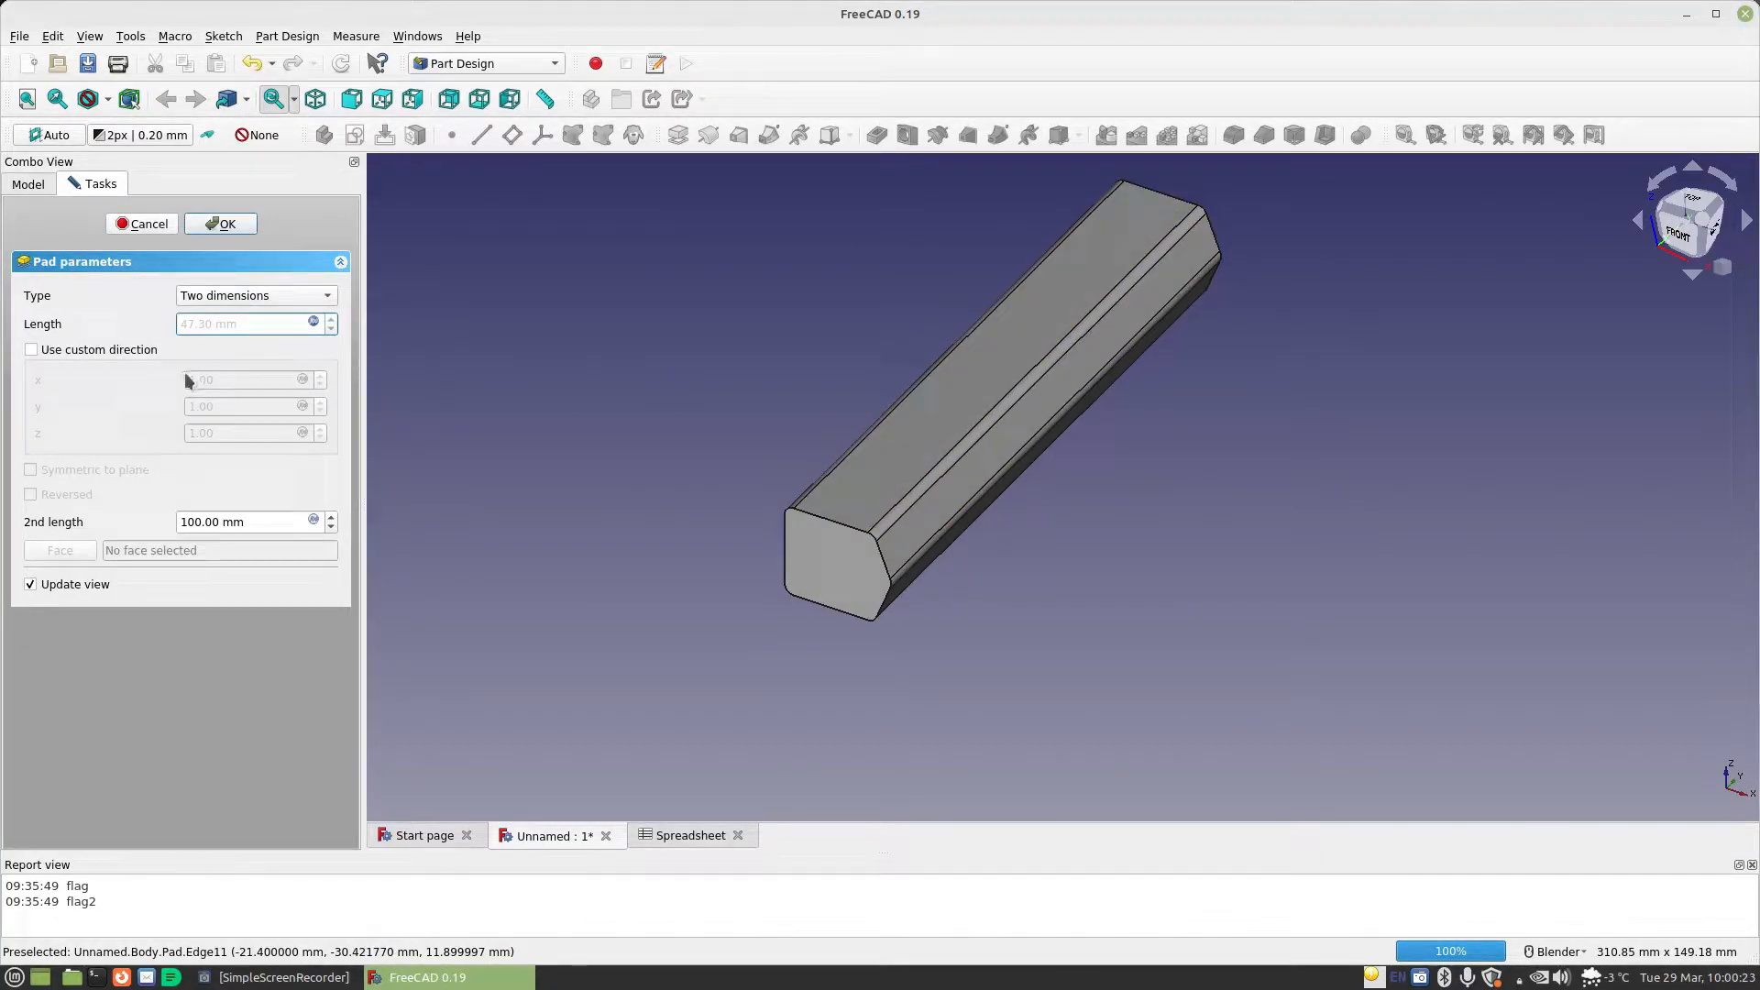
Start a formula for the pad's second length with Spreadsheet.CellLength/2+Spreadsheet.TabLength
{"action": "left_click", "coordinate": [314, 521]}
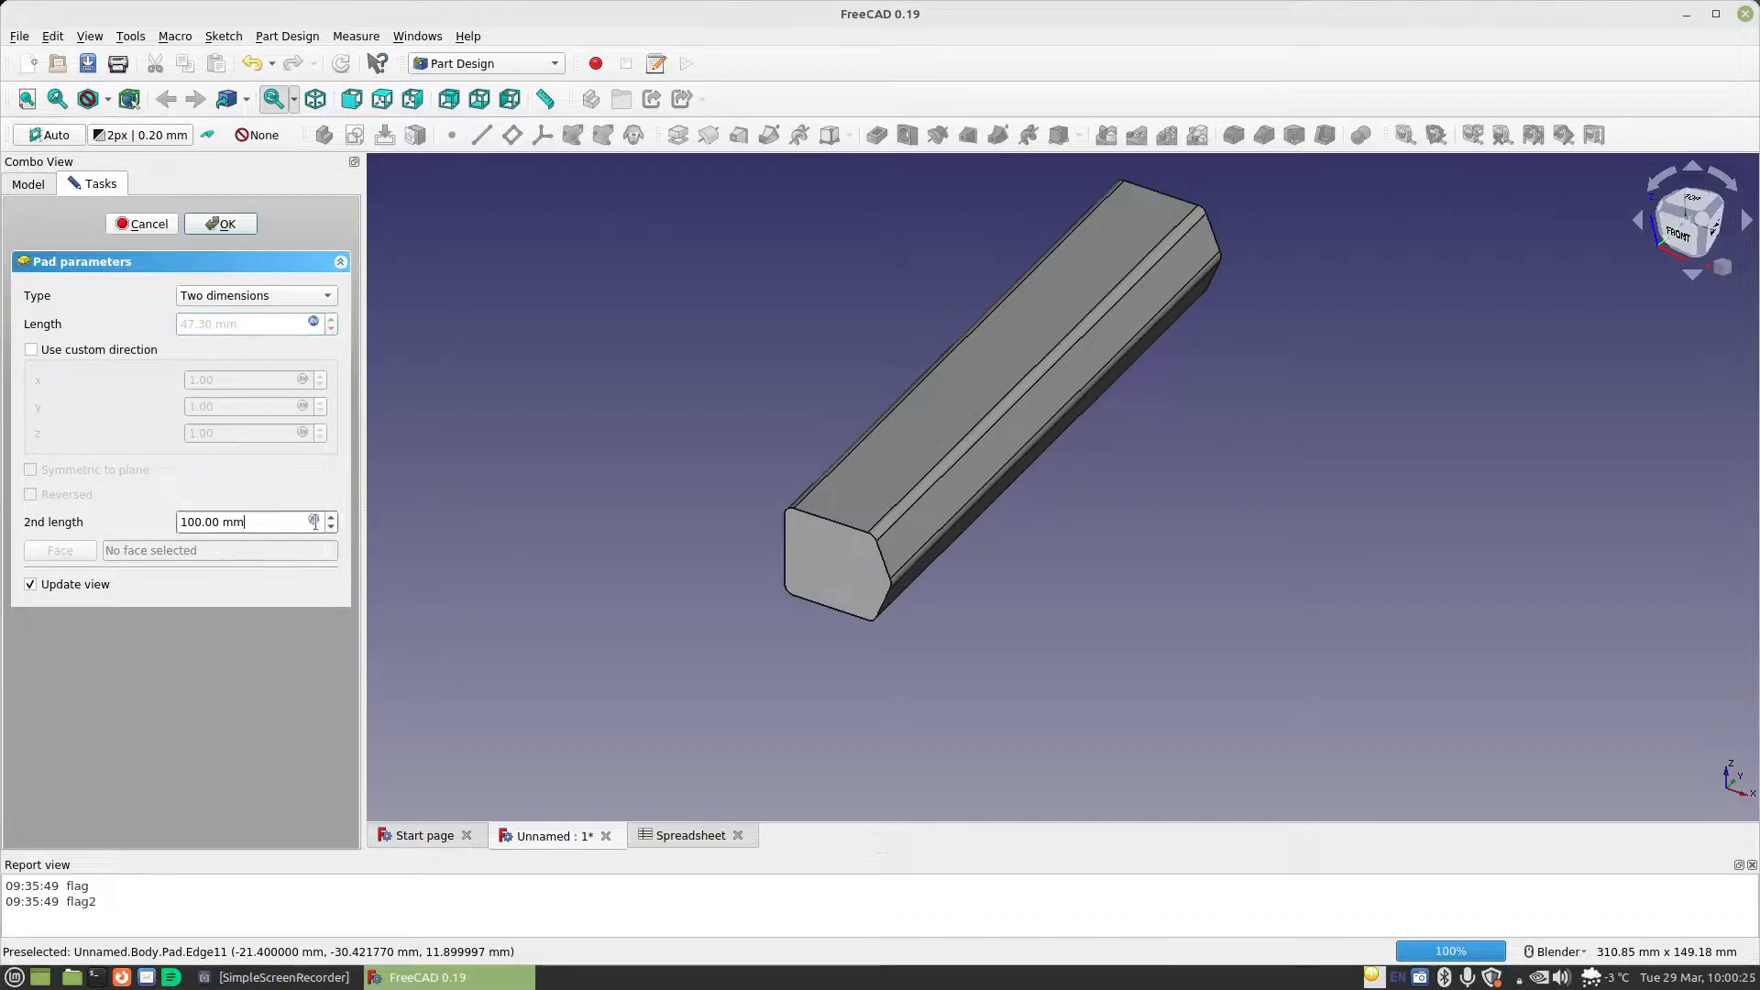
{"action": "type", "text": "Spreadsheet.ce"}
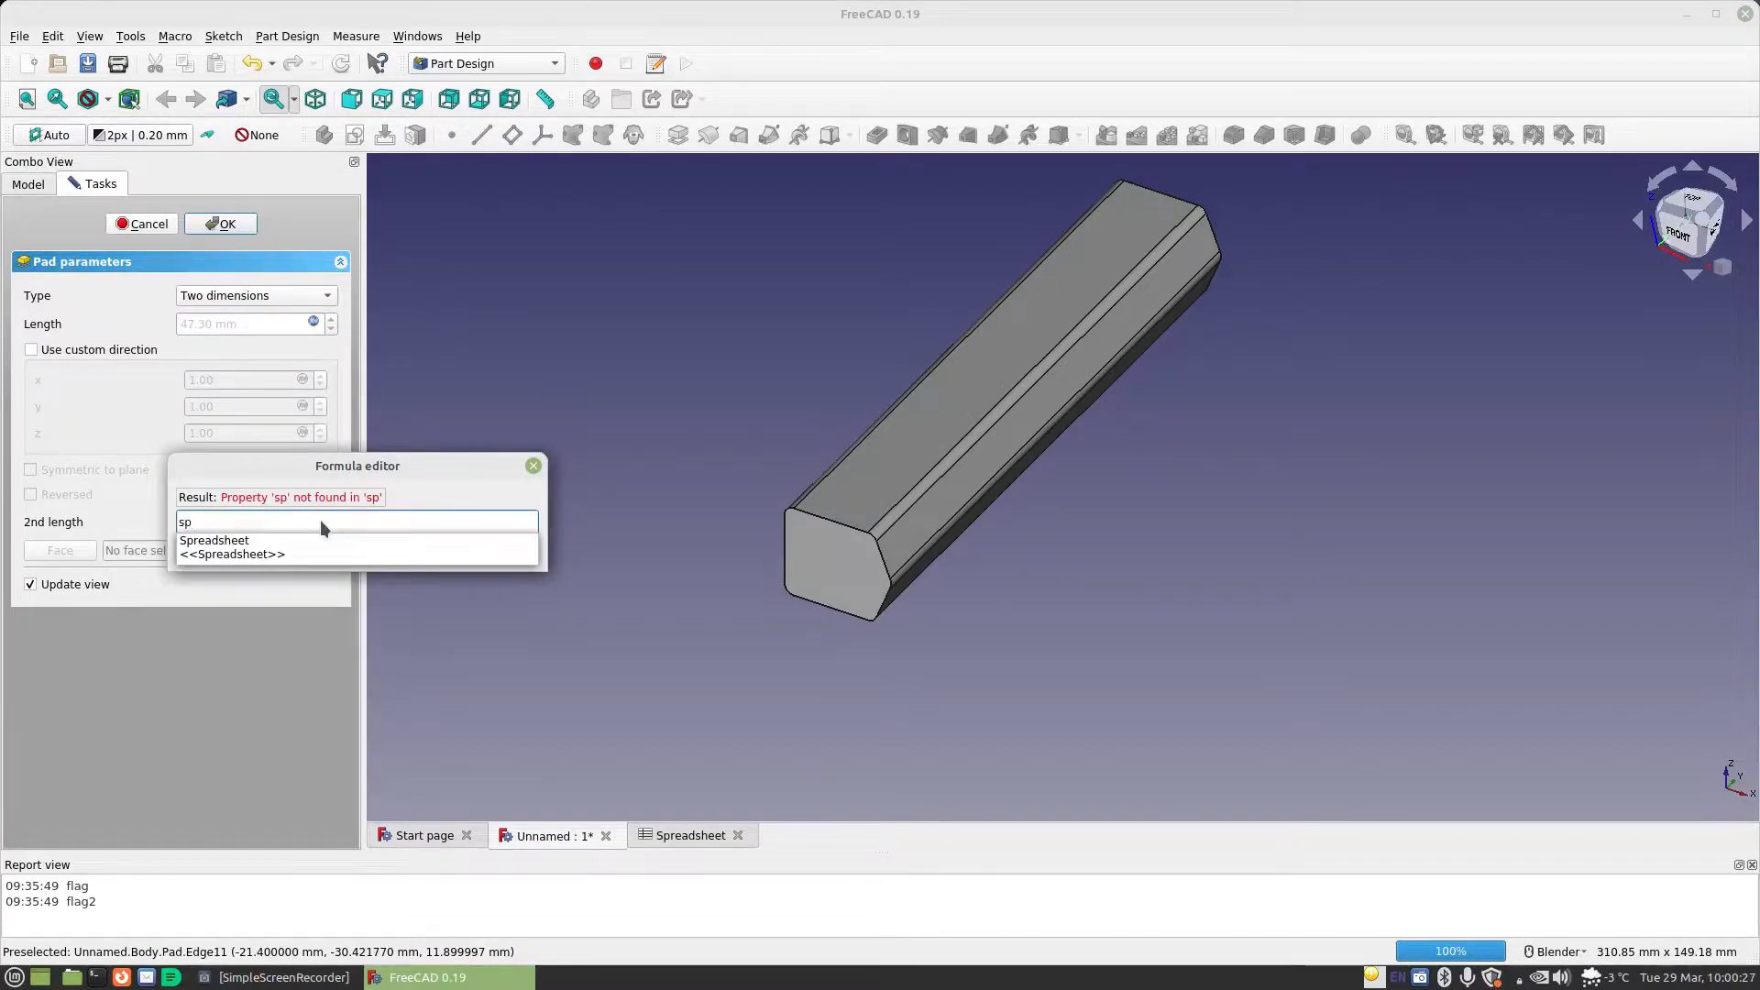
{"action": "key", "text": "Down"}
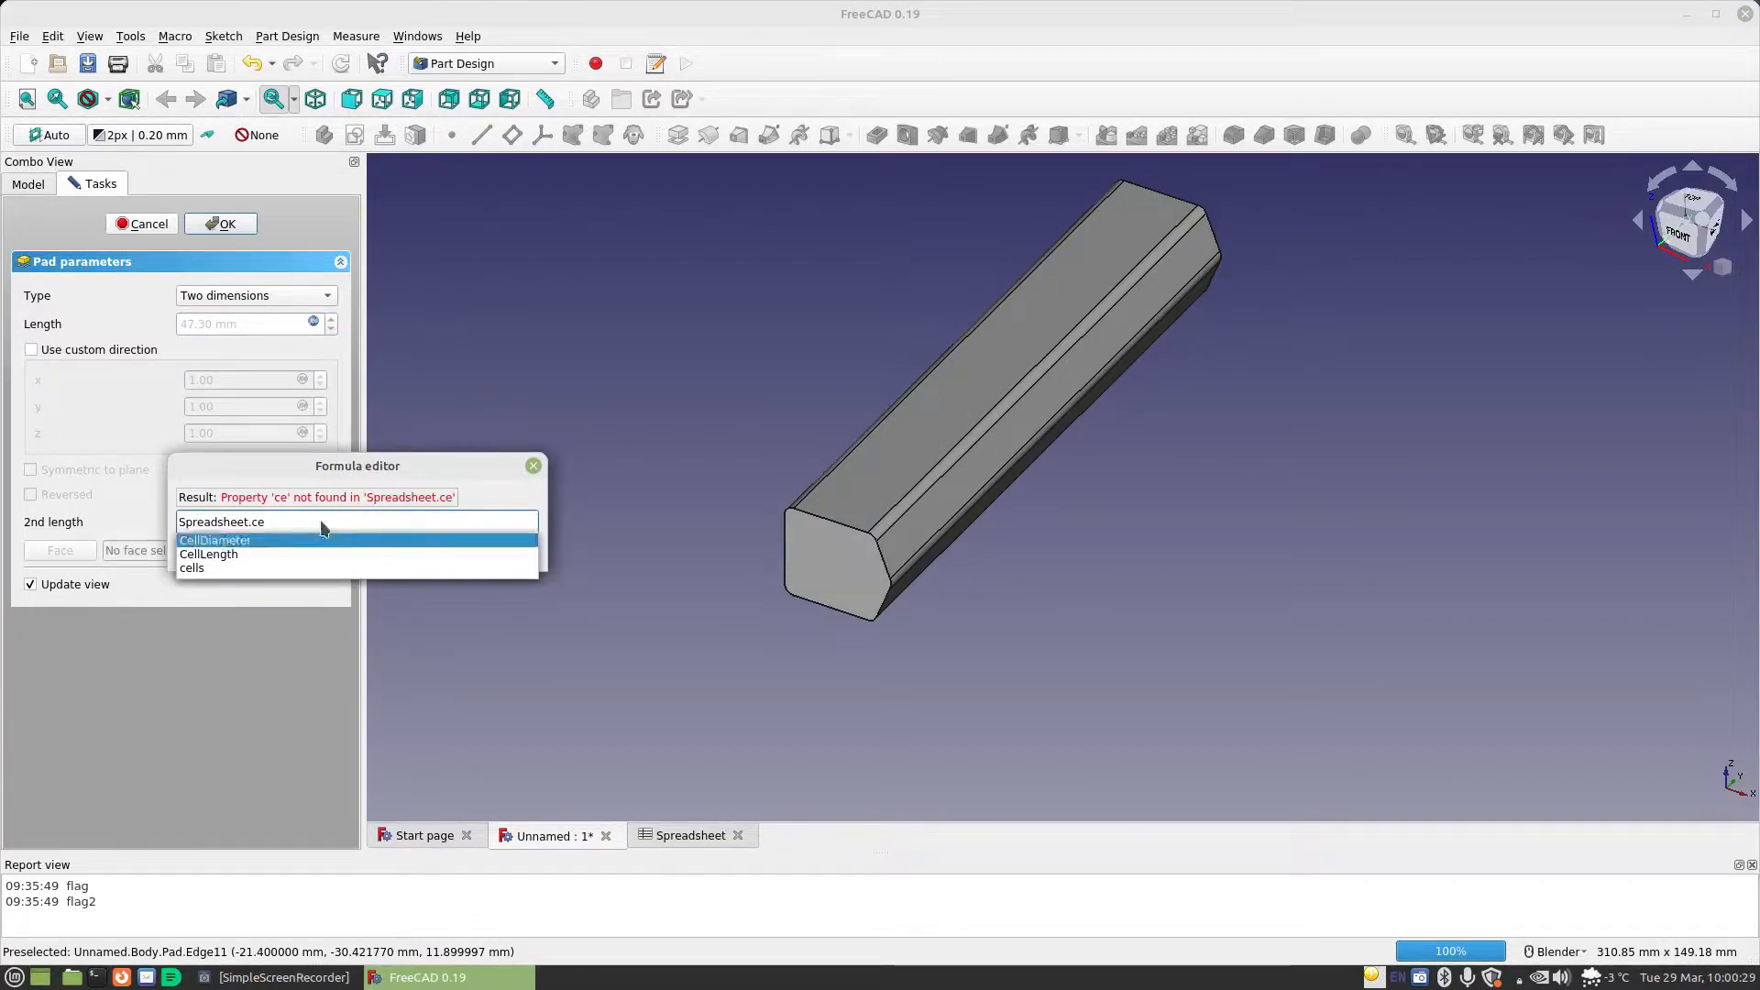
{"action": "key", "text": "Down"}
{"action": "type", "text": "/2"}
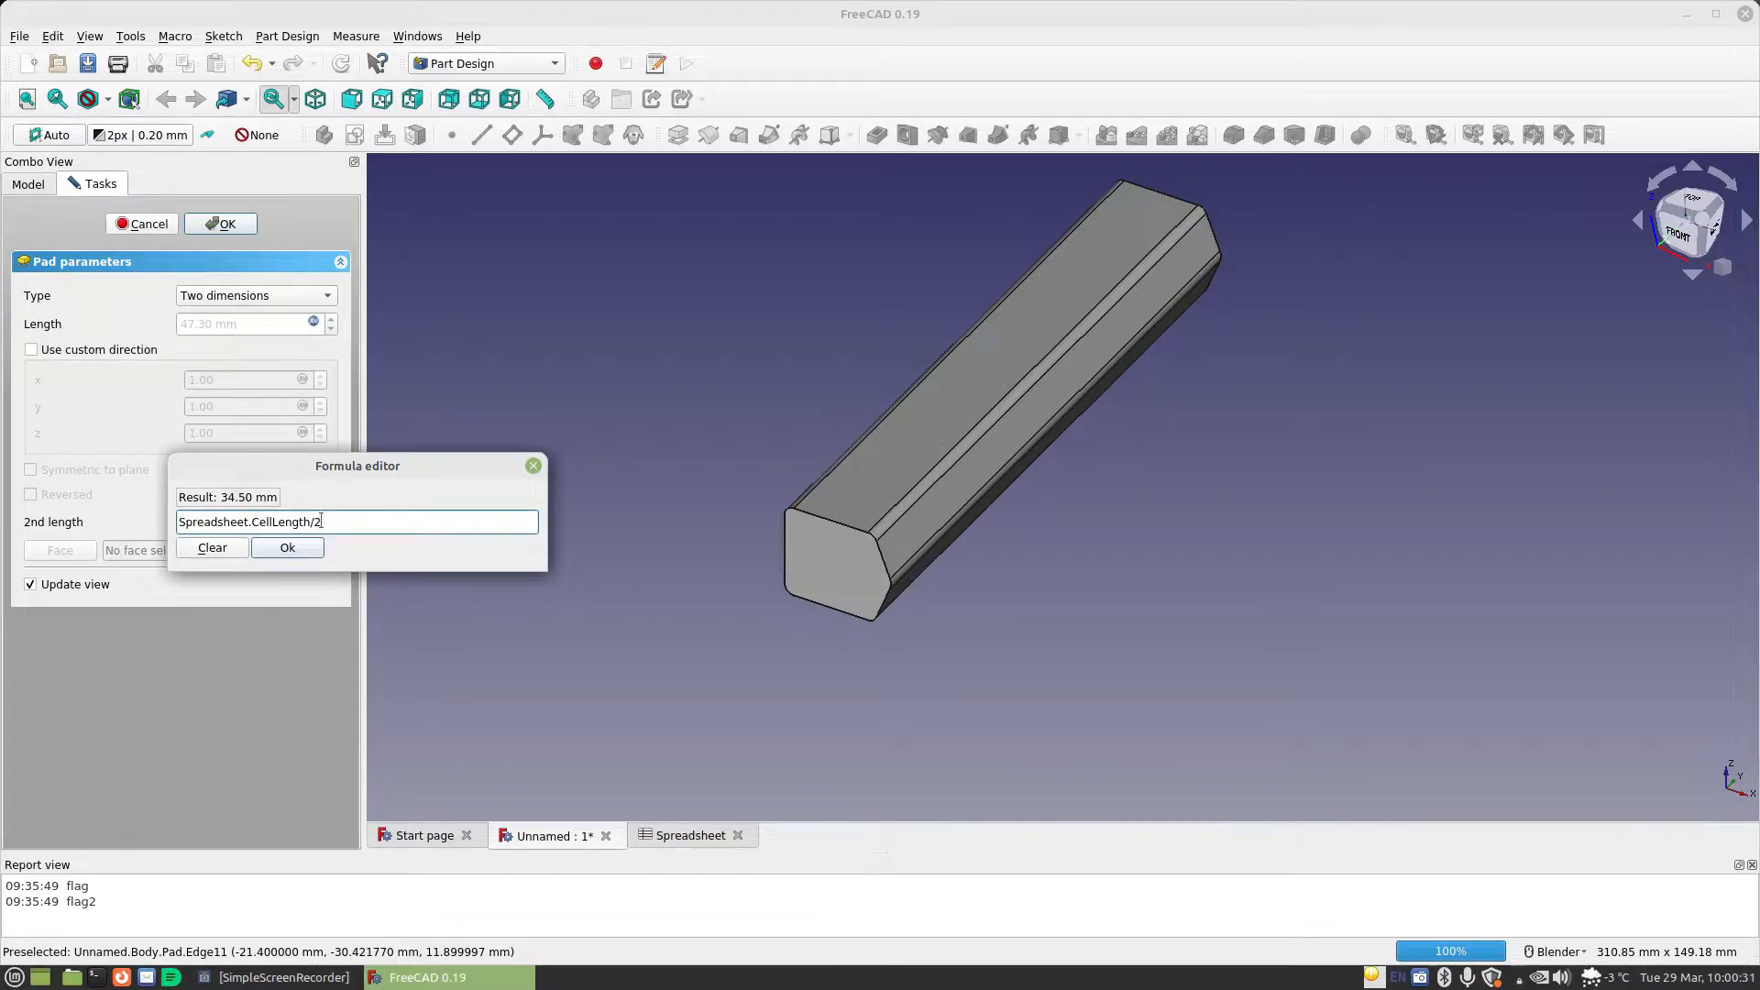
{"action": "type", "text": "+"}
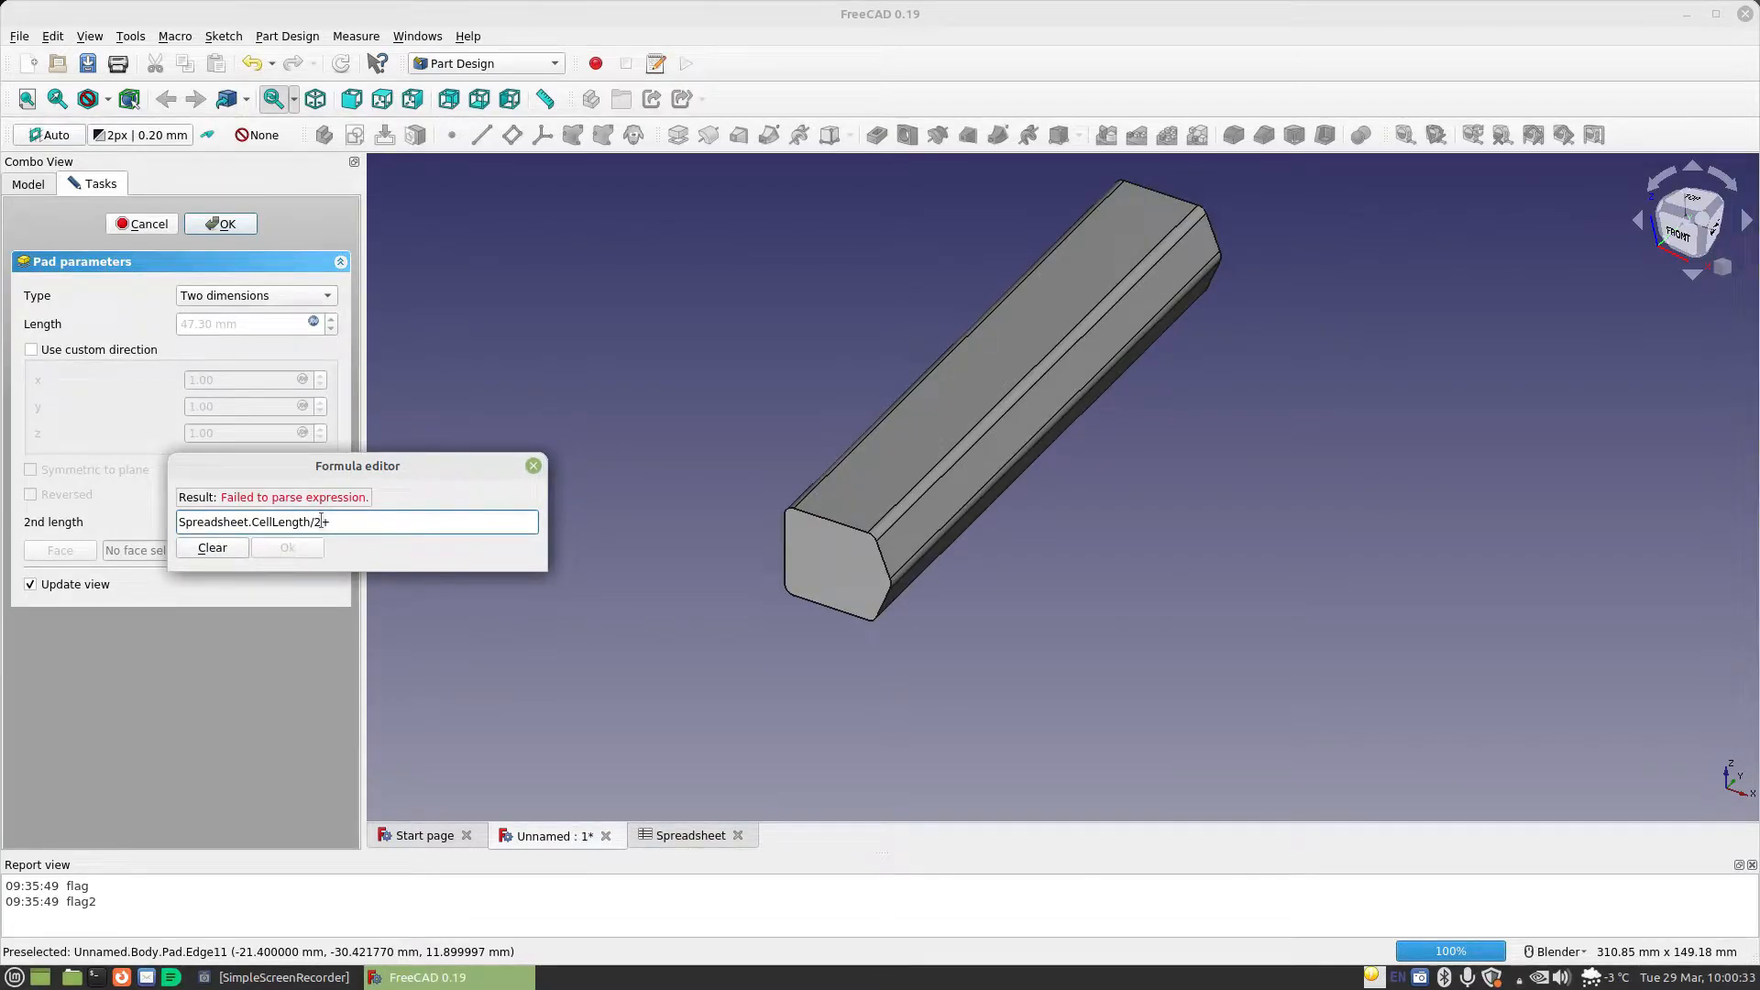
{"action": "type", "text": "Spreadsheet."}
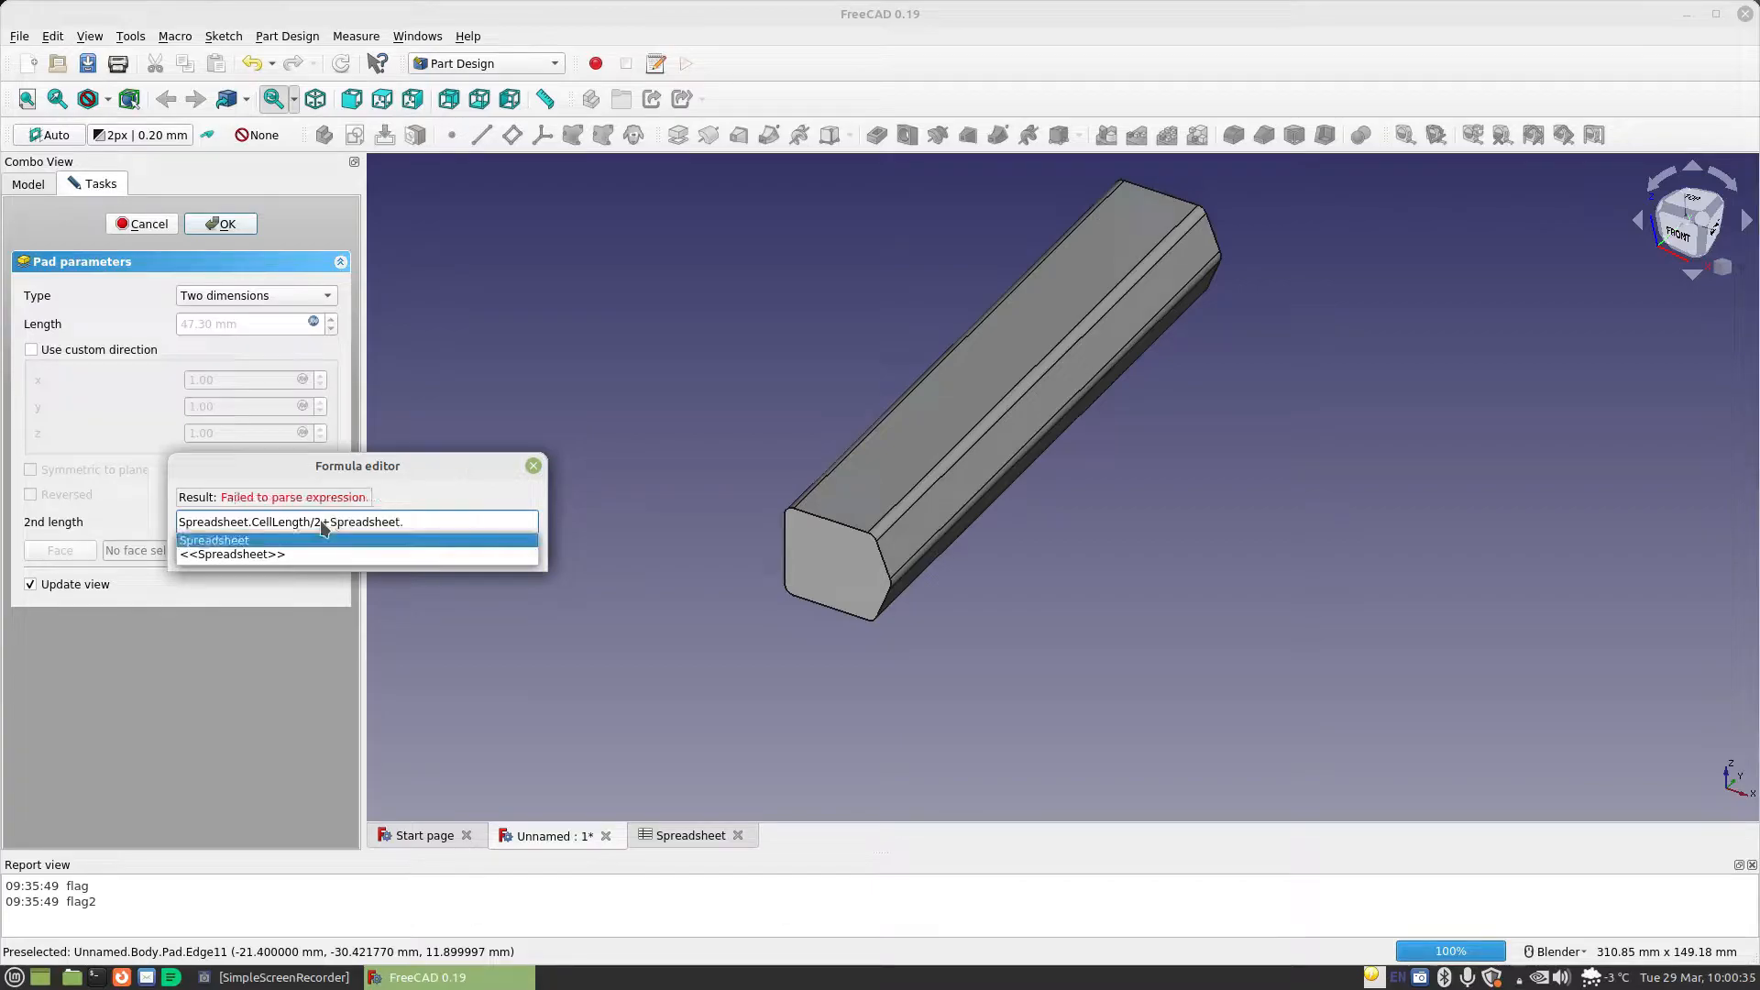
{"action": "type", "text": "ta"}
{"action": "key", "text": "Down"}
{"action": "key", "text": "Down"}
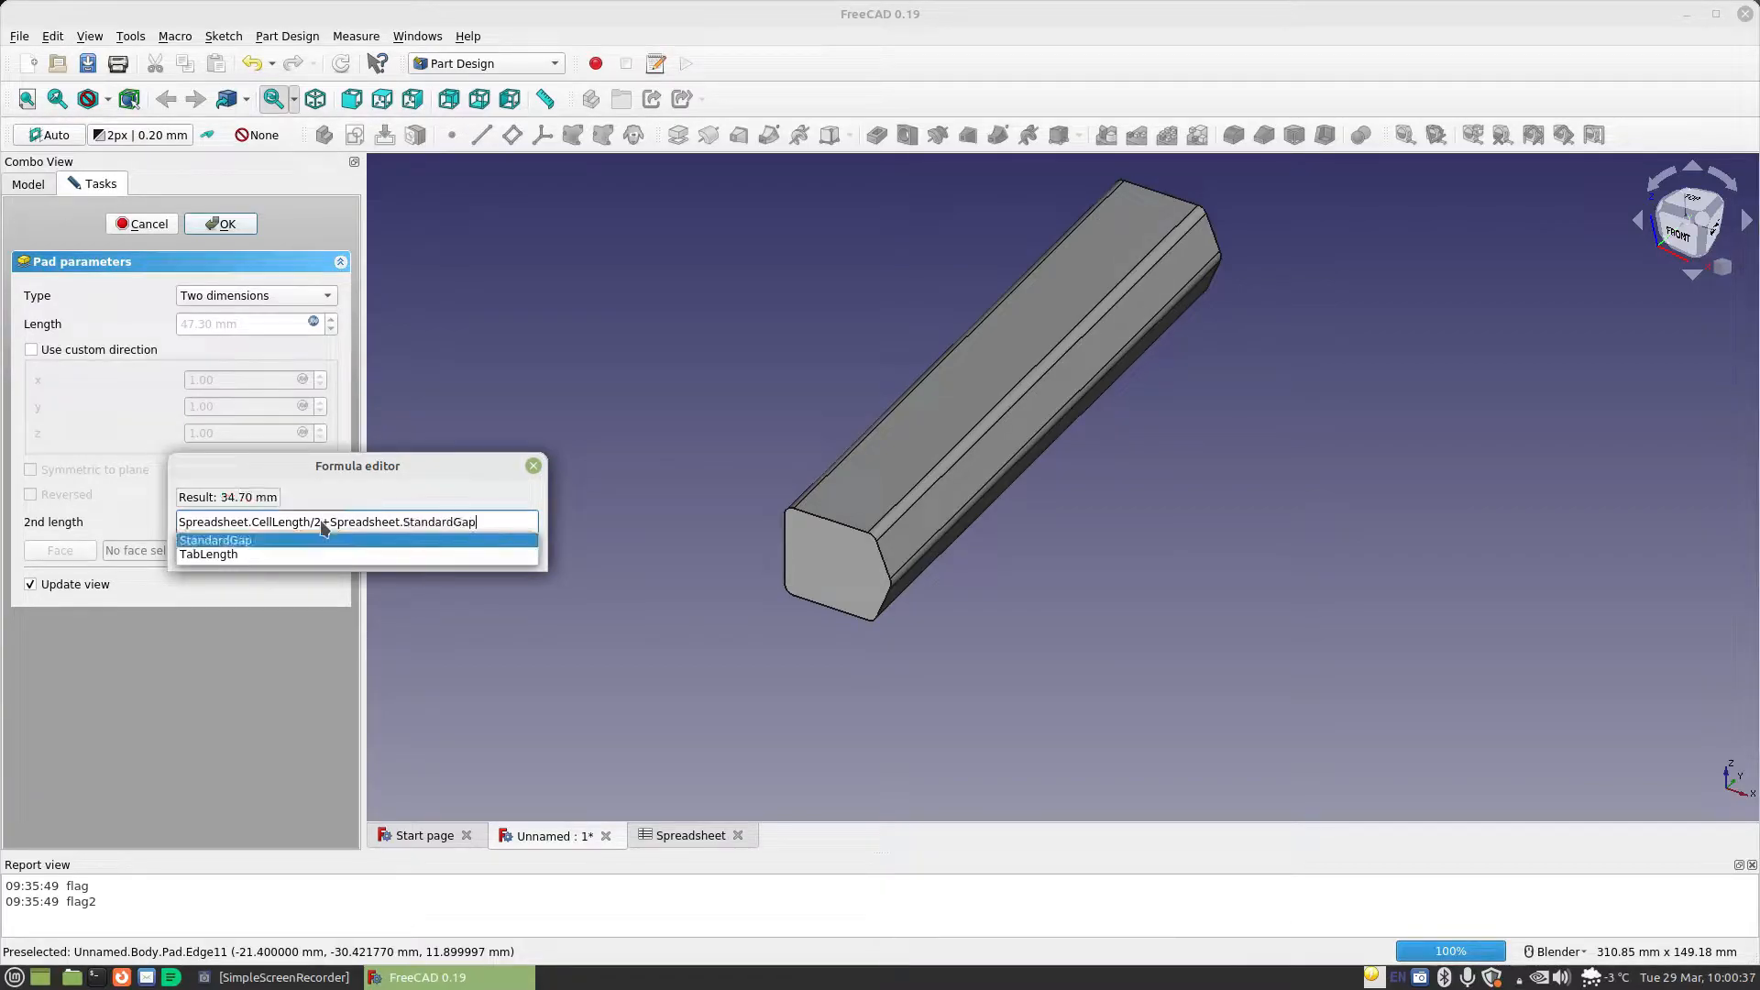
{"action": "key", "text": "Return"}
Add Spreadsheet.BoardLength to the formula of the pad's second length
{"action": "type", "text": "+"}
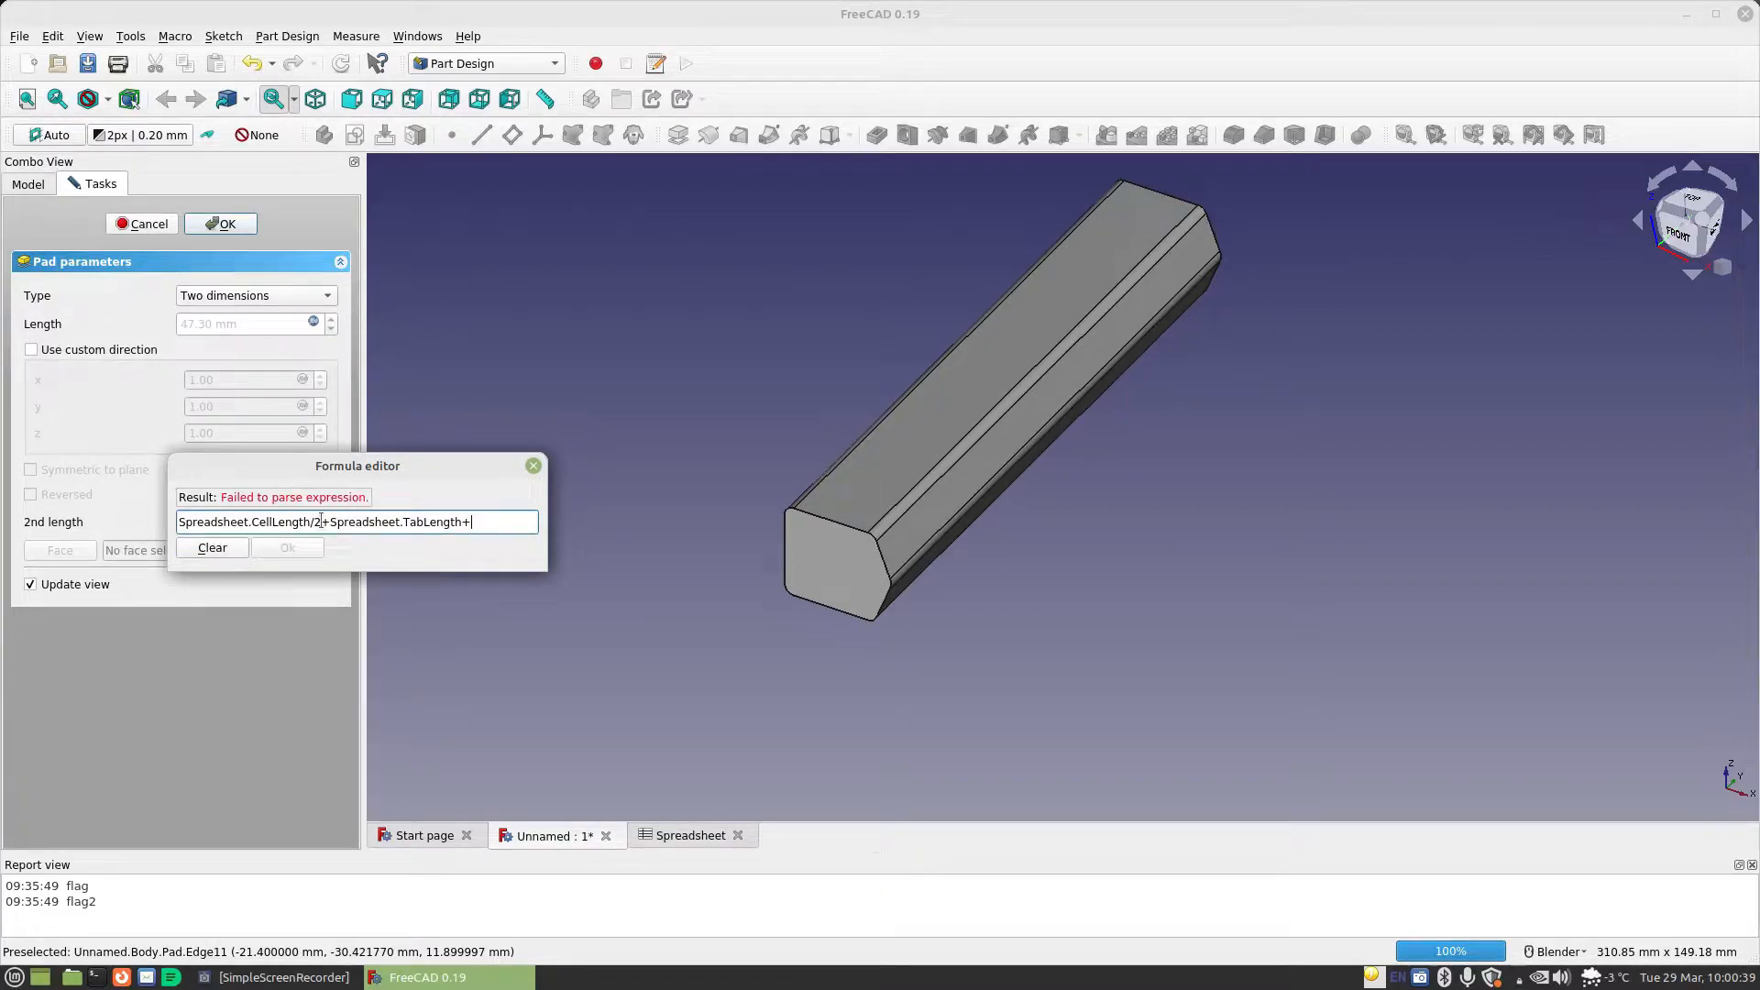
{"action": "type", "text": "sp"}
{"action": "key", "text": "Down"}
{"action": "type", "text": "b"}
{"action": "type", "text": "o"}
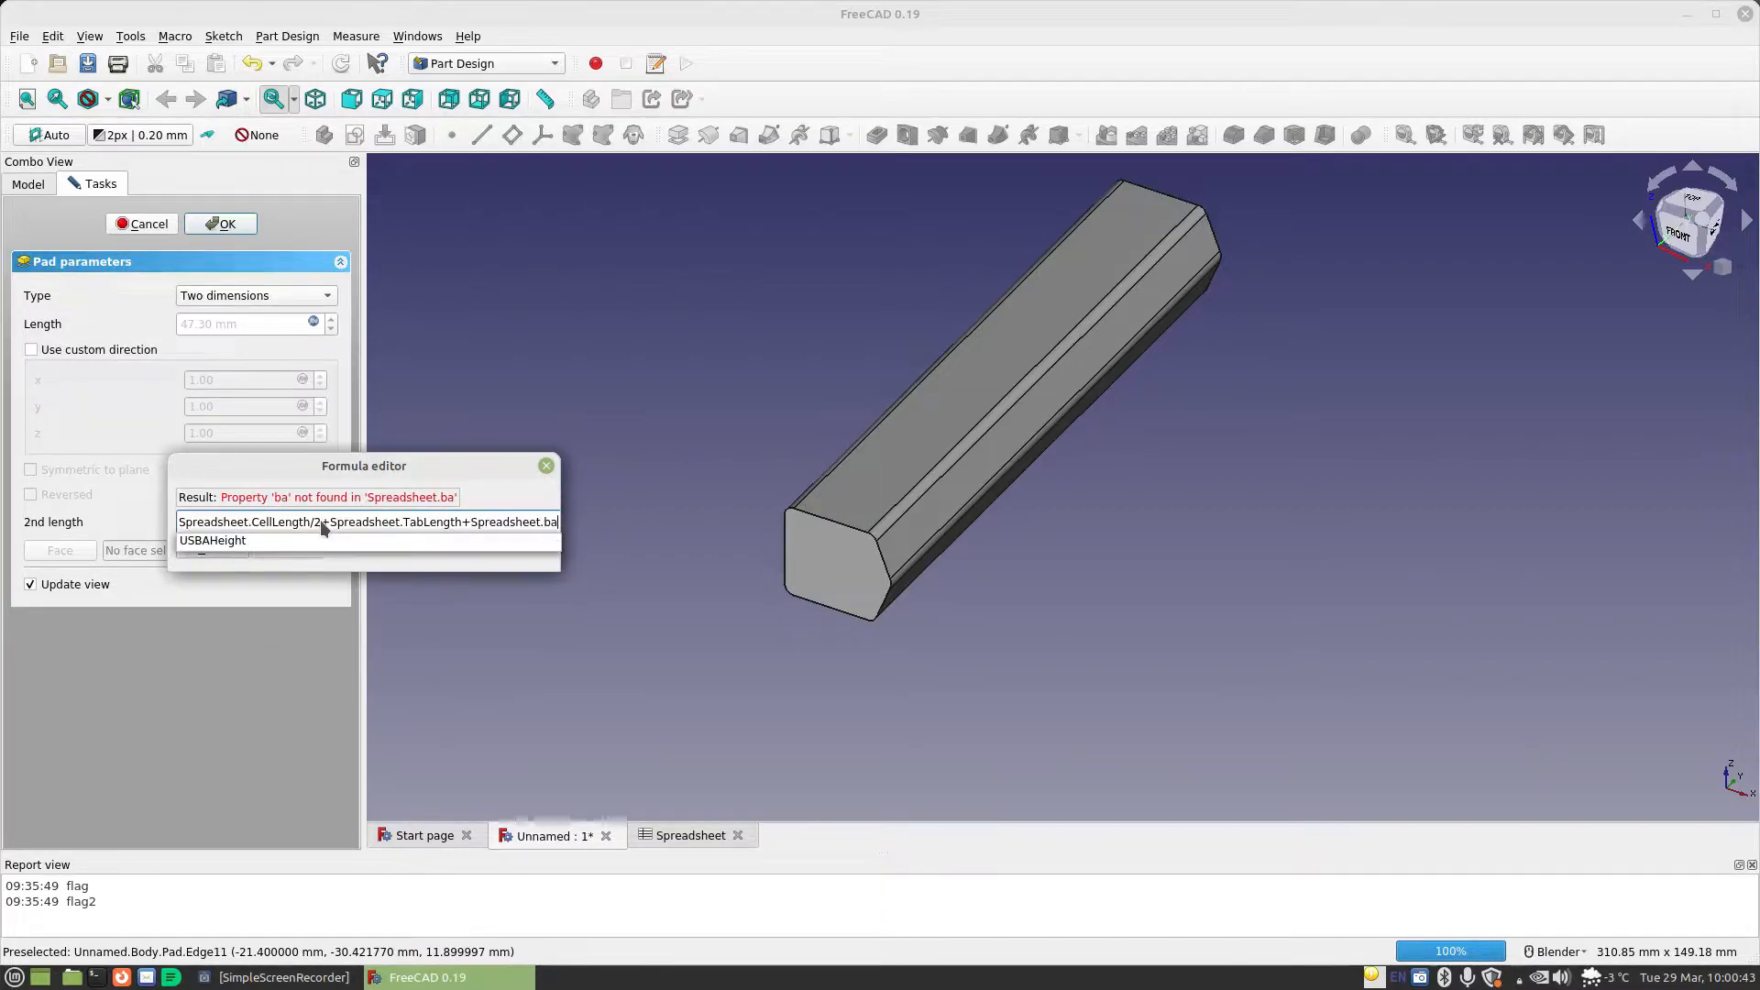
{"action": "key", "text": "Down"}
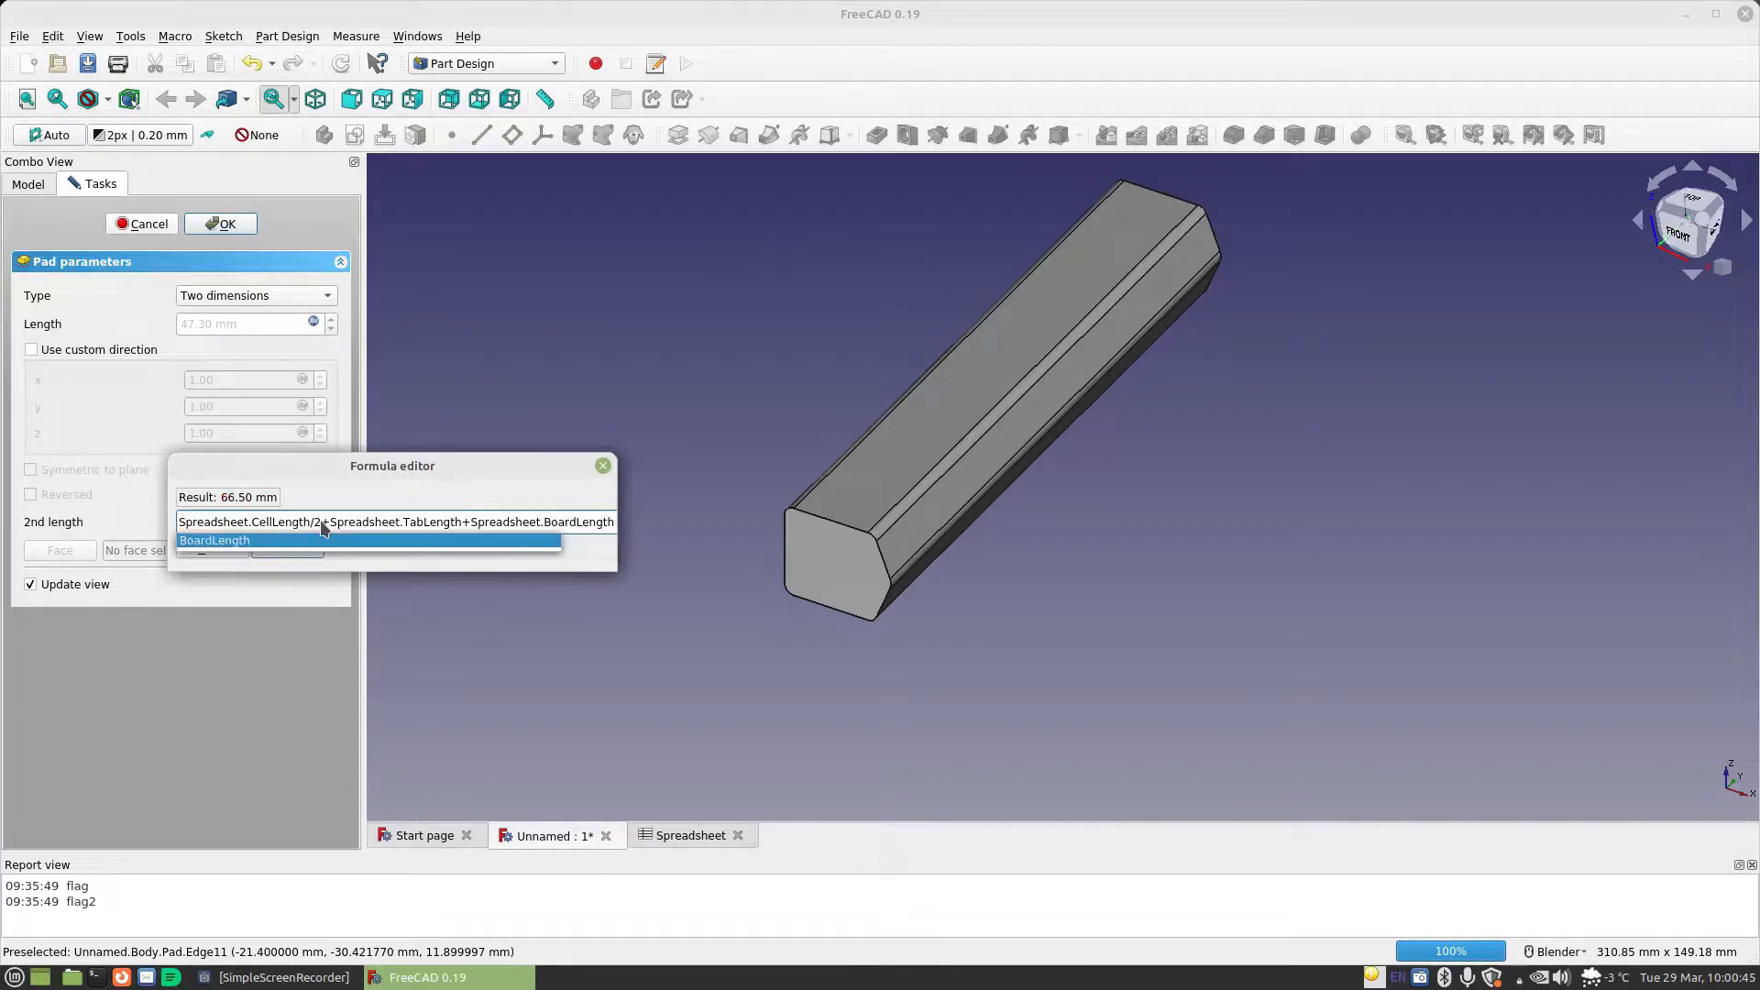
Add Spreadsheet.MaterialThickness*3 to the second length's formula, apply it and accept the pad
{"action": "type", "text": "+sp"}
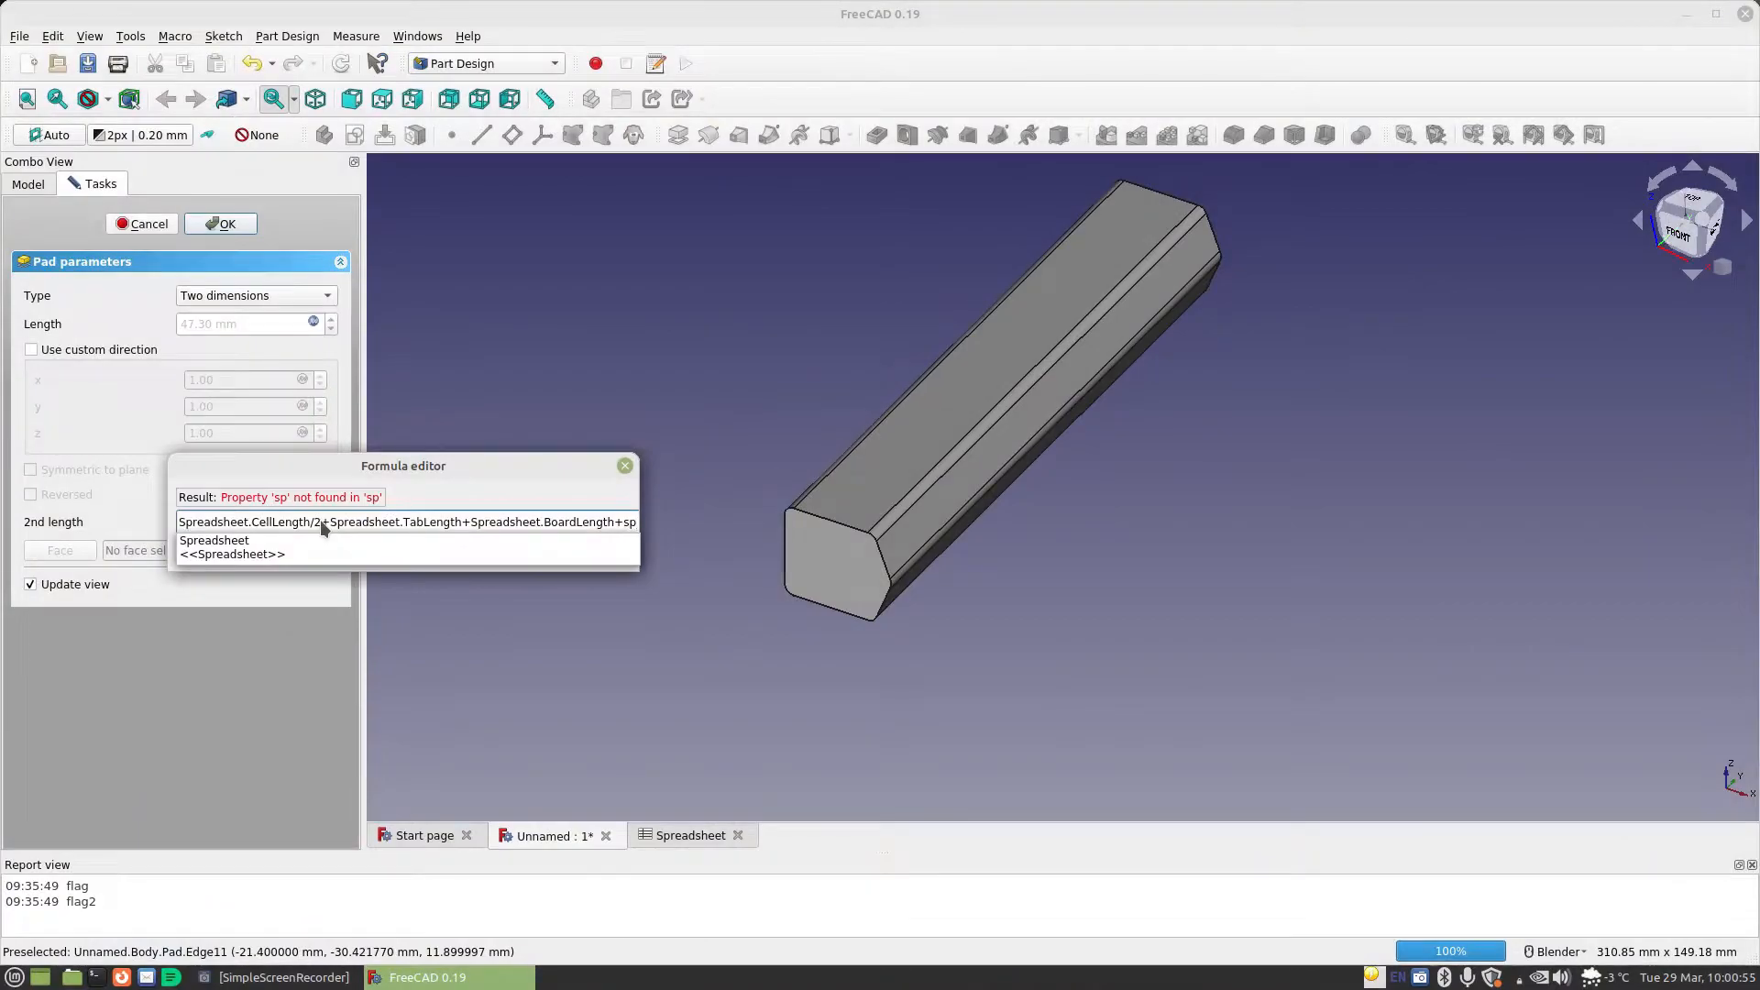
{"action": "key", "text": "Down"}
{"action": "type", "text": ".ma"}
{"action": "key", "text": "Down"}
{"action": "type", "text": "*3"}
{"action": "key", "text": "Return"}
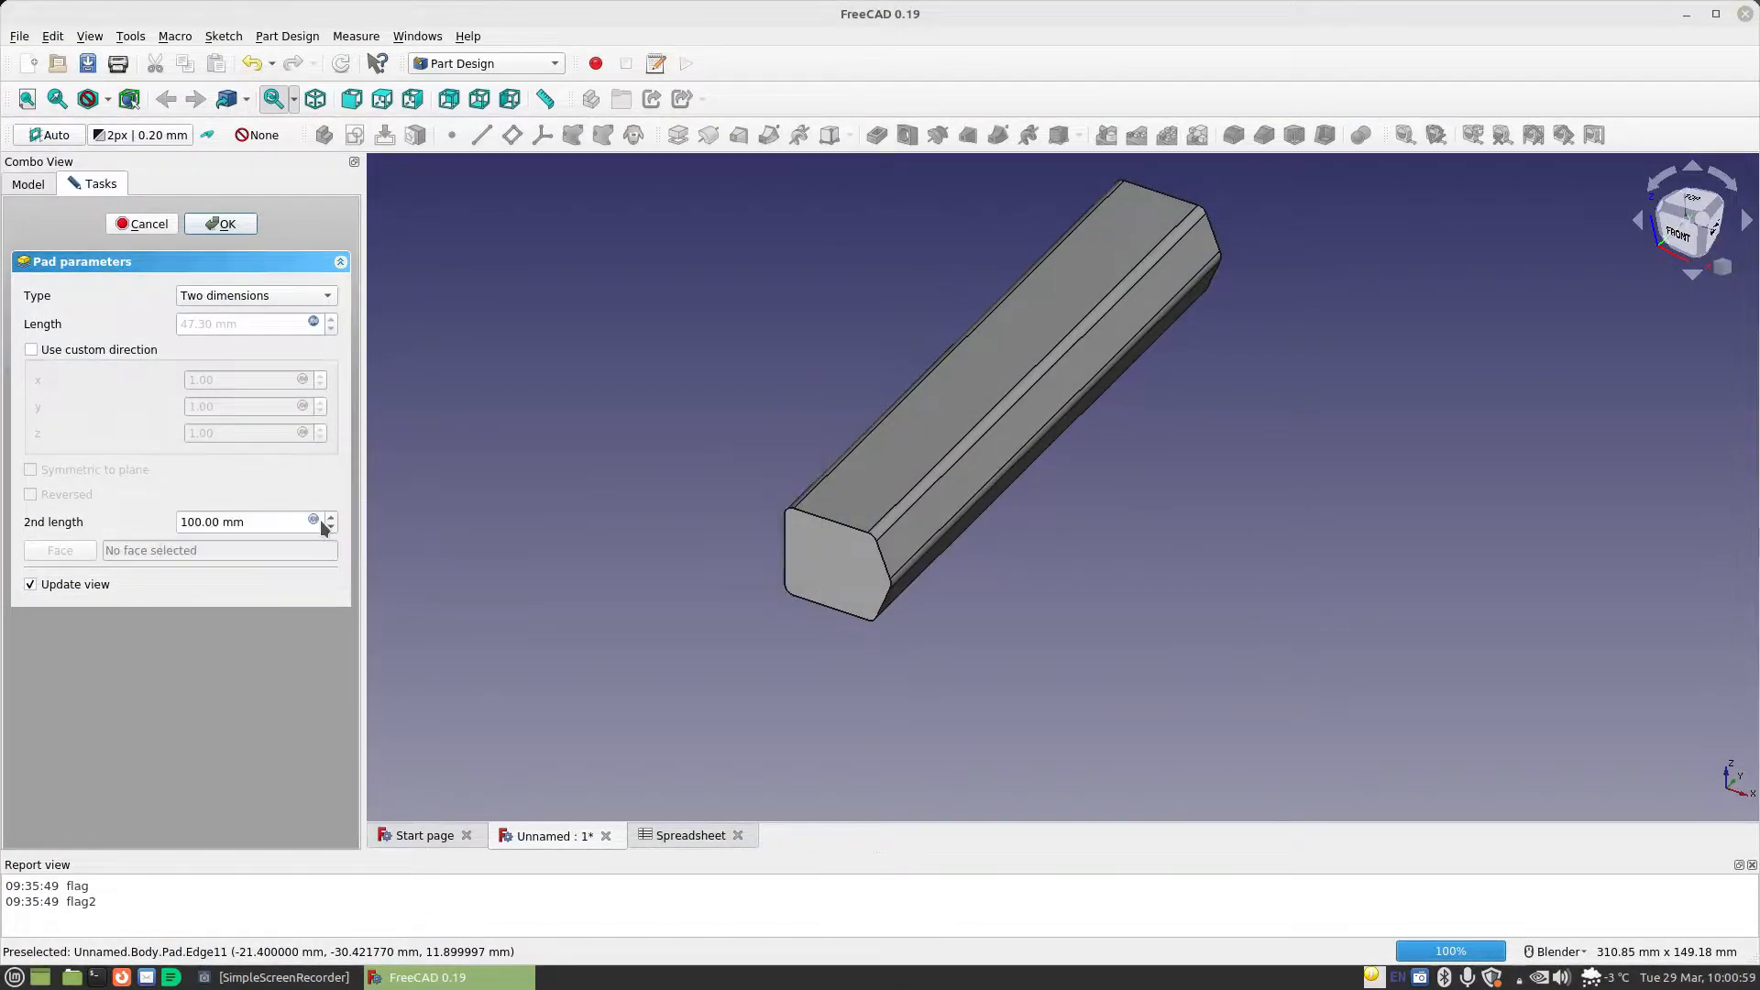
{"action": "left_click", "coordinate": [222, 224]}
{"action": "middle_click_drag", "start_coordinate": [724, 504], "coordinate": [842, 603]}
{"action": "middle_click_drag", "start_coordinate": [609, 538], "coordinate": [1187, 588]}
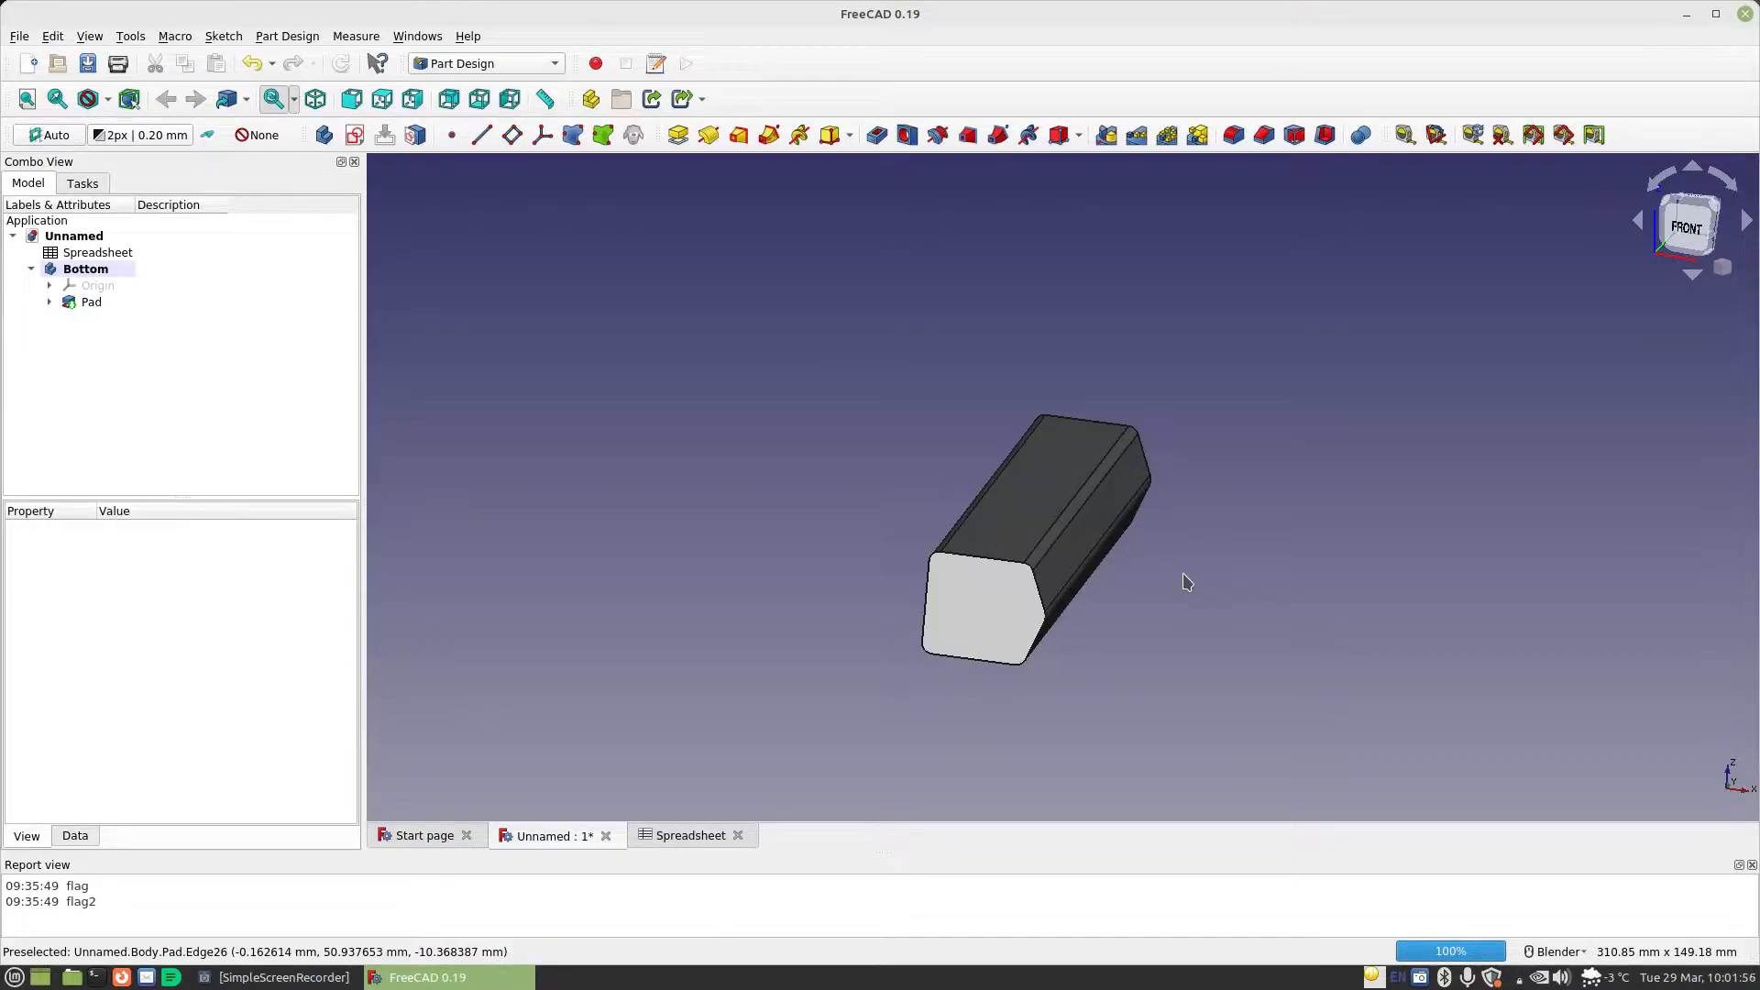
Create a new sketch on the pad's long flat side face and open it for editing
{"action": "middle_click_drag", "start_coordinate": [848, 566], "coordinate": [1218, 586]}
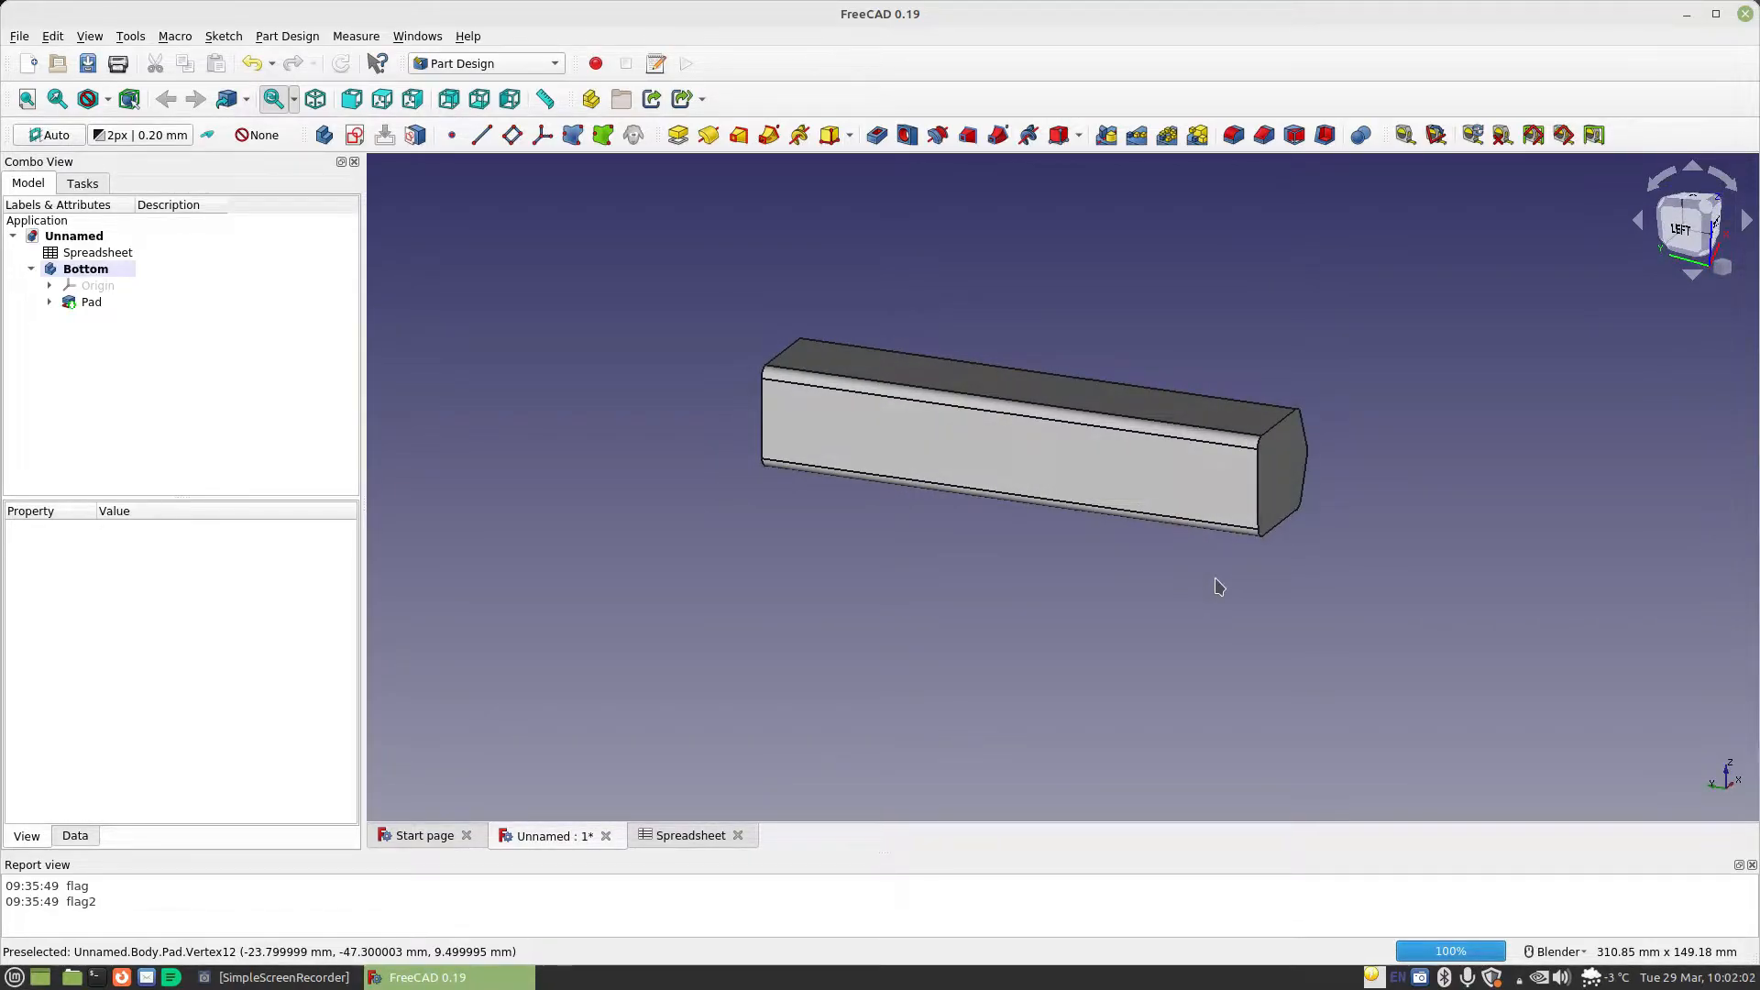
{"action": "middle_click_drag", "start_coordinate": [1246, 581], "coordinate": [1304, 546]}
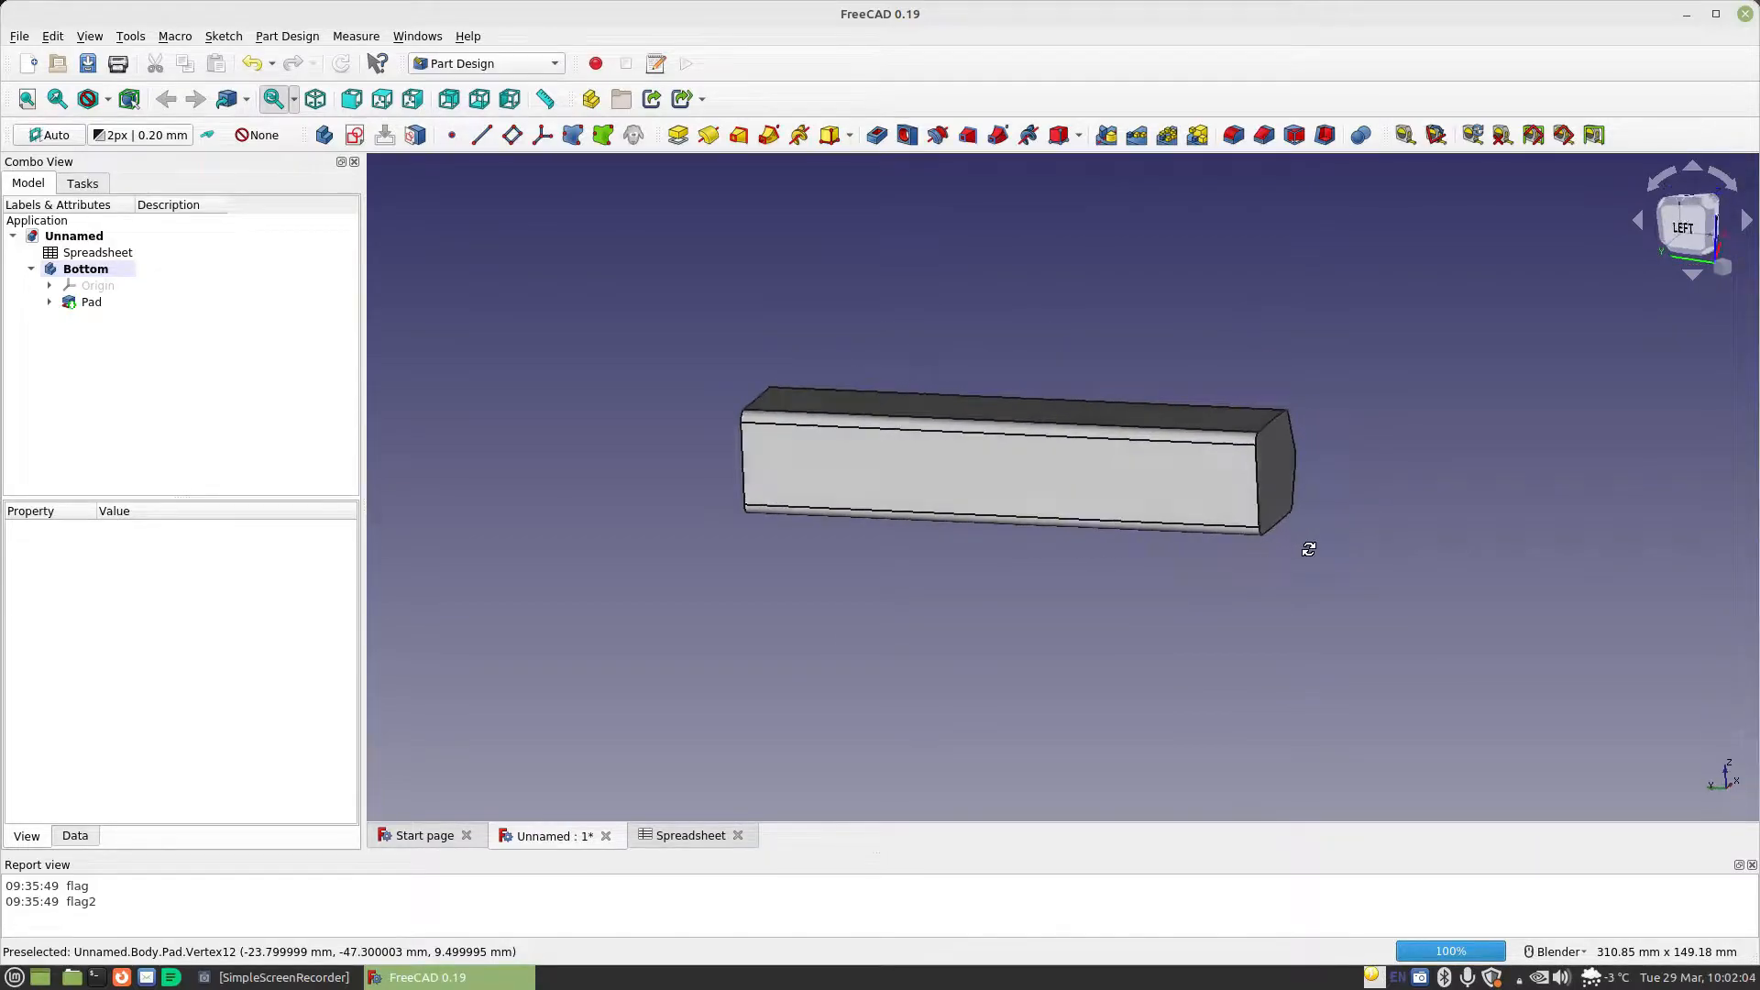
{"action": "left_click", "coordinate": [915, 483]}
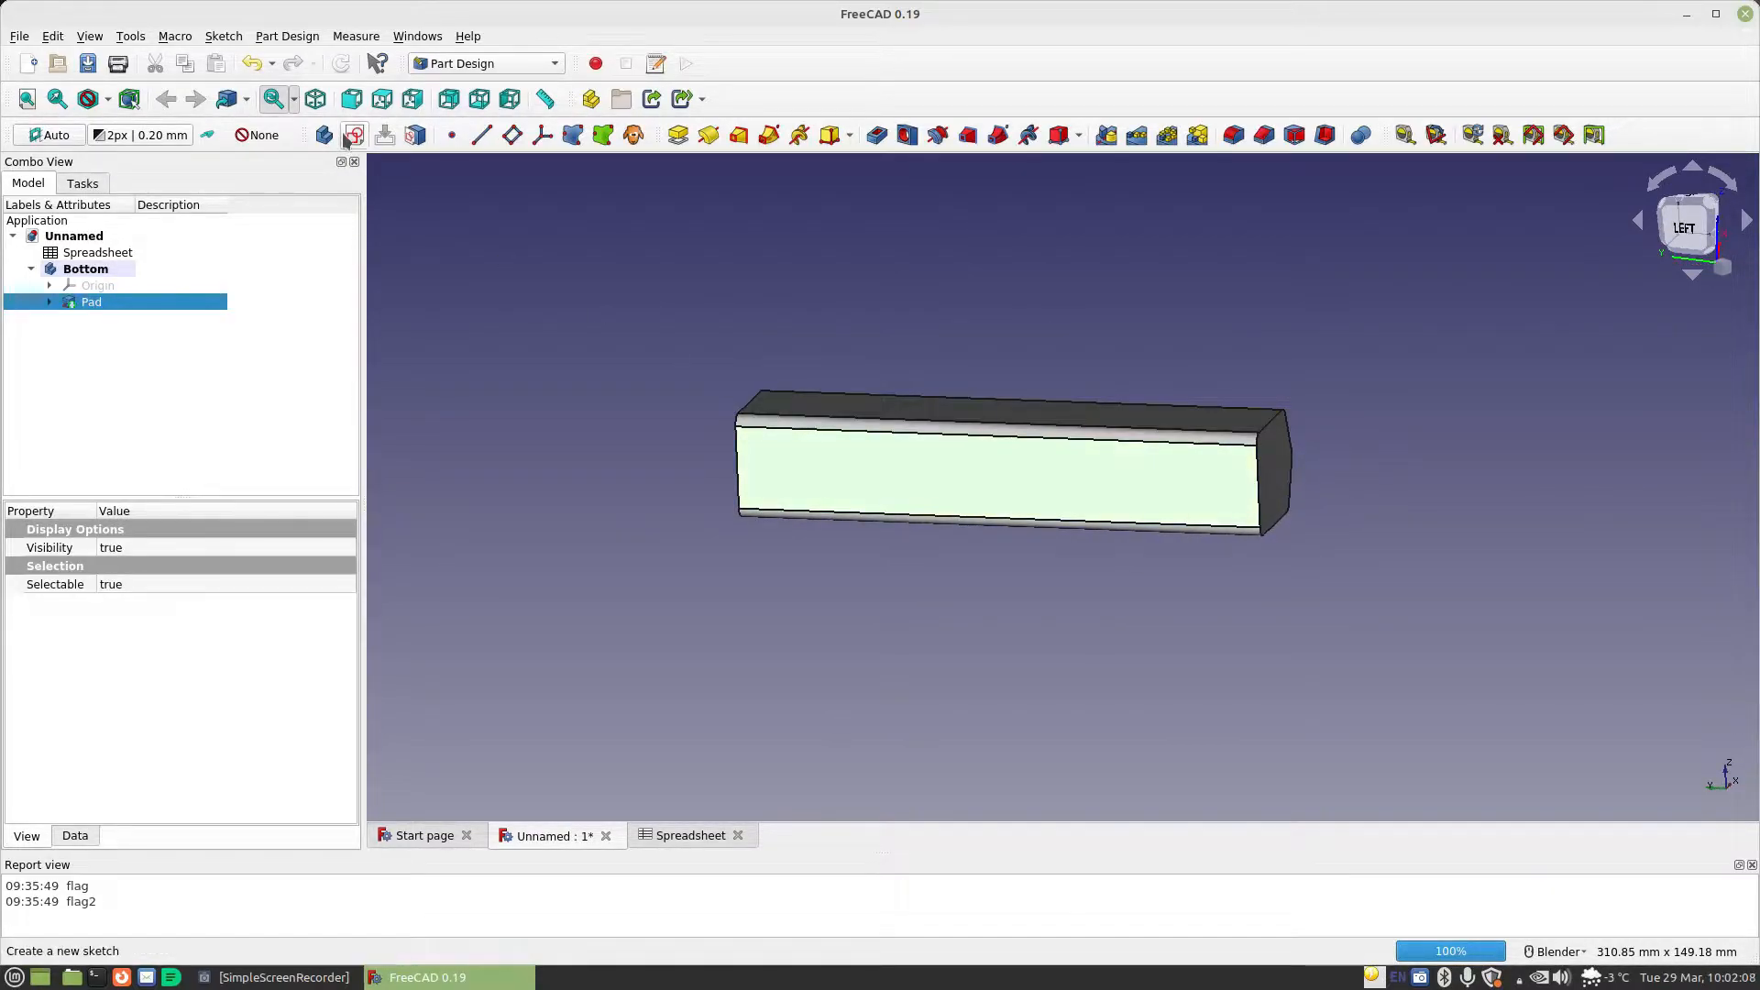
{"action": "mouse_move", "coordinate": [836, 500]}
{"action": "middle_mouse_down"}
{"action": "mouse_move", "coordinate": [833, 464]}
{"action": "mouse_move", "coordinate": [836, 550]}
{"action": "mouse_move", "coordinate": [1128, 390]}
{"action": "middle_mouse_up"}
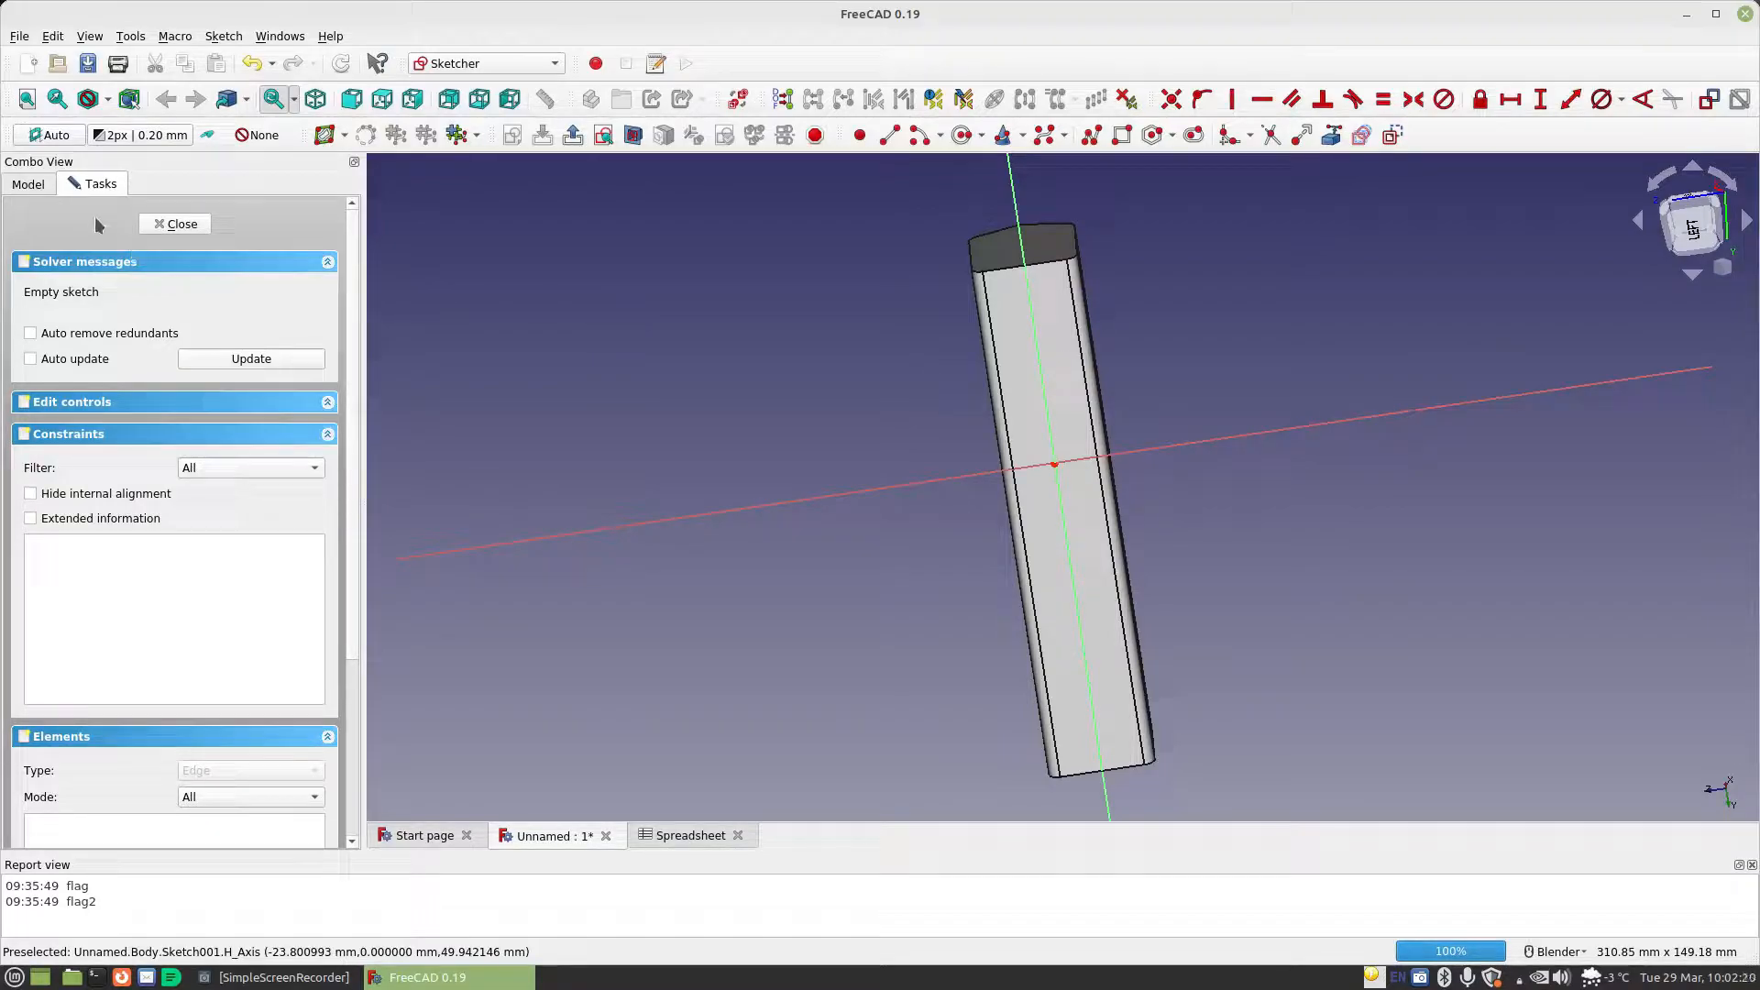
{"action": "left_click", "coordinate": [175, 223]}
{"action": "double_click", "coordinate": [101, 317]}
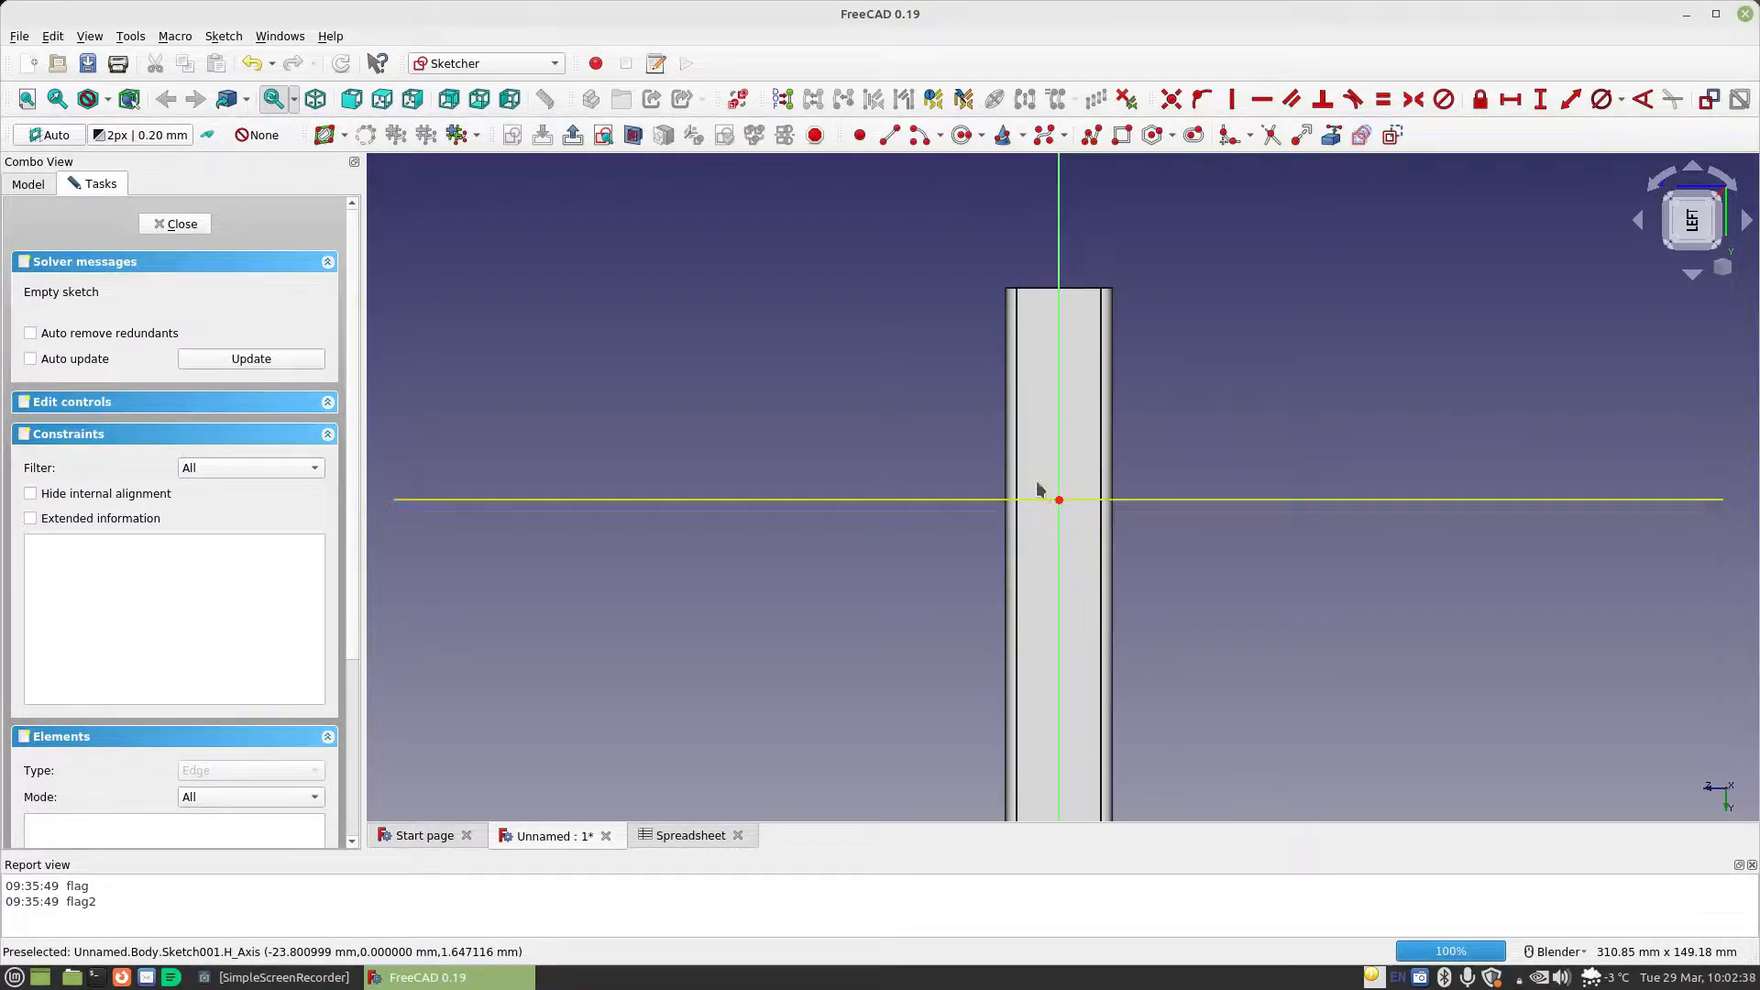
Draw a closed eight-line outline about 77 mm tall and 20 mm wide, with a small tab projecting past the vertical axis
{"action": "left_click", "coordinate": [890, 138]}
{"action": "left_click", "coordinate": [967, 336]}
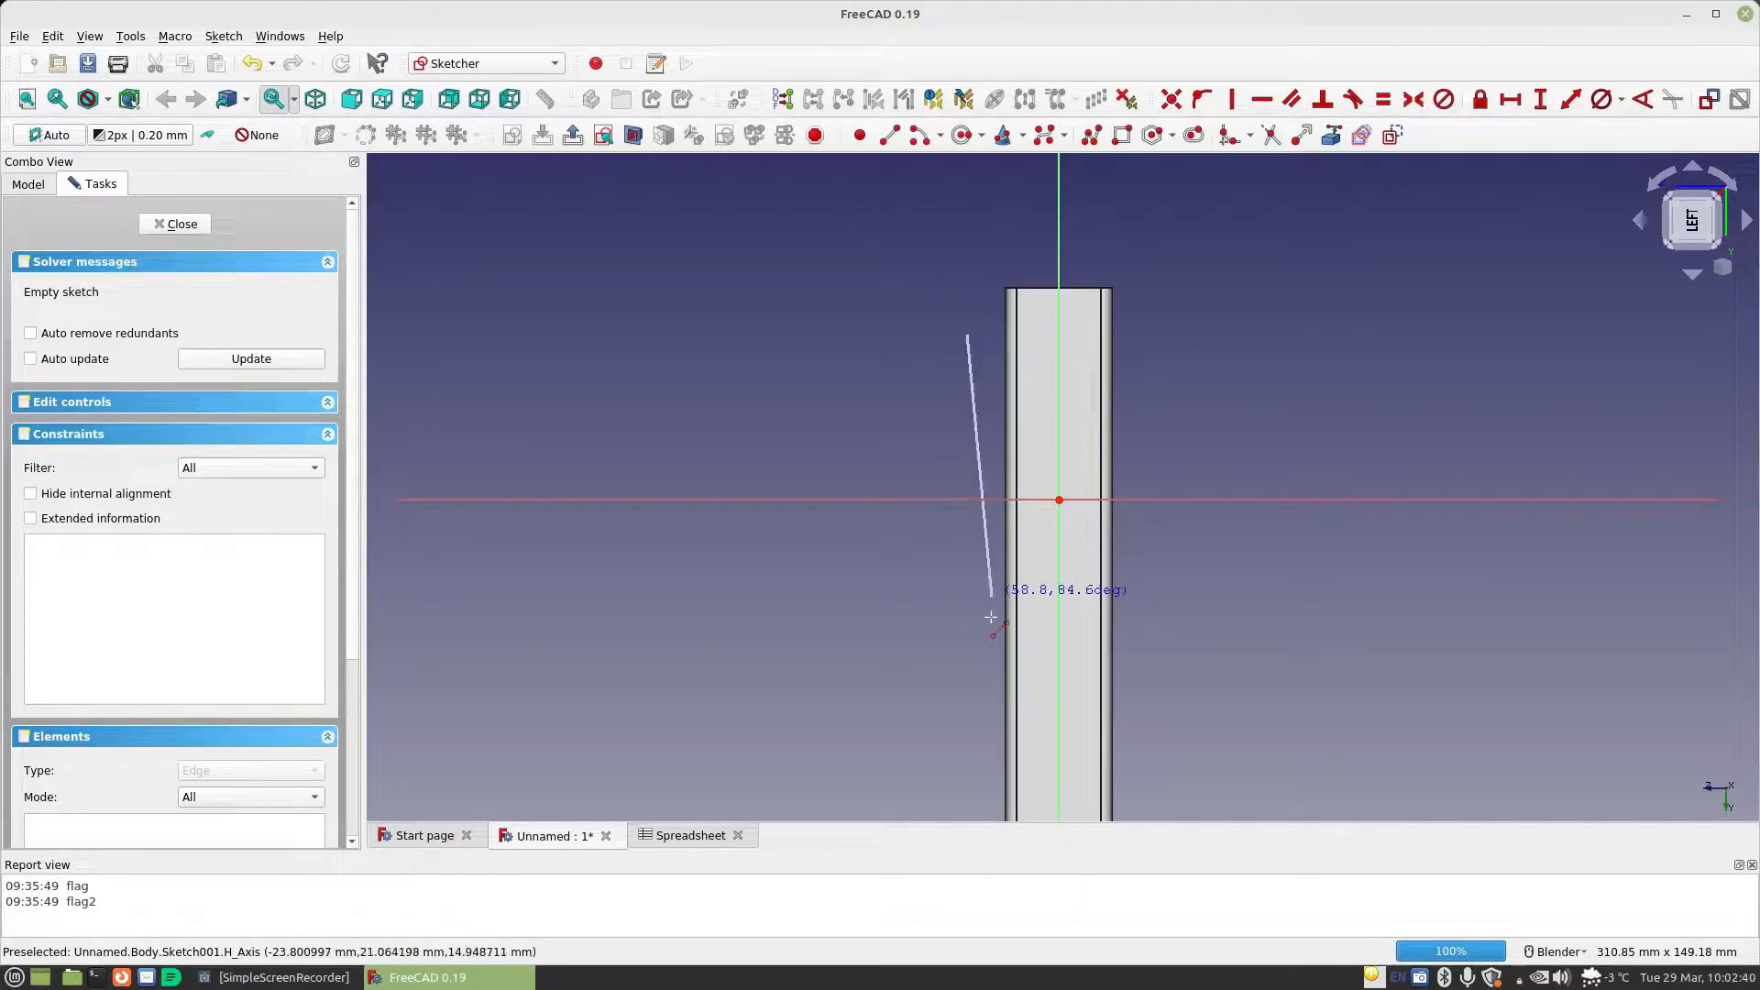
{"action": "left_click", "coordinate": [968, 680]}
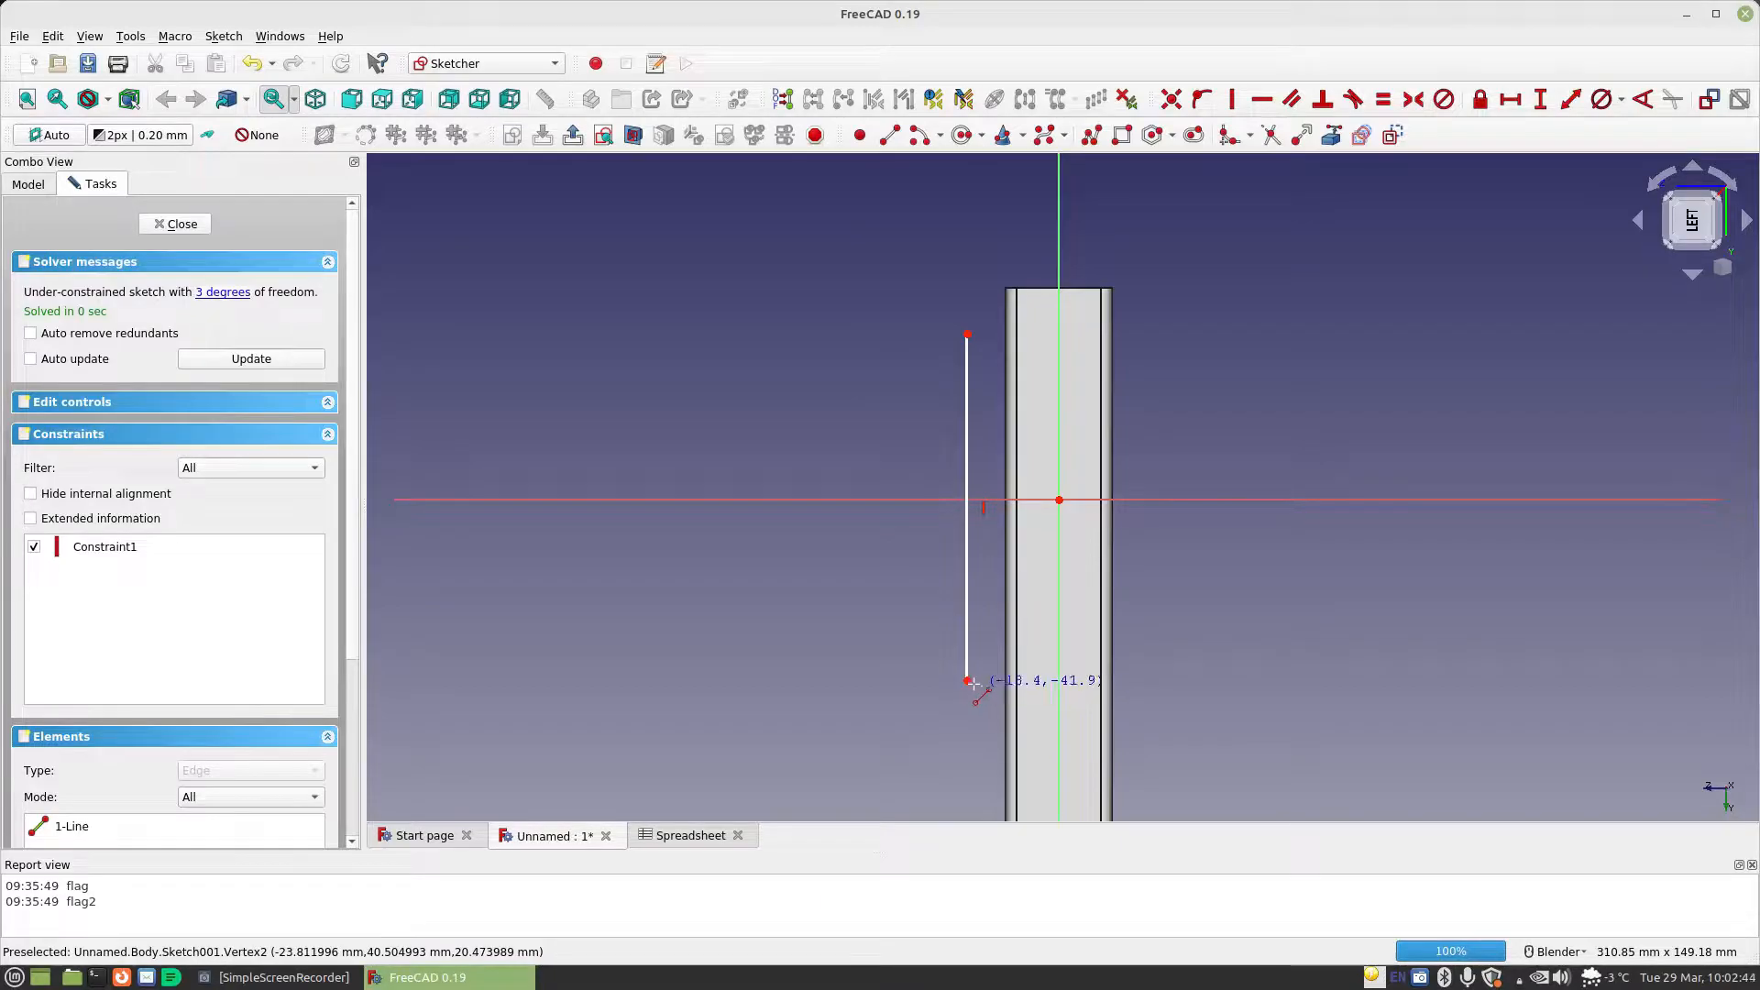
{"action": "left_click", "coordinate": [1059, 680]}
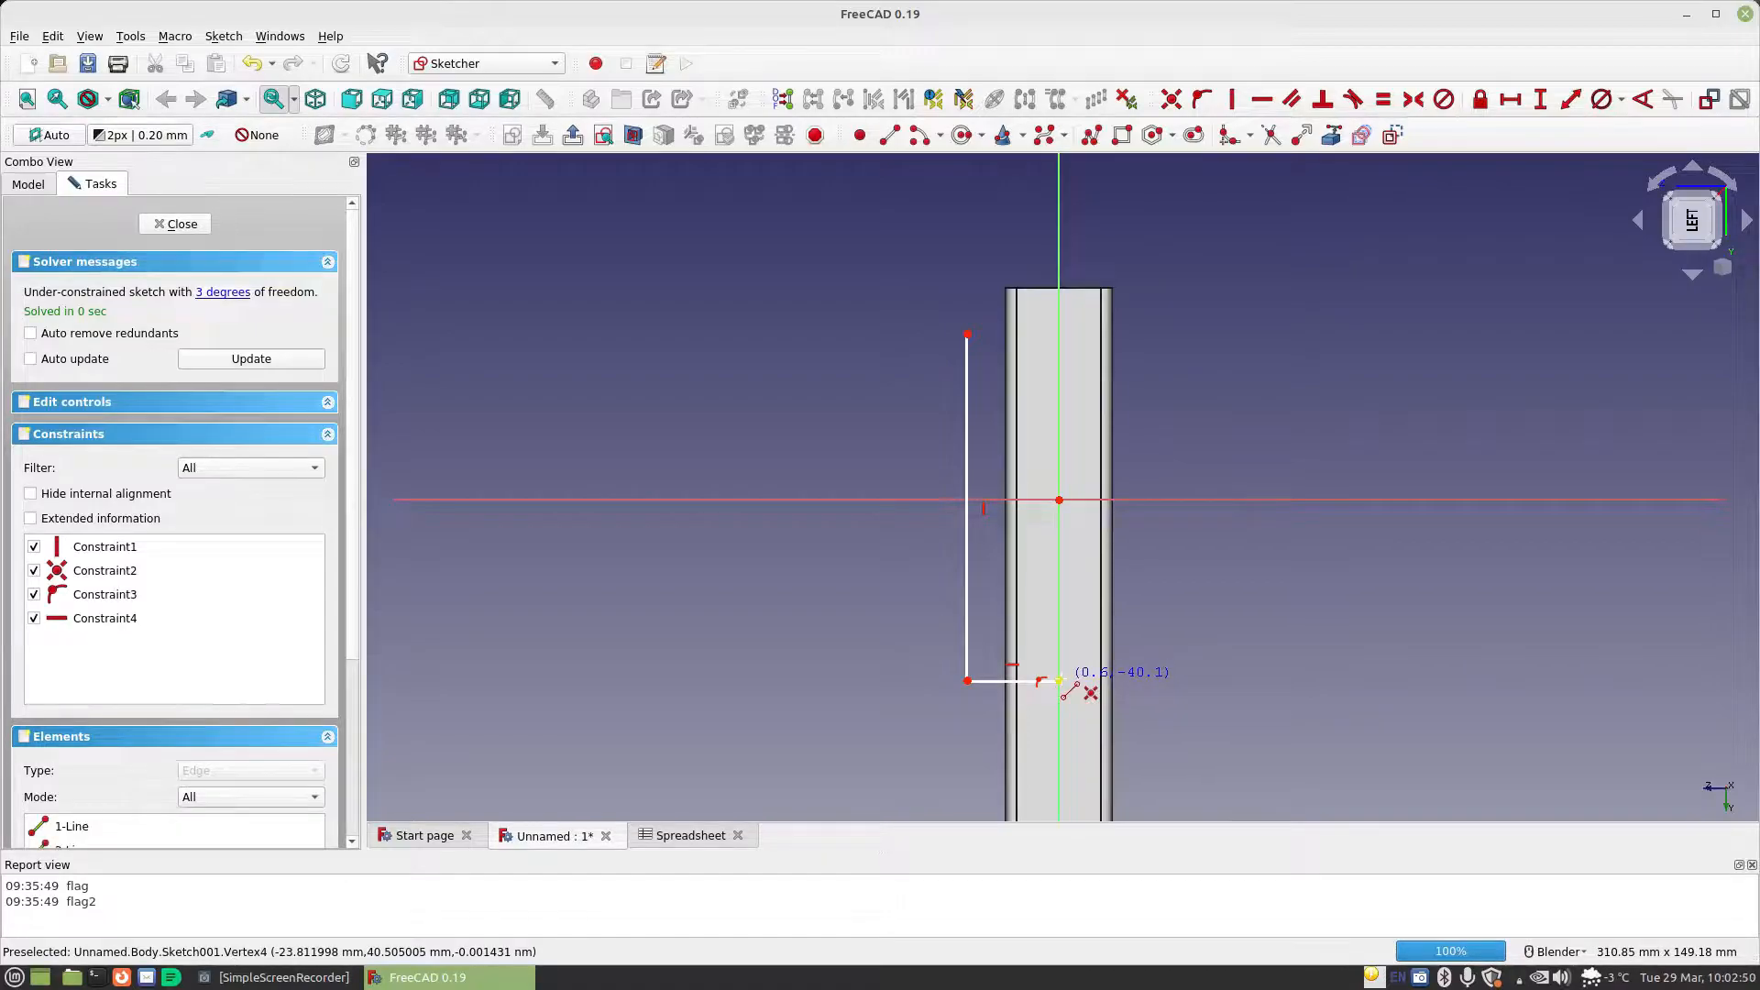
{"action": "left_click", "coordinate": [1049, 551]}
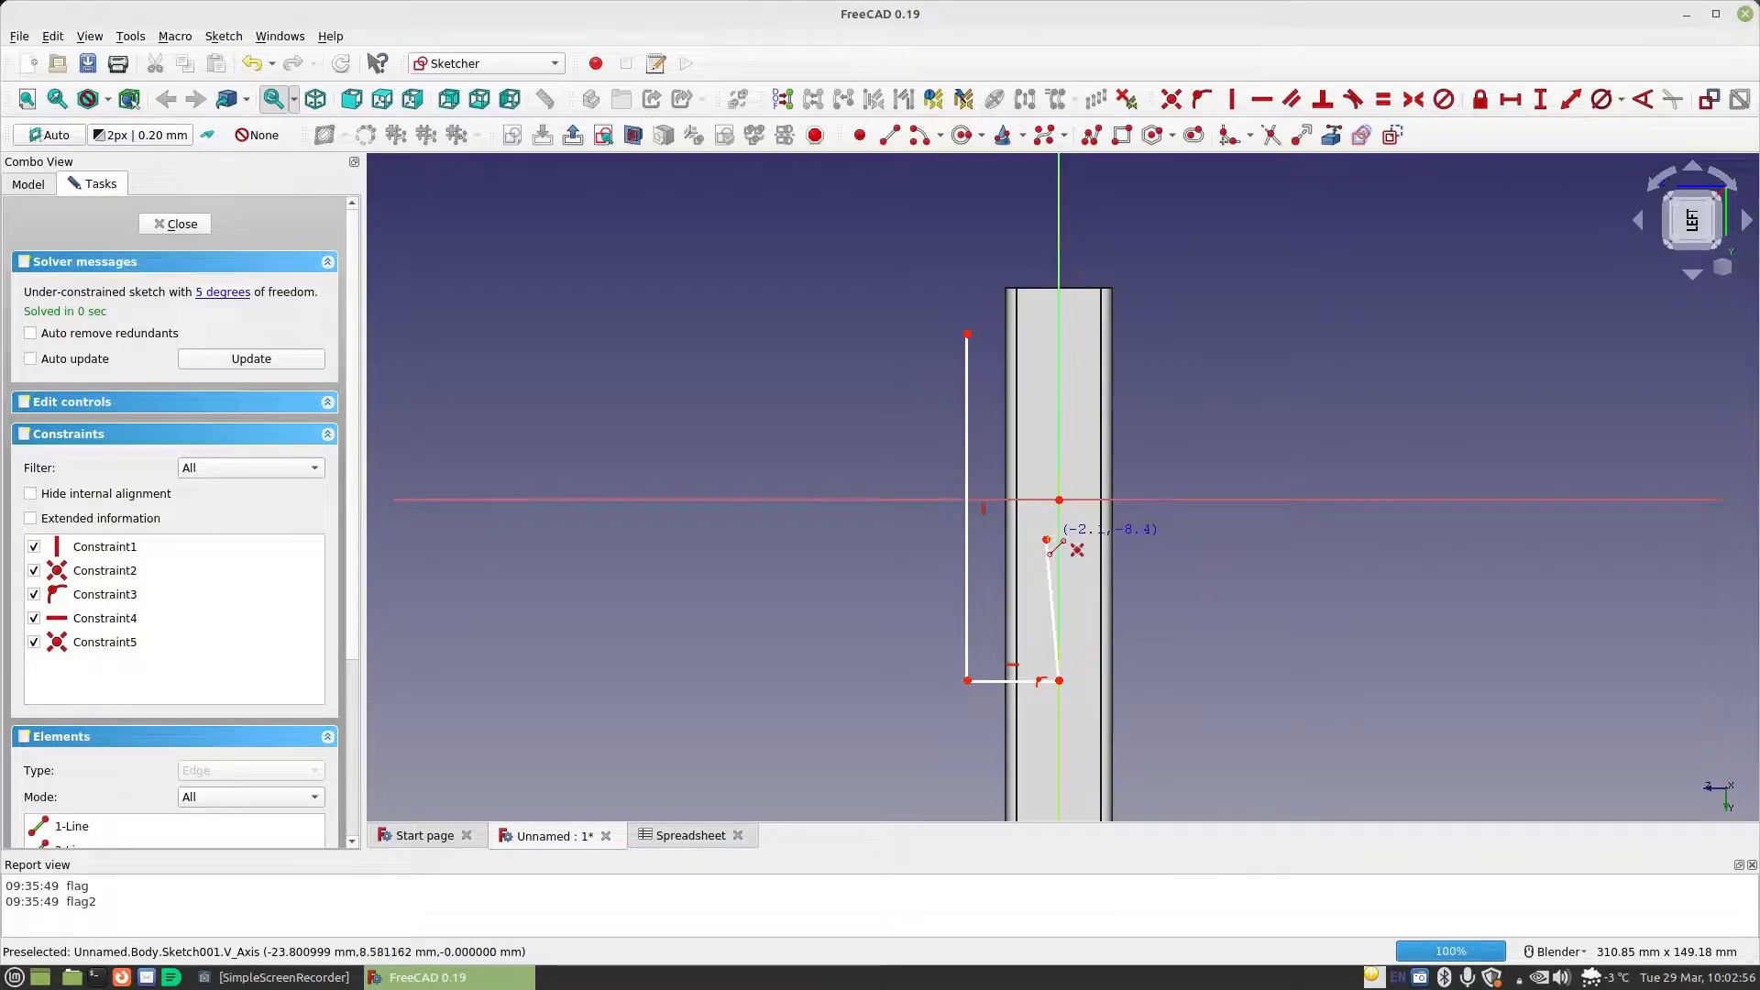
{"action": "left_click", "coordinate": [1072, 541]}
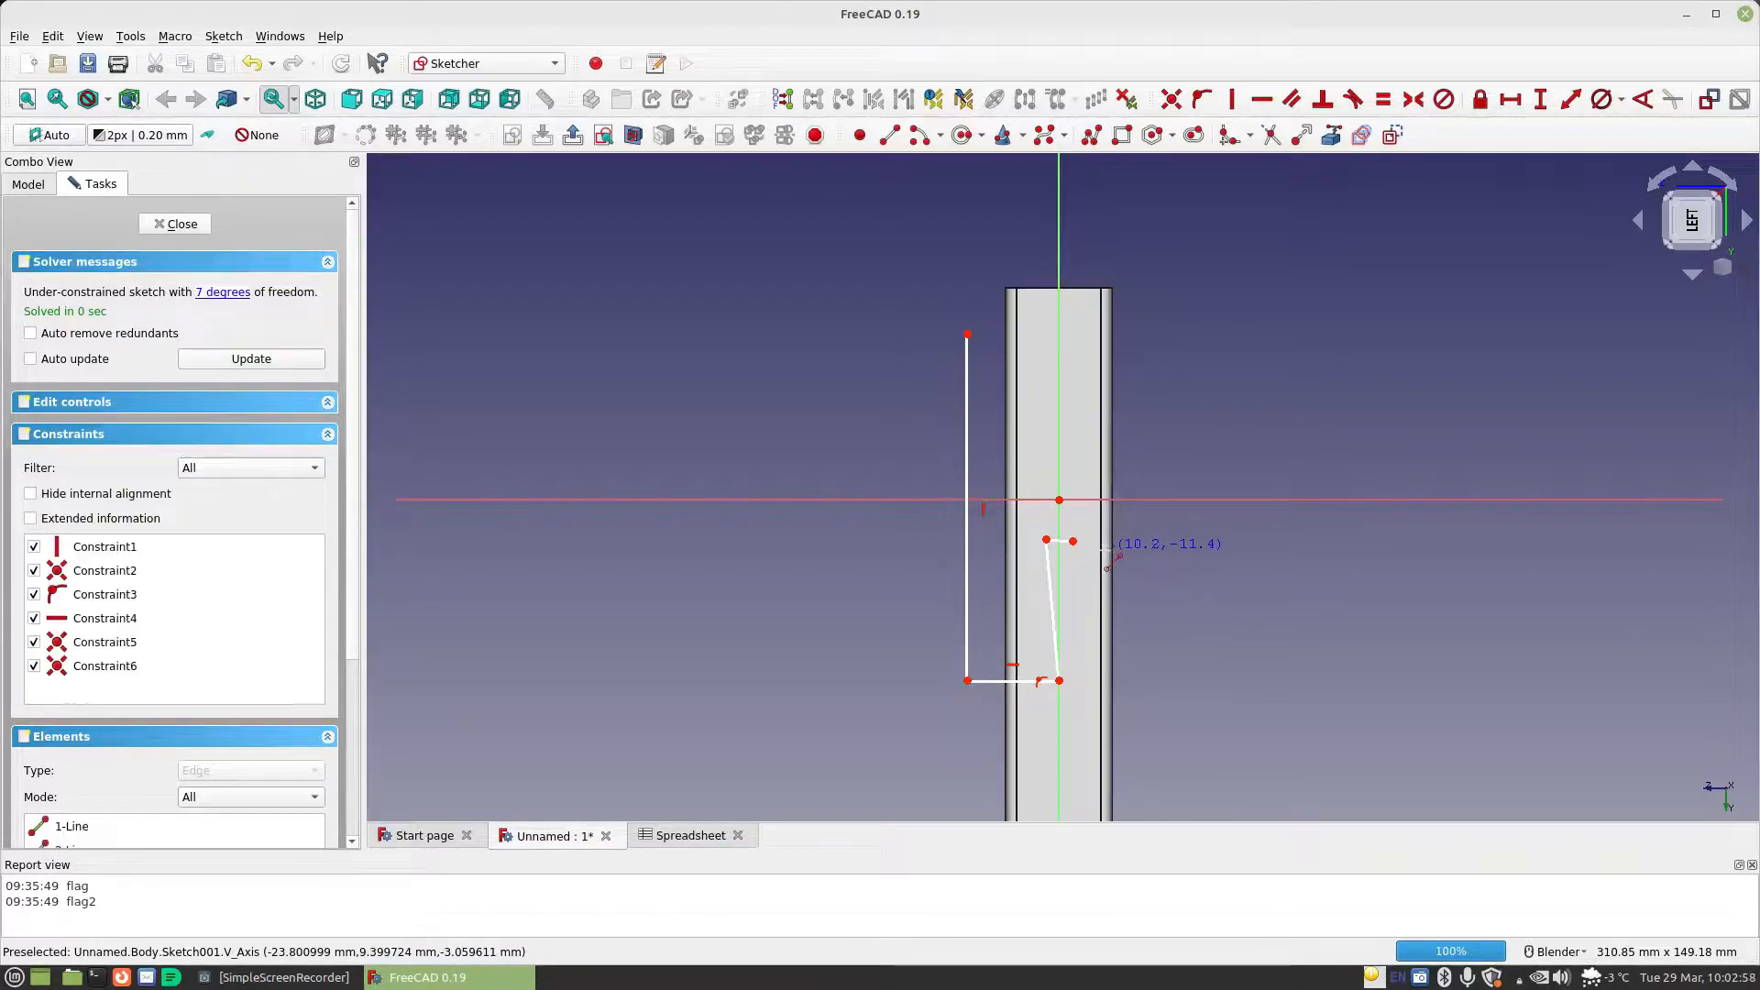
{"action": "left_click", "coordinate": [1076, 456]}
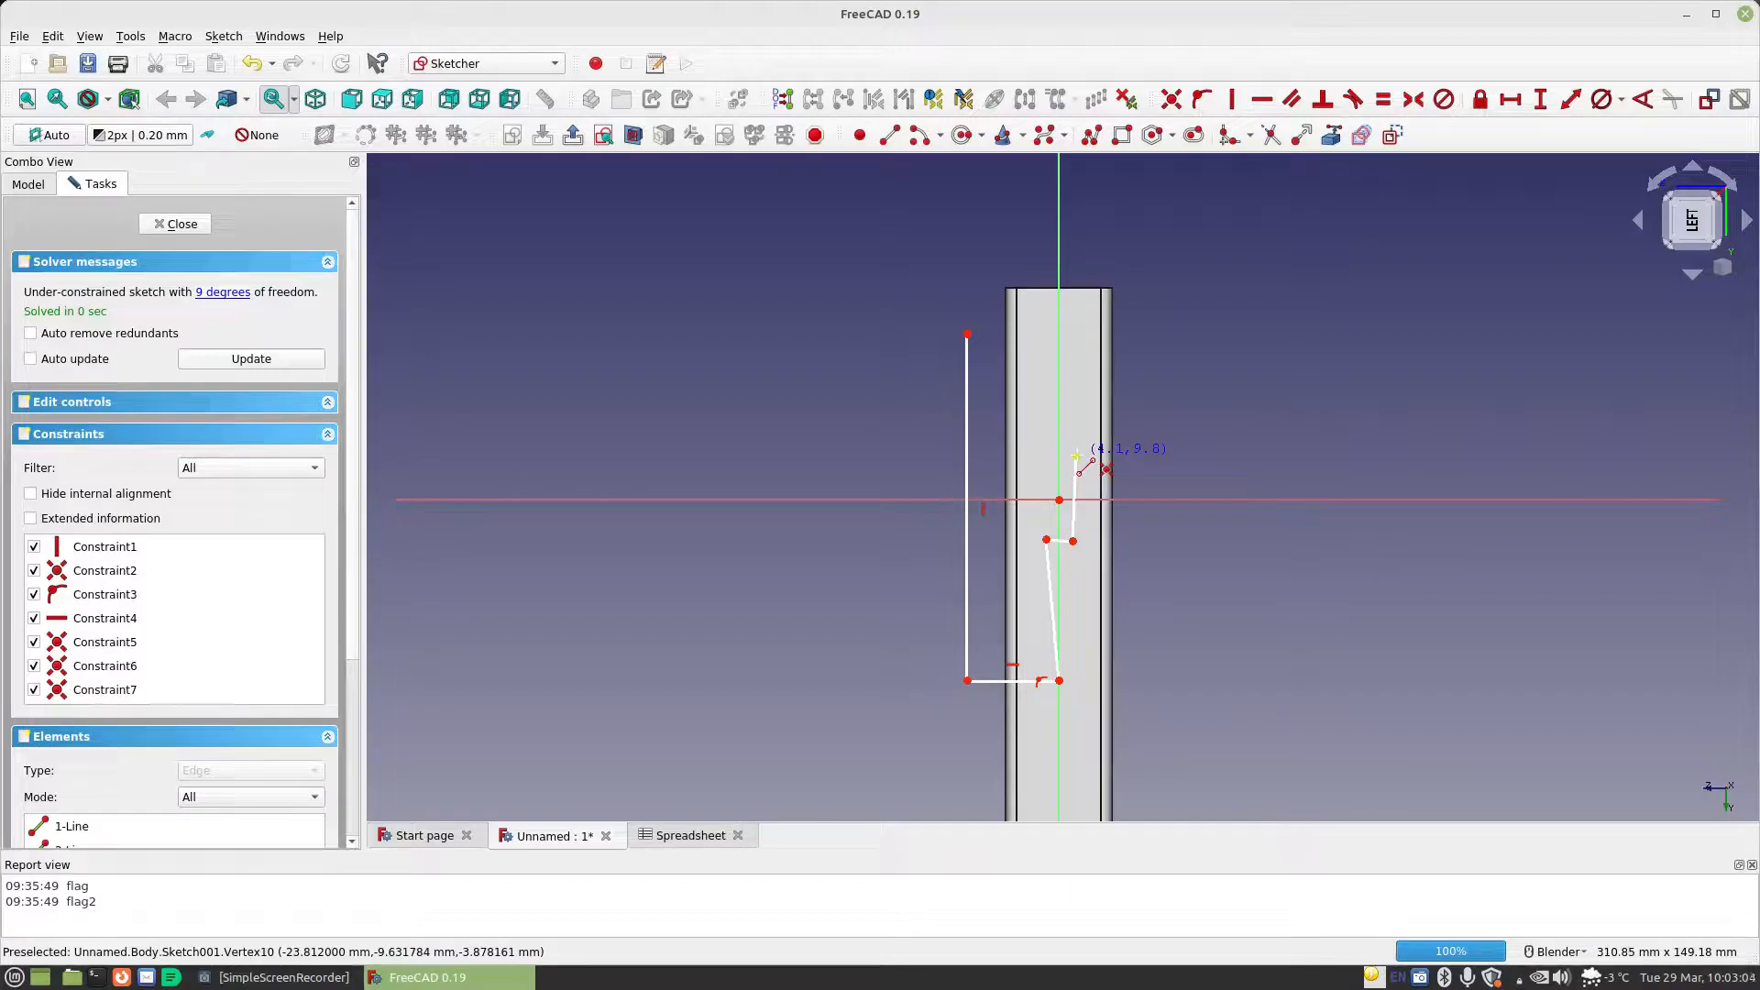
{"action": "left_click", "coordinate": [1060, 444]}
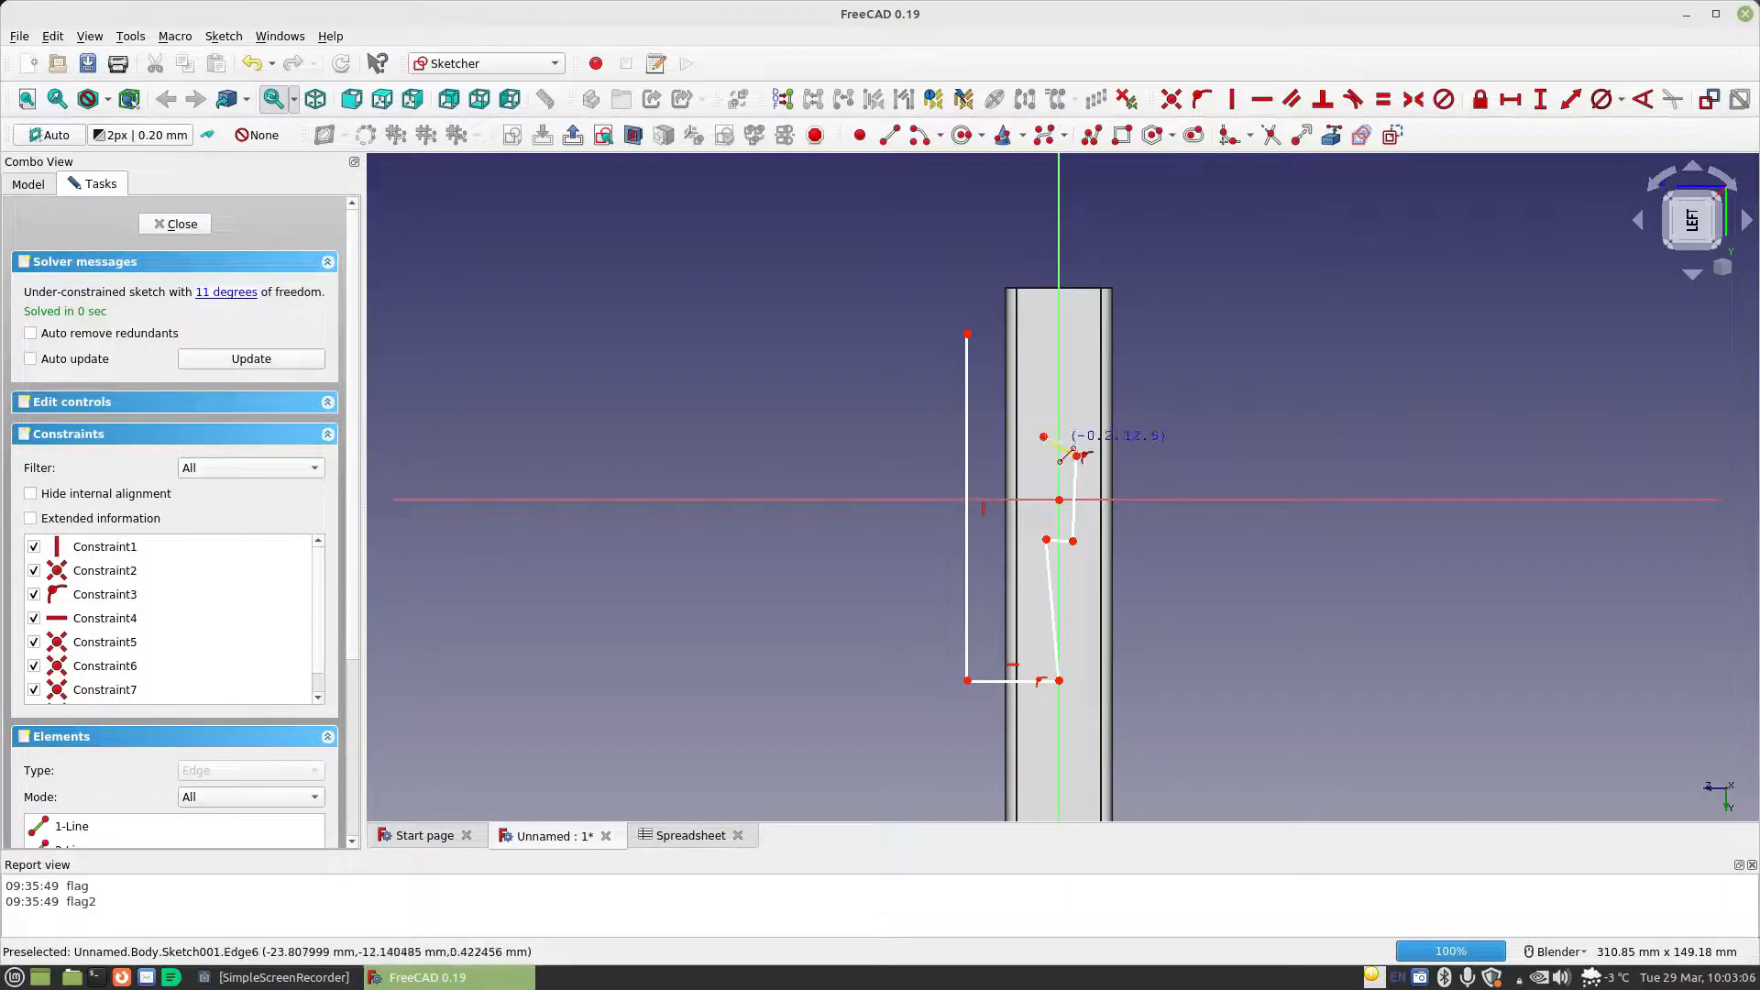
{"action": "left_click", "coordinate": [1043, 336]}
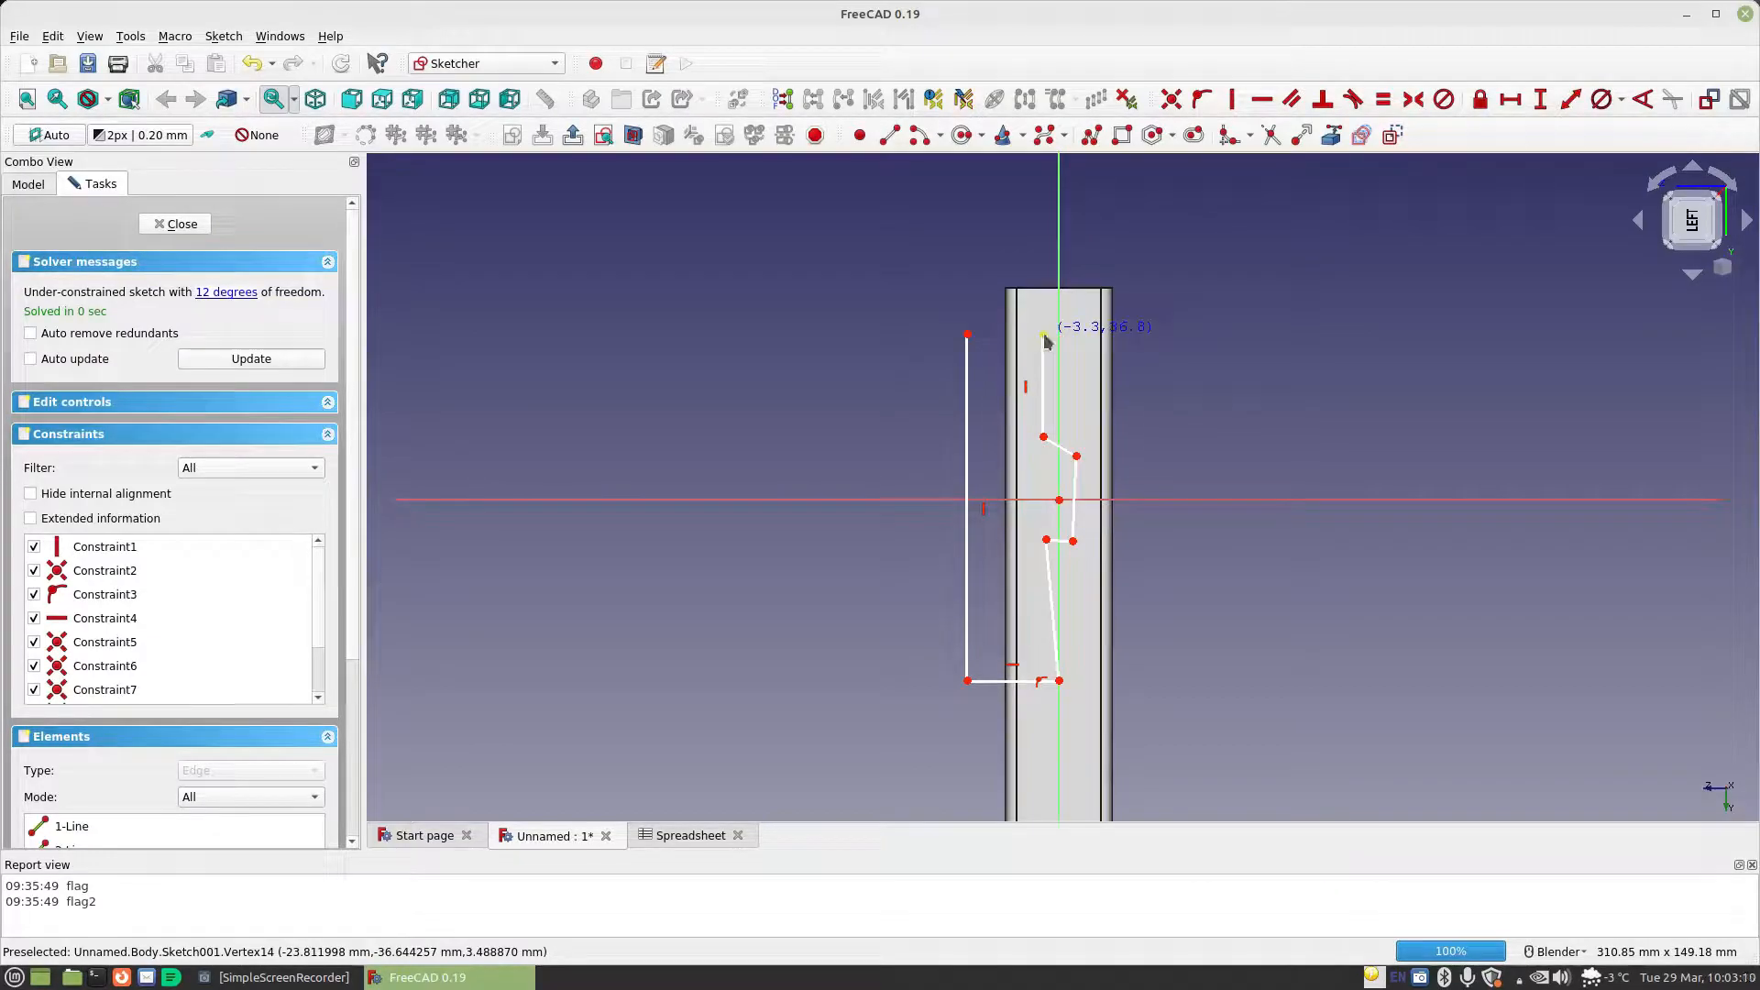
{"action": "left_click", "coordinate": [967, 334]}
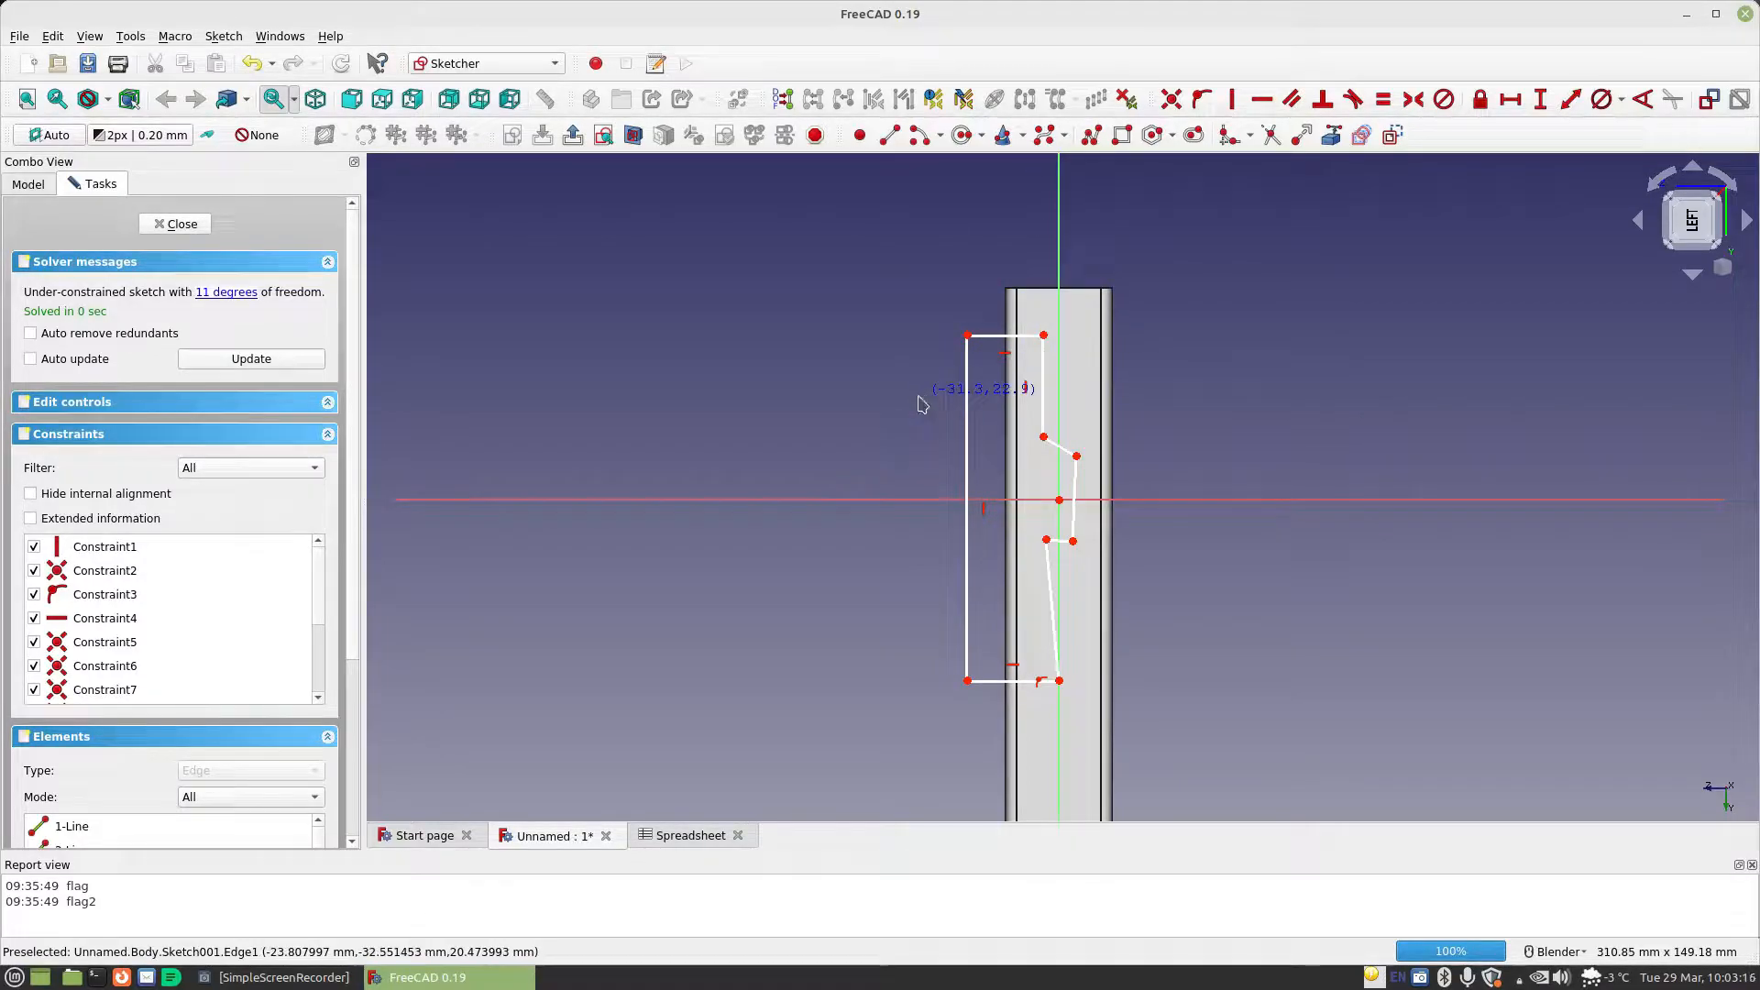
Constrain the two inner corners where the small tab meets the outline onto the sketch's vertical axis
{"action": "left_click", "coordinate": [1043, 437]}
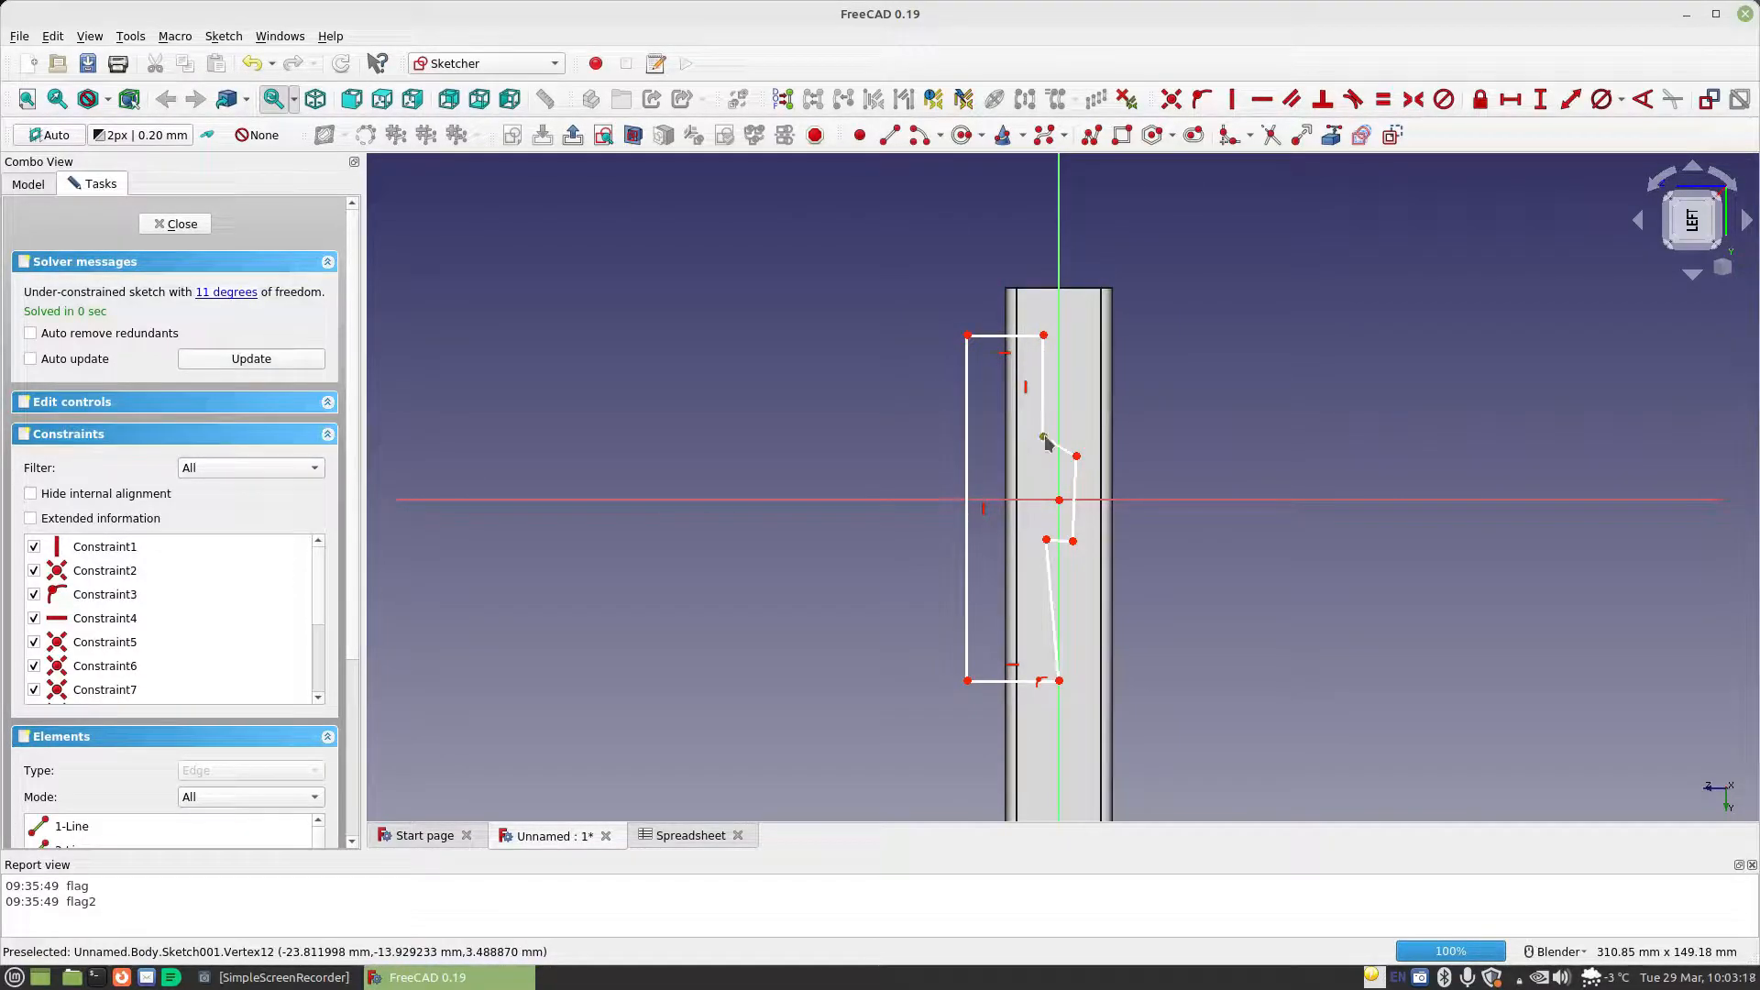
{"action": "left_click", "coordinate": [1059, 421]}
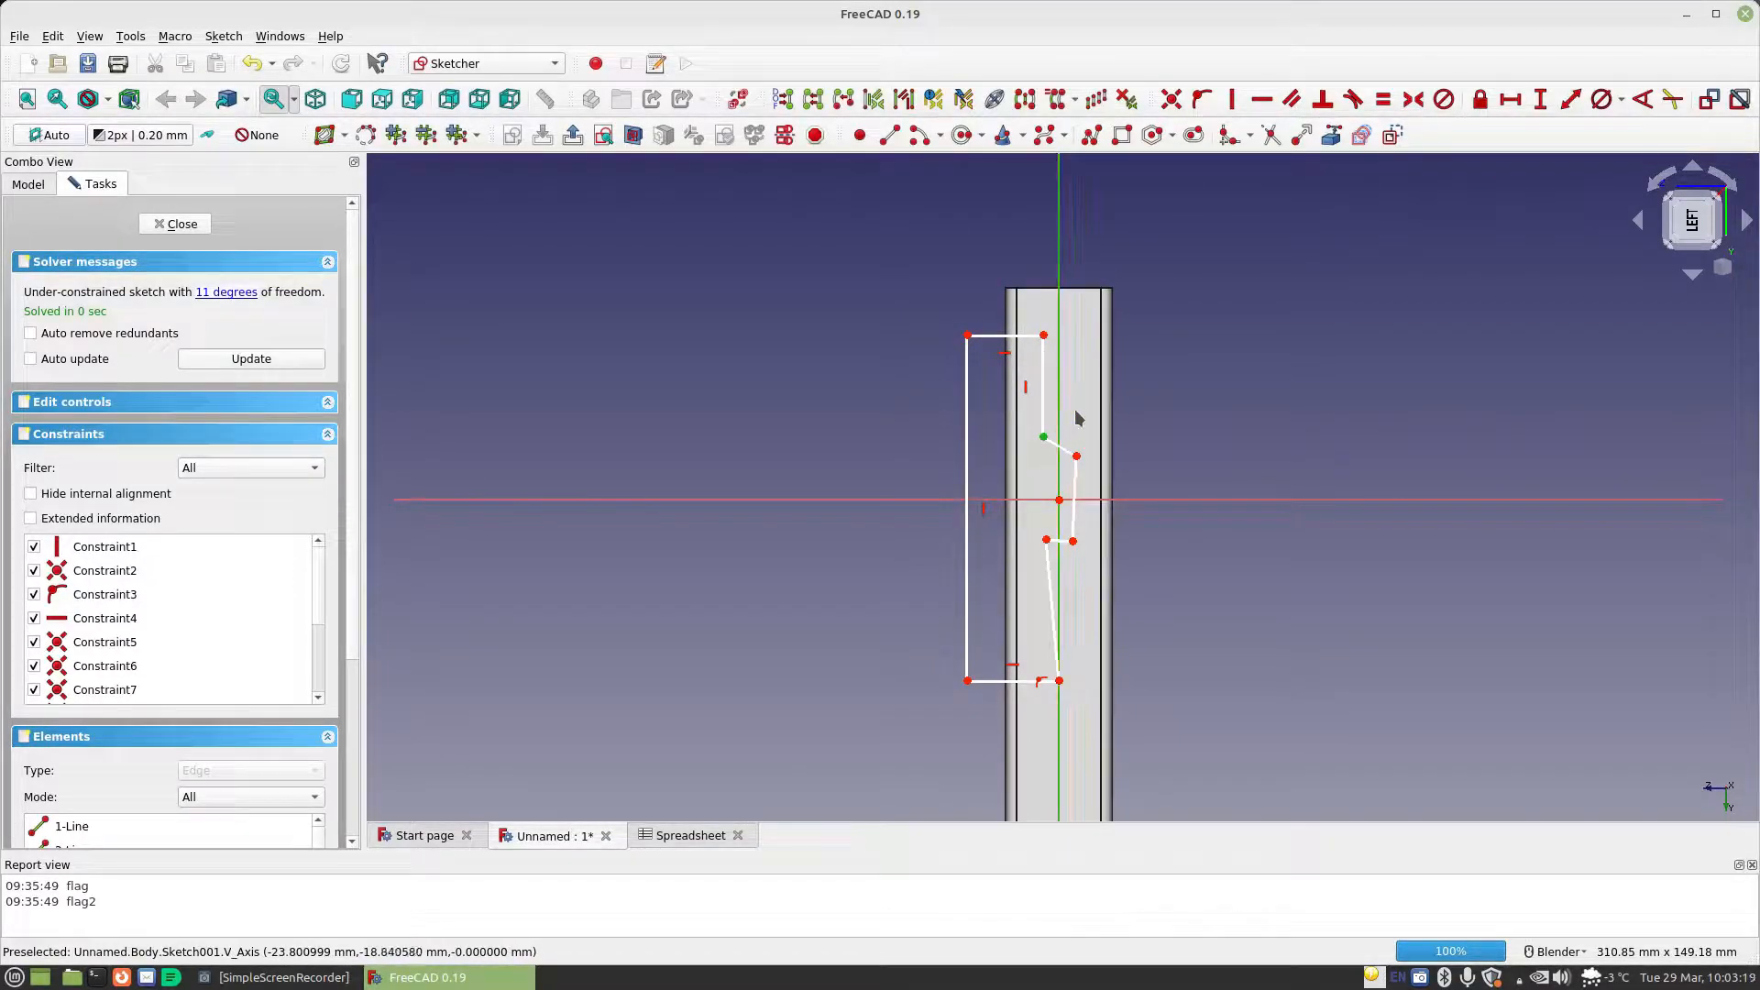
{"action": "left_click", "coordinate": [1204, 101]}
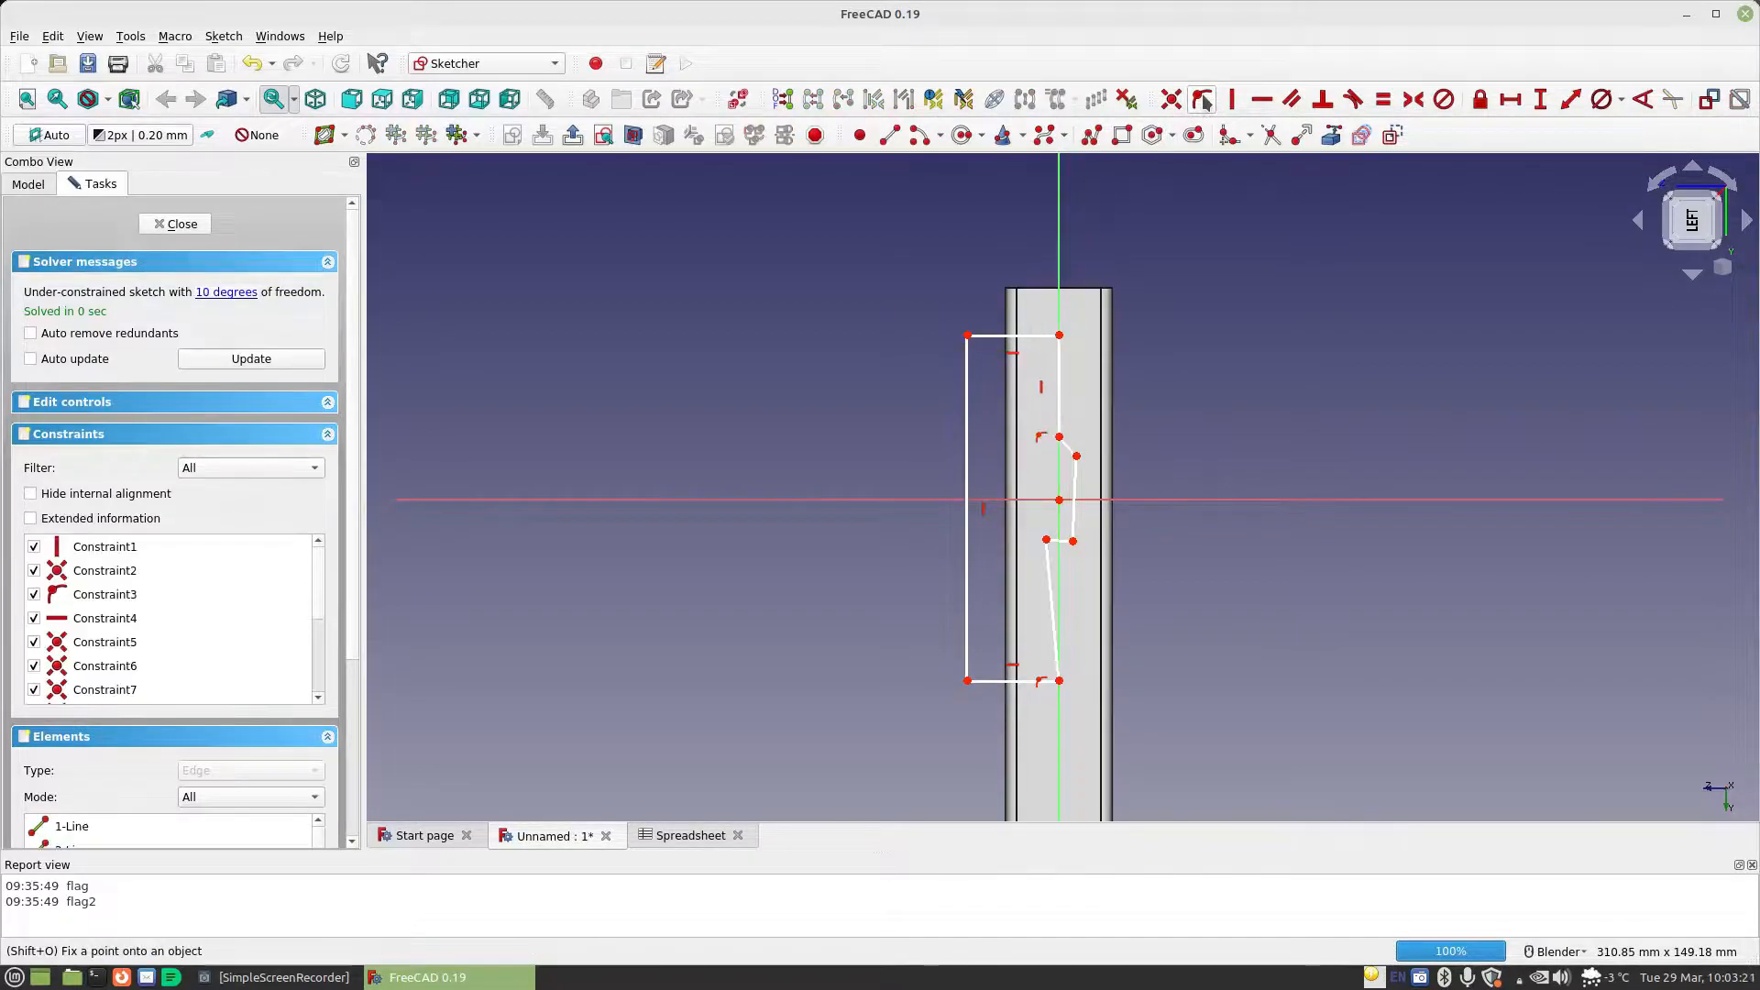
{"action": "left_click", "coordinate": [1046, 541]}
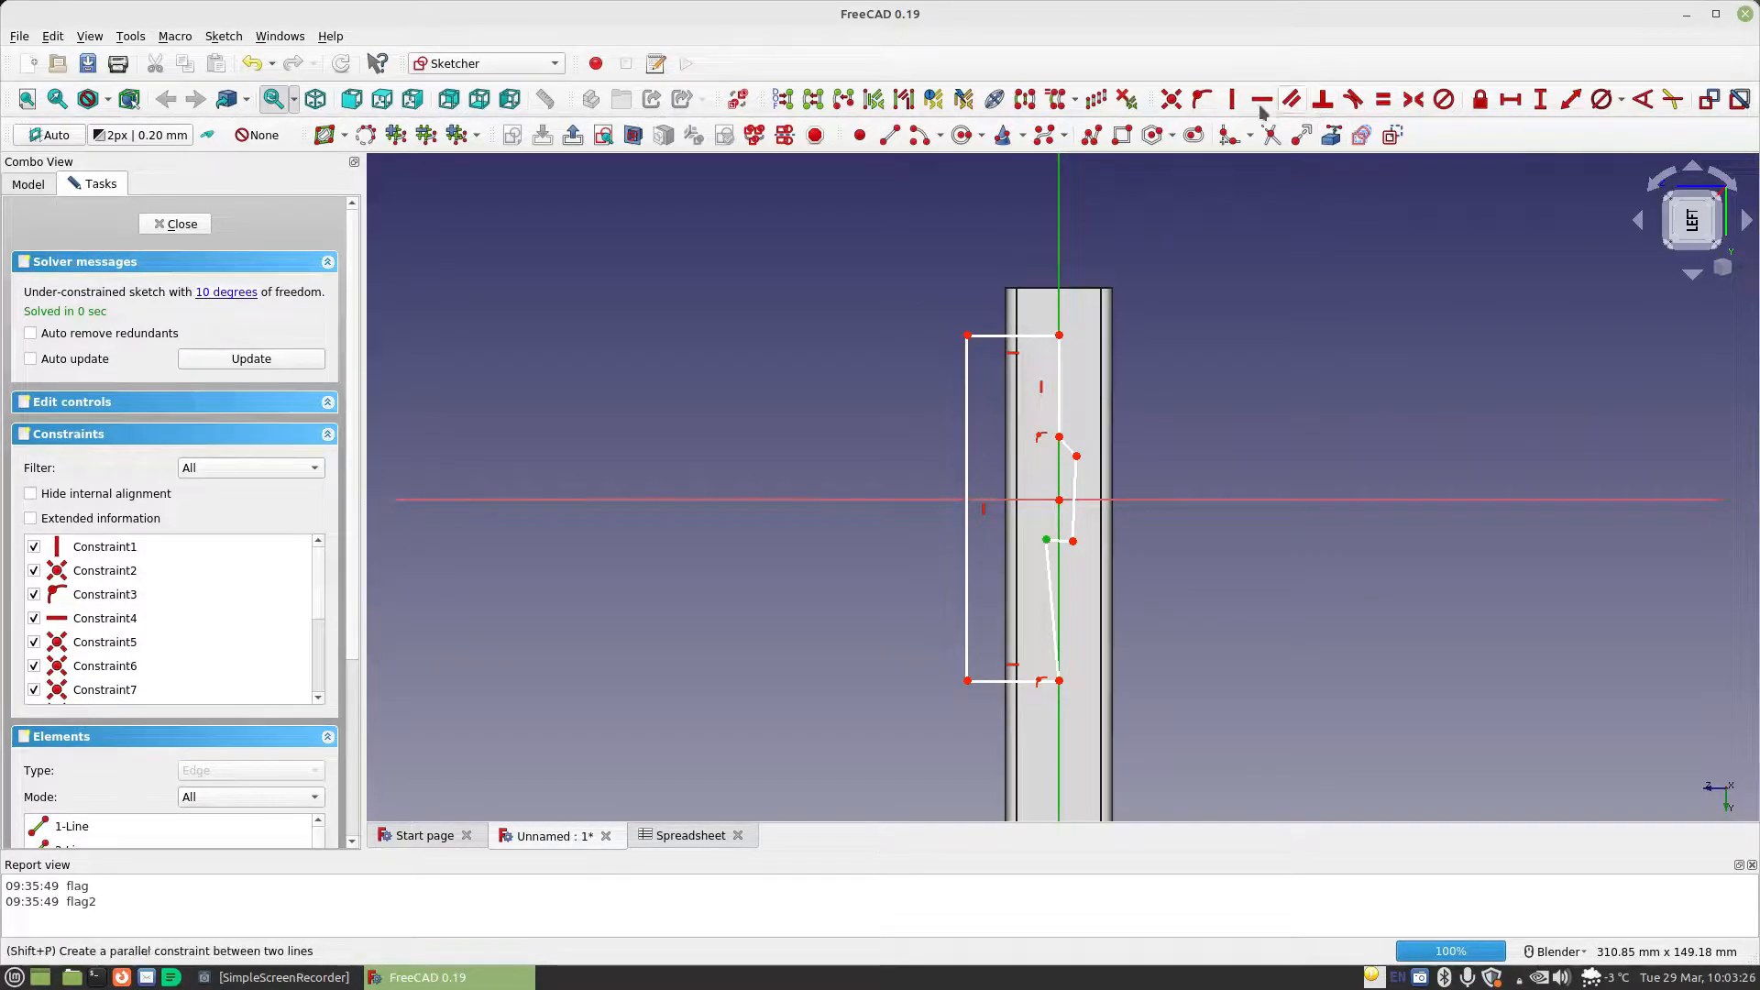
{"action": "left_click", "coordinate": [1202, 100]}
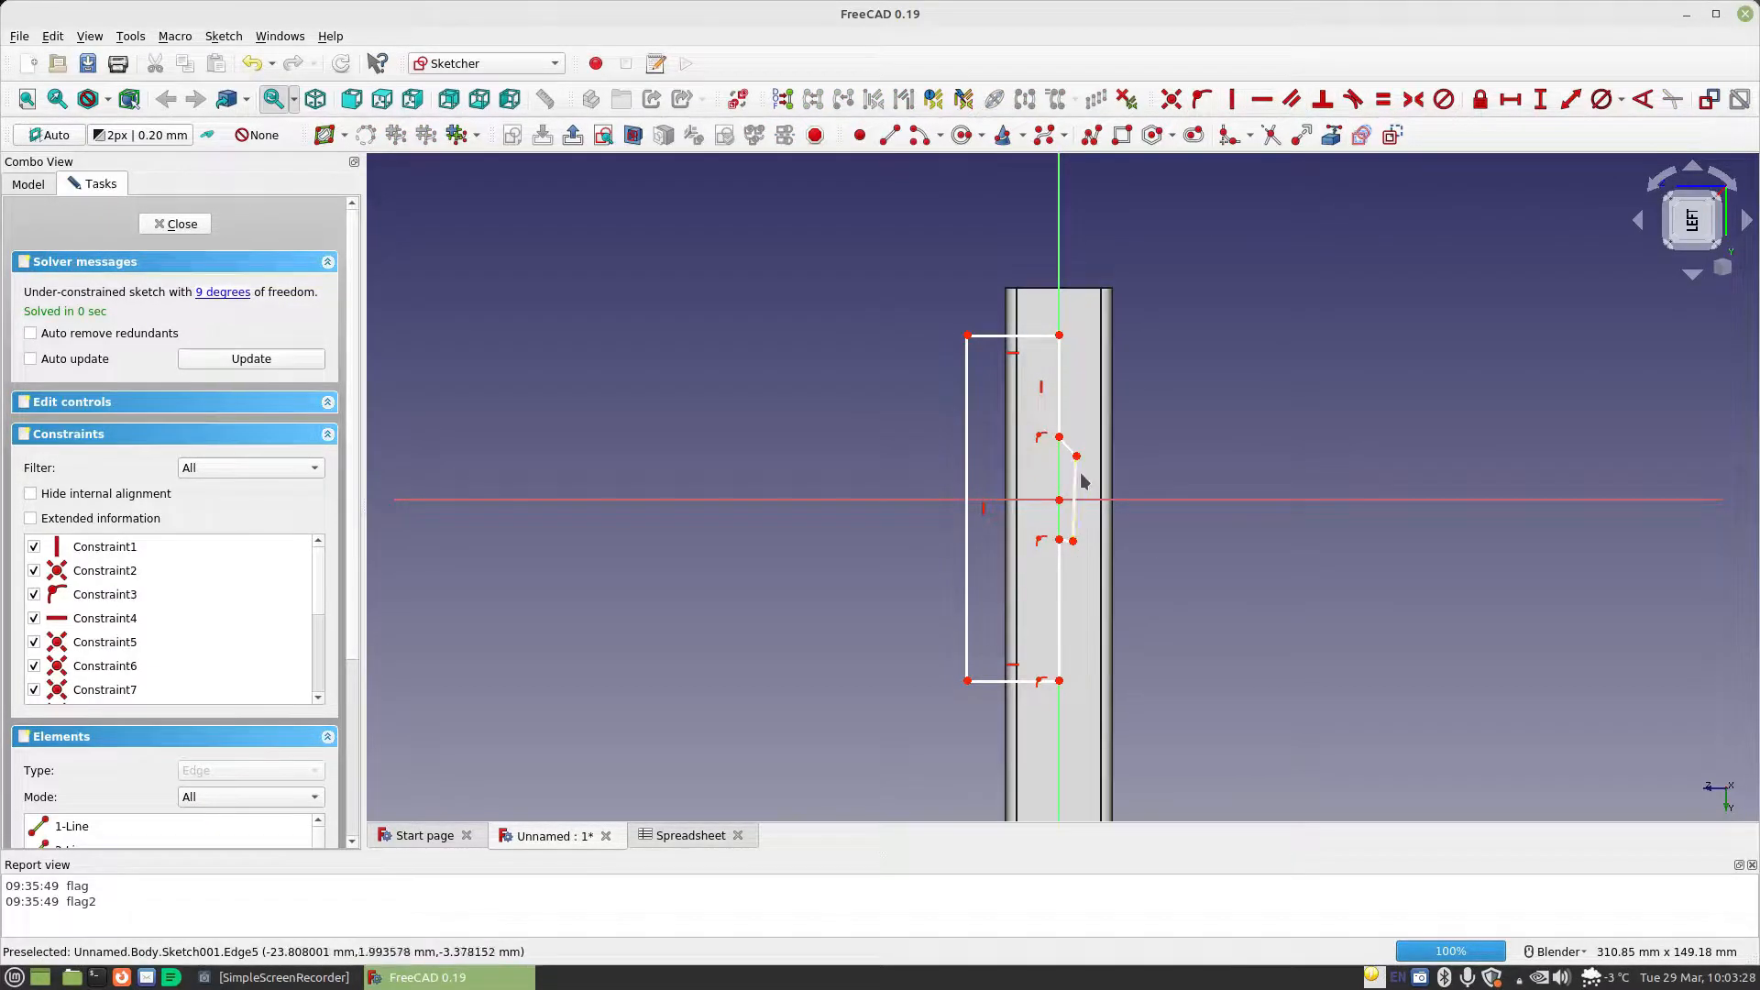
Make the small tab's upper edge horizontal and its two outer corners symmetric about the horizontal axis
{"action": "left_click", "coordinate": [1068, 447]}
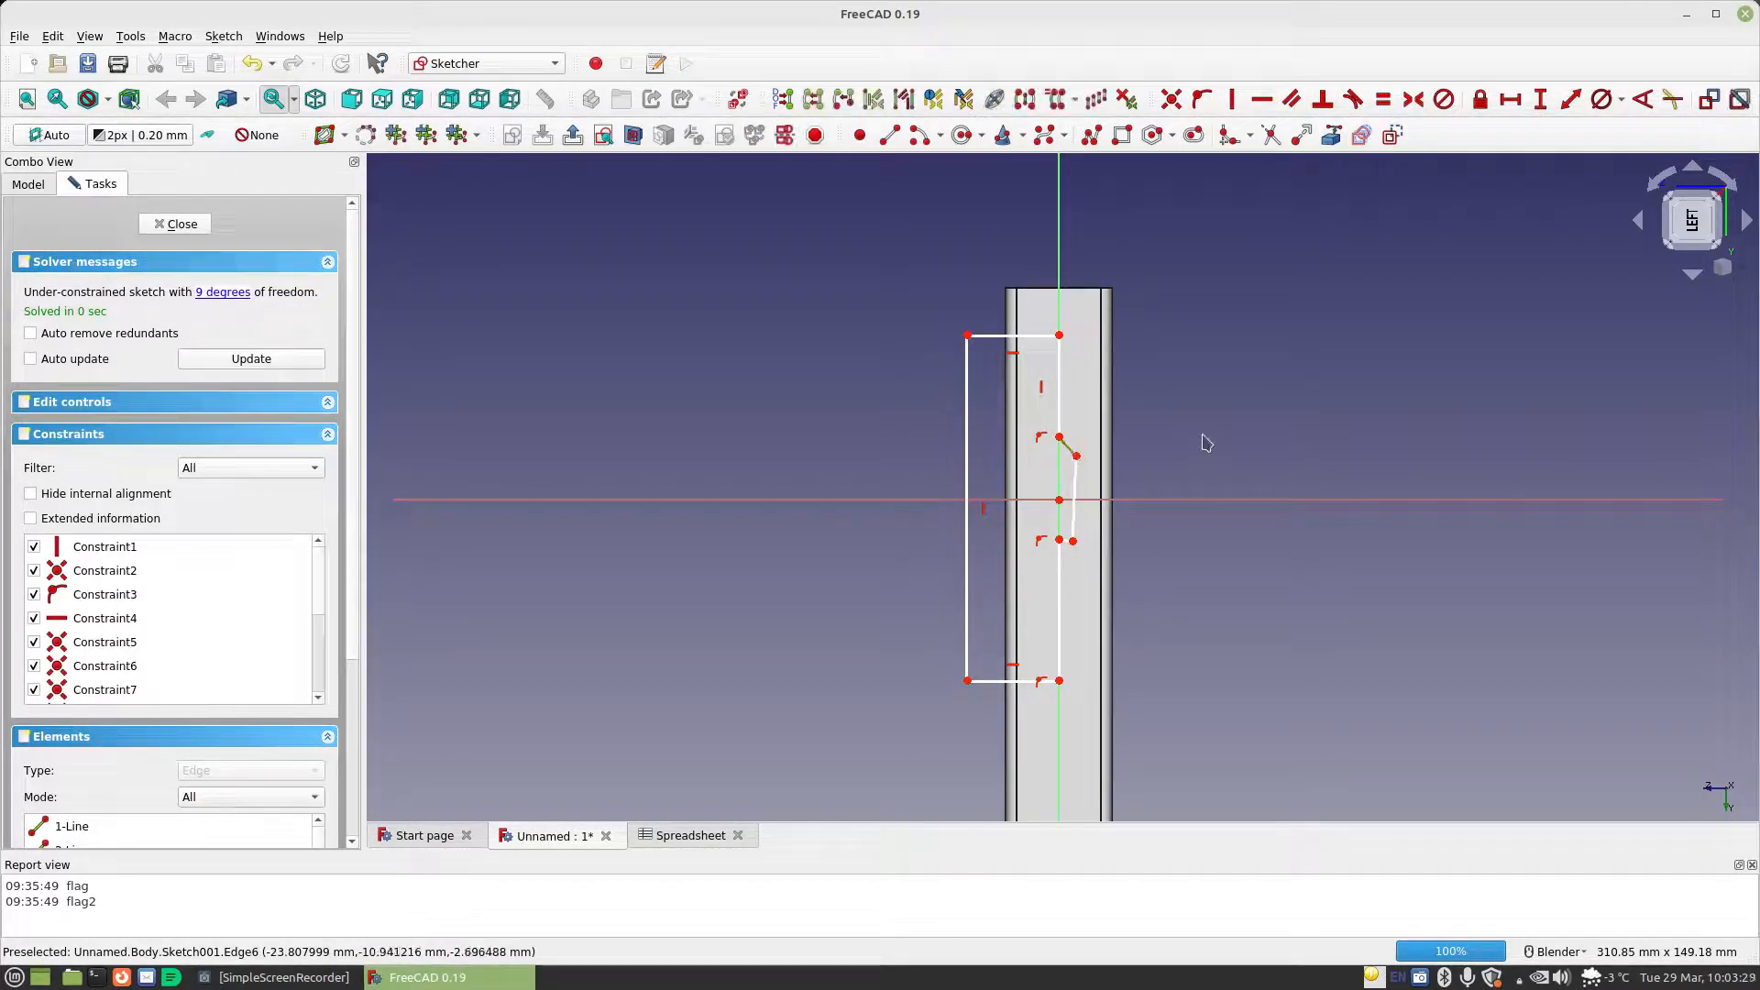
{"action": "left_click", "coordinate": [1262, 99]}
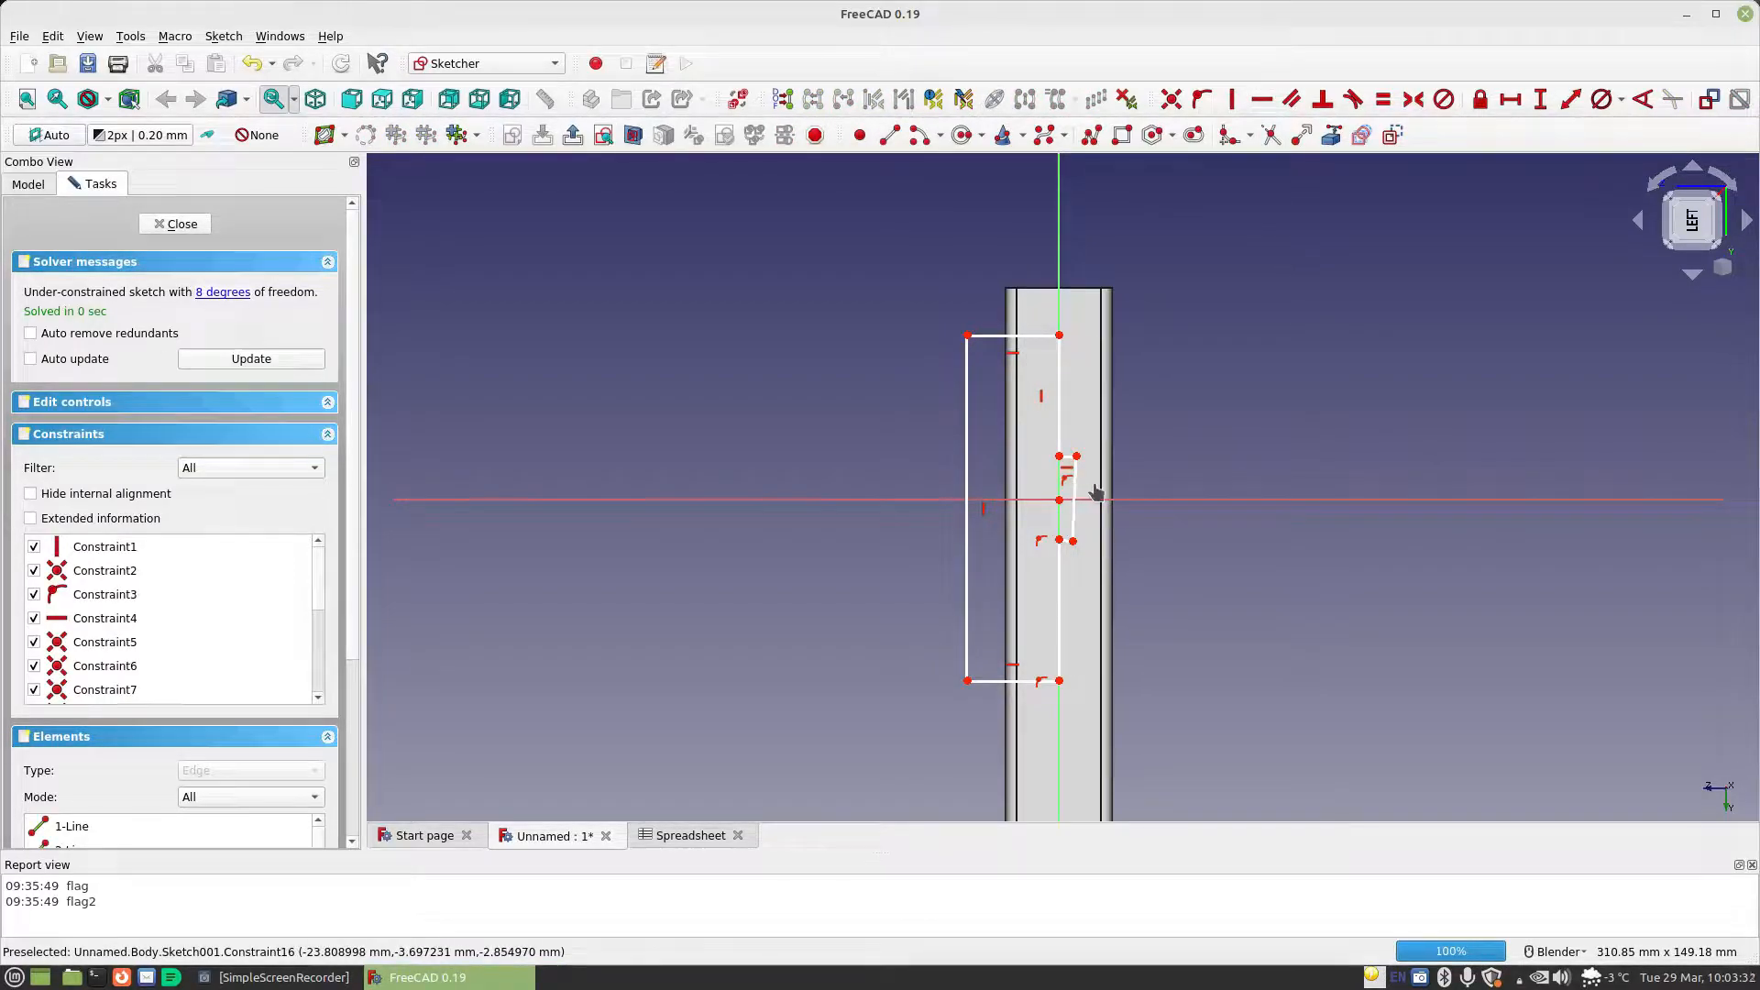
{"action": "left_click_drag", "start_coordinate": [1073, 522], "coordinate": [1087, 531]}
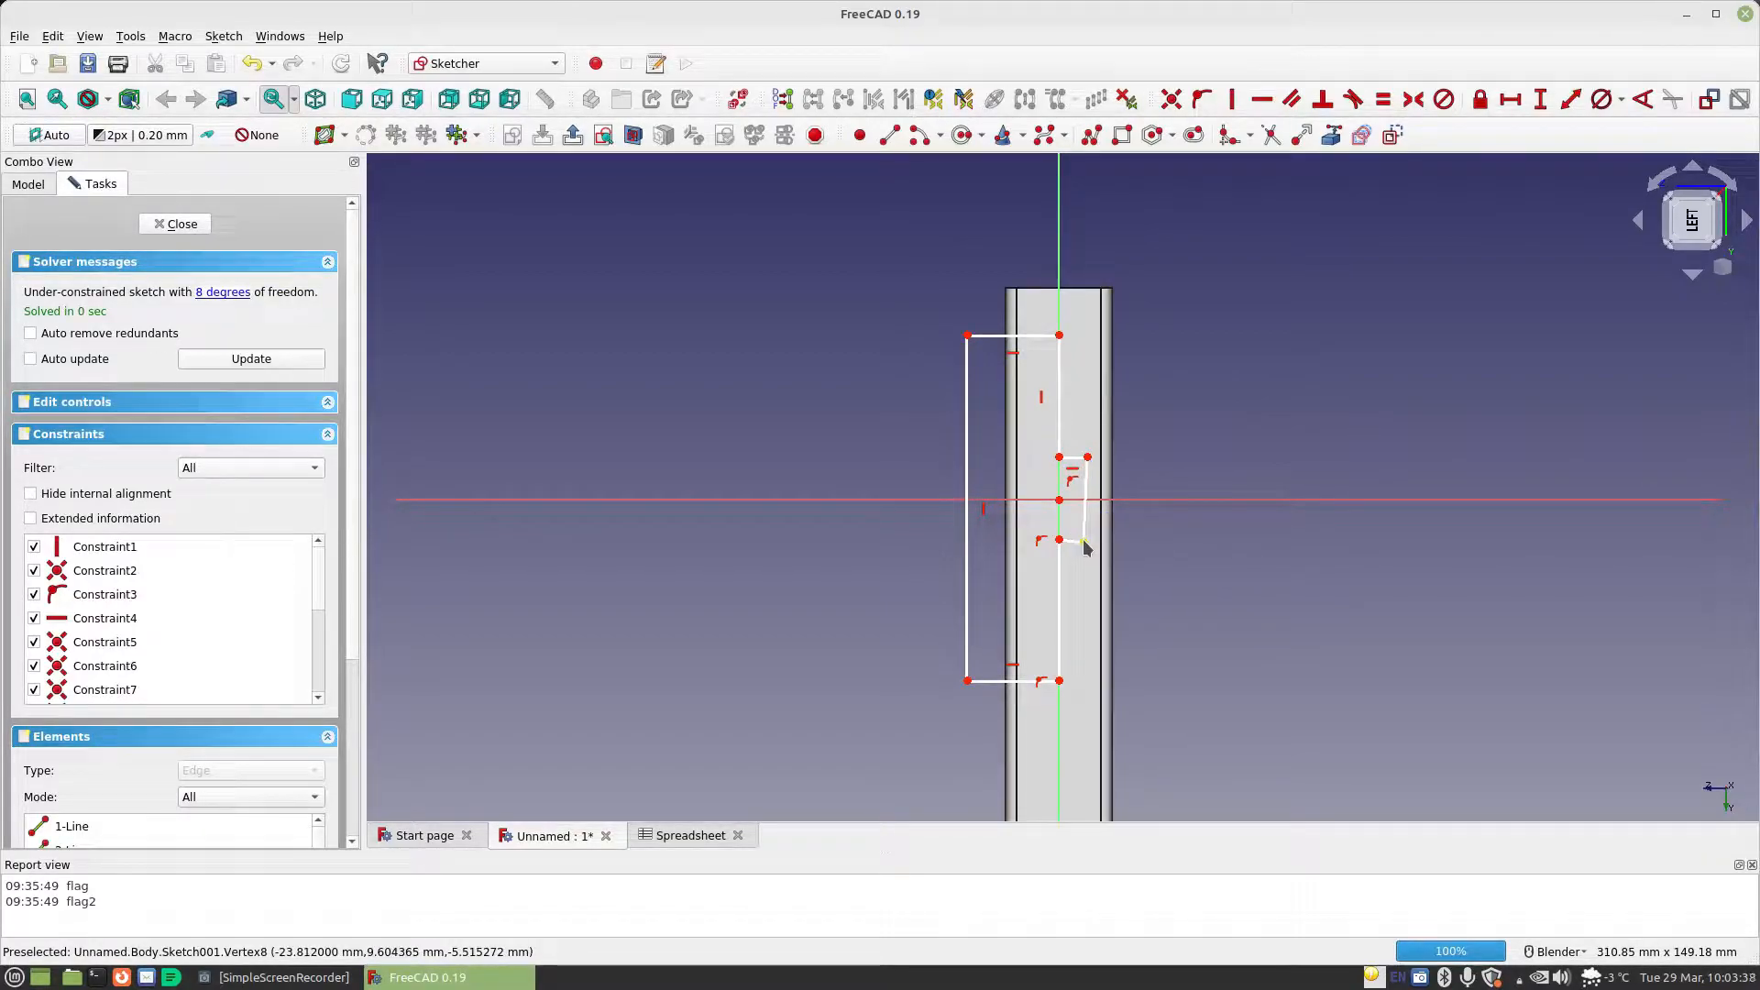
{"action": "left_click", "coordinate": [1083, 541]}
{"action": "left_click", "coordinate": [1088, 457]}
{"action": "left_click", "coordinate": [1147, 499]}
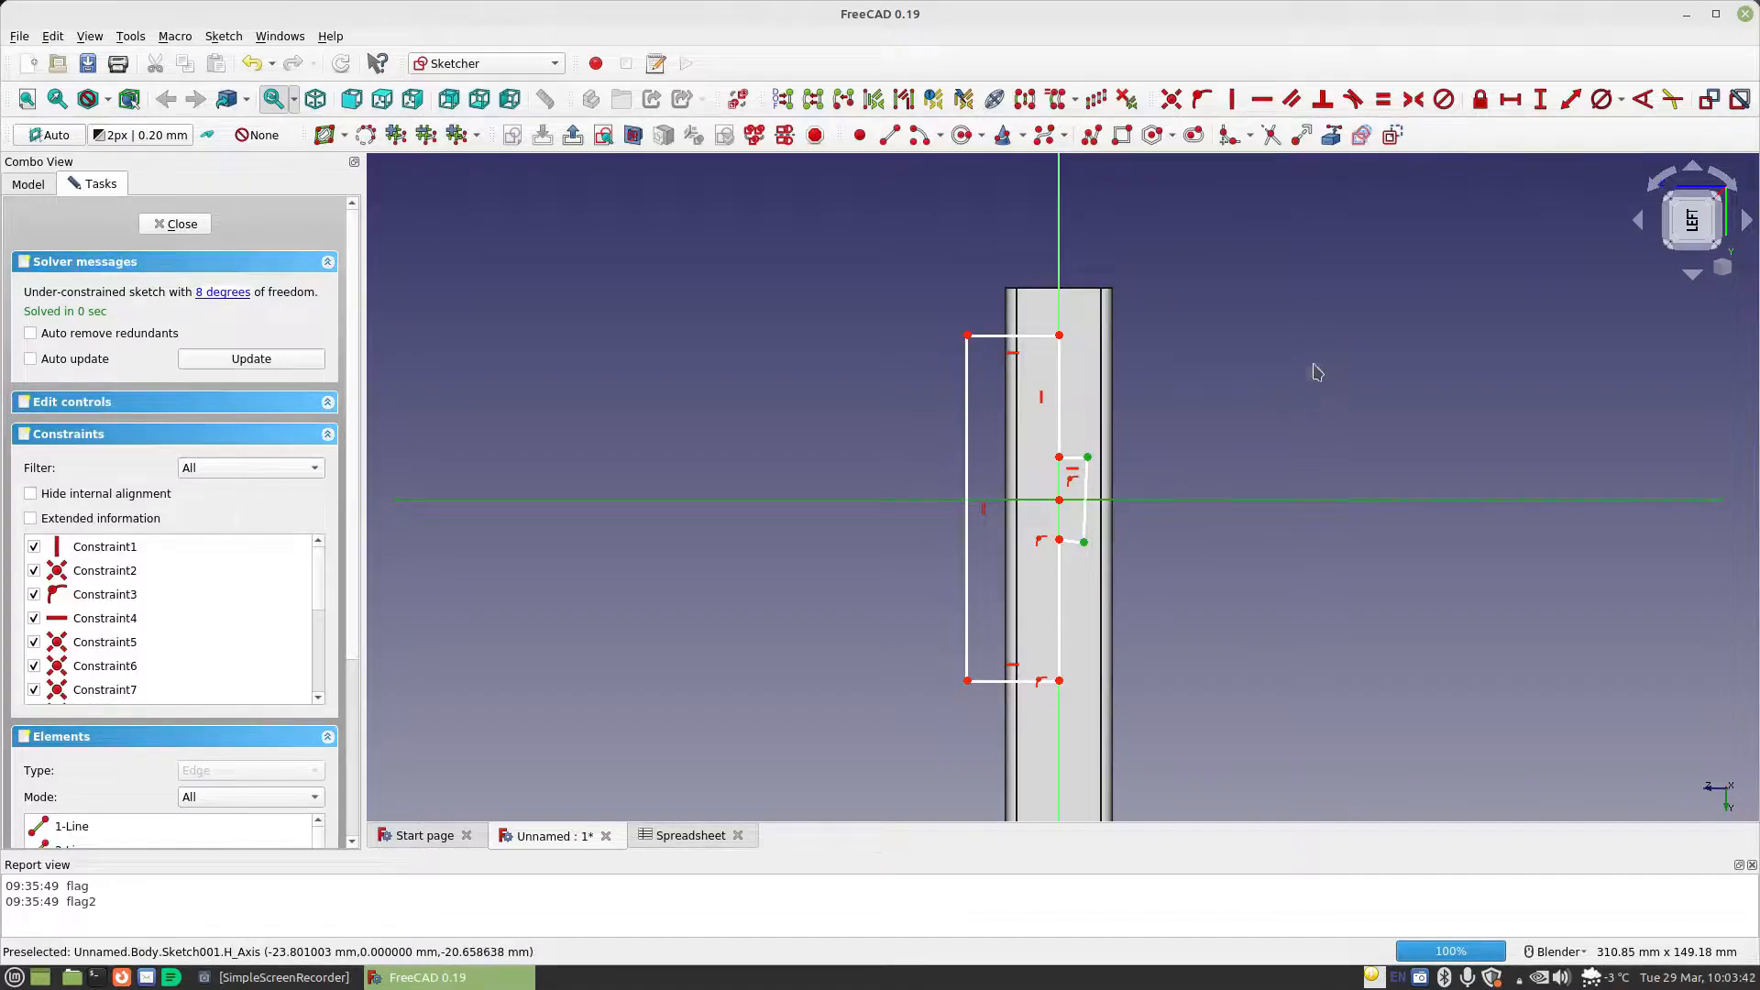
{"action": "left_click", "coordinate": [1413, 99]}
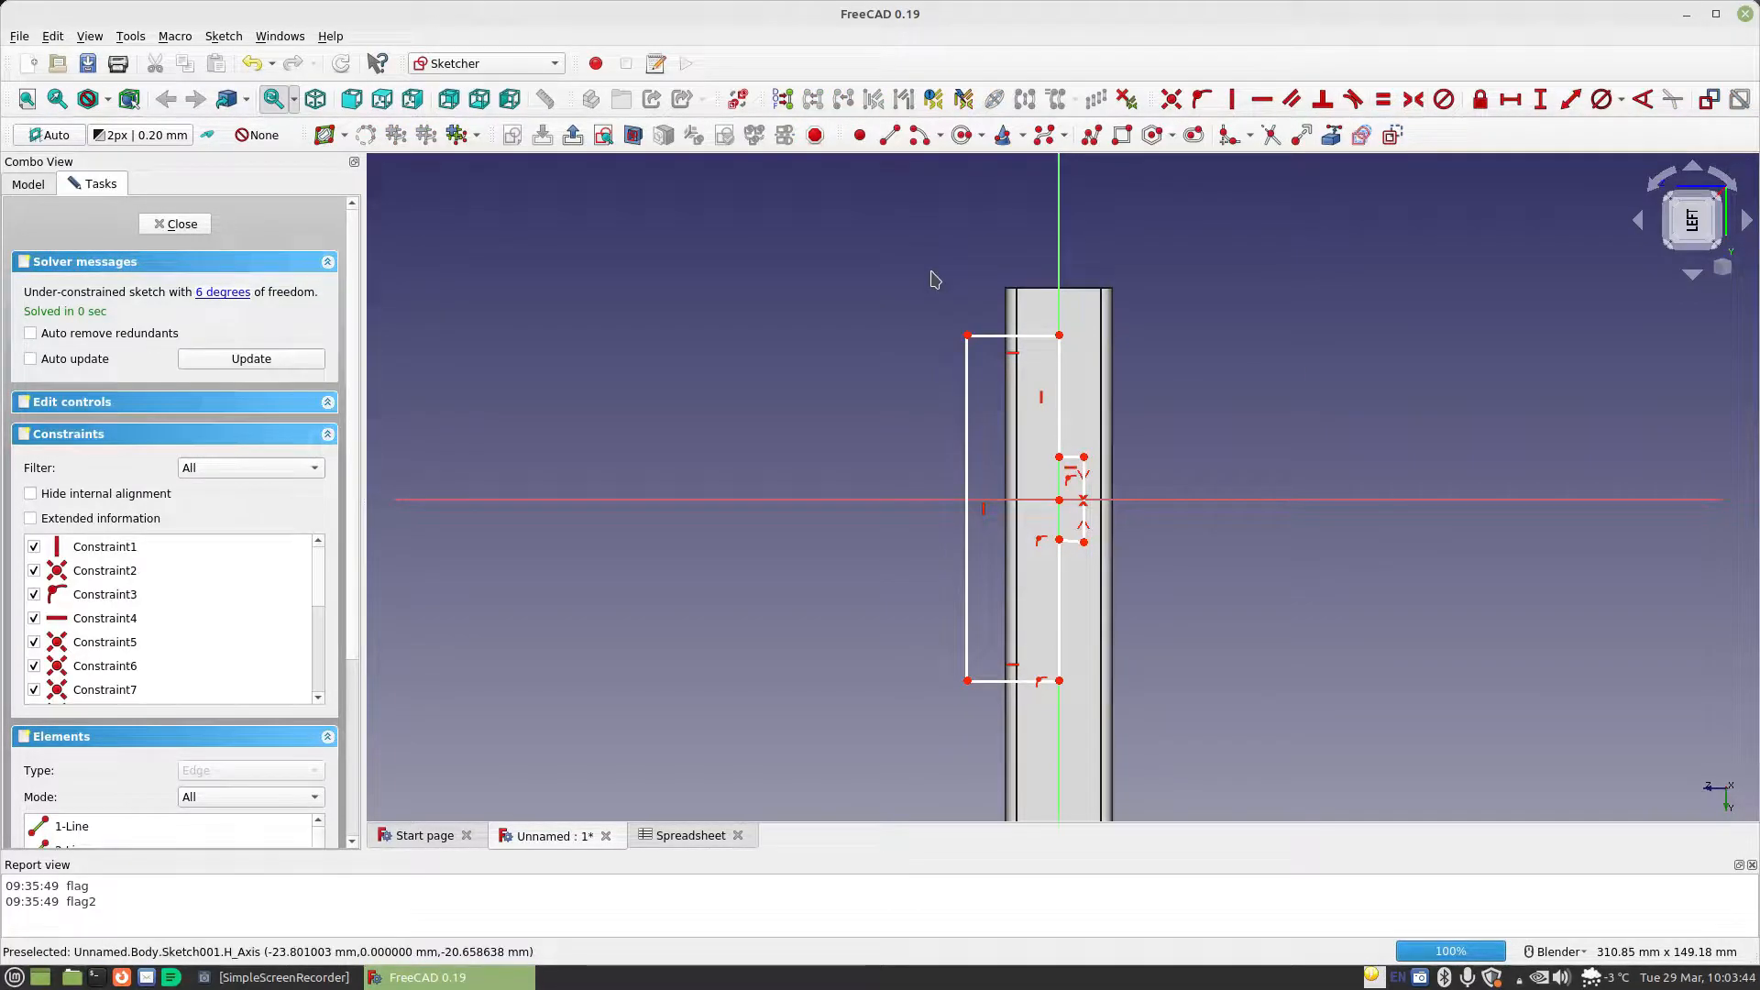
Make the two outline edges lying on the vertical axis above and below the tab equal in length
{"action": "left_click", "coordinate": [1064, 396]}
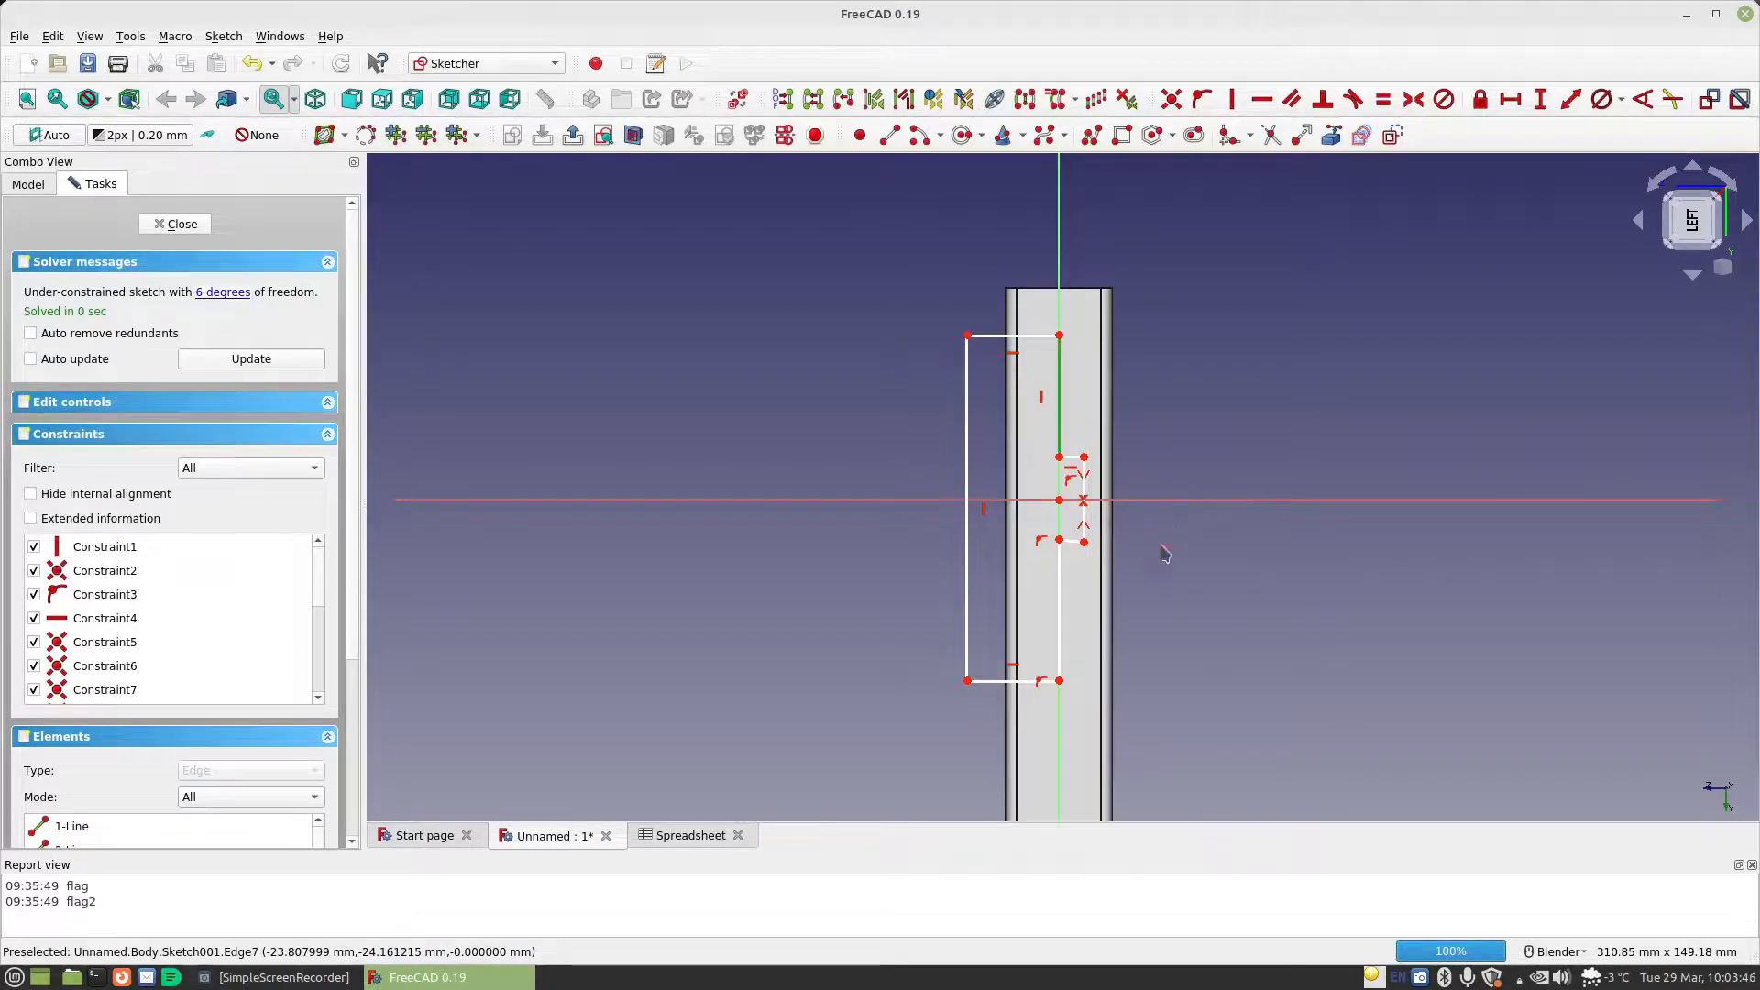
{"action": "left_click", "coordinate": [1059, 598]}
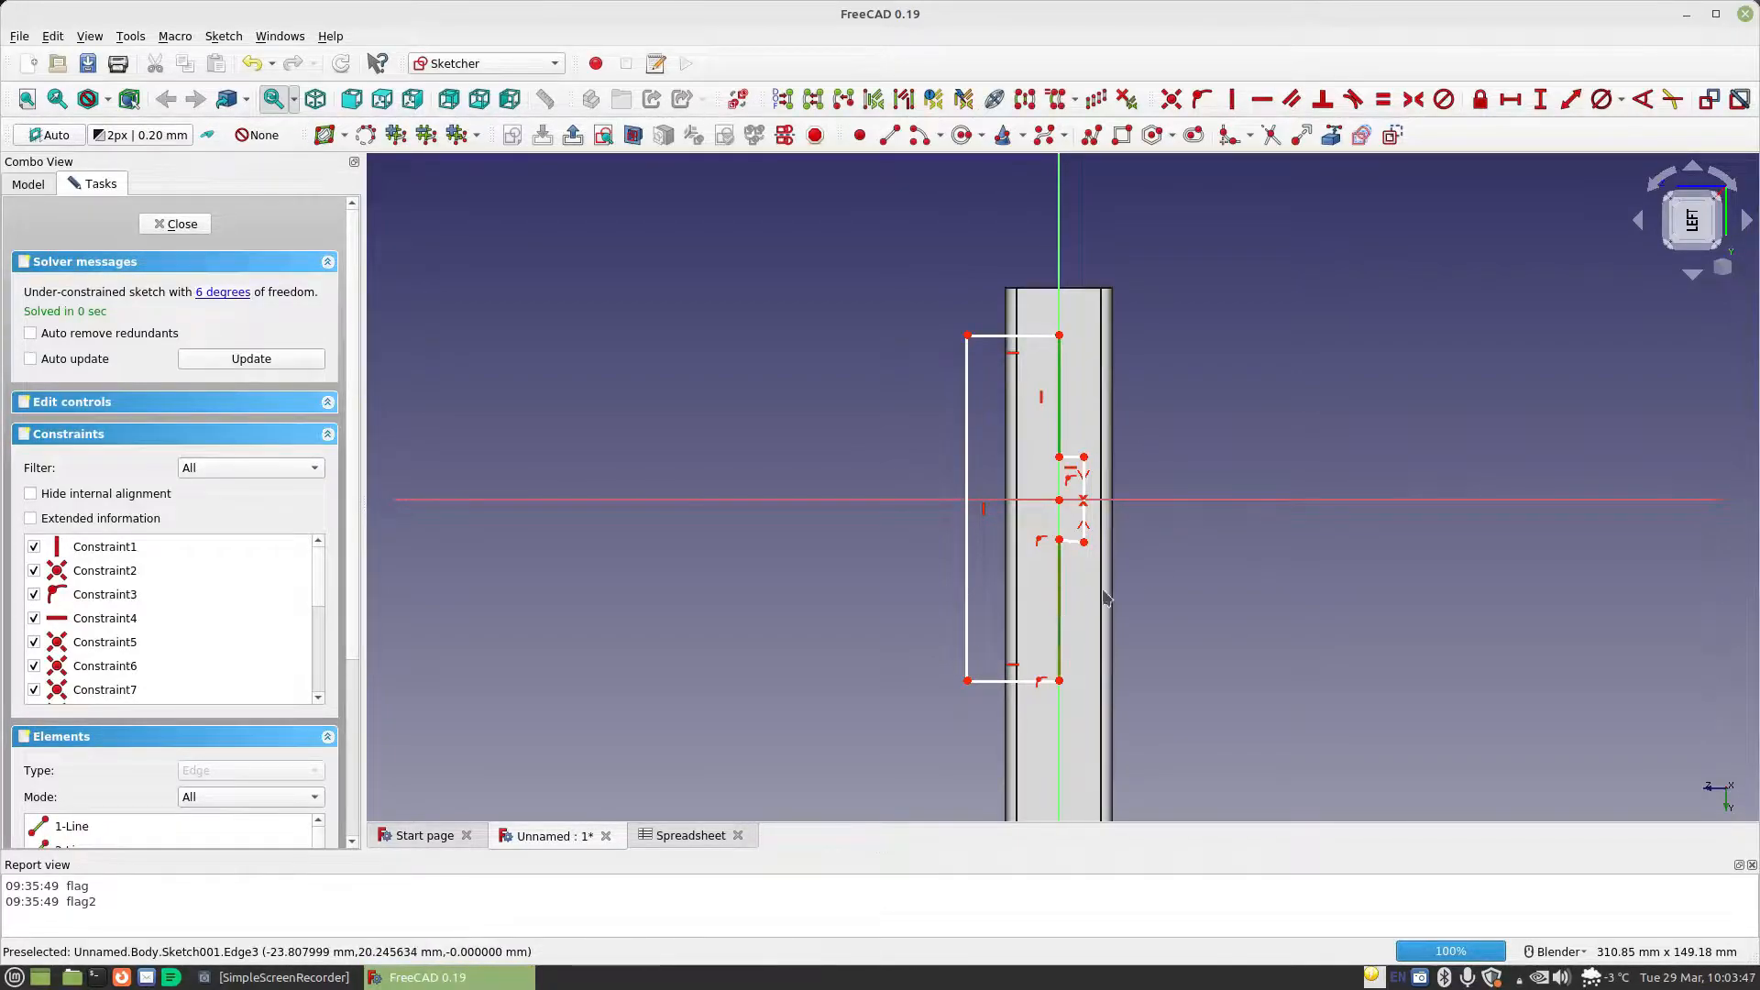
{"action": "left_click", "coordinate": [1383, 99]}
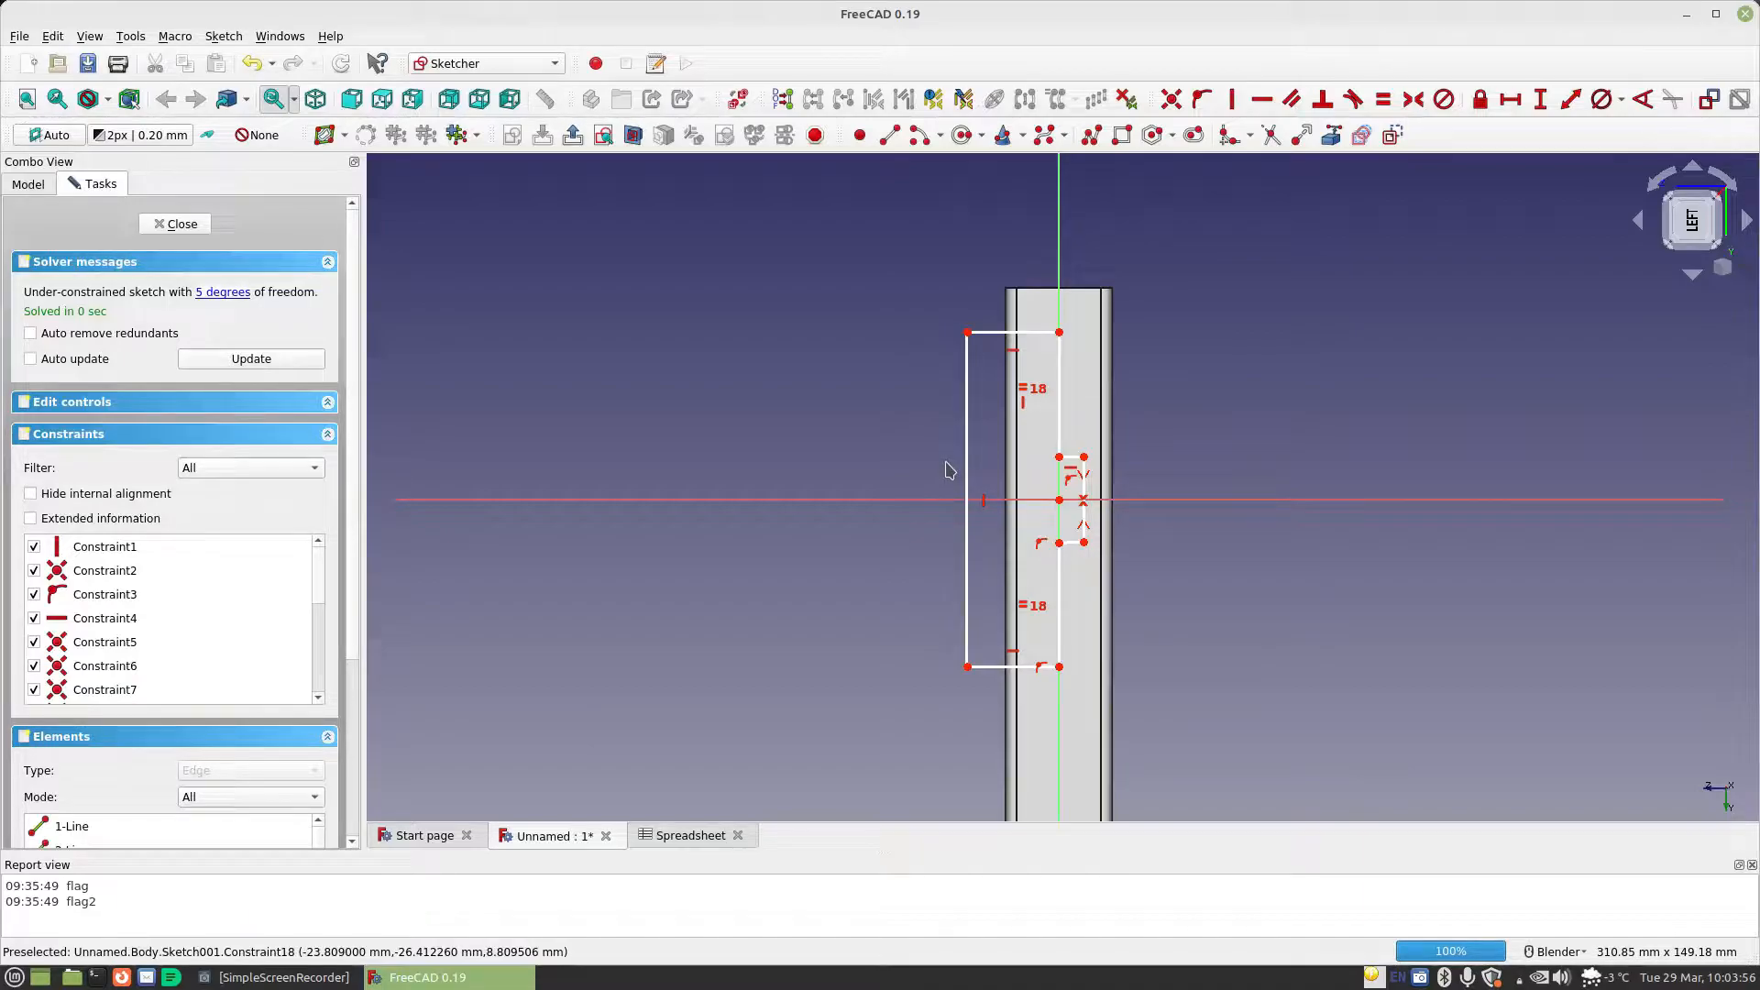
Constrain the horizontal length of the small tab's upper edge with the formula Spreadsheet.CellDiameter/4
{"action": "left_click", "coordinate": [1509, 99]}
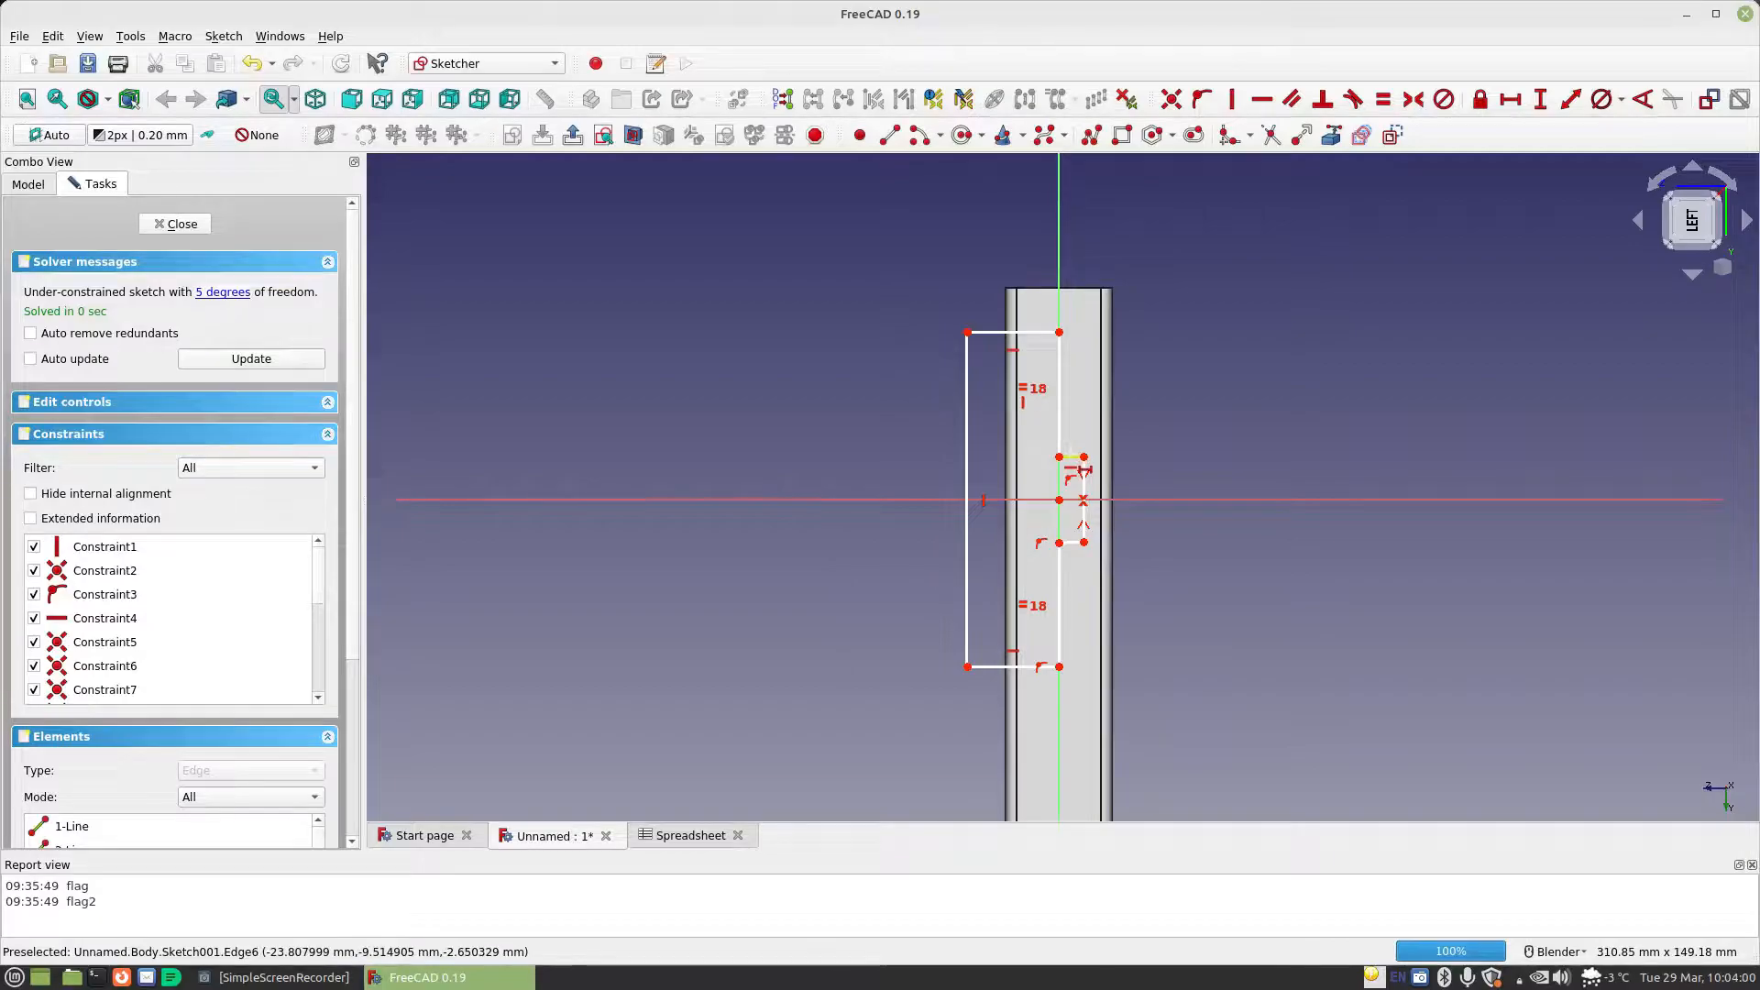
{"action": "left_click", "coordinate": [1071, 456]}
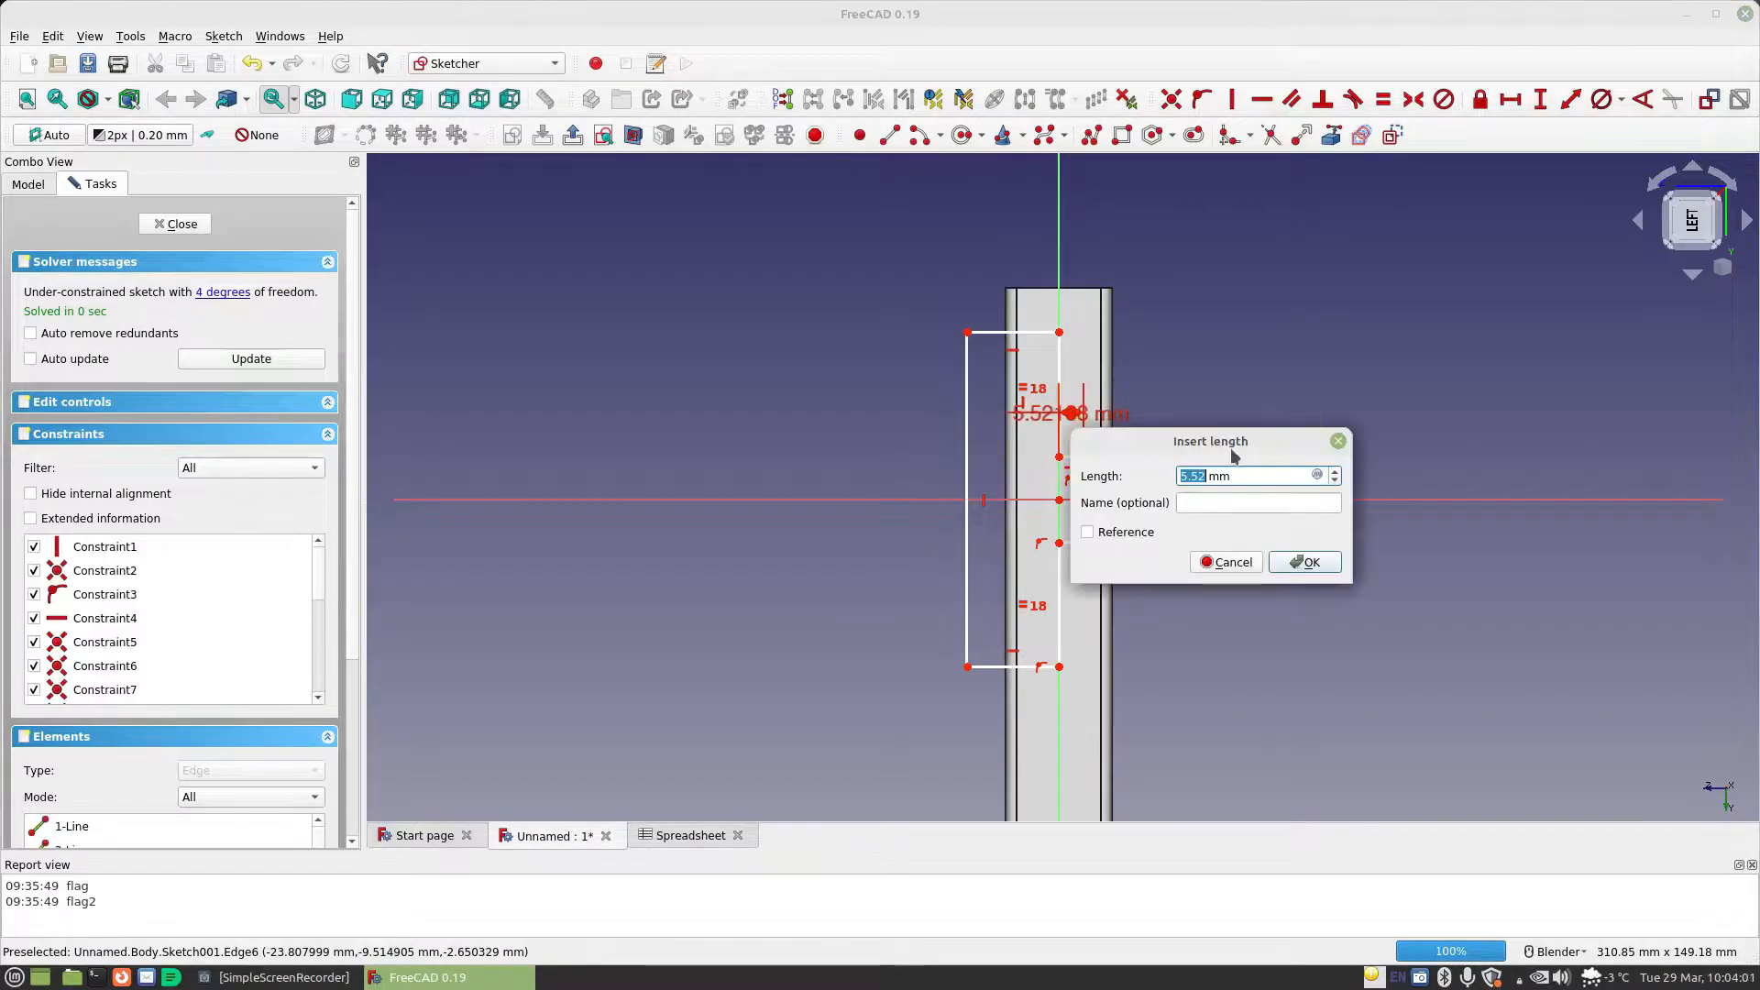
{"action": "left_click", "coordinate": [1320, 474]}
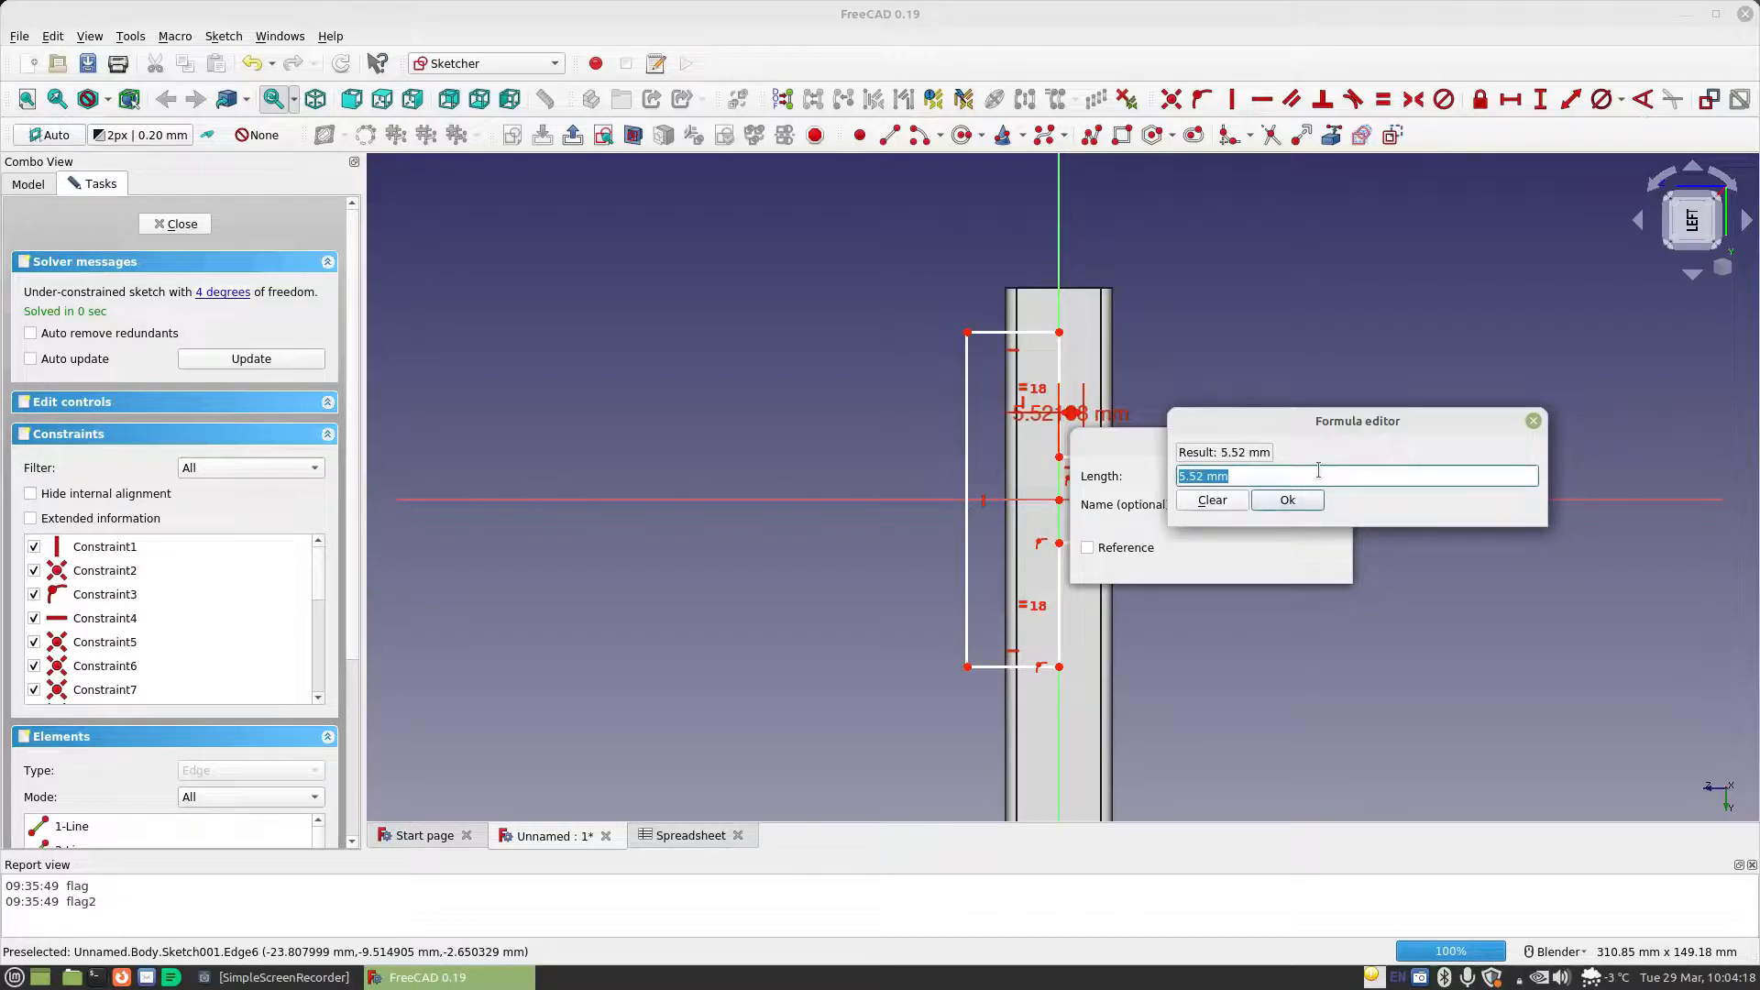
{"action": "type", "text": "sp"}
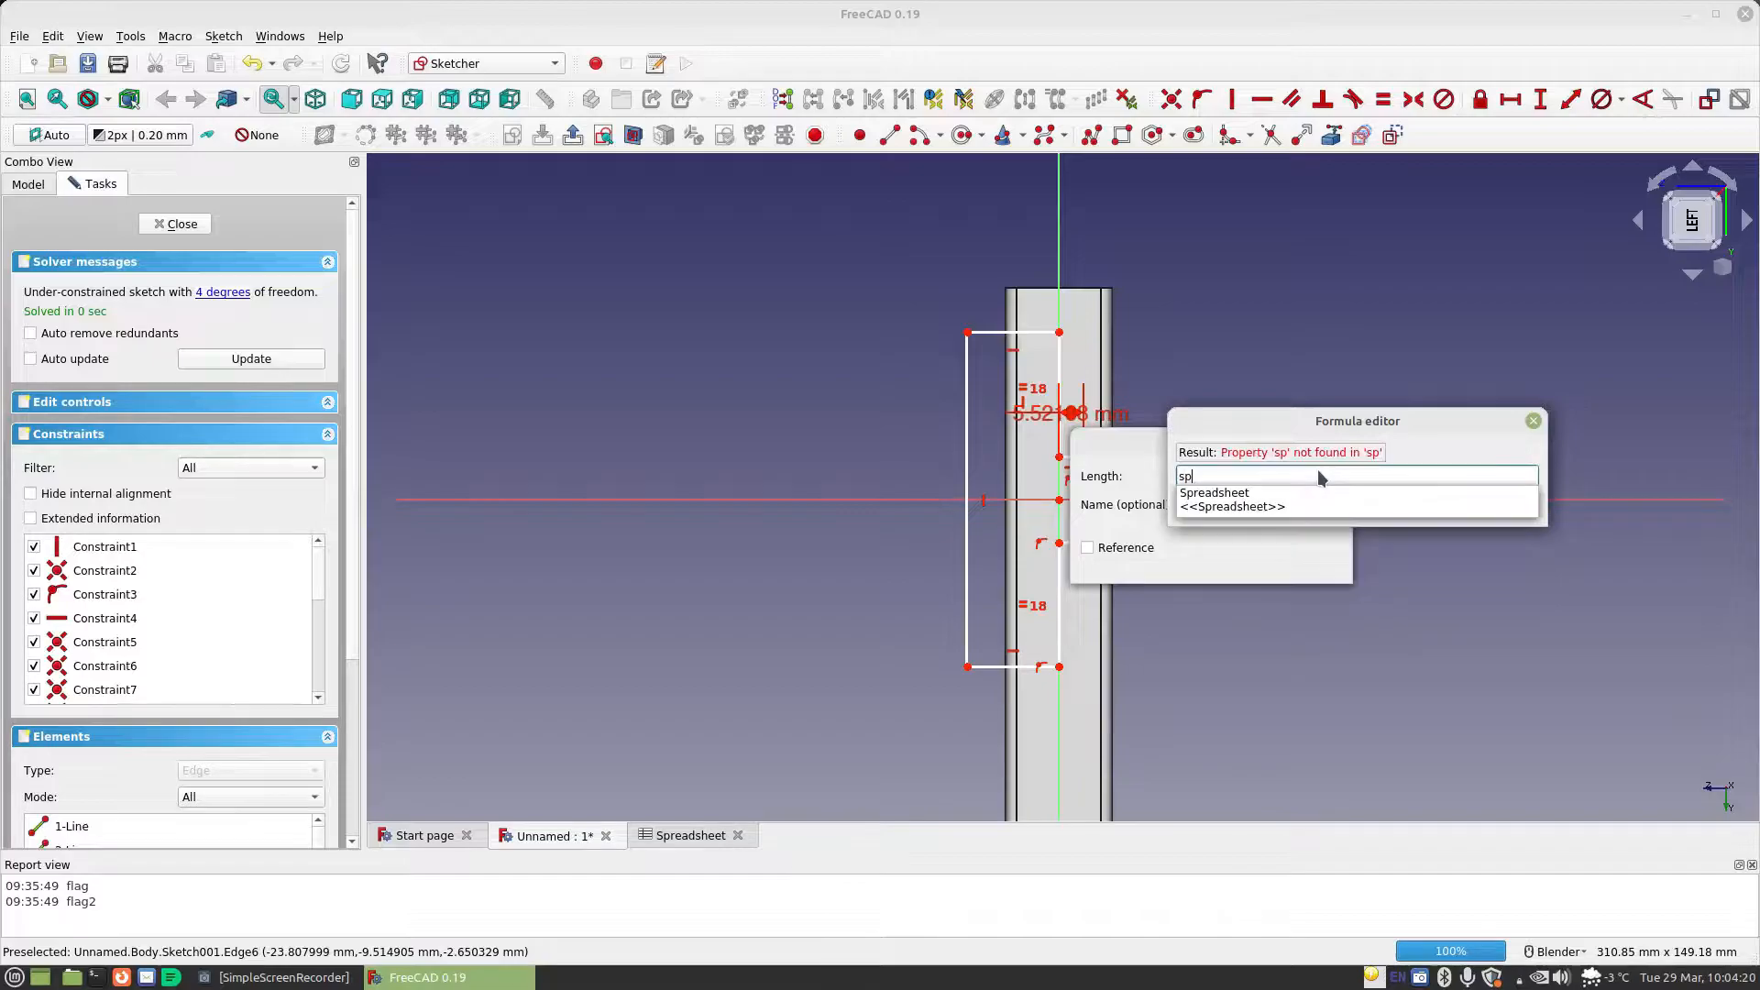
{"action": "key", "text": "Down"}
{"action": "type", "text": "ce"}
{"action": "key", "text": "Down"}
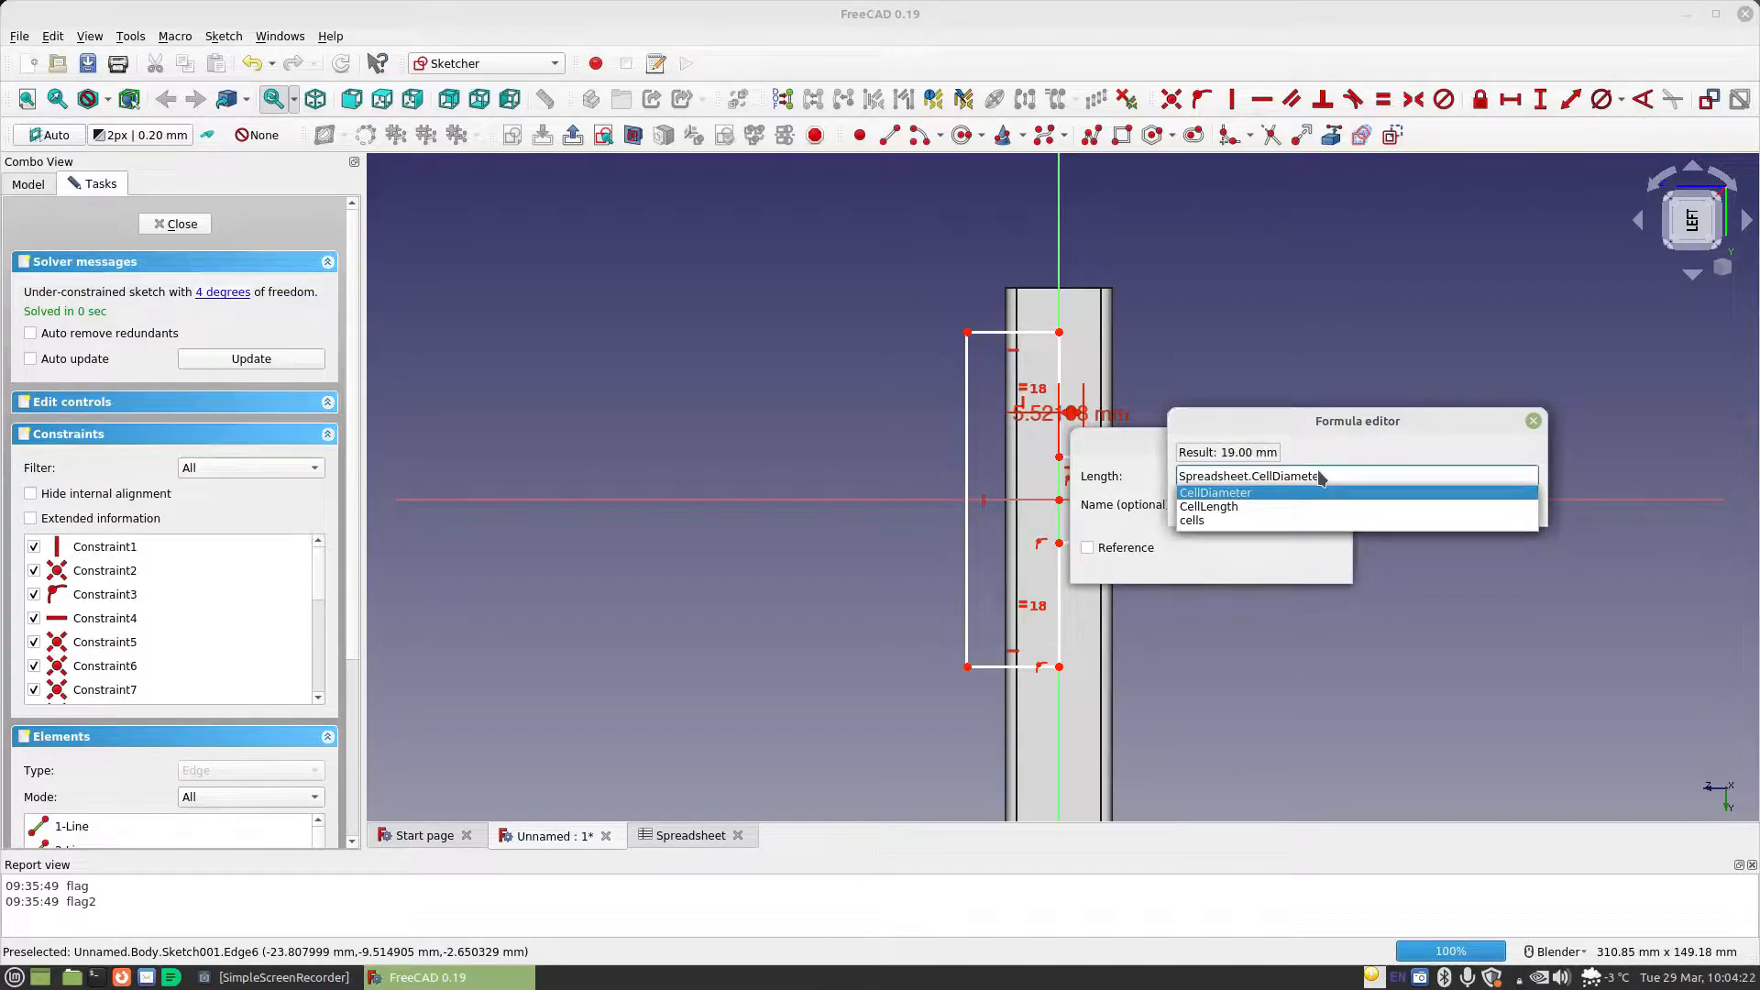
{"action": "key", "text": "Return"}
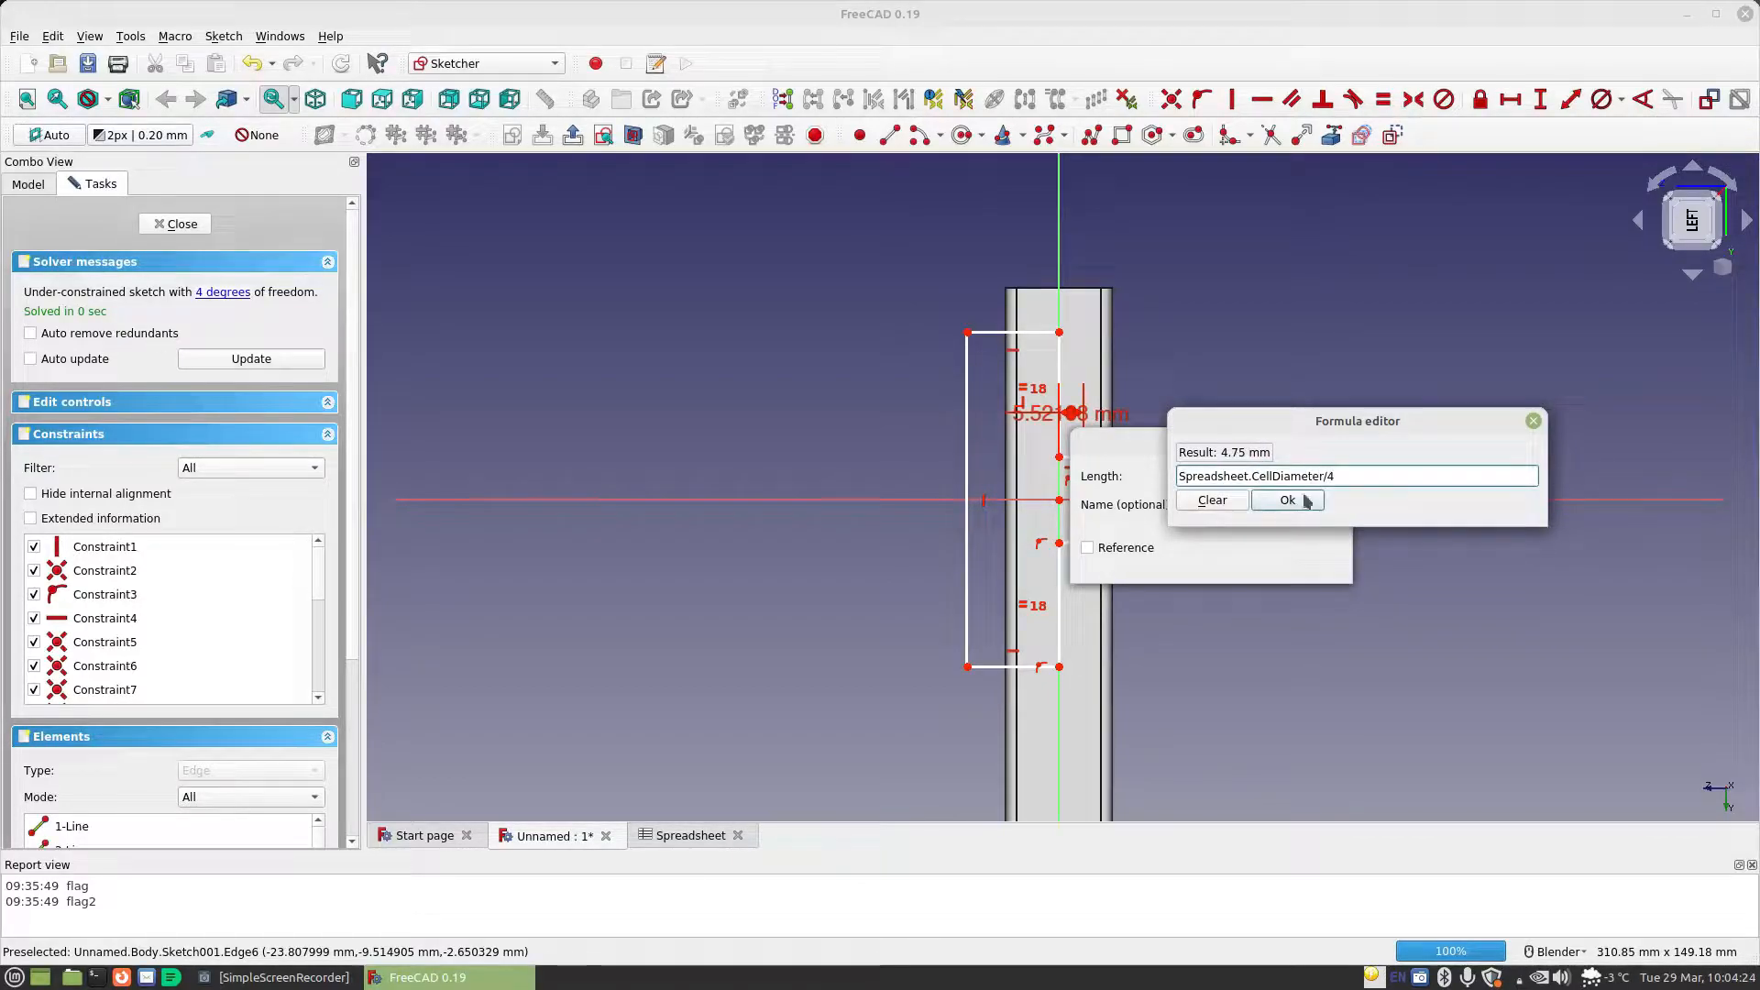
{"action": "left_click", "coordinate": [1300, 500]}
{"action": "left_click", "coordinate": [1311, 561]}
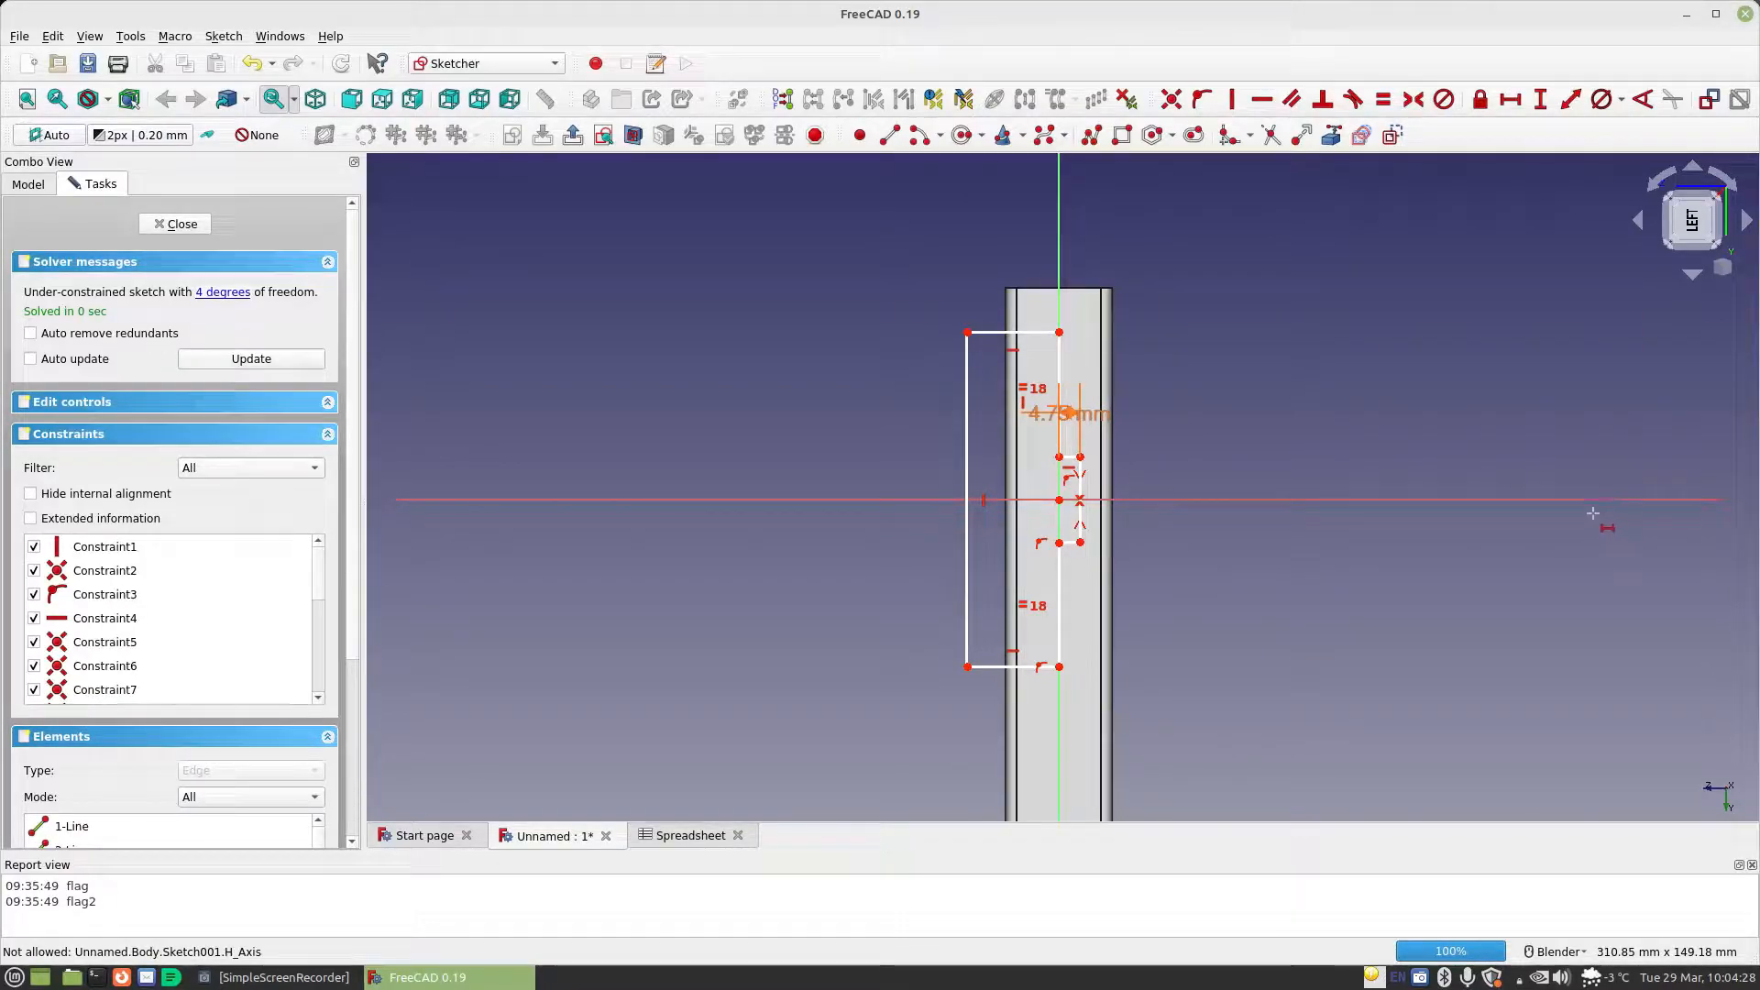
Constrain the vertical length of the small tab's outer edge with the formula Spreadsheet.CellDiameter
{"action": "left_click", "coordinate": [1540, 99]}
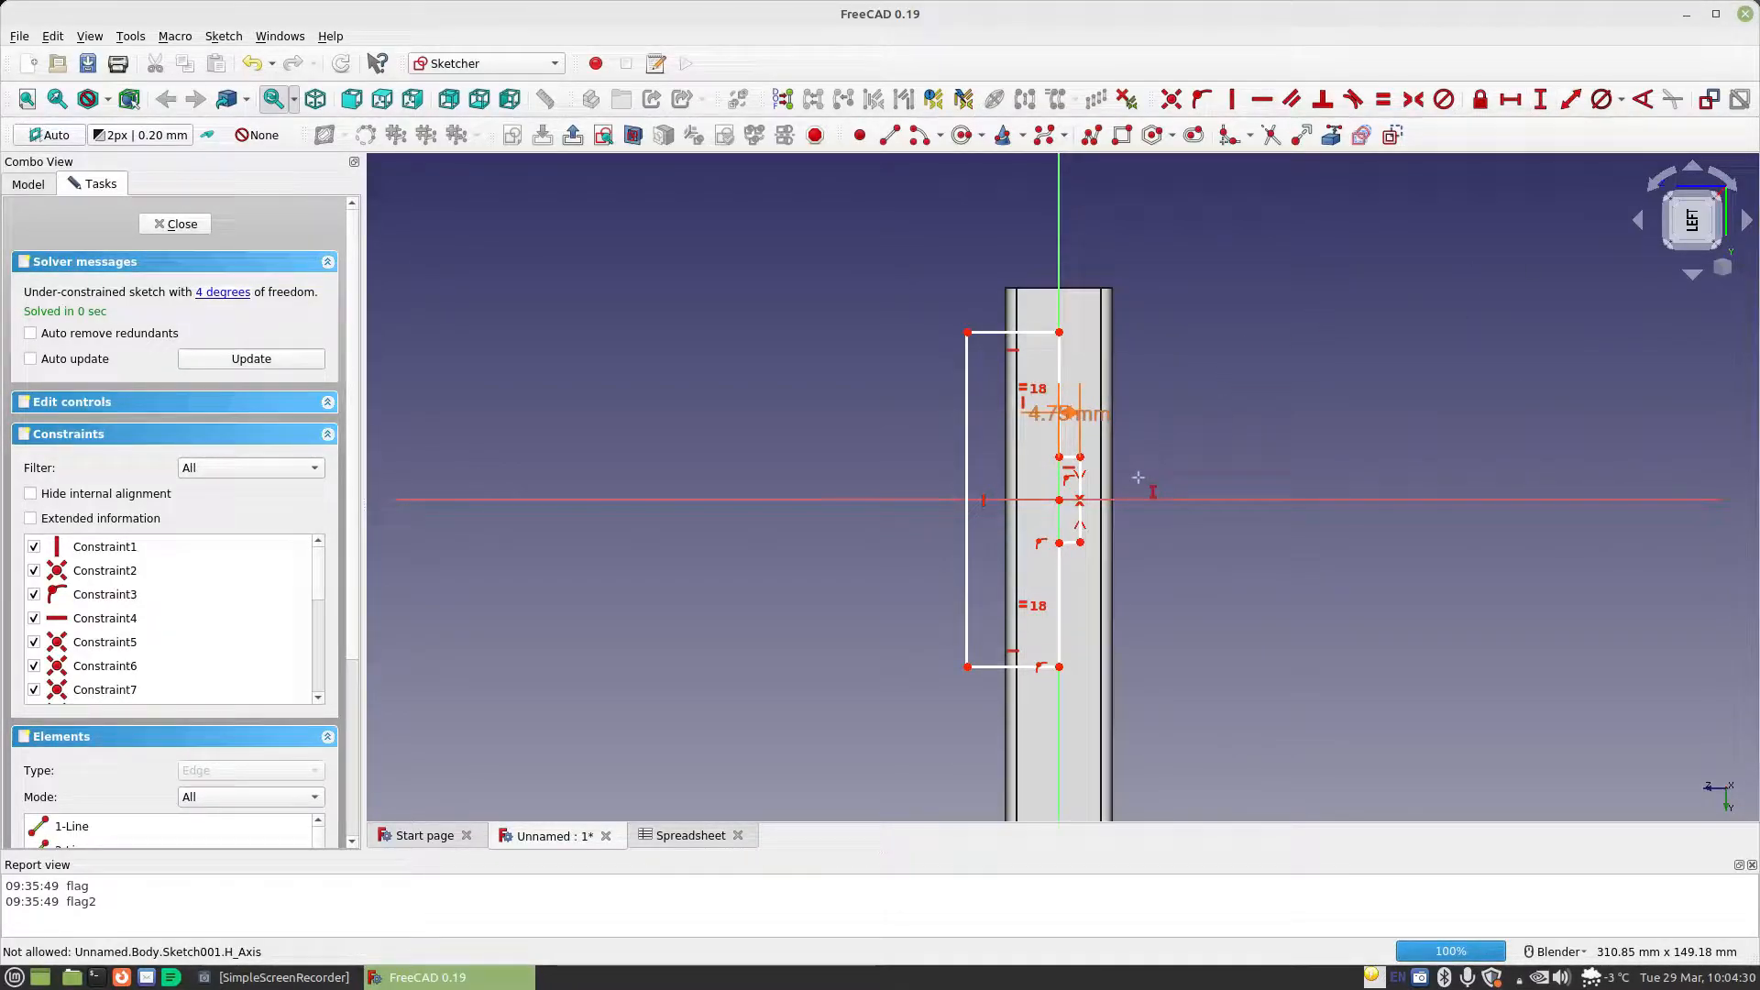
{"action": "left_click", "coordinate": [1080, 498]}
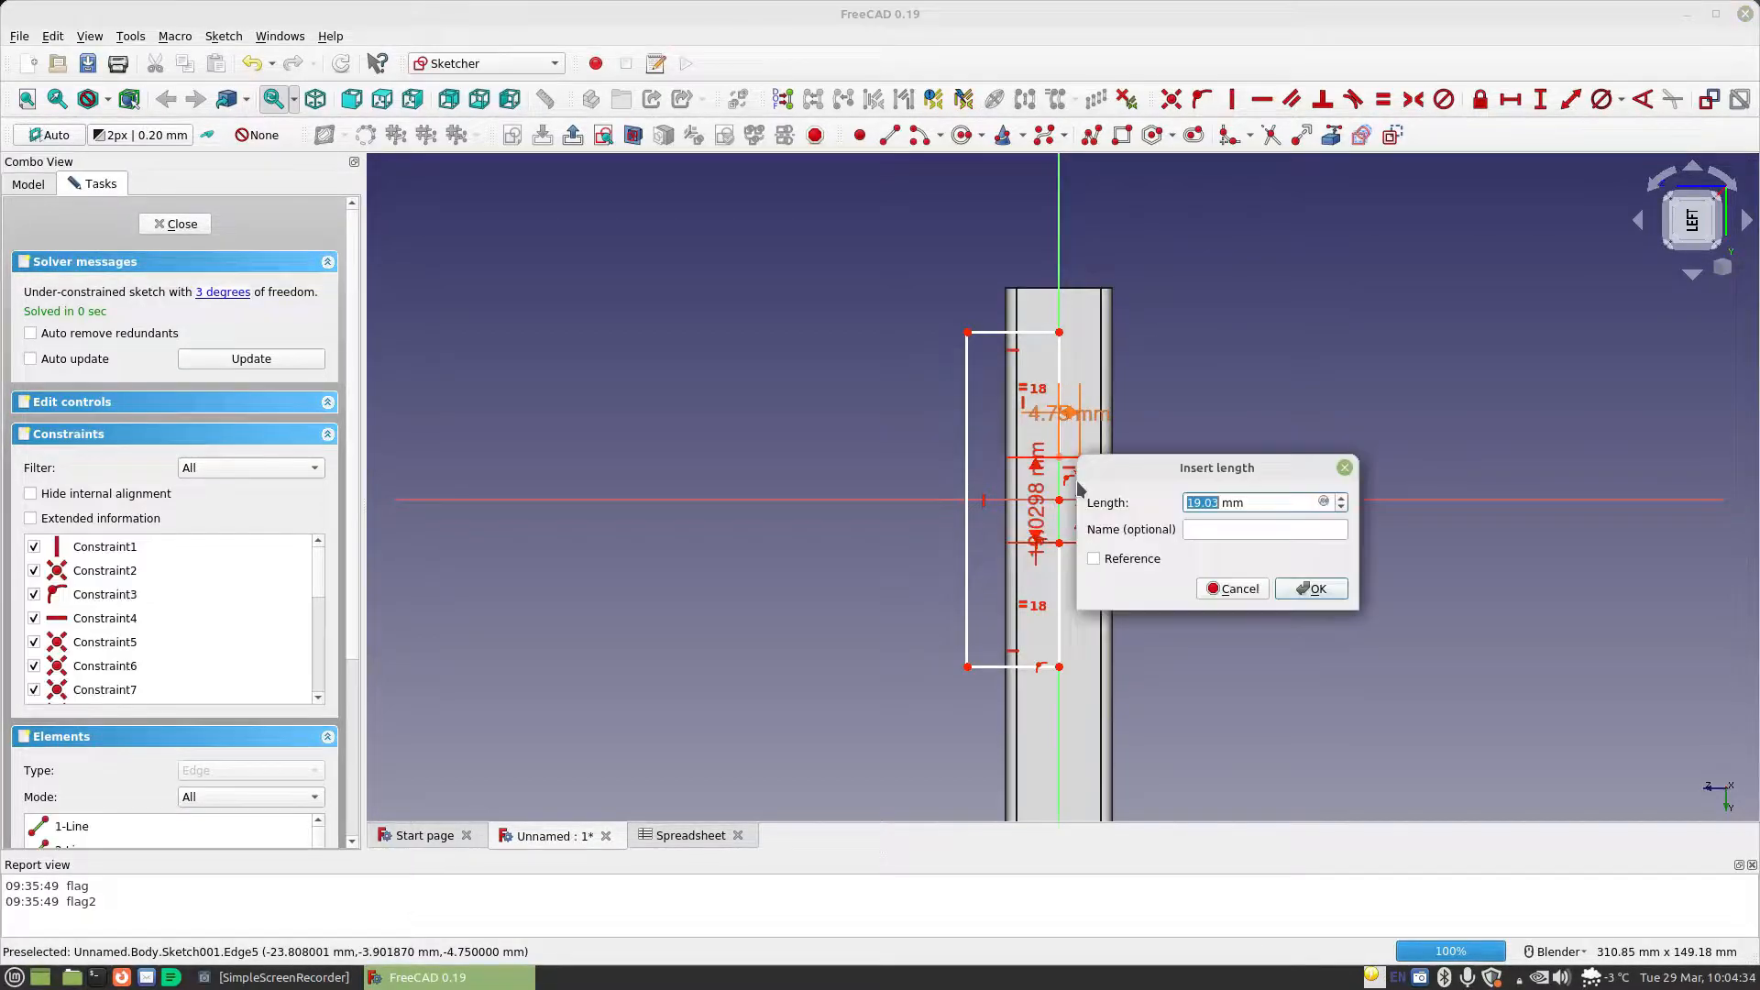
{"action": "left_click", "coordinate": [1323, 503]}
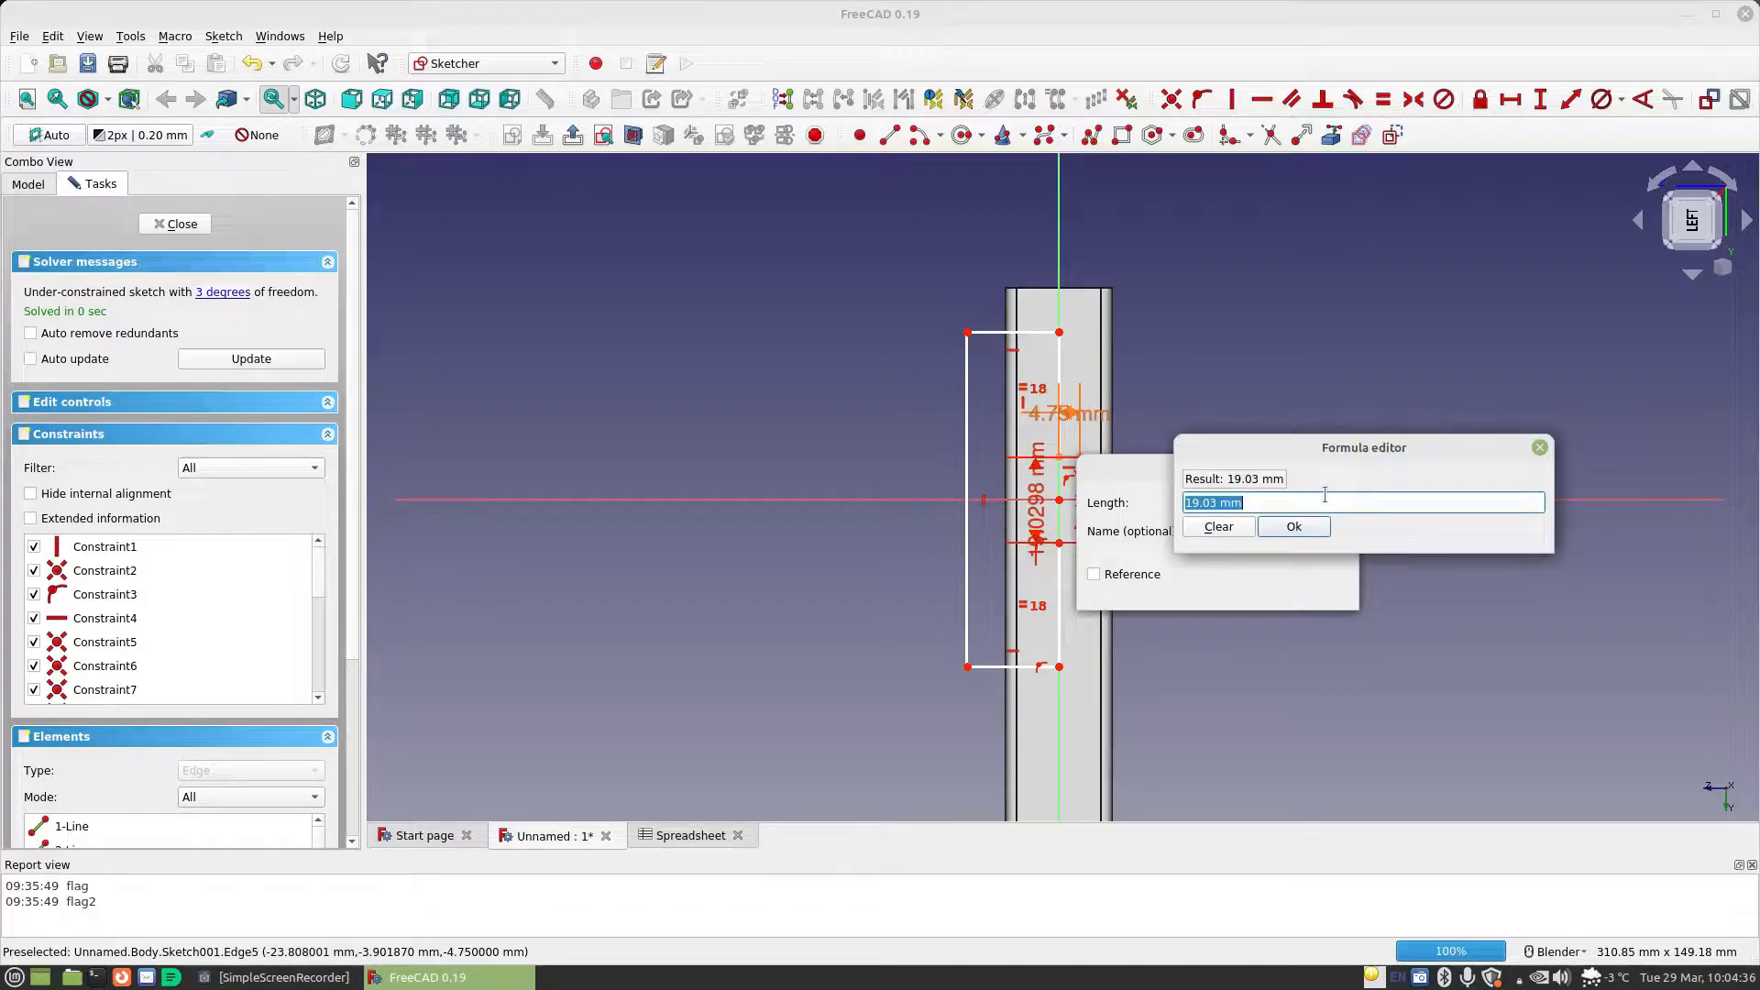
{"action": "type", "text": "Spreadsheet.Cell"}
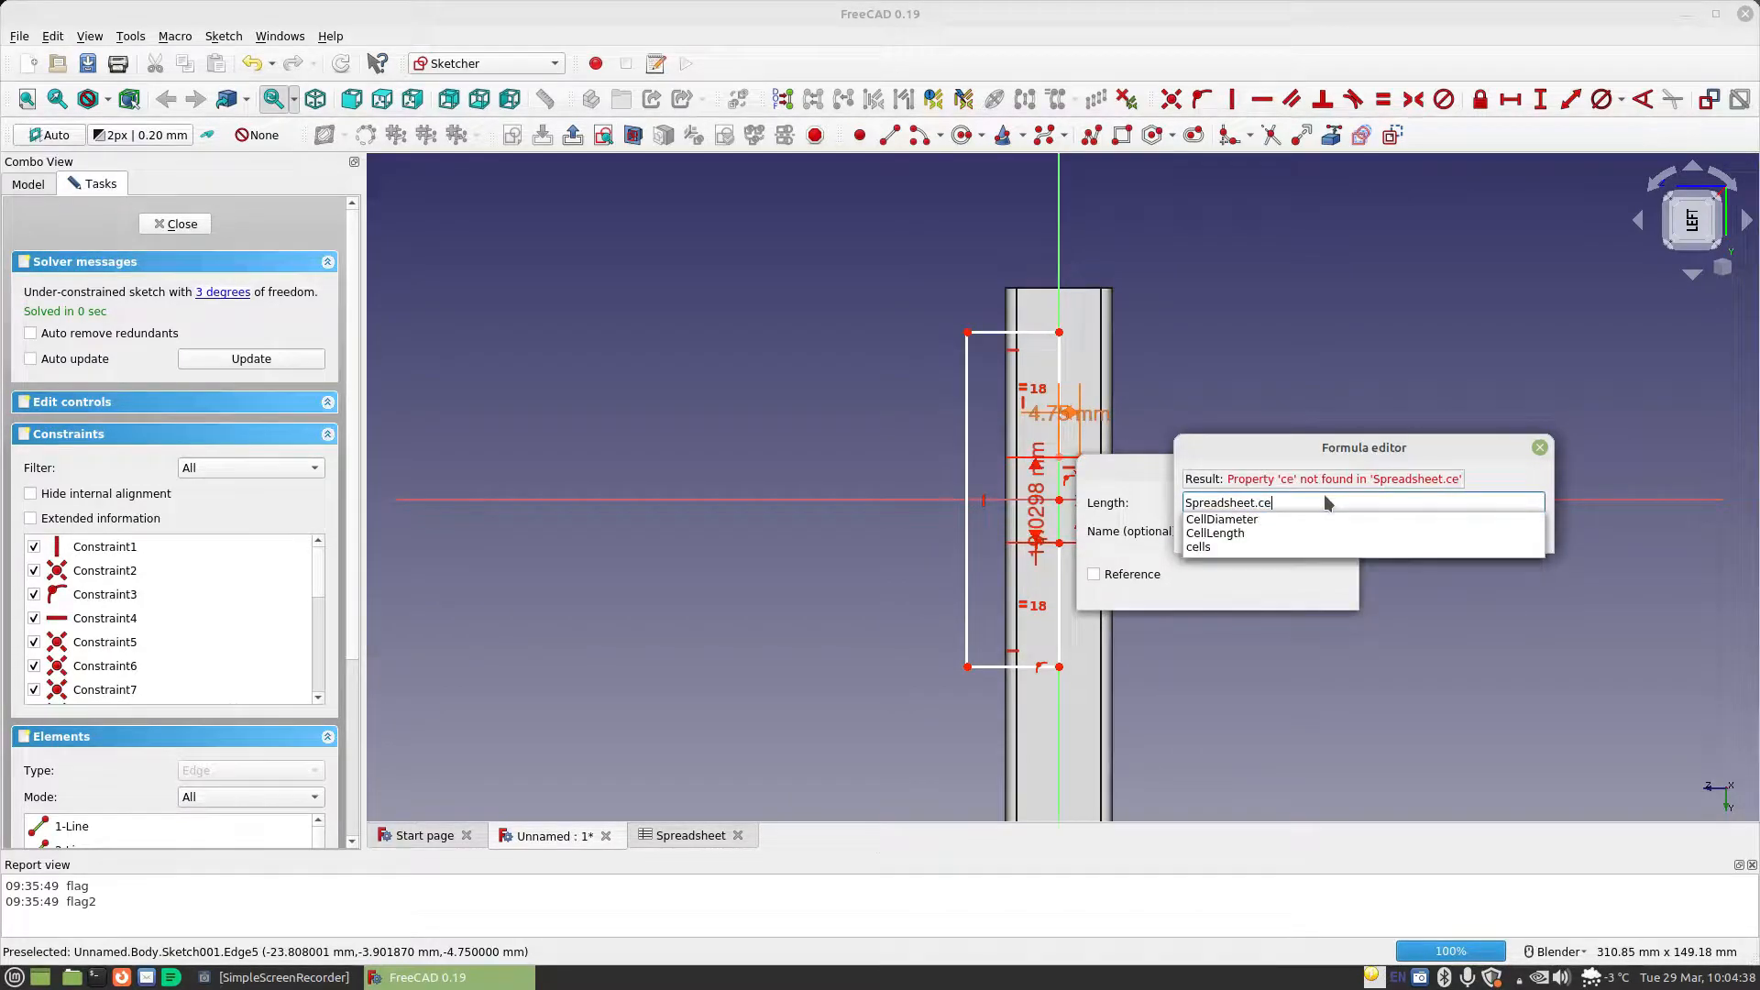
{"action": "key", "text": "Down"}
{"action": "key", "text": "Down"}
{"action": "key", "text": "Up"}
{"action": "key", "text": "Return"}
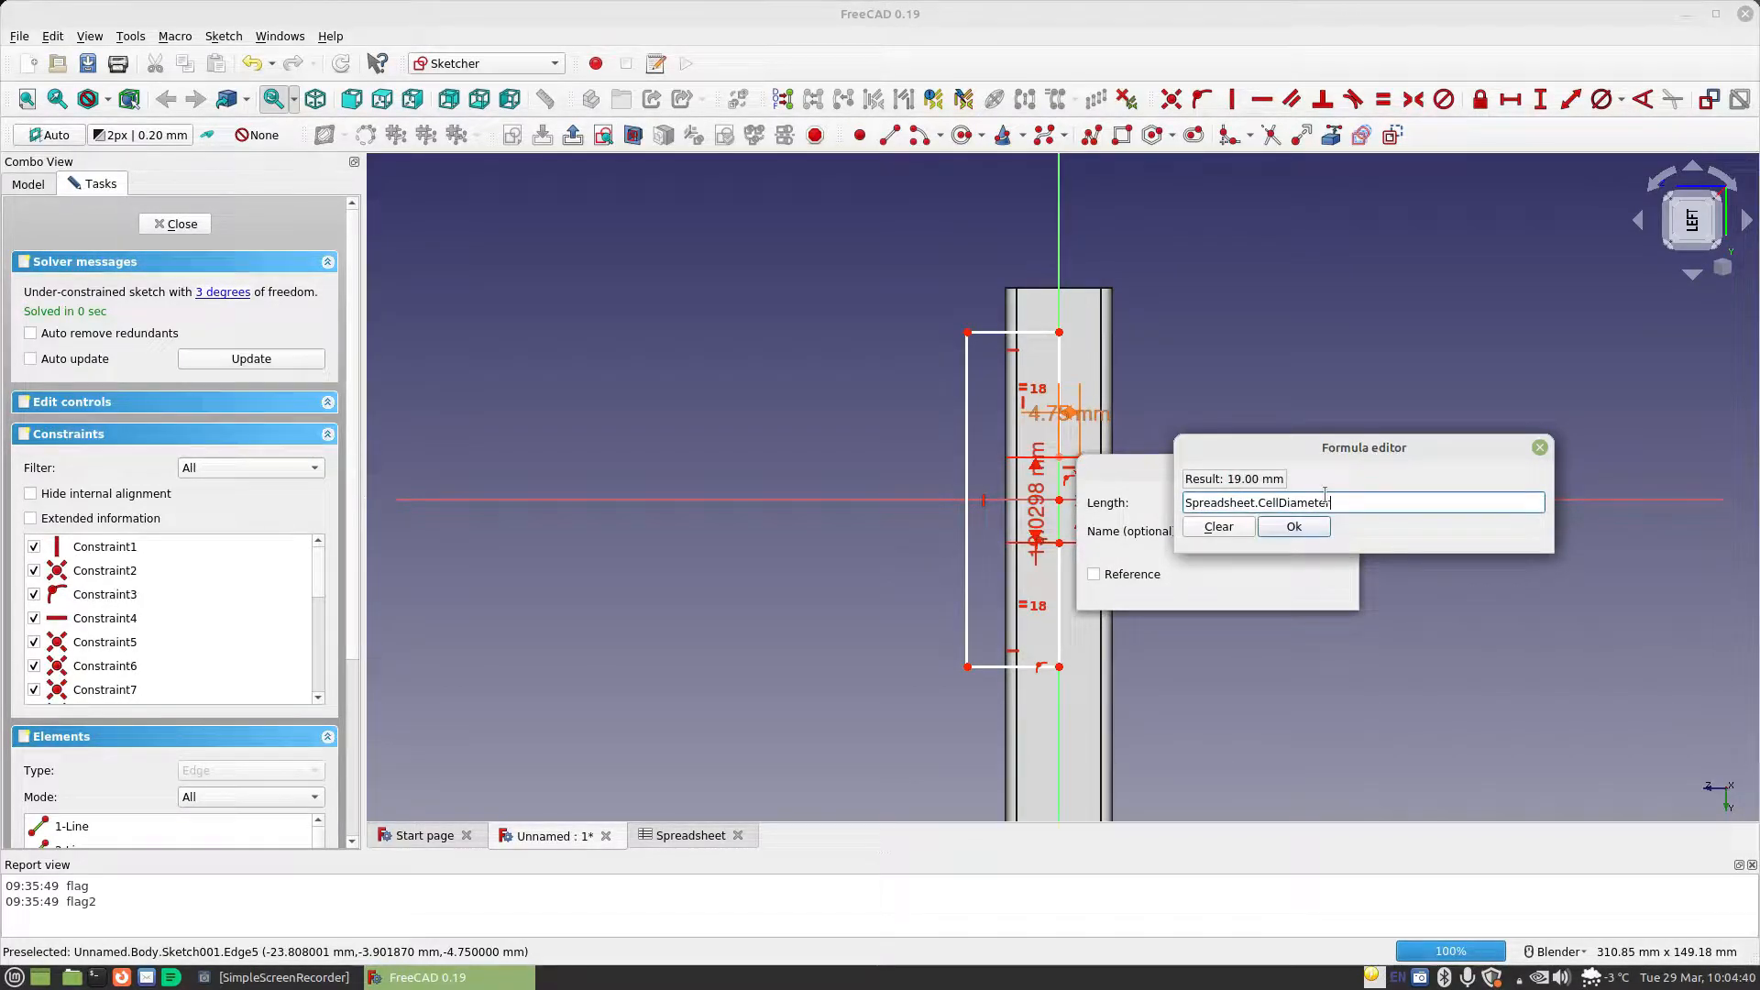
{"action": "left_click", "coordinate": [1295, 528]}
{"action": "left_click", "coordinate": [1309, 587]}
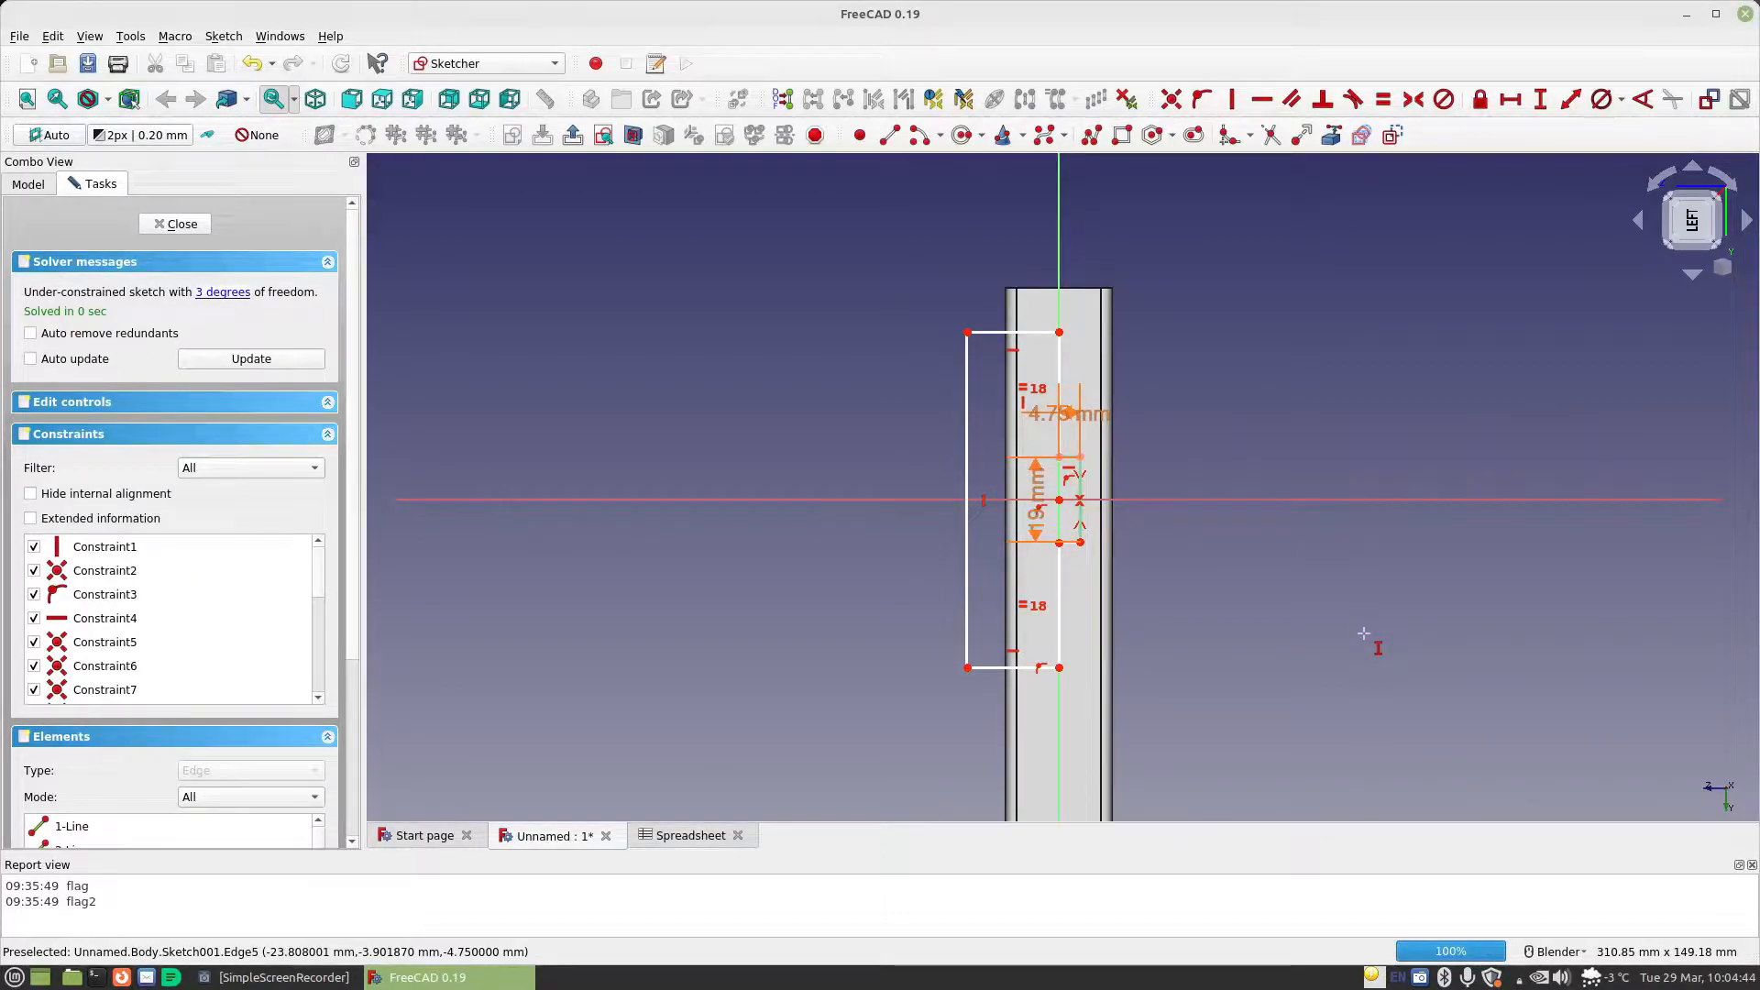
Constrain the vertical length of the outline's long outer edge with the formula Spreadsheet.CellLength
{"action": "left_click", "coordinate": [968, 432]}
{"action": "left_click", "coordinate": [1208, 449]}
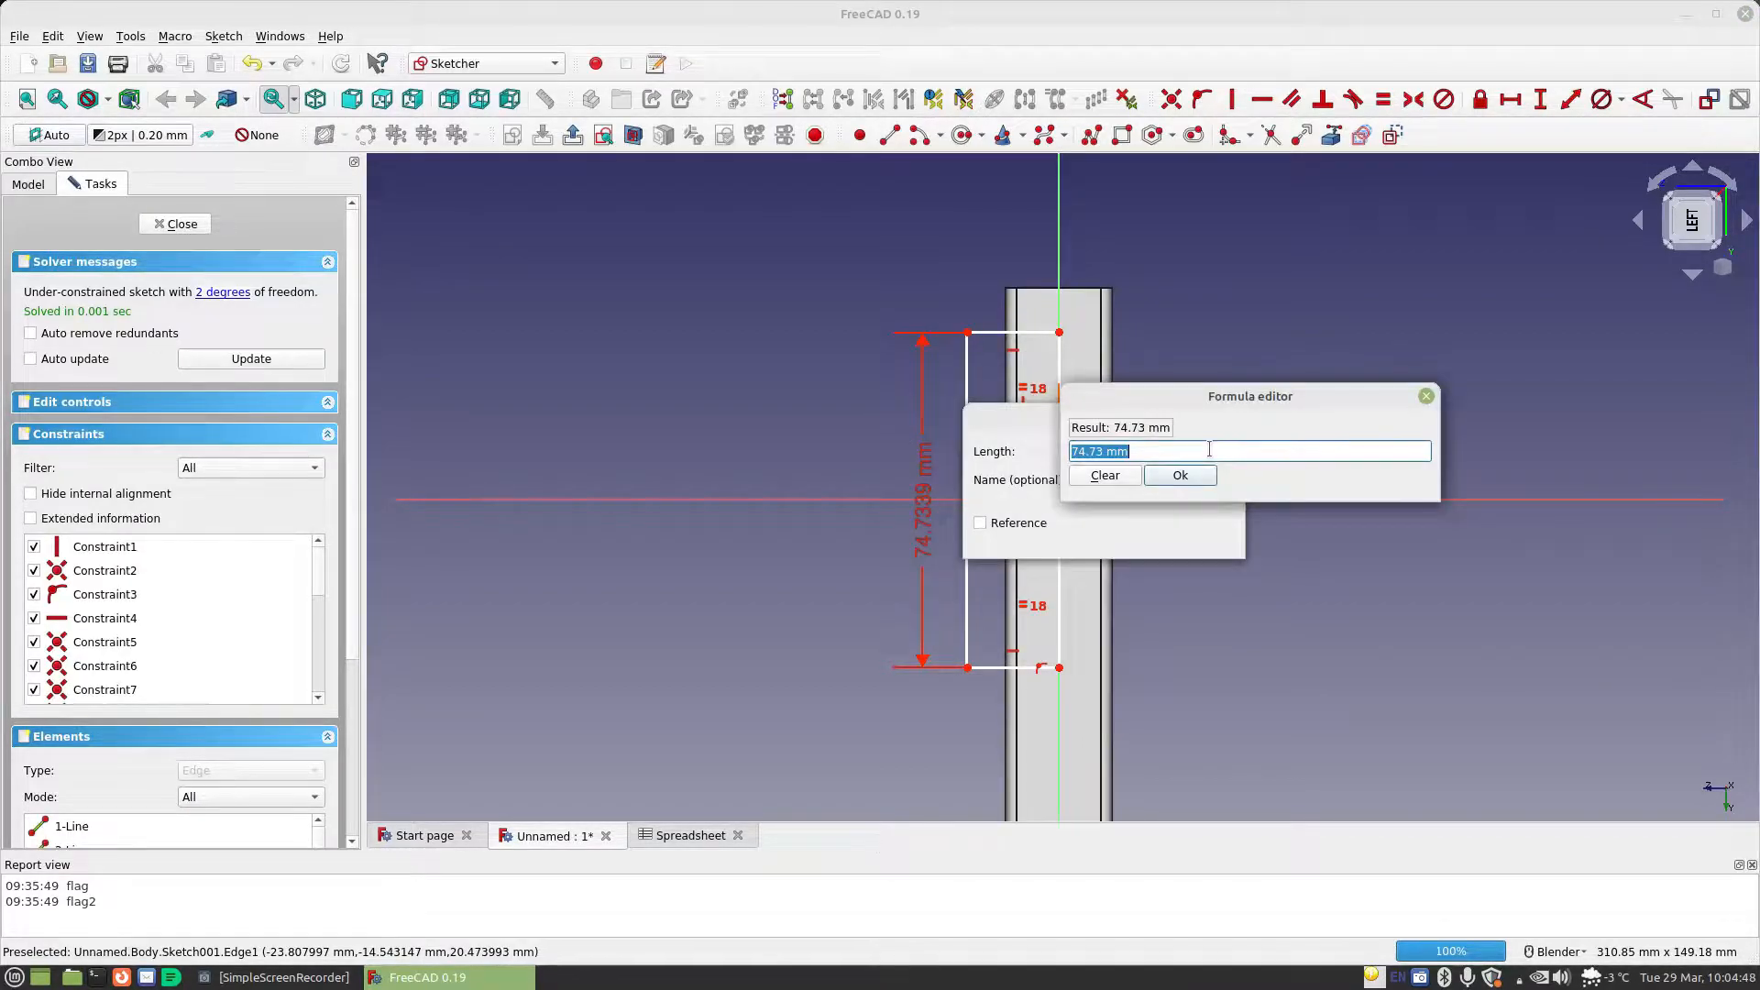
{"action": "type", "text": "sp"}
{"action": "key", "text": "Down"}
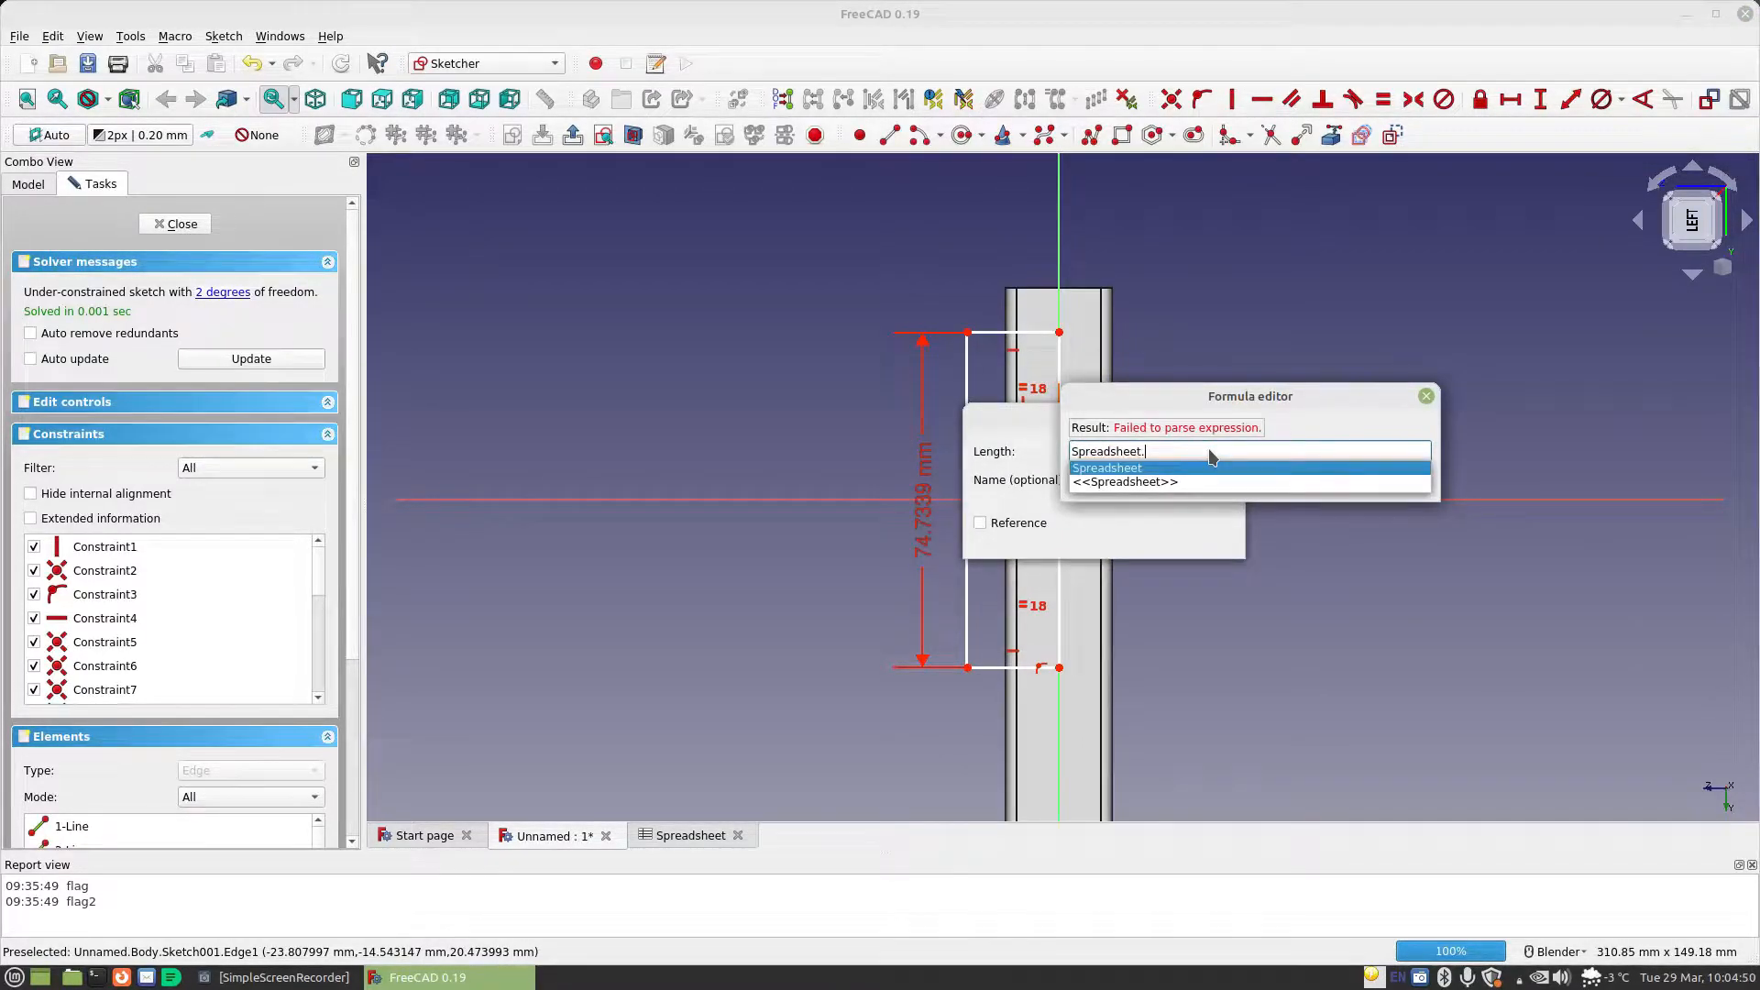
{"action": "type", "text": "ce"}
{"action": "key", "text": "Down"}
{"action": "key", "text": "Down"}
{"action": "key", "text": "Return"}
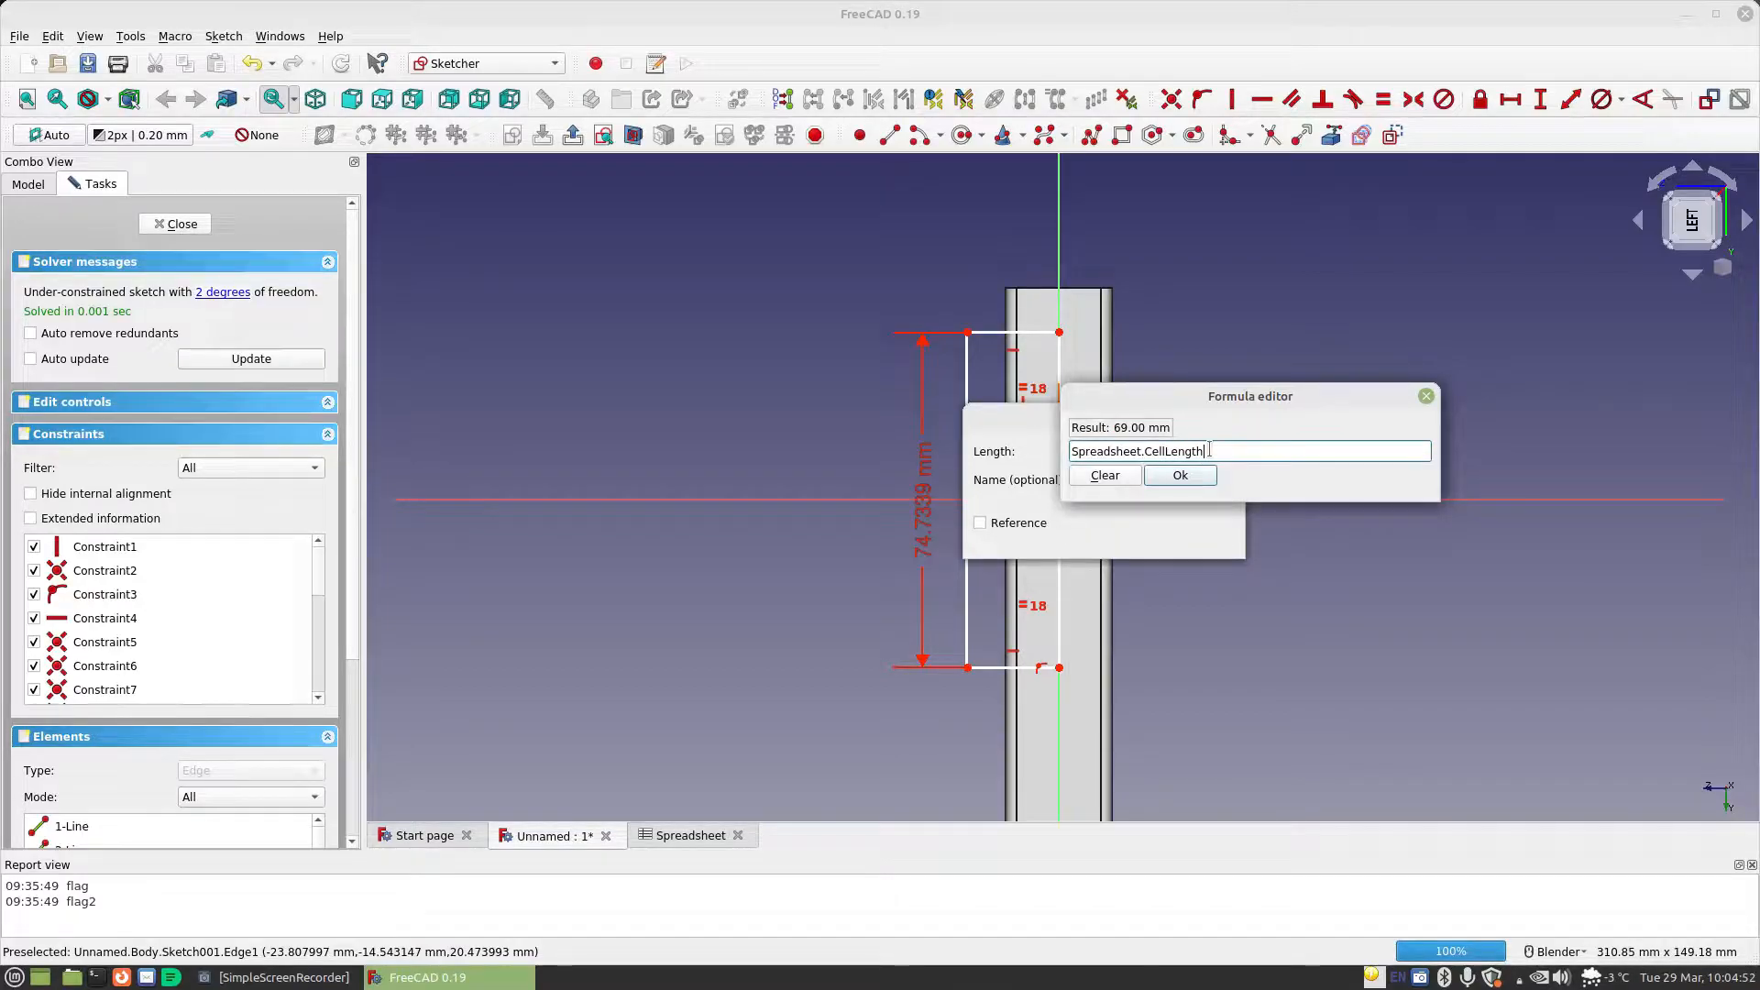
{"action": "left_click", "coordinate": [1180, 477]}
{"action": "left_click", "coordinate": [1190, 544]}
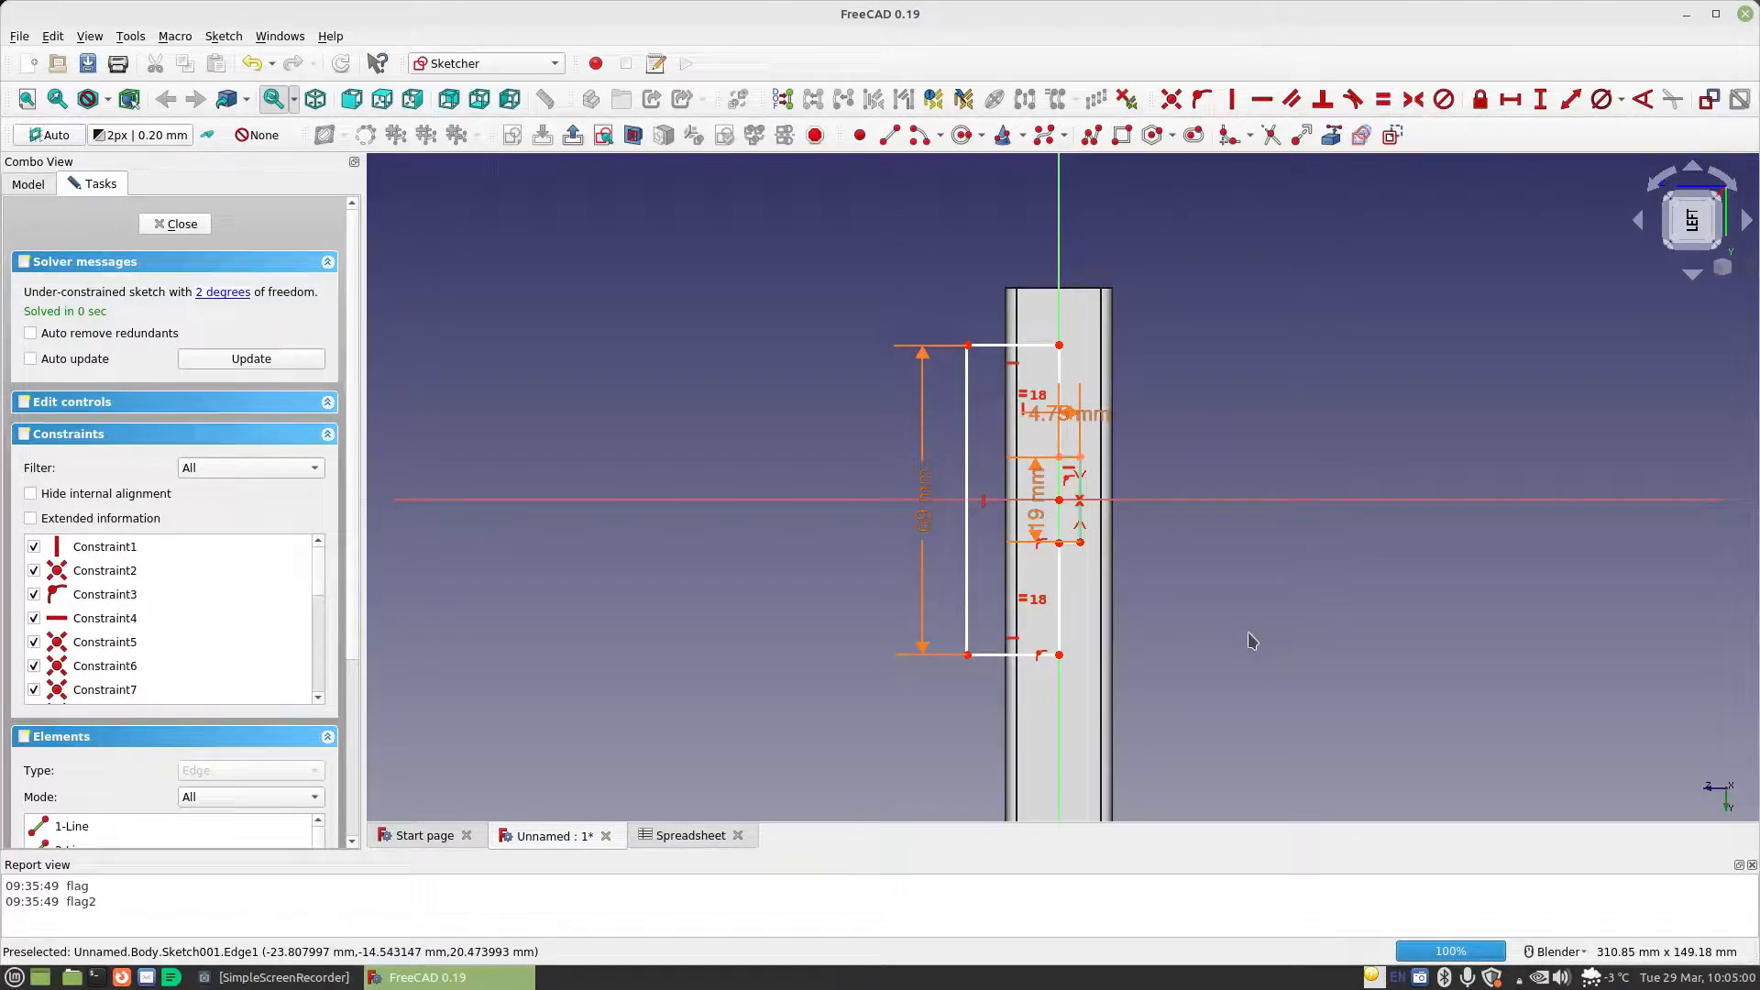
Check the outline's remaining freedom by shifting its long edge, and make the small tab's lower edge horizontal
{"action": "mouse_move", "coordinate": [970, 587]}
{"action": "left_mouse_down"}
{"action": "mouse_move", "coordinate": [970, 614]}
{"action": "mouse_move", "coordinate": [969, 564]}
{"action": "mouse_move", "coordinate": [969, 600]}
{"action": "left_mouse_up"}
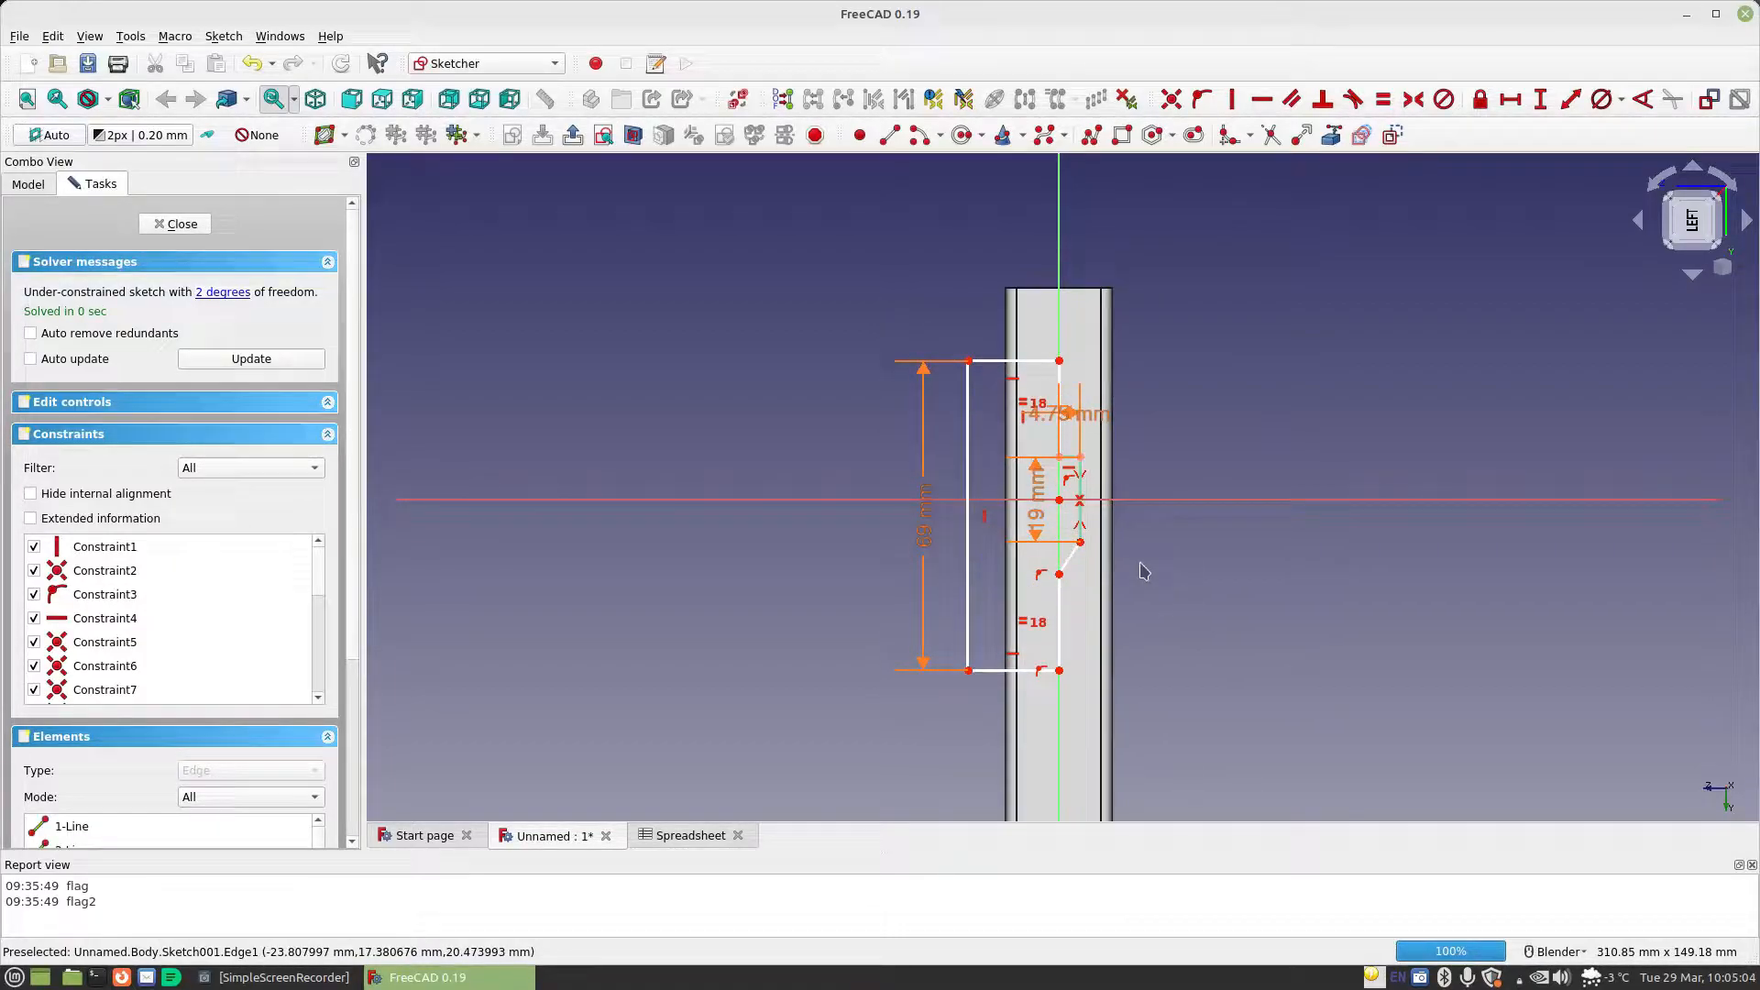
{"action": "left_click", "coordinate": [1070, 557]}
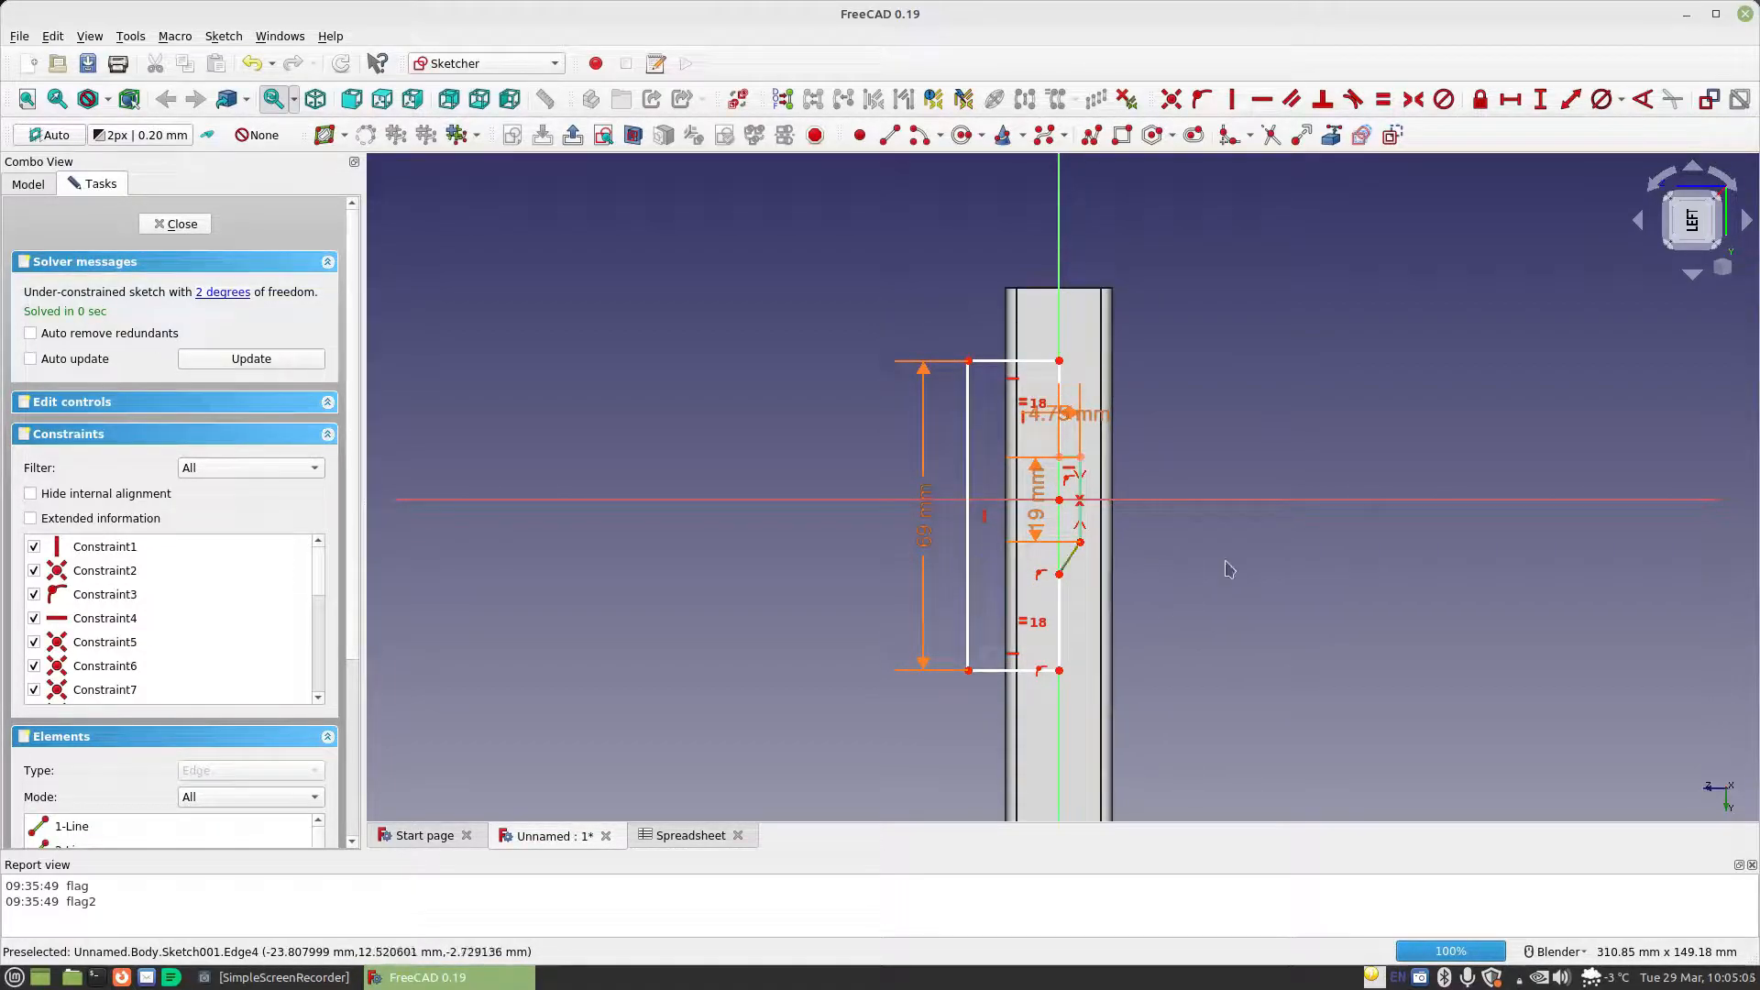
{"action": "left_click", "coordinate": [1262, 99]}
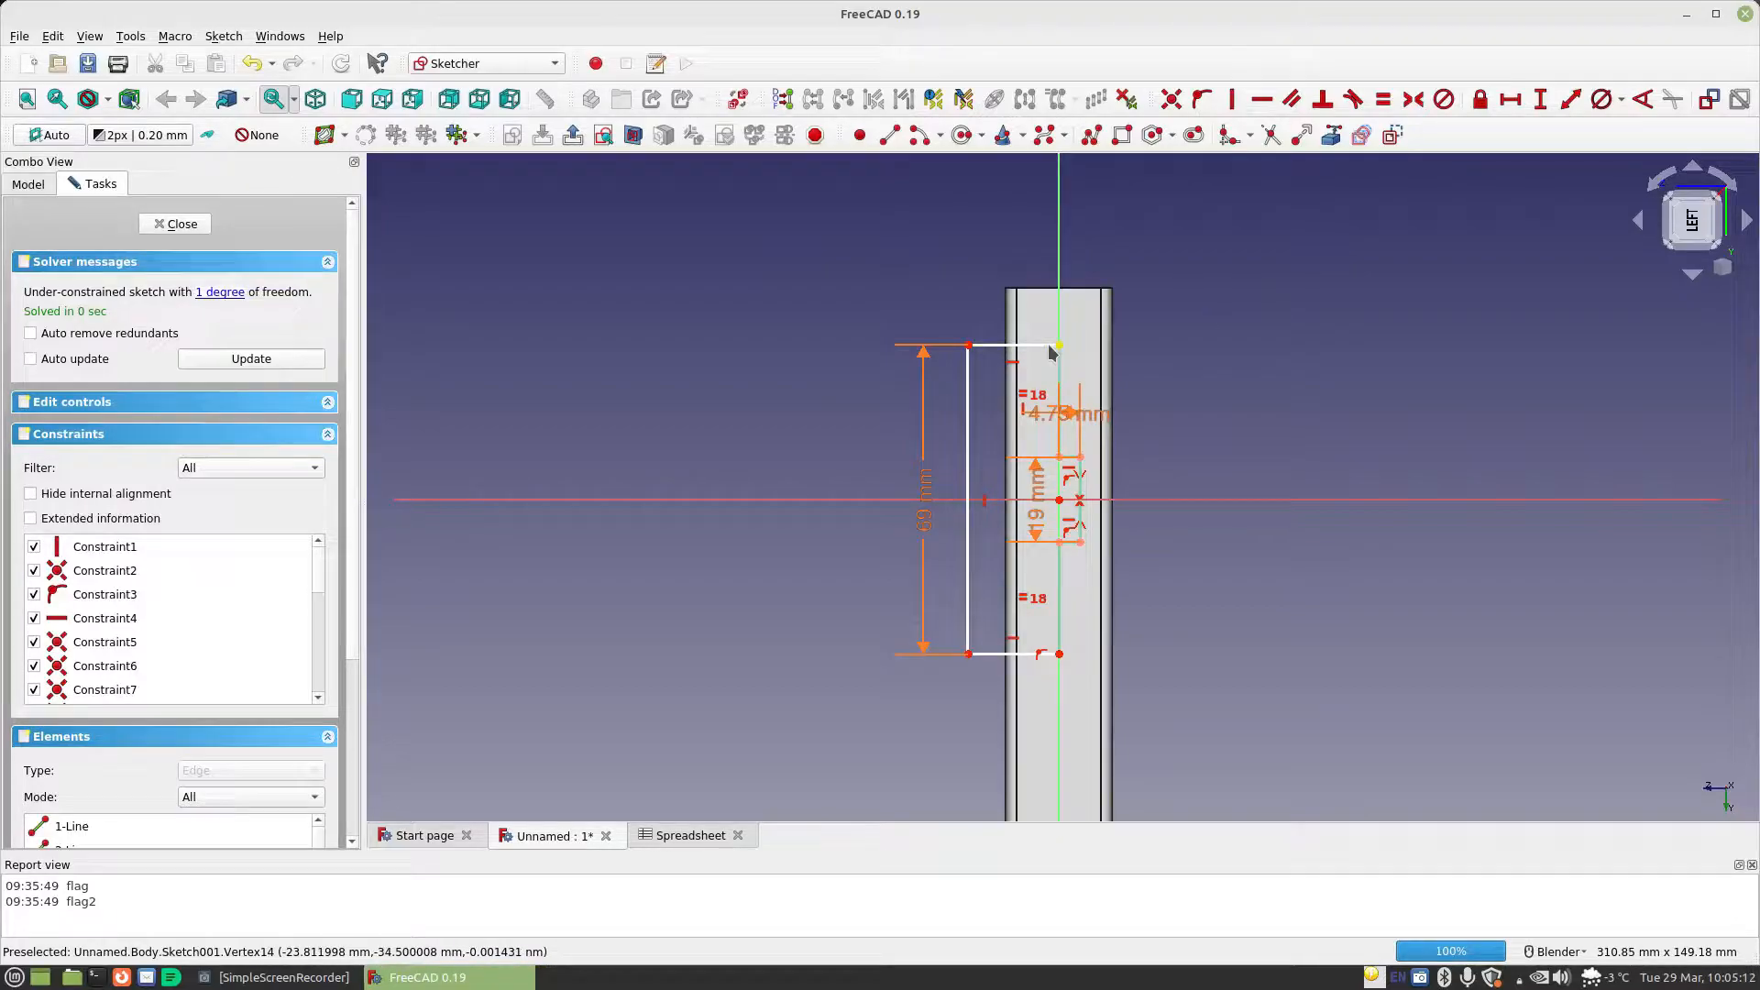
Constrain the horizontal length of the large outline's upper edge with the formula Spreadsheet.CellDiameter
{"action": "left_click", "coordinate": [1509, 99]}
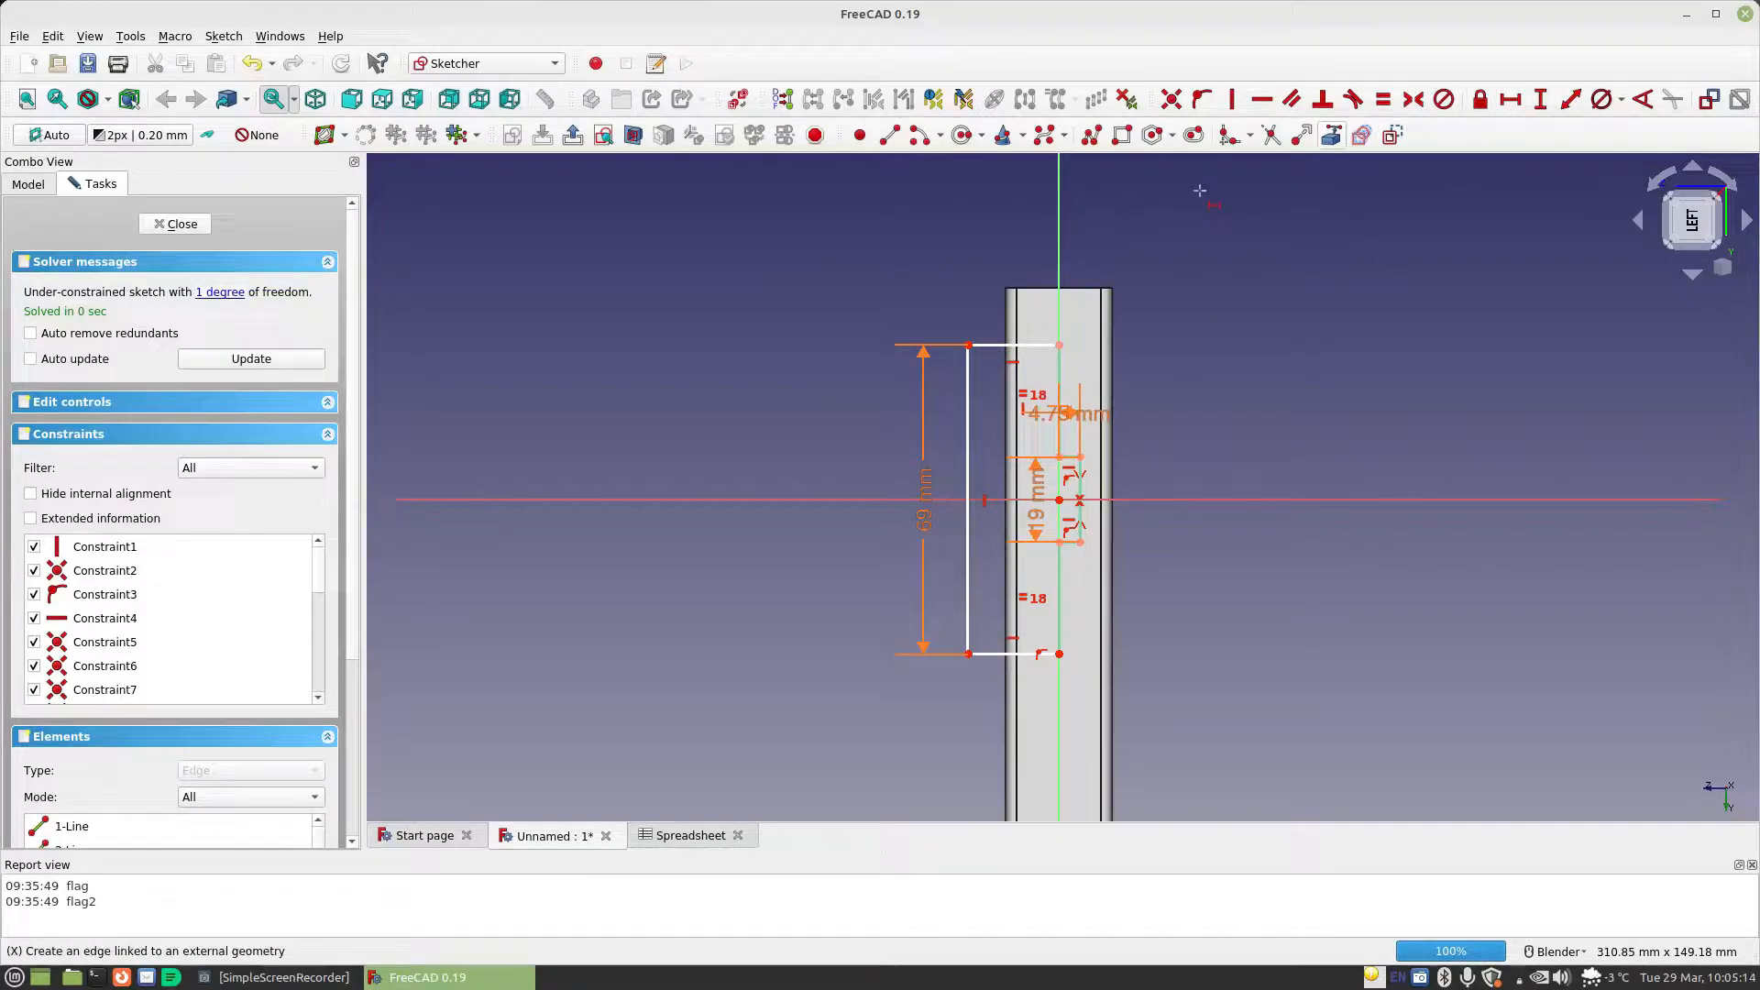
{"action": "left_click", "coordinate": [988, 345]}
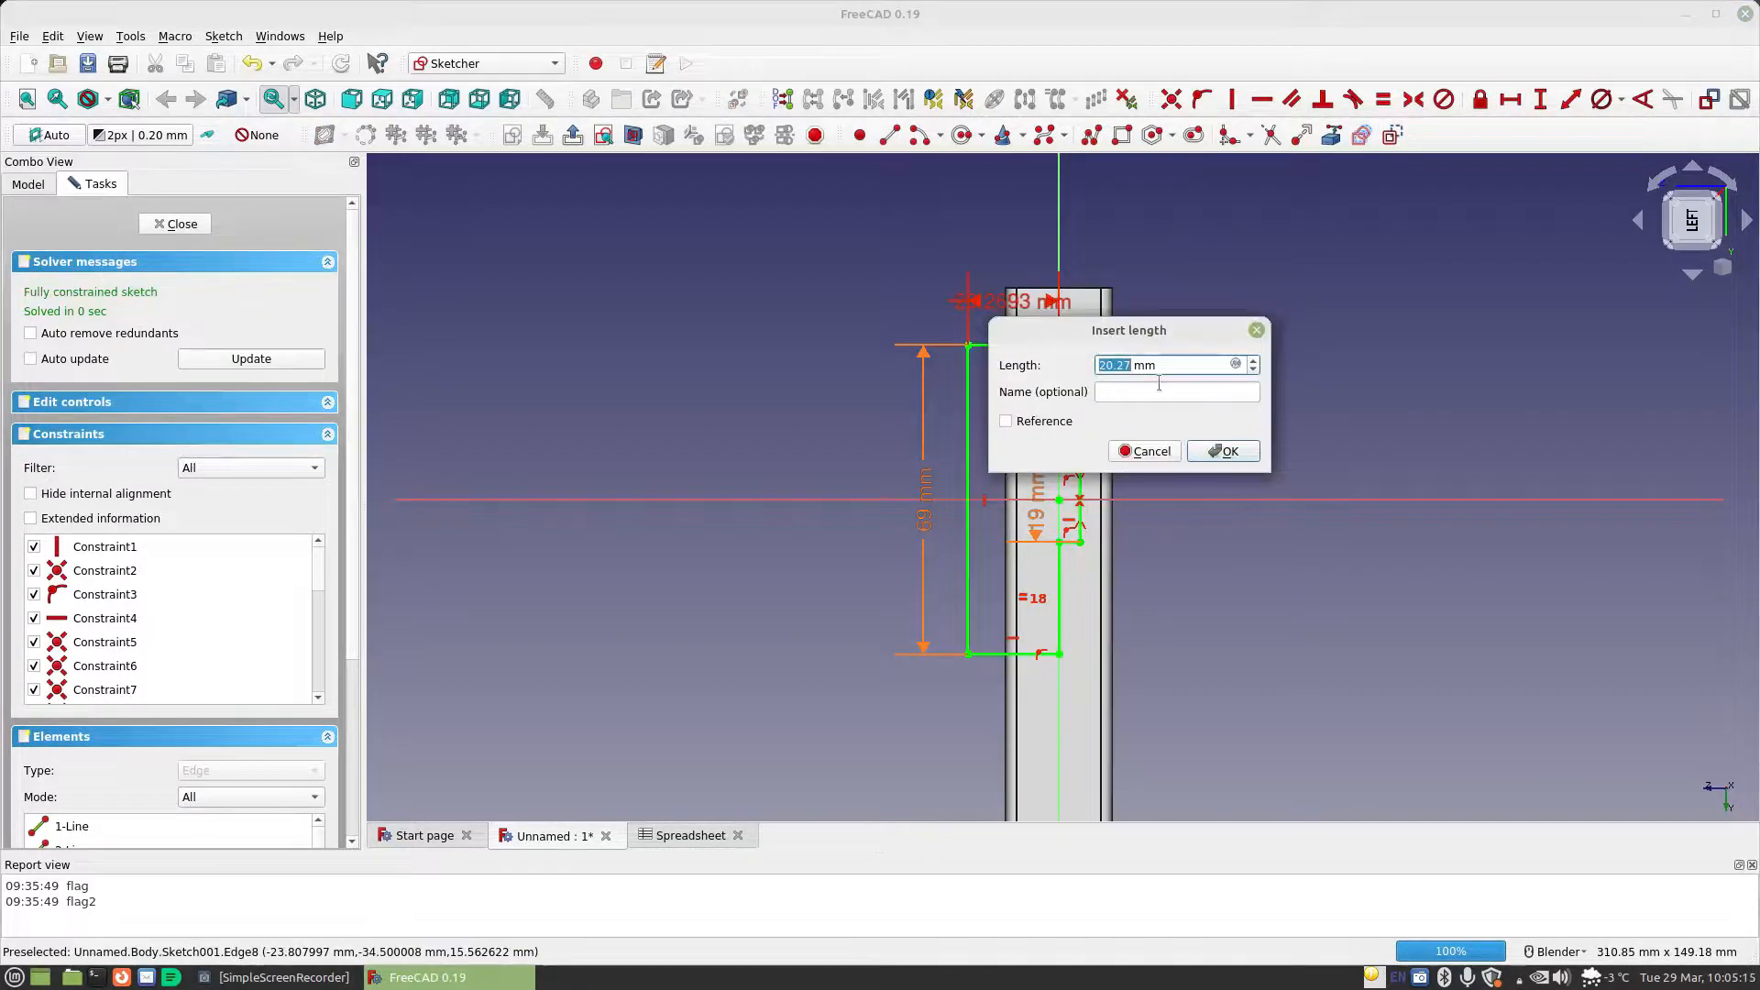
{"action": "left_click", "coordinate": [1235, 364]}
{"action": "type", "text": "Spreadsheet.ce"}
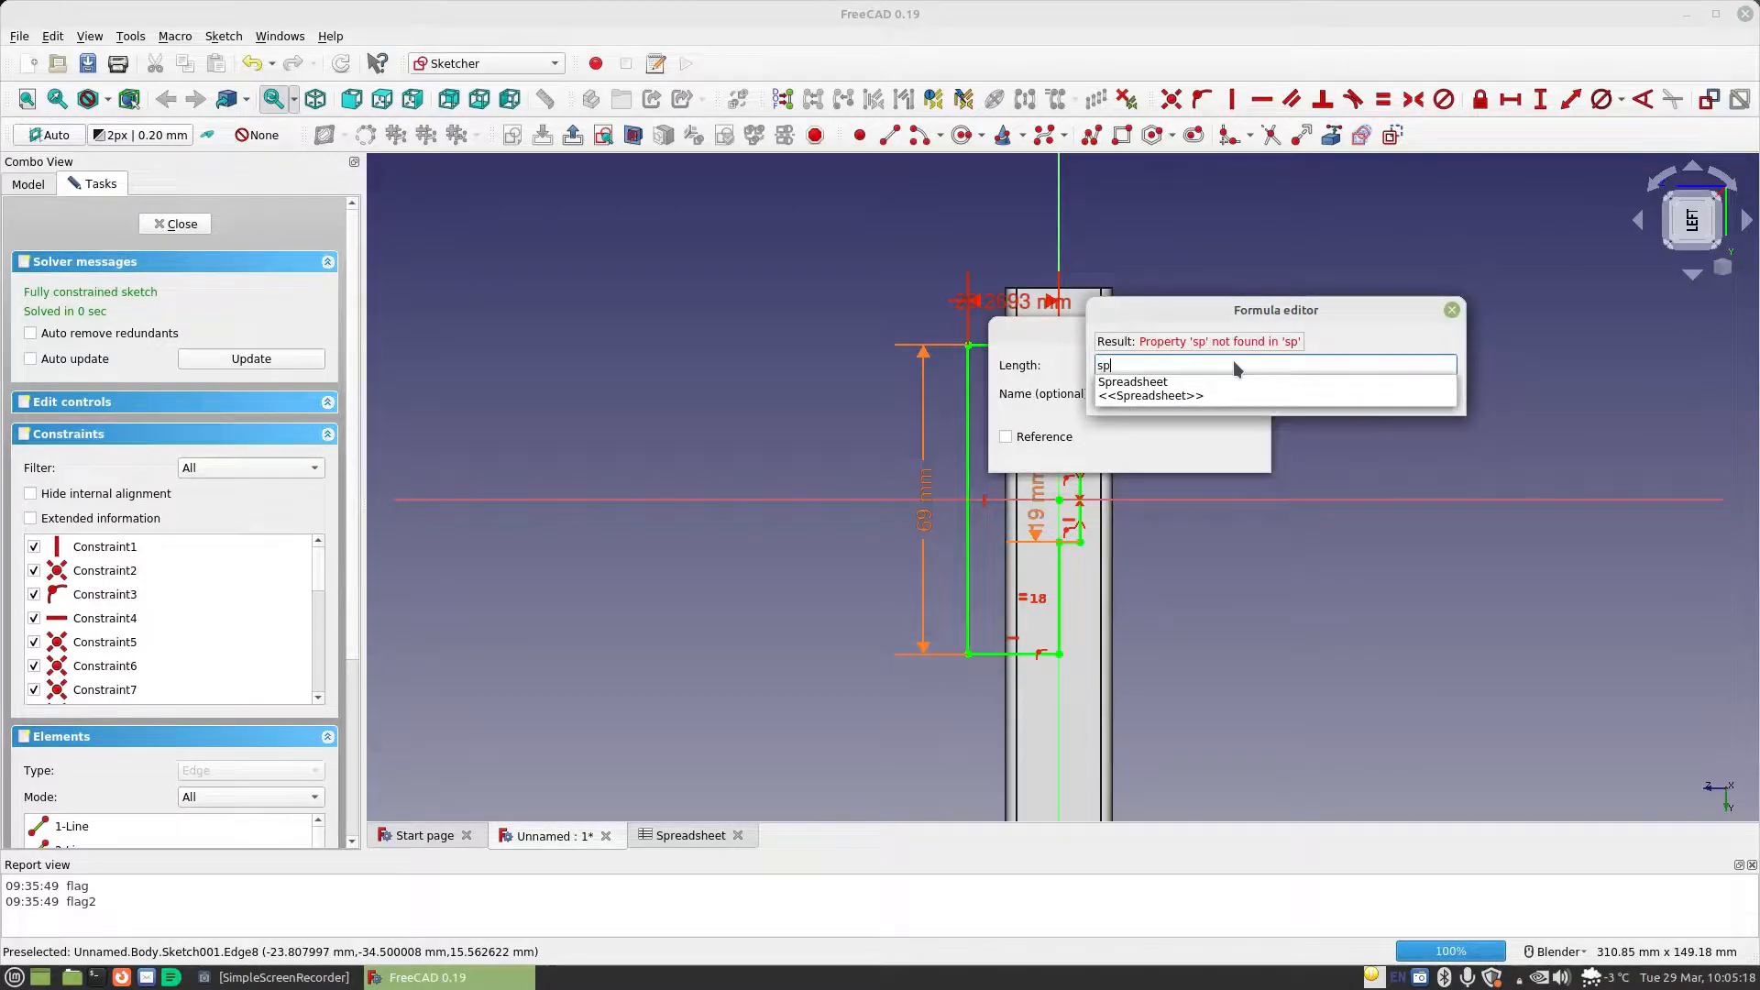
{"action": "key", "text": "Down"}
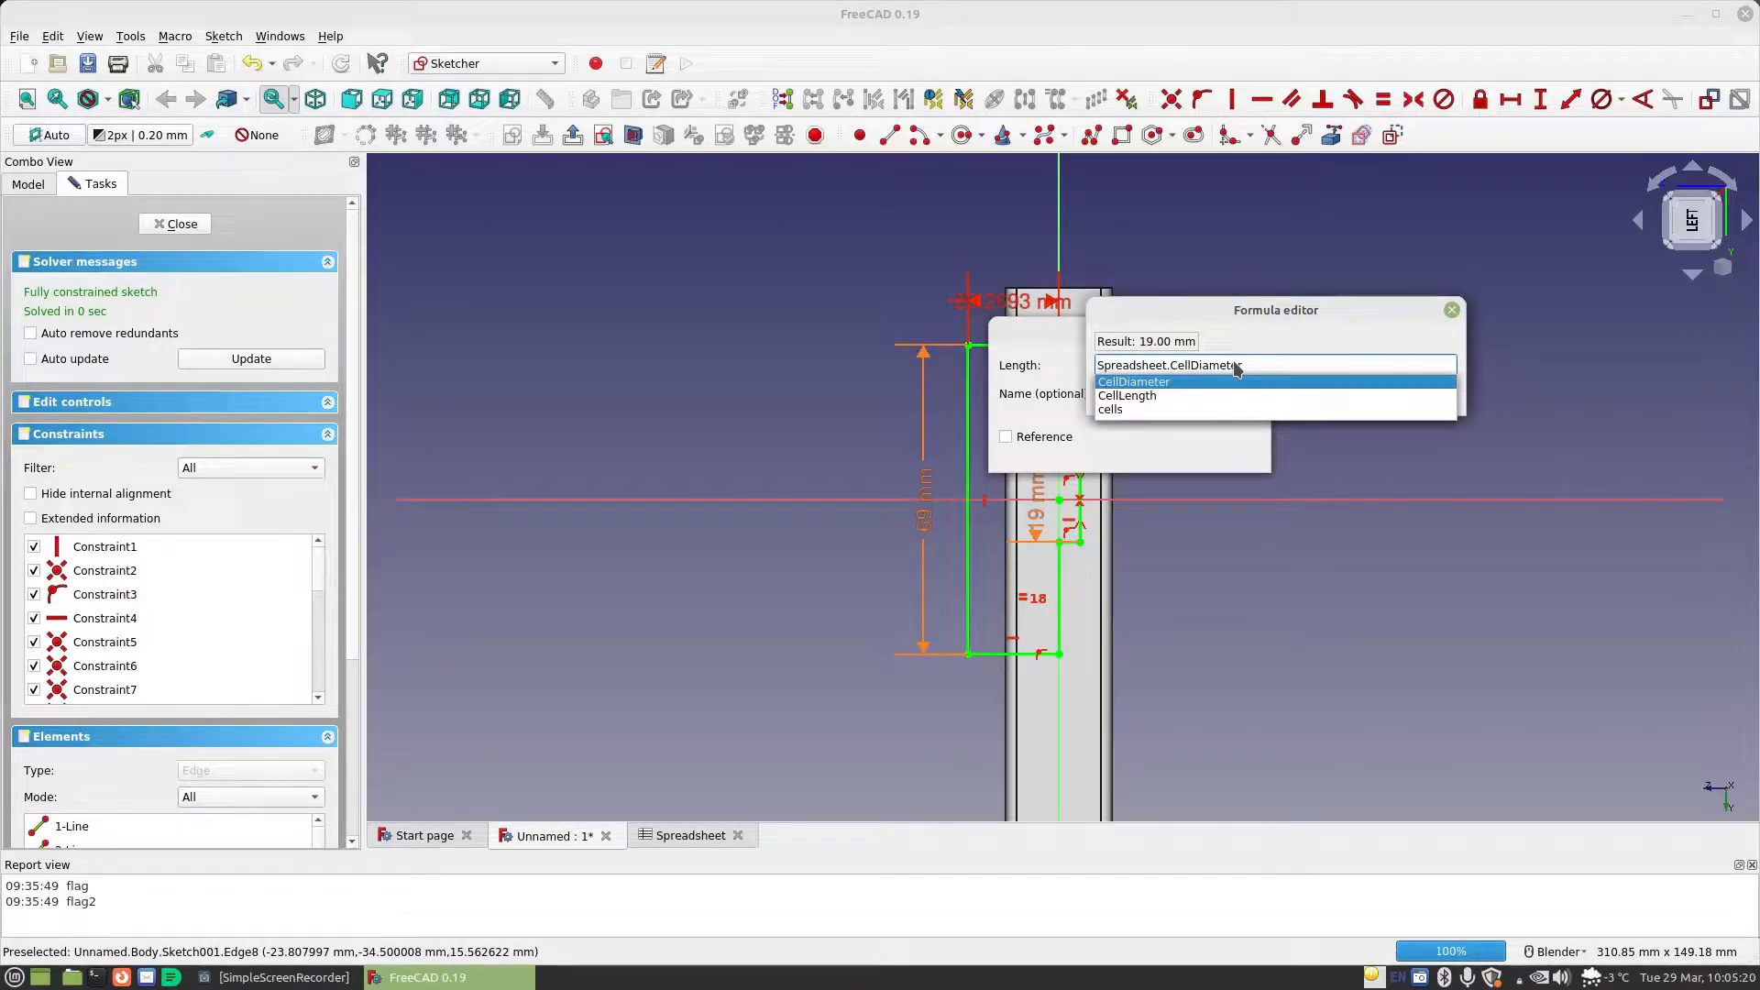
{"action": "key", "text": "Return"}
{"action": "left_click", "coordinate": [1234, 389]}
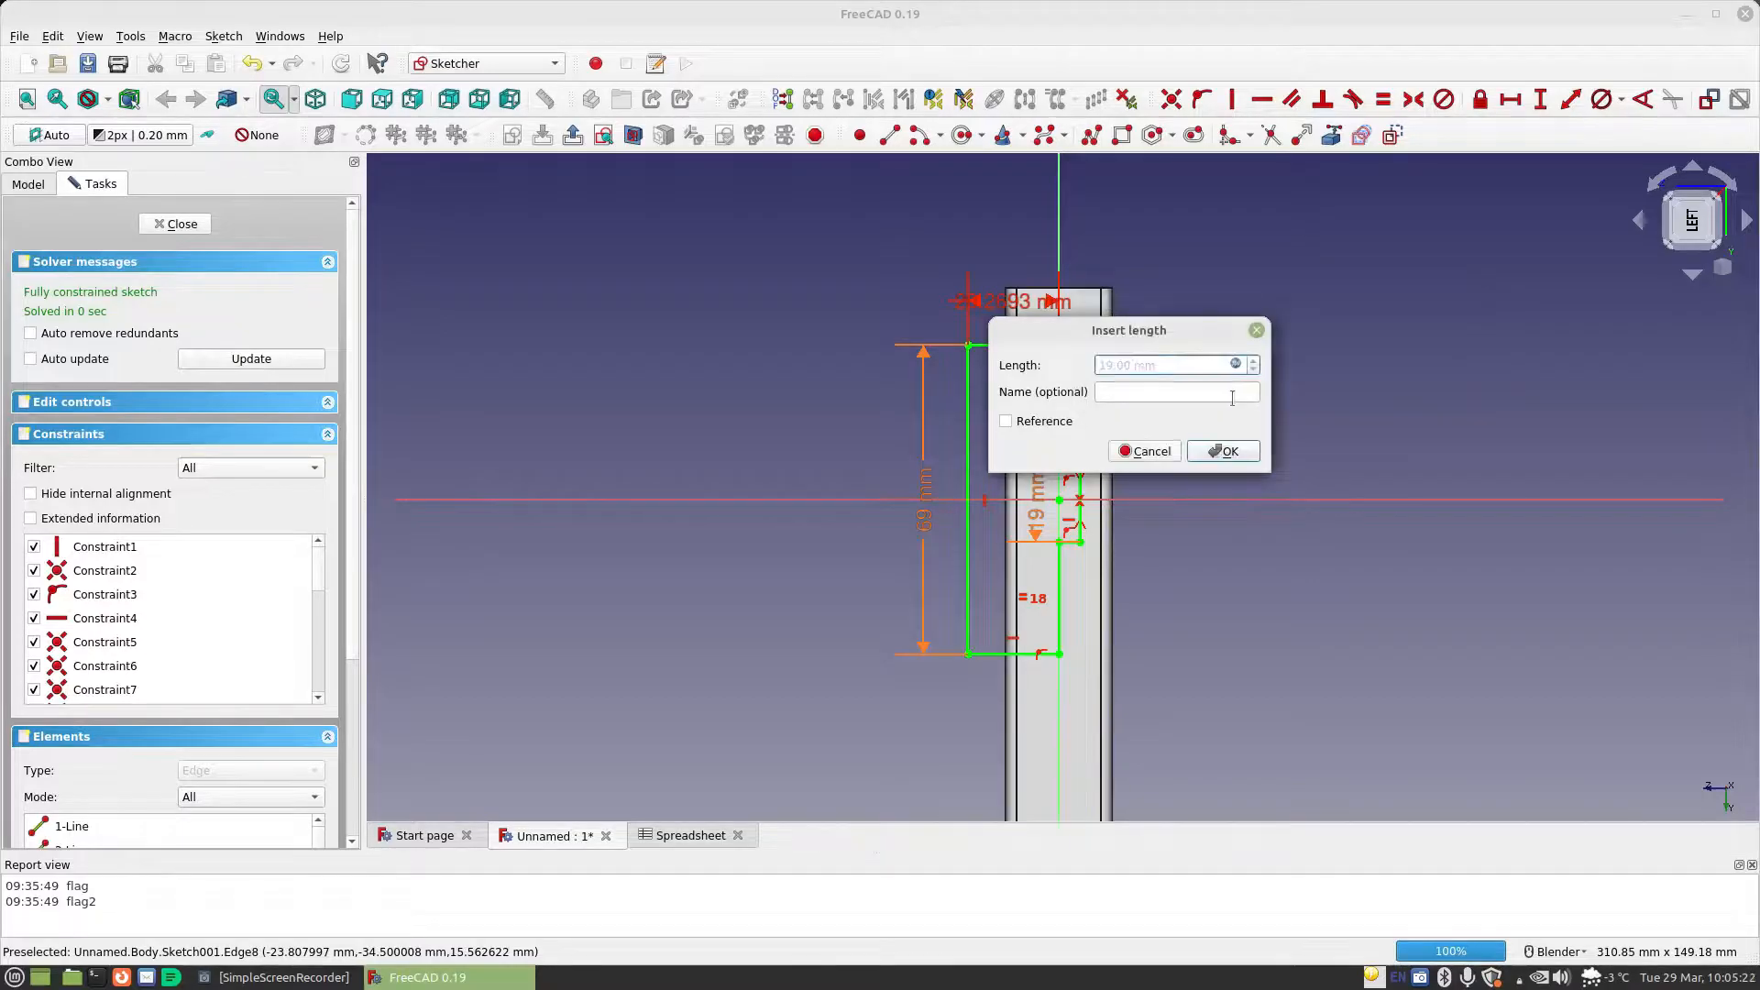
{"action": "left_click", "coordinate": [1229, 451]}
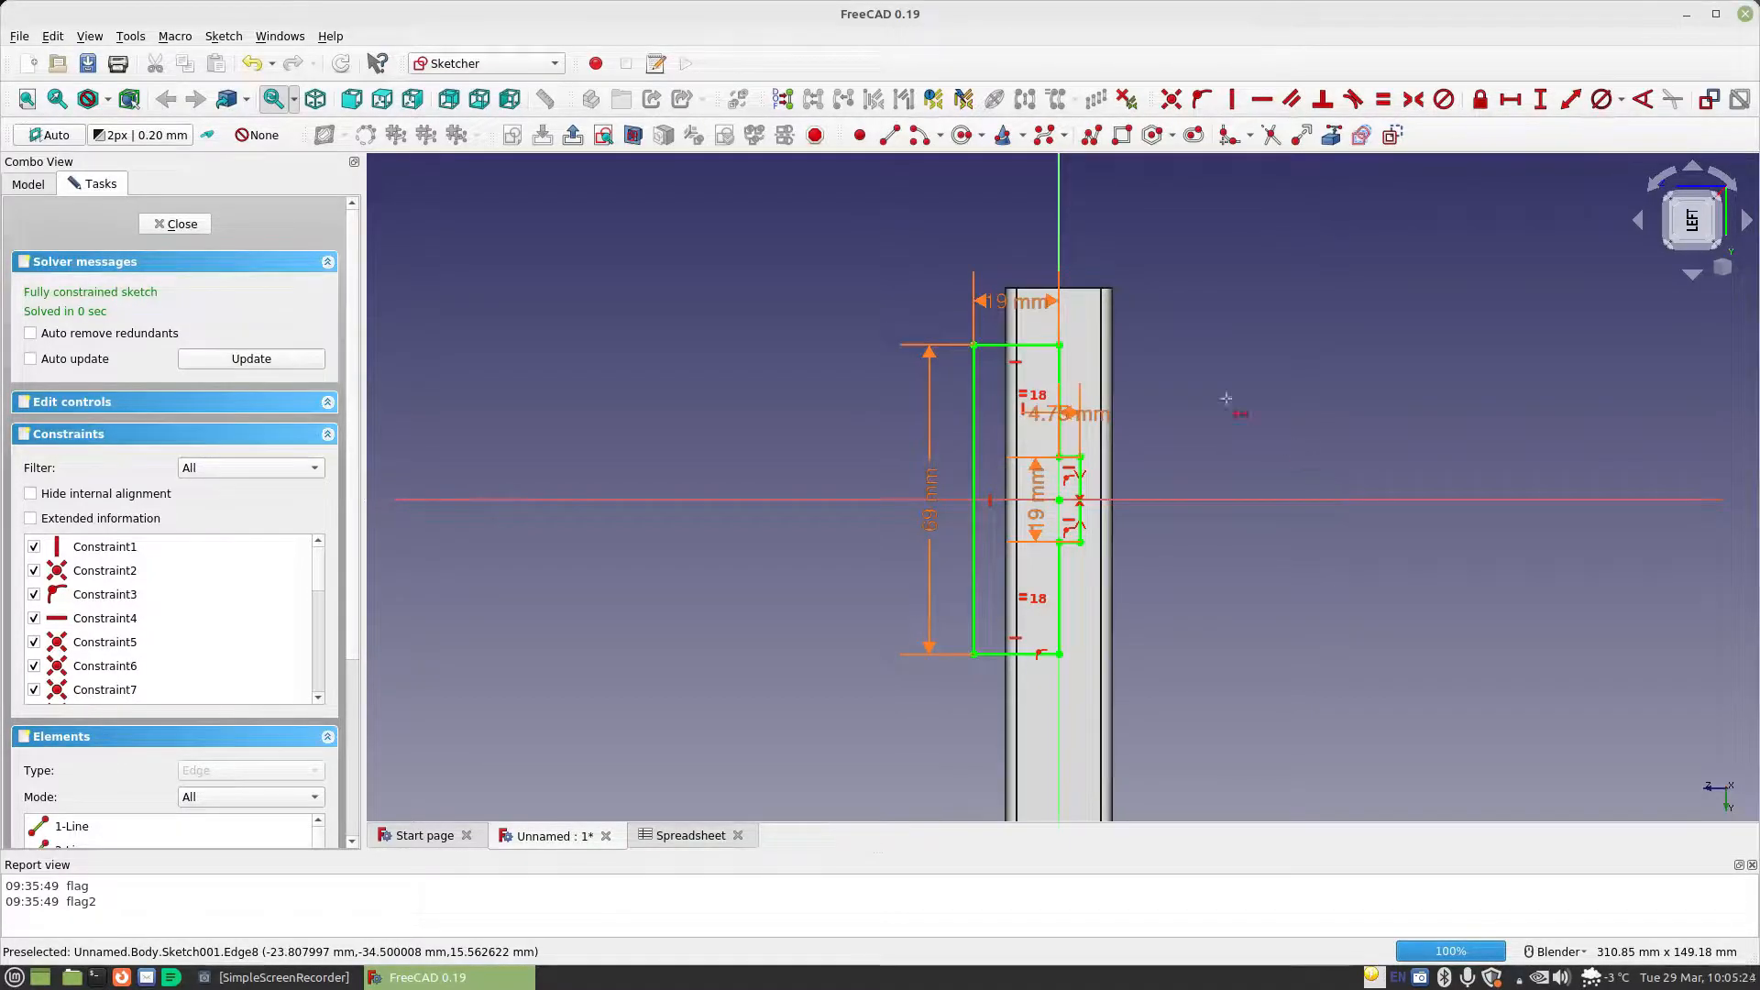
Change the formula for the outline's upper edge length to Spreadsheet.CellDiameter/2
{"action": "double_click", "coordinate": [1024, 302]}
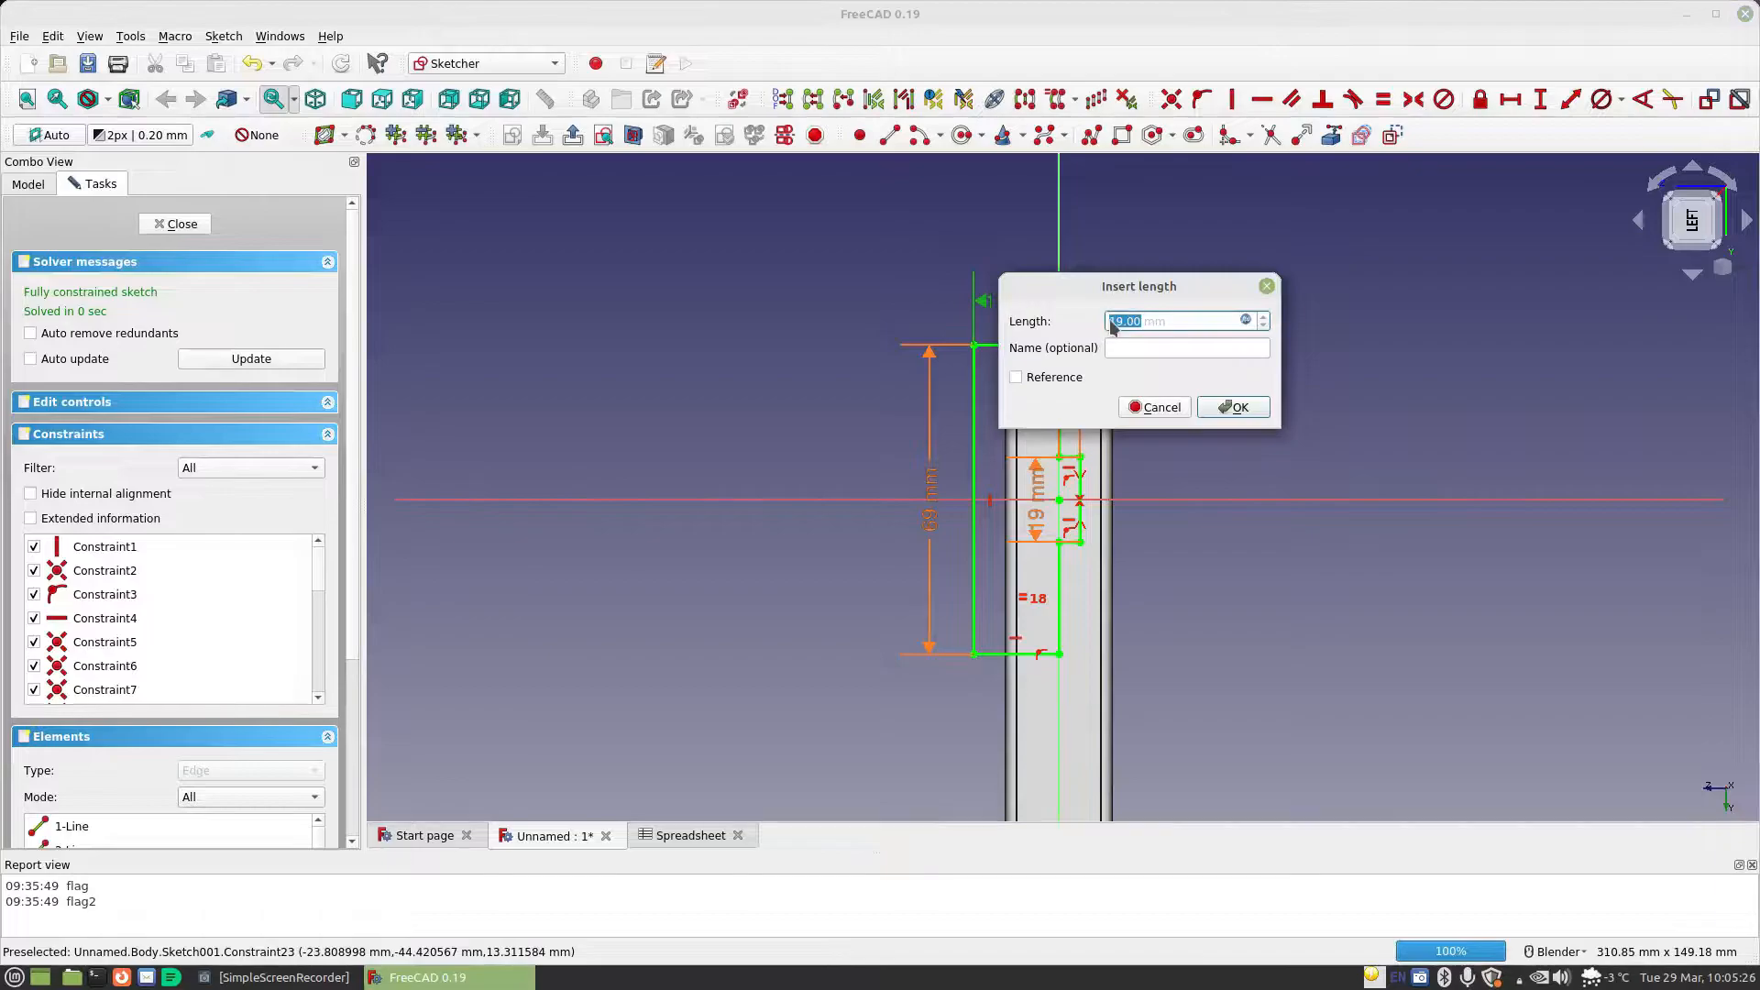
{"action": "left_click", "coordinate": [1245, 321]}
{"action": "type", "text": "Spreadsheet.CellDiameter"}
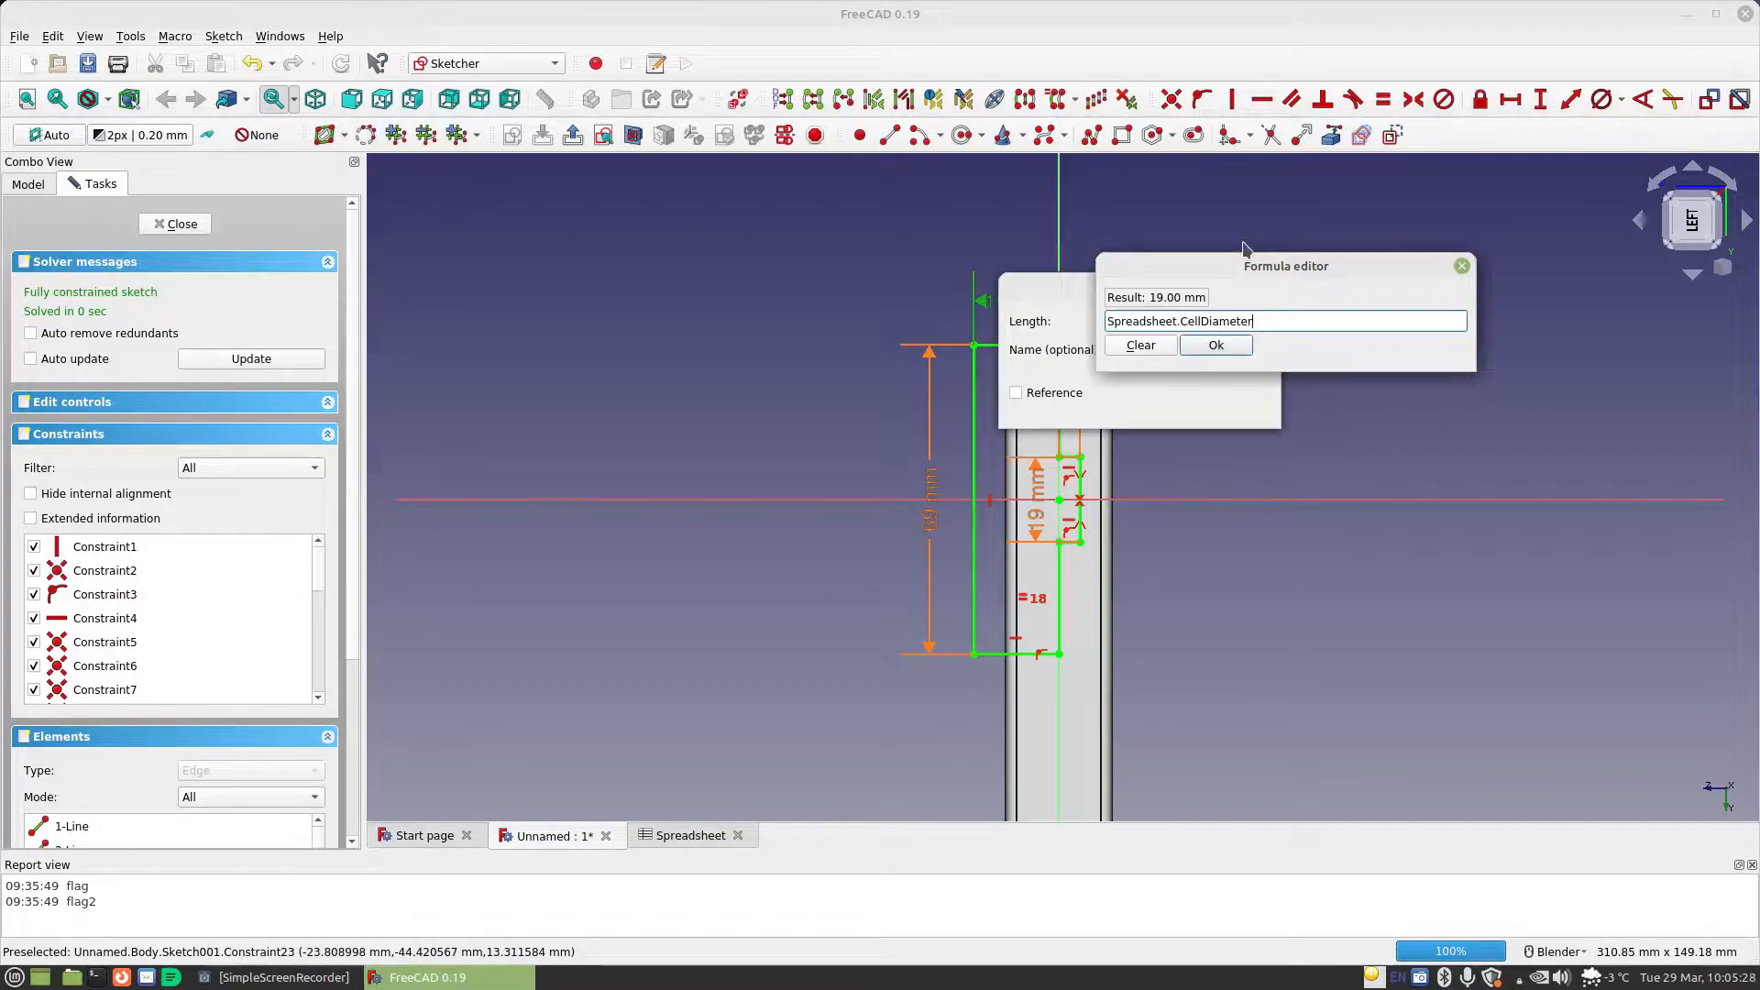
{"action": "type", "text": "/2"}
{"action": "key", "text": "Return"}
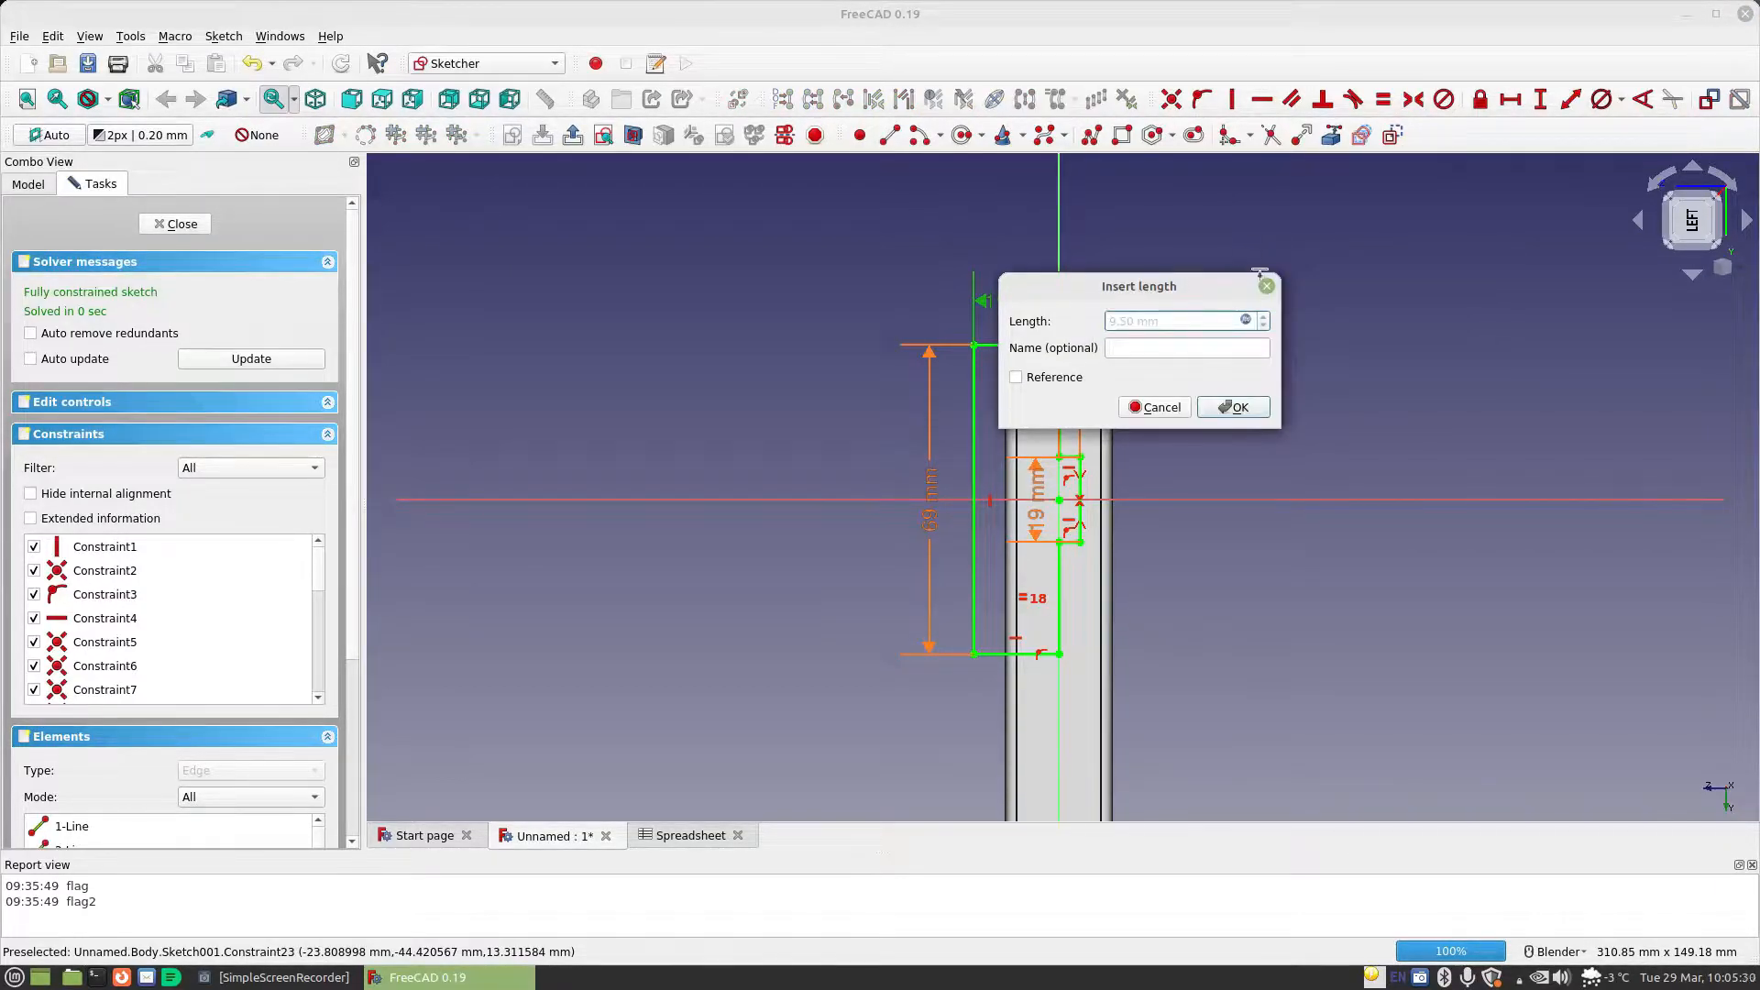
{"action": "left_click", "coordinate": [1239, 407]}
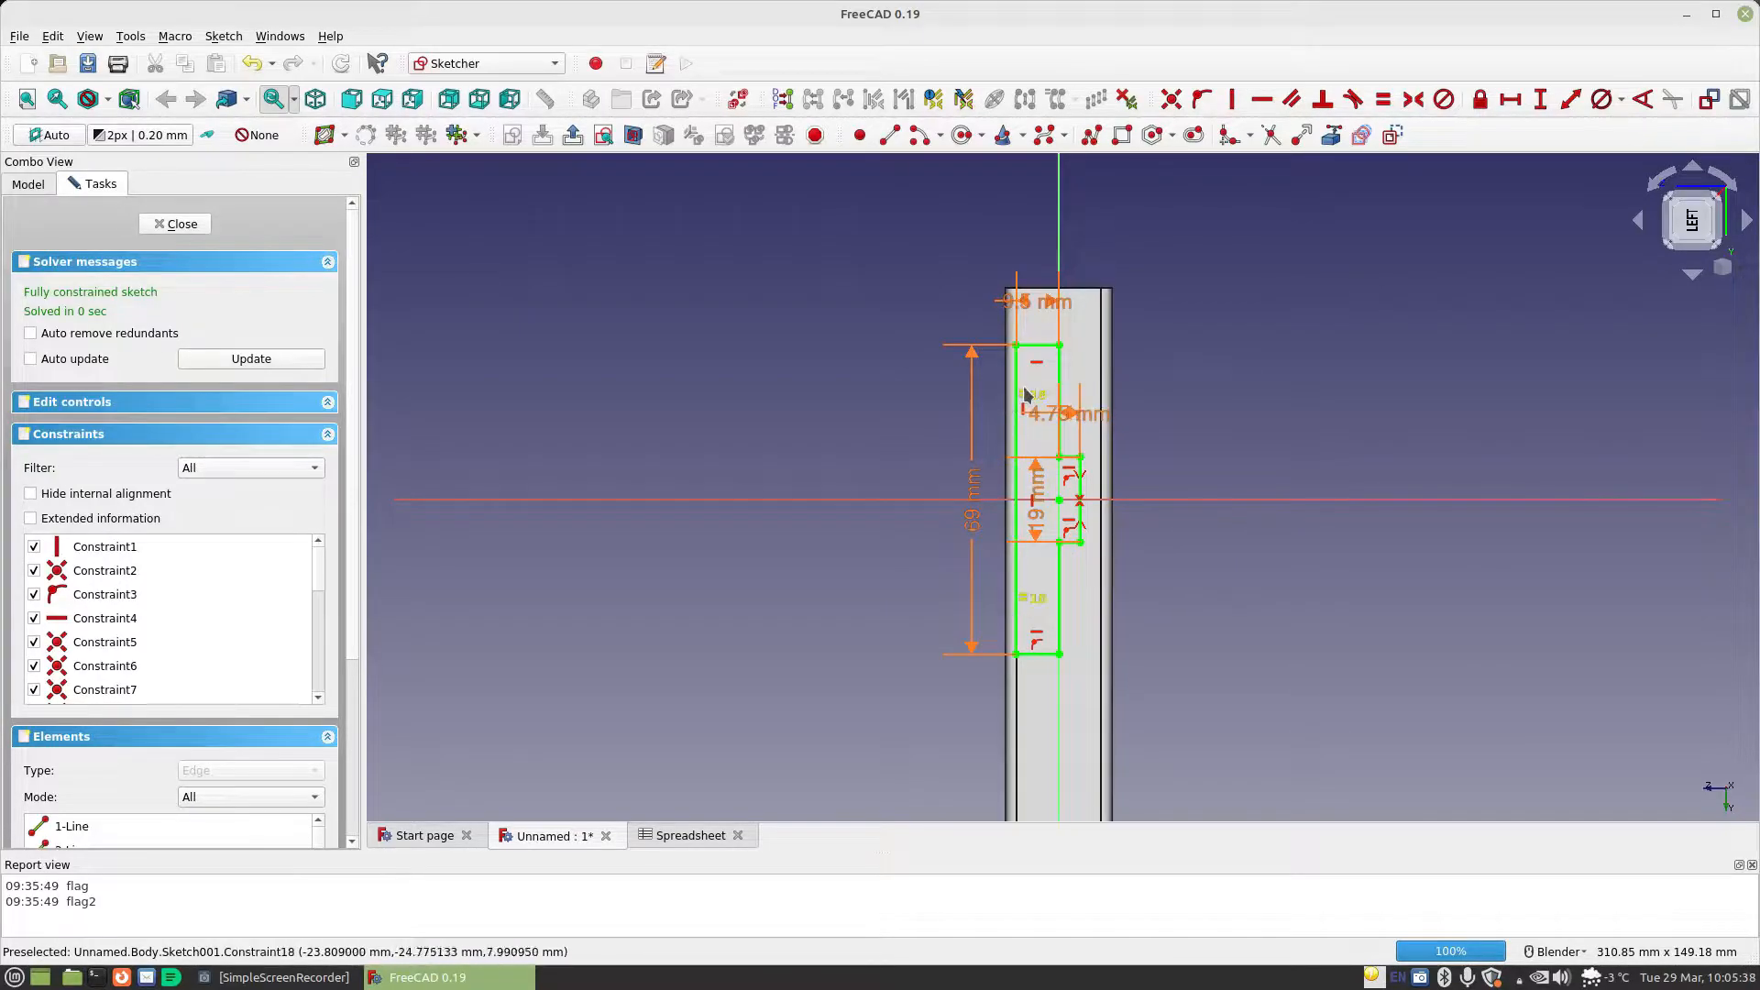
Move the upper edge's dimension label clear of the outline and extend its formula to Spreadsheet.CellDiameter / 2+Spreadsheet.MaterialThickness
{"action": "mouse_move", "coordinate": [1034, 304]}
{"action": "left_mouse_down"}
{"action": "mouse_move", "coordinate": [1191, 292]}
{"action": "mouse_move", "coordinate": [1180, 305]}
{"action": "left_mouse_up"}
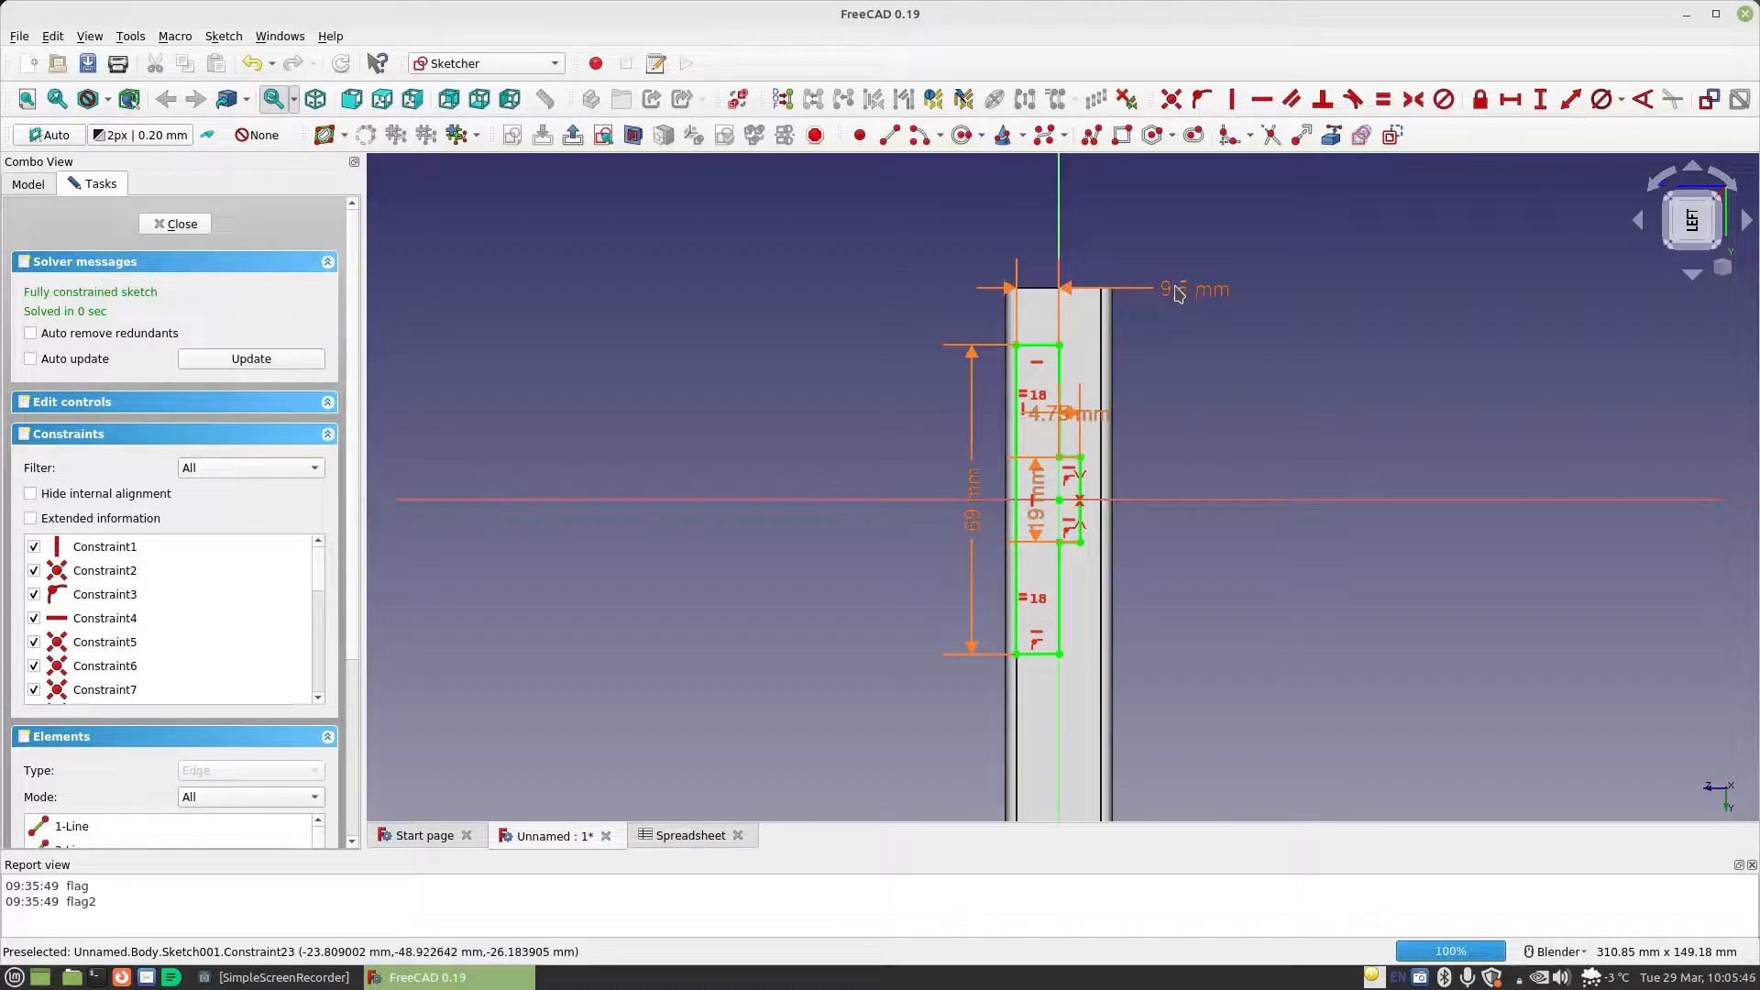
{"action": "double_click", "coordinate": [1205, 292]}
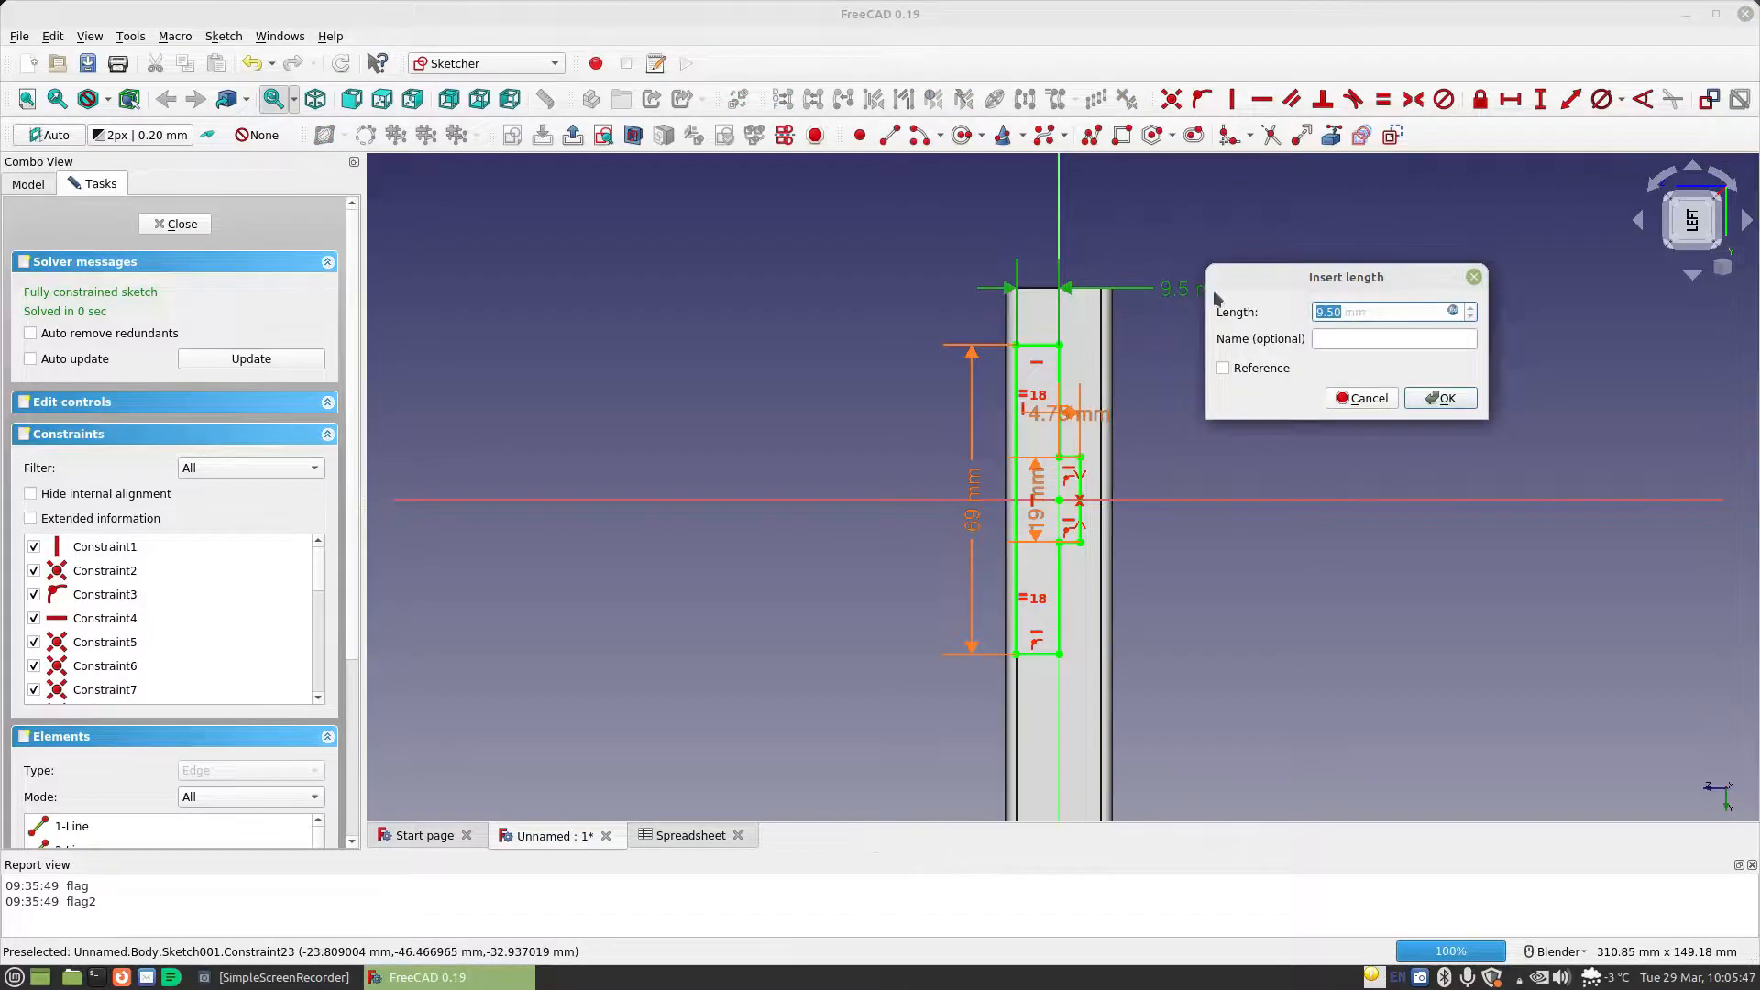
{"action": "left_click", "coordinate": [1453, 311]}
{"action": "left_click", "coordinate": [1517, 312]}
{"action": "type", "text": "+Spreadsheet.ma"}
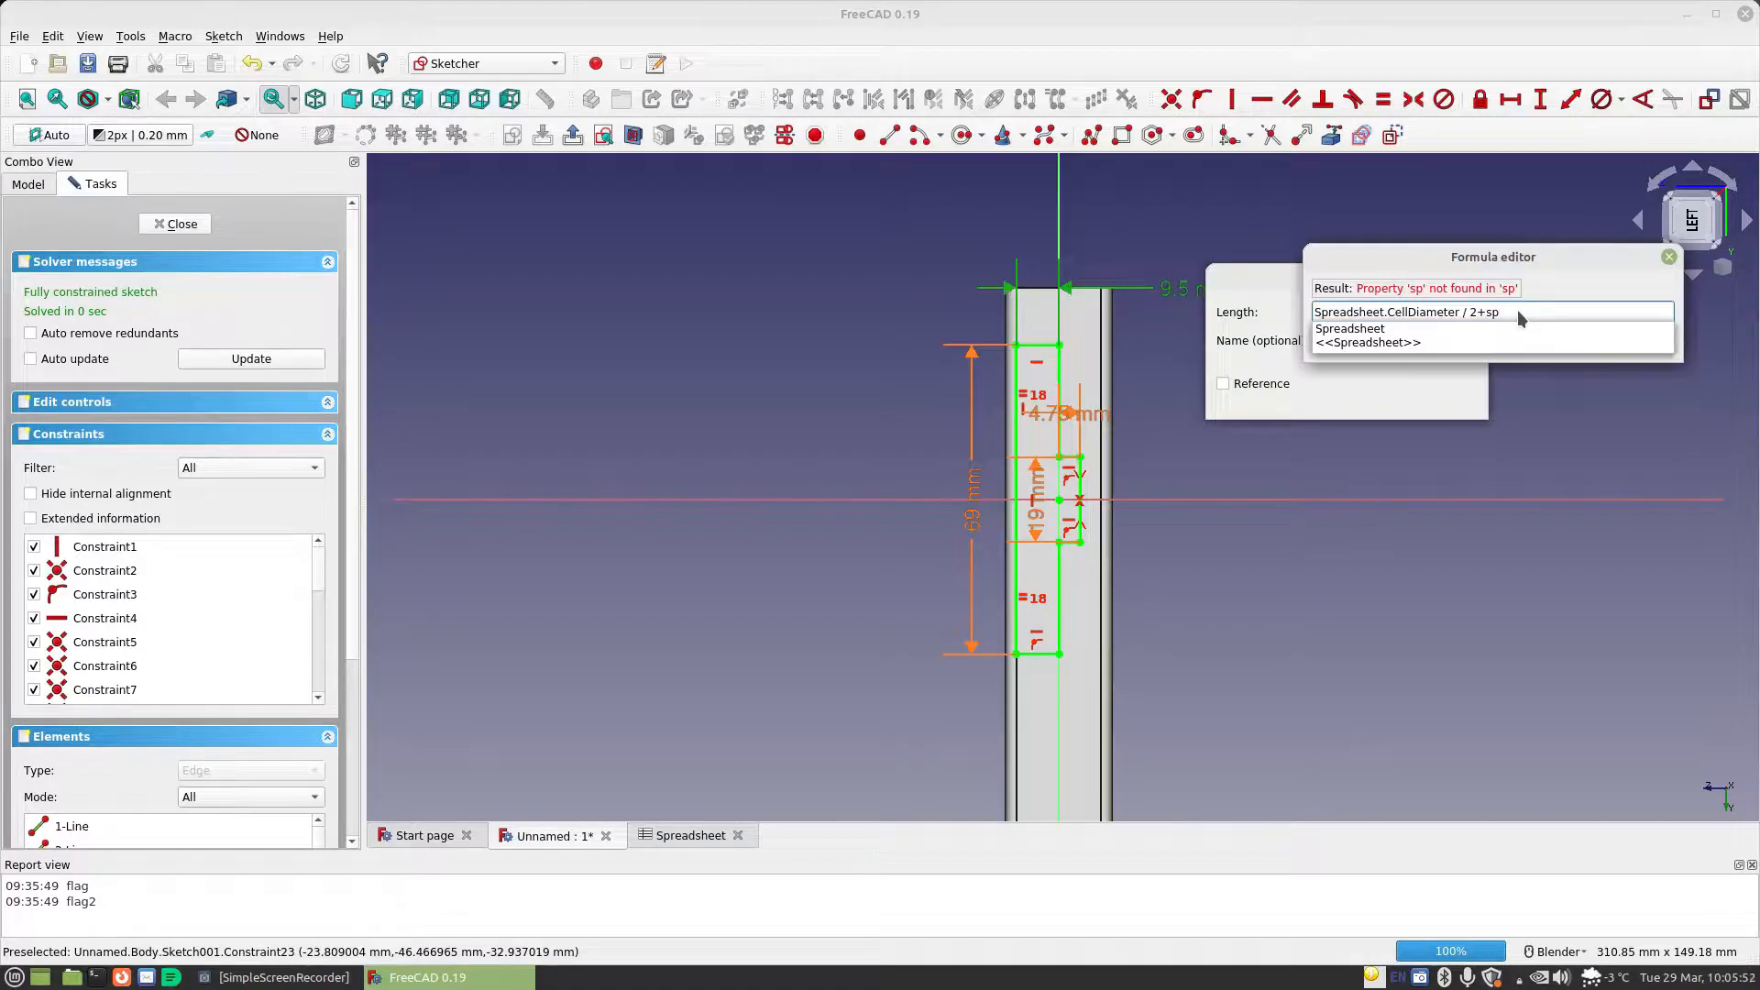
{"action": "key", "text": "Return"}
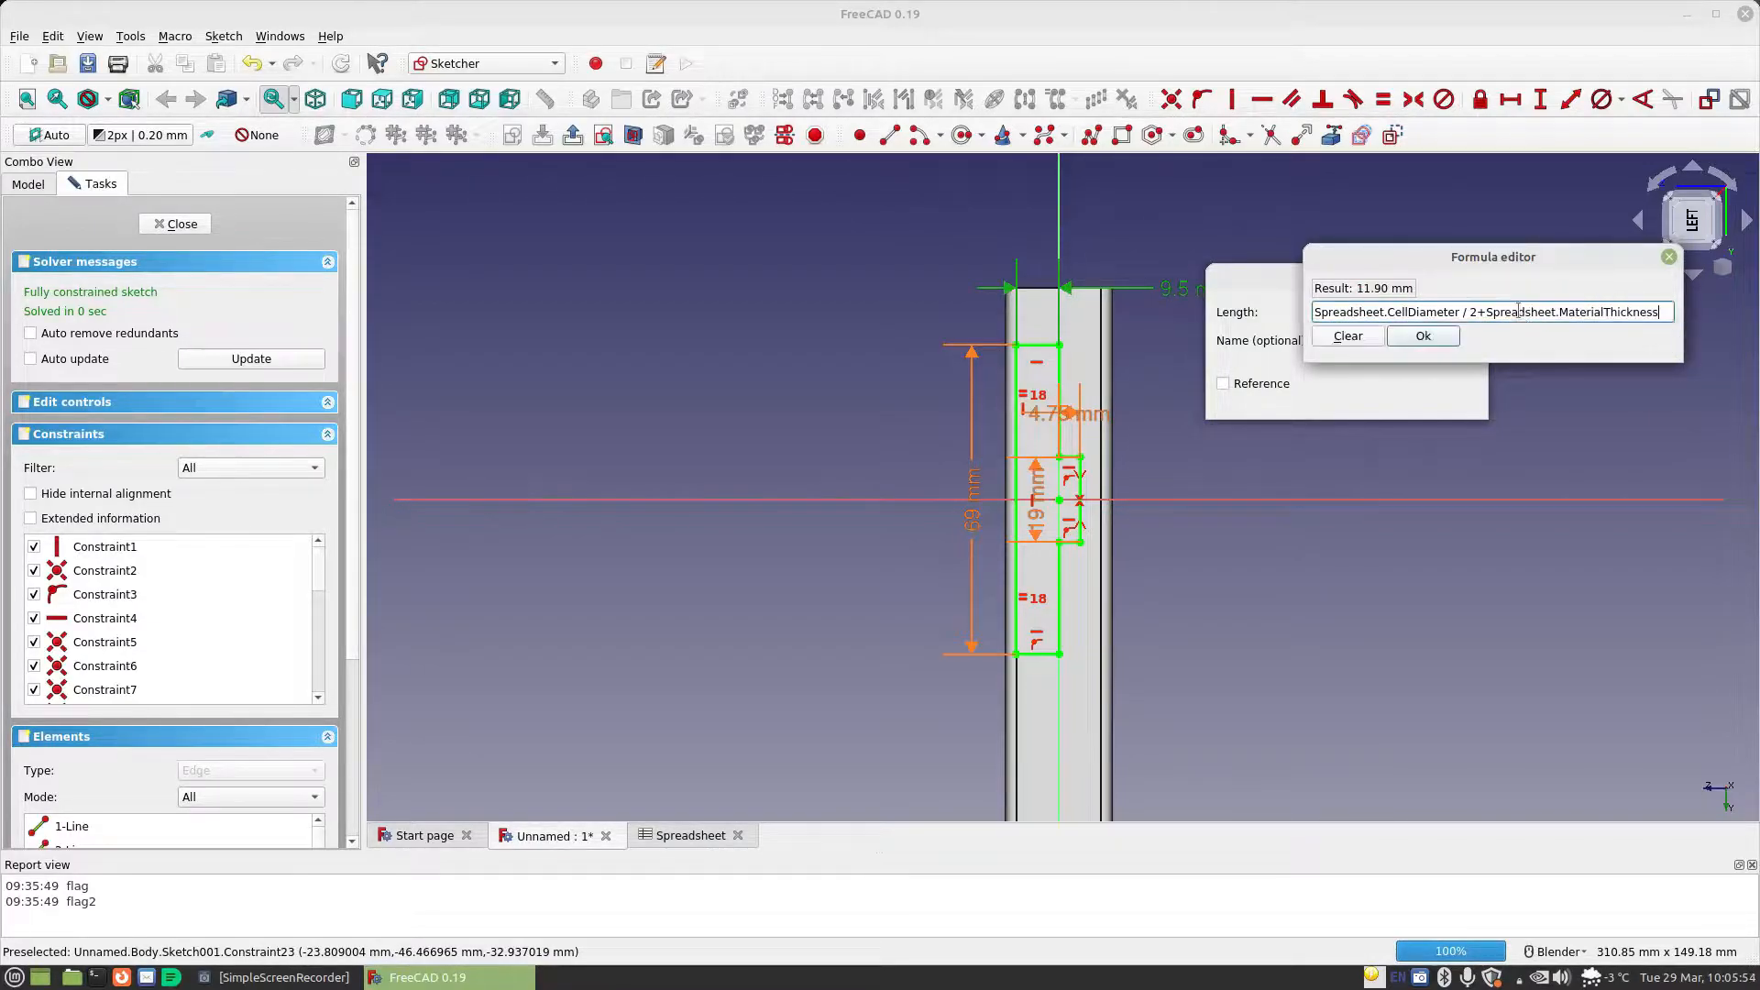
{"action": "left_click", "coordinate": [1423, 337]}
{"action": "left_click", "coordinate": [1449, 394]}
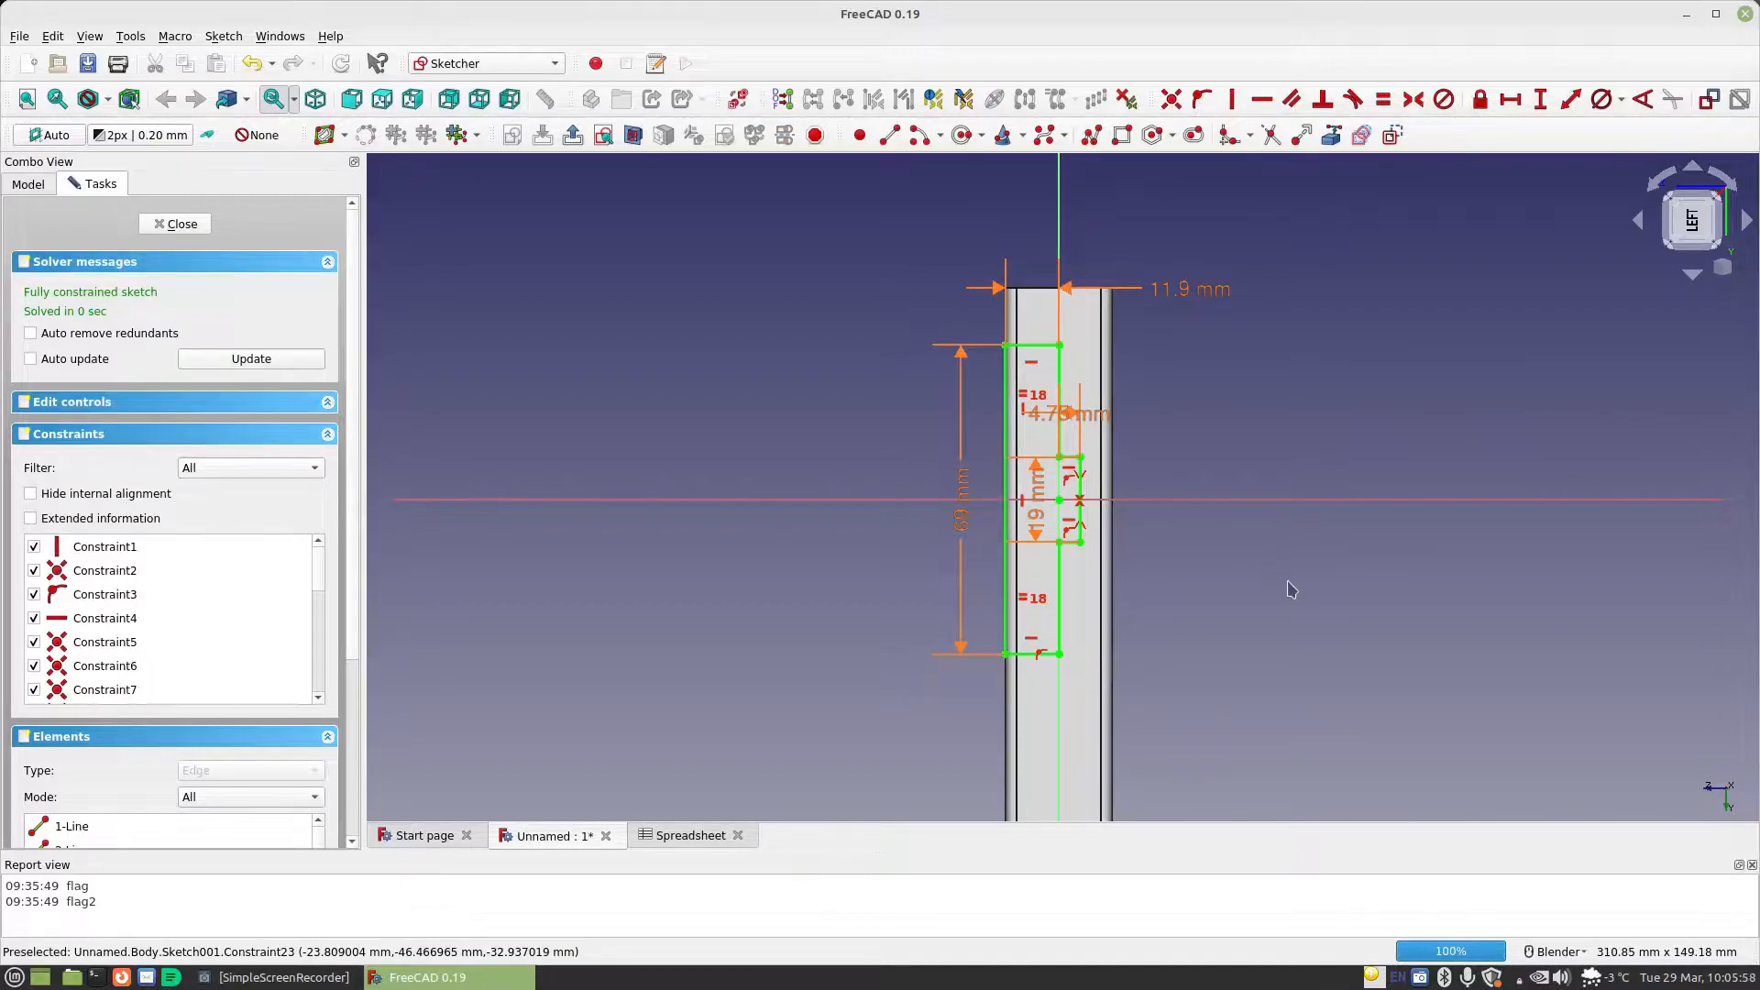
Move the small tab's height and width dimension labels clear of the outline and close the sketch
{"action": "left_click_drag", "start_coordinate": [1035, 513], "coordinate": [1164, 536]}
{"action": "left_click_drag", "start_coordinate": [1188, 594], "coordinate": [1189, 609]}
{"action": "left_click_drag", "start_coordinate": [1068, 413], "coordinate": [1218, 385]}
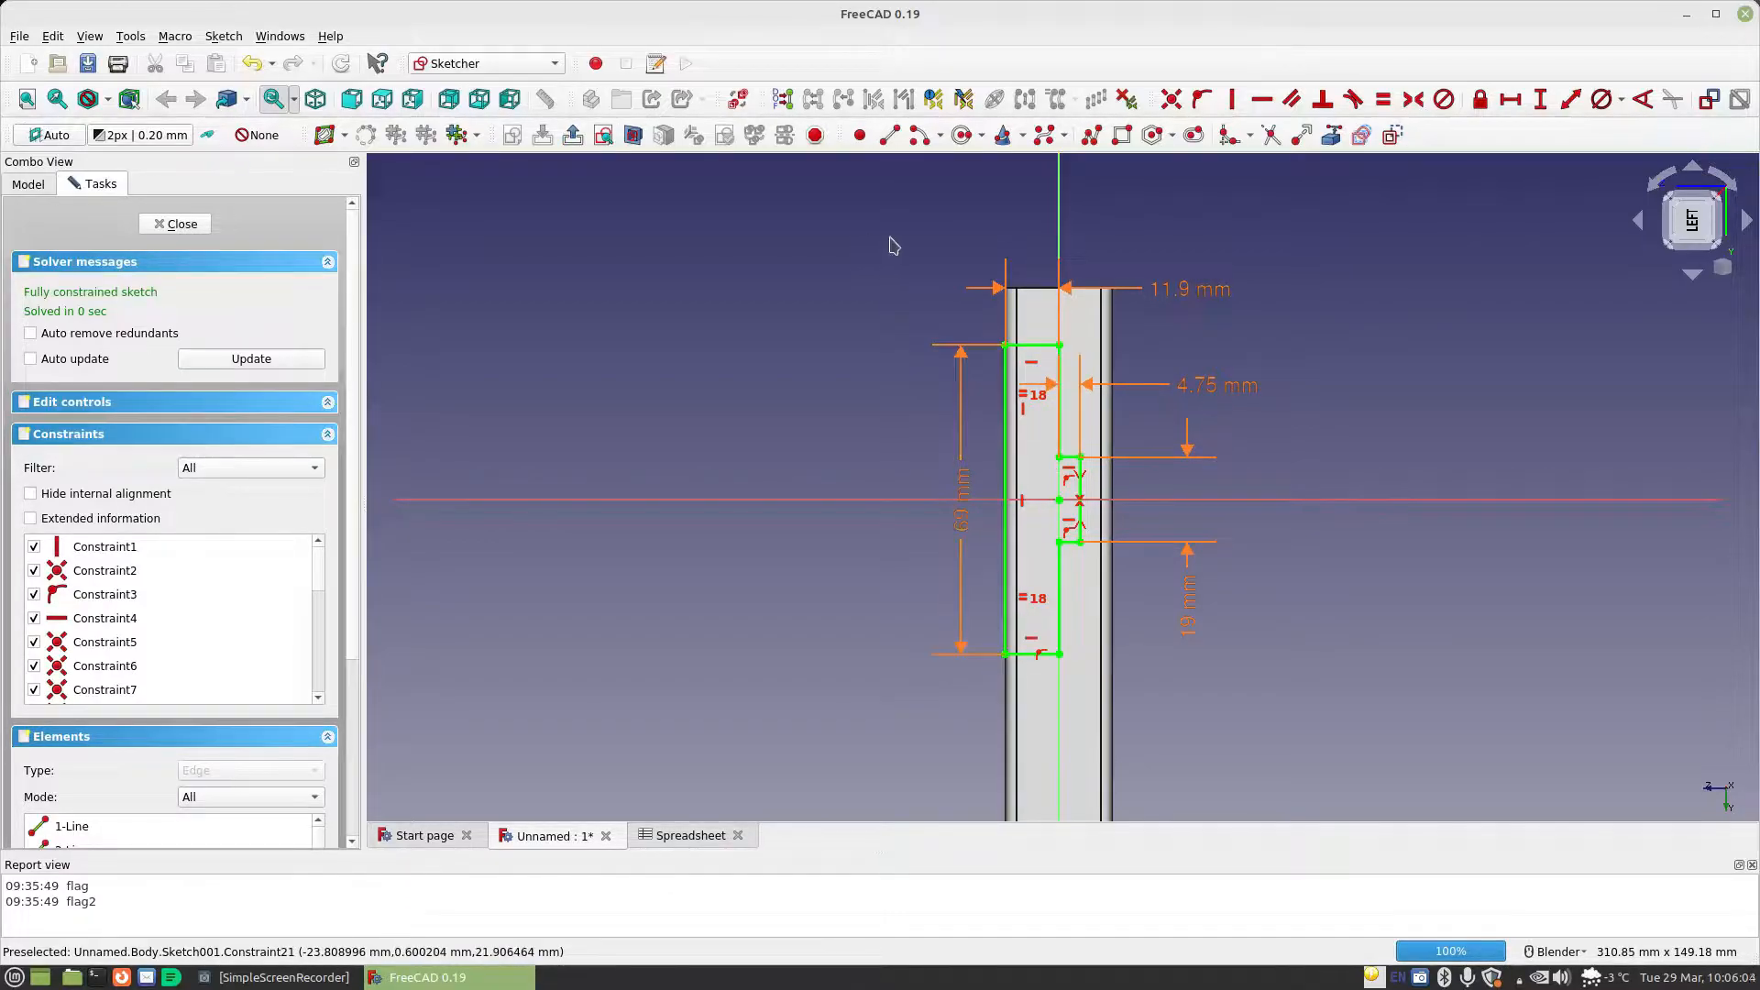
{"action": "left_click", "coordinate": [179, 225]}
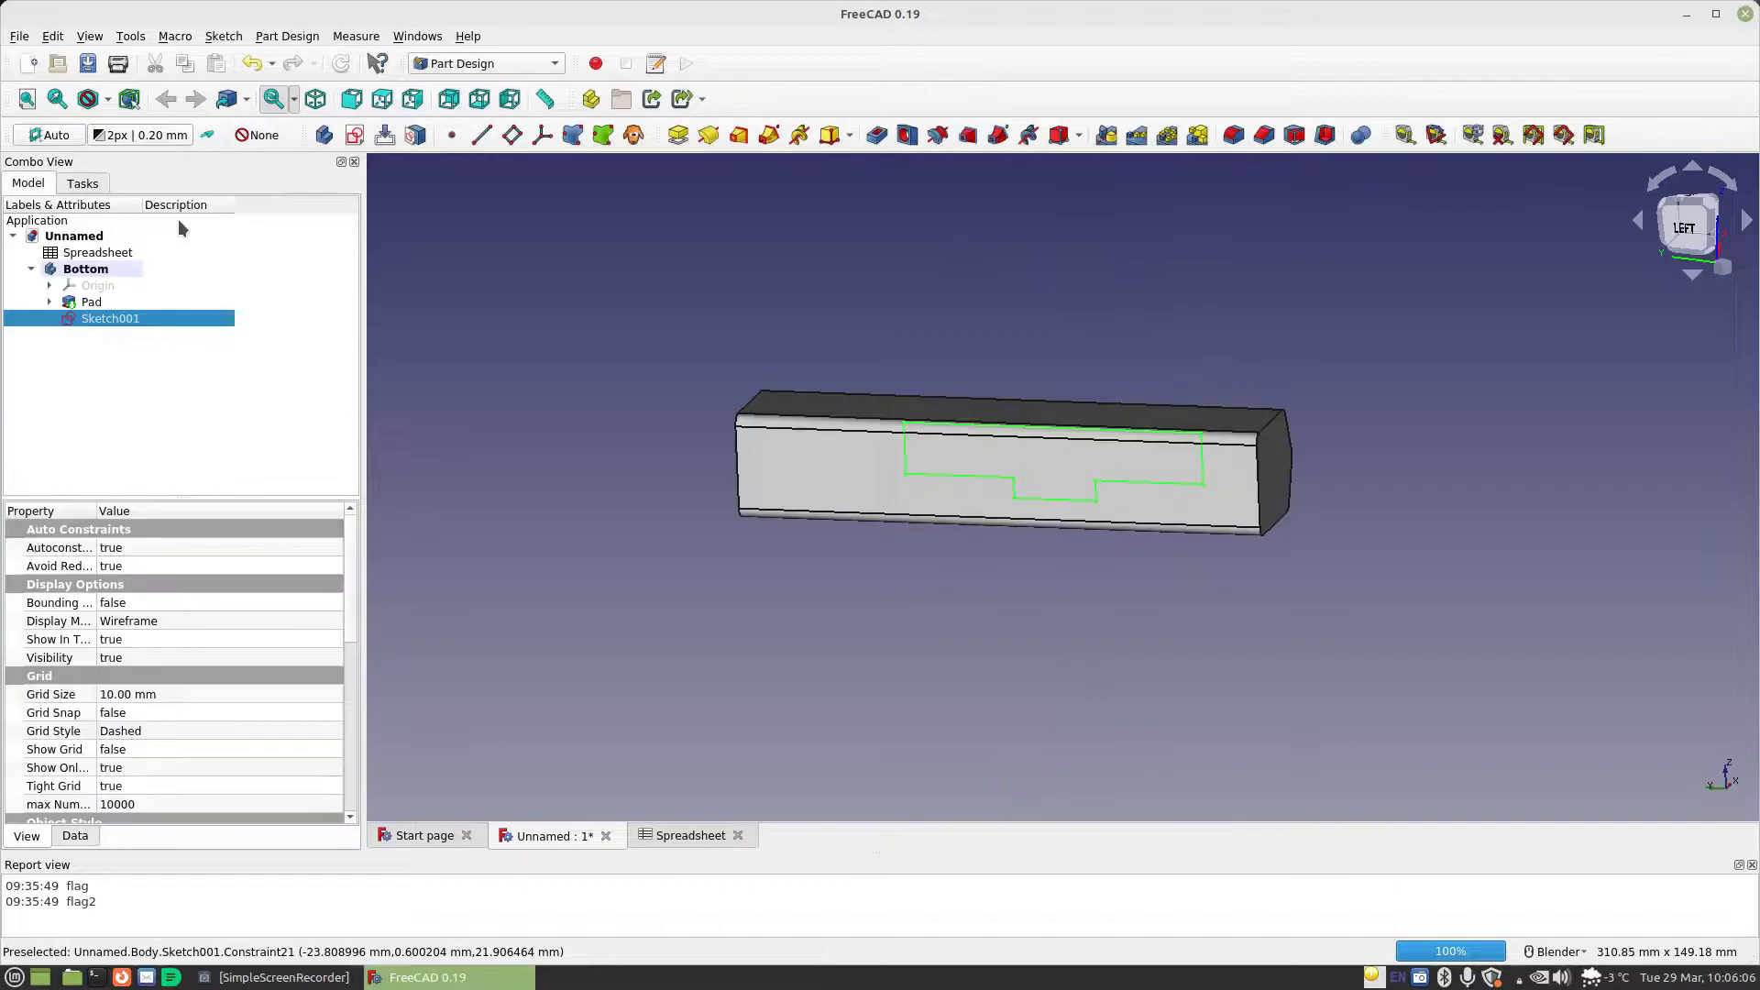
Create a pocket from the tabbed sketch with the type Through all and inspect the cut
{"action": "left_click", "coordinate": [877, 138]}
{"action": "left_click", "coordinate": [296, 299]}
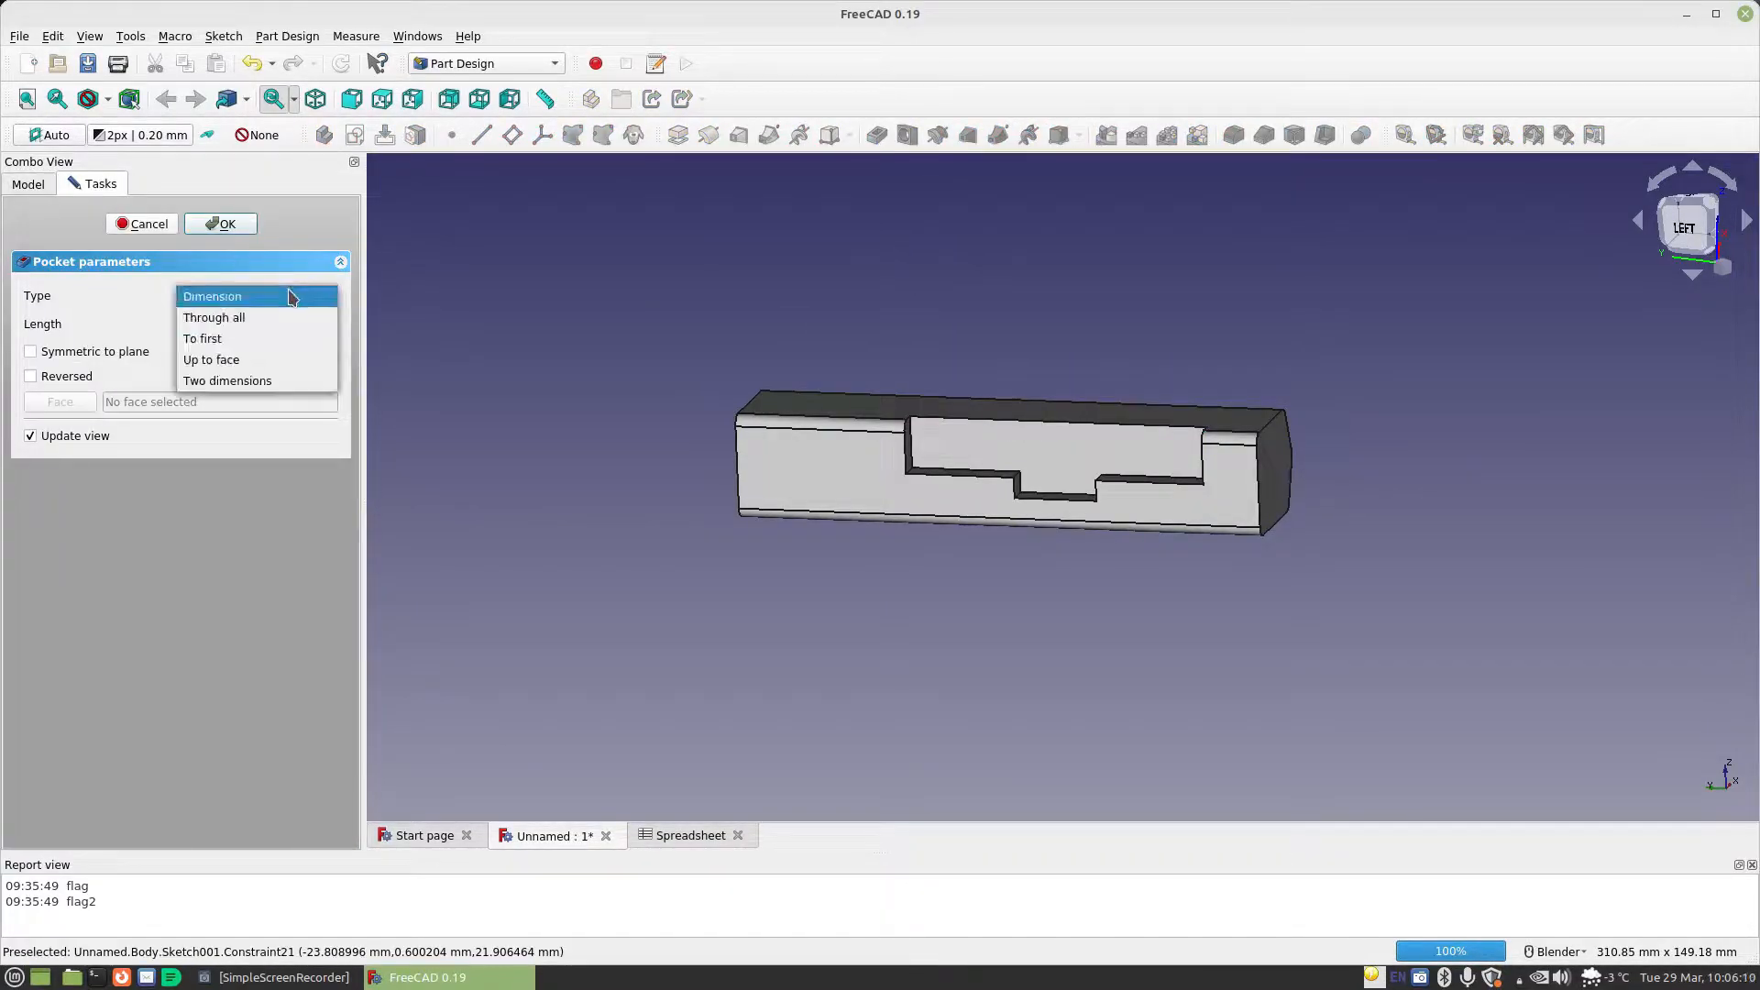
{"action": "left_click", "coordinate": [270, 318]}
{"action": "middle_click_drag", "start_coordinate": [1117, 397], "coordinate": [1056, 444]}
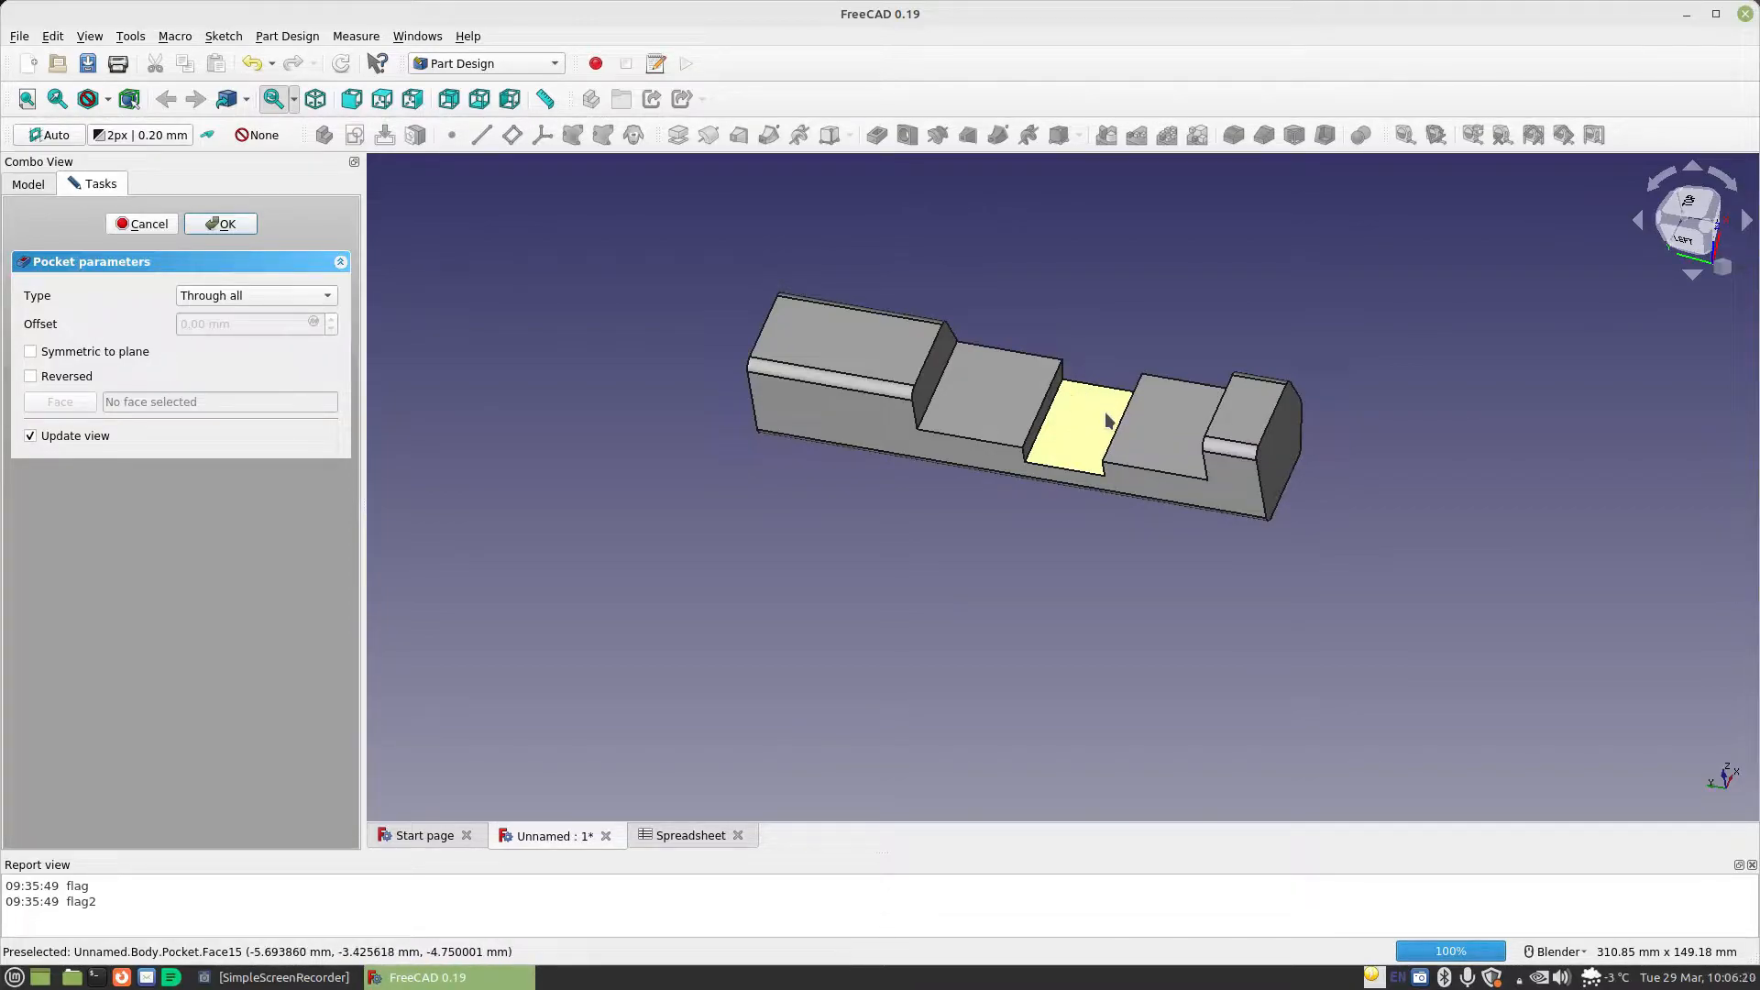
Try limiting the pocket to a Dimension length of Spreadsheet.CellDiameter+Spreadsheet.MaterialThickness, inspect the cut and cancel the pocket
{"action": "left_click", "coordinate": [330, 297]}
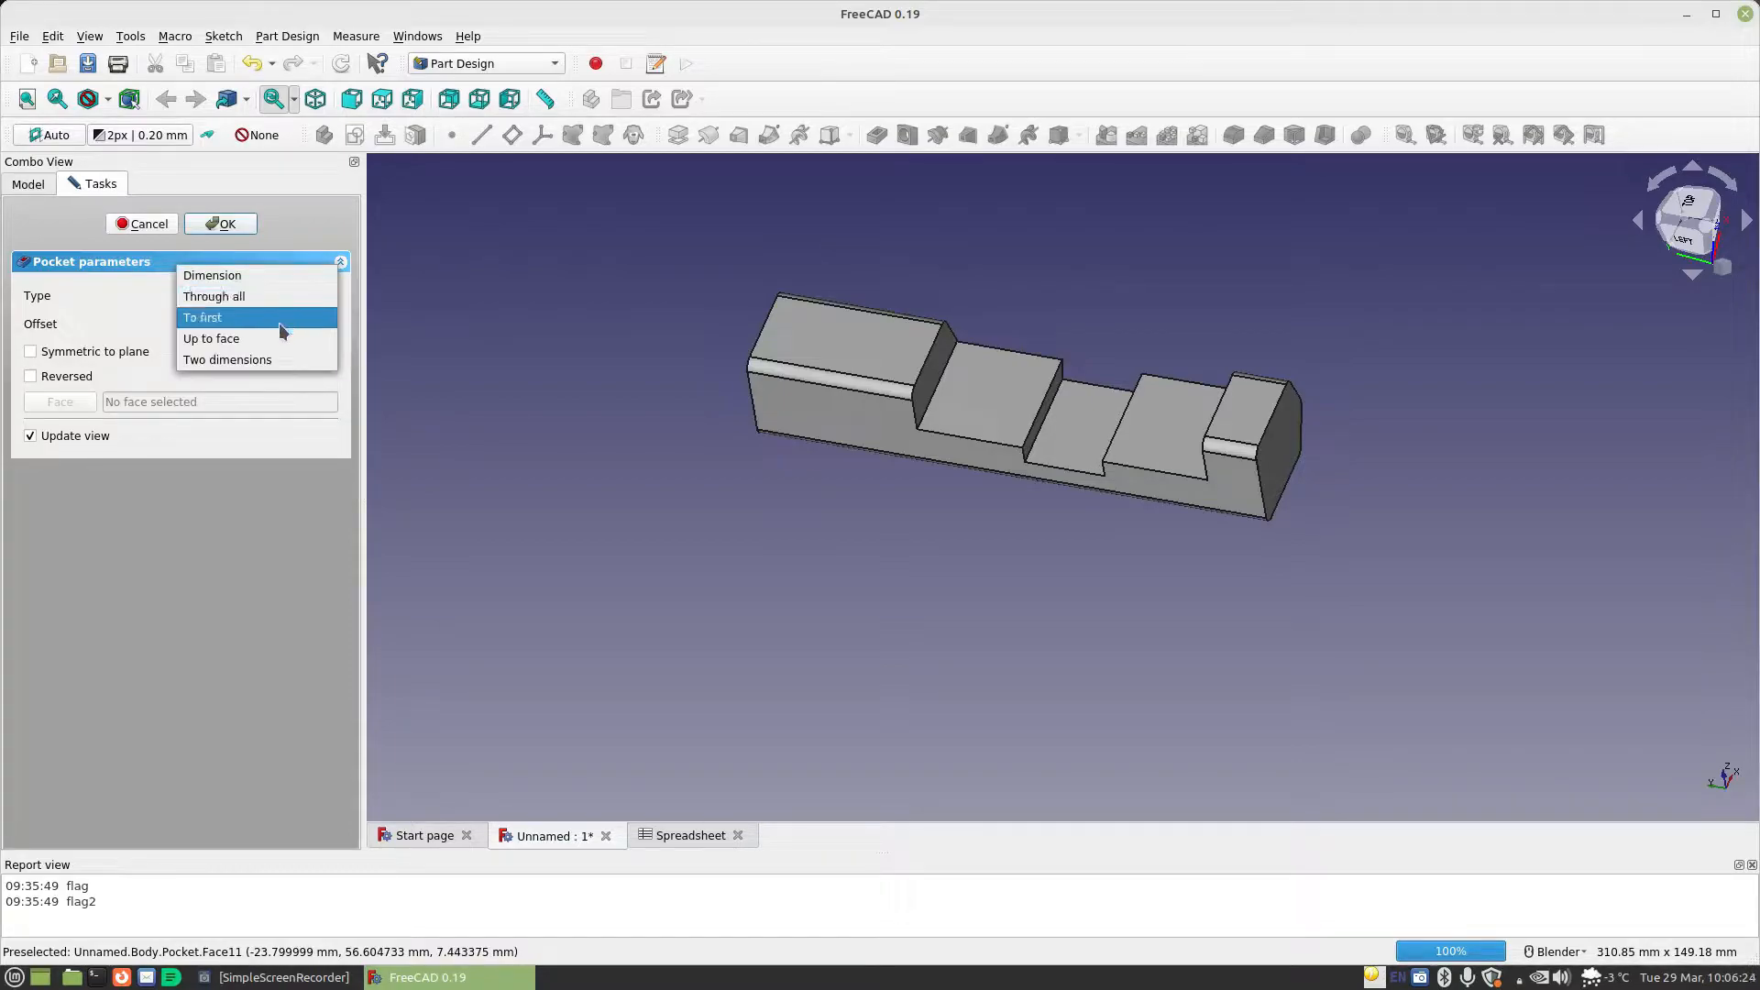
{"action": "left_click", "coordinate": [263, 277]}
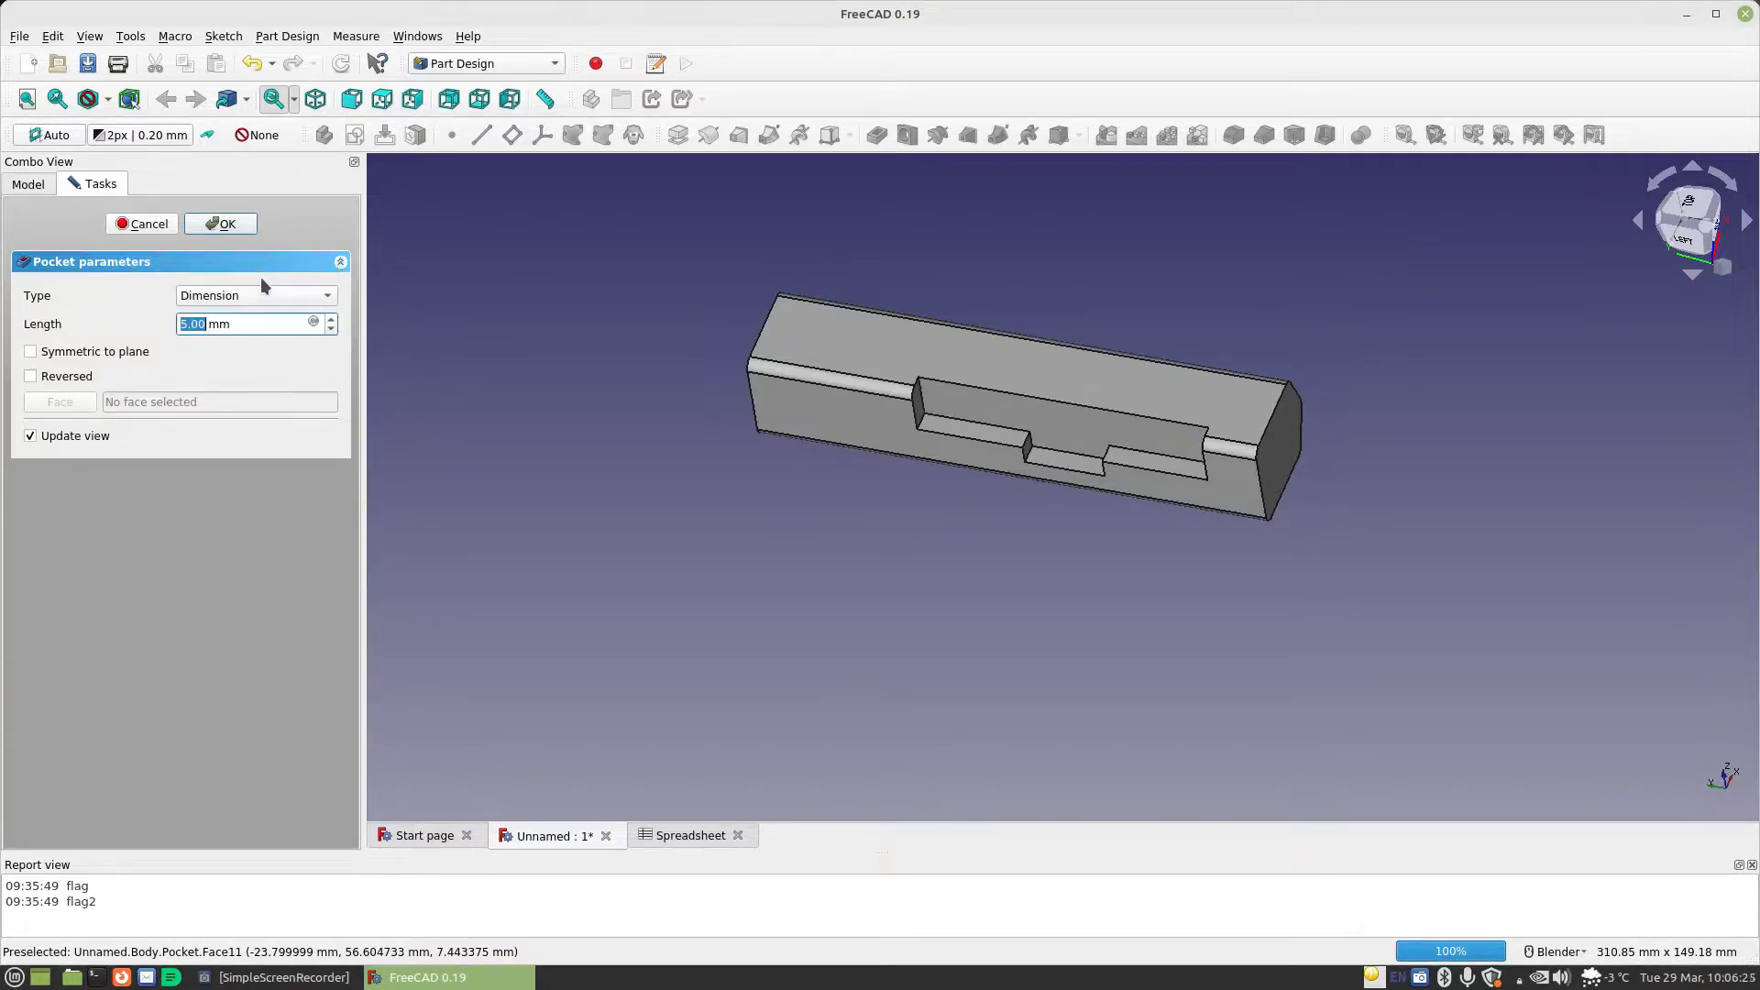
{"action": "left_click", "coordinate": [313, 324]}
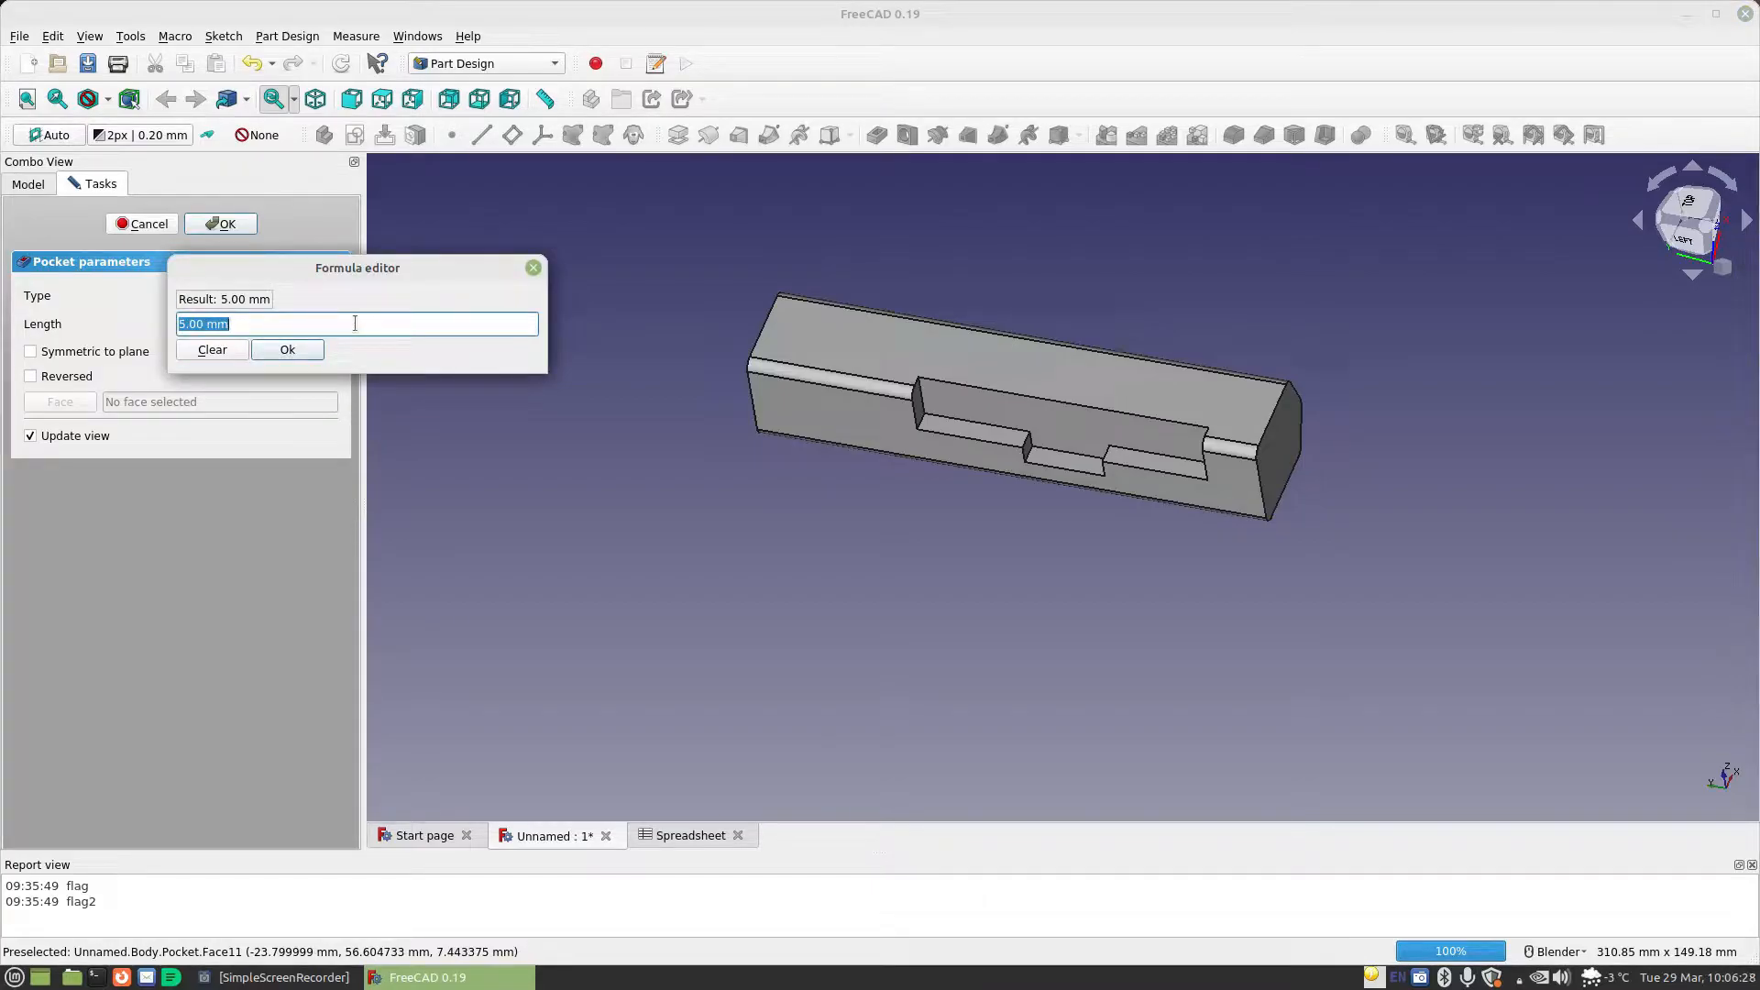
{"action": "type", "text": "sp"}
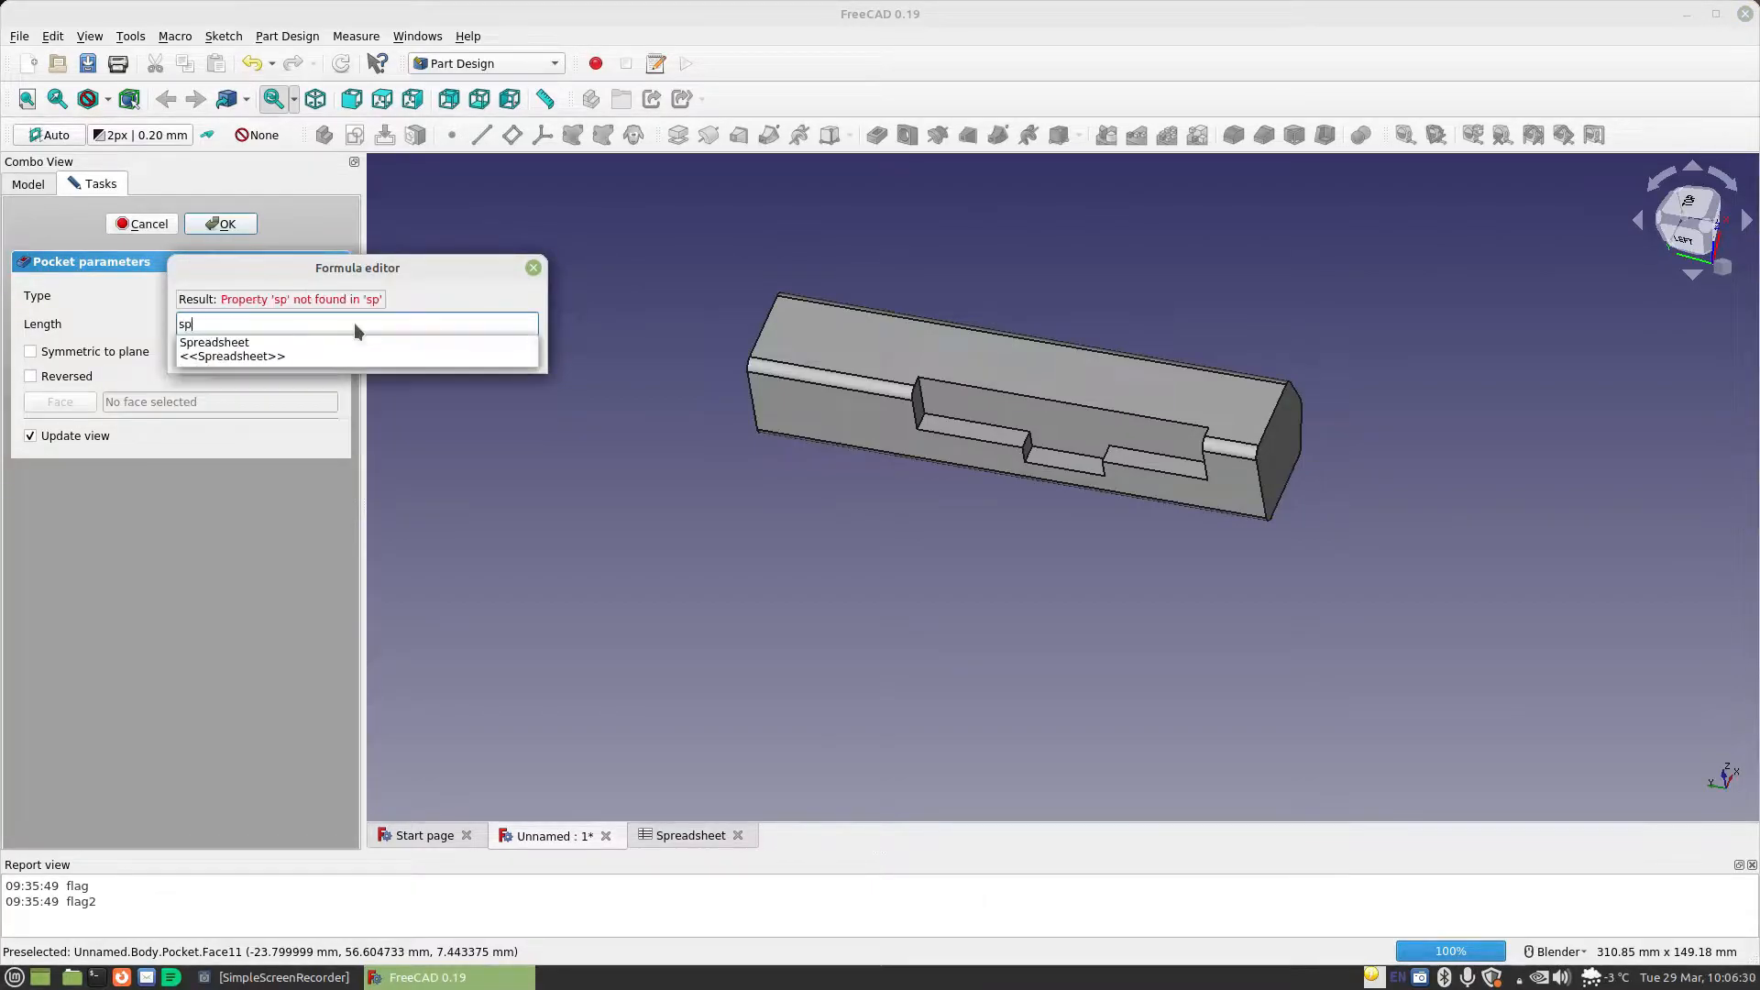
{"action": "key", "text": "Down"}
{"action": "type", "text": "ce"}
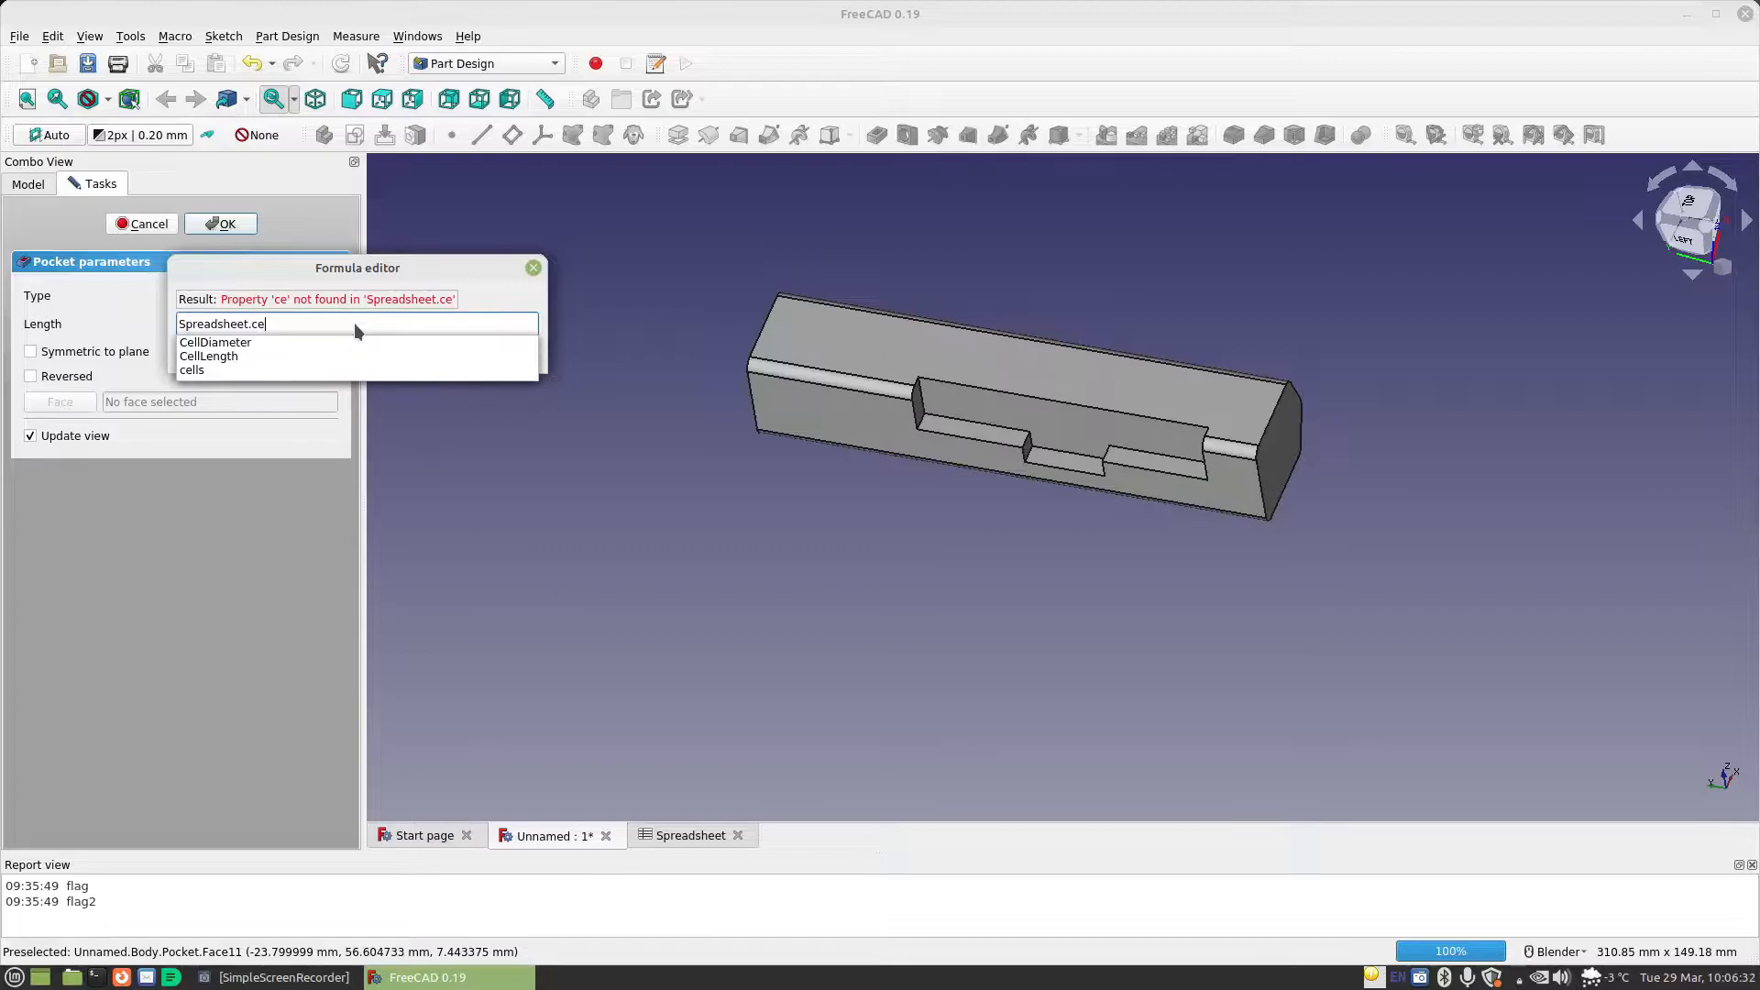
{"action": "key", "text": "Down"}
{"action": "type", "text": "+sp"}
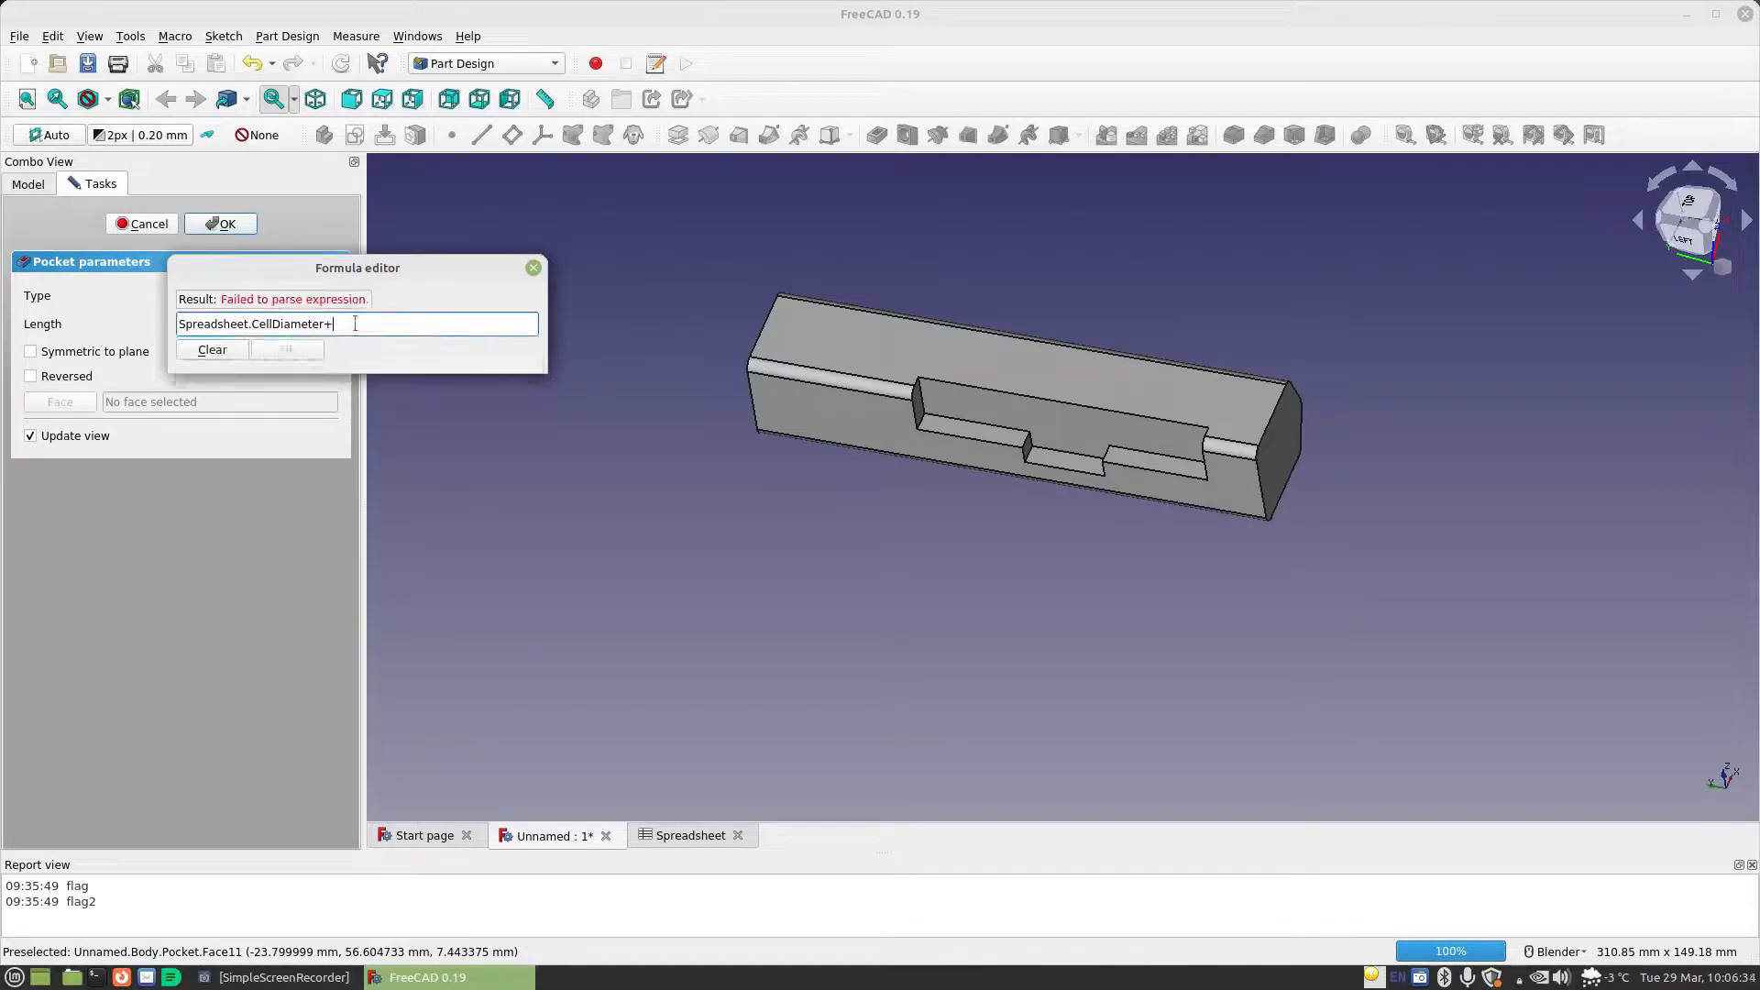
{"action": "key", "text": "Down"}
{"action": "type", "text": "ma"}
{"action": "key", "text": "Down"}
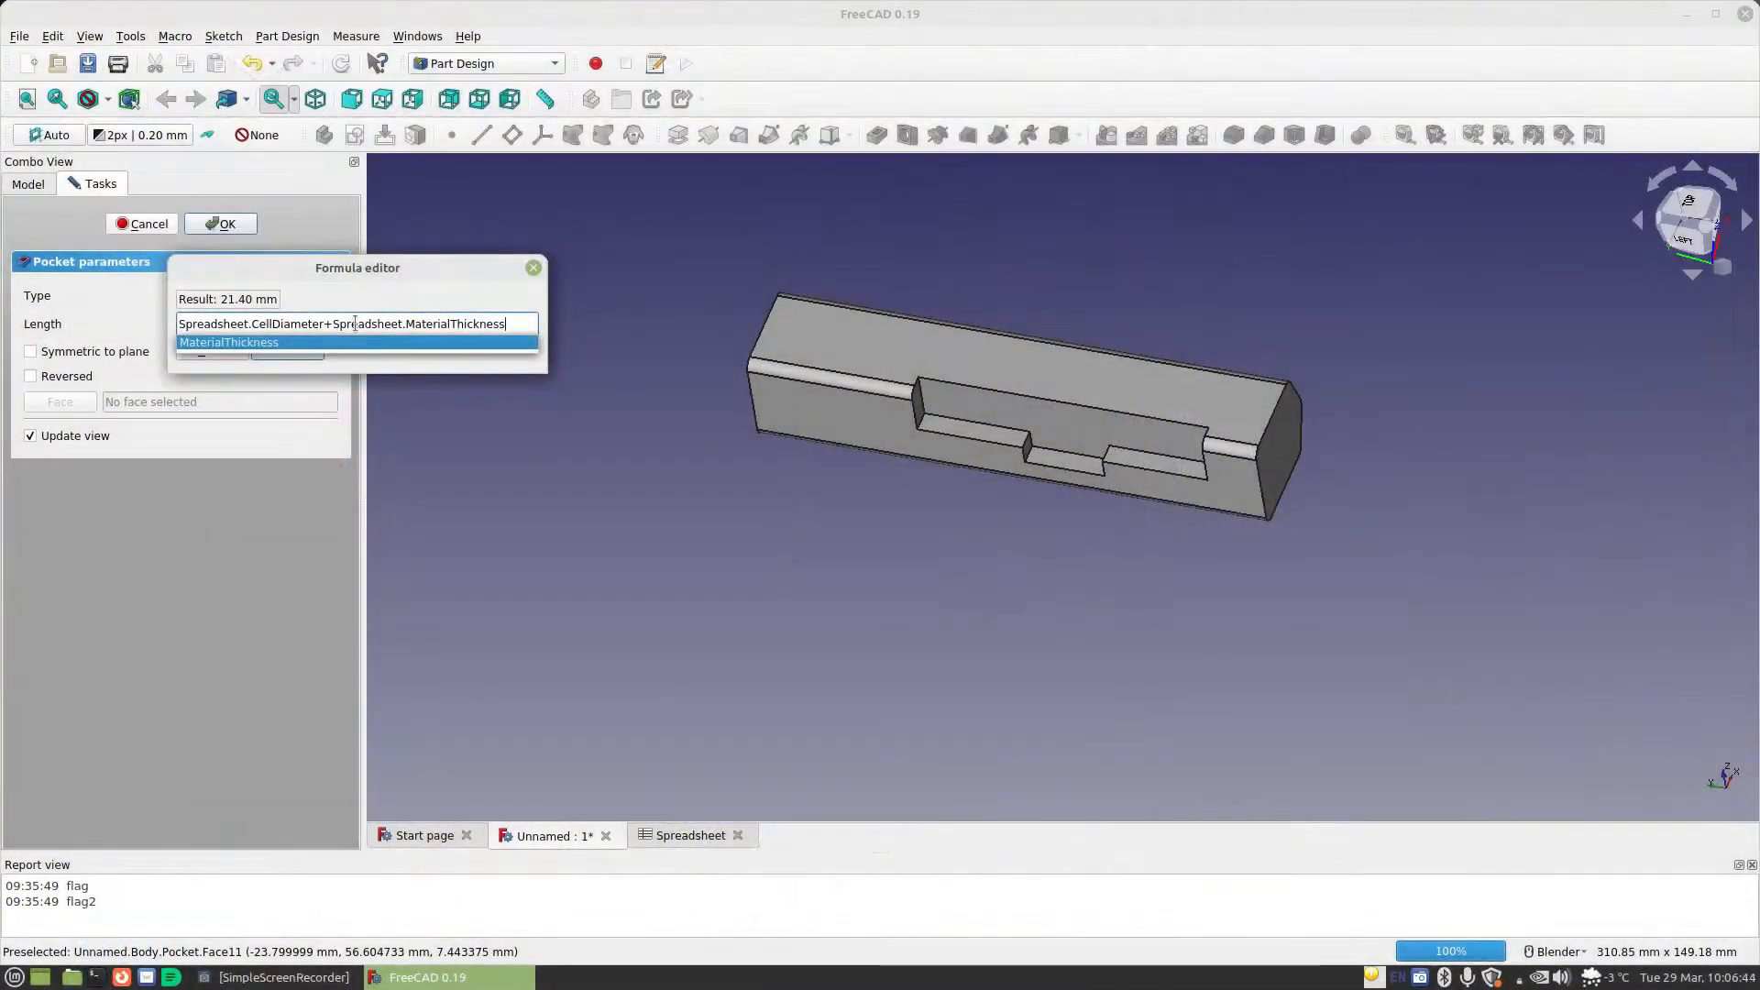
{"action": "key", "text": "Return"}
{"action": "left_click", "coordinate": [286, 350]}
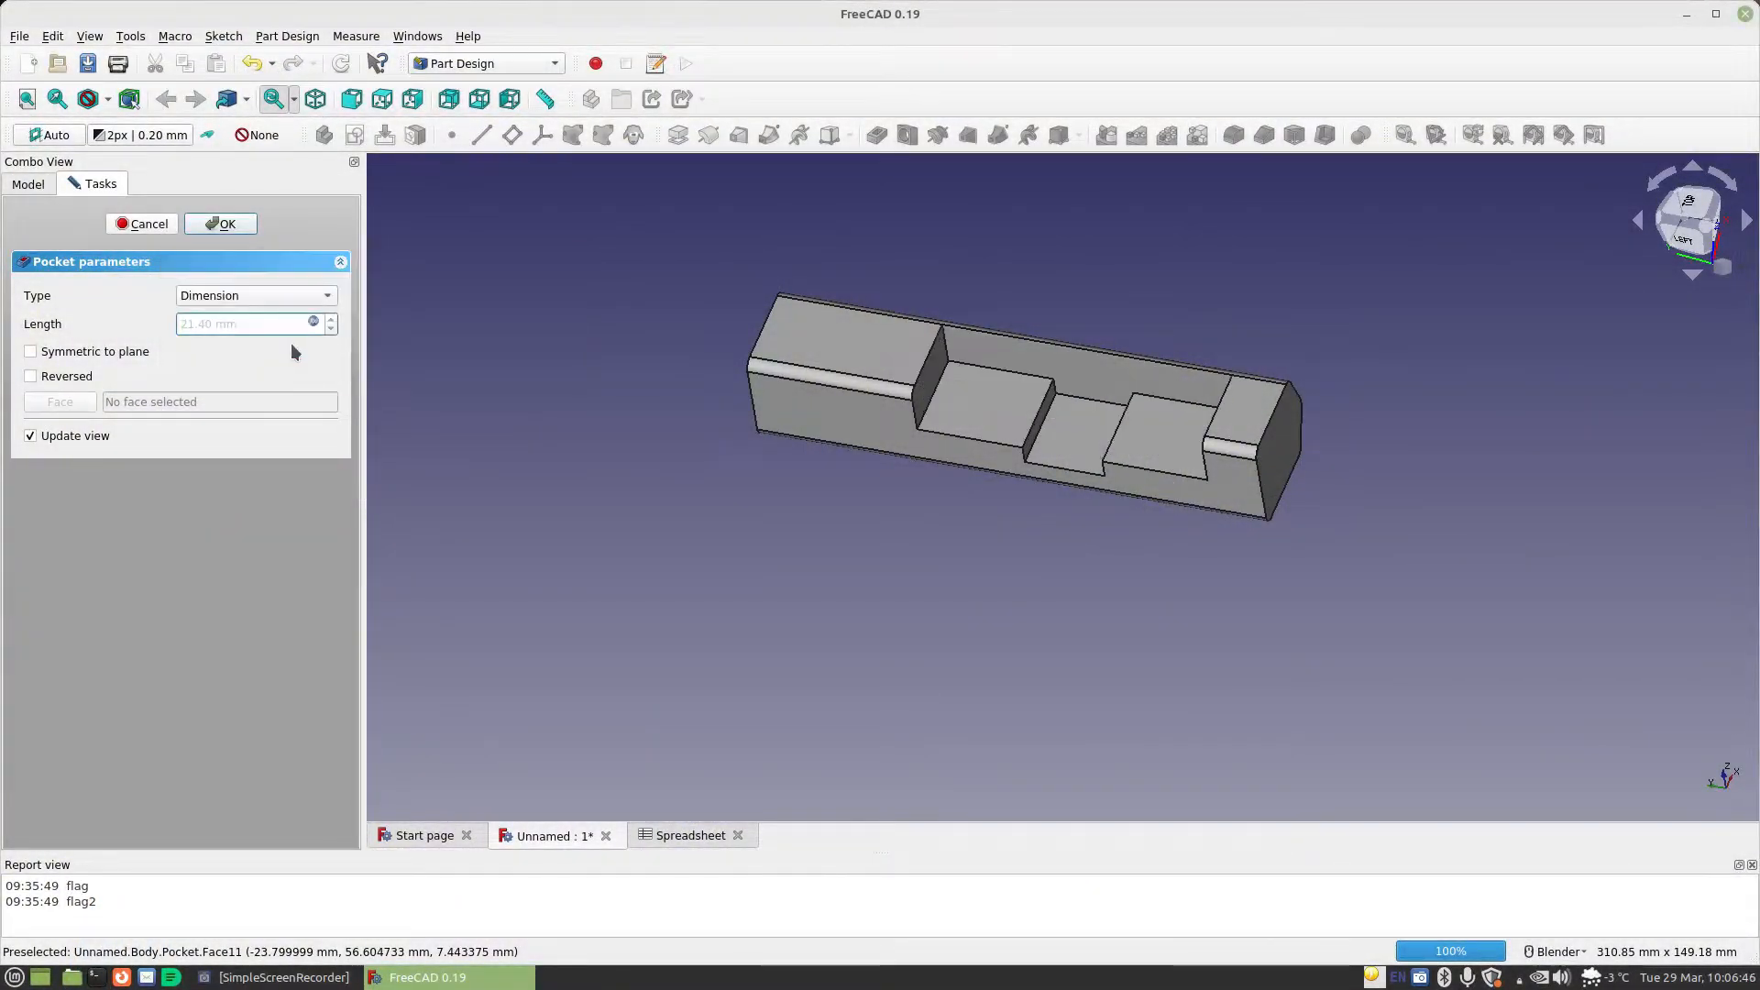
{"action": "middle_click_drag", "start_coordinate": [990, 403], "coordinate": [1150, 596]}
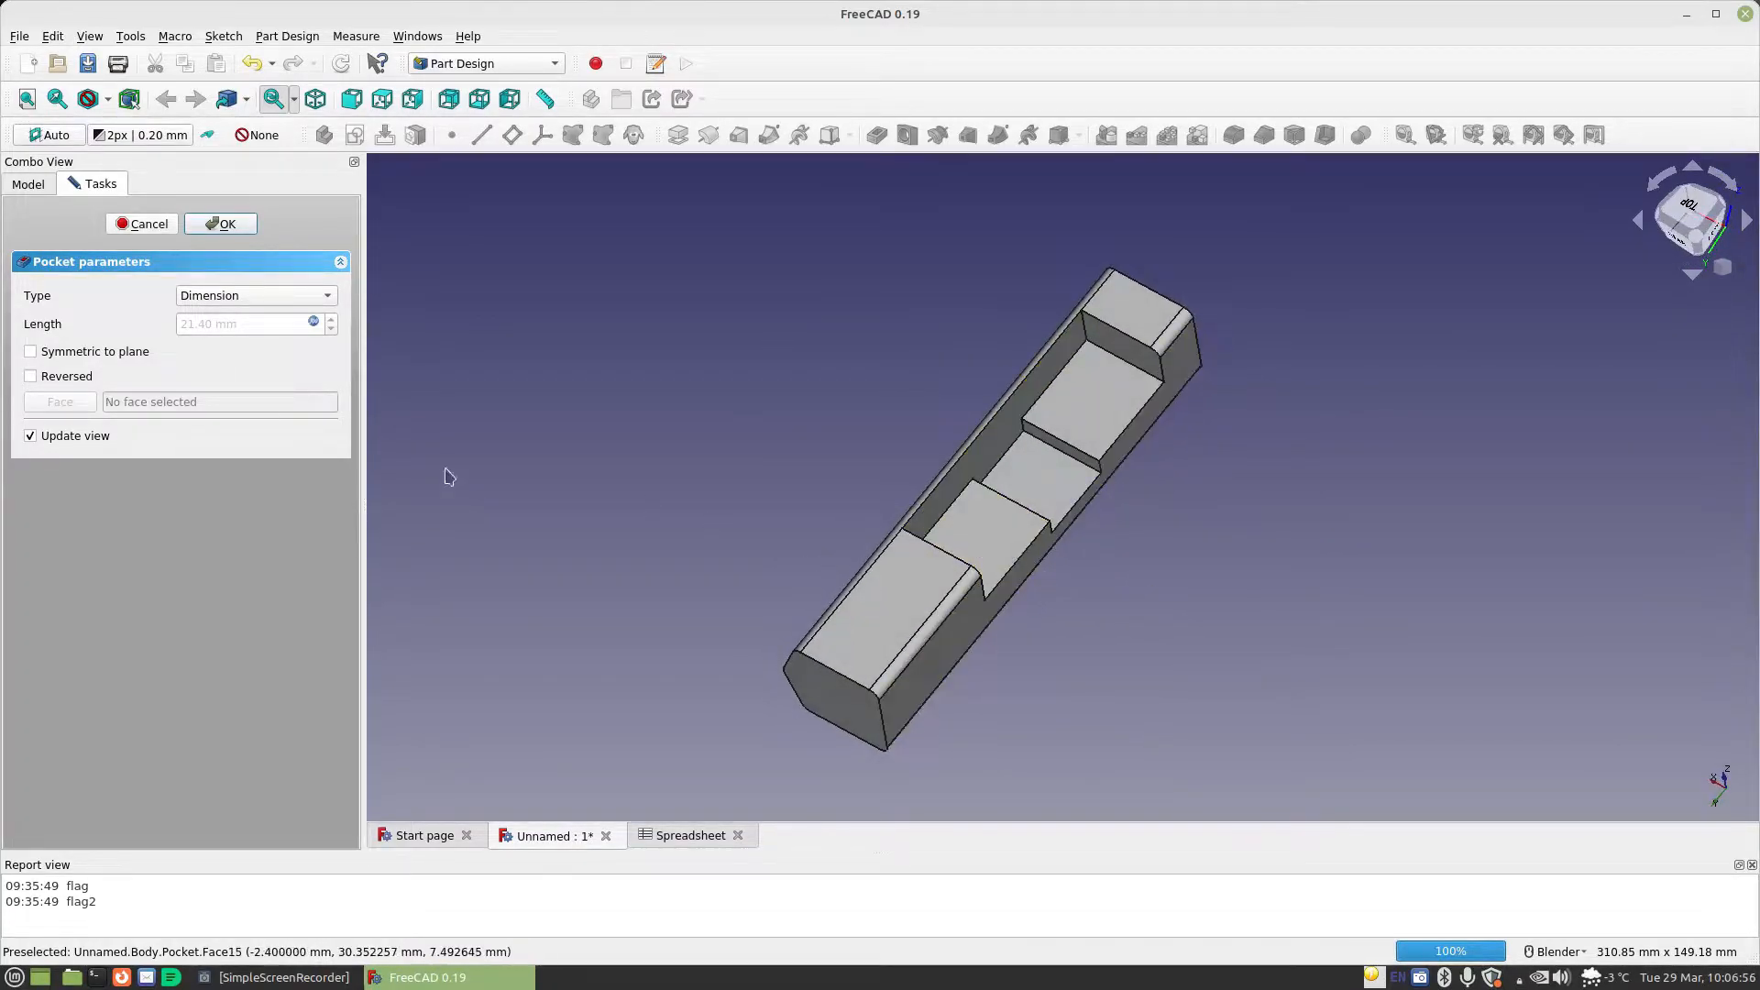
{"action": "left_click", "coordinate": [147, 224]}
Reopen Sketch001 and delete the three lines forming the small tab at the middle of the outline
{"action": "left_click", "coordinate": [122, 319]}
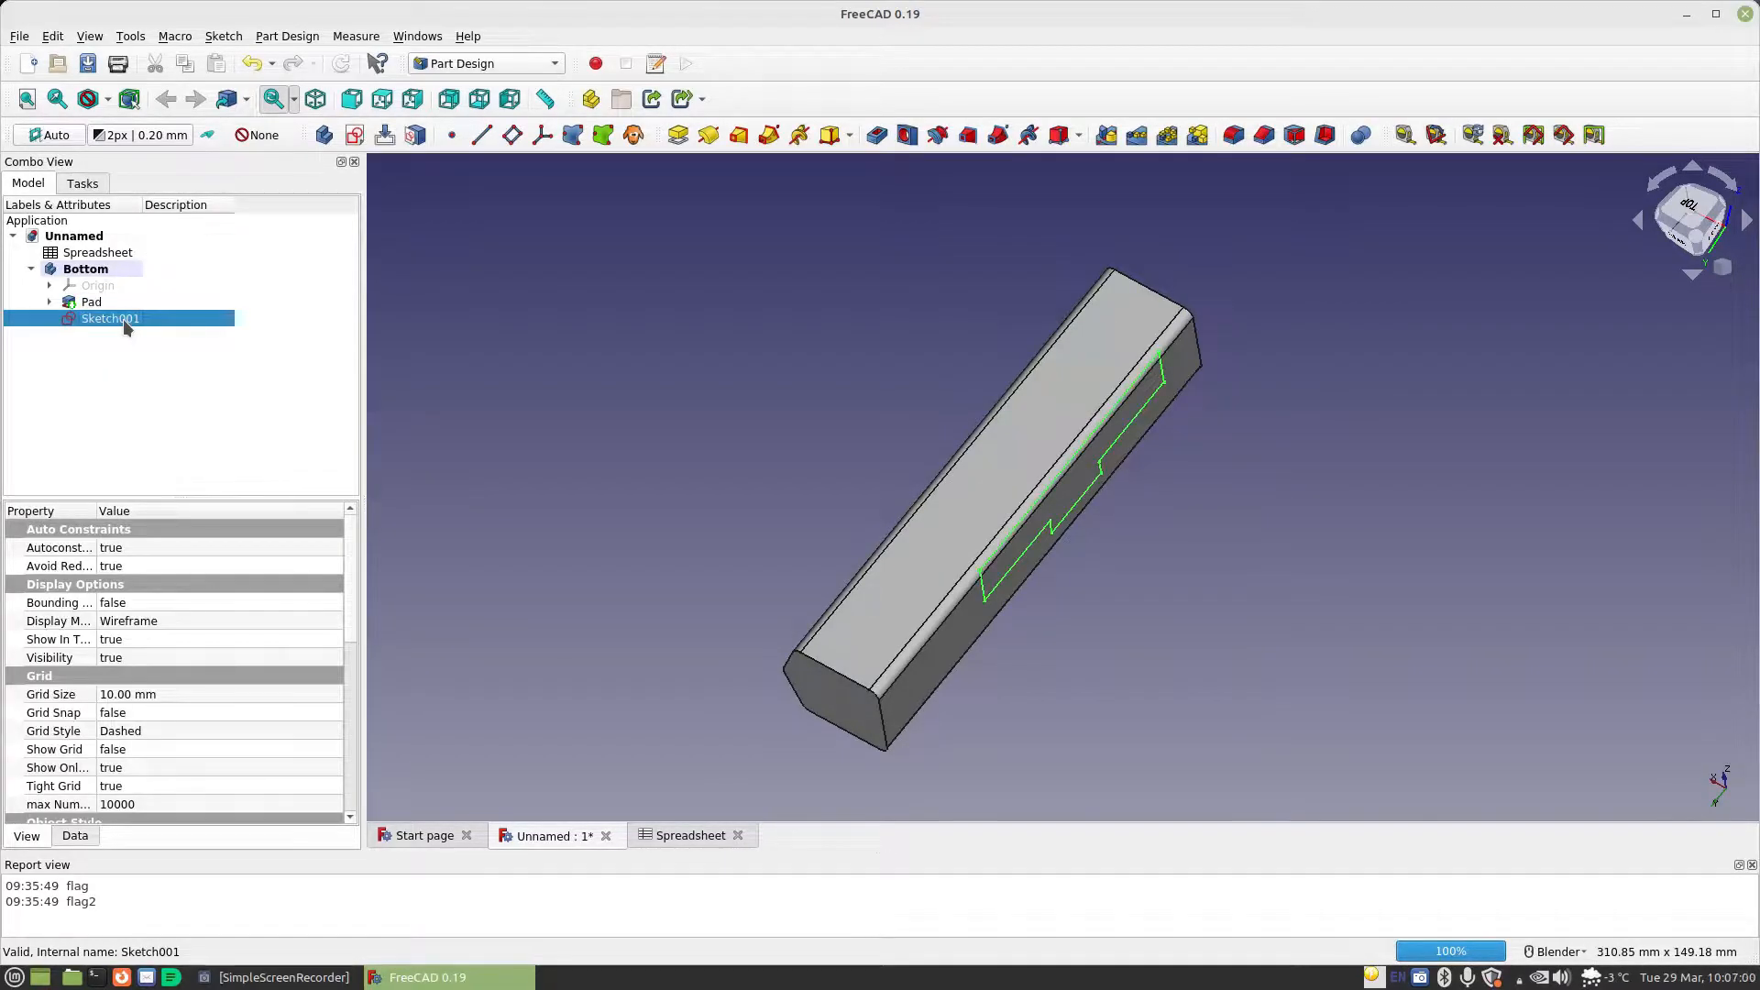
{"action": "double_click", "coordinate": [124, 321]}
{"action": "scroll", "coordinate": [1127, 454], "scroll_direction": "up", "scroll_amount": 4}
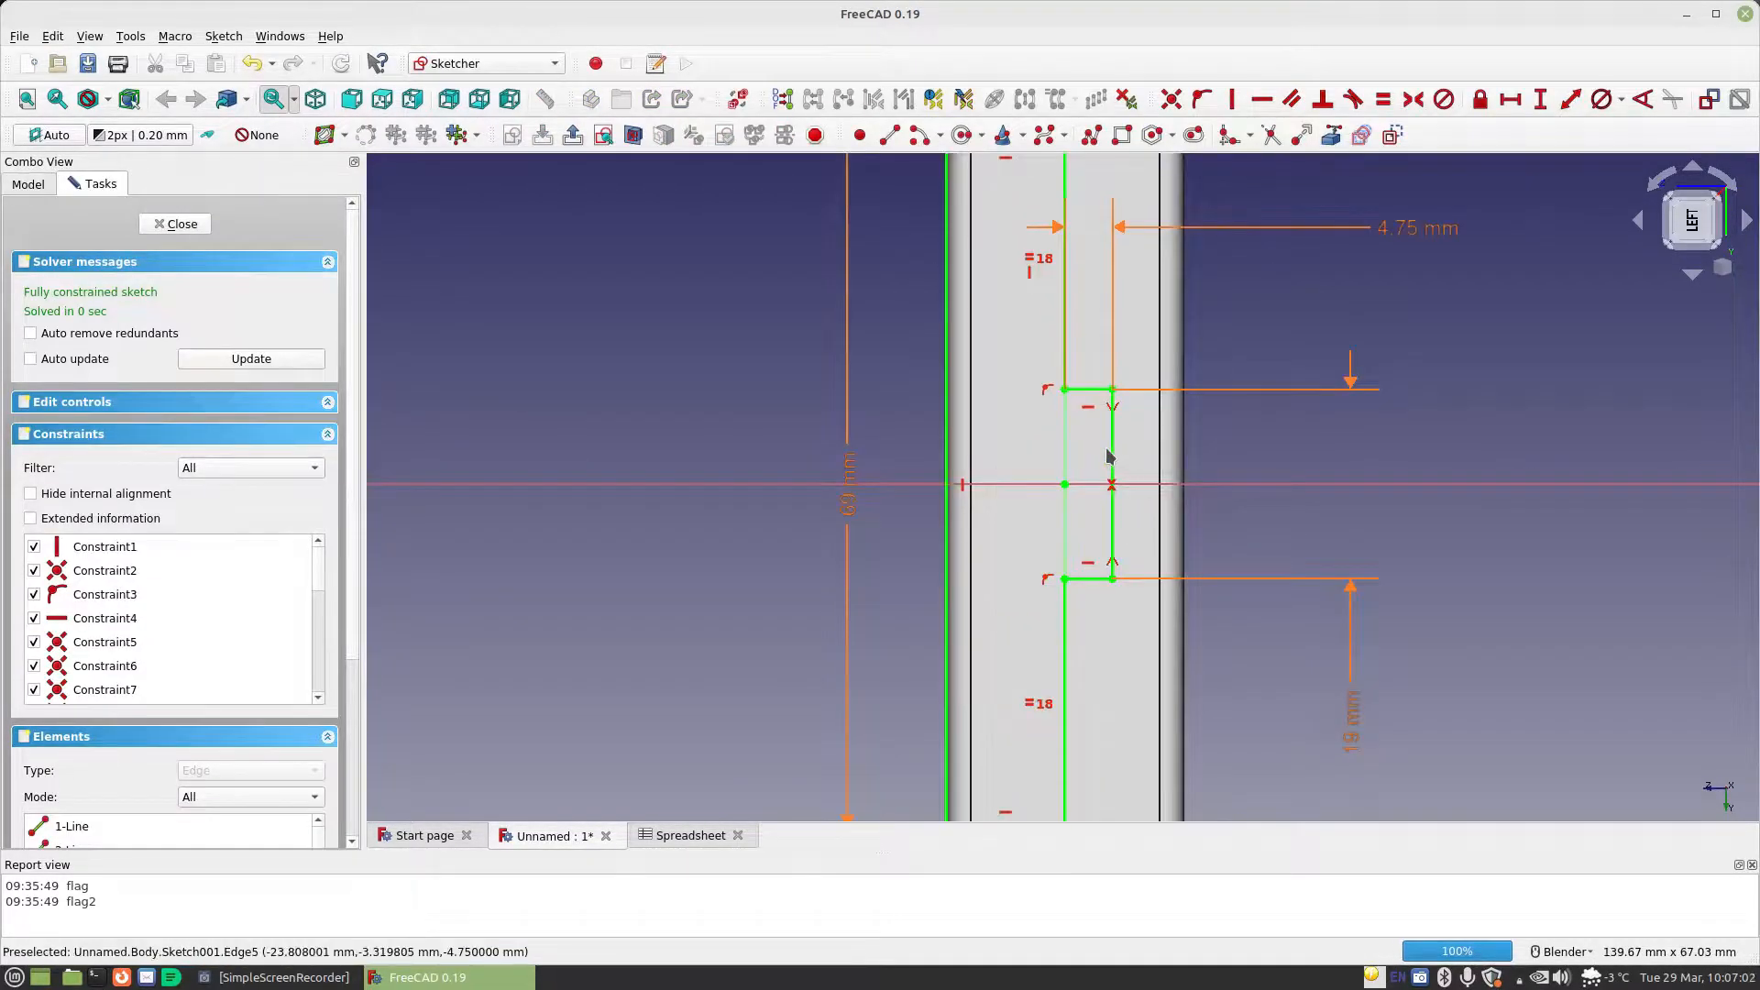
{"action": "left_click", "coordinate": [1114, 455]}
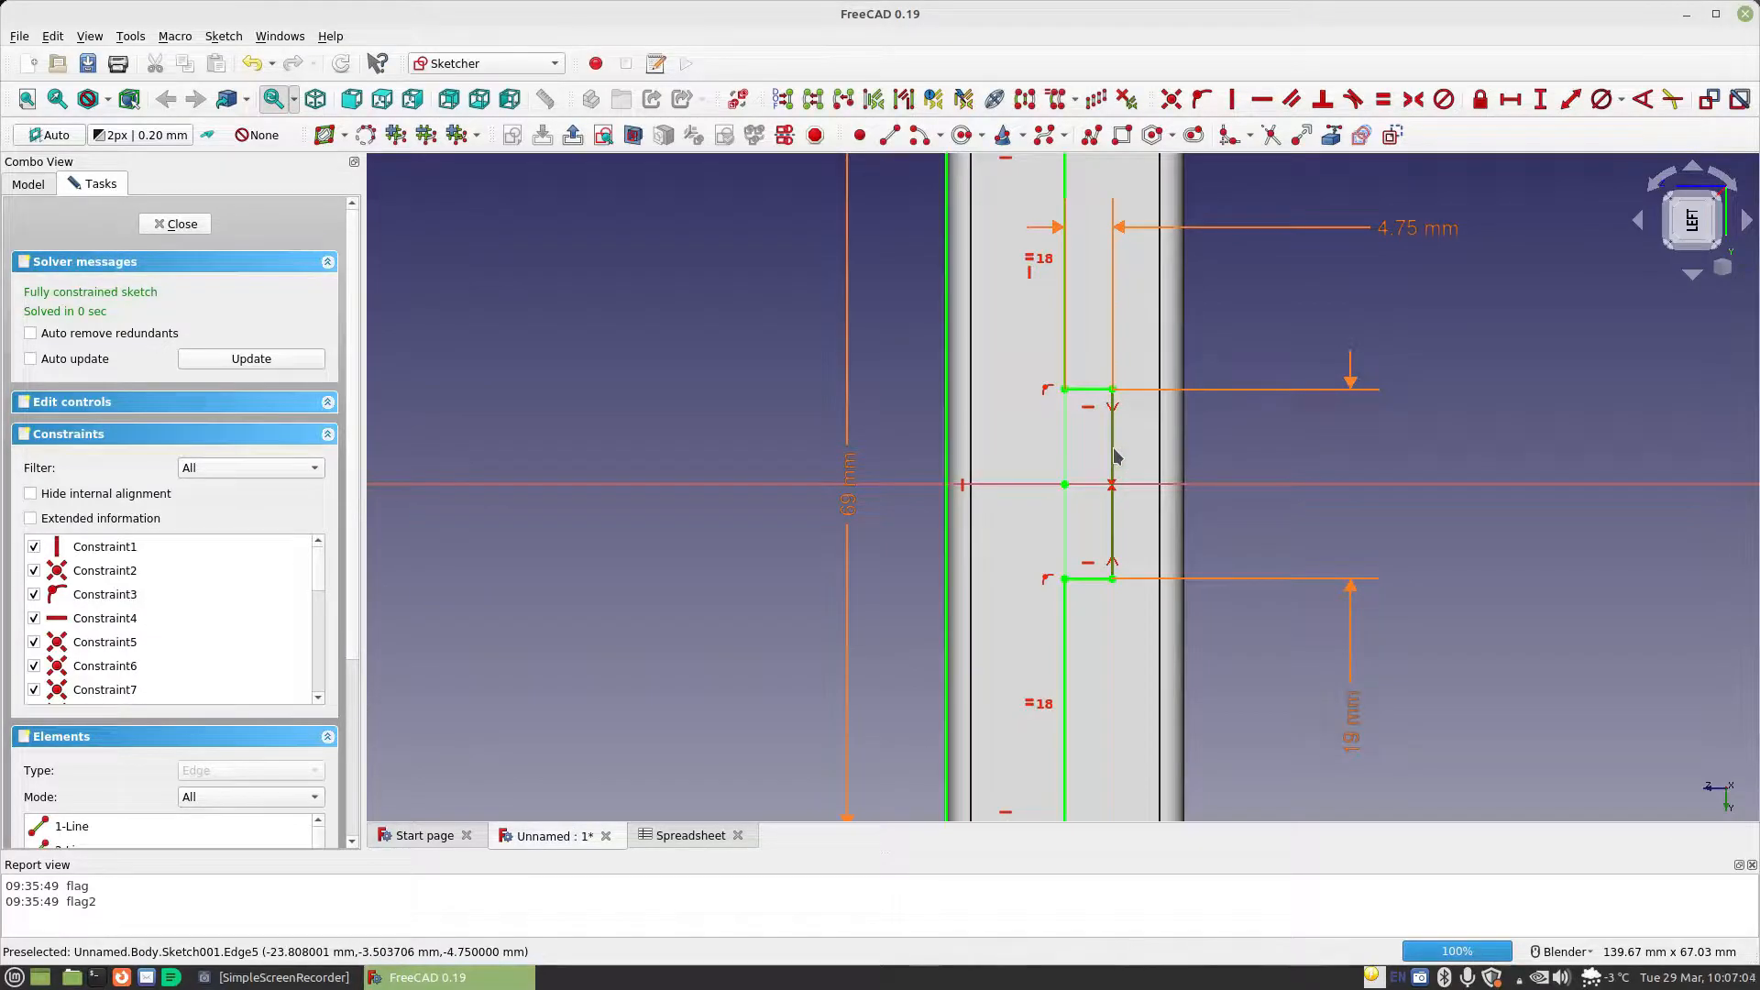
{"action": "key", "text": "Delete"}
{"action": "left_click", "coordinate": [1101, 389]}
{"action": "key", "text": "Delete"}
{"action": "left_click", "coordinate": [1089, 579]}
{"action": "key", "text": "Delete"}
Delete the lower segment below the removed tab and join the upper segment's open end to the outline's lower corner with a coincident constraint
{"action": "left_click", "coordinate": [1065, 619]}
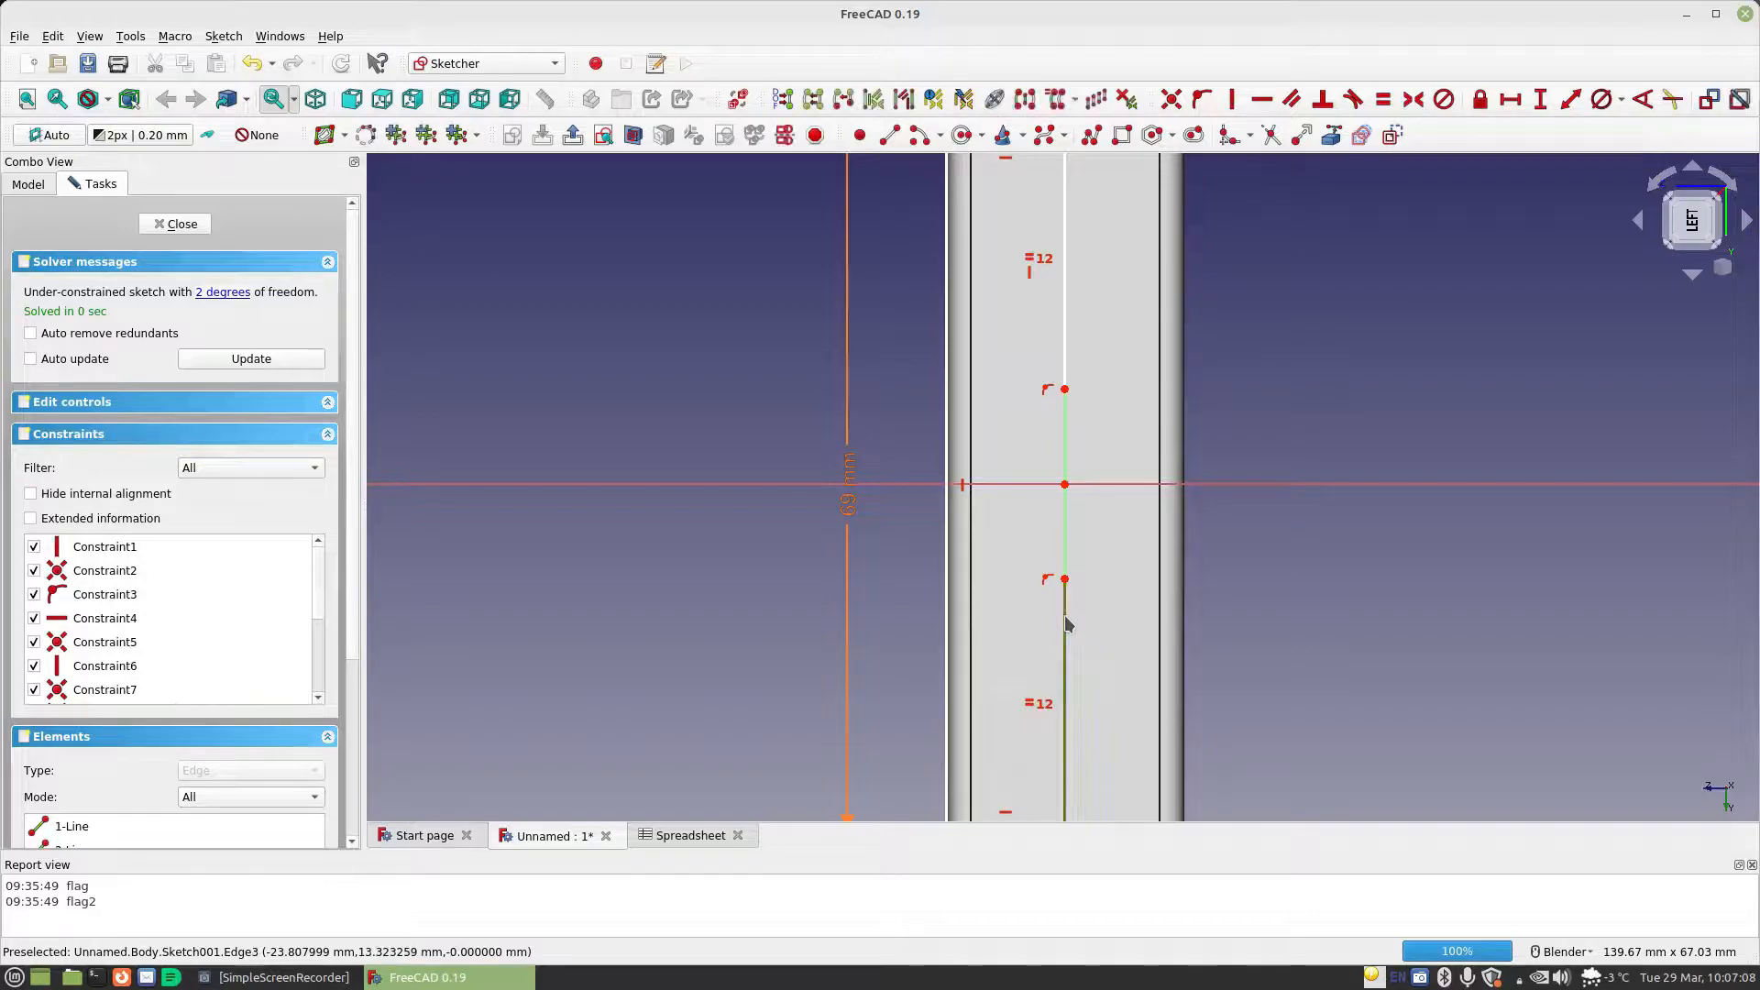
{"action": "key", "text": "Delete"}
{"action": "left_click", "coordinate": [1050, 391]}
{"action": "key", "text": "Delete"}
{"action": "left_click", "coordinate": [1064, 390]}
{"action": "scroll", "coordinate": [1086, 577], "scroll_direction": "down", "scroll_amount": 2}
{"action": "left_click", "coordinate": [1074, 752]}
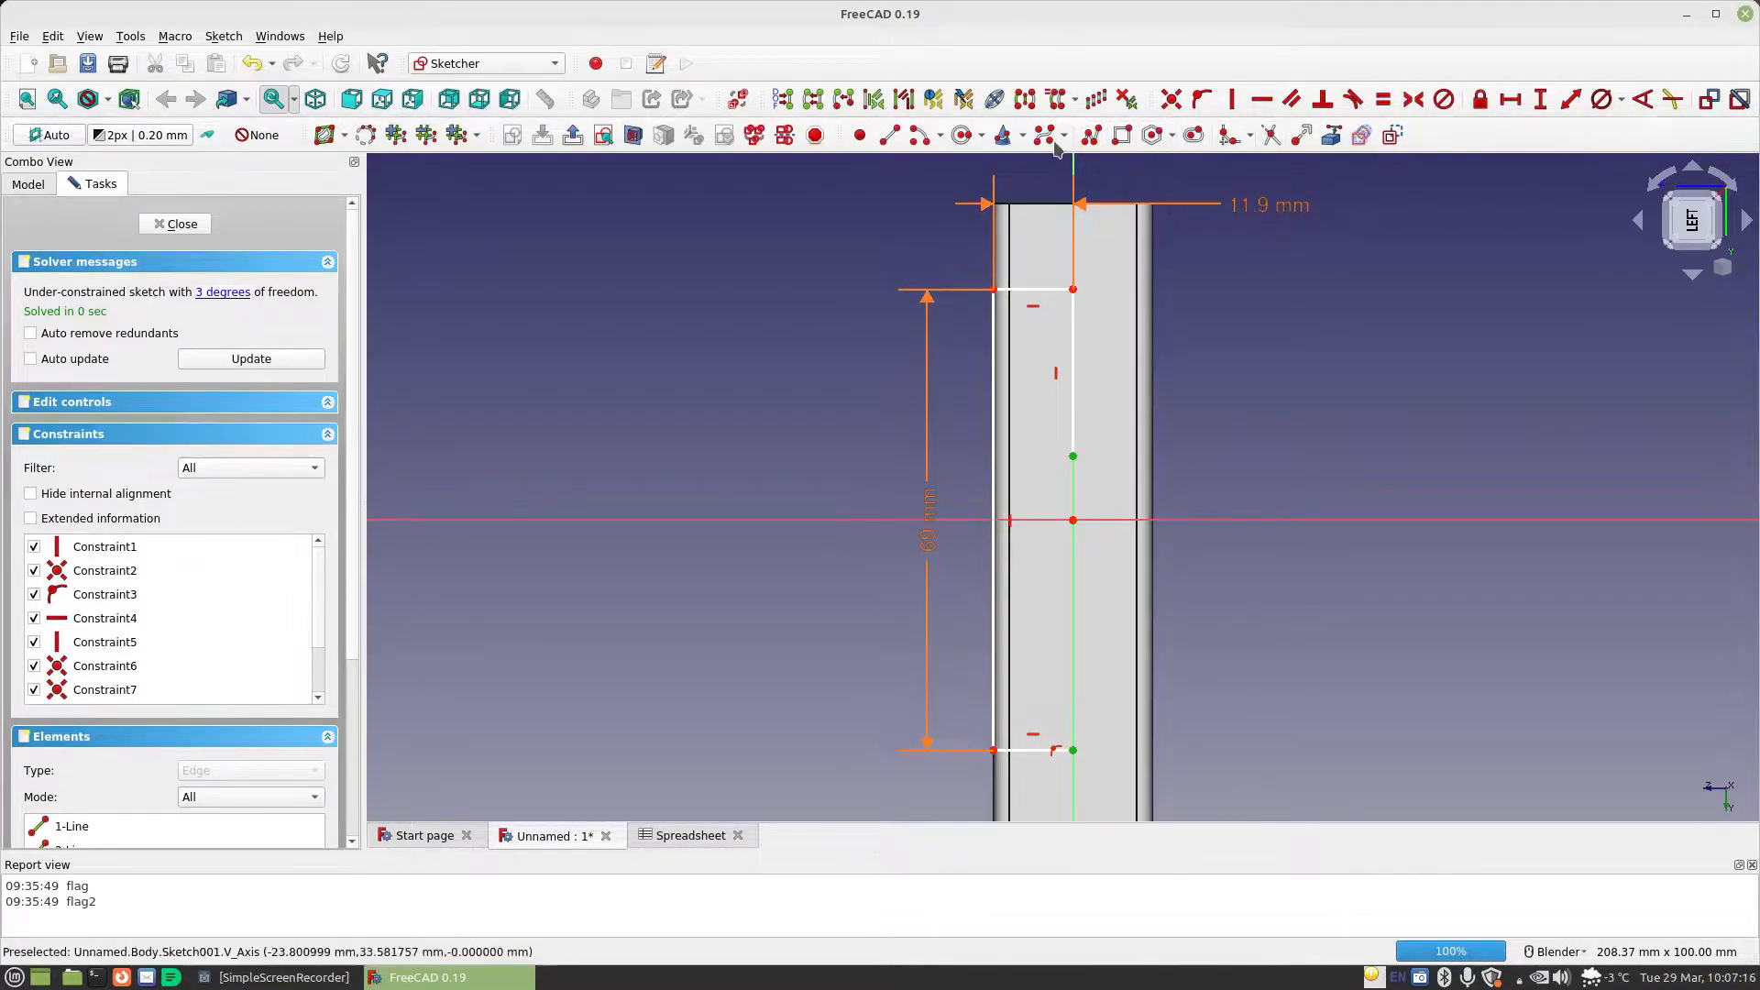
{"action": "left_click", "coordinate": [1171, 98]}
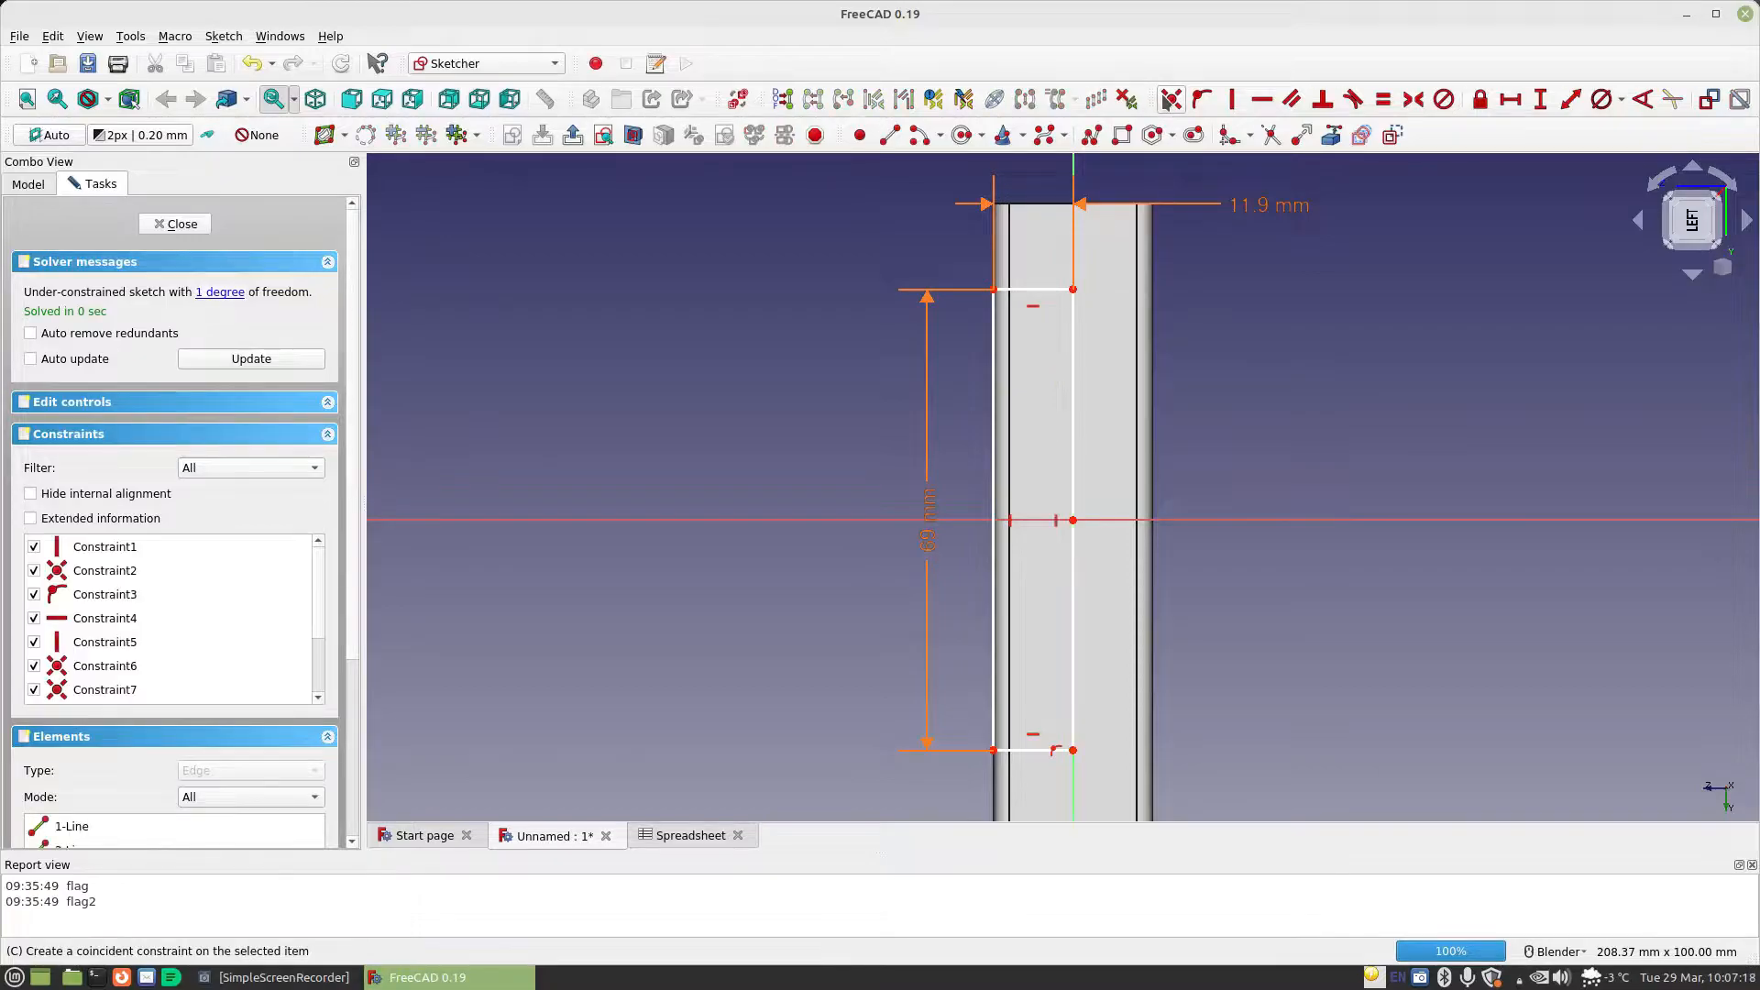
Replace the joined edge's vertical constraint with symmetry of its two endpoints about the horizontal axis, and close the sketch
{"action": "left_click", "coordinate": [1059, 522]}
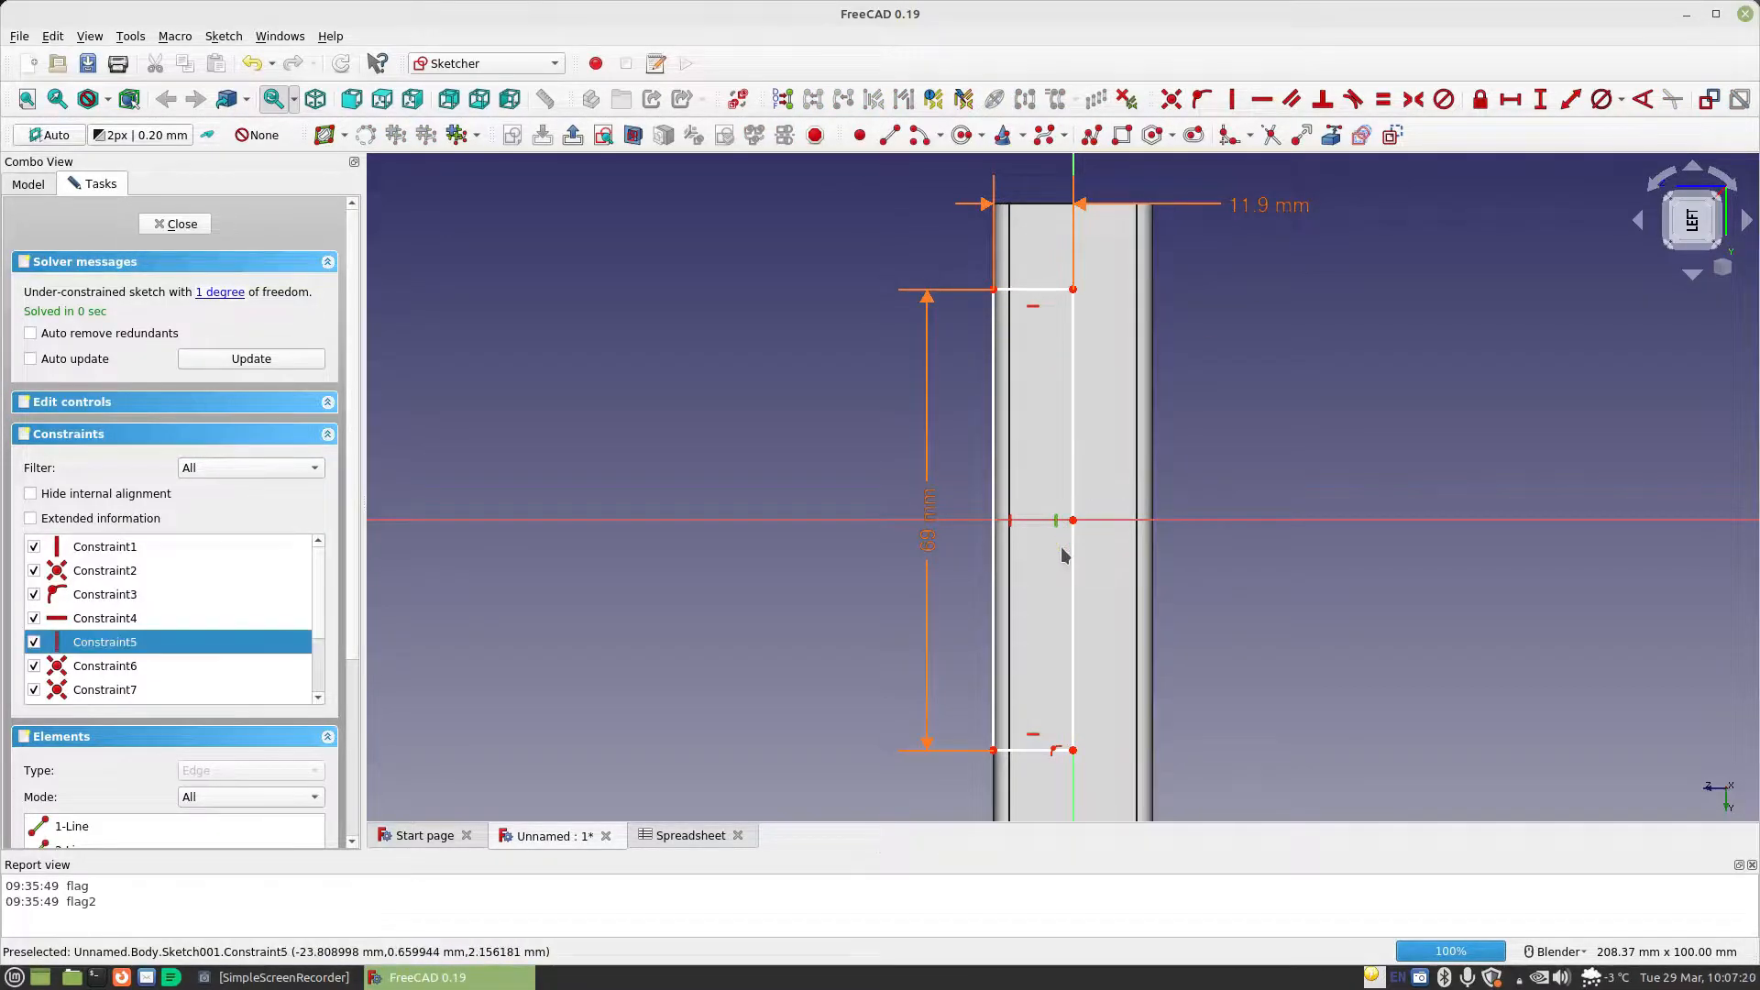
{"action": "key", "text": "Delete"}
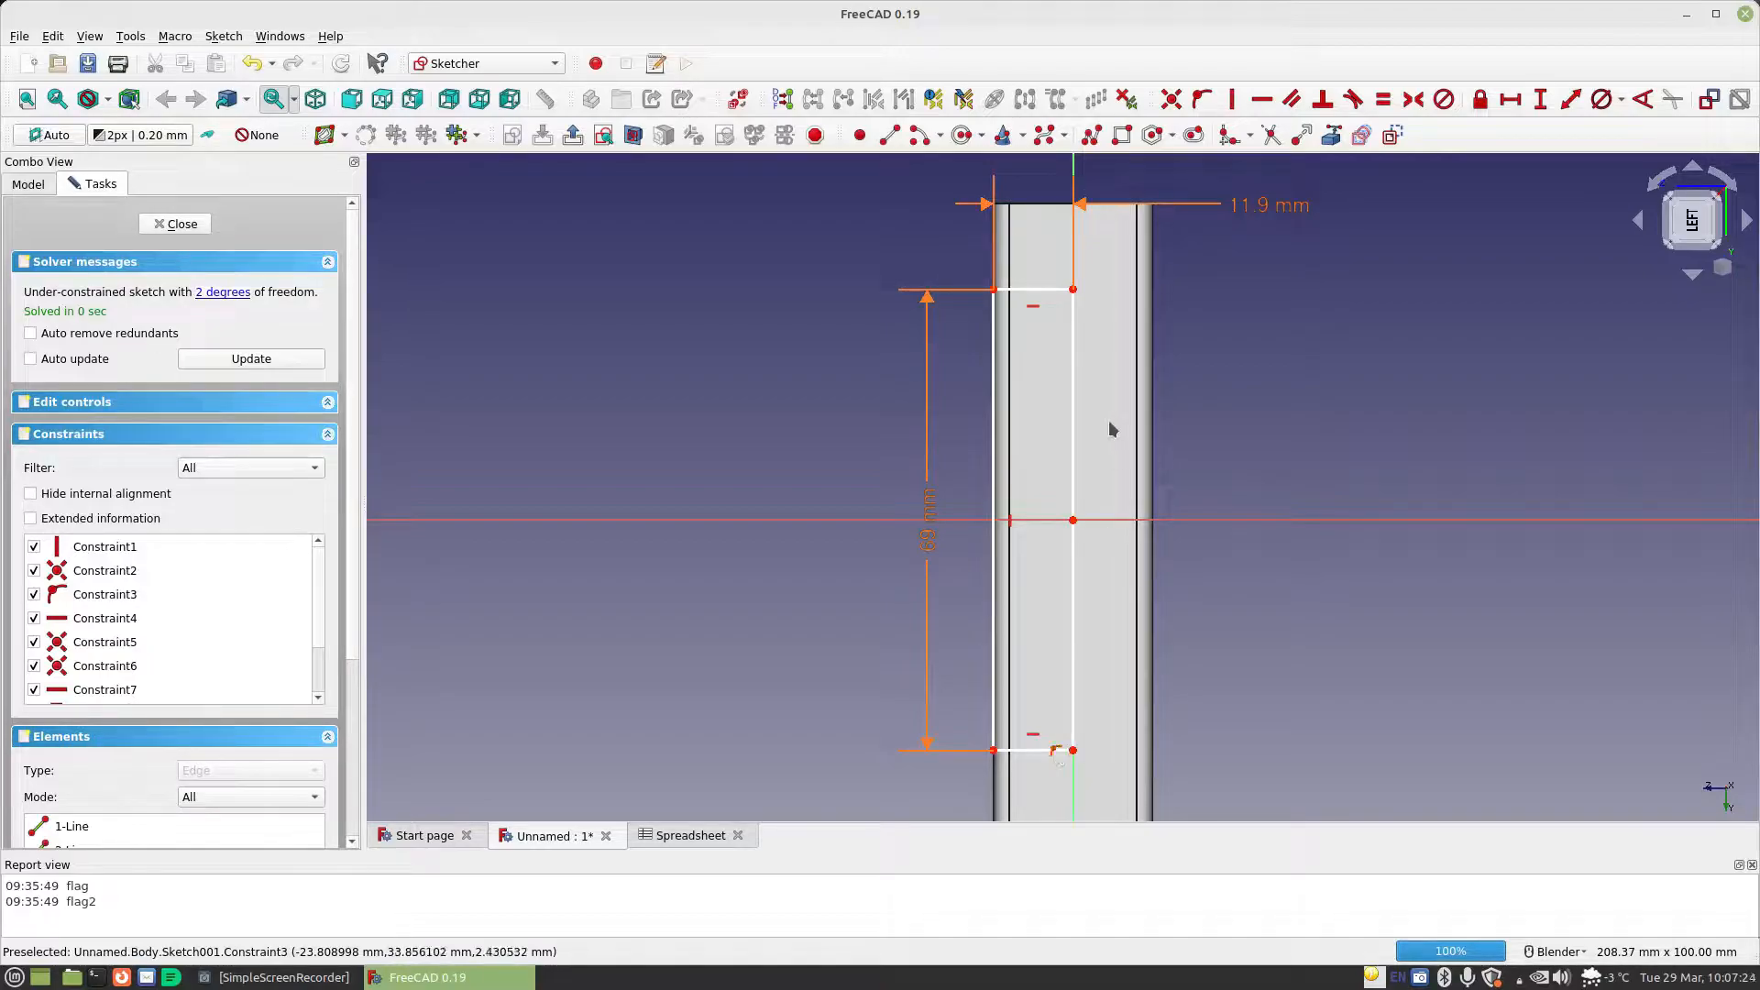
{"action": "left_click", "coordinate": [1073, 290]}
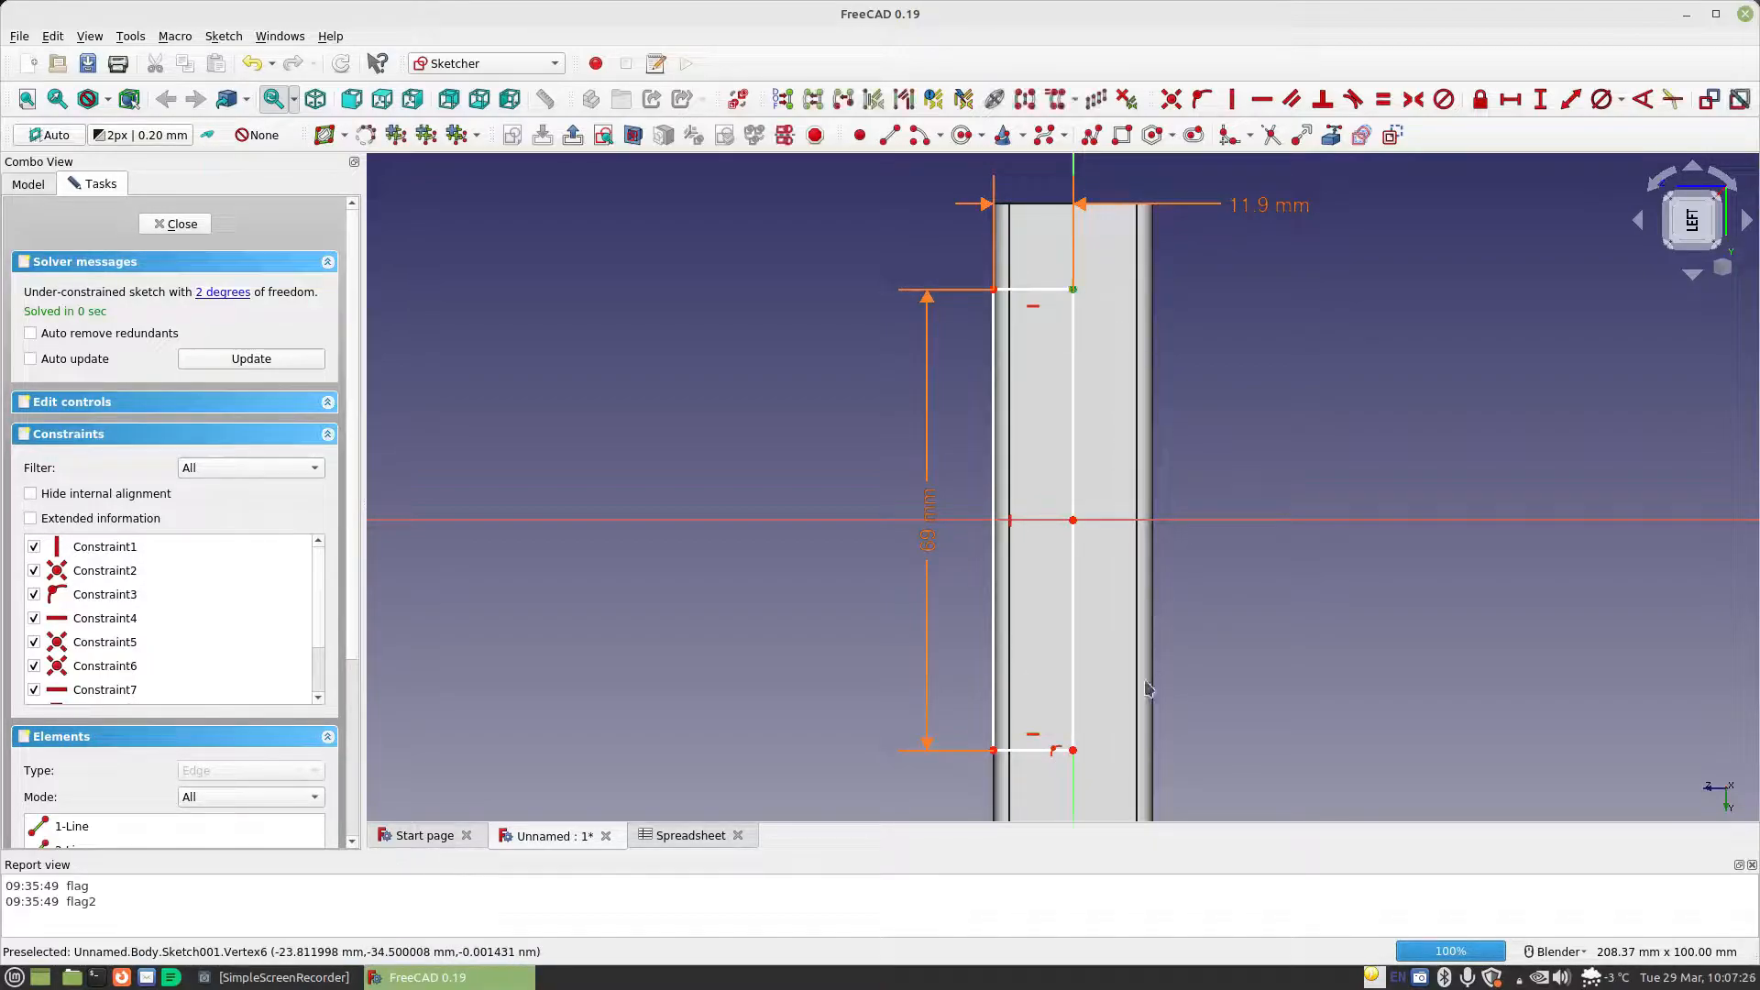
{"action": "left_click", "coordinate": [1100, 520]}
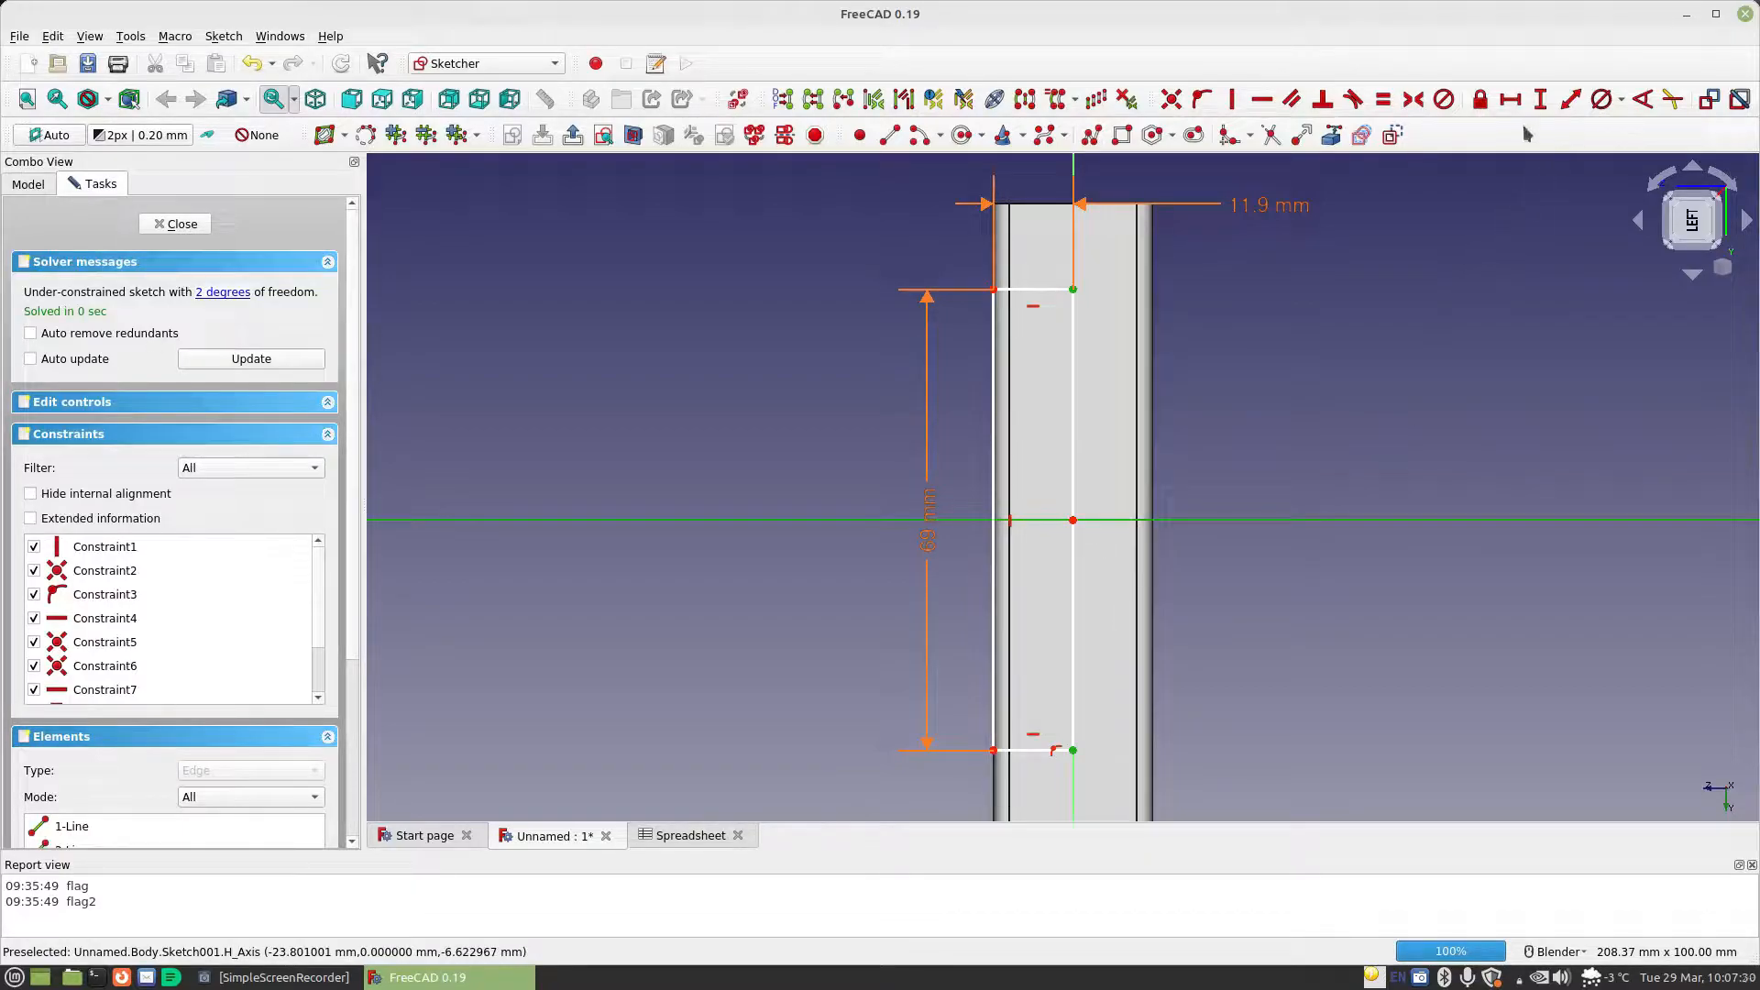
{"action": "left_click", "coordinate": [1412, 99]}
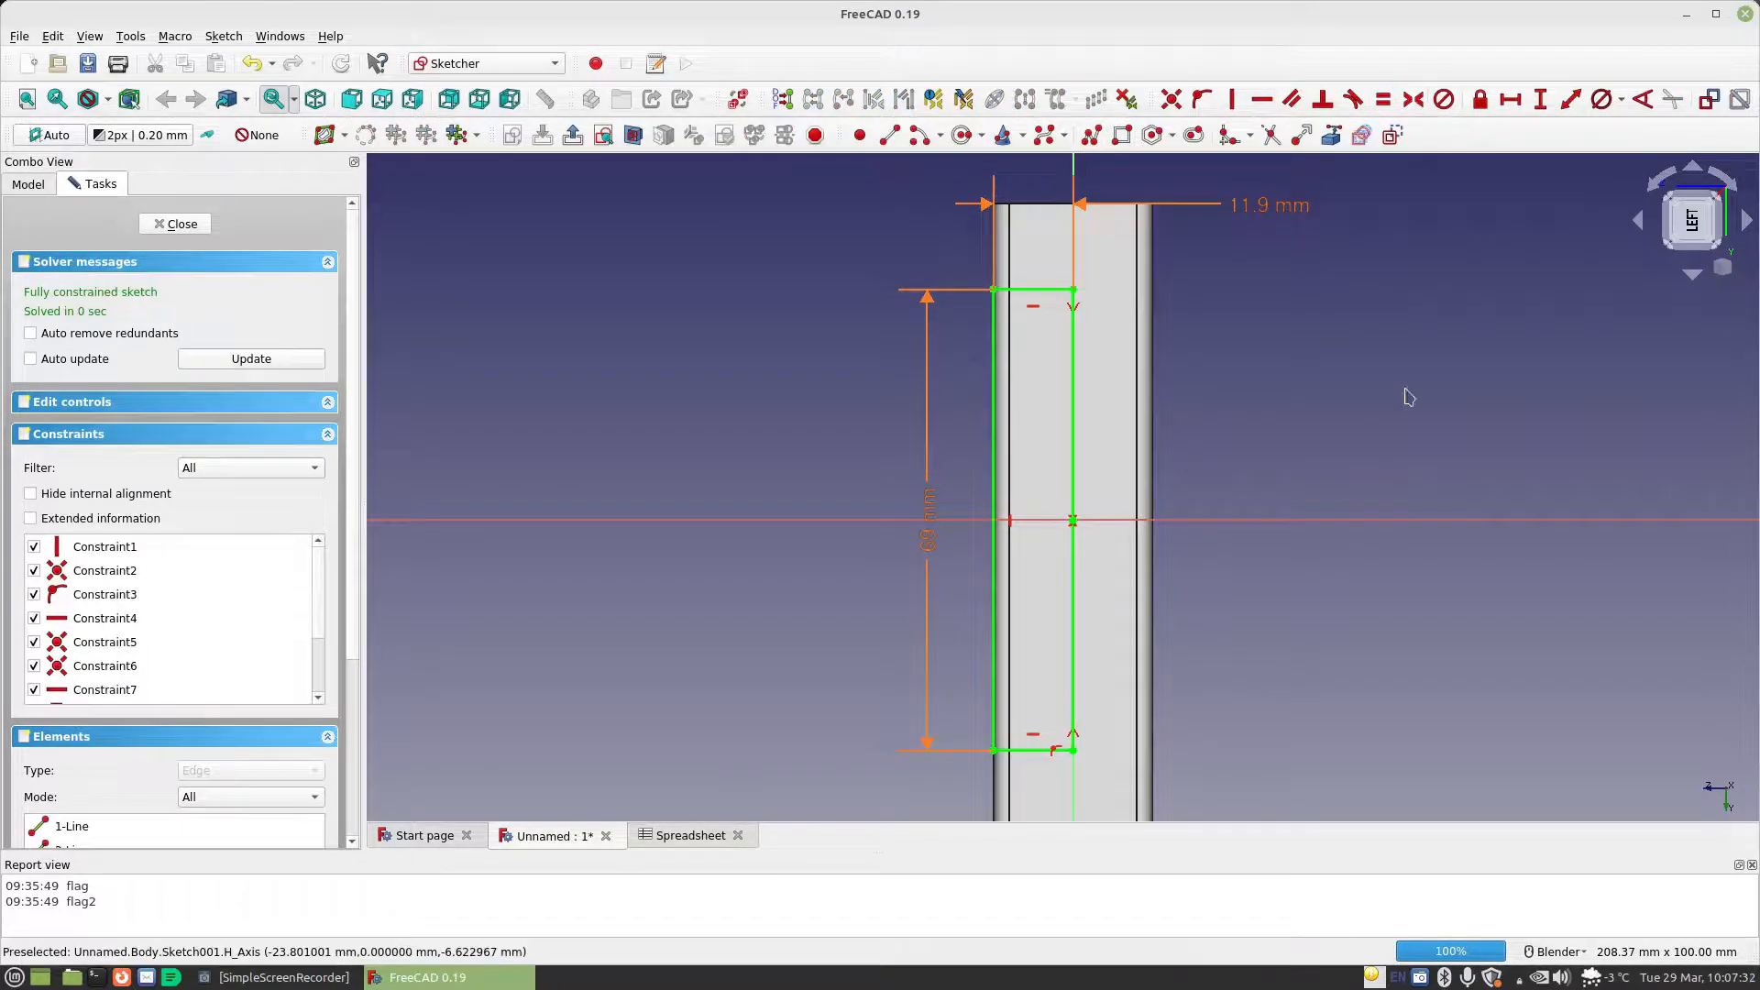
{"action": "left_click", "coordinate": [175, 223]}
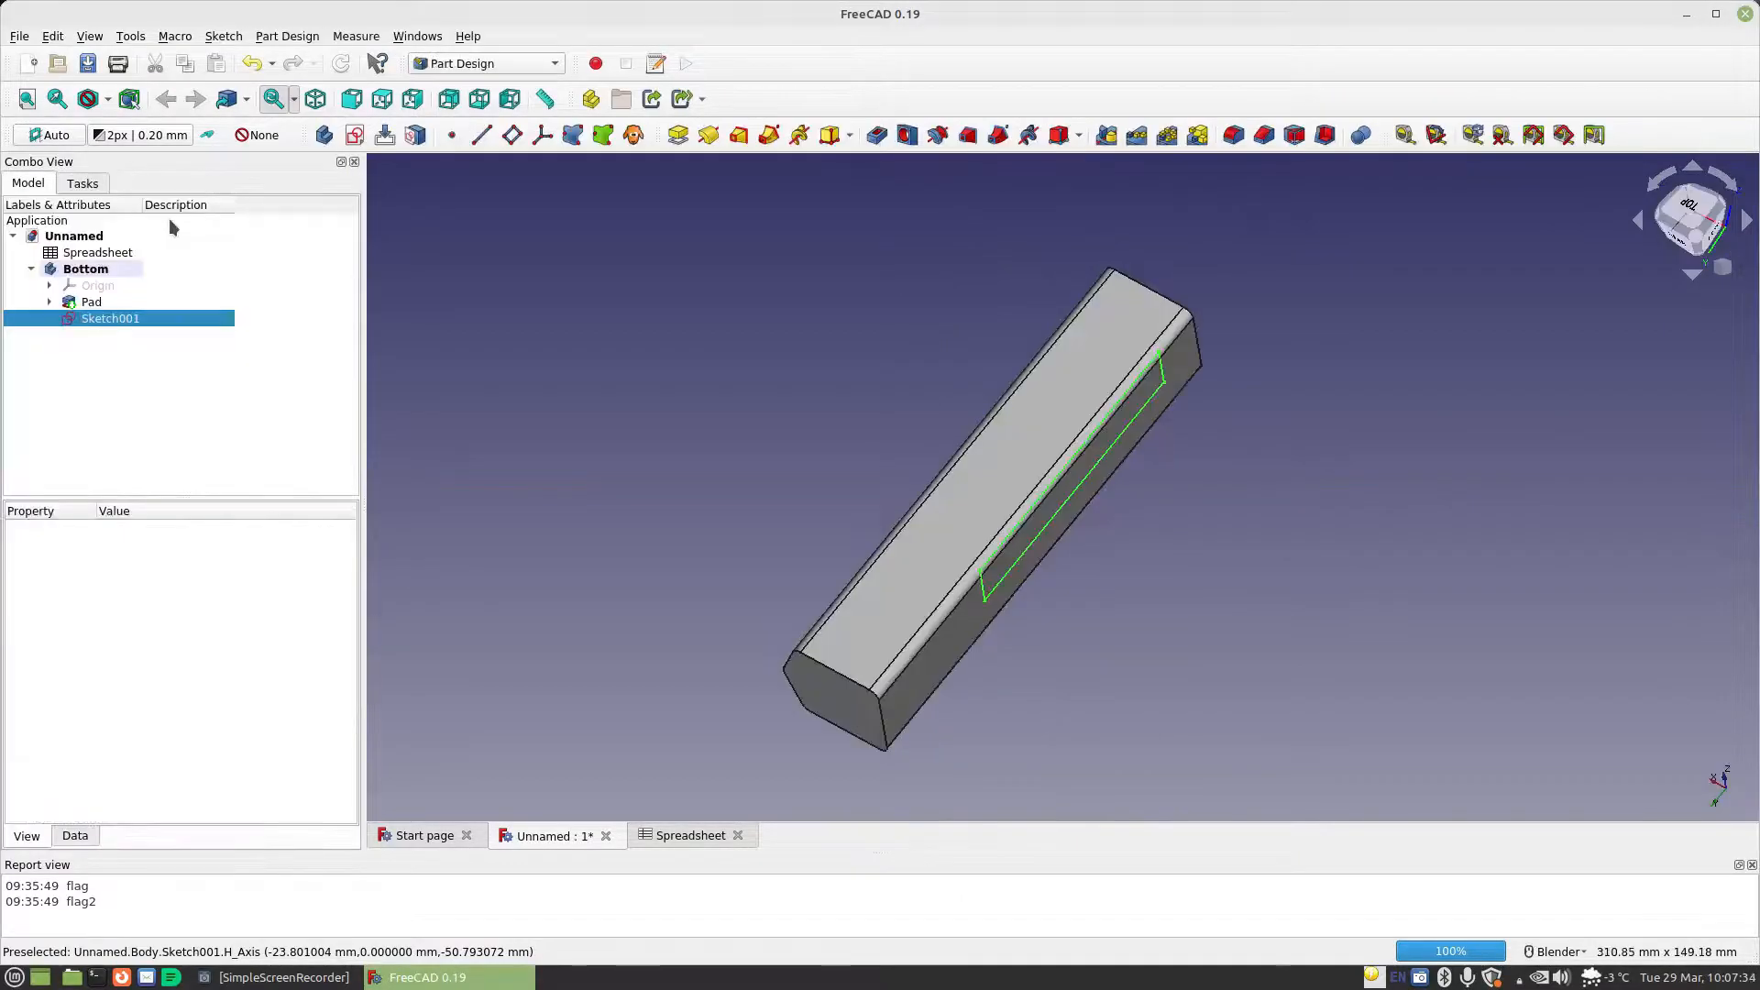
Create a pocket from the simplified rectangular sketch with the type Through all
{"action": "middle_click_drag", "start_coordinate": [1036, 640], "coordinate": [954, 573]}
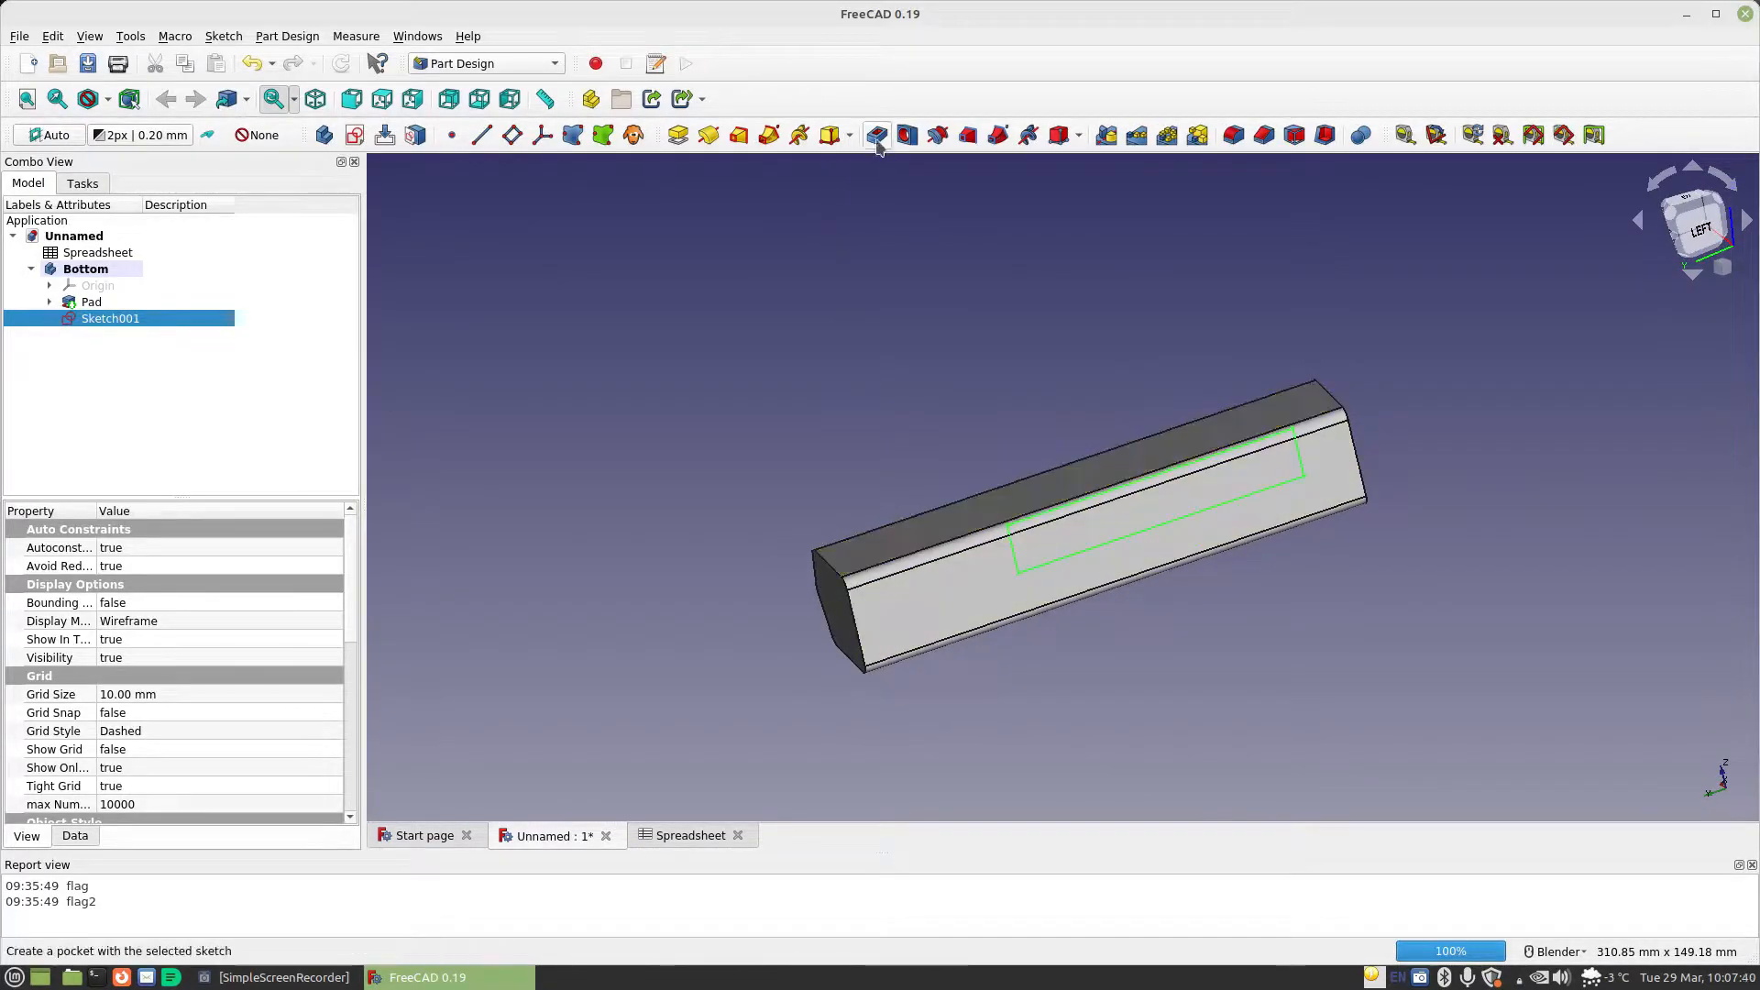
{"action": "left_click", "coordinate": [907, 135]}
{"action": "left_click", "coordinate": [281, 295]}
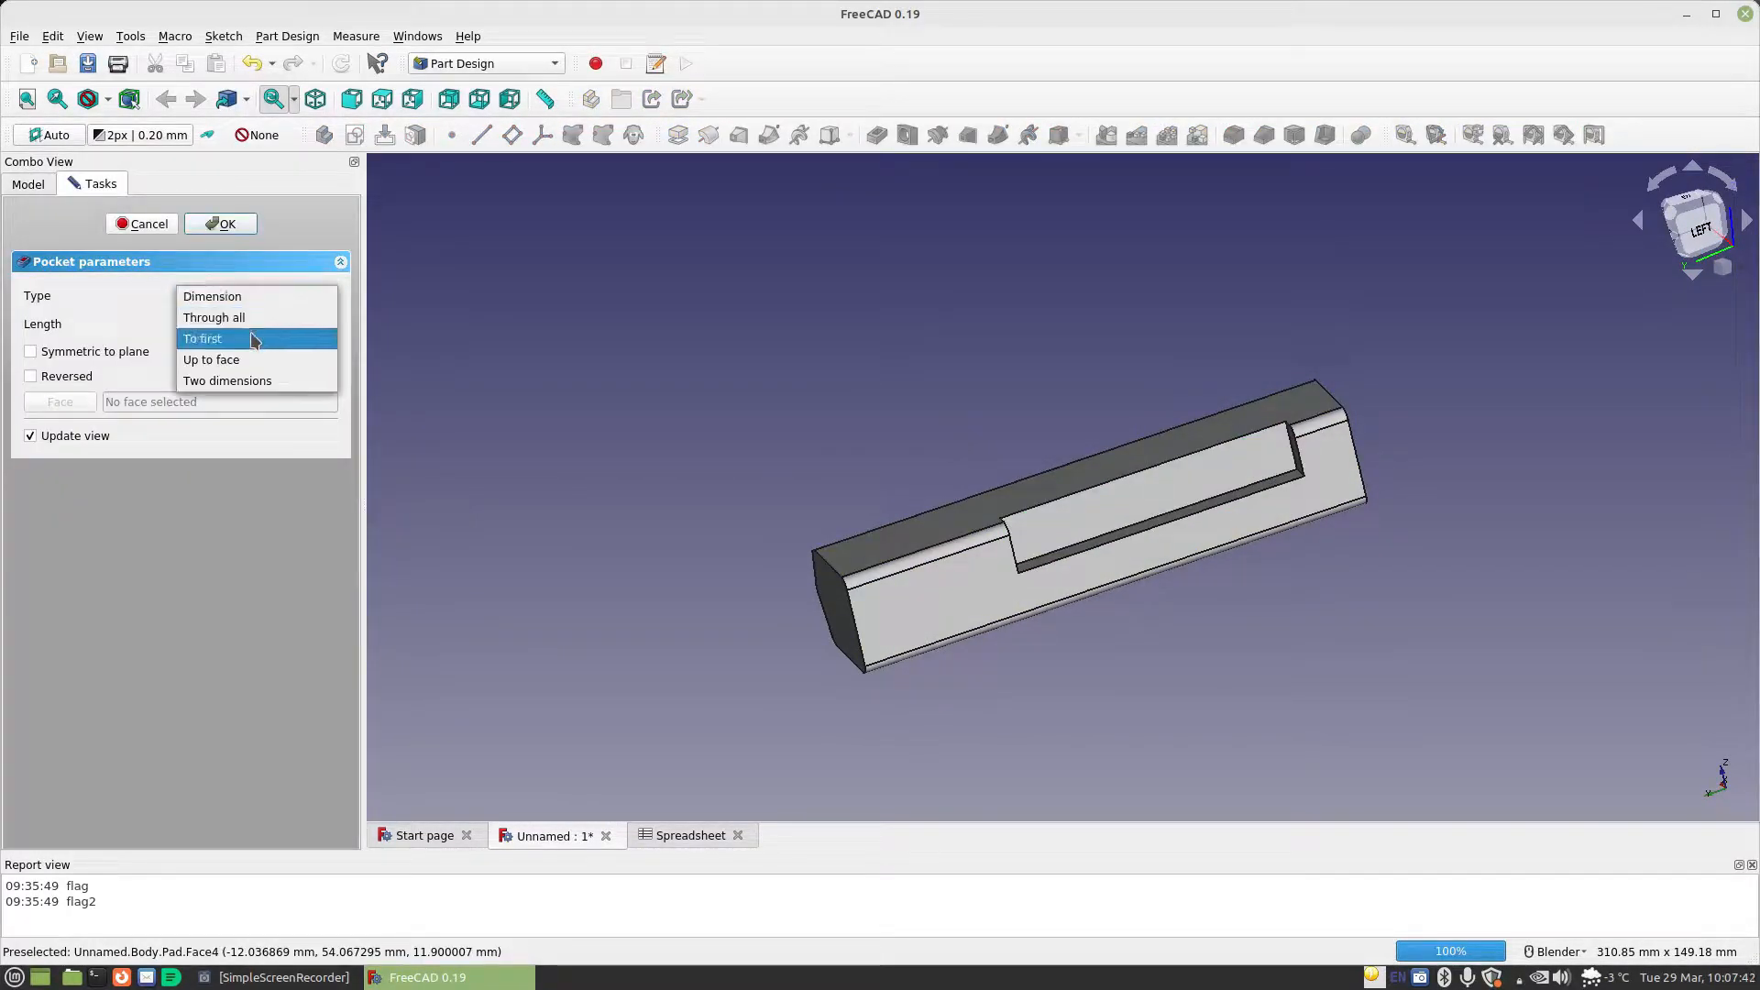
{"action": "left_click", "coordinate": [266, 314]}
{"action": "middle_click_drag", "start_coordinate": [849, 493], "coordinate": [1210, 514]}
{"action": "left_click", "coordinate": [220, 223]}
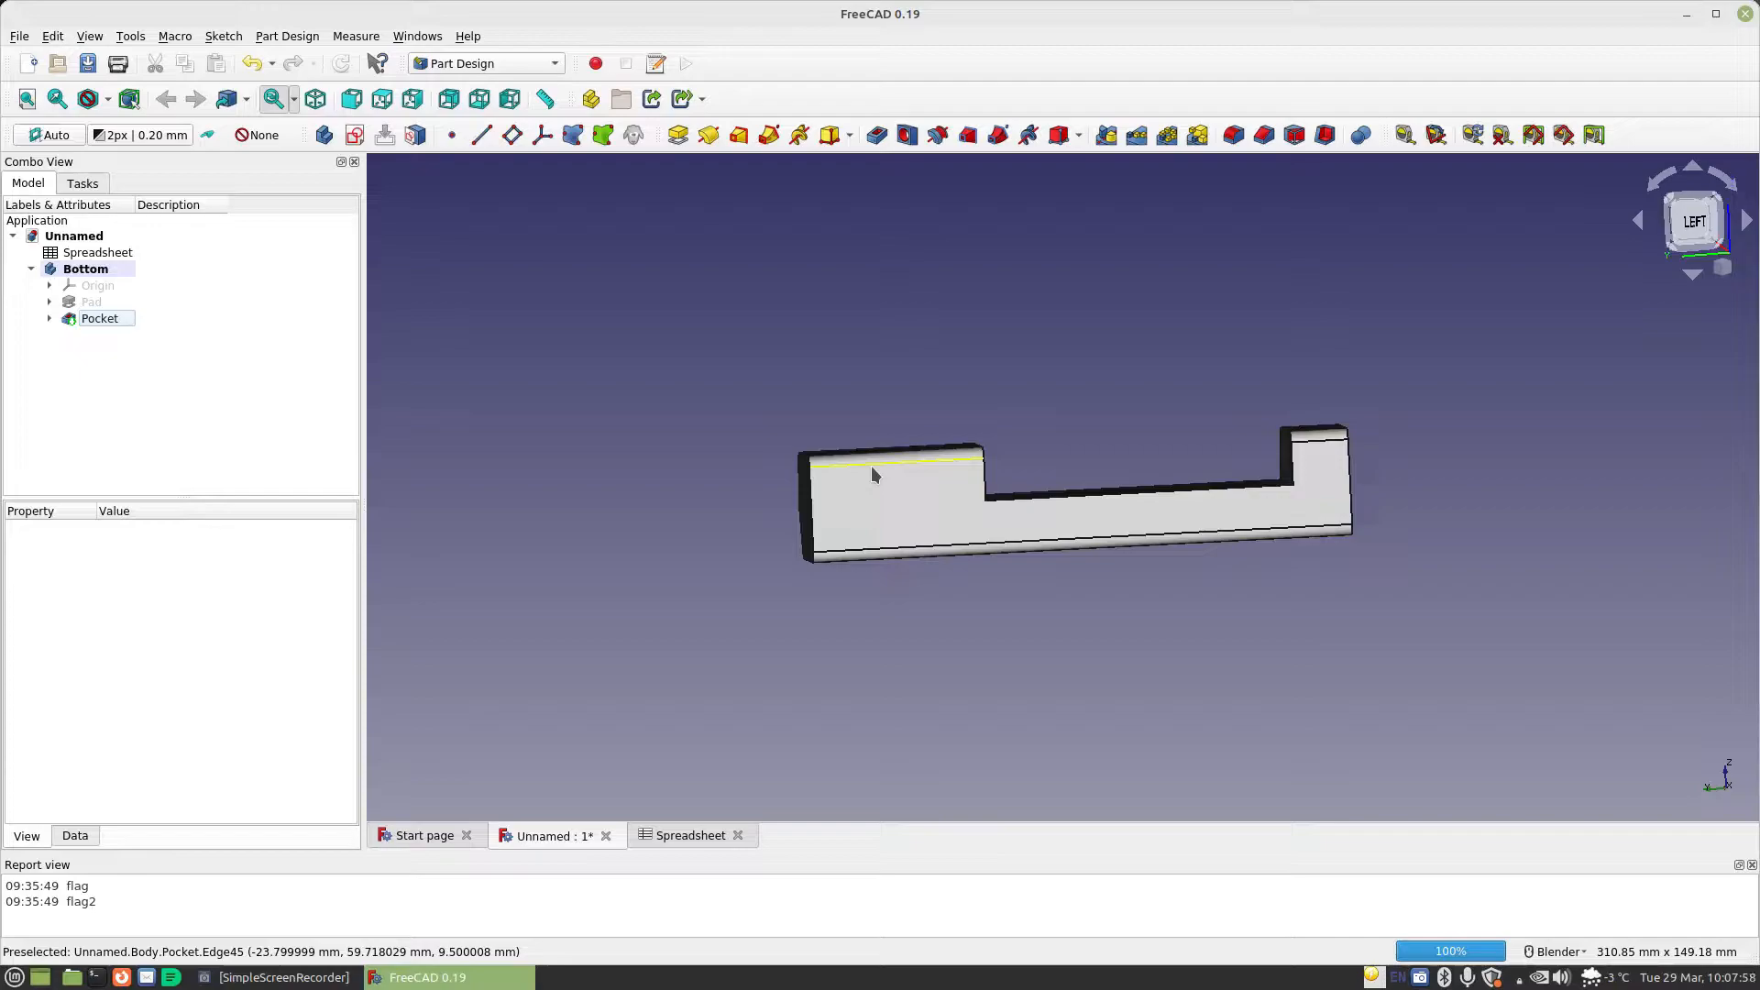
Create a new sketch on the pocketed body's flat side face, focusing on the longer raised end block
{"action": "scroll", "coordinate": [871, 467], "scroll_direction": "up", "scroll_amount": 2}
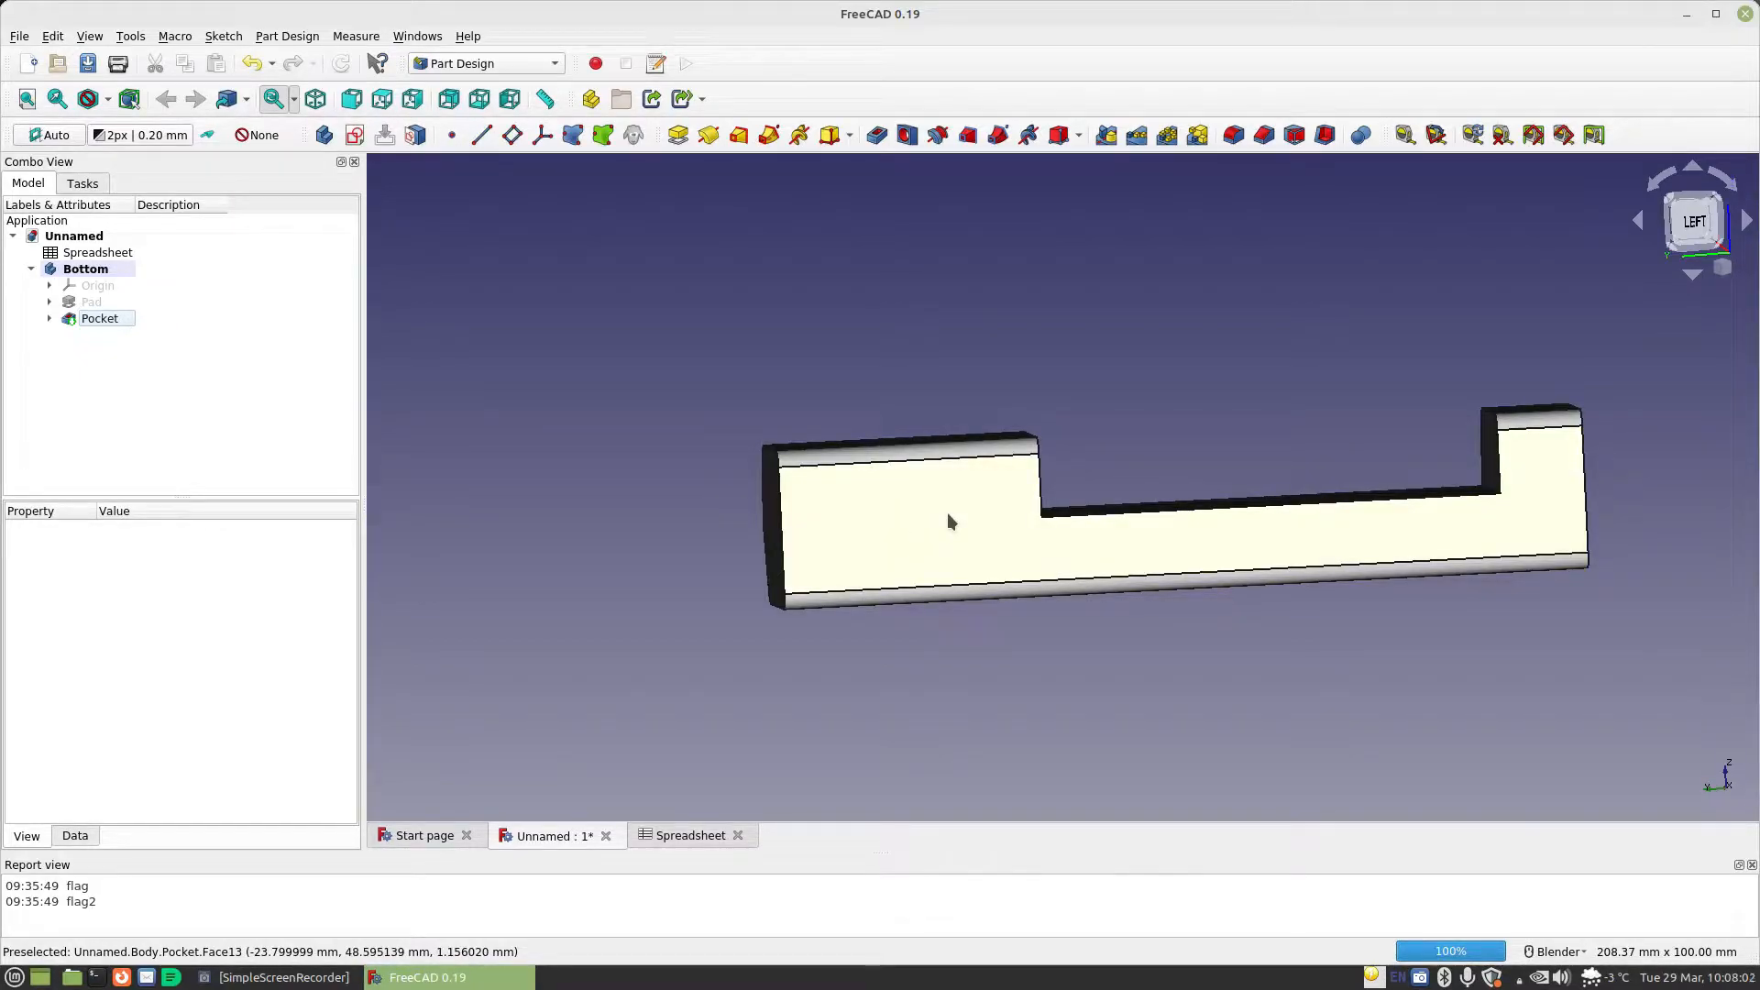
{"action": "mouse_move", "coordinate": [1002, 569]}
{"action": "middle_mouse_down"}
{"action": "mouse_move", "coordinate": [955, 578]}
{"action": "mouse_move", "coordinate": [989, 541]}
{"action": "mouse_move", "coordinate": [1075, 533]}
{"action": "mouse_move", "coordinate": [947, 558]}
{"action": "mouse_move", "coordinate": [985, 573]}
{"action": "middle_mouse_up"}
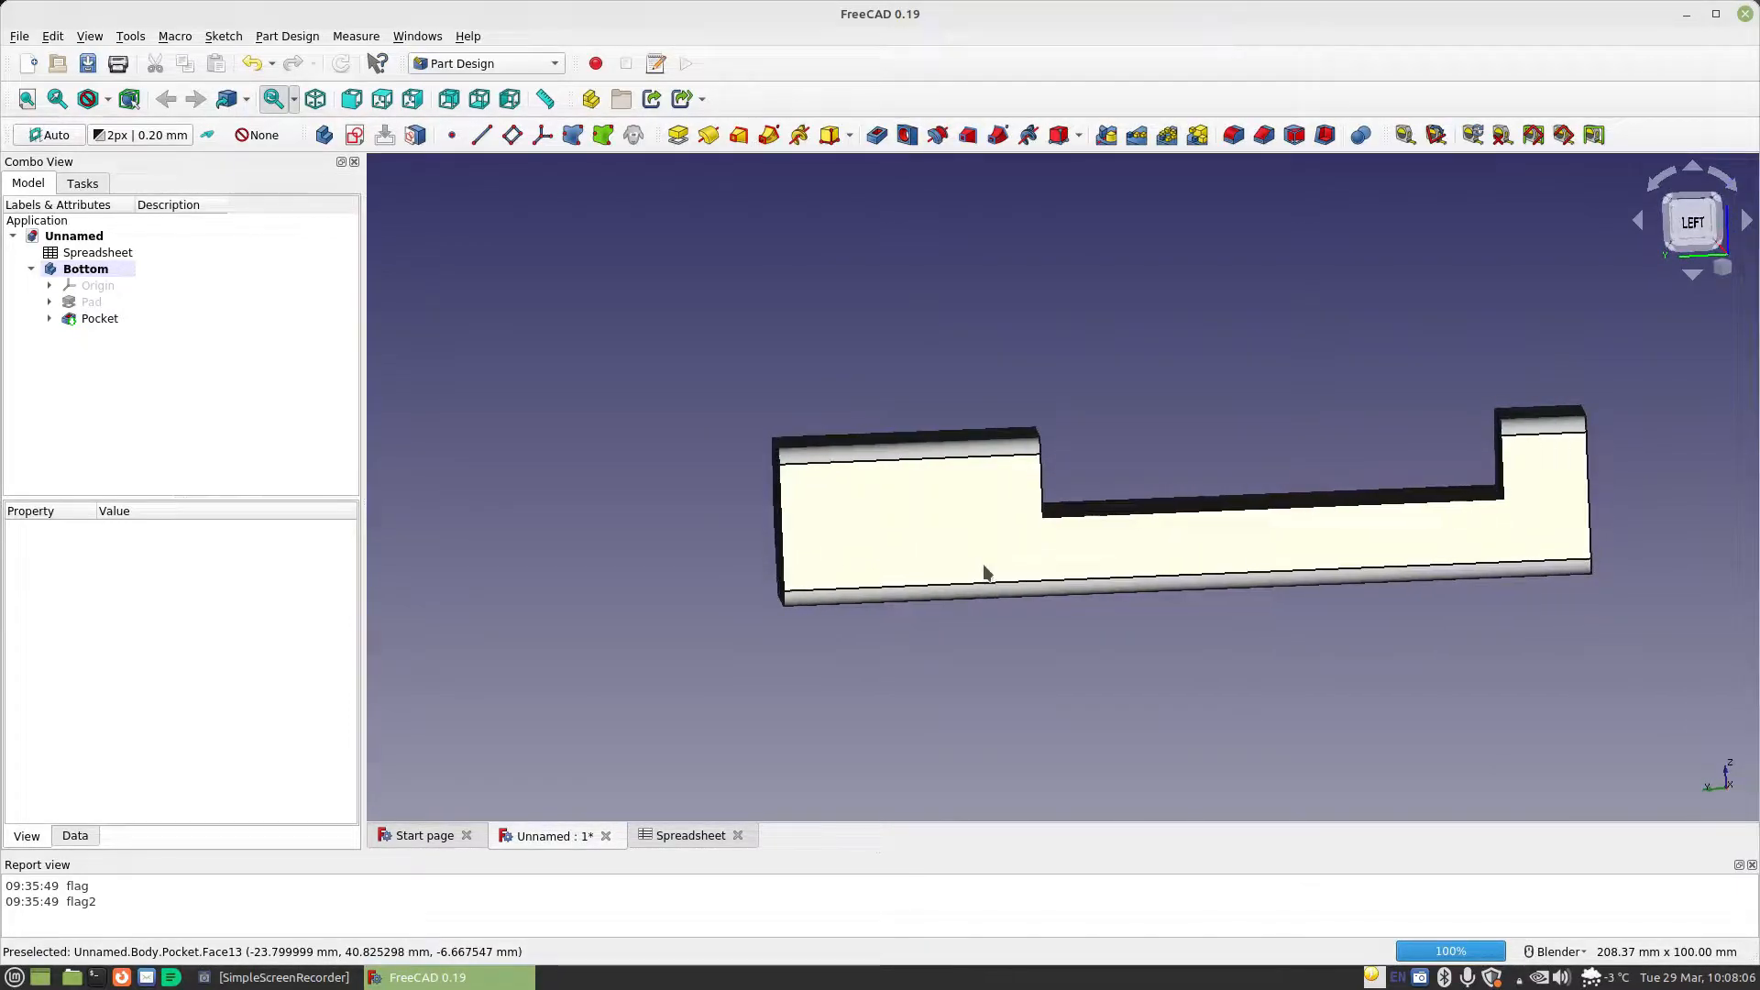
{"action": "left_click", "coordinate": [887, 516]}
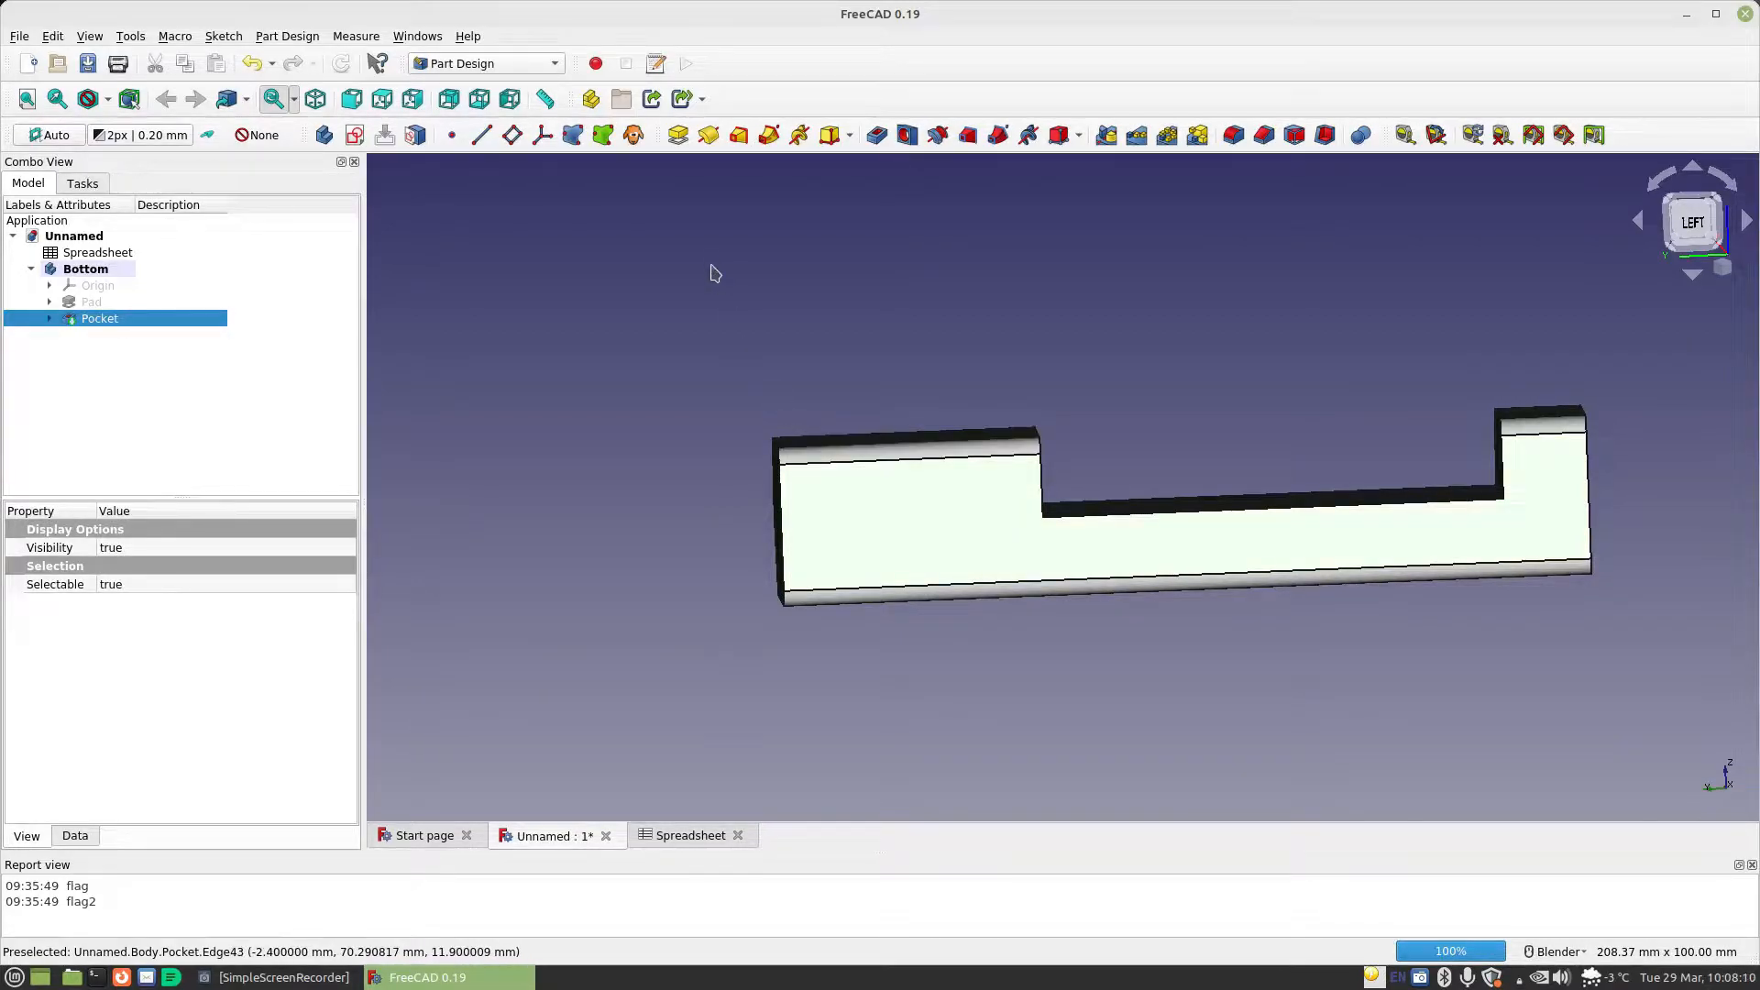
{"action": "left_click", "coordinate": [355, 135]}
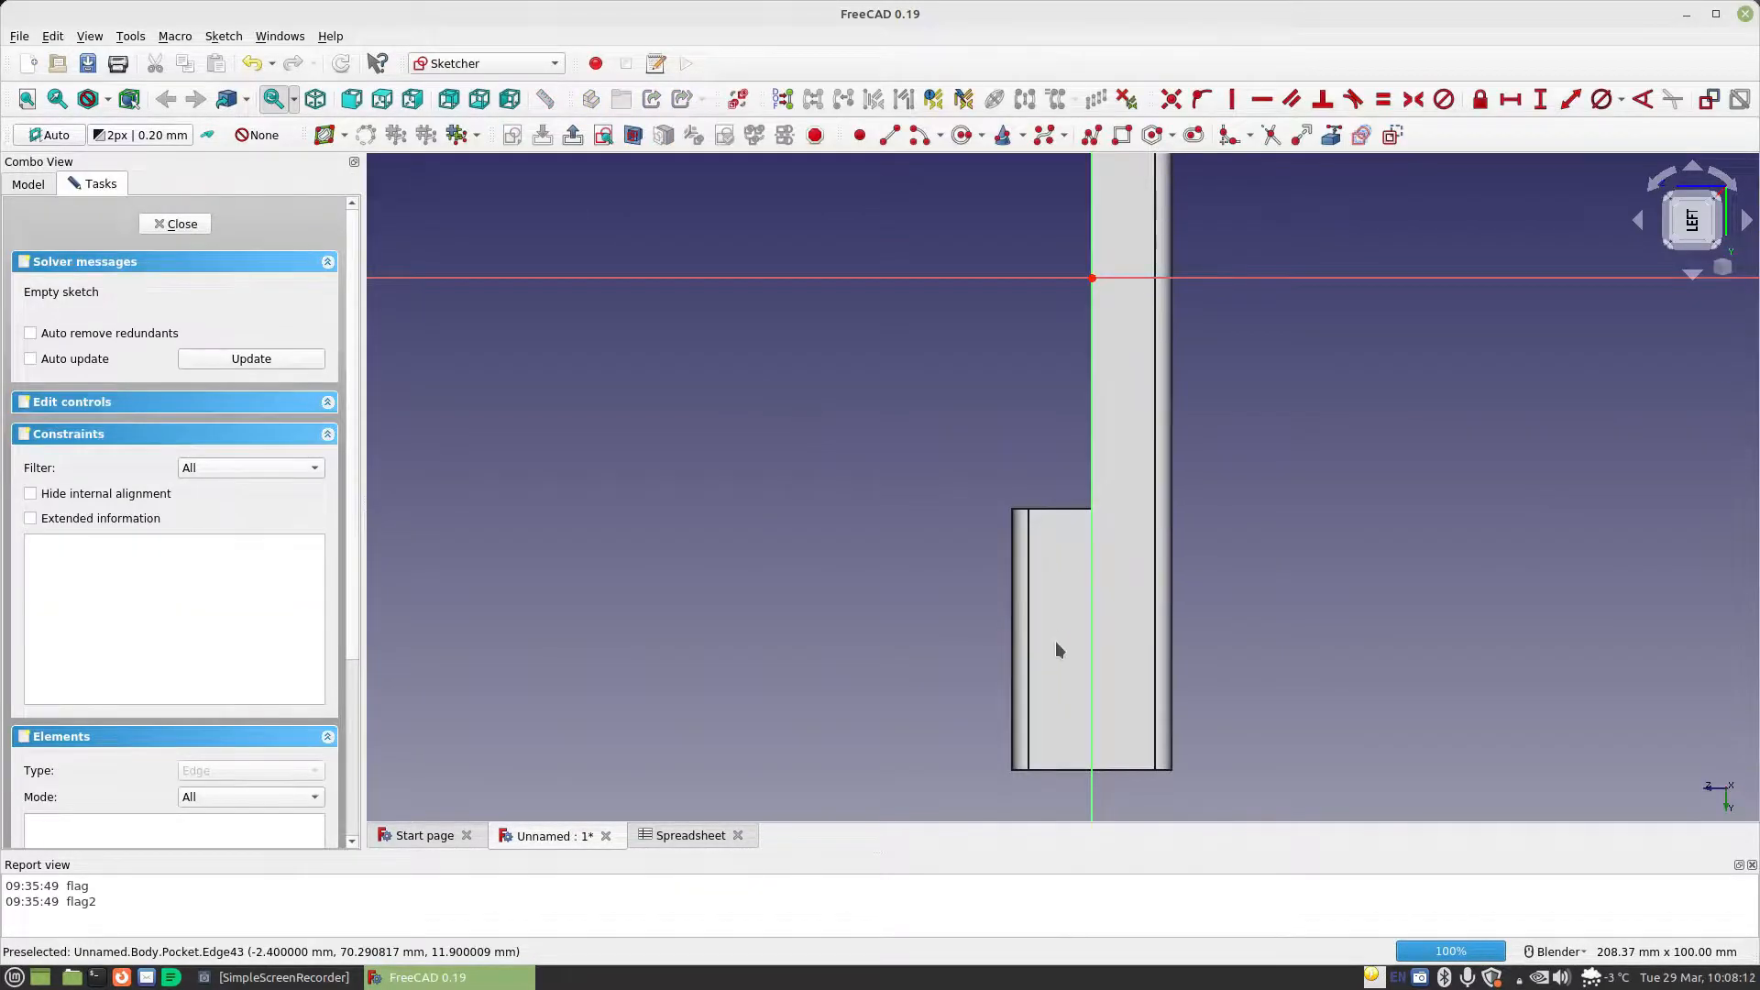
{"action": "scroll", "coordinate": [1056, 643], "scroll_direction": "up", "scroll_amount": 2}
{"action": "middle_click_drag", "start_coordinate": [1076, 647], "coordinate": [1036, 434], "text": "shift"}
Draw a closed four-line profile on the end block with a vertical edge about 33 mm long, a shorter parallel edge and slanted ends
{"action": "left_click", "coordinate": [889, 134]}
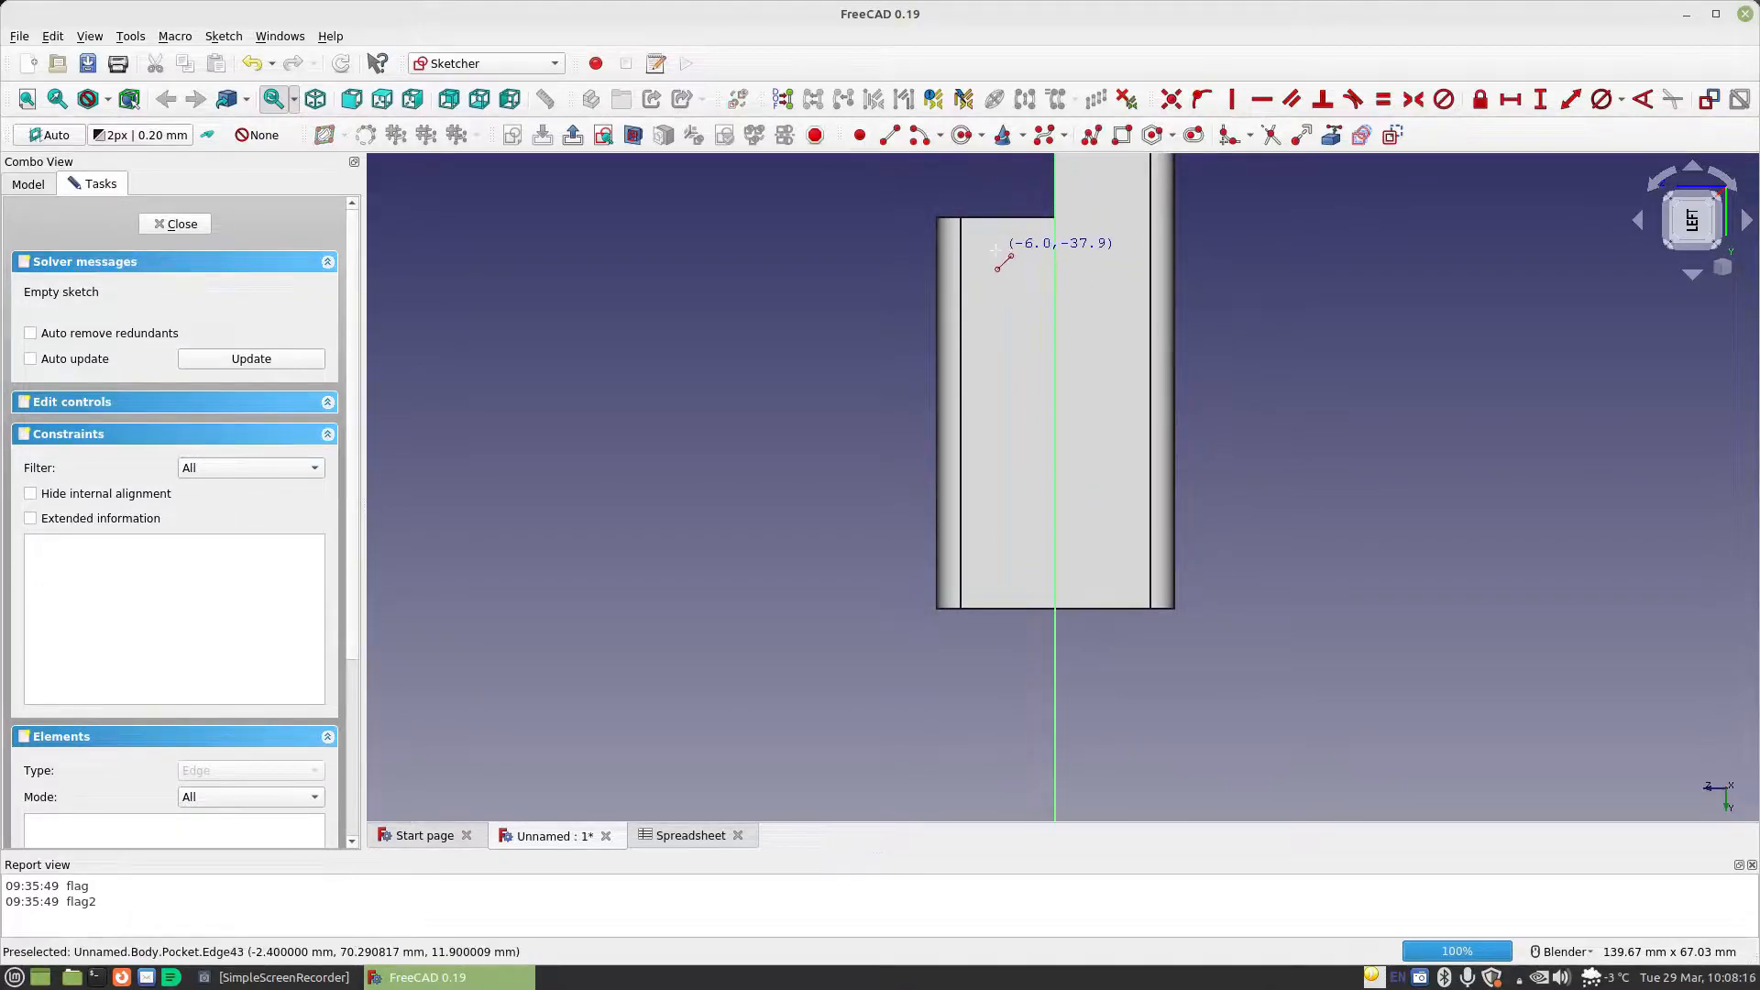
{"action": "left_click", "coordinate": [994, 576]}
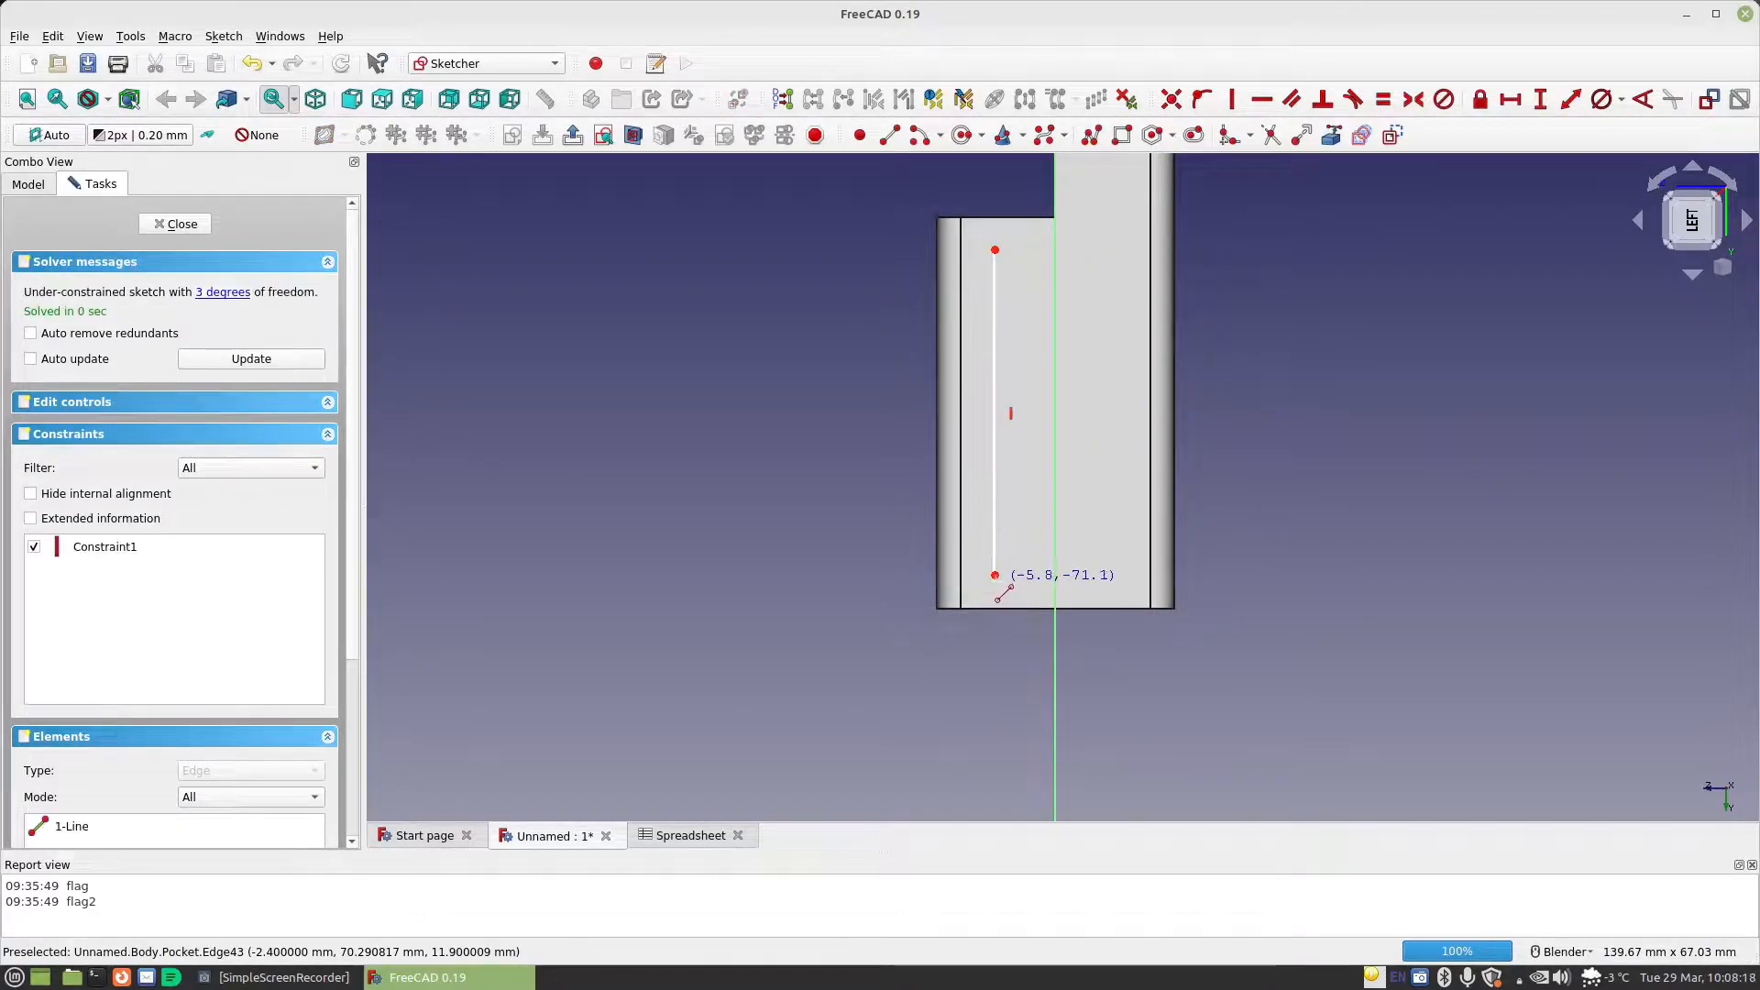
{"action": "left_click", "coordinate": [992, 576]}
{"action": "left_click", "coordinate": [975, 551]}
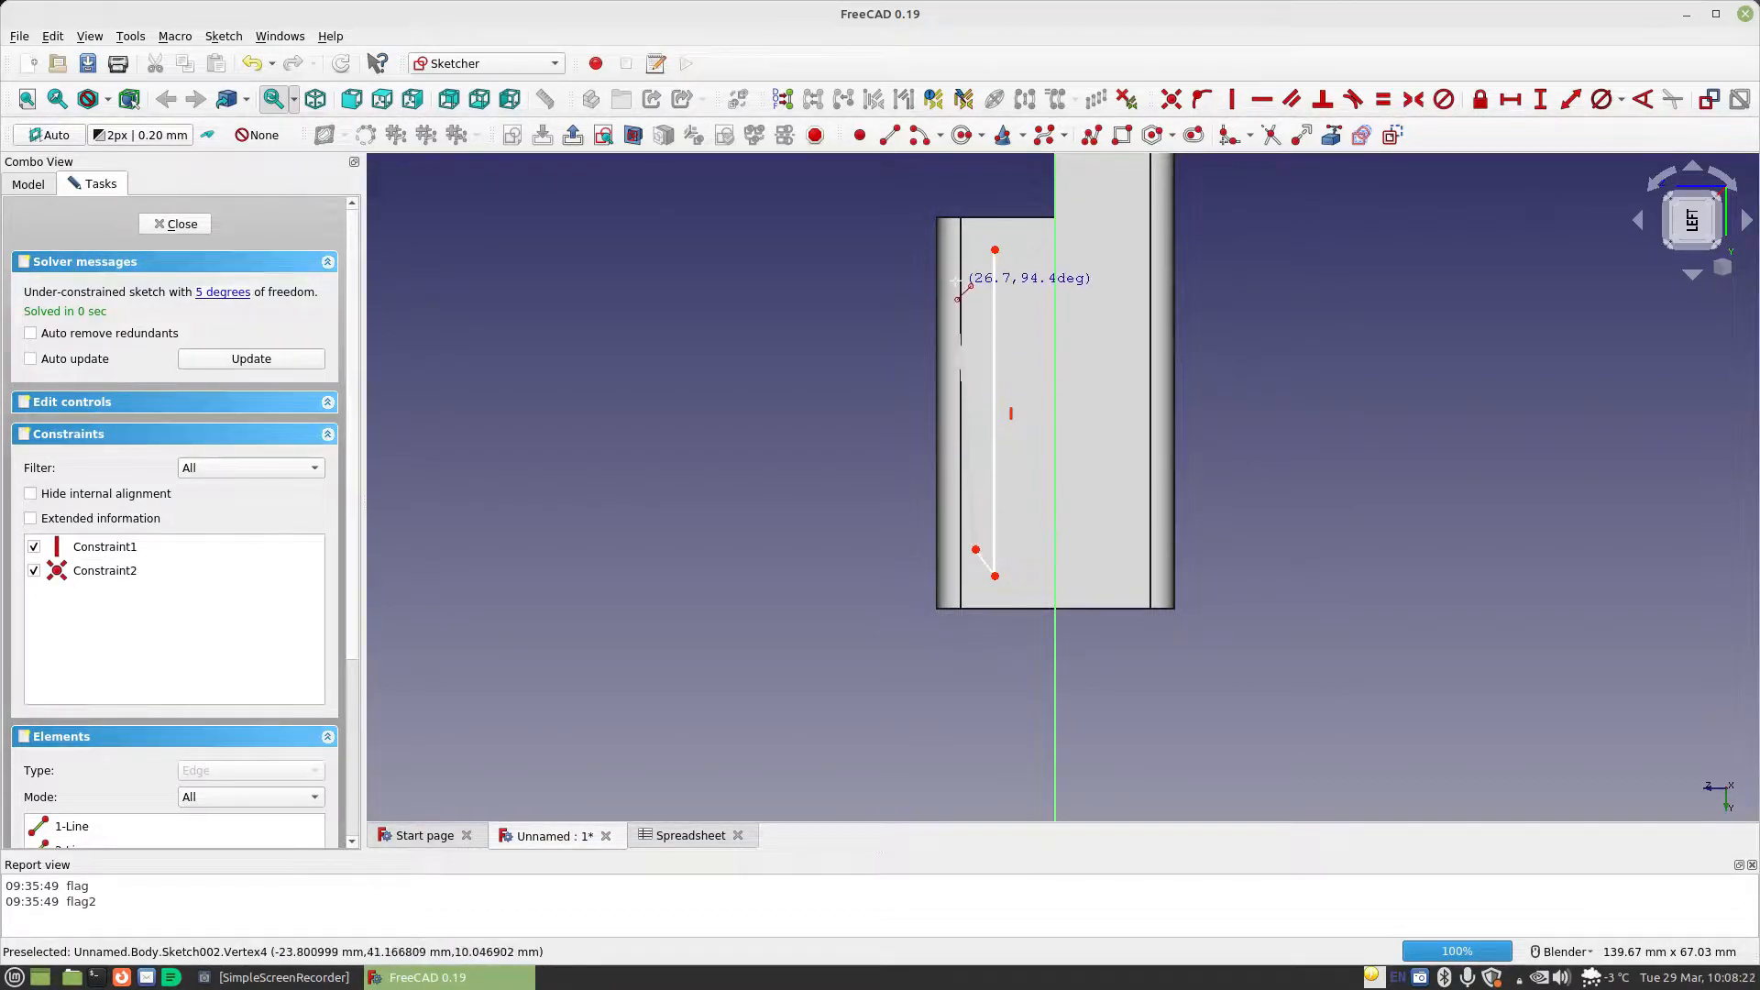
{"action": "left_click", "coordinate": [975, 280]}
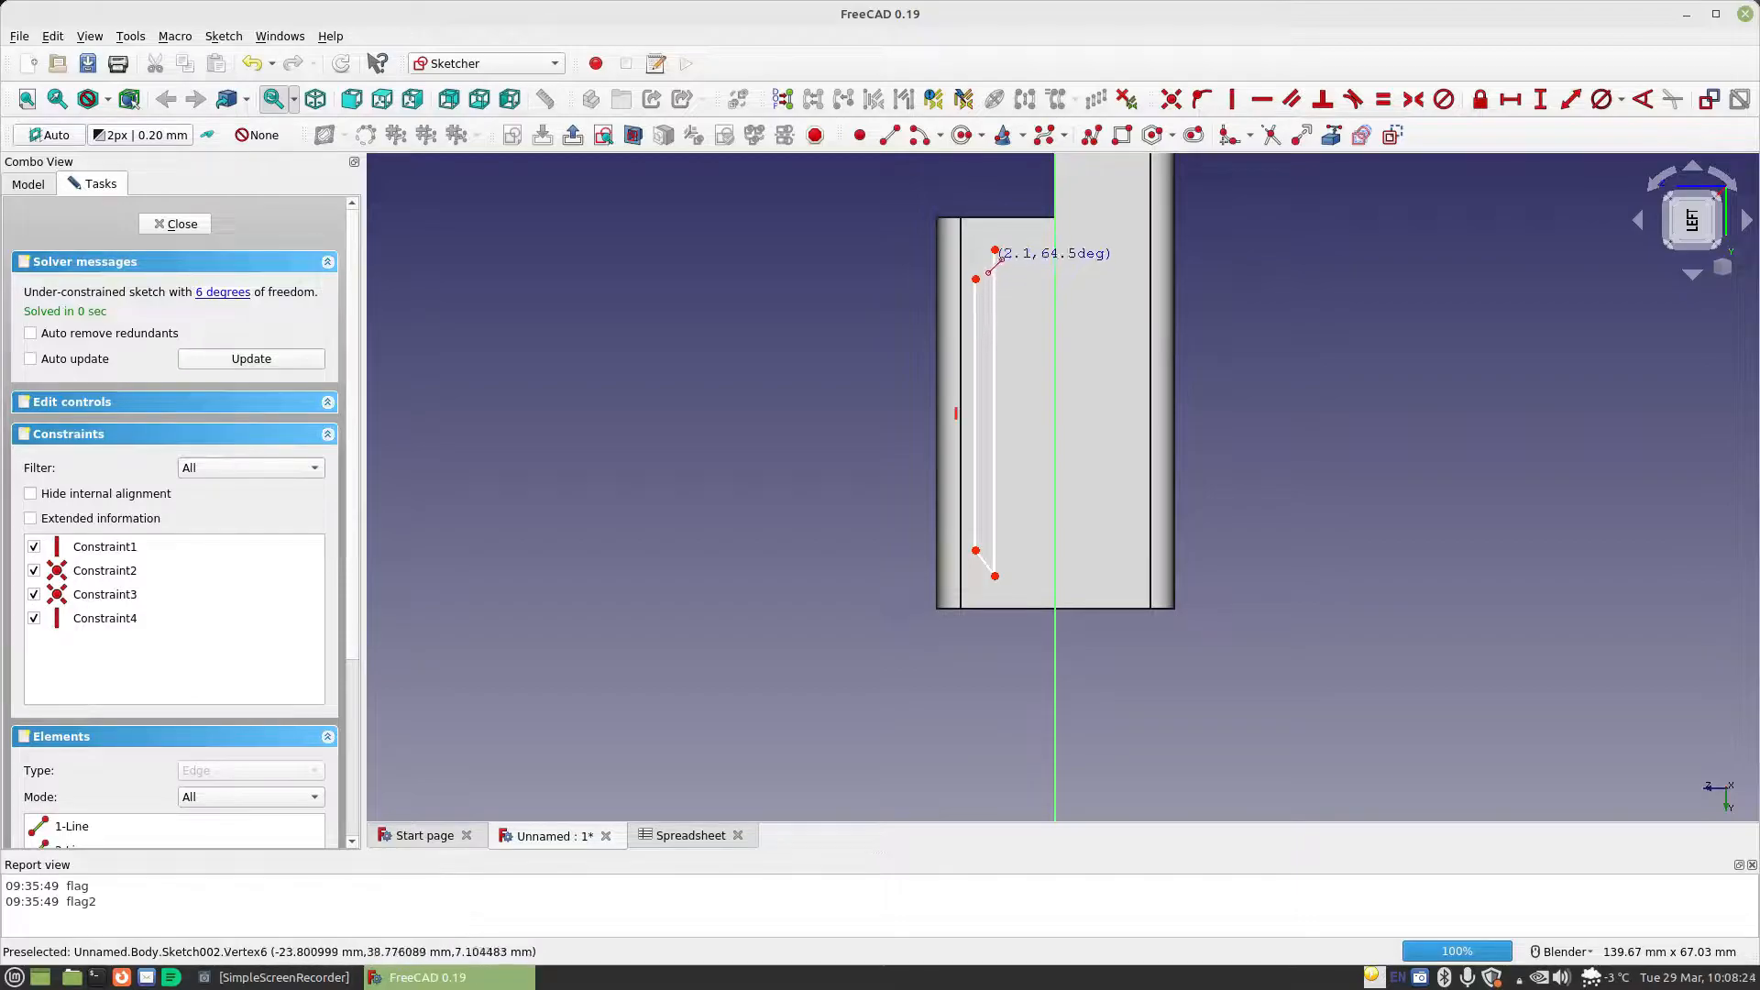
{"action": "left_click", "coordinate": [995, 249]}
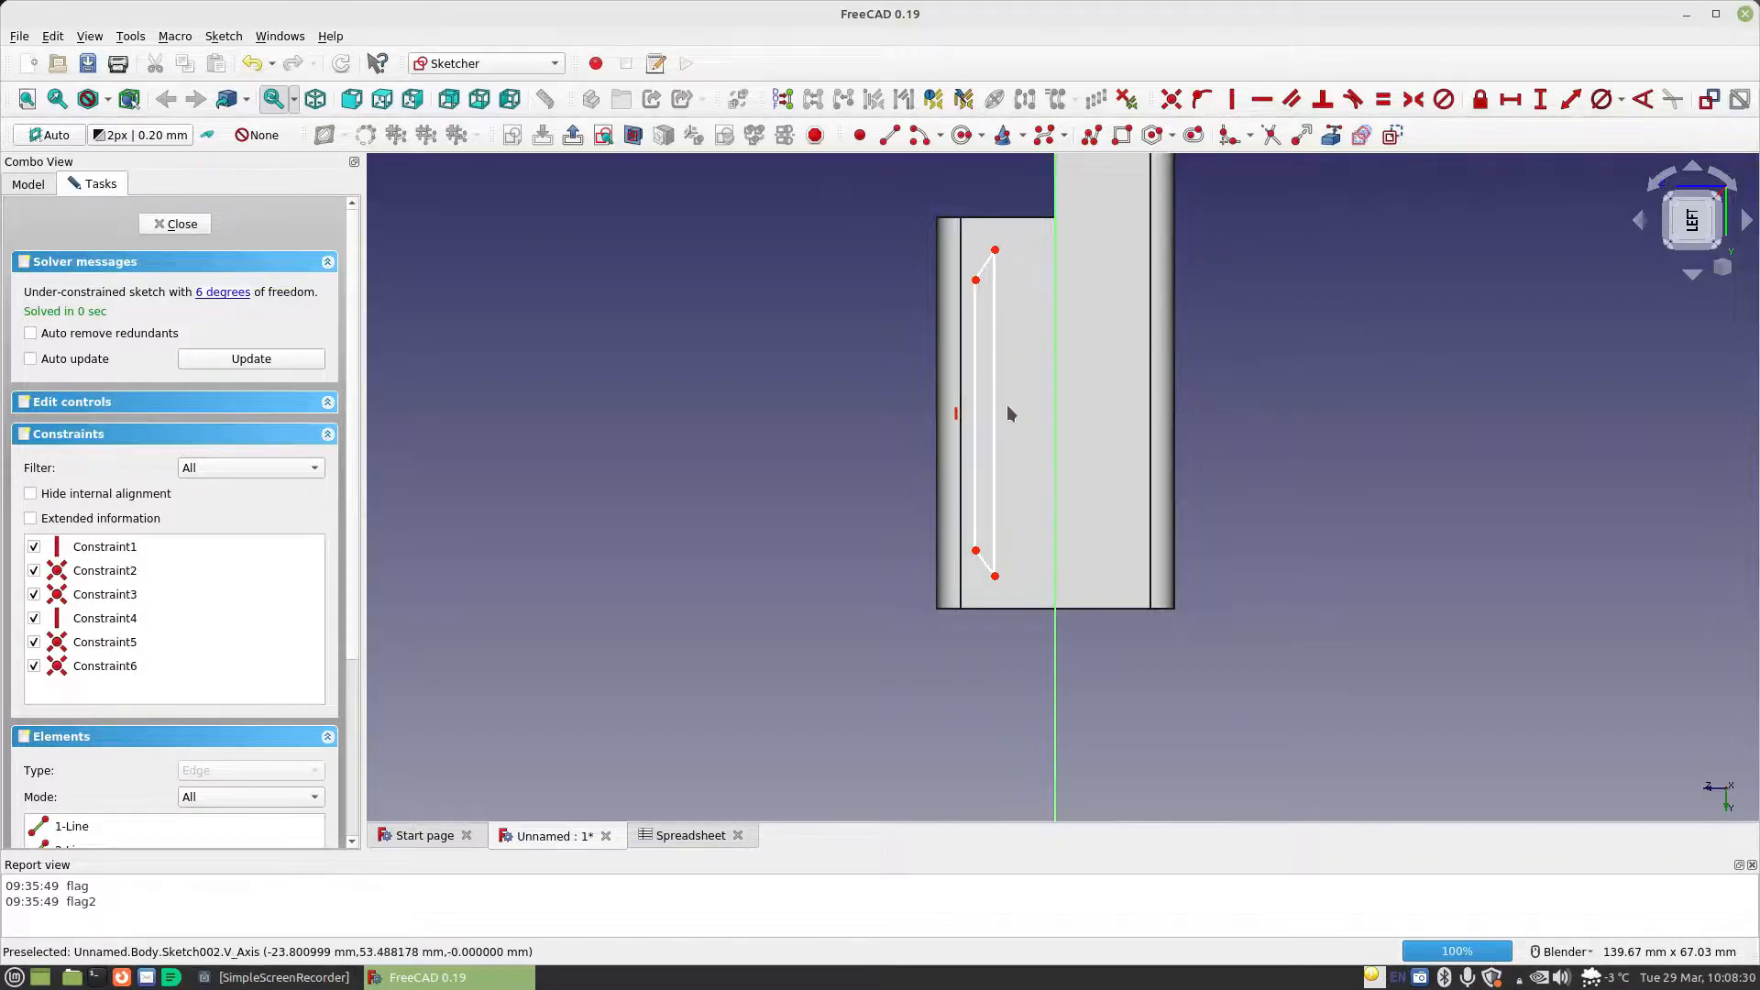
Widen the profile by shifting its longer vertical edge inward, and constrain that edge's vertical length to Spreadsheet.BoardLength+Spreadsheet.TabLength+Spreadsheet.MaterialThickness
{"action": "left_click_drag", "start_coordinate": [995, 408], "coordinate": [1022, 408]}
{"action": "left_click_drag", "start_coordinate": [1005, 404], "coordinate": [1008, 405]}
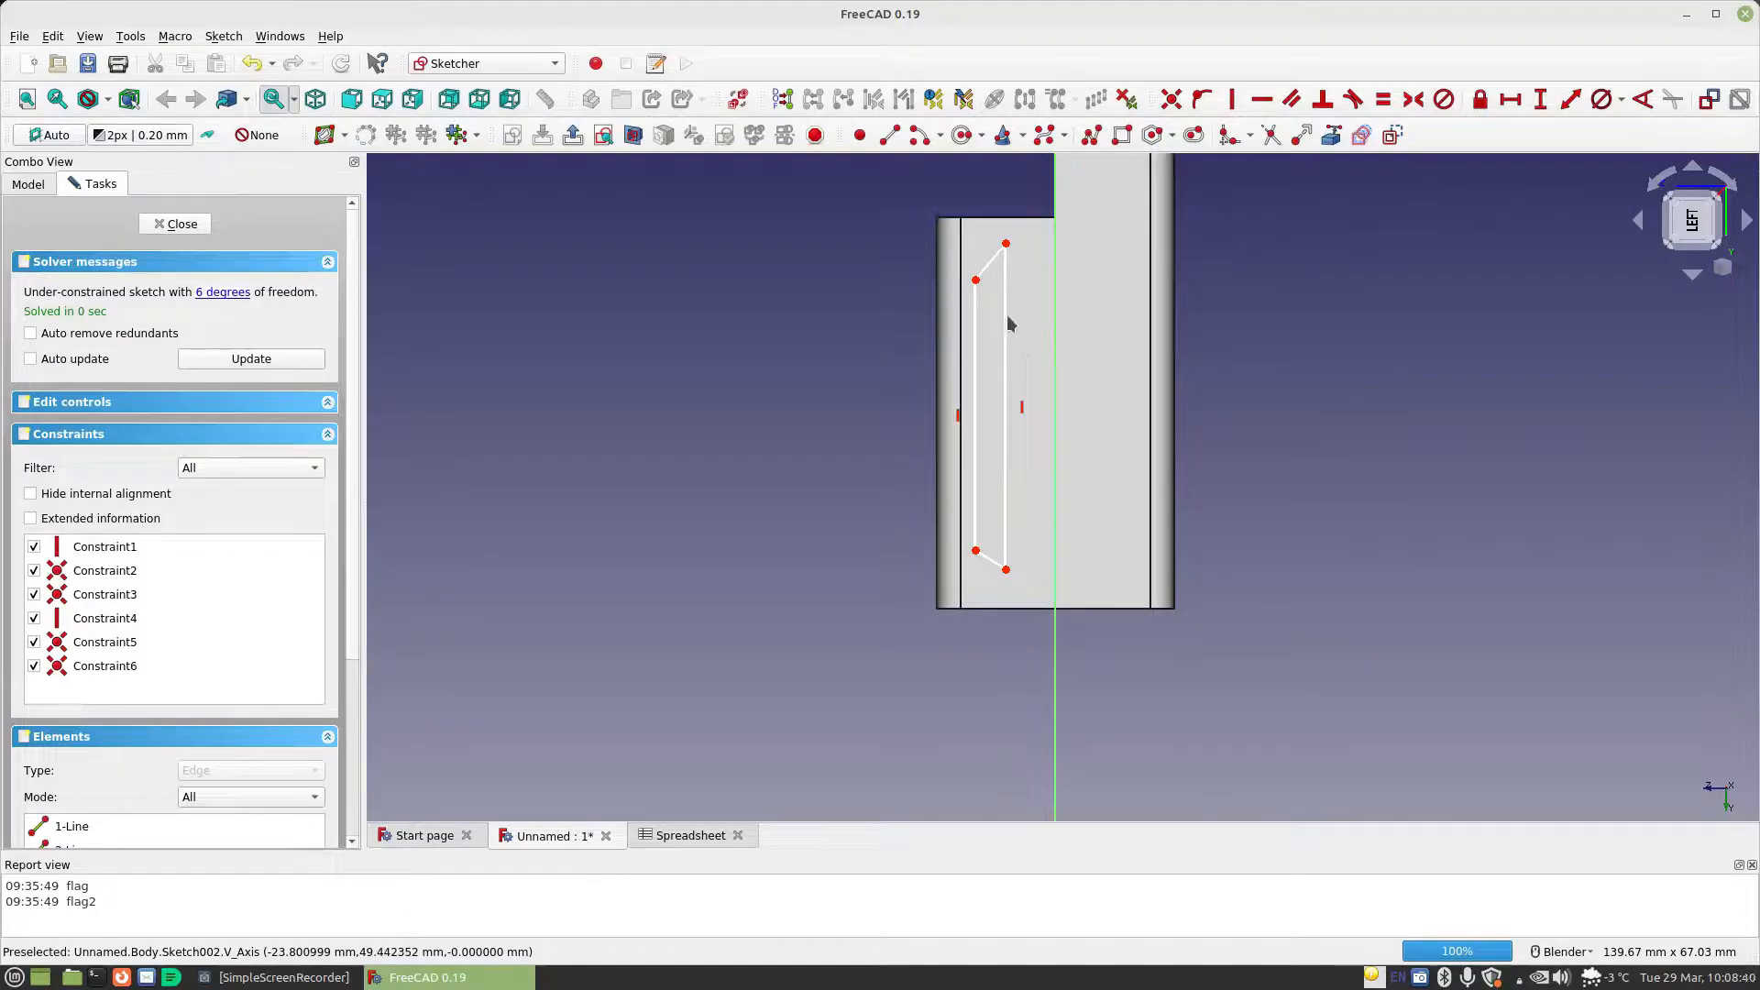
{"action": "left_click", "coordinate": [1540, 101]}
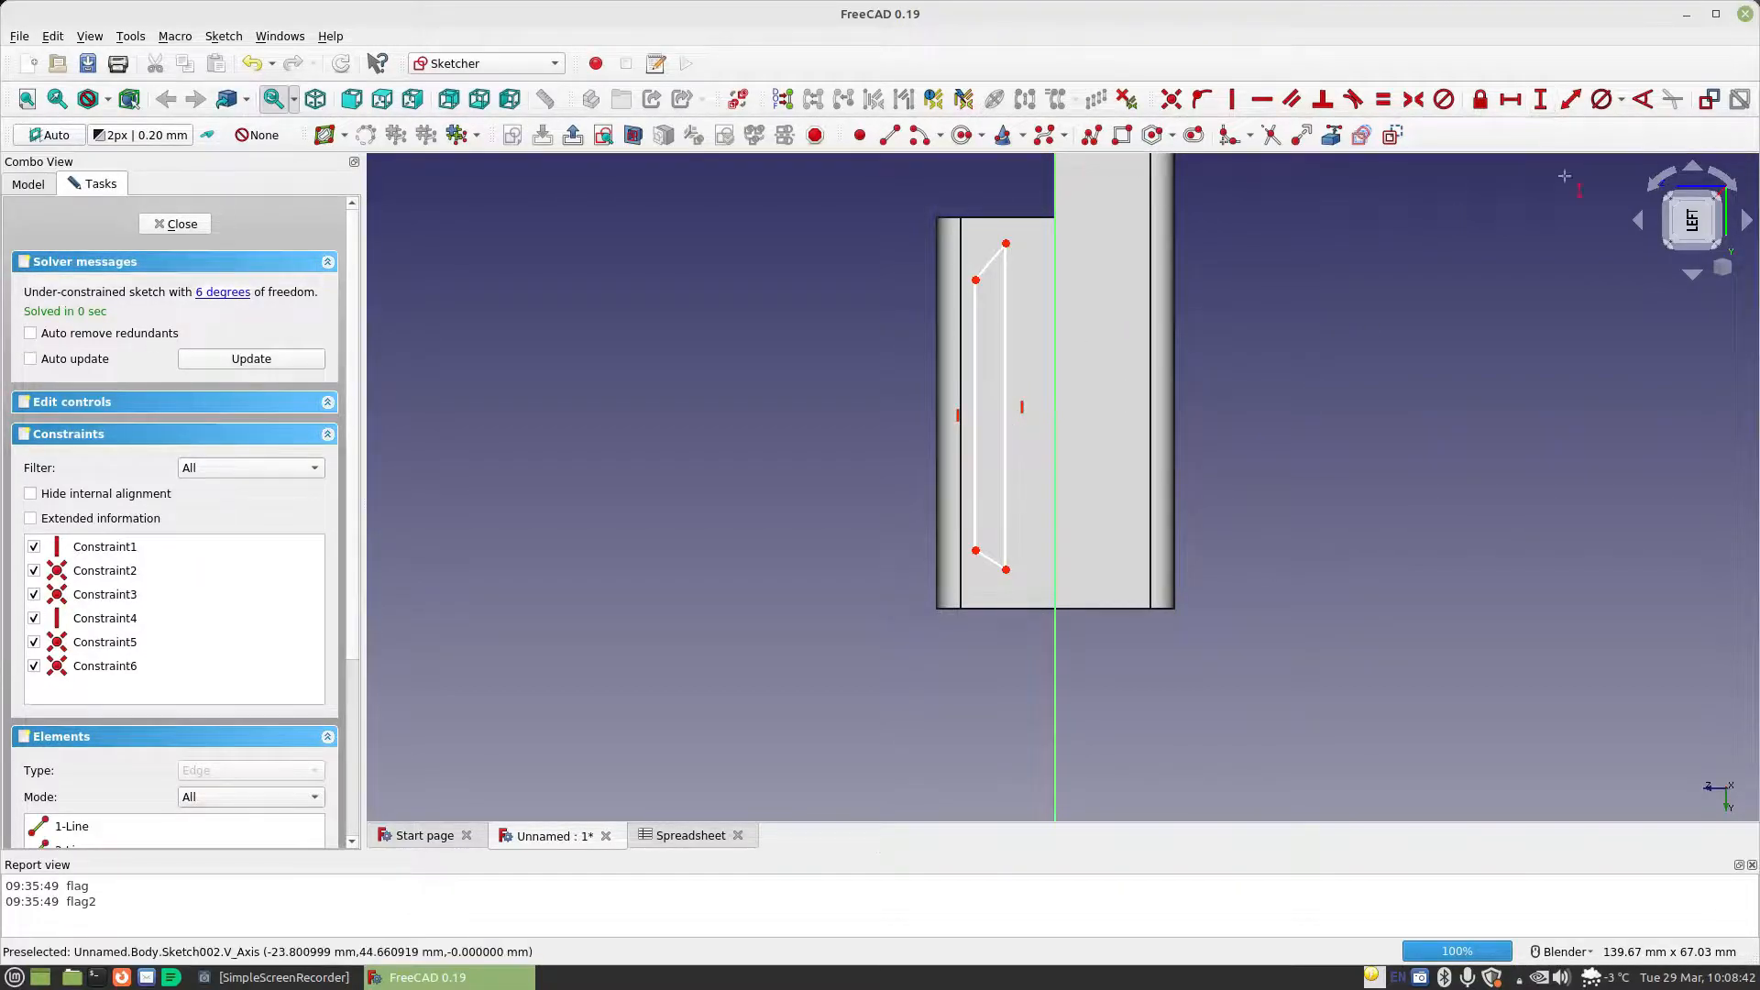
{"action": "left_click", "coordinate": [1006, 328]}
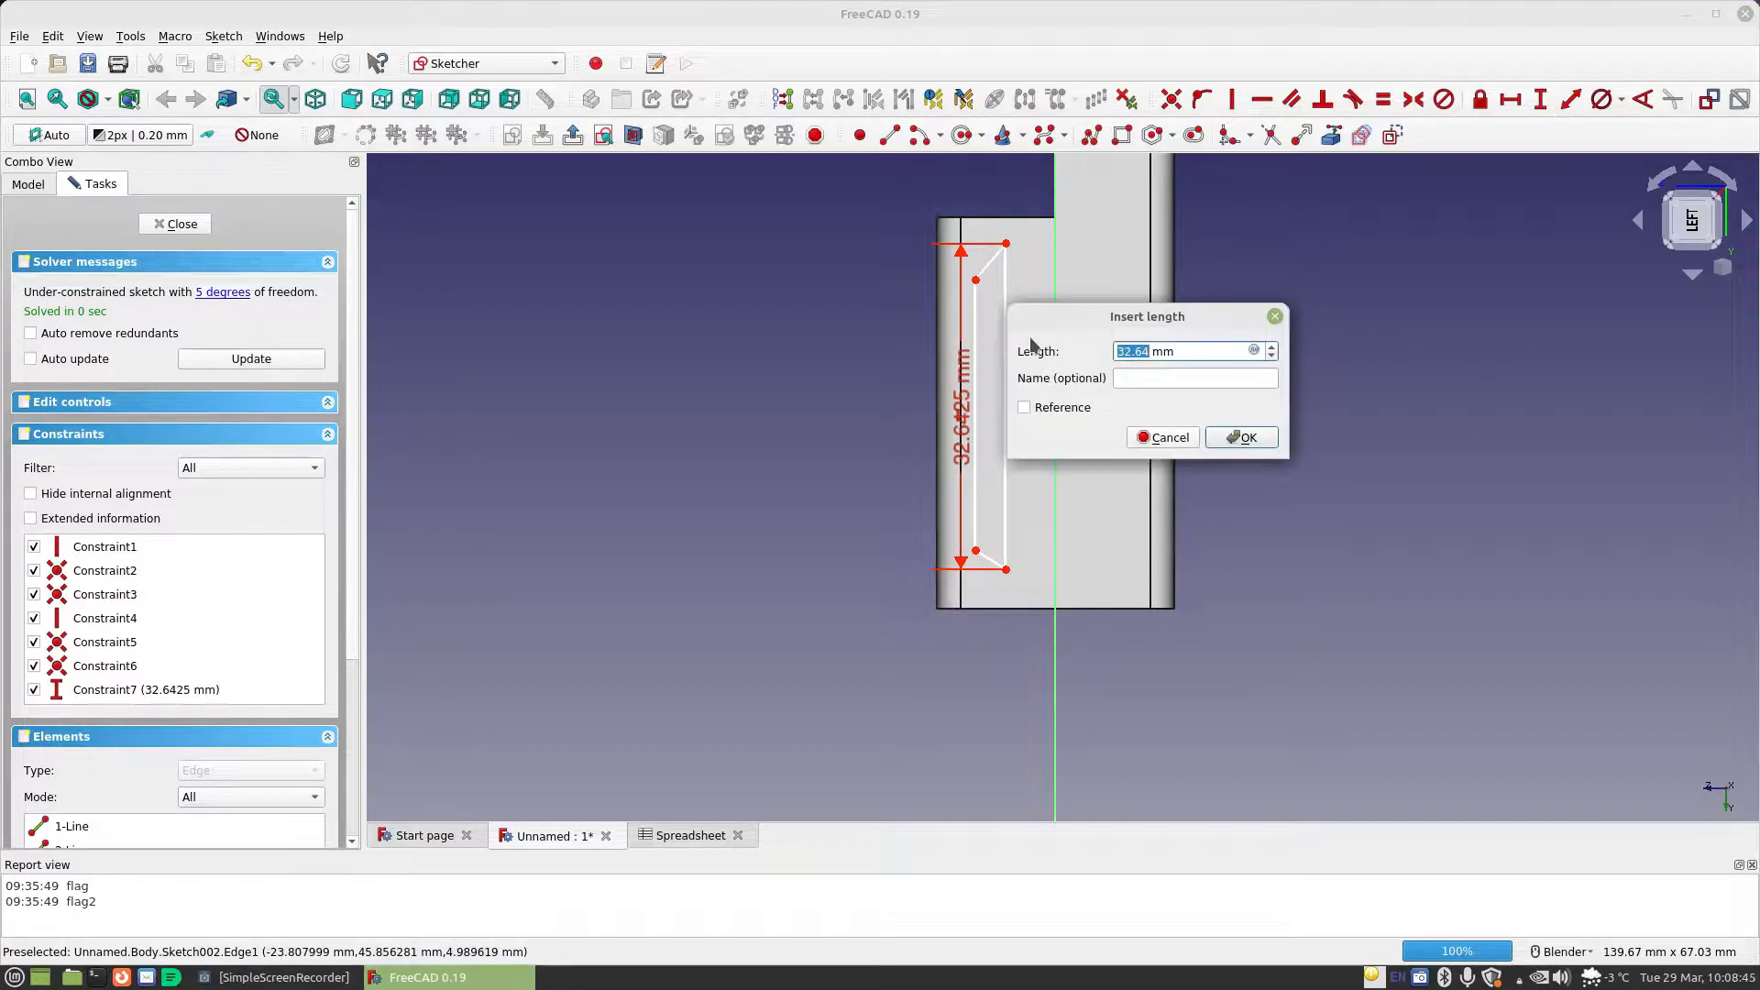
{"action": "left_click", "coordinate": [1253, 351]}
{"action": "type", "text": "spreadsheet.boa"}
{"action": "key", "text": "Down"}
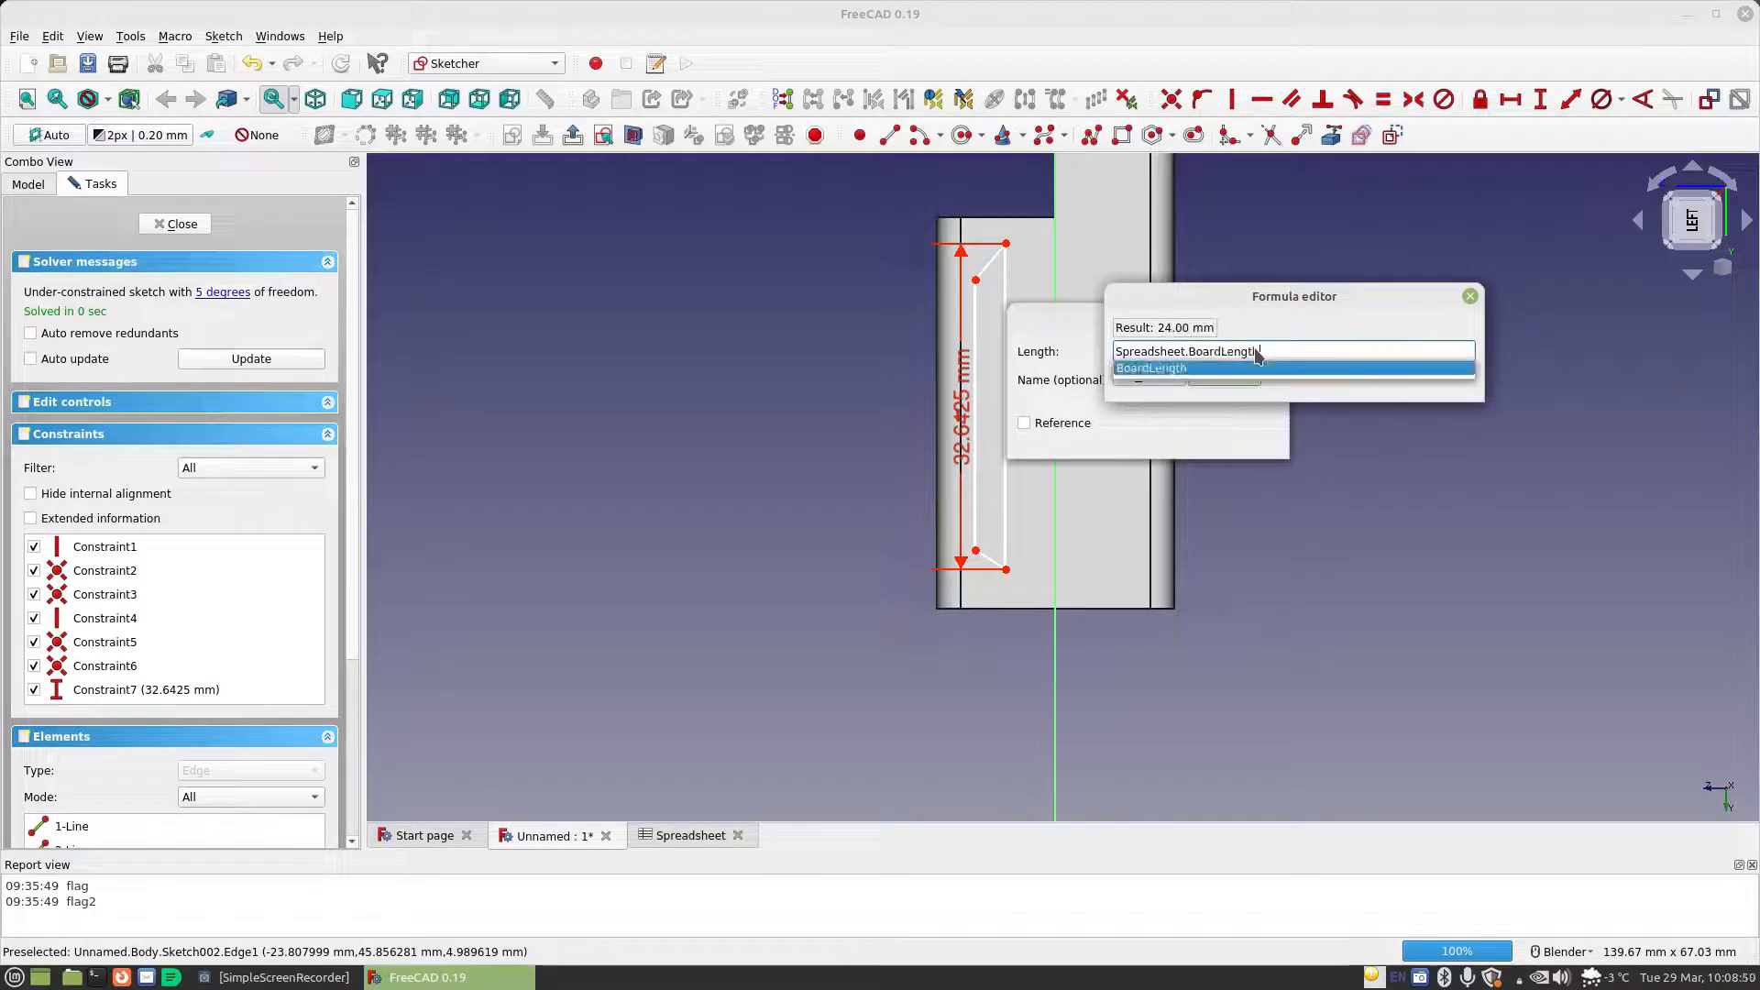
{"action": "type", "text": "+Spreadsheet.t"}
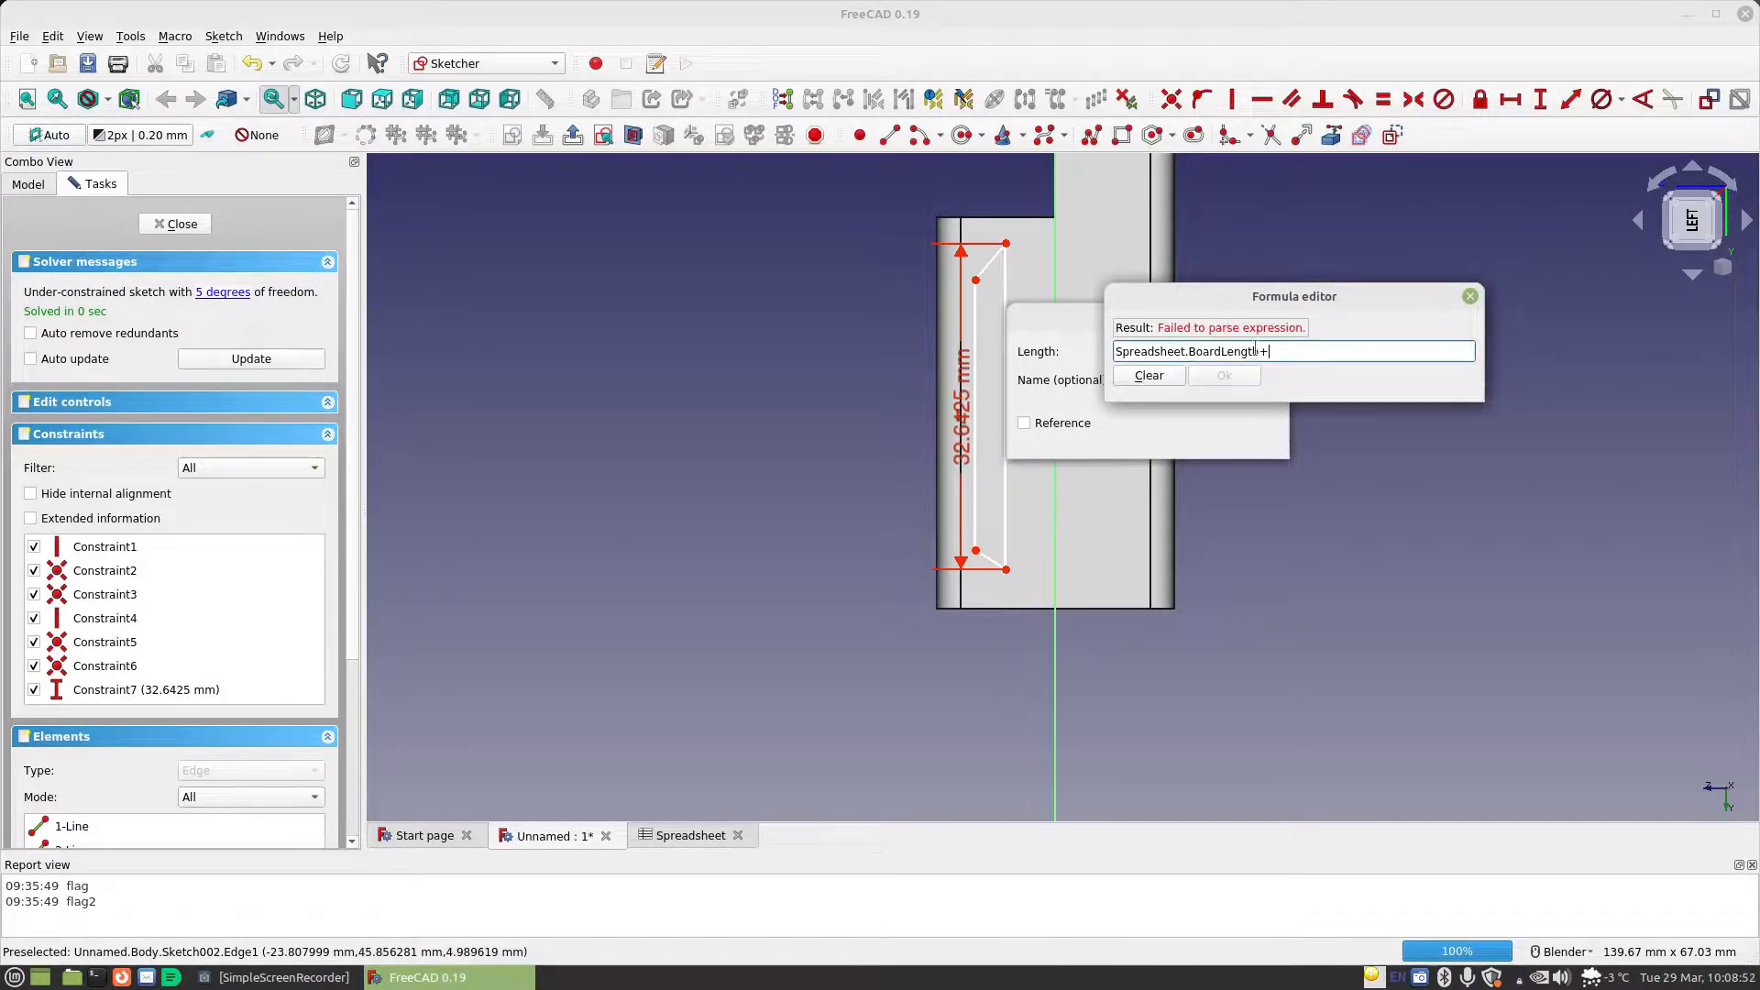
{"action": "key", "text": "Down"}
{"action": "key", "text": "Down"}
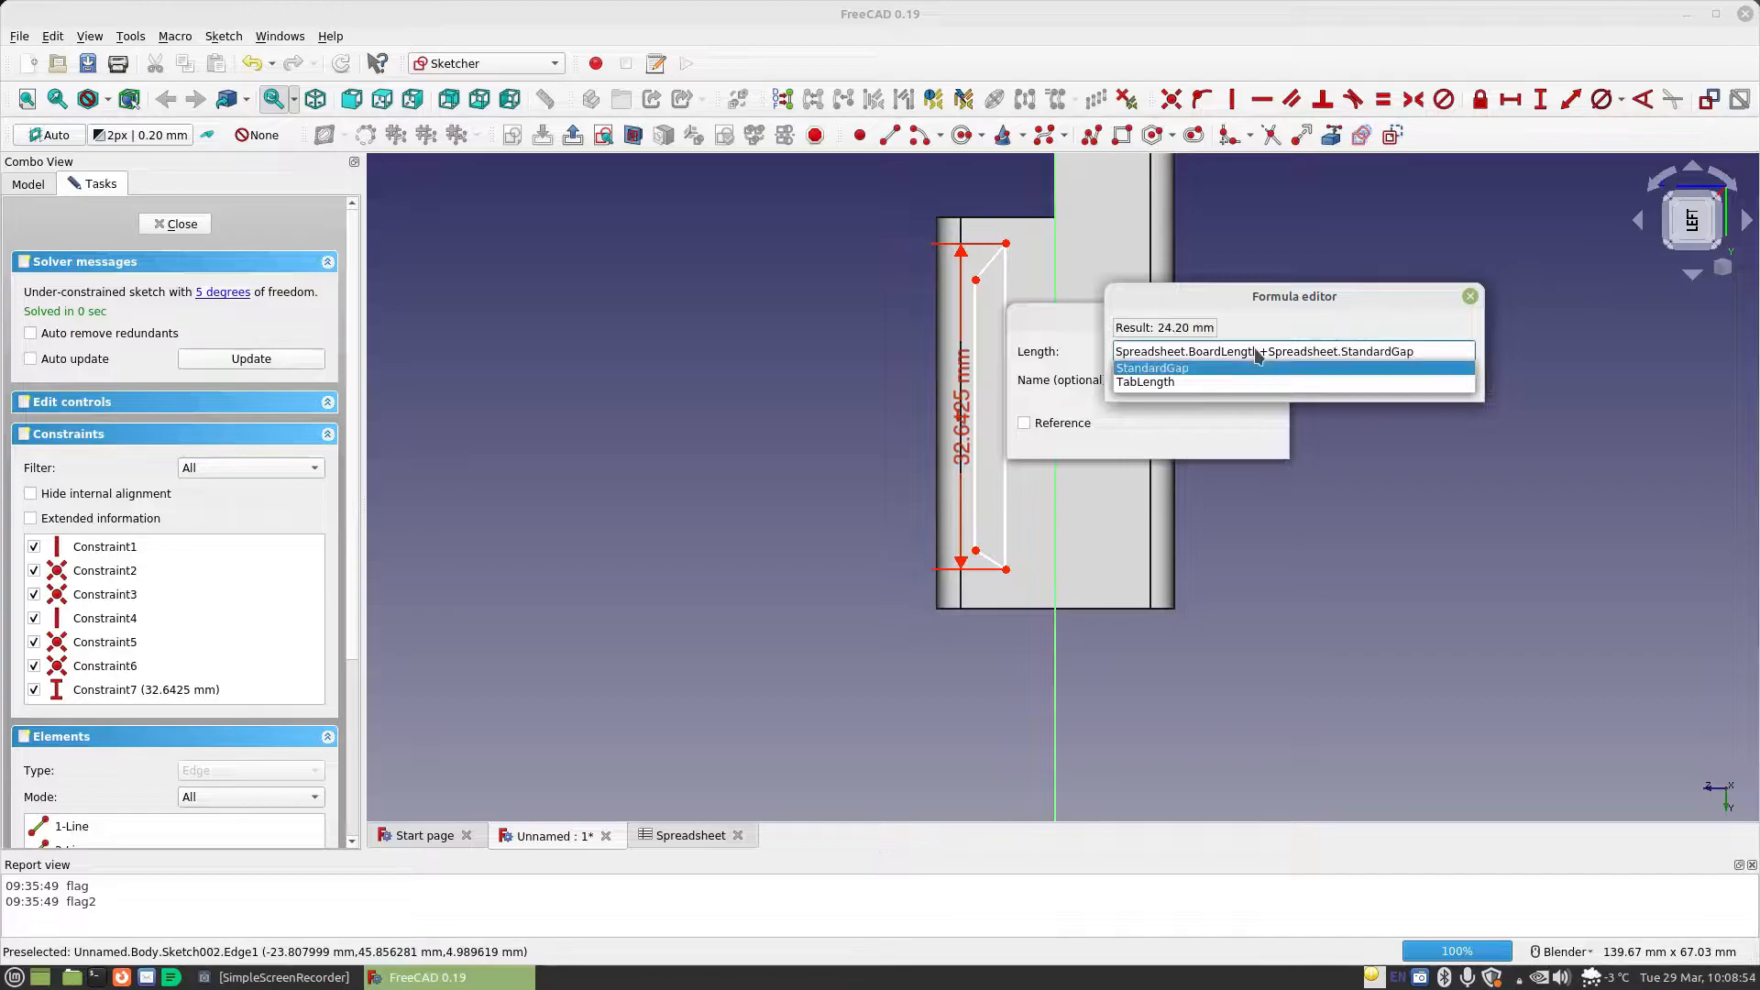
{"action": "type", "text": "+ma"}
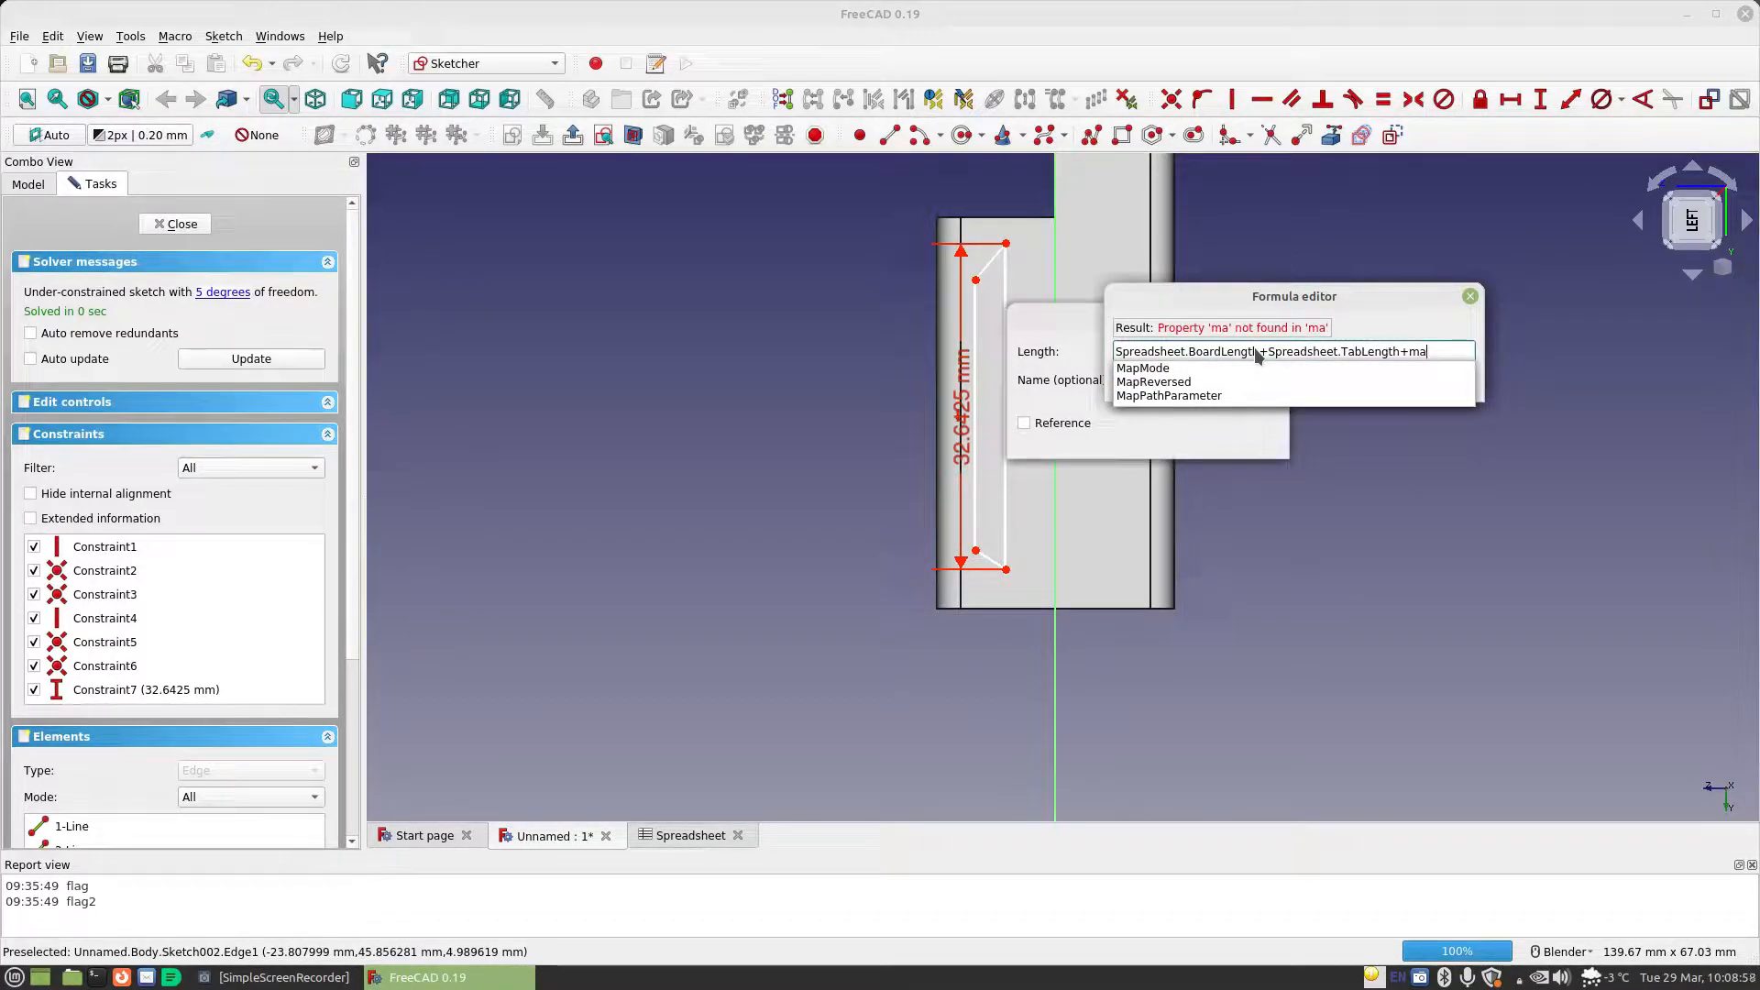
{"action": "key", "text": "BackSpace"}
{"action": "key", "text": "BackSpace"}
{"action": "type", "text": "s"}
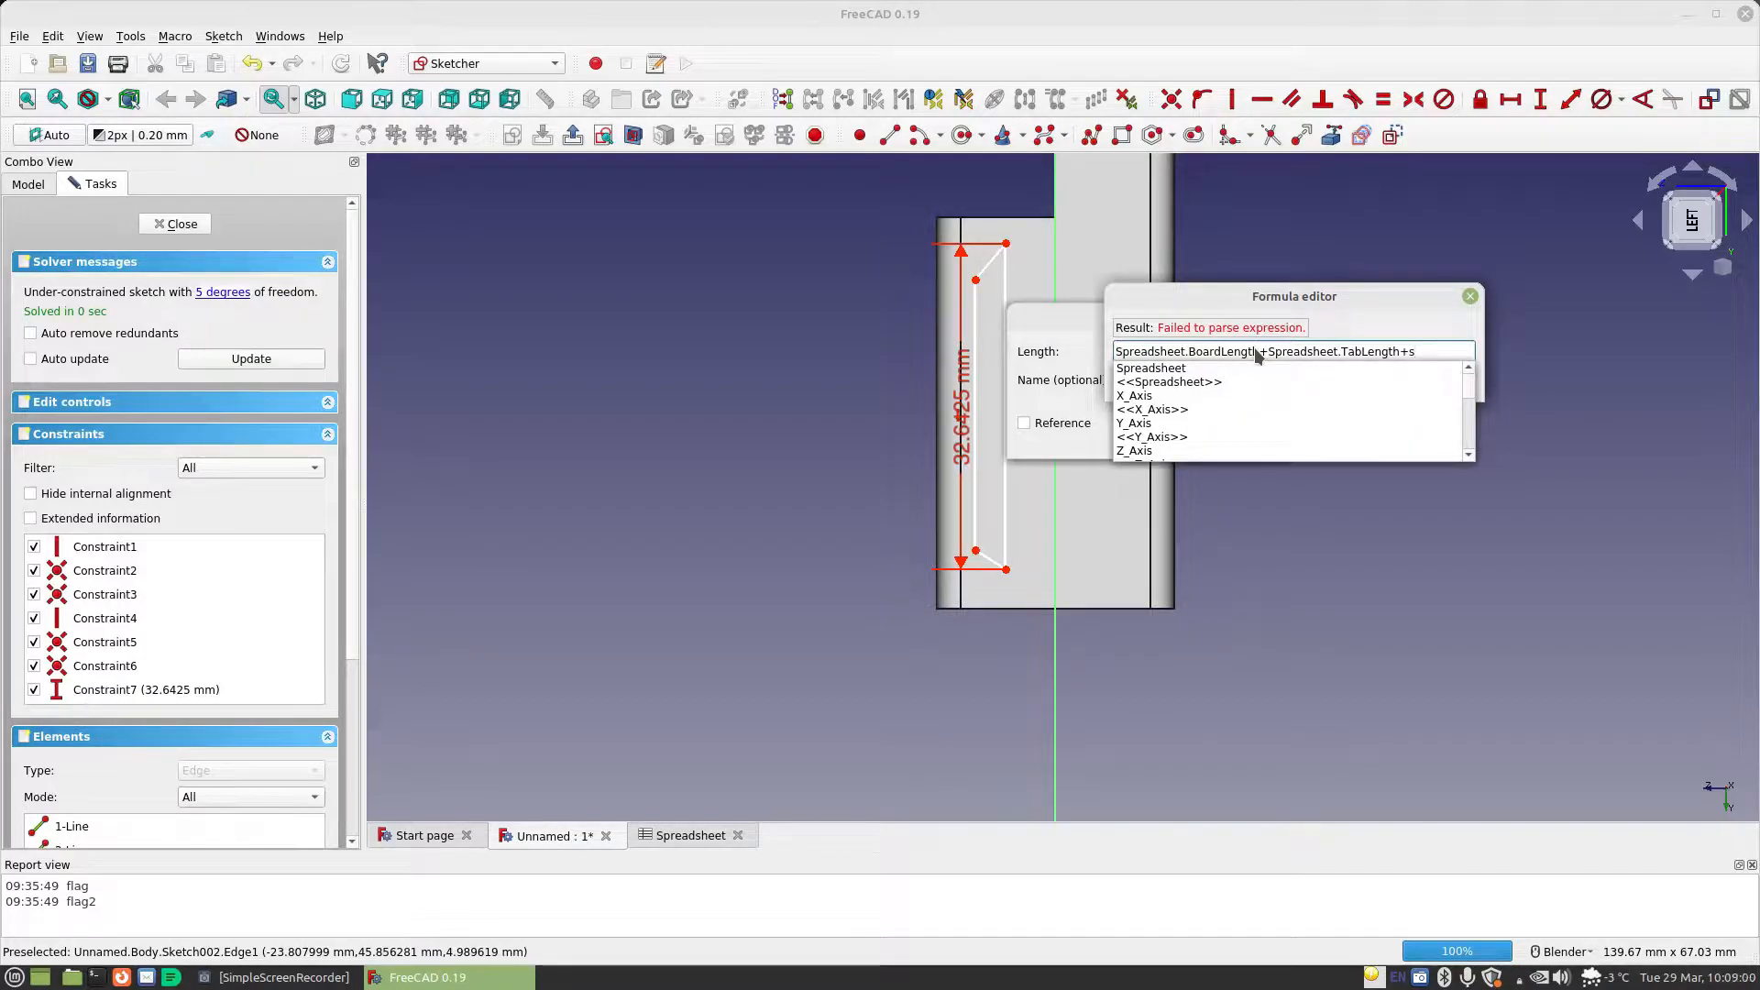
{"action": "key", "text": "Down"}
{"action": "type", "text": ".ma"}
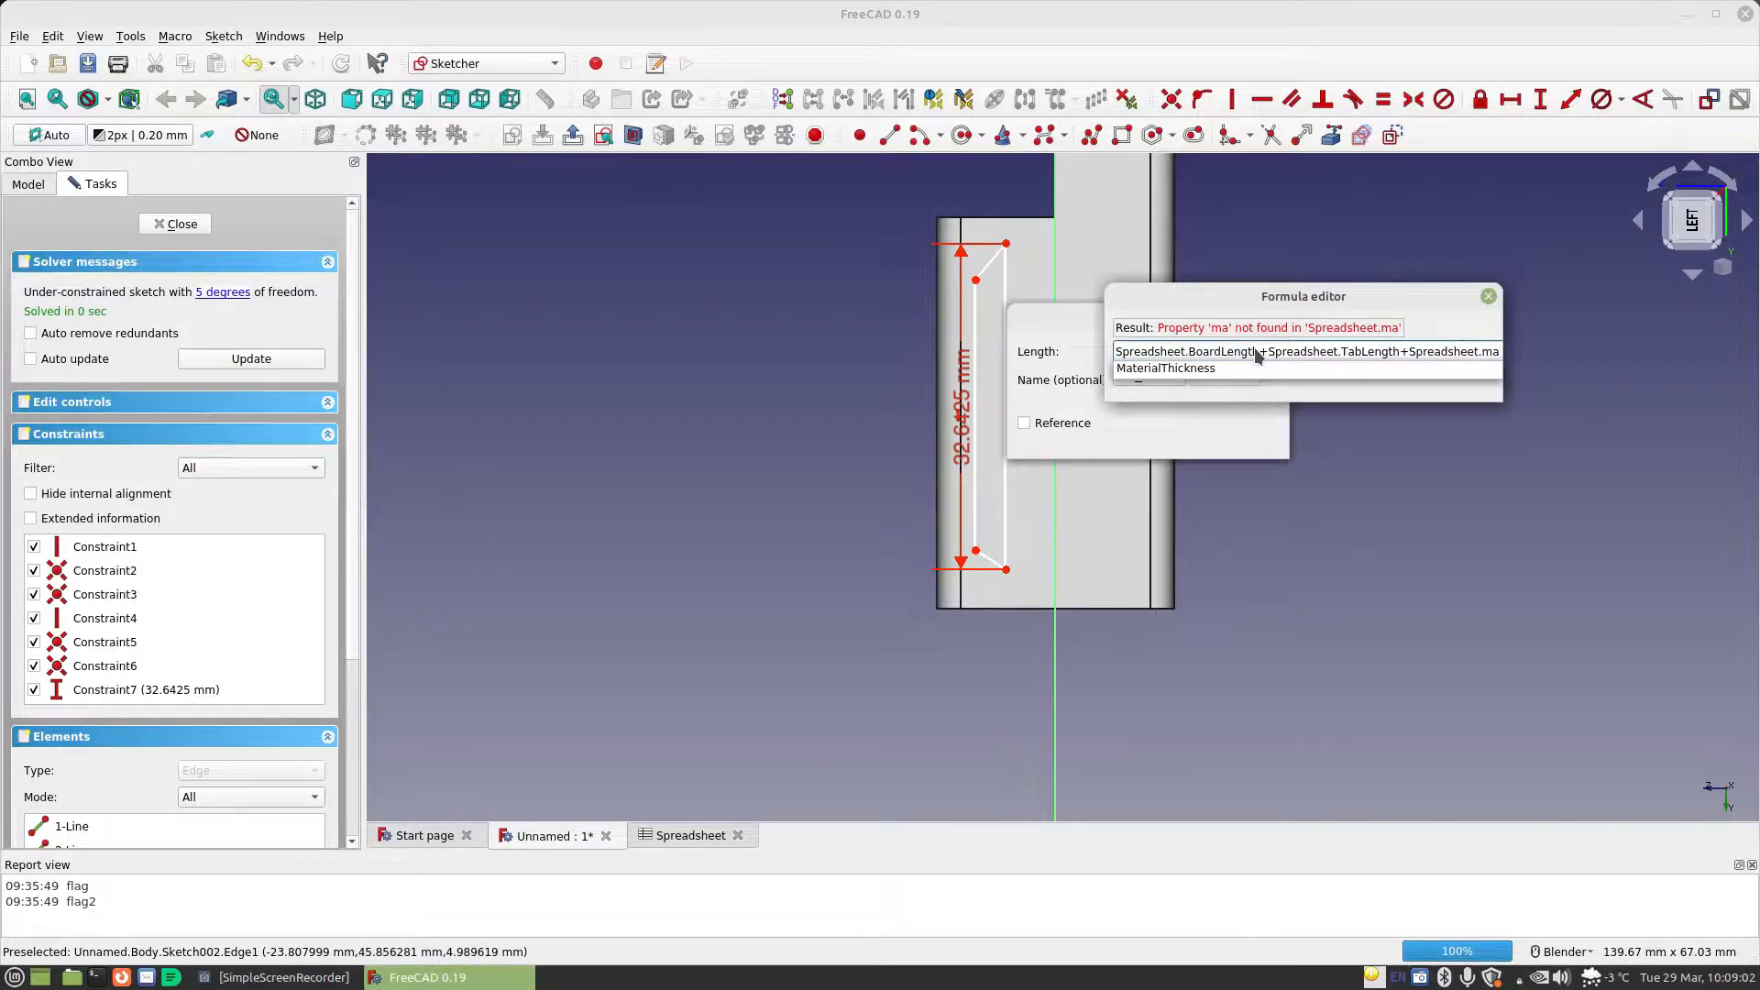
{"action": "key", "text": "Down"}
{"action": "key", "text": "Return"}
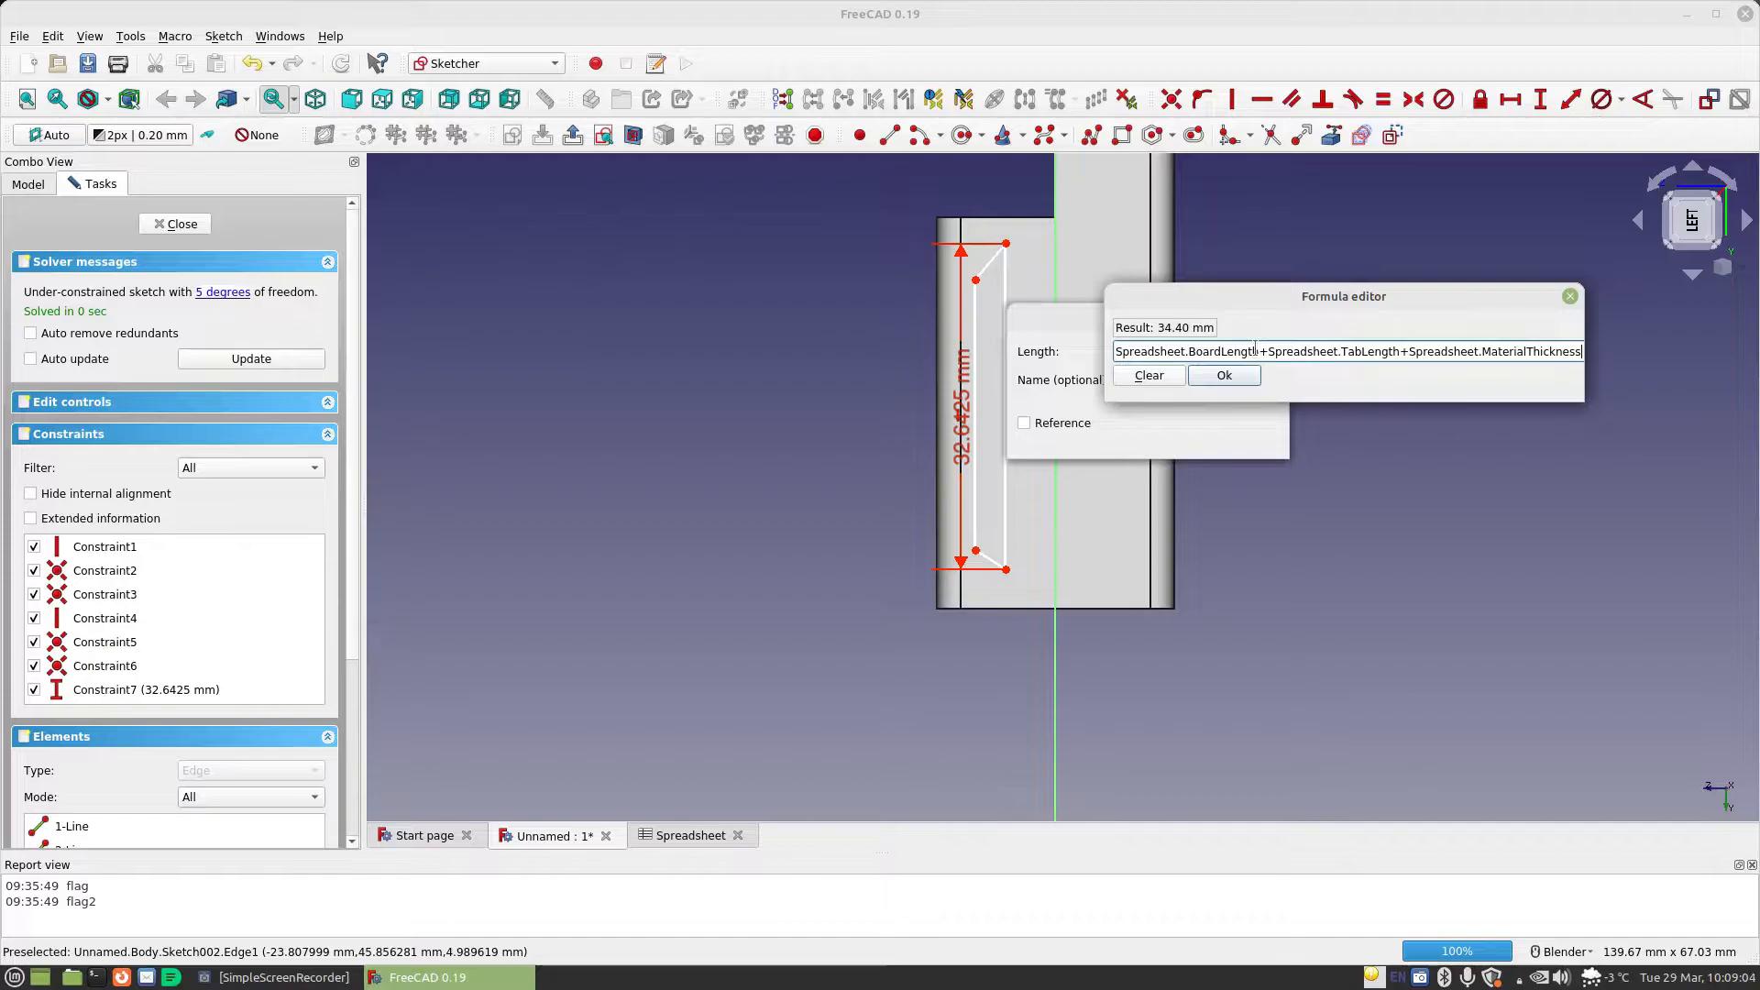
{"action": "left_click", "coordinate": [1236, 384]}
{"action": "left_click", "coordinate": [1219, 436]}
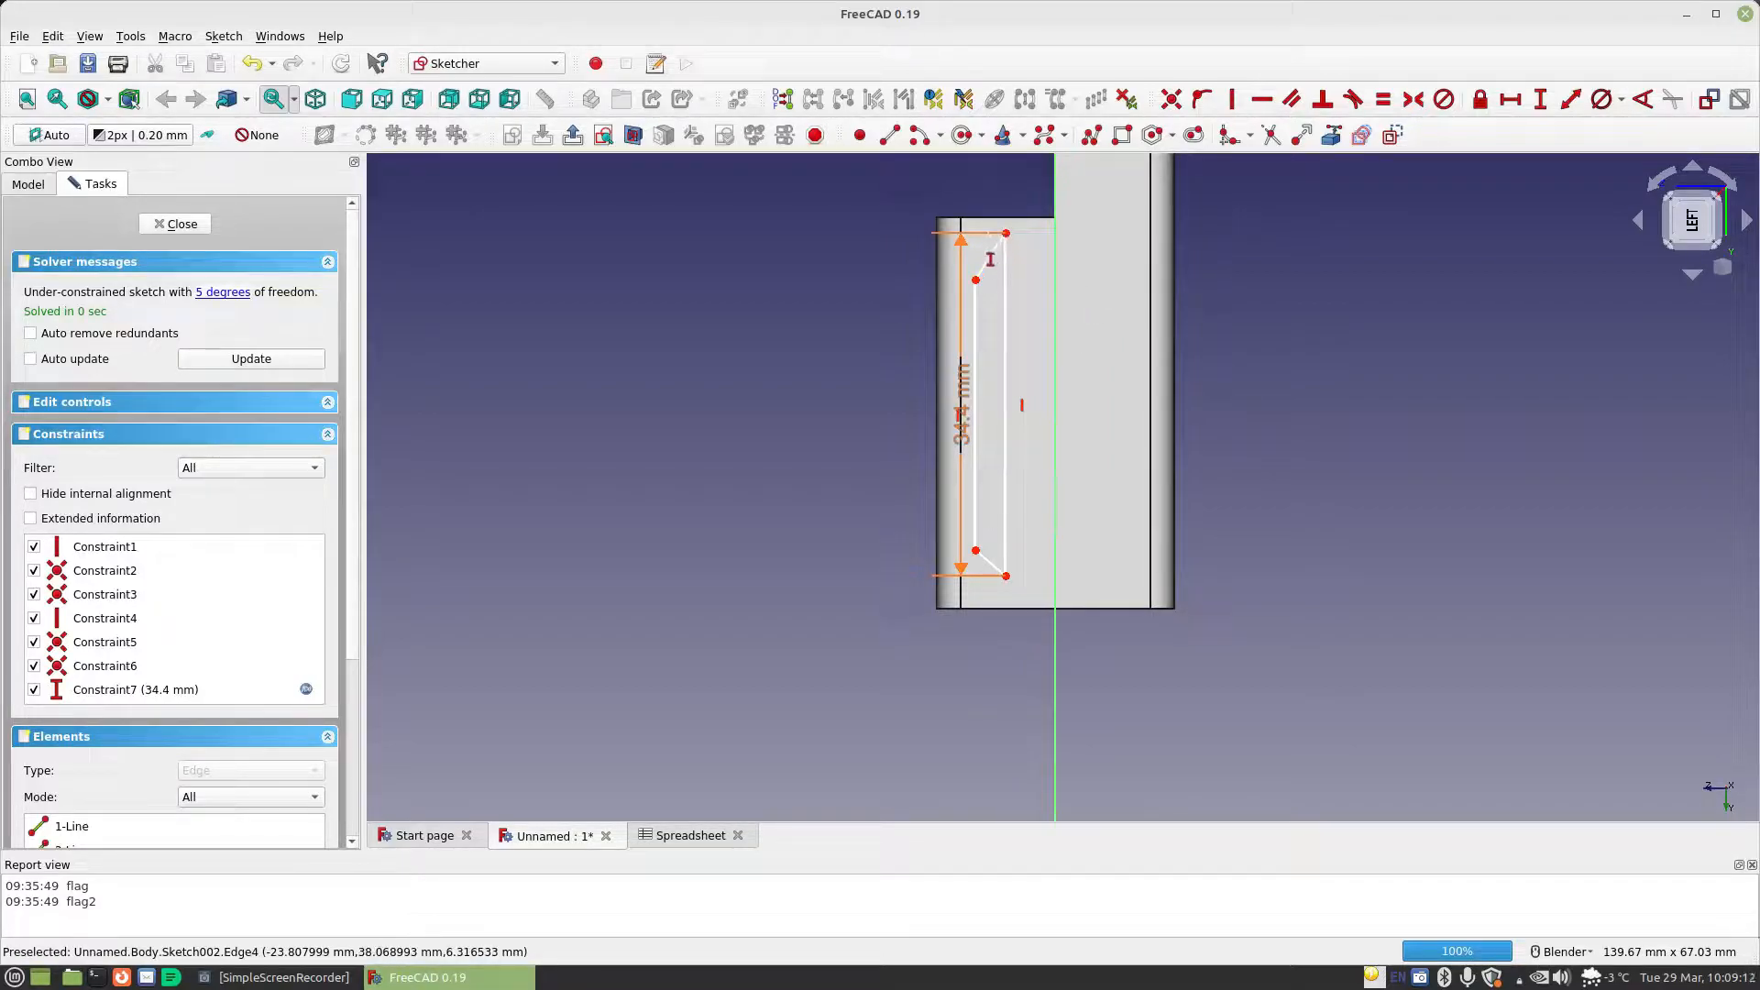
Constrain the vertical offset between the profile's two upper corners to Spreadsheet.MaterialThickness/2, and place both vertical dimensions clear of the block
{"action": "left_click", "coordinate": [975, 279]}
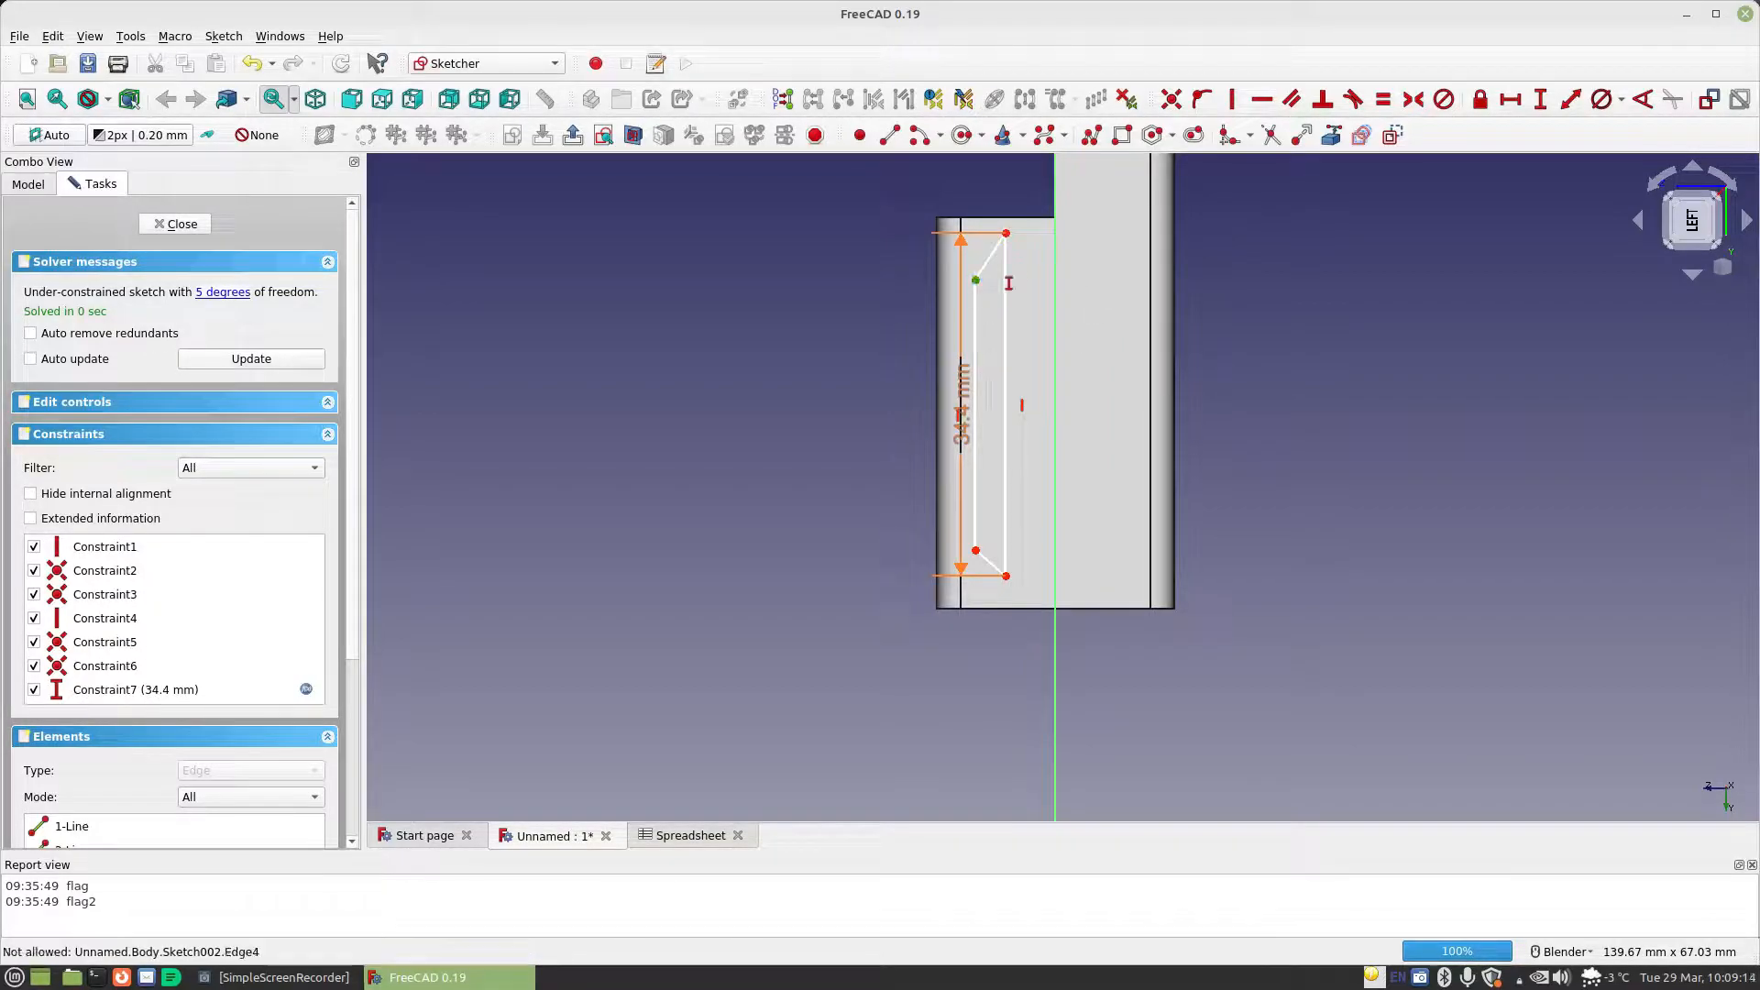
{"action": "left_click", "coordinate": [1006, 233]}
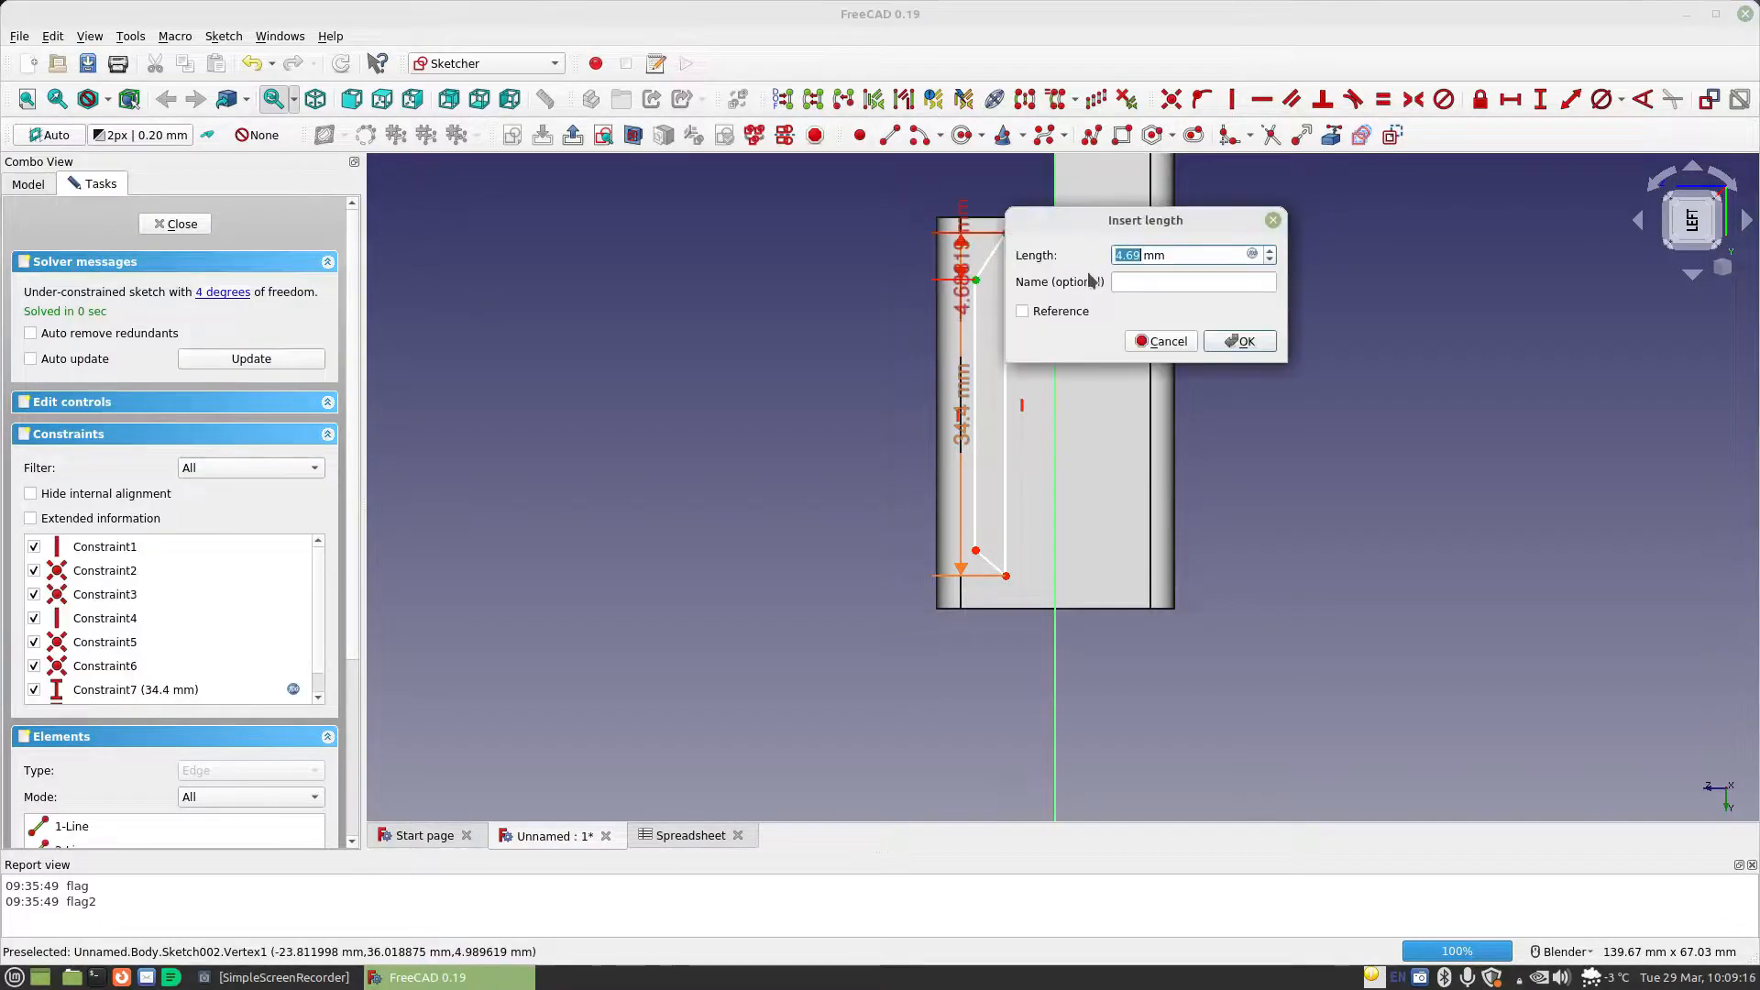
{"action": "left_click", "coordinate": [1253, 256]}
{"action": "type", "text": "Spreadsheet.ma"}
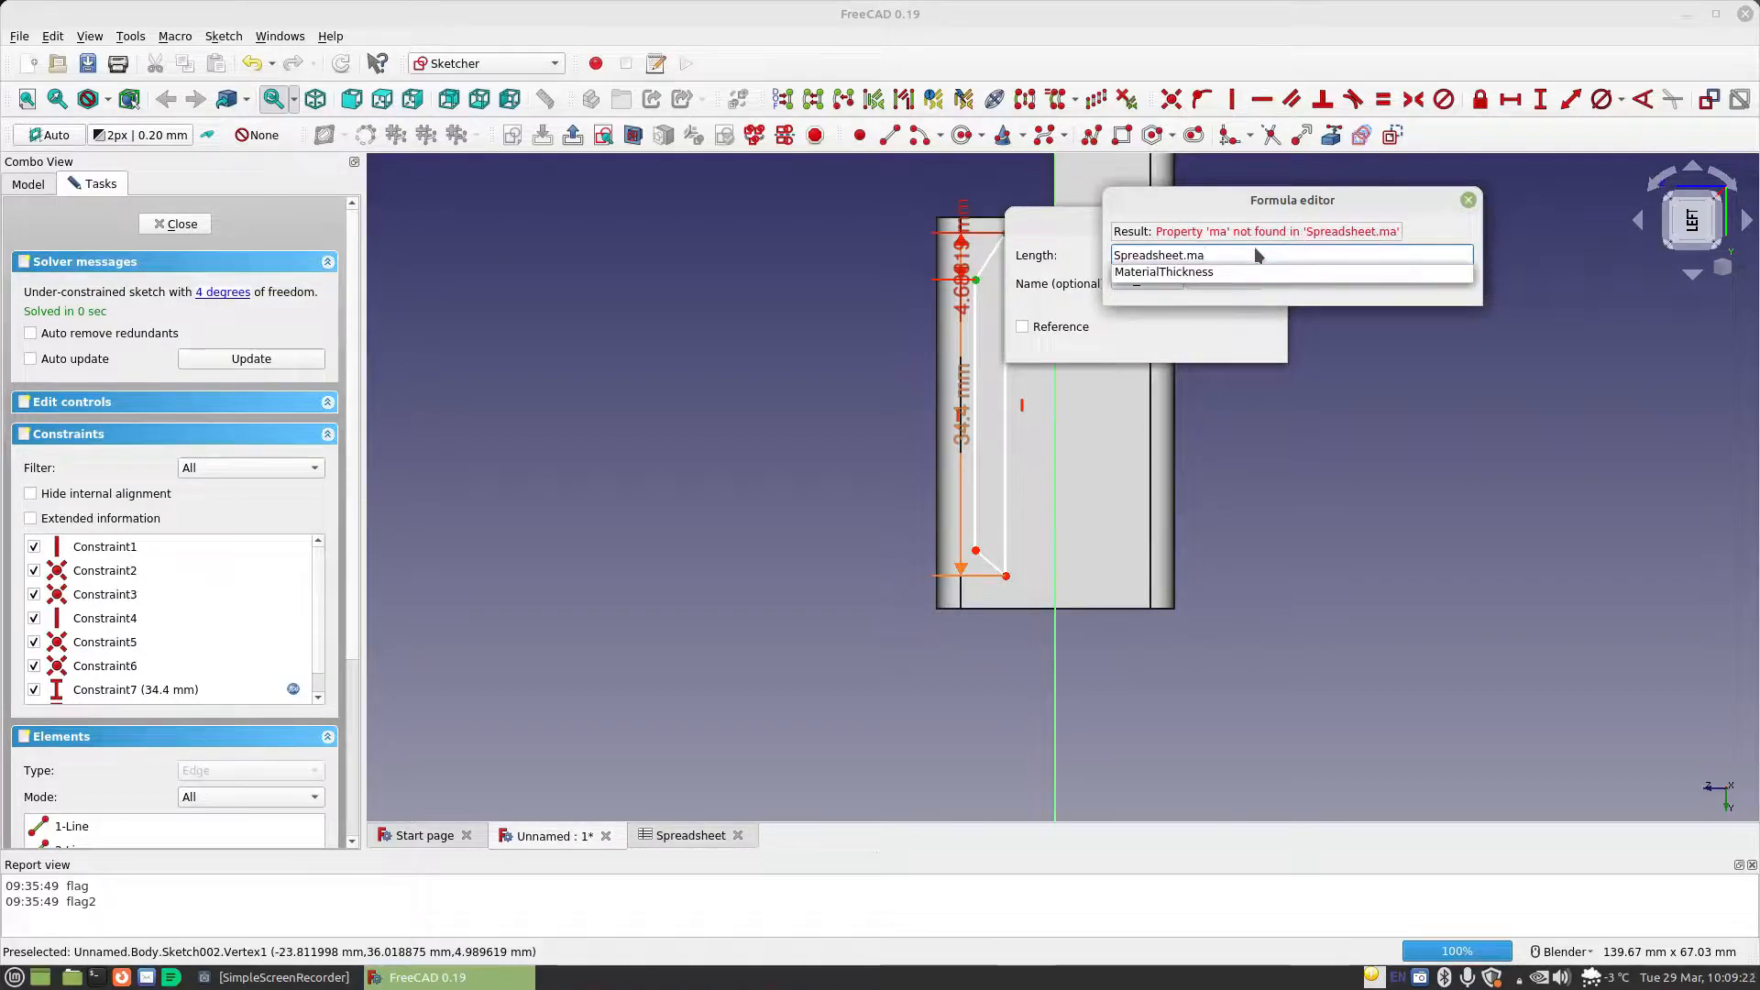
{"action": "key", "text": "Down"}
{"action": "type", "text": "/2"}
{"action": "key", "text": "Return"}
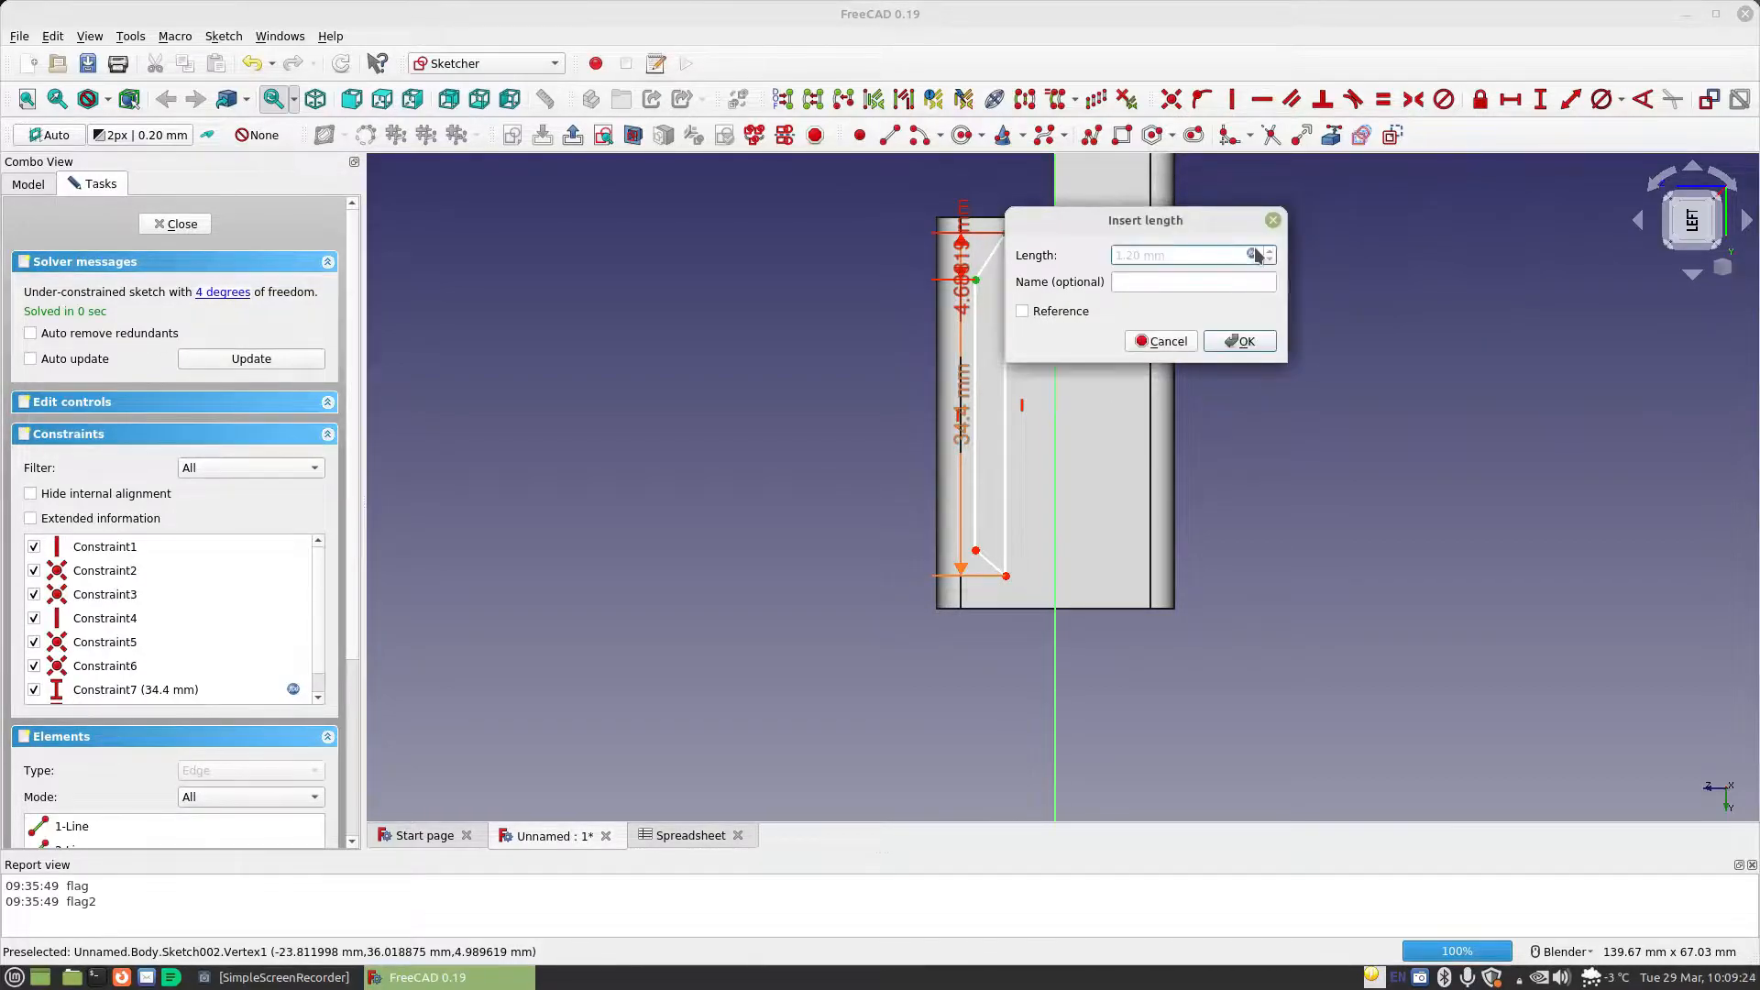
{"action": "left_click", "coordinate": [1263, 337]}
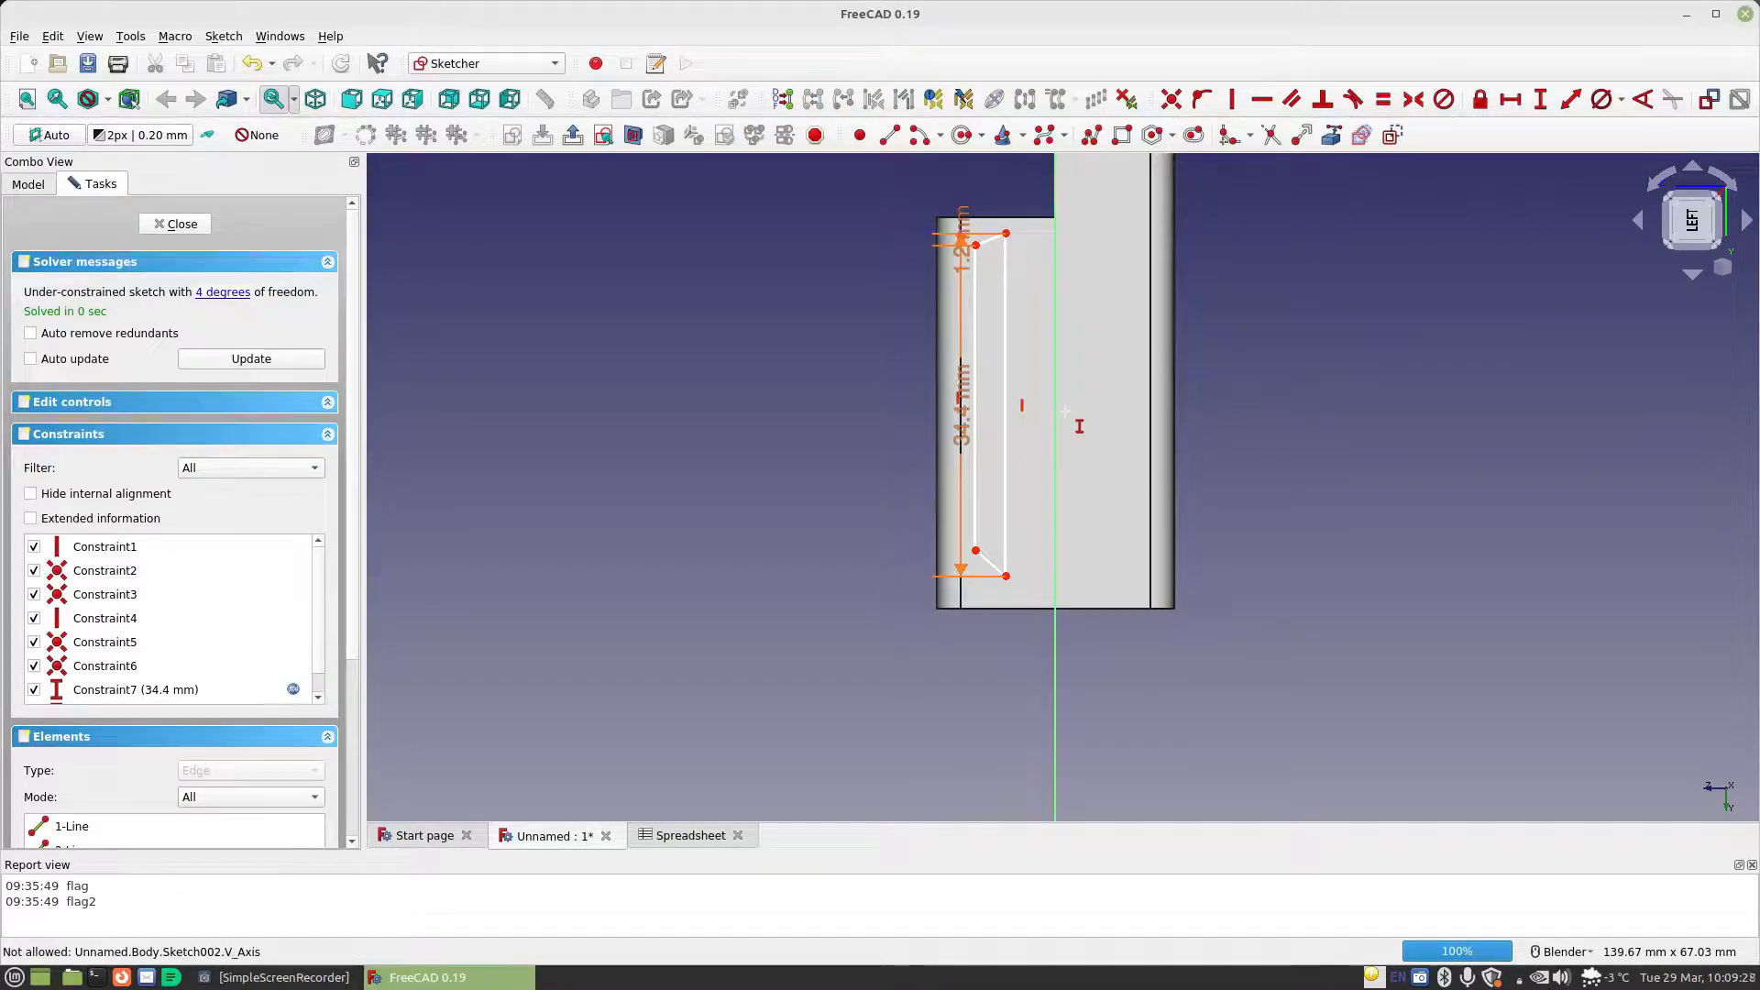
{"action": "mouse_move", "coordinate": [959, 234]}
{"action": "left_mouse_down"}
{"action": "mouse_move", "coordinate": [935, 184]}
{"action": "mouse_move", "coordinate": [863, 181]}
{"action": "left_mouse_up"}
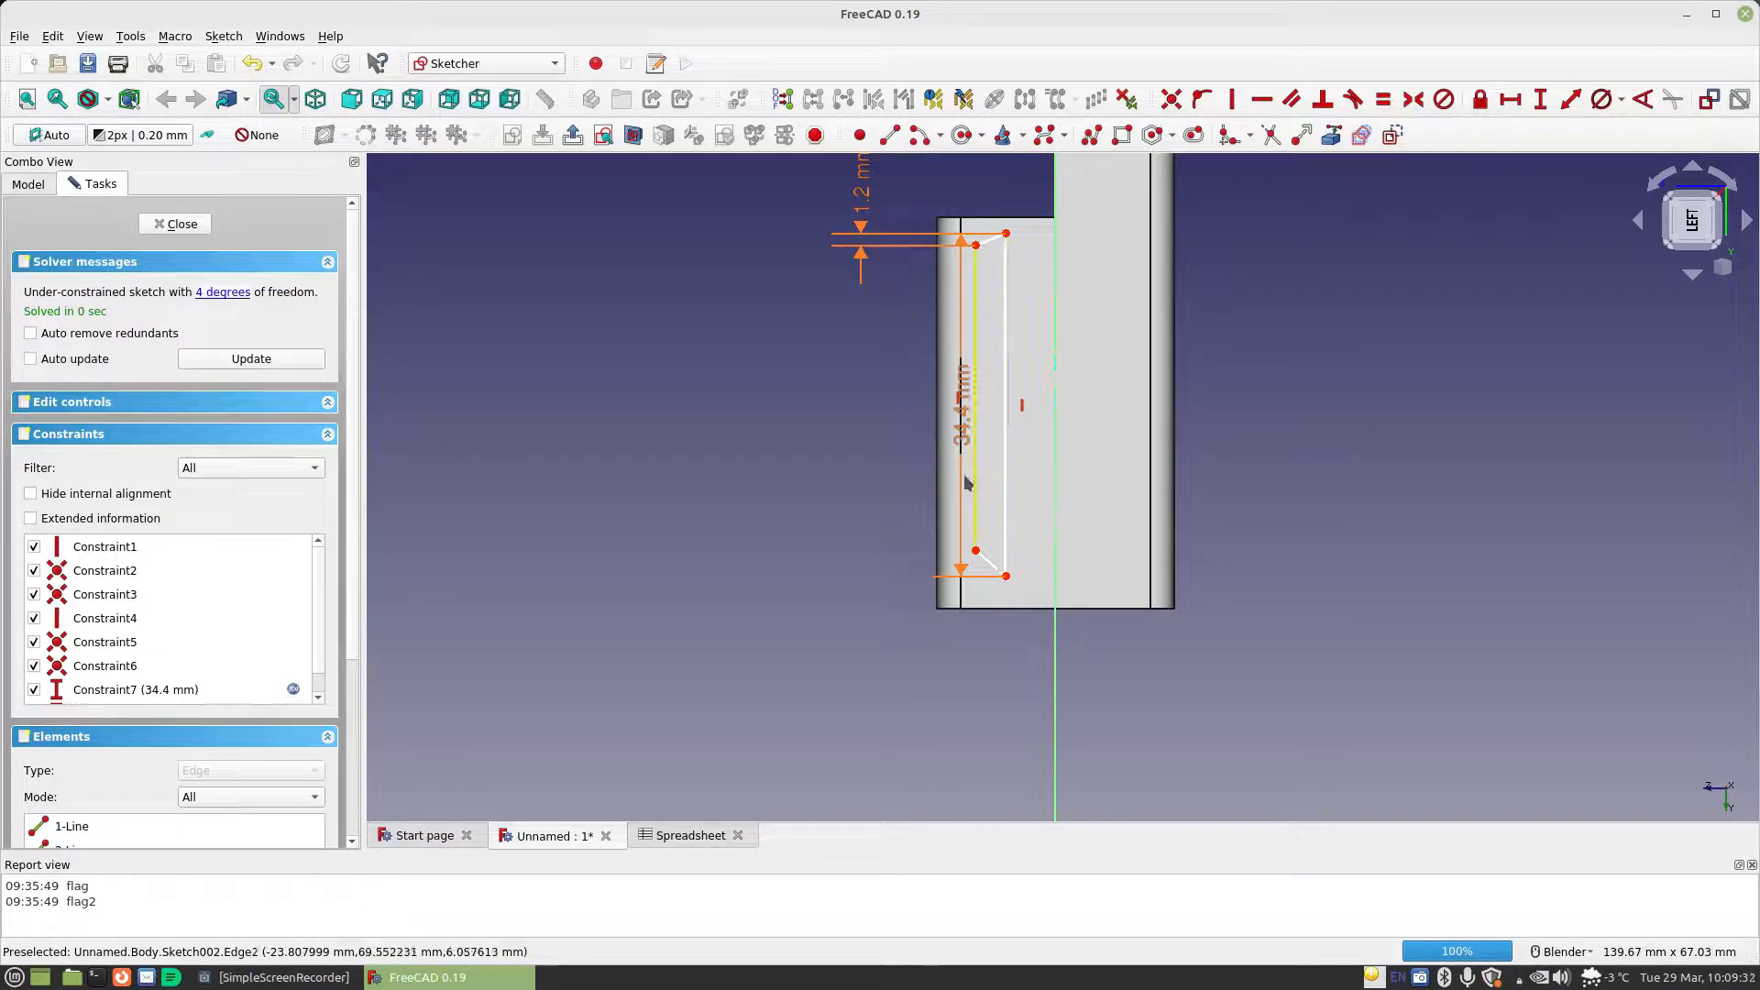
{"action": "left_click_drag", "start_coordinate": [965, 481], "coordinate": [814, 452]}
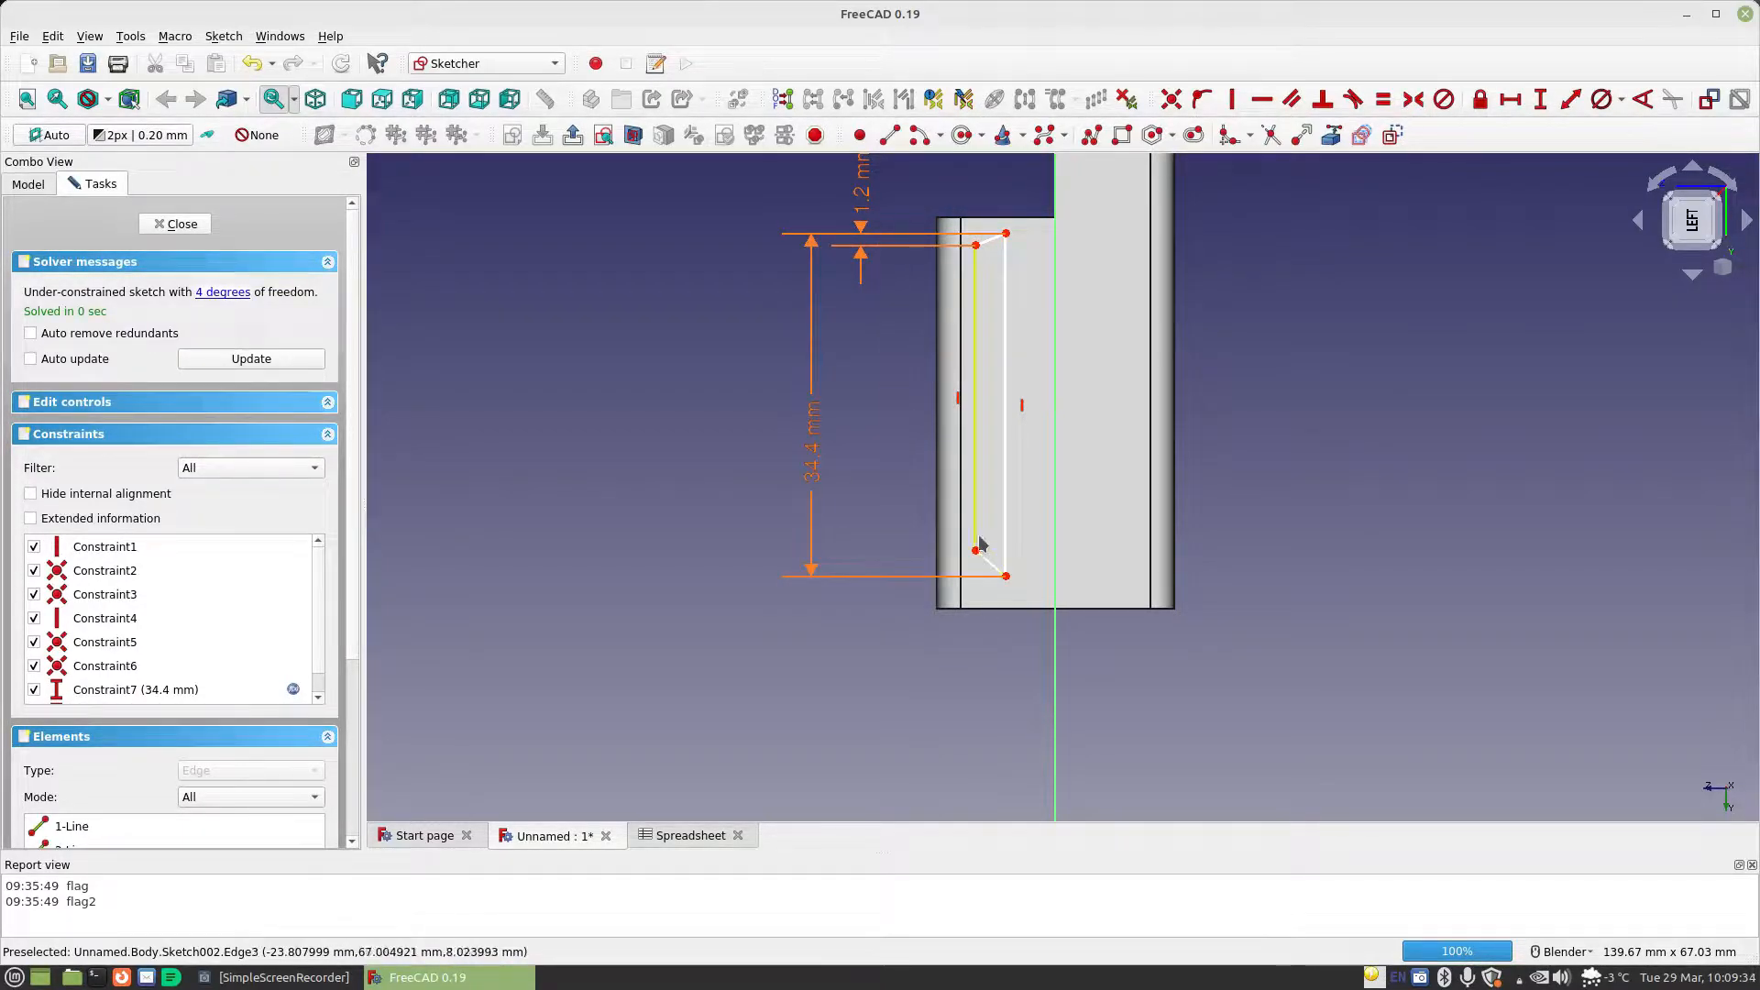
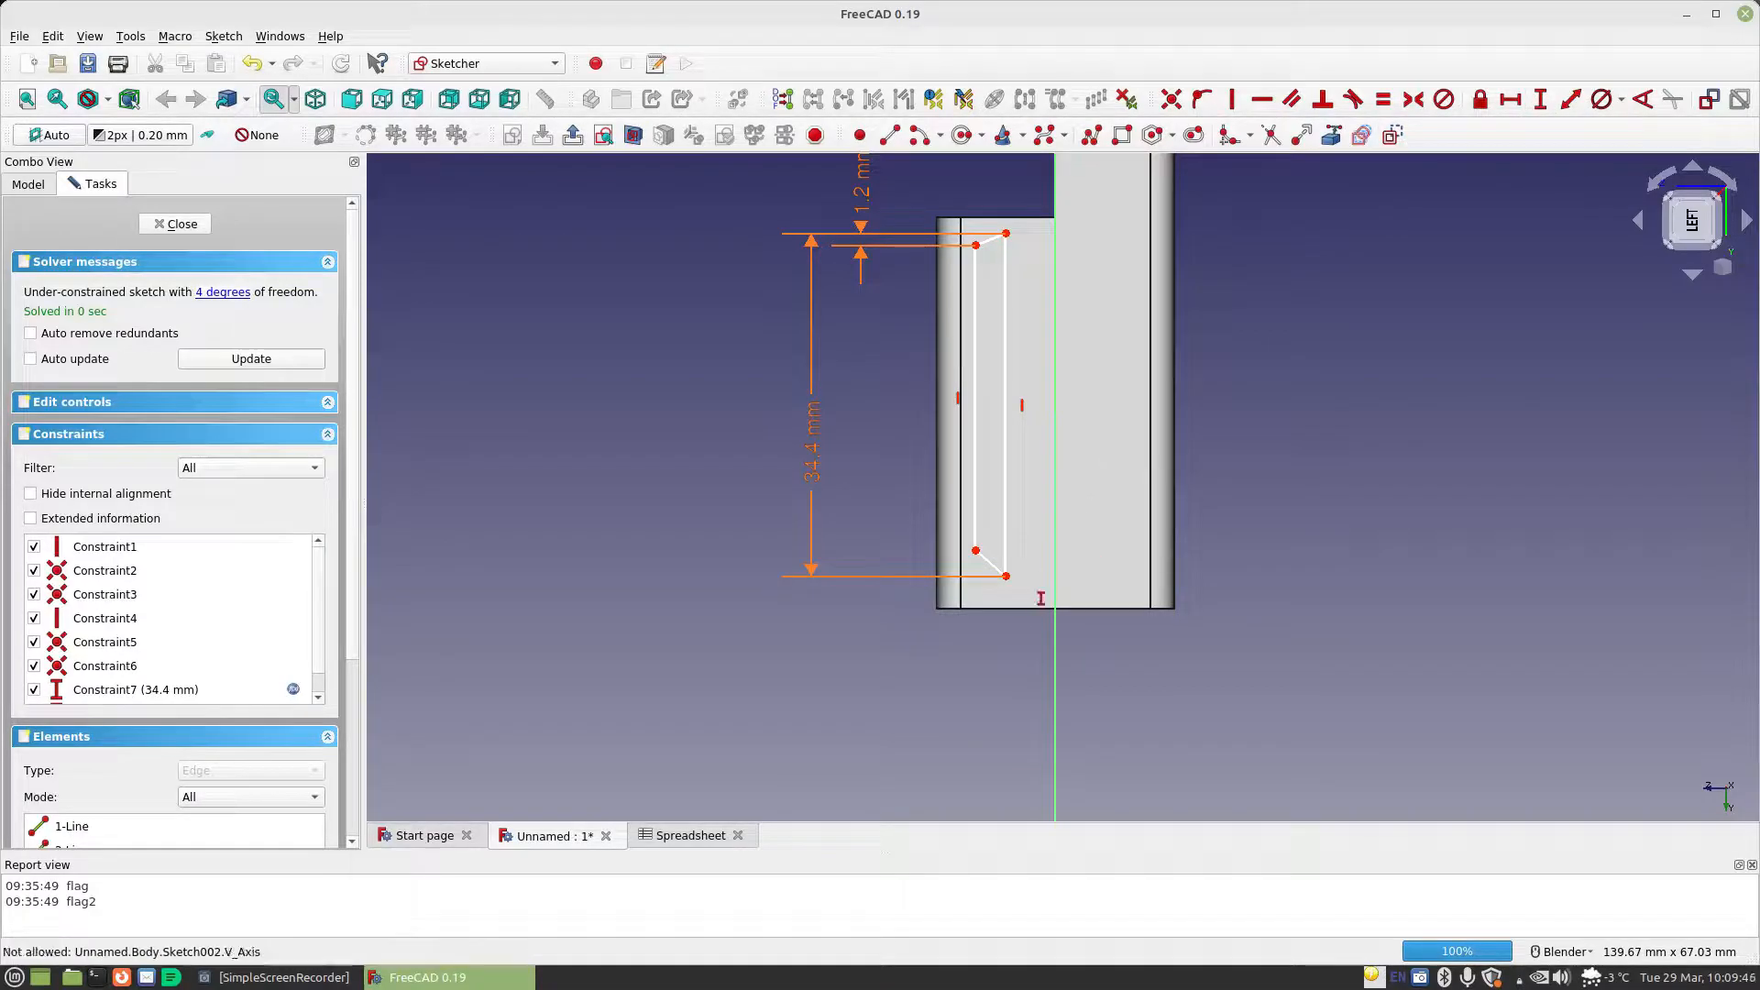
Constrain the vertical offset between the profile's two lower corners to Spreadsheet.MaterialThickness/2
{"action": "left_click", "coordinate": [1006, 576]}
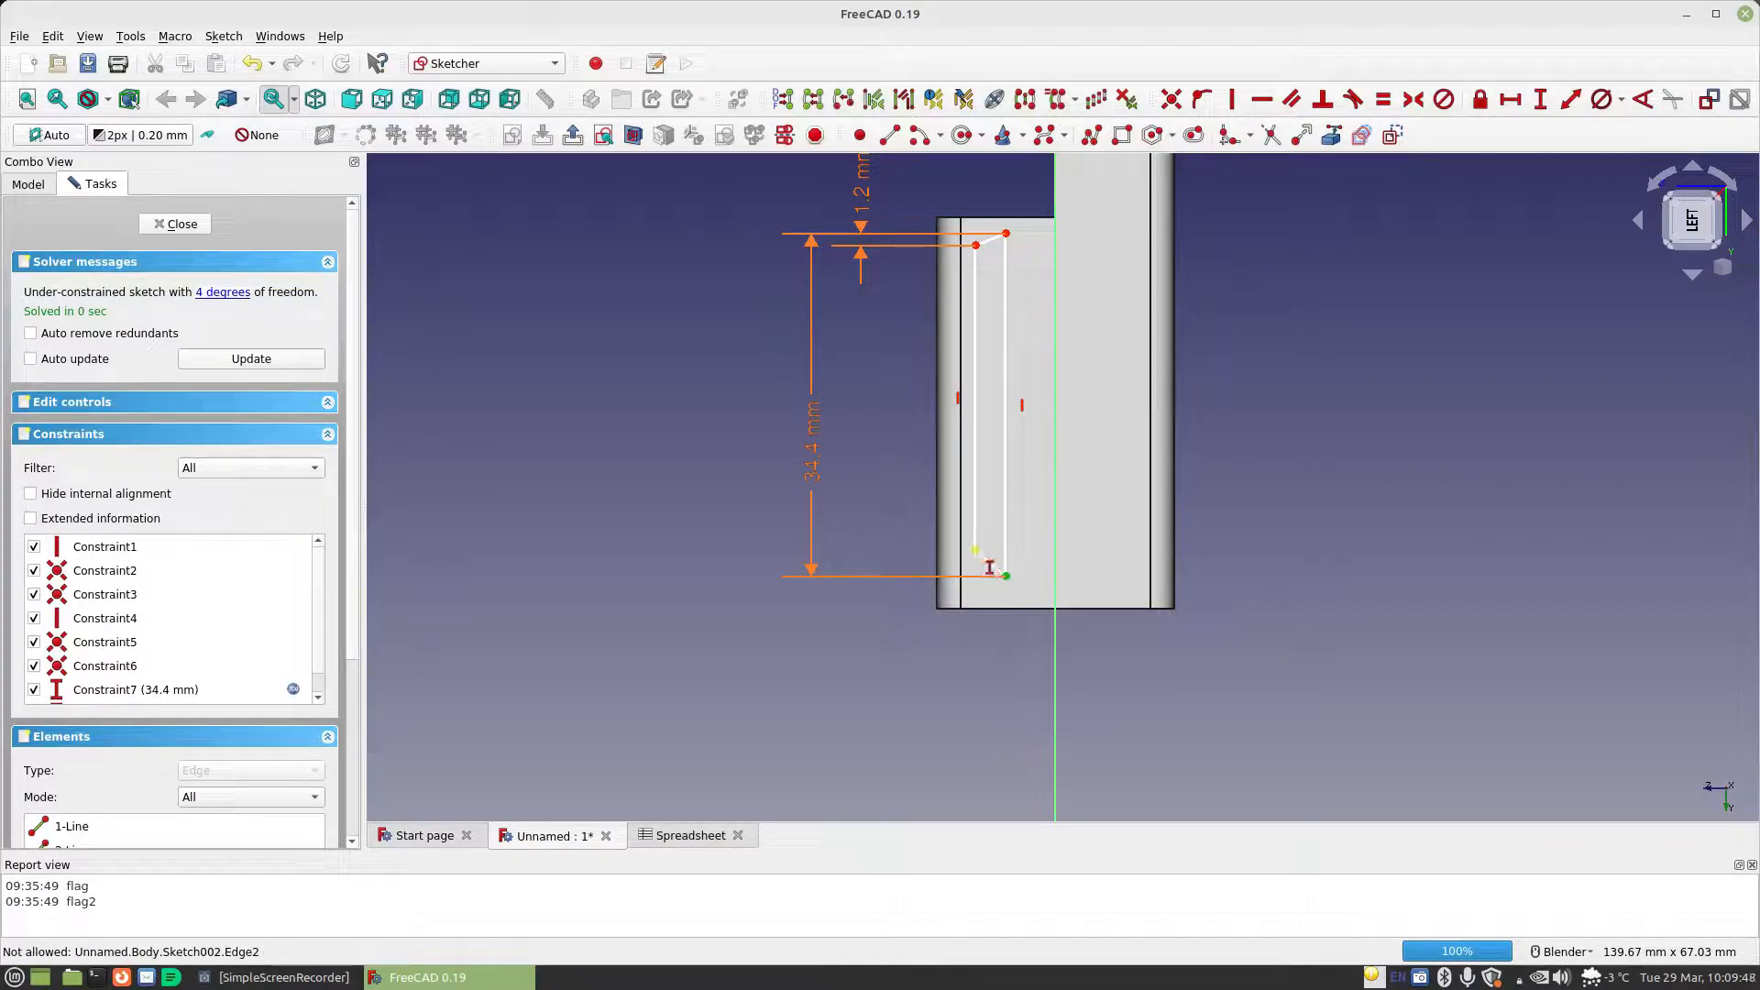
{"action": "left_click", "coordinate": [975, 550]}
{"action": "left_click", "coordinate": [1222, 573]}
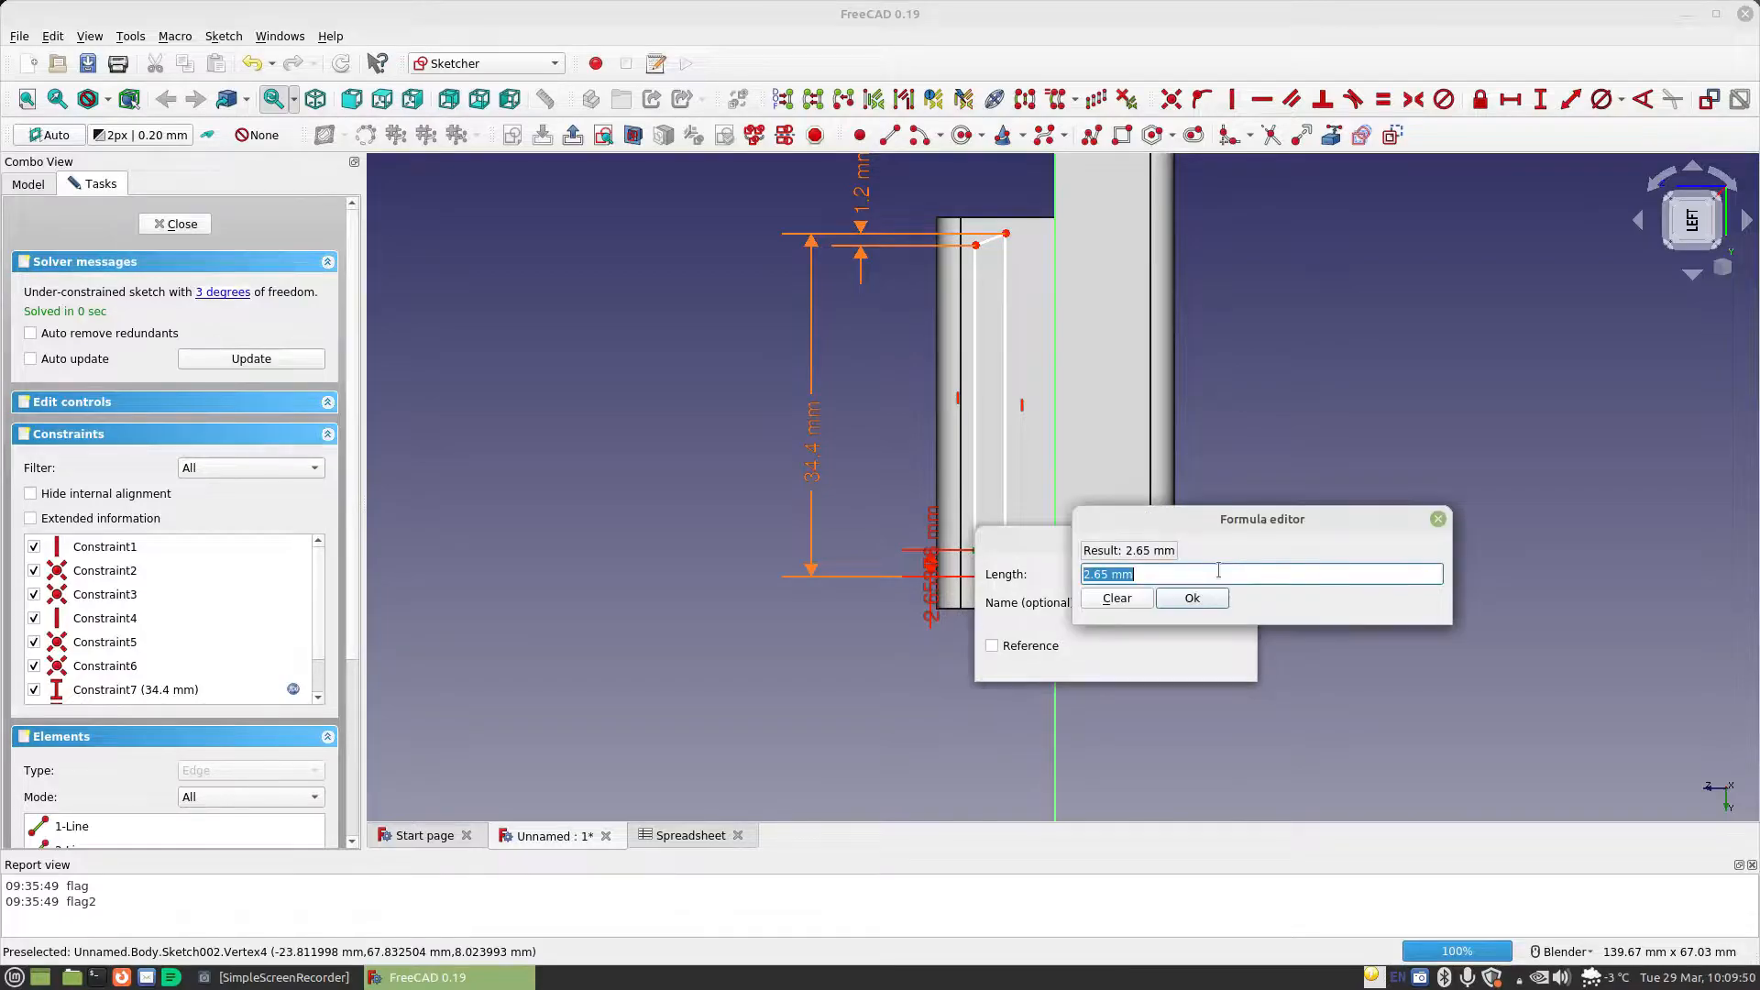
{"action": "type", "text": "Spreadsheet.ma"}
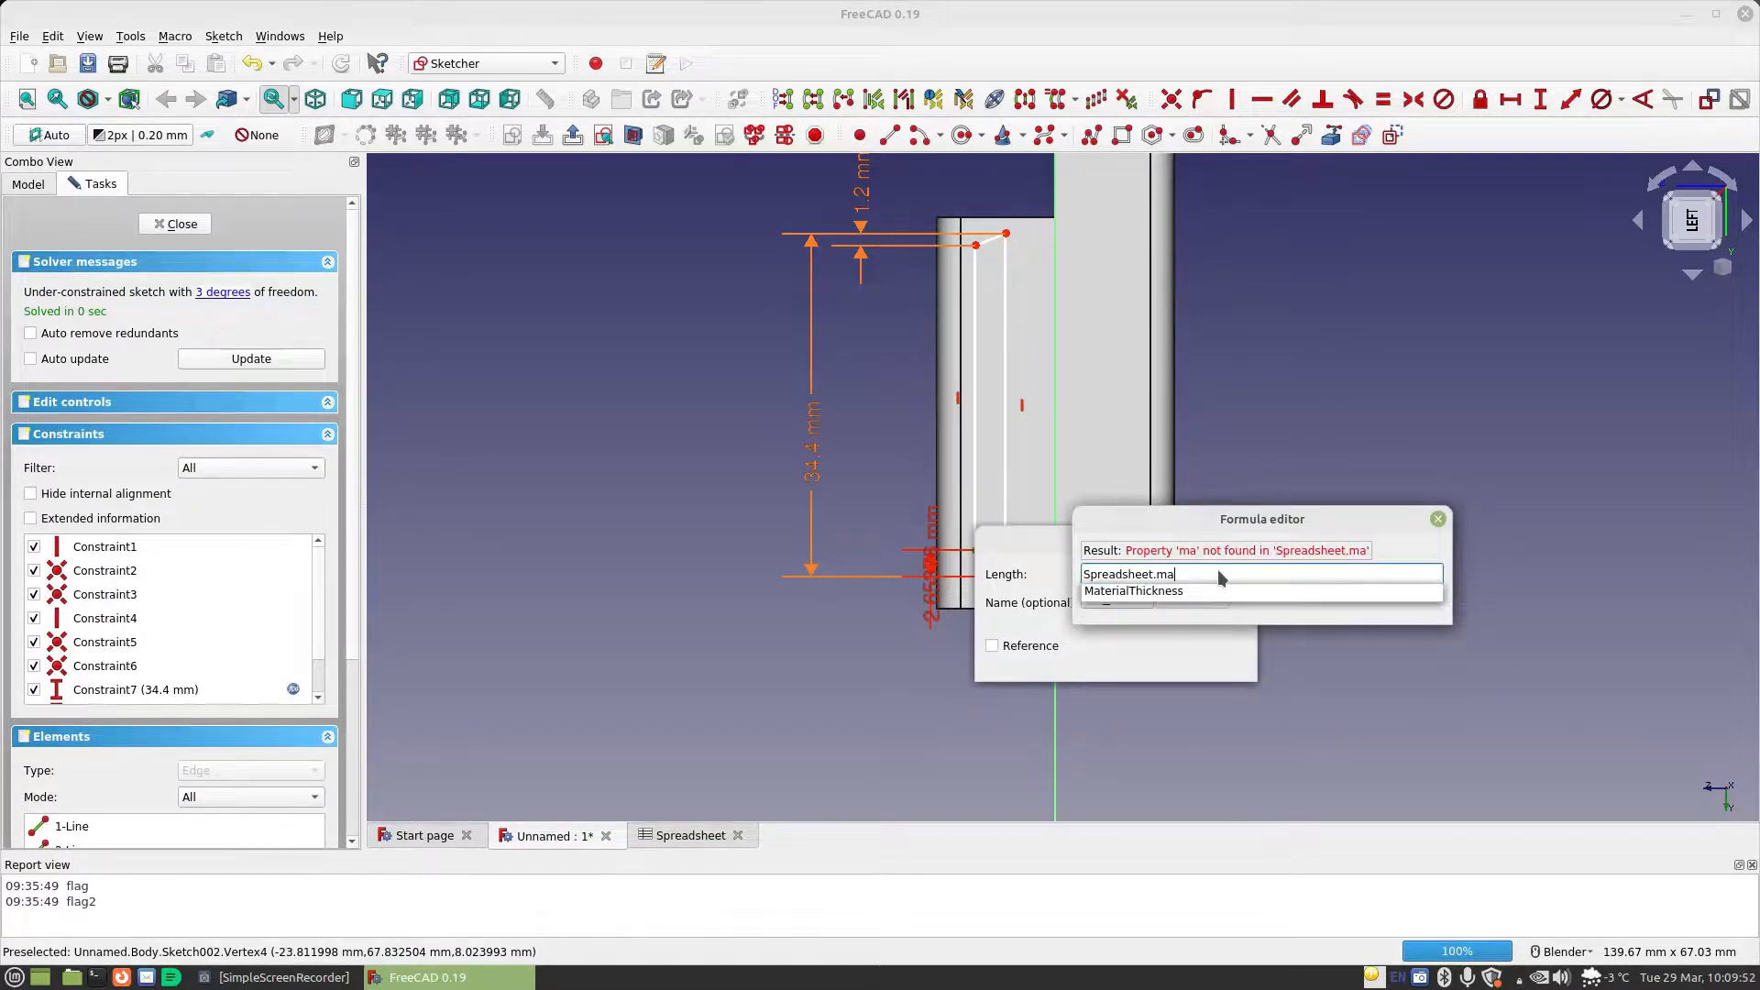
{"action": "key", "text": "Down"}
{"action": "key", "text": "Return"}
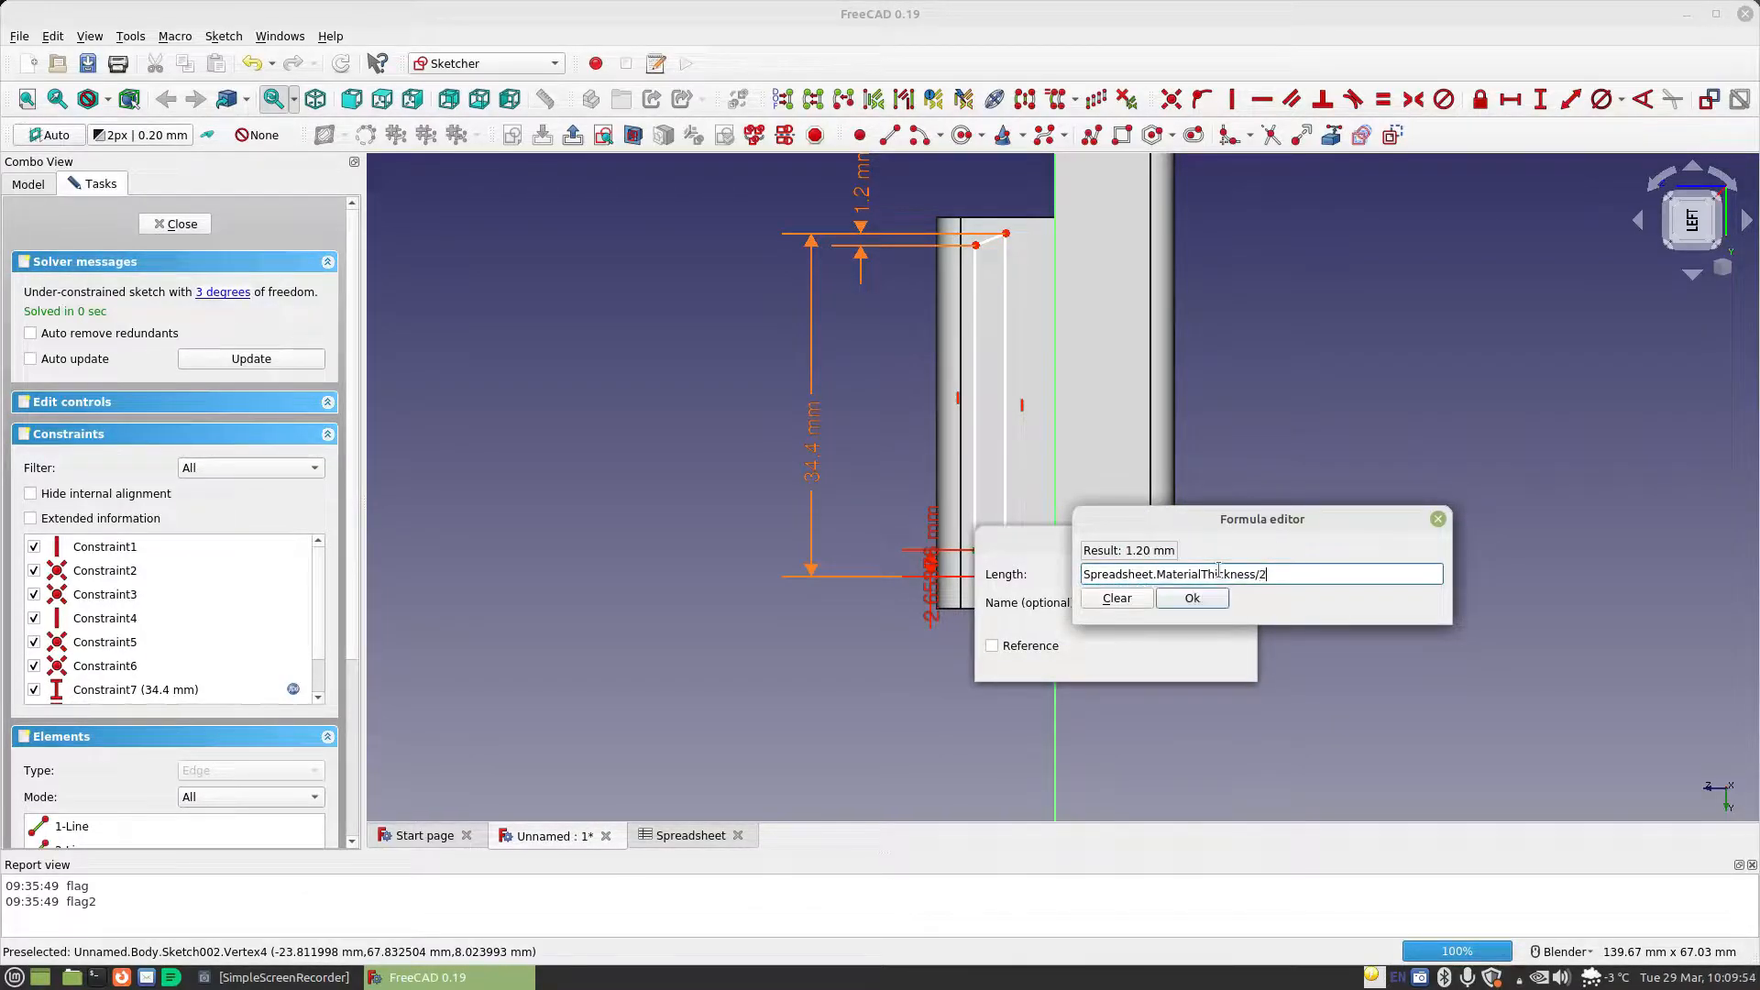
{"action": "key", "text": "Return"}
{"action": "left_click", "coordinate": [1211, 661]}
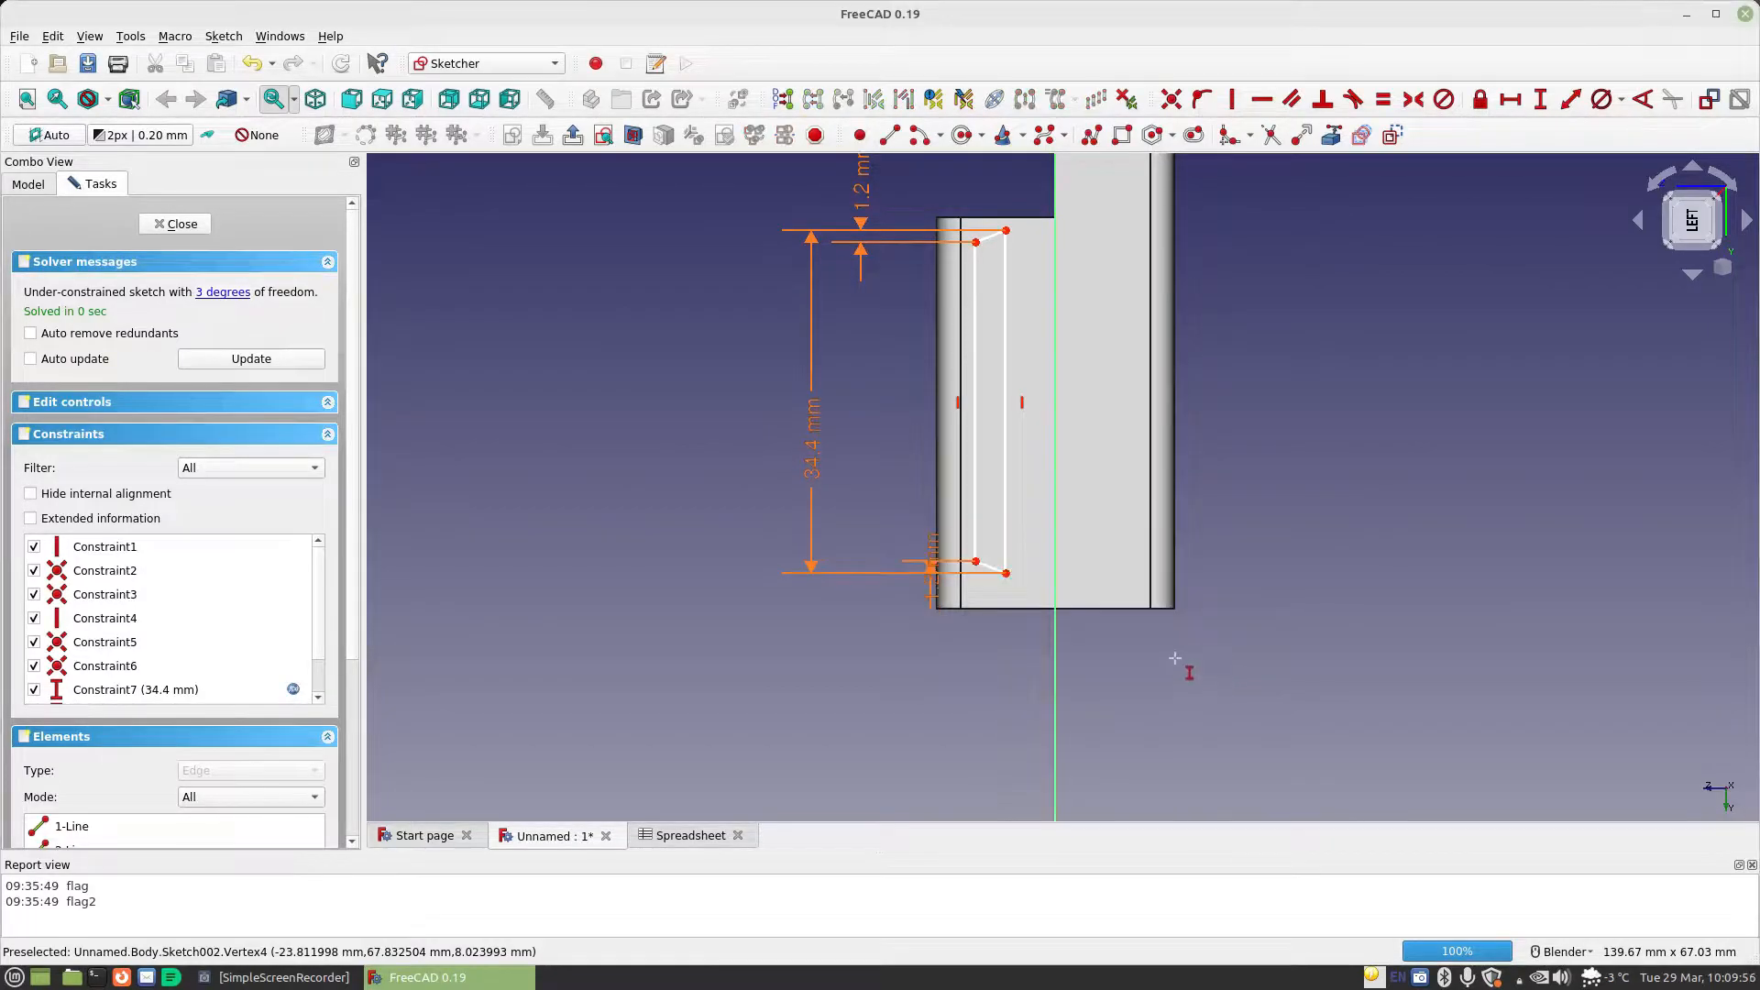
{"action": "key", "text": "Escape"}
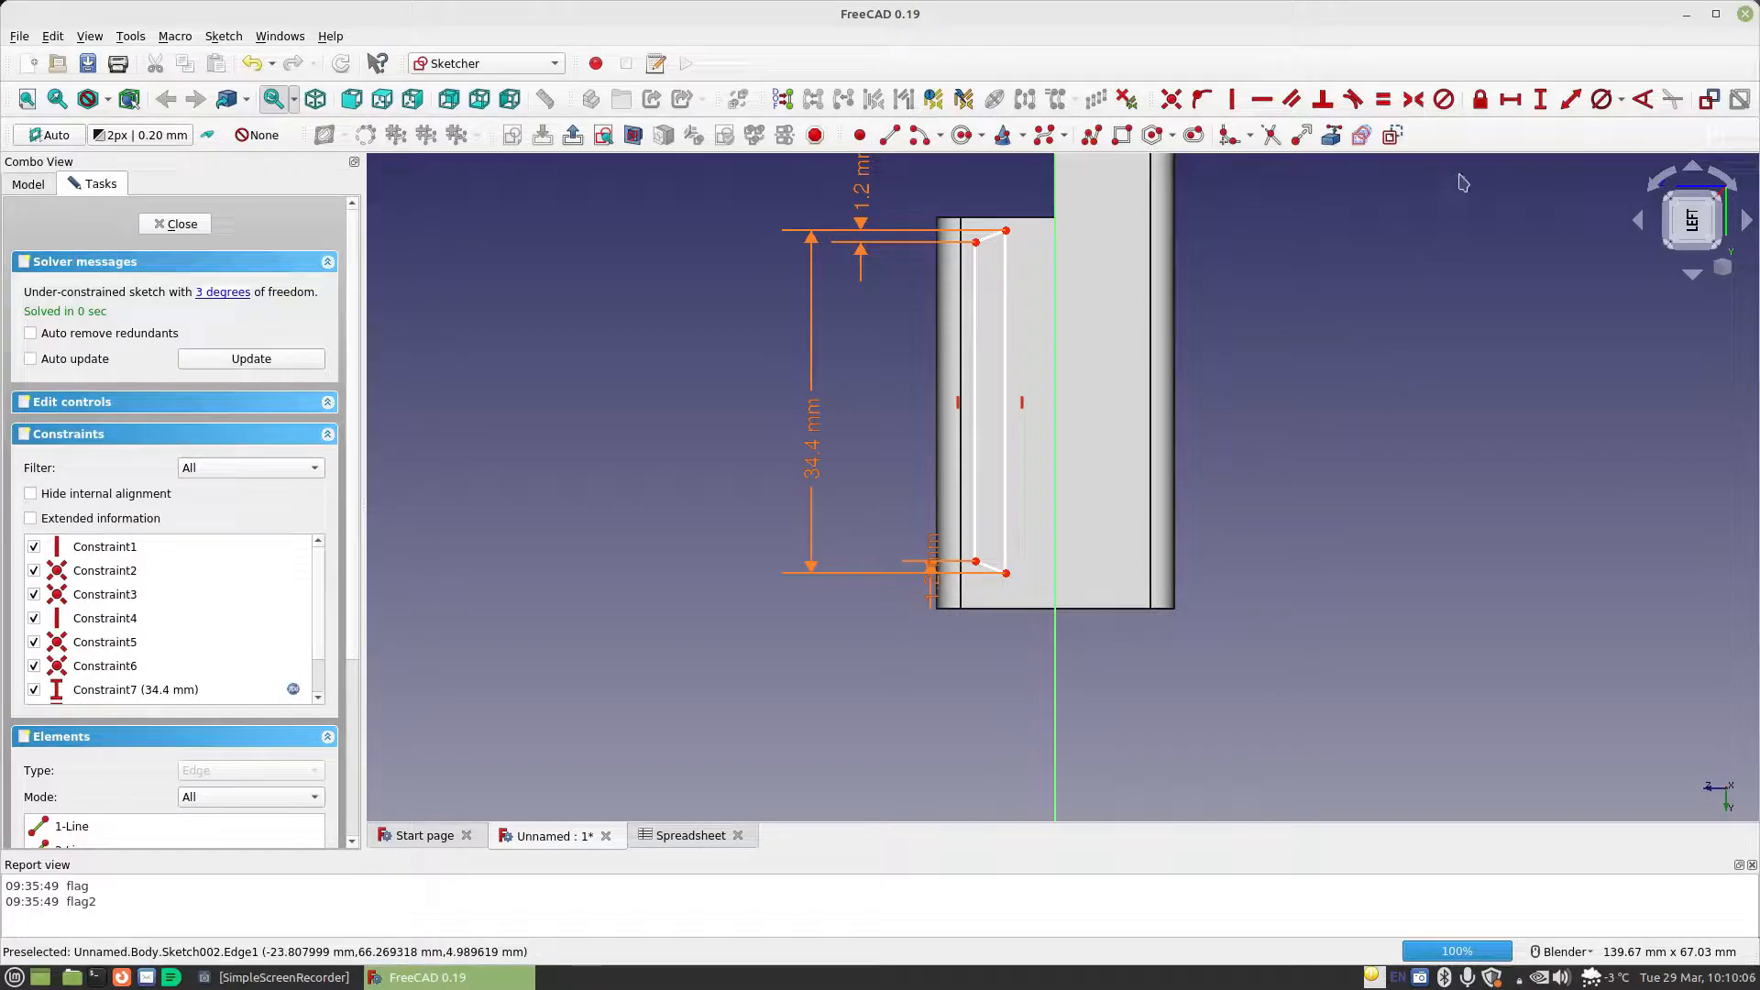
Link the end block's lower horizontal edge into the sketch as external geometry
{"action": "left_click", "coordinate": [1331, 137]}
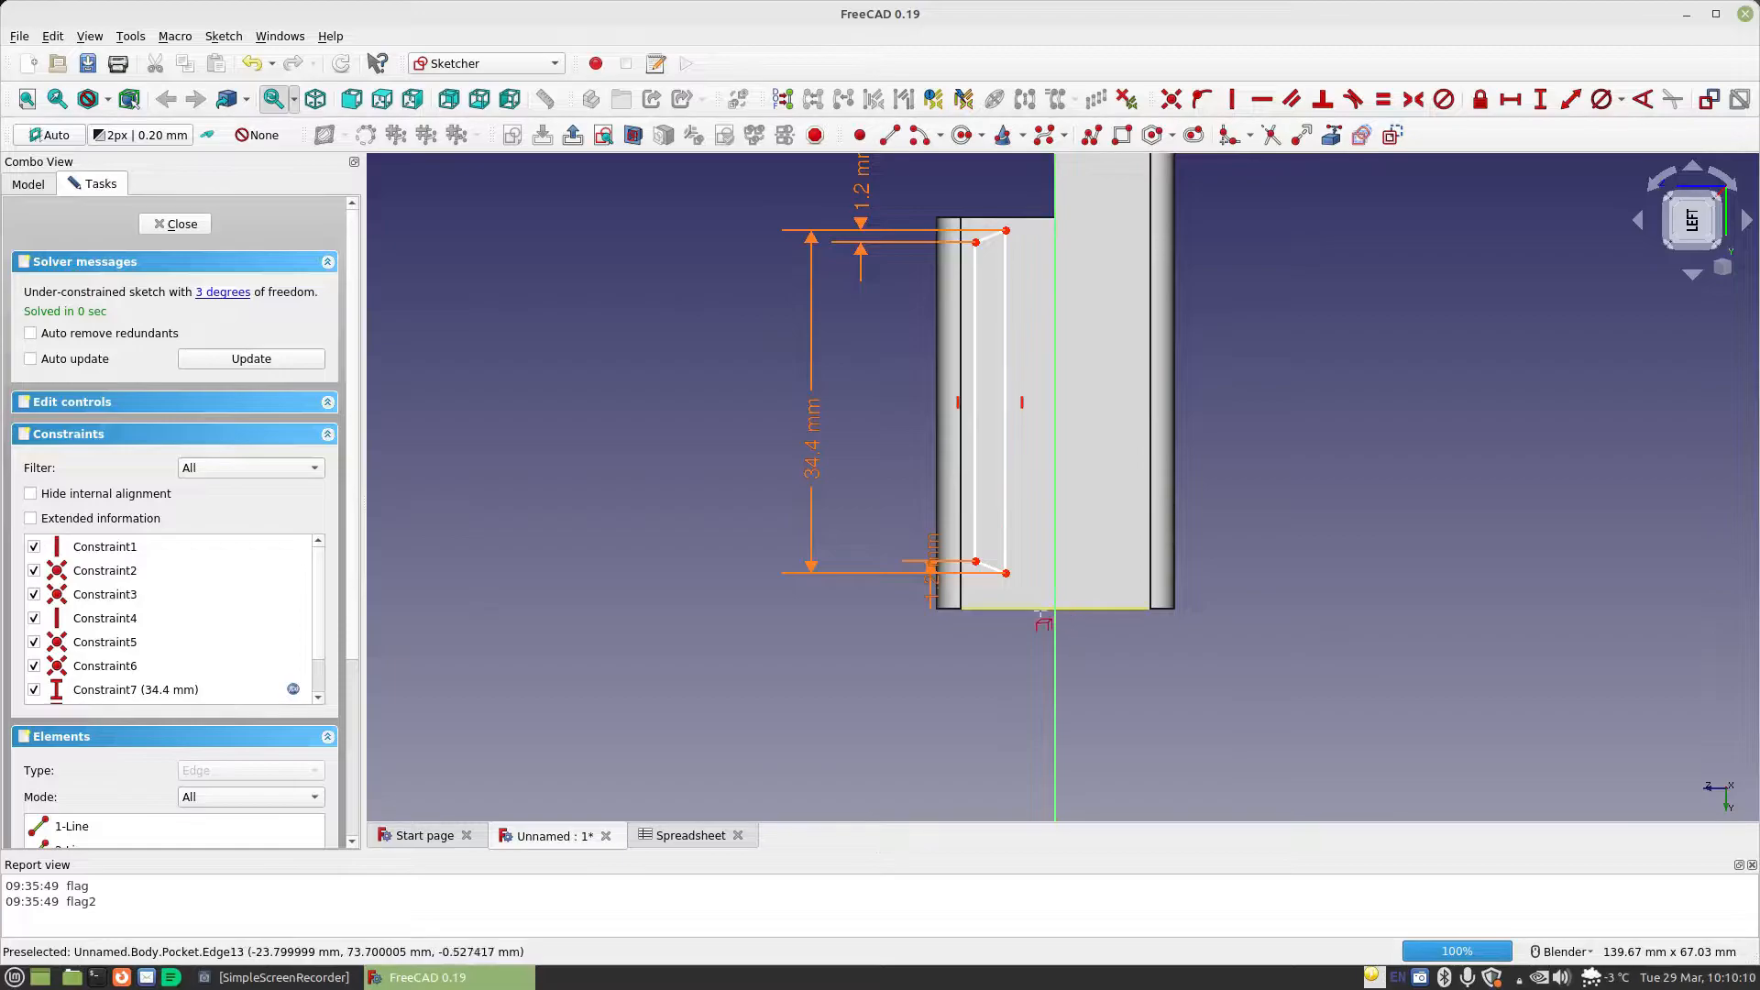
{"action": "left_click", "coordinate": [998, 608]}
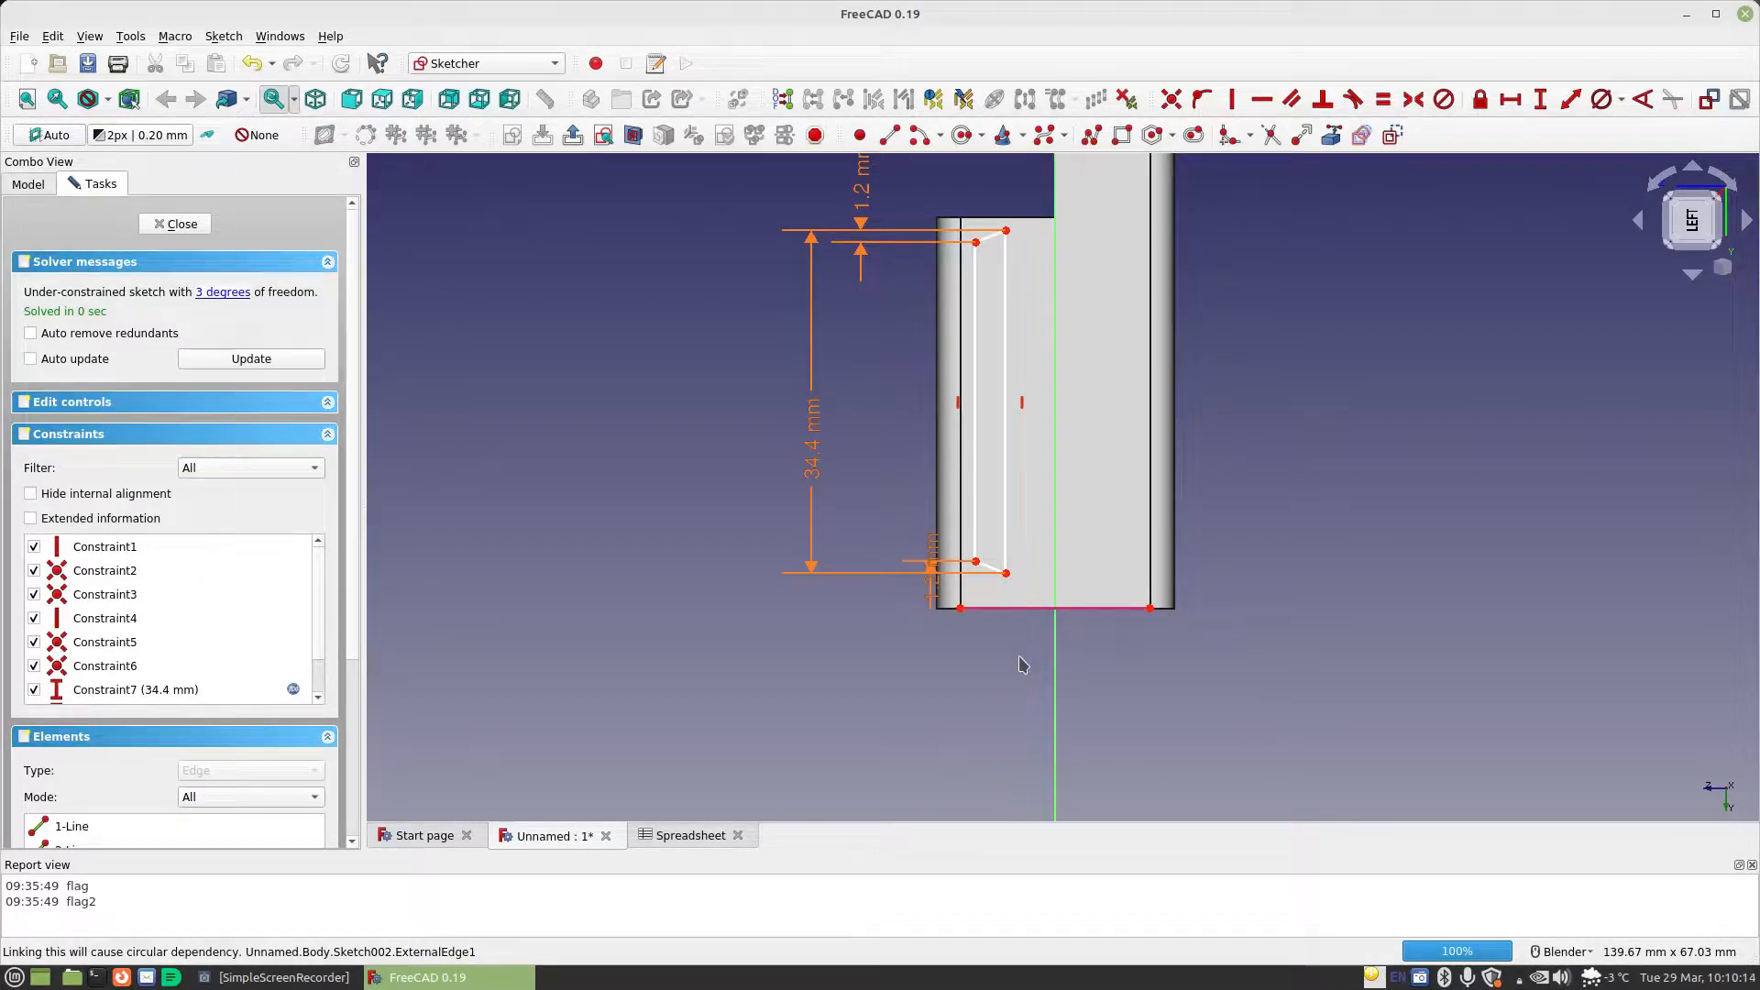
{"action": "left_click", "coordinate": [1005, 575]}
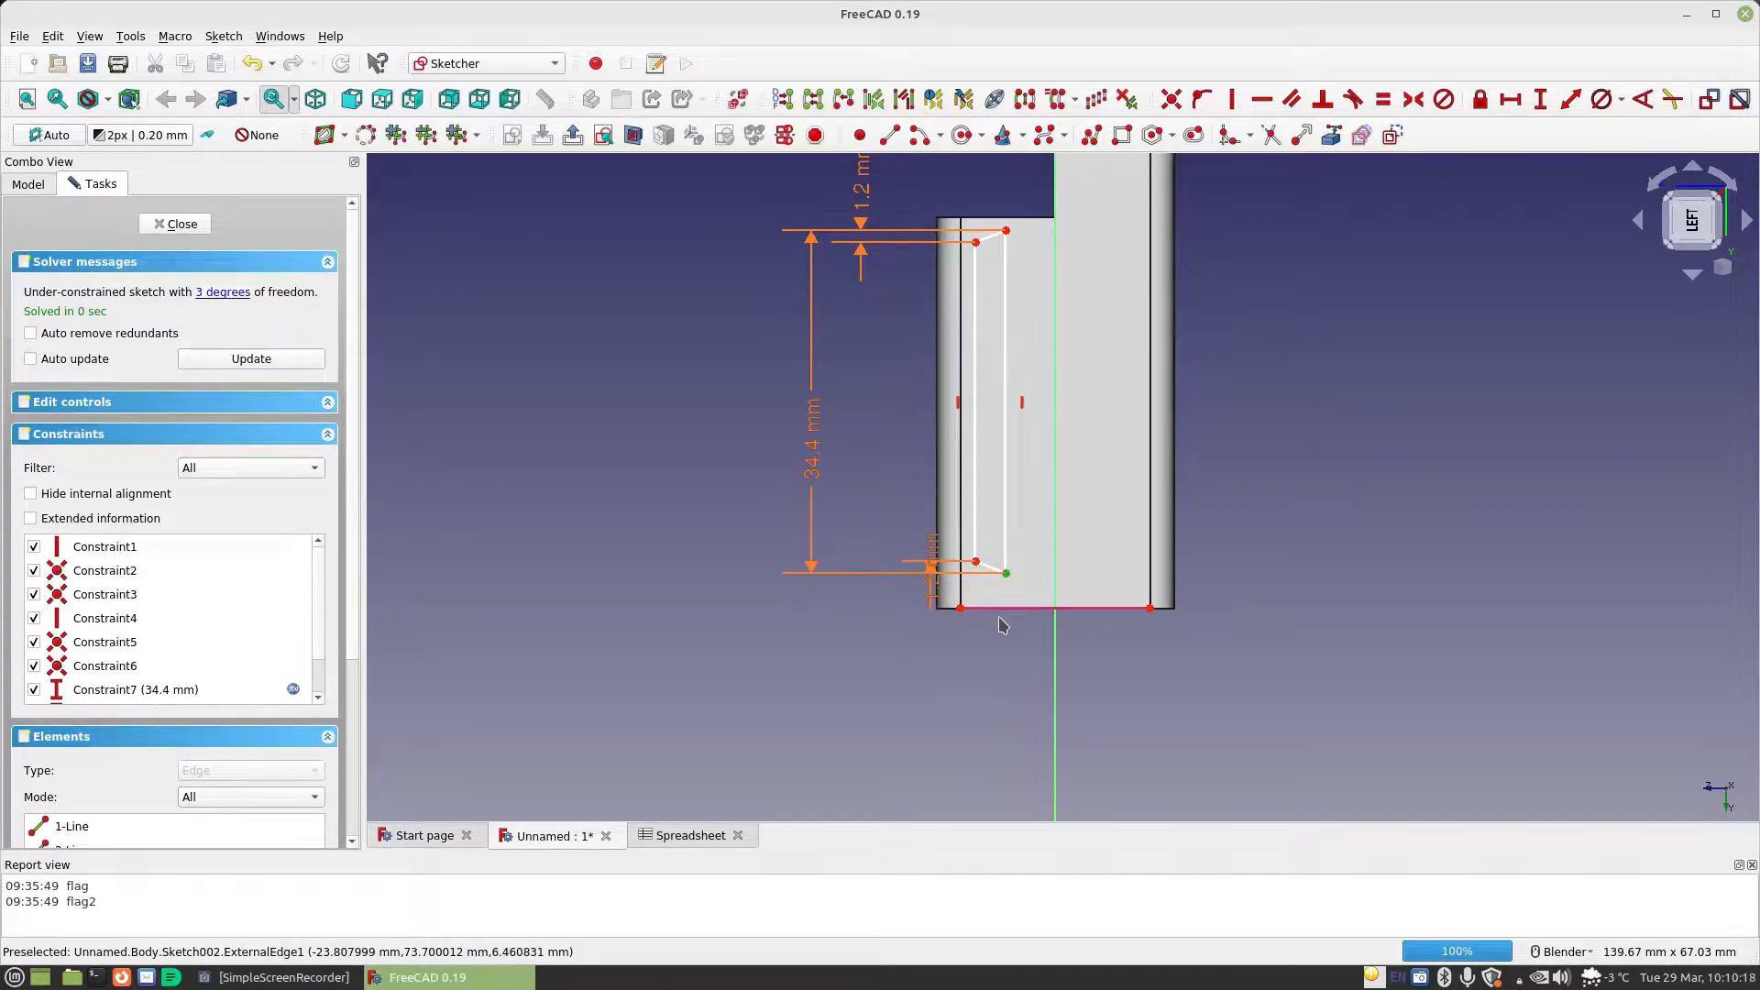
{"action": "left_click", "coordinate": [1055, 486]}
{"action": "left_click", "coordinate": [1015, 590]}
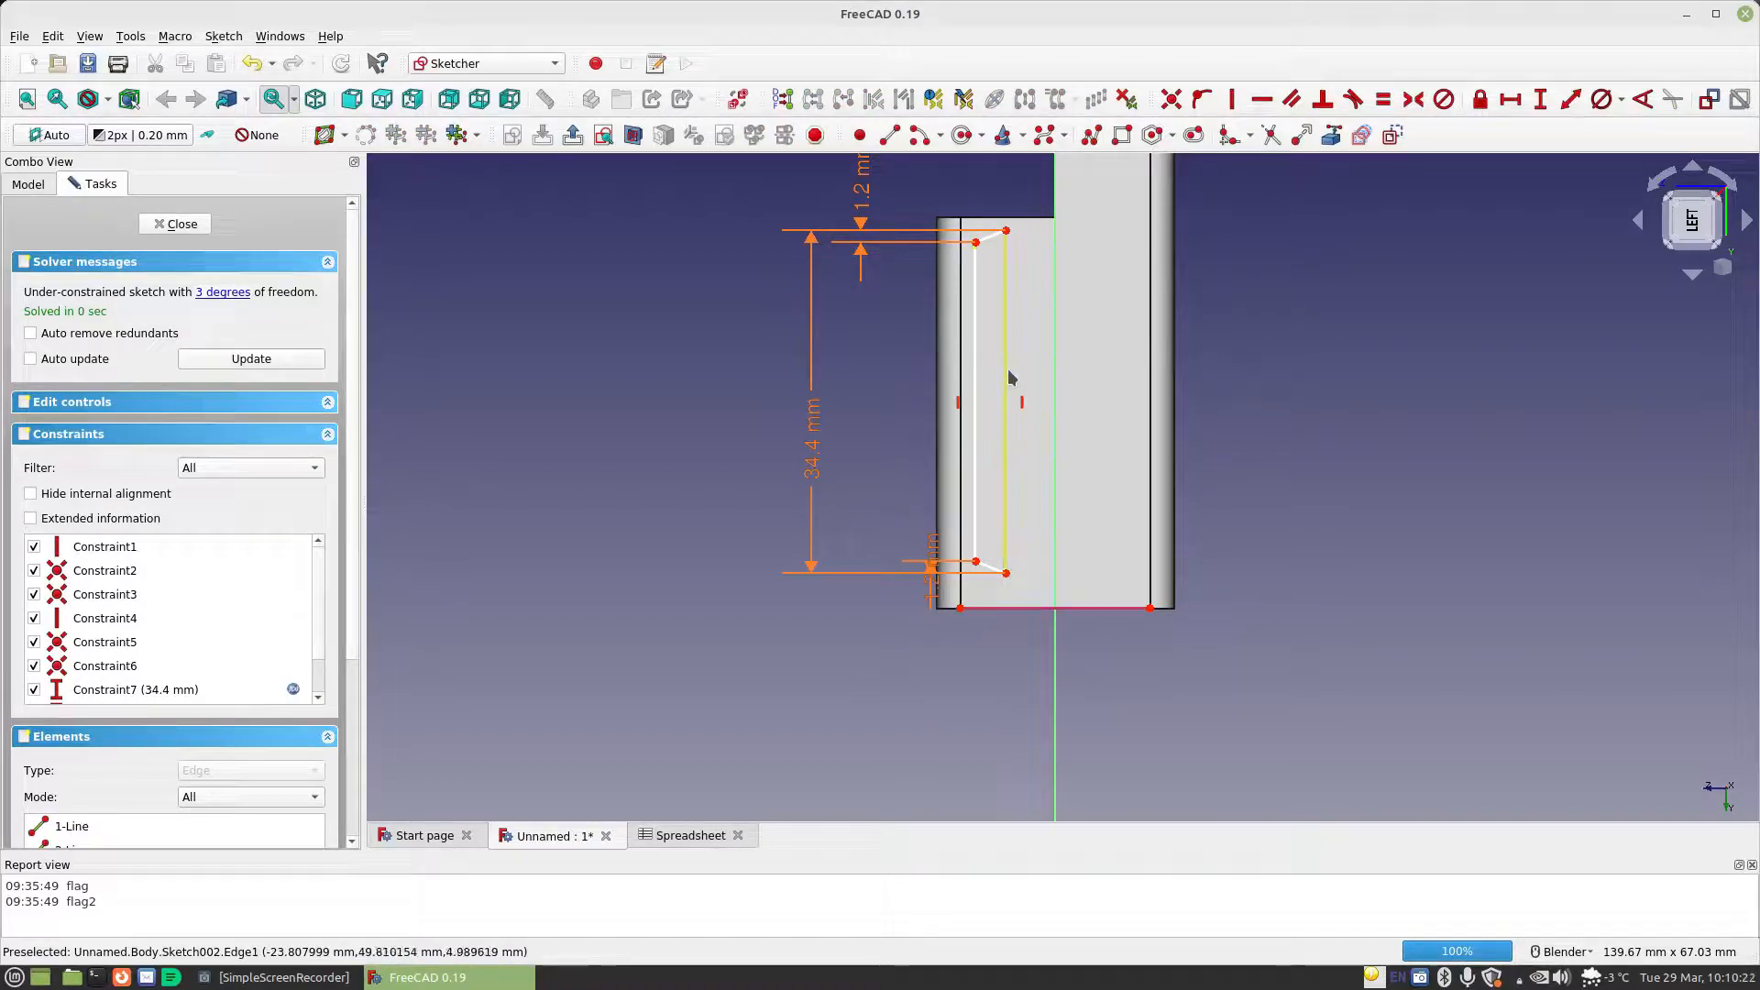
Constrain the horizontal distance between the profile's two upper corners to Spreadsheet.MaterialThickness, and move its dimension label clear of the profile
{"action": "left_click", "coordinate": [1510, 101]}
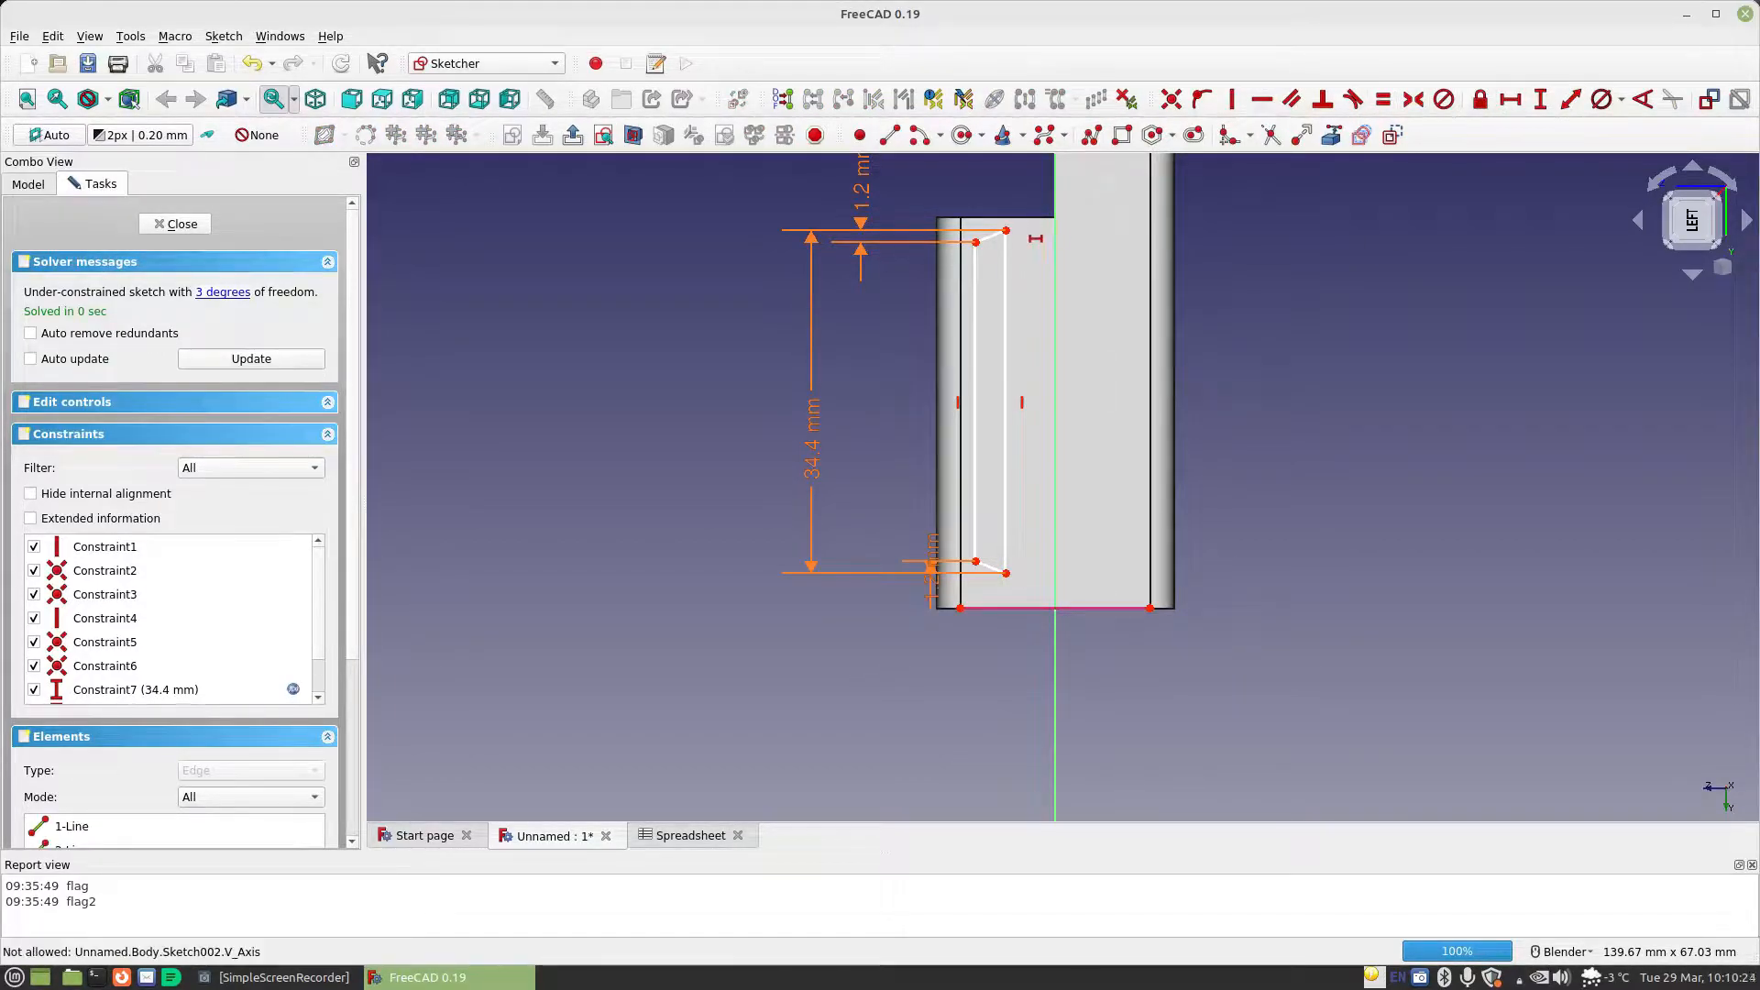
{"action": "left_click", "coordinate": [1006, 231]}
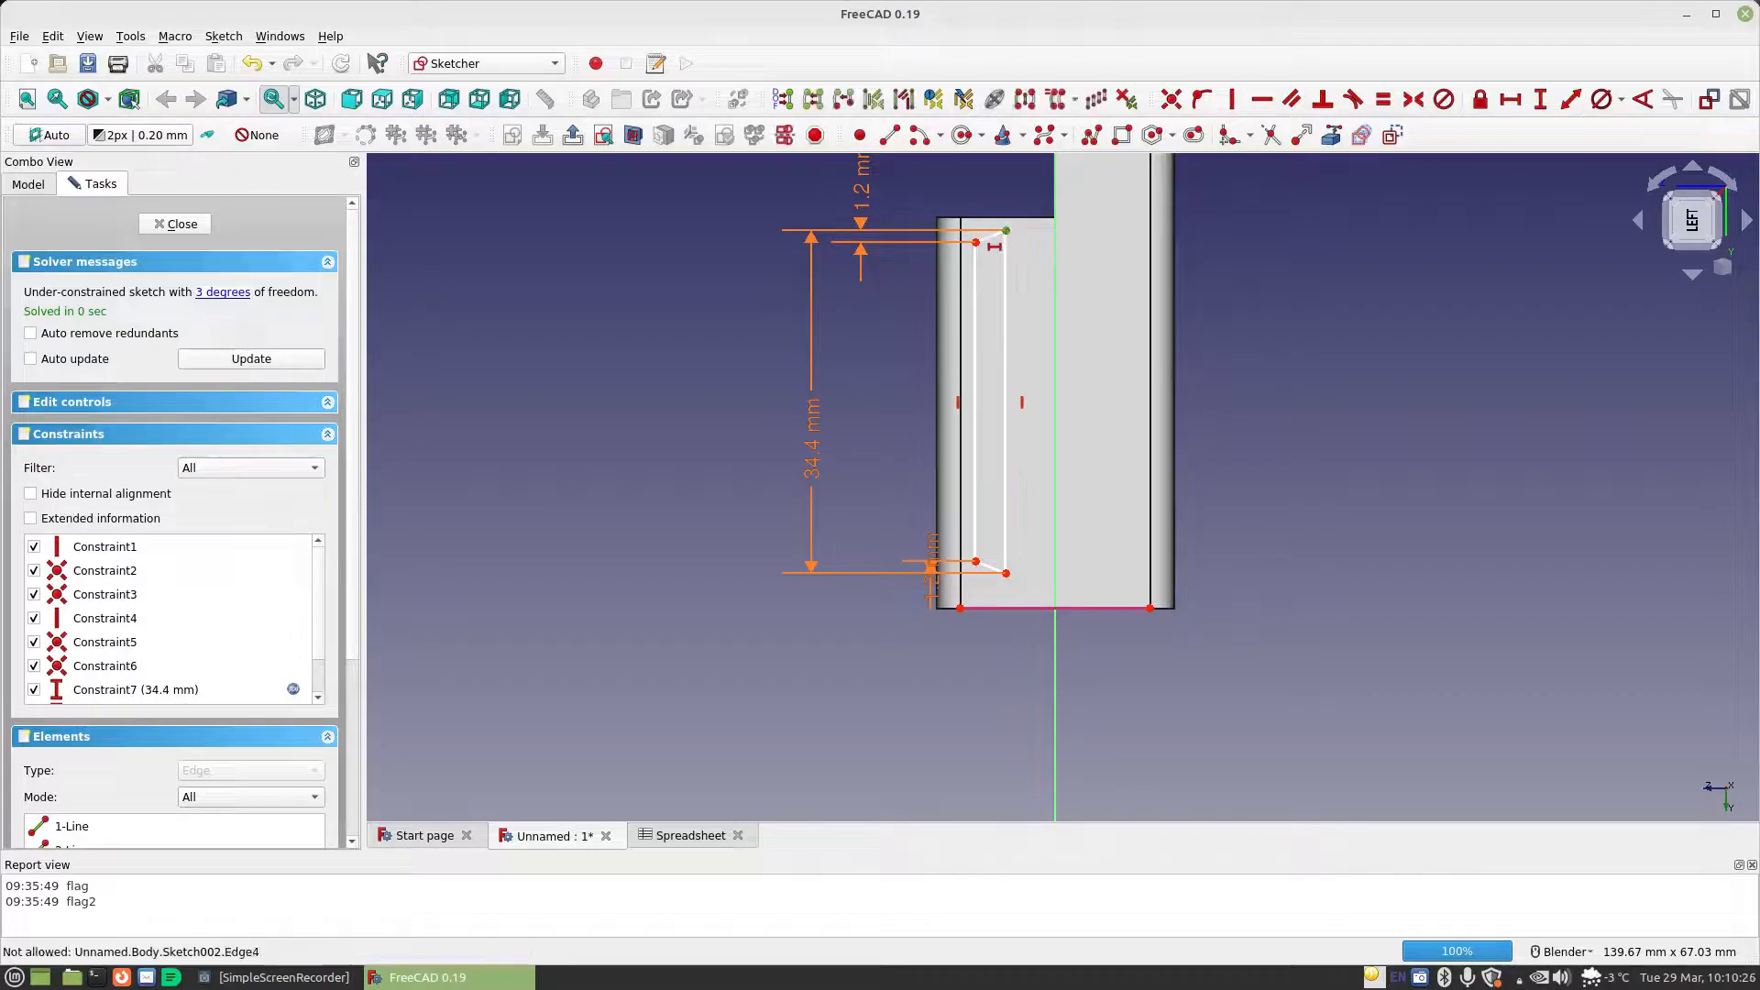
{"action": "left_click", "coordinate": [976, 242]}
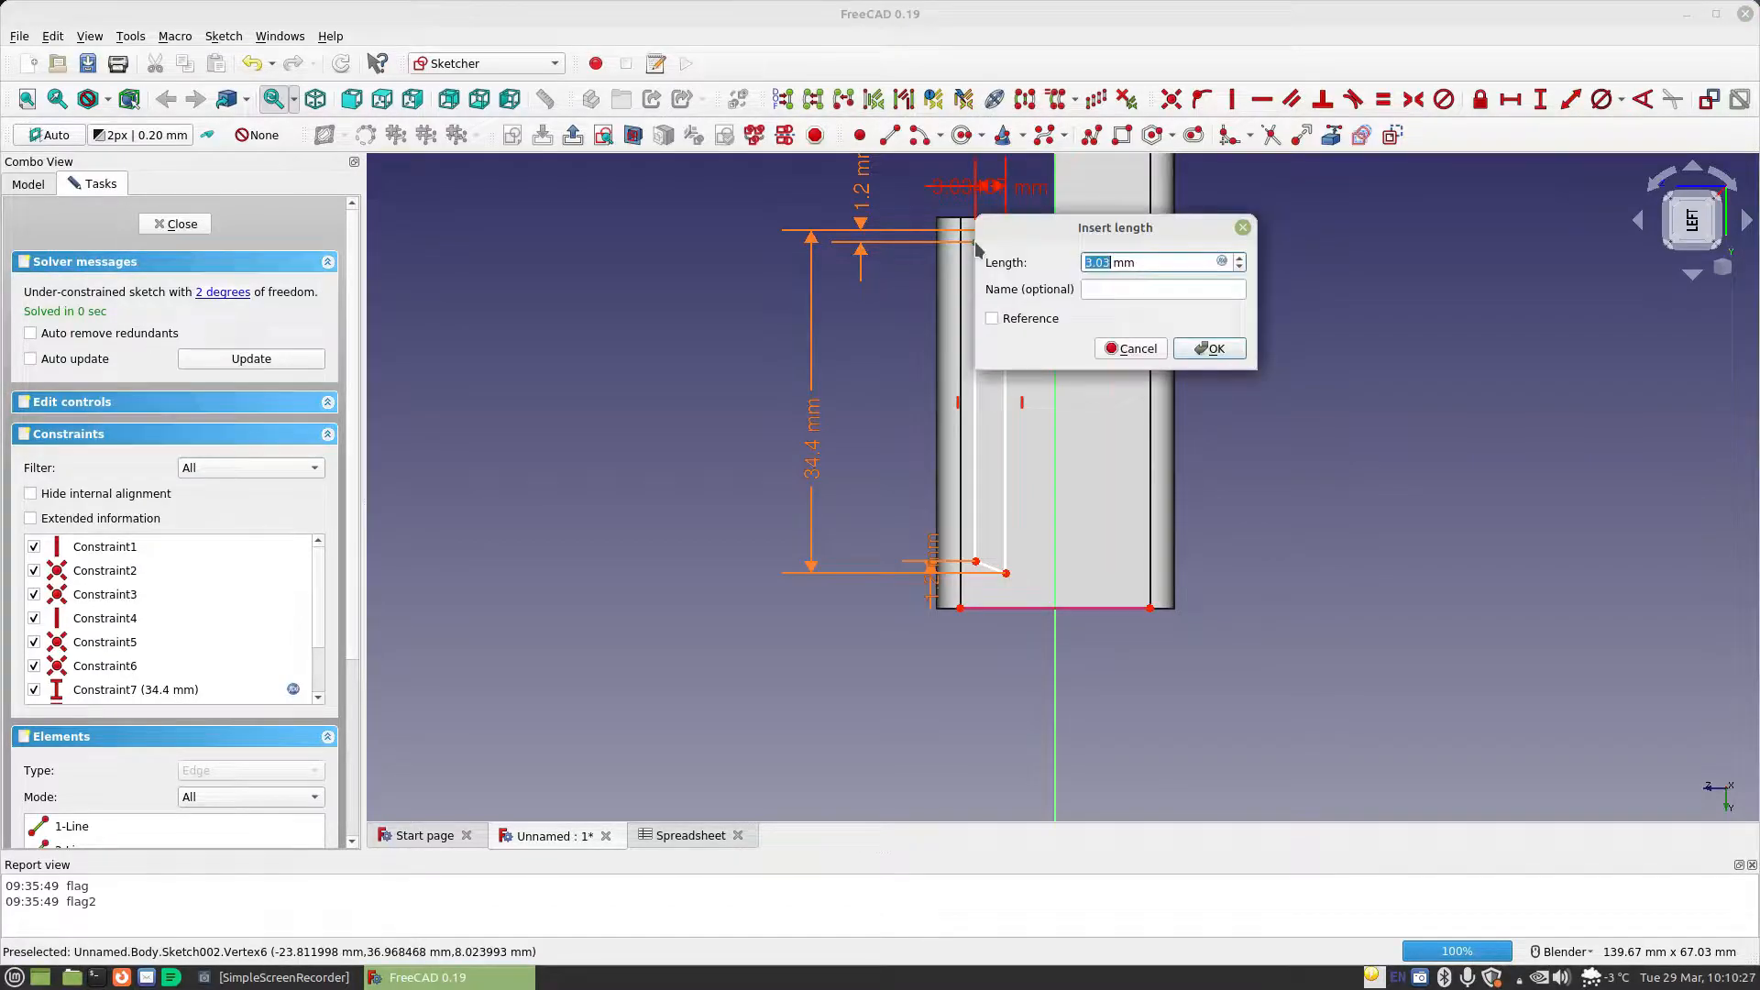
{"action": "left_click", "coordinate": [1222, 263]}
{"action": "type", "text": "Spreadsheet.ma"}
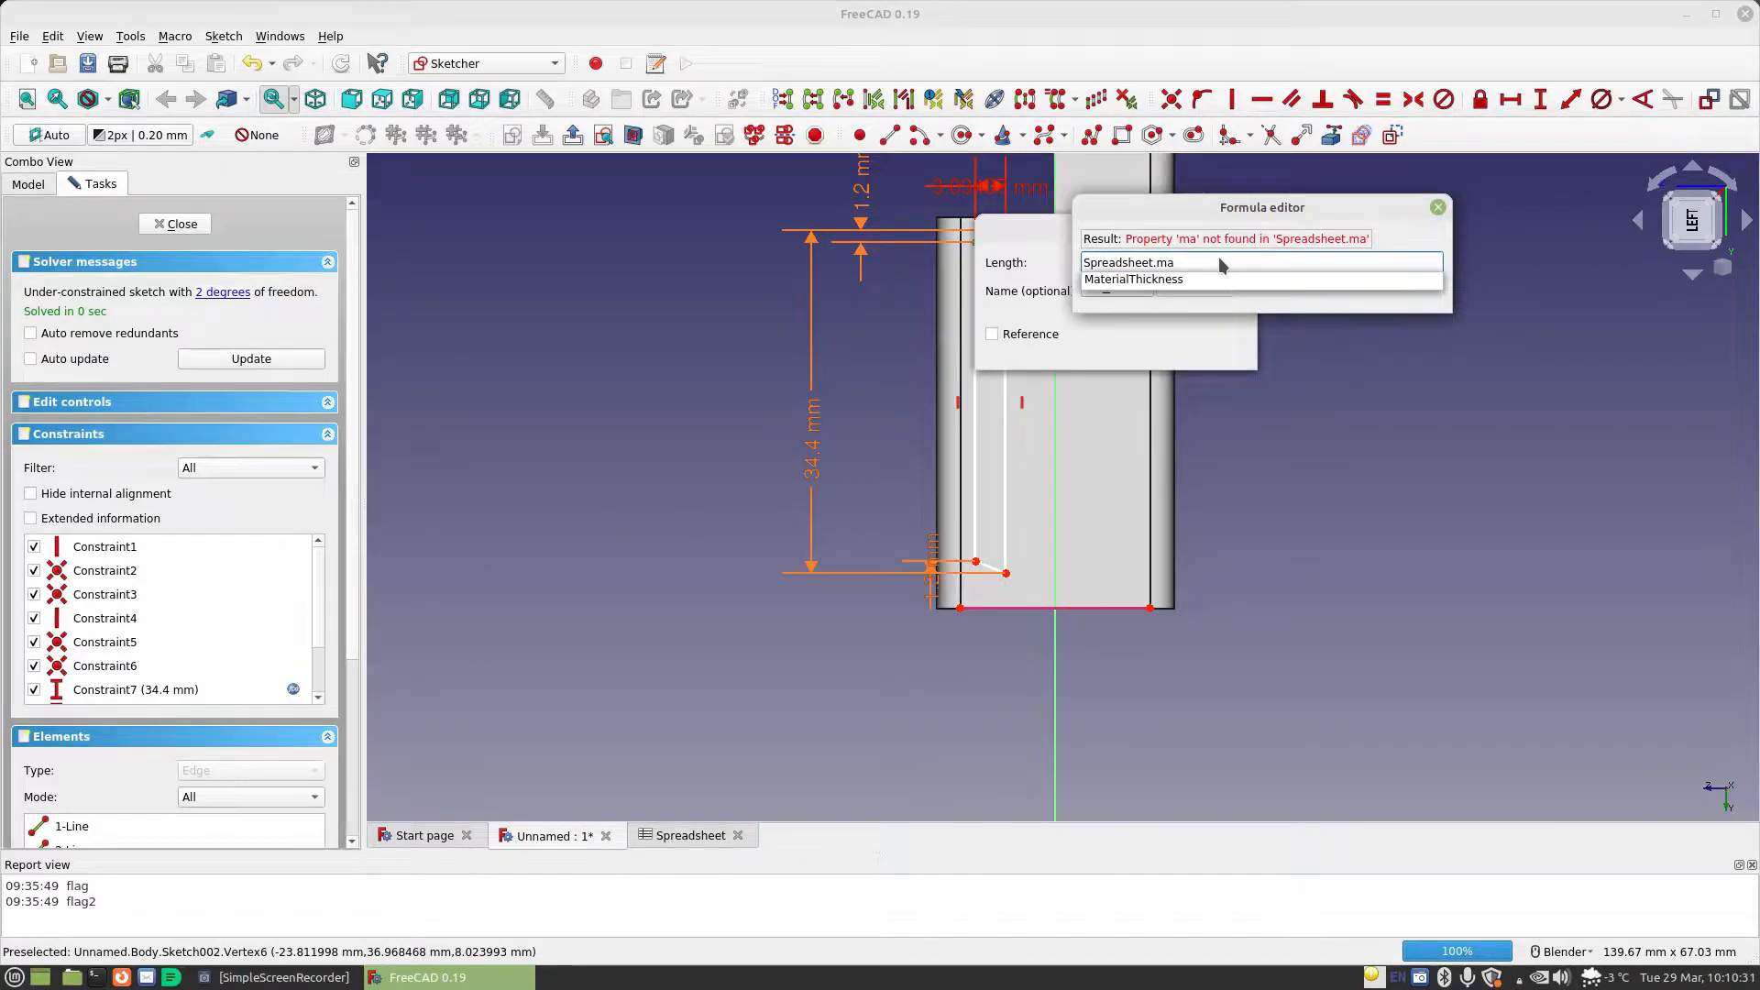
{"action": "key", "text": "Down"}
{"action": "key", "text": "Return"}
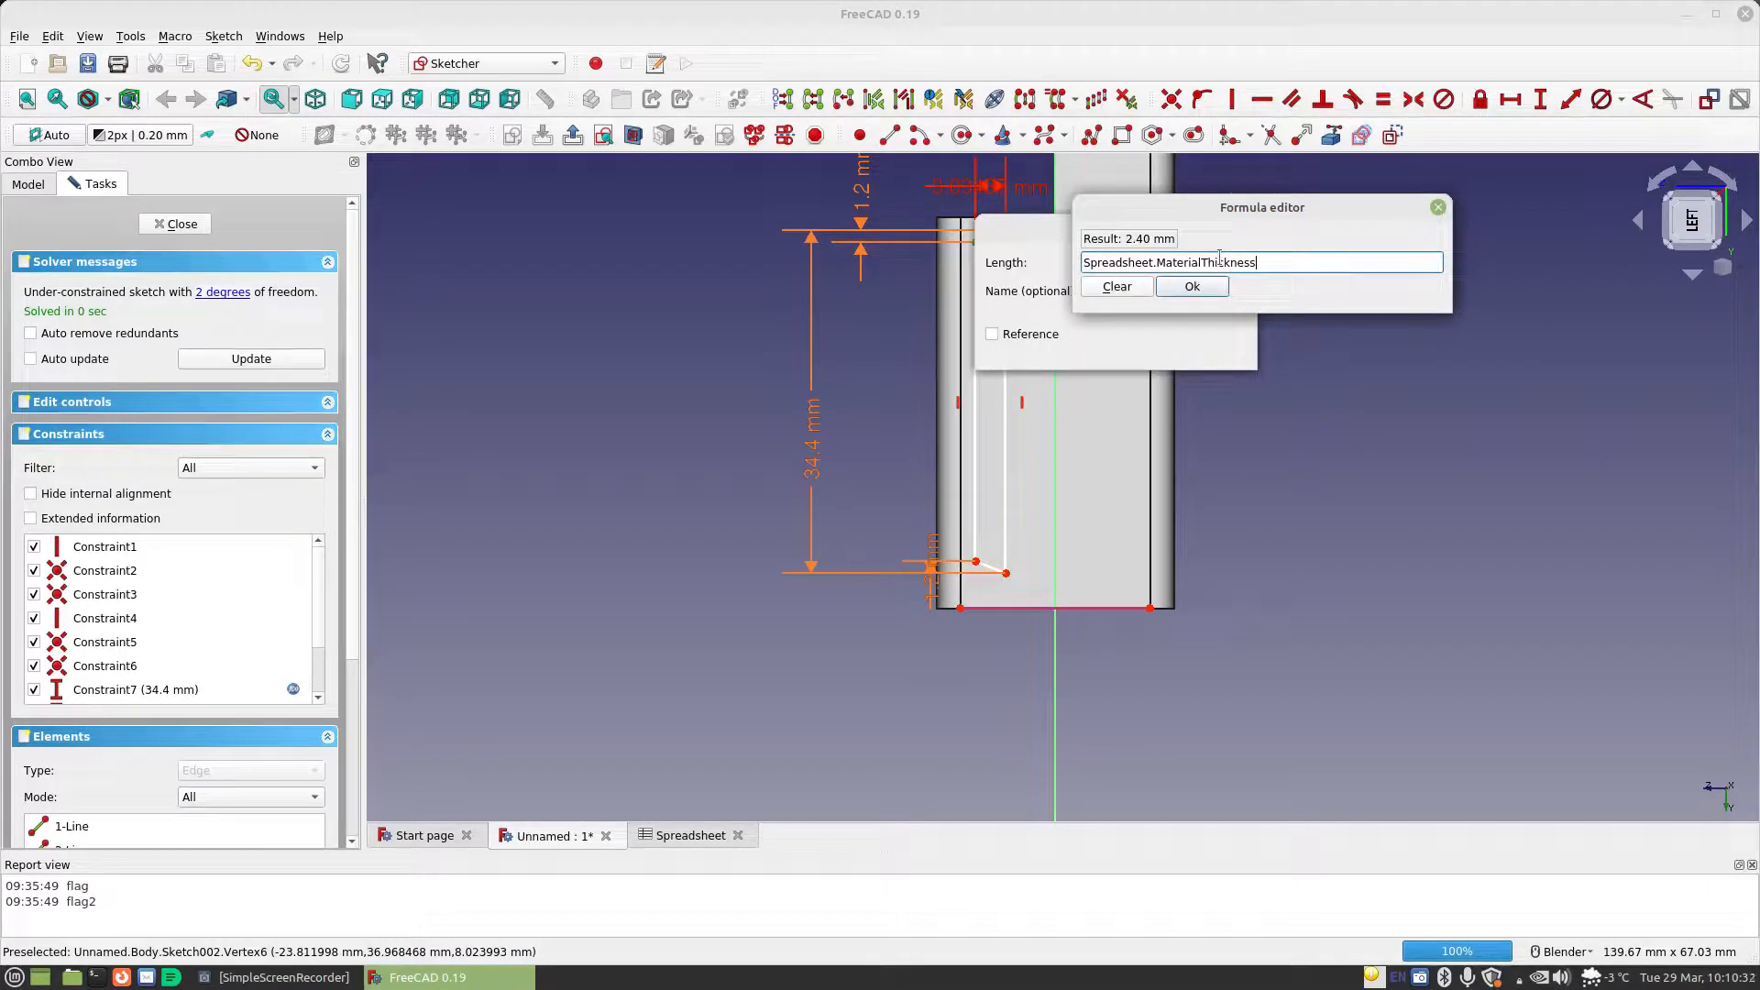
{"action": "left_click", "coordinate": [1215, 298]}
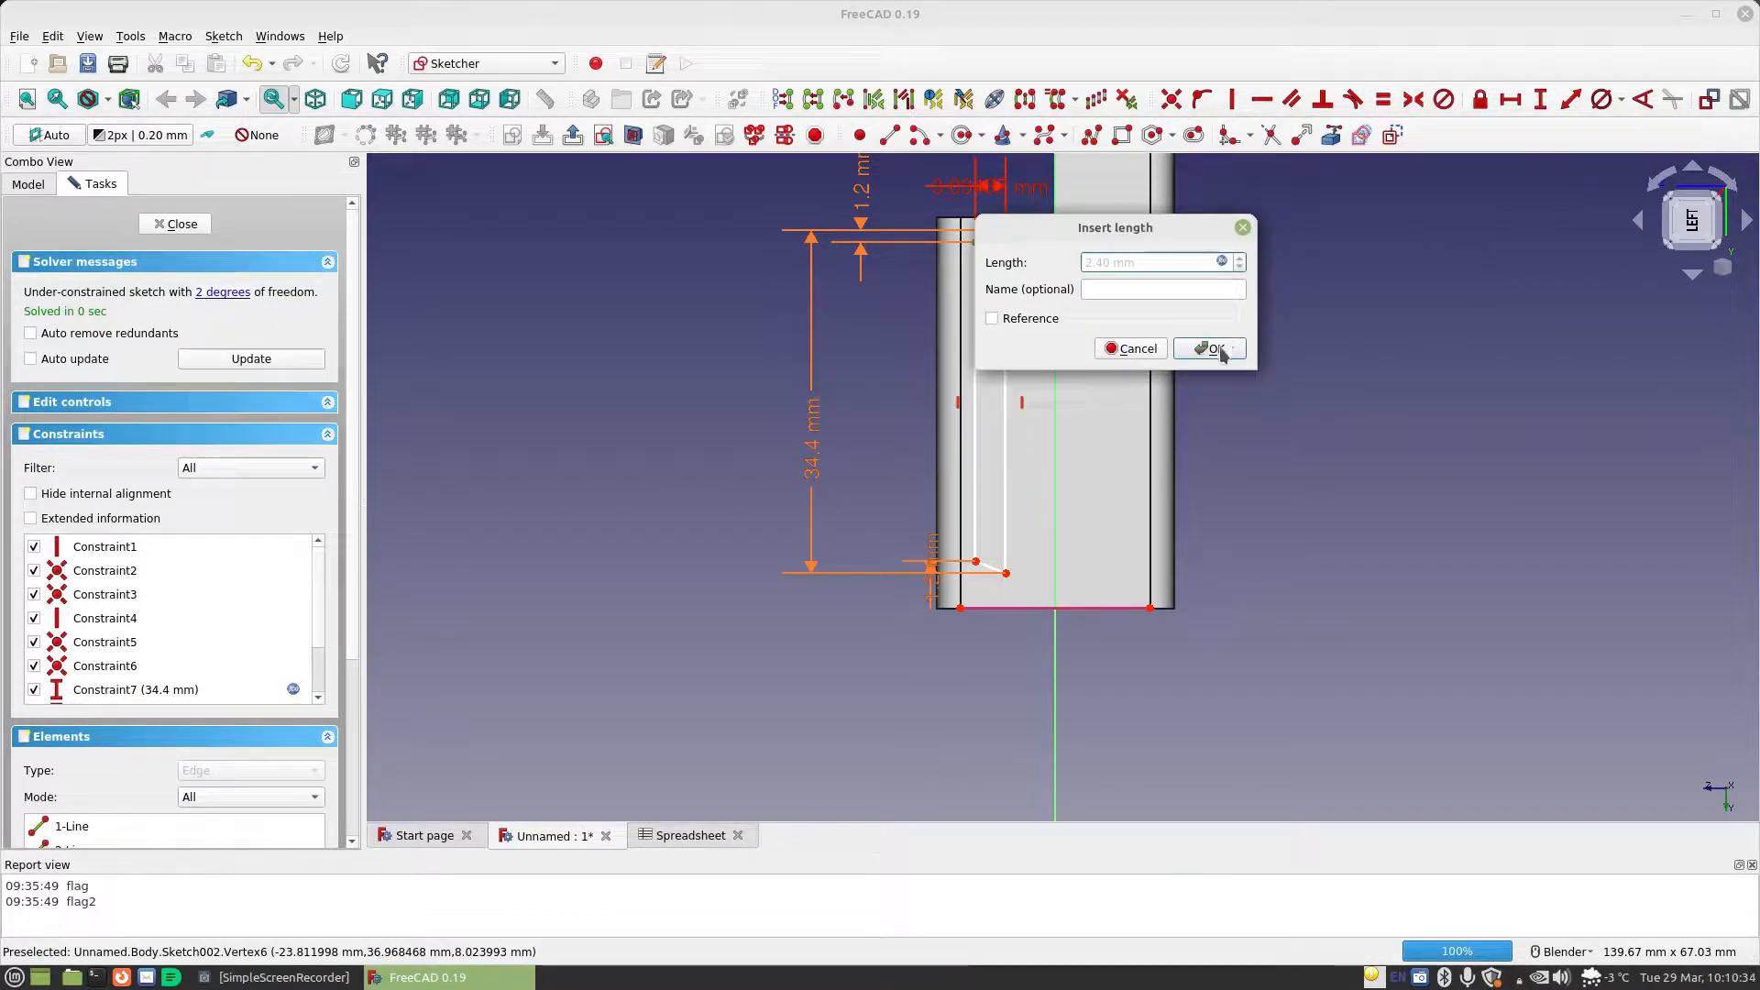
{"action": "left_click", "coordinate": [1219, 346]}
{"action": "right_click", "coordinate": [1137, 461]}
{"action": "left_click_drag", "start_coordinate": [1009, 189], "coordinate": [1084, 187]}
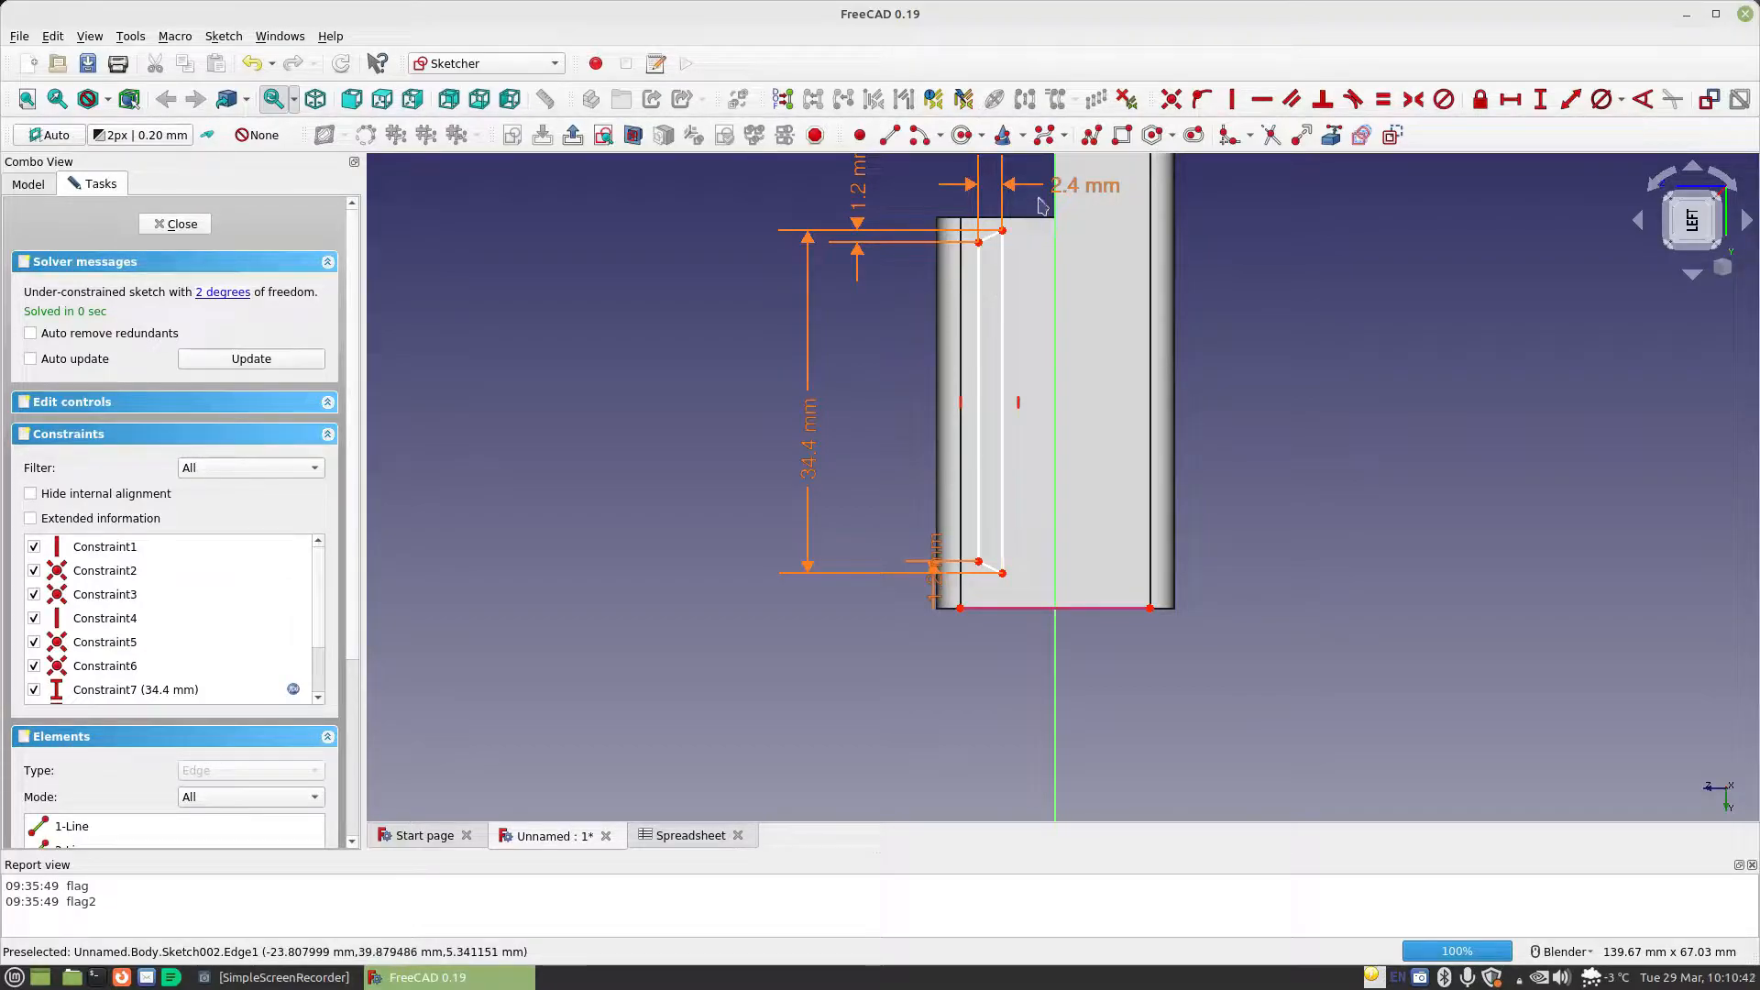
{"action": "left_click_drag", "start_coordinate": [1004, 261], "coordinate": [997, 266]}
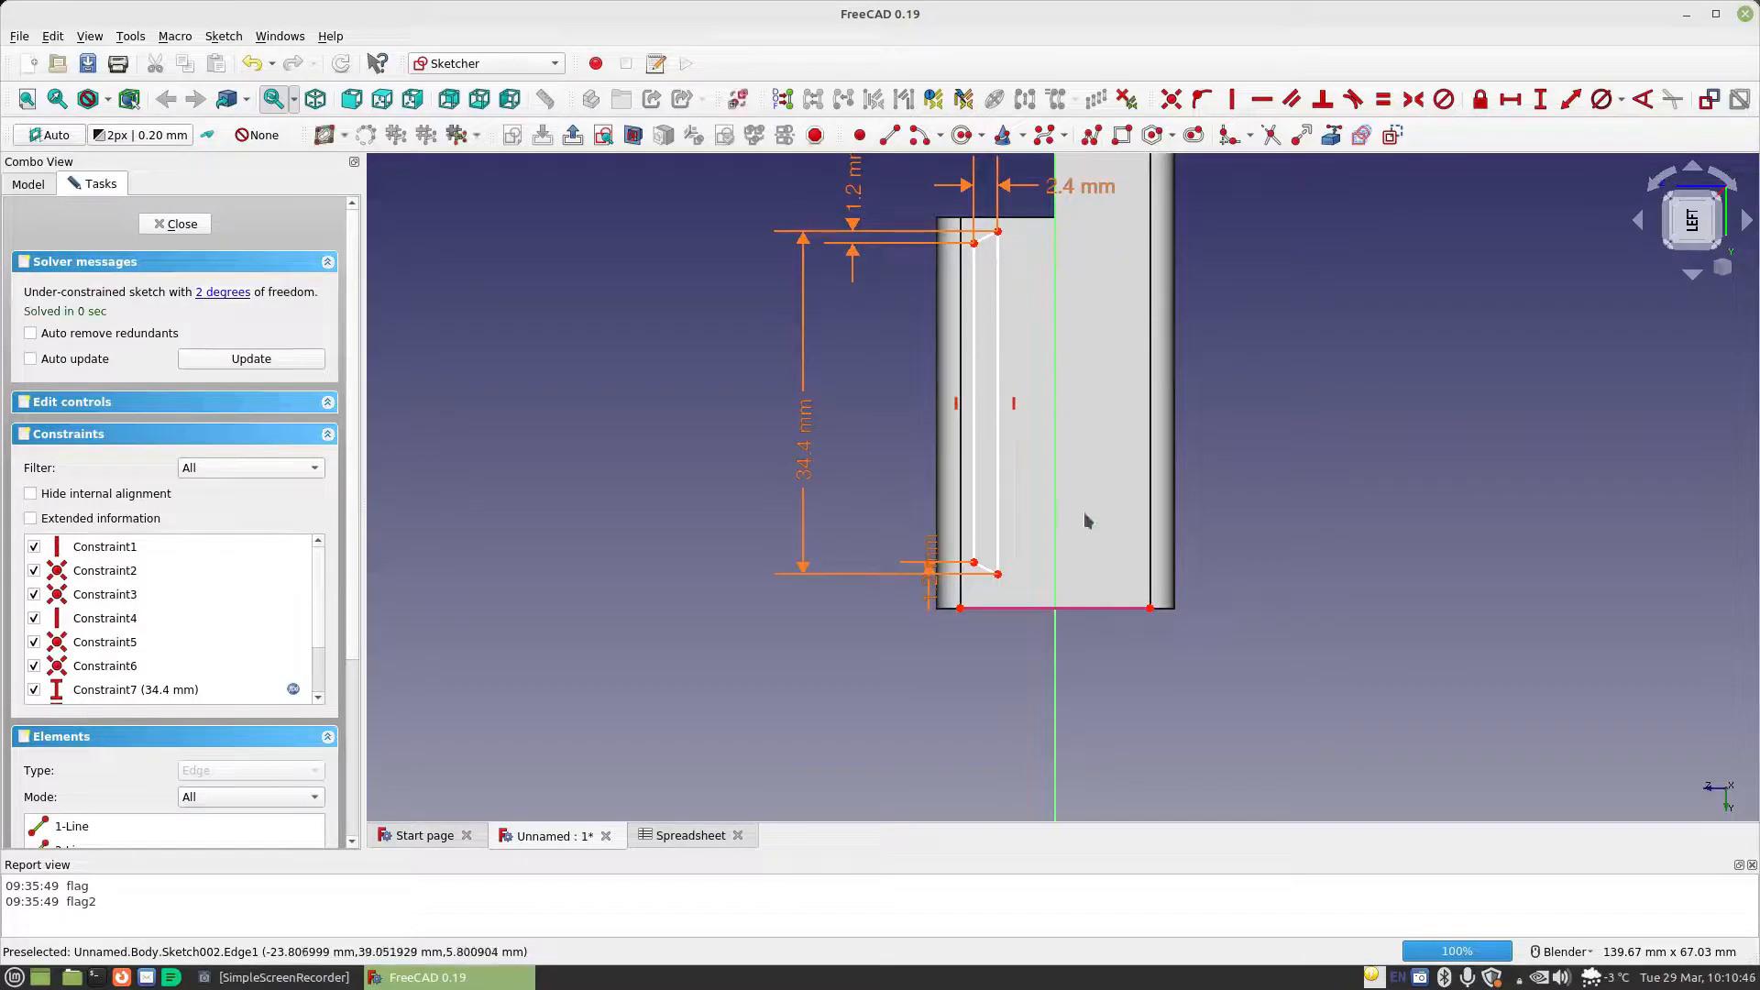
Vertically align the lower corner of the profile's longer edge with the left endpoint of the linked external edge
{"action": "left_click", "coordinate": [998, 575]}
{"action": "left_click", "coordinate": [960, 607]}
{"action": "left_click", "coordinate": [1231, 100]}
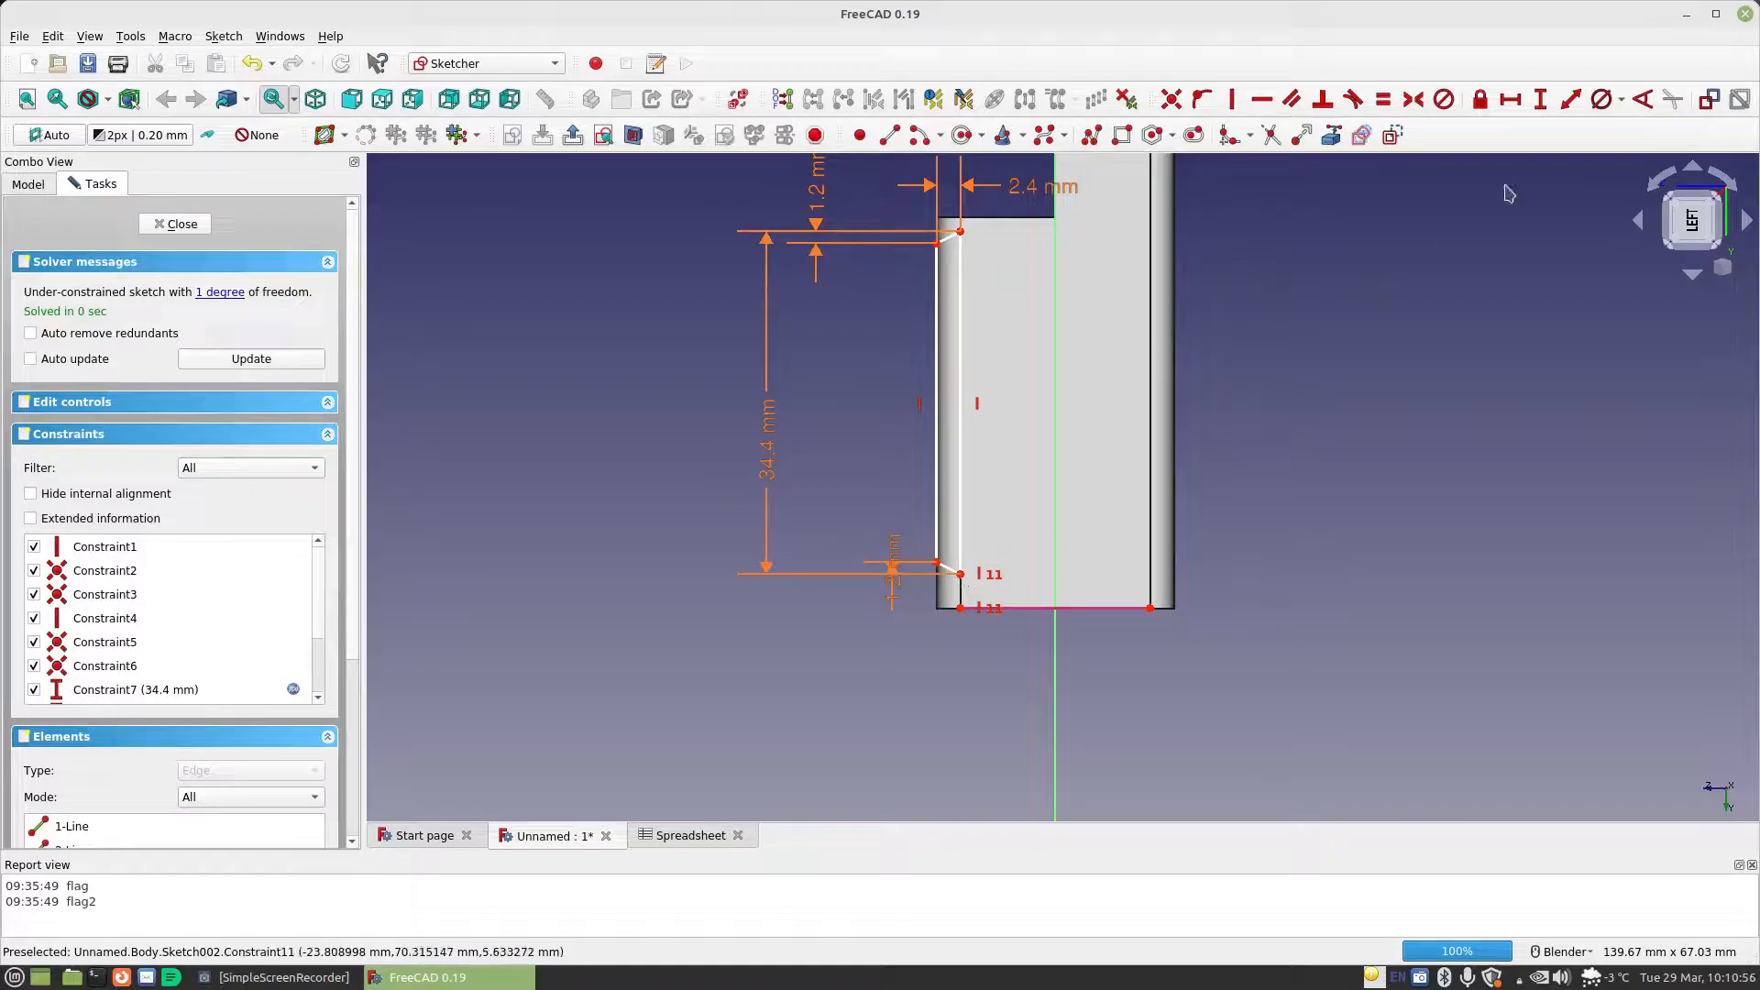
Constrain the vertical distance from the longer edge's lower corner to the external edge's left endpoint to Spreadsheet.MaterialThickness
{"action": "left_click", "coordinate": [1539, 99]}
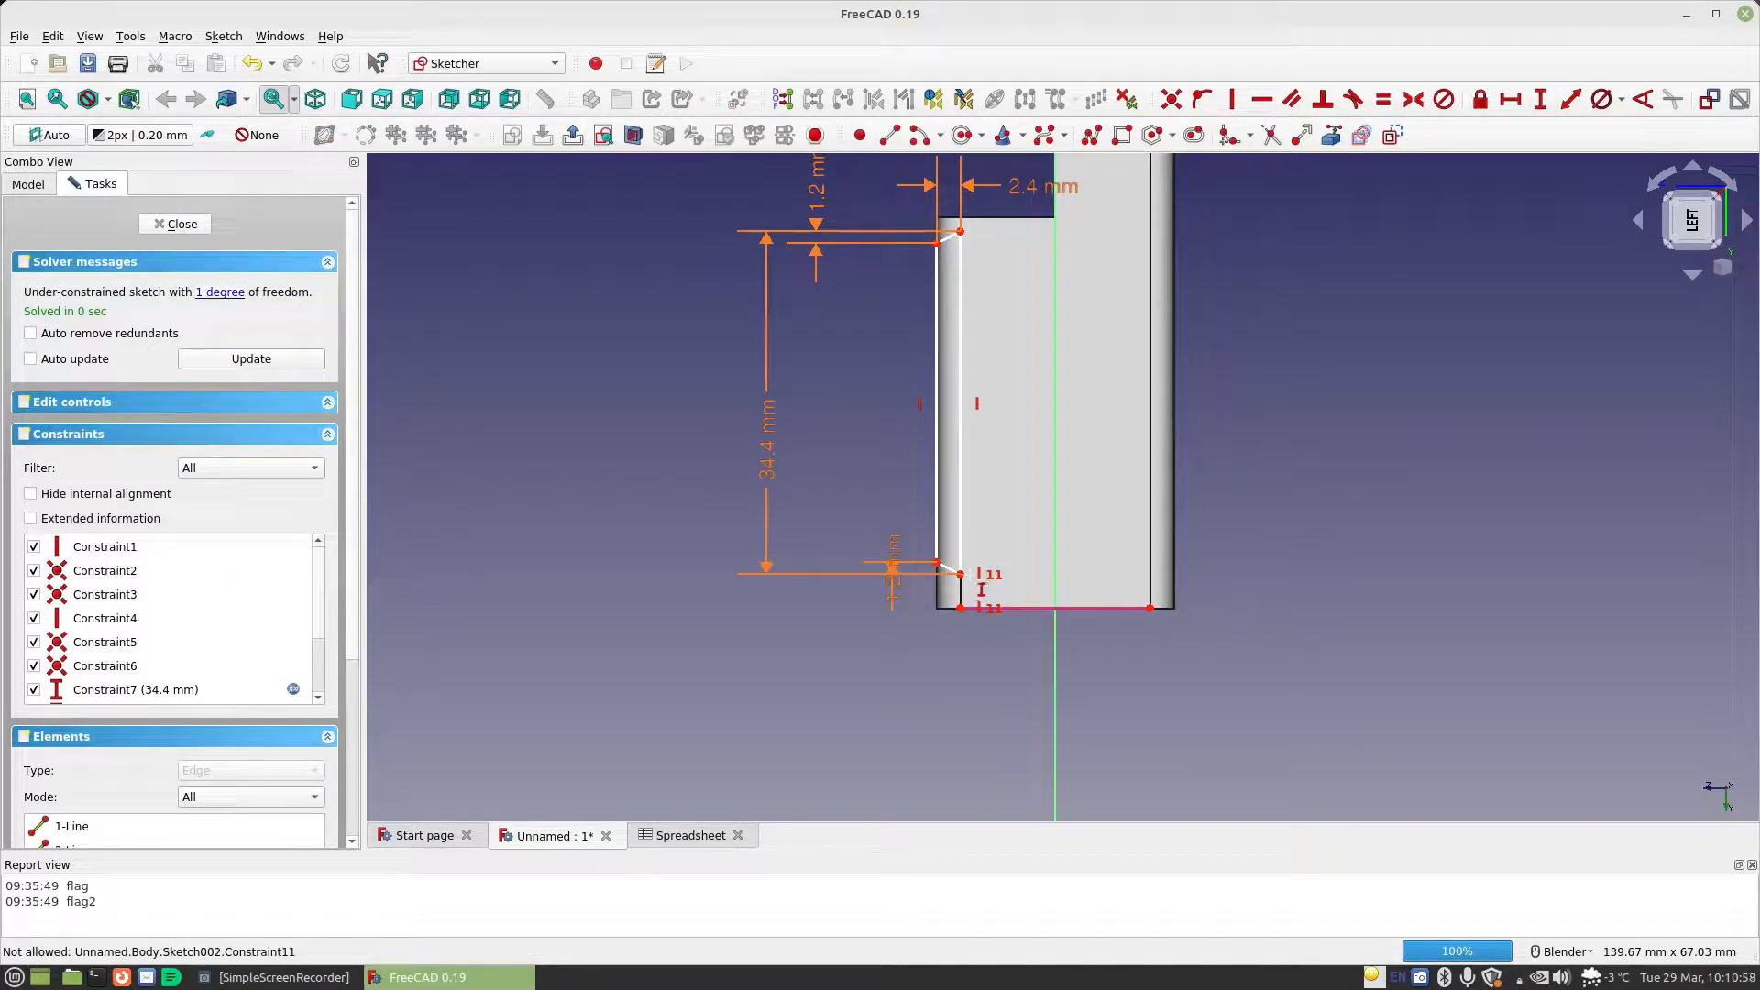
{"action": "left_click", "coordinate": [959, 573]}
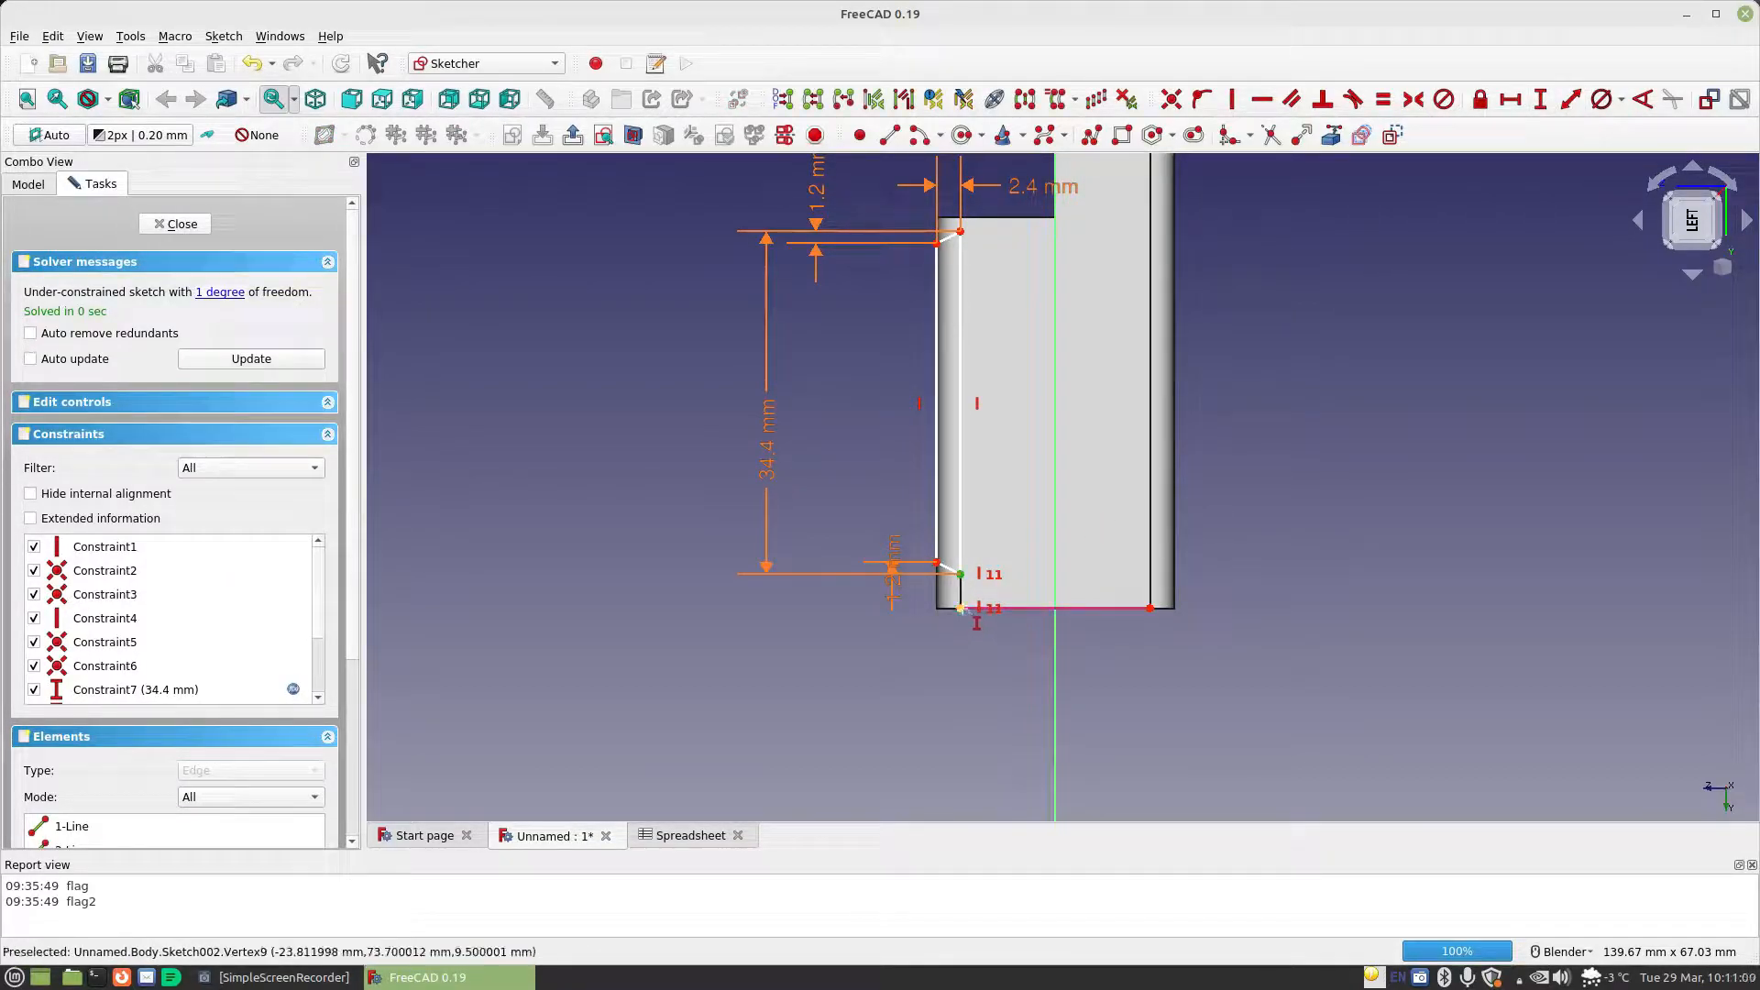
{"action": "left_click", "coordinate": [961, 609]}
{"action": "left_click", "coordinate": [1209, 629]}
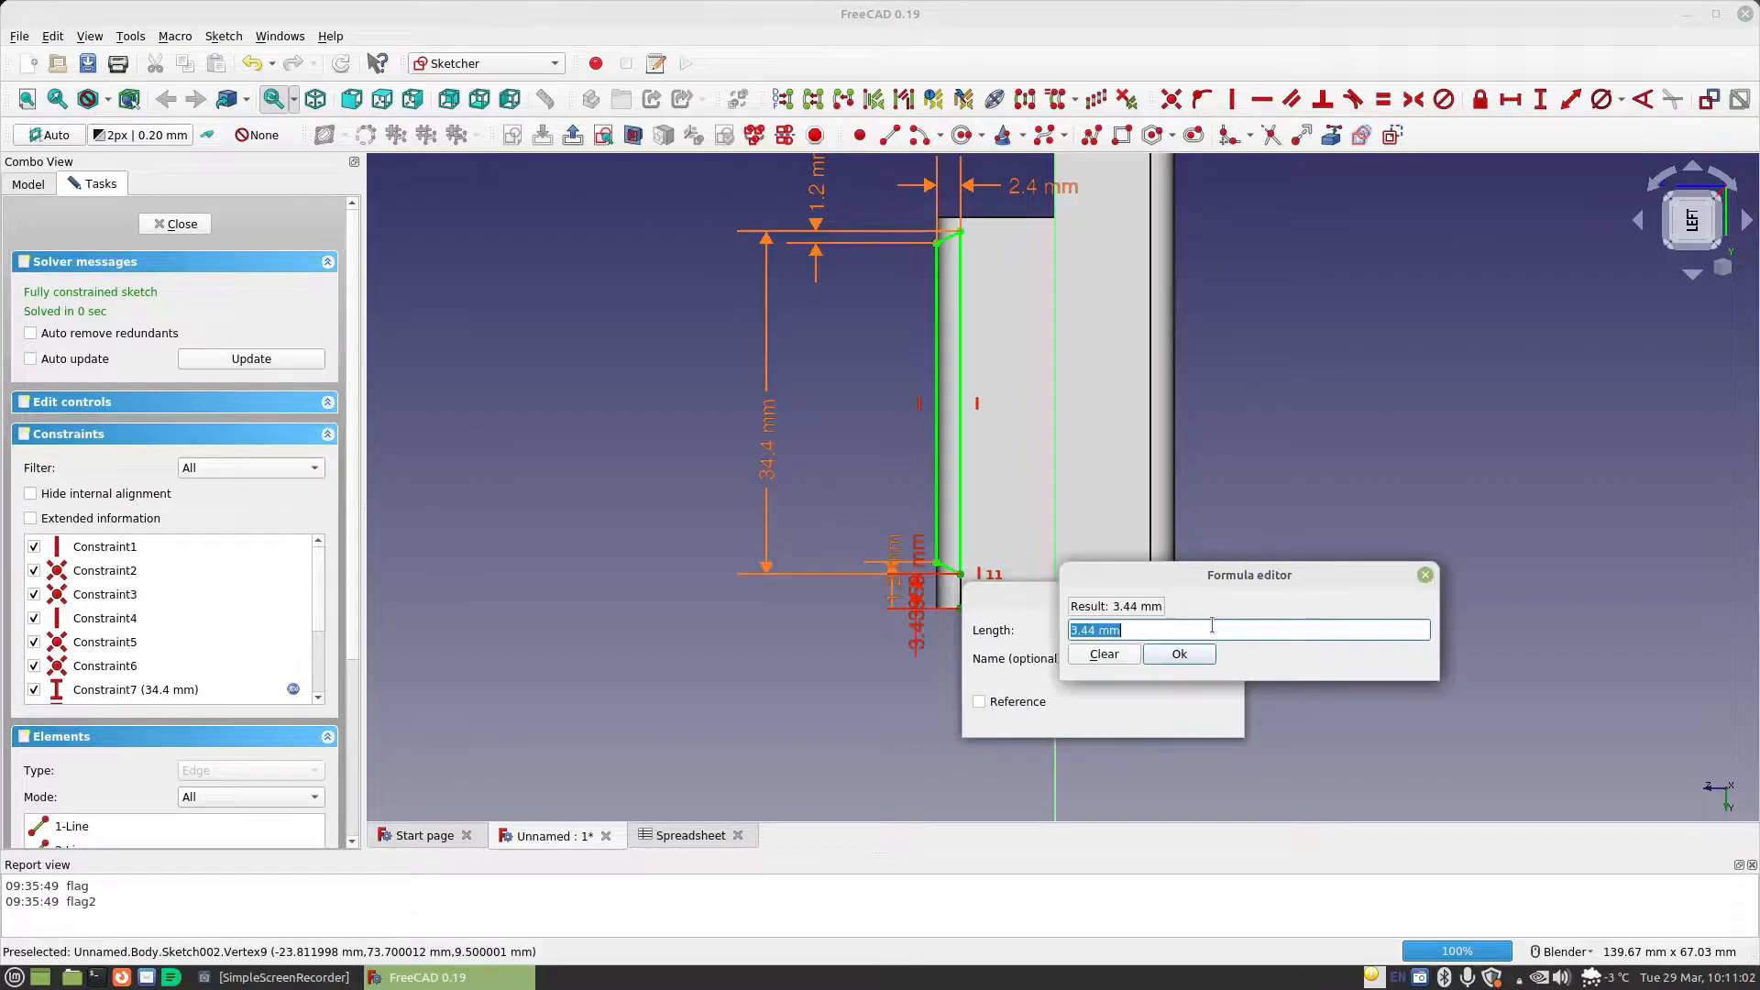
{"action": "type", "text": "sp"}
{"action": "key", "text": "Down"}
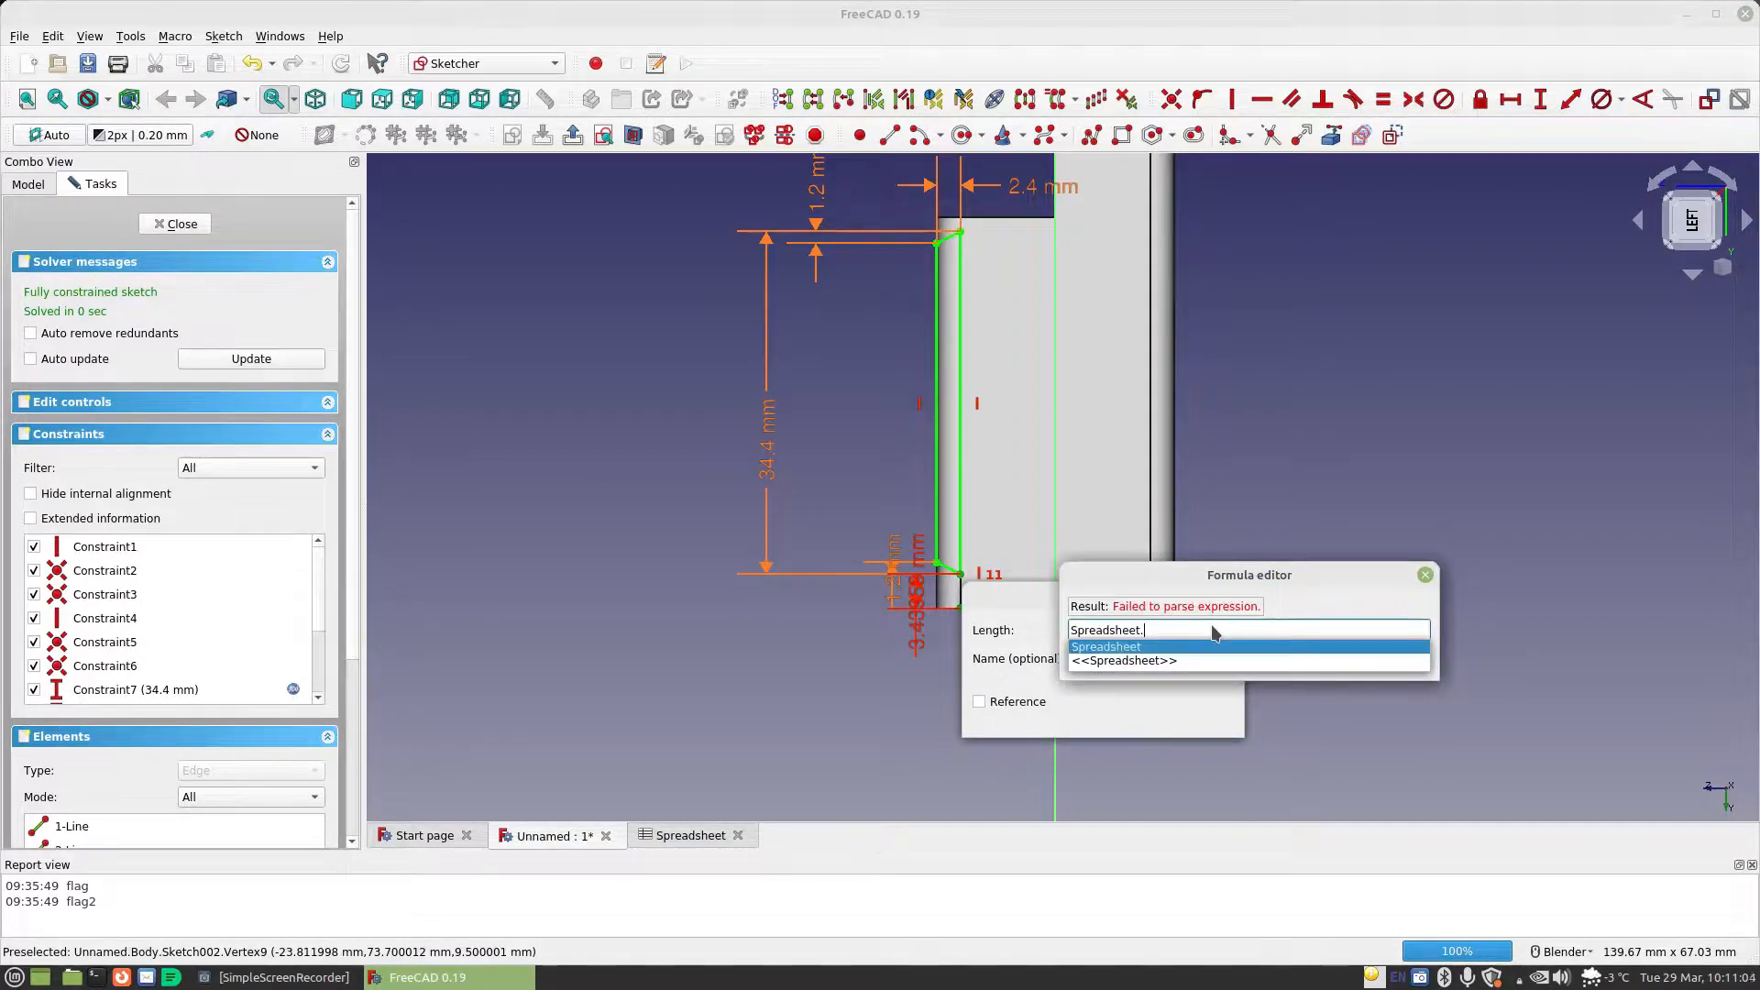
{"action": "type", "text": "mat"}
{"action": "key", "text": "Down"}
{"action": "key", "text": "Return"}
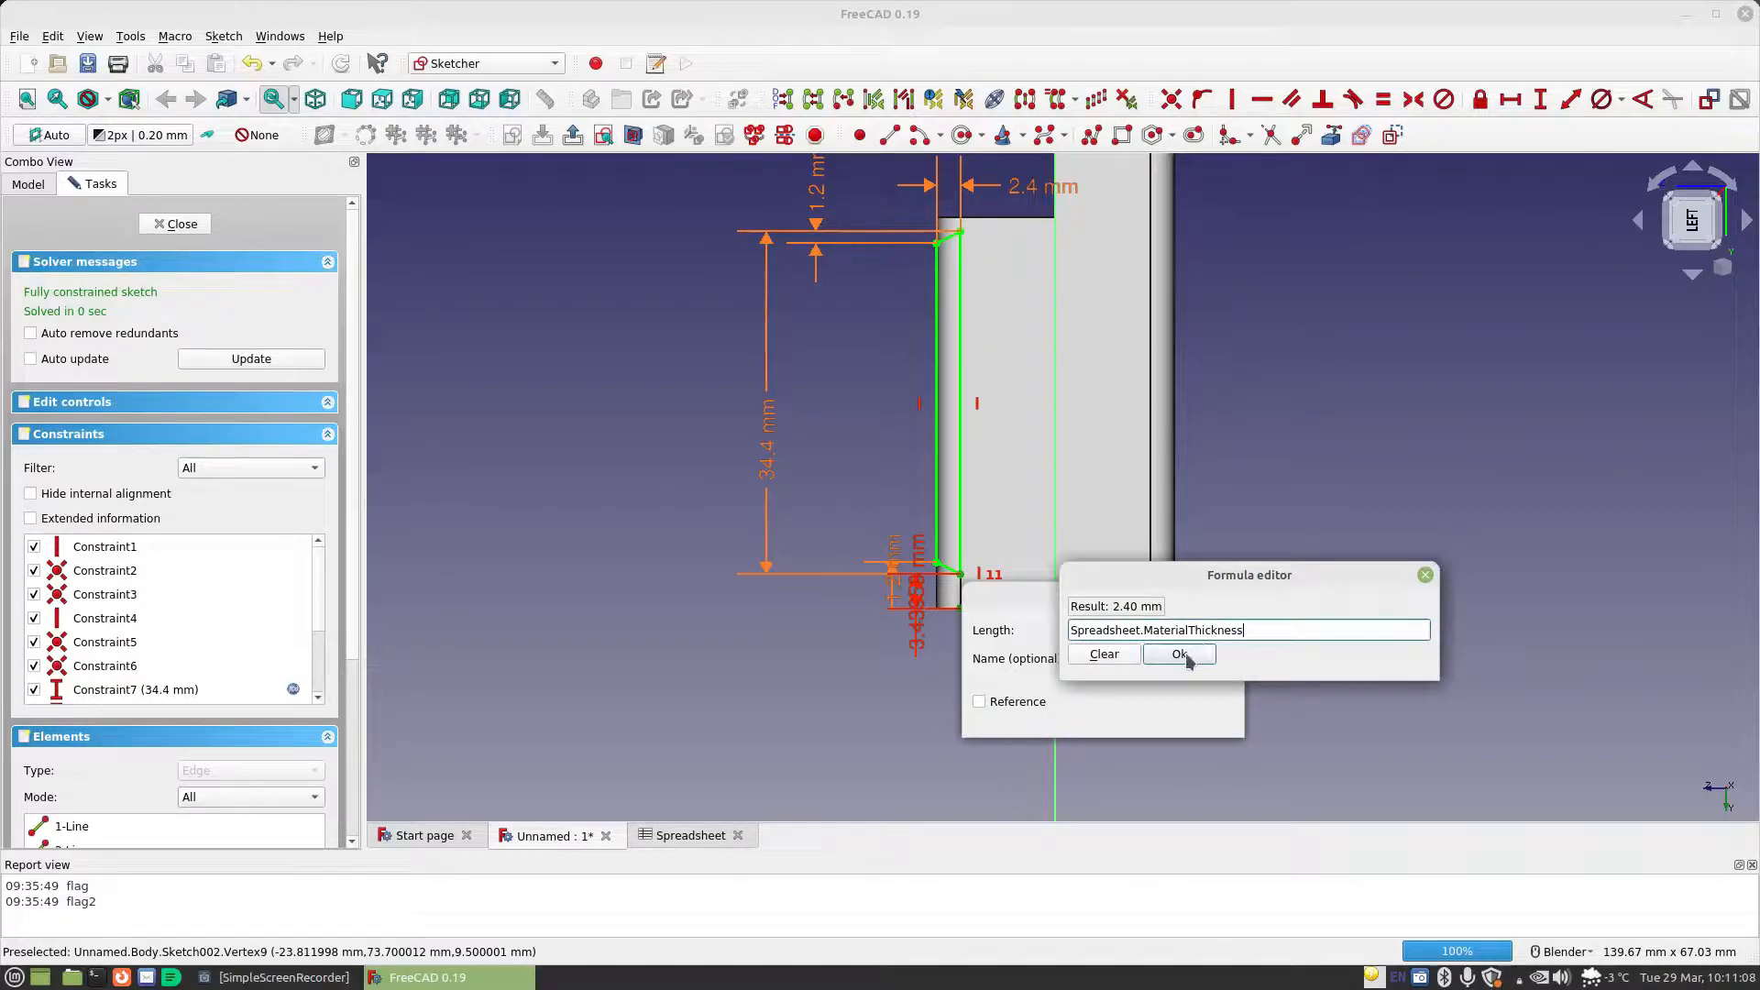
{"action": "left_click", "coordinate": [1180, 654]}
{"action": "left_click", "coordinate": [1206, 718]}
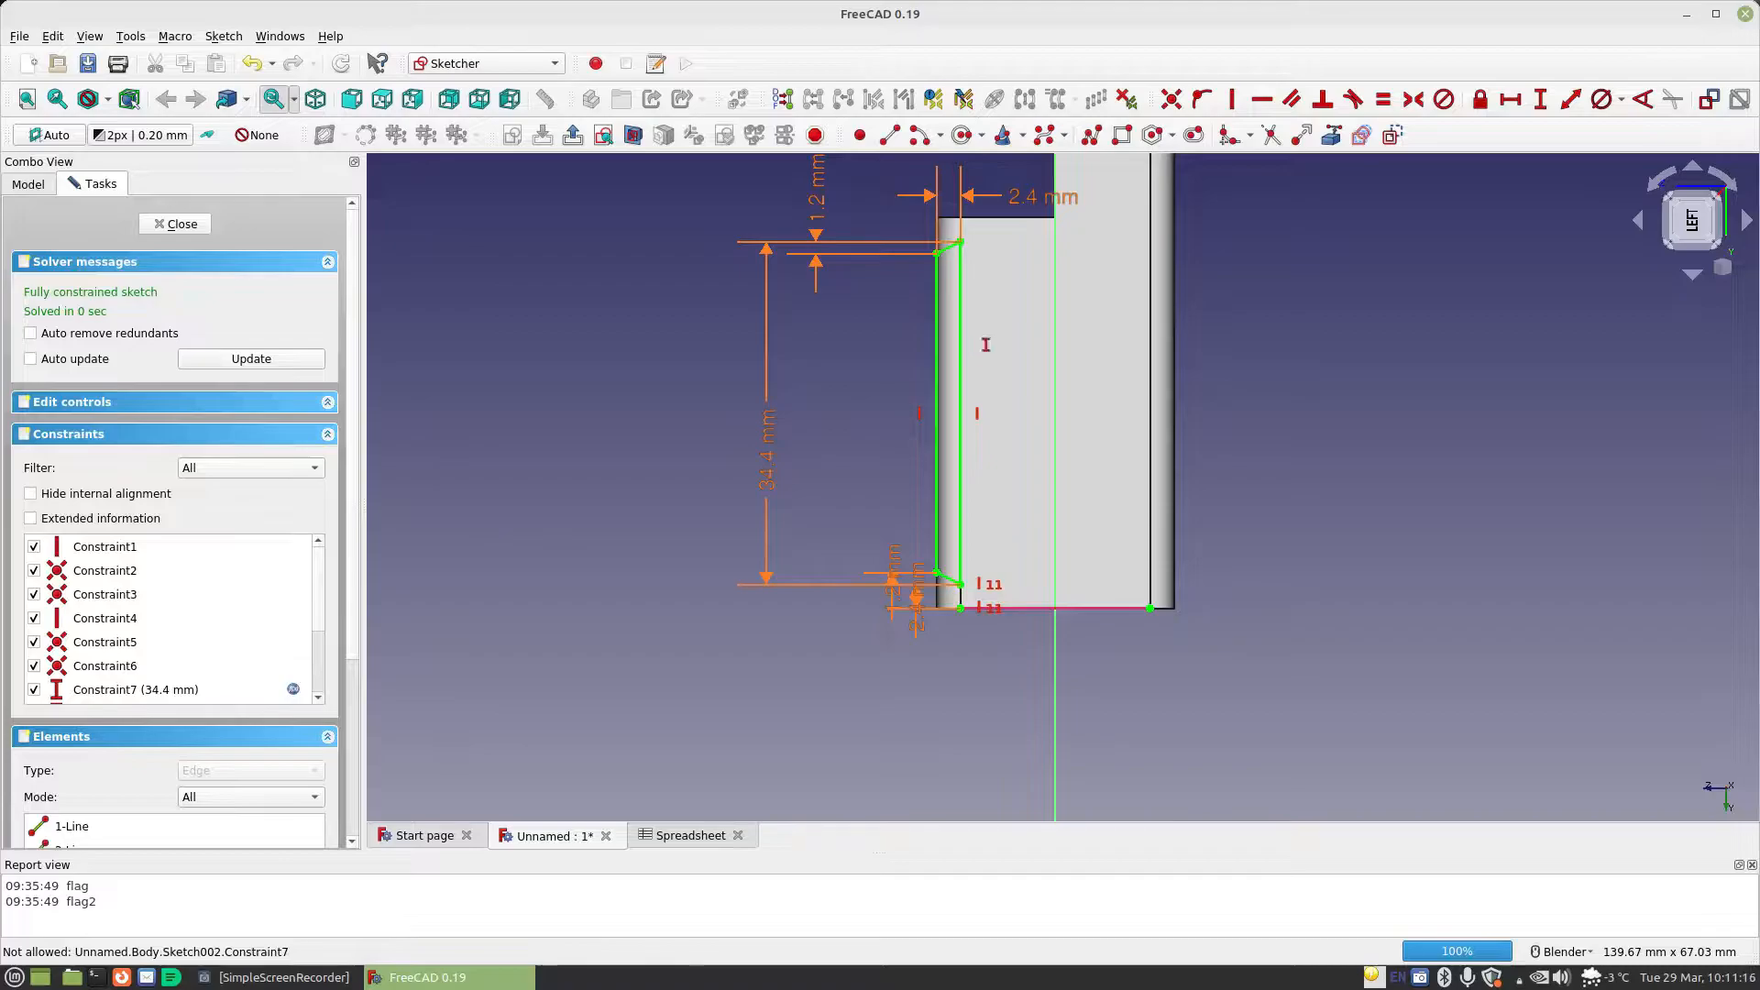
Close the sketch and cut the slant-ended profile out of the end block with a Through all pocket
{"action": "left_click", "coordinate": [180, 225]}
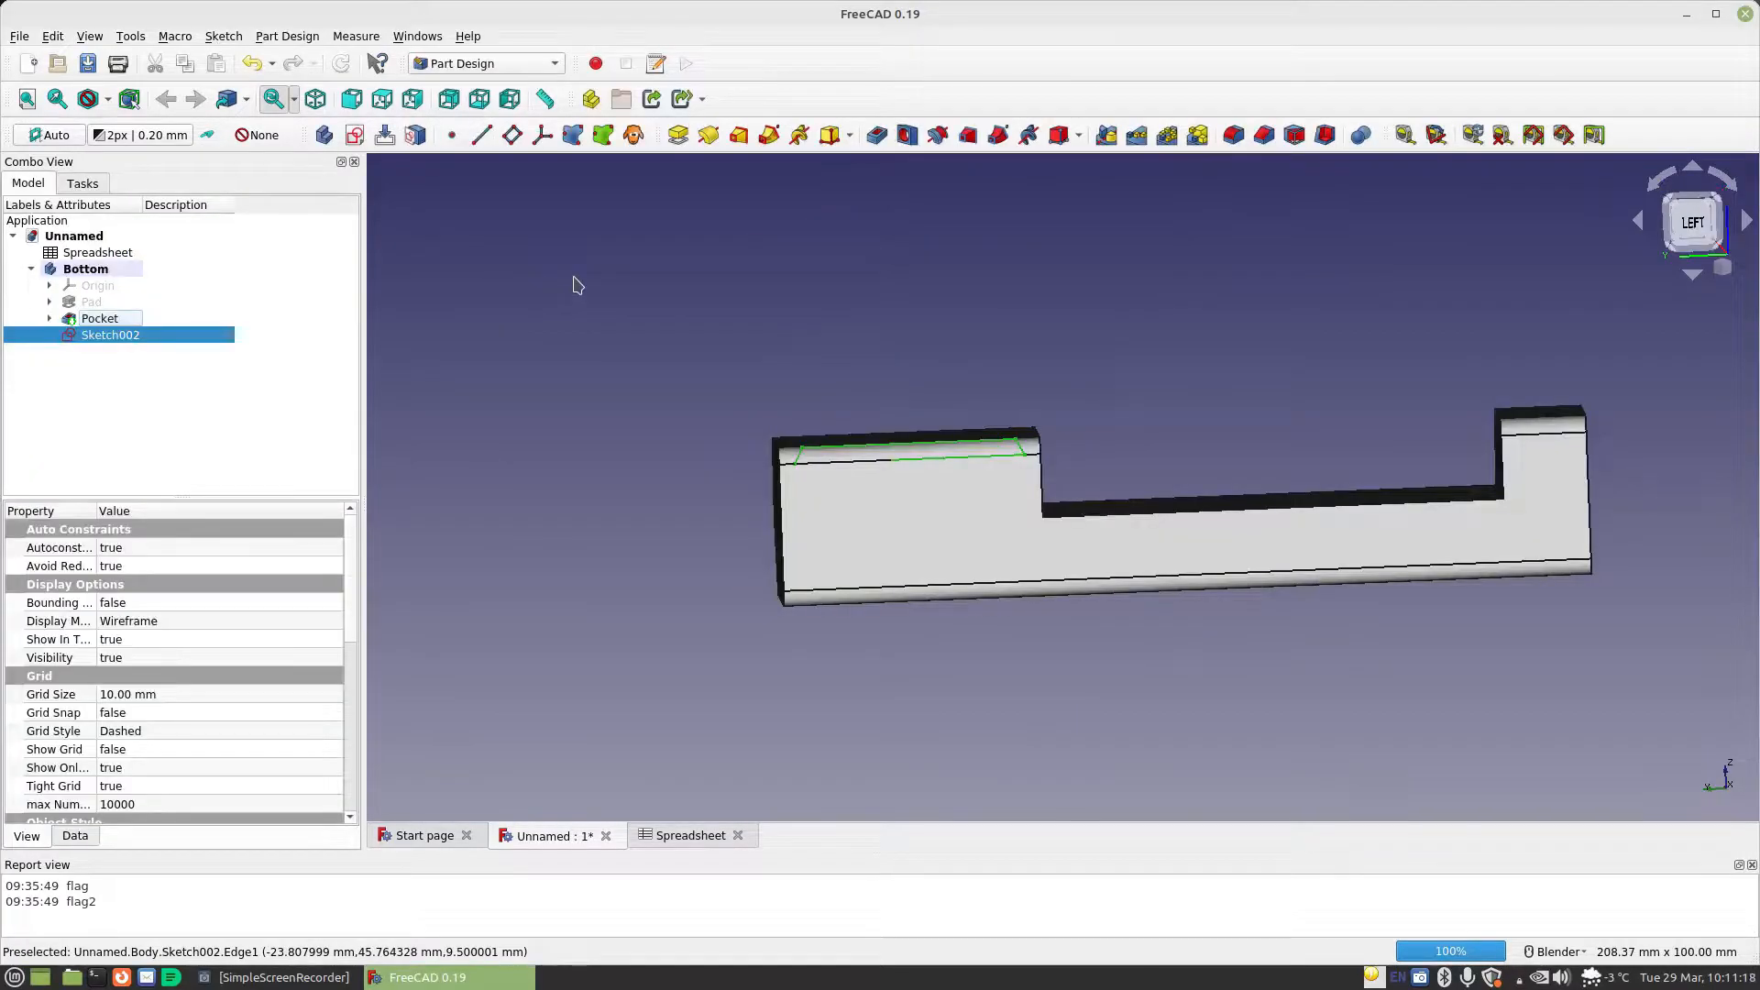
{"action": "left_click", "coordinate": [878, 135]}
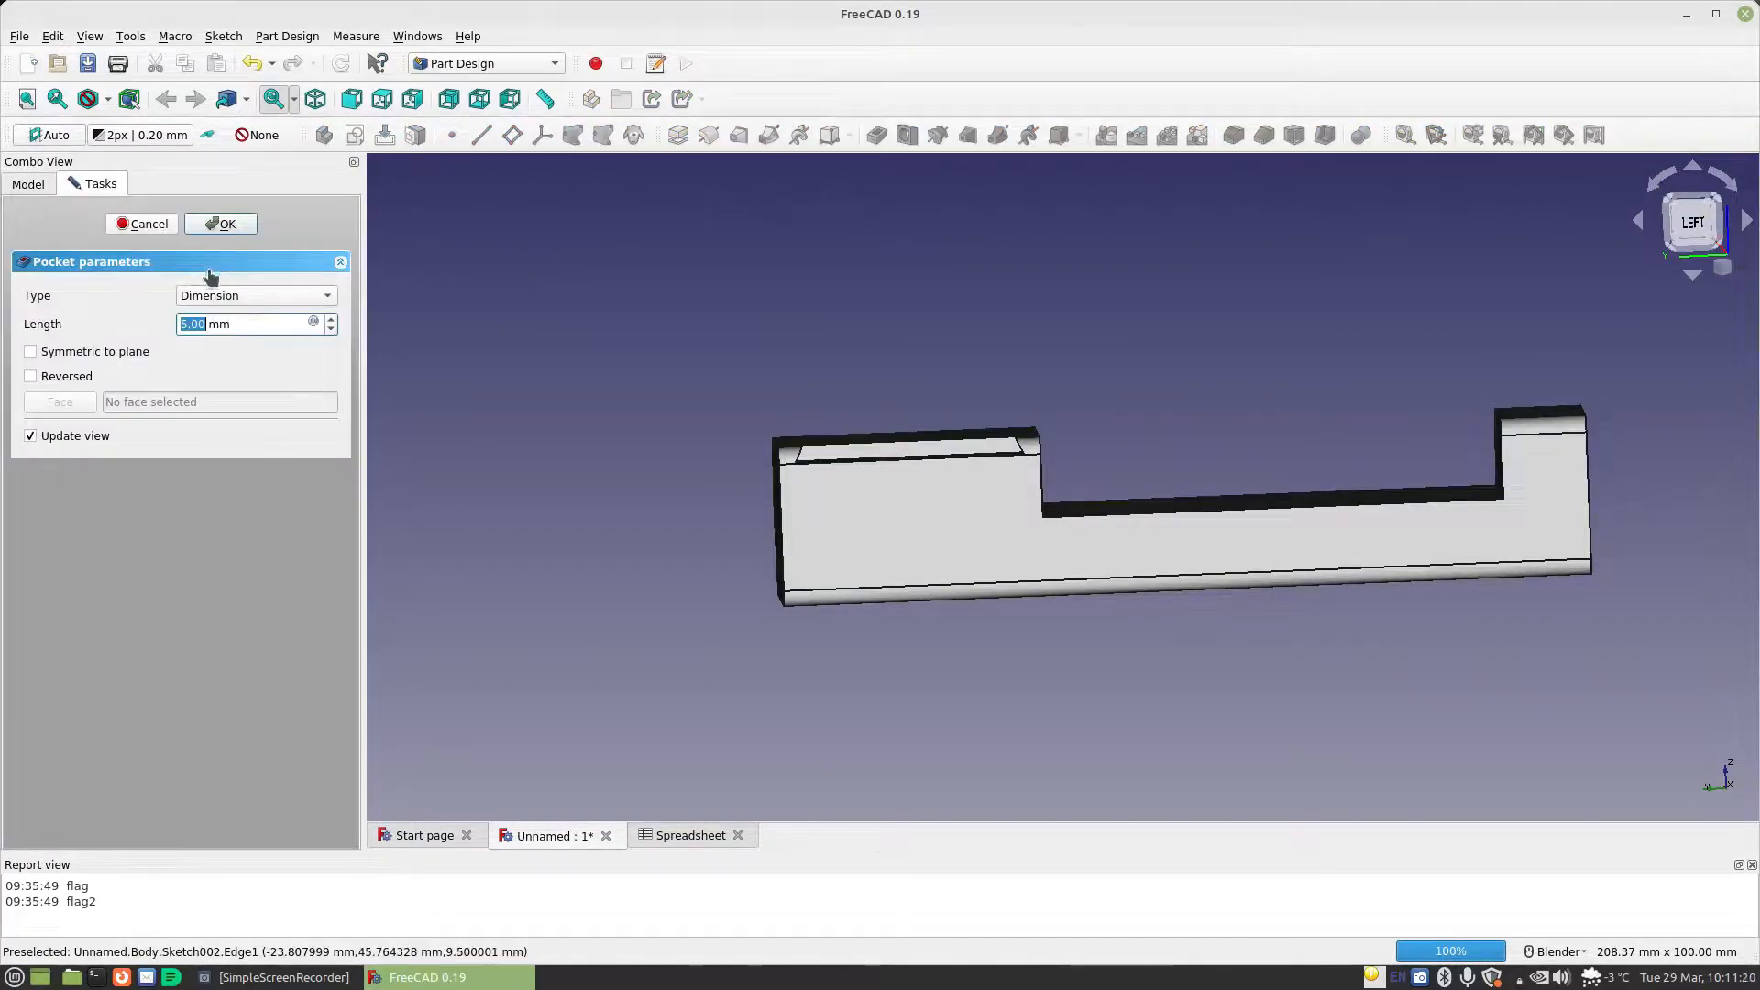
{"action": "left_click", "coordinate": [233, 298]}
{"action": "left_click", "coordinate": [237, 313]}
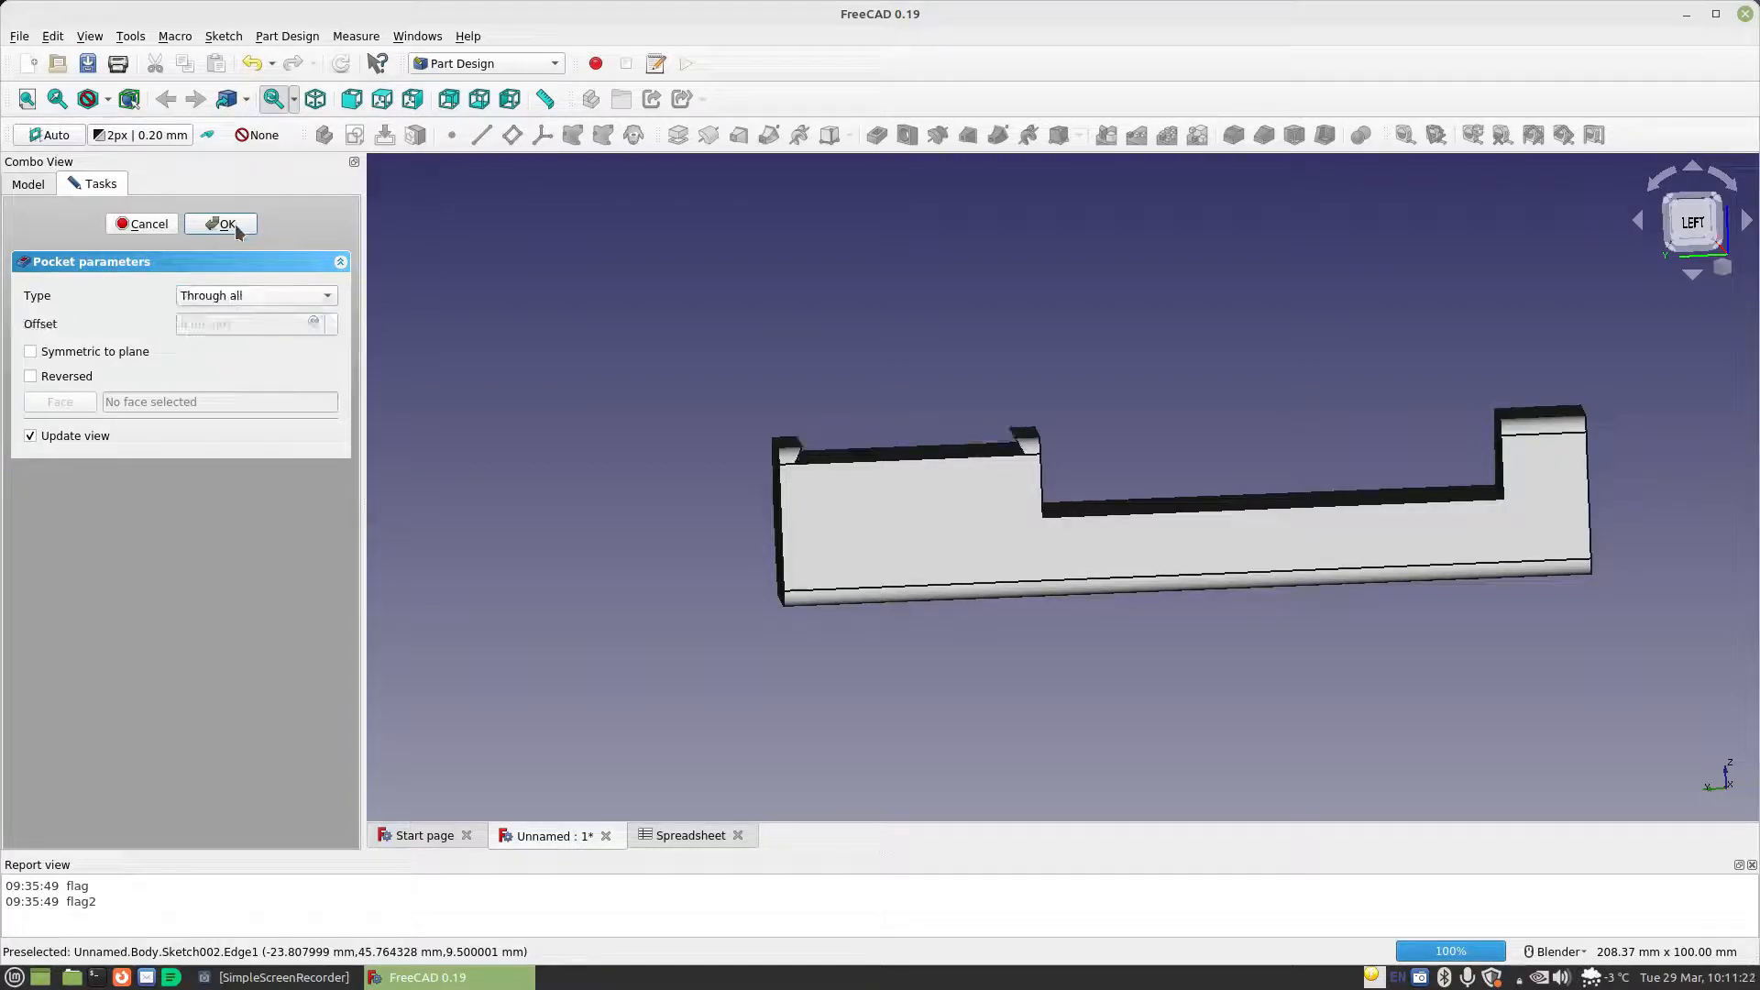
{"action": "left_click", "coordinate": [223, 224]}
Create a new sketch on the floor face of the newly cut recess in the longer end block
{"action": "middle_click_drag", "start_coordinate": [822, 388], "coordinate": [762, 409]}
{"action": "mouse_move", "coordinate": [1139, 432]}
{"action": "middle_mouse_down"}
{"action": "mouse_move", "coordinate": [1053, 382]}
{"action": "mouse_move", "coordinate": [1100, 333]}
{"action": "mouse_move", "coordinate": [1100, 274]}
{"action": "mouse_move", "coordinate": [1207, 425]}
{"action": "mouse_move", "coordinate": [1522, 425]}
{"action": "mouse_move", "coordinate": [1073, 381]}
{"action": "mouse_move", "coordinate": [1063, 459]}
{"action": "mouse_move", "coordinate": [1124, 459]}
{"action": "mouse_move", "coordinate": [1115, 480]}
{"action": "mouse_move", "coordinate": [1131, 452]}
{"action": "middle_mouse_up"}
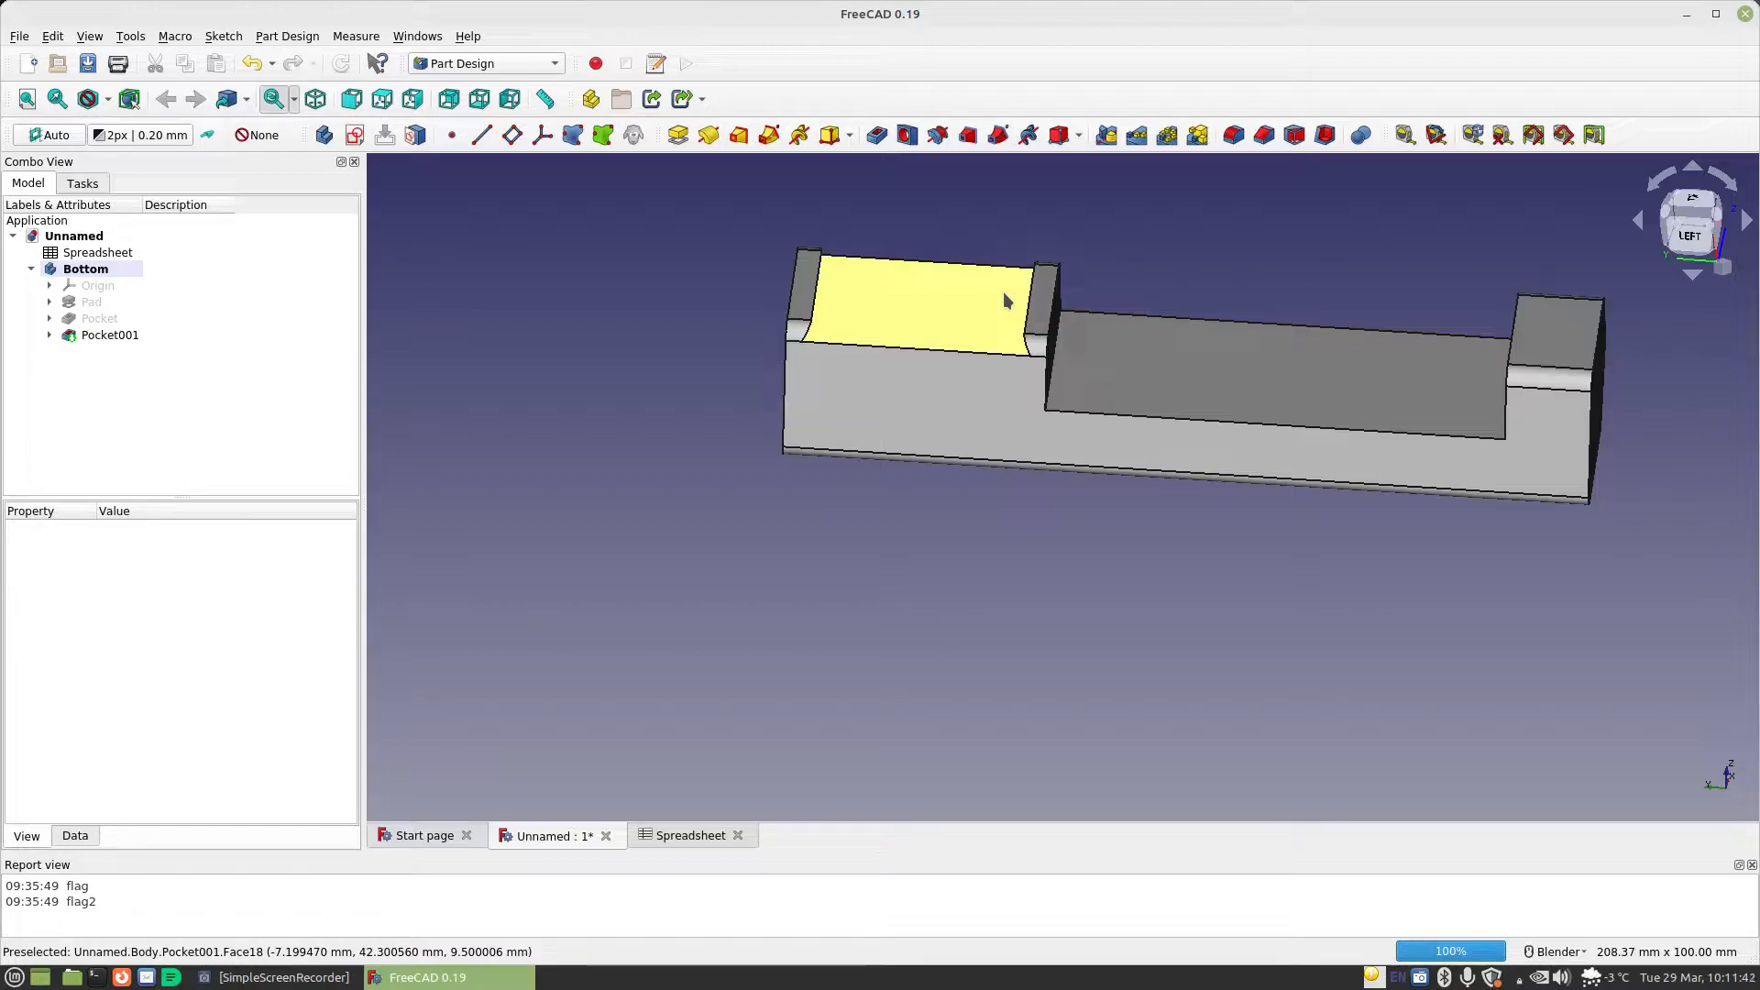
{"action": "left_click", "coordinate": [854, 297]}
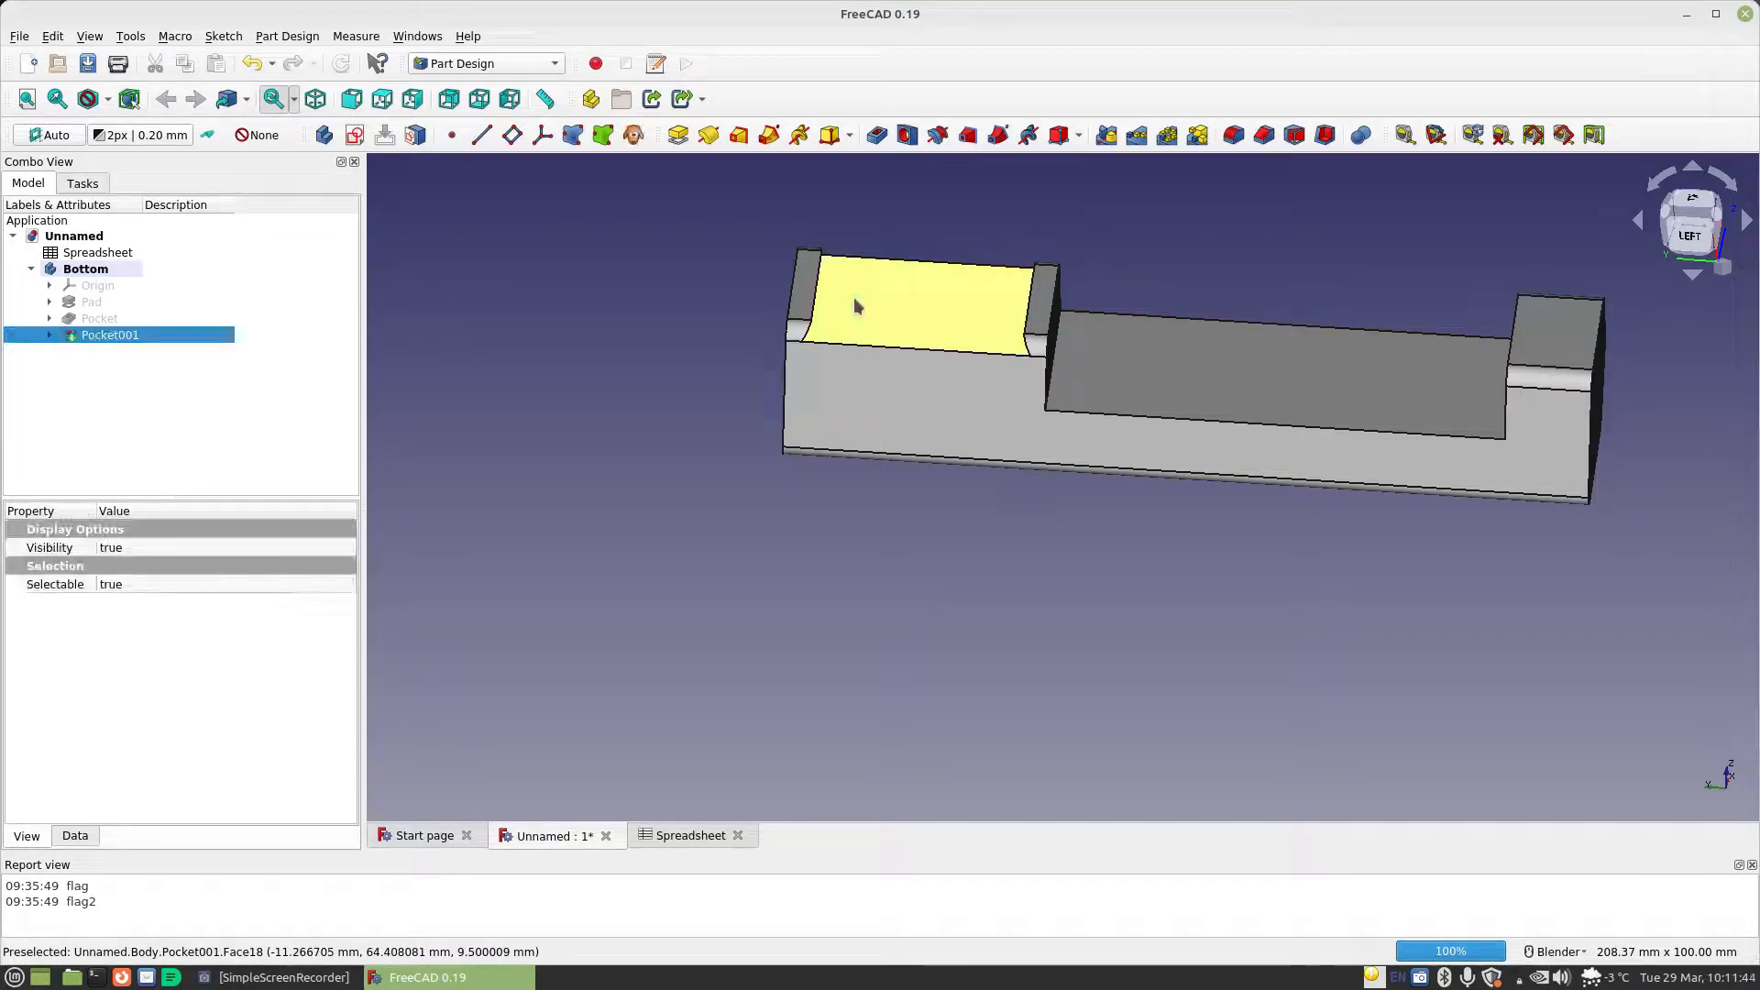
{"action": "left_click", "coordinate": [354, 135]}
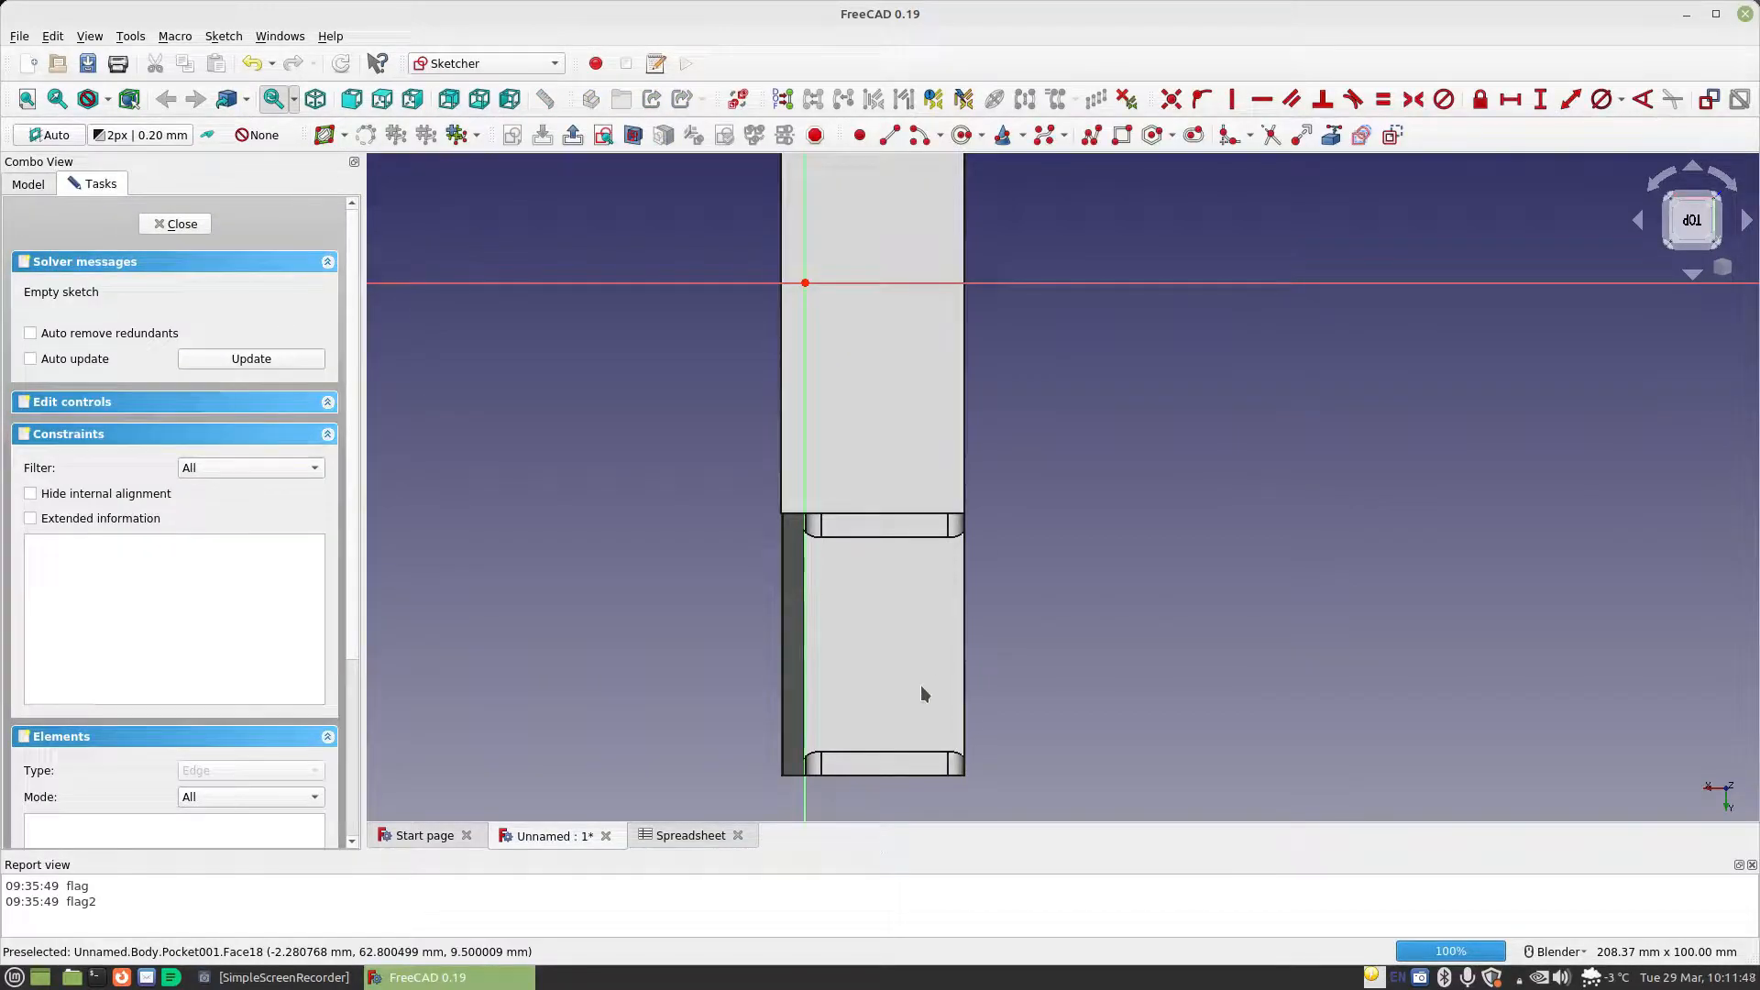
Draw two rectangles on the recess floor: a narrow one about 18 by 4 mm and a larger, roughly square one below it
{"action": "left_click", "coordinate": [1120, 134]}
{"action": "left_click", "coordinate": [938, 581]}
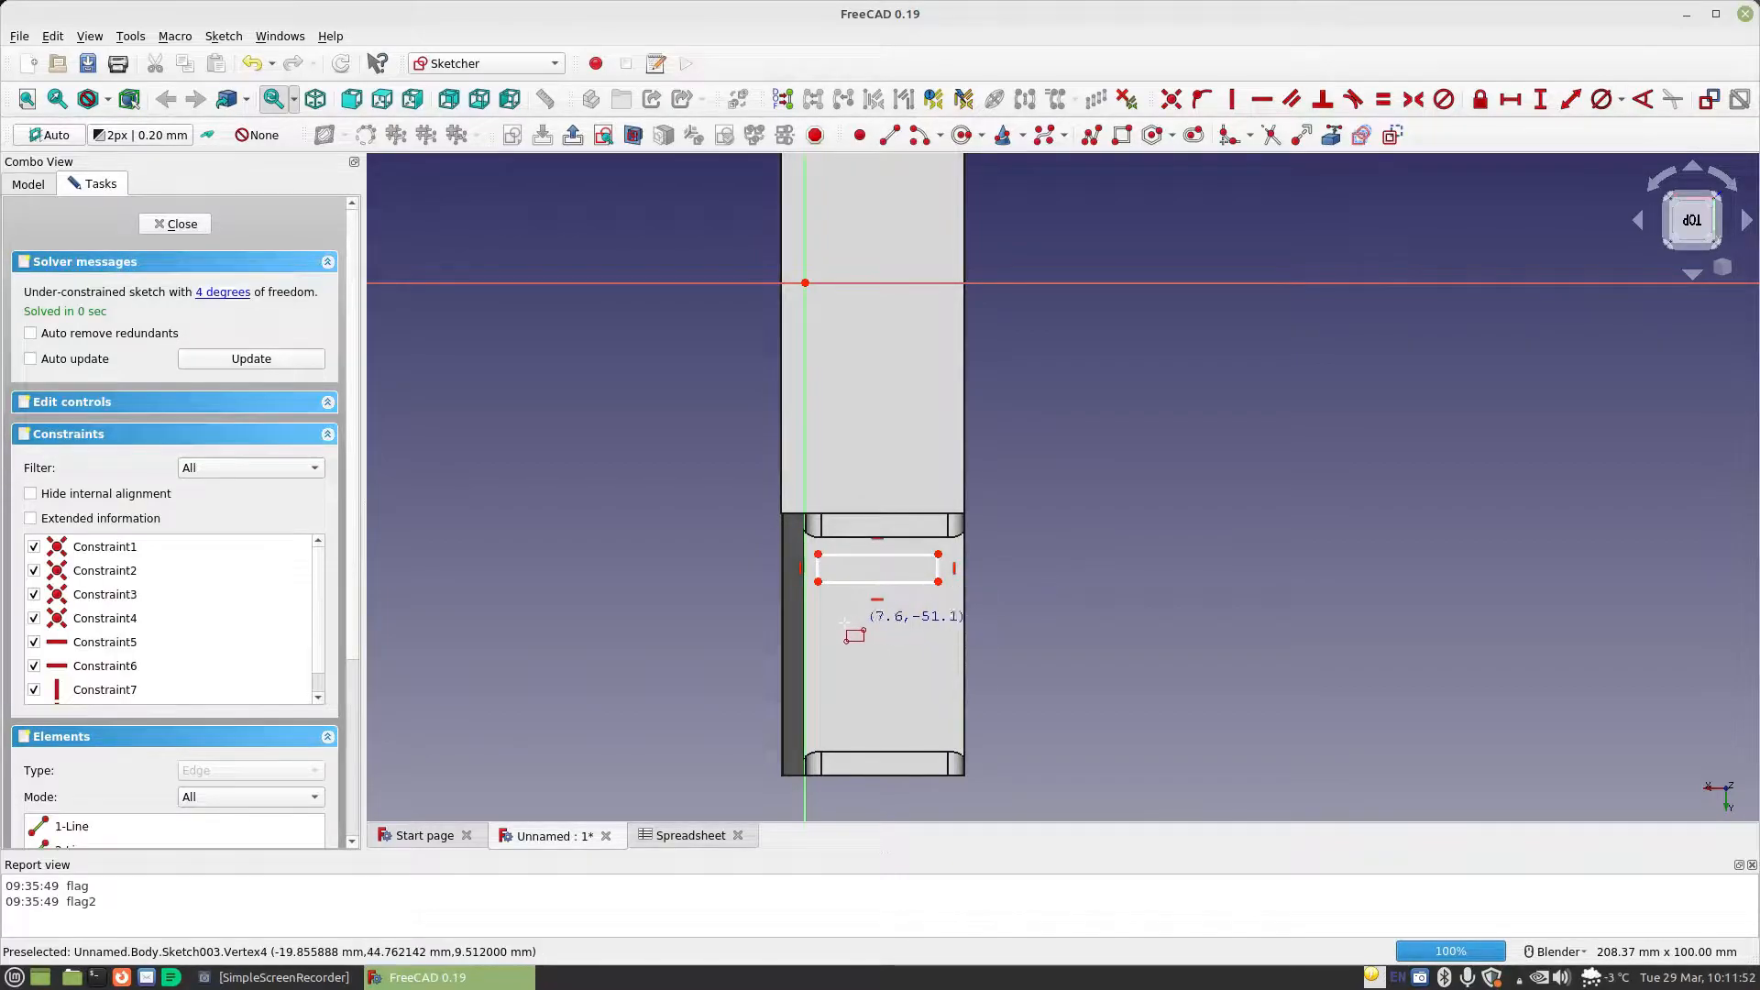
{"action": "left_click", "coordinate": [941, 732]}
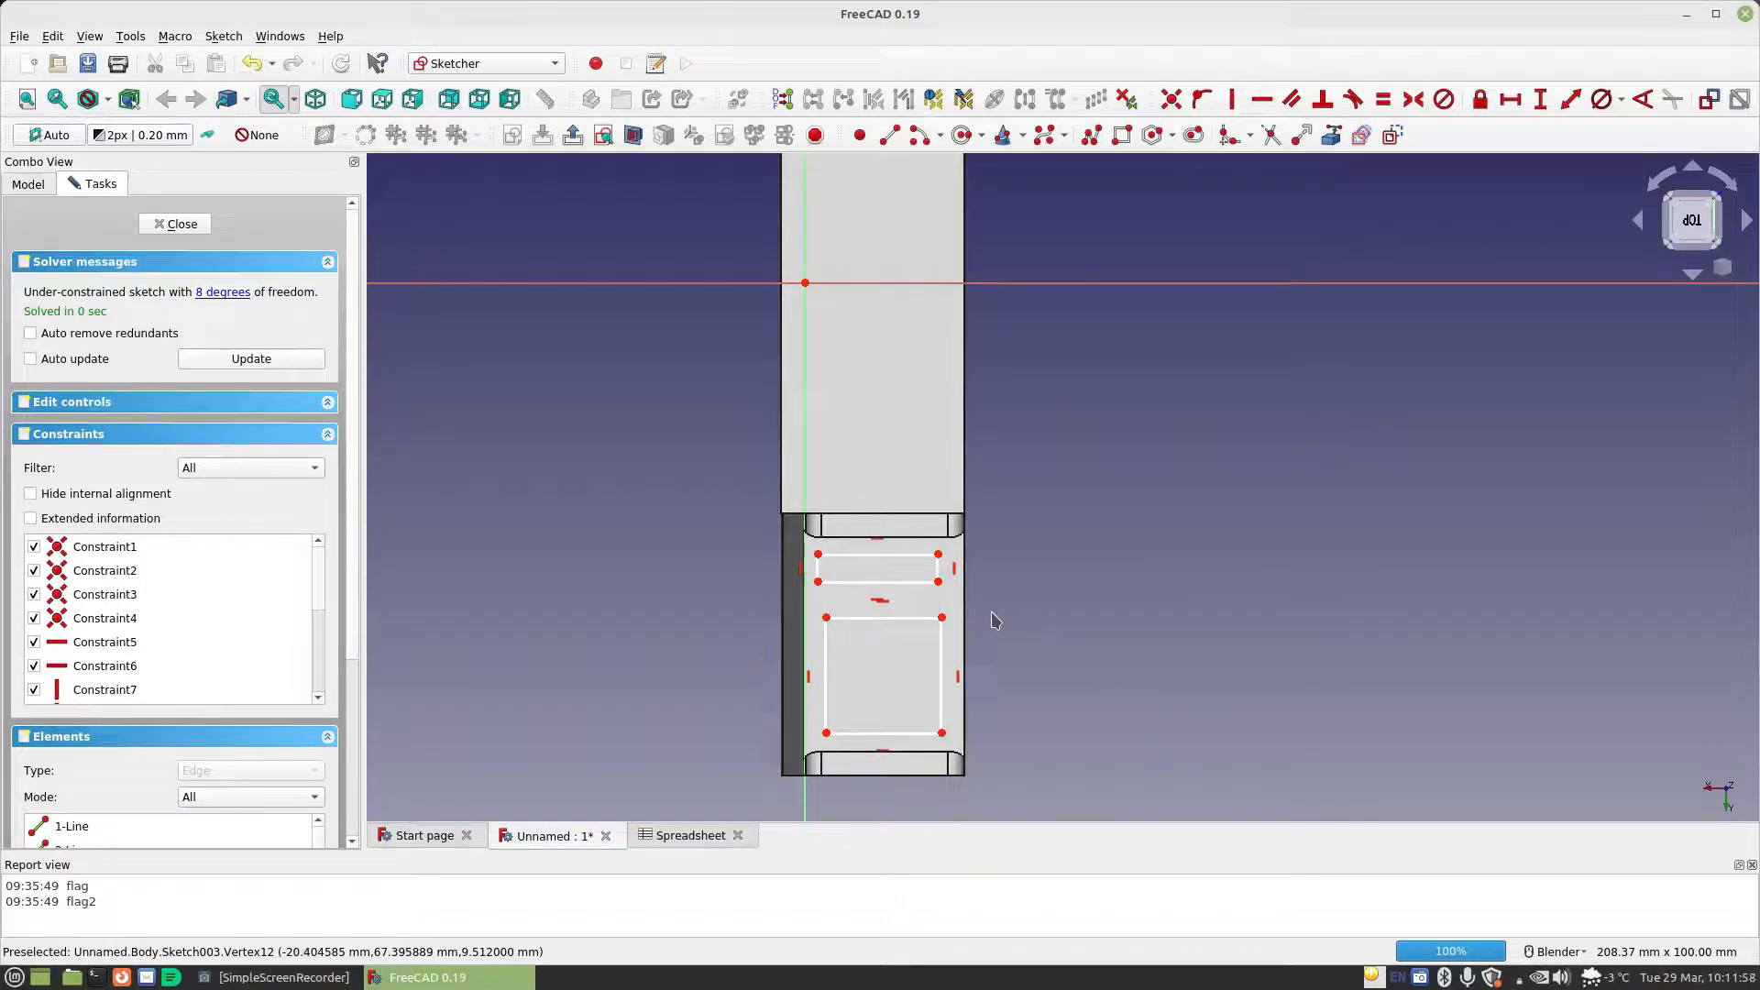
Align the two rectangles' facing right corners vertically and make their facing horizontal edges equal in length
{"action": "left_click", "coordinate": [942, 618]}
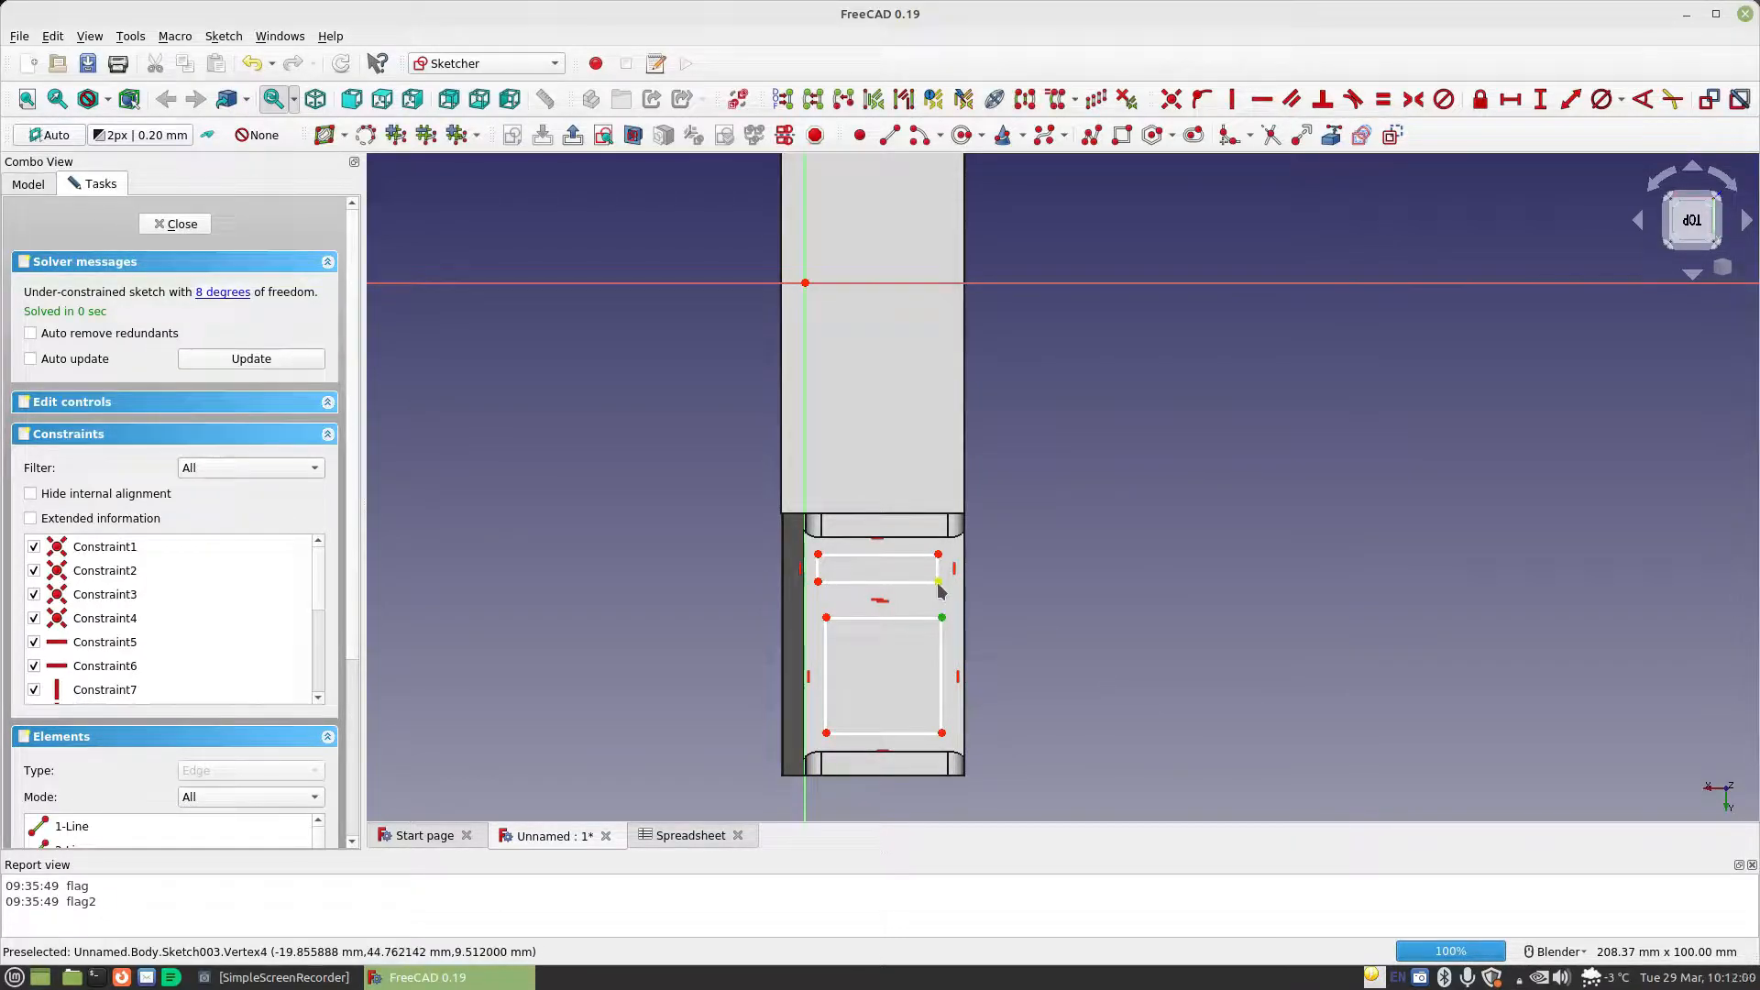
{"action": "left_click", "coordinate": [1233, 98]}
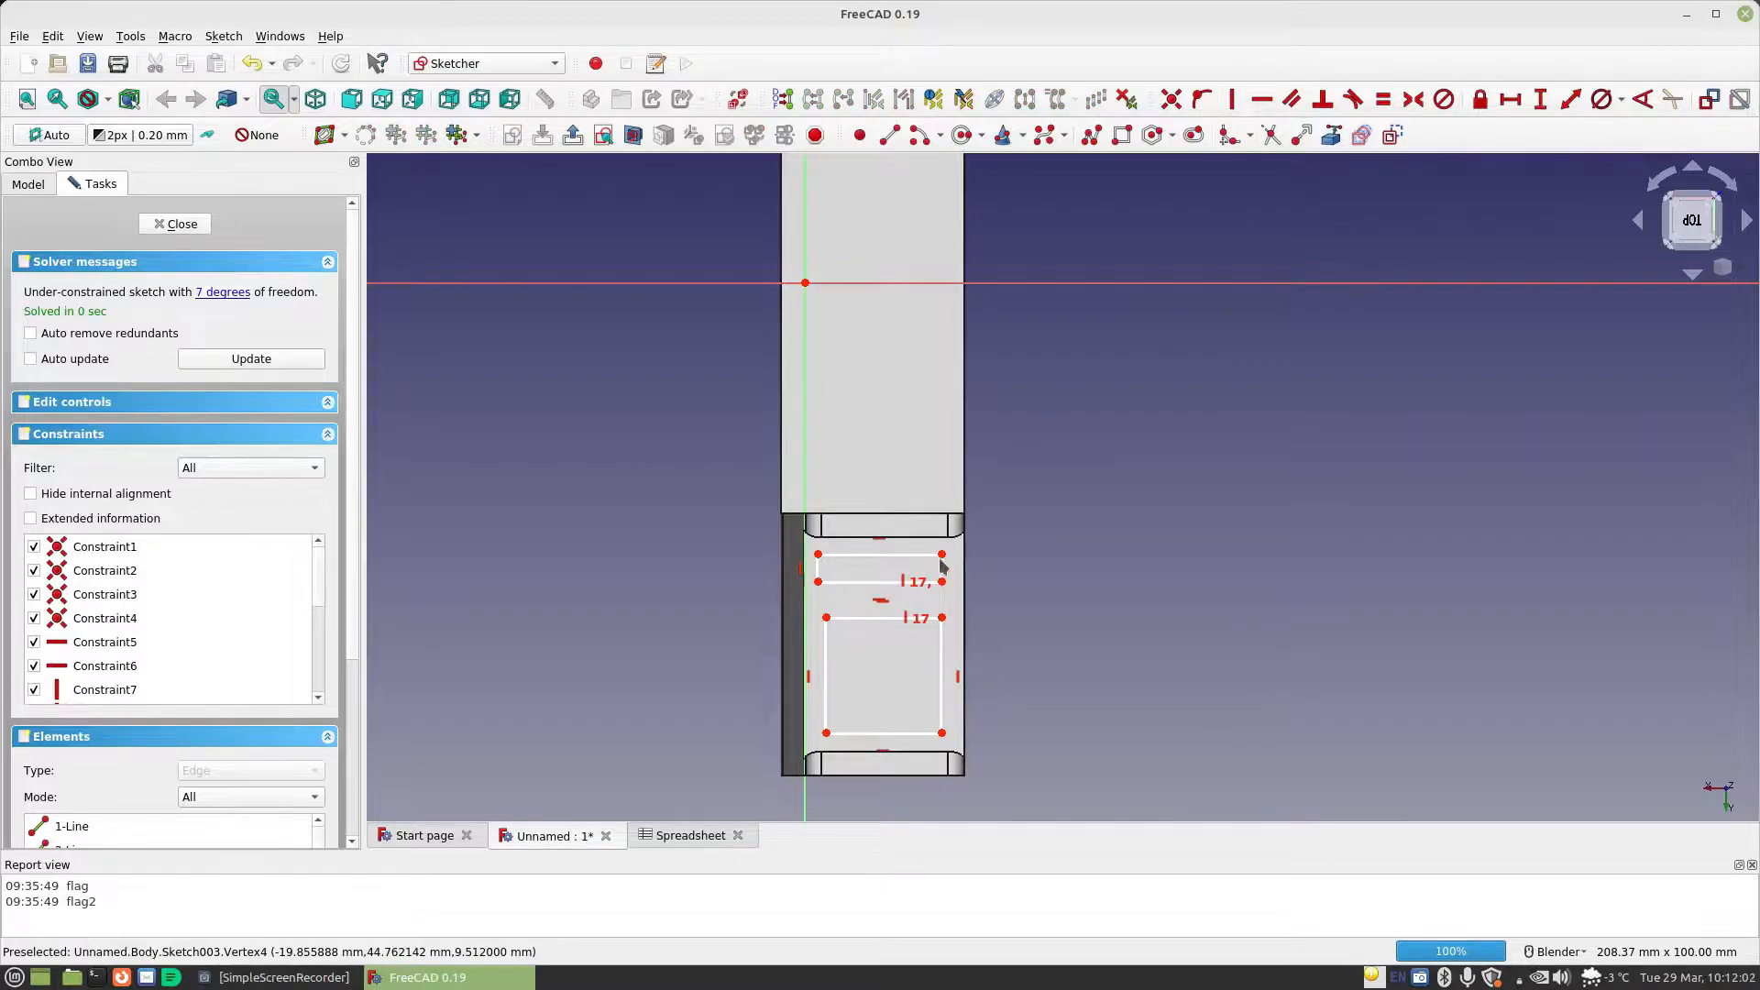
{"action": "left_click", "coordinate": [834, 618]}
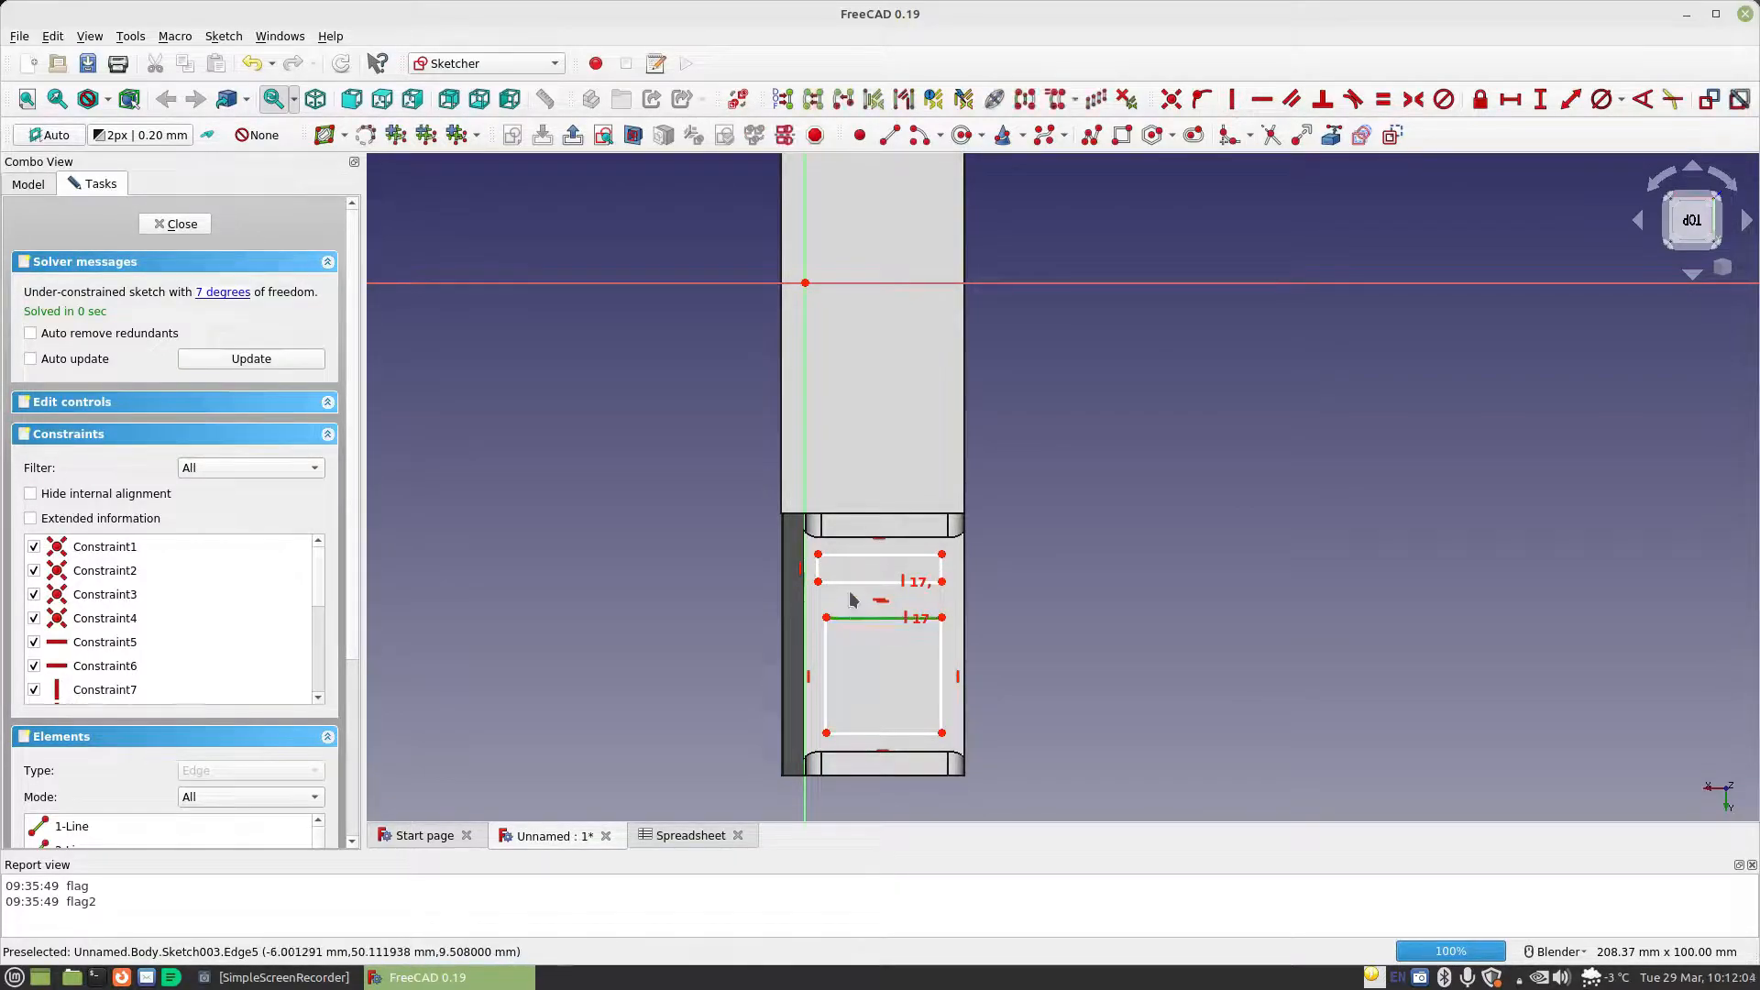
{"action": "left_click", "coordinate": [848, 582]}
{"action": "left_click", "coordinate": [1382, 99]}
Constrain the larger rectangle's height to Spreadsheet.BoardLength and place the dimension clear of the body on its right
{"action": "key", "text": "v"}
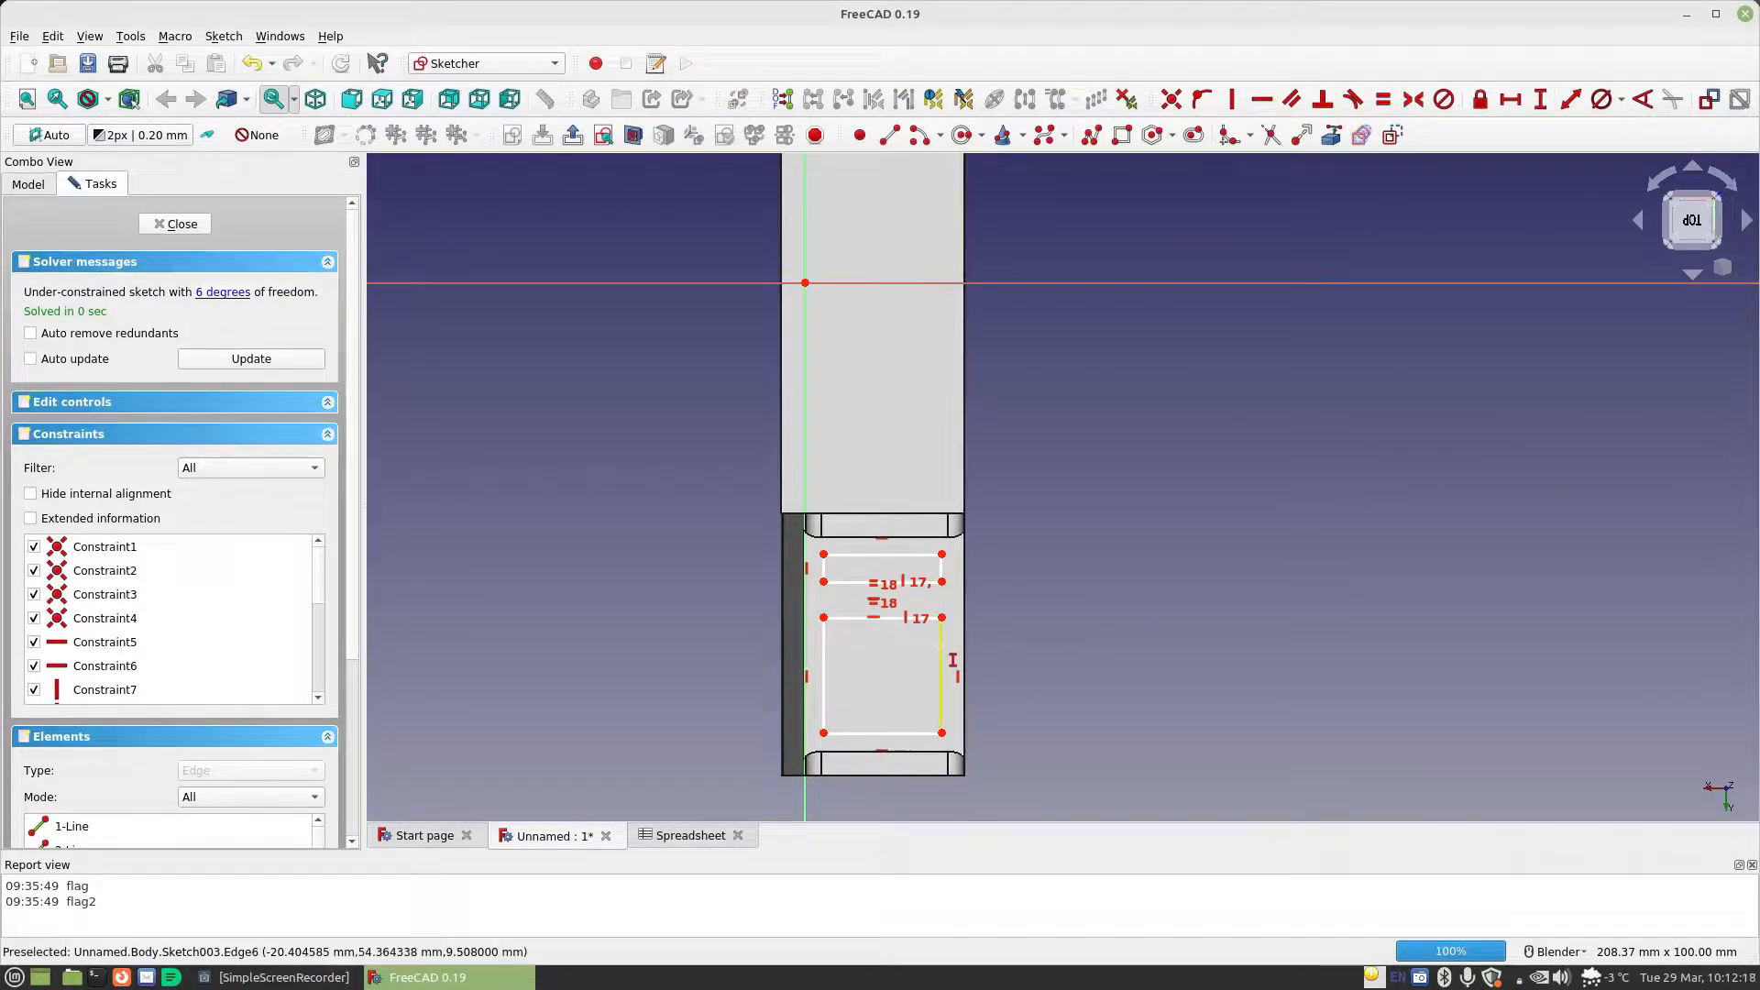
{"action": "left_click", "coordinate": [940, 653]}
{"action": "key", "text": "i"}
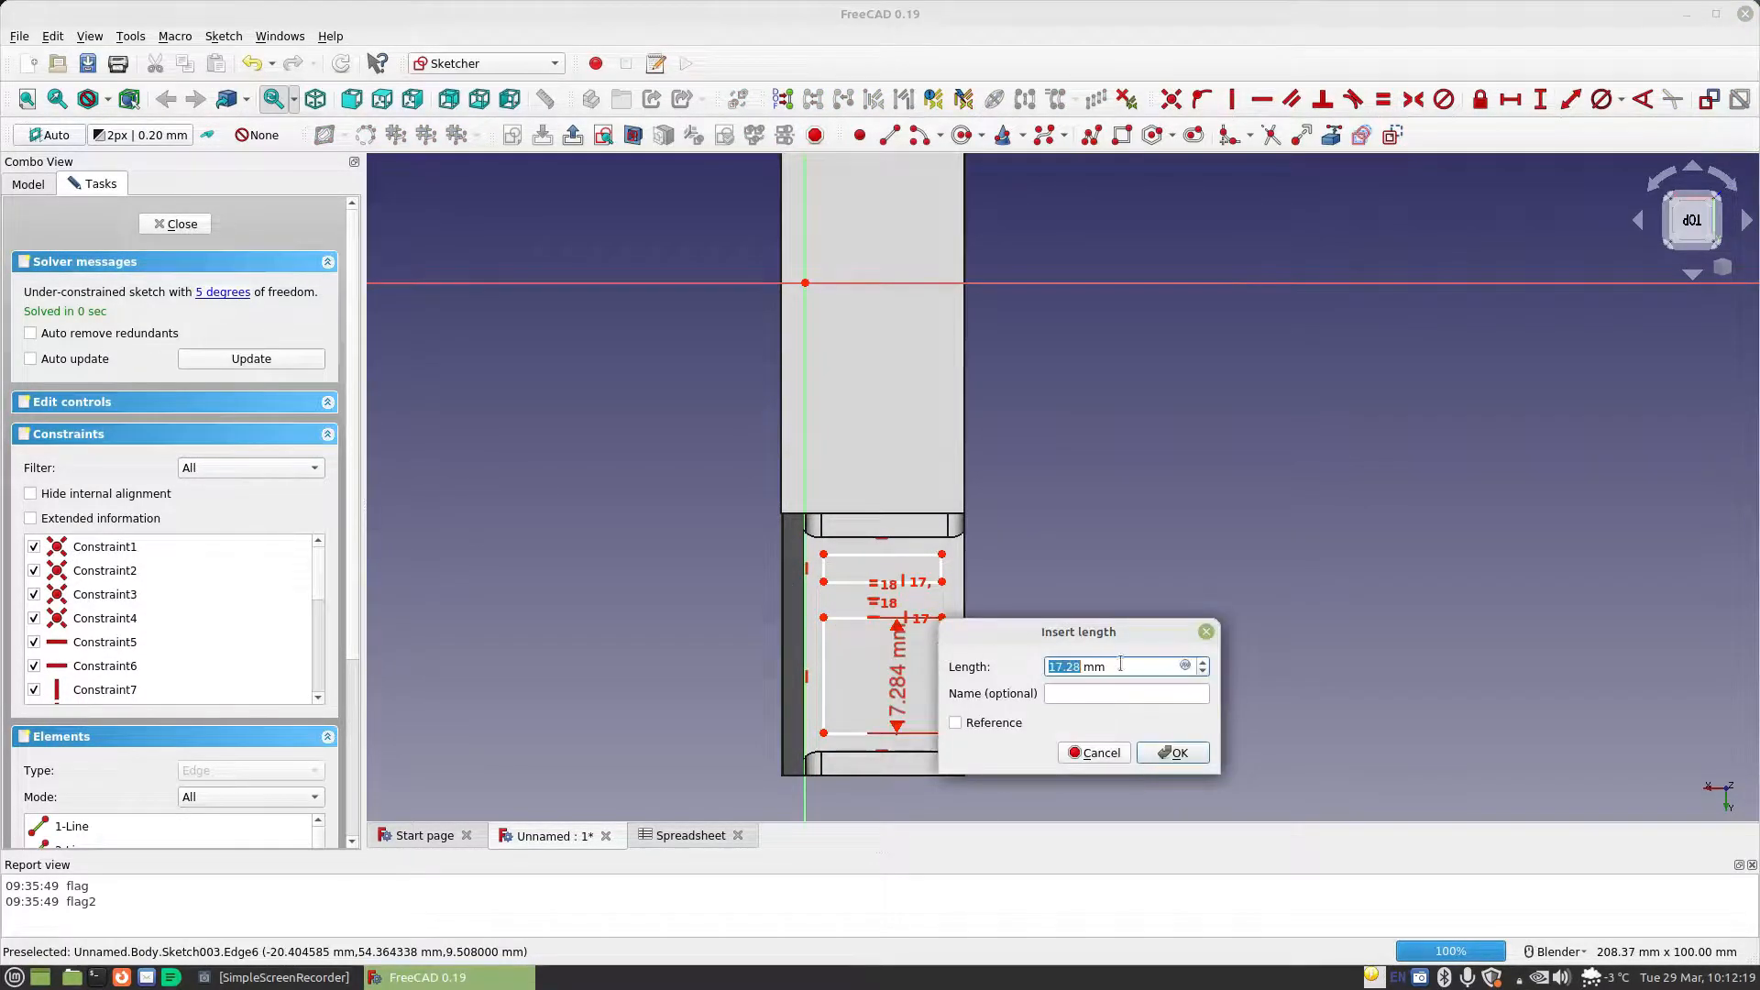
{"action": "left_click", "coordinate": [1187, 666]}
{"action": "type", "text": "Spreadsheet.b"}
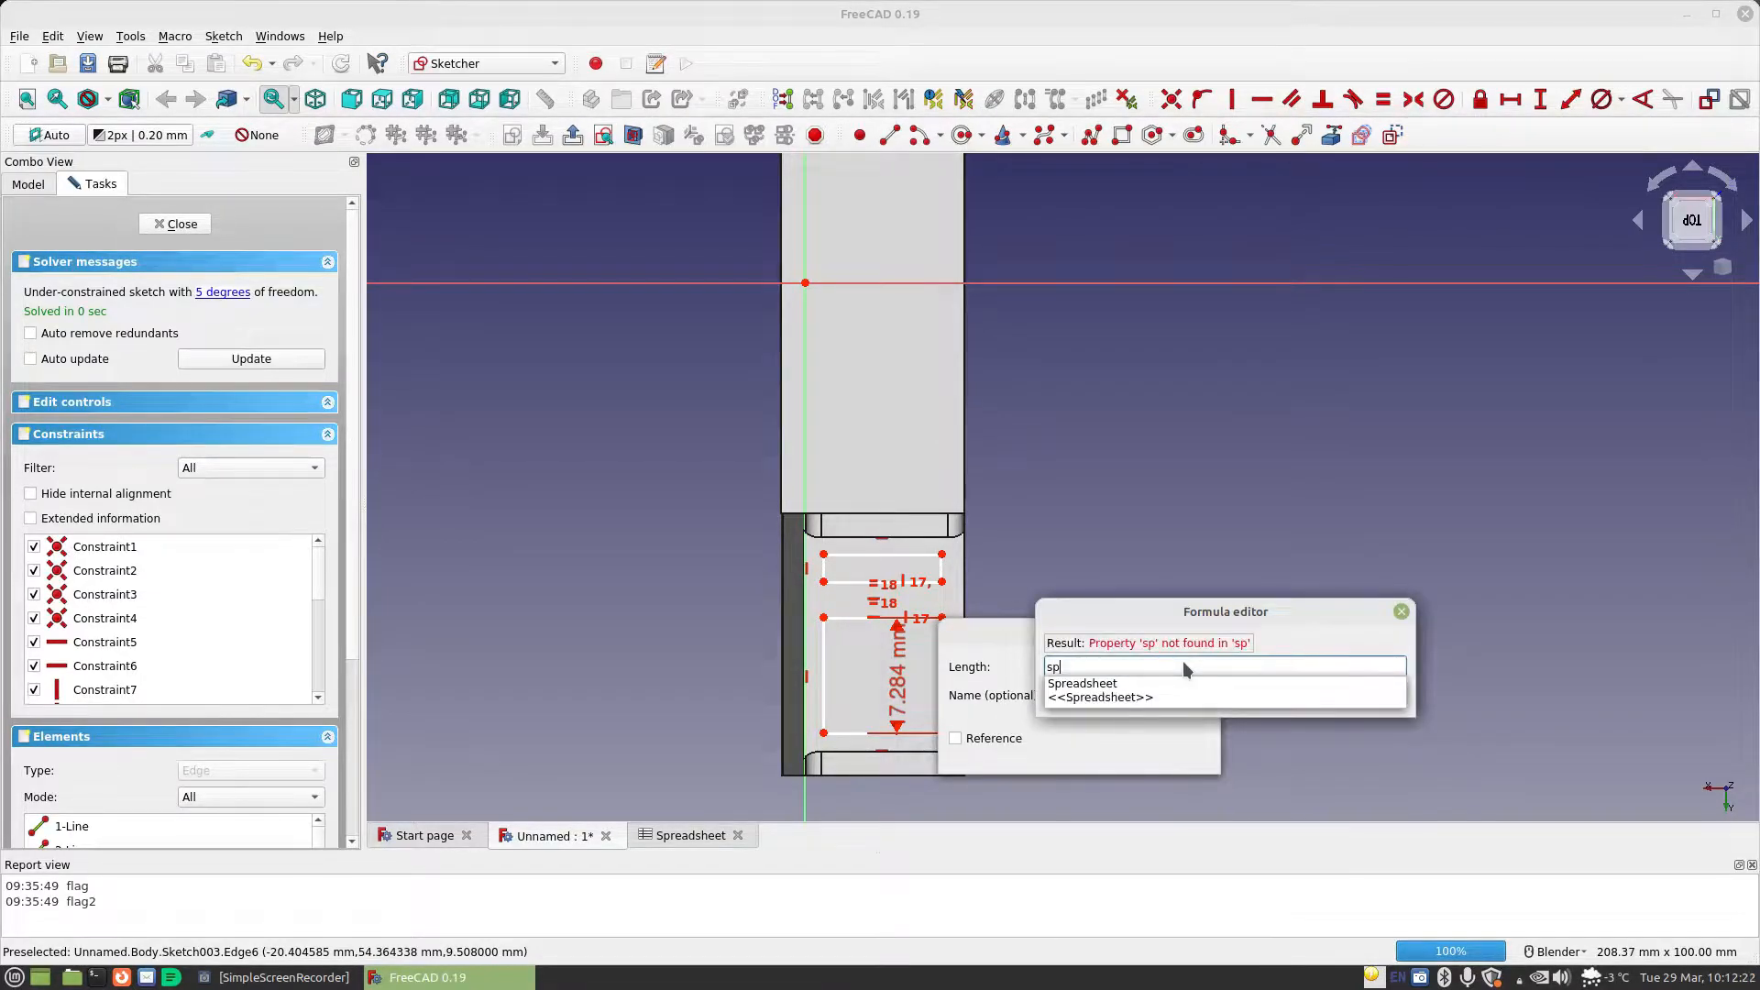
{"action": "type", "text": "oardLength"}
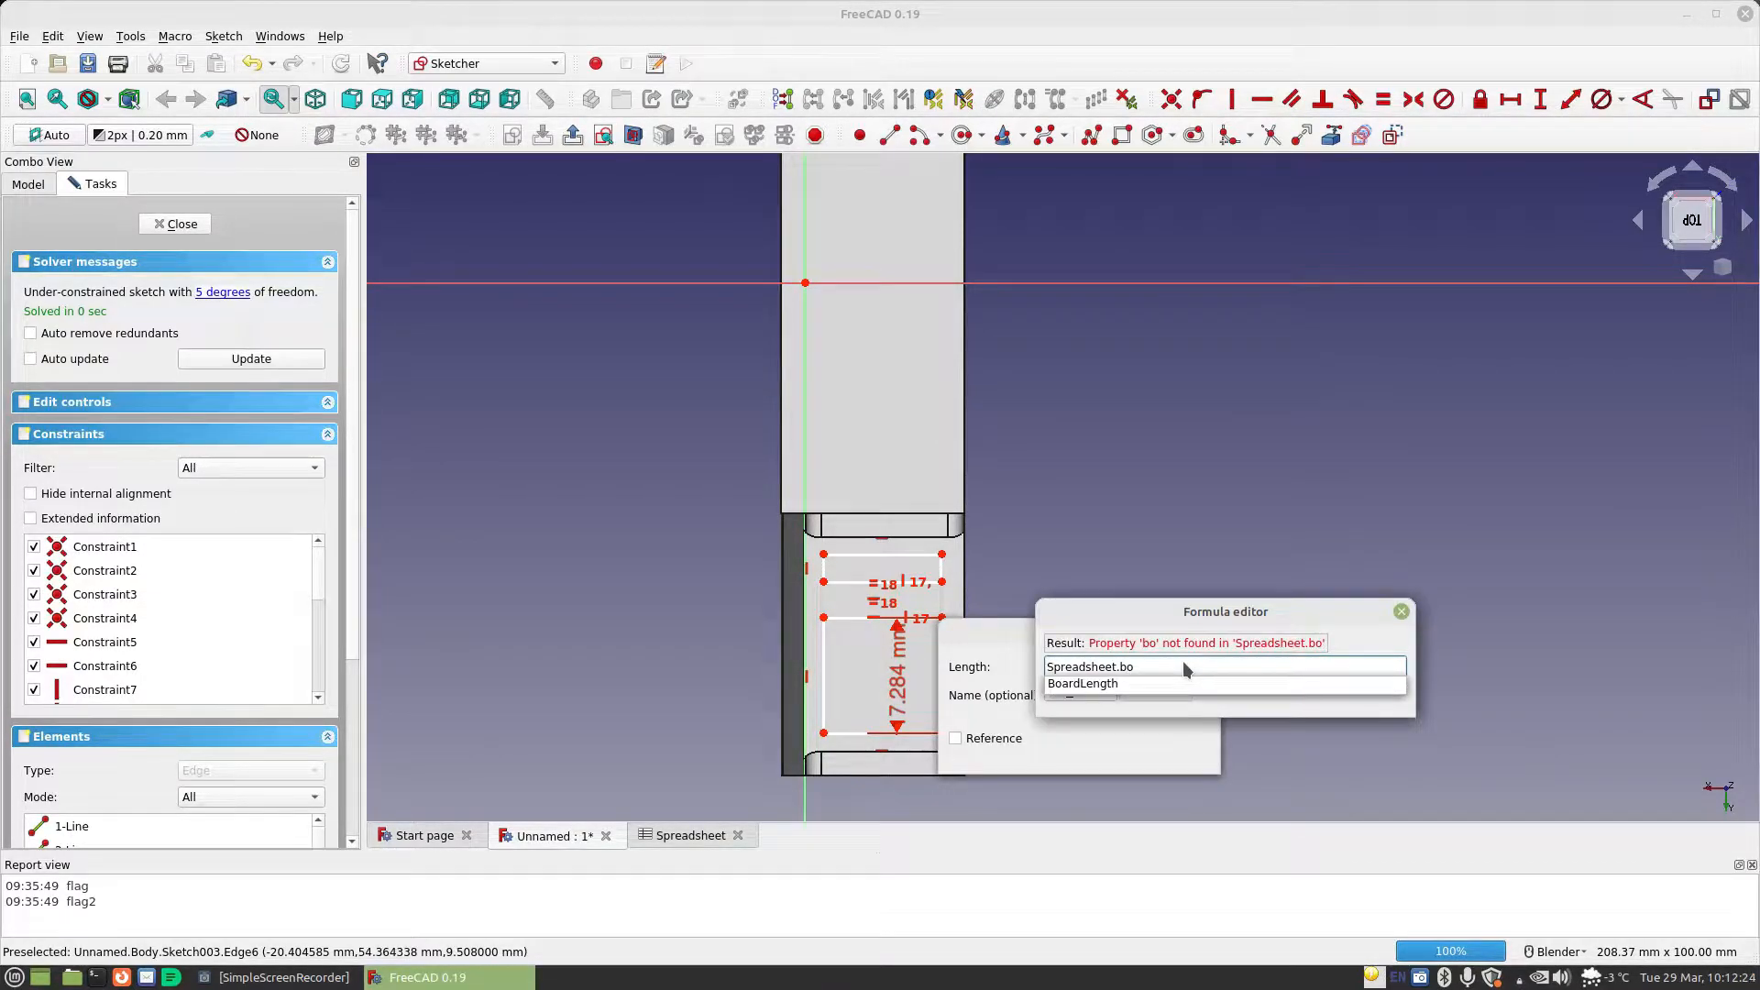
{"action": "key", "text": "Return"}
{"action": "left_click", "coordinate": [1156, 691]}
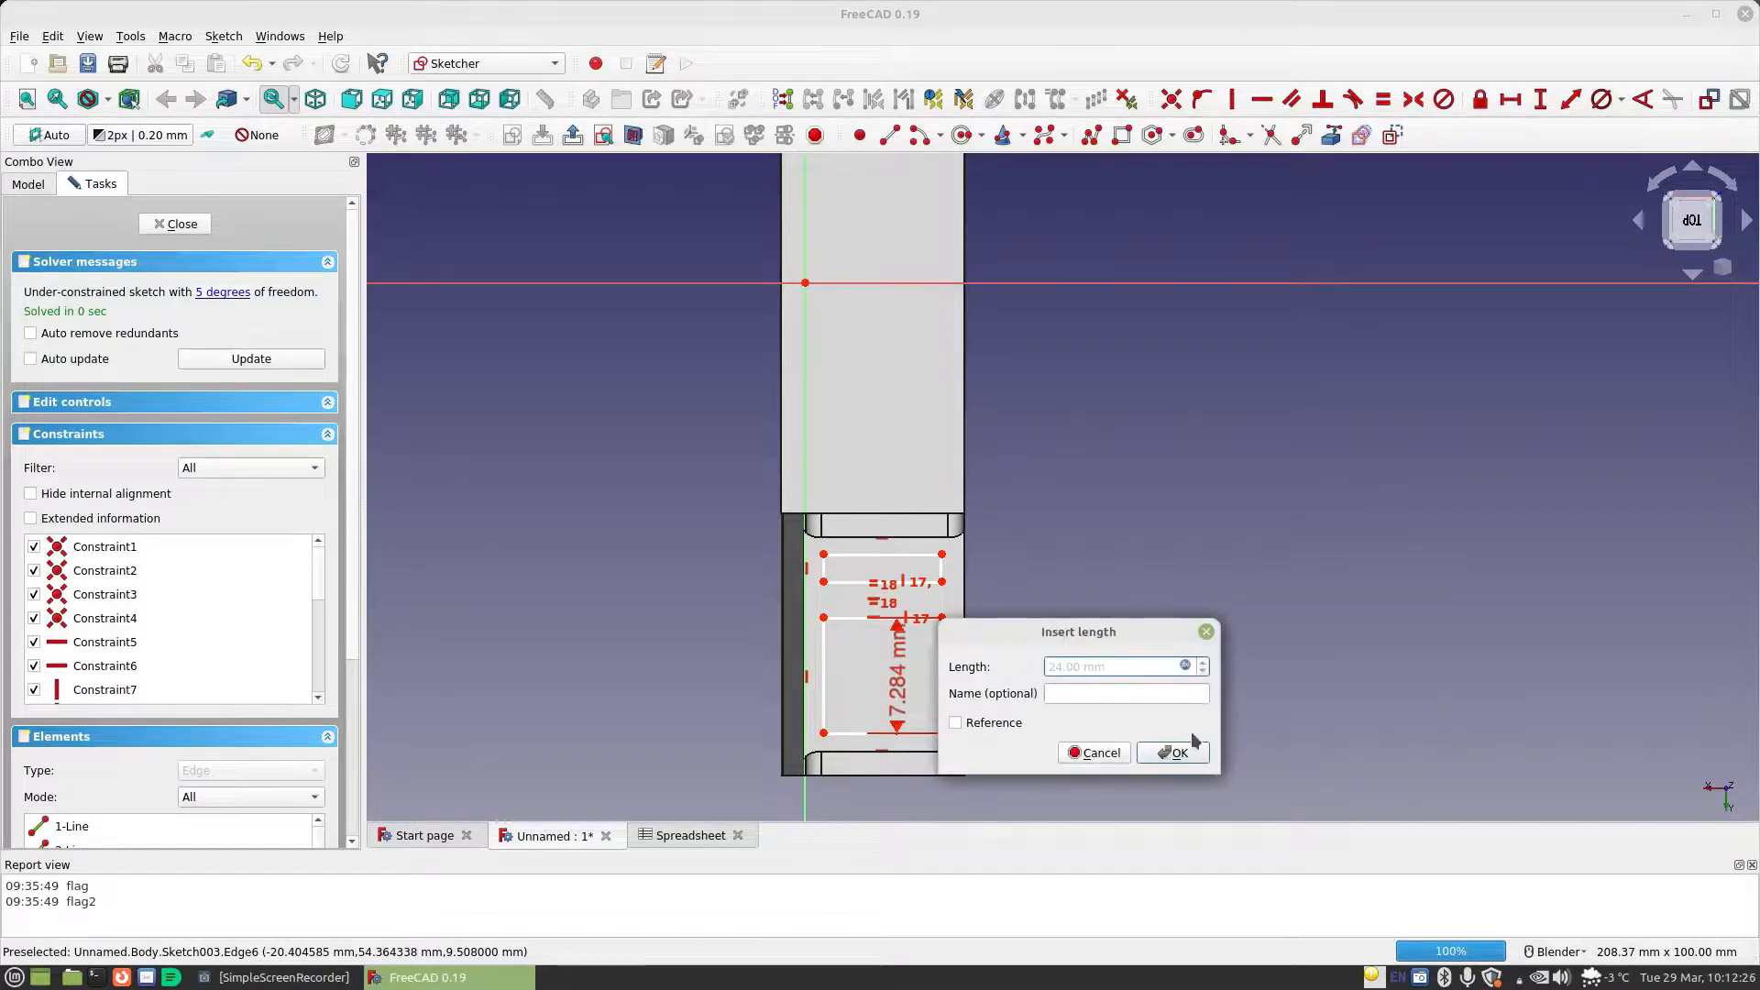
{"action": "left_click", "coordinate": [1191, 749]}
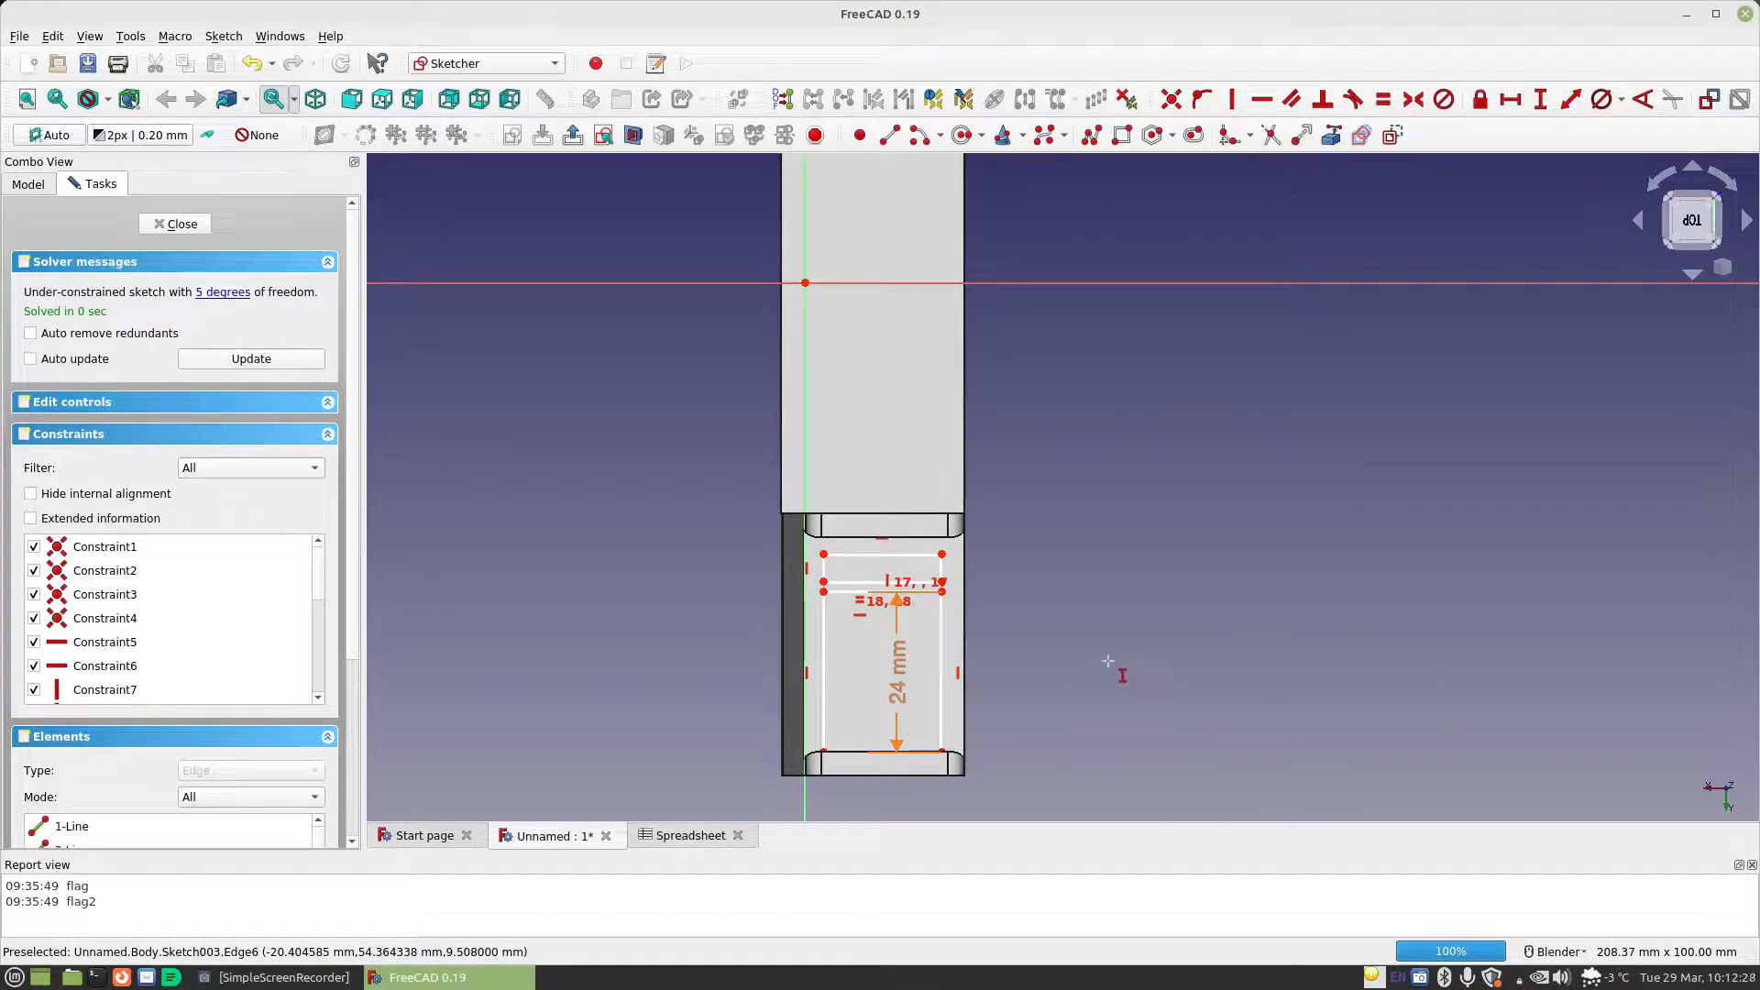
{"action": "left_click_drag", "start_coordinate": [906, 688], "coordinate": [1161, 721]}
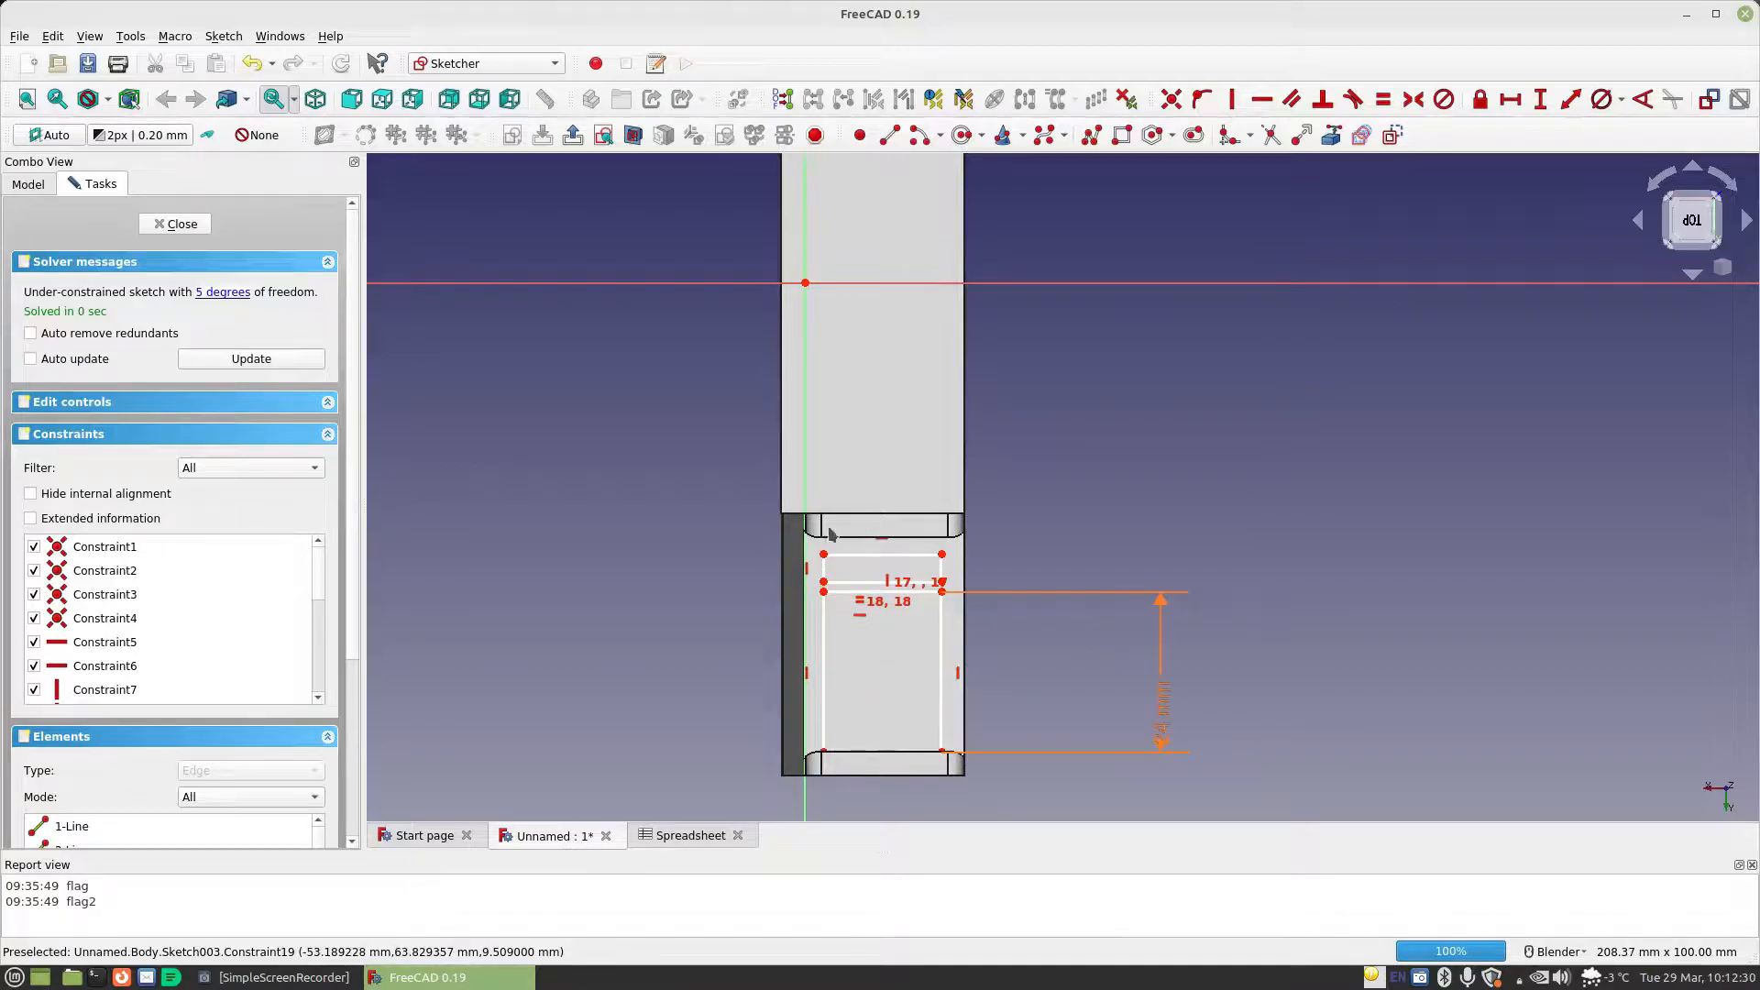
Constrain the vertical gap between the two rectangles to Spreadsheet.MaterialThickness
{"action": "left_click_drag", "start_coordinate": [866, 555], "coordinate": [866, 573]}
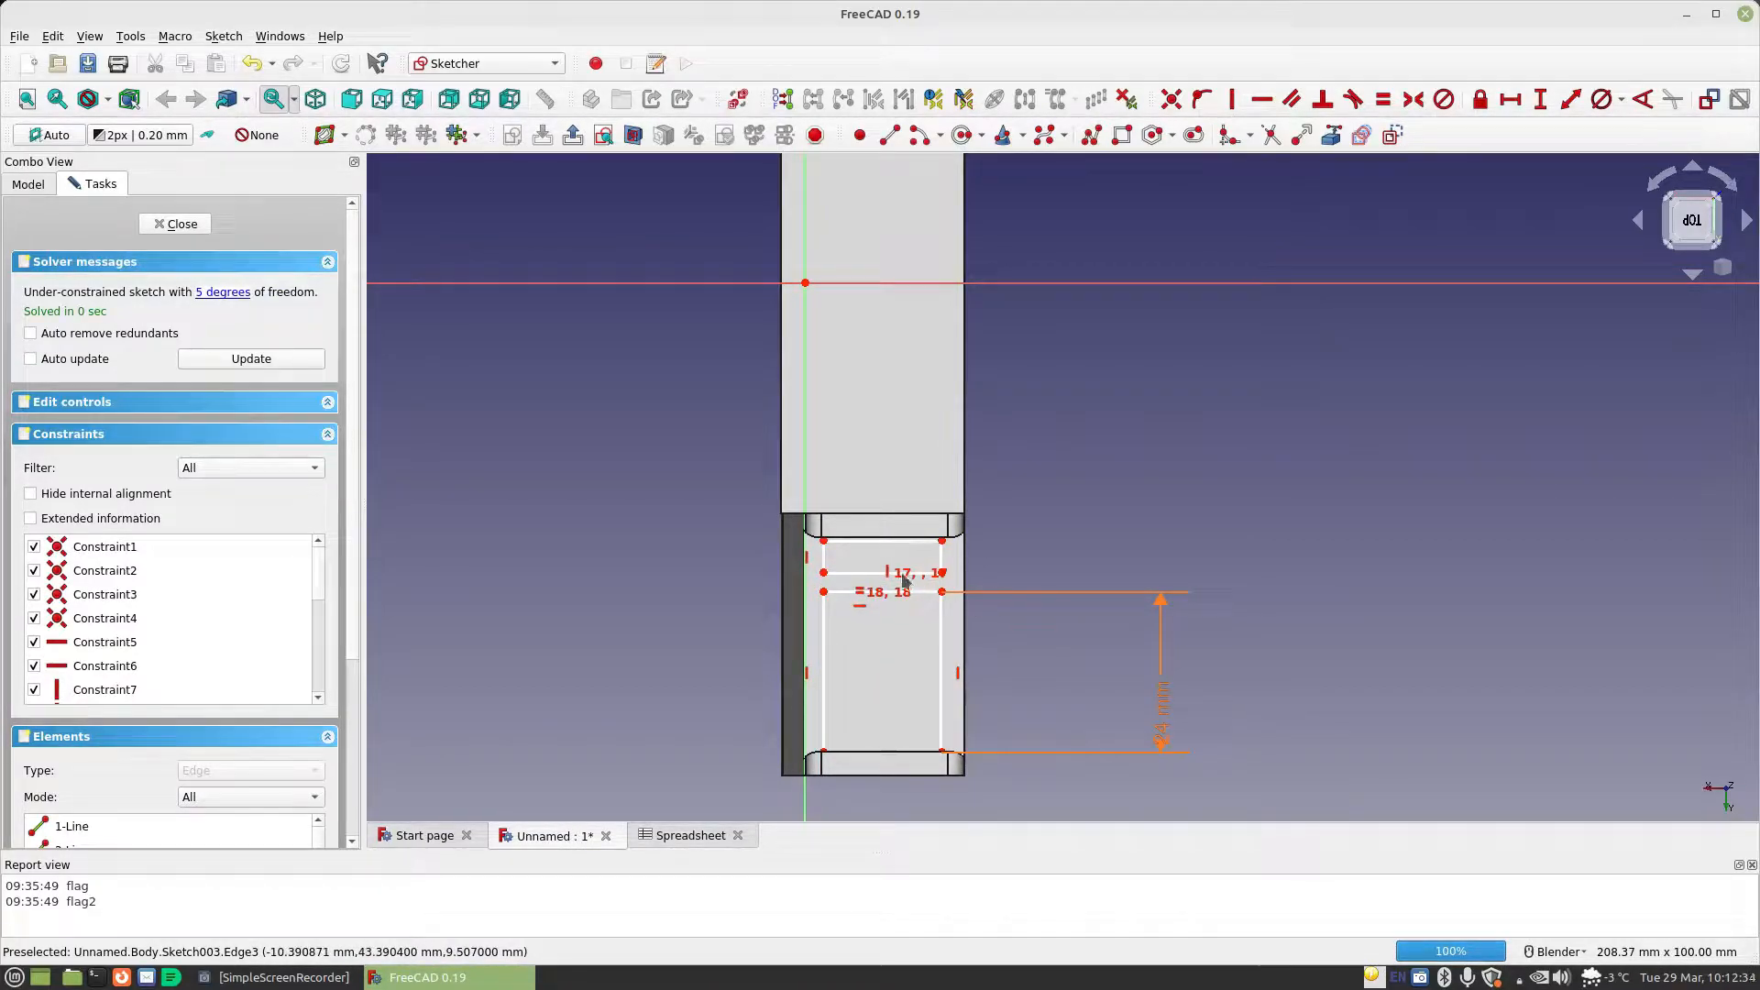
{"action": "key", "text": "i"}
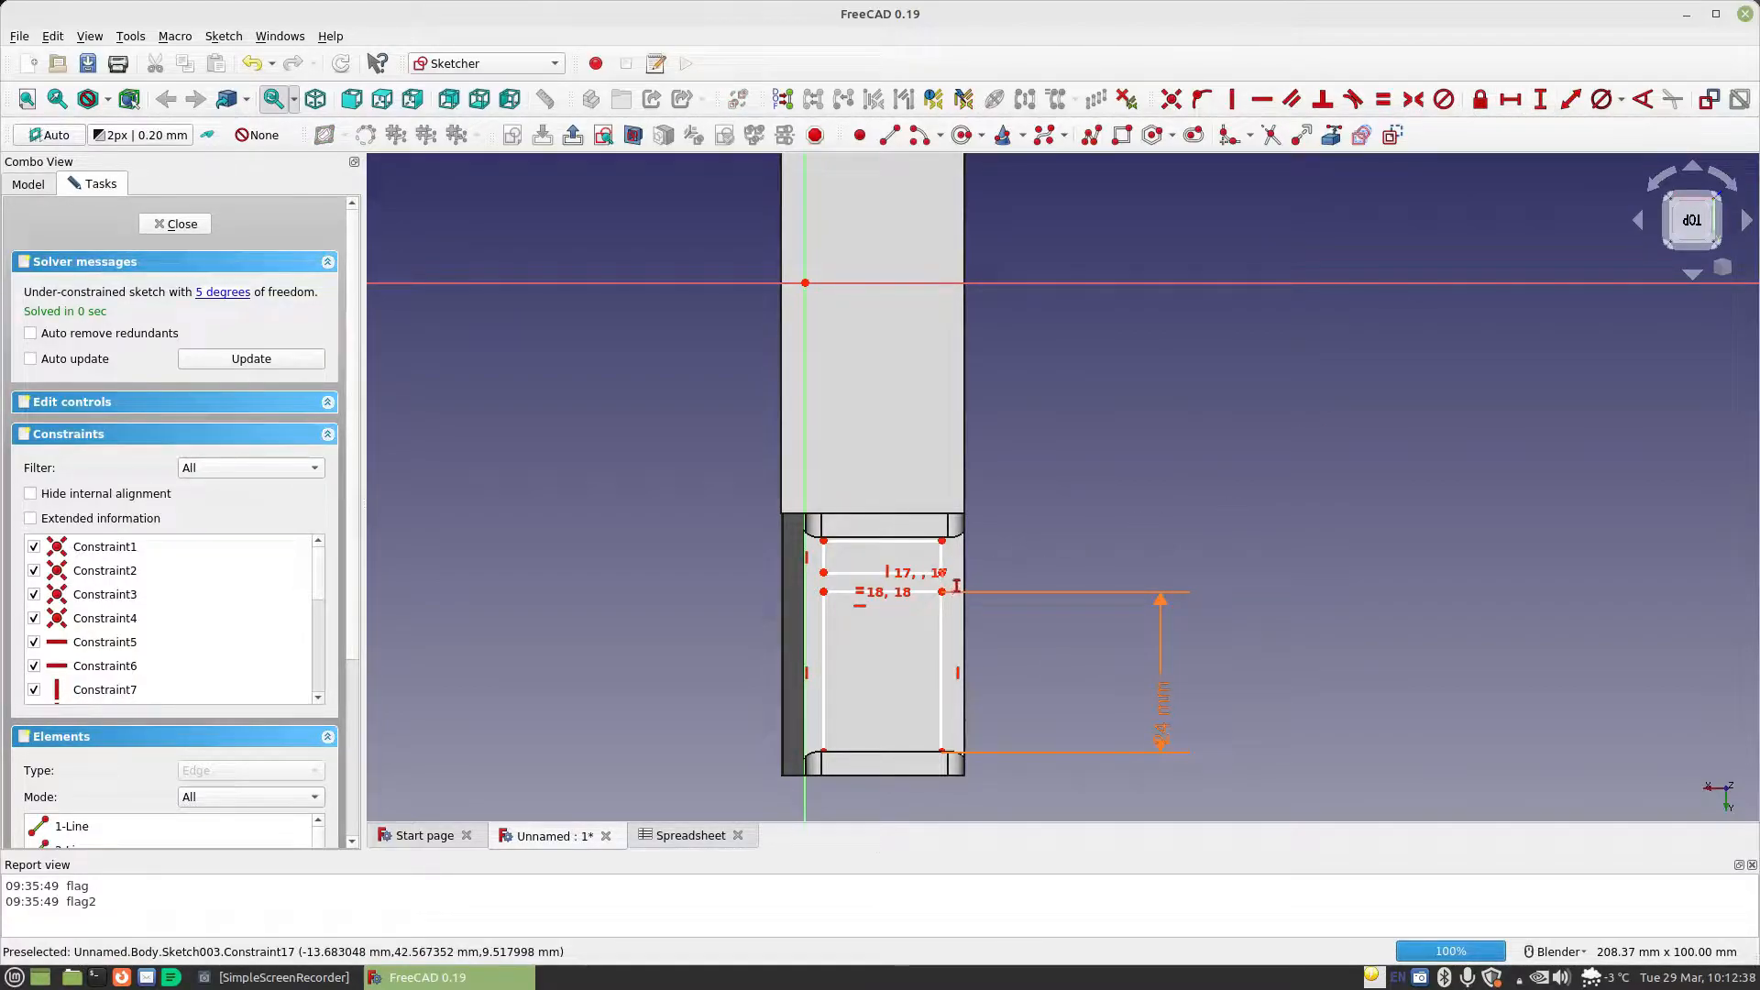
{"action": "scroll", "coordinate": [954, 597], "scroll_direction": "up", "scroll_amount": 2}
{"action": "left_click", "coordinate": [767, 573]}
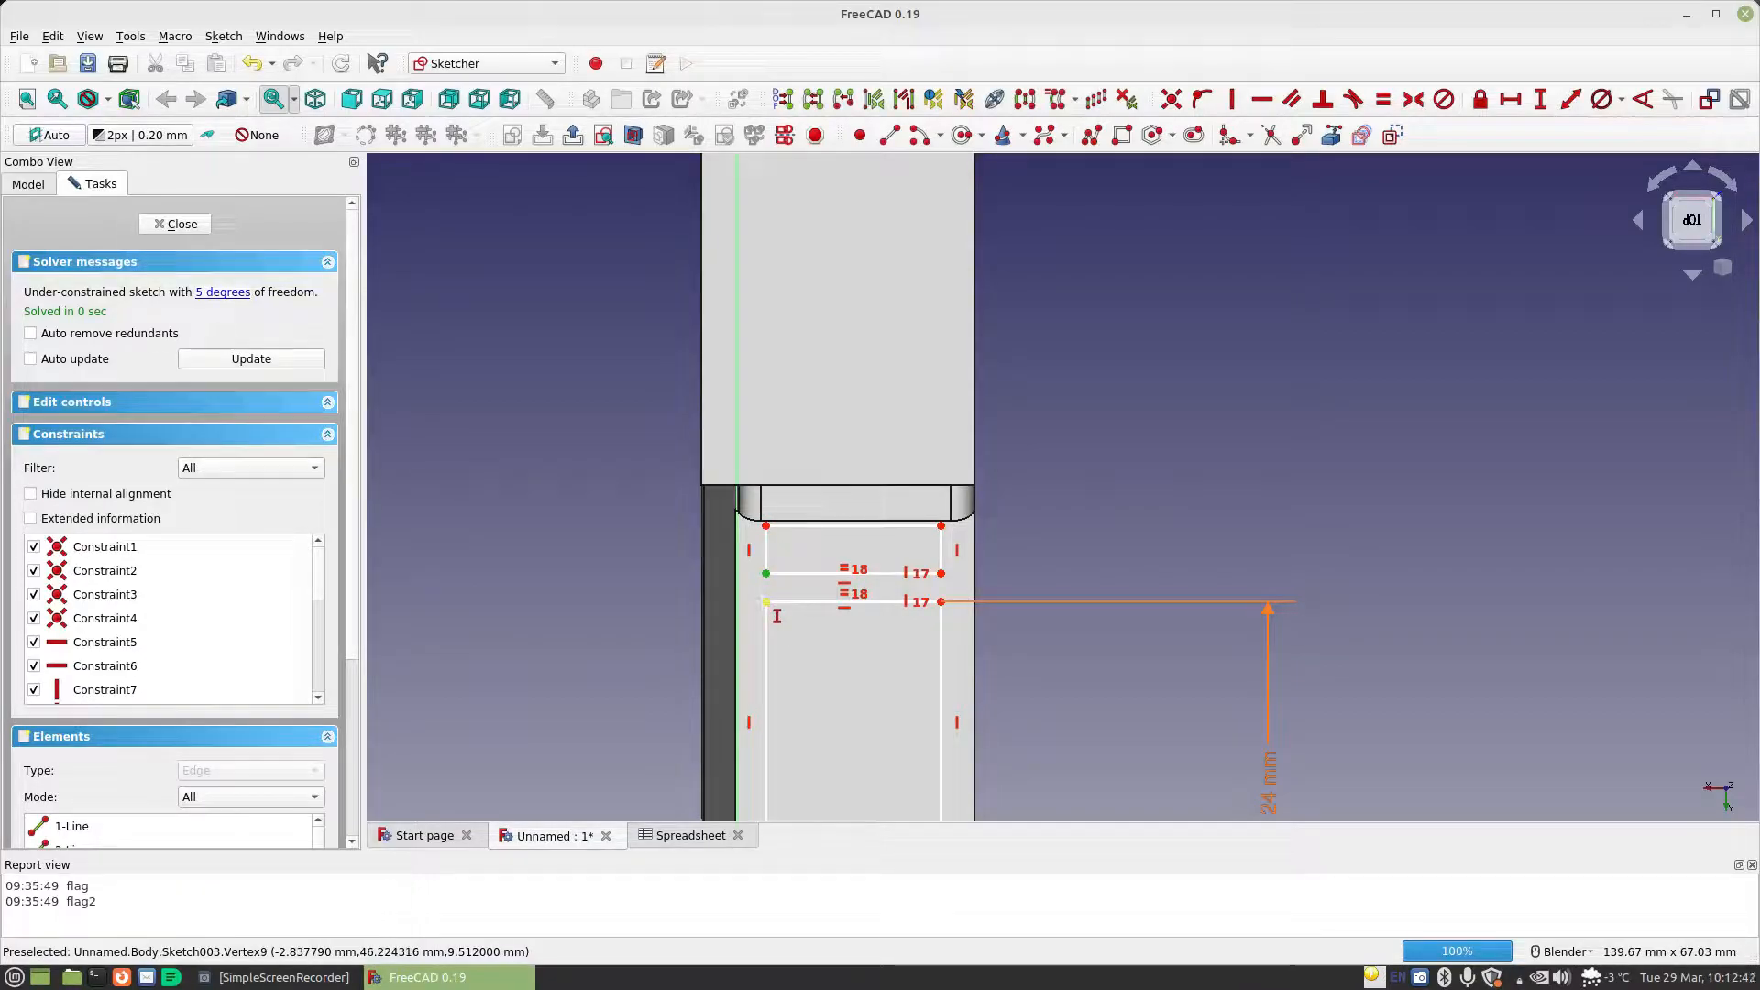
{"action": "left_click", "coordinate": [766, 602]}
{"action": "left_click", "coordinate": [1009, 622]}
{"action": "type", "text": "sp"}
{"action": "key", "text": "Down"}
{"action": "key", "text": "Return"}
{"action": "type", "text": "mat"}
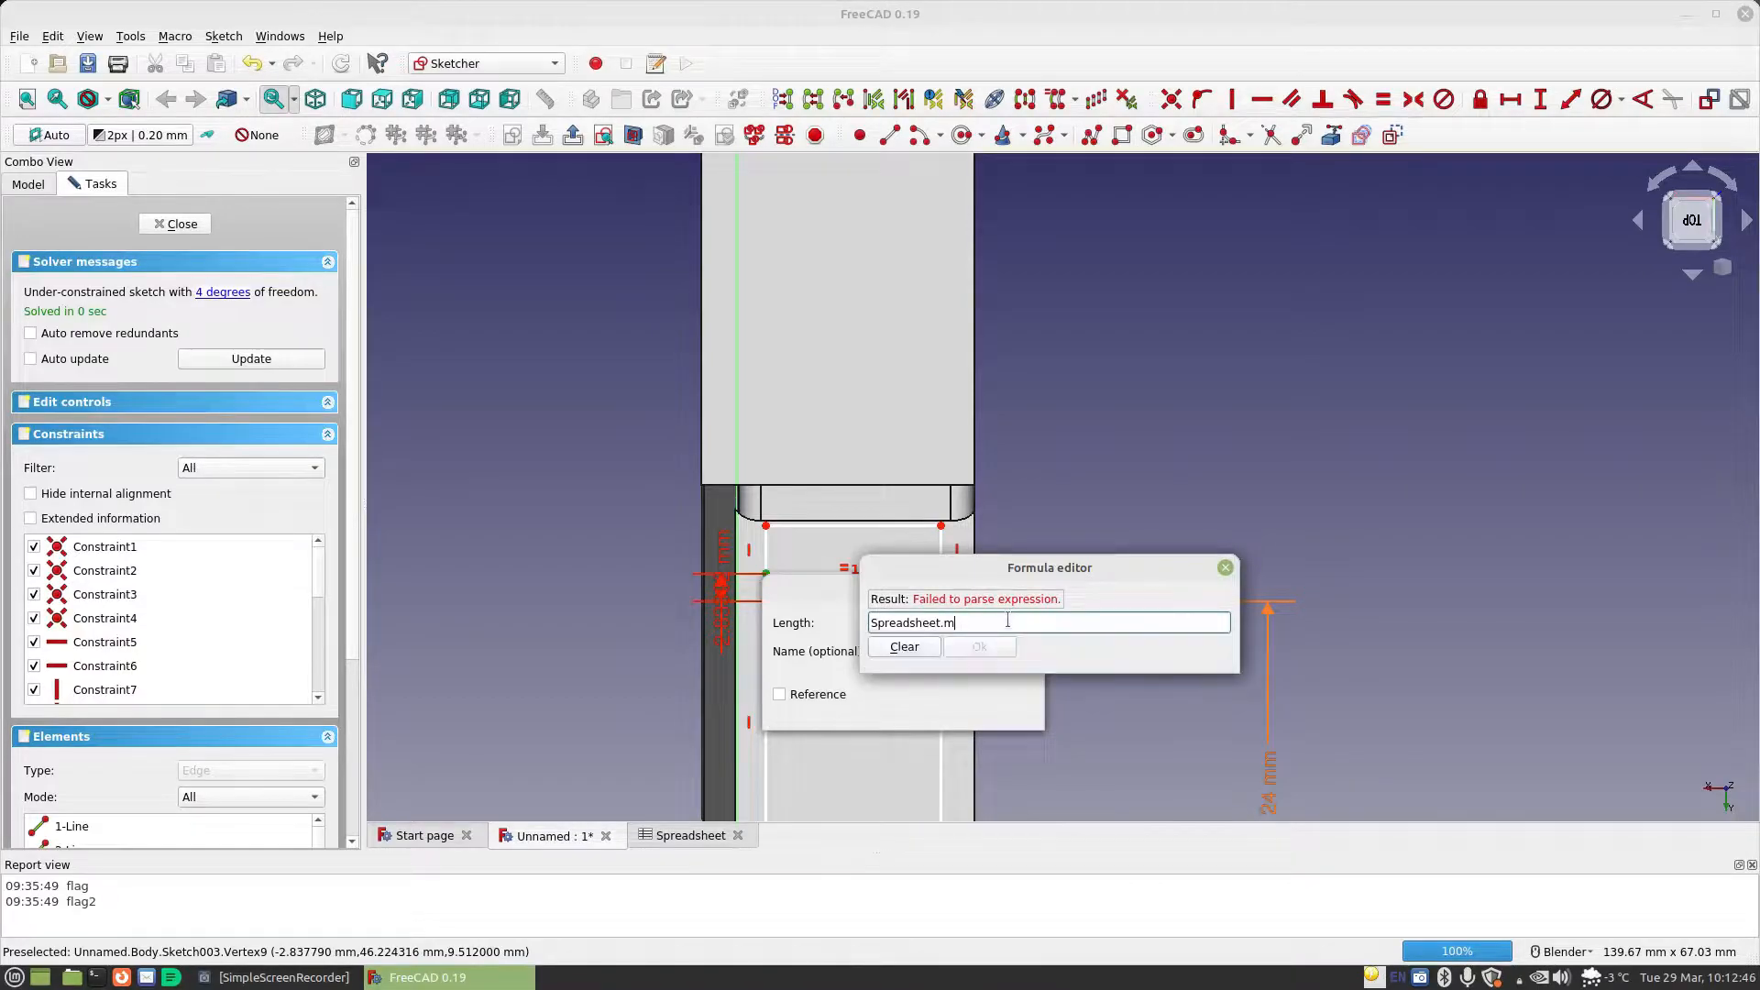
{"action": "key", "text": "Down"}
{"action": "key", "text": "Return"}
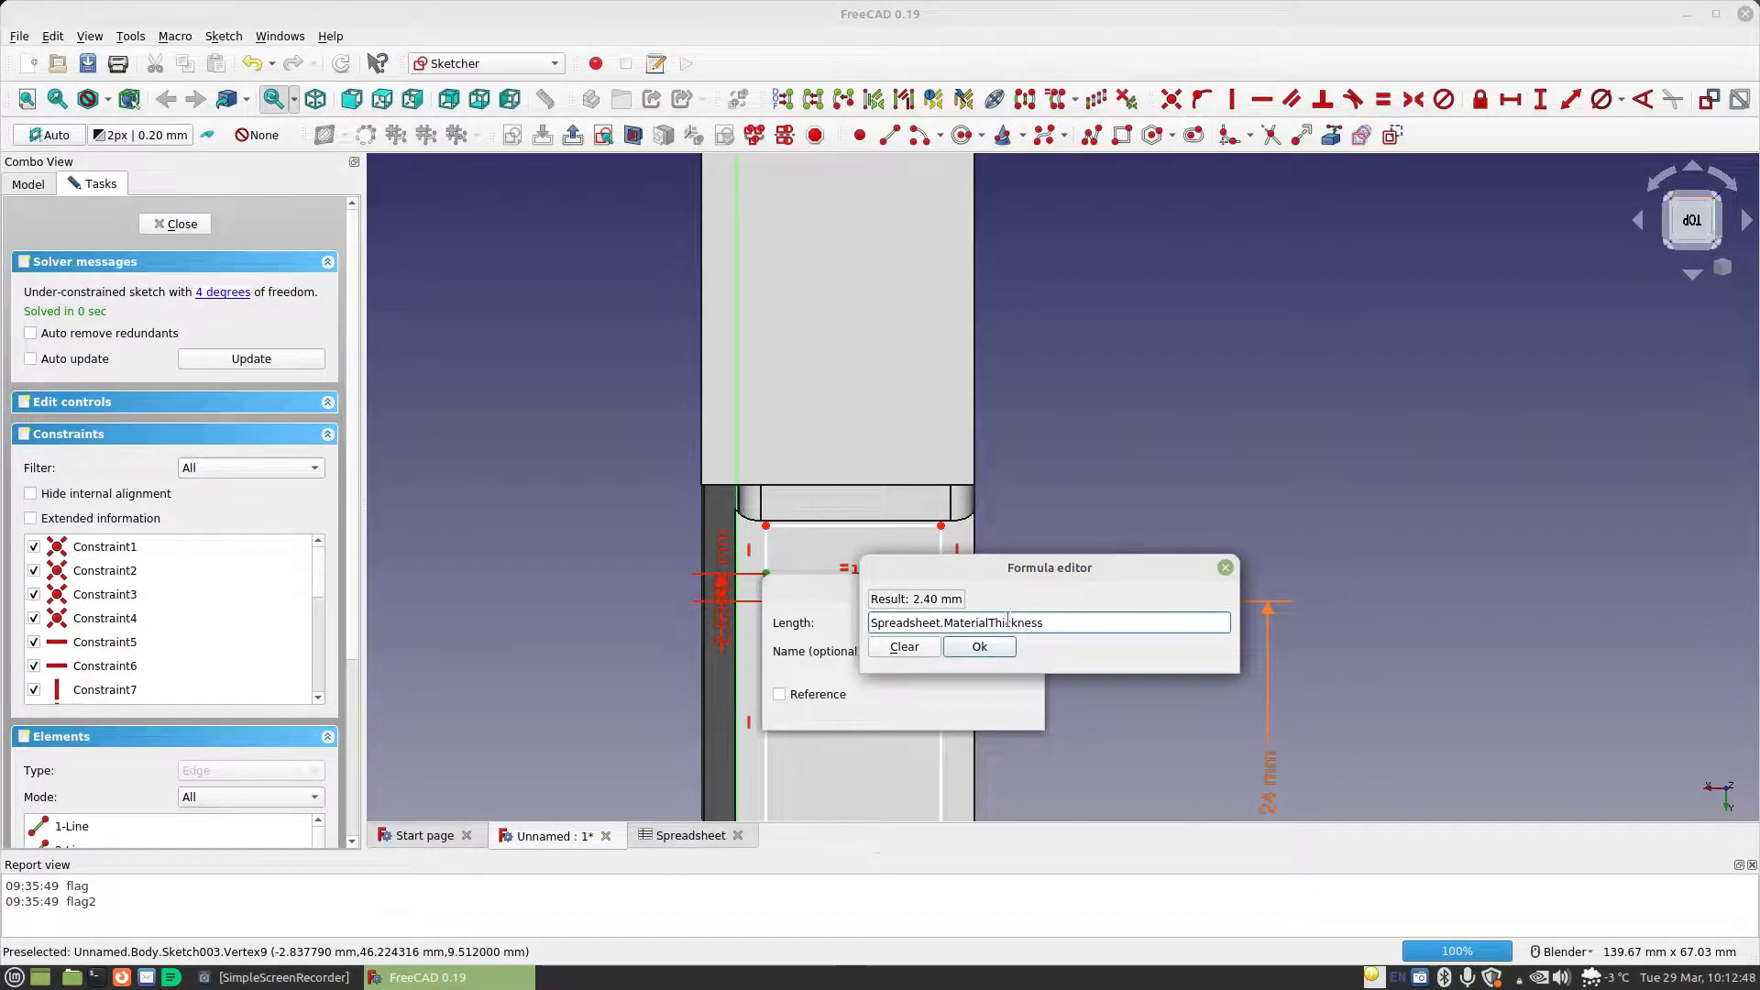
{"action": "left_click", "coordinate": [977, 649]}
{"action": "left_click", "coordinate": [1001, 711]}
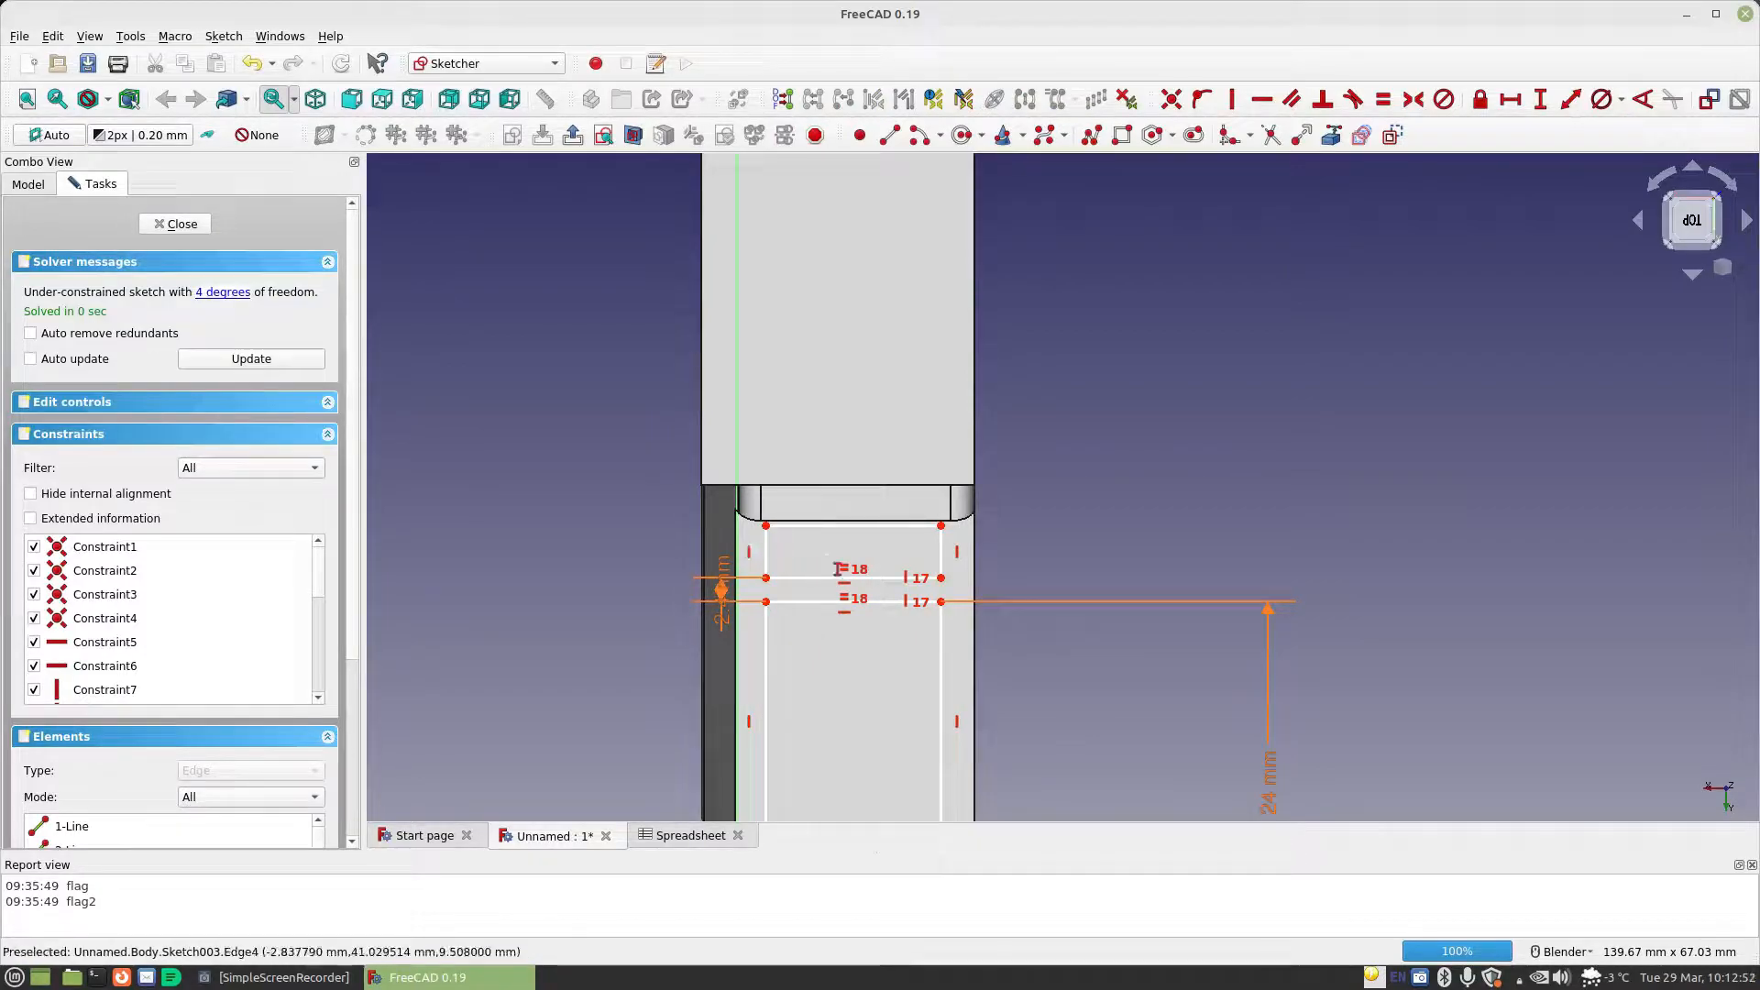
Constrain the upper rectangle's height to Spreadsheet.TabLength
{"action": "left_click", "coordinate": [939, 553]}
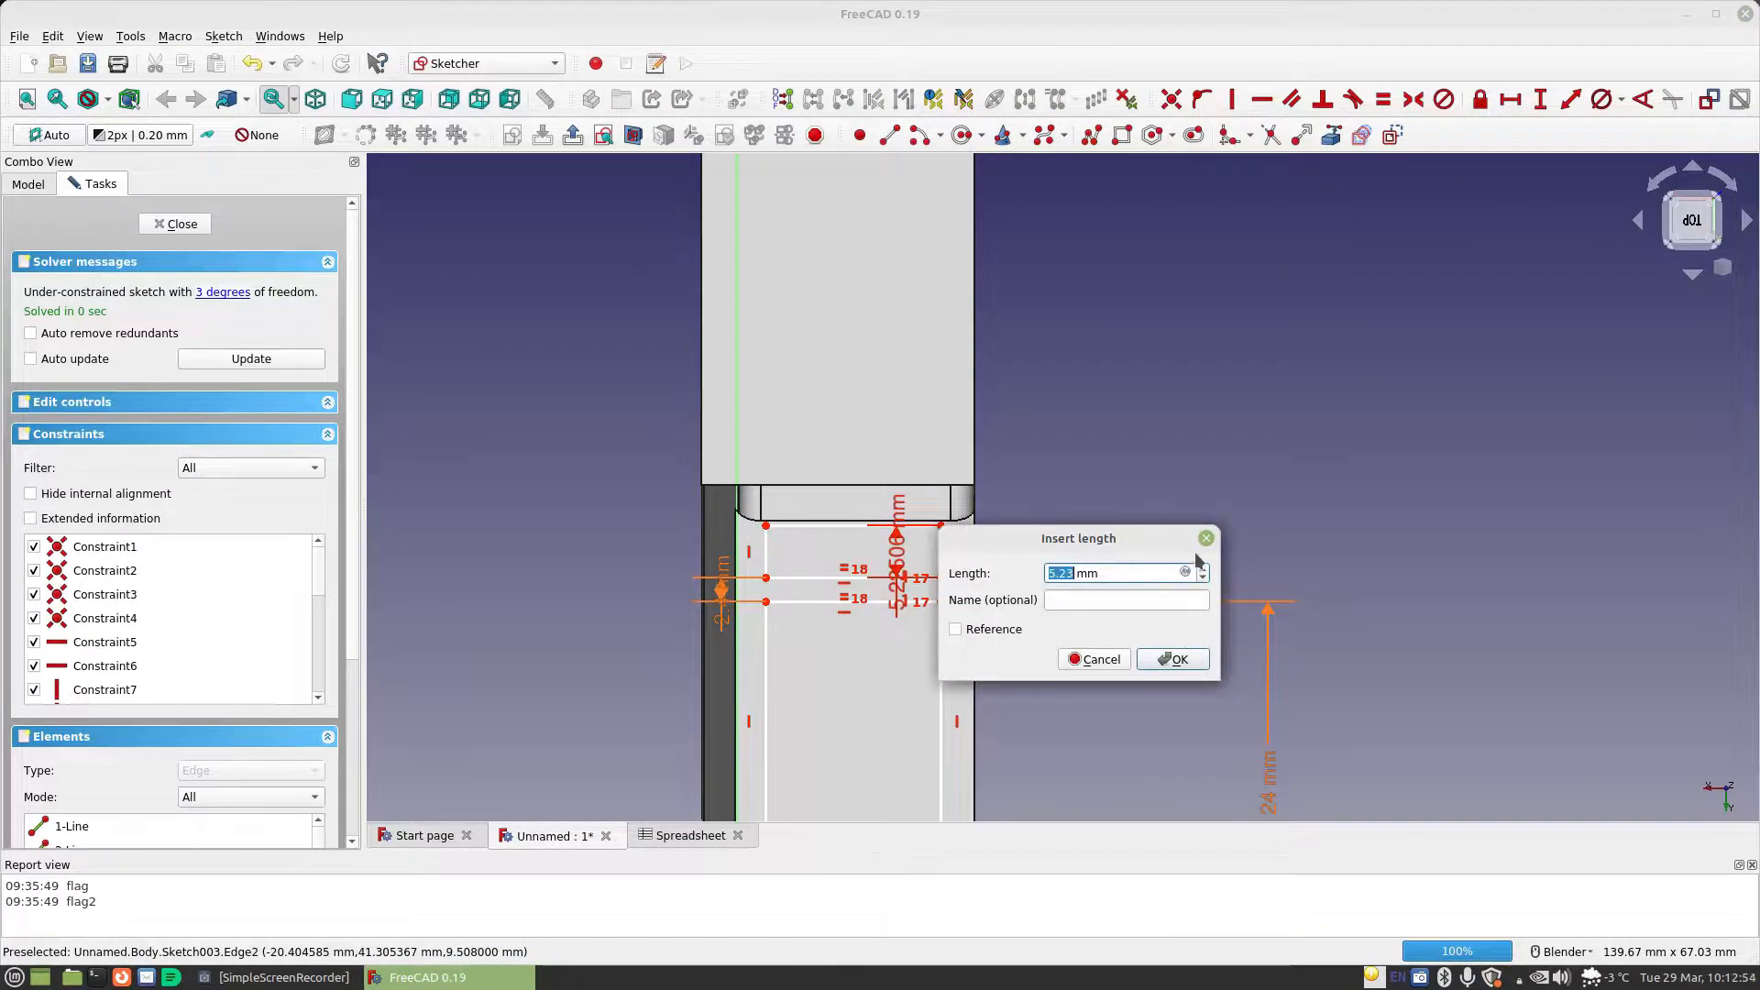
{"action": "left_click", "coordinate": [1188, 569]}
{"action": "type", "text": "Spreadsheet.t"}
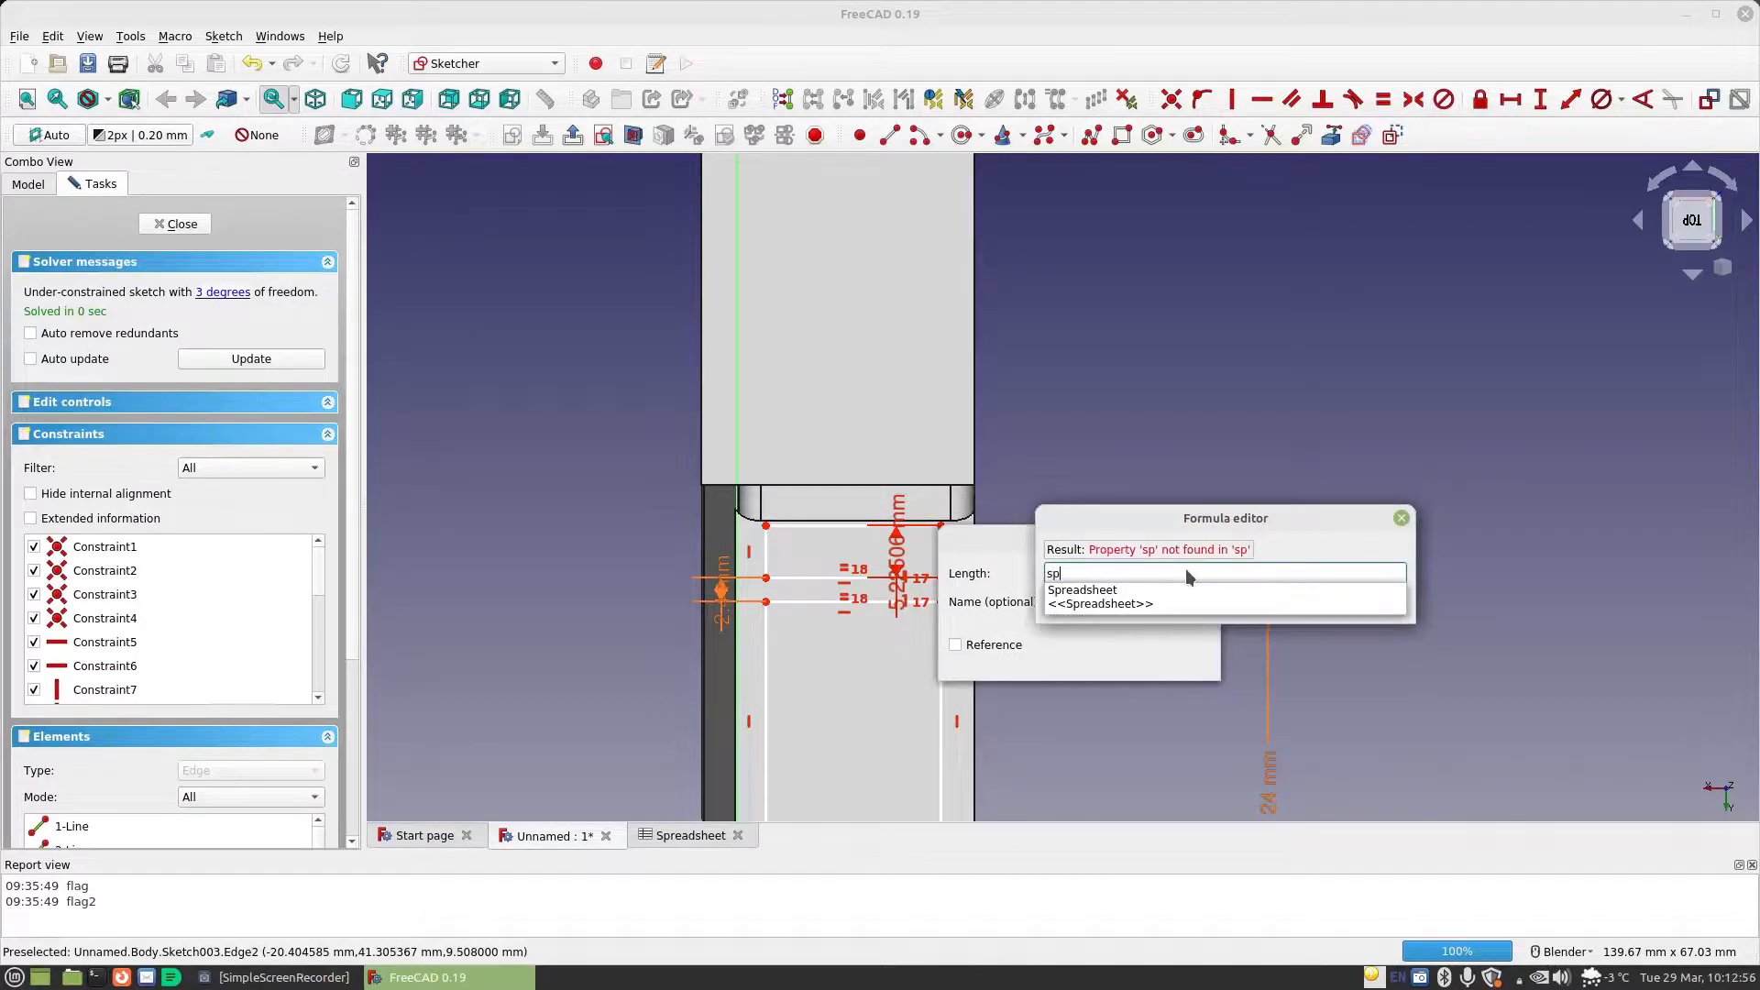
{"action": "type", "text": "a"}
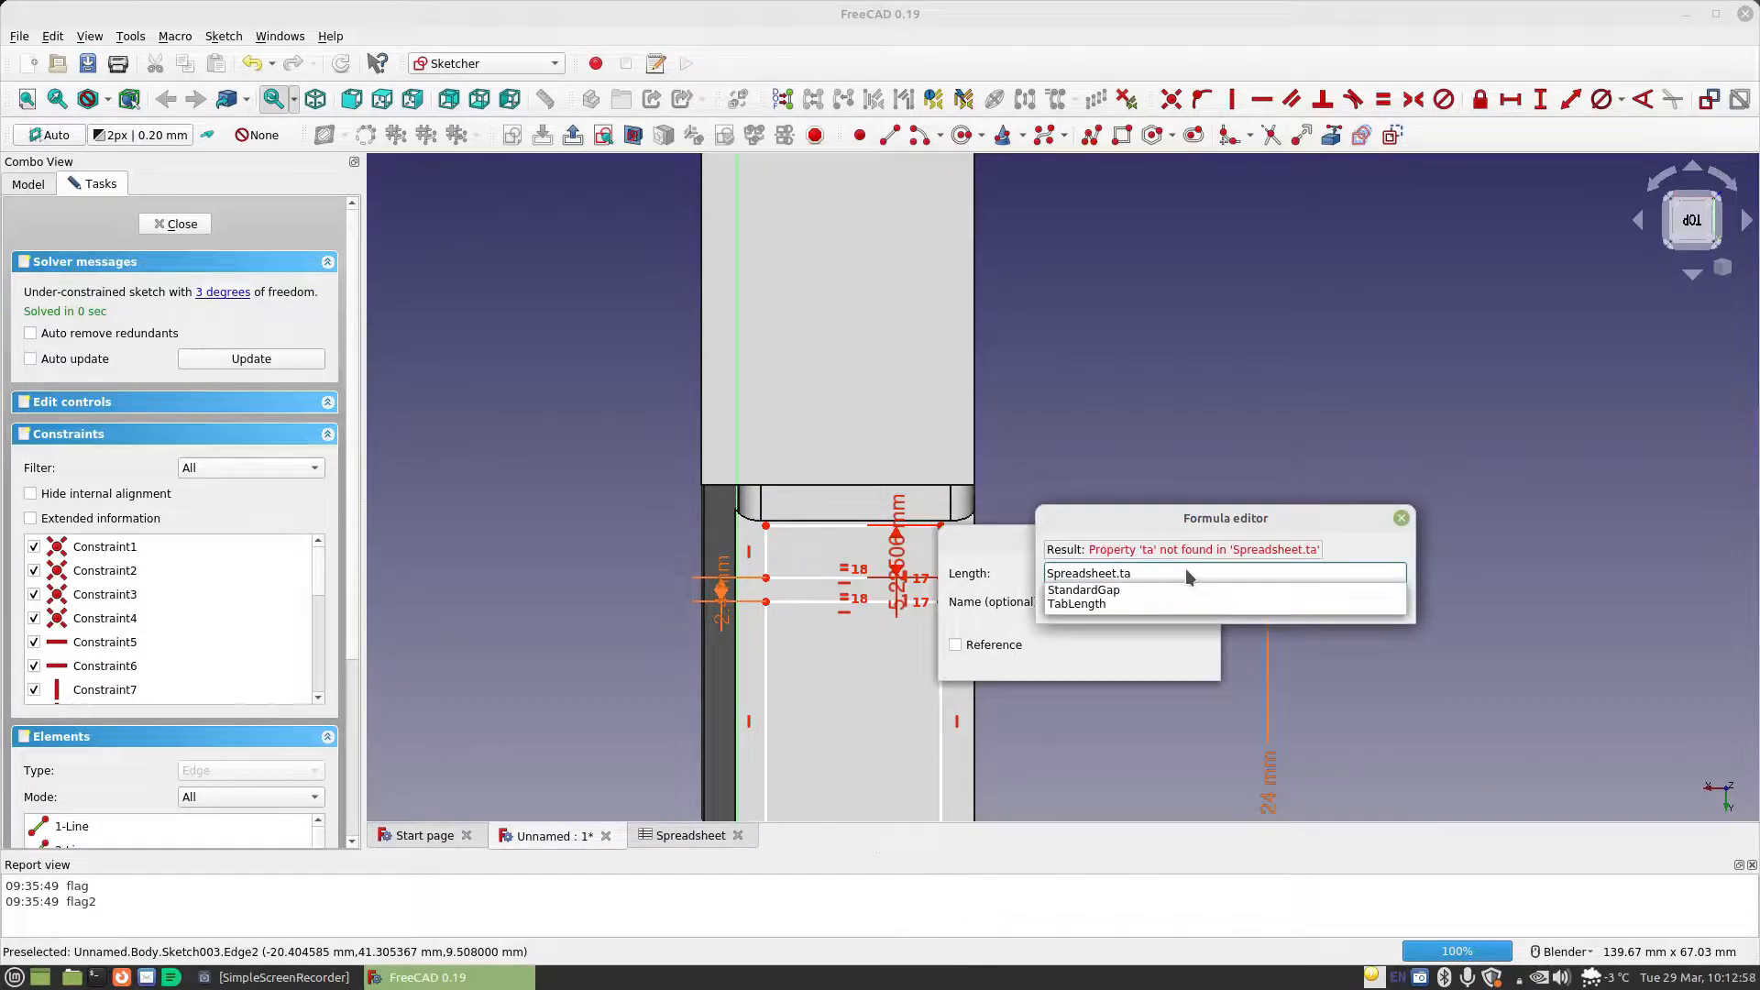
{"action": "key", "text": "Down"}
{"action": "key", "text": "Down"}
{"action": "key", "text": "Return"}
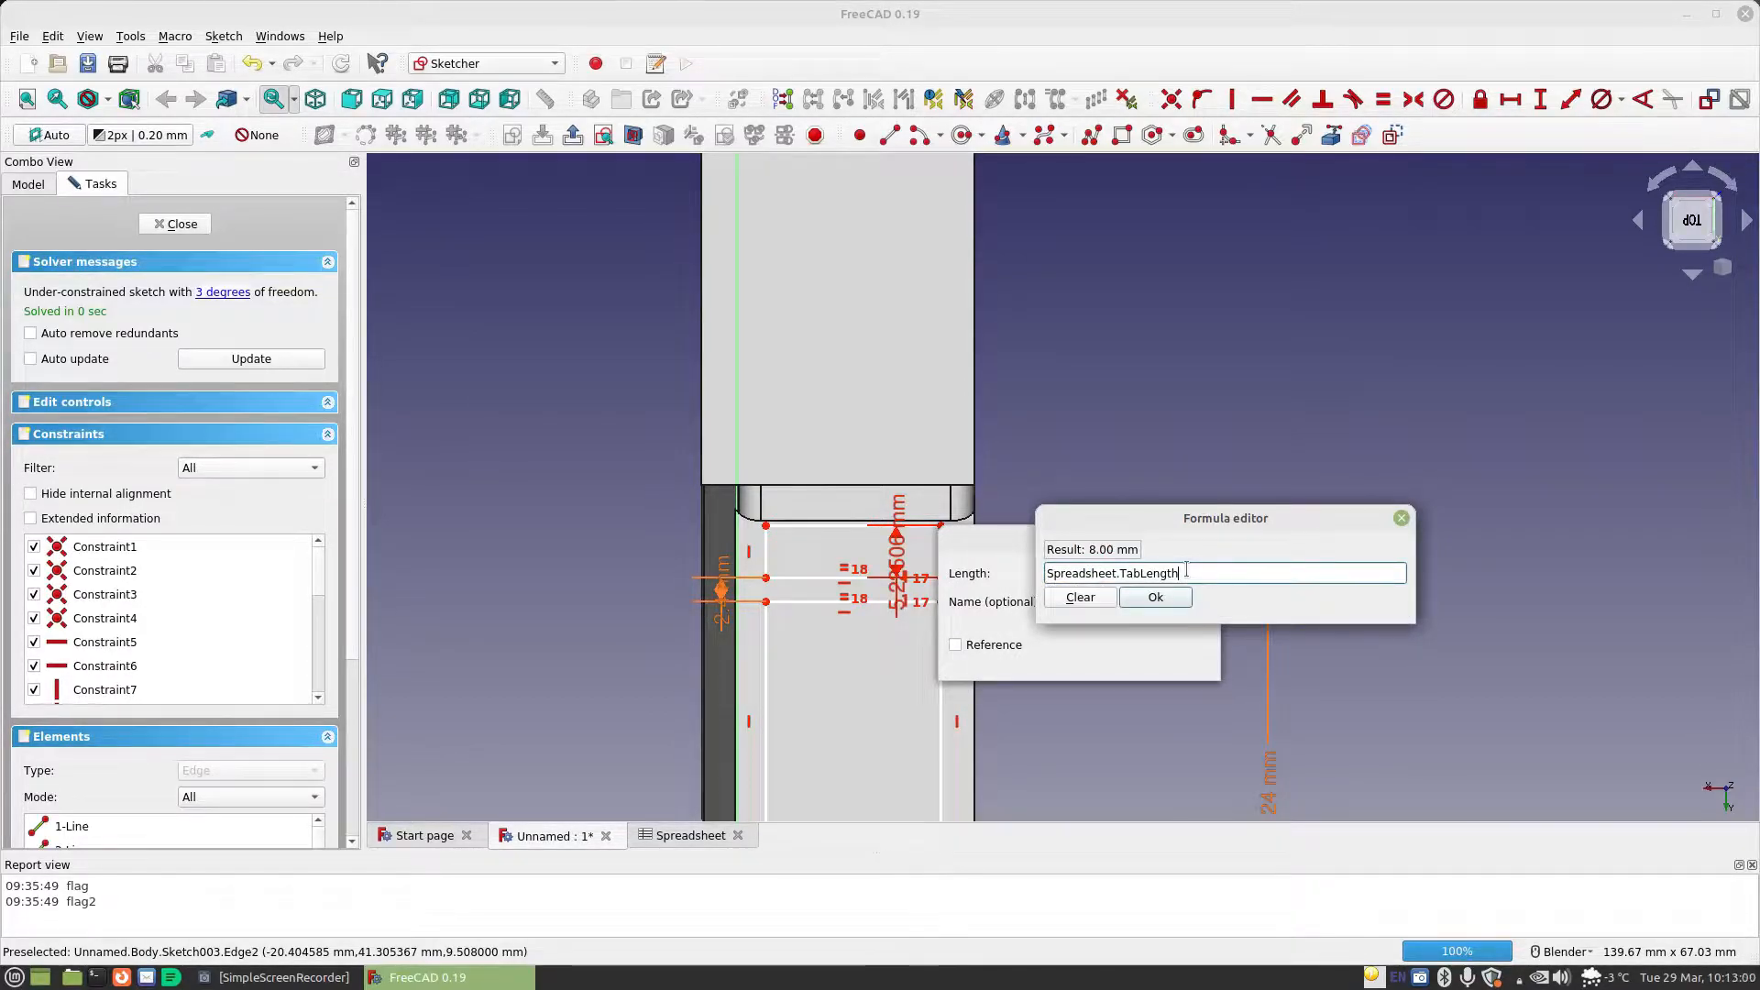
{"action": "left_click", "coordinate": [1157, 598]}
{"action": "left_click", "coordinate": [1180, 658]}
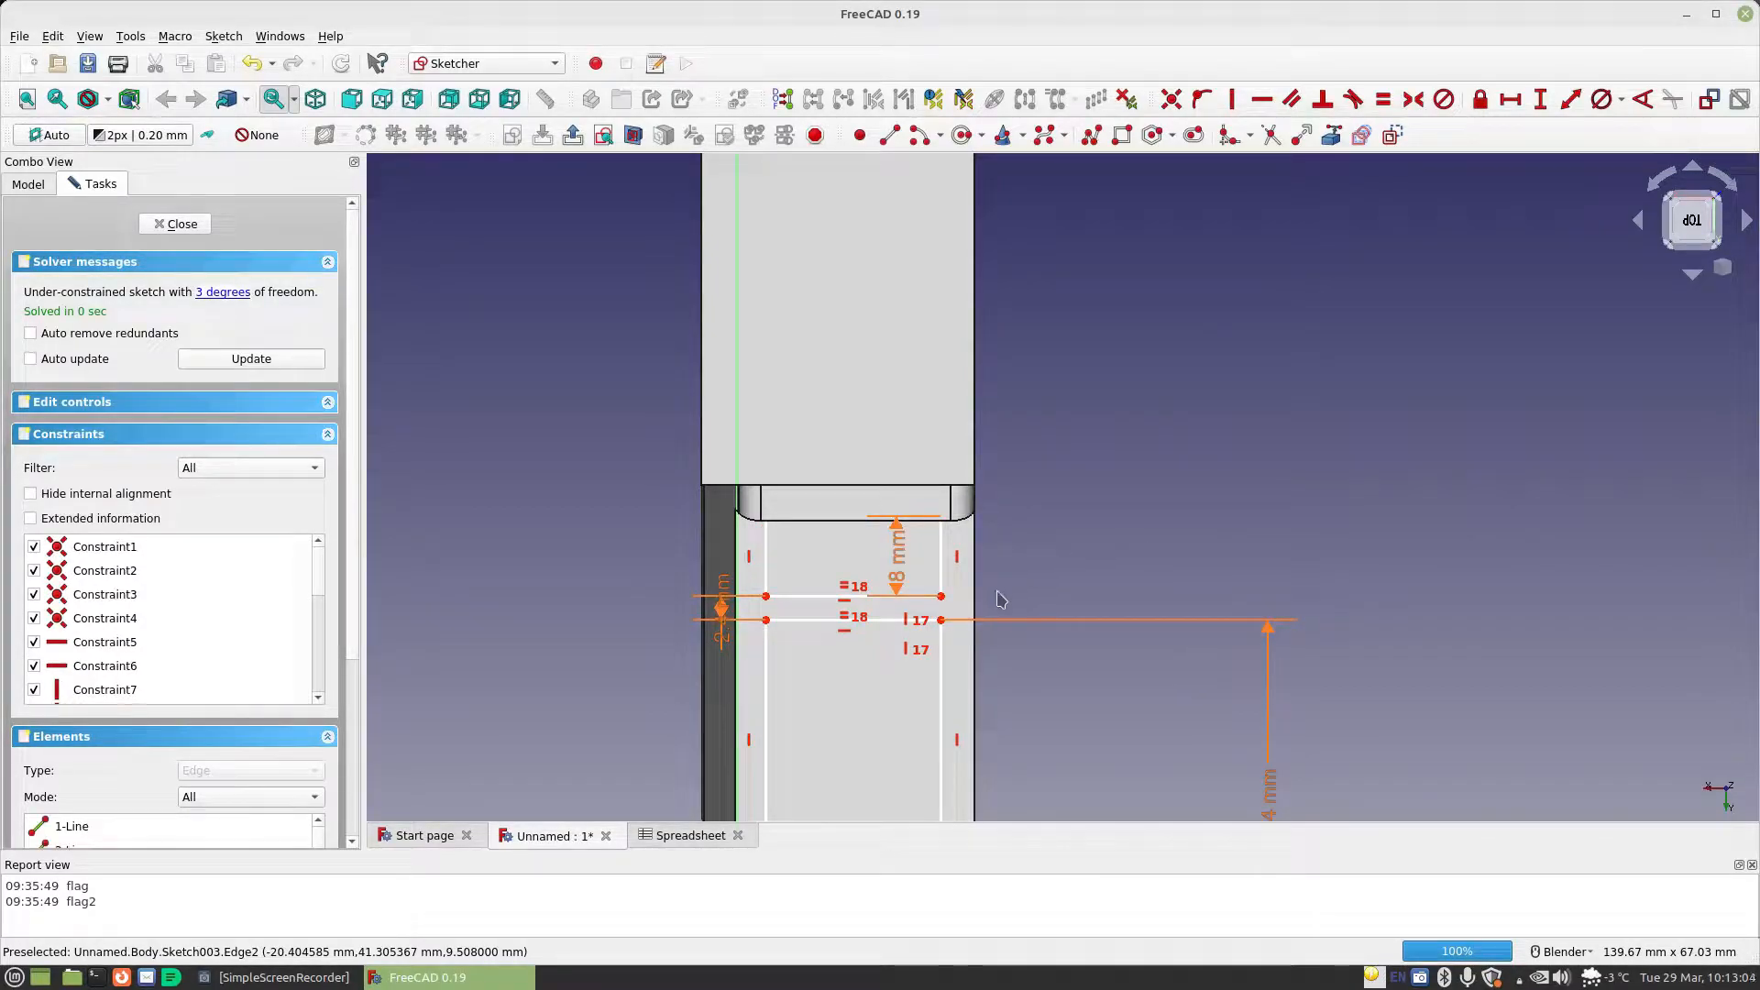
Stretch the linked rectangles sideways and constrain the upper rectangle's width to Spreadsheet.CellDiameter
{"action": "mouse_move", "coordinate": [945, 578]}
{"action": "left_mouse_down"}
{"action": "mouse_move", "coordinate": [1013, 573]}
{"action": "mouse_move", "coordinate": [959, 586]}
{"action": "mouse_move", "coordinate": [1083, 604]}
{"action": "mouse_move", "coordinate": [981, 606]}
{"action": "mouse_move", "coordinate": [1034, 601]}
{"action": "left_mouse_up"}
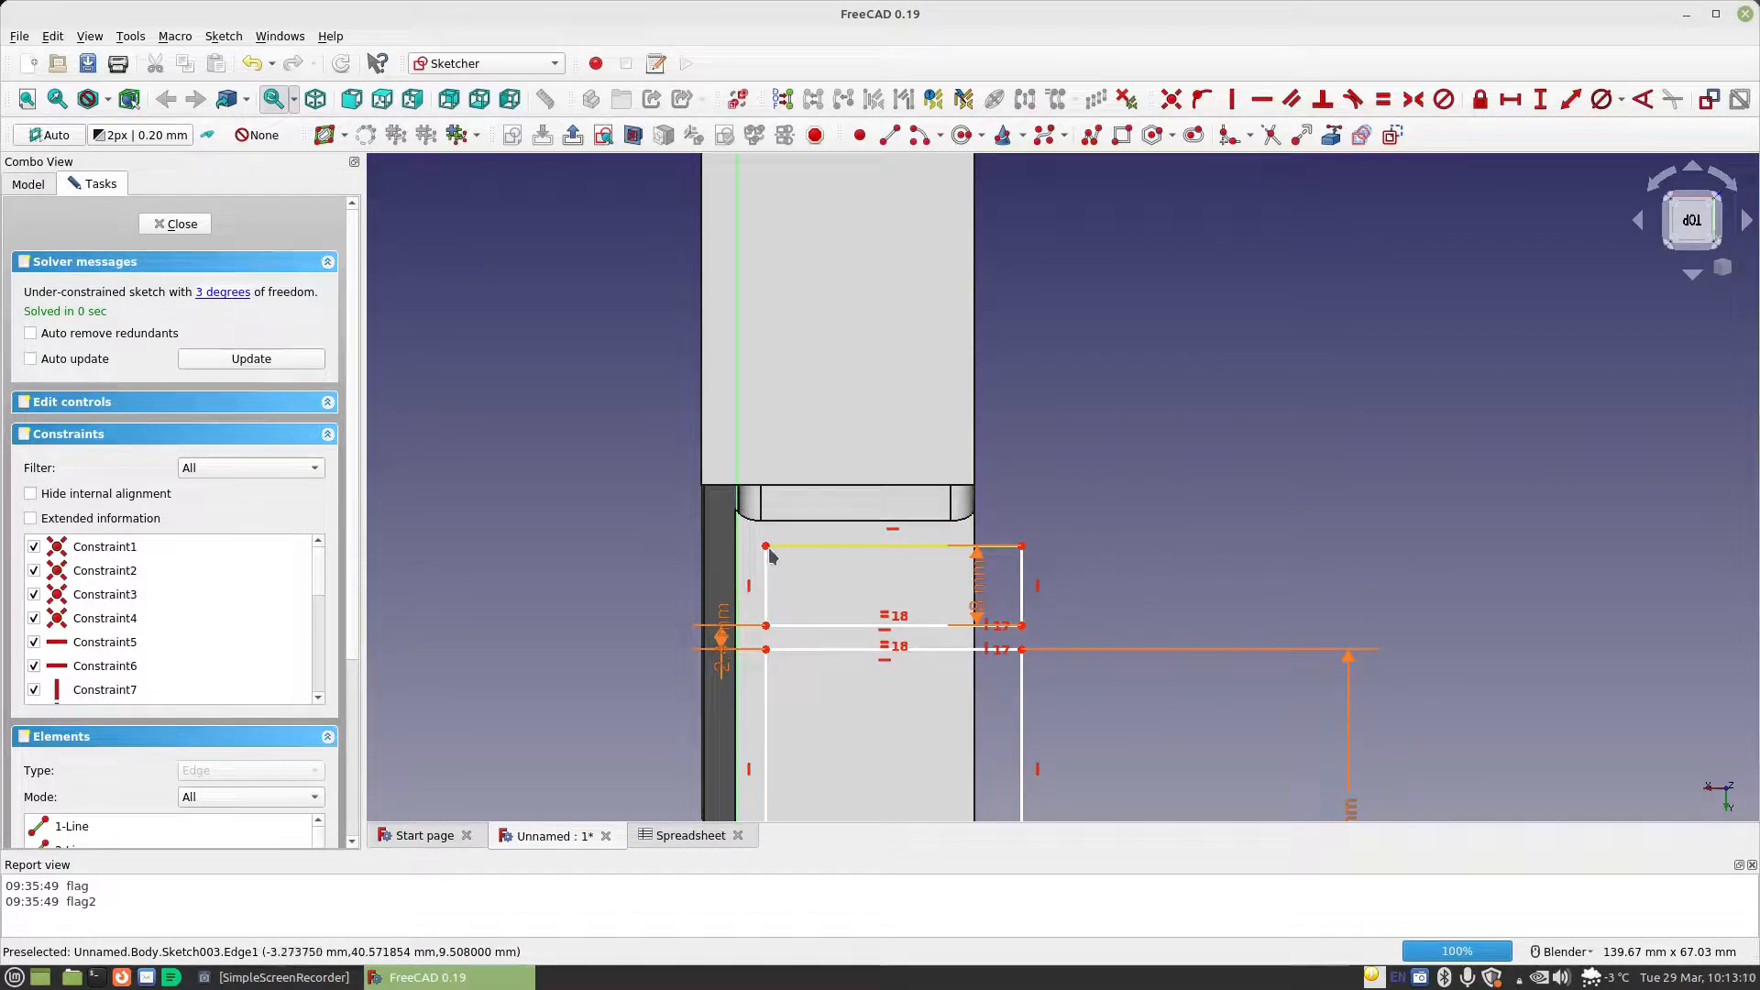
{"action": "mouse_move", "coordinate": [765, 547]}
{"action": "left_mouse_down"}
{"action": "mouse_move", "coordinate": [754, 528]}
{"action": "mouse_move", "coordinate": [758, 550]}
{"action": "left_mouse_up"}
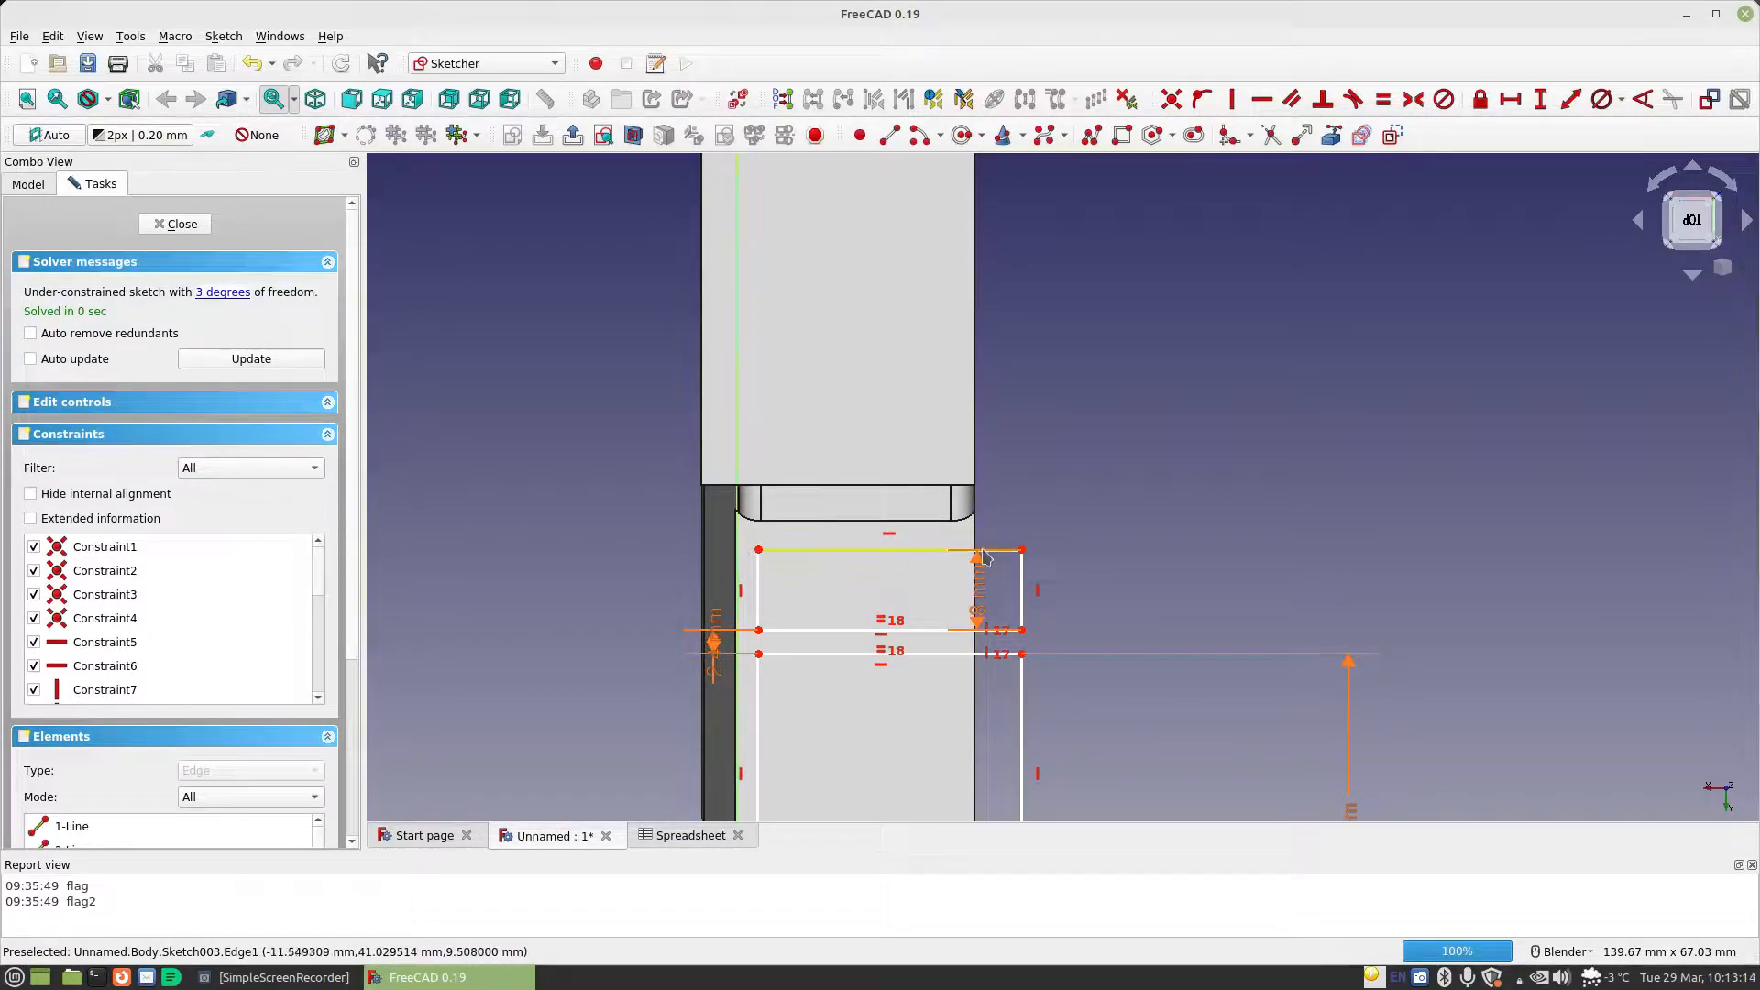
{"action": "left_click", "coordinate": [1511, 99]}
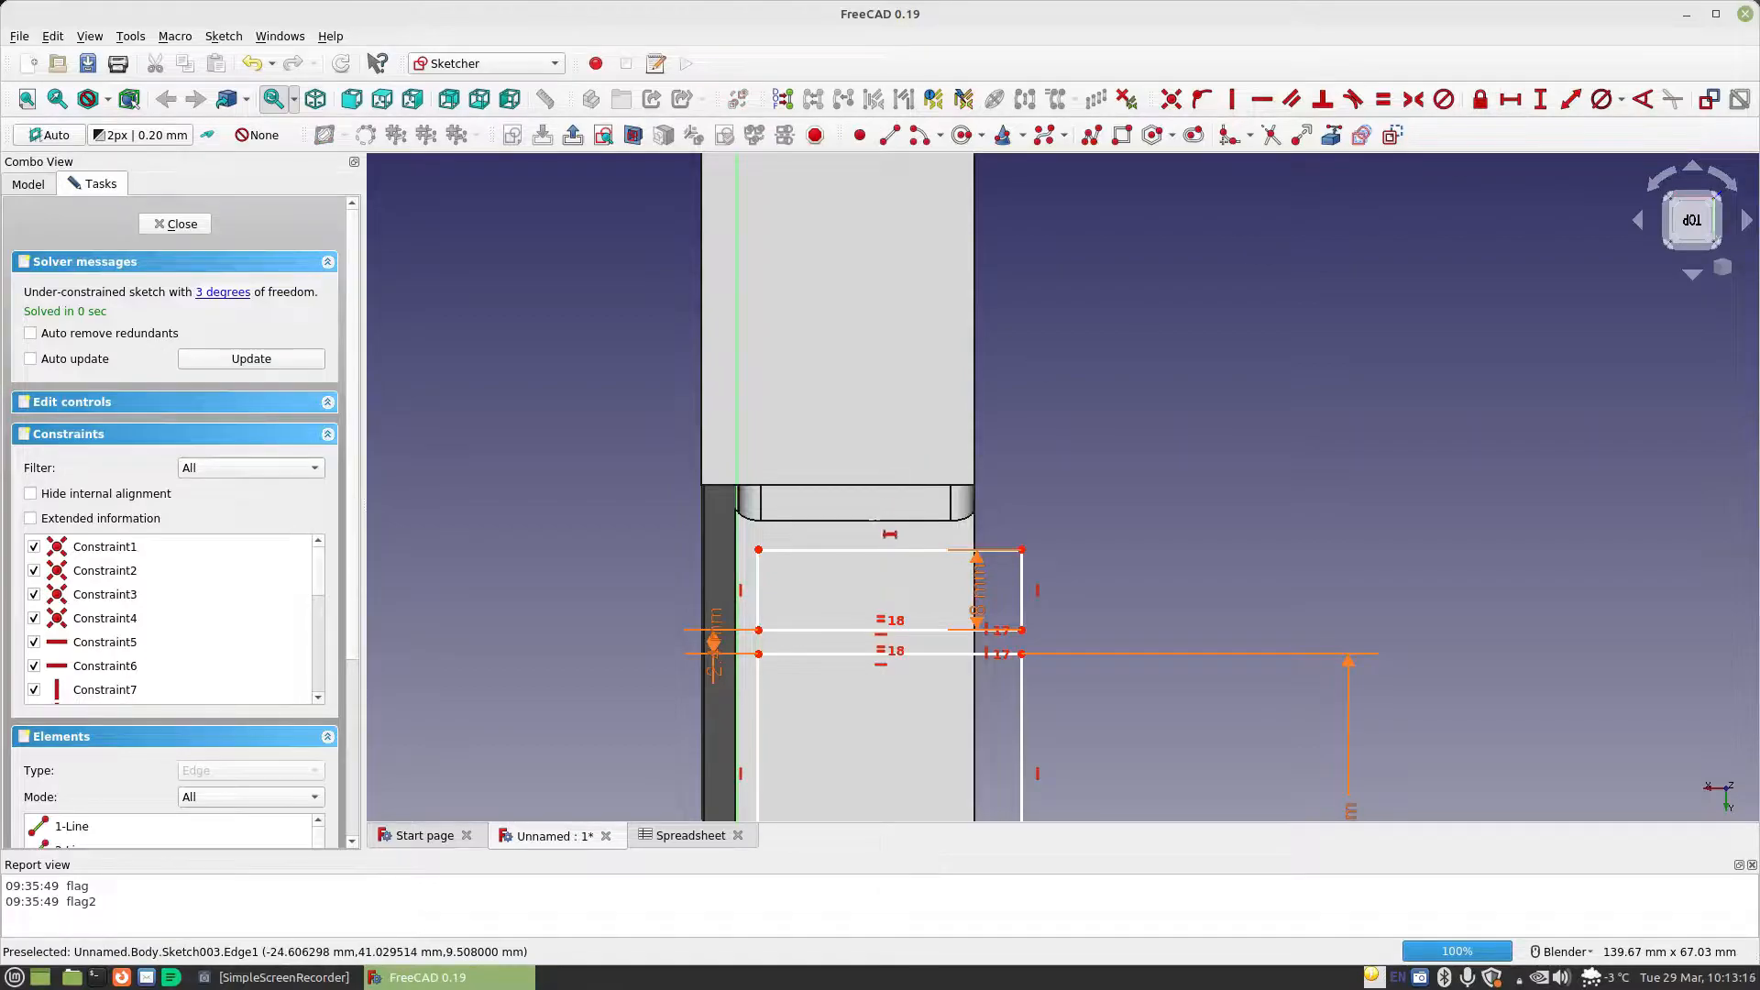
{"action": "left_click", "coordinate": [880, 550]}
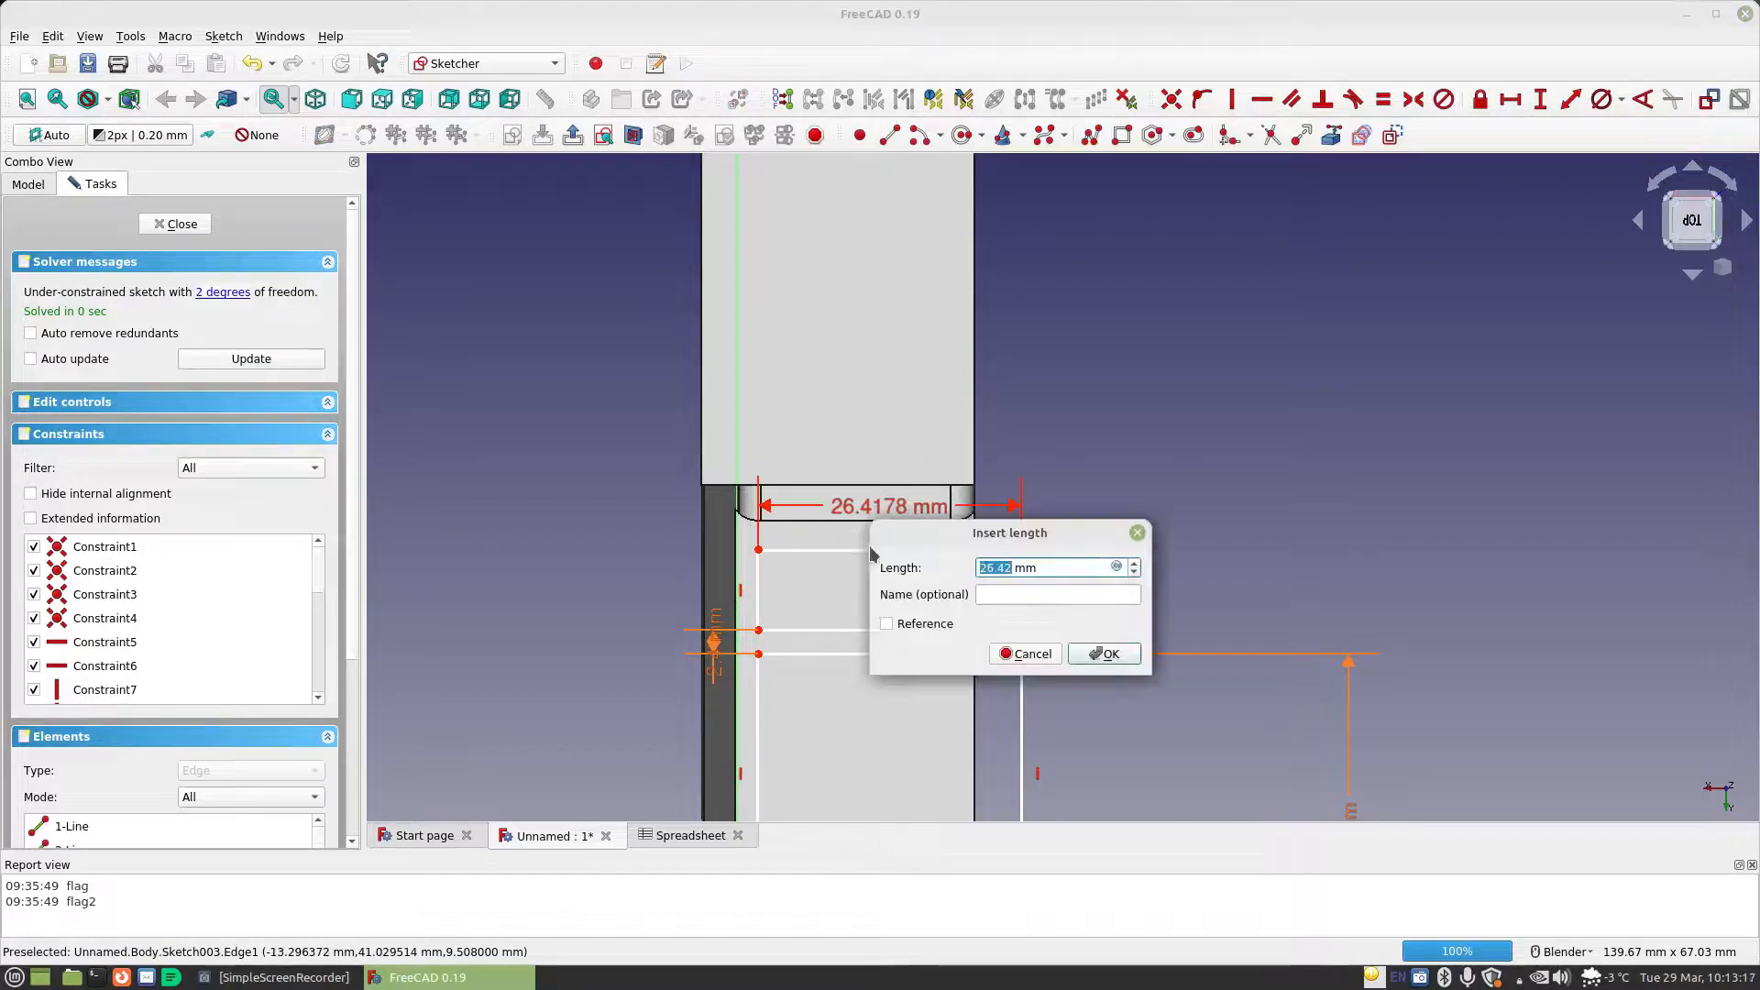
{"action": "left_click", "coordinate": [1117, 567]}
{"action": "type", "text": "Spreadsheet.ce"}
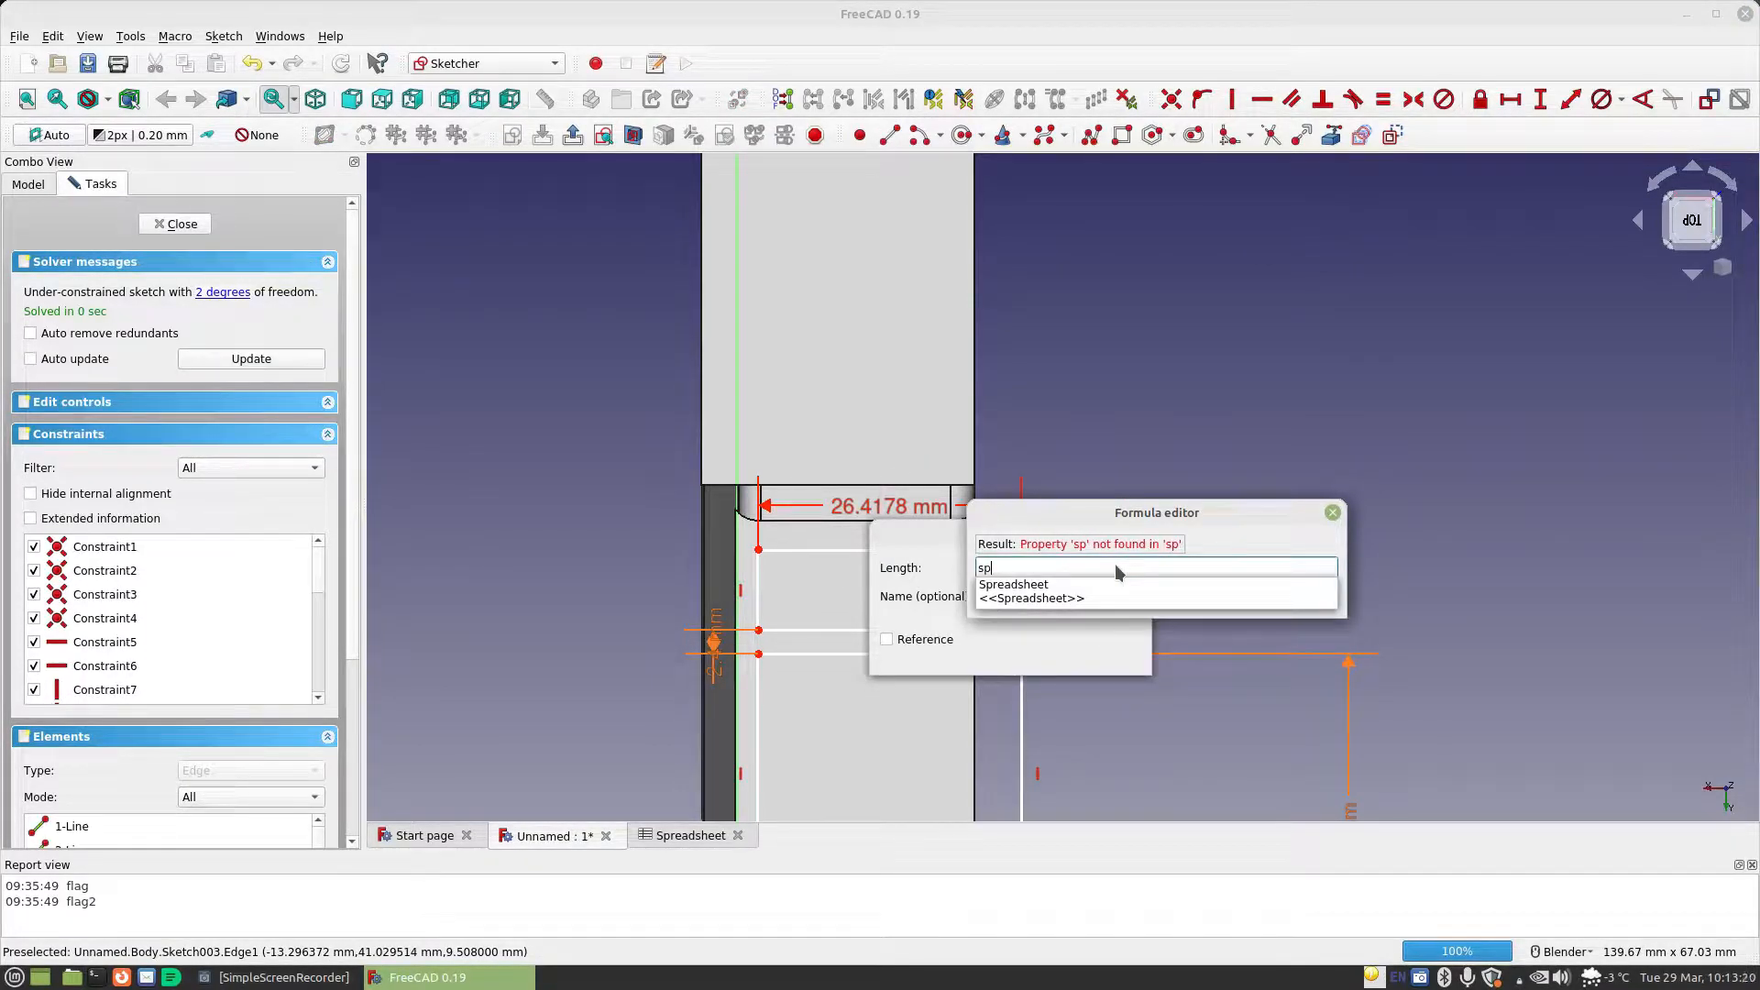
{"action": "key", "text": "Down"}
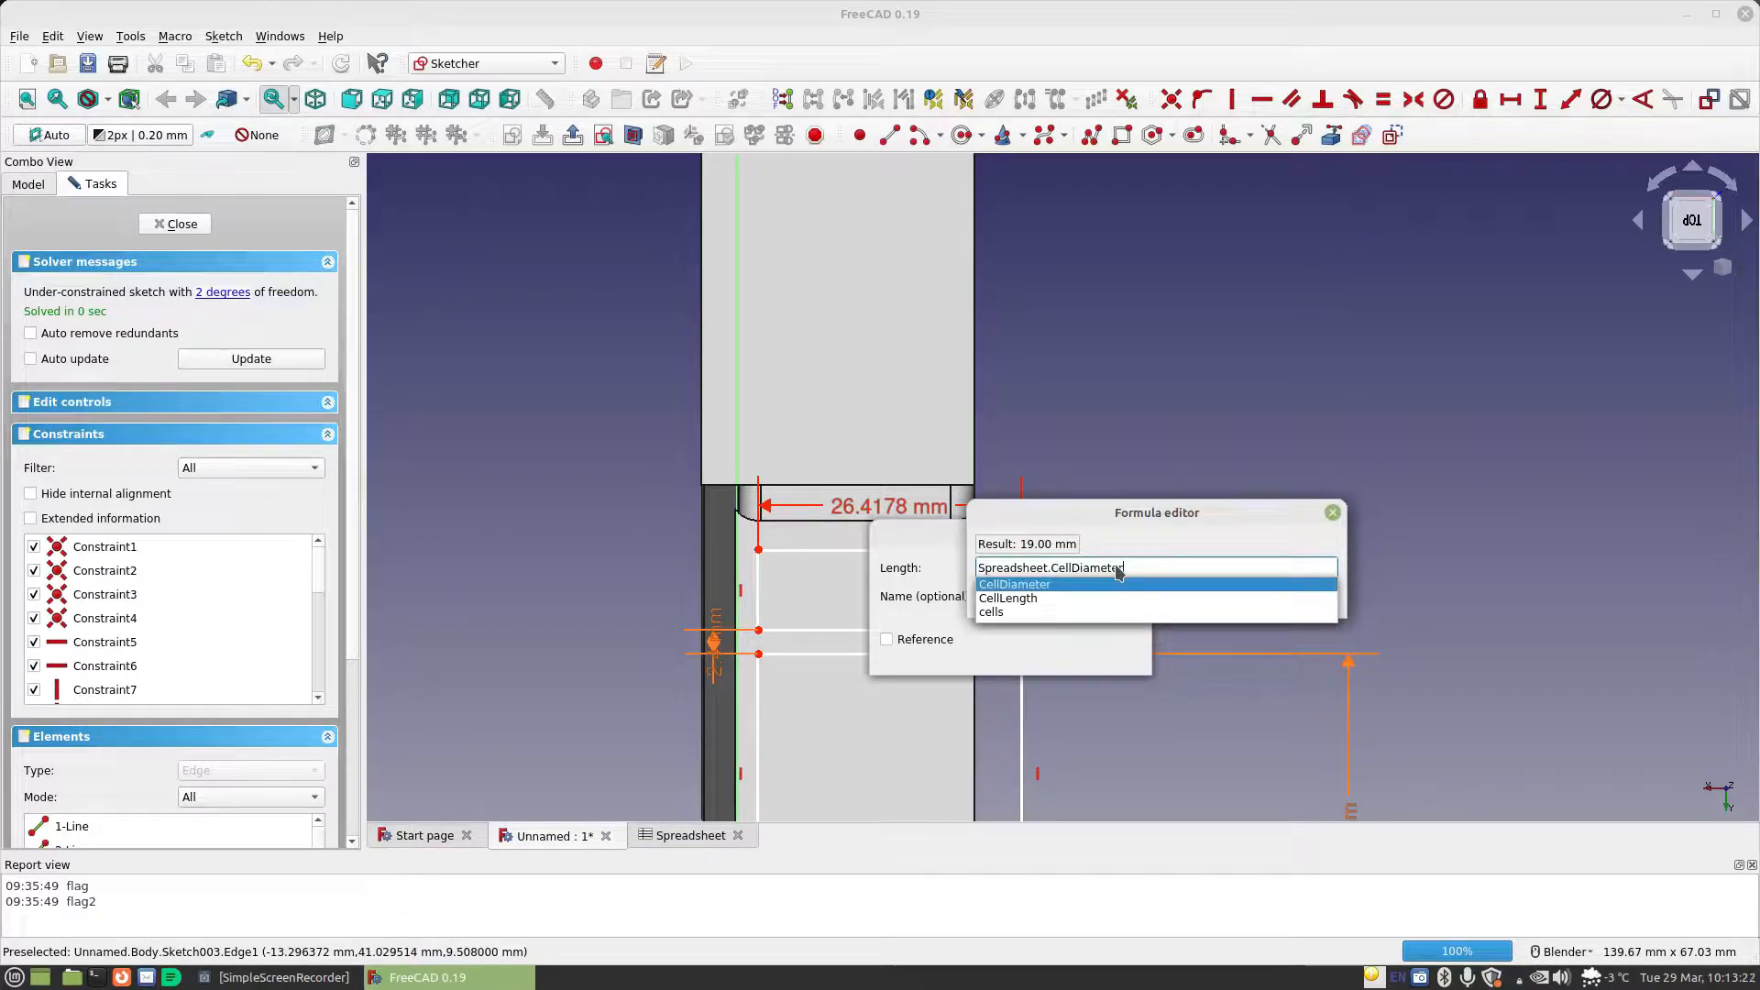
{"action": "key", "text": "Return"}
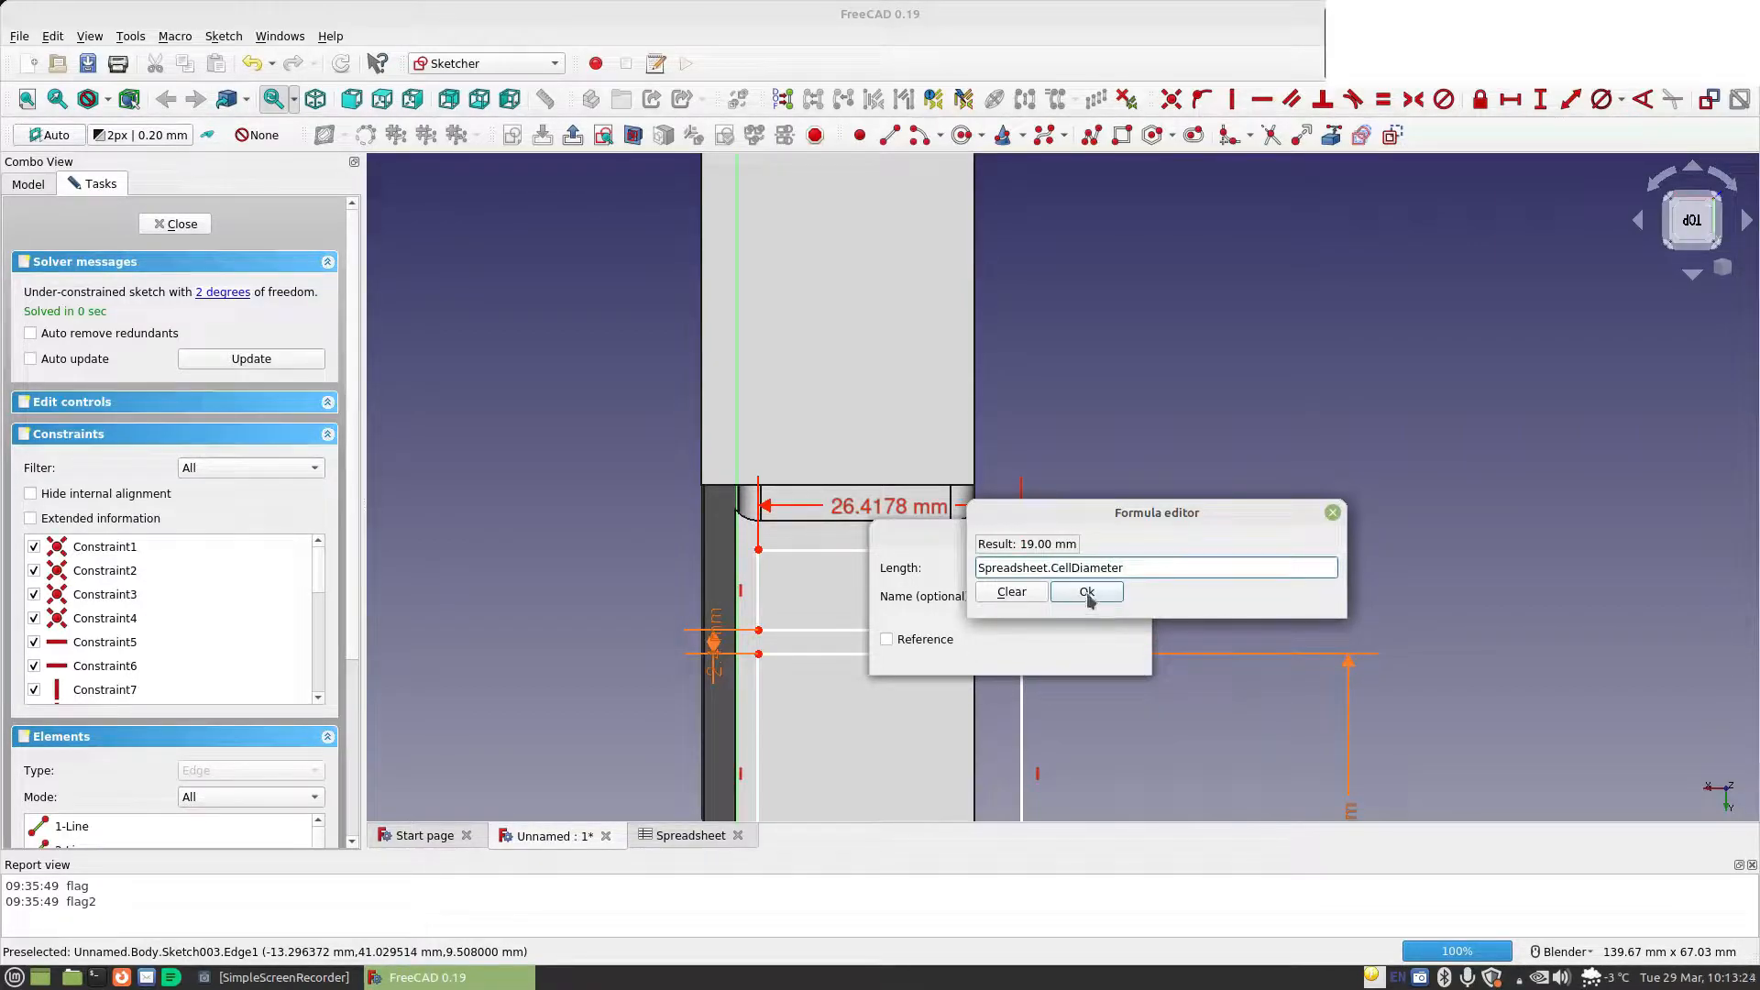
{"action": "left_click", "coordinate": [1087, 593]}
{"action": "left_click", "coordinate": [1099, 652]}
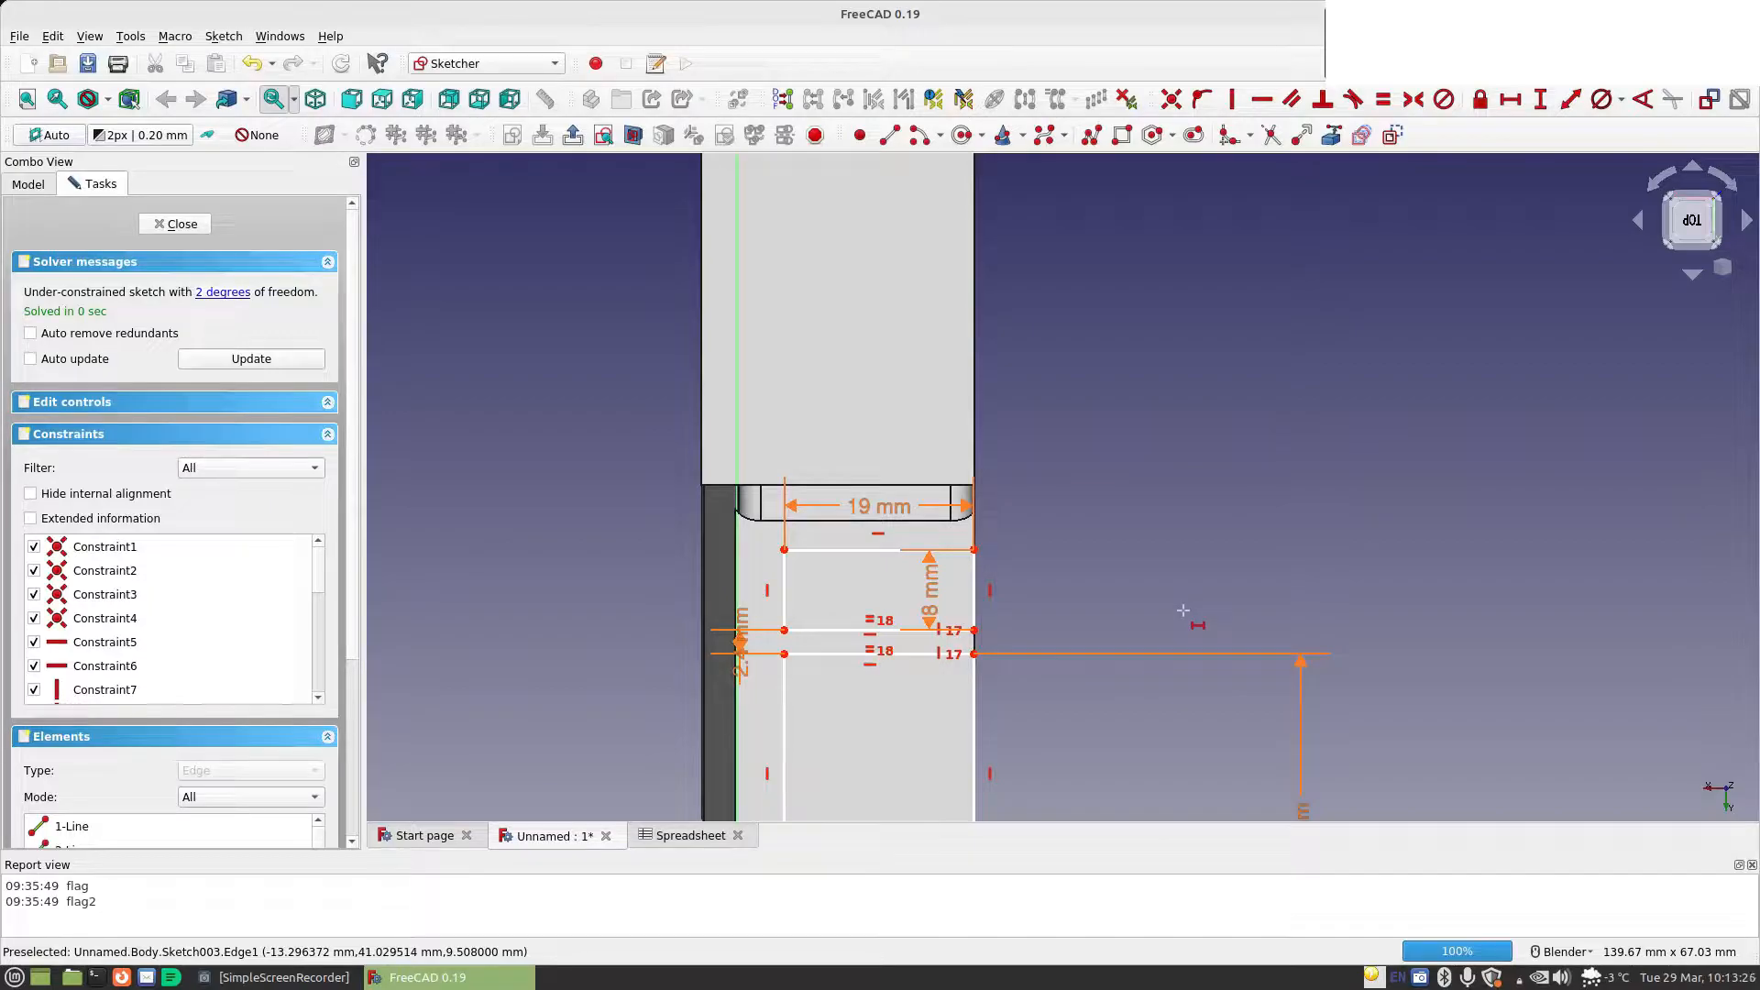
Move the linked rectangles sideways and constrain the horizontal distance from the origin to the upper rectangle's upper-left corner to Spreadsheet.MaterialThickness
{"action": "left_click_drag", "start_coordinate": [834, 550], "coordinate": [786, 556]}
{"action": "mouse_move", "coordinate": [1163, 602]}
{"action": "middle_mouse_down", "text": "shift"}
{"action": "mouse_move", "coordinate": [1089, 440]}
{"action": "mouse_move", "coordinate": [1134, 425]}
{"action": "mouse_move", "coordinate": [1163, 487]}
{"action": "mouse_move", "coordinate": [1167, 619]}
{"action": "middle_mouse_up", "text": "shift"}
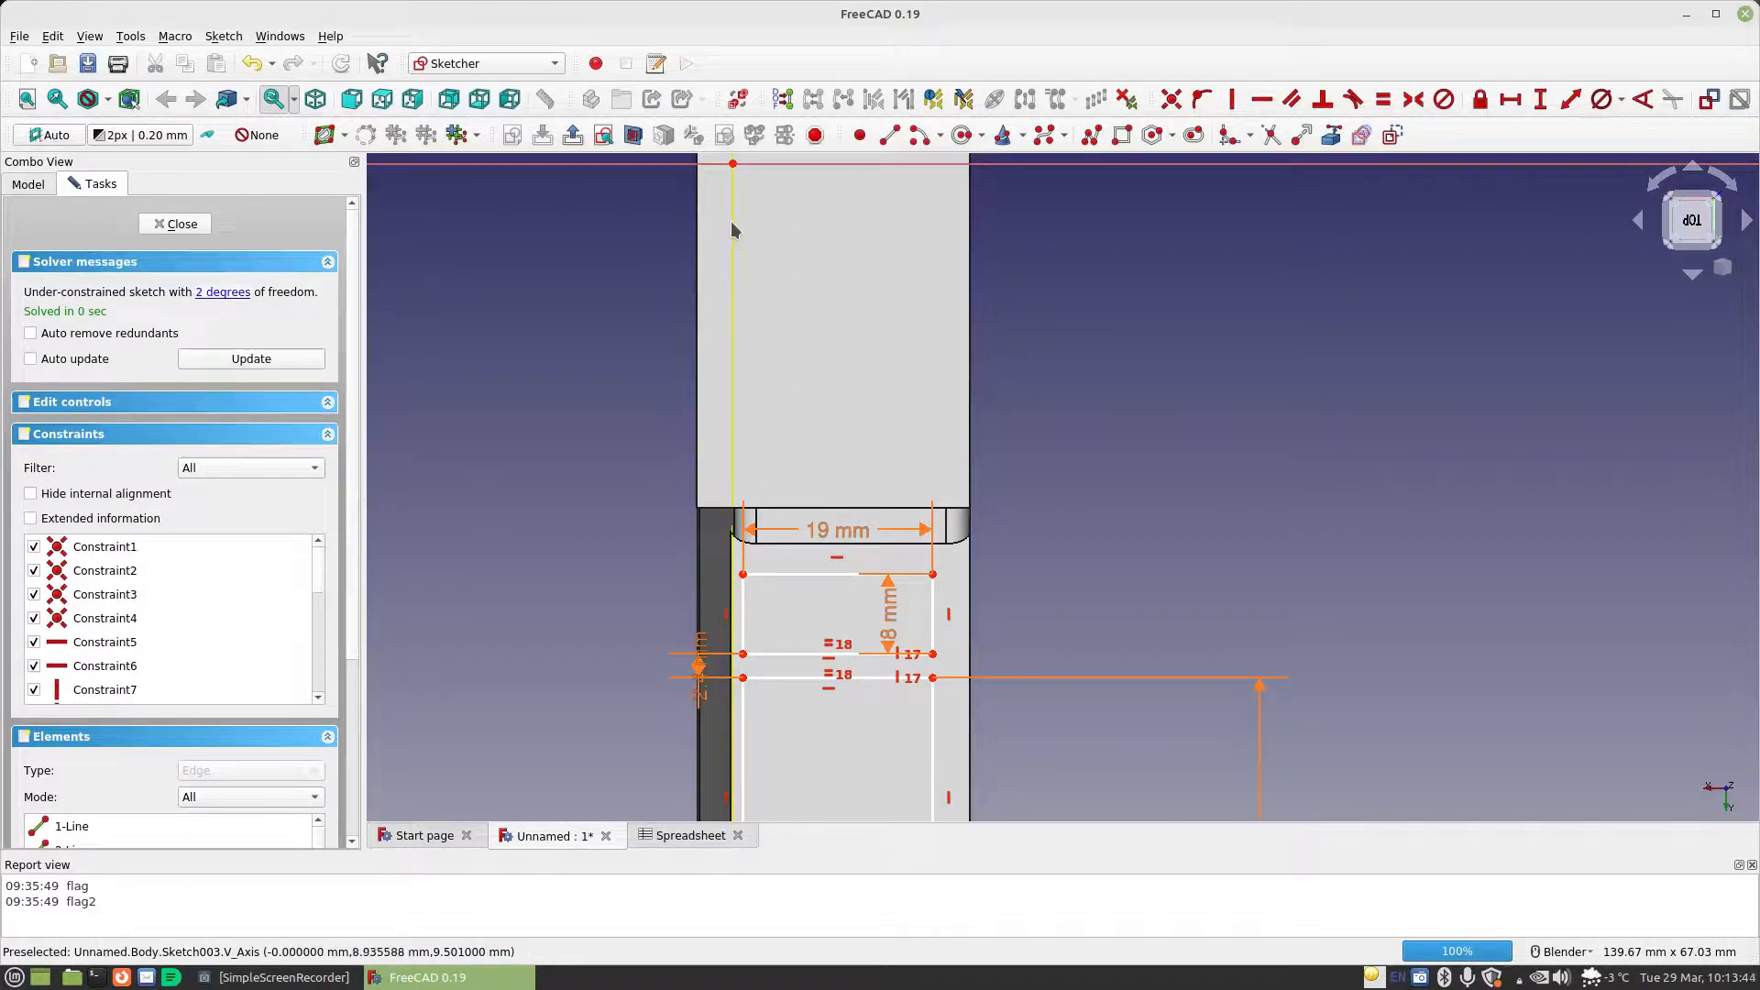
{"action": "left_click", "coordinate": [734, 183]}
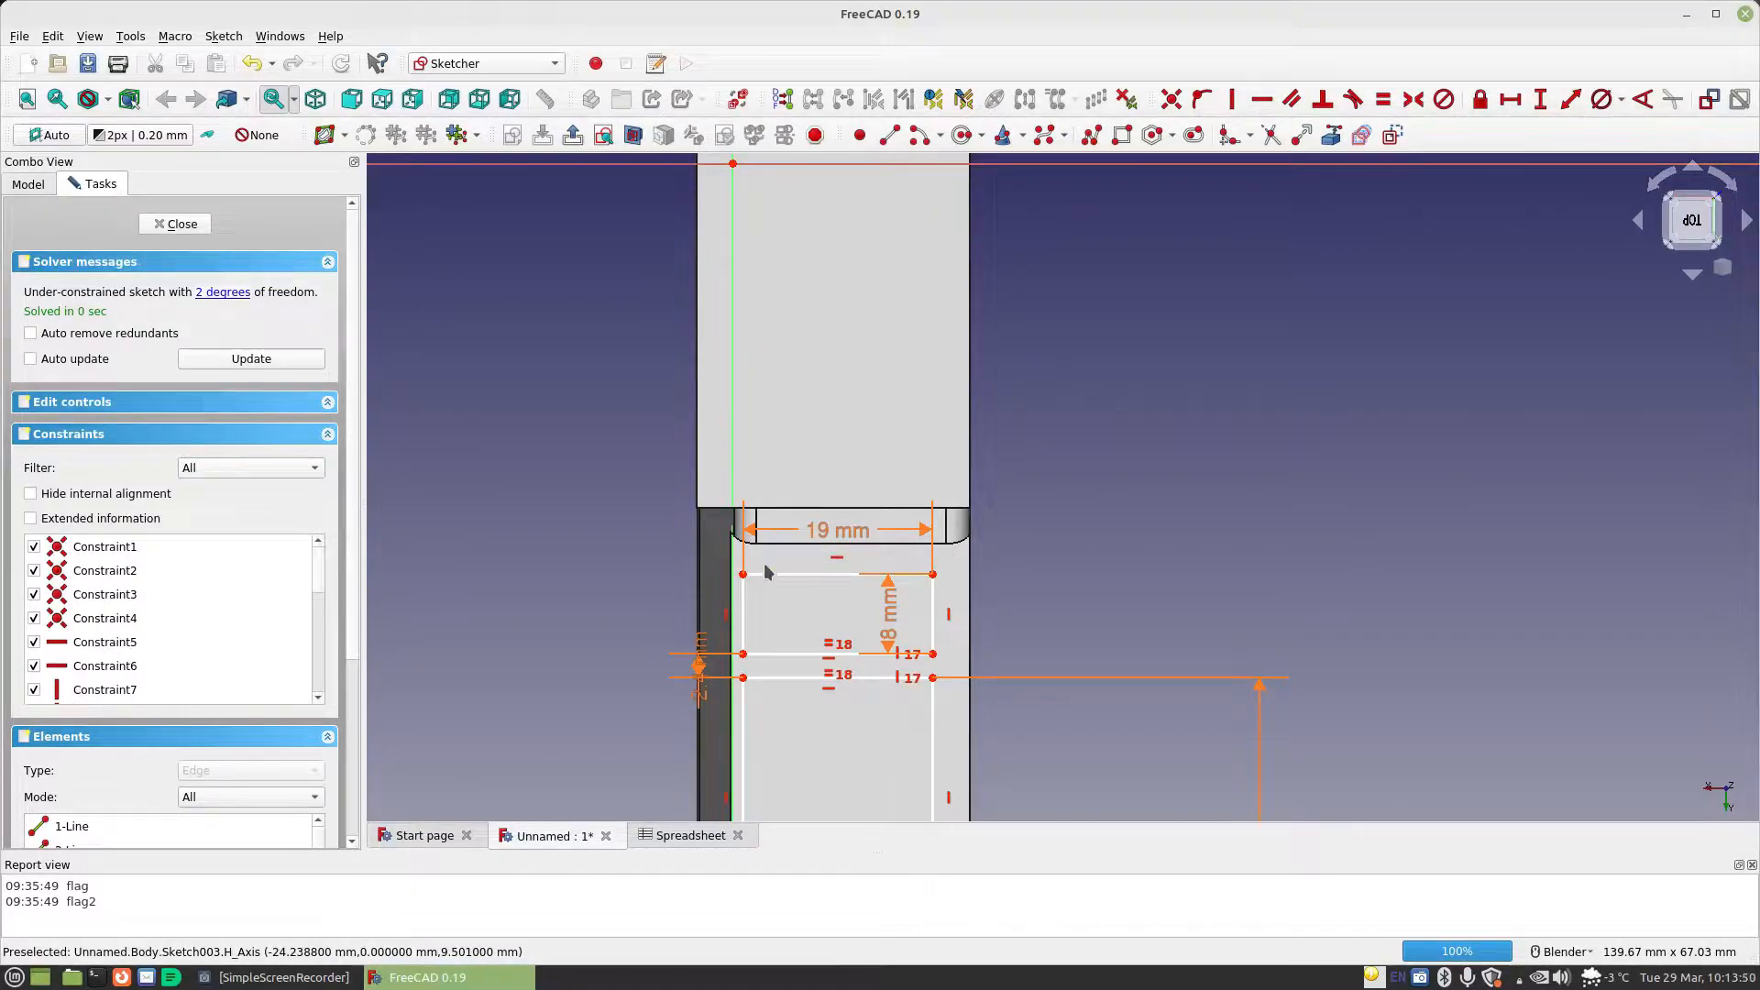
{"action": "left_click", "coordinate": [1509, 98]}
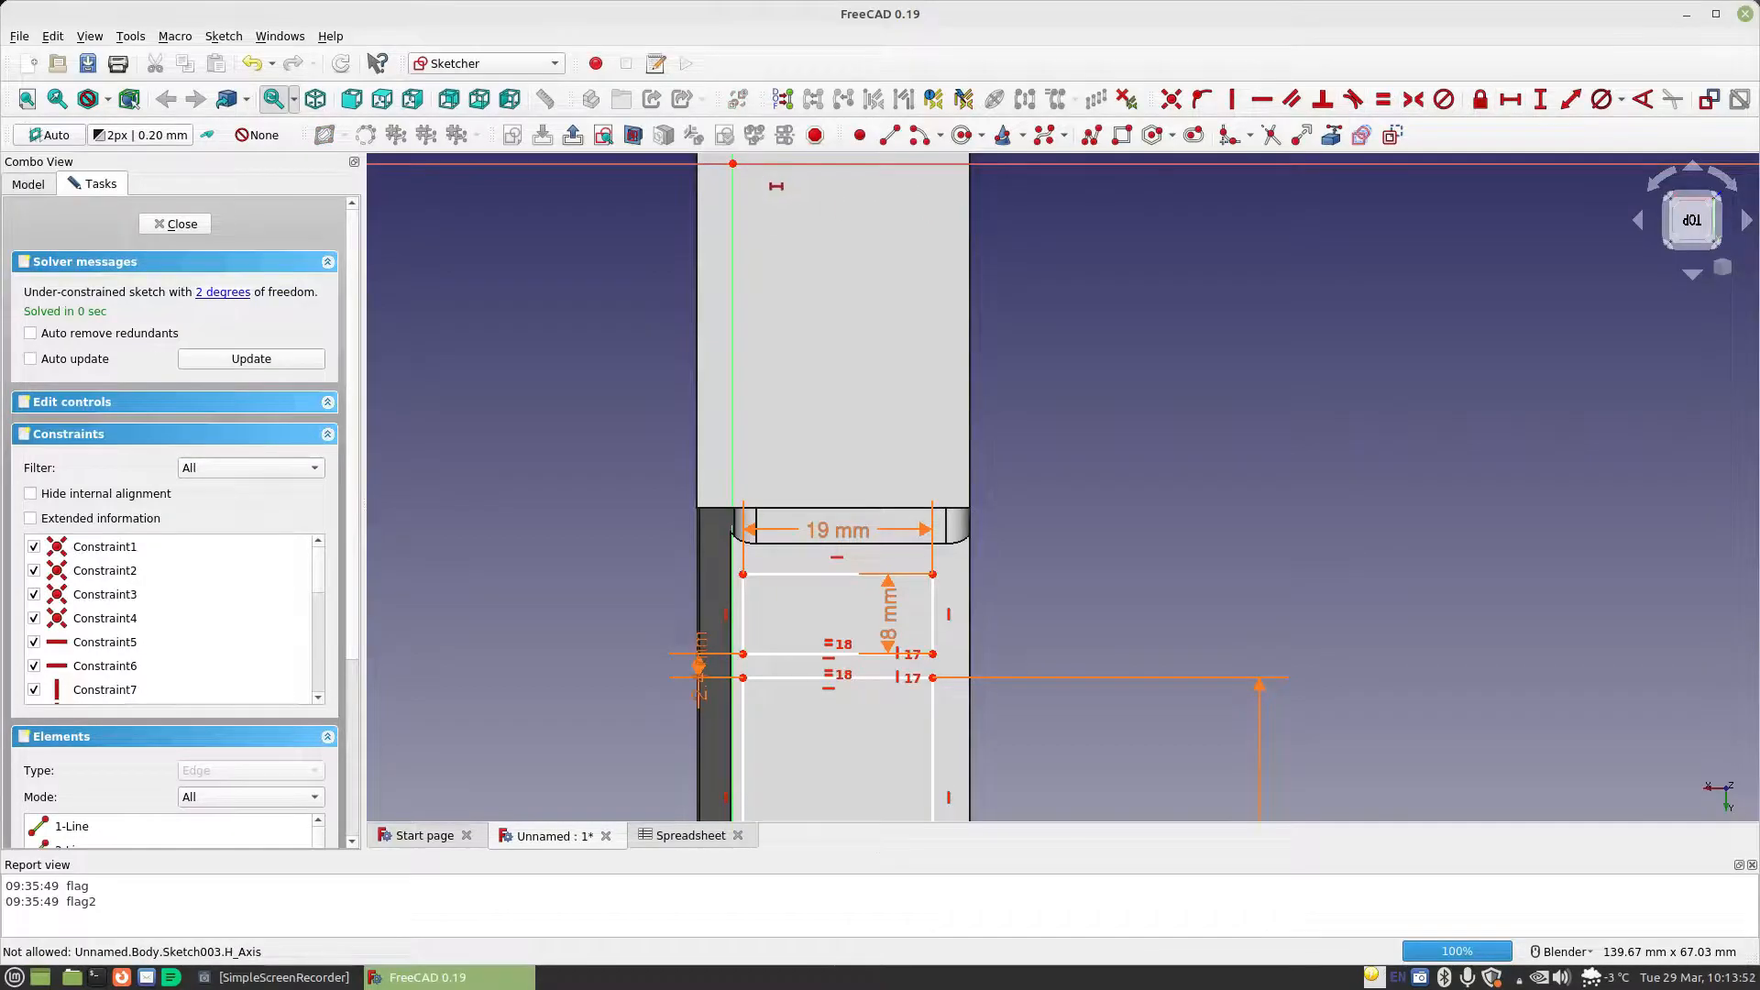
{"action": "left_click", "coordinate": [733, 166]}
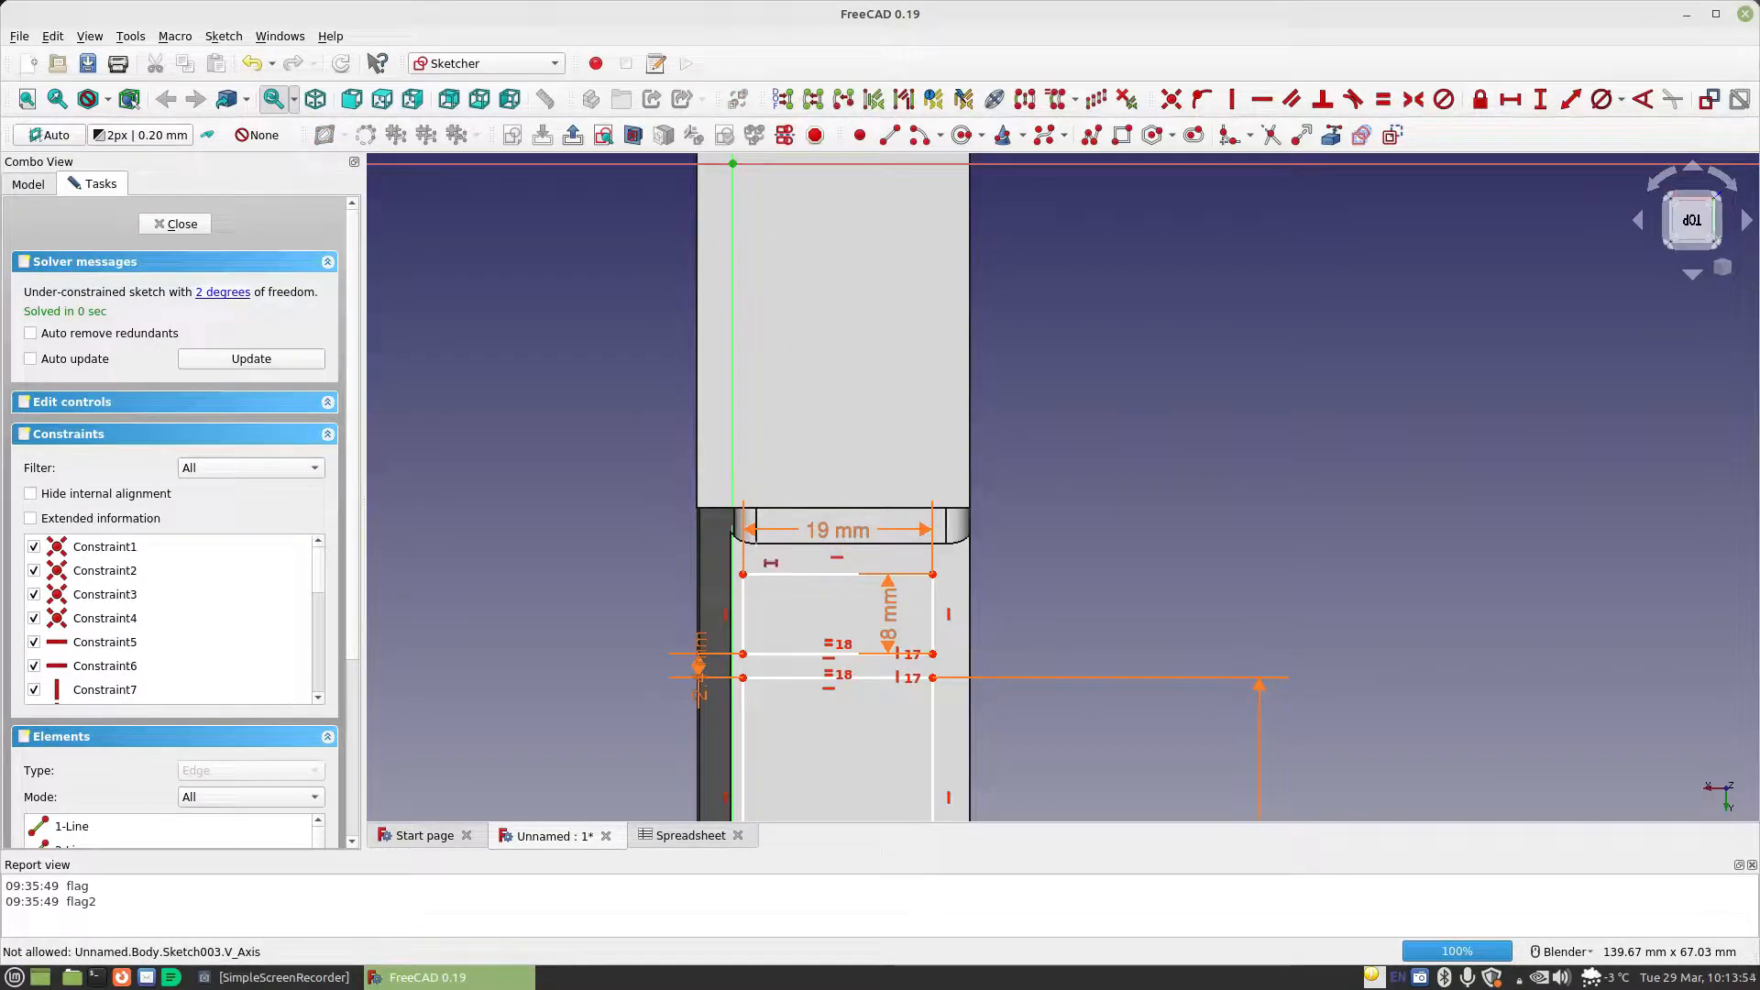
{"action": "left_click", "coordinate": [743, 574]}
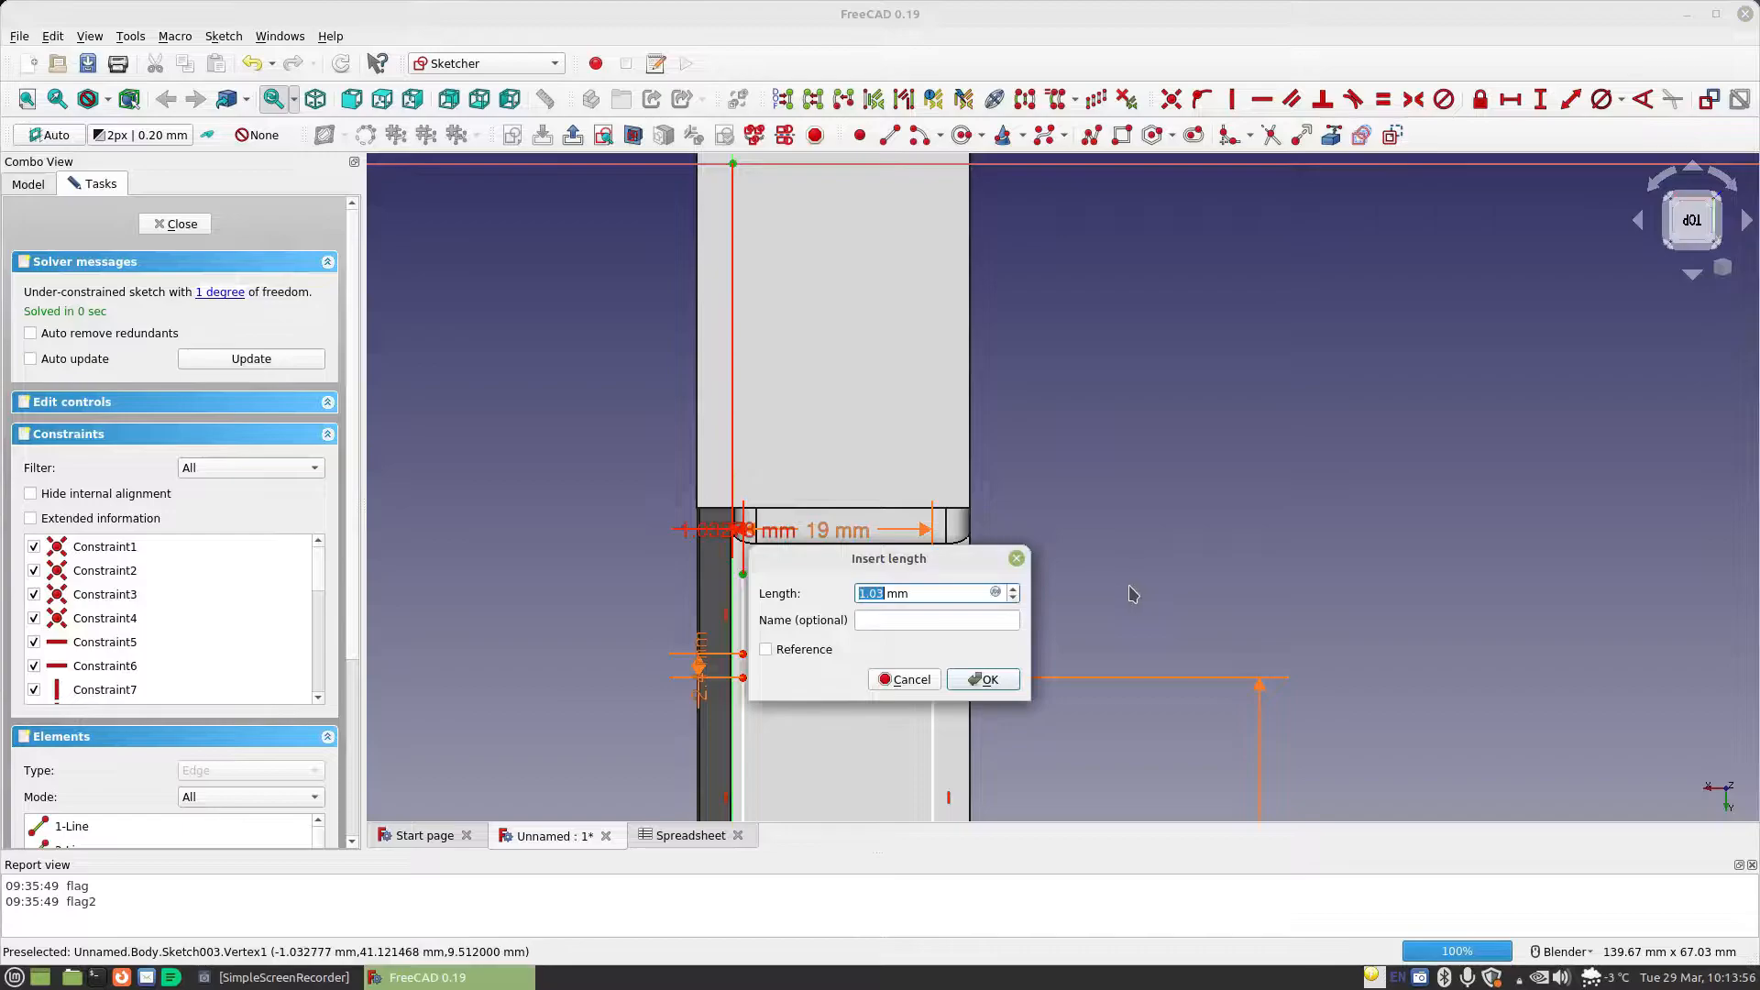
{"action": "left_click", "coordinate": [997, 591]}
{"action": "type", "text": "sp"}
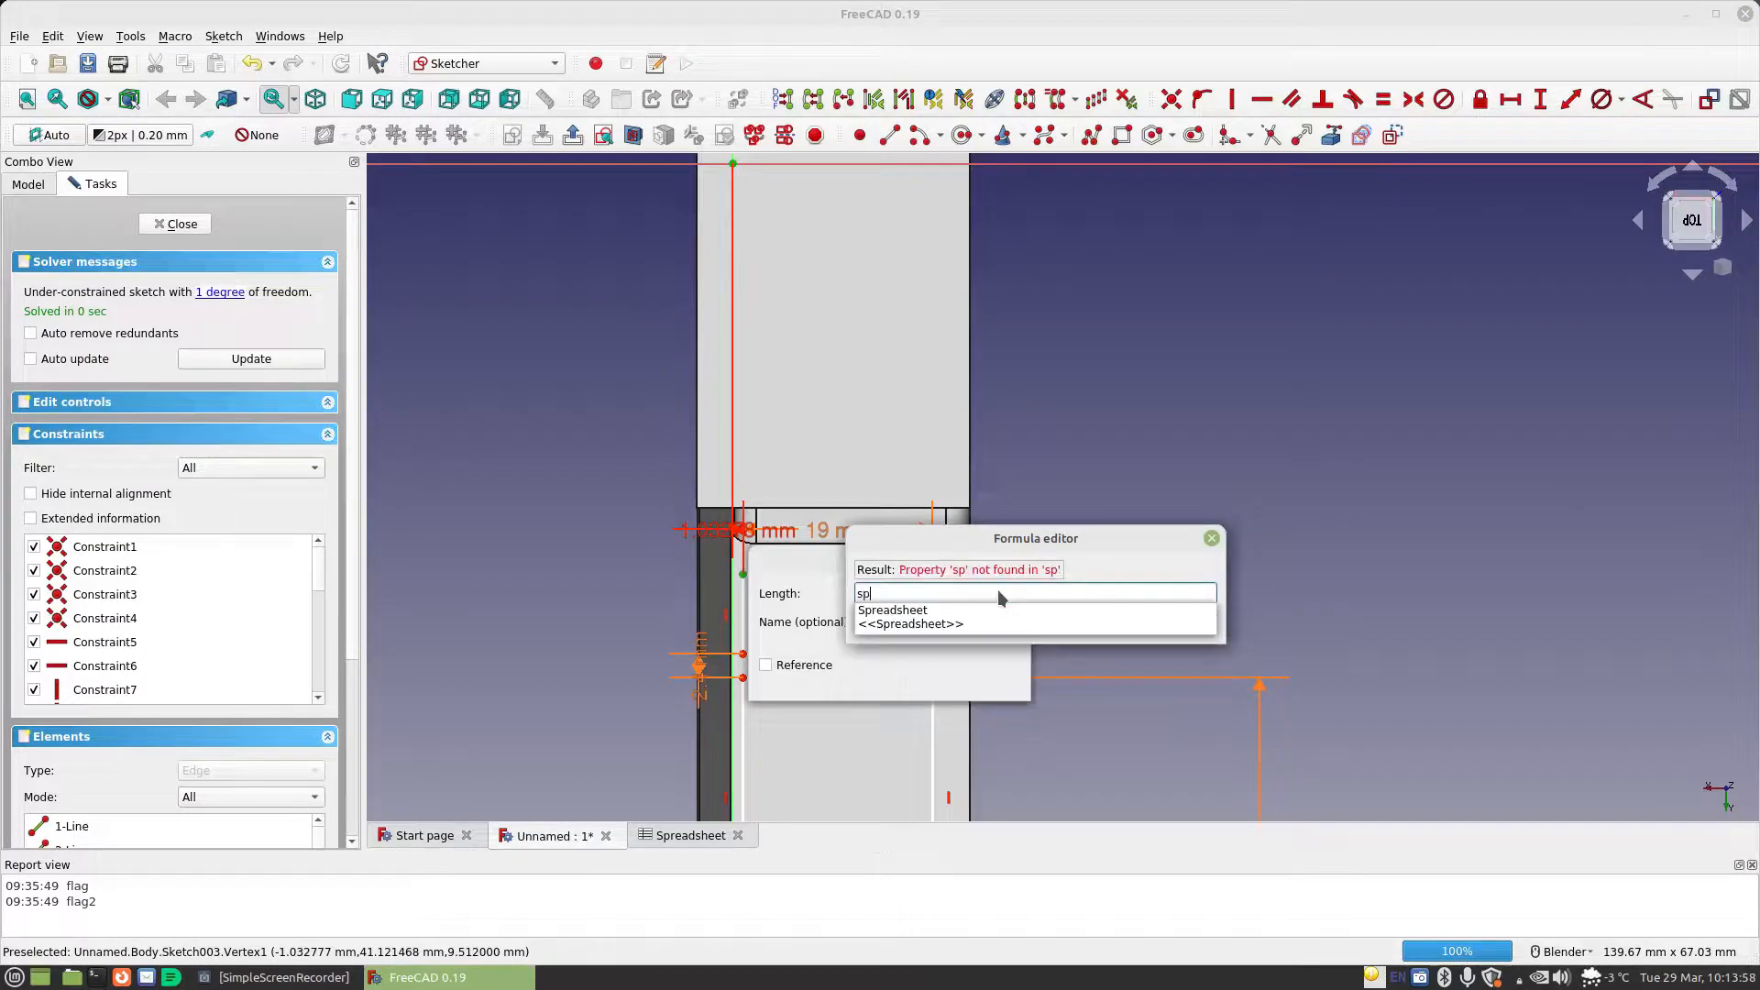
{"action": "key", "text": "Down"}
{"action": "key", "text": "Return"}
{"action": "type", "text": "ma"}
{"action": "key", "text": "Down"}
{"action": "key", "text": "Return"}
{"action": "left_click", "coordinate": [959, 620]}
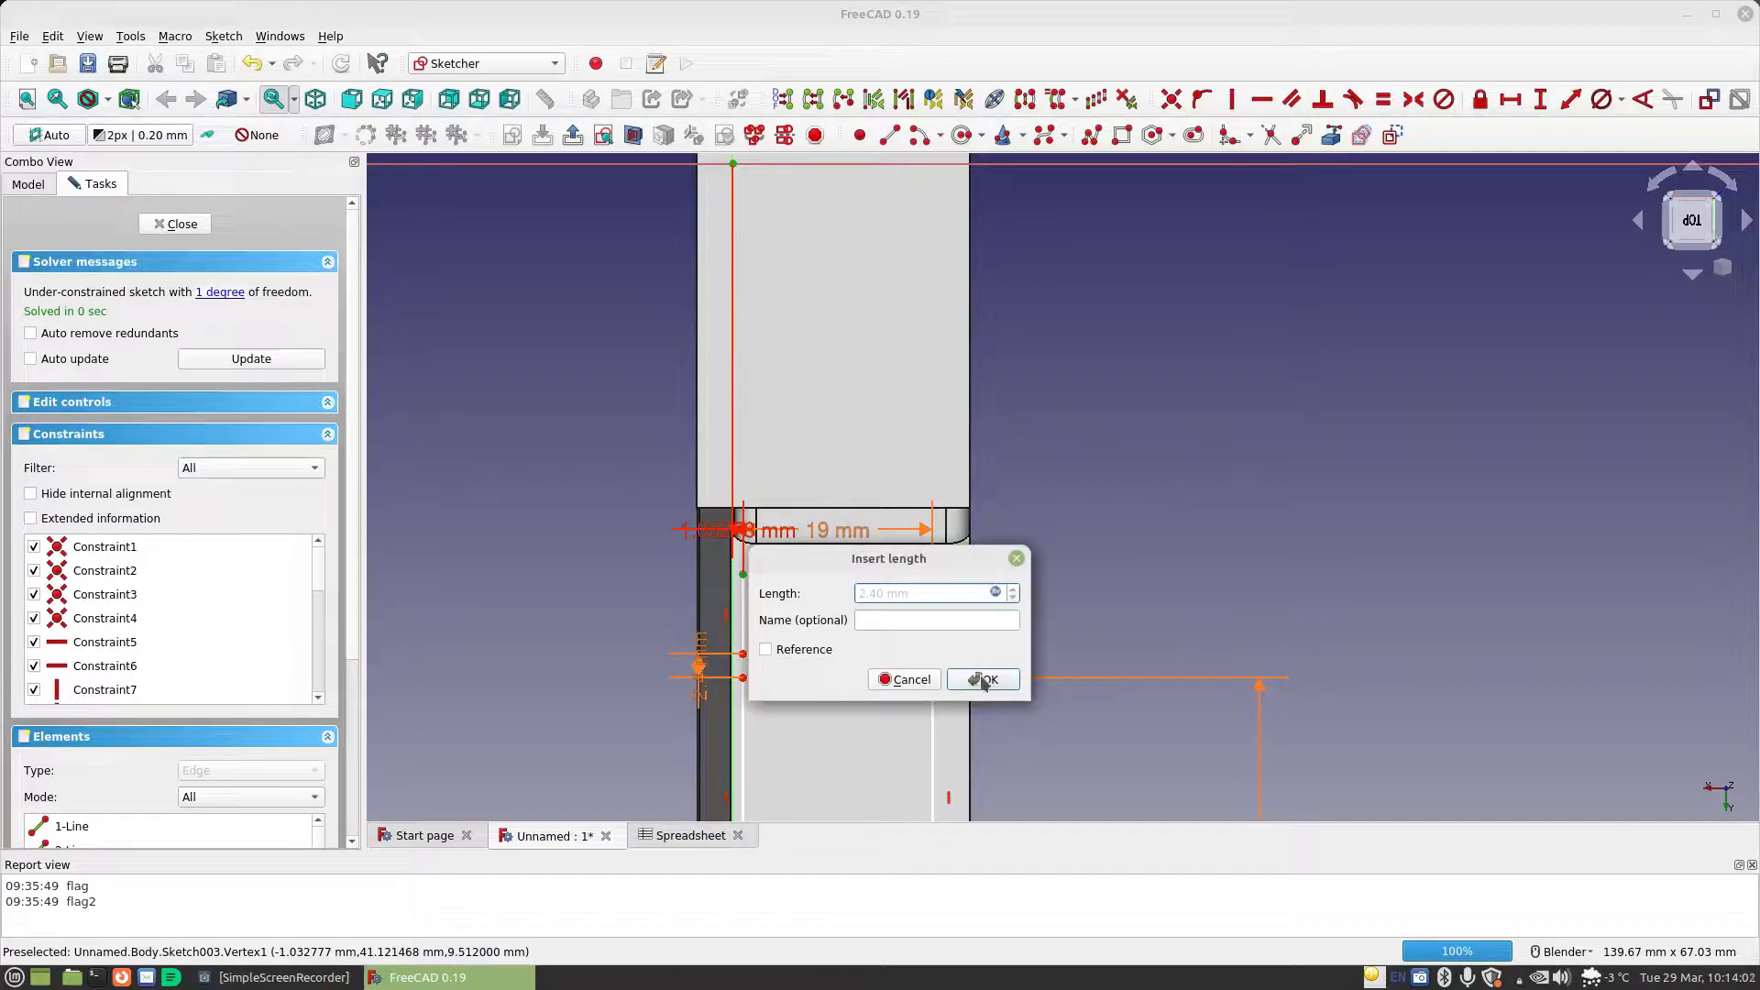
{"action": "left_click", "coordinate": [979, 679]}
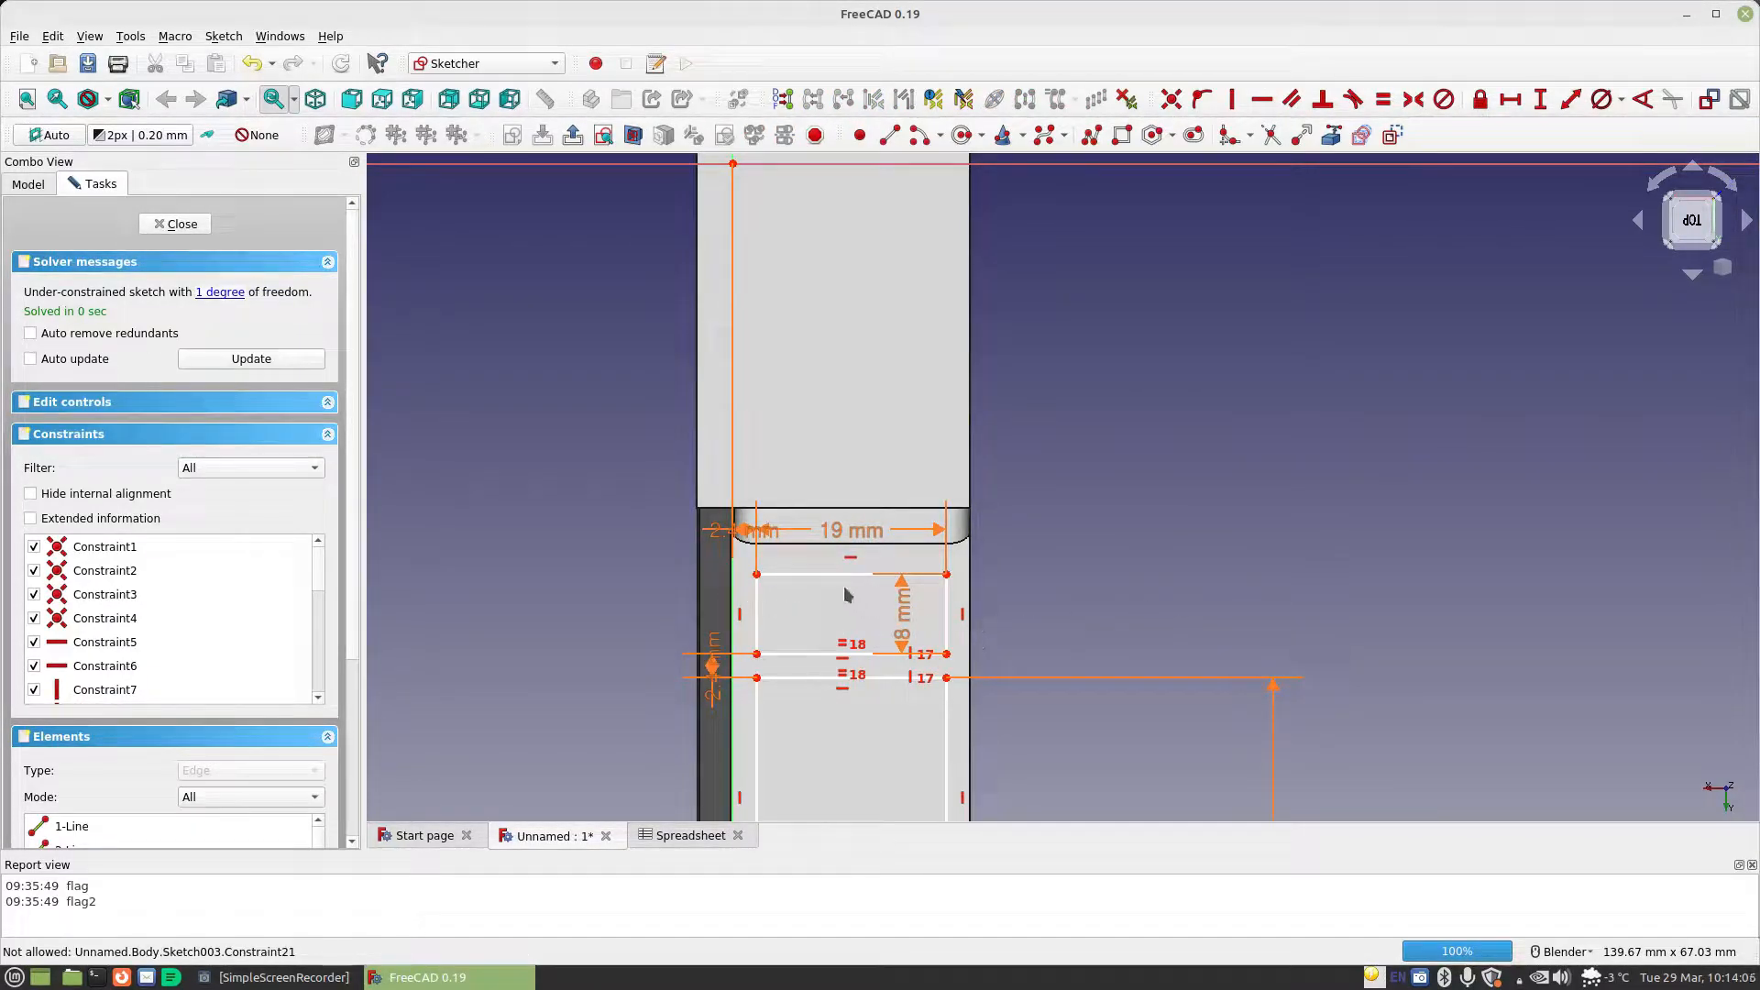
Shift the linked rectangles upward along the body
{"action": "mouse_move", "coordinate": [785, 574]}
{"action": "left_mouse_down"}
{"action": "mouse_move", "coordinate": [790, 556]}
{"action": "mouse_move", "coordinate": [853, 552]}
{"action": "left_mouse_up"}
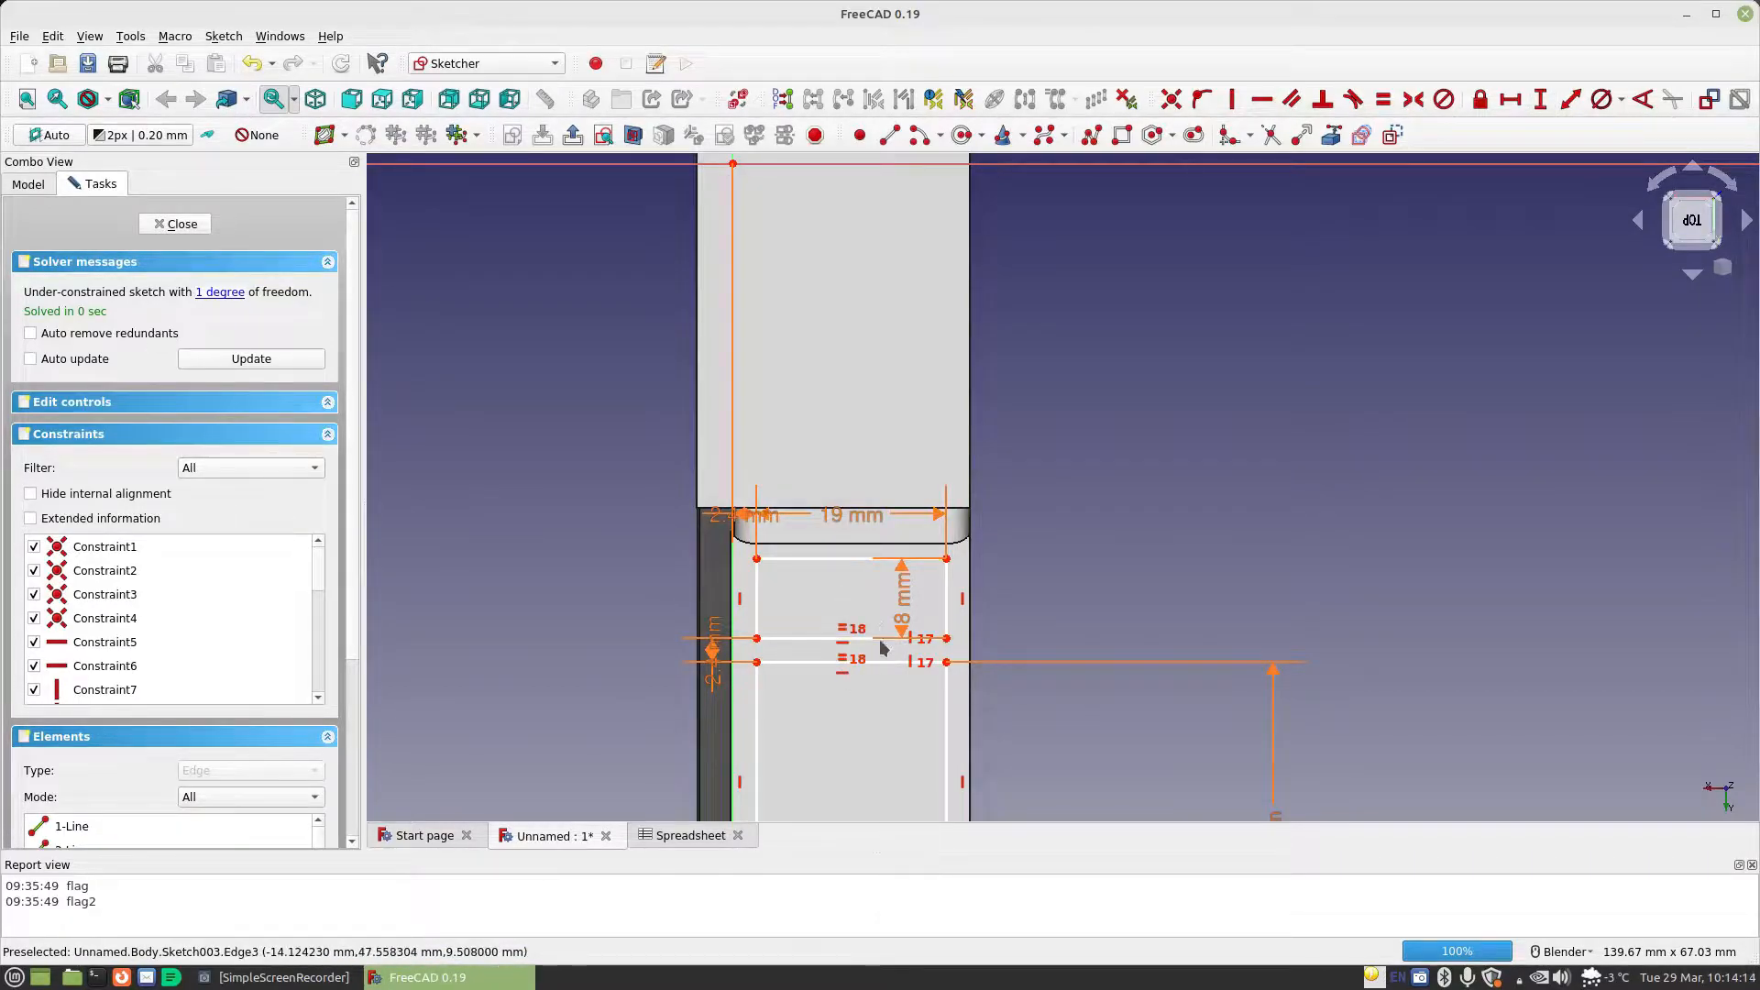
{"action": "middle_click_drag", "start_coordinate": [1168, 642], "coordinate": [1133, 434], "text": "shift"}
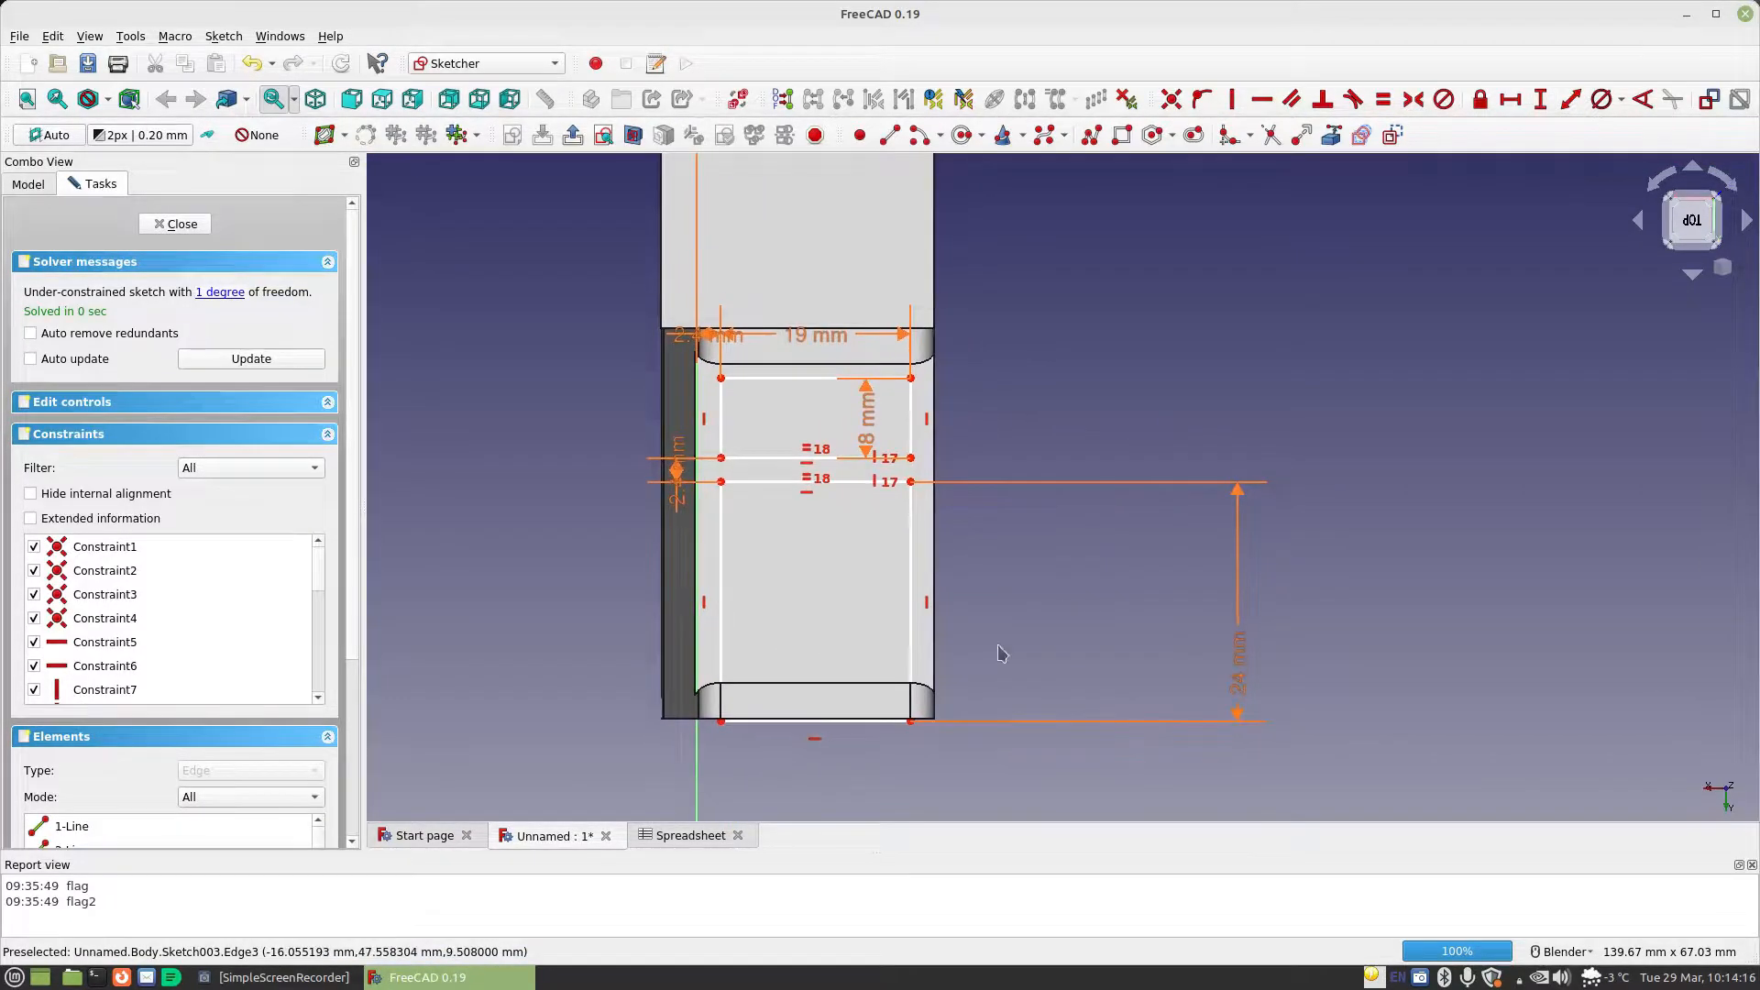
{"action": "left_click_drag", "start_coordinate": [852, 729], "coordinate": [852, 663]}
{"action": "middle_click_drag", "start_coordinate": [1029, 503], "coordinate": [1125, 857], "text": "shift"}
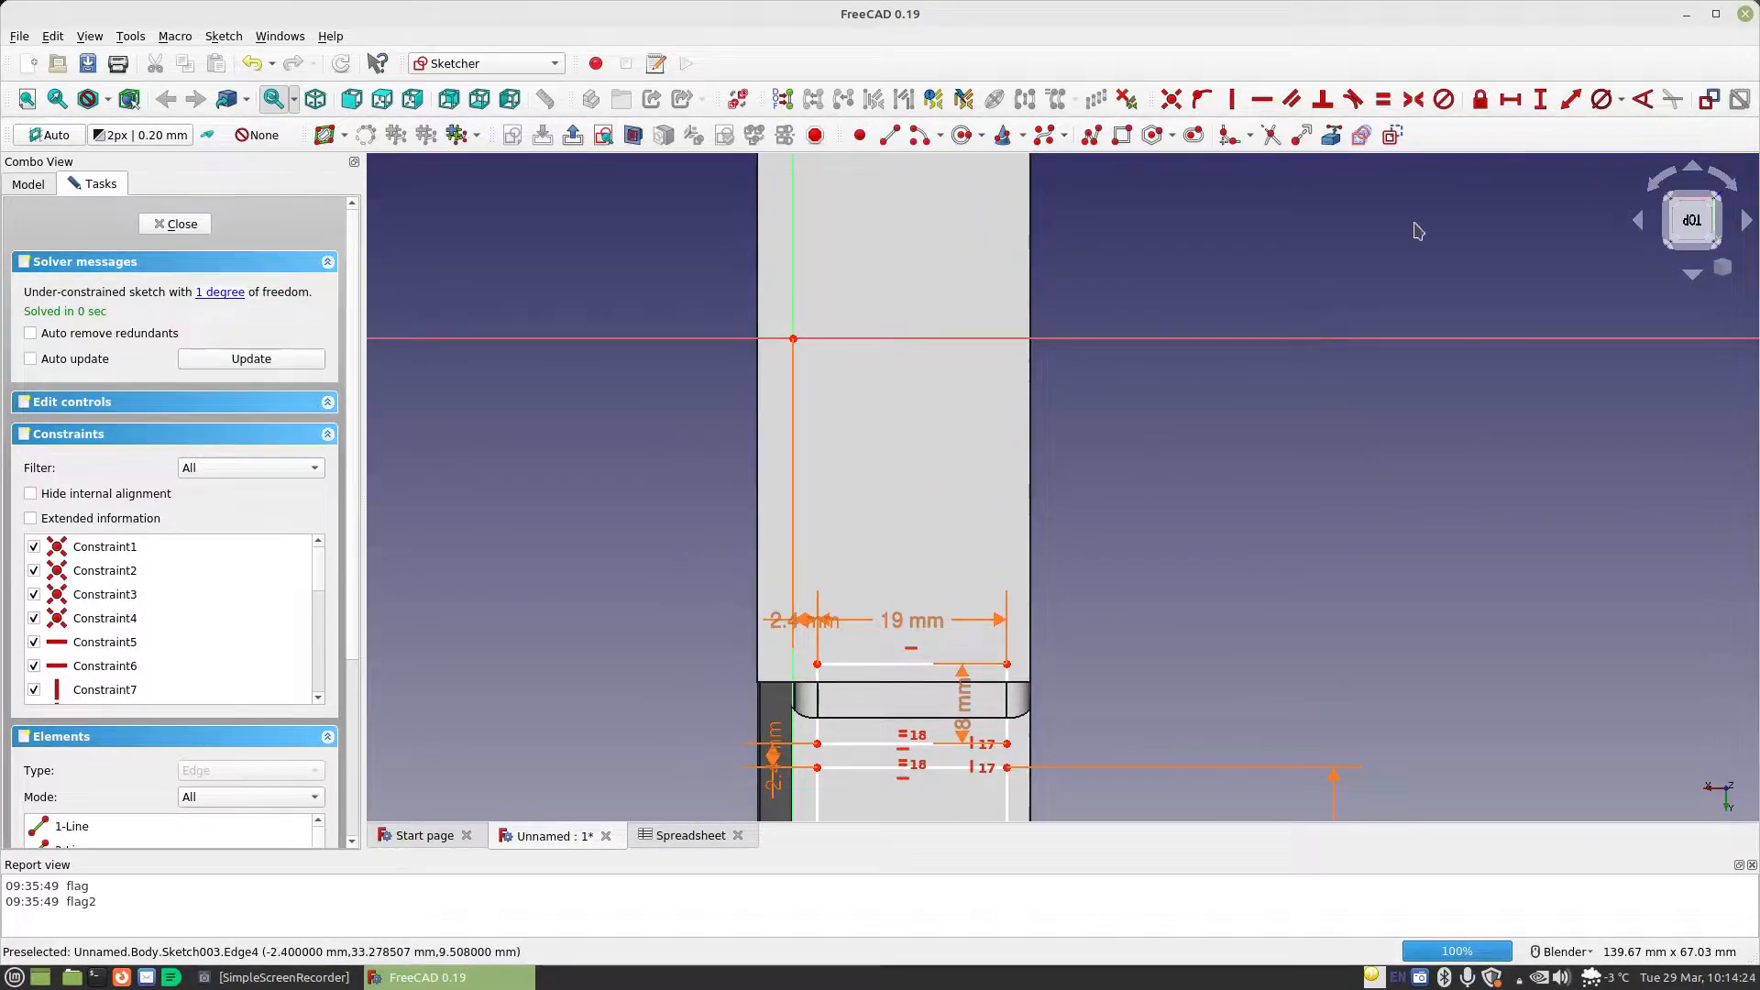
Constrain the vertical distance from the origin to the upper rectangle's upper-left corner to Spreadsheet.CellLength/2+Spreadsheet.MaterialThickness
{"action": "left_click", "coordinate": [1510, 99]}
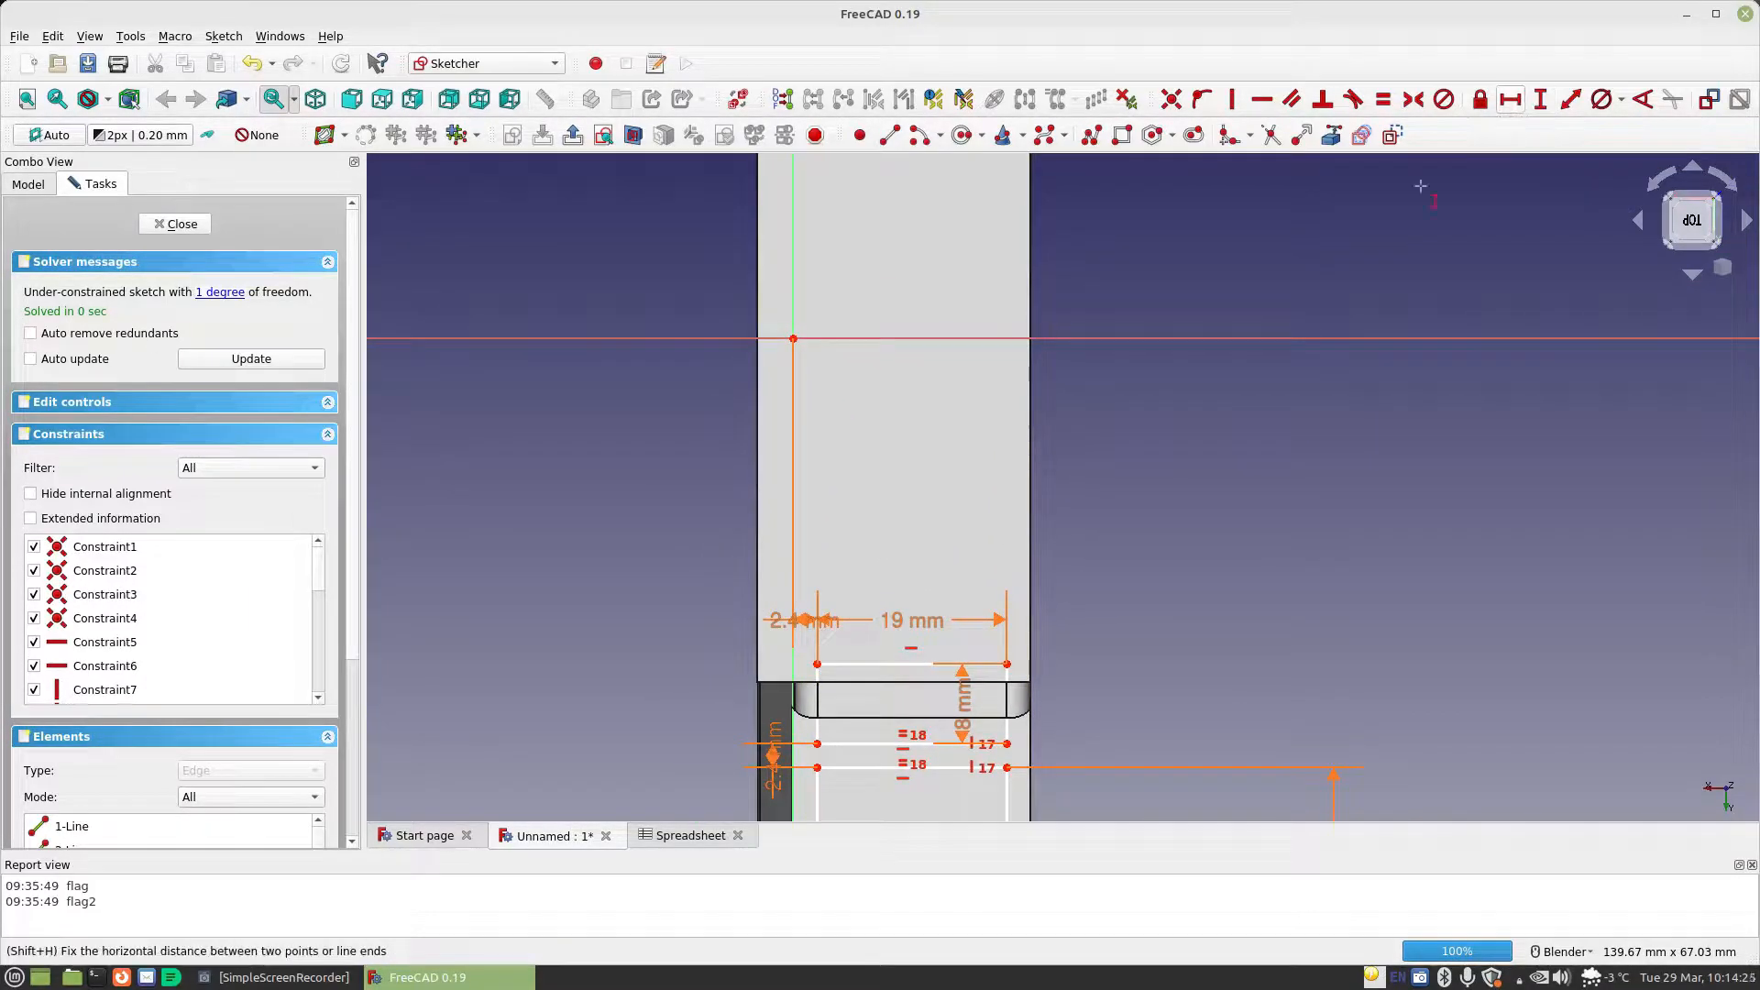
{"action": "left_click", "coordinate": [793, 339]}
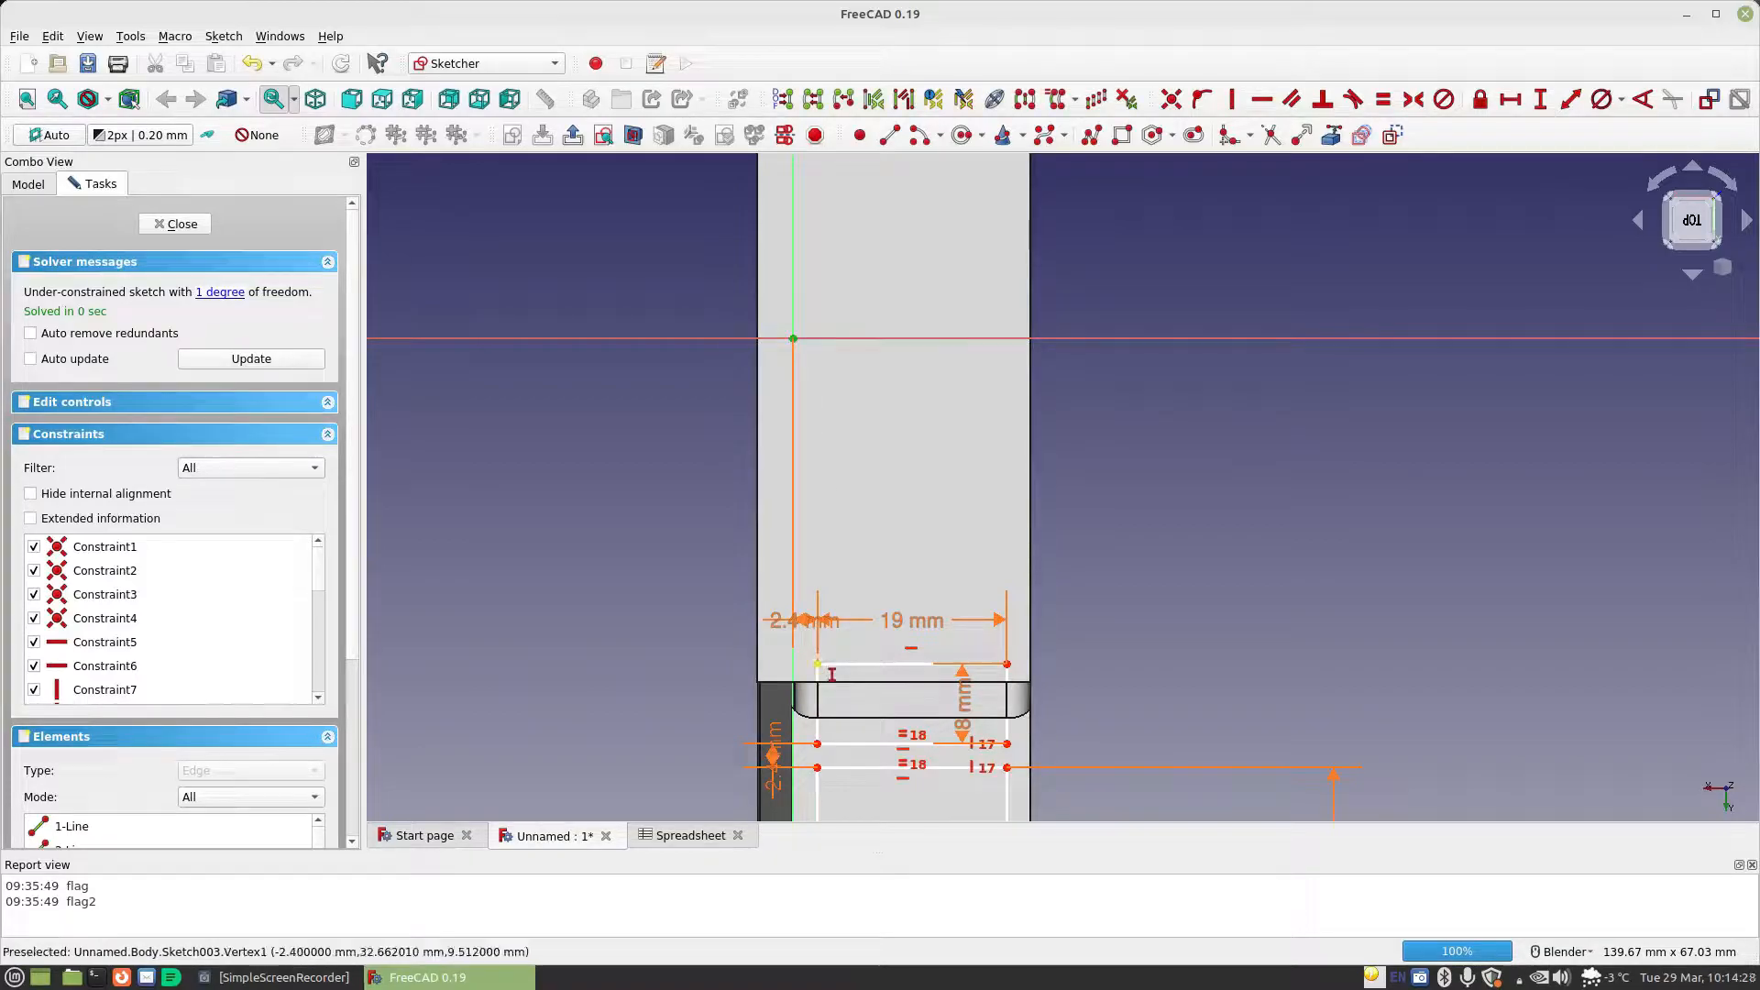
{"action": "left_click", "coordinate": [817, 665]}
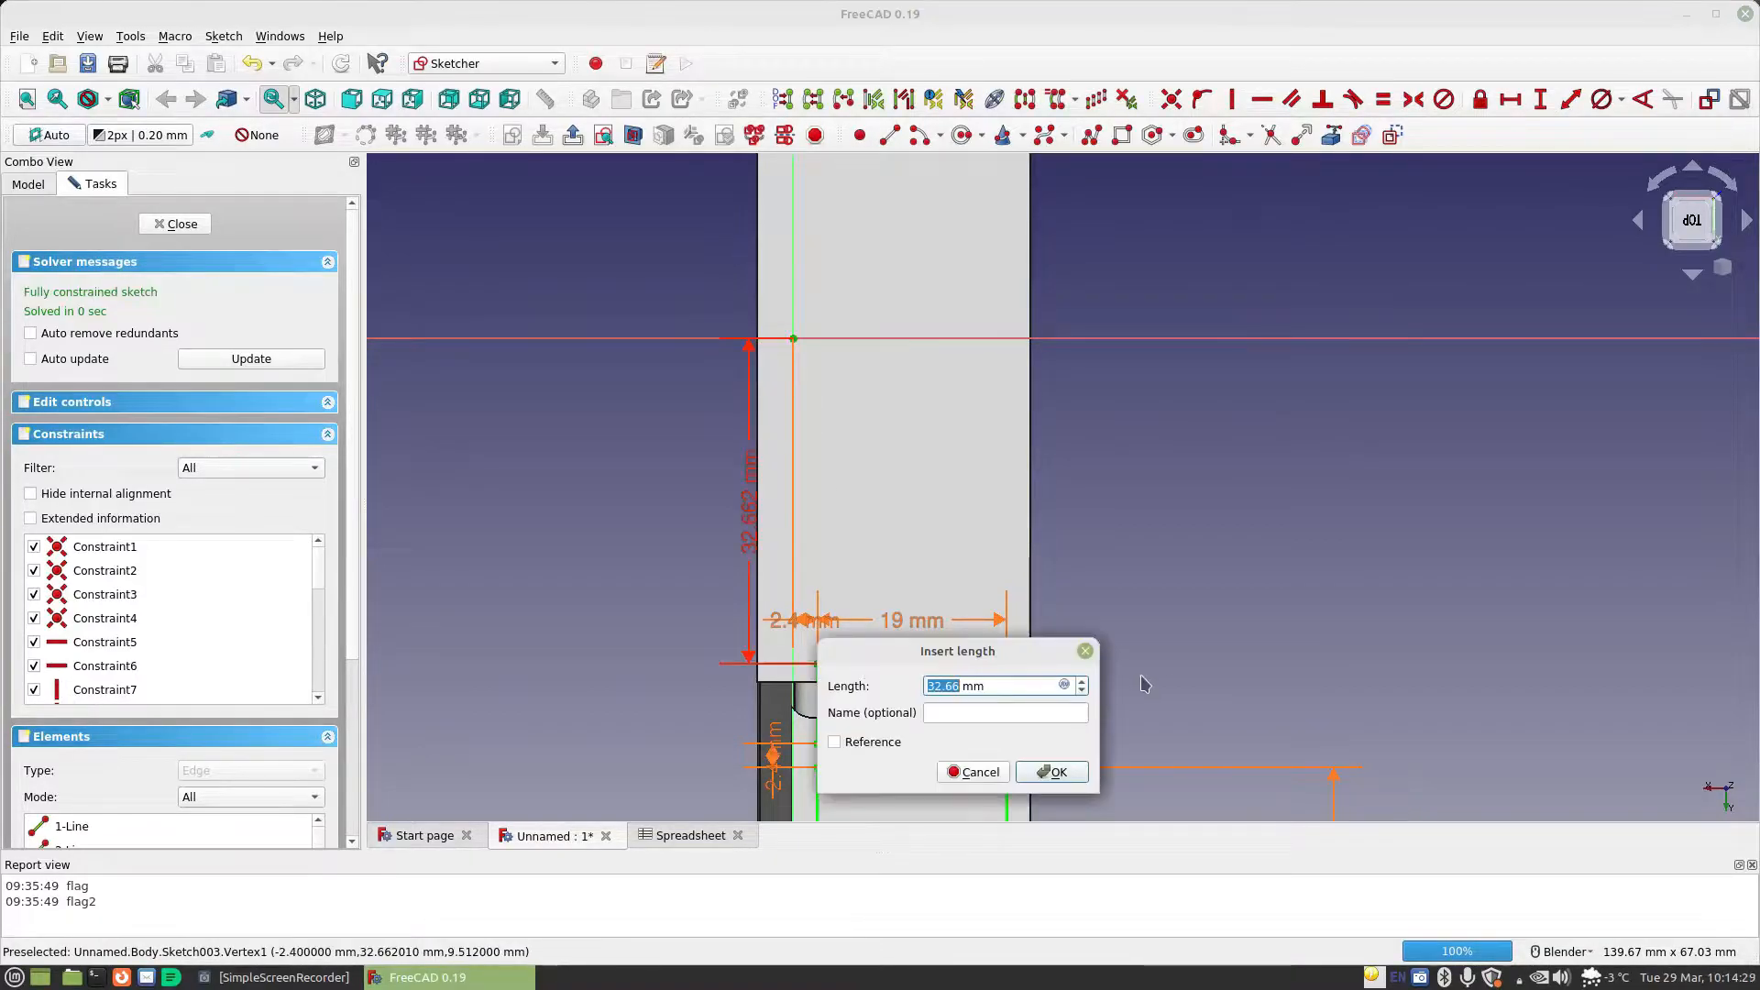
{"action": "left_click", "coordinate": [1063, 687]}
{"action": "type", "text": "Spreadsheet.ce"}
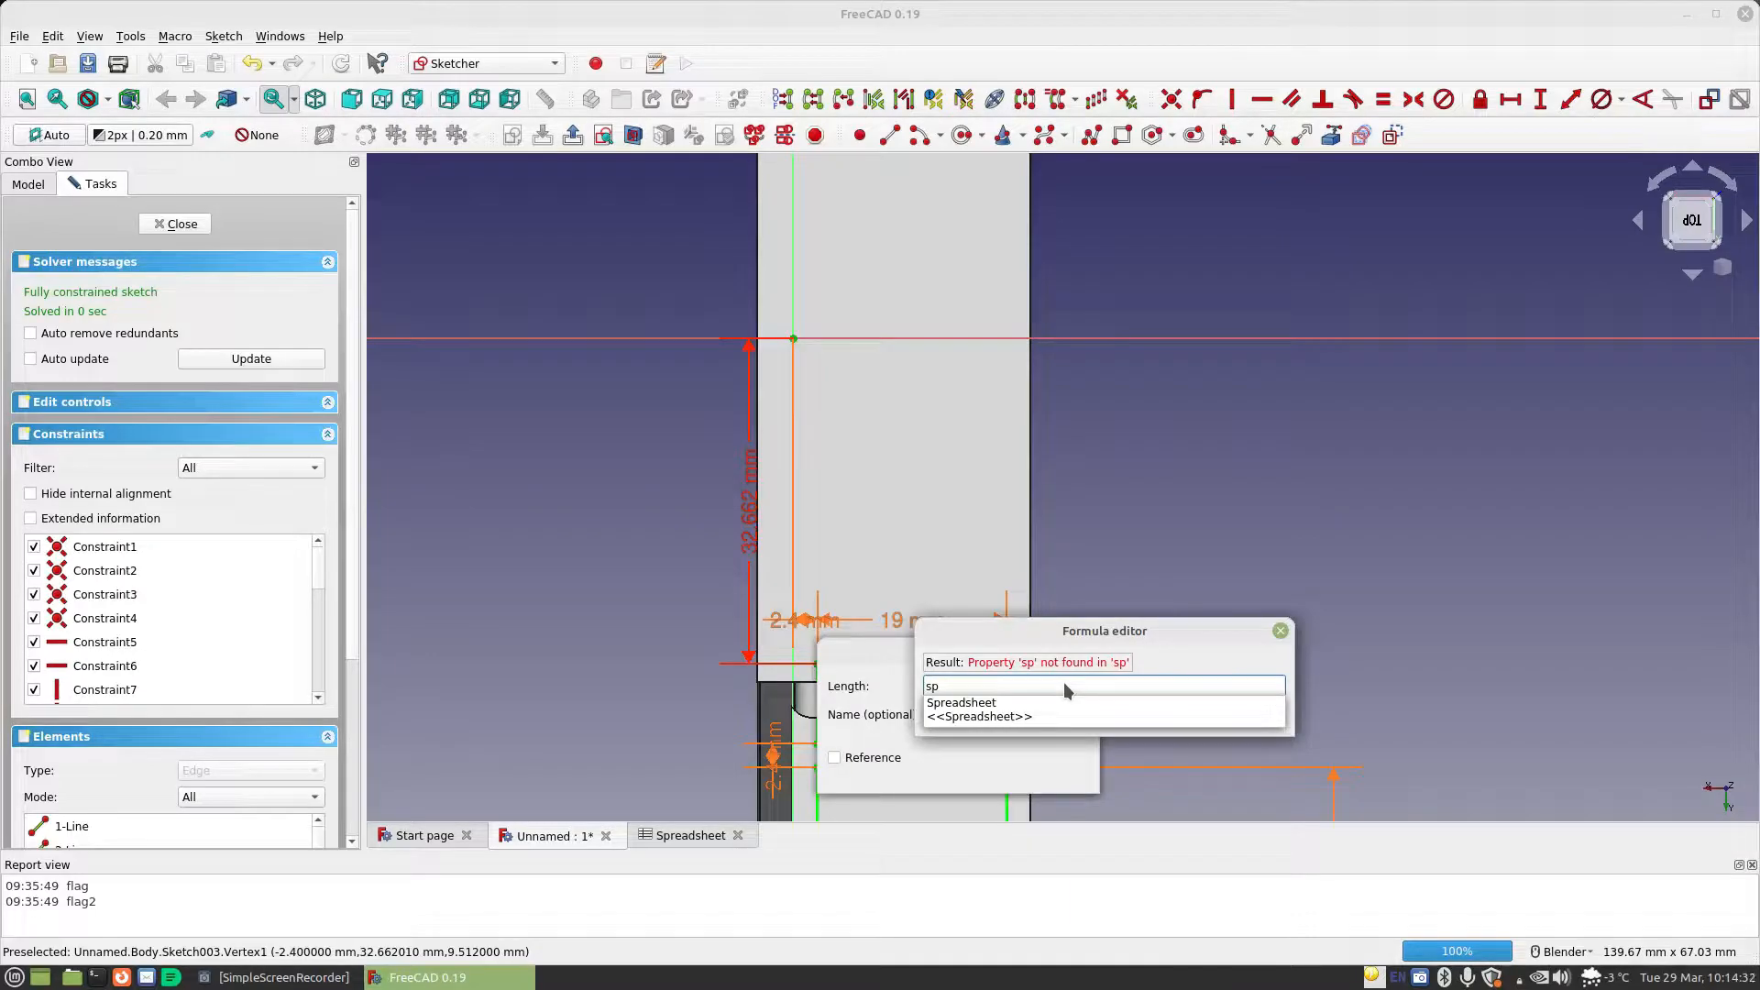
{"action": "key", "text": "Down"}
{"action": "key", "text": "Down"}
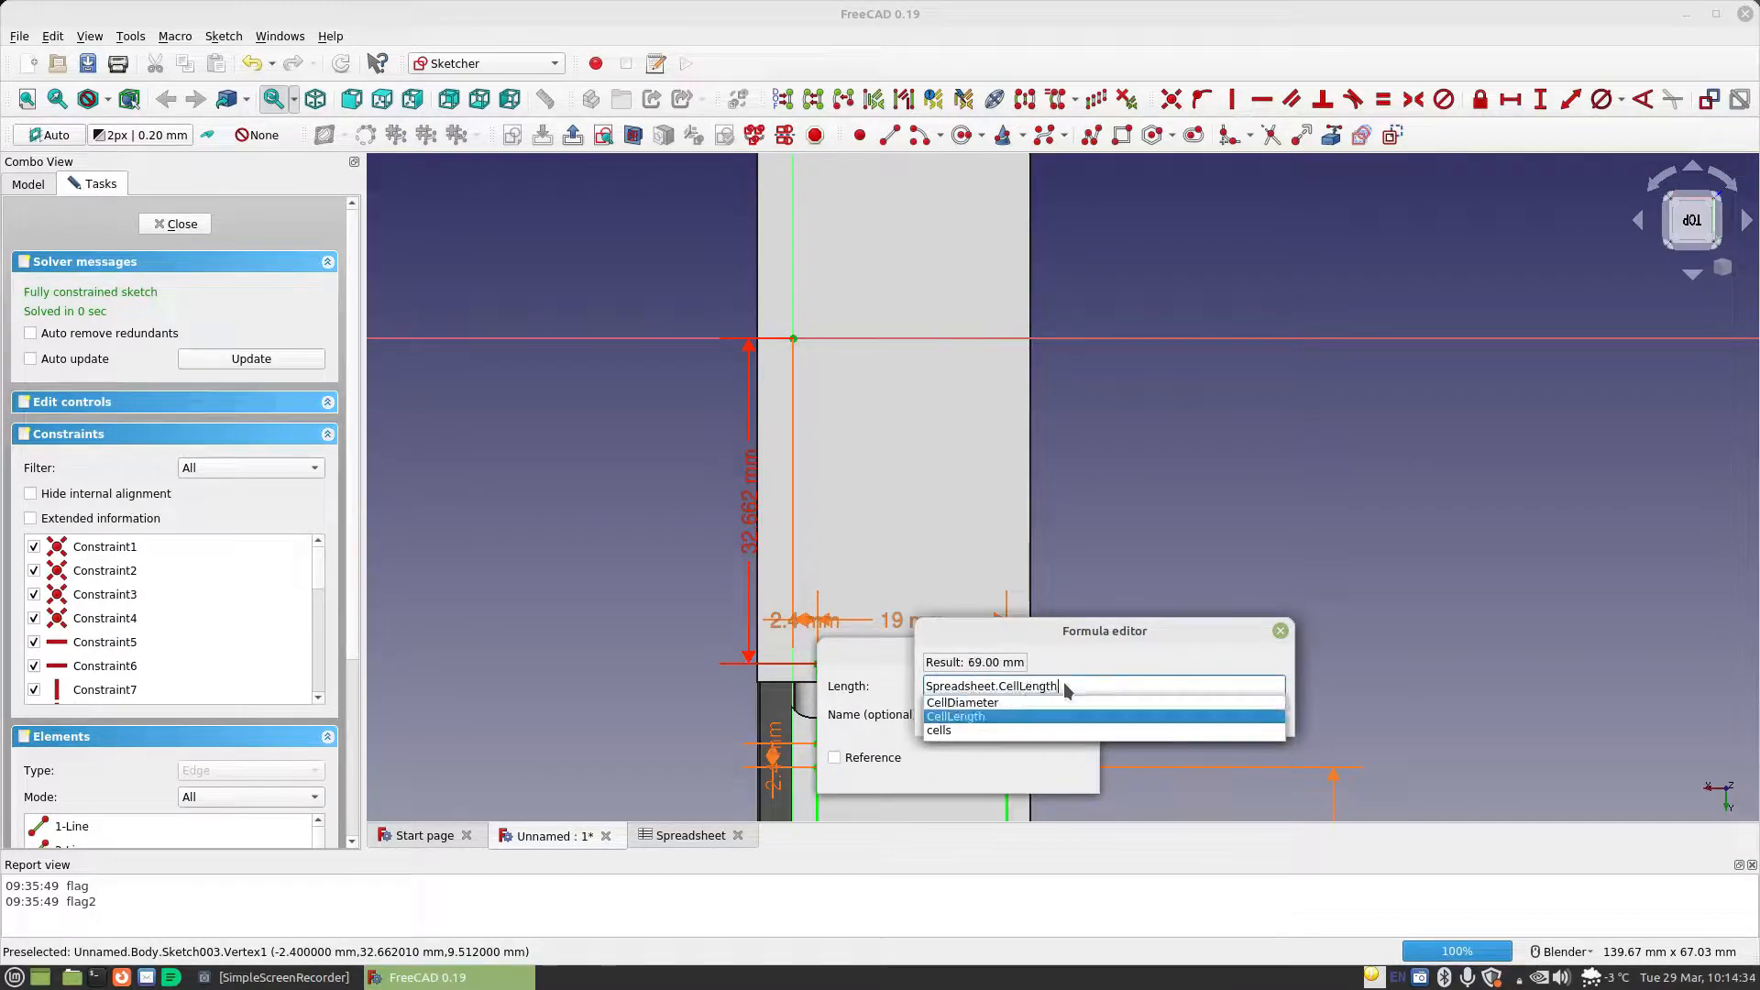
{"action": "type", "text": "/1+"}
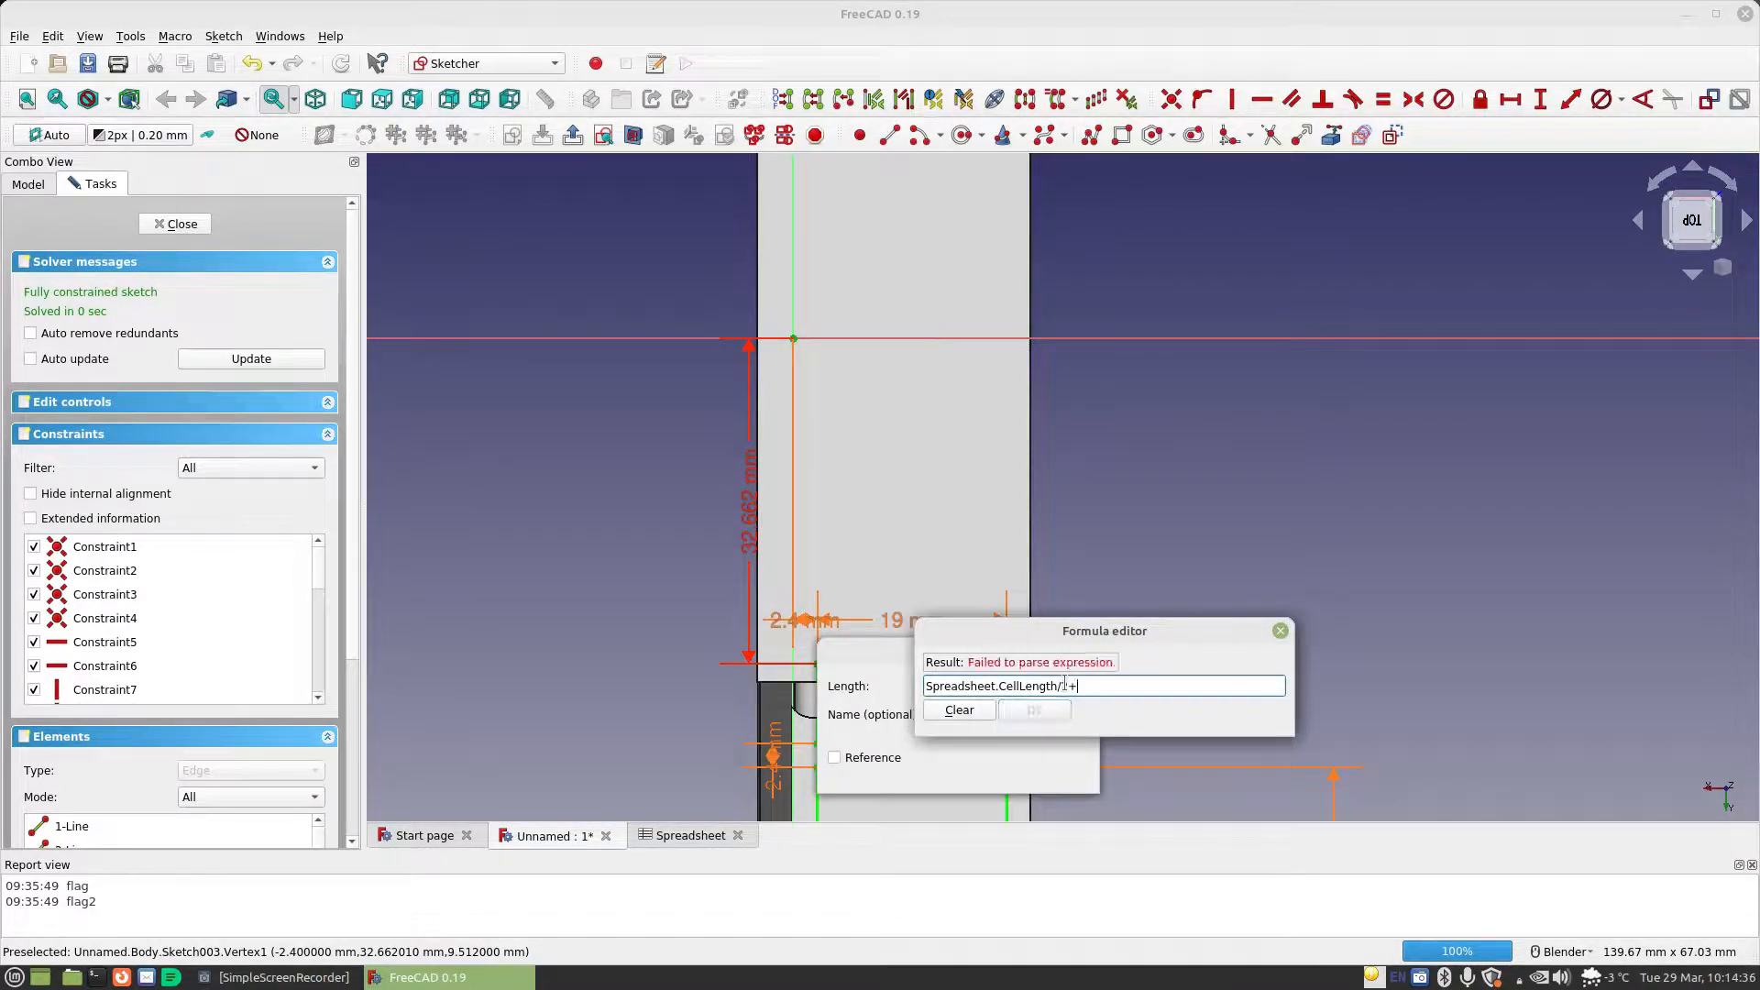
{"action": "type", "text": "sp"}
{"action": "key", "text": "Down"}
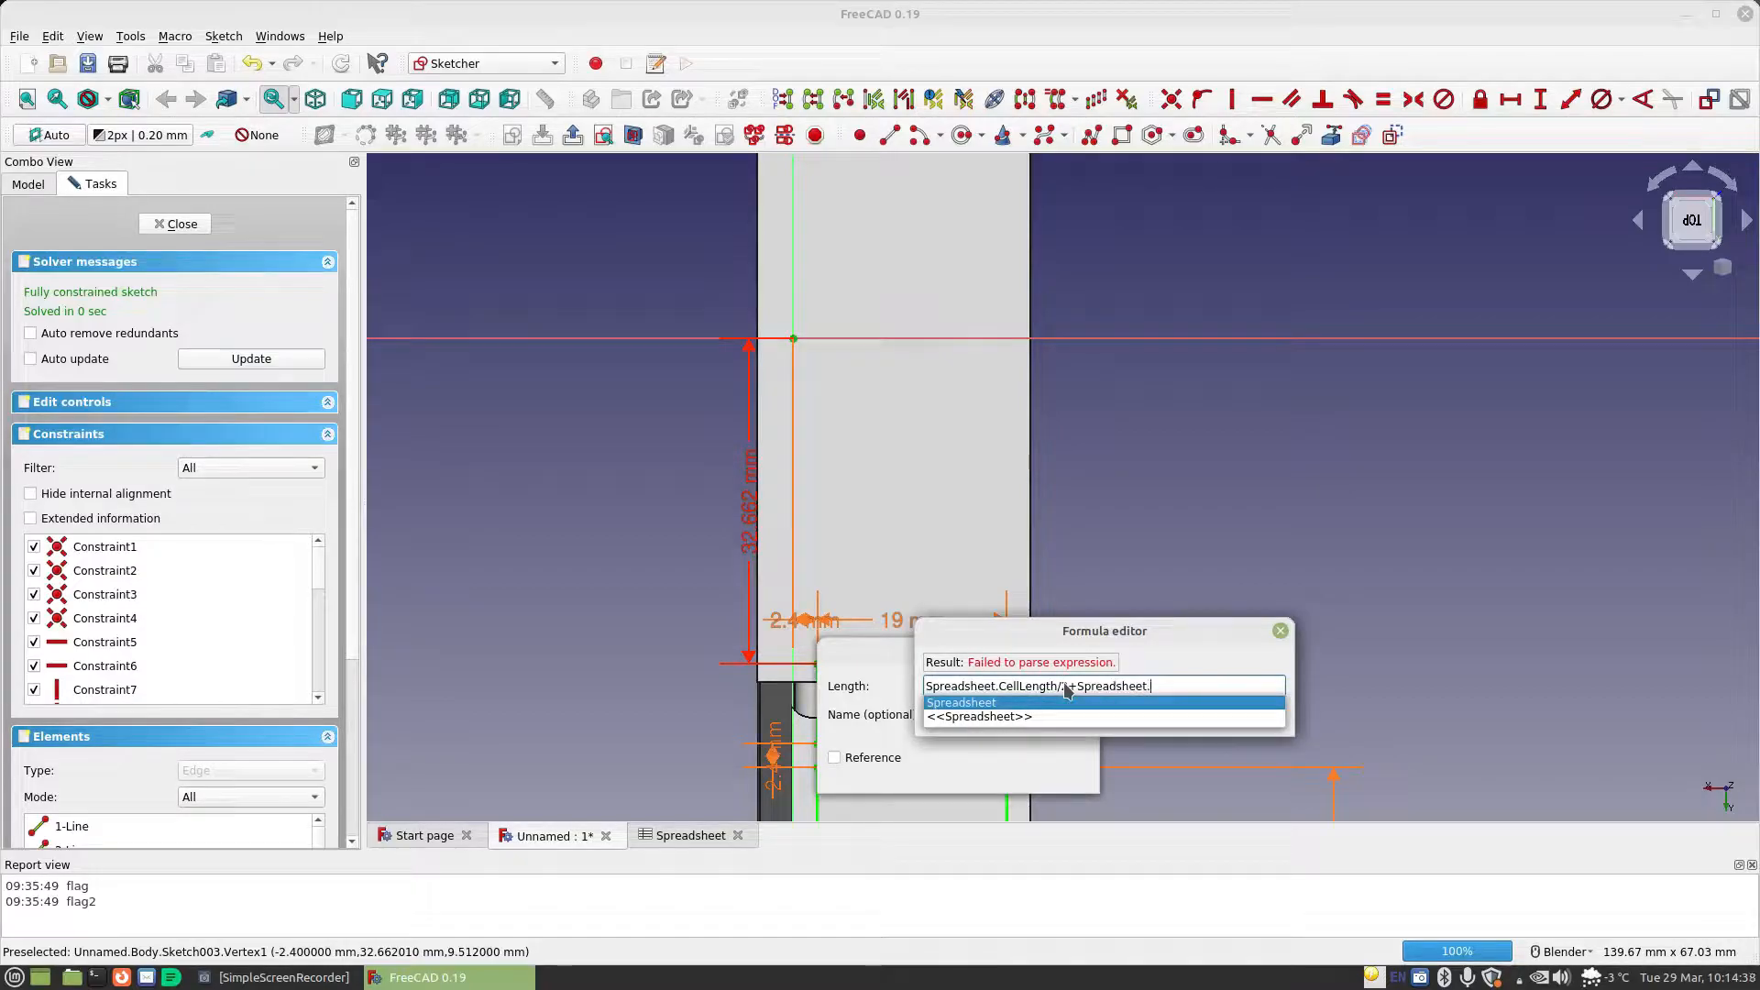
{"action": "type", "text": ".ma"}
{"action": "key", "text": "Return"}
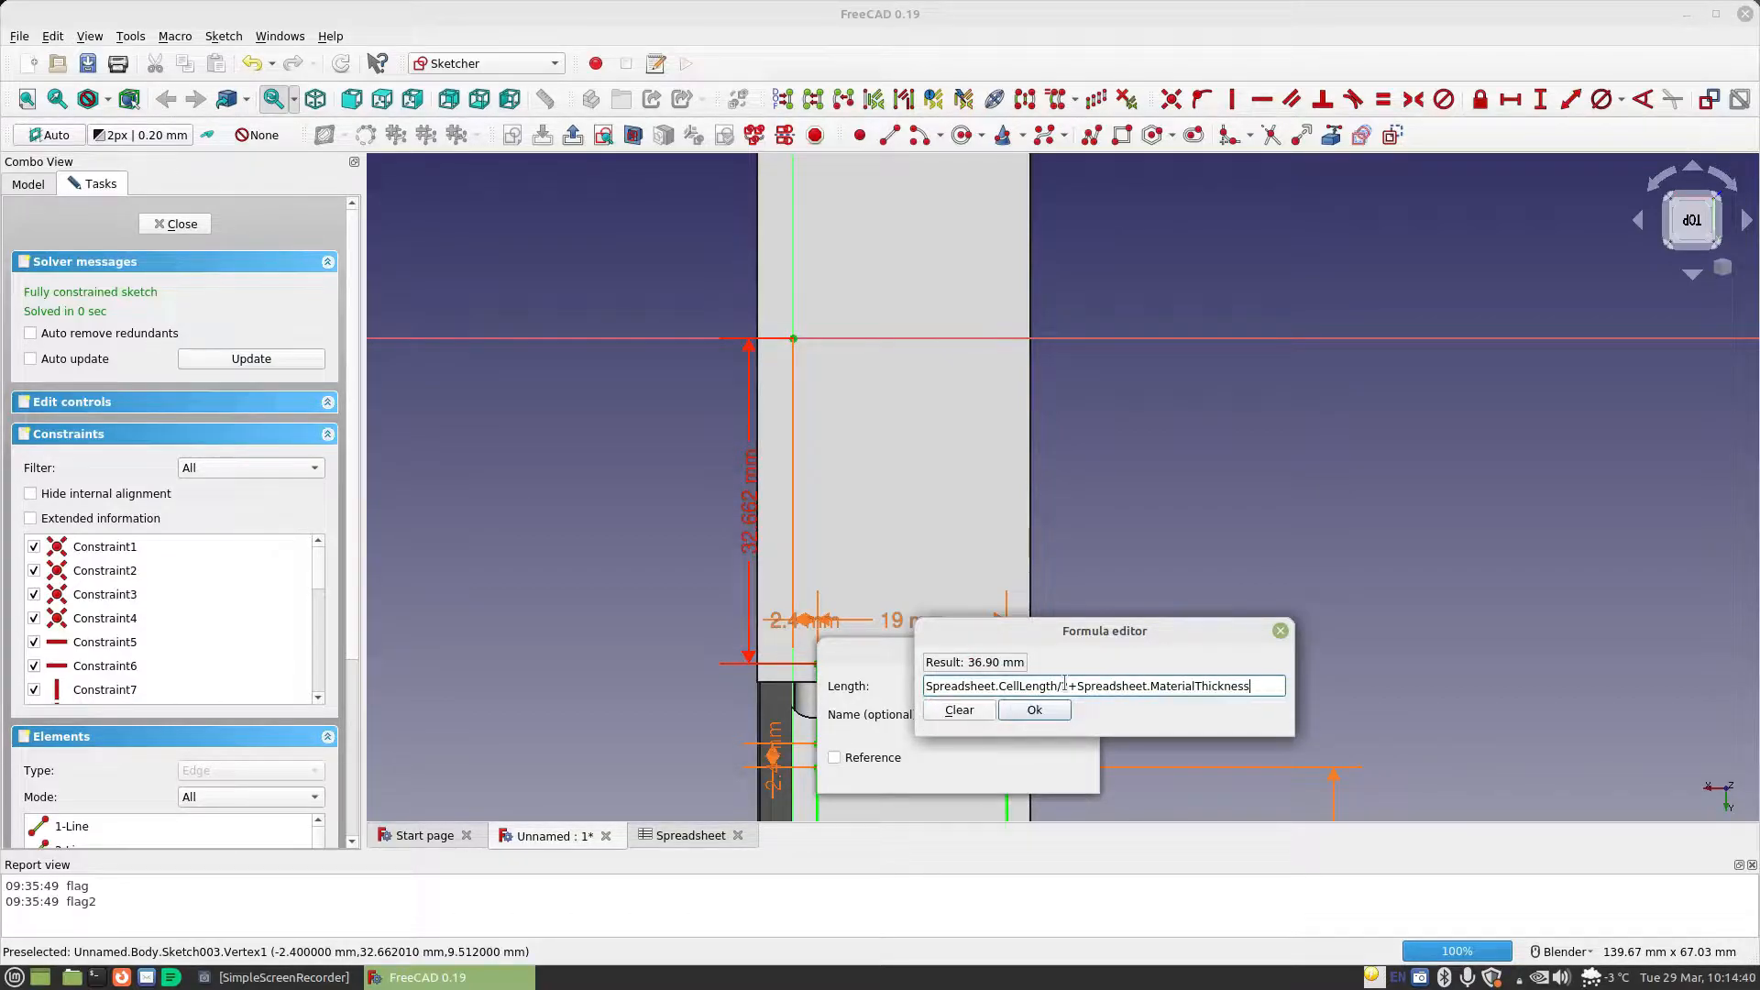
{"action": "left_click", "coordinate": [1034, 707]}
{"action": "left_click", "coordinate": [1047, 768]}
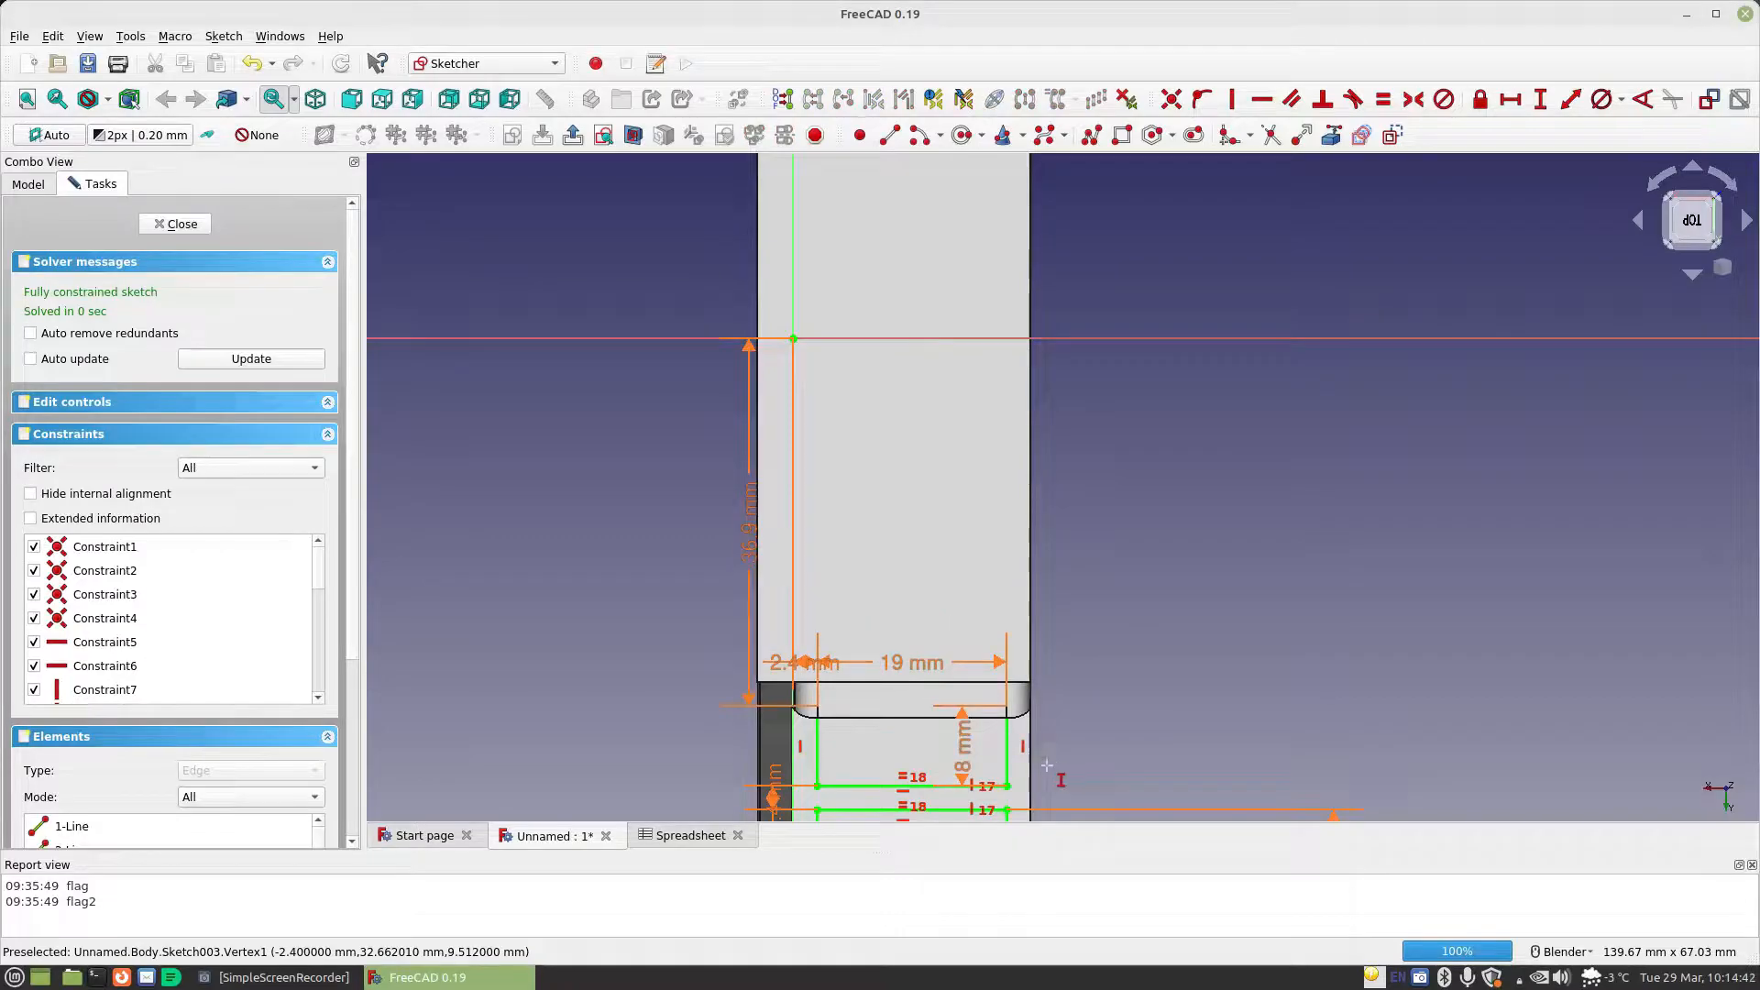
Close the sketch and pocket both rectangles to a depth of Spreadsheet.CellDiameter
{"action": "mouse_move", "coordinate": [1127, 720]}
{"action": "middle_mouse_down", "text": "shift"}
{"action": "mouse_move", "coordinate": [1091, 644]}
{"action": "mouse_move", "coordinate": [1060, 374]}
{"action": "middle_mouse_up", "text": "shift"}
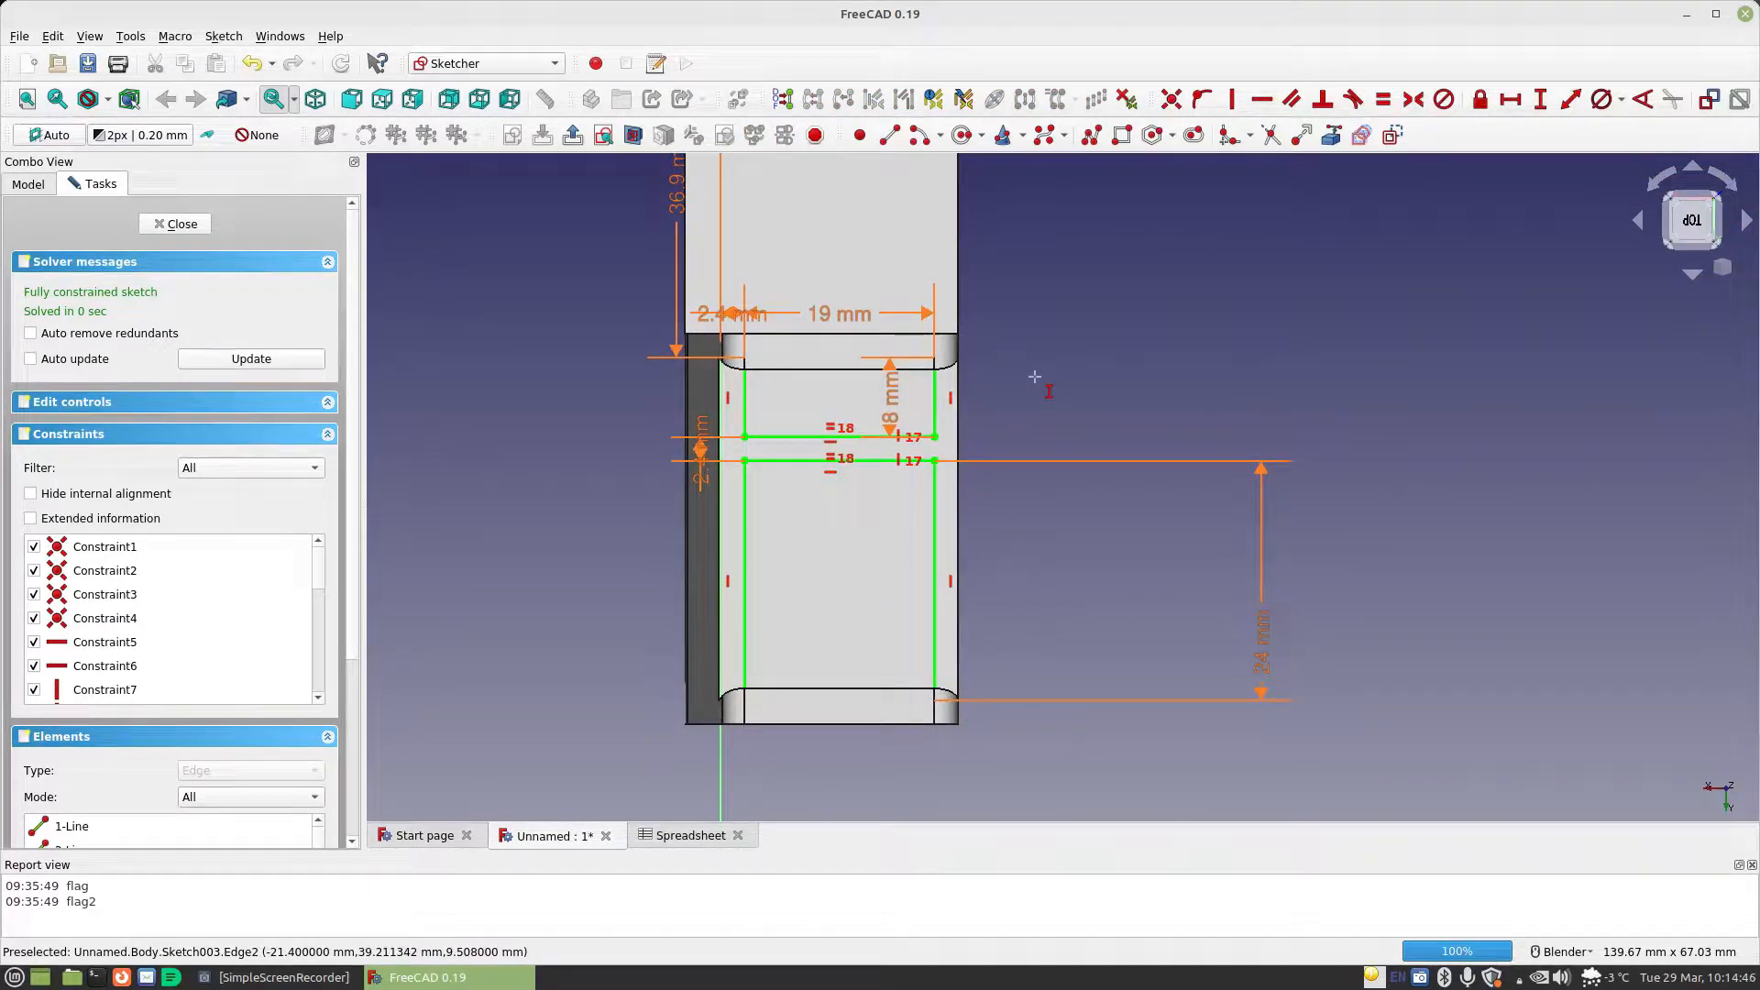
{"action": "left_click", "coordinate": [179, 224]}
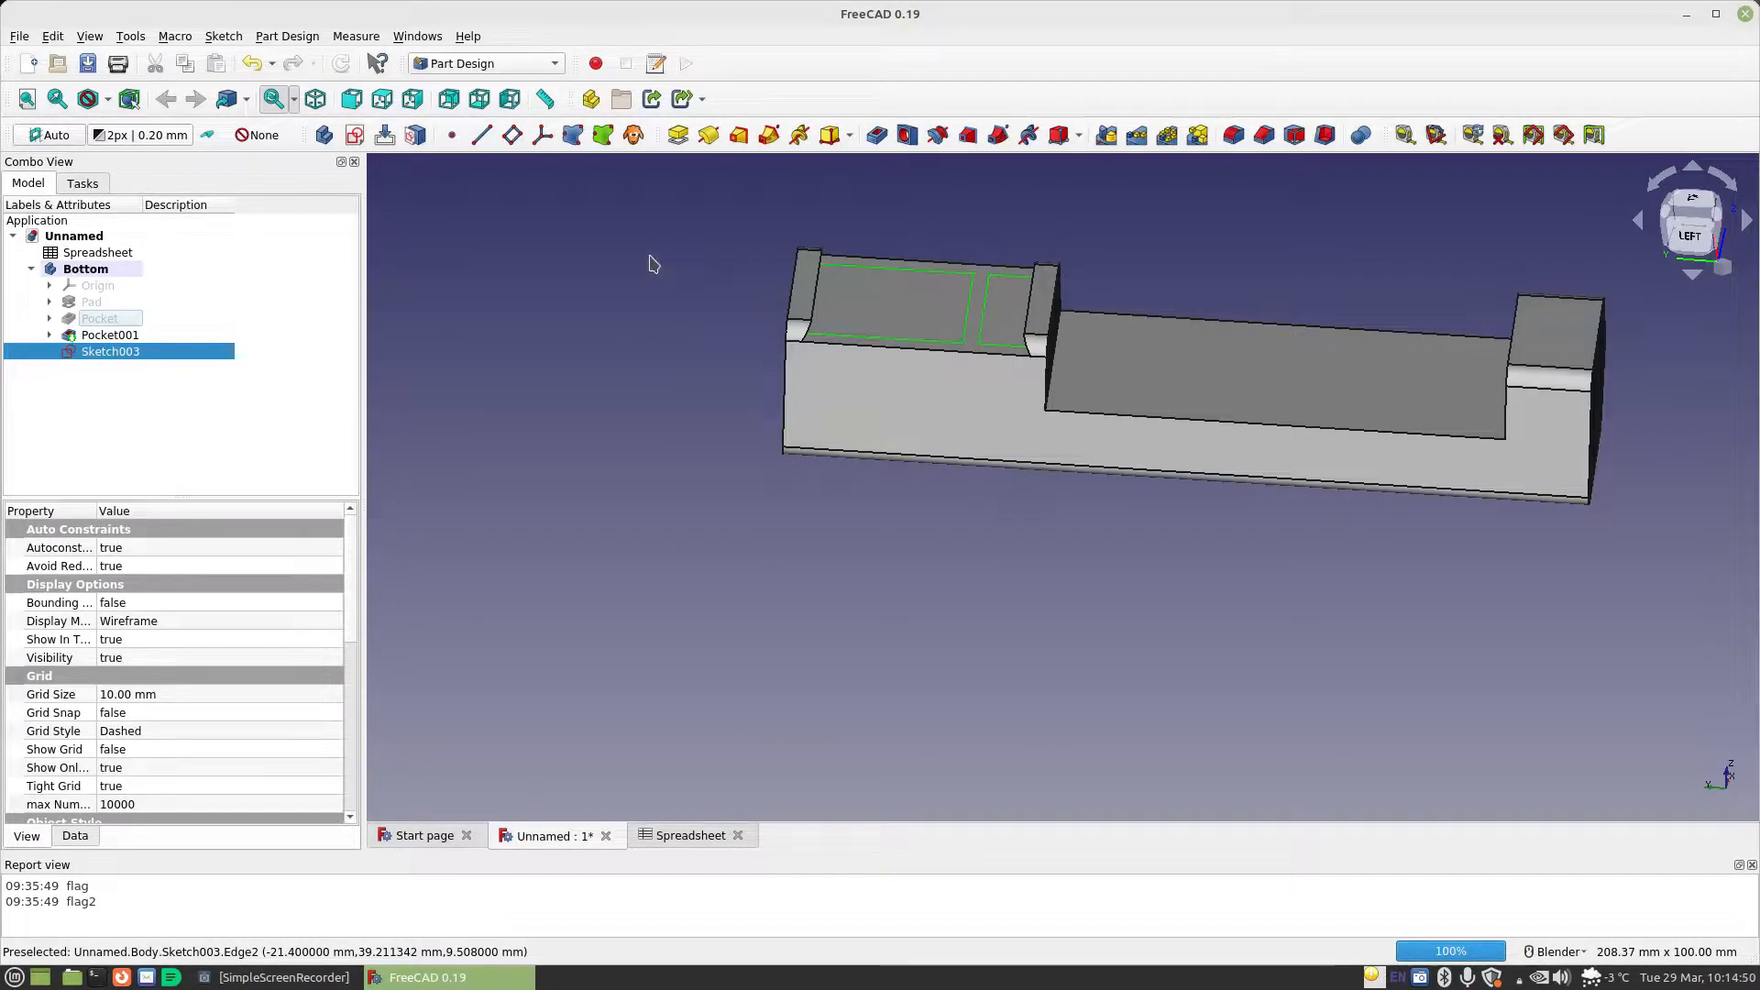
{"action": "left_click", "coordinate": [876, 135]}
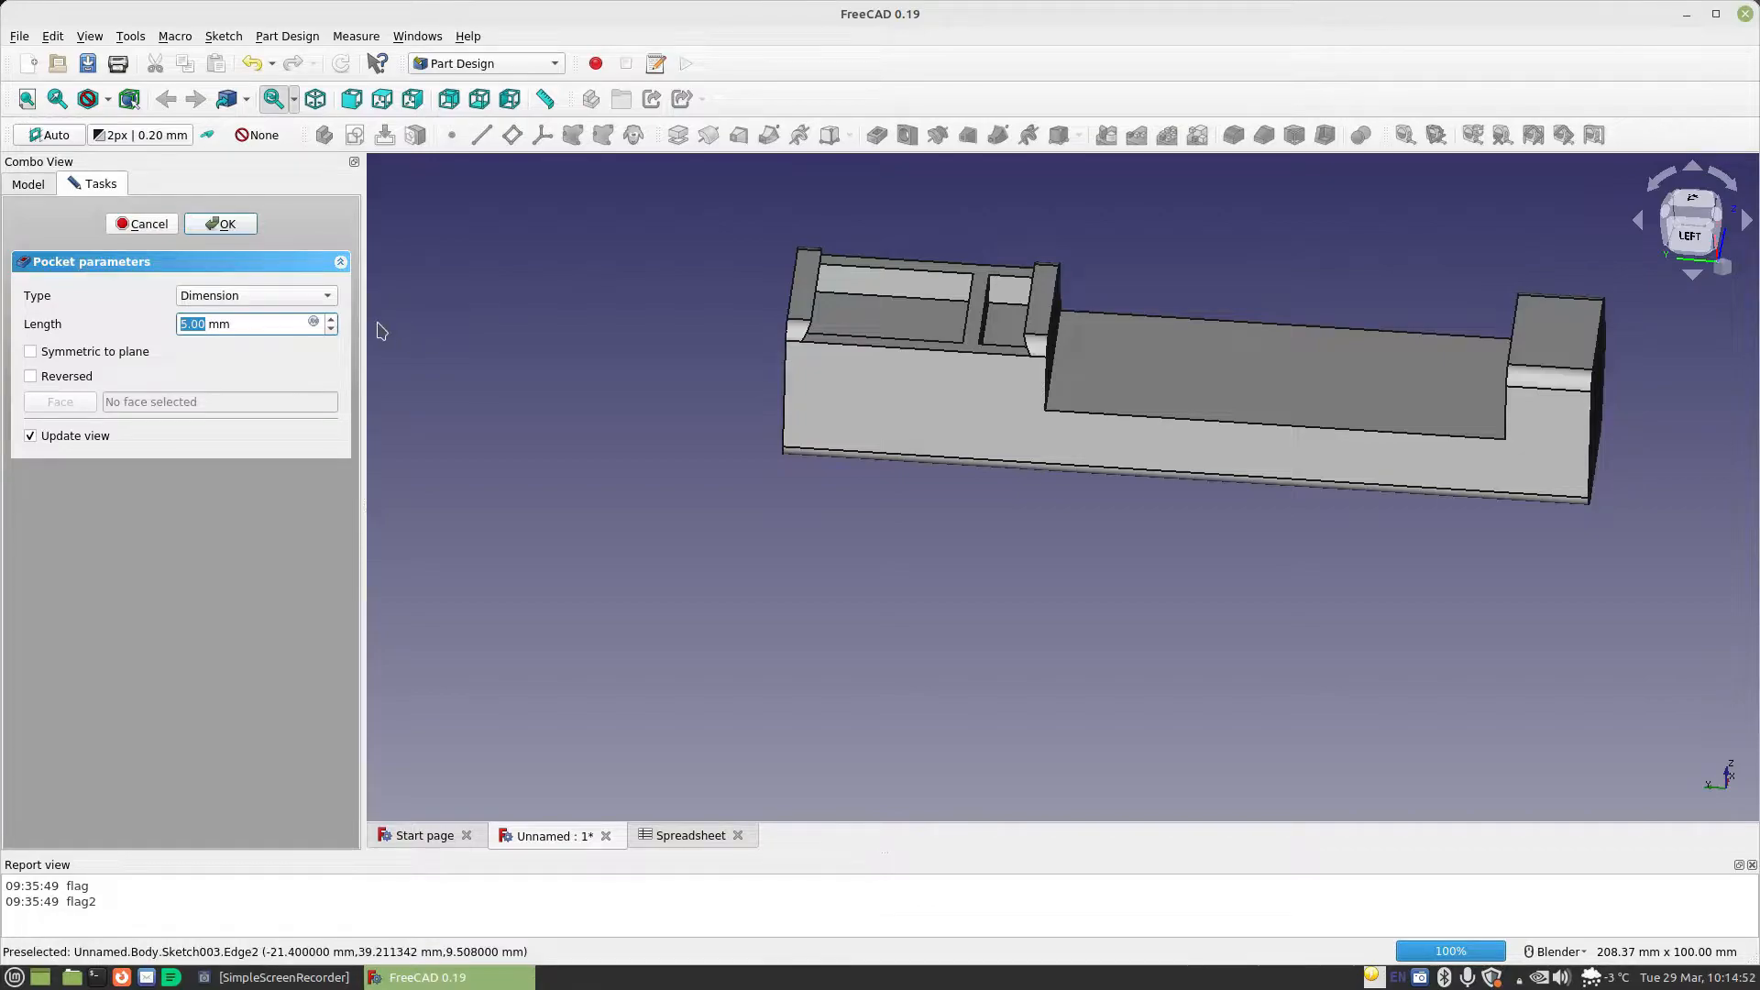
{"action": "left_click", "coordinate": [316, 324]}
{"action": "type", "text": "Spreadsheet.CellDiameter"}
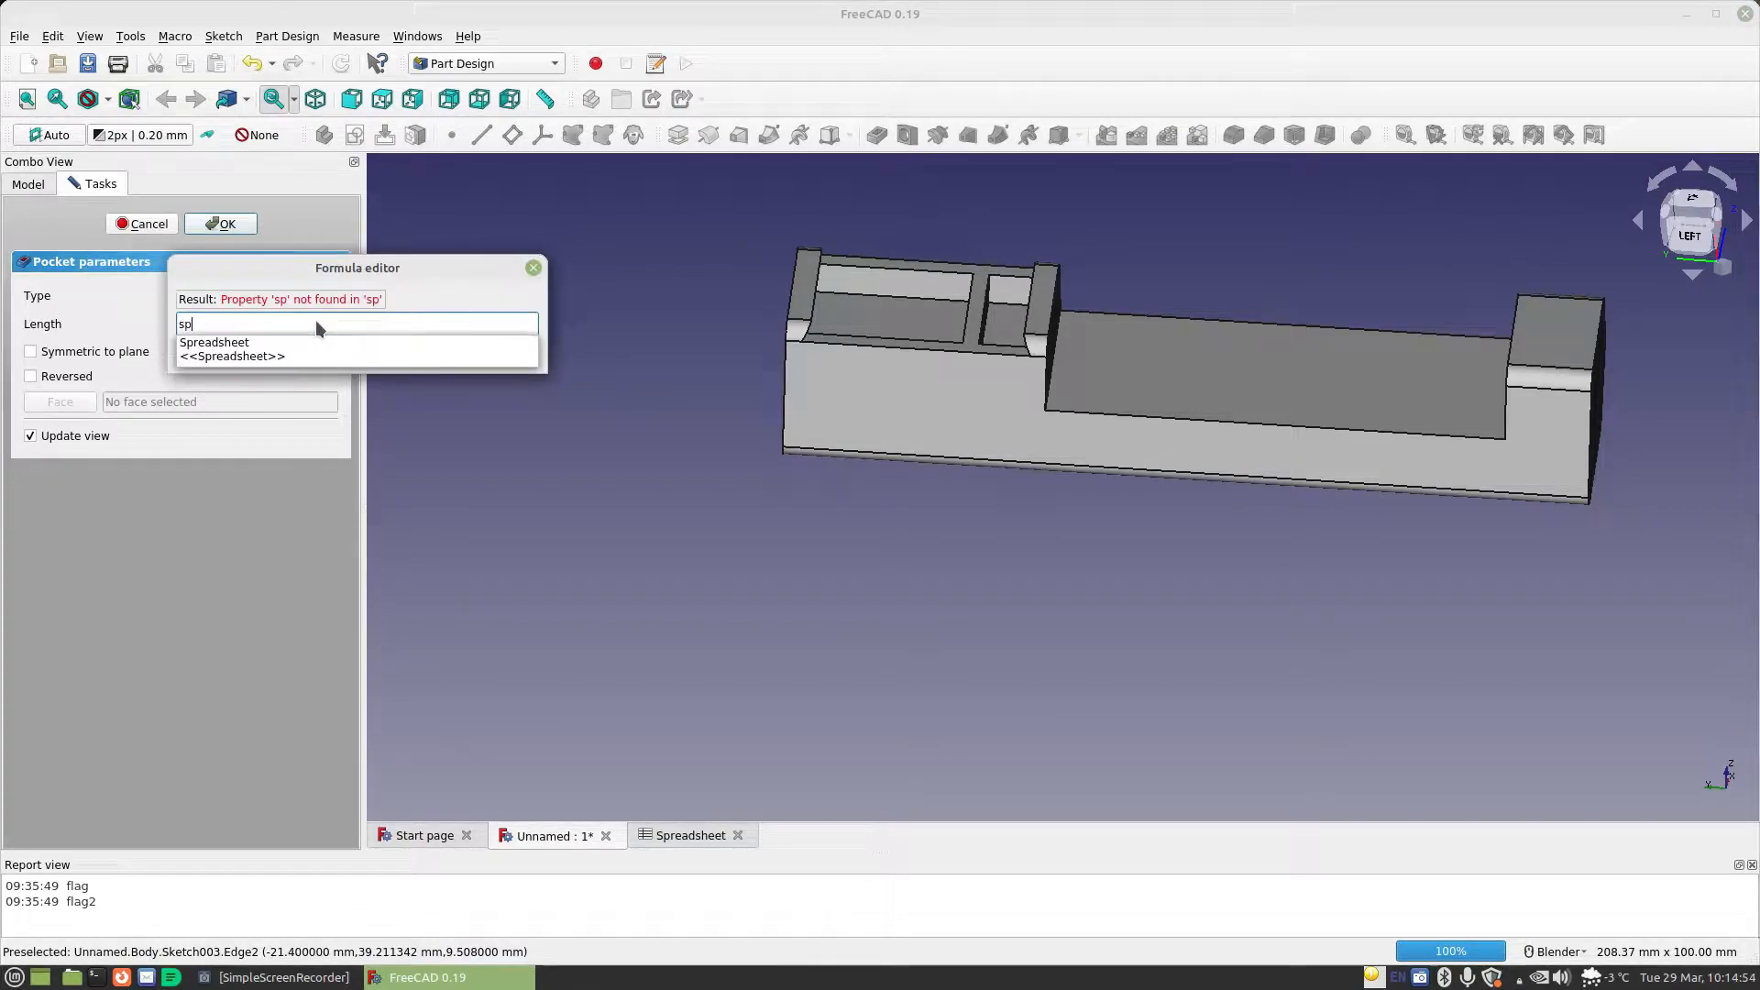
{"action": "key", "text": "Return"}
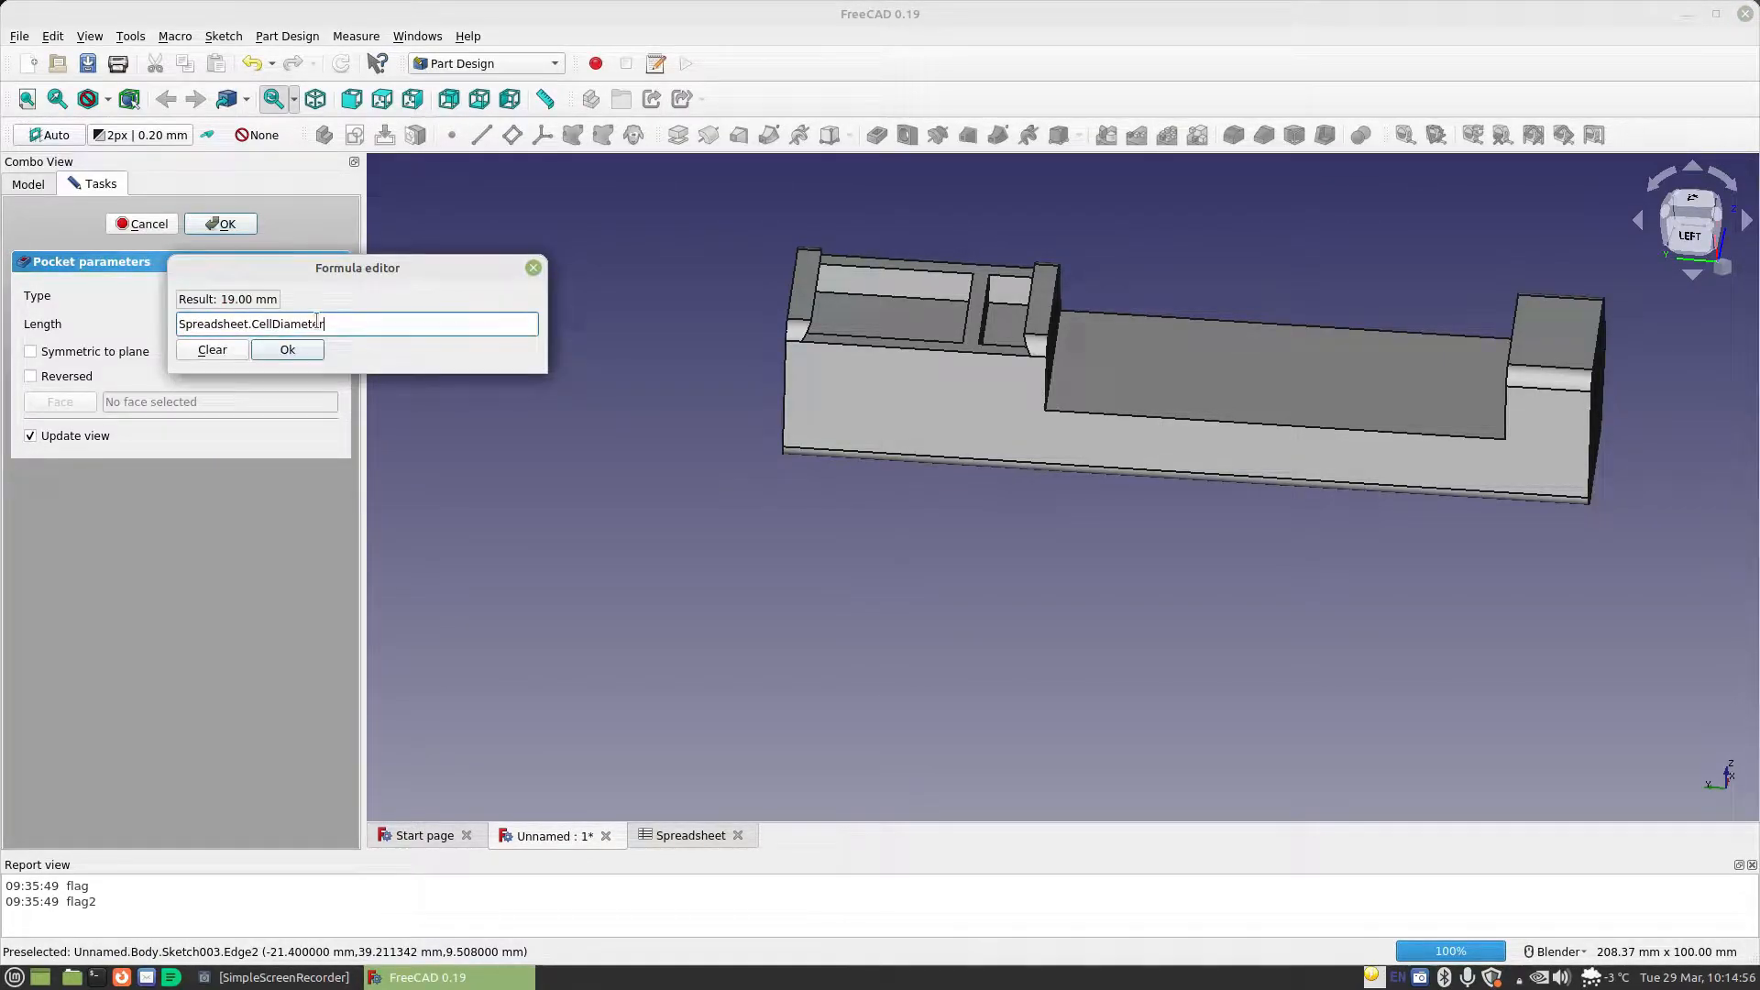
{"action": "left_click", "coordinate": [287, 350]}
{"action": "left_click", "coordinate": [218, 225]}
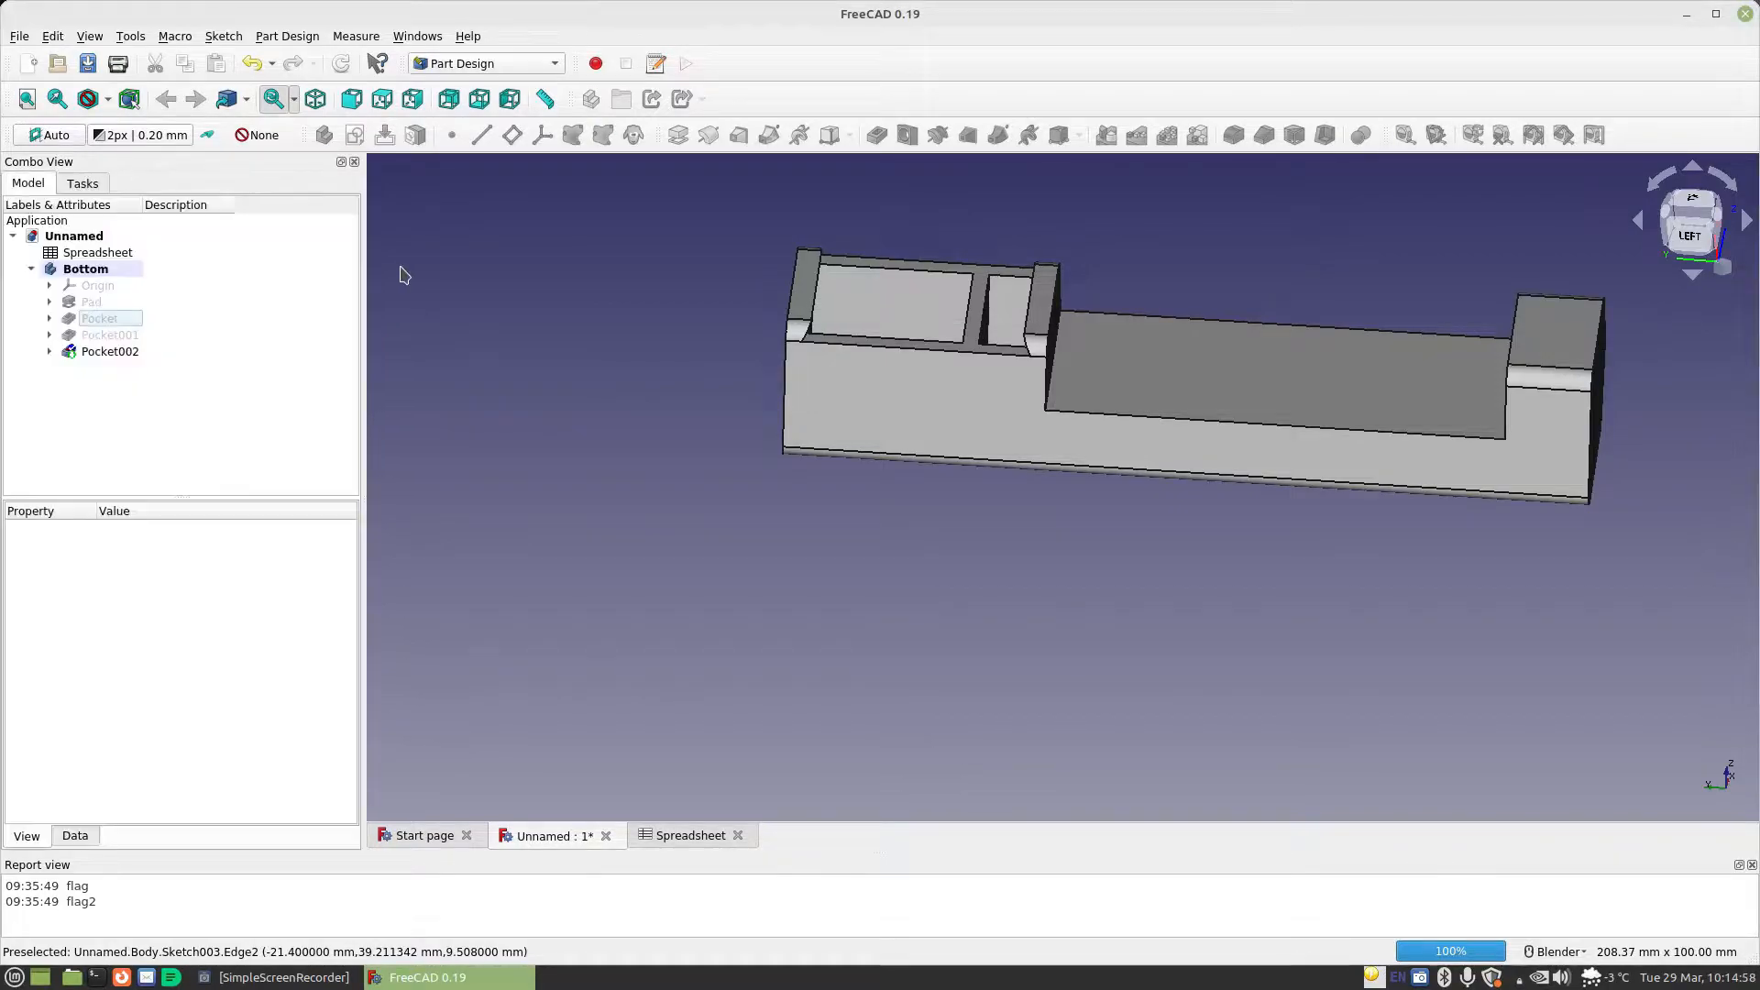
Create a sketch on the long middle face between the raised ends and draw a tall rectangle across the horizontal axis
{"action": "middle_click_drag", "start_coordinate": [652, 330], "coordinate": [873, 366]}
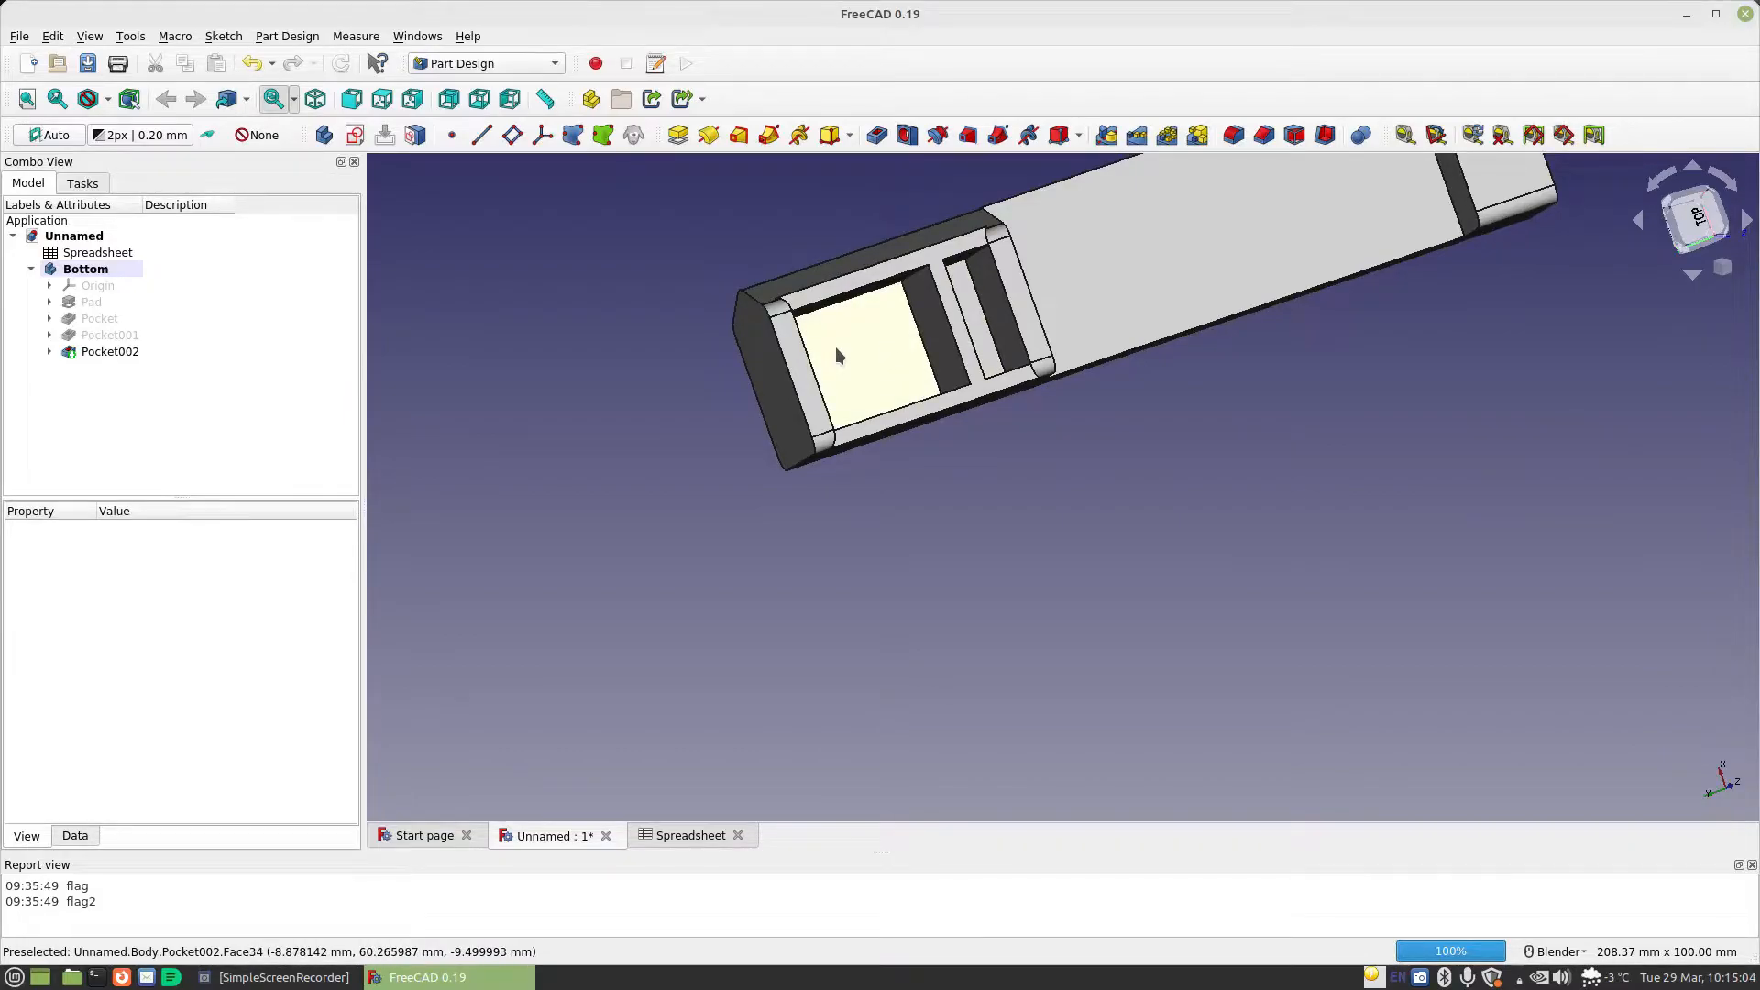
{"action": "middle_click_drag", "start_coordinate": [837, 351], "coordinate": [1029, 468]}
{"action": "middle_click_drag", "start_coordinate": [1110, 278], "coordinate": [1267, 425]}
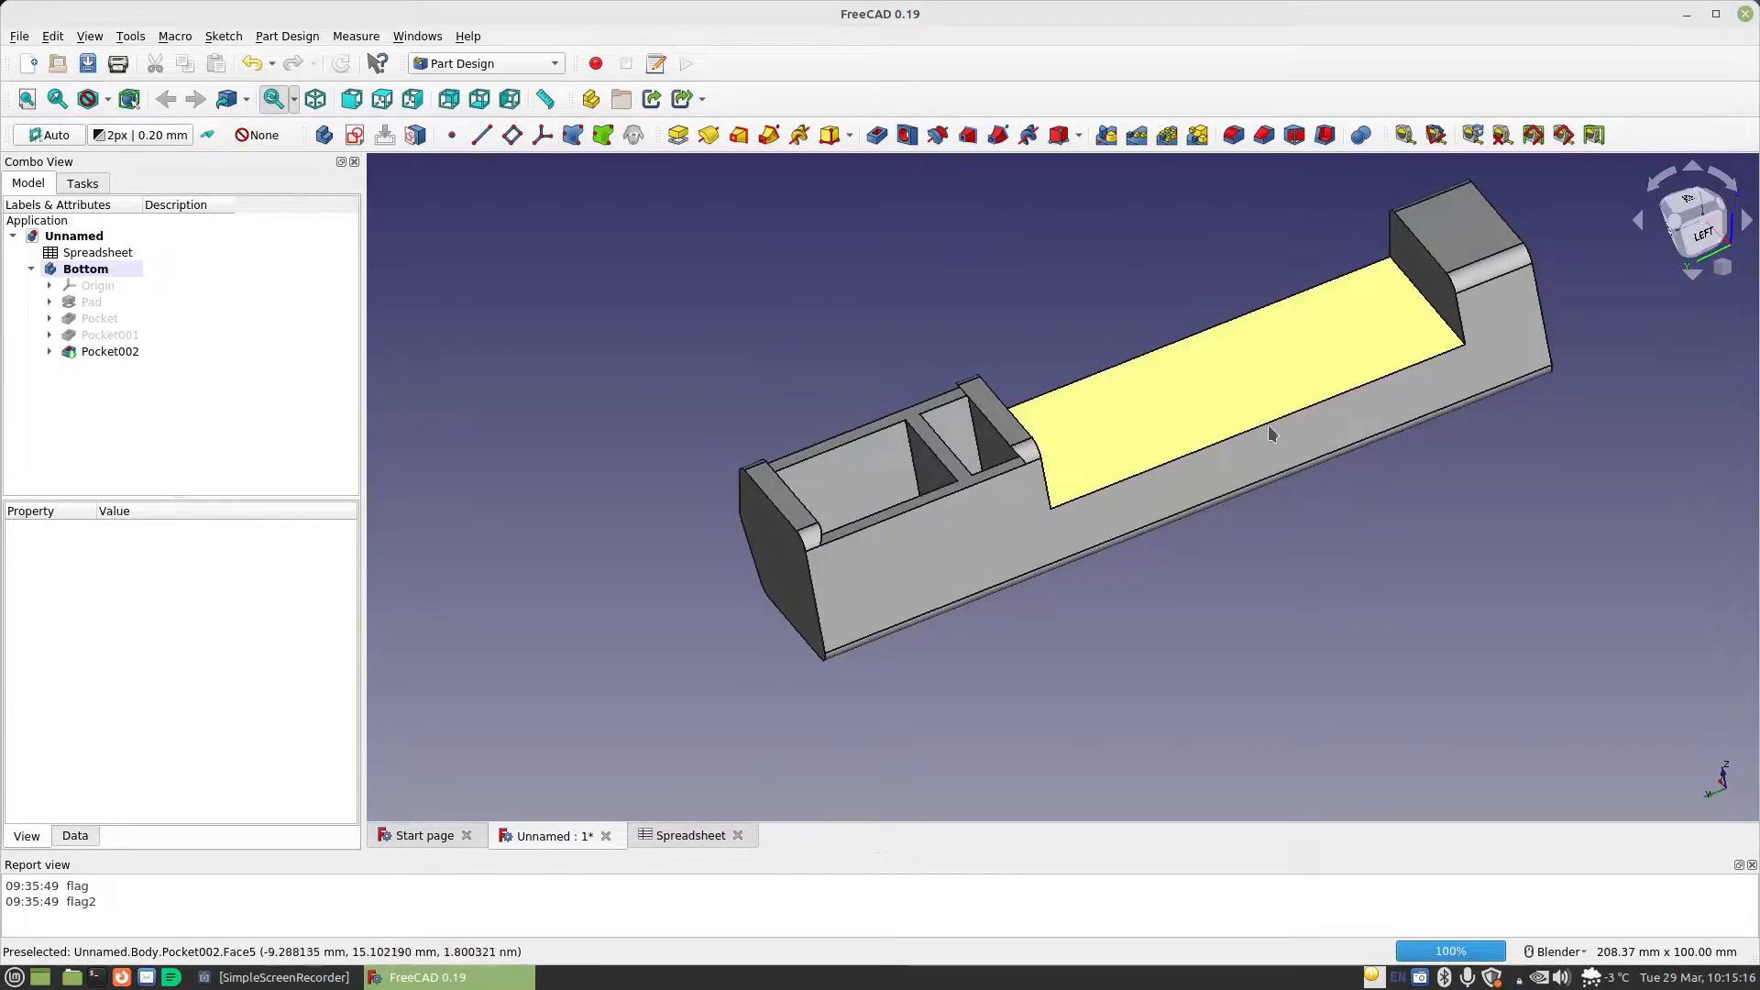
{"action": "left_click", "coordinate": [1187, 403]}
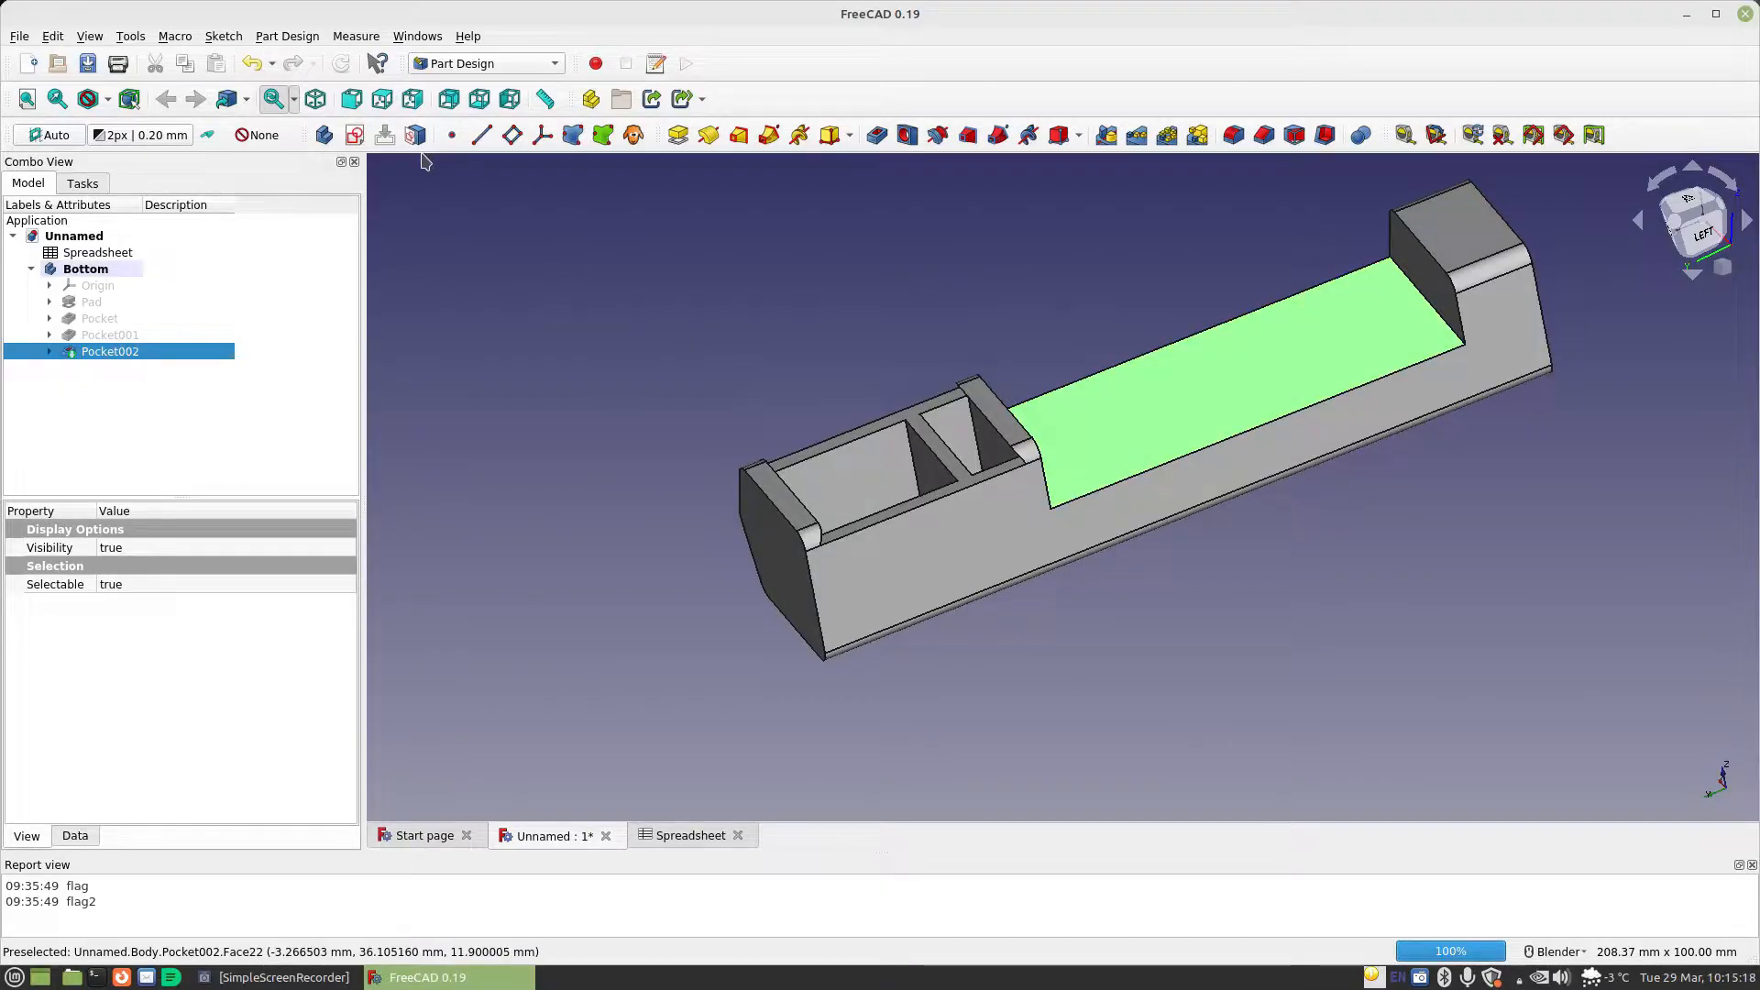
{"action": "left_click", "coordinate": [353, 135]}
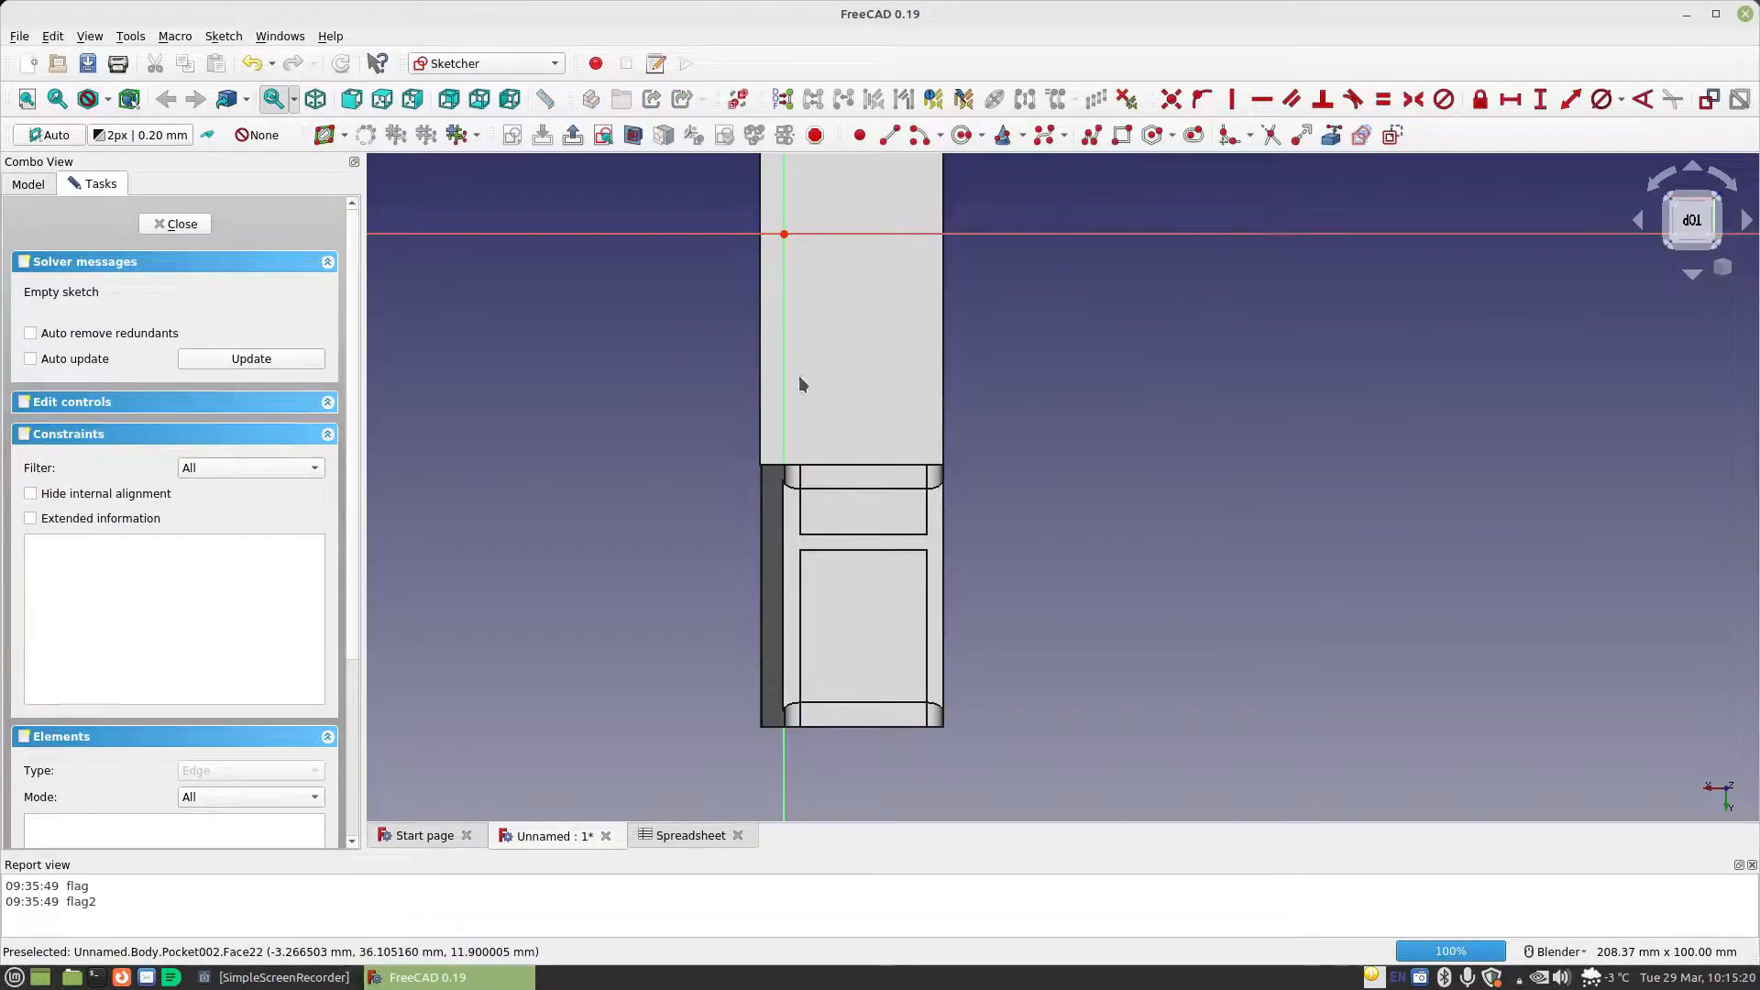
{"action": "mouse_move", "coordinate": [1148, 396]}
{"action": "middle_mouse_down", "text": "shift"}
{"action": "mouse_move", "coordinate": [1170, 602]}
{"action": "mouse_move", "coordinate": [1155, 609]}
{"action": "middle_mouse_up", "text": "shift"}
{"action": "left_click", "coordinate": [1121, 135]}
{"action": "left_click", "coordinate": [845, 259]}
{"action": "left_click", "coordinate": [926, 640]}
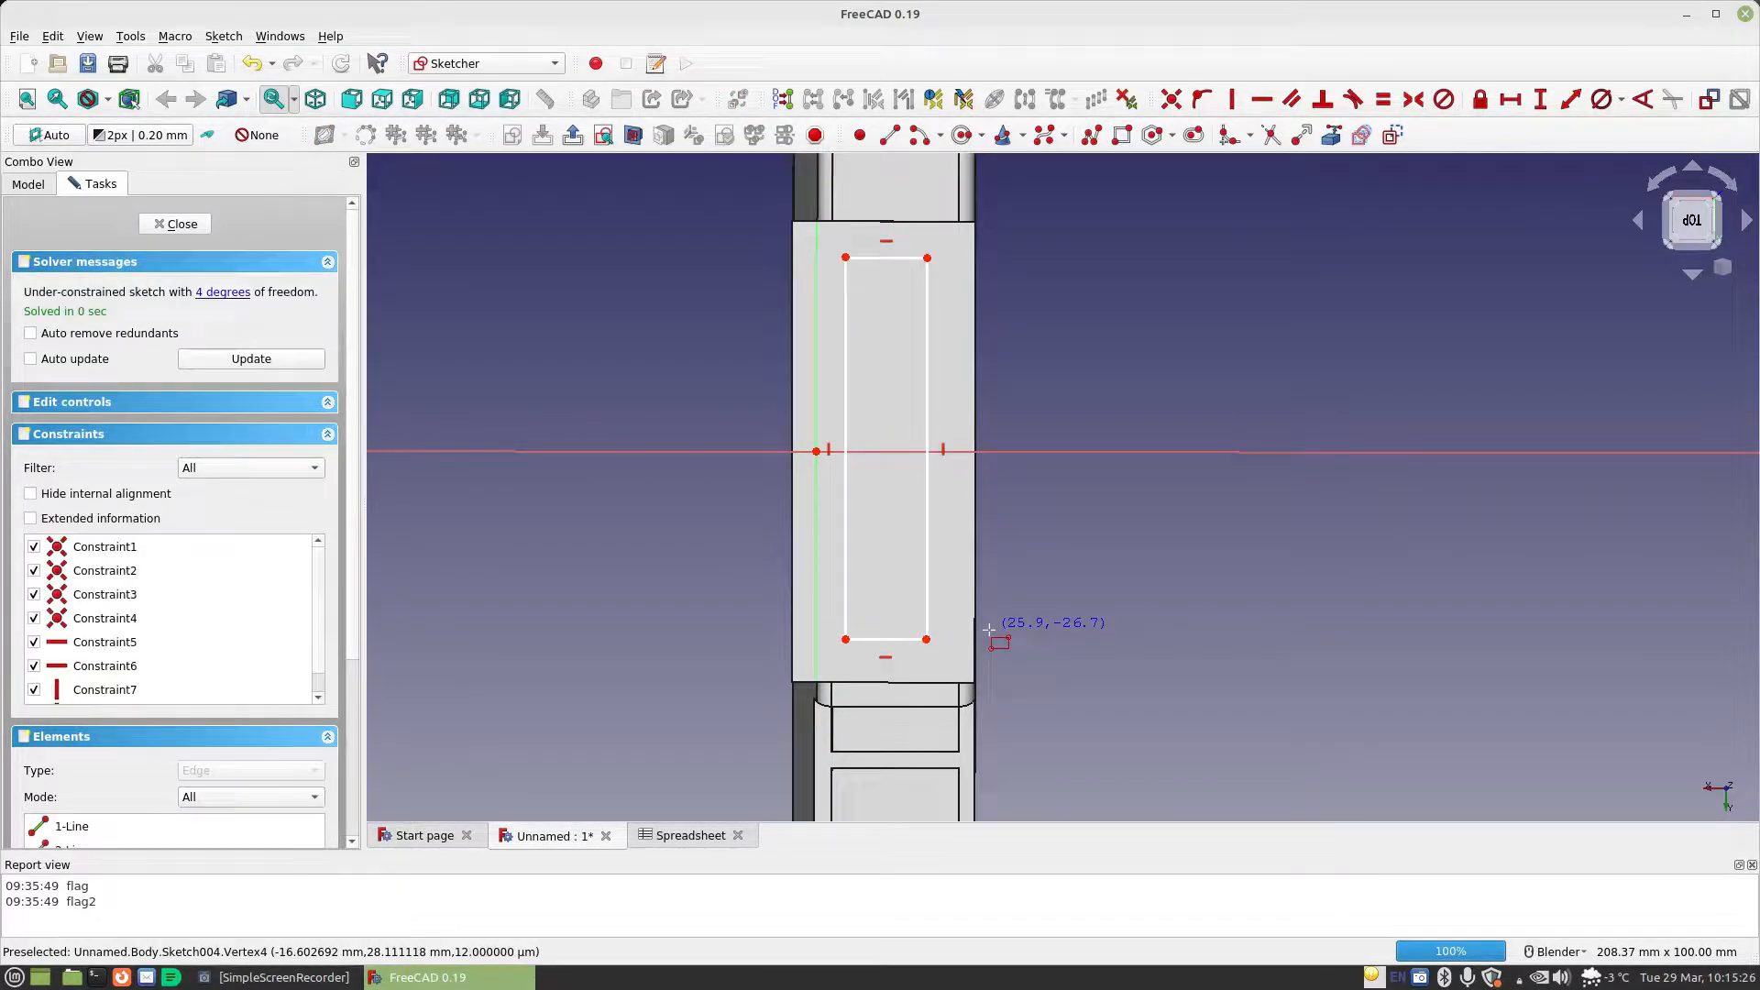
Remove the vertical constraint from the rectangle's right side and make that side's end points symmetric about the horizontal axis
{"action": "left_click", "coordinate": [943, 451]}
{"action": "key", "text": "Delete"}
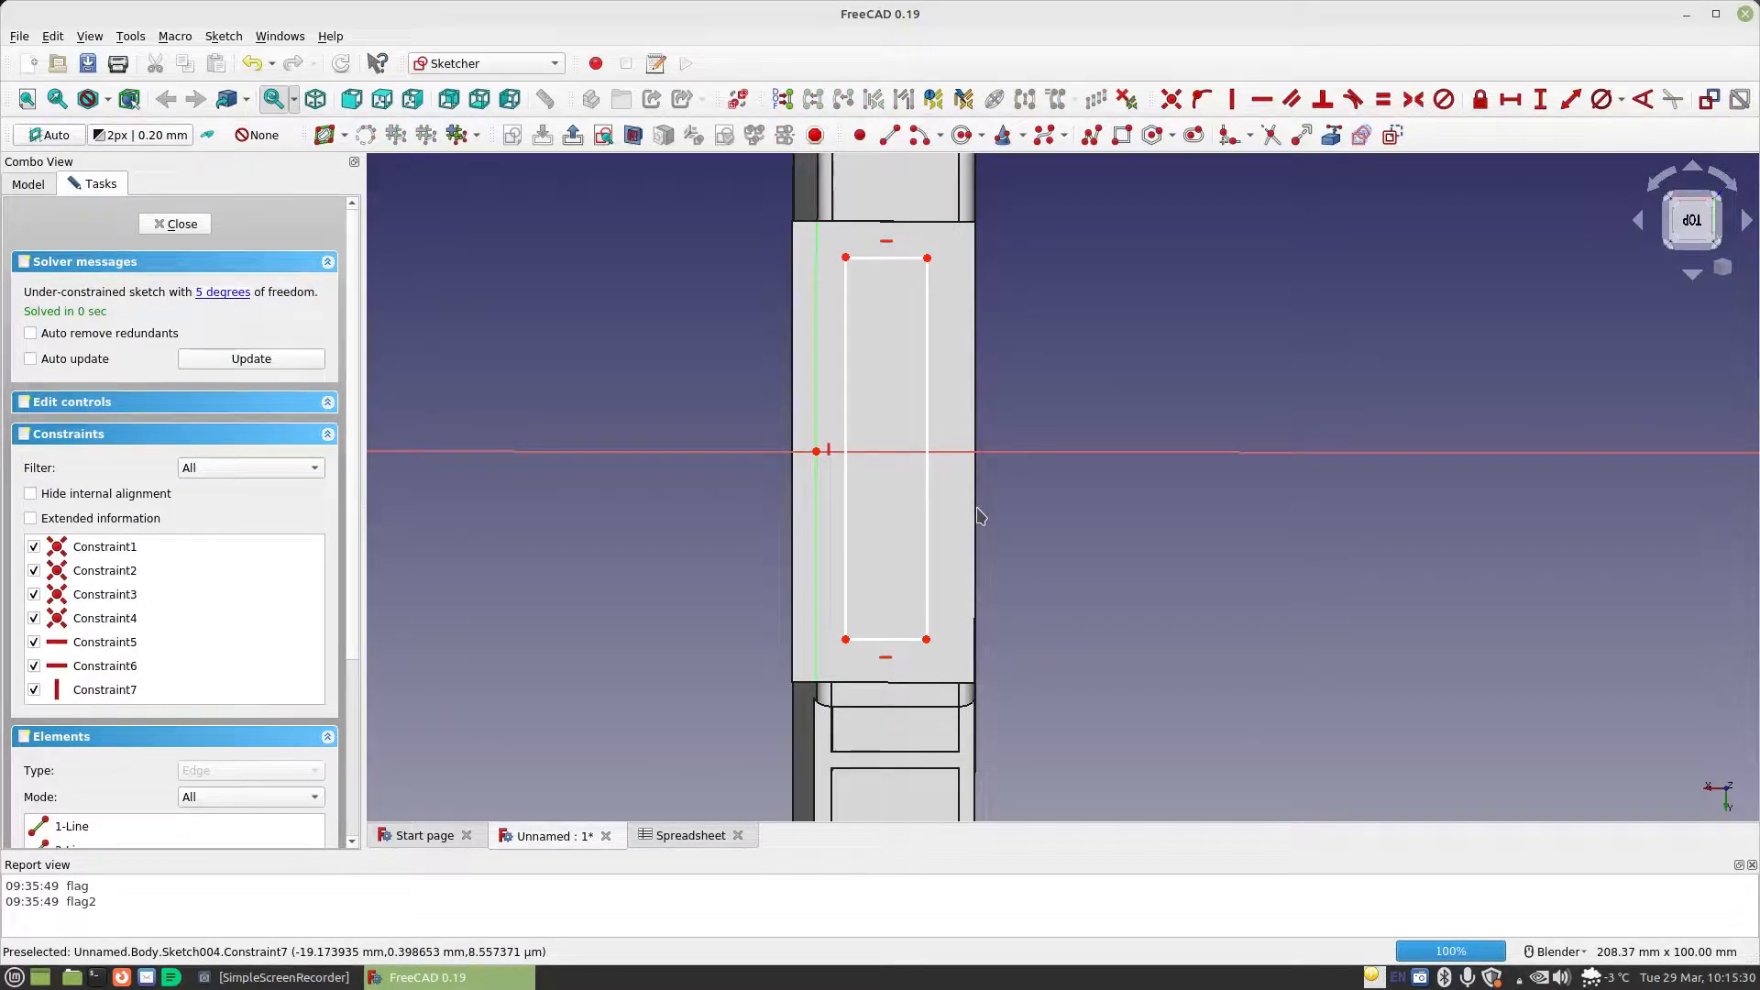
{"action": "left_click", "coordinate": [926, 639]}
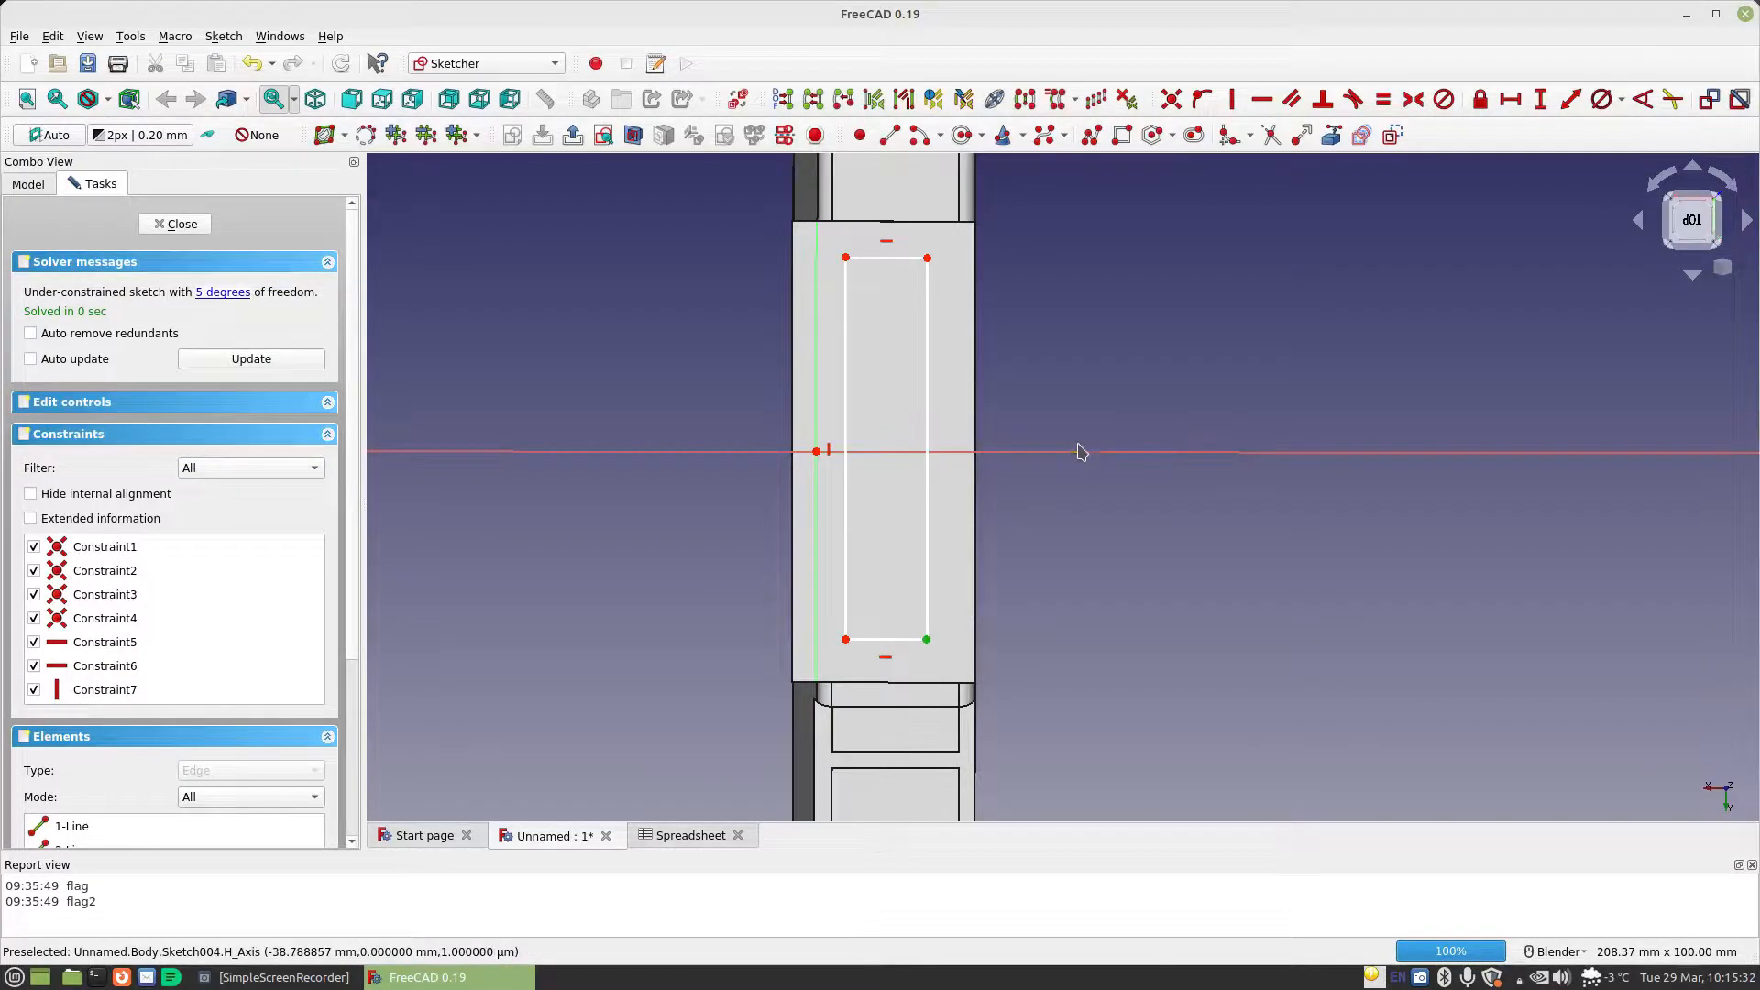
{"action": "left_click", "coordinate": [927, 257]}
{"action": "left_click", "coordinate": [1091, 452]}
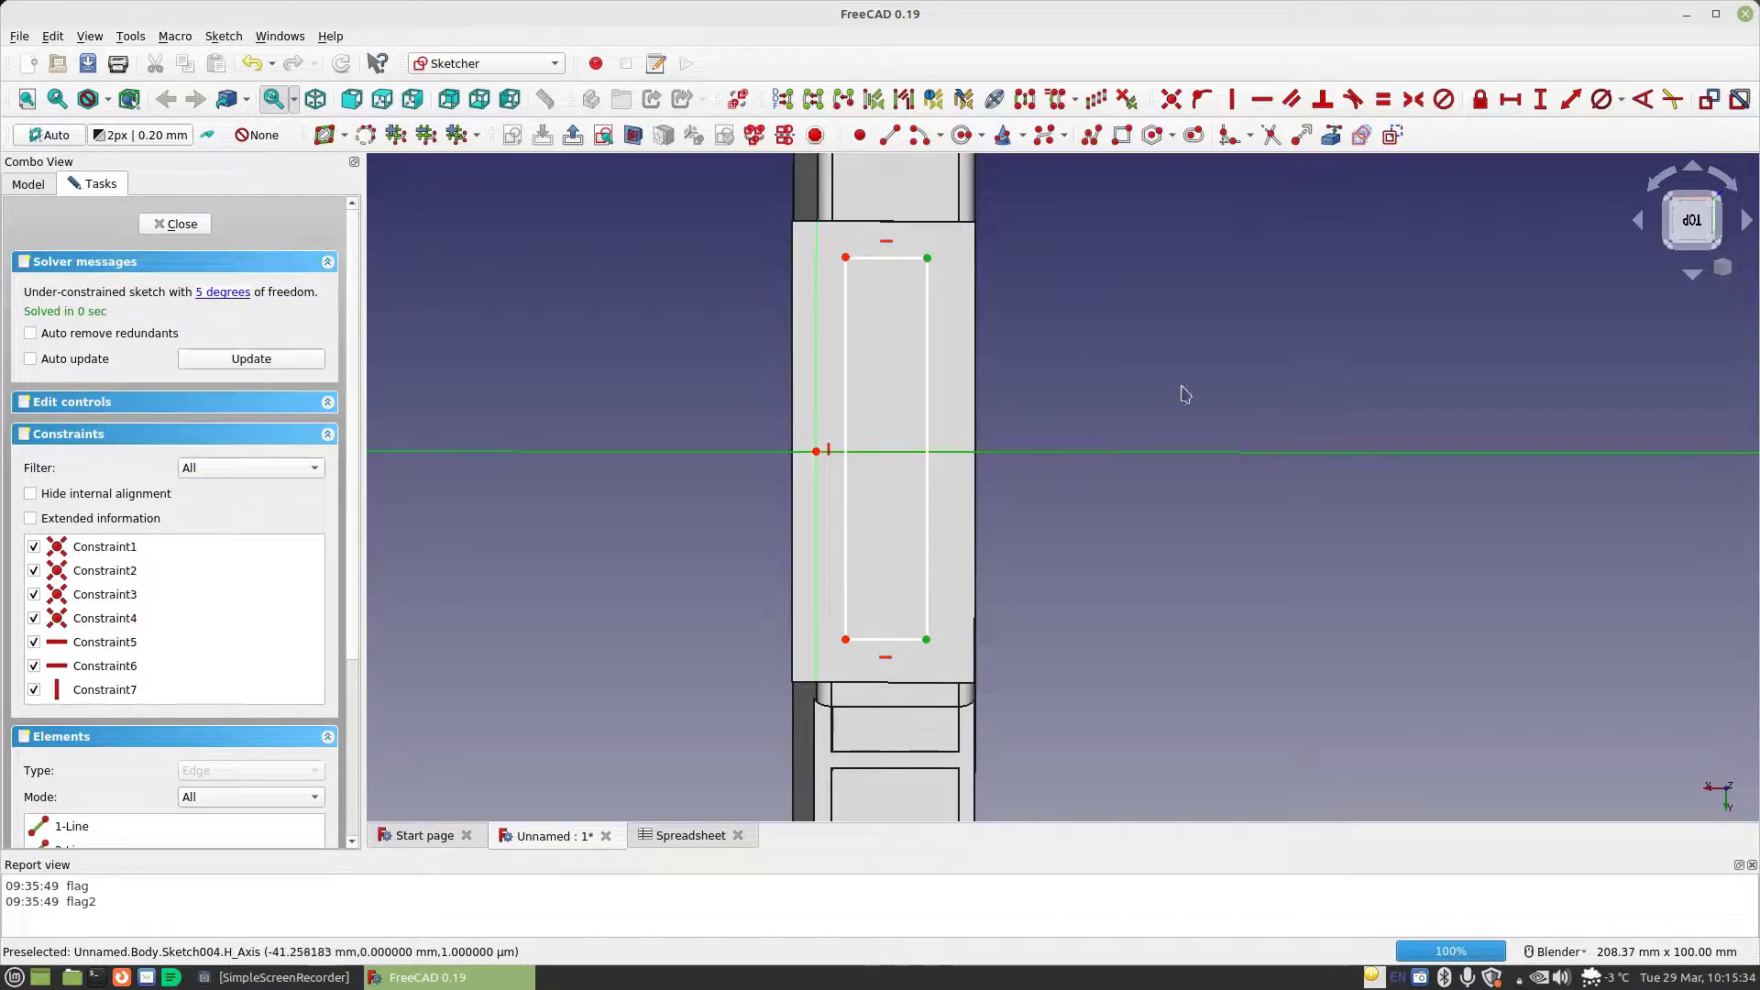
{"action": "left_click", "coordinate": [1412, 99]}
Constrain the vertical length of the rectangle's right side to Spreadsheet.CellLength
{"action": "left_click", "coordinate": [1540, 101]}
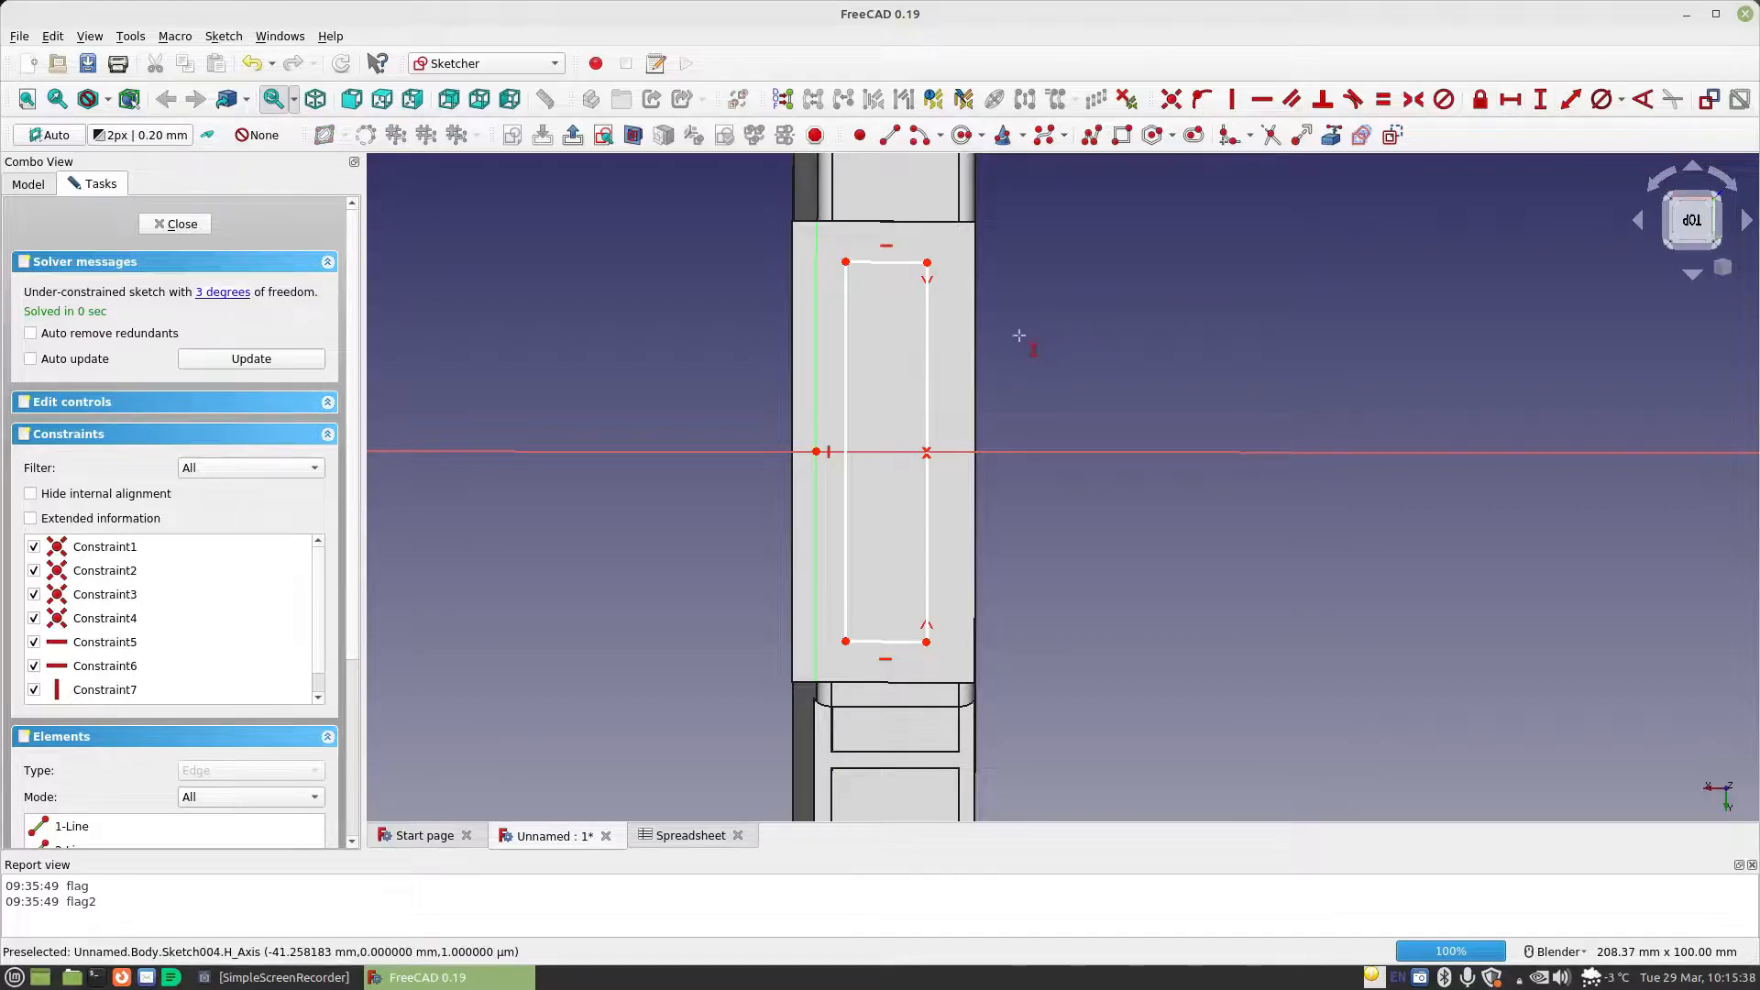
{"action": "left_click", "coordinate": [926, 362]}
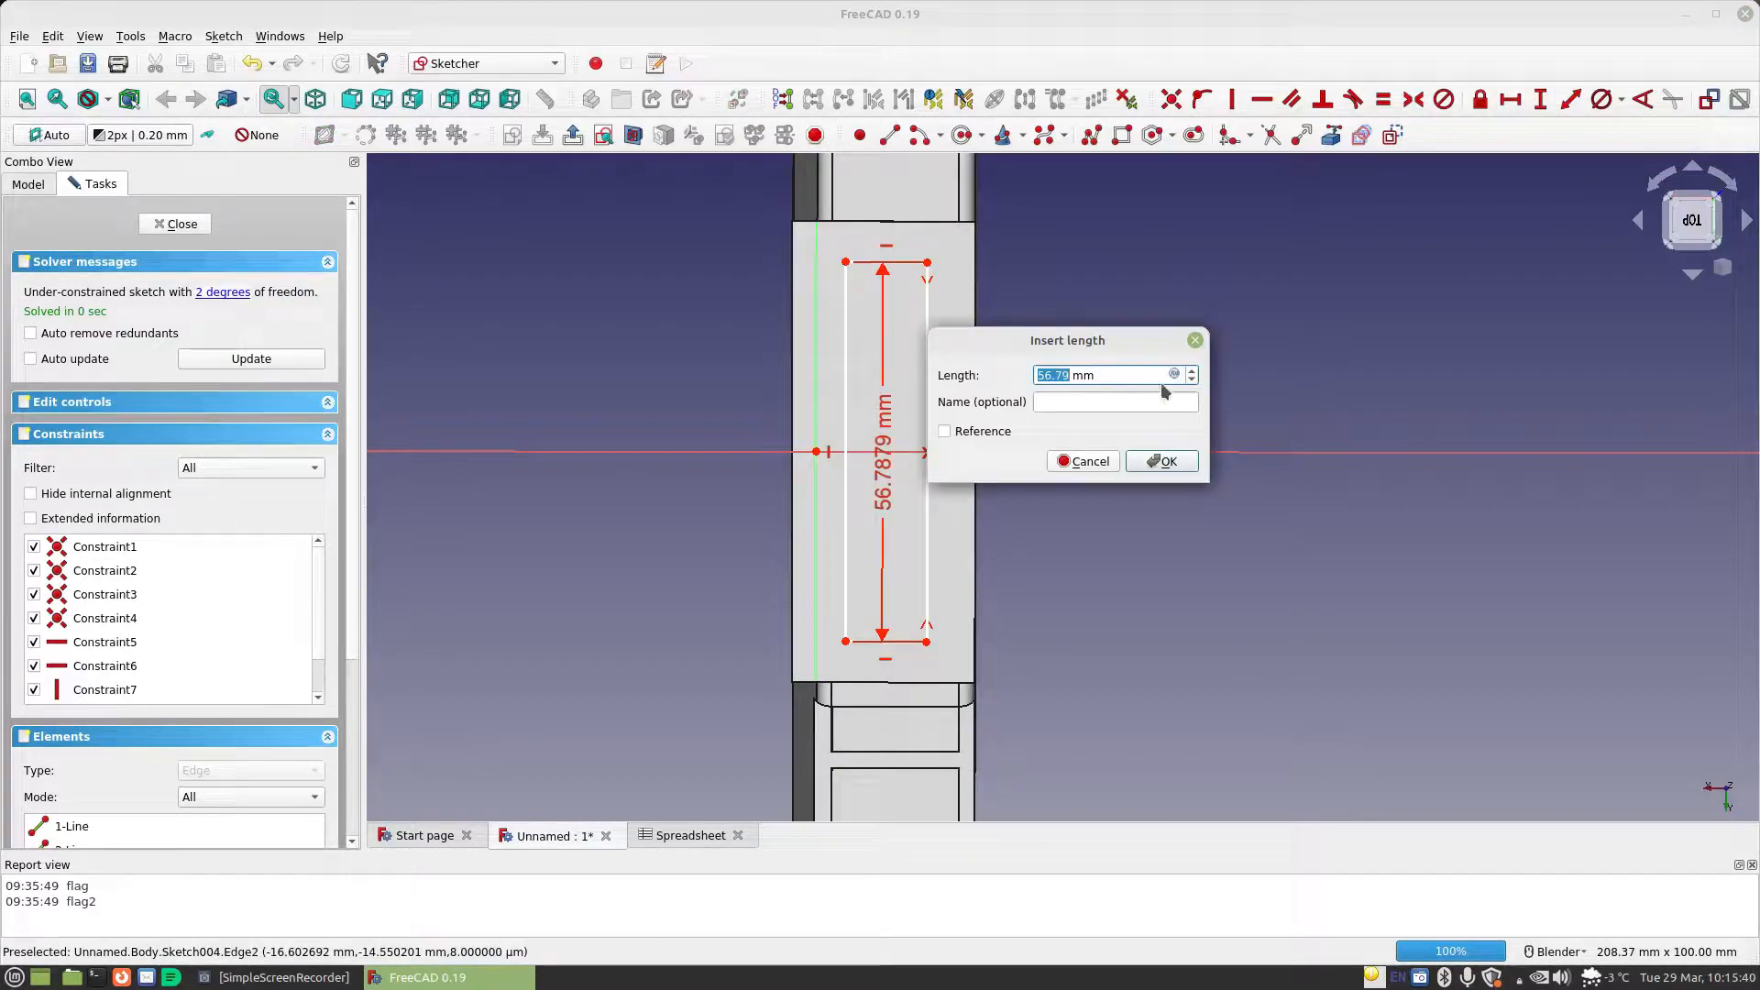
{"action": "left_click", "coordinate": [1177, 374]}
{"action": "type", "text": "Spreadsheet.ce"}
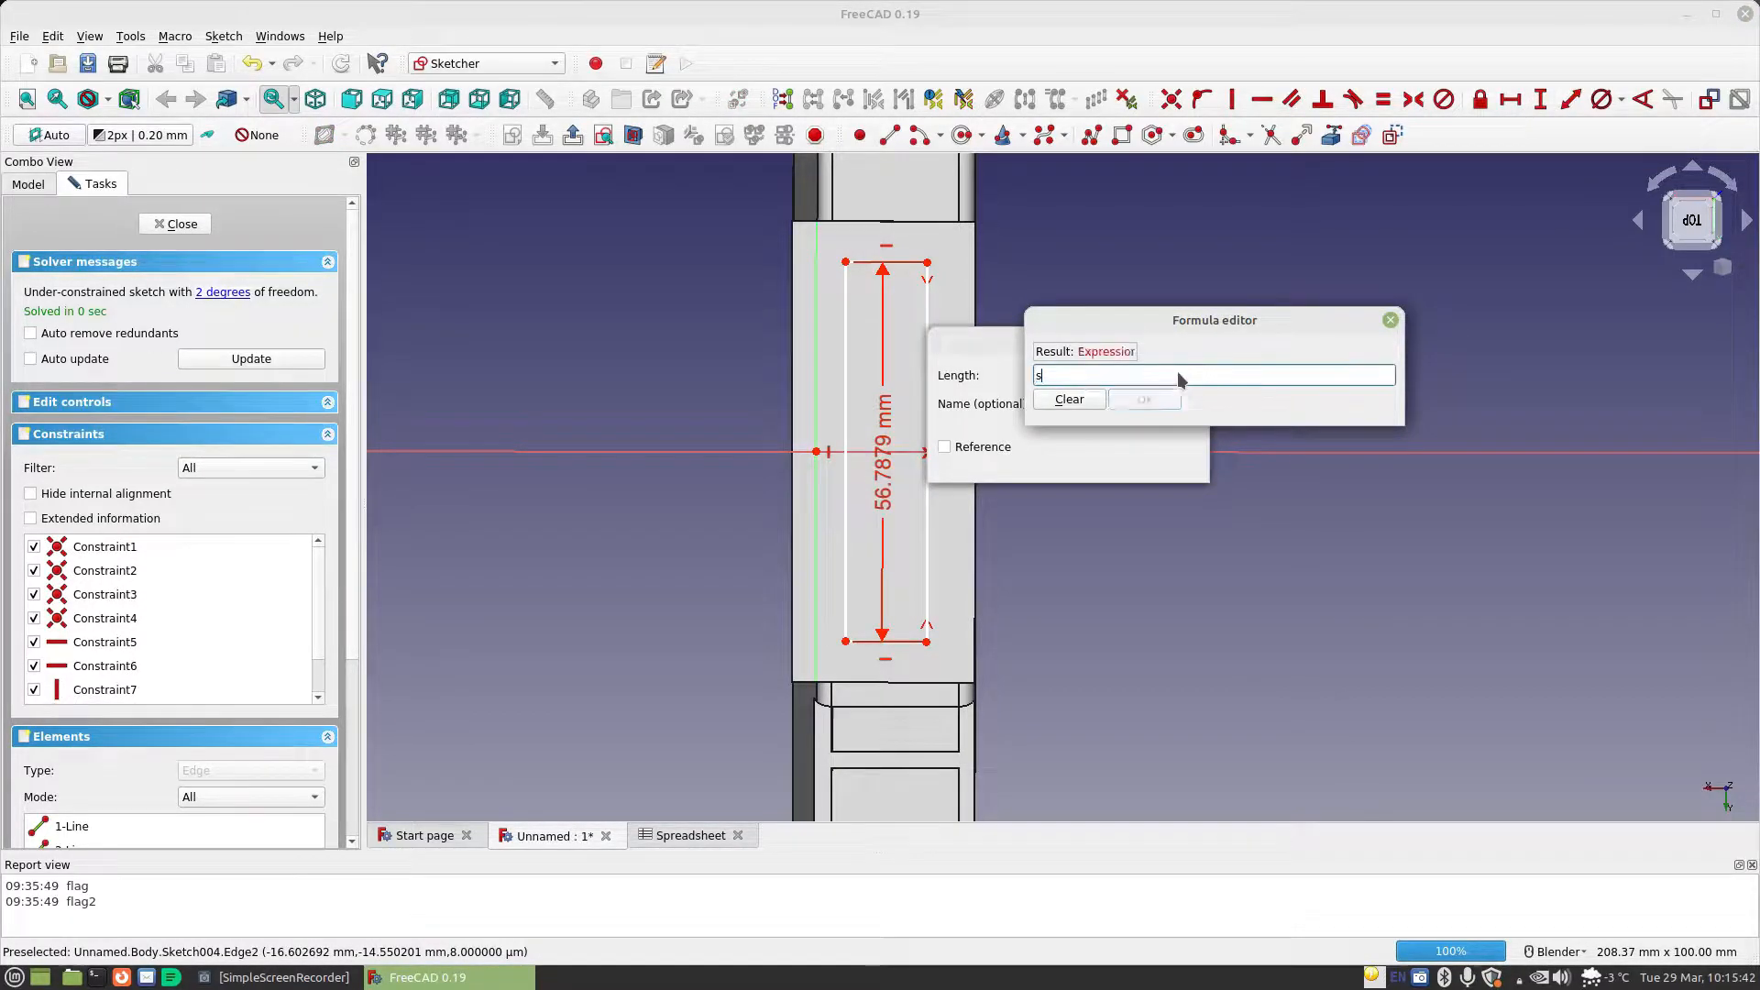
{"action": "key", "text": "Down"}
{"action": "key", "text": "Down"}
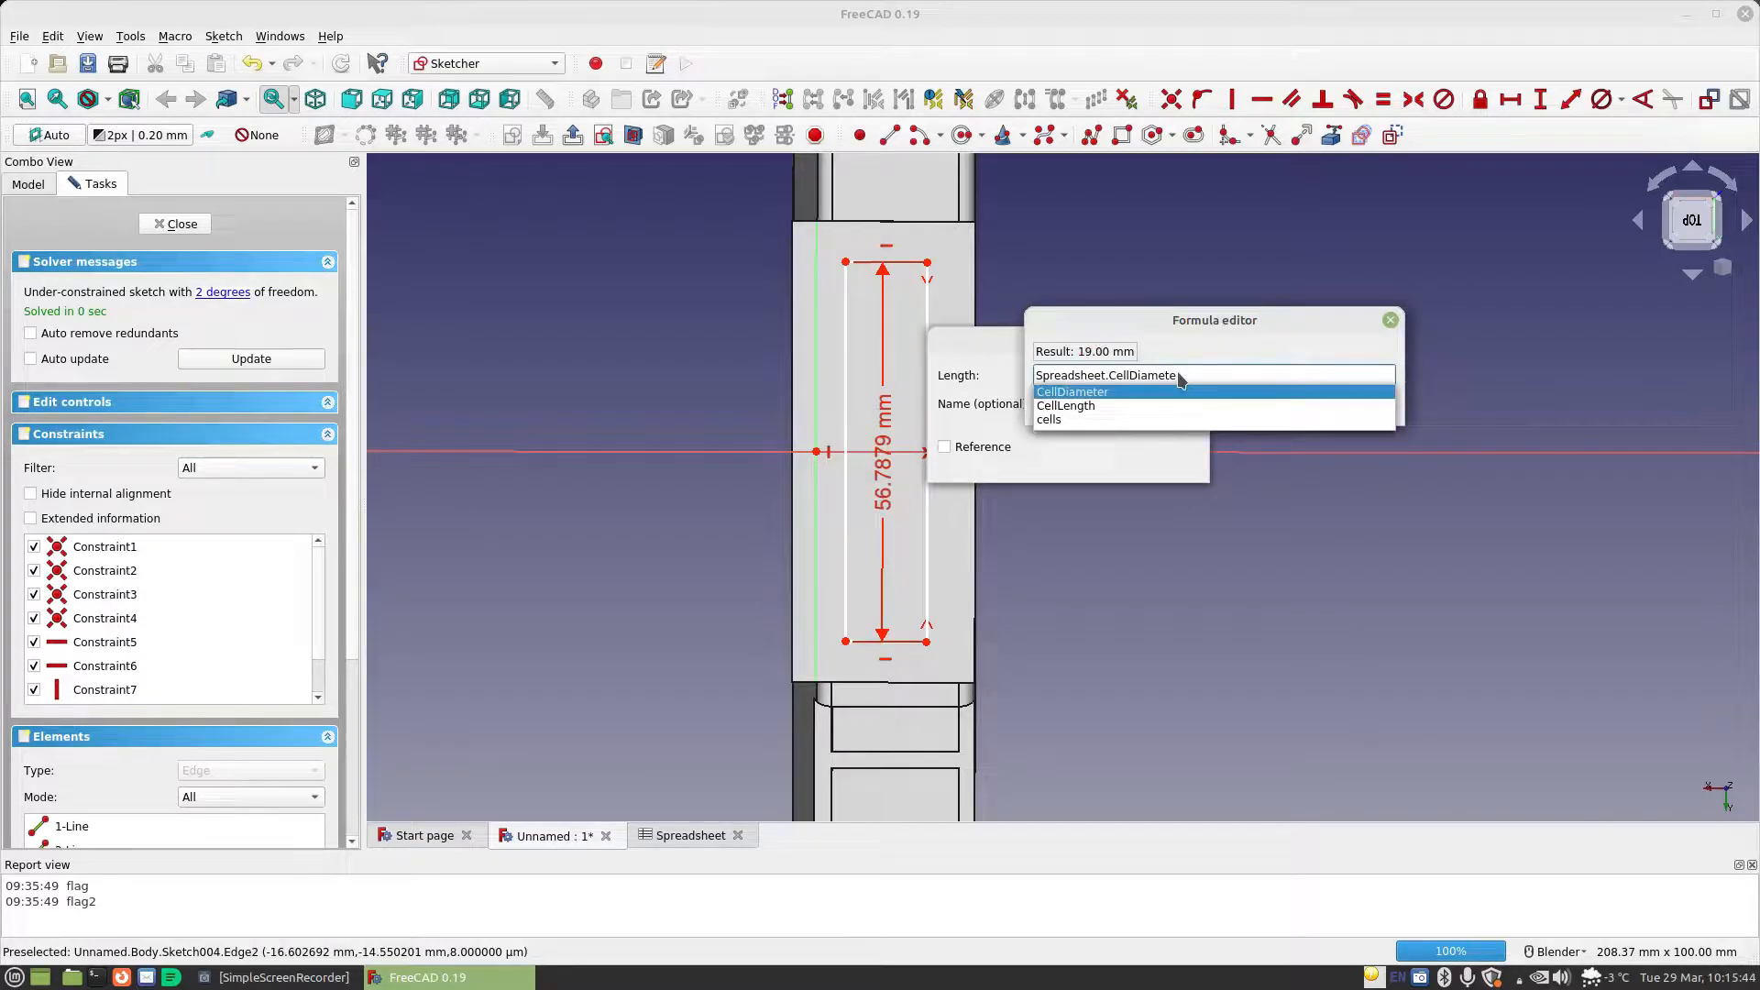
{"action": "key", "text": "Return"}
{"action": "left_click", "coordinate": [1170, 397]}
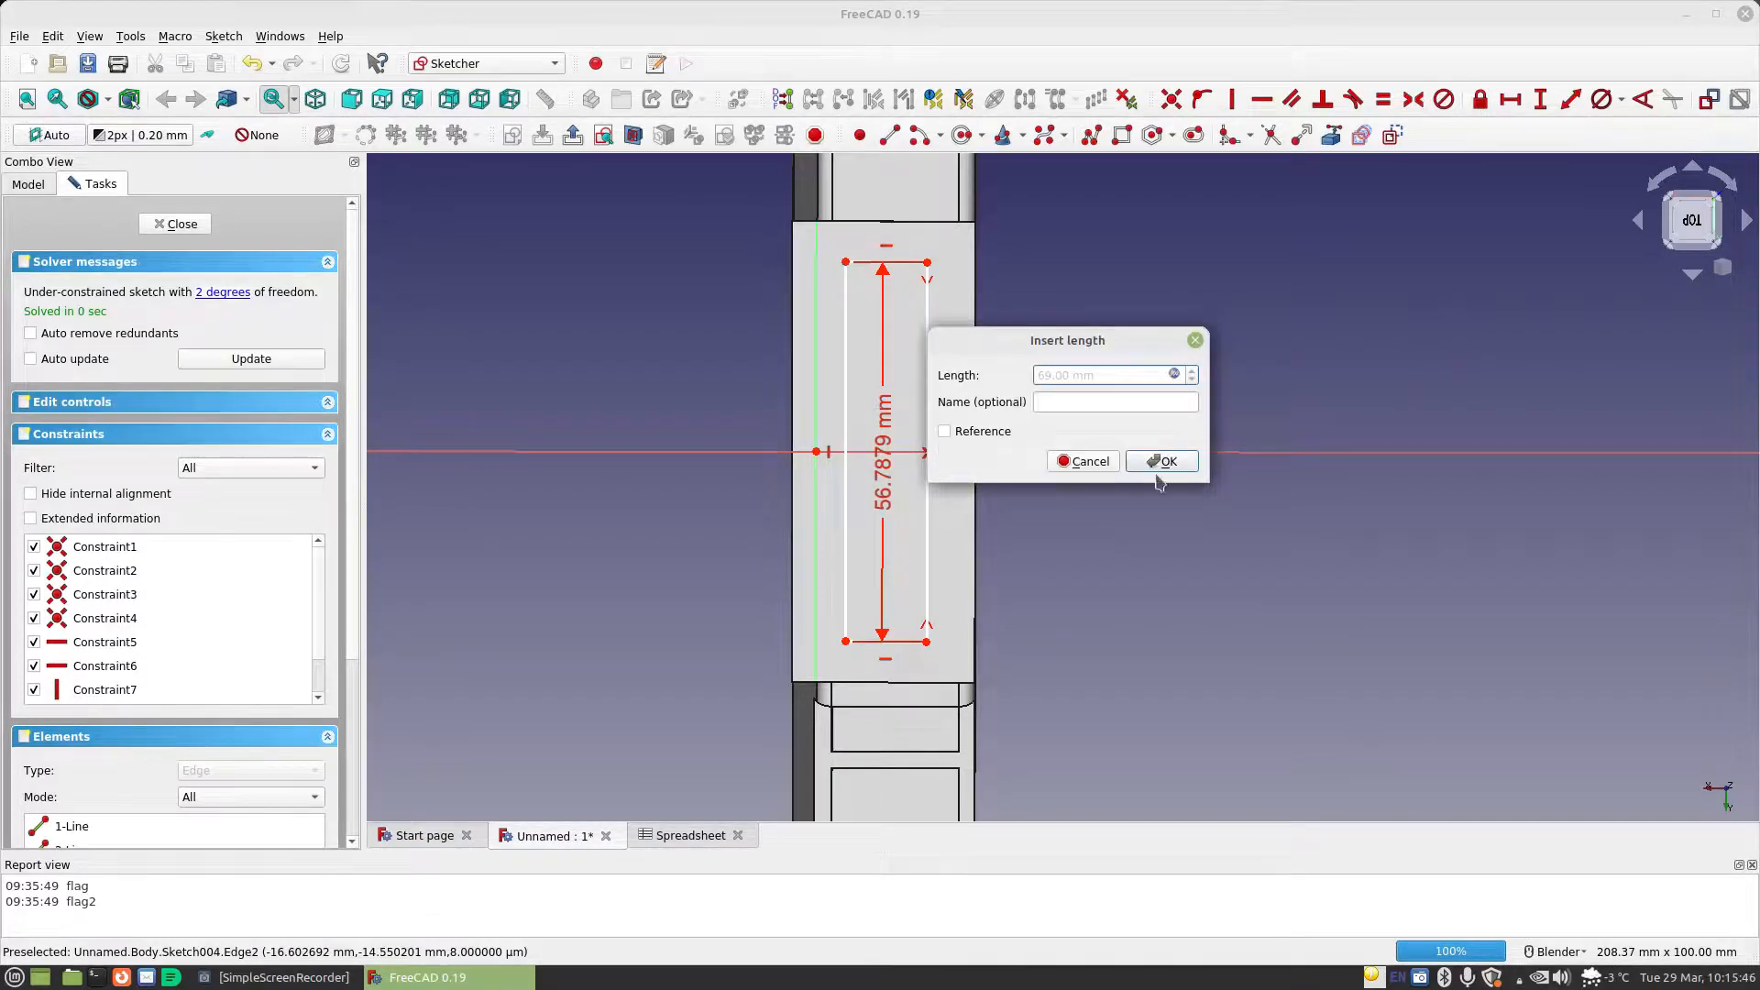
{"action": "left_click", "coordinate": [1153, 466]}
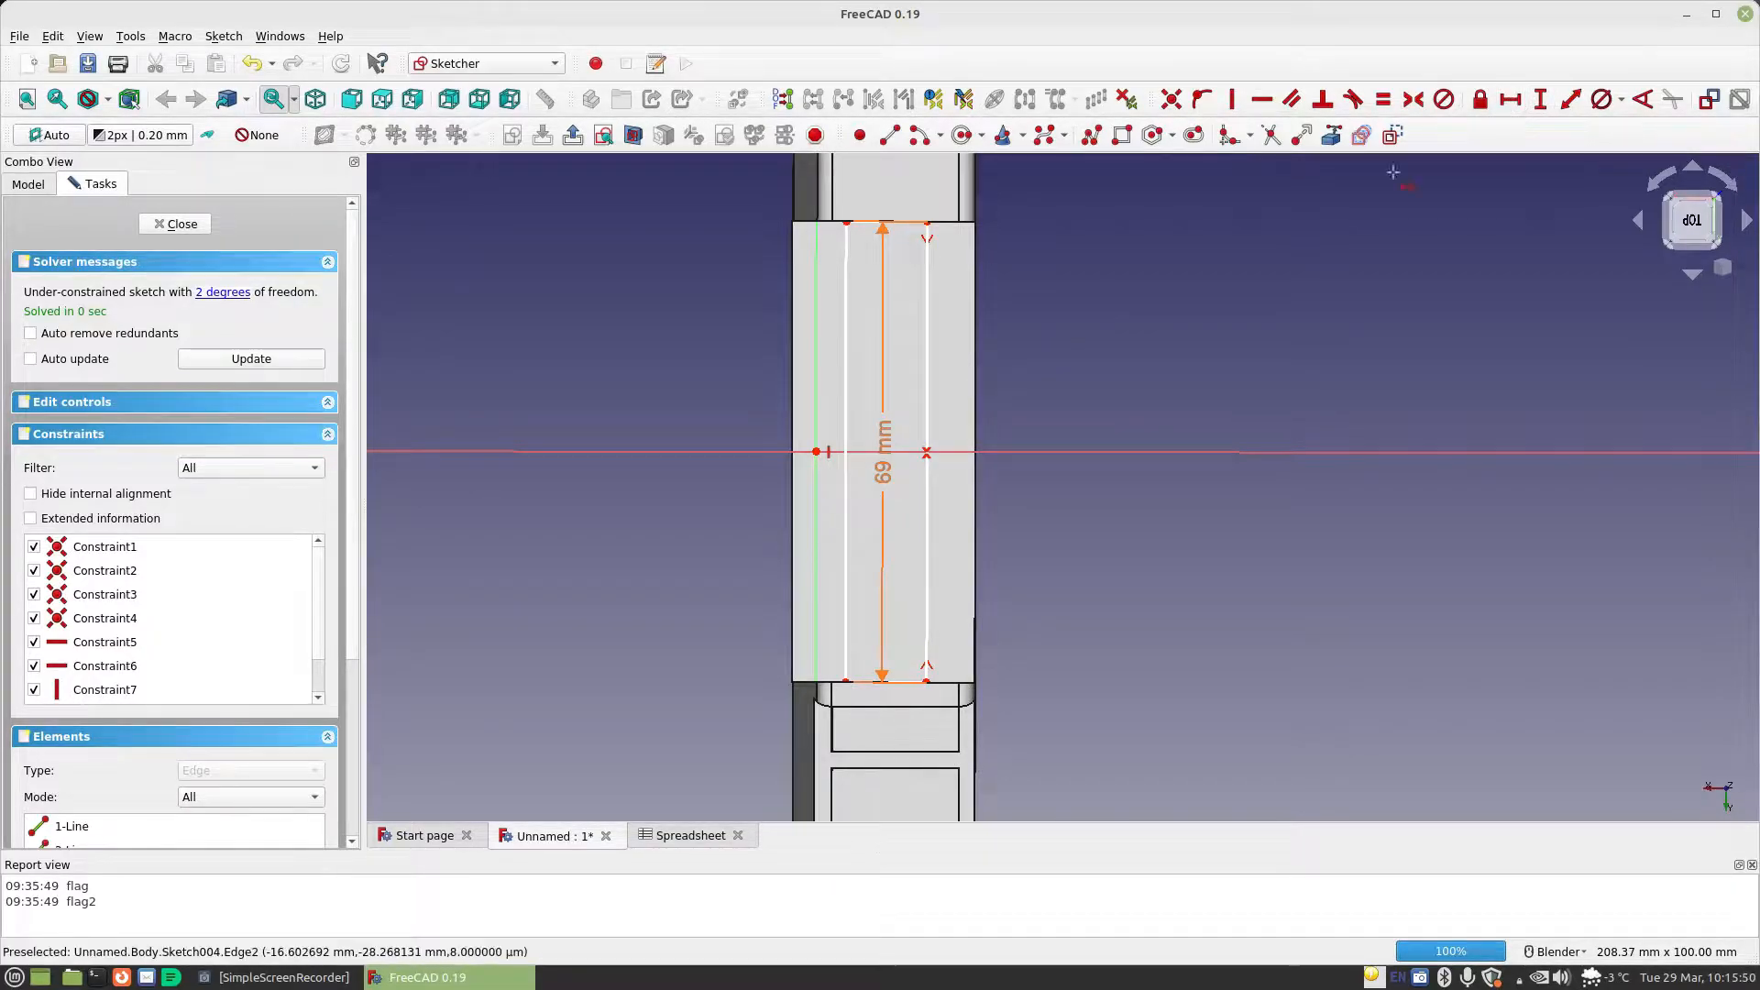
Constrain the horizontal length of the rectangle's upper side to Spreadsheet.CellDiameter
{"action": "left_click", "coordinate": [908, 222]}
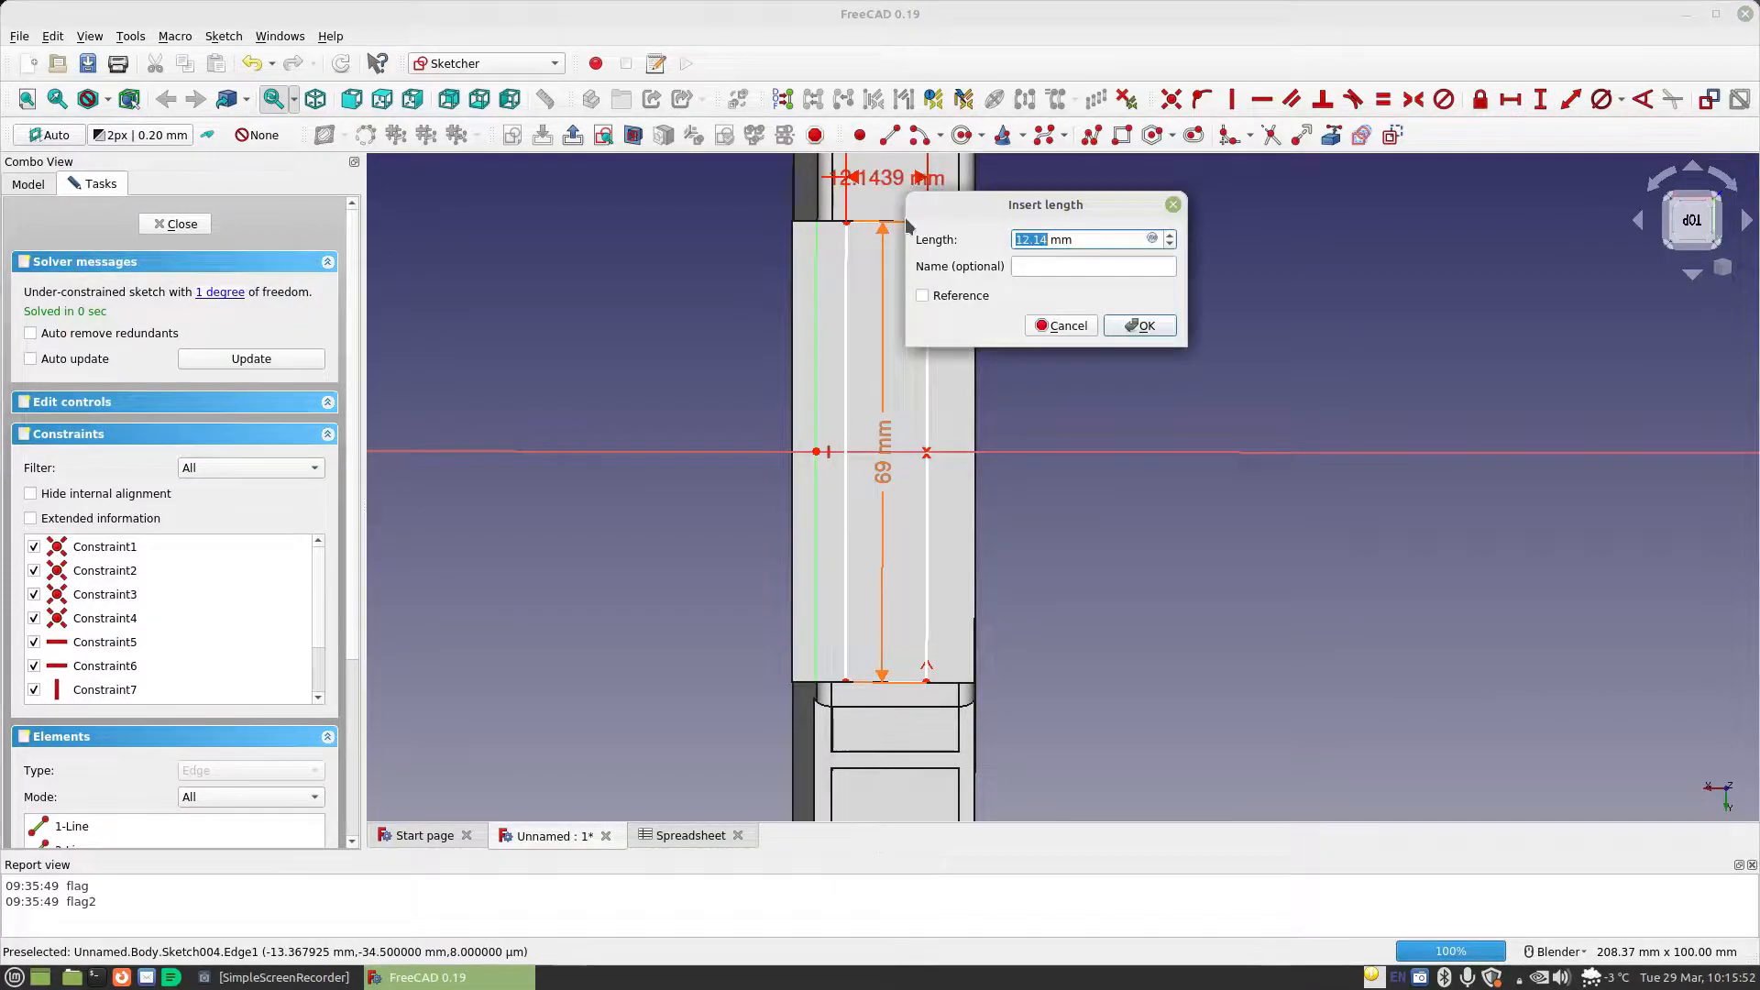
{"action": "left_click", "coordinate": [1151, 238]}
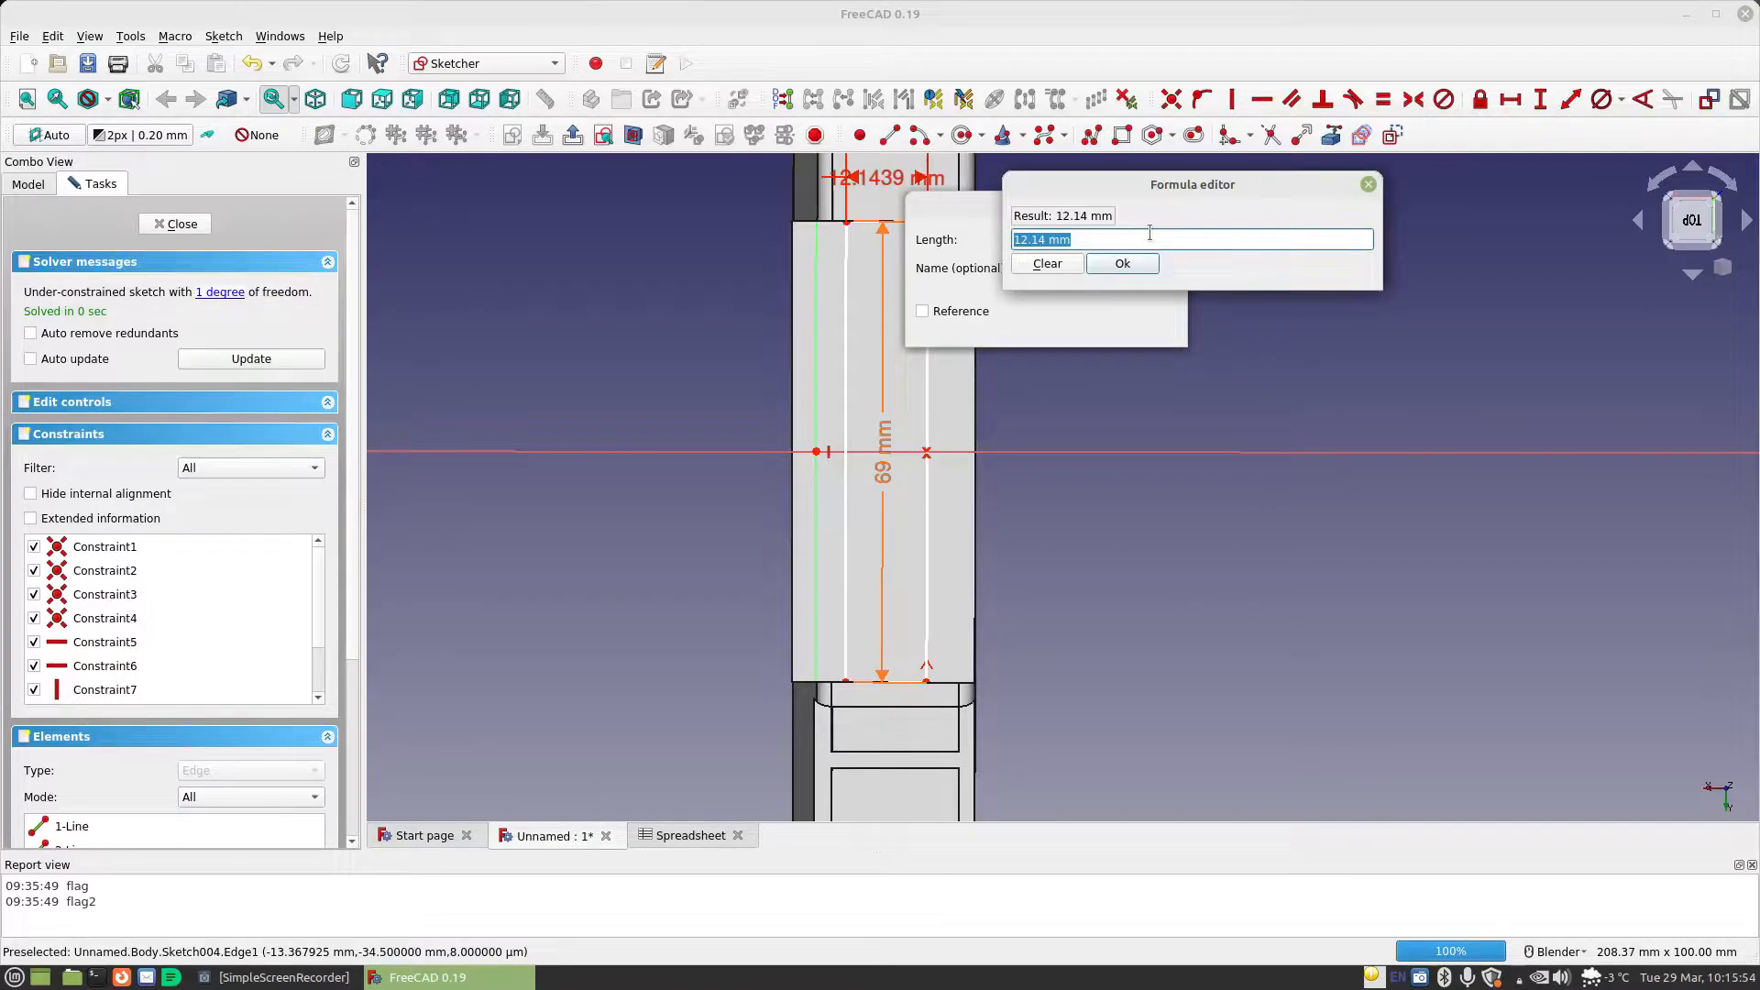
{"action": "type", "text": "Spreadsheet.CellDiameter"}
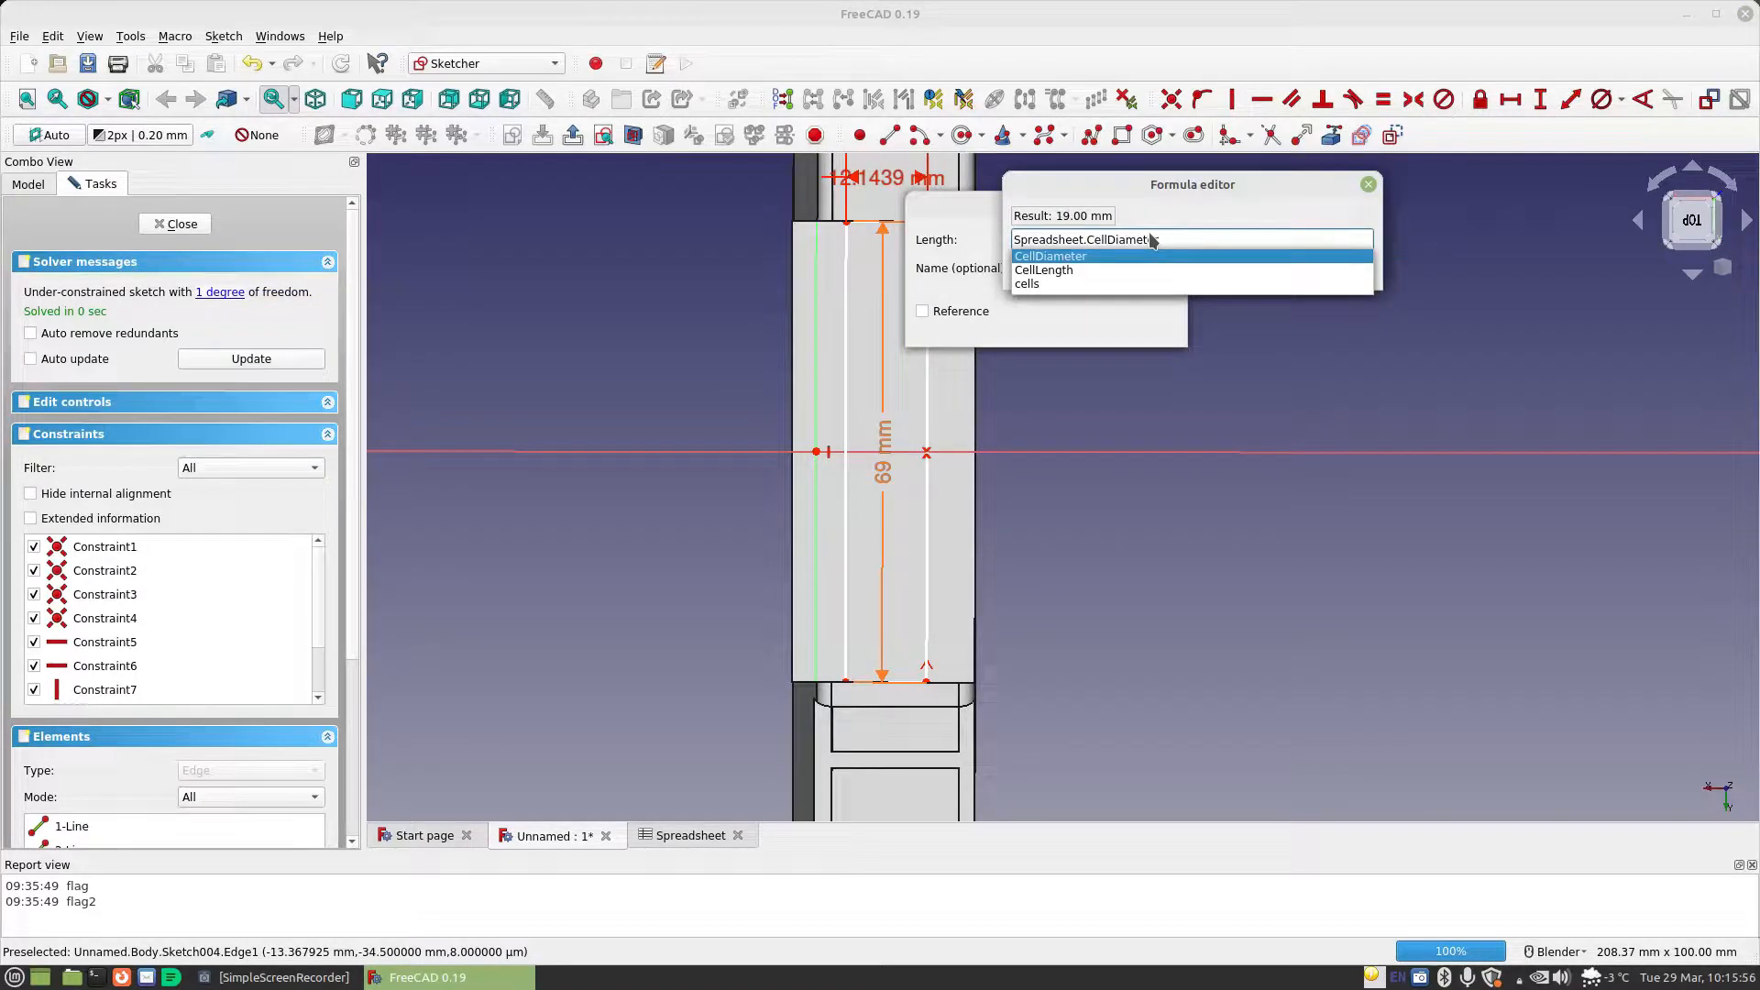
{"action": "key", "text": "Return"}
{"action": "left_click", "coordinate": [1123, 264]}
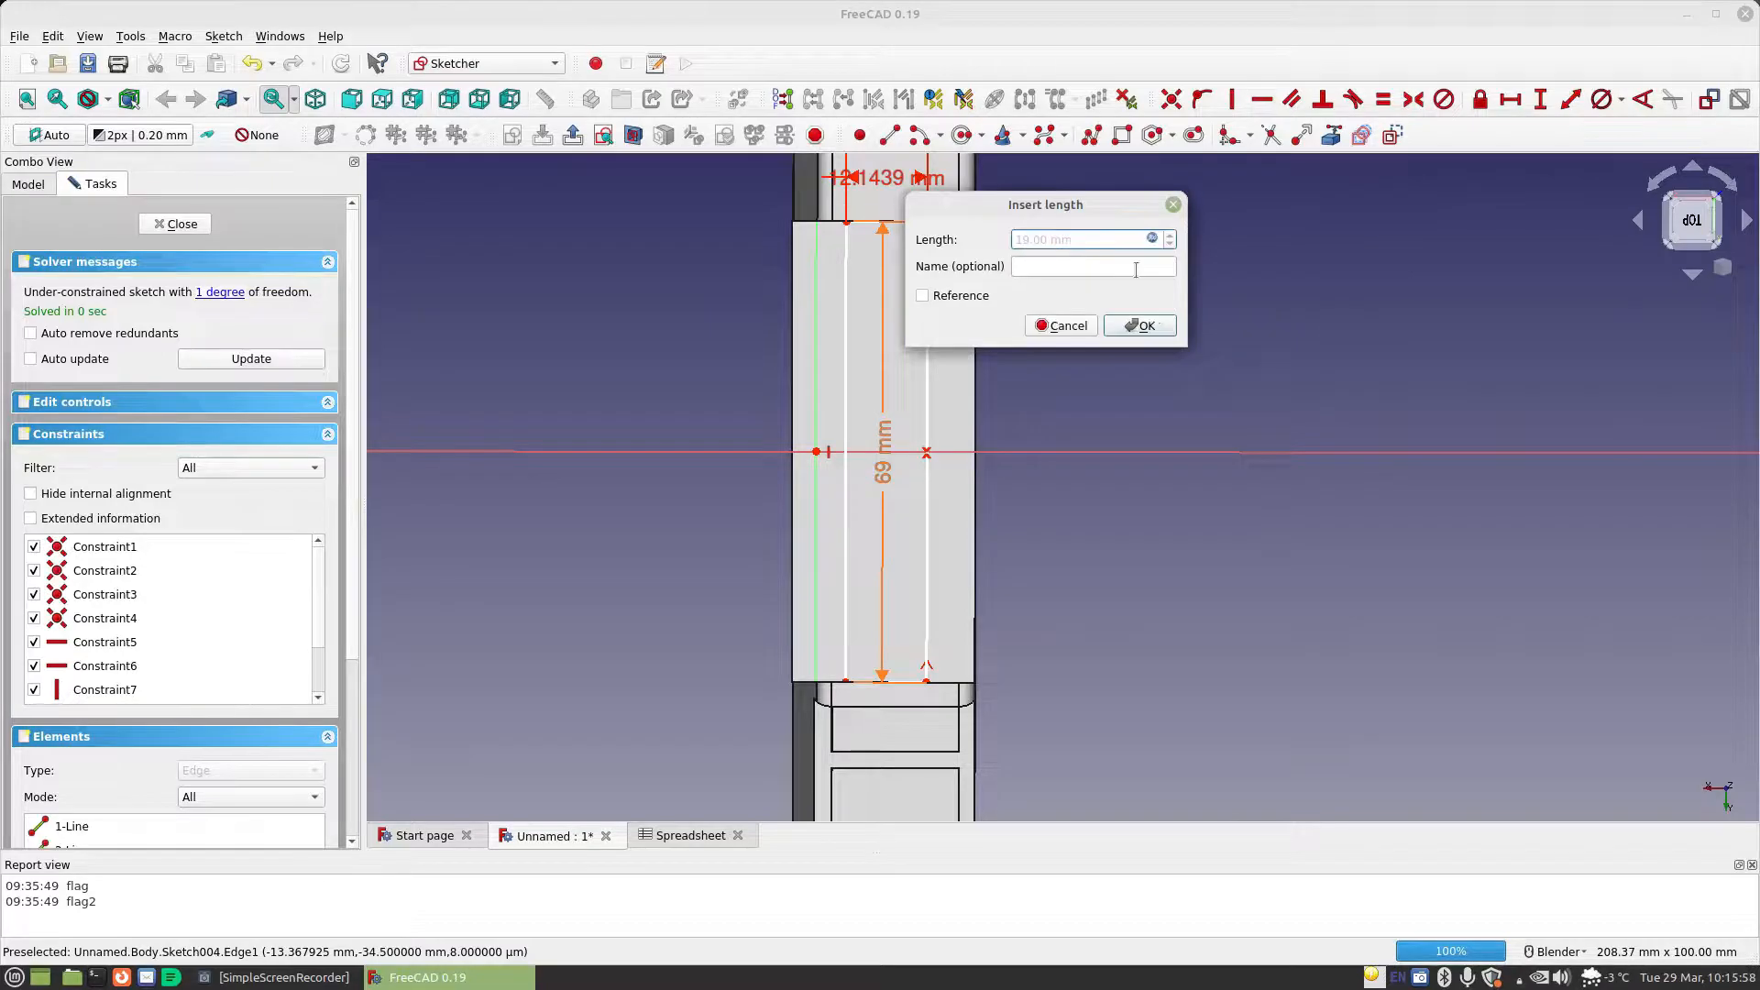
{"action": "left_click", "coordinate": [1153, 327]}
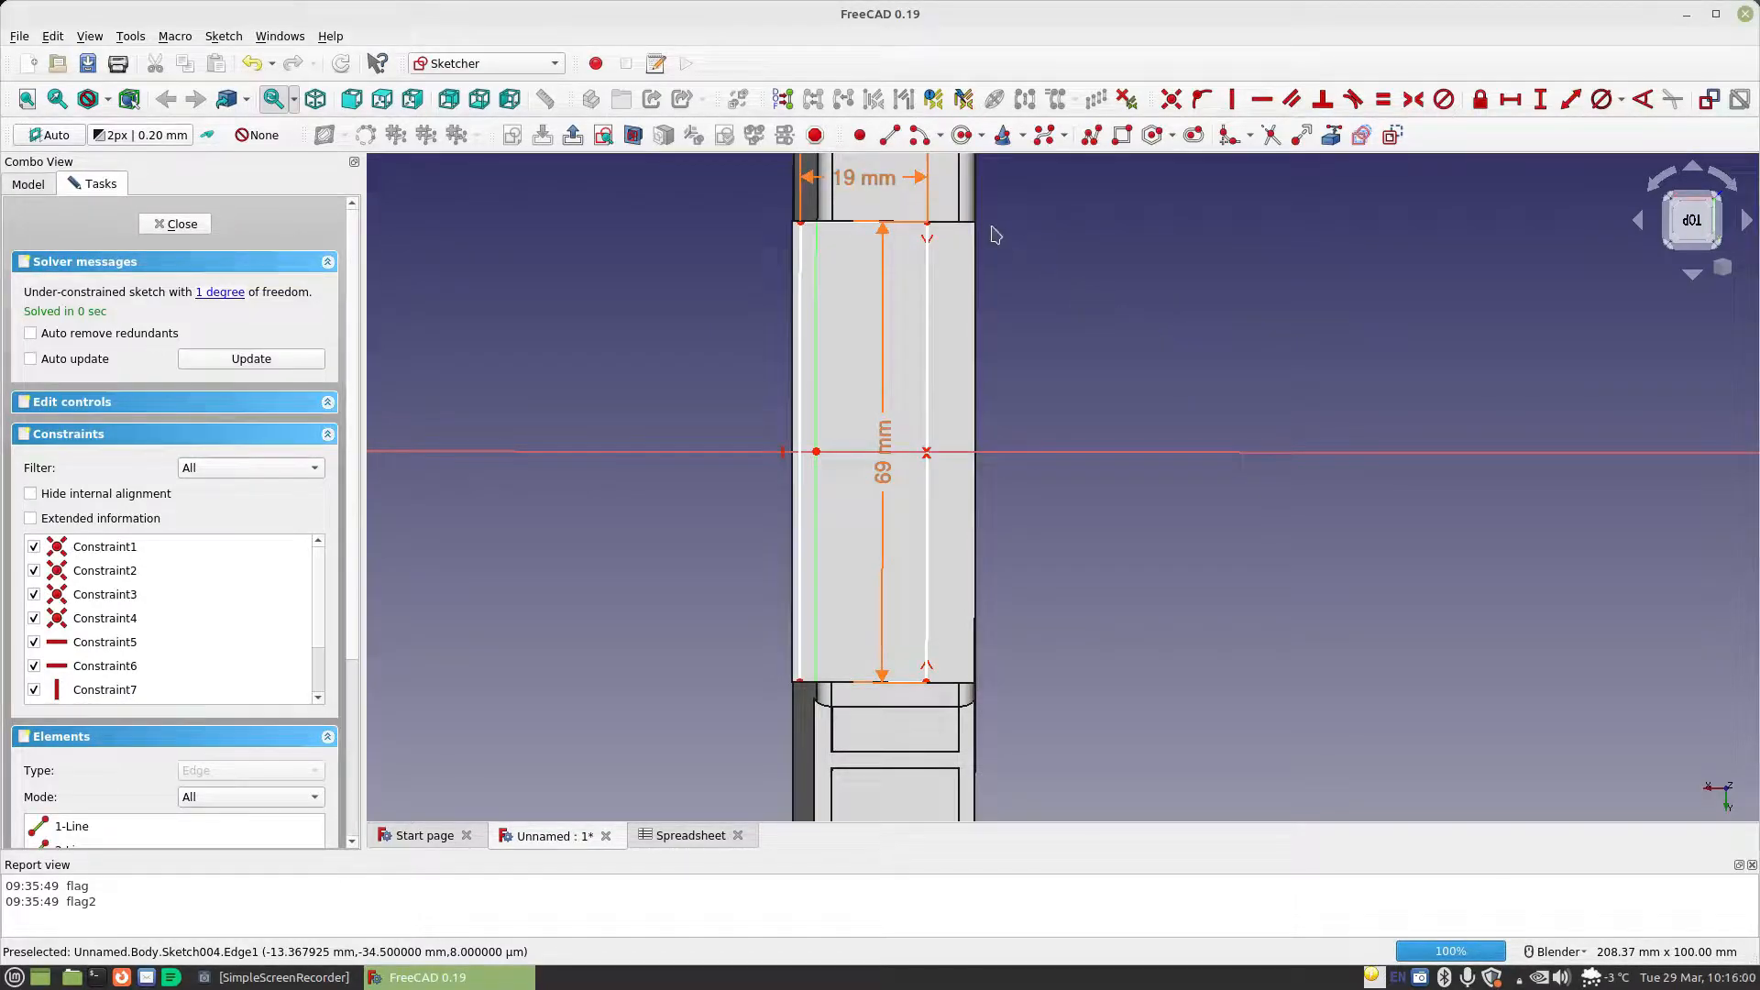
Shift the rectangle clear of the vertical axis and constrain the horizontal distance from its upper-left corner to the origin to Spreadsheet.MaterialThickness
{"action": "mouse_move", "coordinate": [879, 177]}
{"action": "left_mouse_down"}
{"action": "mouse_move", "coordinate": [851, 221]}
{"action": "mouse_move", "coordinate": [876, 228]}
{"action": "left_mouse_up"}
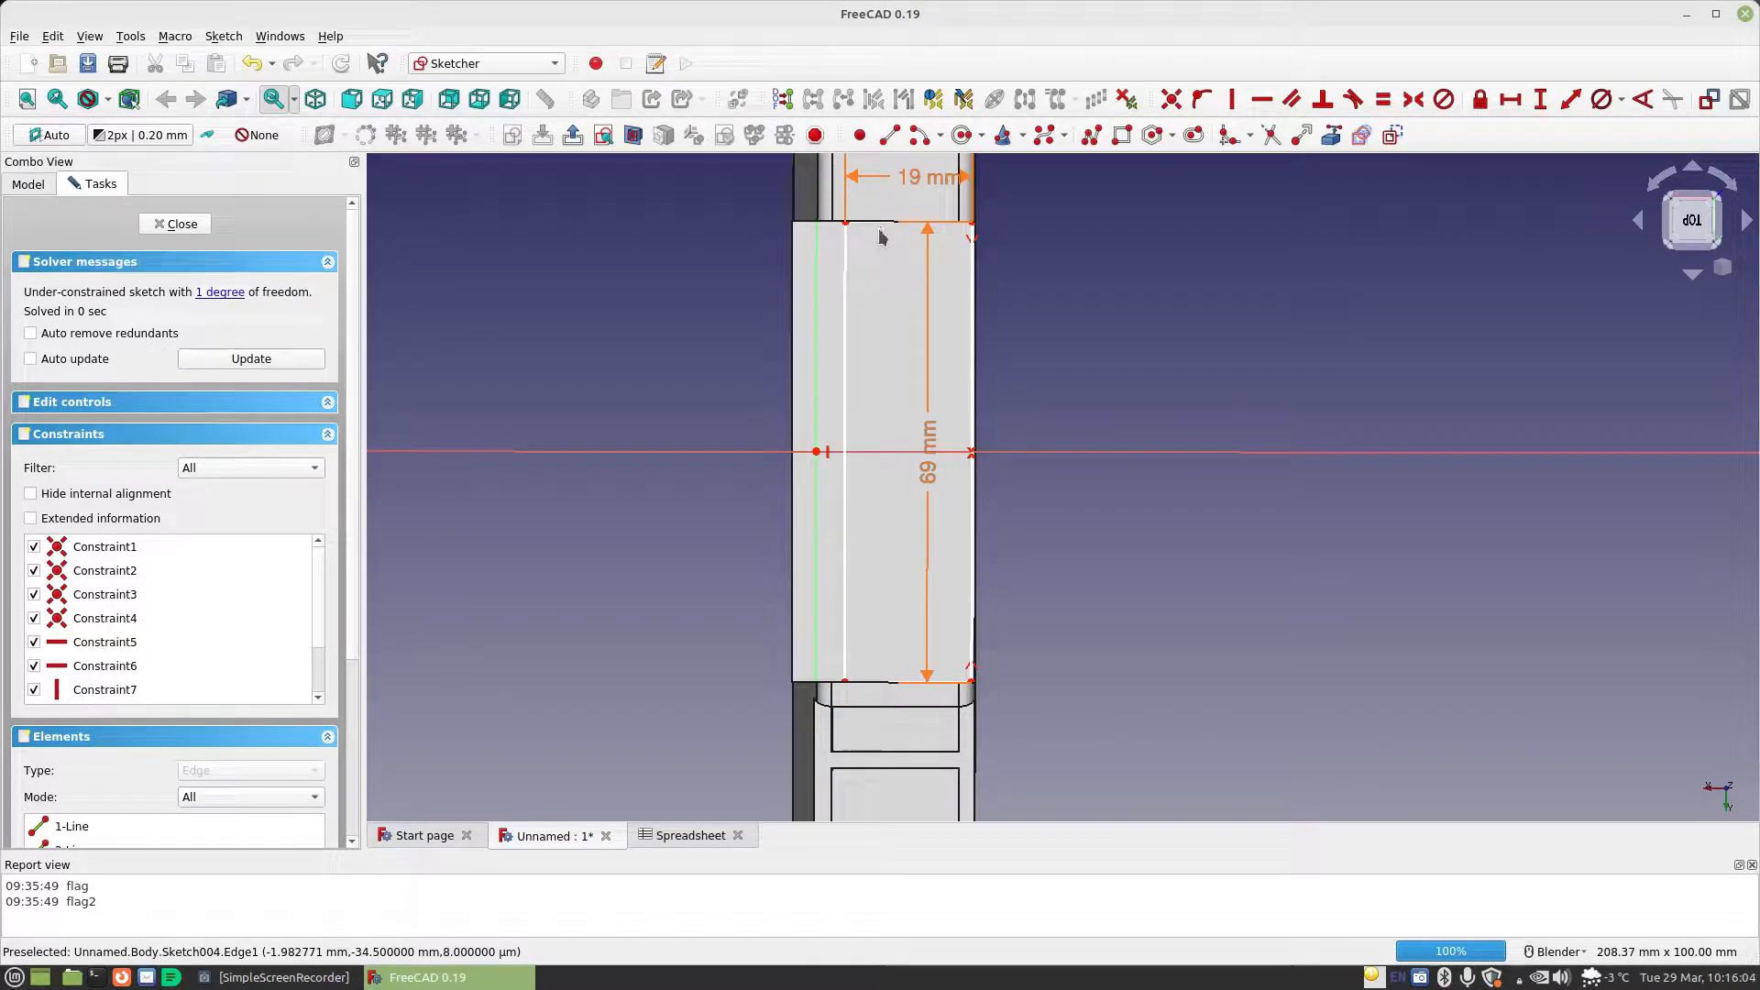
{"action": "left_click", "coordinate": [1511, 99]}
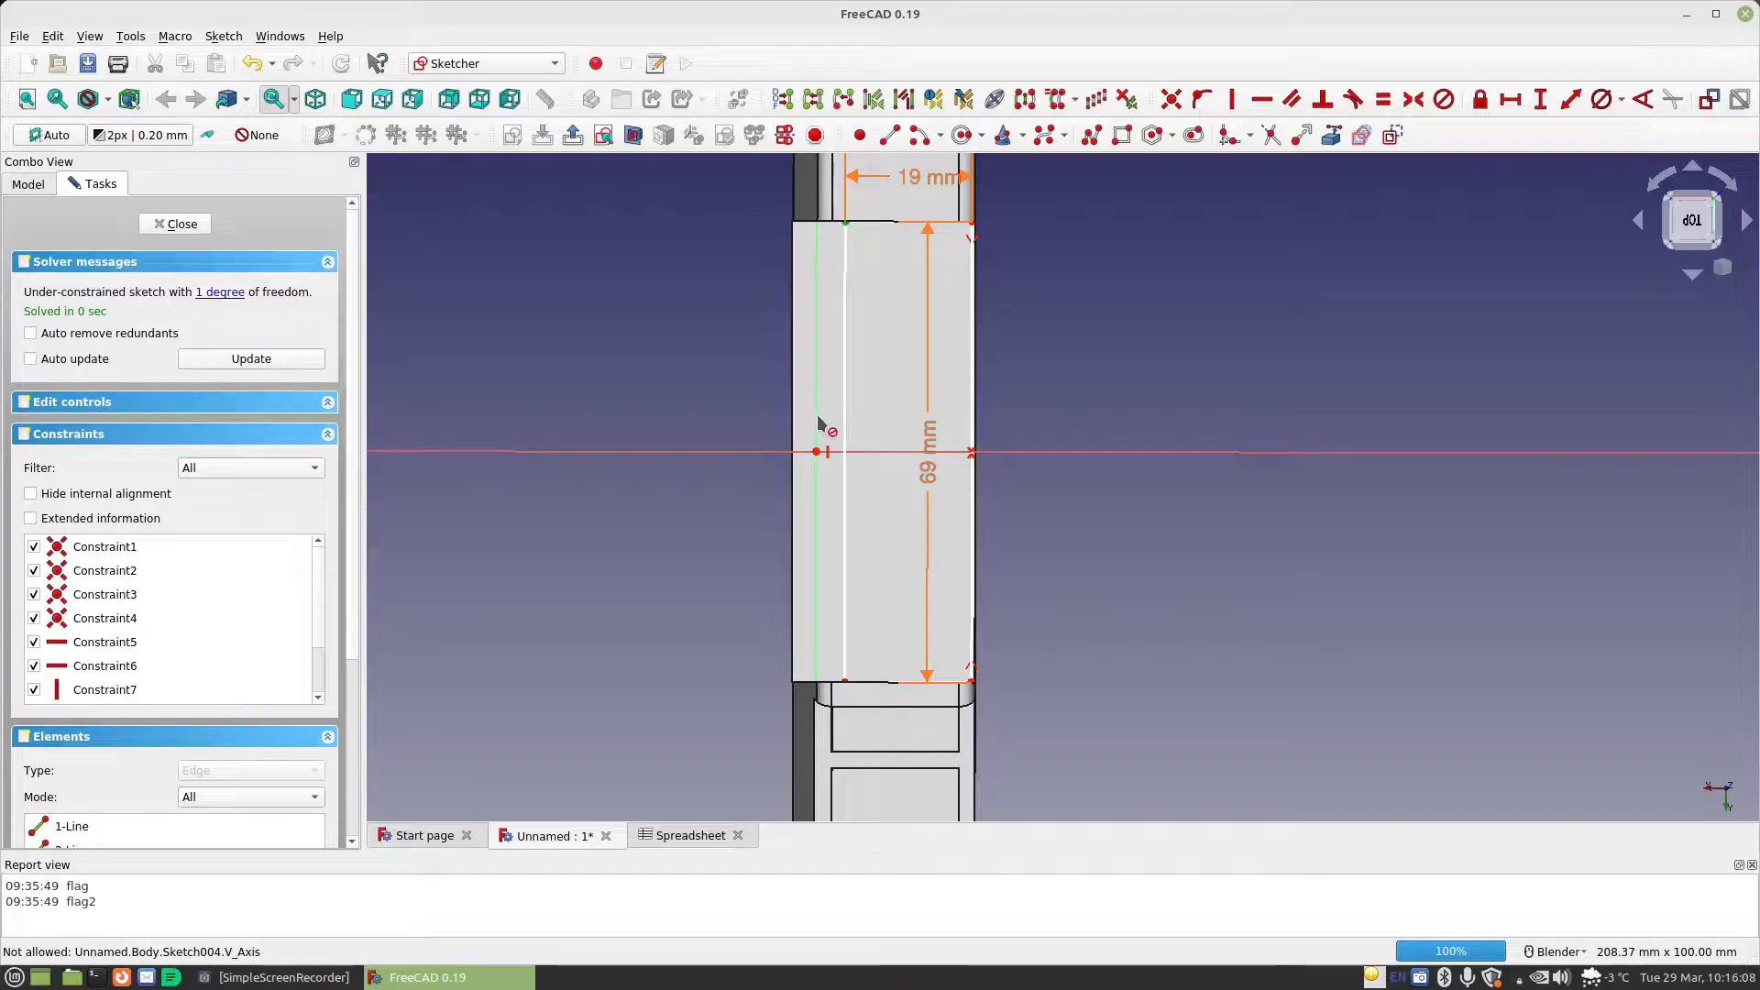
{"action": "left_click", "coordinate": [817, 452]}
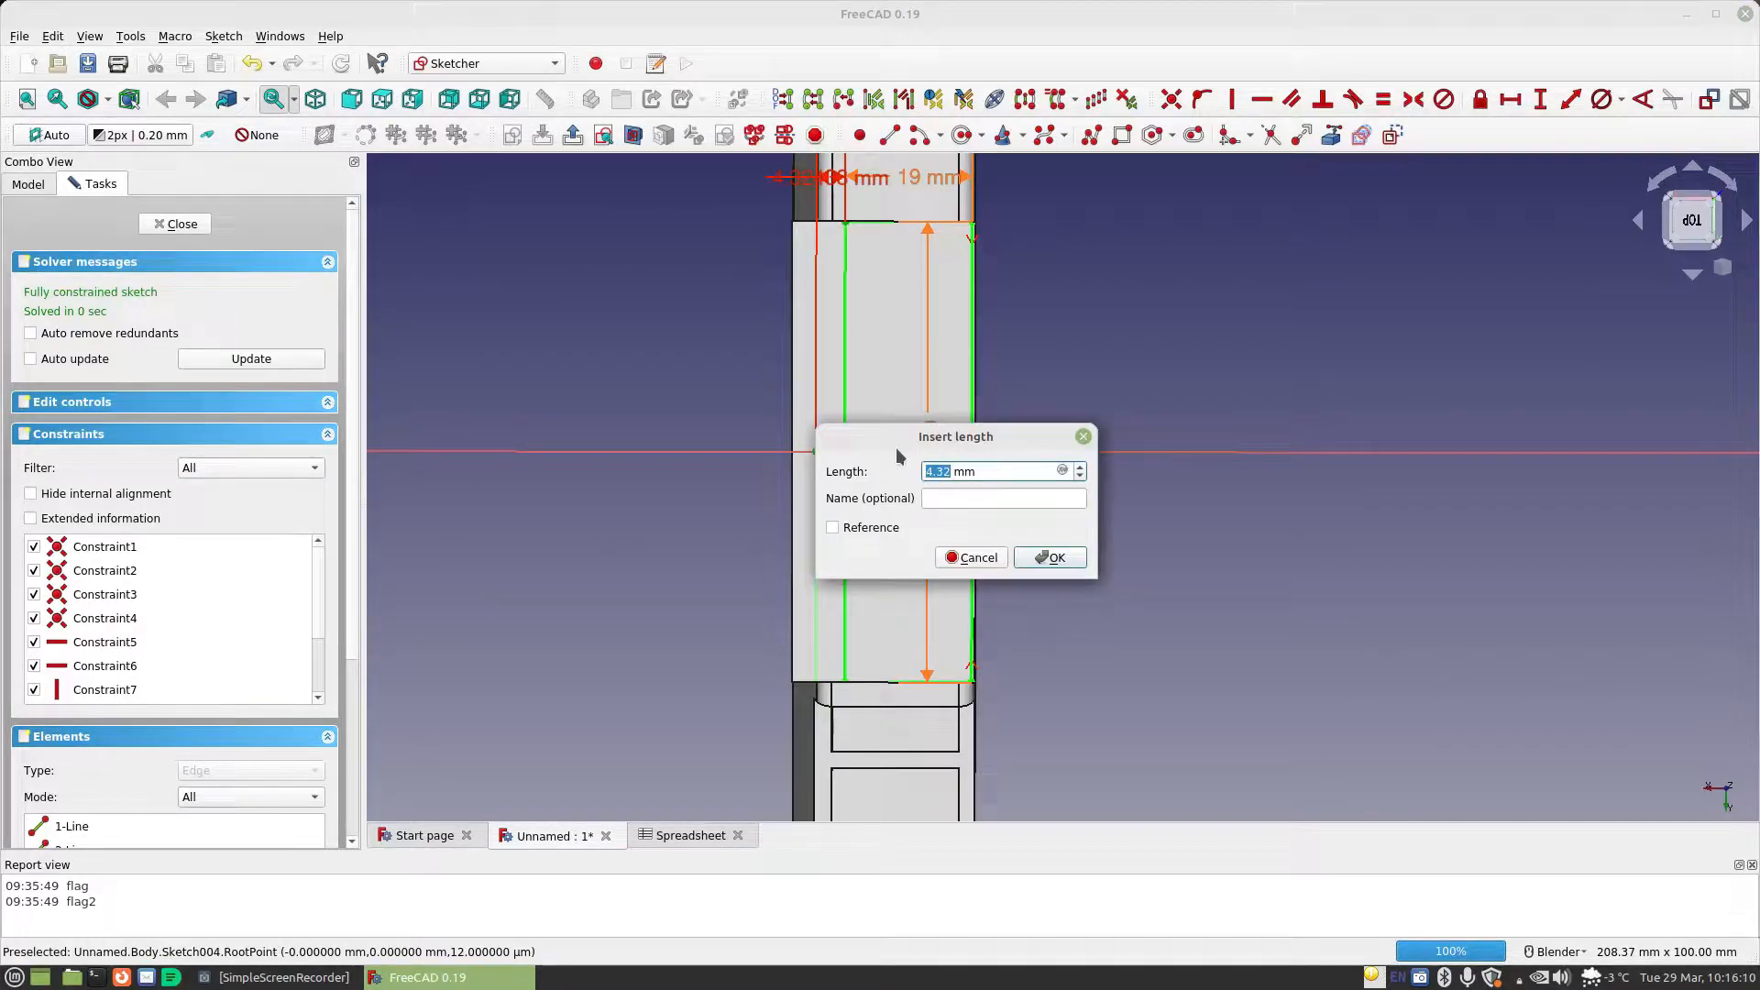
{"action": "left_click", "coordinate": [1062, 470]}
{"action": "type", "text": "Spreadsheet.ma"}
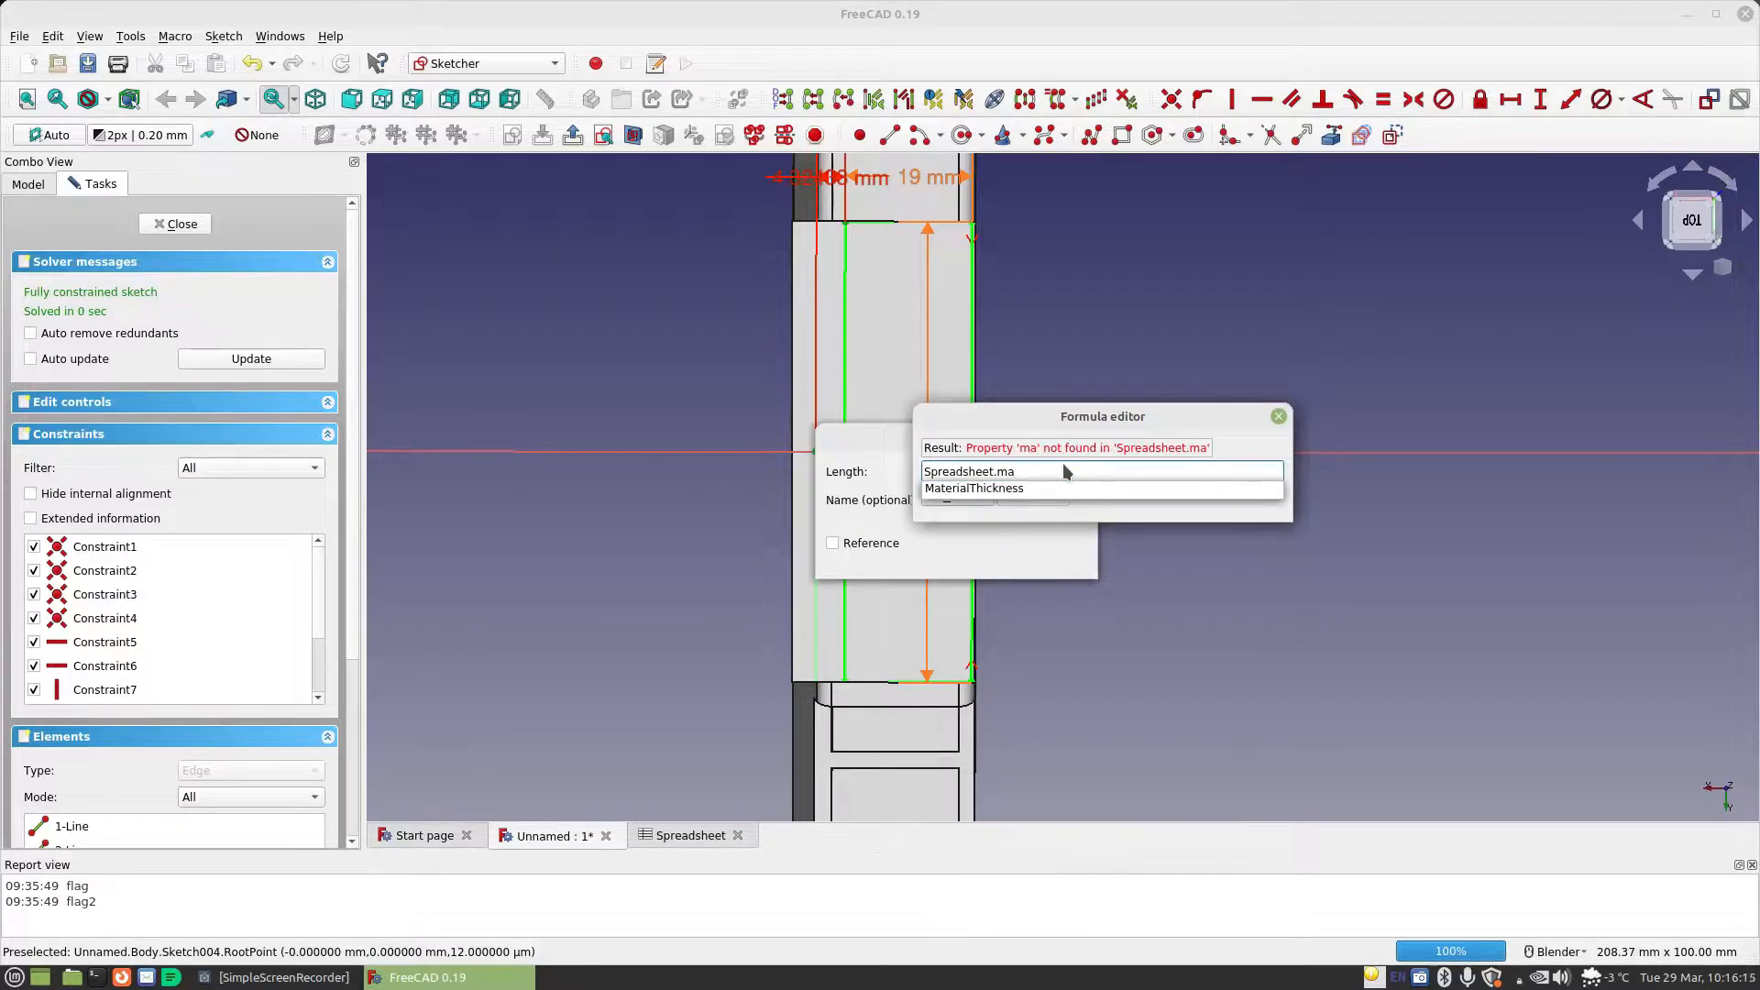
{"action": "key", "text": "Down"}
{"action": "key", "text": "Return"}
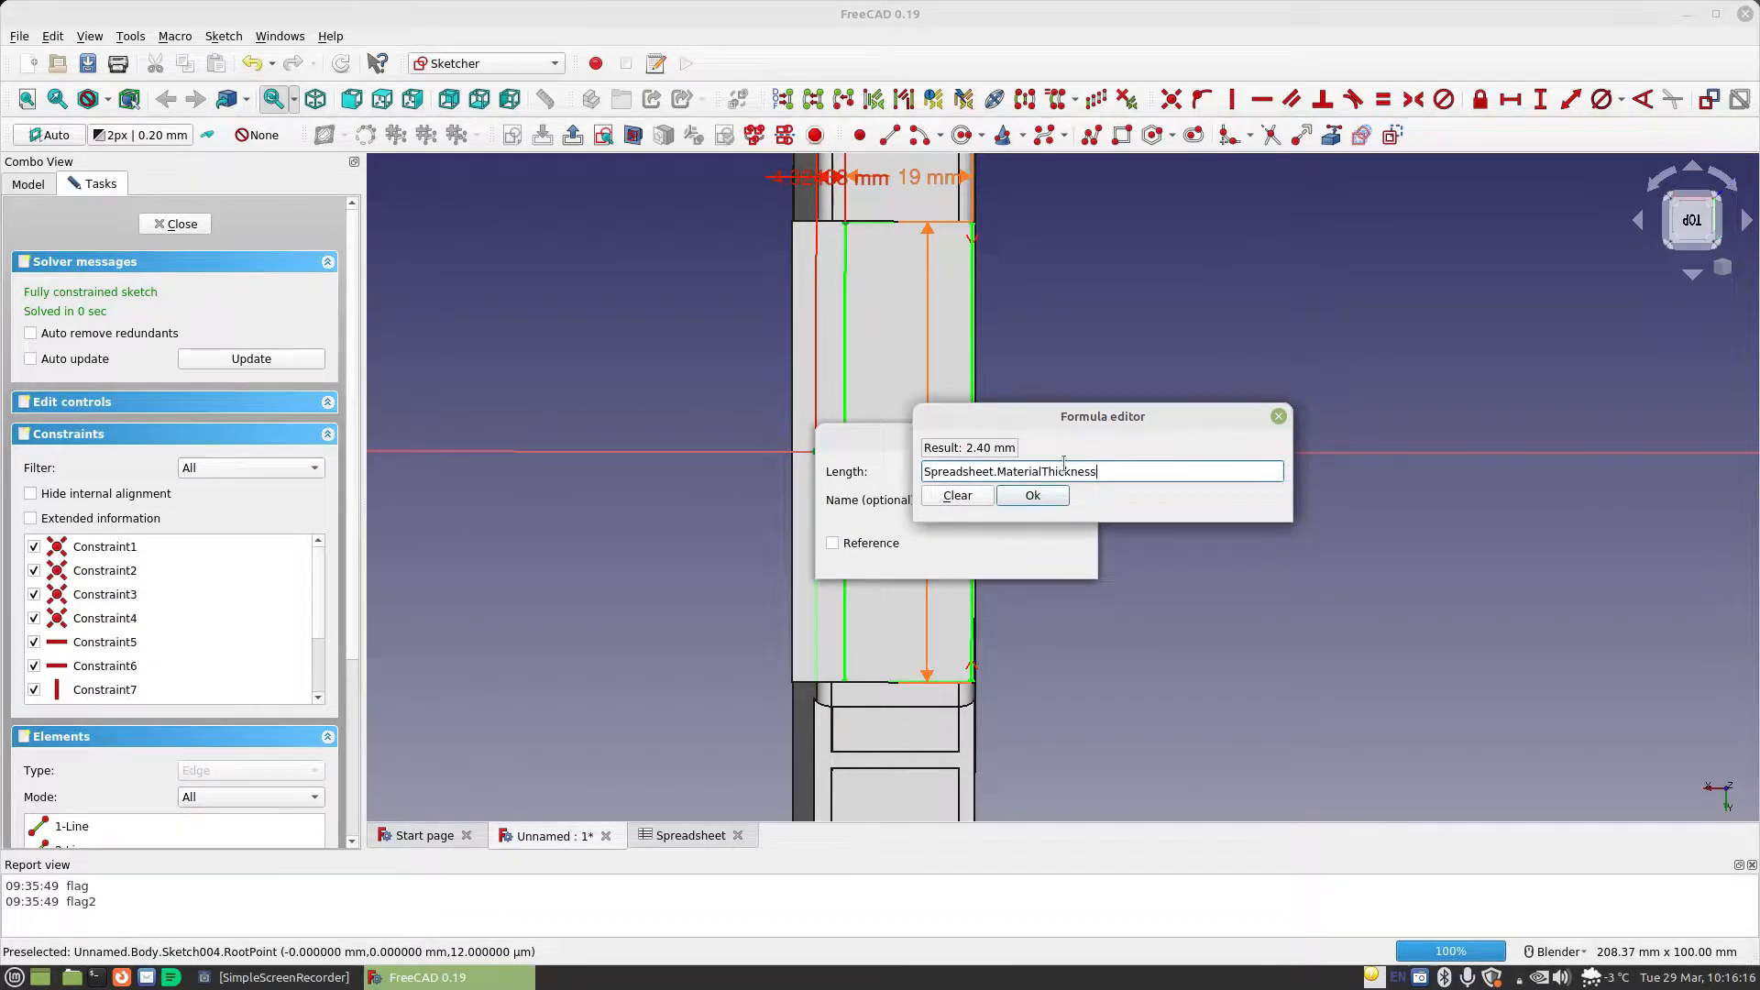
{"action": "left_click", "coordinate": [1034, 495]}
{"action": "left_click", "coordinate": [1052, 554]}
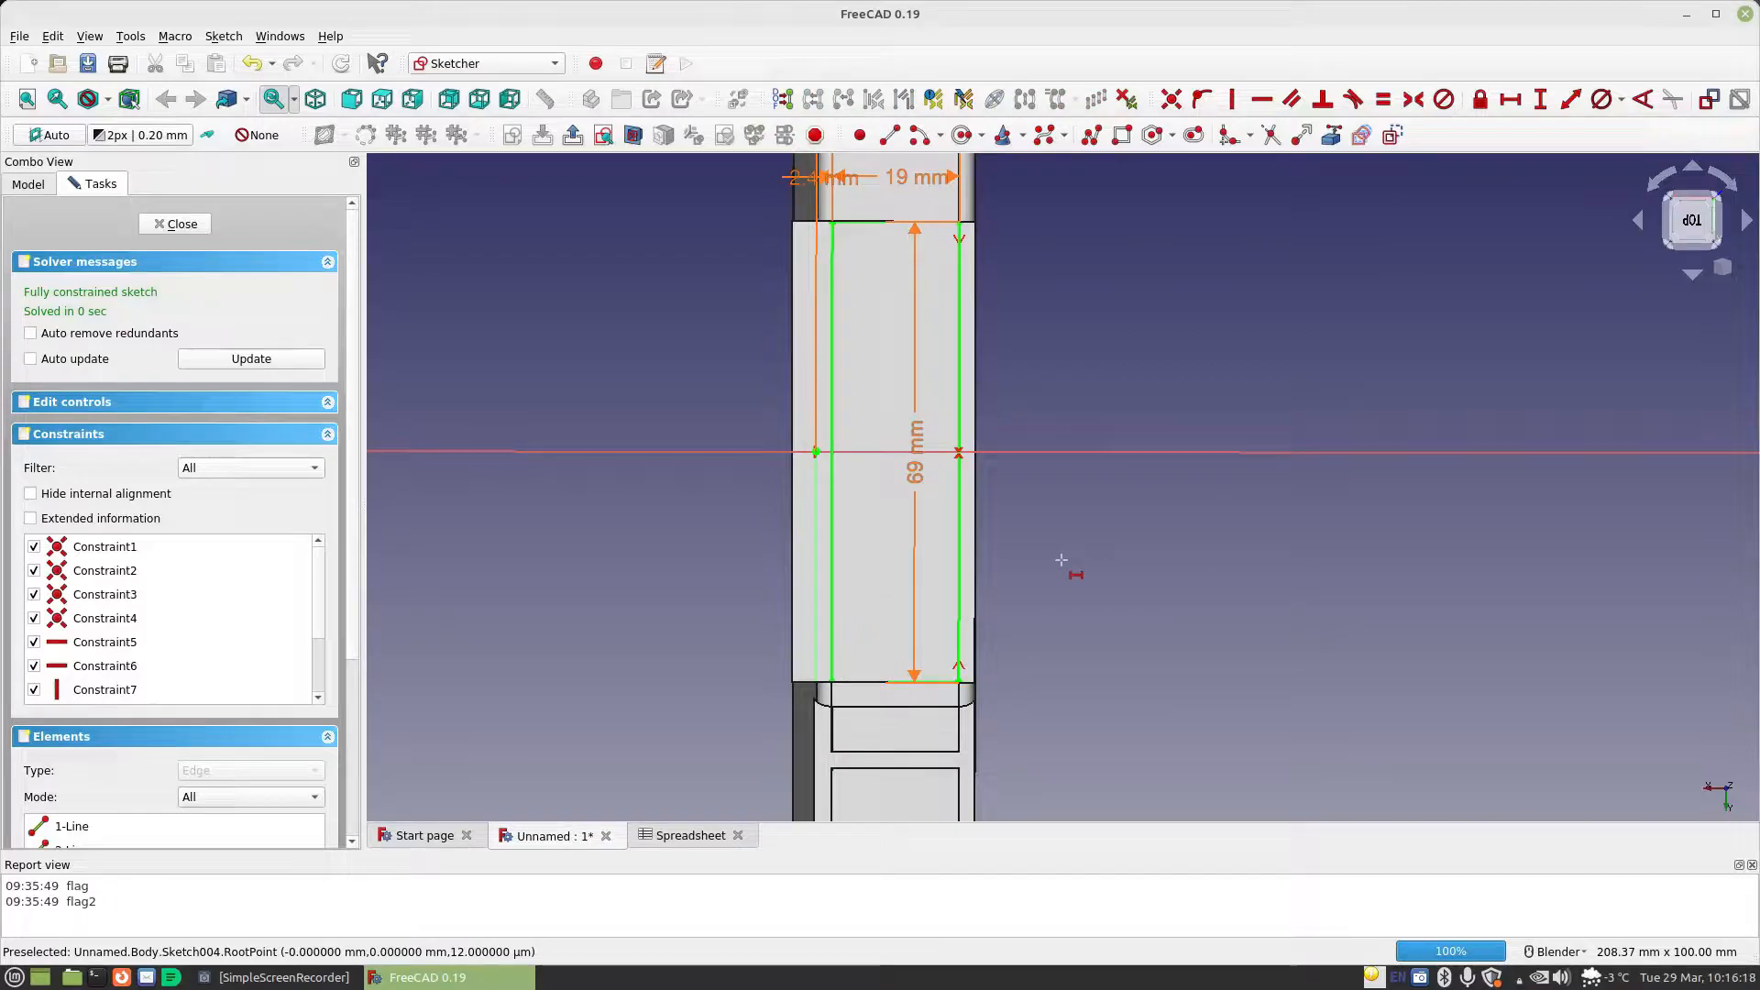
Close the sketch and pocket the rectangle to a depth of Spreadsheet.CellDiameter/2
{"action": "left_click", "coordinate": [174, 224]}
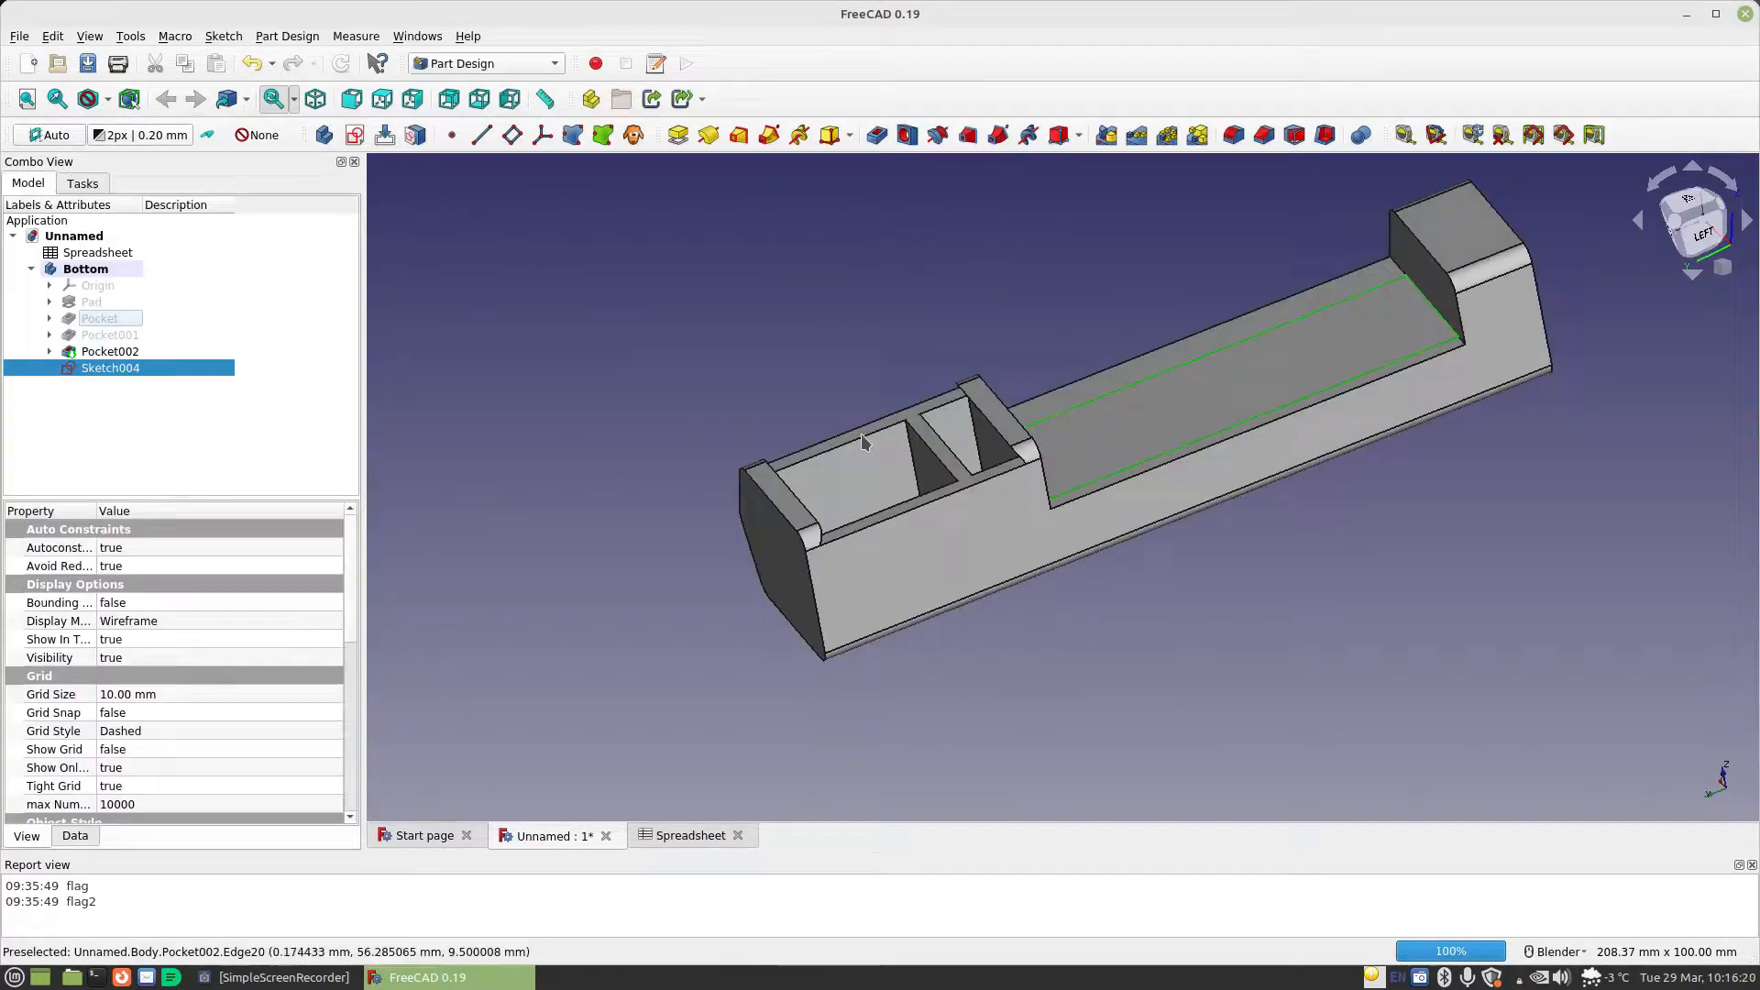
{"action": "left_click", "coordinate": [876, 135]}
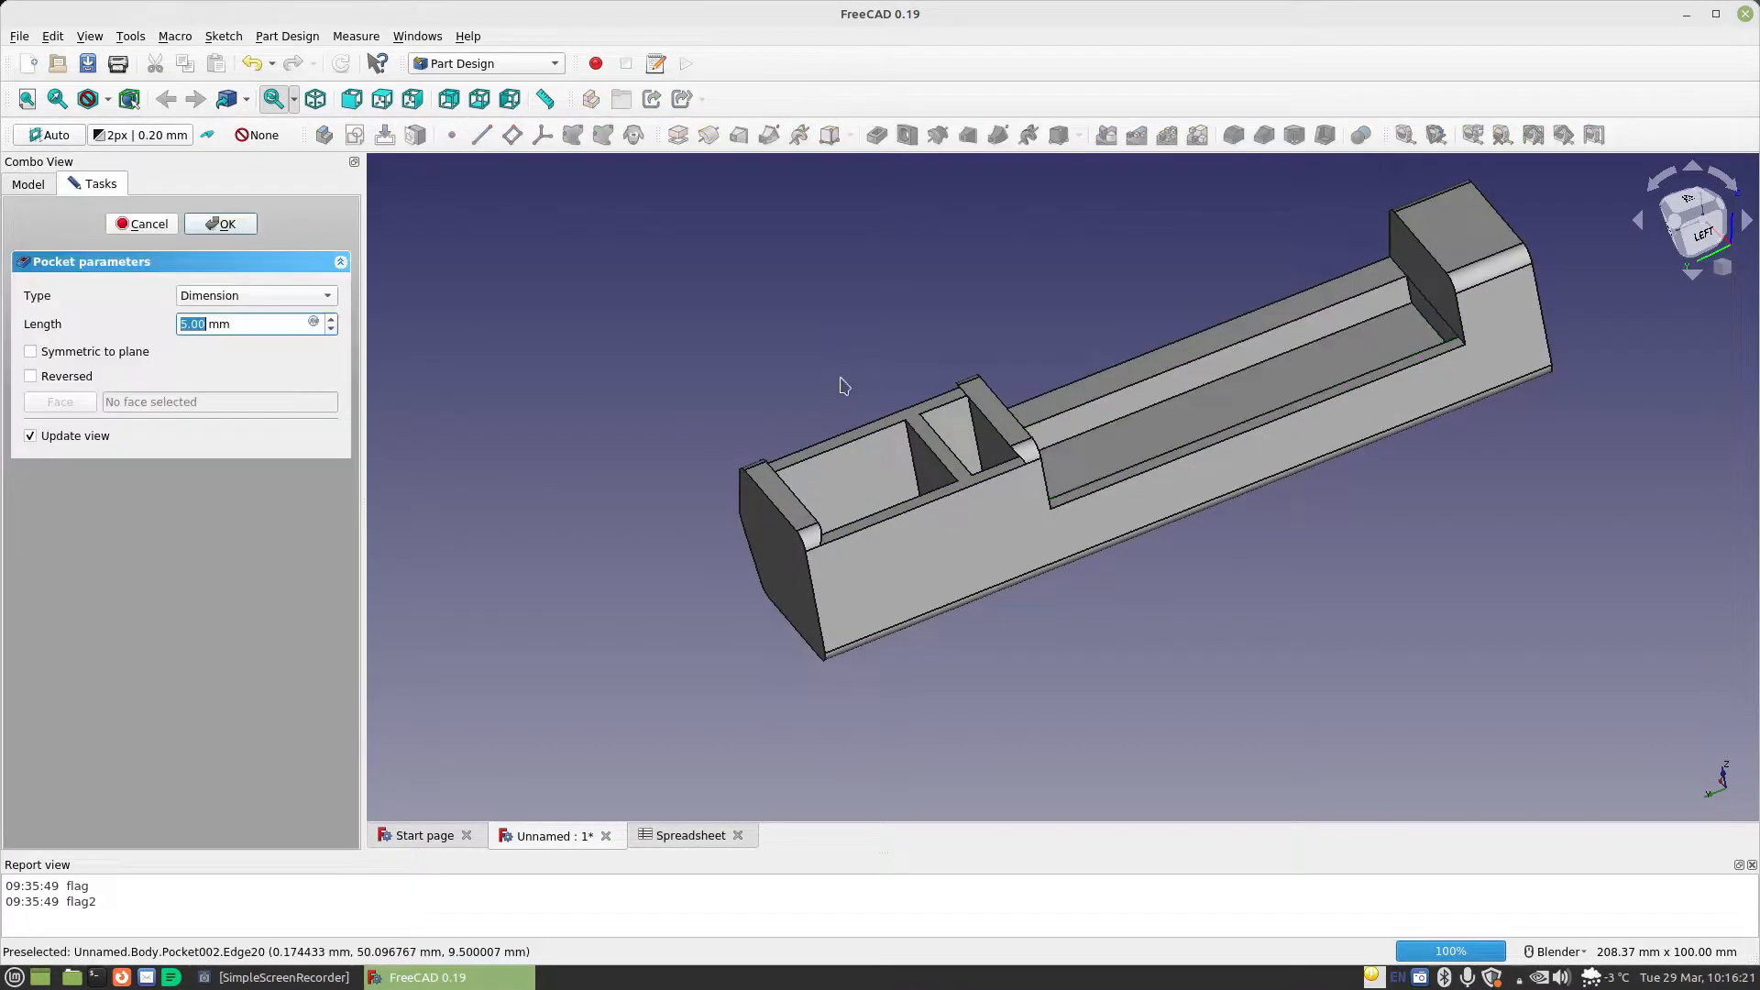
{"action": "left_click", "coordinate": [314, 323]}
{"action": "type", "text": "spreadsheet.CellDiameter/2"}
{"action": "key", "text": "Return"}
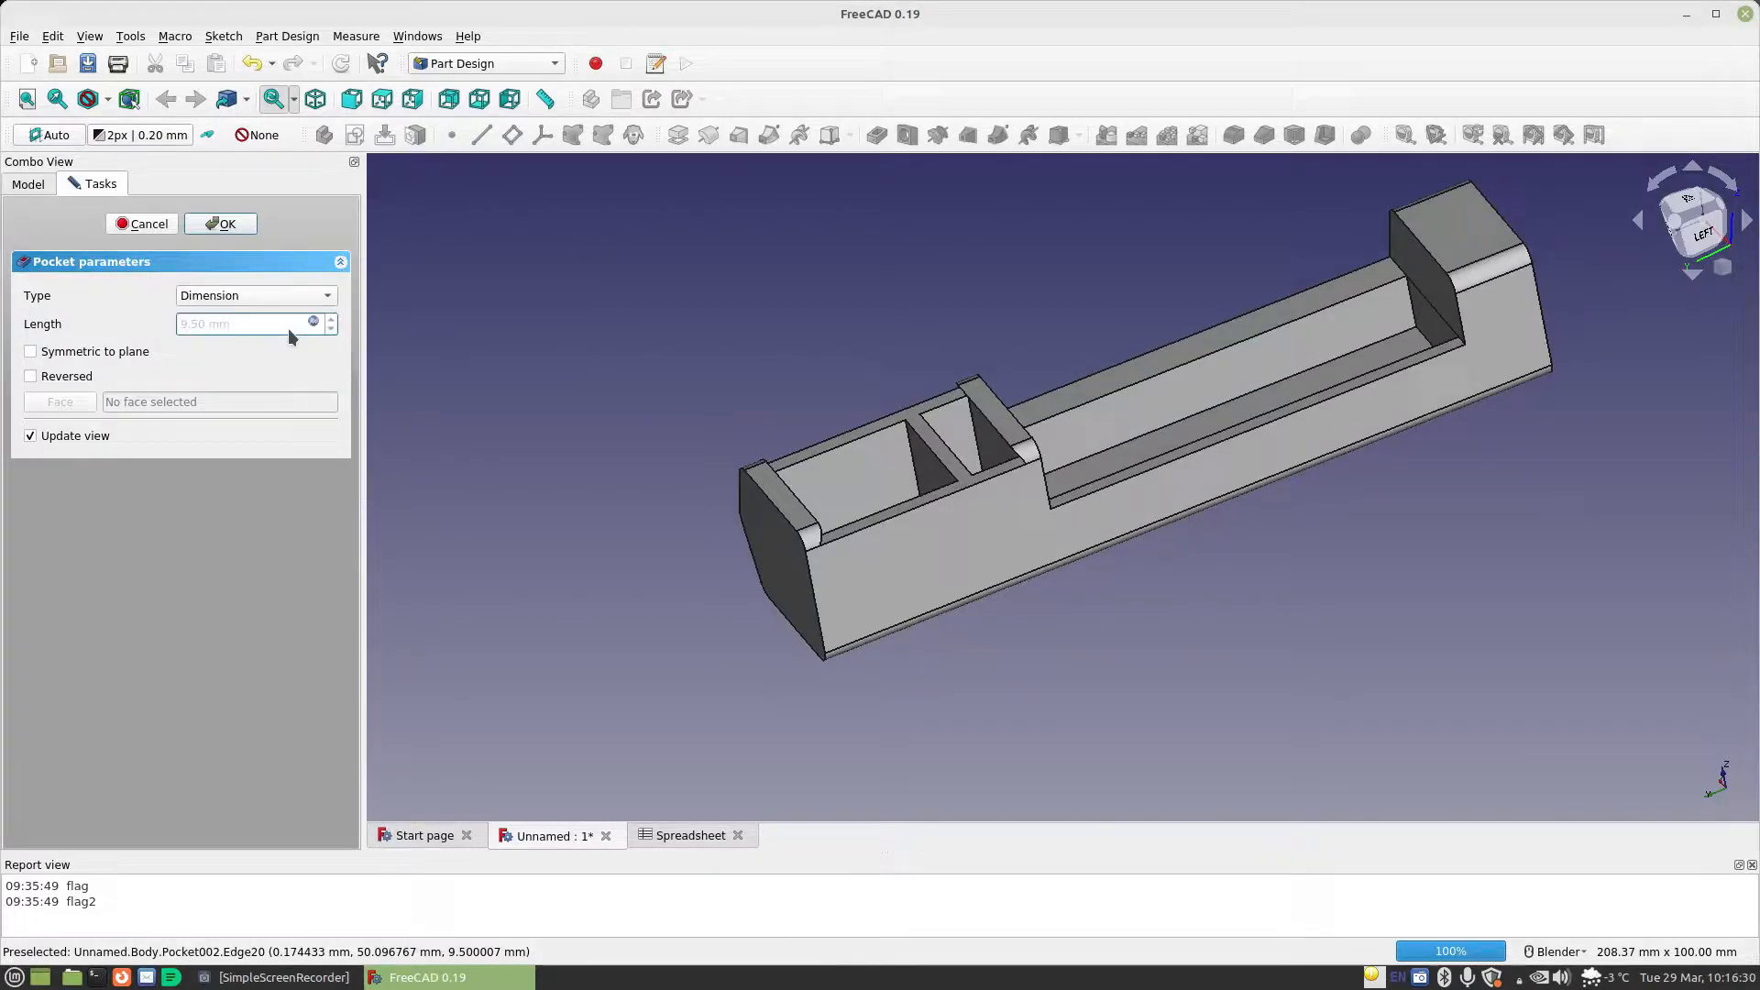
{"action": "left_click", "coordinate": [220, 224]}
Create a sketch on the upright face of the two-compartment raised end, facing the long cell pocket
{"action": "middle_click_drag", "start_coordinate": [1145, 431], "coordinate": [981, 491]}
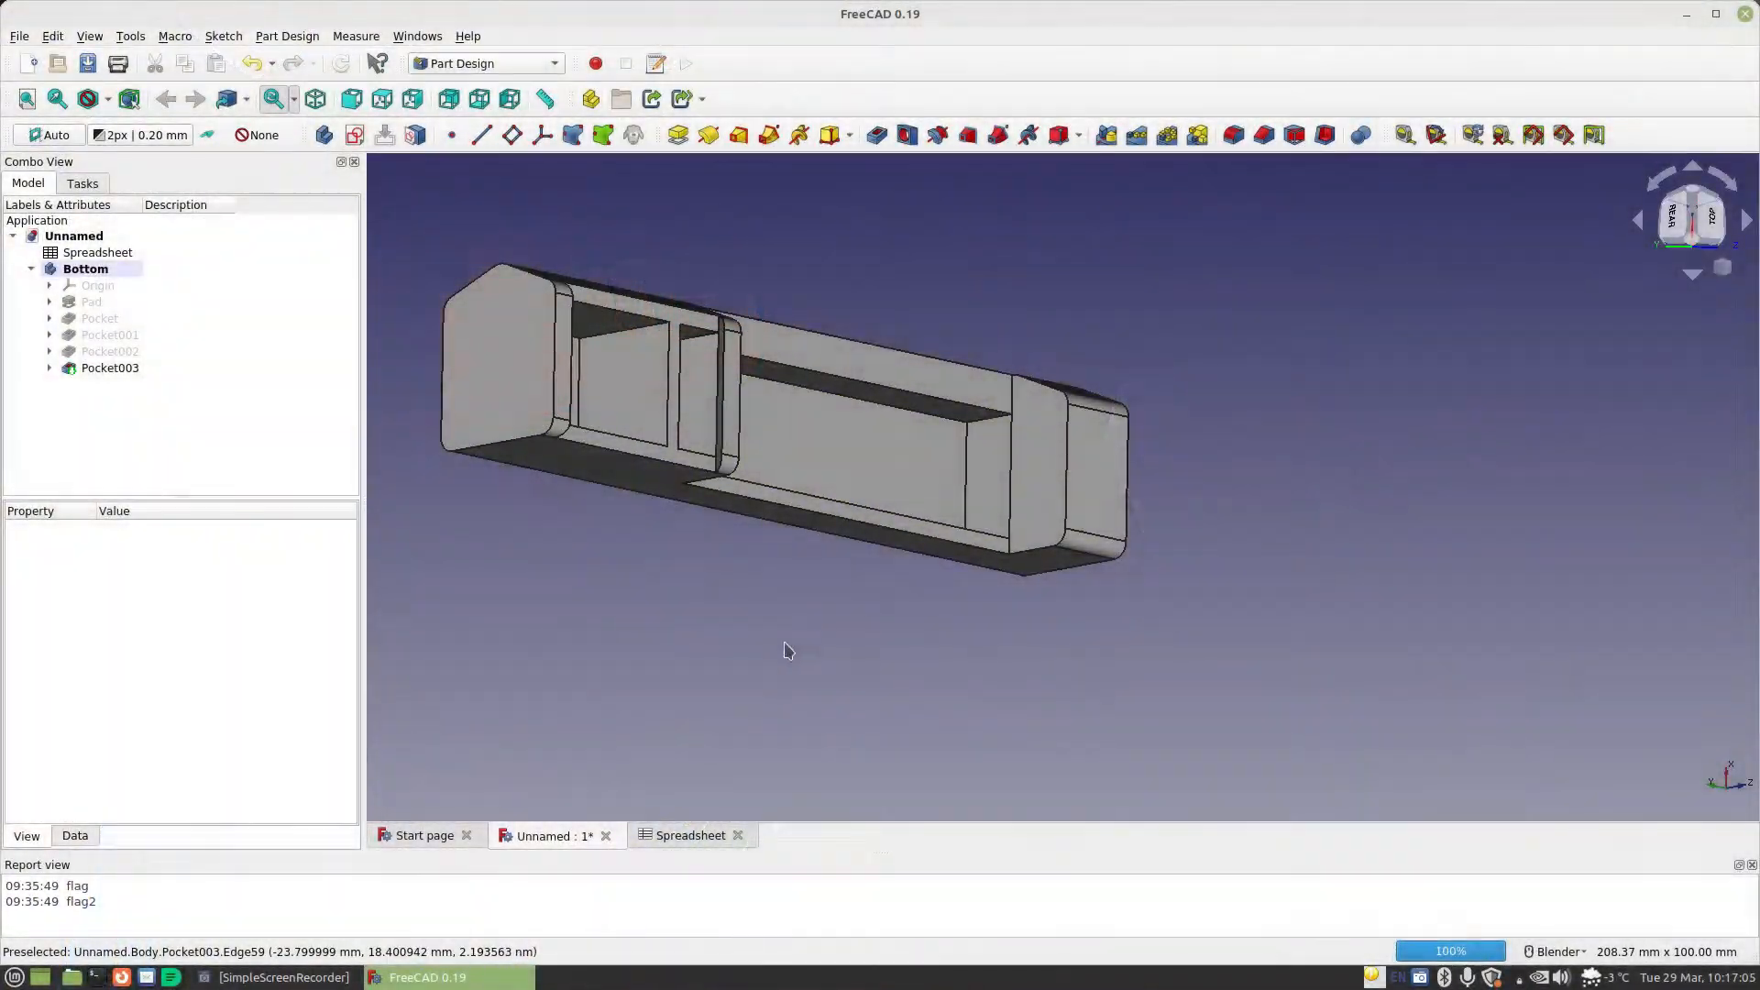
{"action": "middle_click_drag", "start_coordinate": [785, 652], "coordinate": [917, 513]}
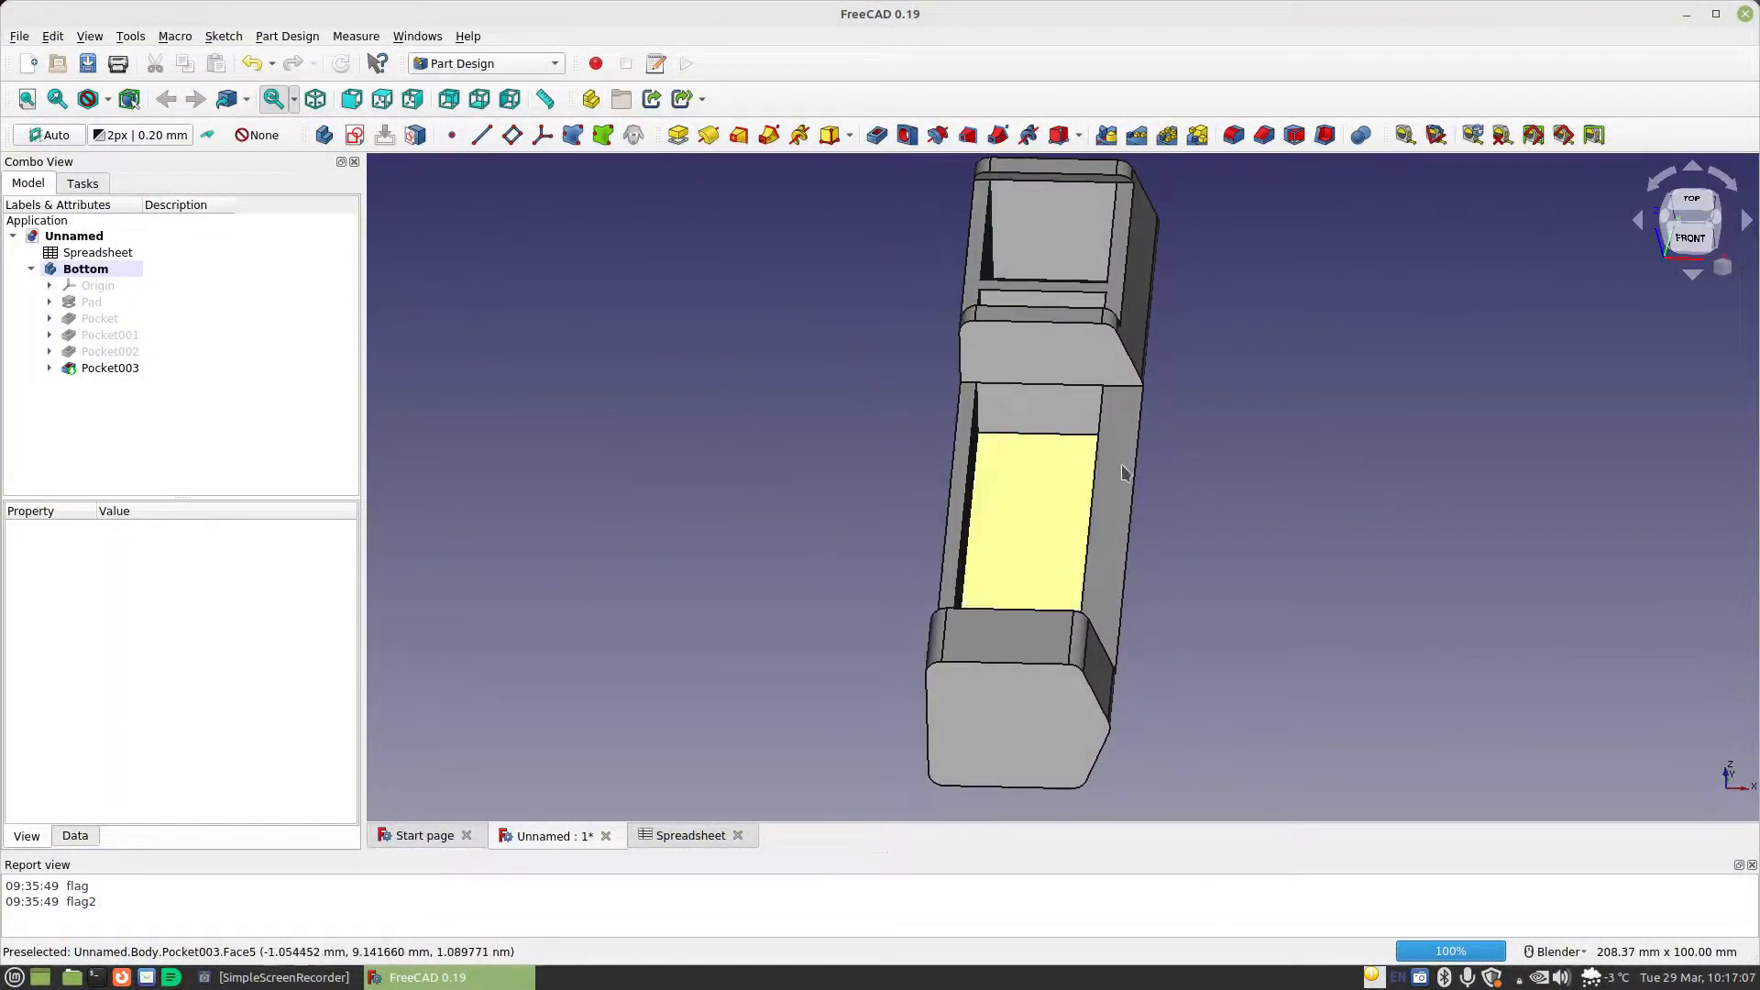
{"action": "left_click", "coordinate": [1023, 374]}
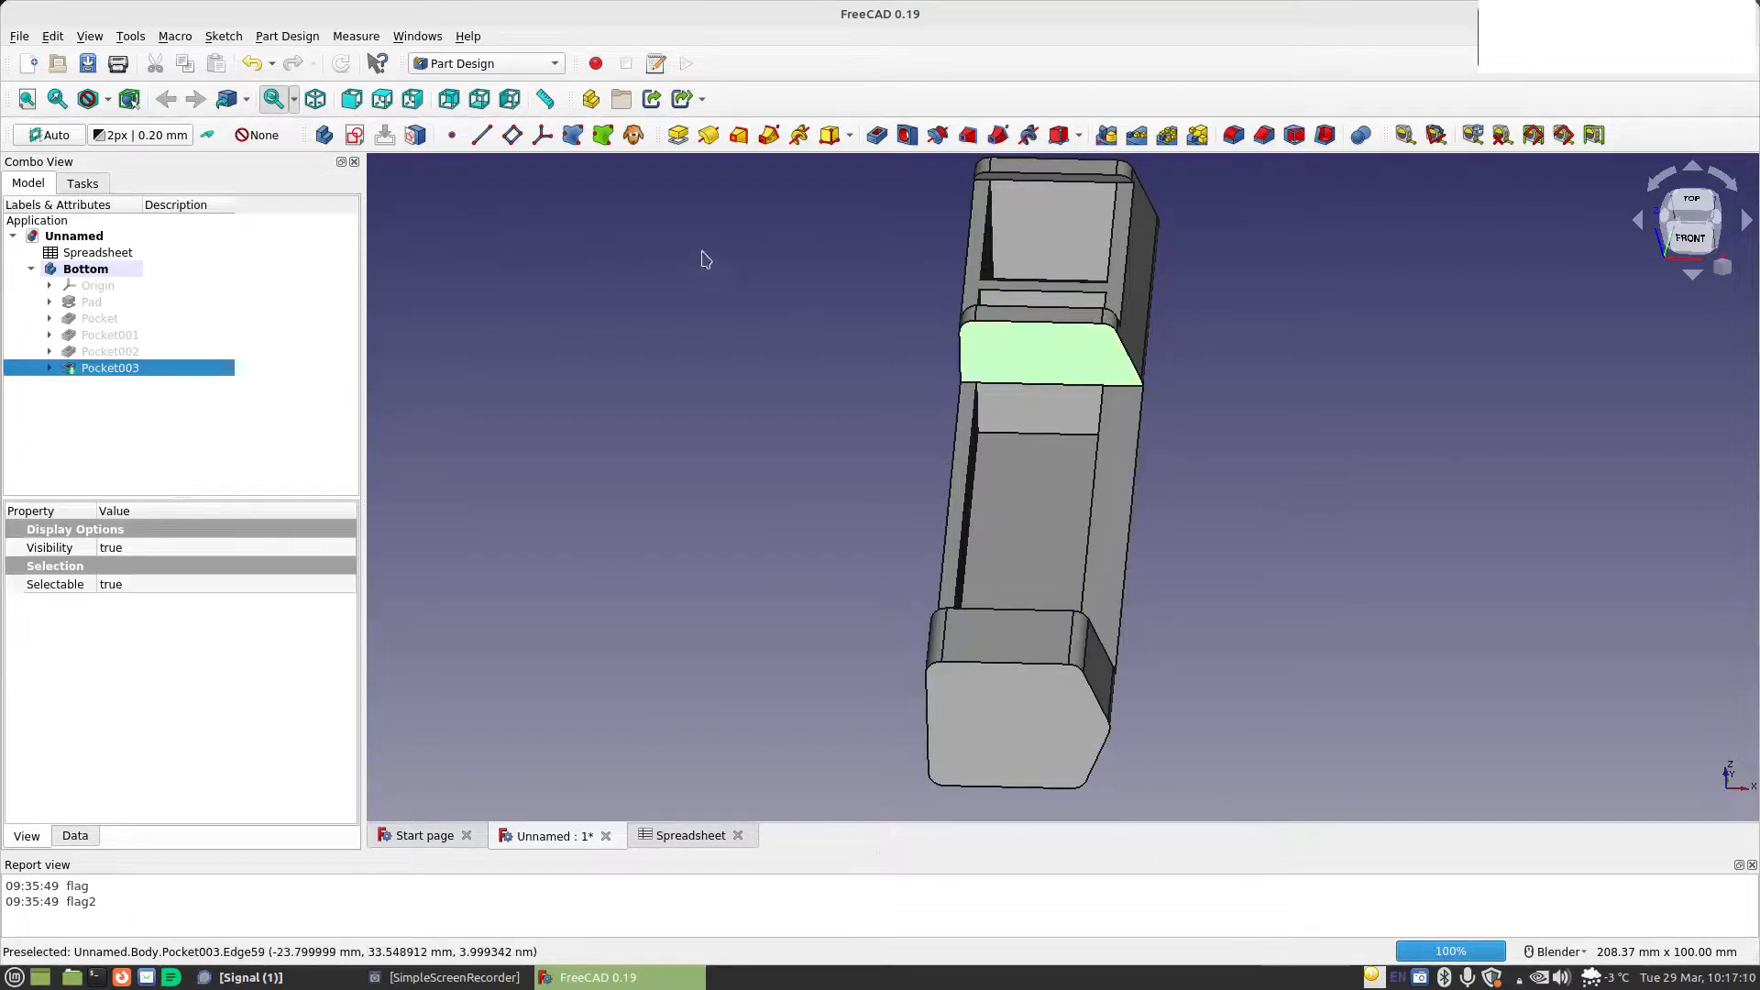
{"action": "left_click", "coordinate": [355, 135]}
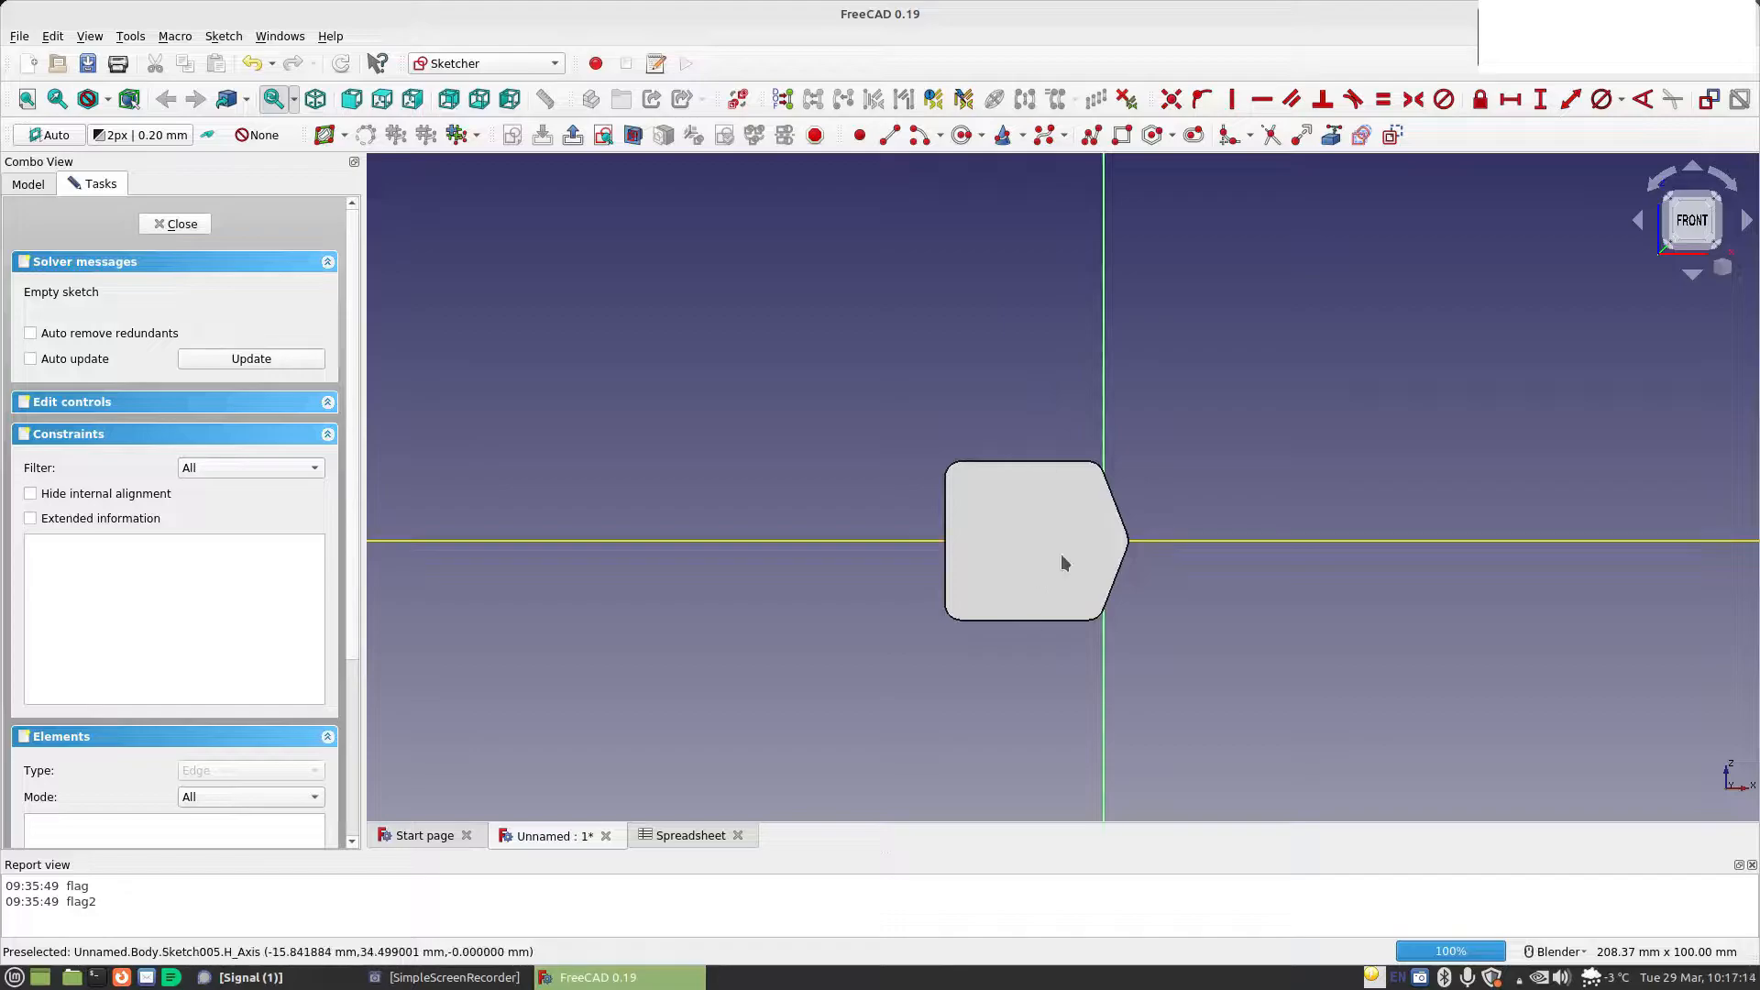
{"action": "middle_click_drag", "start_coordinate": [1060, 416], "coordinate": [1066, 479]}
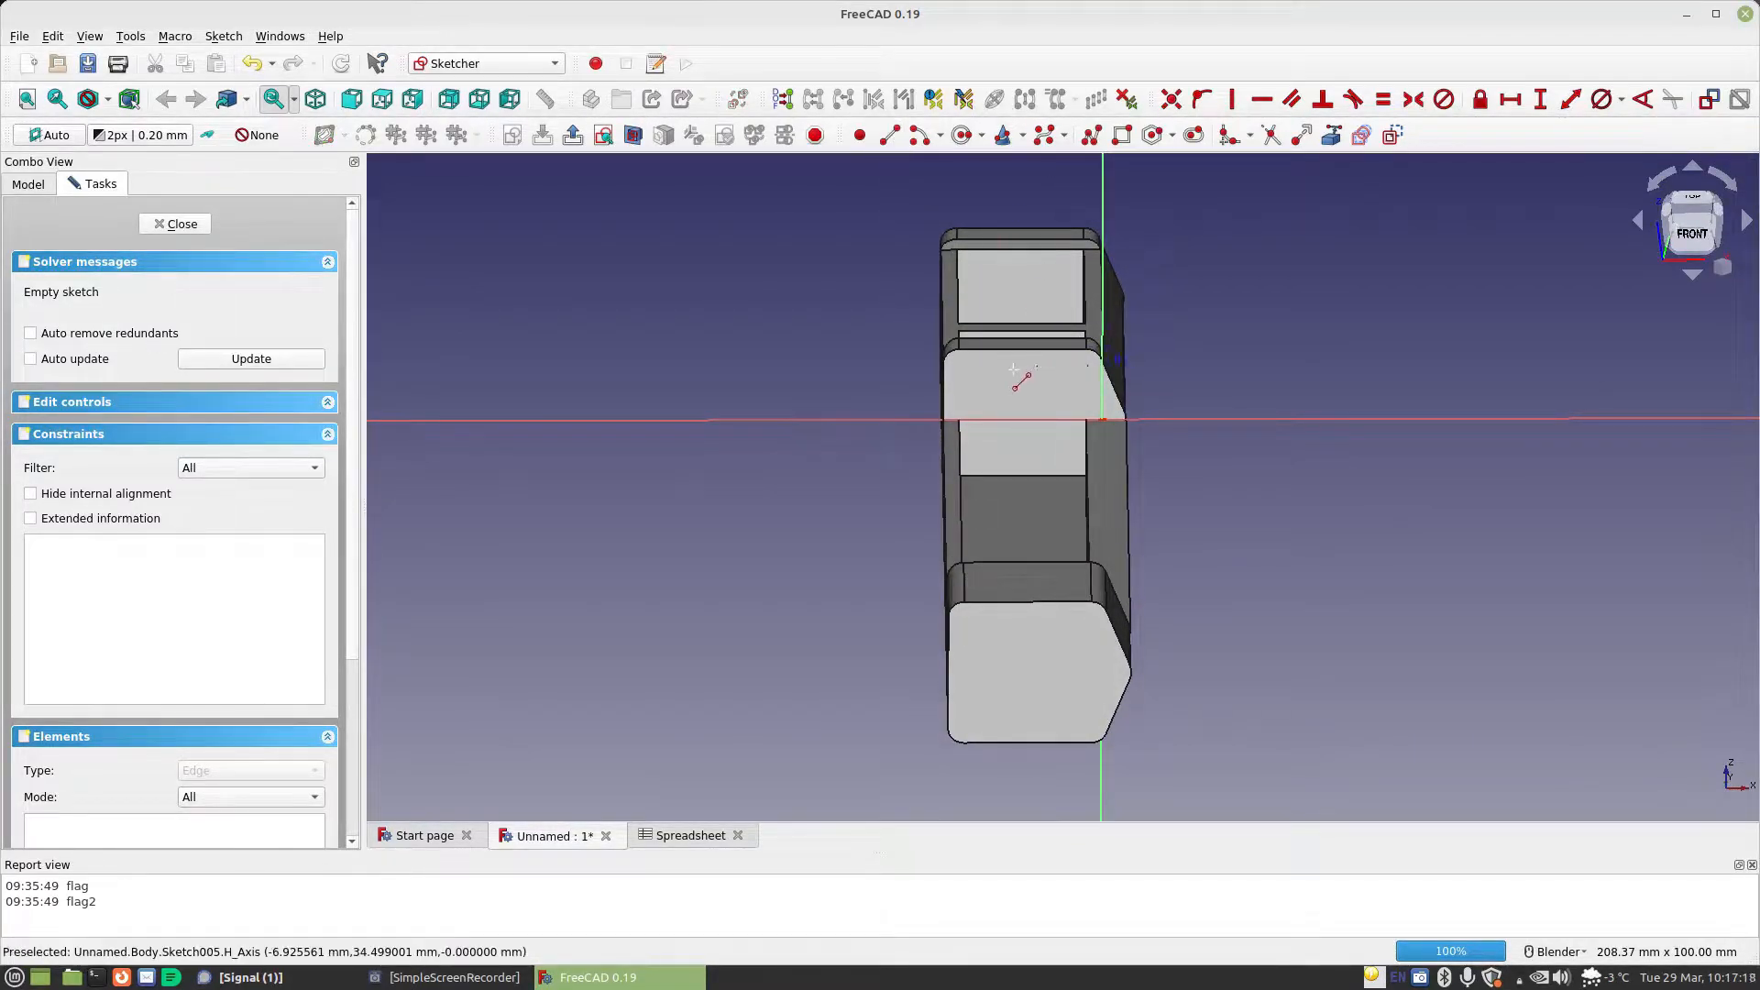
Draw a closed six-line L-shaped profile across the horizontal axis, with its short foot at the lower left
{"action": "left_click", "coordinate": [1043, 367]}
{"action": "left_click", "coordinate": [1043, 367]}
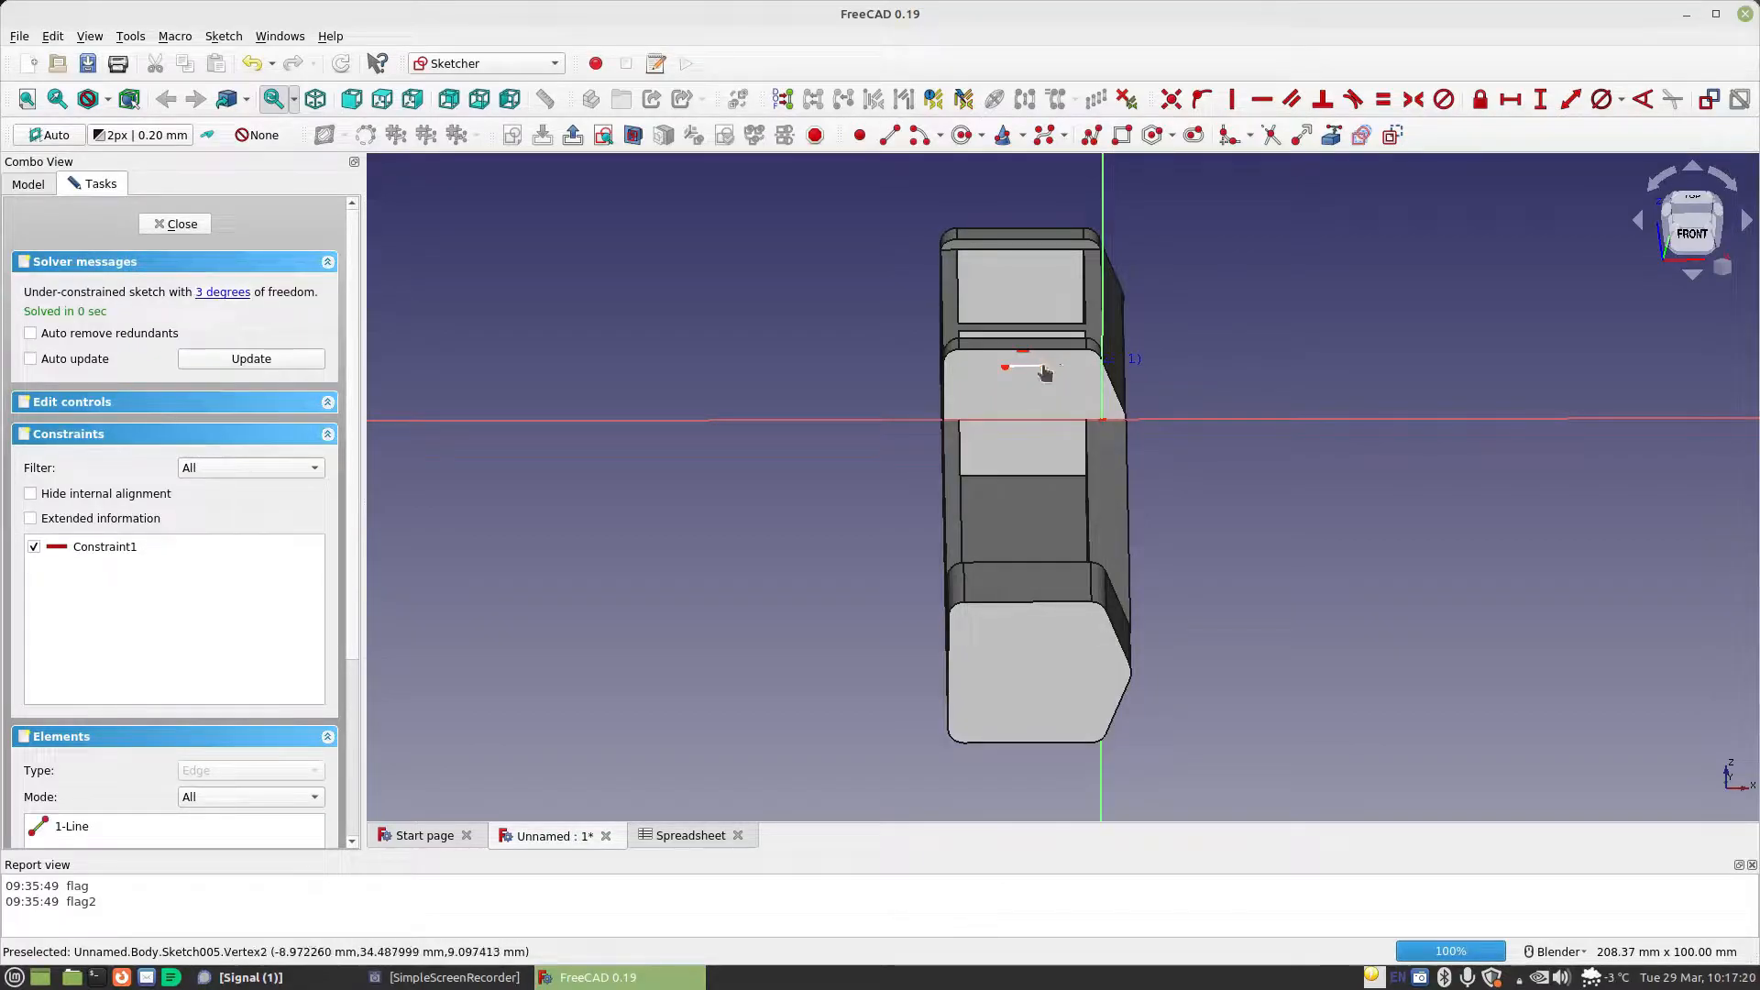
{"action": "left_click", "coordinate": [1043, 462]}
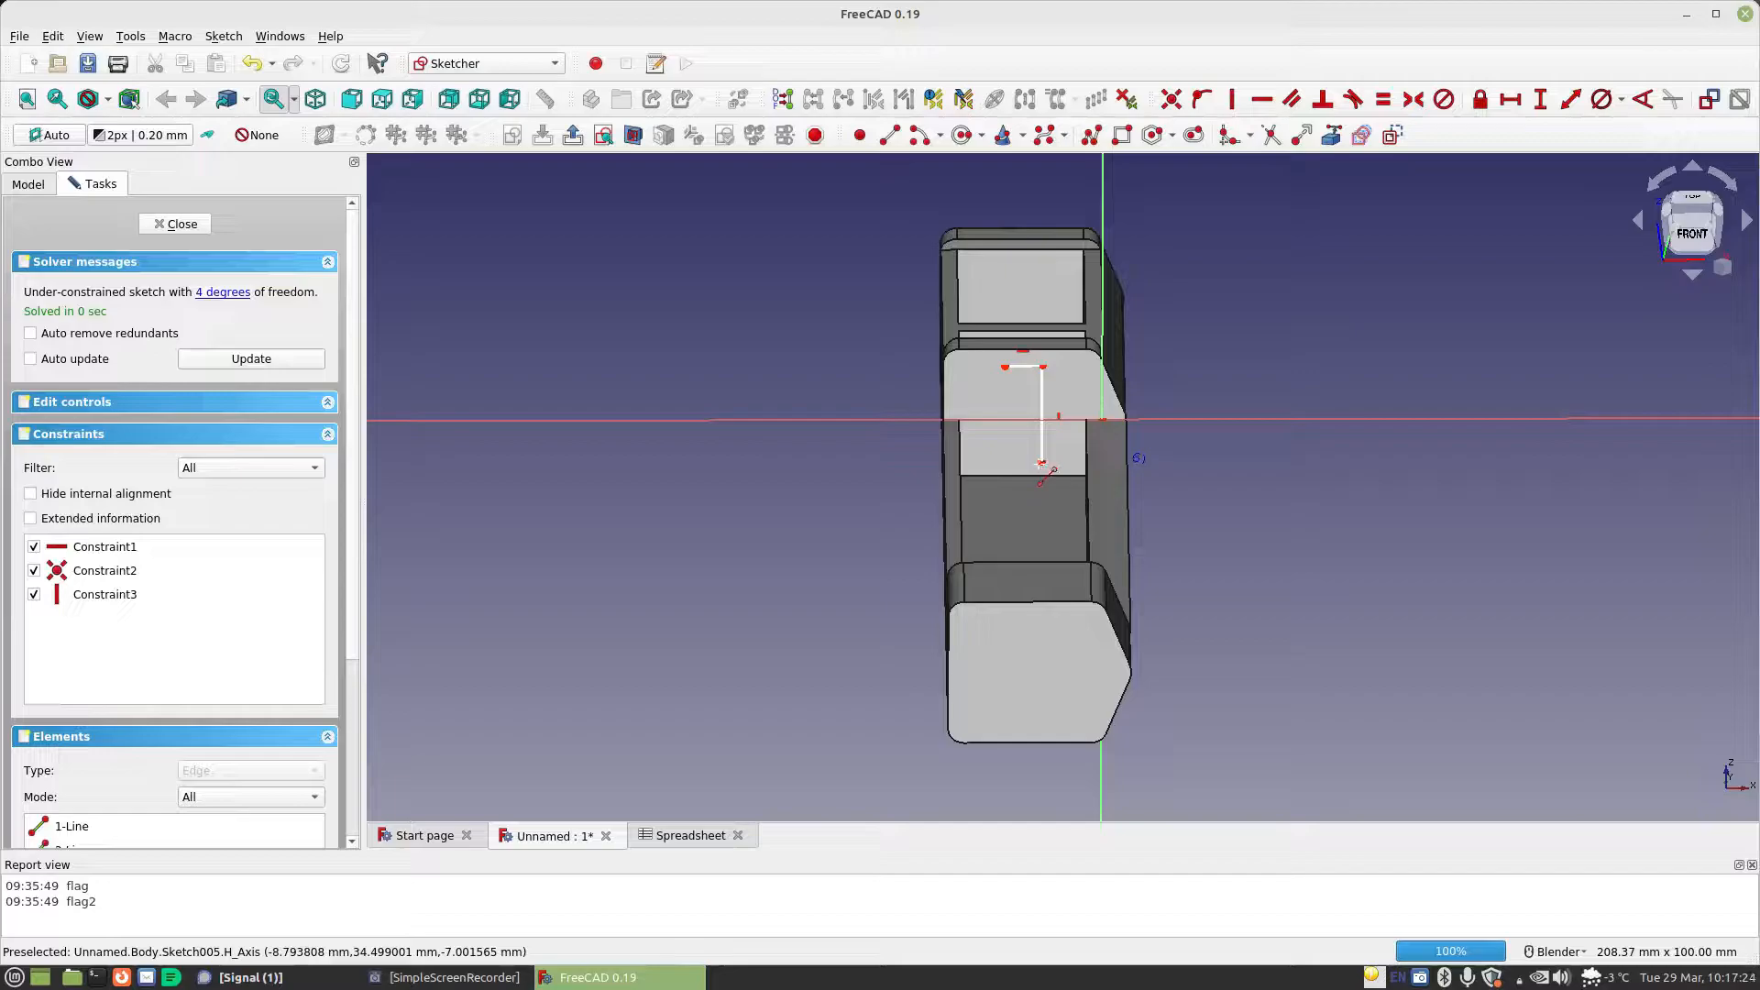
{"action": "left_click", "coordinate": [982, 462]}
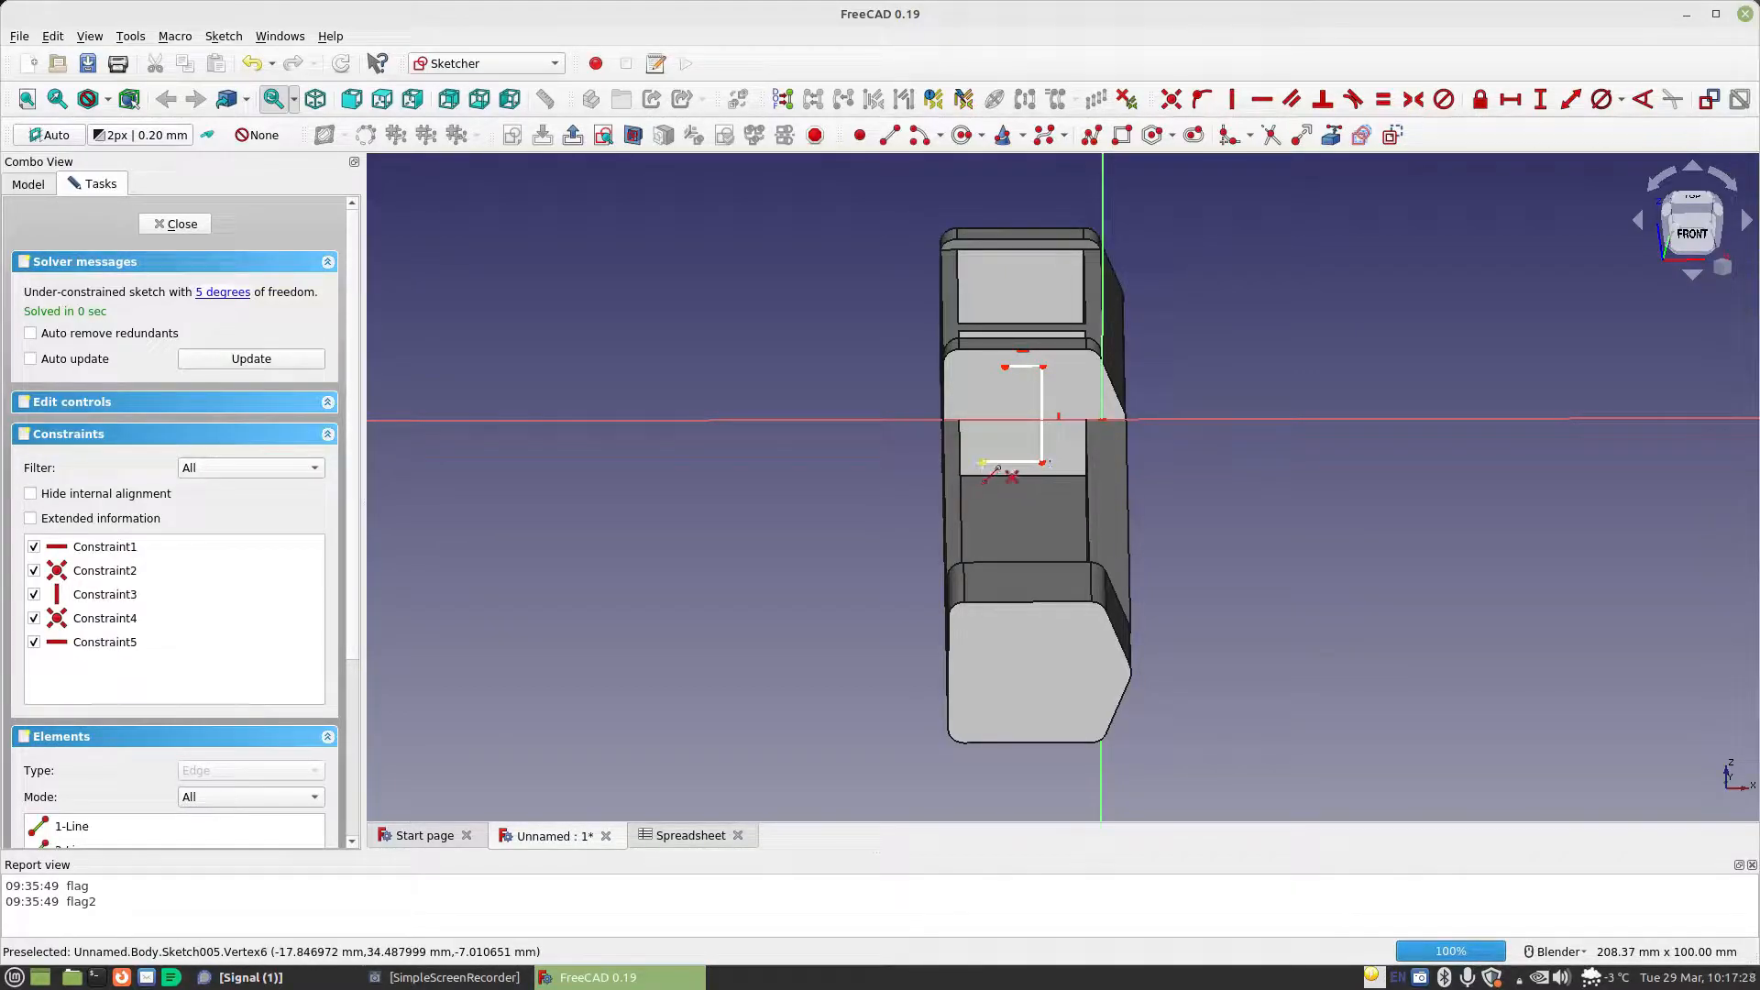
{"action": "left_click", "coordinate": [983, 449]}
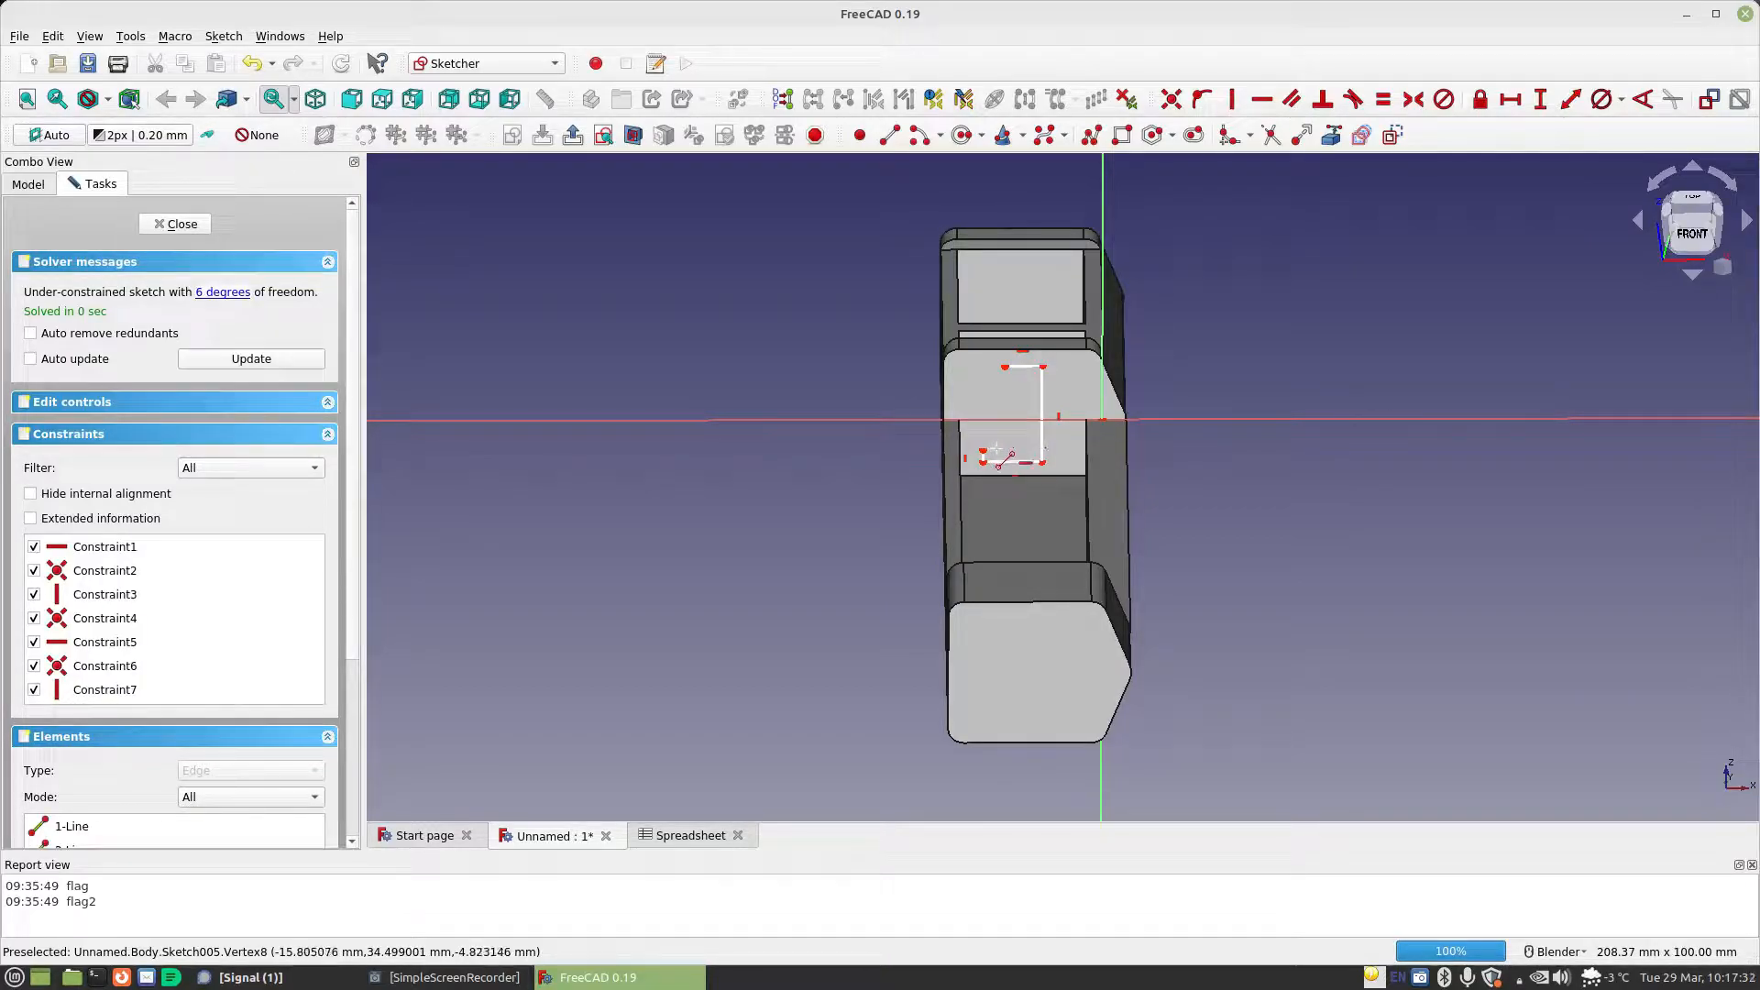
{"action": "left_click", "coordinate": [998, 454]}
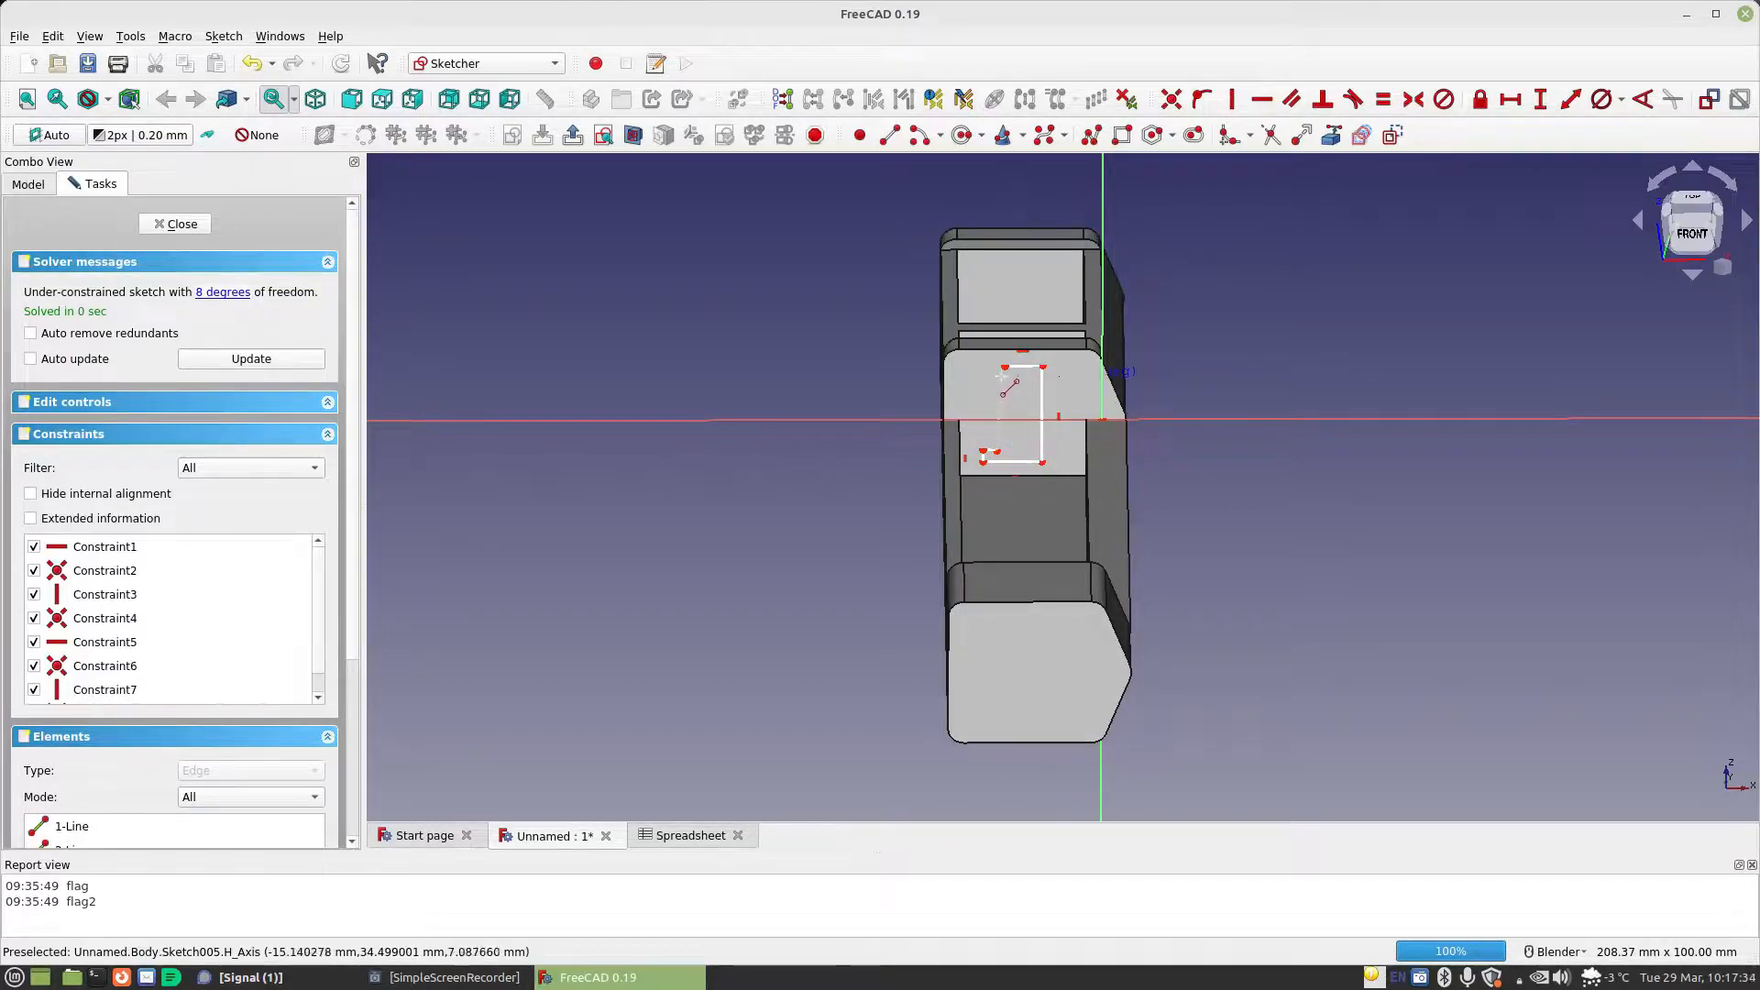
{"action": "left_click", "coordinate": [1004, 367]}
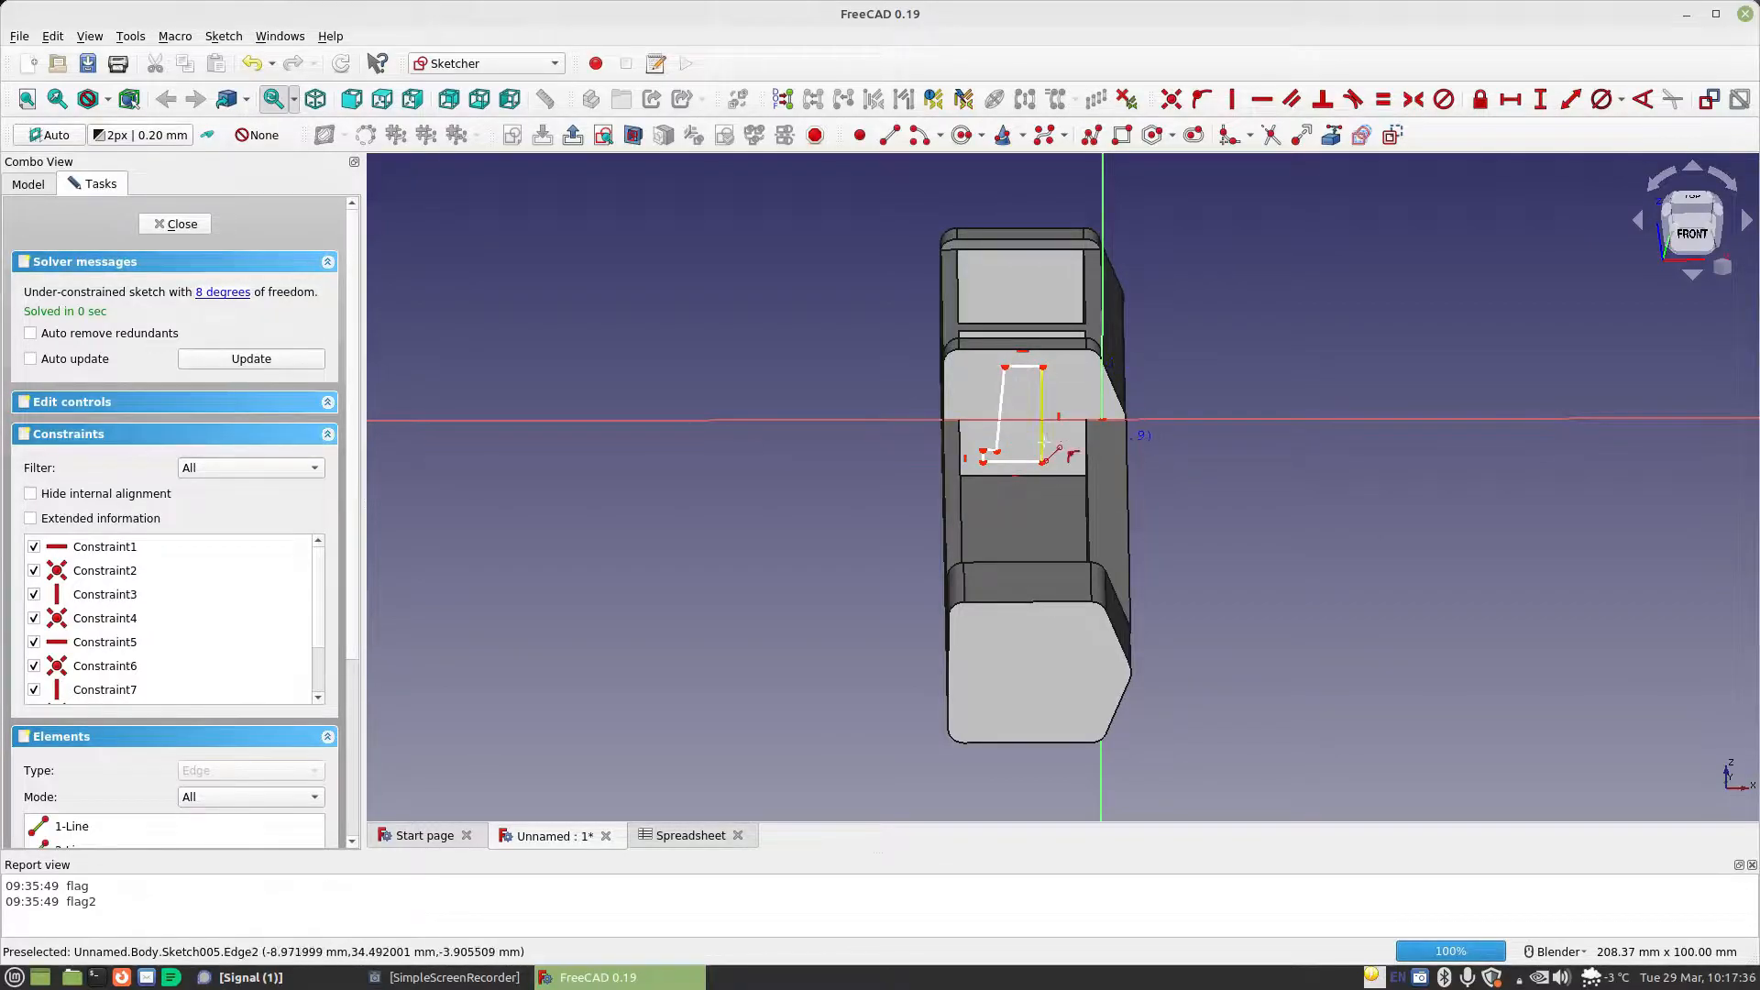
{"action": "scroll", "coordinate": [1045, 444], "scroll_direction": "up", "scroll_amount": 6}
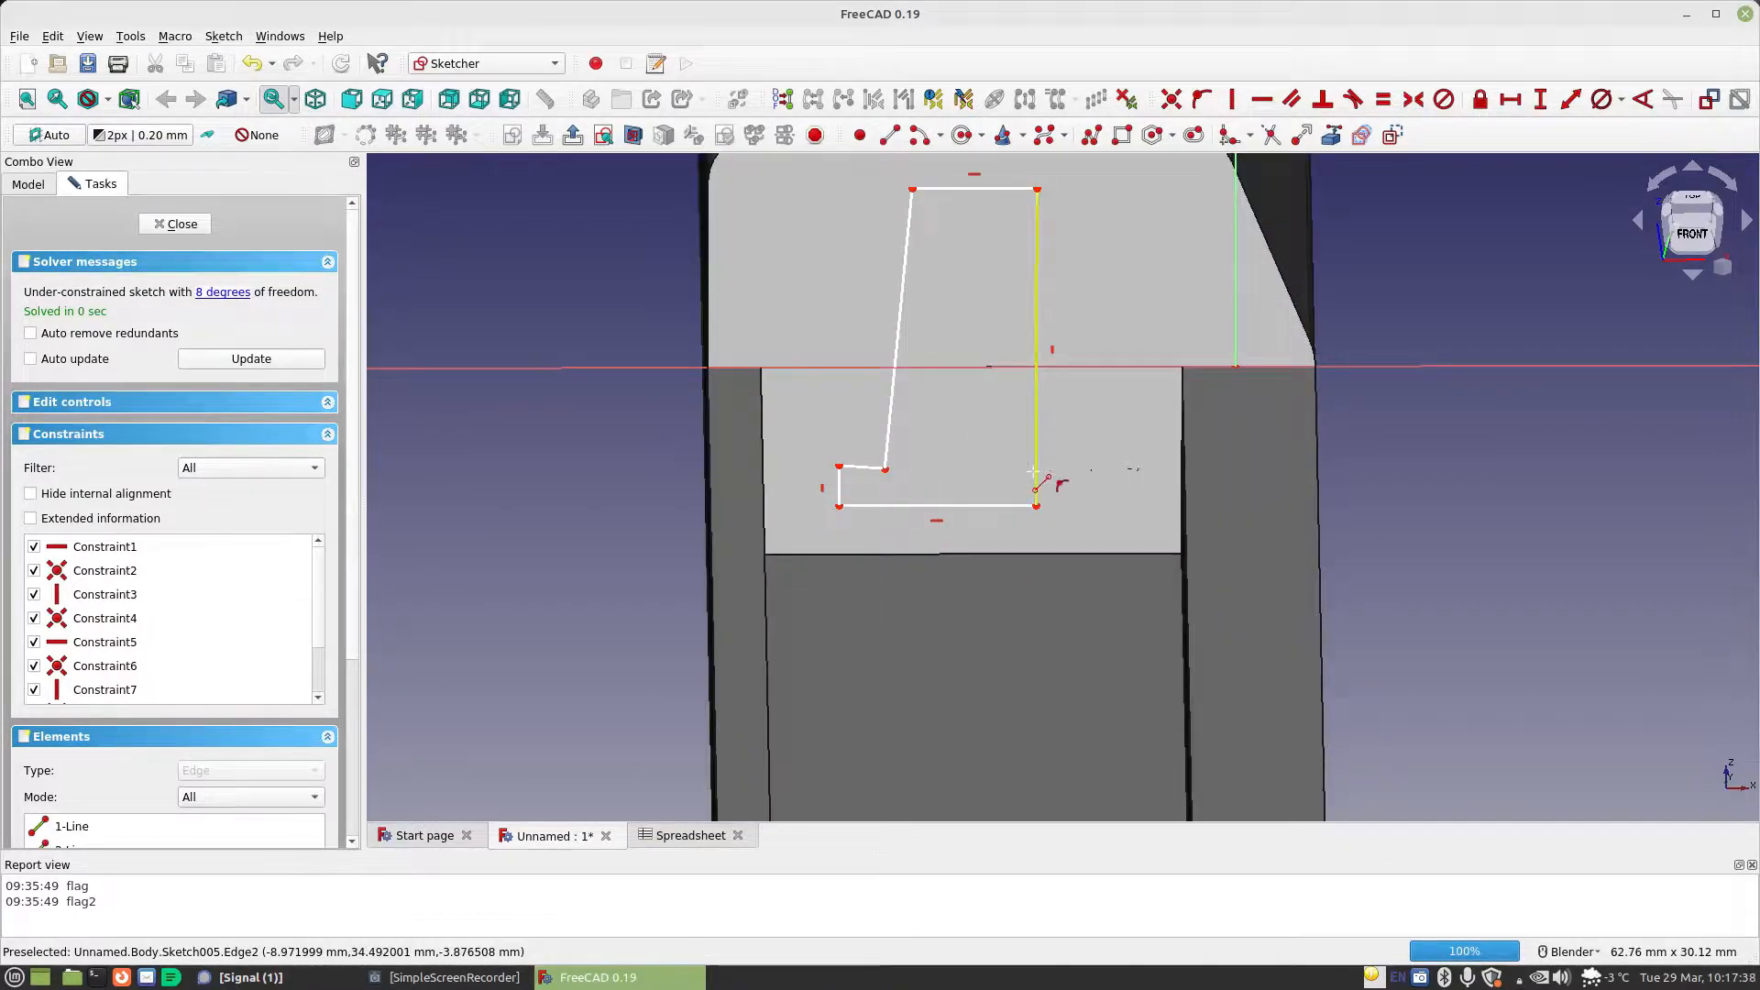
{"action": "right_click", "coordinate": [1033, 473]}
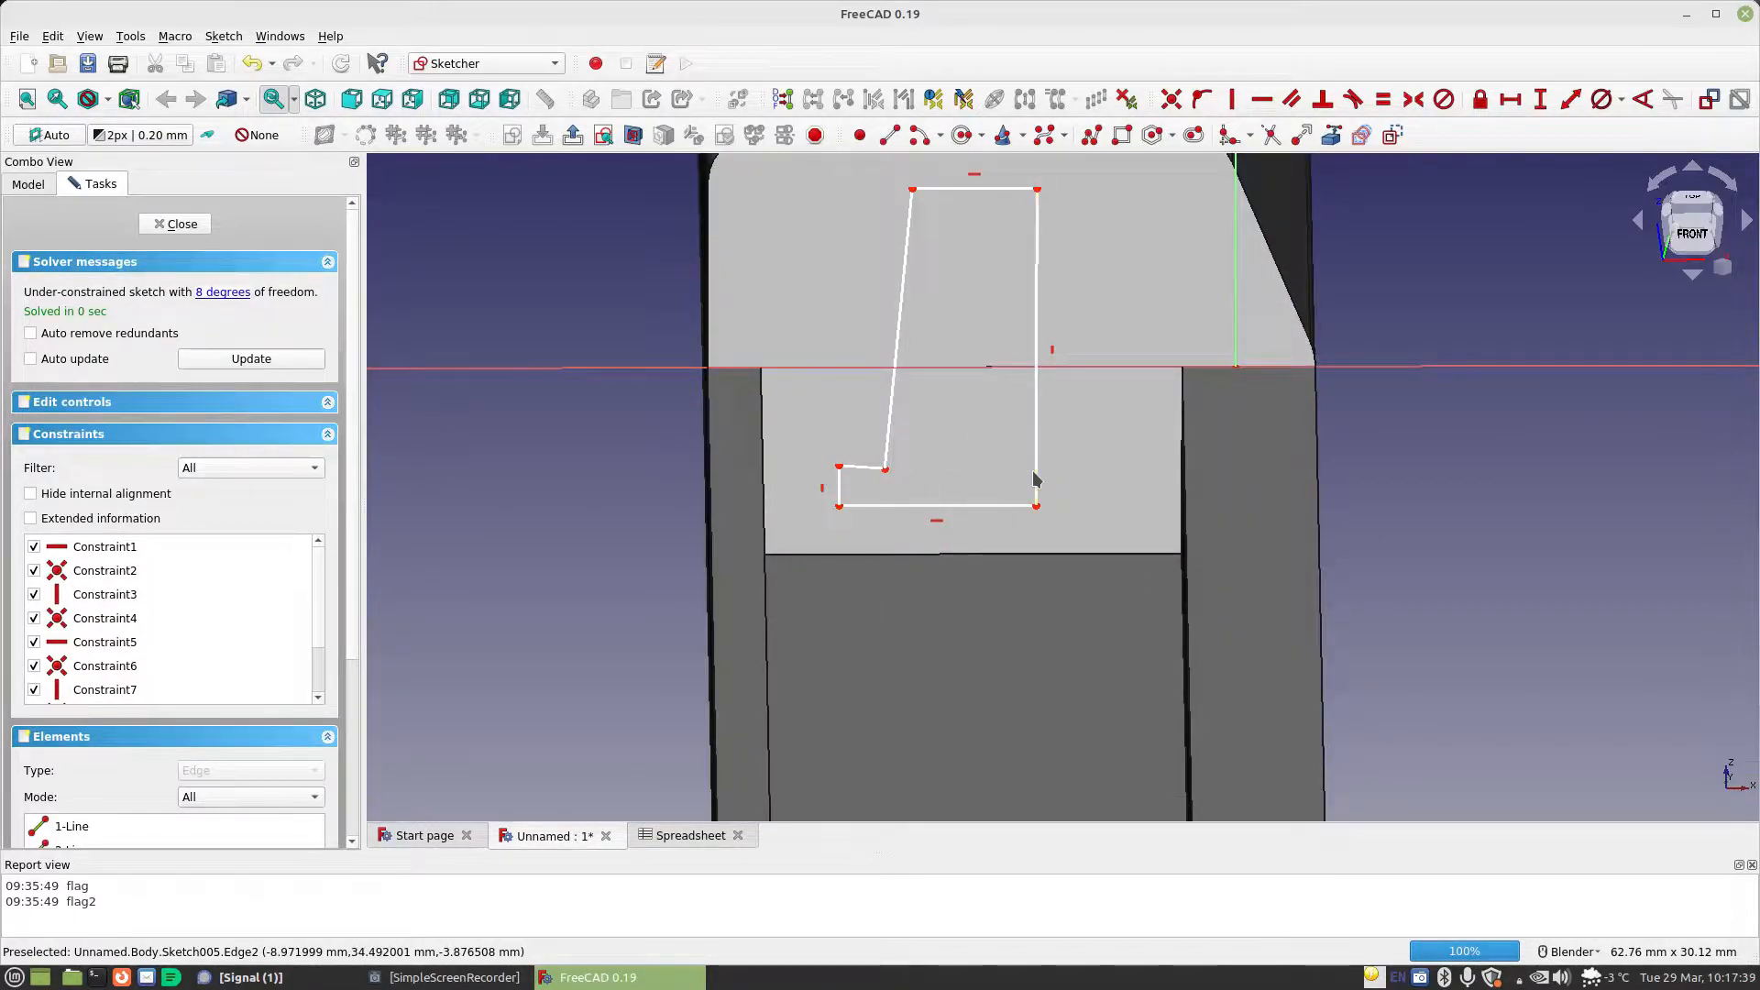
Constrain the slanted long edge of the L-profile to vertical and the foot's upper edge to horizontal
{"action": "left_click", "coordinate": [915, 314]}
{"action": "left_click", "coordinate": [1232, 99]}
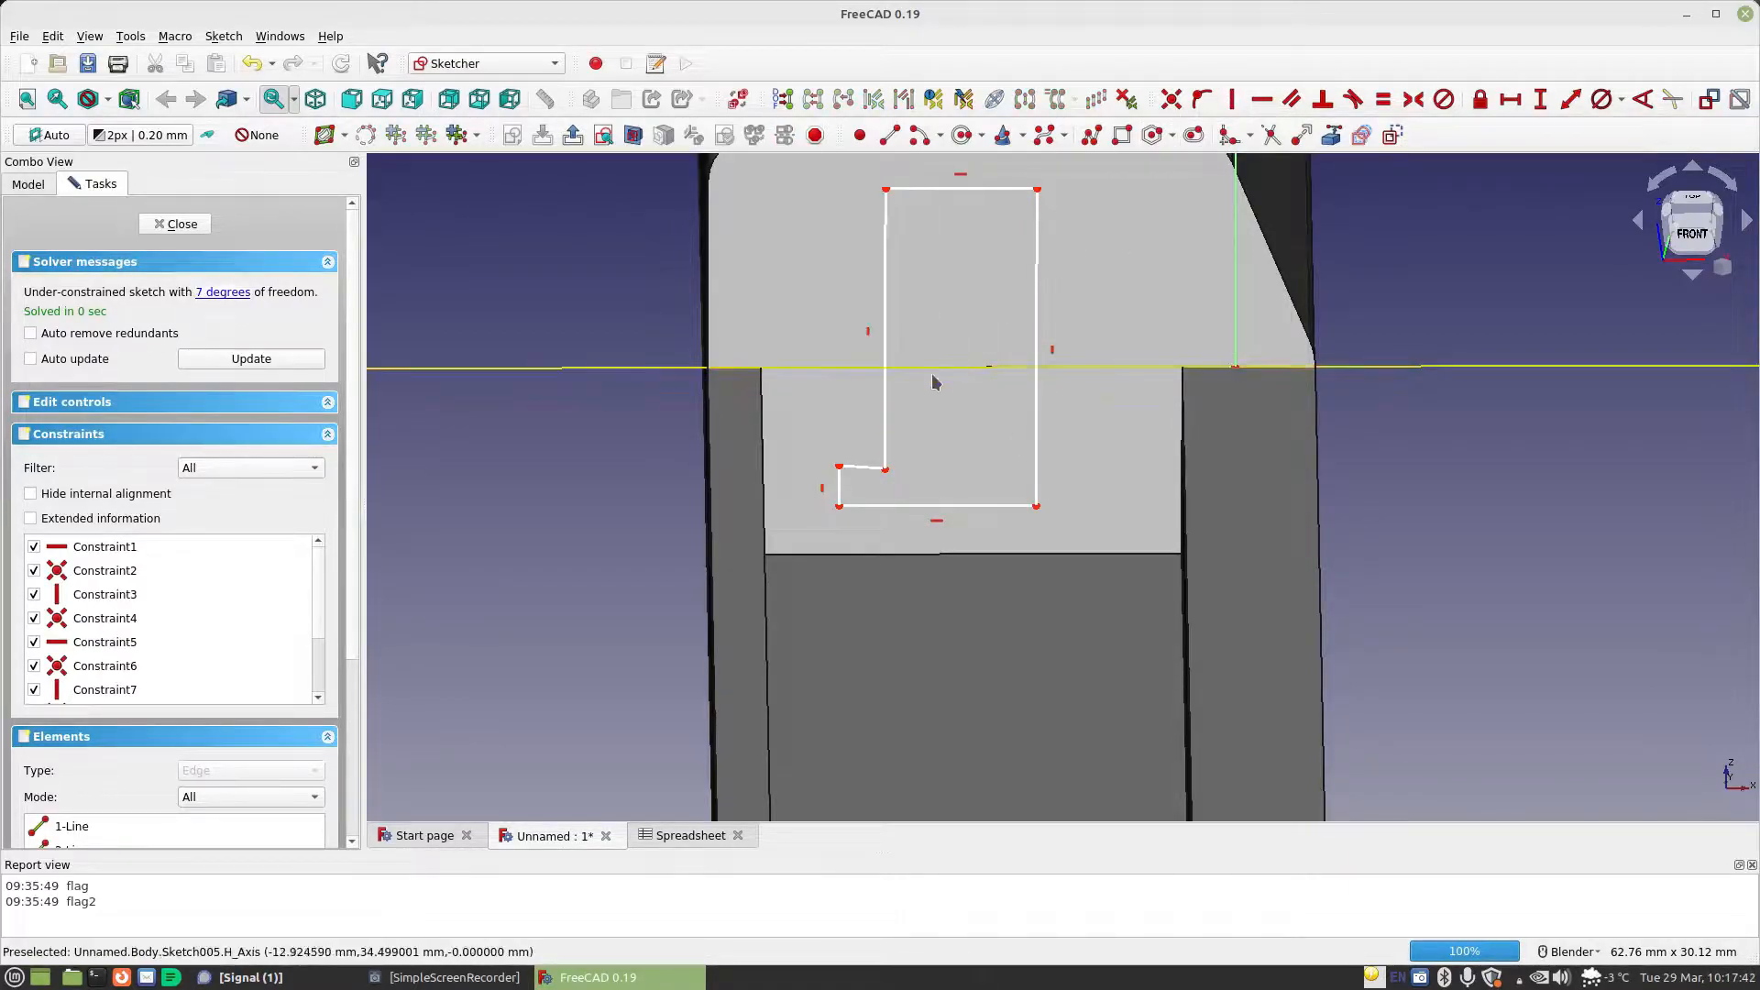
{"action": "left_click", "coordinate": [852, 476]}
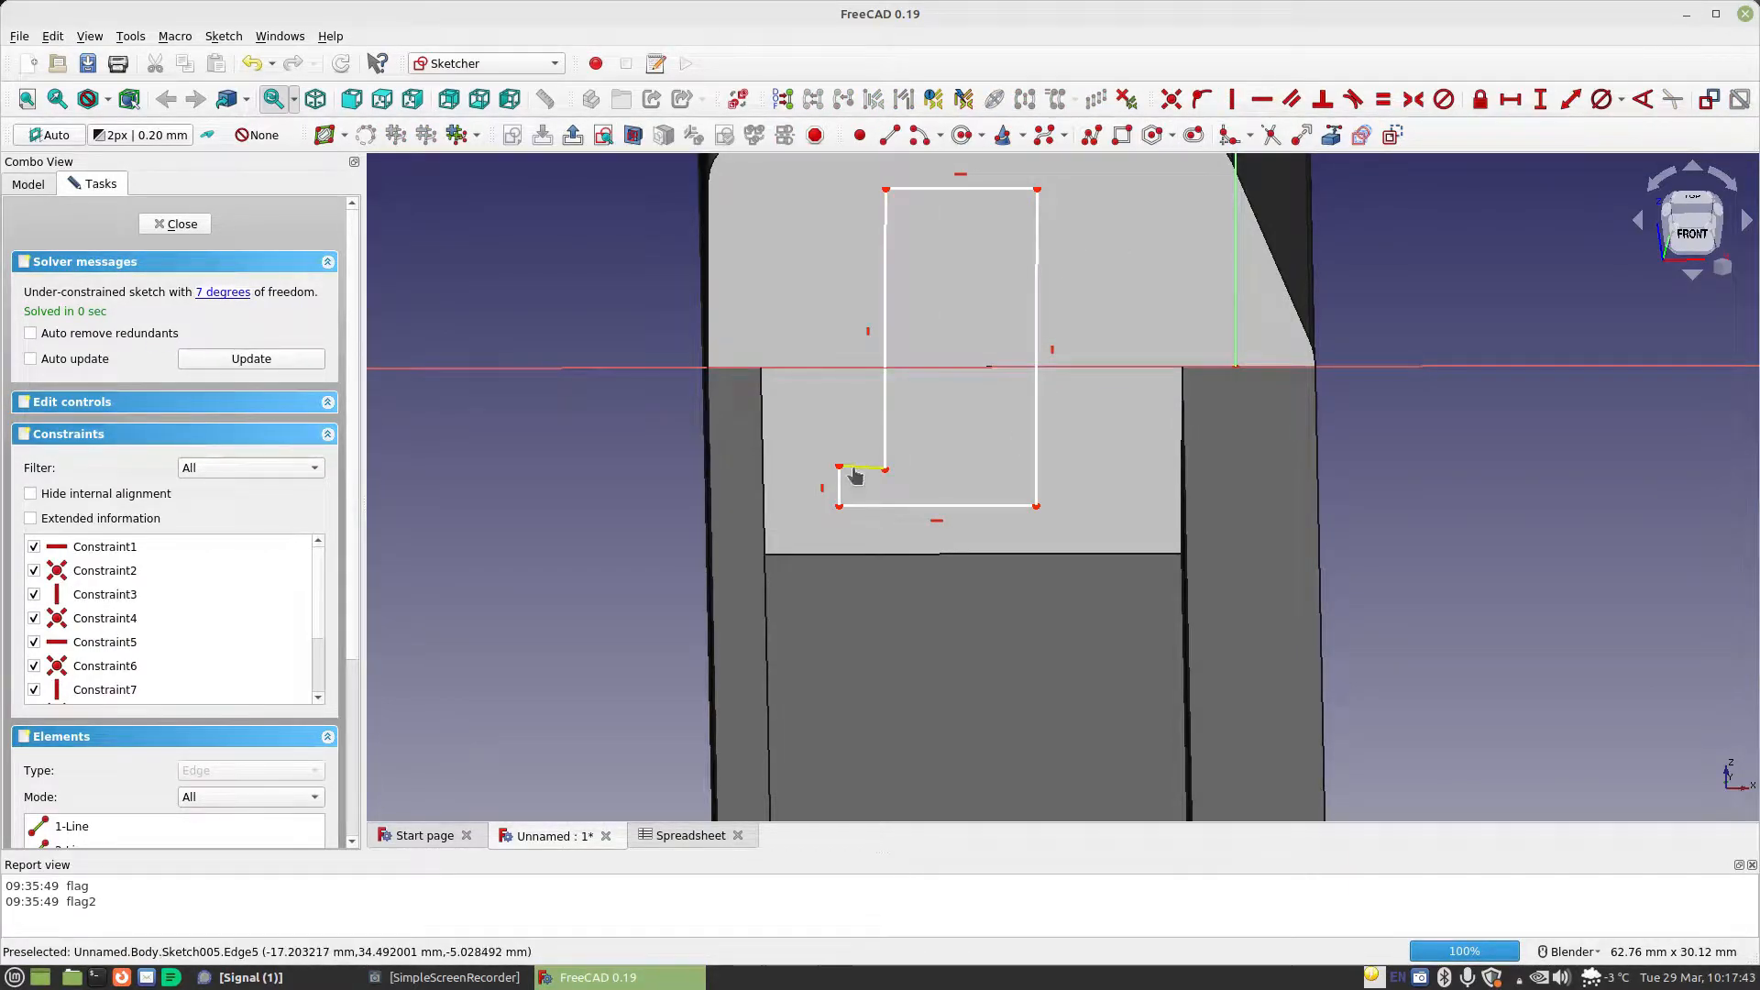
{"action": "left_click", "coordinate": [1262, 99]}
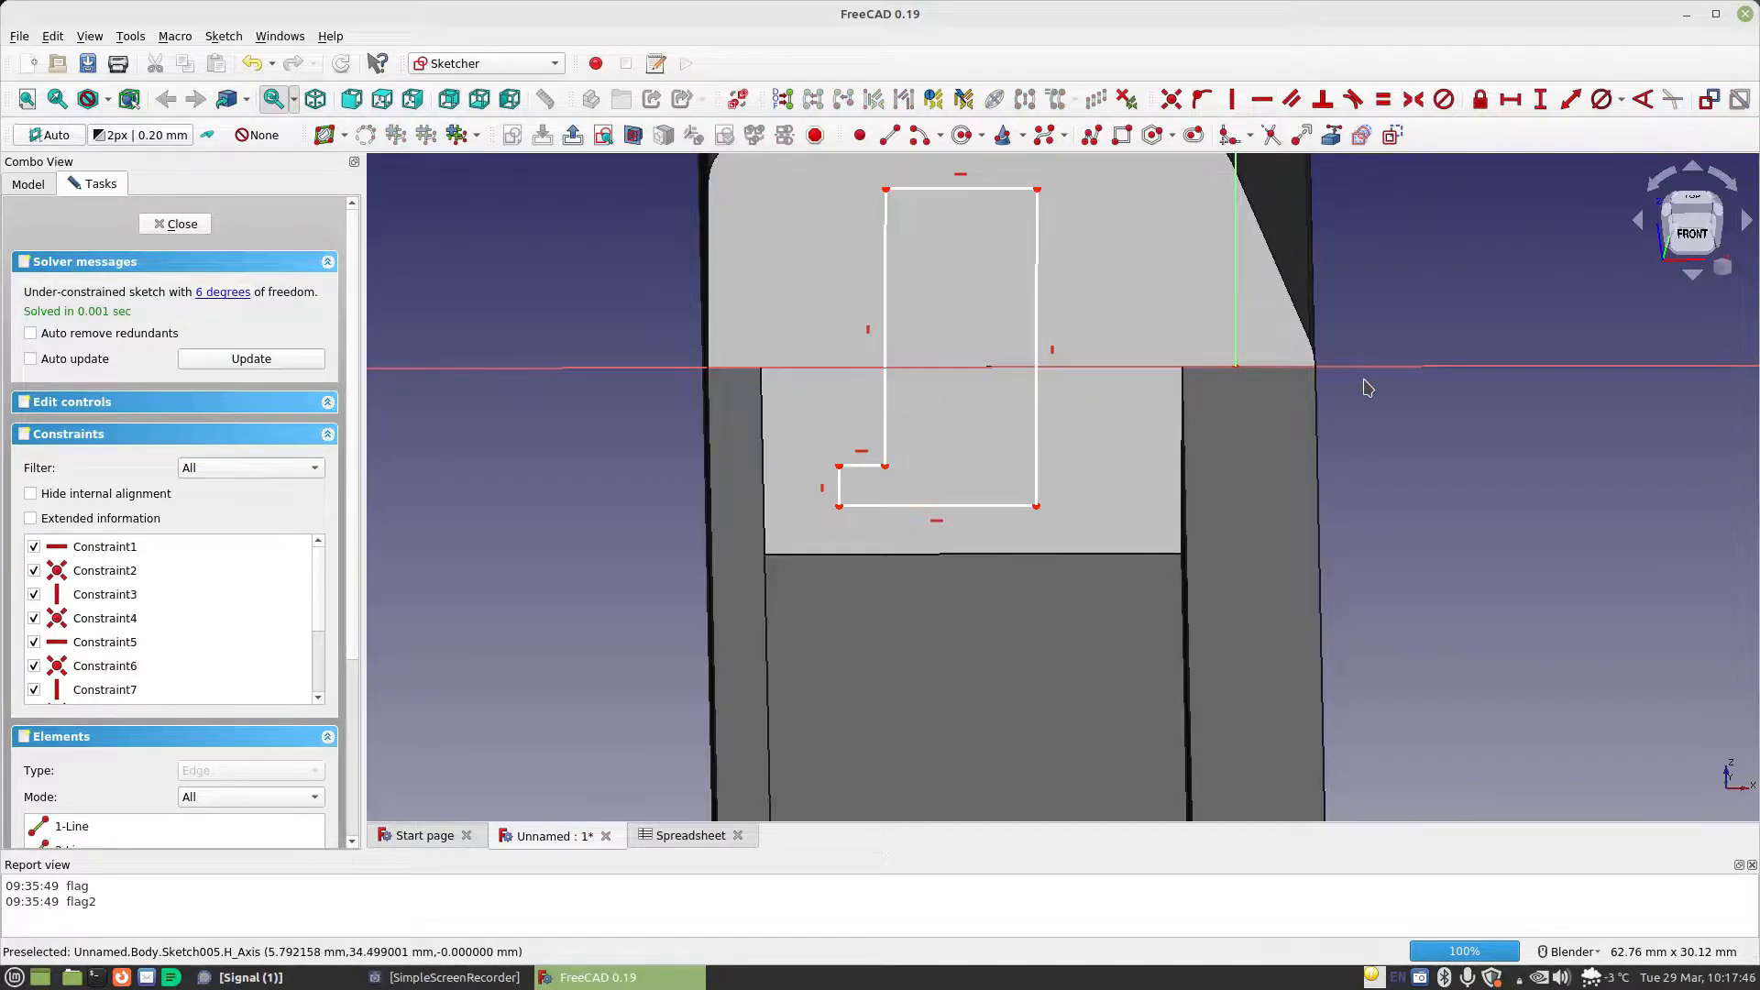
Constrain the horizontal length of the L-profile's top edge to Spreadsheet.TabLength
{"action": "left_click", "coordinate": [1510, 99]}
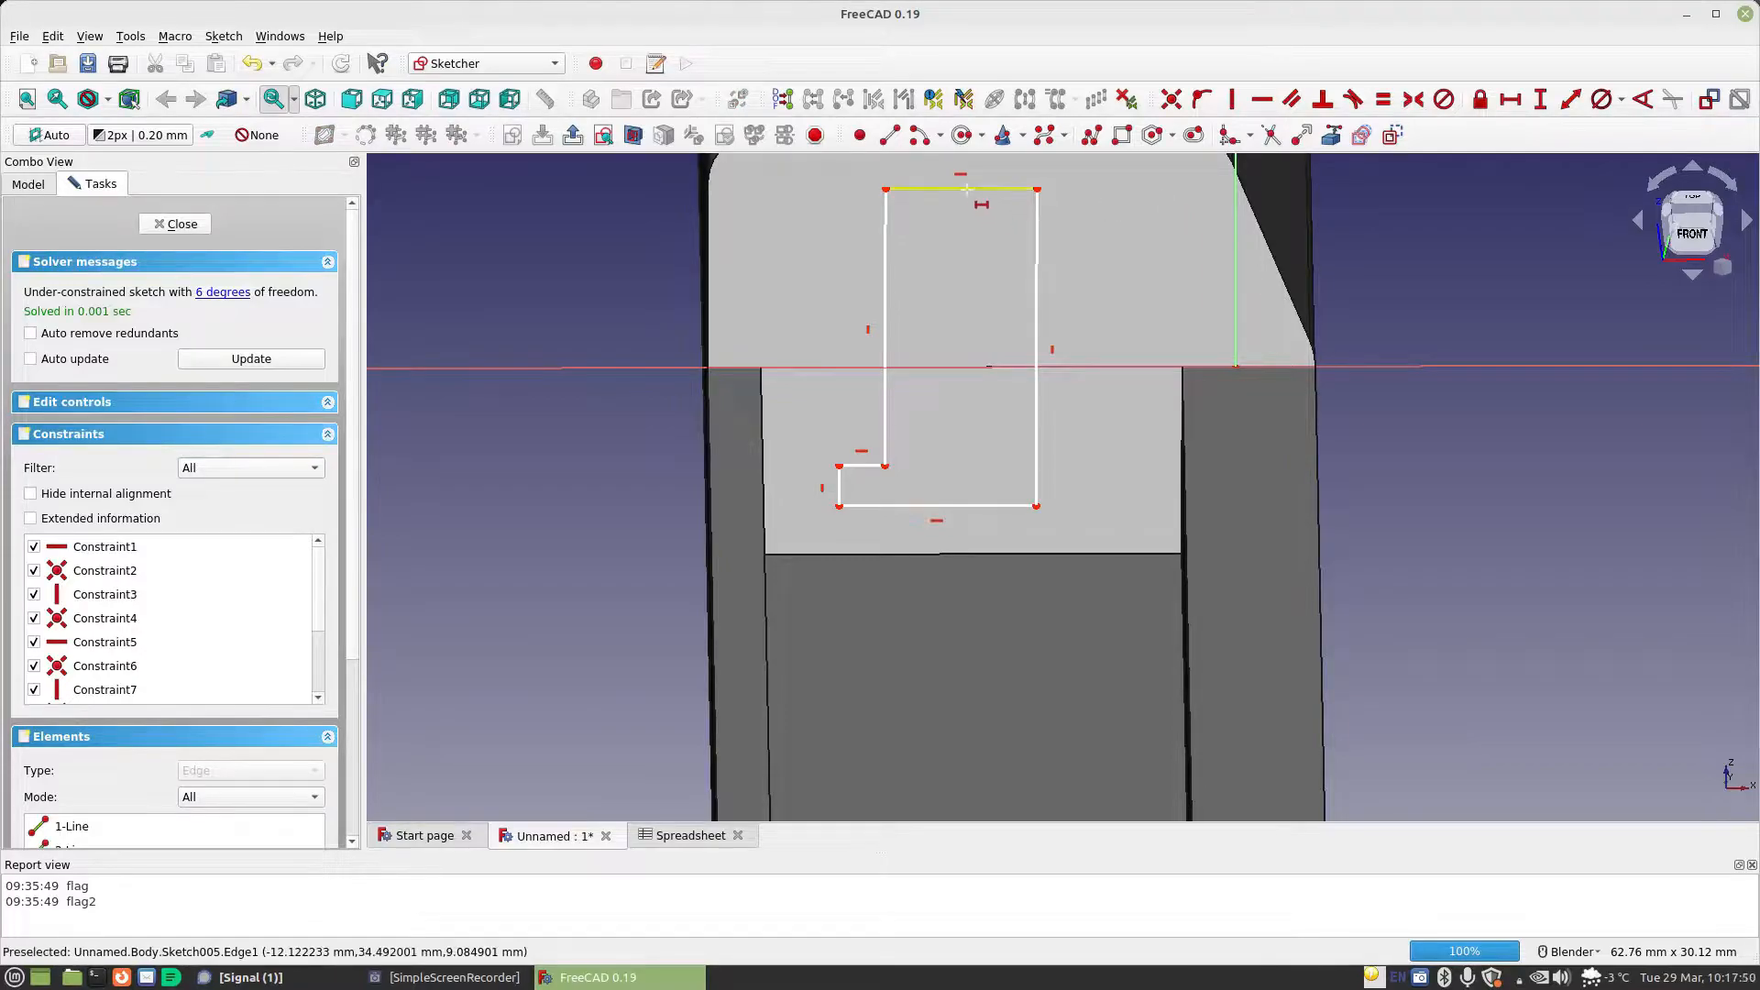
{"action": "left_click", "coordinate": [966, 189]}
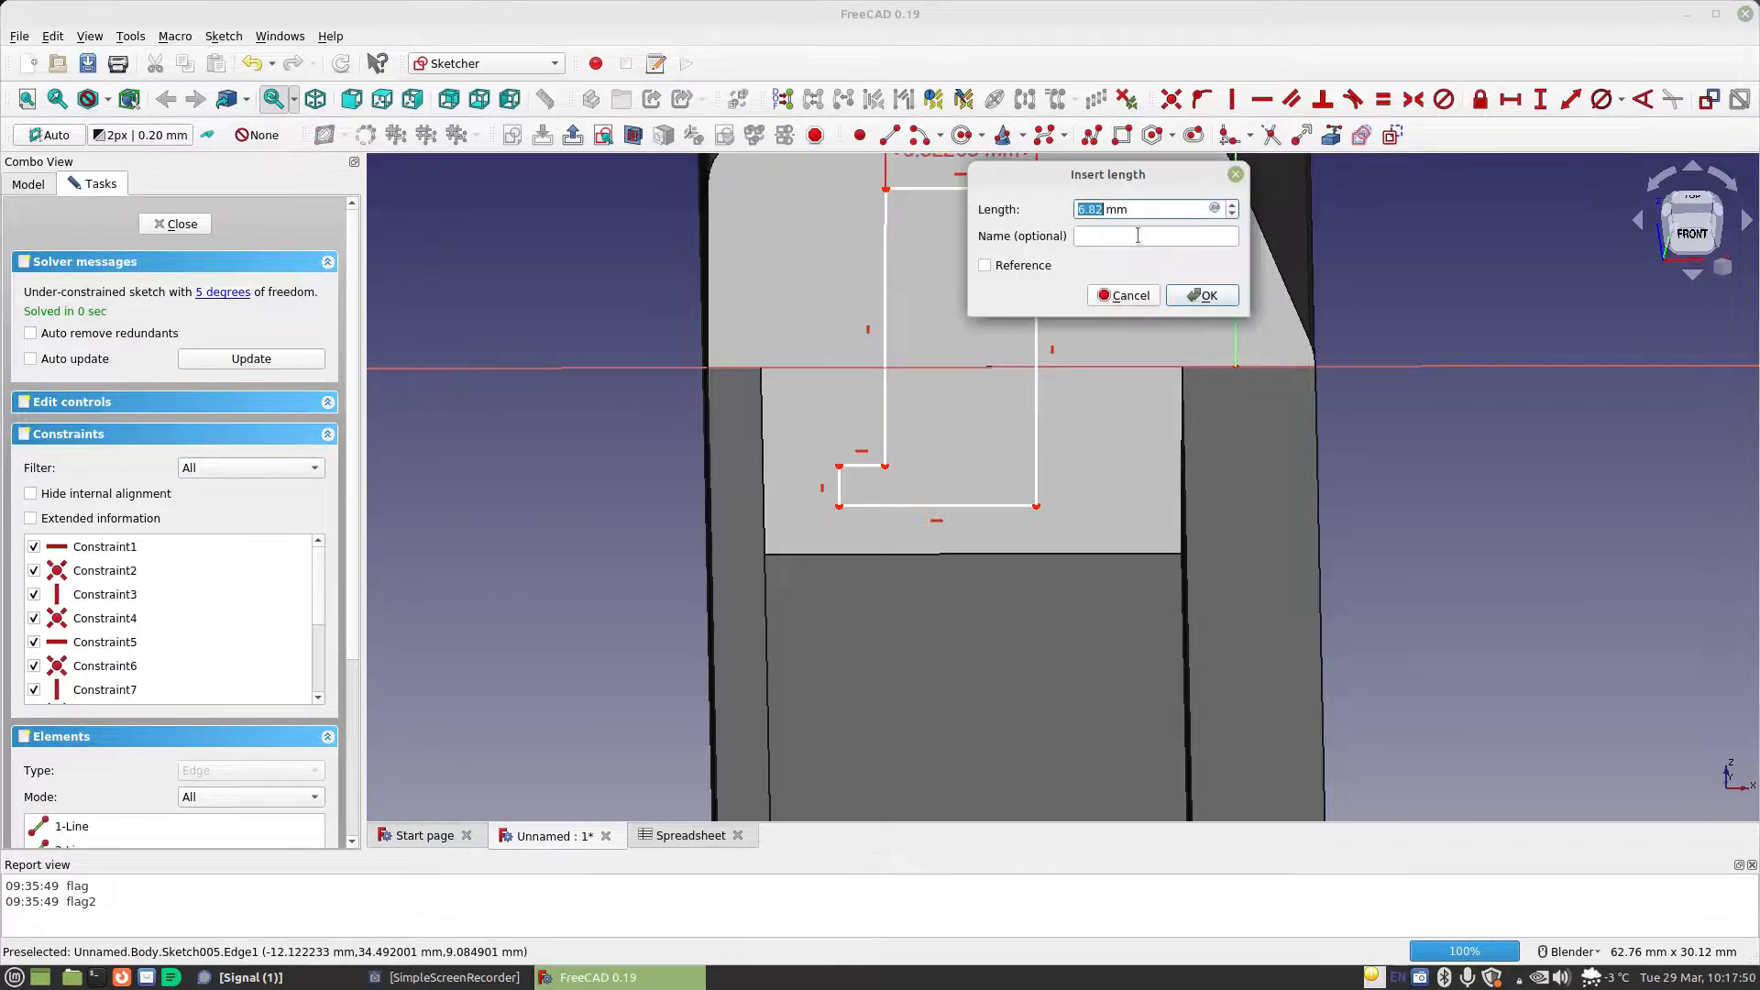
{"action": "left_click", "coordinate": [1217, 208]}
{"action": "type", "text": "Spreadsheet."}
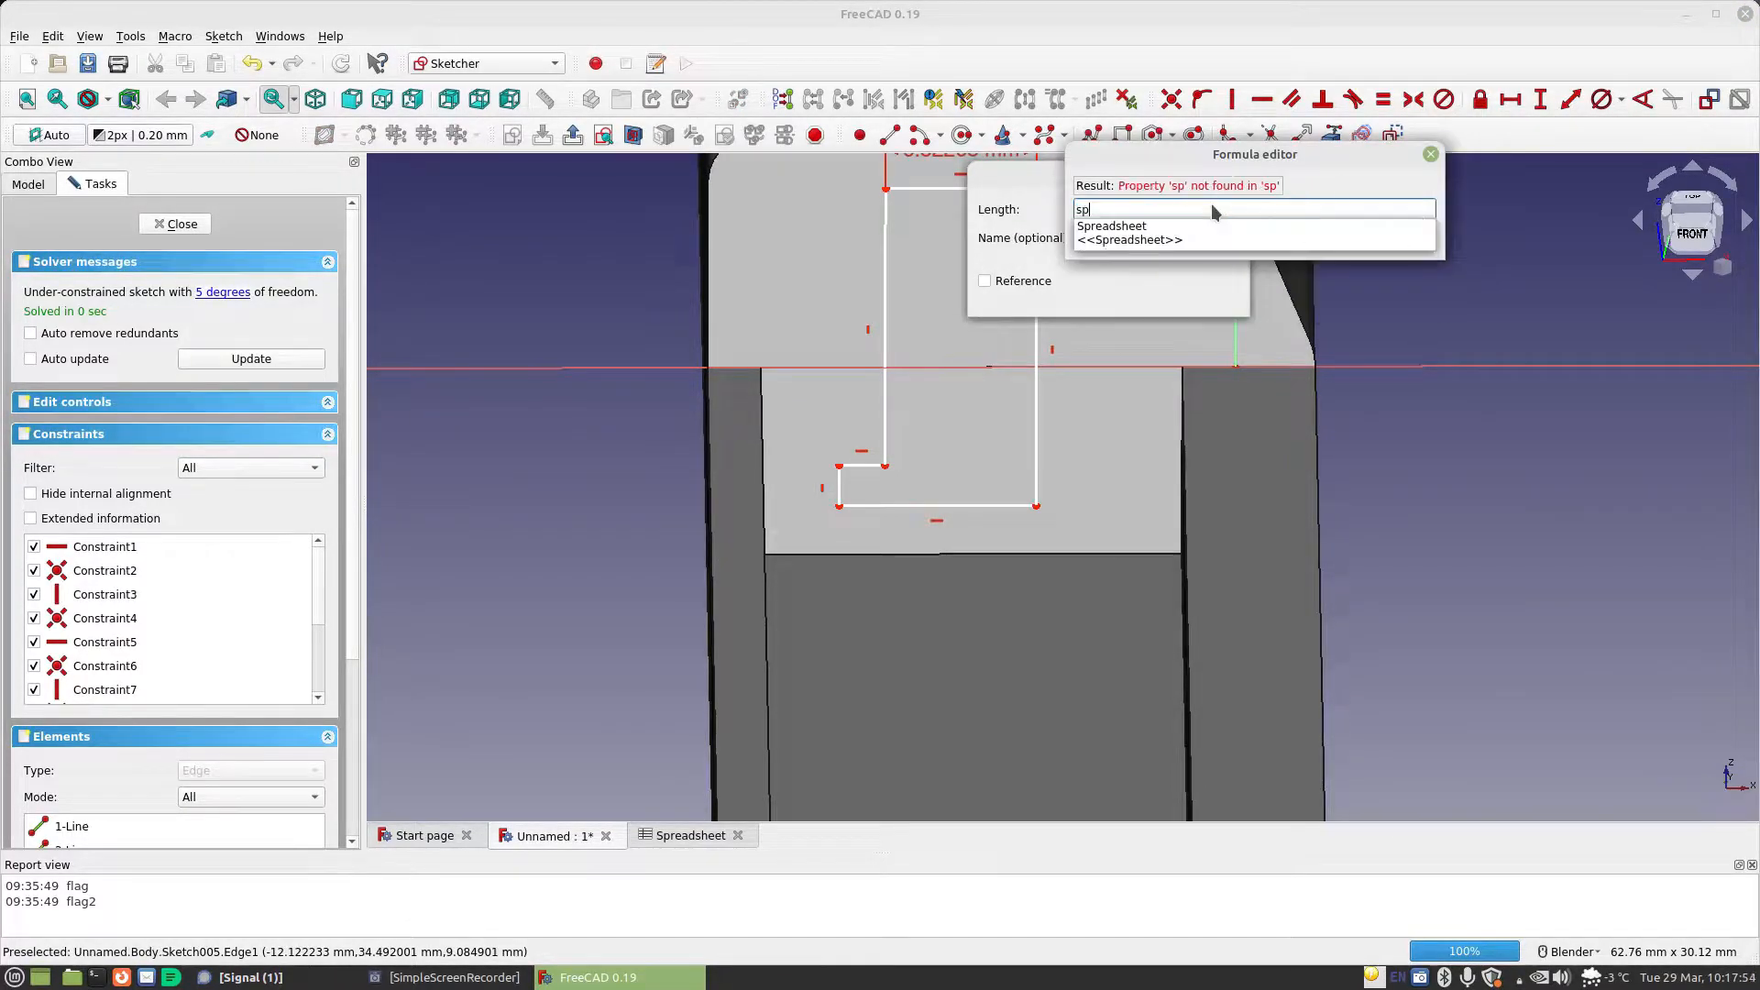
{"action": "type", "text": "Ta"}
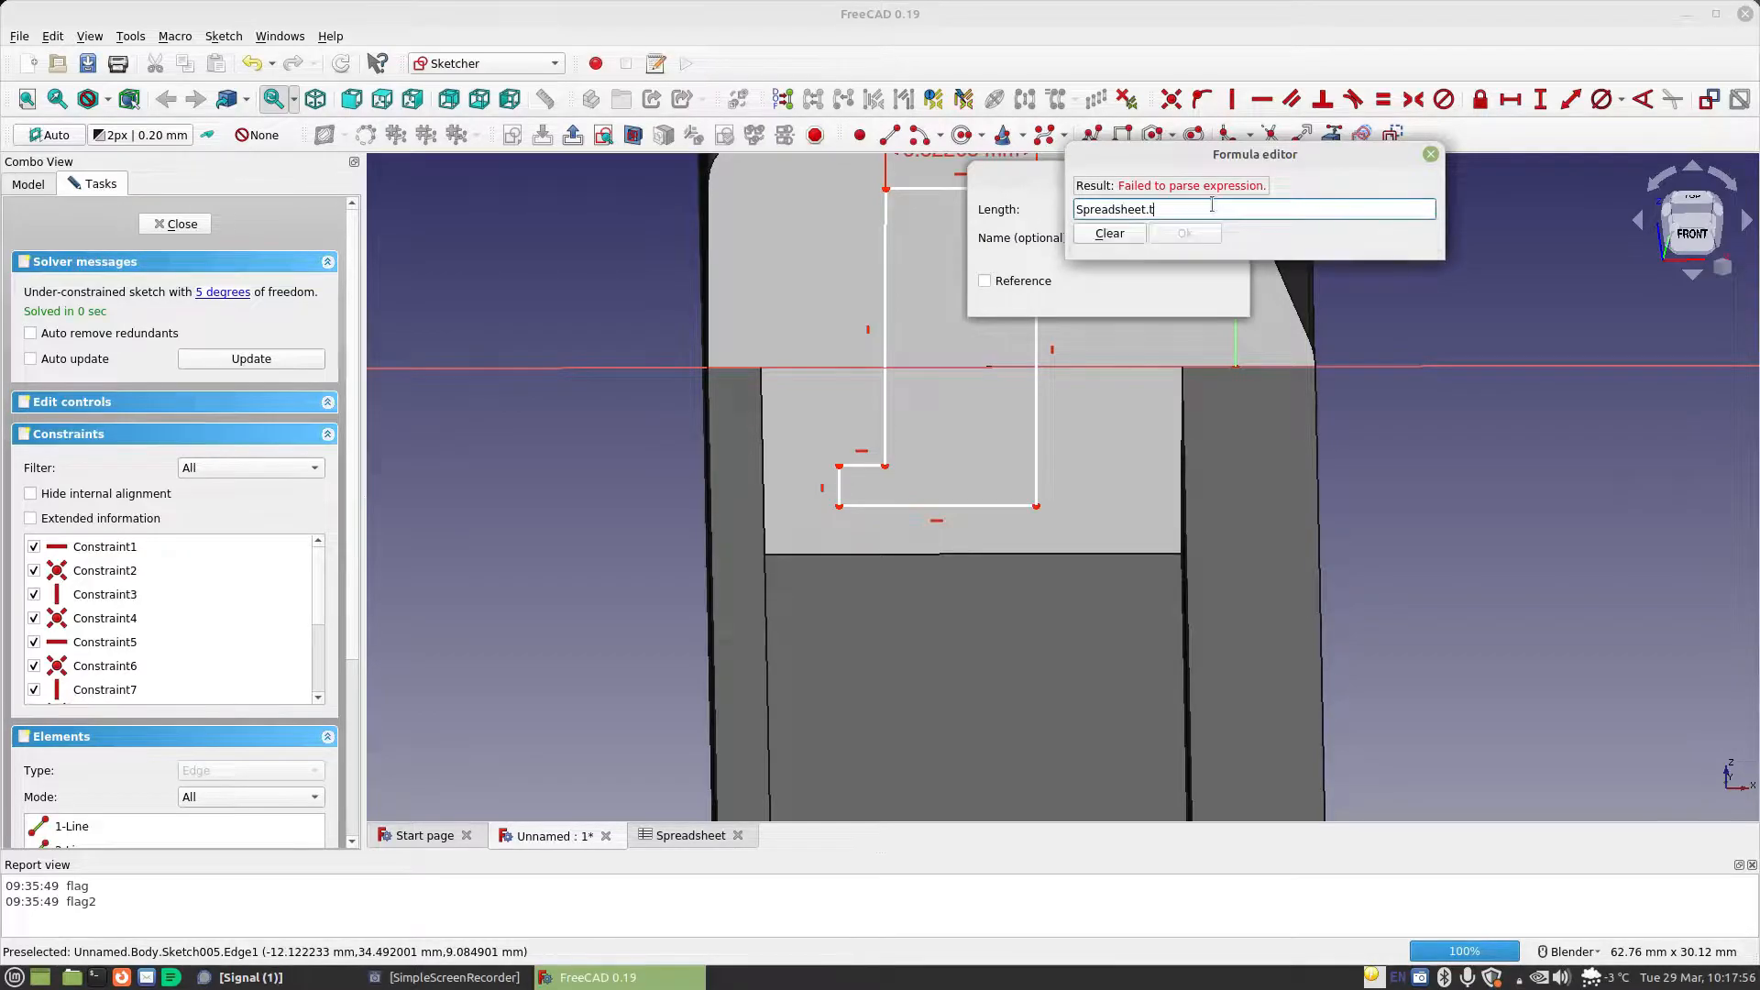
{"action": "key", "text": "Down"}
{"action": "key", "text": "Down"}
{"action": "key", "text": "Return"}
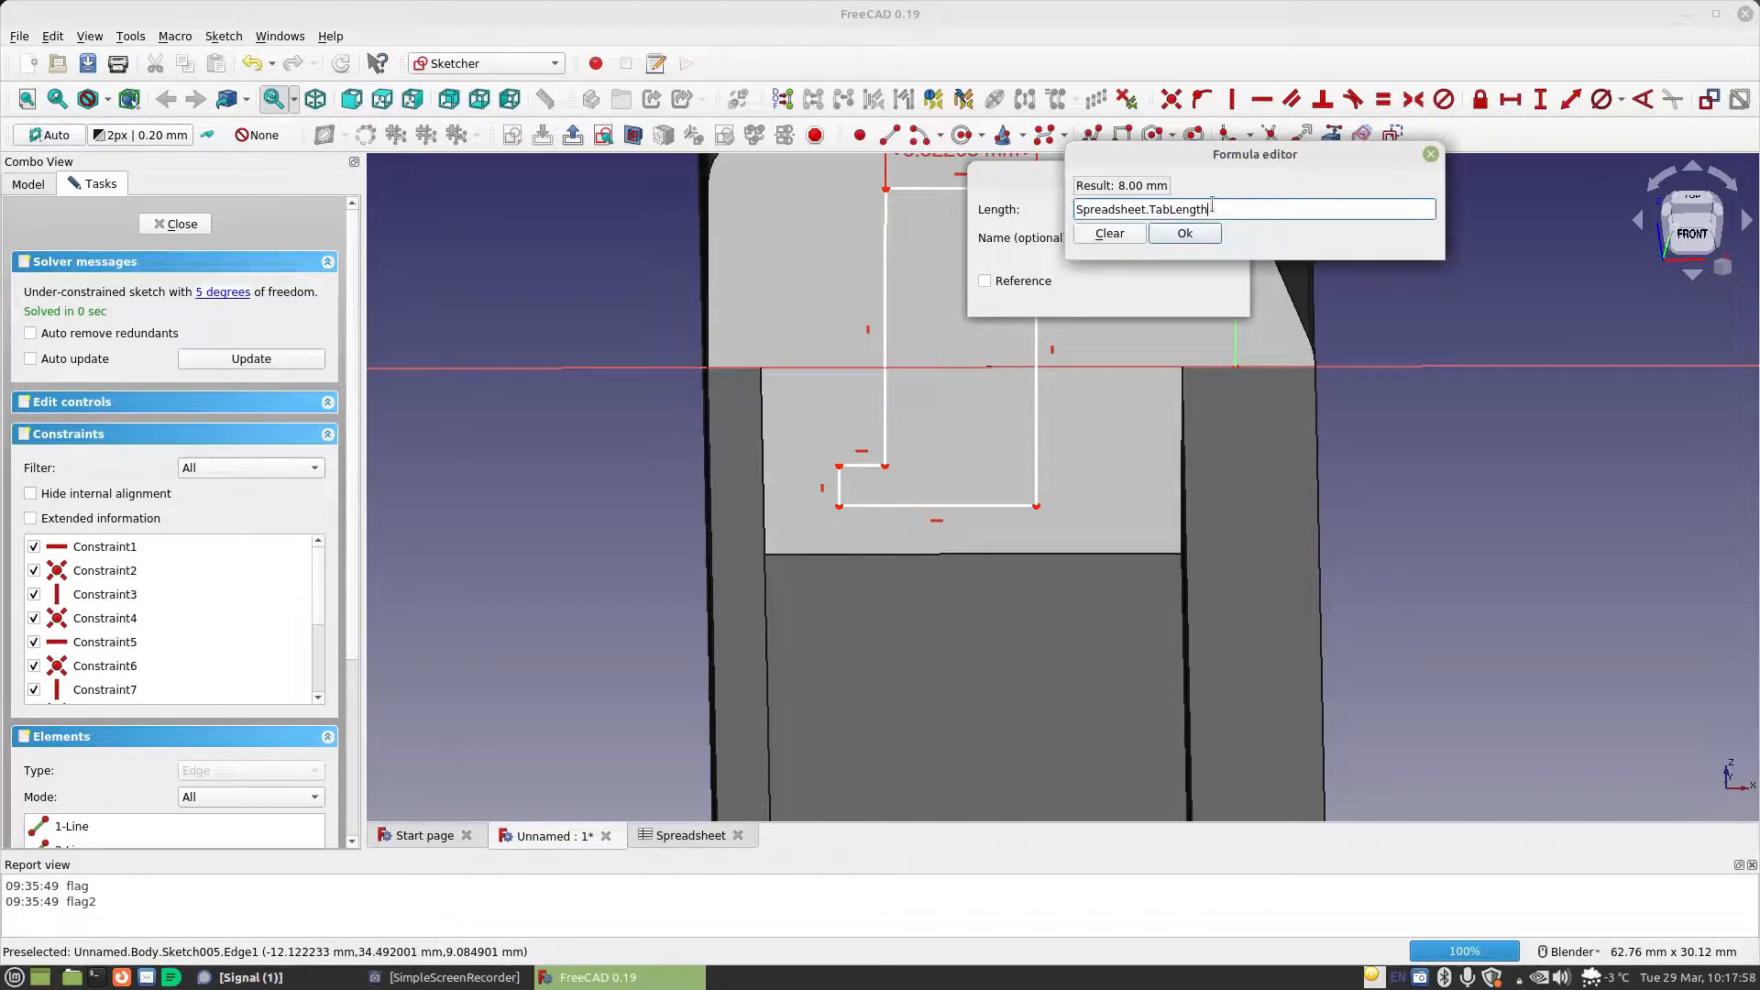
{"action": "left_click", "coordinate": [1186, 233]}
{"action": "left_click", "coordinate": [1206, 293]}
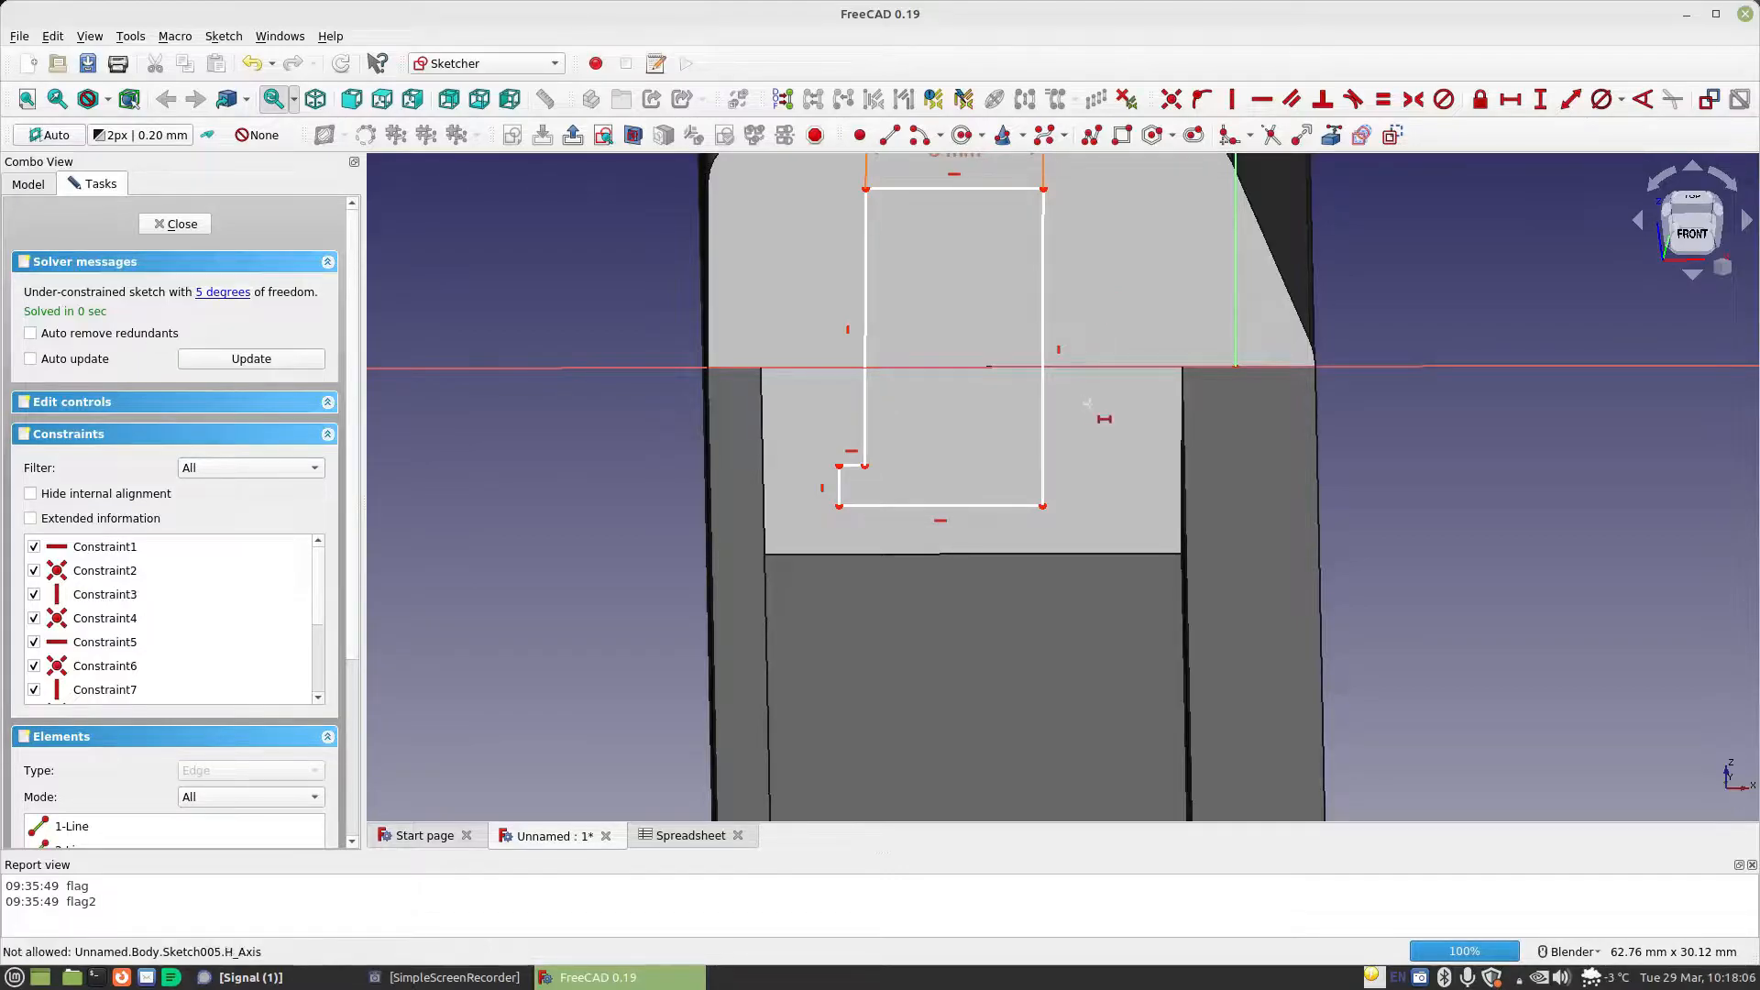
Constrain the vertical length of the foot's short end edge to Spreadsheet.MaterialThickness
{"action": "left_click", "coordinate": [1541, 100]}
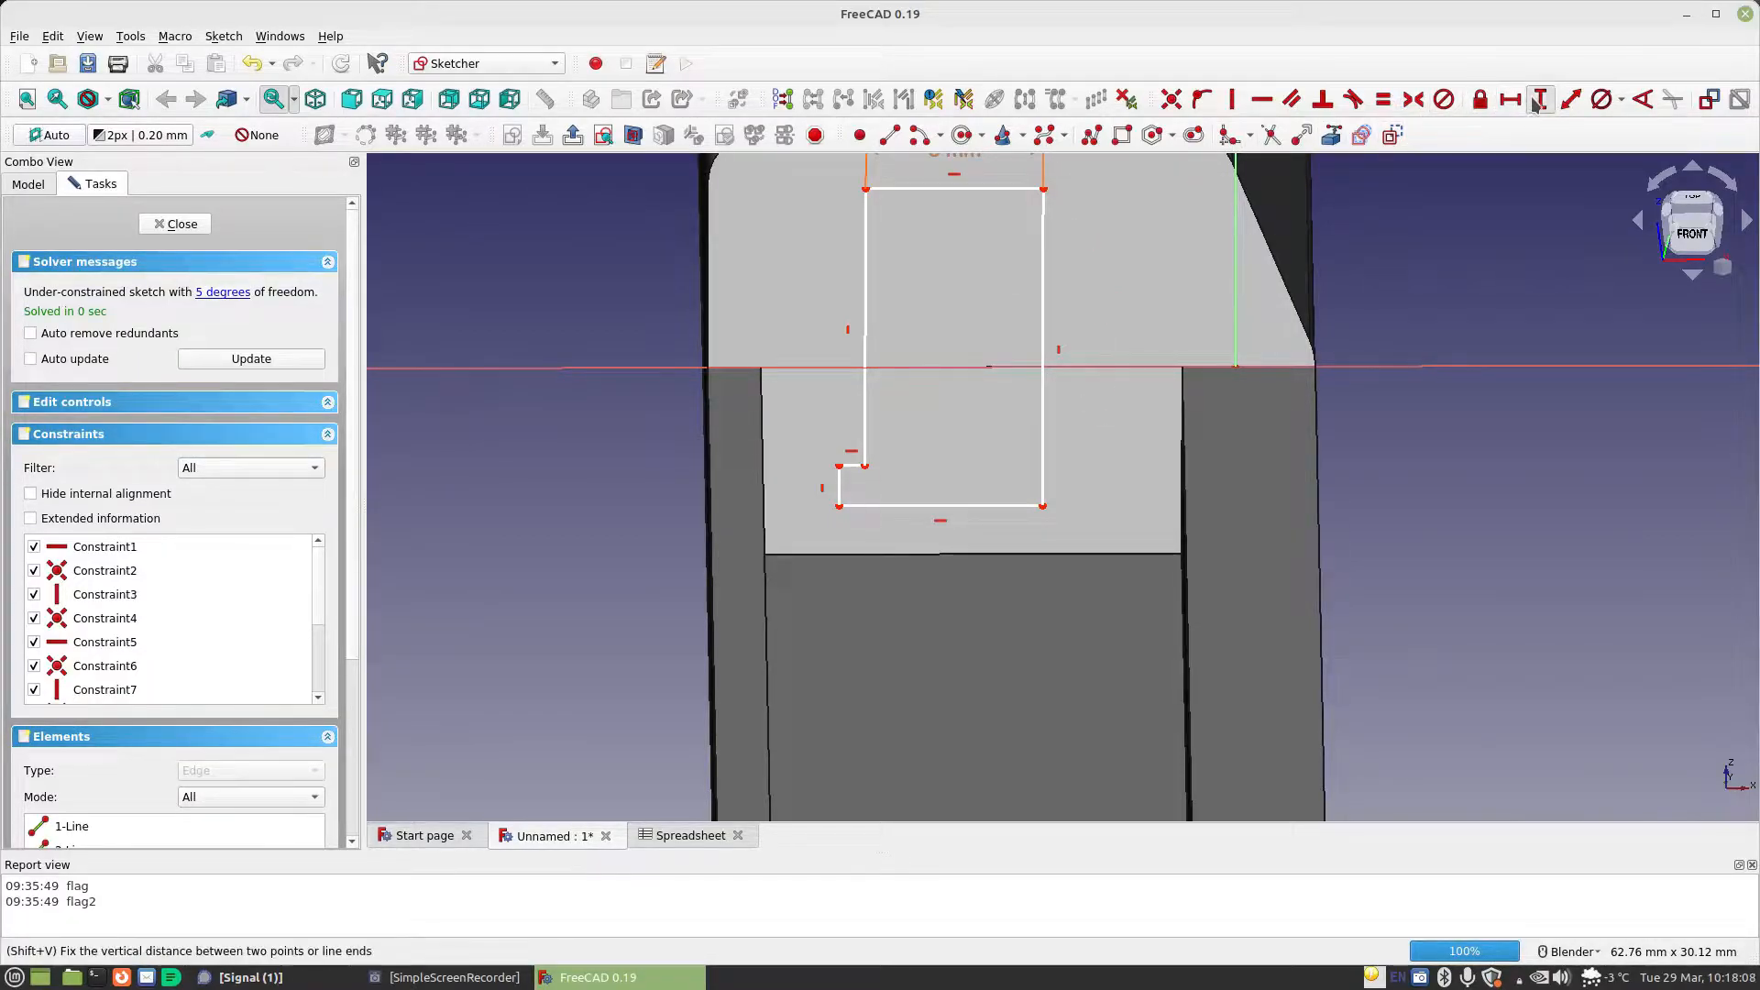
{"action": "left_click", "coordinate": [840, 485]}
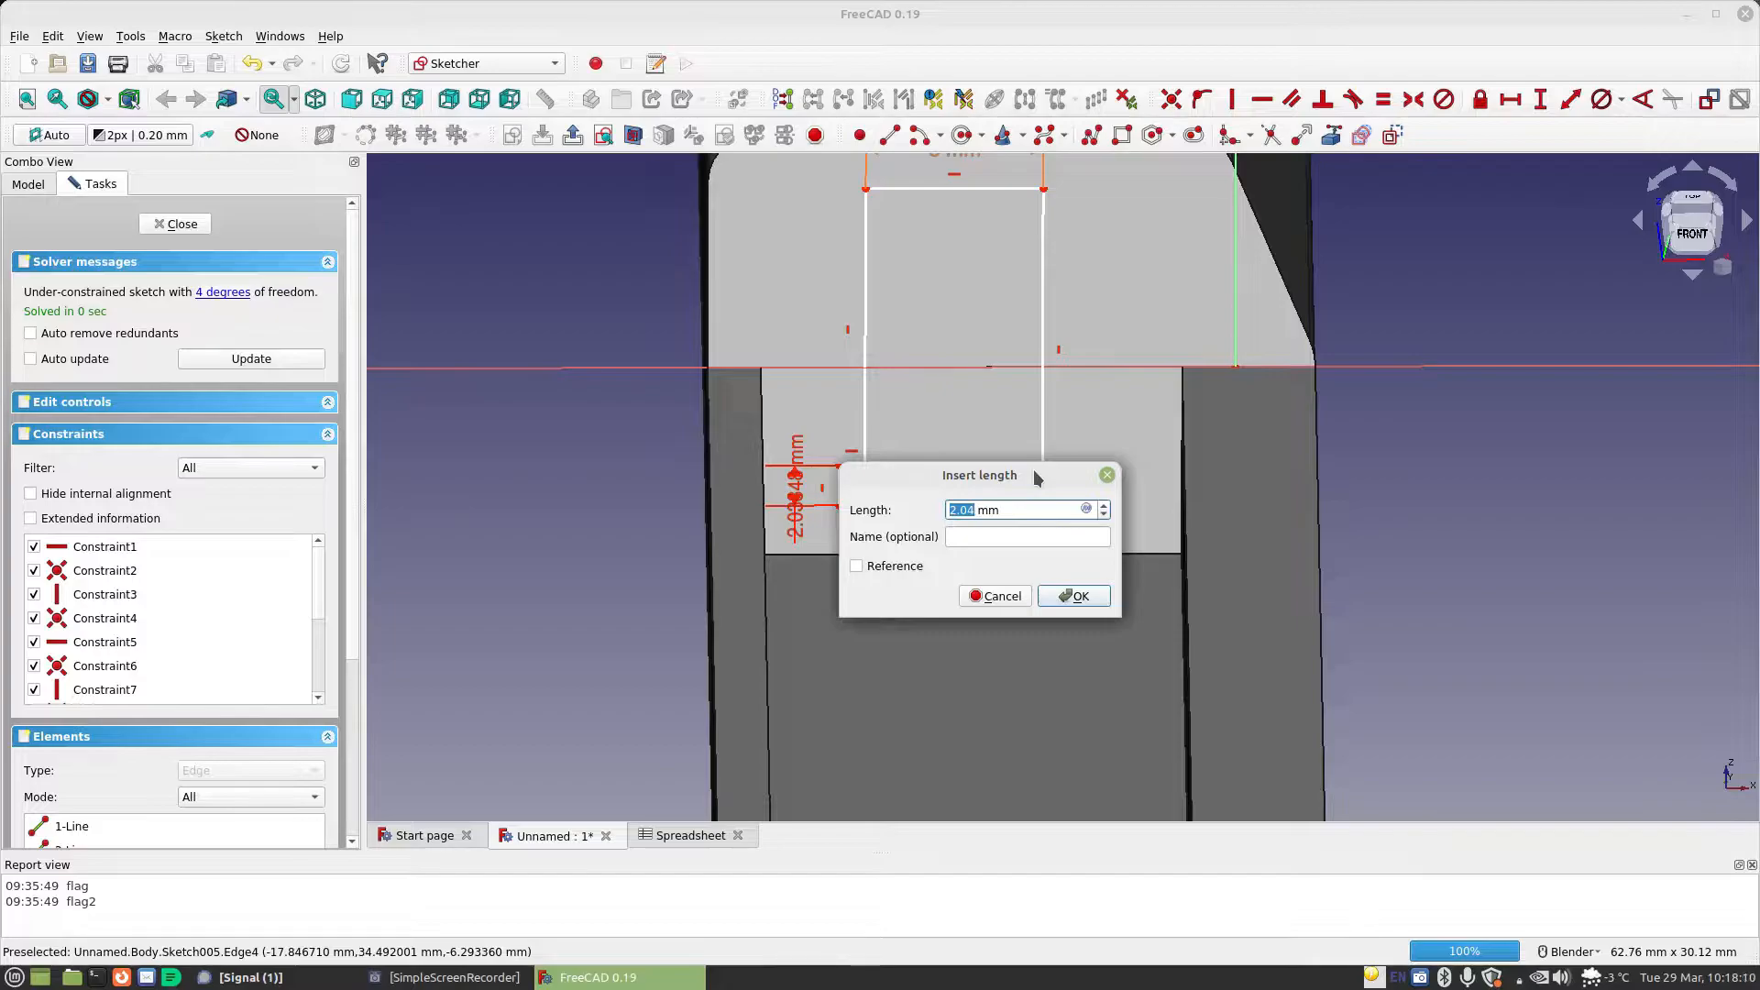
{"action": "type", "text": "sp"}
{"action": "left_click", "coordinate": [1086, 508]}
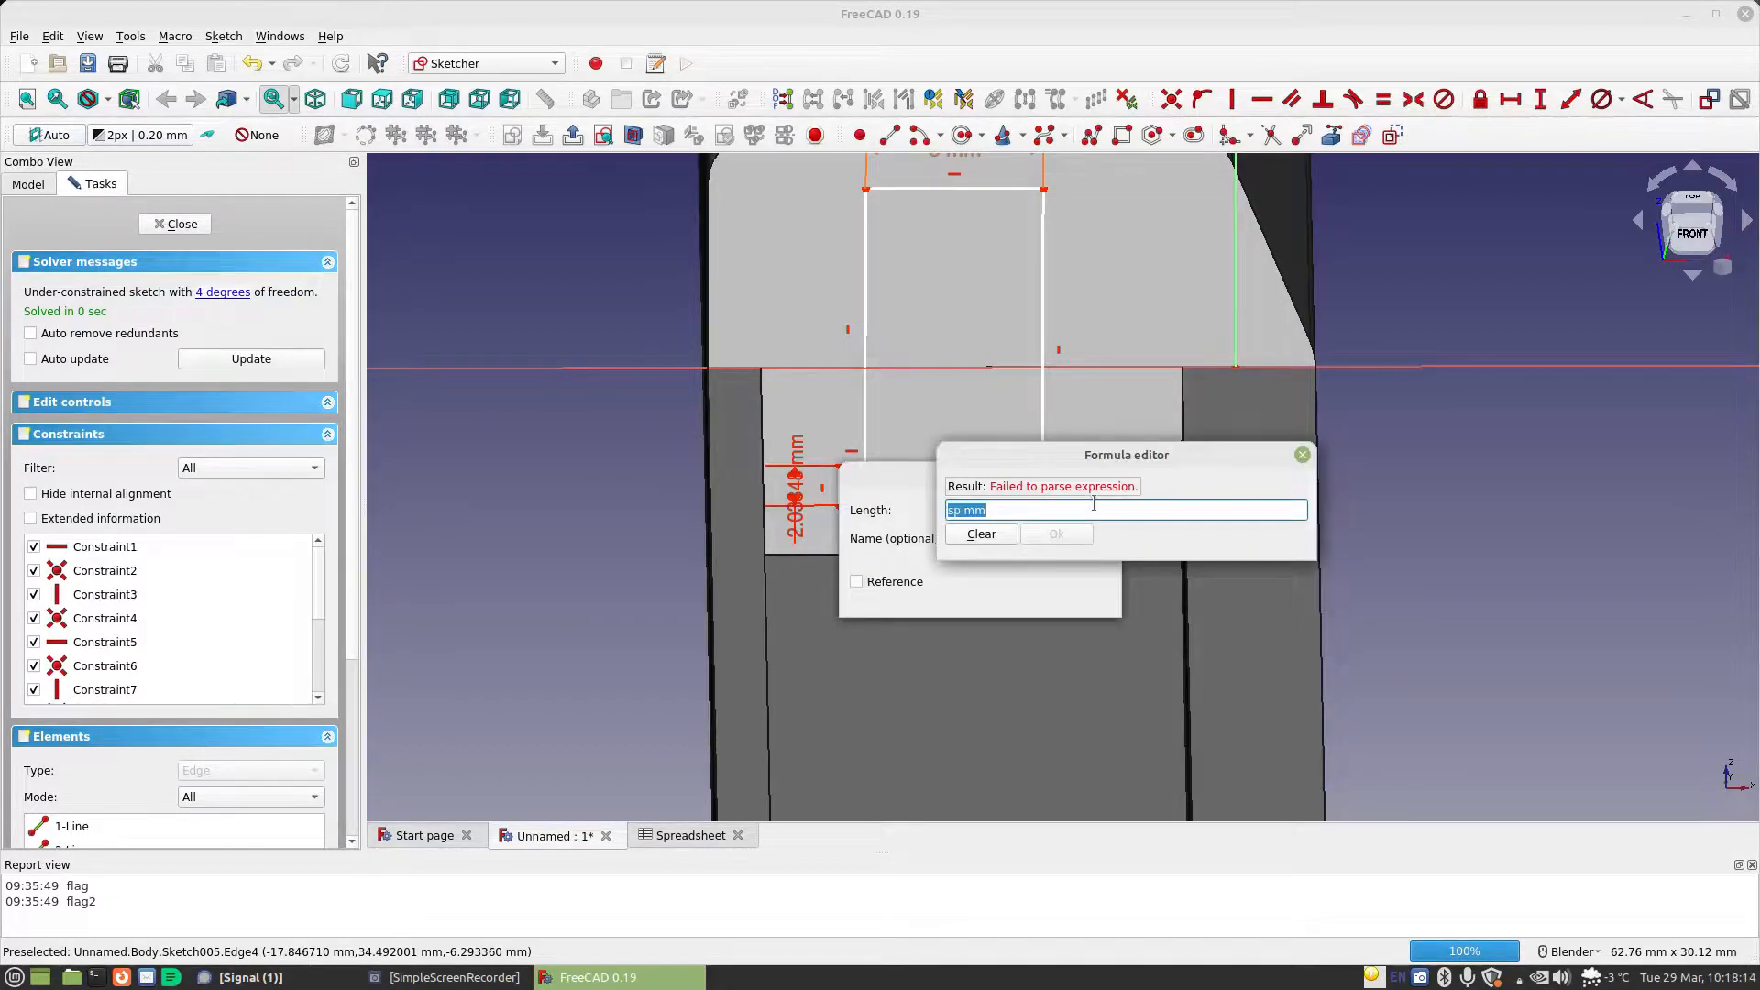
{"action": "type", "text": "sp"}
{"action": "key", "text": "Down"}
{"action": "type", "text": "ma"}
{"action": "key", "text": "Down"}
{"action": "key", "text": "Return"}
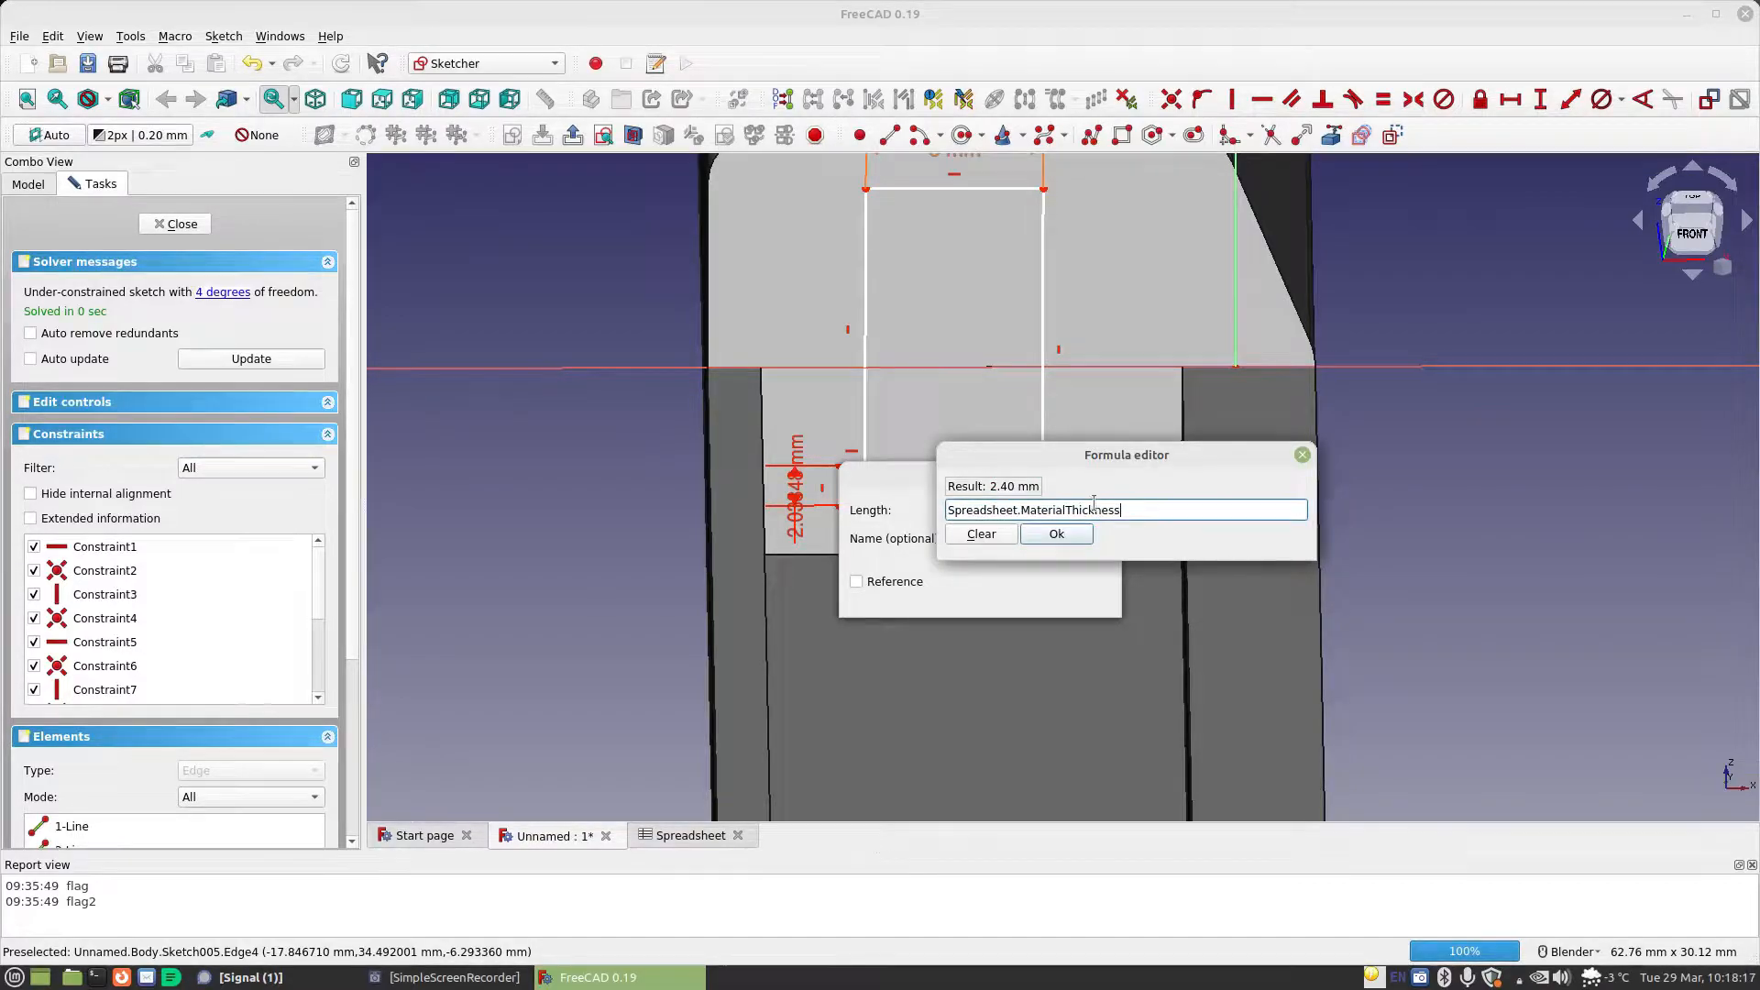
{"action": "left_click", "coordinate": [1059, 533]}
{"action": "left_click", "coordinate": [1068, 594]}
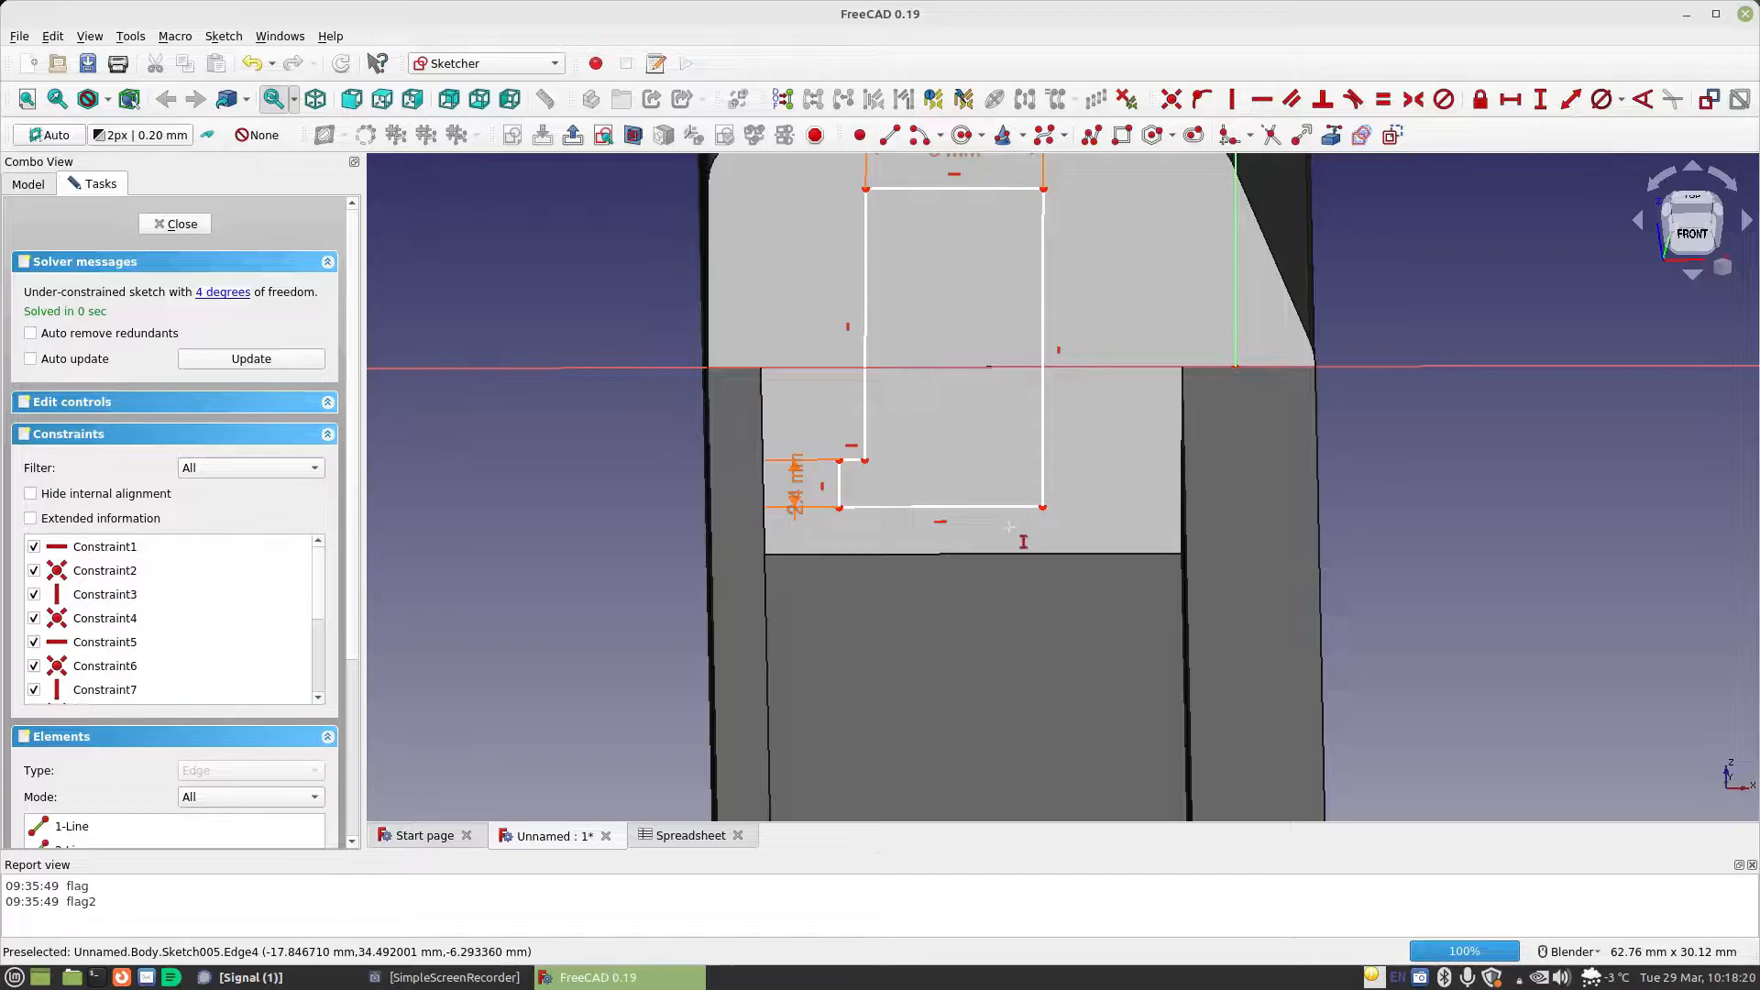
Make the foot's short end edge and its upper edge equal in length
{"action": "left_click", "coordinate": [843, 503]}
{"action": "left_click", "coordinate": [850, 458]}
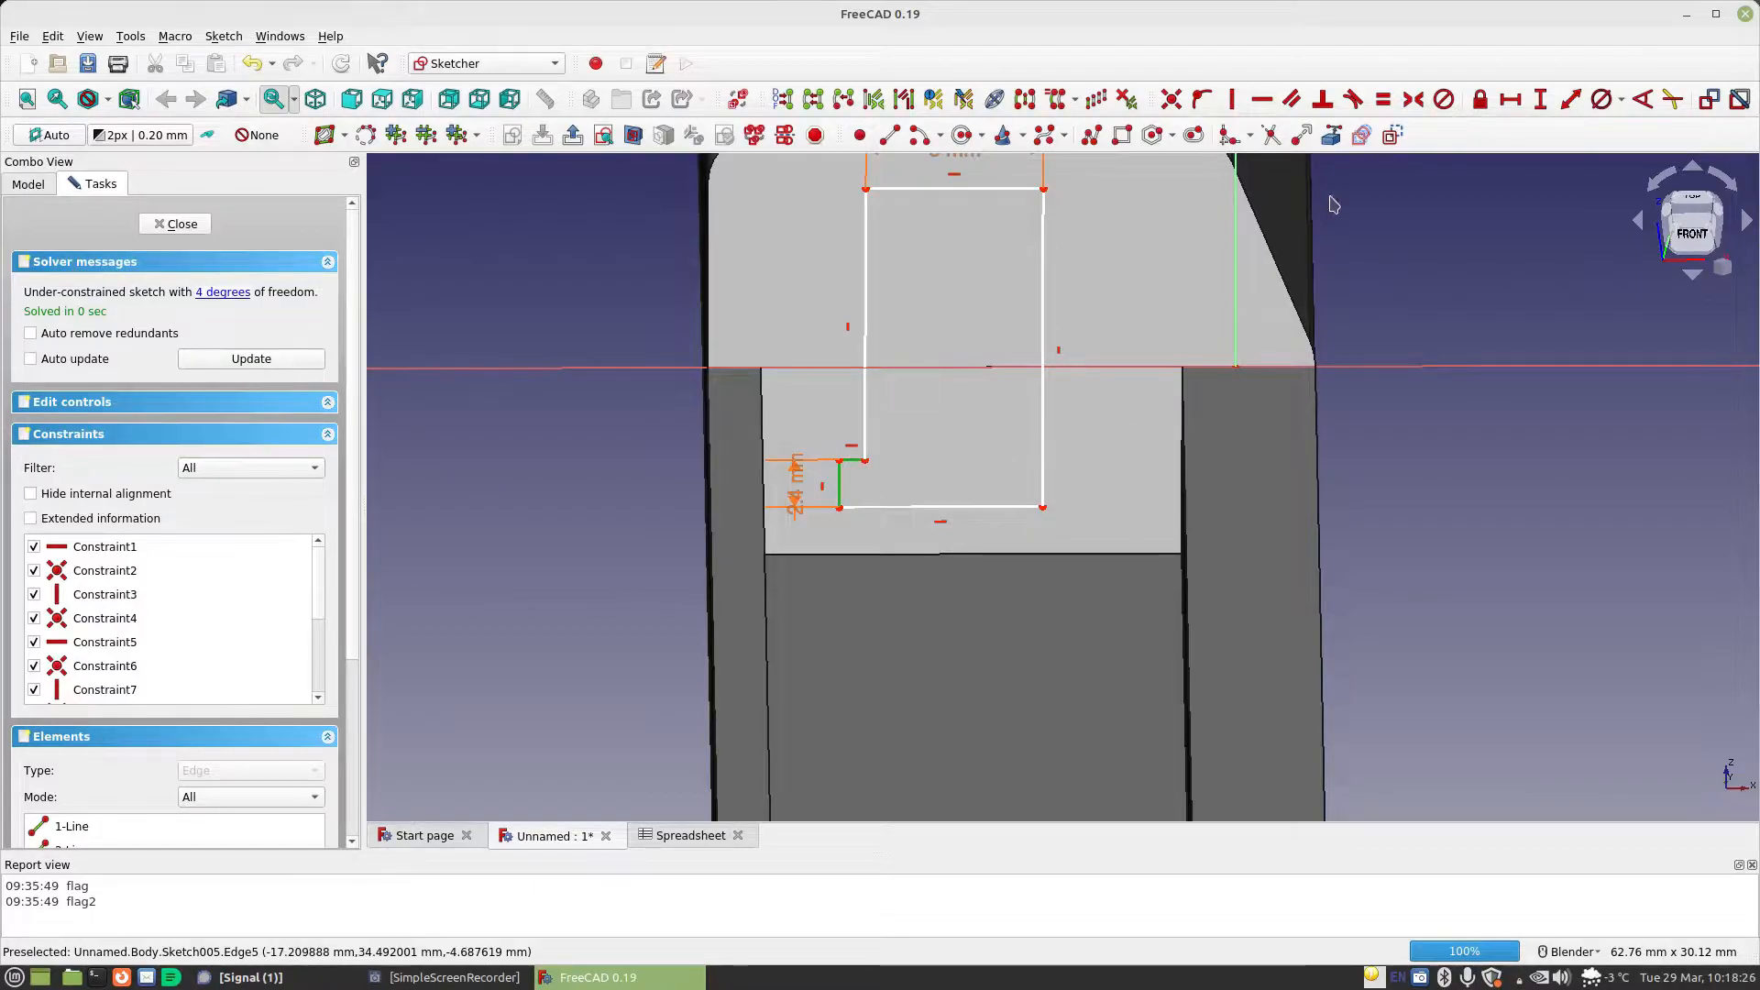
{"action": "left_click", "coordinate": [1383, 99]}
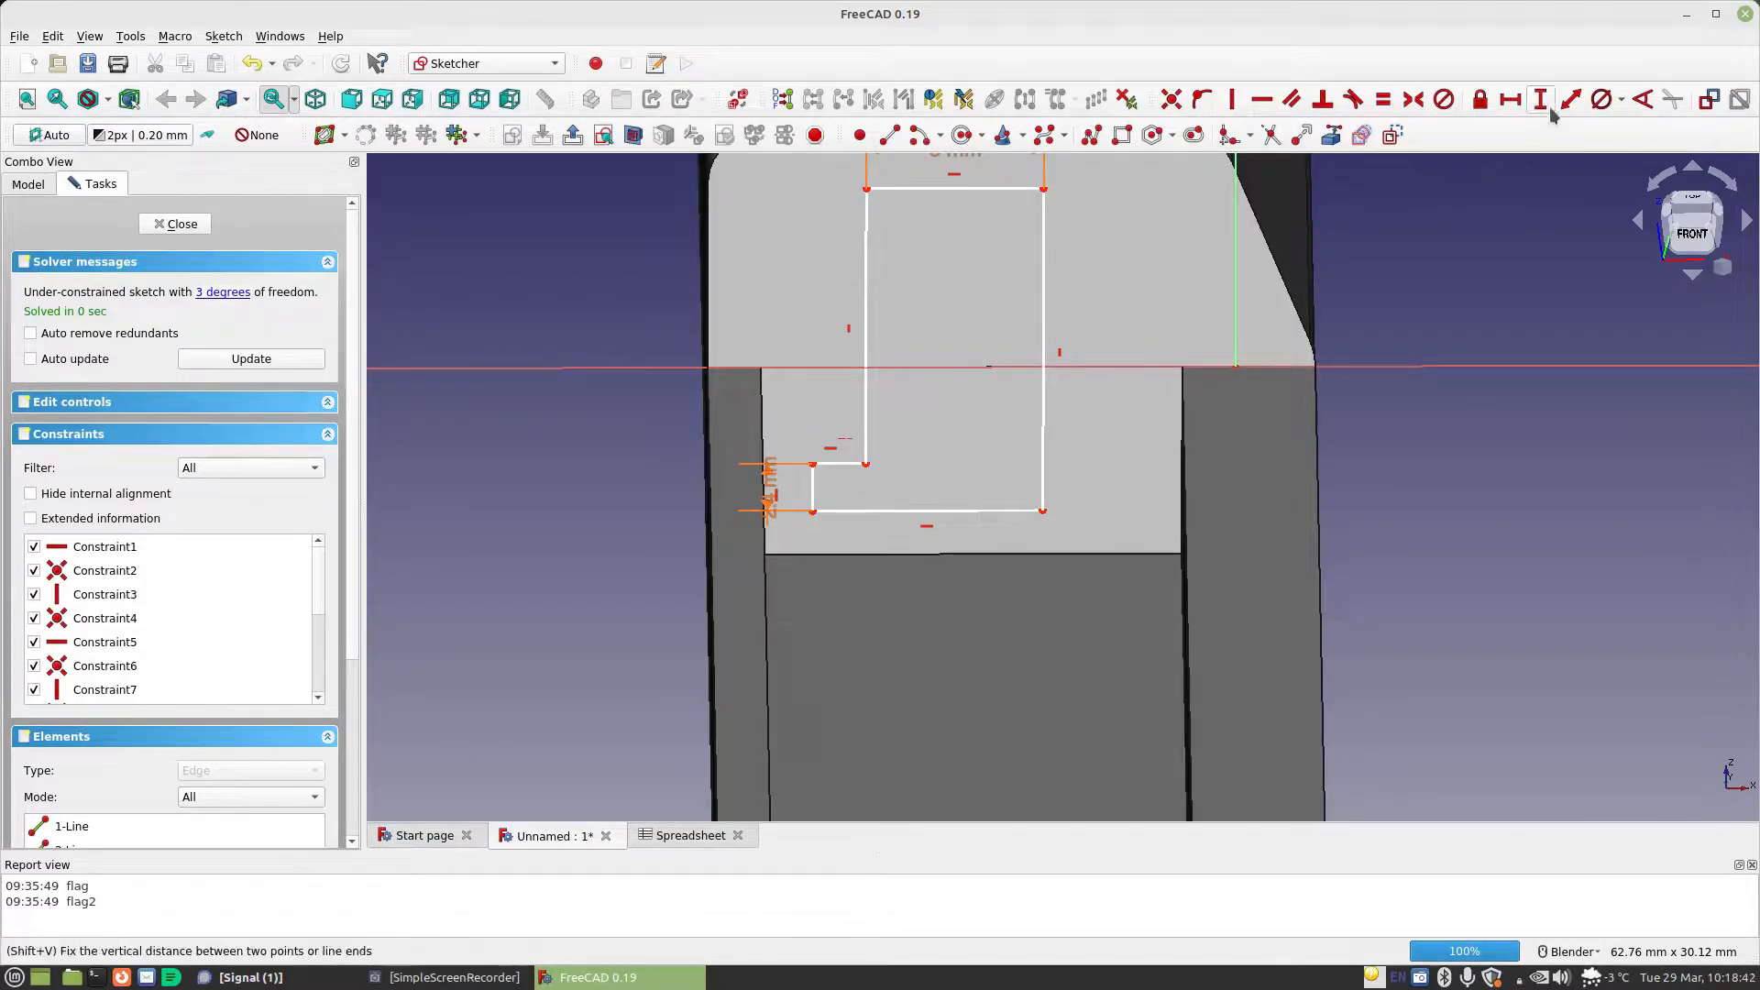
Constrain the vertical length of the L-profile's full-height right edge to Spreadsheet.CellDiameter
{"action": "left_click", "coordinate": [1044, 303]}
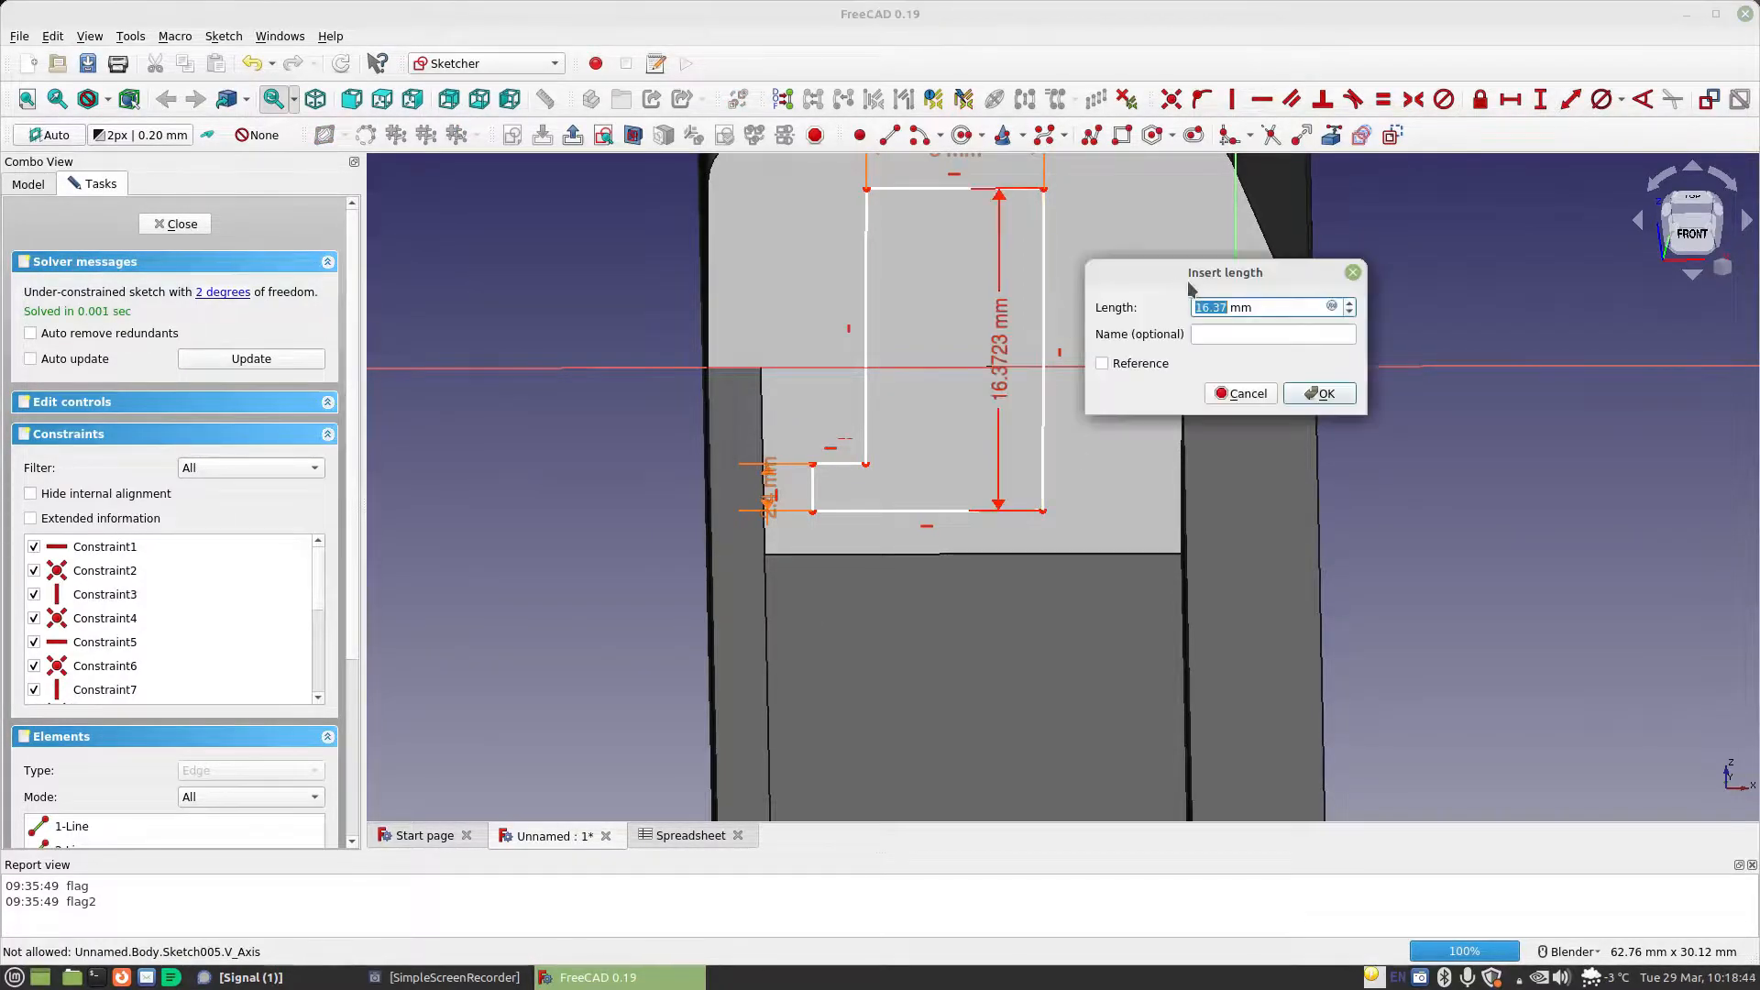
{"action": "left_click", "coordinate": [1333, 307]}
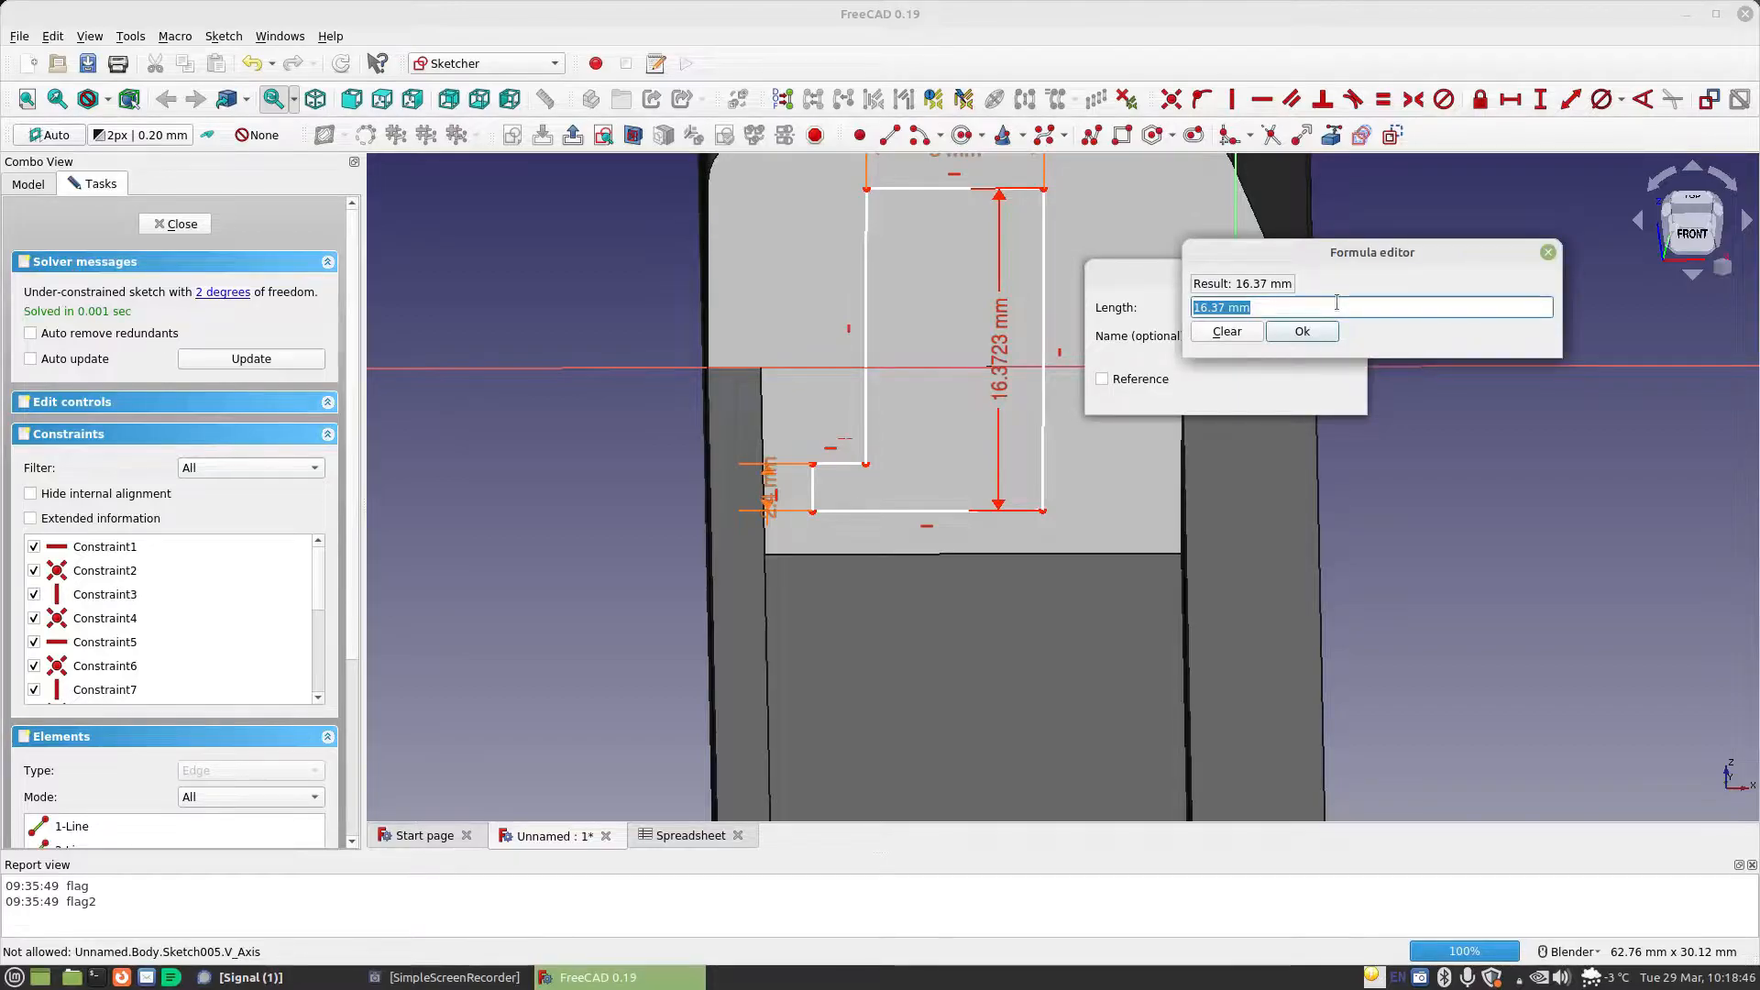
{"action": "type", "text": "sp"}
{"action": "key", "text": "Down"}
{"action": "type", "text": ".ce"}
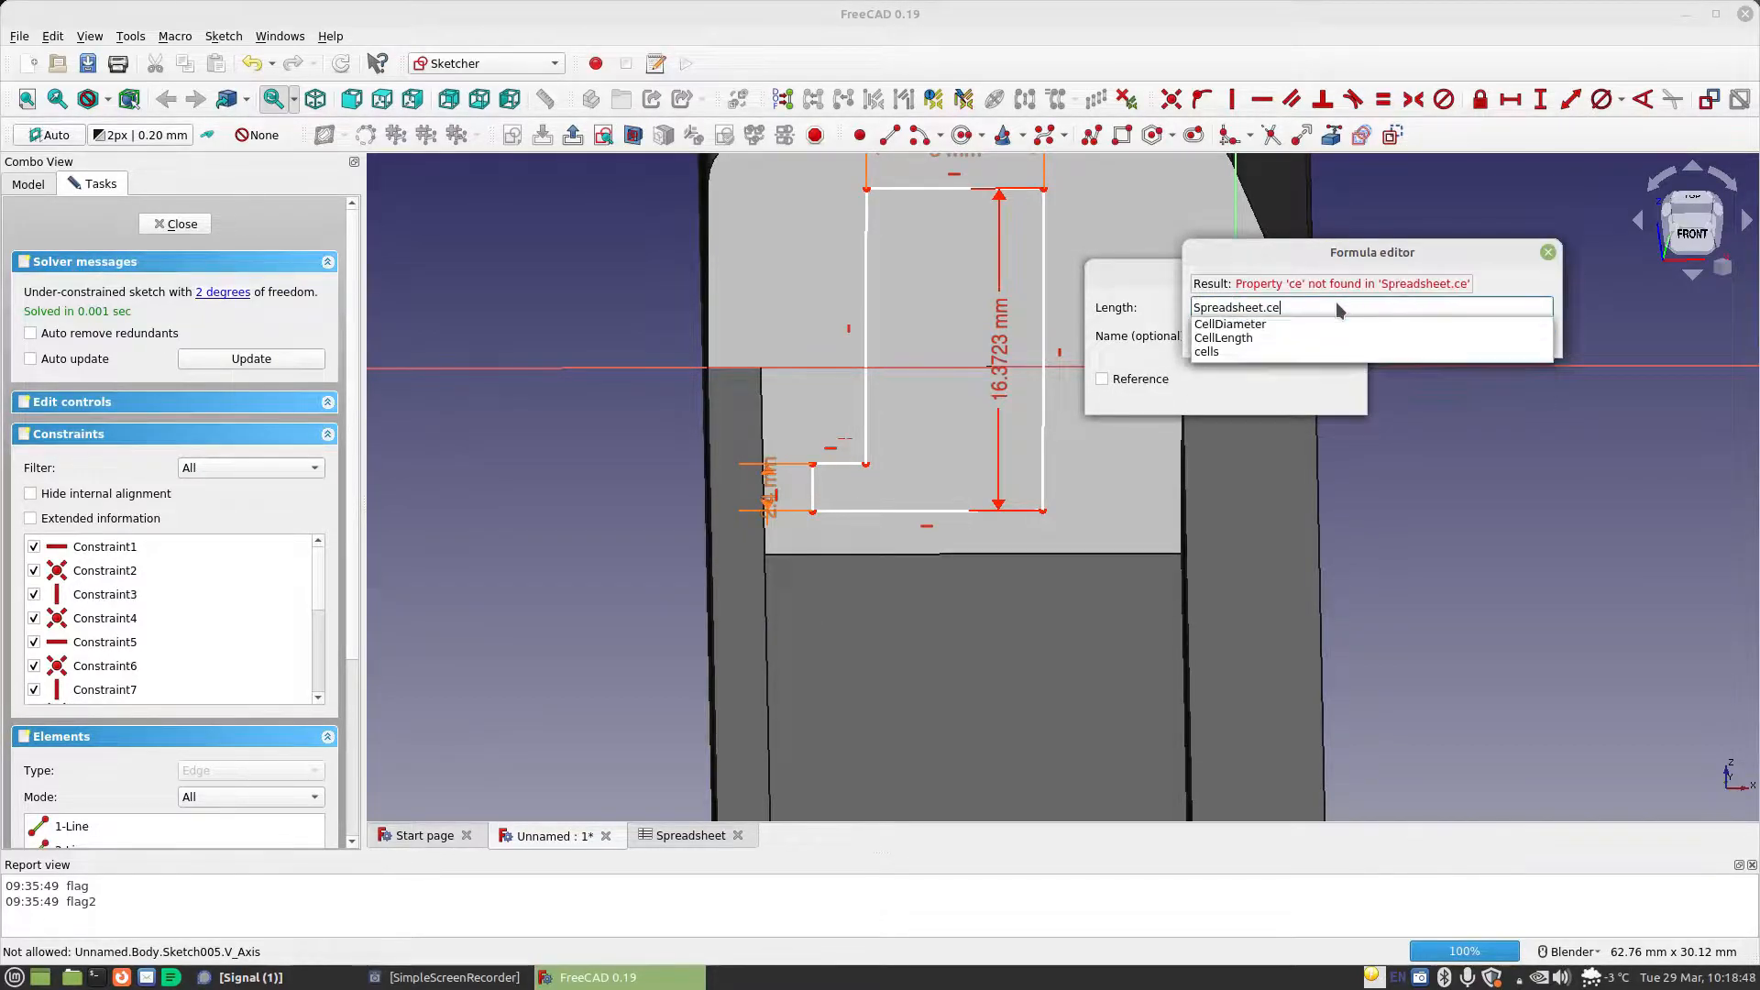
{"action": "key", "text": "Down"}
{"action": "key", "text": "Return"}
{"action": "left_click", "coordinate": [1318, 329]}
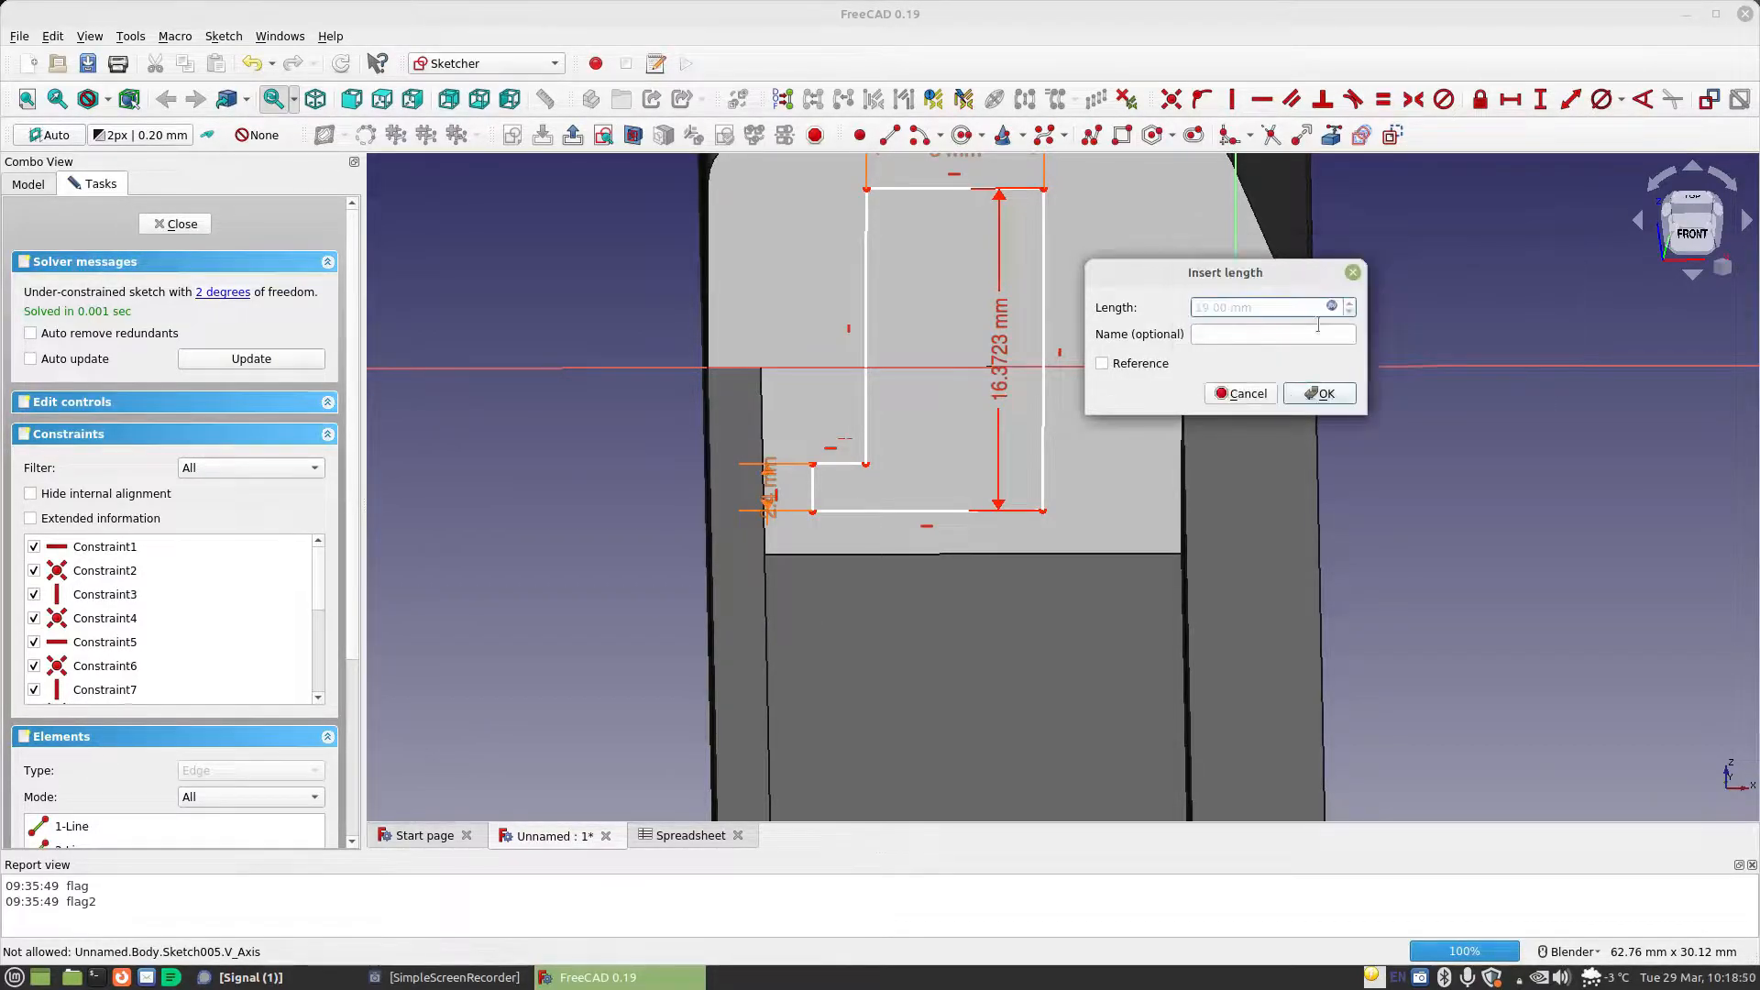
{"action": "left_click", "coordinate": [1343, 401]}
Constrain the horizontal distance from the profile's upper-right corner to the origin to Spreadsheet.CellDiameter/2-Spreadsheet.TabLength/2+Spreadsheet.MaterialThickness
{"action": "scroll", "coordinate": [1074, 378], "scroll_direction": "down", "scroll_amount": 1}
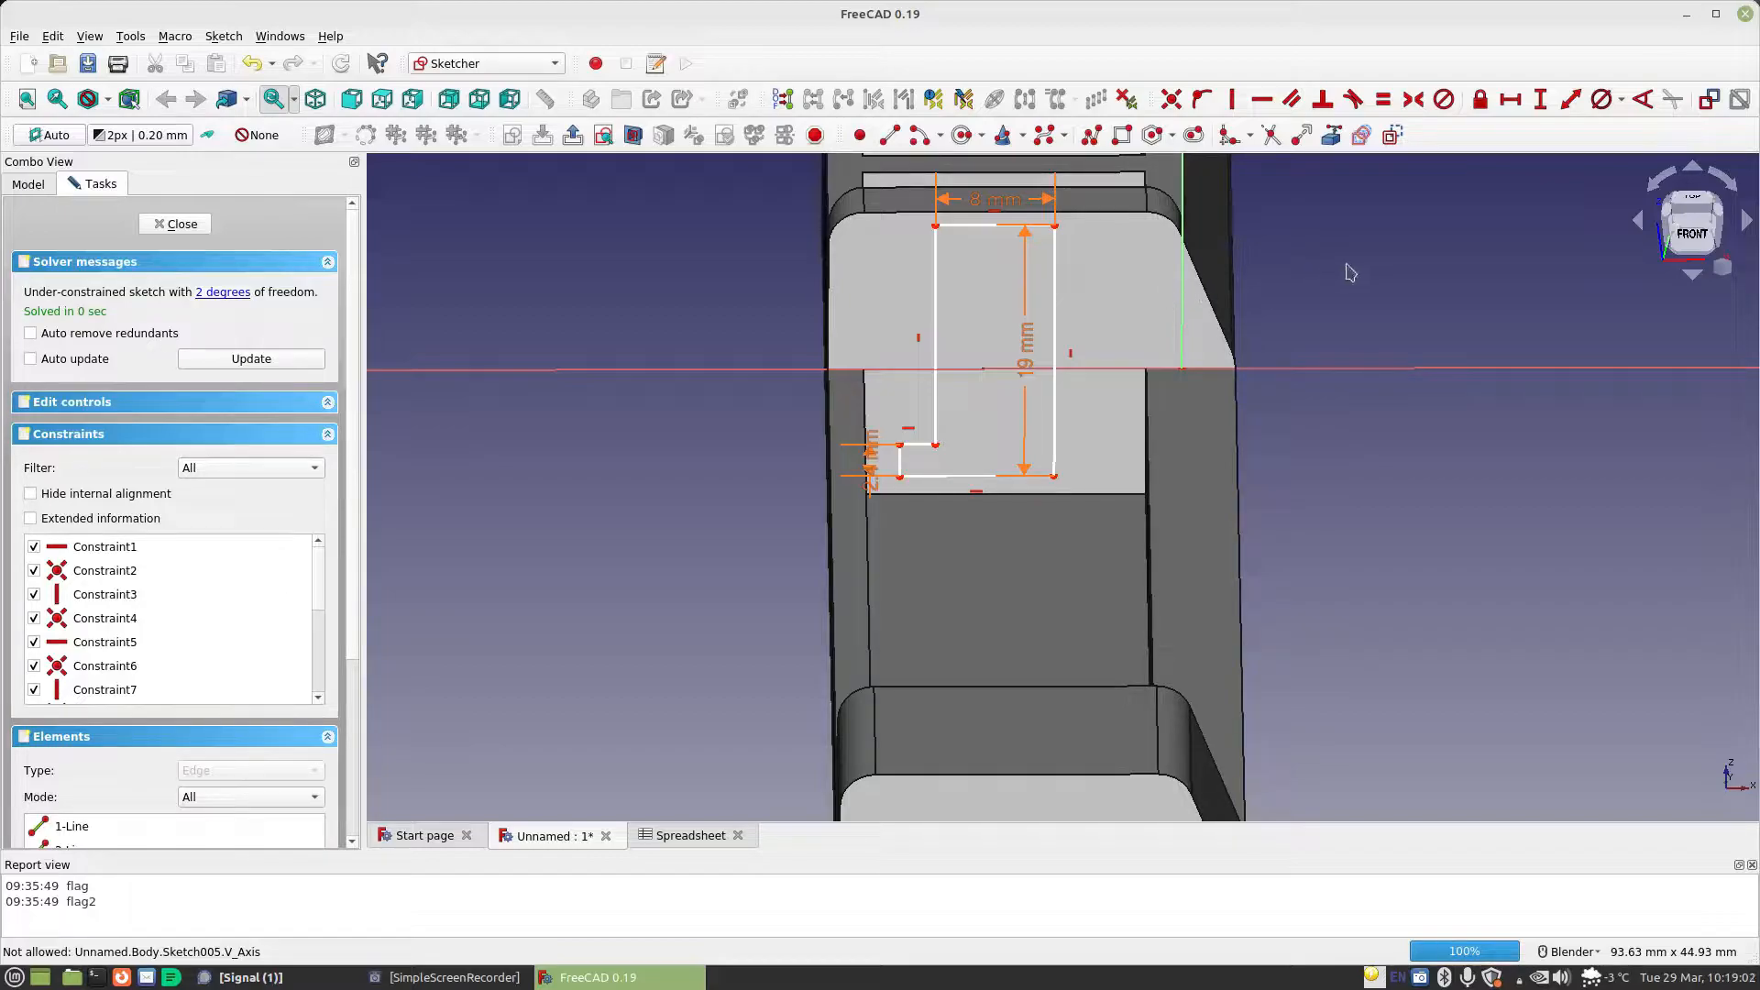
{"action": "left_click", "coordinate": [1511, 99]}
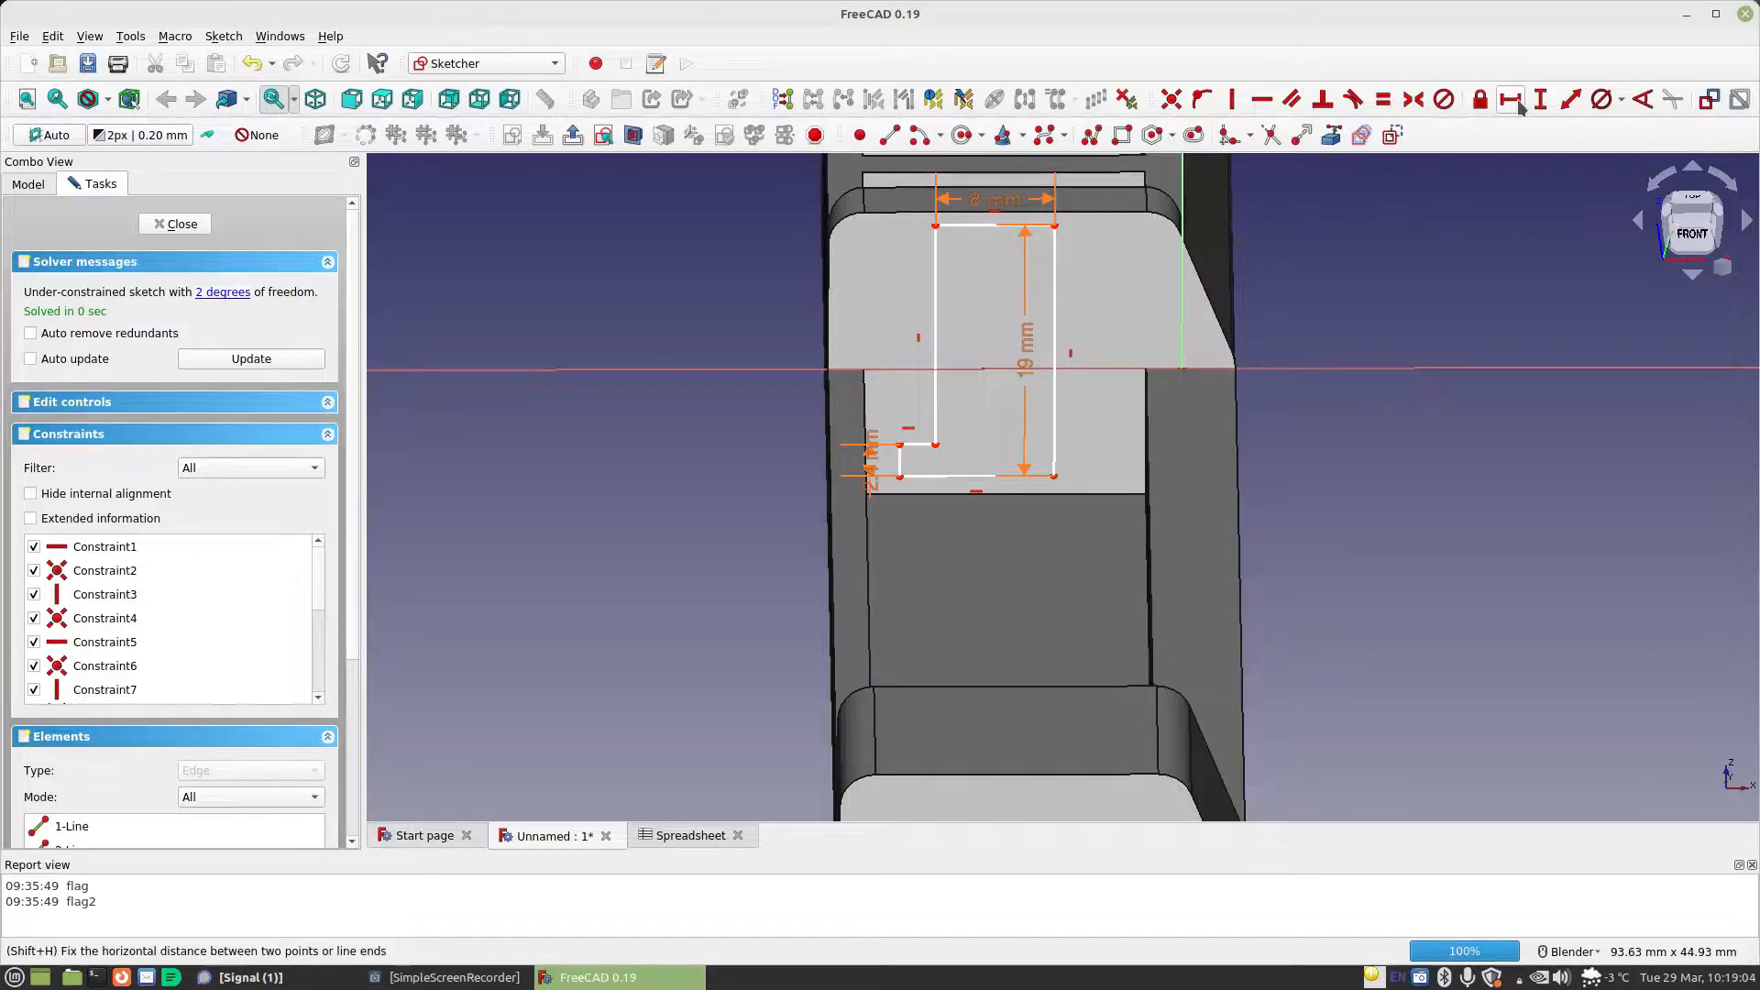
{"action": "left_click", "coordinate": [1182, 368]}
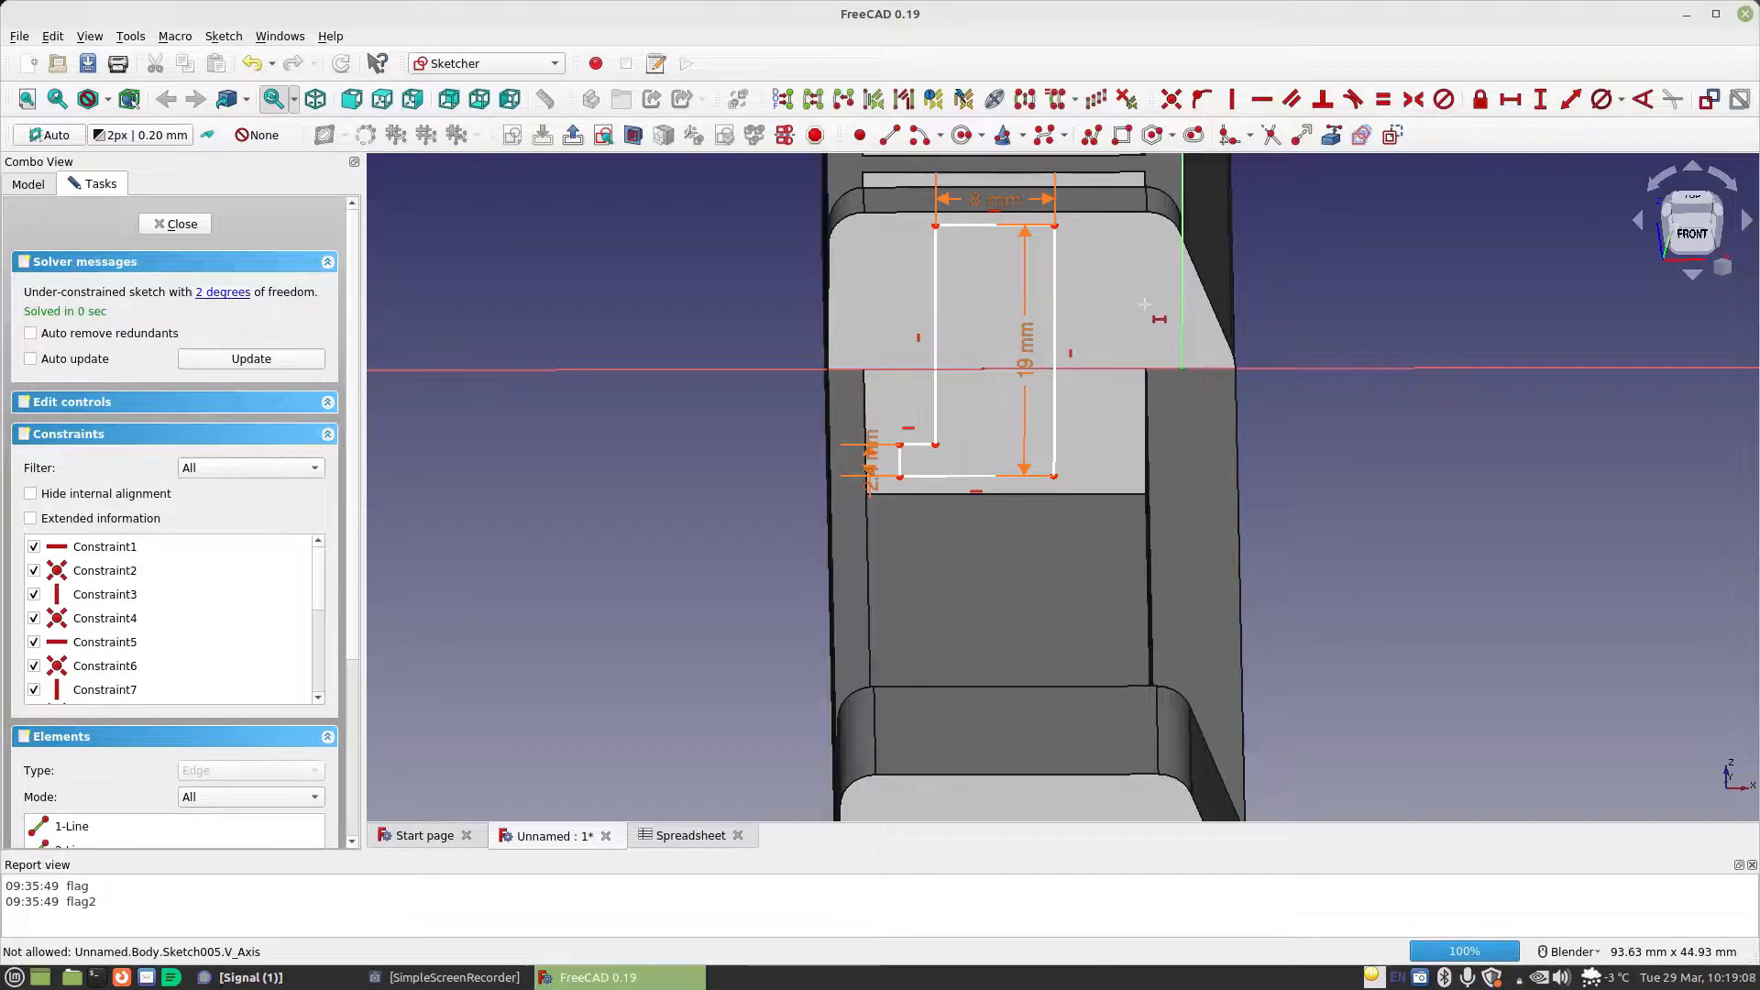
{"action": "left_click", "coordinate": [1054, 228]}
{"action": "key", "text": "l"}
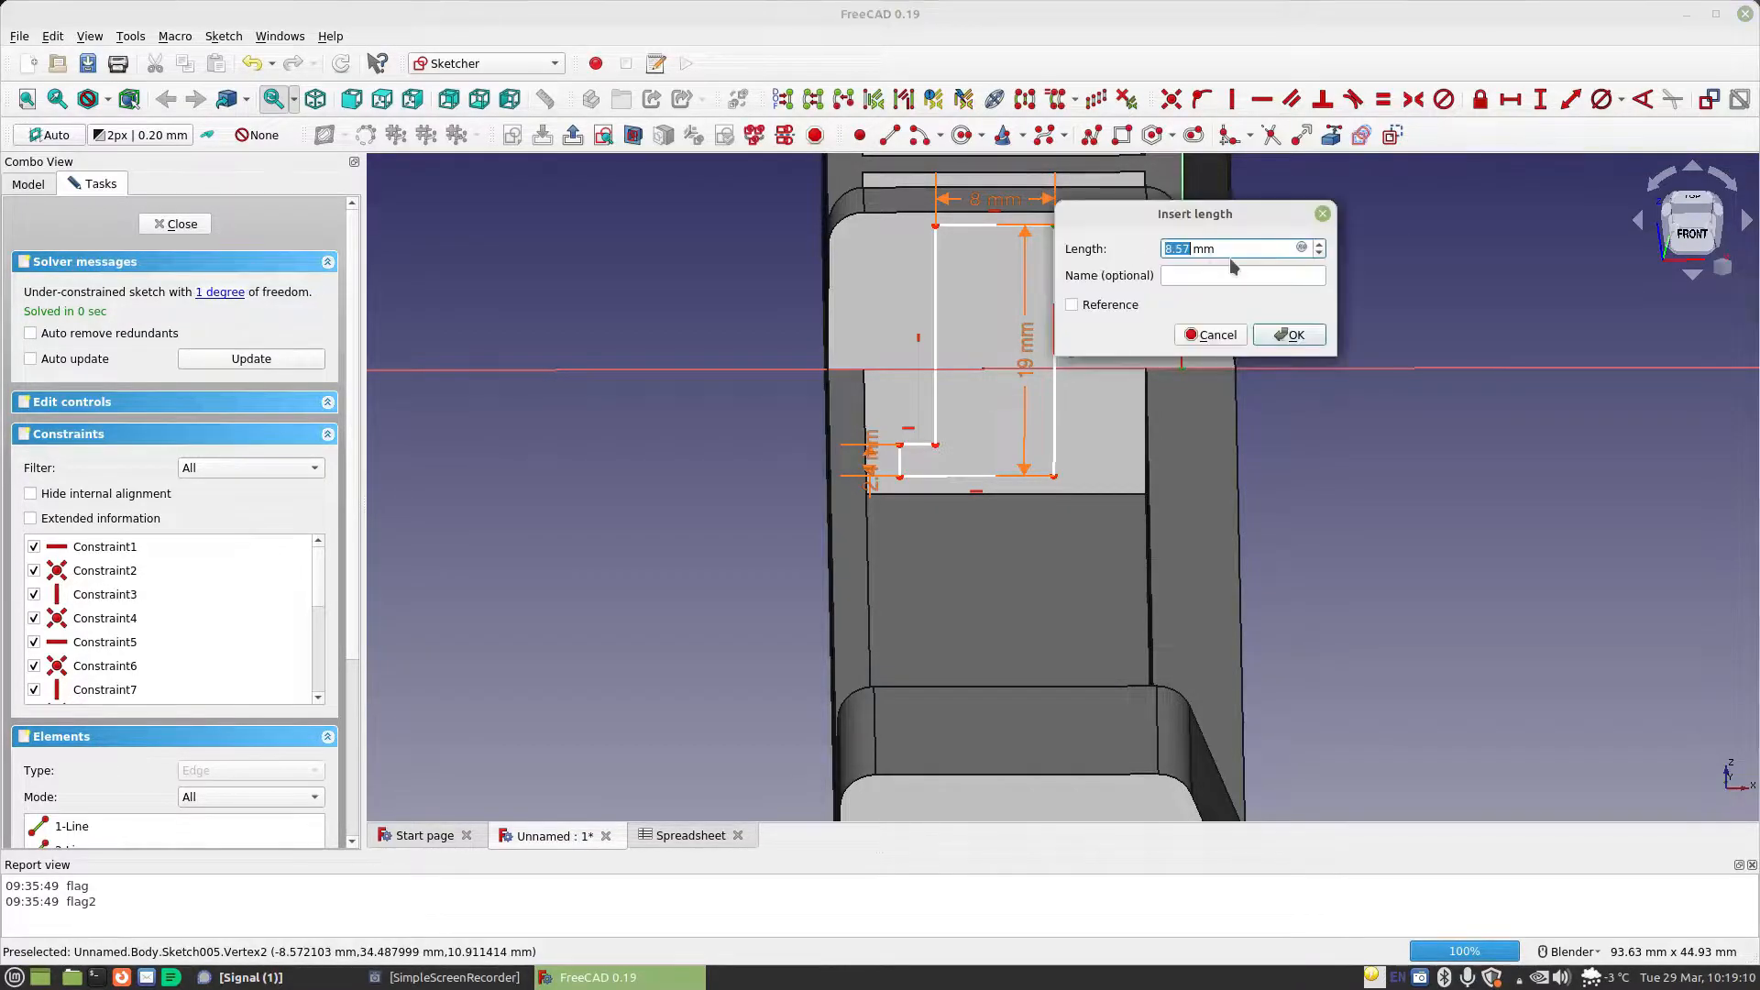
{"action": "left_click", "coordinate": [1303, 249]}
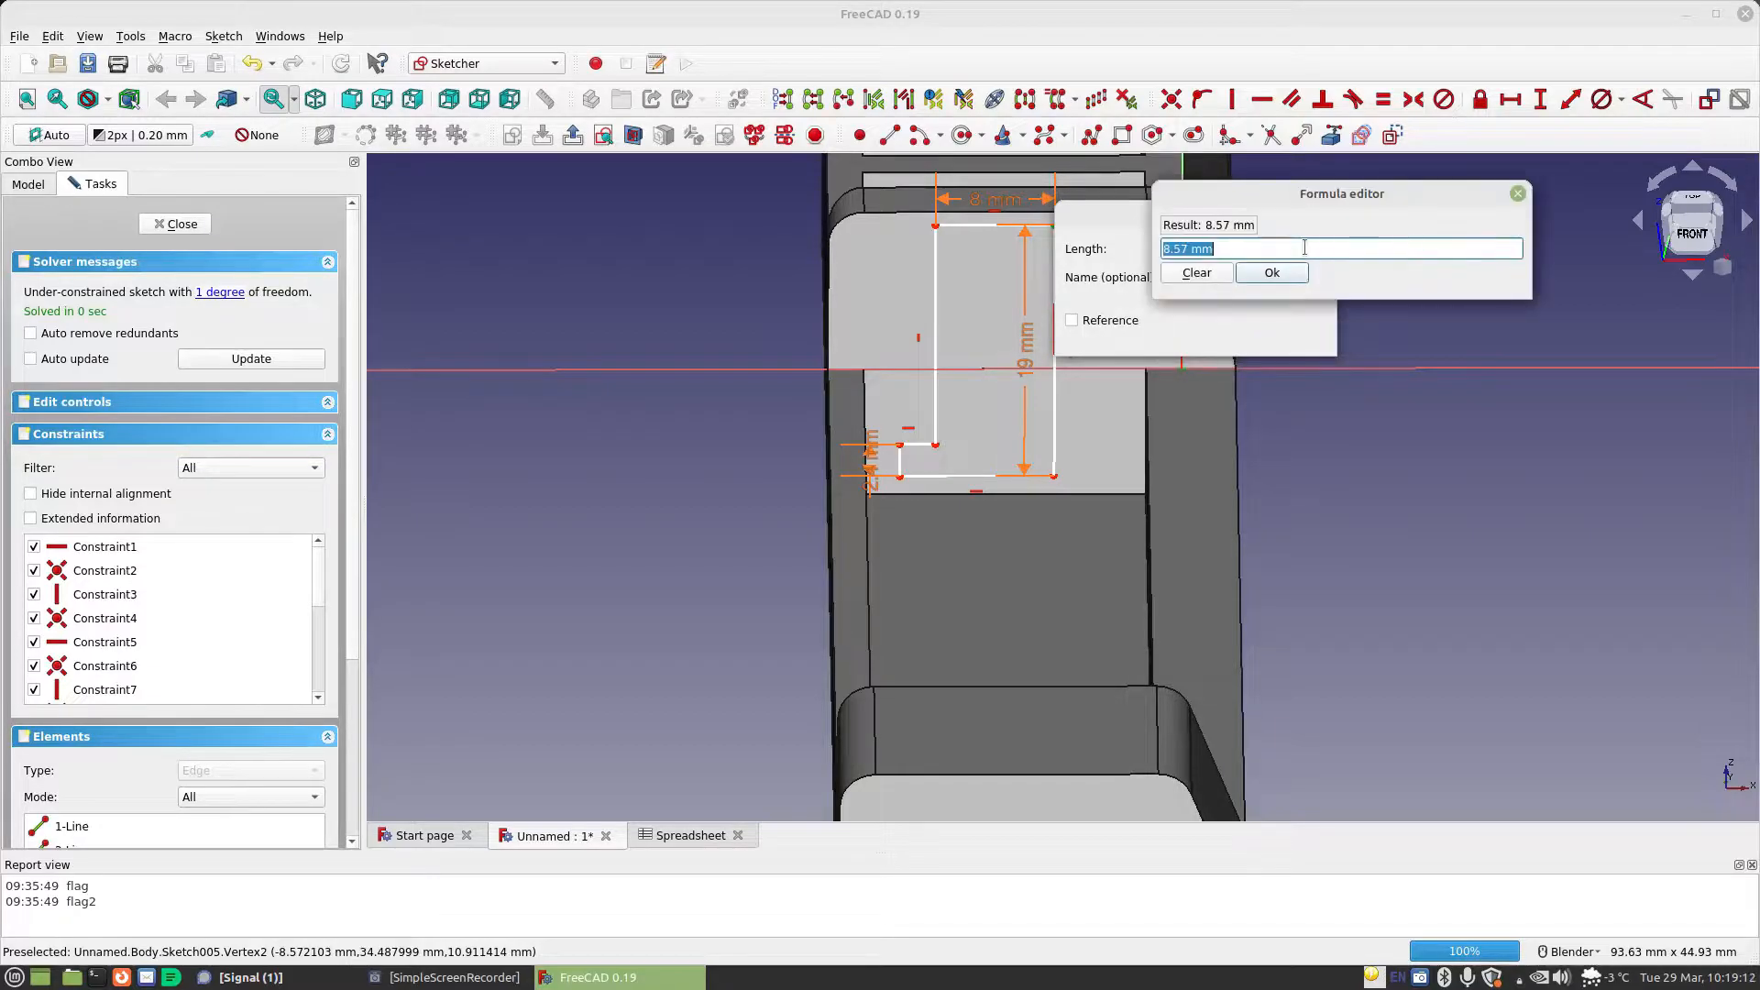
{"action": "type", "text": "Spreadsheet."}
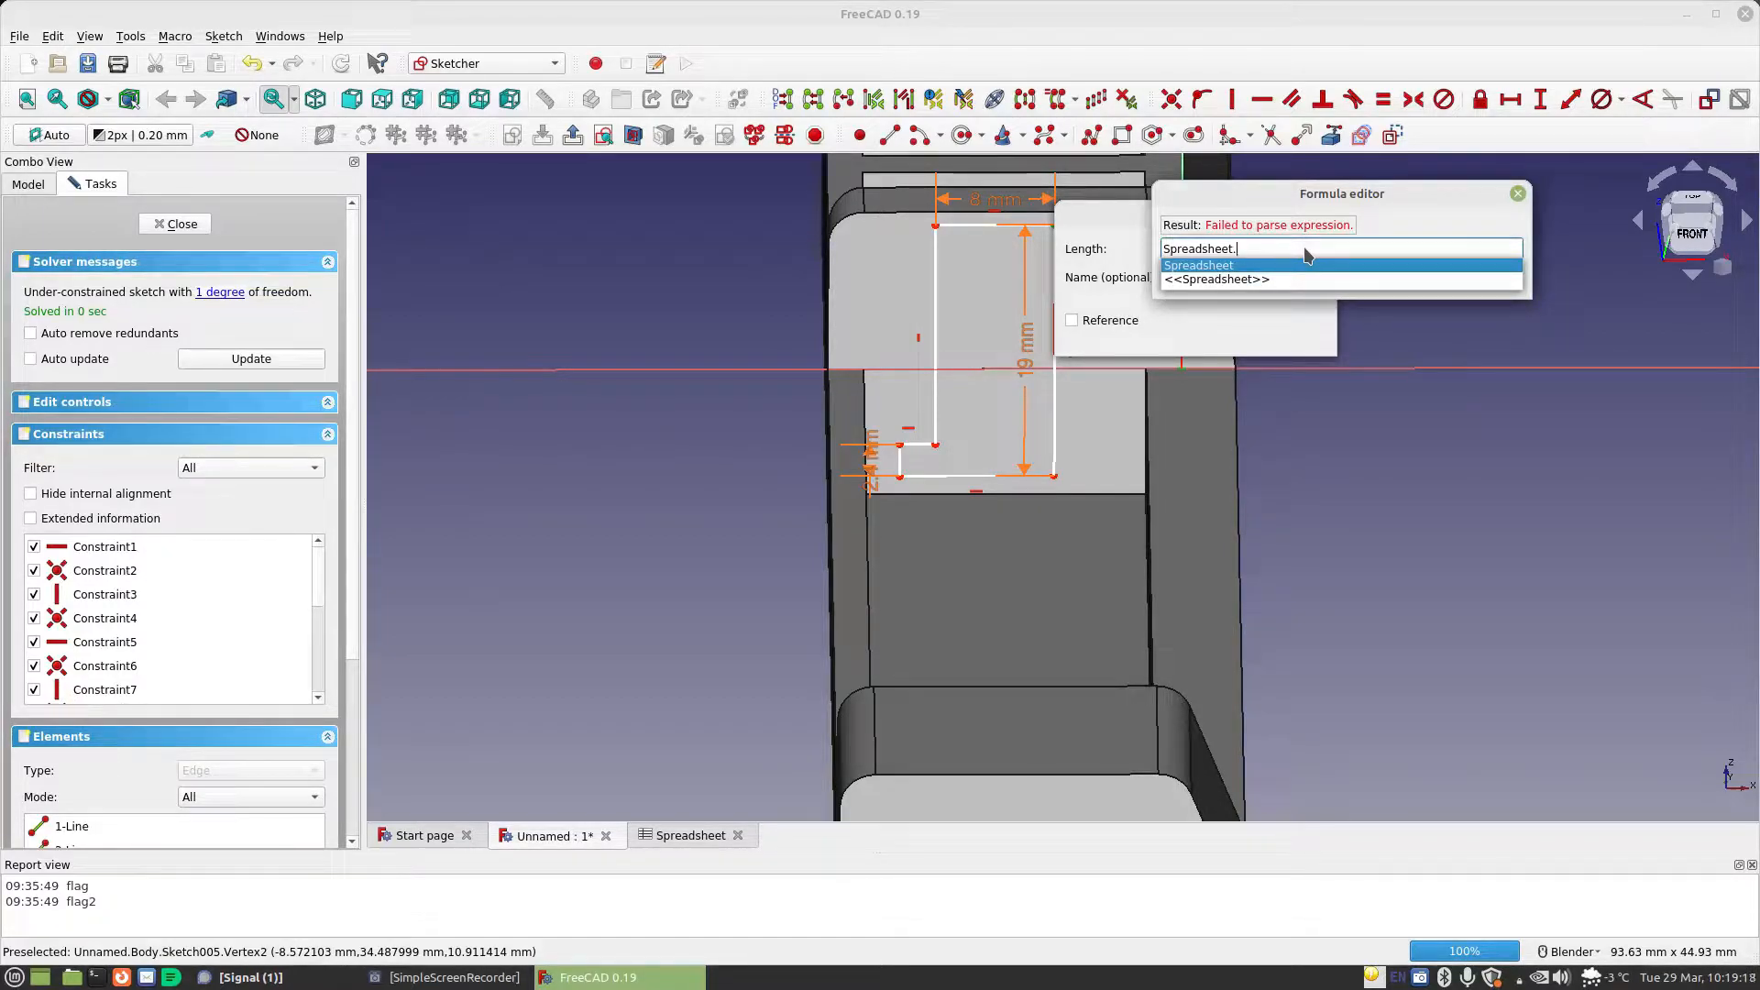
{"action": "type", "text": "Cell"}
{"action": "key", "text": "Down"}
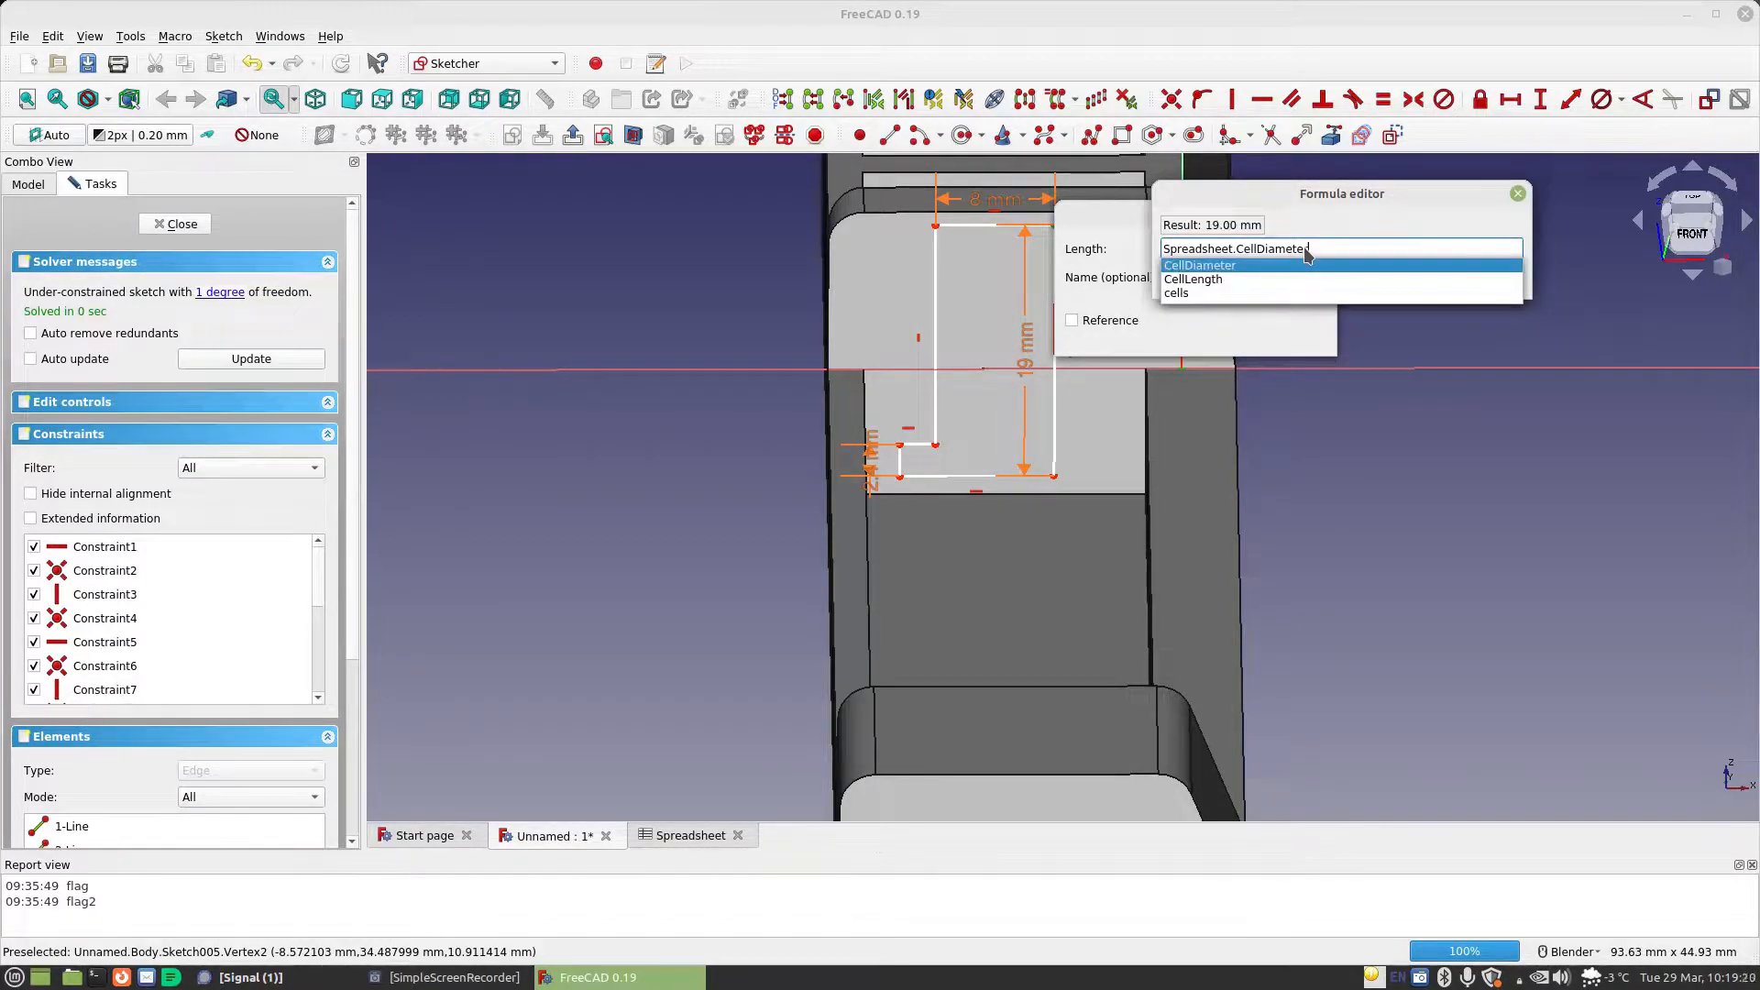
{"action": "type", "text": "/2"}
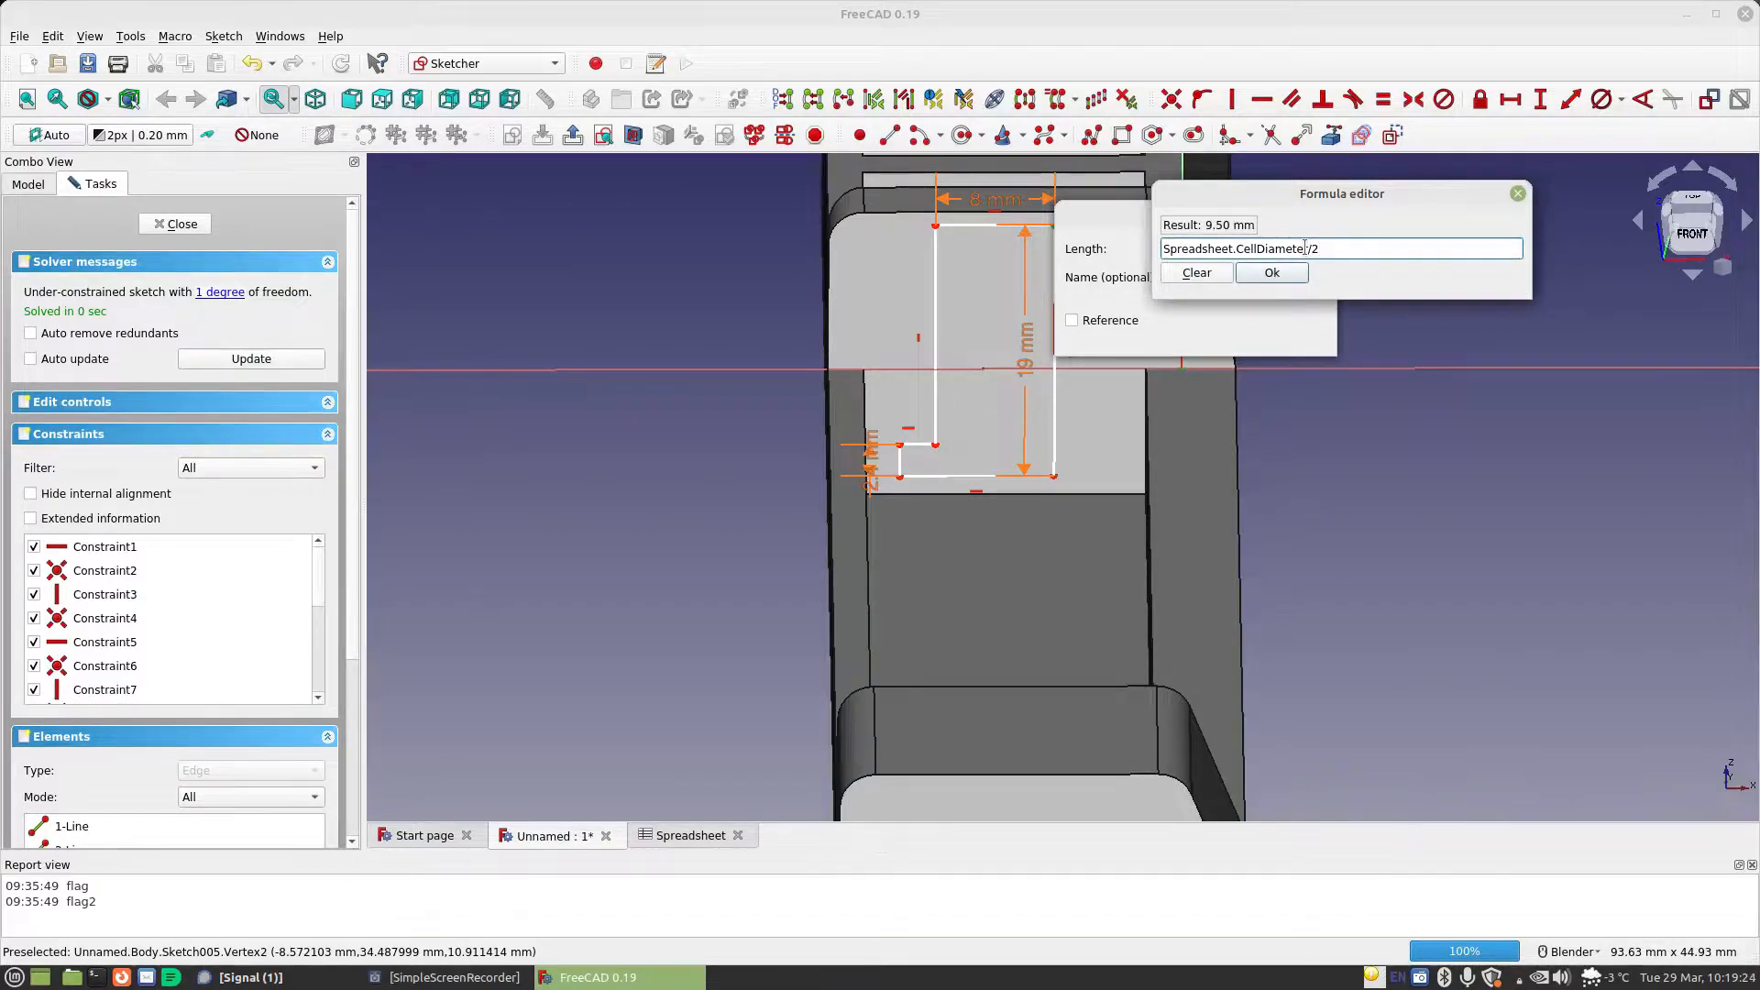
{"action": "type", "text": "-sp"}
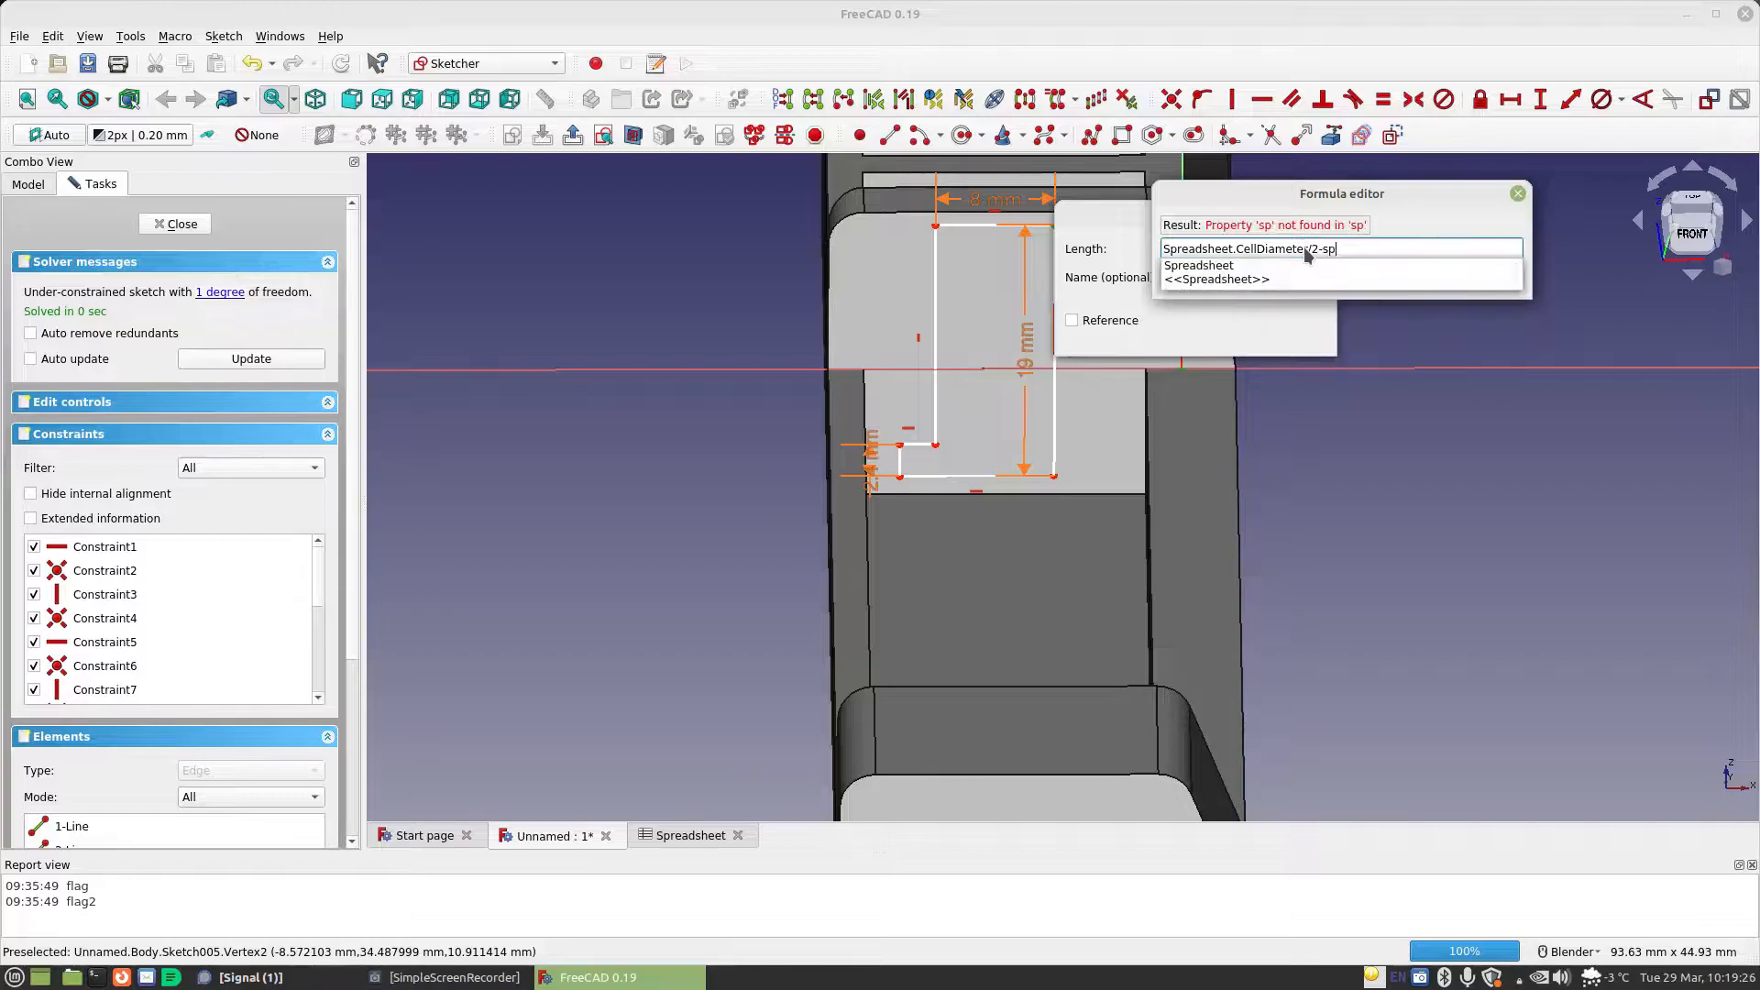
{"action": "key", "text": "Down"}
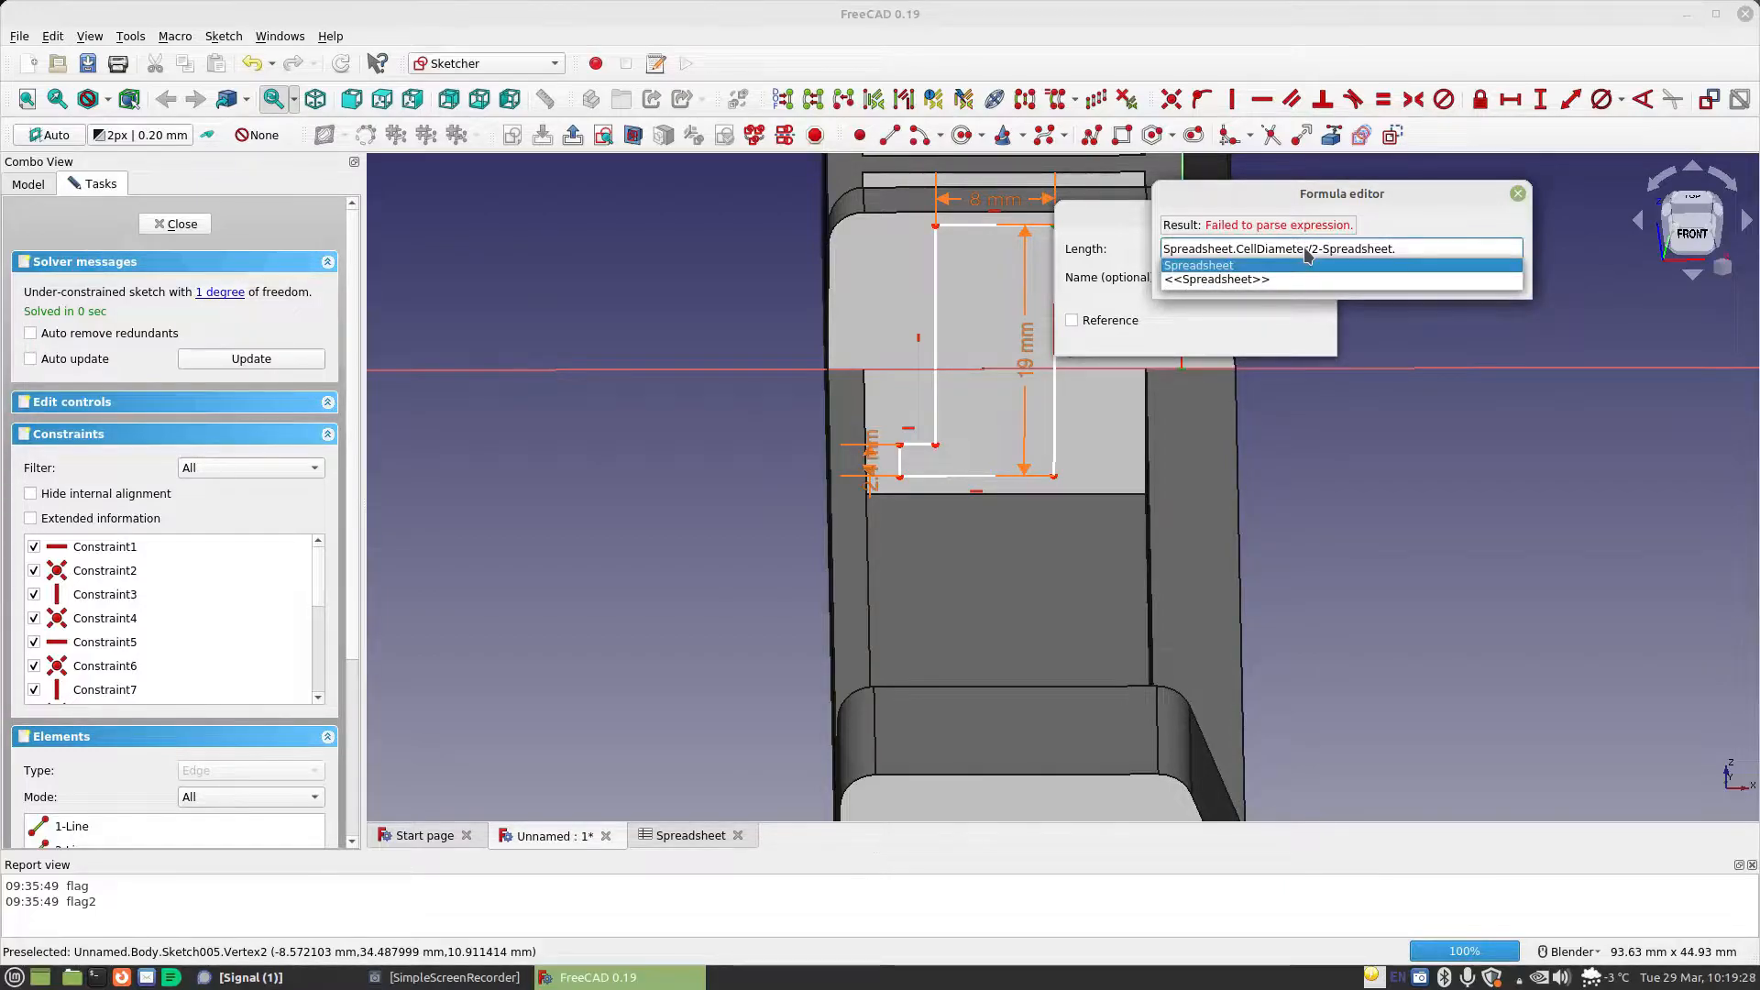
{"action": "type", "text": "TabLength"}
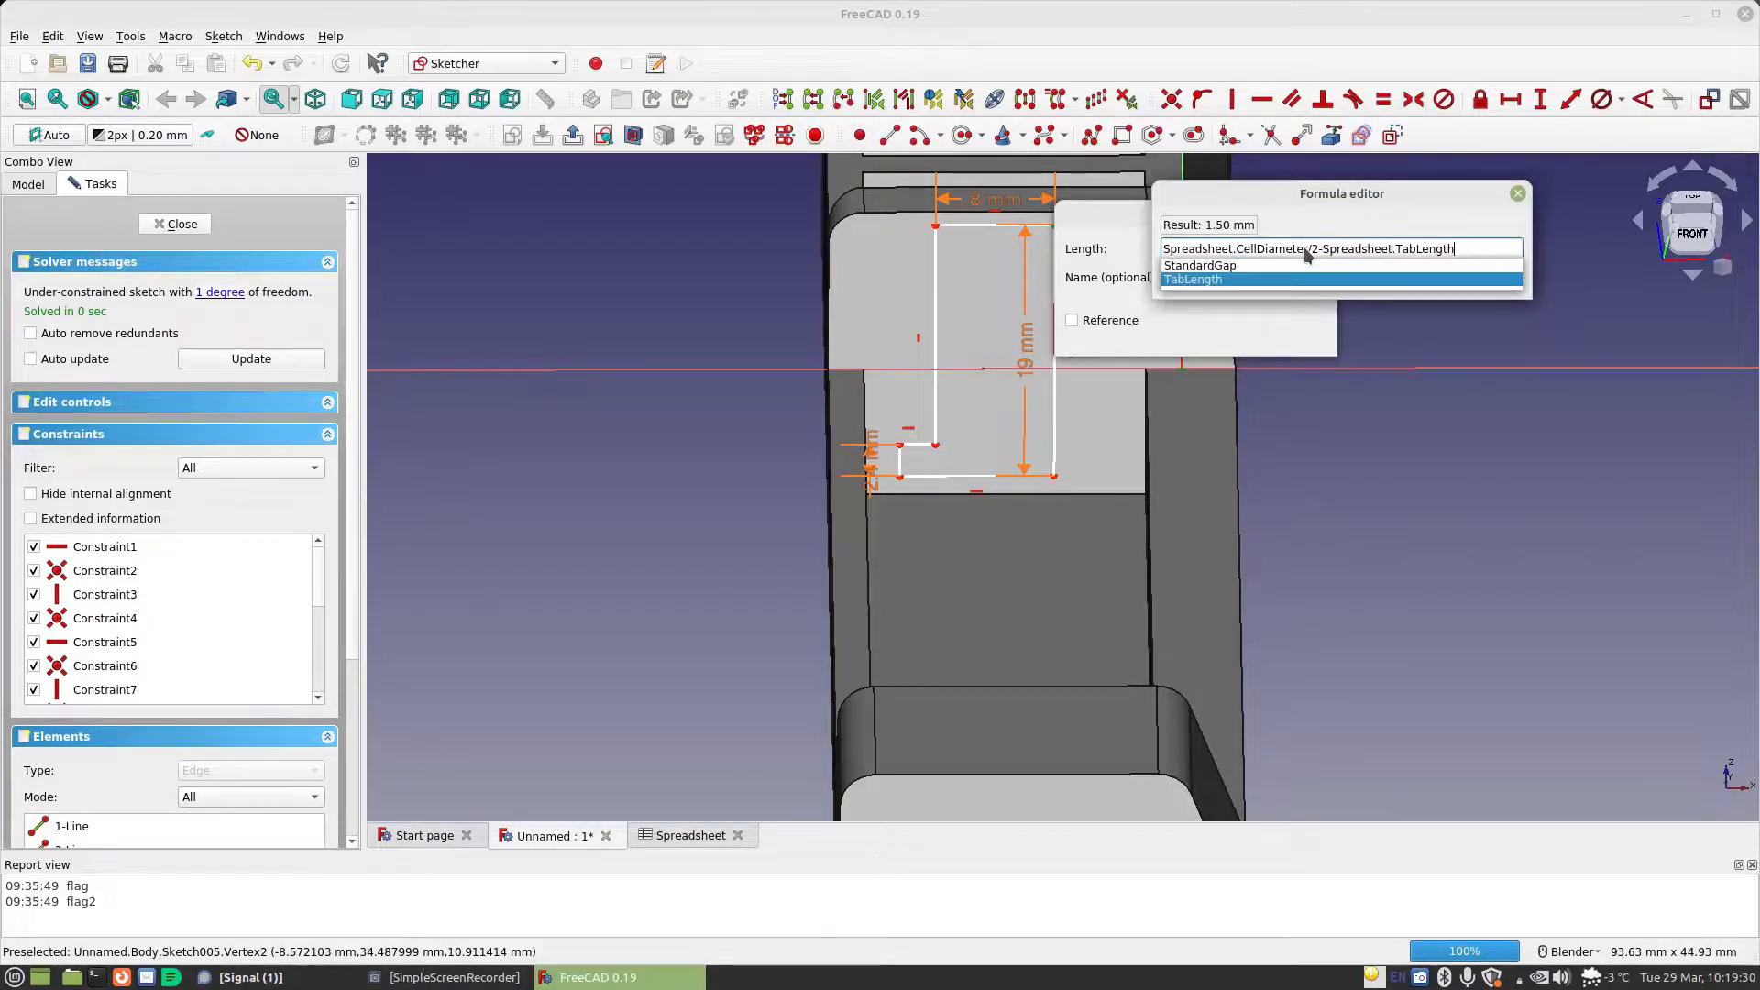
{"action": "type", "text": "/2"}
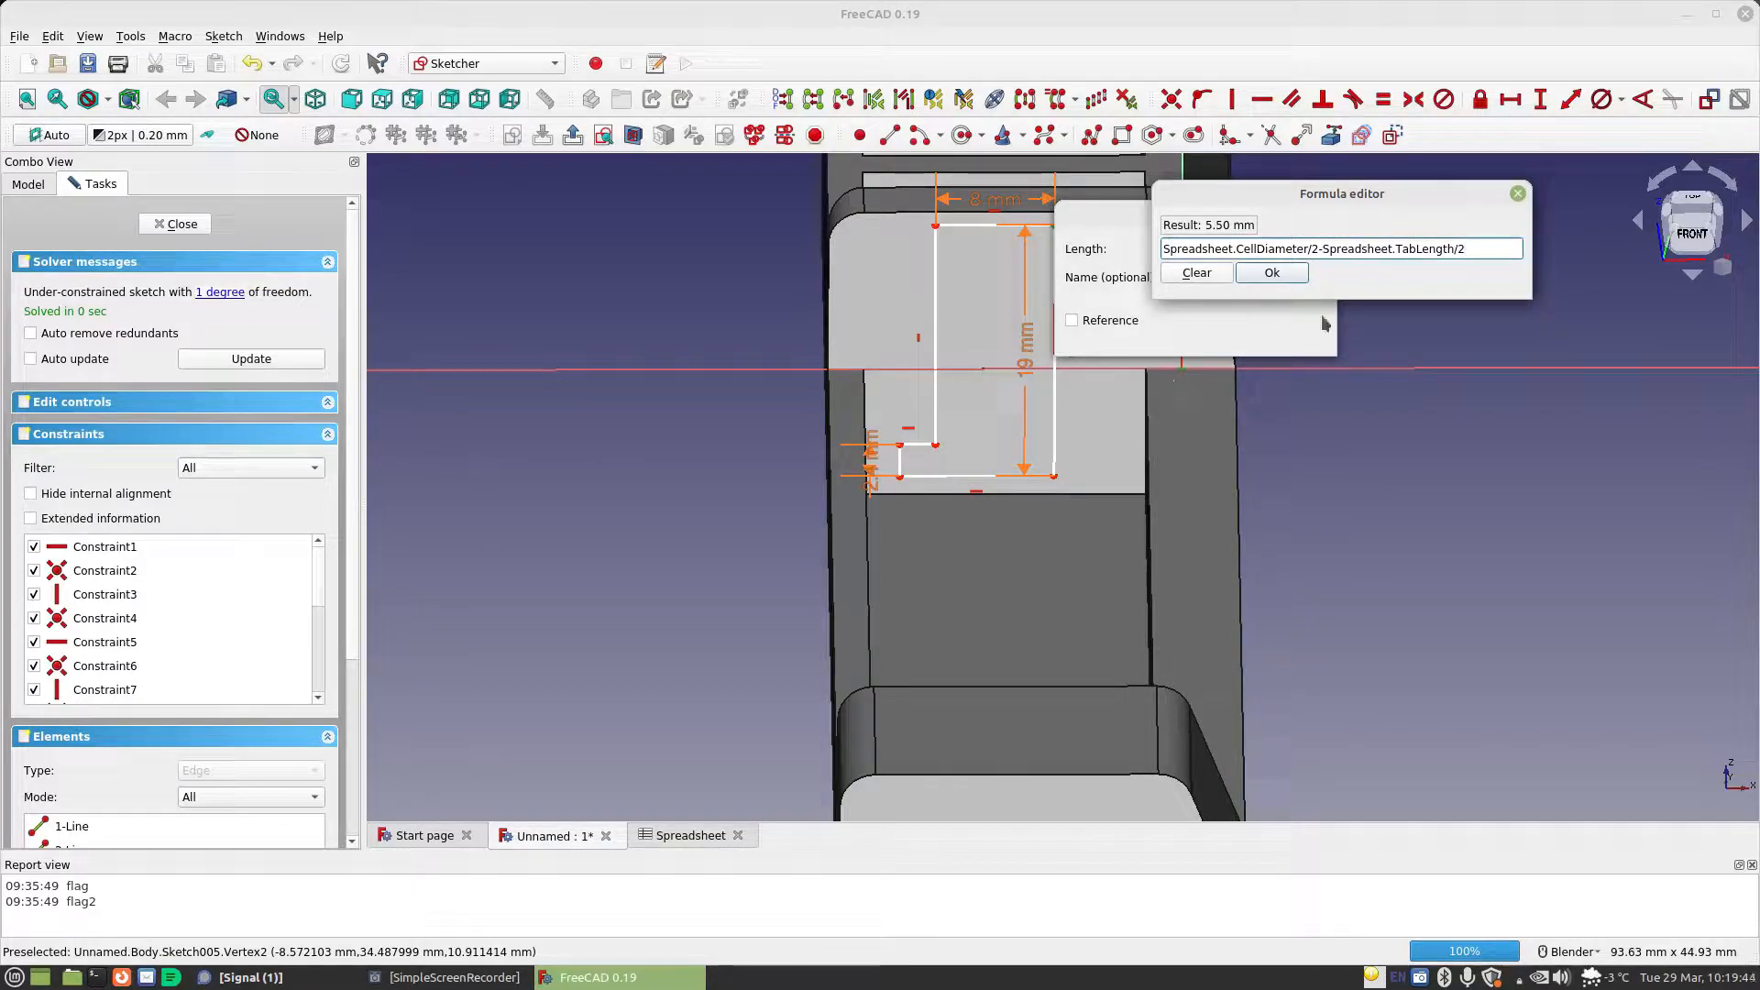
{"action": "type", "text": "+"}
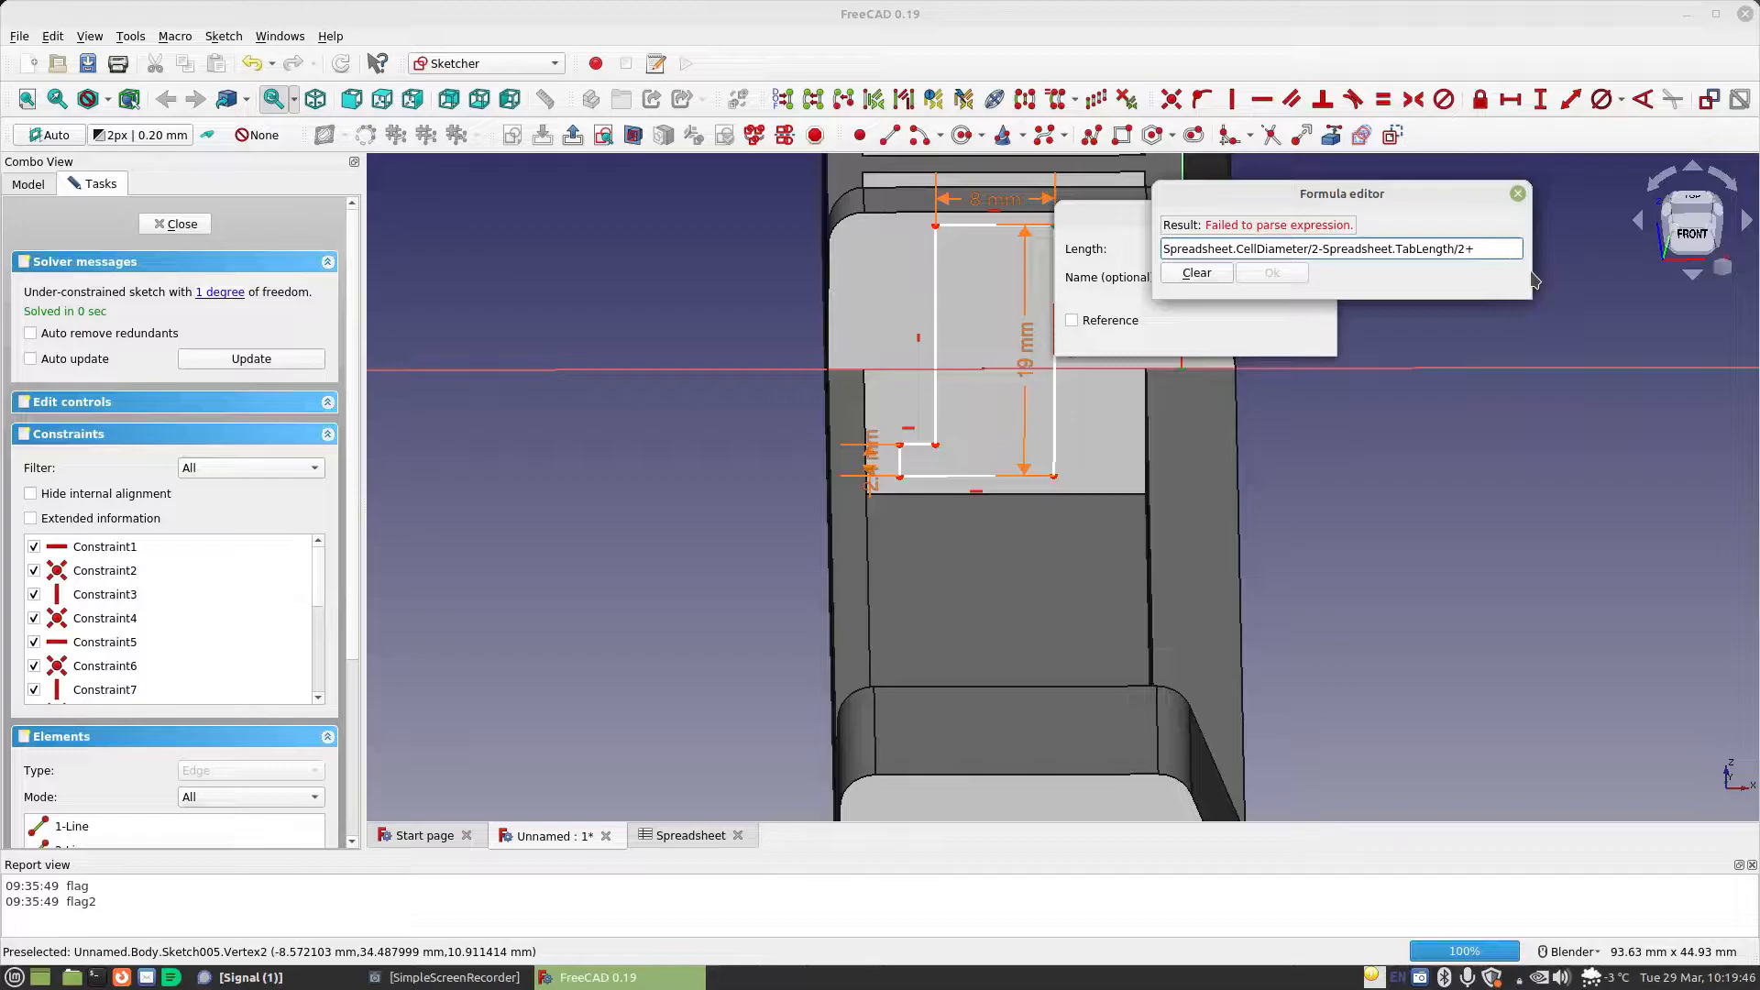
{"action": "type", "text": "Spreadsheet.ma"}
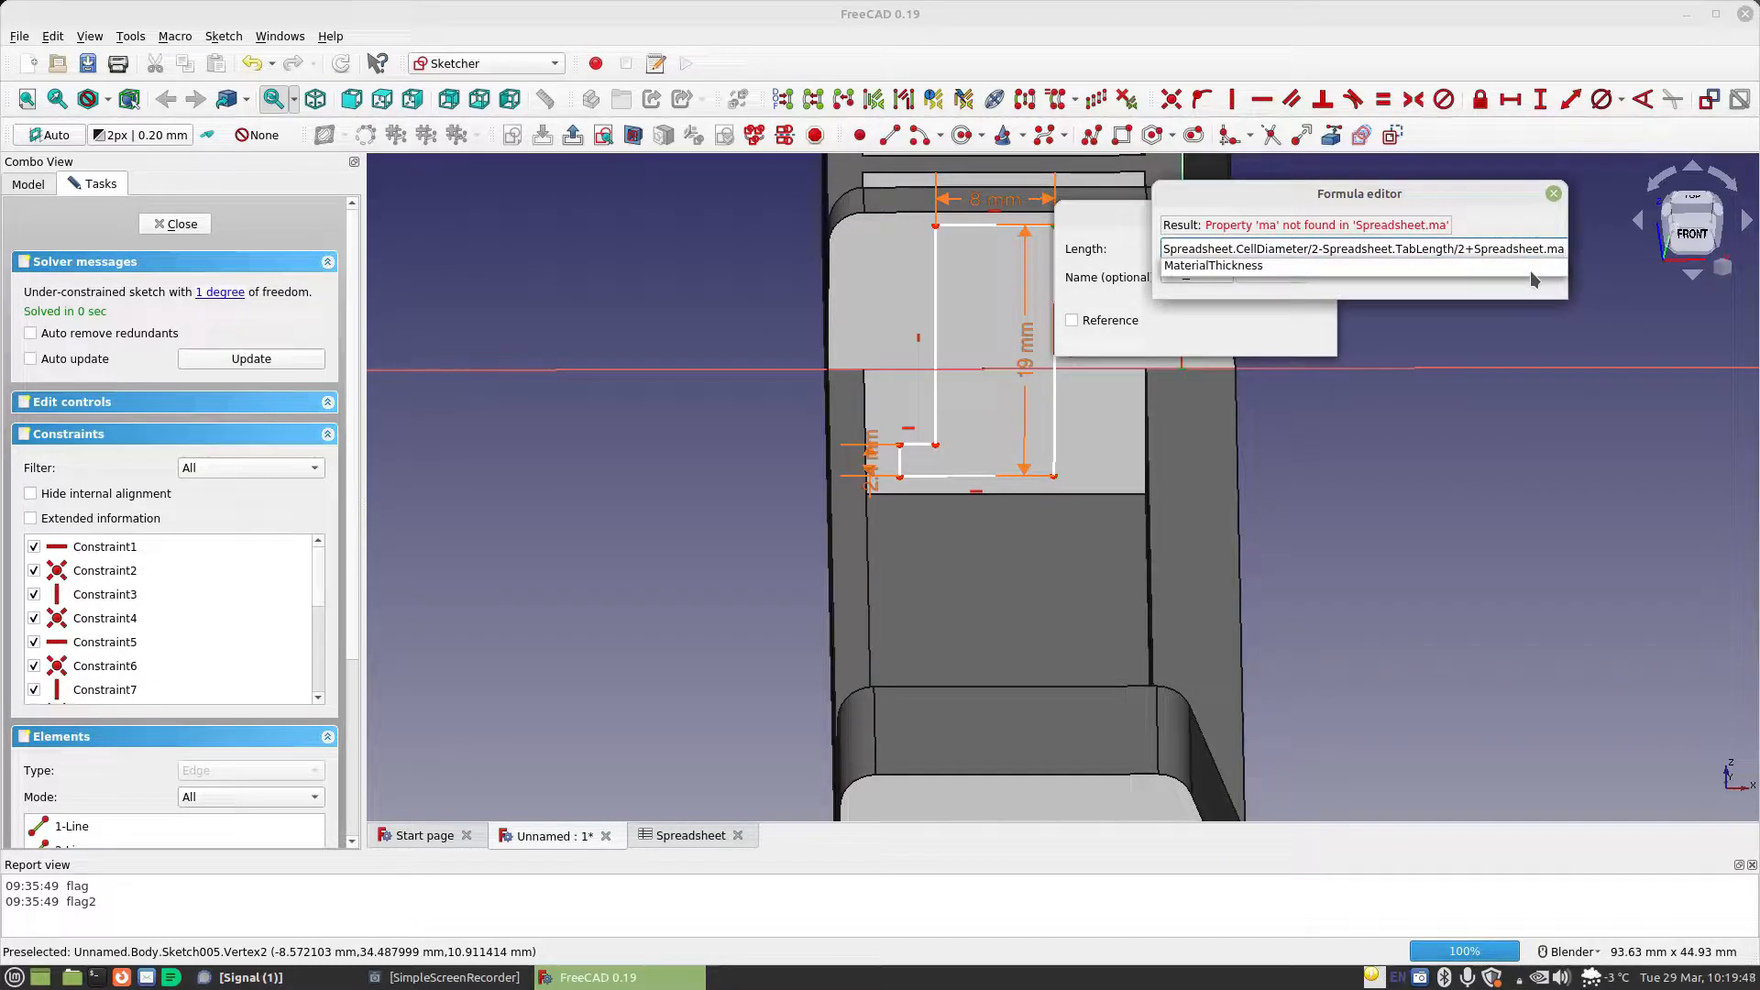
{"action": "key", "text": "Return"}
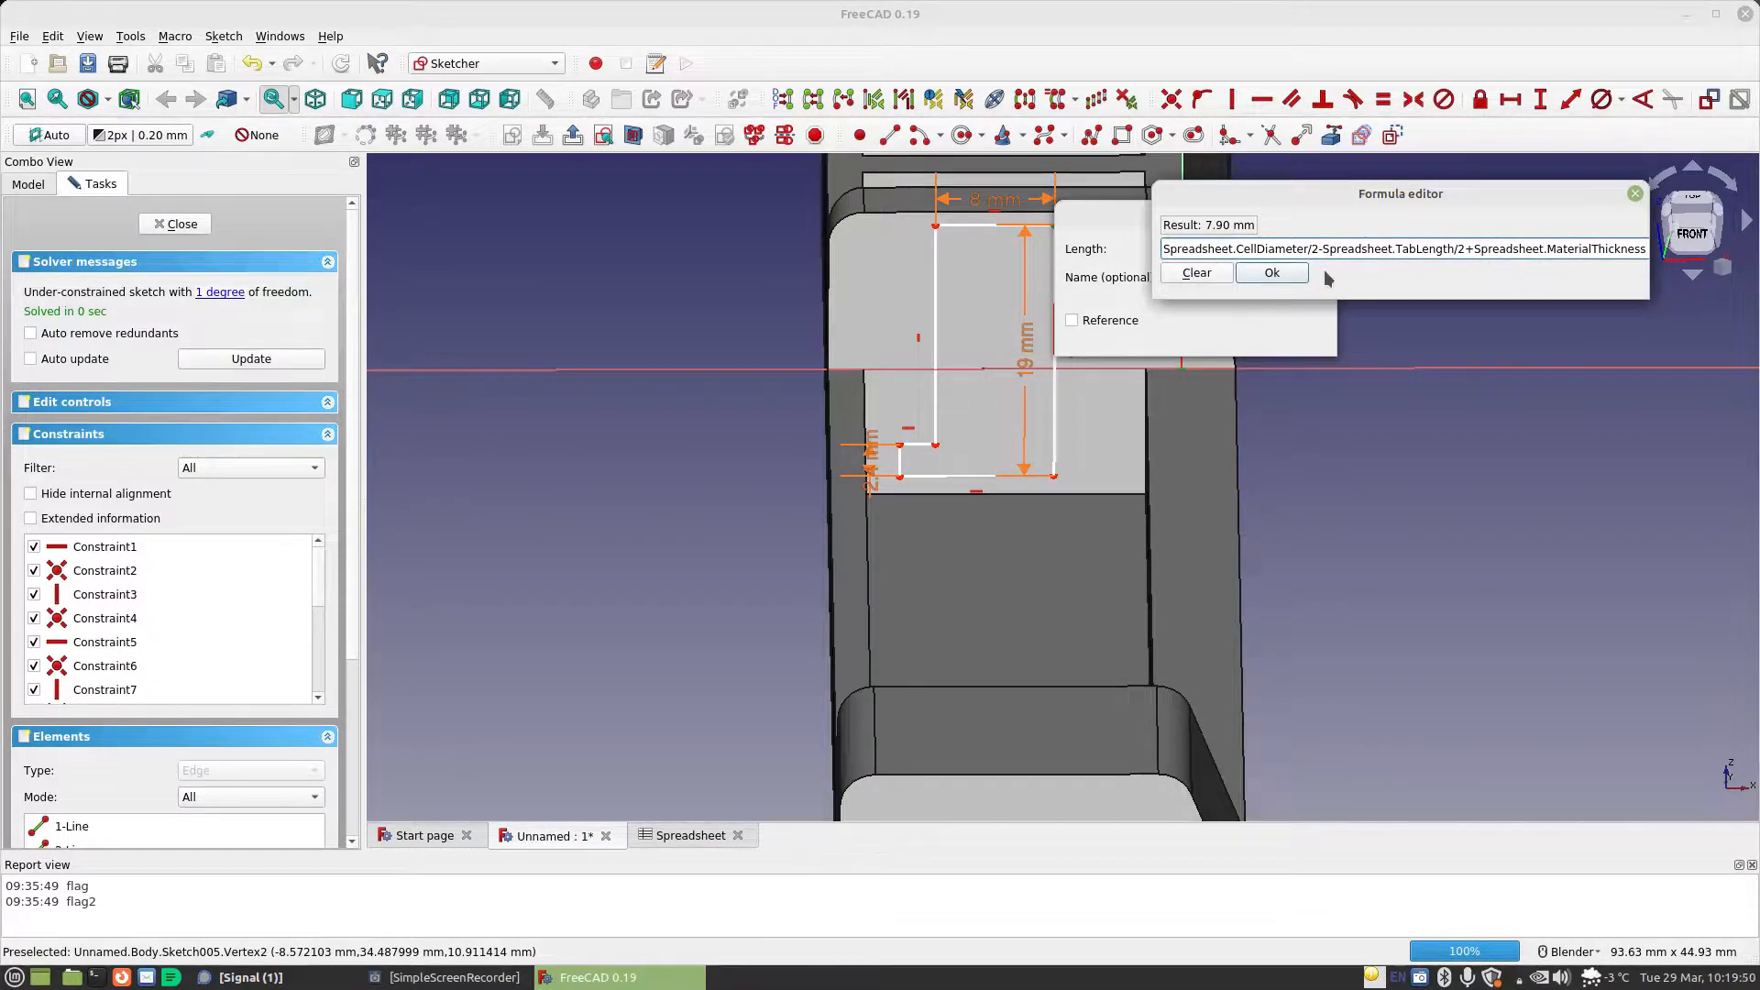
{"action": "left_click", "coordinate": [1273, 273]}
{"action": "left_click", "coordinate": [1295, 337]}
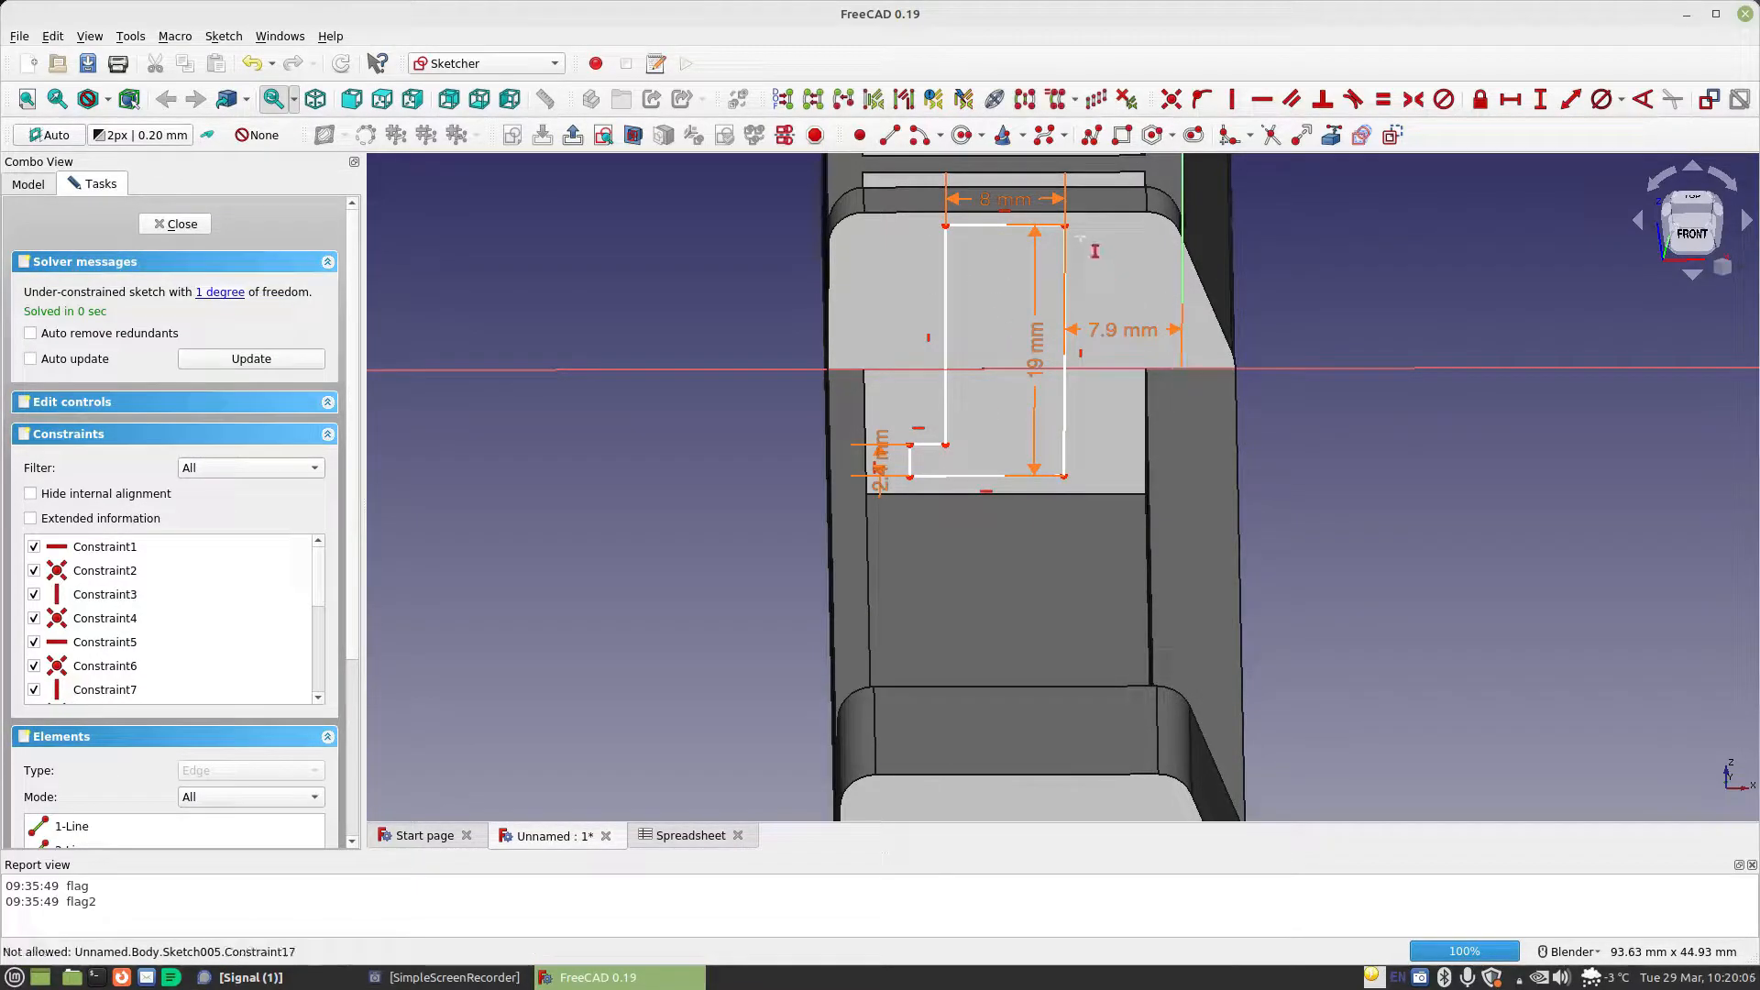
Constrain the vertical distance from the L-profile's upper-right corner to the origin to Spreadsheet.CellDiameter/2 and close the sketch
{"action": "left_click", "coordinate": [1065, 225]}
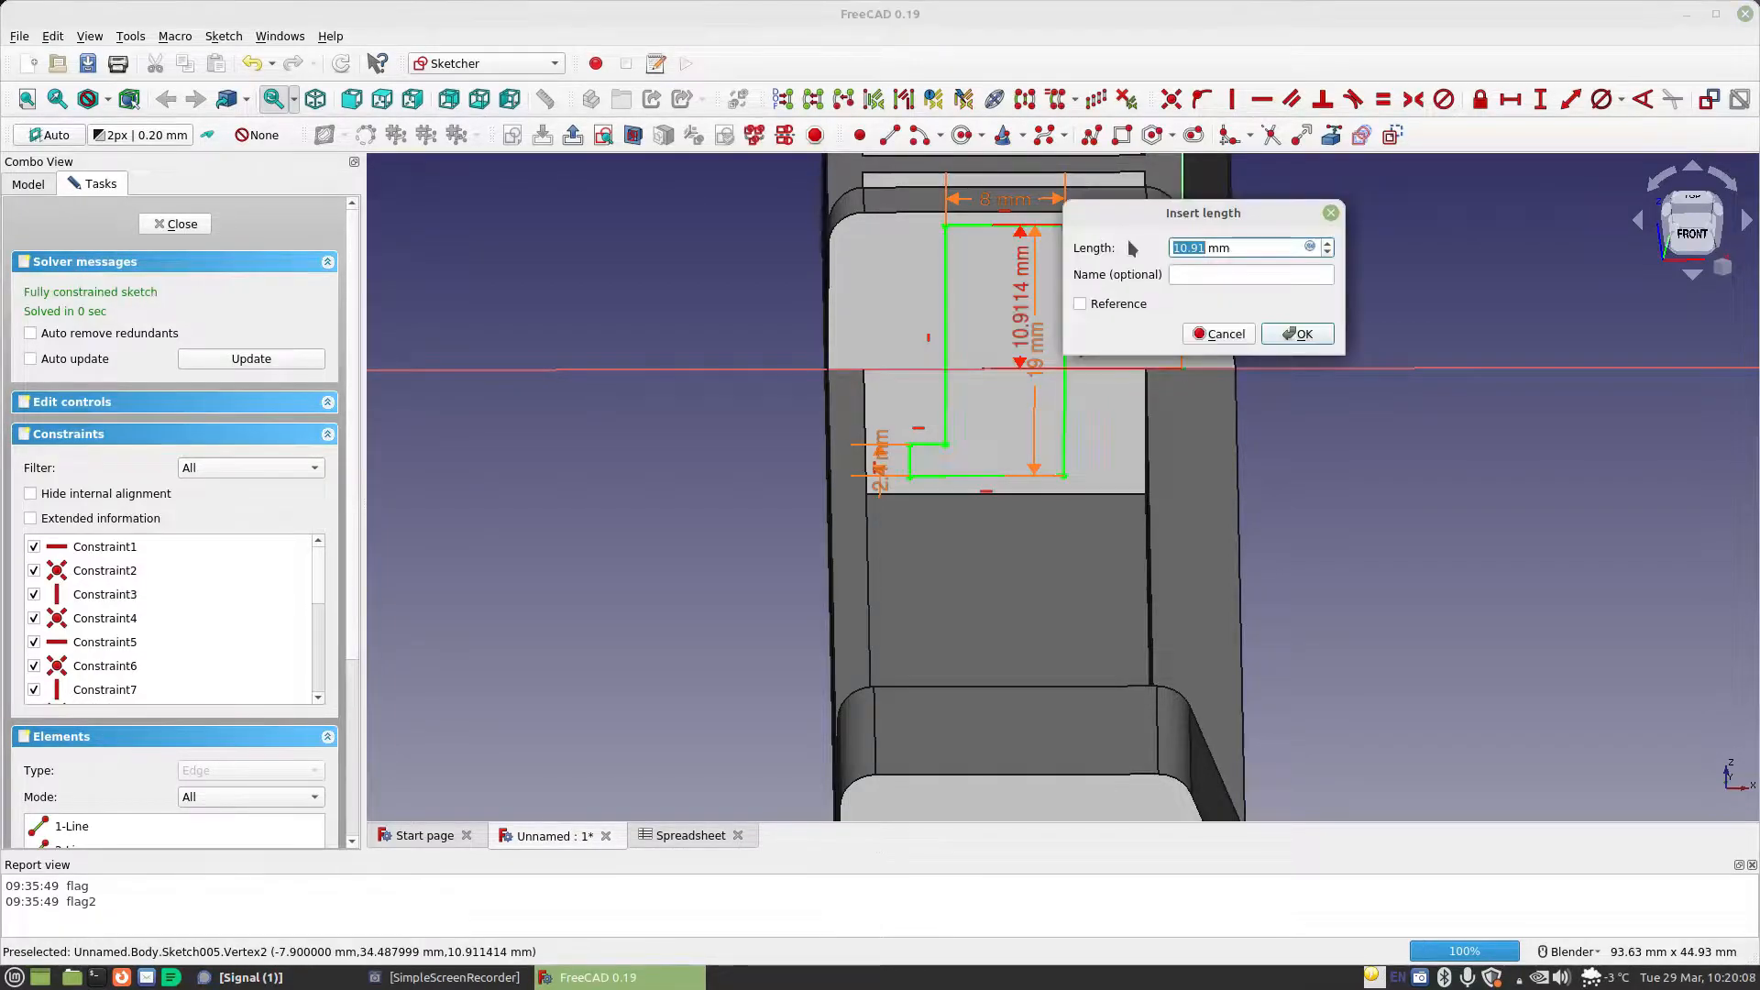
{"action": "left_click", "coordinate": [1309, 246]}
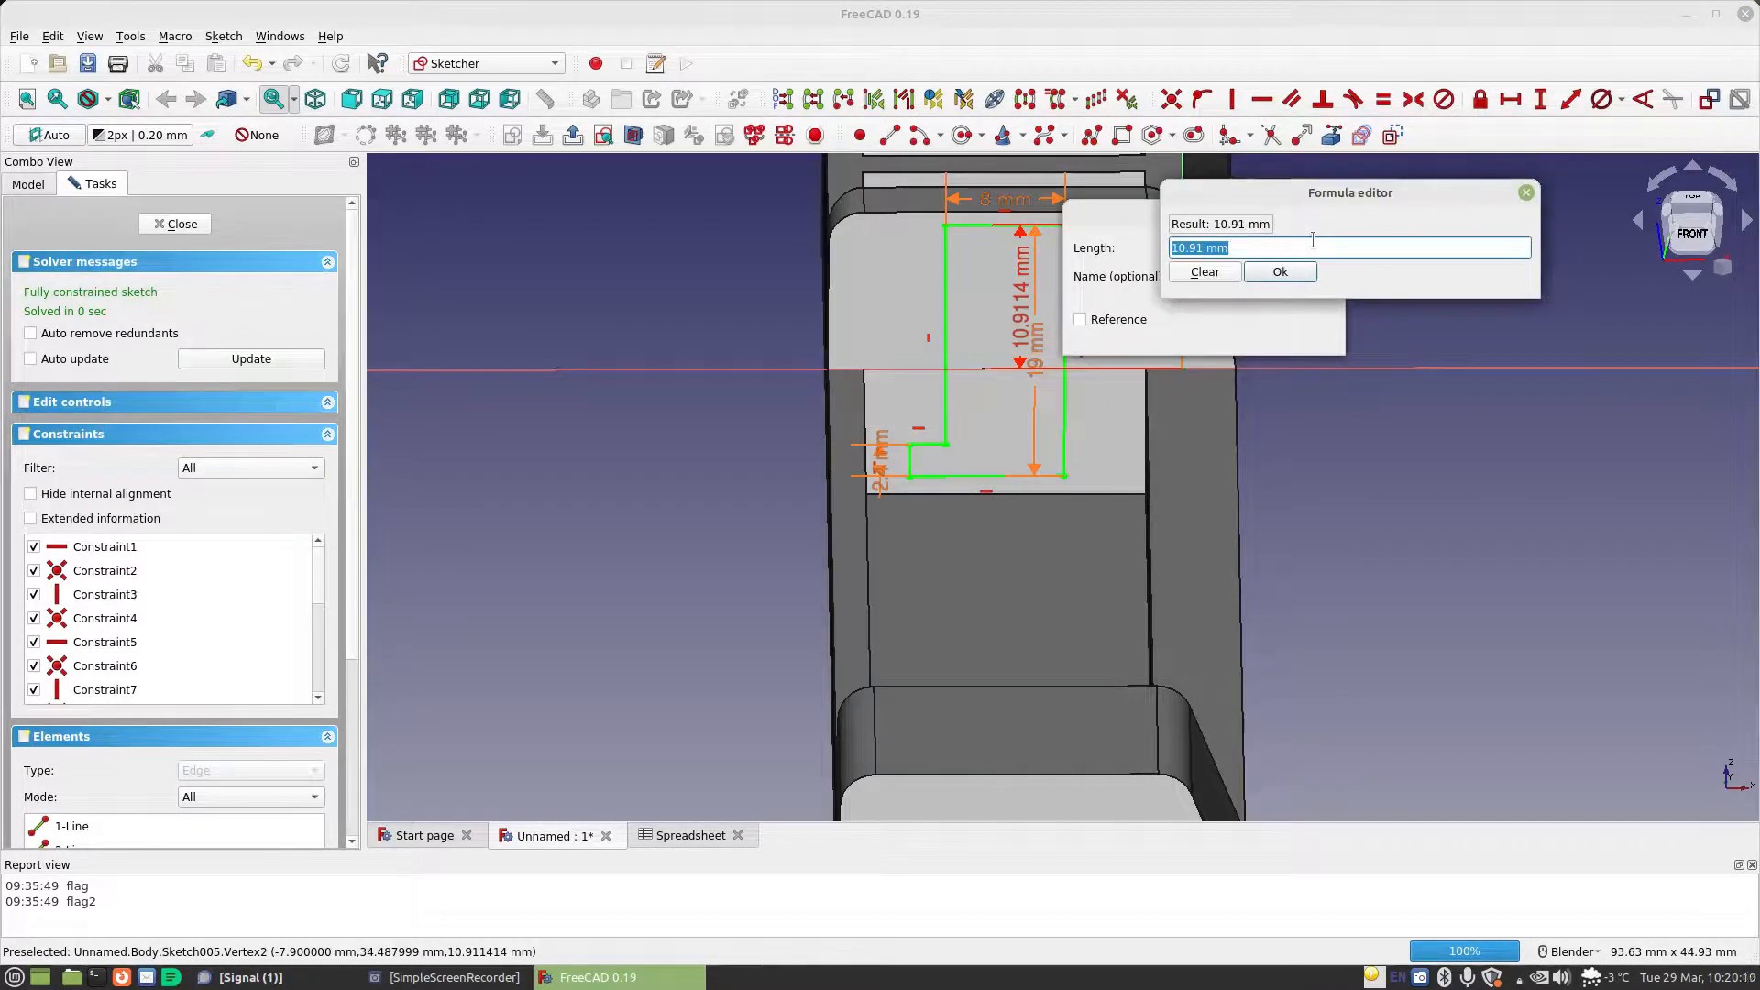
{"action": "type", "text": "Spreadsheet.ce"}
{"action": "key", "text": "Down"}
{"action": "type", "text": "/2"}
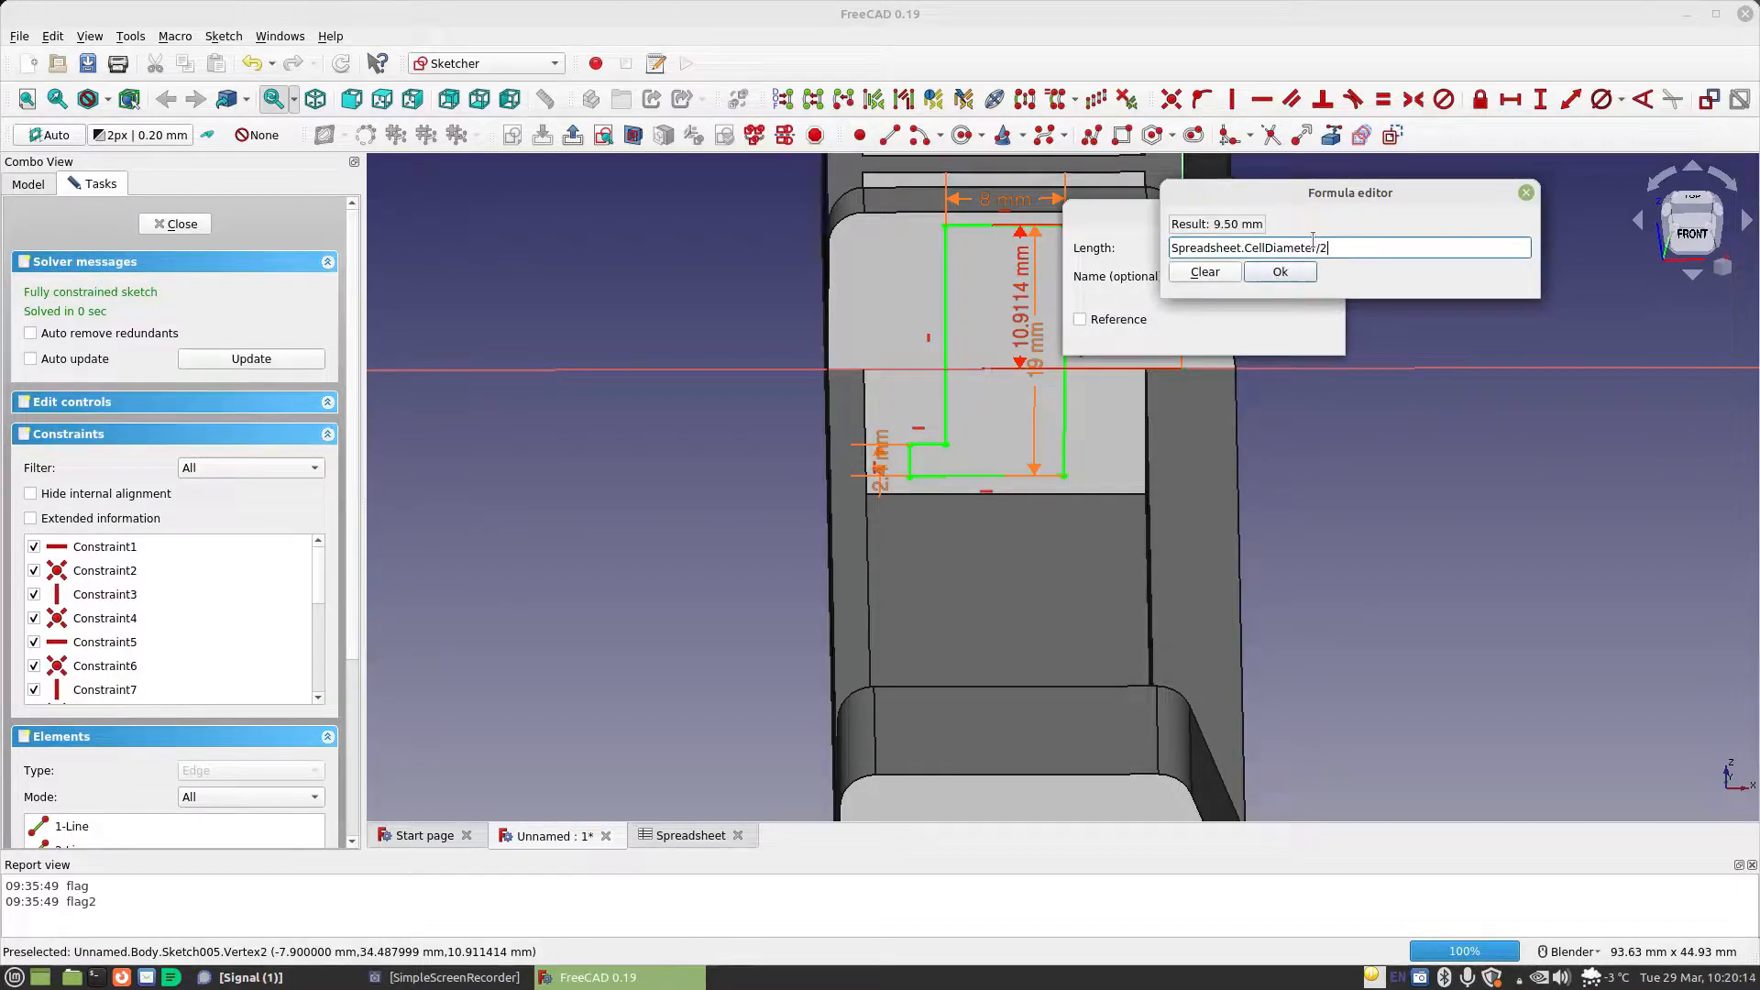
{"action": "left_click", "coordinate": [1280, 272]}
{"action": "left_click", "coordinate": [1294, 335]}
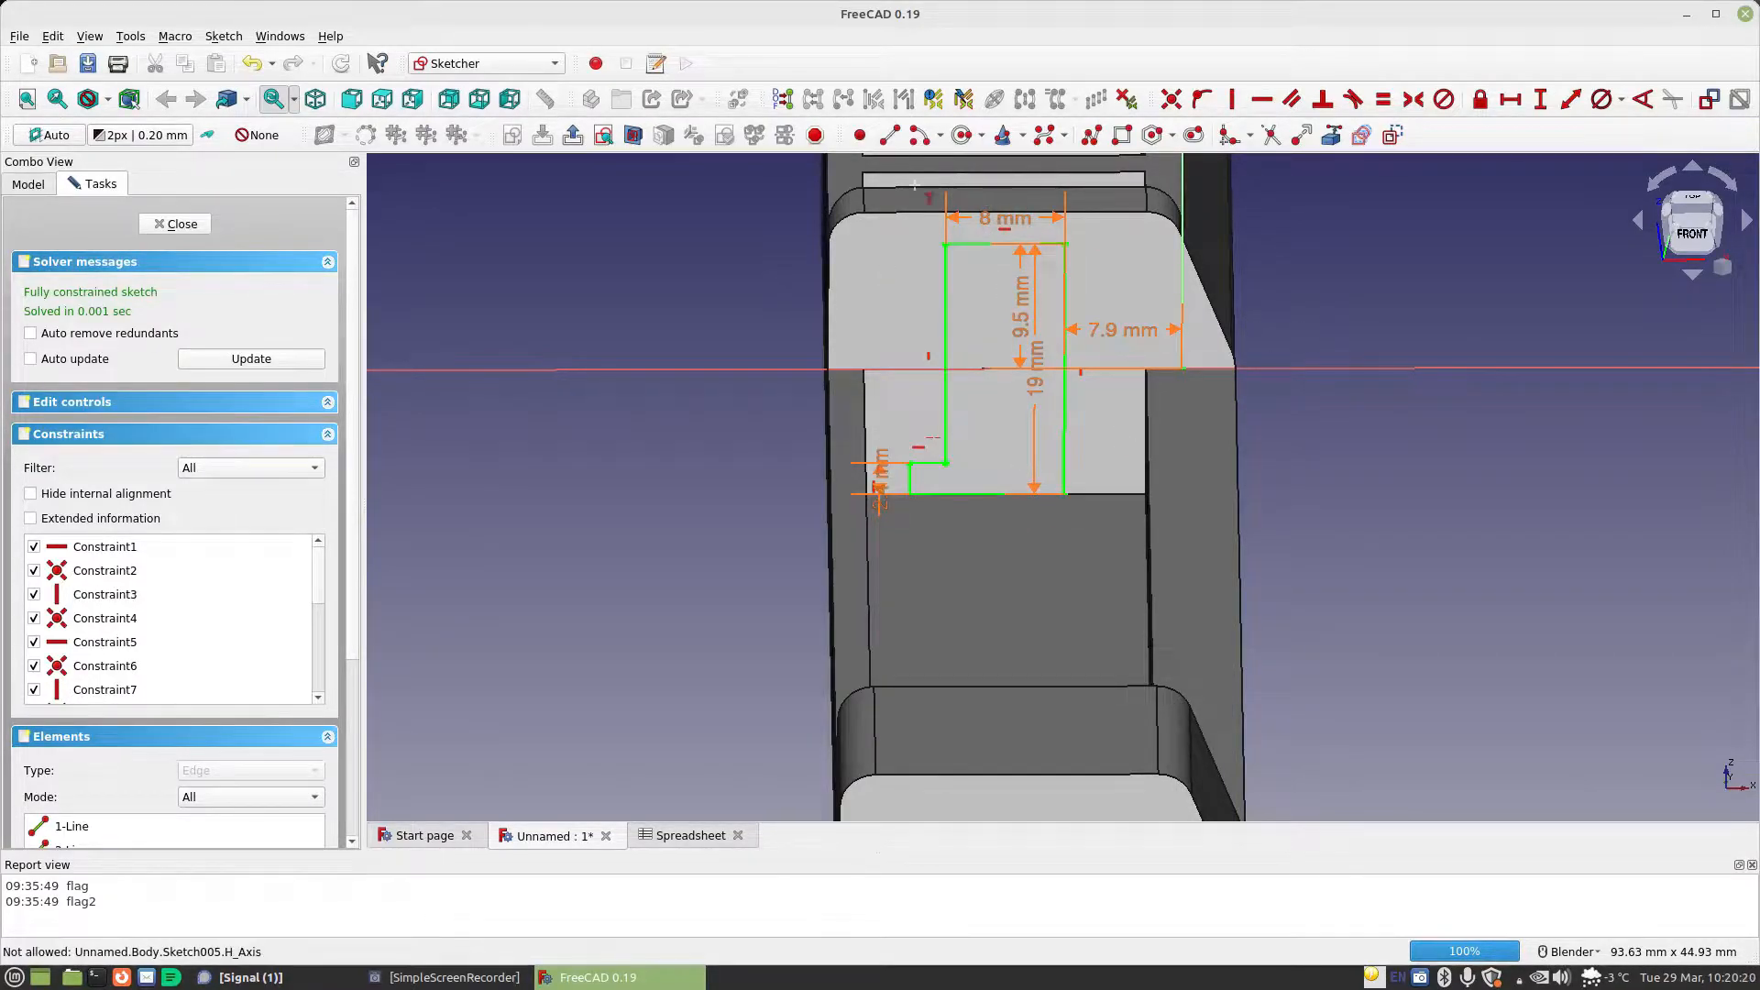
{"action": "left_click", "coordinate": [172, 223]}
Create a pocket from the L-shaped profile sketch using the Two dimensions type
{"action": "mouse_move", "coordinate": [845, 548]}
{"action": "middle_mouse_down"}
{"action": "mouse_move", "coordinate": [836, 491]}
{"action": "mouse_move", "coordinate": [854, 510]}
{"action": "mouse_move", "coordinate": [828, 502]}
{"action": "middle_mouse_up"}
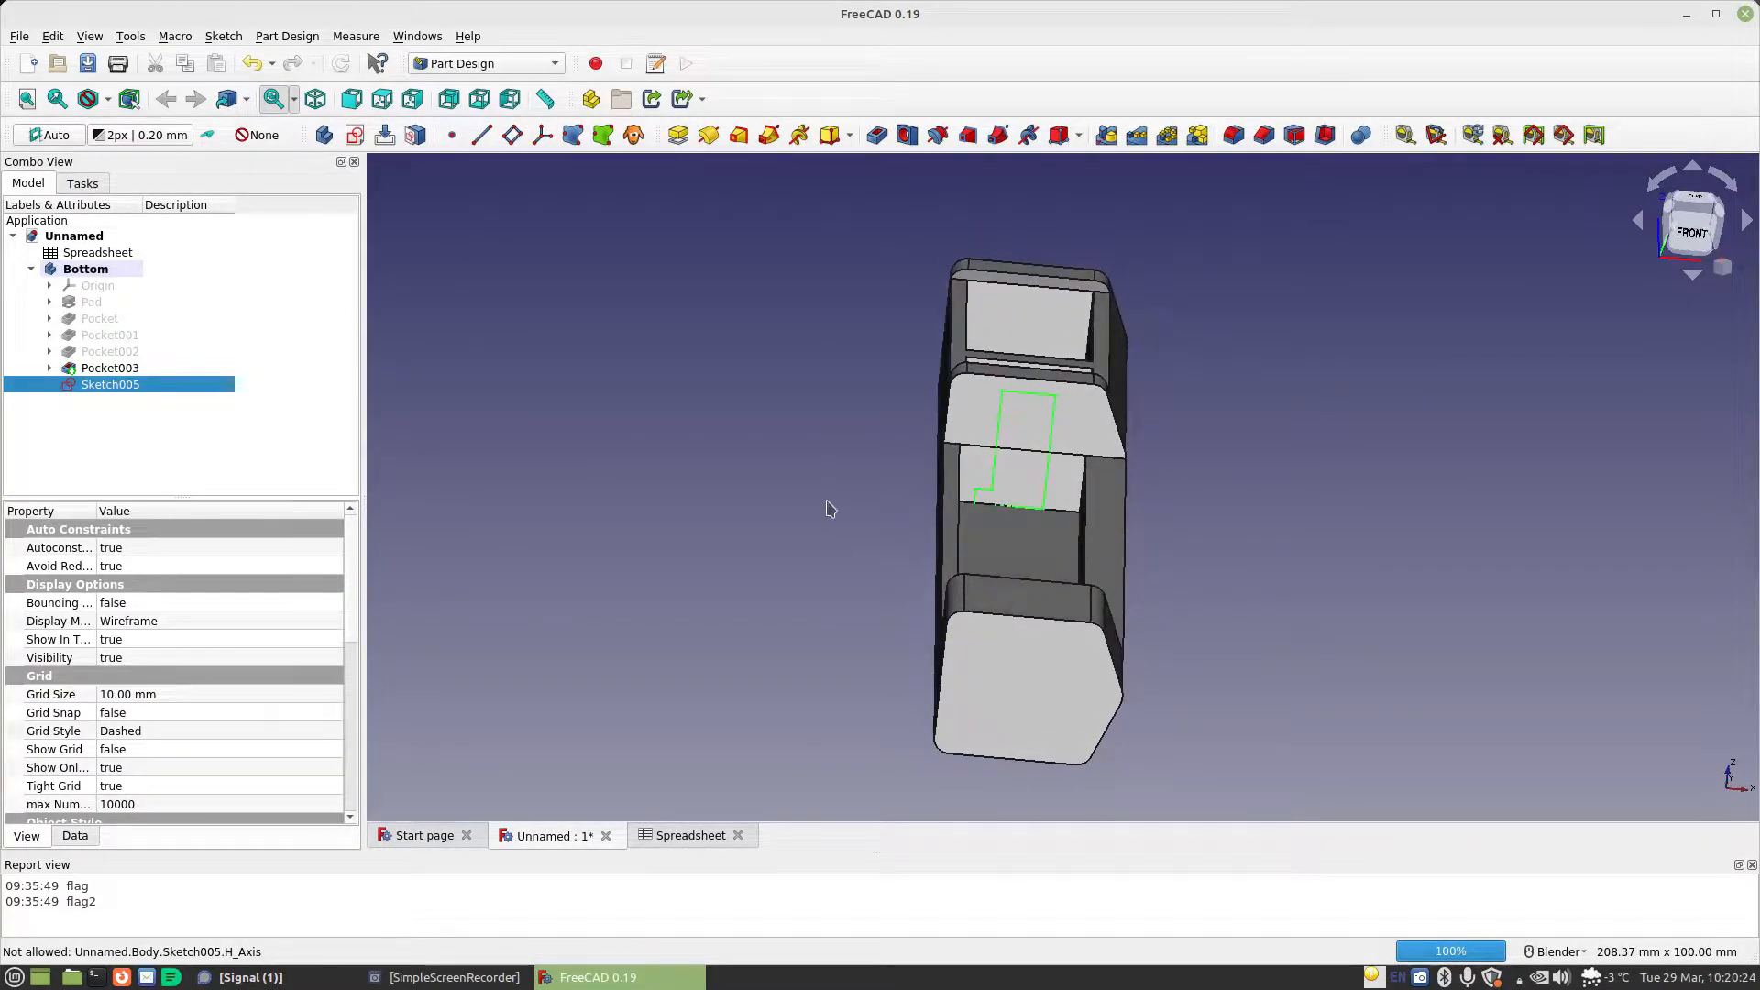
{"action": "left_click", "coordinate": [877, 137]}
{"action": "left_click", "coordinate": [291, 300]}
{"action": "key", "text": "Escape"}
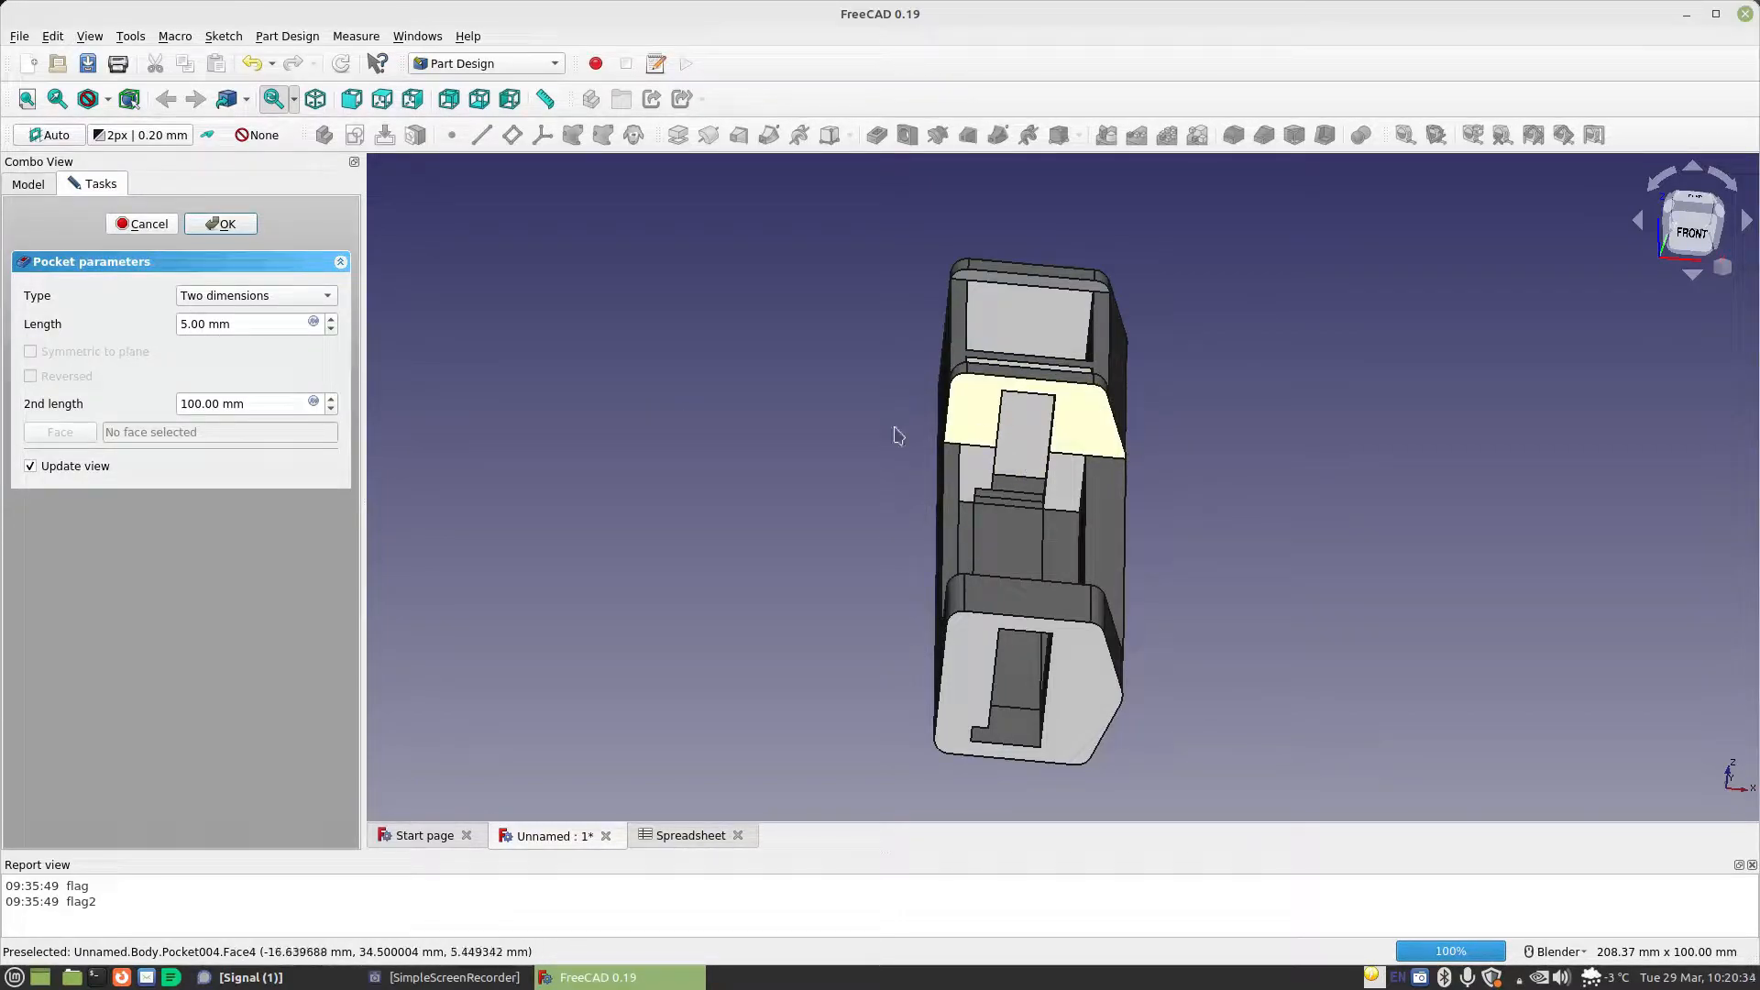
Set the pocket's first length to the formula Spreadsheet.MaterialThickness
{"action": "left_click", "coordinate": [314, 322]}
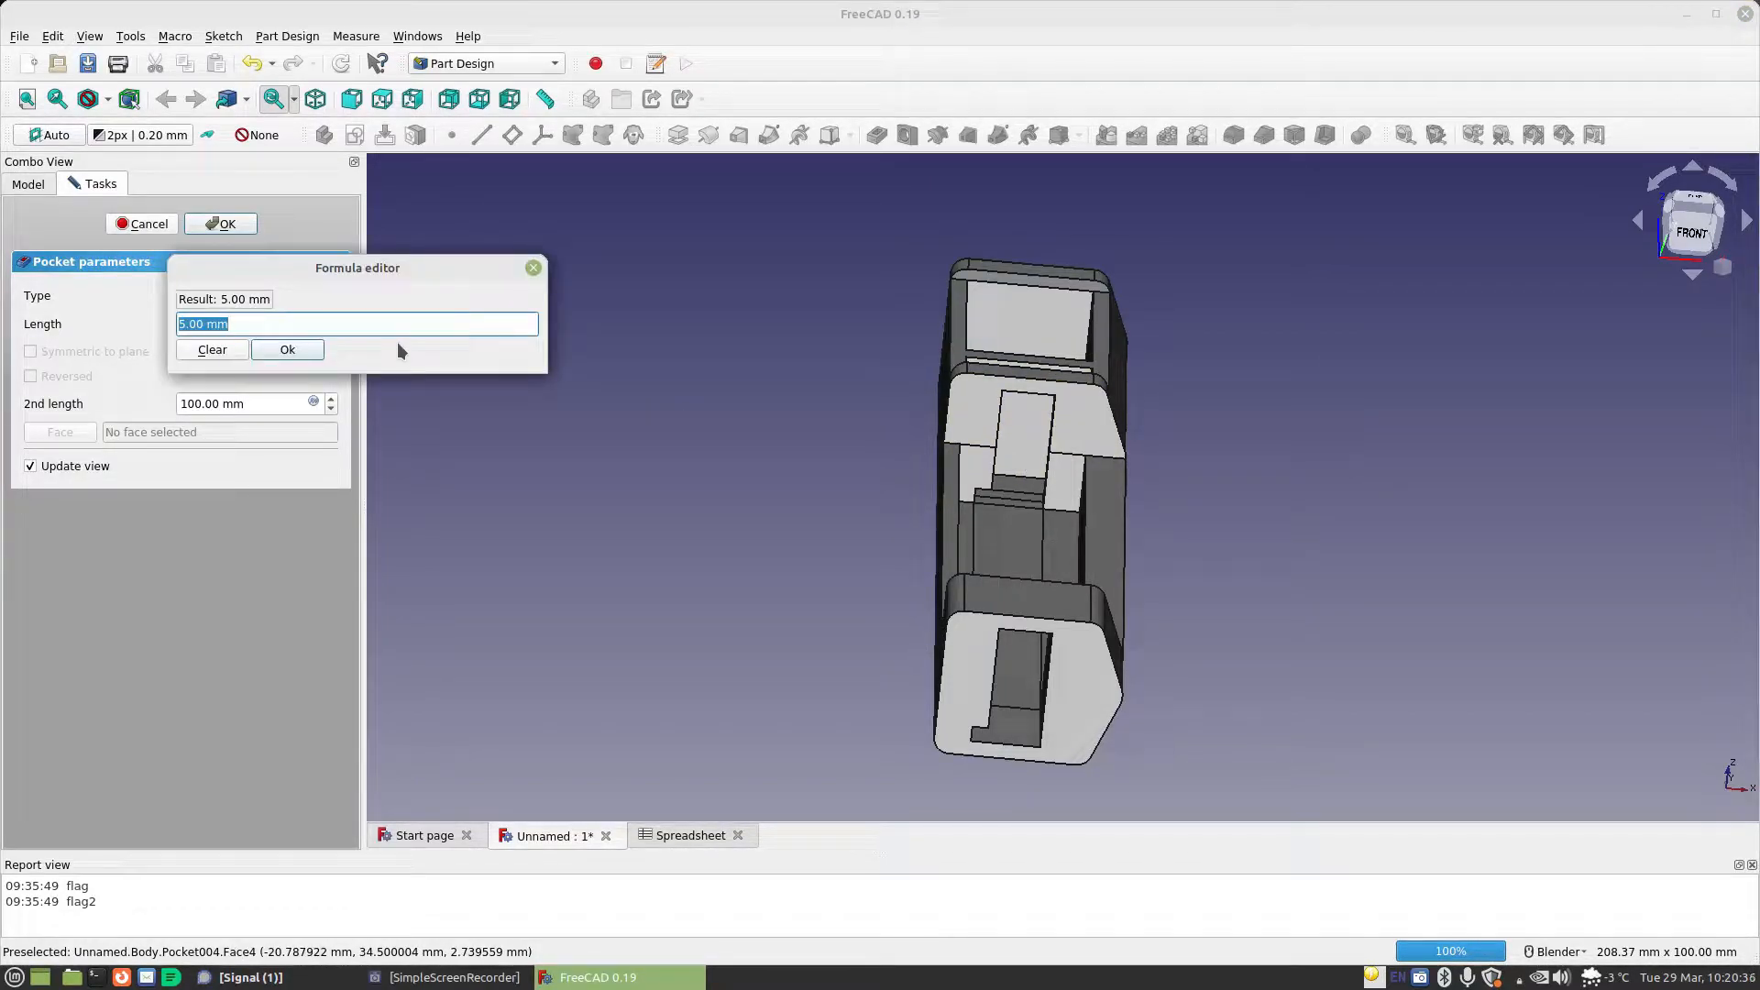
{"action": "type", "text": "sp"}
{"action": "key", "text": "Down"}
{"action": "key", "text": "Return"}
{"action": "key", "text": "Down"}
{"action": "key", "text": "Return"}
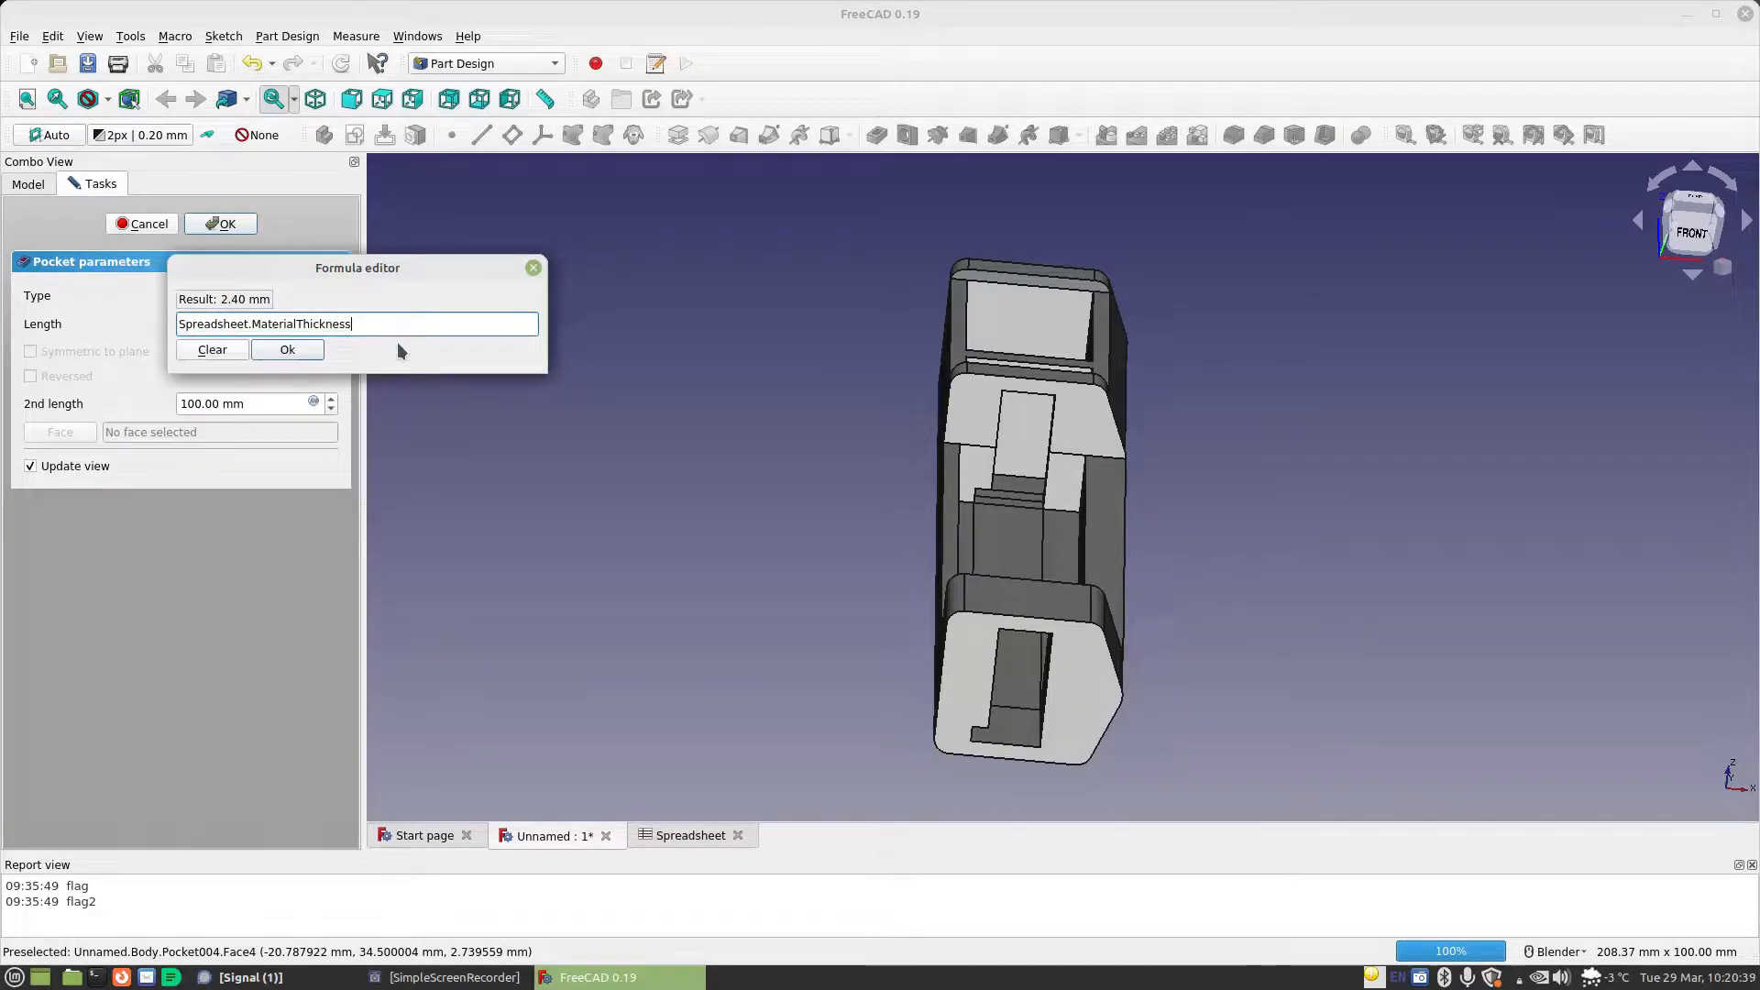
{"action": "left_click", "coordinate": [289, 352]}
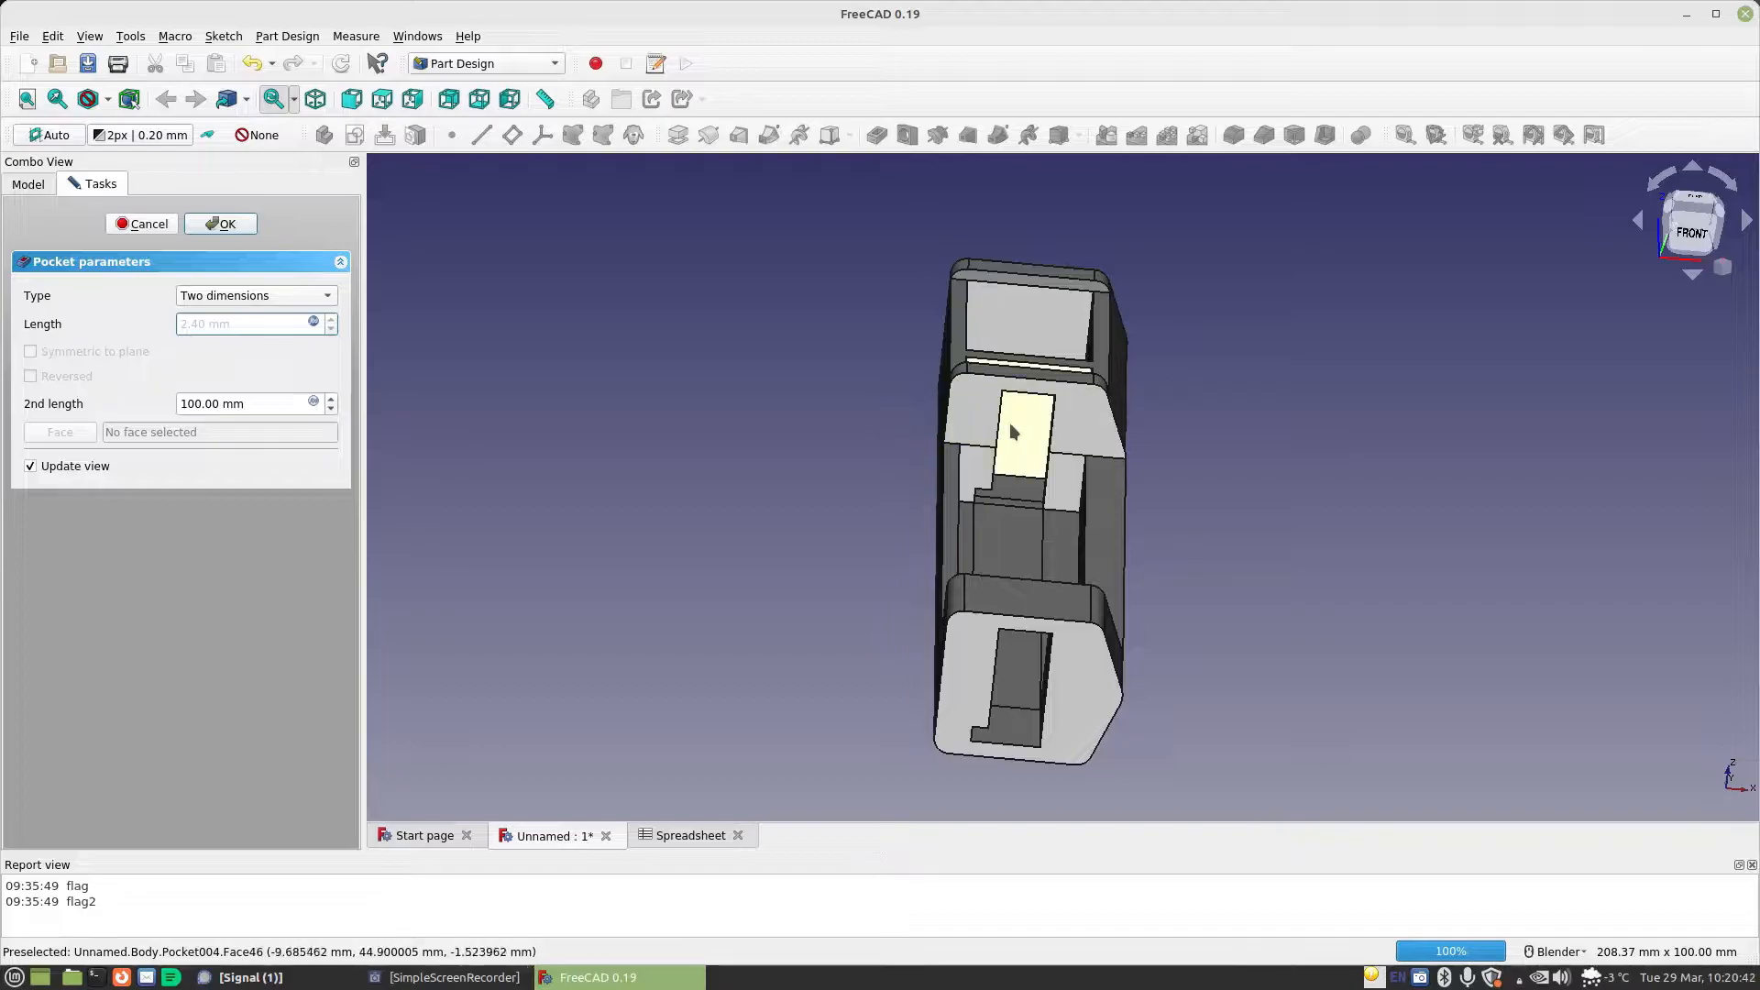
Set the pocket's second length to Spreadsheet.CellLength+Spreadsheet.MaterialThickness+Spreadsheet.TabLength and finish the pocket
{"action": "middle_click_drag", "start_coordinate": [797, 570], "coordinate": [875, 579]}
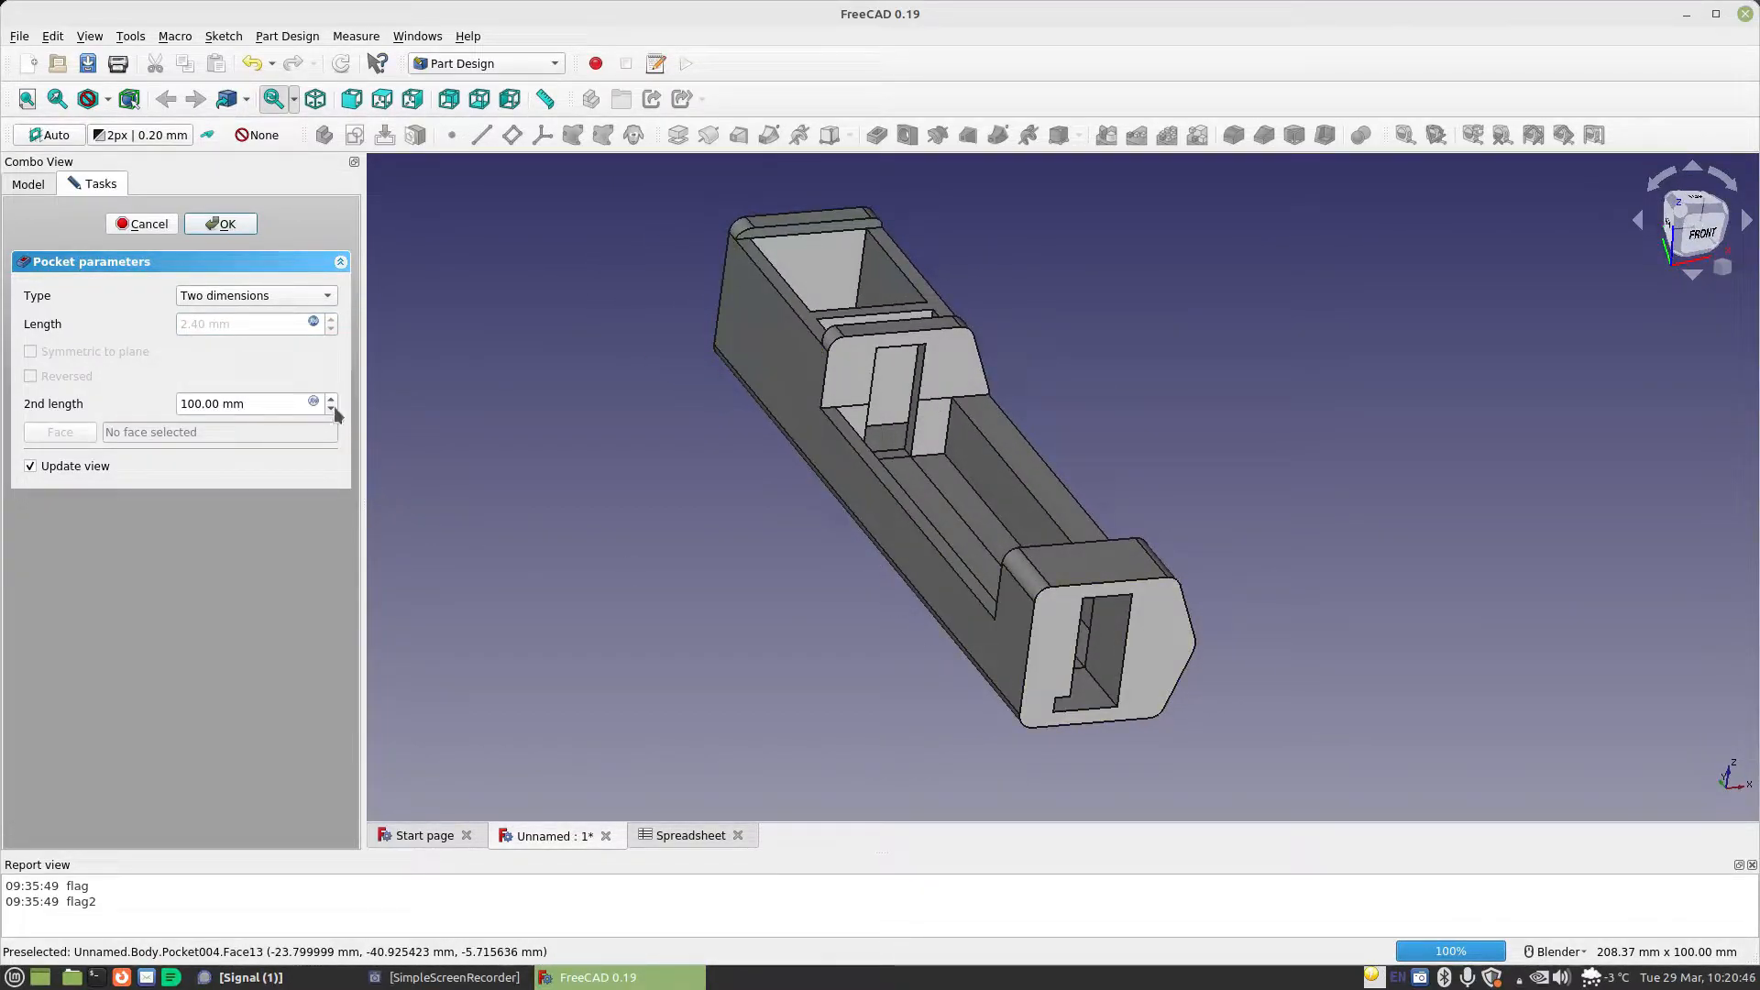
{"action": "left_click", "coordinate": [313, 401]}
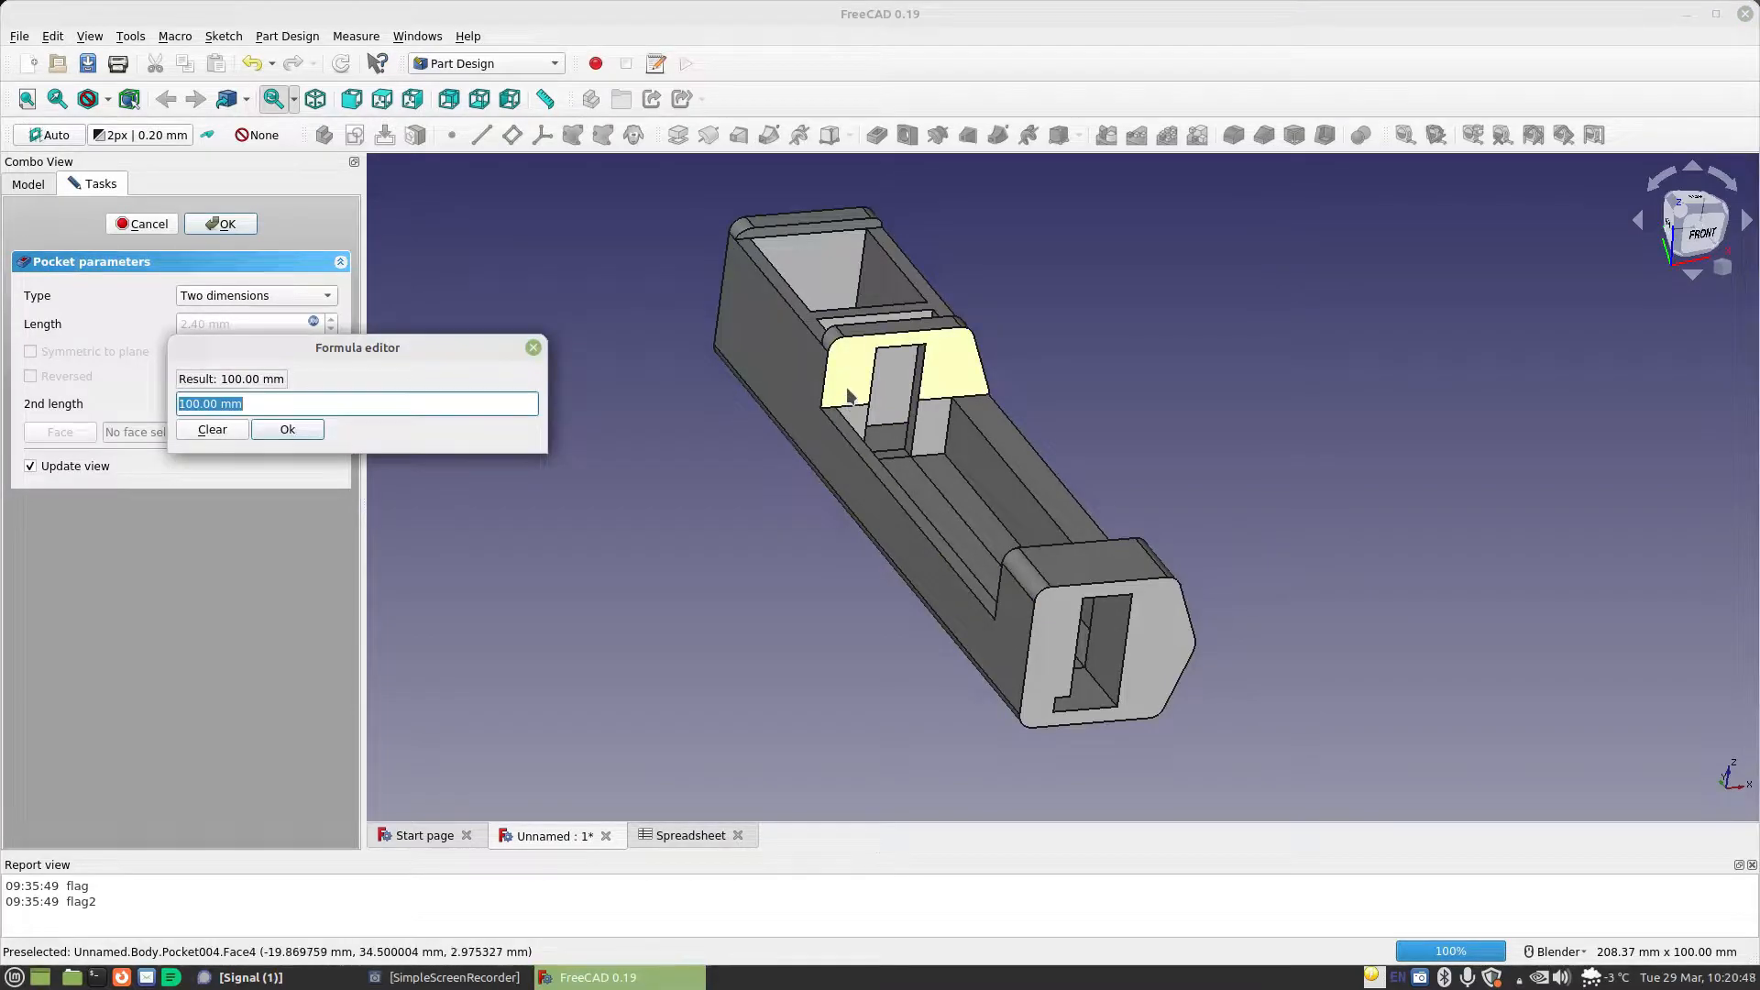
{"action": "type", "text": "Spreadsheet."}
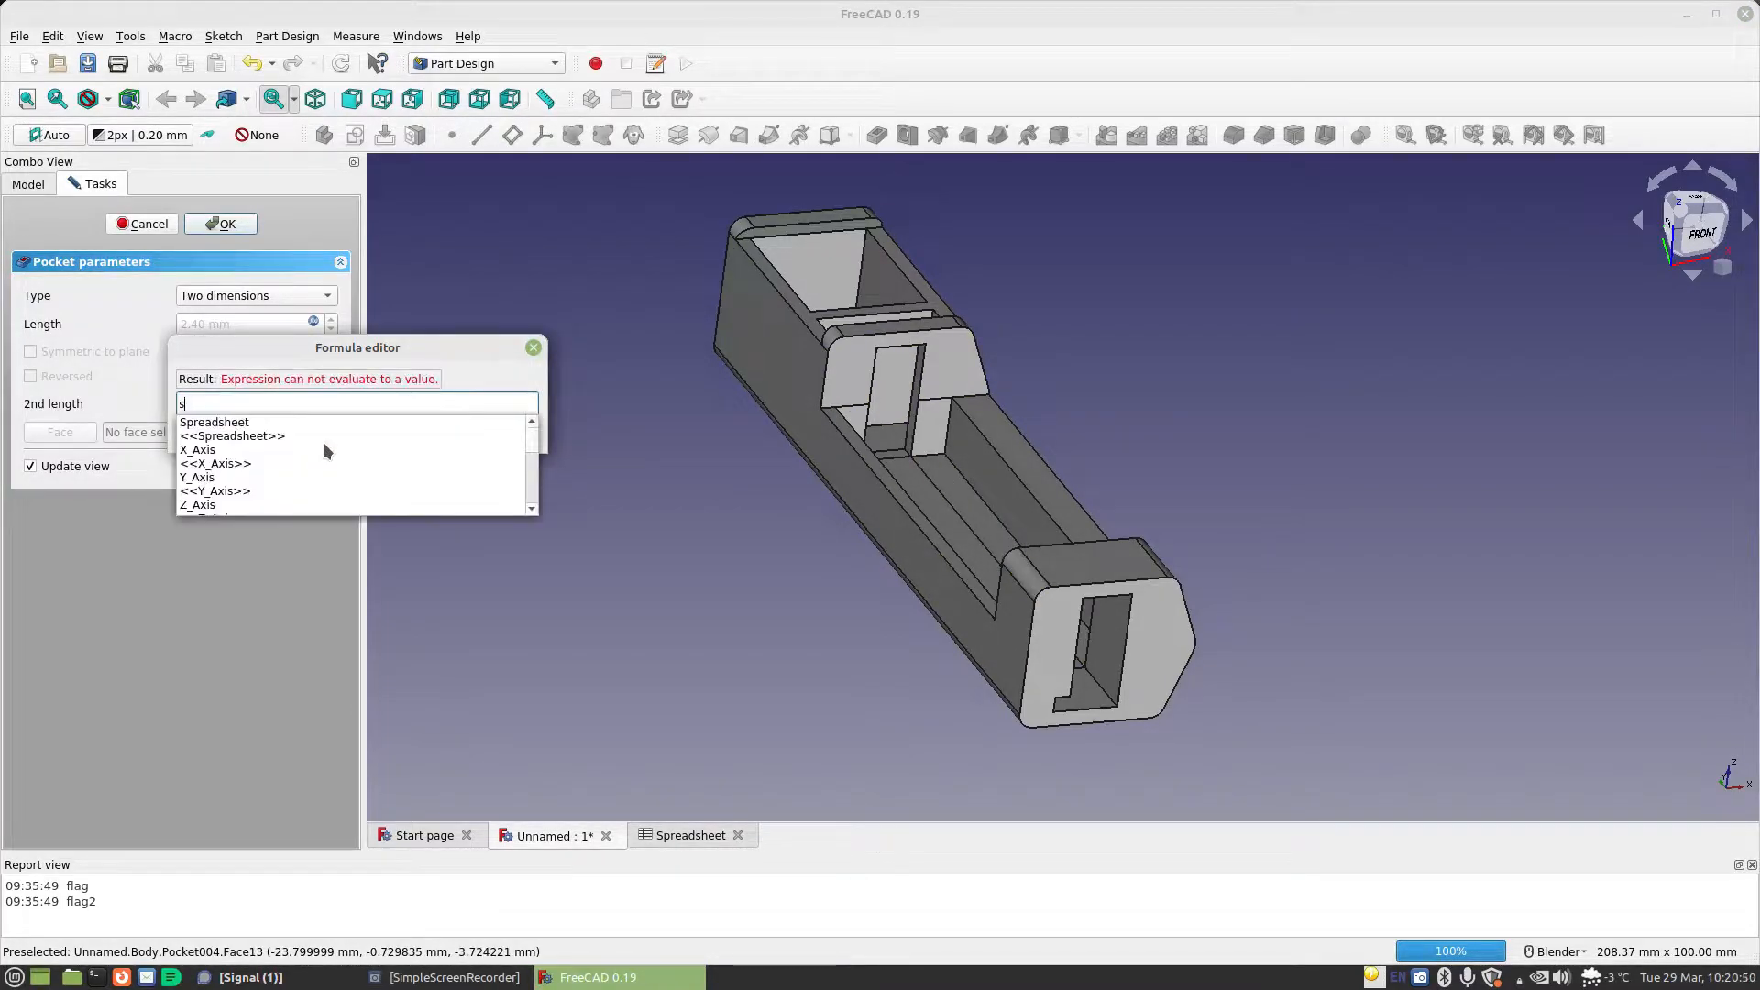
{"action": "type", "text": "cel"}
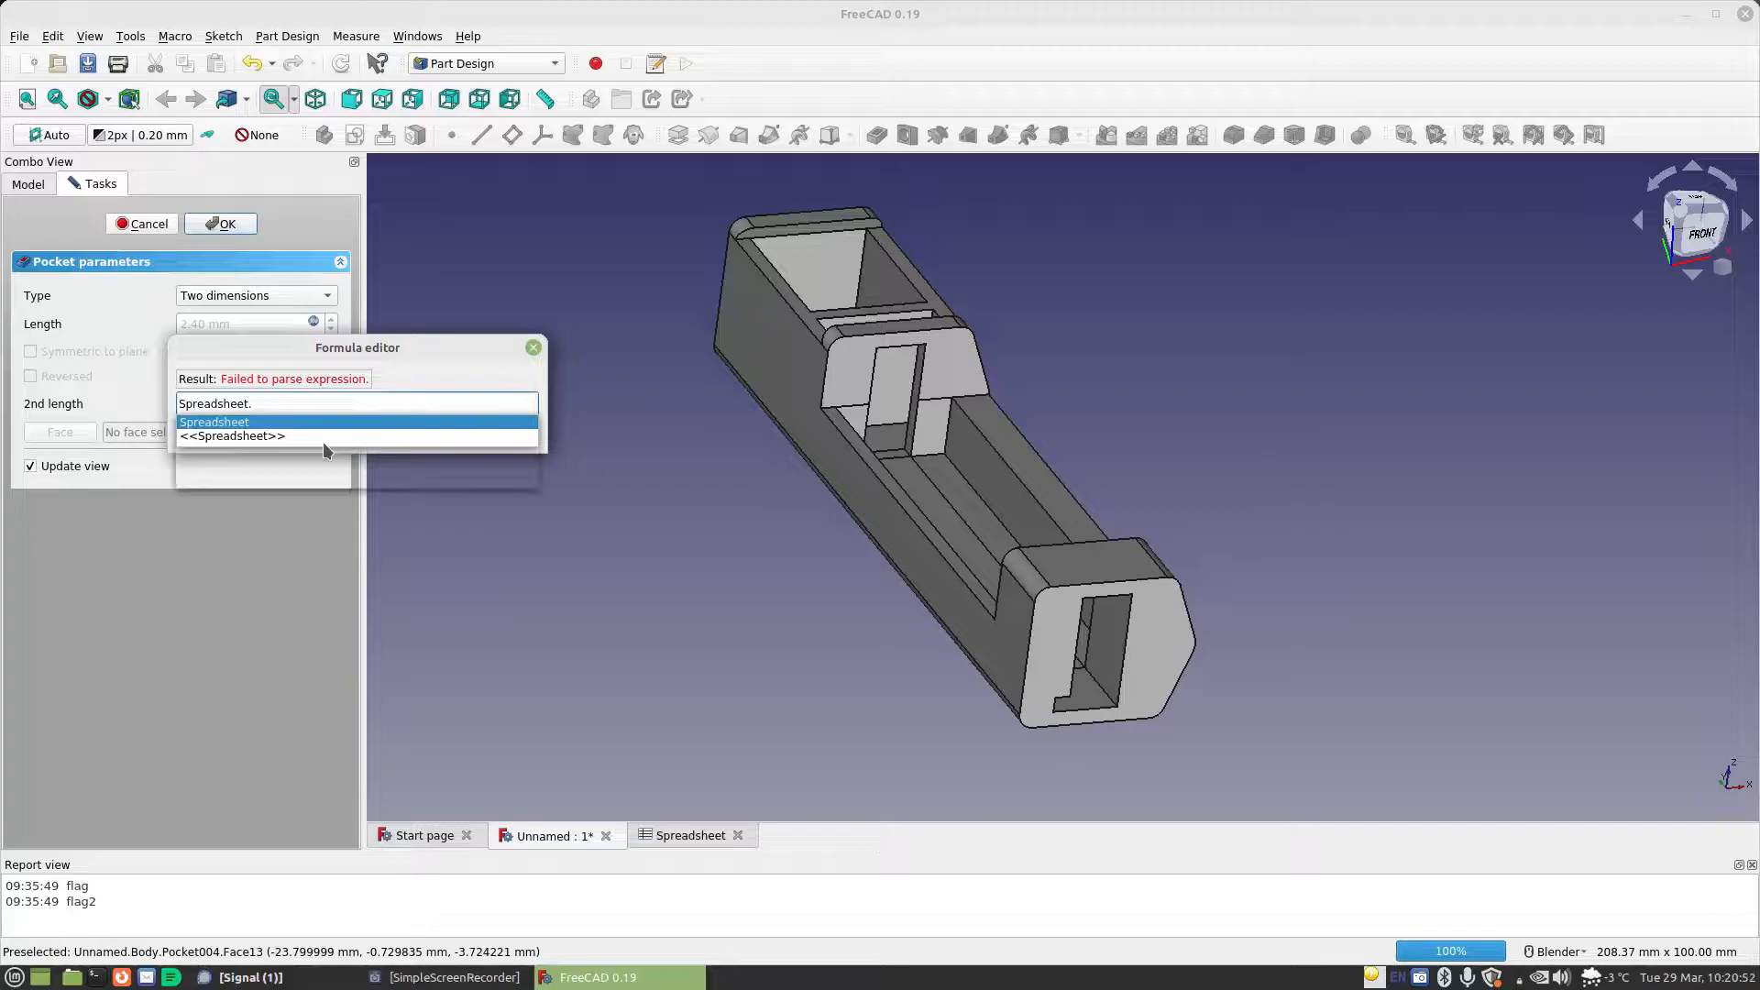
{"action": "key", "text": "Down"}
{"action": "key", "text": "Down"}
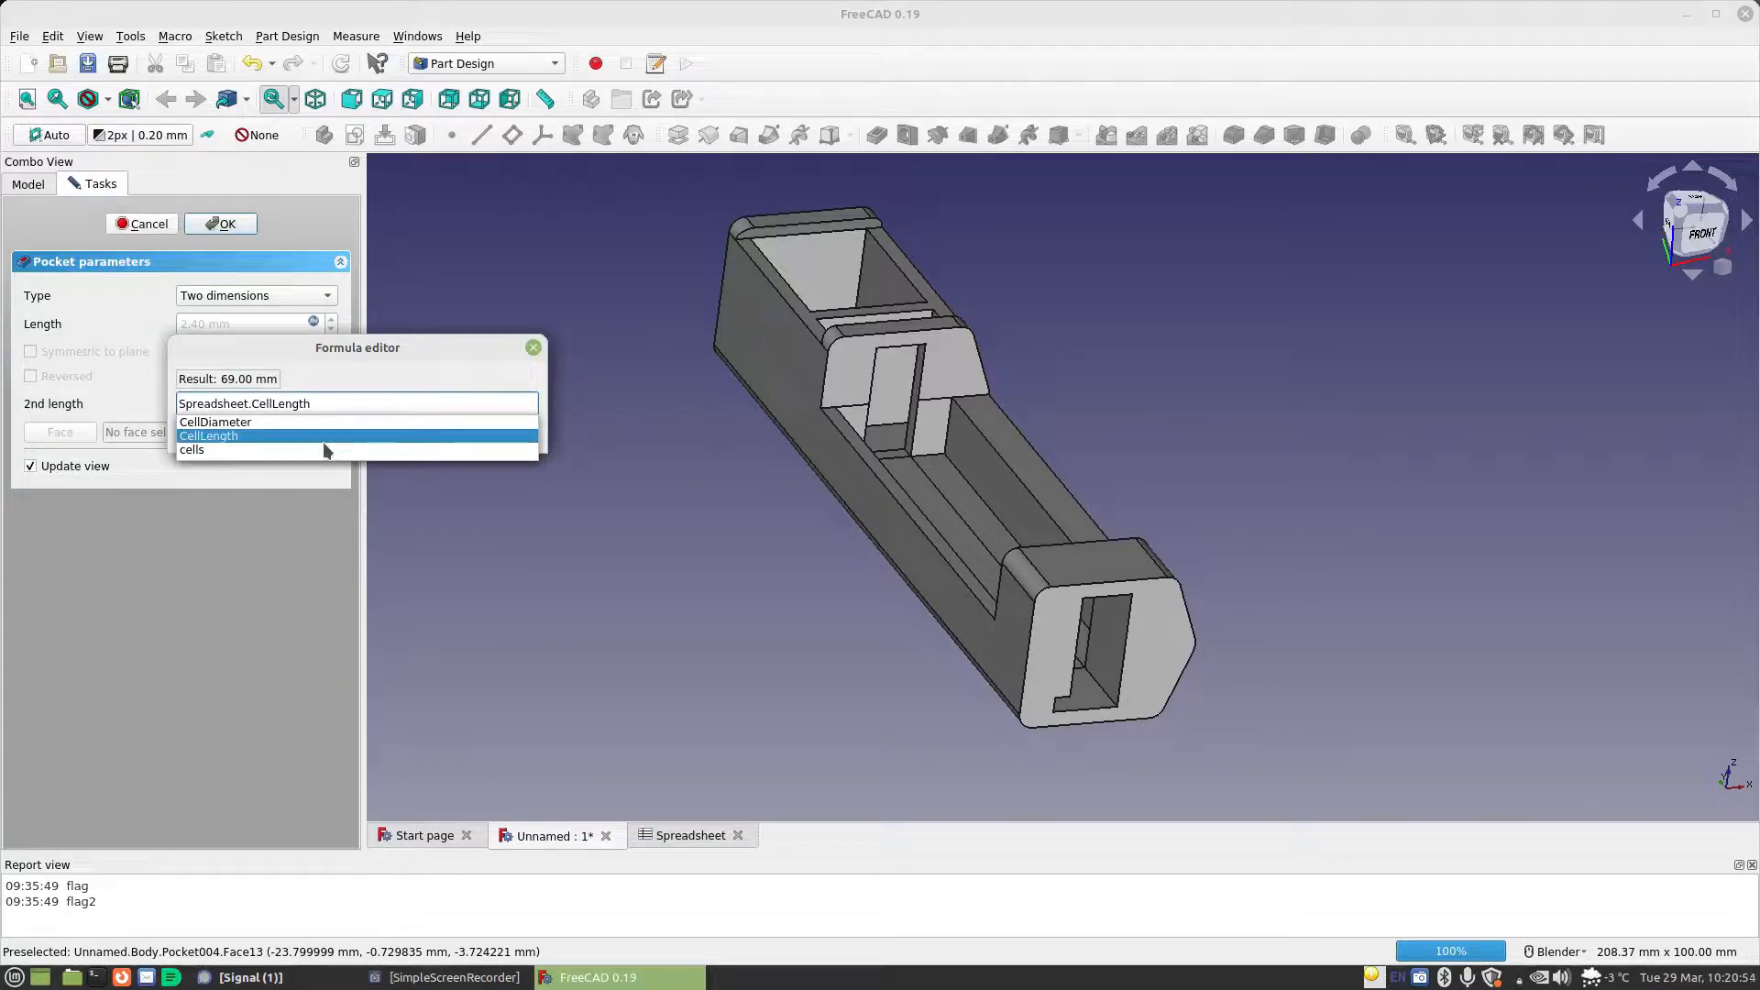
{"action": "type", "text": "="}
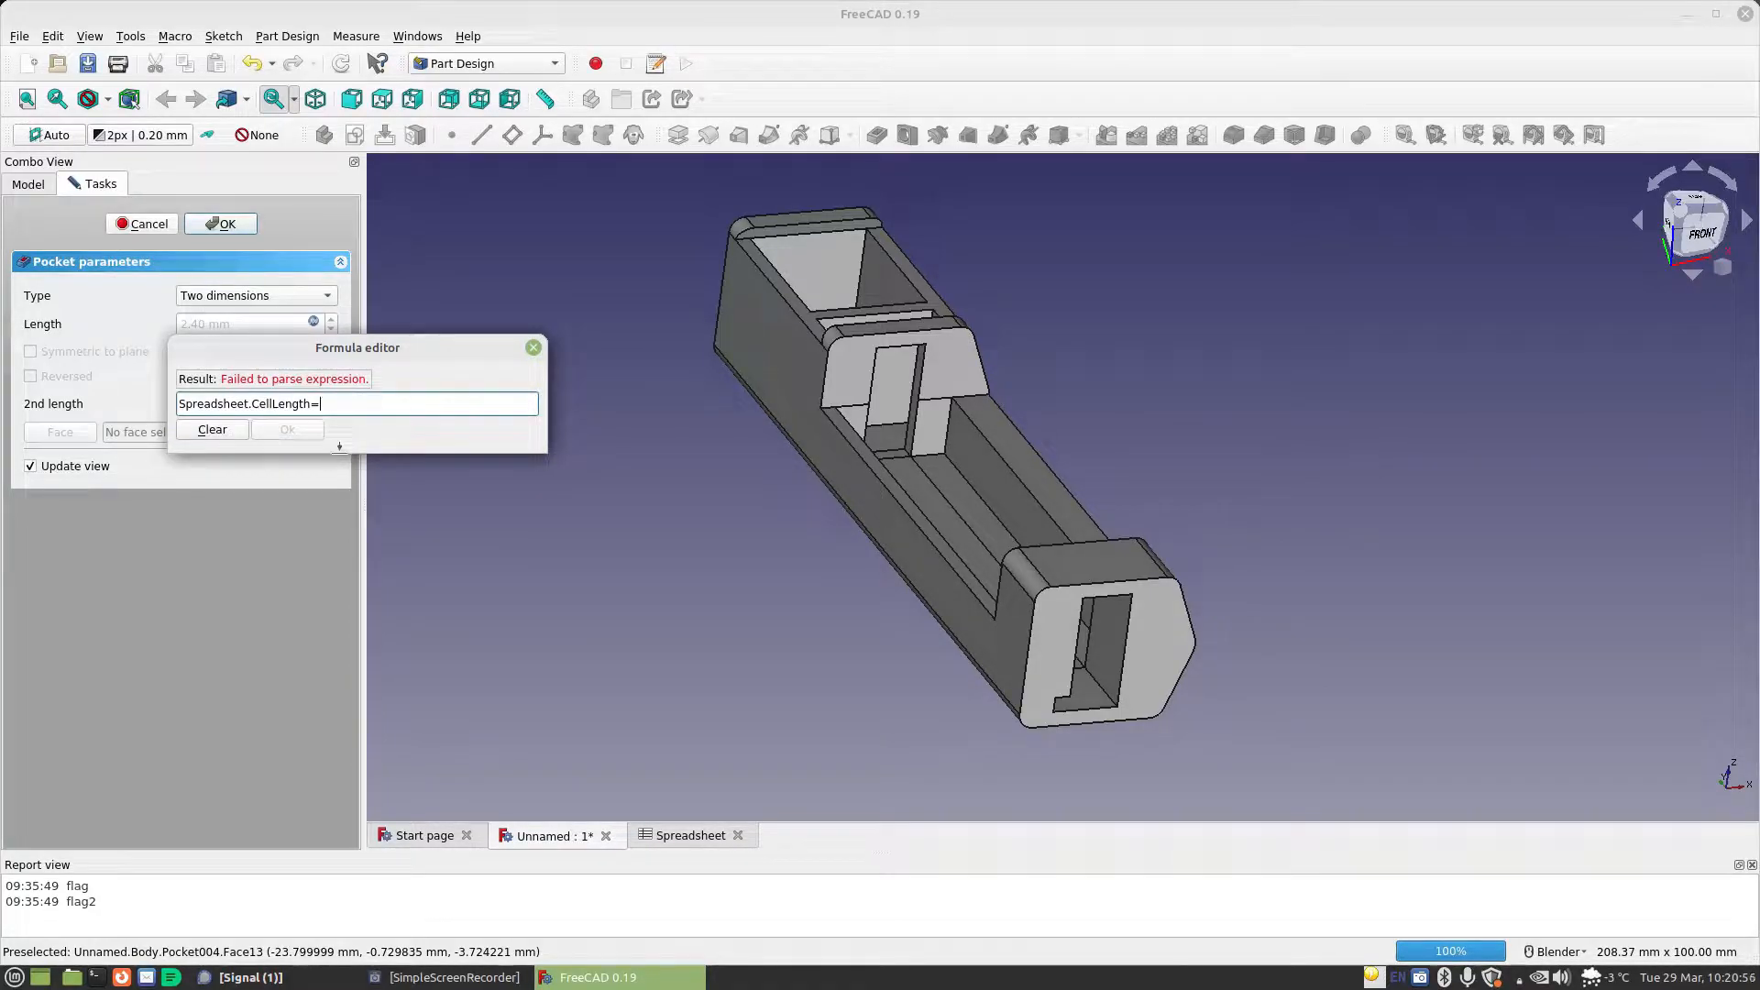
{"action": "key", "text": "BackSpace"}
{"action": "type", "text": "+"}
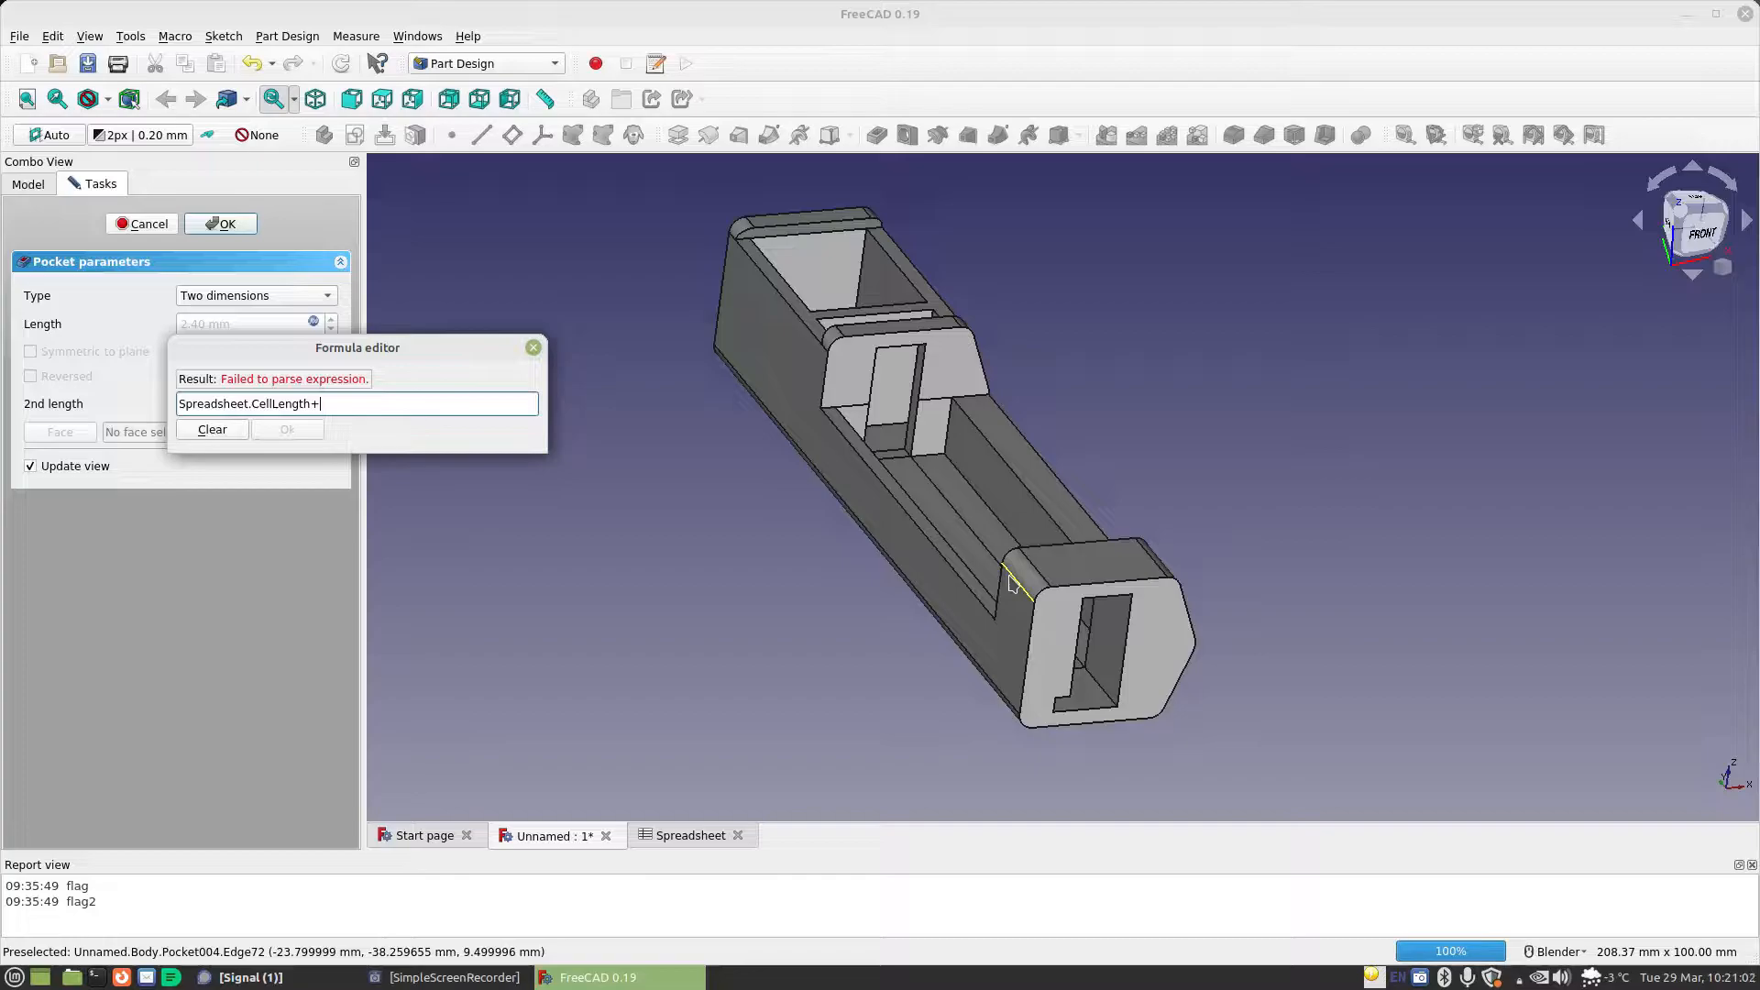
{"action": "type", "text": "Spreadsheet.ma"}
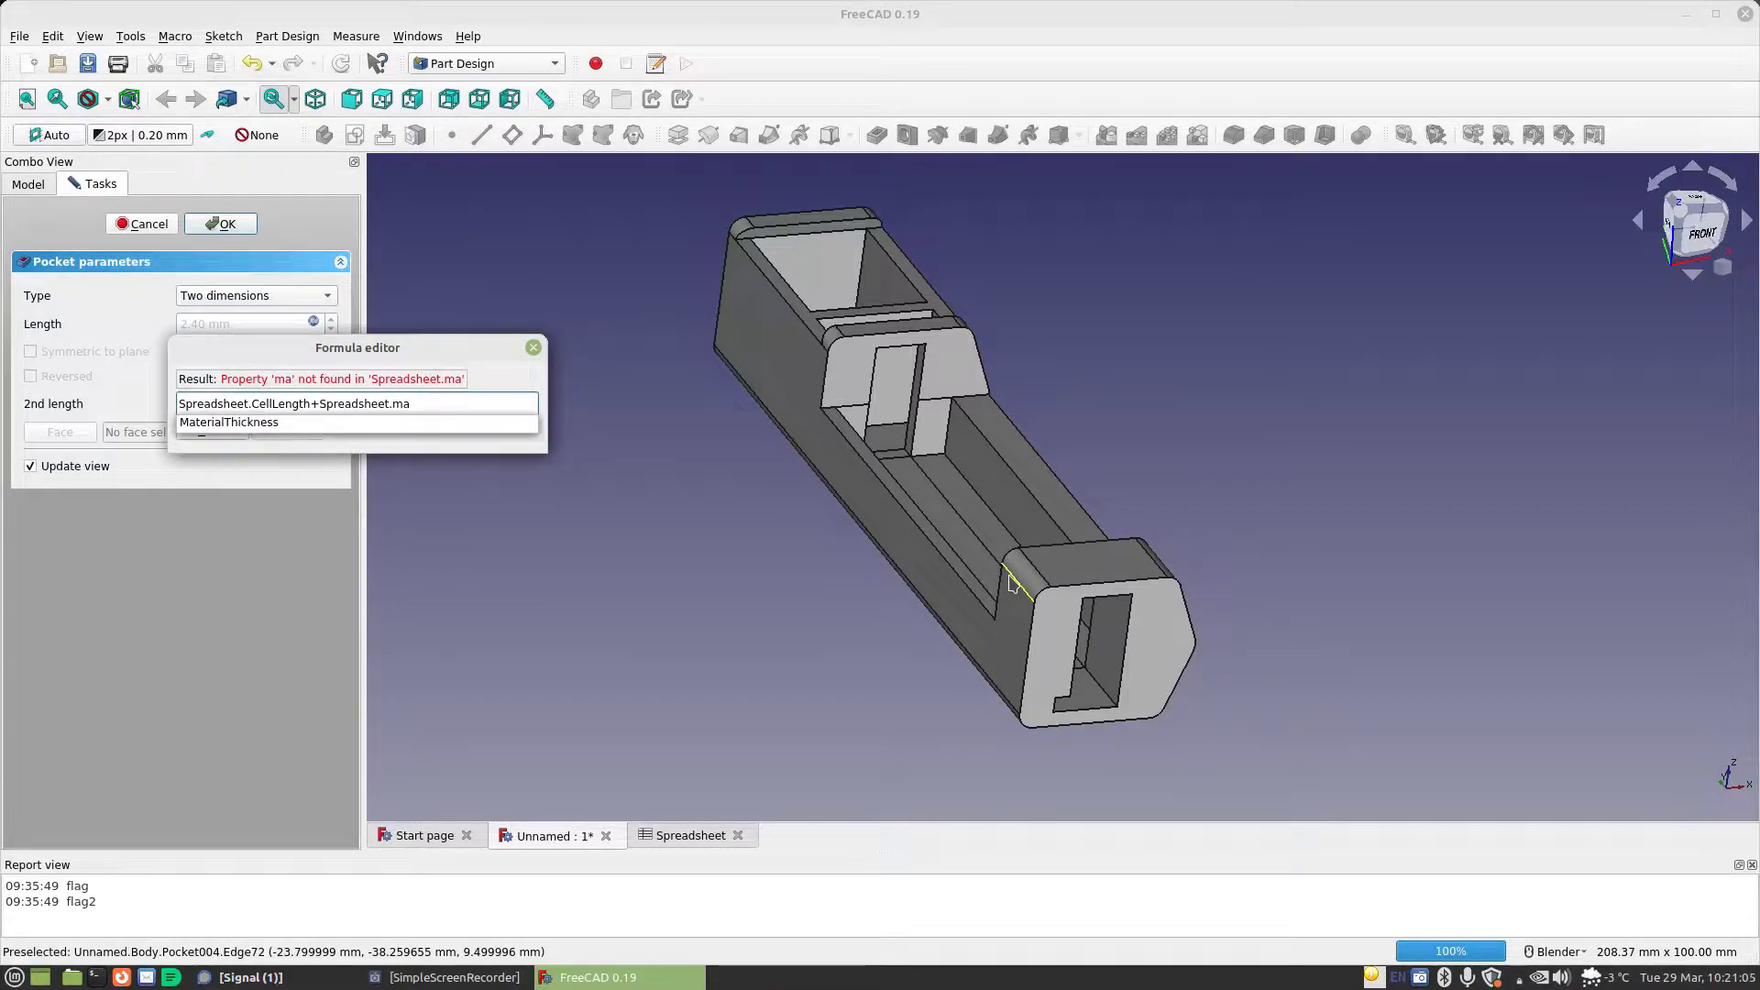
{"action": "key", "text": "Down"}
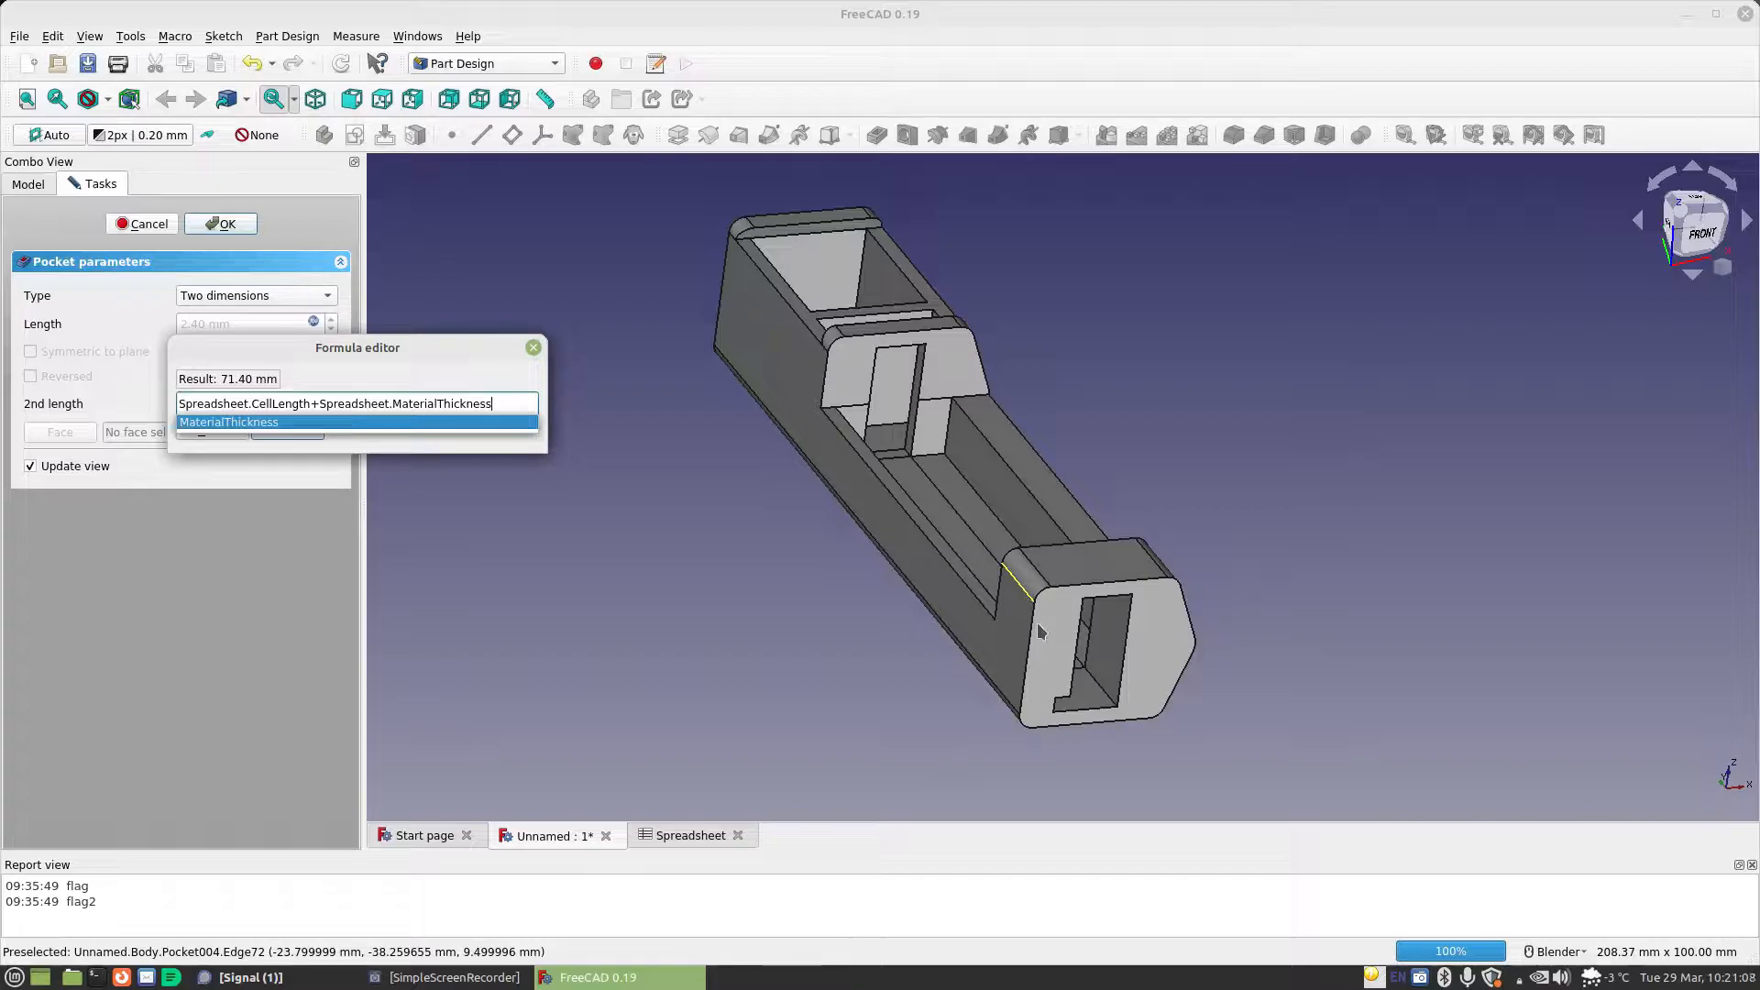
{"action": "type", "text": "+"}
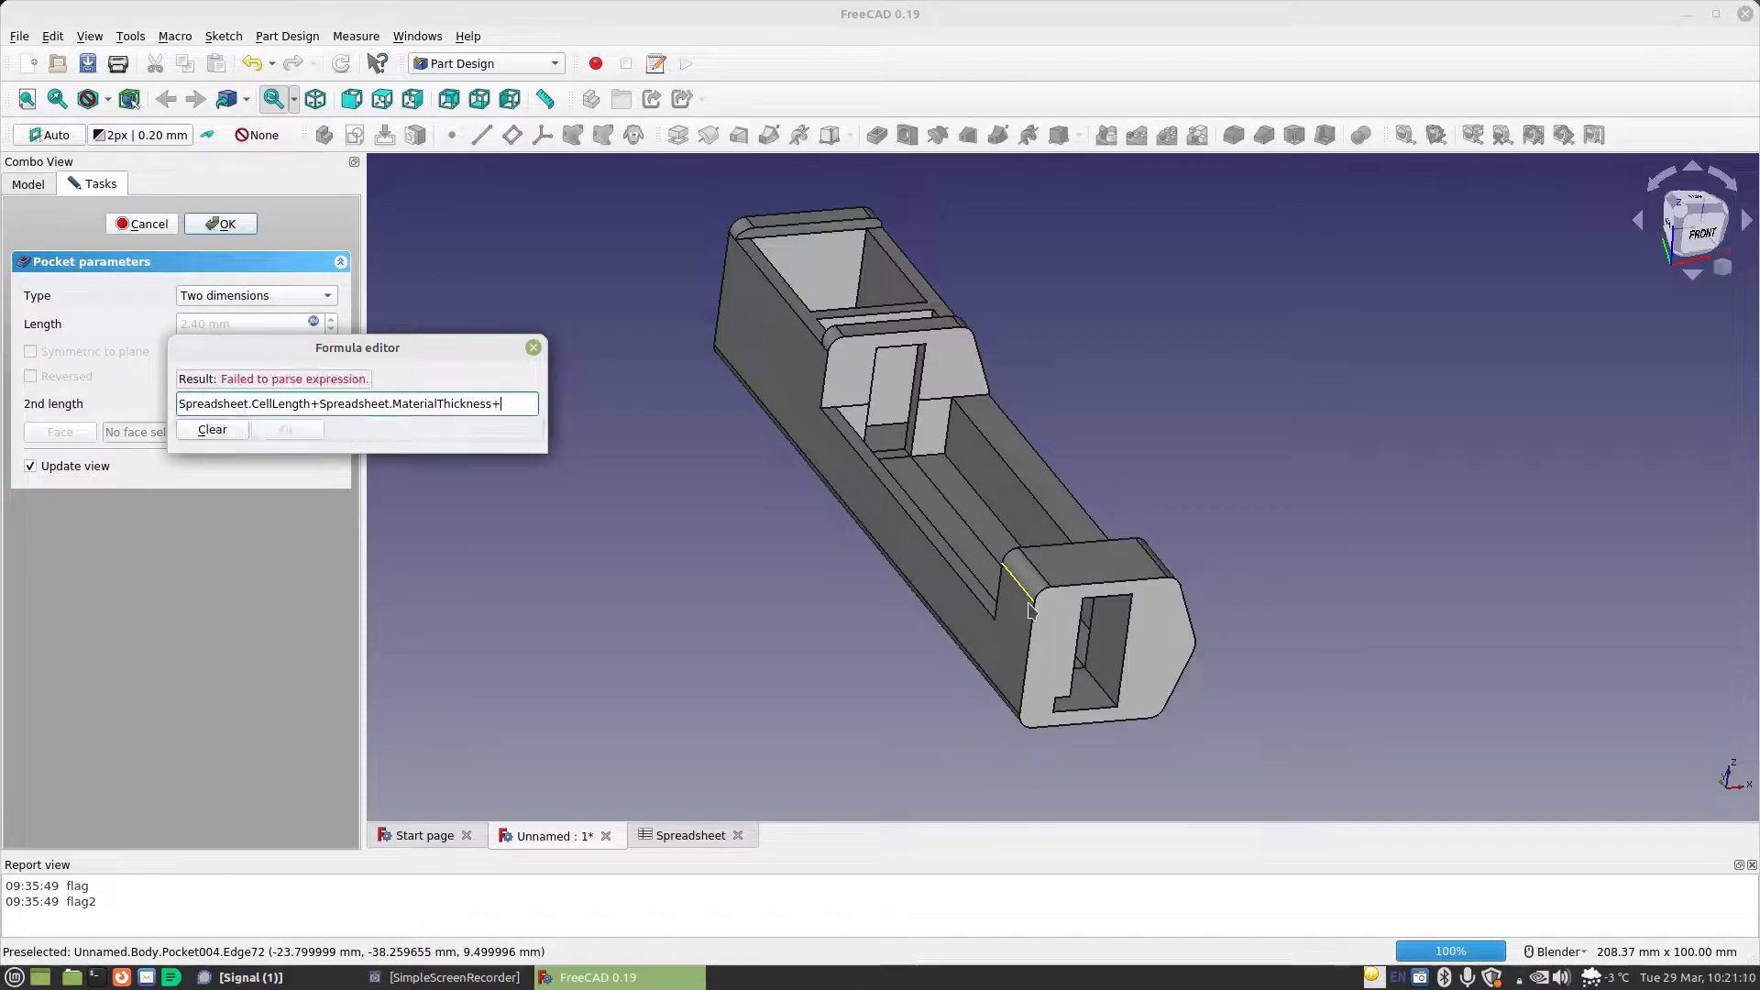
{"action": "type", "text": "sp"}
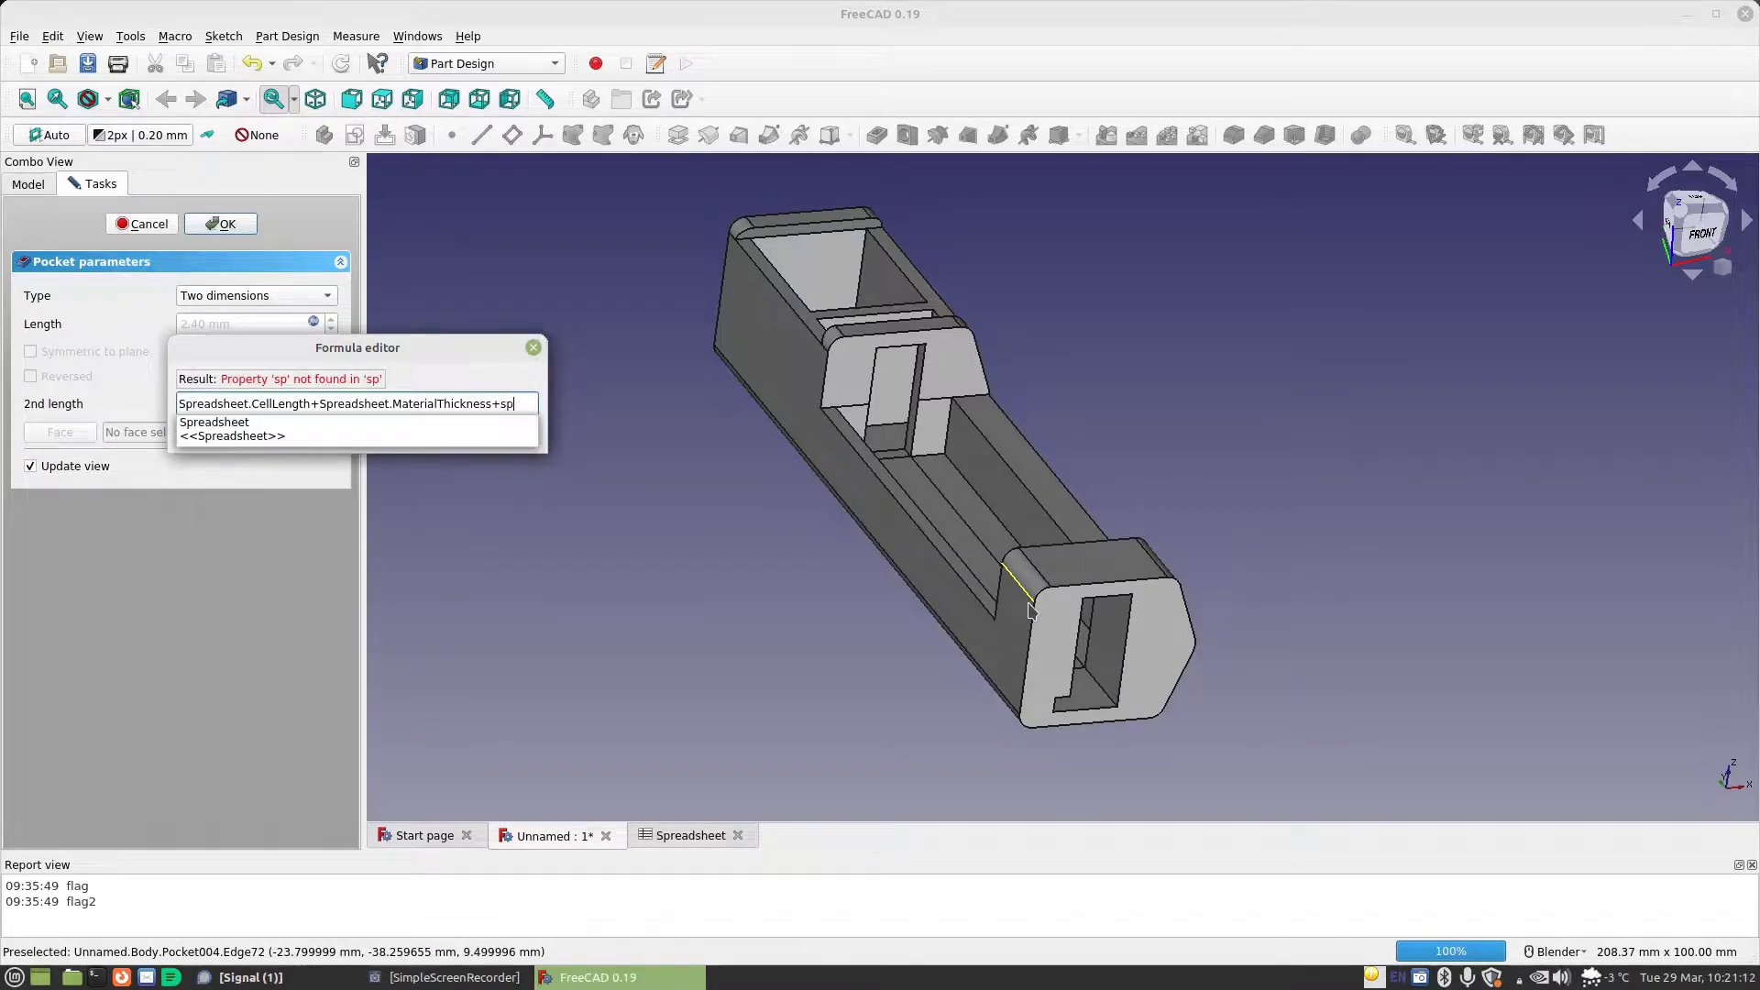
{"action": "key", "text": "Down"}
{"action": "type", "text": "ta"}
{"action": "key", "text": "Down"}
{"action": "key", "text": "Down"}
{"action": "key", "text": "Return"}
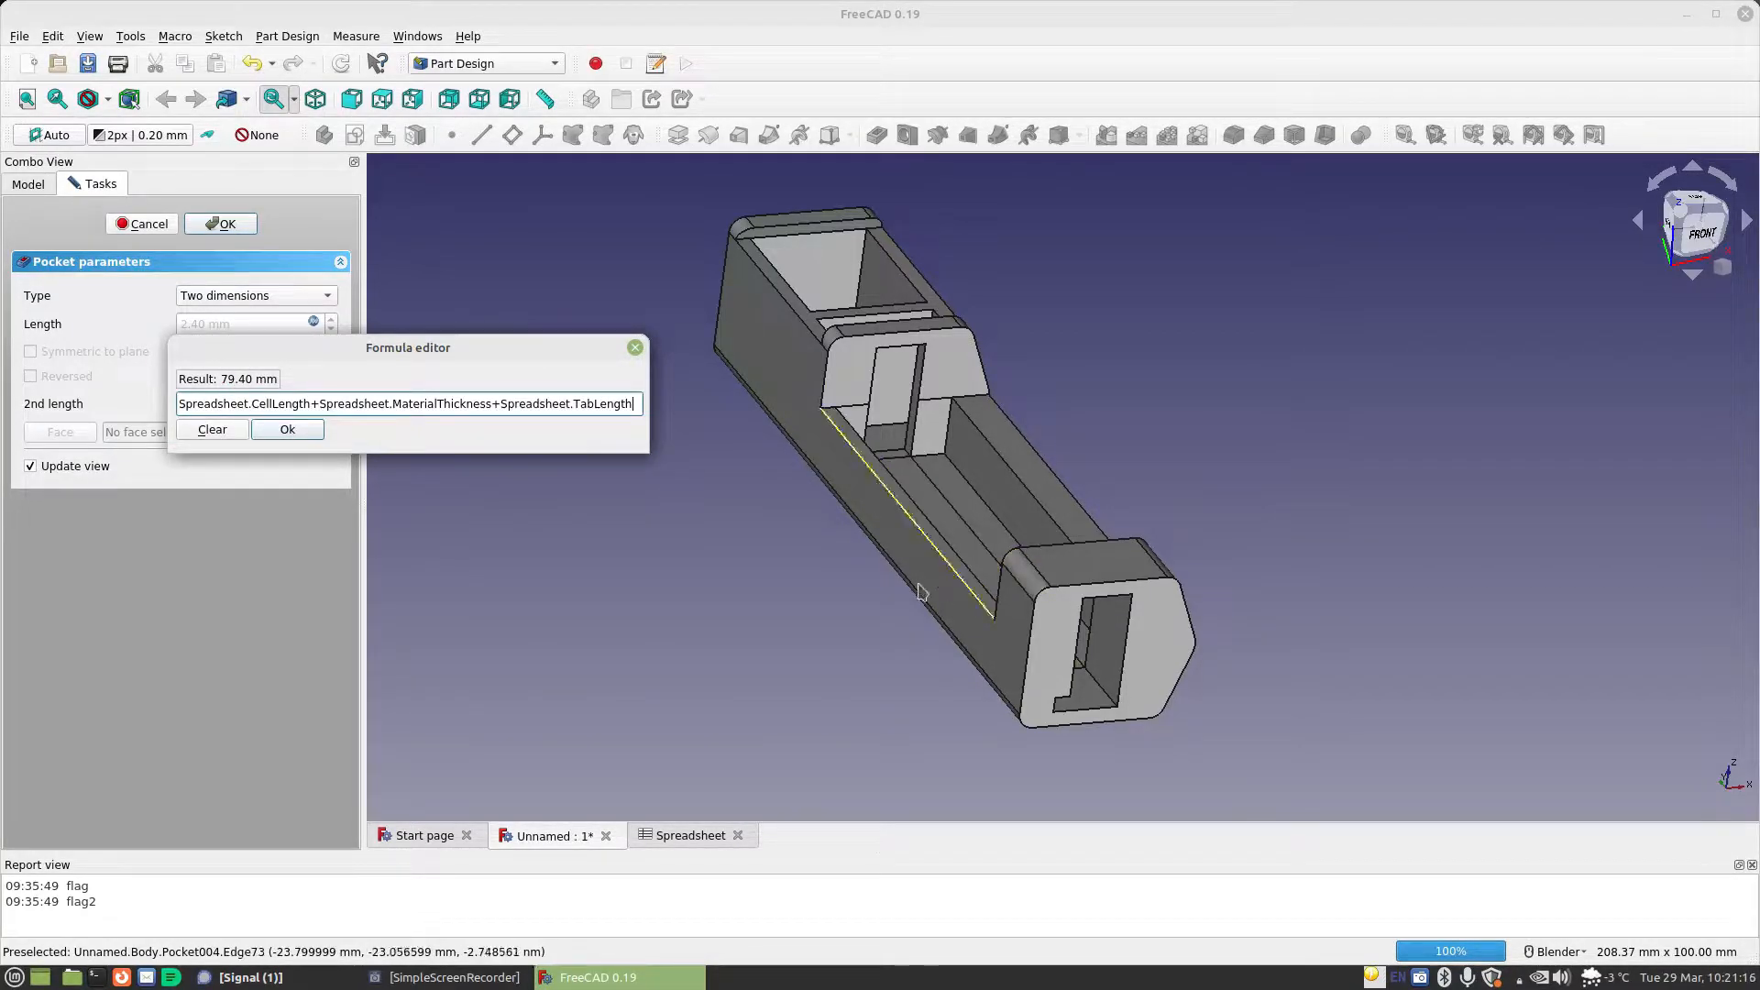
{"action": "left_click", "coordinate": [286, 431]}
{"action": "middle_click_drag", "start_coordinate": [1090, 649], "coordinate": [1444, 572]}
{"action": "left_click", "coordinate": [215, 225]}
Create a new sketch on the XZ plane of the Bottom body
{"action": "middle_click_drag", "start_coordinate": [898, 532], "coordinate": [845, 429]}
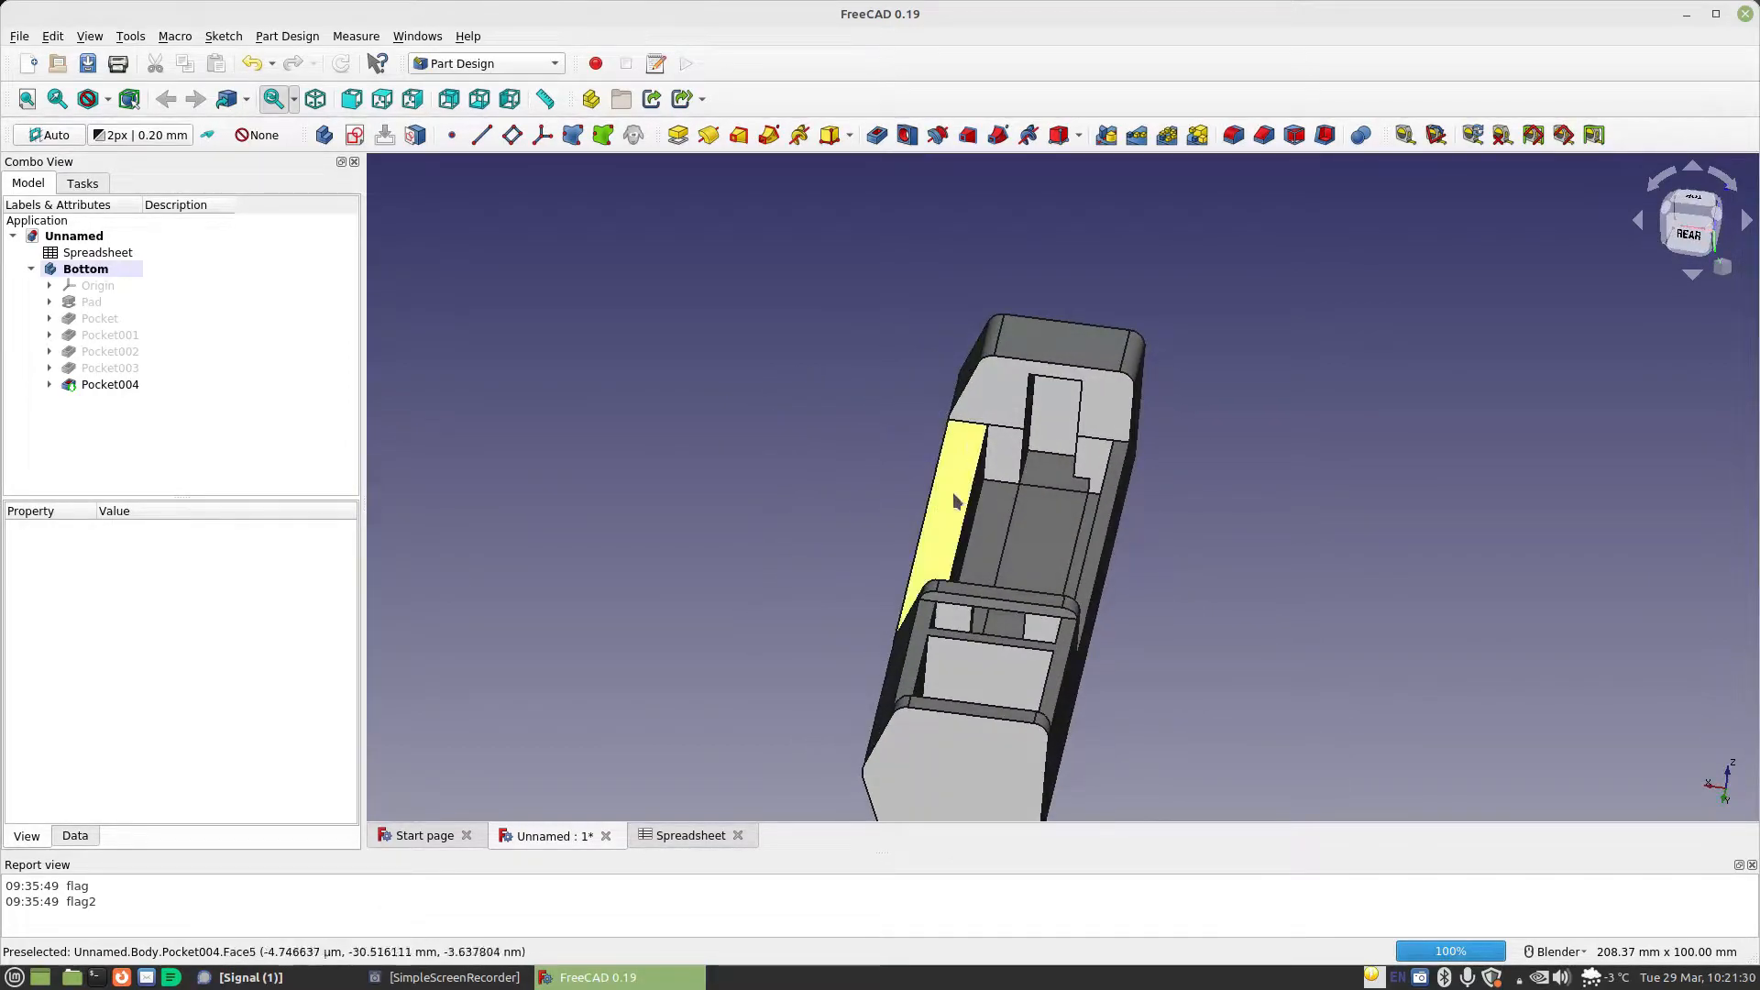
{"action": "middle_click_drag", "start_coordinate": [1017, 641], "coordinate": [1077, 639]}
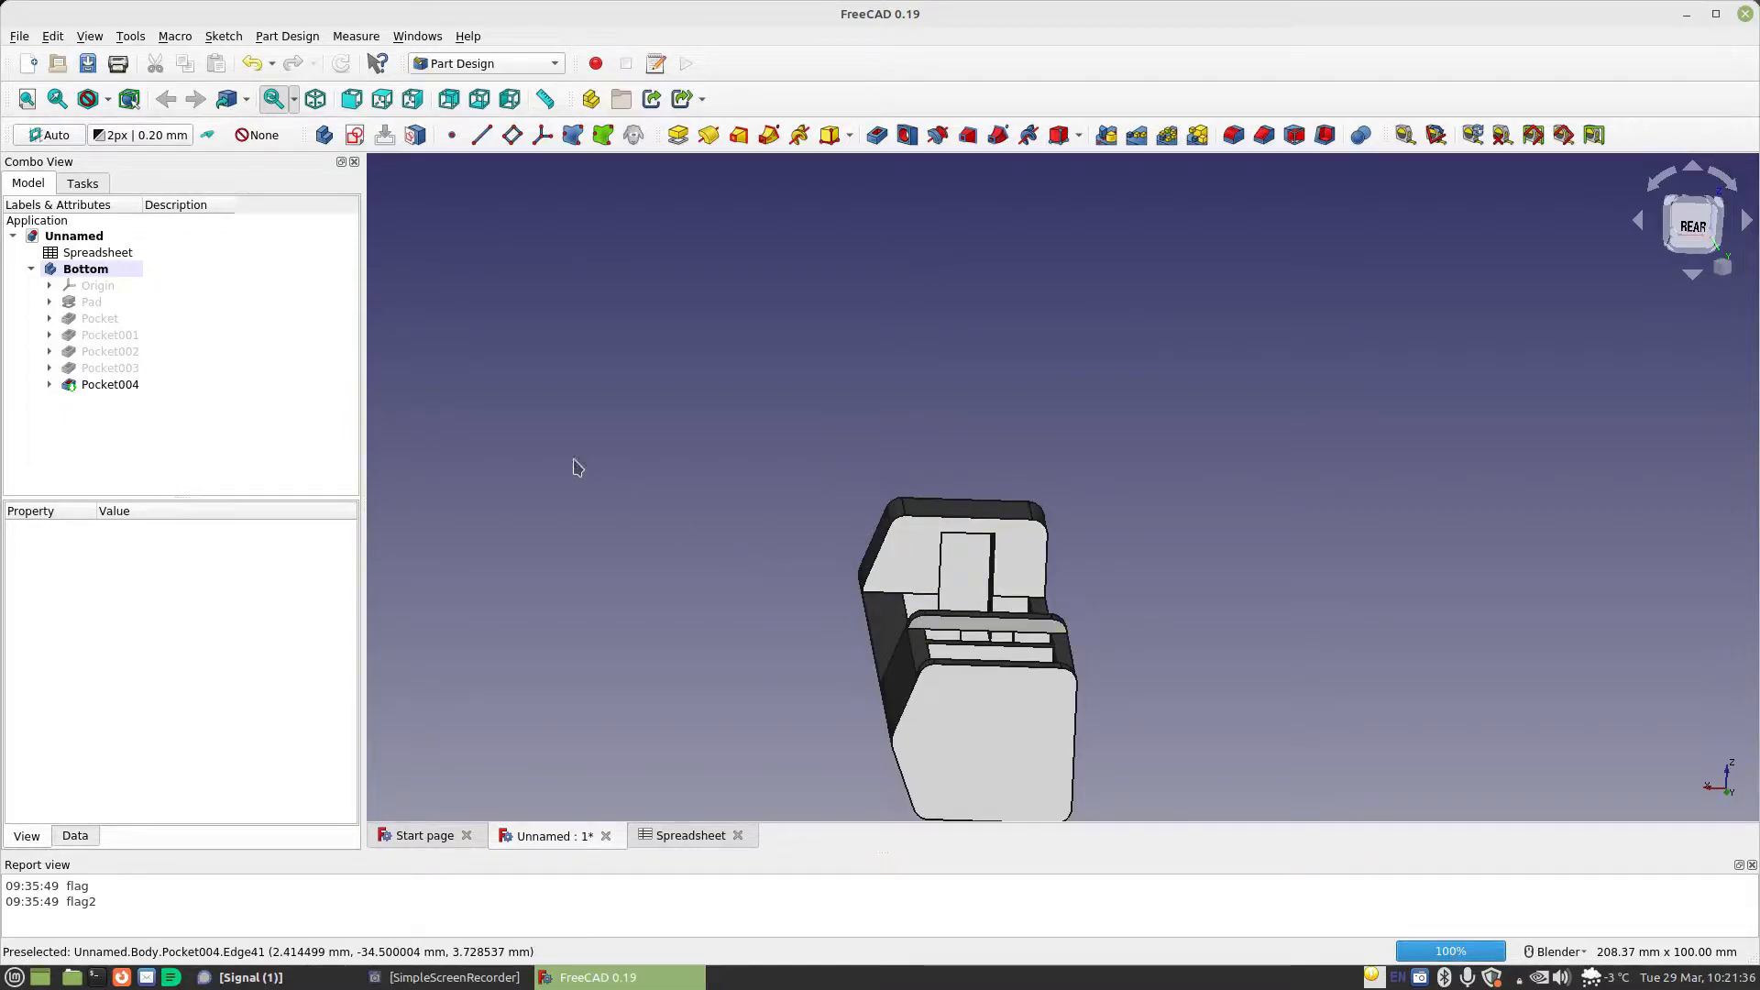
{"action": "middle_click_drag", "start_coordinate": [628, 492], "coordinate": [1339, 379]}
{"action": "left_click", "coordinate": [1704, 221]}
{"action": "scroll", "coordinate": [1170, 498], "scroll_direction": "down", "scroll_amount": 6}
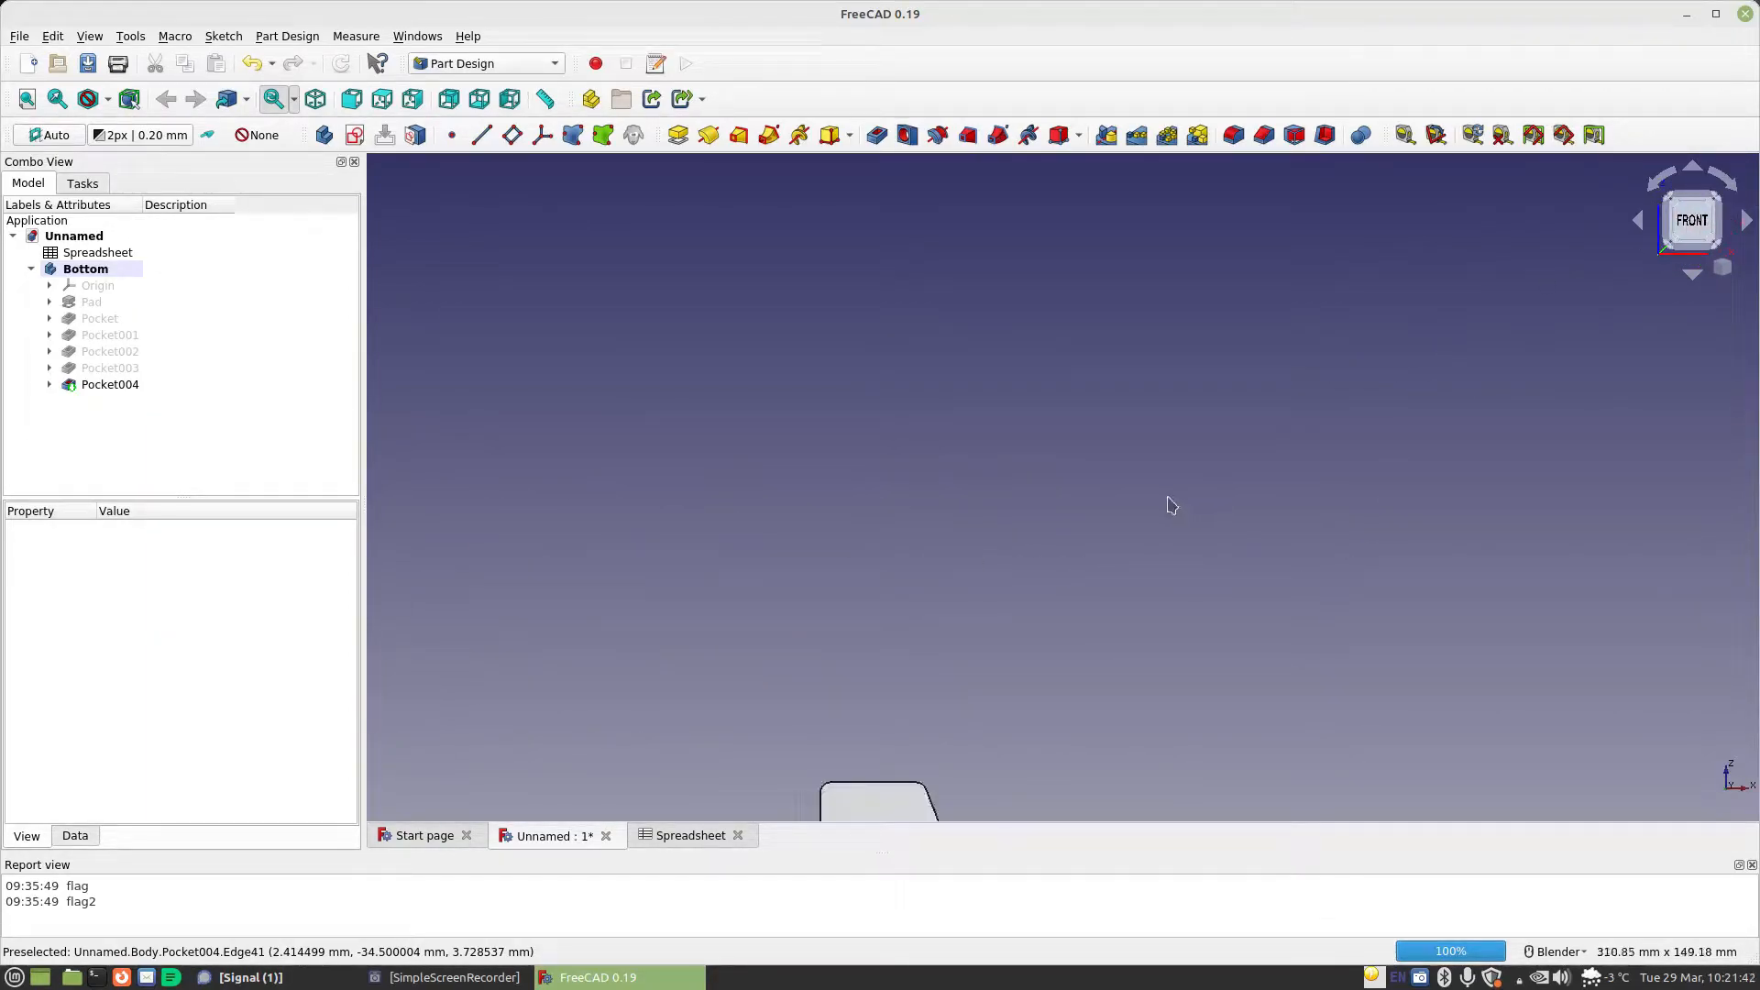
{"action": "scroll", "coordinate": [1006, 707], "scroll_direction": "up", "scroll_amount": 4}
{"action": "scroll", "coordinate": [1098, 578], "scroll_direction": "up", "scroll_amount": 2}
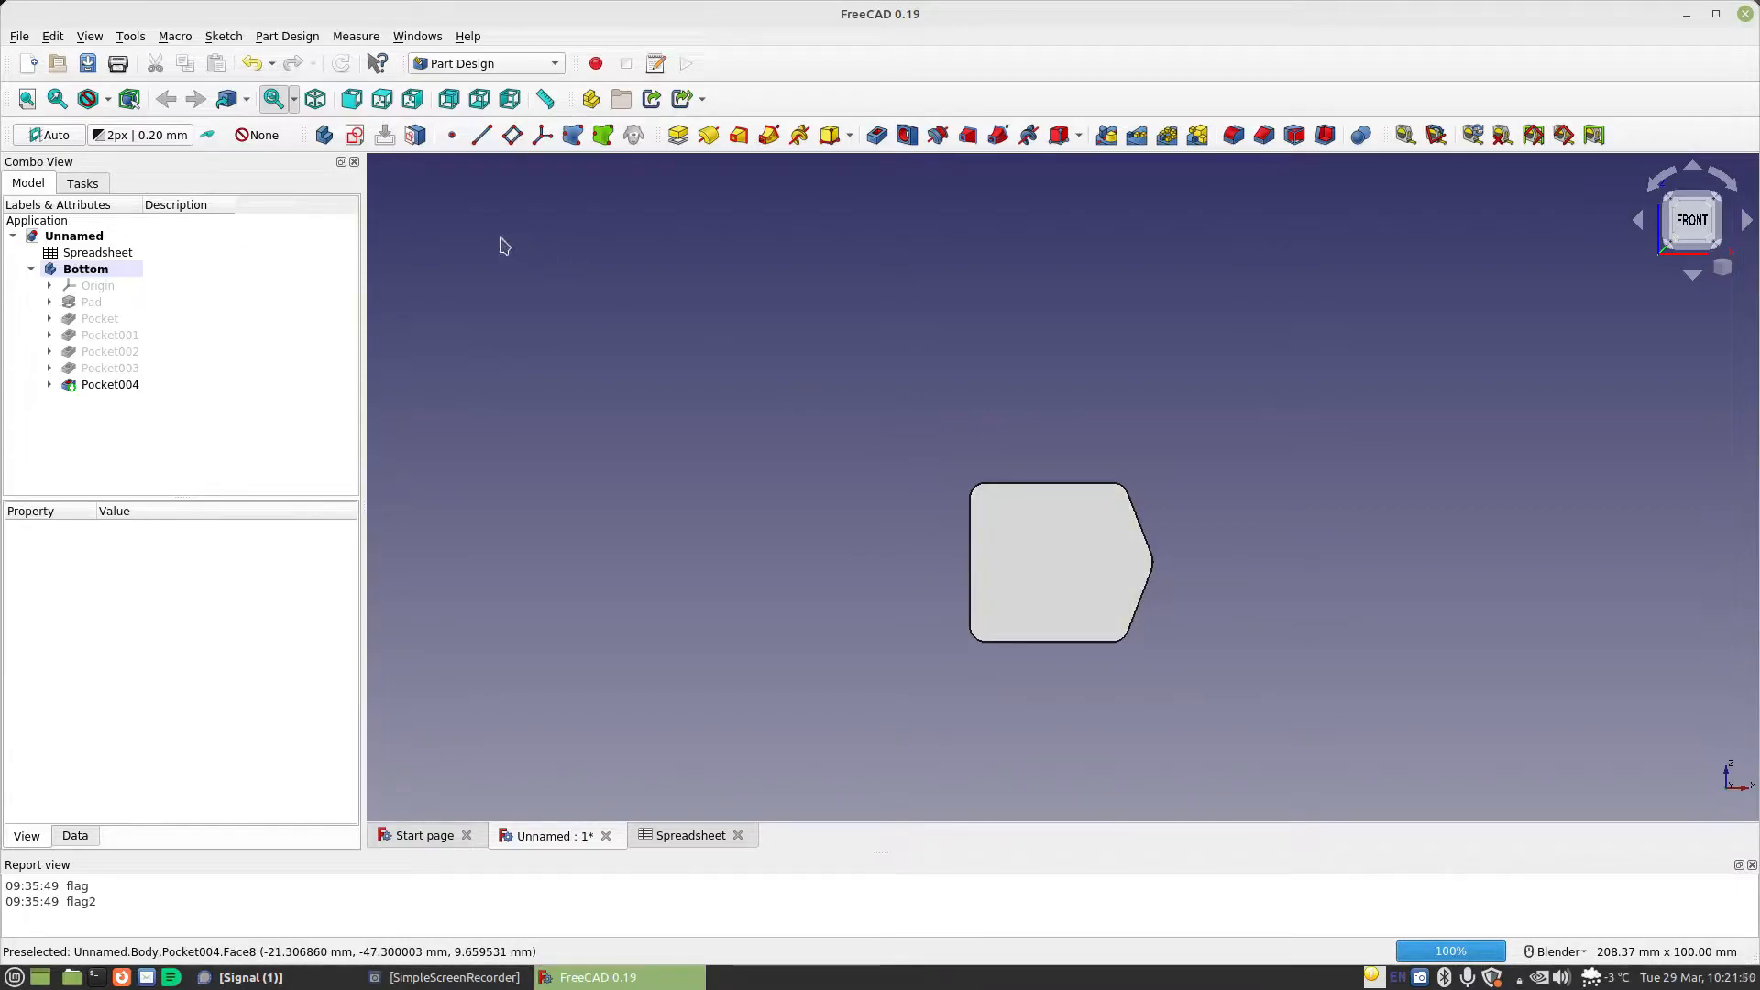
{"action": "left_click", "coordinate": [355, 136]}
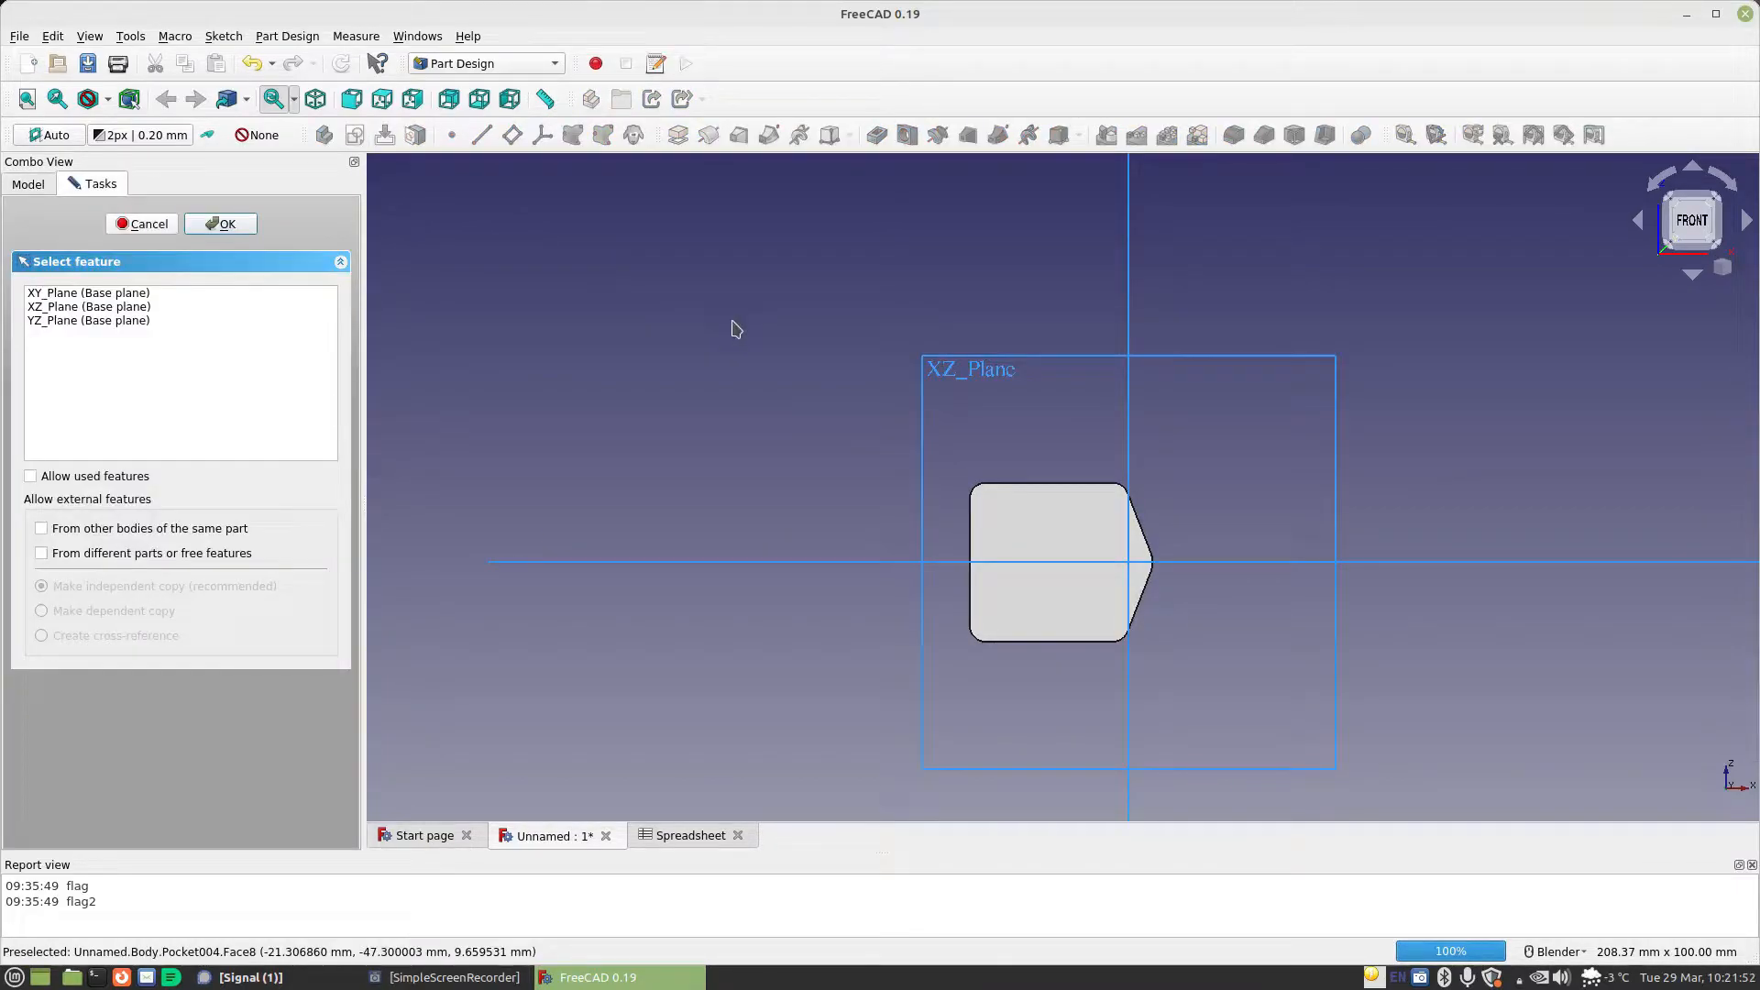
{"action": "left_click", "coordinate": [1004, 360]}
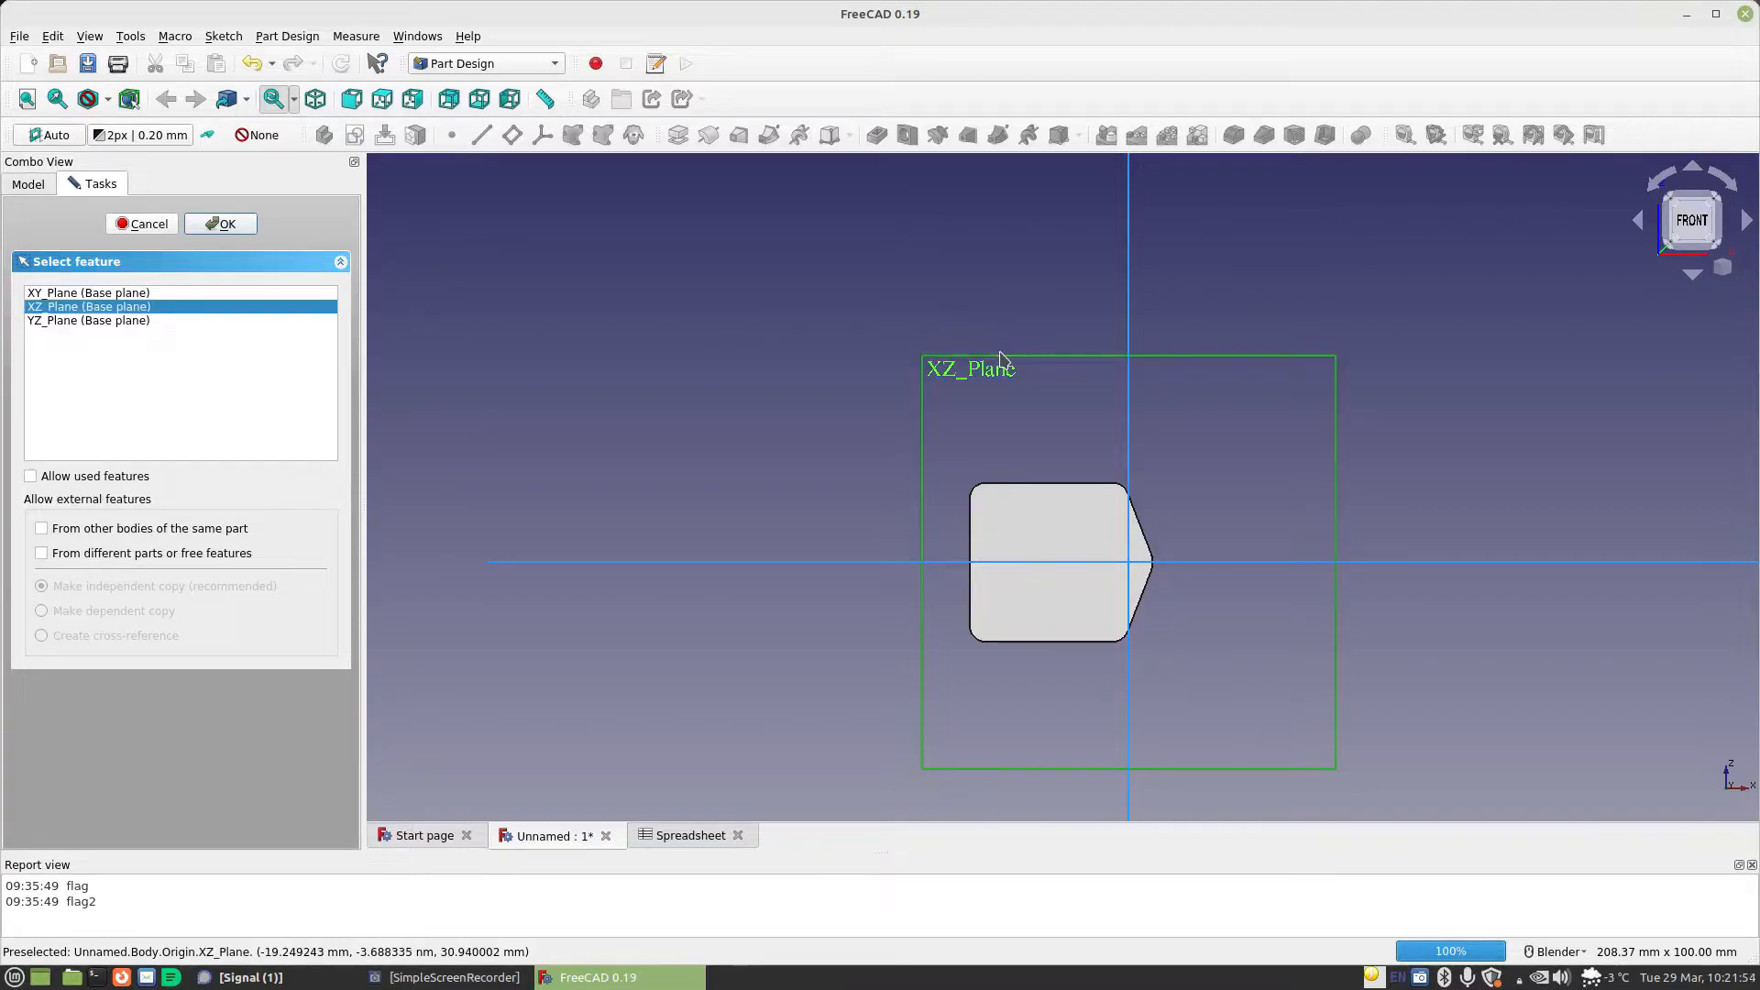
{"action": "middle_click_drag", "start_coordinate": [1112, 419], "coordinate": [1111, 444]}
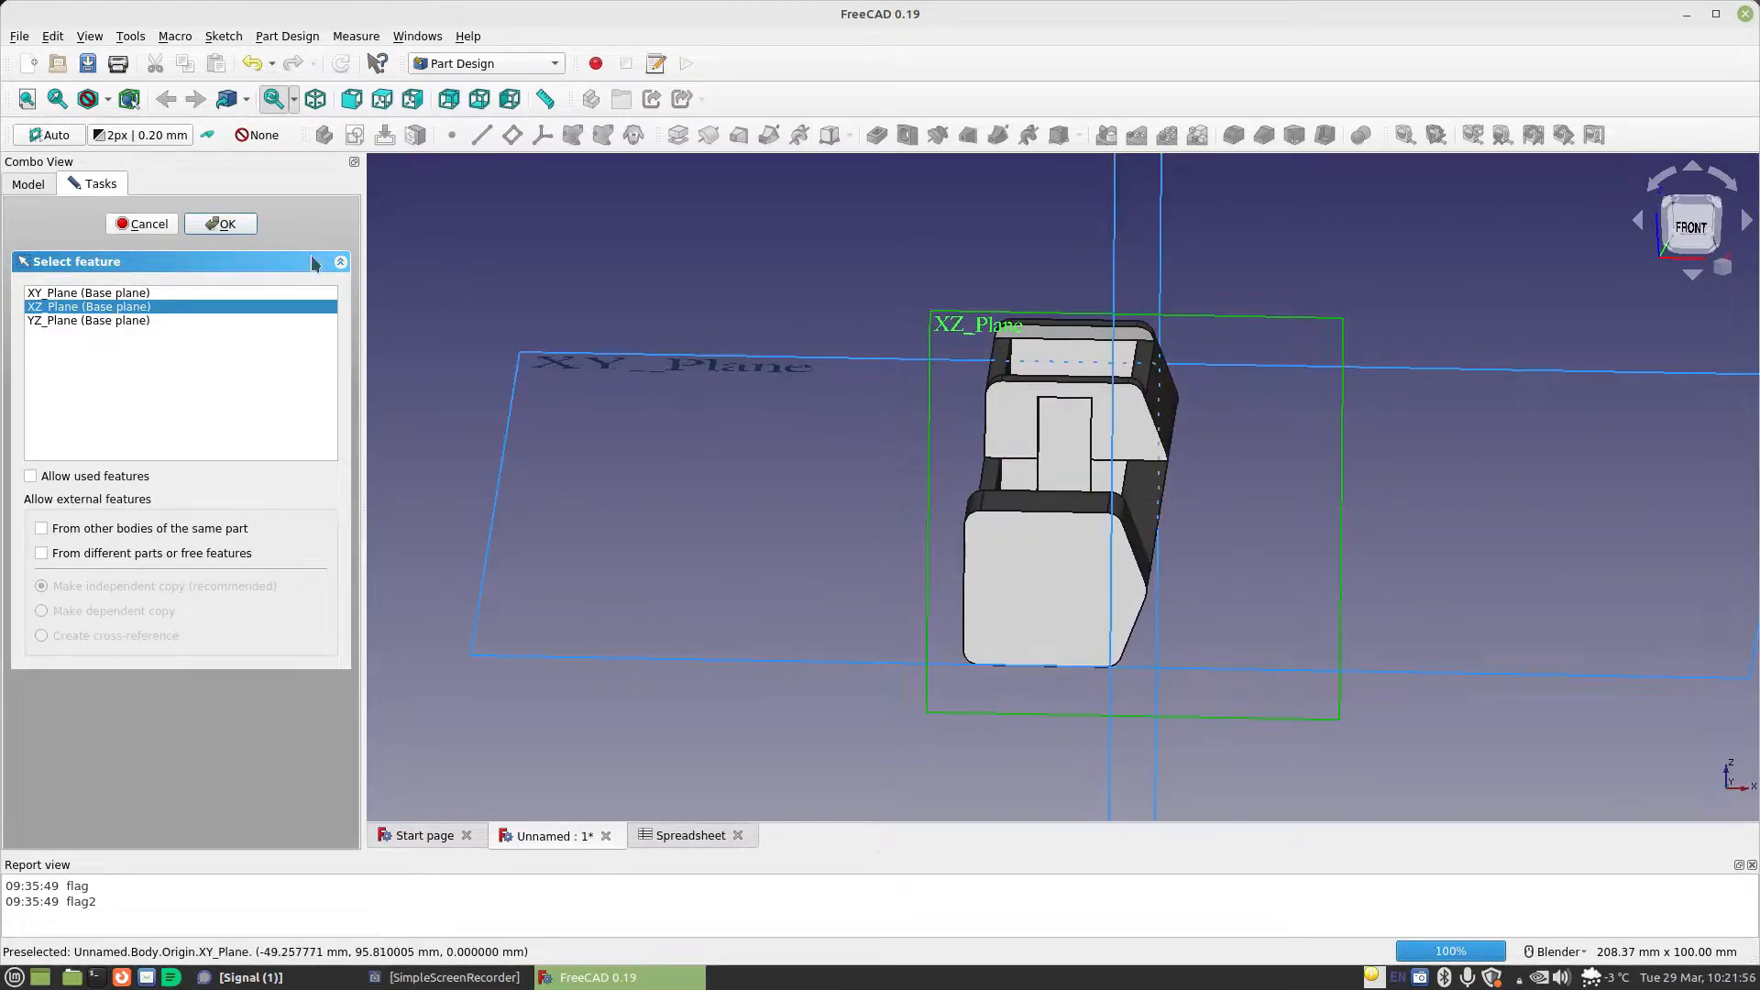
{"action": "left_click", "coordinate": [222, 225]}
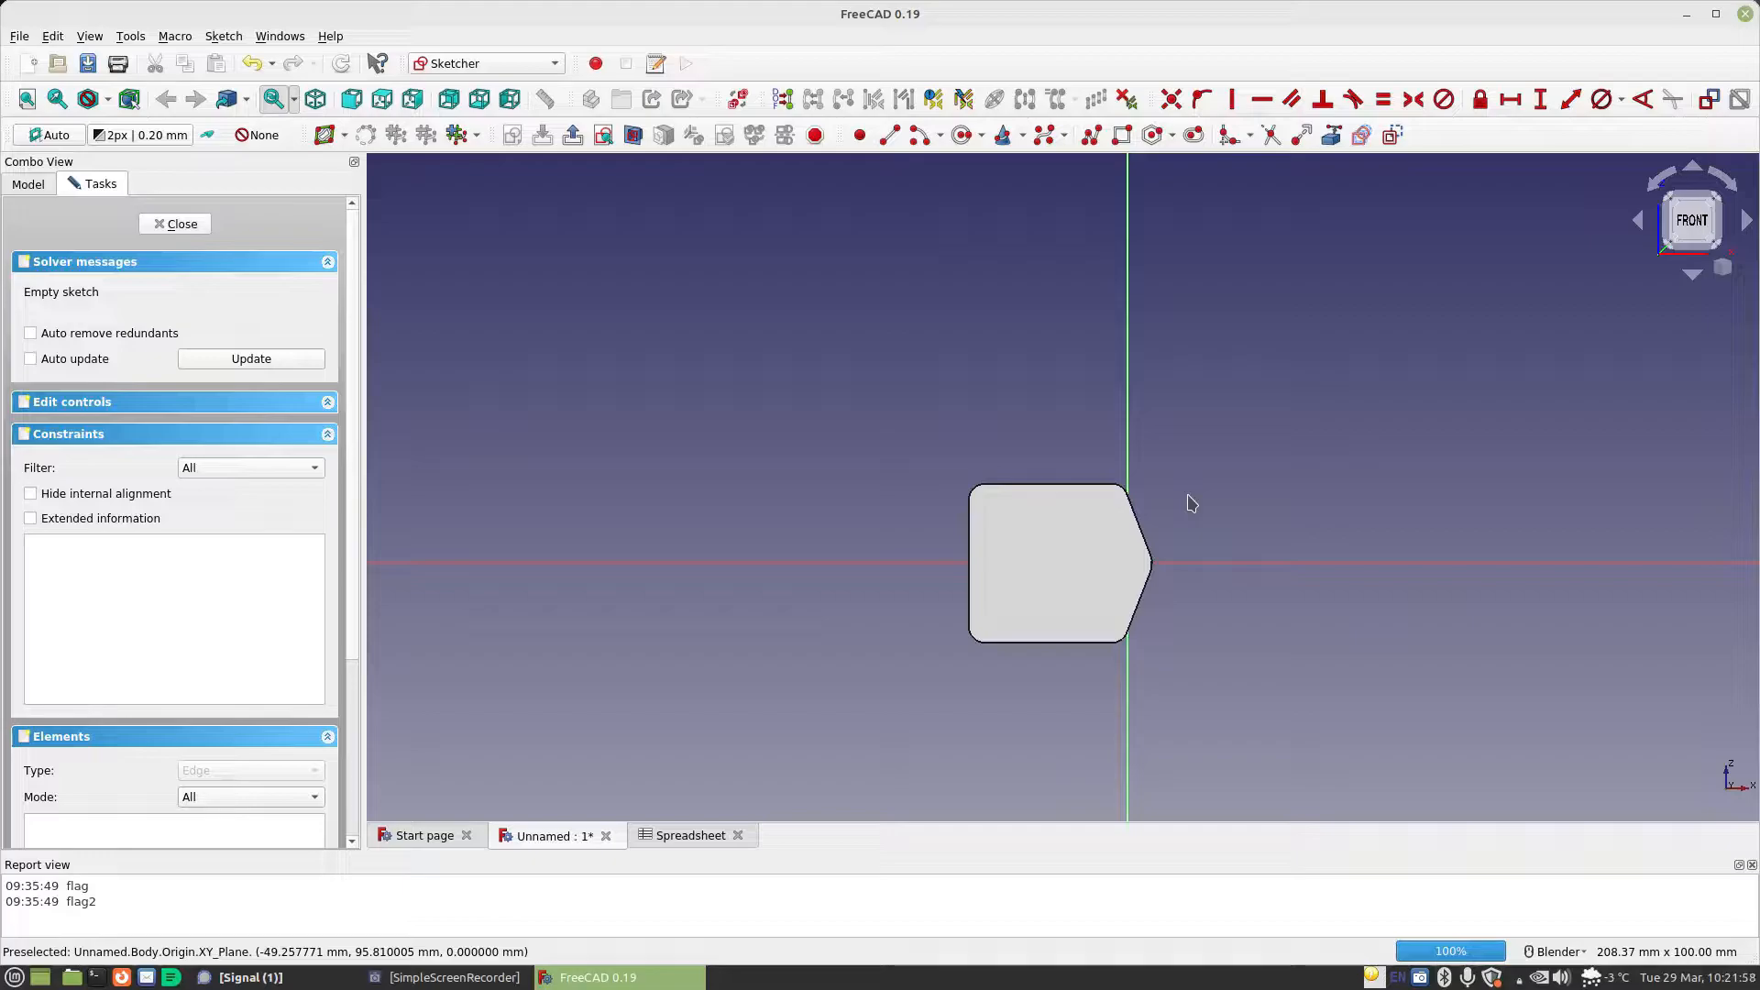
Leave the new sketch, hide the Pocket004 solid by setting its visibility to false, and reopen Sketch006 for editing
{"action": "left_click", "coordinate": [181, 224]}
{"action": "left_click", "coordinate": [111, 384]}
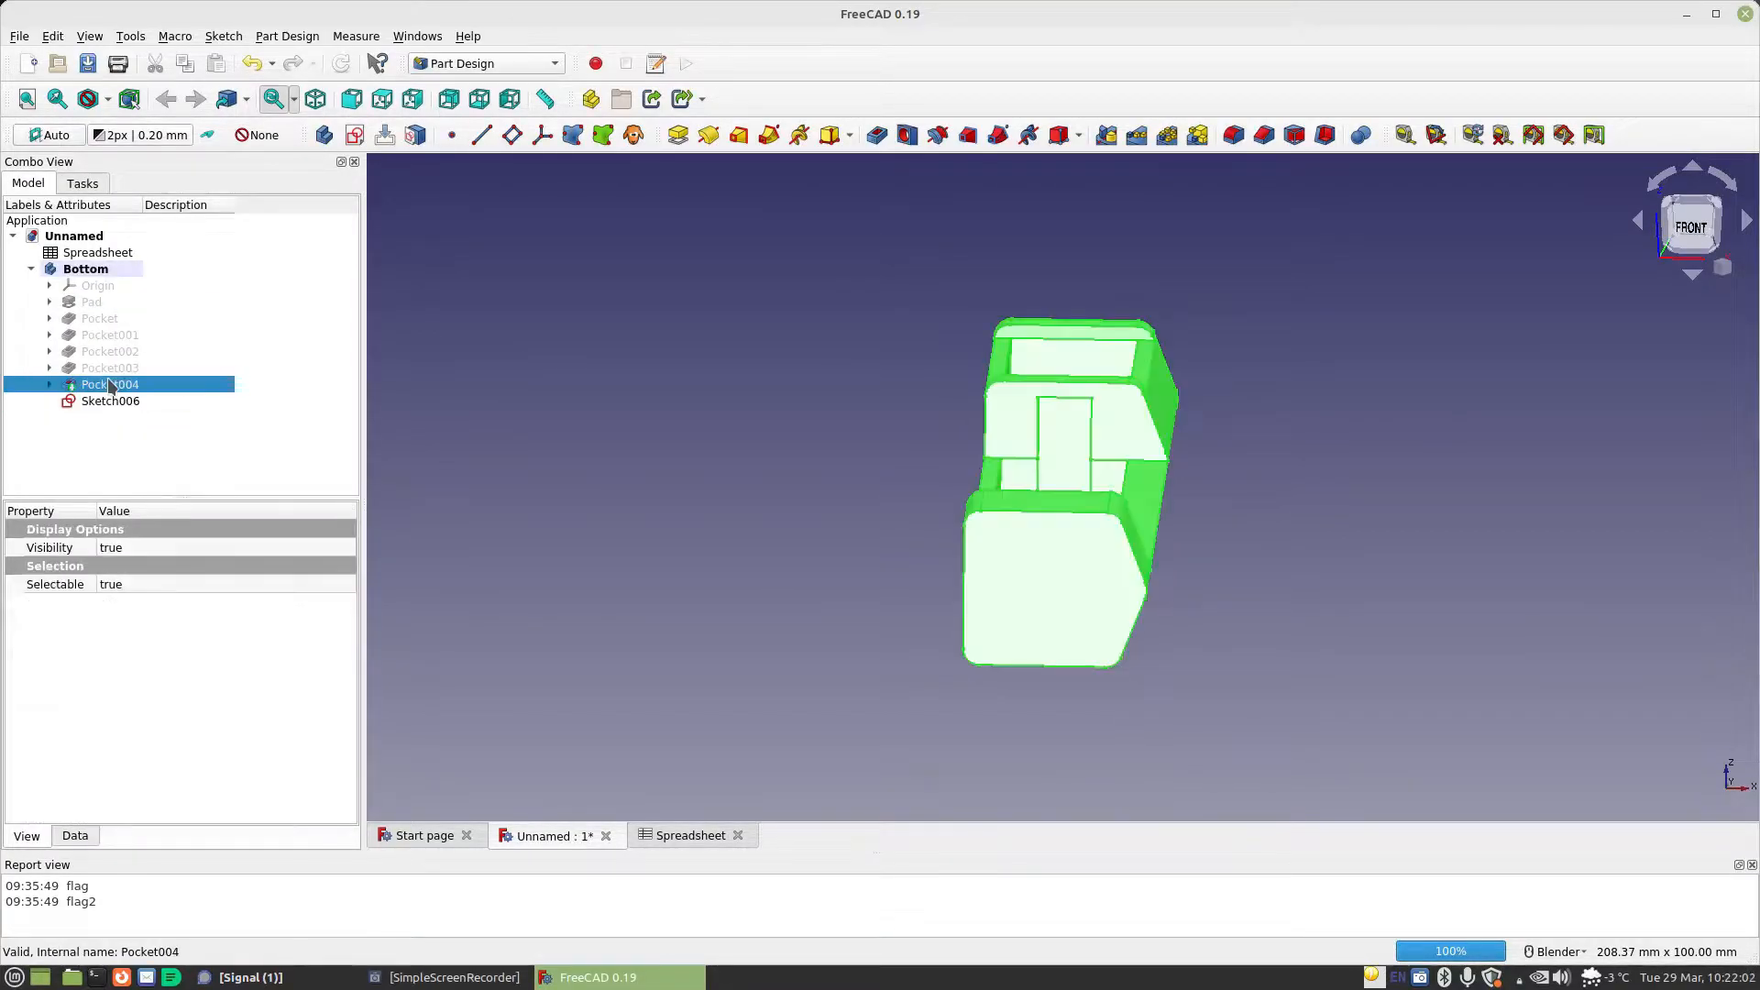
{"action": "left_click", "coordinate": [123, 549]}
{"action": "left_click", "coordinate": [122, 548]}
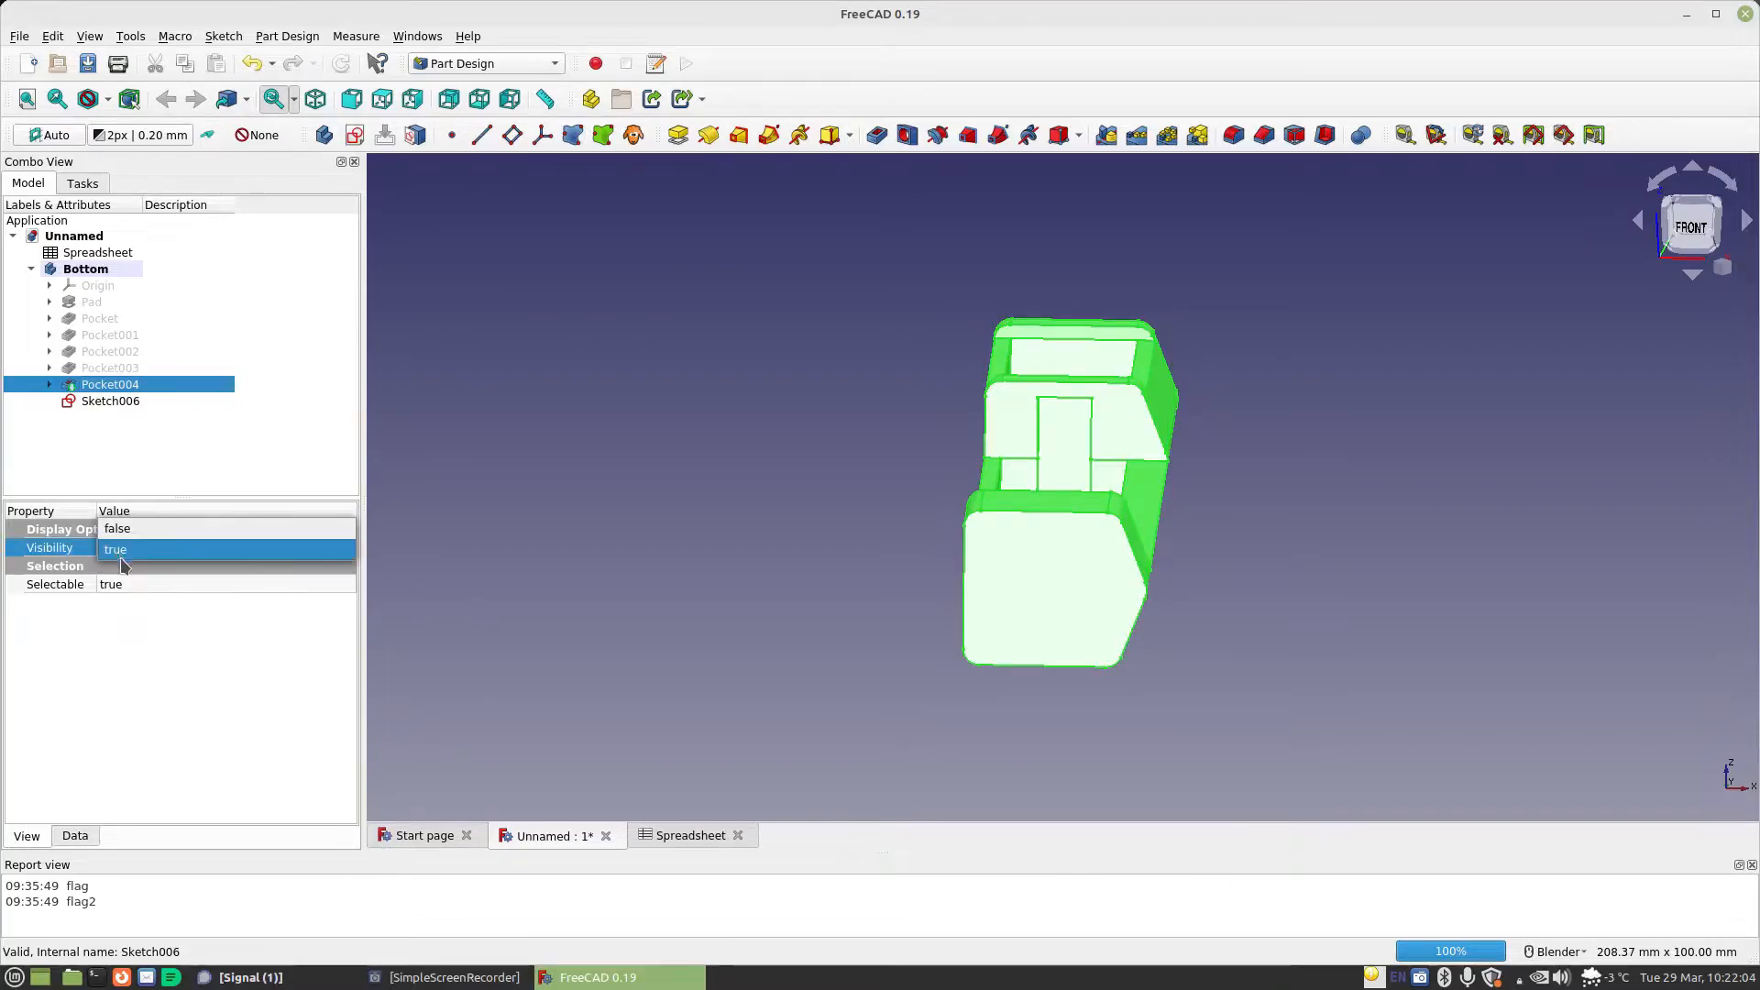
{"action": "left_click", "coordinate": [123, 532]}
{"action": "left_click", "coordinate": [117, 403]}
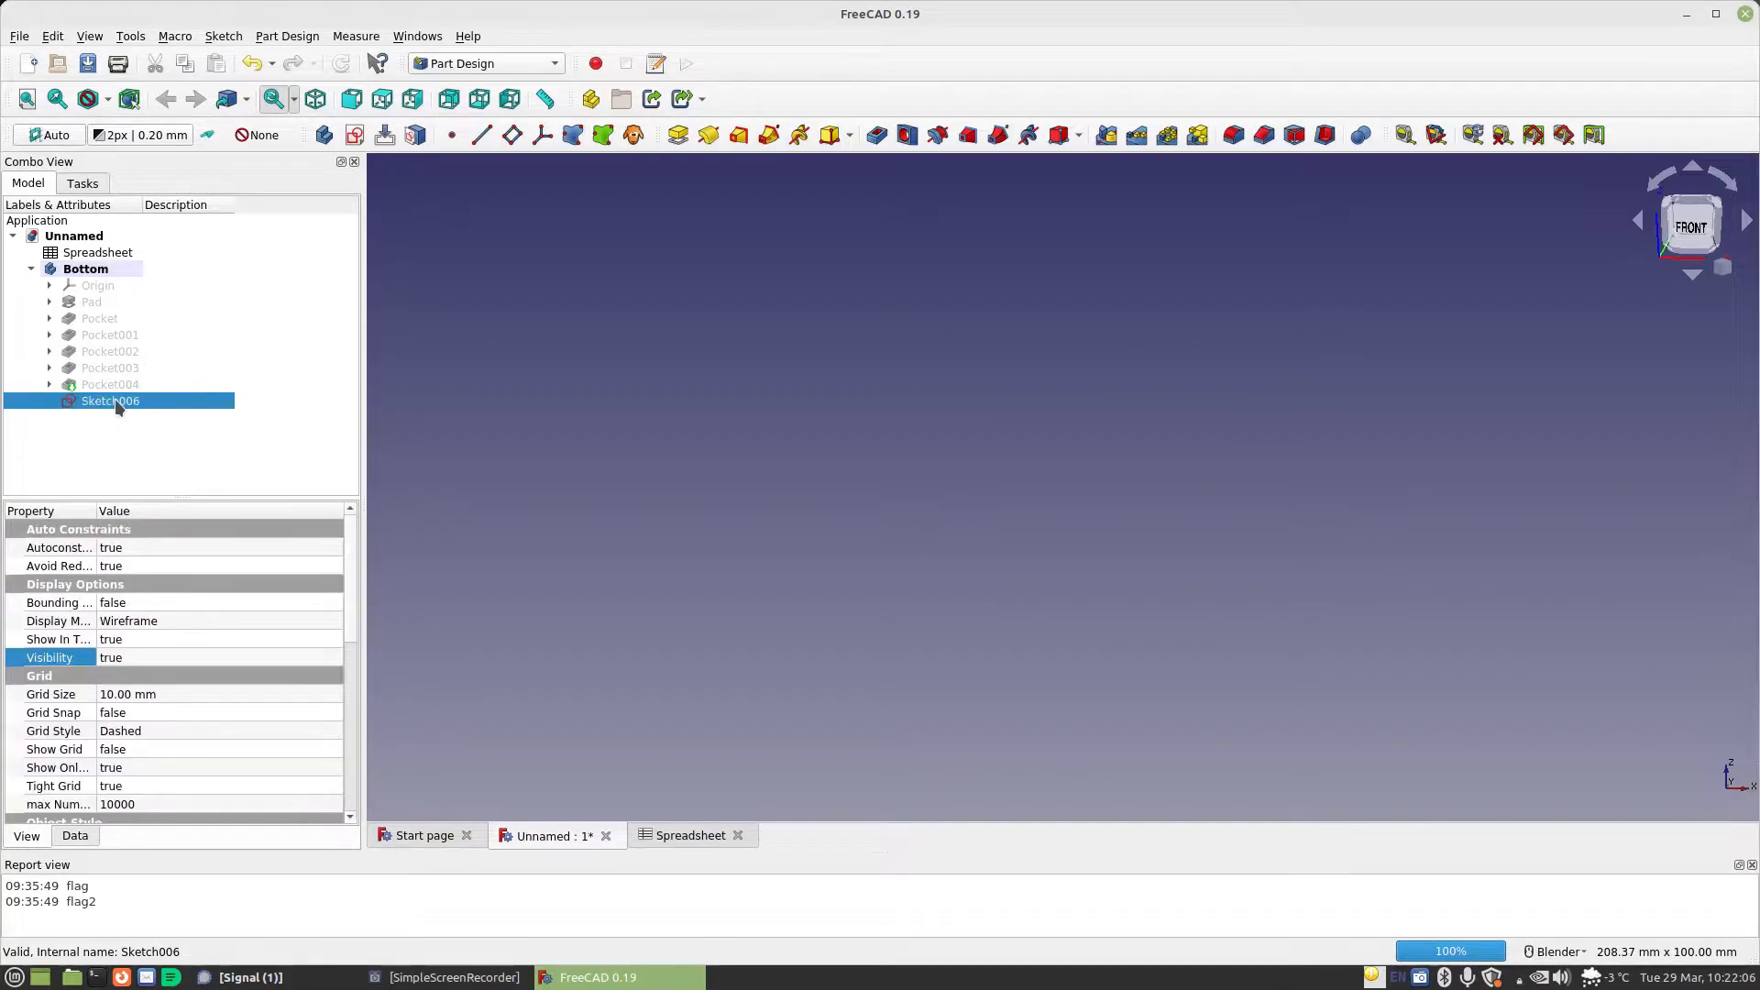
{"action": "double_click", "coordinate": [117, 403]}
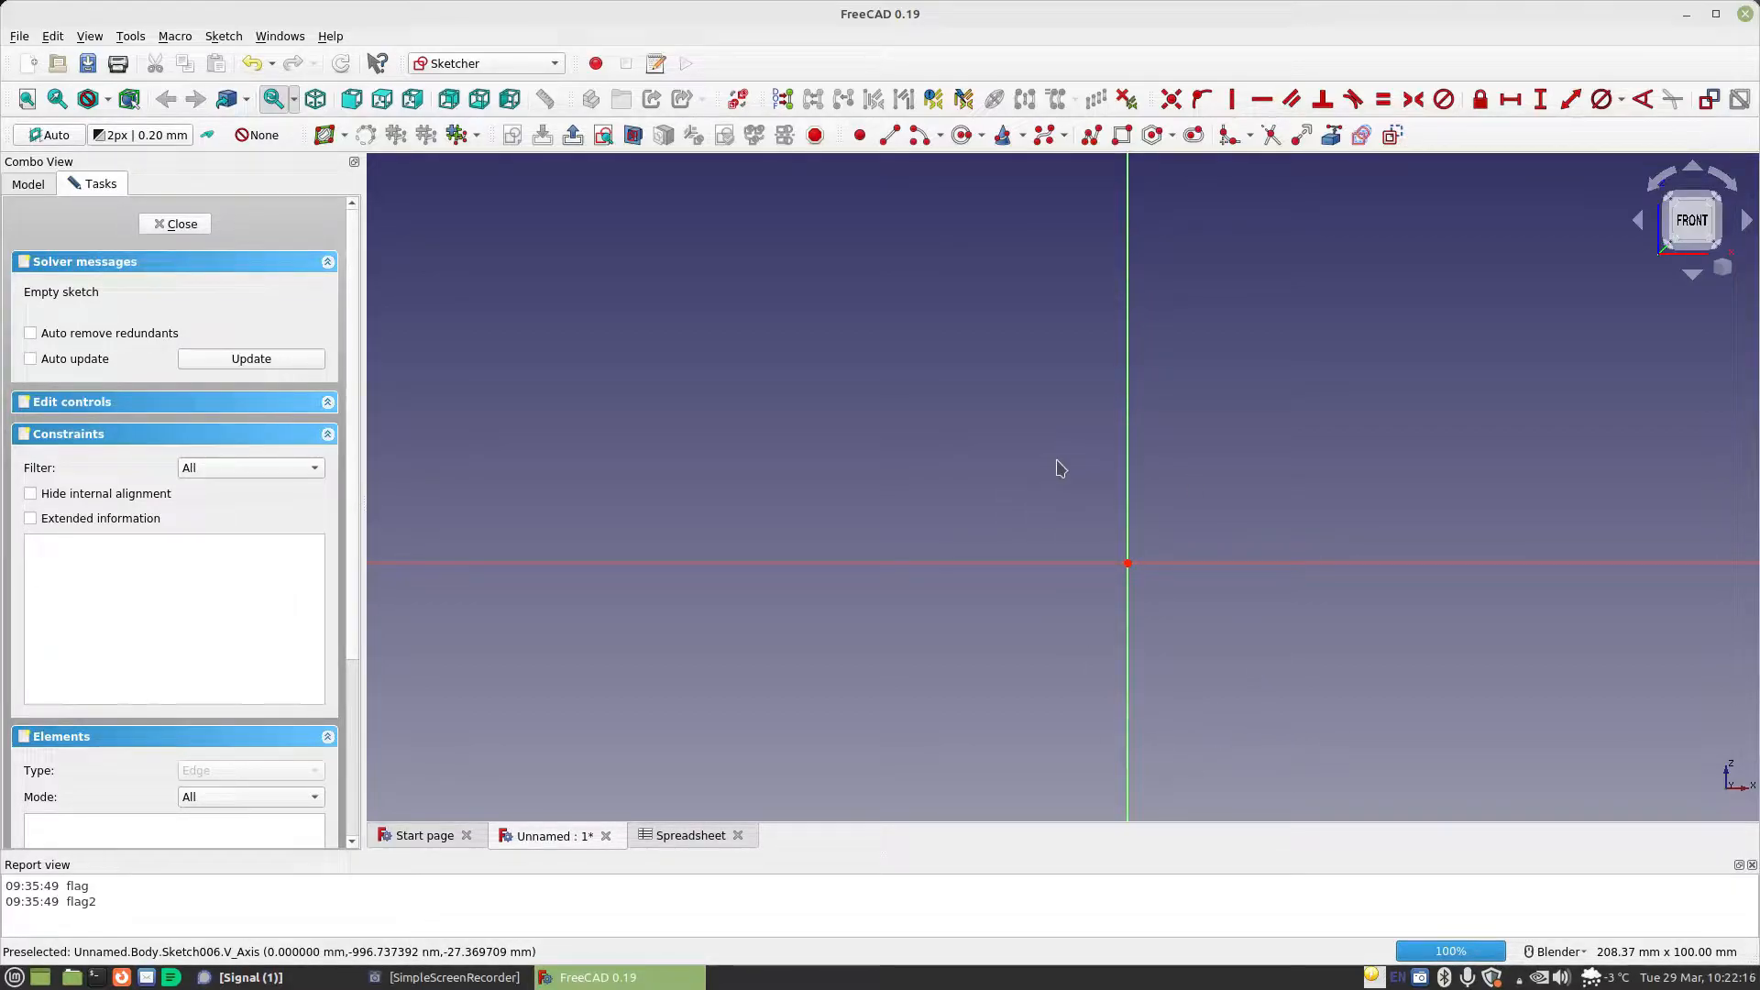
Draw an arc of about 28 mm diameter centred on the sketch origin, bulging away from the vertical axis on the negative X side
{"action": "left_click", "coordinate": [921, 136]}
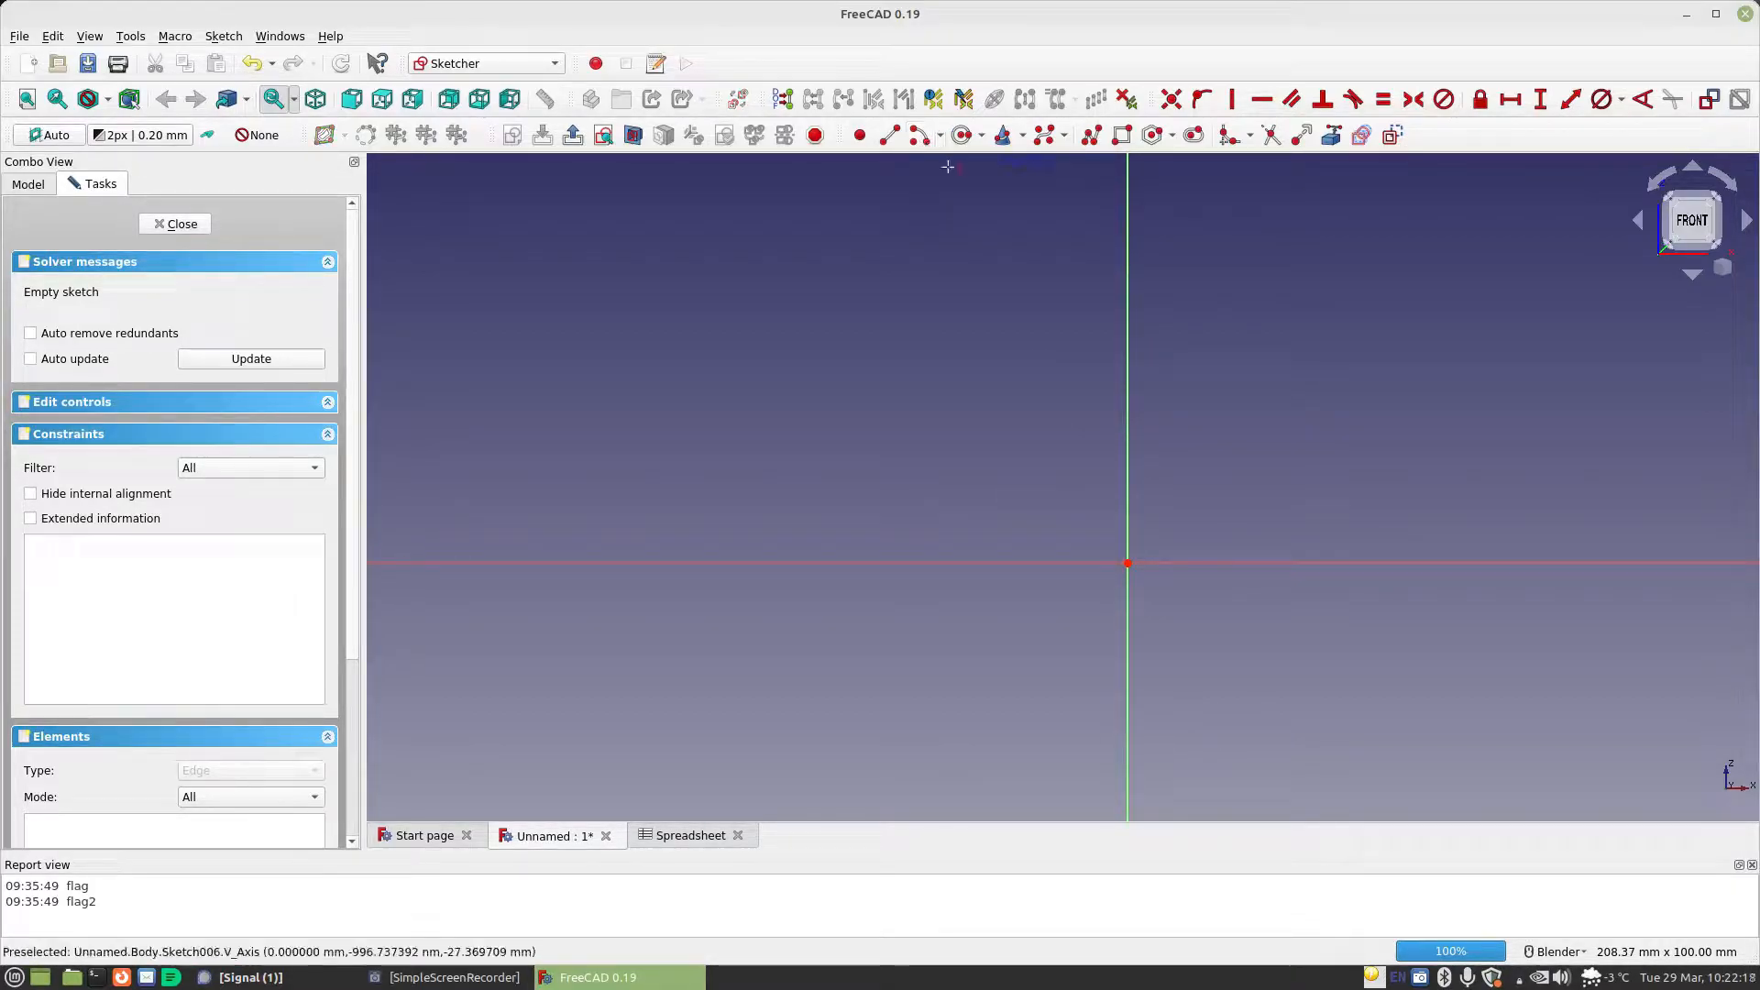
{"action": "left_click", "coordinate": [1127, 562]}
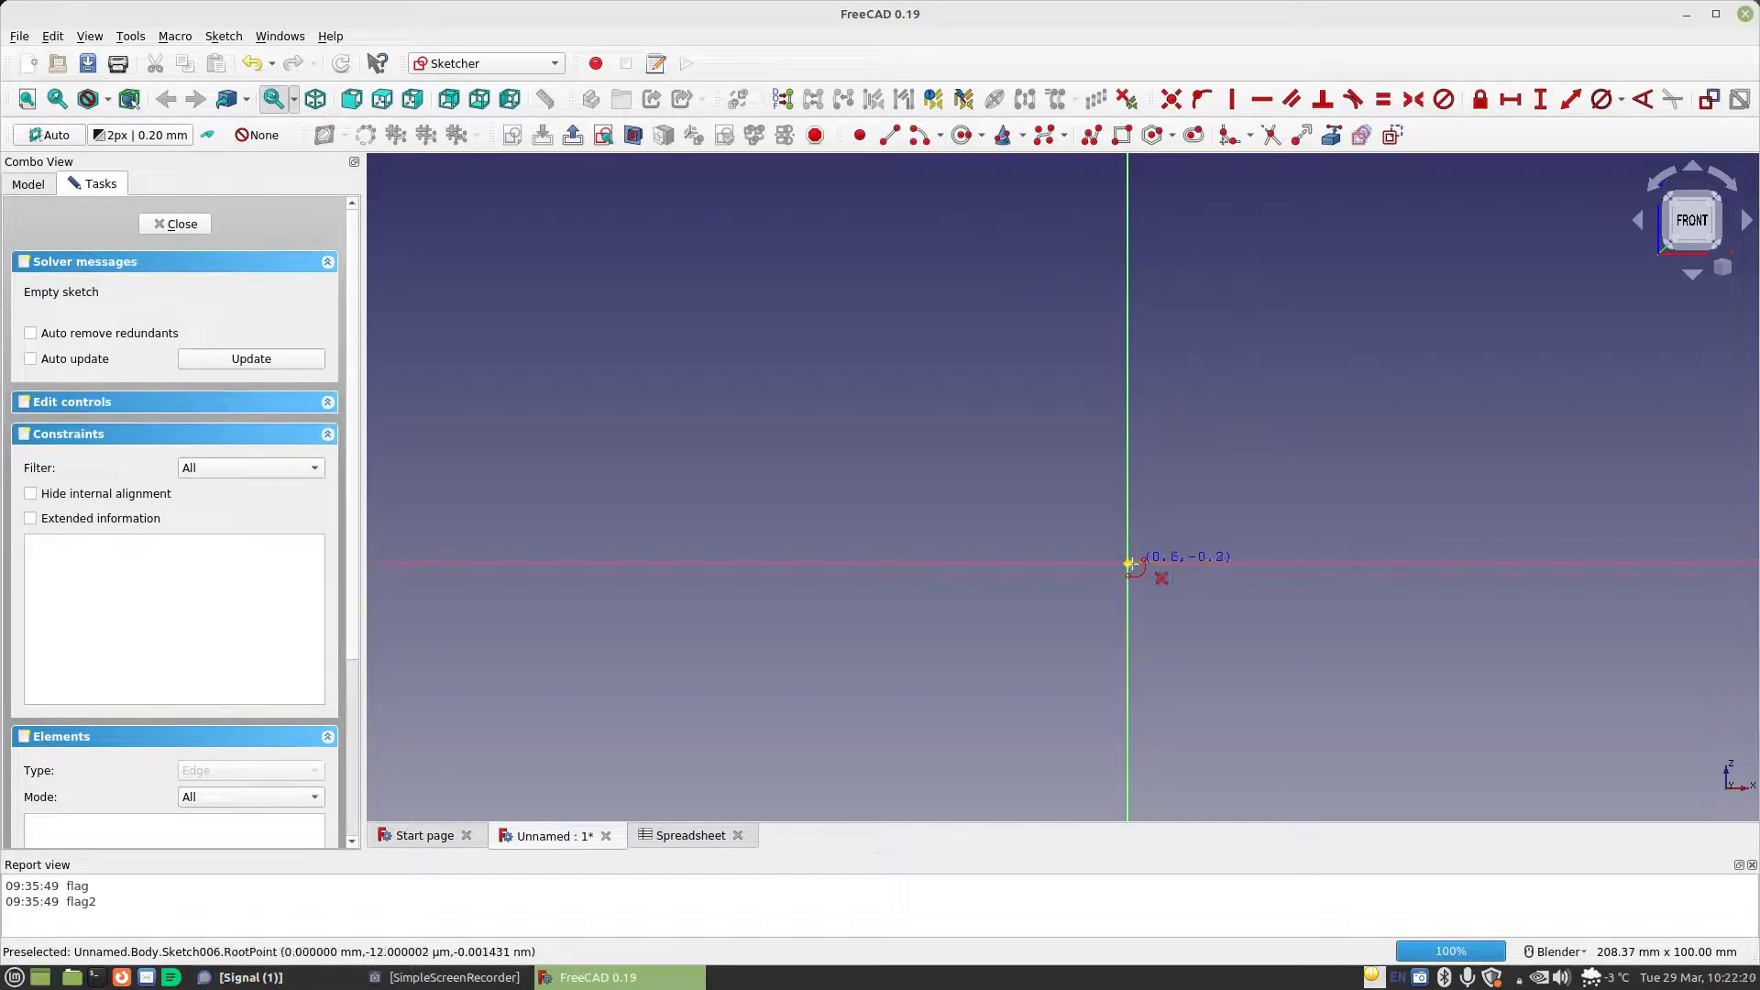
{"action": "left_click", "coordinate": [1055, 505]}
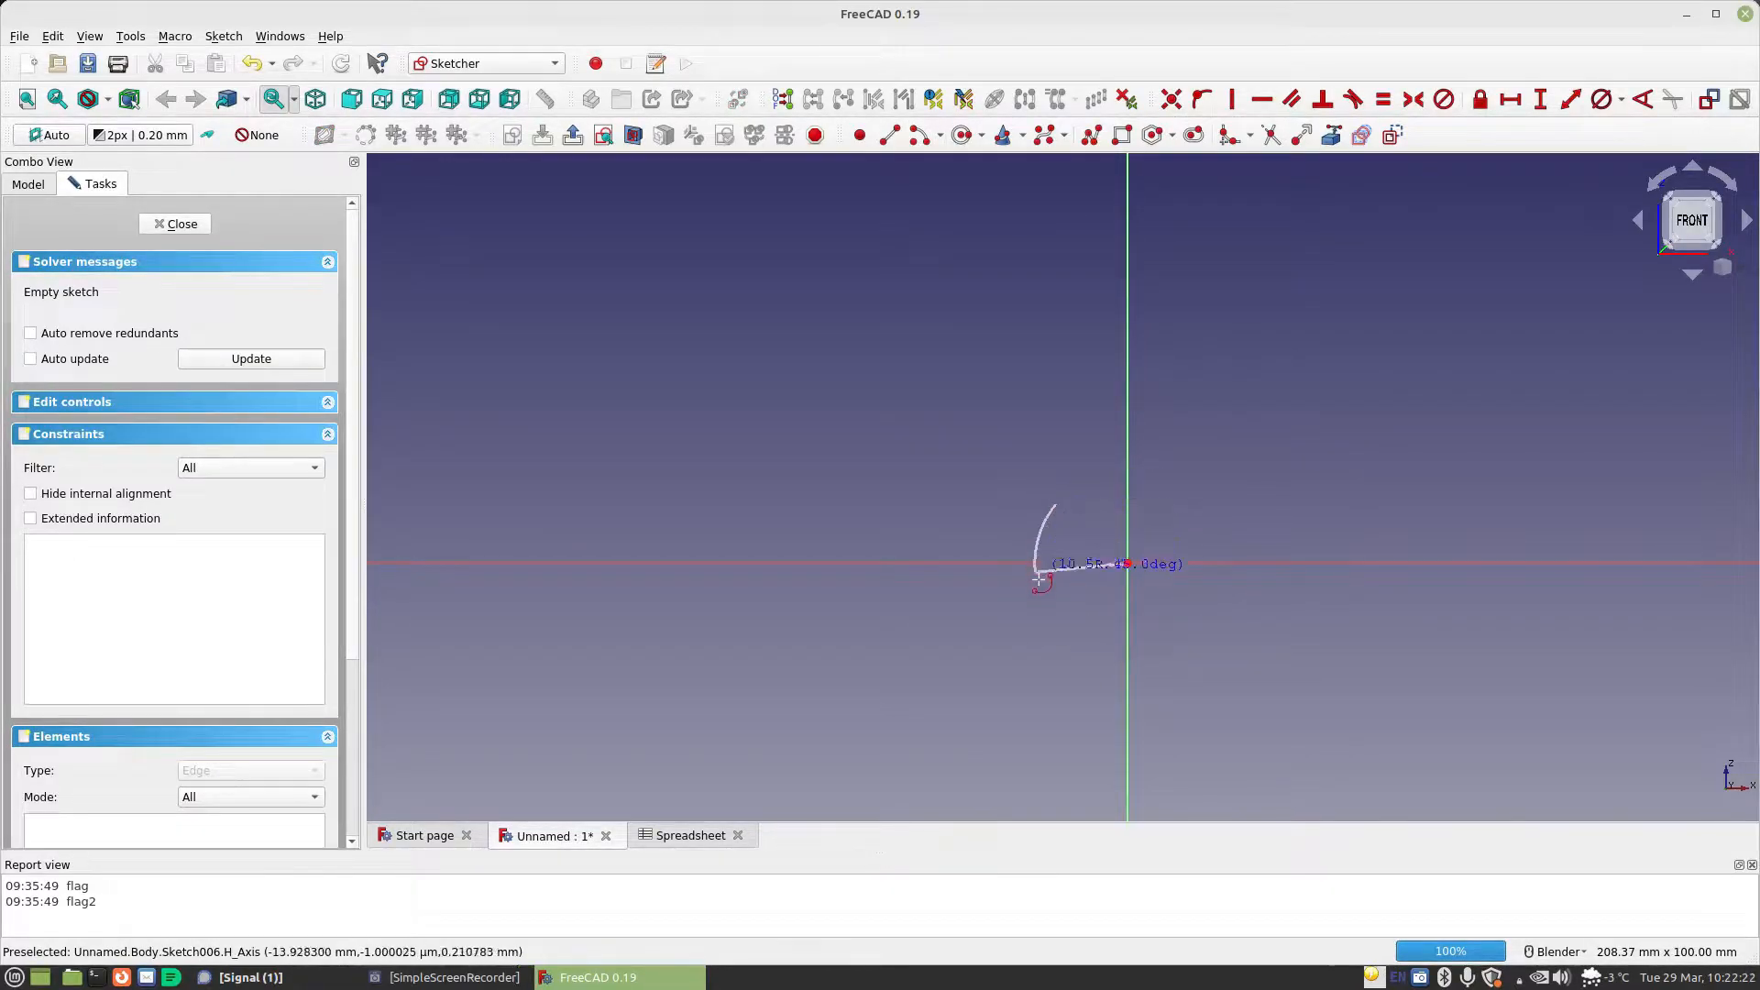
{"action": "left_click", "coordinate": [1052, 617]}
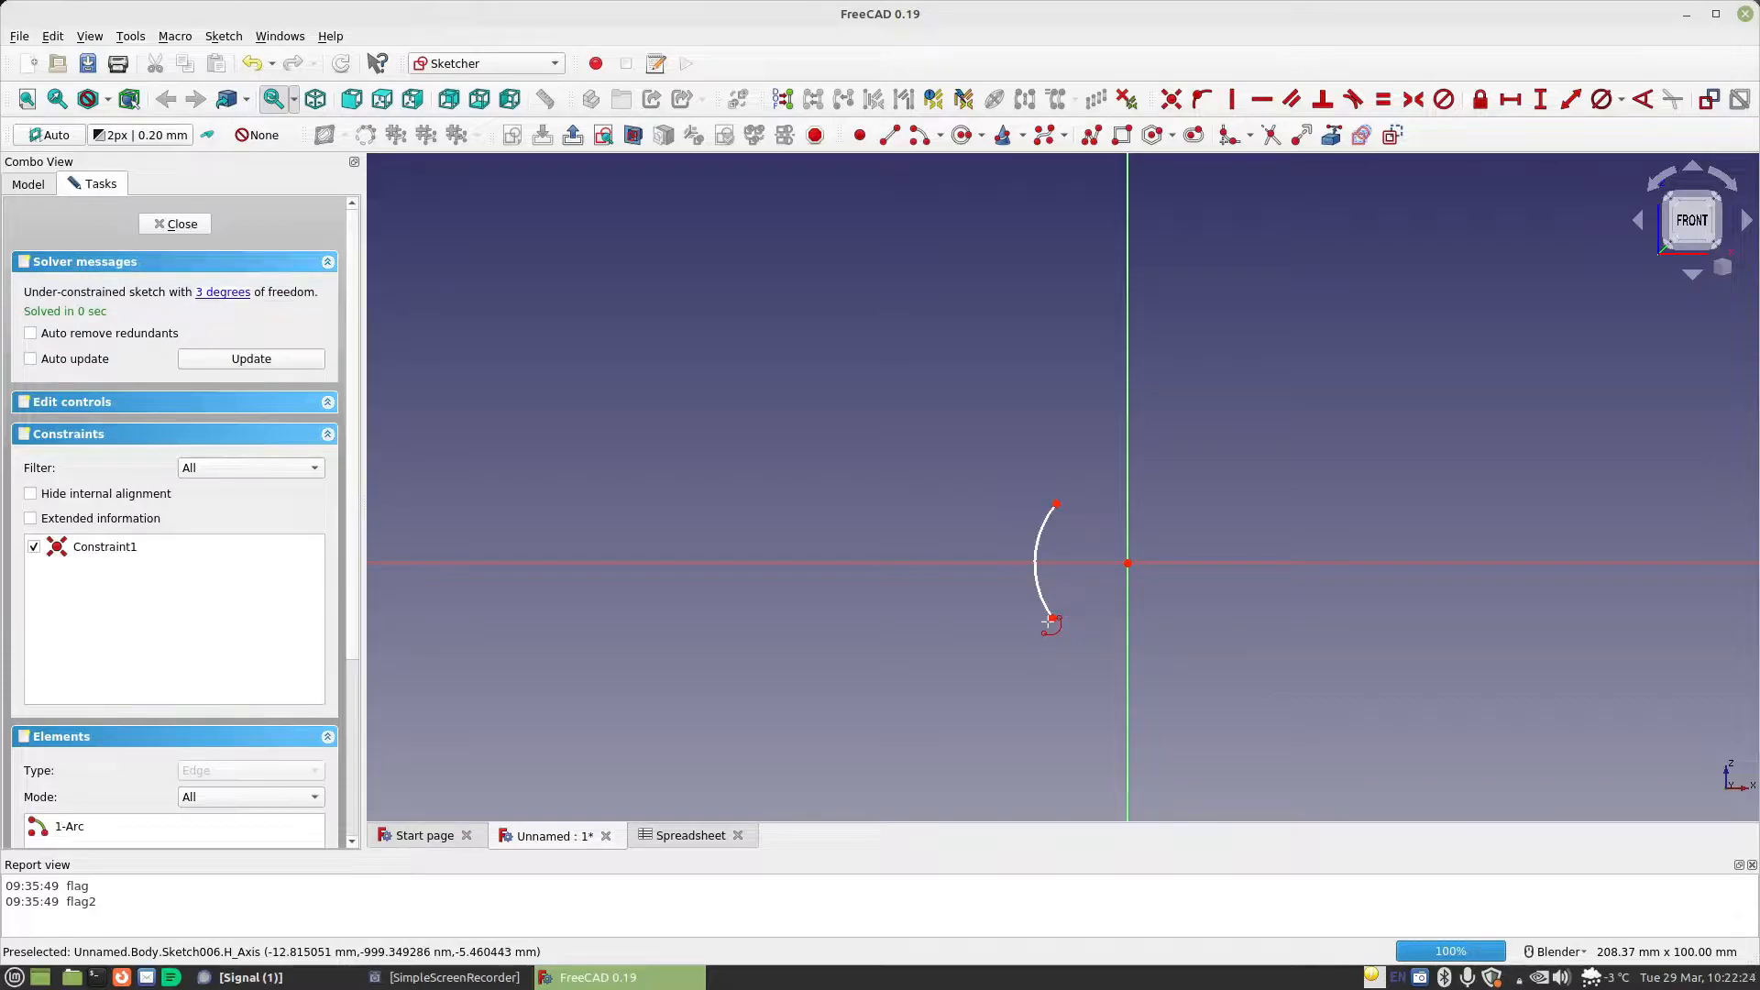
Draw a slanted line down from the arc's lower end across the vertical axis and an arc of about 6.8 mm radius at its far end
{"action": "middle_click_drag", "start_coordinate": [1098, 608], "coordinate": [975, 433], "text": "shift"}
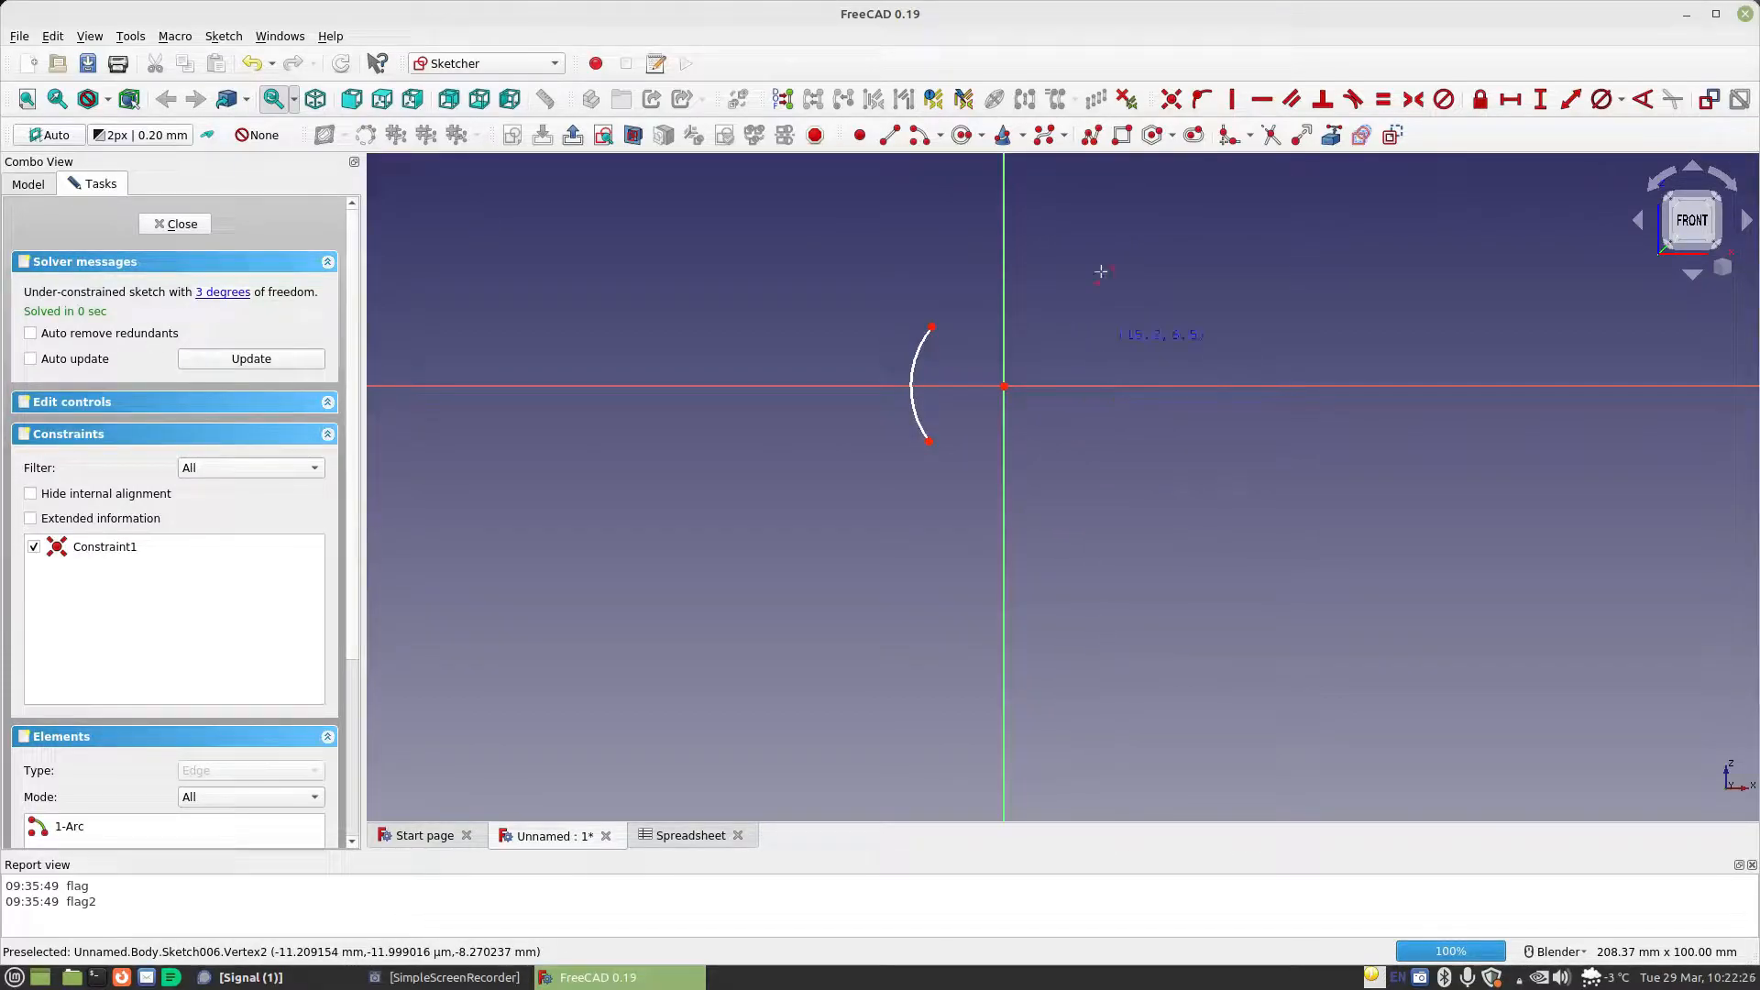
{"action": "left_click", "coordinate": [929, 441]}
{"action": "left_click", "coordinate": [1067, 674]}
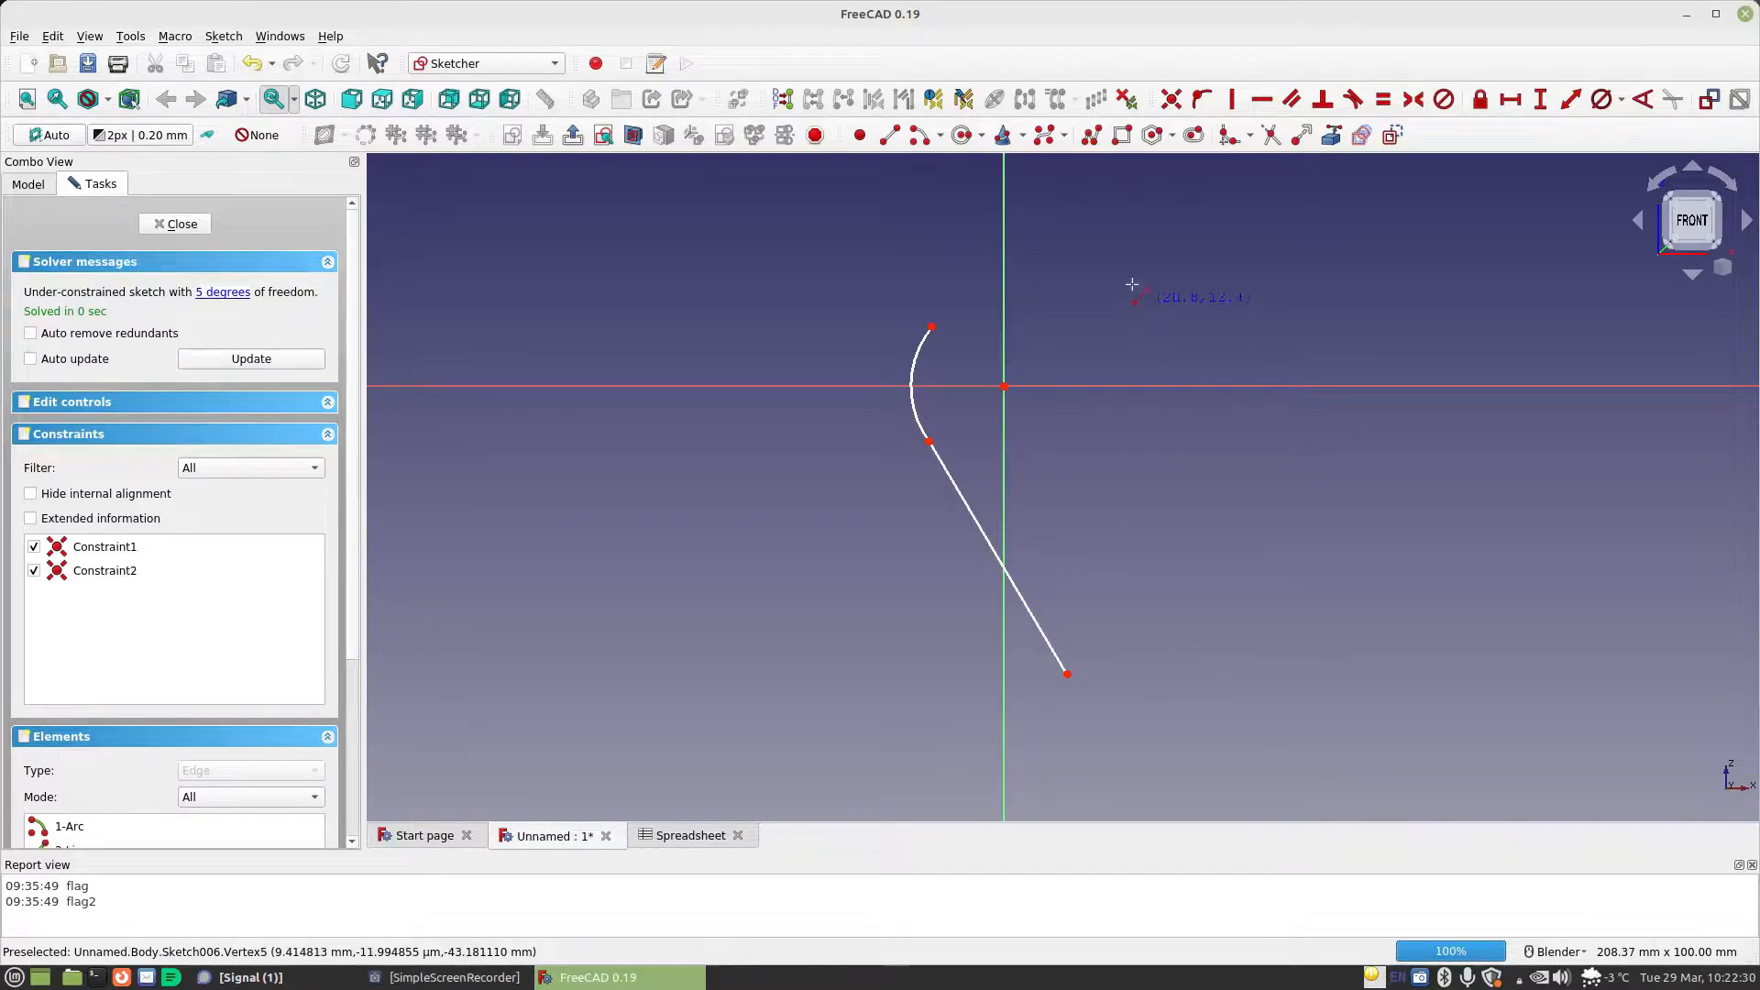
{"action": "left_click", "coordinate": [919, 134]}
{"action": "left_click", "coordinate": [1093, 640]}
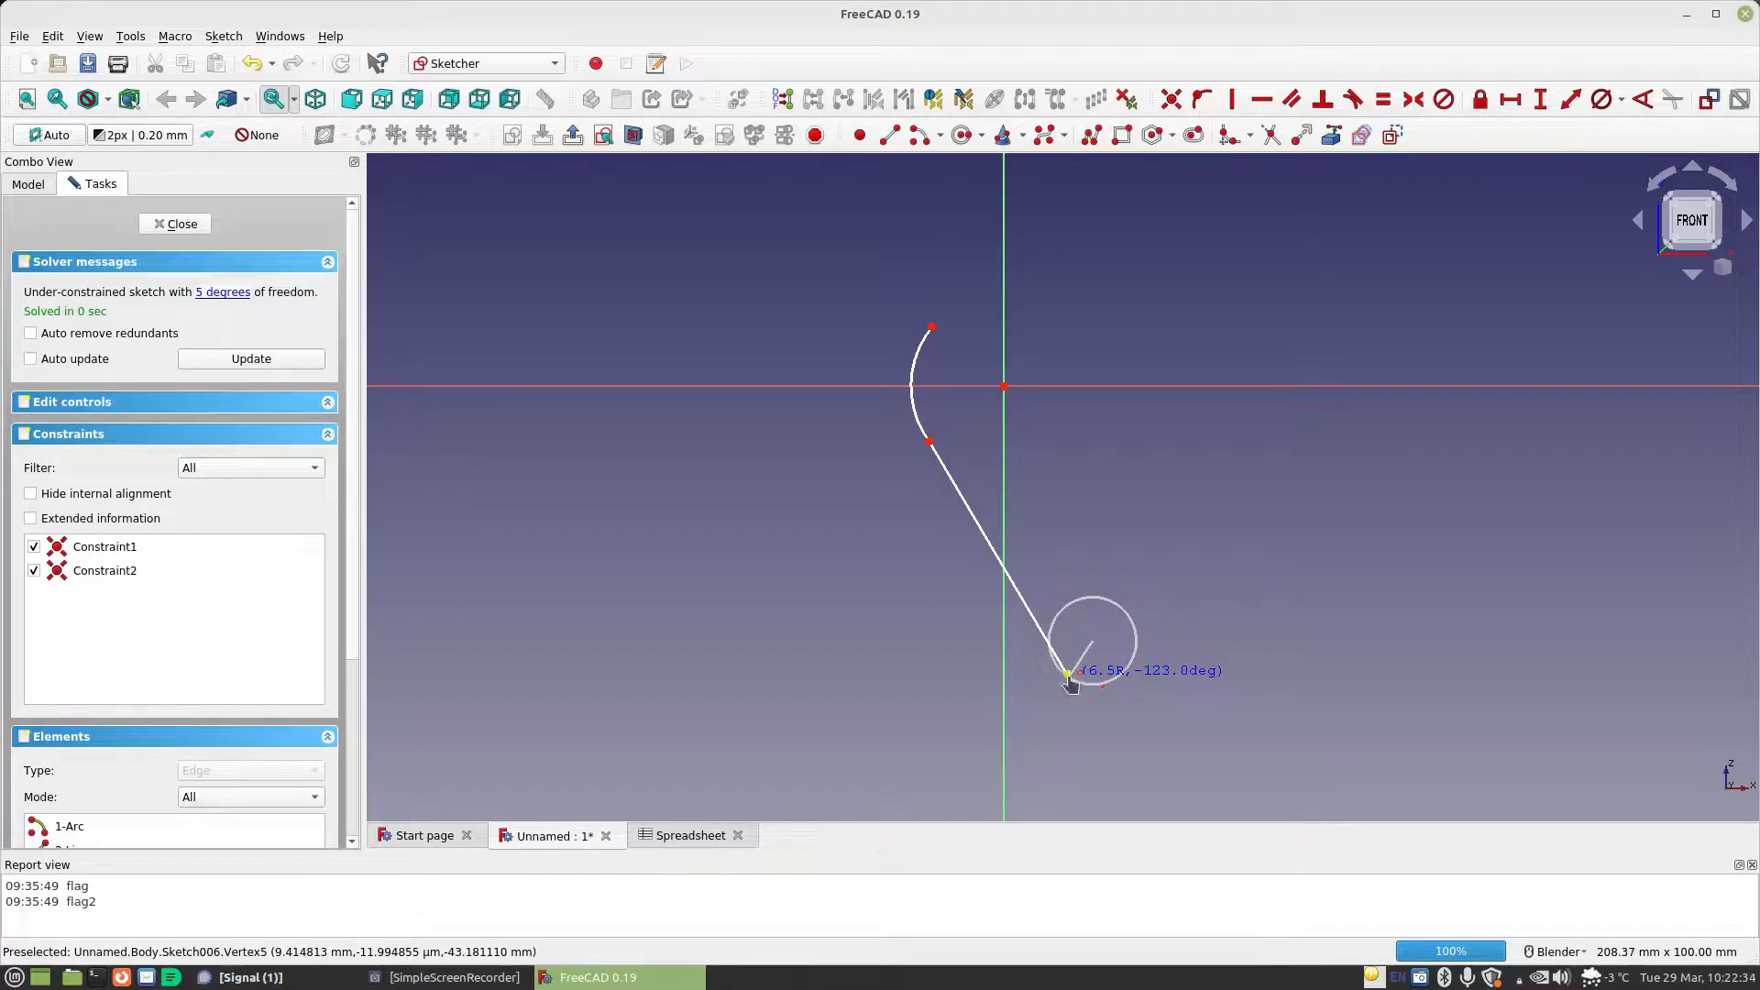
{"action": "left_click", "coordinate": [1067, 678]}
{"action": "left_click", "coordinate": [1096, 682]}
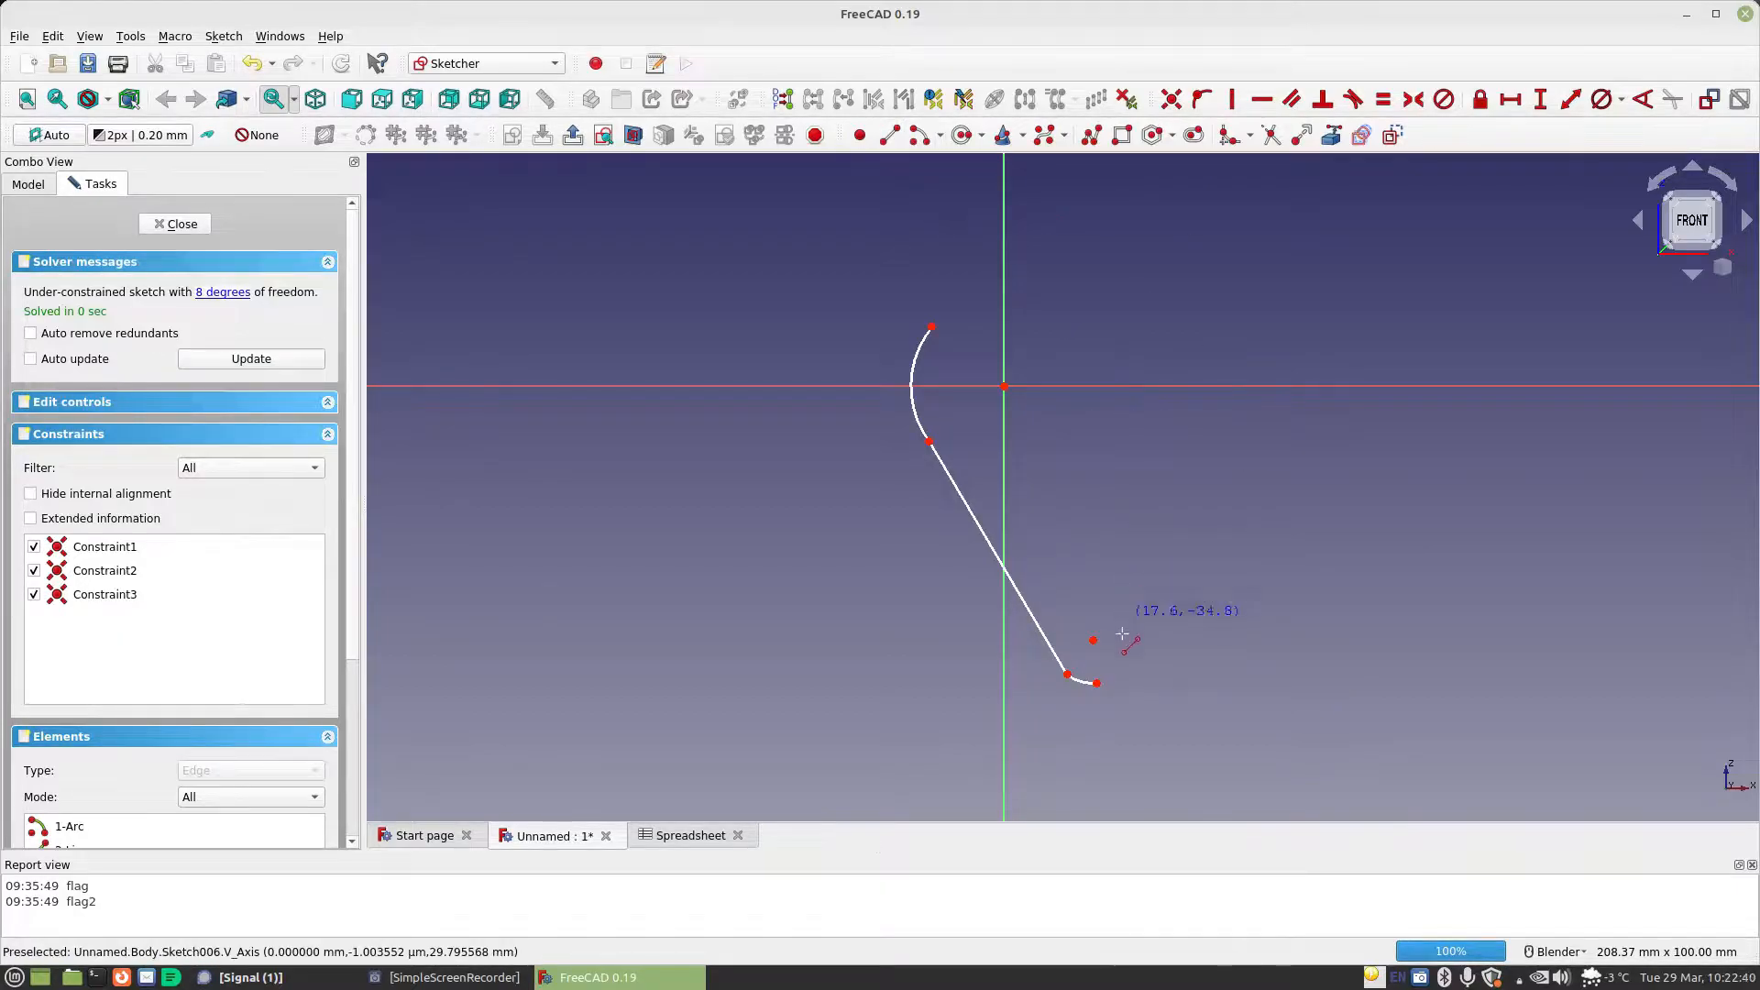
Draw a vertical line from the small arc's free end up to the horizontal axis and align that arc's centre vertically with its free end
{"action": "left_click", "coordinate": [1097, 683]}
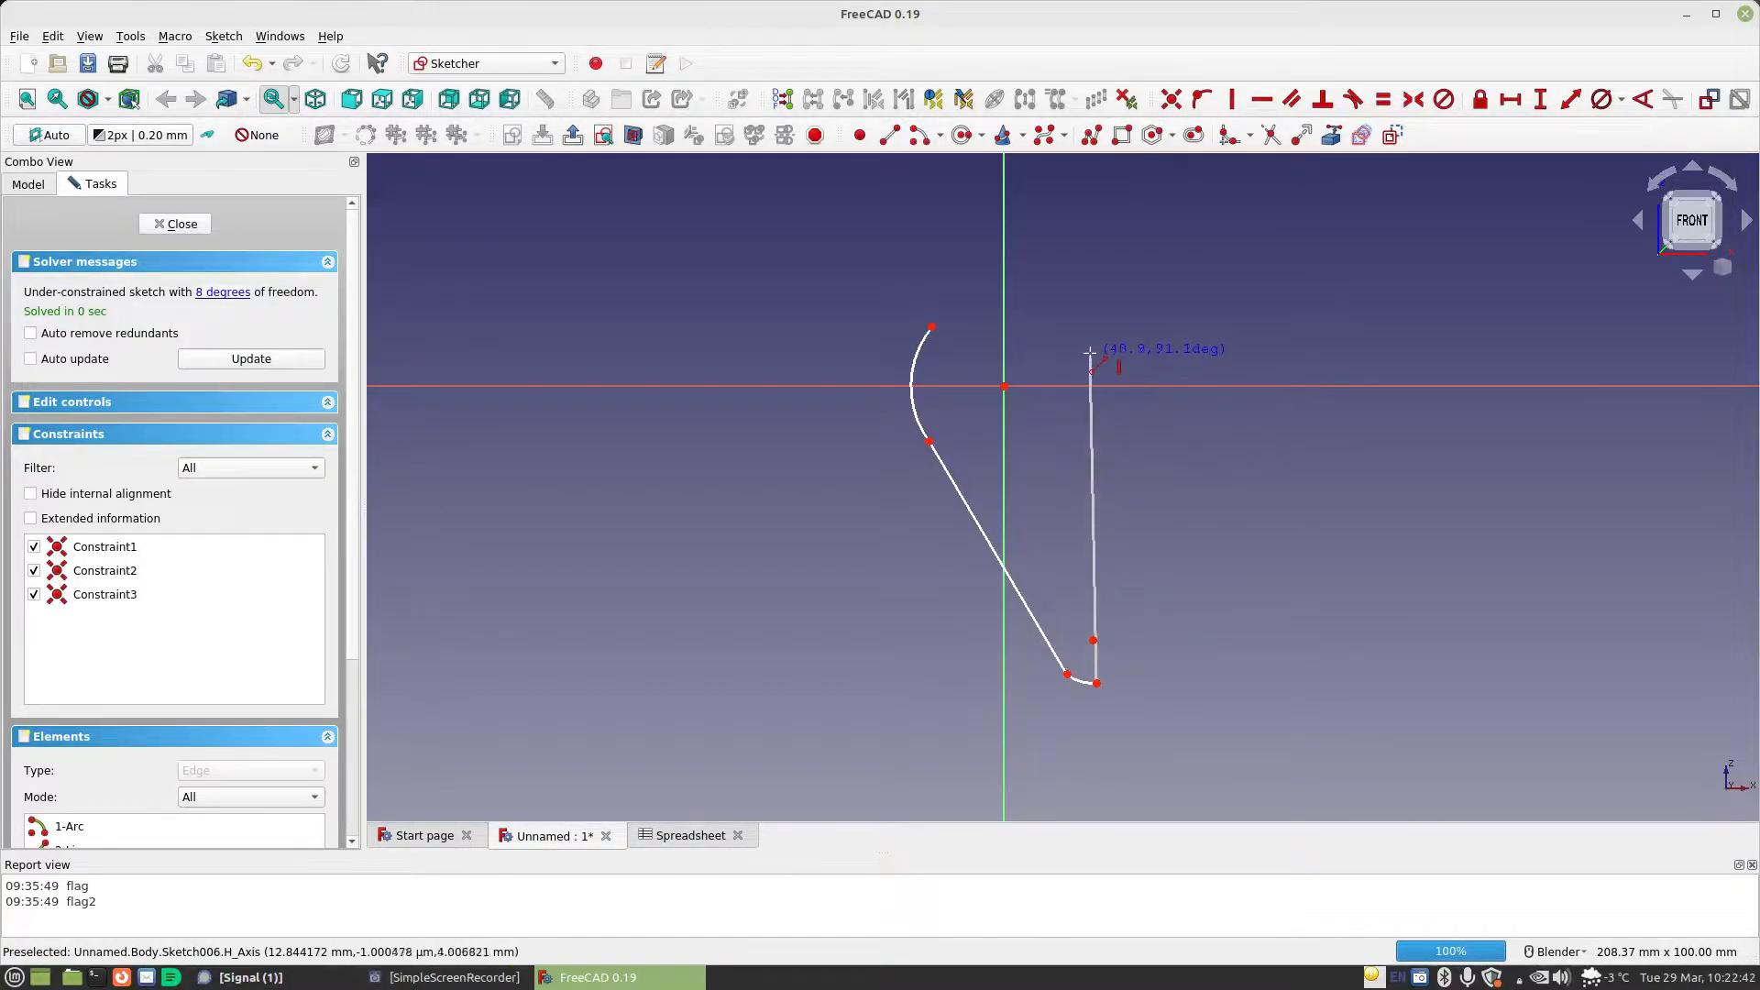
{"action": "left_click", "coordinate": [1097, 386]}
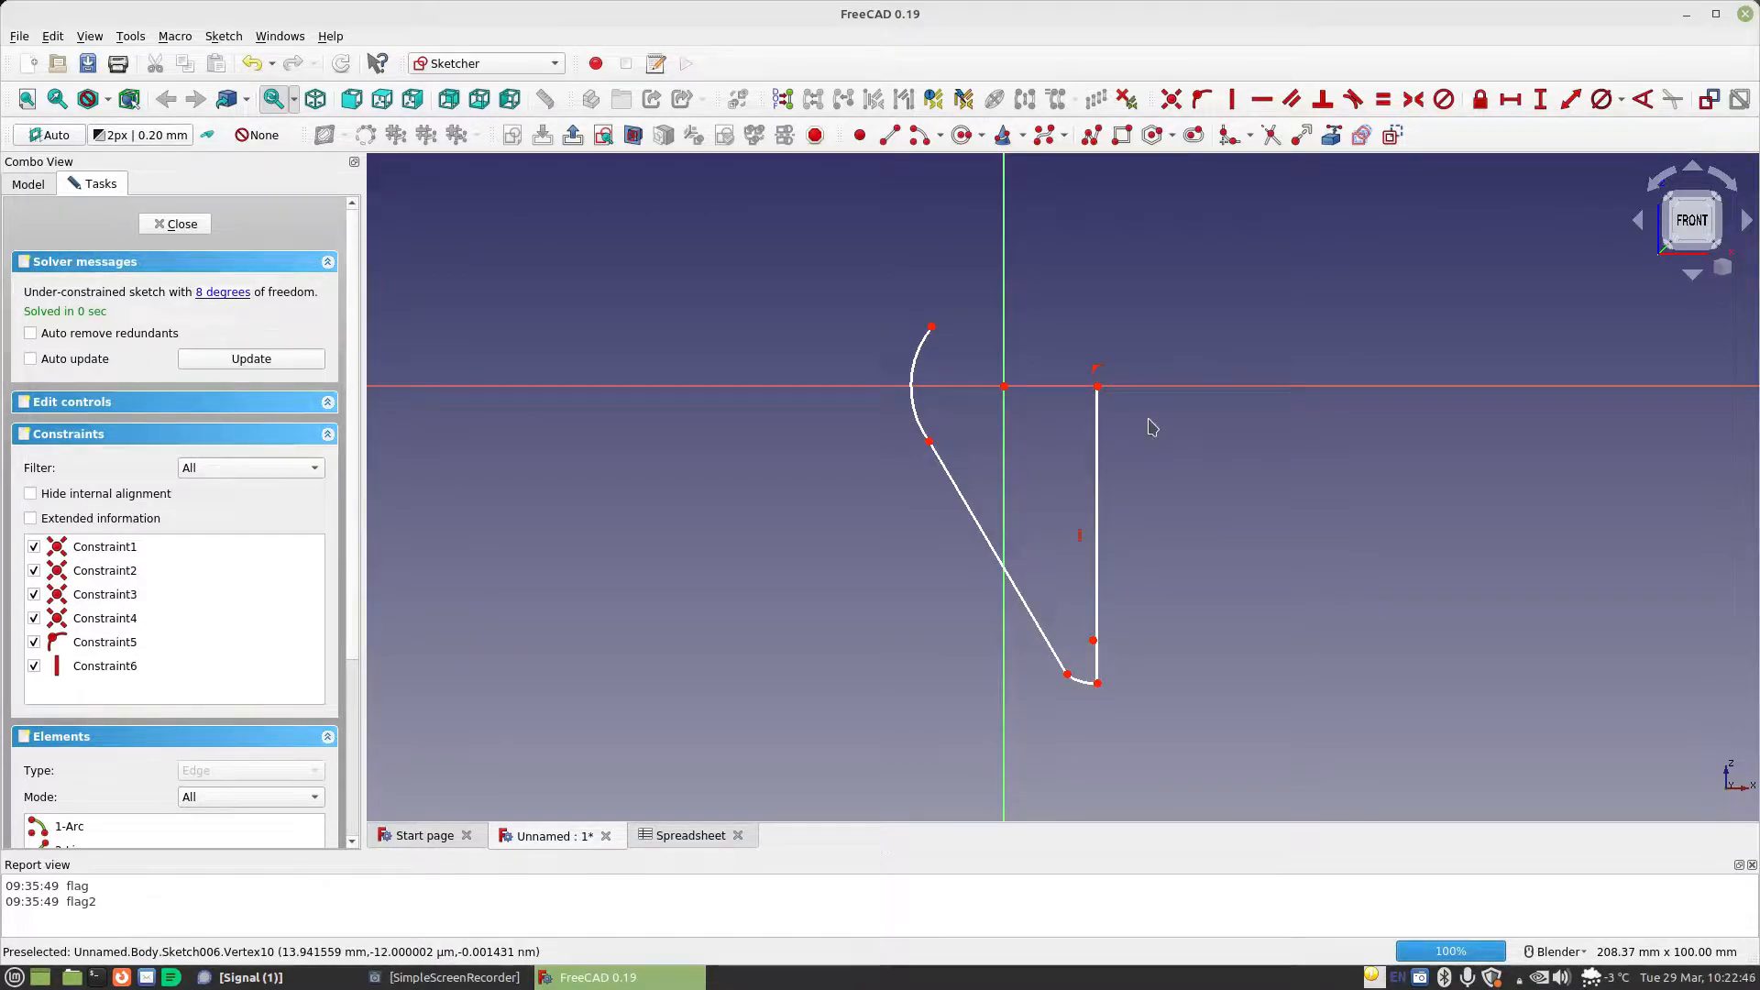
{"action": "left_click", "coordinate": [1097, 683]}
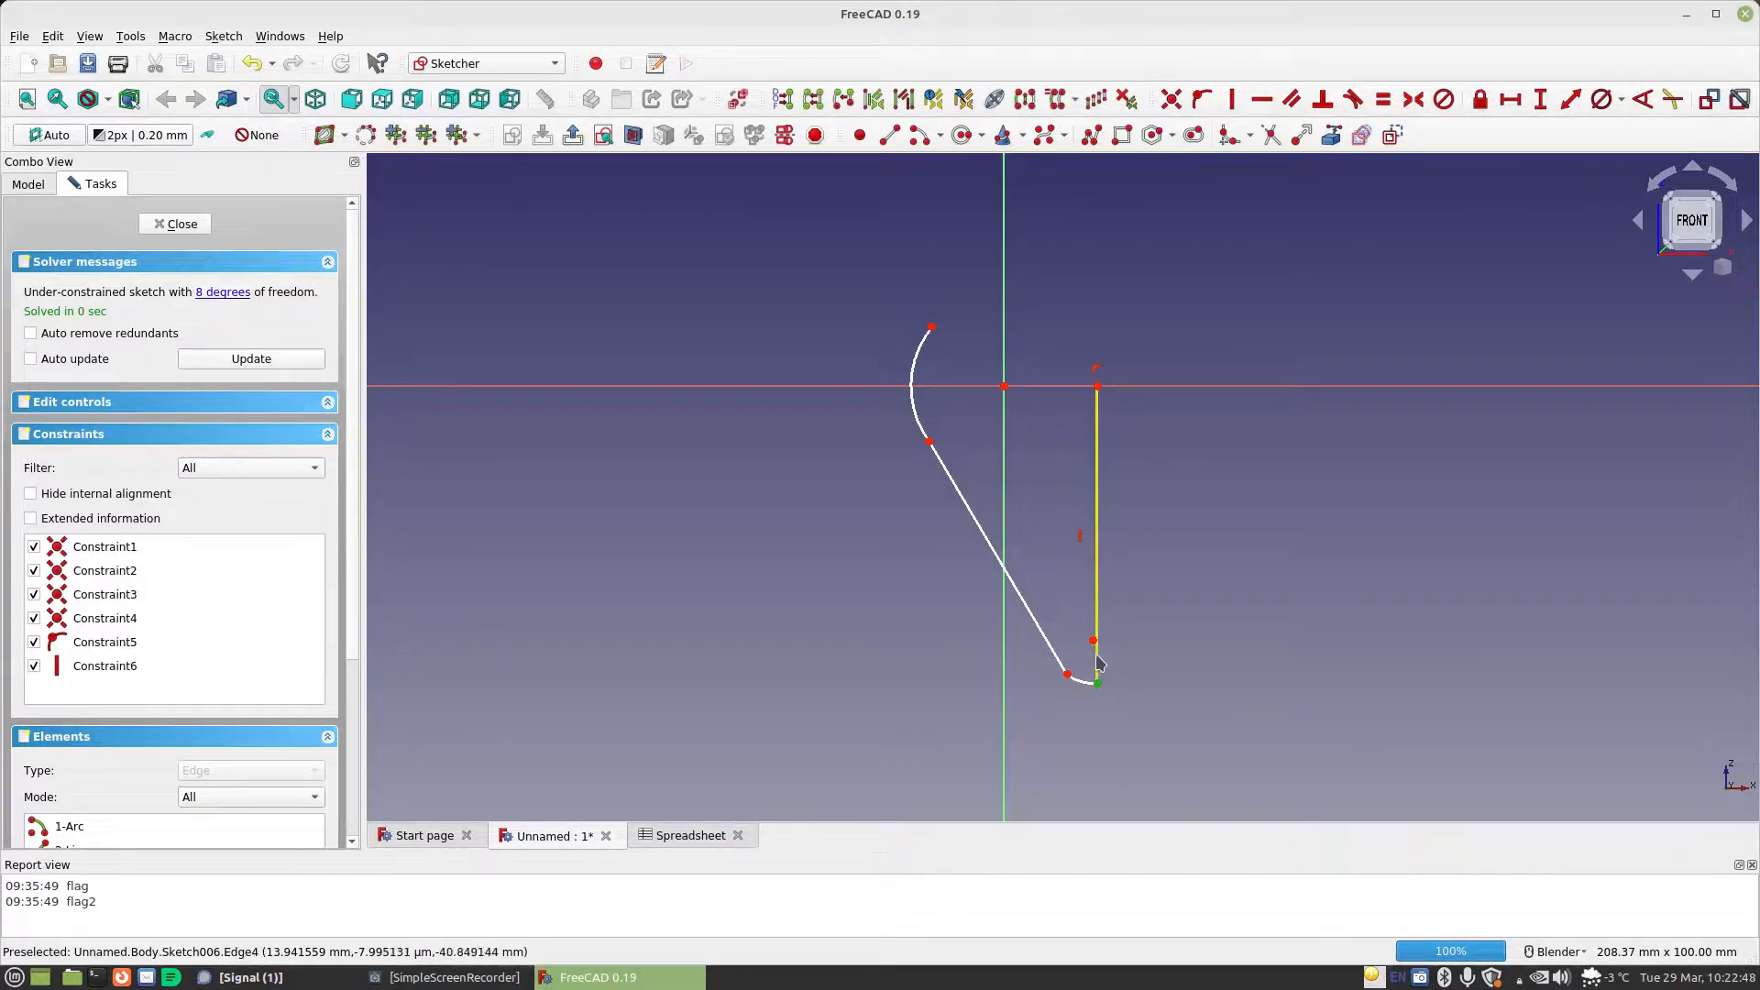
{"action": "left_click", "coordinate": [1092, 640]}
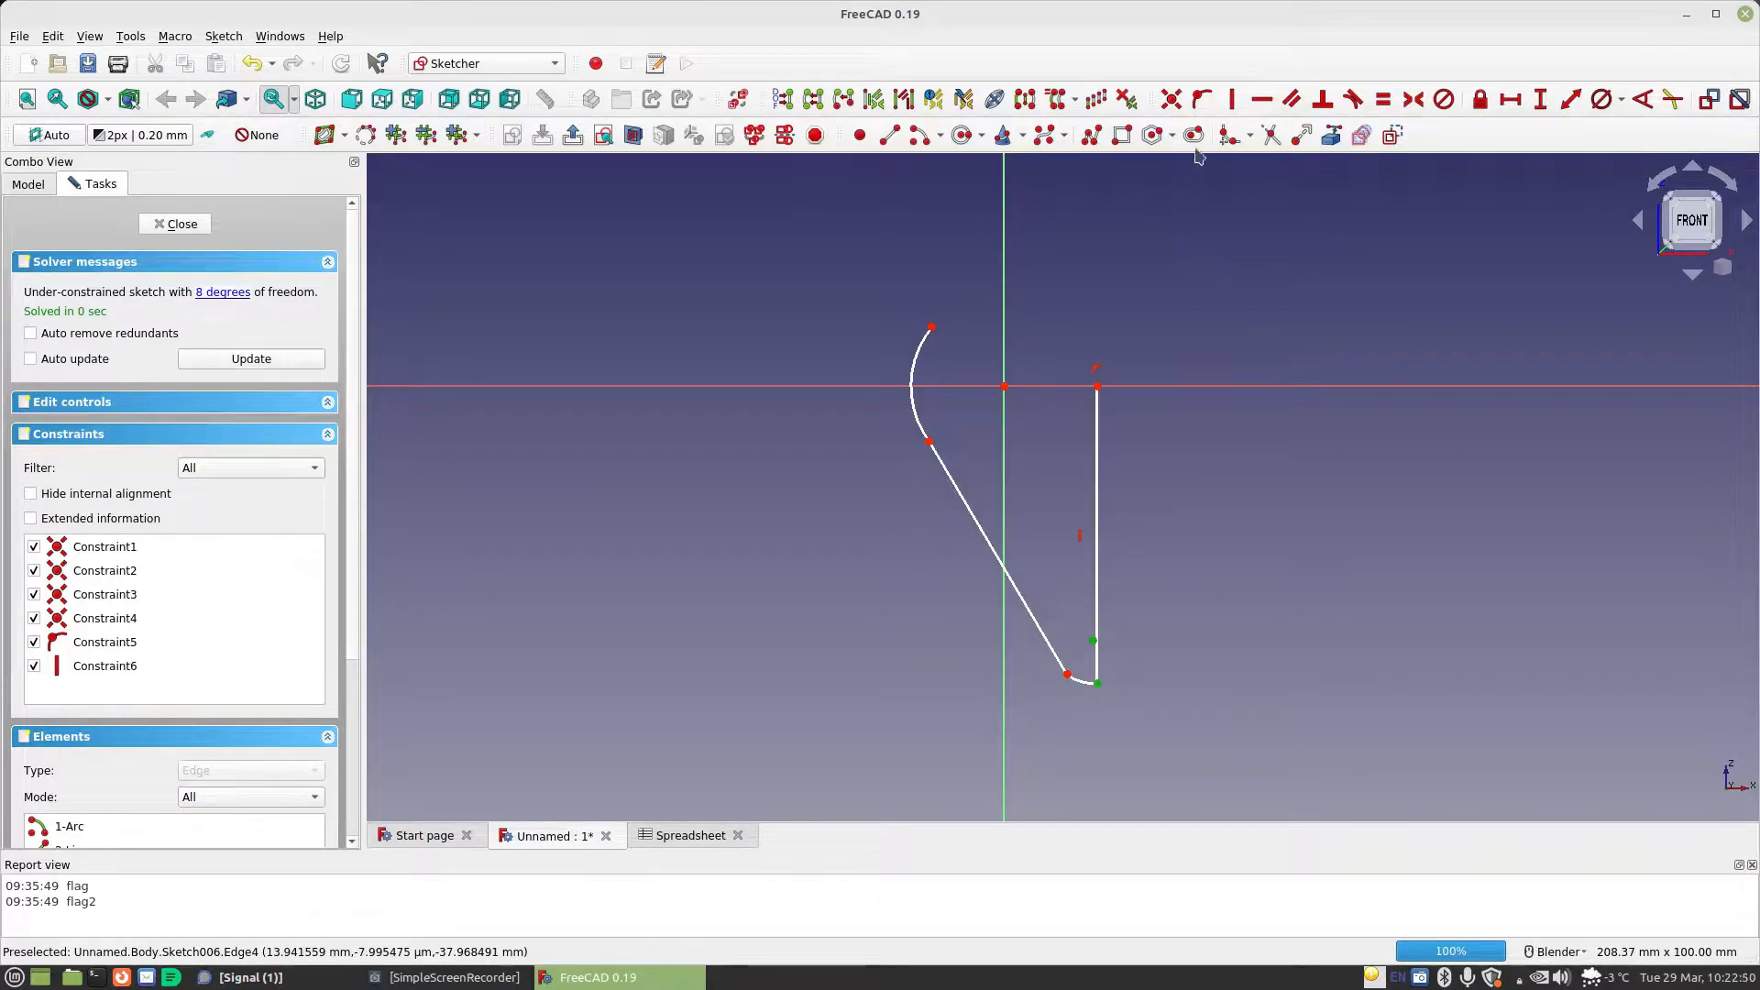
{"action": "left_click", "coordinate": [1232, 99]}
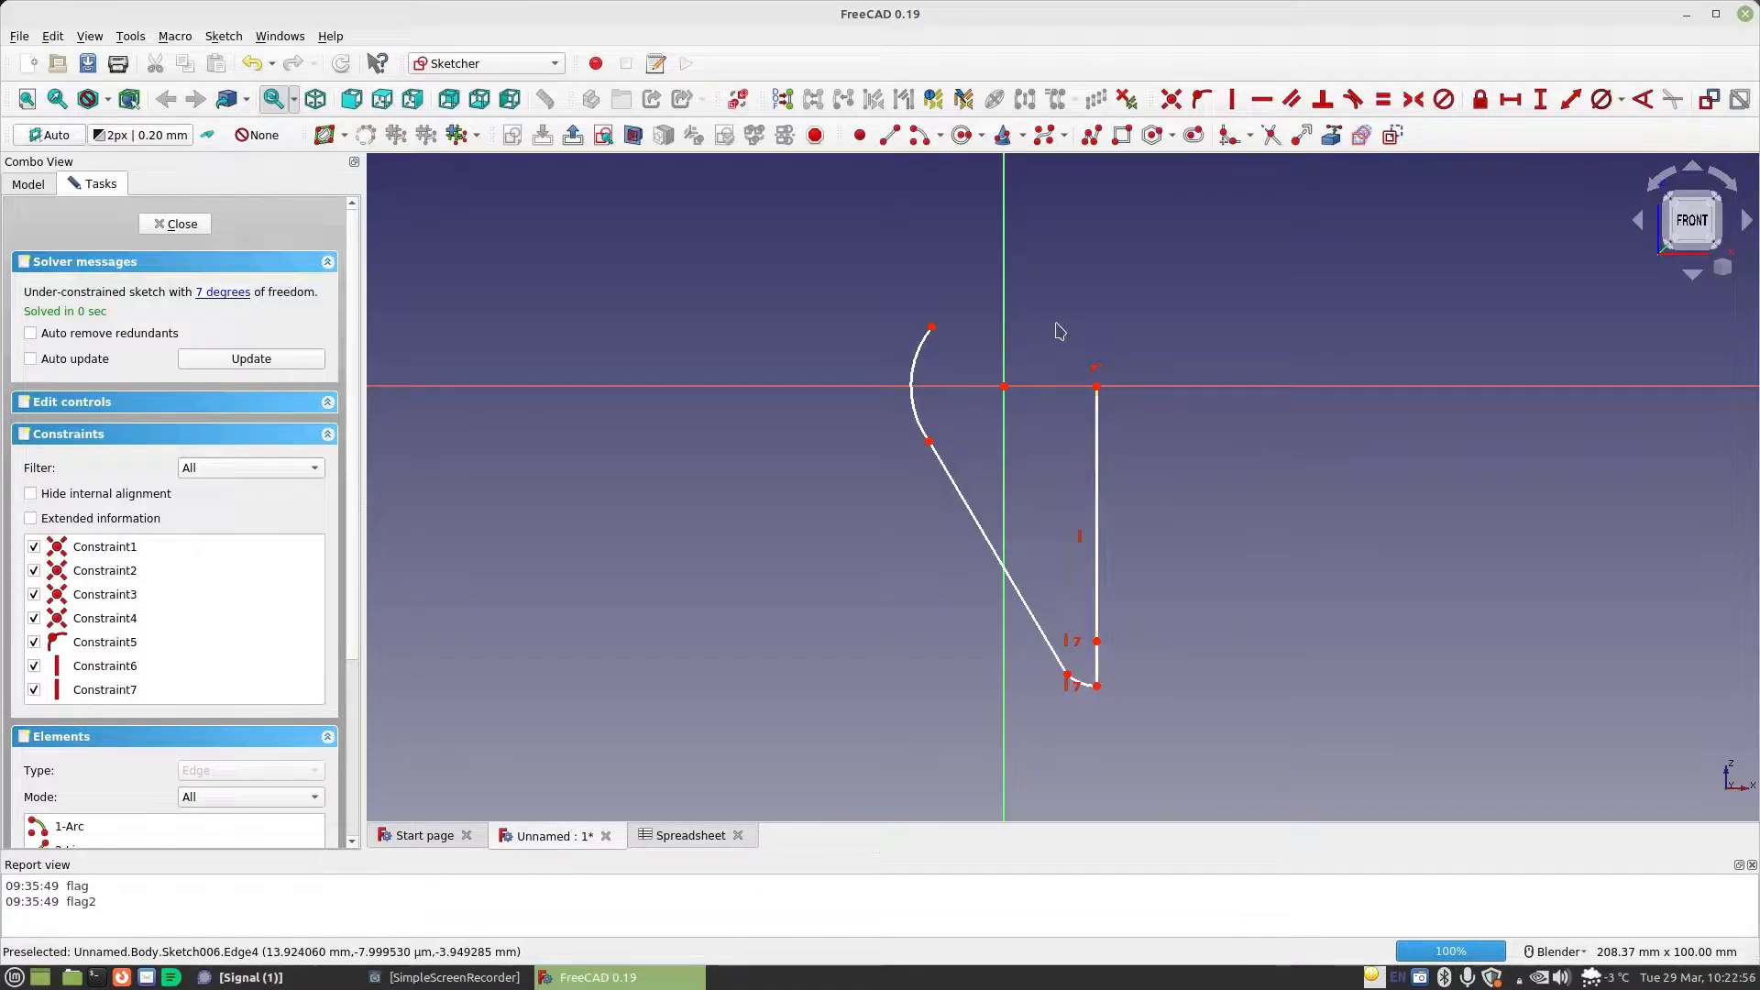
Constrain the diameter of the arc around the origin to 7.2 mm with a formula based on Spreadsheet.MaterialThickness
{"action": "left_click", "coordinate": [917, 361]}
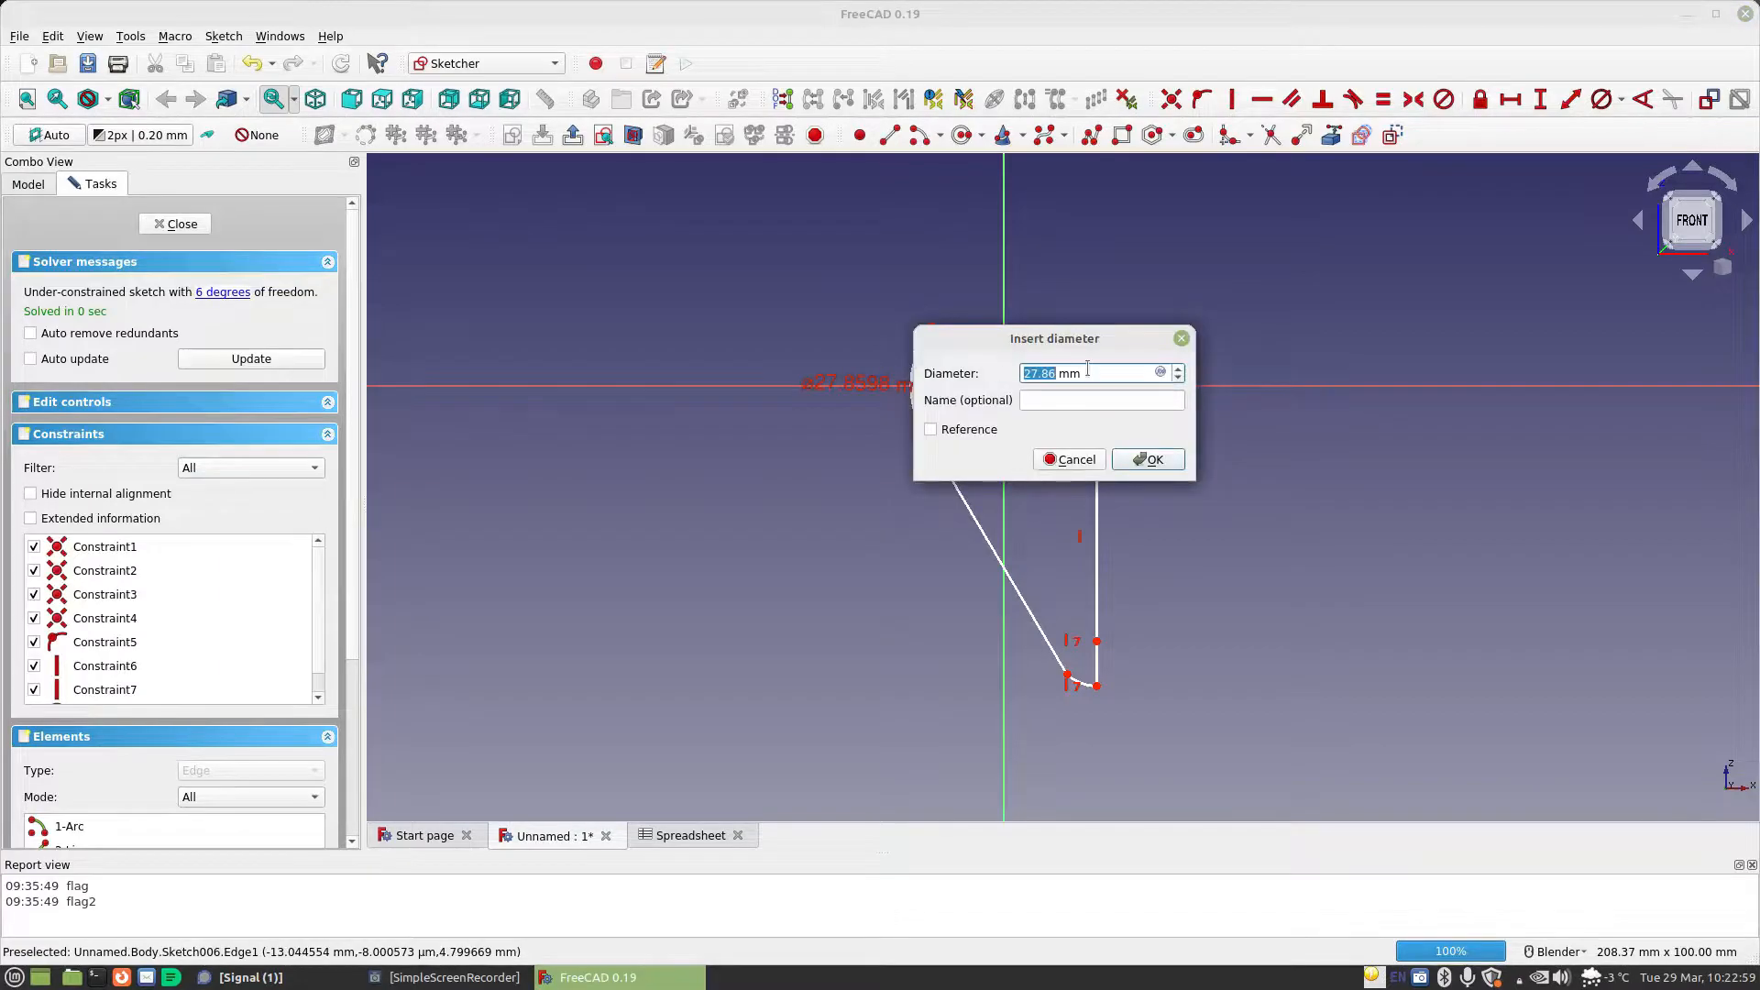
{"action": "left_click", "coordinate": [1162, 373]}
{"action": "type", "text": "Spreadsheet.ma"}
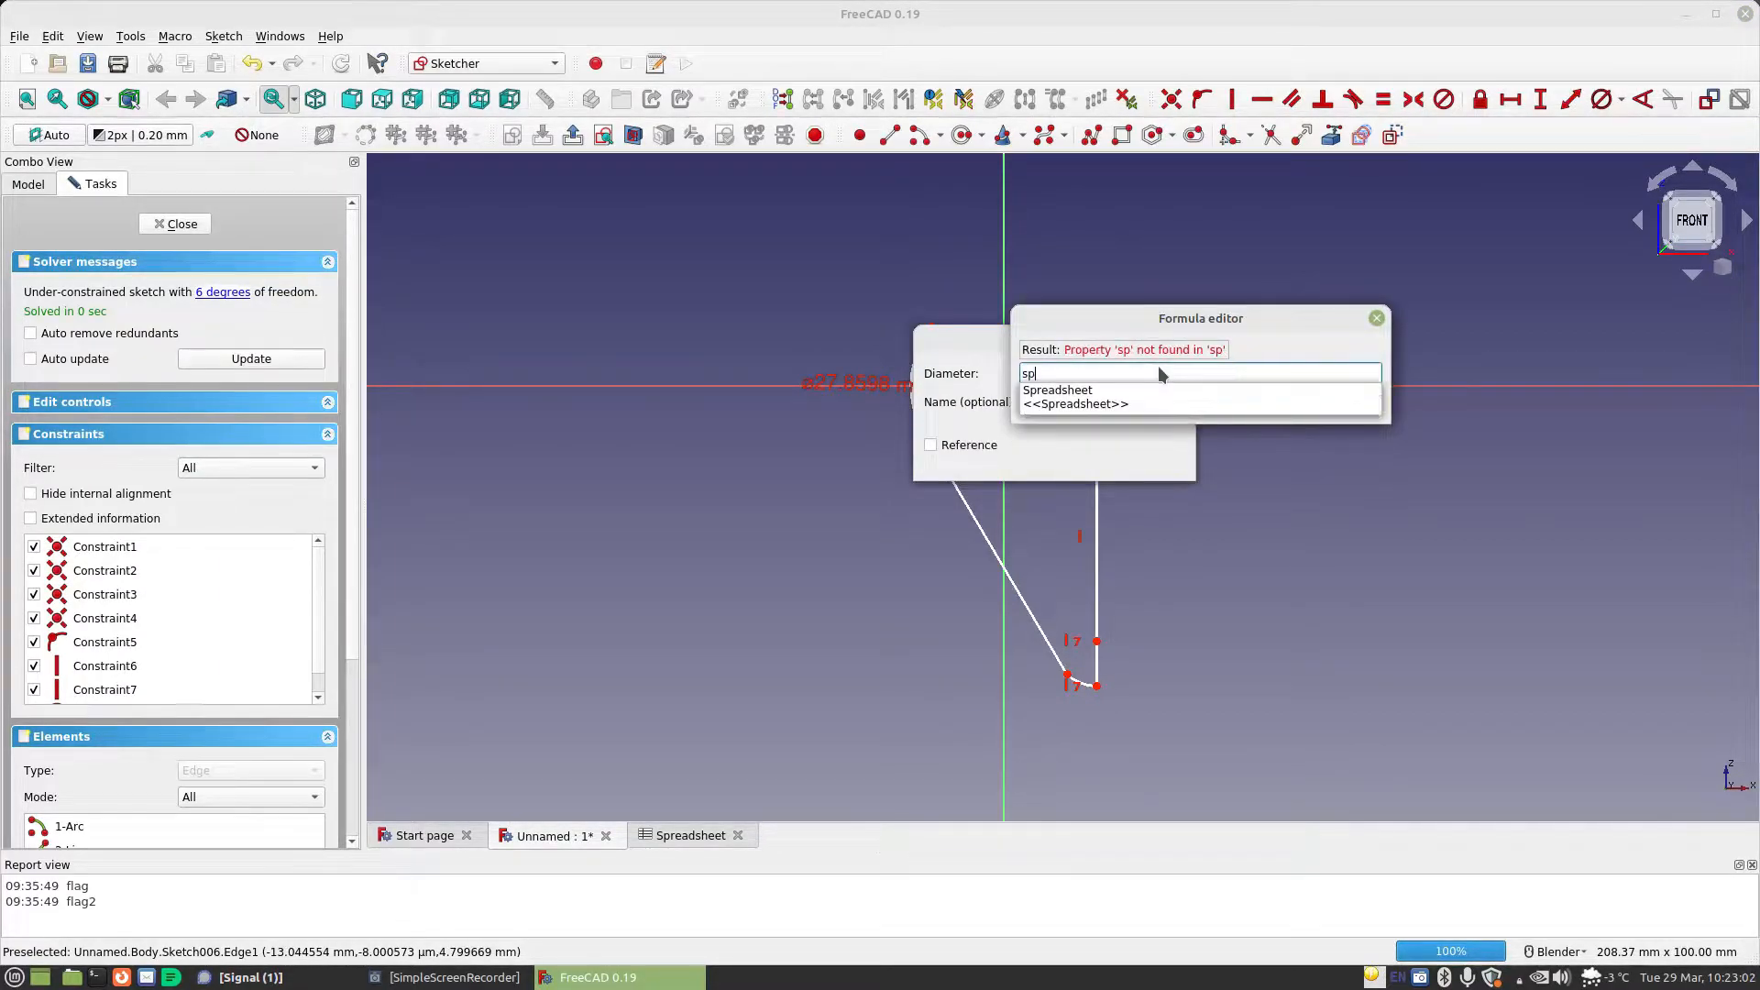
{"action": "key", "text": "Down"}
{"action": "key", "text": "Return"}
{"action": "key", "text": "Return"}
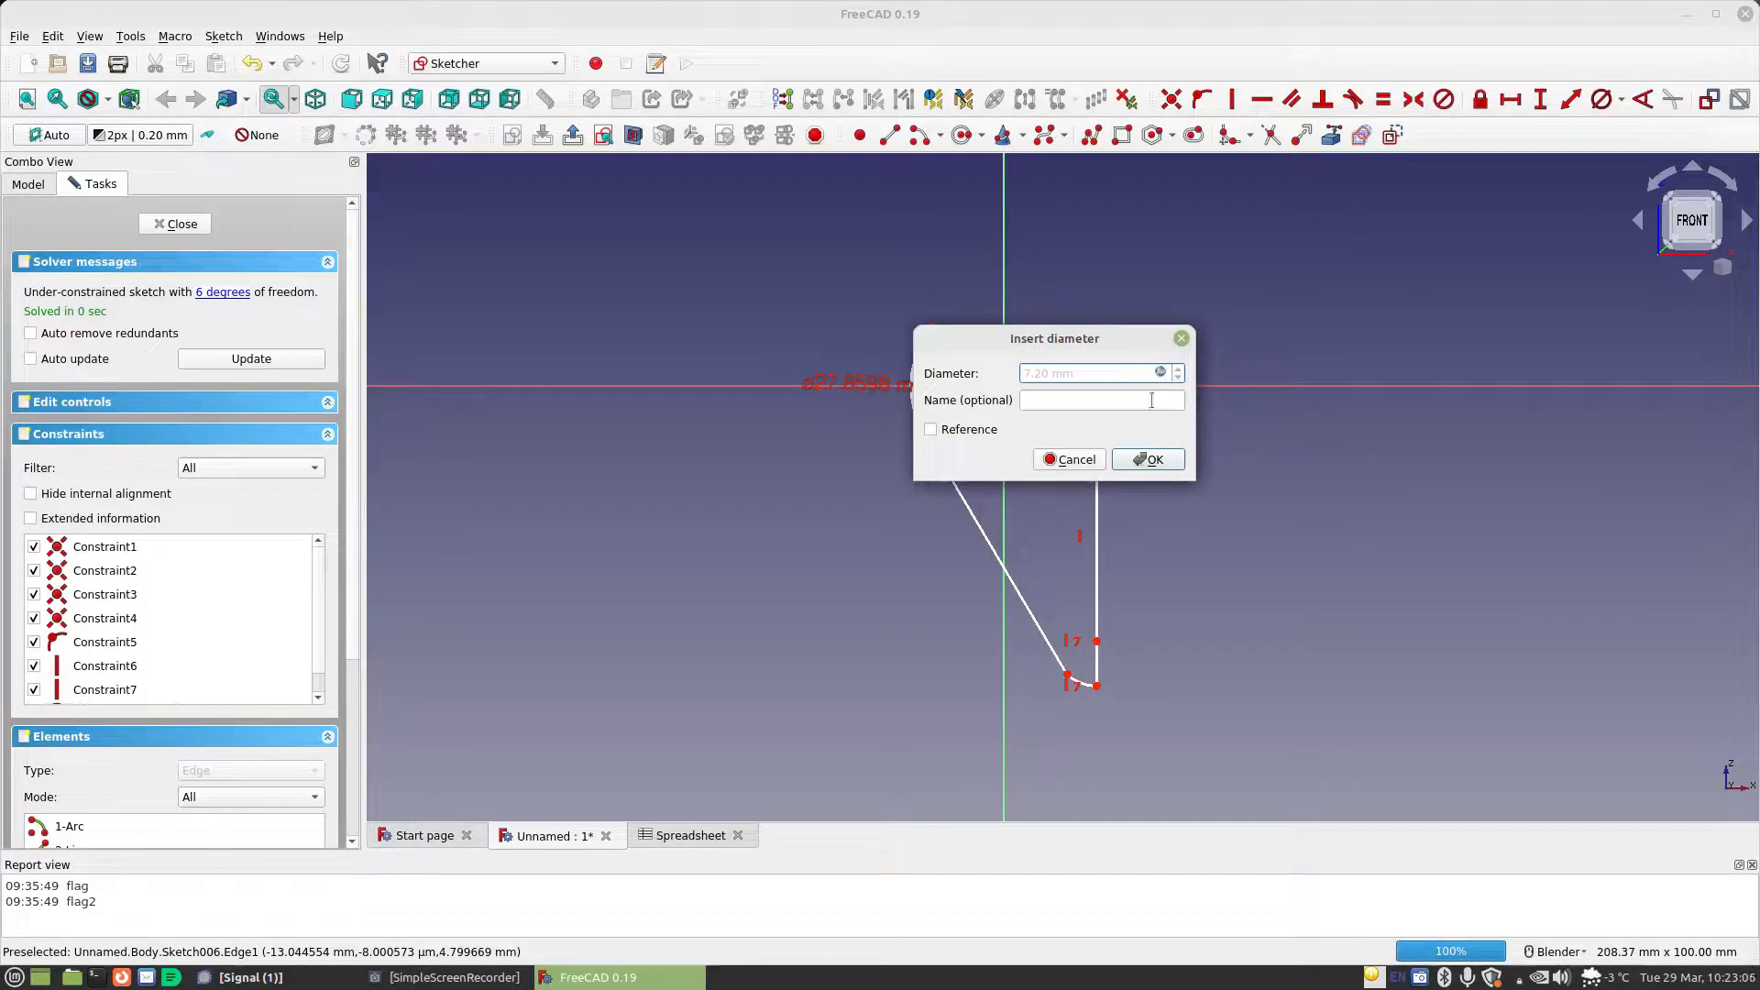
{"action": "left_click", "coordinate": [1150, 460]}
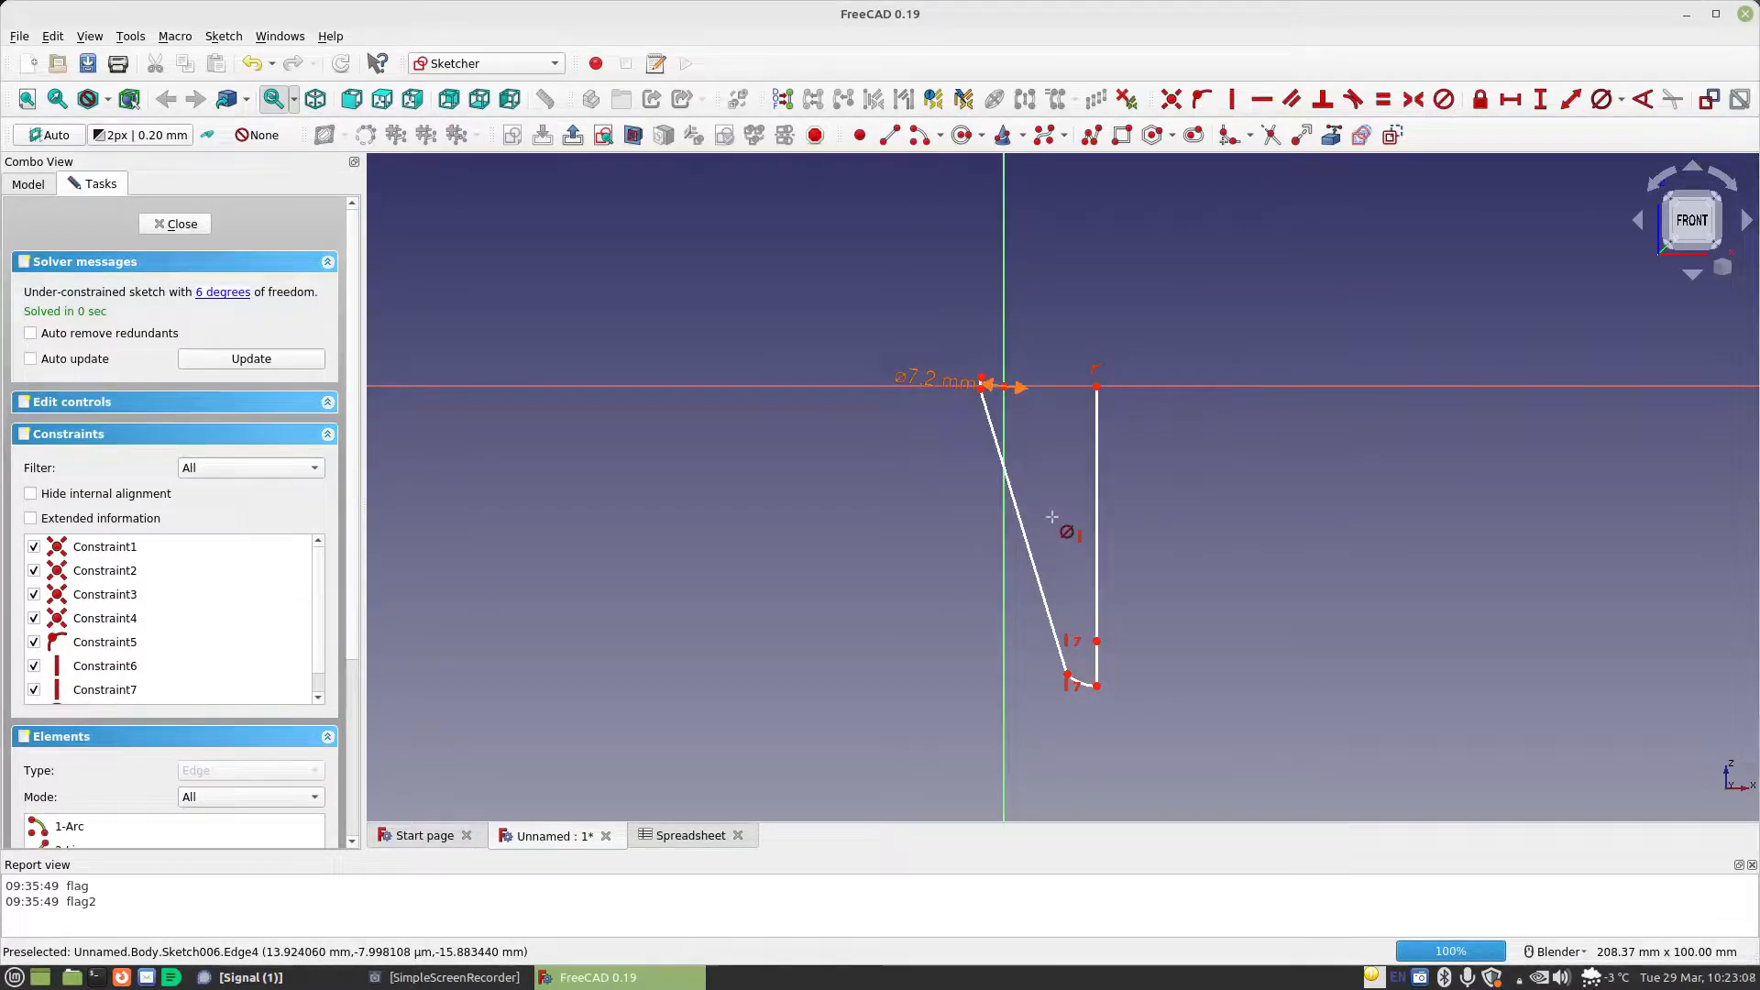
Constrain the radius of the small lower arc to the formula Spreadsheet.MaterialThickness
{"action": "left_click", "coordinate": [1622, 98]}
{"action": "left_click", "coordinate": [1633, 123]}
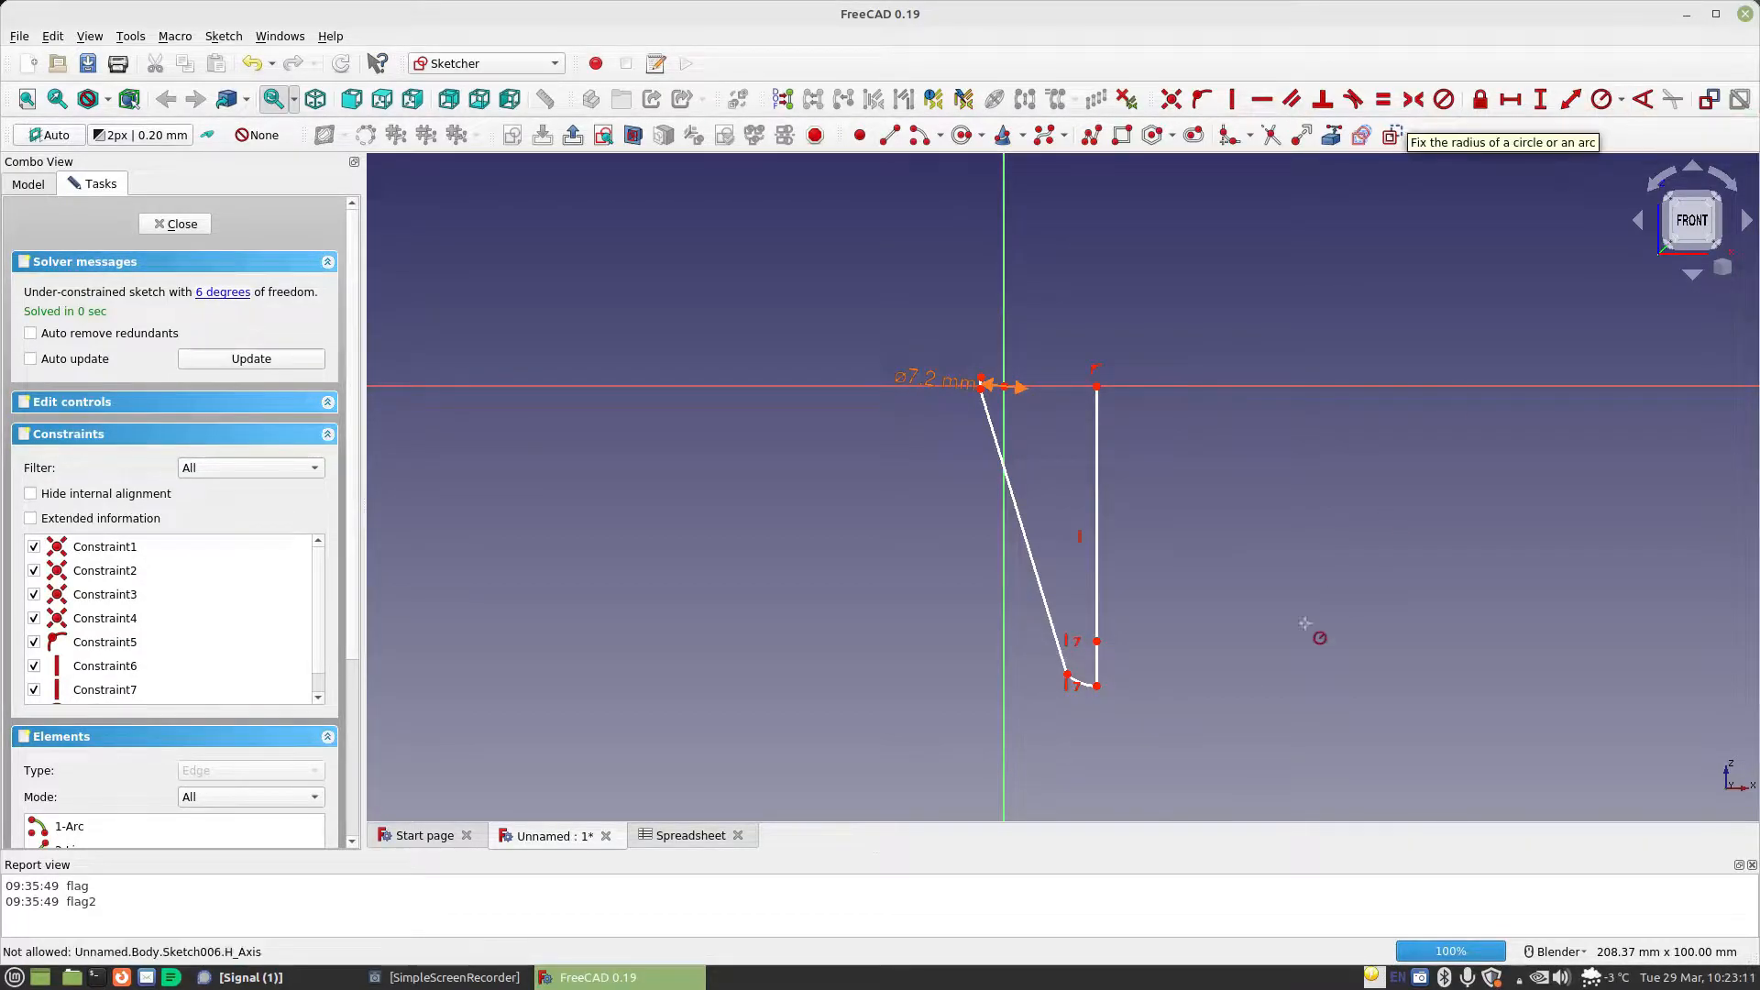
{"action": "left_click", "coordinate": [1086, 687]}
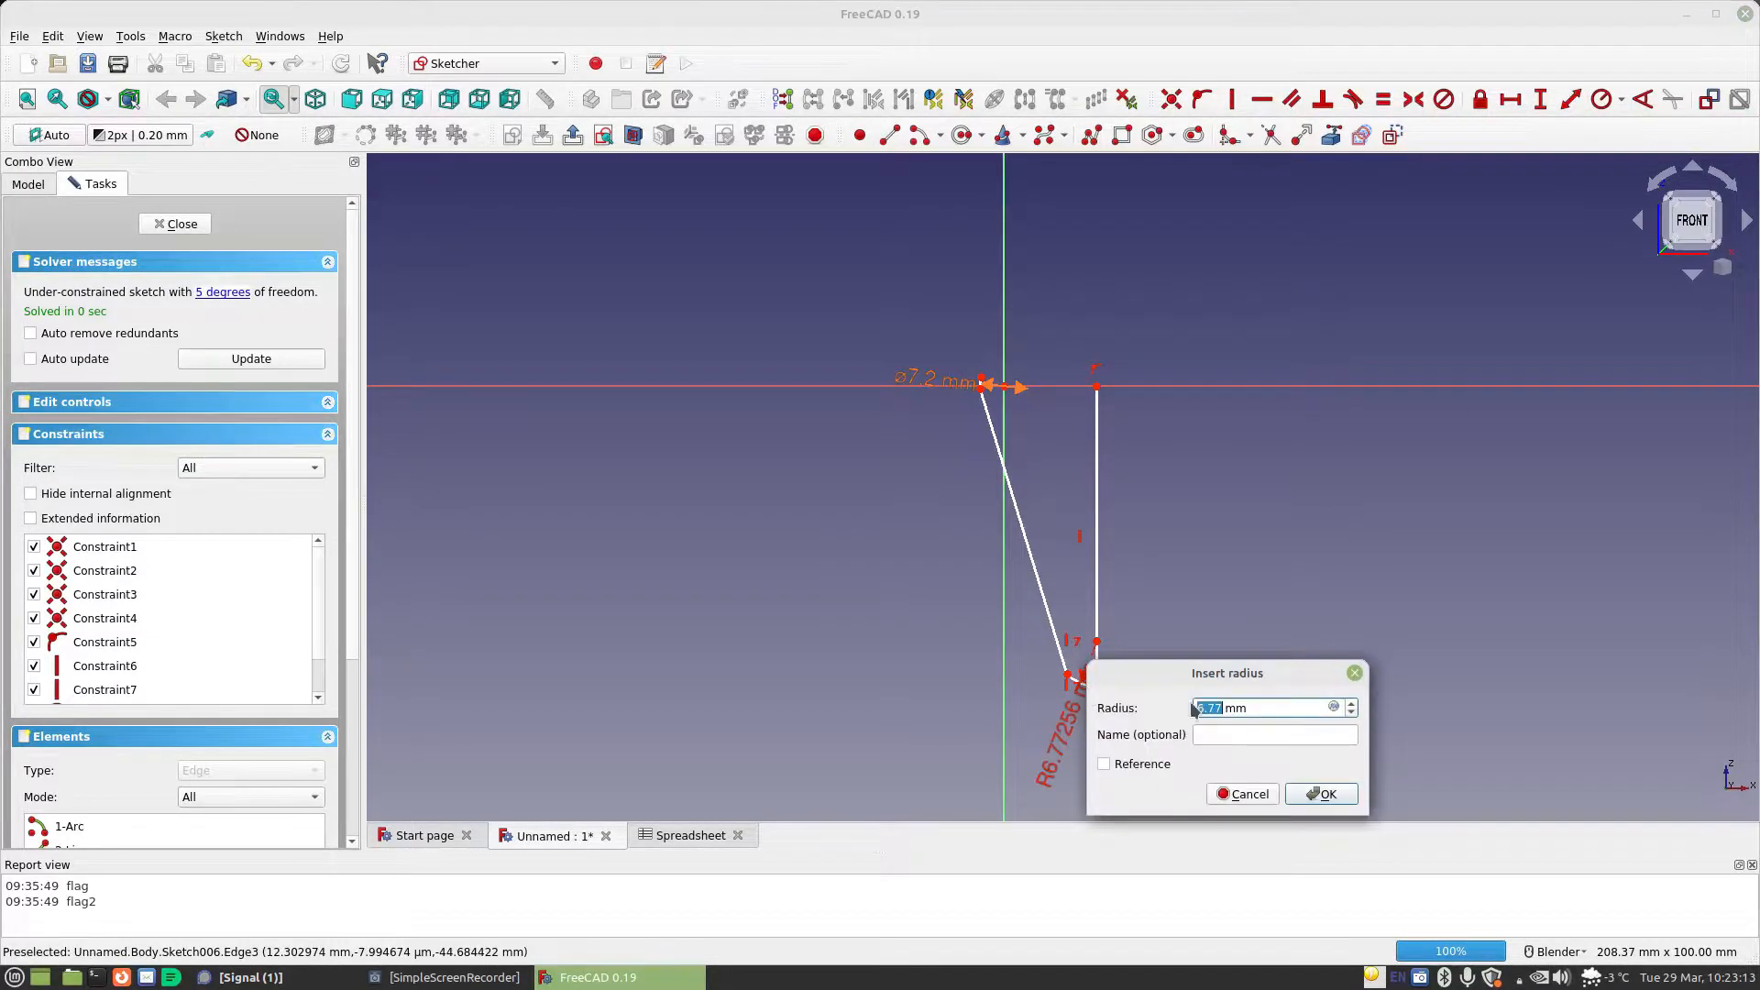
{"action": "left_click", "coordinate": [1334, 707]}
{"action": "type", "text": "Spreadsheet."}
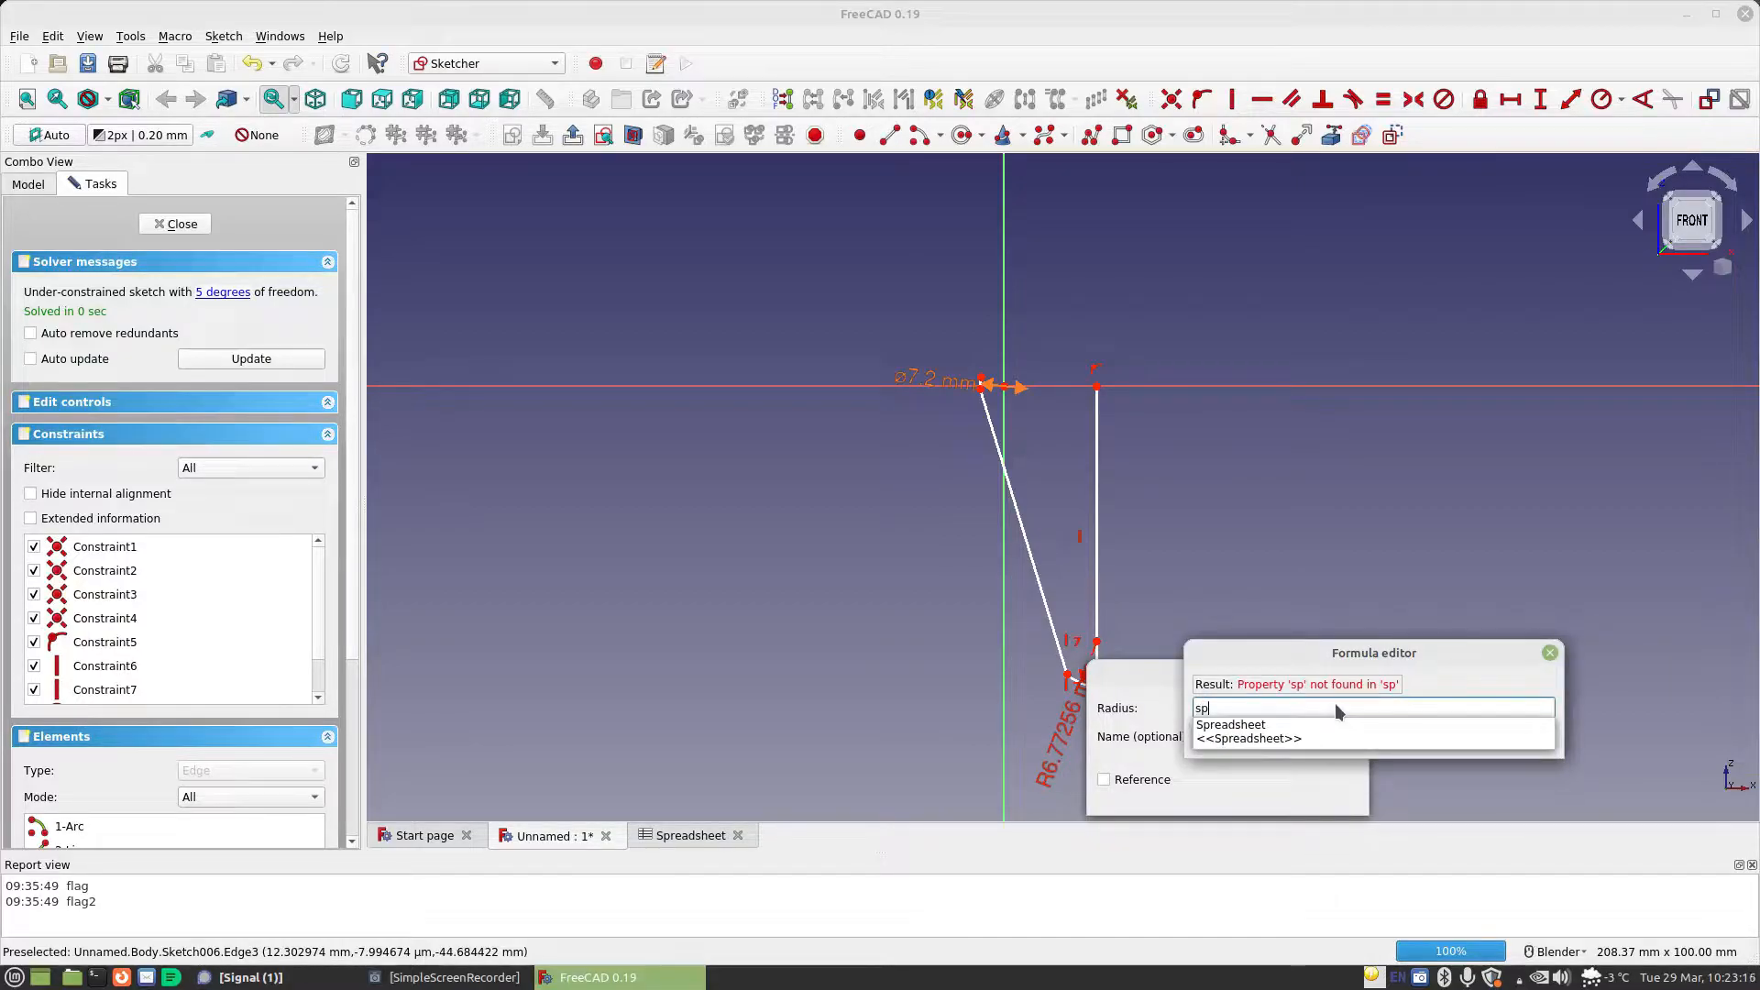
{"action": "type", "text": "ma"}
{"action": "key", "text": "Down"}
{"action": "key", "text": "Return"}
{"action": "left_click", "coordinate": [1304, 730]}
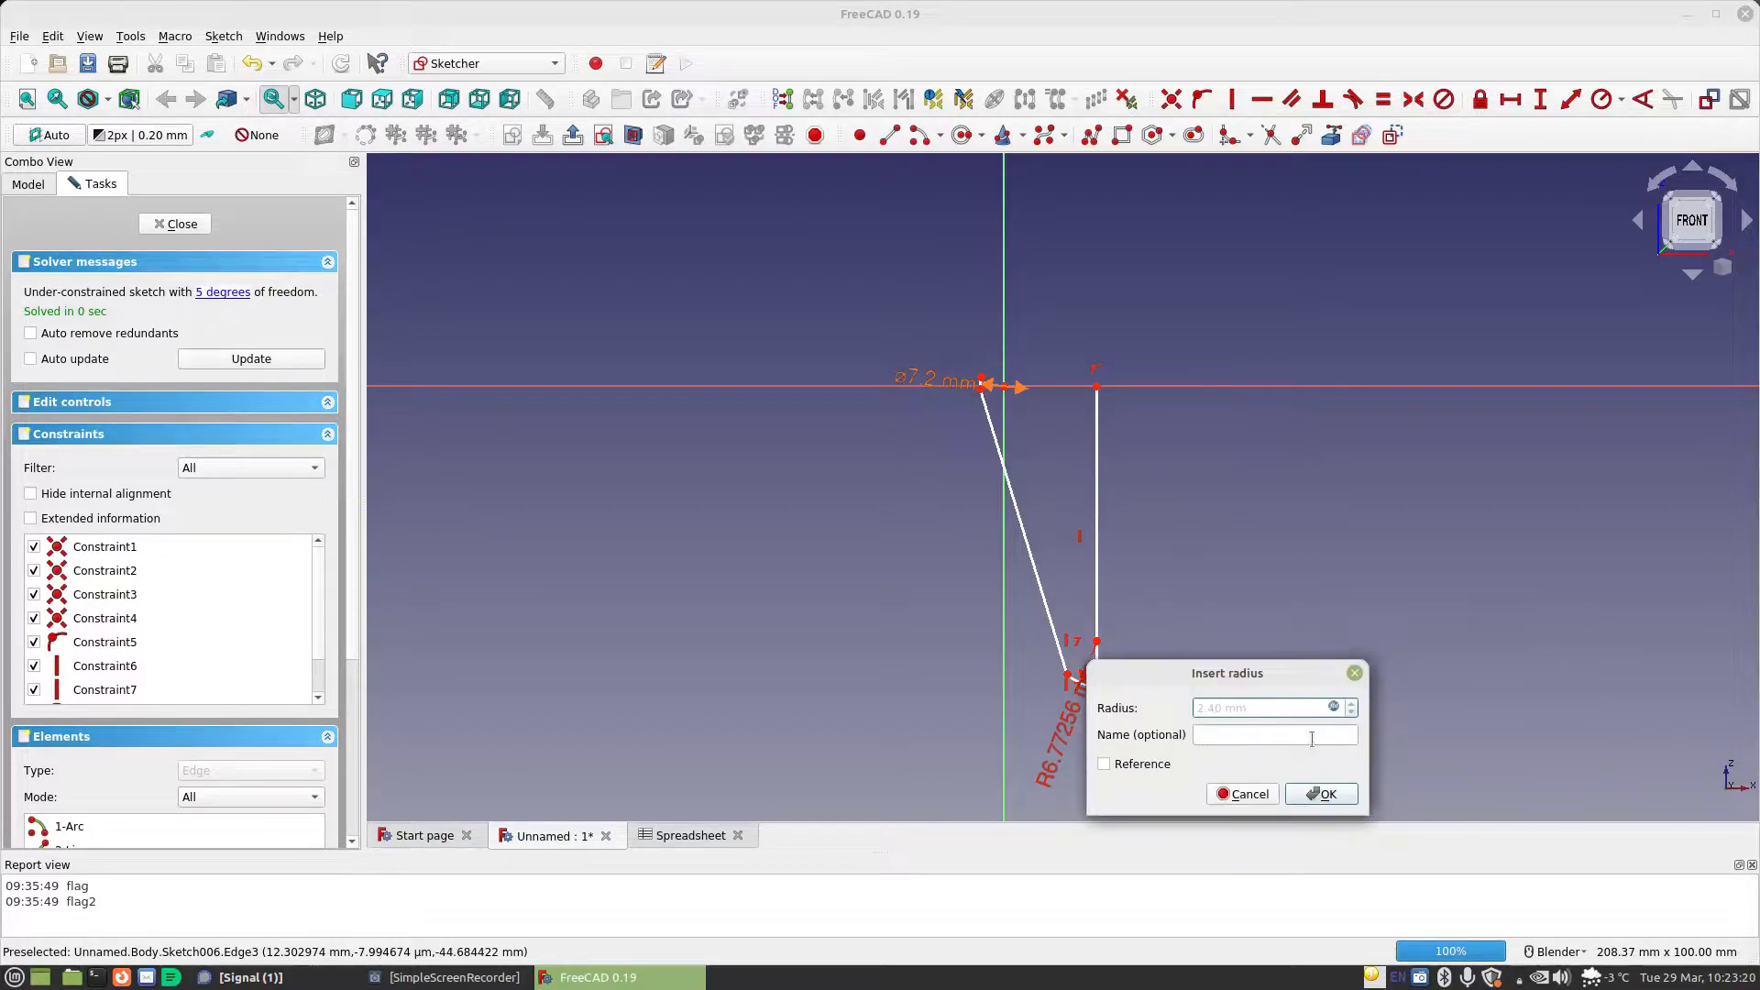
{"action": "left_click", "coordinate": [1319, 794]}
Pull the lower arc closer to the vertical axis and lengthen the upper arc where it meets the slanted line
{"action": "scroll", "coordinate": [1135, 605], "scroll_direction": "up", "scroll_amount": 4}
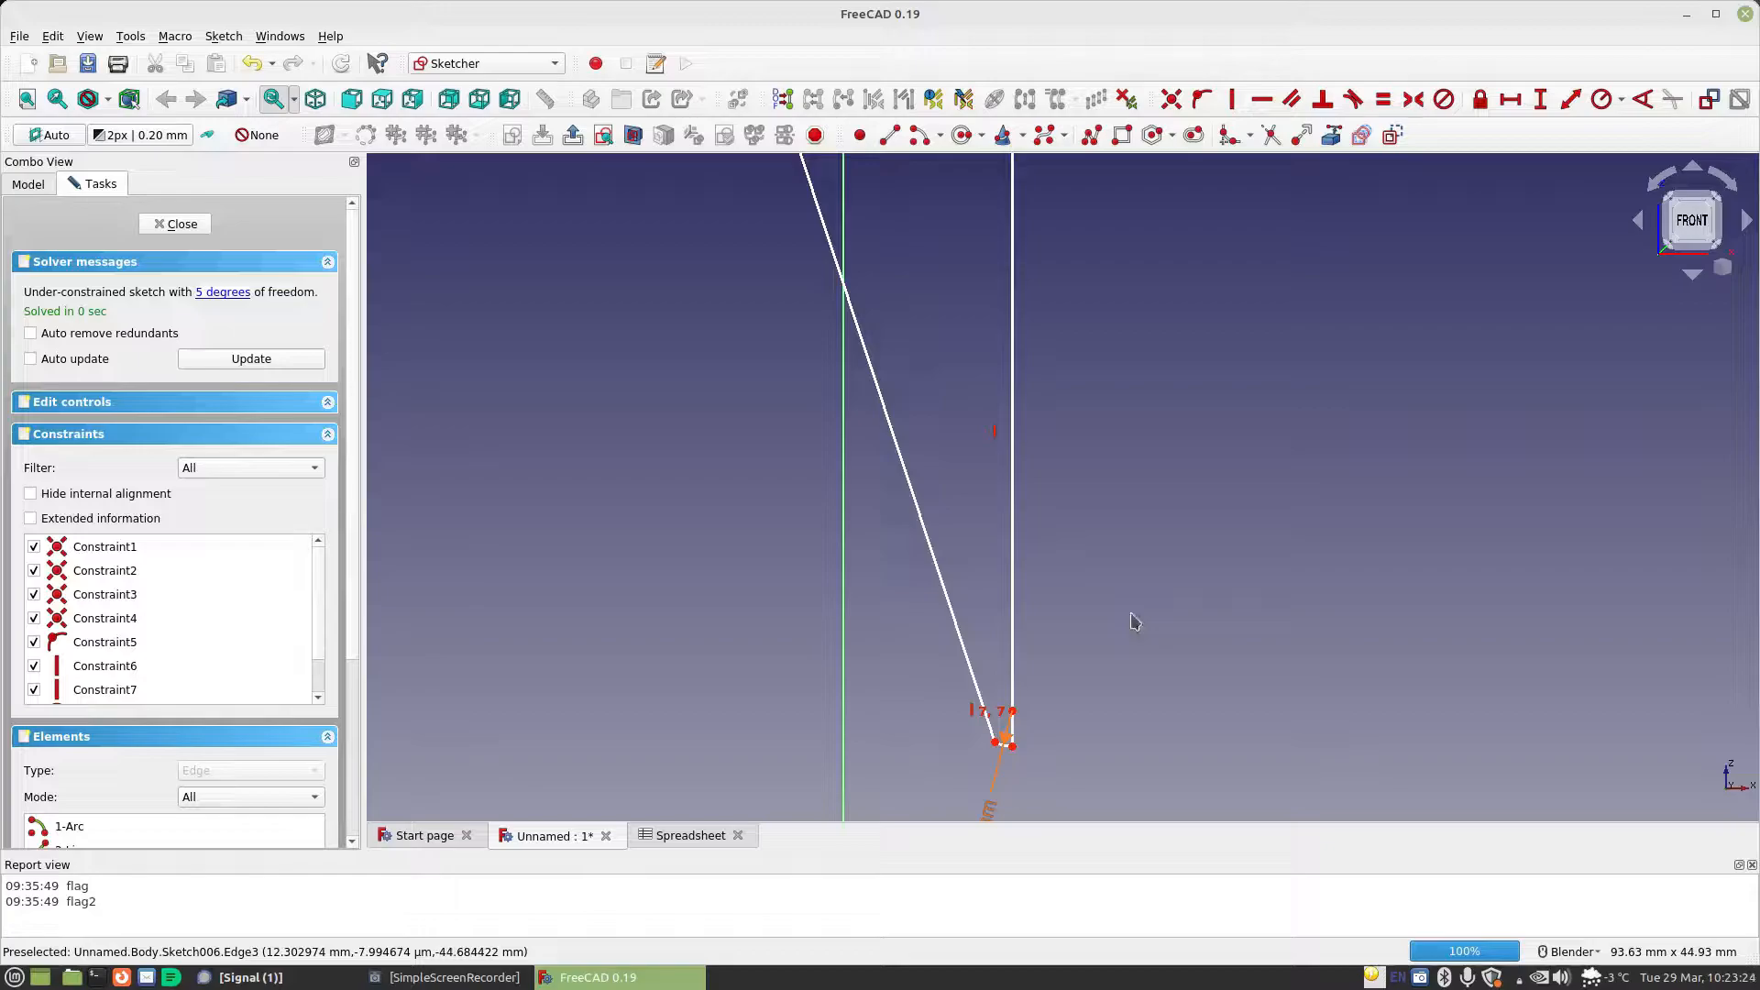
{"action": "left_click_drag", "start_coordinate": [1003, 739], "coordinate": [999, 655]}
{"action": "scroll", "coordinate": [1130, 678], "scroll_direction": "down", "scroll_amount": 2}
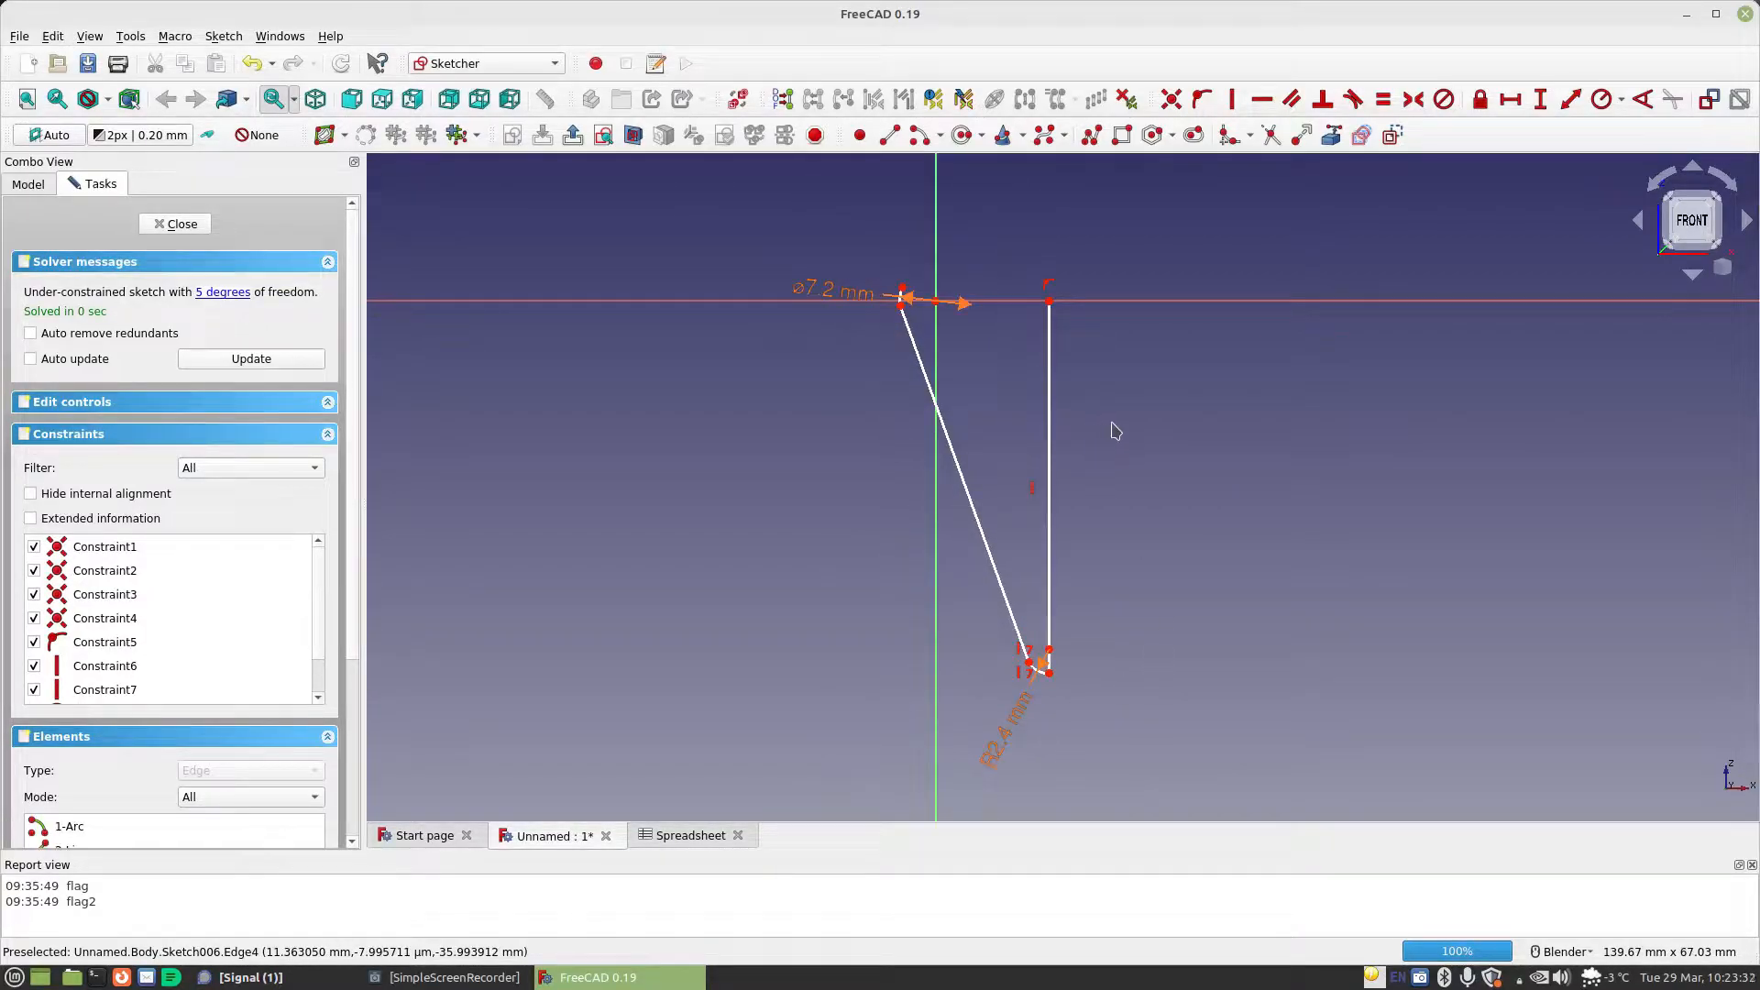
{"action": "left_click_drag", "start_coordinate": [919, 370], "coordinate": [910, 351]}
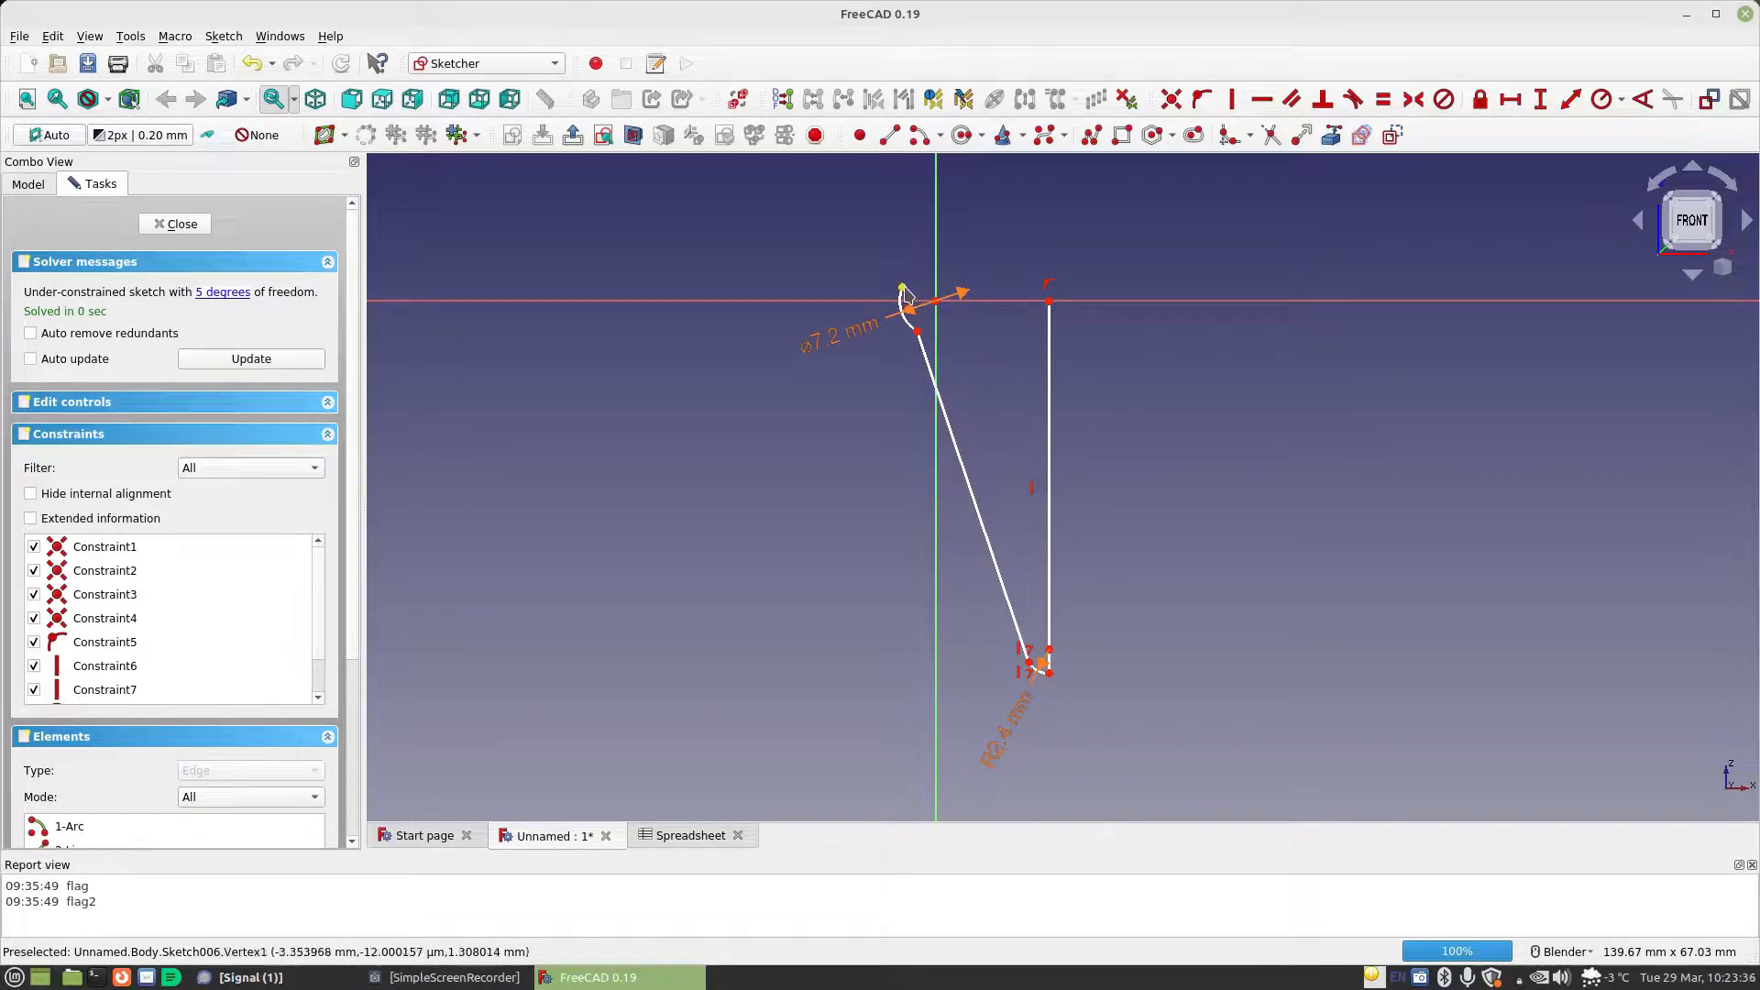
Constrain the vertical line's length to the formula Spreadsheet.CellDiameter/2+Spreadsheet.MaterialThickness
{"action": "left_click", "coordinate": [1540, 99]}
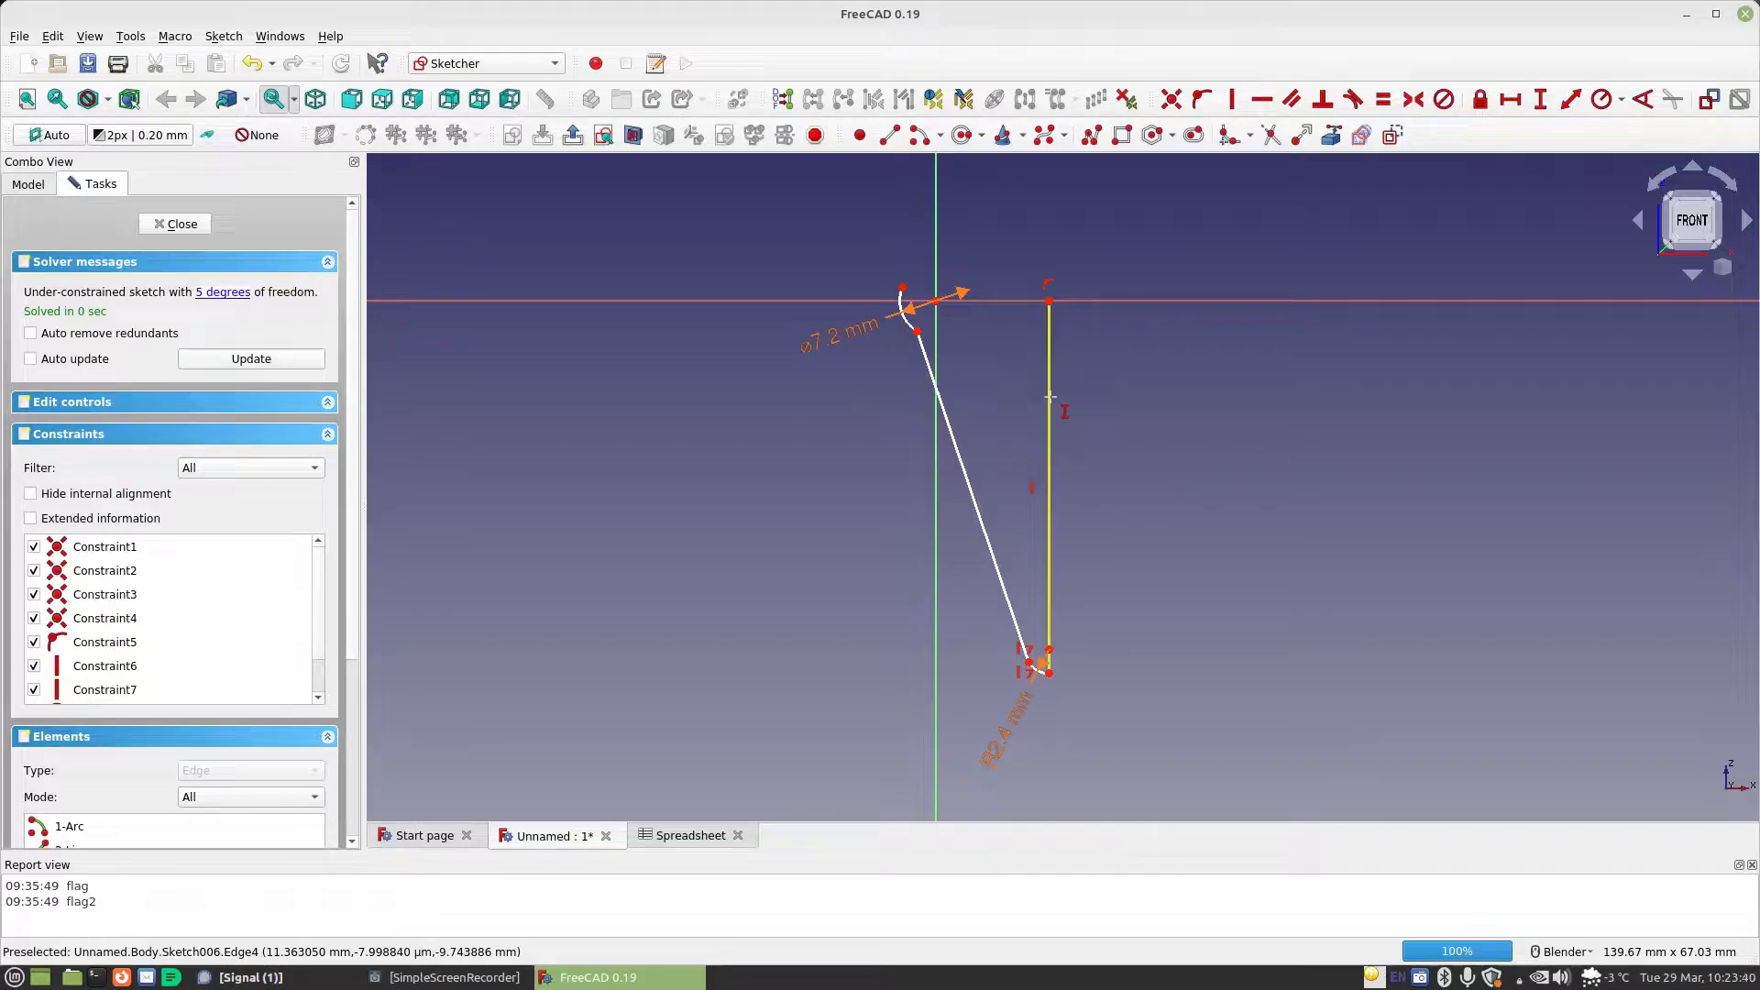
{"action": "left_click", "coordinate": [1056, 400]}
{"action": "left_click", "coordinate": [1299, 419]}
{"action": "type", "text": "Spreadsheet."}
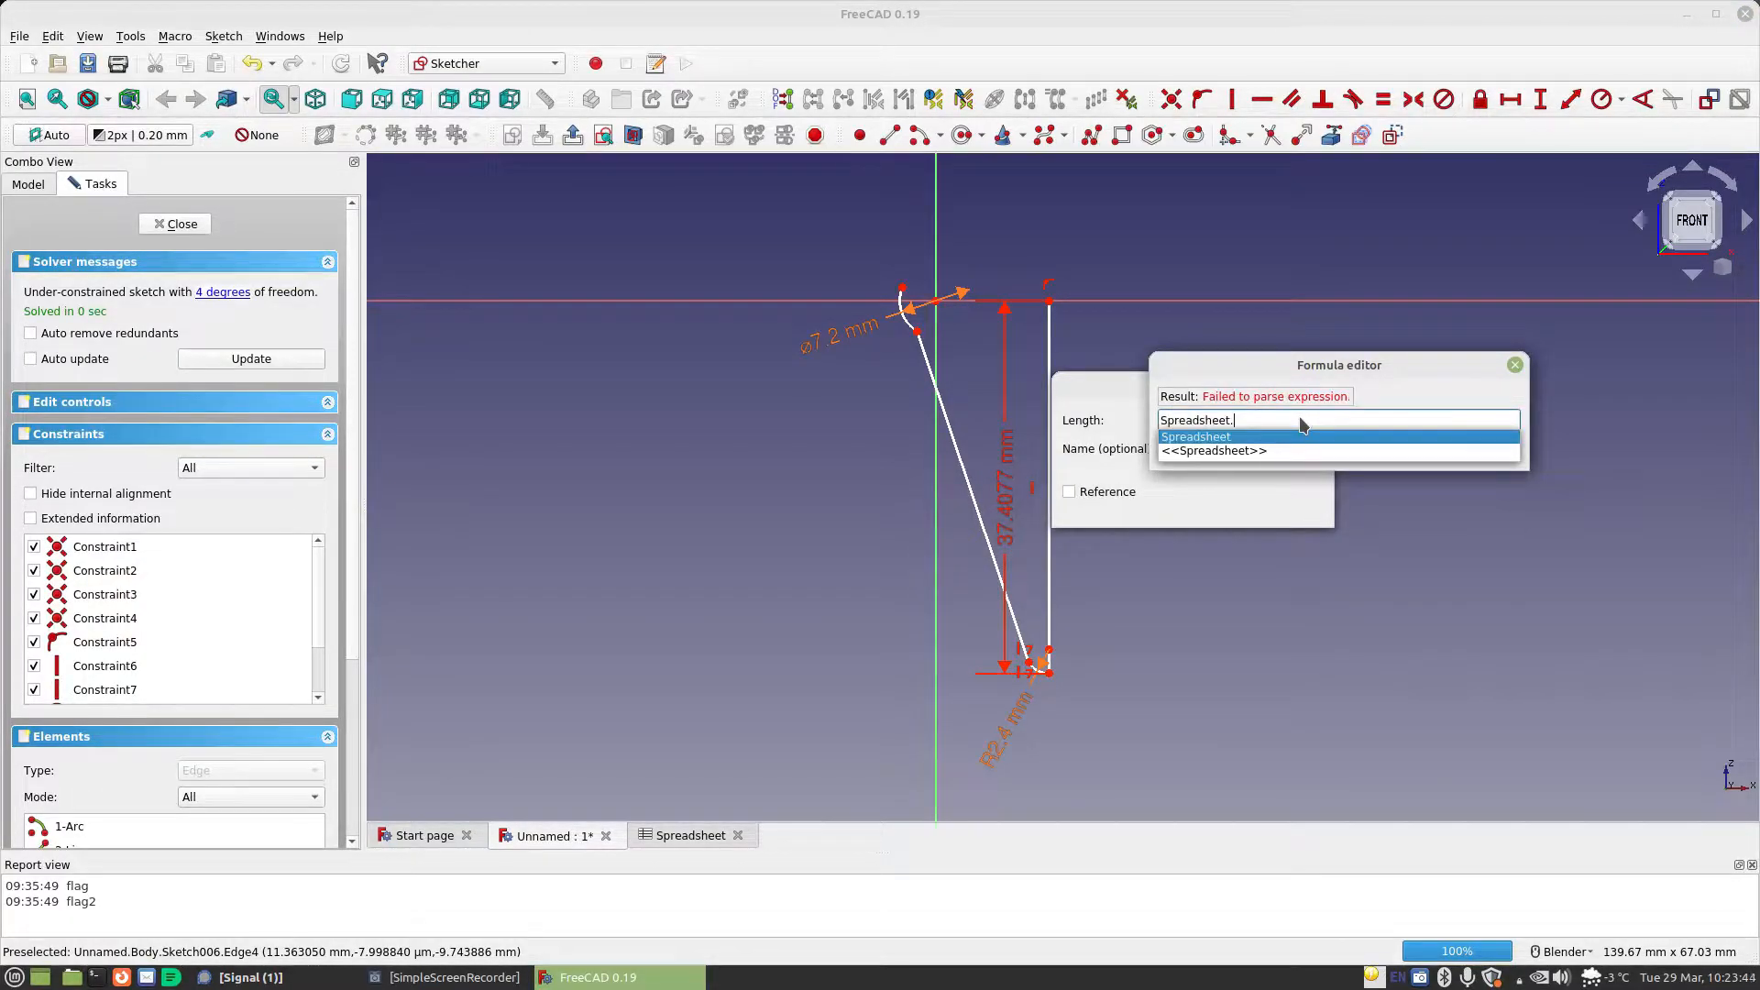
{"action": "type", "text": "Cell"}
{"action": "key", "text": "Down"}
{"action": "type", "text": "/"}
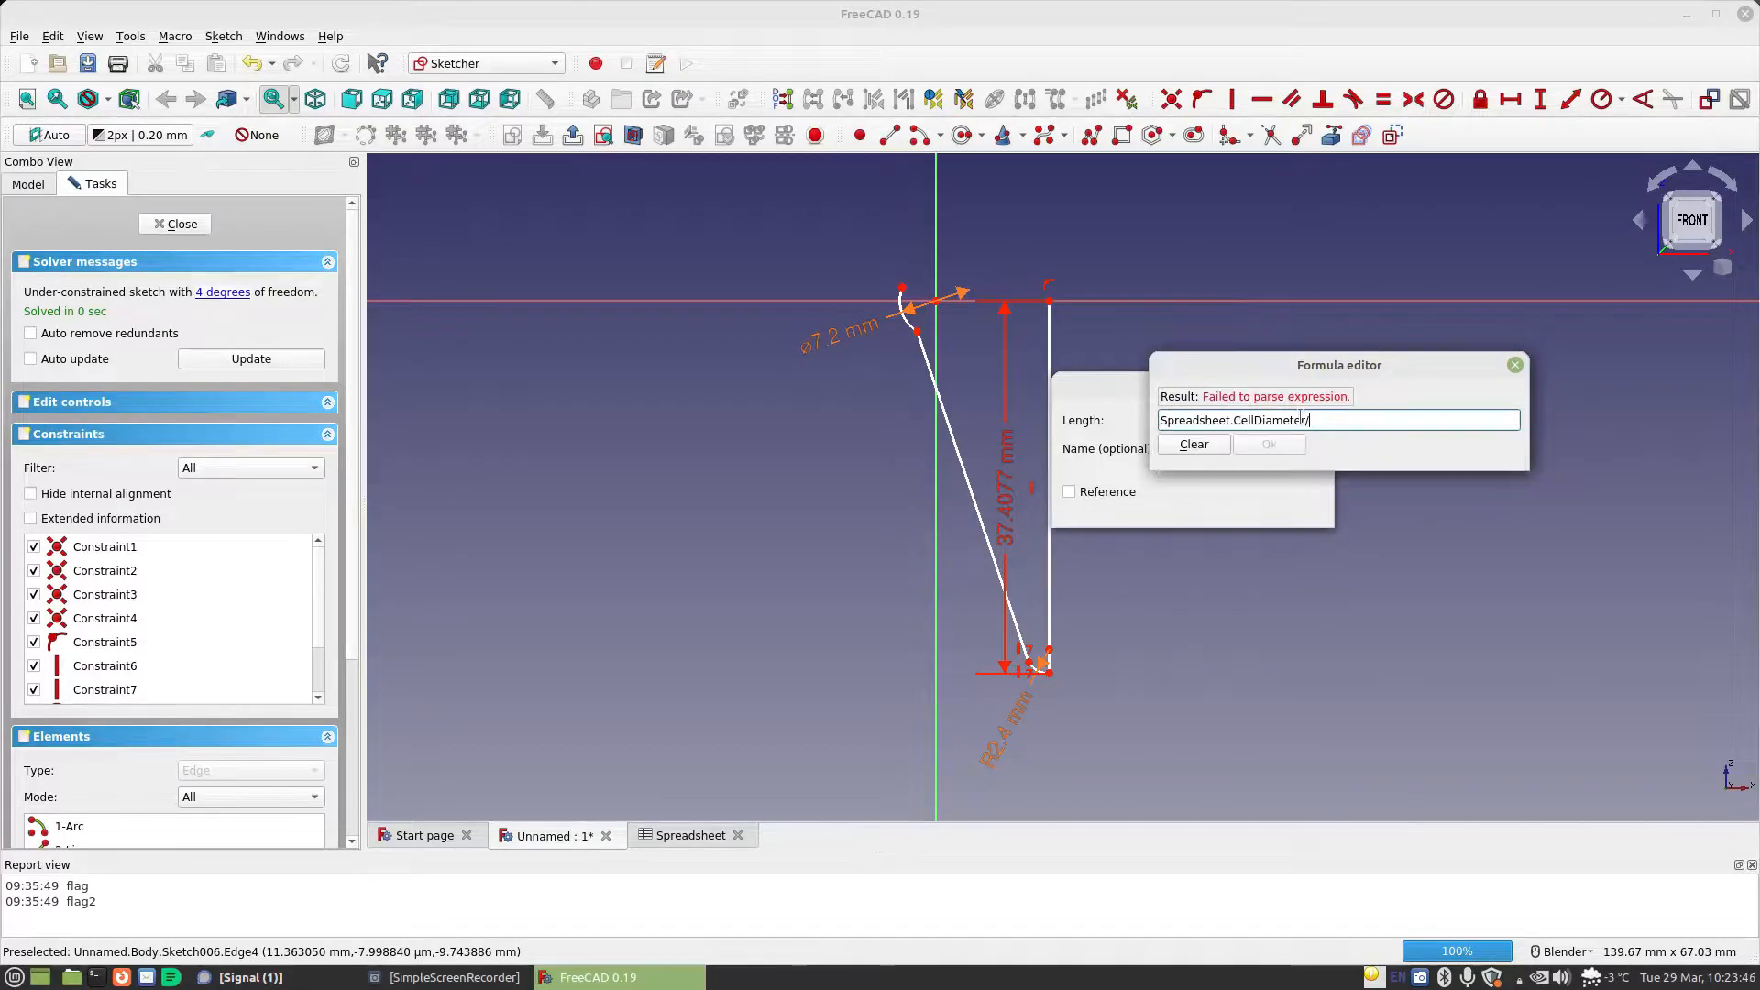
{"action": "type", "text": "2"}
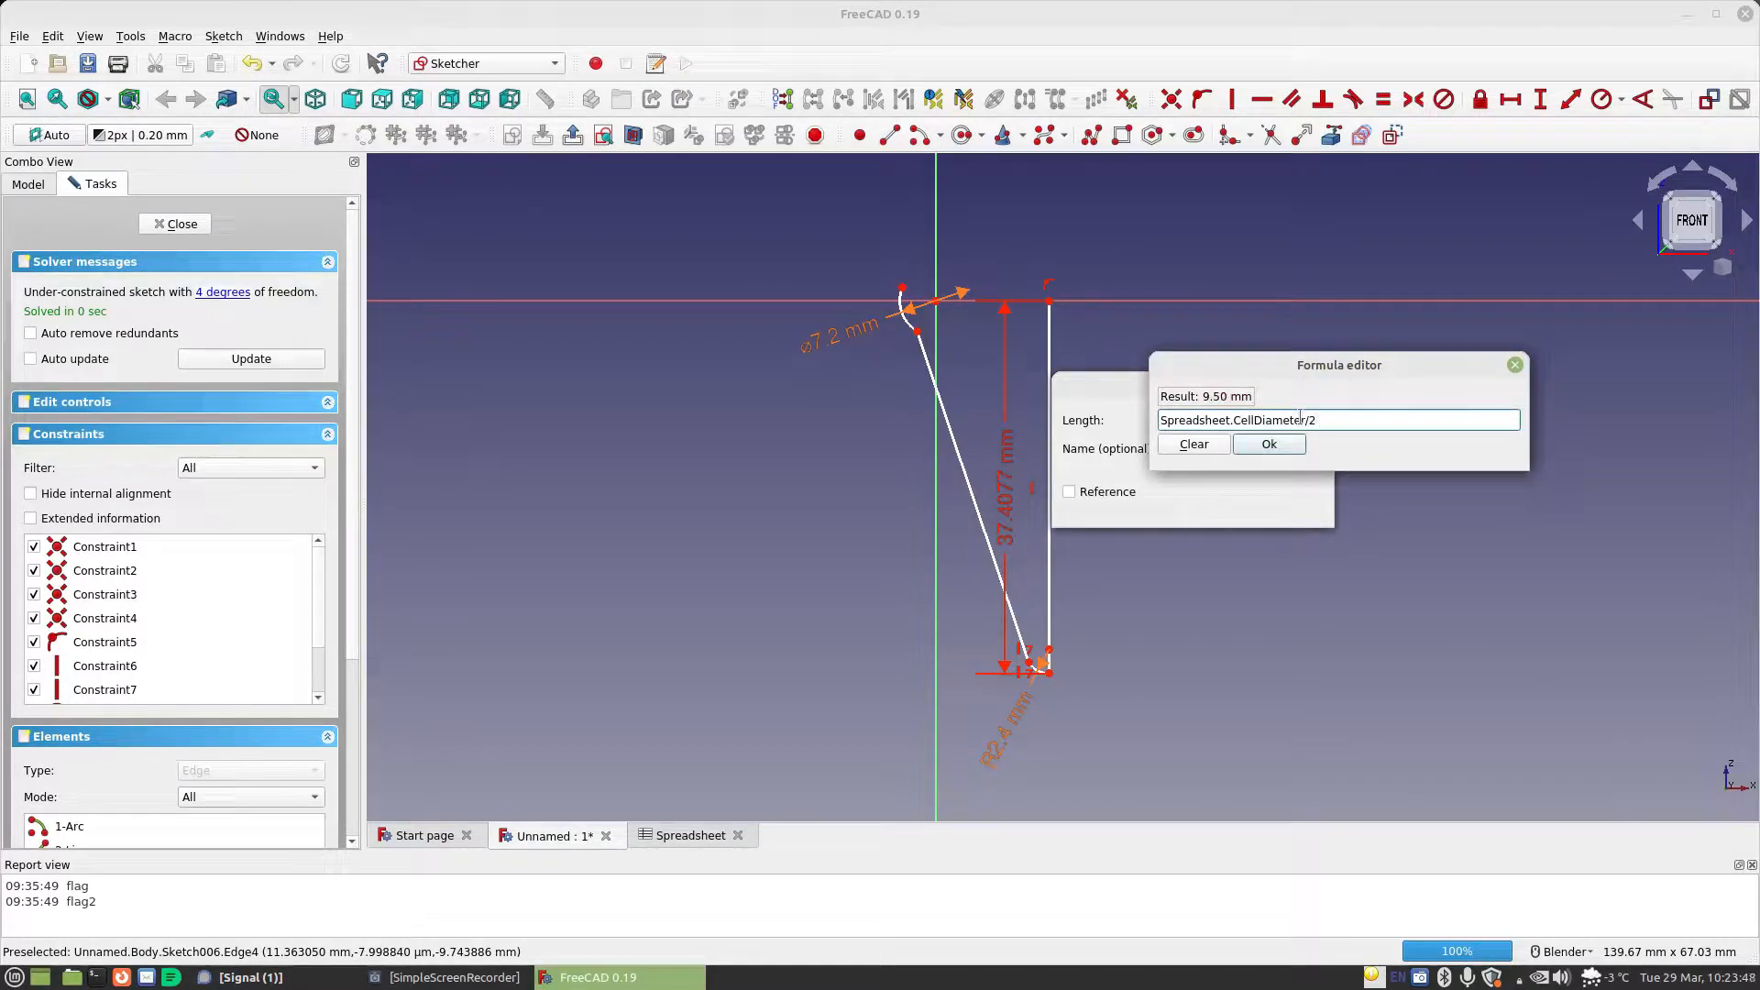
{"action": "type", "text": "+Spreadsheet.ma"}
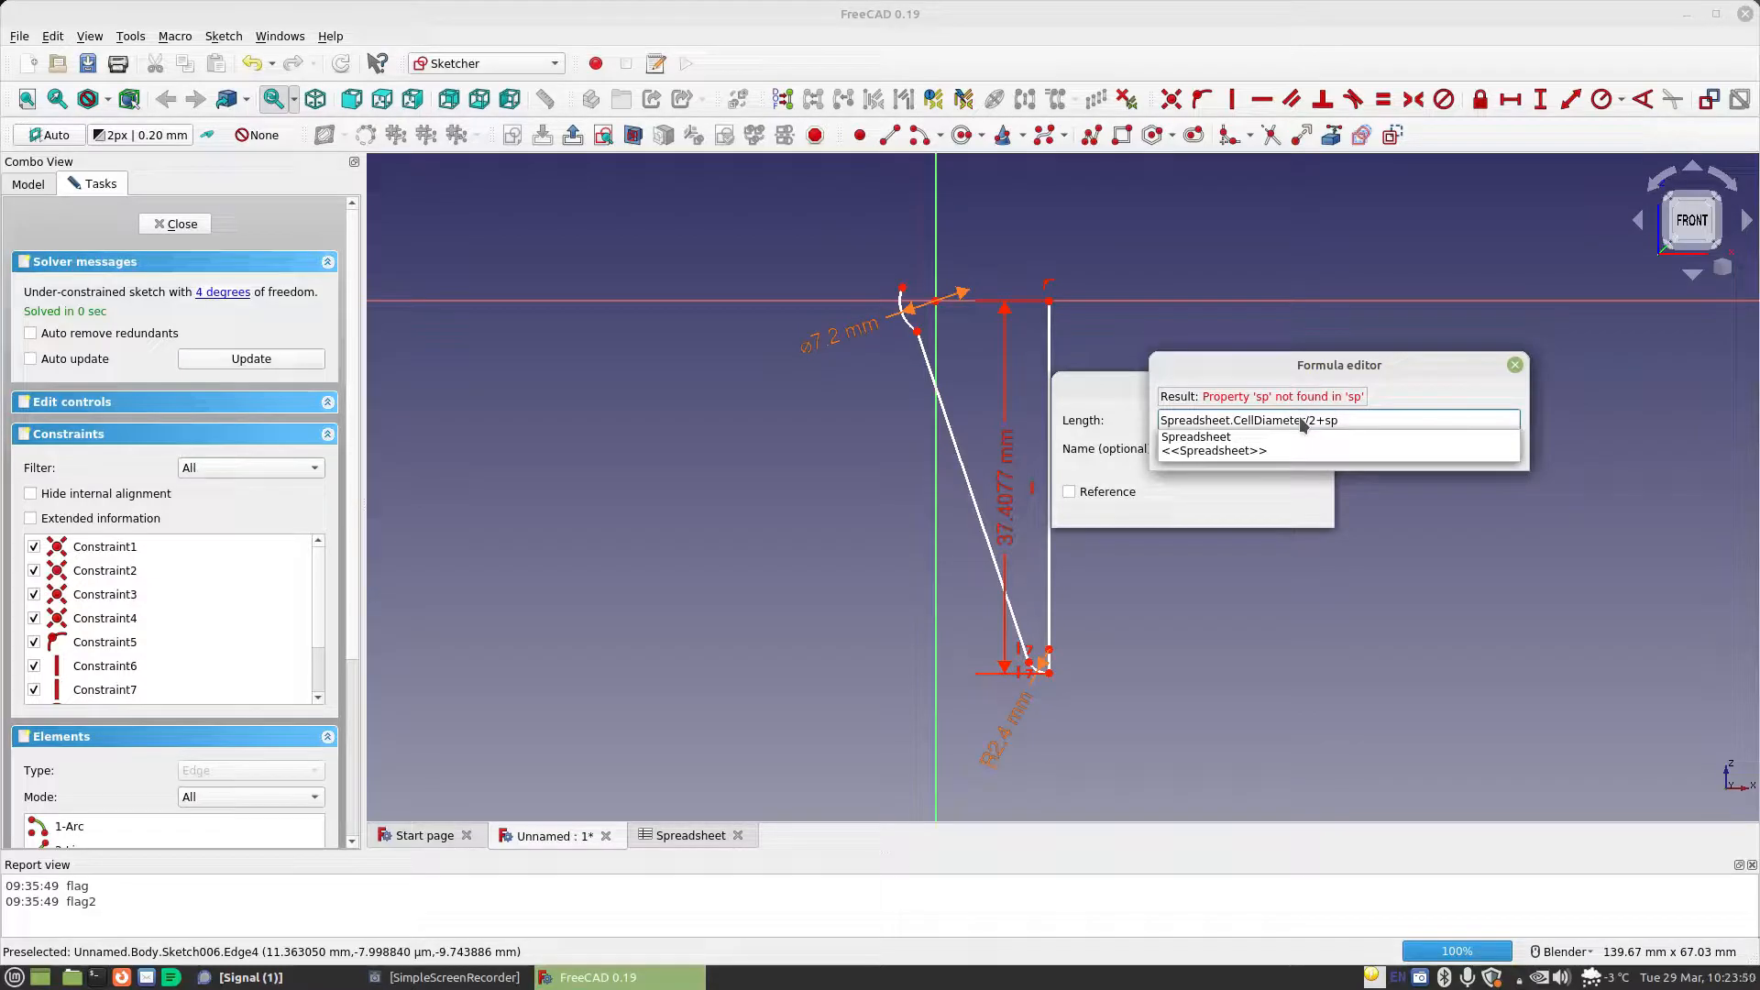
{"action": "key", "text": "Down"}
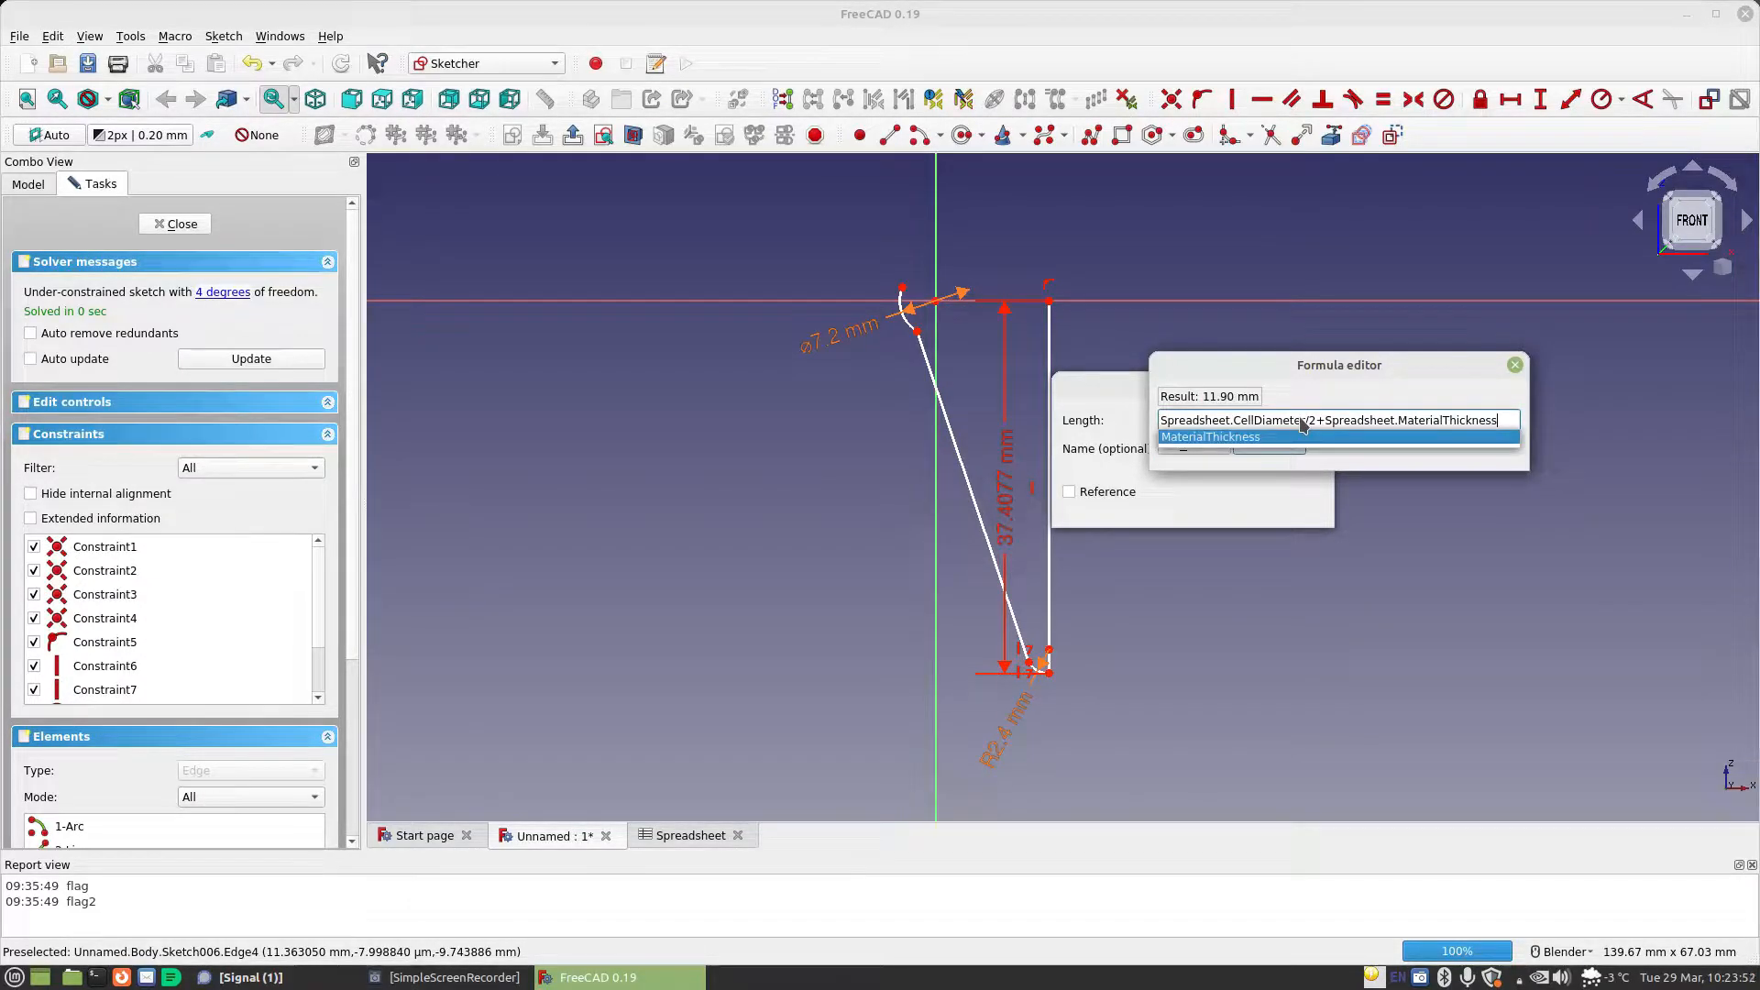
{"action": "key", "text": "Return"}
{"action": "left_click", "coordinate": [1269, 445]}
{"action": "left_click", "coordinate": [1282, 503]}
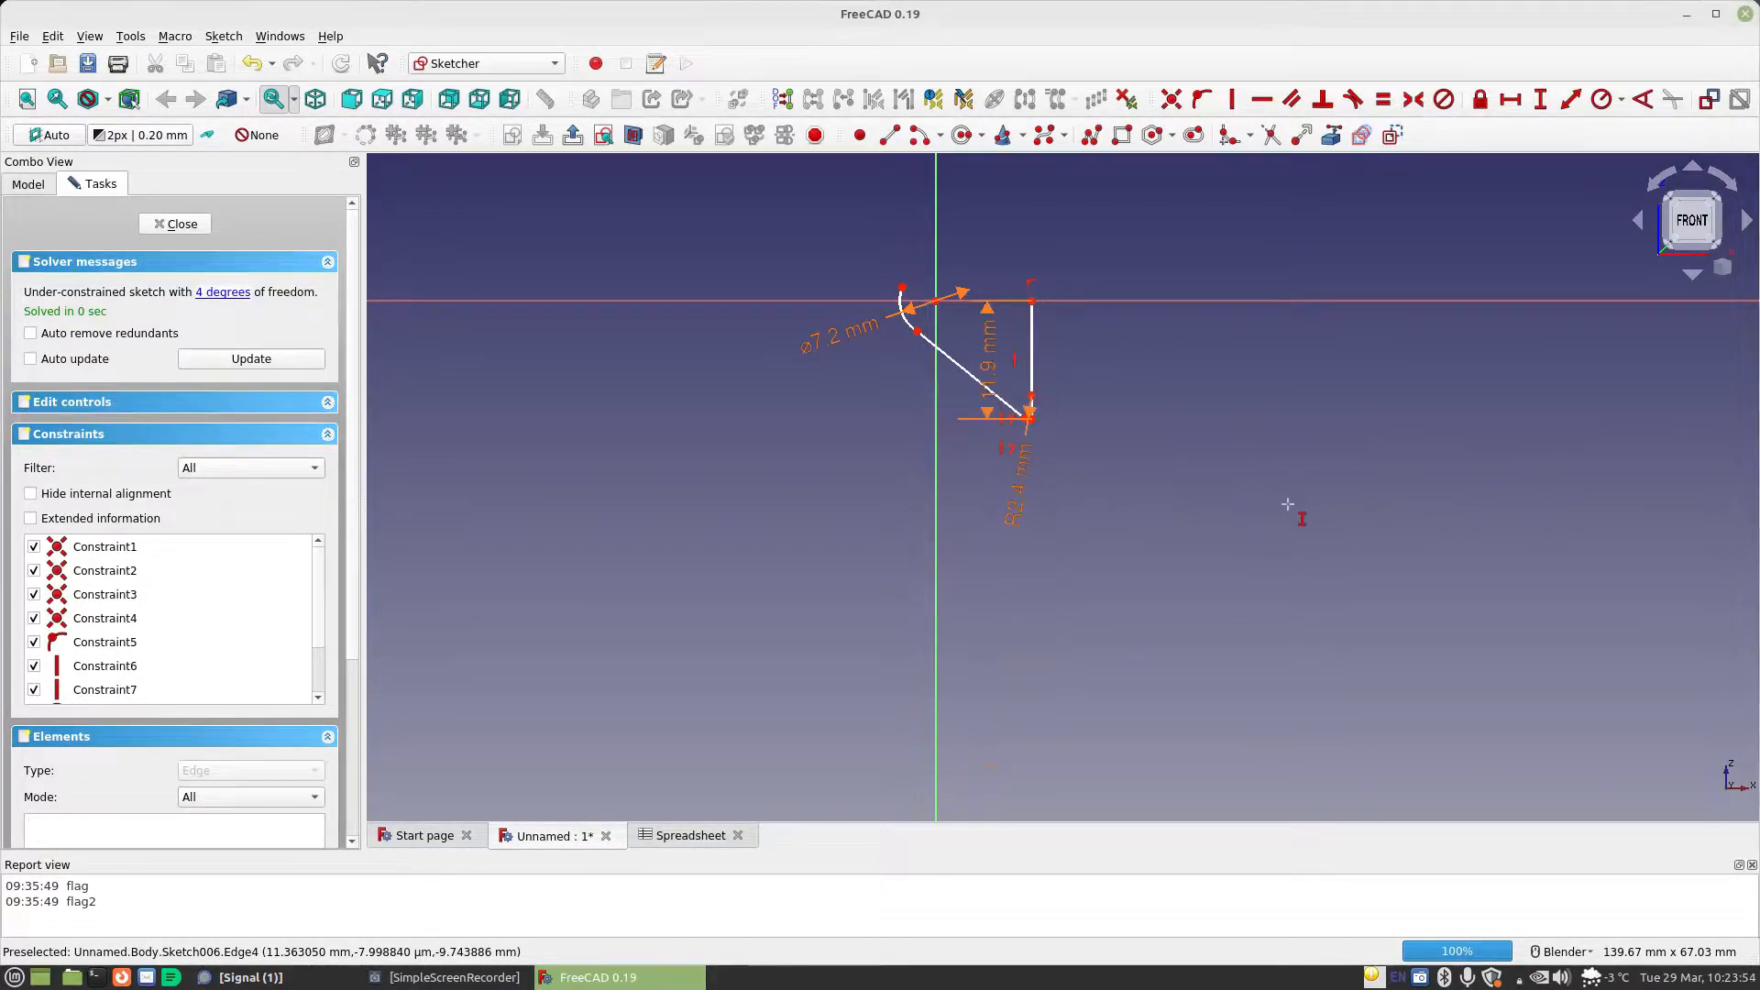
Pull the slanted line's lower endpoint up toward the vertical axis to lengthen the small lower arc
{"action": "scroll", "coordinate": [1092, 404], "scroll_direction": "up", "scroll_amount": 2}
{"action": "scroll", "coordinate": [1028, 367], "scroll_direction": "up", "scroll_amount": 3}
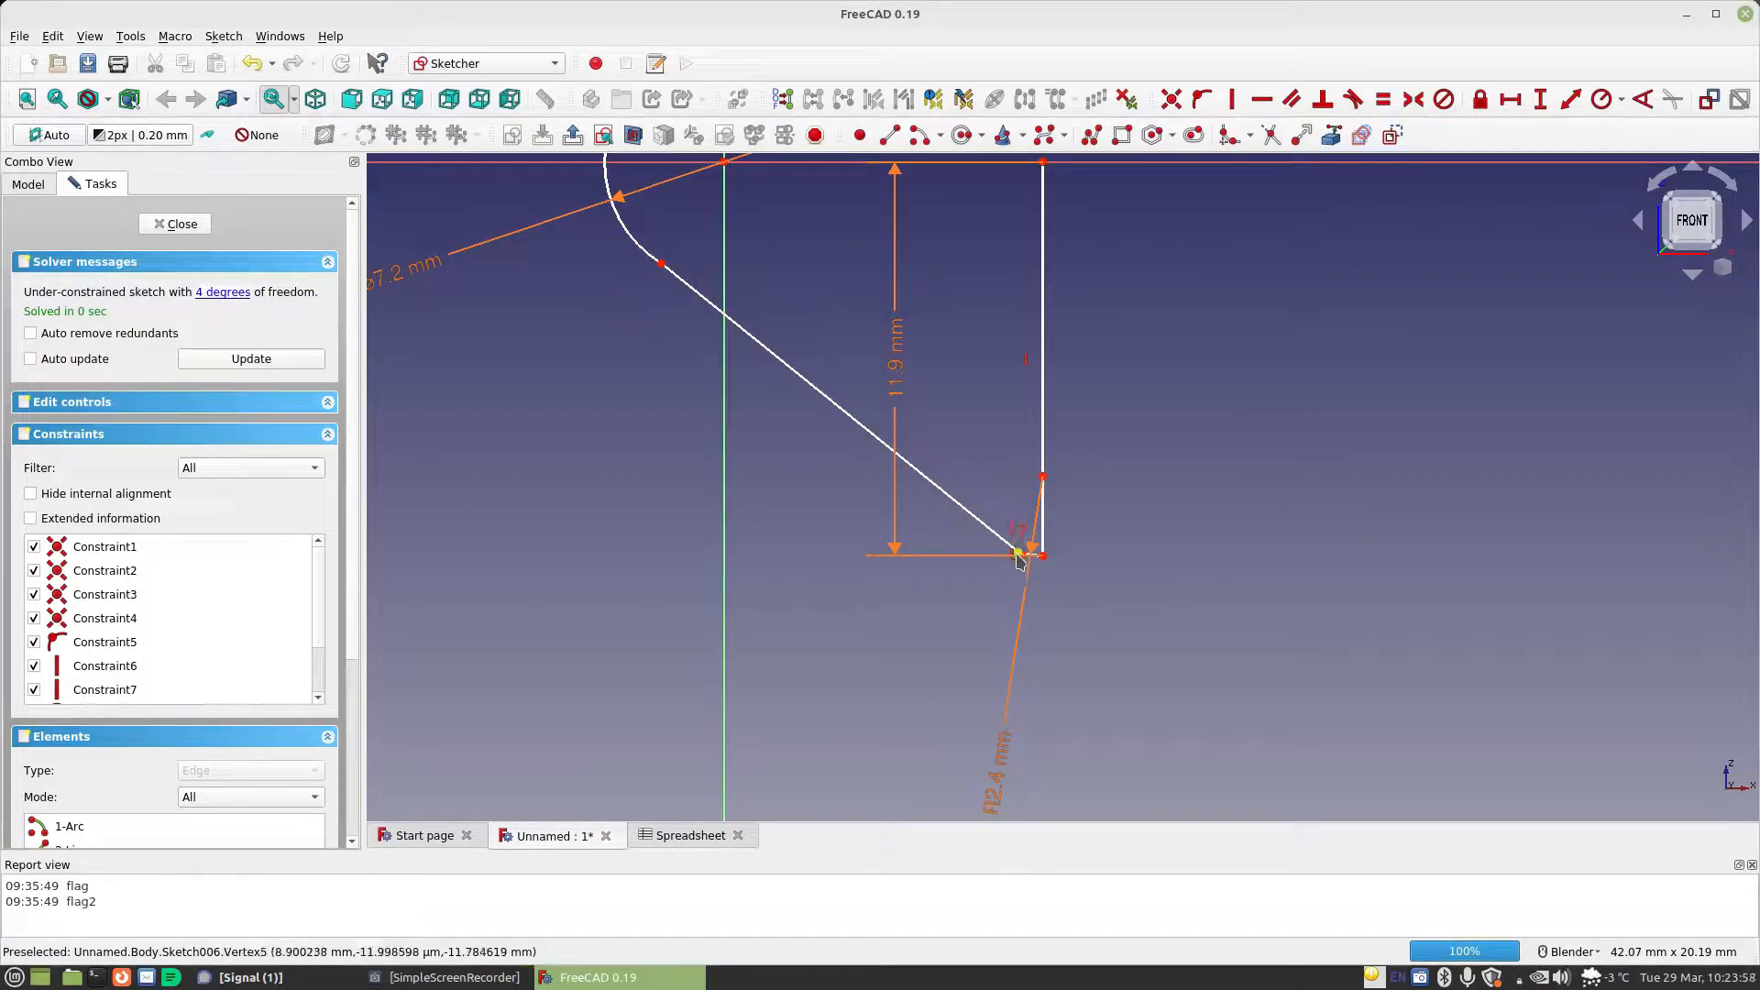
{"action": "left_click_drag", "start_coordinate": [1015, 559], "coordinate": [916, 524]}
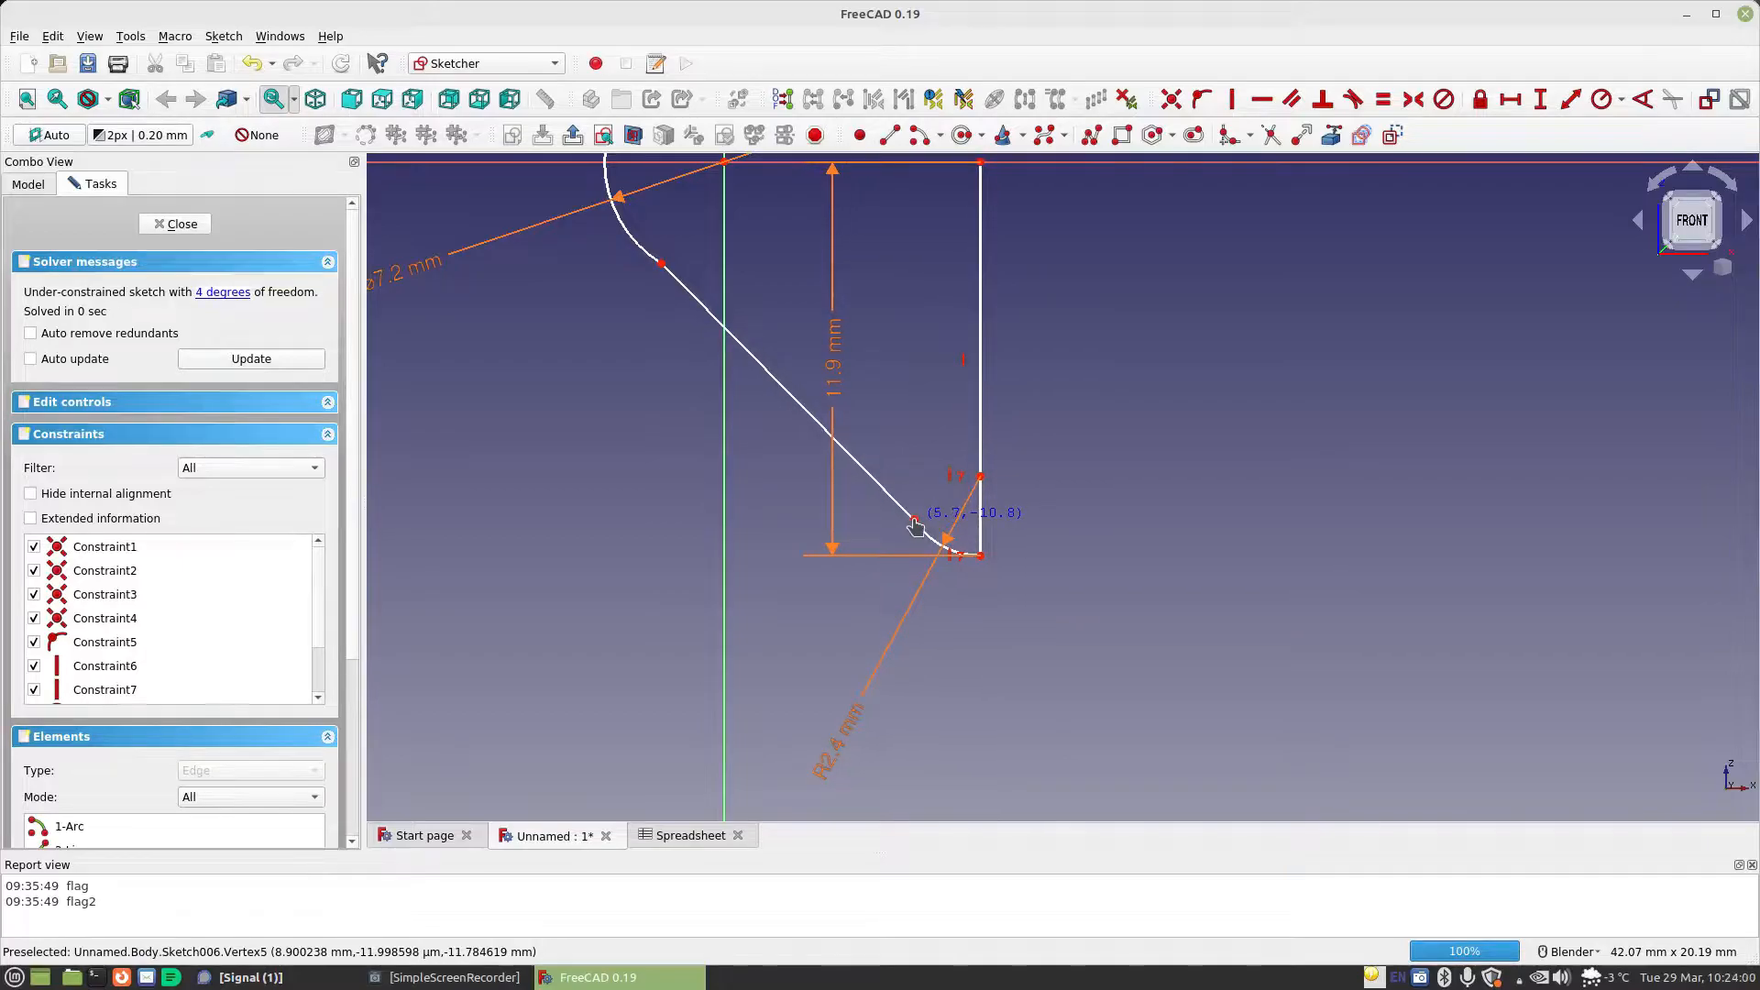
{"action": "scroll", "coordinate": [989, 573], "scroll_direction": "down", "scroll_amount": 2}
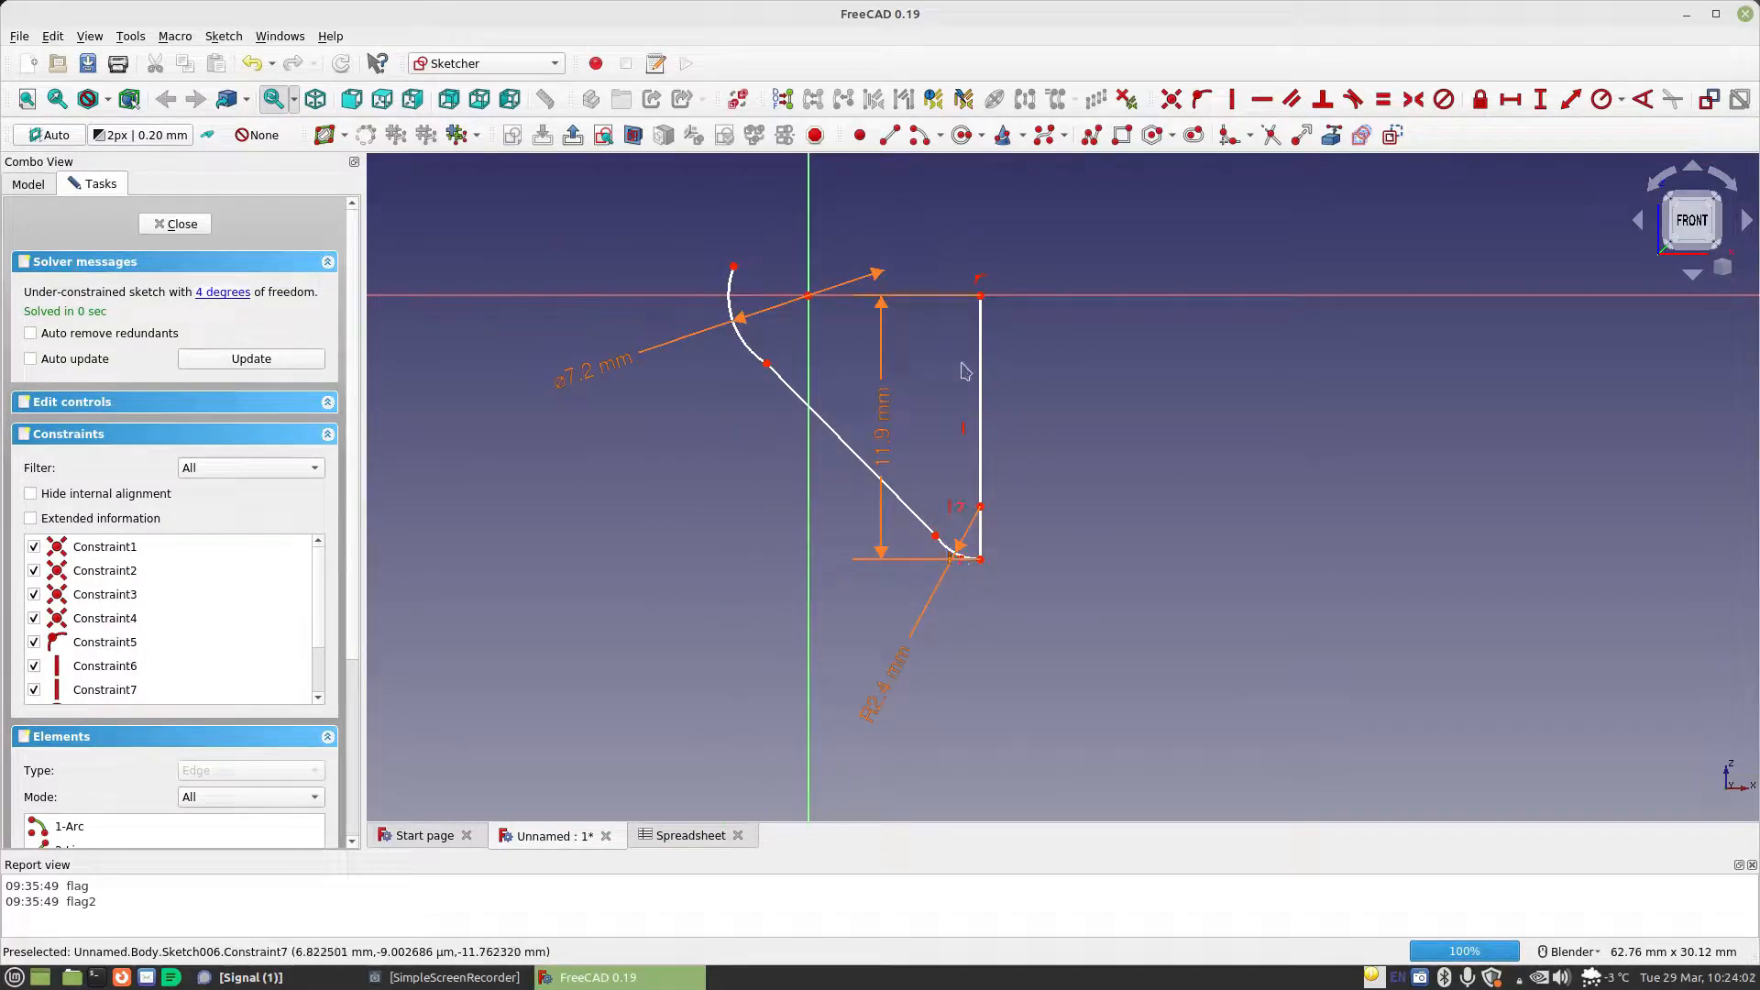
Constrain the upper arc's free endpoint onto the horizontal axis
{"action": "left_click", "coordinate": [733, 267]}
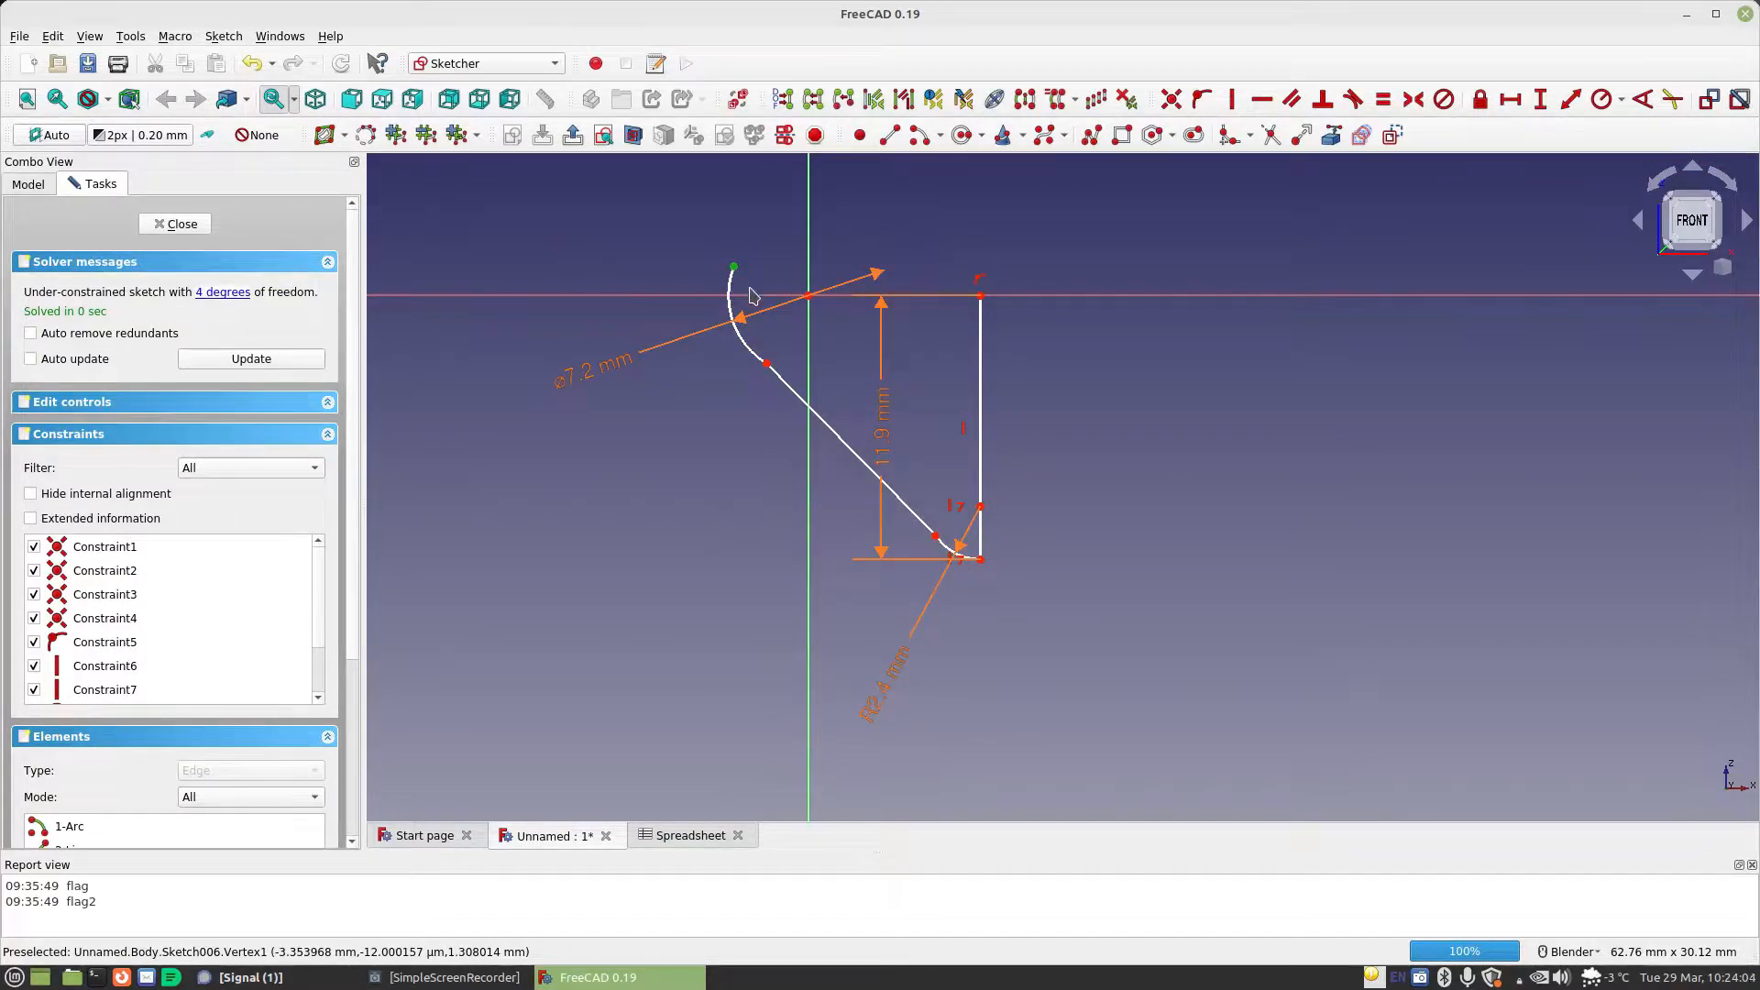
{"action": "left_click", "coordinate": [750, 296]}
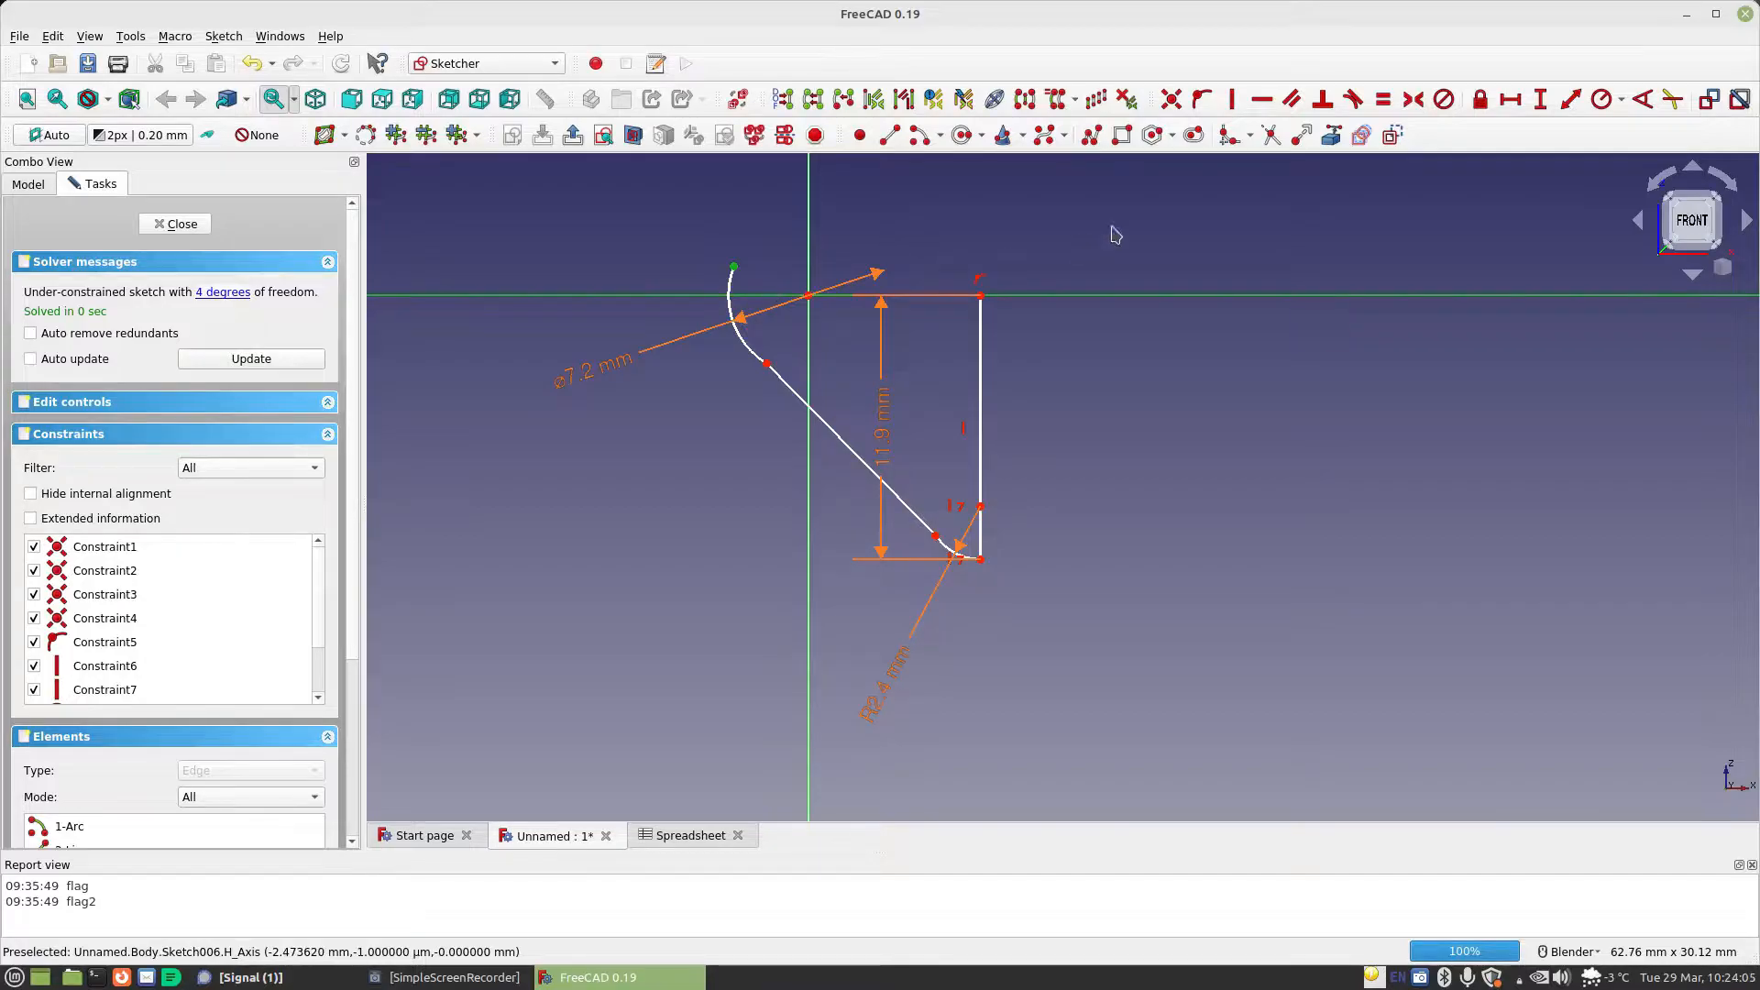
{"action": "left_click", "coordinate": [1202, 99]}
Close the profile's top with a line made coincident with the vertical line's upper endpoint and the upper arc's free endpoint
{"action": "left_click", "coordinate": [889, 135]}
{"action": "left_click", "coordinate": [710, 214]}
{"action": "left_click", "coordinate": [961, 193]}
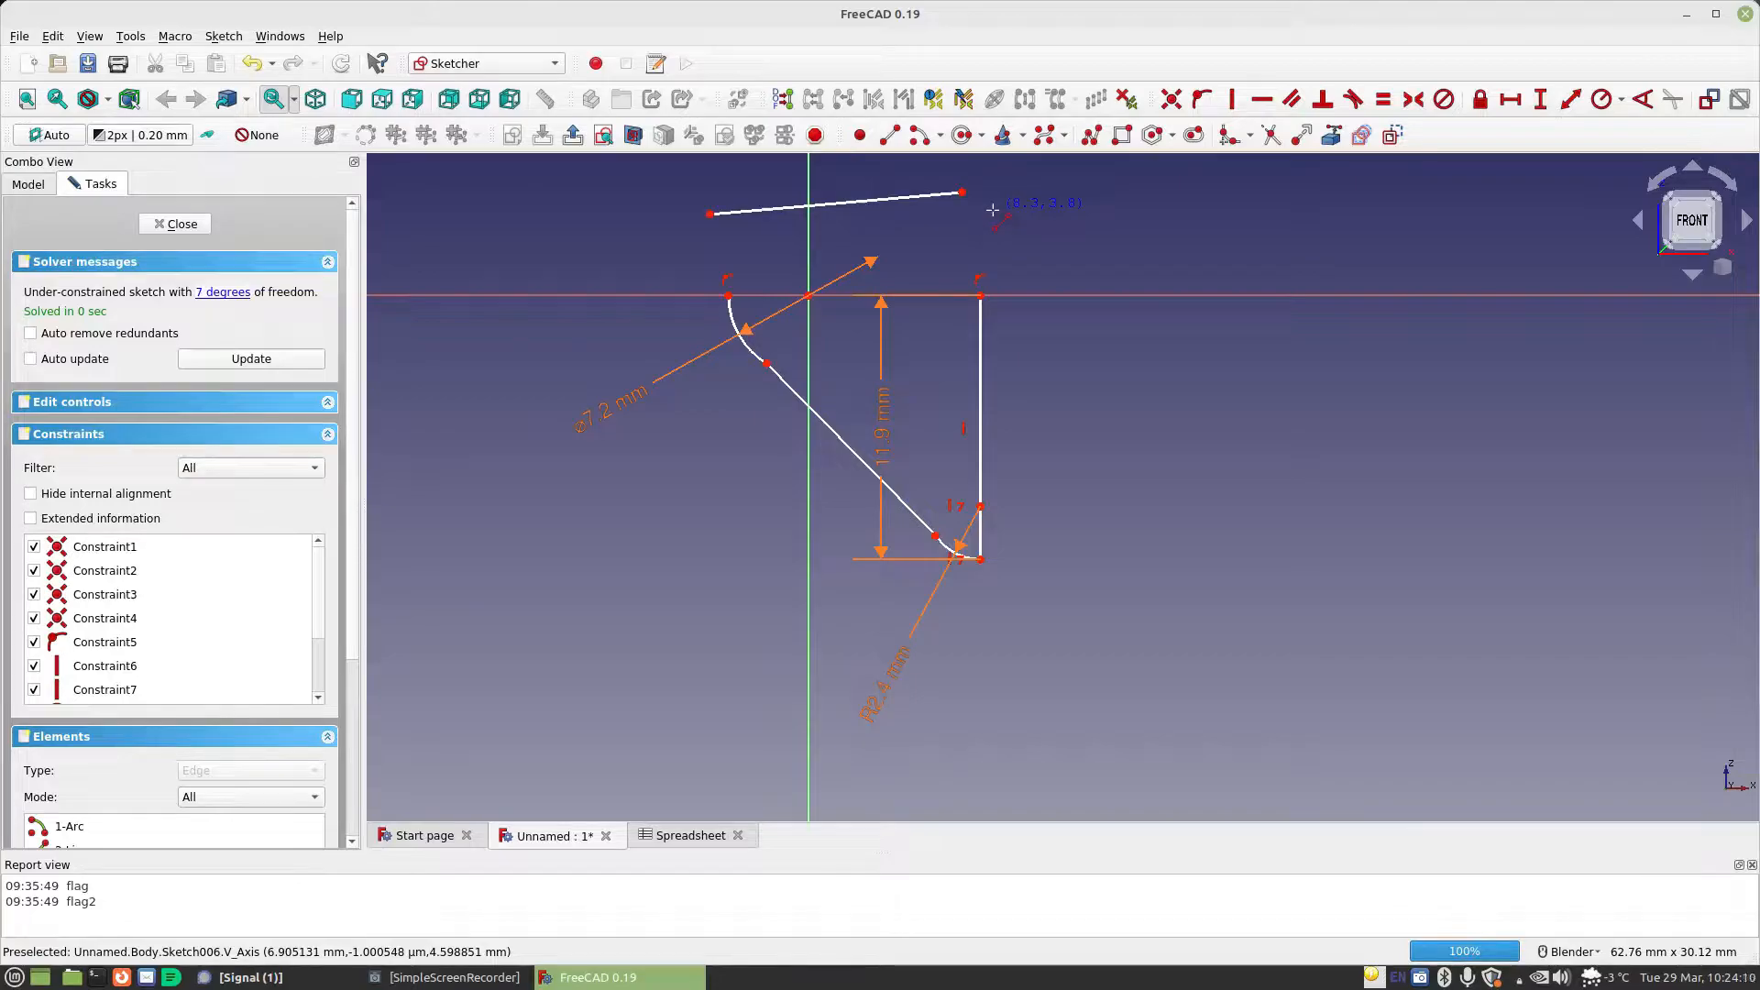
{"action": "left_click", "coordinate": [980, 297]}
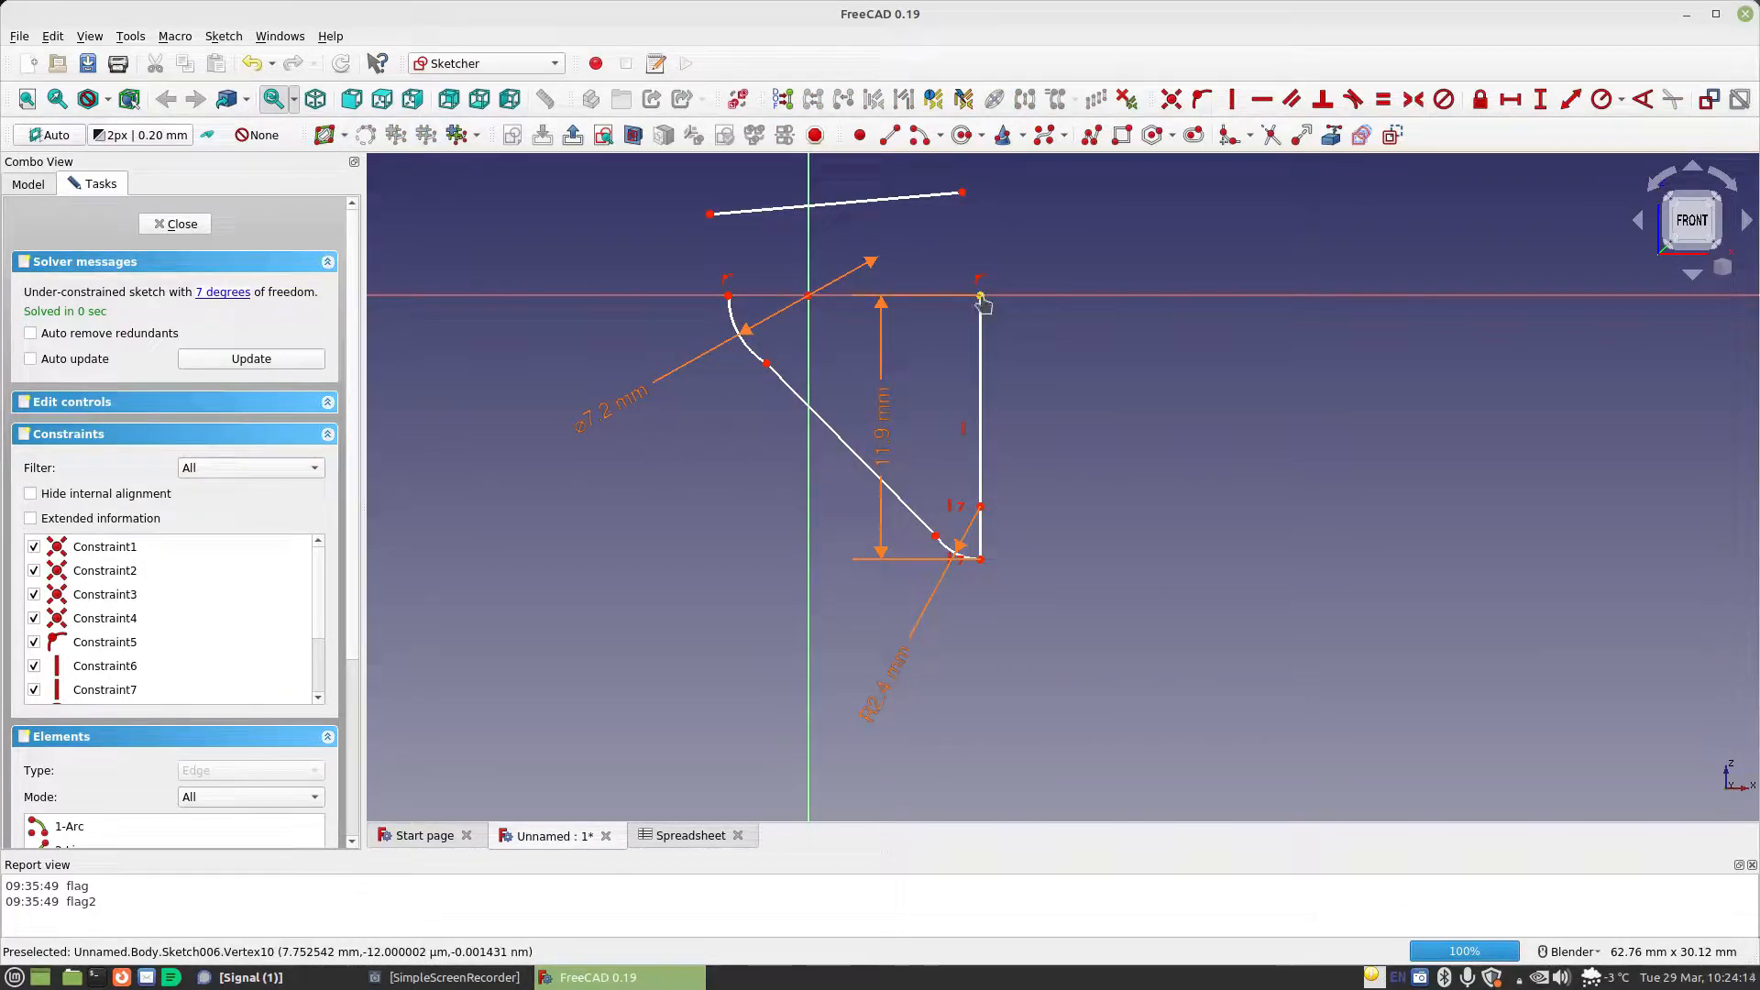
{"action": "left_click", "coordinate": [961, 193]}
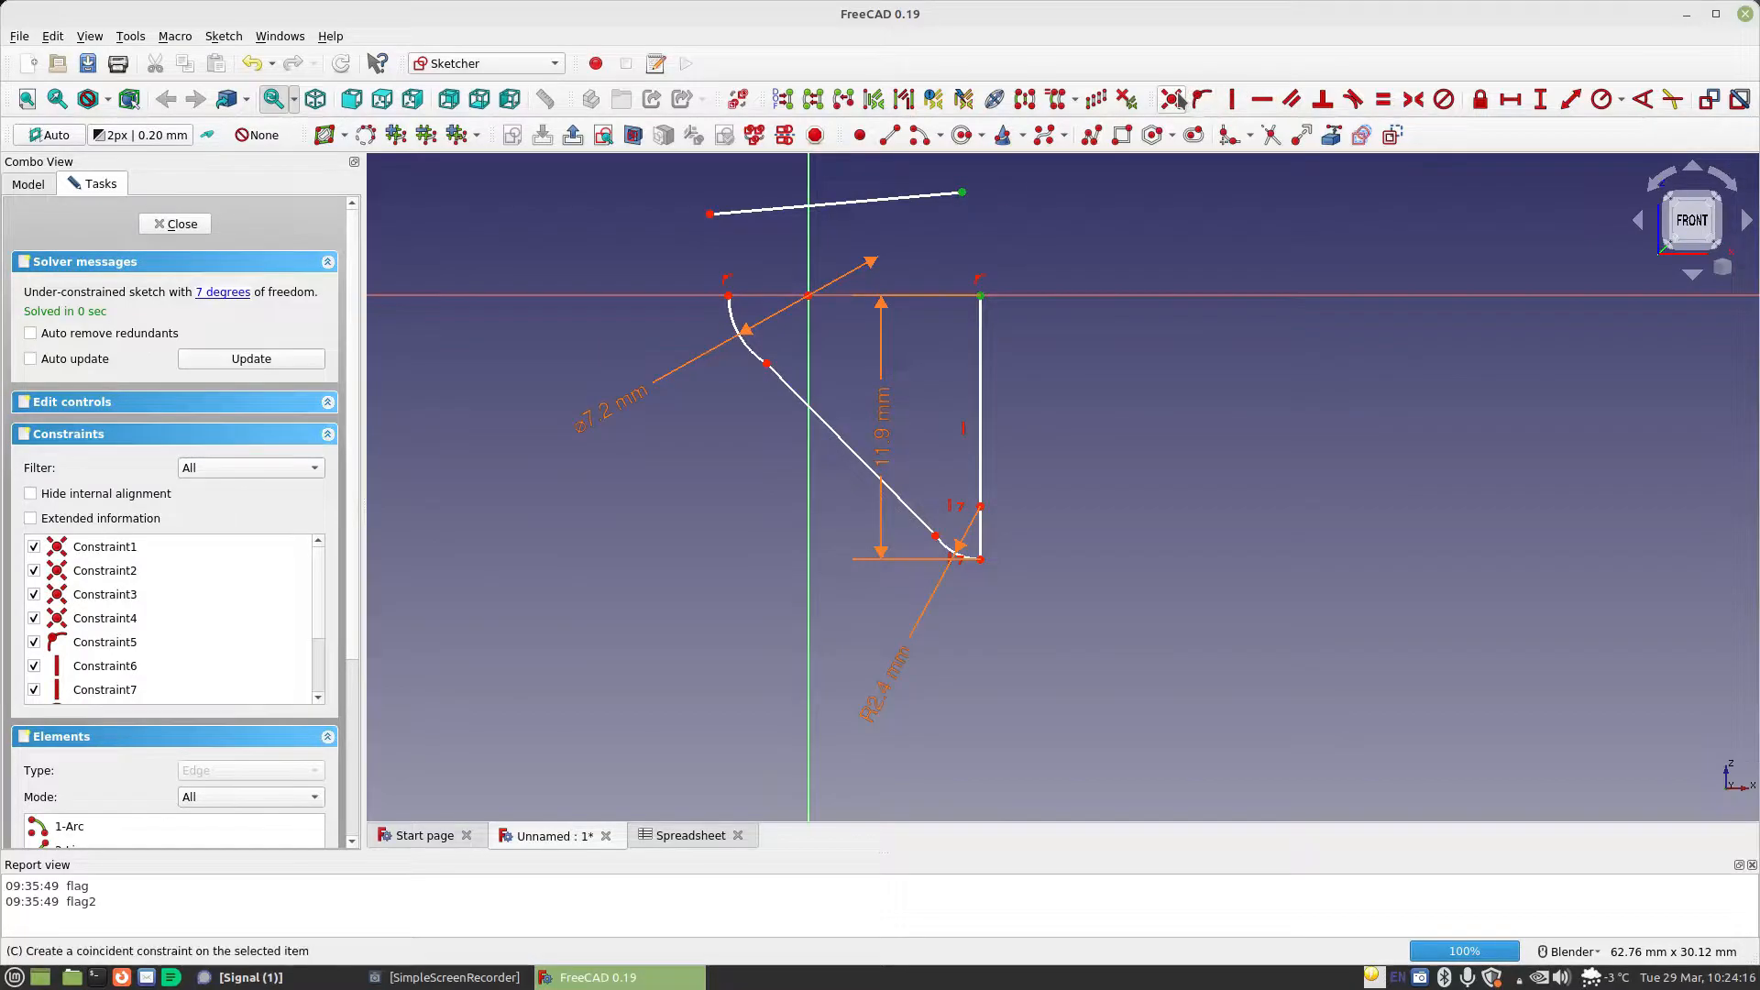
{"action": "left_click", "coordinate": [1170, 98]}
{"action": "left_click", "coordinate": [729, 296]}
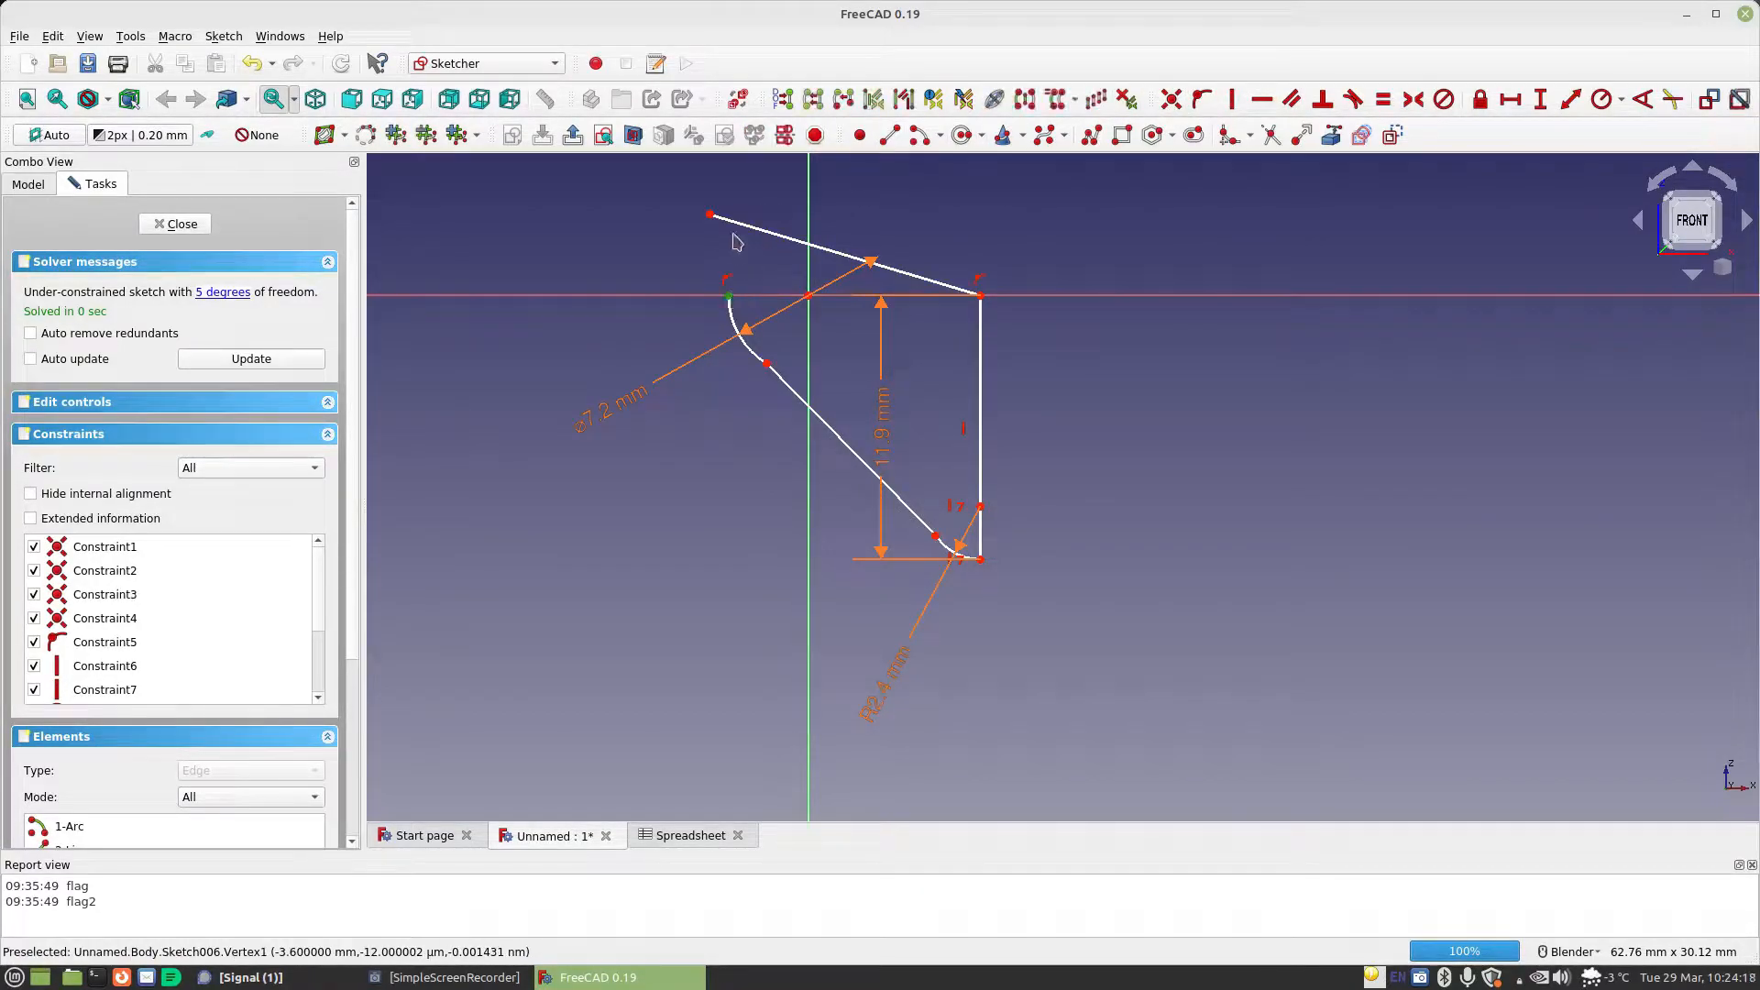
{"action": "left_click", "coordinate": [713, 217]}
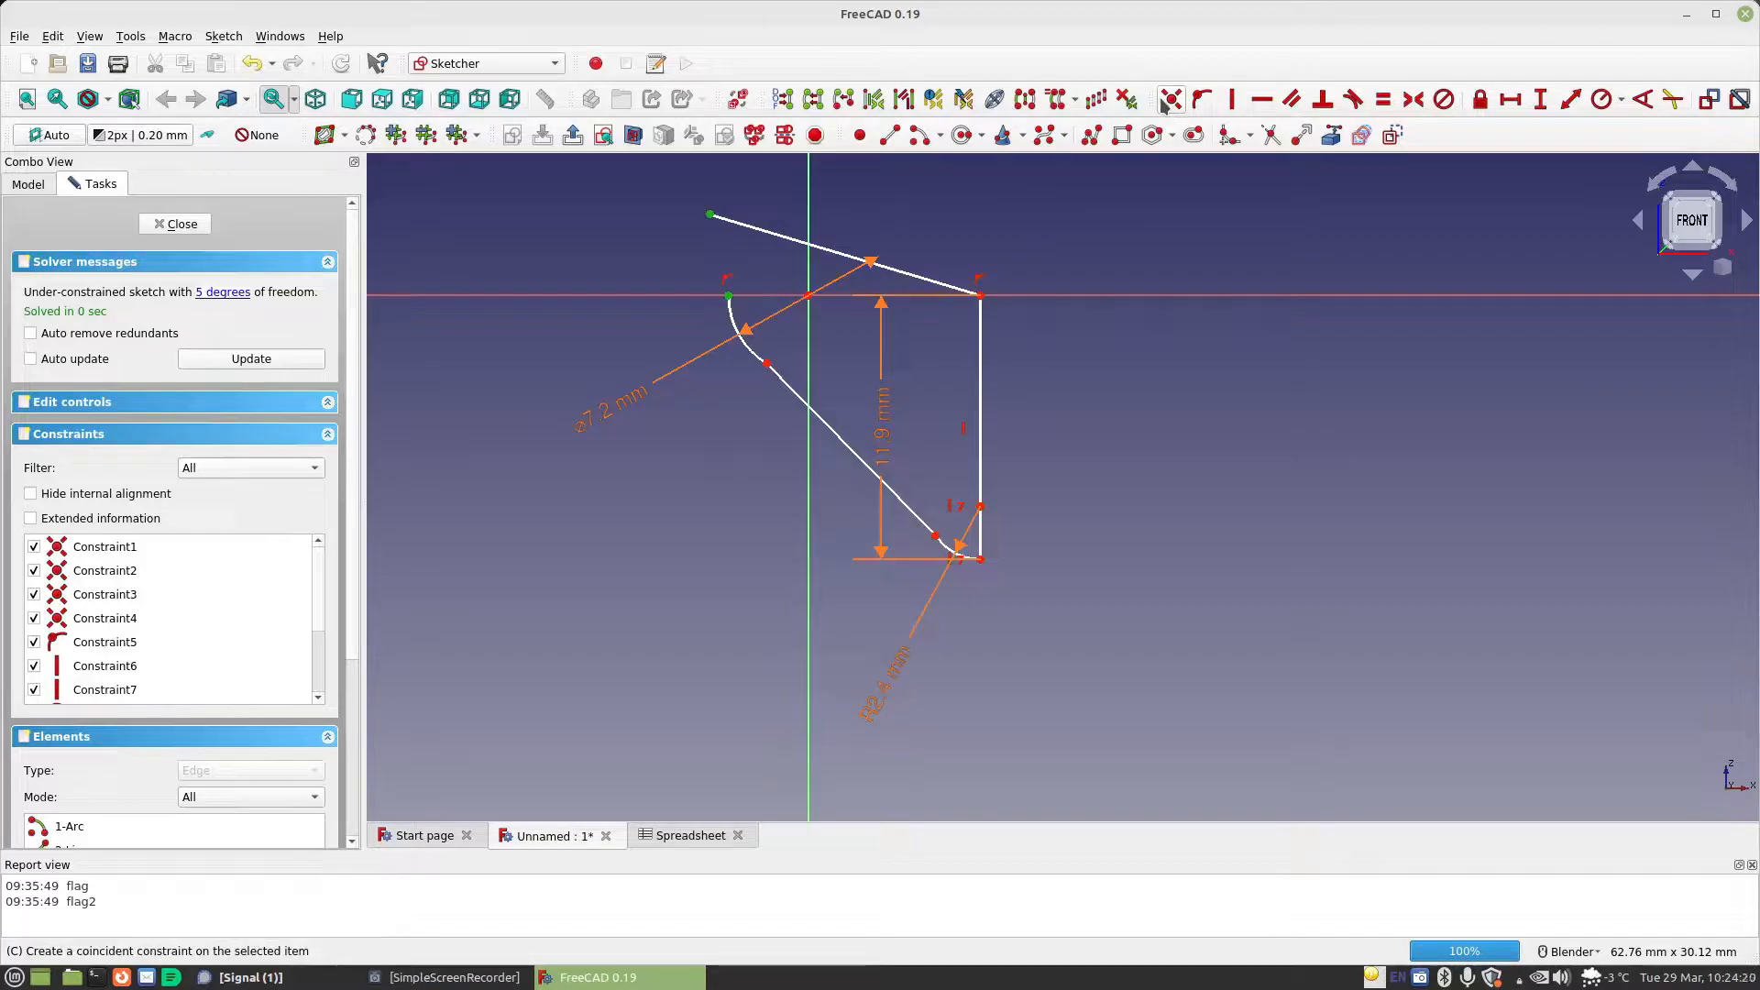
{"action": "left_click", "coordinate": [1170, 98]}
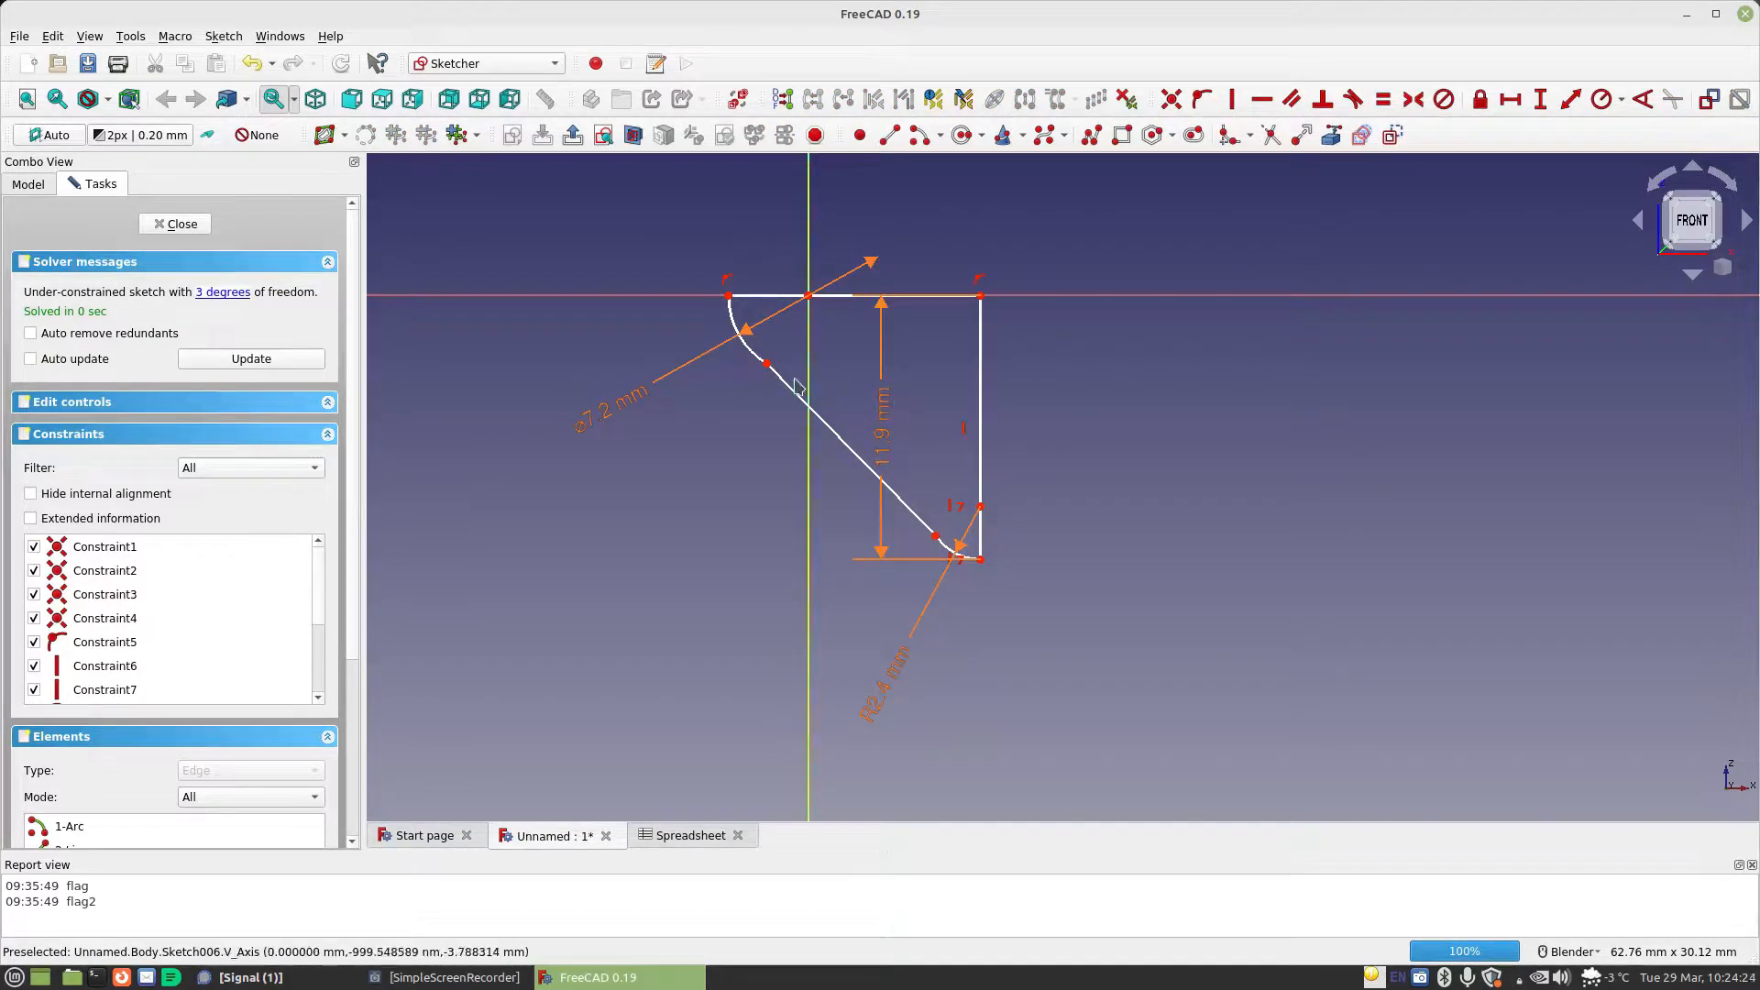
Make the slanted line tangent to both the upper arc and the small lower arc
{"action": "left_click", "coordinate": [807, 404]}
{"action": "left_click", "coordinate": [753, 358]}
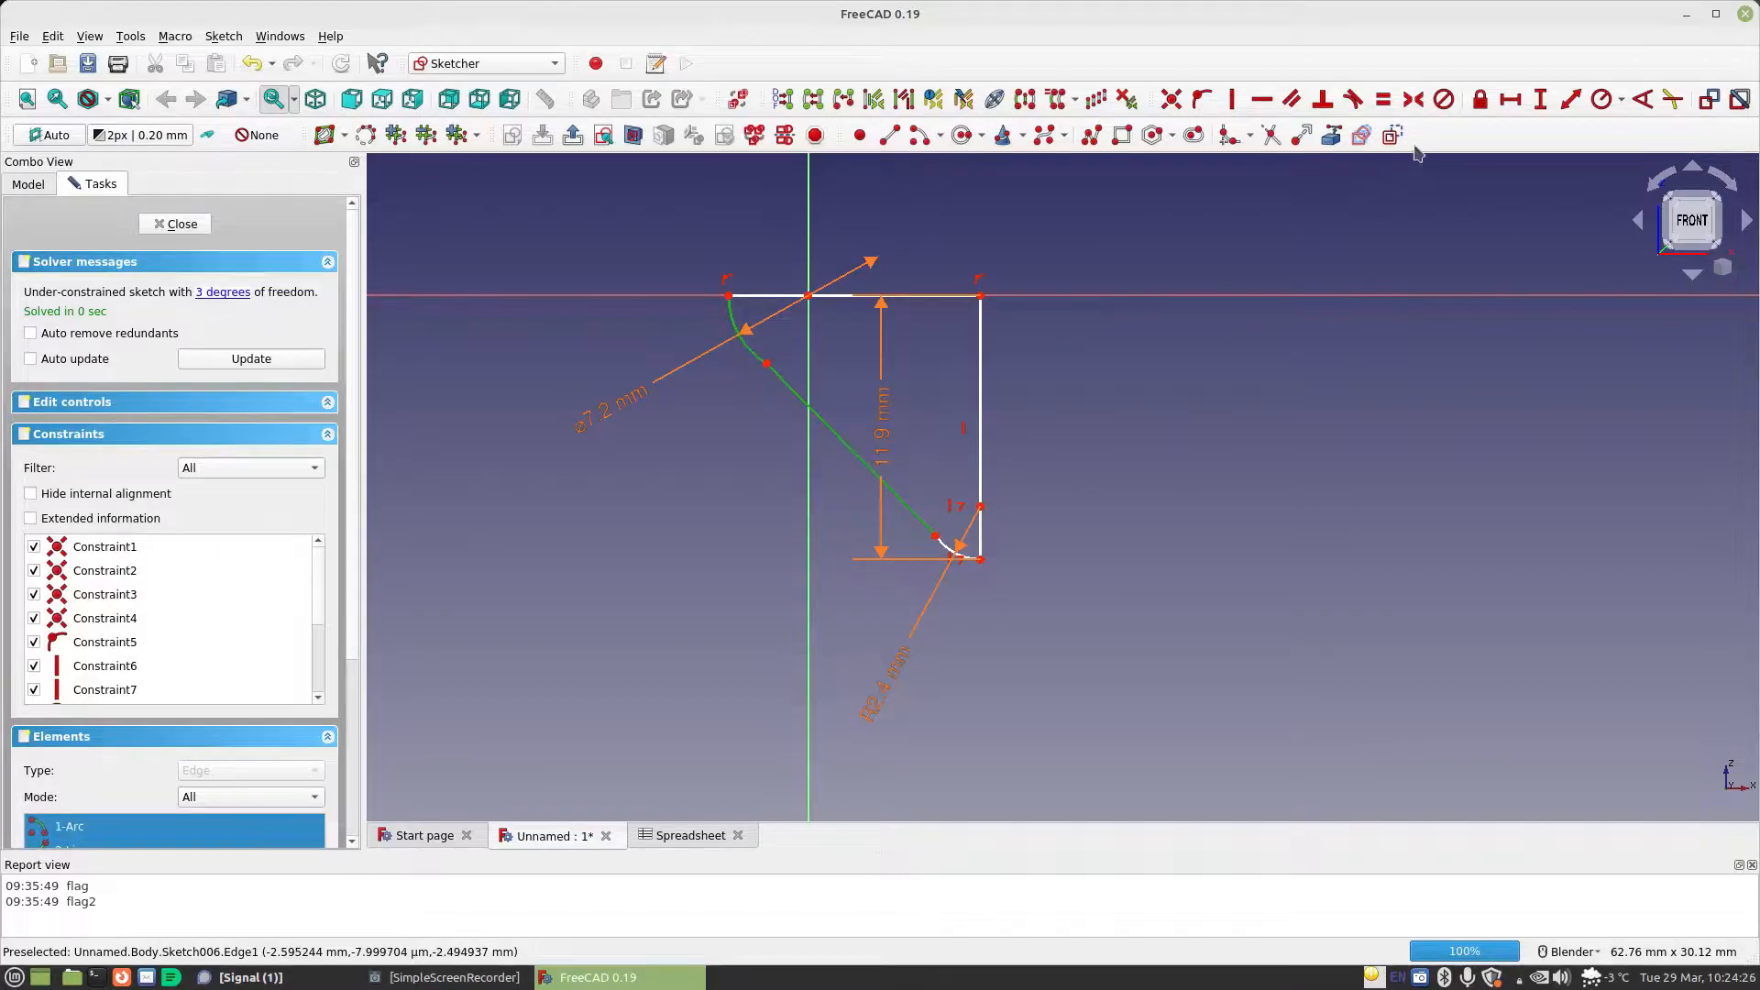
{"action": "left_click", "coordinate": [1354, 100]}
{"action": "left_click", "coordinate": [1063, 494]}
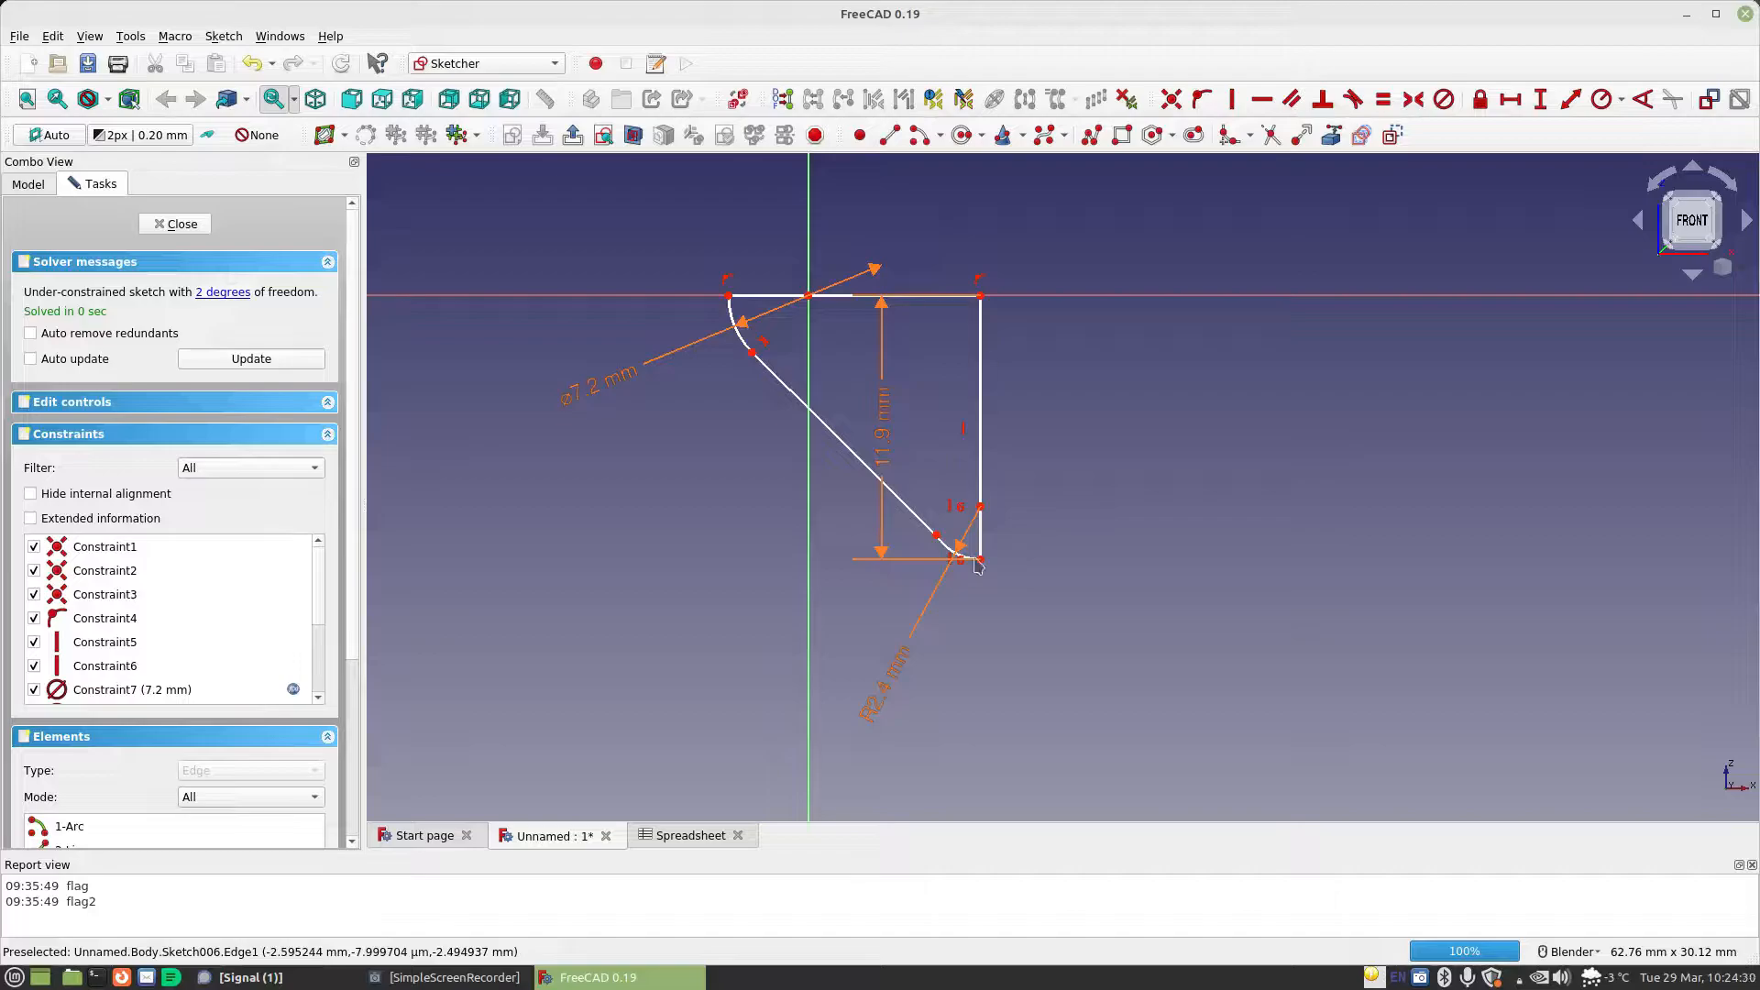
{"action": "left_click", "coordinate": [921, 521]}
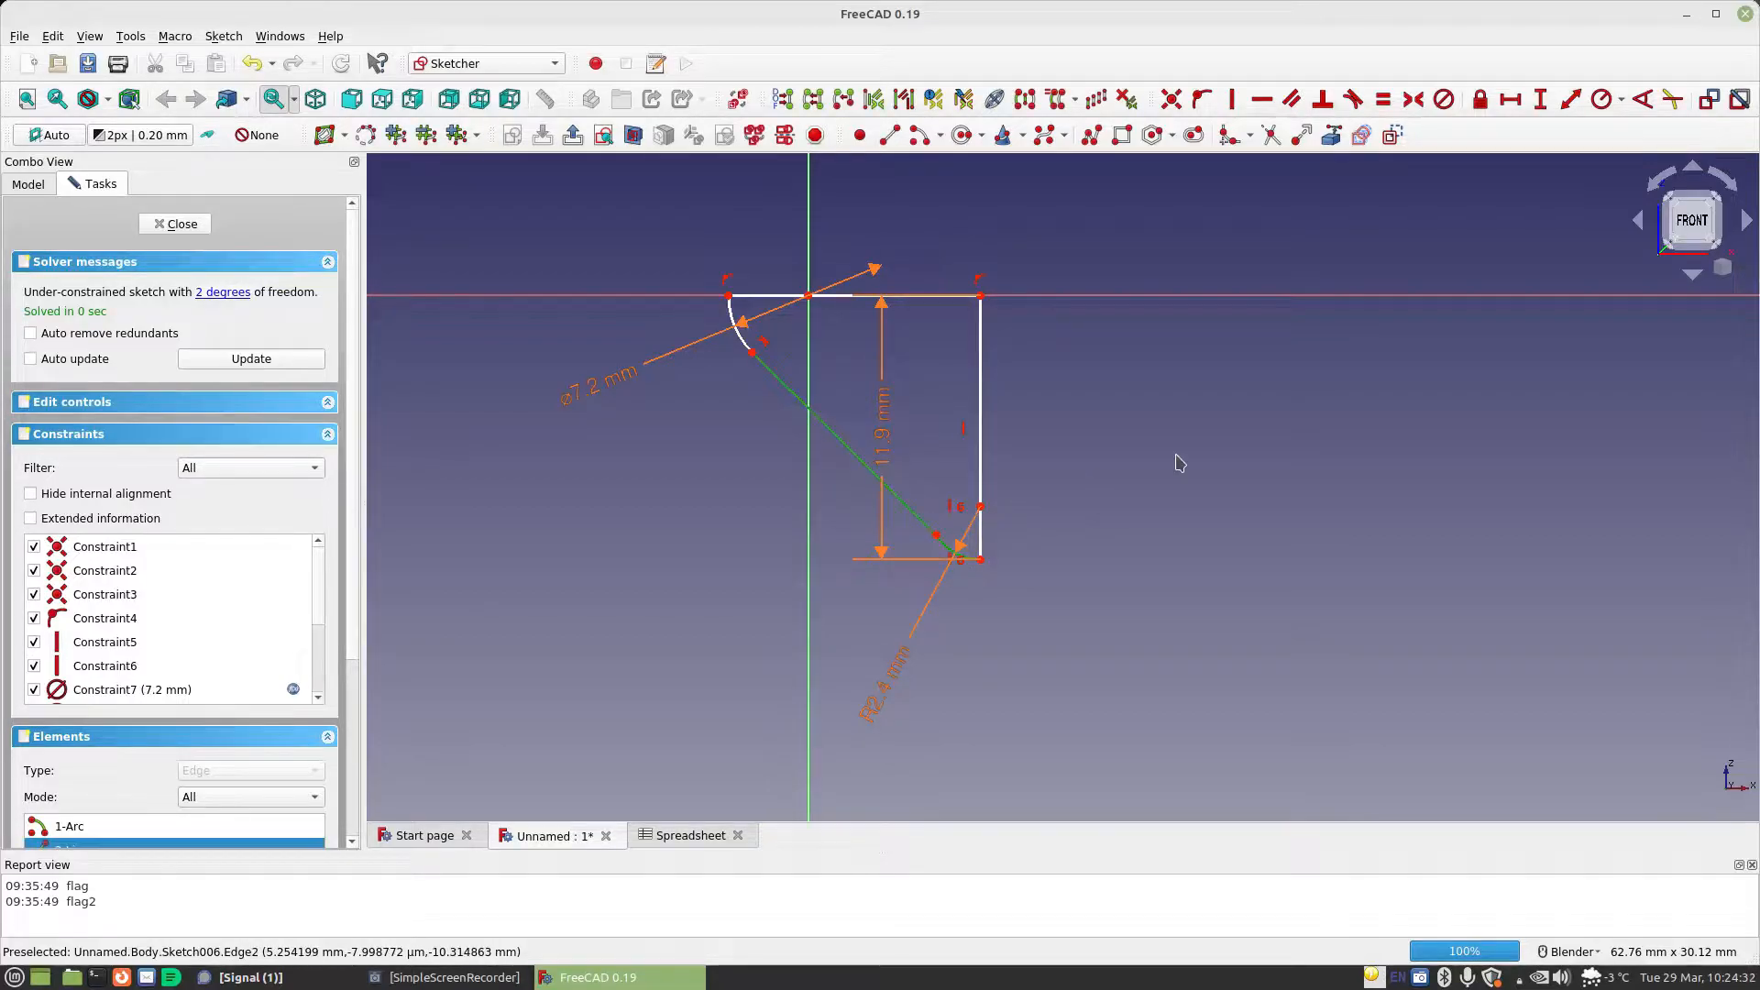
{"action": "left_click", "coordinate": [1354, 101]}
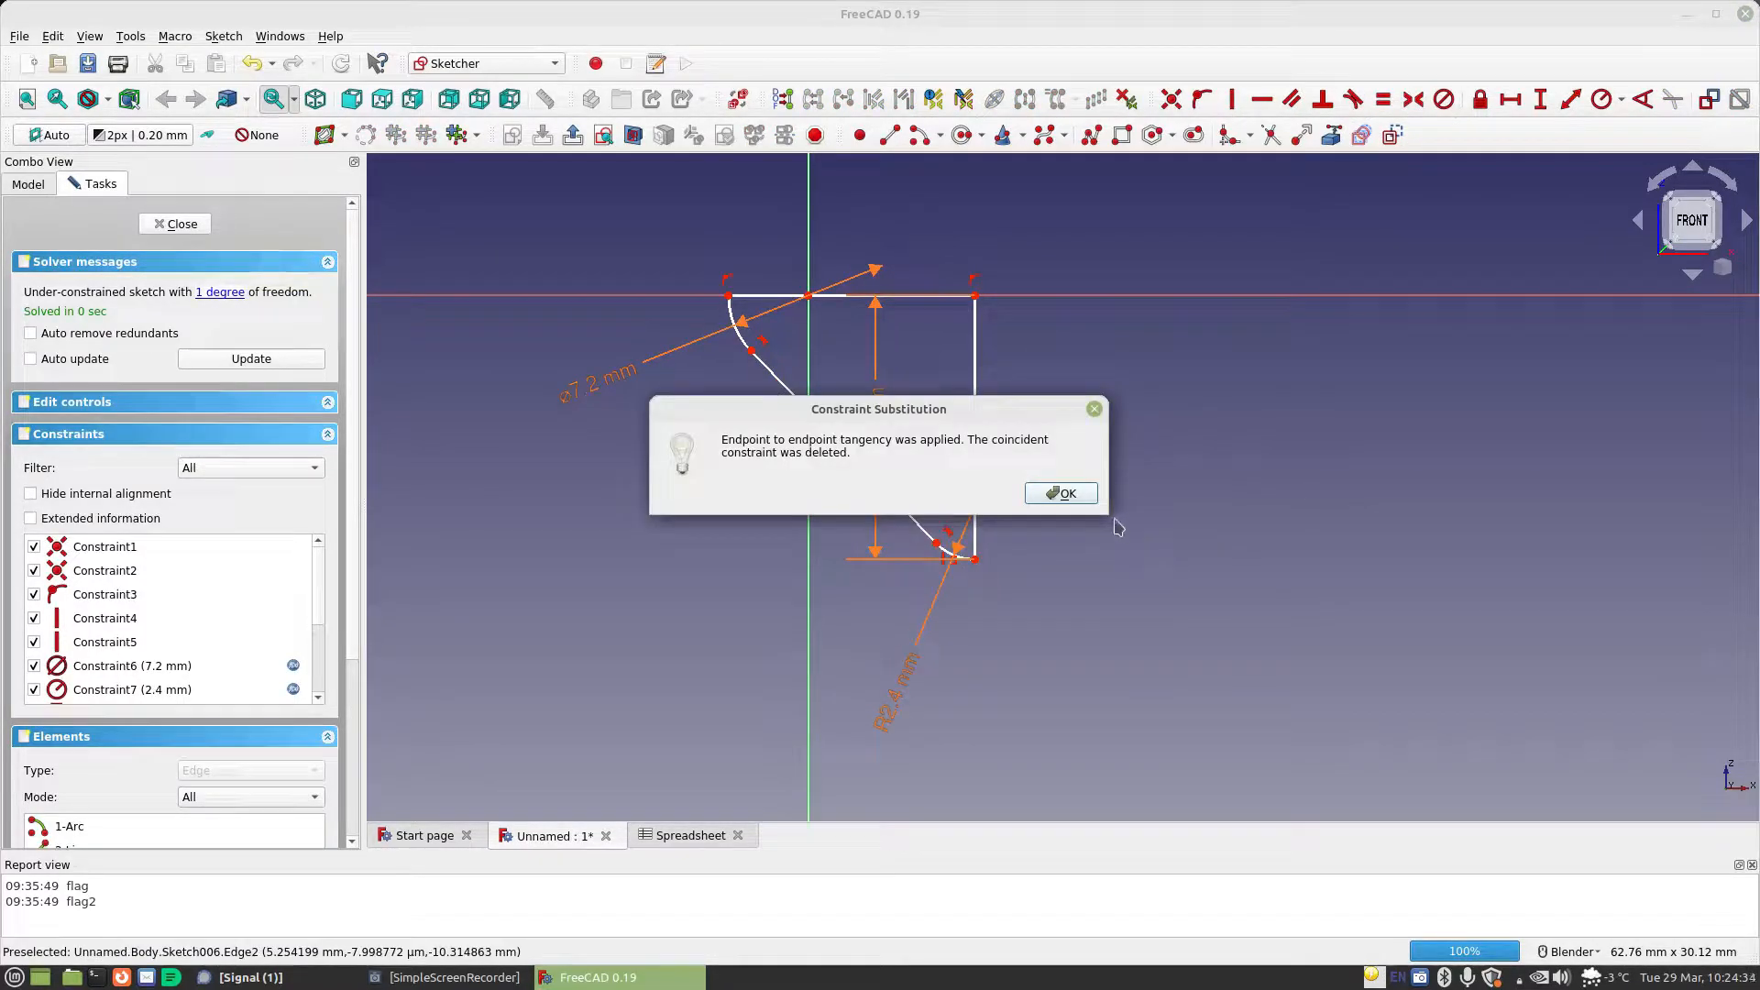
{"action": "left_click", "coordinate": [1077, 493]}
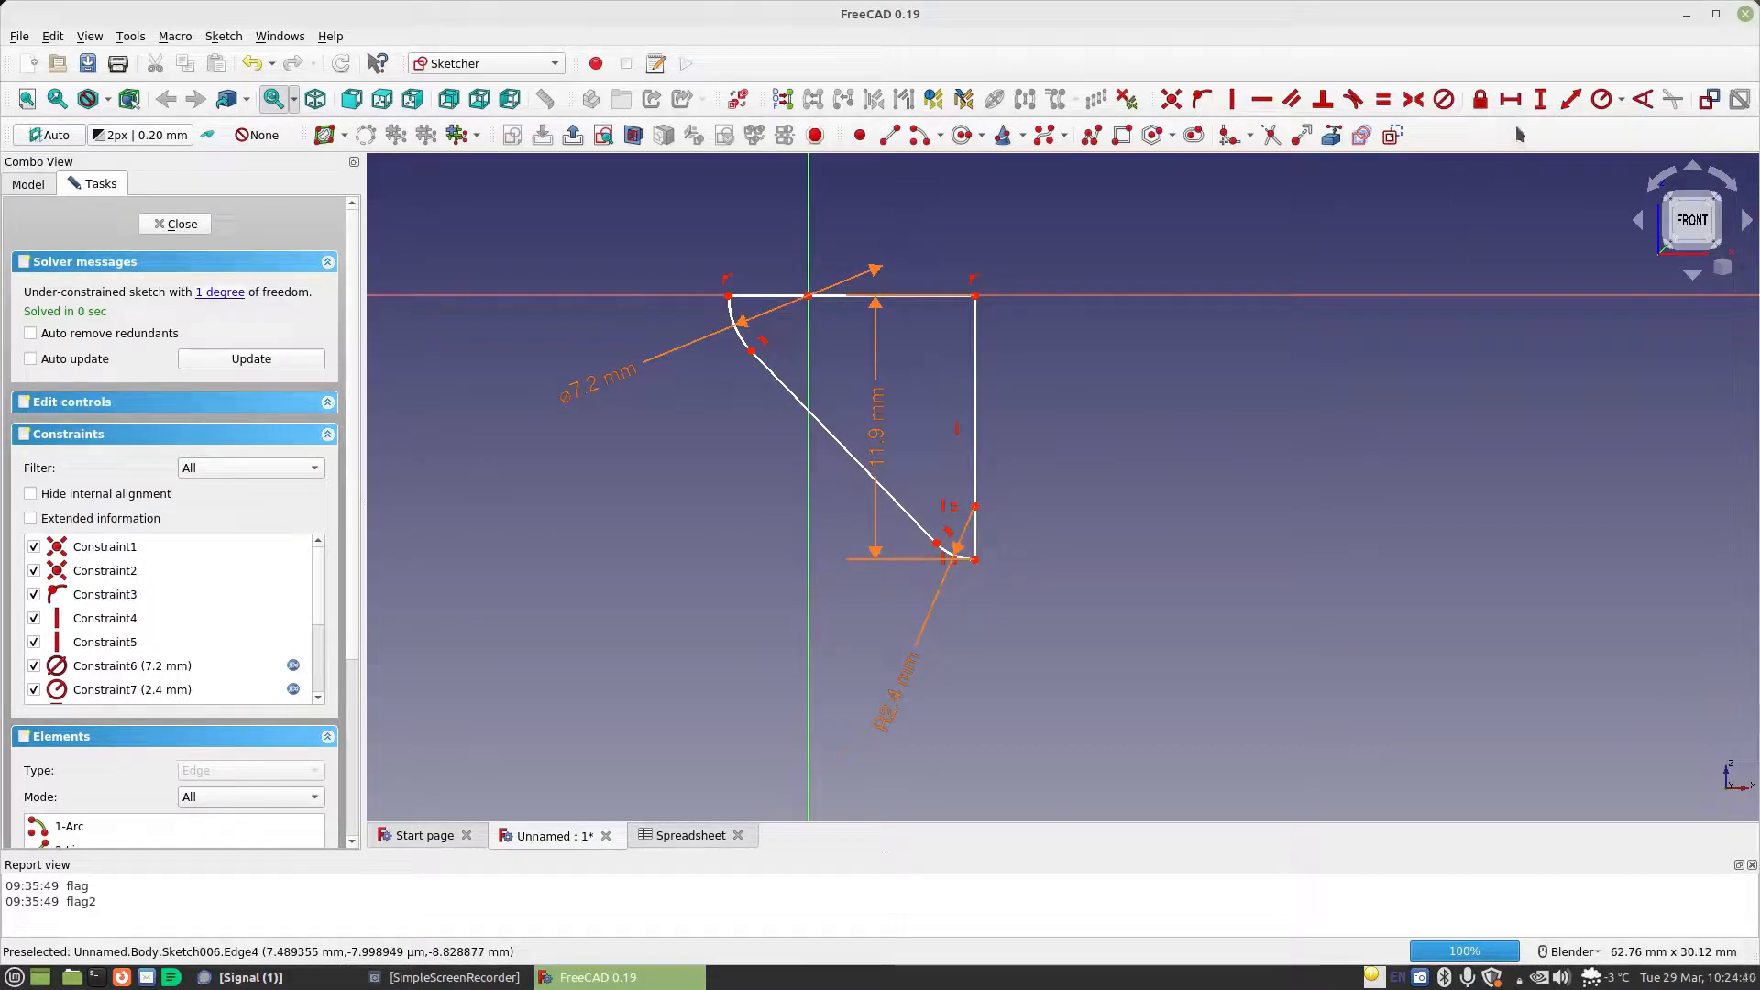
Constrain the horizontal distance from the origin to the vertical line's lower endpoint with the formula Spreadsheet.MaterialThickness
{"action": "left_click", "coordinate": [1508, 101]}
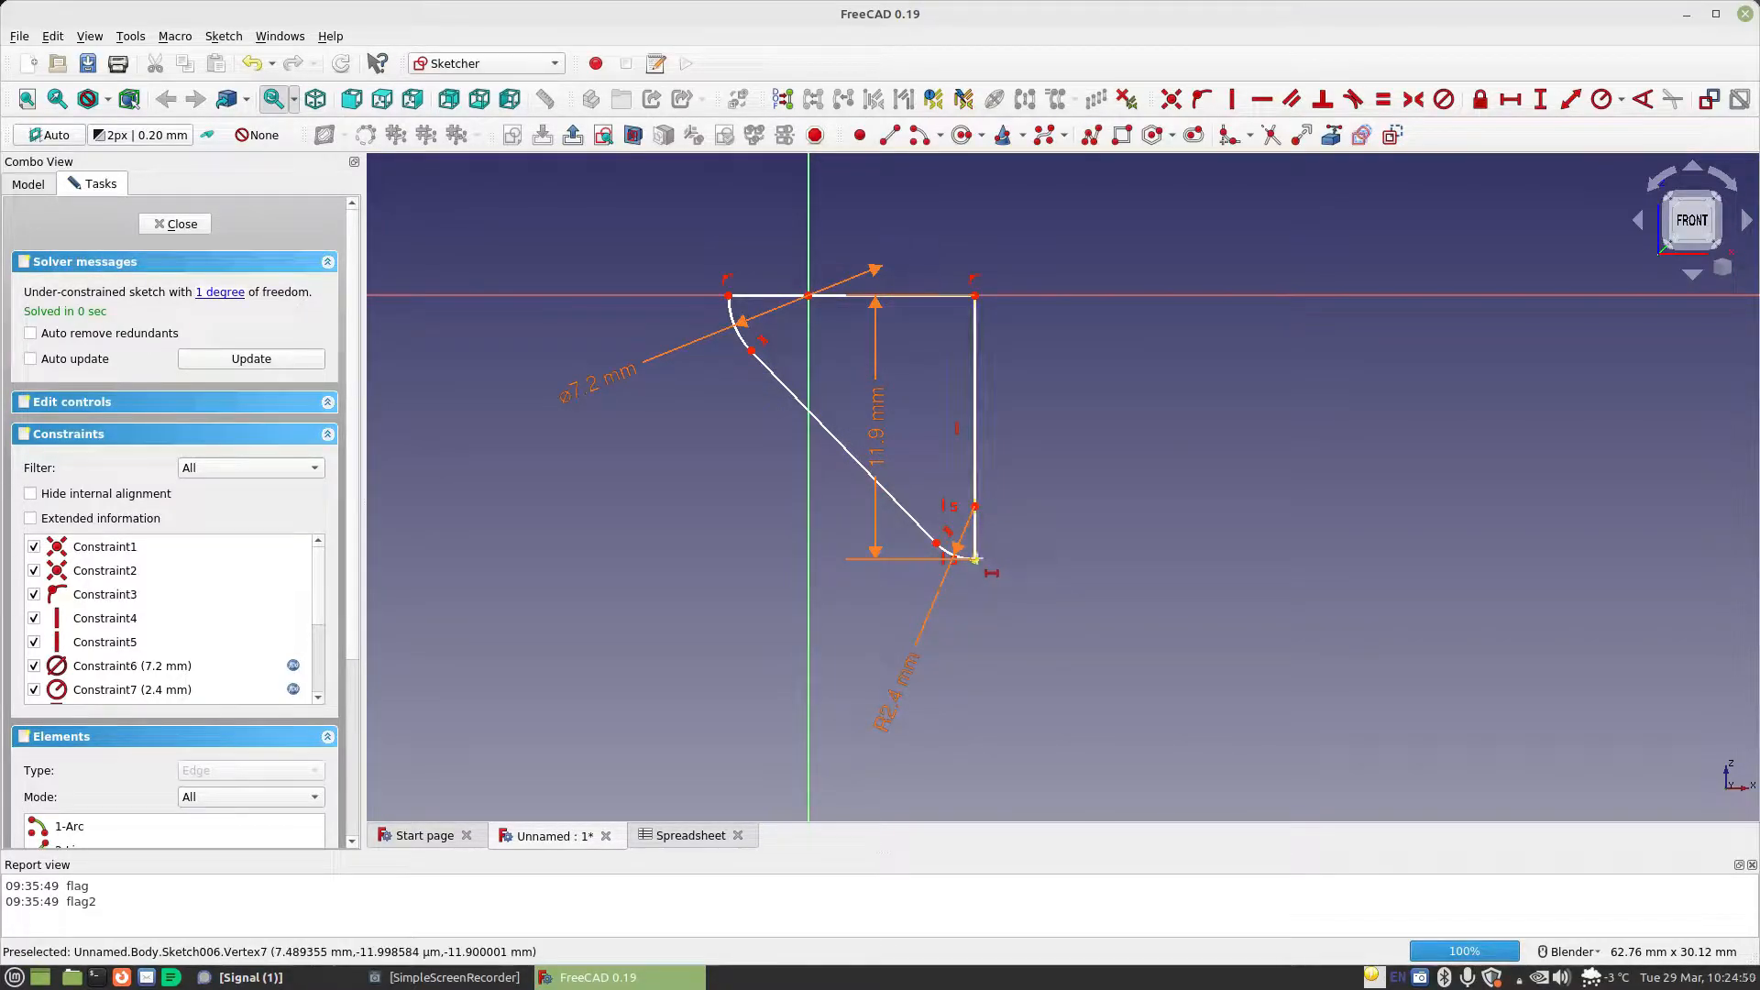
{"action": "left_click", "coordinate": [975, 560]}
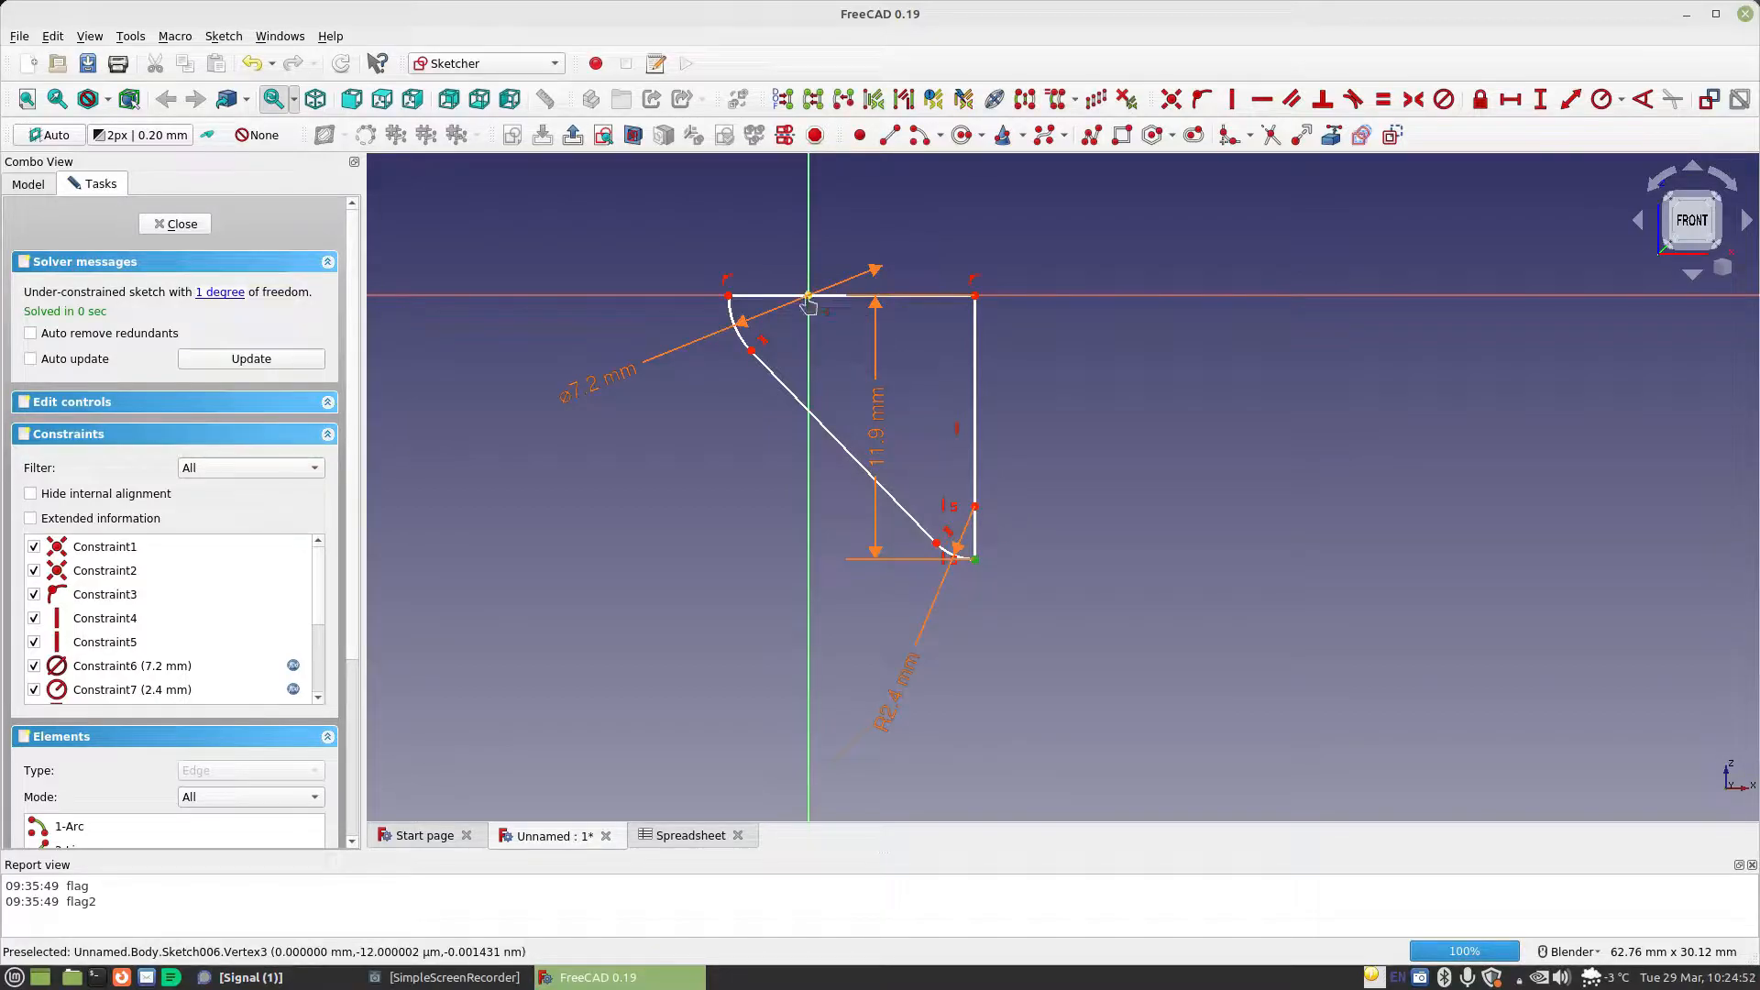
{"action": "left_click", "coordinate": [807, 296]}
{"action": "left_click", "coordinate": [1053, 315]}
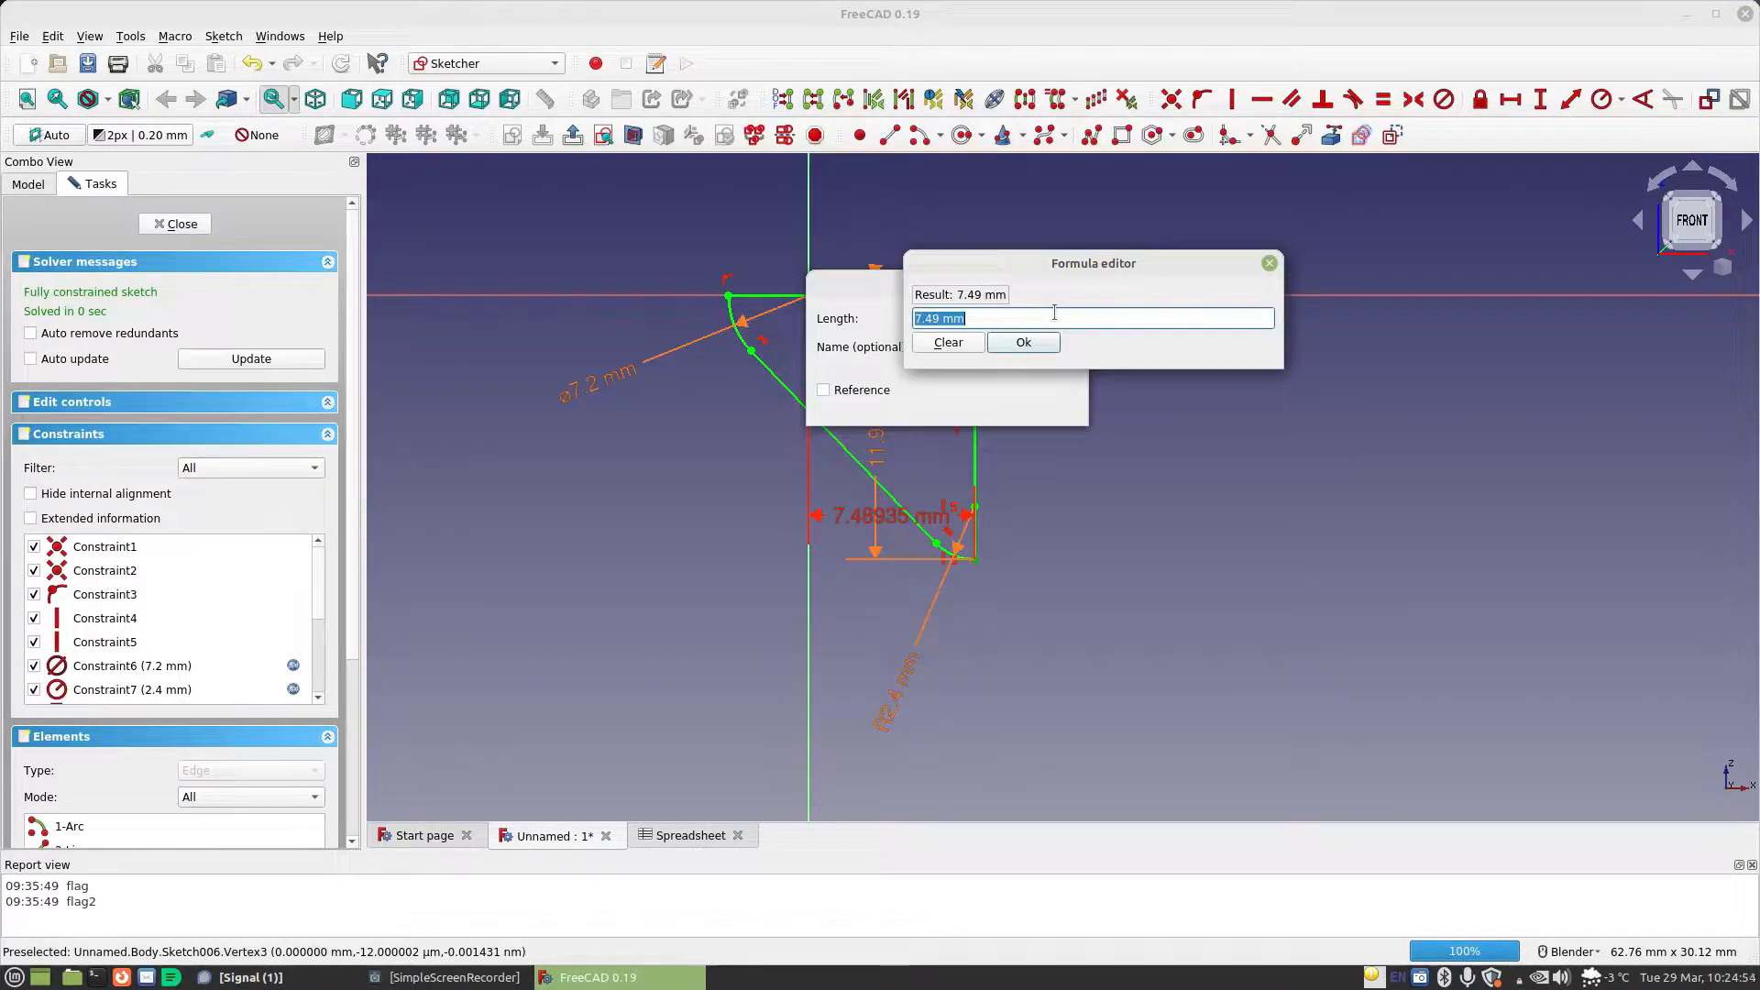
{"action": "type", "text": "Spreadsheet.ma"}
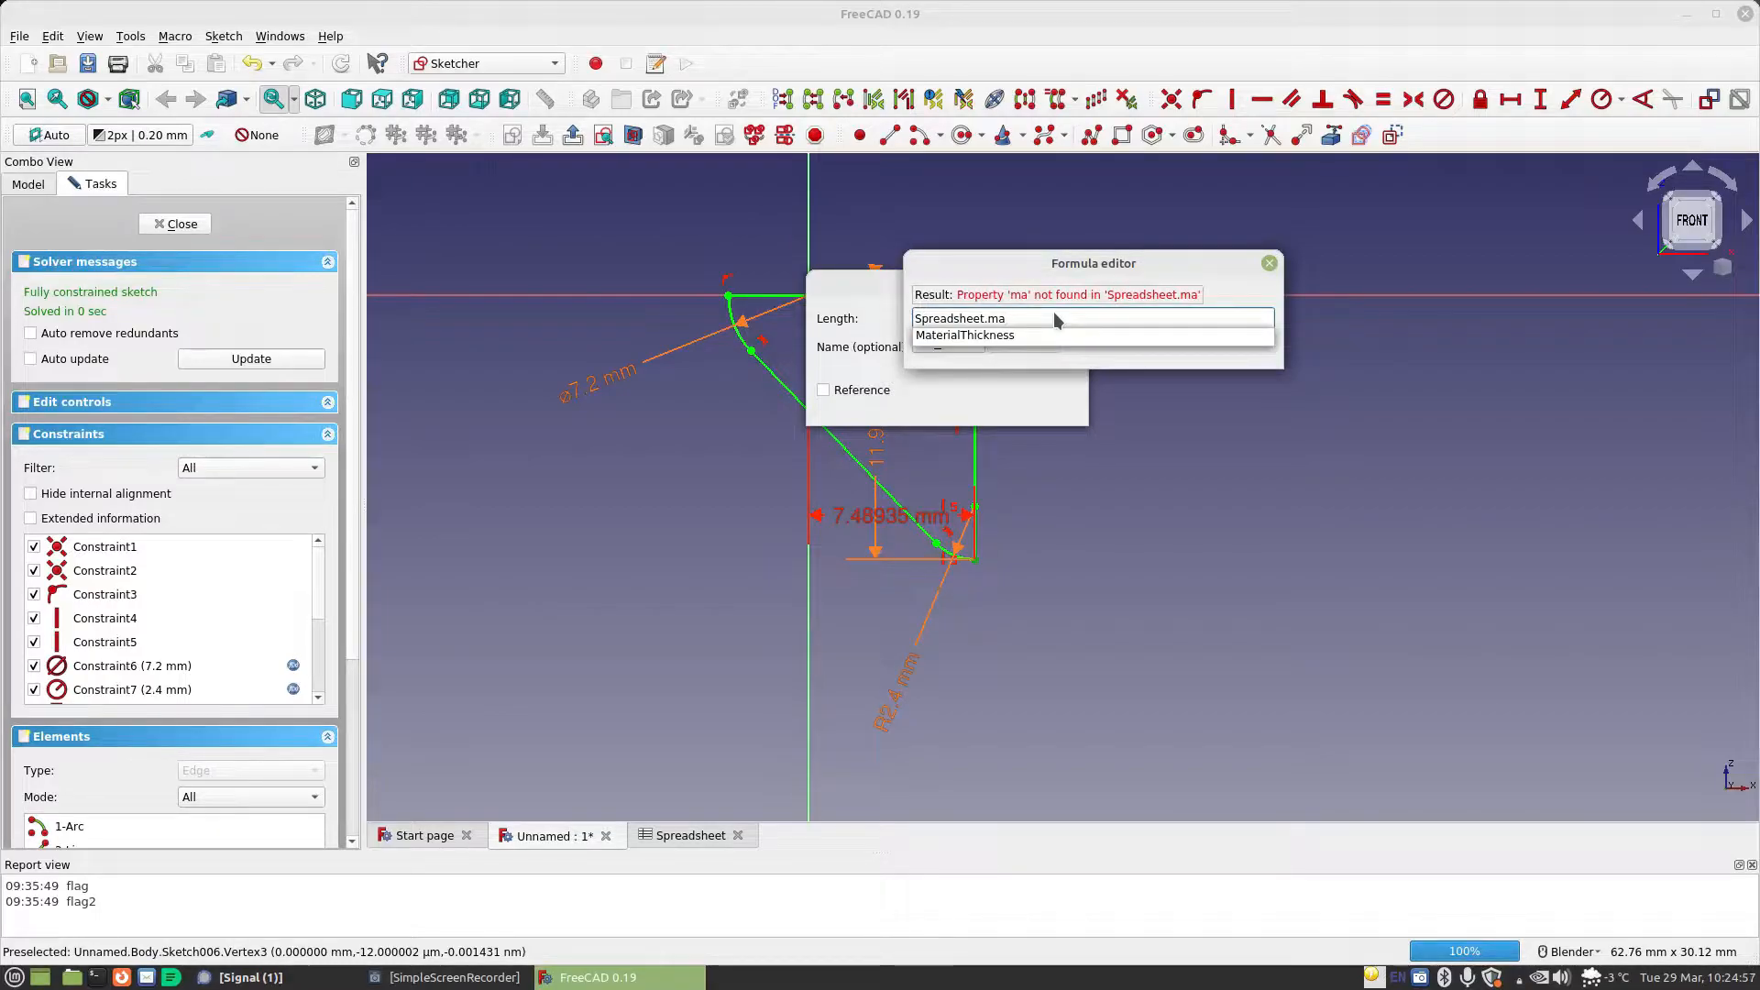
{"action": "key", "text": "Down"}
{"action": "key", "text": "Return"}
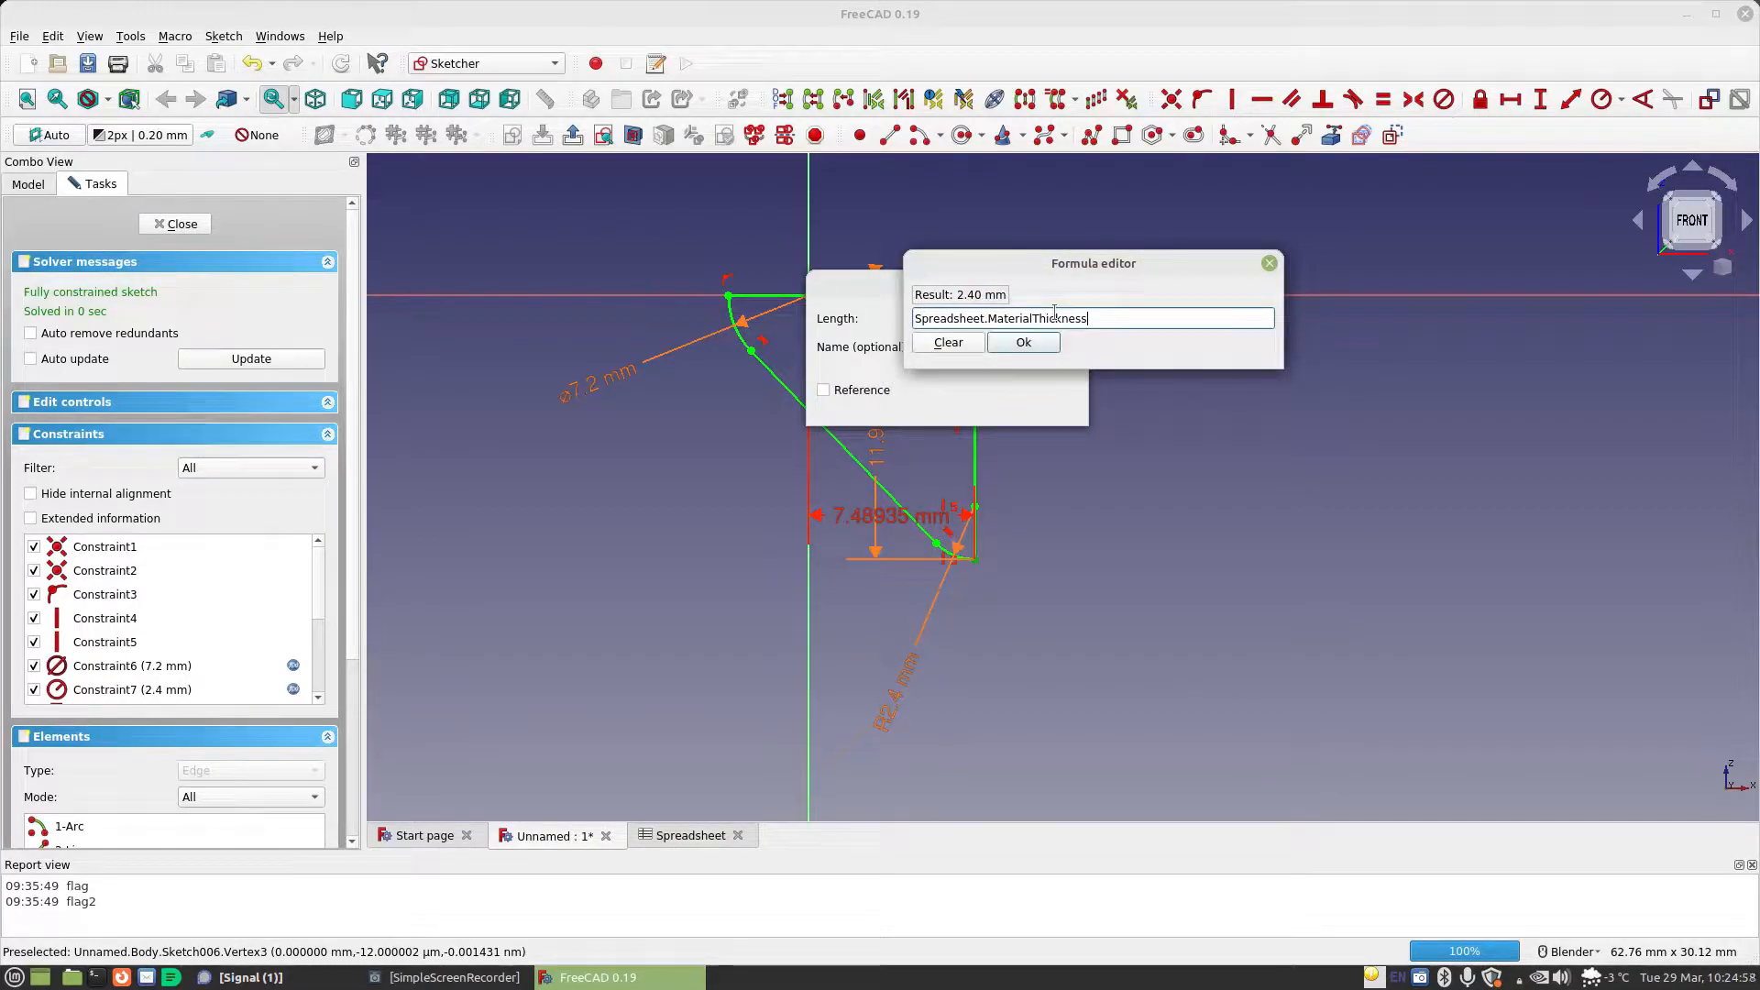
{"action": "left_click", "coordinate": [1045, 347]}
{"action": "left_click", "coordinate": [1045, 403]}
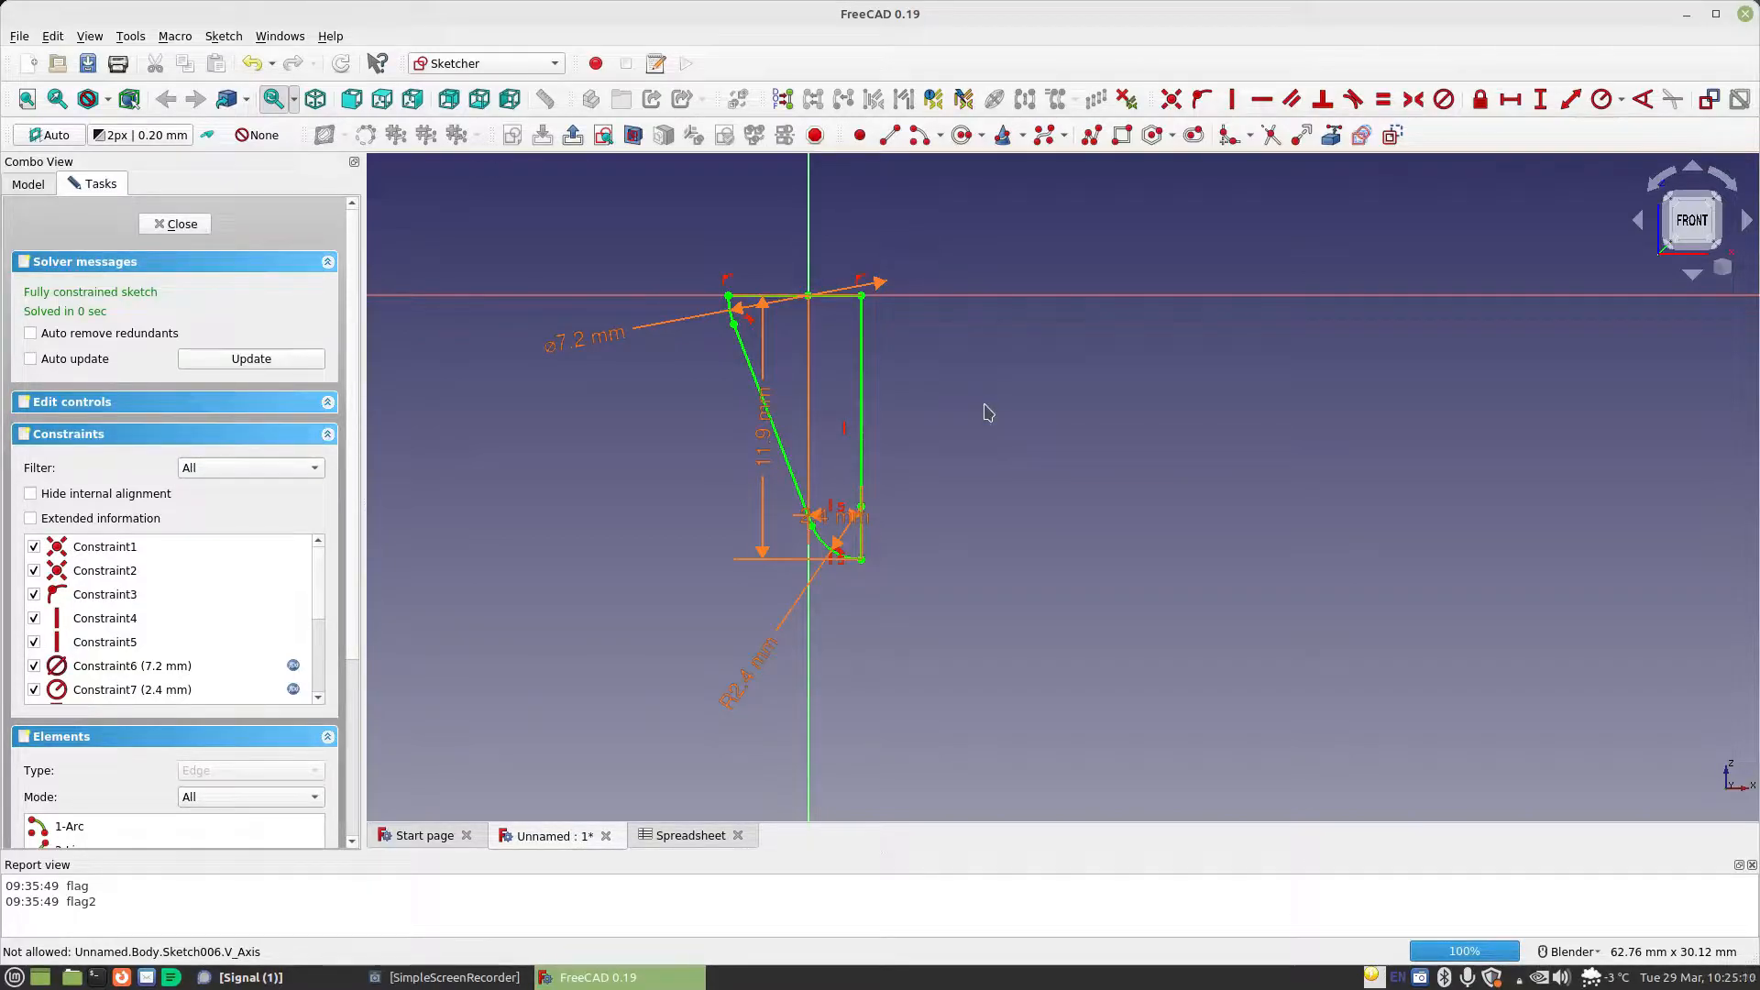
Move the diameter, height, horizontal distance and radius dimension labels clear of the profile
{"action": "left_click_drag", "start_coordinate": [562, 349], "coordinate": [591, 398]}
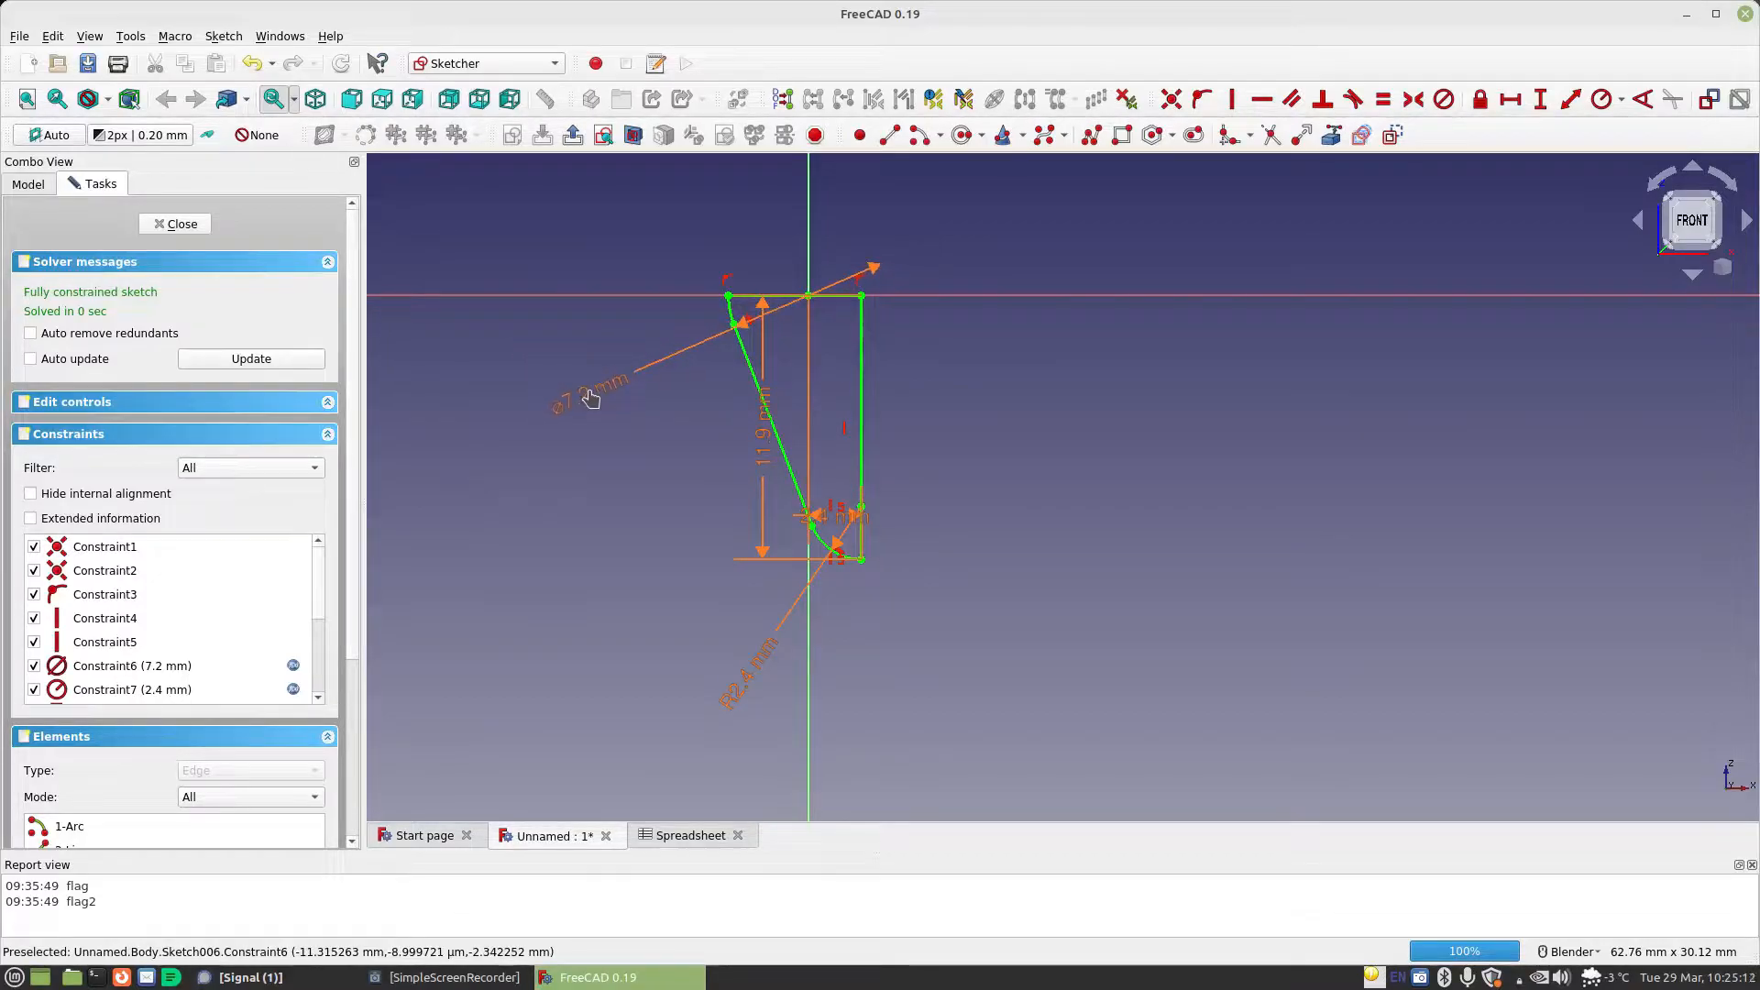
{"action": "left_click_drag", "start_coordinate": [767, 463], "coordinate": [993, 459]}
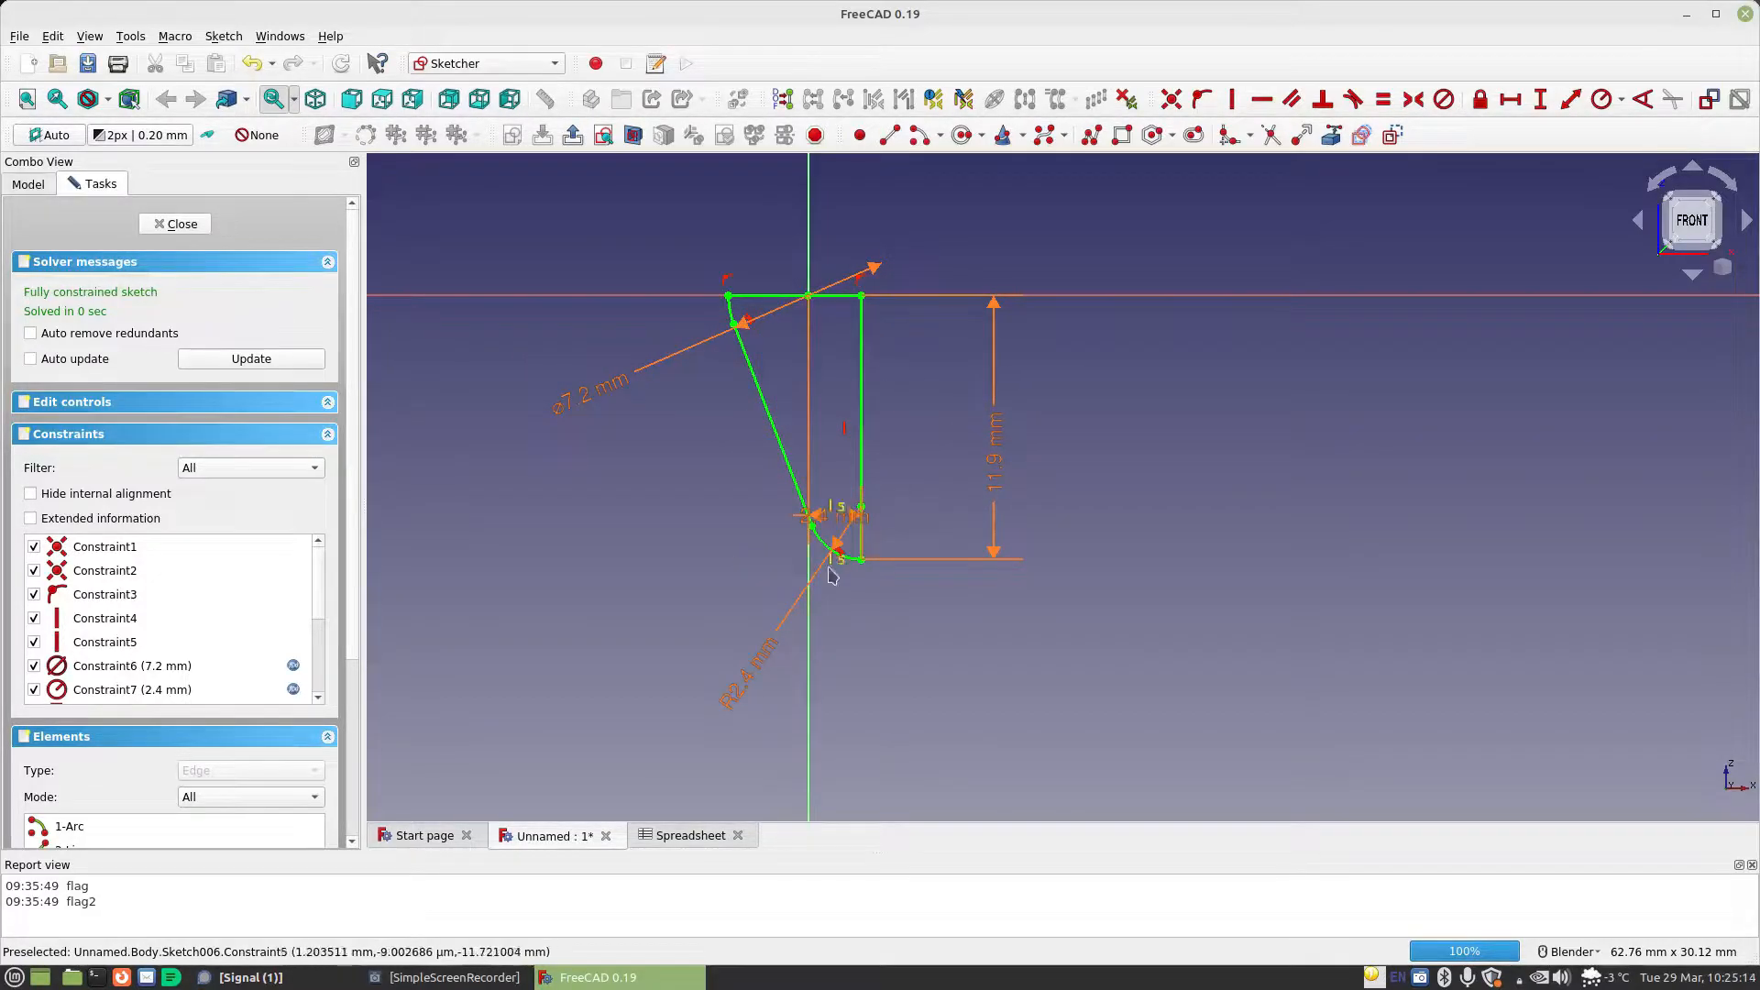
{"action": "left_click_drag", "start_coordinate": [836, 521], "coordinate": [953, 642]}
{"action": "left_click_drag", "start_coordinate": [739, 690], "coordinate": [788, 662]}
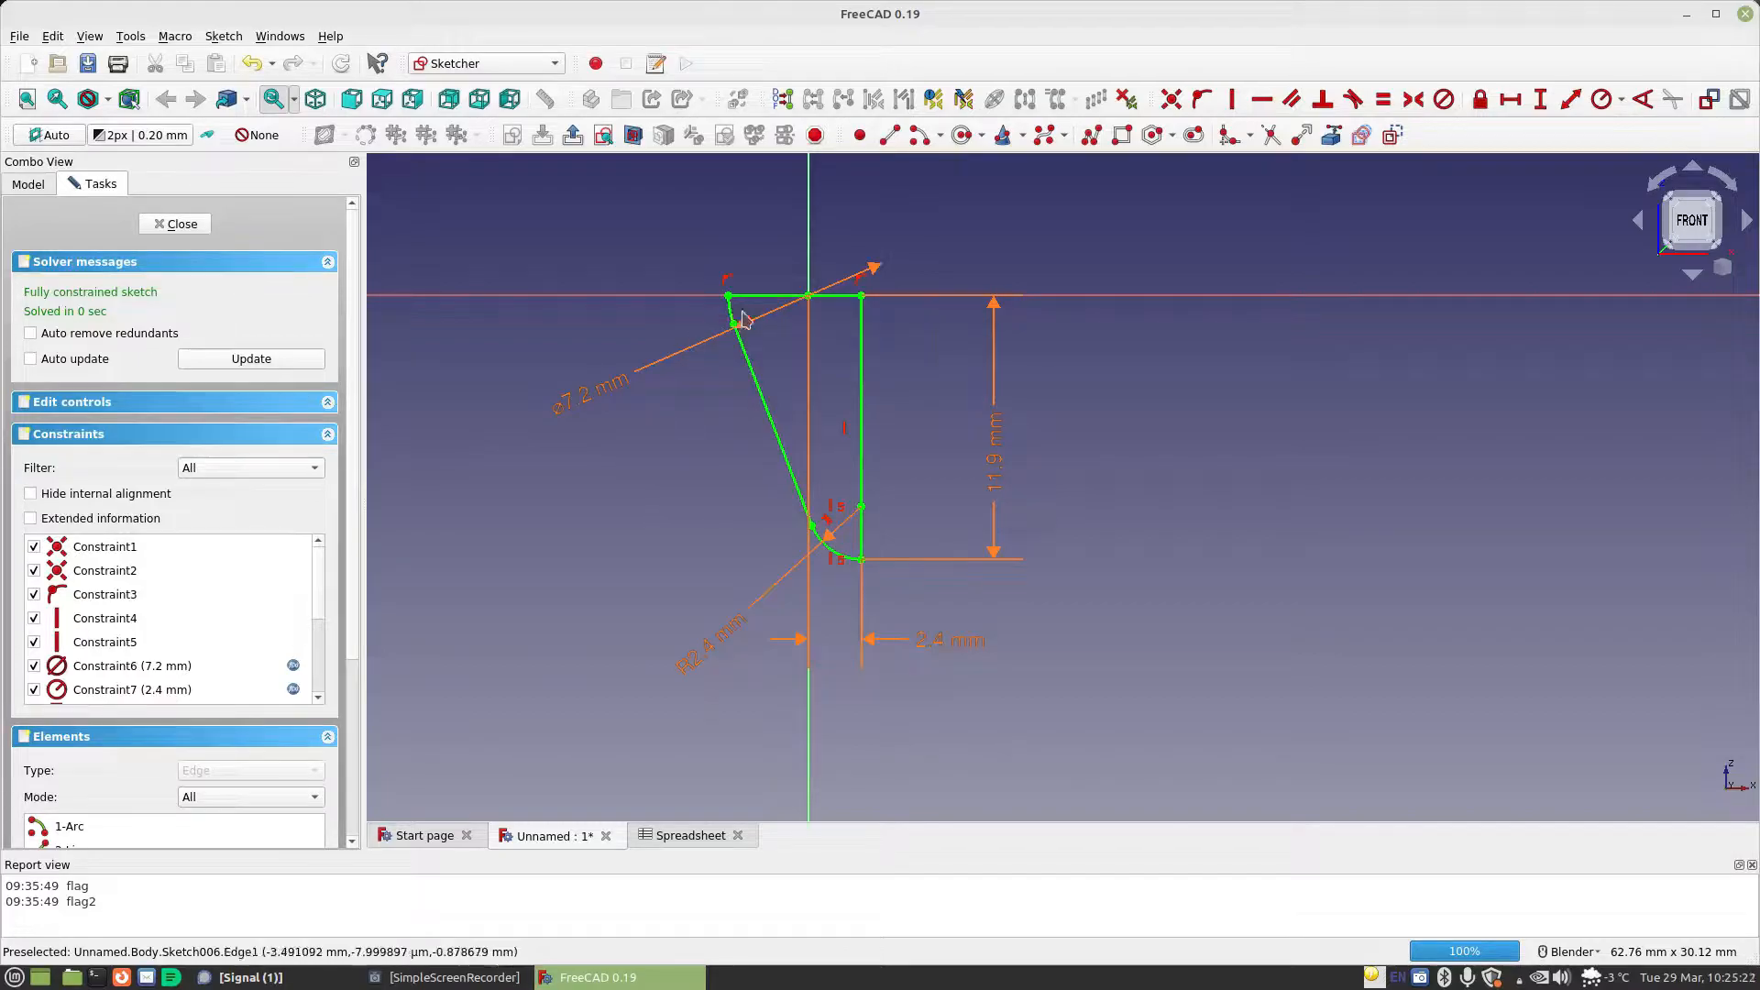
Change the upper arc's diameter formula to Spreadsheet.MaterialThickness * 3+Spreadsheet.StandardGap
{"action": "double_click", "coordinate": [578, 407]}
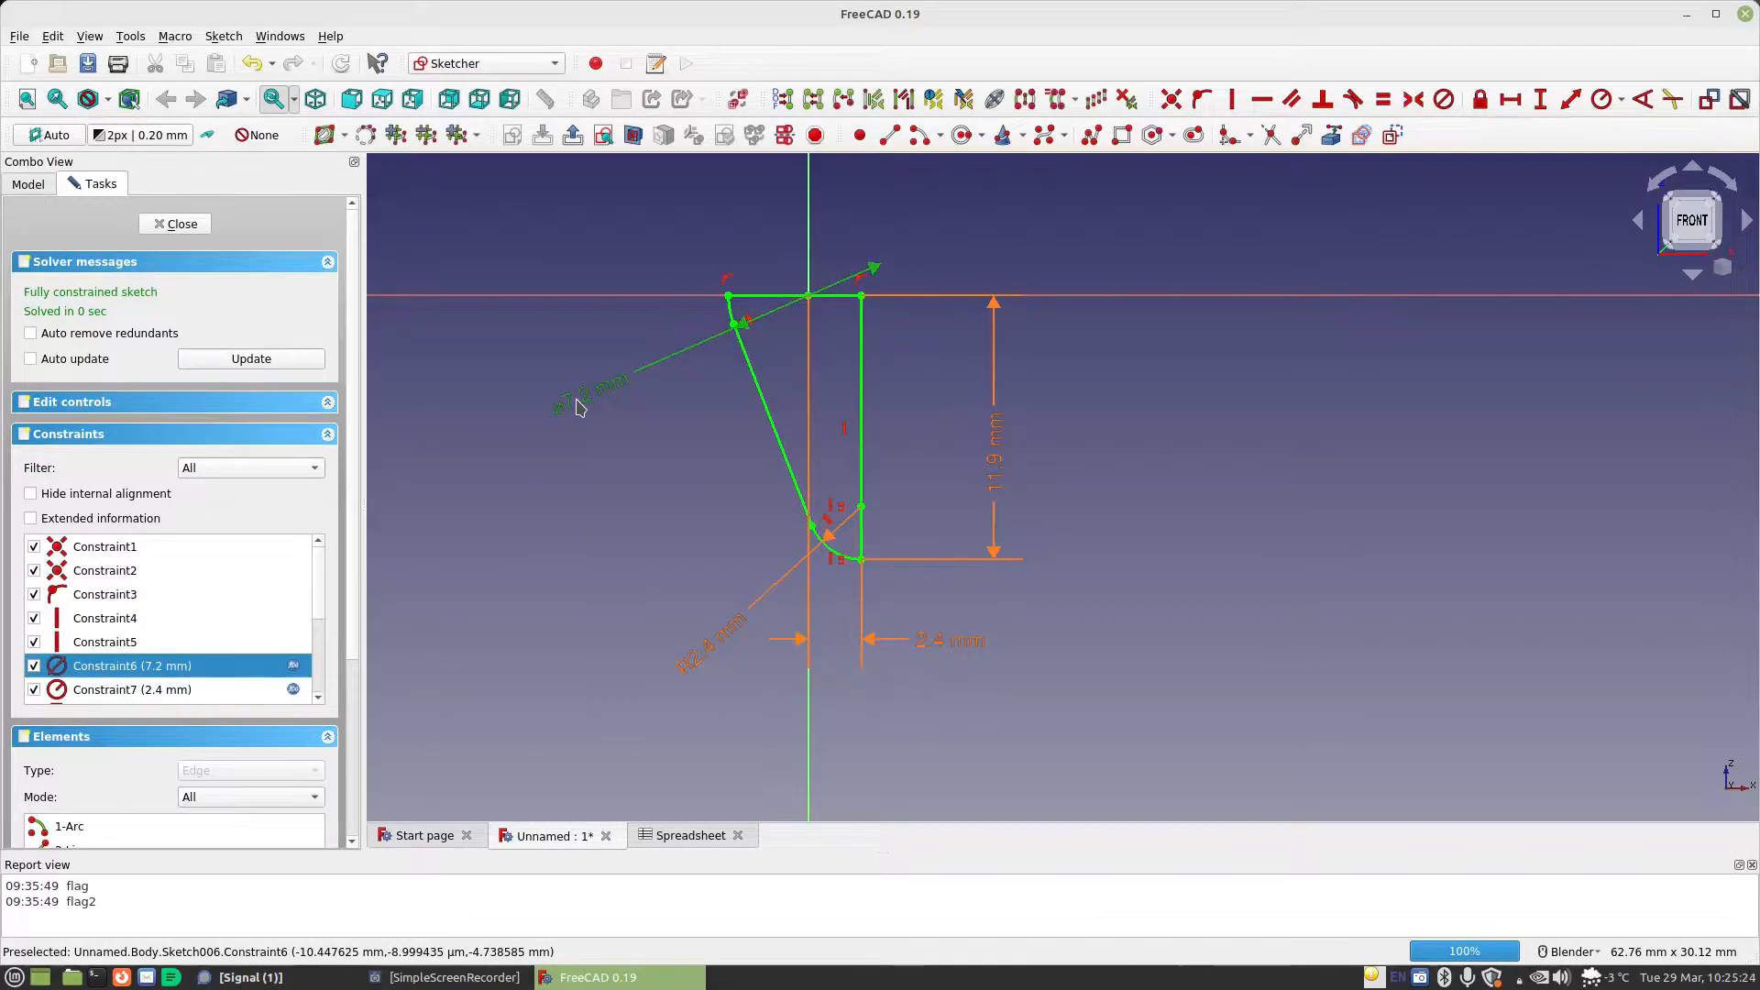
{"action": "left_click", "coordinate": [824, 420]}
{"action": "type", "text": "Spreadsheet.MaterialThickness * 3"}
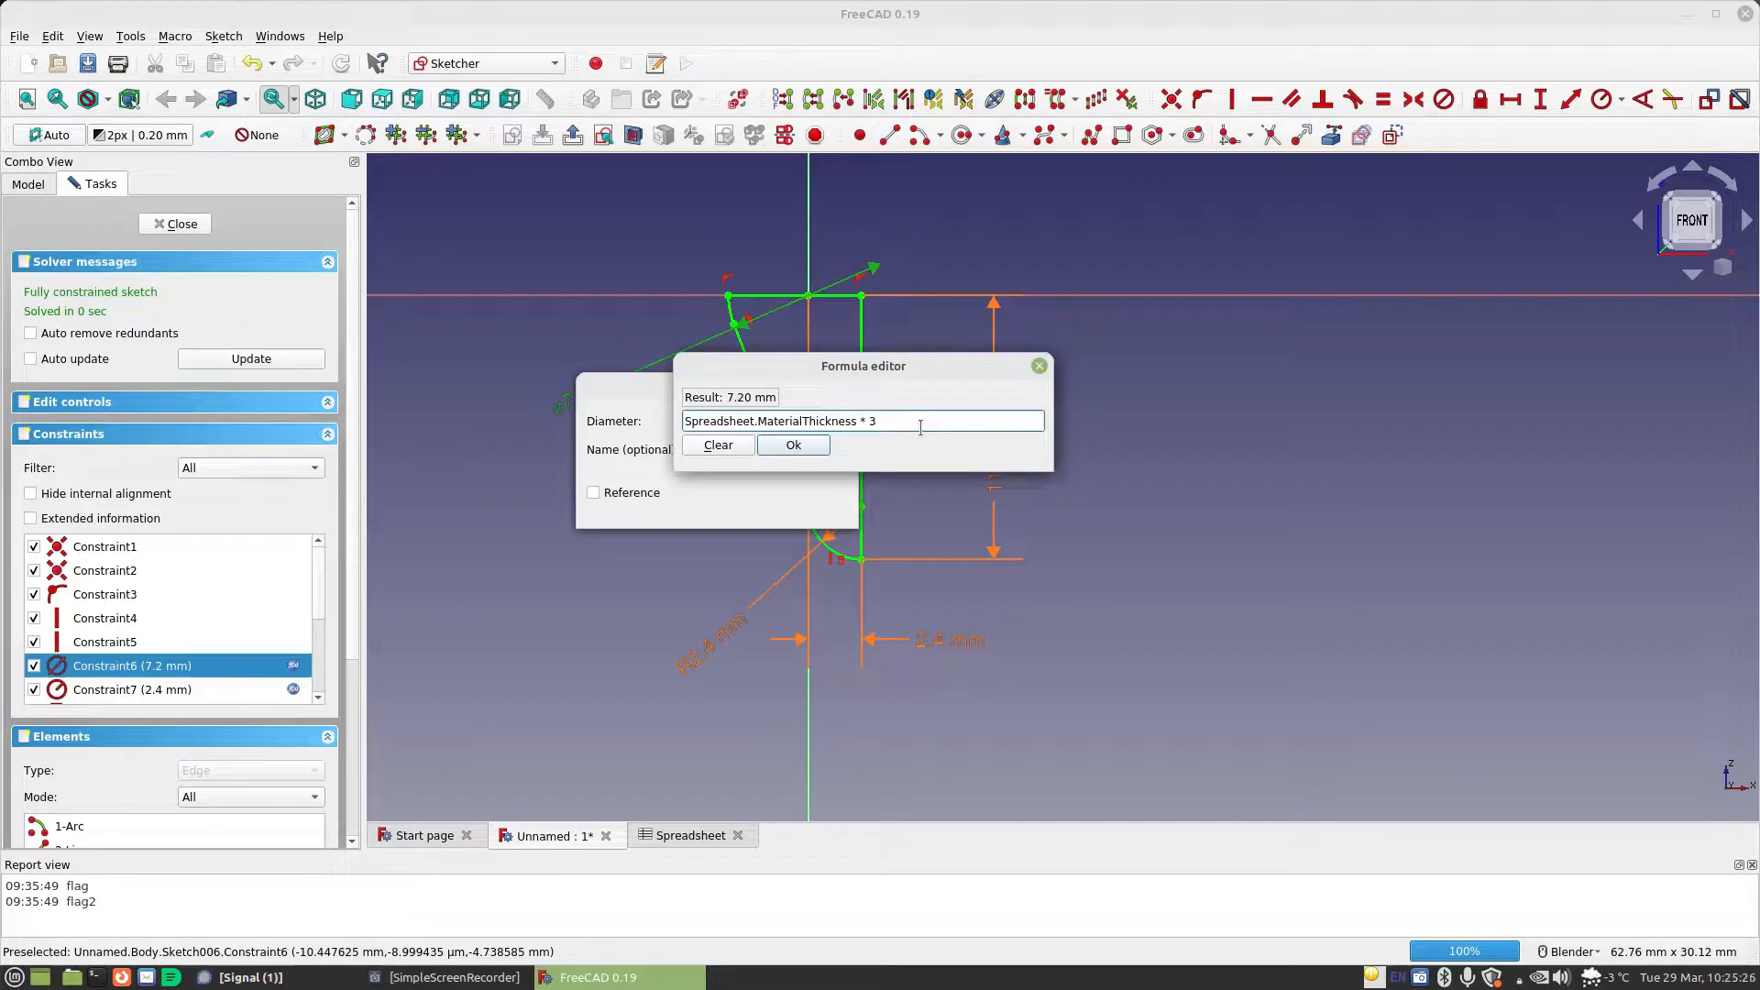
{"action": "type", "text": "+Spreadsheet.sta"}
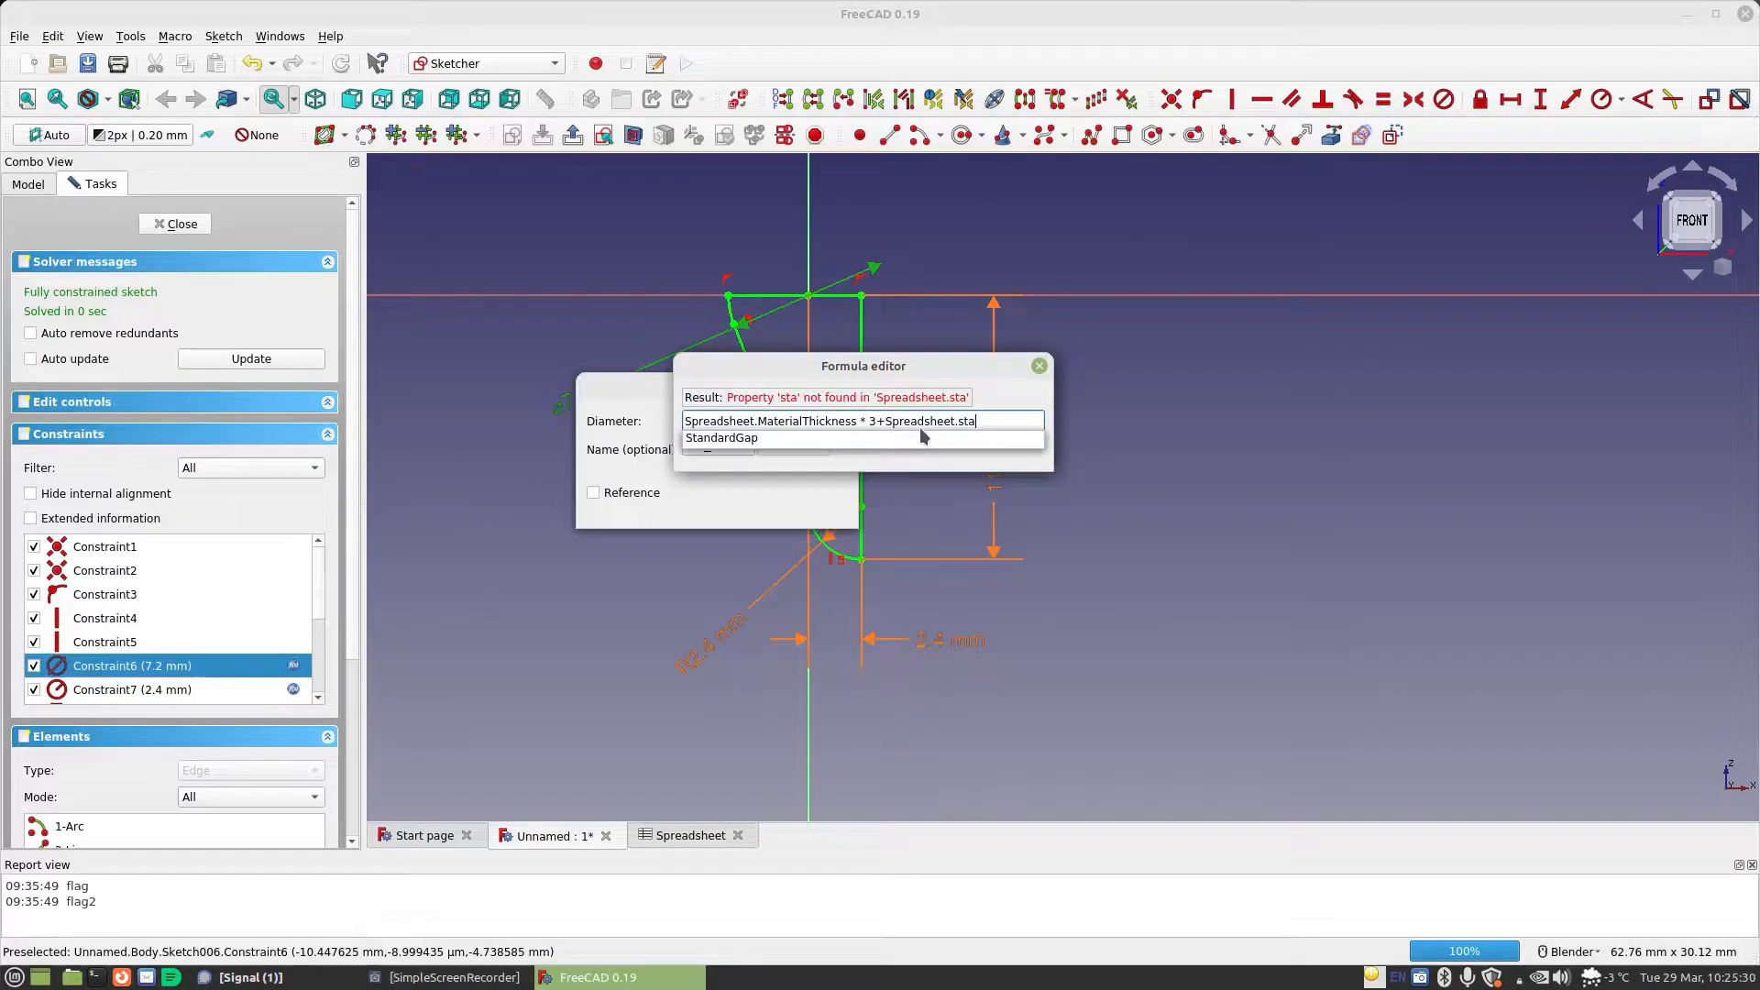
{"action": "left_click", "coordinate": [922, 435]}
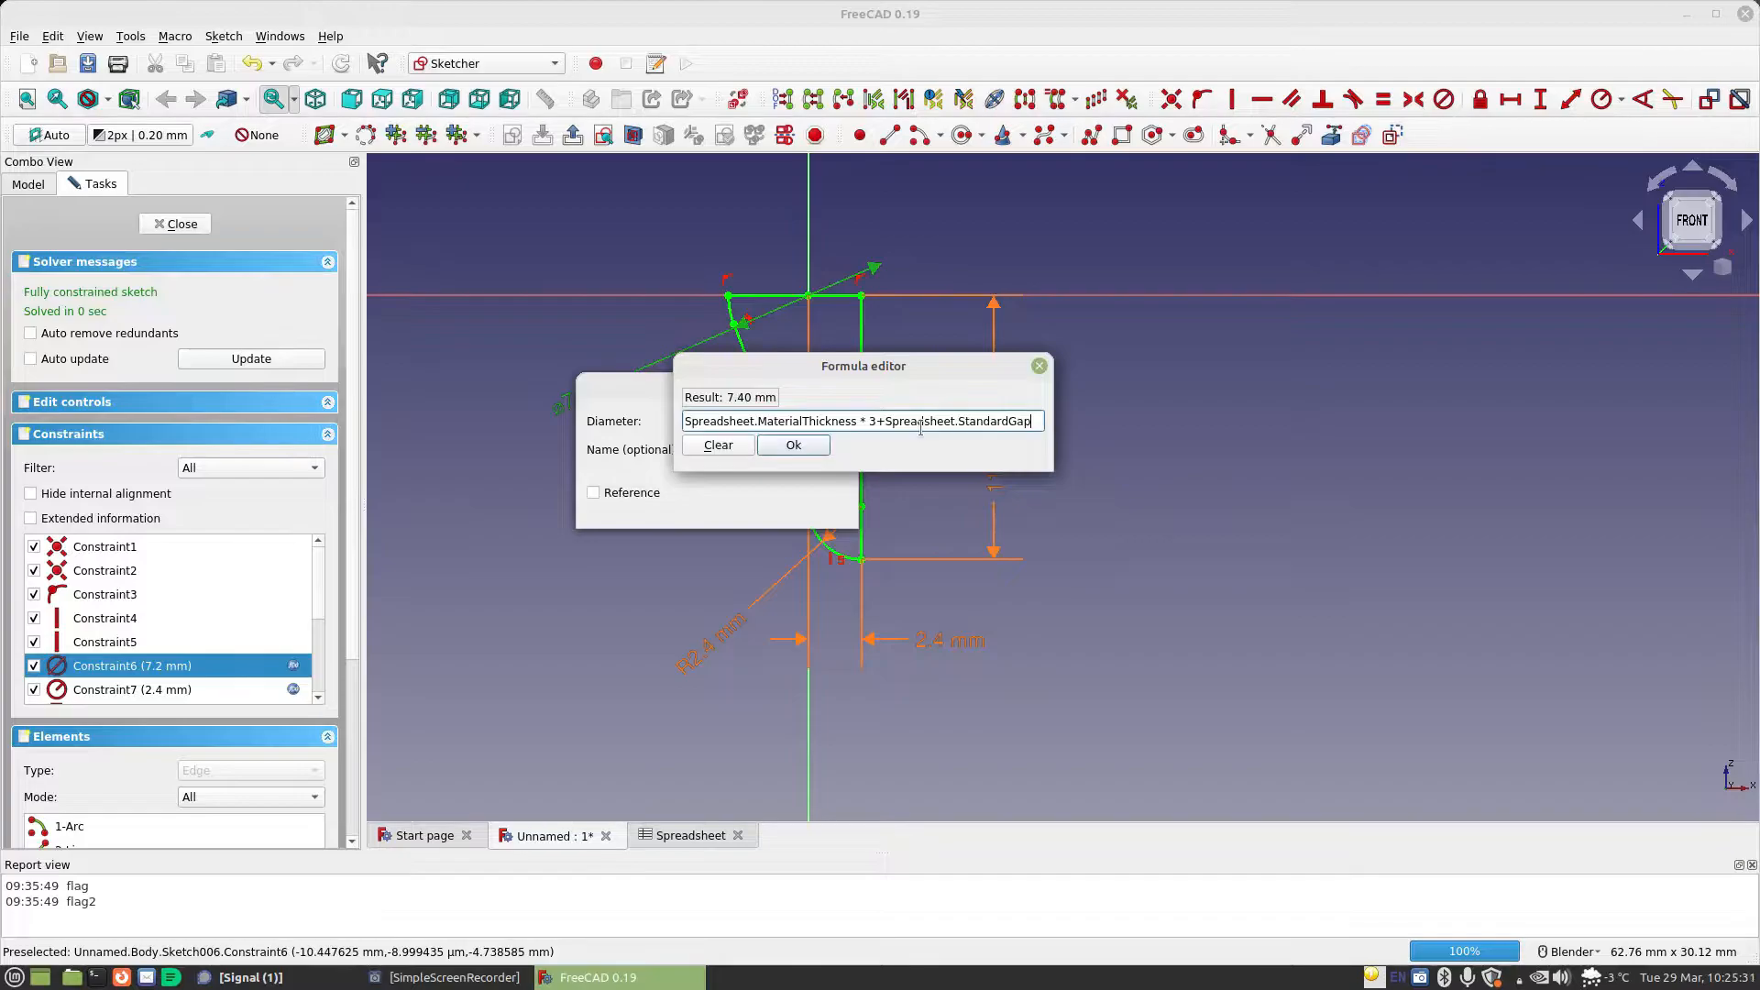
{"action": "left_click", "coordinate": [792, 447]}
{"action": "left_click", "coordinate": [798, 507]}
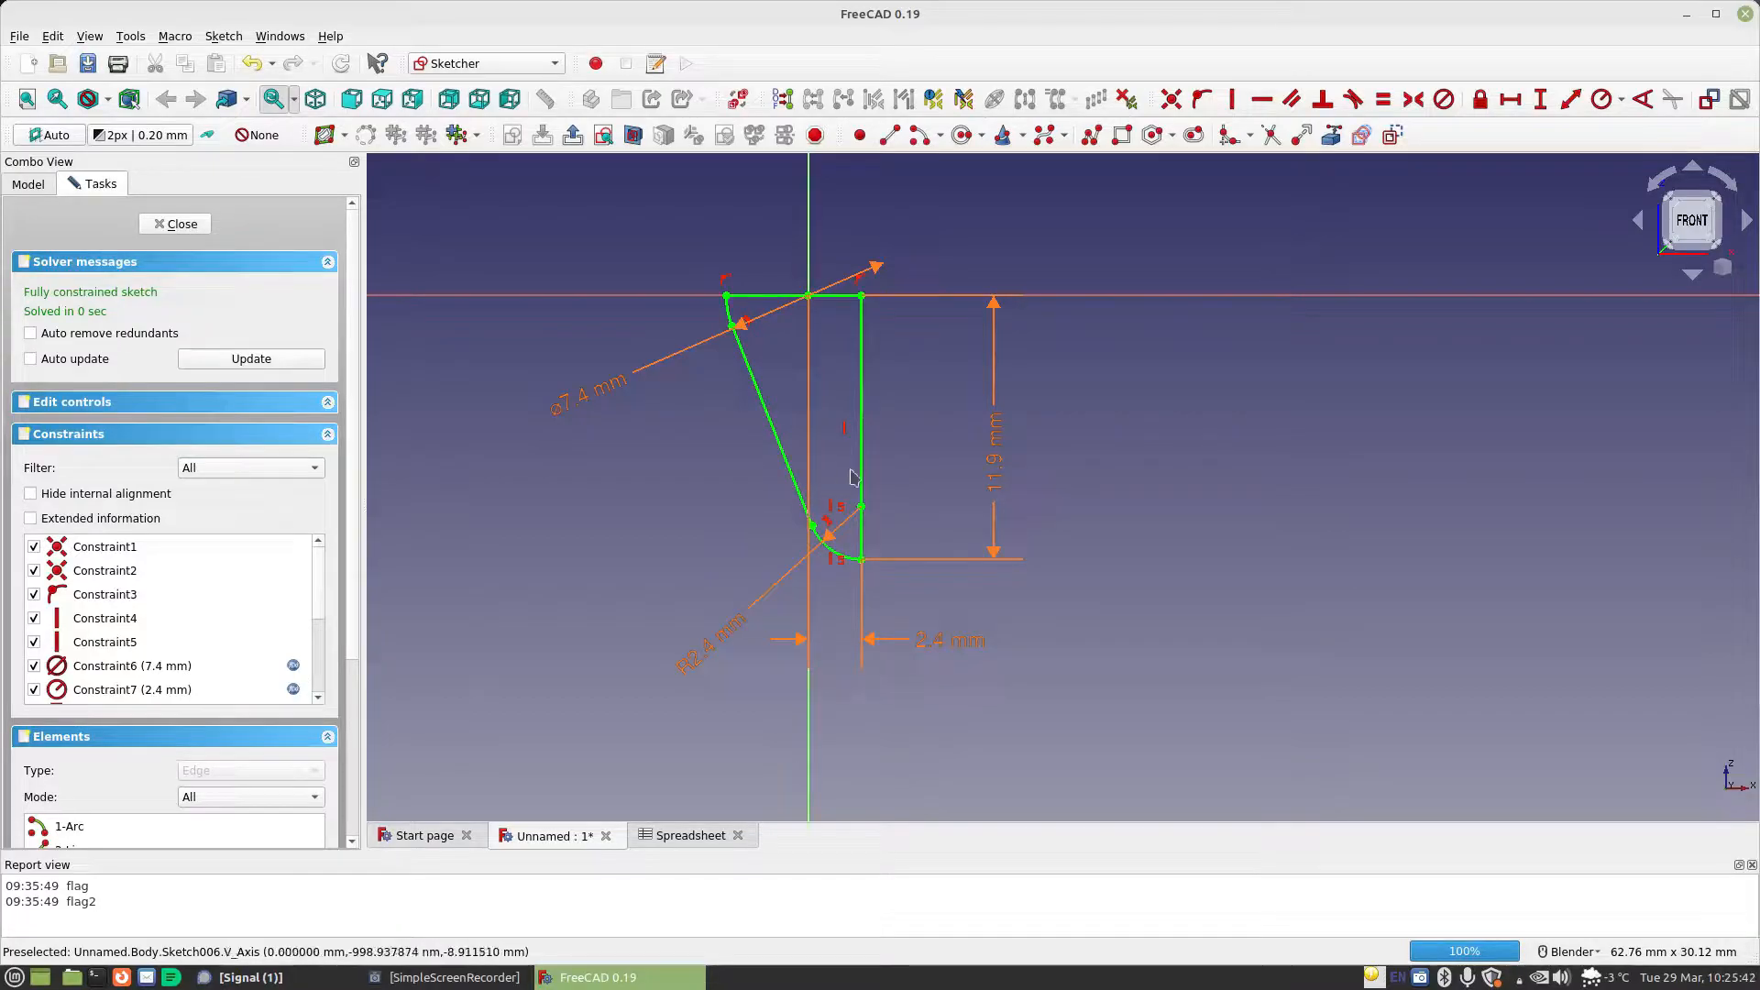
Change the horizontal distance formula between the origin and the vertical line to Spreadsheet.MaterialThickness-Spreadsheet.StandardGap
{"action": "double_click", "coordinate": [944, 646]}
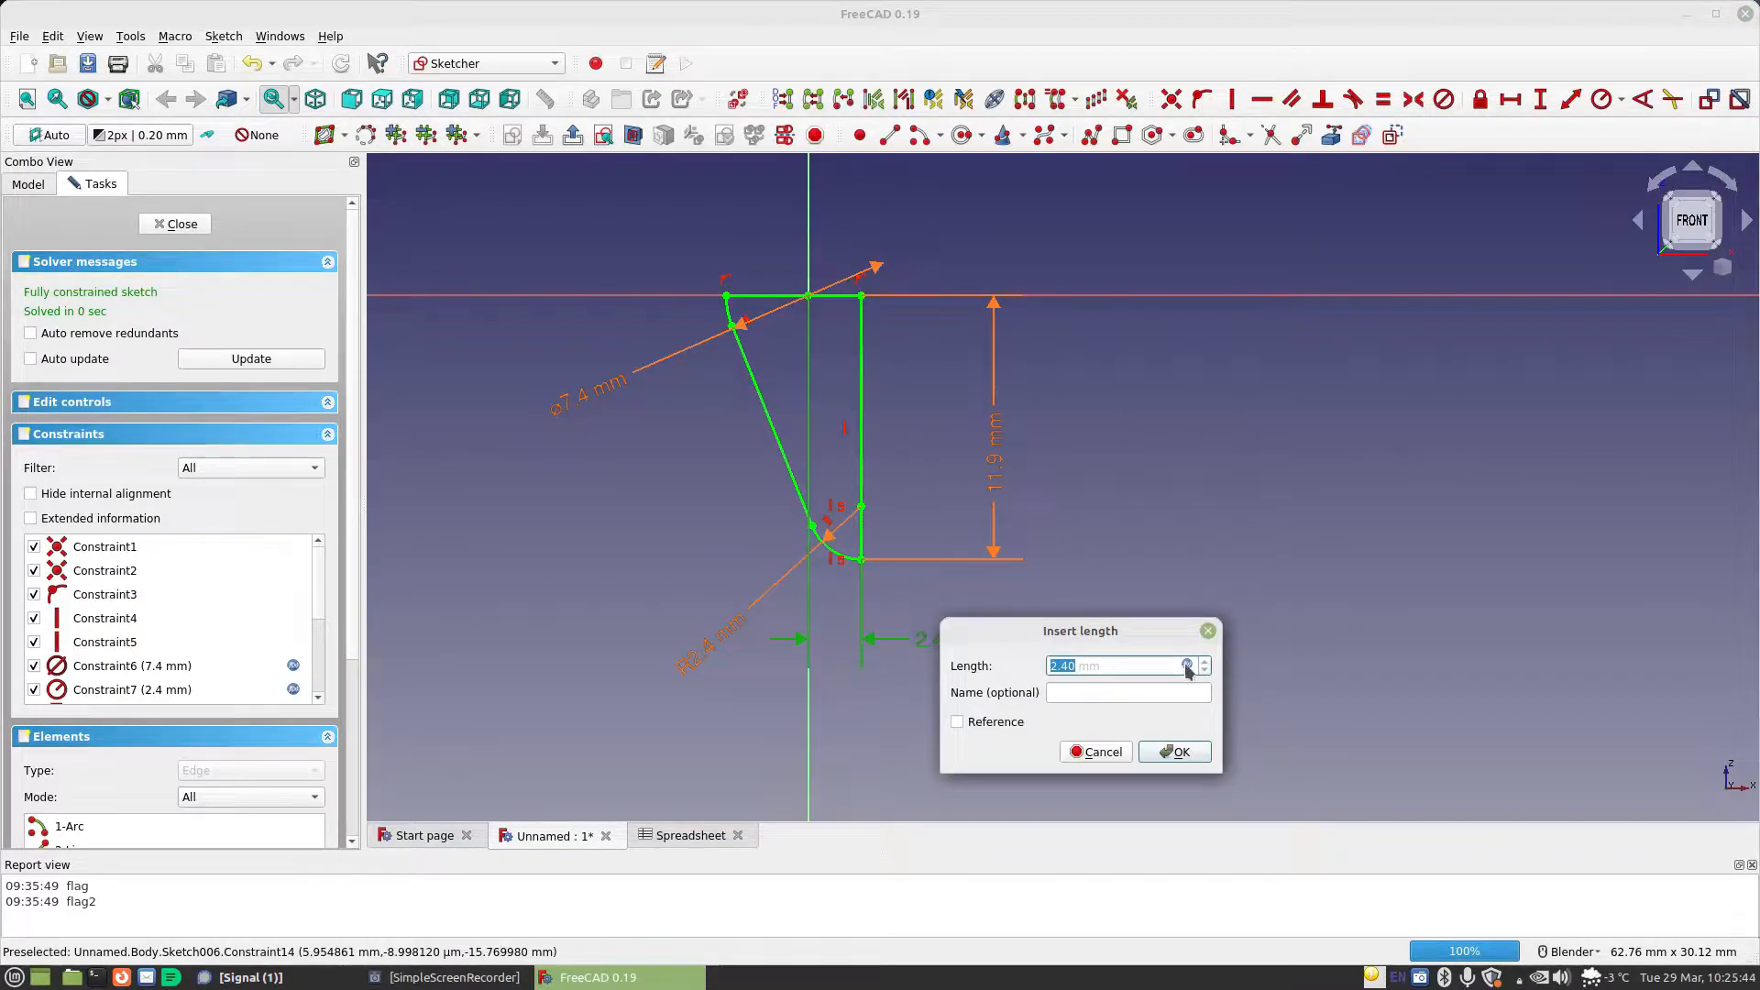
{"action": "left_click", "coordinate": [1187, 666]}
{"action": "left_click", "coordinate": [1259, 663]}
{"action": "type", "text": "-"}
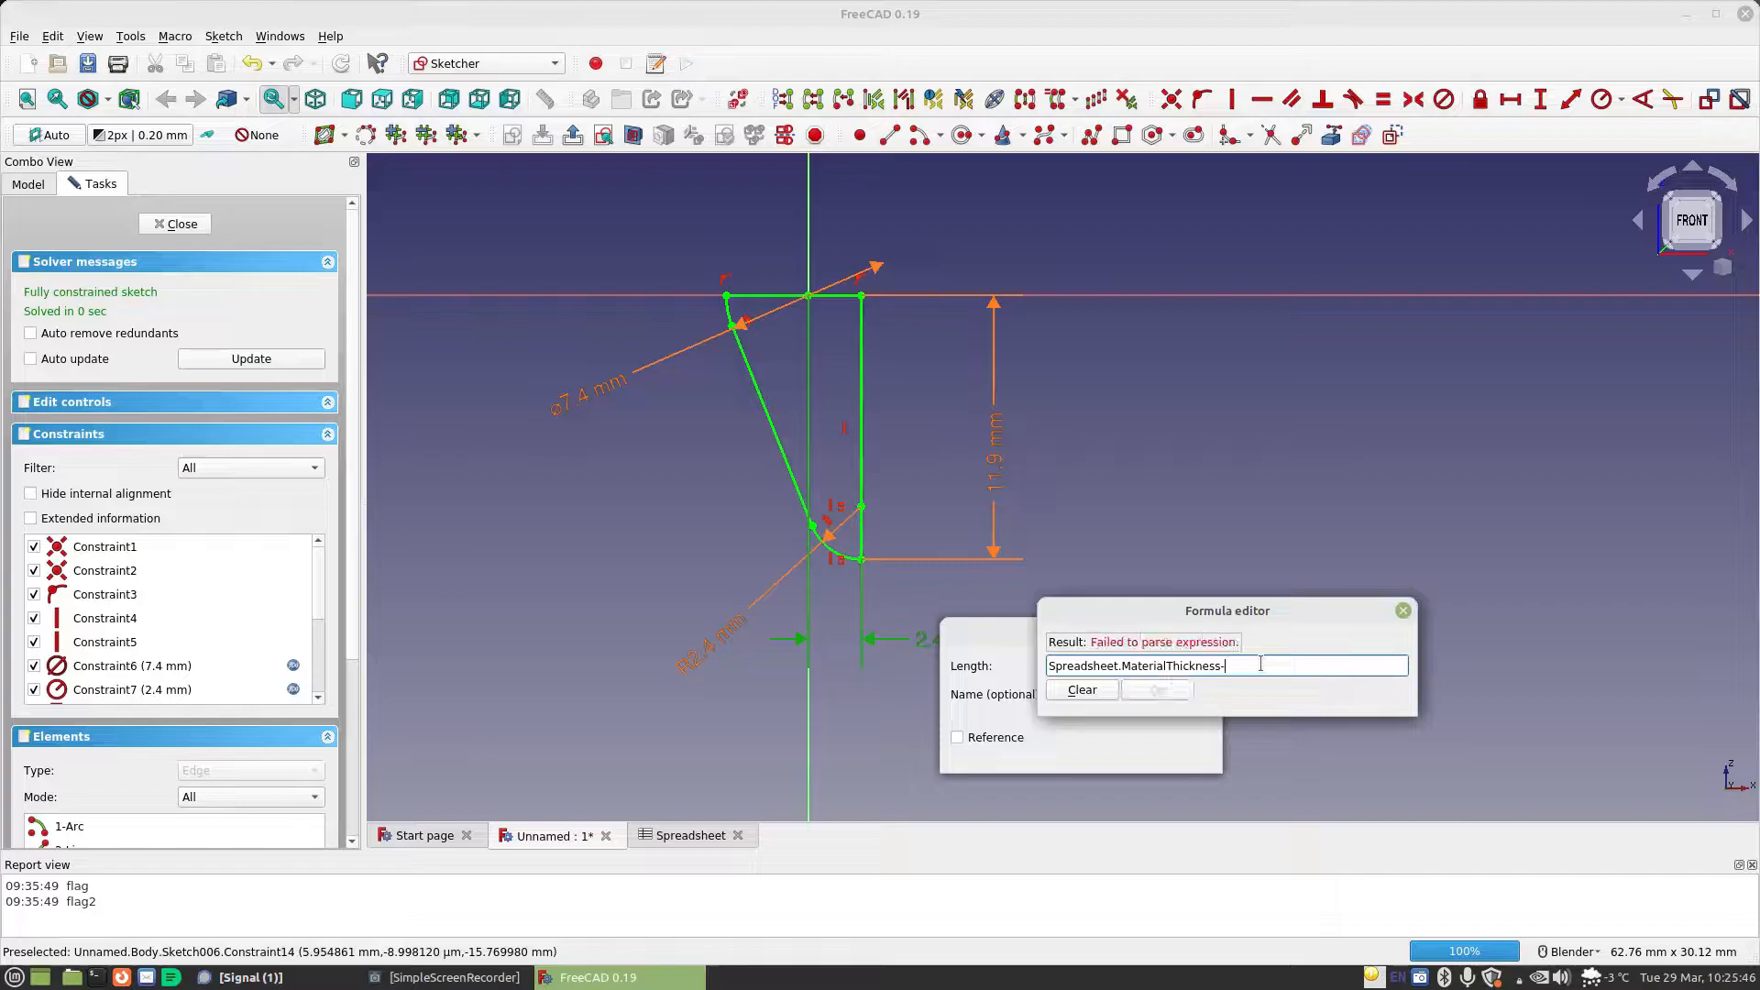
{"action": "type", "text": "Spreadsheet."}
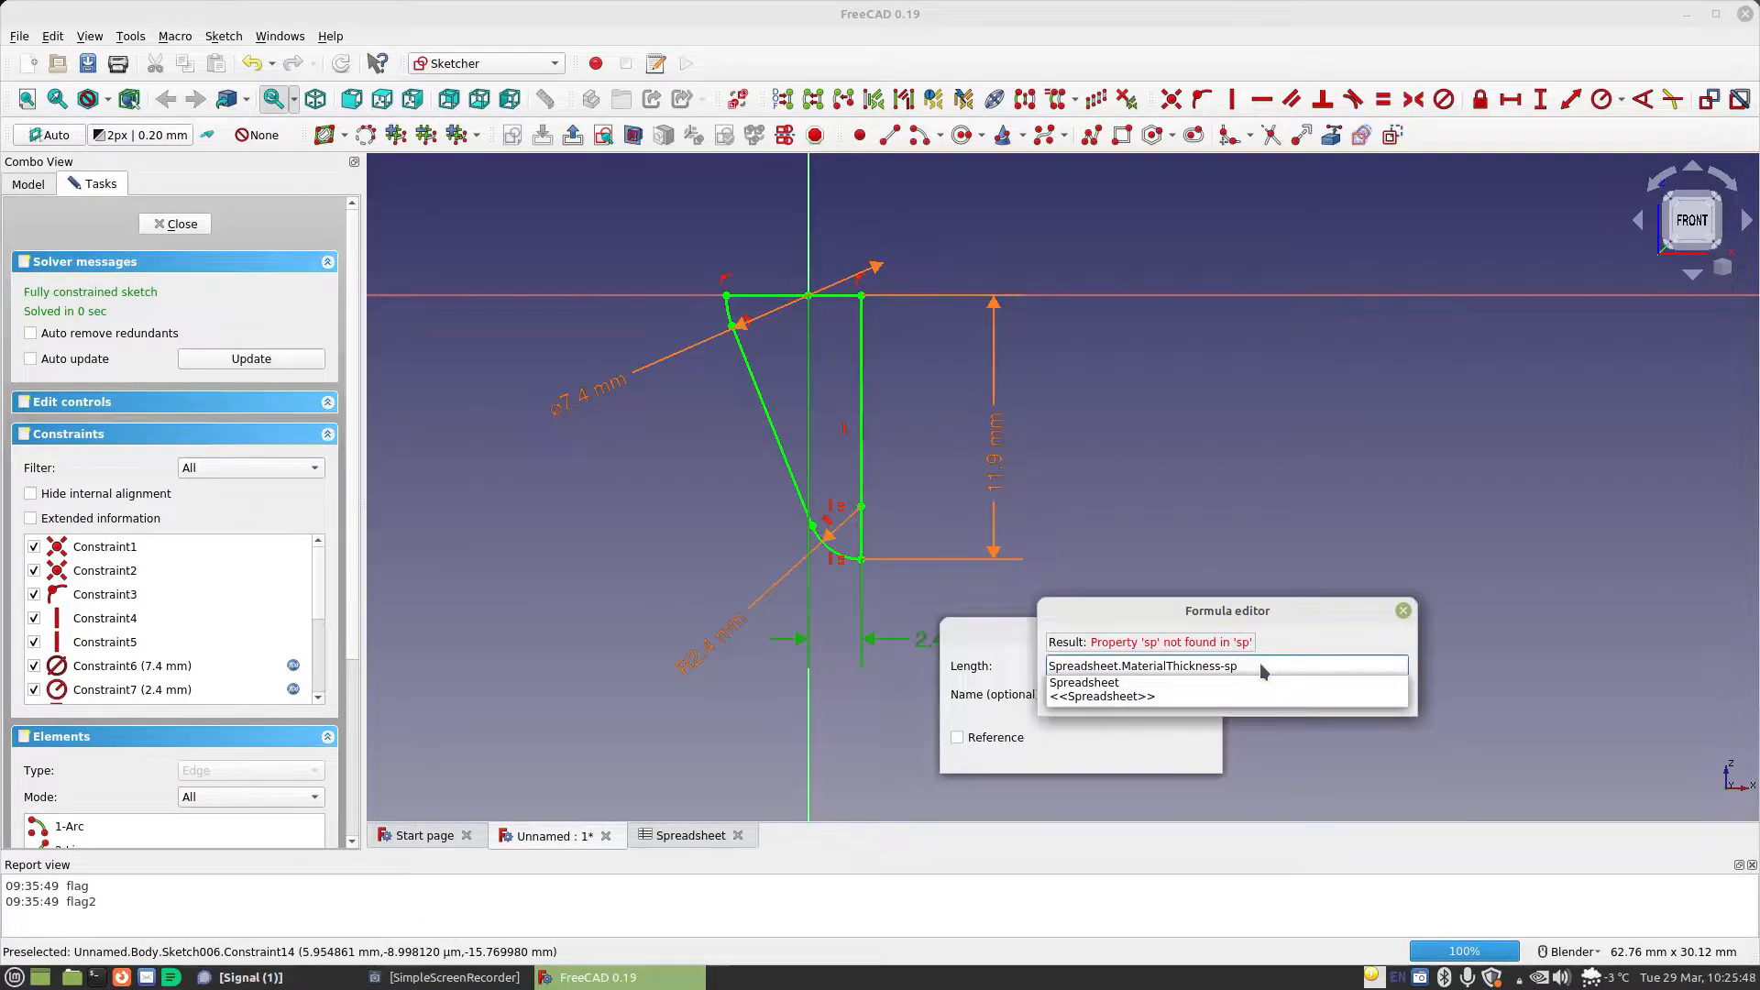
{"action": "type", "text": "sta"}
{"action": "key", "text": "Down"}
{"action": "key", "text": "Return"}
{"action": "left_click", "coordinate": [1159, 693]}
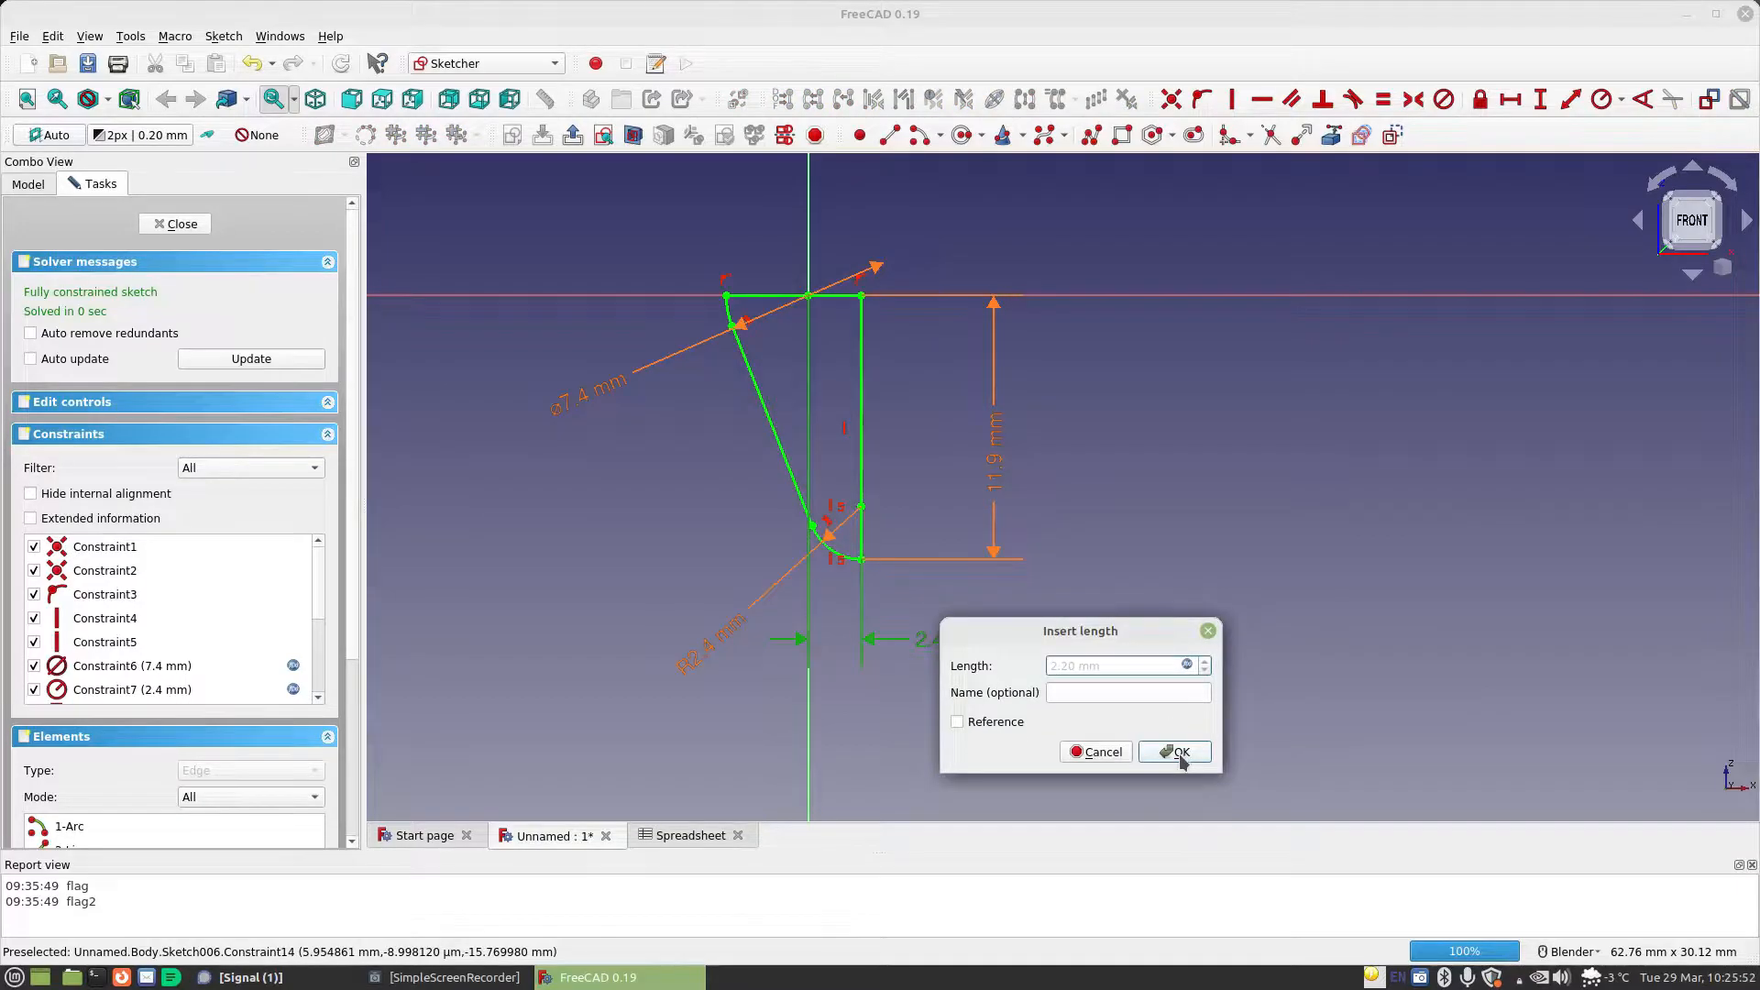
{"action": "left_click", "coordinate": [1174, 747]}
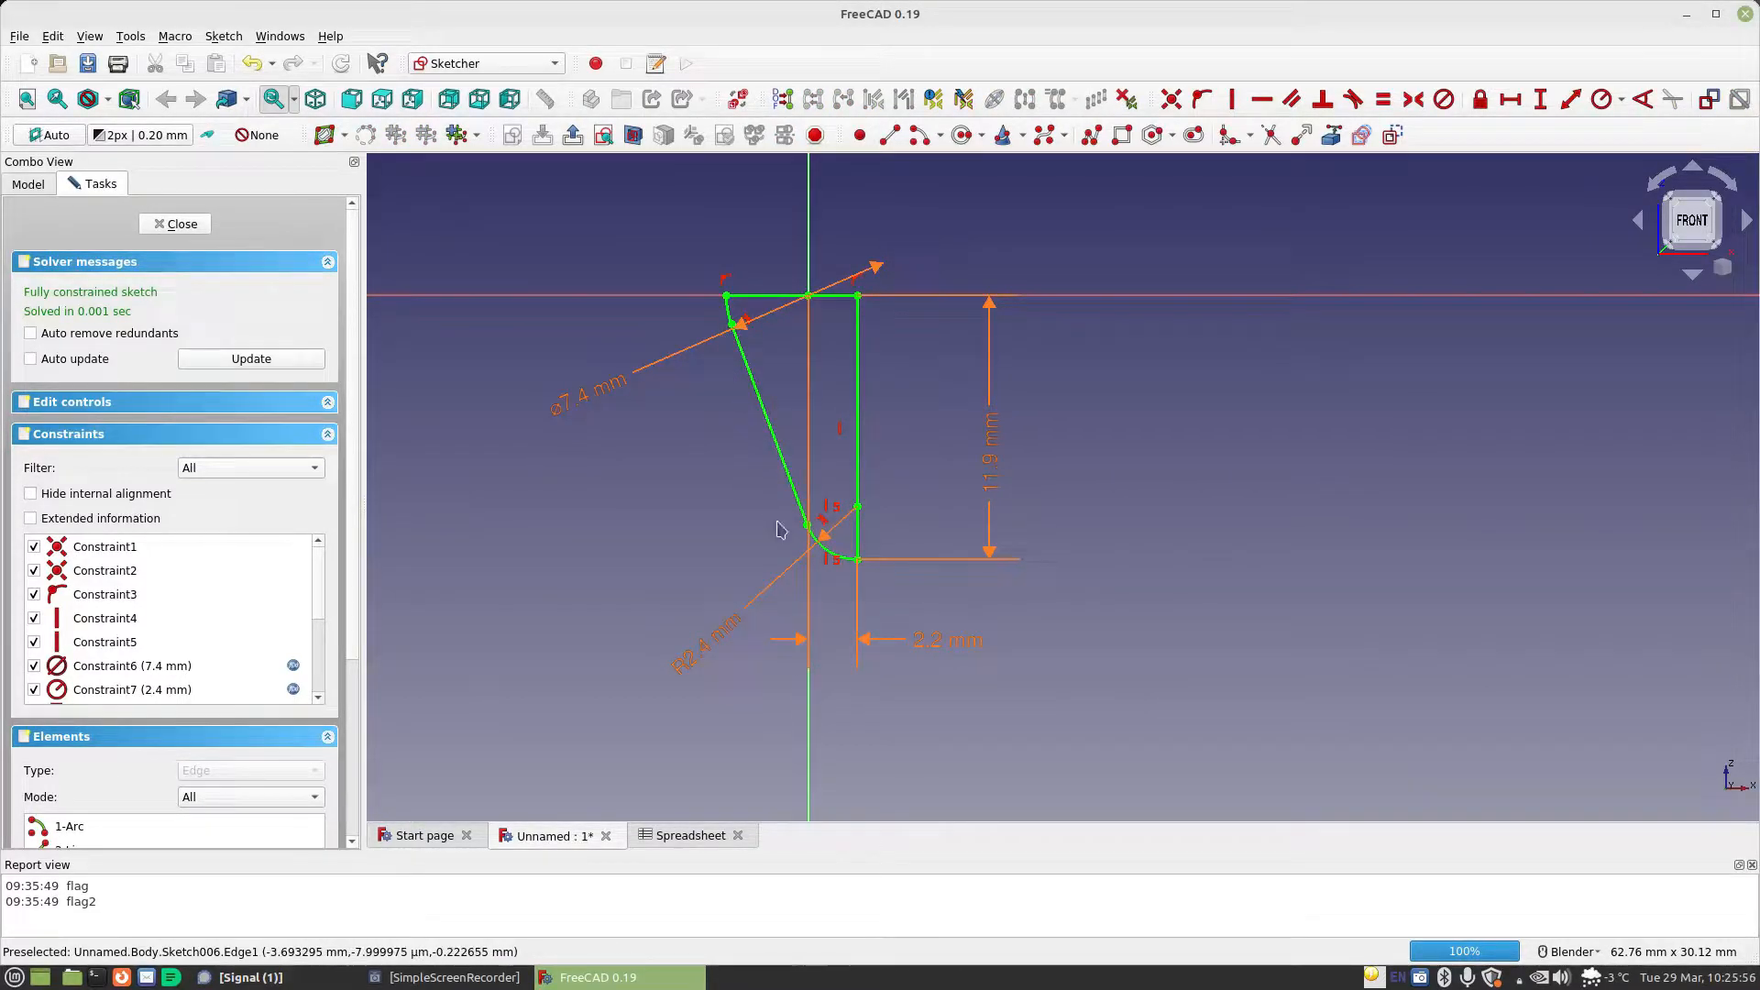
Leave the closed profile sketch and set the visibility of Pocket004 to true in the Bottom body
{"action": "left_click", "coordinate": [180, 224]}
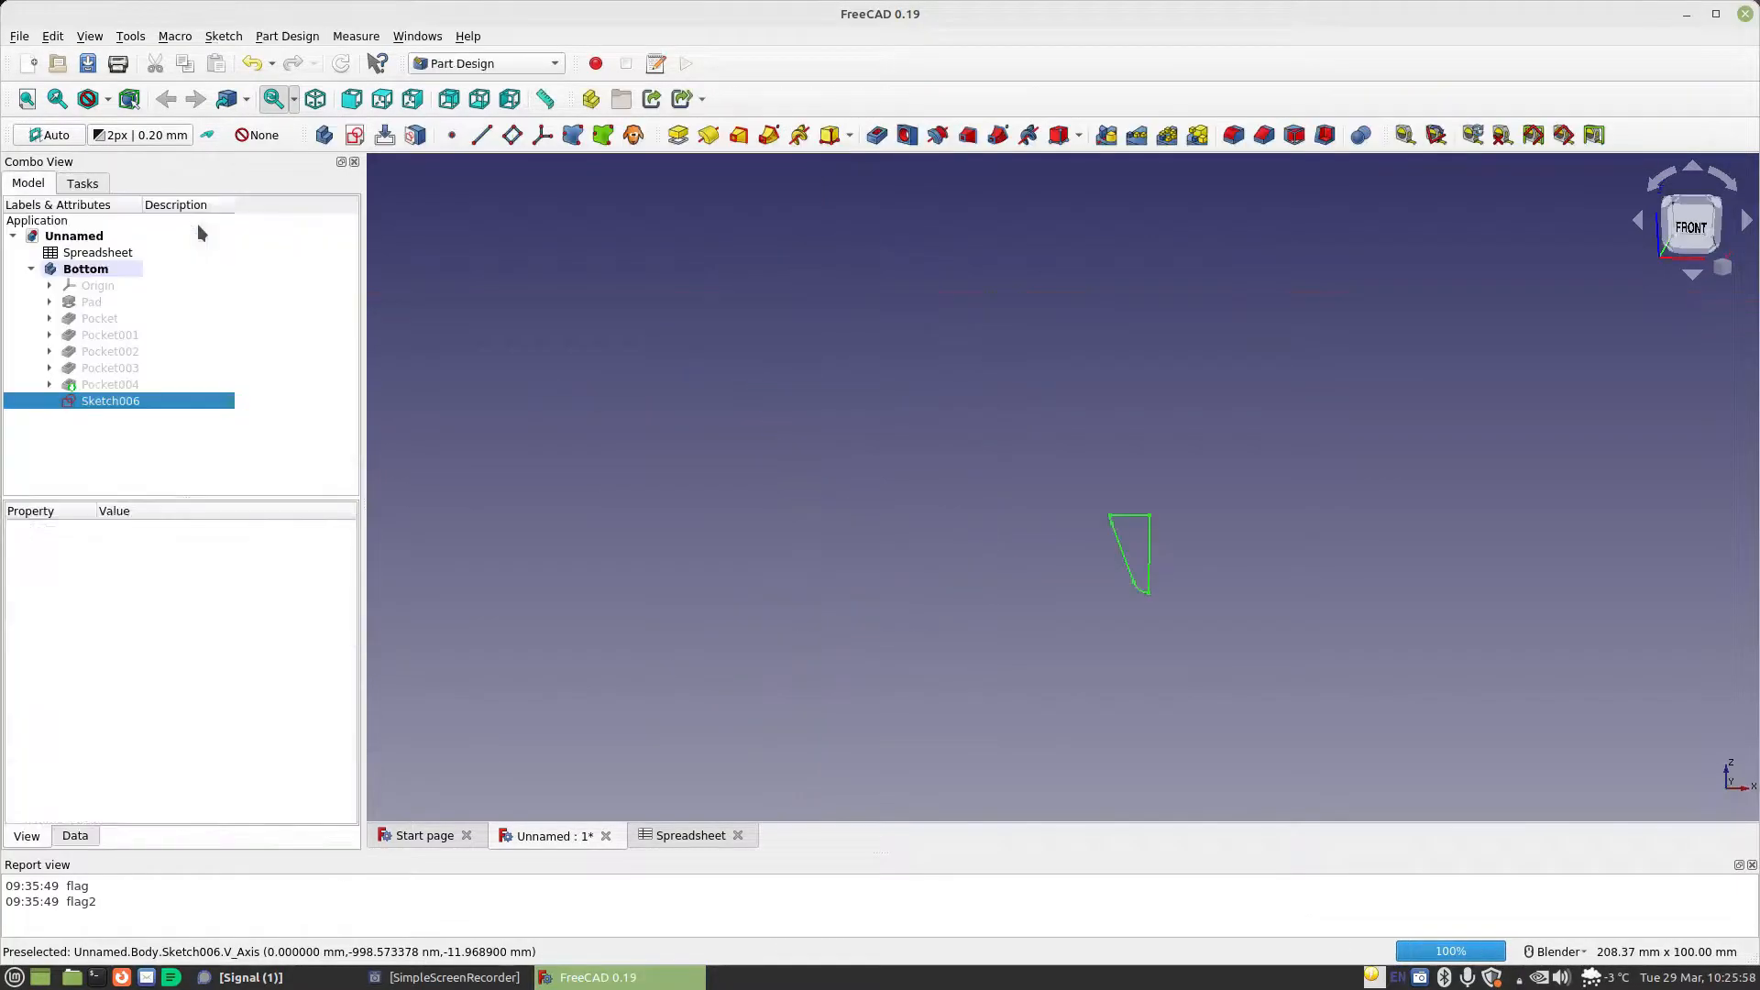
{"action": "left_click", "coordinate": [103, 385]}
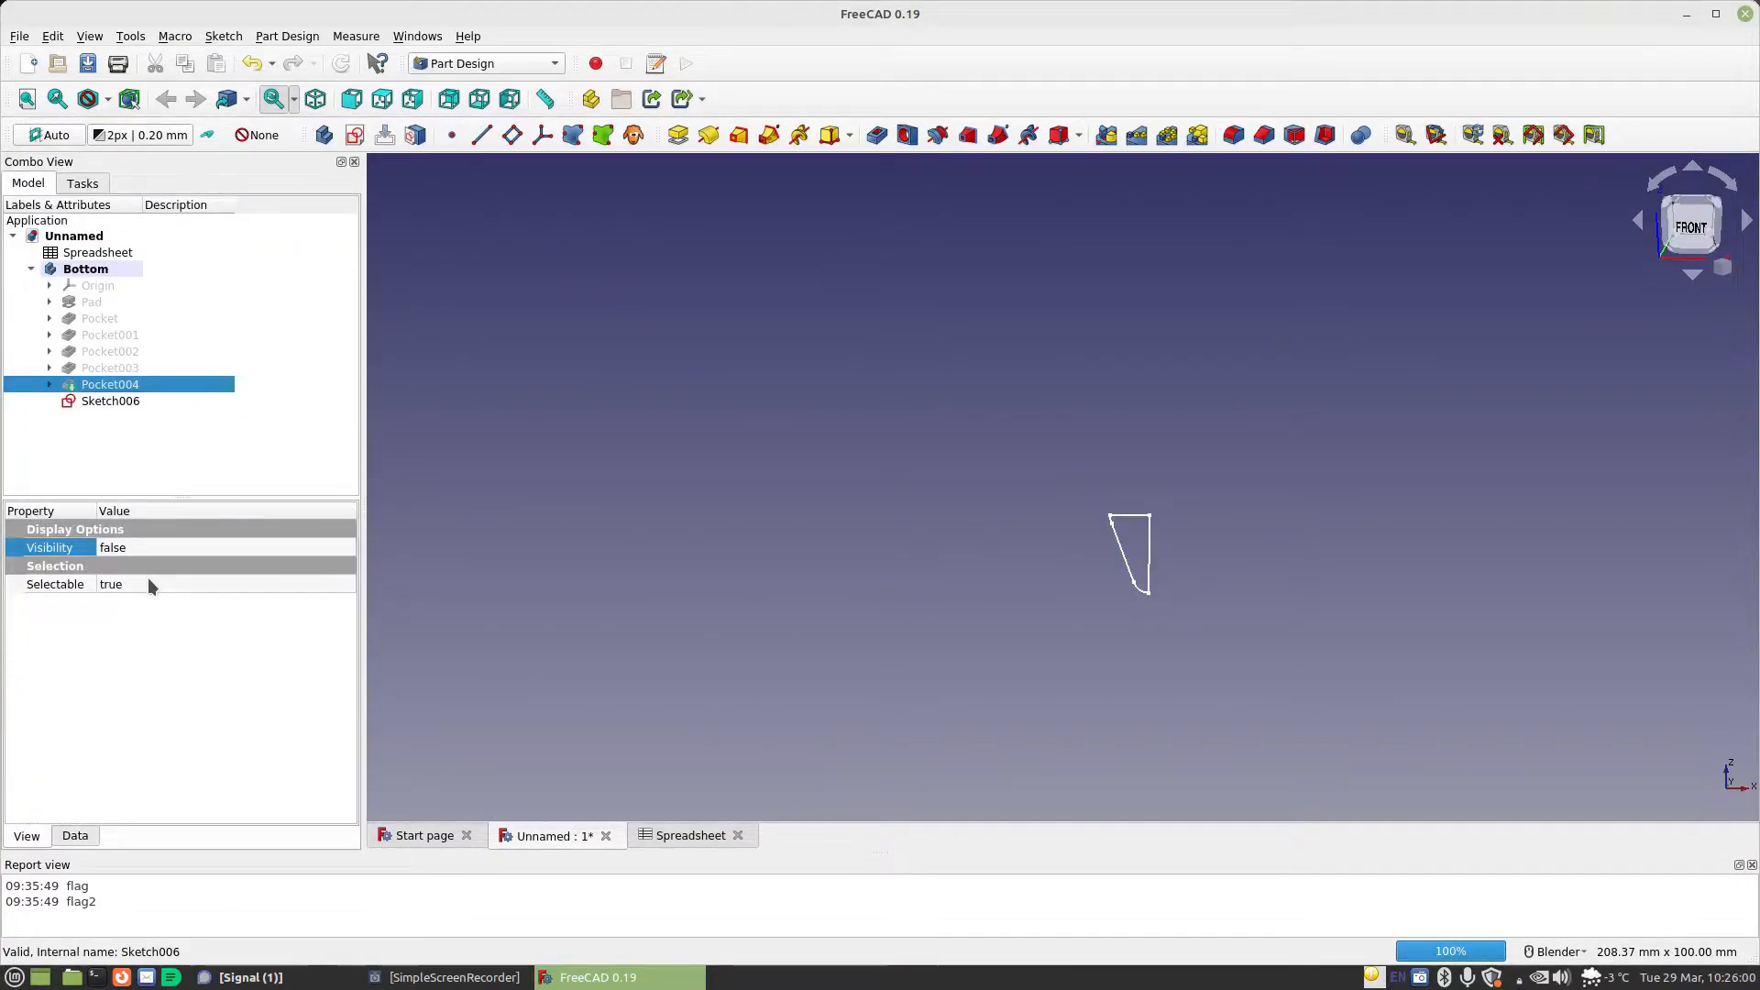
{"action": "left_click", "coordinate": [140, 548]}
{"action": "left_click", "coordinate": [139, 548]}
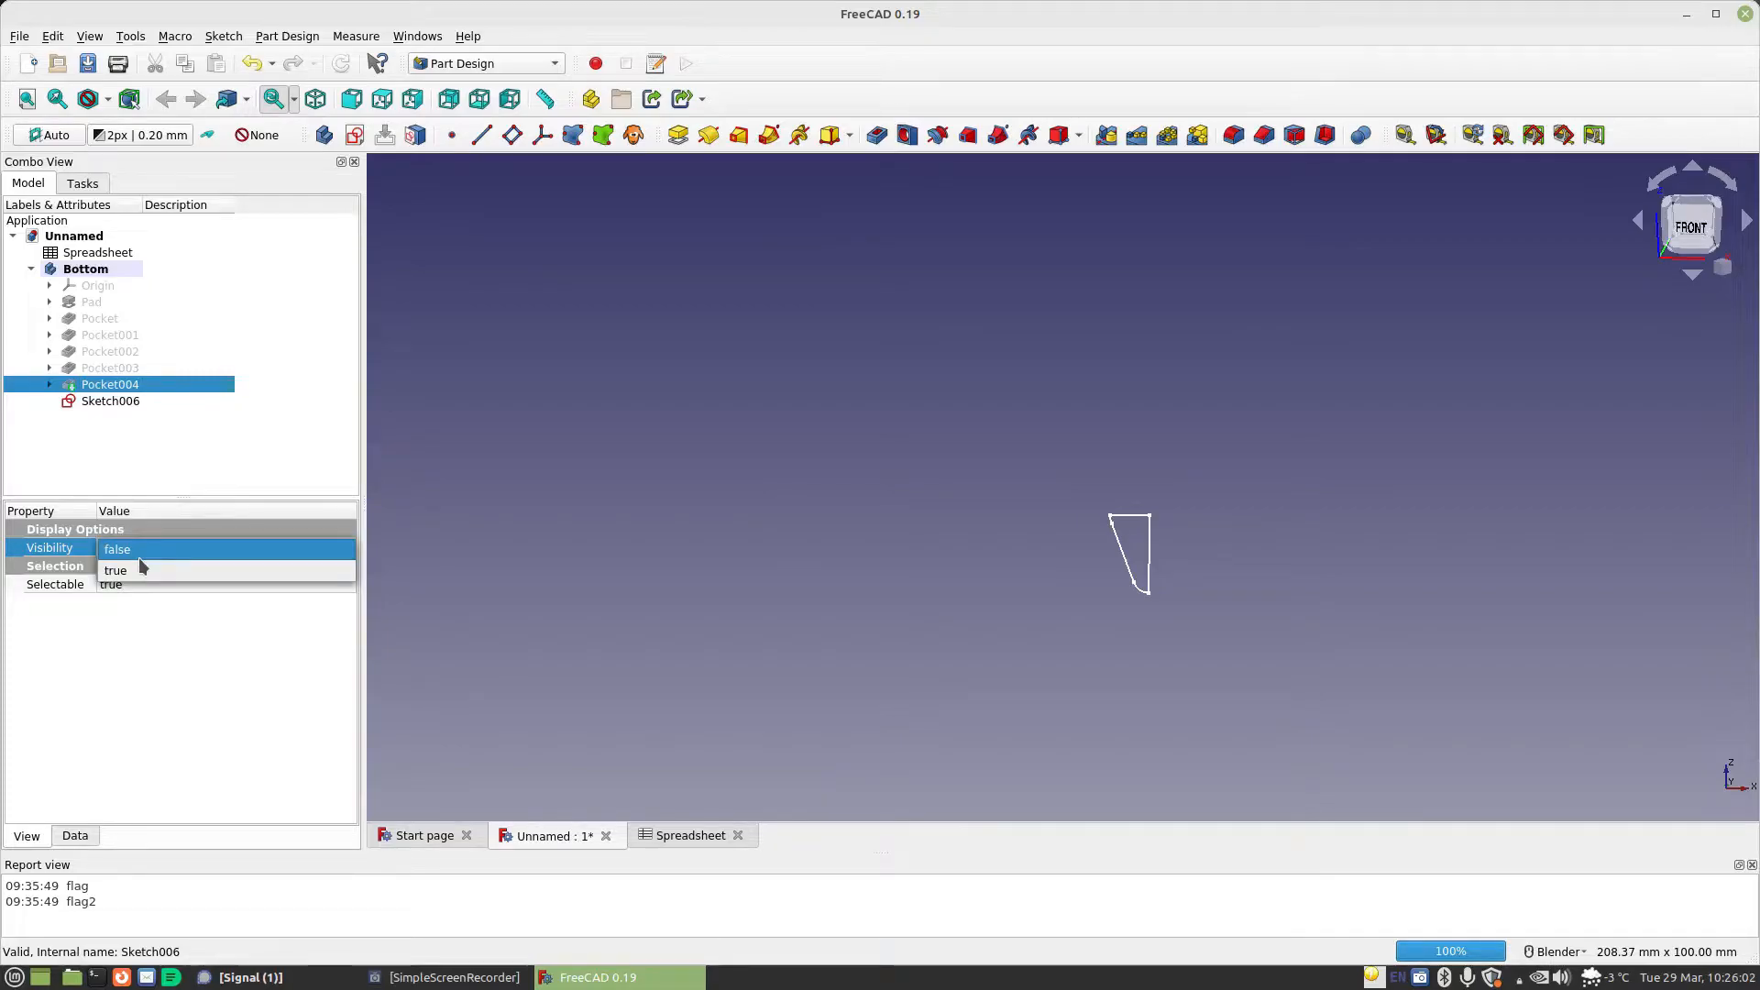
{"action": "left_click", "coordinate": [139, 561]}
Examine how the new profile sketch sits against the side wall and edges of the battery case
{"action": "middle_click_drag", "start_coordinate": [1153, 520], "coordinate": [986, 510]}
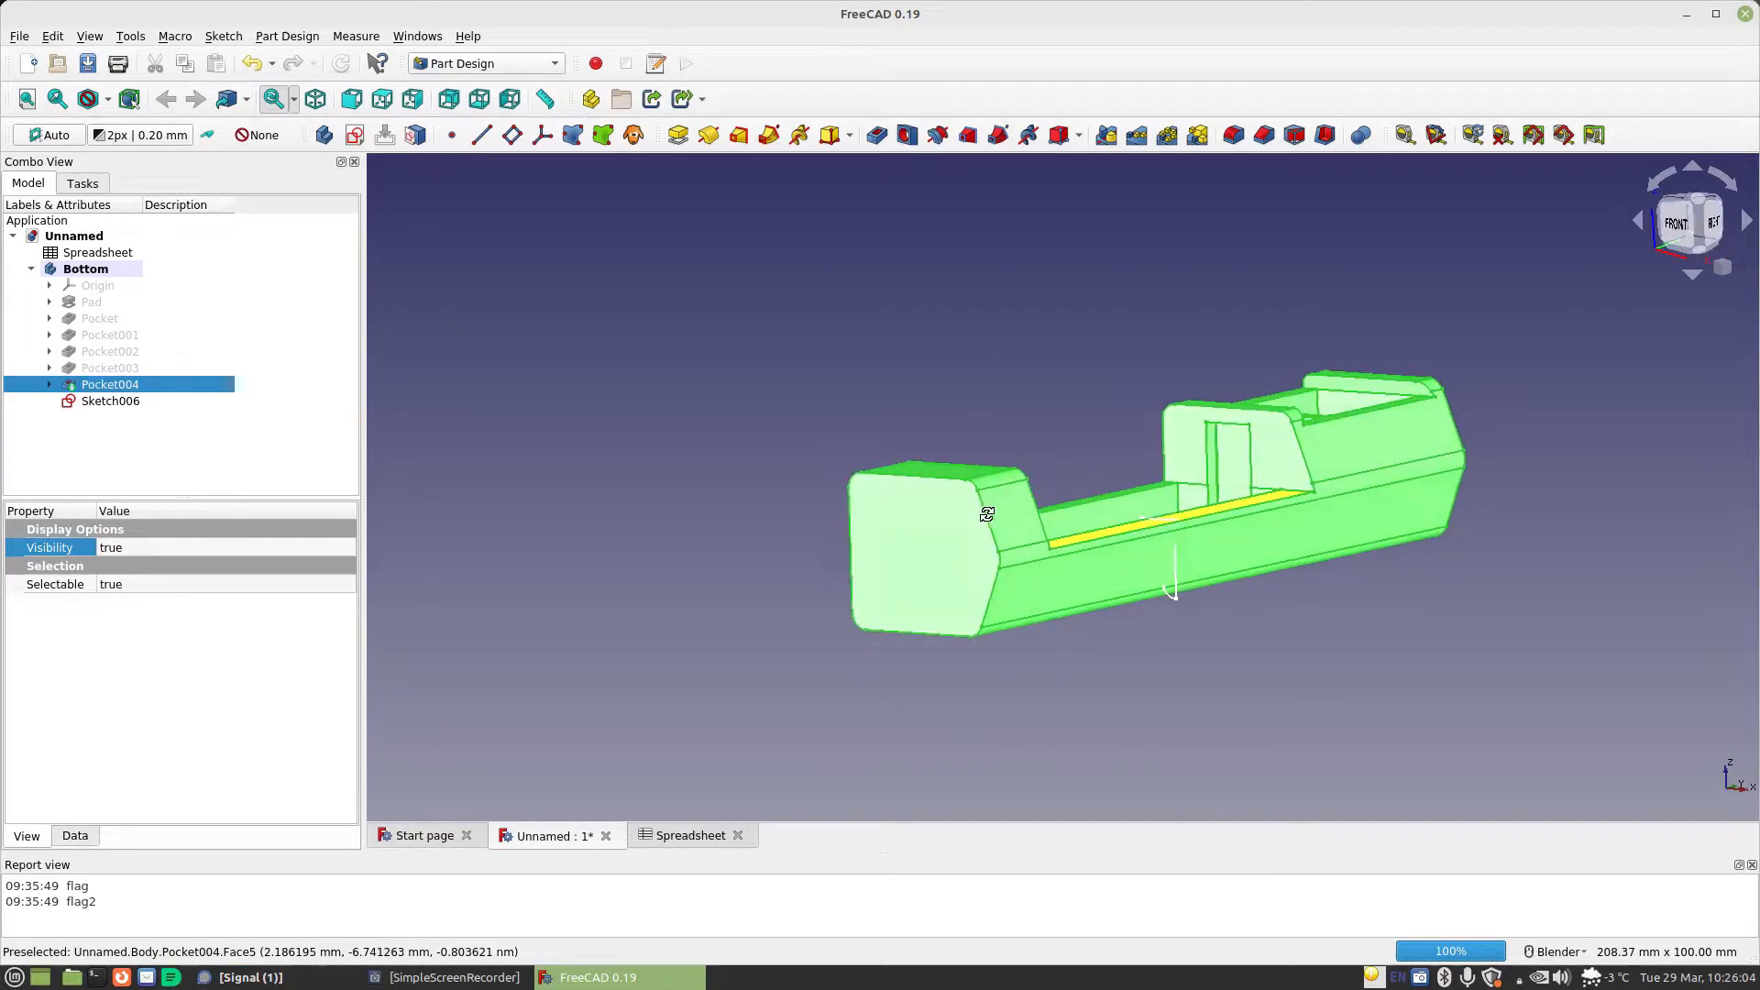
{"action": "scroll", "coordinate": [1245, 593], "scroll_direction": "up", "scroll_amount": 4}
{"action": "mouse_move", "coordinate": [1248, 599]}
{"action": "middle_mouse_down"}
{"action": "mouse_move", "coordinate": [934, 487]}
{"action": "mouse_move", "coordinate": [1064, 514]}
{"action": "mouse_move", "coordinate": [1172, 511]}
{"action": "mouse_move", "coordinate": [1072, 467]}
{"action": "mouse_move", "coordinate": [1026, 476]}
{"action": "mouse_move", "coordinate": [1033, 459]}
{"action": "mouse_move", "coordinate": [1183, 523]}
{"action": "mouse_move", "coordinate": [1078, 505]}
{"action": "middle_mouse_up"}
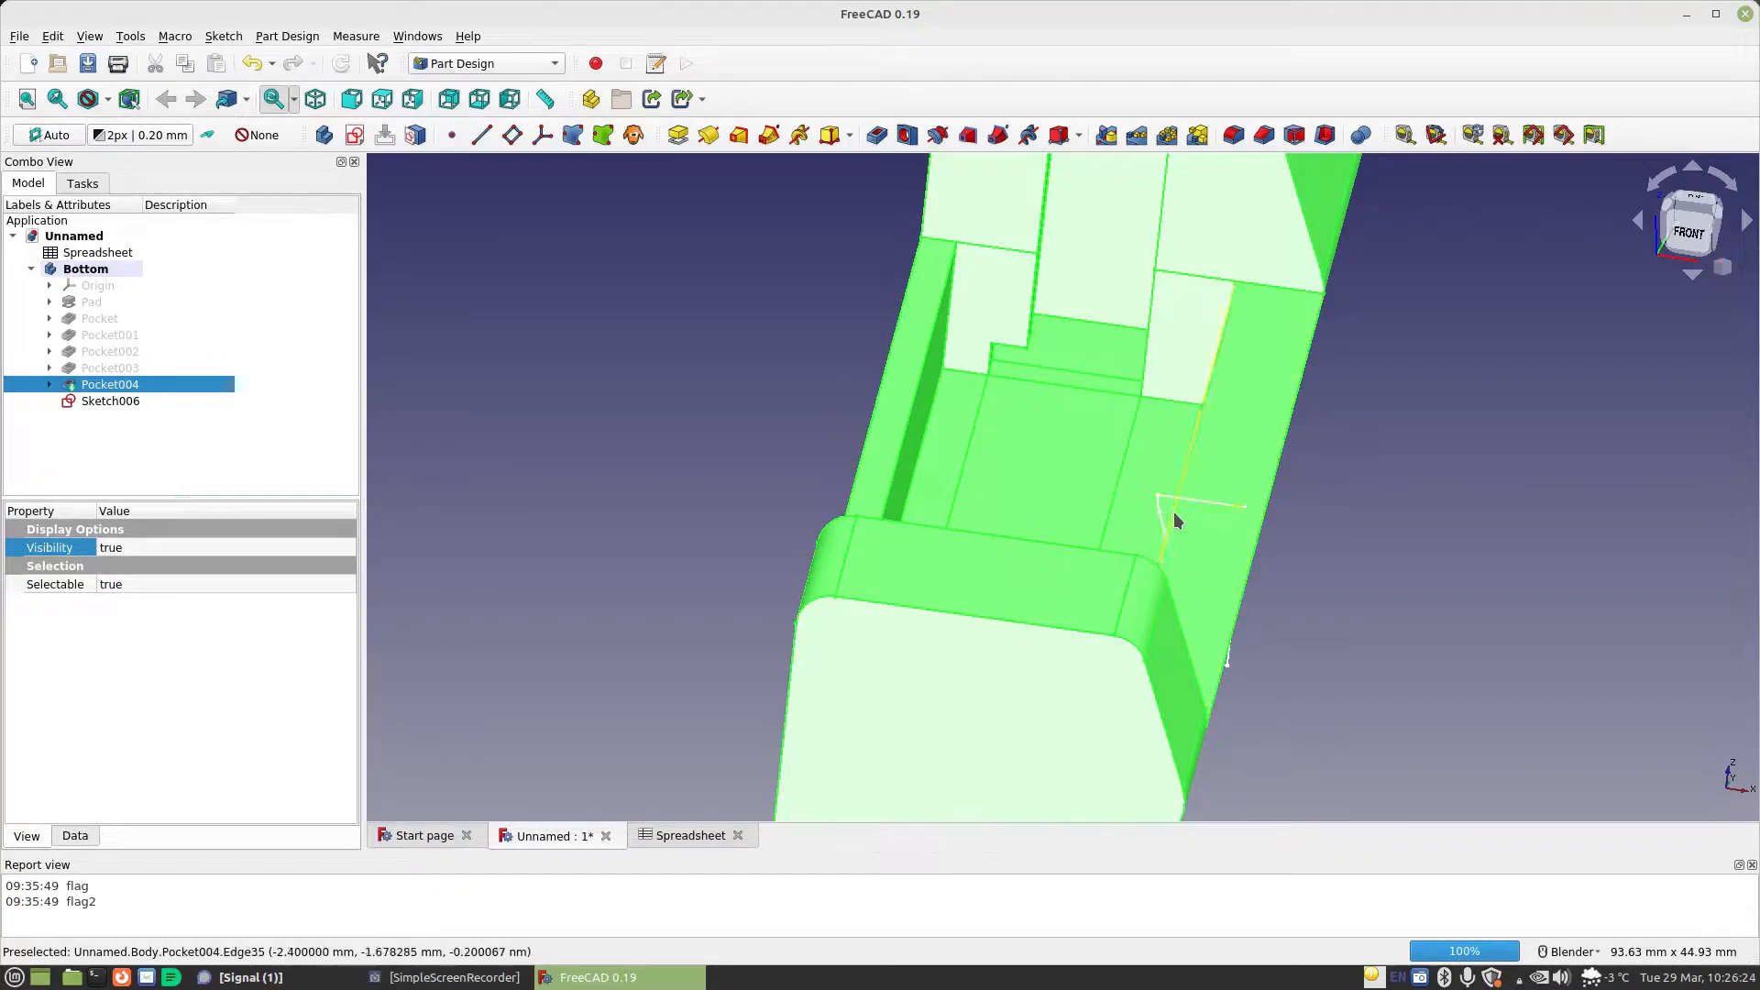
{"action": "scroll", "coordinate": [1186, 520], "scroll_direction": "down", "scroll_amount": 2}
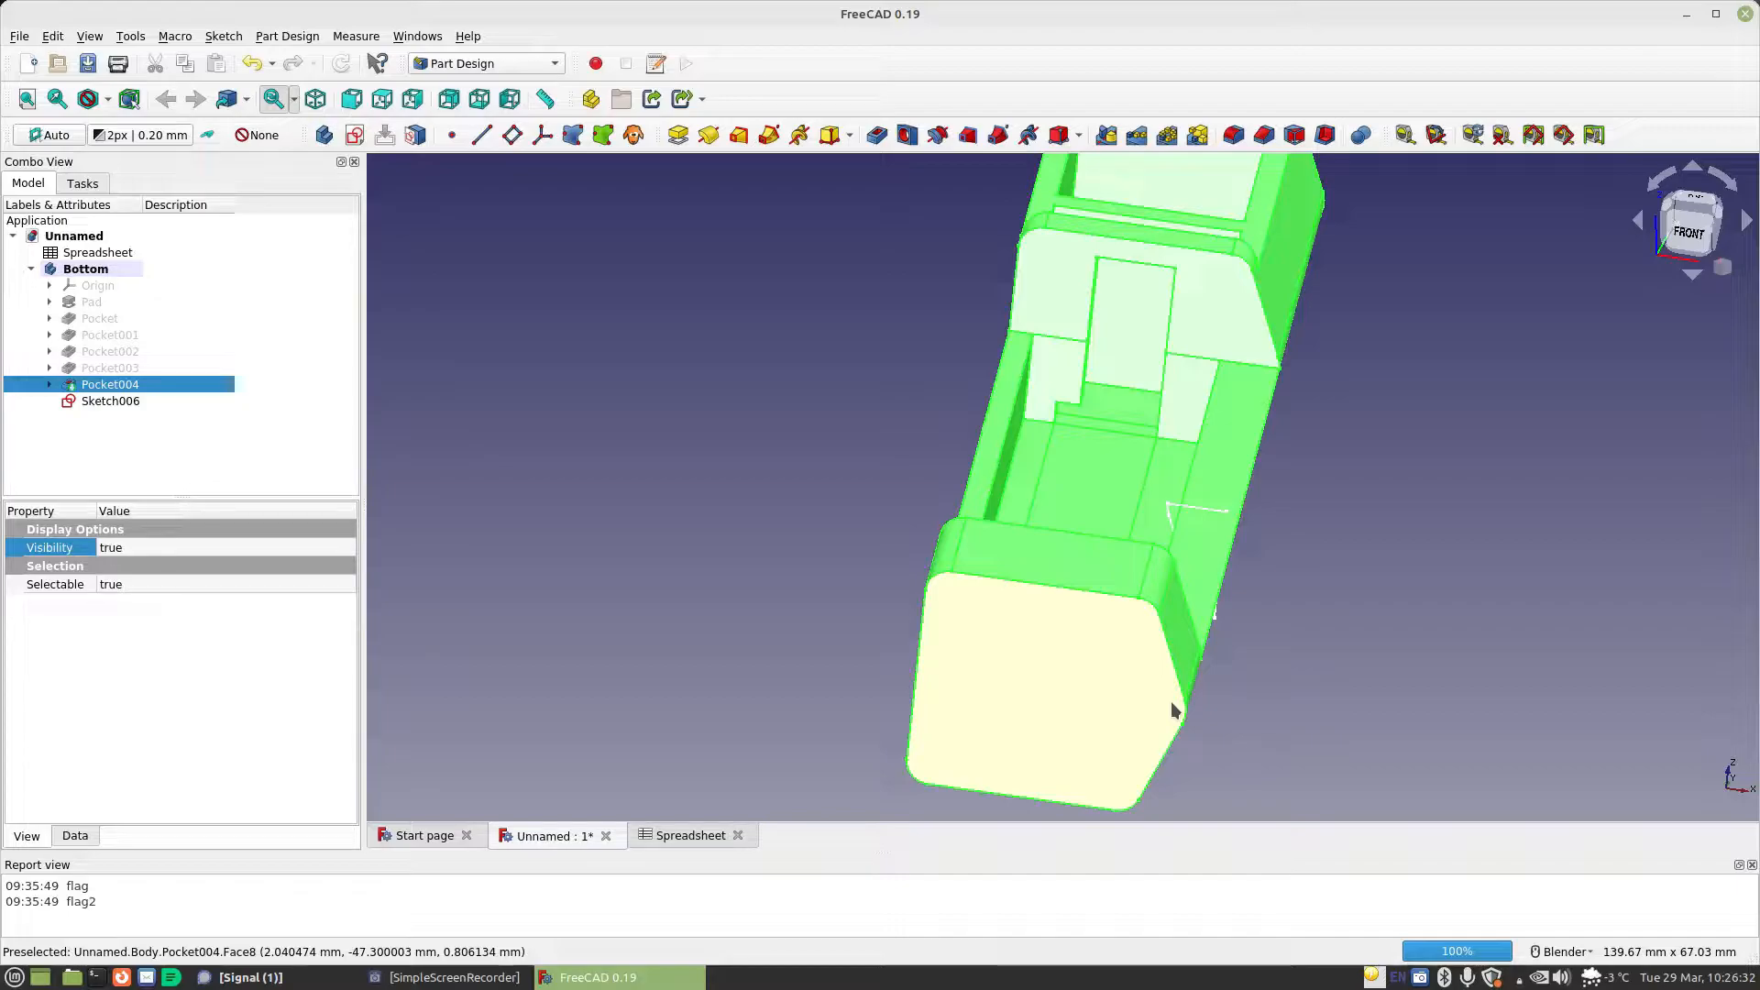
{"action": "scroll", "coordinate": [1170, 701], "scroll_direction": "up", "scroll_amount": 4}
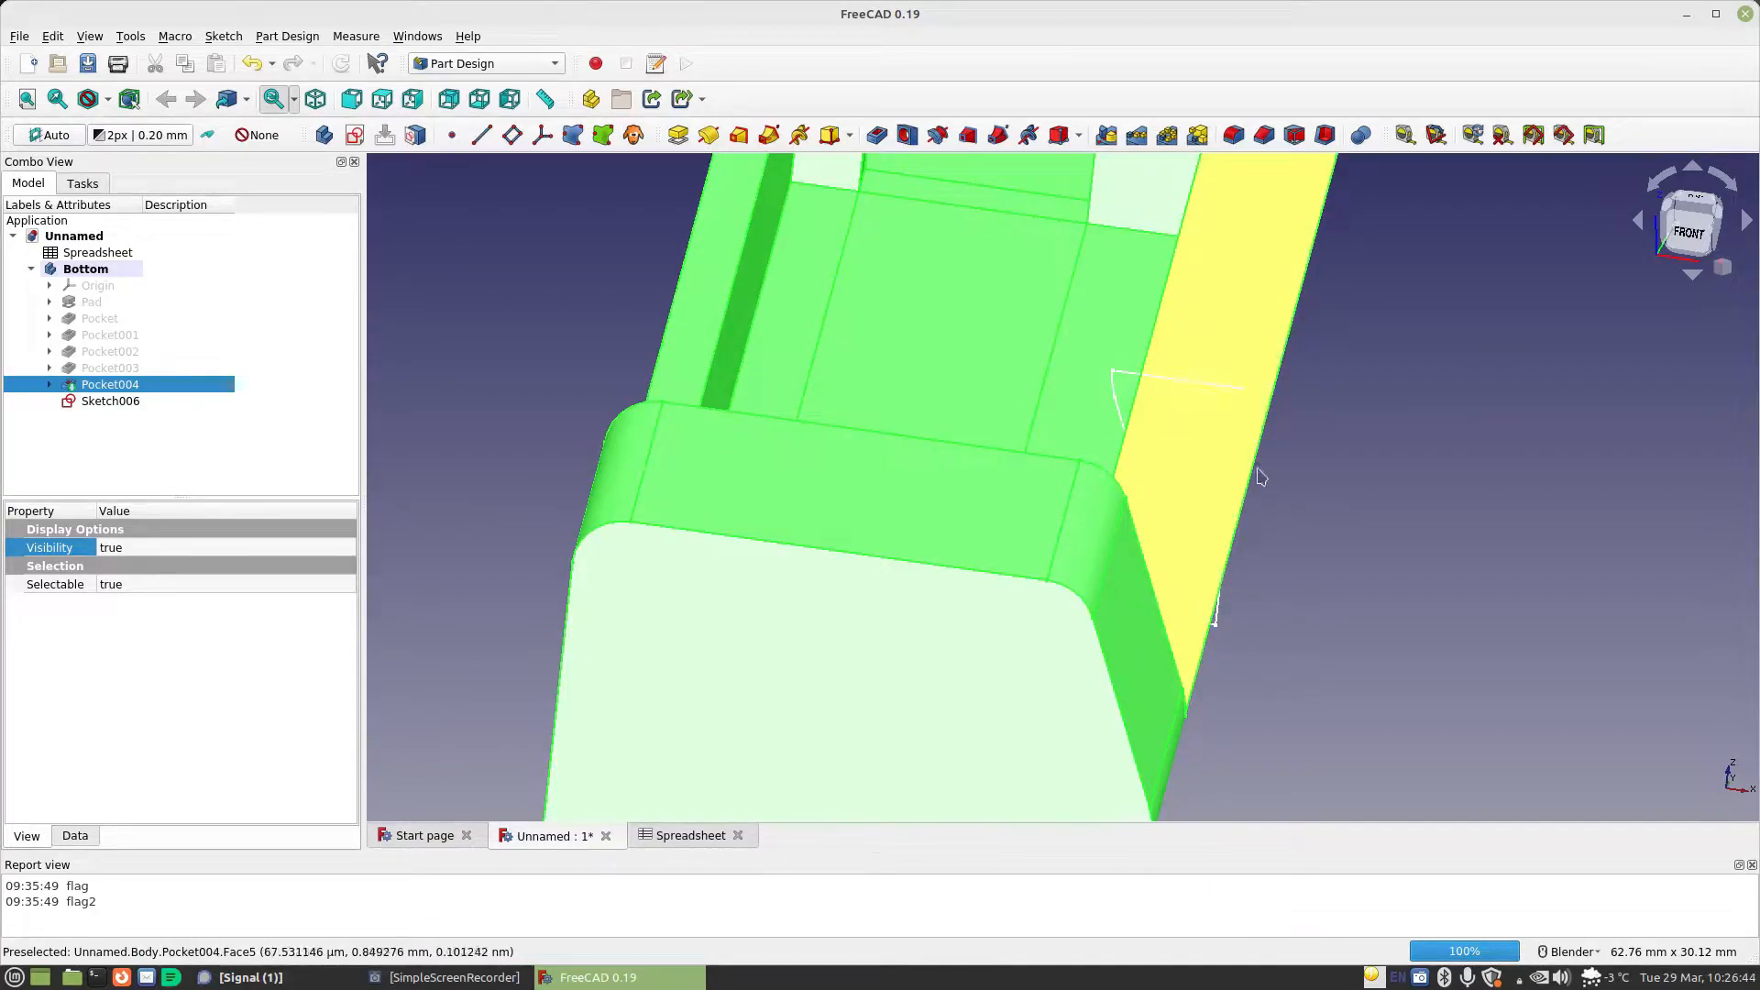
{"action": "scroll", "coordinate": [1375, 546], "scroll_direction": "down", "scroll_amount": 2}
{"action": "scroll", "coordinate": [1375, 546], "scroll_direction": "down", "scroll_amount": 2}
{"action": "scroll", "coordinate": [1375, 546], "scroll_direction": "up", "scroll_amount": 2}
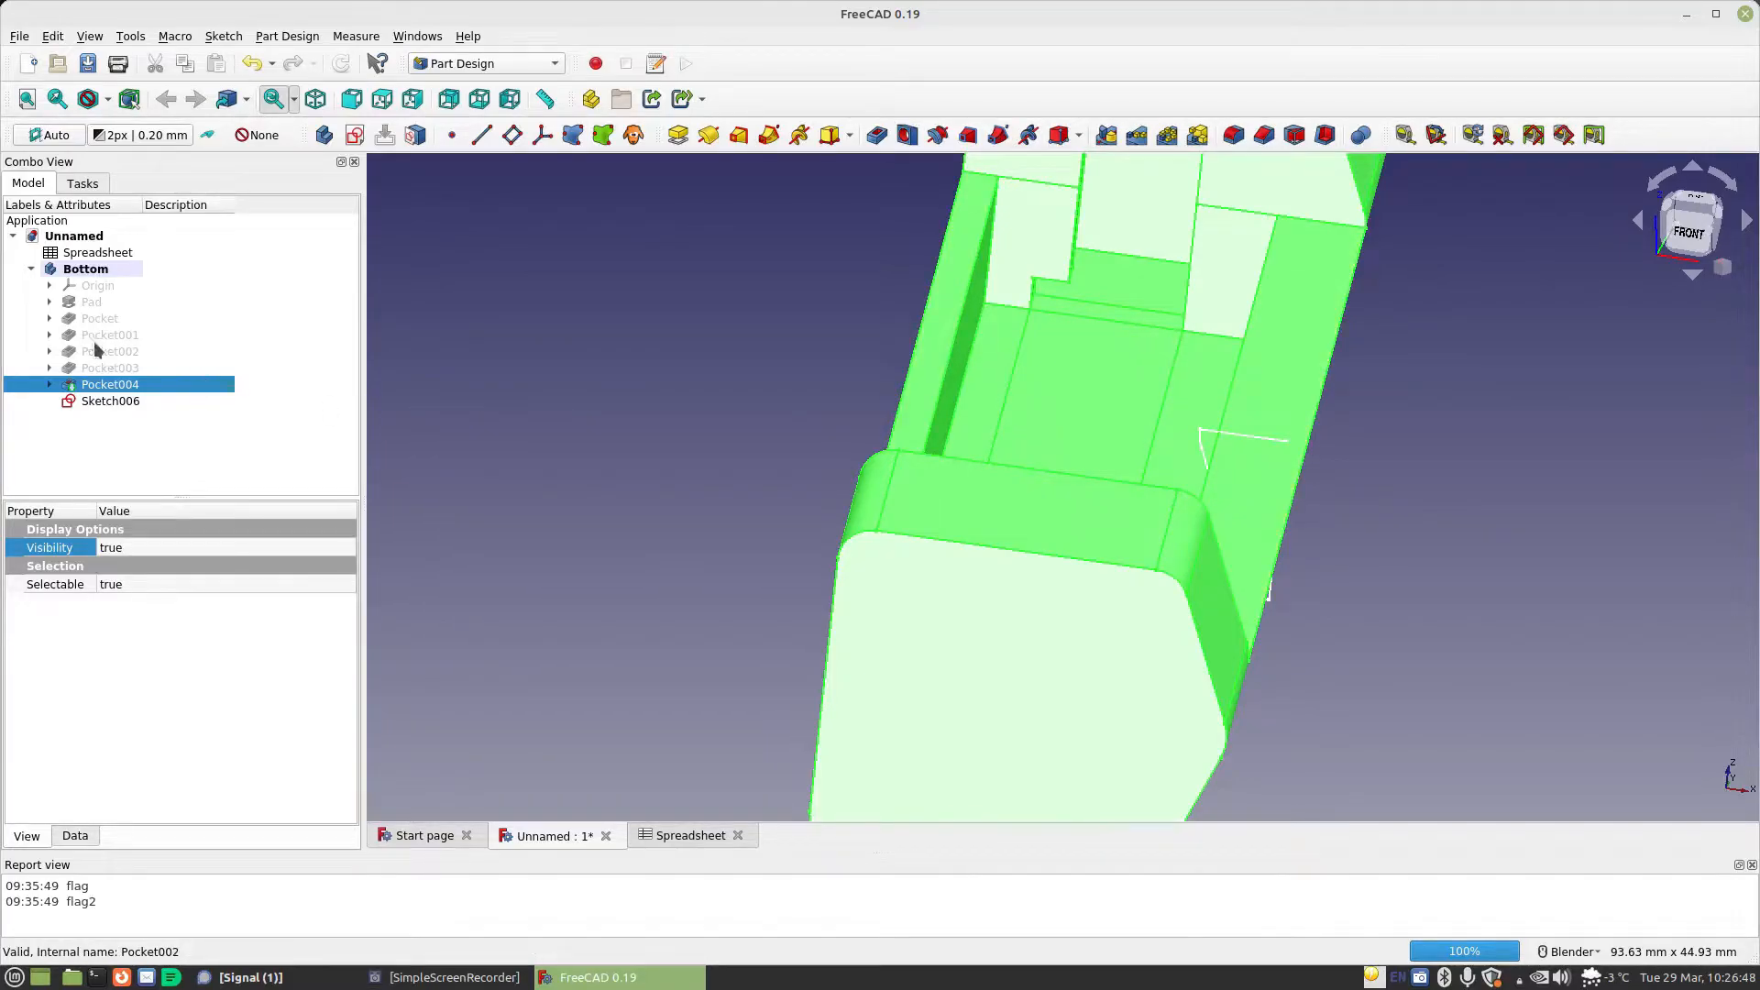
Open the Pad's base sketch for editing and move the horizontal dimension label of the lower corner arc's centre below the profile
{"action": "left_click", "coordinate": [49, 303]}
{"action": "double_click", "coordinate": [99, 318]}
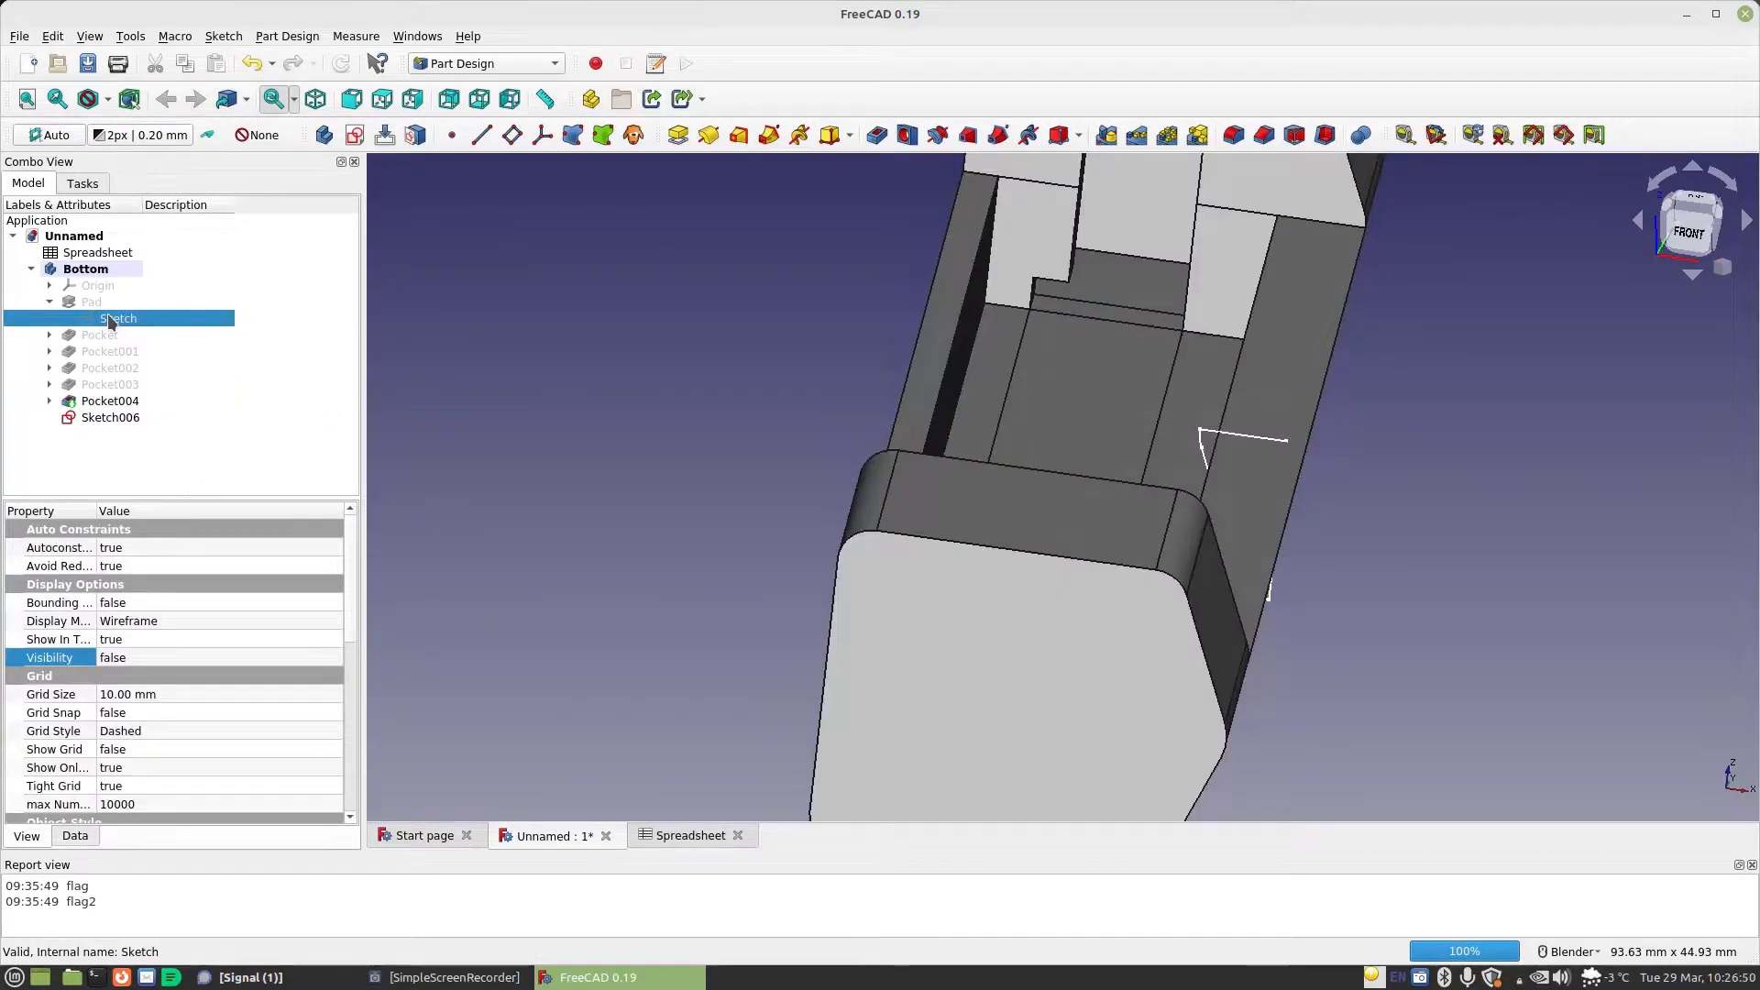
{"action": "scroll", "coordinate": [1286, 495], "scroll_direction": "up", "scroll_amount": 3}
{"action": "scroll", "coordinate": [1286, 495], "scroll_direction": "down", "scroll_amount": 2}
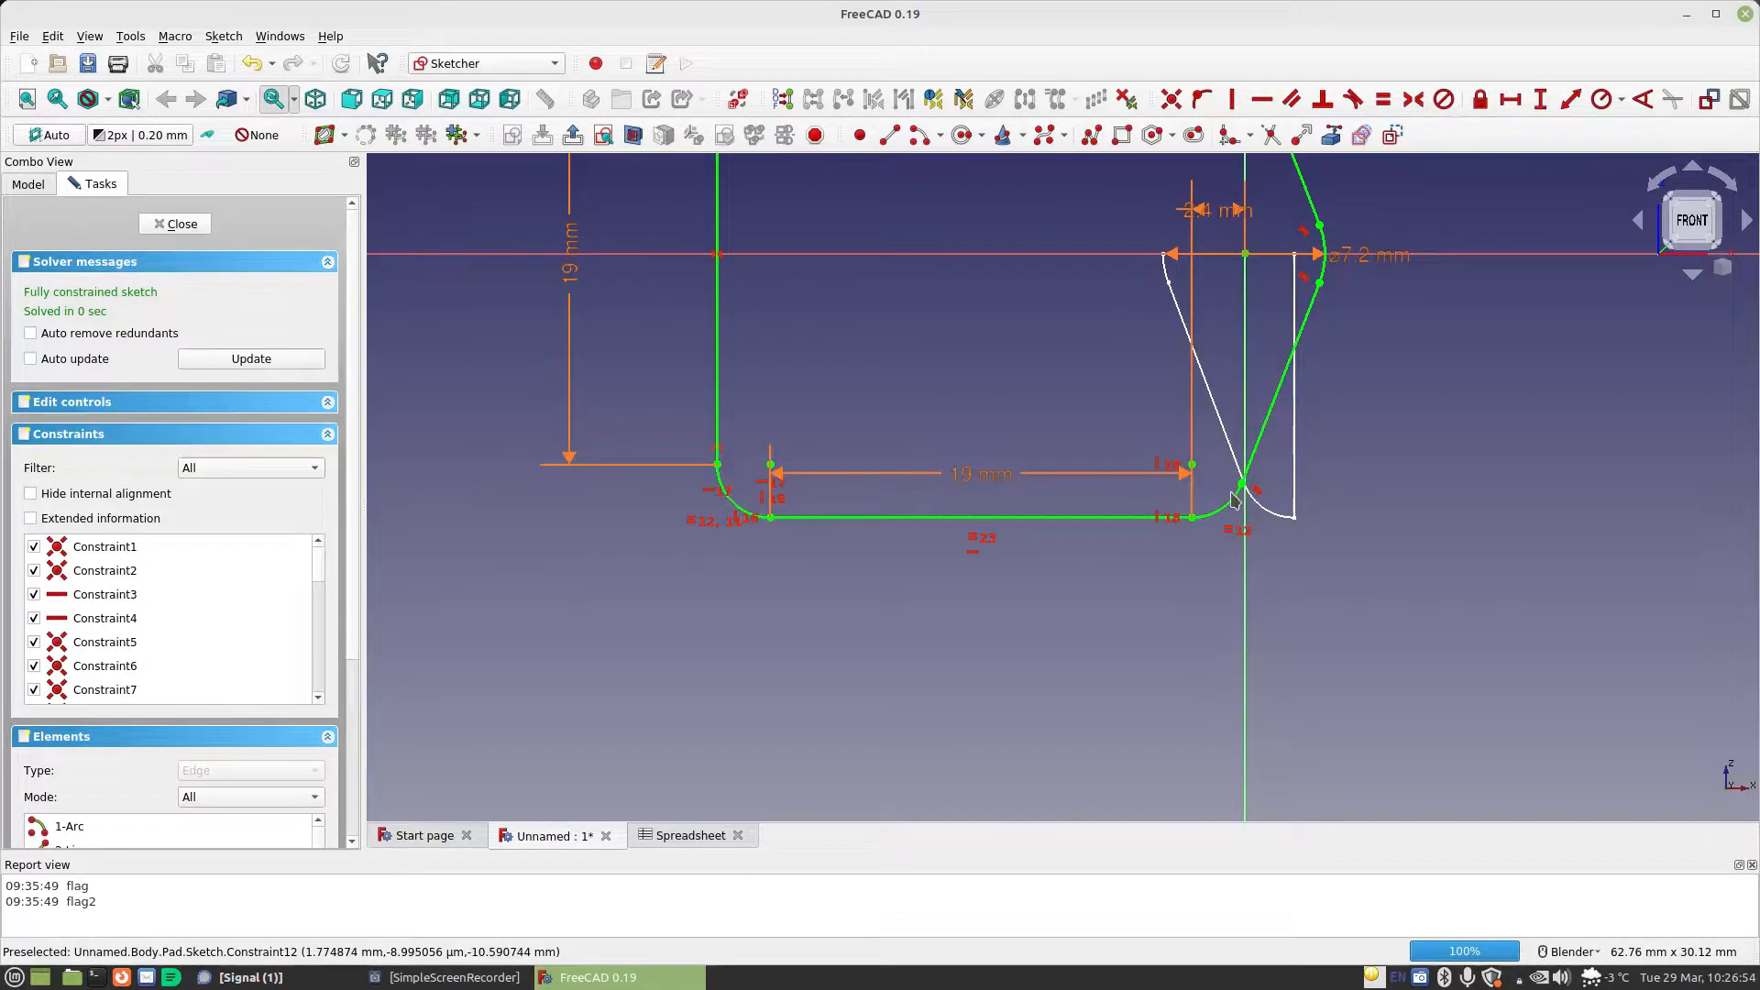
{"action": "left_click_drag", "start_coordinate": [1221, 214], "coordinate": [1209, 601]}
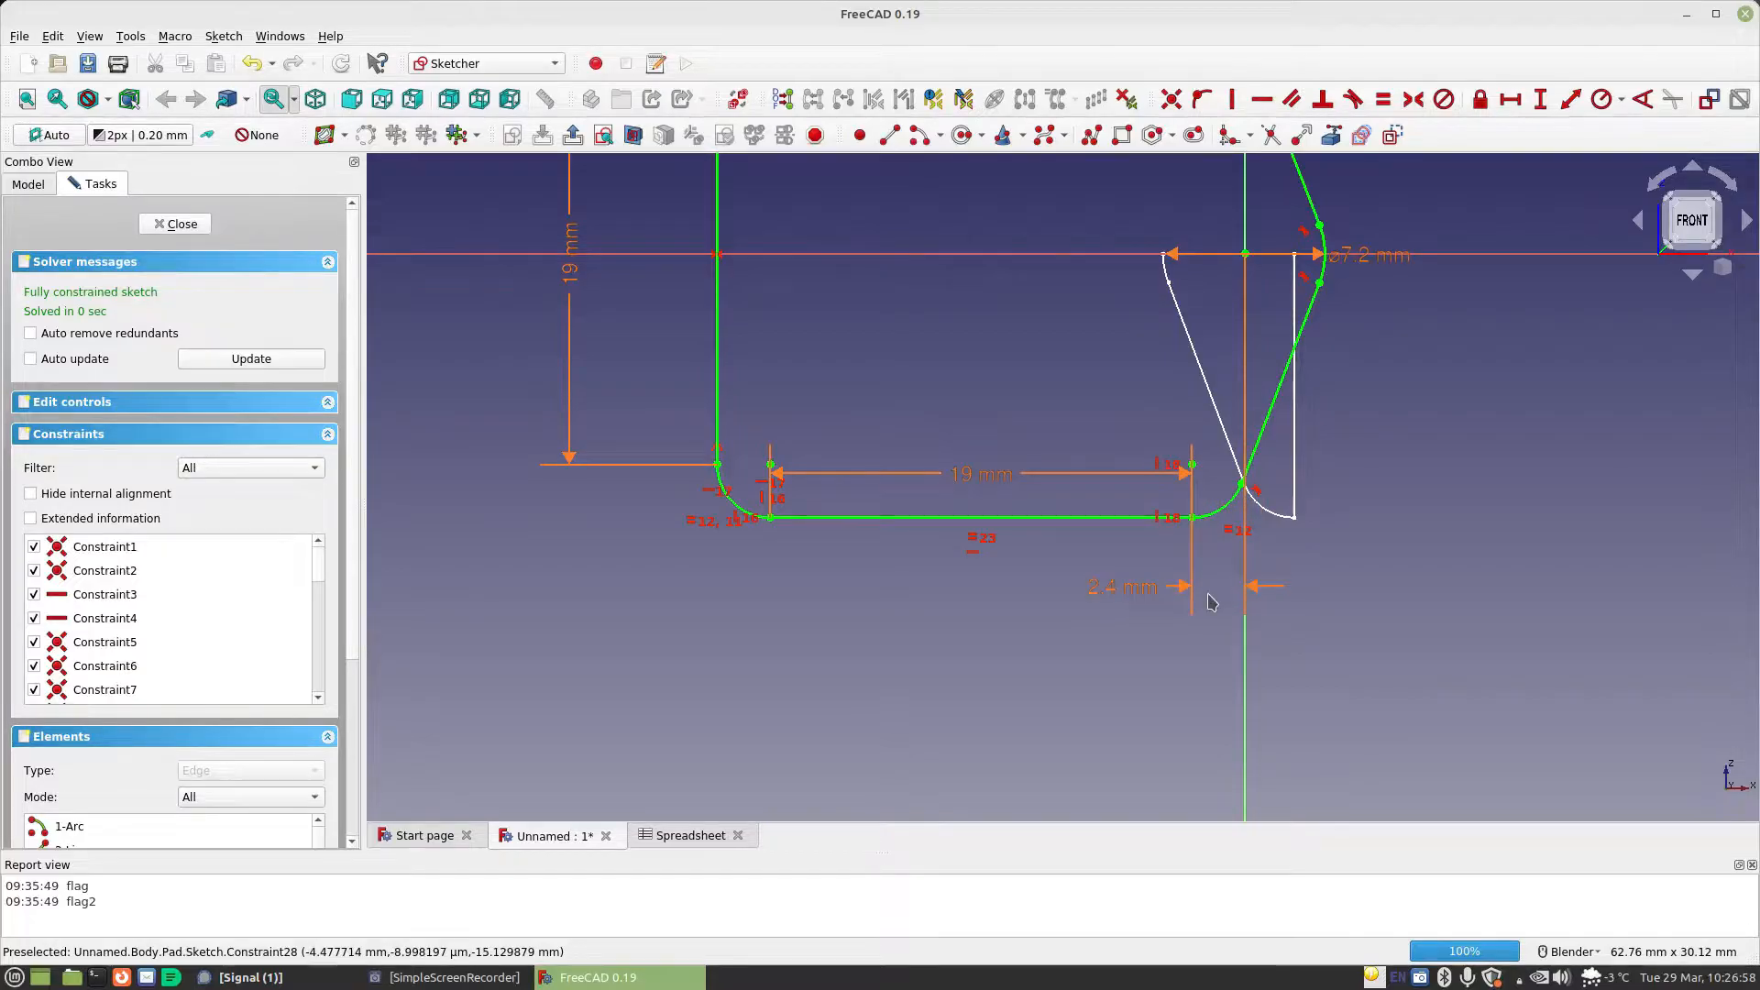
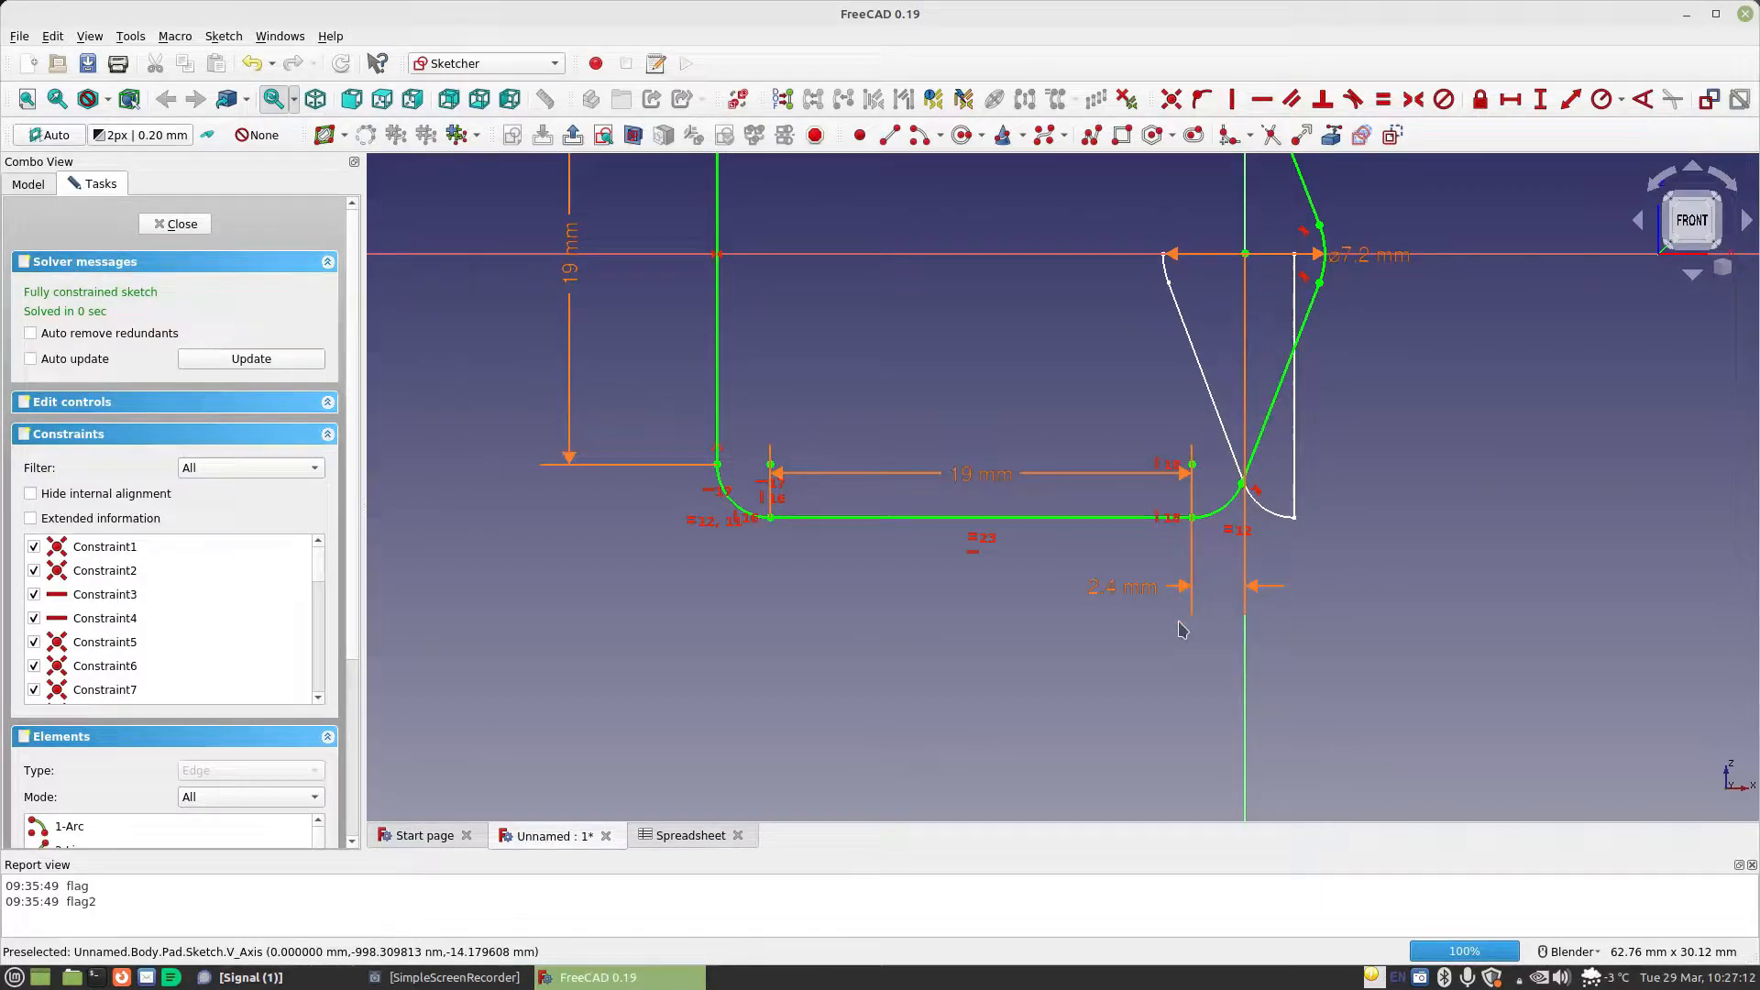
Set the horizontal distance formula of the lower corner arc's centre to Spreadsheet.MaterialThickness*1.5 and leave the Pad's base sketch
{"action": "double_click", "coordinate": [1106, 597]}
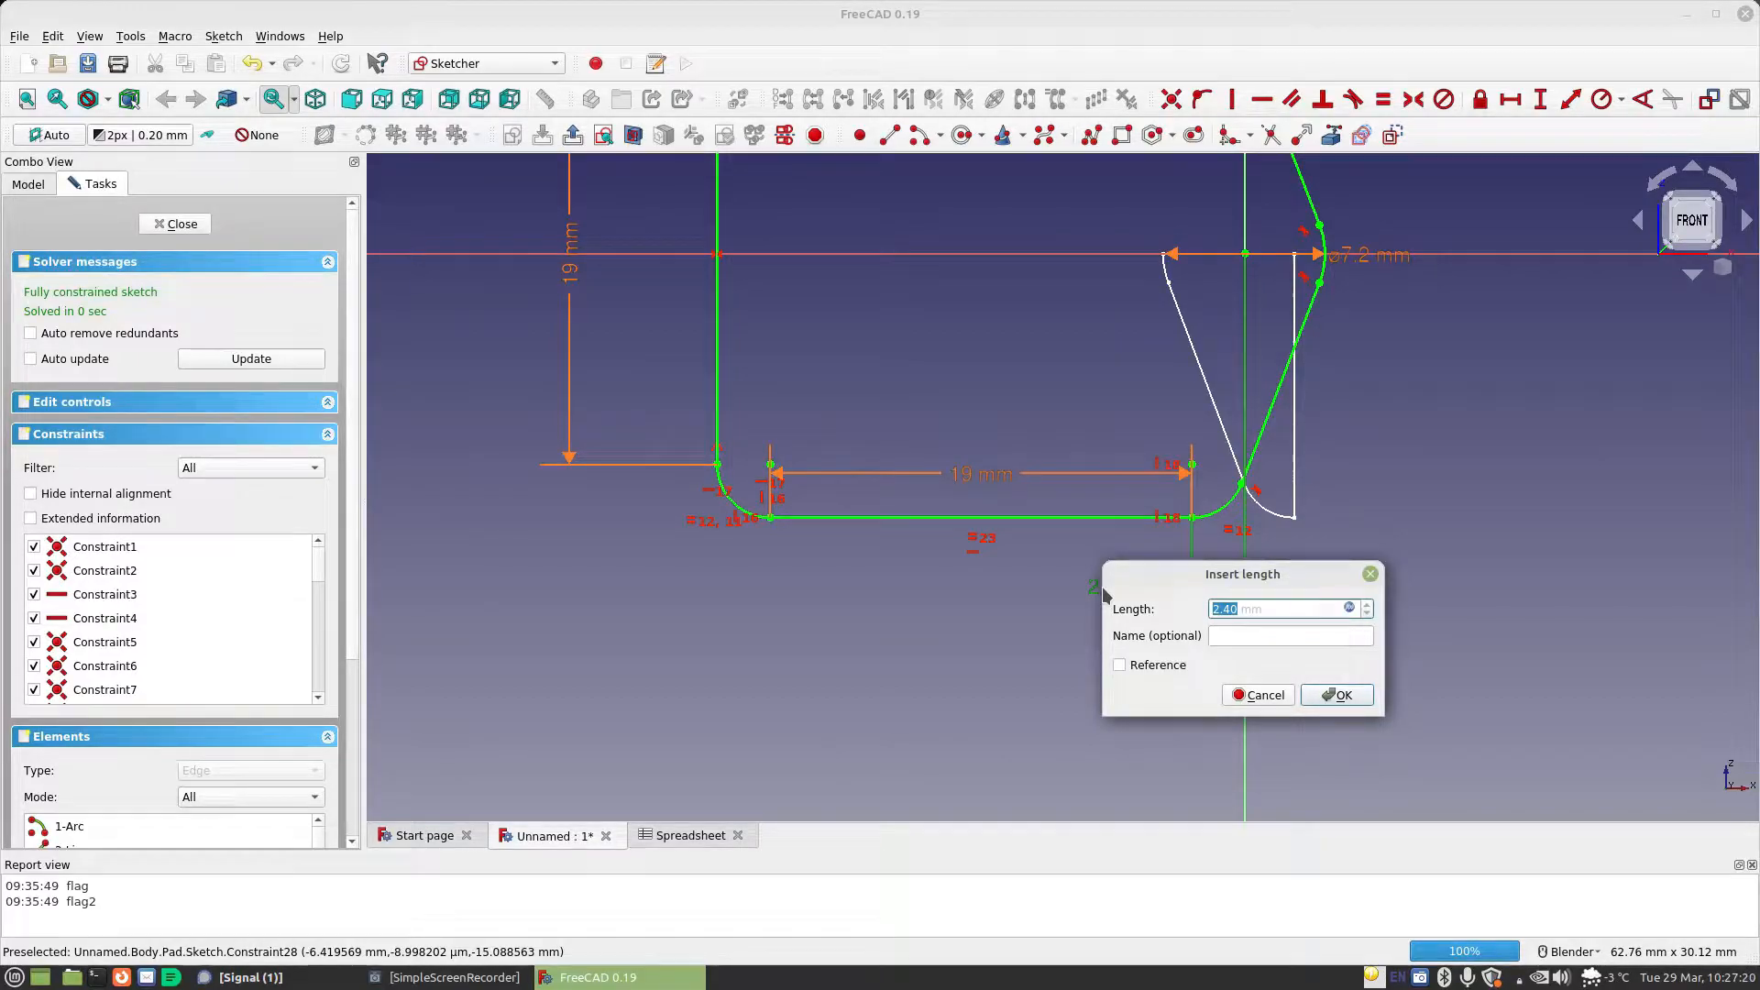
{"action": "left_click", "coordinate": [1348, 608]}
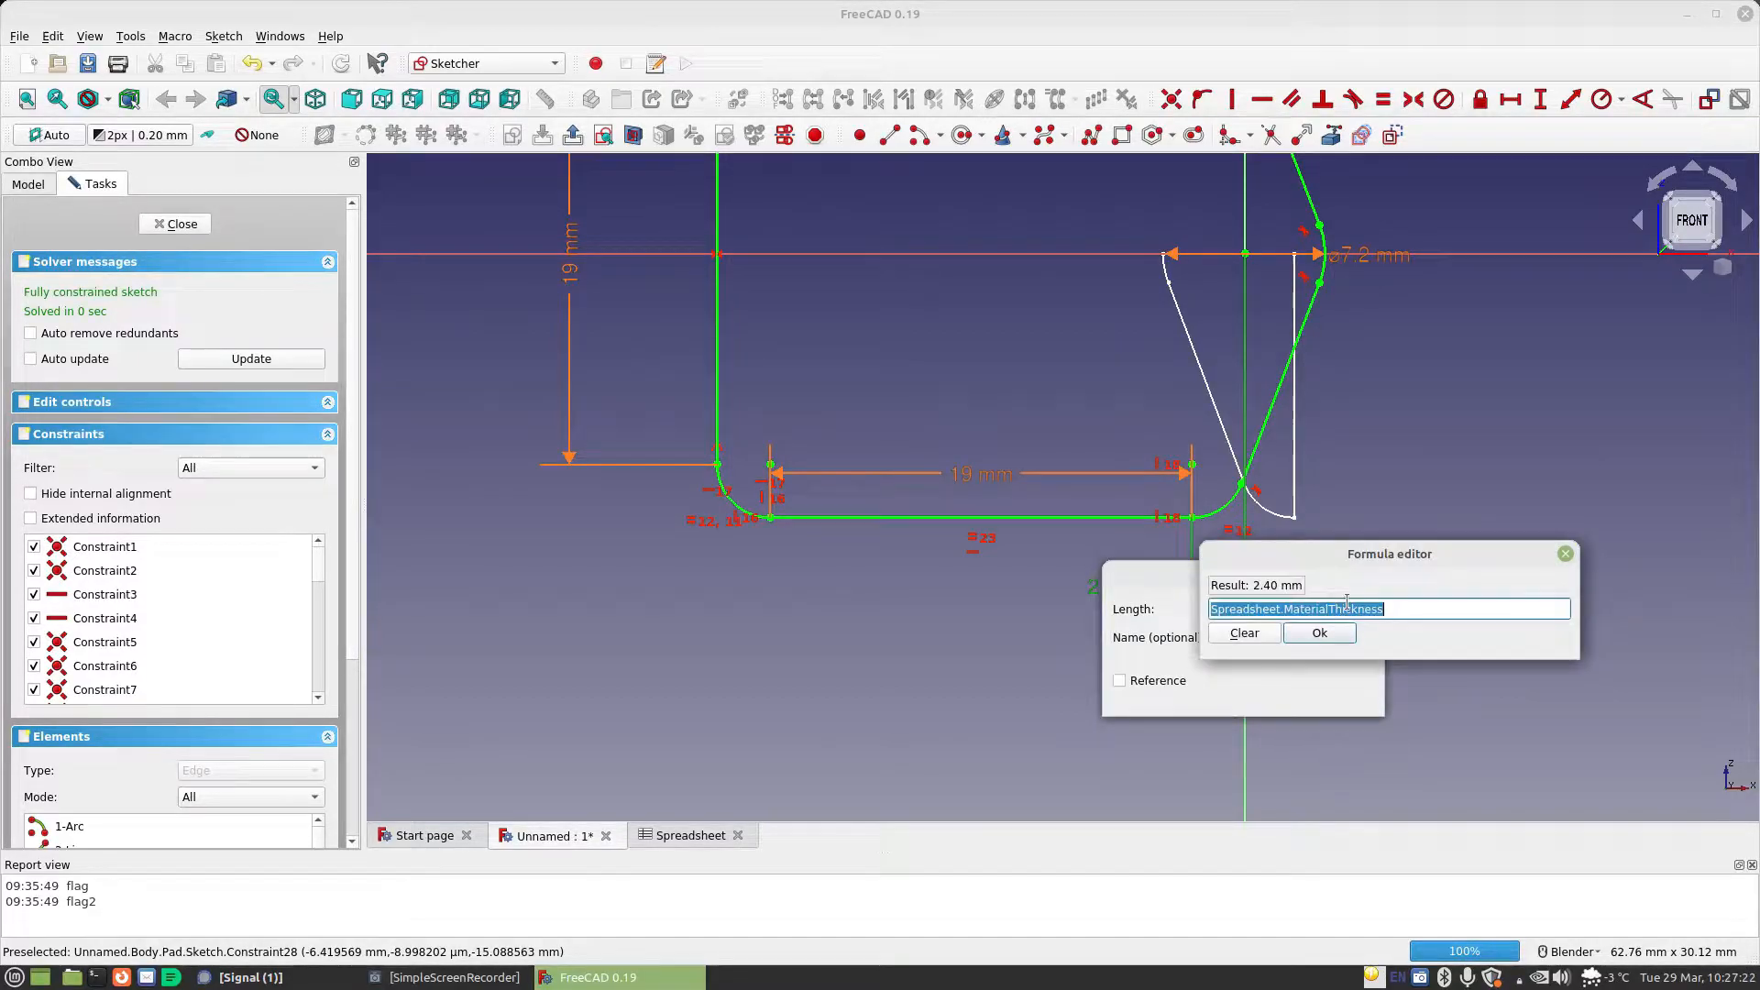
{"action": "type", "text": "sp"}
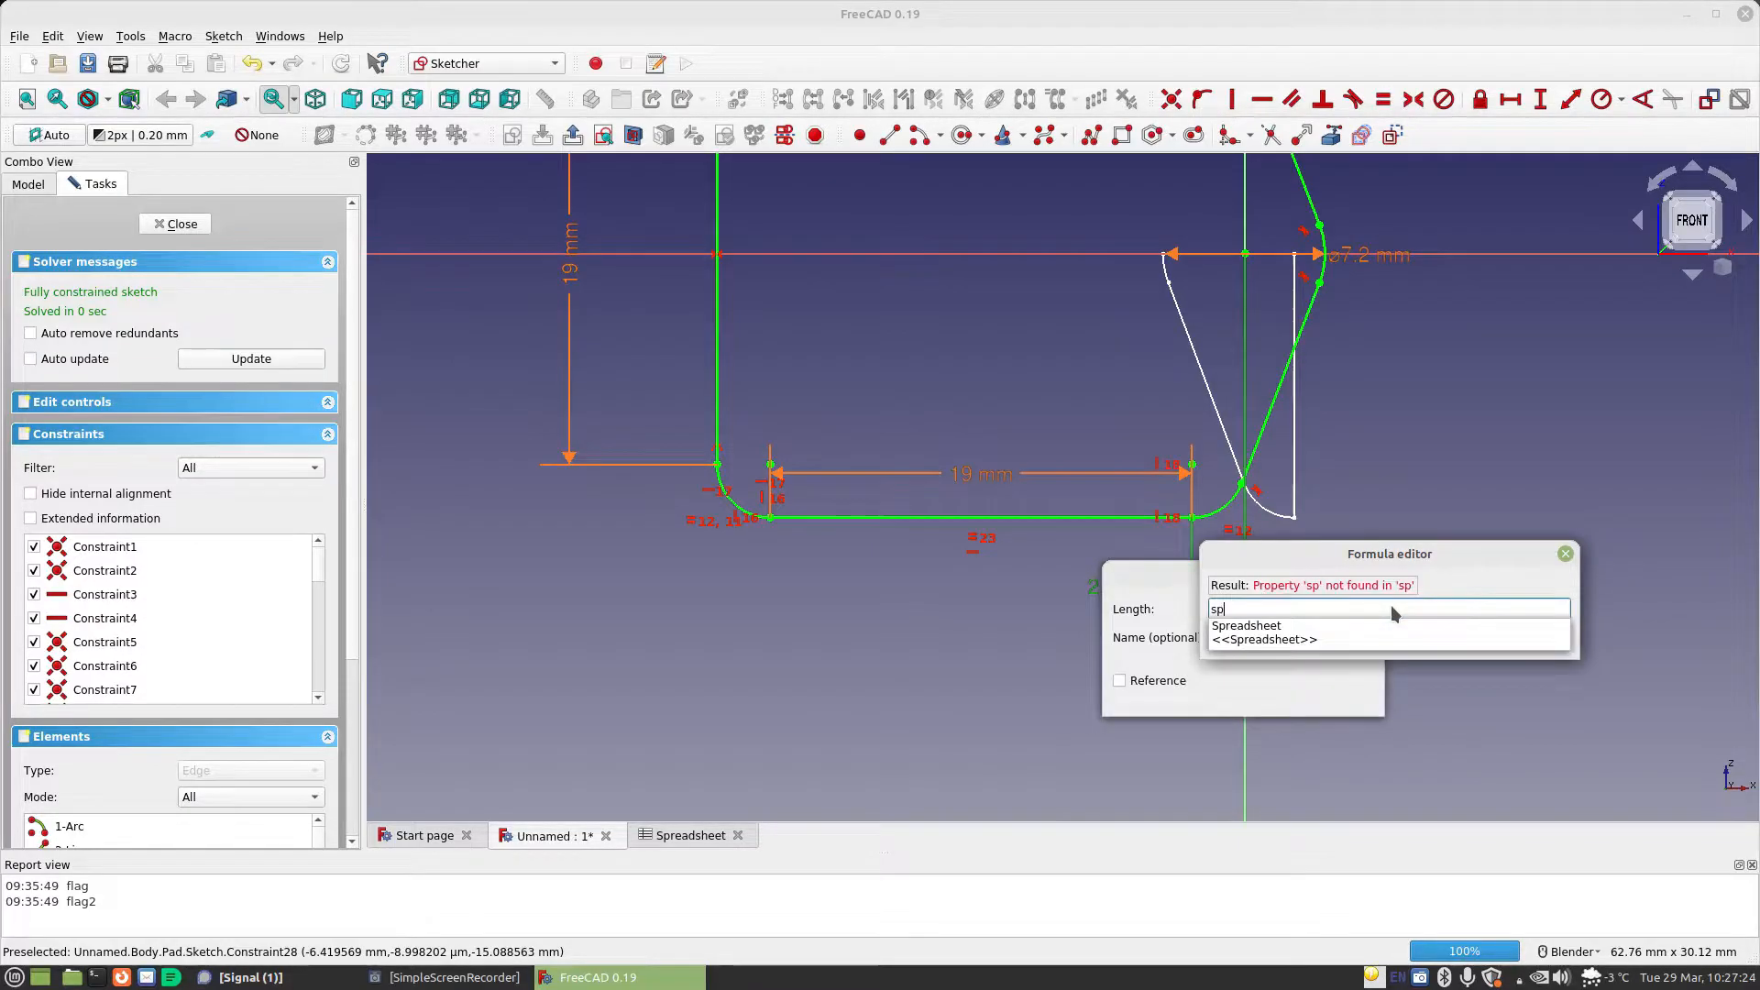
{"action": "key", "text": "Down"}
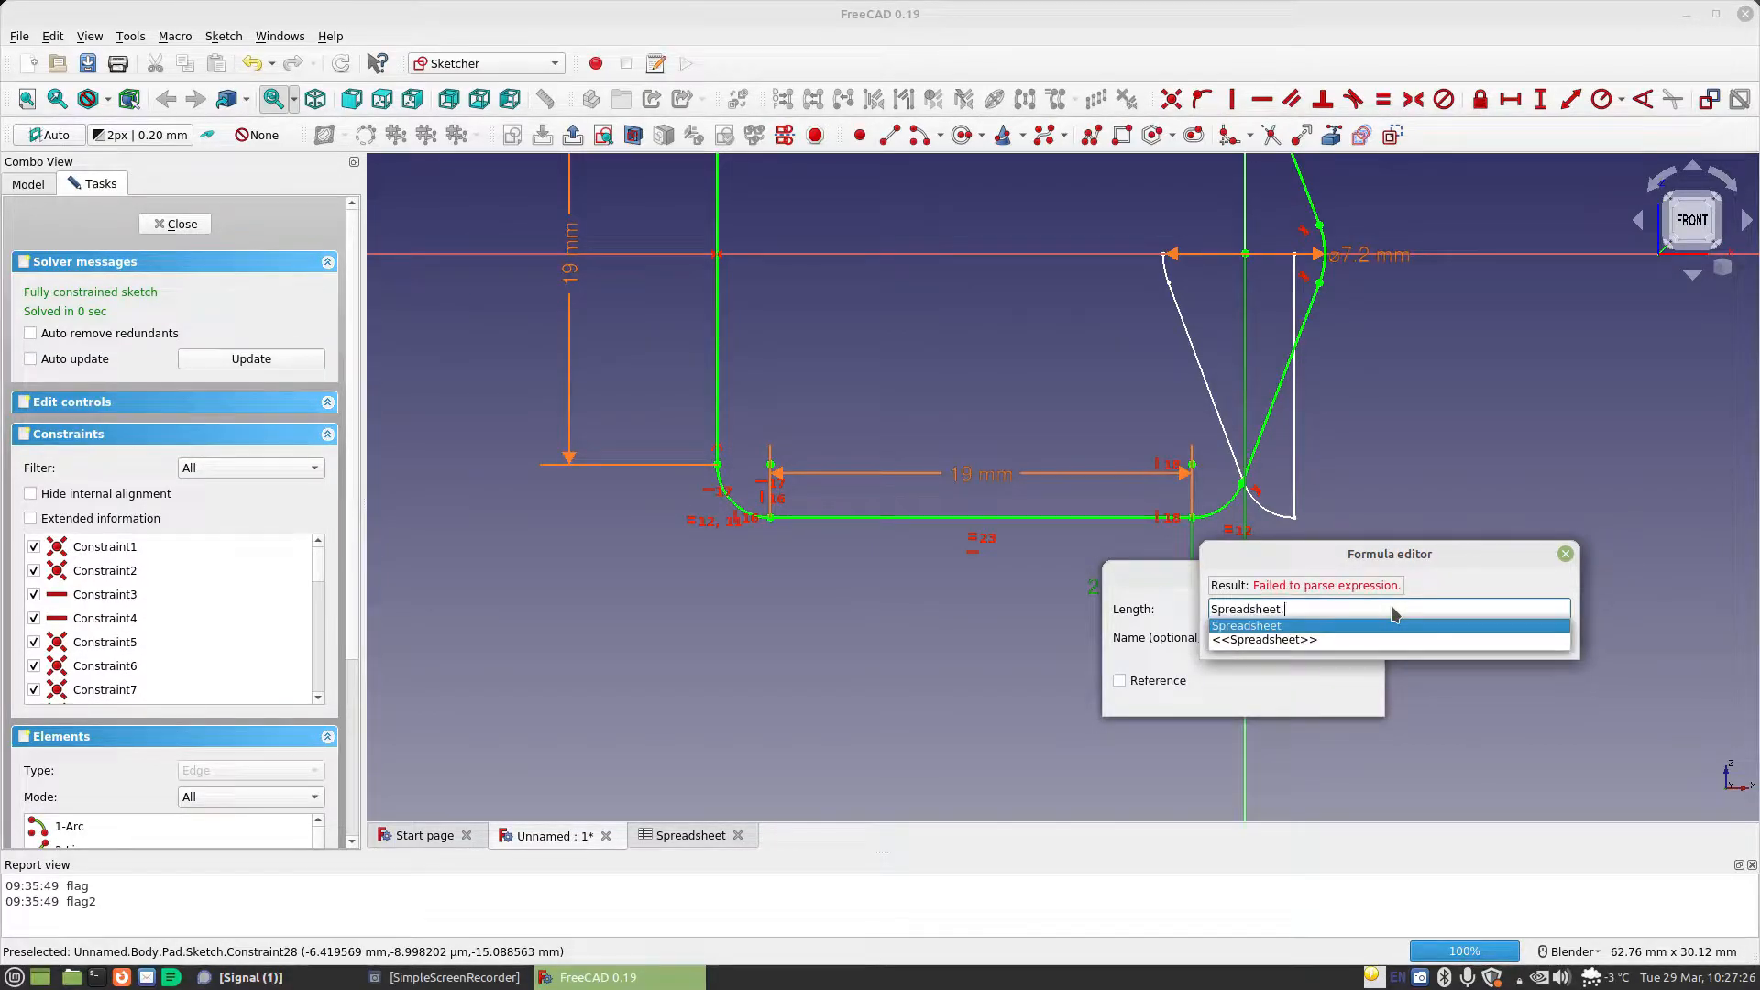
{"action": "type", "text": "ma"}
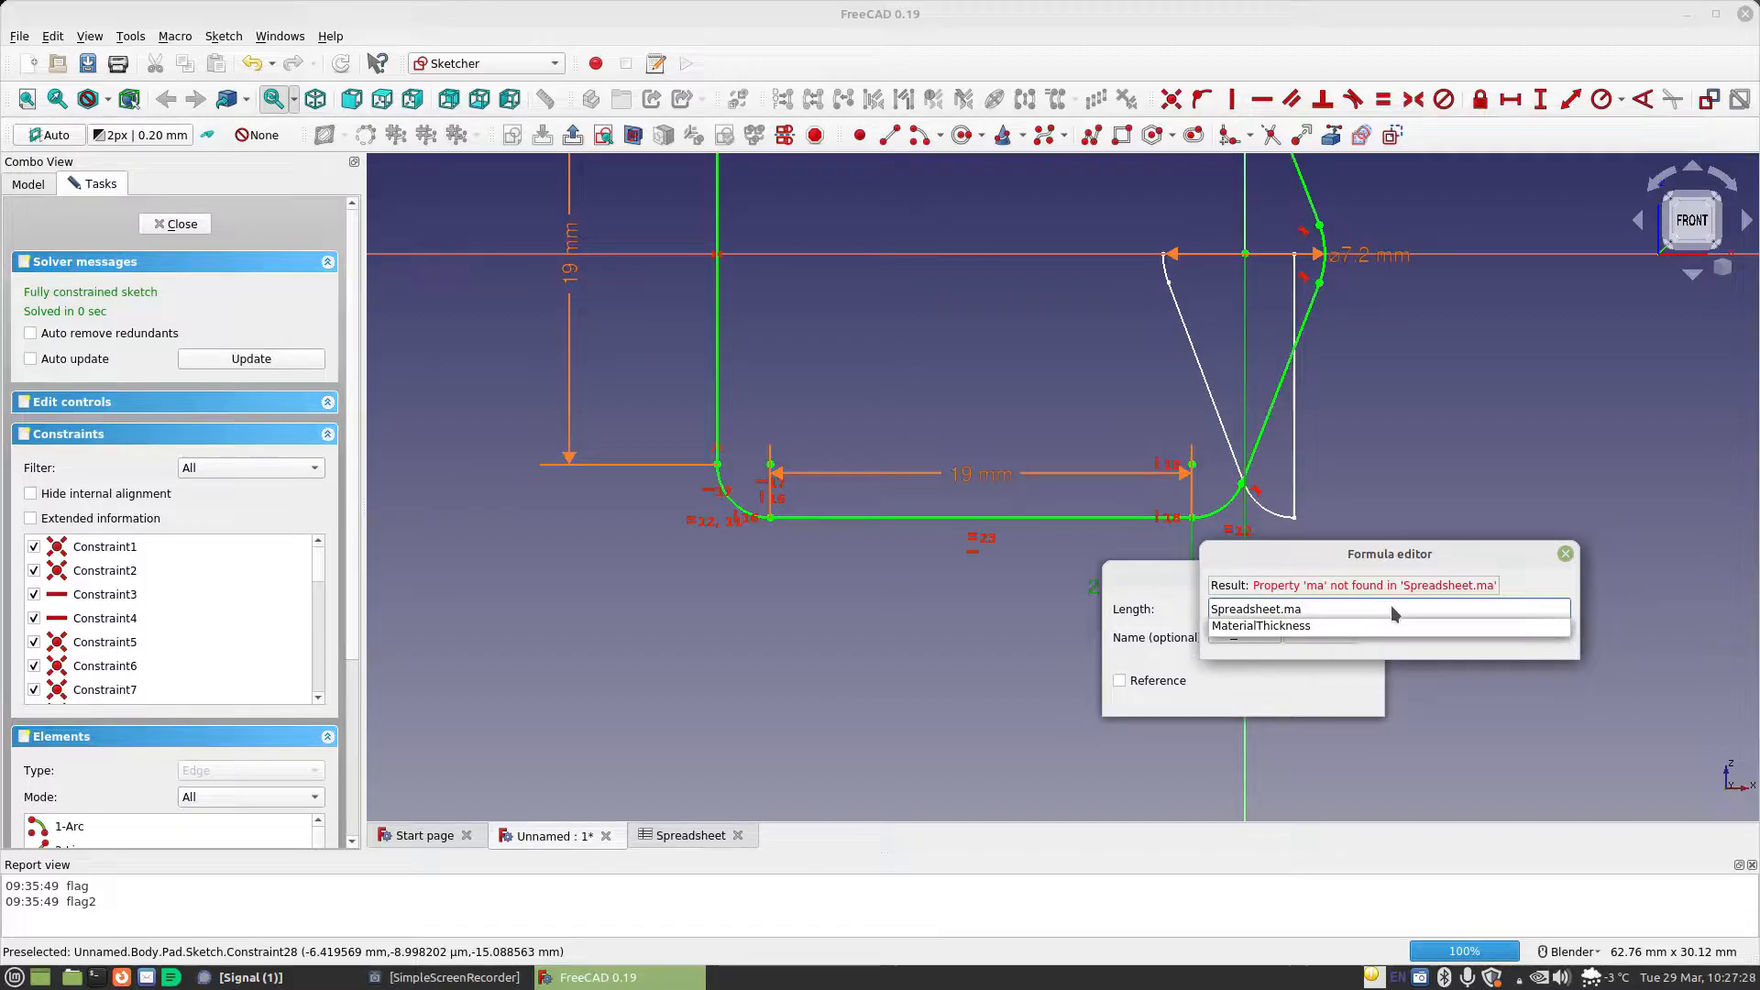
{"action": "key", "text": "Down"}
{"action": "type", "text": "*1.5"}
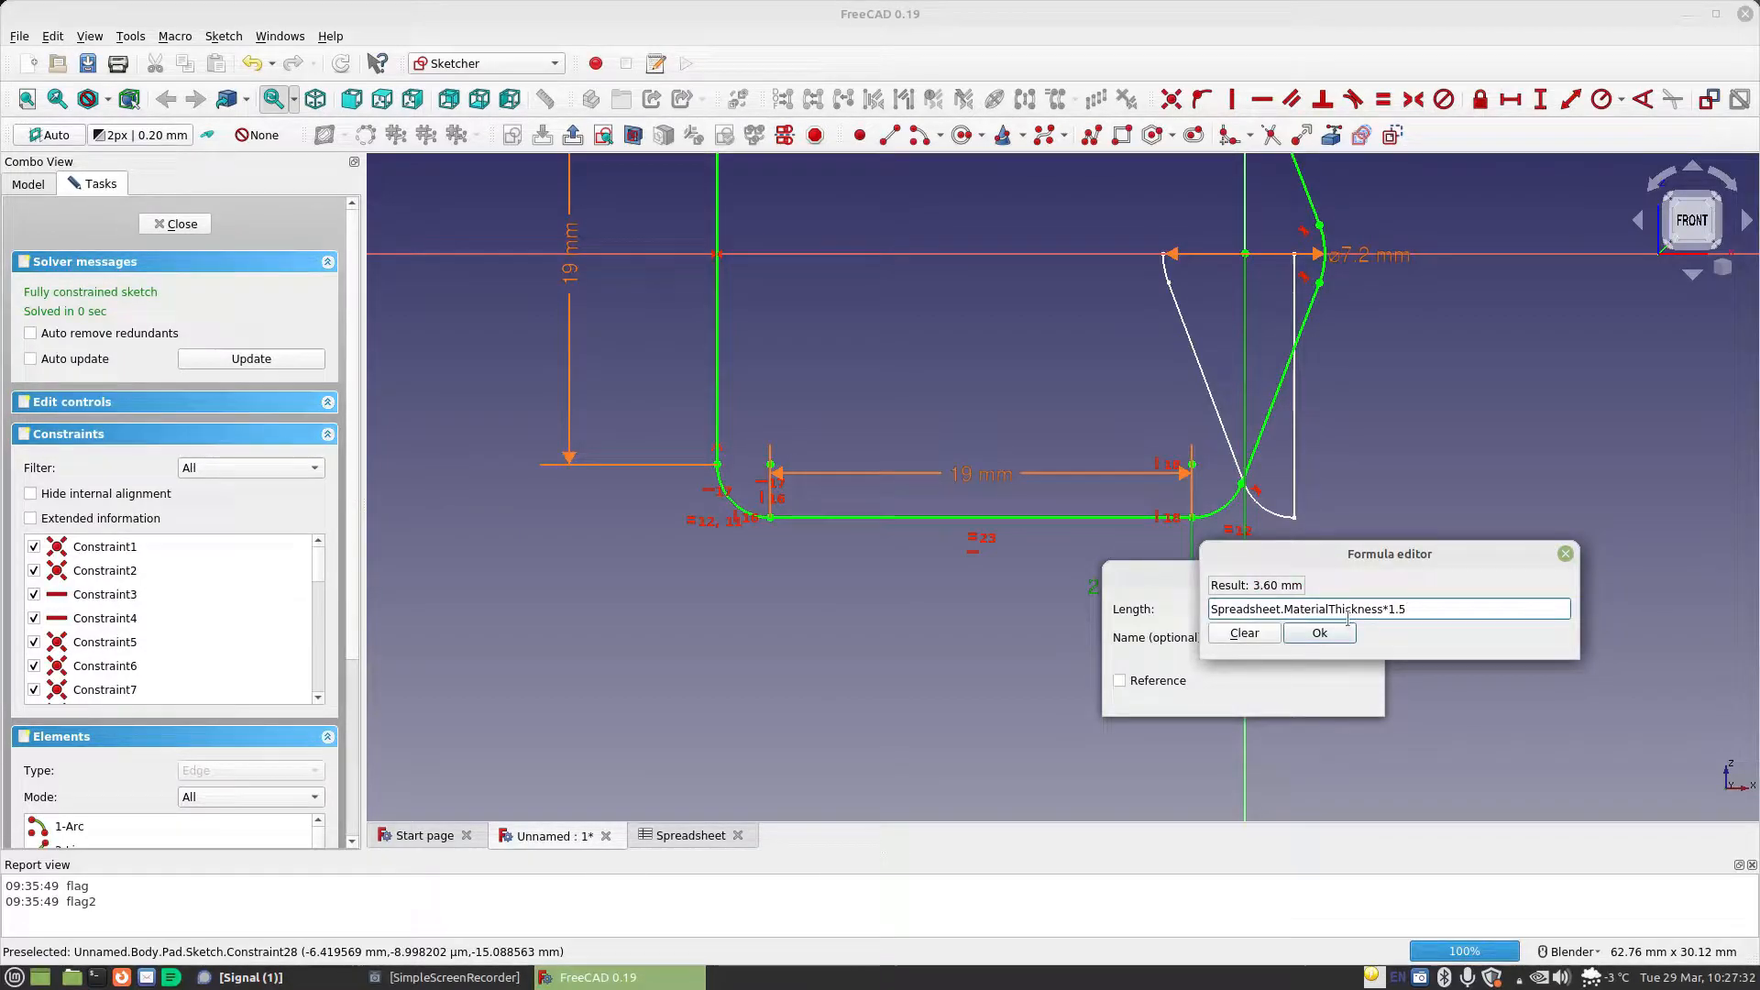
{"action": "left_click", "coordinate": [1317, 633]}
{"action": "left_click", "coordinate": [1336, 698]}
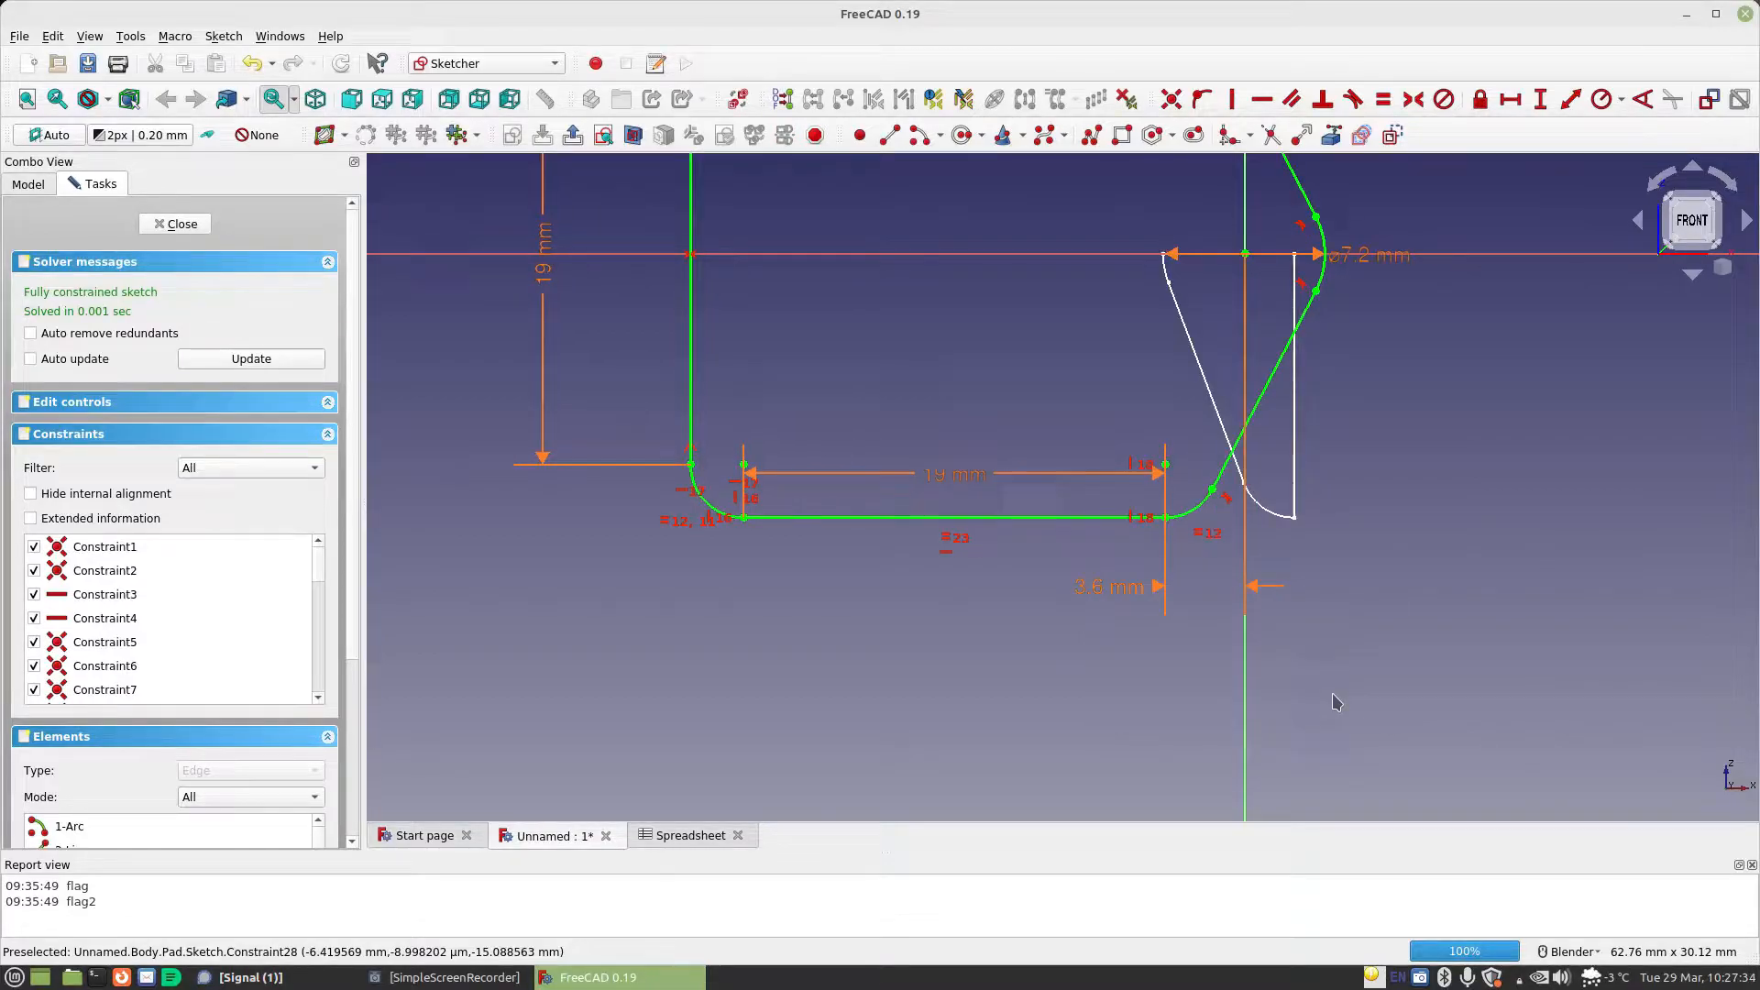
{"action": "scroll", "coordinate": [1109, 412], "scroll_direction": "down", "scroll_amount": 2}
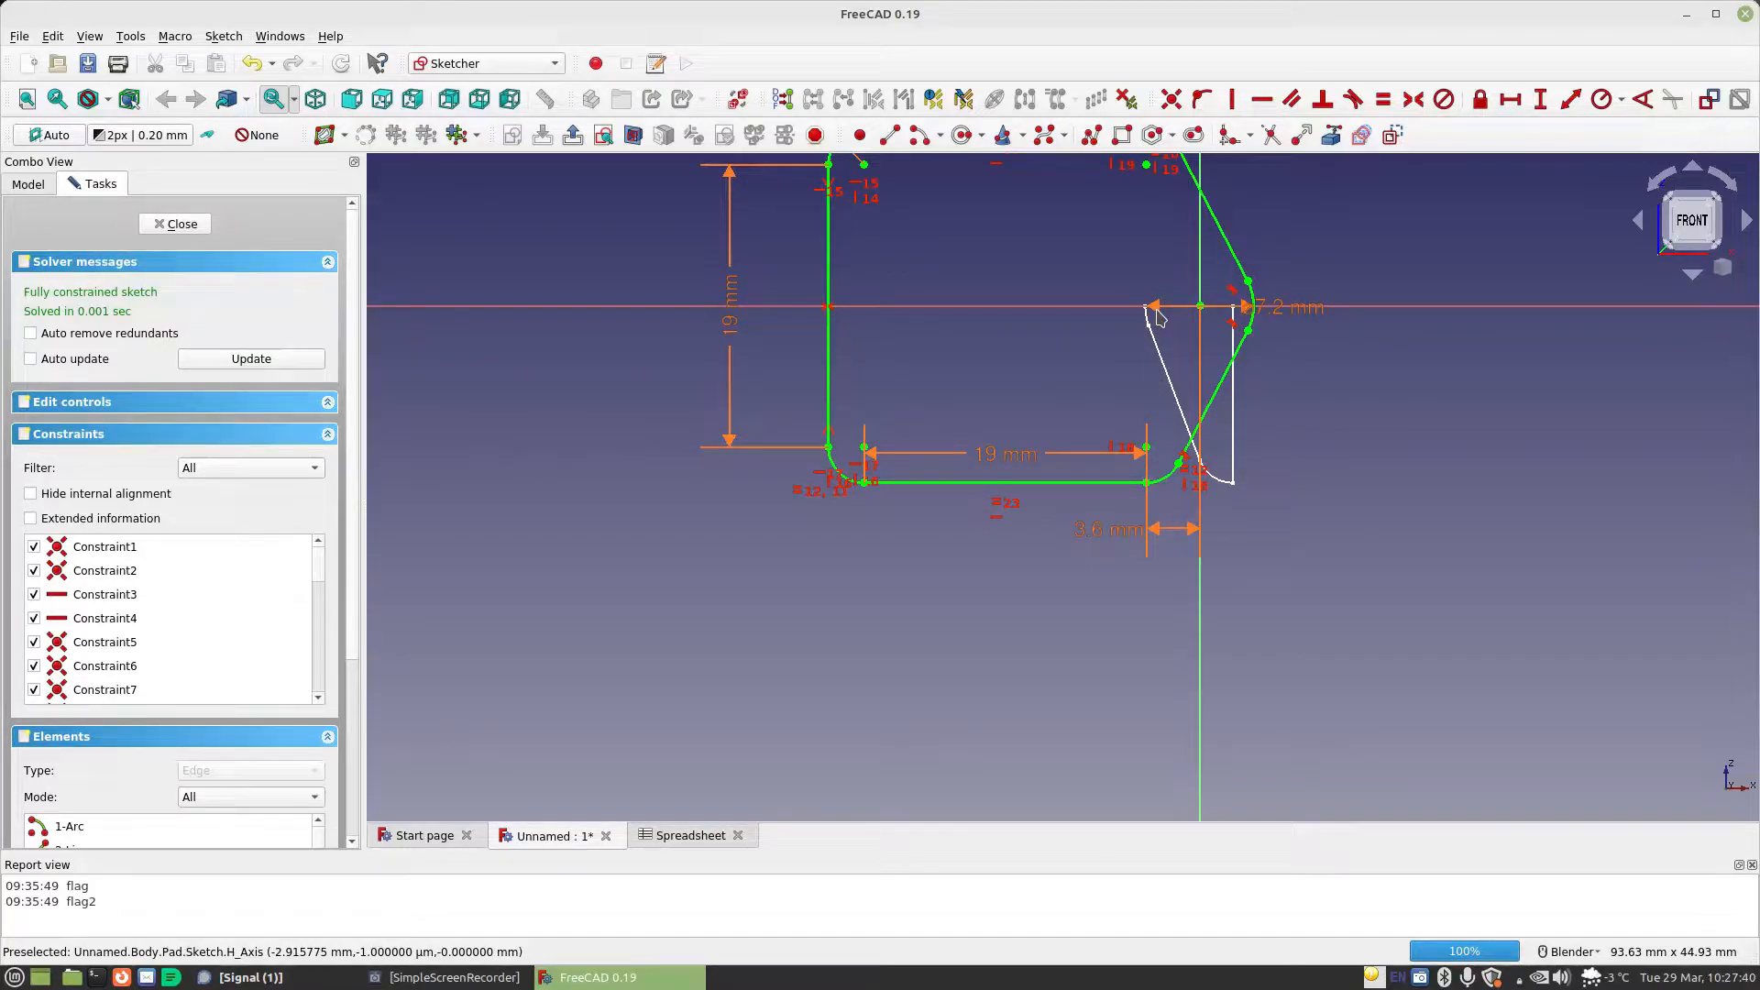
{"action": "left_click", "coordinate": [175, 224]}
Step through the Bottom body's features from Pad to Pocket004, opening each one's parameters and accepting them without changes
{"action": "scroll", "coordinate": [782, 348], "scroll_direction": "down", "scroll_amount": 4}
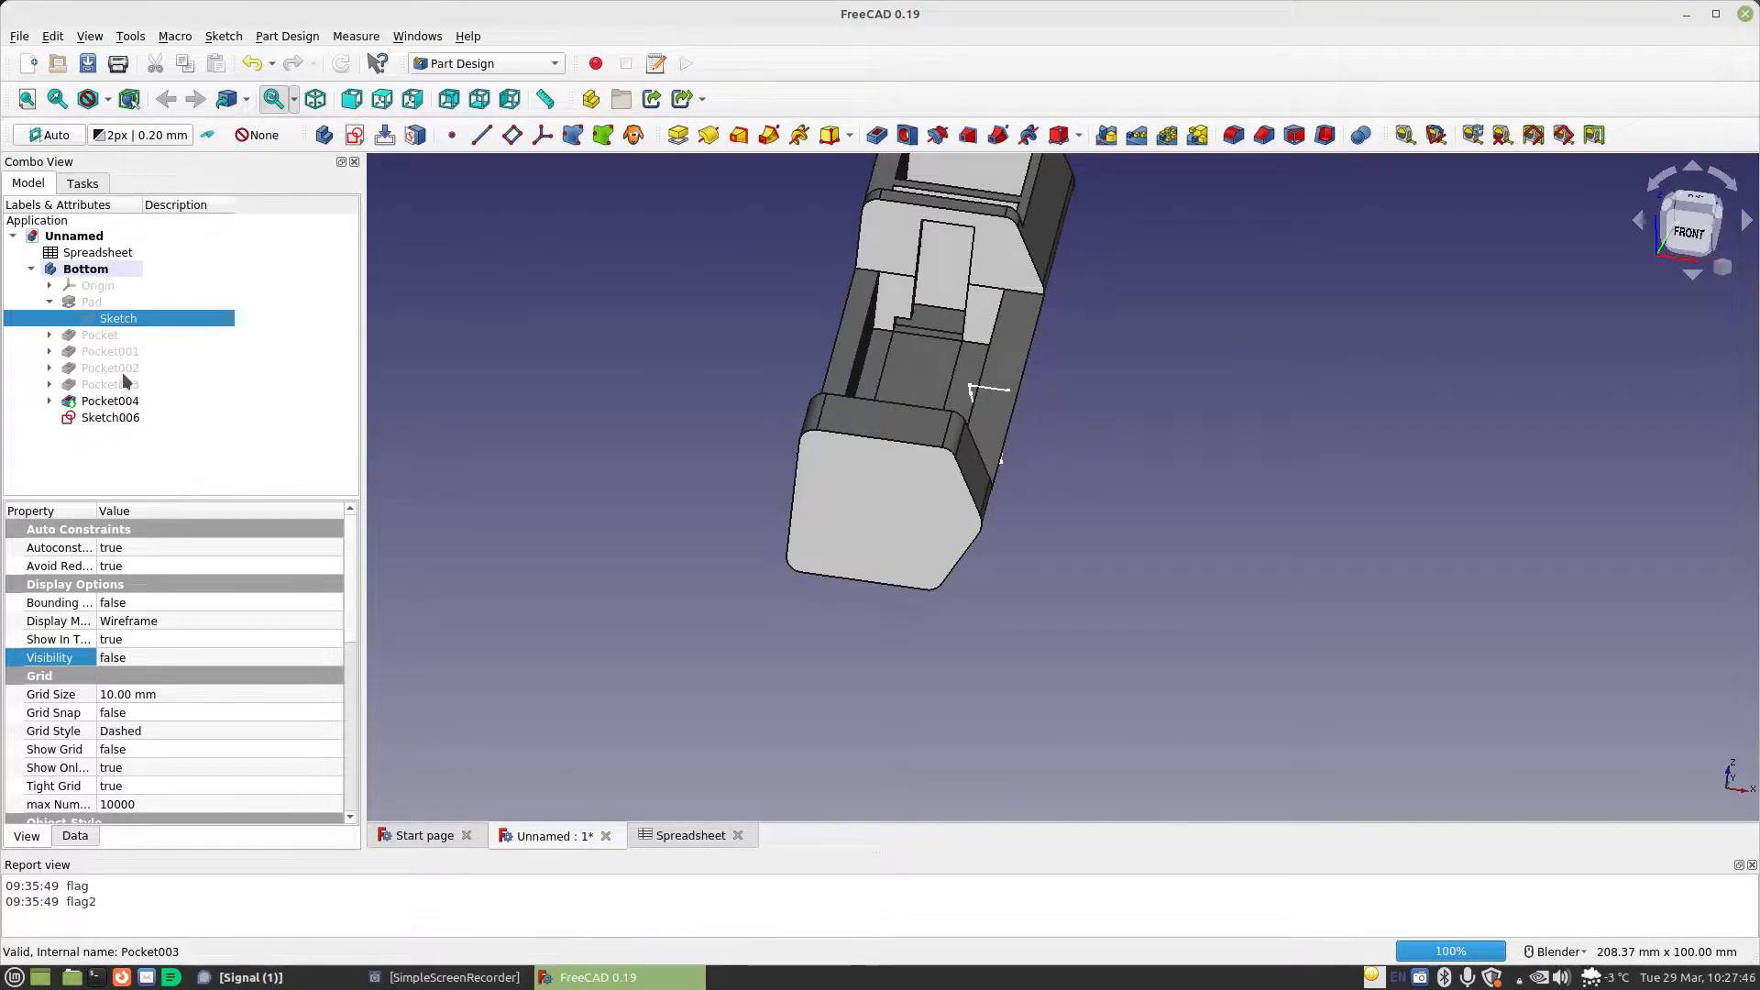
{"action": "double_click", "coordinate": [94, 302]}
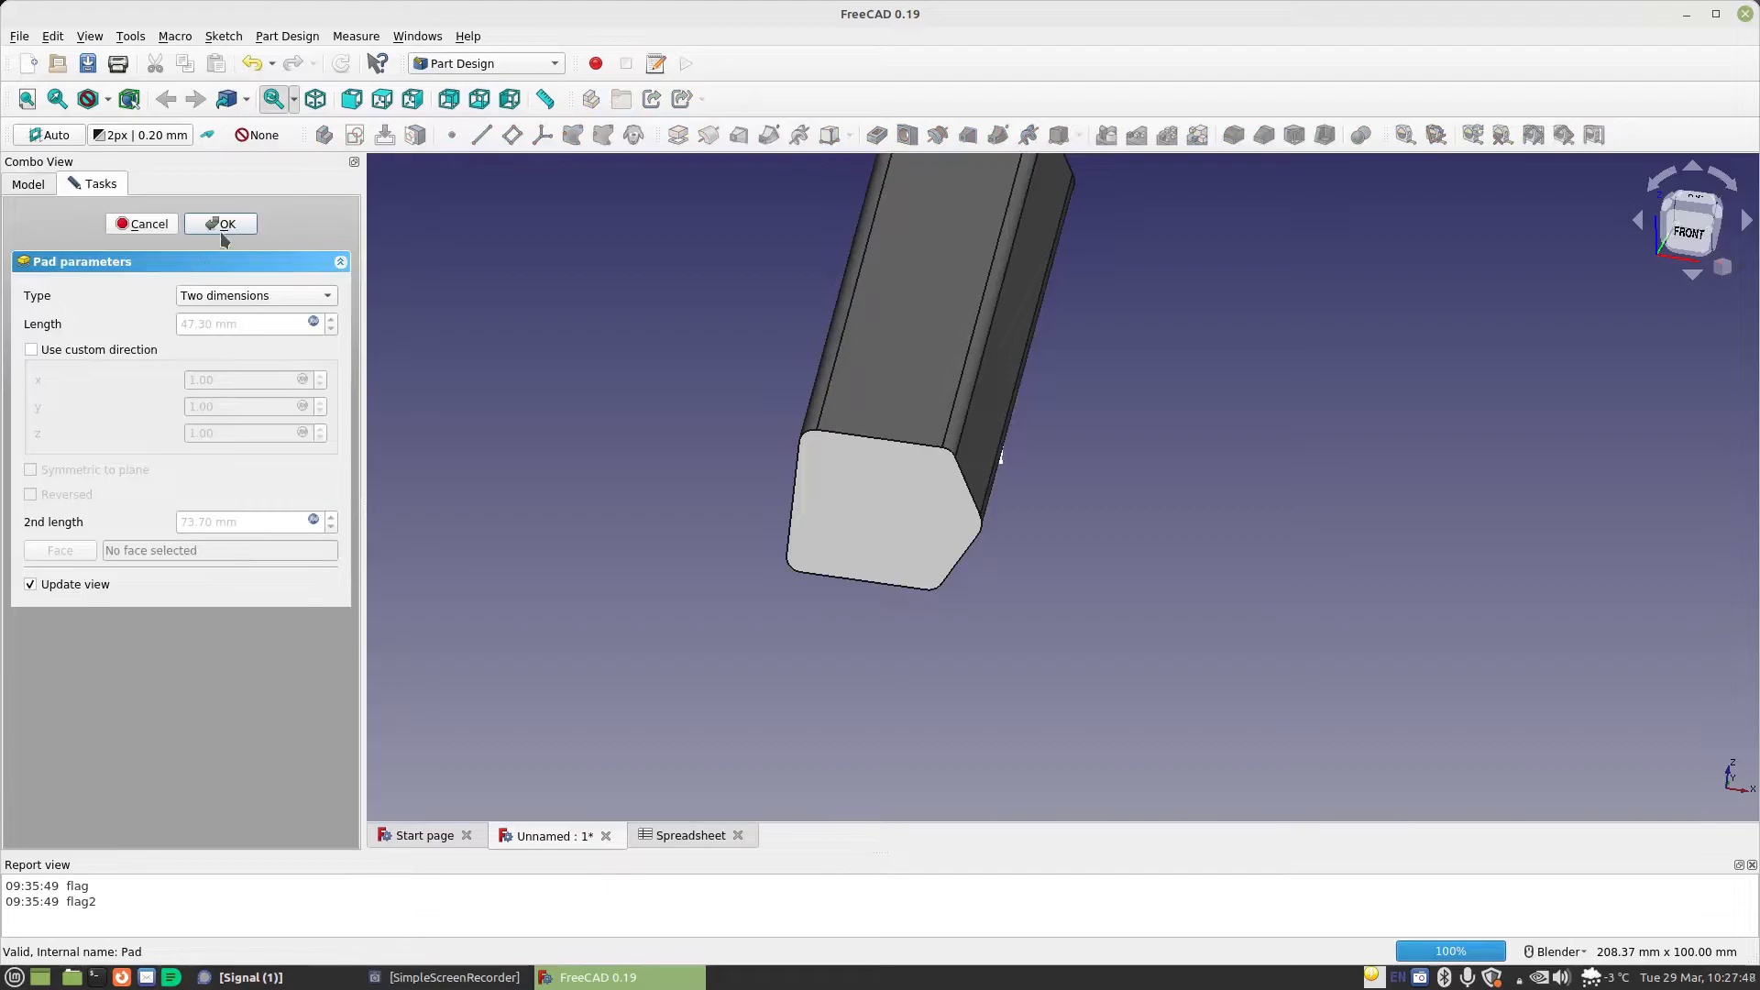
{"action": "left_click", "coordinate": [220, 227]}
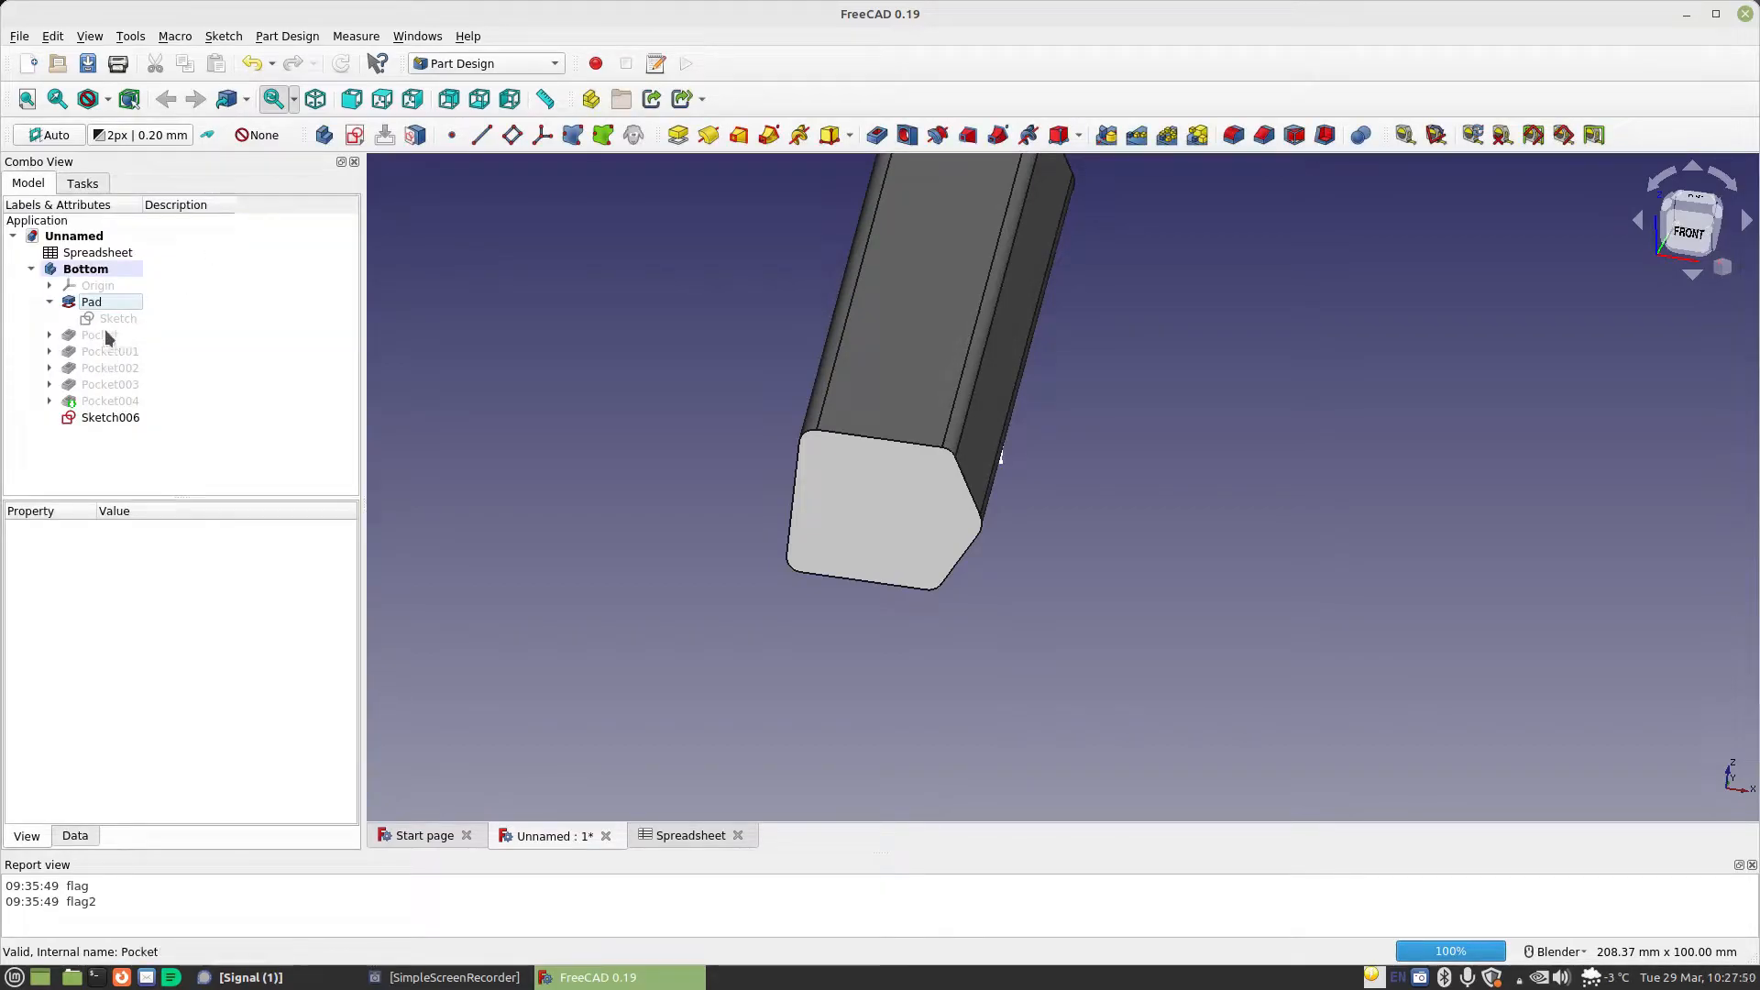
{"action": "double_click", "coordinate": [106, 334]}
{"action": "left_click", "coordinate": [225, 227]}
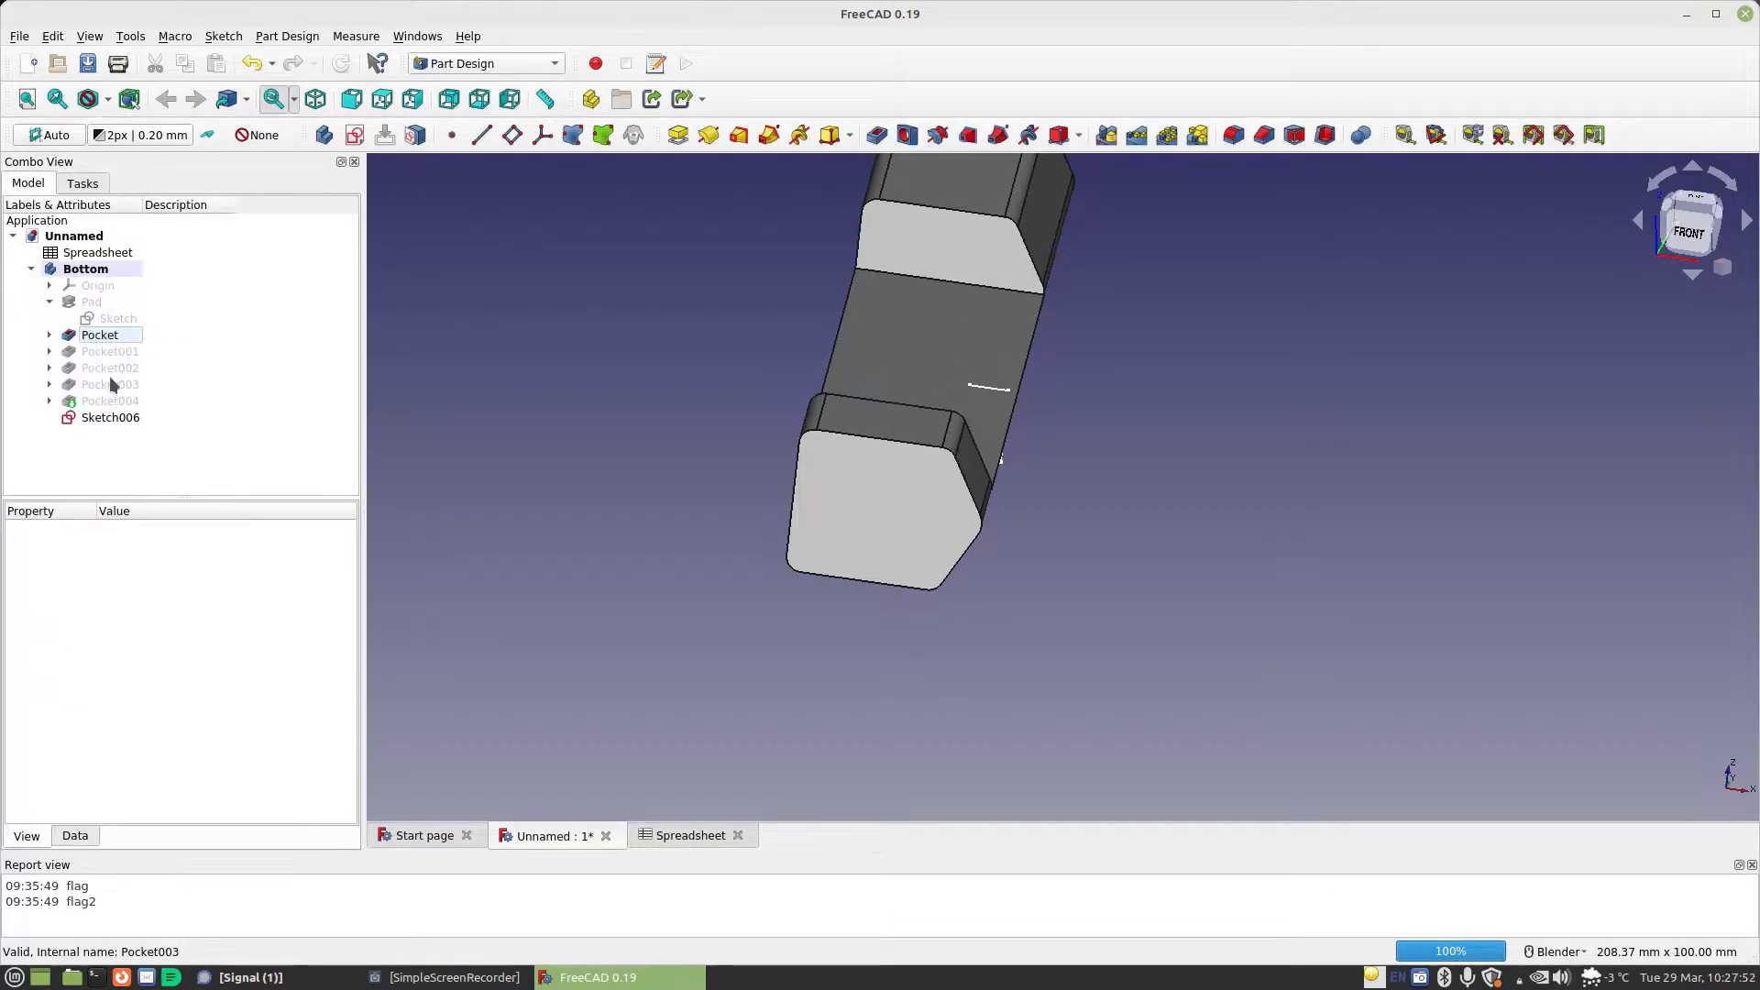
{"action": "left_click", "coordinate": [117, 356]}
{"action": "double_click", "coordinate": [118, 354]}
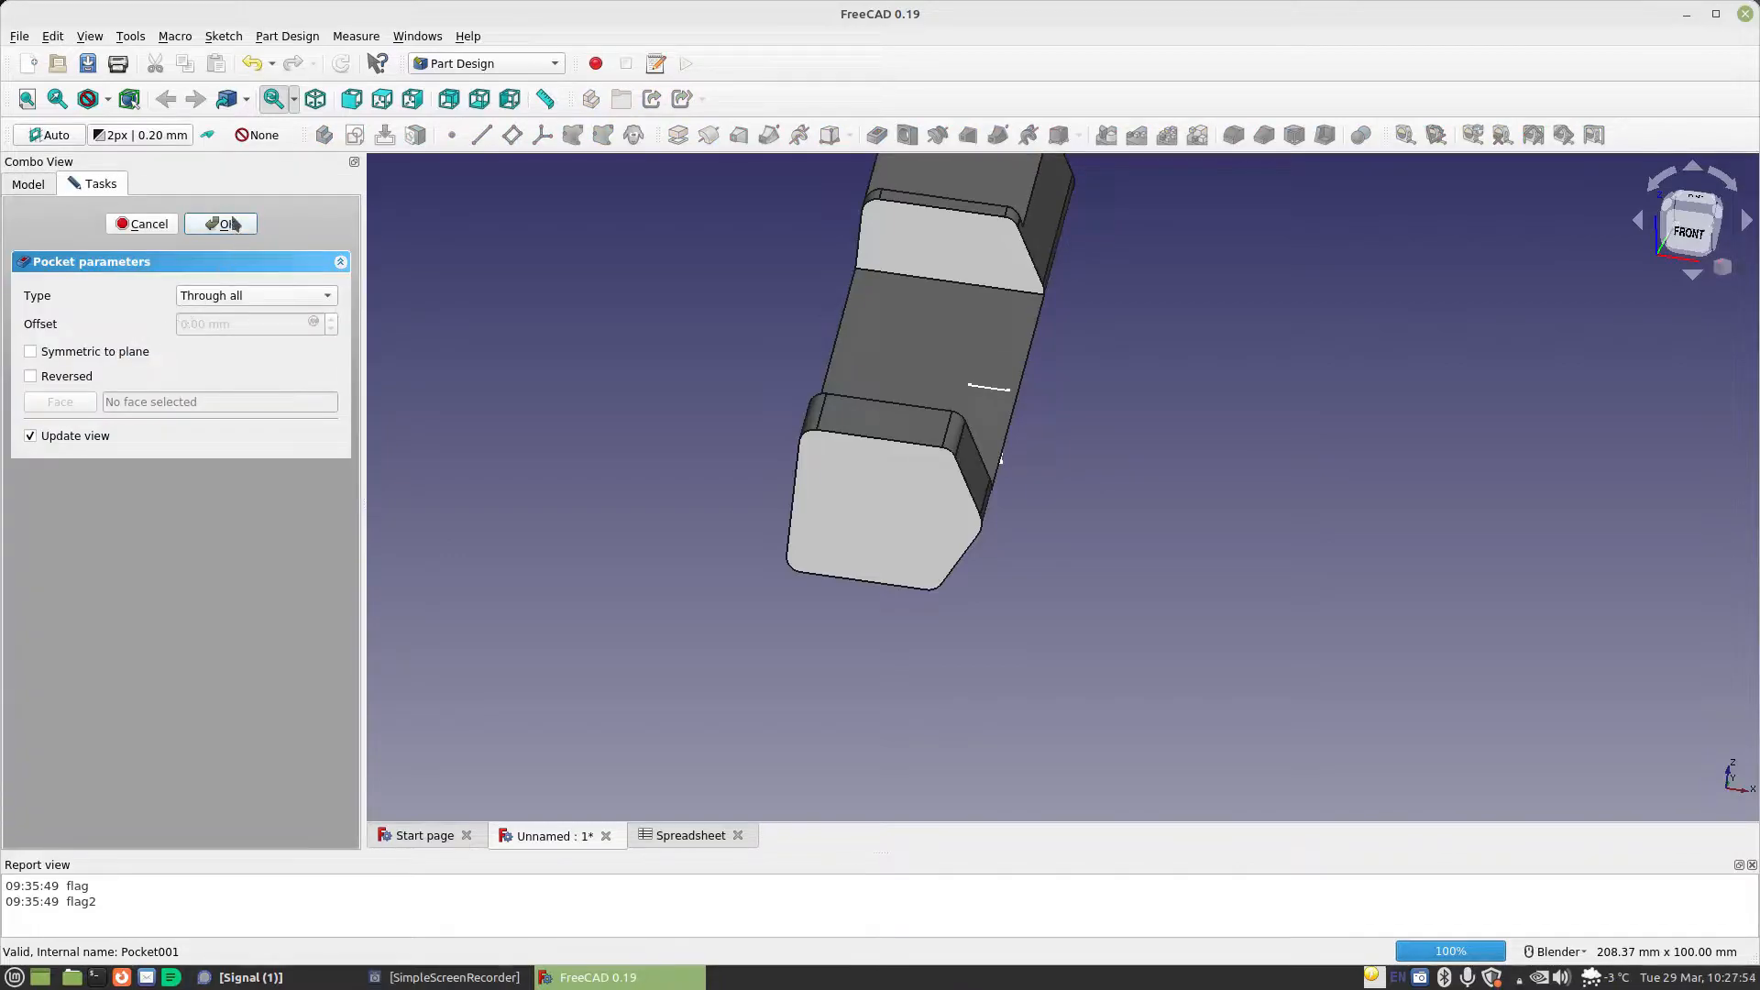
{"action": "left_click", "coordinate": [232, 224]}
{"action": "double_click", "coordinate": [208, 269]}
{"action": "left_click", "coordinate": [221, 224]}
{"action": "double_click", "coordinate": [117, 385]}
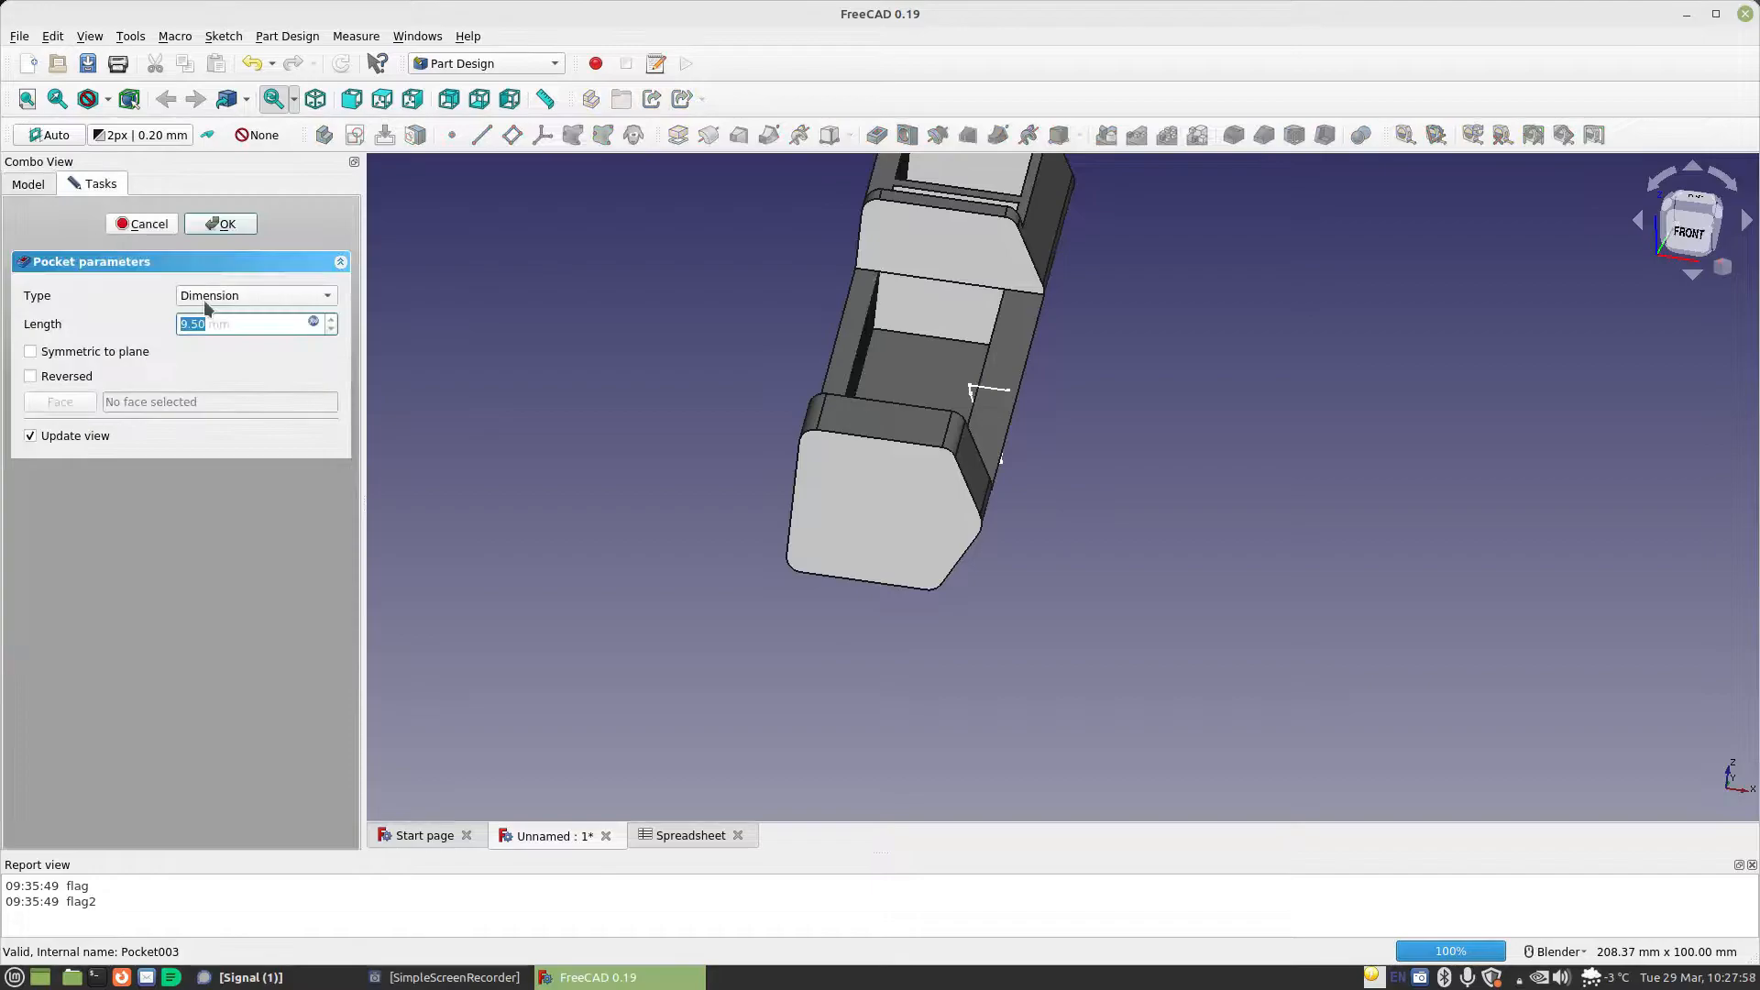
{"action": "left_click", "coordinate": [224, 223]}
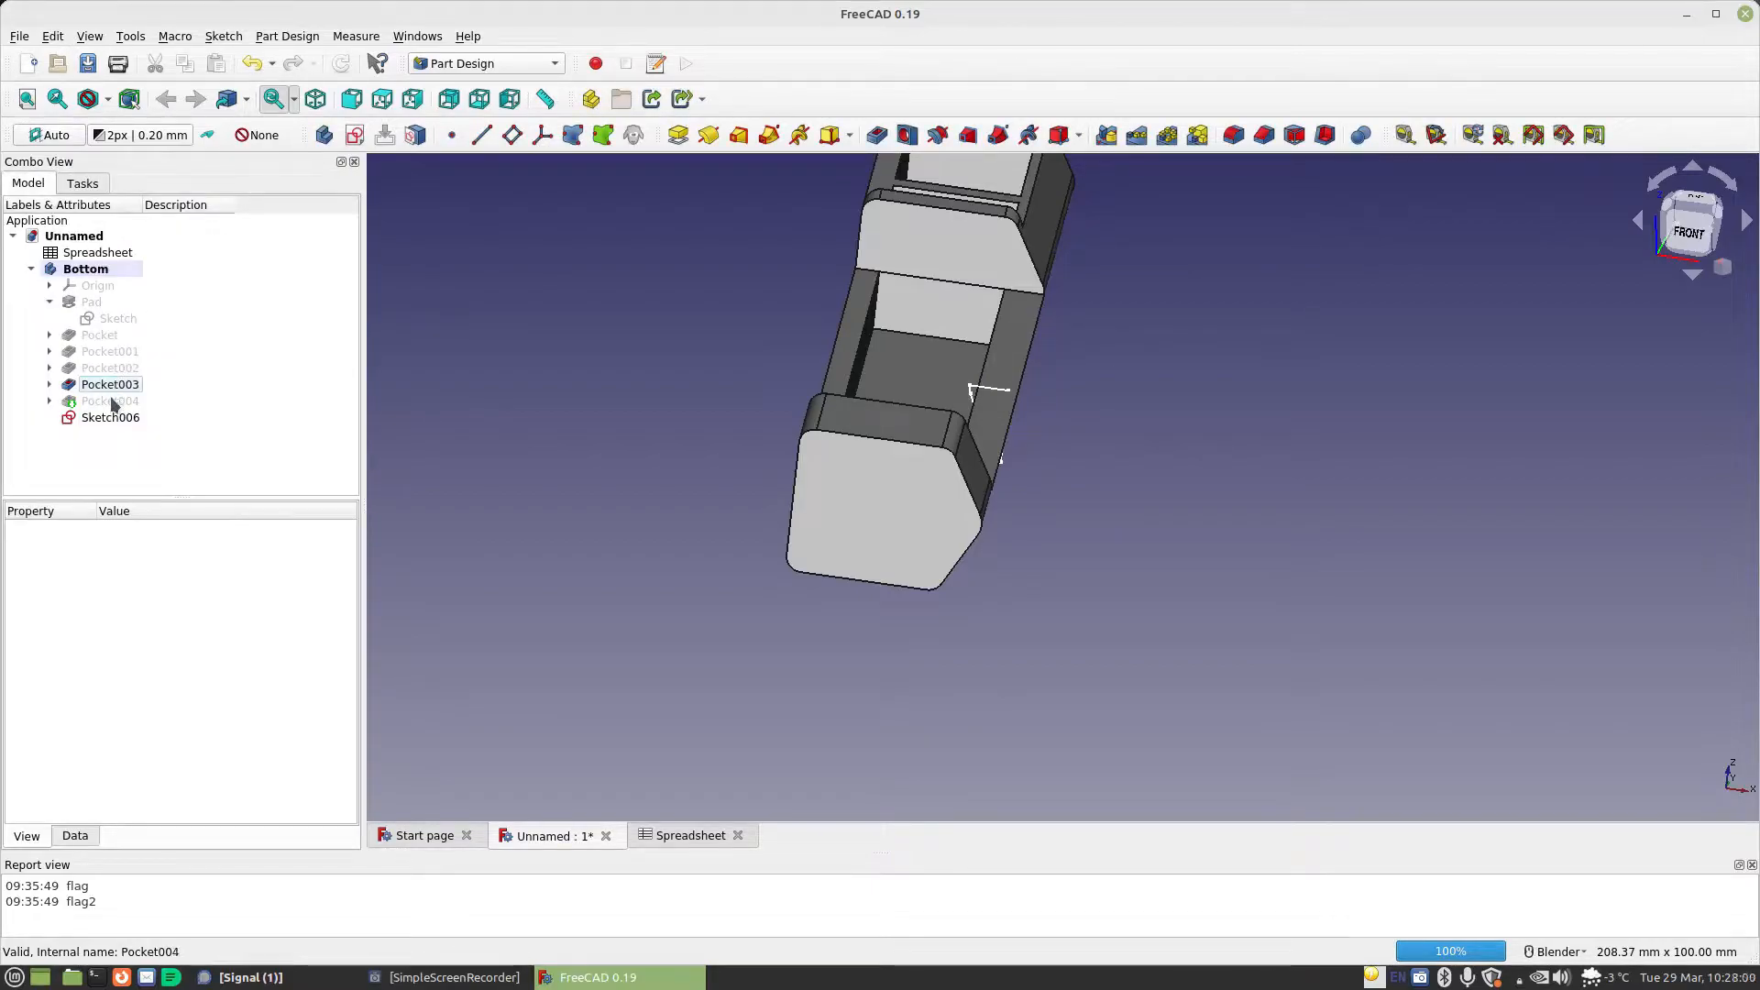
{"action": "double_click", "coordinate": [117, 401]}
{"action": "left_click", "coordinate": [215, 223]}
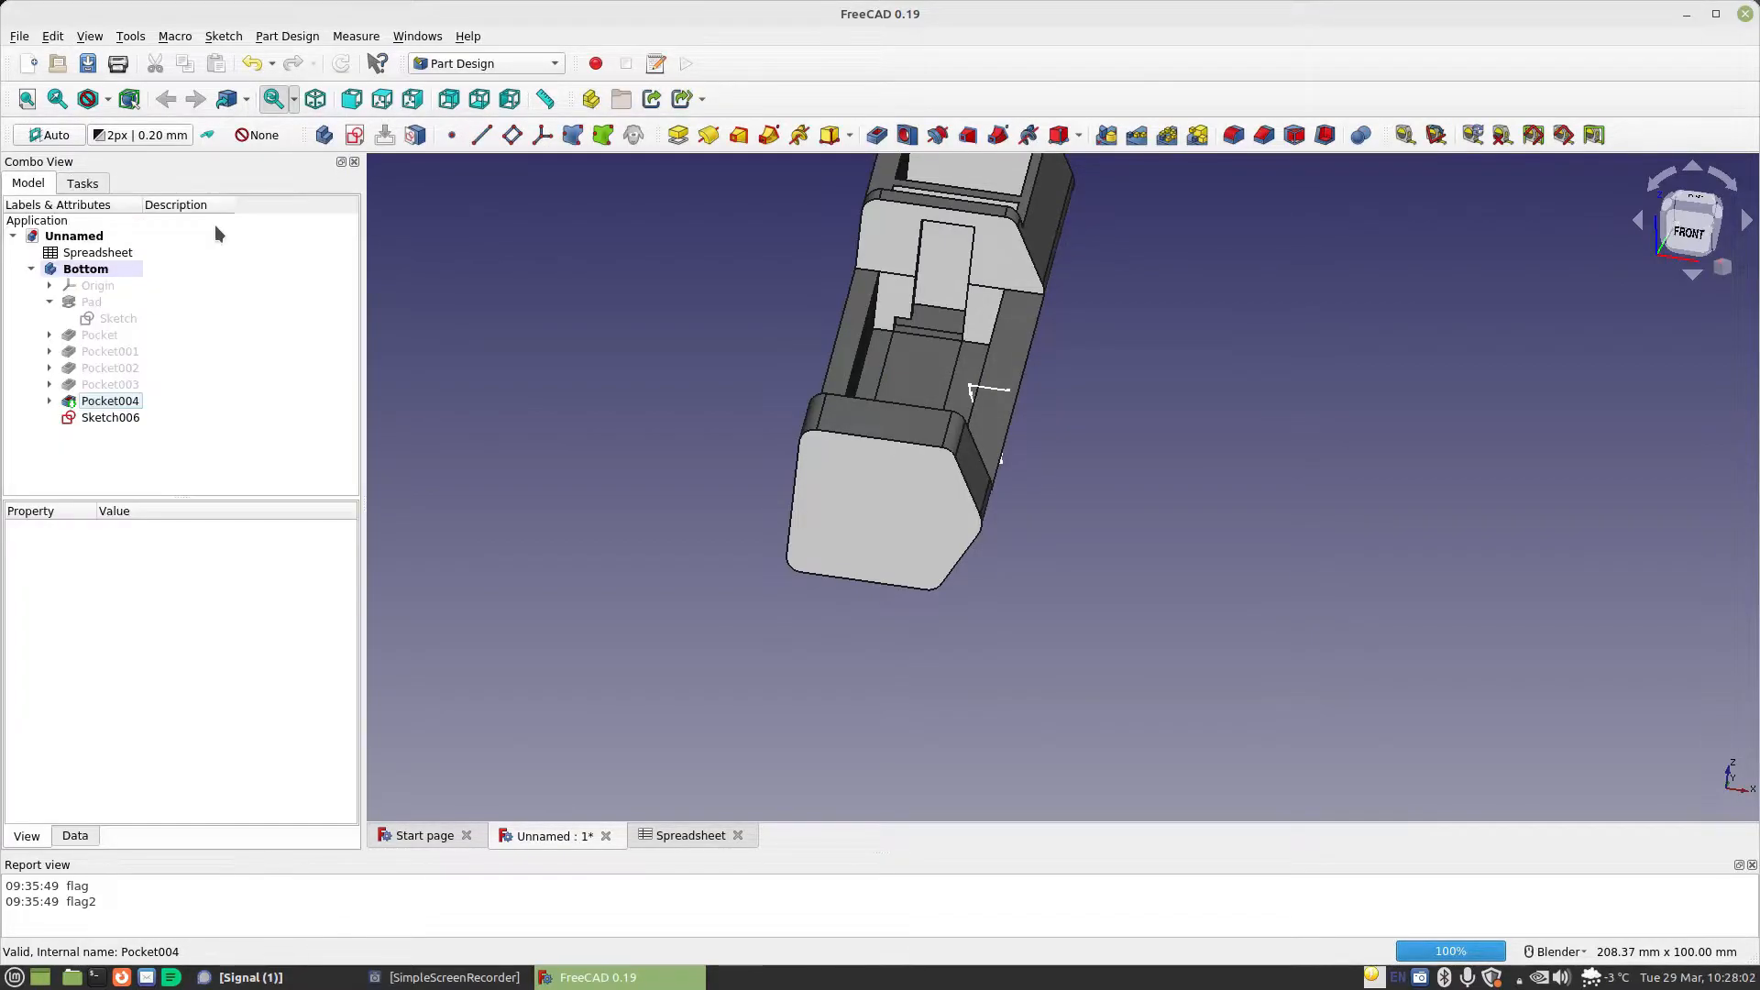
Highlight Sketch006 and examine how it sits against the side wall and sloped faces of the Bottom body
{"action": "left_click", "coordinate": [113, 418]}
{"action": "scroll", "coordinate": [929, 457], "scroll_direction": "up", "scroll_amount": 8}
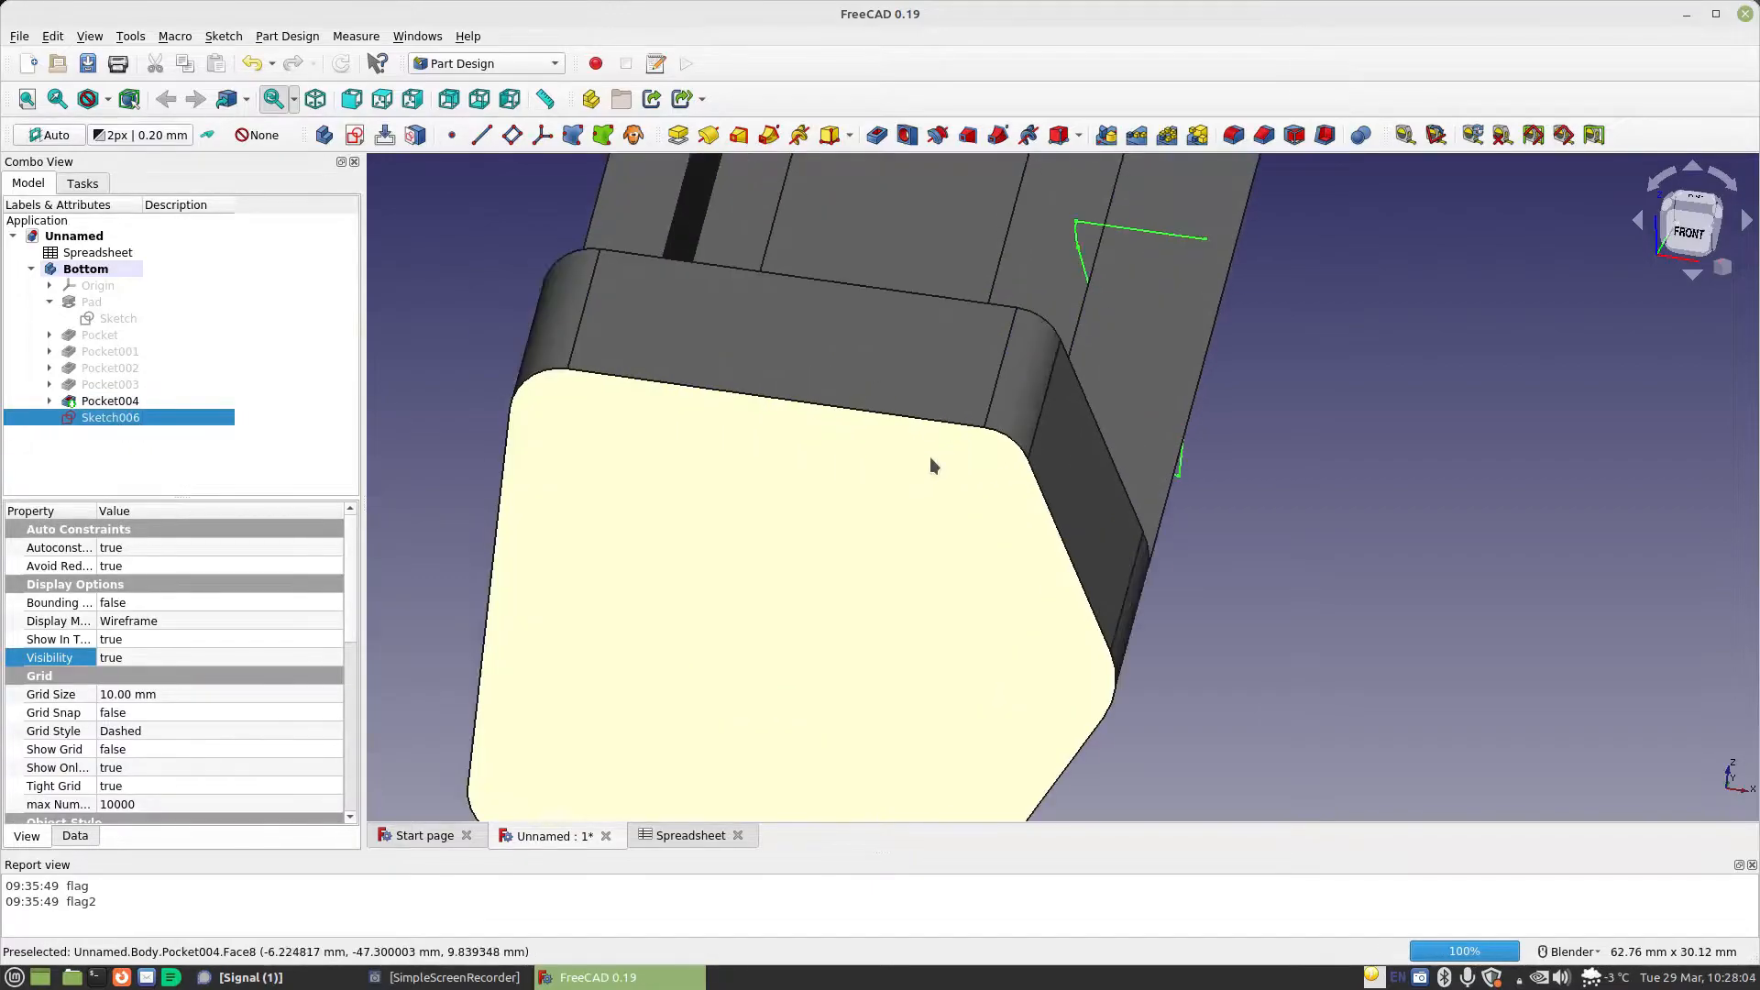
{"action": "scroll", "coordinate": [1031, 355], "scroll_direction": "down", "scroll_amount": 4}
{"action": "mouse_move", "coordinate": [1141, 383]}
{"action": "middle_mouse_down"}
{"action": "mouse_move", "coordinate": [1068, 347]}
{"action": "mouse_move", "coordinate": [1100, 367]}
{"action": "mouse_move", "coordinate": [1119, 354]}
{"action": "mouse_move", "coordinate": [1139, 385]}
{"action": "middle_mouse_up"}
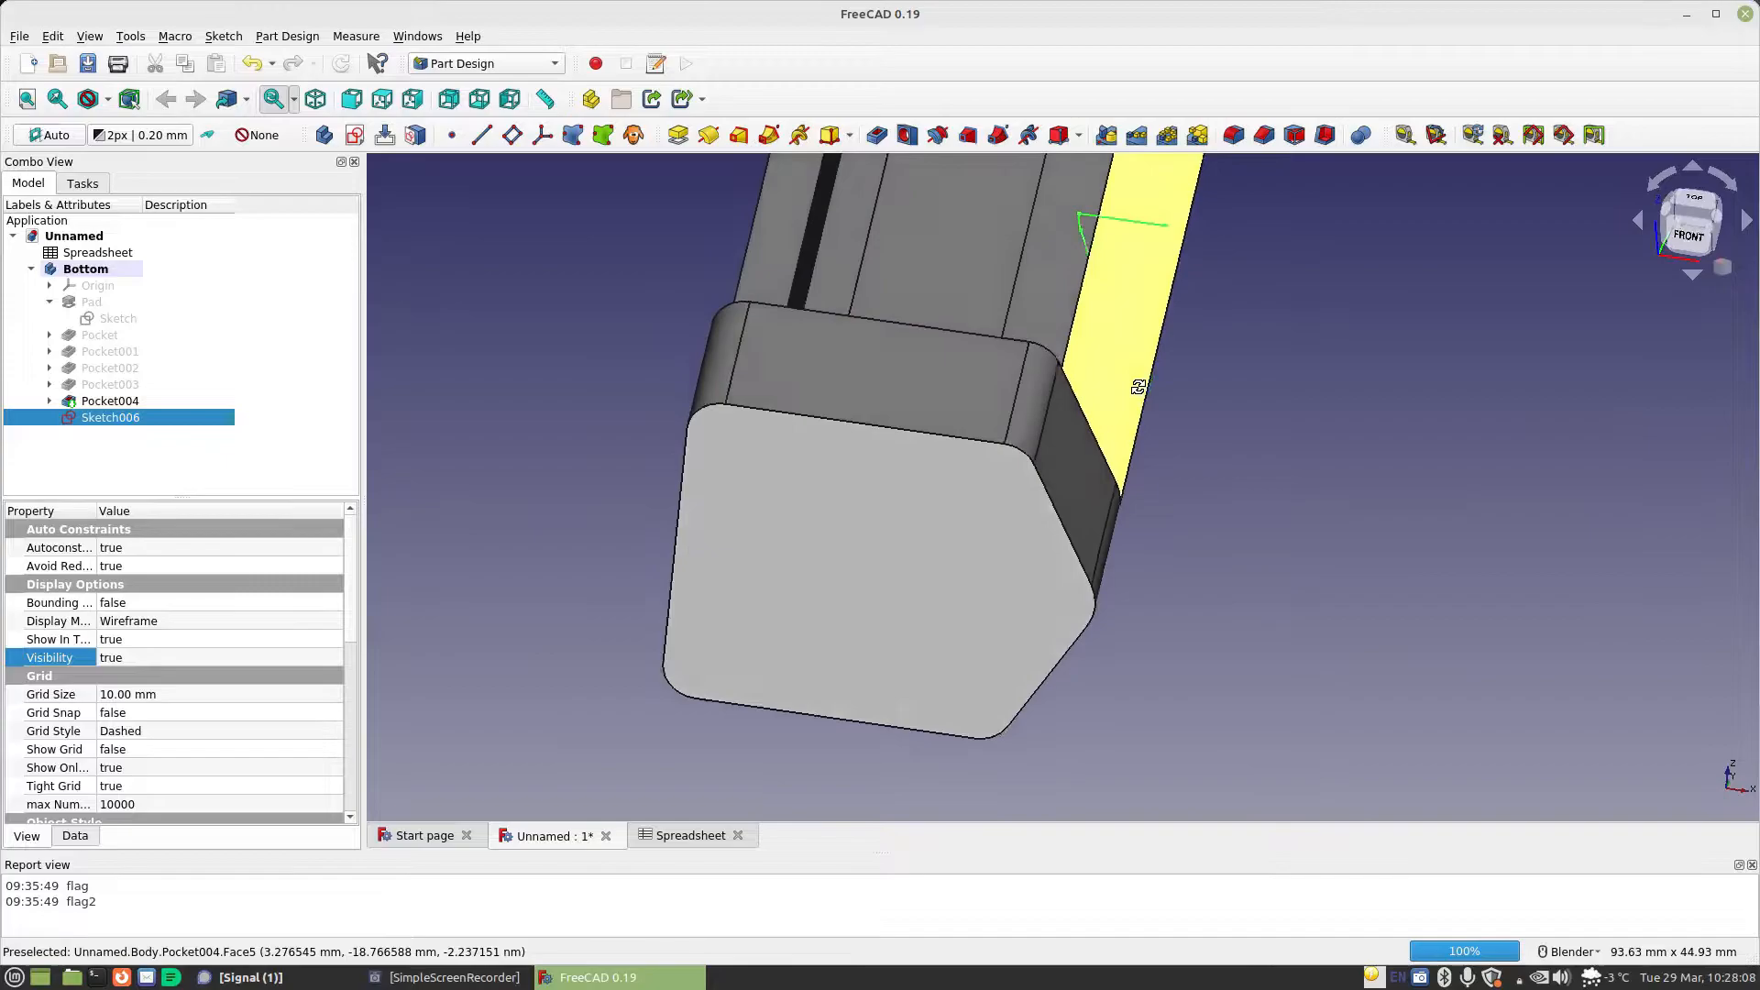
{"action": "scroll", "coordinate": [1136, 384], "scroll_direction": "down", "scroll_amount": 2}
{"action": "scroll", "coordinate": [946, 327], "scroll_direction": "up", "scroll_amount": 2}
{"action": "middle_click_drag", "start_coordinate": [959, 320], "coordinate": [1020, 545], "text": "shift"}
{"action": "scroll", "coordinate": [1010, 499], "scroll_direction": "down", "scroll_amount": 2}
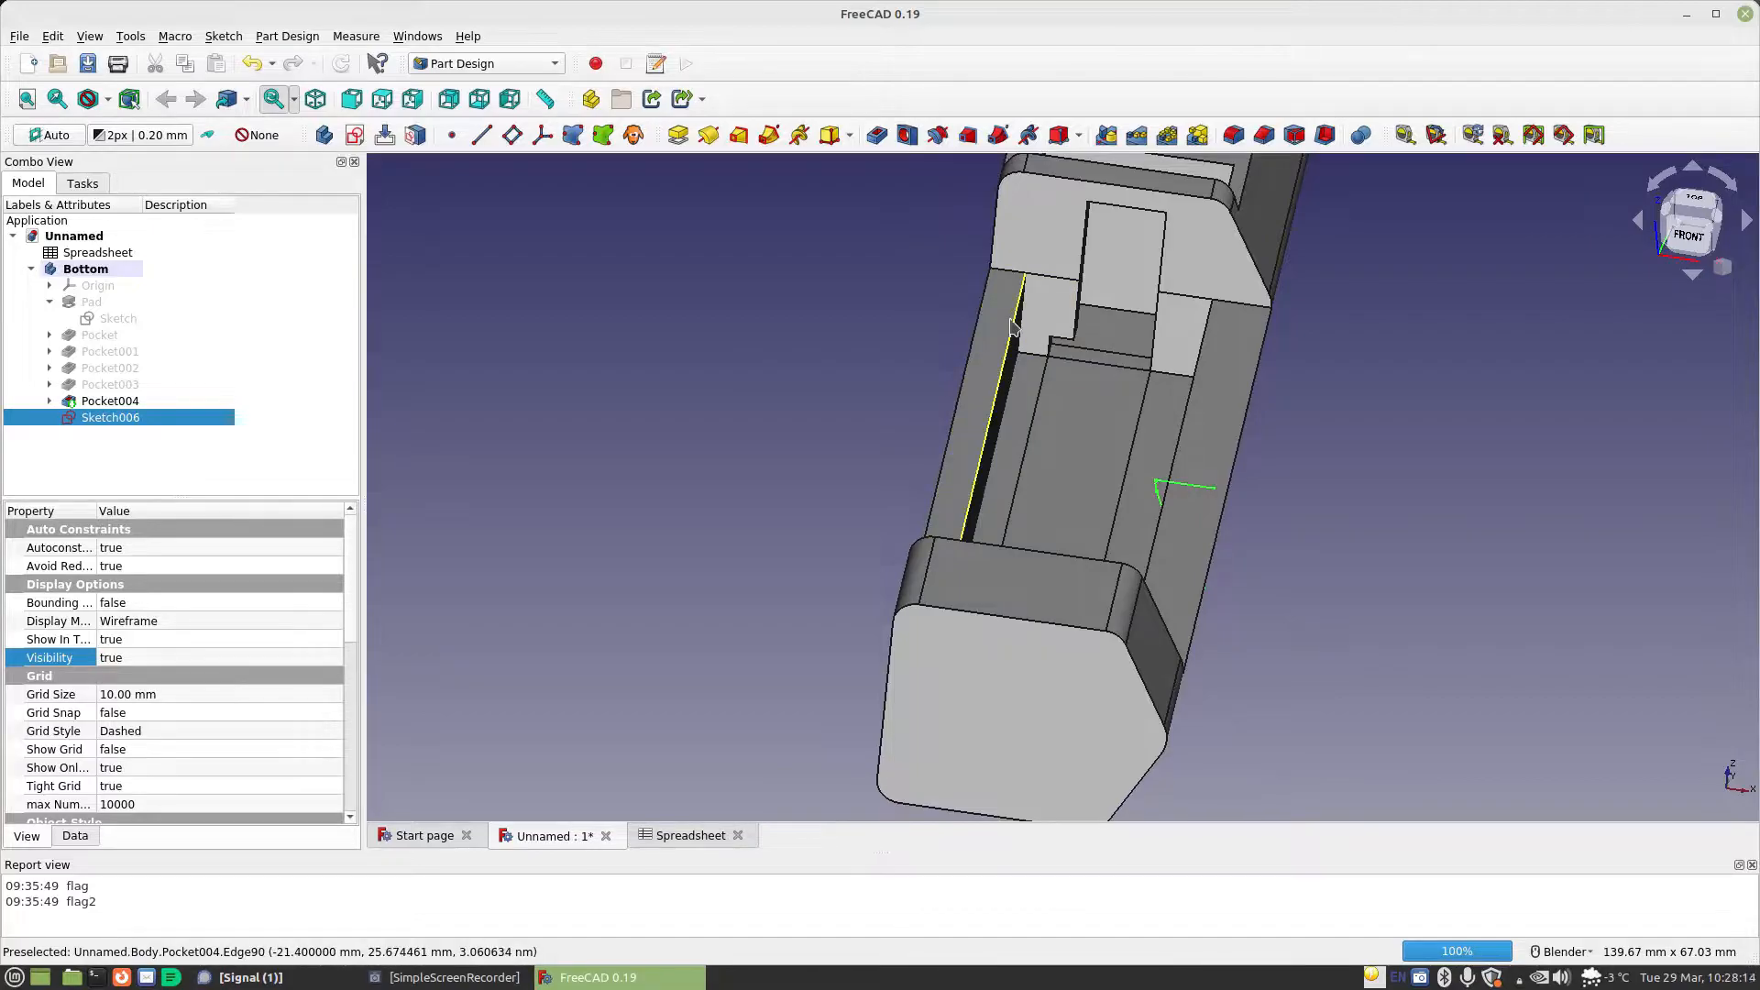
Open the sketch under Pocket001 to inspect its constraints and leave it without changes
{"action": "left_click", "coordinate": [103, 337]}
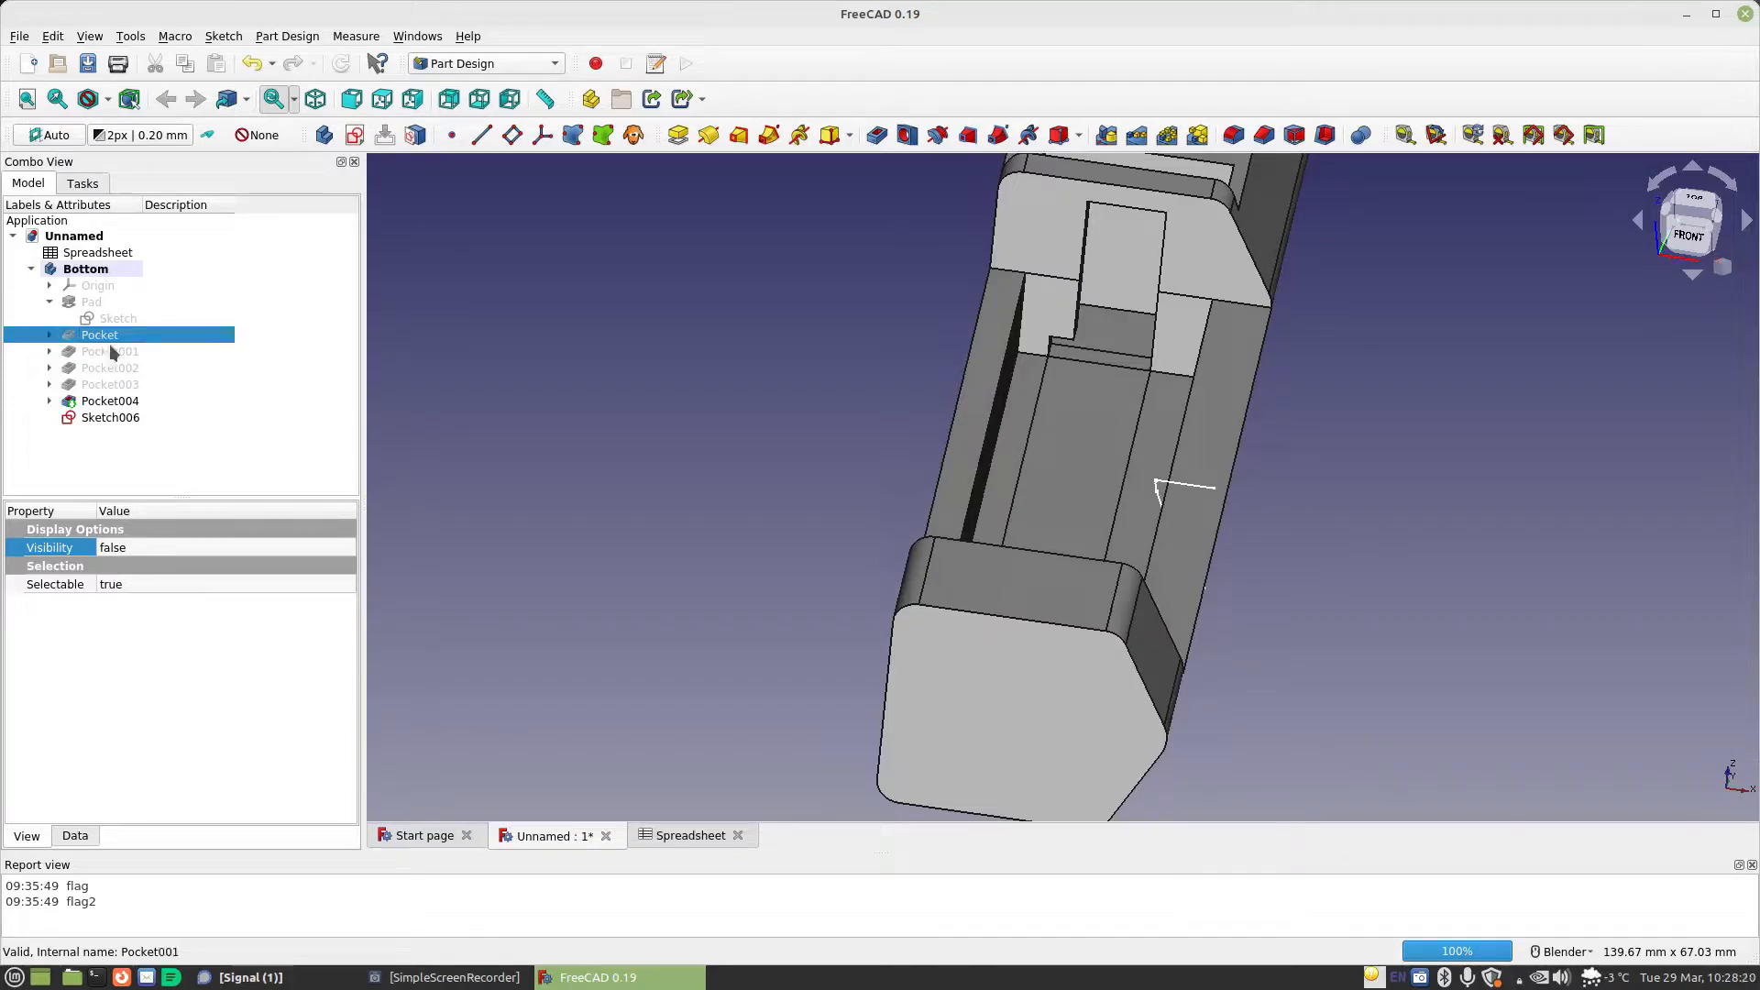
{"action": "left_click", "coordinate": [48, 352]}
{"action": "double_click", "coordinate": [128, 368]}
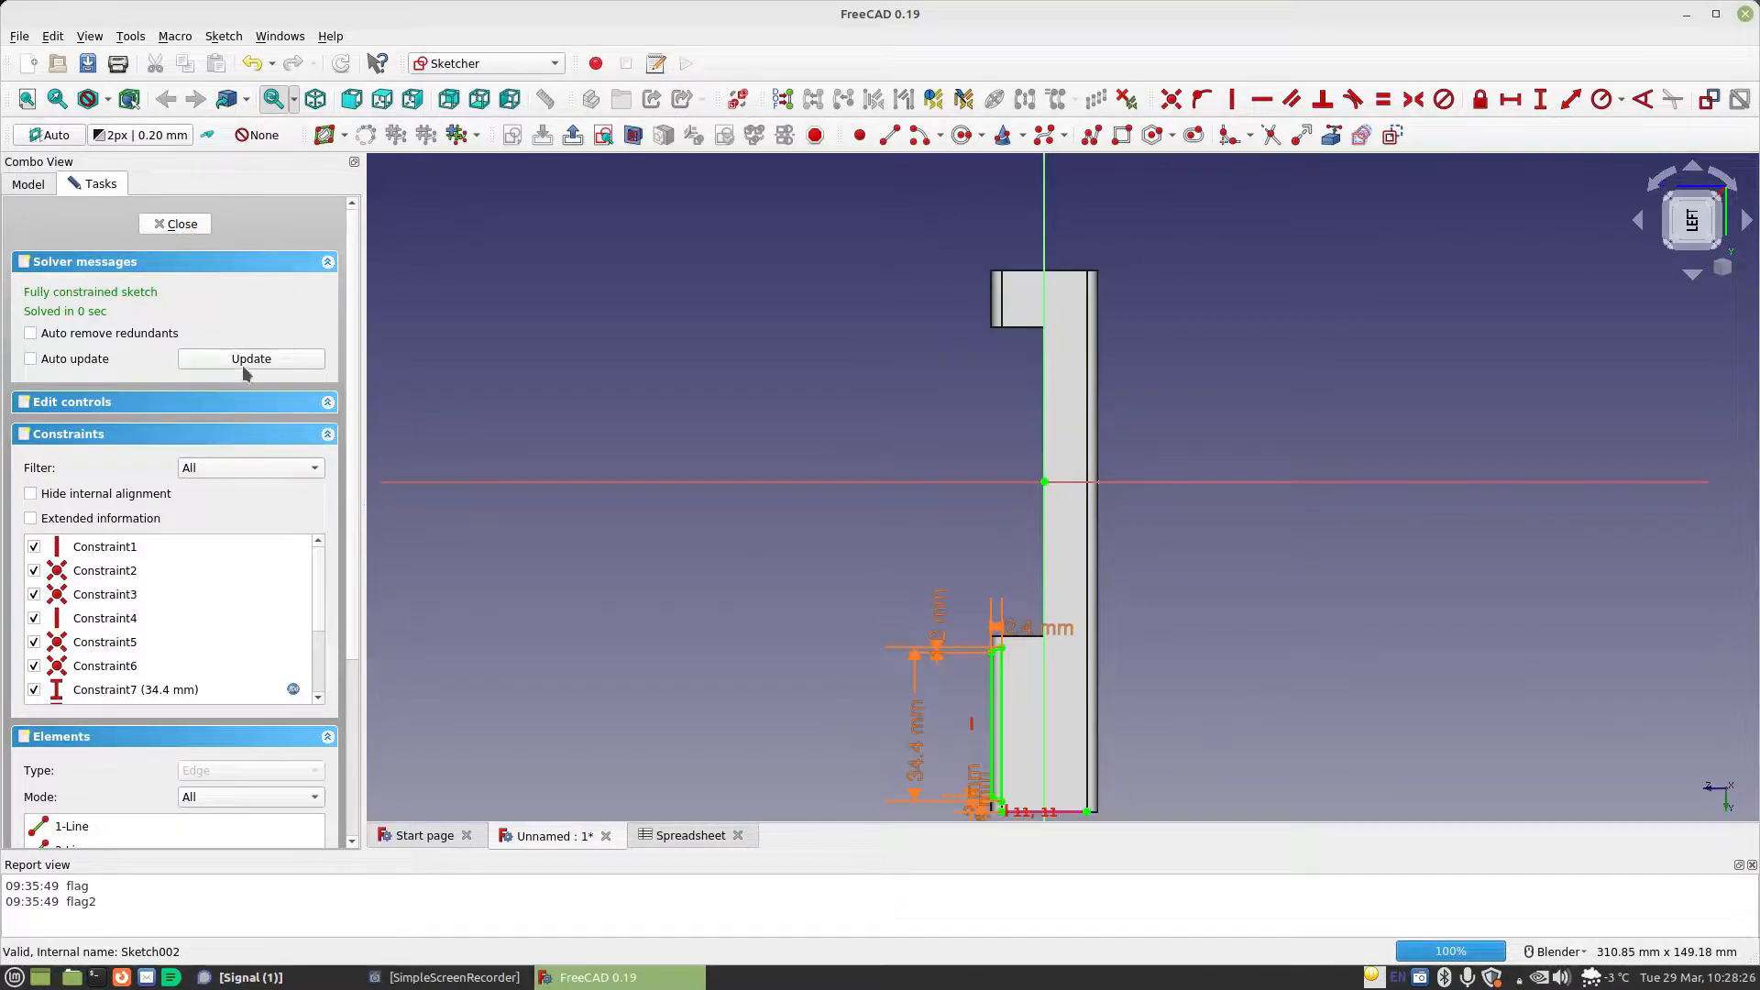
{"action": "key", "text": "Escape"}
Open the sketch under Pocket002 for editing and move the vertical axis offset dimension label above the 19 mm dimension
{"action": "left_click", "coordinate": [50, 385]}
{"action": "double_click", "coordinate": [121, 401]}
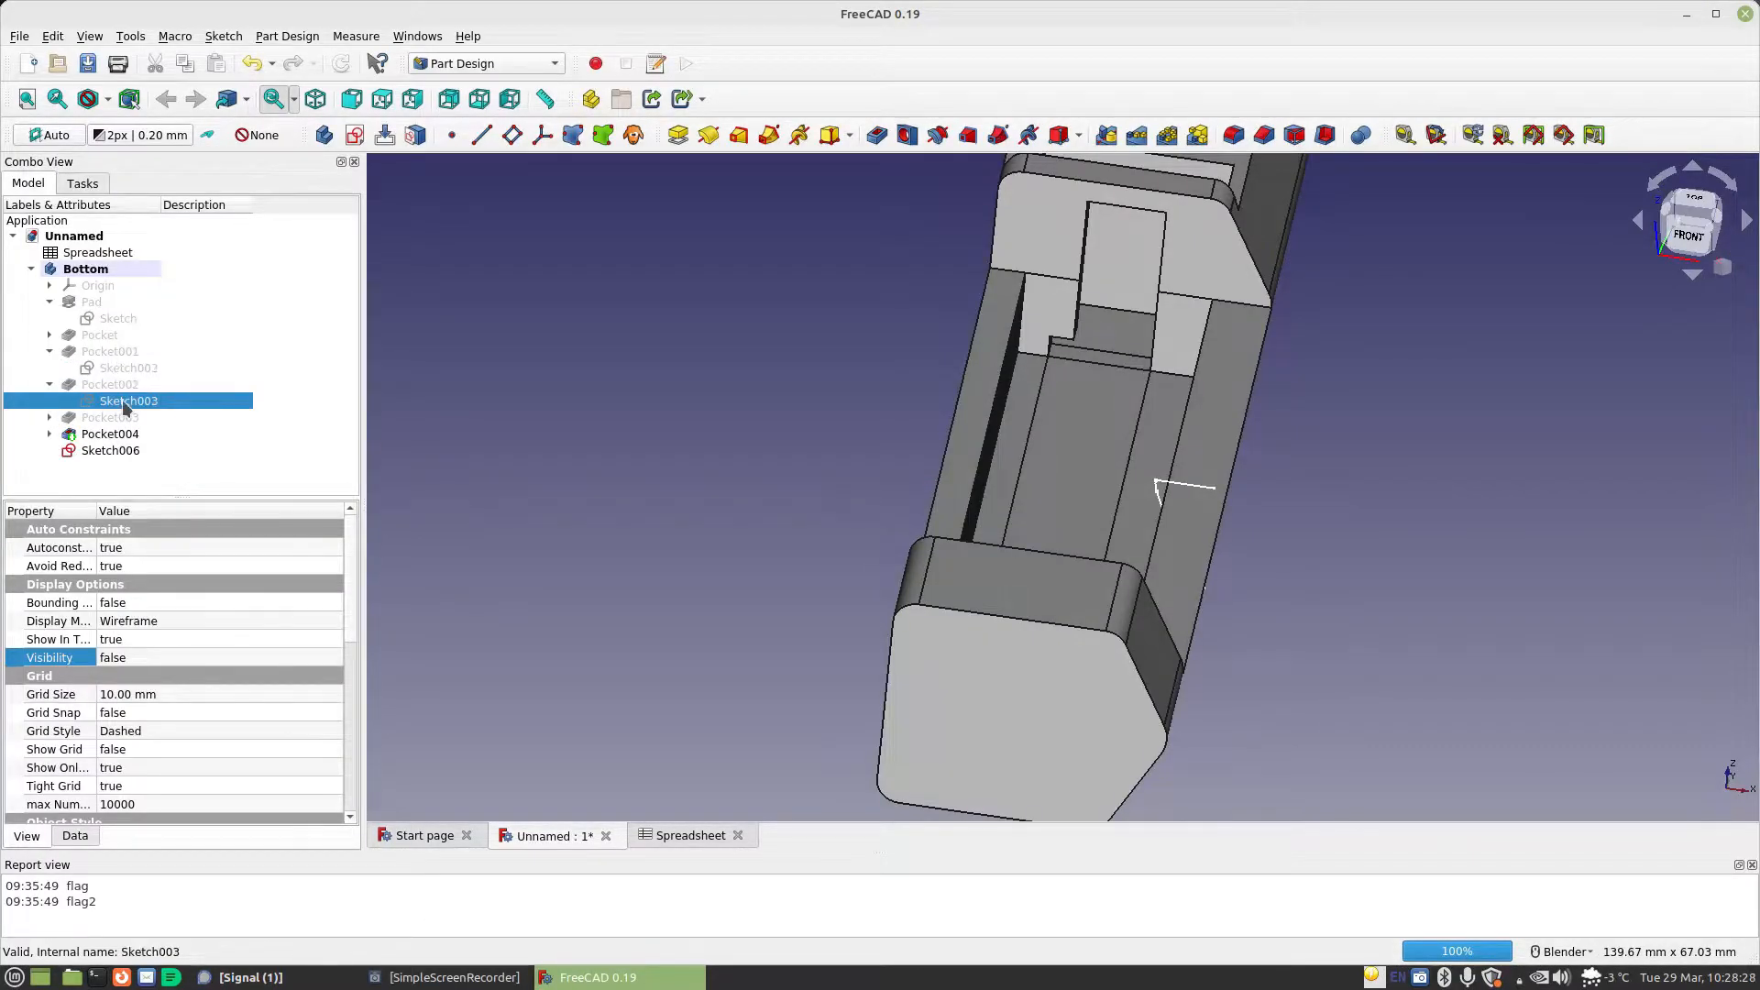
{"action": "scroll", "coordinate": [744, 442], "scroll_direction": "down", "scroll_amount": 1}
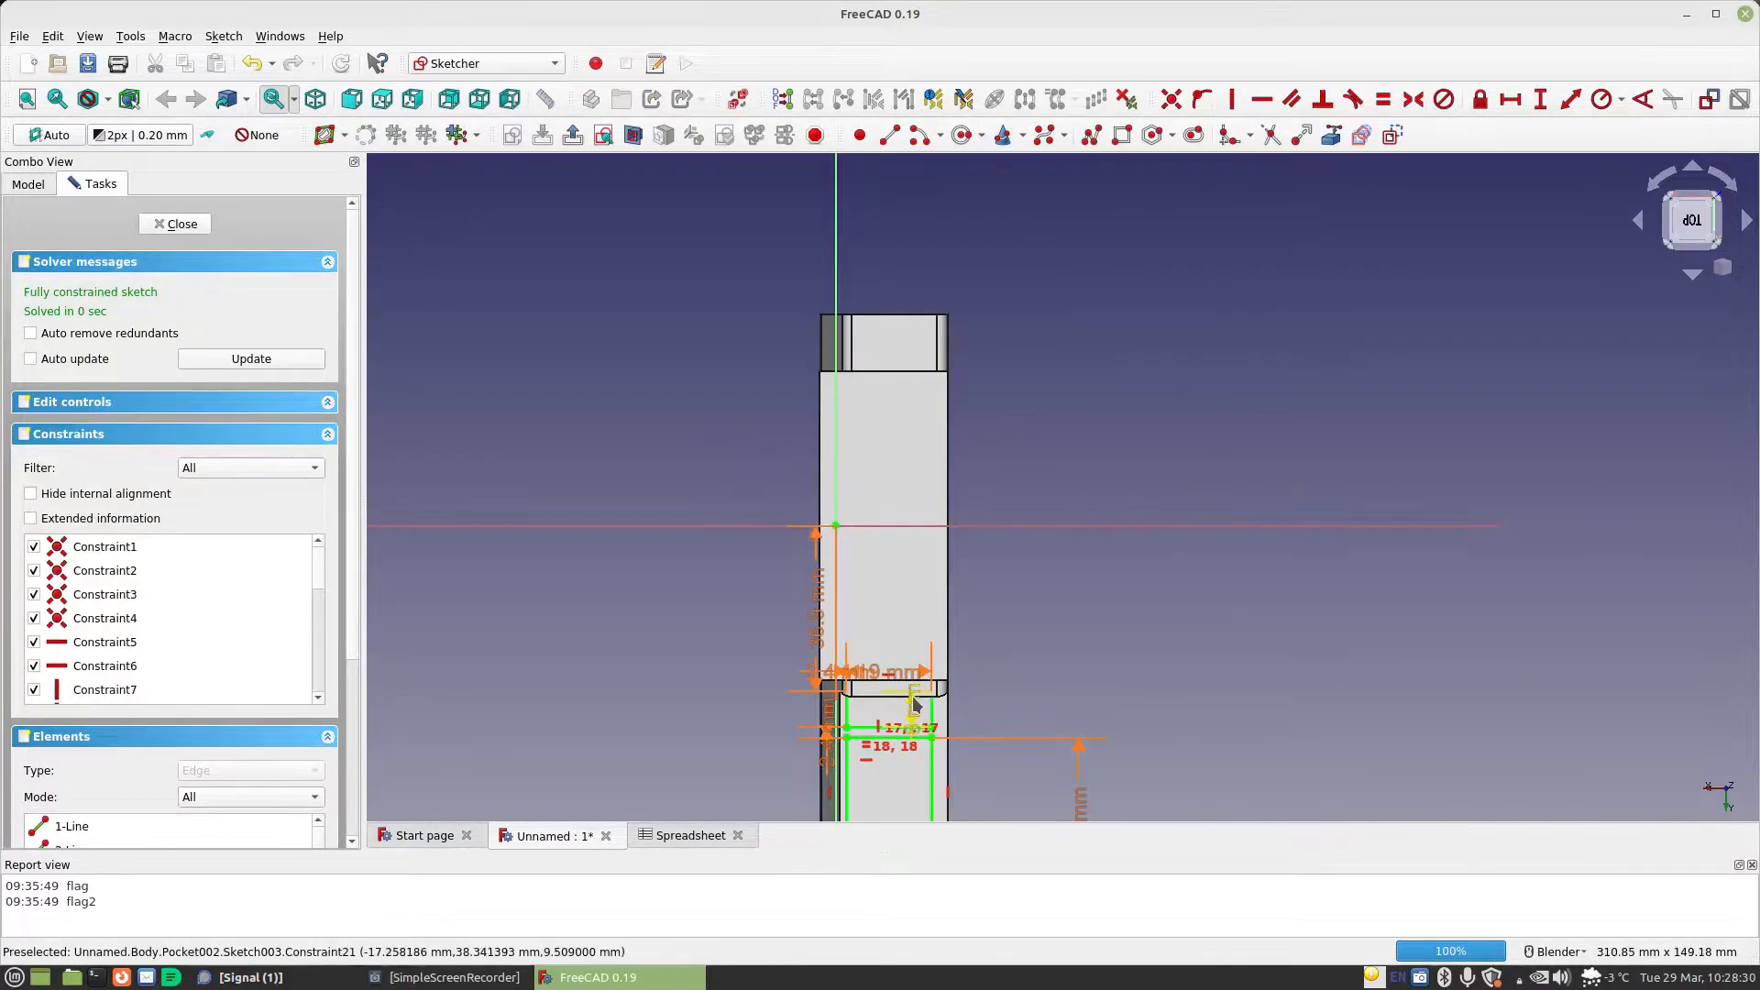
{"action": "scroll", "coordinate": [825, 438], "scroll_direction": "down", "scroll_amount": 1}
{"action": "scroll", "coordinate": [882, 436], "scroll_direction": "up", "scroll_amount": 2}
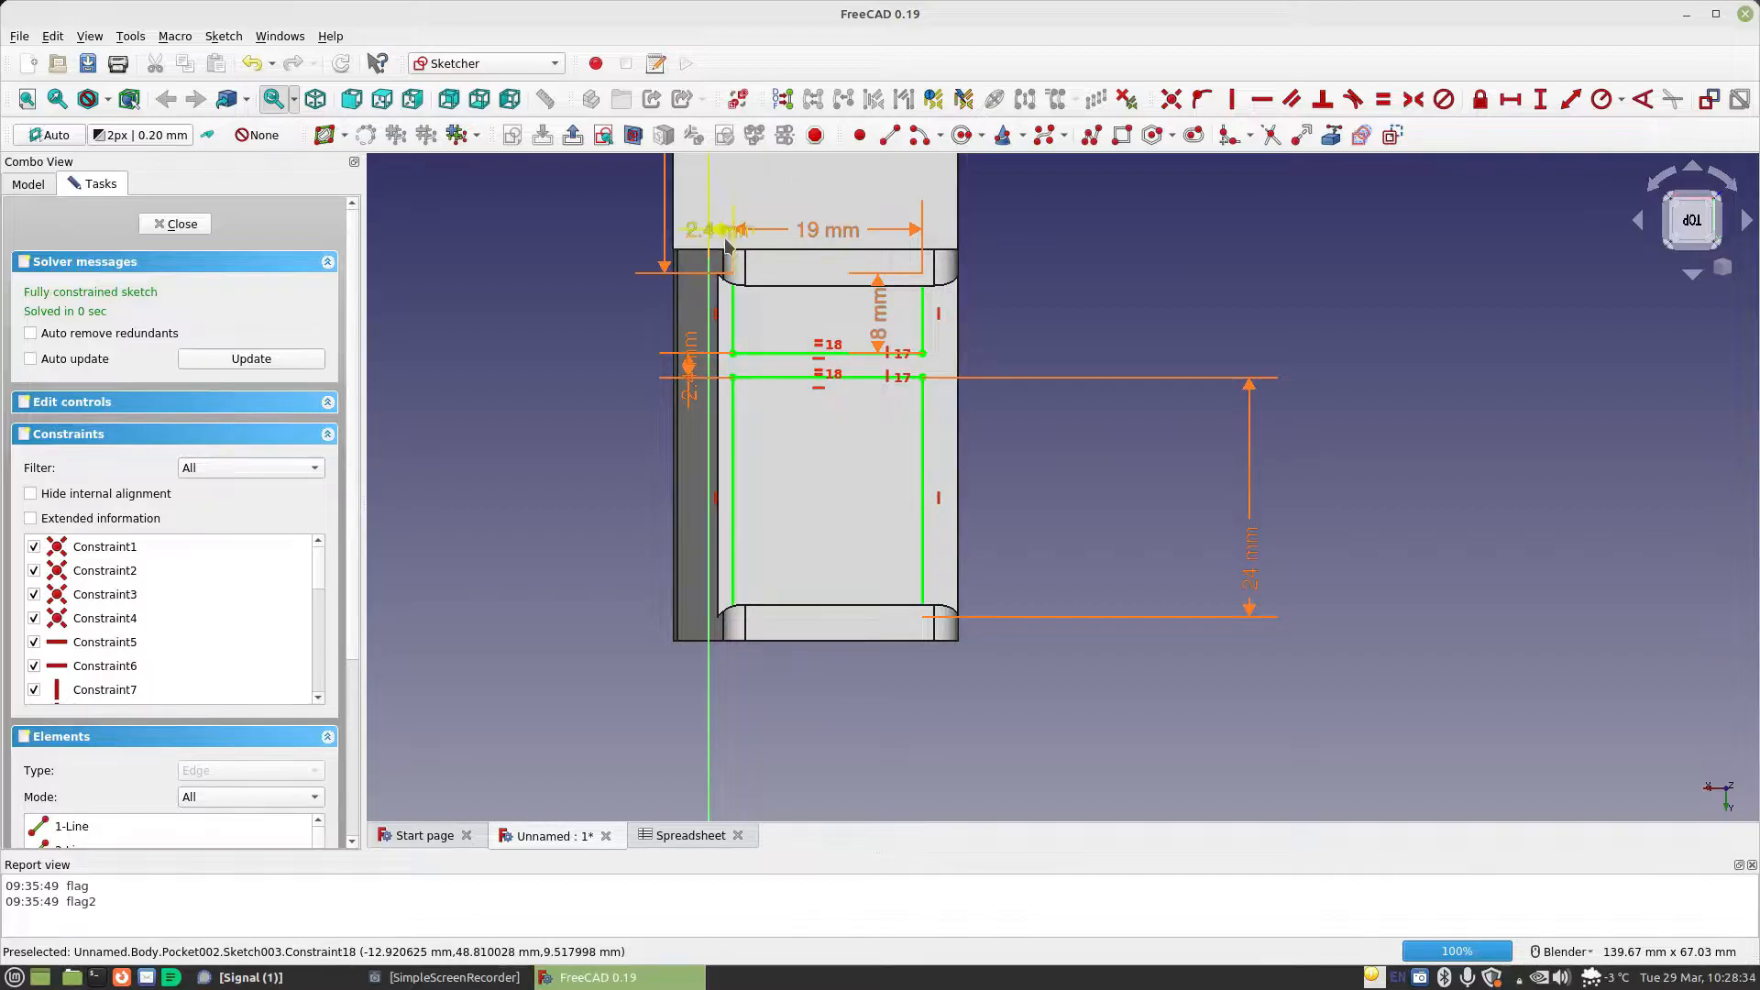
{"action": "mouse_move", "coordinate": [720, 230]}
{"action": "left_mouse_down"}
{"action": "mouse_move", "coordinate": [799, 339]}
{"action": "mouse_move", "coordinate": [818, 196]}
{"action": "left_mouse_up"}
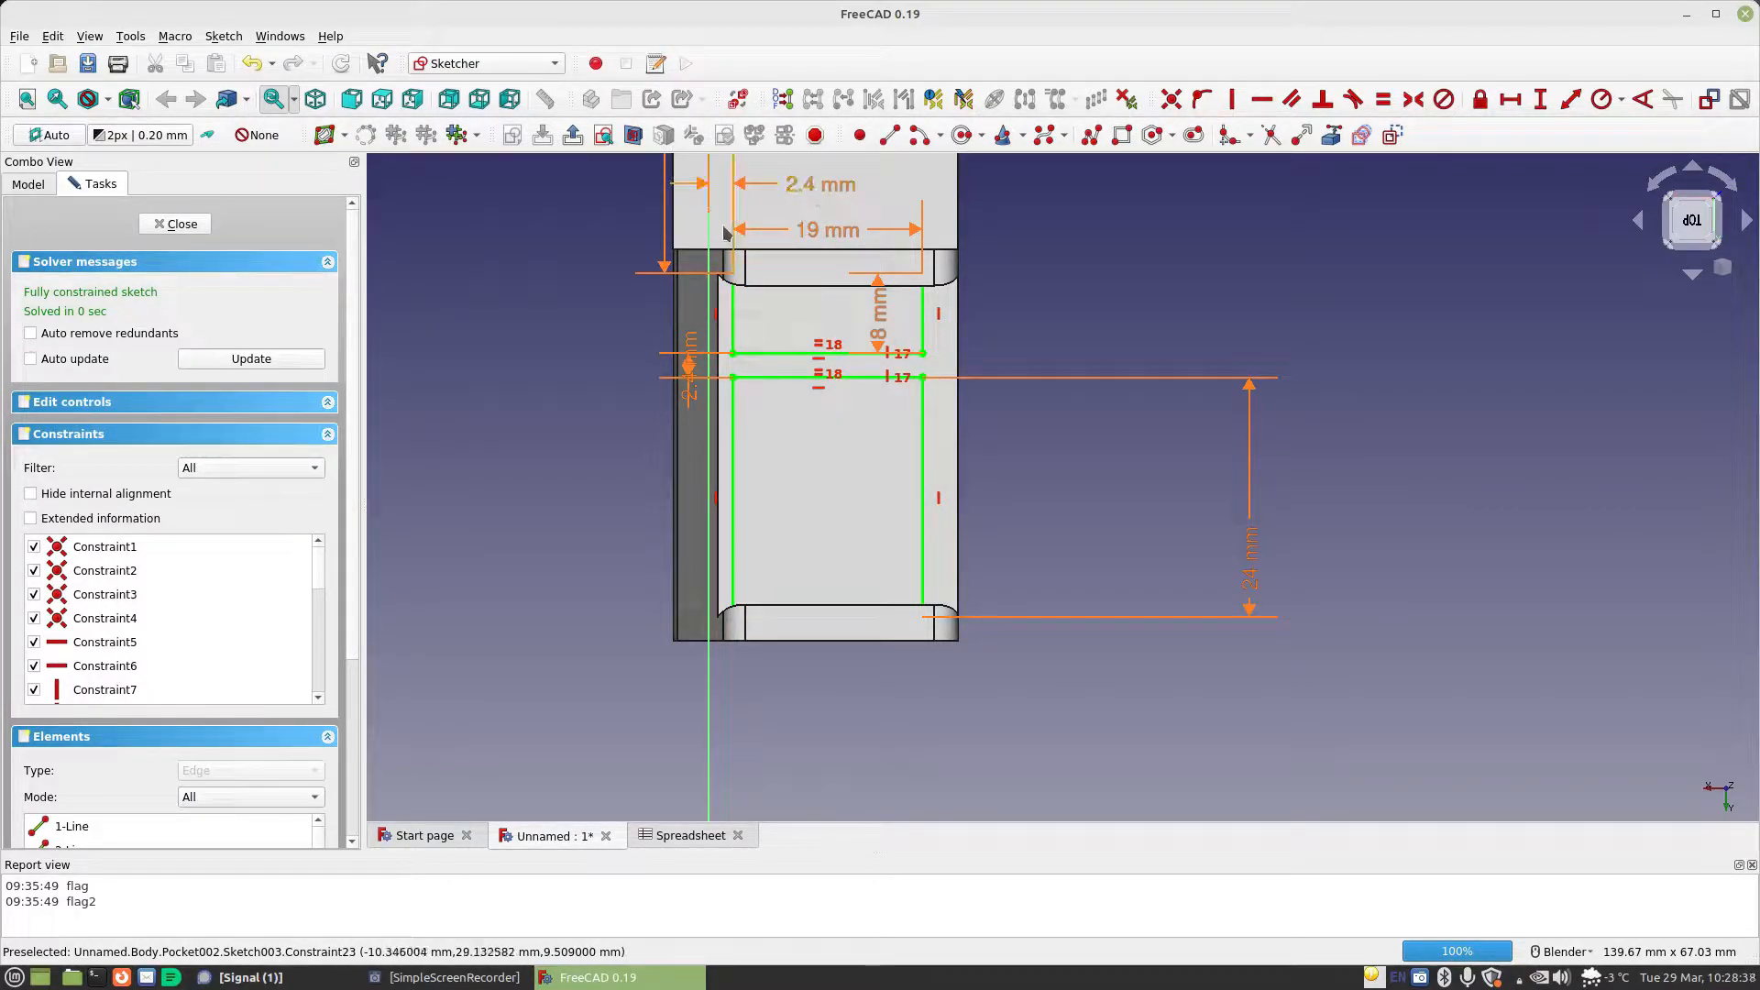
Set the offset formula from the vertical axis in Pocket002's sketch to Spreadsheet.MaterialThickness*1.5 and leave the sketch
{"action": "left_click", "coordinate": [808, 191]}
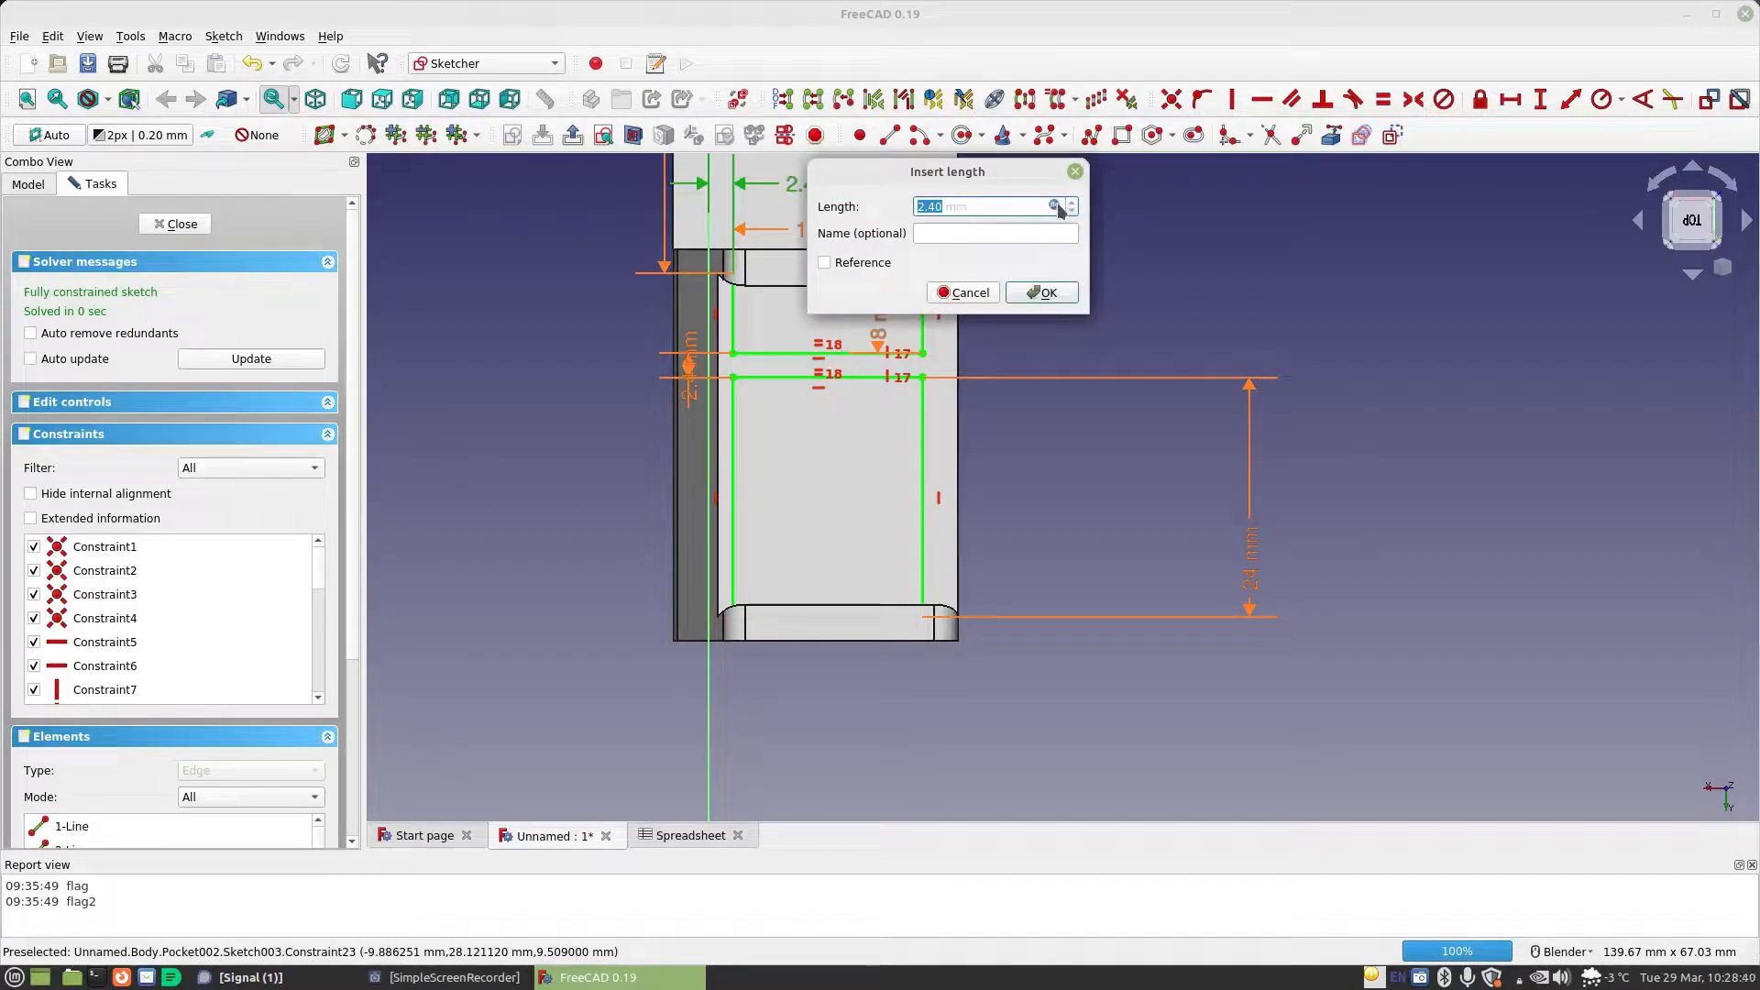
{"action": "left_click", "coordinate": [1059, 209]}
{"action": "left_click", "coordinate": [1124, 208]}
{"action": "type", "text": "*1.5"}
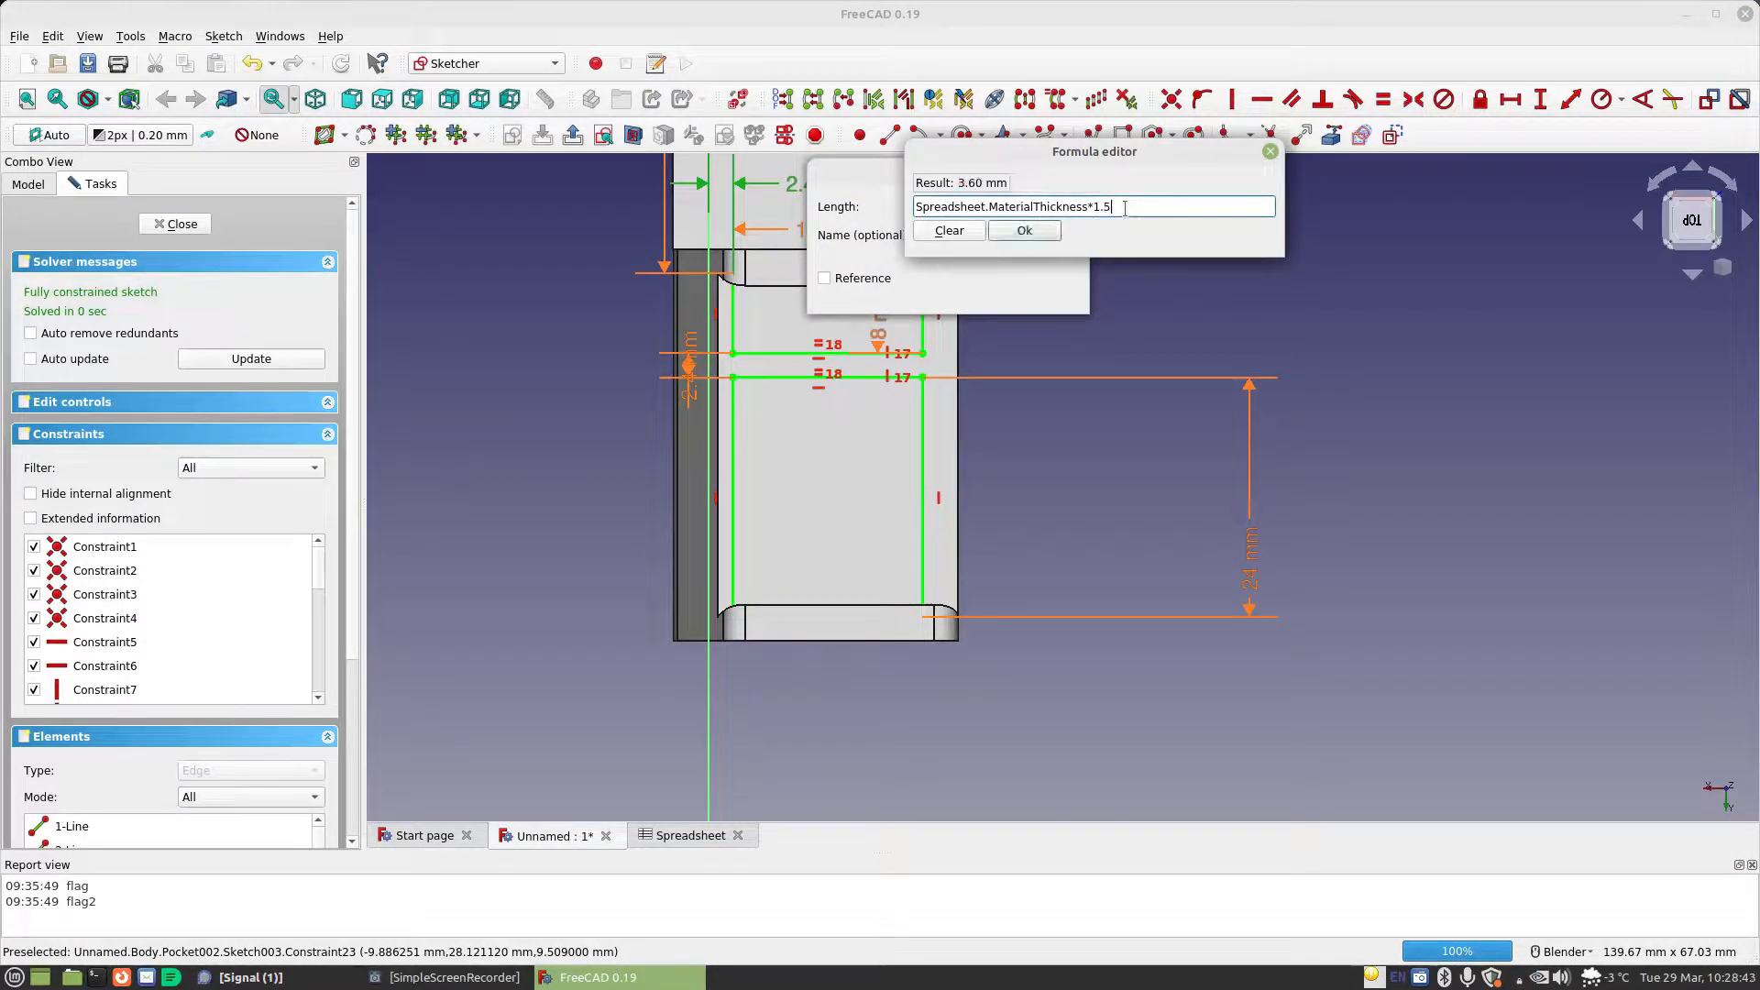
{"action": "key", "text": "Return"}
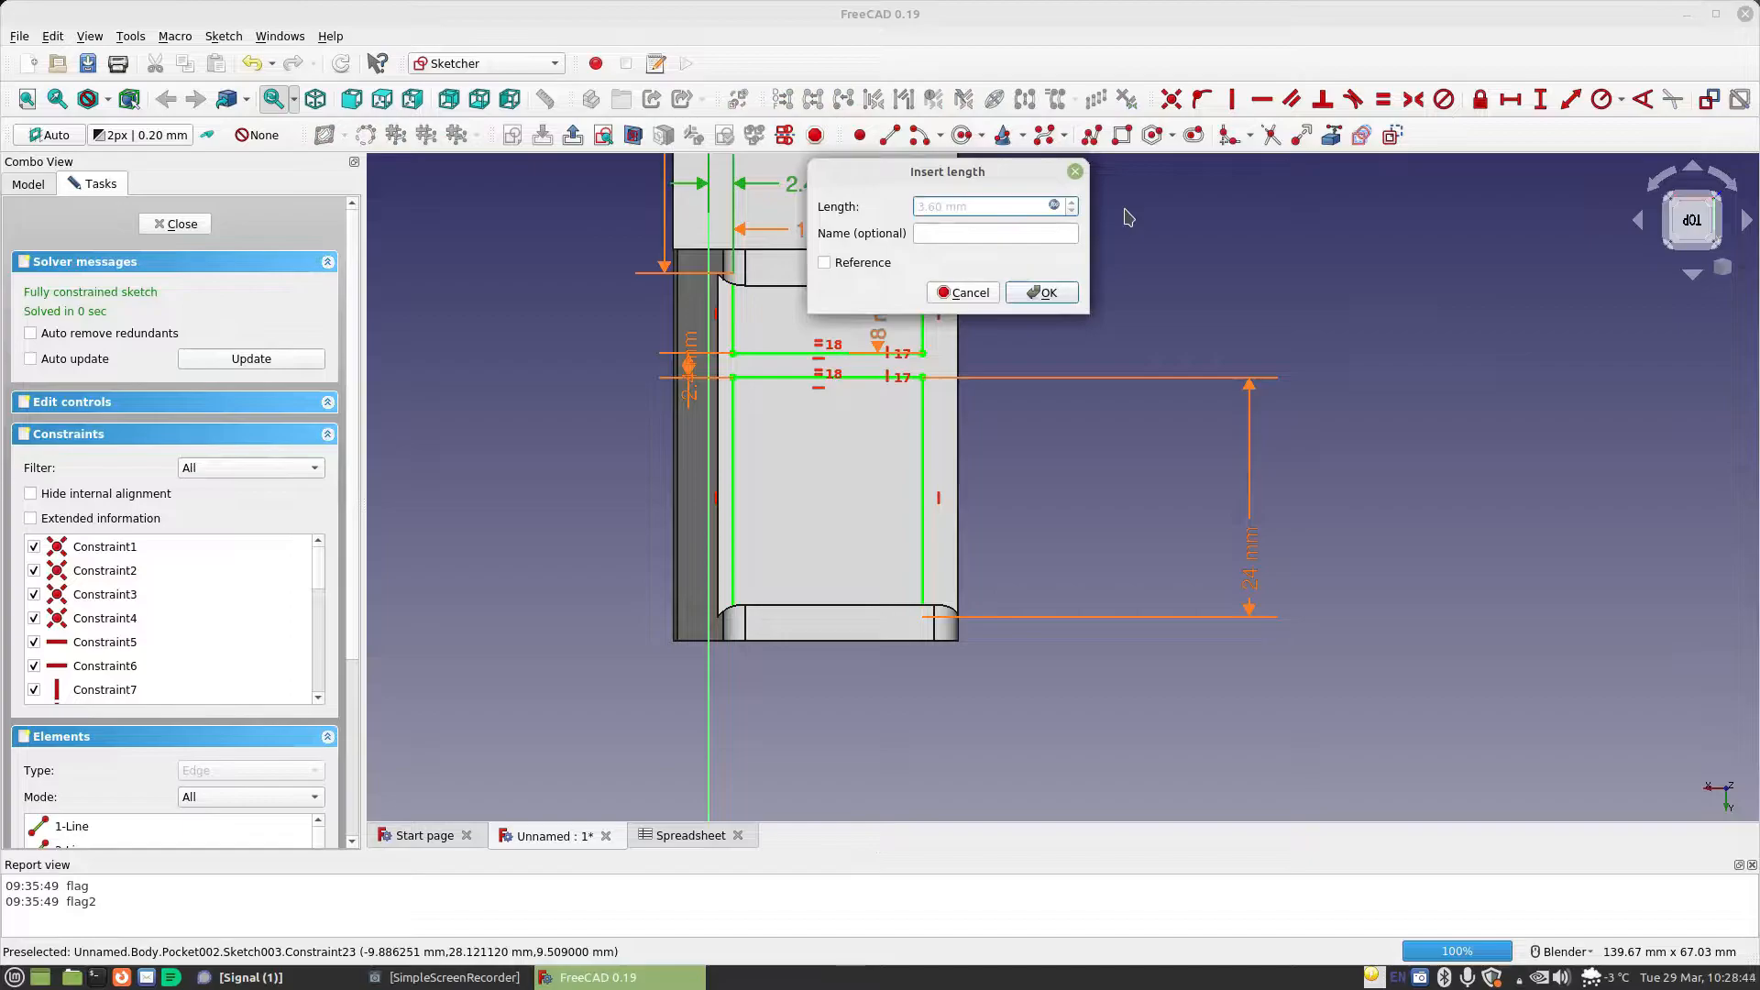
{"action": "left_click", "coordinate": [1044, 293]}
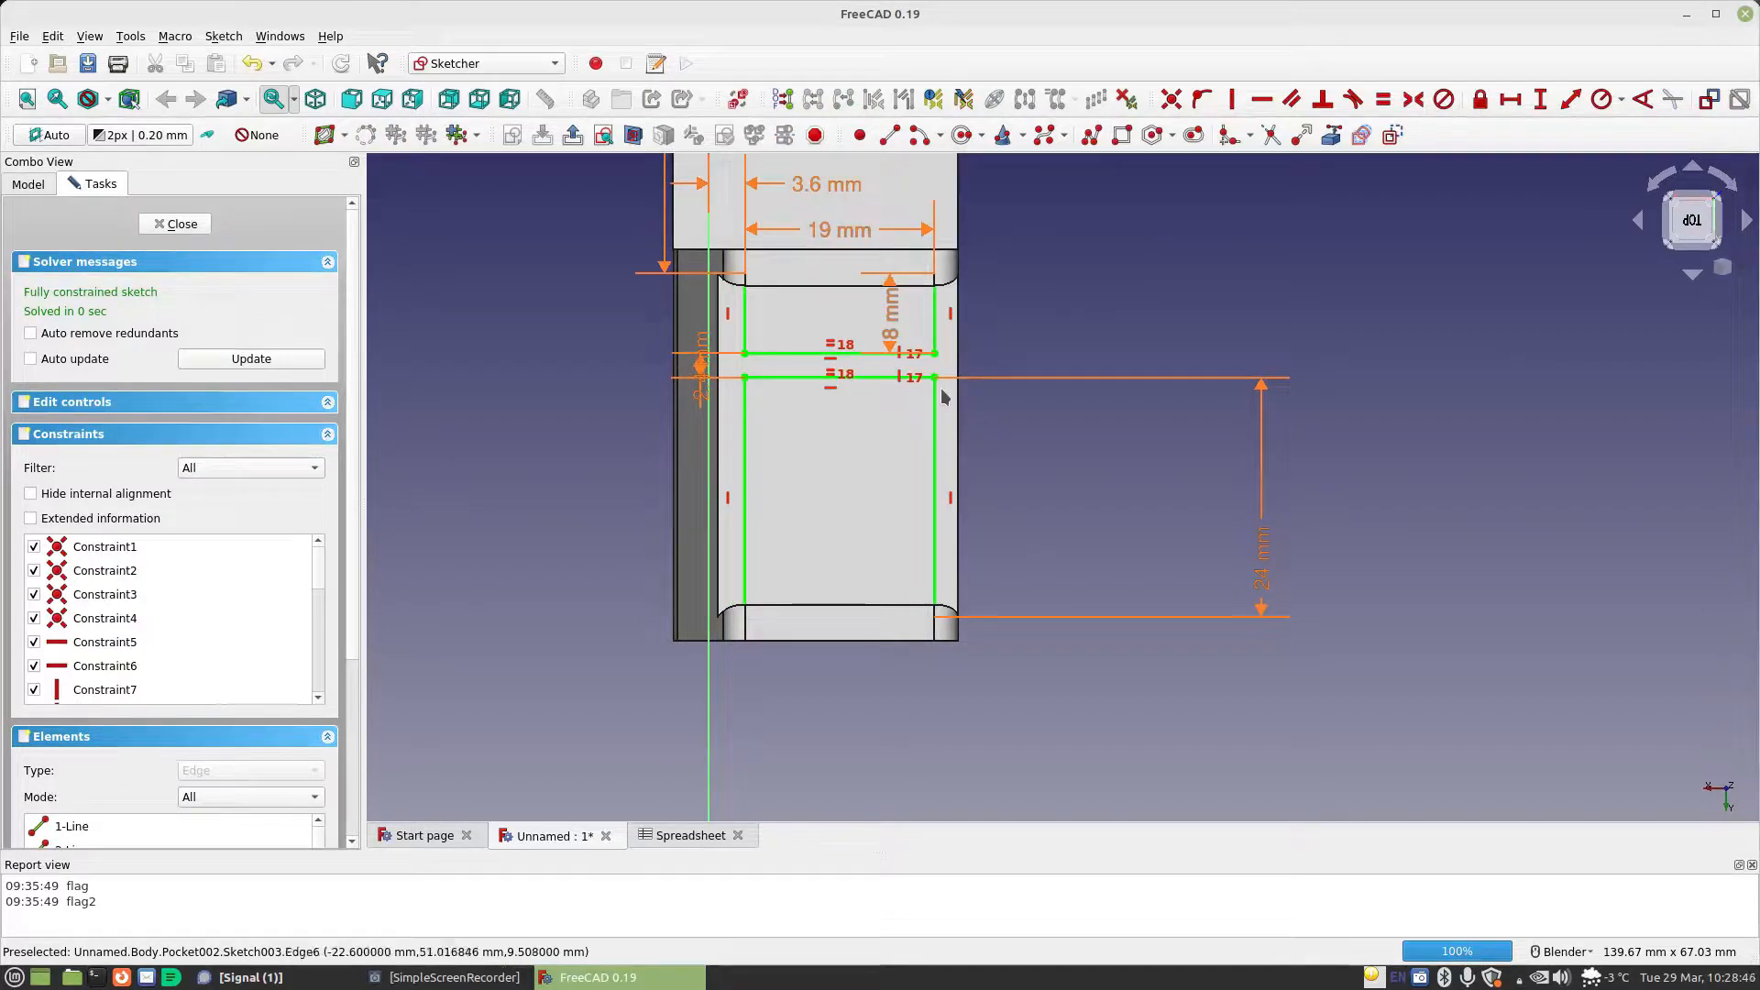
{"action": "left_click", "coordinate": [196, 226]}
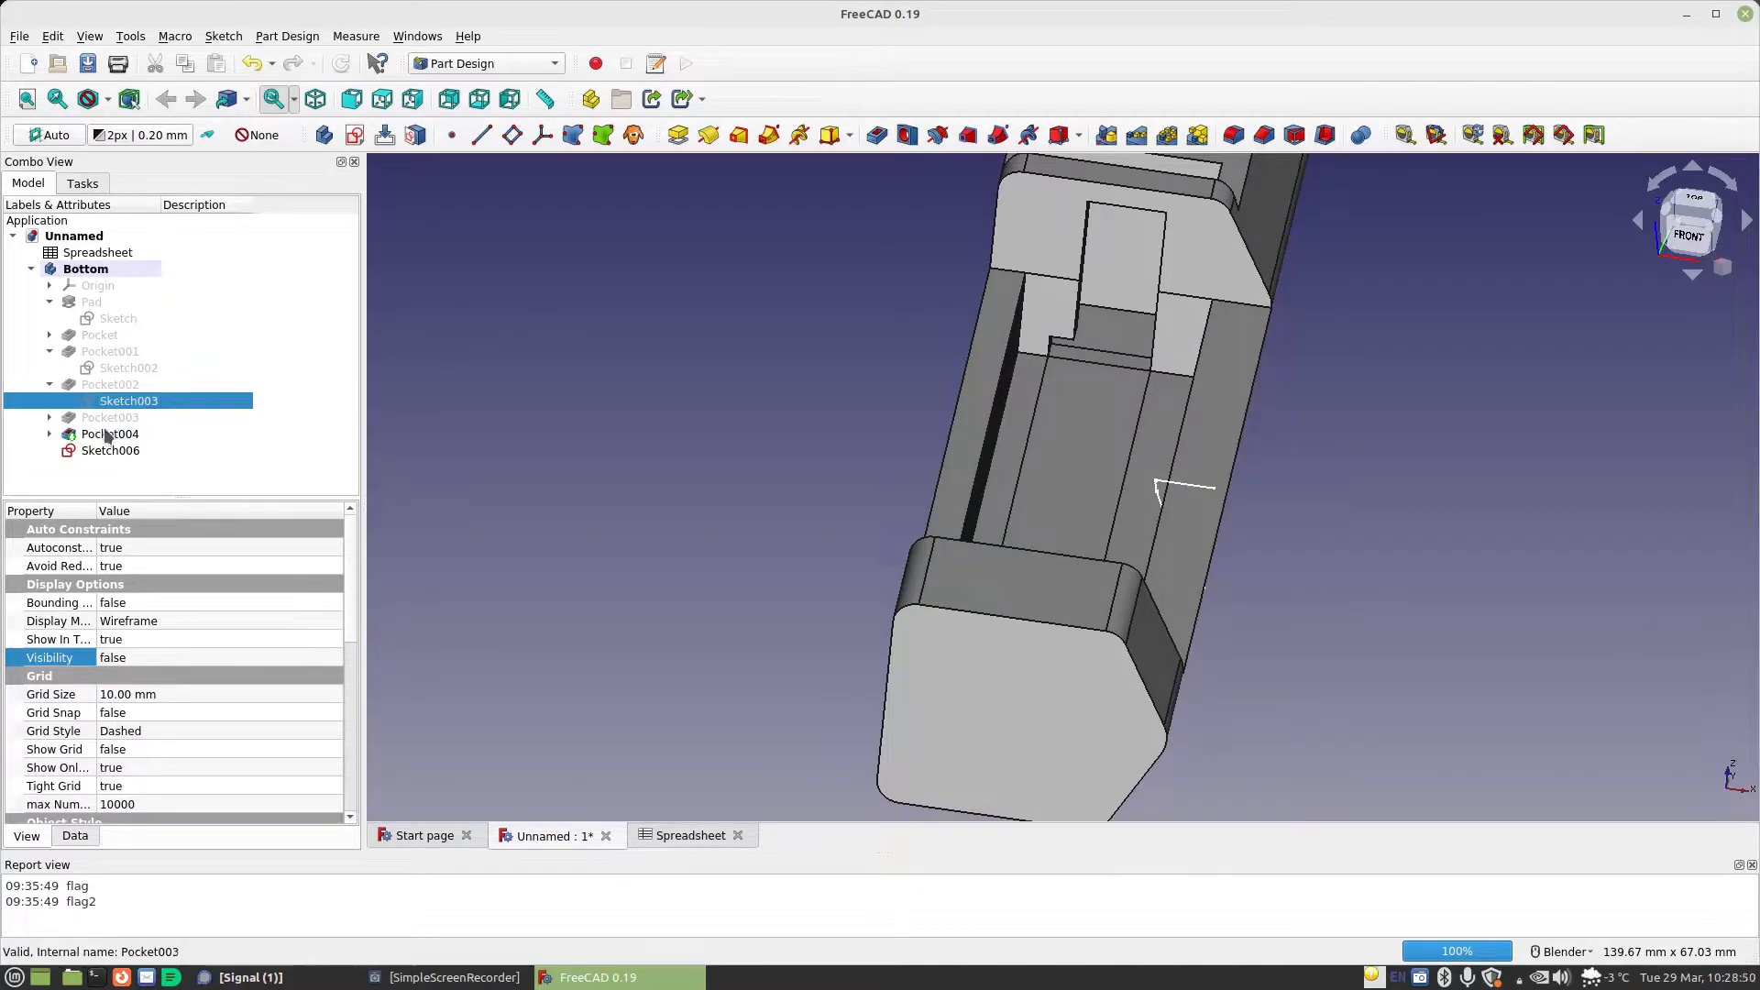
In the sketch under Pocket003, move the vertical axis offset label clear of the body and set its formula to Spreadsheet.MaterialThickness*1.5
{"action": "left_click", "coordinate": [50, 418]}
{"action": "double_click", "coordinate": [128, 433]}
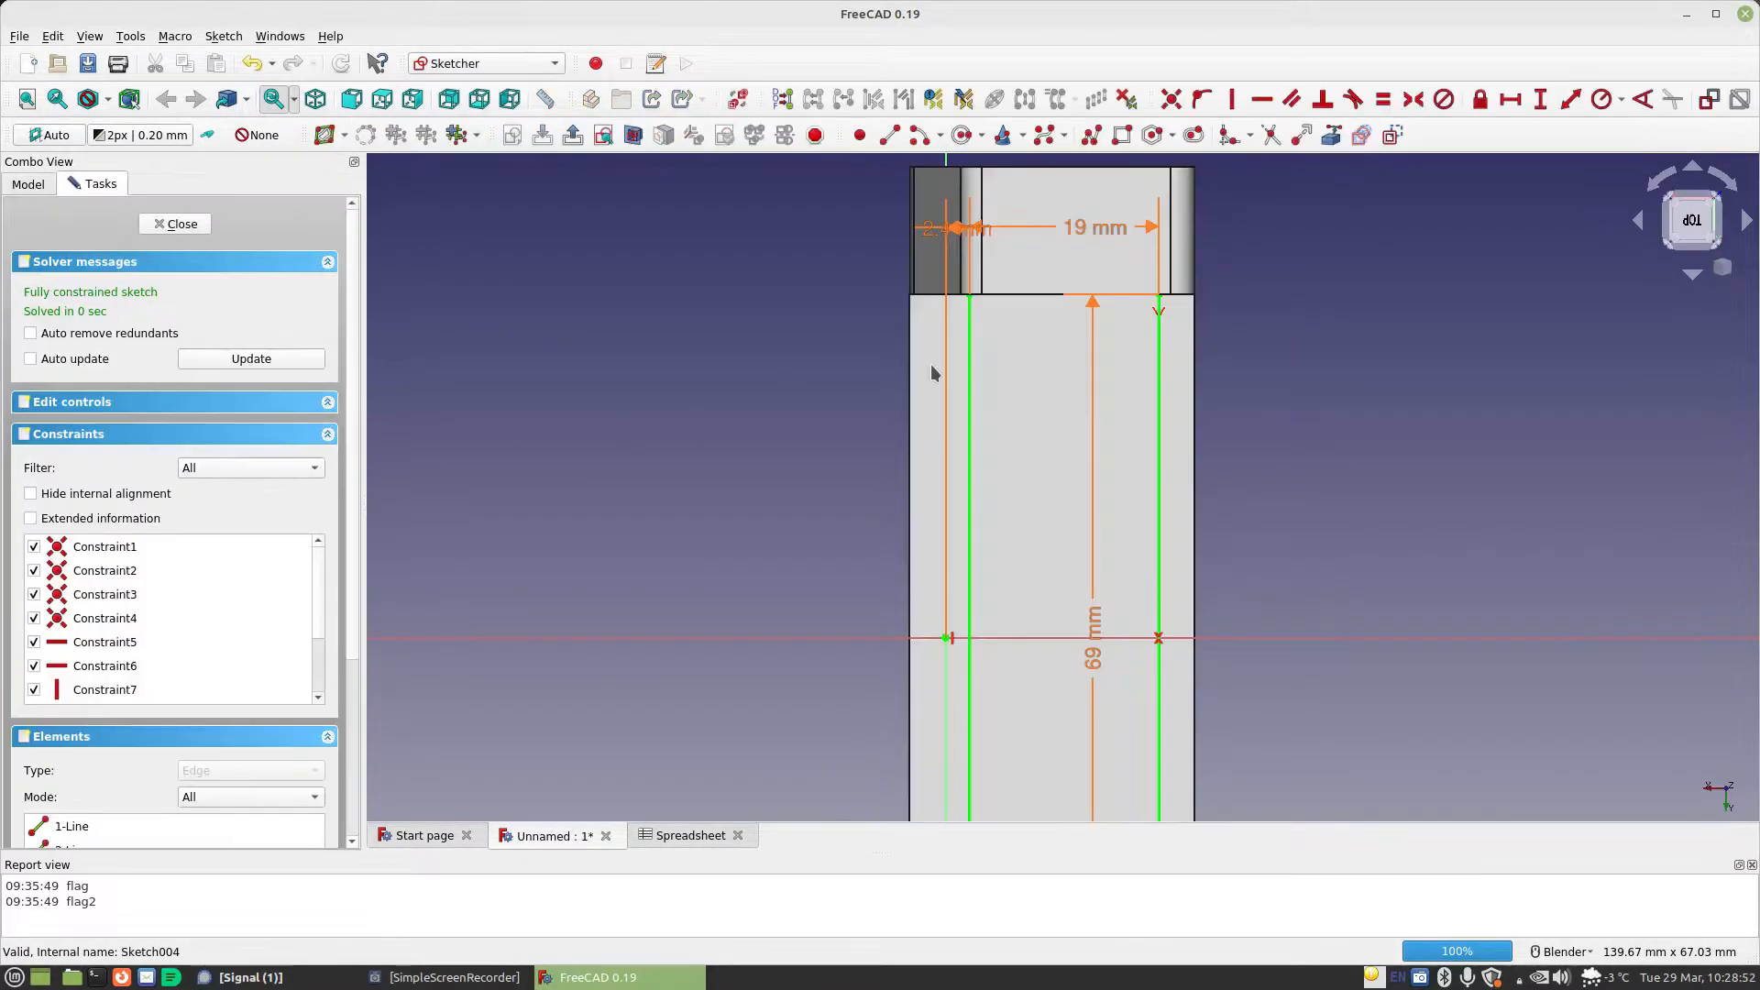
{"action": "left_click_drag", "start_coordinate": [955, 231], "coordinate": [766, 255]}
{"action": "double_click", "coordinate": [766, 255]}
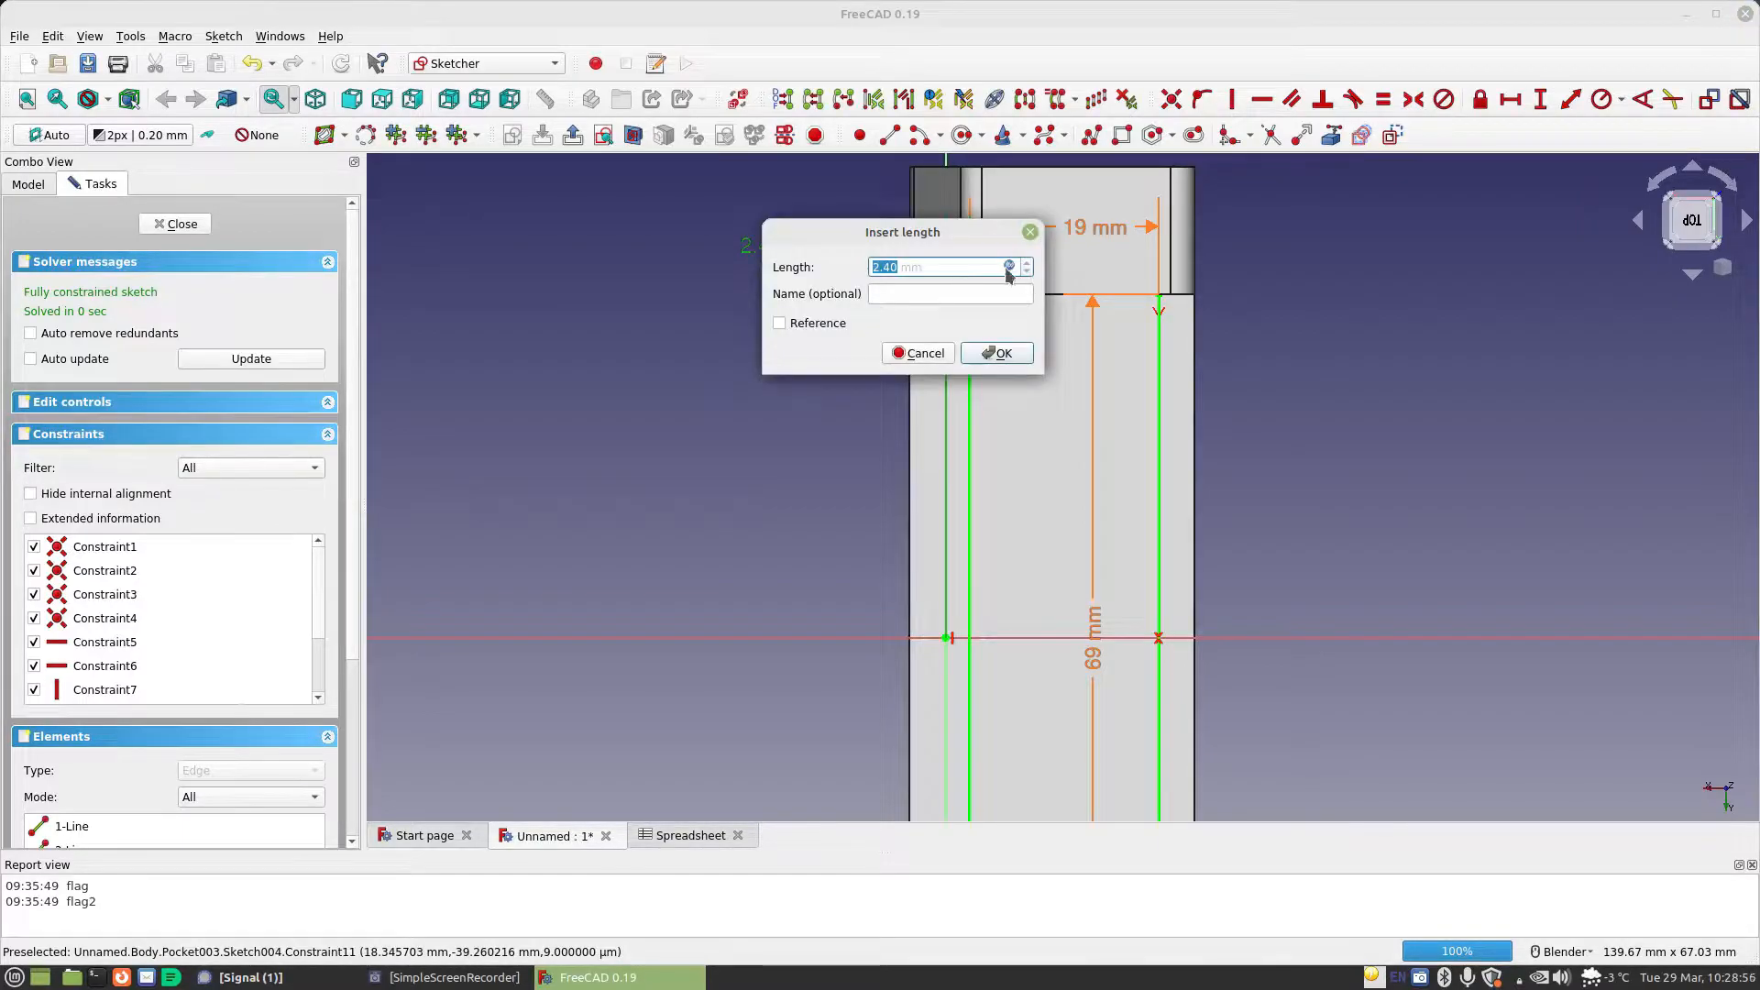
{"action": "left_click", "coordinate": [1008, 267]}
{"action": "type", "text": "Spreadsheet.MaterialThickness"}
{"action": "type", "text": "*"}
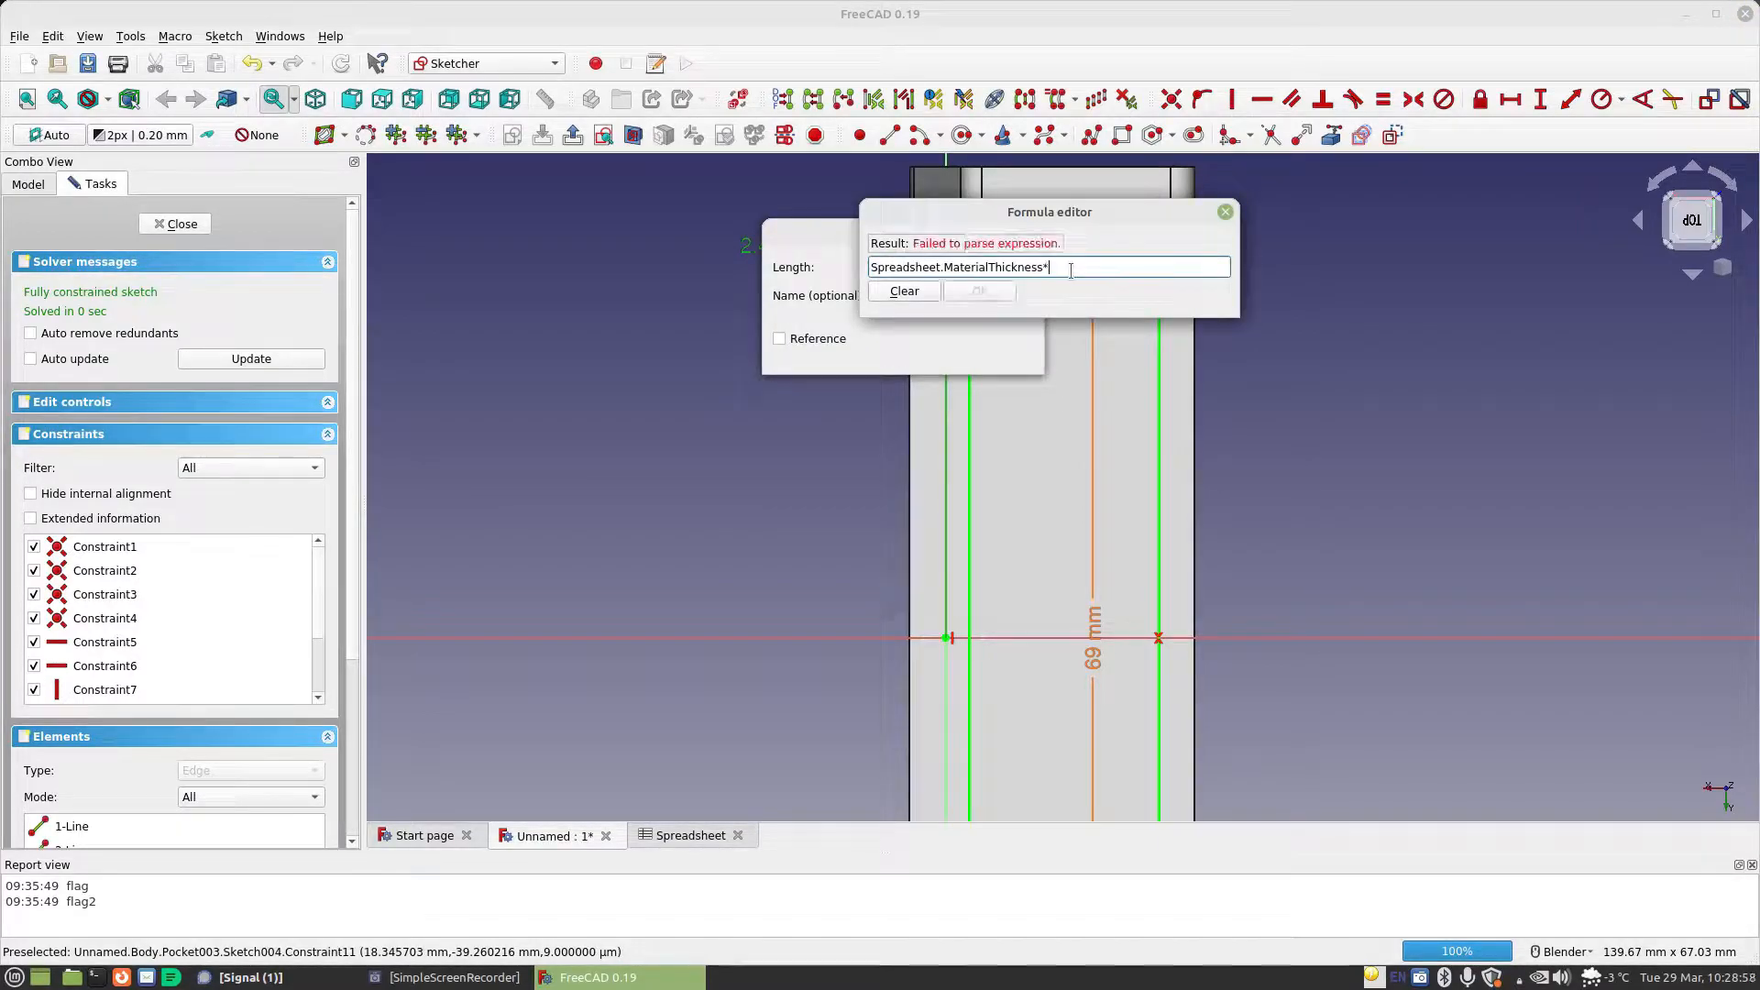
{"action": "type", "text": "1.5"}
{"action": "key", "text": "Return"}
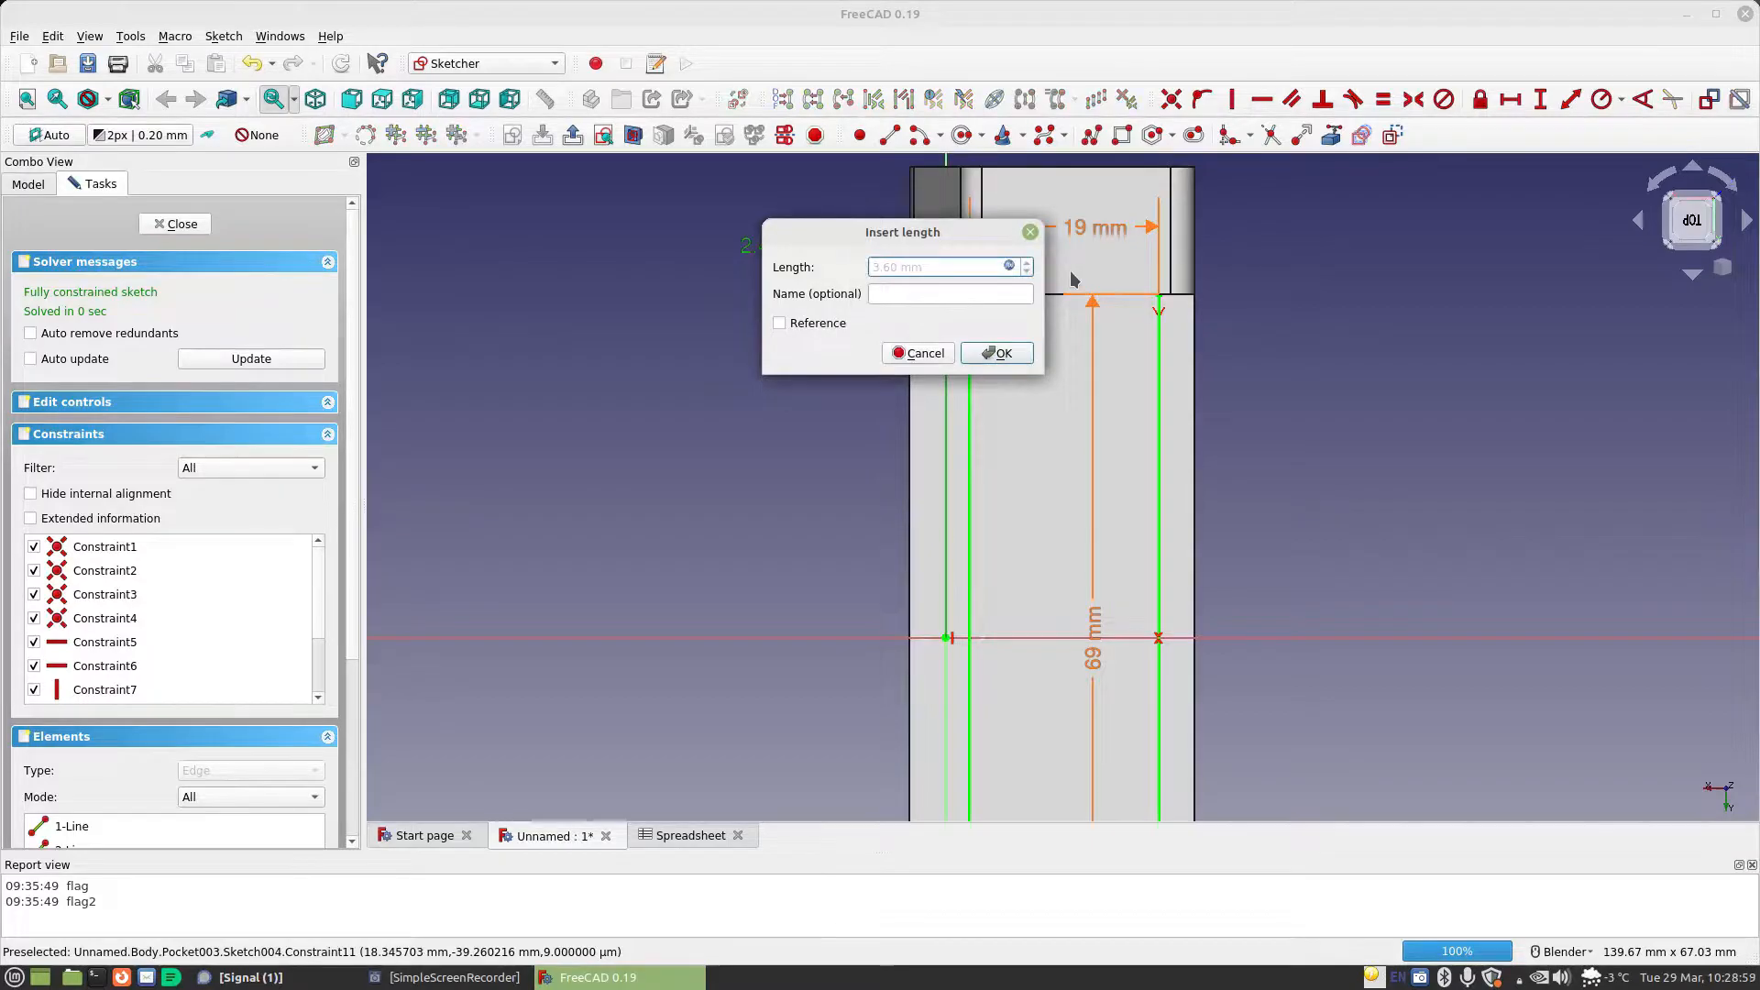
{"action": "left_click", "coordinate": [999, 354]}
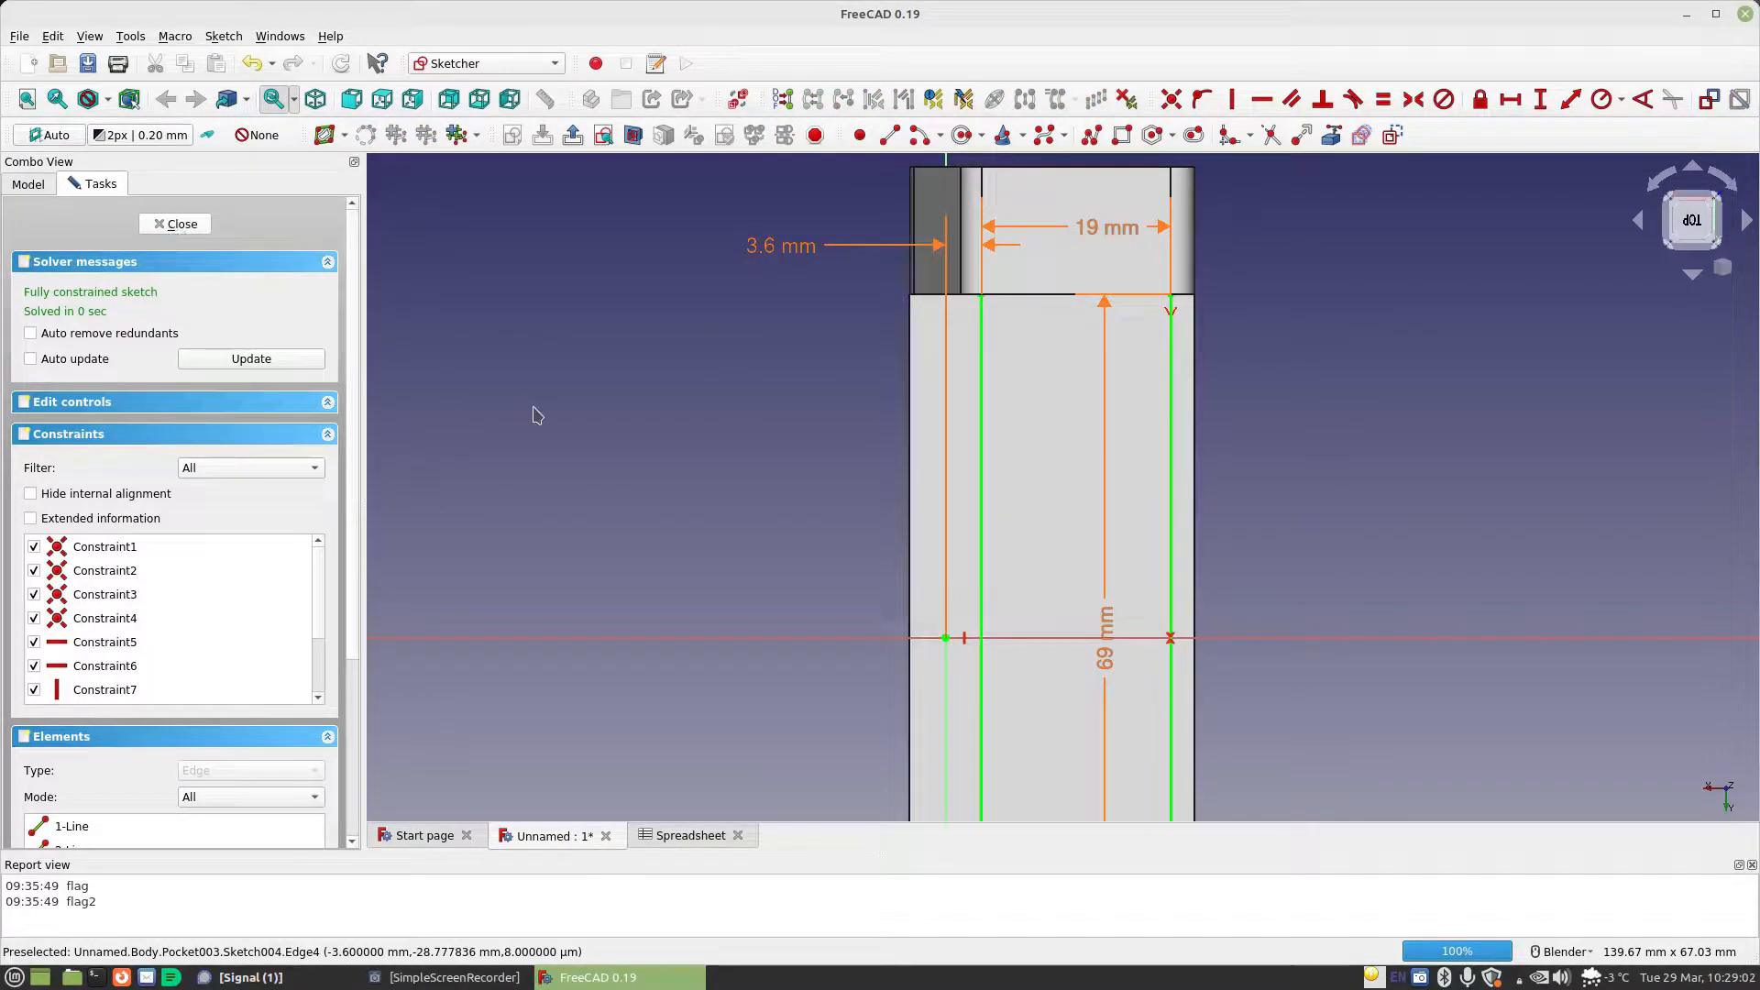
Leave Pocket003's sketch and open the sketch under Pocket004 for editing
{"action": "key", "text": "Escape"}
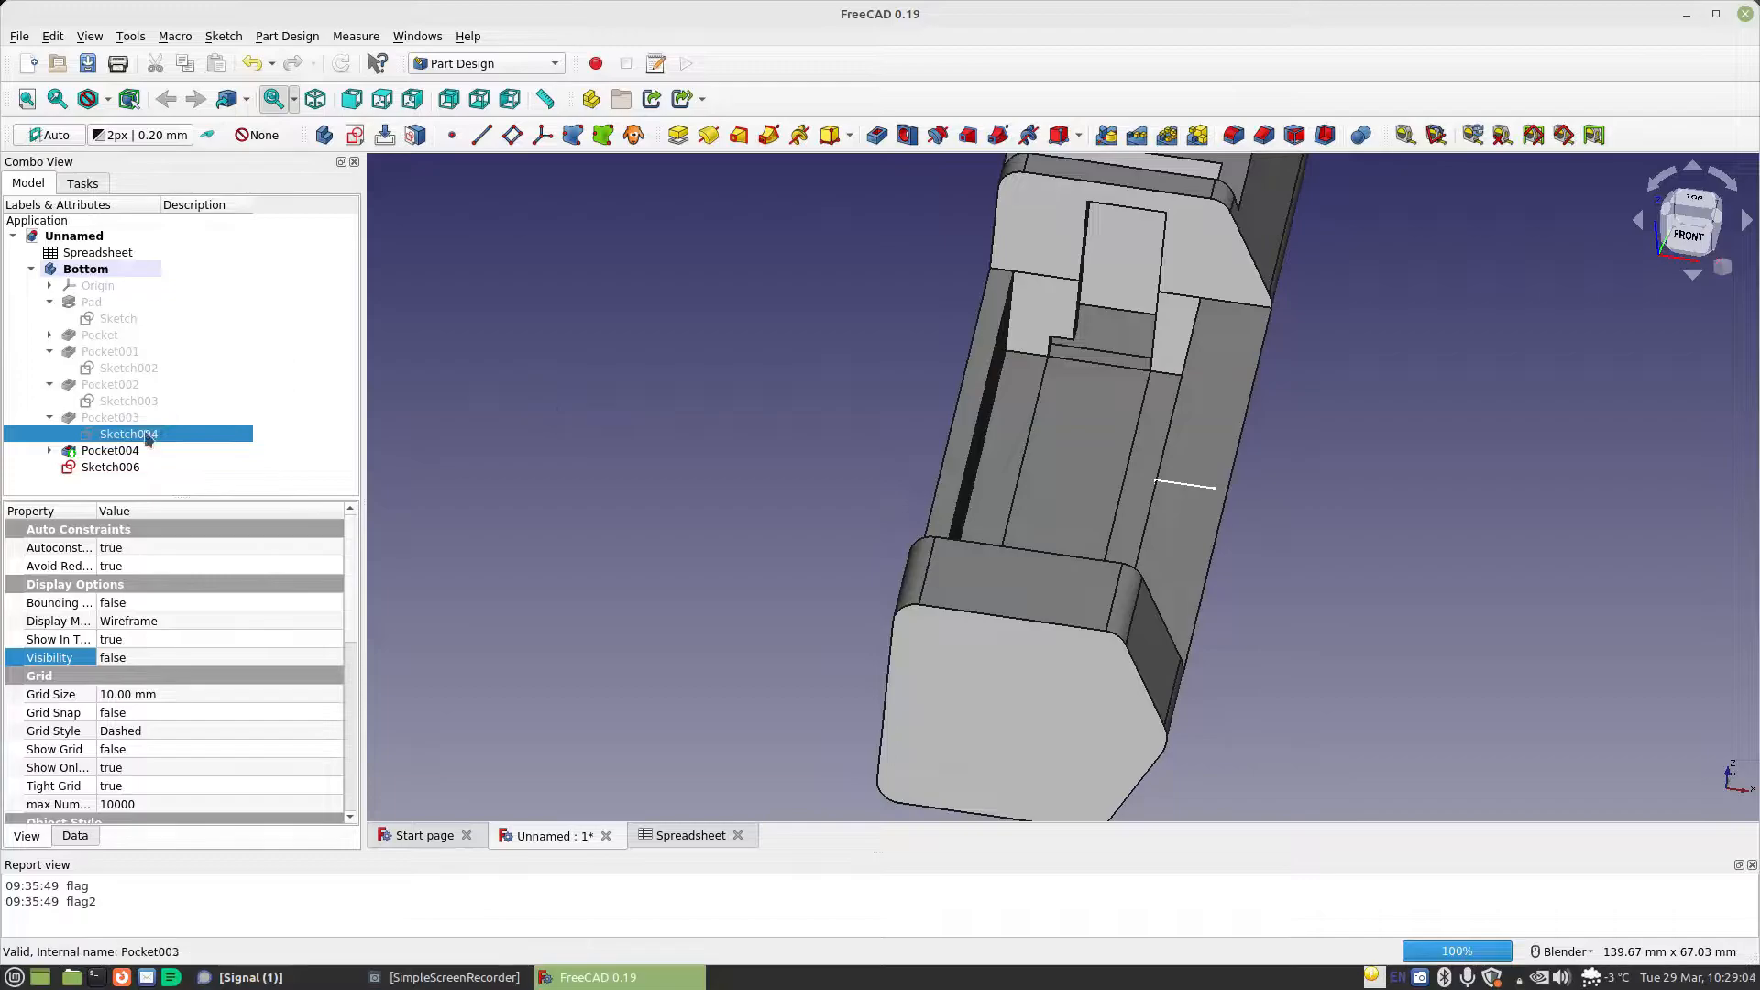
{"action": "left_click", "coordinate": [49, 451]}
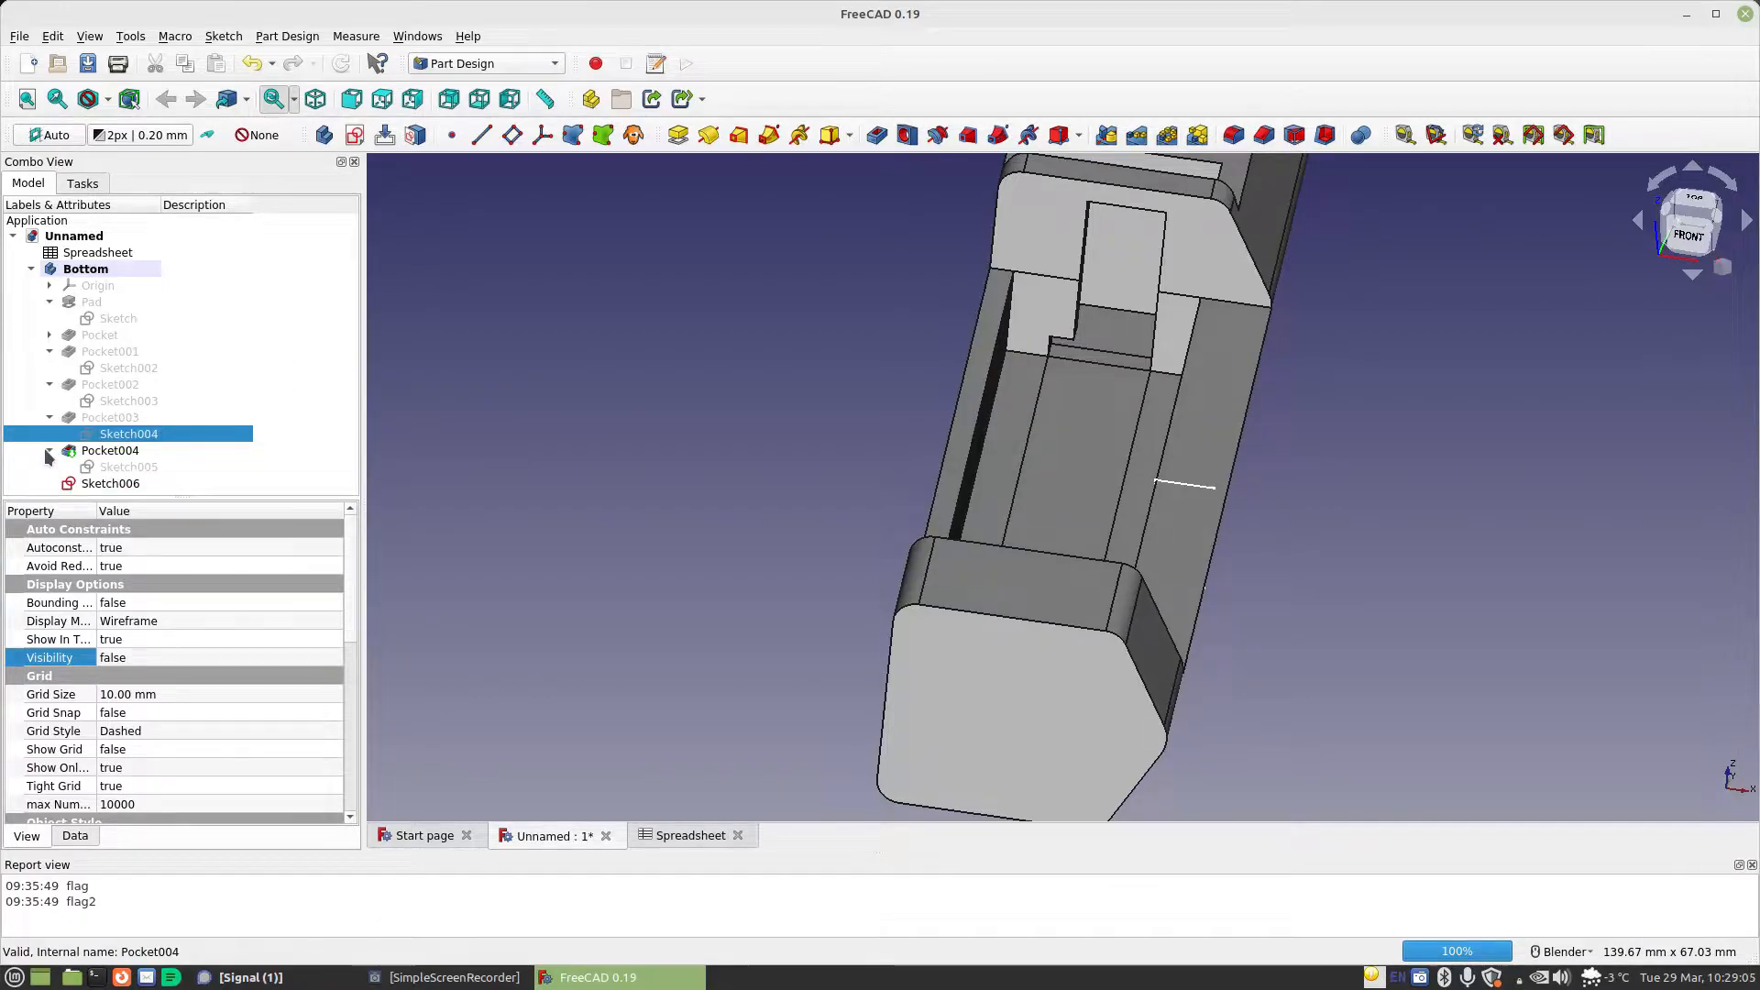
{"action": "double_click", "coordinate": [115, 470]}
{"action": "scroll", "coordinate": [1019, 498], "scroll_direction": "up", "scroll_amount": 3}
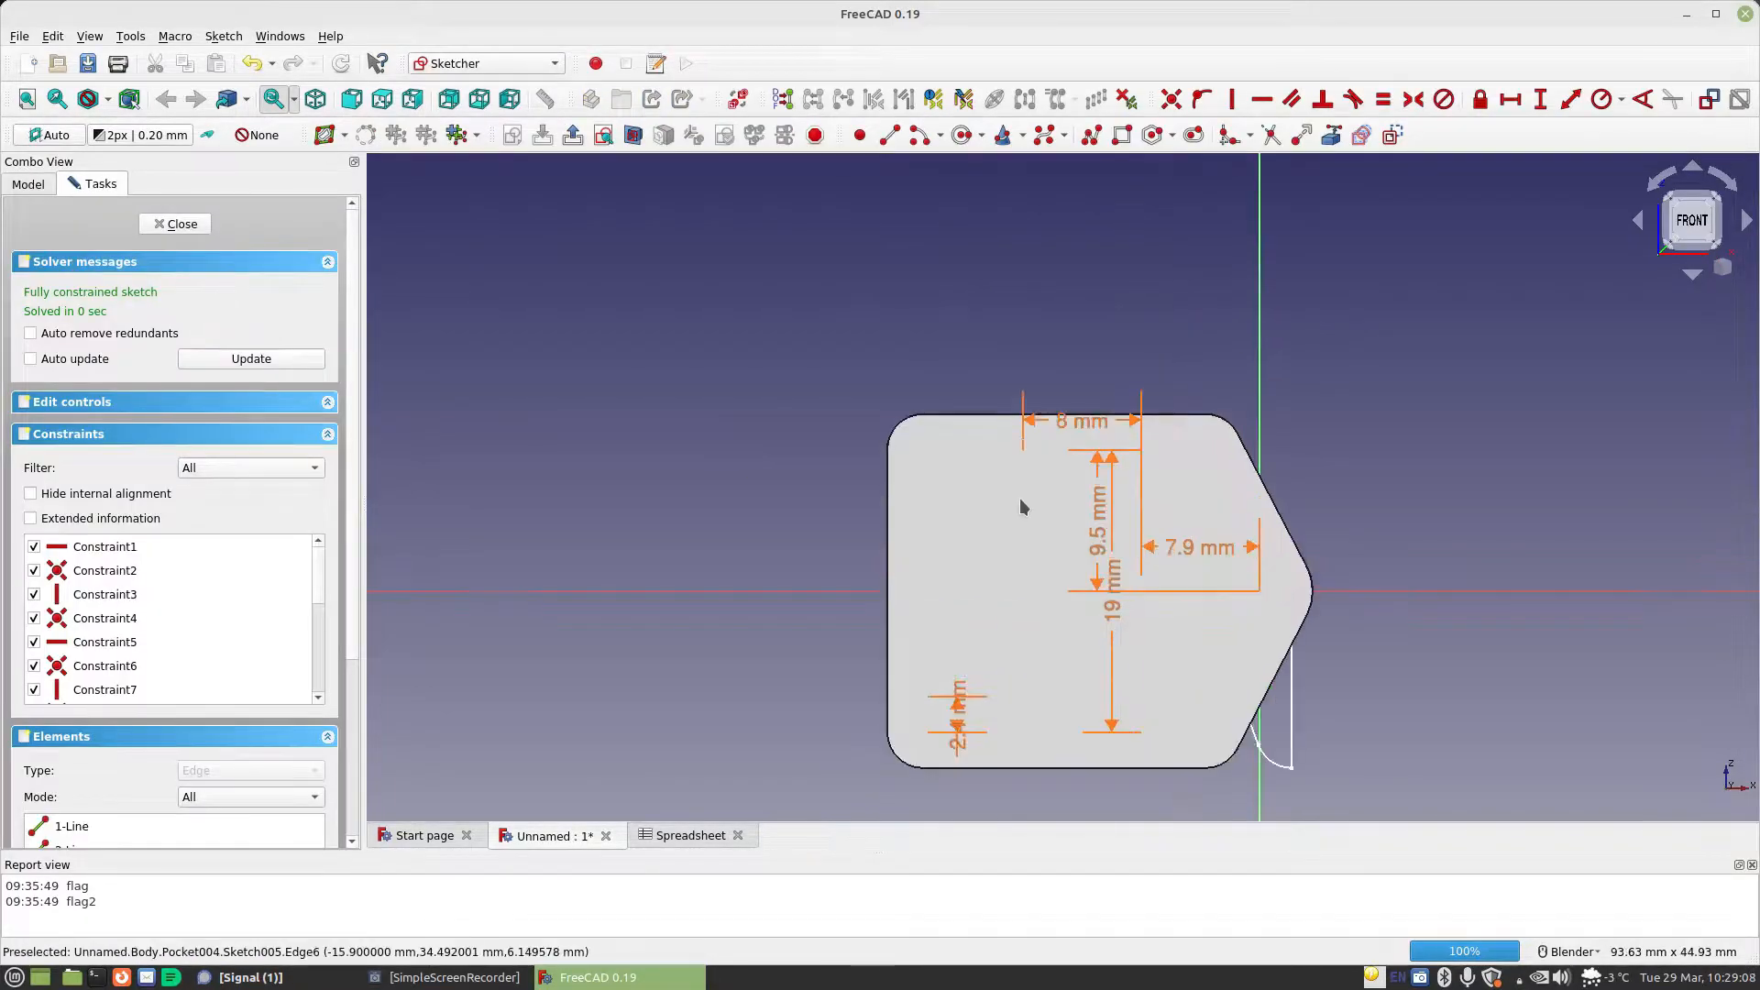
{"action": "scroll", "coordinate": [1069, 510], "scroll_direction": "down", "scroll_amount": 3}
{"action": "mouse_move", "coordinate": [1070, 511]}
{"action": "middle_mouse_down"}
{"action": "mouse_move", "coordinate": [1198, 463]}
{"action": "mouse_move", "coordinate": [1171, 460]}
{"action": "middle_mouse_up"}
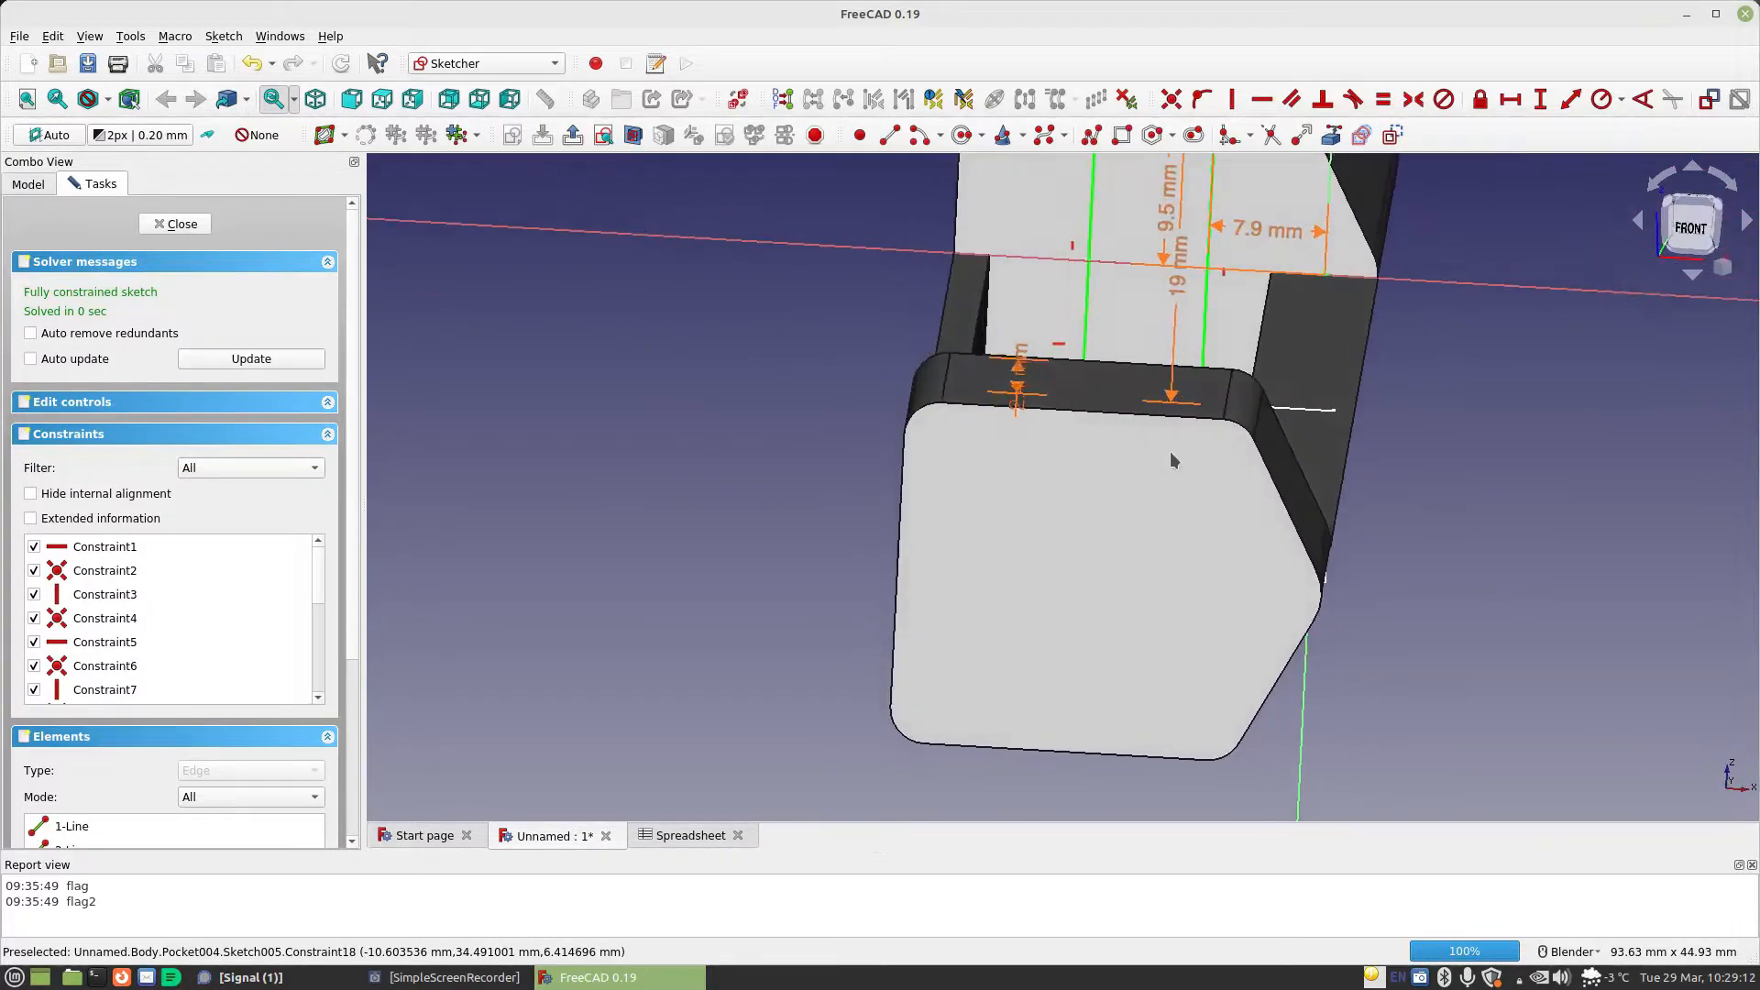
Set the formula of the horizontal offset from the vertical axis to Spreadsheet.CellDiameter / 2 - Spreadsheet.TabLength / 2 + Spreadsheet.MaterialThickness*1.5 and leave the sketch
{"action": "double_click", "coordinate": [1257, 227]}
{"action": "left_click", "coordinate": [1505, 249]}
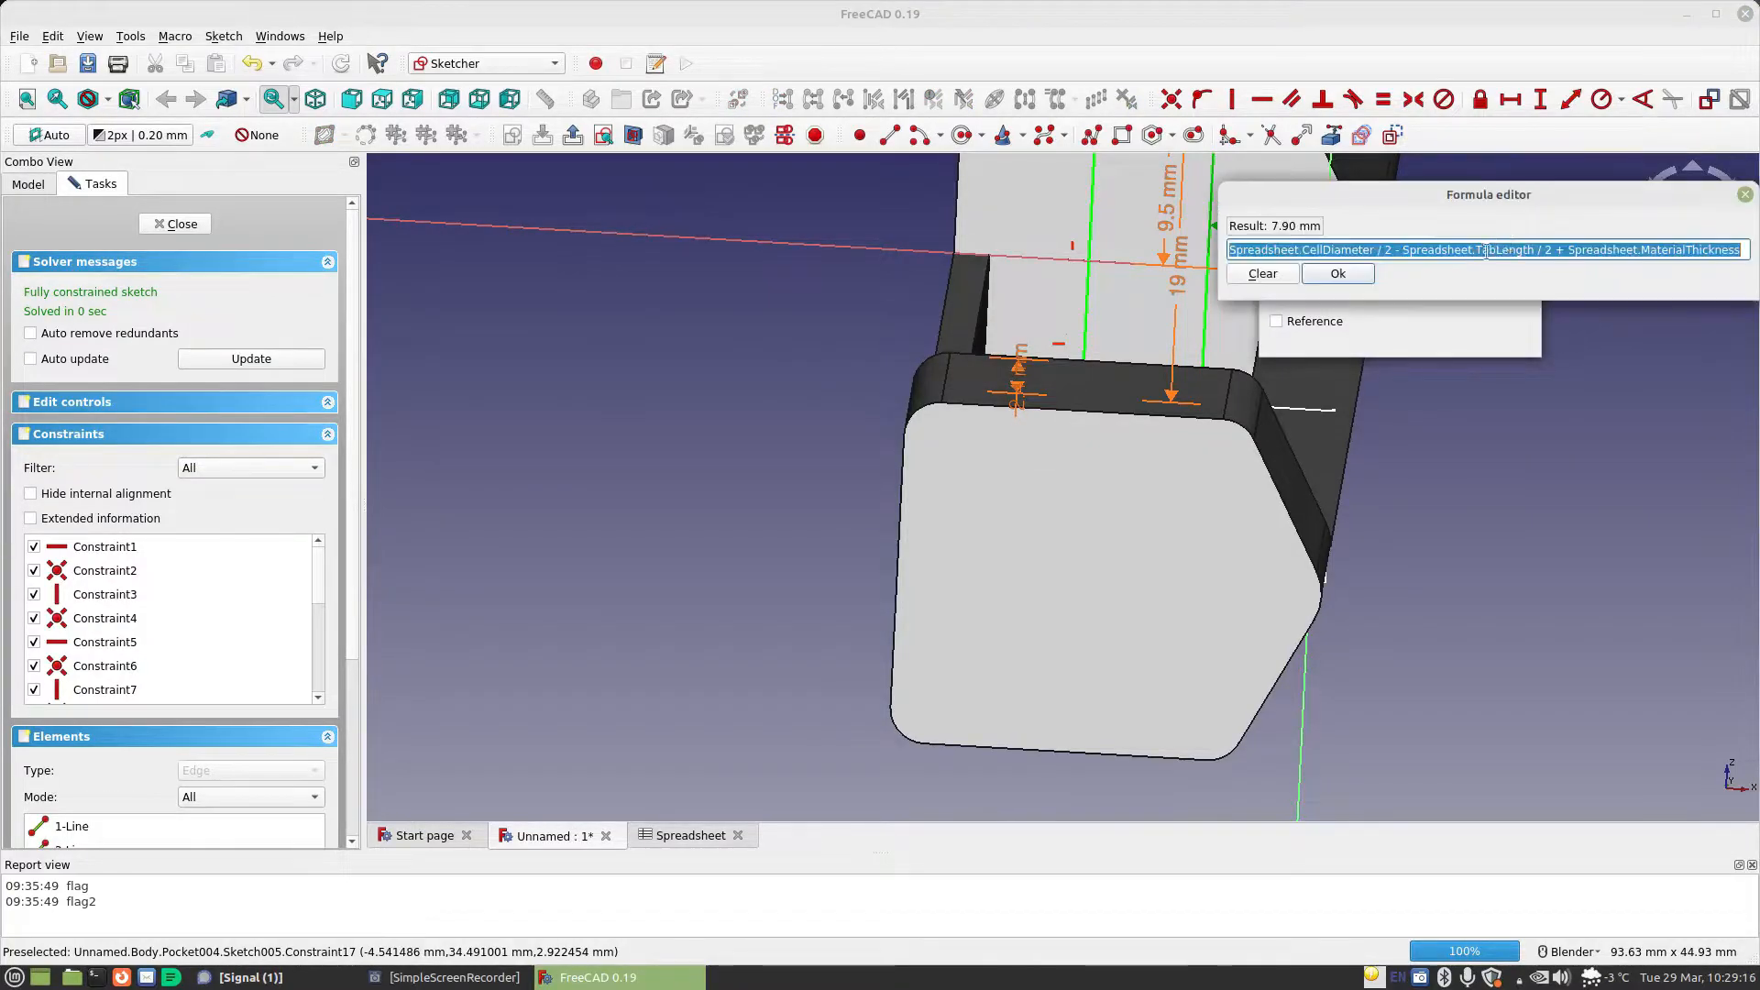
{"action": "left_click", "coordinate": [1741, 251]}
{"action": "type", "text": "*"}
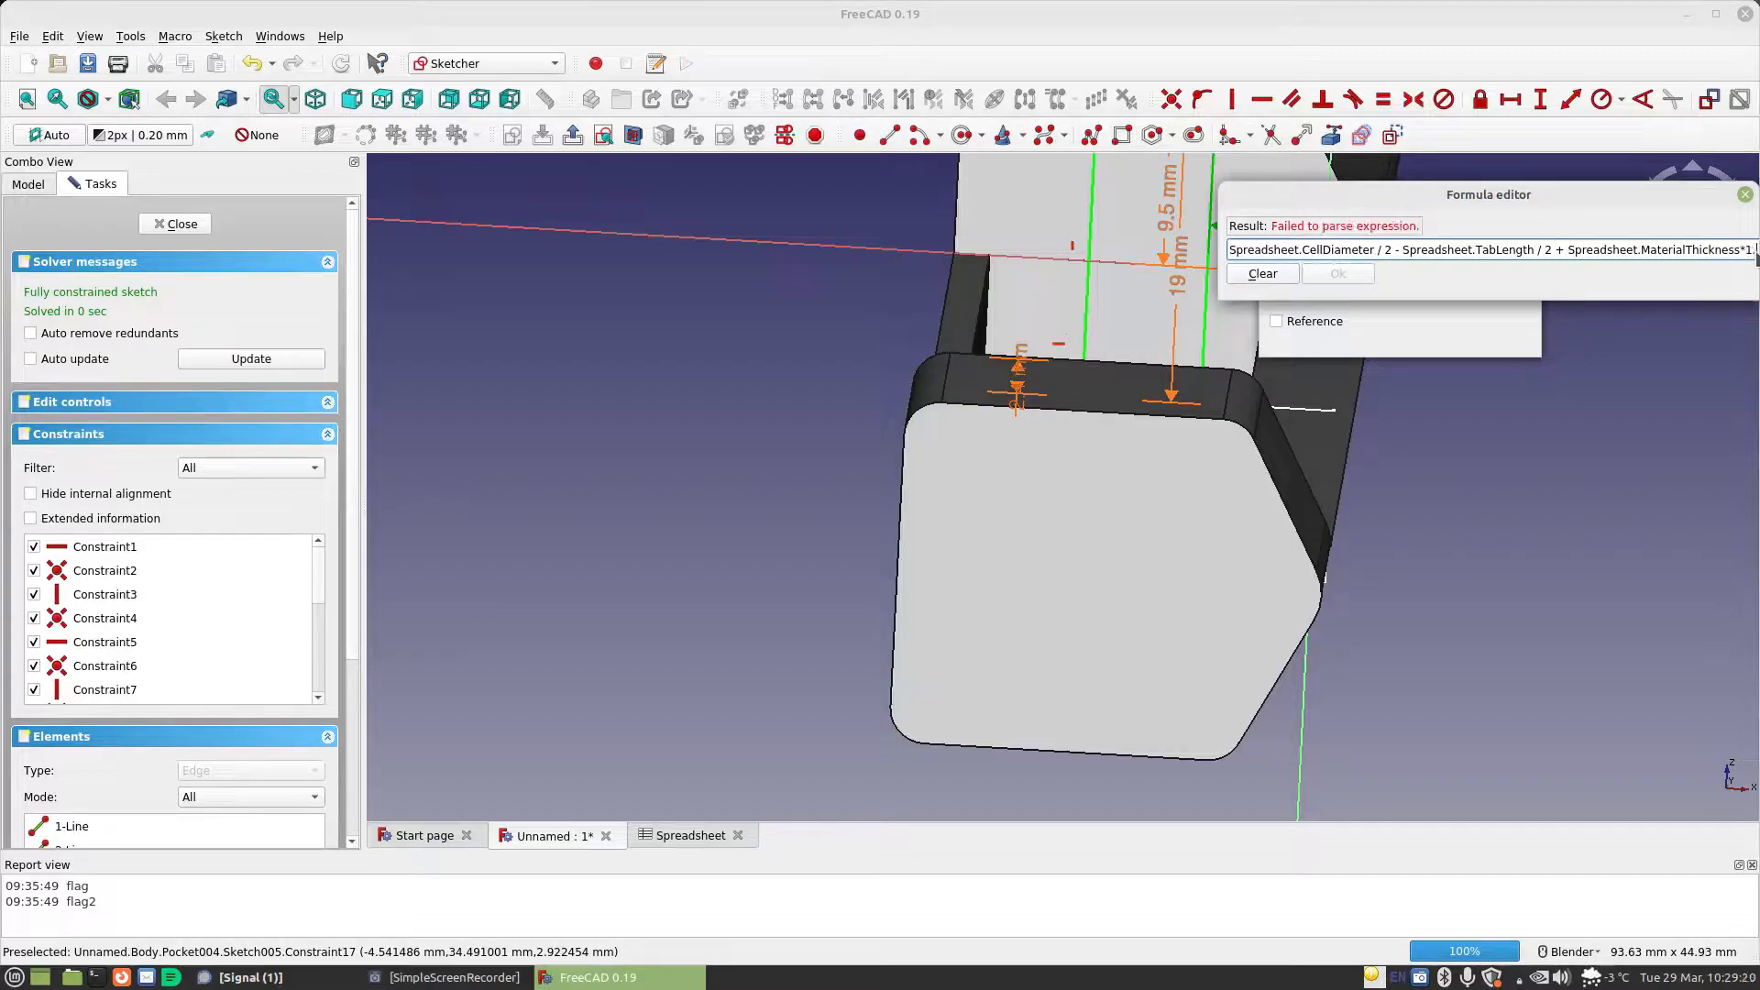
{"action": "key", "text": "Escape"}
{"action": "left_click", "coordinate": [1490, 336]}
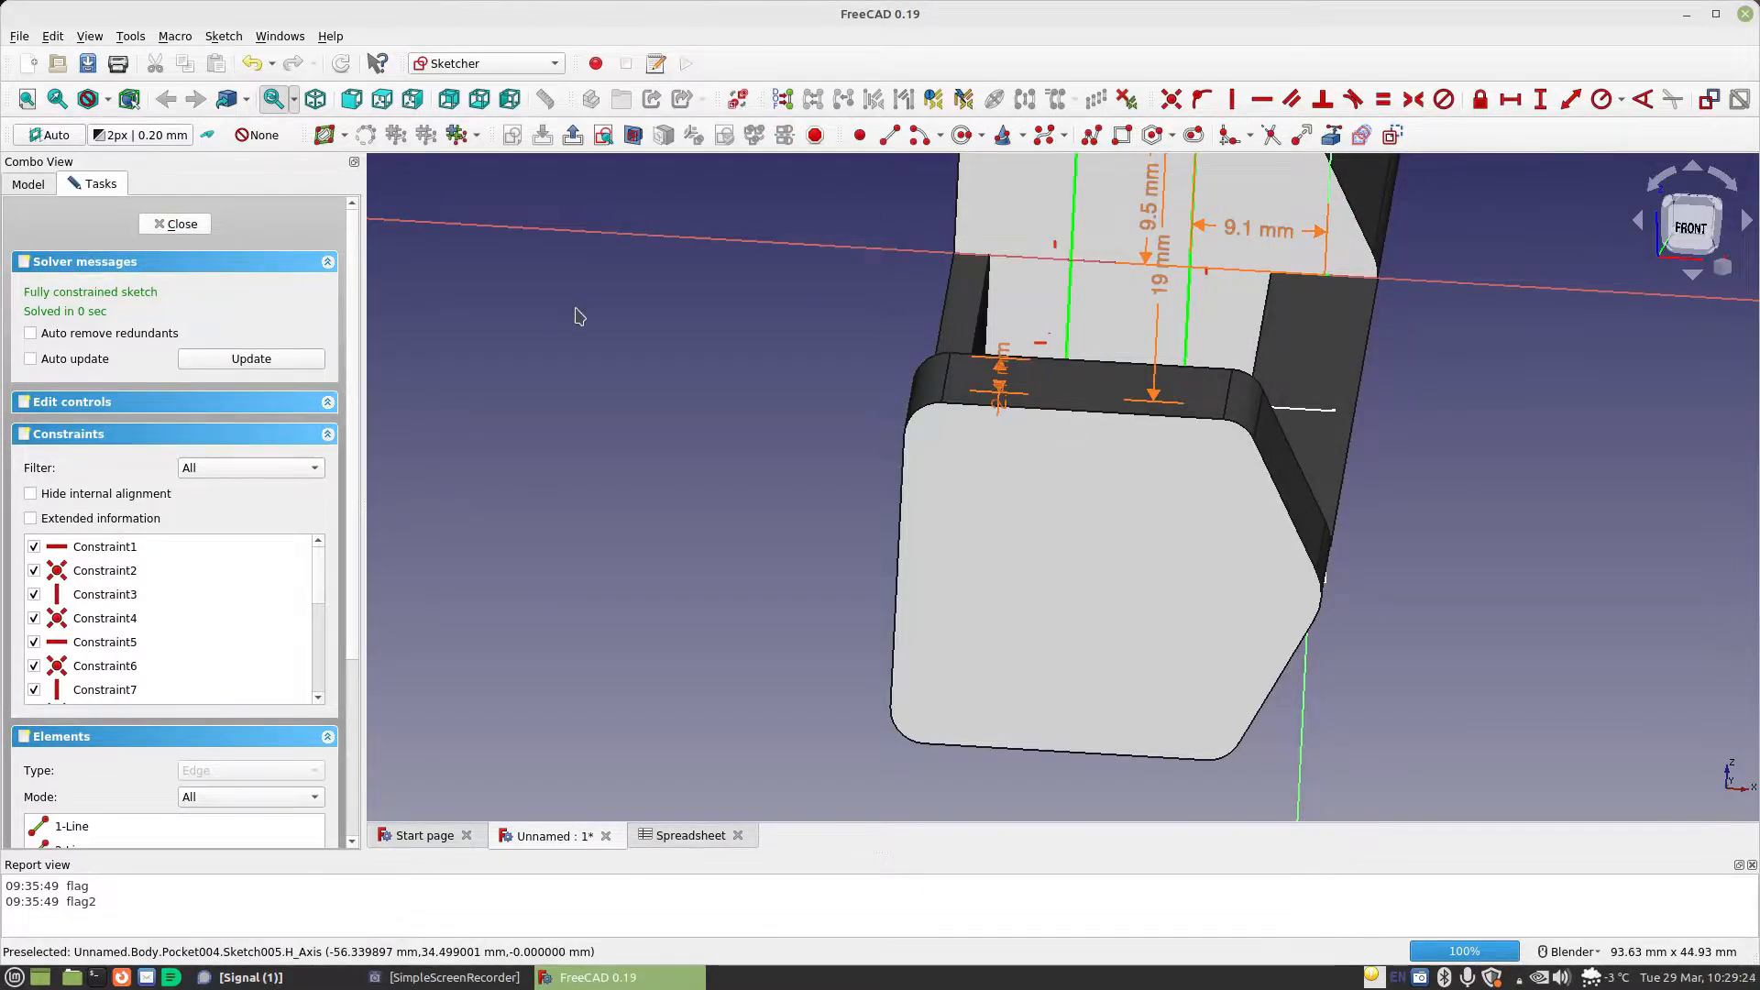
{"action": "mouse_move", "coordinate": [815, 346]}
{"action": "middle_mouse_down"}
{"action": "mouse_move", "coordinate": [805, 396]}
{"action": "mouse_move", "coordinate": [751, 352]}
{"action": "middle_mouse_up"}
{"action": "mouse_move", "coordinate": [1050, 379]}
{"action": "middle_mouse_down"}
{"action": "mouse_move", "coordinate": [1238, 412]}
{"action": "mouse_move", "coordinate": [931, 420]}
{"action": "middle_mouse_up"}
Start a Pocket from Sketch006 and set its type to Two dimensions
{"action": "left_click", "coordinate": [111, 483]}
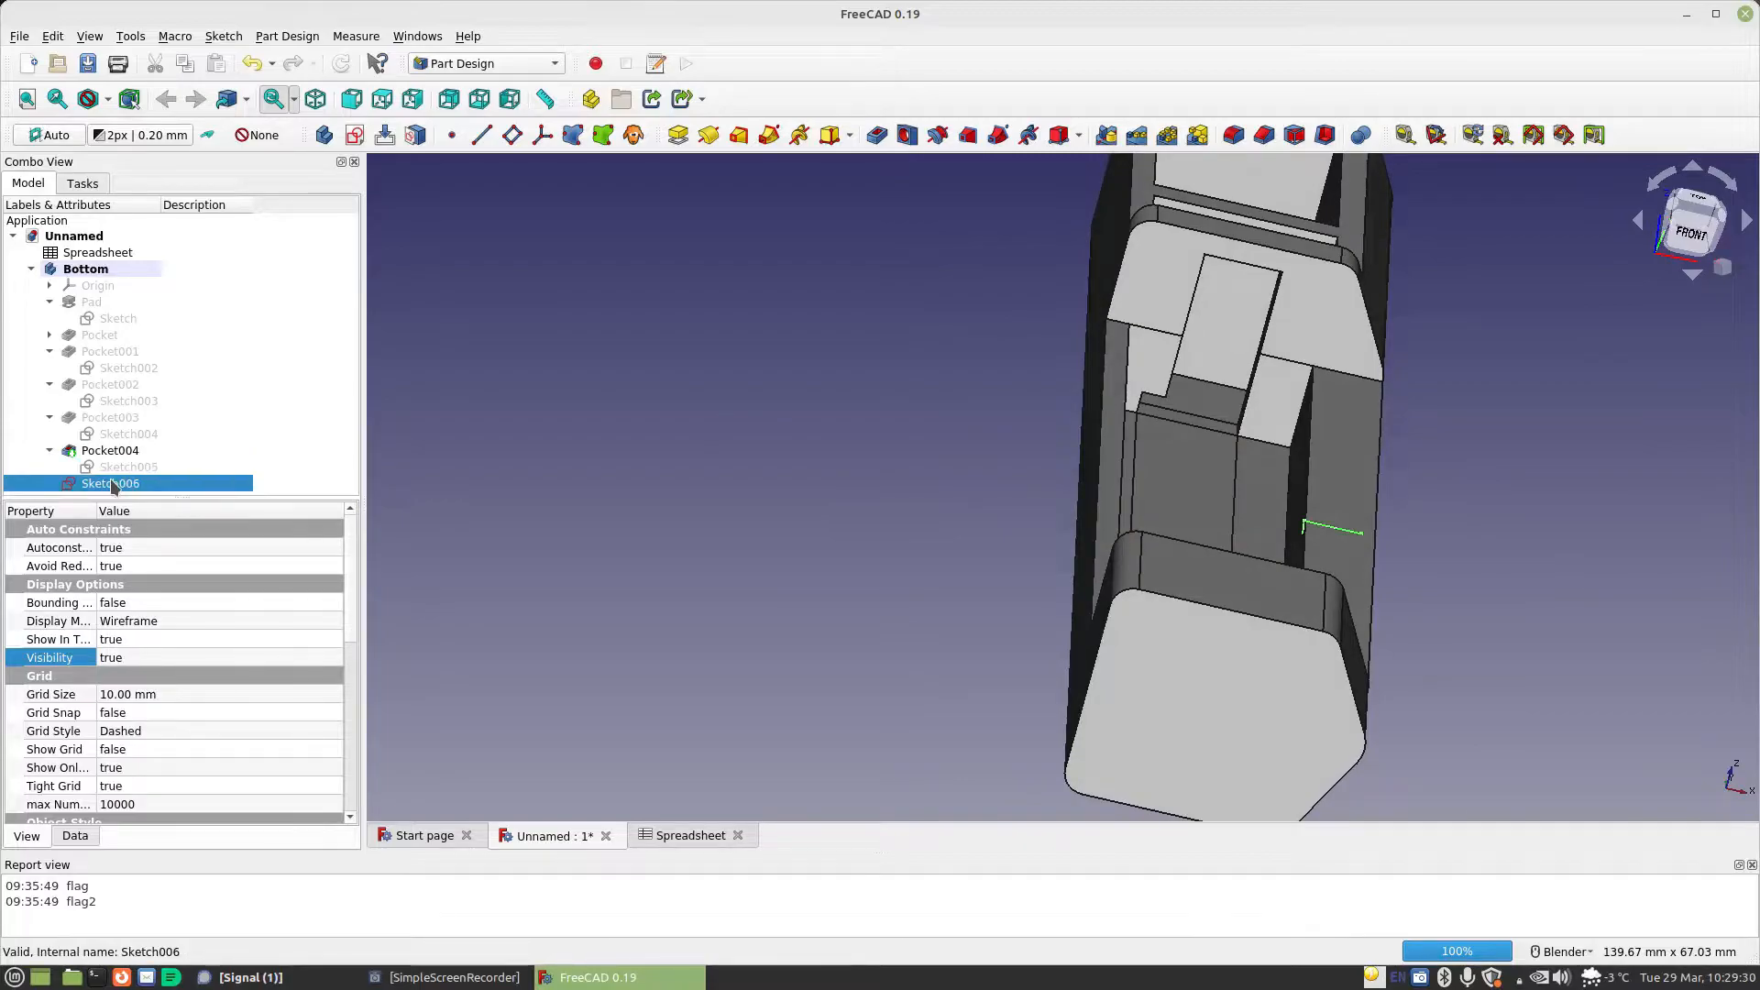
{"action": "middle_click_drag", "start_coordinate": [1438, 572], "coordinate": [1271, 576]}
{"action": "scroll", "coordinate": [1268, 568], "scroll_direction": "up", "scroll_amount": 6}
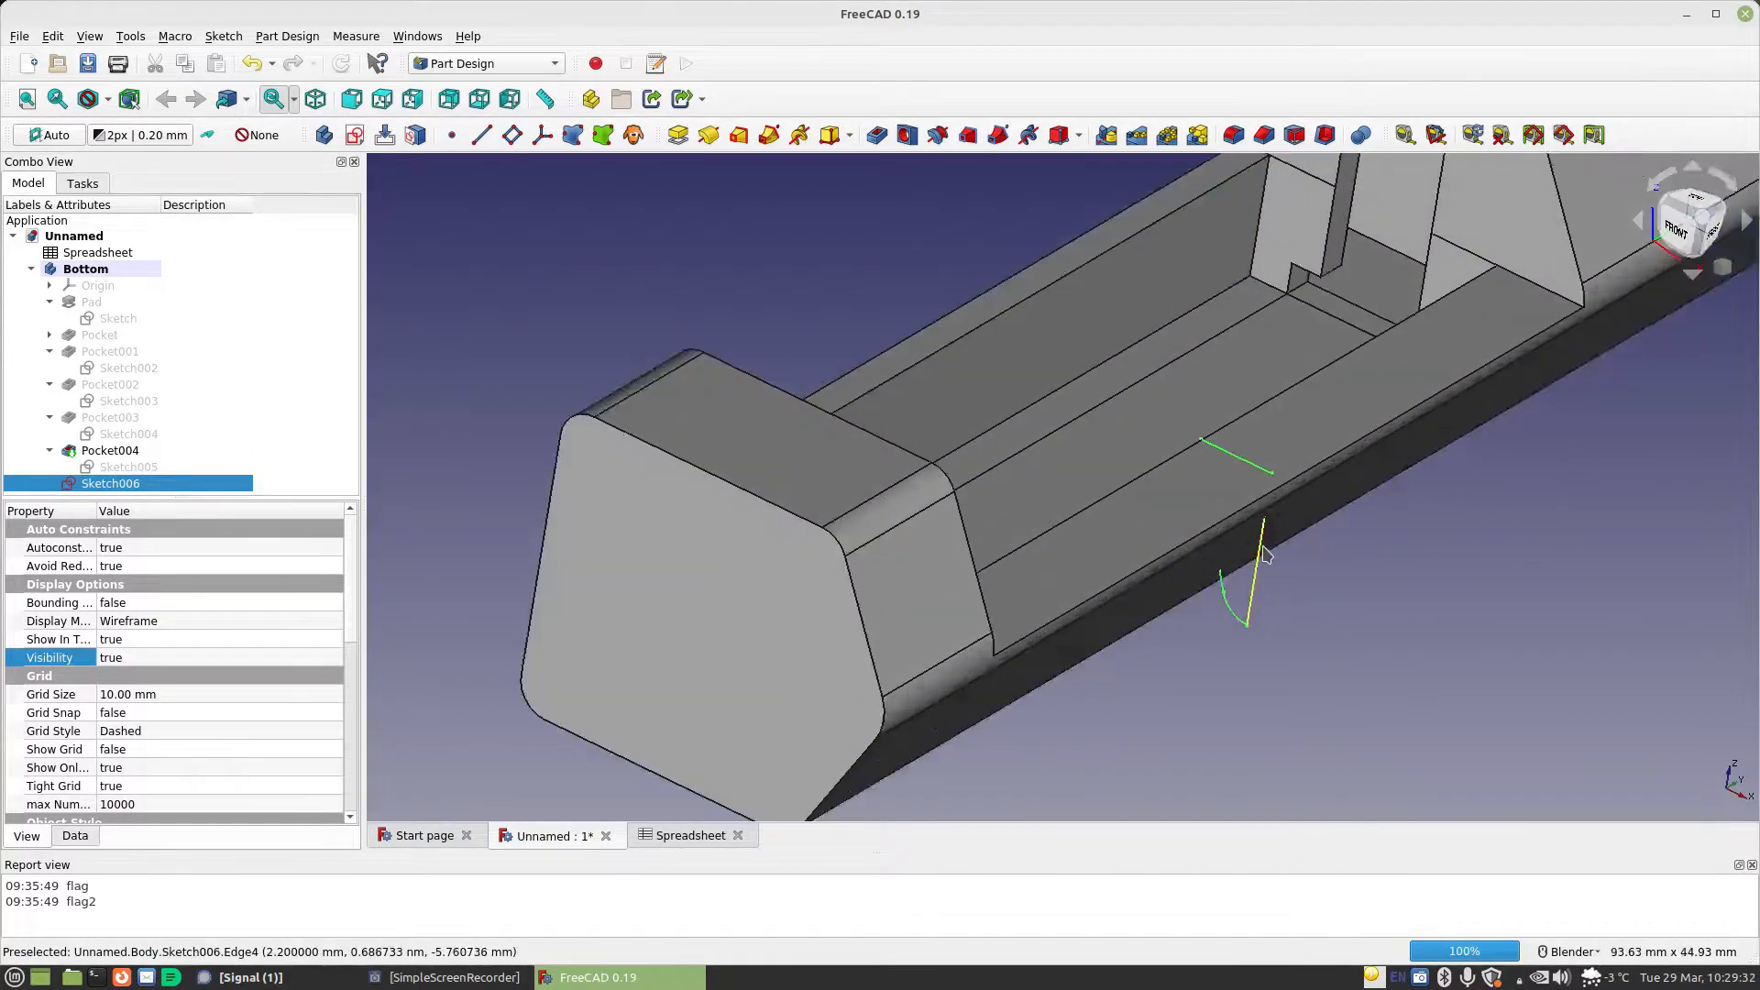
{"action": "middle_click_drag", "start_coordinate": [1118, 446], "coordinate": [1085, 275]}
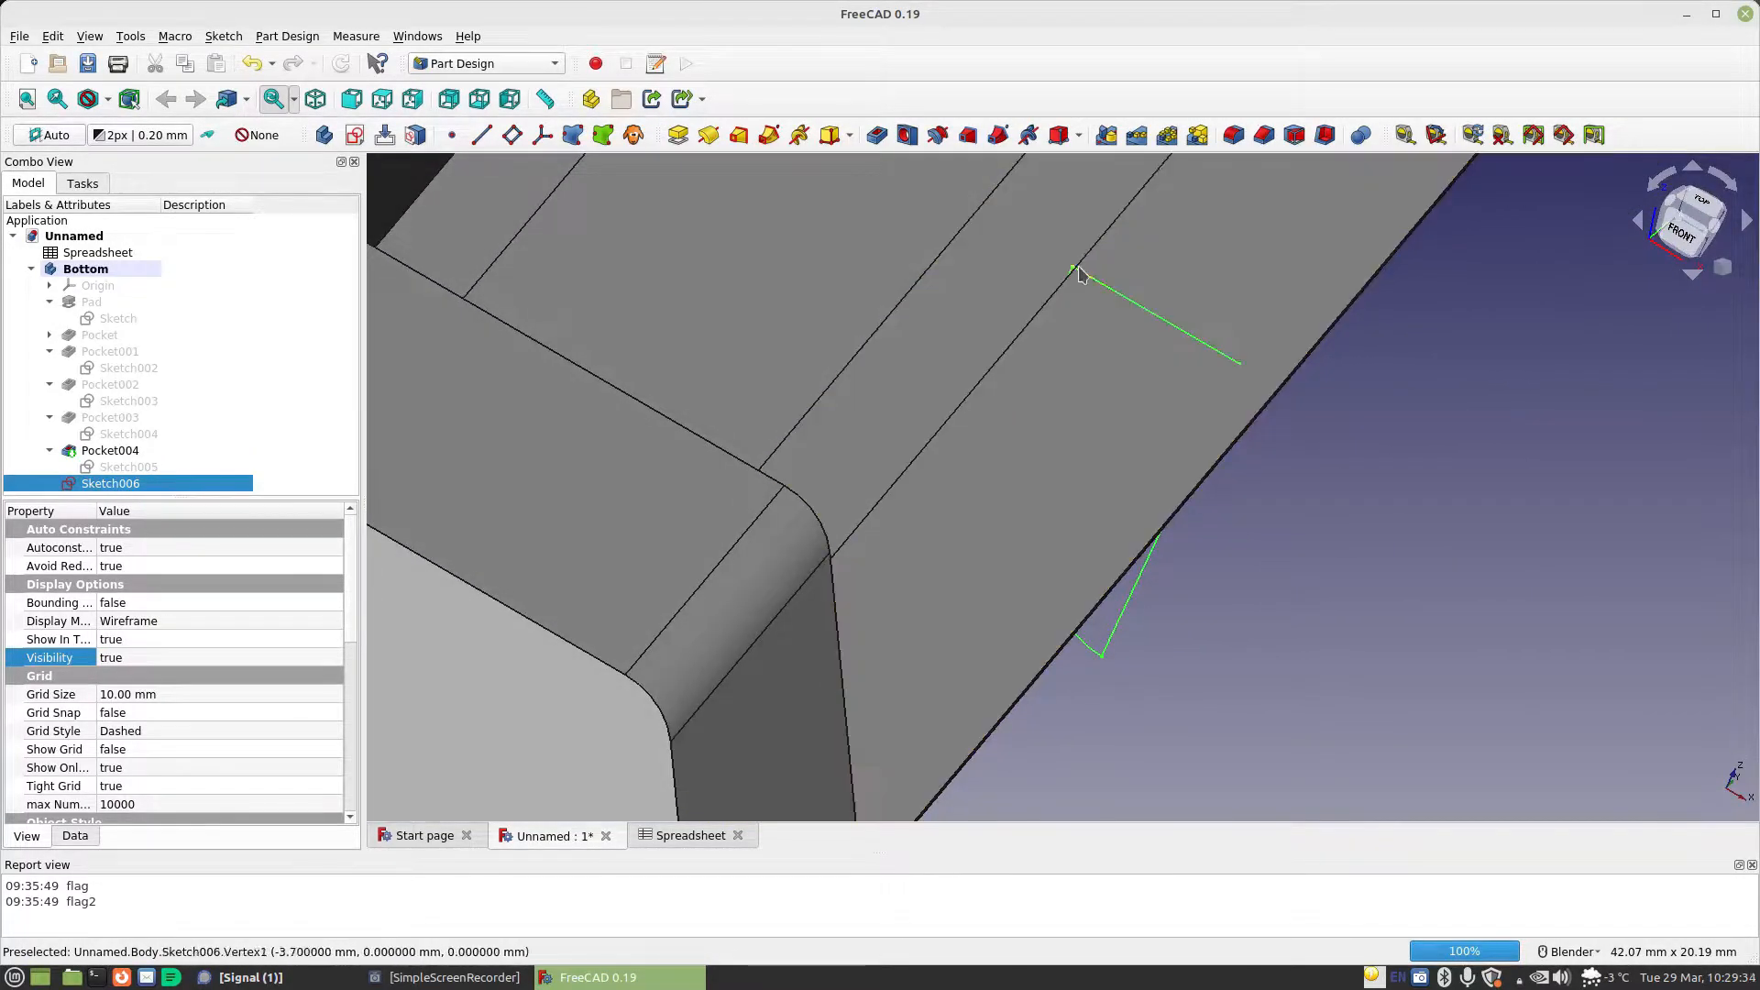
{"action": "middle_click_drag", "start_coordinate": [1018, 334], "coordinate": [1174, 554]}
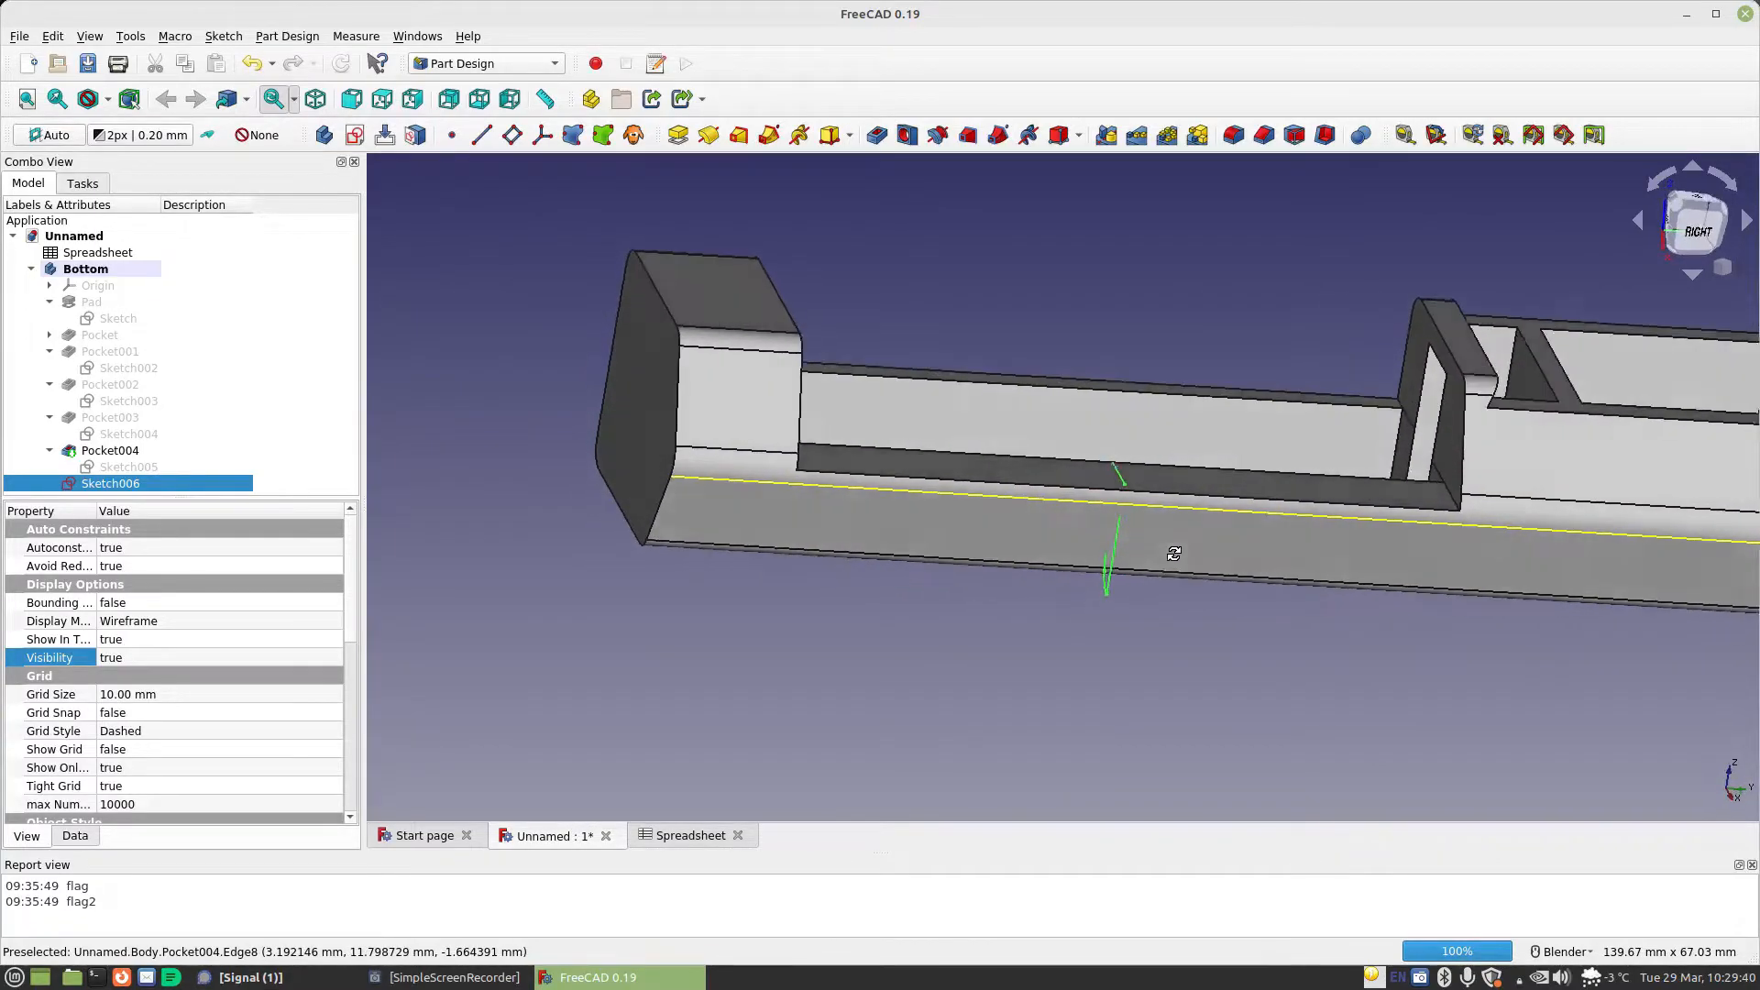
{"action": "left_click", "coordinate": [876, 136]}
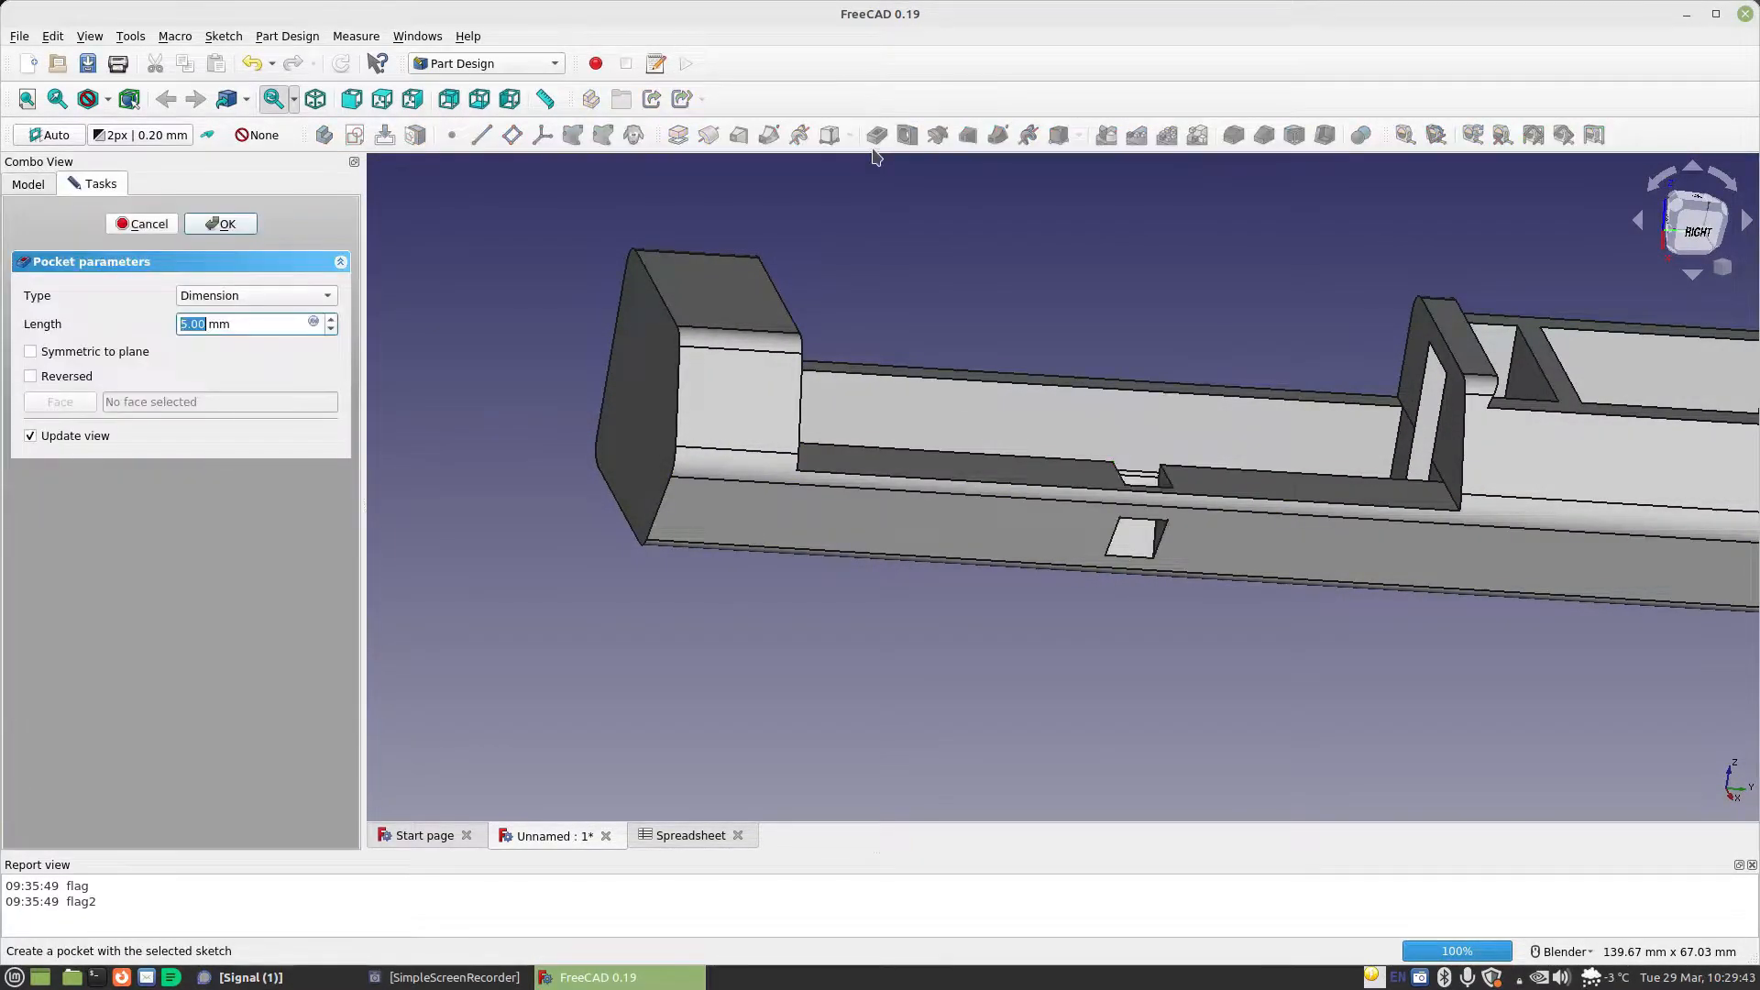
{"action": "left_click", "coordinate": [246, 297]}
{"action": "left_click", "coordinate": [215, 383]}
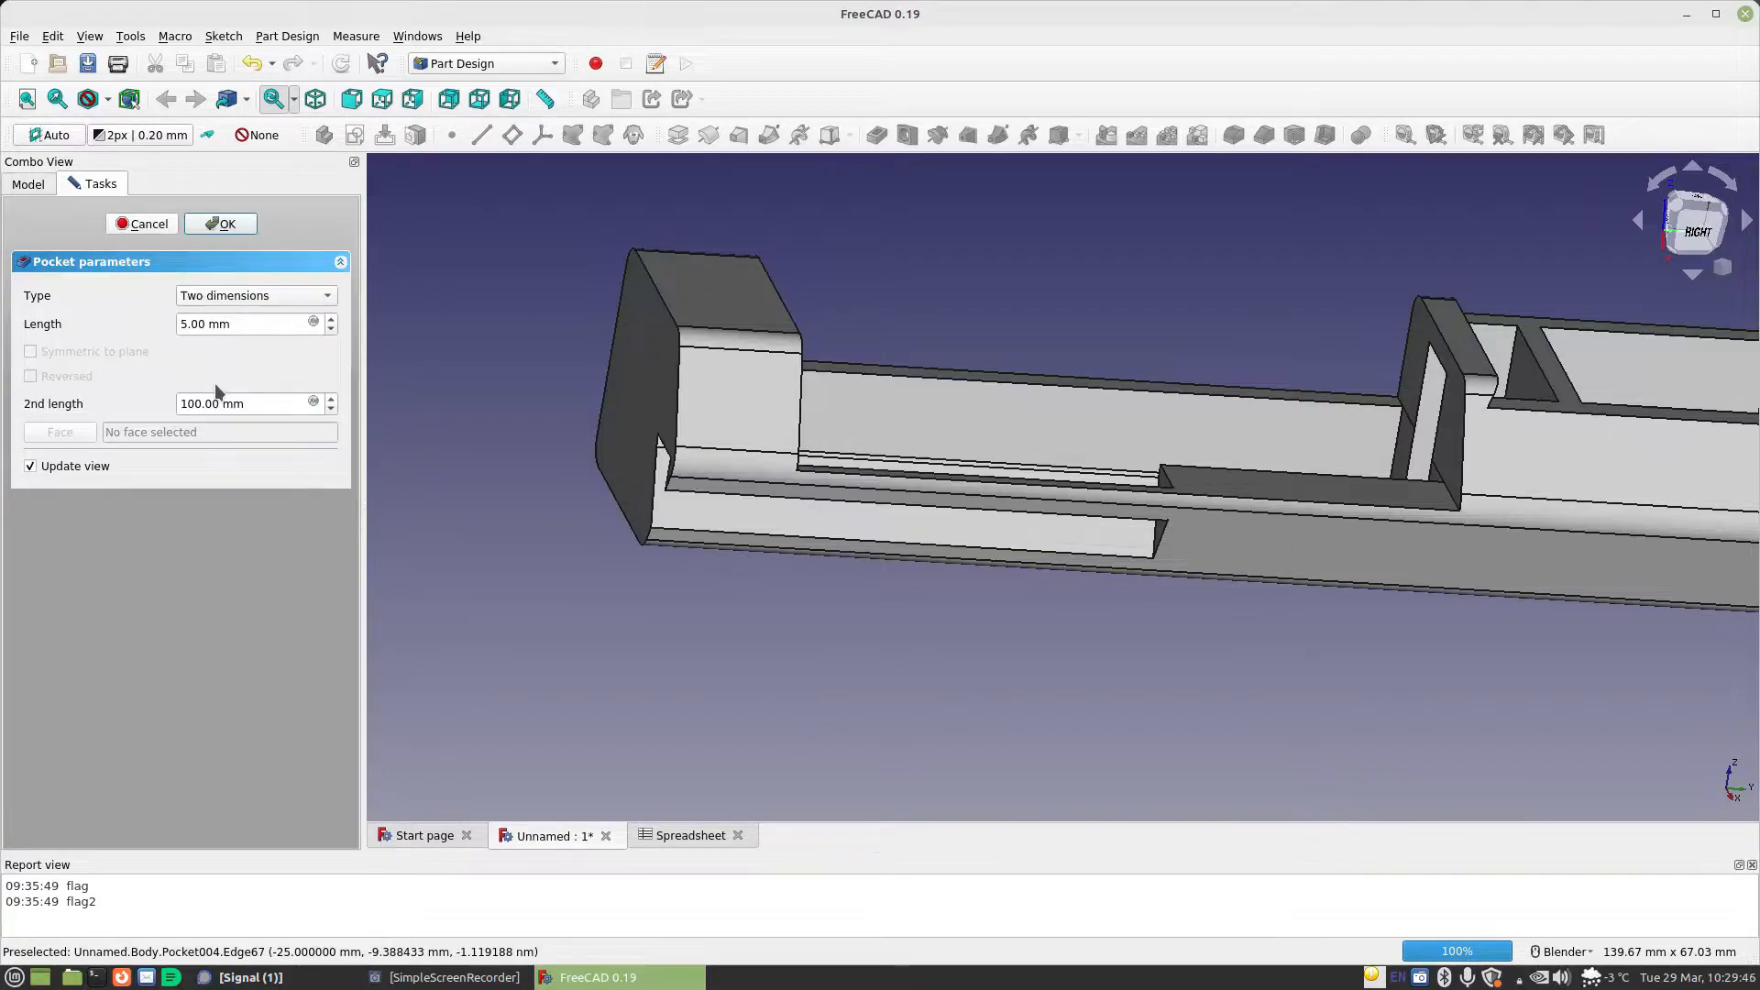
Set the pocket's first length to the formula Spreadsheet.CellLength/2
{"action": "left_click", "coordinate": [313, 323]}
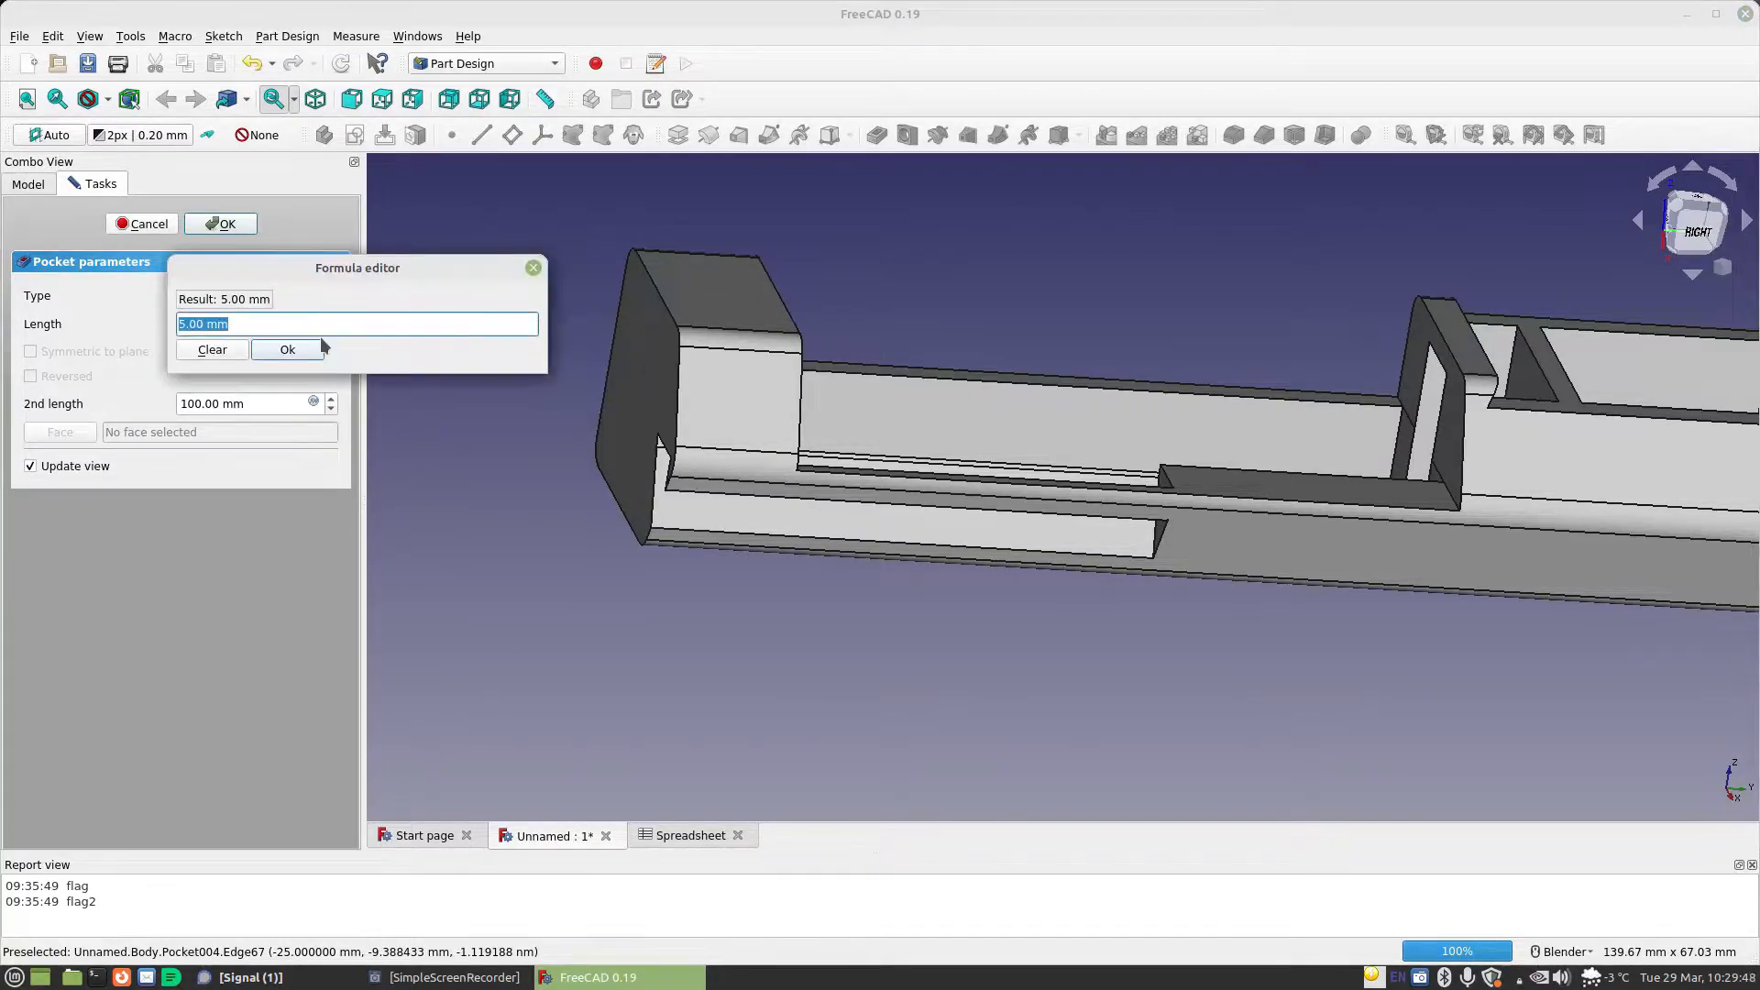
{"action": "type", "text": "Spreadsheet.CellDiameter"}
{"action": "key", "text": "Down"}
{"action": "type", "text": "/2"}
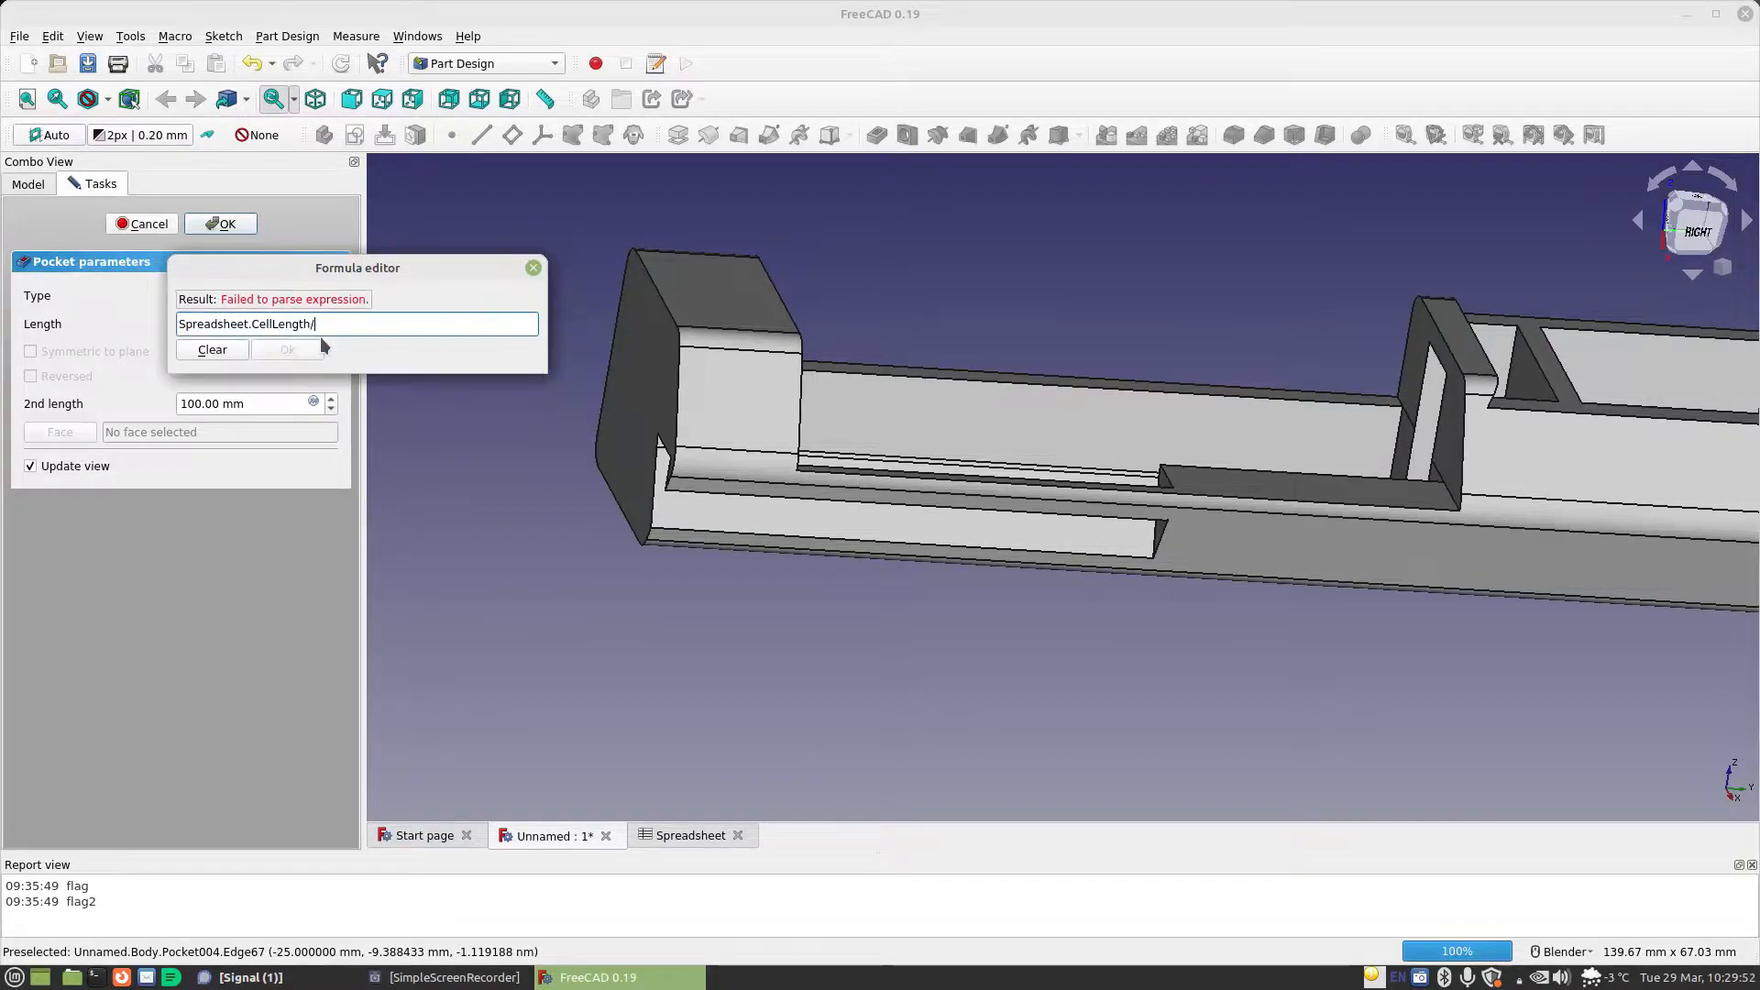
{"action": "key", "text": "Return"}
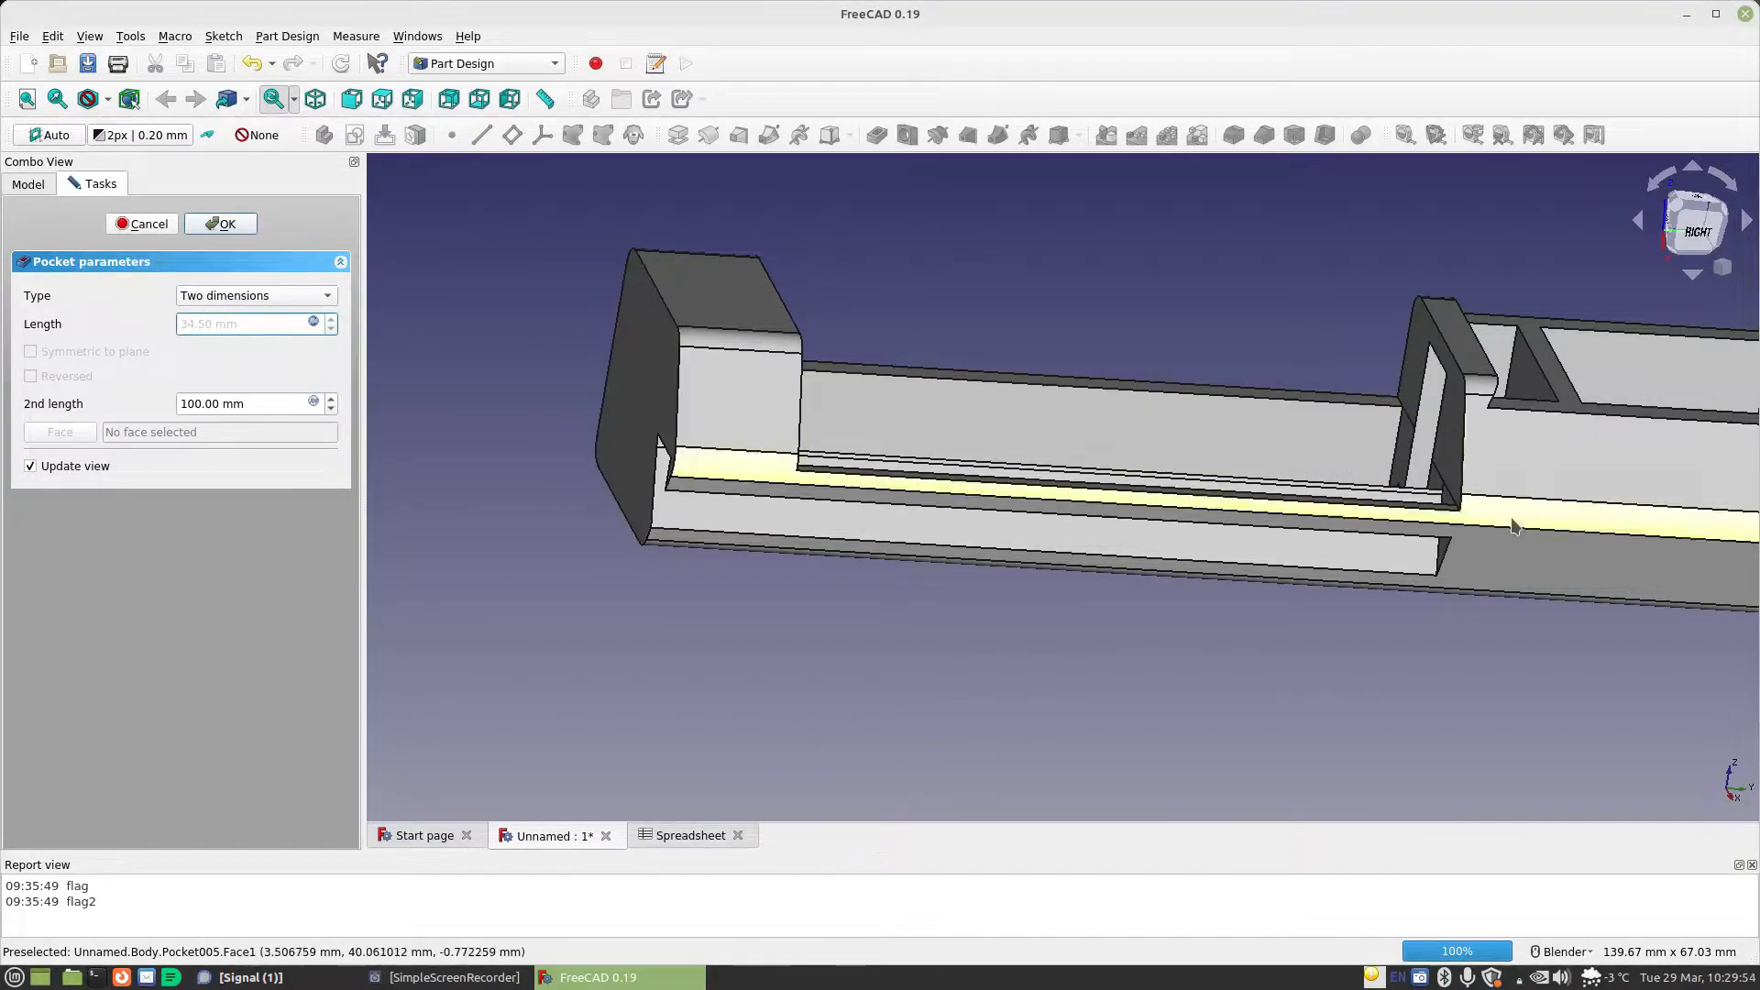
Set the pocket's second length to the formula Spreadsheet.CellLength/2 and accept the pocket
{"action": "middle_click_drag", "start_coordinate": [527, 481], "coordinate": [983, 508]}
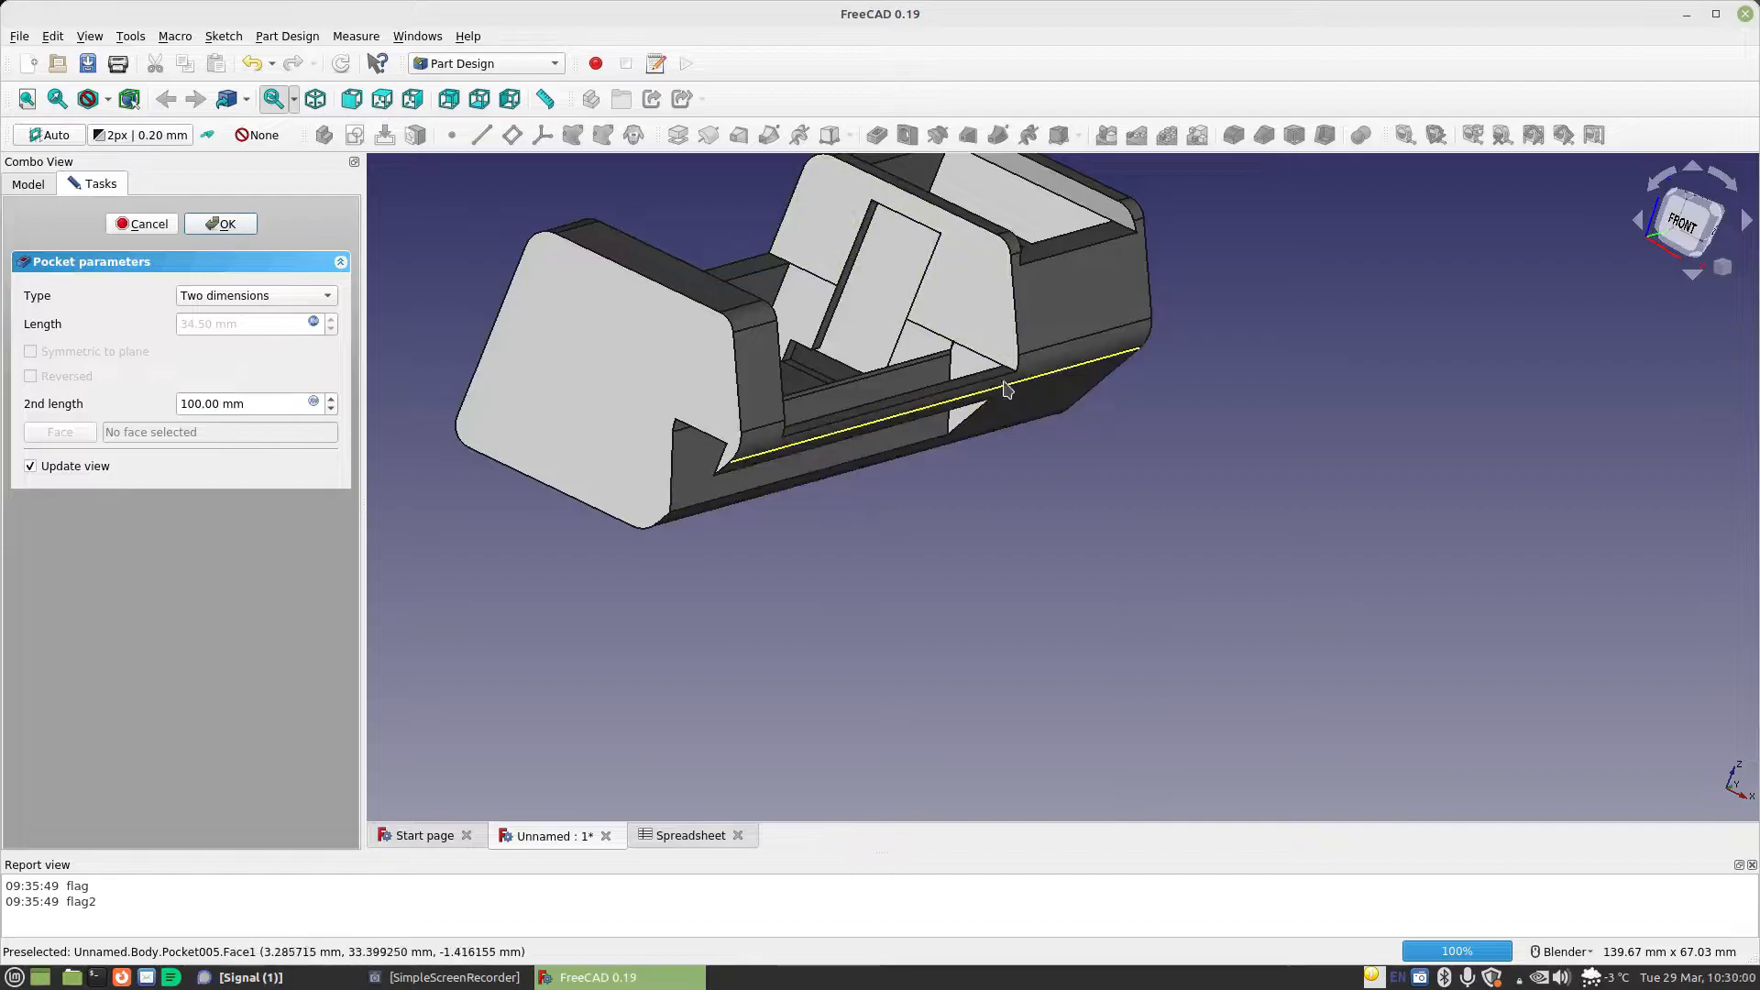
{"action": "left_click", "coordinate": [313, 403]}
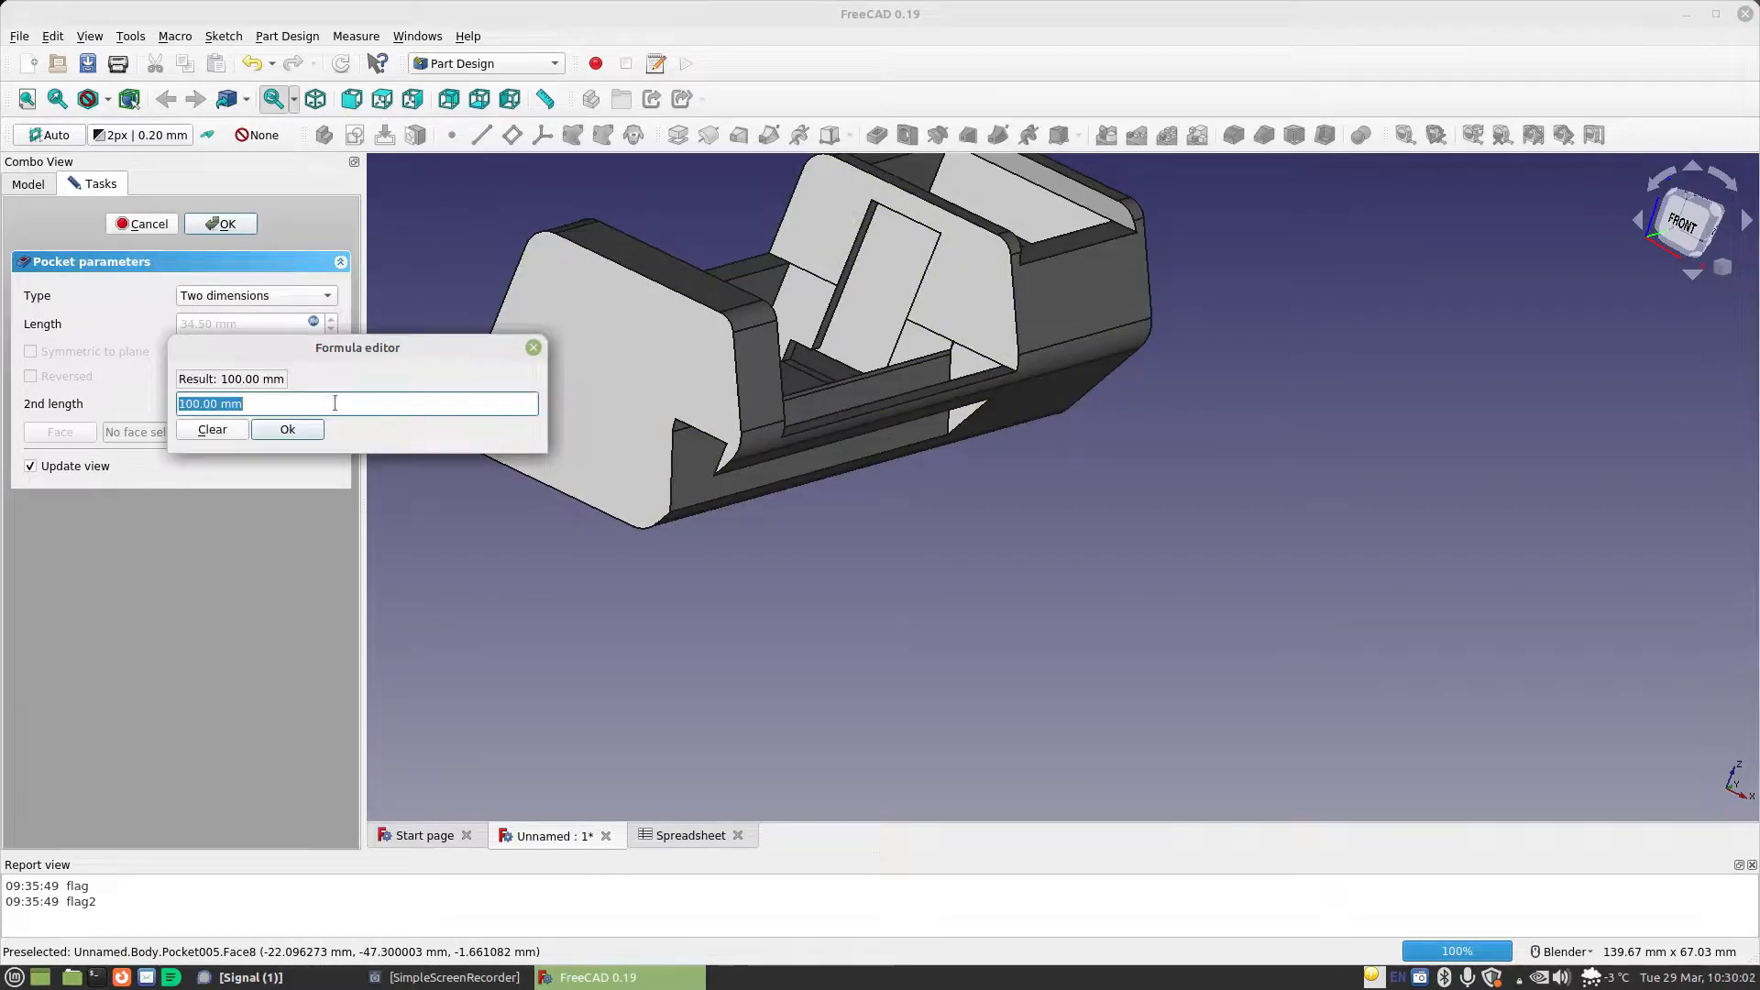
{"action": "type", "text": "c"}
{"action": "key", "text": "BackSpace"}
{"action": "type", "text": "sp"}
{"action": "key", "text": "Down"}
{"action": "type", "text": ".c"}
{"action": "key", "text": "Down"}
{"action": "key", "text": "Down"}
{"action": "key", "text": "Return"}
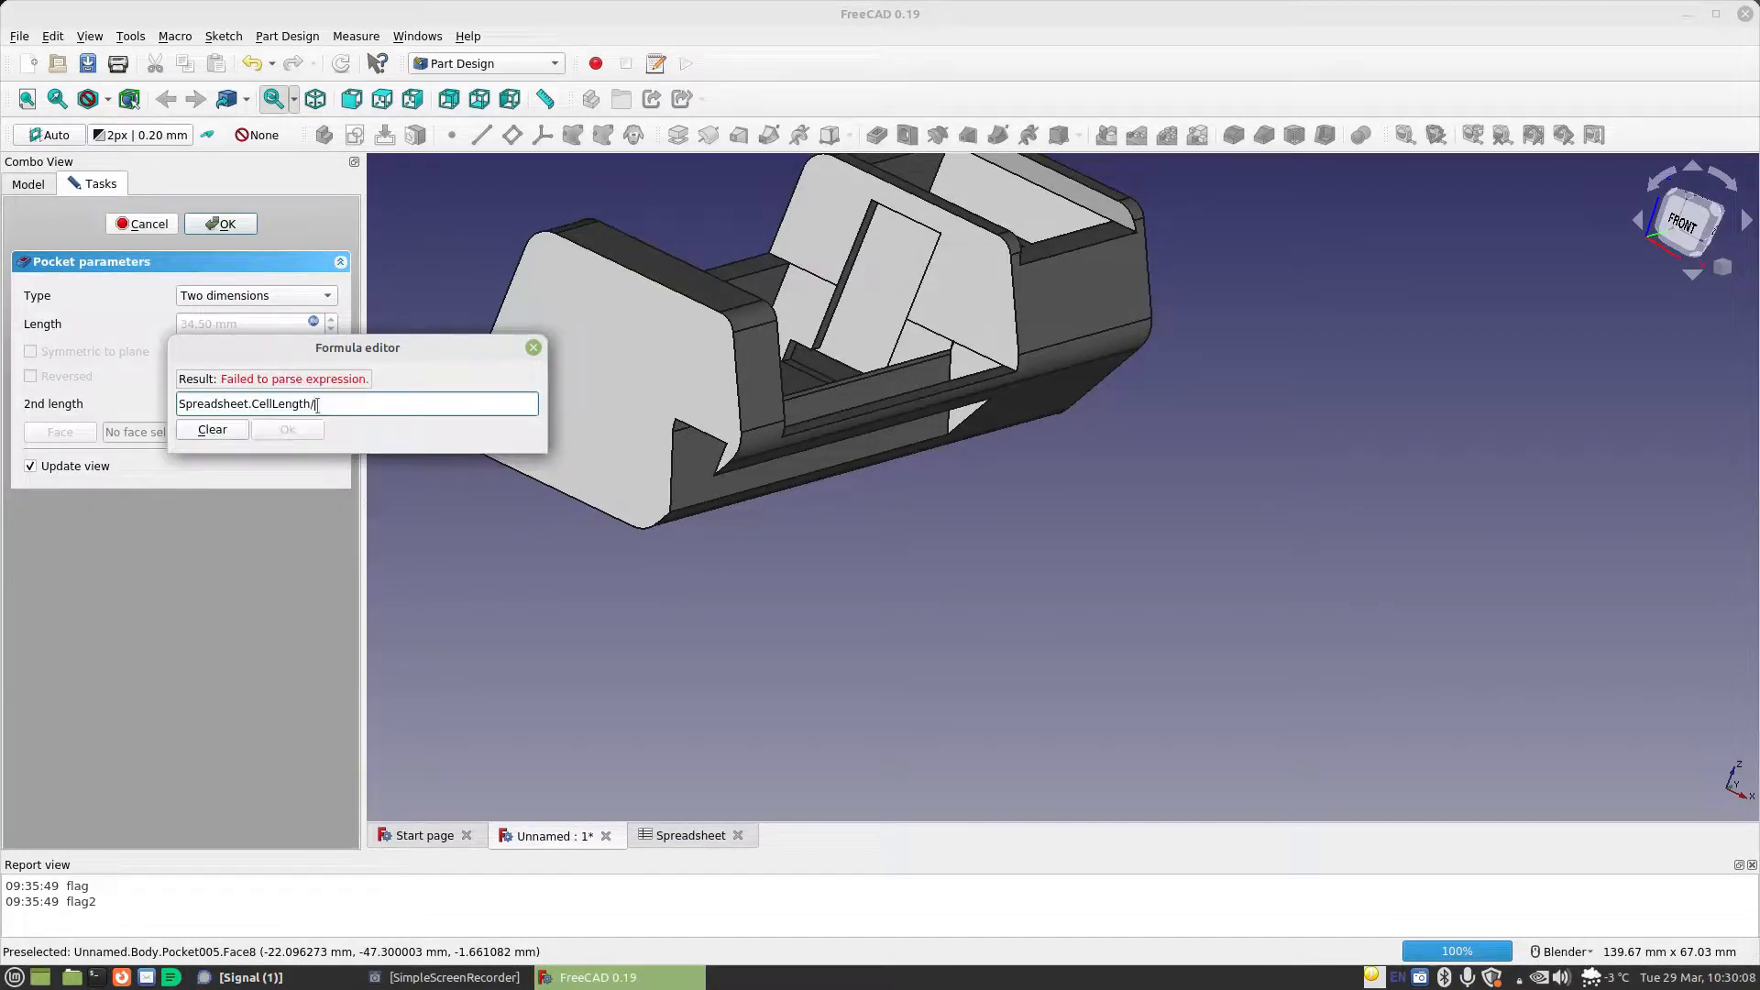
{"action": "key", "text": "Return"}
{"action": "middle_click_drag", "start_coordinate": [1002, 452], "coordinate": [782, 376]}
{"action": "scroll", "coordinate": [1066, 546], "scroll_direction": "down", "scroll_amount": 2}
{"action": "middle_click_drag", "start_coordinate": [1116, 623], "coordinate": [1169, 550]}
{"action": "scroll", "coordinate": [1251, 511], "scroll_direction": "up", "scroll_amount": 5}
{"action": "scroll", "coordinate": [1251, 512], "scroll_direction": "up", "scroll_amount": 2}
{"action": "mouse_move", "coordinate": [1249, 510]}
{"action": "middle_mouse_down"}
{"action": "mouse_move", "coordinate": [1198, 475]}
{"action": "mouse_move", "coordinate": [1237, 508]}
{"action": "middle_mouse_up"}
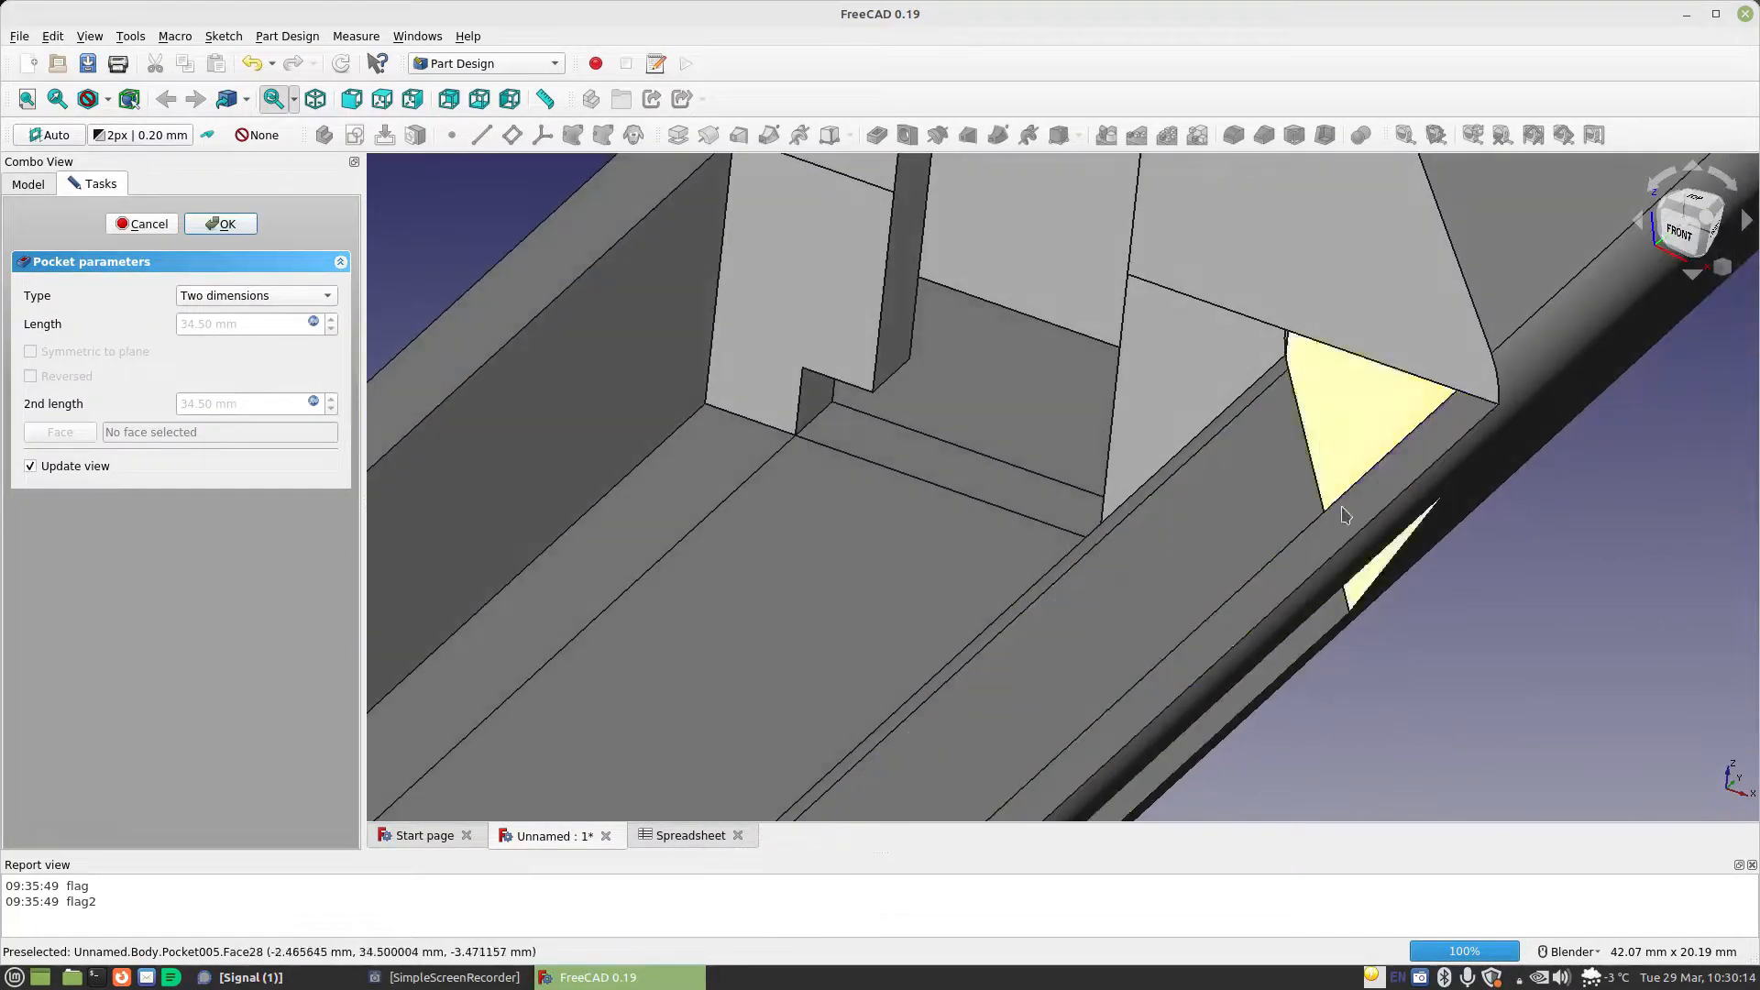
{"action": "left_click", "coordinate": [225, 225]}
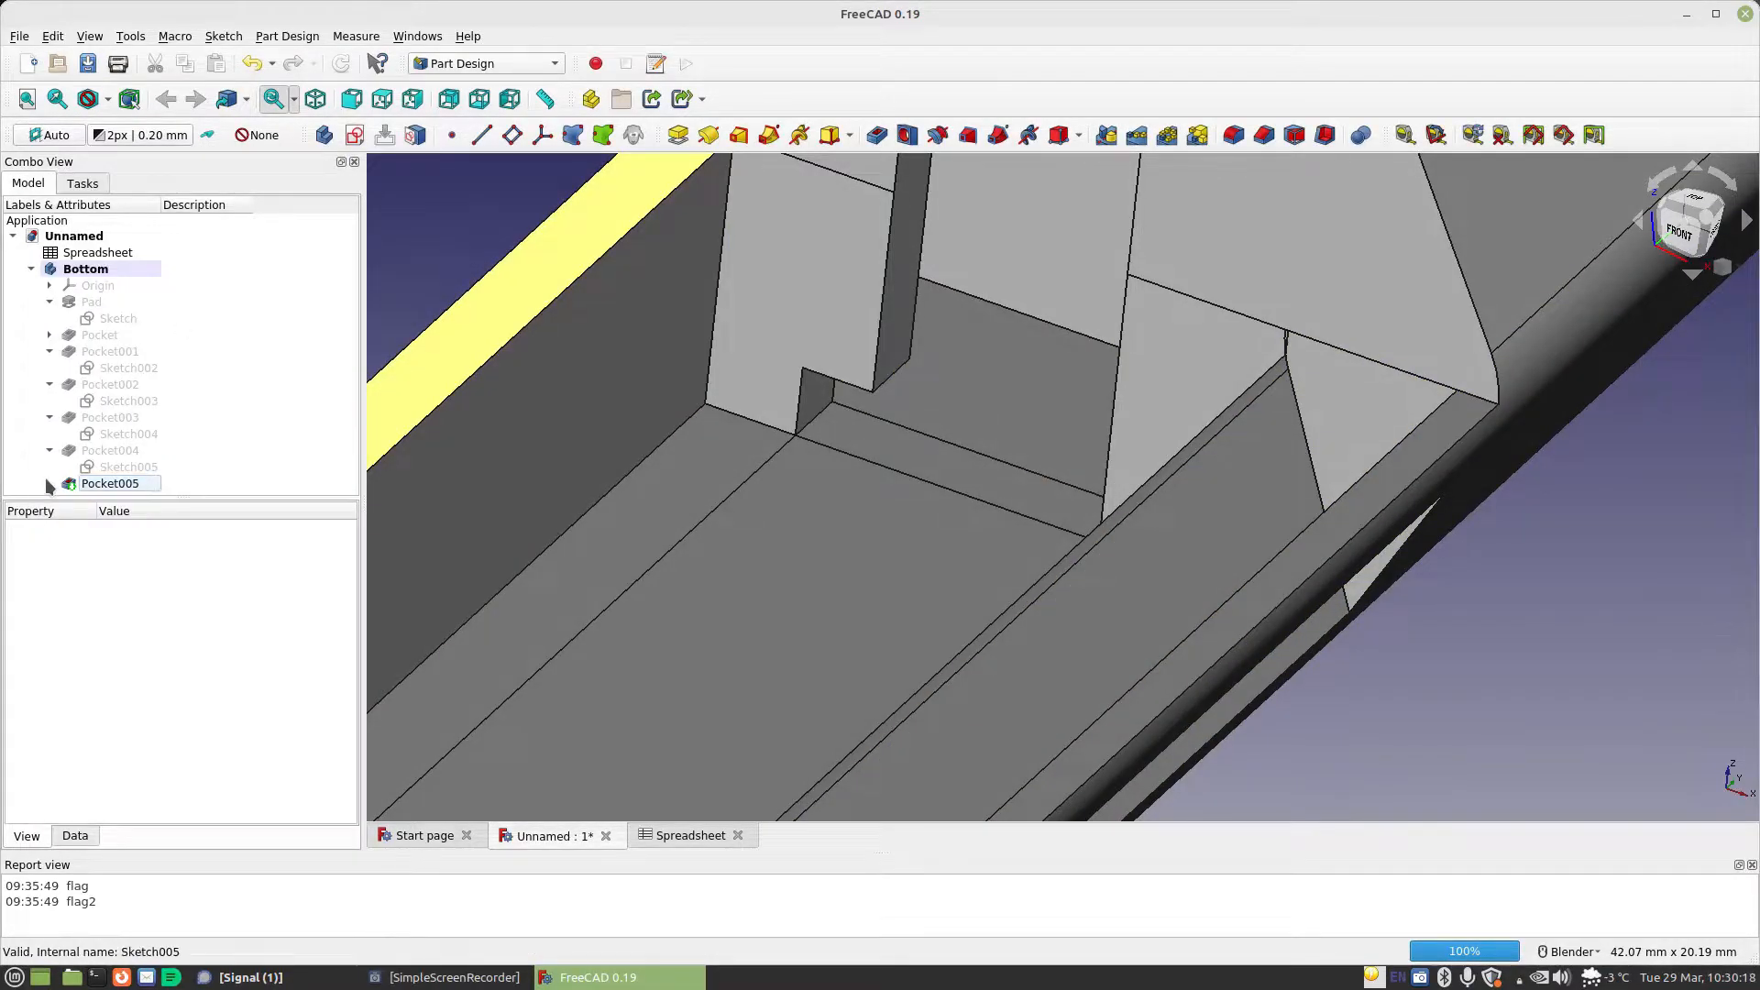
In Pocket005's sketch, delete the coincidence joining the vertical line to the arc's lower end and move the line about 1.6 mm away from it
{"action": "double_click", "coordinate": [150, 482]}
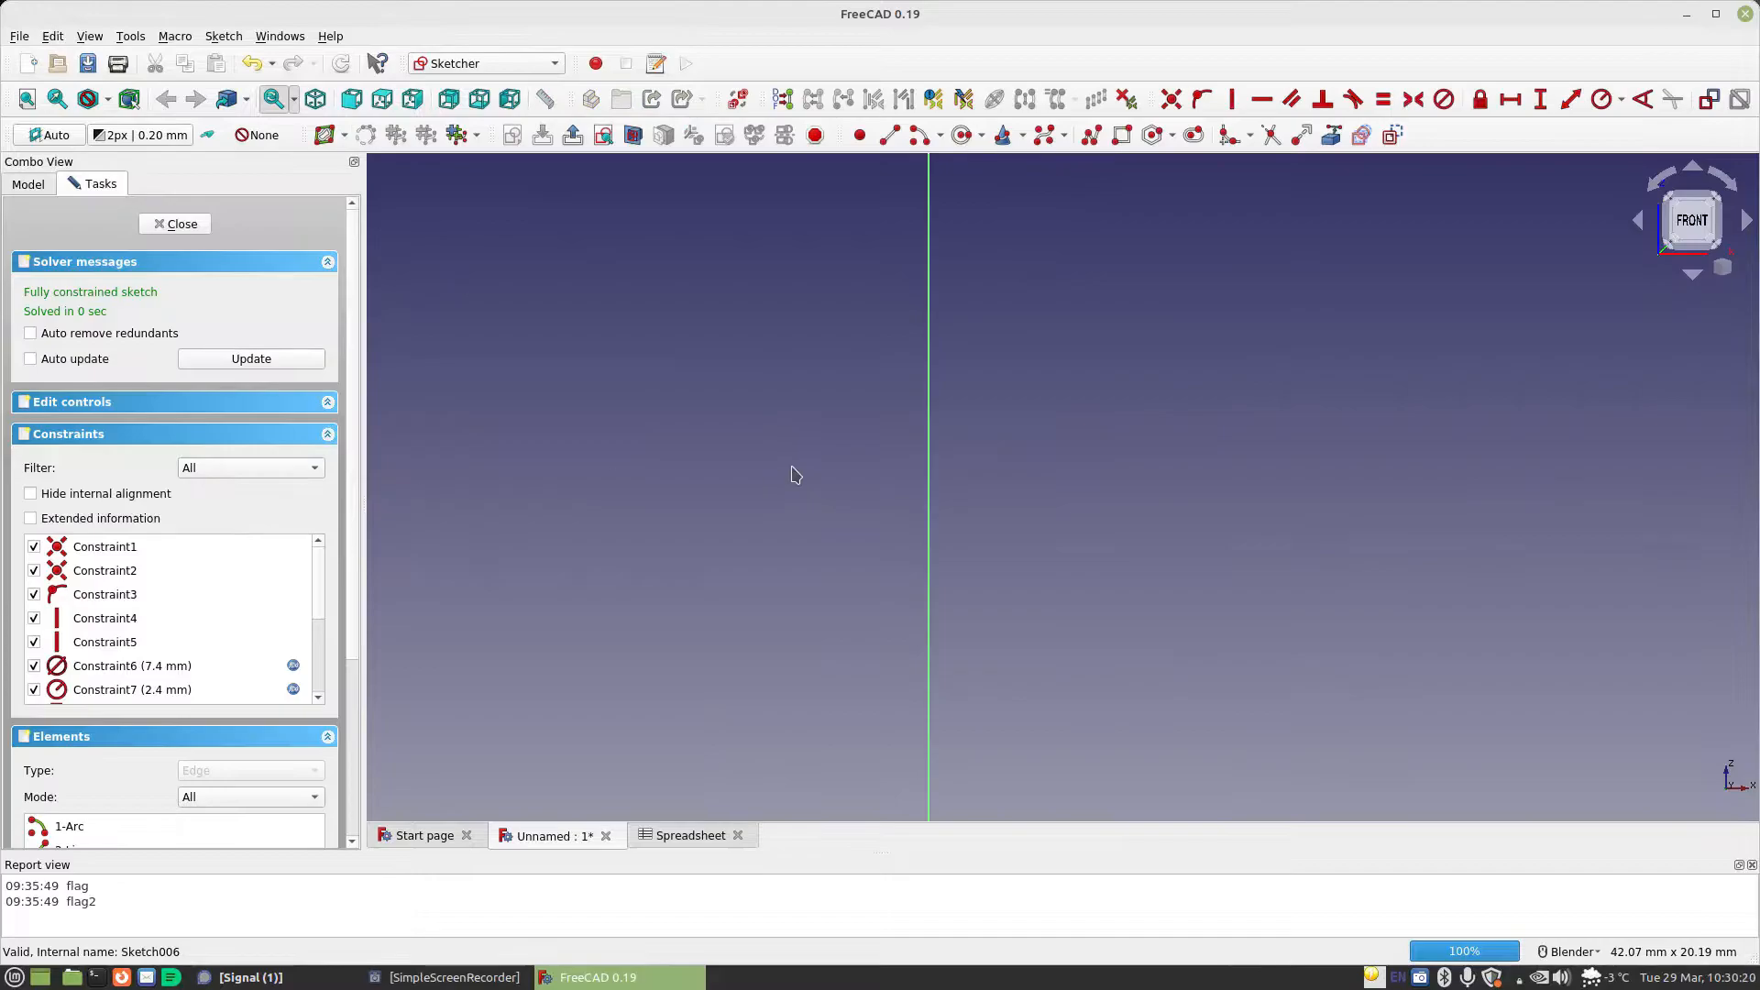
{"action": "scroll", "coordinate": [985, 529], "scroll_direction": "down", "scroll_amount": 4}
{"action": "mouse_move", "coordinate": [1024, 678]}
{"action": "middle_mouse_down", "text": "shift"}
{"action": "mouse_move", "coordinate": [1034, 510]}
{"action": "mouse_move", "coordinate": [898, 316]}
{"action": "middle_mouse_up", "text": "shift"}
{"action": "scroll", "coordinate": [891, 496], "scroll_direction": "up", "scroll_amount": 6}
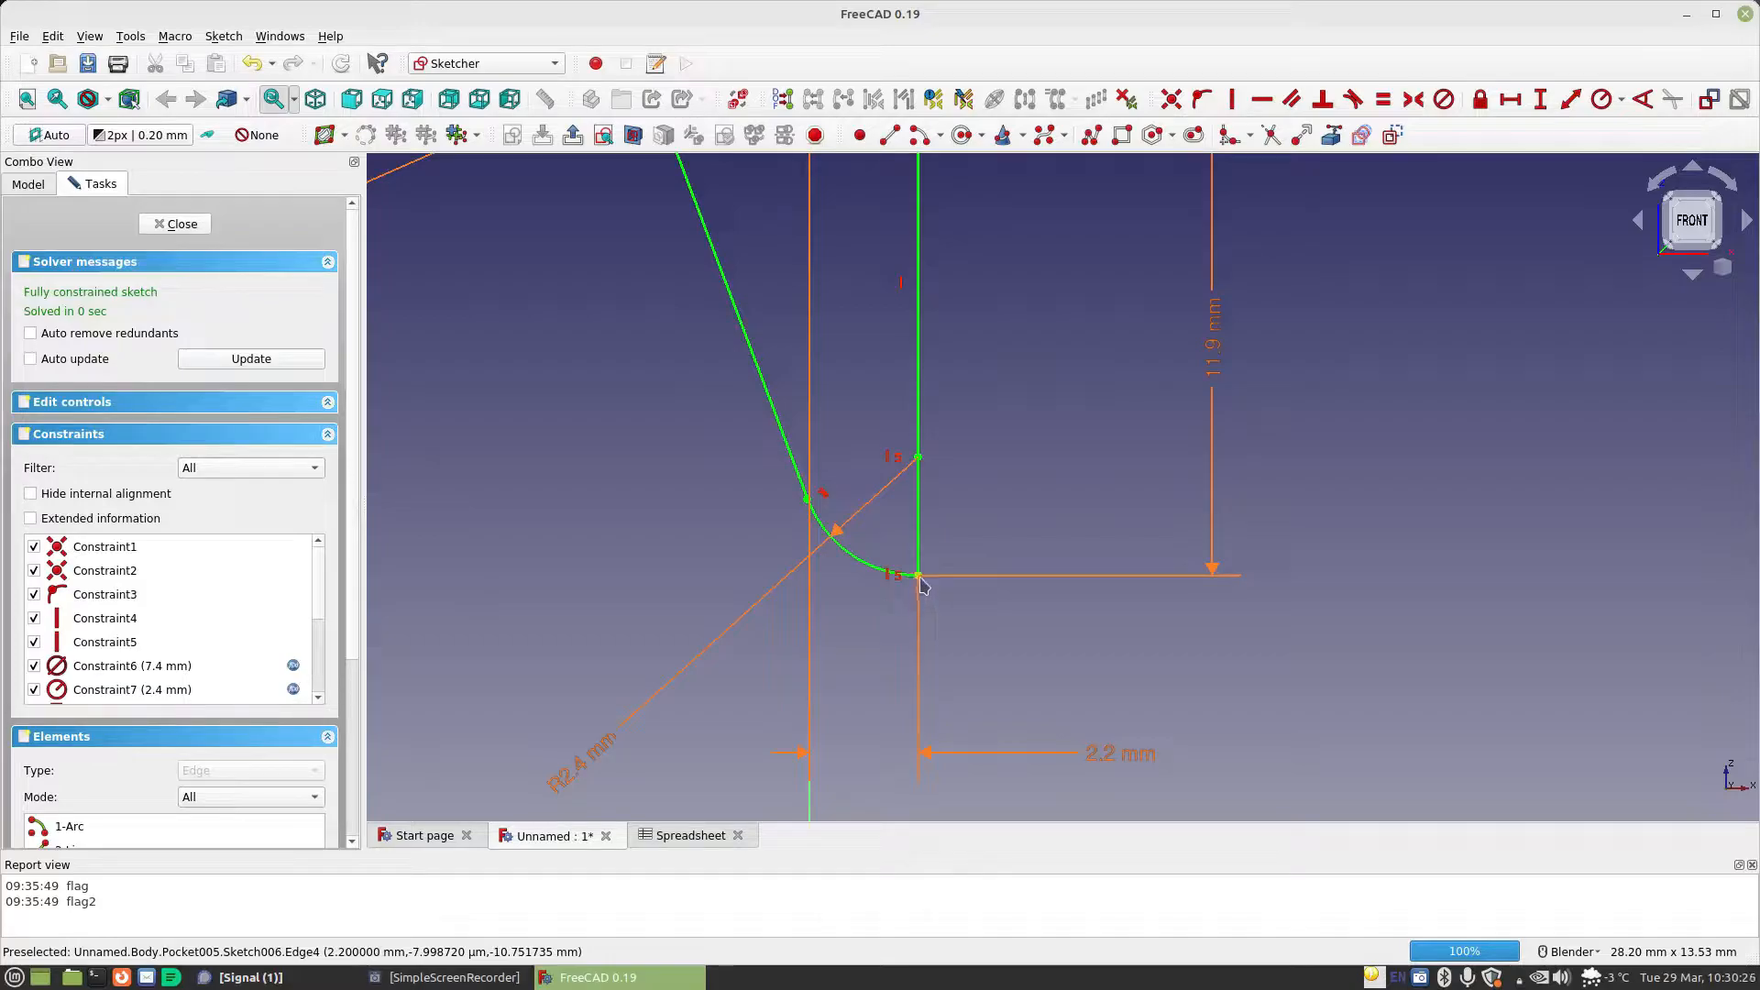
{"action": "left_click", "coordinate": [919, 576]}
{"action": "key", "text": "Delete"}
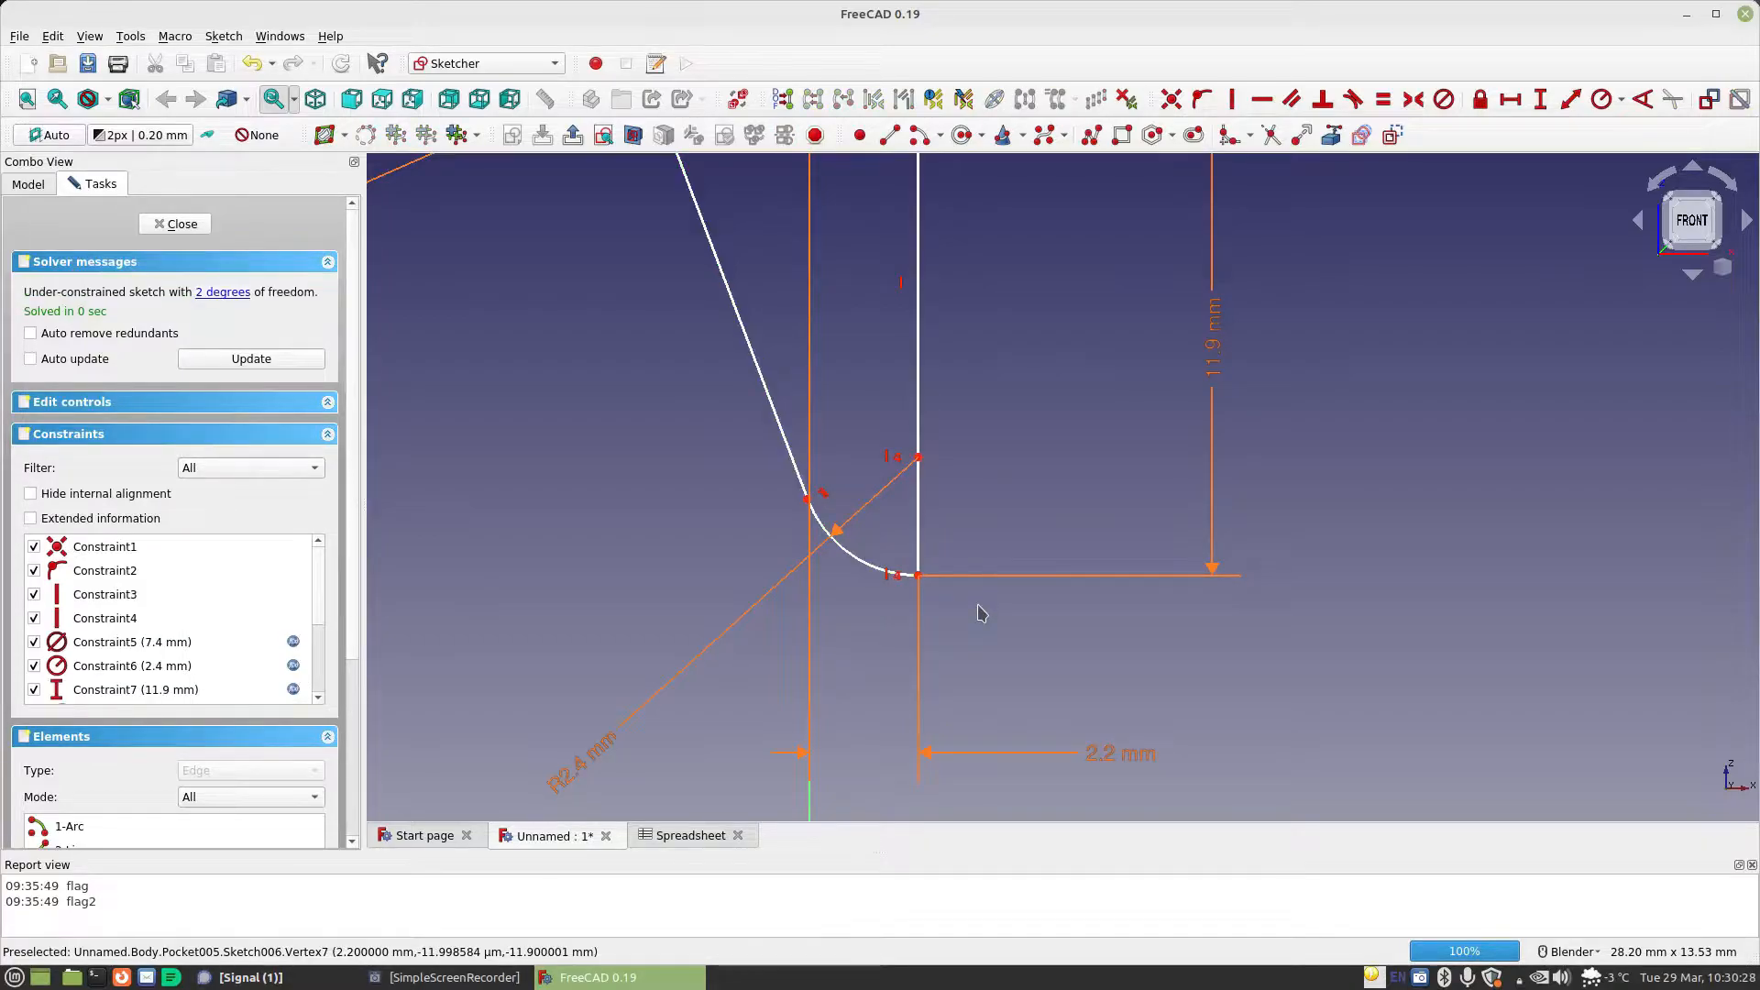
{"action": "left_click_drag", "start_coordinate": [917, 533], "coordinate": [998, 535]}
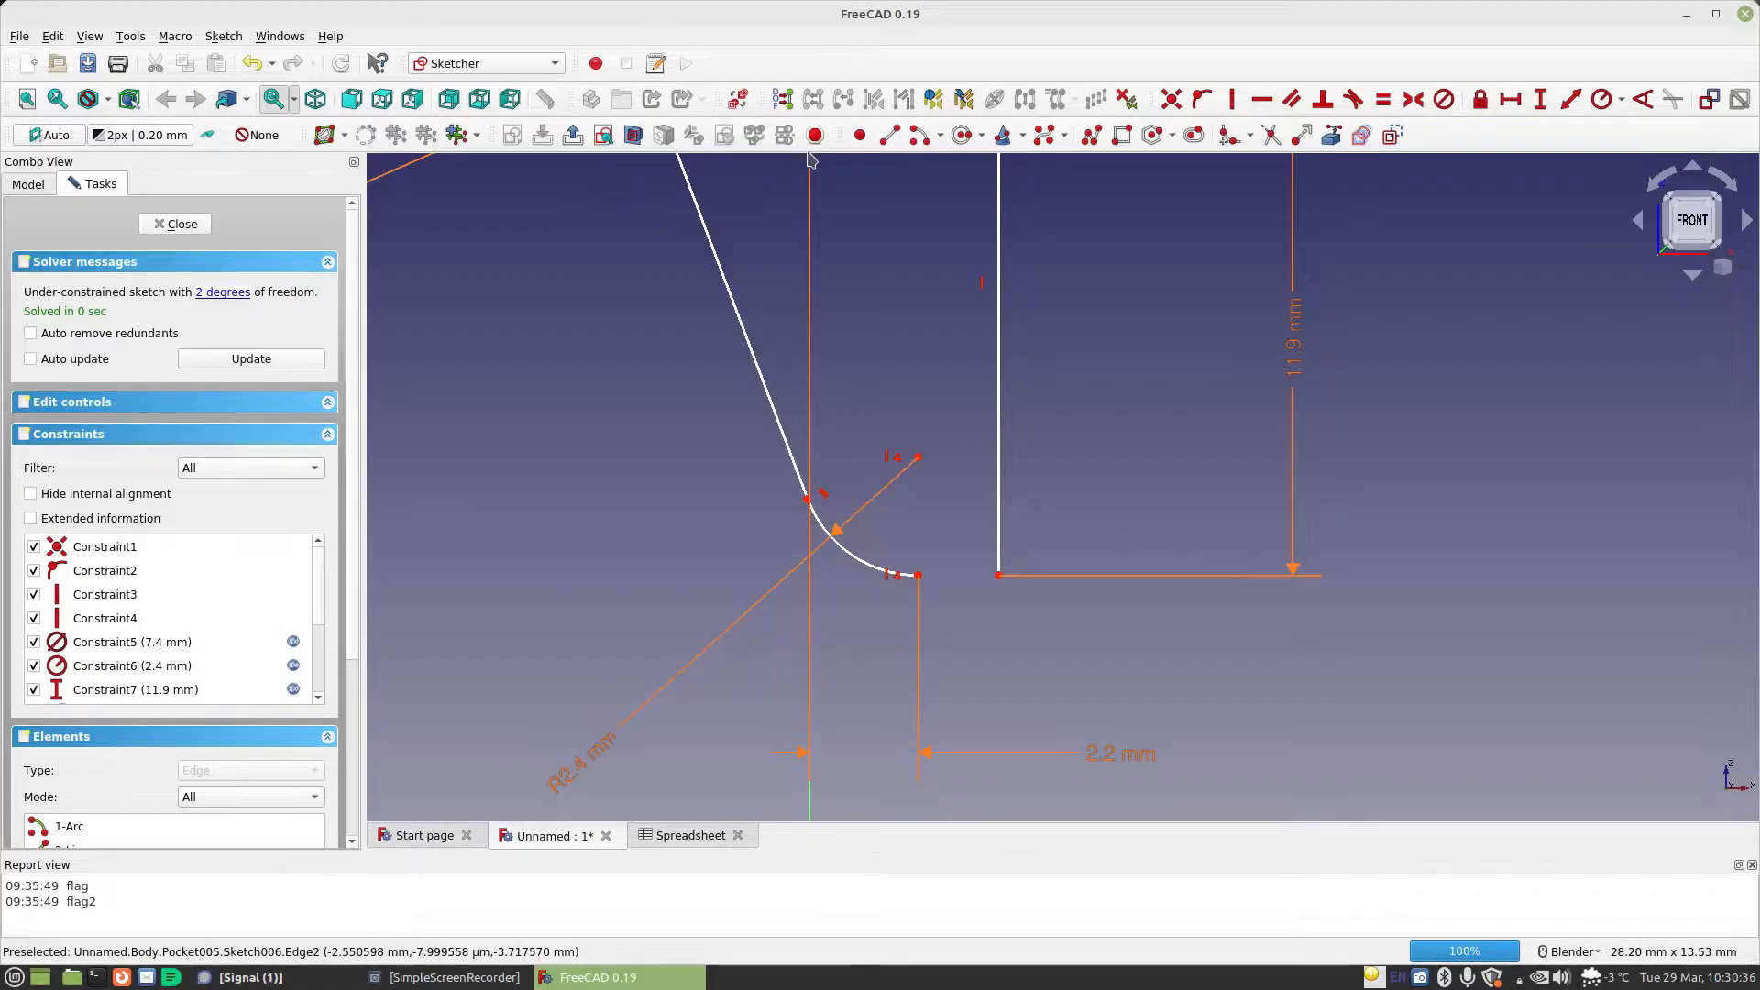
Draw a horizontal line joining the arc's lower end to the lower end of the vertical line
{"action": "left_click", "coordinate": [889, 137]}
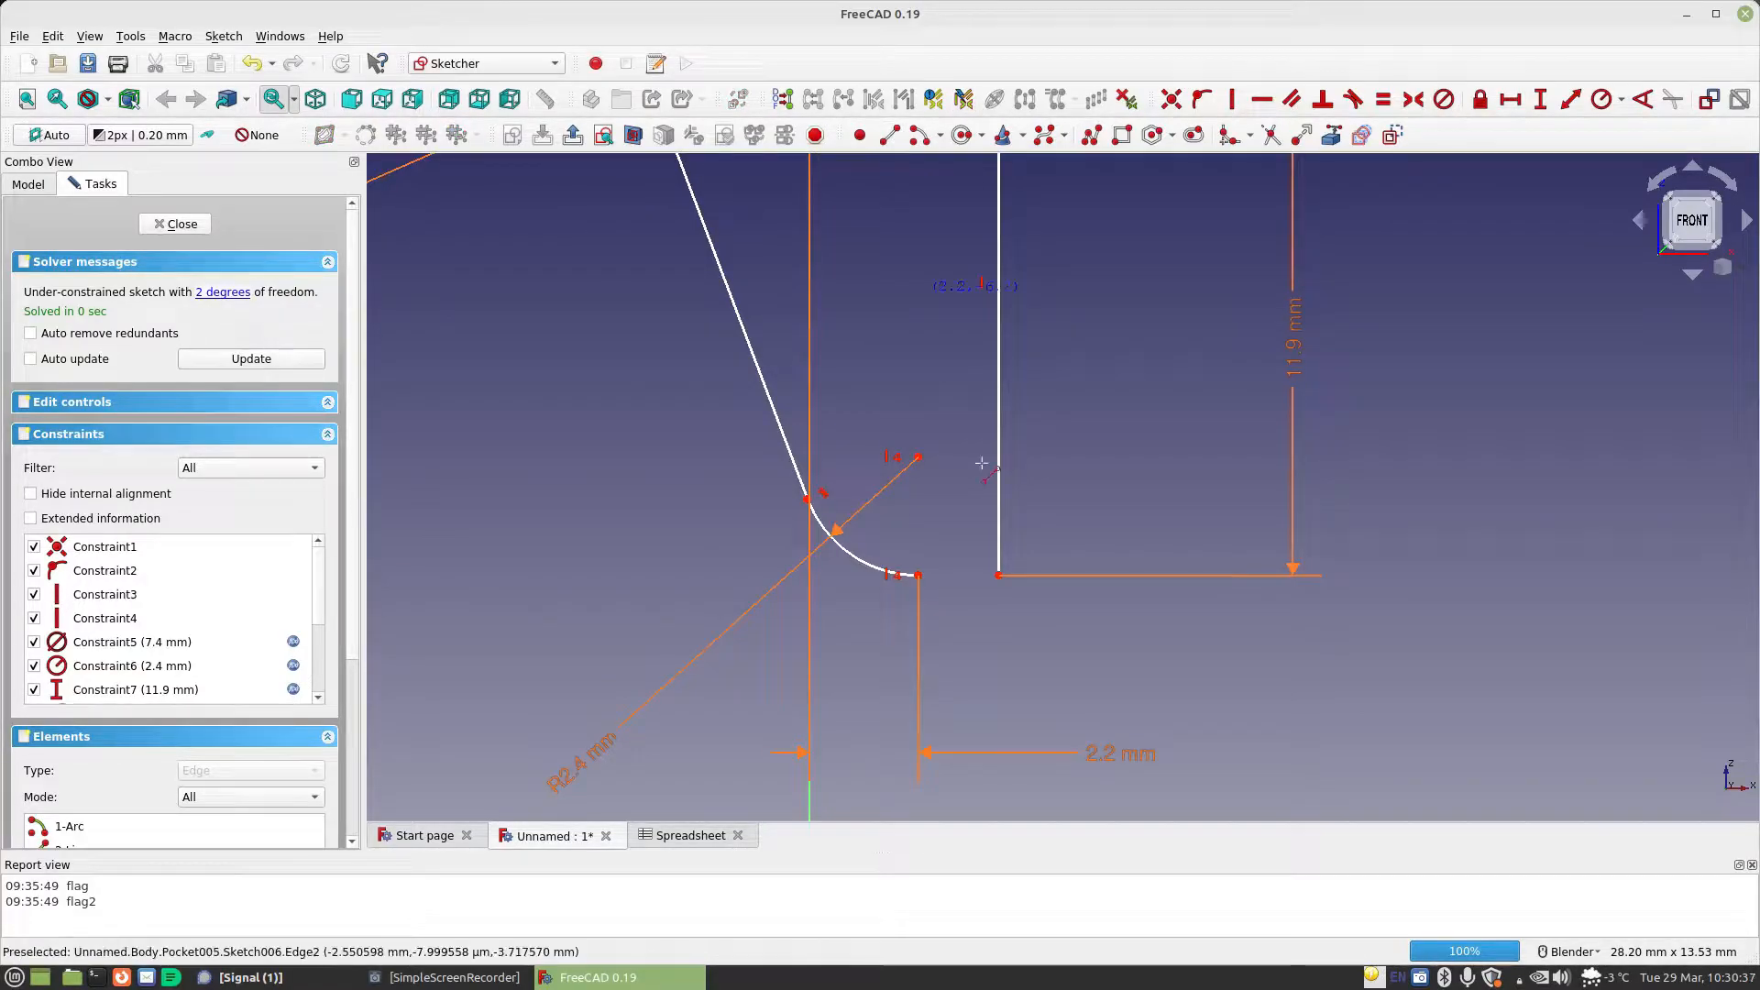
{"action": "left_click", "coordinate": [917, 574]}
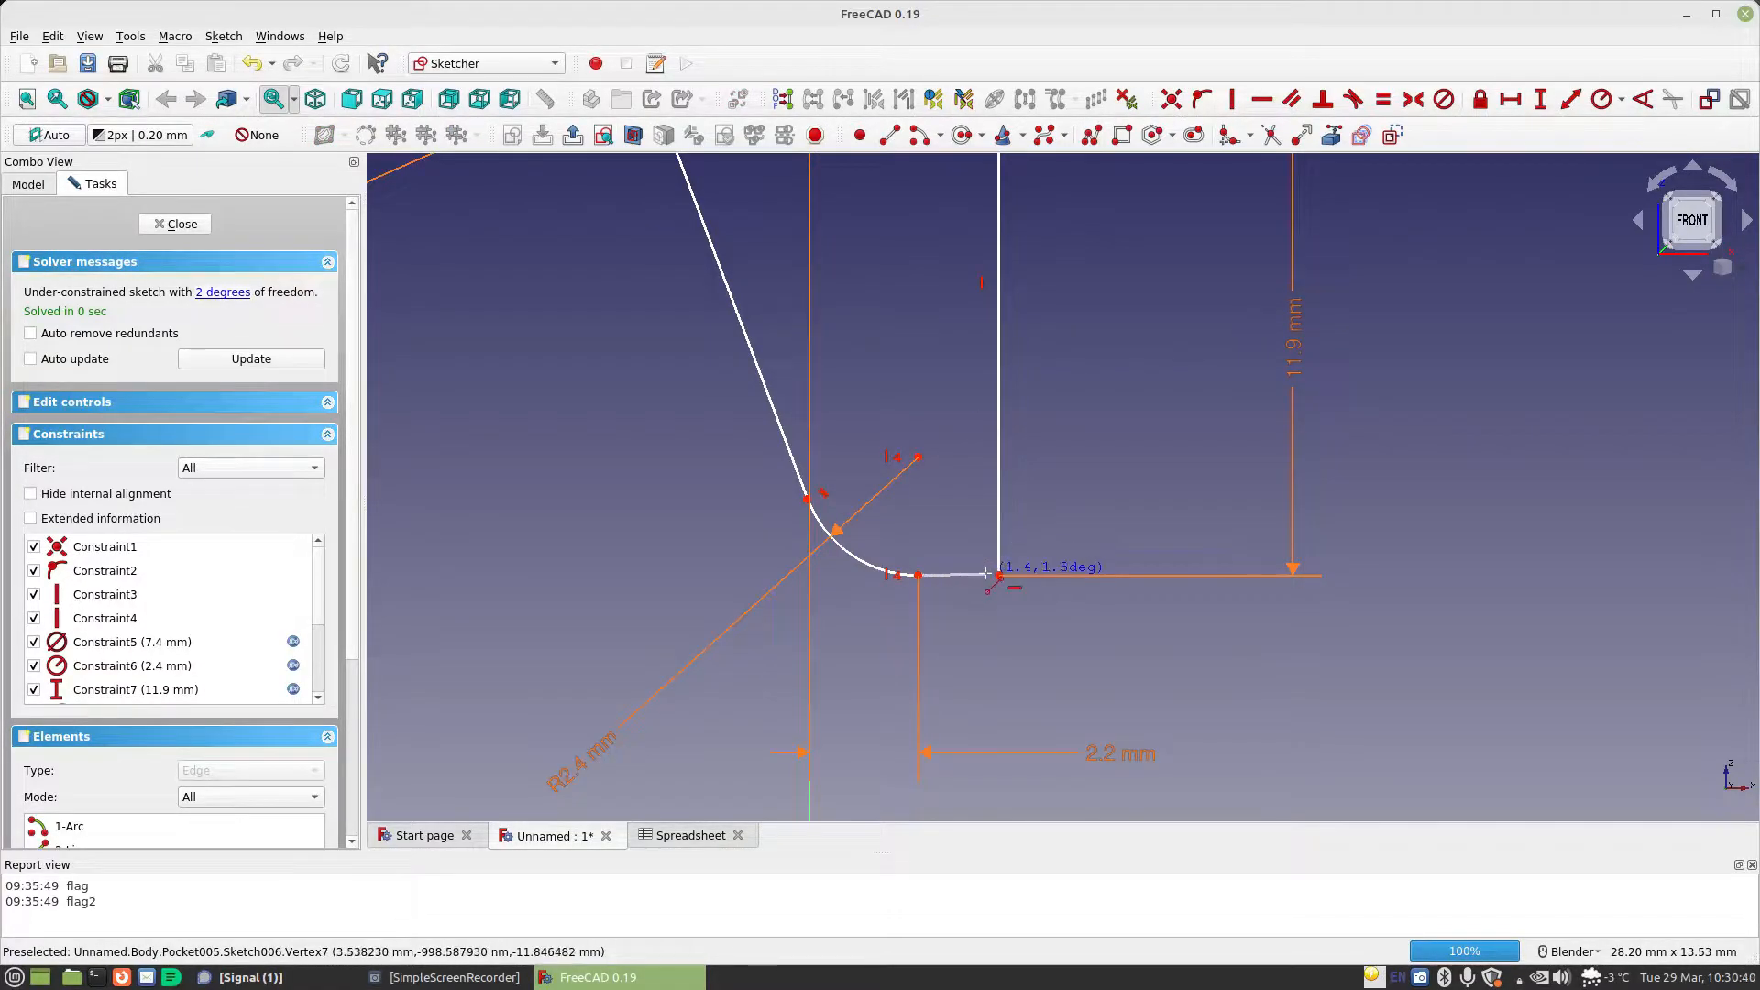
{"action": "left_click", "coordinate": [1012, 588]}
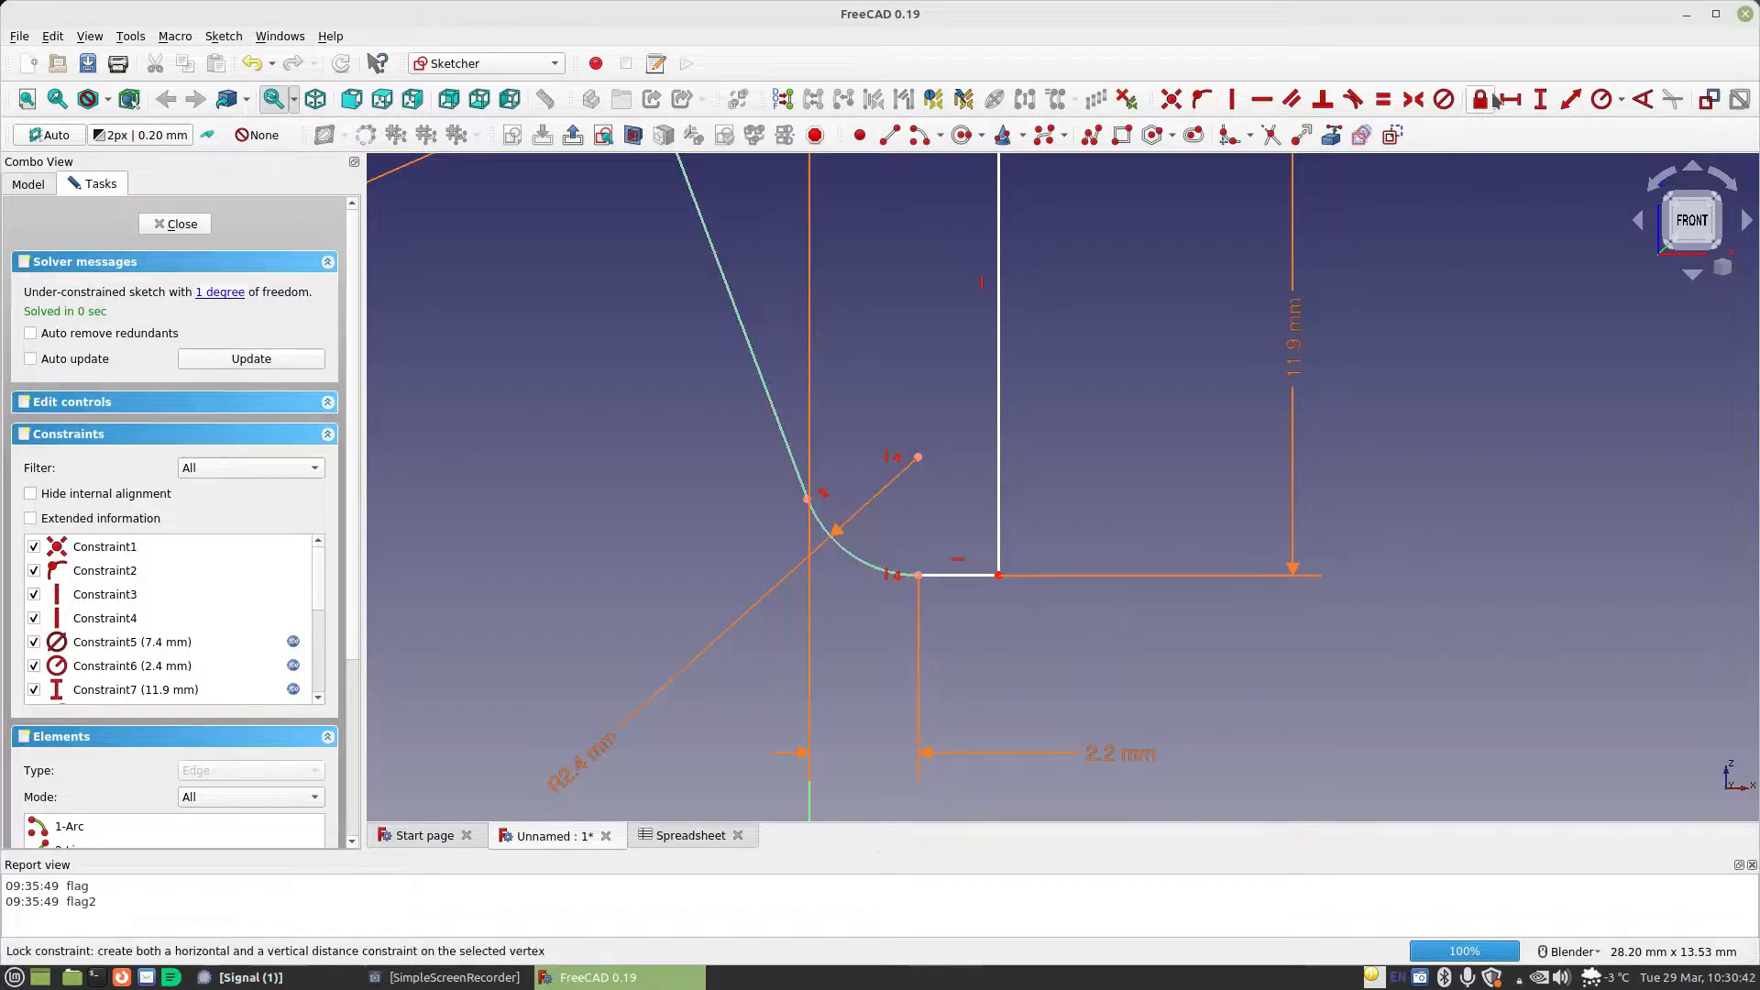
Constrain the new bottom line's horizontal length with the formula Spreadsheet.MaterialThickness and leave the sketch
{"action": "left_click", "coordinate": [969, 575]}
{"action": "left_click", "coordinate": [1222, 607]}
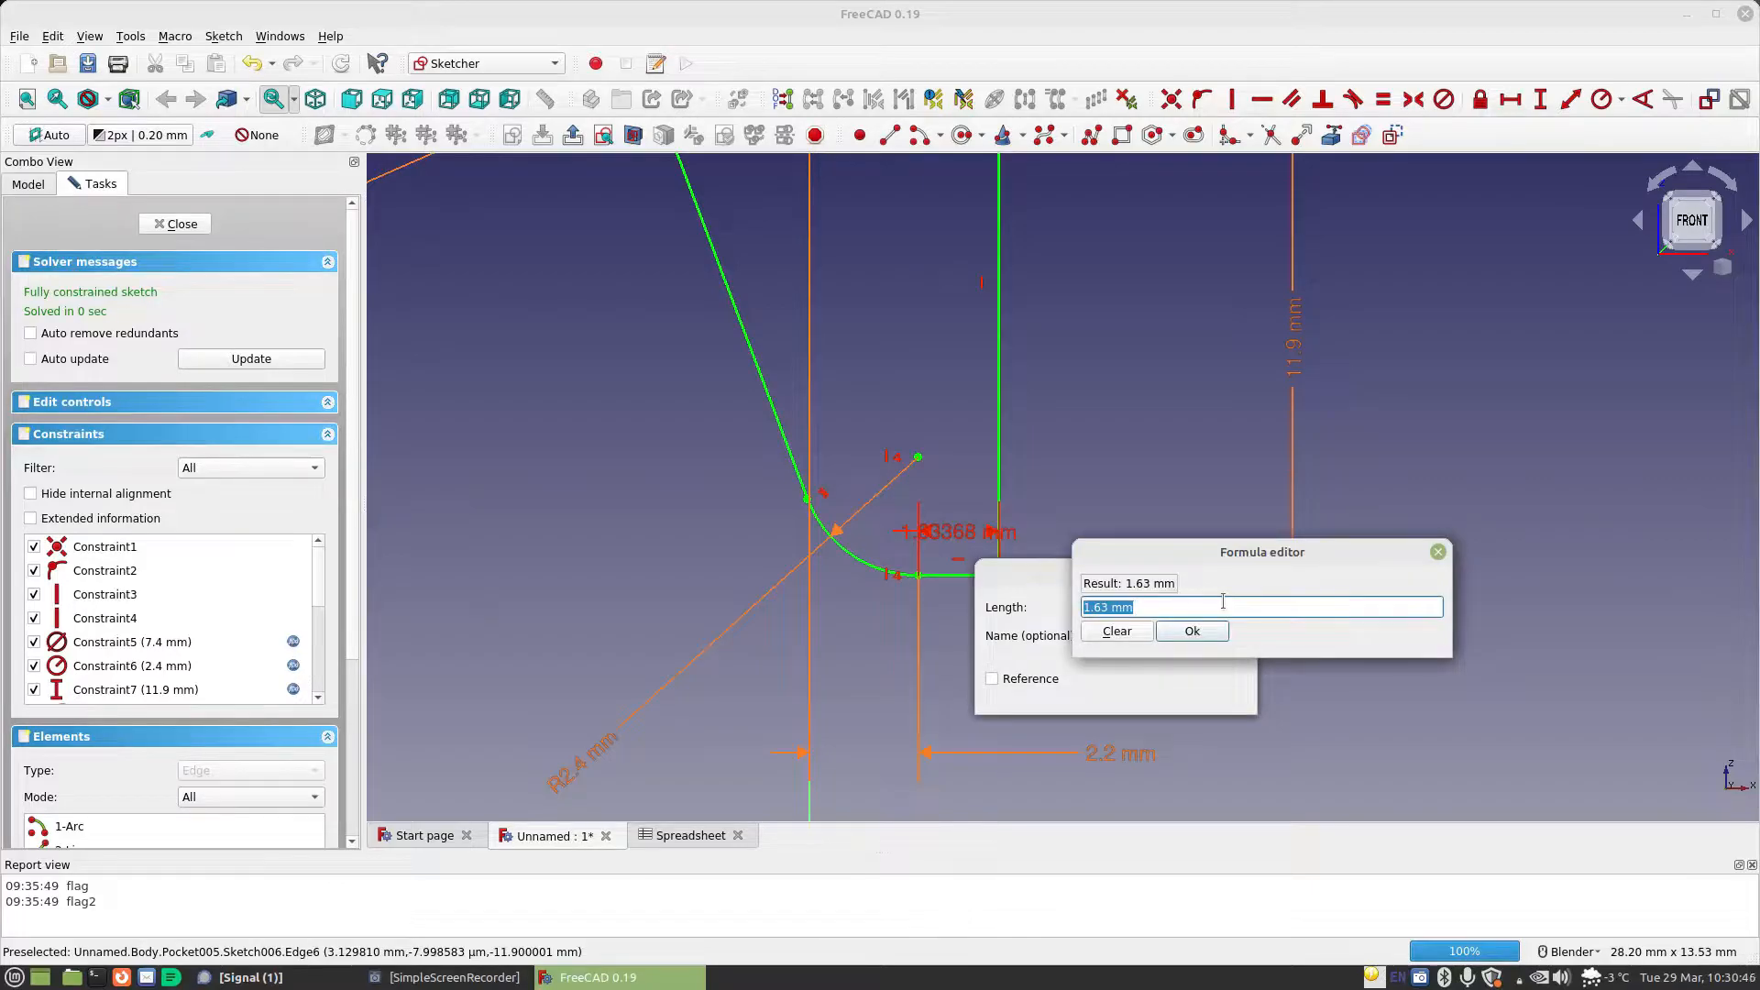
{"action": "type", "text": "Spreadsheet.MaterialThickness"}
{"action": "key", "text": "Down"}
{"action": "key", "text": "Return"}
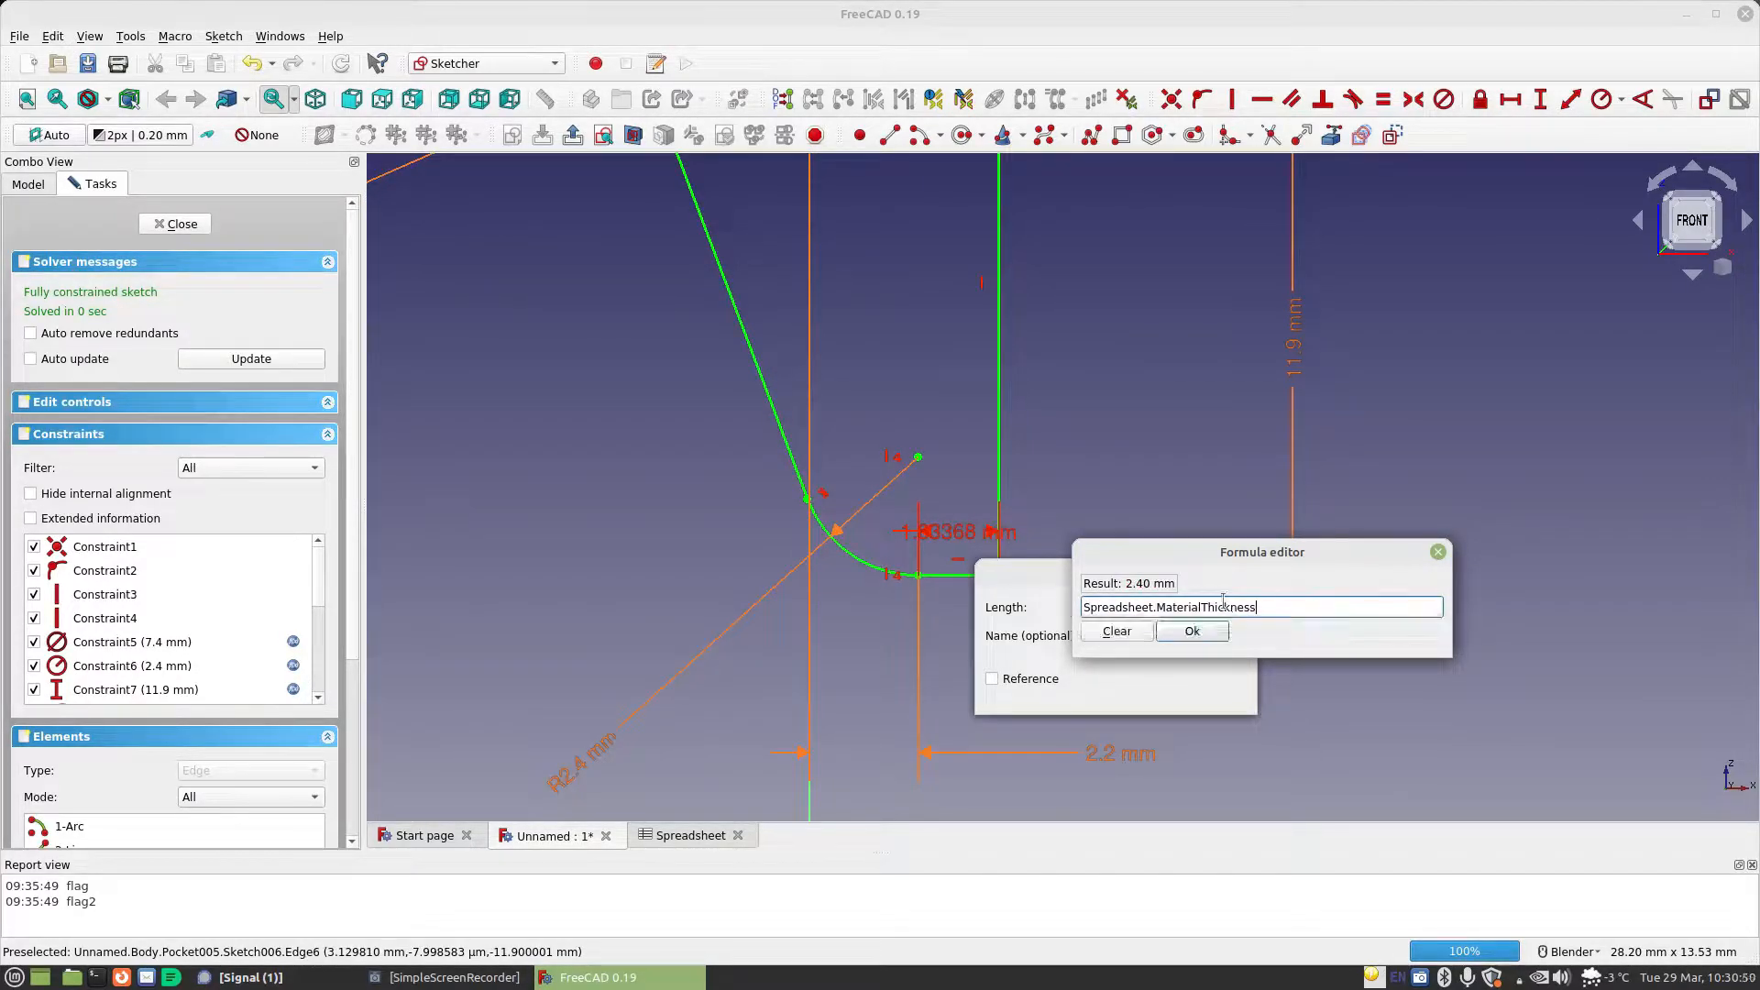
{"action": "left_click", "coordinate": [1191, 630]}
{"action": "left_click", "coordinate": [1210, 695]}
{"action": "scroll", "coordinate": [1114, 520], "scroll_direction": "down", "scroll_amount": 5}
{"action": "middle_click_drag", "start_coordinate": [1114, 518], "coordinate": [1137, 581], "text": "shift"}
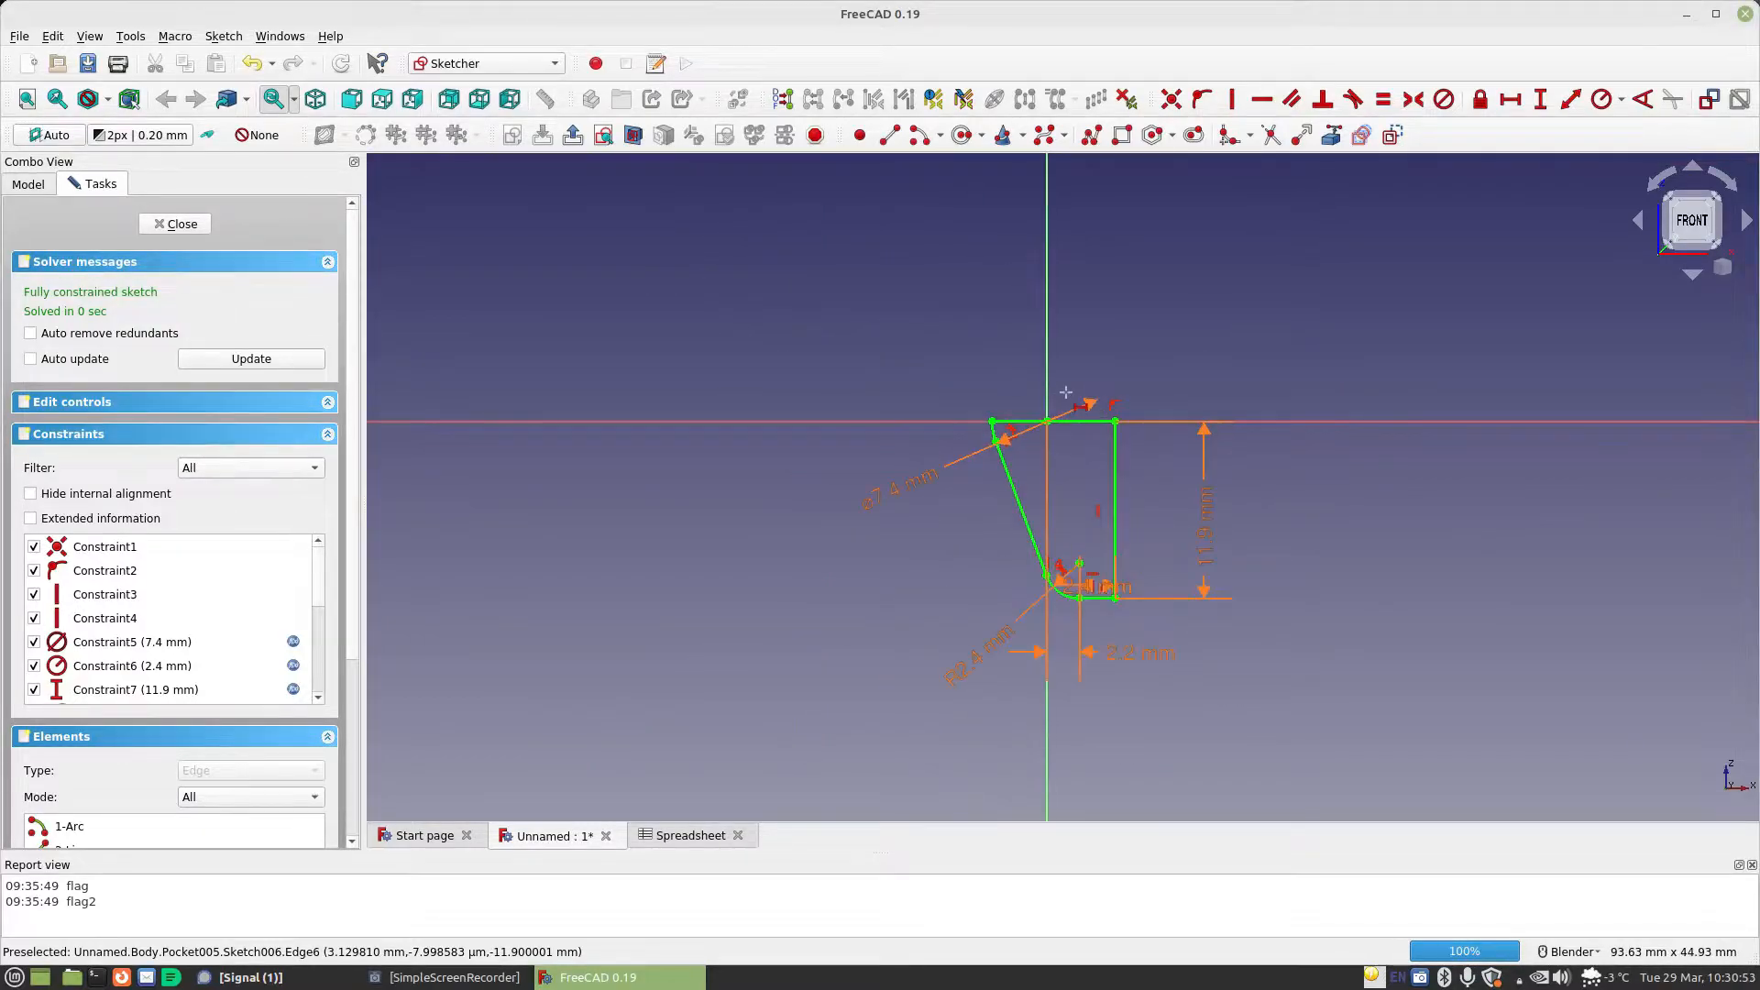
{"action": "left_click", "coordinate": [184, 225]}
{"action": "mouse_move", "coordinate": [790, 472]}
{"action": "middle_mouse_down"}
{"action": "mouse_move", "coordinate": [1141, 483]}
{"action": "mouse_move", "coordinate": [1068, 510]}
{"action": "mouse_move", "coordinate": [834, 498]}
{"action": "mouse_move", "coordinate": [641, 589]}
{"action": "mouse_move", "coordinate": [1200, 534]}
{"action": "mouse_move", "coordinate": [1175, 511]}
{"action": "mouse_move", "coordinate": [1162, 551]}
{"action": "middle_mouse_up"}
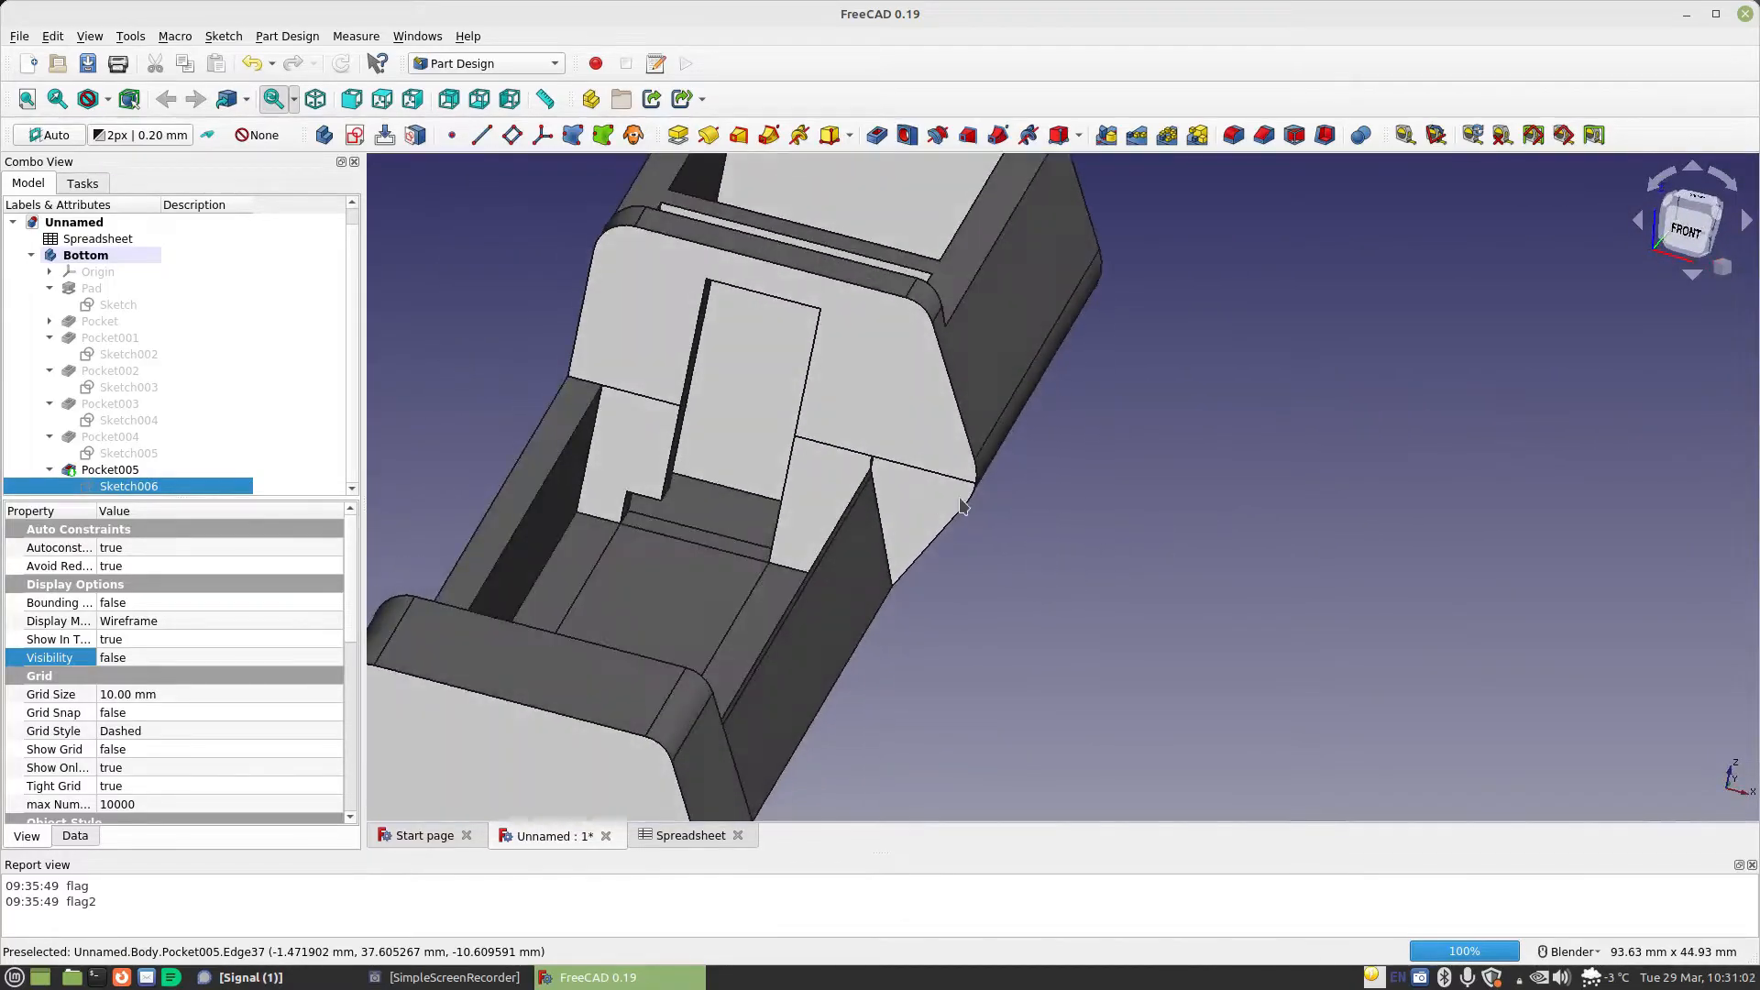
{"action": "middle_click_drag", "start_coordinate": [975, 489], "coordinate": [1021, 509]}
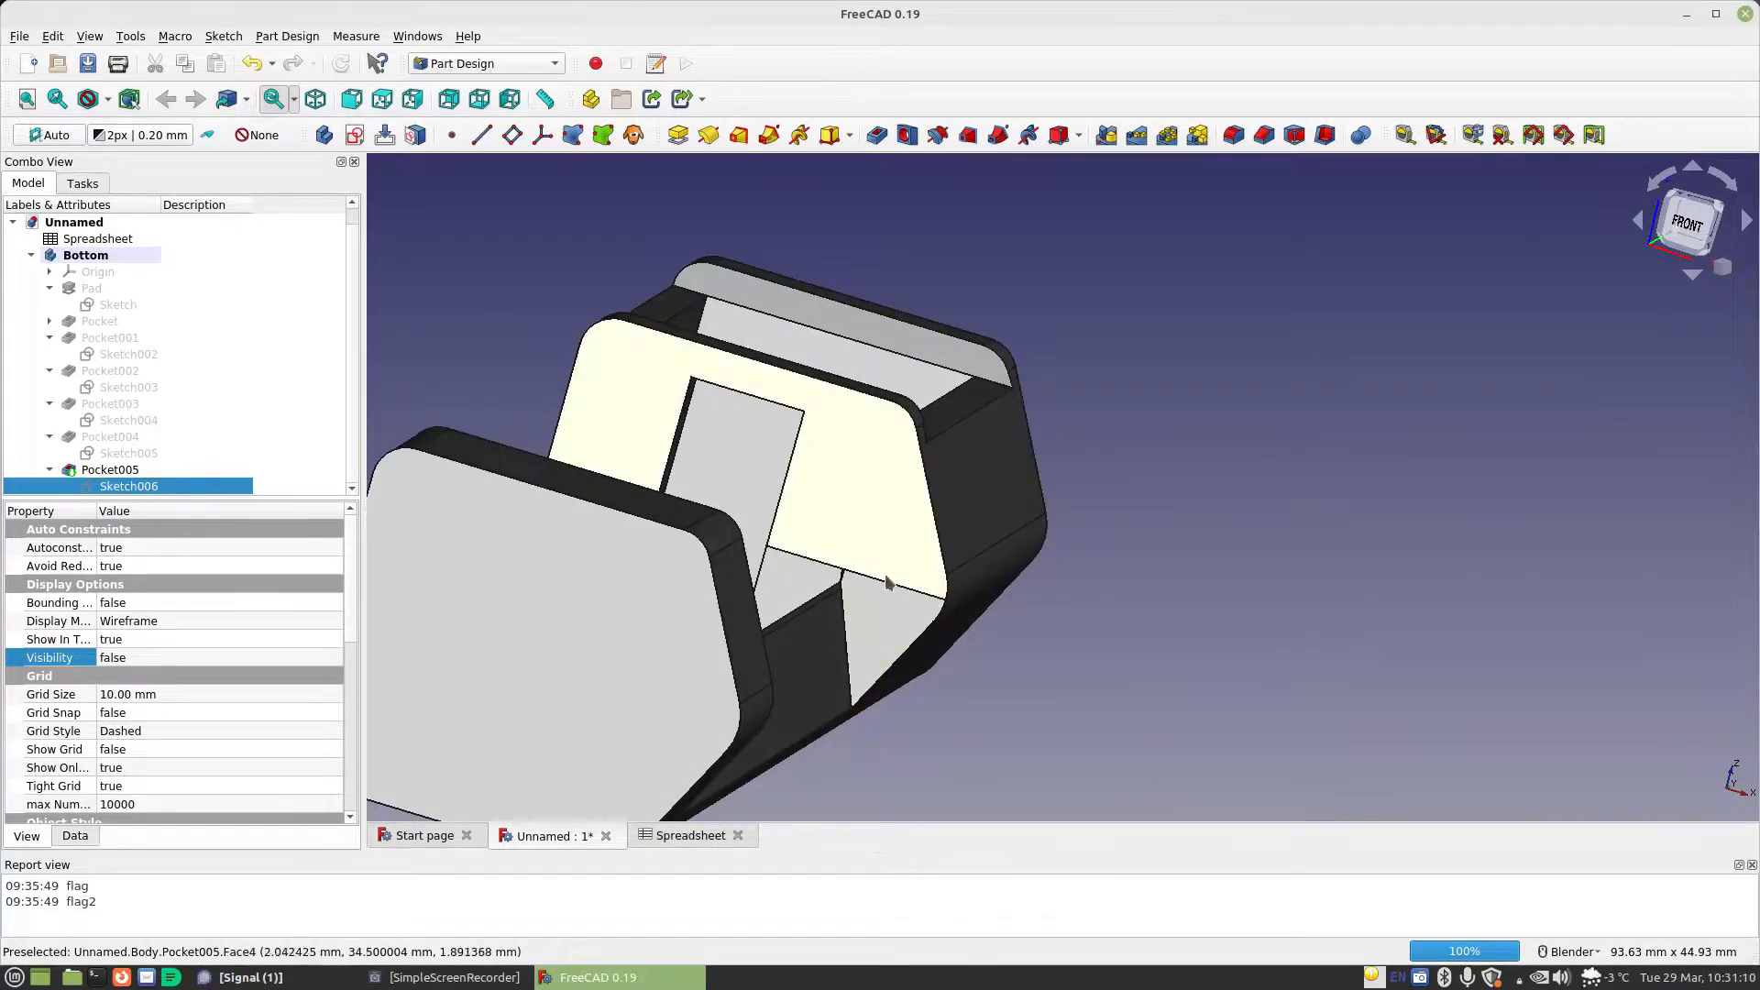
{"action": "middle_click_drag", "start_coordinate": [1097, 620], "coordinate": [629, 578]}
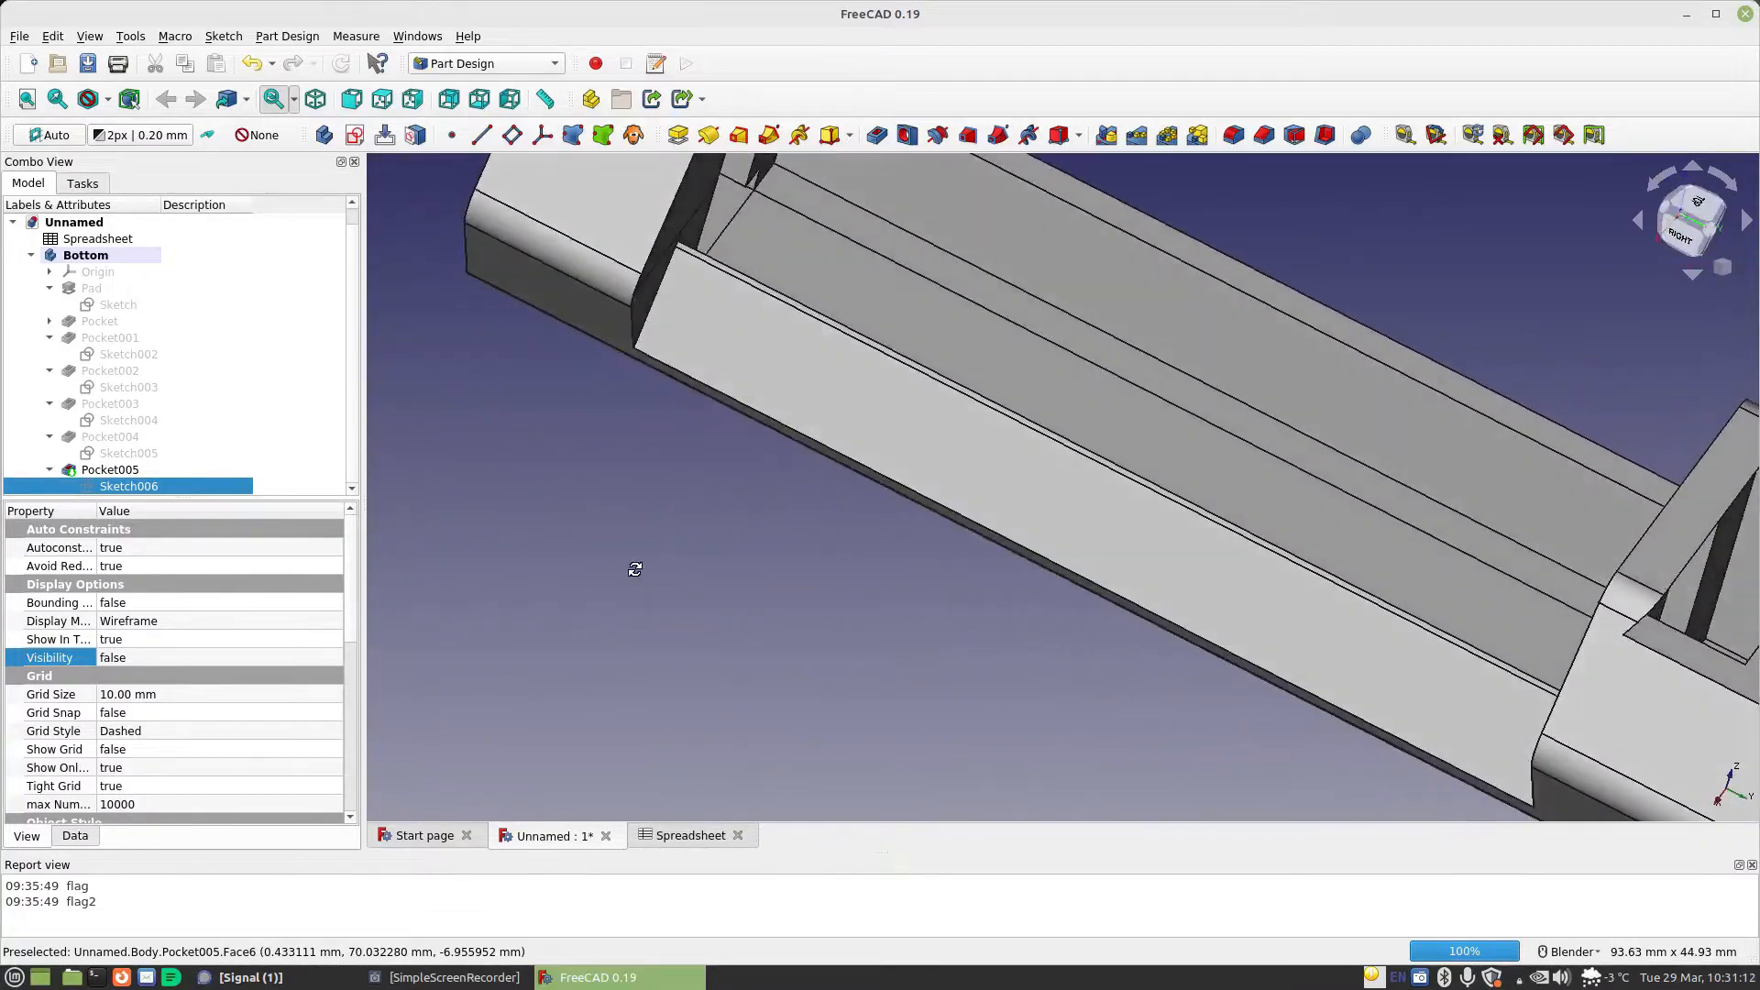
{"action": "middle_click_drag", "start_coordinate": [782, 366], "coordinate": [919, 455]}
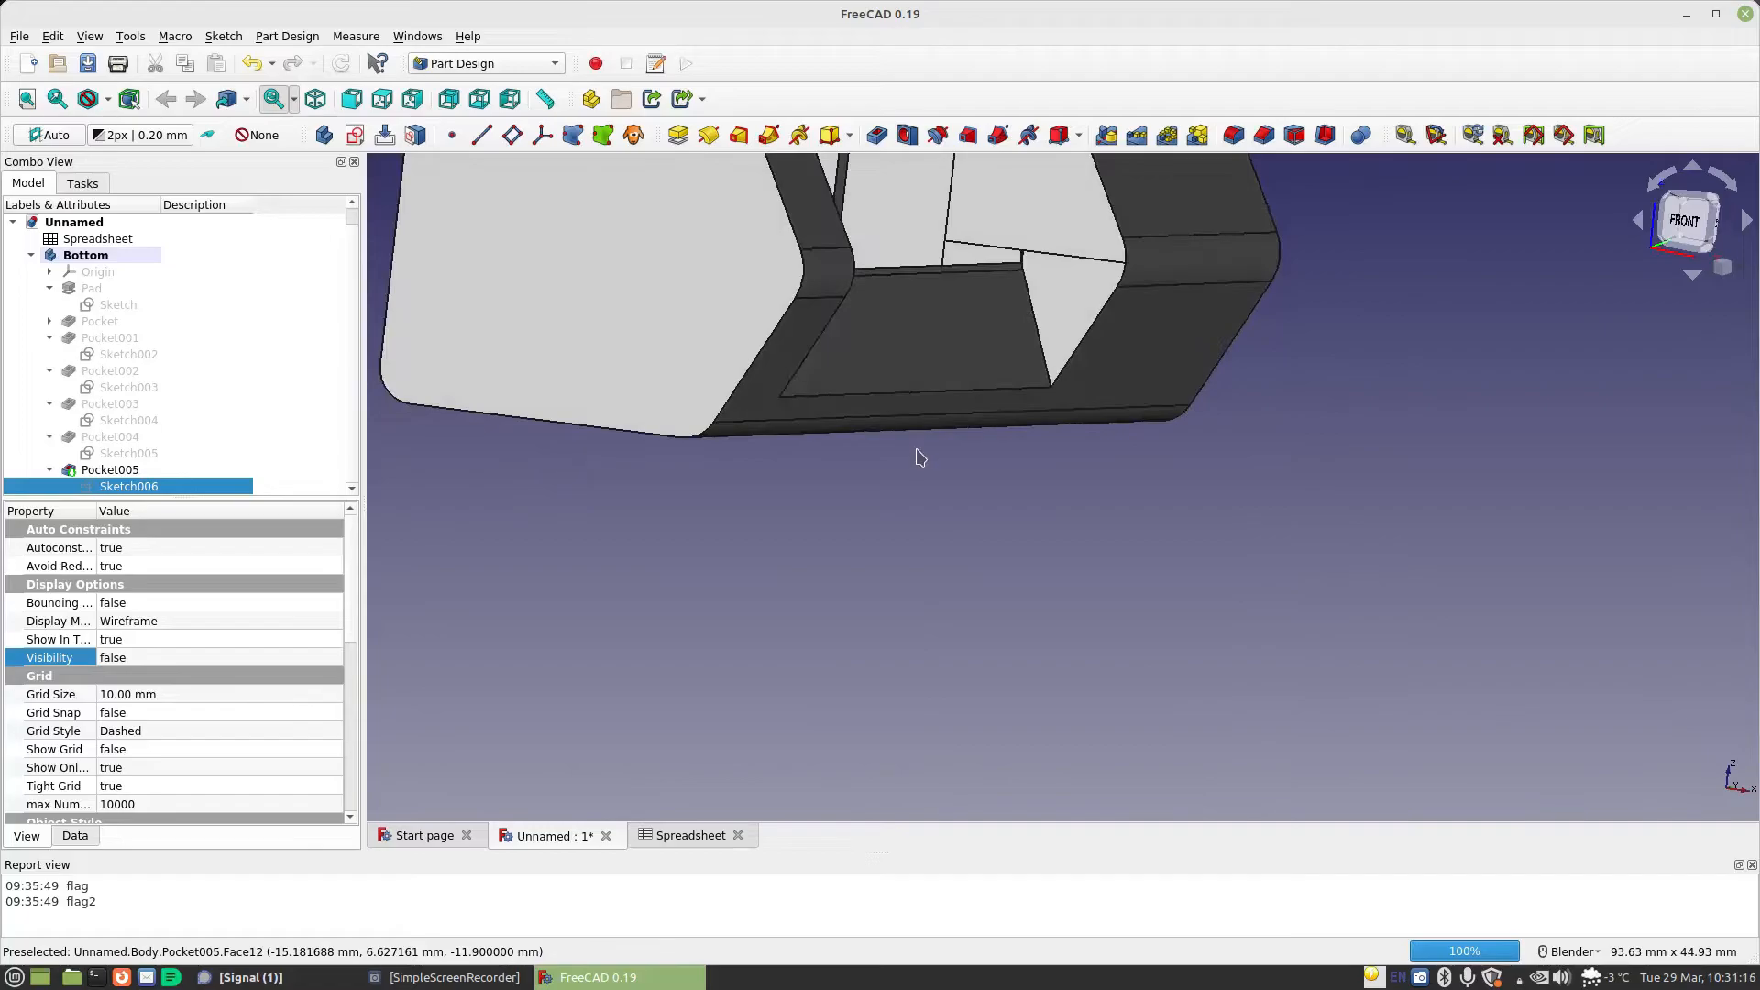
Sketch a circle about 4.87 mm in diameter, centred on the origin, on the triangular end face of the side recess
{"action": "left_click", "coordinate": [1069, 233]}
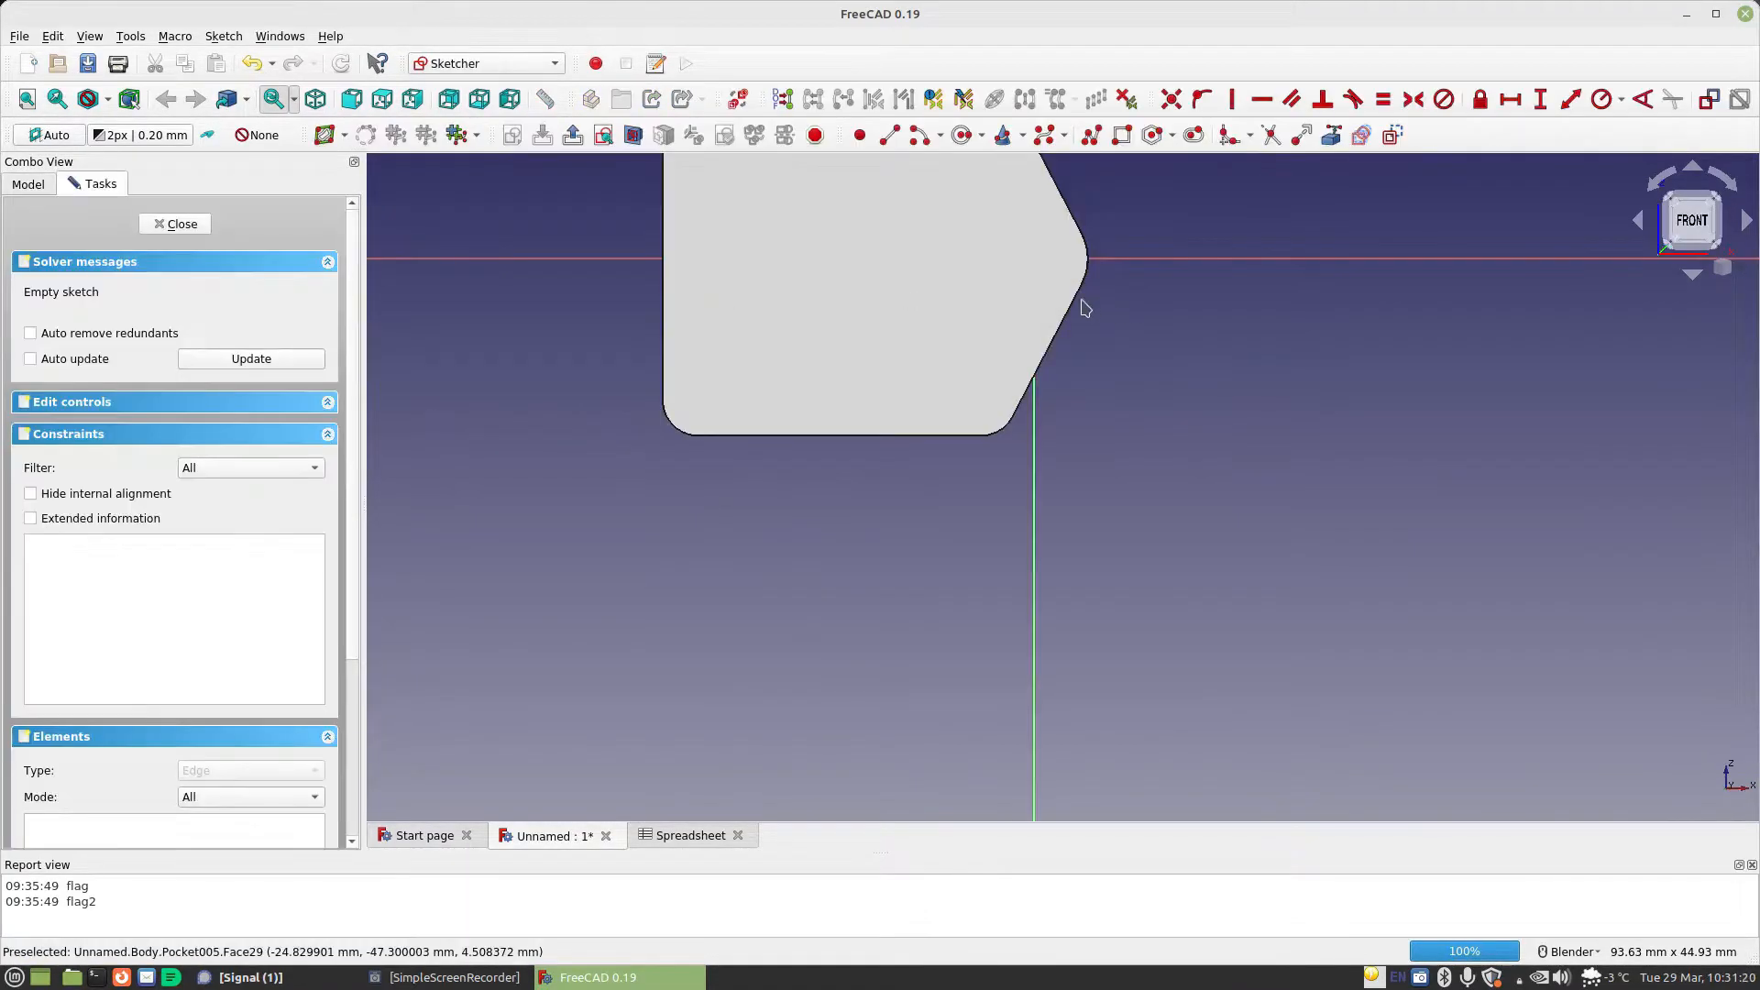
{"action": "middle_click_drag", "start_coordinate": [1102, 222], "coordinate": [1120, 608], "text": "shift"}
{"action": "scroll", "coordinate": [1129, 451], "scroll_direction": "up", "scroll_amount": 4}
{"action": "middle_click_drag", "start_coordinate": [1128, 450], "coordinate": [1130, 453]}
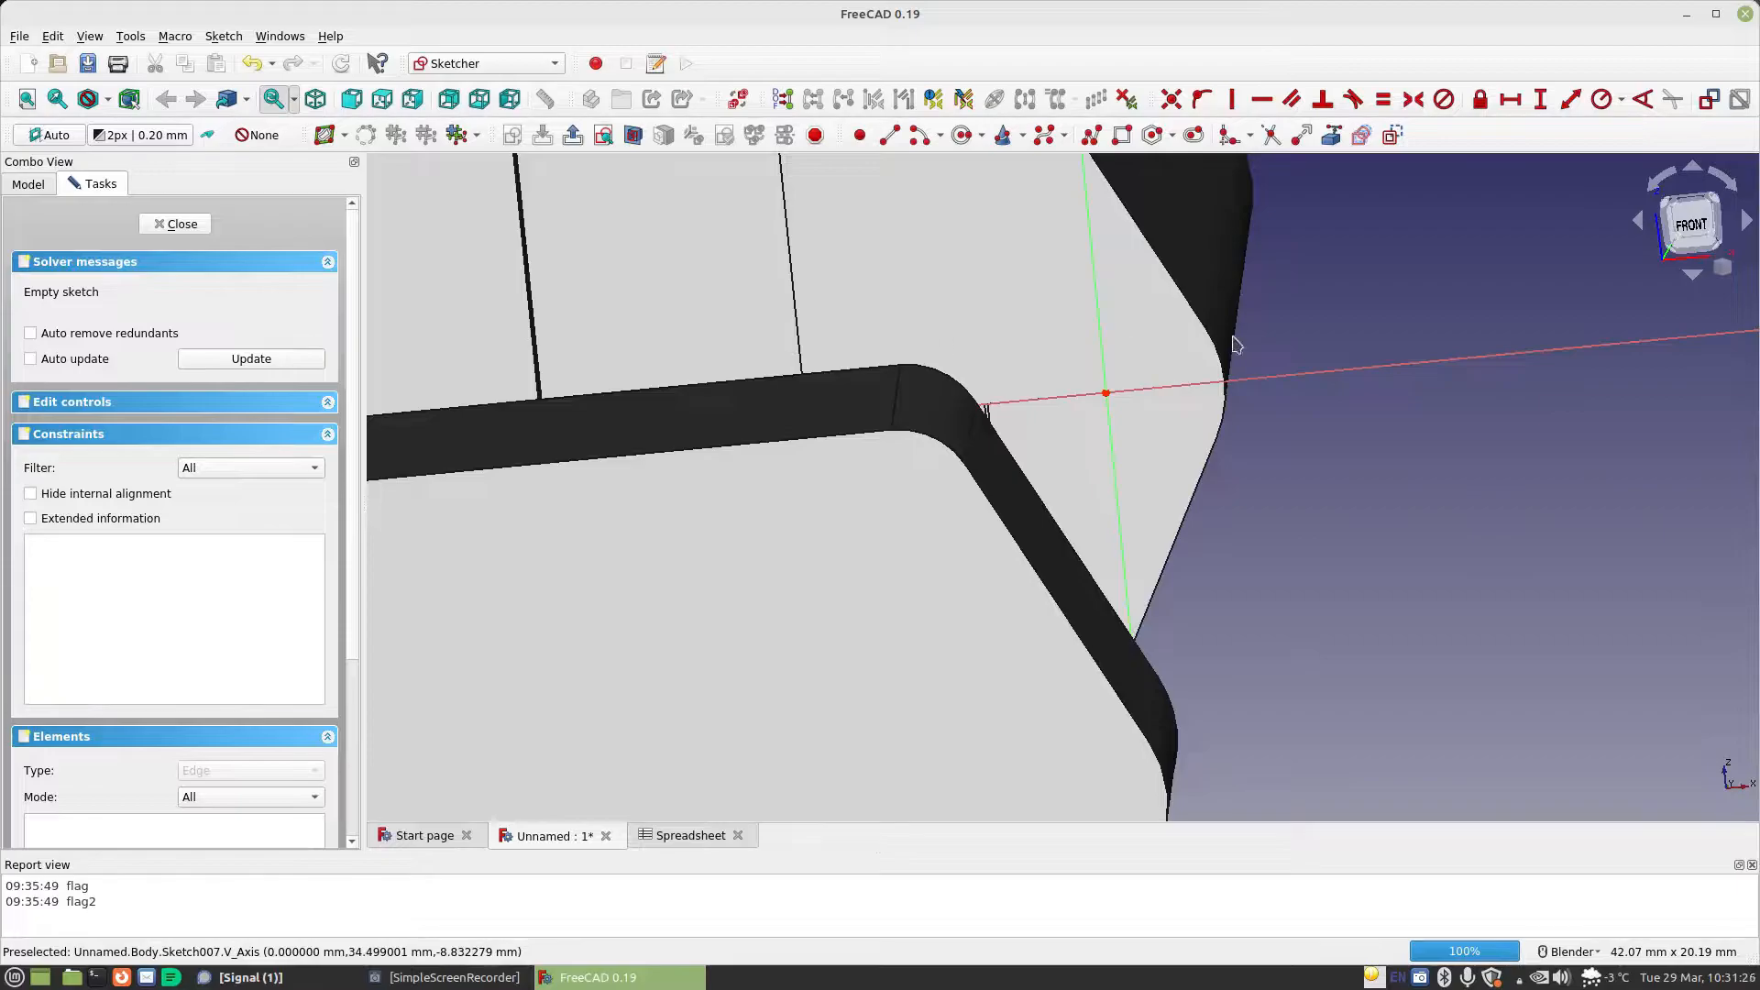
{"action": "left_click", "coordinate": [962, 135]}
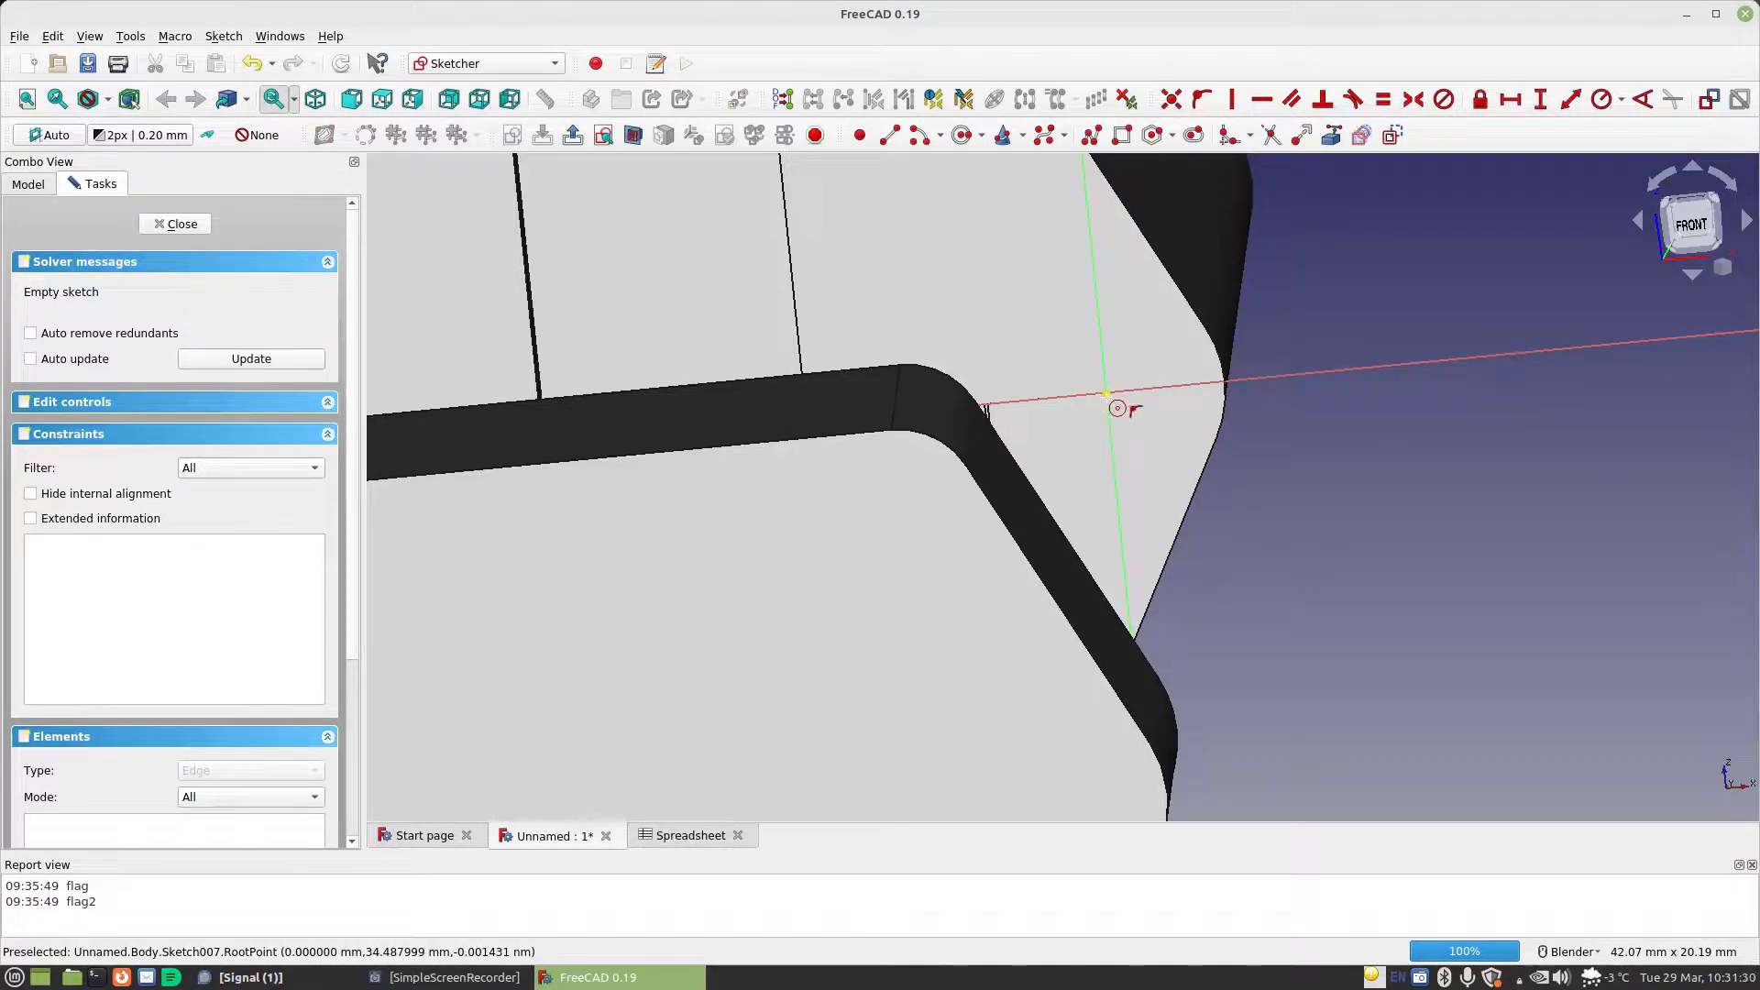
{"action": "left_click", "coordinate": [1162, 448]}
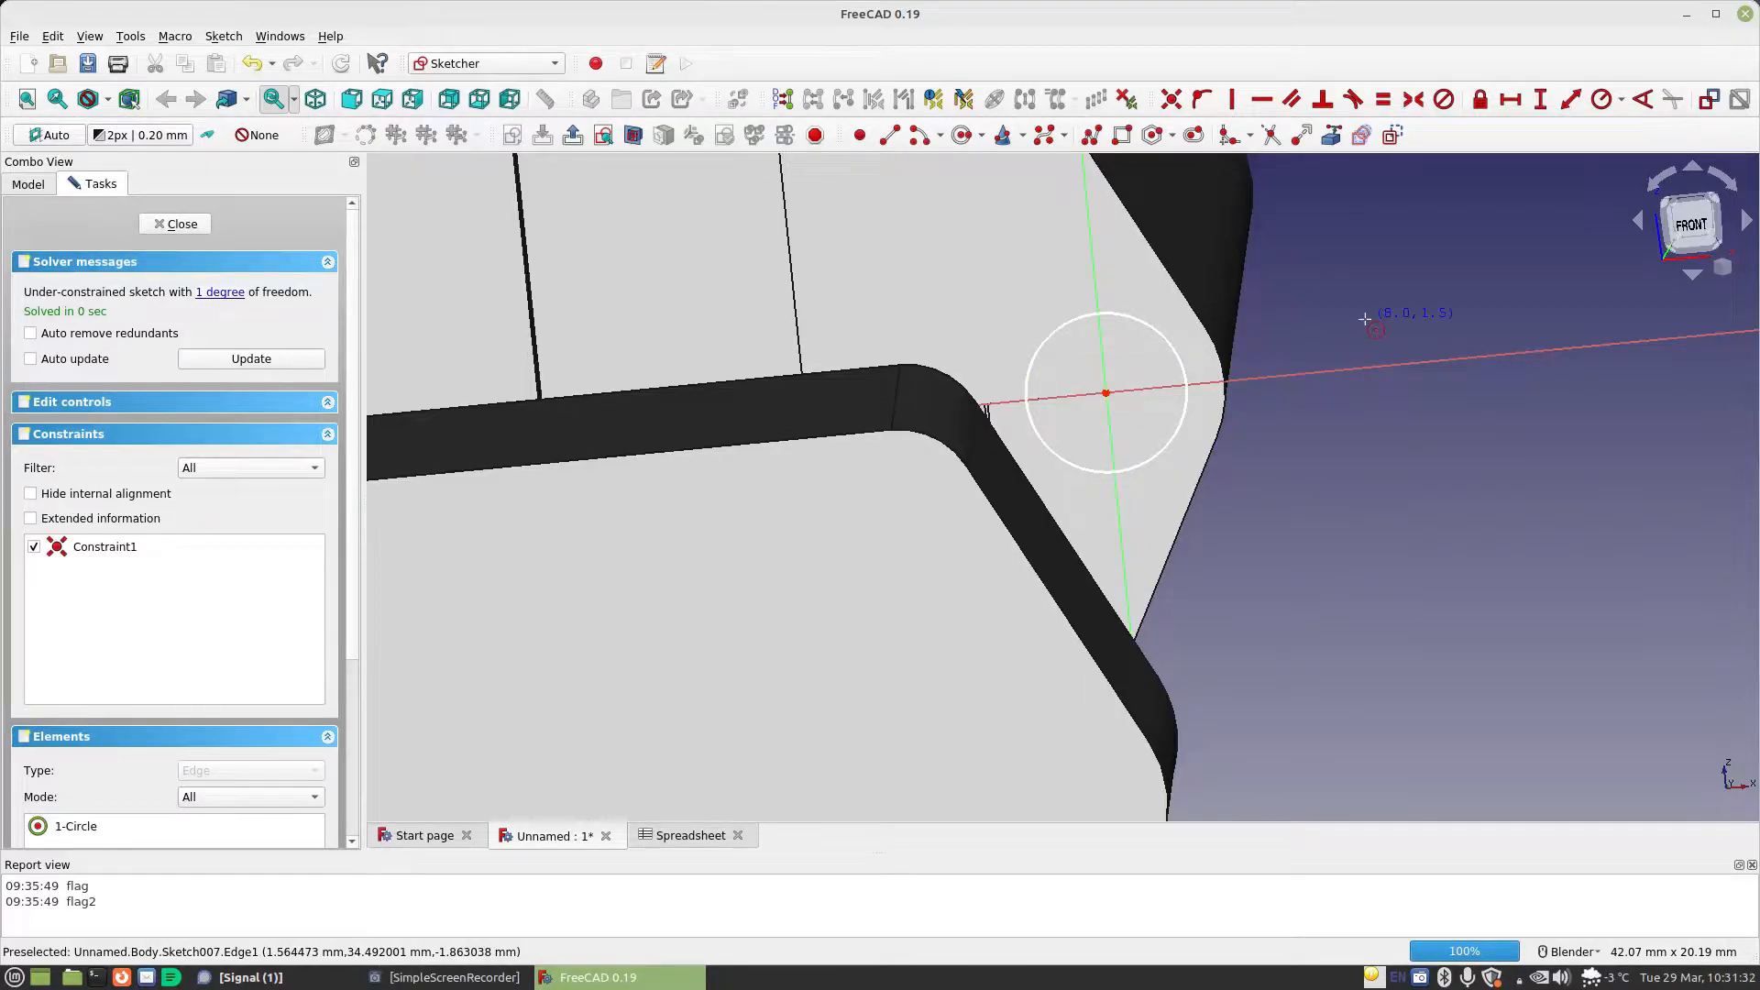
{"action": "left_click", "coordinate": [1615, 102]}
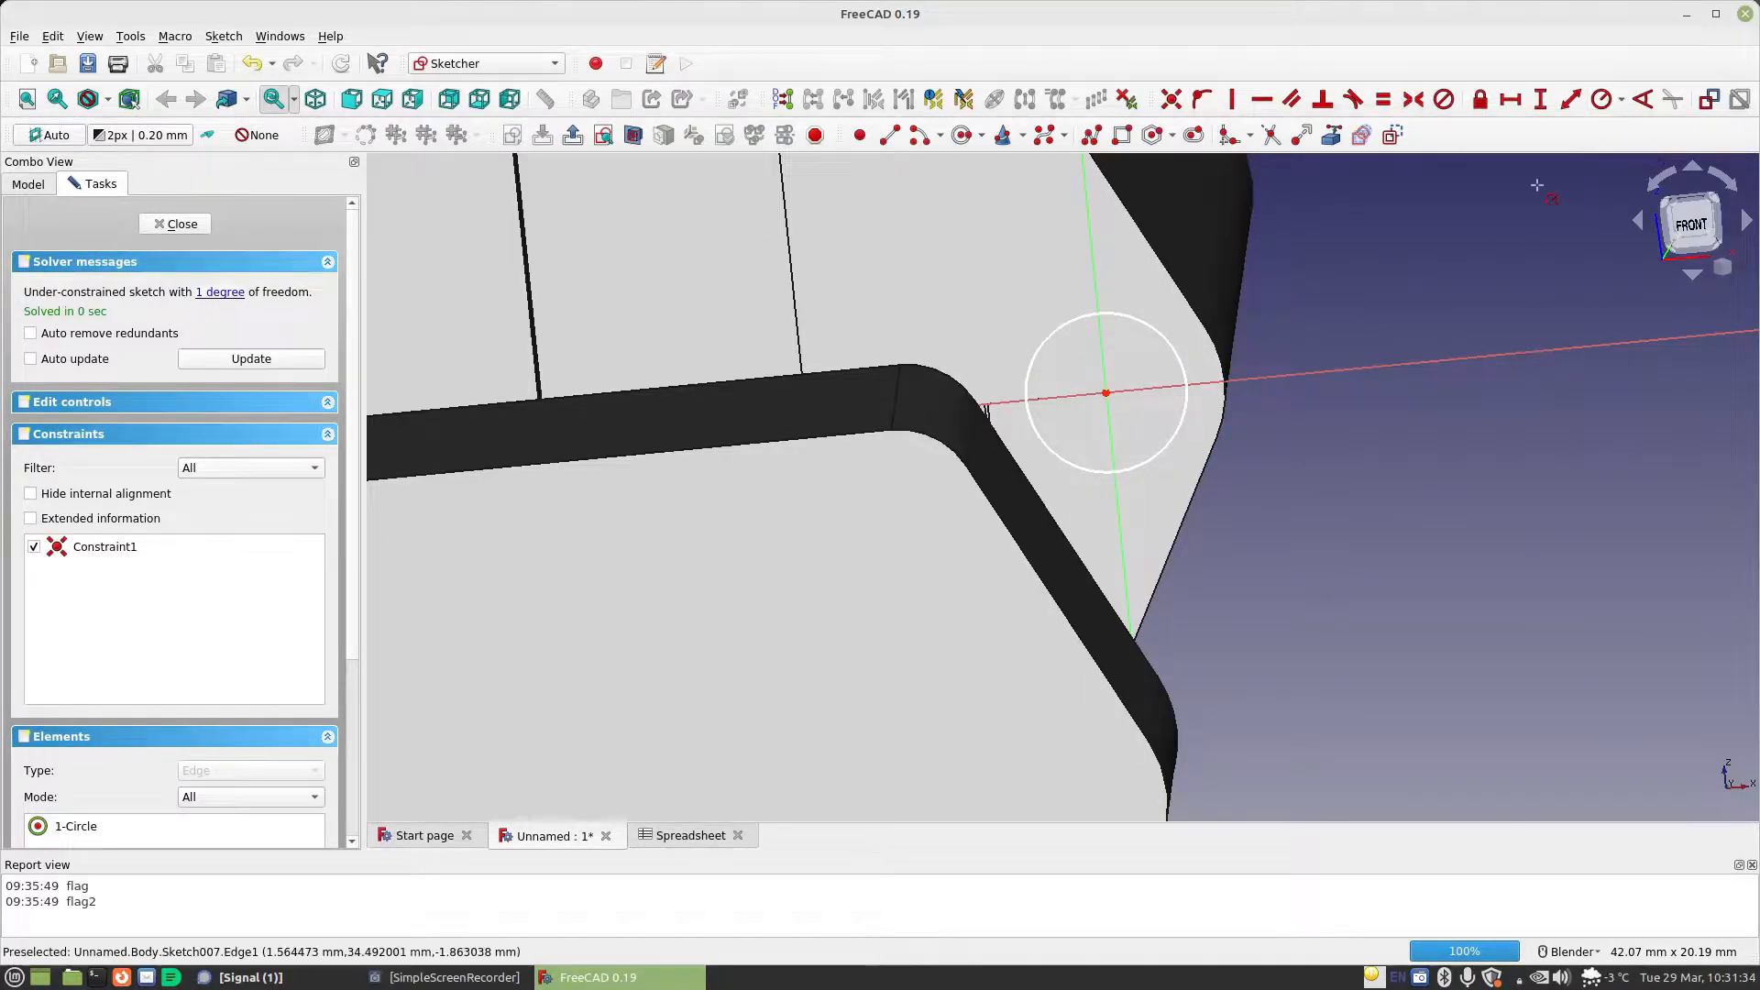
{"action": "left_click", "coordinate": [1187, 367]}
{"action": "left_click", "coordinate": [1365, 471]}
Constrain the circle's diameter with a formula giving twice Spreadsheet.MaterialThickness (4.80 mm) and leave the sketch
{"action": "left_click", "coordinate": [1623, 99]}
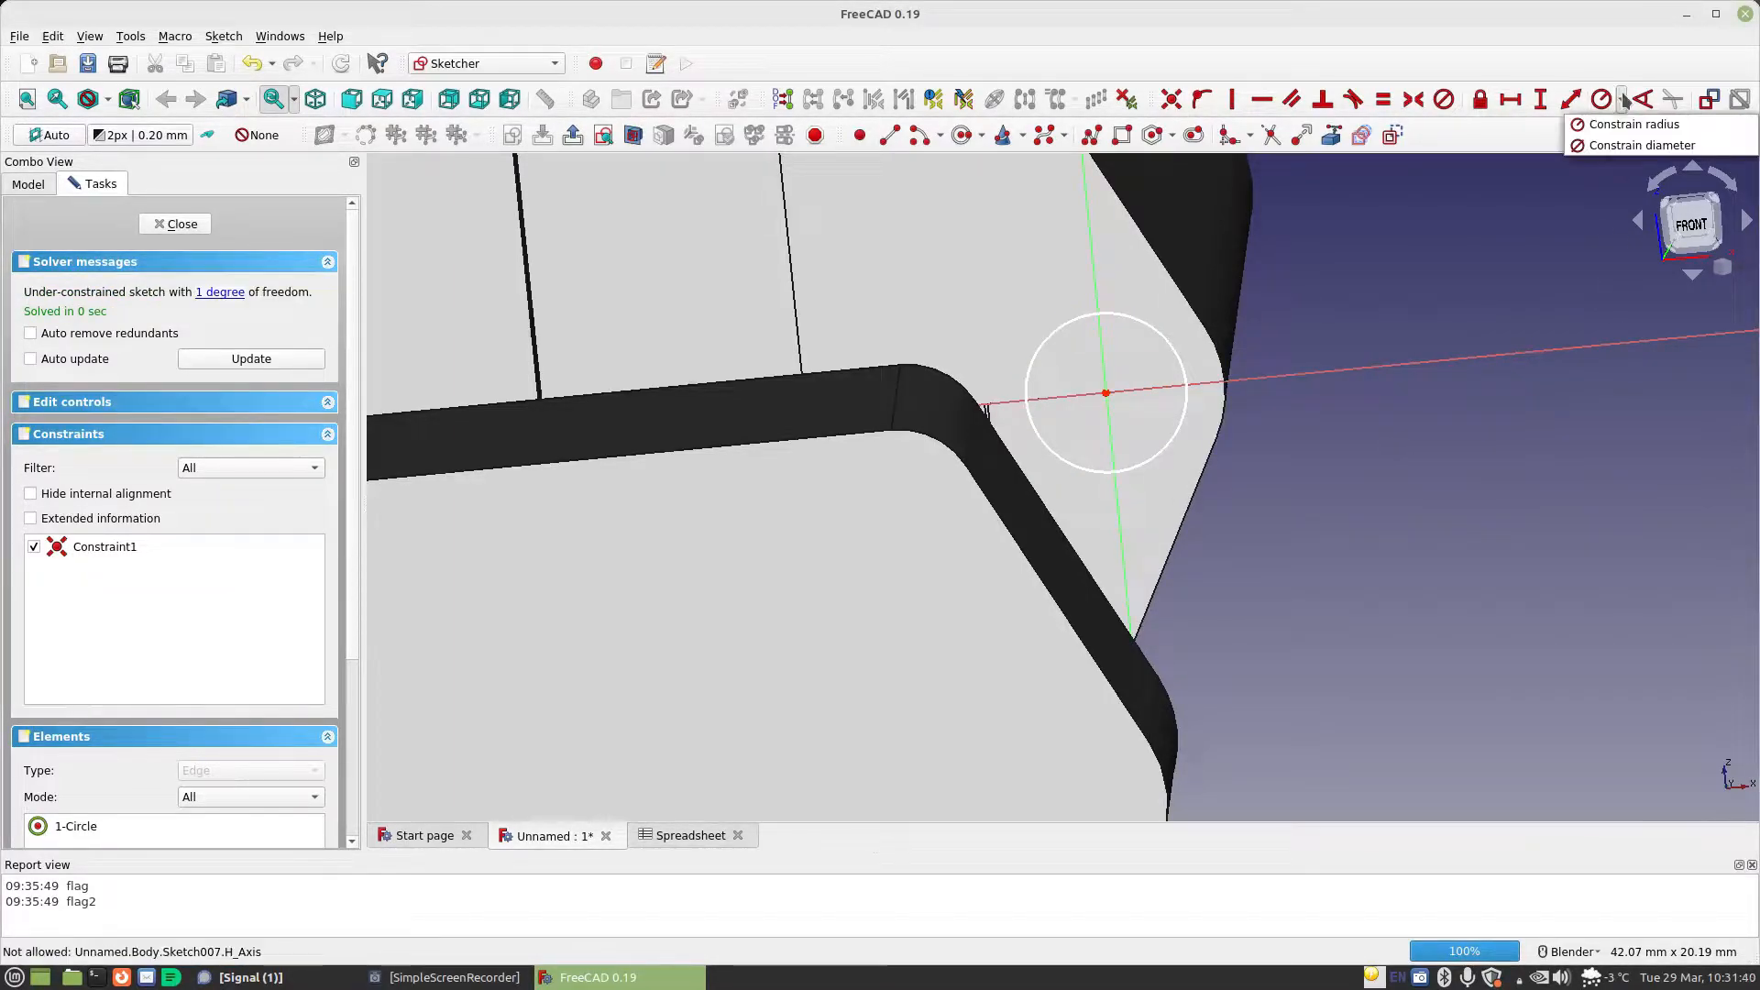
{"action": "left_click", "coordinate": [1617, 145]}
{"action": "left_click", "coordinate": [1189, 372]}
{"action": "left_click", "coordinate": [1427, 376]}
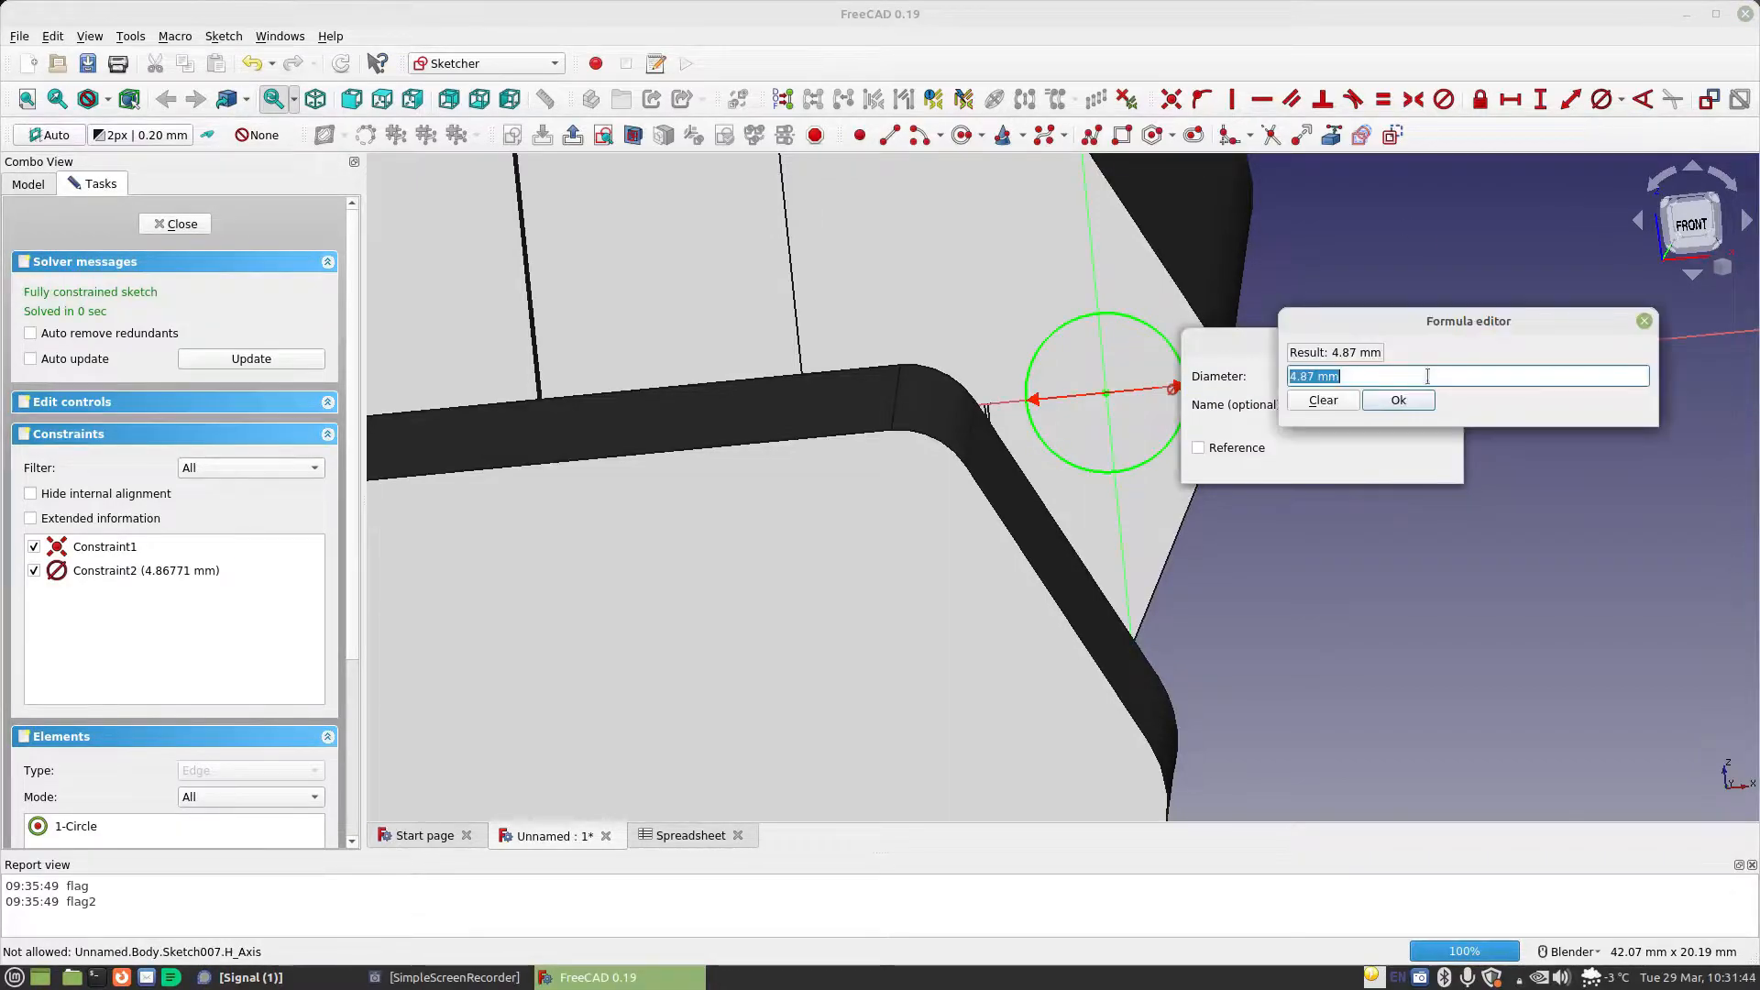
{"action": "type", "text": "Spreadsheet.m"}
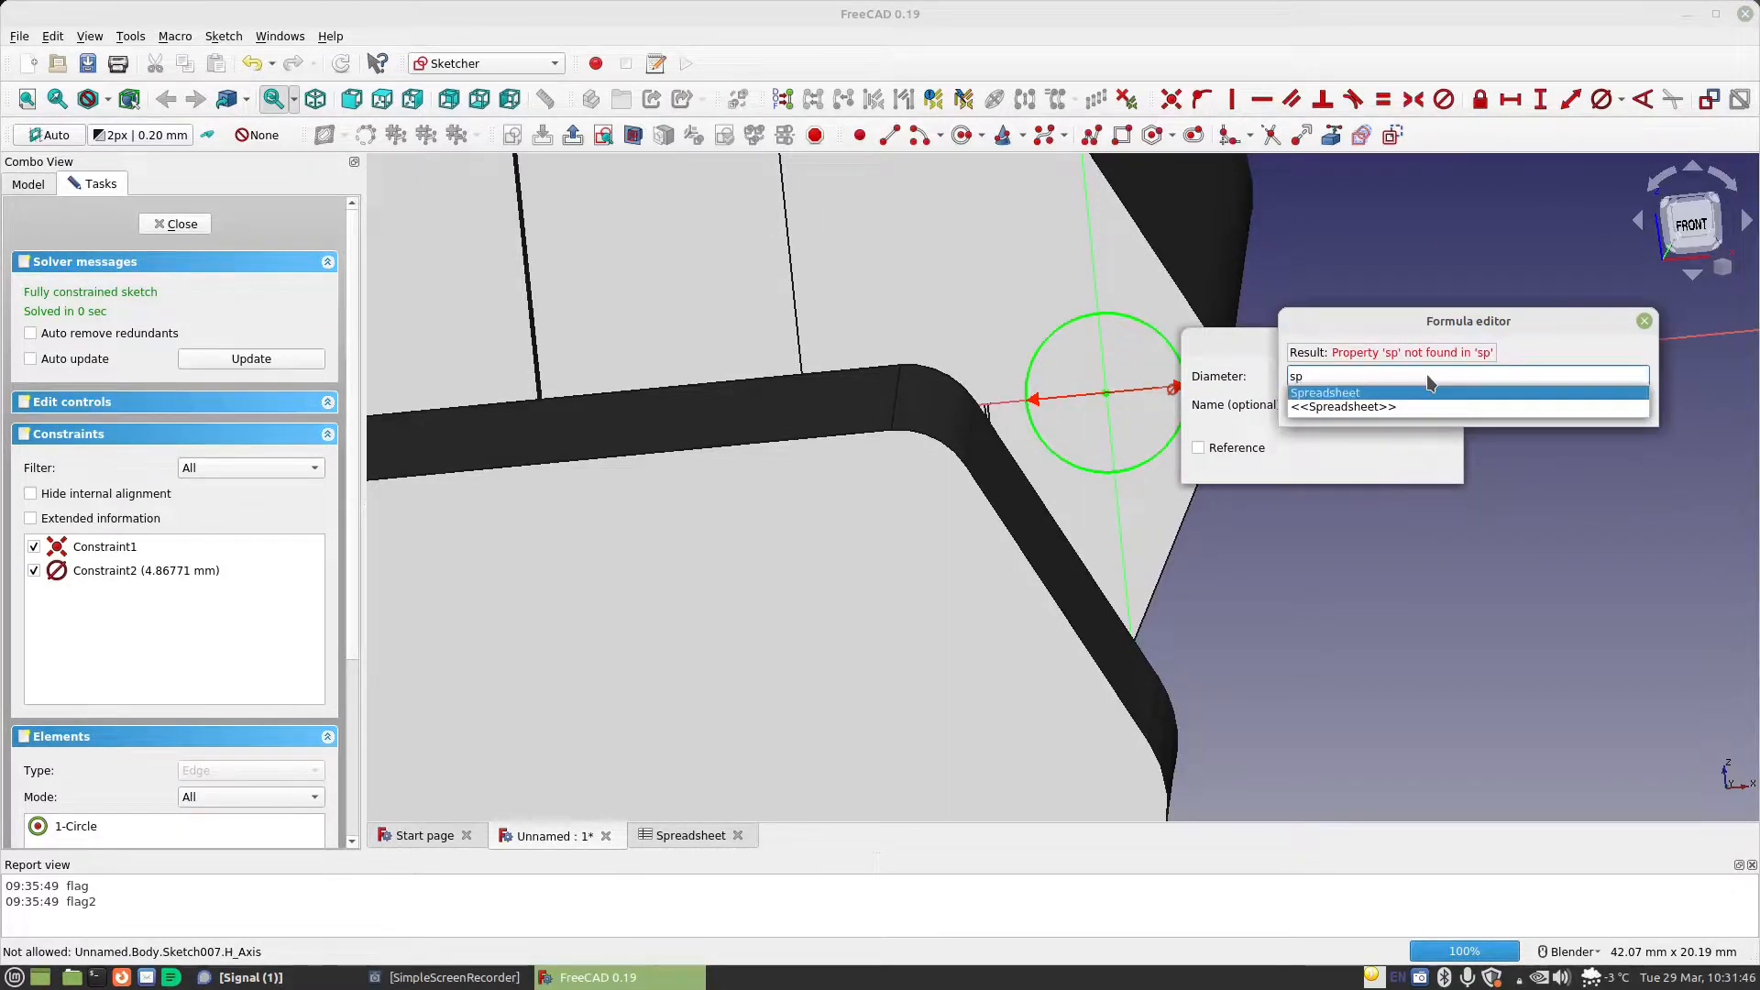
{"action": "type", "text": "a"}
{"action": "key", "text": "Down"}
{"action": "key", "text": "Return"}
{"action": "key", "text": "Return"}
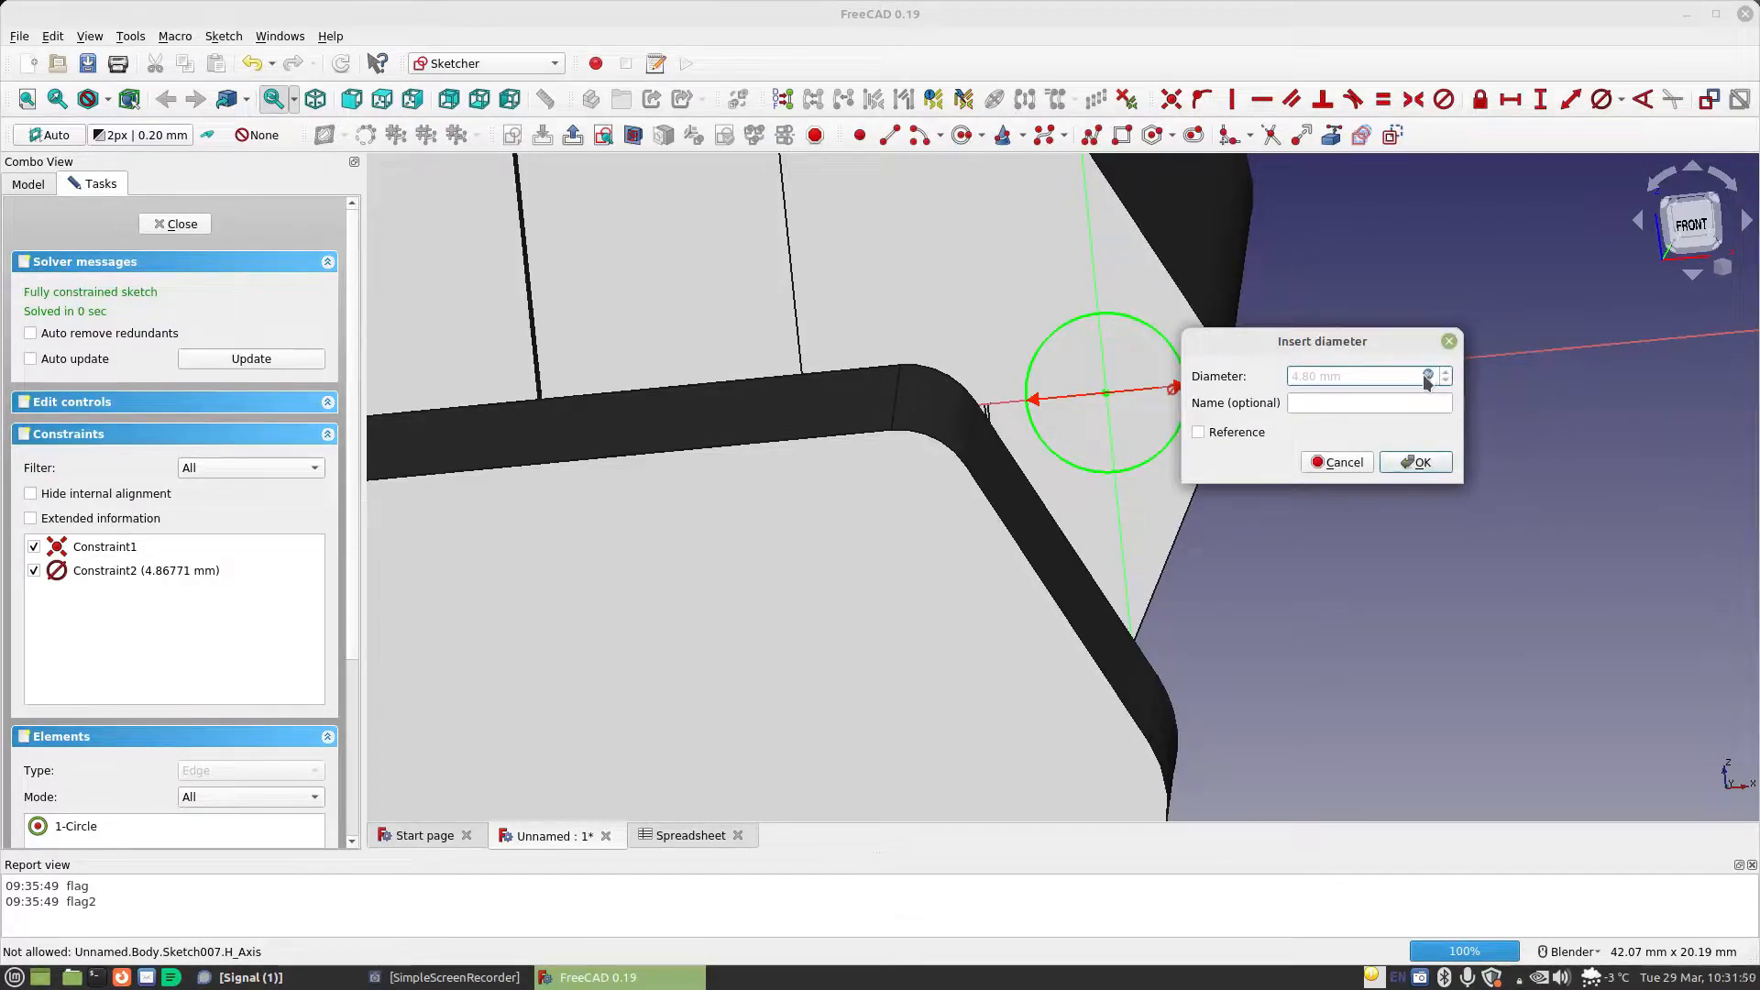
{"action": "left_click", "coordinate": [1416, 462]}
{"action": "middle_click_drag", "start_coordinate": [1430, 464], "coordinate": [1269, 459]}
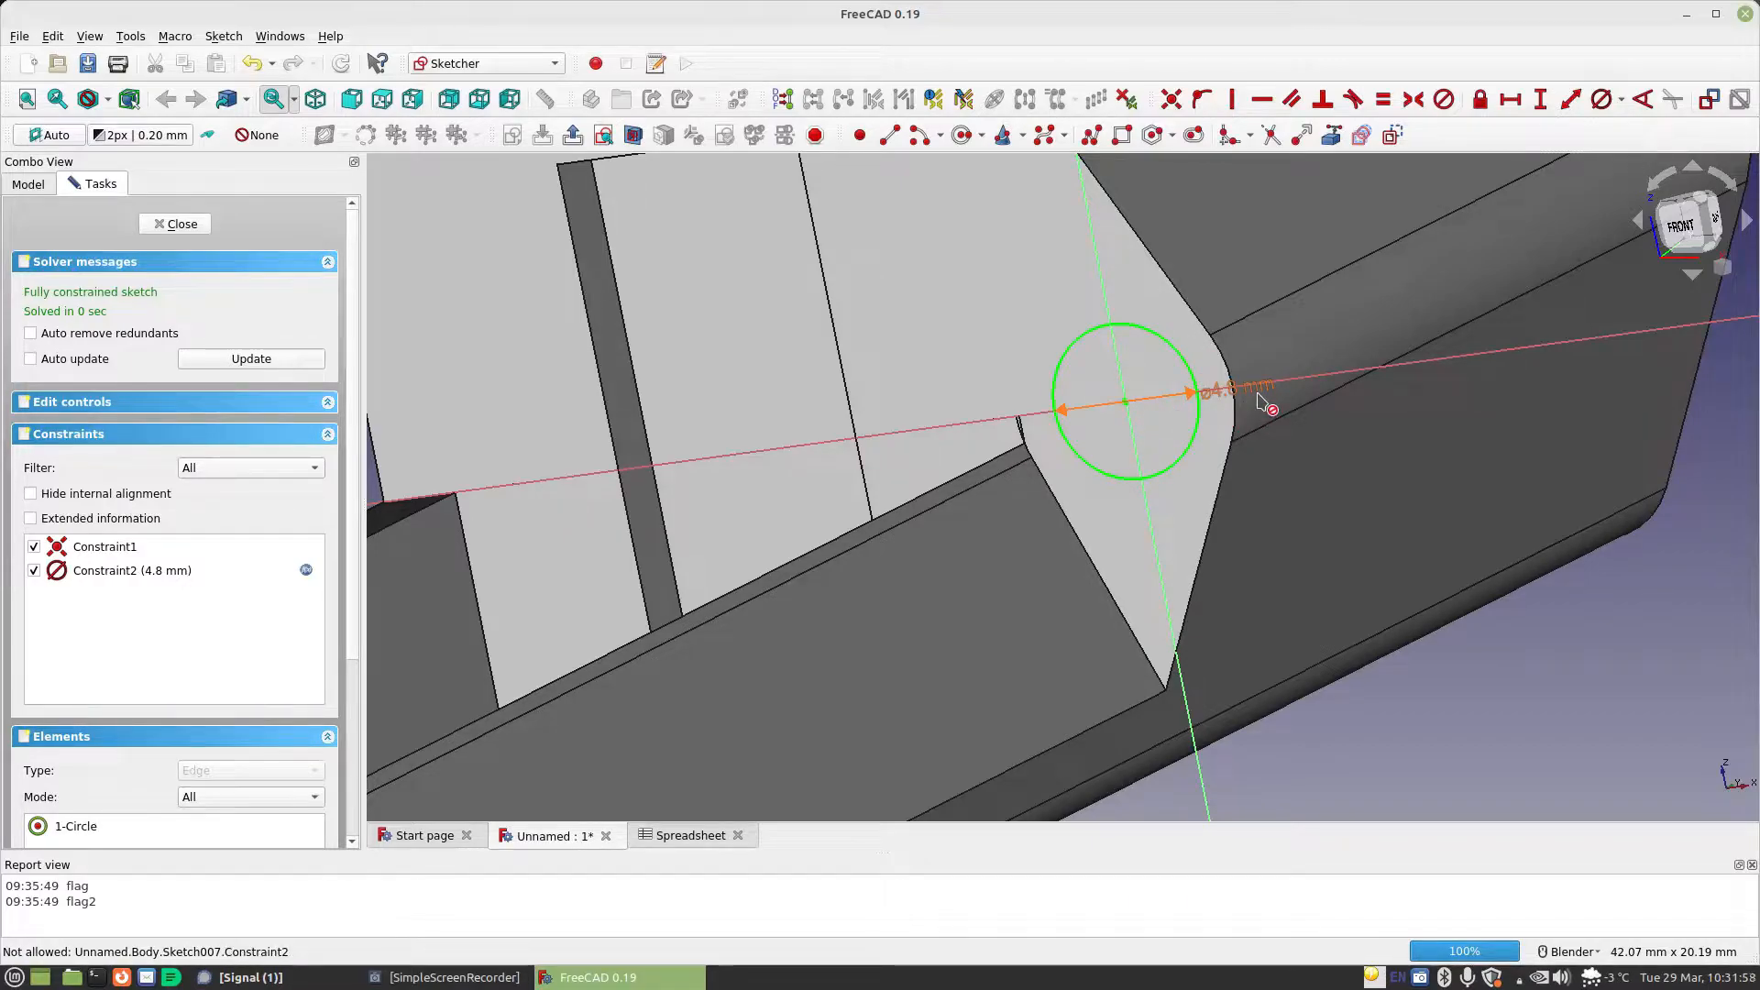
{"action": "left_click", "coordinate": [163, 224]}
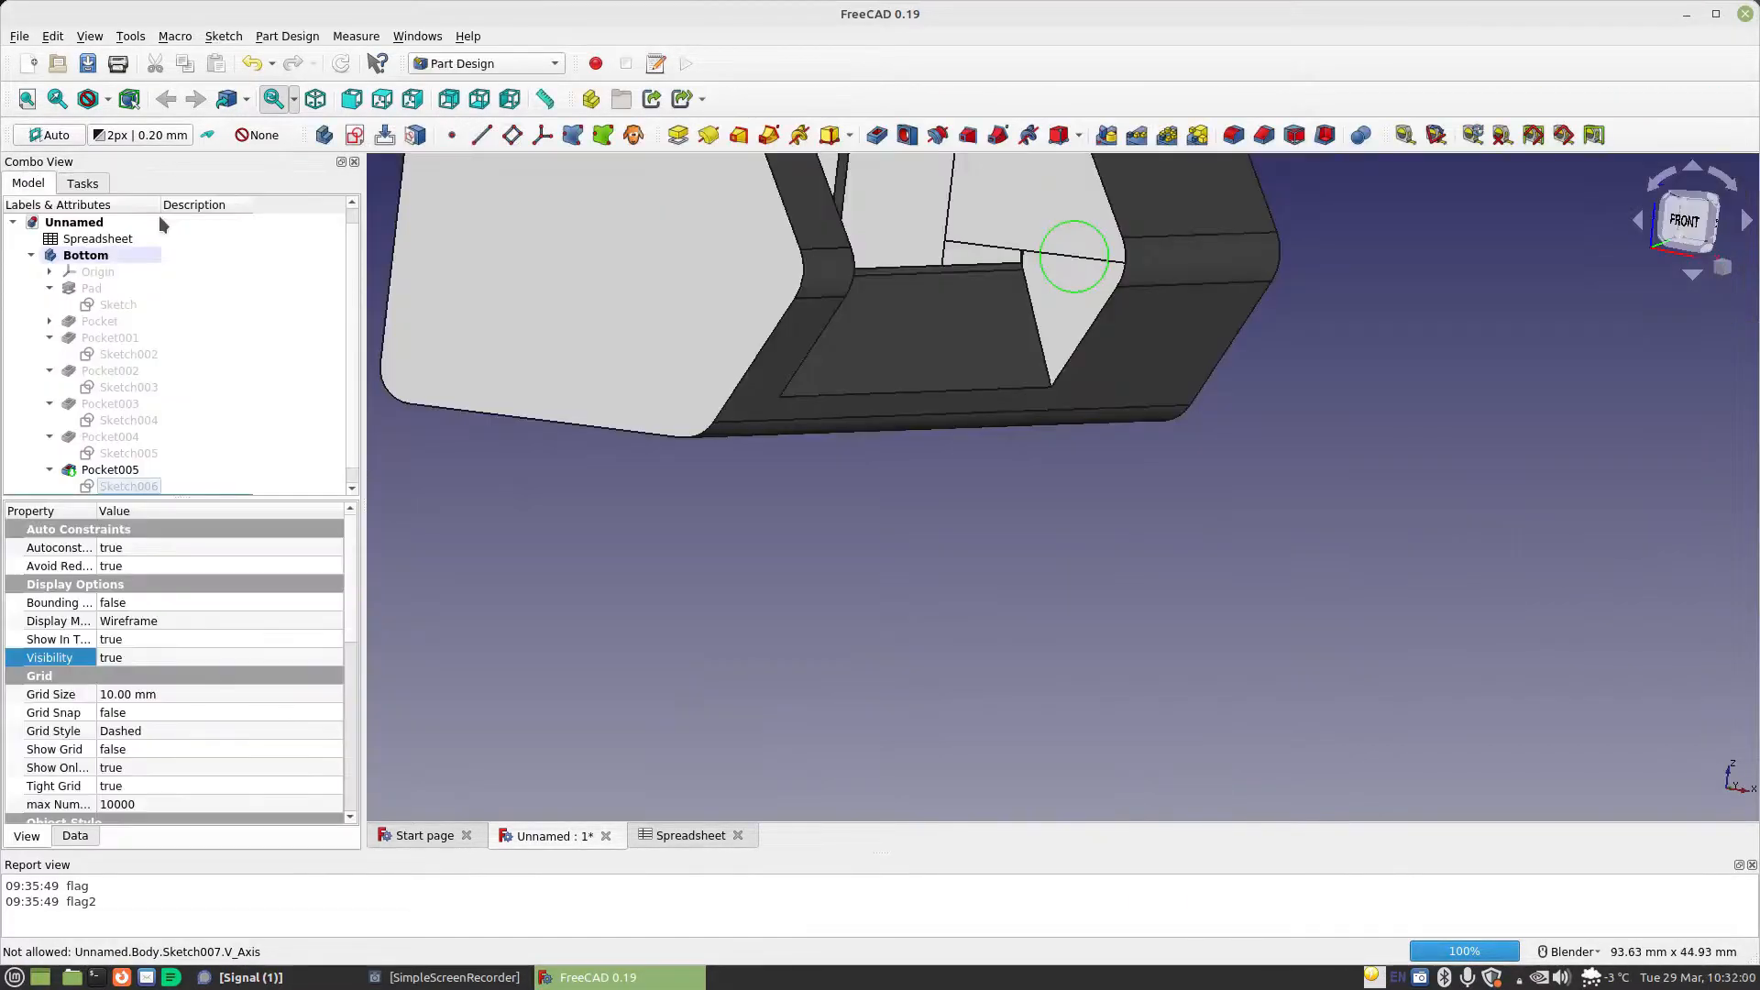
Cut the circle as a pocket with its length set by formula to twice Spreadsheet.MaterialThickness (4.80 mm)
{"action": "left_click", "coordinate": [877, 136]}
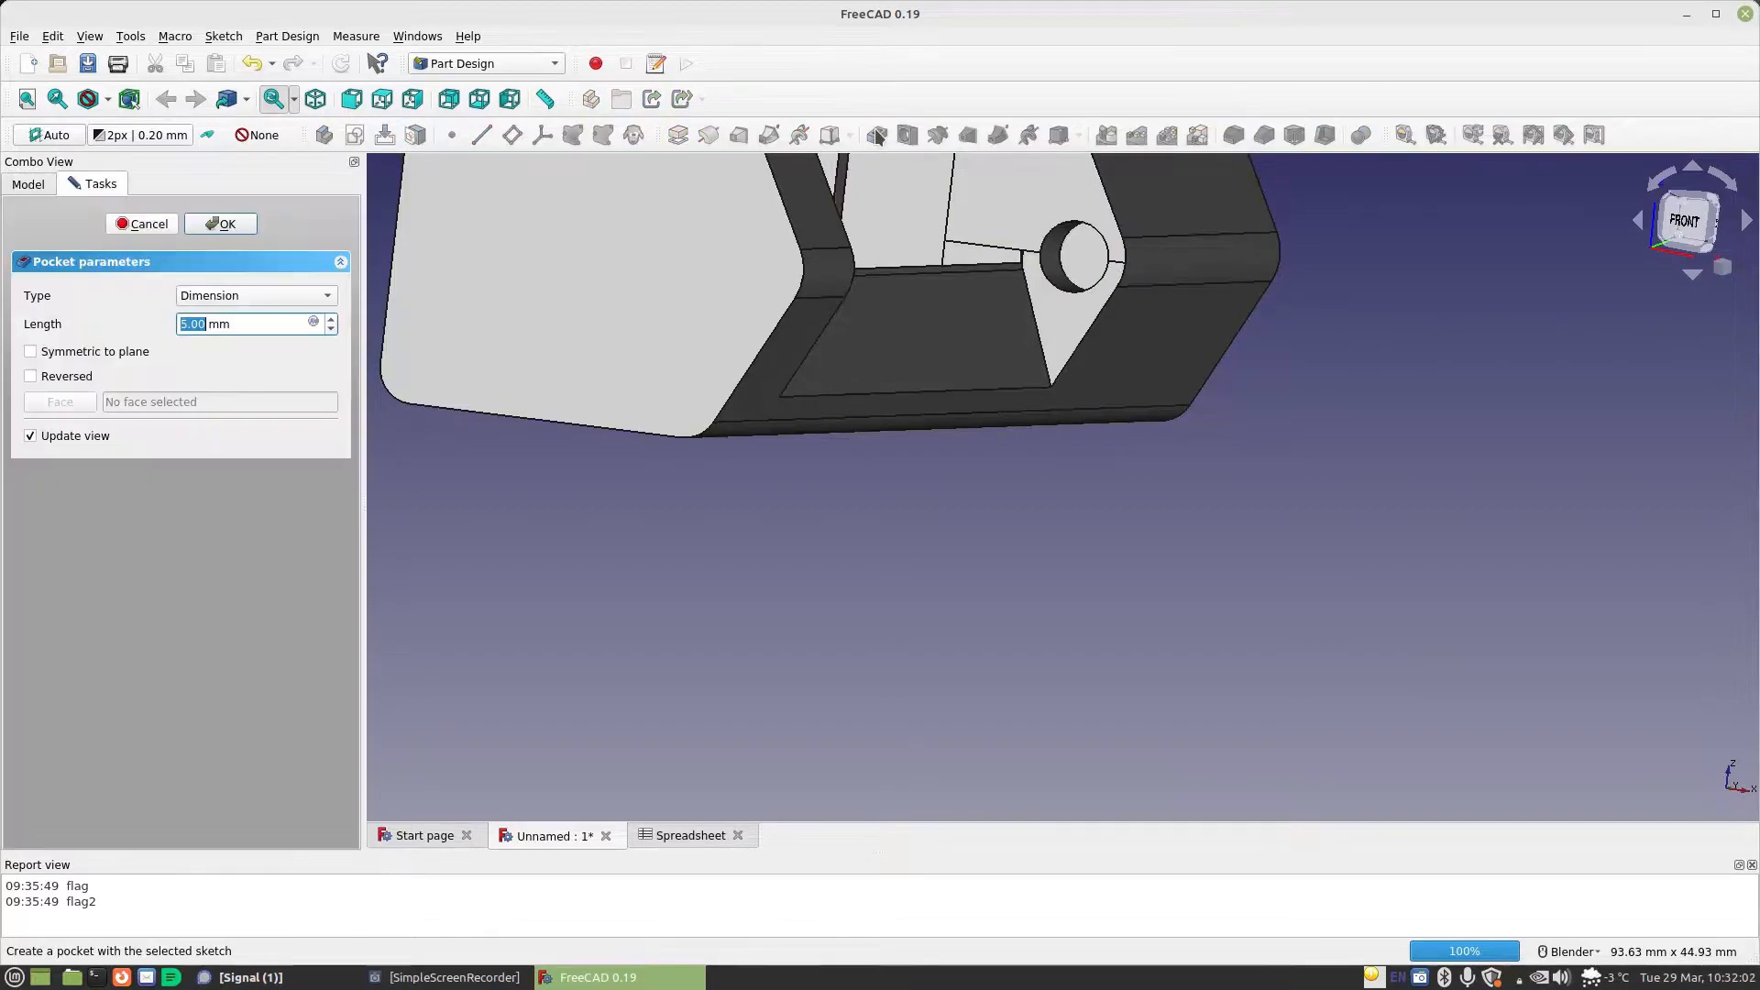
{"action": "left_click", "coordinate": [314, 321]}
{"action": "left_click", "coordinate": [314, 320]}
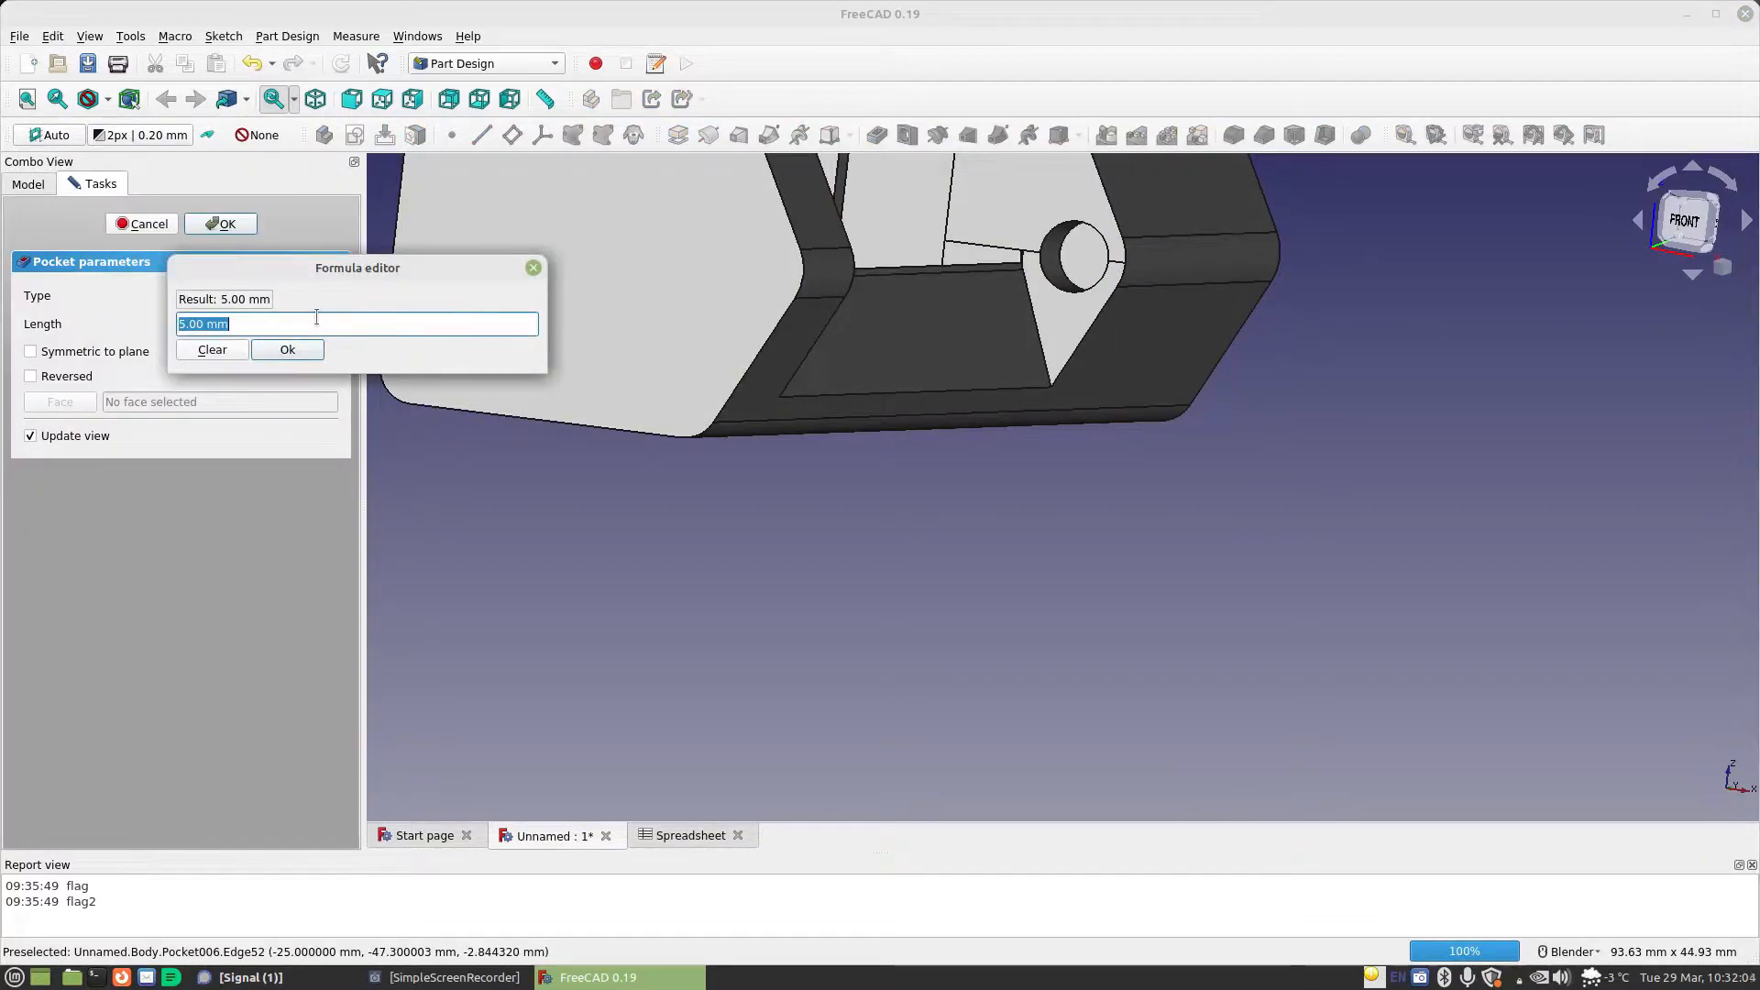
{"action": "type", "text": "sp"}
{"action": "key", "text": "Down"}
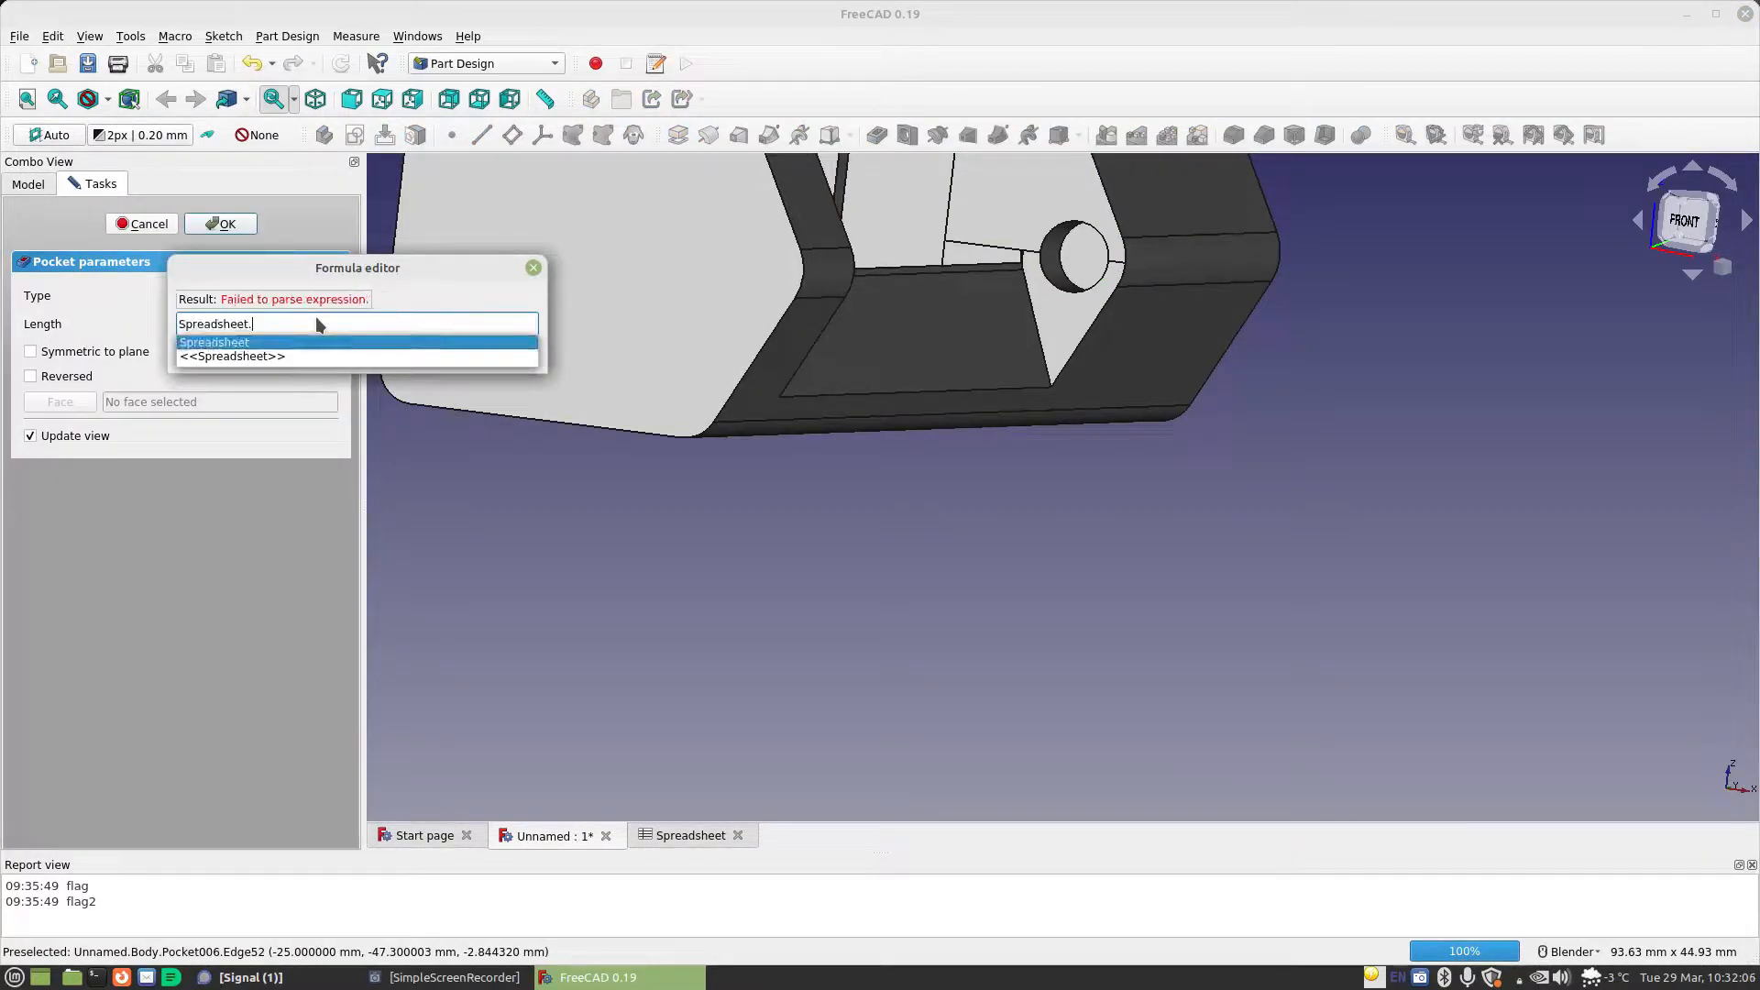
{"action": "key", "text": "Return"}
{"action": "type", "text": "ma"}
{"action": "key", "text": "Down"}
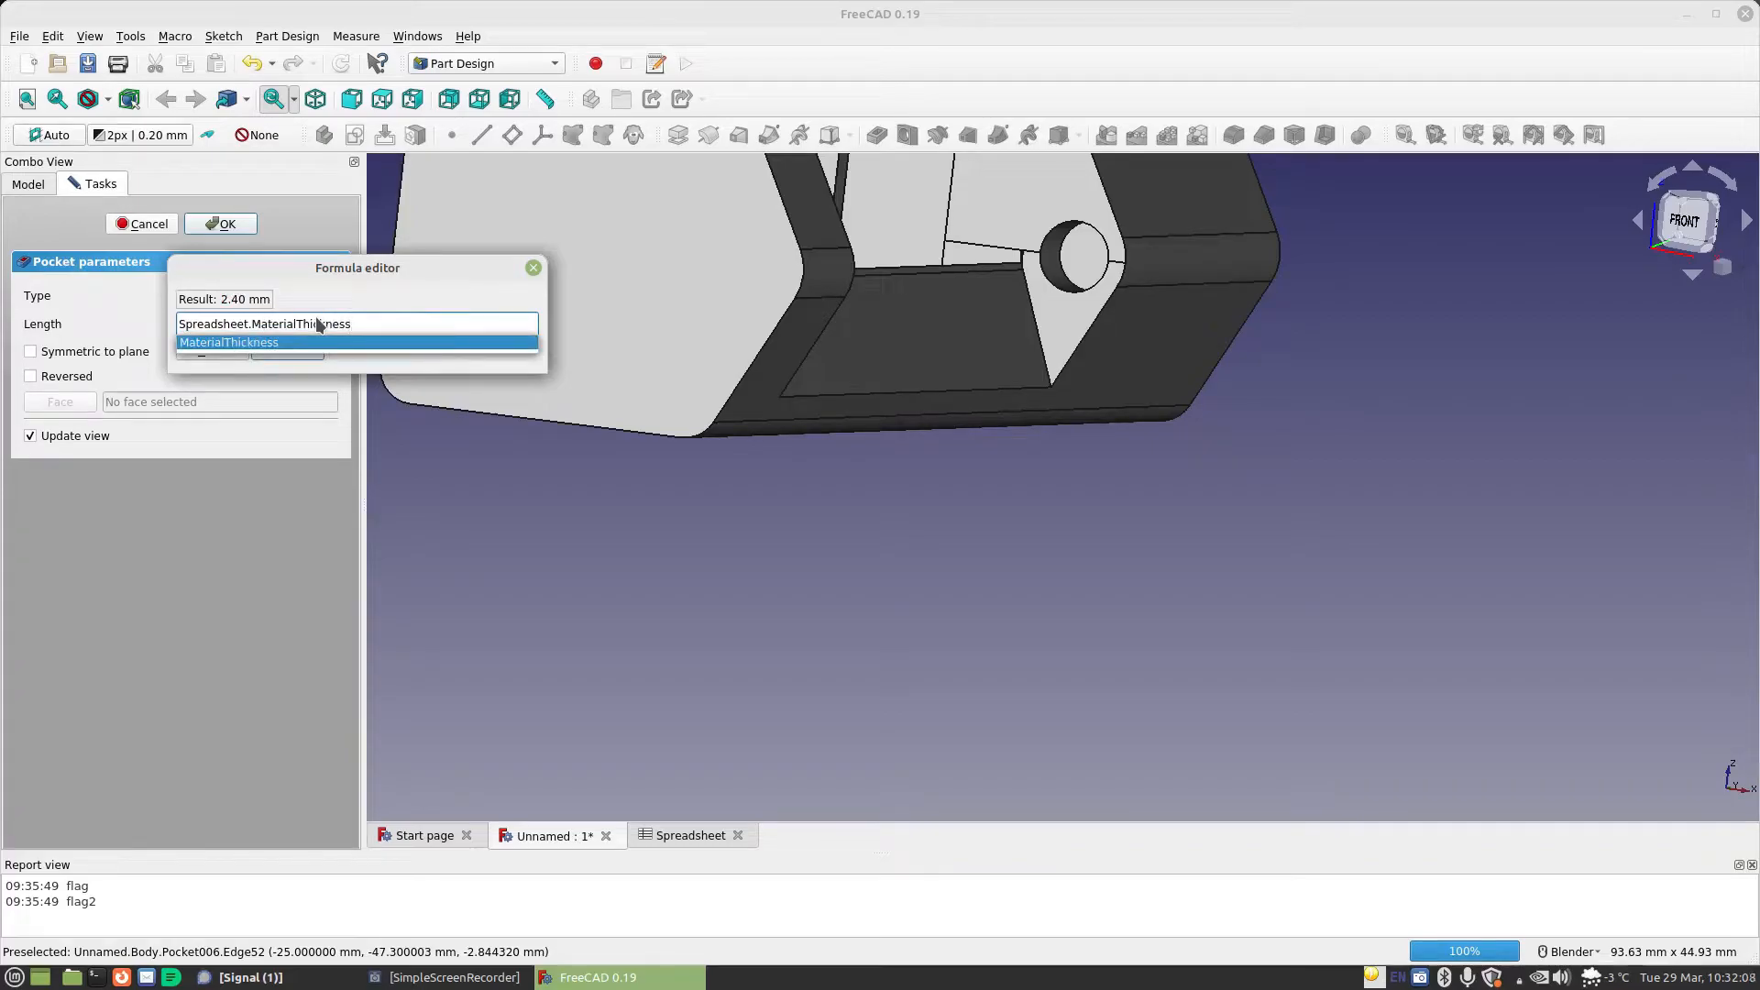
{"action": "key", "text": "Return"}
{"action": "key", "text": "Return"}
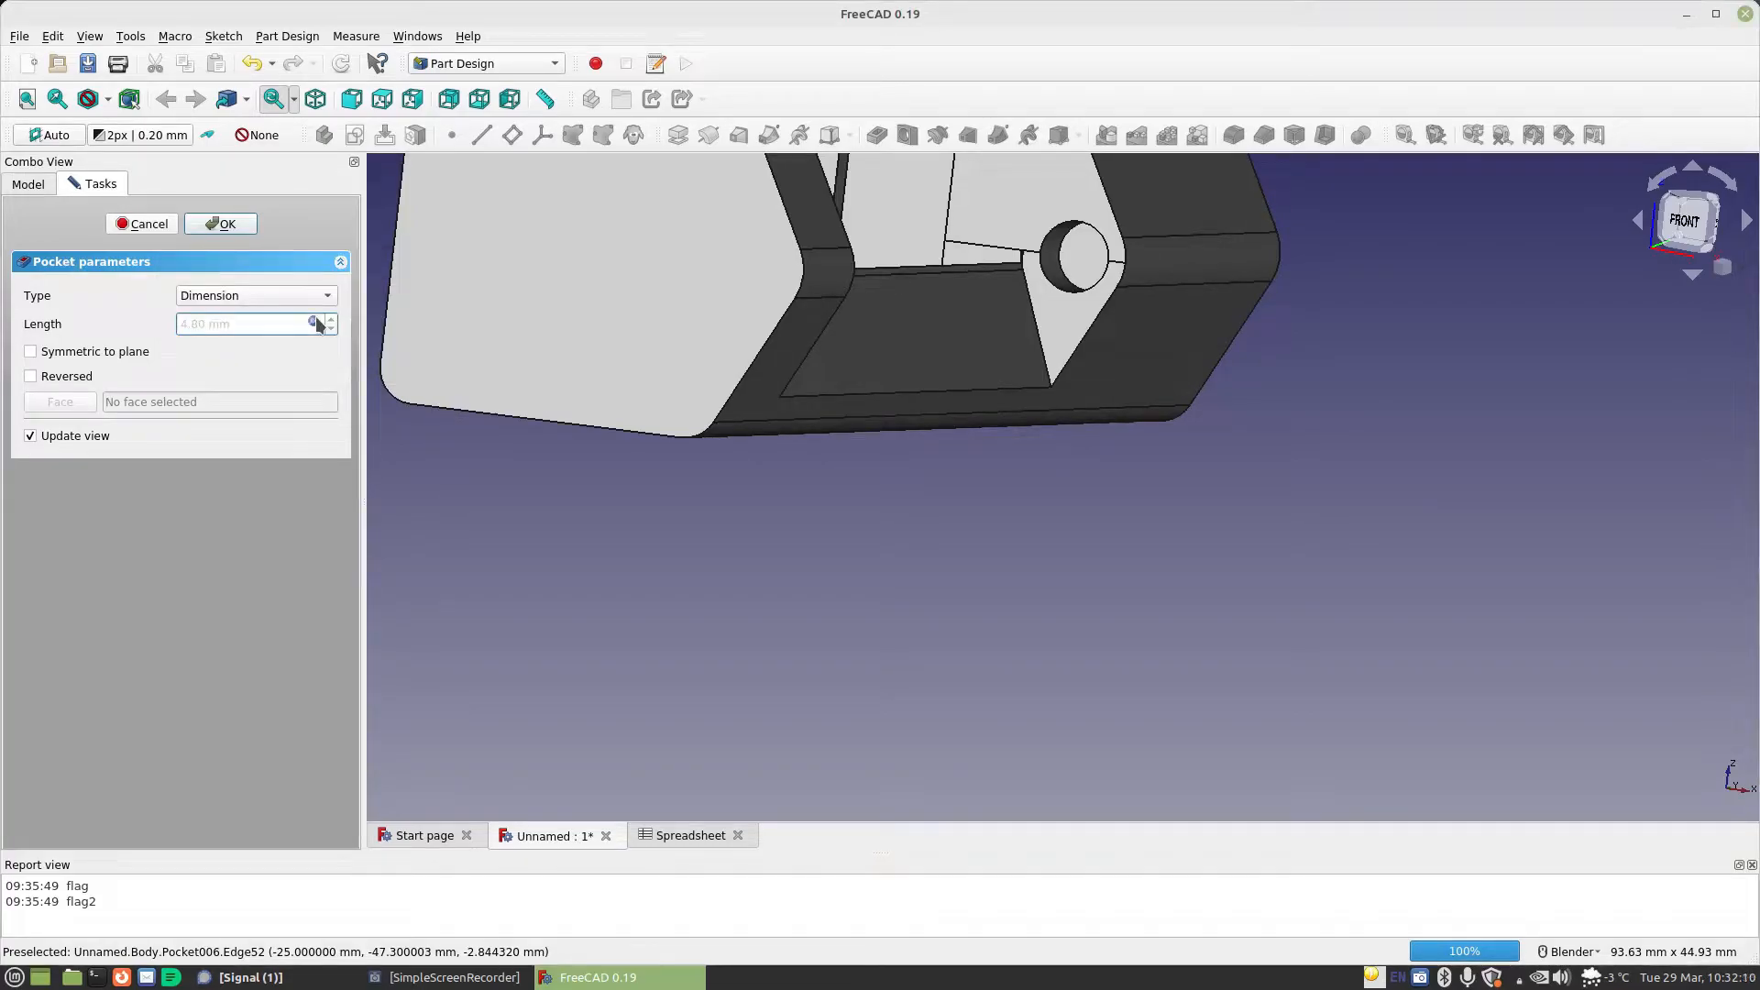
{"action": "left_click", "coordinate": [231, 226]}
Apply a fillet to the inner bottom edge of the new circular pocket
{"action": "scroll", "coordinate": [1113, 246], "scroll_direction": "up", "scroll_amount": 2}
{"action": "middle_click_drag", "start_coordinate": [1112, 245], "coordinate": [1073, 284]}
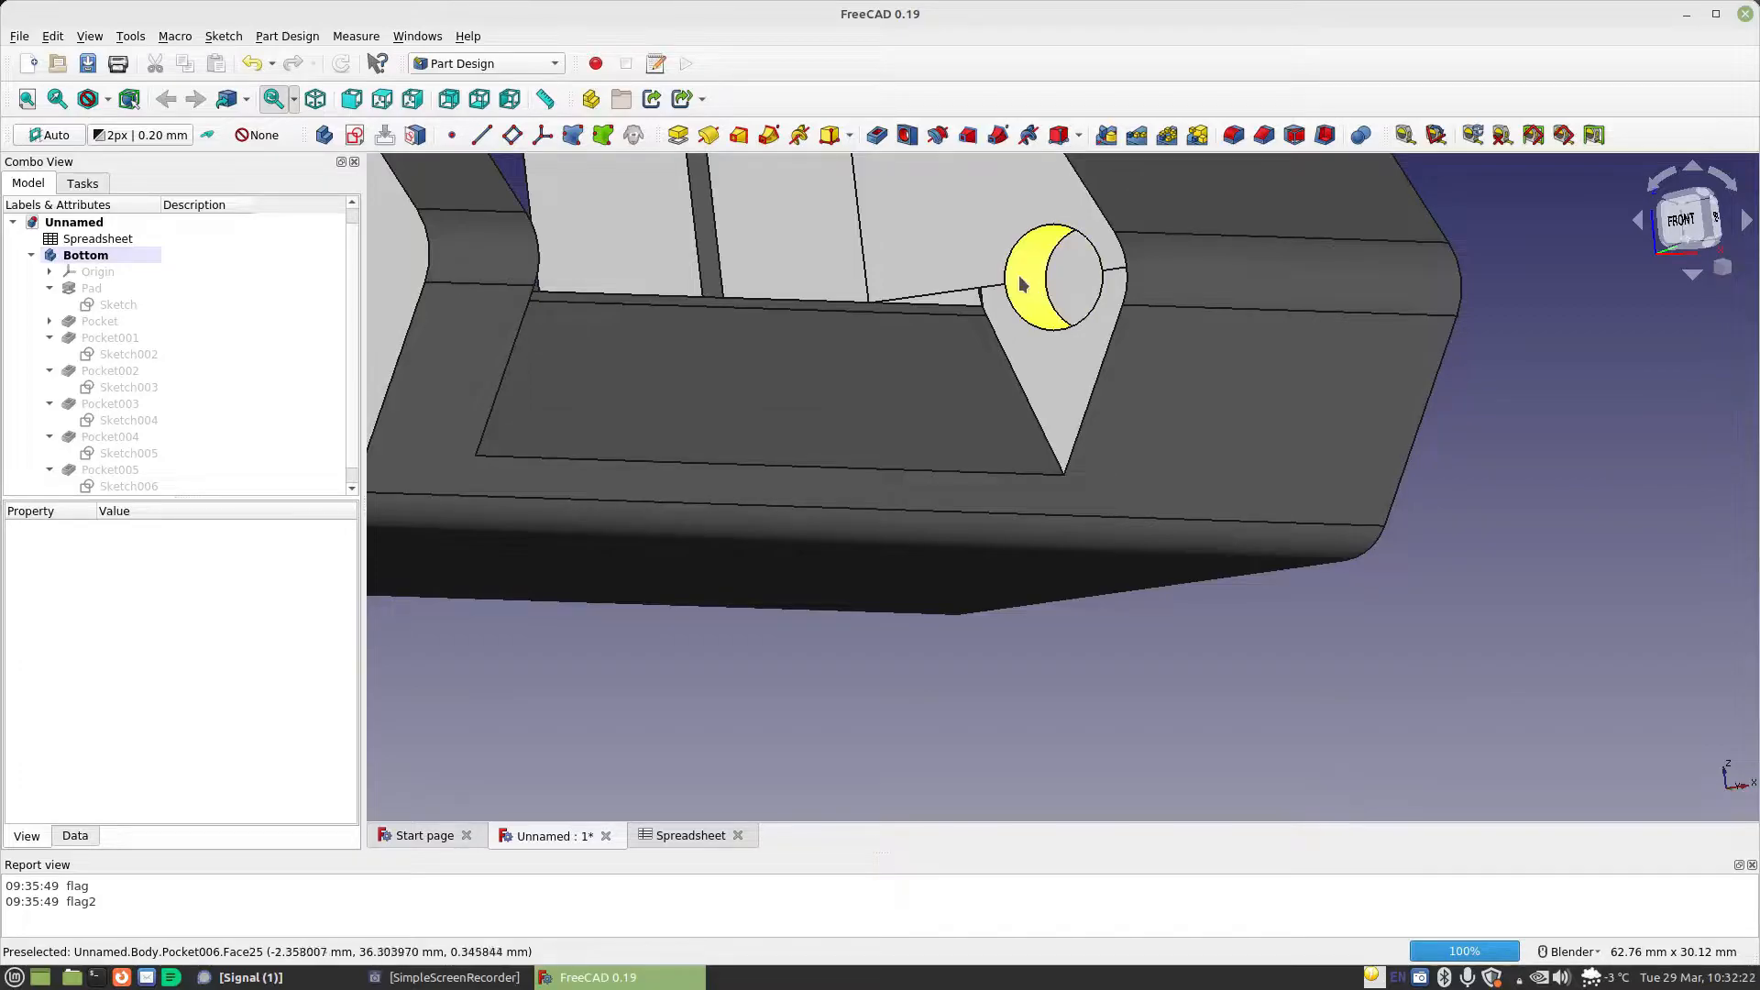
{"action": "left_click", "coordinate": [1049, 285]}
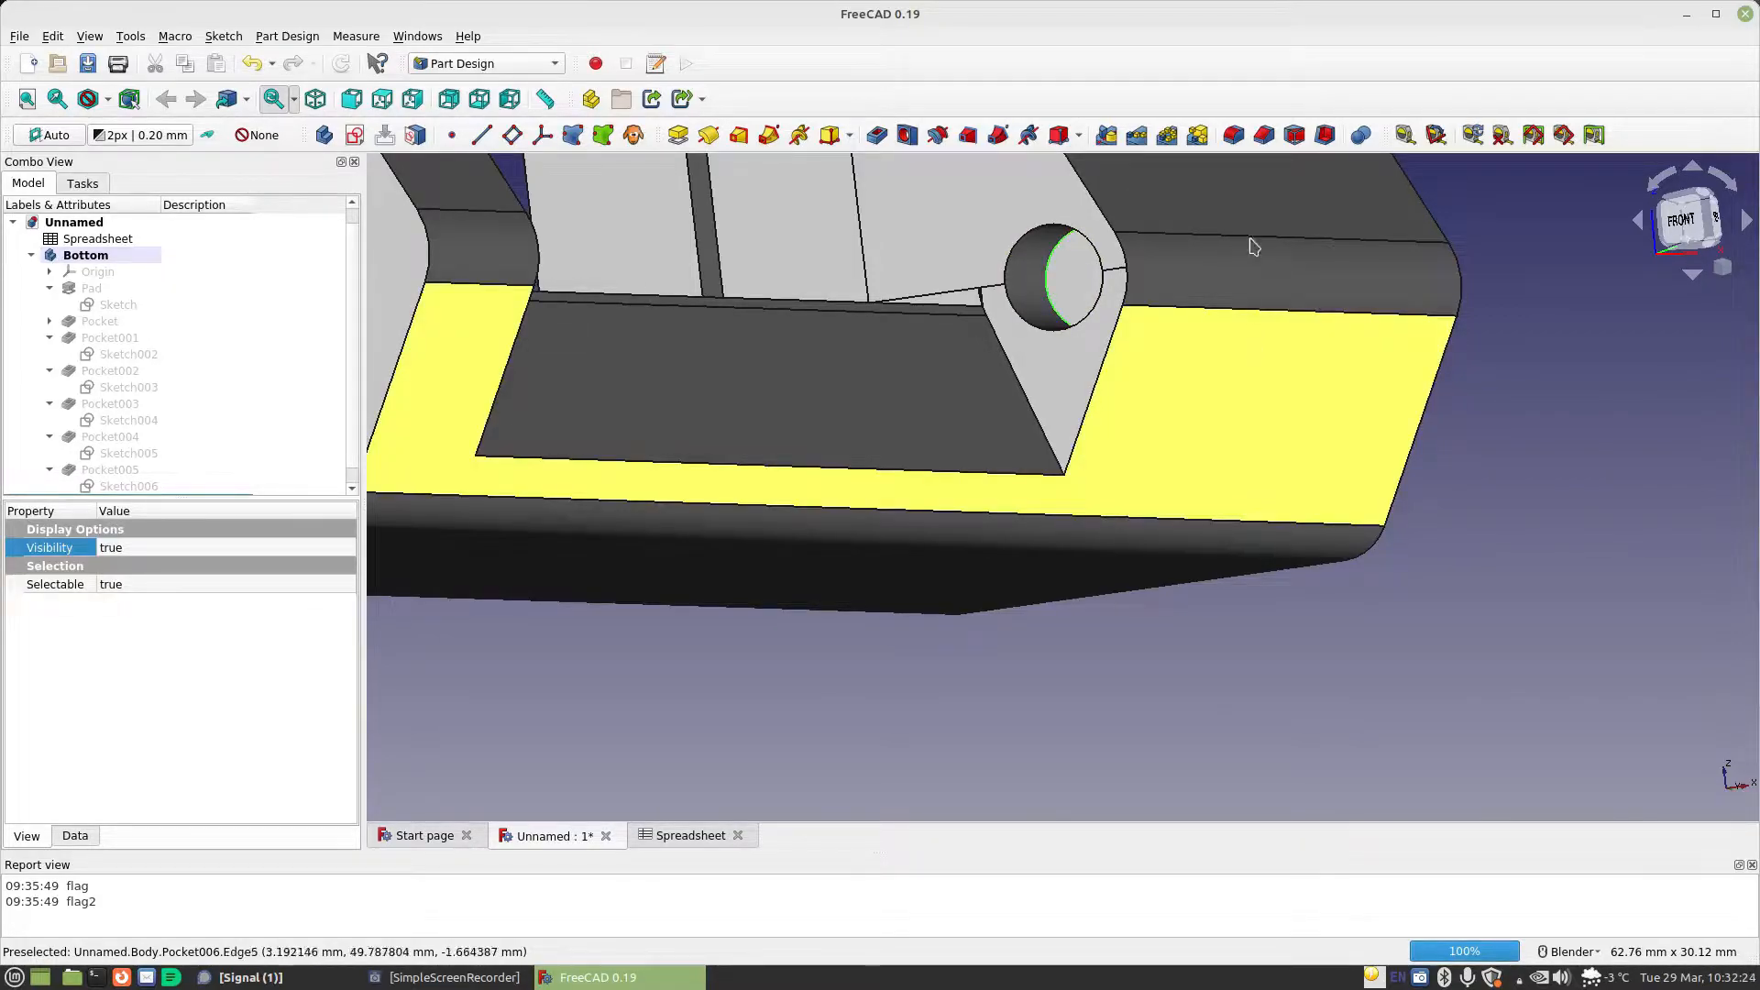
{"action": "left_click", "coordinate": [1234, 135]}
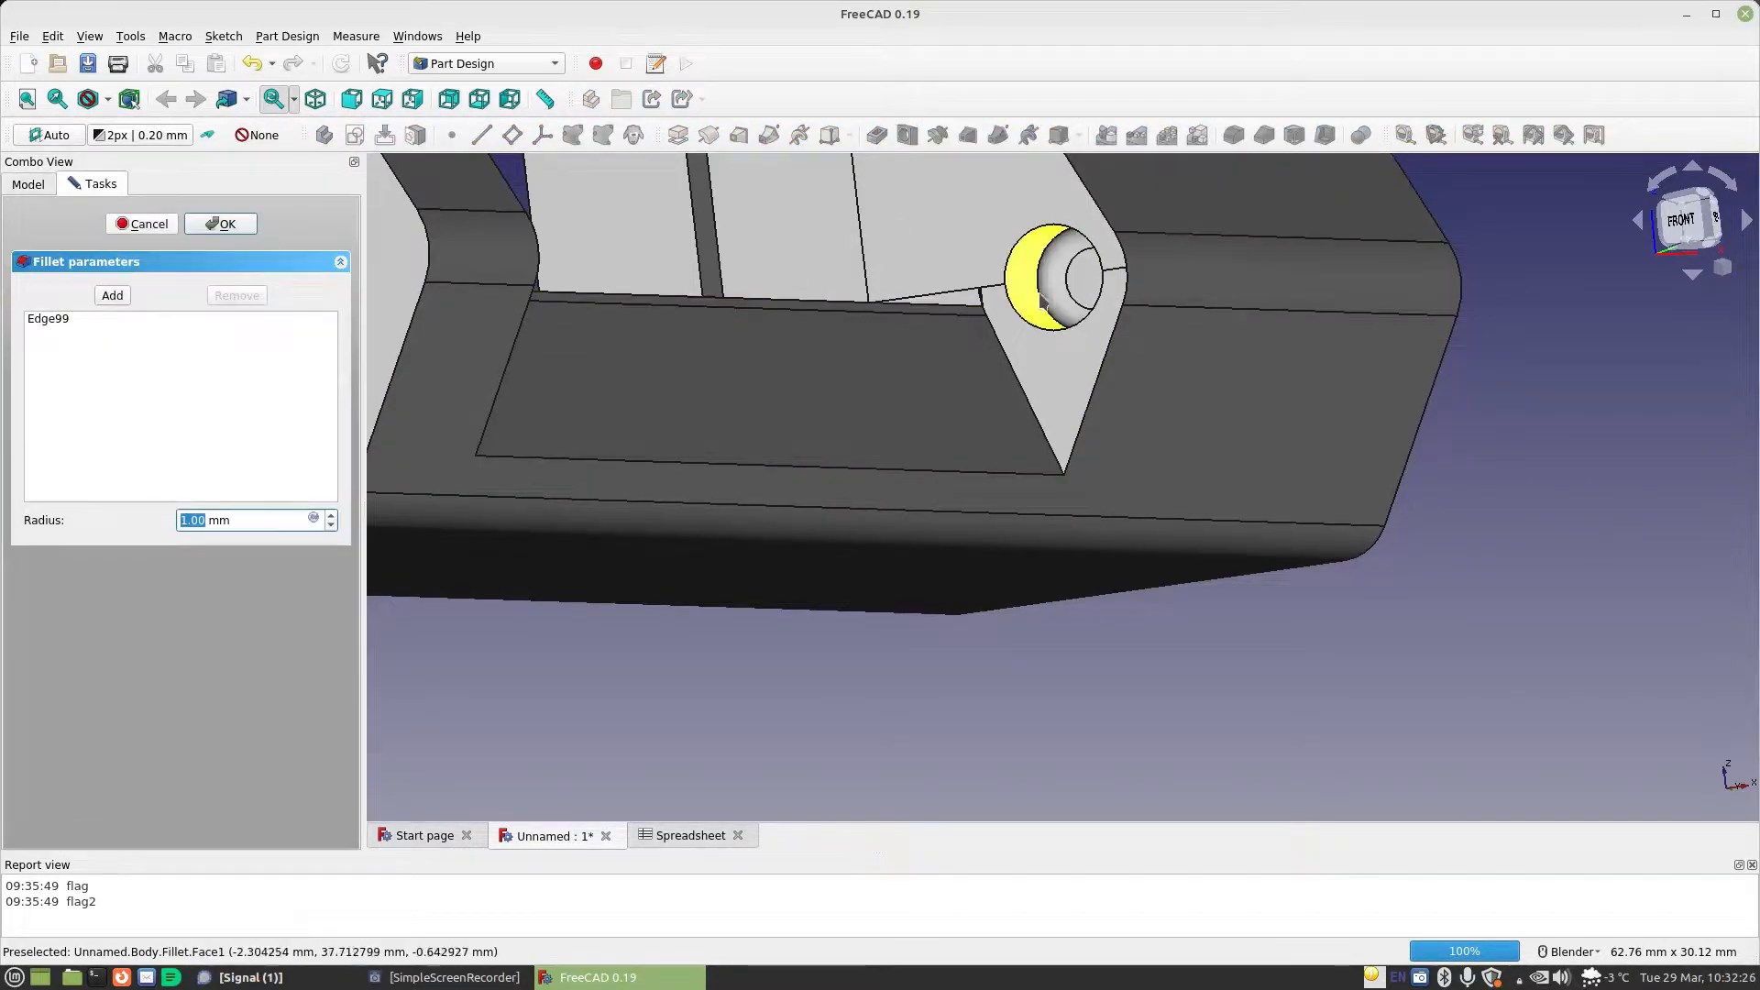
Set the fillet radius to the formula Spreadsheet.MaterialThickness-0.001mm and accept the fillet
{"action": "left_click", "coordinate": [316, 519]}
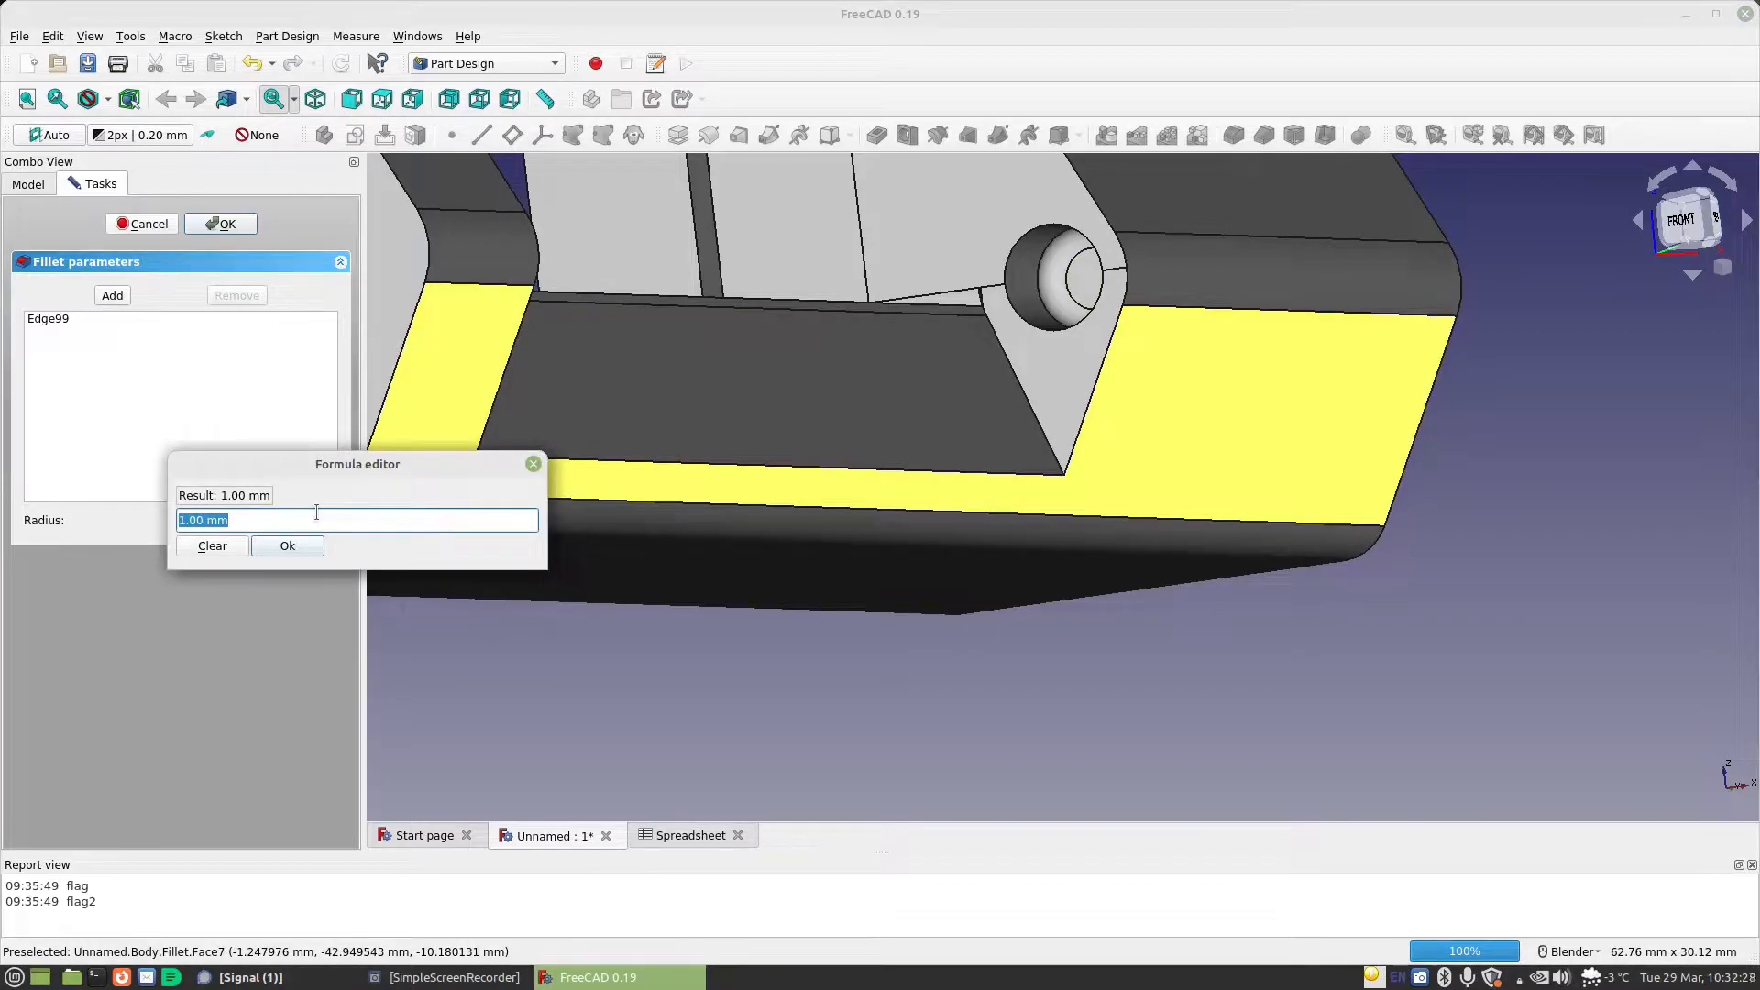
{"action": "type", "text": "Spreadsheet.ma"}
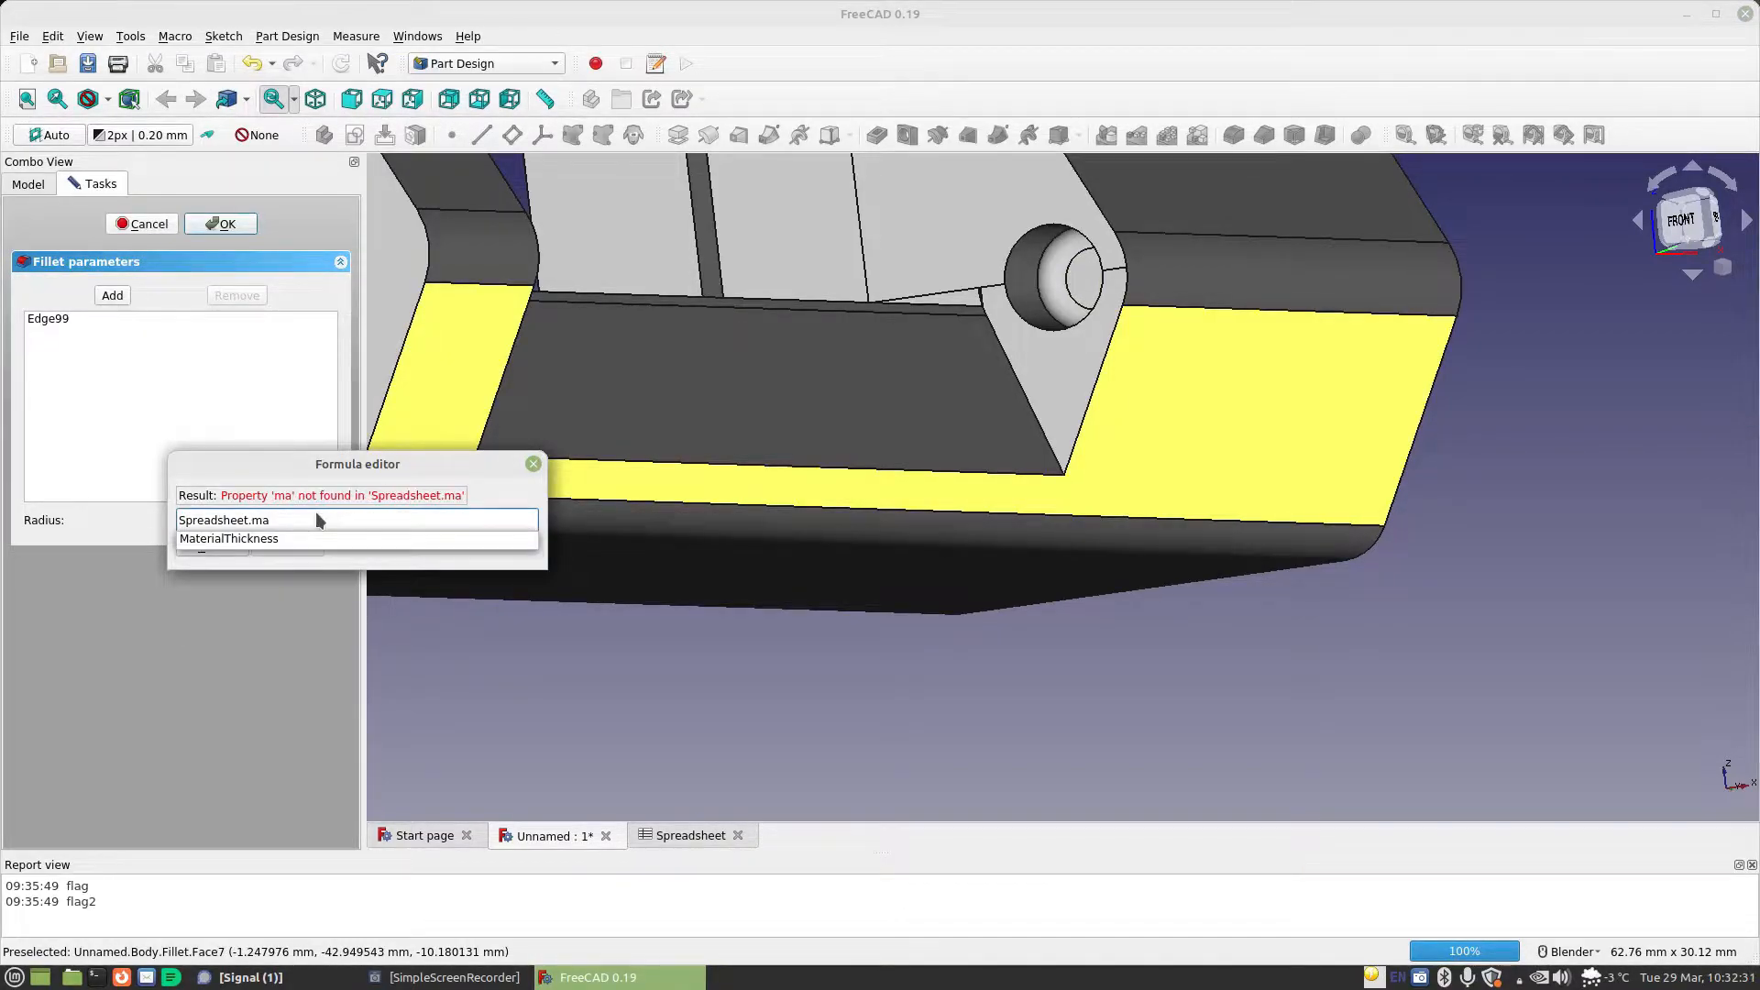
{"action": "key", "text": "Down"}
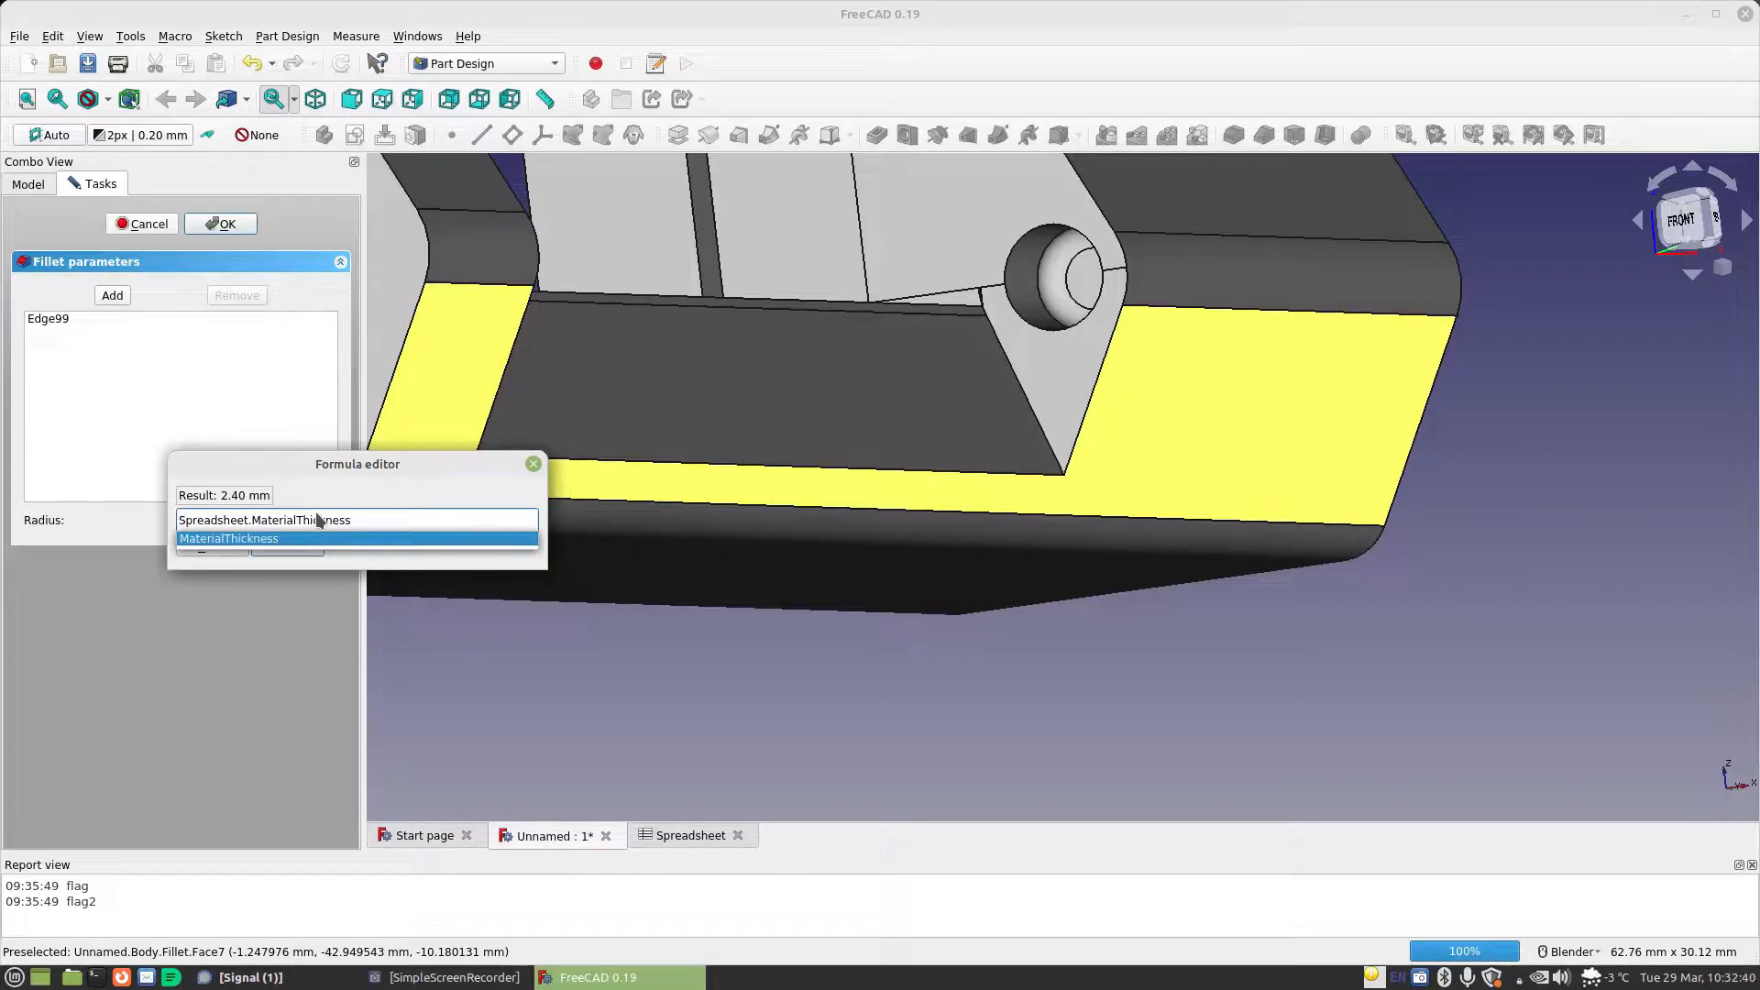
{"action": "type", "text": "-0.0"}
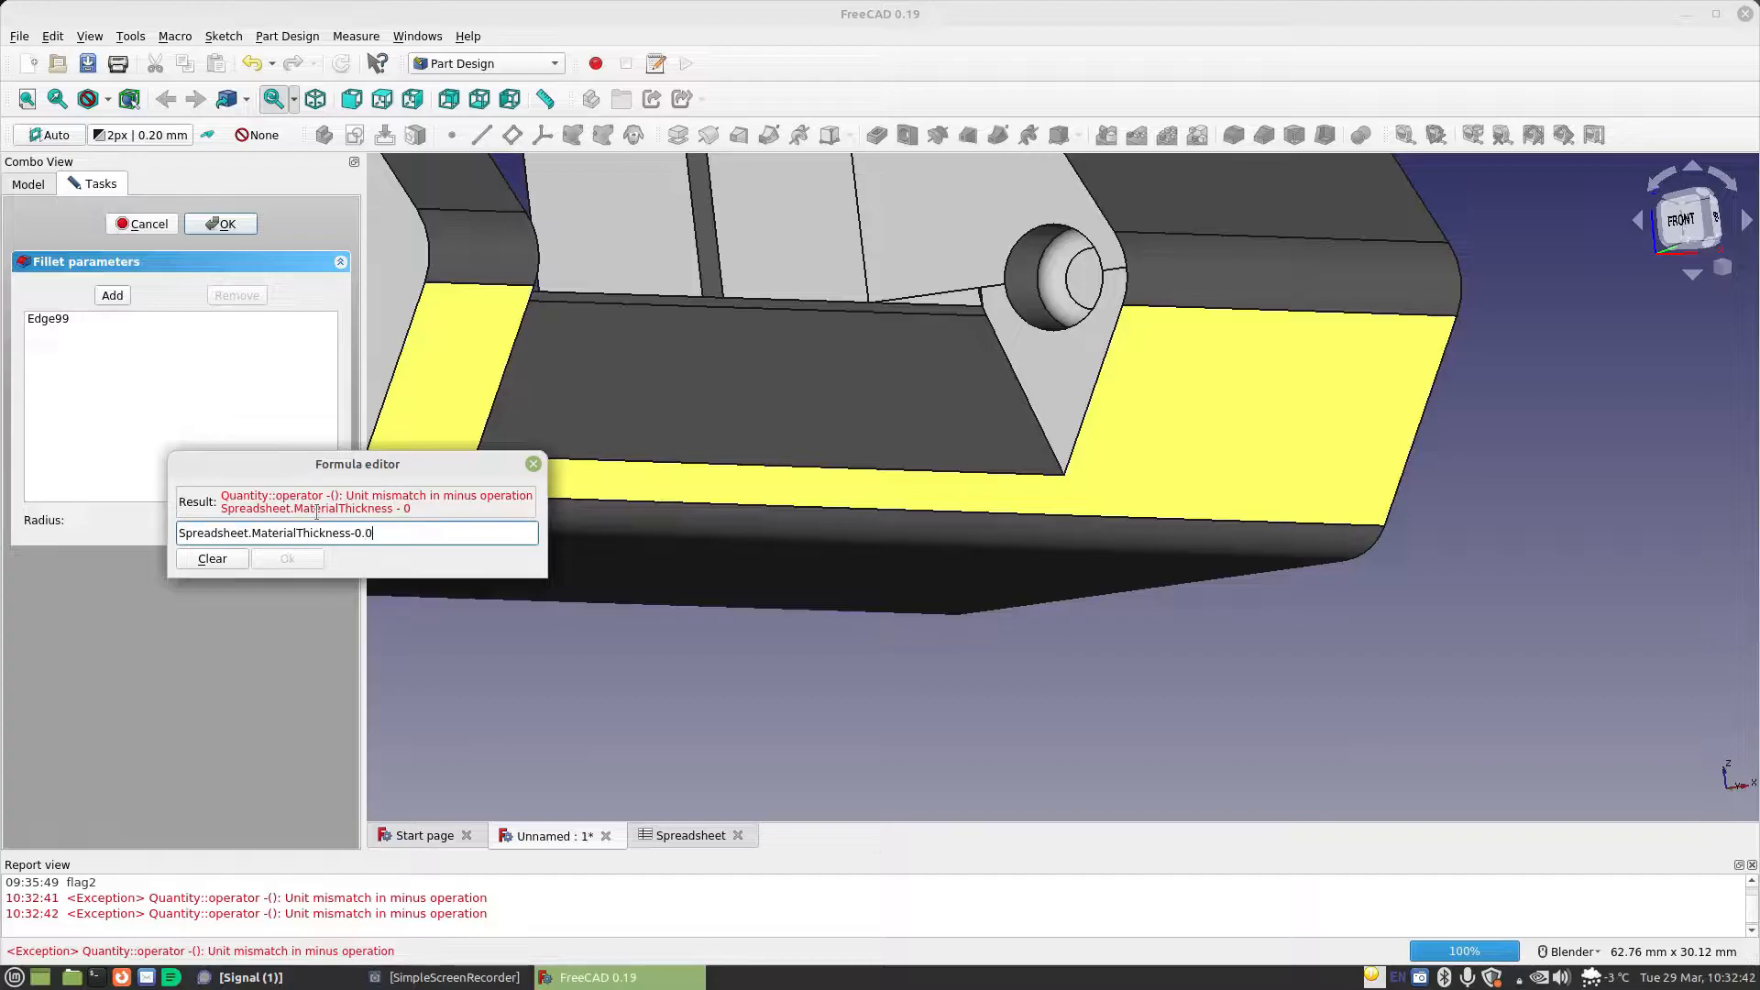
{"action": "type", "text": "01mm"}
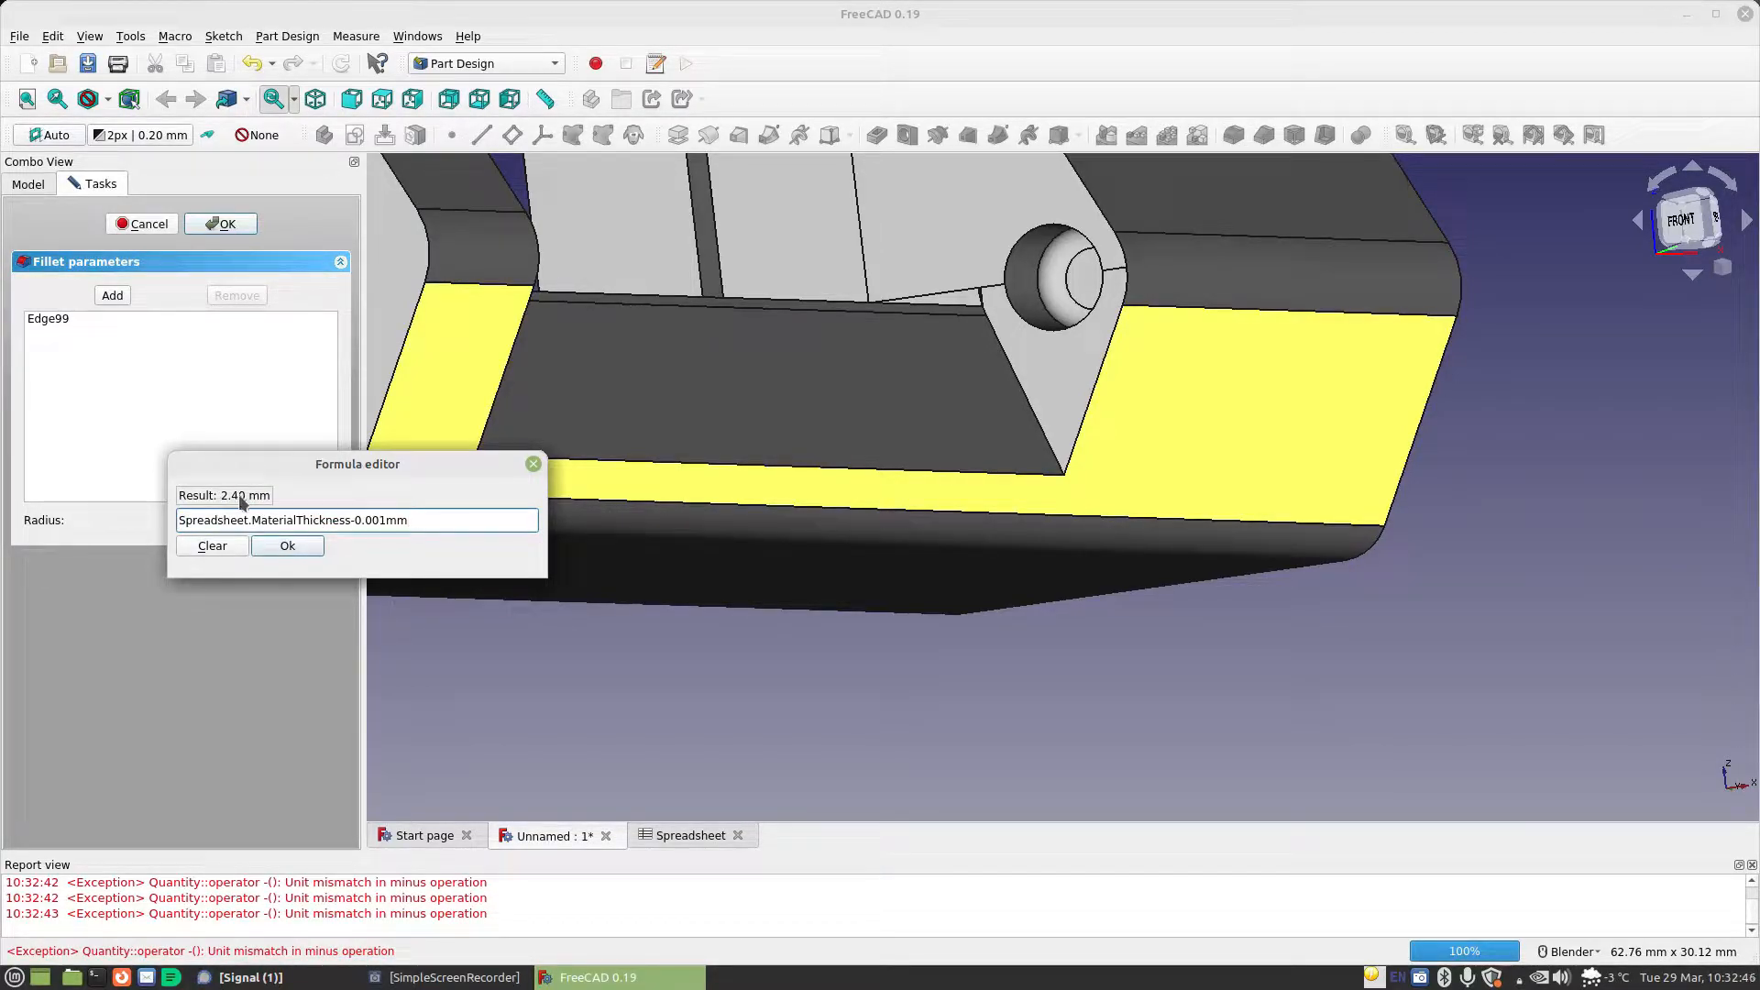
{"action": "left_click", "coordinate": [286, 547]}
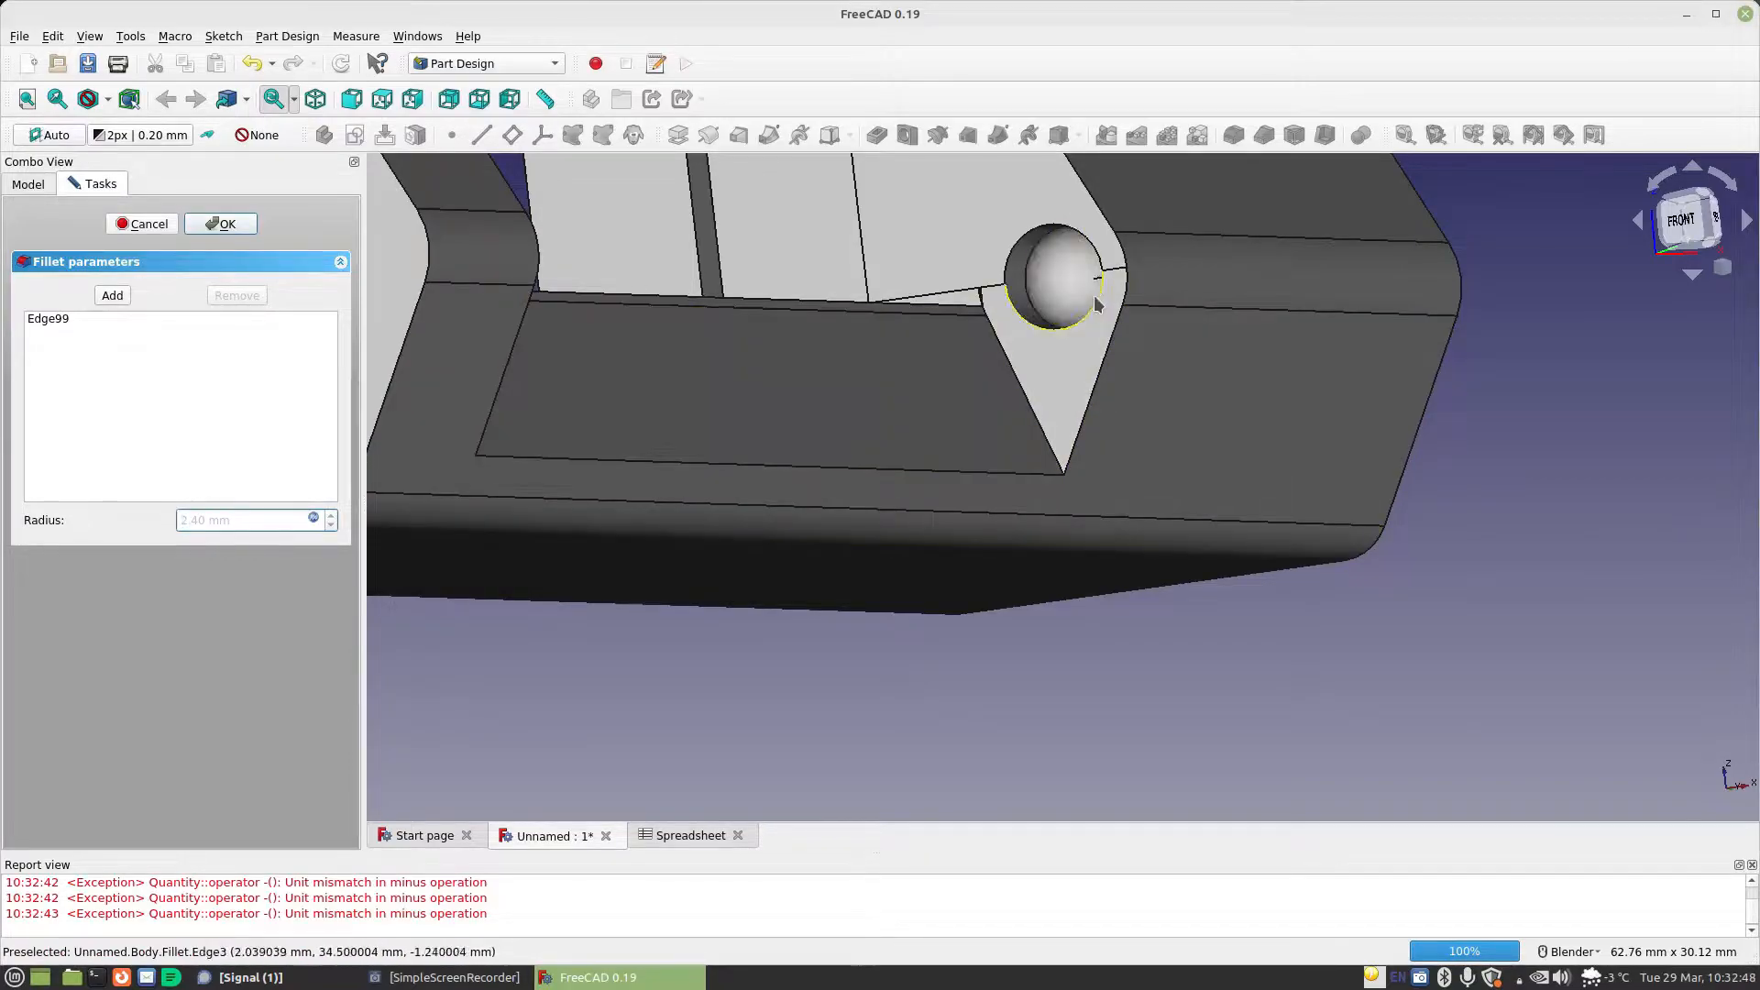
{"action": "scroll", "coordinate": [1100, 313], "scroll_direction": "up", "scroll_amount": 5}
{"action": "middle_click_drag", "start_coordinate": [1100, 314], "coordinate": [917, 385]}
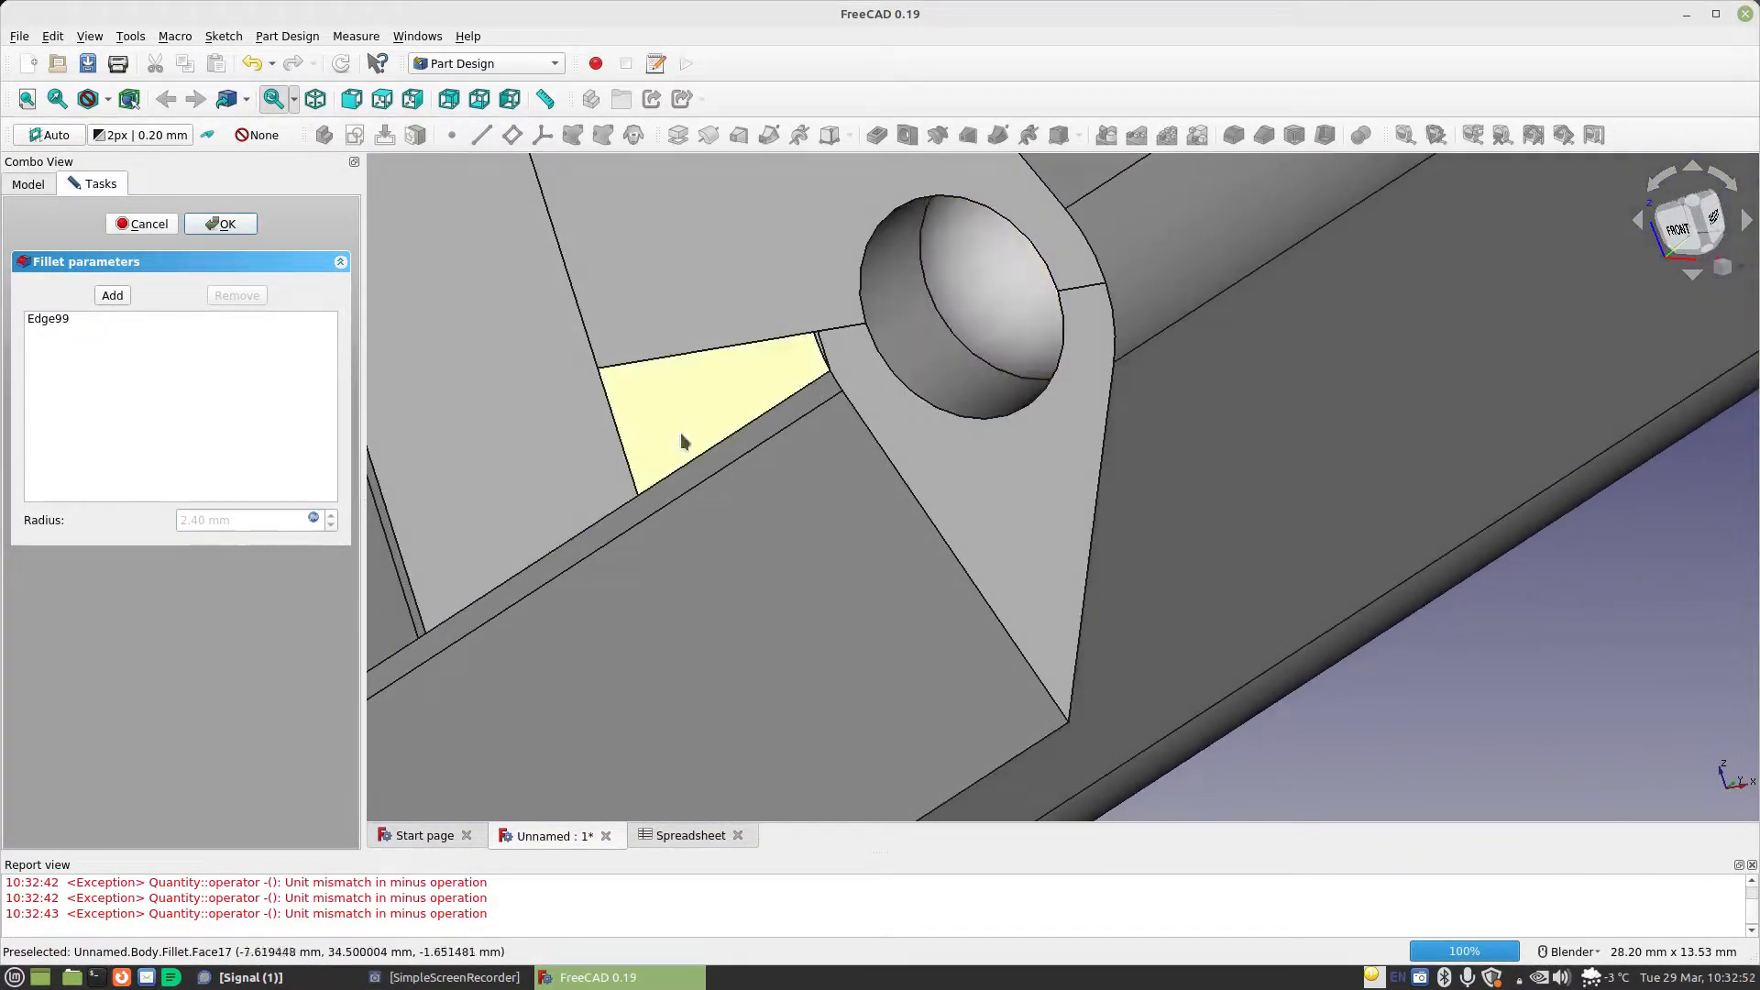
{"action": "left_click", "coordinate": [220, 224]}
Edit Pocket006 so its length formula is just Spreadsheet.MaterialThickness, and accept the pocket
{"action": "scroll", "coordinate": [118, 476], "scroll_direction": "down", "scroll_amount": 1}
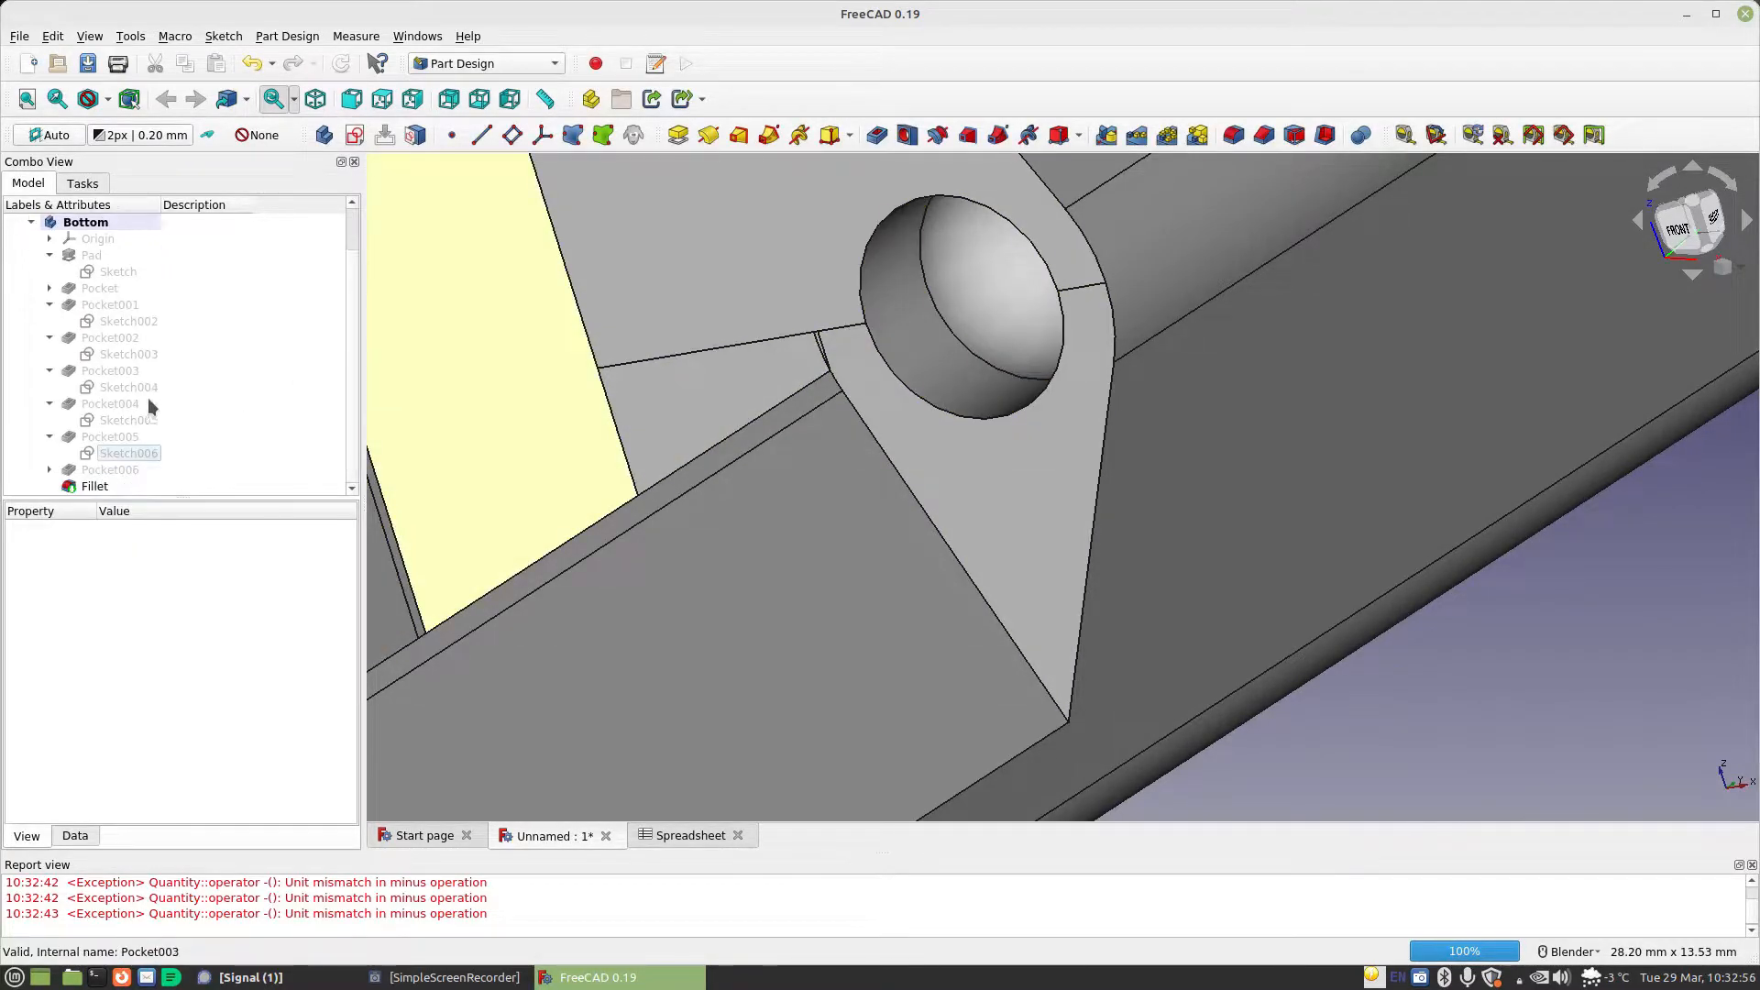
{"action": "left_click", "coordinate": [107, 471]}
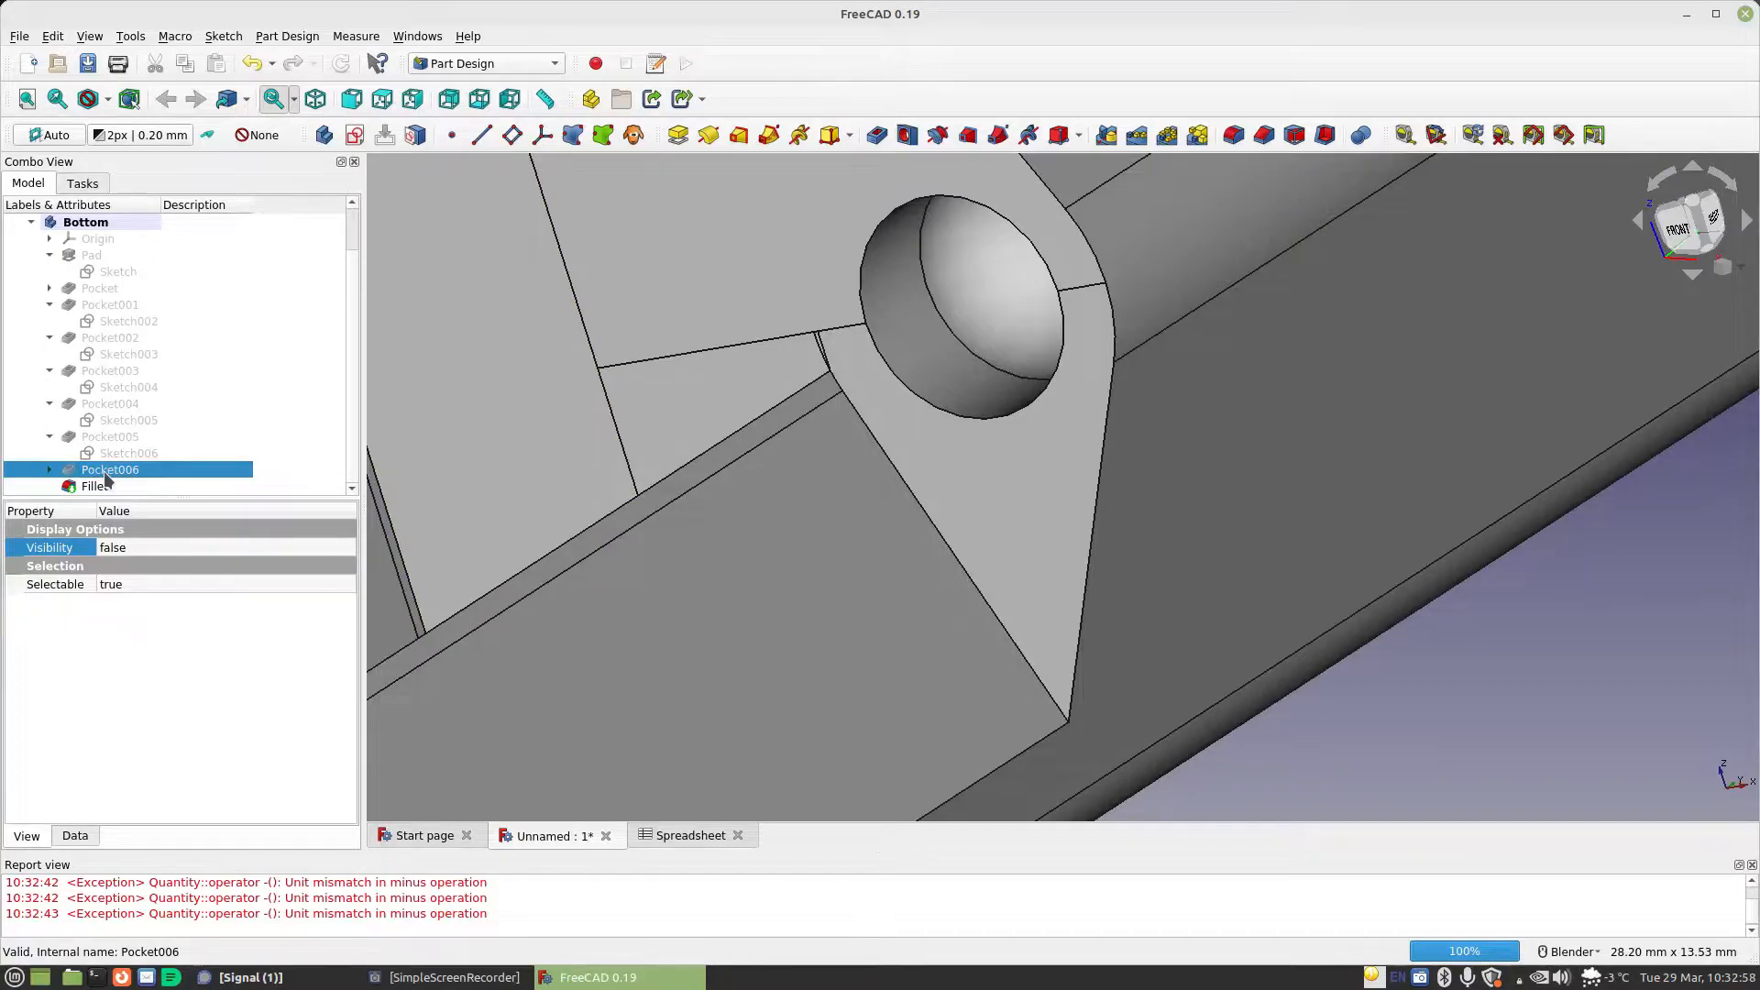
{"action": "double_click", "coordinate": [106, 473]}
{"action": "left_click", "coordinate": [313, 320]}
{"action": "key", "text": "ctrl+c"}
{"action": "left_click", "coordinate": [352, 323]}
{"action": "left_click_drag", "start_coordinate": [352, 322], "coordinate": [437, 326]}
{"action": "key", "text": "BackSpace"}
{"action": "key", "text": "BackSpace"}
{"action": "left_click", "coordinate": [437, 327]}
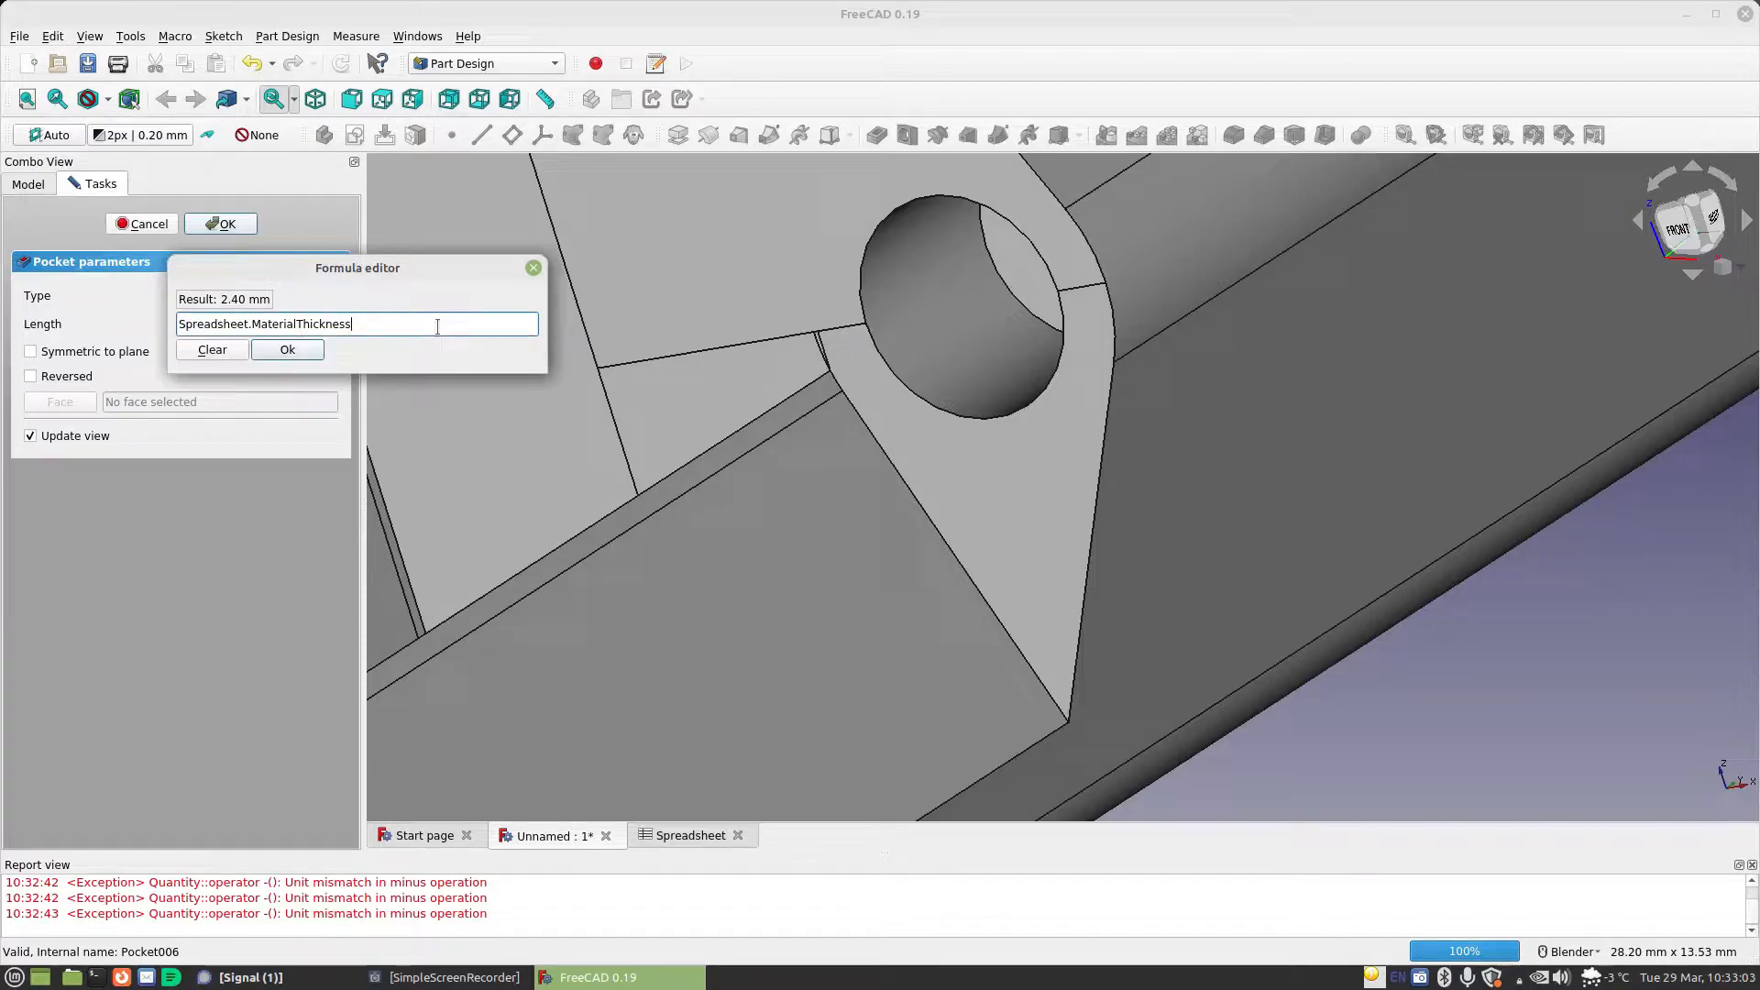
{"action": "left_click", "coordinate": [312, 354]}
{"action": "left_click", "coordinate": [231, 224]}
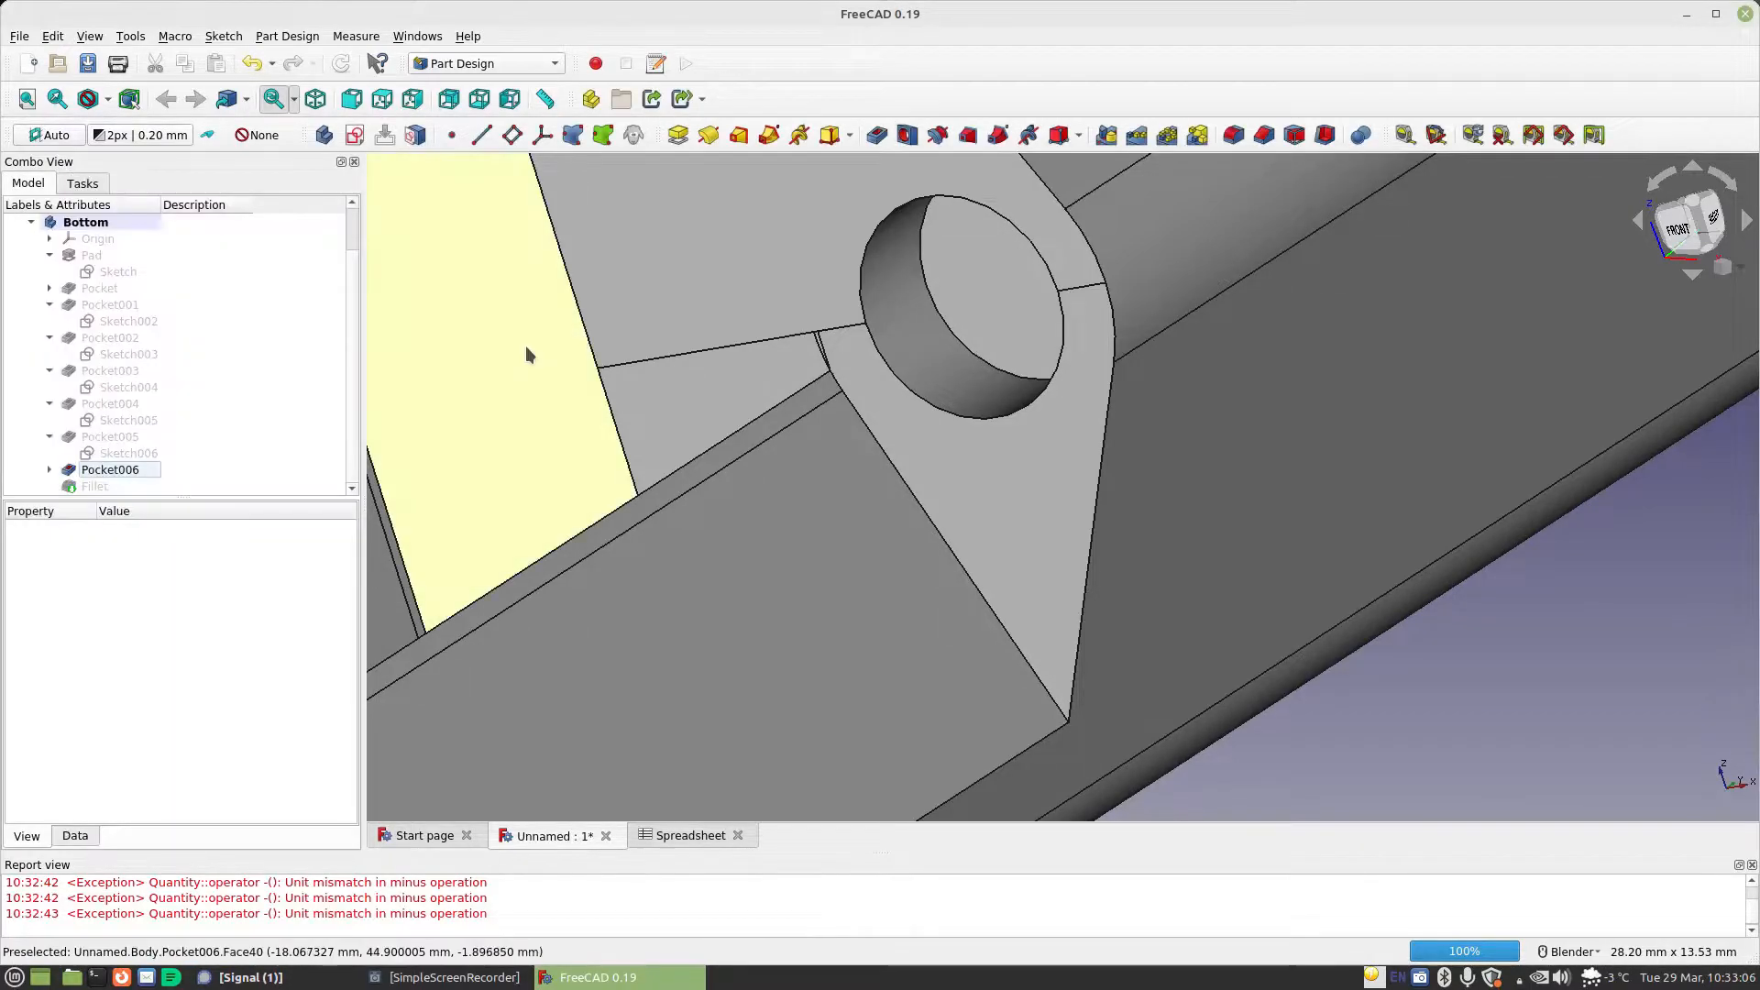
Reopen the fillet in the circular pocket, accept it with the same radius formula and inspect the rounded recess
{"action": "double_click", "coordinate": [99, 488]}
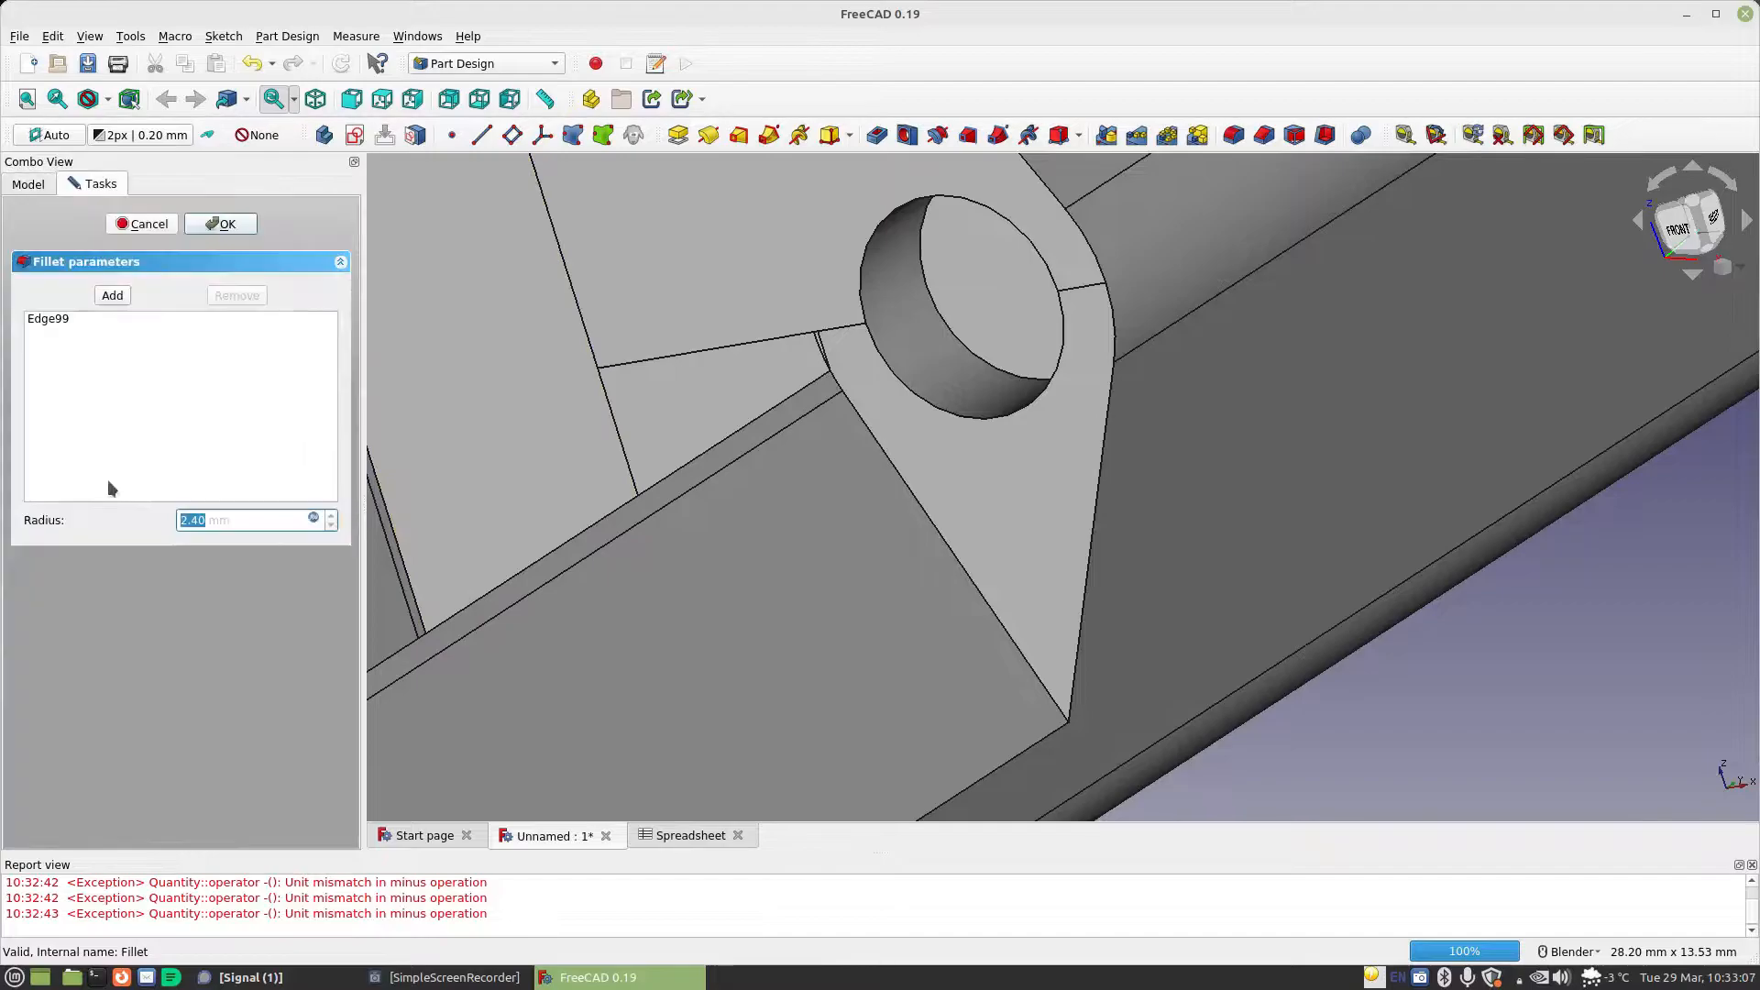
{"action": "left_click", "coordinate": [221, 224]}
{"action": "middle_click_drag", "start_coordinate": [562, 341], "coordinate": [800, 510]}
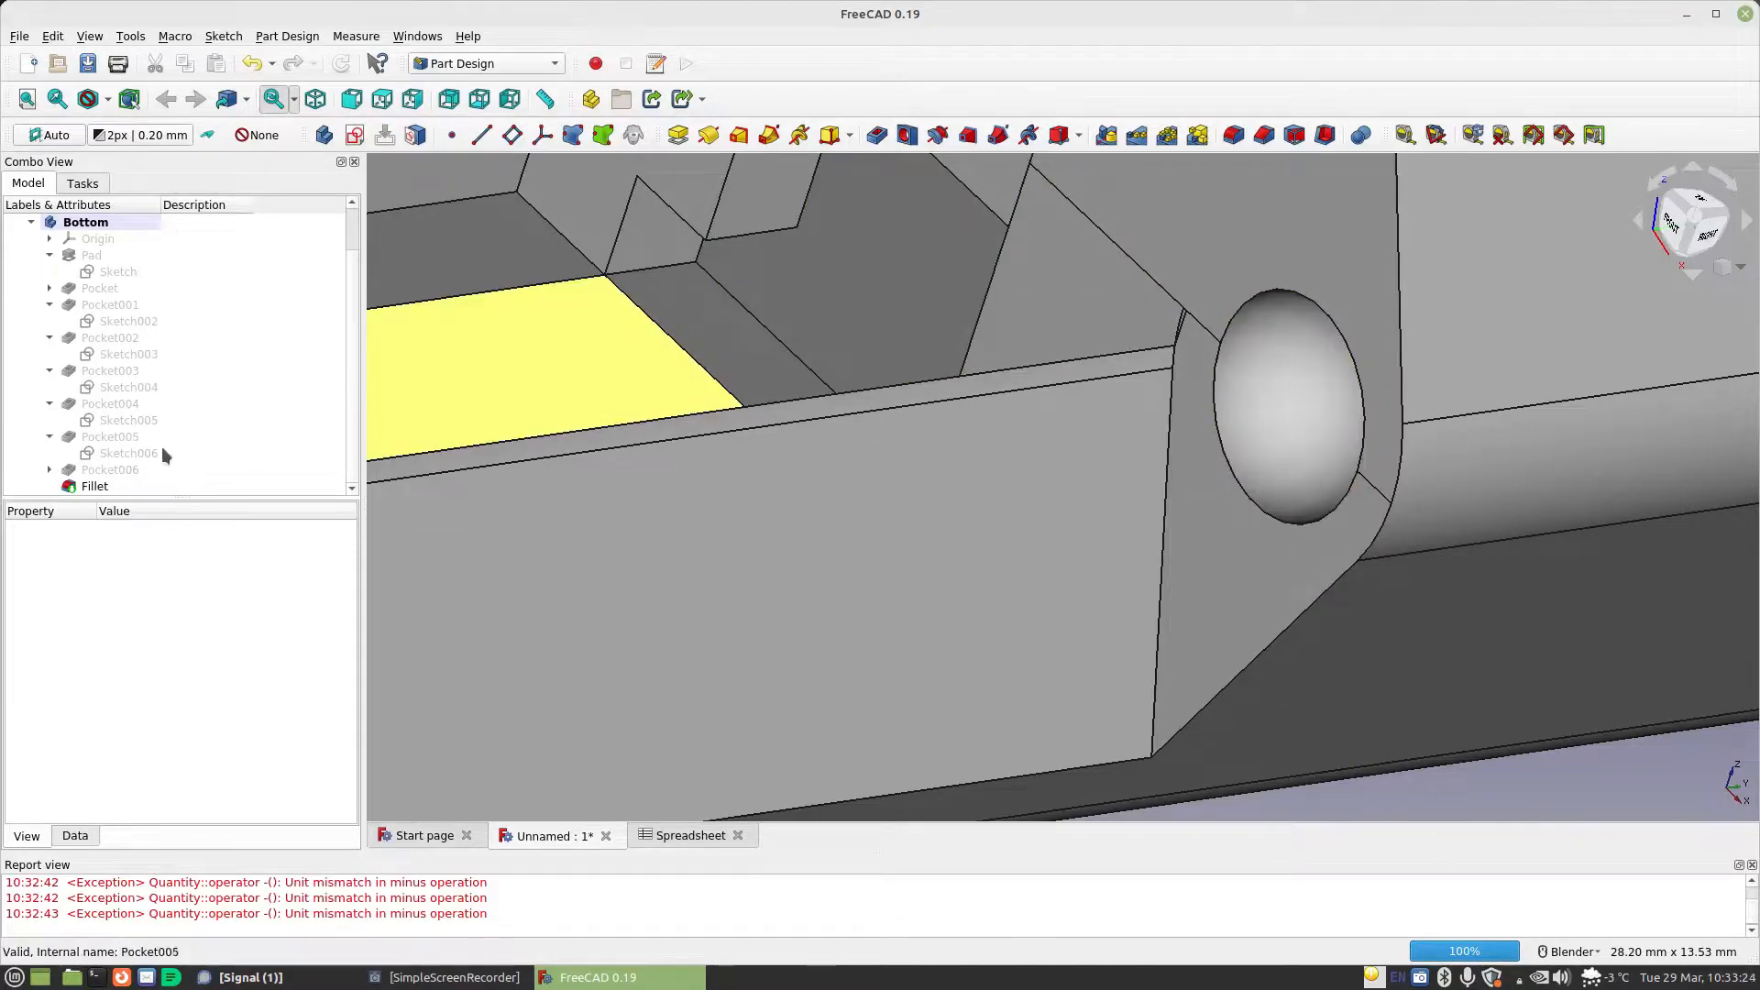
Set Pocket006's length formula to Spreadsheet.MaterialThickness+Spreadsheet.StandardGap and accept the pocket
{"action": "double_click", "coordinate": [110, 471]}
{"action": "left_click", "coordinate": [316, 324]}
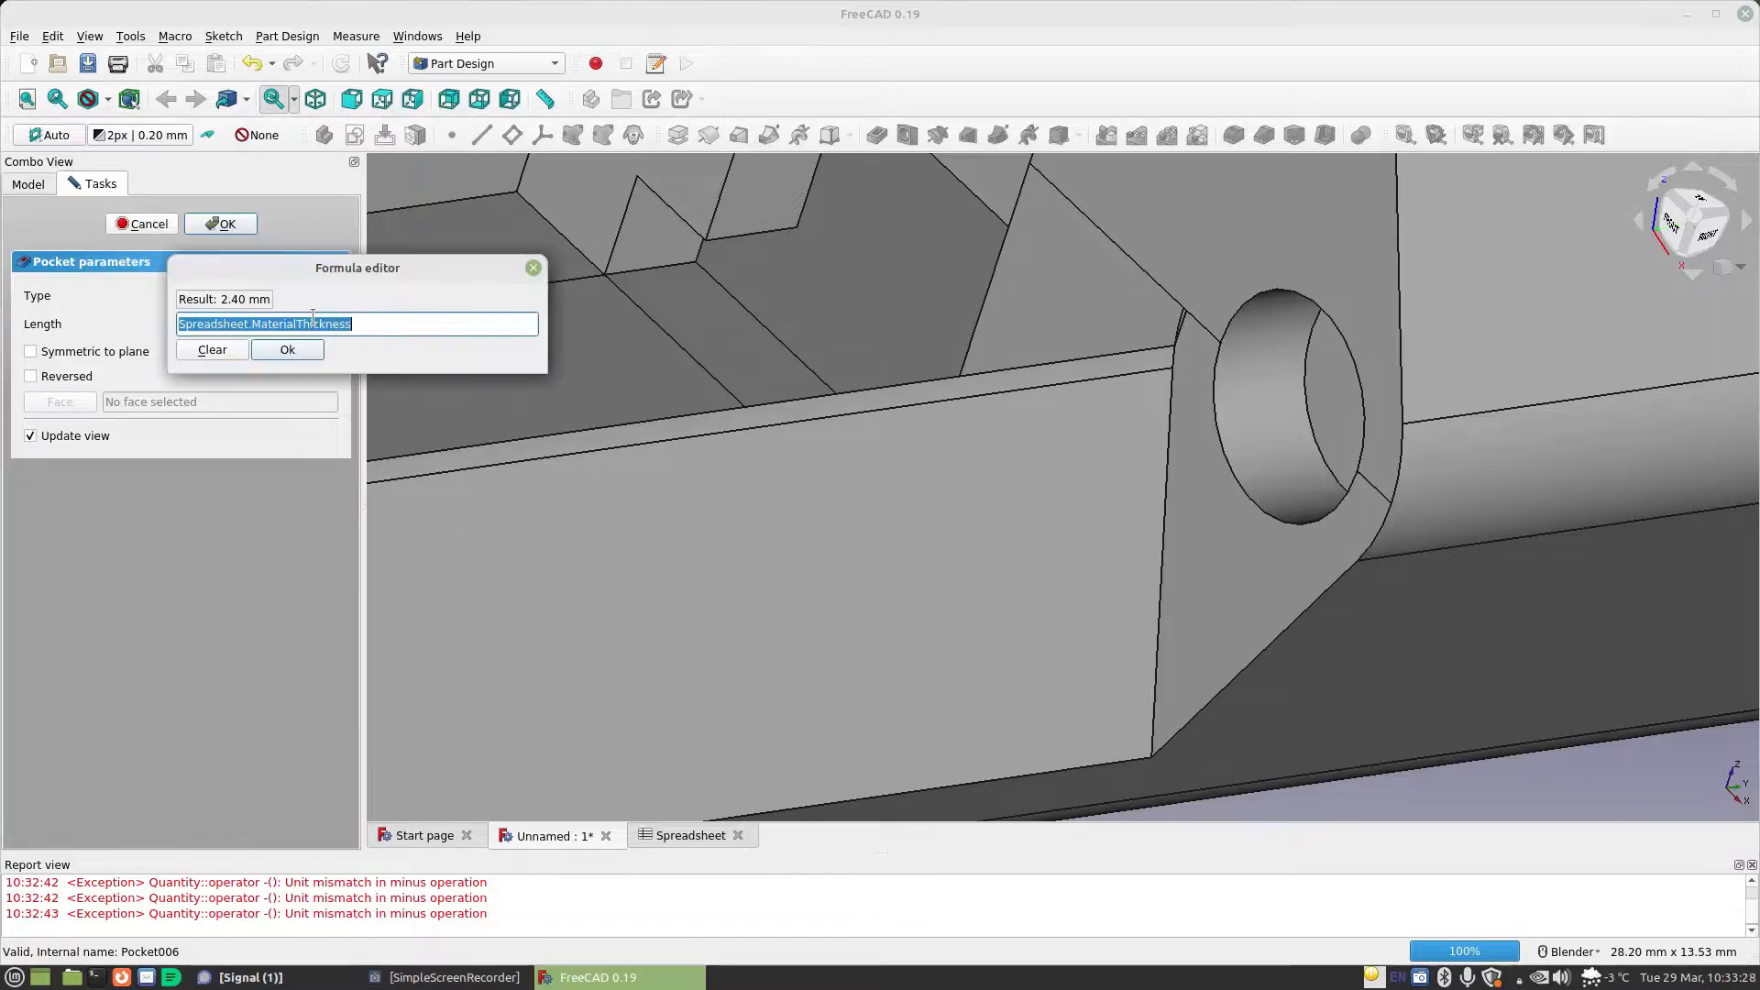
{"action": "key", "text": "ctrl+v"}
{"action": "type", "text": "+"}
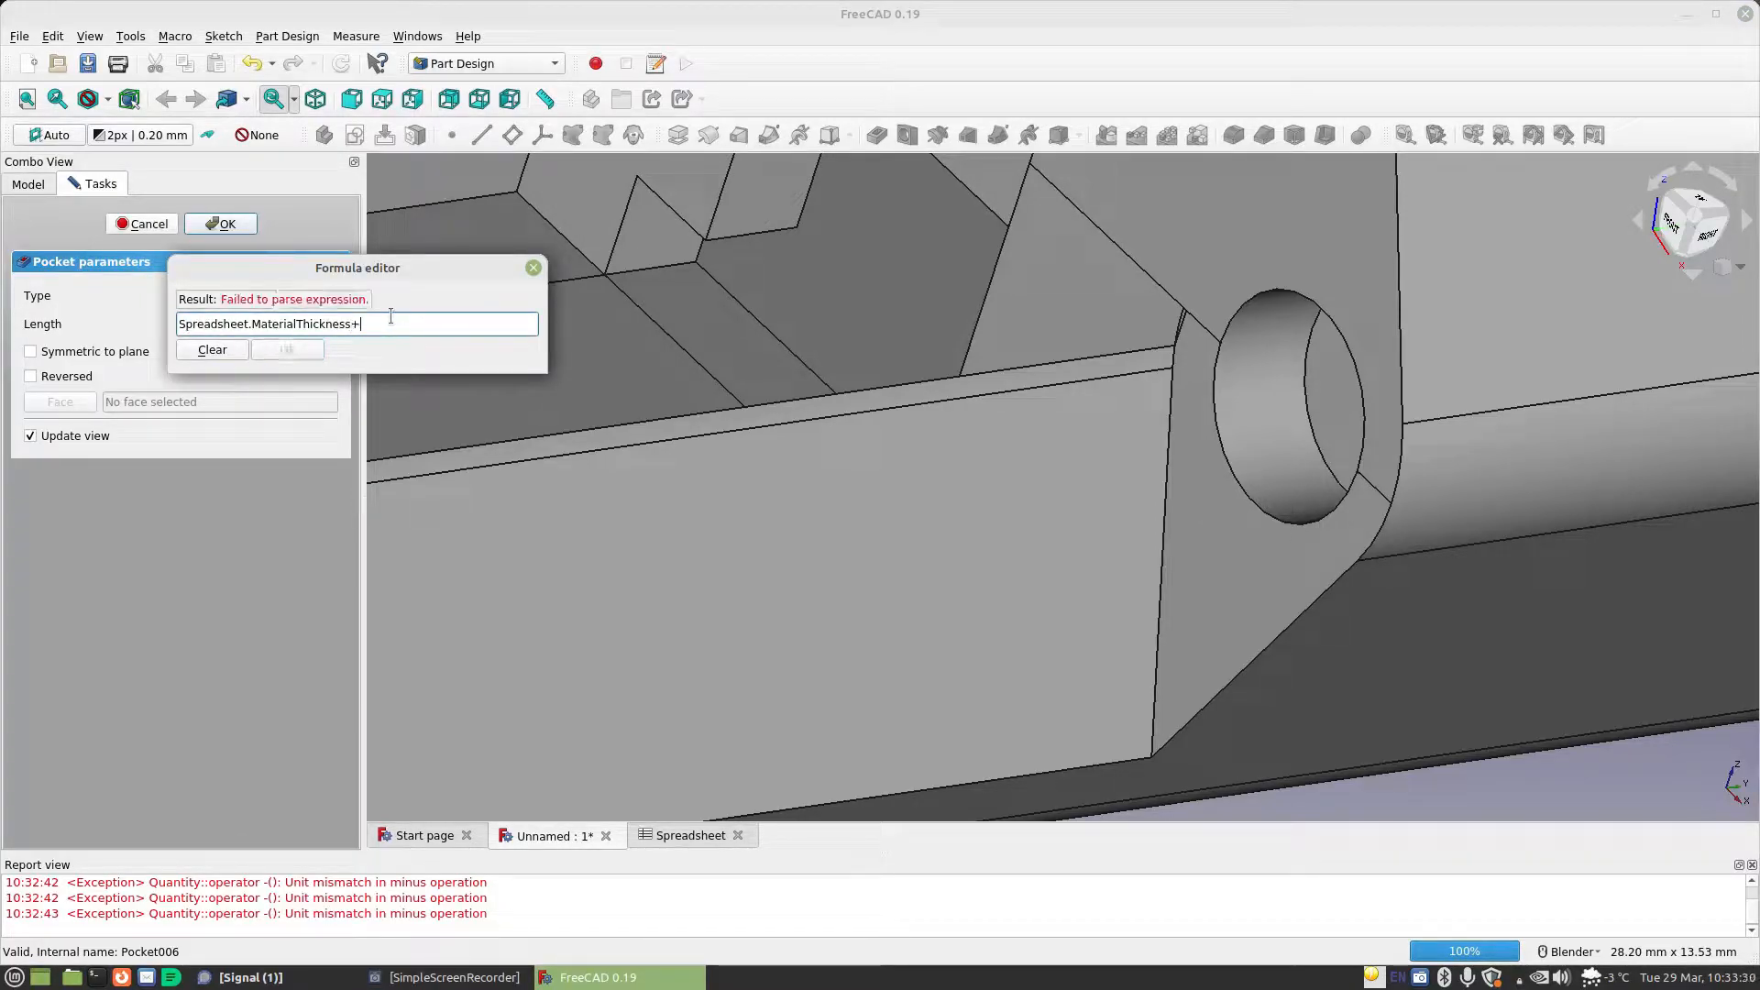
{"action": "type", "text": "Spreadsheet.s"}
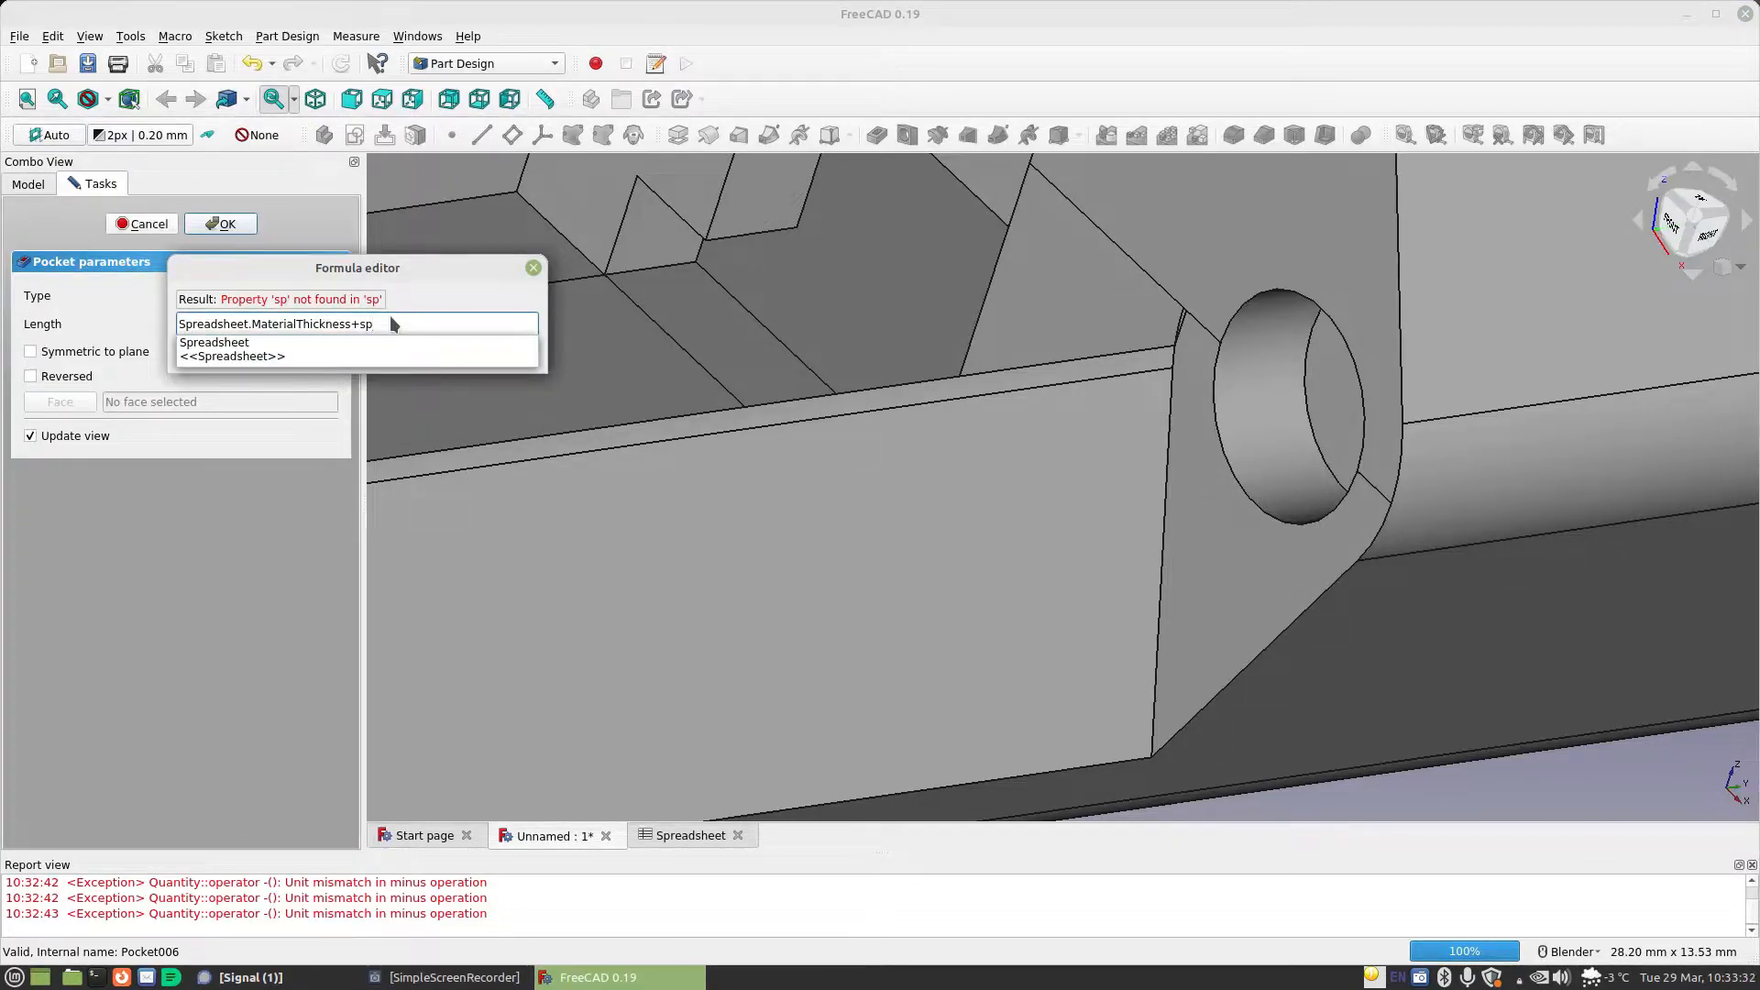
{"action": "type", "text": "ta"}
{"action": "key", "text": "Down"}
{"action": "key", "text": "Return"}
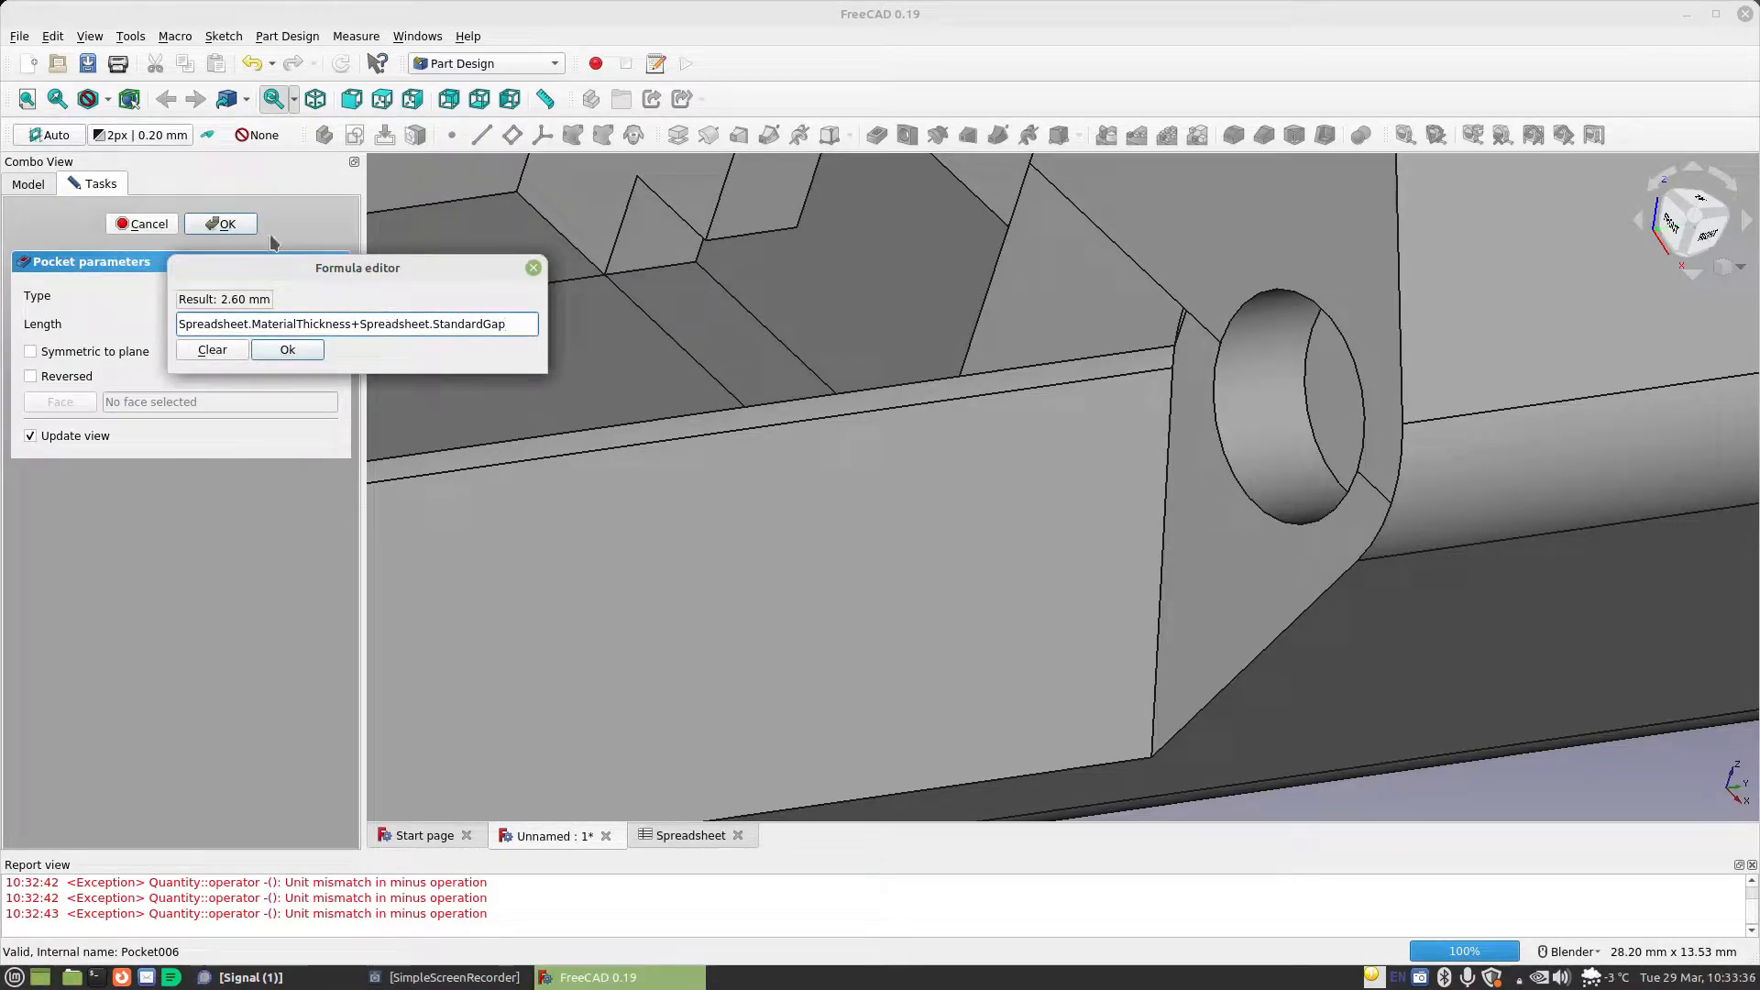
{"action": "left_click", "coordinate": [287, 350]}
{"action": "left_click", "coordinate": [220, 222]}
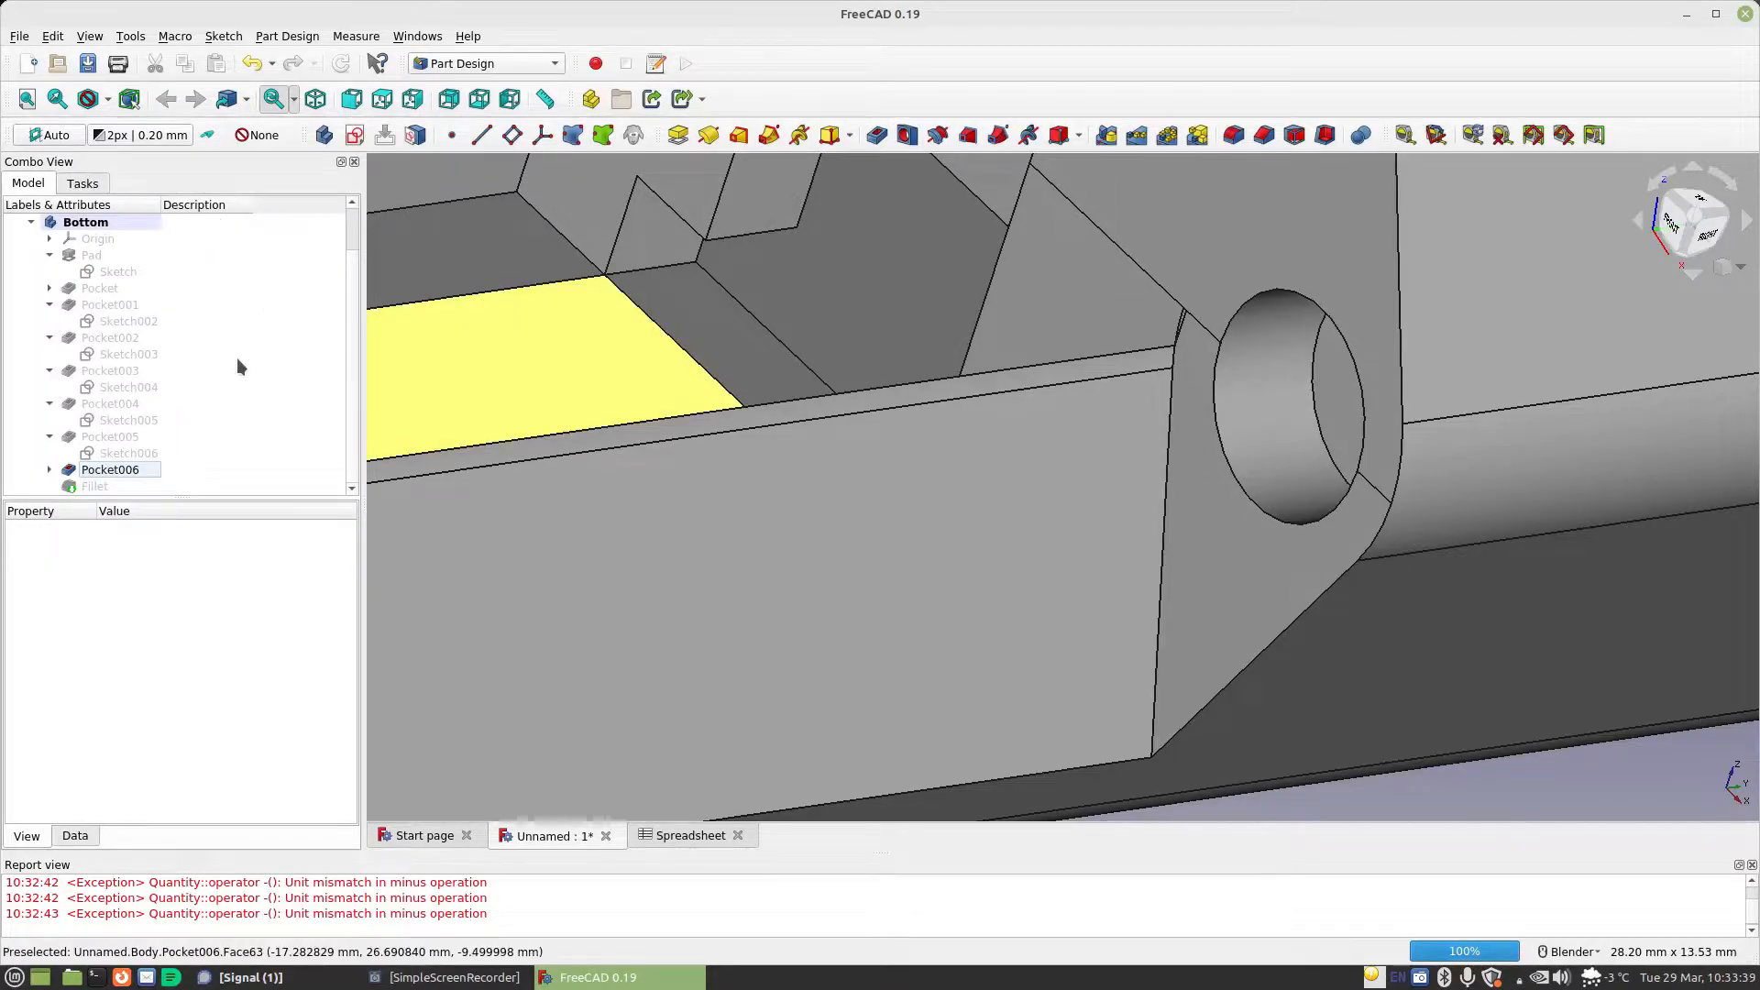
Try to set the recess fillet's radius to the formula Spreadsheet.MaterialThickness - 0.001mm+Spreadsheet.StandardGap
{"action": "double_click", "coordinate": [95, 485]}
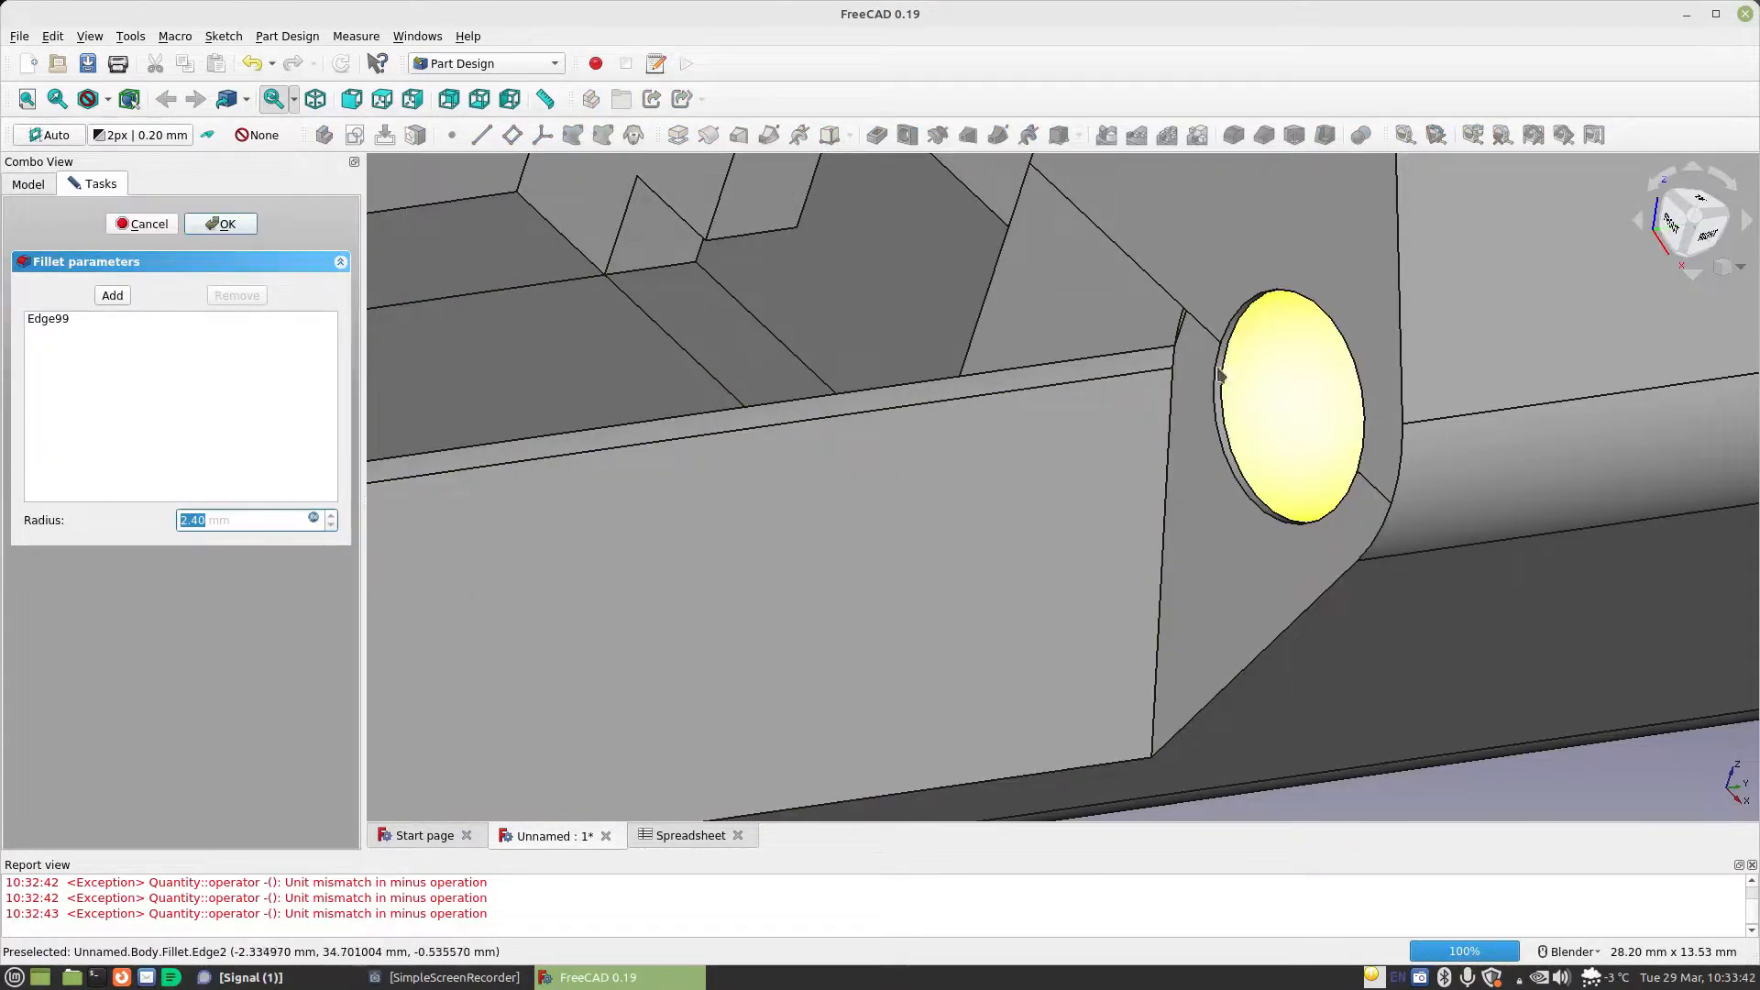
{"action": "left_click", "coordinate": [314, 518]}
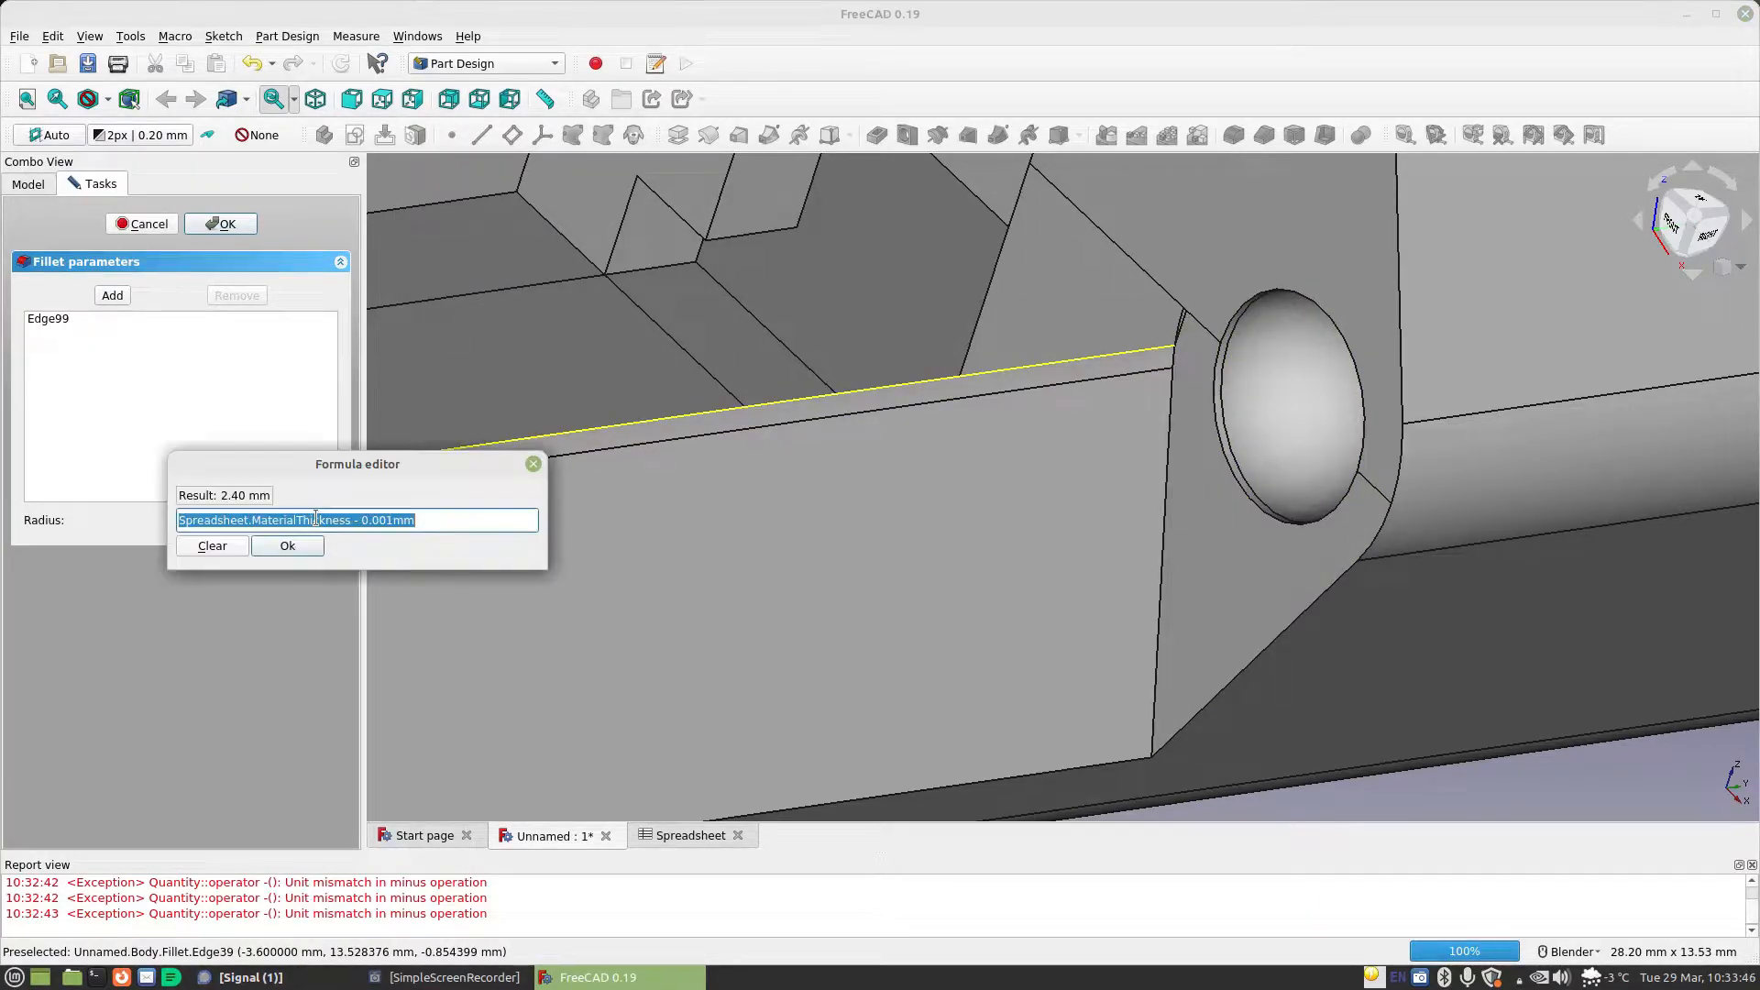
{"action": "left_click", "coordinate": [437, 521]}
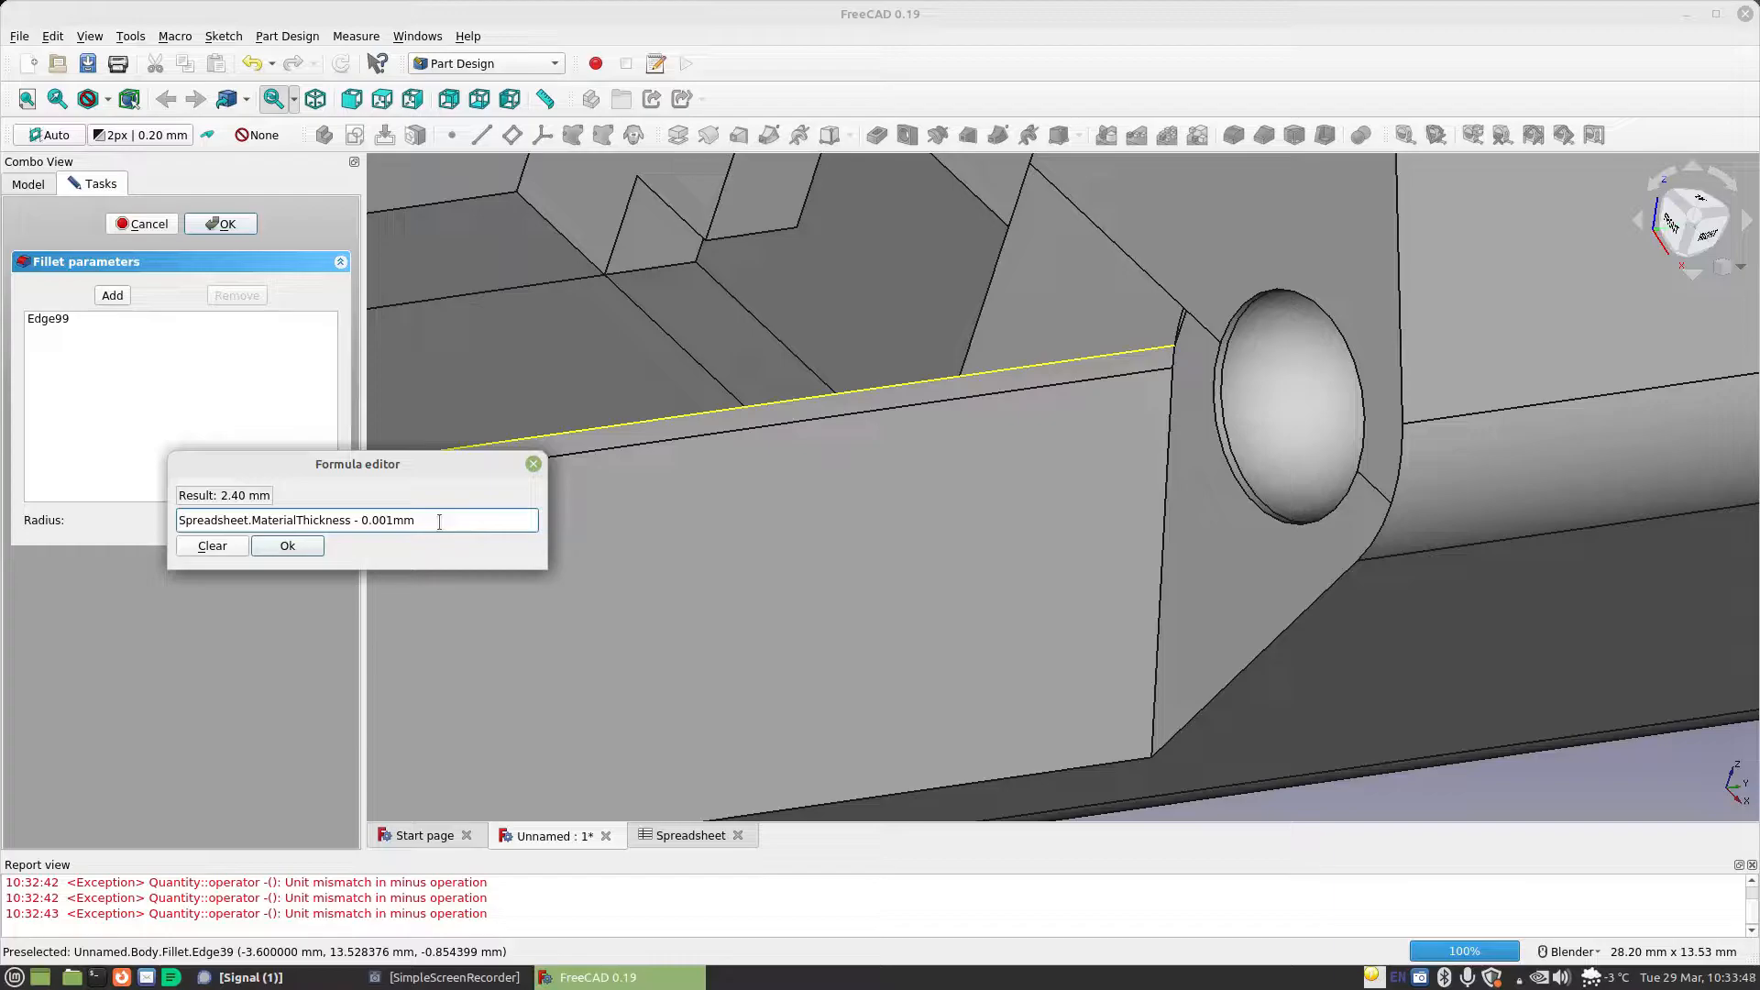
{"action": "type", "text": "+"}
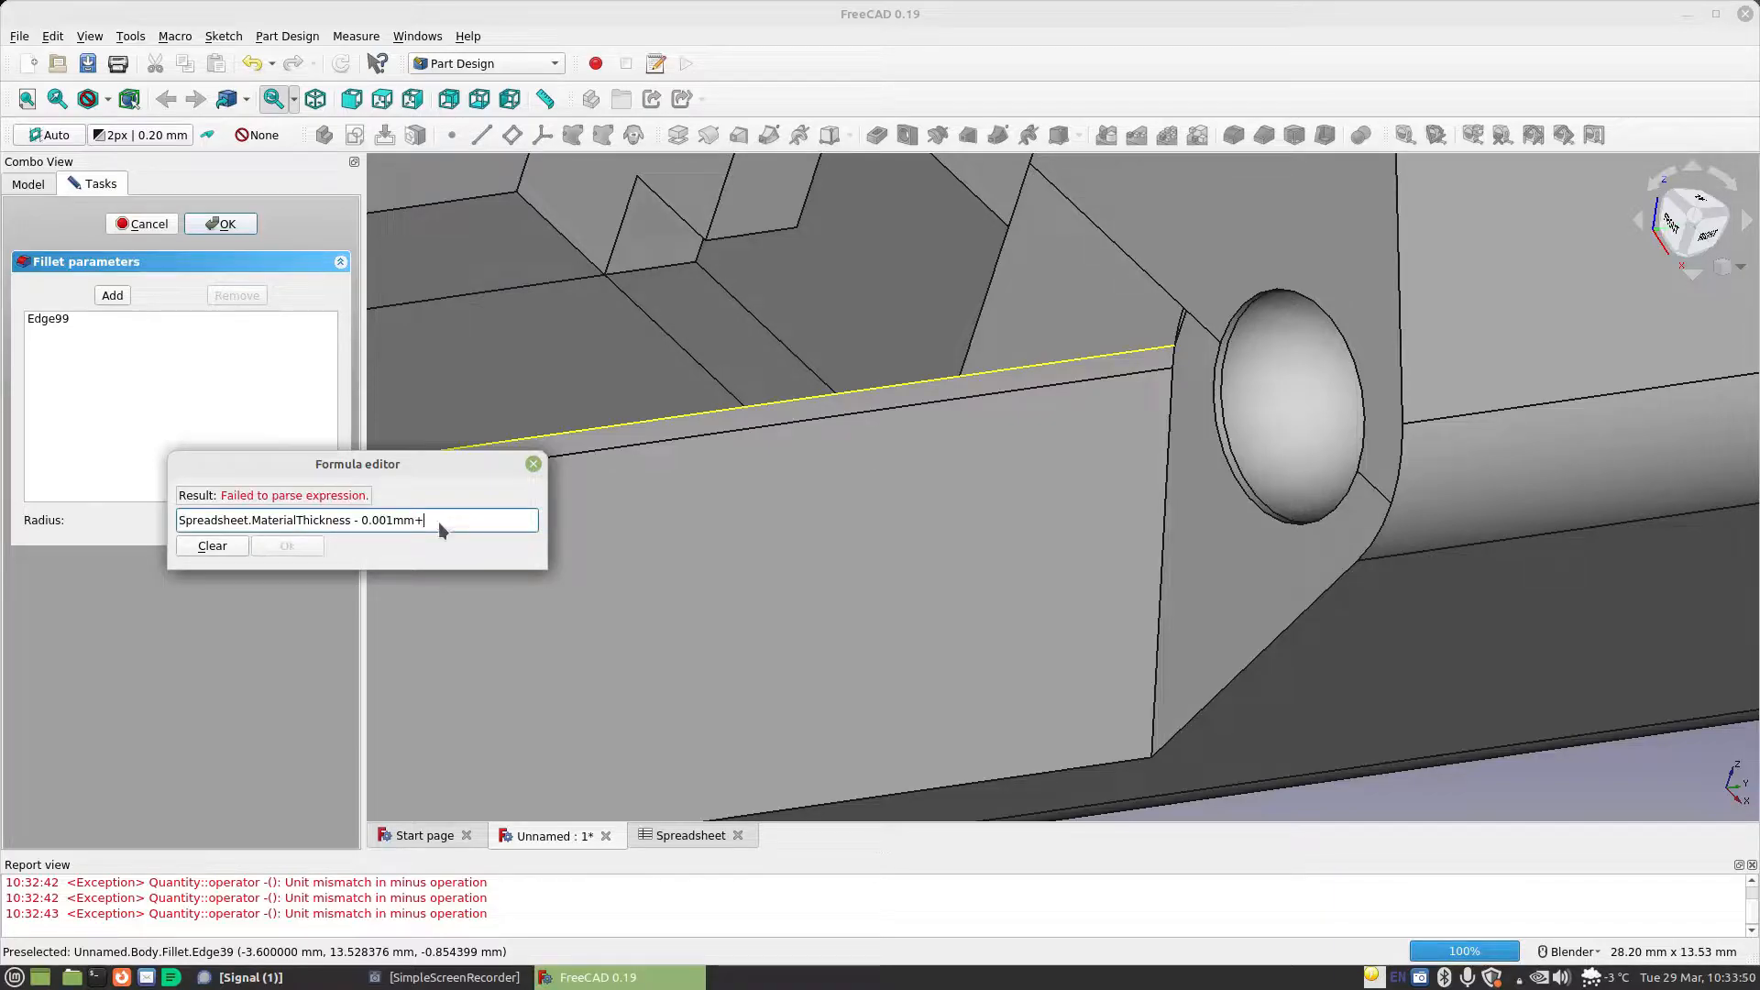
{"action": "type", "text": "Spreadsheet.st"}
{"action": "key", "text": "Down"}
{"action": "key", "text": "Return"}
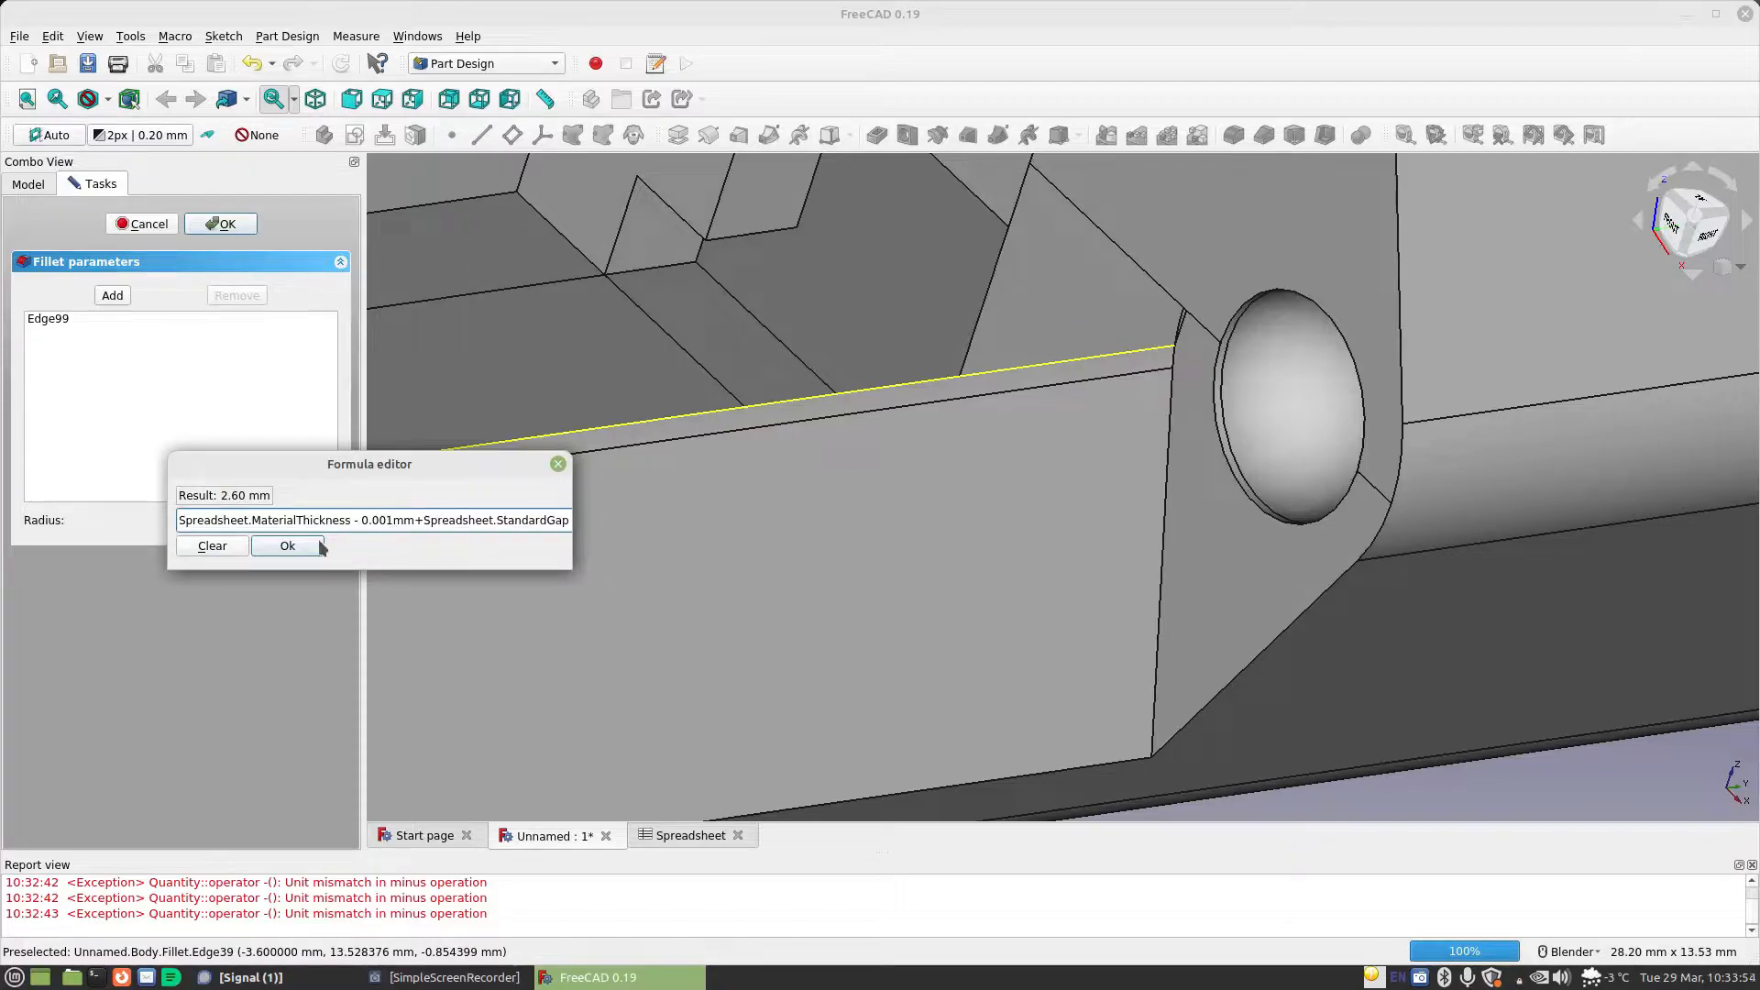
{"action": "left_click", "coordinate": [287, 546]}
{"action": "left_click", "coordinate": [234, 224]}
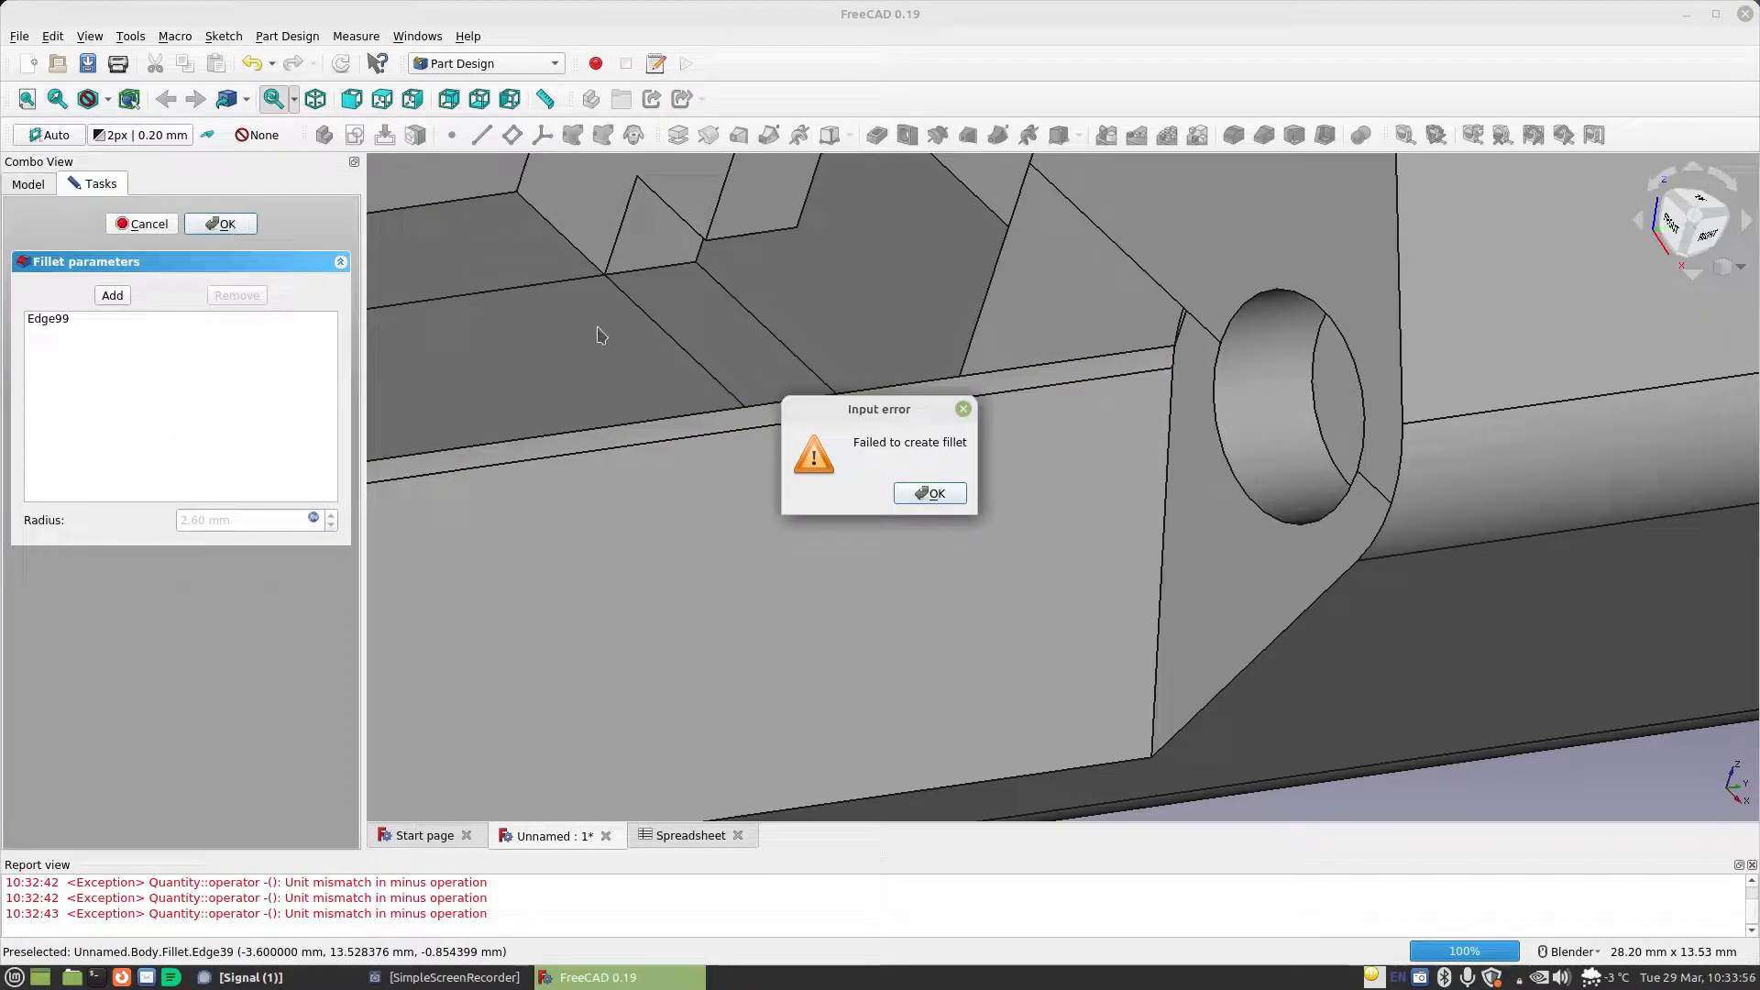
{"action": "key", "text": "Return"}
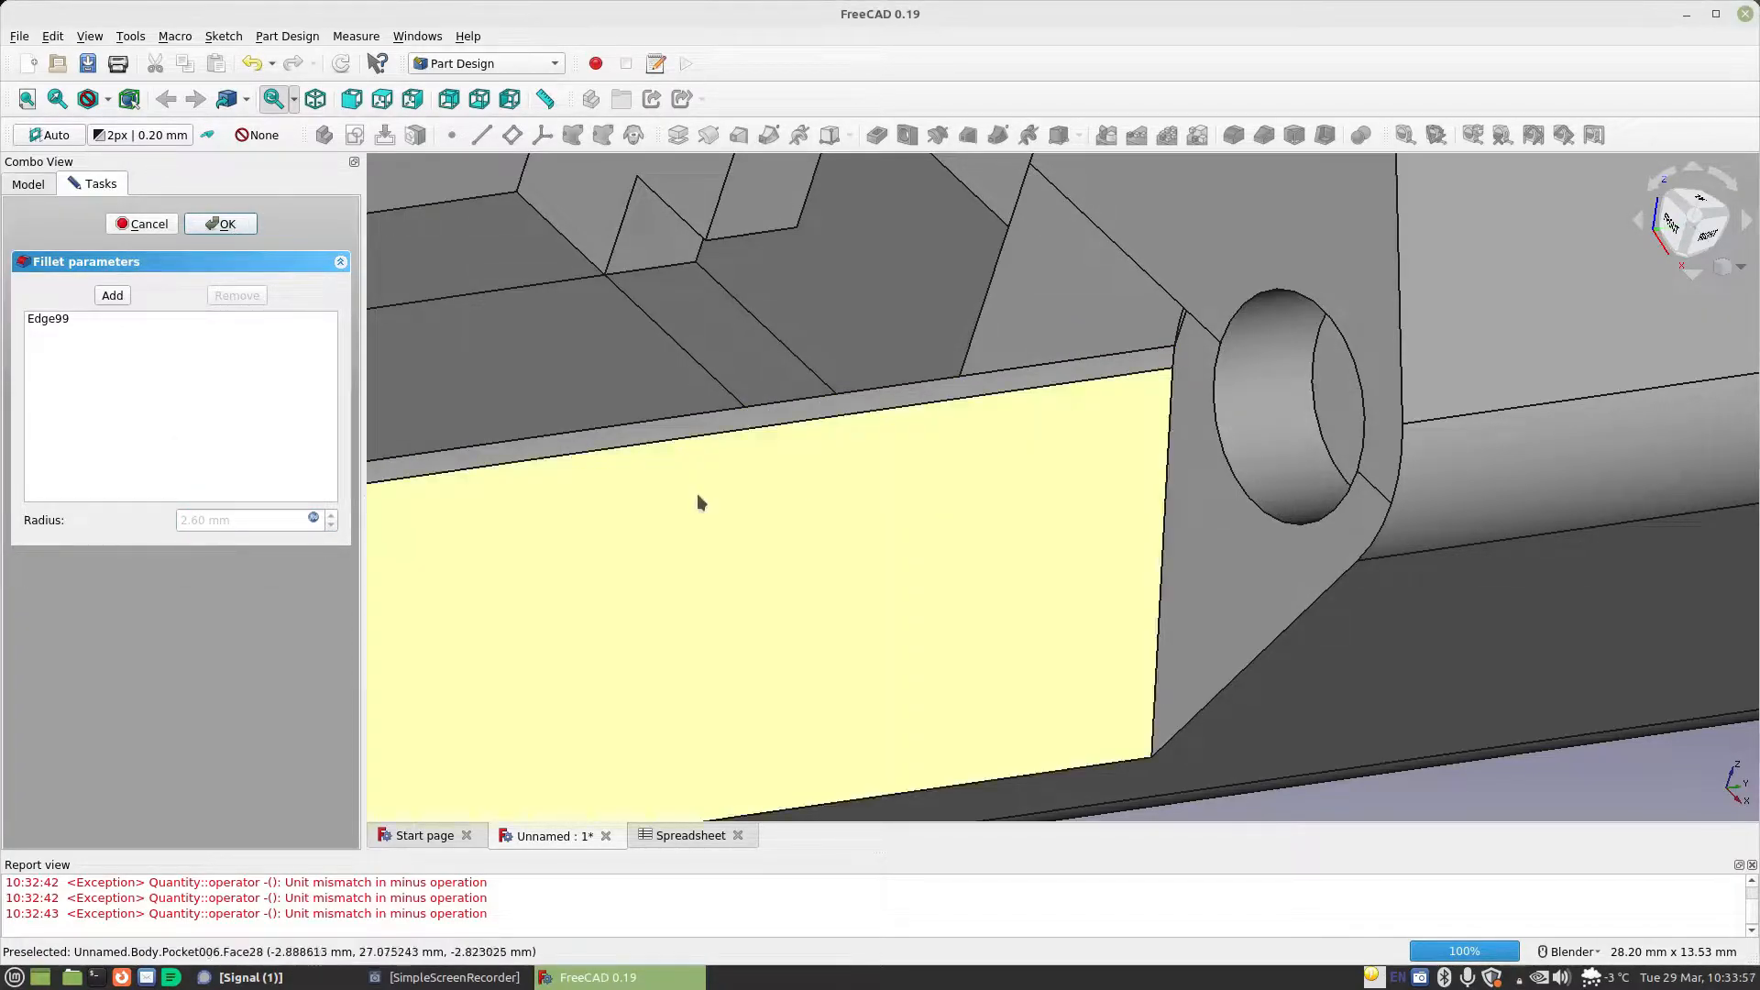
Try the fillet radius formula with the 0.001mm term moved behind Spreadsheet.StandardGap, and cancel the fillet edit
{"action": "left_click", "coordinate": [313, 519]}
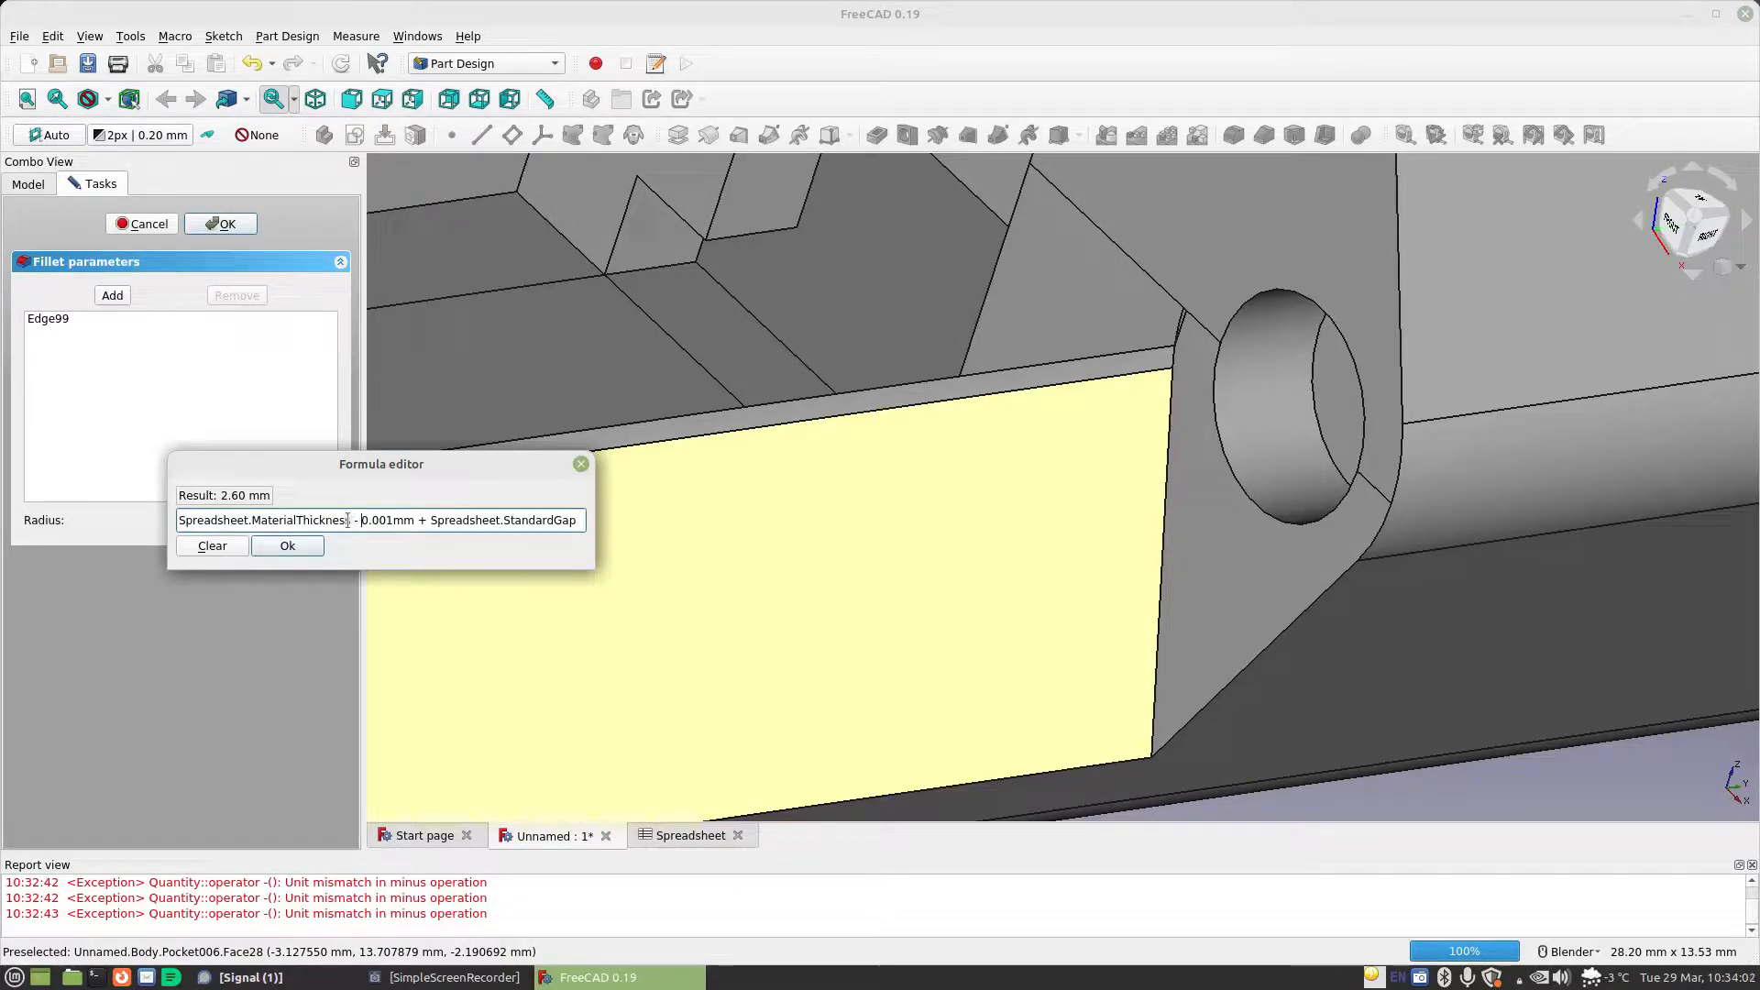
{"action": "left_click_drag", "start_coordinate": [349, 520], "coordinate": [388, 521]}
{"action": "key", "text": "BackSpace"}
{"action": "left_click", "coordinate": [529, 519]}
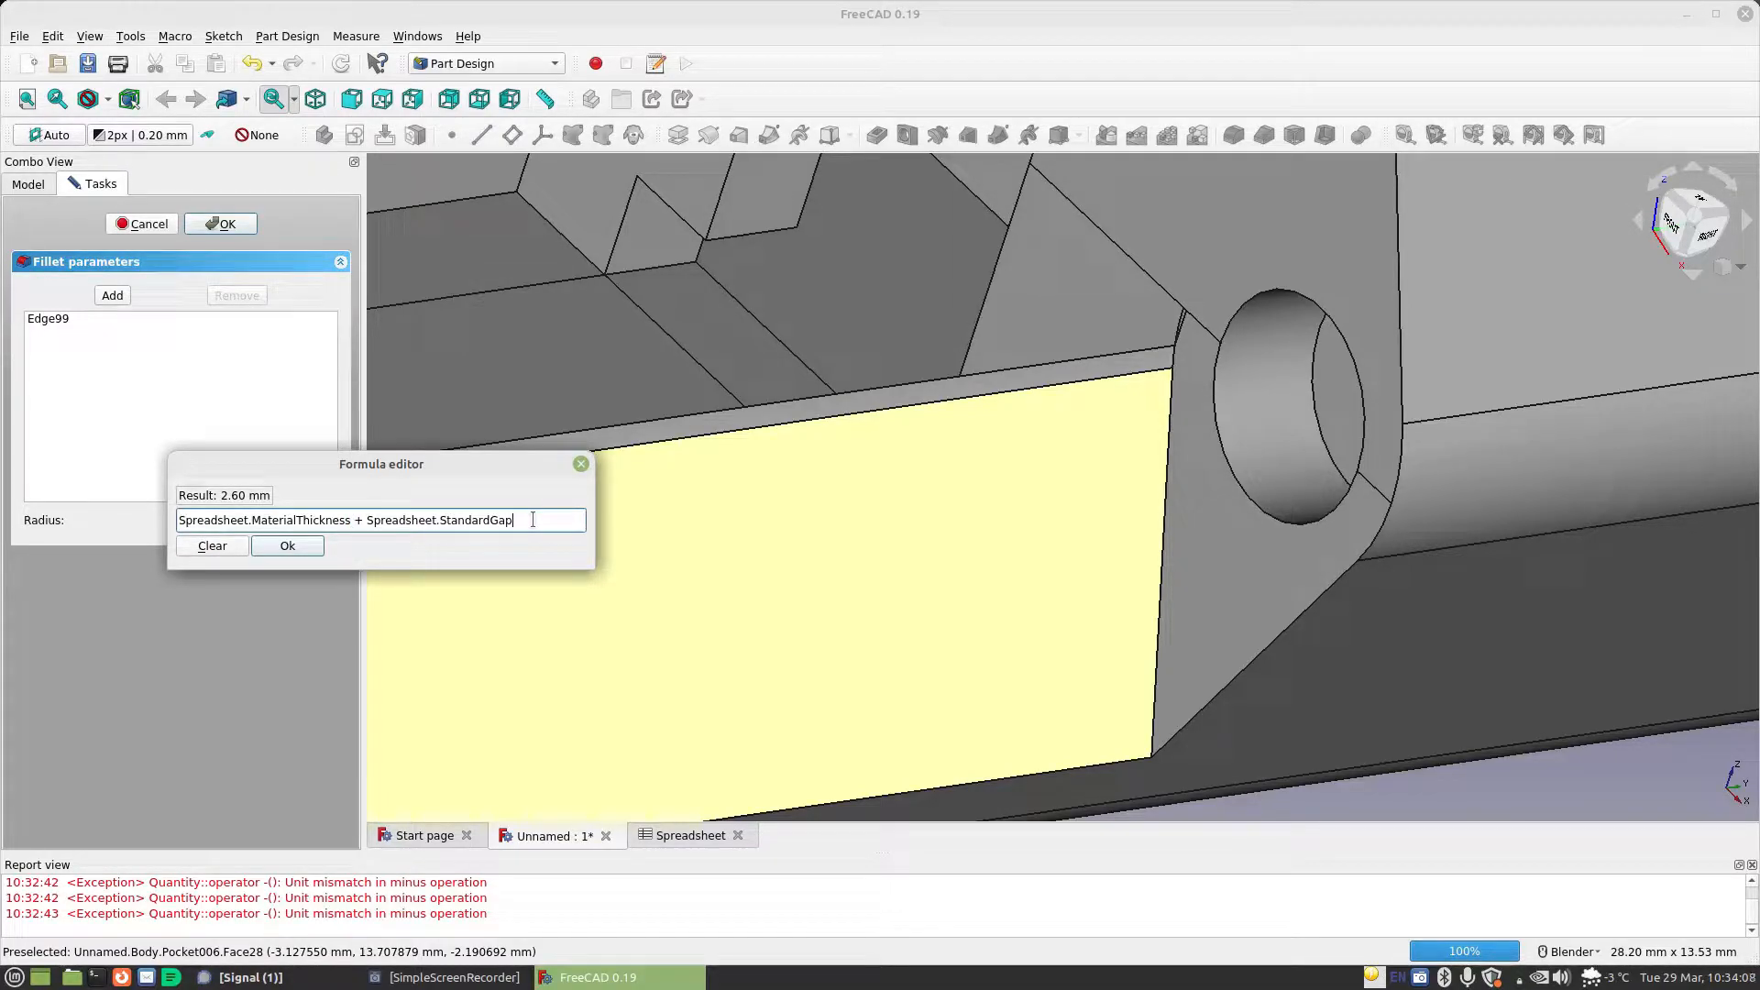
{"action": "type", "text": "- 0.001mm"}
{"action": "left_click", "coordinate": [317, 545]}
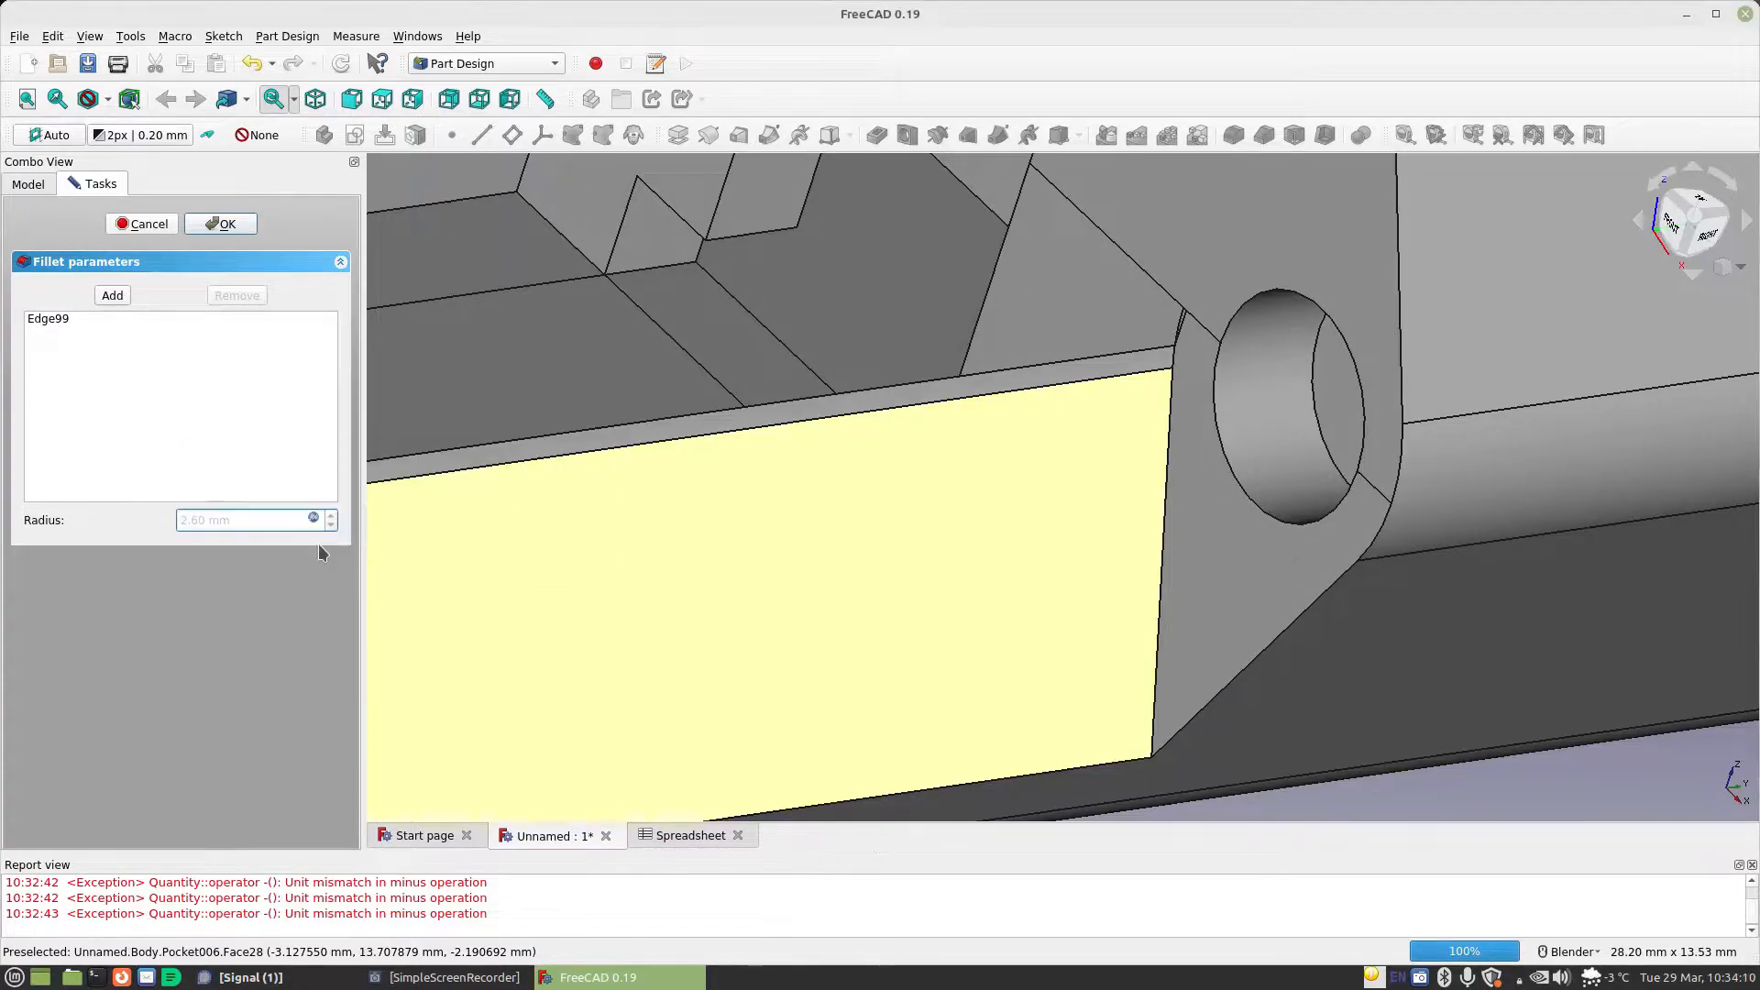
{"action": "left_click", "coordinate": [212, 224]}
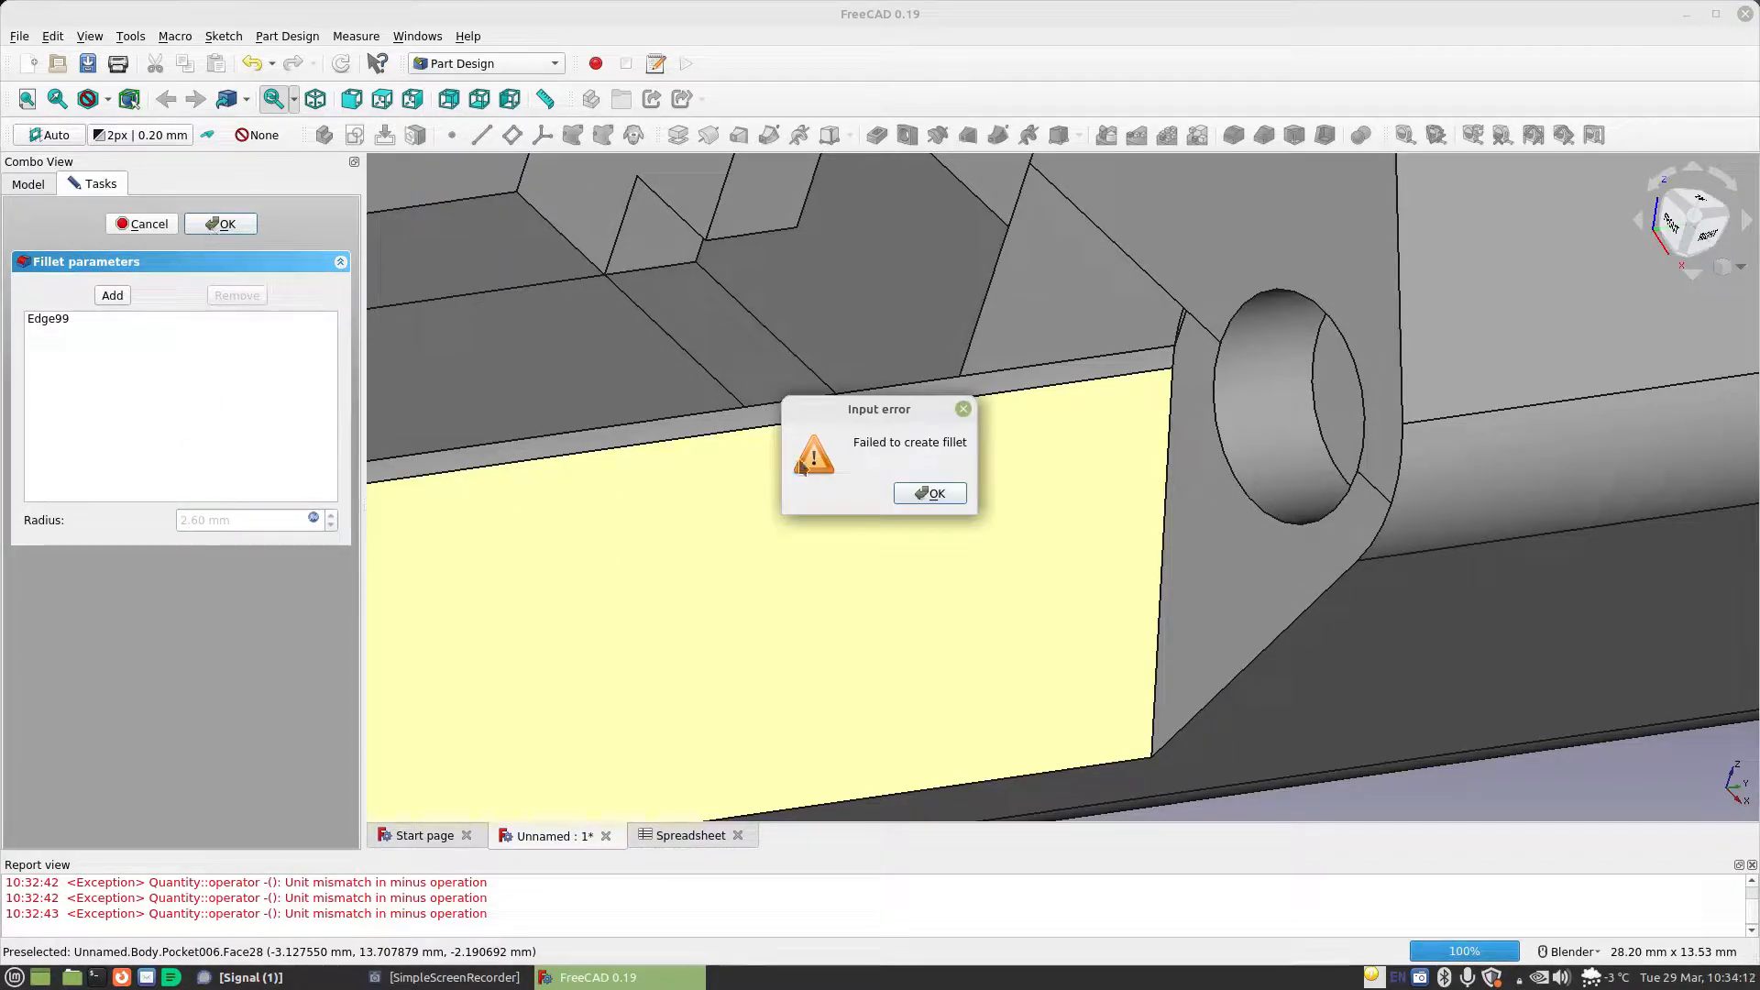
{"action": "left_click", "coordinate": [900, 493]}
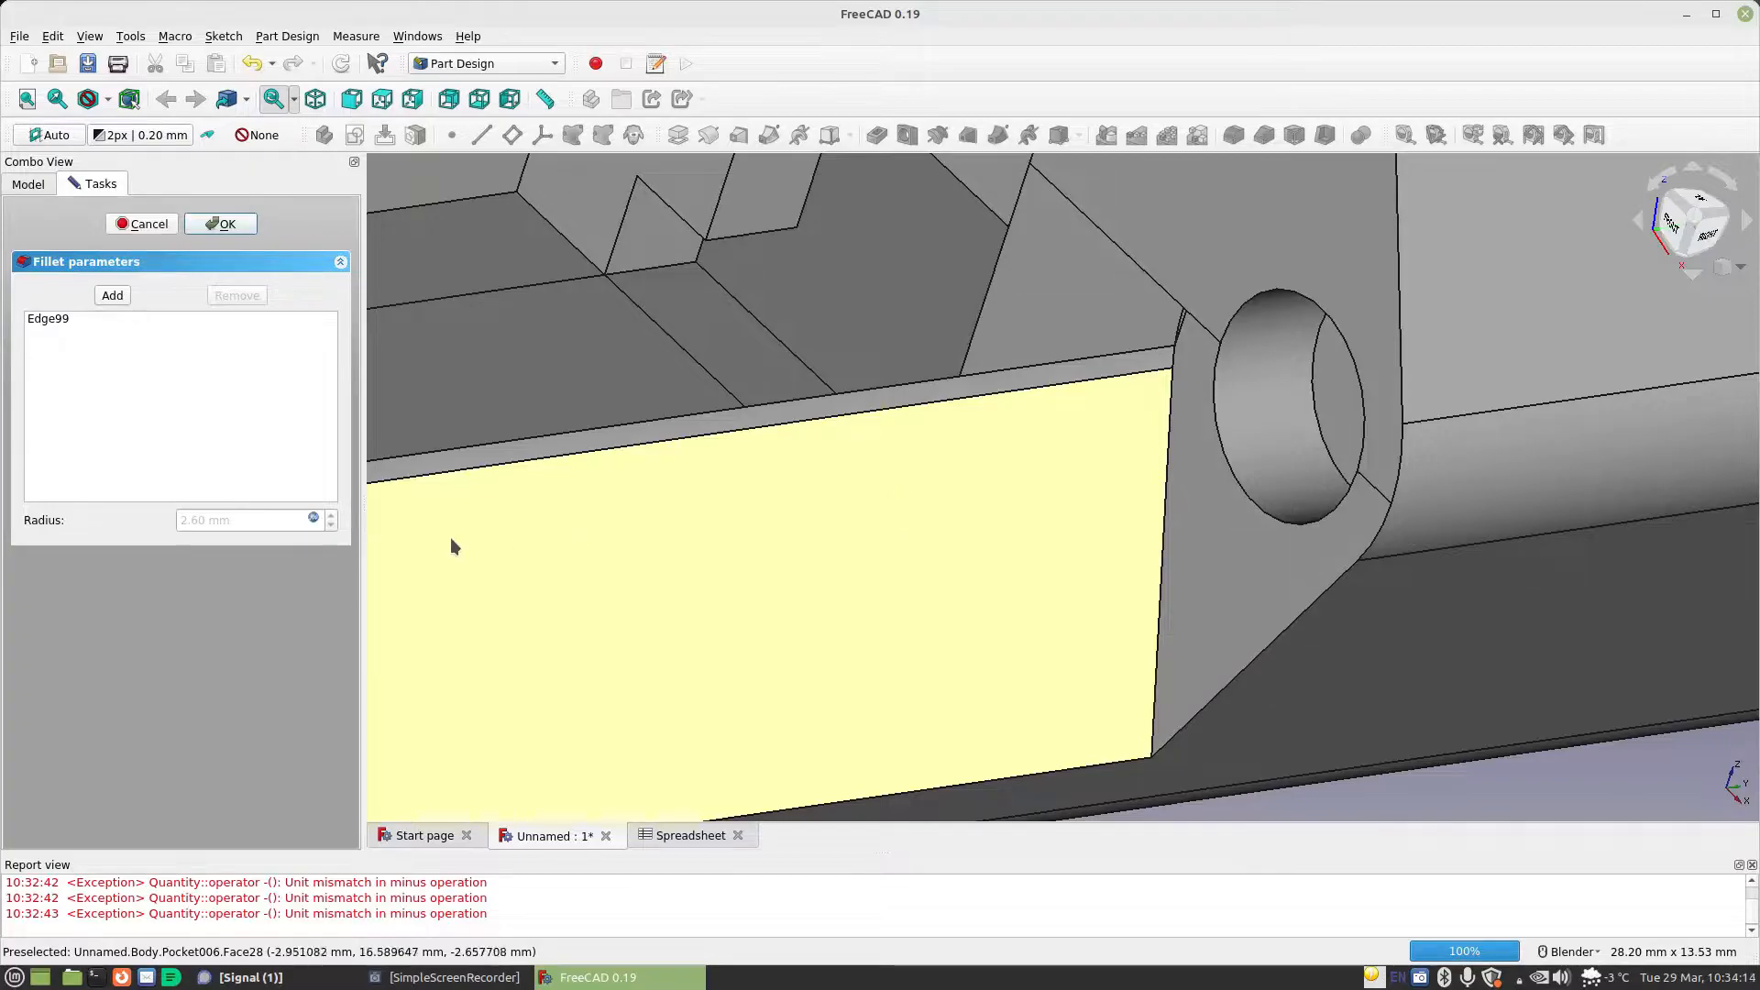
{"action": "left_click", "coordinate": [145, 224]}
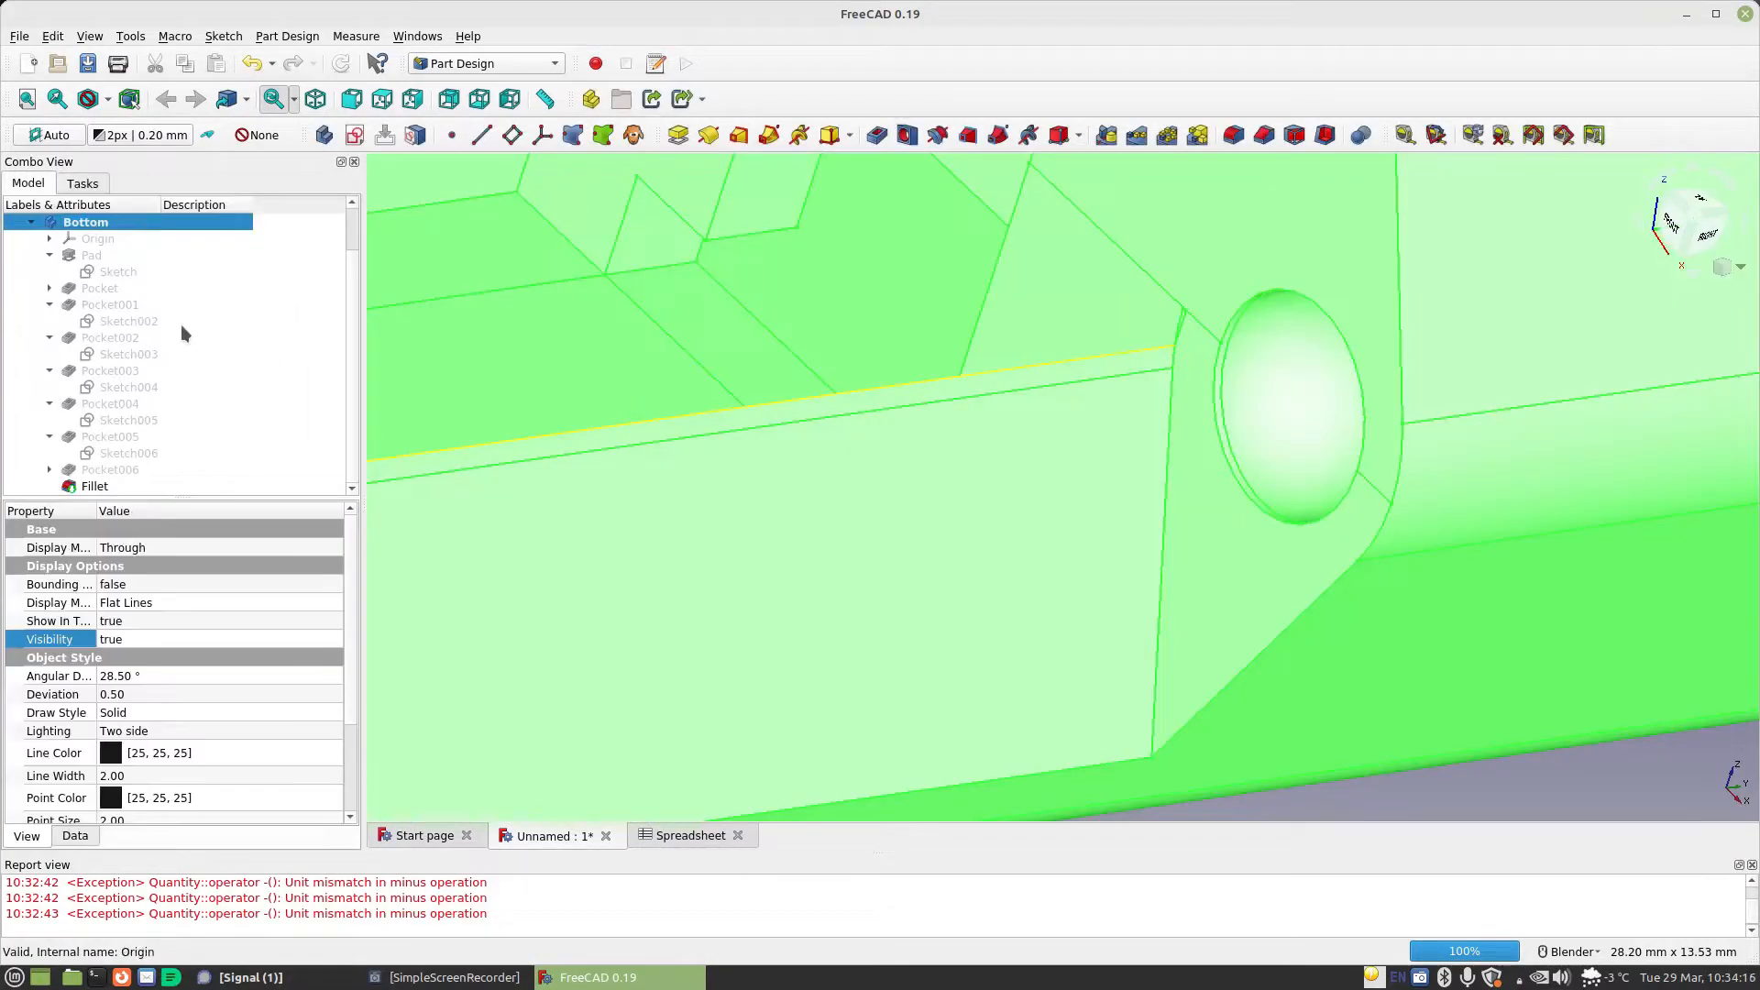
Check the length formula of Pocket006 and close the pocket with the same settings
{"action": "double_click", "coordinate": [114, 469]}
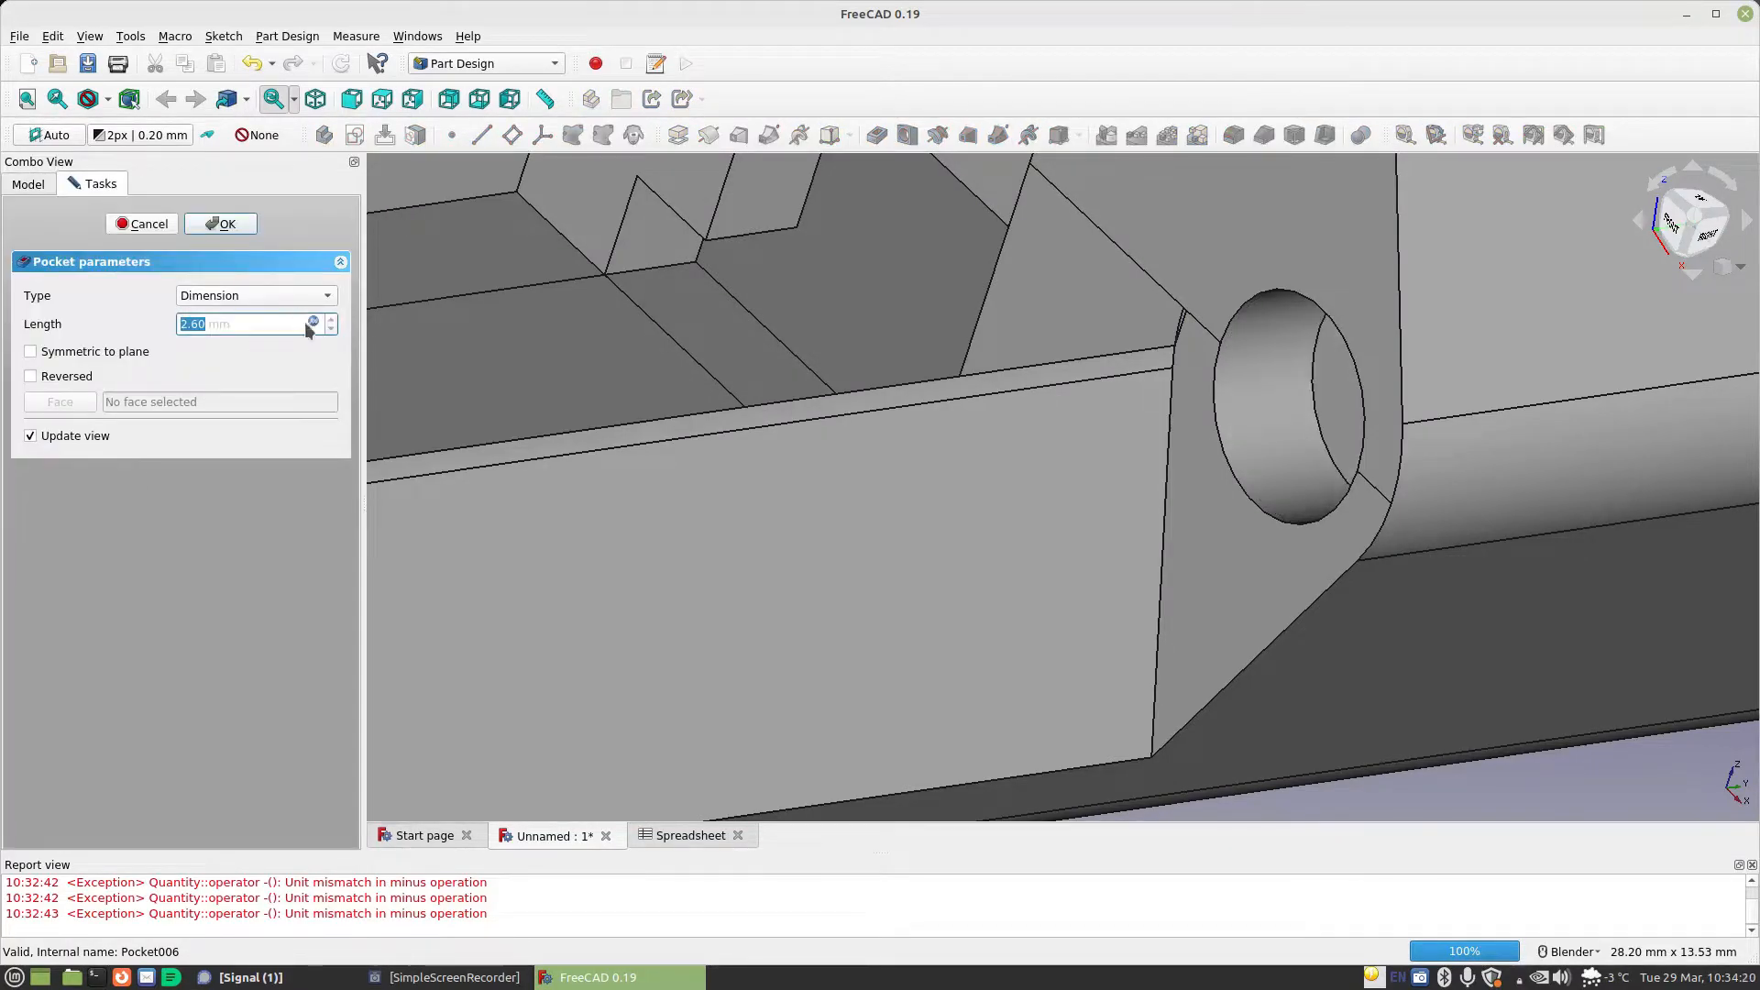
{"action": "left_click", "coordinate": [313, 322]}
{"action": "left_click", "coordinate": [289, 350]}
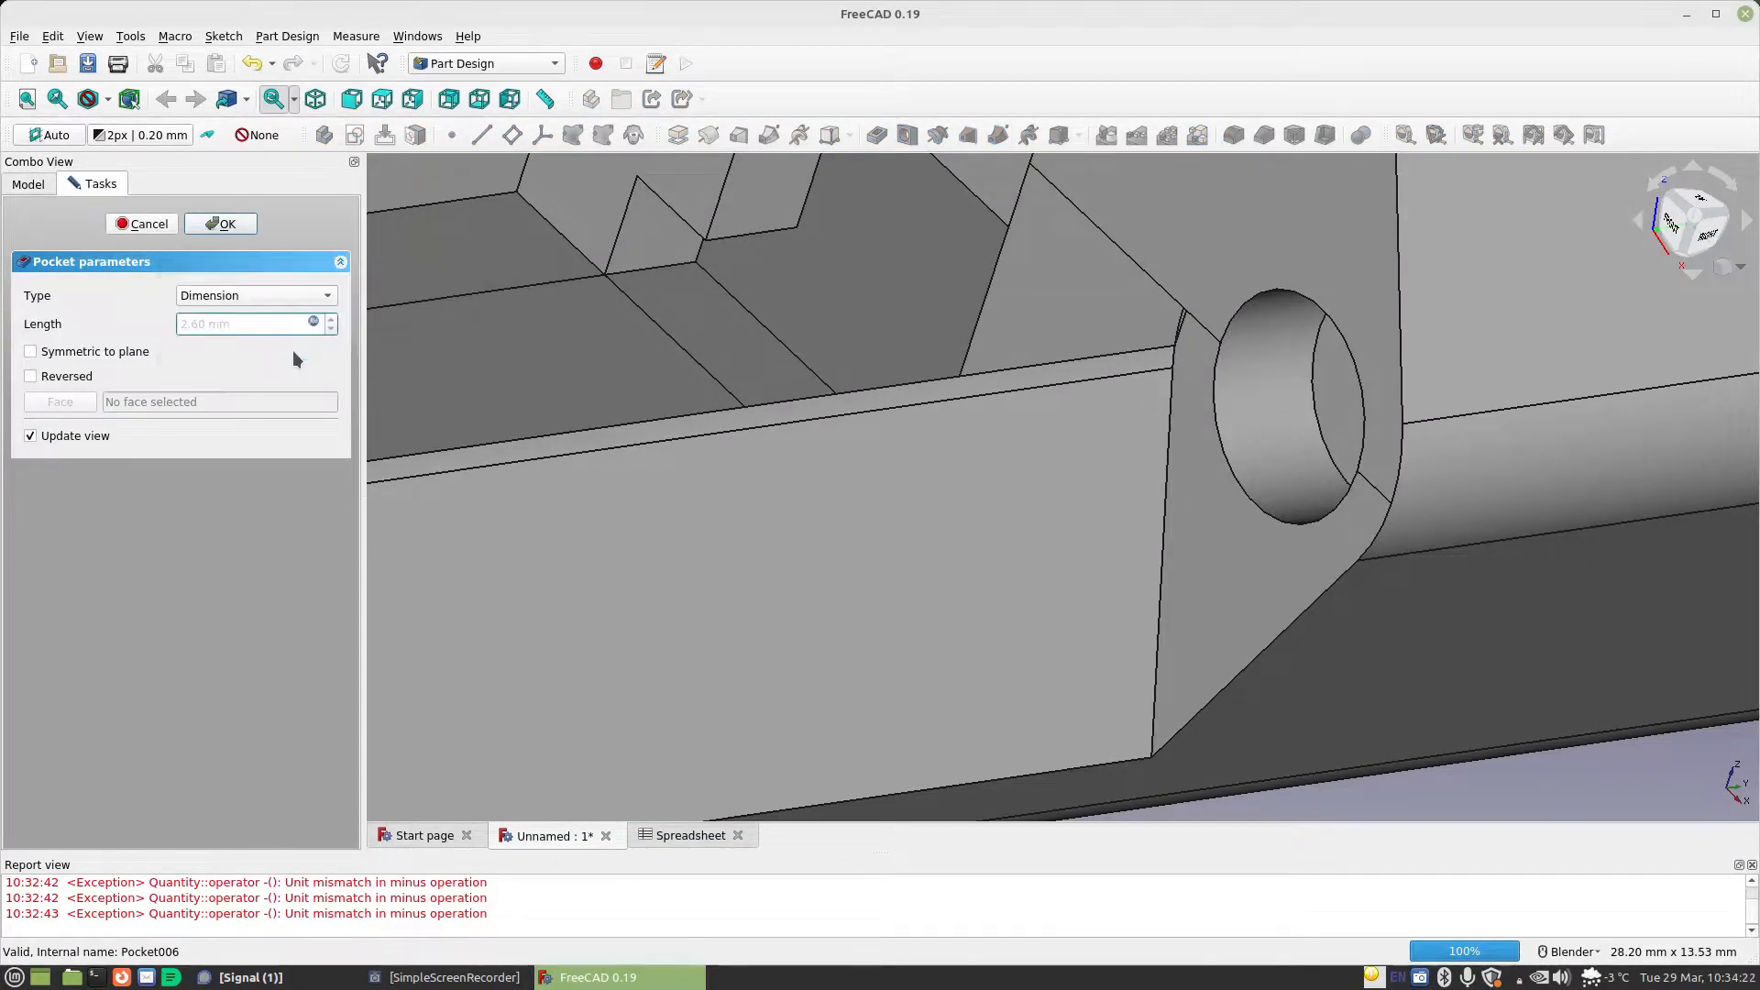
{"action": "left_click", "coordinate": [222, 224]}
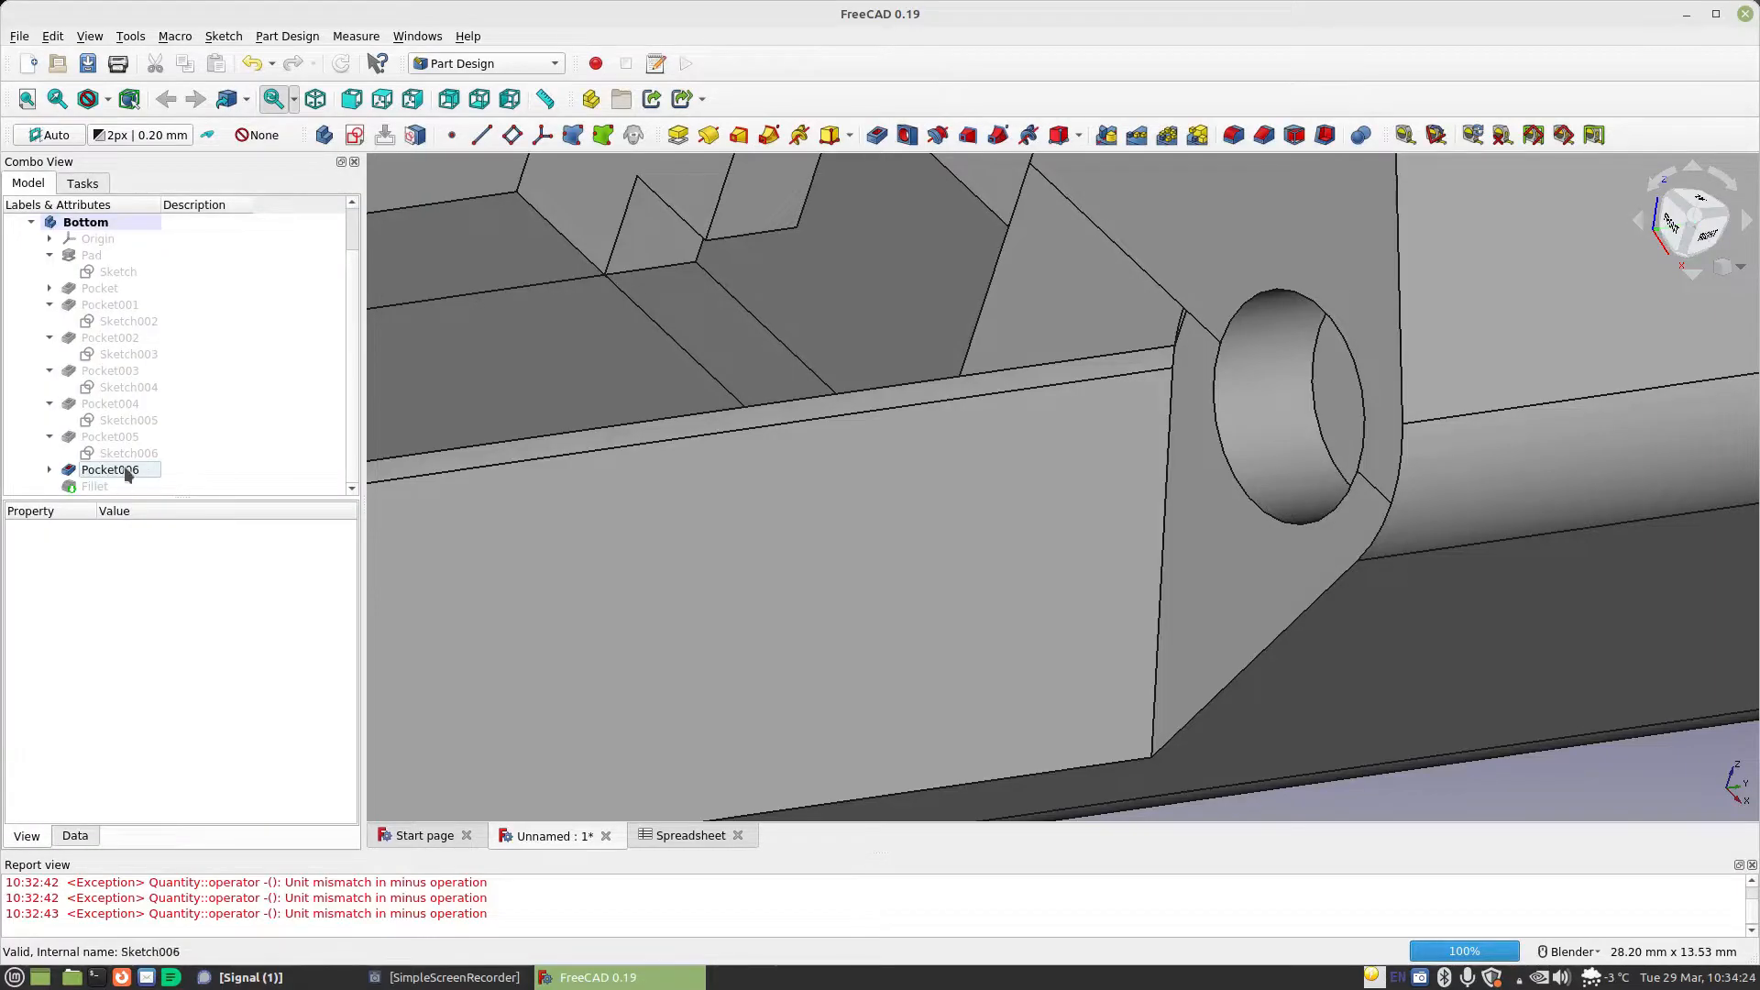
In Pocket006's sketch, set the circle's diameter formula to Spreadsheet.MaterialThickness * 2+Spreadsheet.StandardGap and close the sketch
{"action": "double_click", "coordinate": [126, 486]}
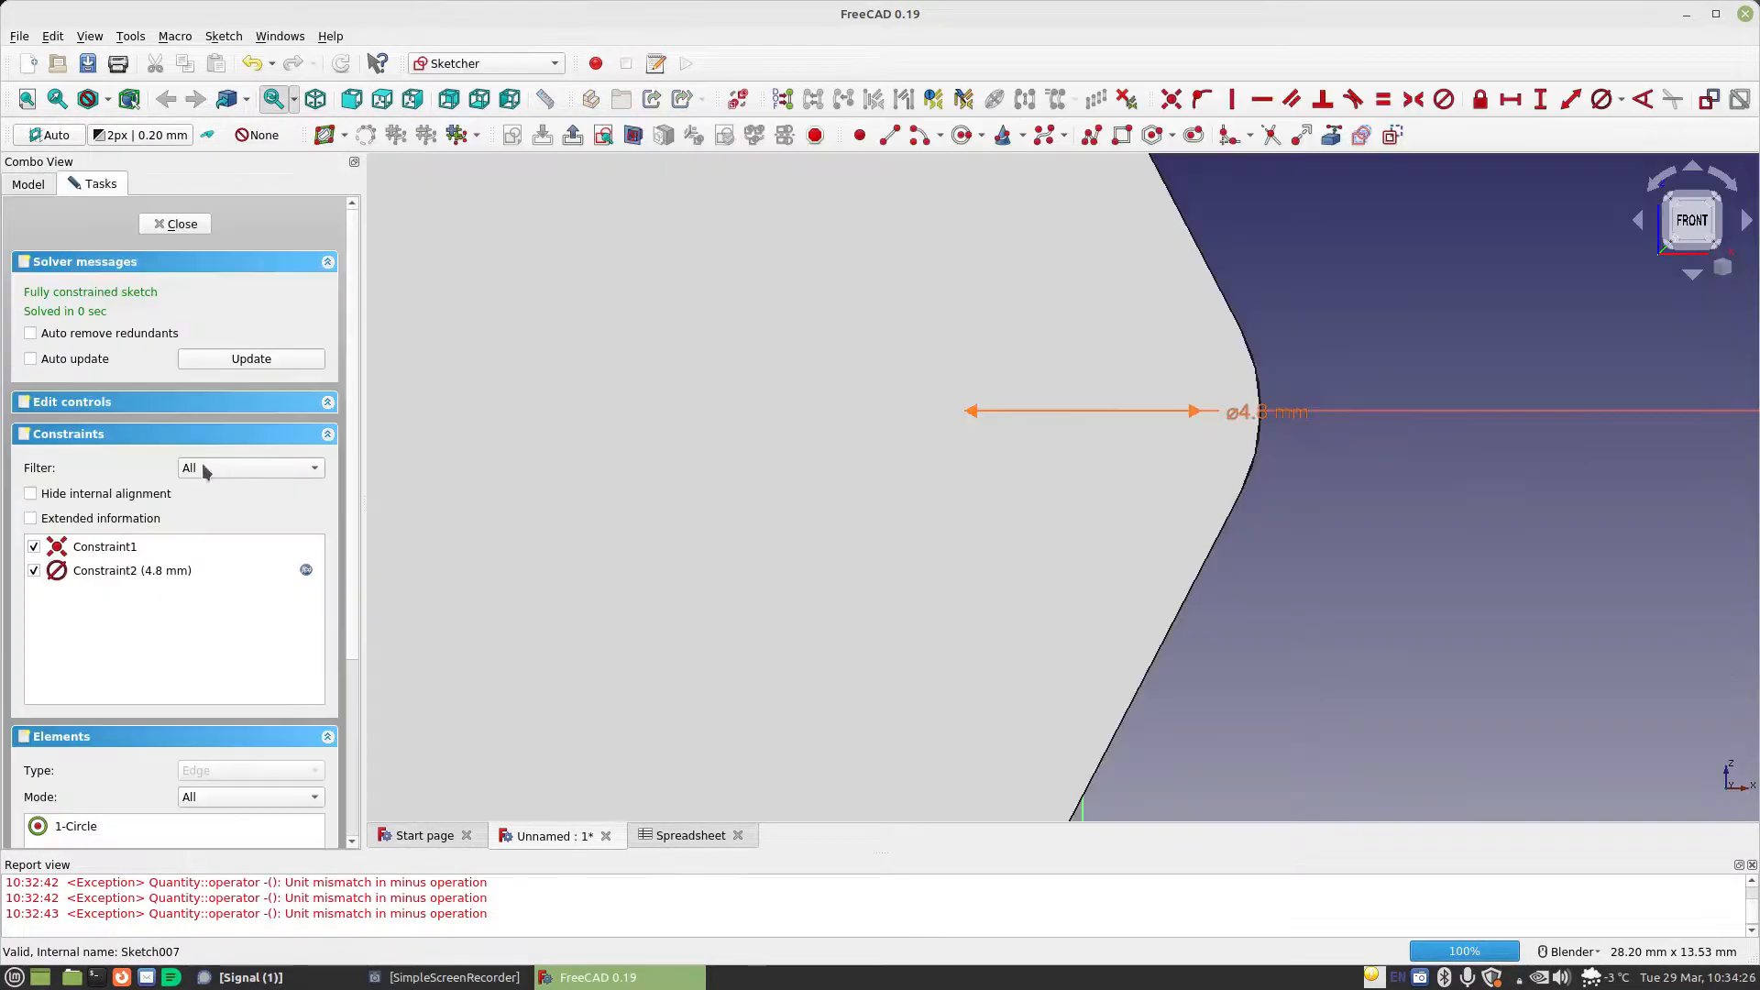
{"action": "scroll", "coordinate": [1173, 415], "scroll_direction": "down", "scroll_amount": 3}
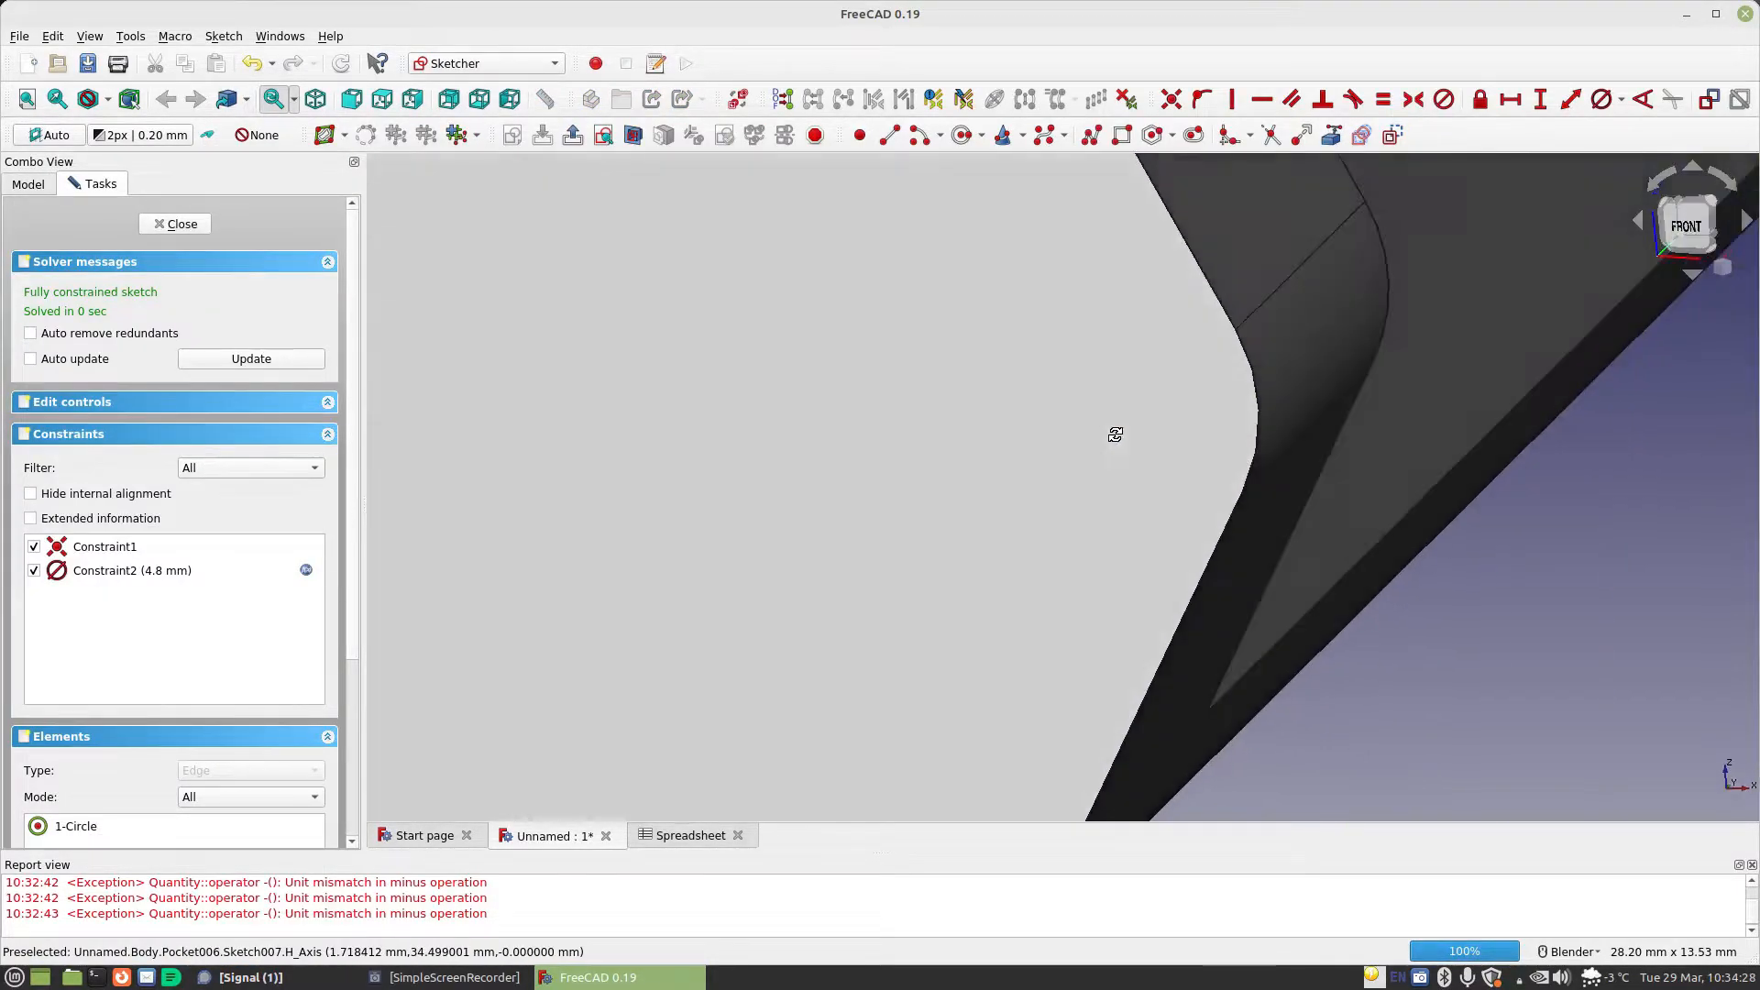
{"action": "scroll", "coordinate": [1527, 339], "scroll_direction": "down", "scroll_amount": 2}
{"action": "middle_click_drag", "start_coordinate": [1509, 330], "coordinate": [1162, 576], "text": "shift"}
{"action": "scroll", "coordinate": [1206, 513], "scroll_direction": "up", "scroll_amount": 2}
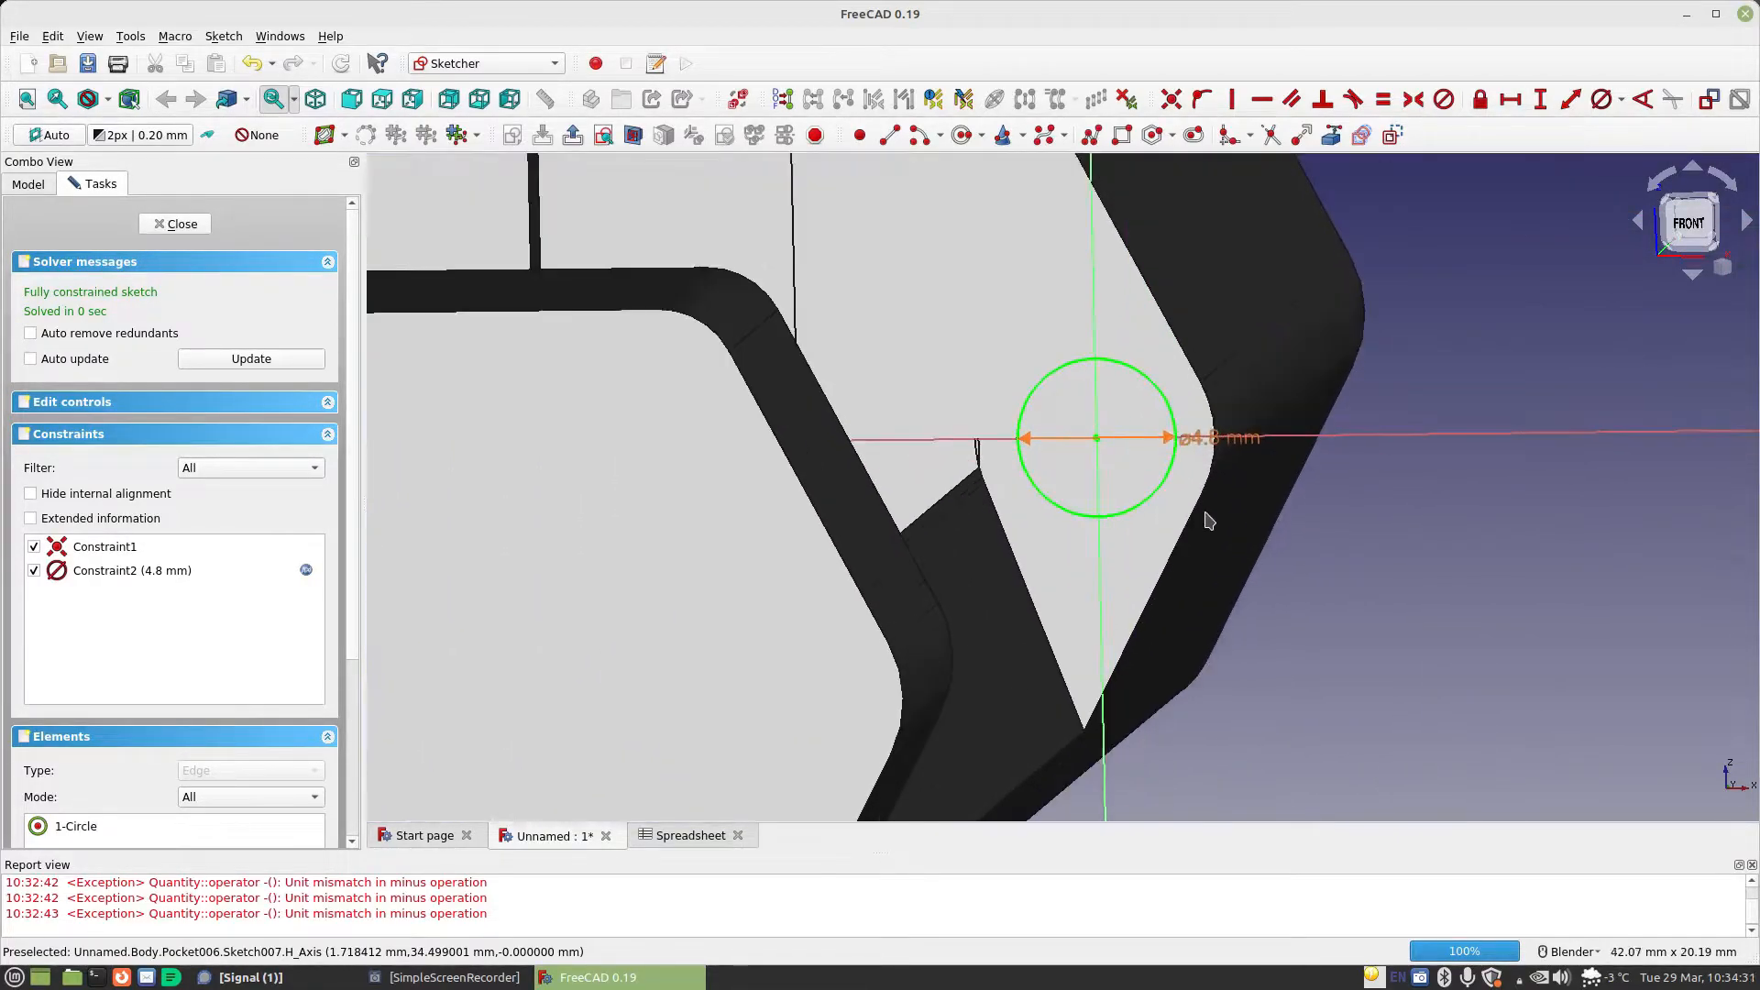
{"action": "double_click", "coordinate": [1223, 443]}
{"action": "left_click", "coordinate": [1494, 458]}
{"action": "type", "text": "Spreadsheet.MaterialThickness * 2"}
{"action": "type", "text": "+Spreadsheet."}
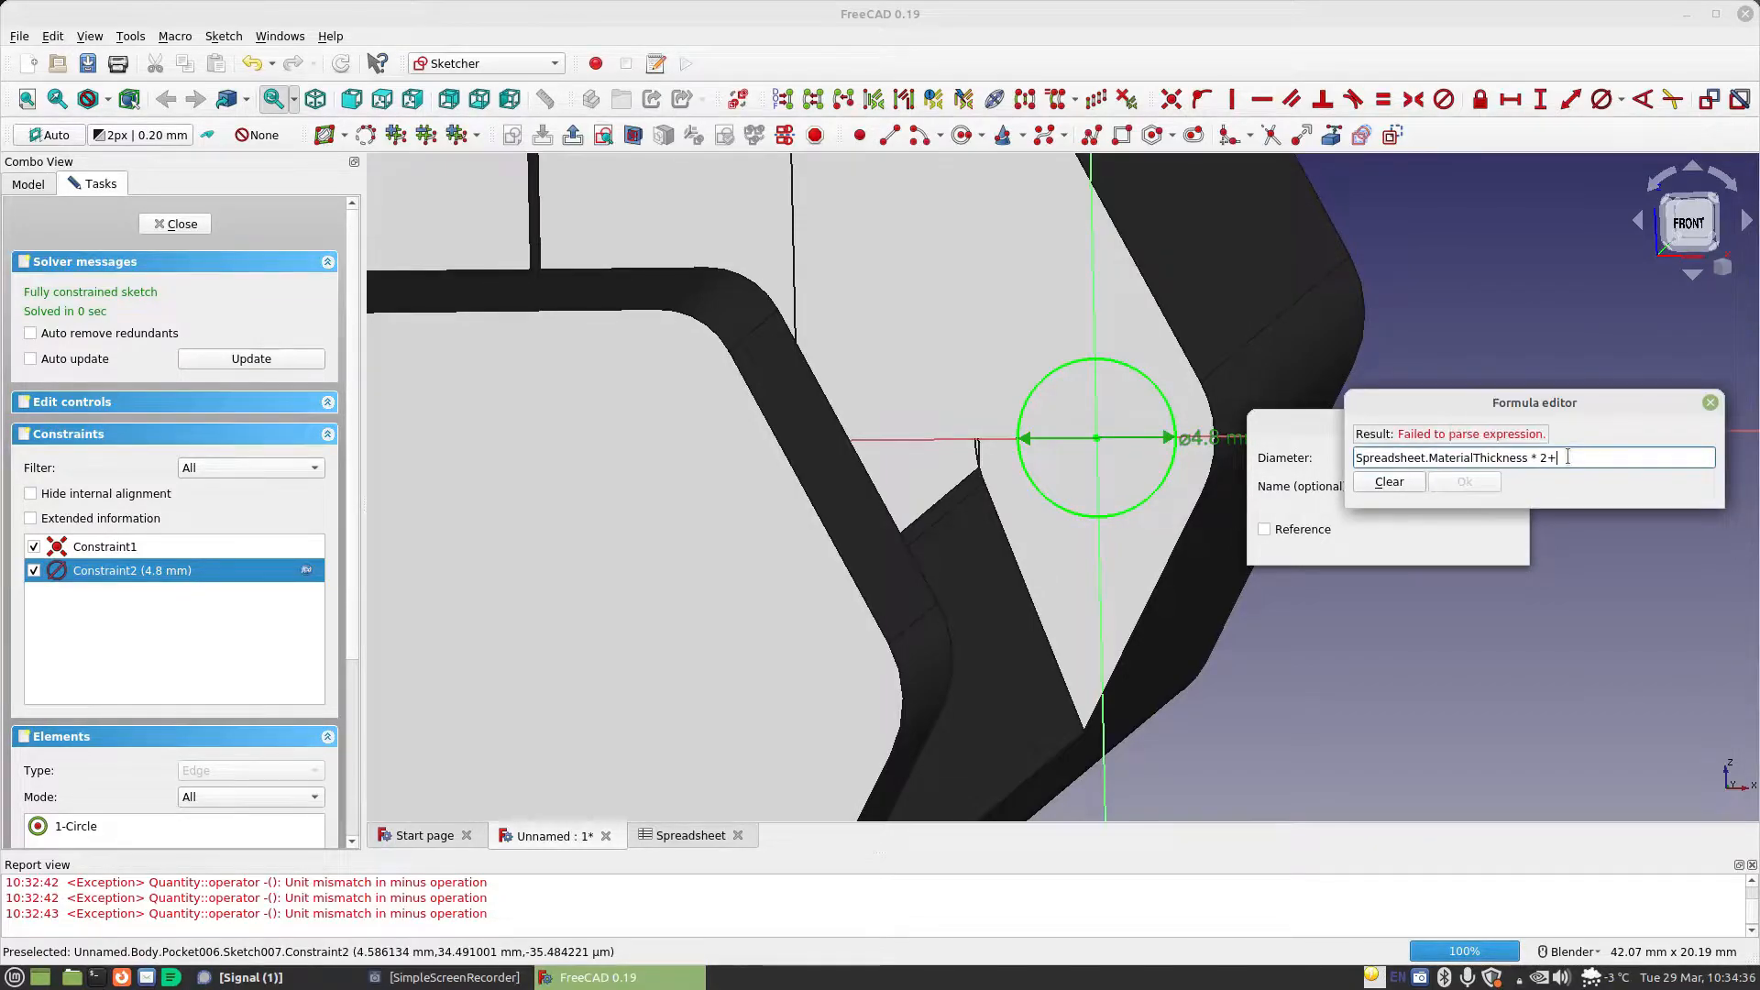
{"action": "type", "text": "sta"}
{"action": "key", "text": "Down"}
{"action": "key", "text": "Return"}
{"action": "left_click", "coordinate": [1464, 483]}
{"action": "left_click", "coordinate": [1478, 542]}
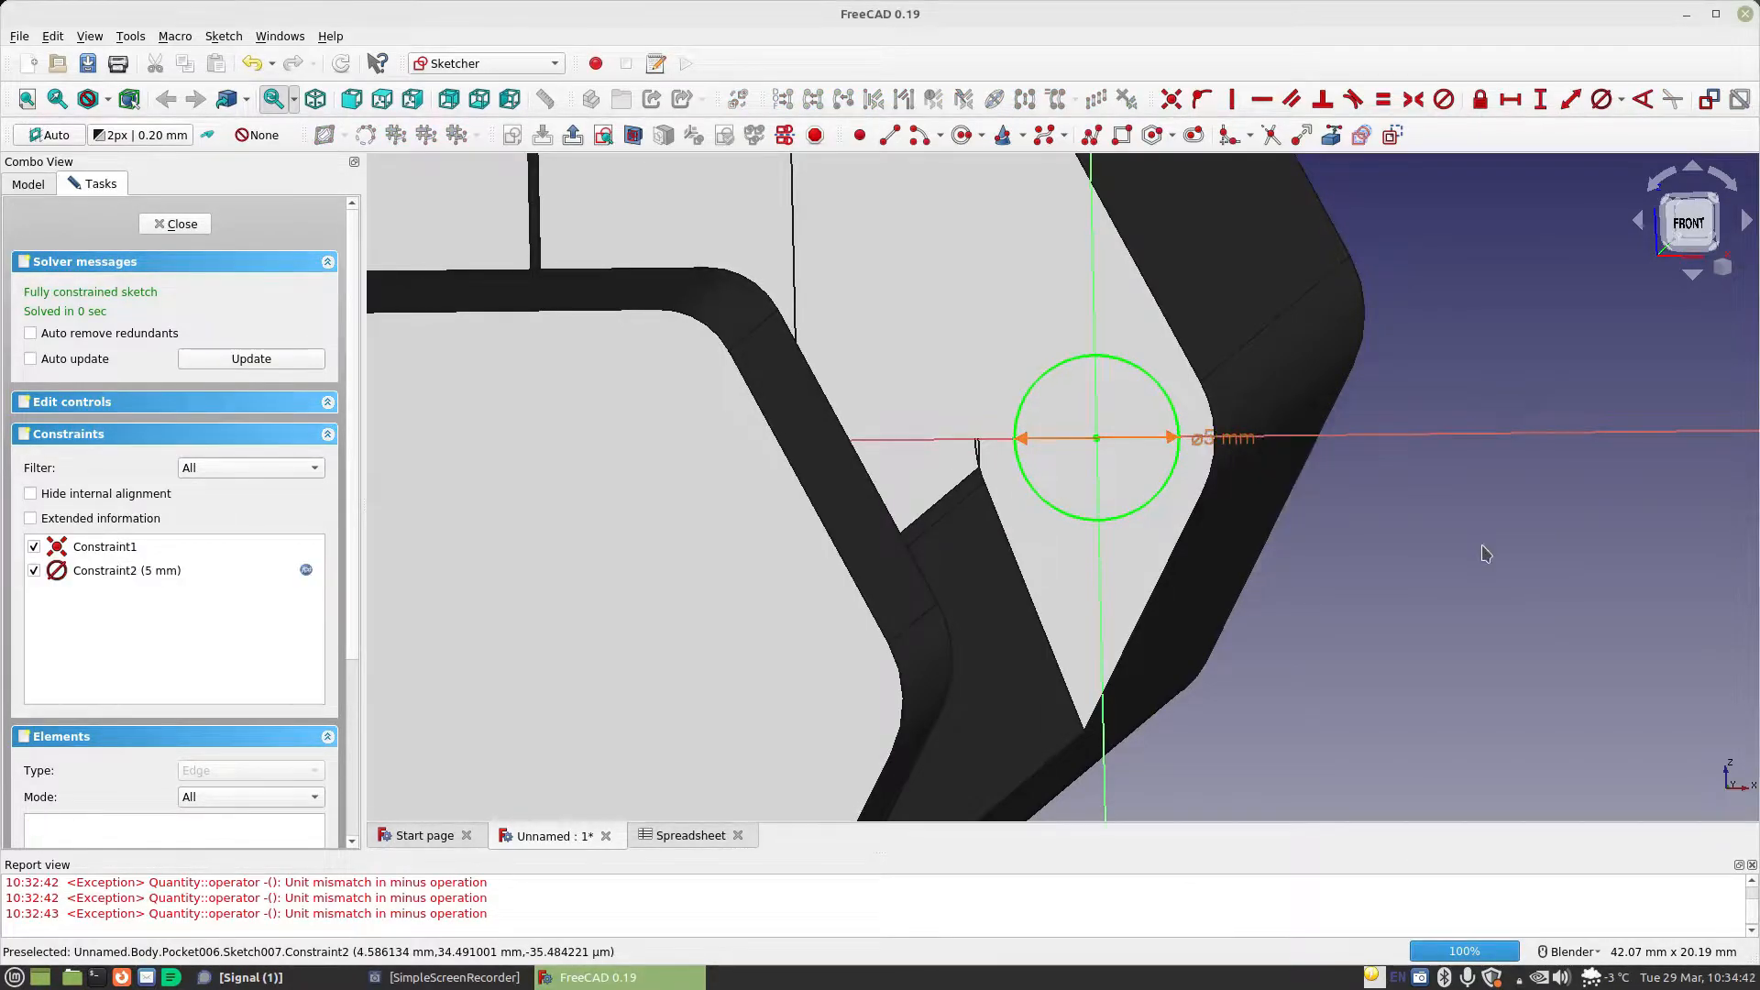
{"action": "left_click", "coordinate": [181, 224]}
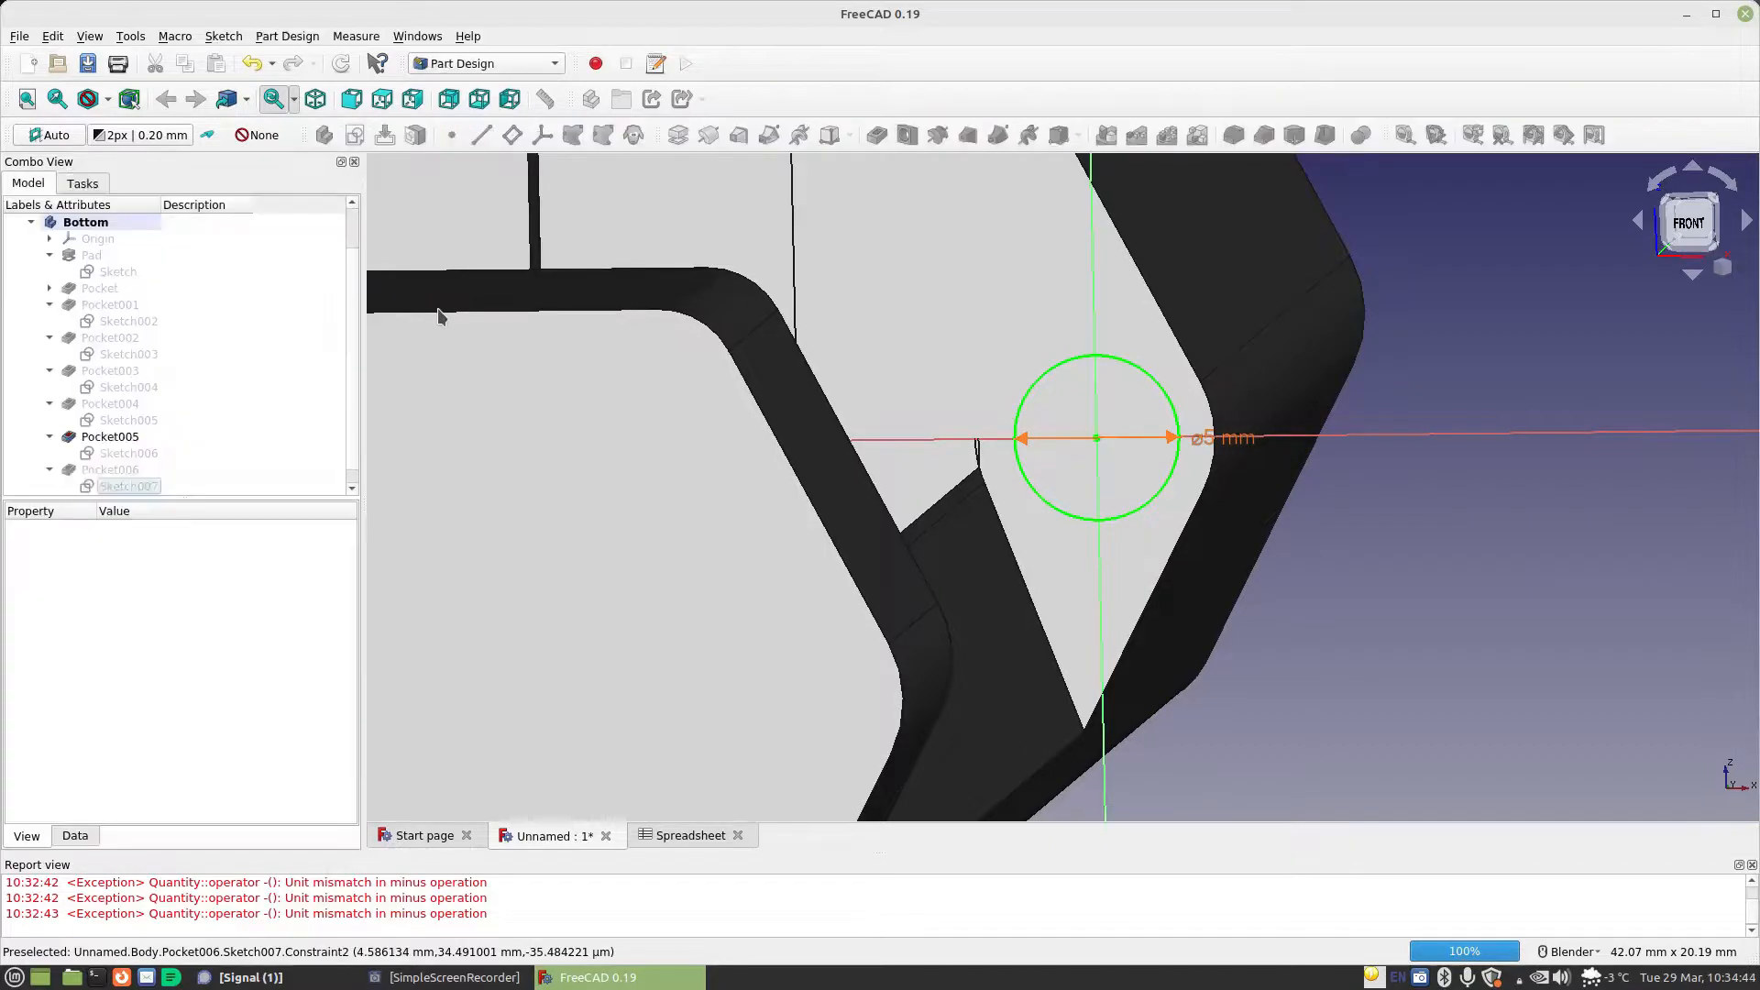
Reopen the fillet in the enlarged recess and try the radius formula Spreadsheet.MaterialThickness - 0.001mm+Spreadsheet.StandardGap
{"action": "scroll", "coordinate": [156, 431], "scroll_direction": "down", "scroll_amount": 1}
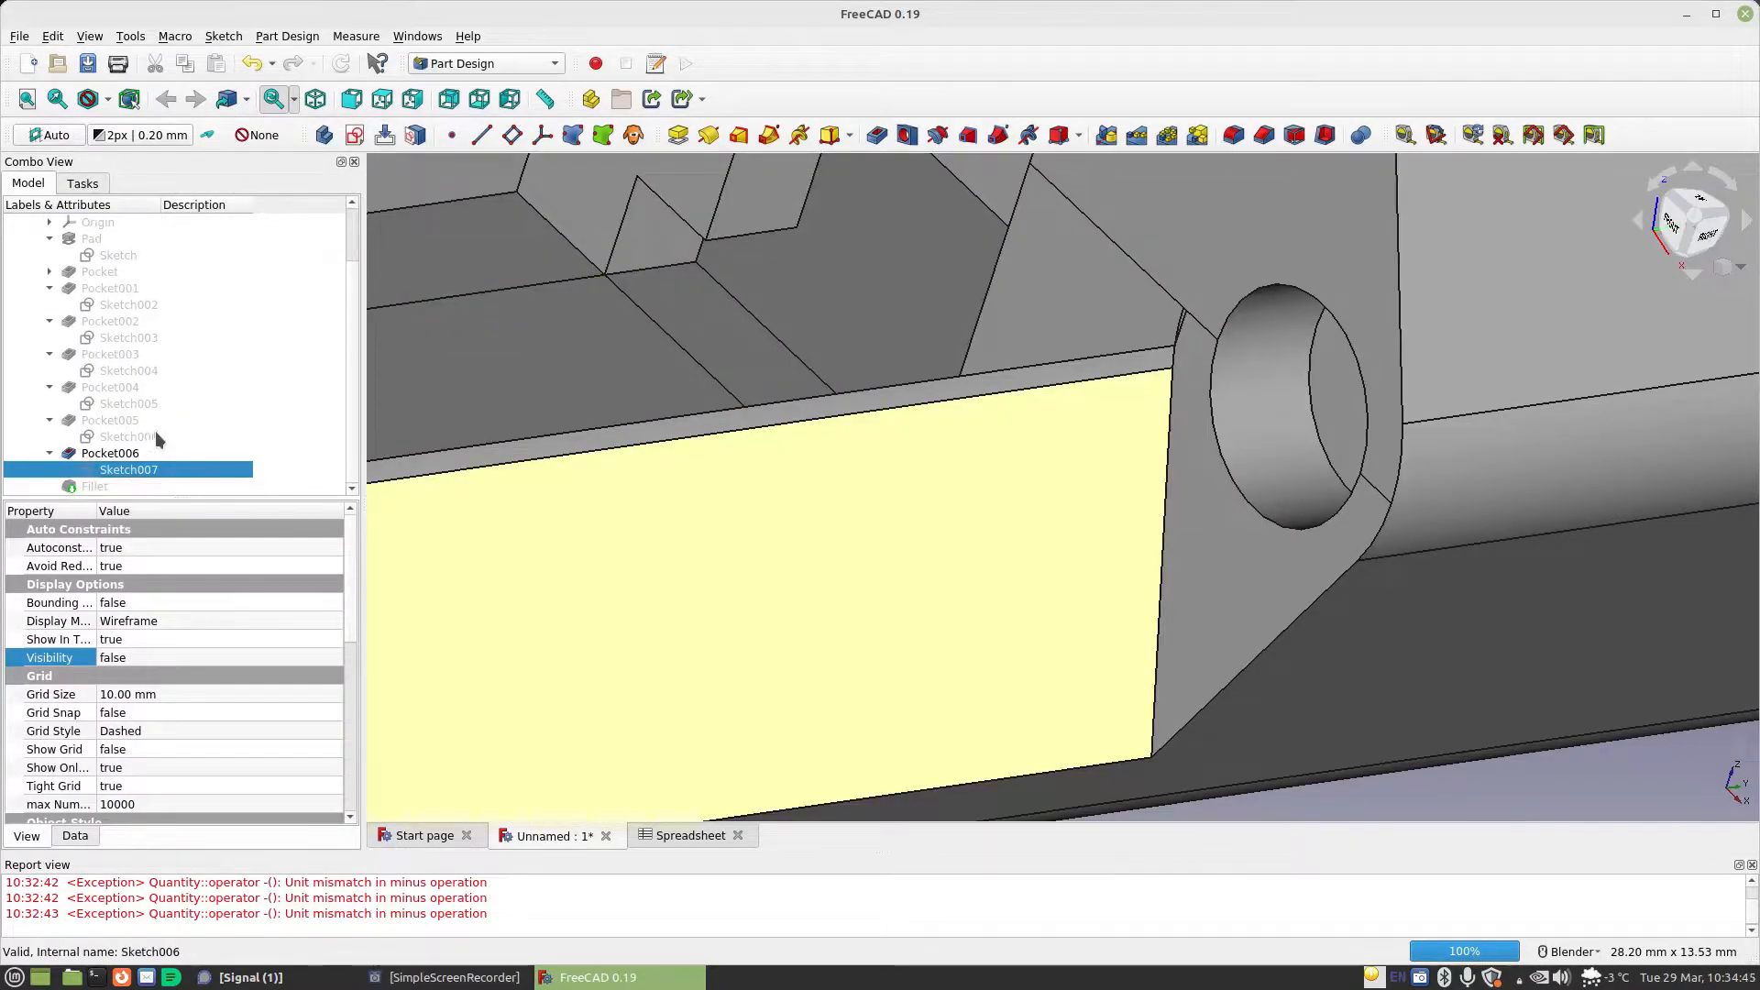
{"action": "double_click", "coordinate": [104, 485]}
{"action": "left_click", "coordinate": [313, 519]}
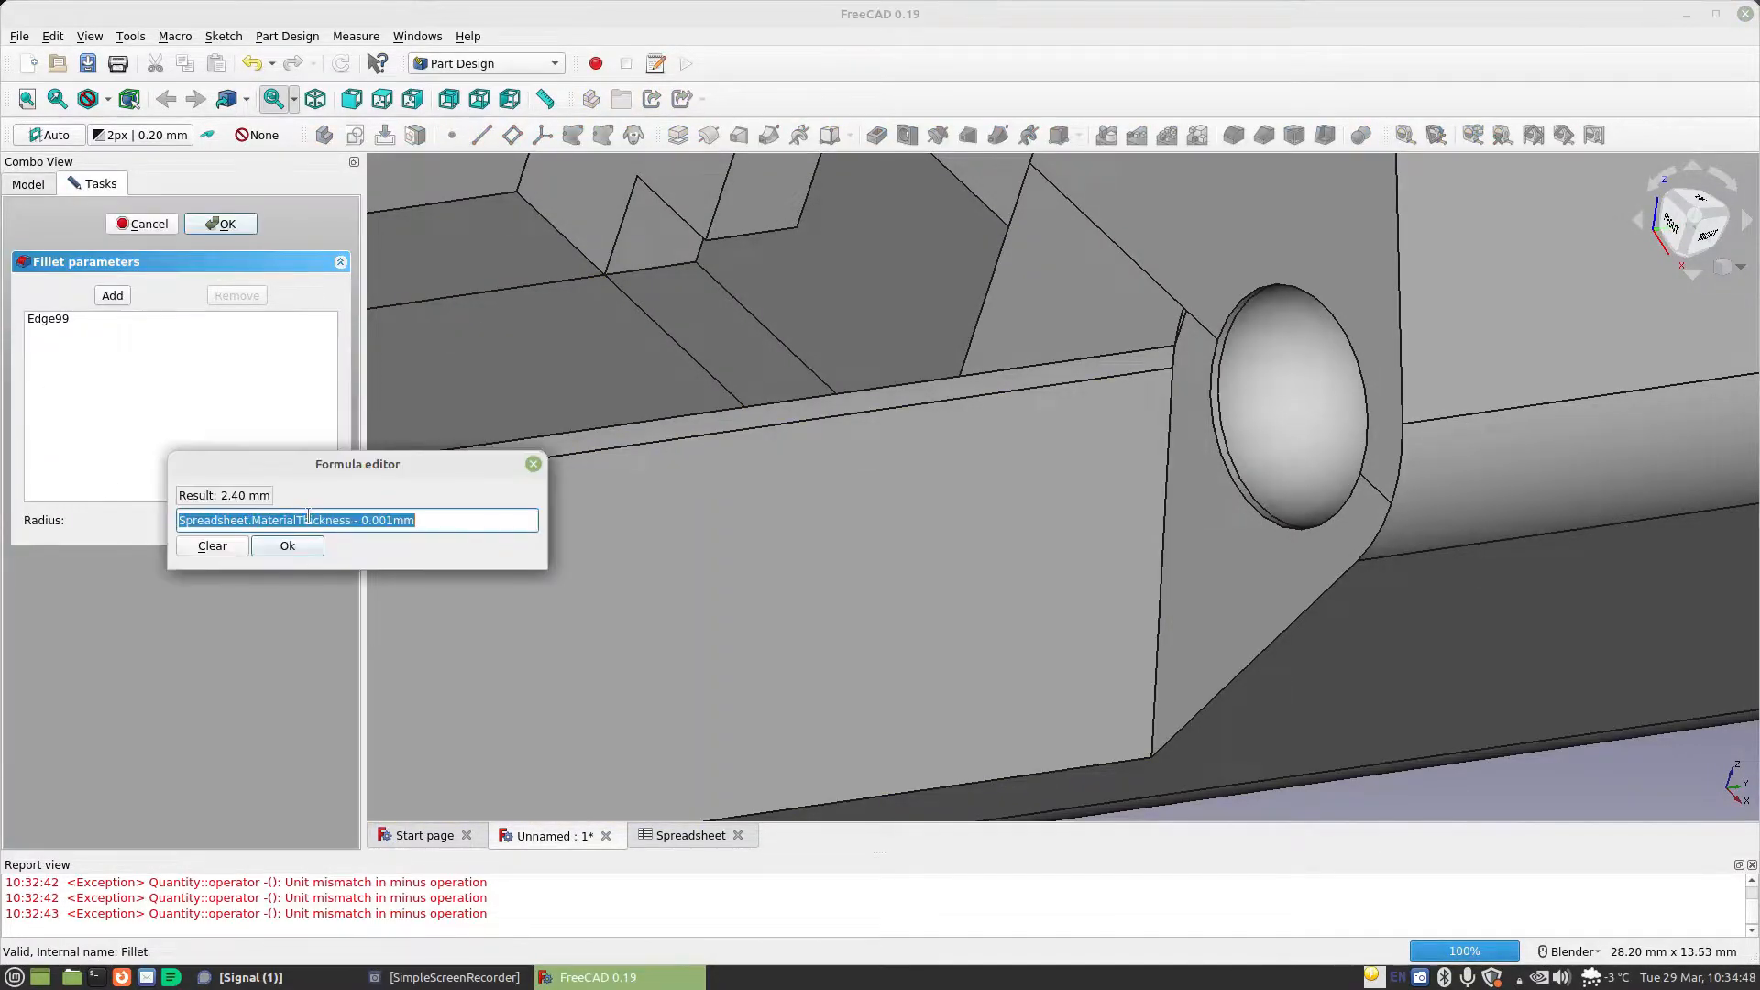
{"action": "left_click", "coordinate": [452, 519]}
{"action": "type", "text": "+"}
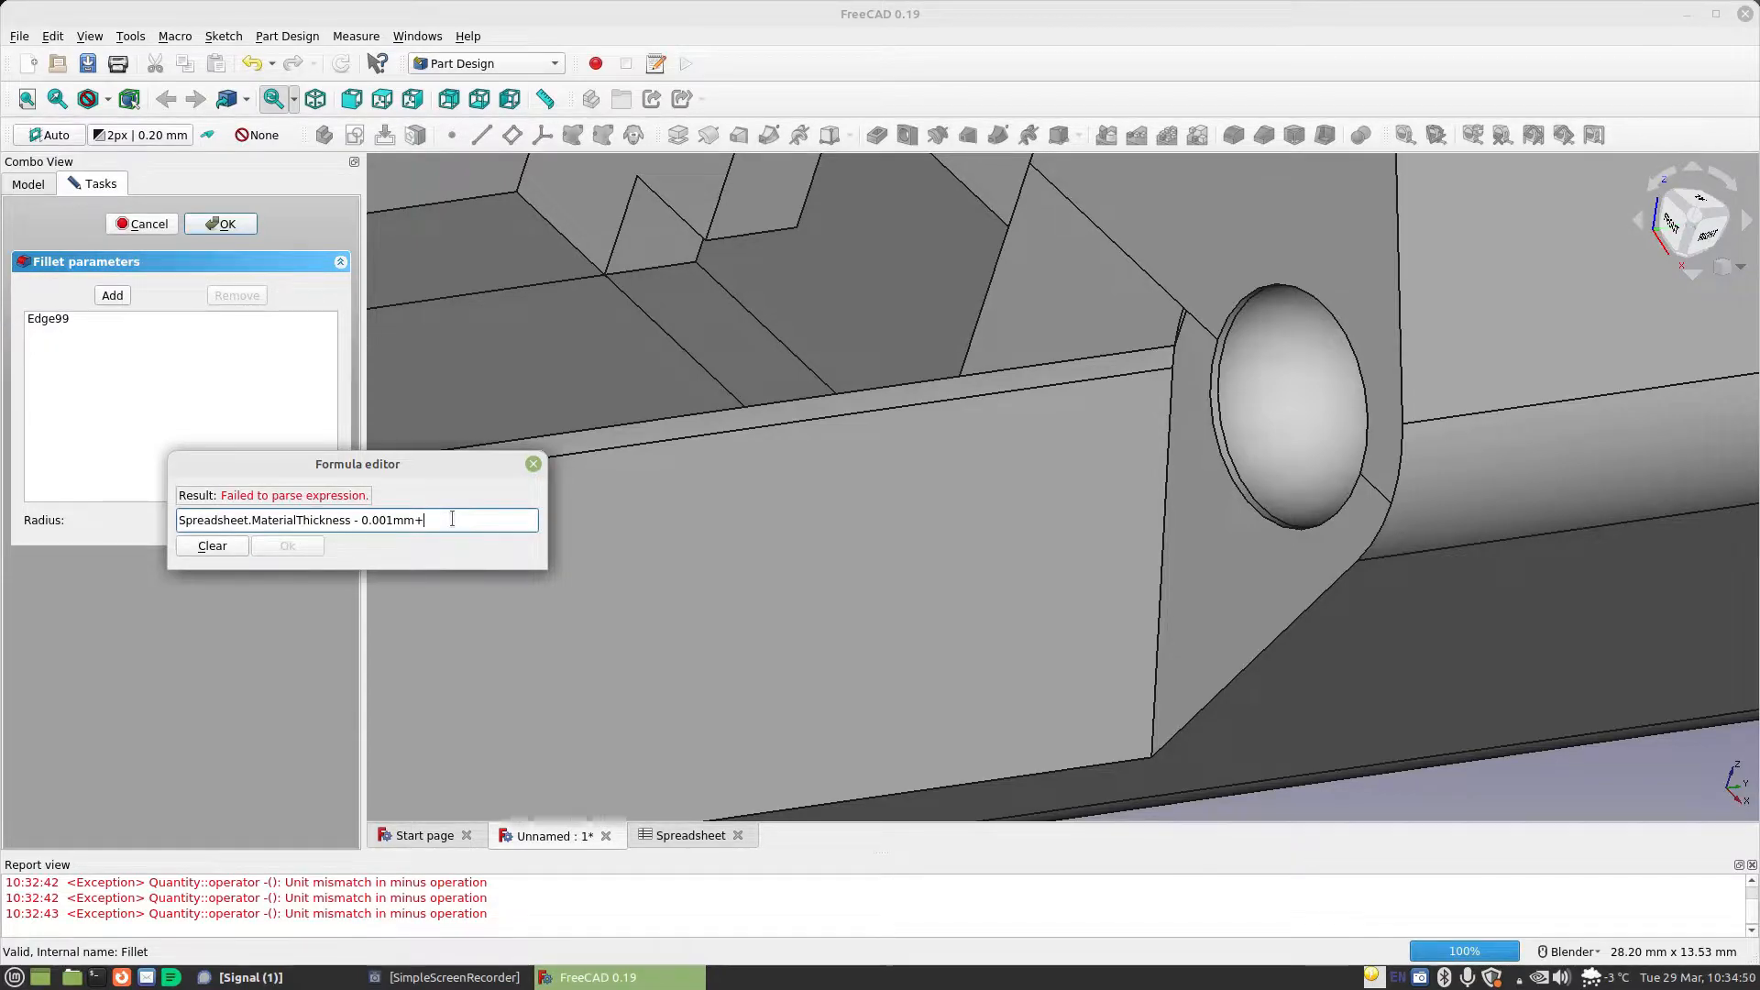
{"action": "type", "text": "spreadsheet.StandardGap"}
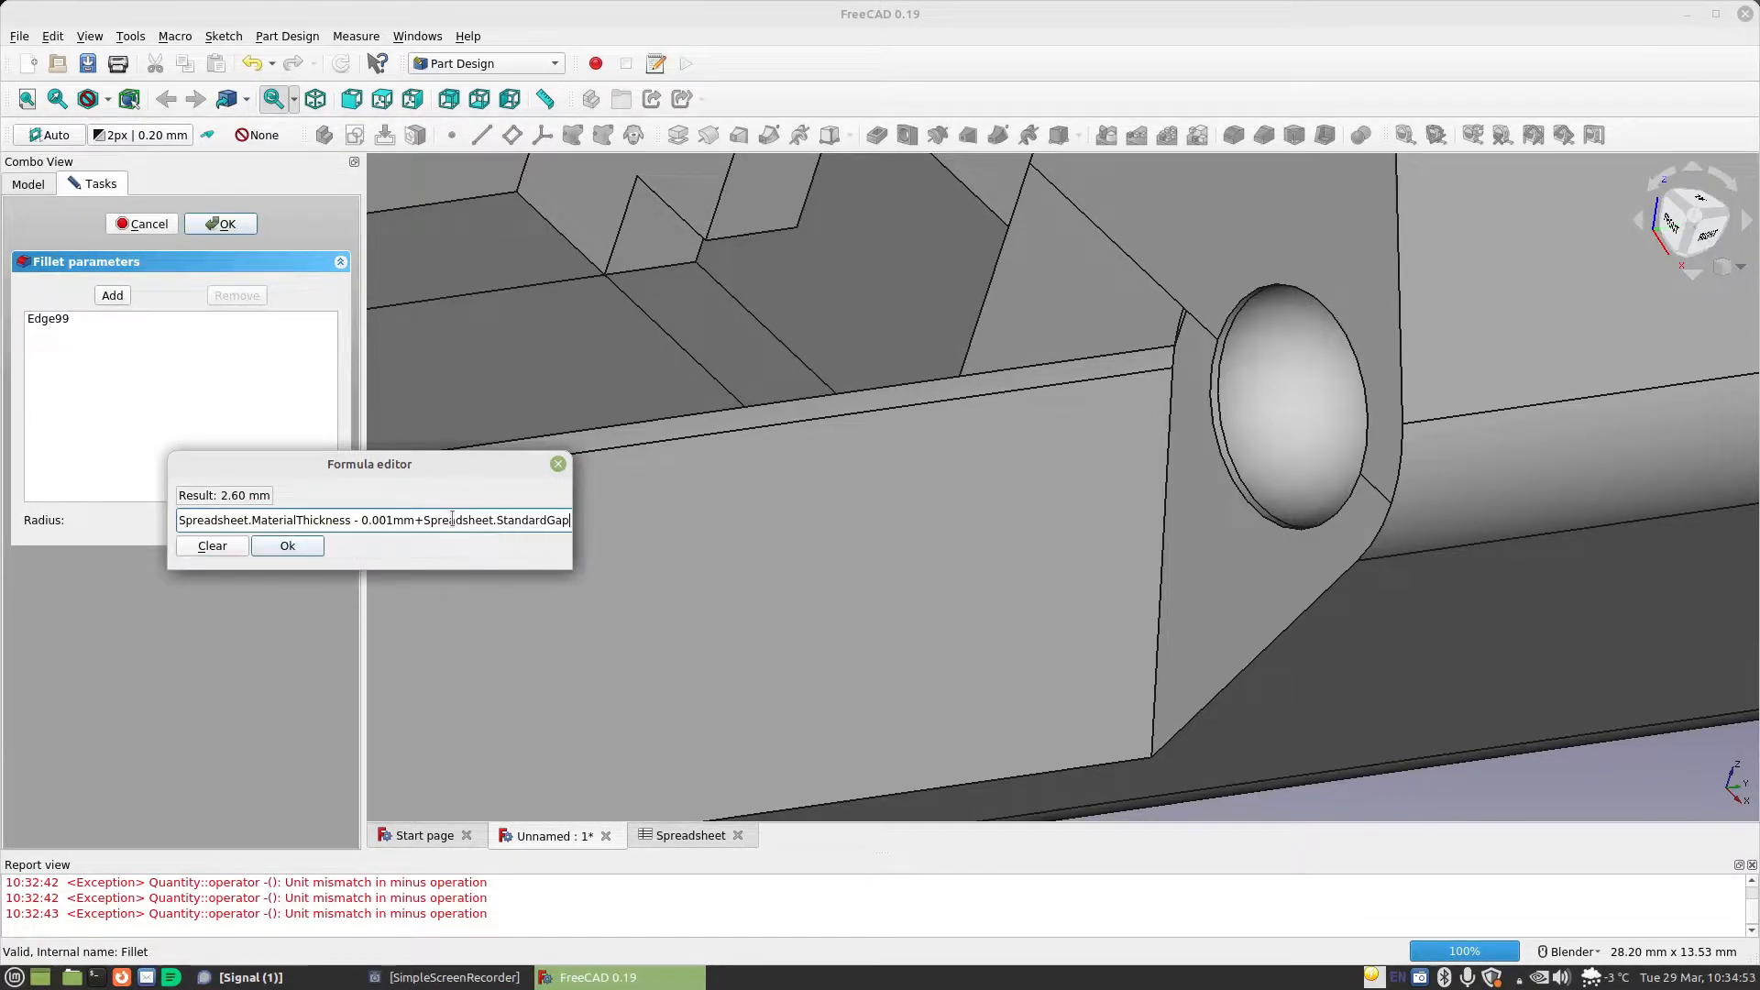
{"action": "left_click", "coordinate": [289, 546]}
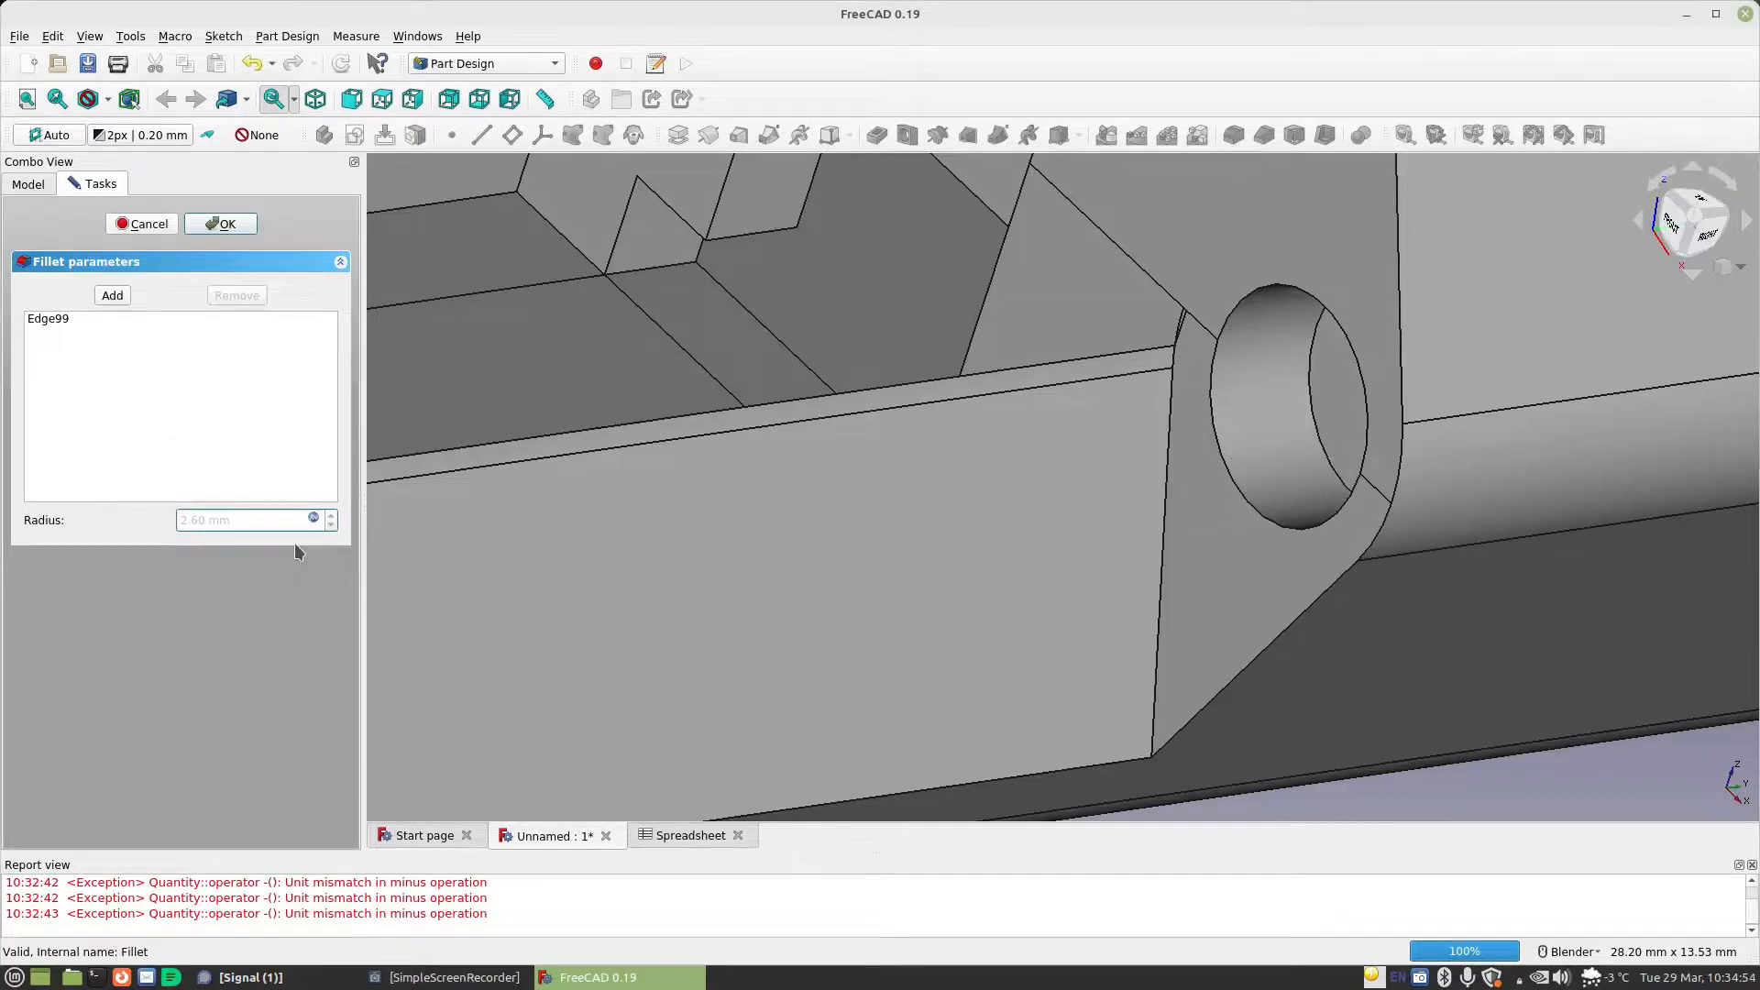
{"action": "left_click", "coordinate": [220, 224]}
{"action": "left_click", "coordinate": [931, 546]}
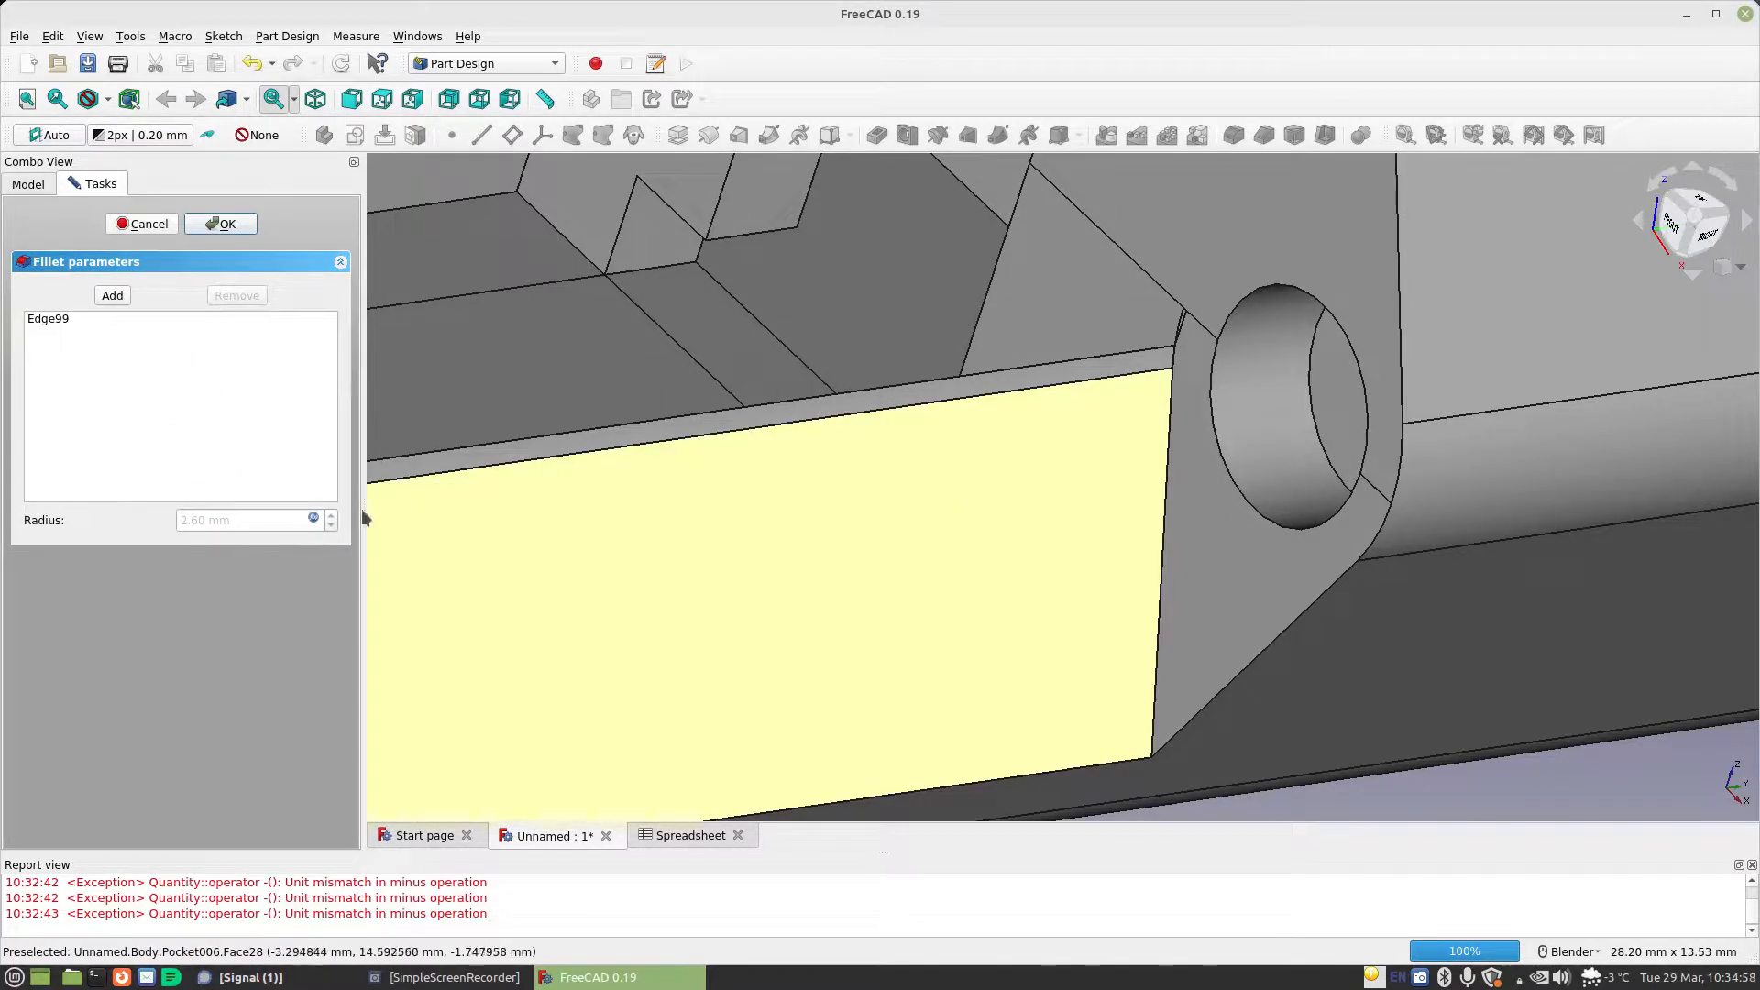
Try the fillet radius formula Spreadsheet.MaterialThickness + Spreadsheet.StandardGap - 0.001mm
{"action": "left_click", "coordinate": [314, 518]}
{"action": "left_click", "coordinate": [386, 520]}
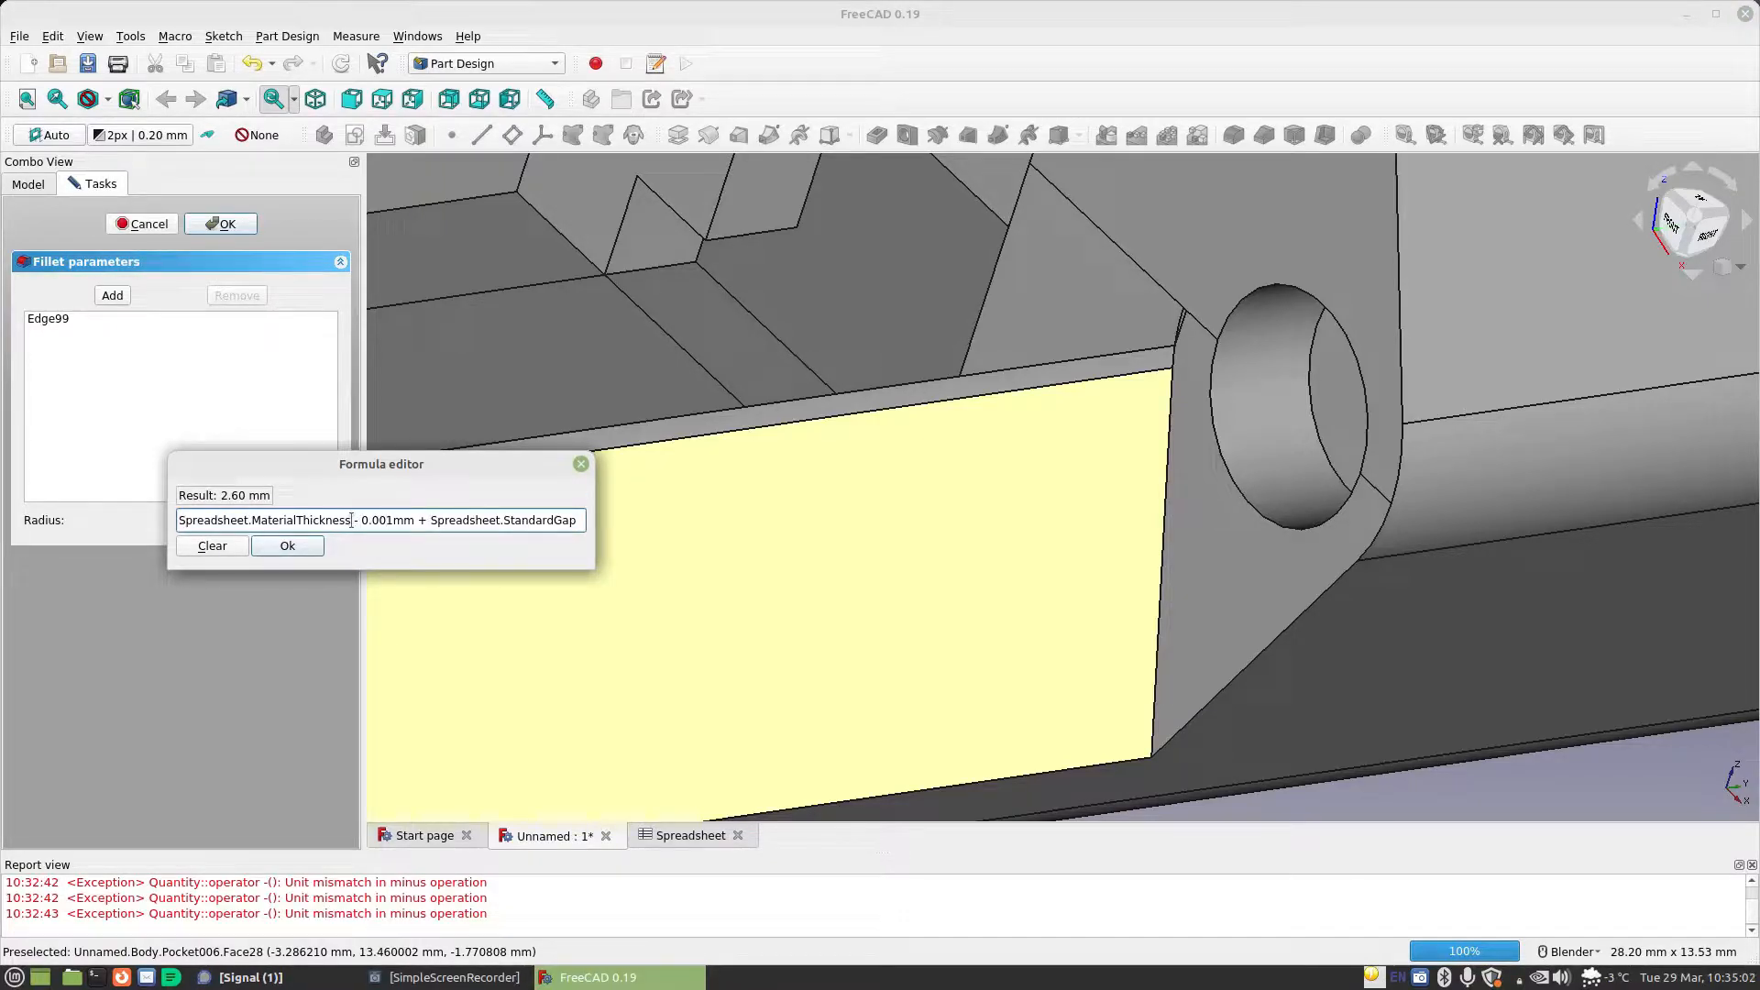
{"action": "left_click_drag", "start_coordinate": [351, 519], "coordinate": [411, 519]}
{"action": "key", "text": "BackSpace"}
{"action": "left_click", "coordinate": [544, 512]}
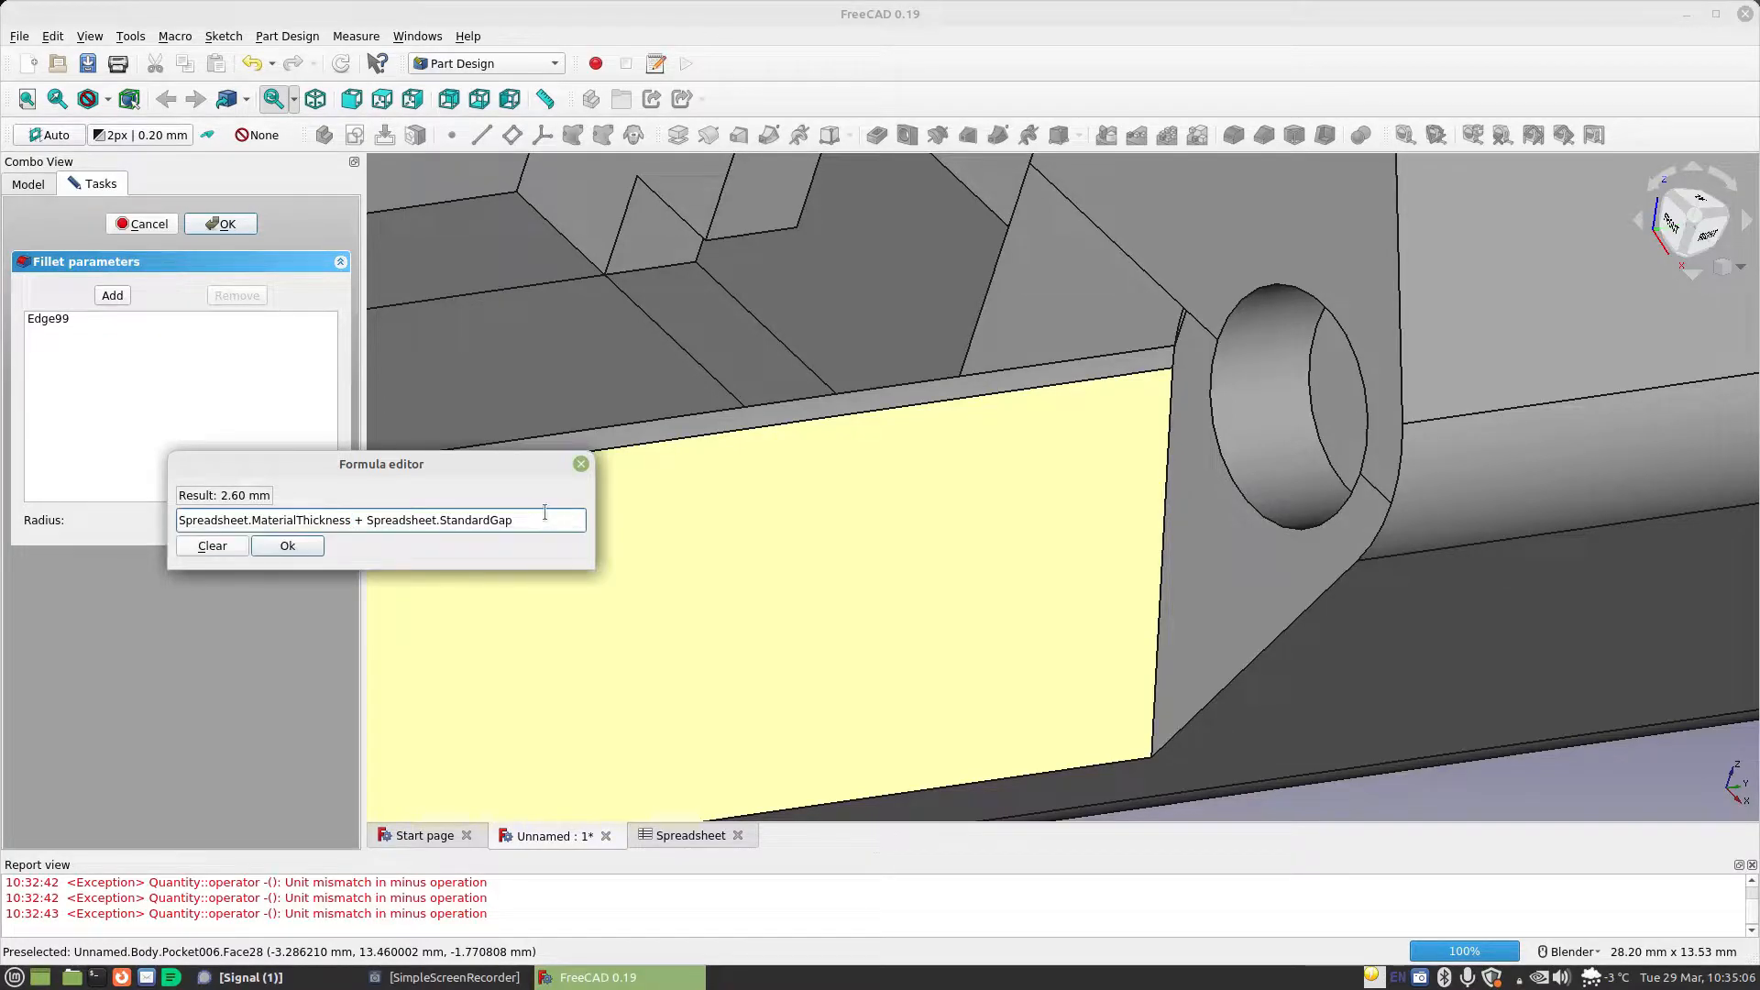
{"action": "left_click", "coordinate": [312, 550]}
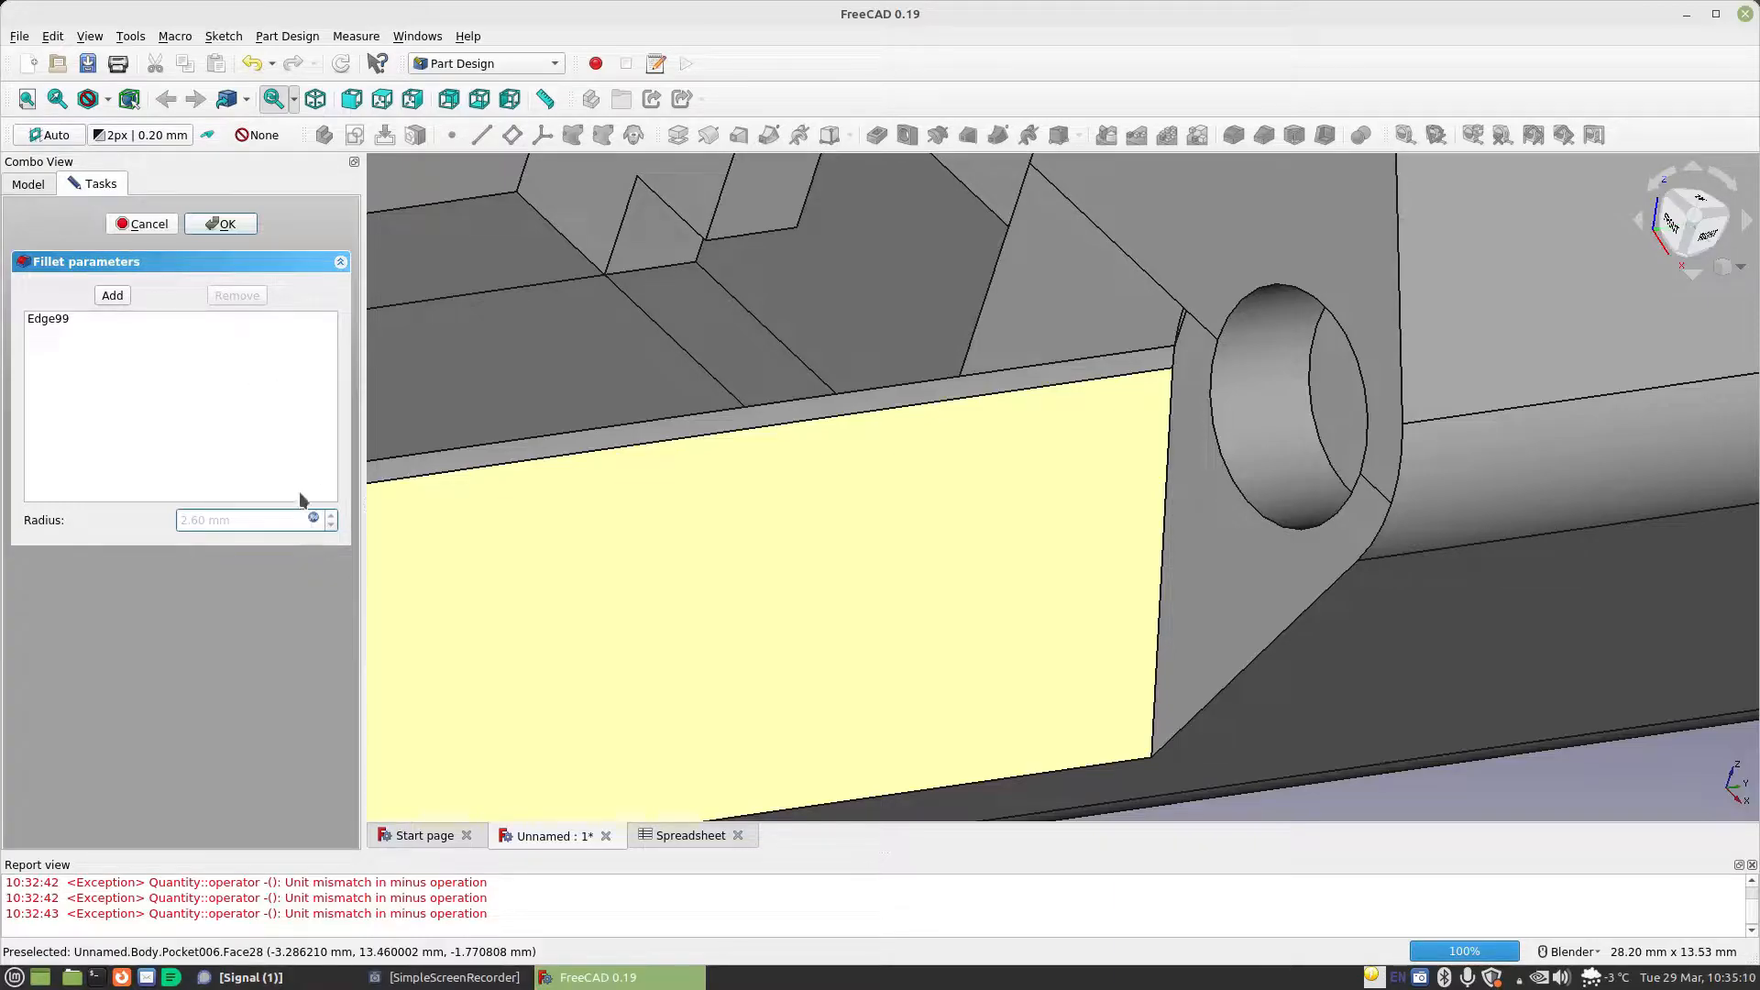
Try the fillet radius formula with the subtracted term changed to 0.01mm, and cancel the fillet edit
{"action": "left_click", "coordinate": [314, 521]}
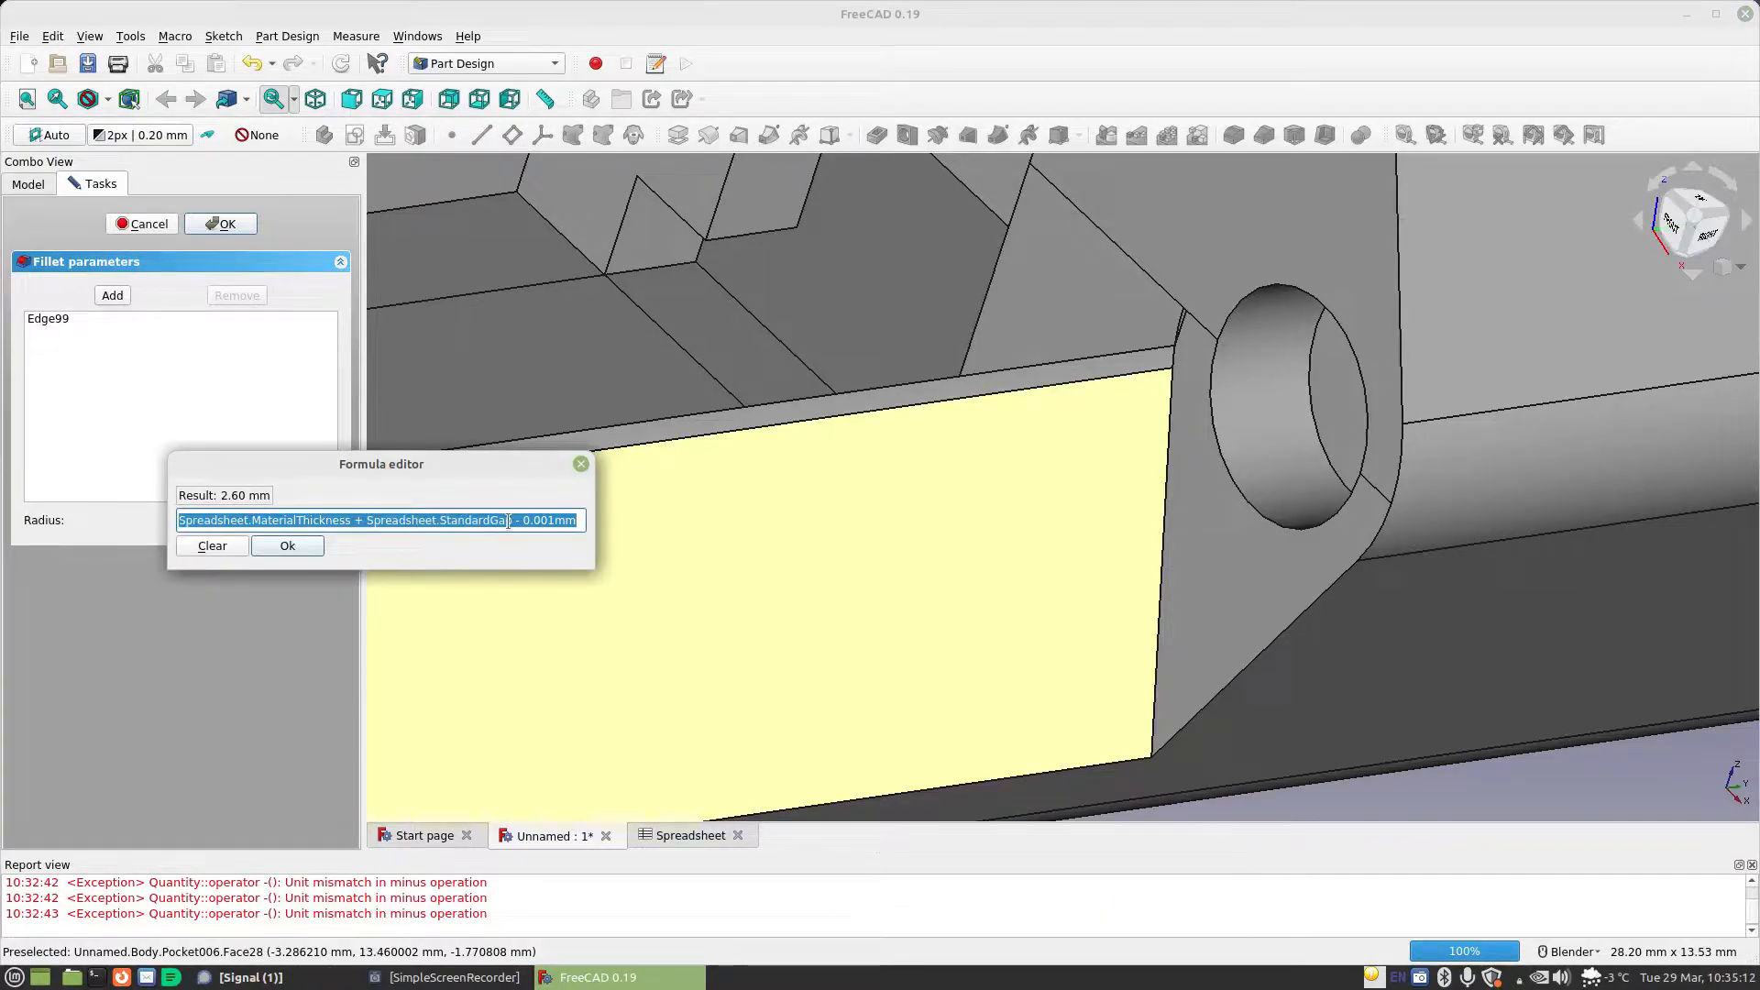
{"action": "left_click", "coordinate": [555, 520]}
{"action": "key", "text": "BackSpace"}
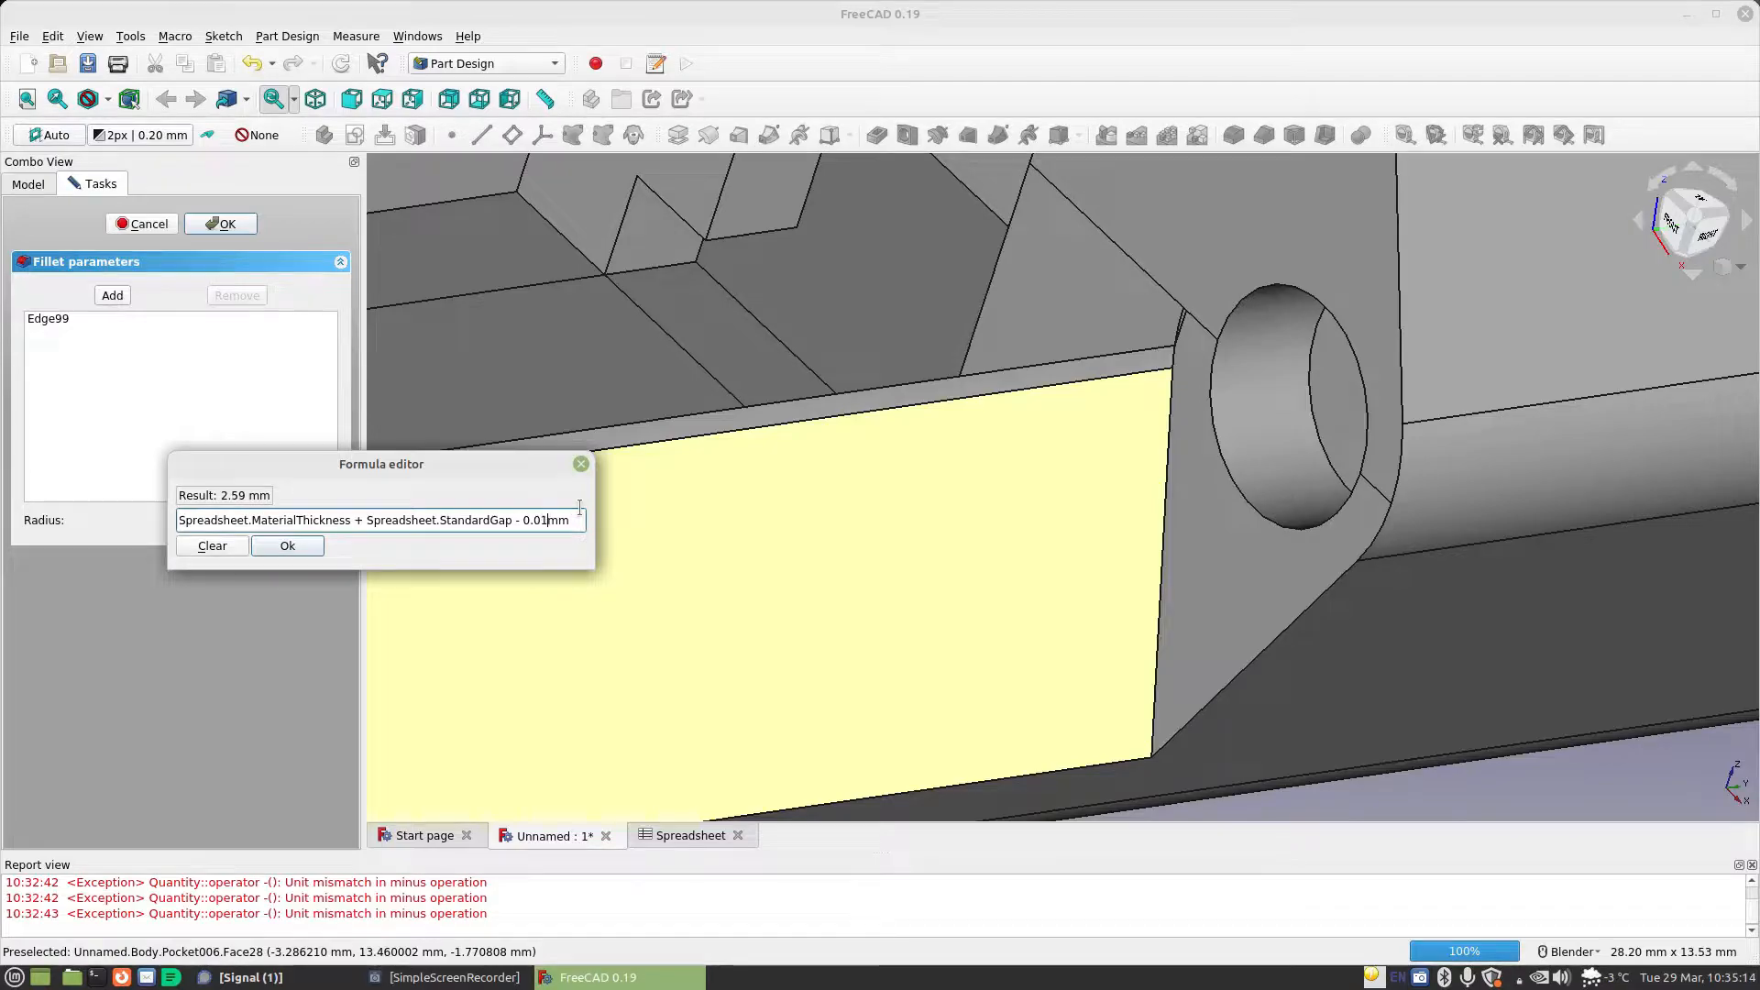
{"action": "left_click", "coordinate": [288, 547]}
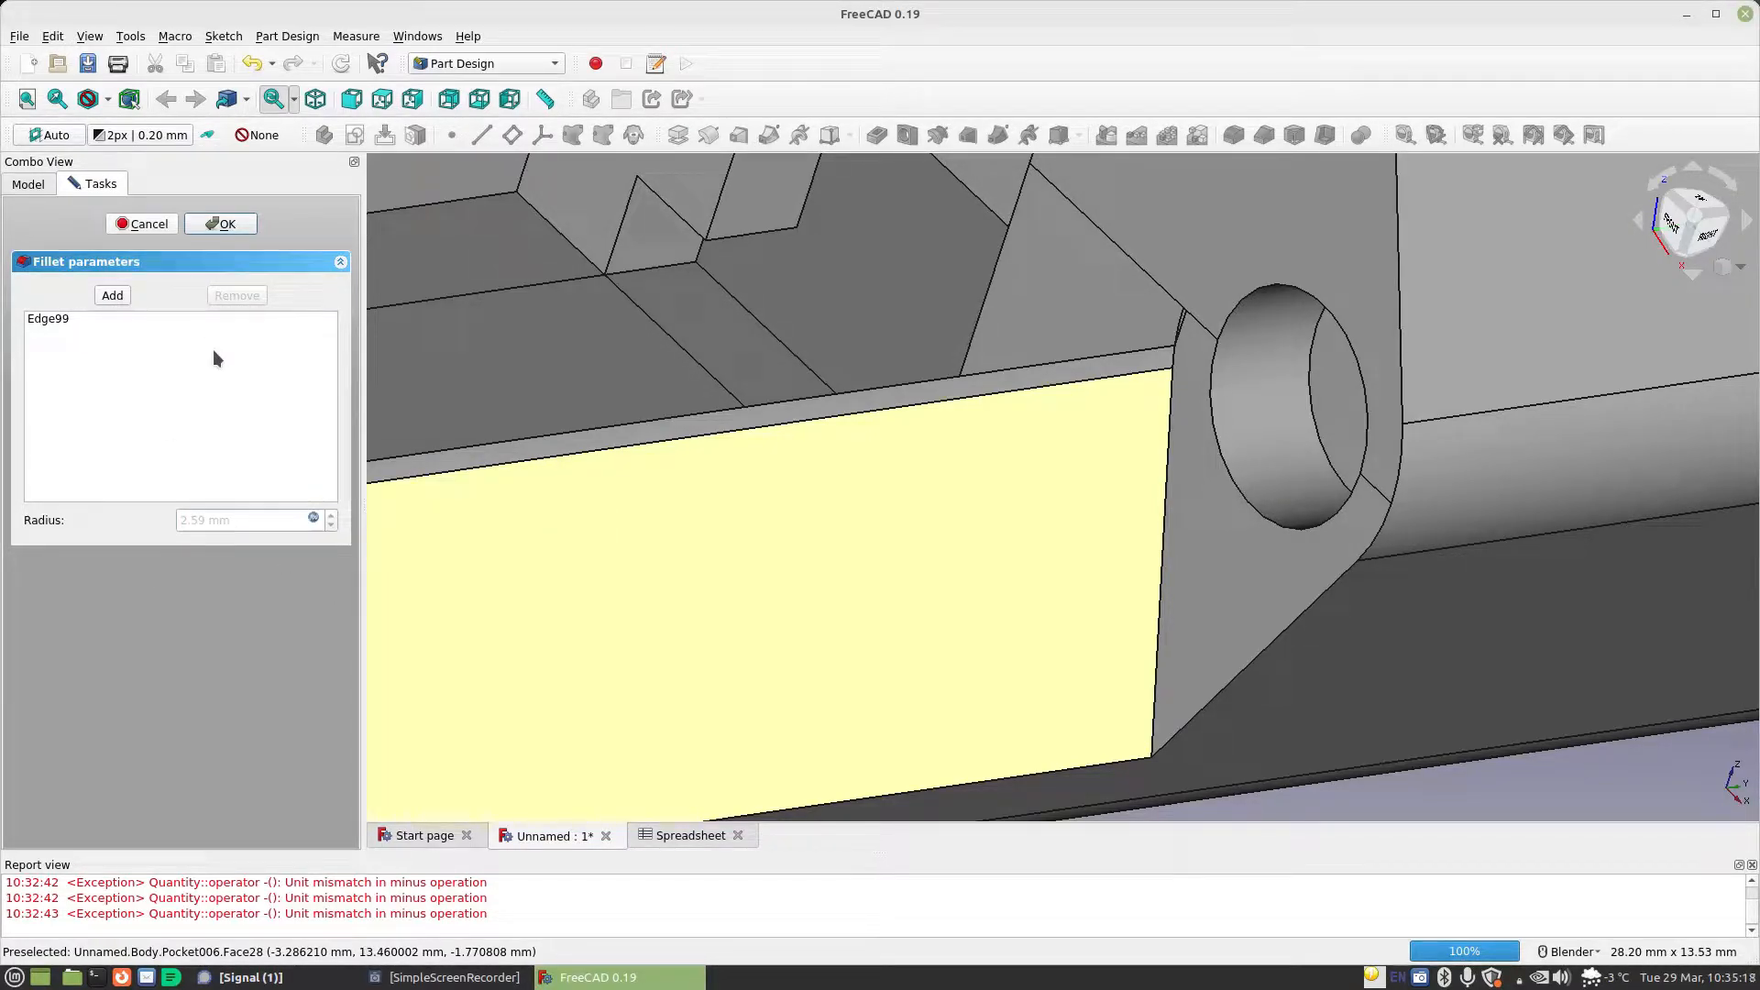
{"action": "left_click", "coordinate": [207, 231]}
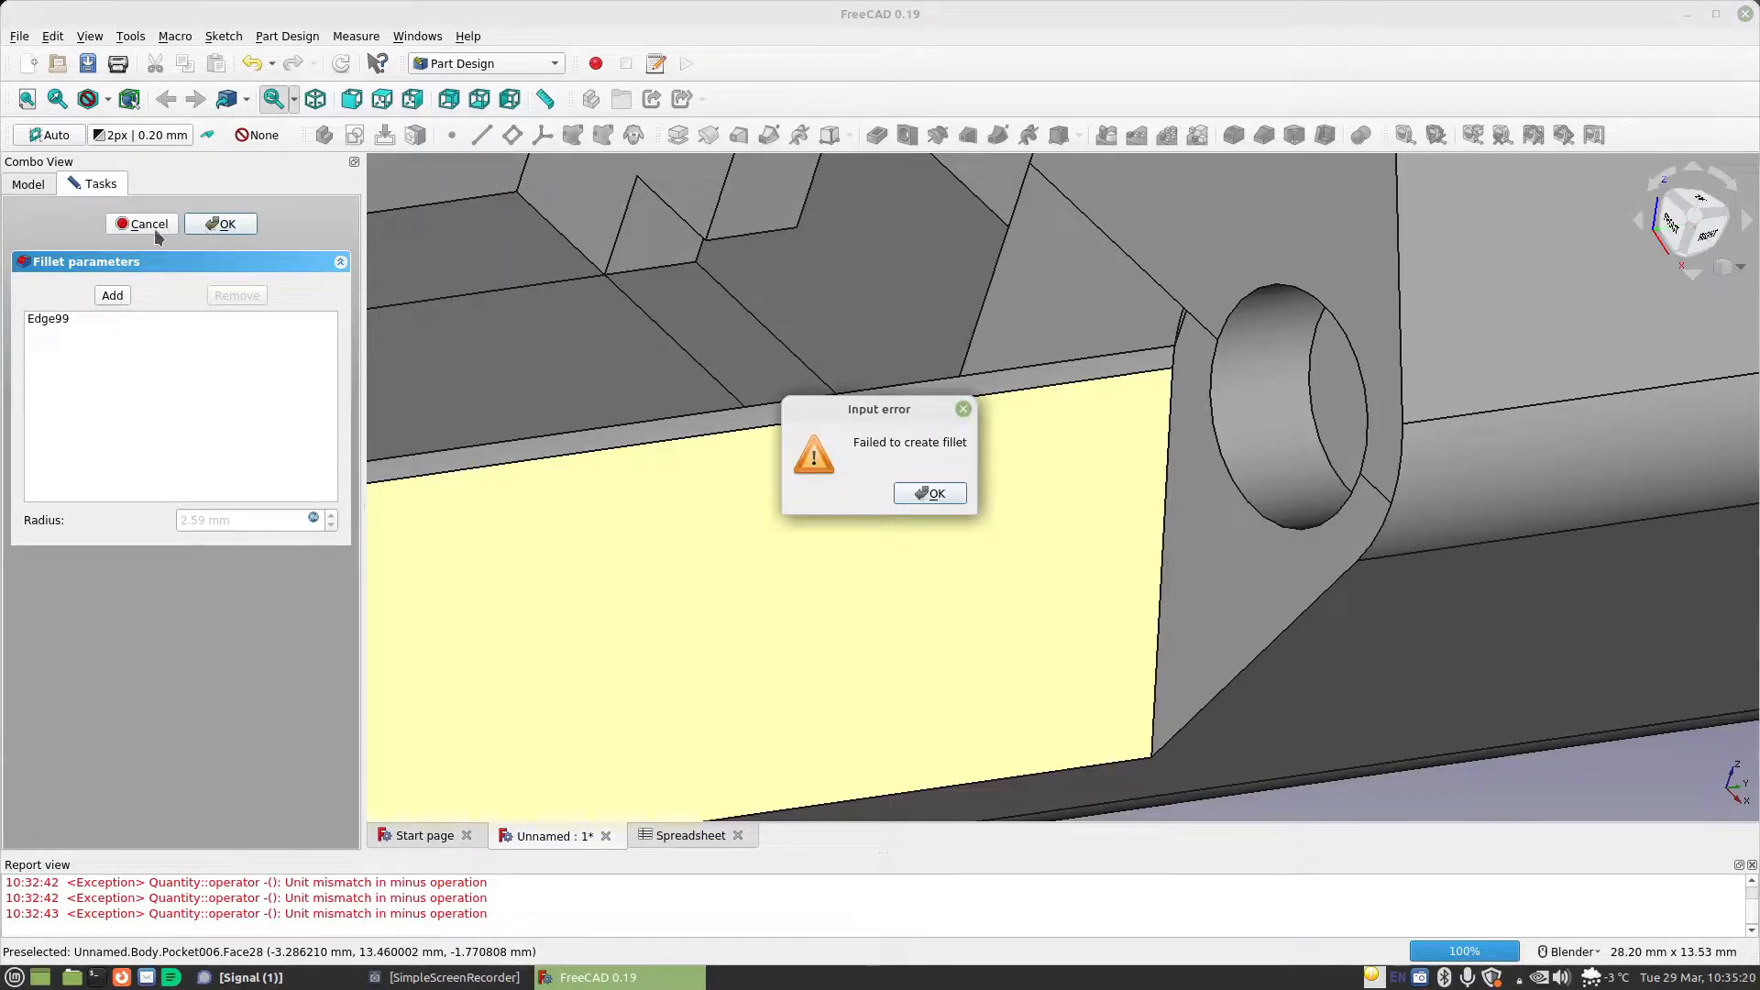
{"action": "left_click", "coordinate": [931, 495]}
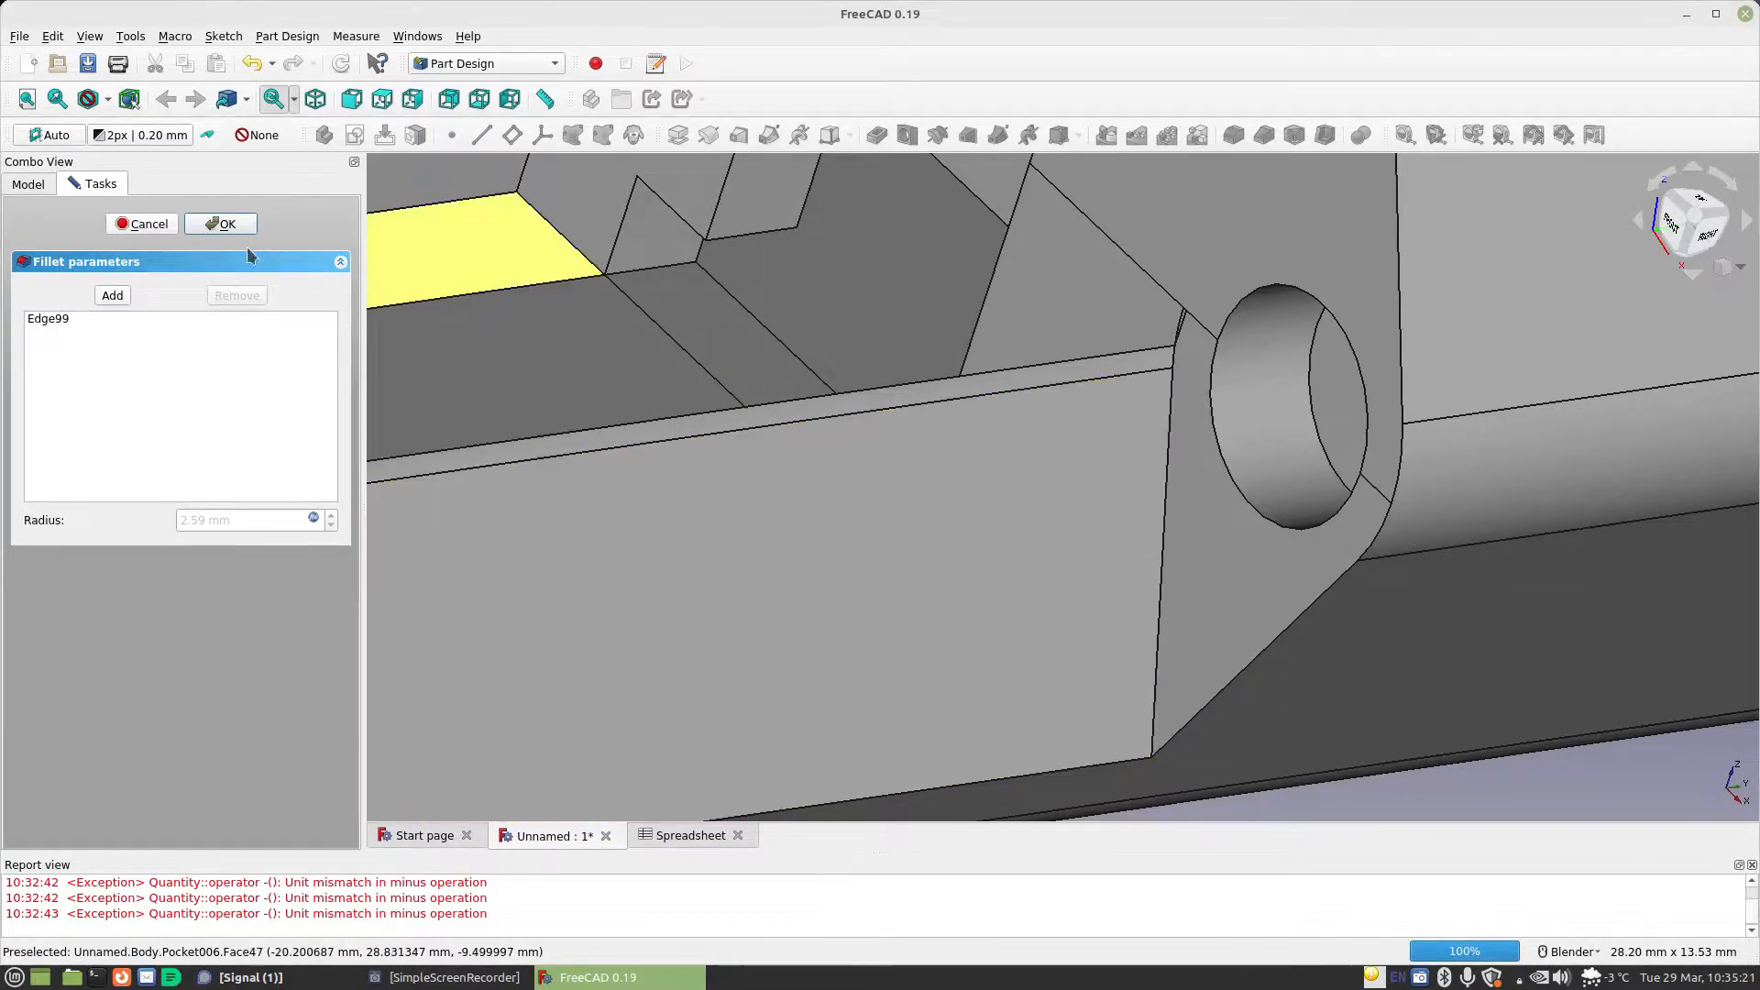
{"action": "left_click", "coordinate": [119, 224]}
In Pocket006's sketch, double the StandardGap term in the circle's diameter formula for a 5.2 mm diameter and close the sketch
{"action": "double_click", "coordinate": [116, 470]}
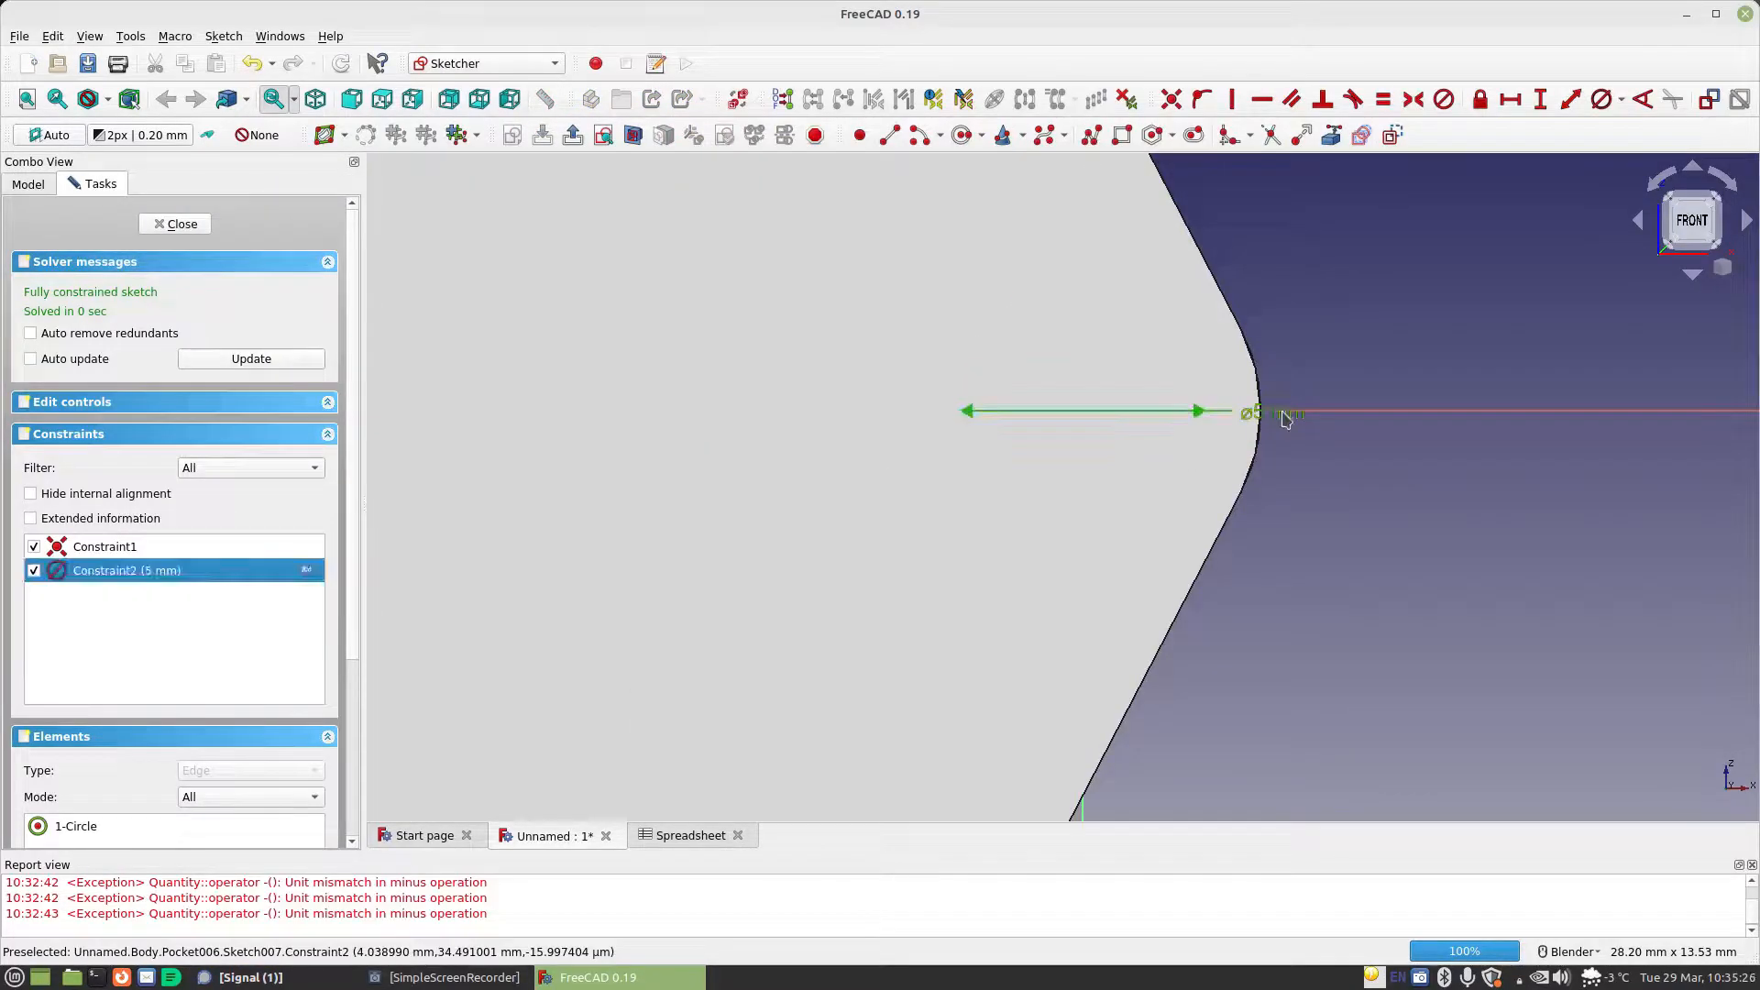
{"action": "double_click", "coordinate": [1286, 418]}
{"action": "left_click", "coordinate": [1531, 433]}
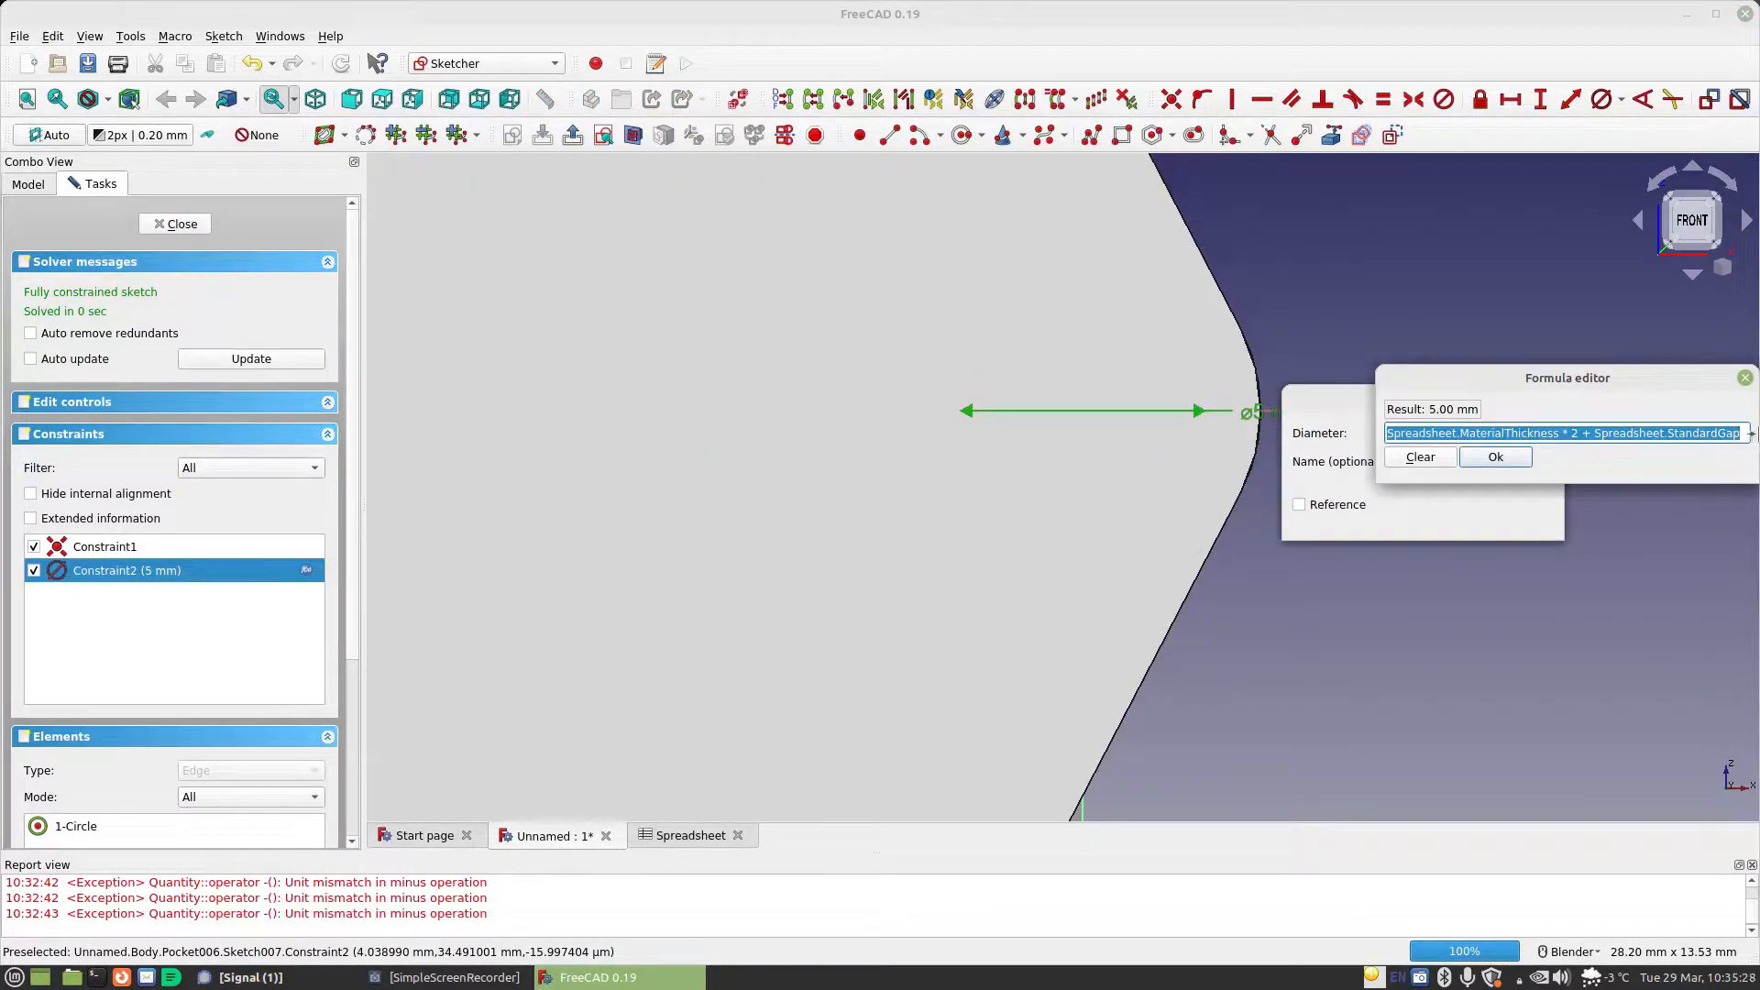
{"action": "left_click", "coordinate": [1738, 432]}
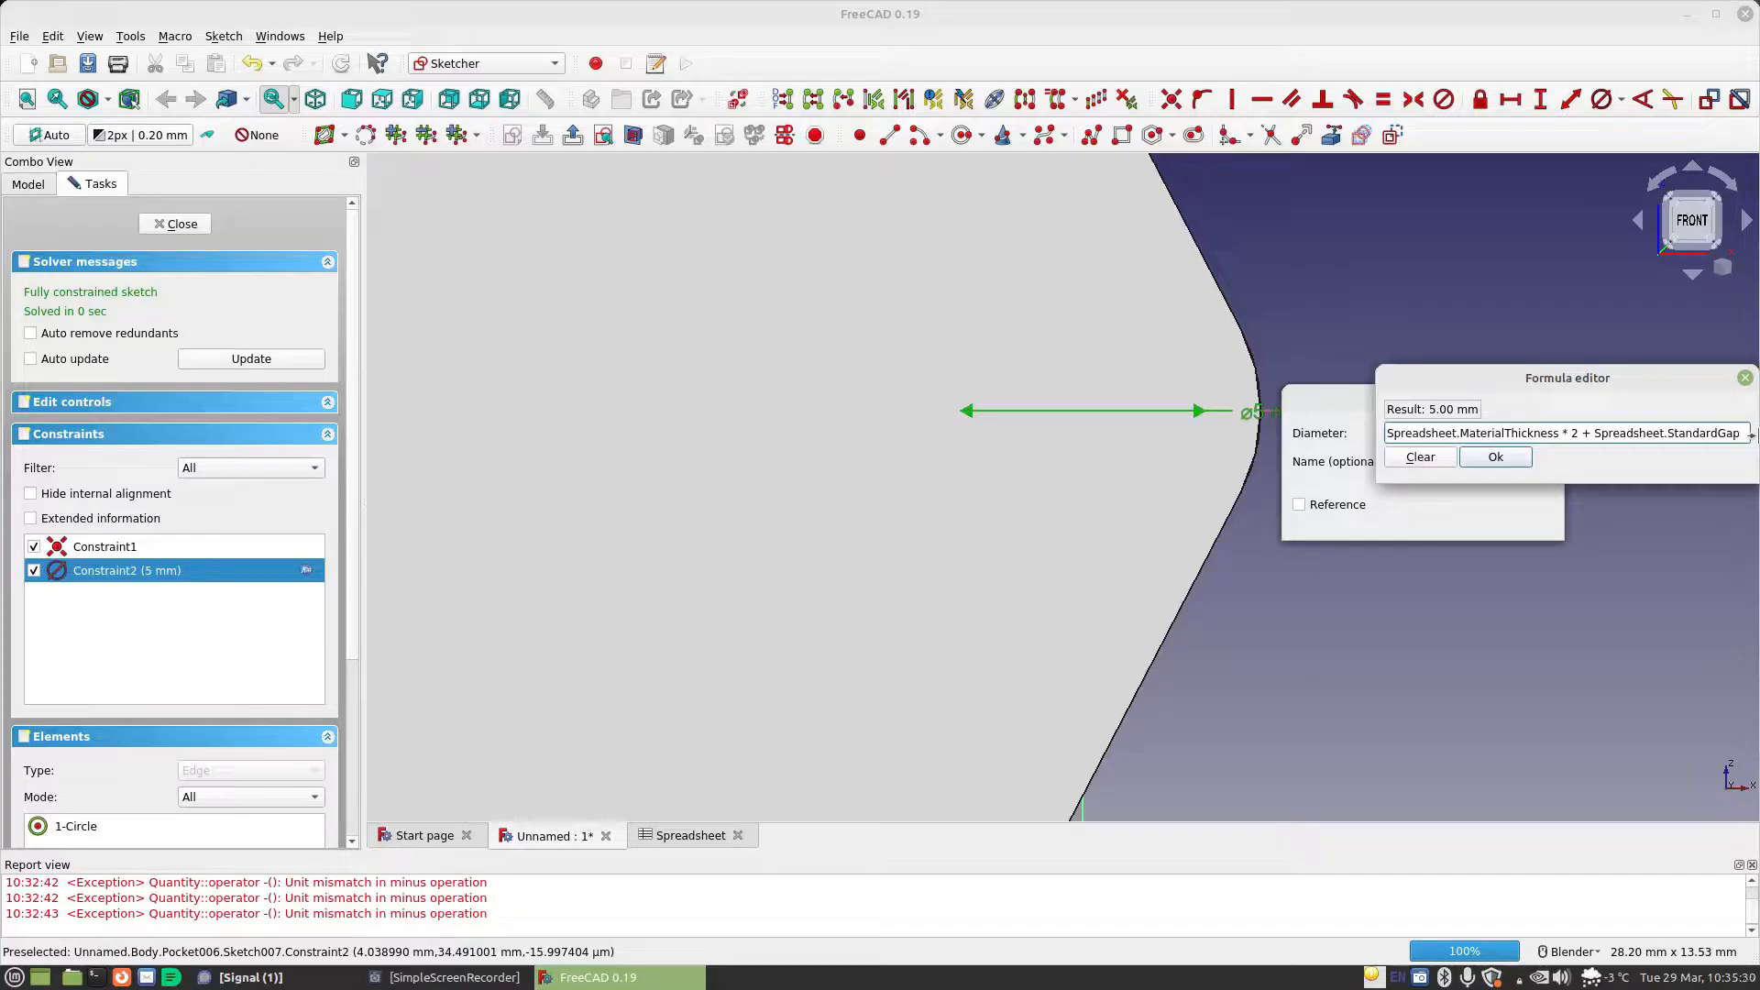
{"action": "key", "text": "Return"}
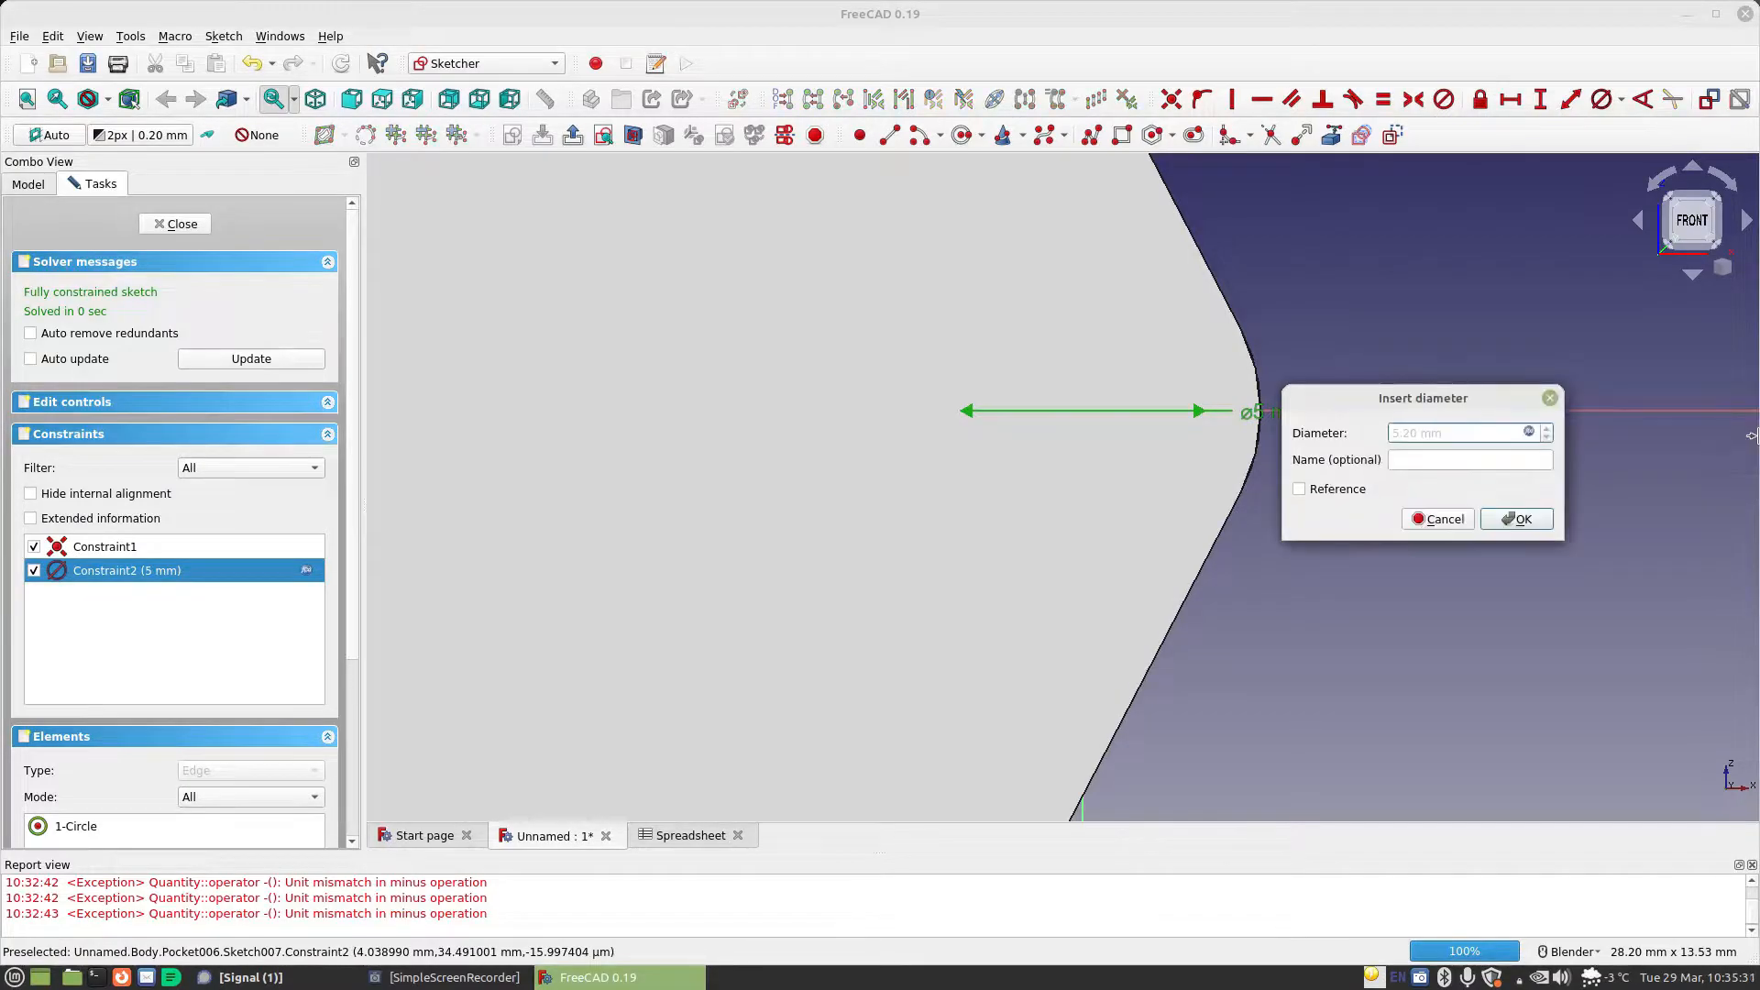
{"action": "left_click", "coordinate": [1518, 519]}
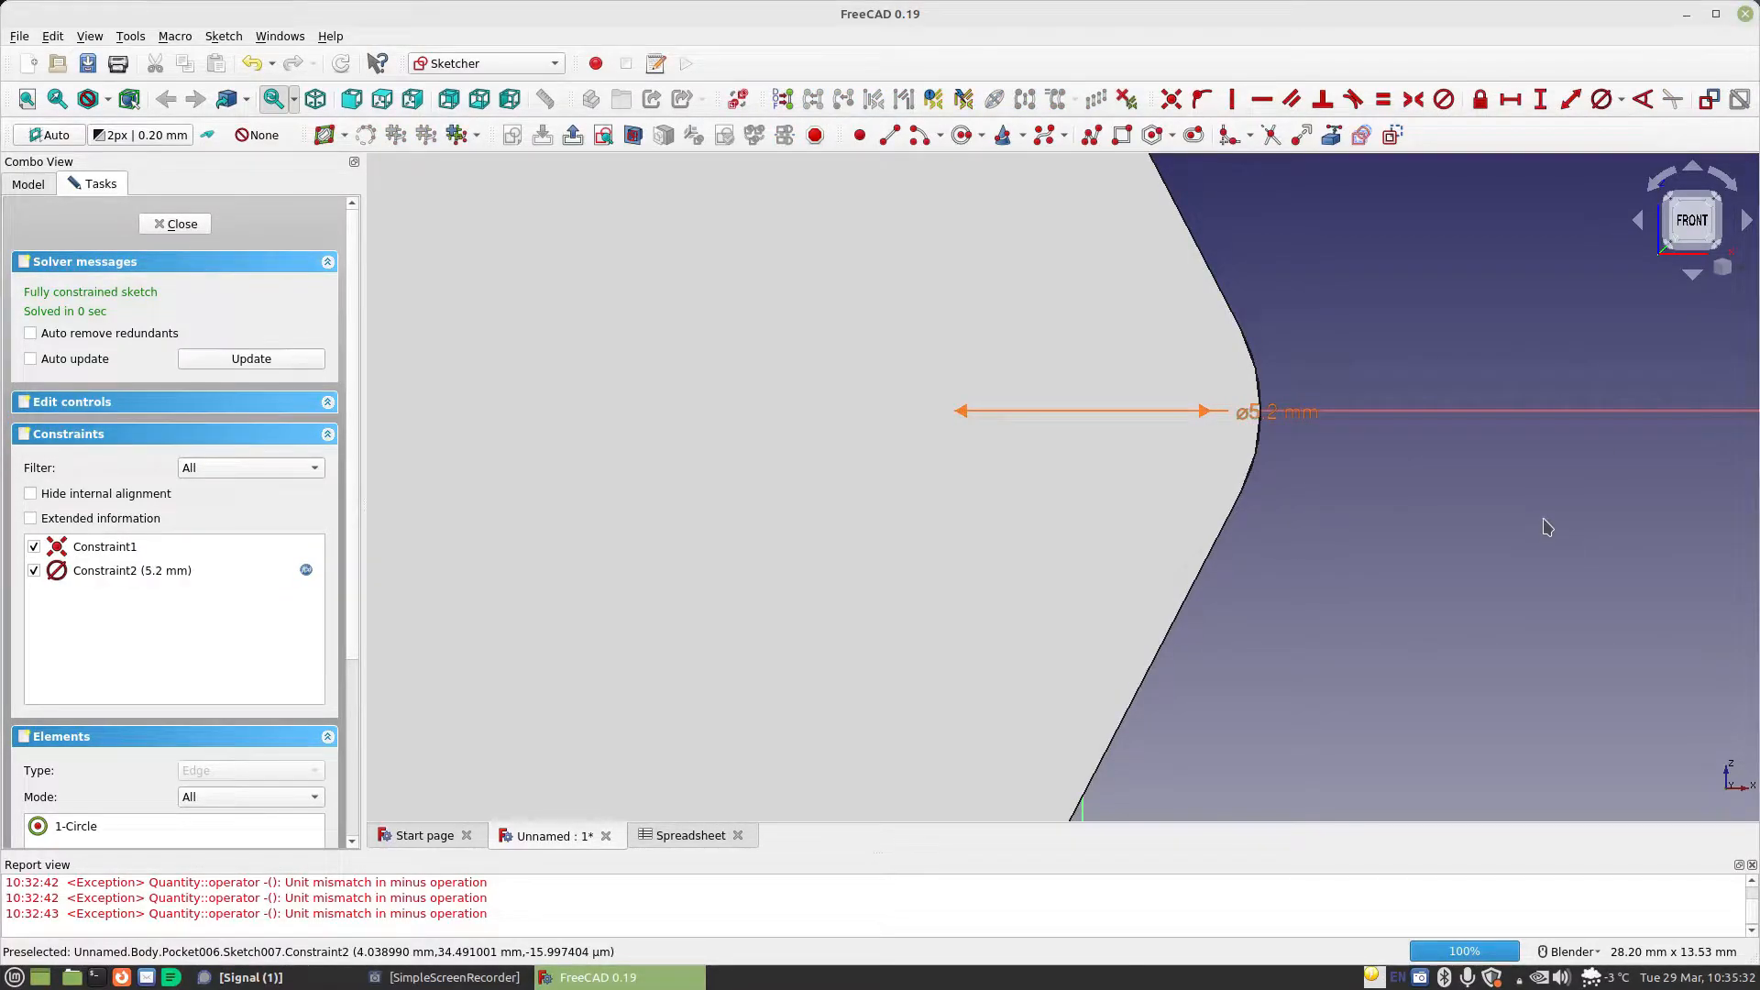
{"action": "left_click", "coordinate": [178, 224]}
Set the recess fillet's radius formula to Spreadsheet.MaterialThickness - 0.001mm+Spreadsheet.StandardGap and apply the fillet
{"action": "left_click", "coordinate": [119, 487]}
{"action": "double_click", "coordinate": [120, 488]}
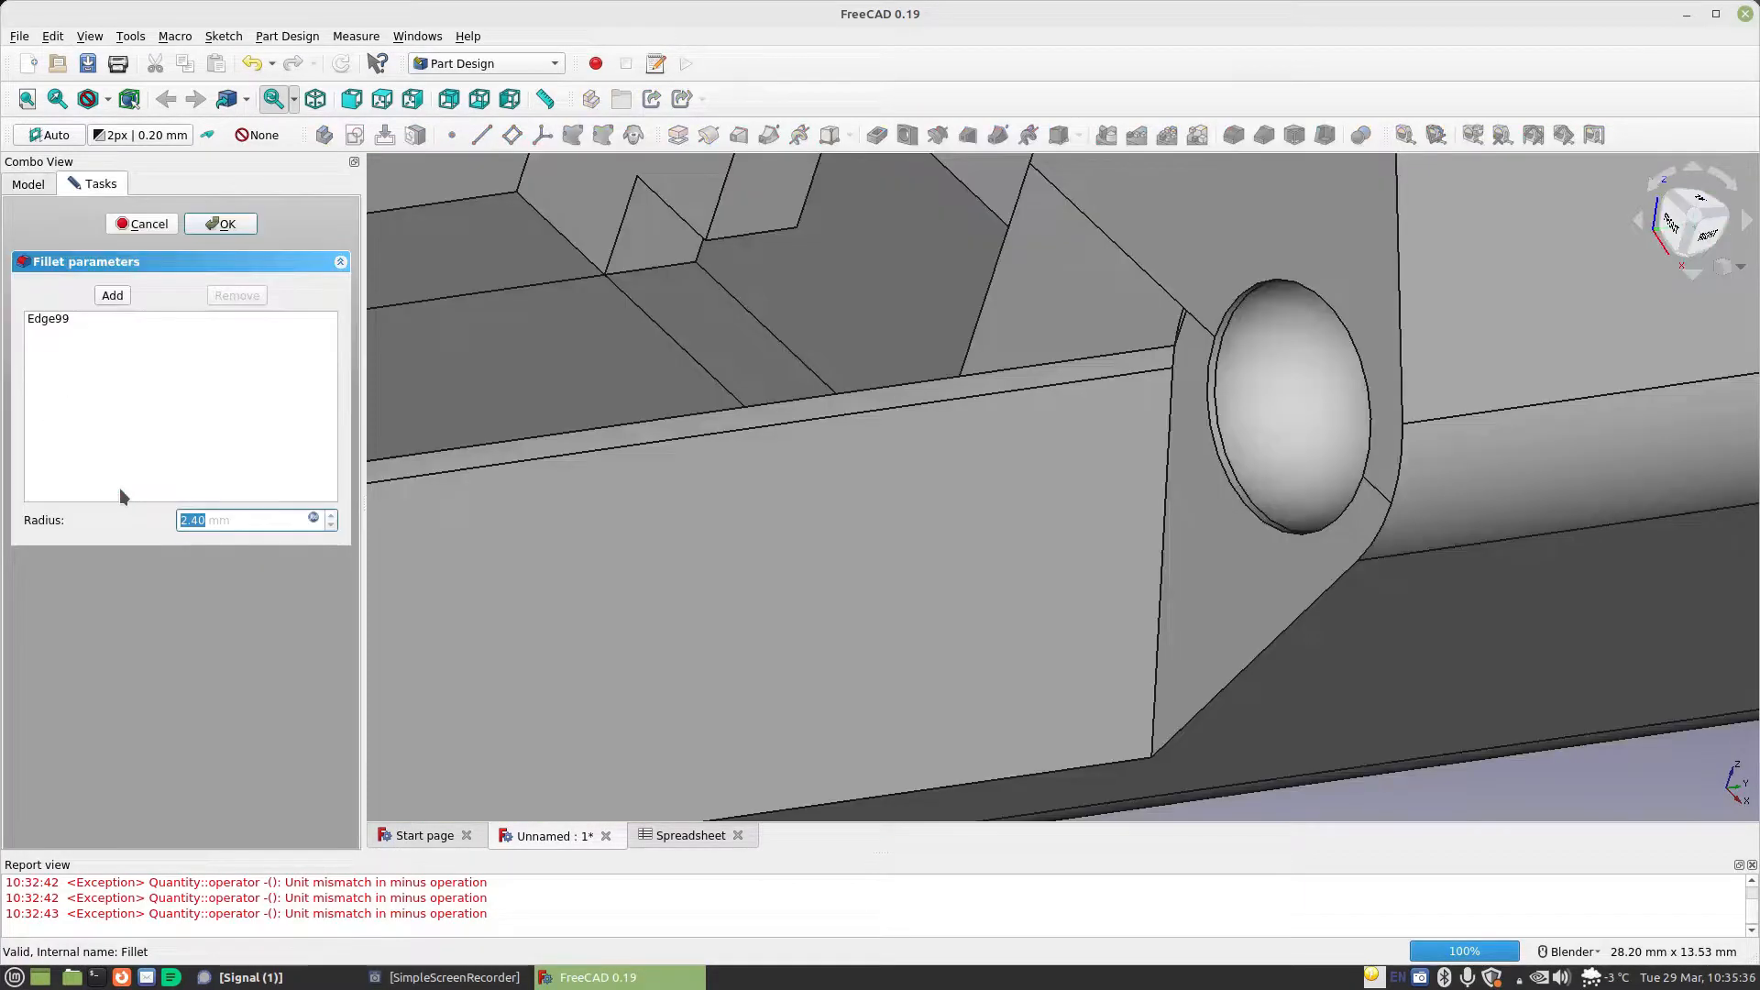
{"action": "left_click", "coordinate": [314, 518]}
{"action": "left_click", "coordinate": [486, 515]}
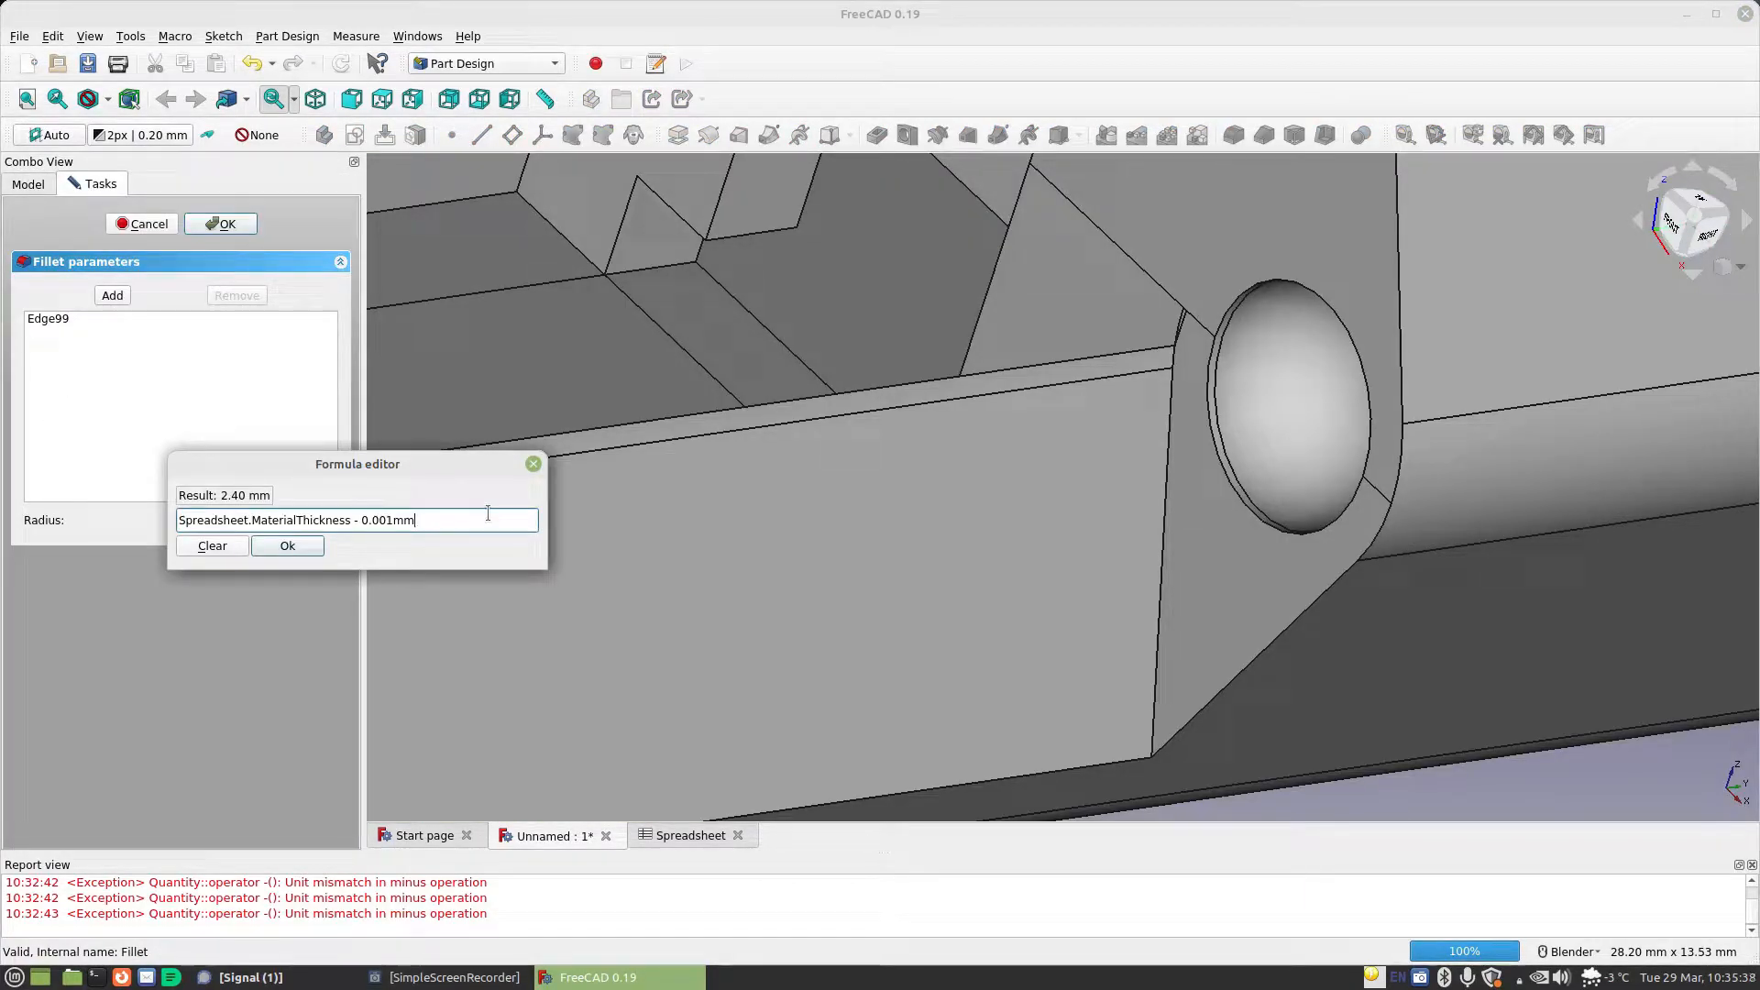
{"action": "type", "text": "+sp"}
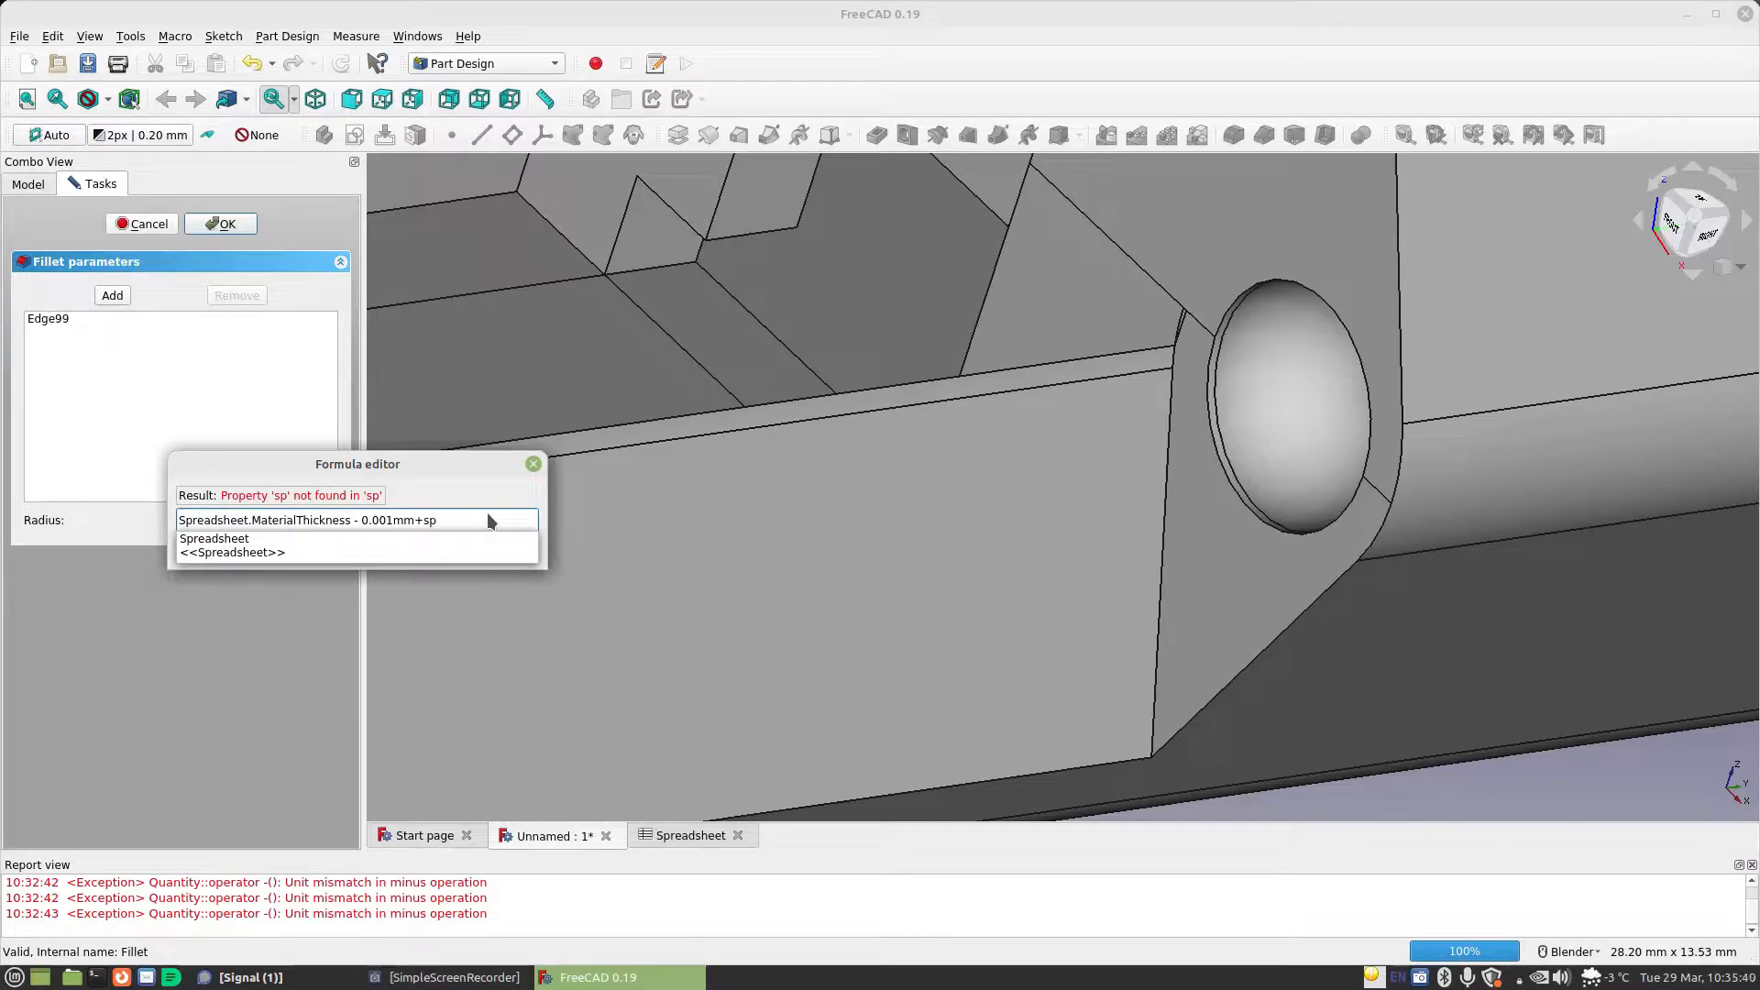
{"action": "key", "text": "Return"}
{"action": "type", "text": "St"}
{"action": "key", "text": "Return"}
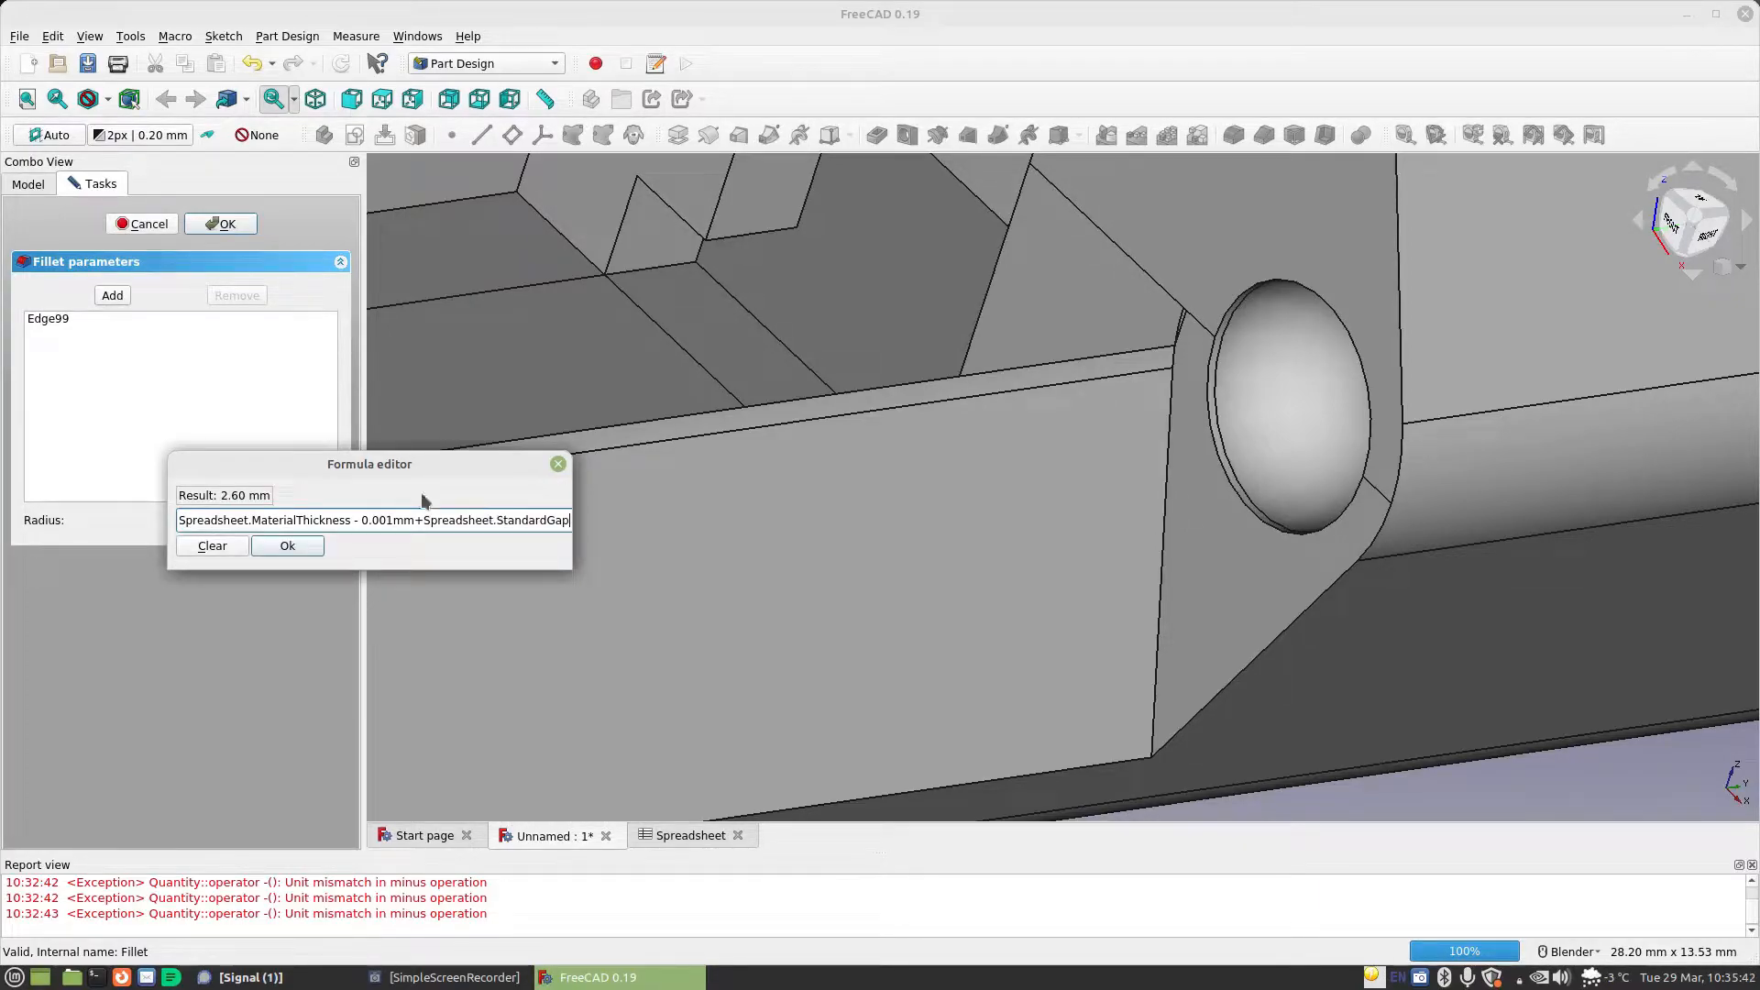
{"action": "left_click", "coordinate": [285, 544]}
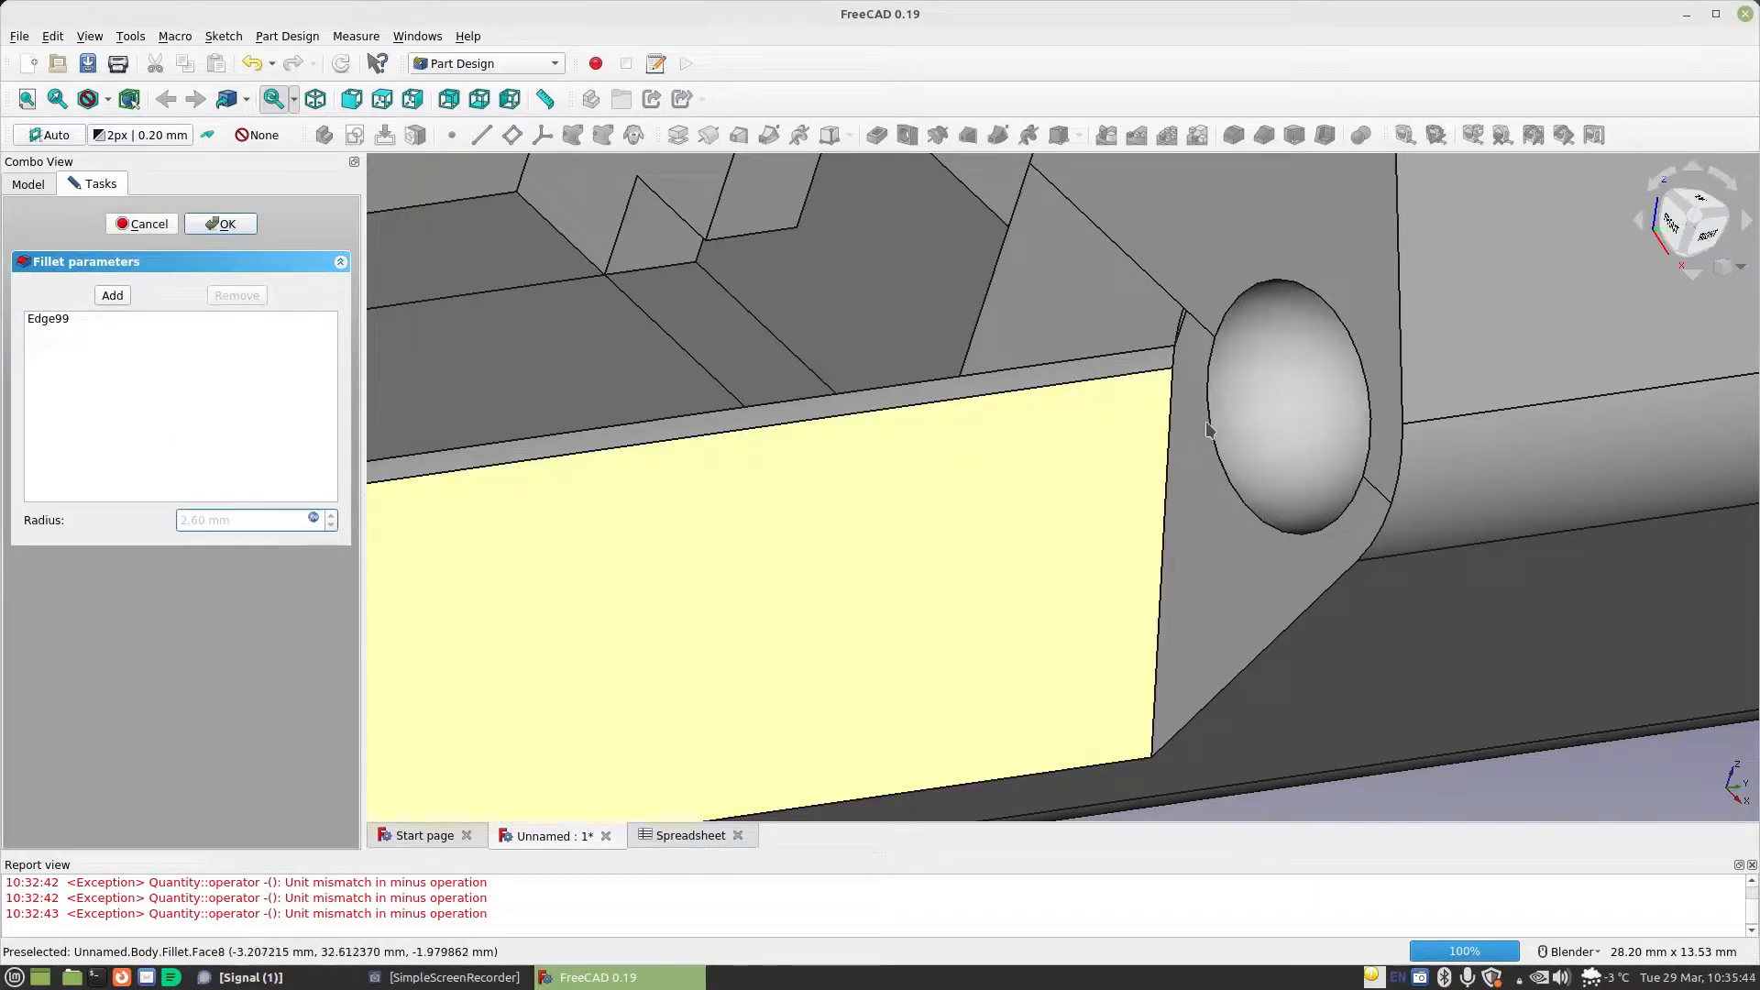
{"action": "left_click", "coordinate": [220, 224]}
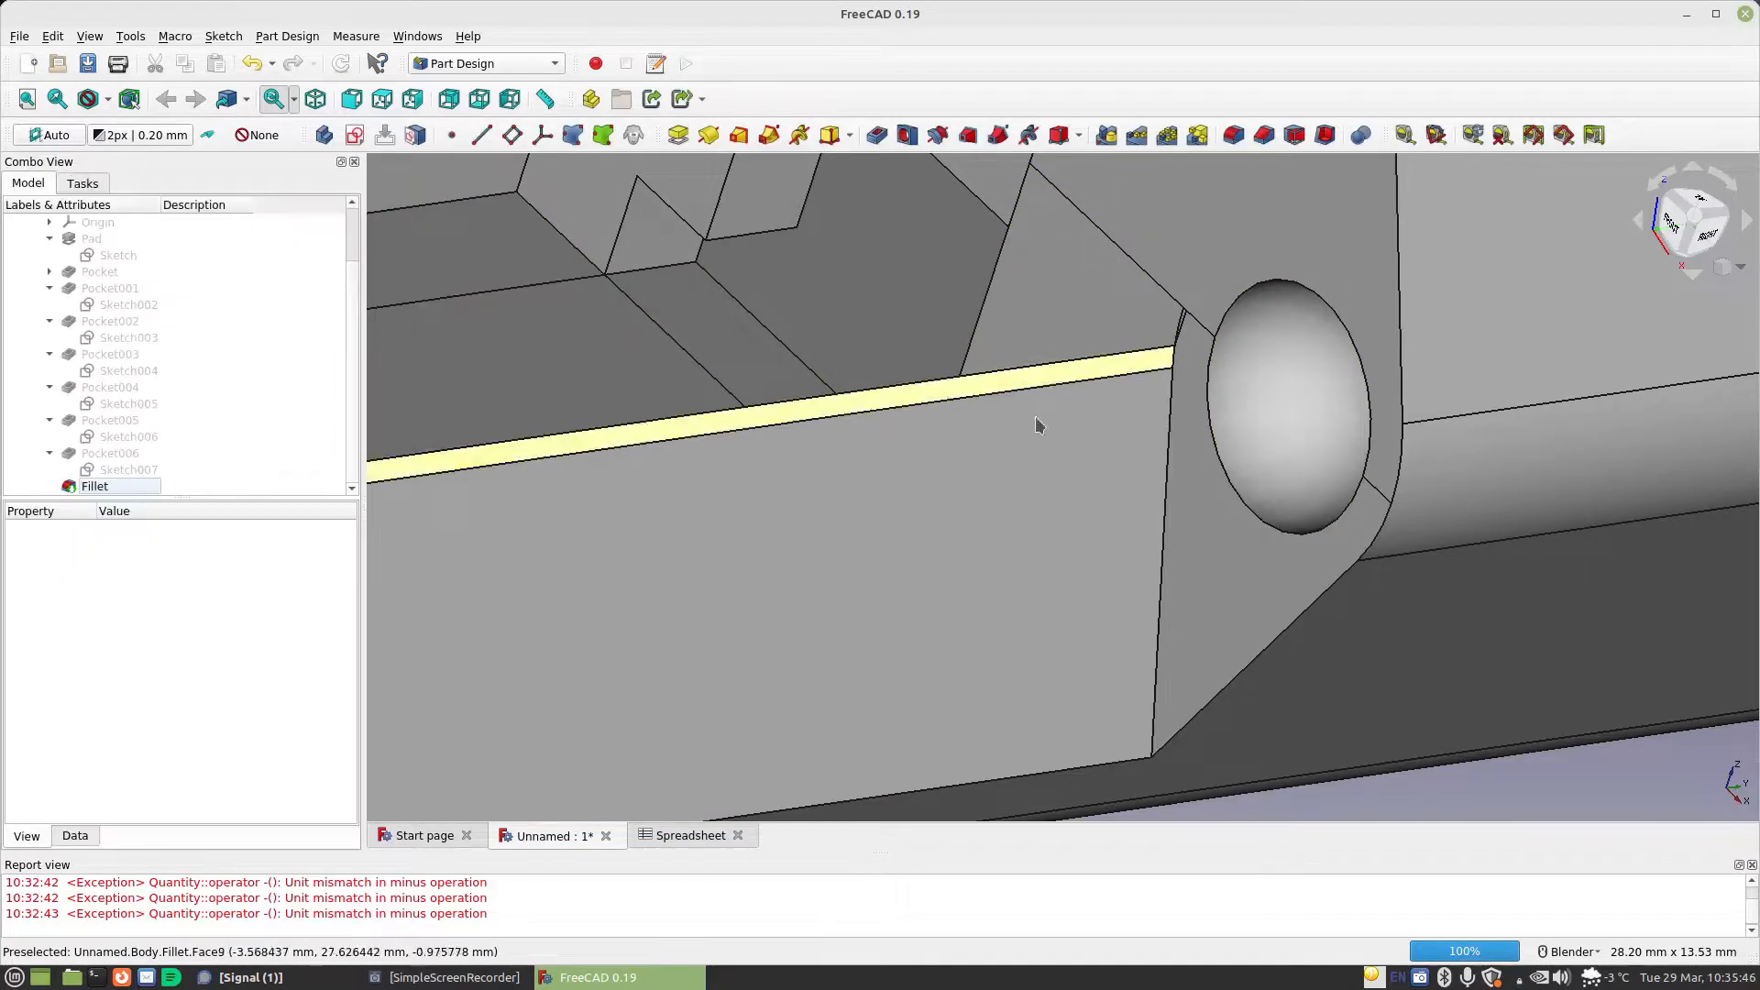
Start a new sketch on the small triangular inner face at the opposite end of the body
{"action": "middle_click_drag", "start_coordinate": [1287, 476], "coordinate": [742, 509]}
{"action": "scroll", "coordinate": [1162, 475], "scroll_direction": "down", "scroll_amount": 6}
{"action": "left_click", "coordinate": [746, 507]}
{"action": "left_click", "coordinate": [659, 614]}
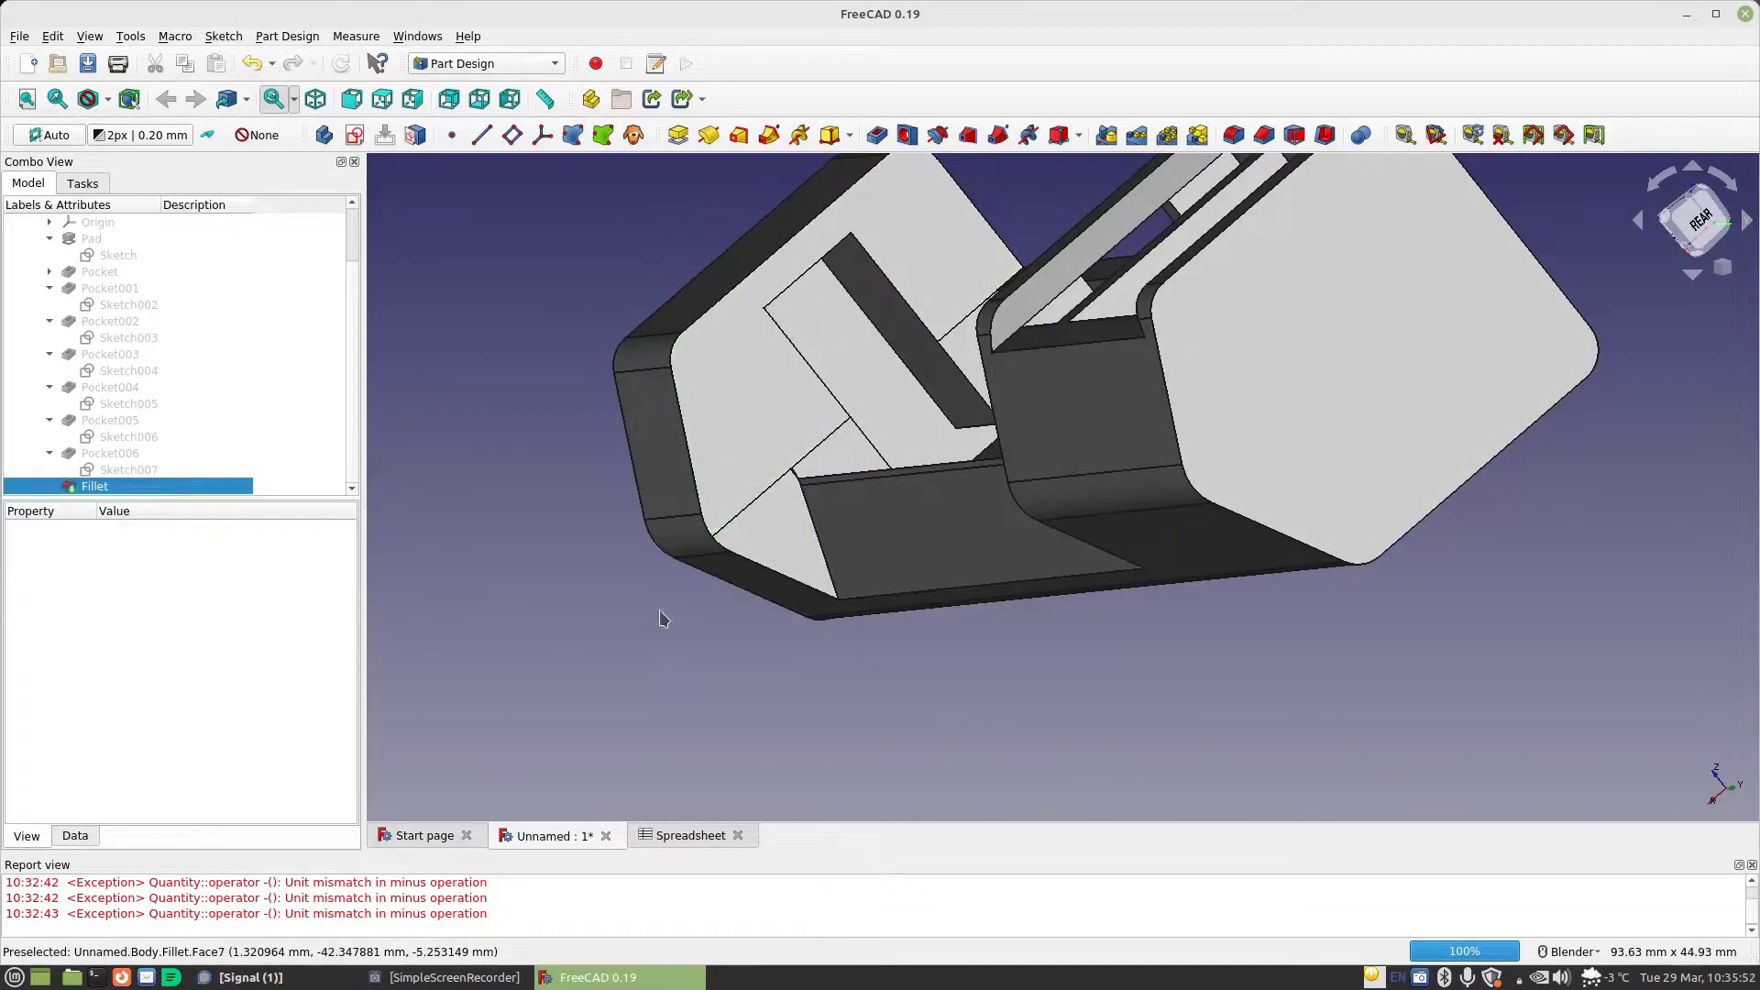
{"action": "left_click", "coordinate": [729, 488]}
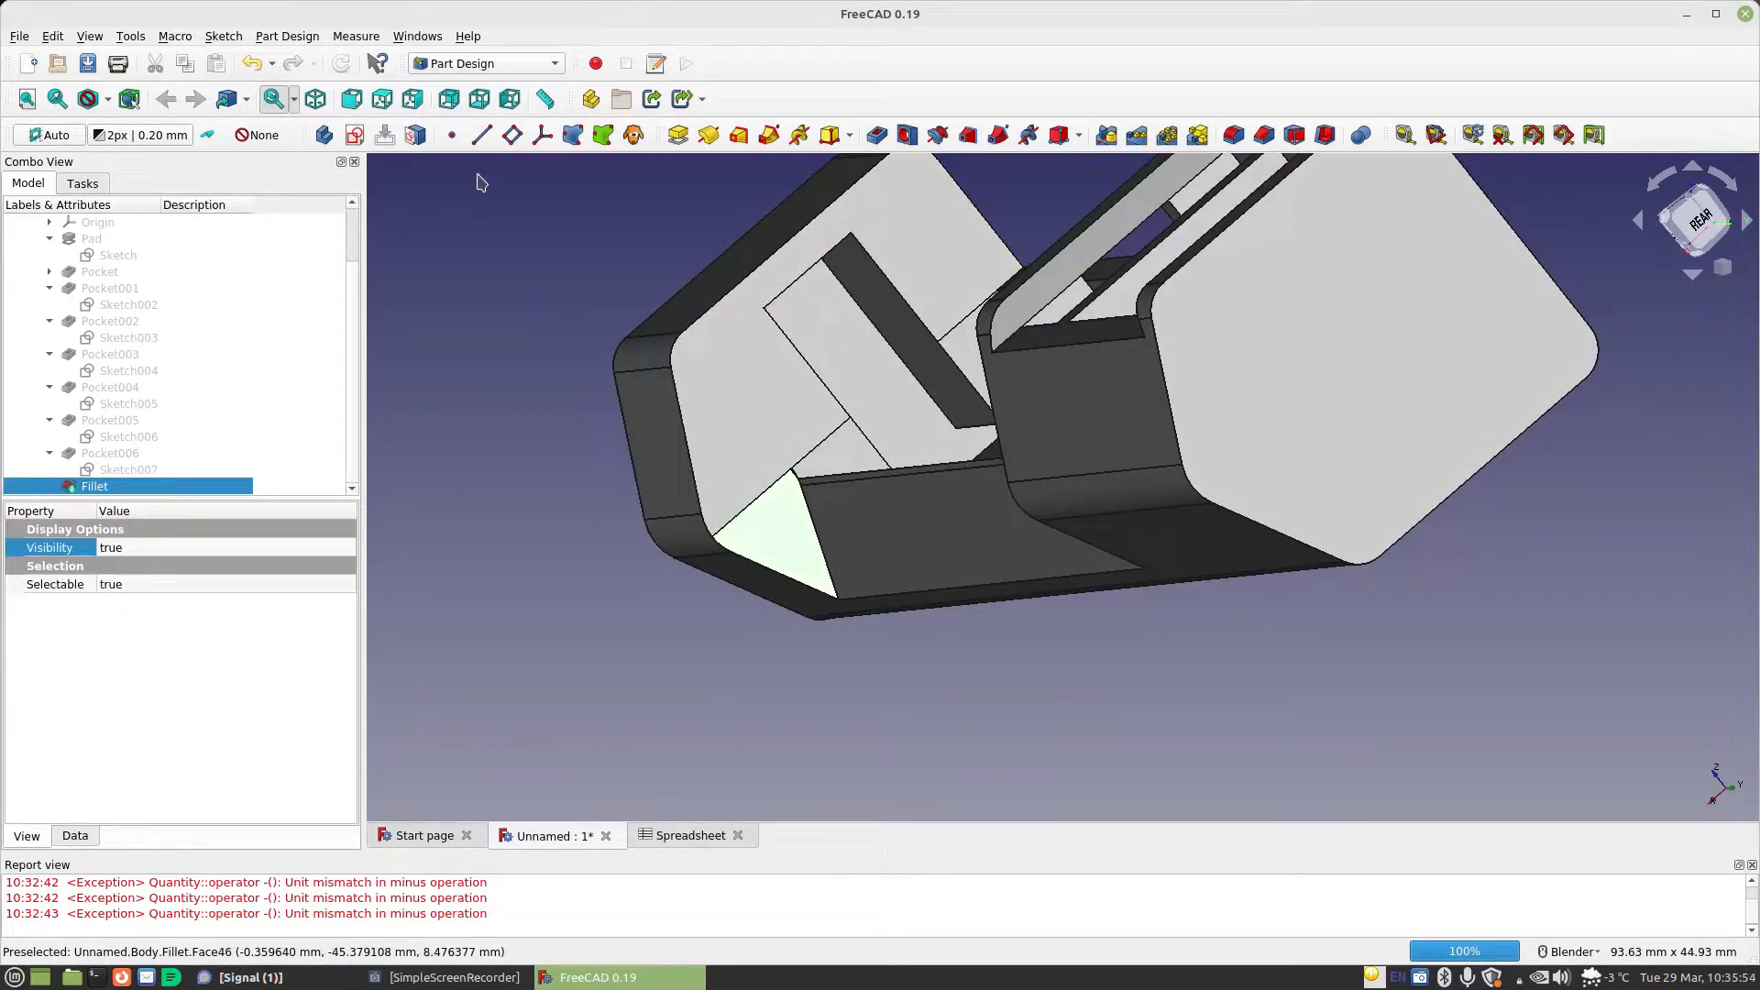
{"action": "left_click", "coordinate": [356, 136]}
Draw a circle about 4 mm in diameter centred on the sketch origin
{"action": "mouse_move", "coordinate": [1100, 499]}
{"action": "middle_mouse_down"}
{"action": "mouse_move", "coordinate": [1069, 491]}
{"action": "mouse_move", "coordinate": [1373, 480]}
{"action": "middle_mouse_up"}
{"action": "scroll", "coordinate": [1373, 479], "scroll_direction": "up", "scroll_amount": 5}
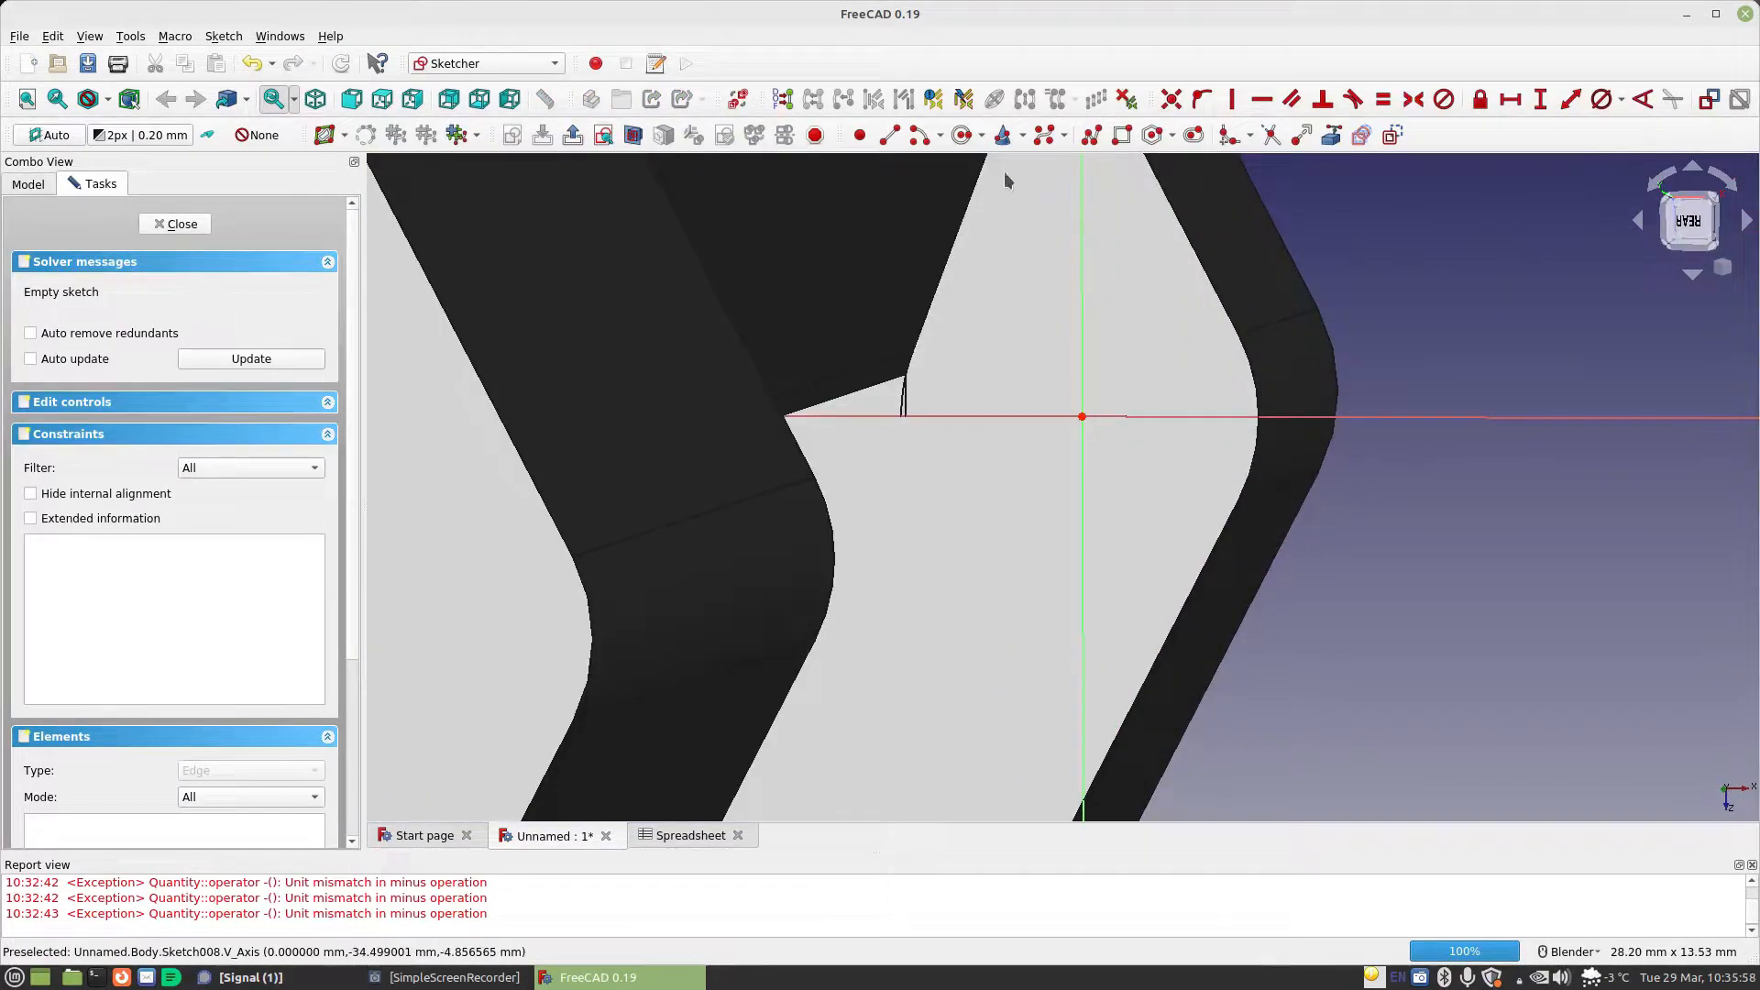
{"action": "left_click", "coordinate": [961, 135]}
{"action": "left_click", "coordinate": [1083, 416]}
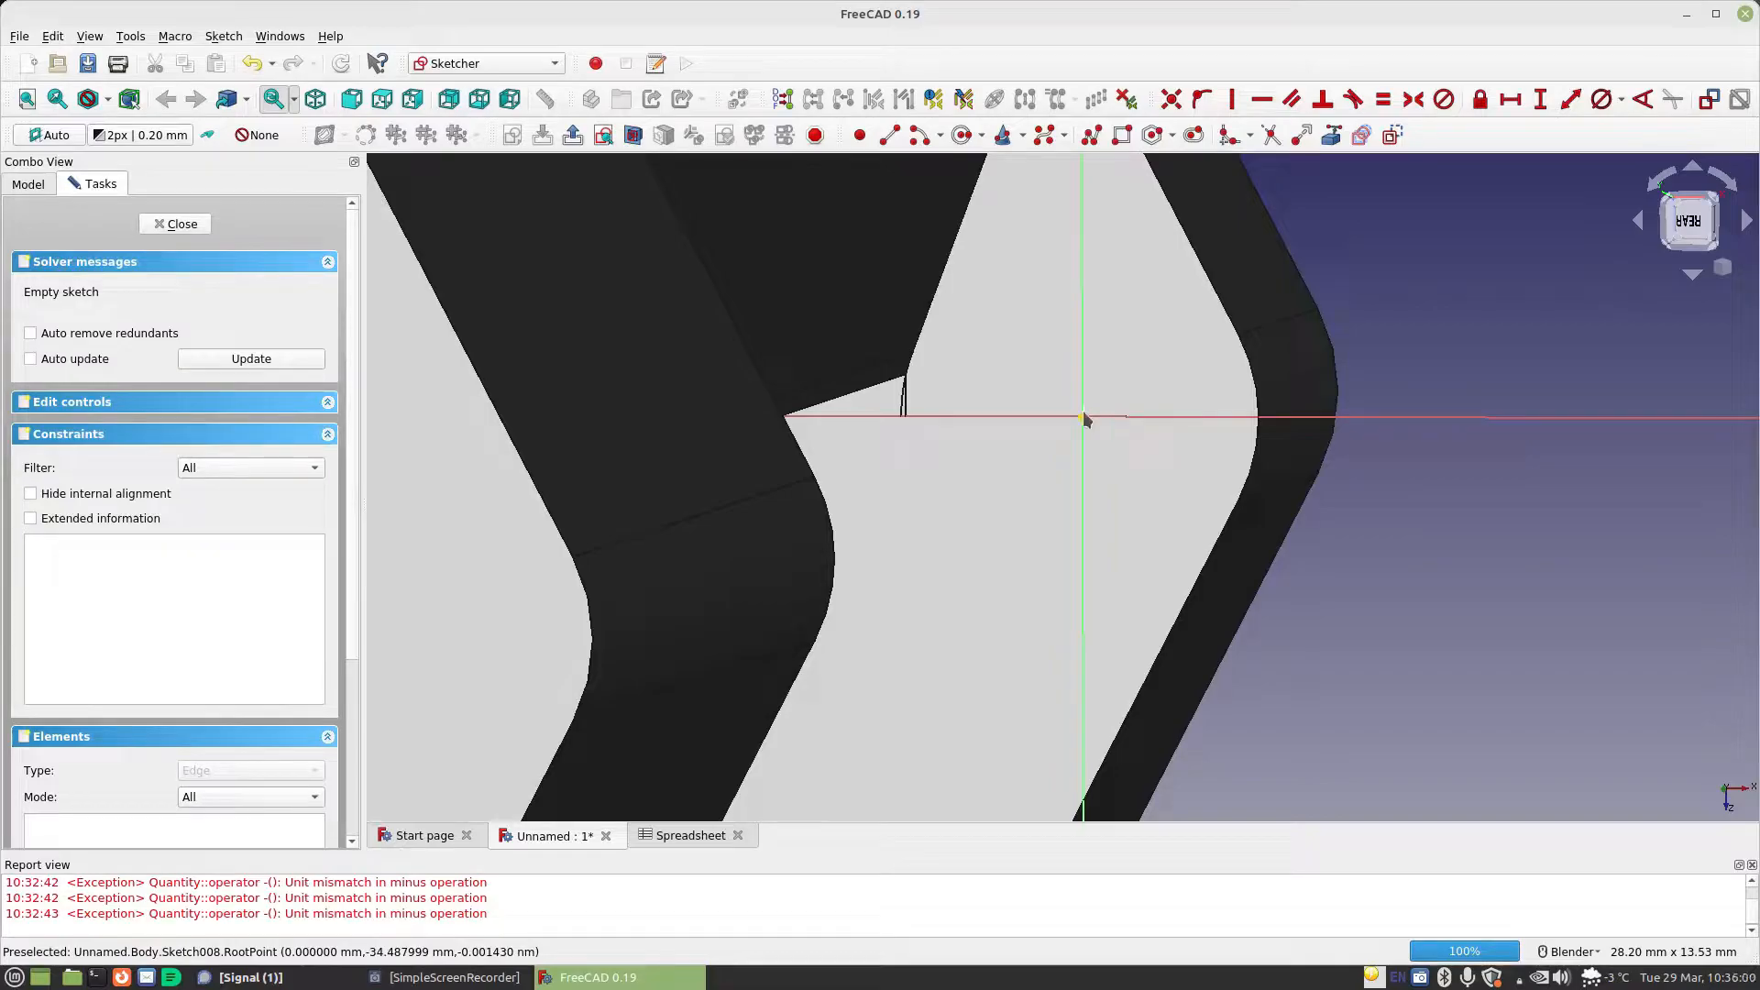
{"action": "left_click", "coordinate": [1142, 494]}
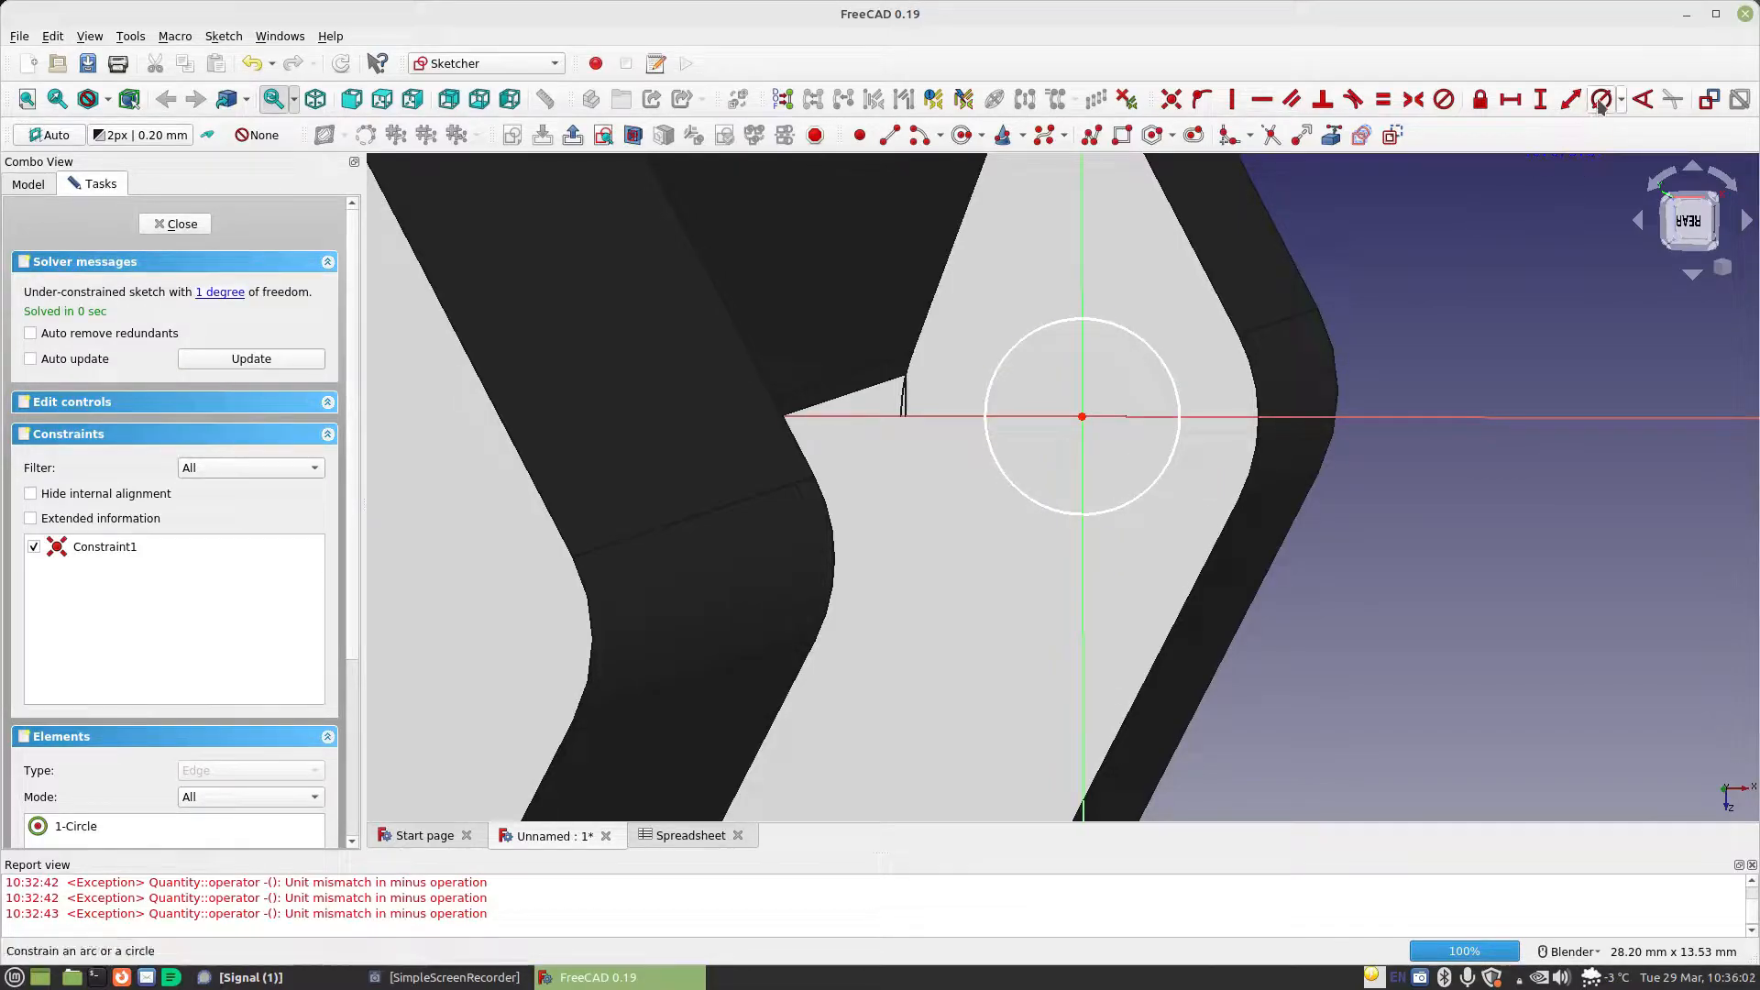
Constrain the circle's diameter with the formula Spreadsheet.MaterialThickness*2+Spreadsheet.StandardGap*2 and close the sketch
{"action": "left_click", "coordinate": [1178, 393]}
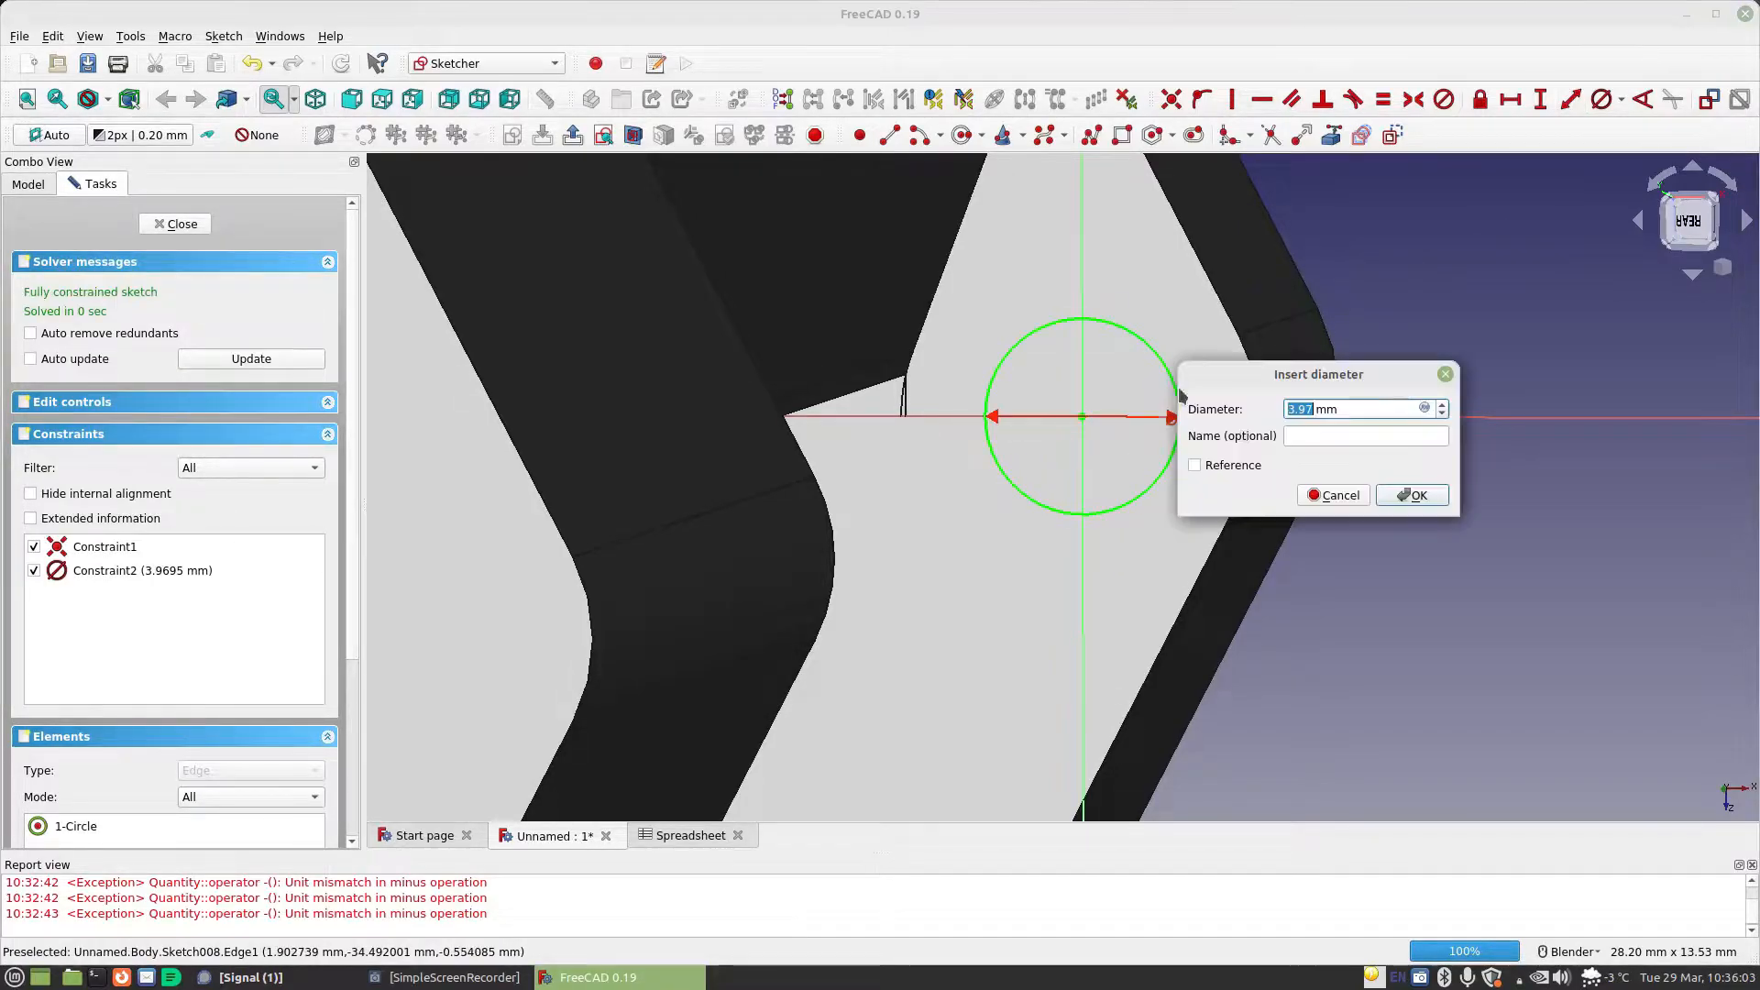
{"action": "left_click", "coordinate": [1424, 408]}
{"action": "type", "text": "sp"}
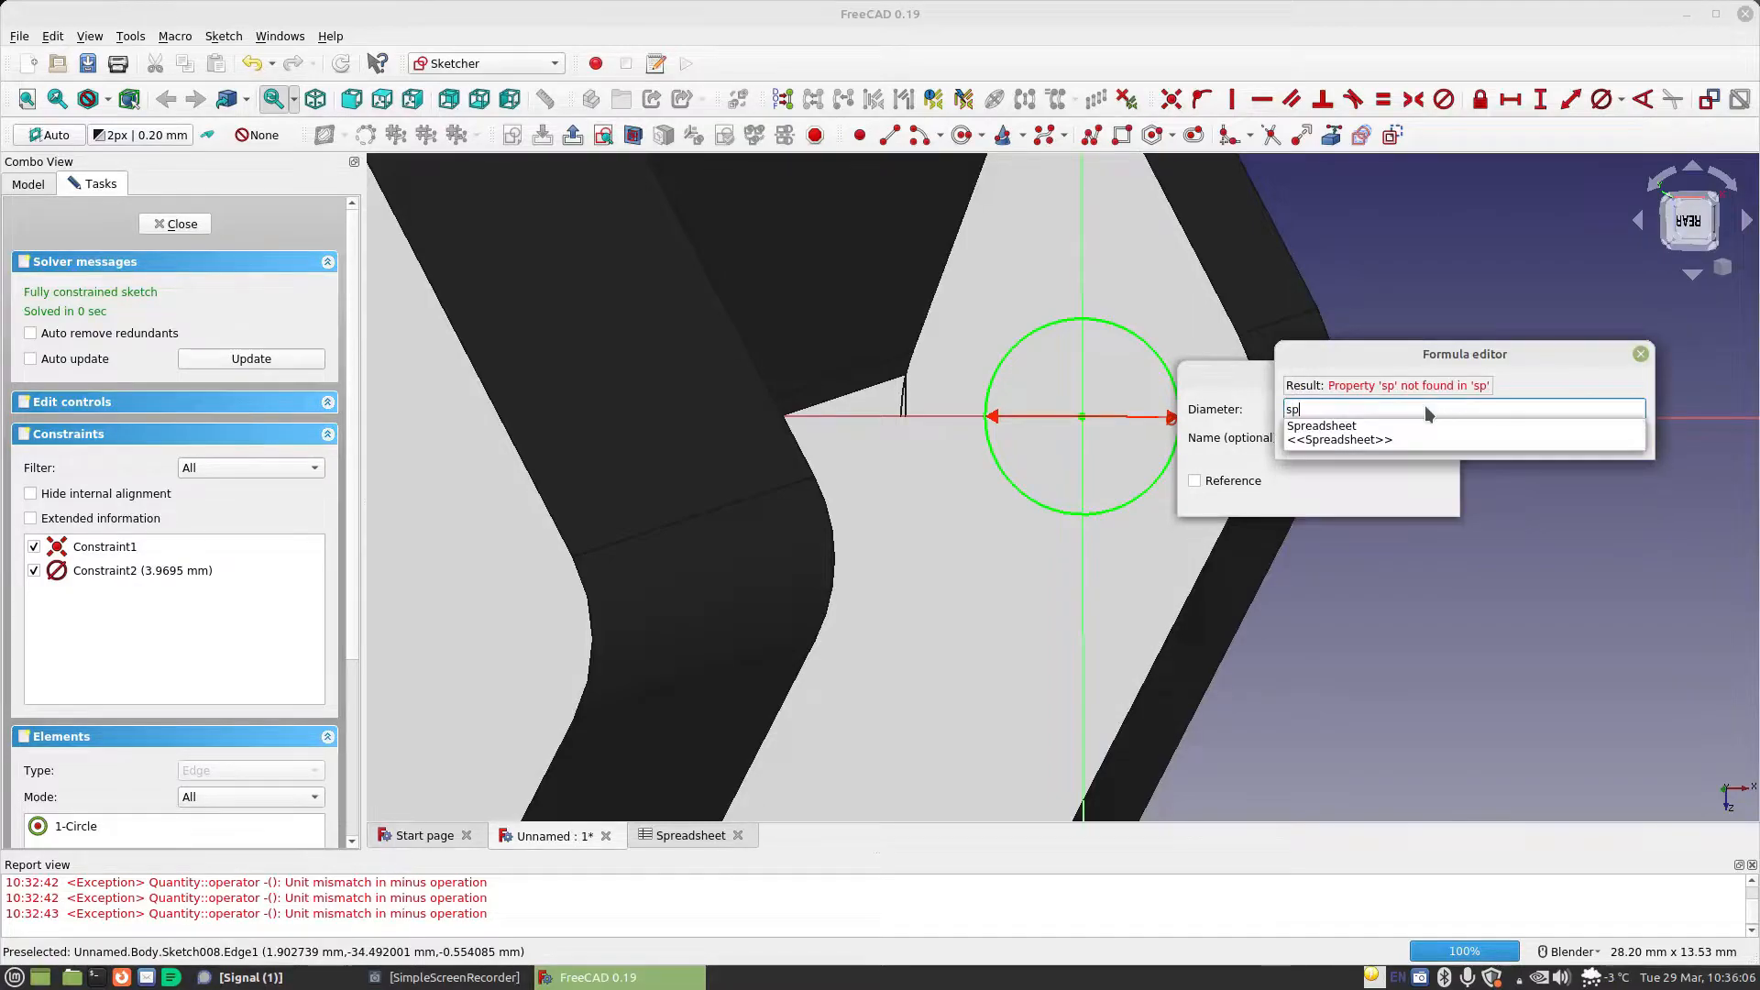
{"action": "key", "text": "Down"}
{"action": "type", "text": ".ma"}
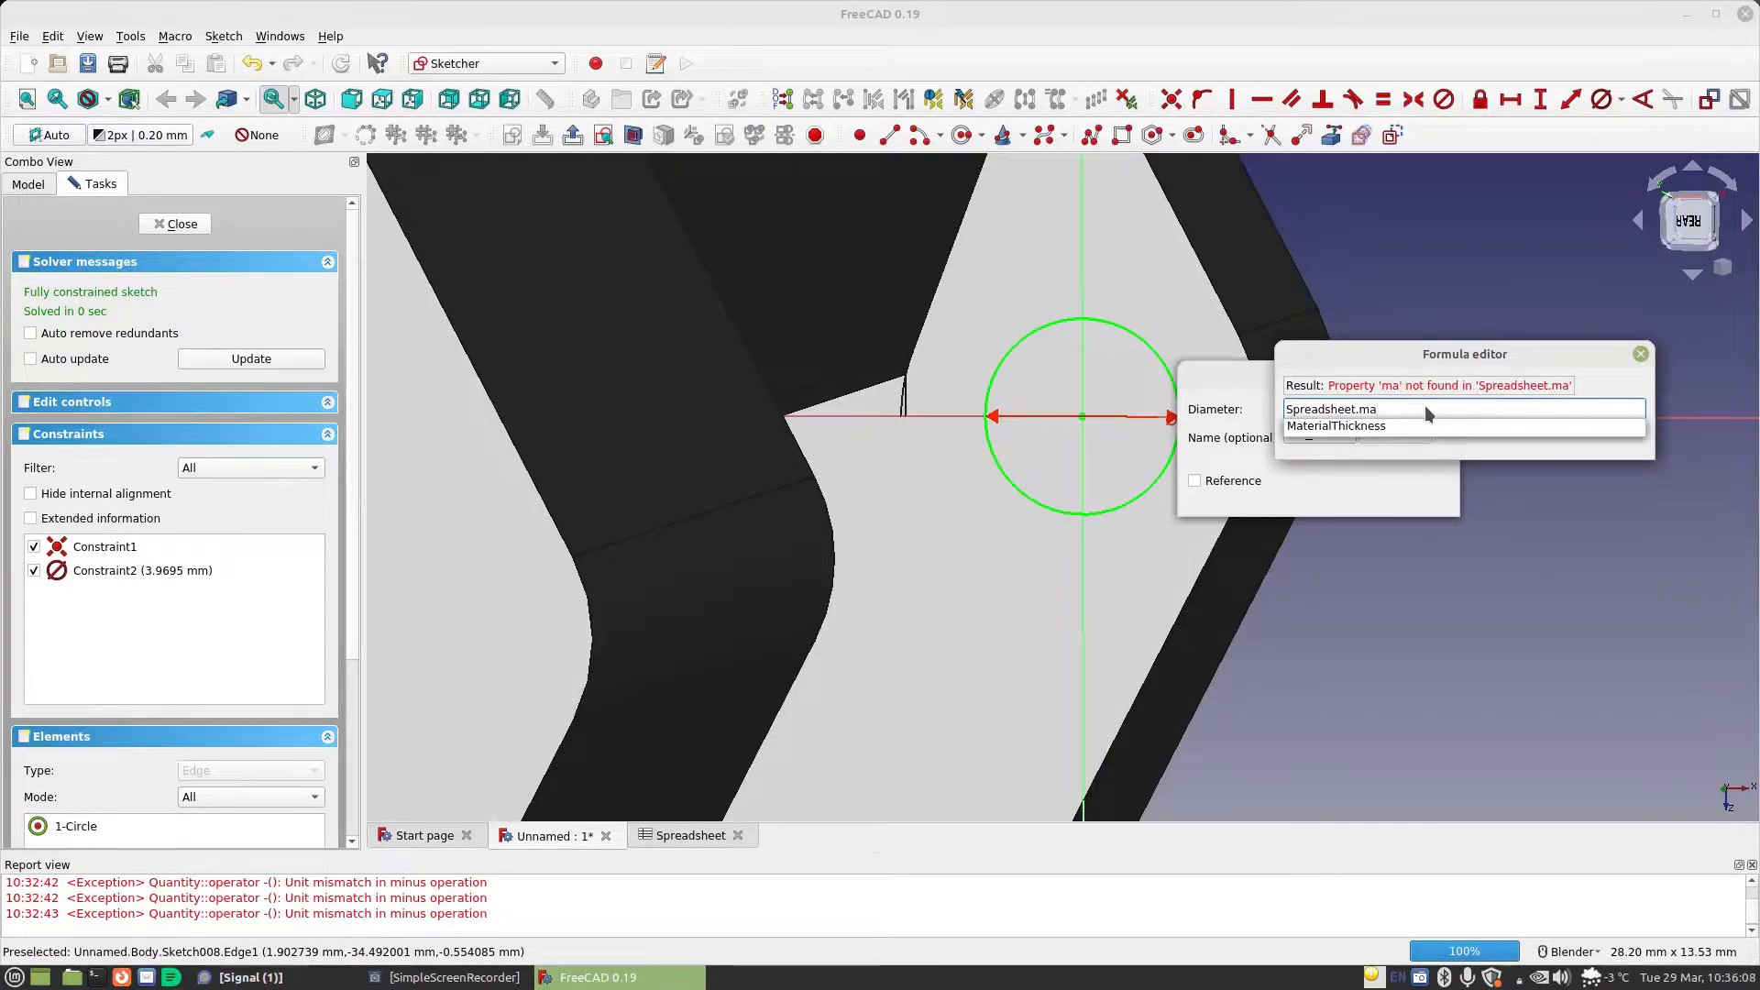
{"action": "key", "text": "Down"}
{"action": "type", "text": "*"}
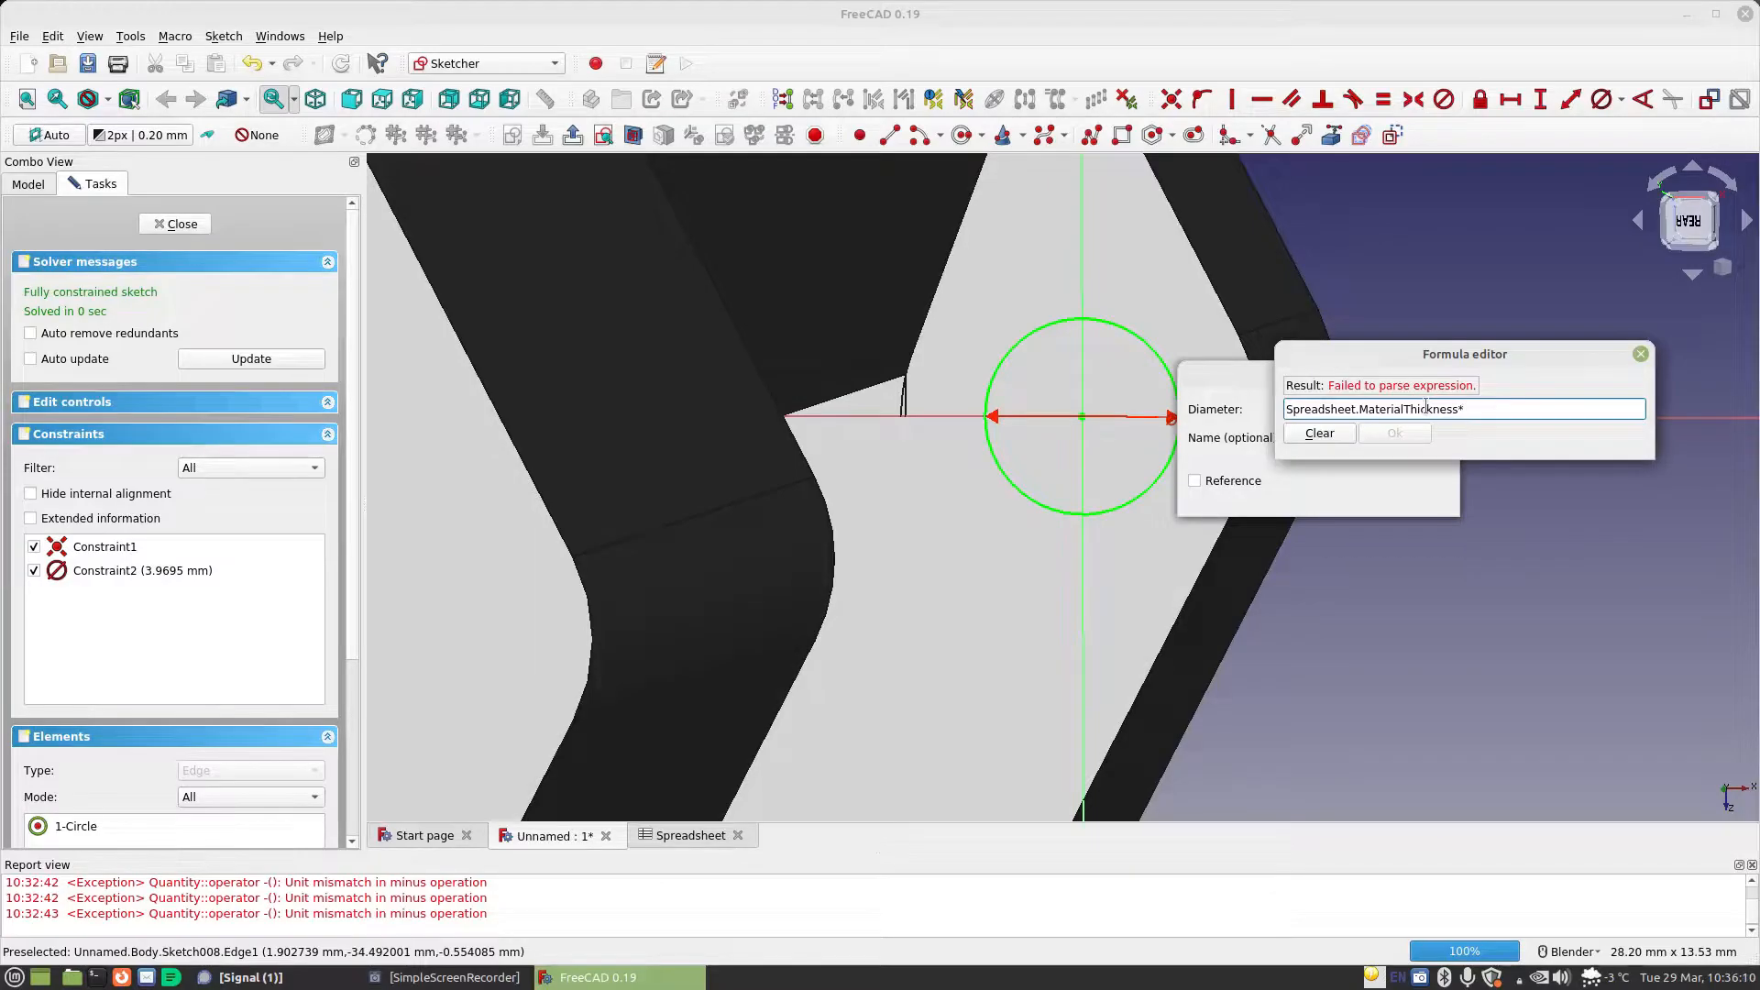
{"action": "type", "text": "2+sp"}
{"action": "key", "text": "Down"}
{"action": "type", "text": "sheet"}
{"action": "key", "text": "Down"}
{"action": "type", "text": "*2"}
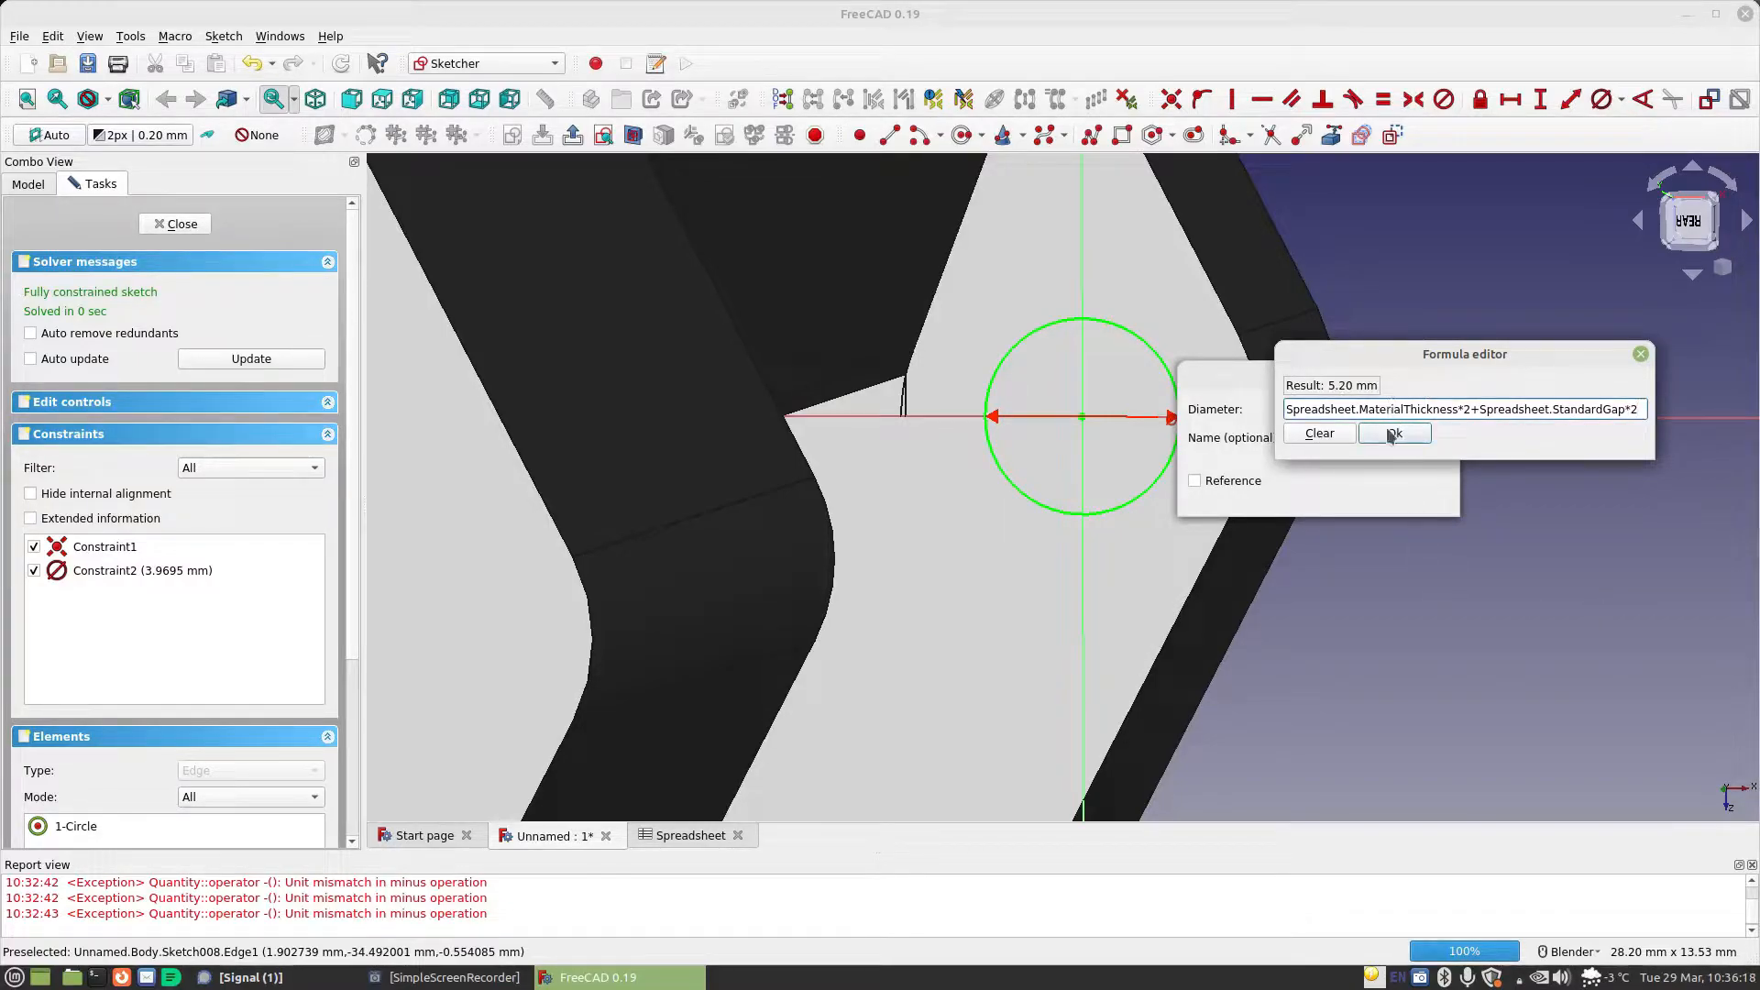
{"action": "left_click", "coordinate": [1391, 431]}
{"action": "left_click", "coordinate": [1416, 497]}
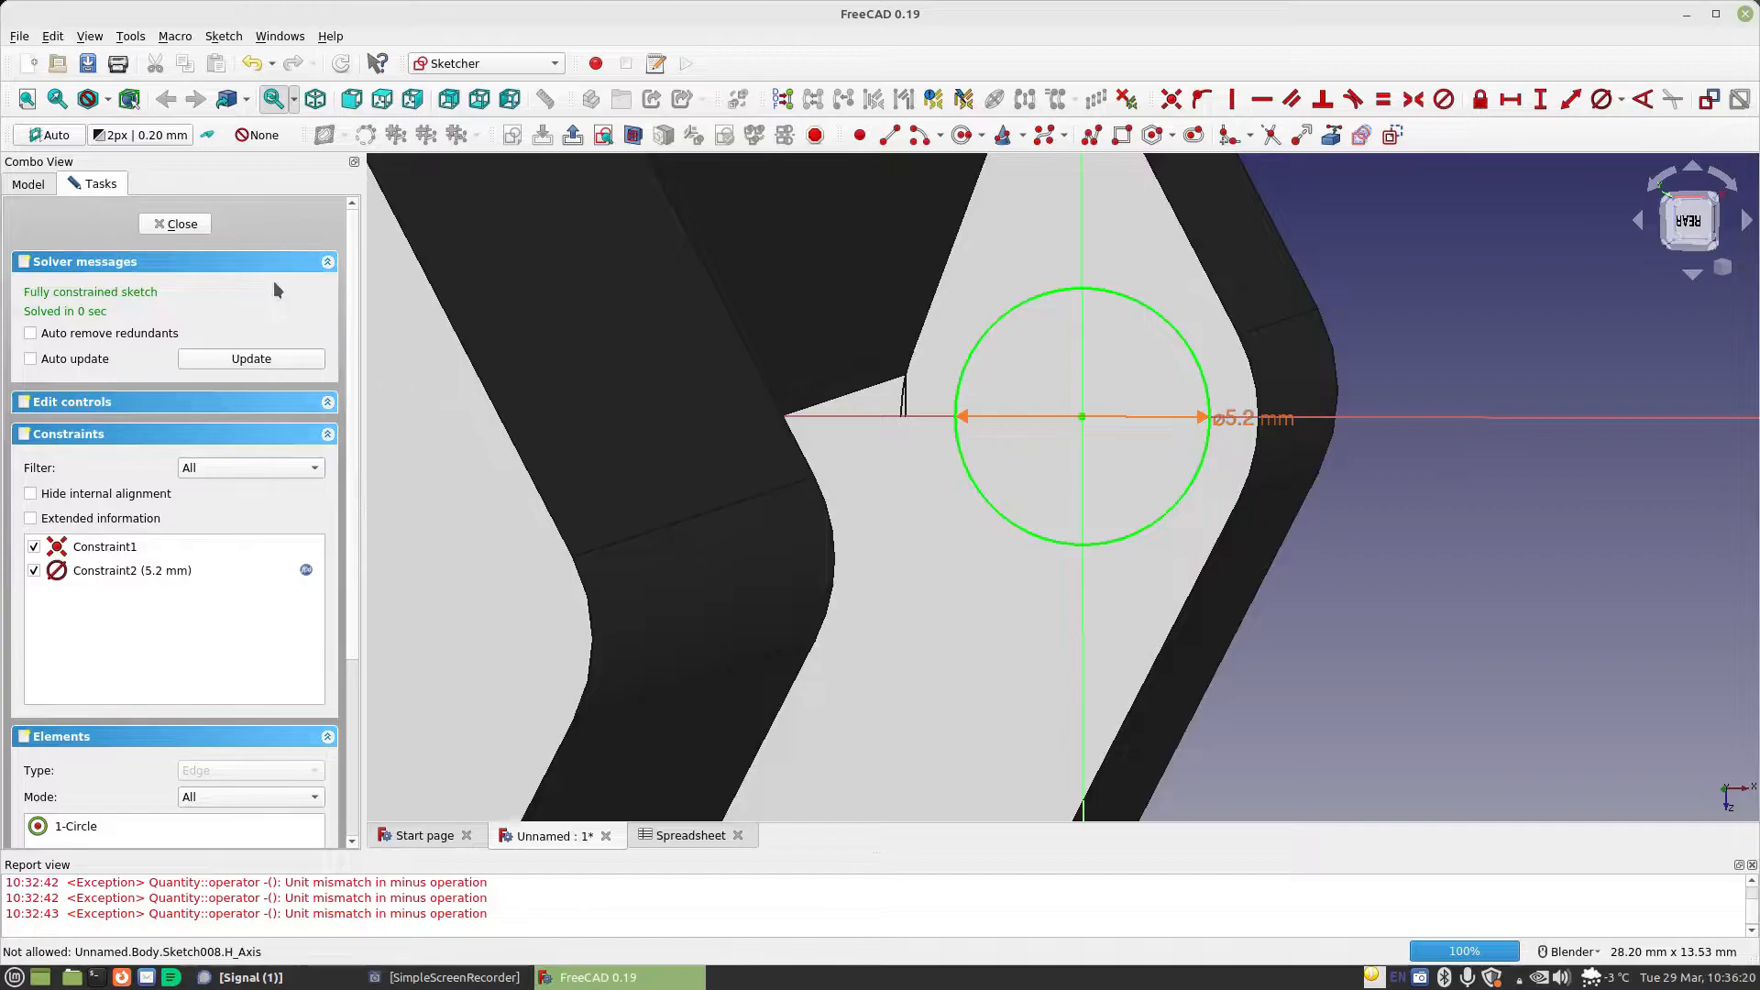
{"action": "left_click", "coordinate": [179, 224]}
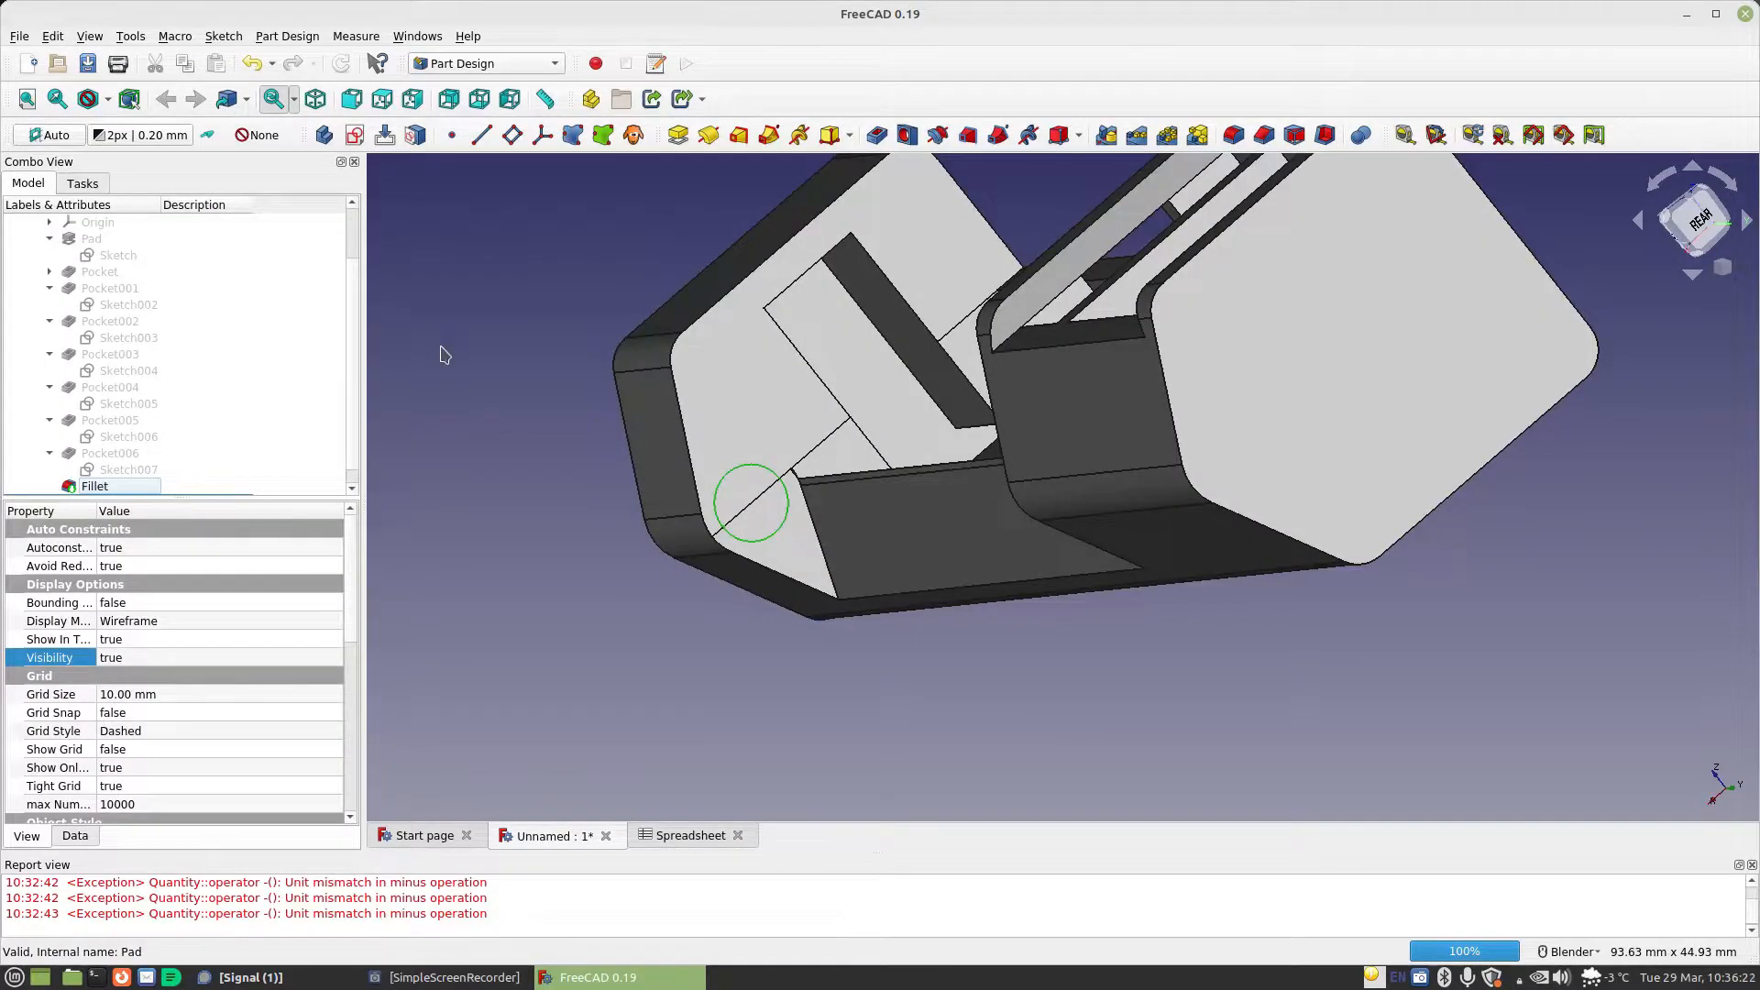
Pocket the circle sketch to a depth set by the formula Spreadsheet.MaterialThickness+Spreadsheet.StandardGap
{"action": "left_click", "coordinate": [876, 135]}
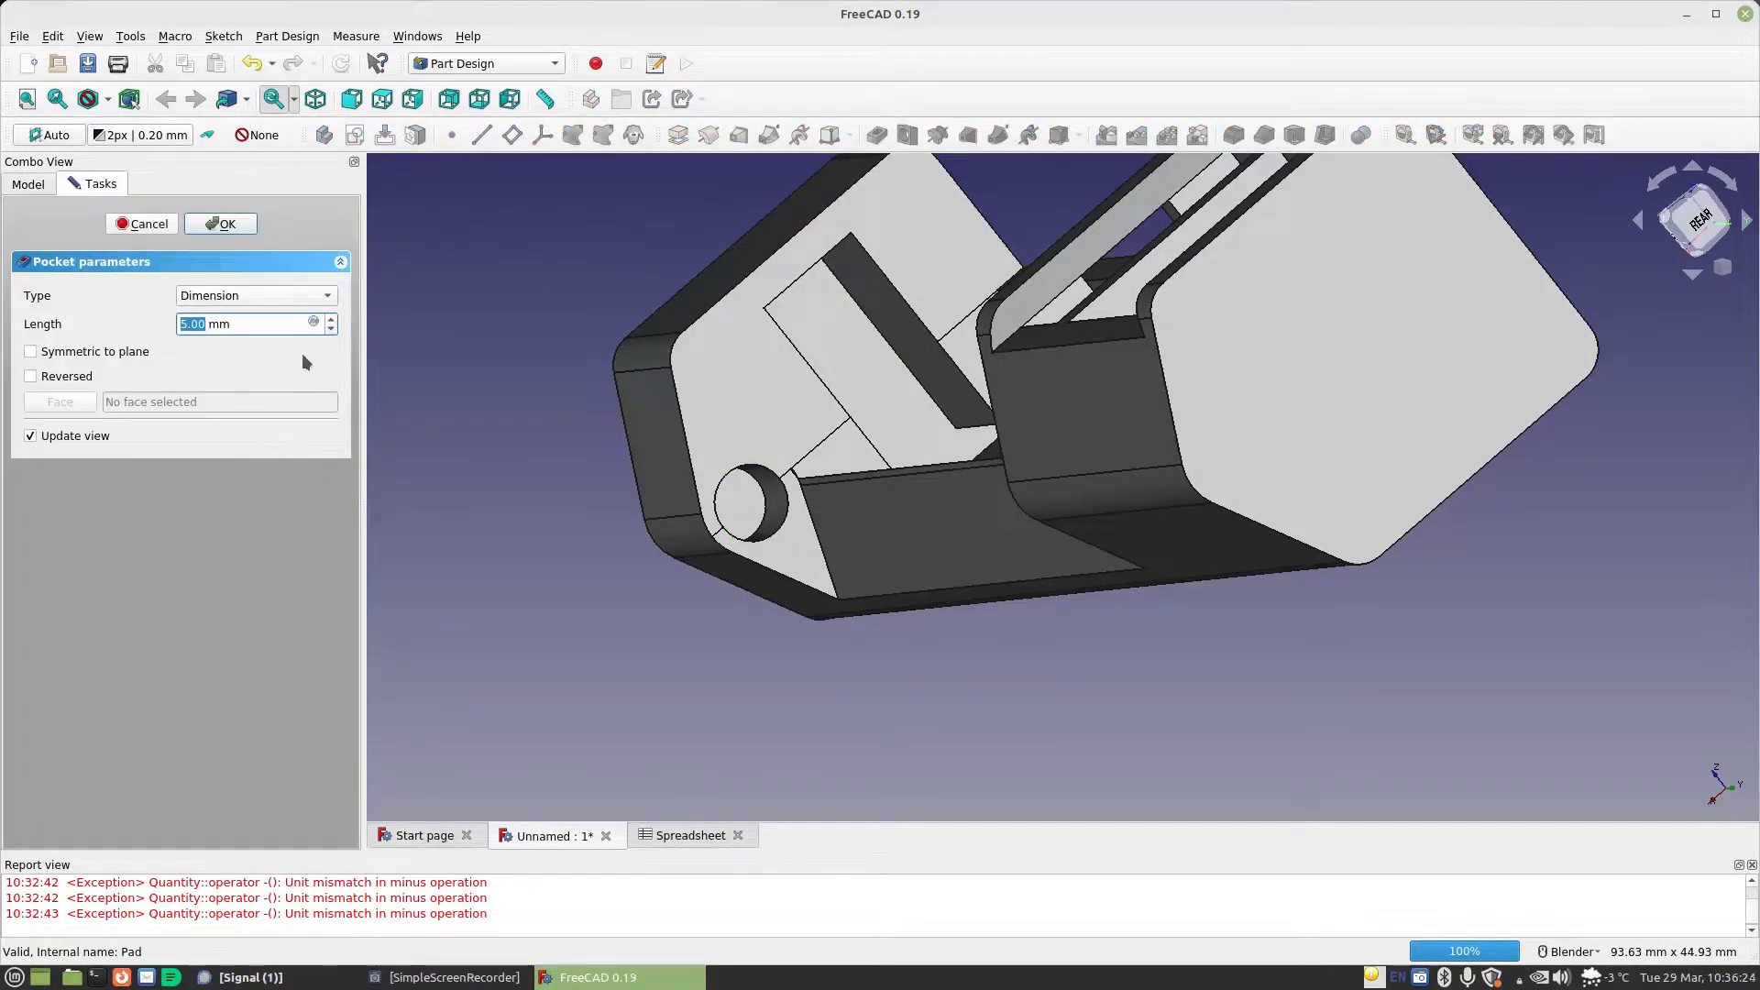
{"action": "left_click", "coordinate": [314, 321]}
{"action": "type", "text": "Spreadsheet.ma"}
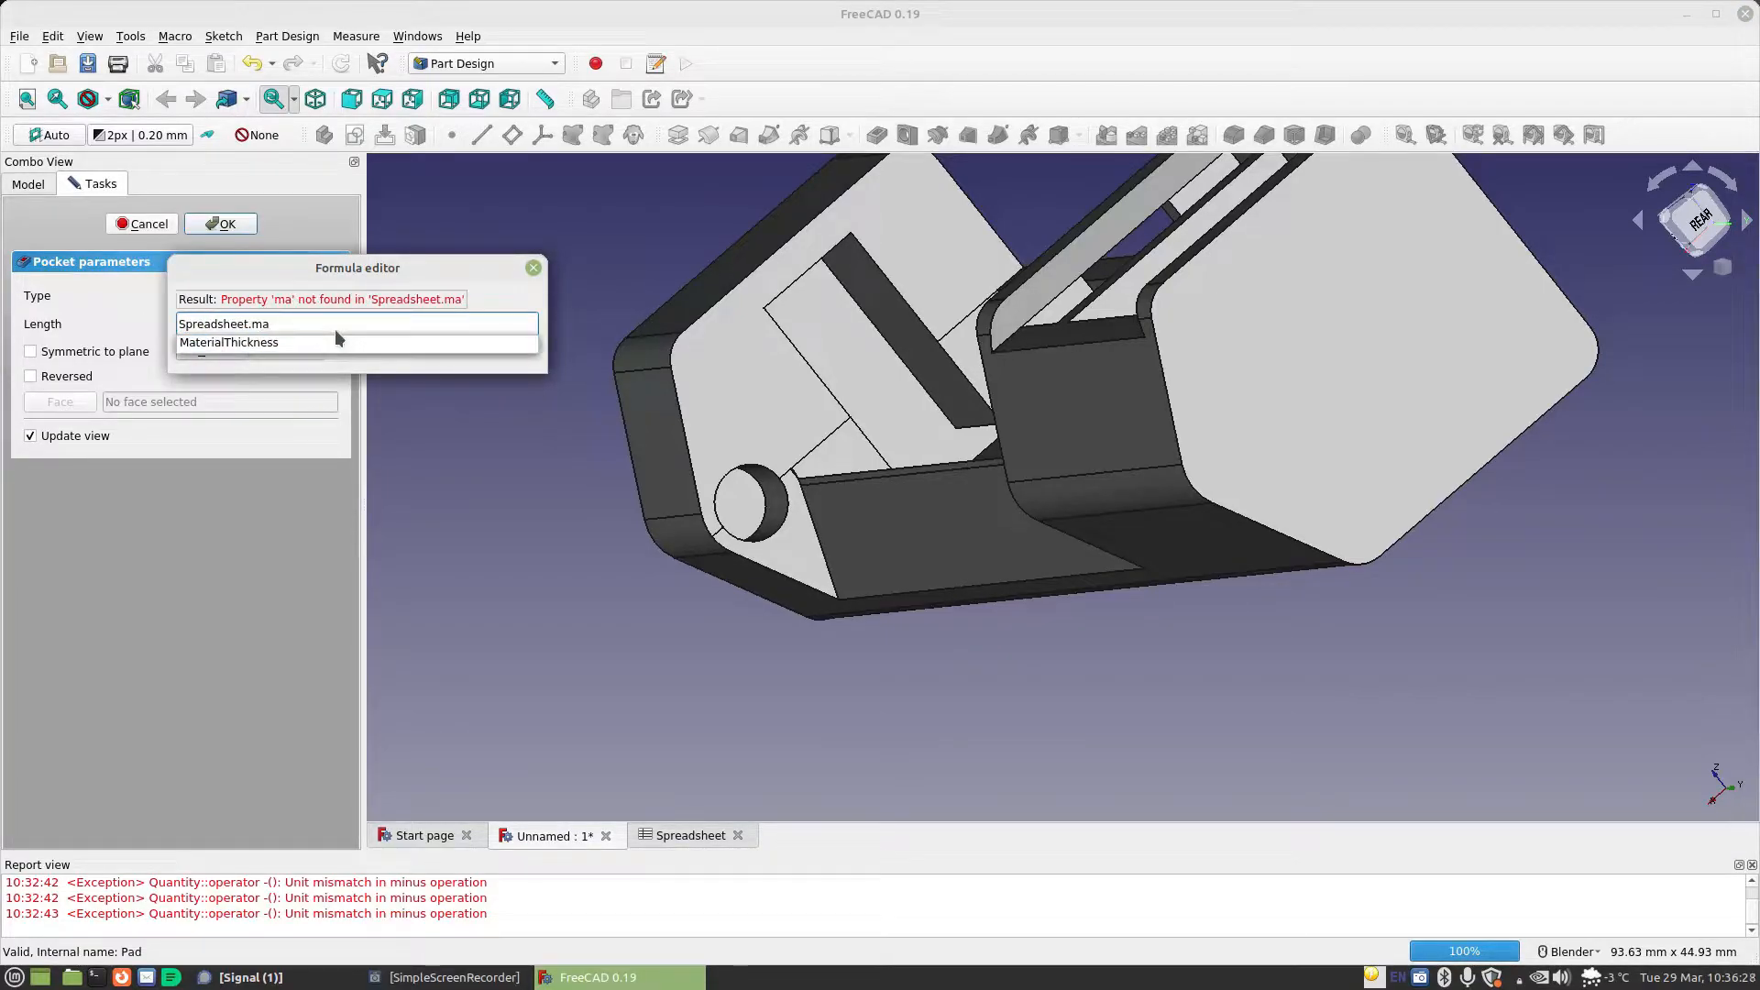
{"action": "key", "text": "Down"}
{"action": "type", "text": "+sp"}
{"action": "key", "text": "Down"}
{"action": "key", "text": "Return"}
{"action": "type", "text": "st"}
{"action": "key", "text": "Down"}
{"action": "key", "text": "Return"}
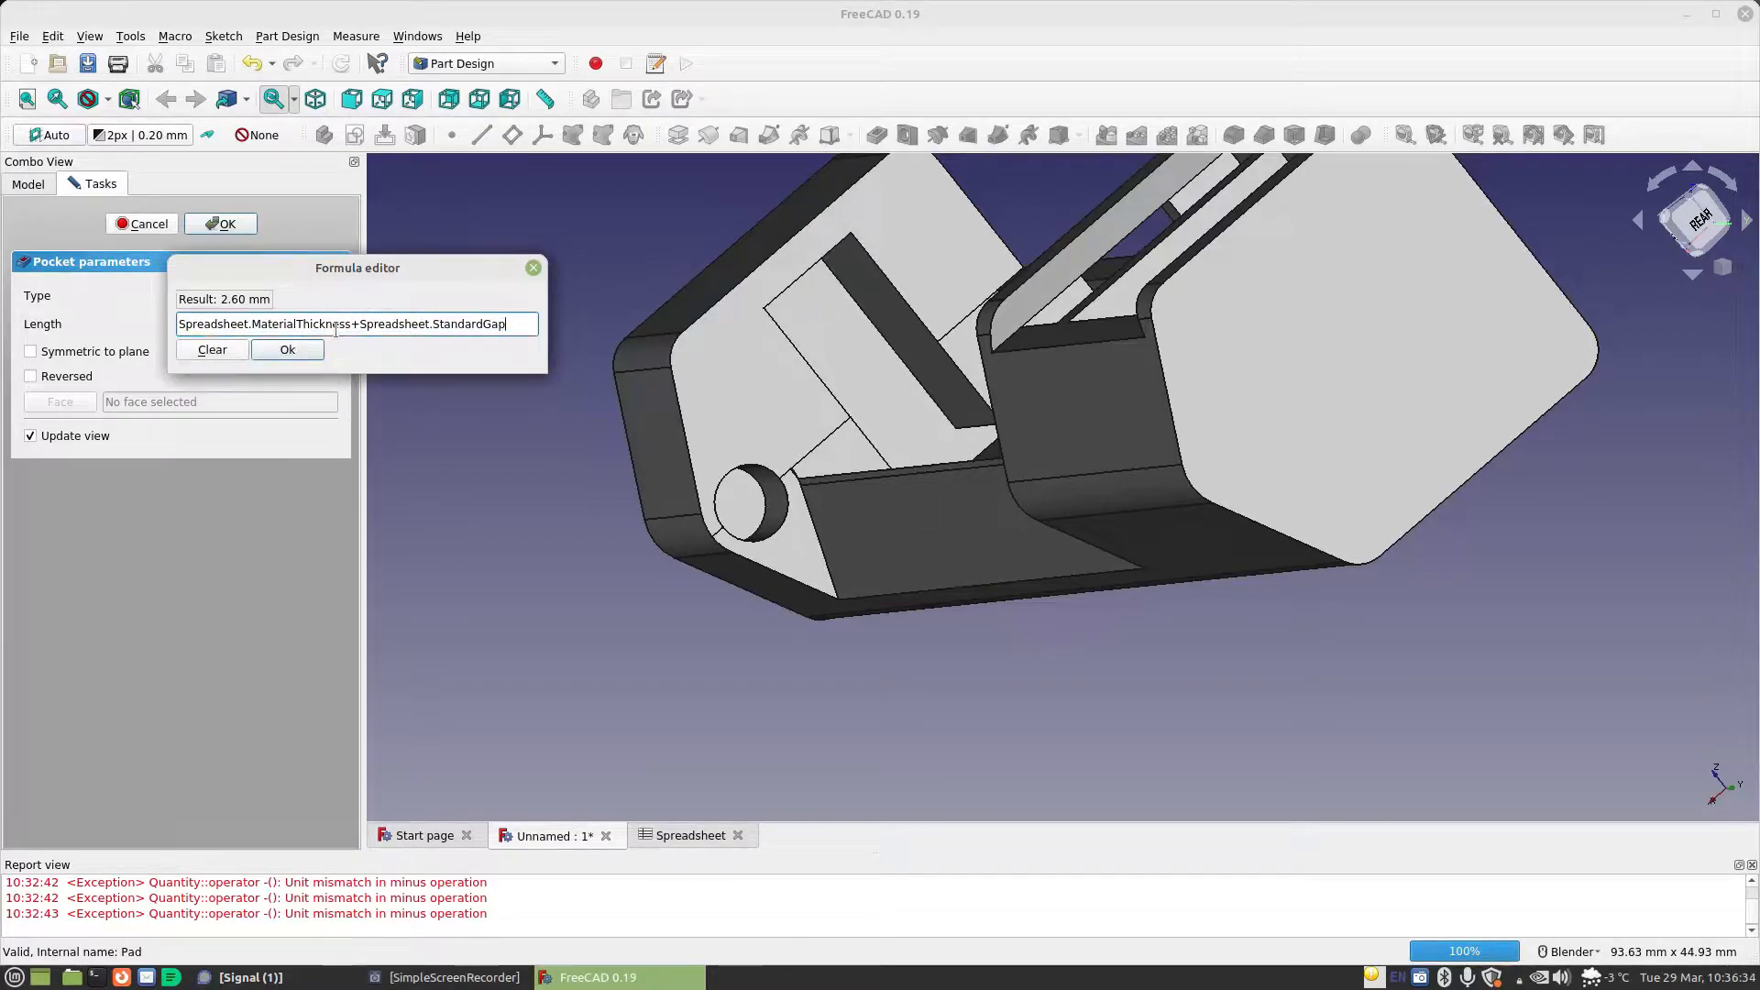
{"action": "left_click", "coordinate": [287, 349]}
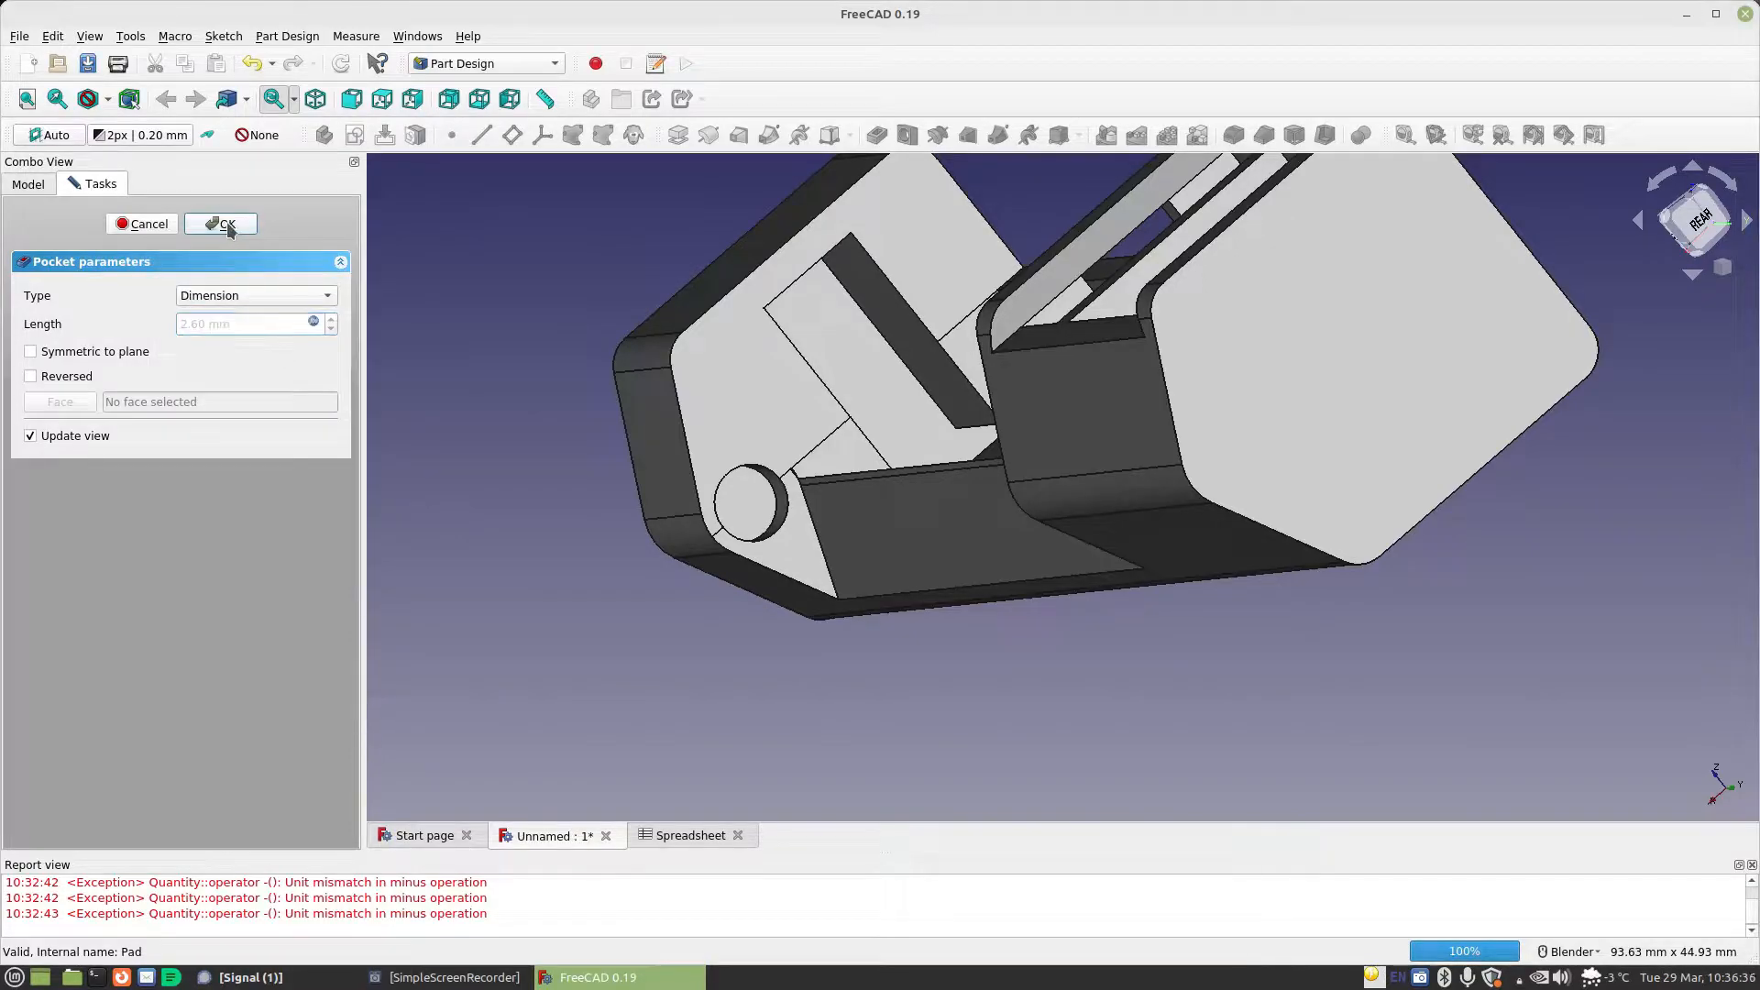
{"action": "left_click", "coordinate": [221, 224]}
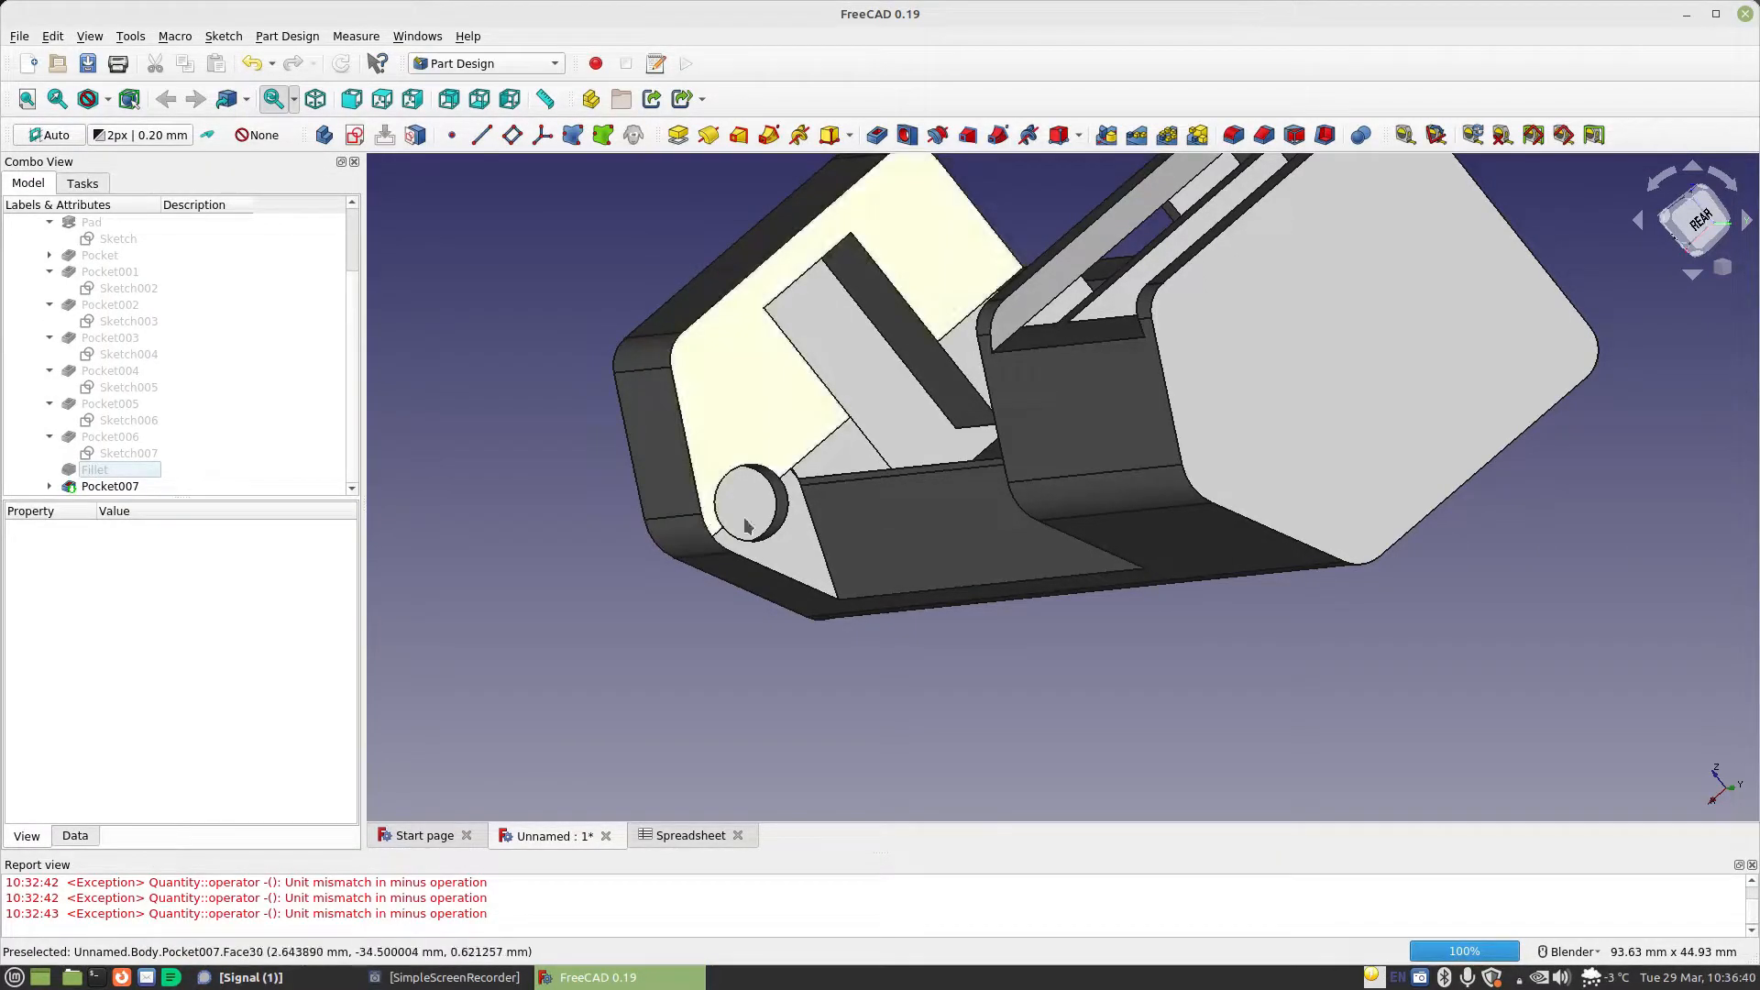
Fillet the inner circular edge of the new recess with the radius formula Spreadsheet.MaterialThickness+Spreadsheet.StandardGap-0.001mm
{"action": "left_click", "coordinate": [775, 499]}
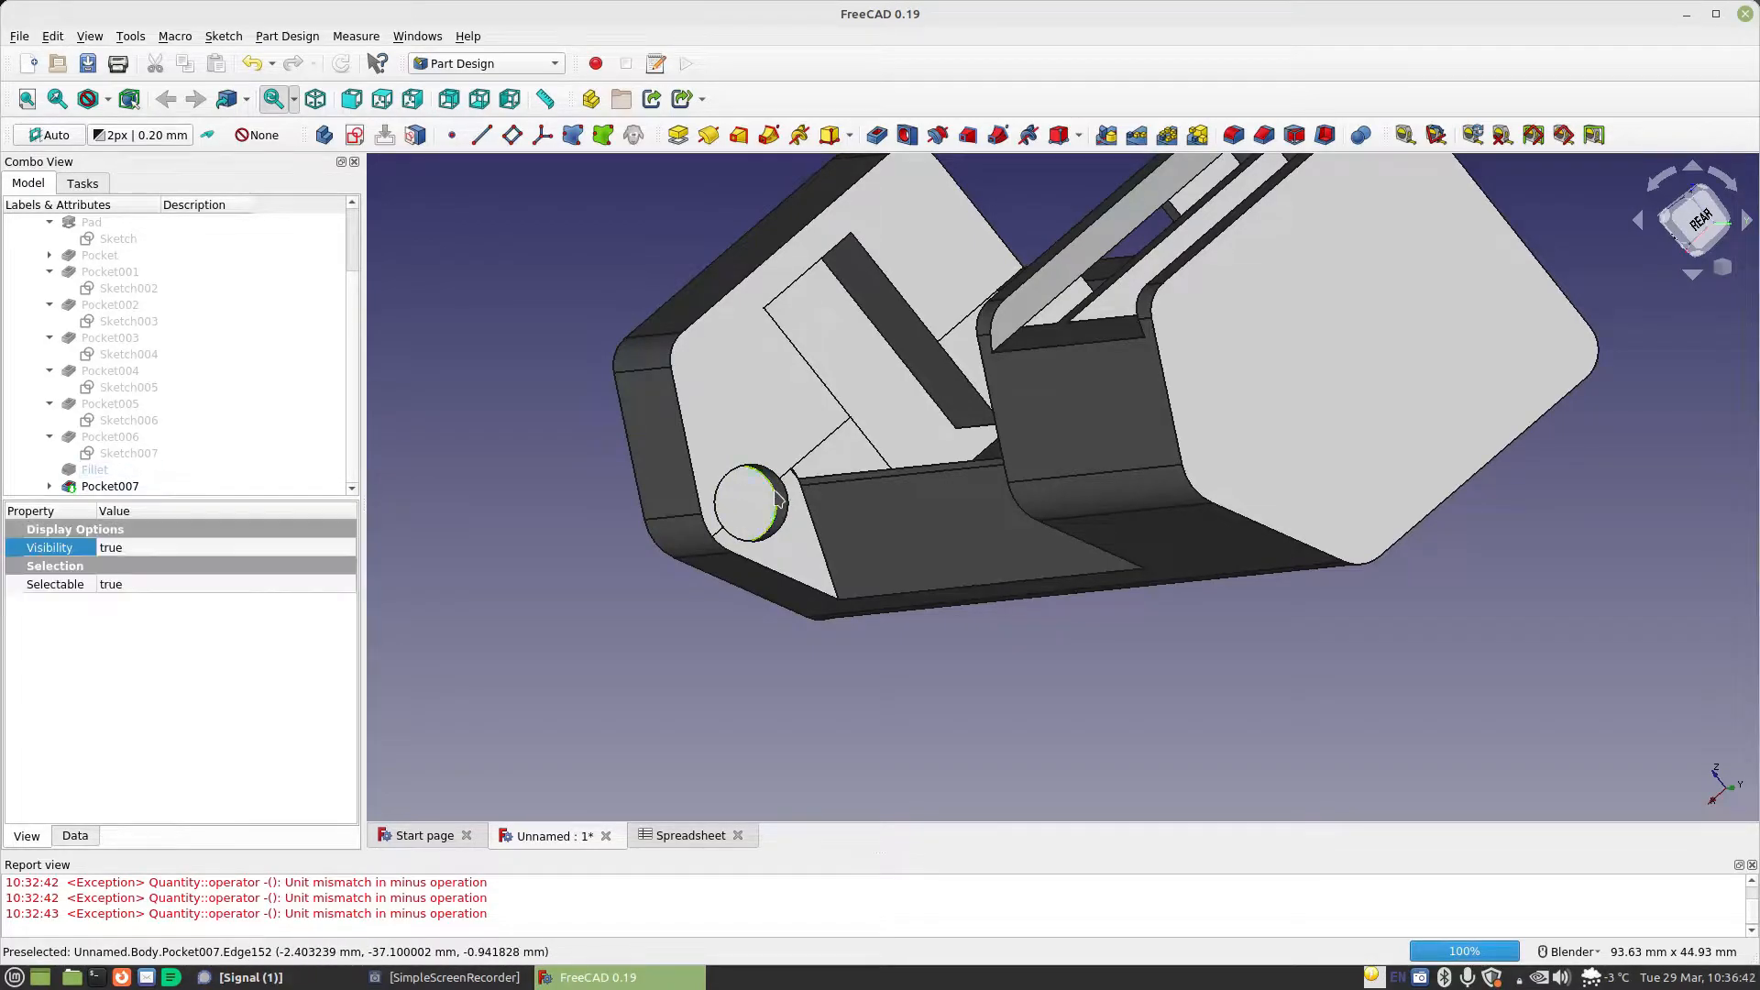
{"action": "left_click", "coordinate": [1247, 140]}
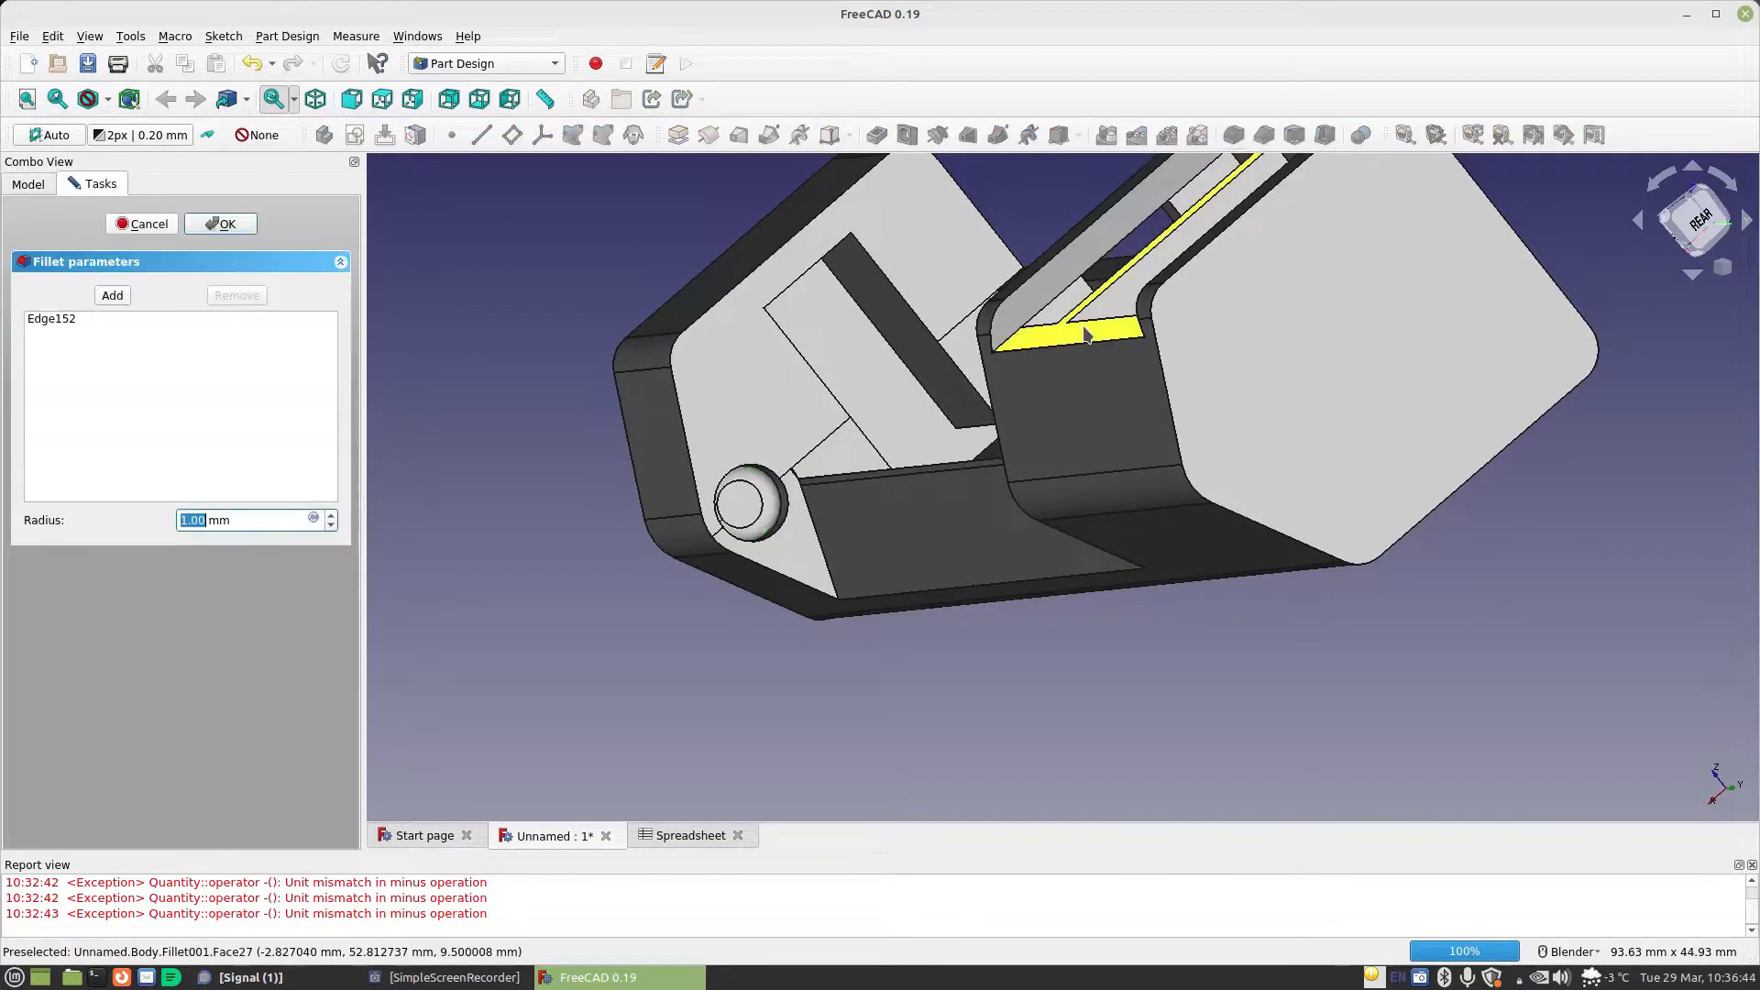
{"action": "left_click", "coordinate": [313, 520]}
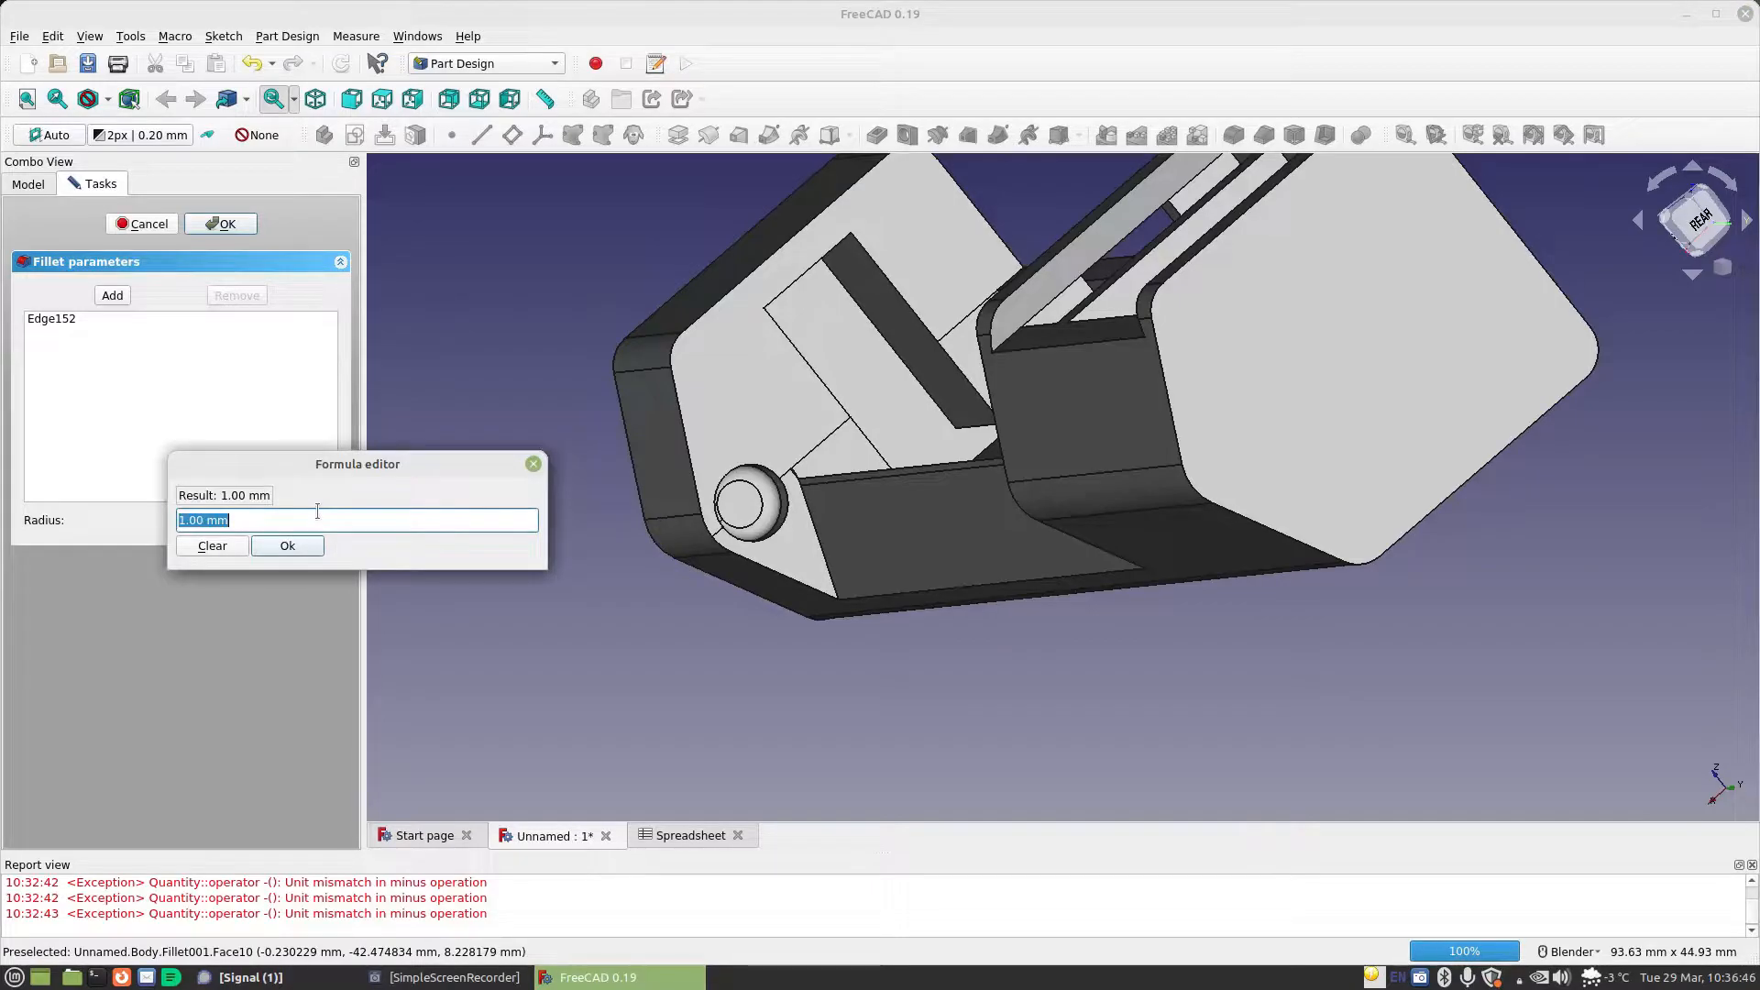
{"action": "type", "text": "Spreadsheet."}
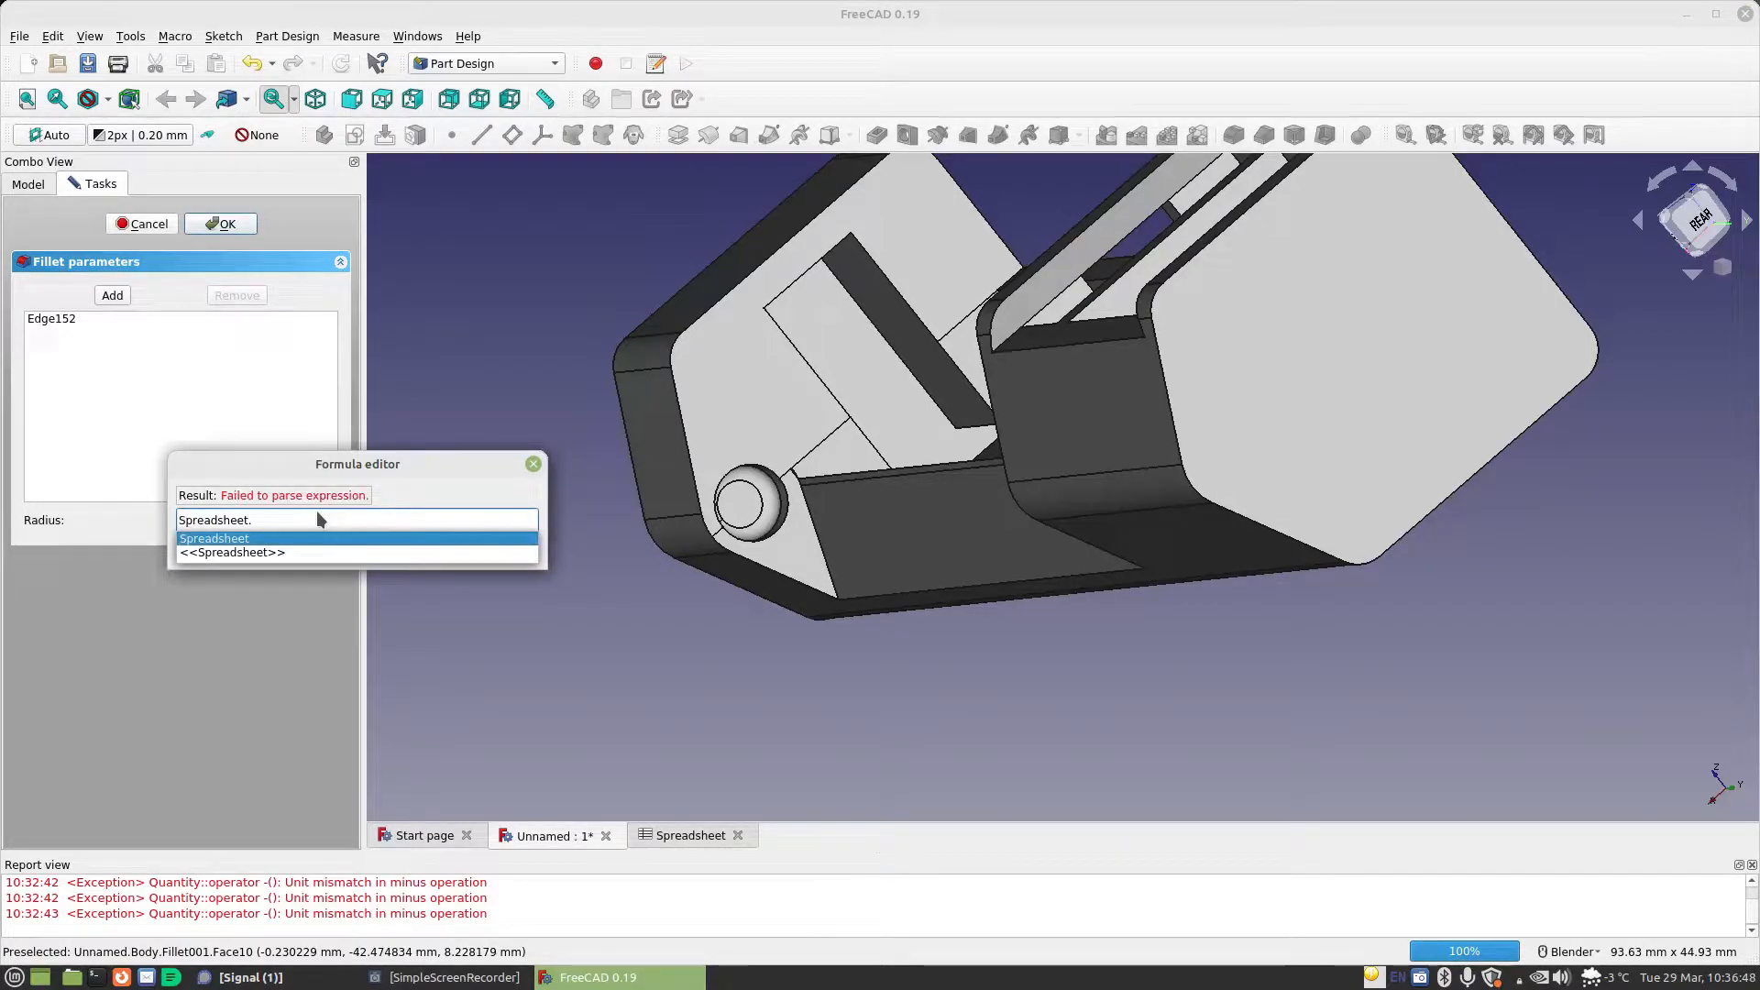
{"action": "type", "text": "ma"}
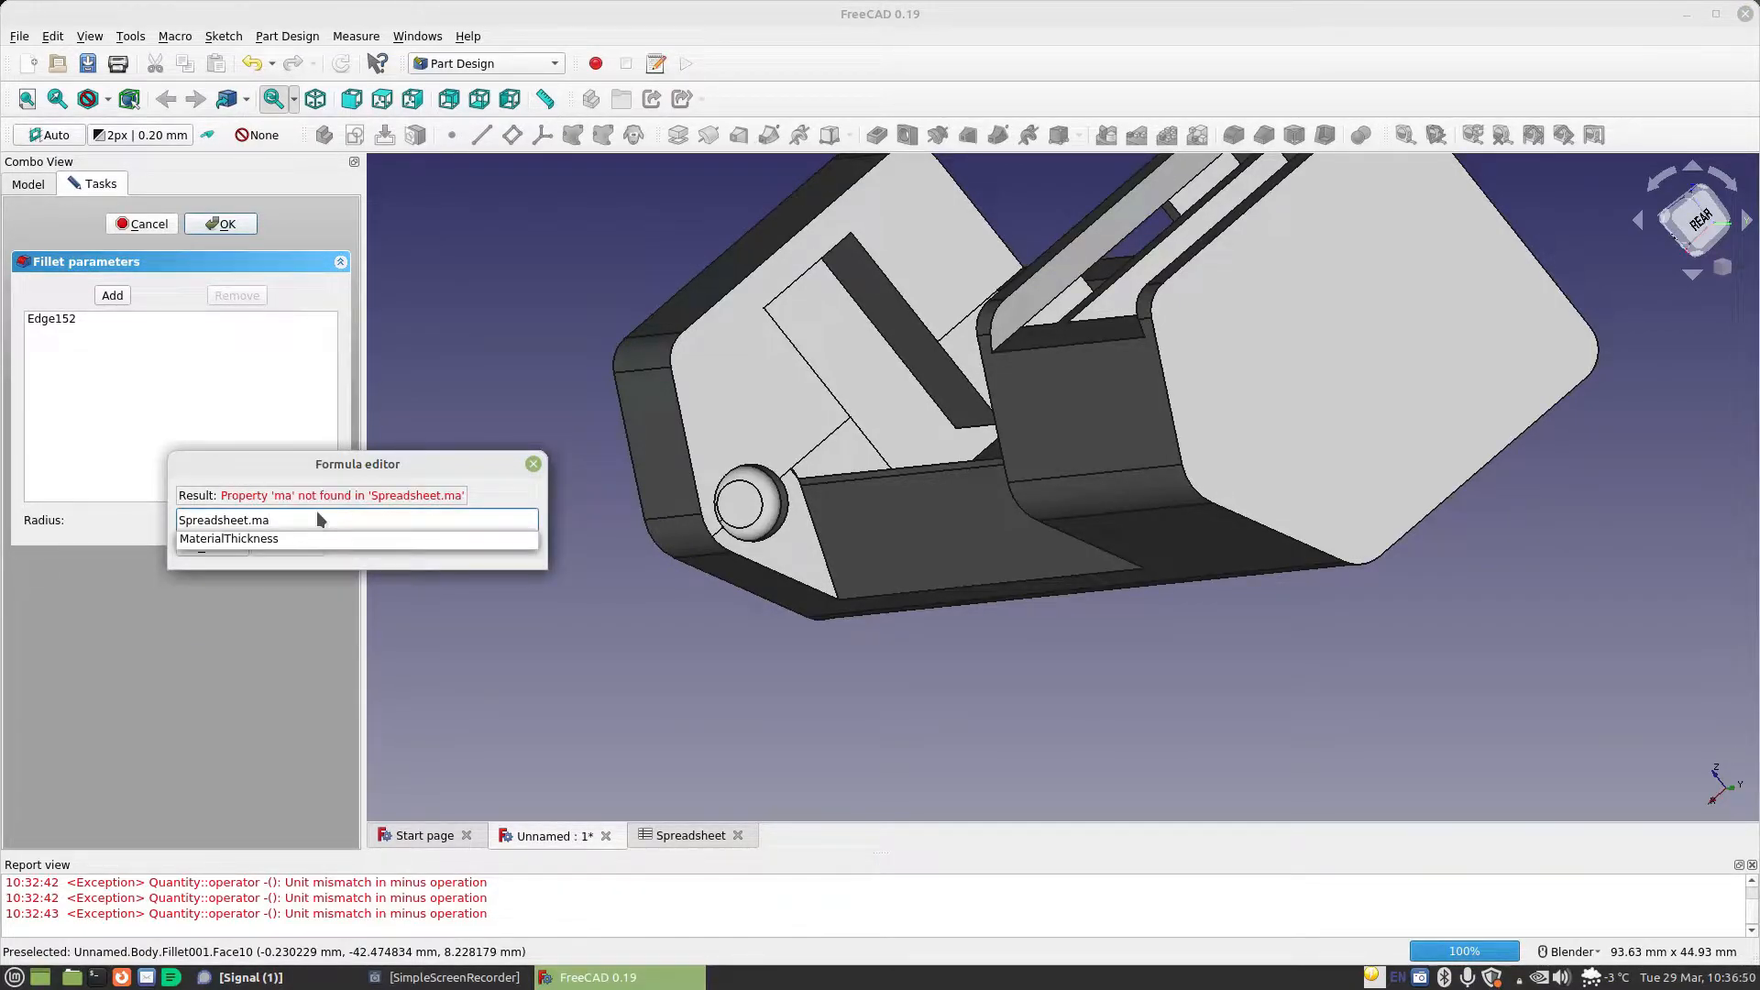
{"action": "key", "text": "Down"}
{"action": "type", "text": "+sp"}
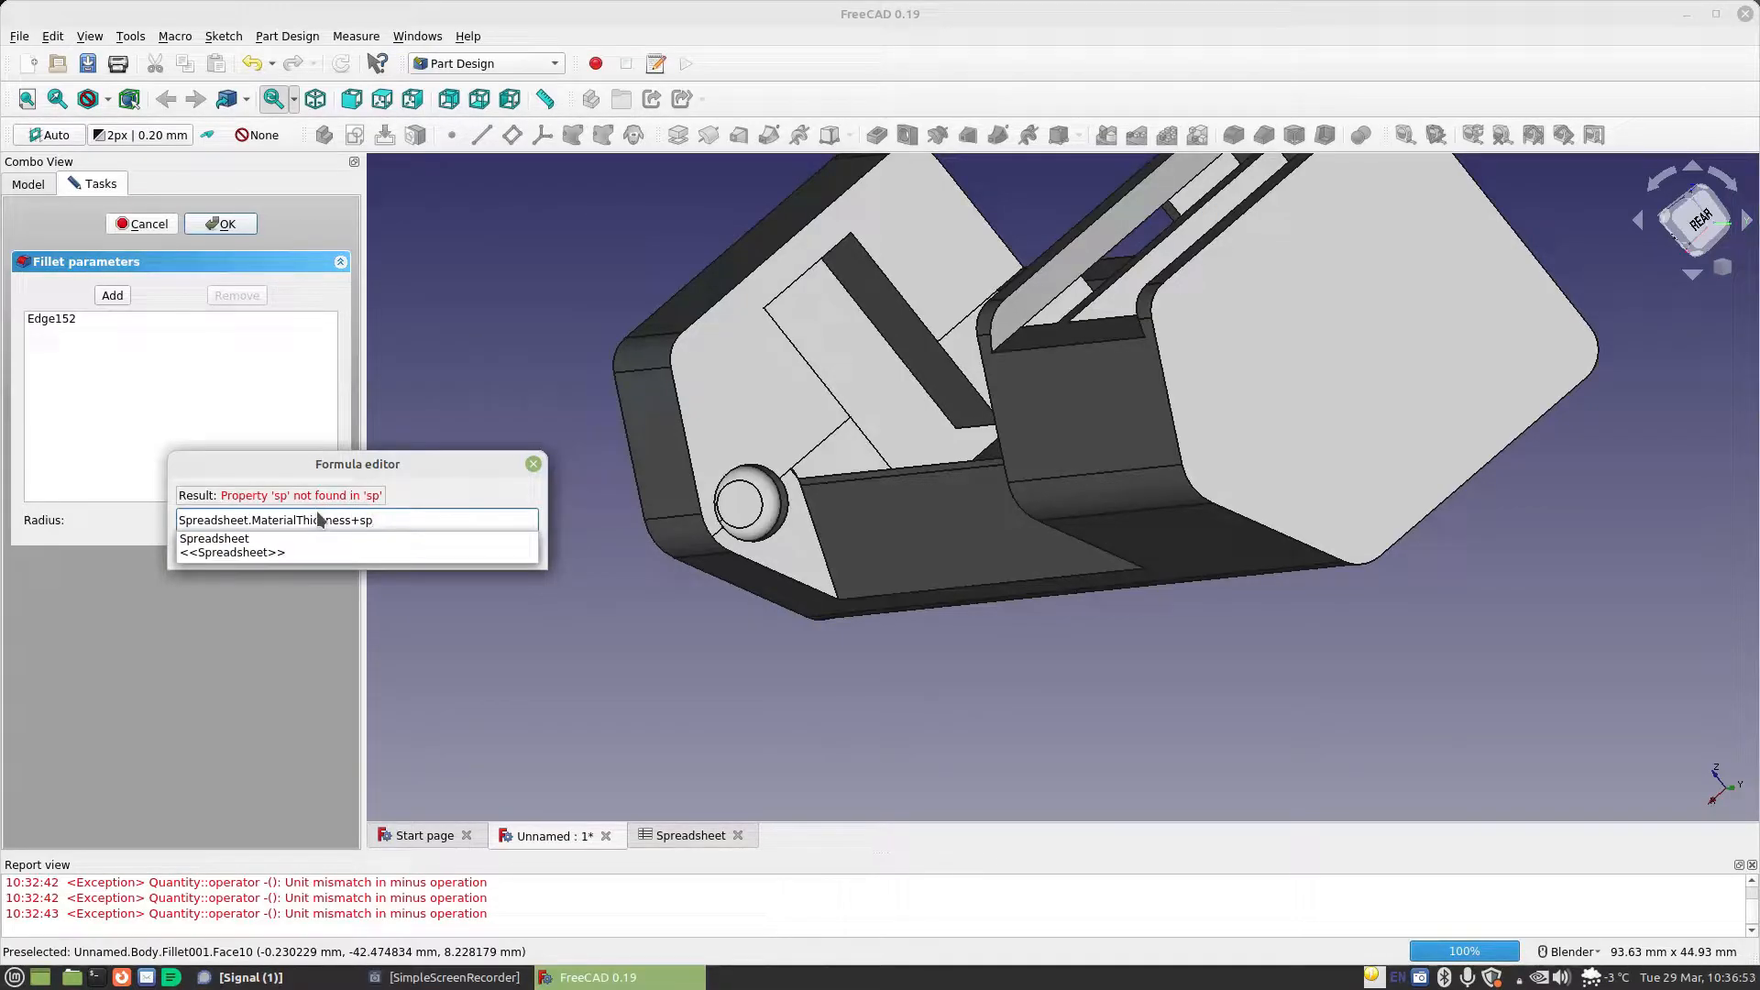
{"action": "key", "text": "Down"}
{"action": "type", "text": ".sta"}
{"action": "key", "text": "Down"}
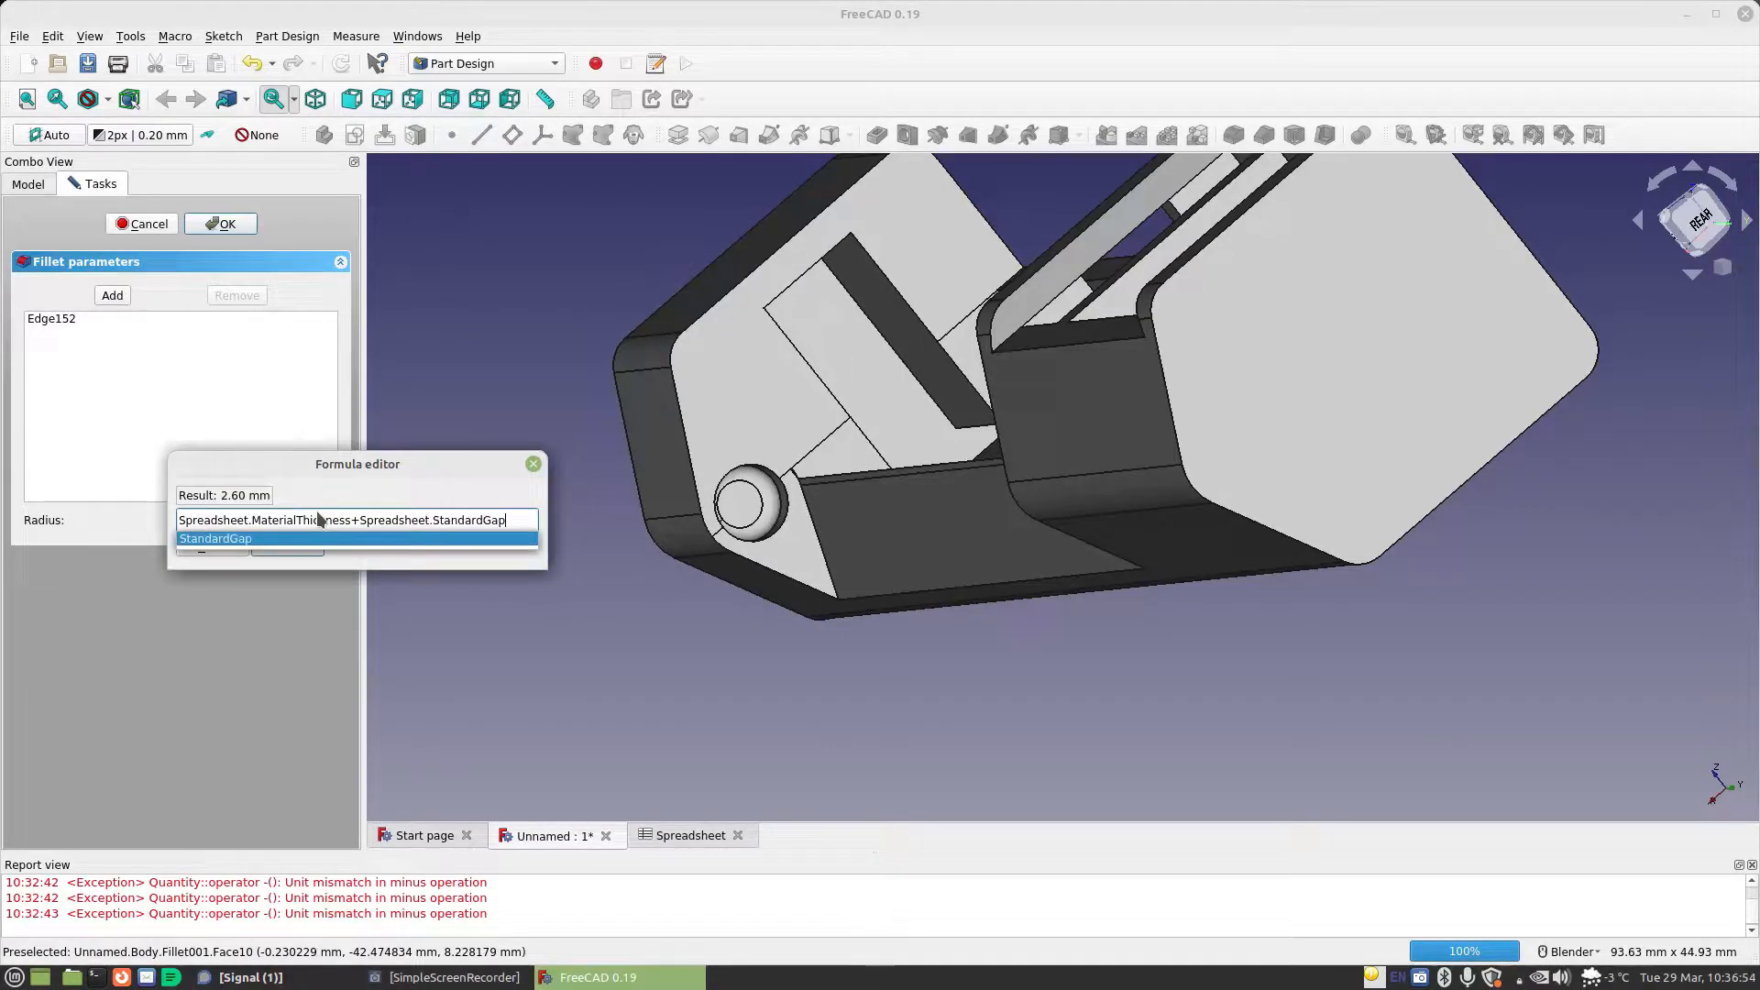
{"action": "type", "text": "-"}
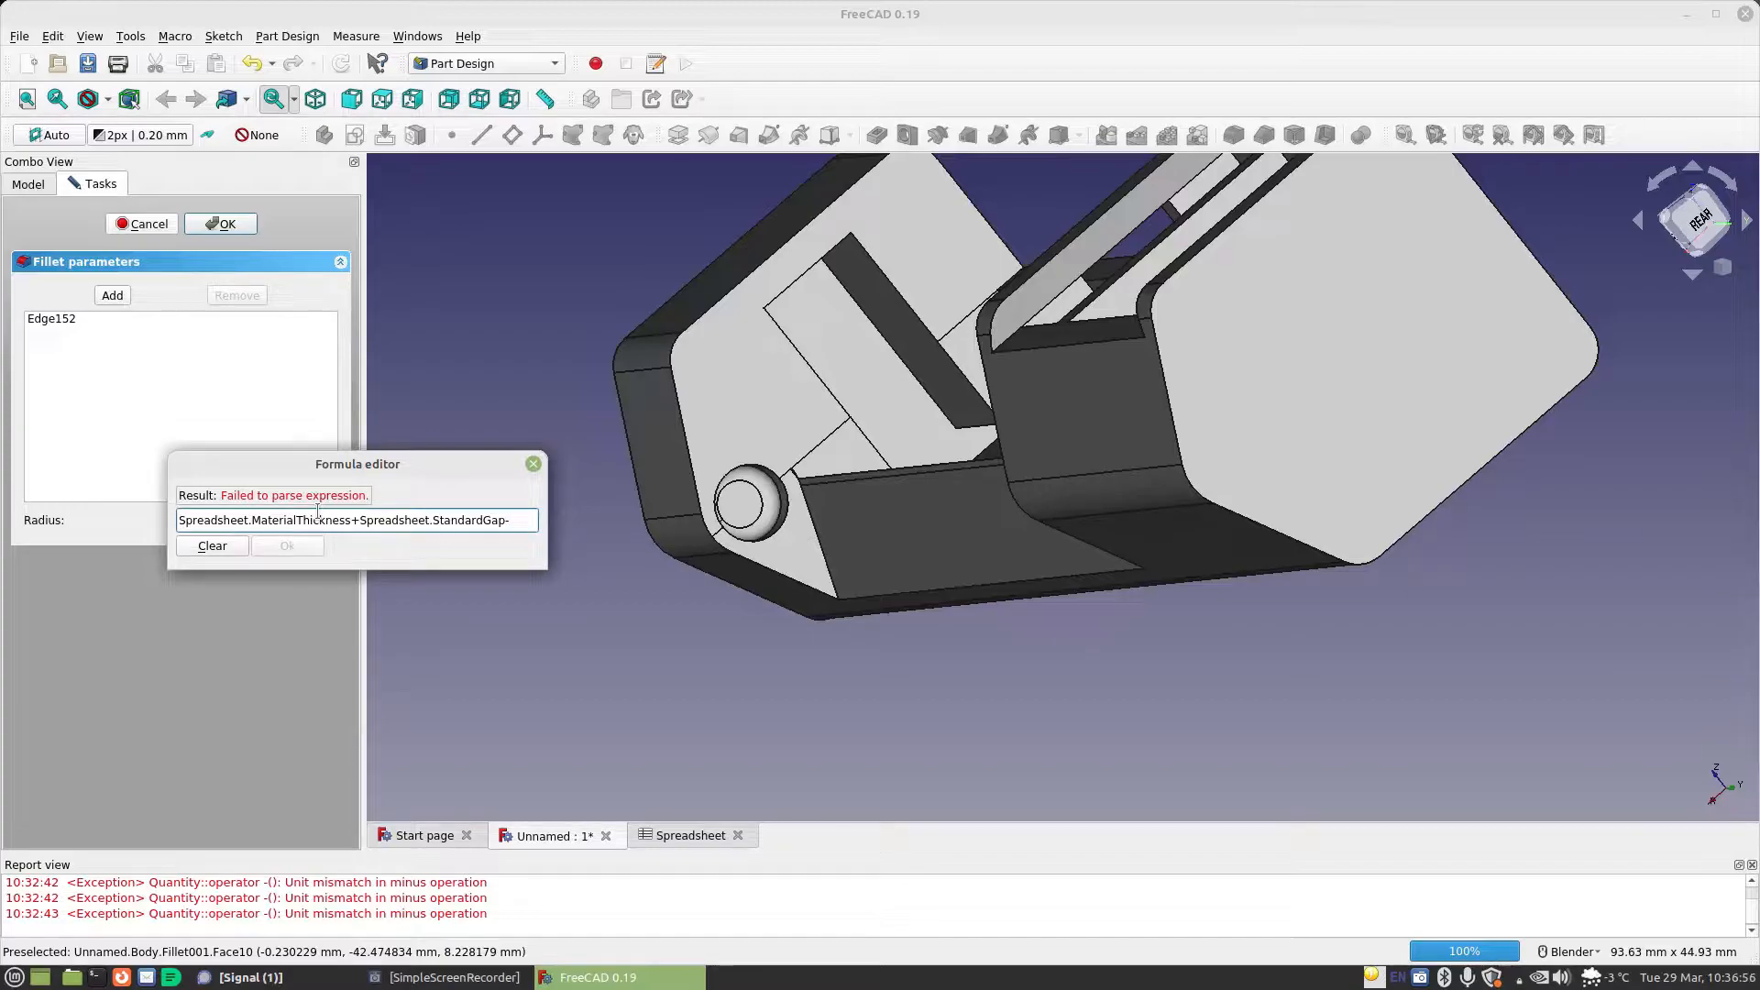
{"action": "type", "text": "0.001mm"}
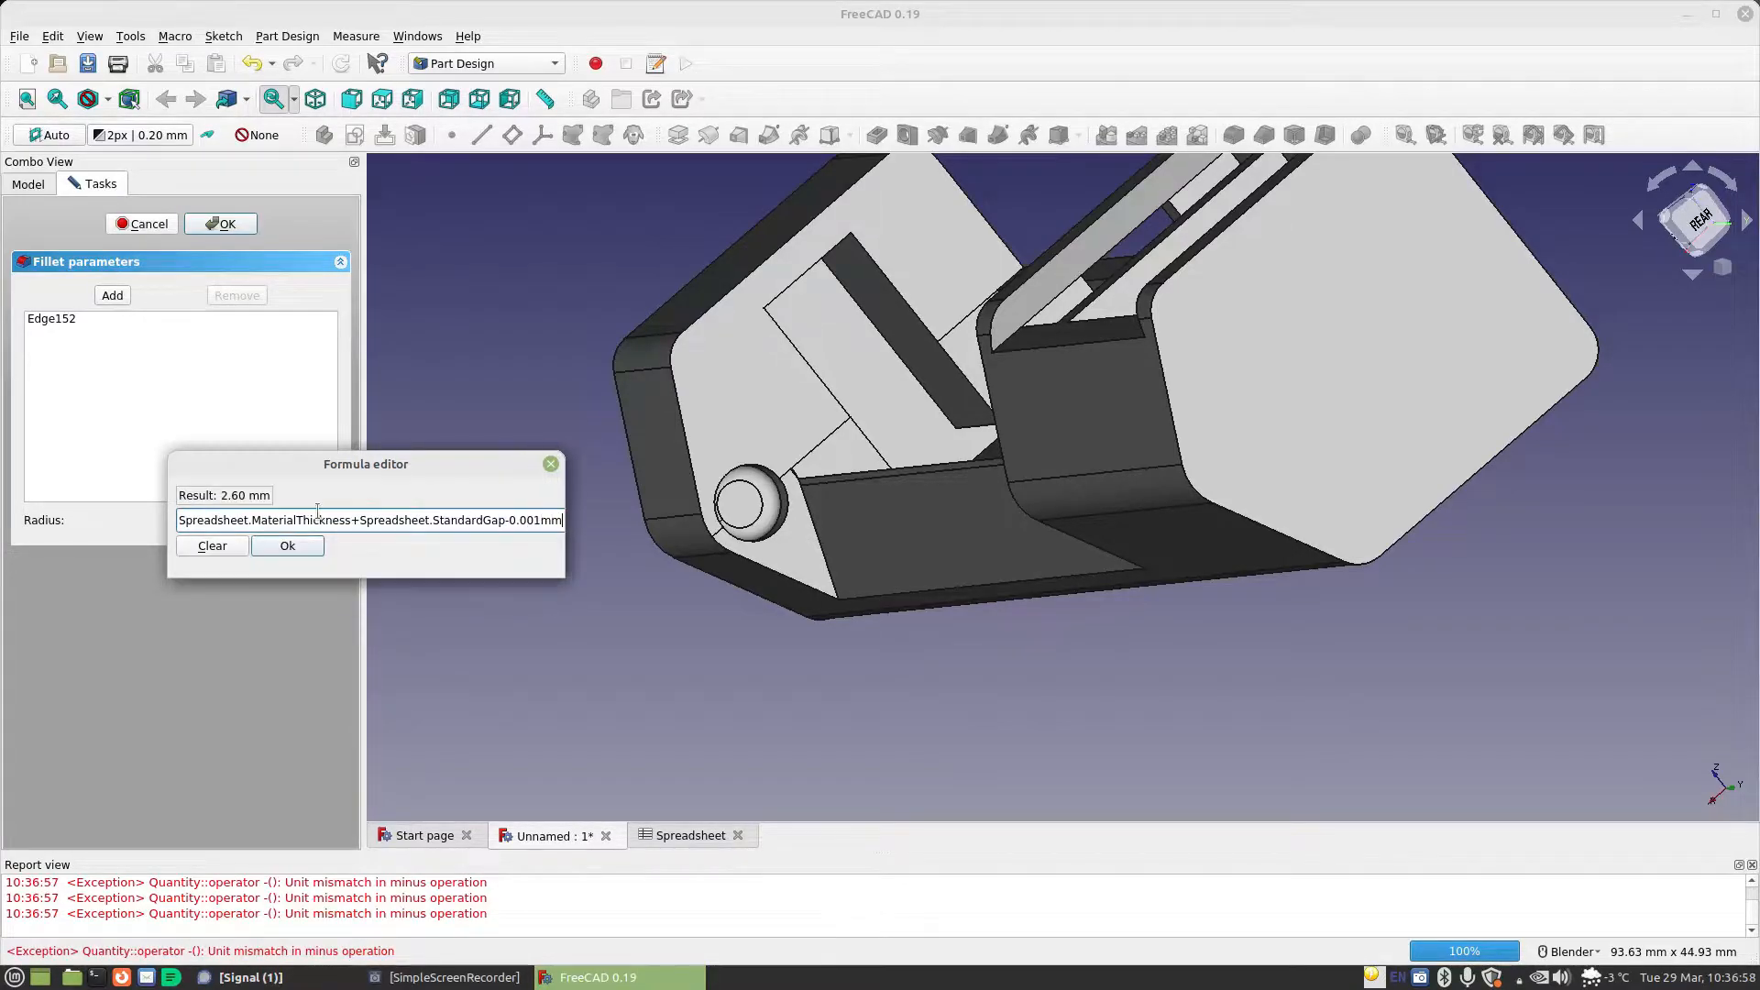
{"action": "key", "text": "Escape"}
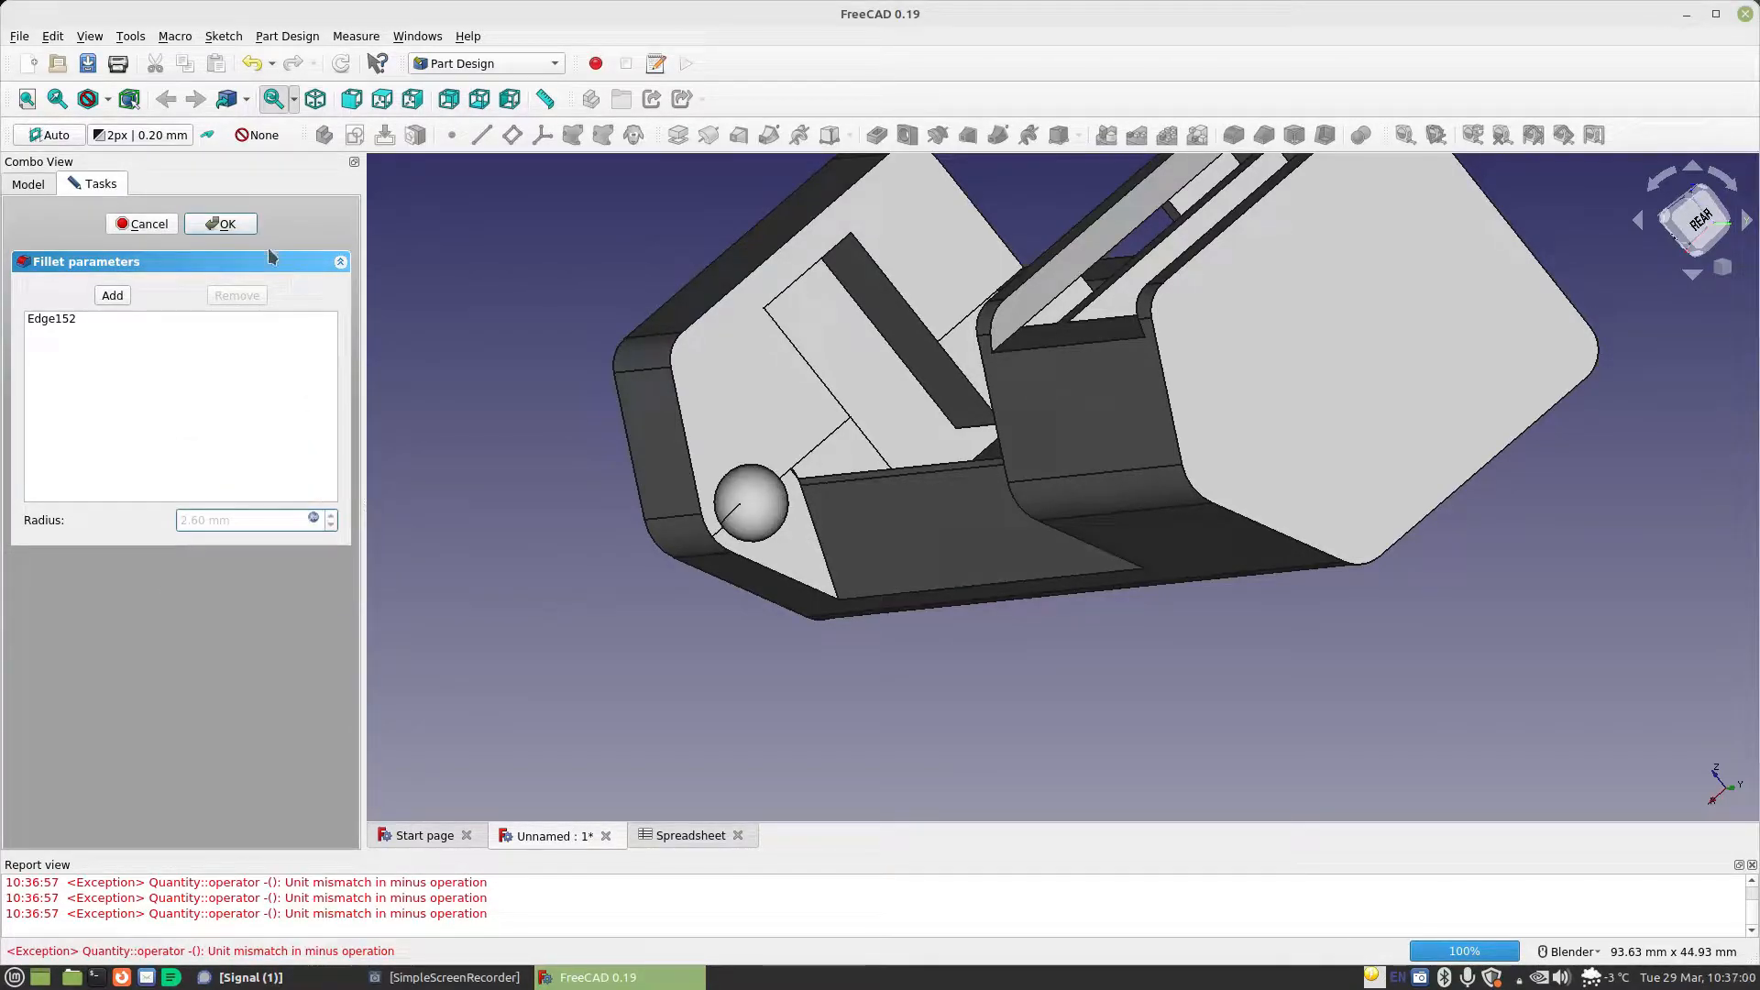
{"action": "left_click", "coordinate": [220, 224]}
{"action": "middle_click_drag", "start_coordinate": [451, 392], "coordinate": [641, 405]}
{"action": "middle_click_drag", "start_coordinate": [944, 440], "coordinate": [832, 494]}
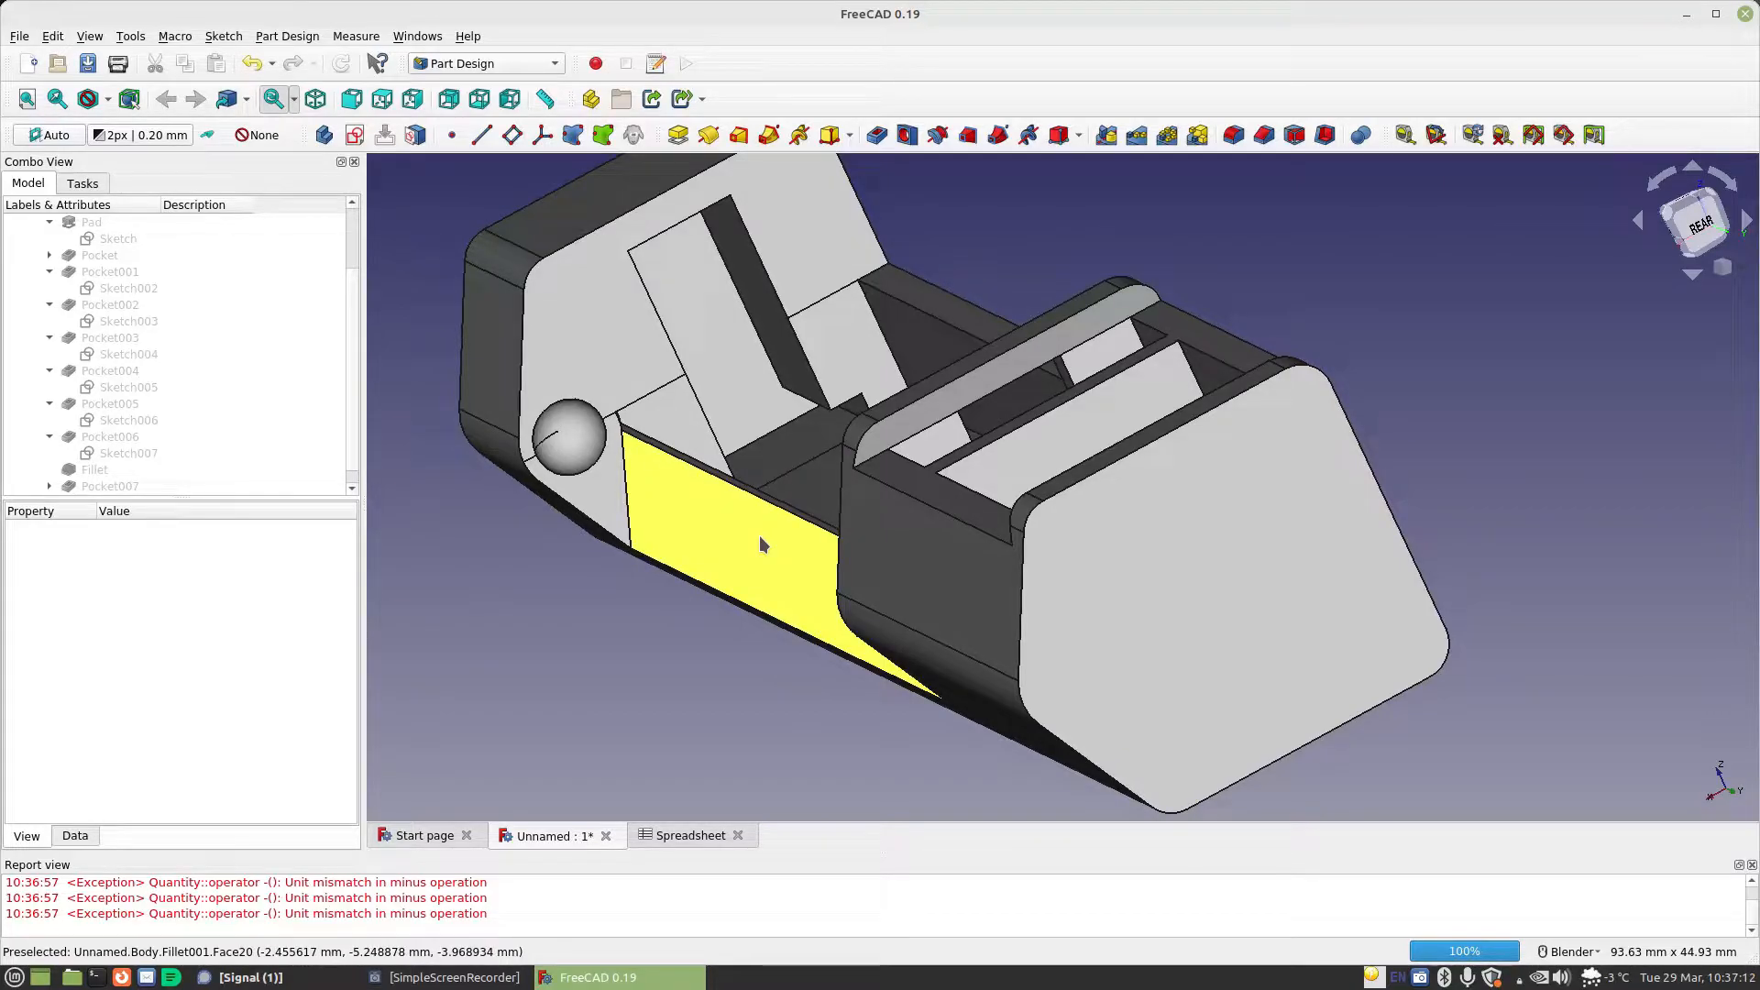
{"action": "scroll", "coordinate": [240, 453], "scroll_direction": "up", "scroll_amount": 2}
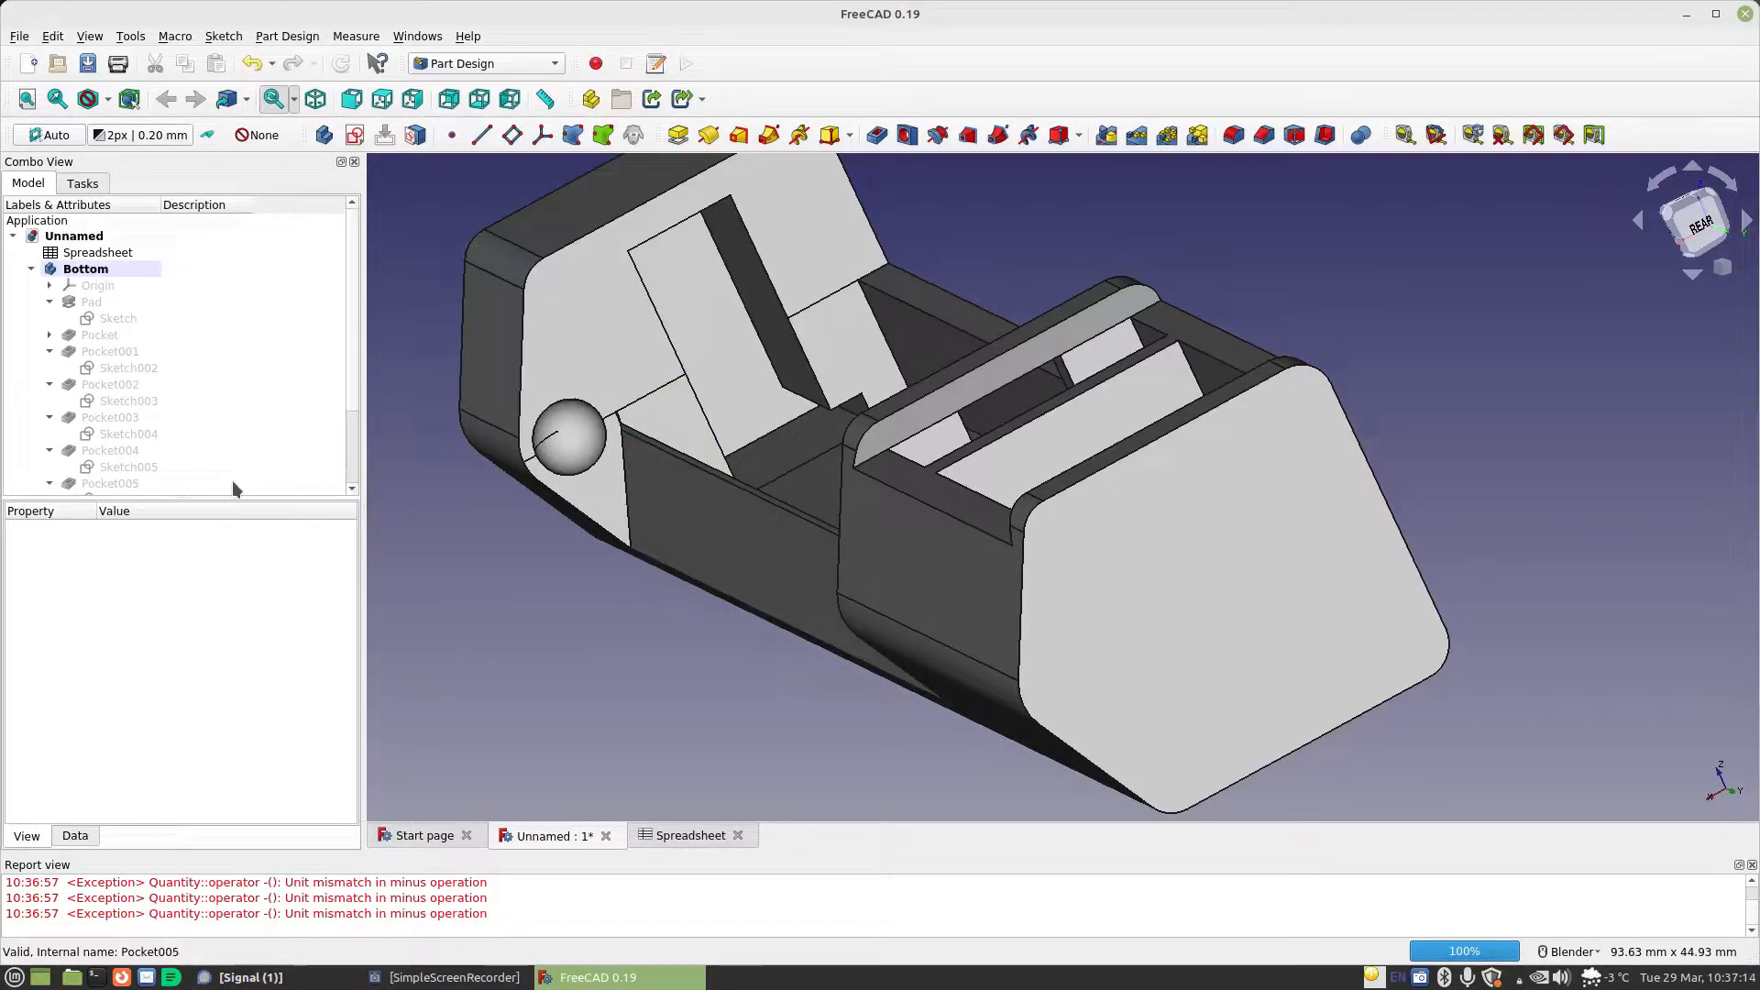
Begin saving the document under a new name and browse to the folder Documents/Personal/Projects/3D Designs
{"action": "left_click", "coordinate": [20, 36]}
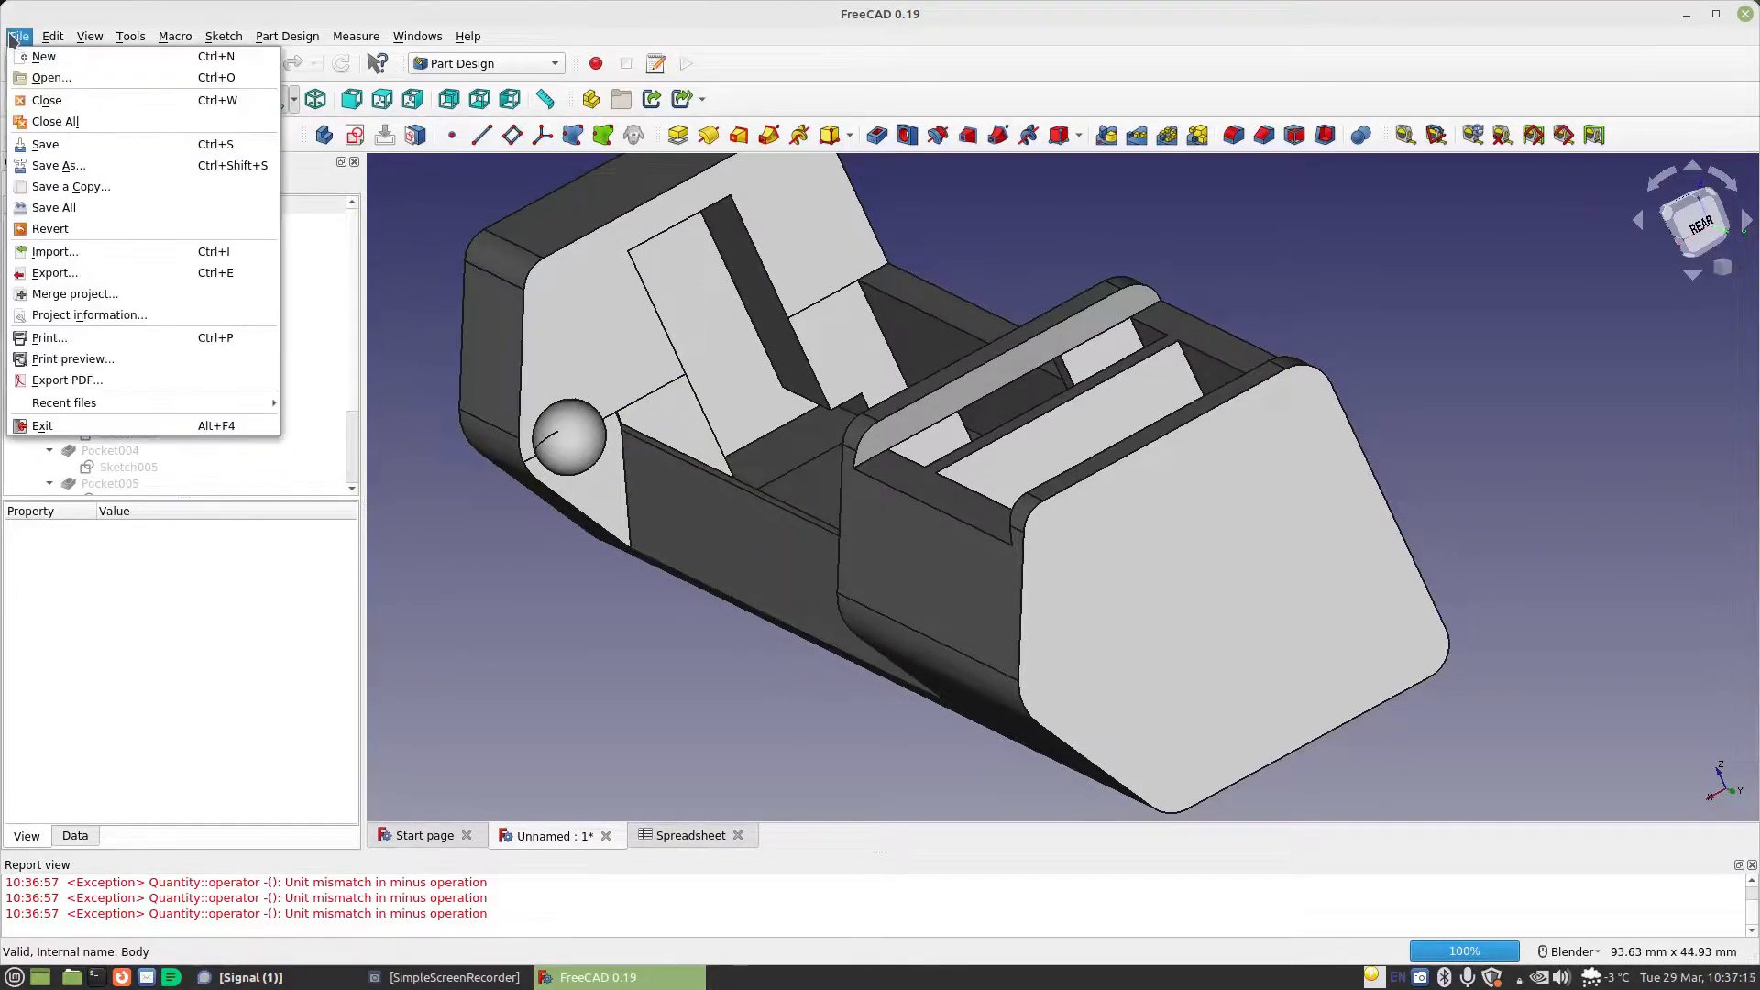
{"action": "left_click", "coordinate": [70, 166]}
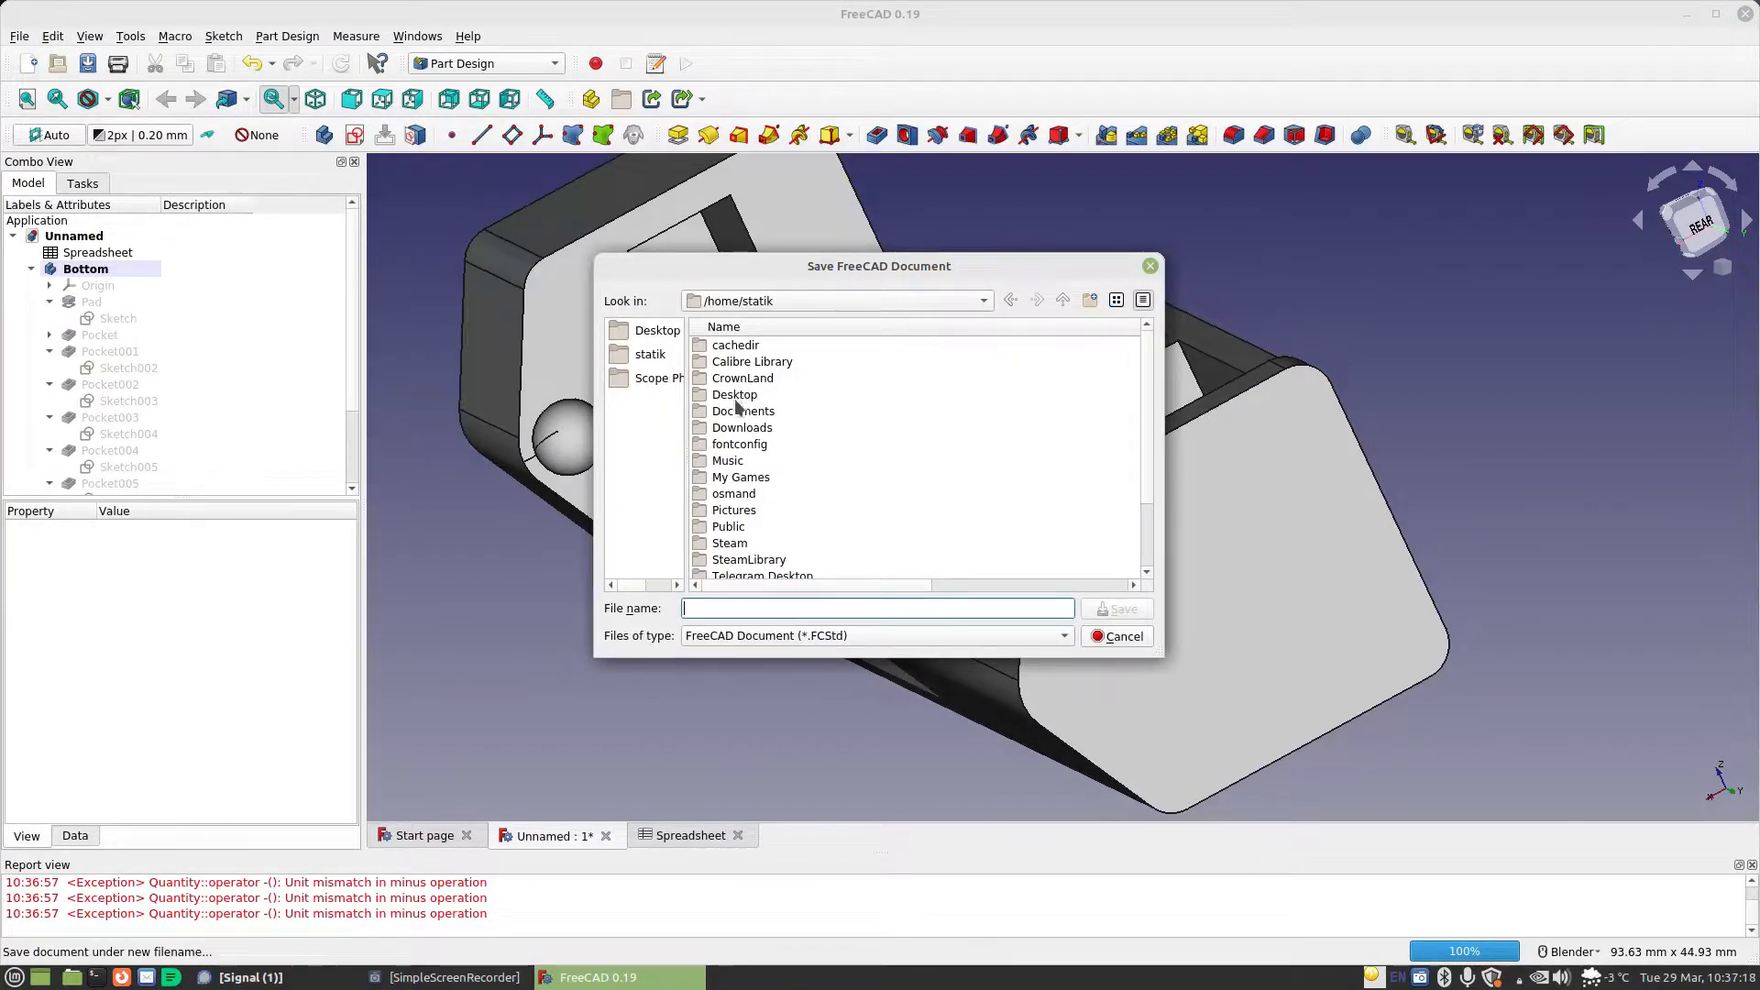
{"action": "double_click", "coordinate": [739, 411]}
{"action": "double_click", "coordinate": [746, 394]}
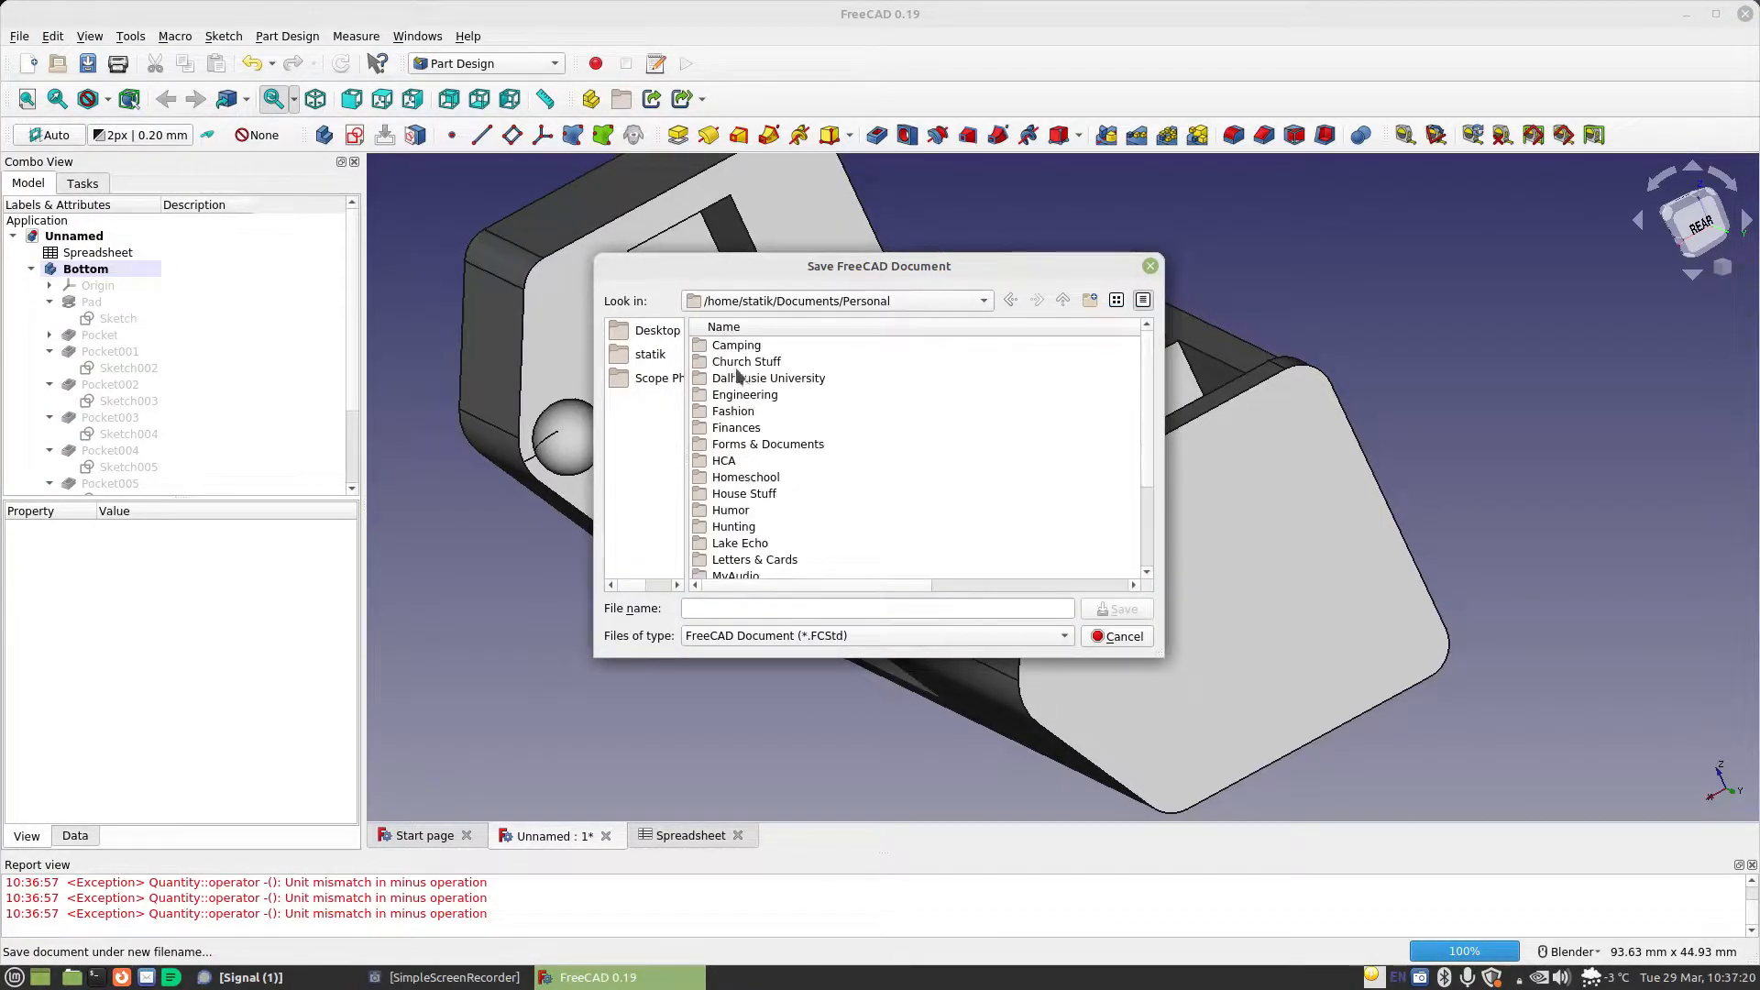
{"action": "scroll", "coordinate": [757, 486], "scroll_direction": "down", "scroll_amount": 3}
{"action": "double_click", "coordinate": [744, 541]}
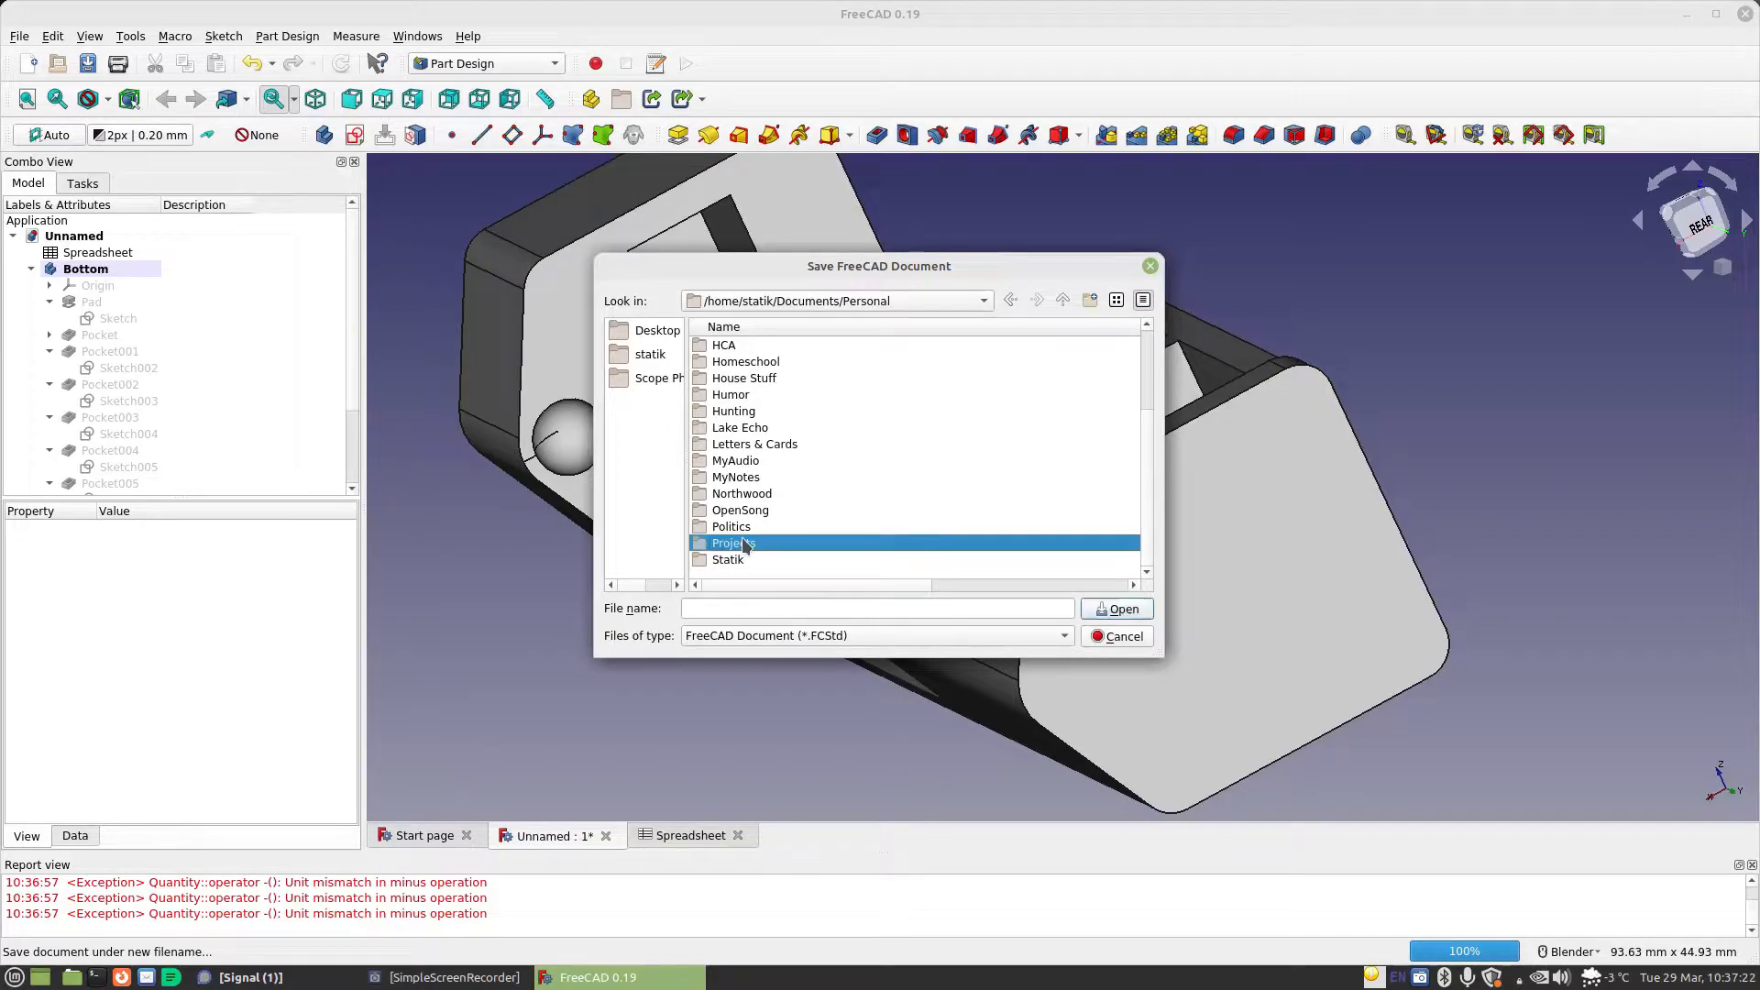
{"action": "left_click", "coordinate": [743, 345]}
{"action": "double_click", "coordinate": [743, 344]}
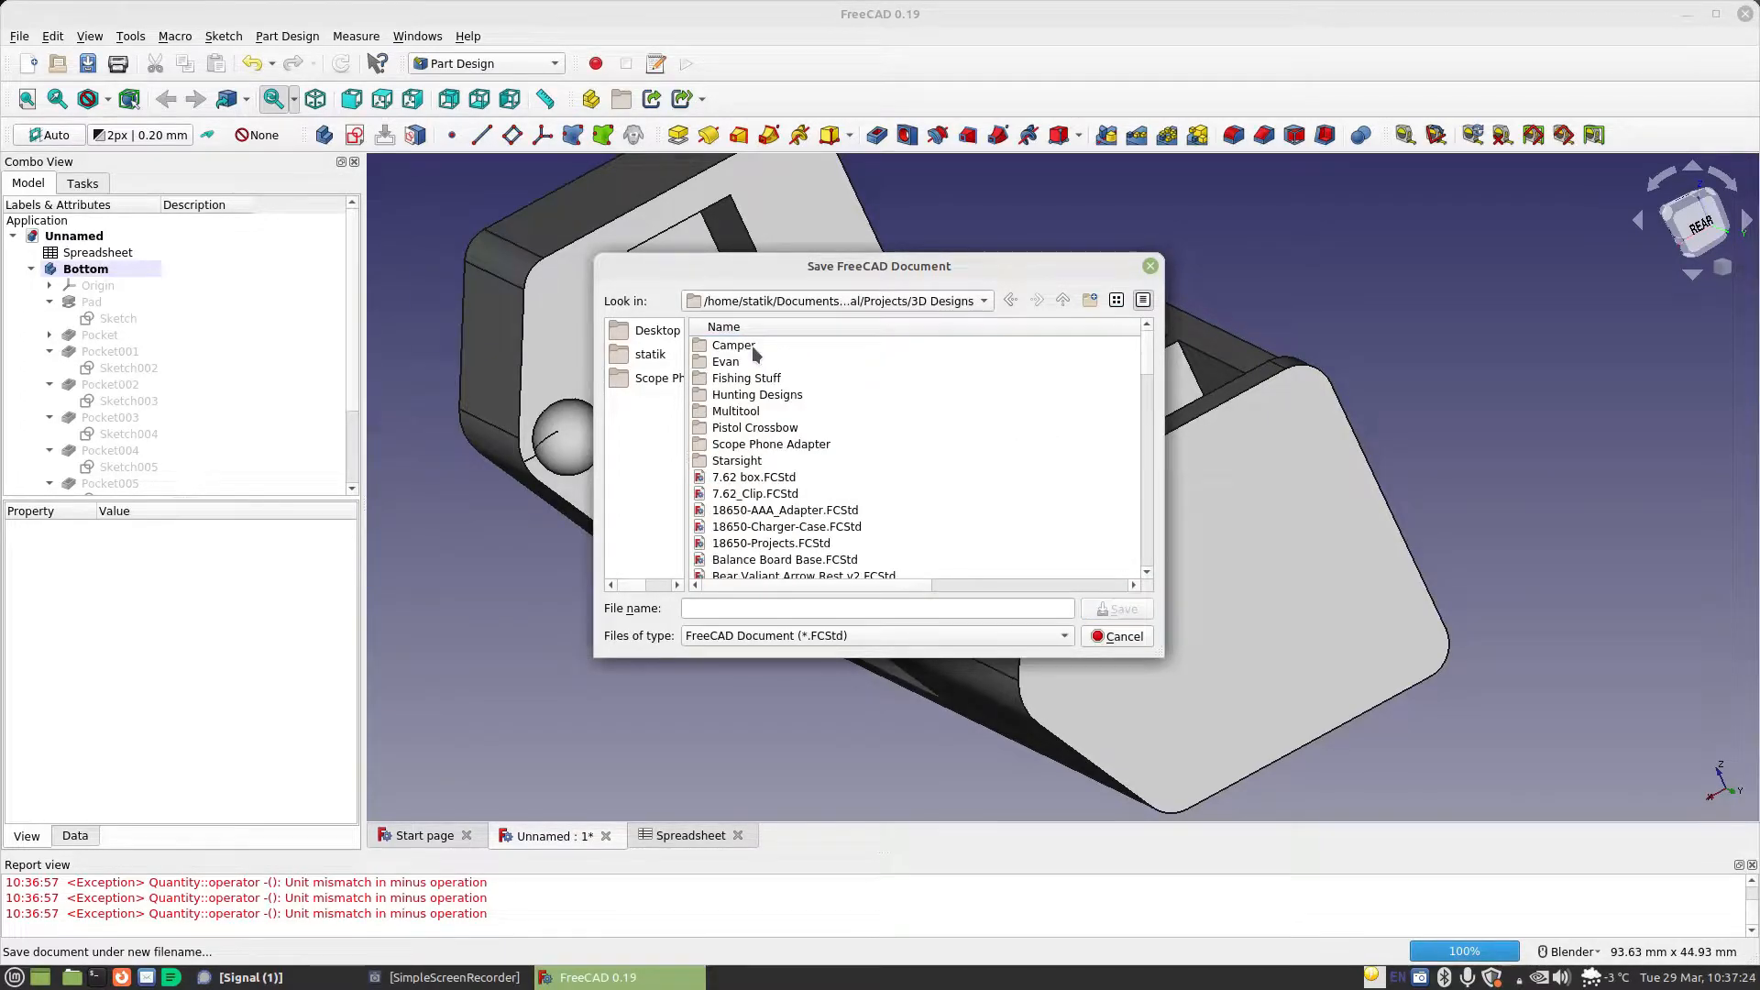
{"action": "scroll", "coordinate": [862, 472], "scroll_direction": "down", "scroll_amount": 1}
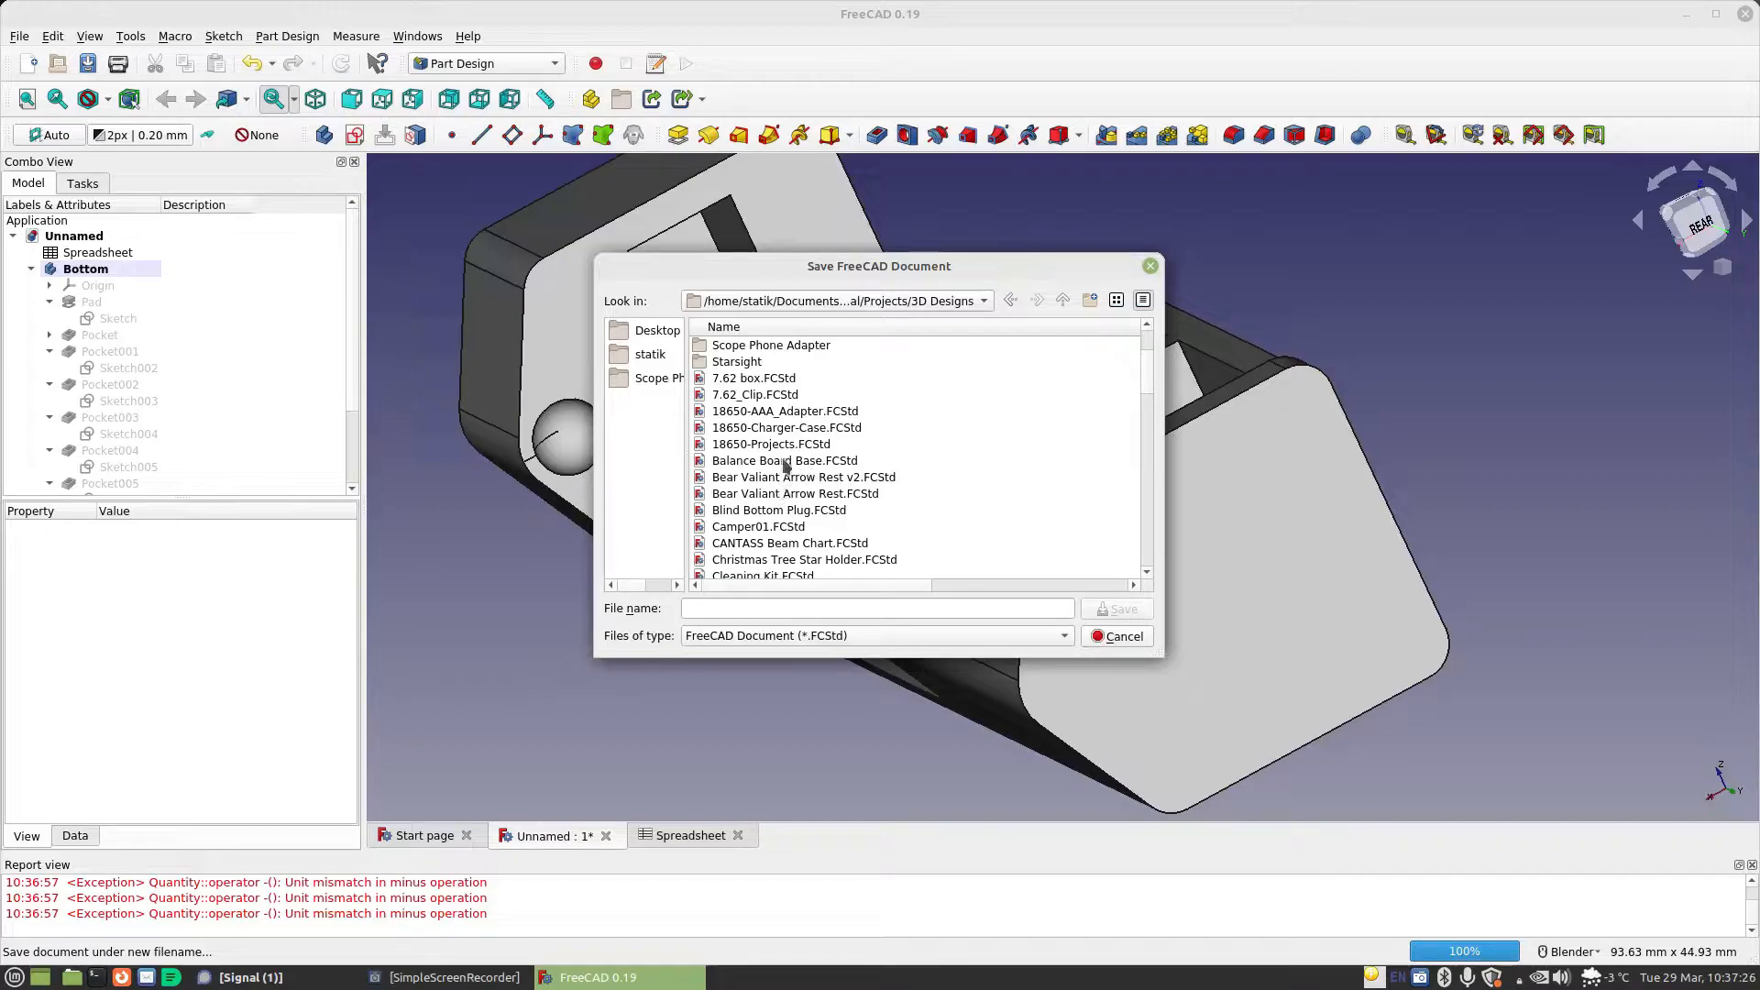
Name the file 18650-Charger-Case-V2 and save it in the 3D Designs folder
{"action": "left_click", "coordinate": [765, 603]}
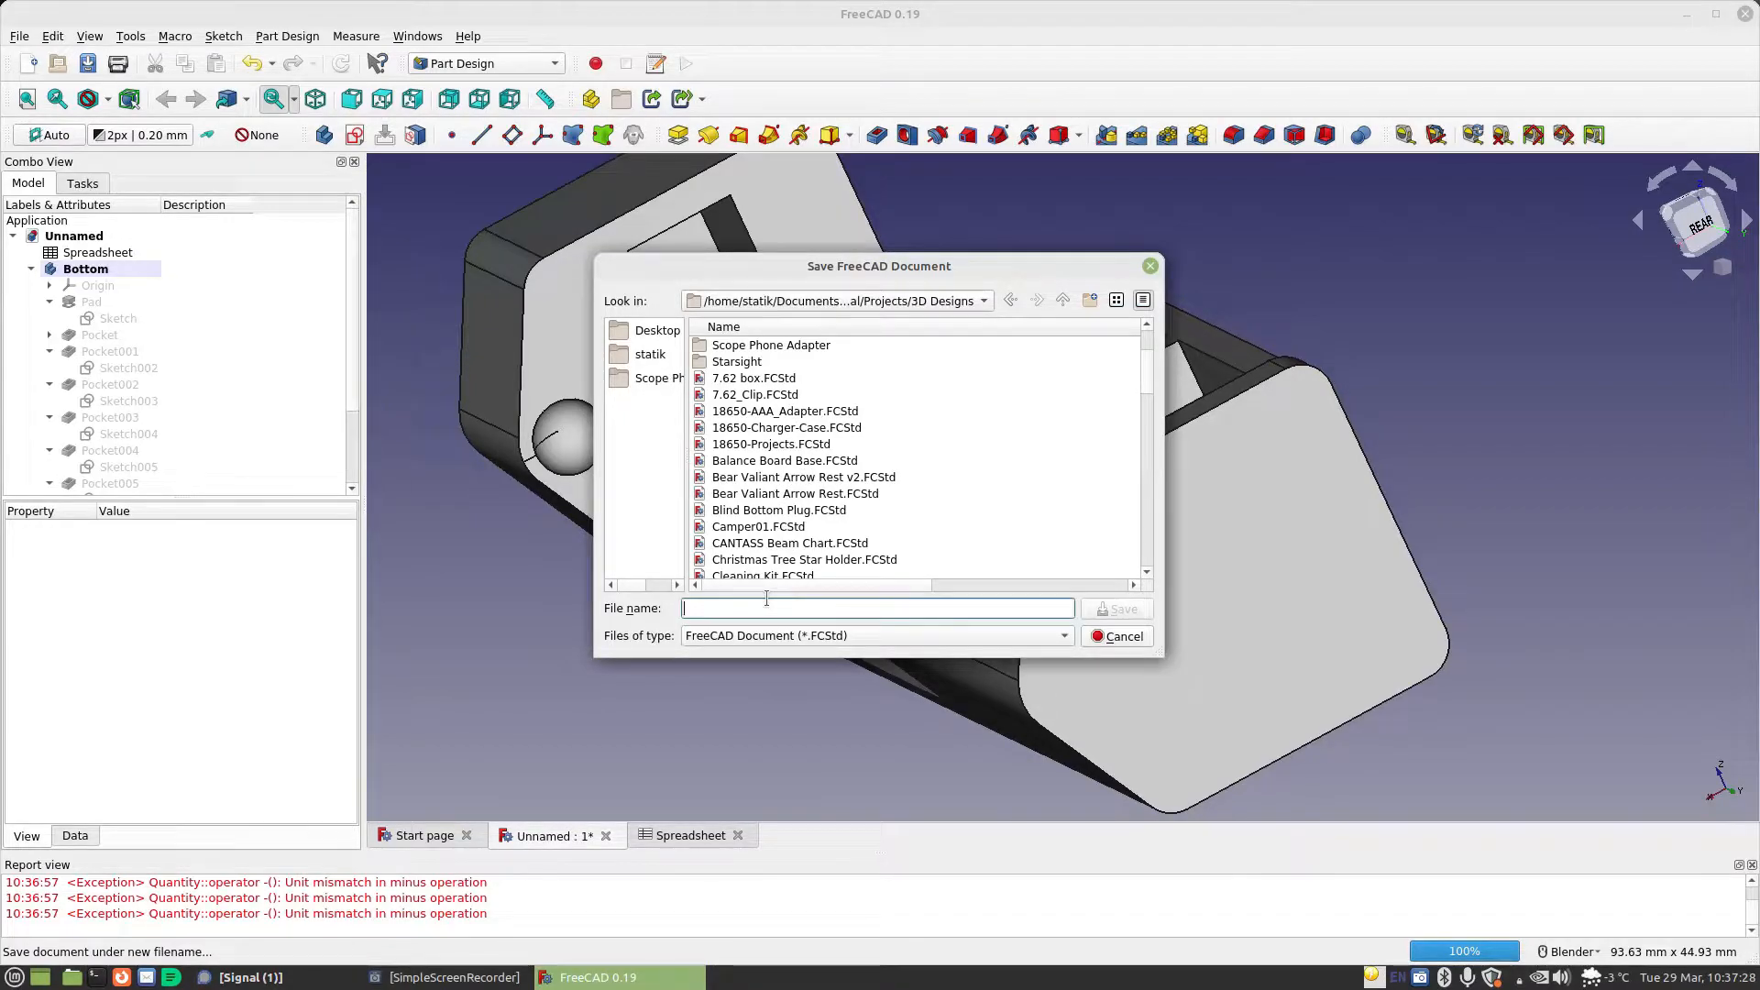
{"action": "type", "text": "186"}
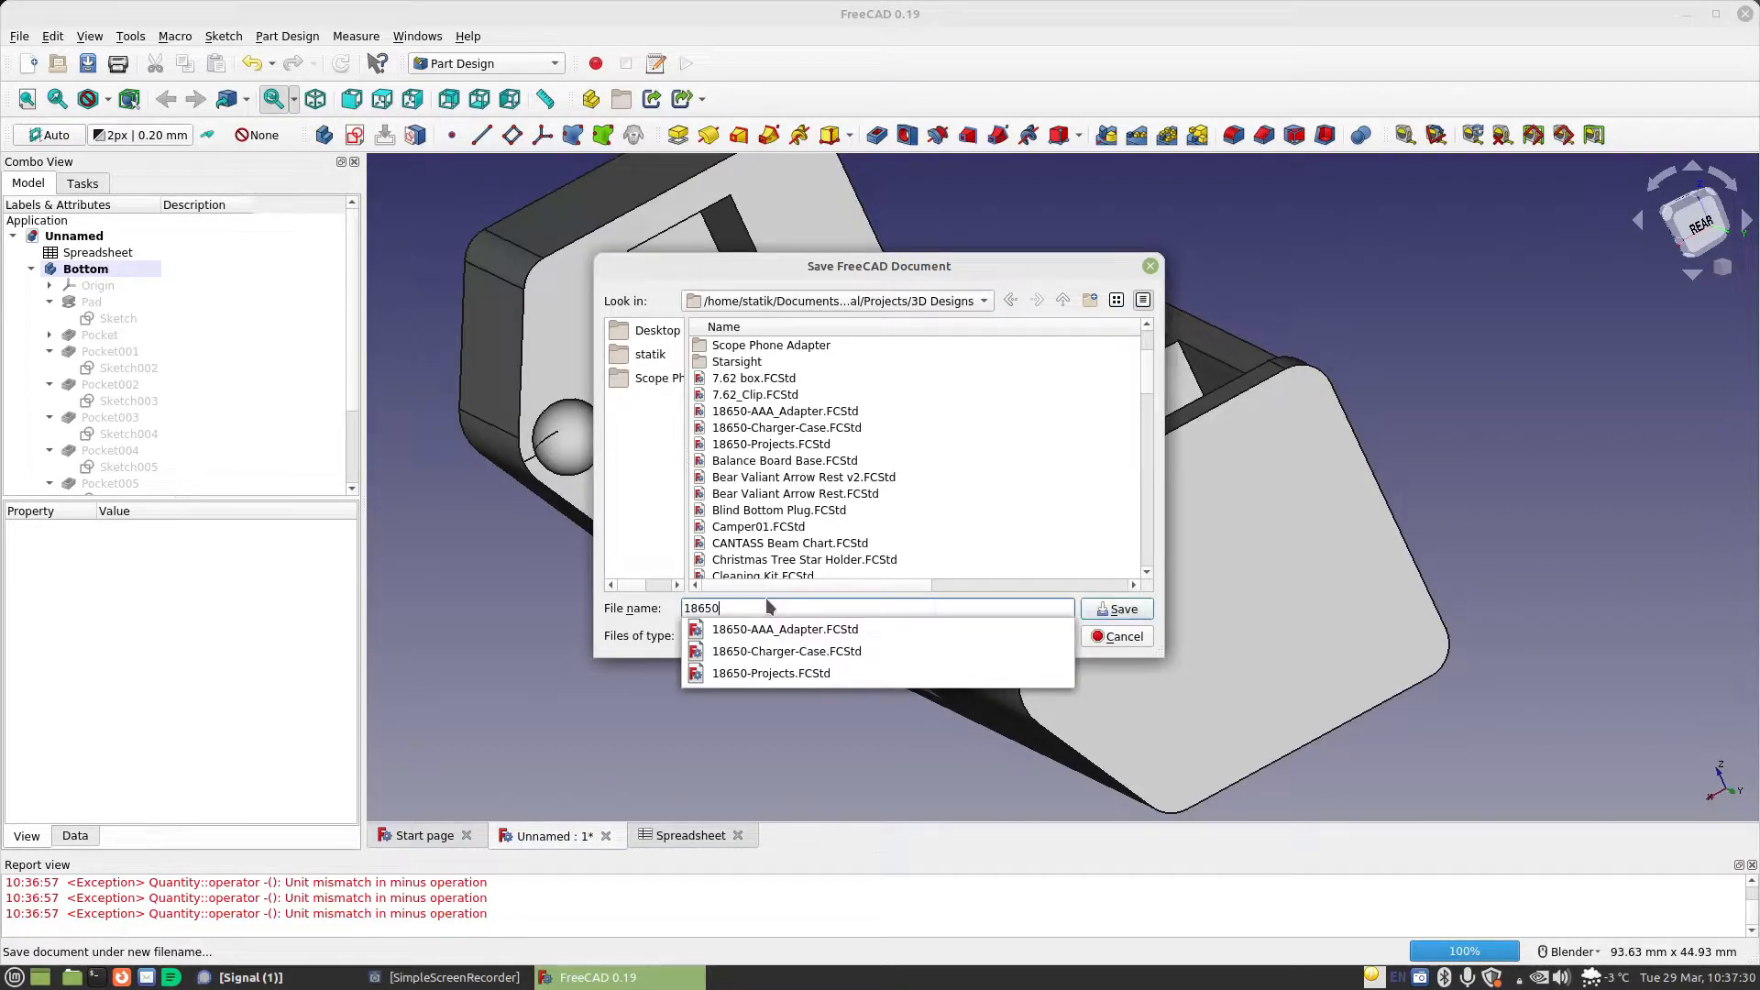
{"action": "type", "text": "50-Cahrge"}
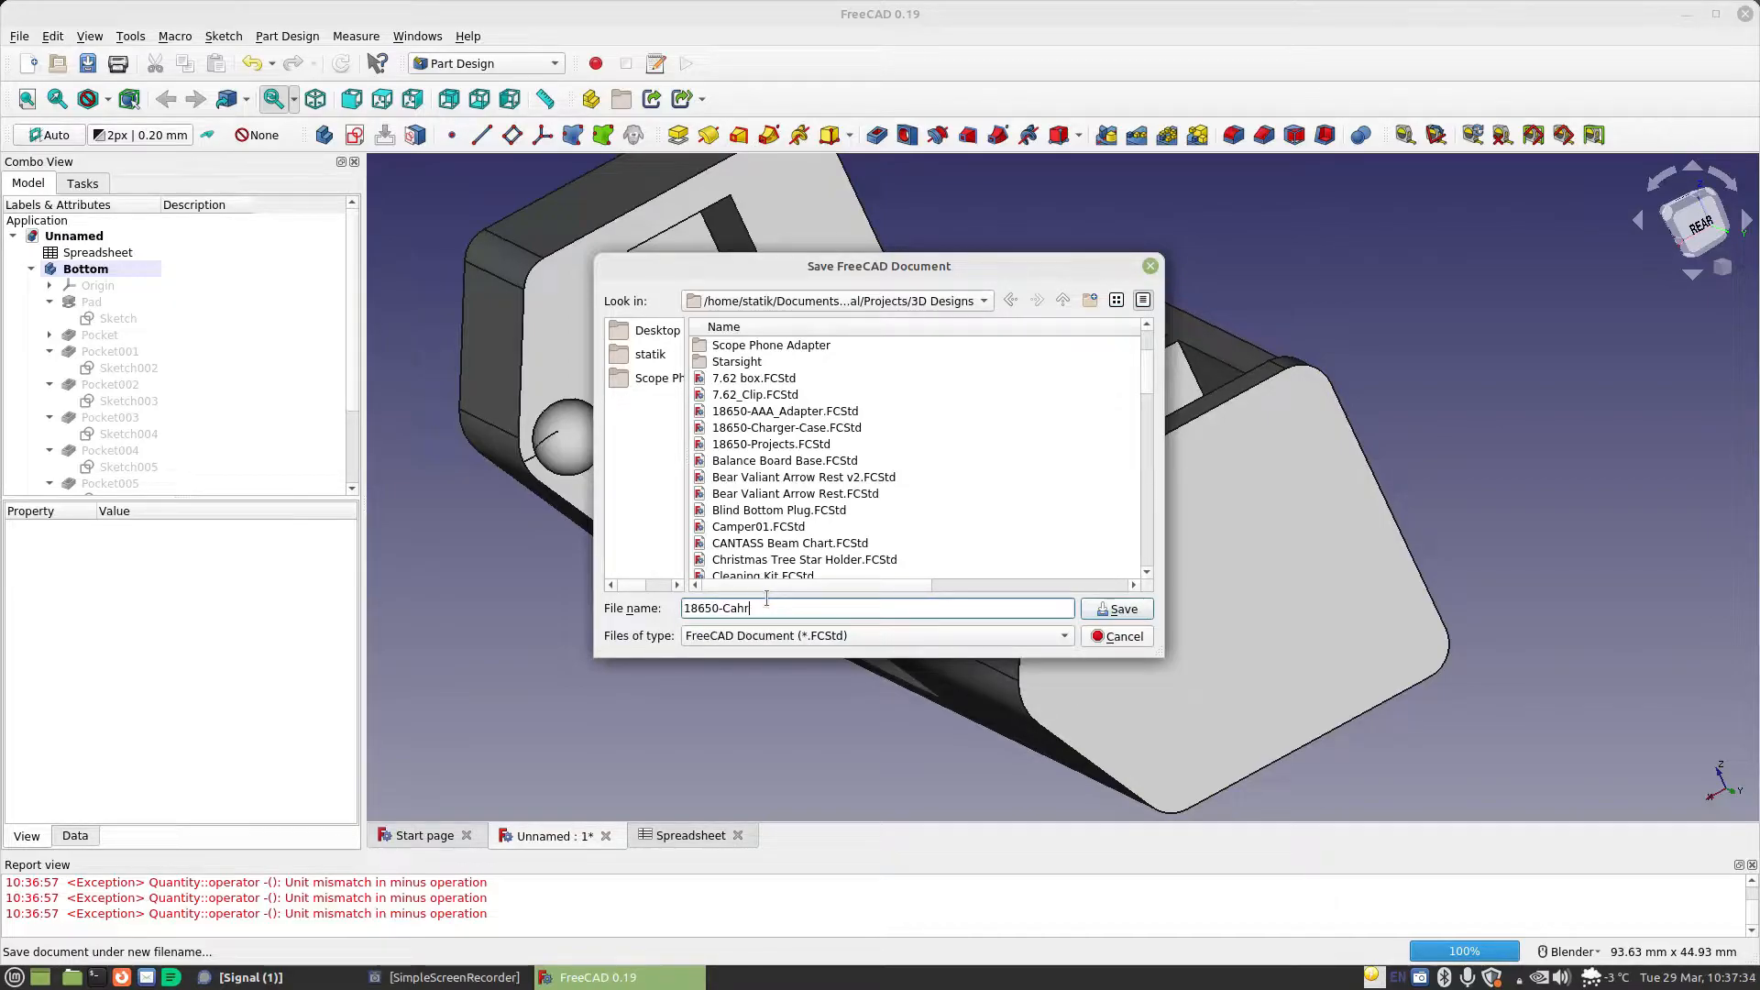
{"action": "key", "text": "BackSpace"}
{"action": "key", "text": "BackSpace"}
{"action": "key", "text": "BackSpace"}
{"action": "type", "text": "jarg"}
{"action": "key", "text": "BackSpace"}
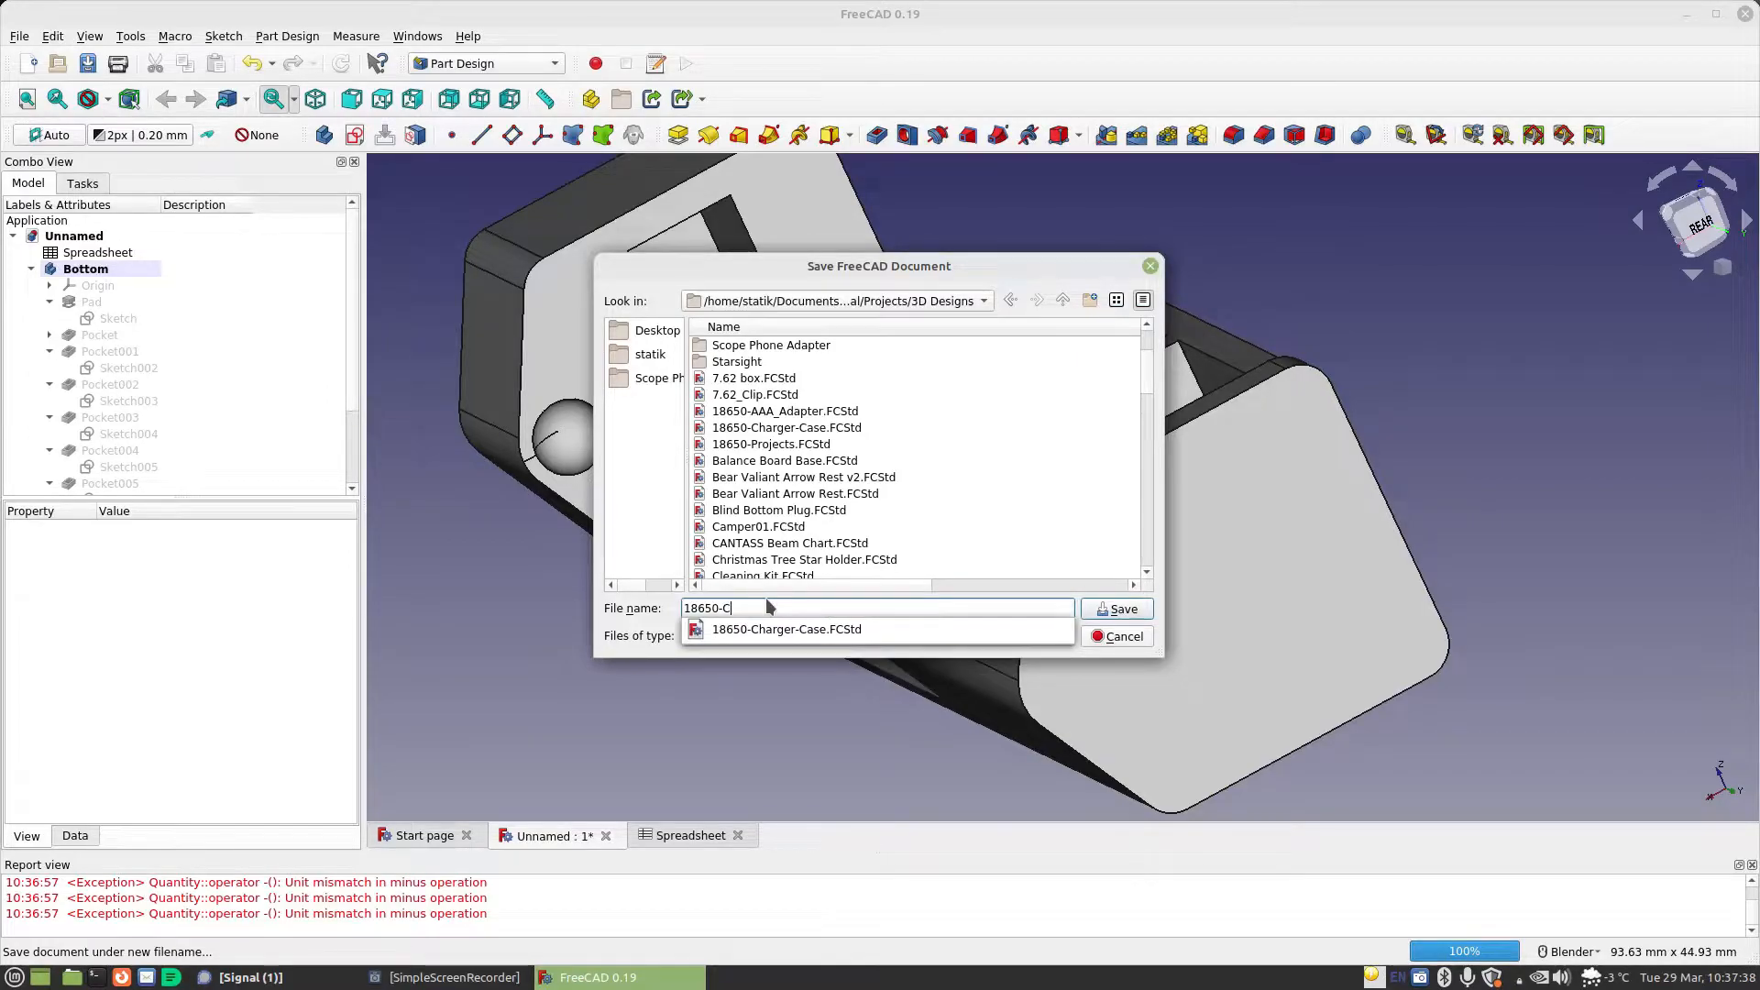
{"action": "type", "text": "harger-Case-V2"}
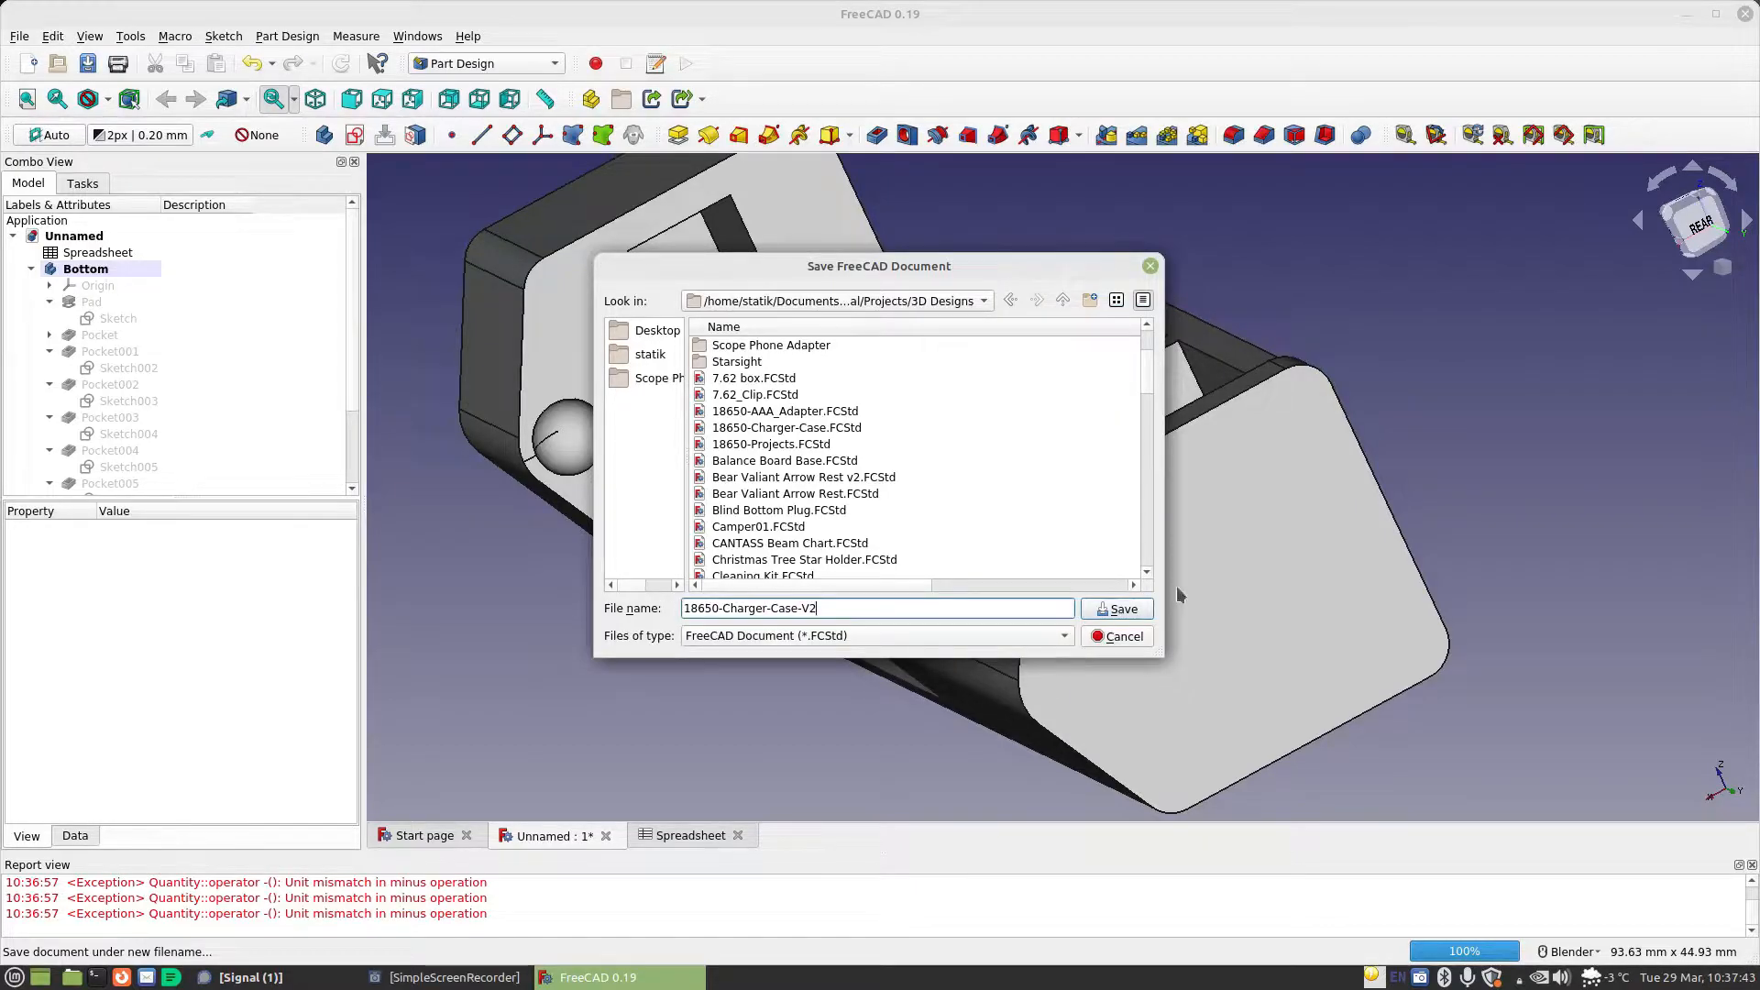
{"action": "left_click", "coordinate": [1120, 607]}
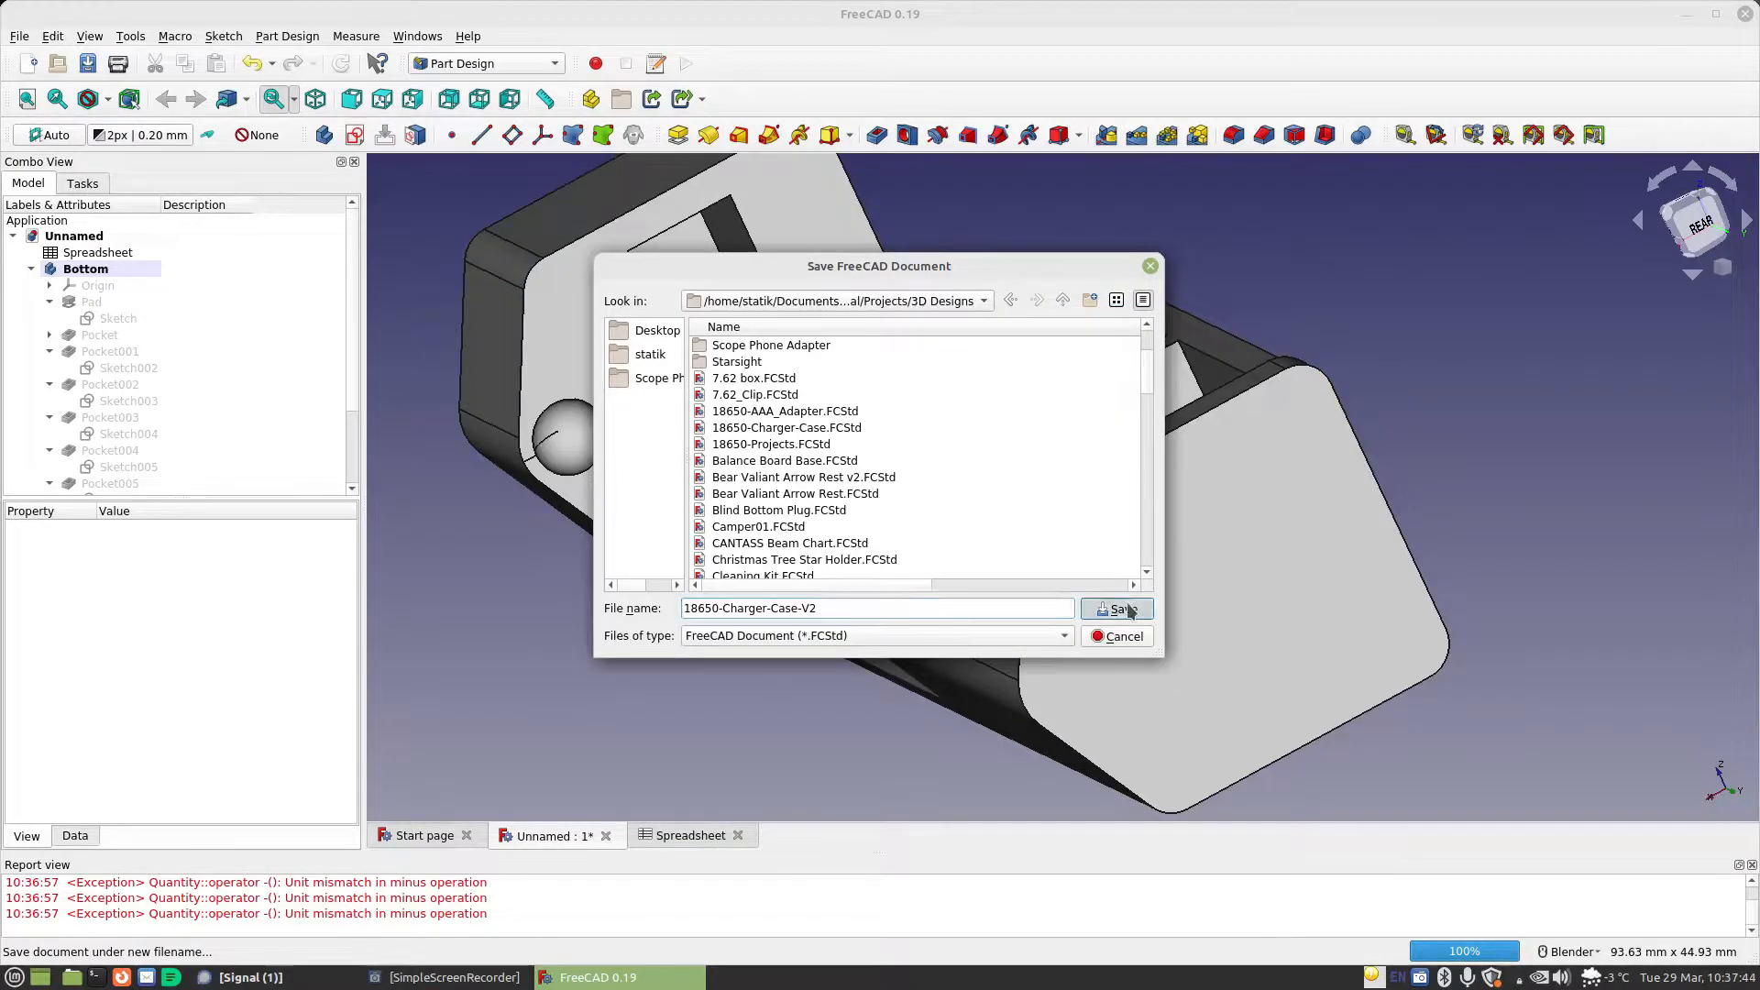
Start a new sketch on the long flat side face of the Bottom body
{"action": "middle_click_drag", "start_coordinate": [689, 554], "coordinate": [1164, 486]}
{"action": "middle_click_drag", "start_coordinate": [1479, 542], "coordinate": [739, 507]}
{"action": "middle_click_drag", "start_coordinate": [1054, 541], "coordinate": [1036, 620]}
{"action": "left_click", "coordinate": [1181, 565]}
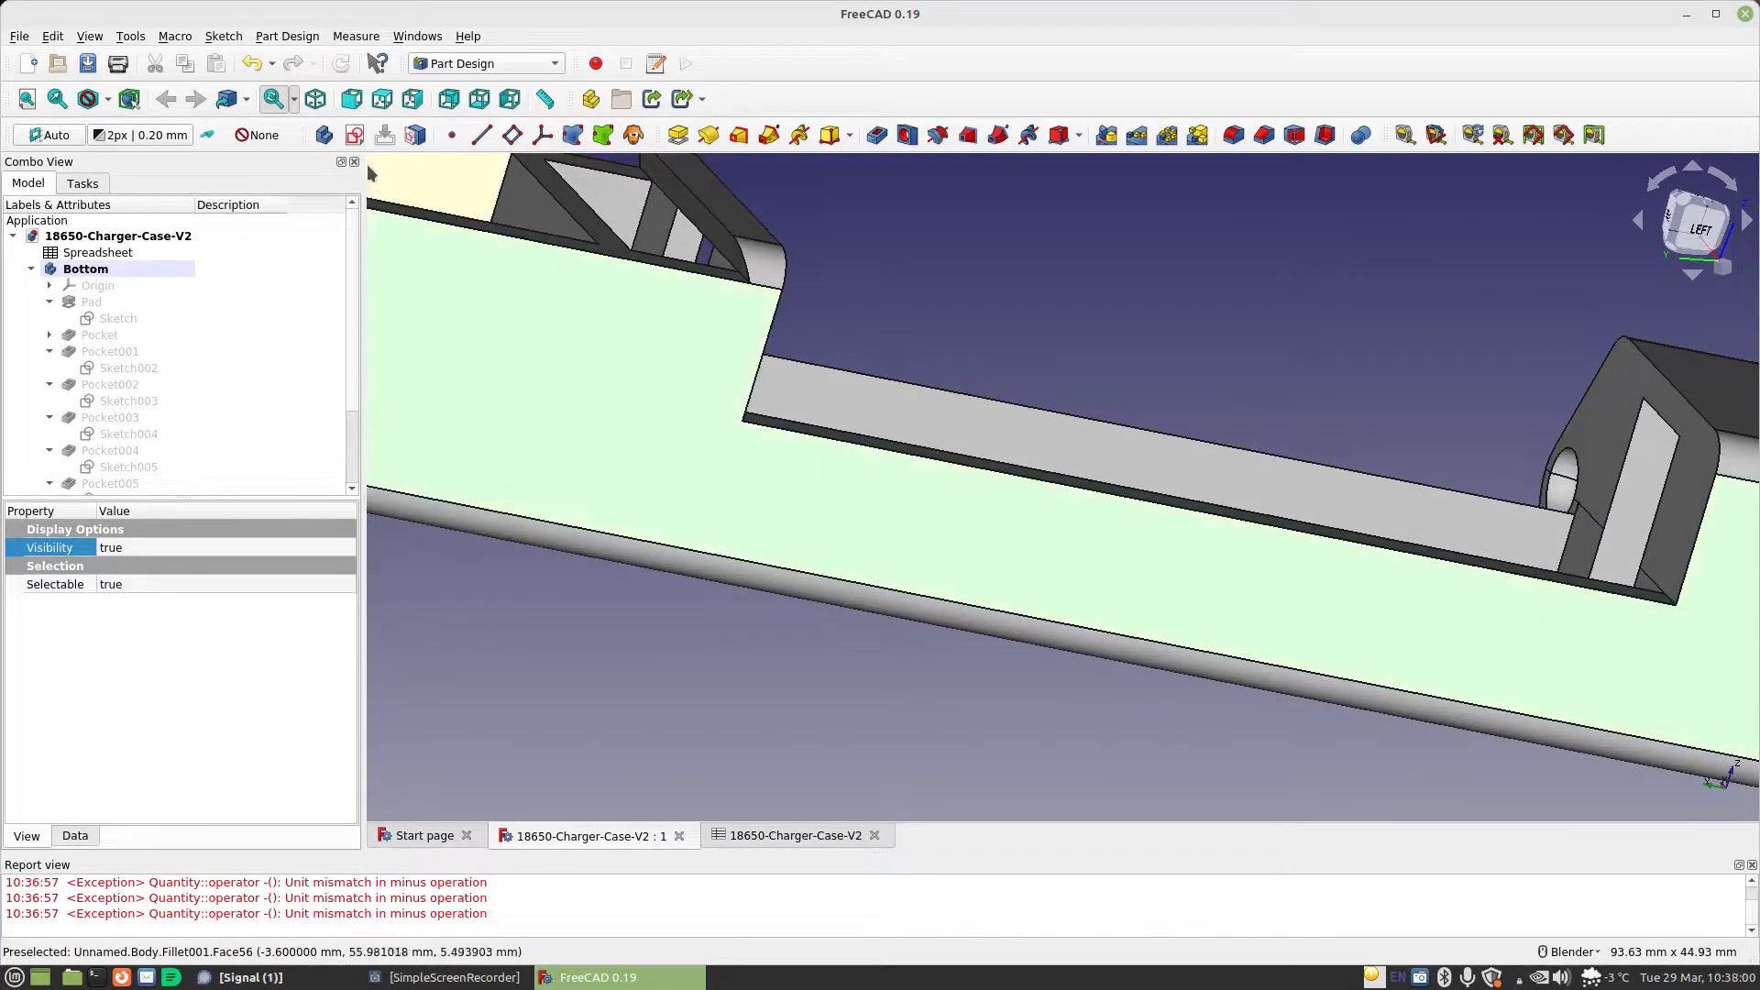
{"action": "left_click", "coordinate": [355, 135]}
Draw a rectangle about 5 mm by 12.9 mm enclosing the sketch origin
{"action": "left_click", "coordinate": [1121, 134]}
{"action": "left_click", "coordinate": [1016, 244]}
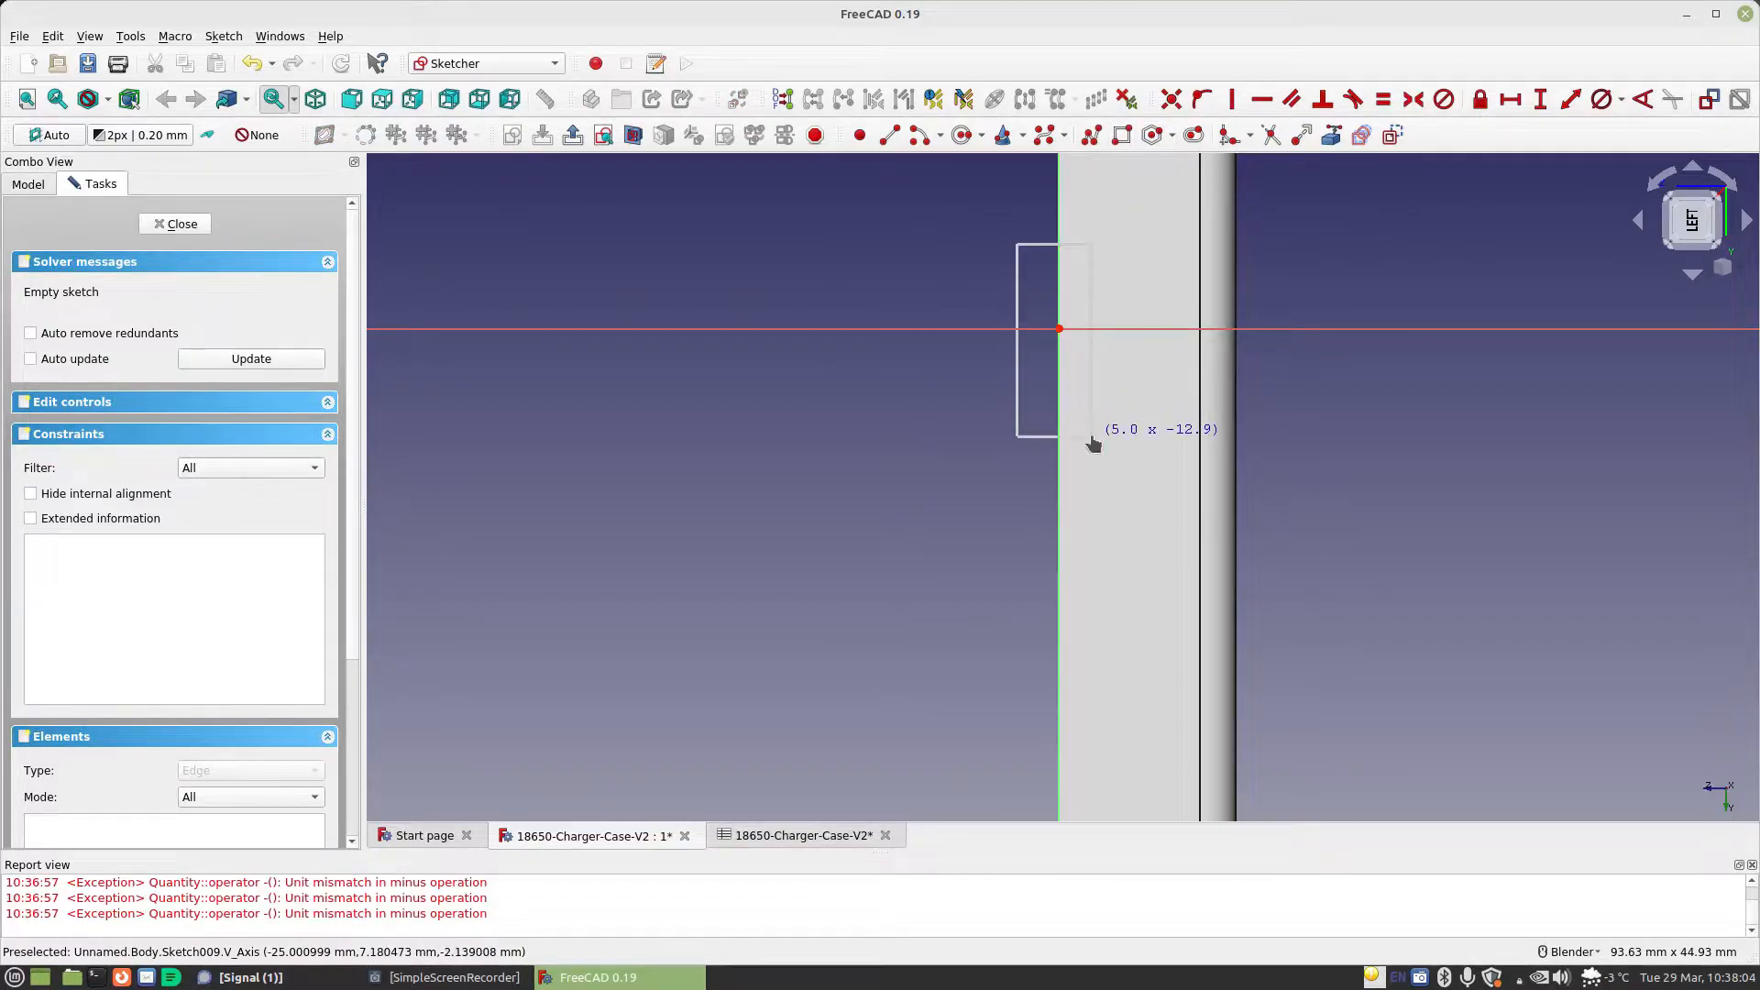
{"action": "left_click", "coordinate": [1092, 436]}
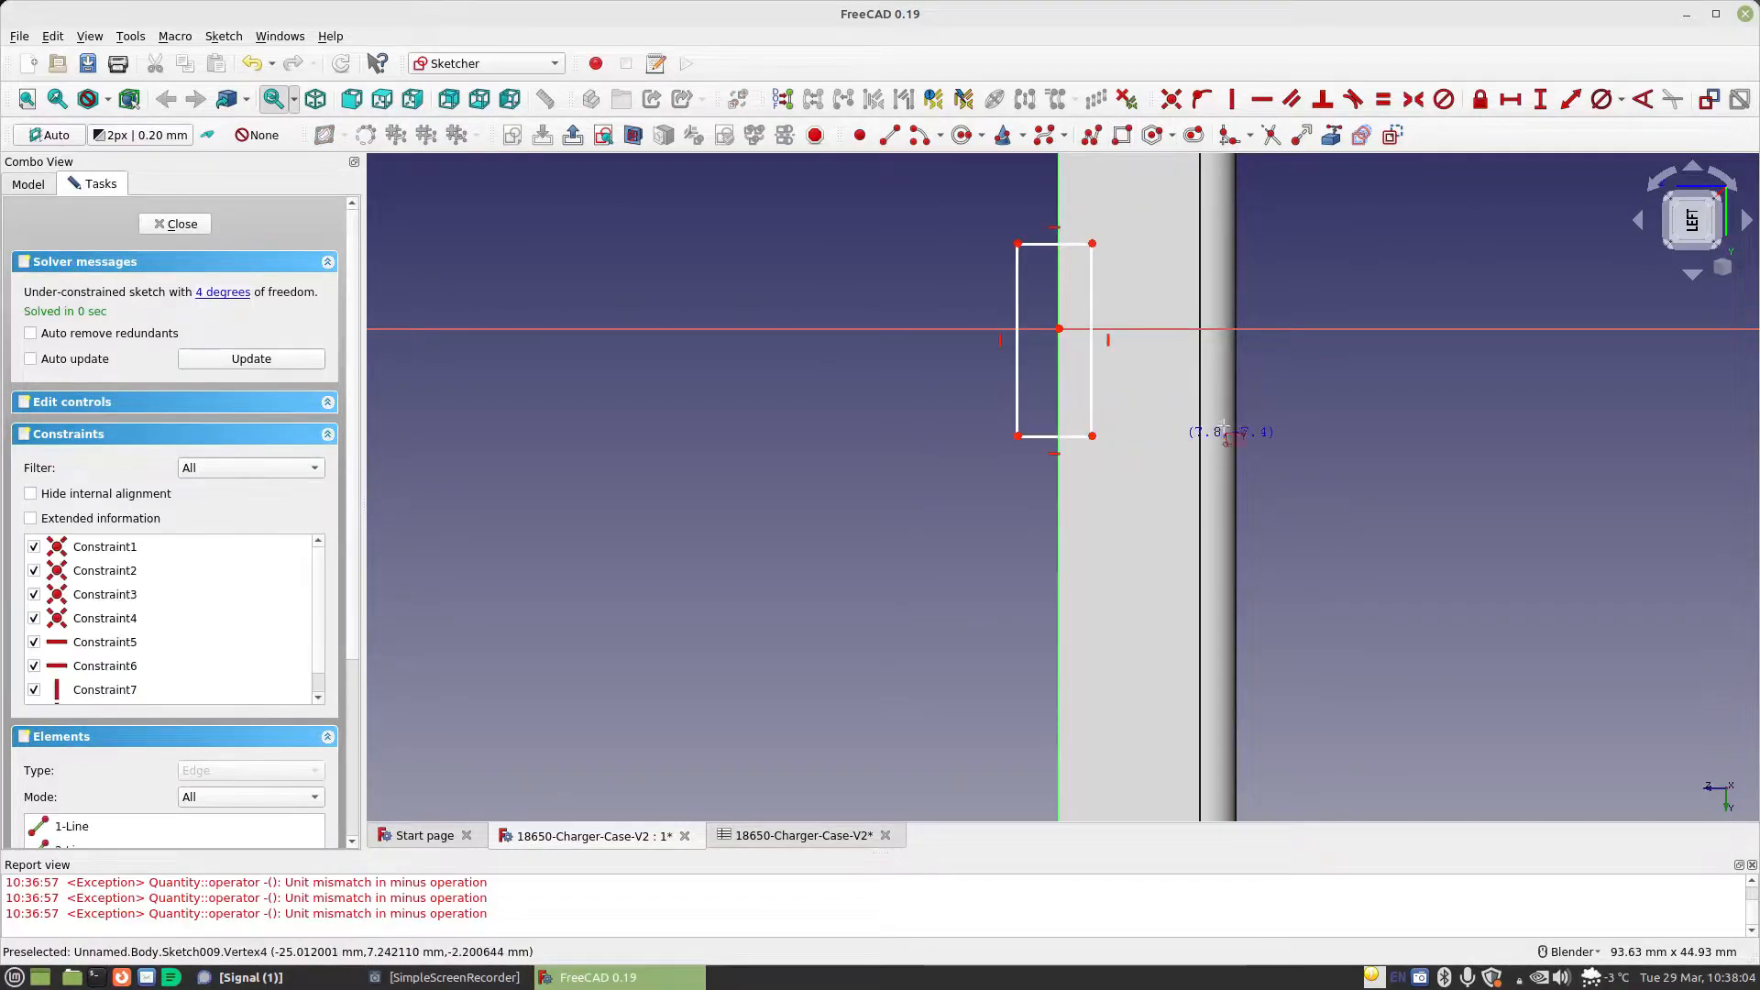
Constrain the rectangle's horizontal width with the formula Spreadsheet.CellDiameter/4
{"action": "left_click", "coordinate": [1041, 243]}
{"action": "left_click", "coordinate": [1287, 266]}
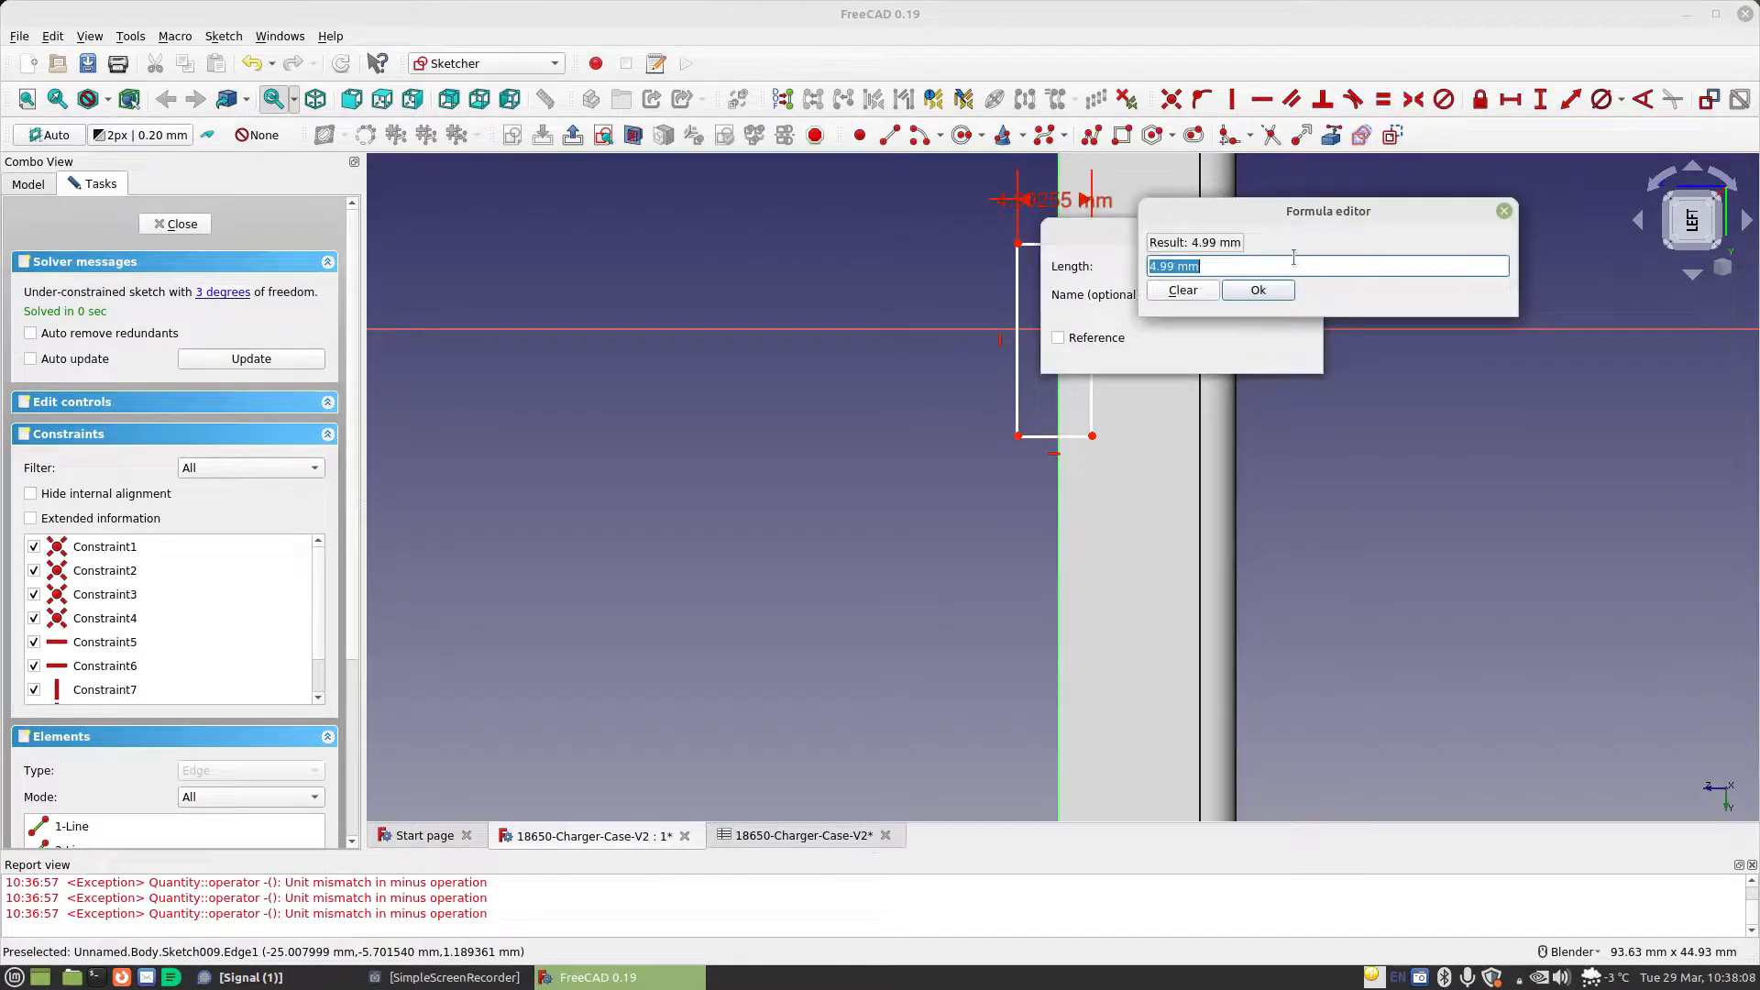
{"action": "type", "text": "sp"}
{"action": "key", "text": "Down"}
{"action": "type", "text": "."}
{"action": "key", "text": "Down"}
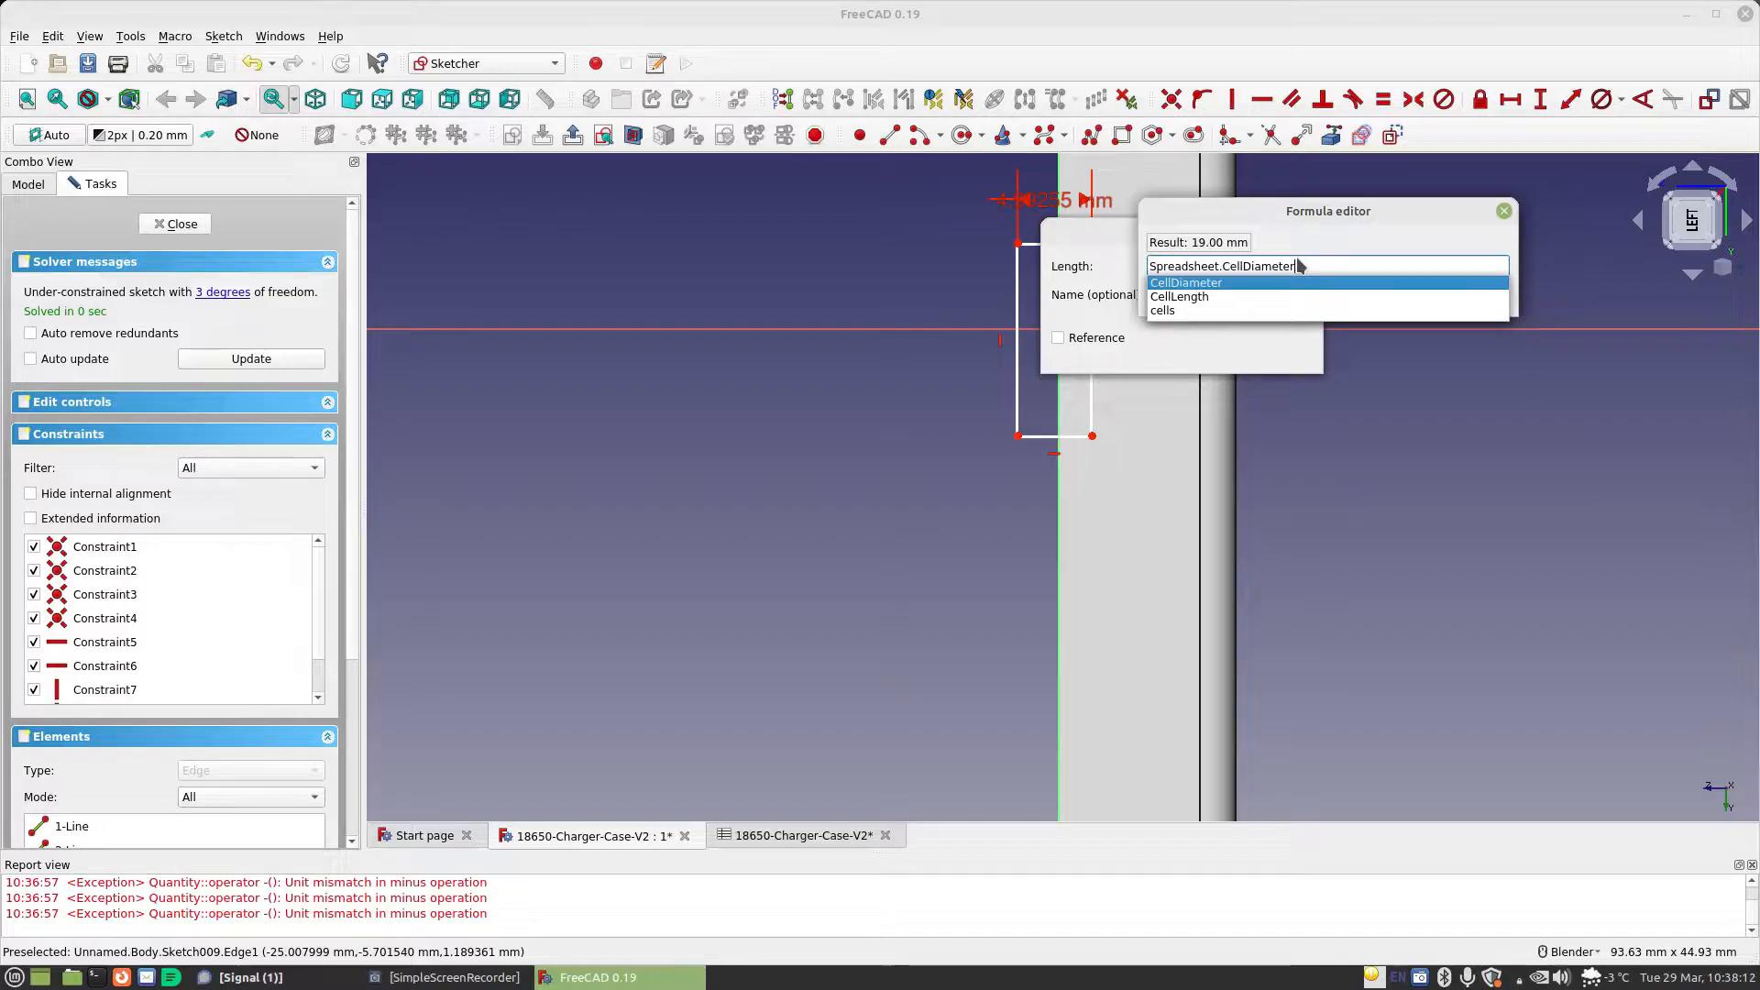
{"action": "type", "text": "/4"}
{"action": "key", "text": "Return"}
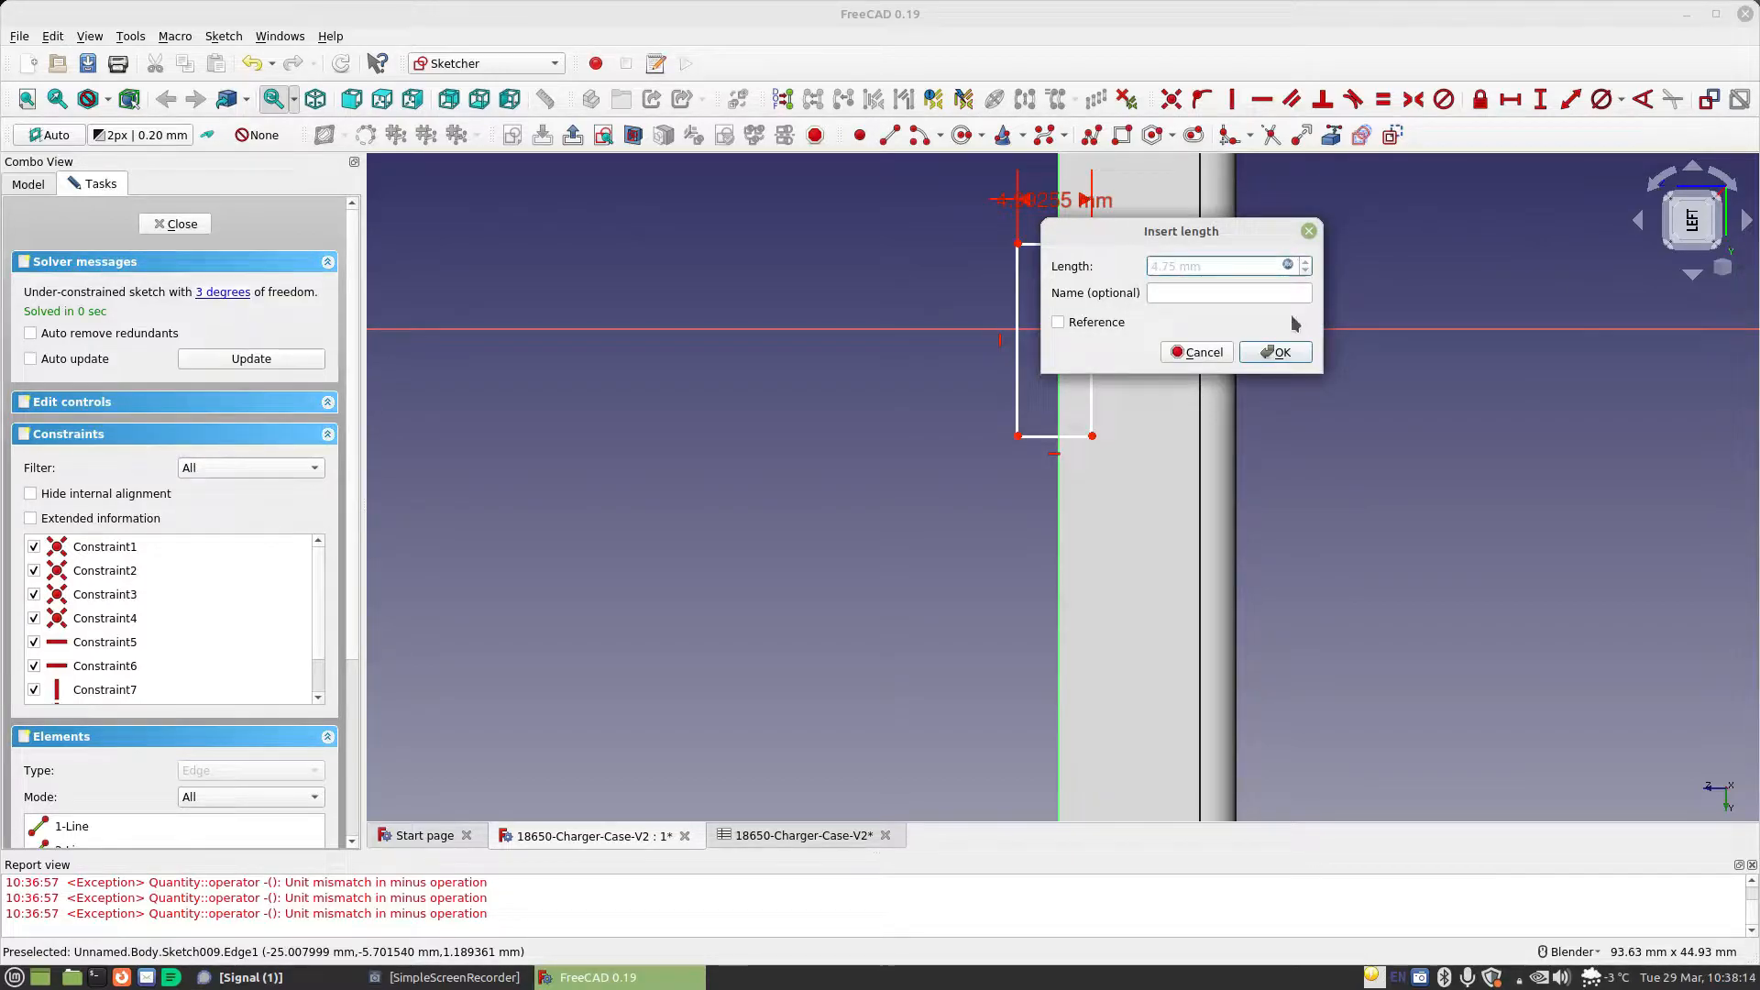
{"action": "left_click", "coordinate": [1277, 352]}
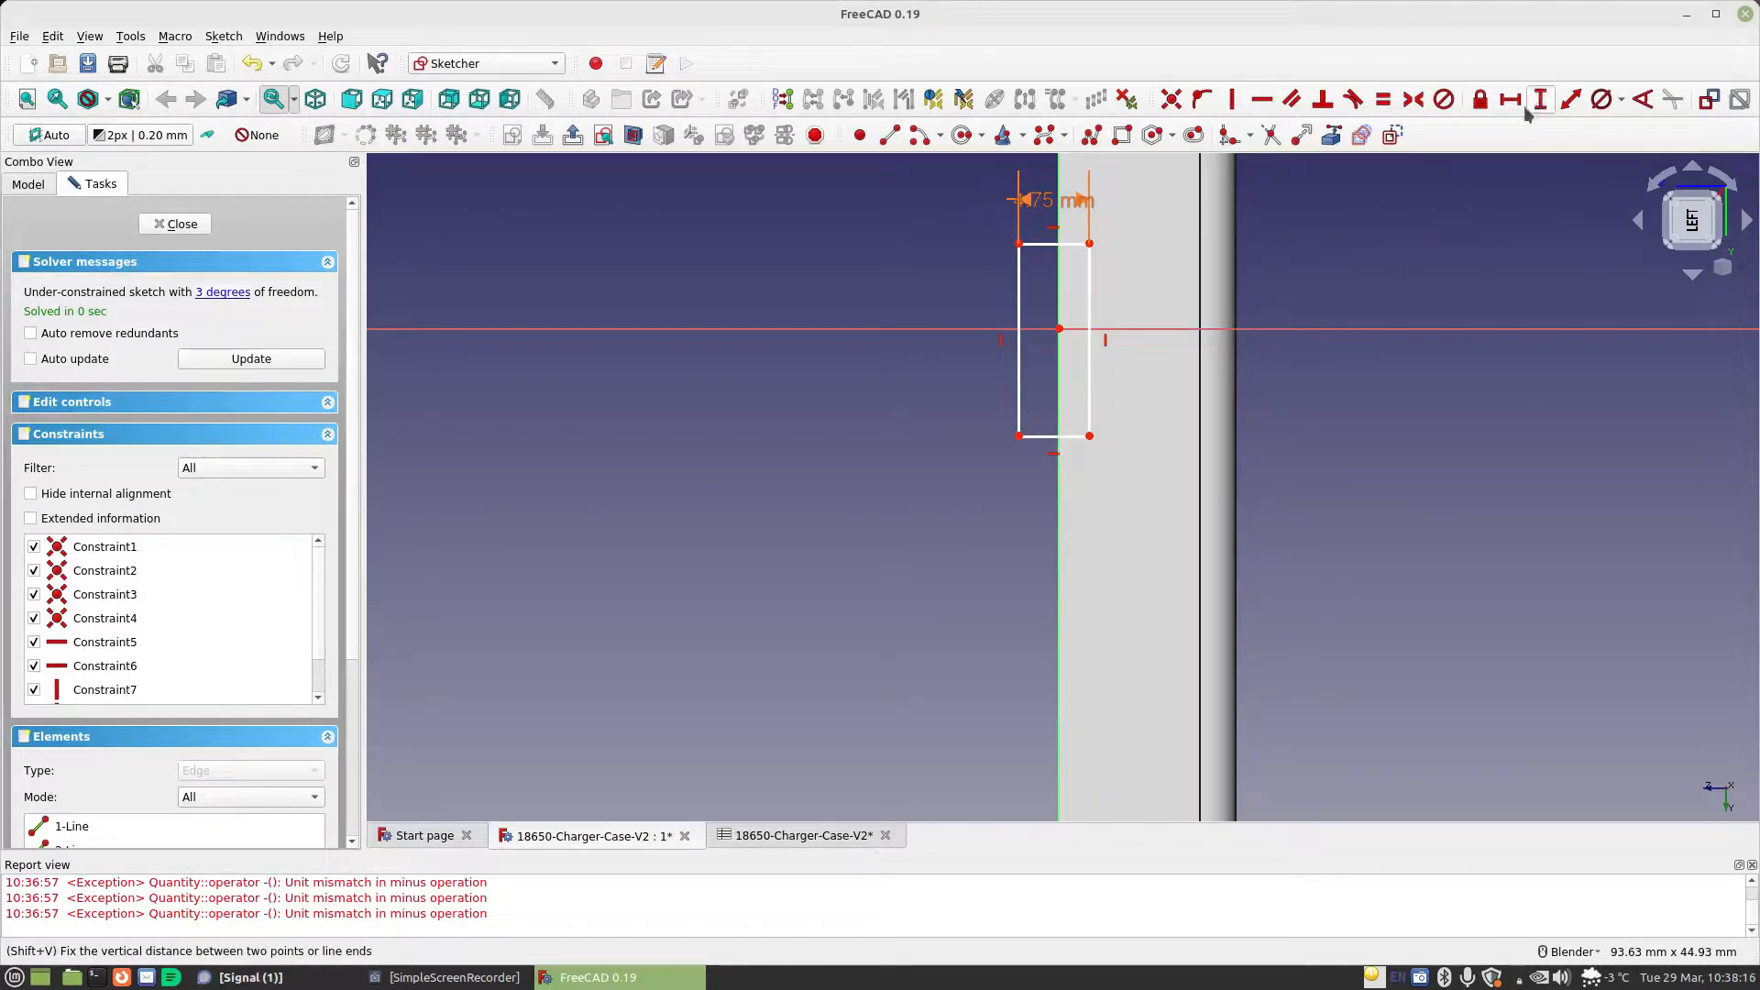
Constrain the rectangle's vertical length with the formula Spreadsheet.CellDiameter
{"action": "left_click", "coordinate": [1091, 293]}
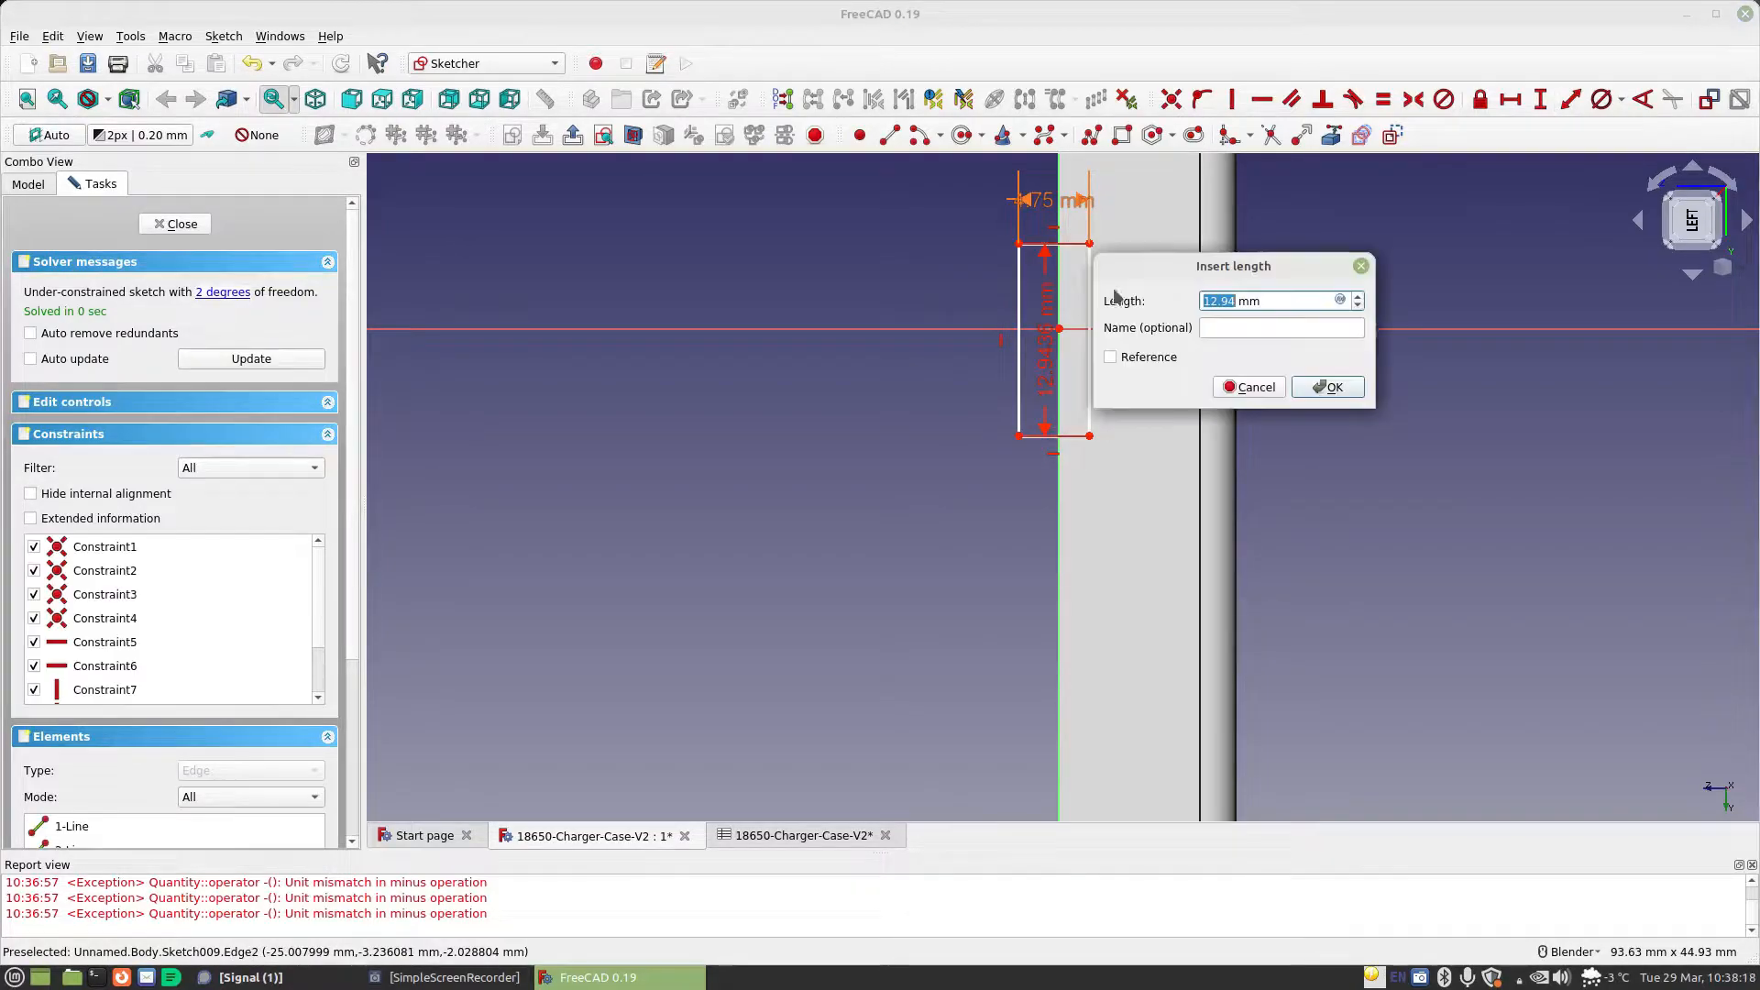
{"action": "left_click", "coordinate": [1339, 302]}
{"action": "type", "text": "s"}
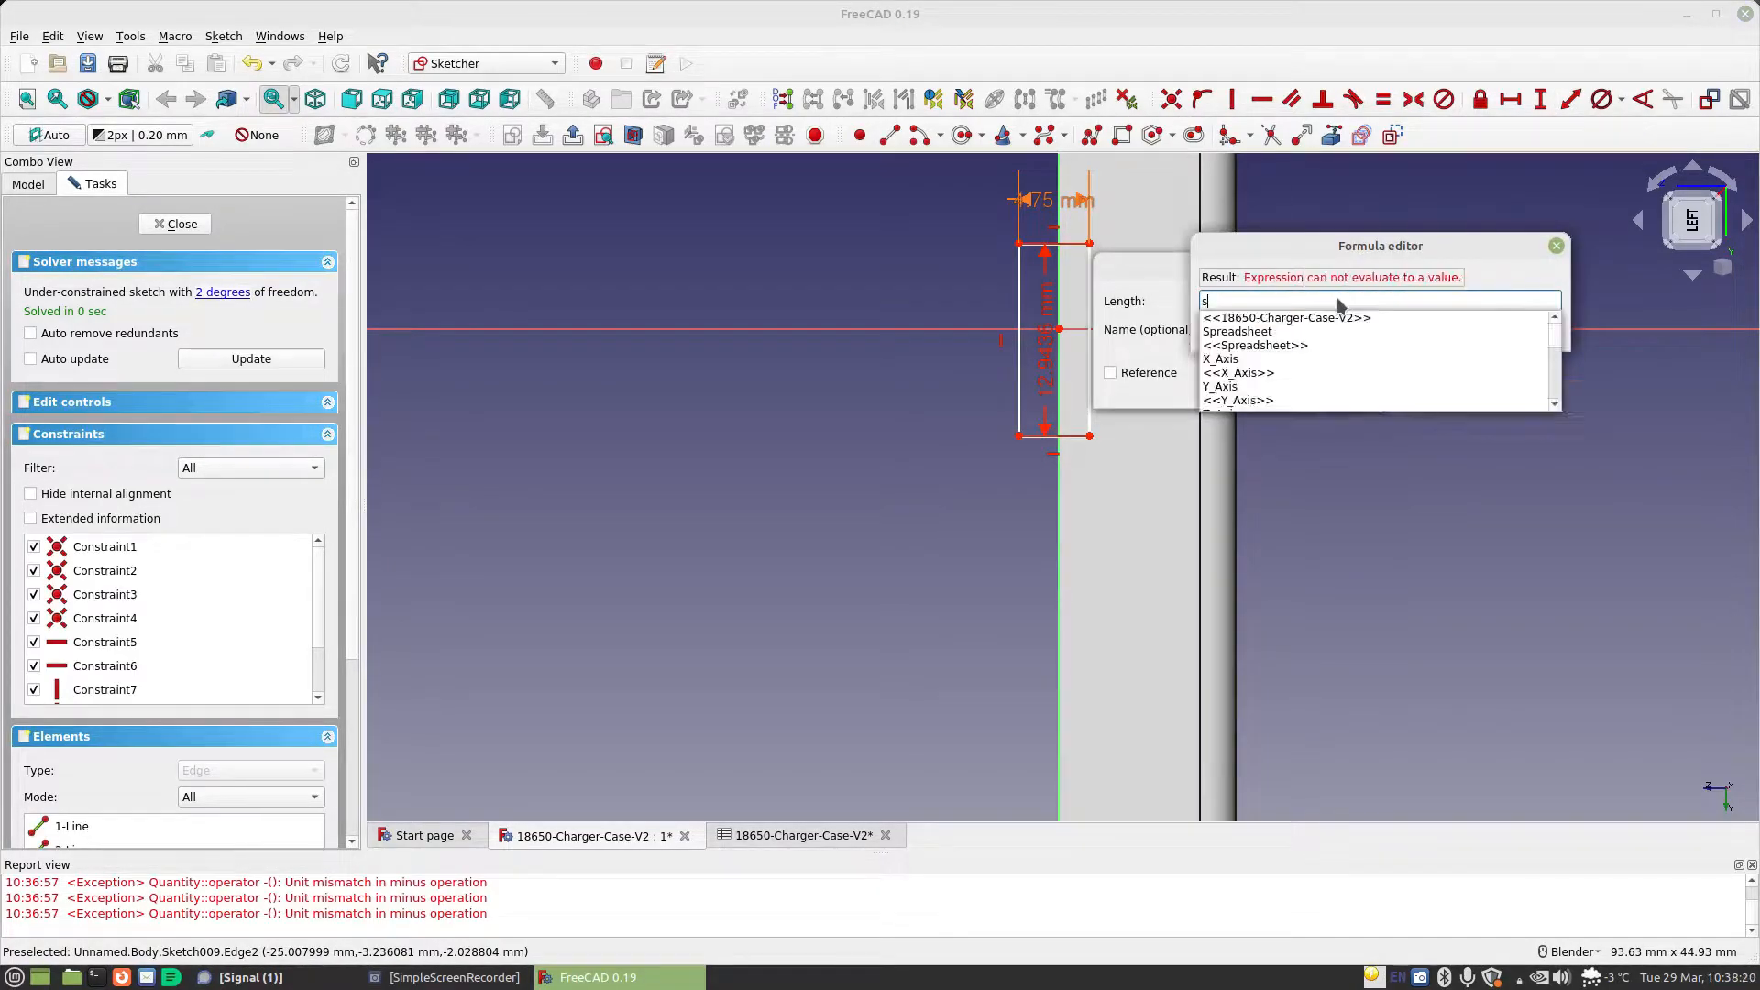
{"action": "type", "text": "p.ce"}
{"action": "key", "text": "Down"}
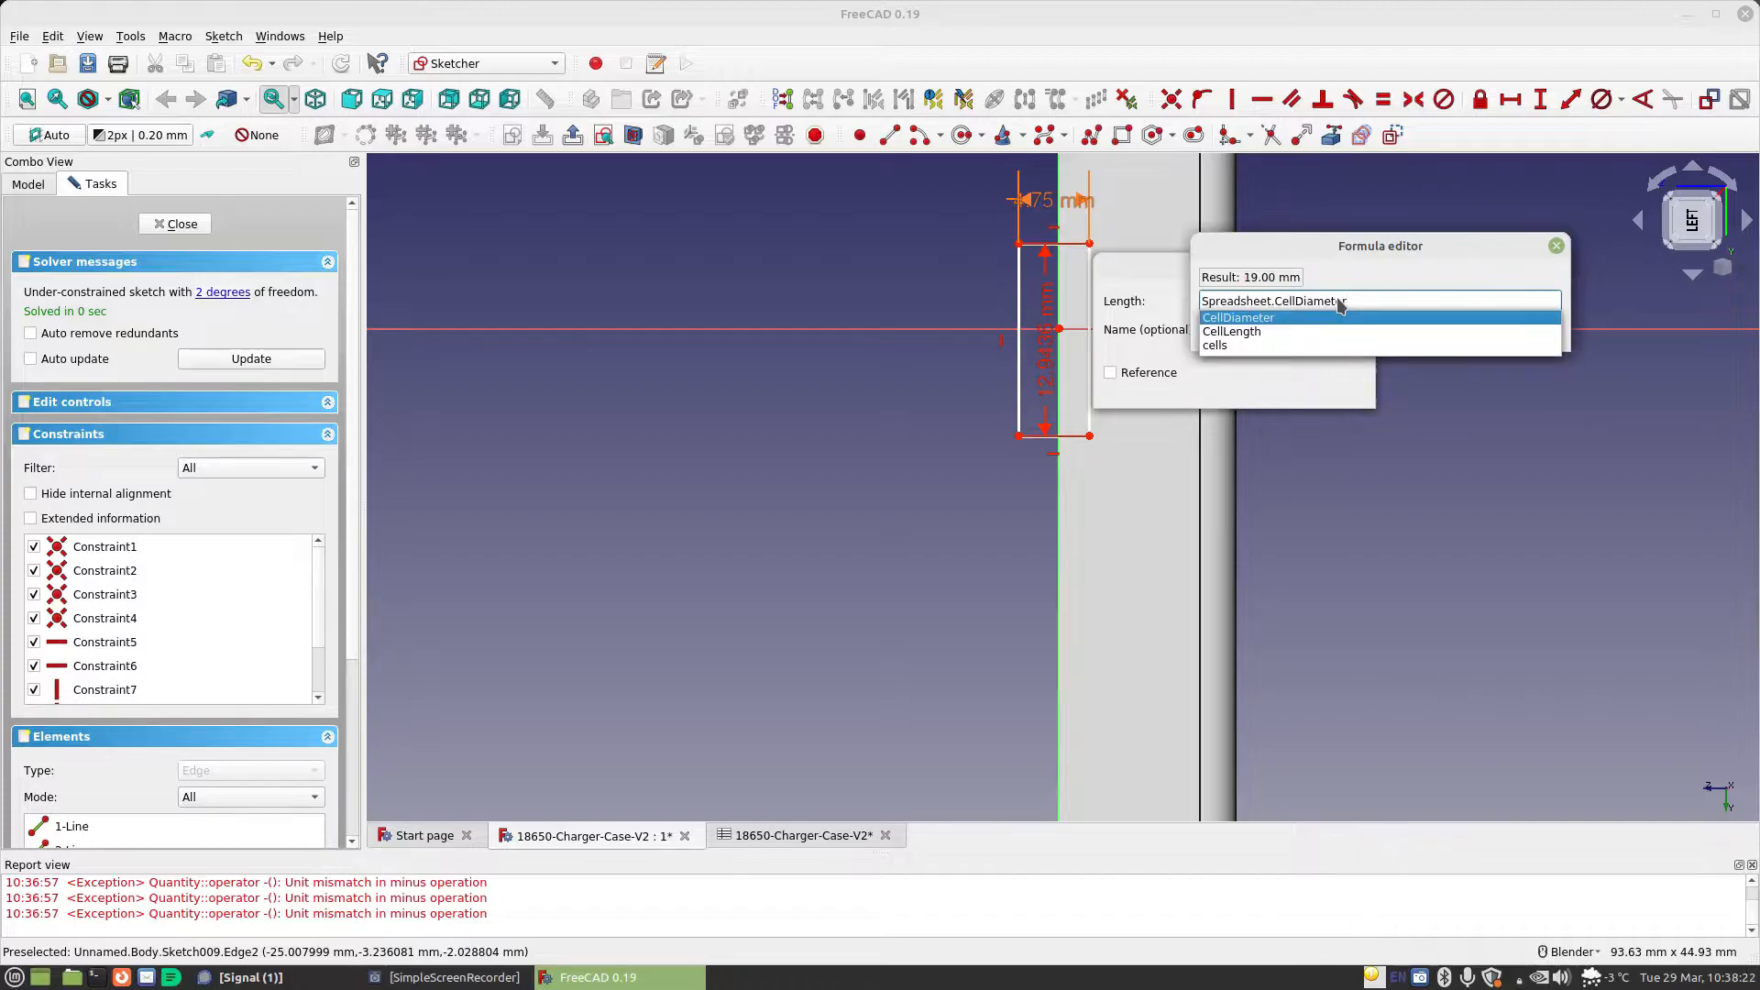
{"action": "key", "text": "Return"}
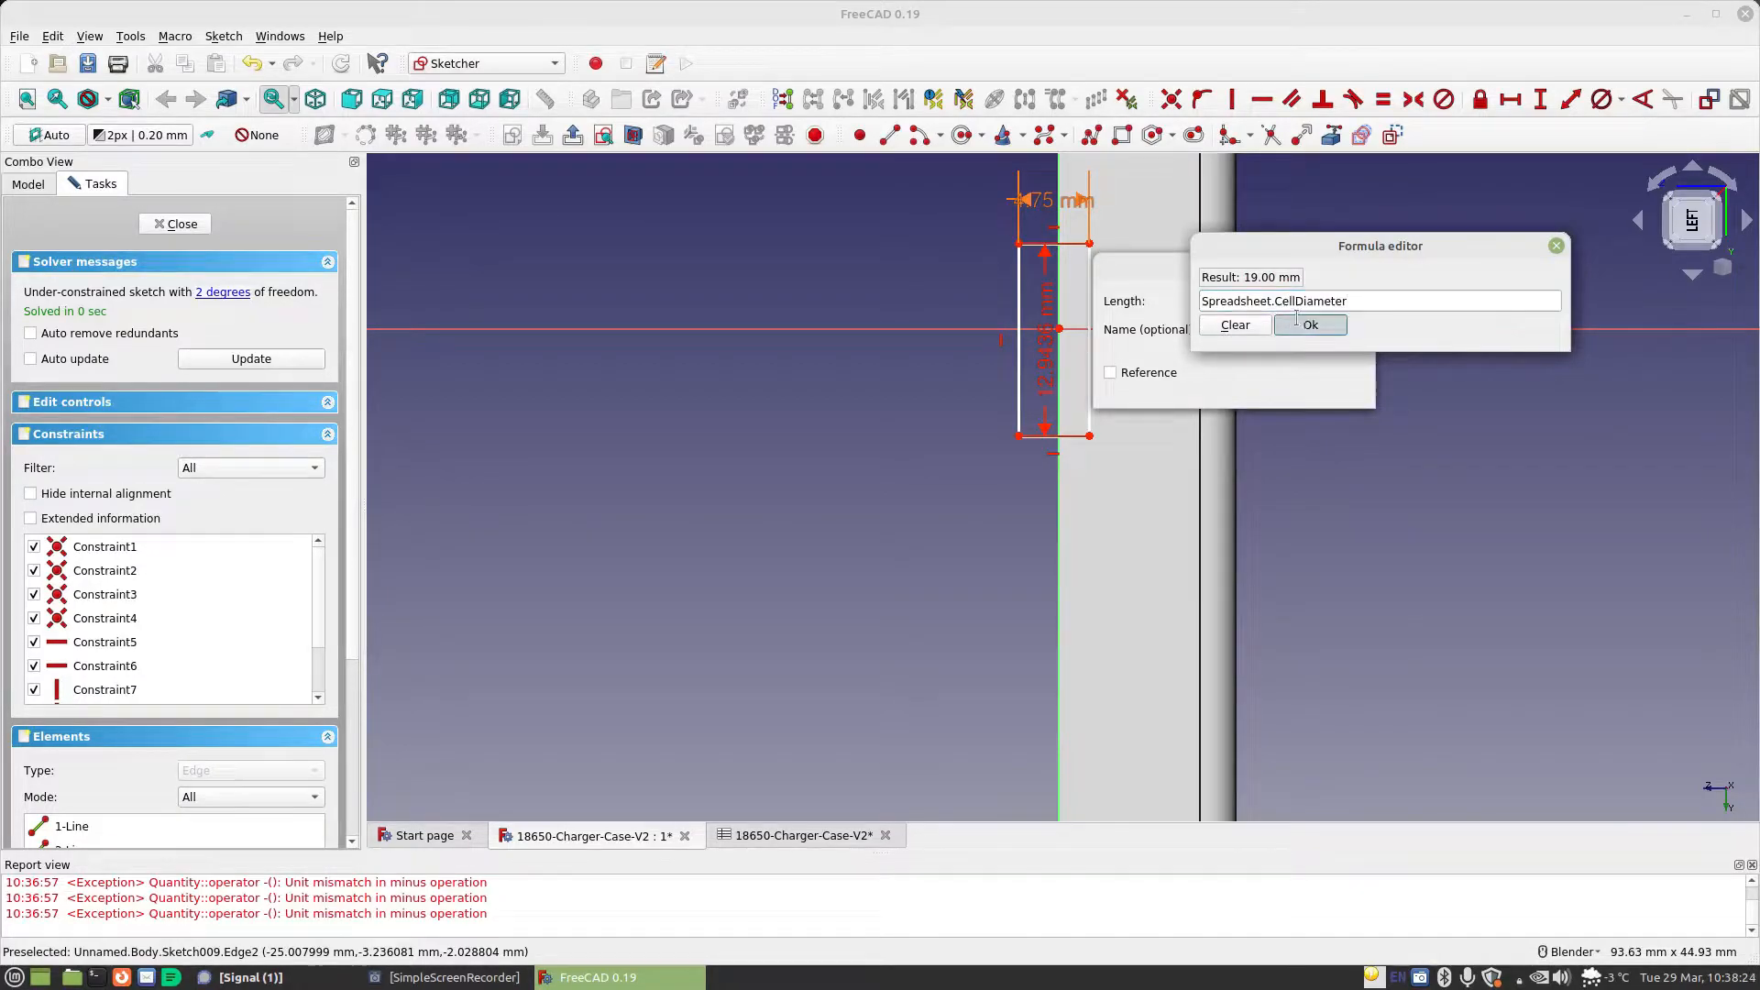
{"action": "left_click", "coordinate": [1320, 326]}
{"action": "left_click", "coordinate": [1334, 384]}
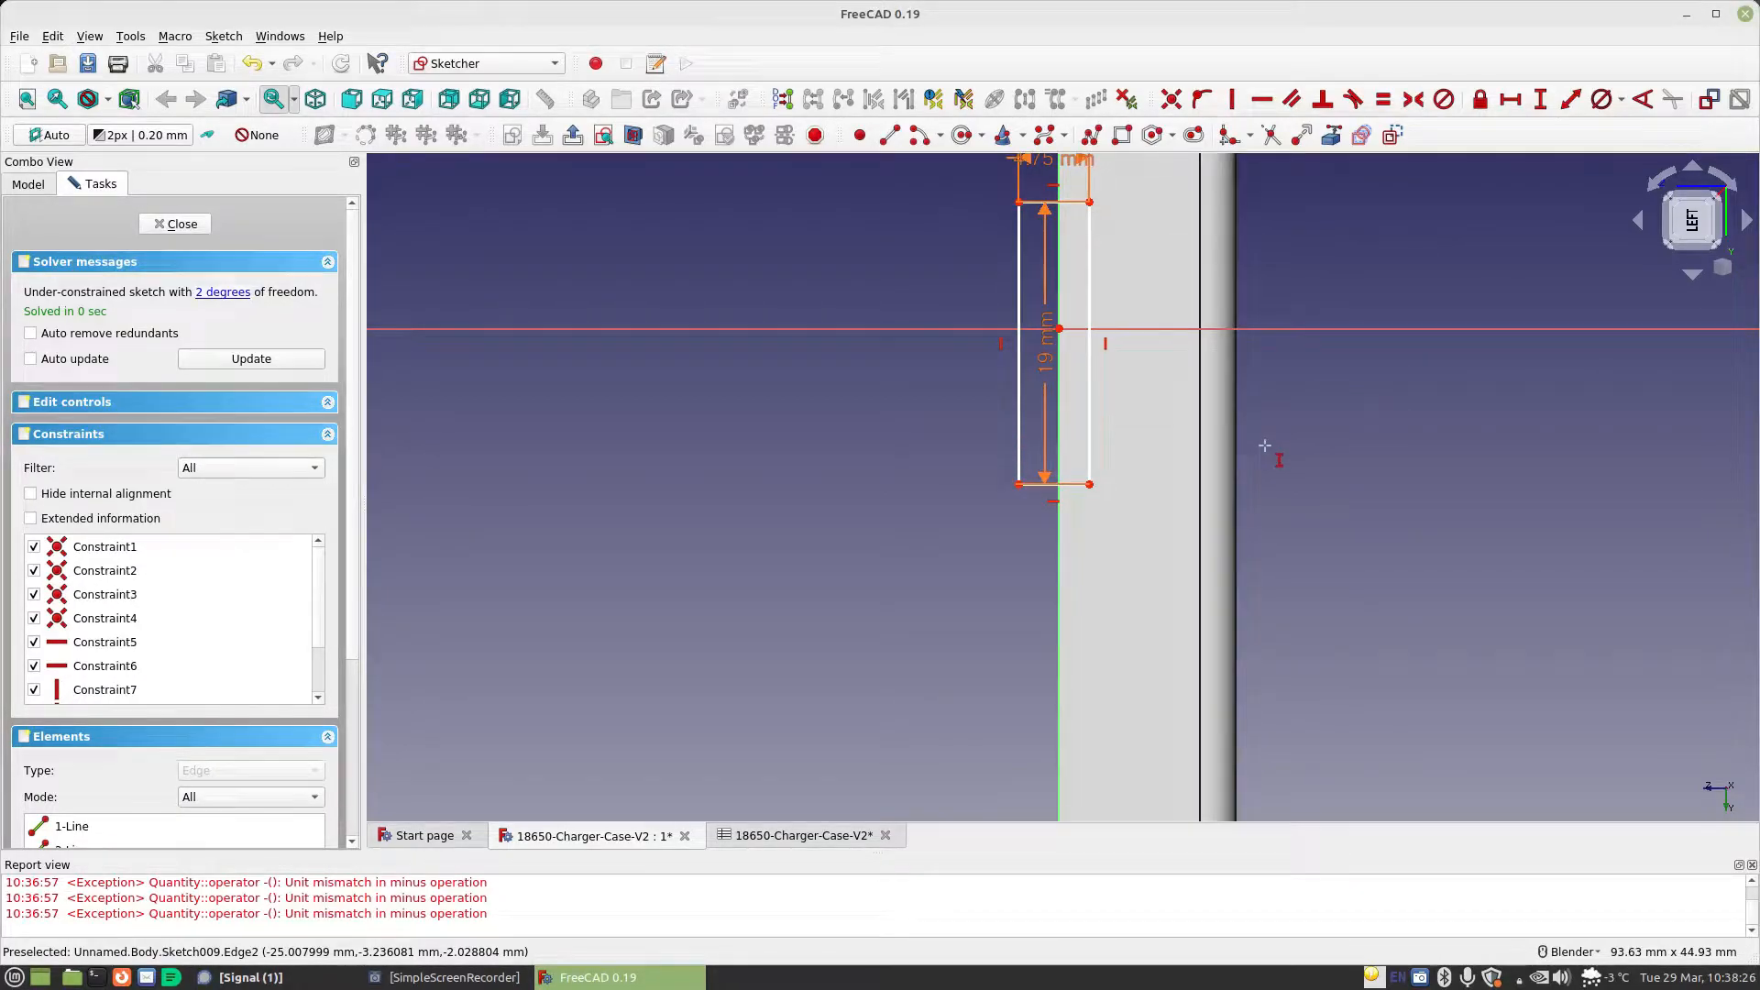
Delete the vertical constraint on the rectangle's inner long edge and make that edge's endpoints symmetric about the horizontal axis
{"action": "left_click", "coordinate": [1107, 343]}
{"action": "key", "text": "Delete"}
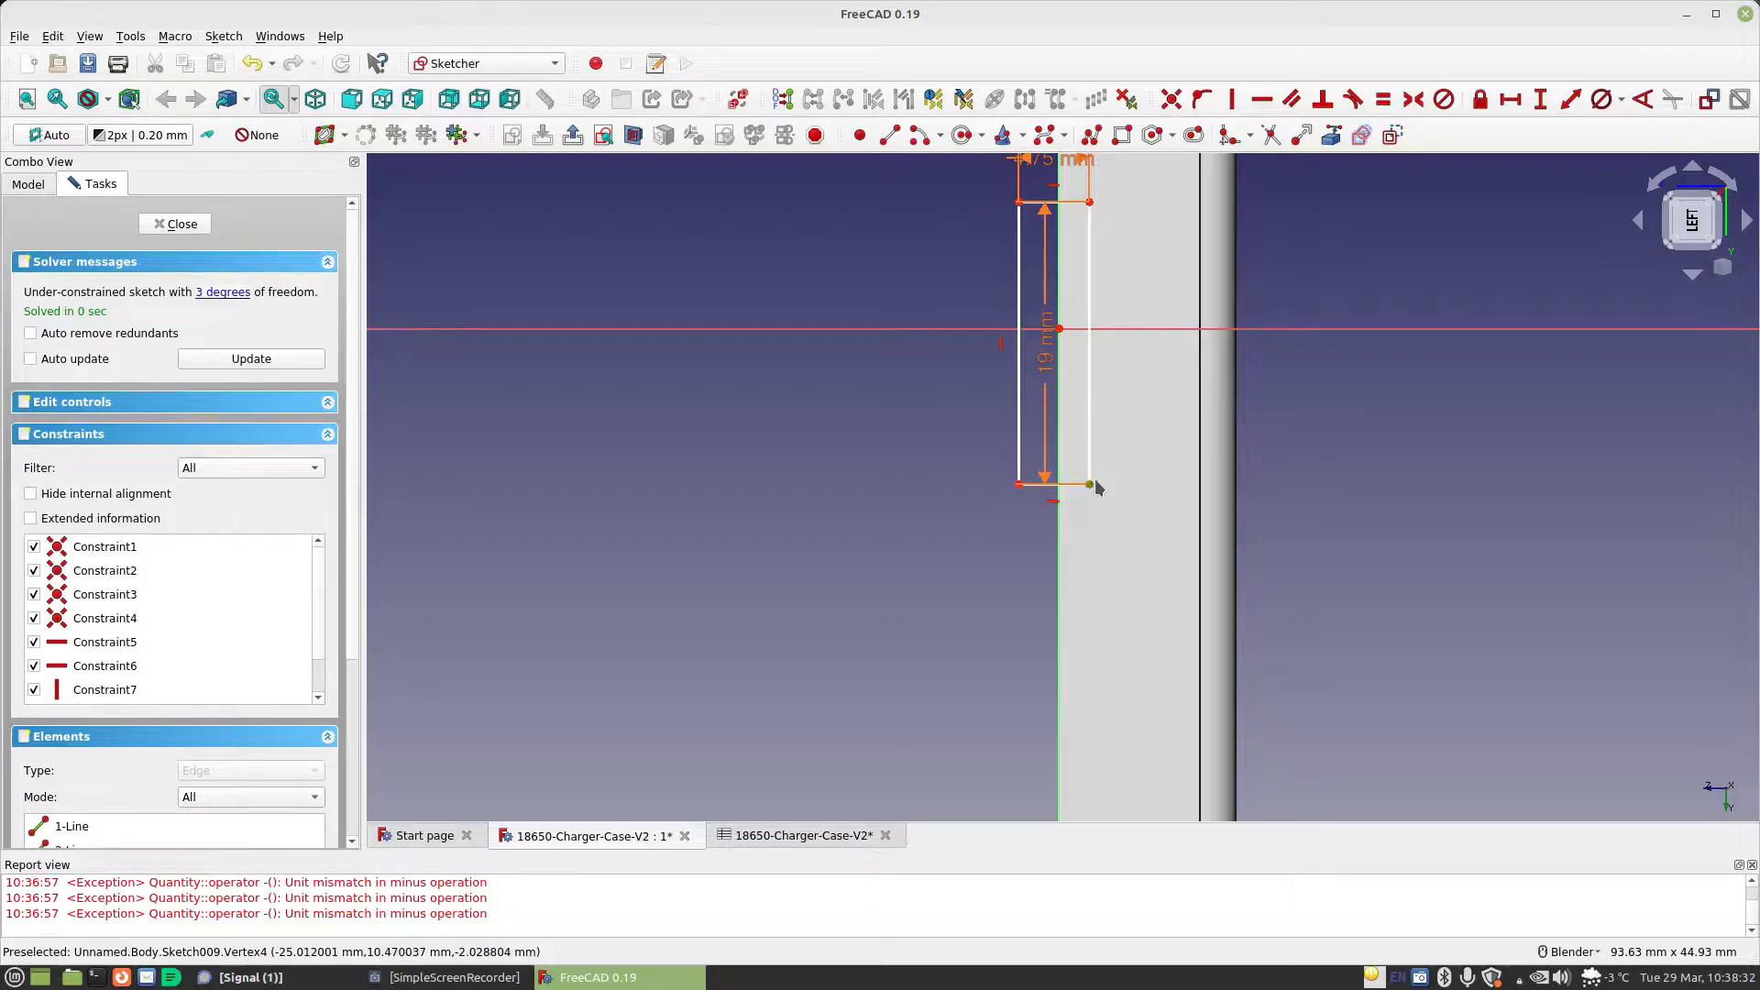
{"action": "left_click", "coordinate": [1090, 485]}
{"action": "left_click", "coordinate": [1146, 327]}
{"action": "left_click", "coordinate": [1412, 98]}
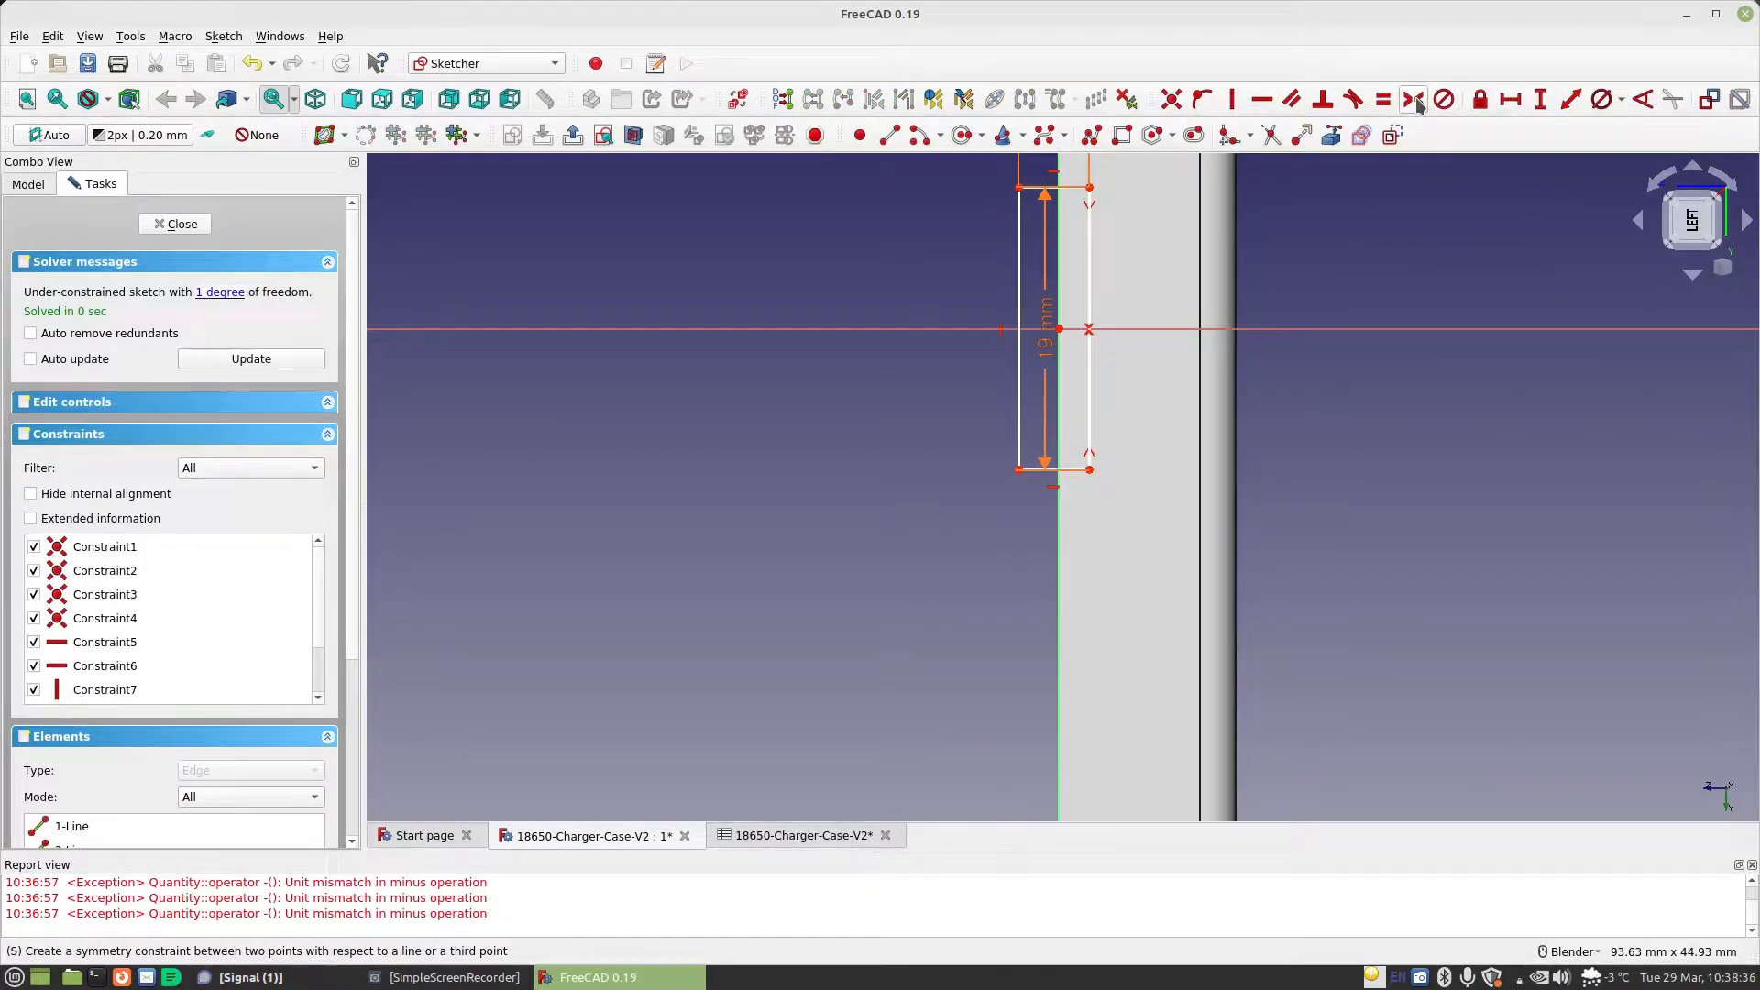
Align the rectangle's outer upper corner vertically with the sketch origin and close the sketch
{"action": "left_click", "coordinate": [1019, 188]}
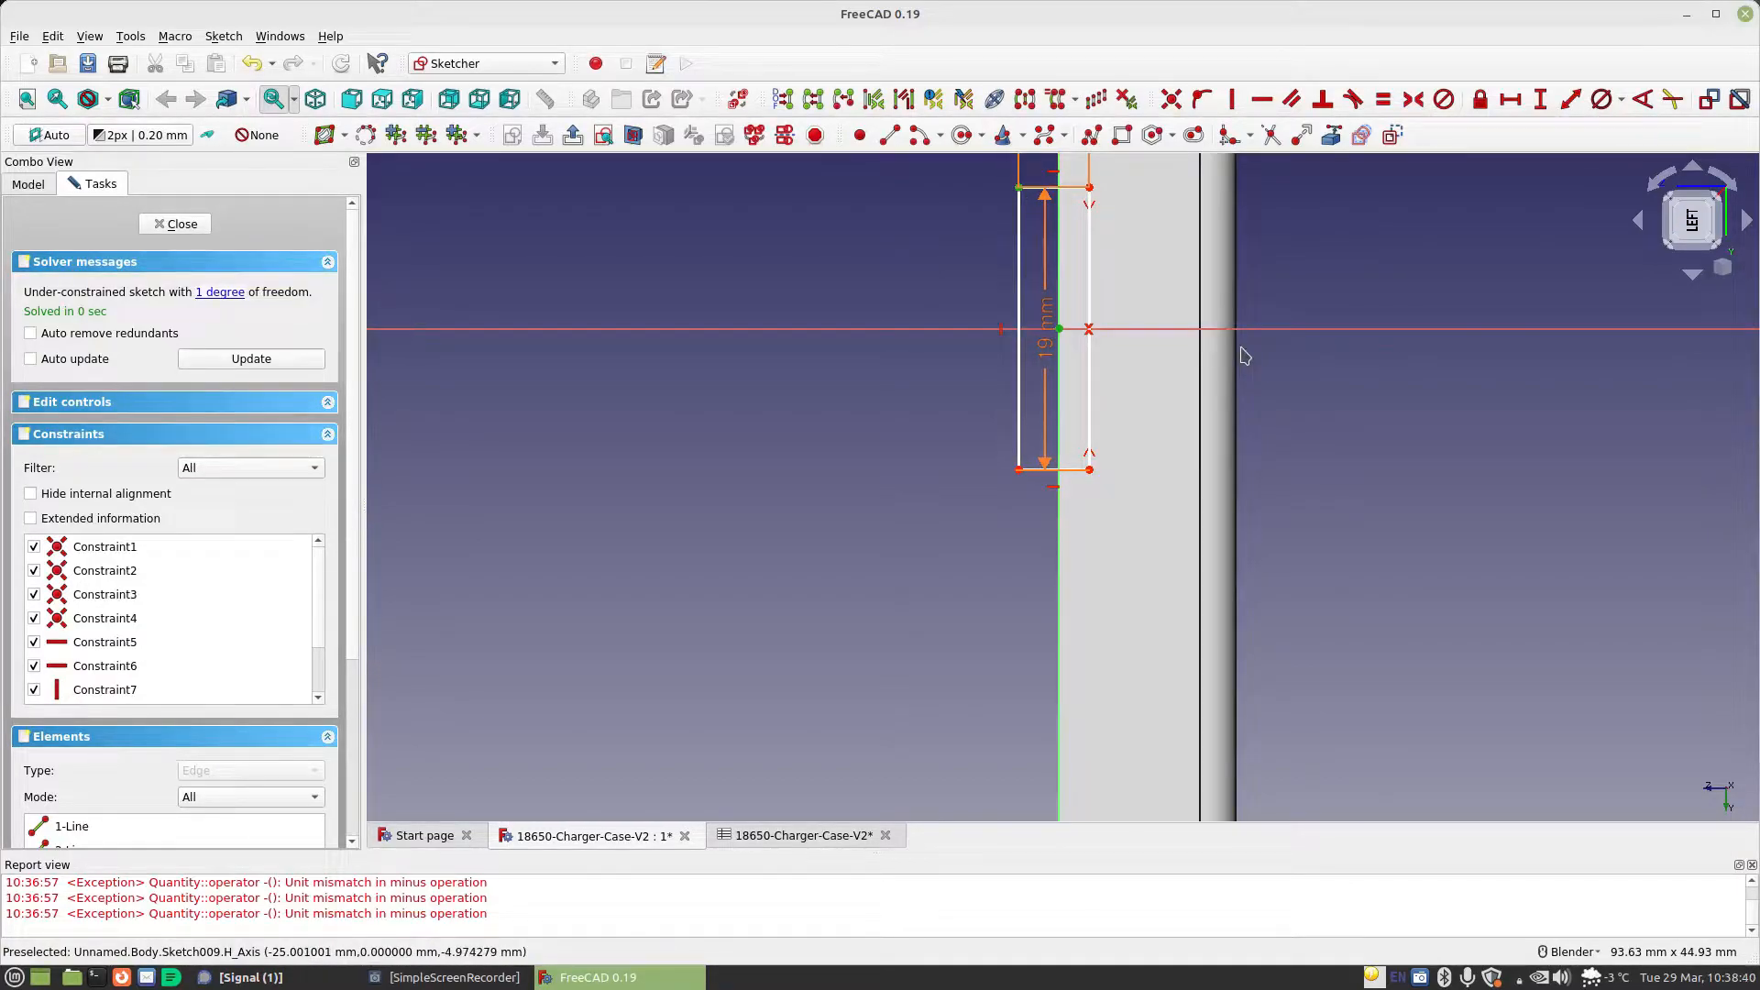
{"action": "left_click", "coordinate": [1231, 99]}
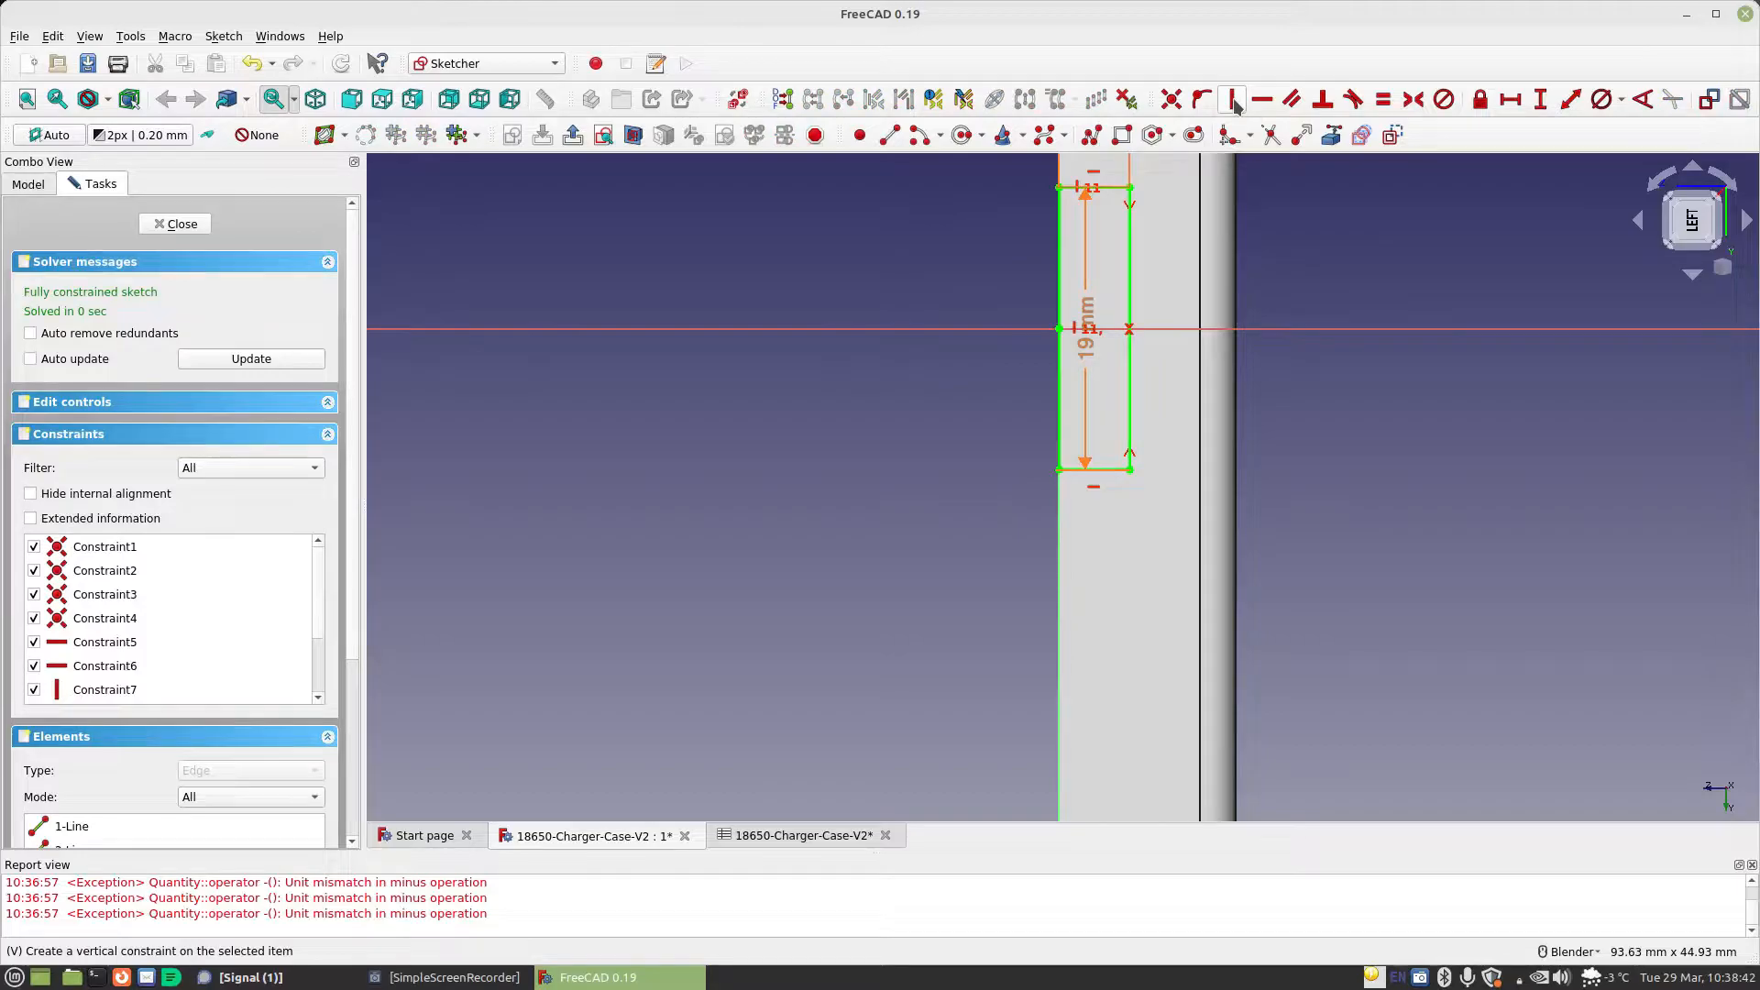
{"action": "left_click", "coordinate": [175, 224]}
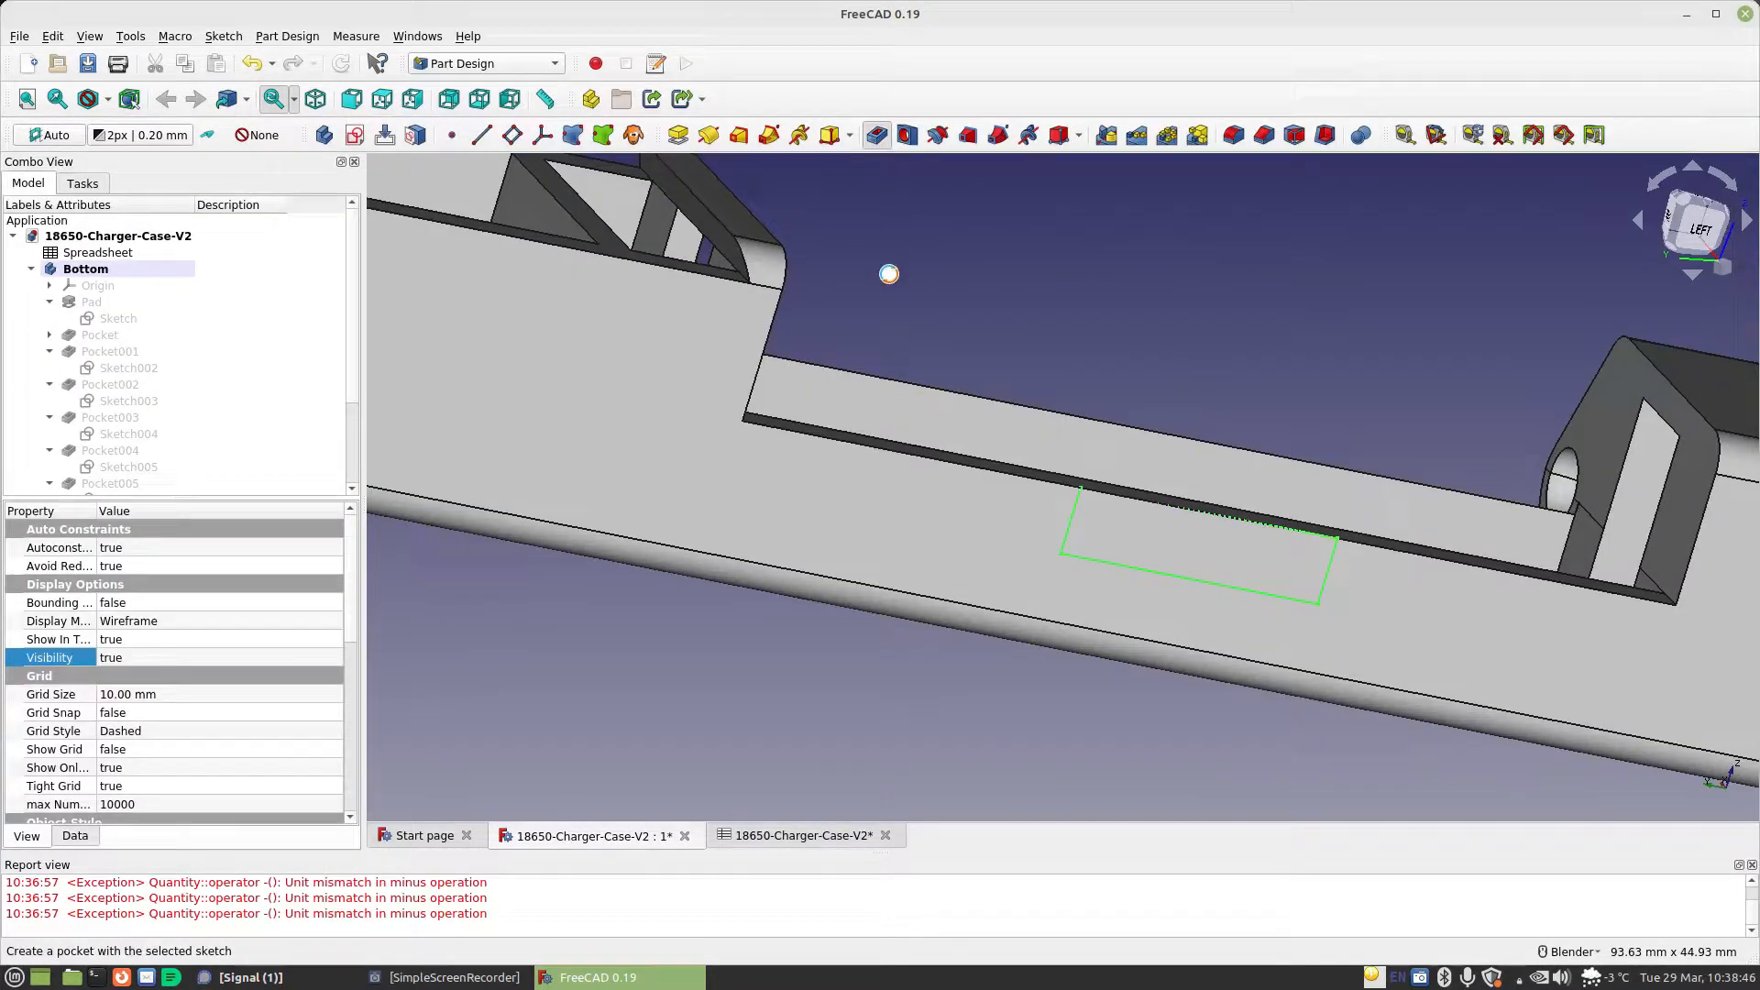
Pocket the rectangle sketch to cut a notch in the side wall of the Bottom body and save the document
{"action": "left_click", "coordinate": [906, 135]}
{"action": "left_click", "coordinate": [216, 220]}
{"action": "middle_click_drag", "start_coordinate": [609, 359], "coordinate": [697, 440]}
{"action": "left_click", "coordinate": [87, 63]}
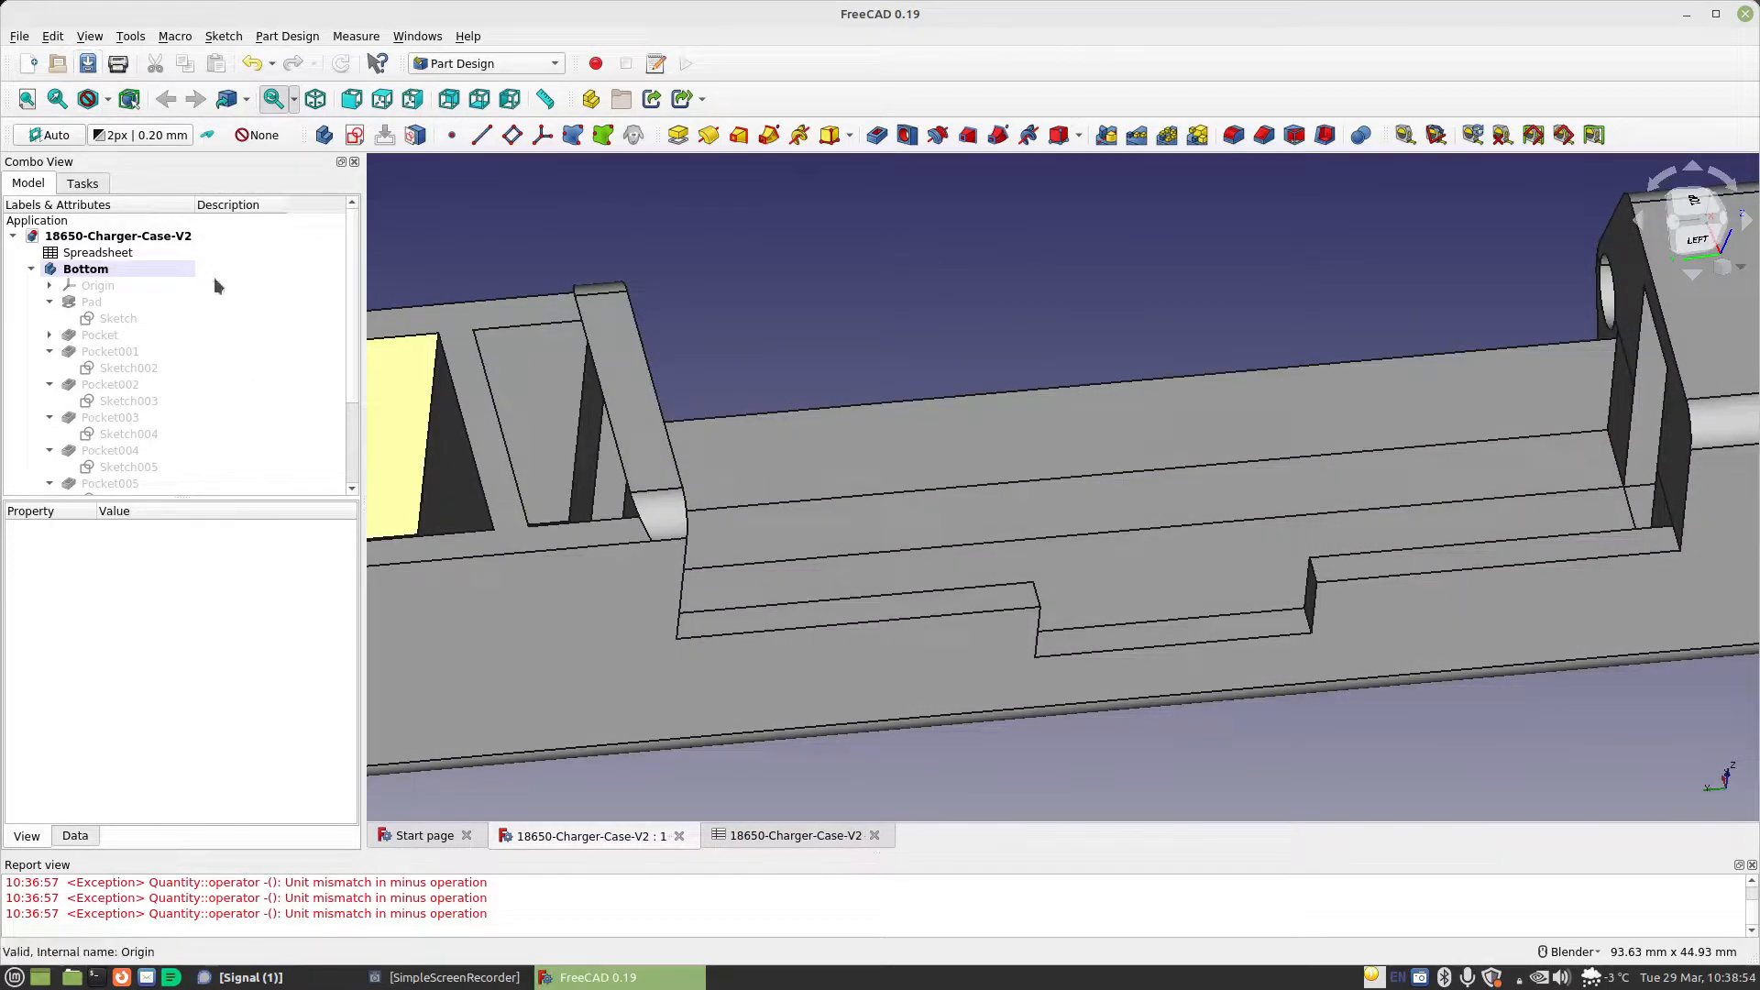
Create a new body in the document and rename it Top
{"action": "left_click", "coordinate": [83, 273]}
{"action": "left_click", "coordinate": [794, 336]}
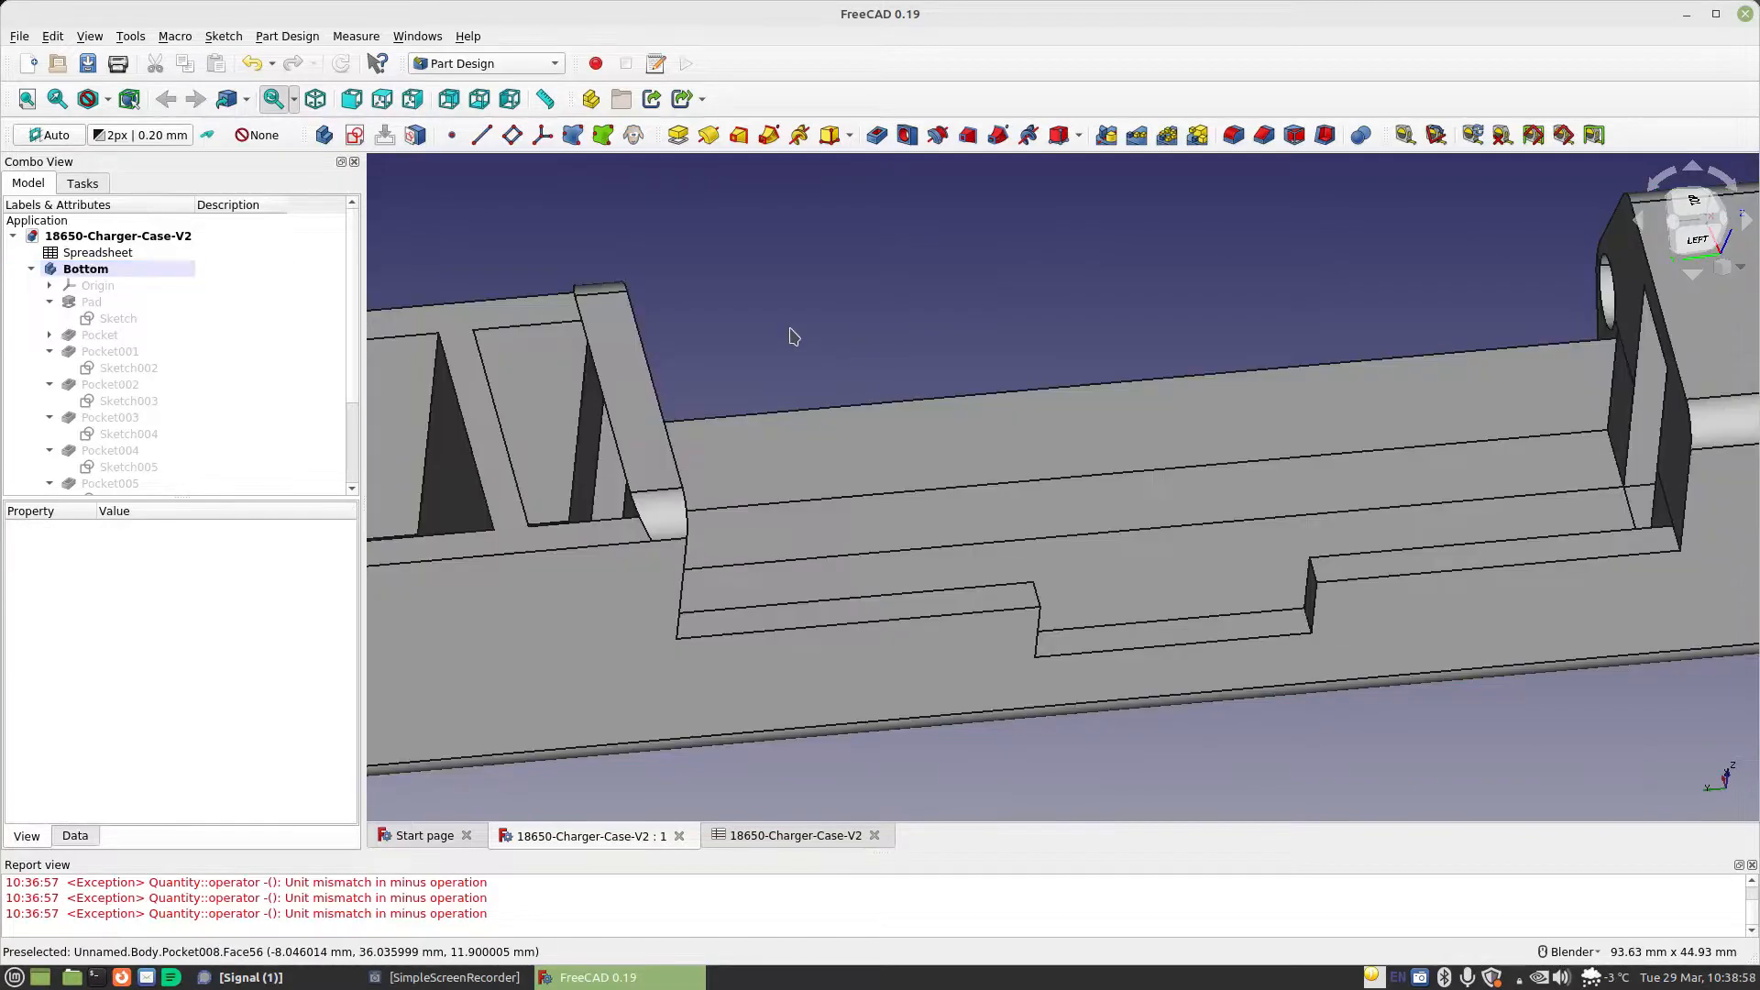
{"action": "left_click", "coordinate": [324, 134]}
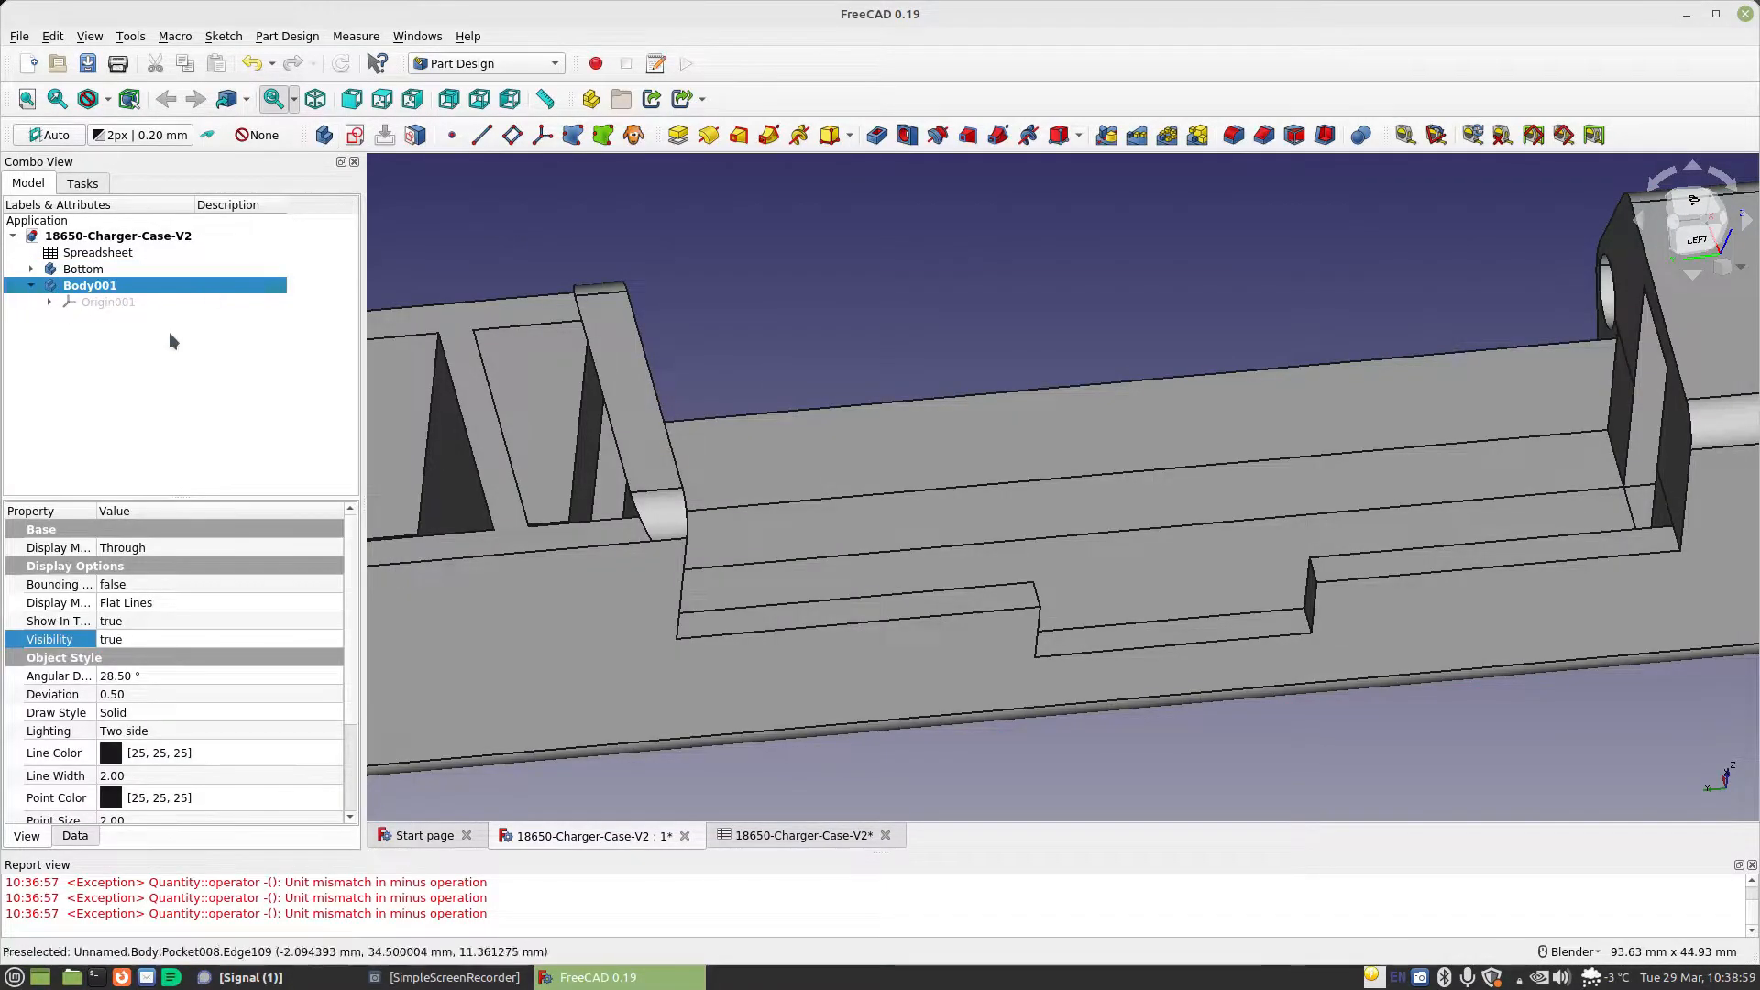
{"action": "right_click", "coordinate": [102, 287]}
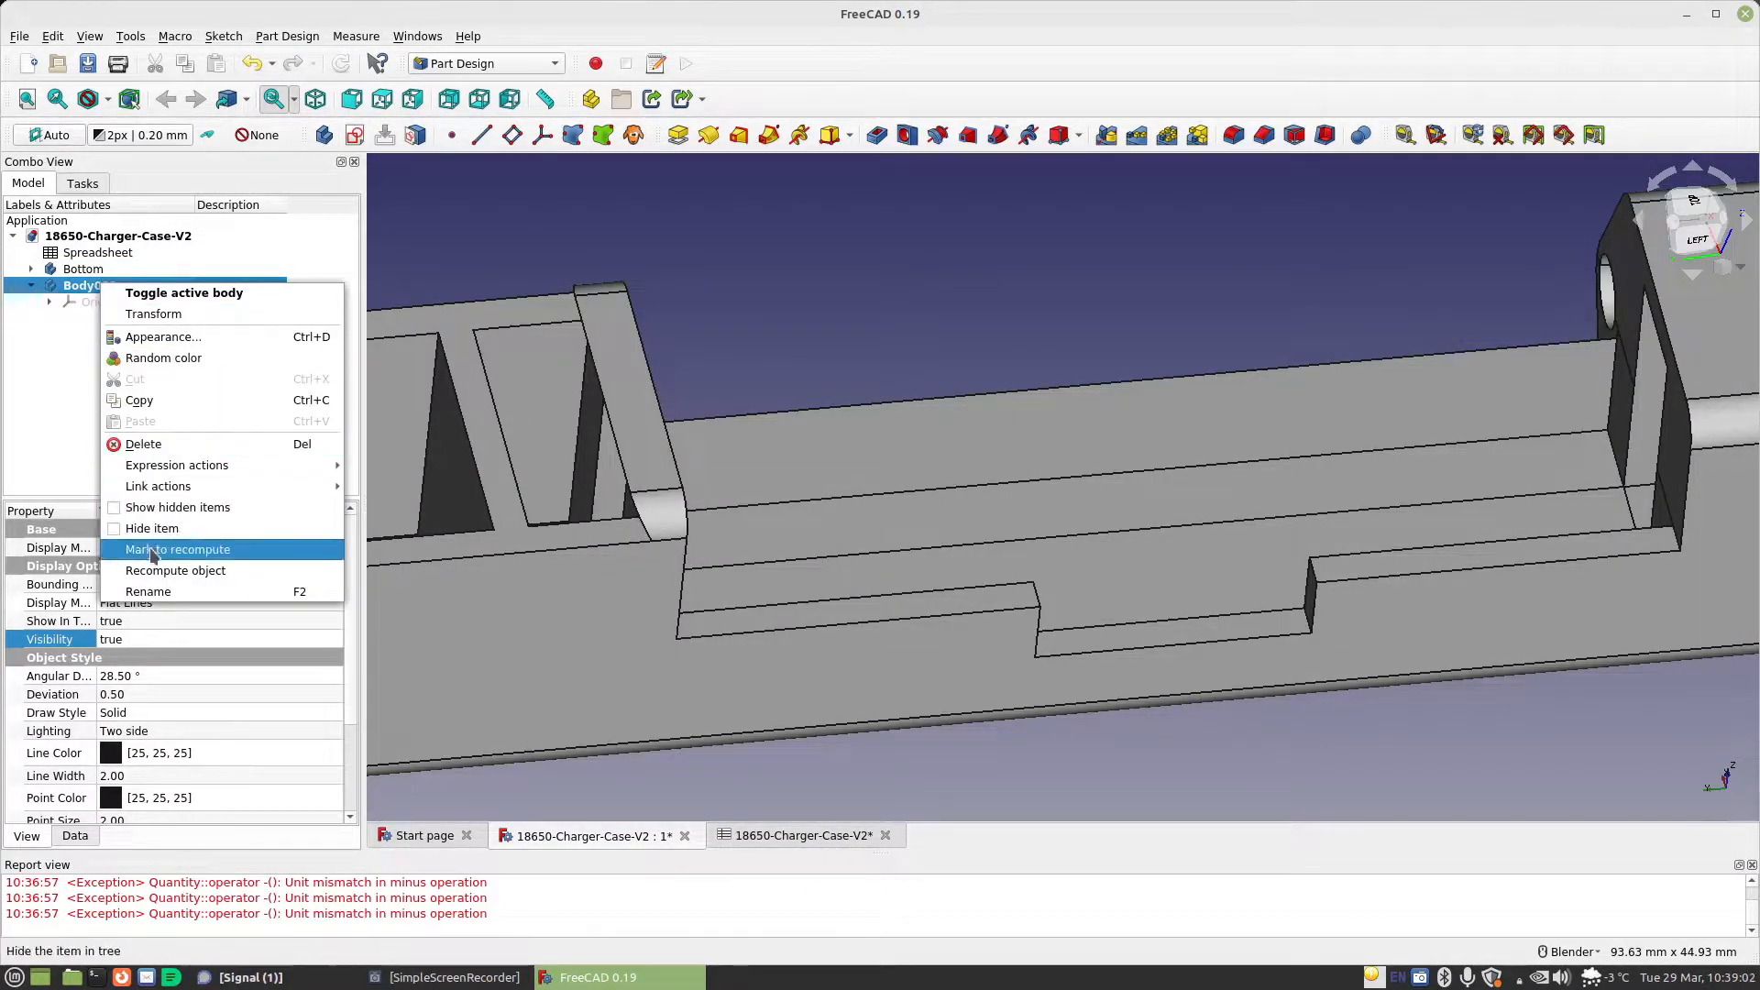
{"action": "left_click", "coordinate": [154, 592]}
{"action": "type", "text": "Top"}
{"action": "key", "text": "Return"}
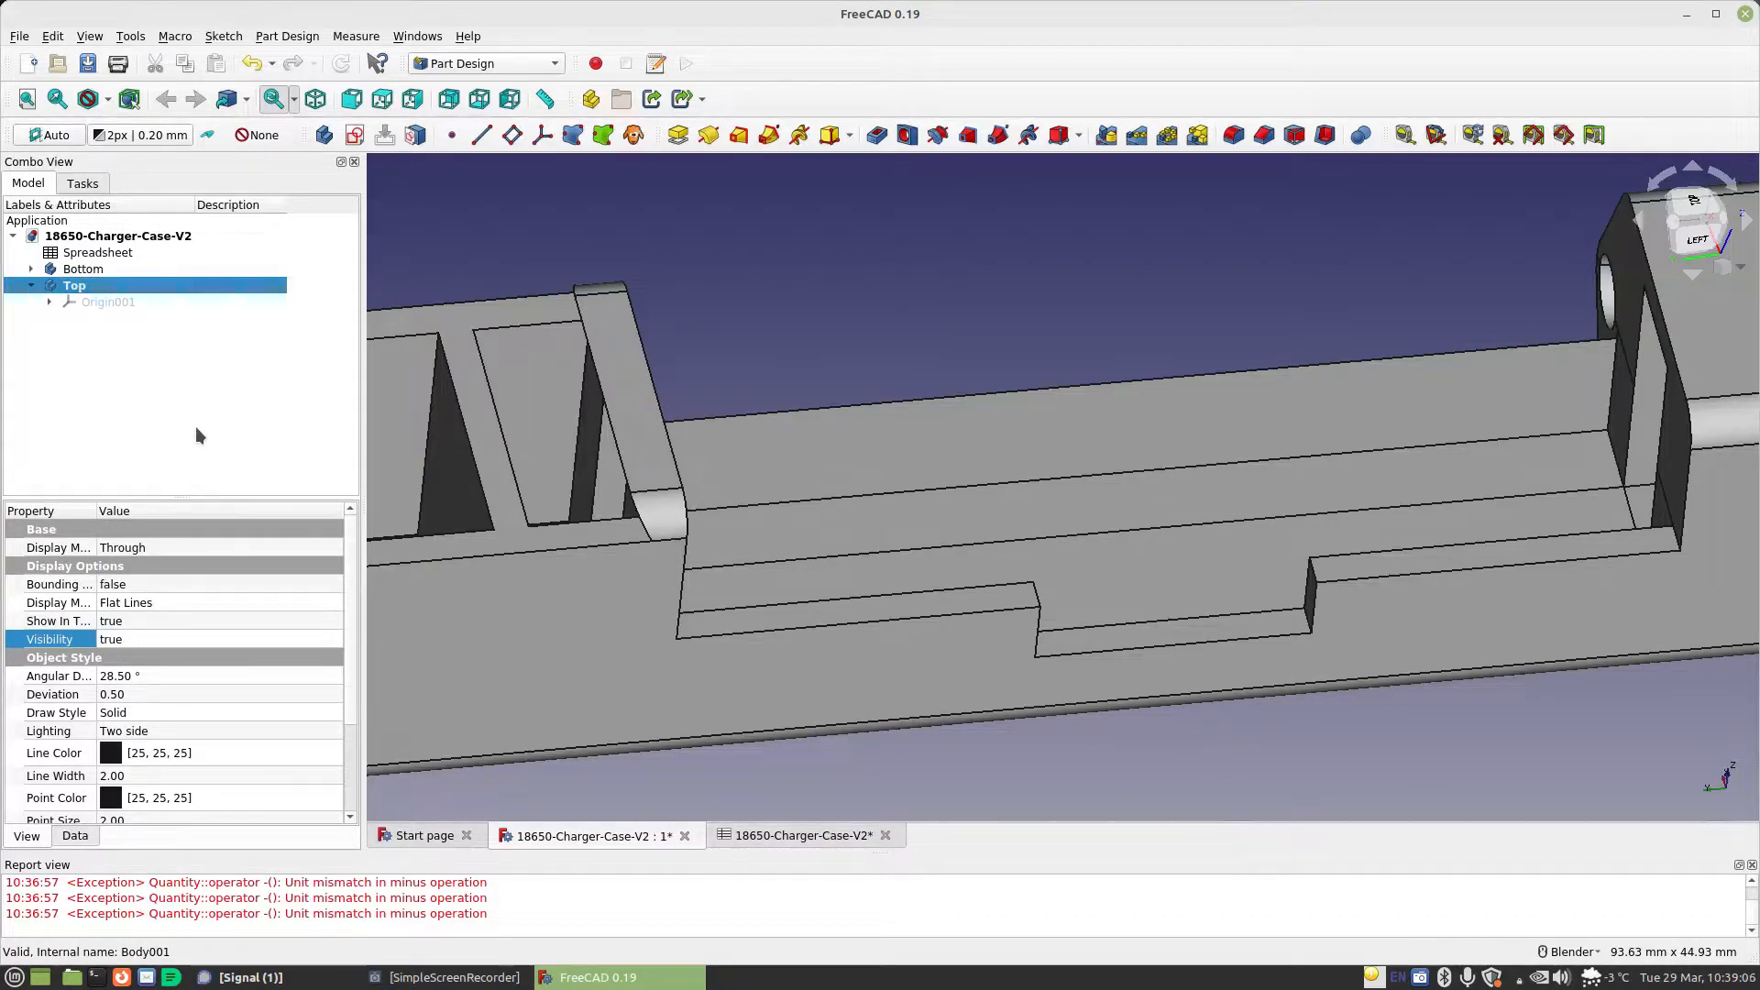
Start a new sketch on the XZ base plane of the Top body
{"action": "left_click", "coordinate": [355, 135]}
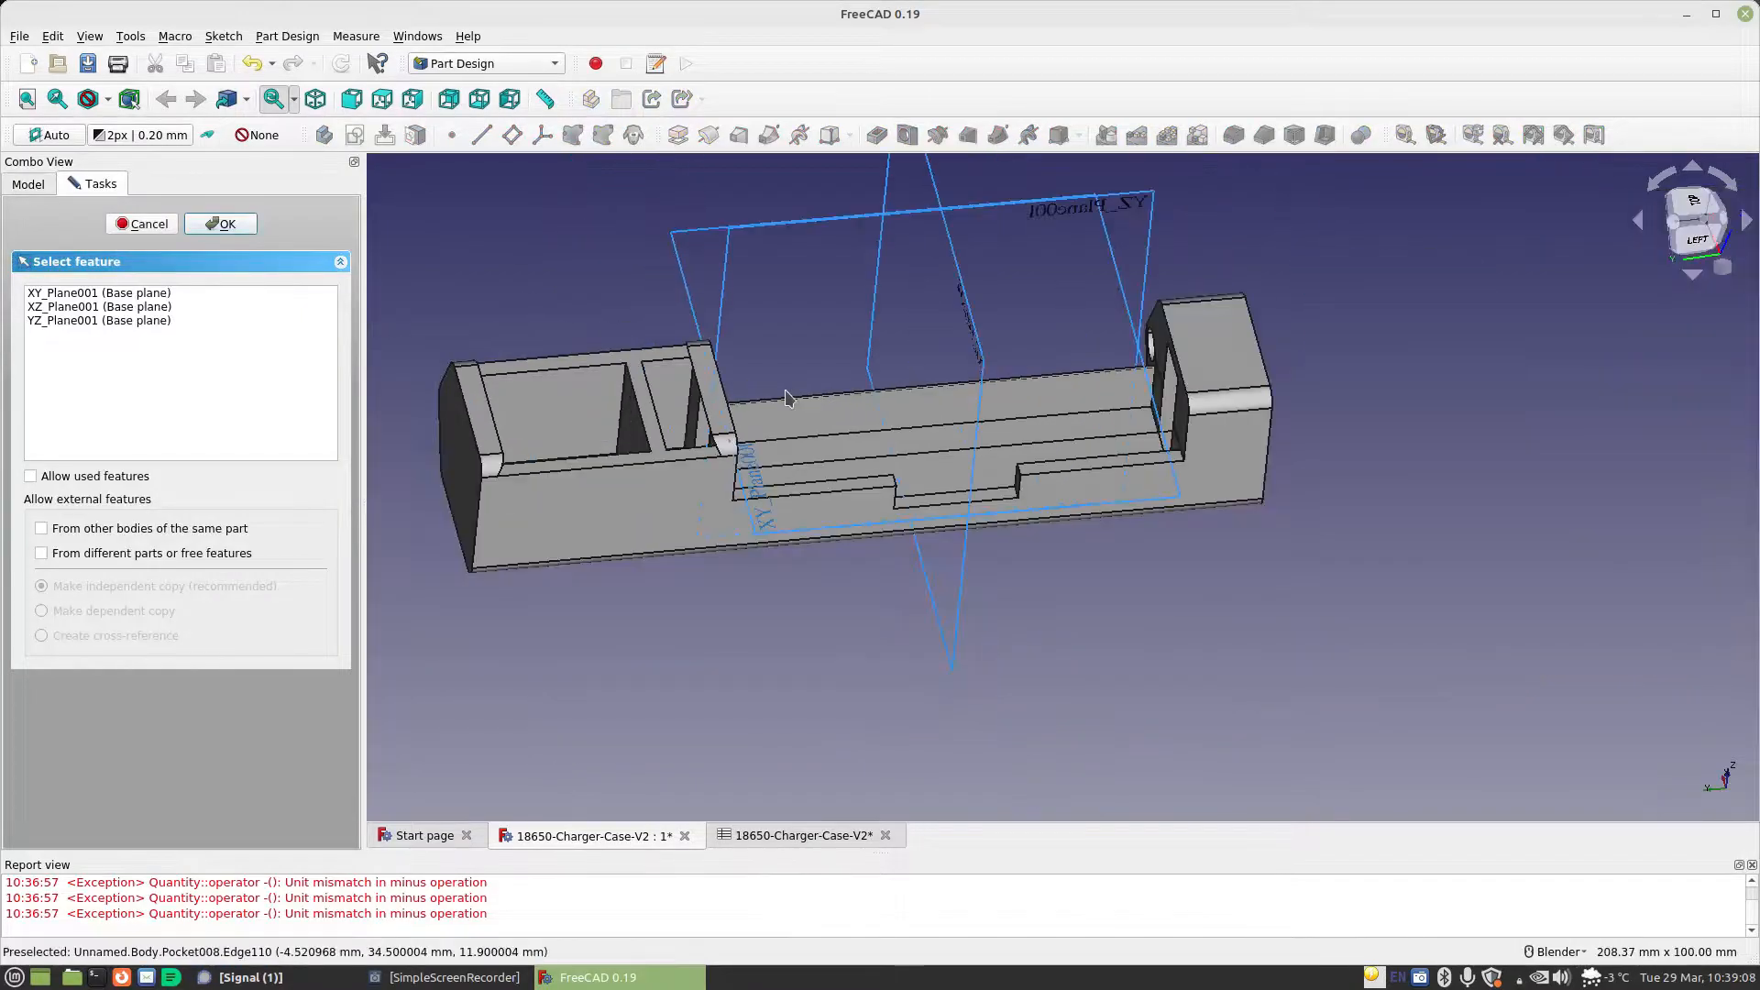
{"action": "middle_click_drag", "start_coordinate": [839, 503], "coordinate": [1182, 512]}
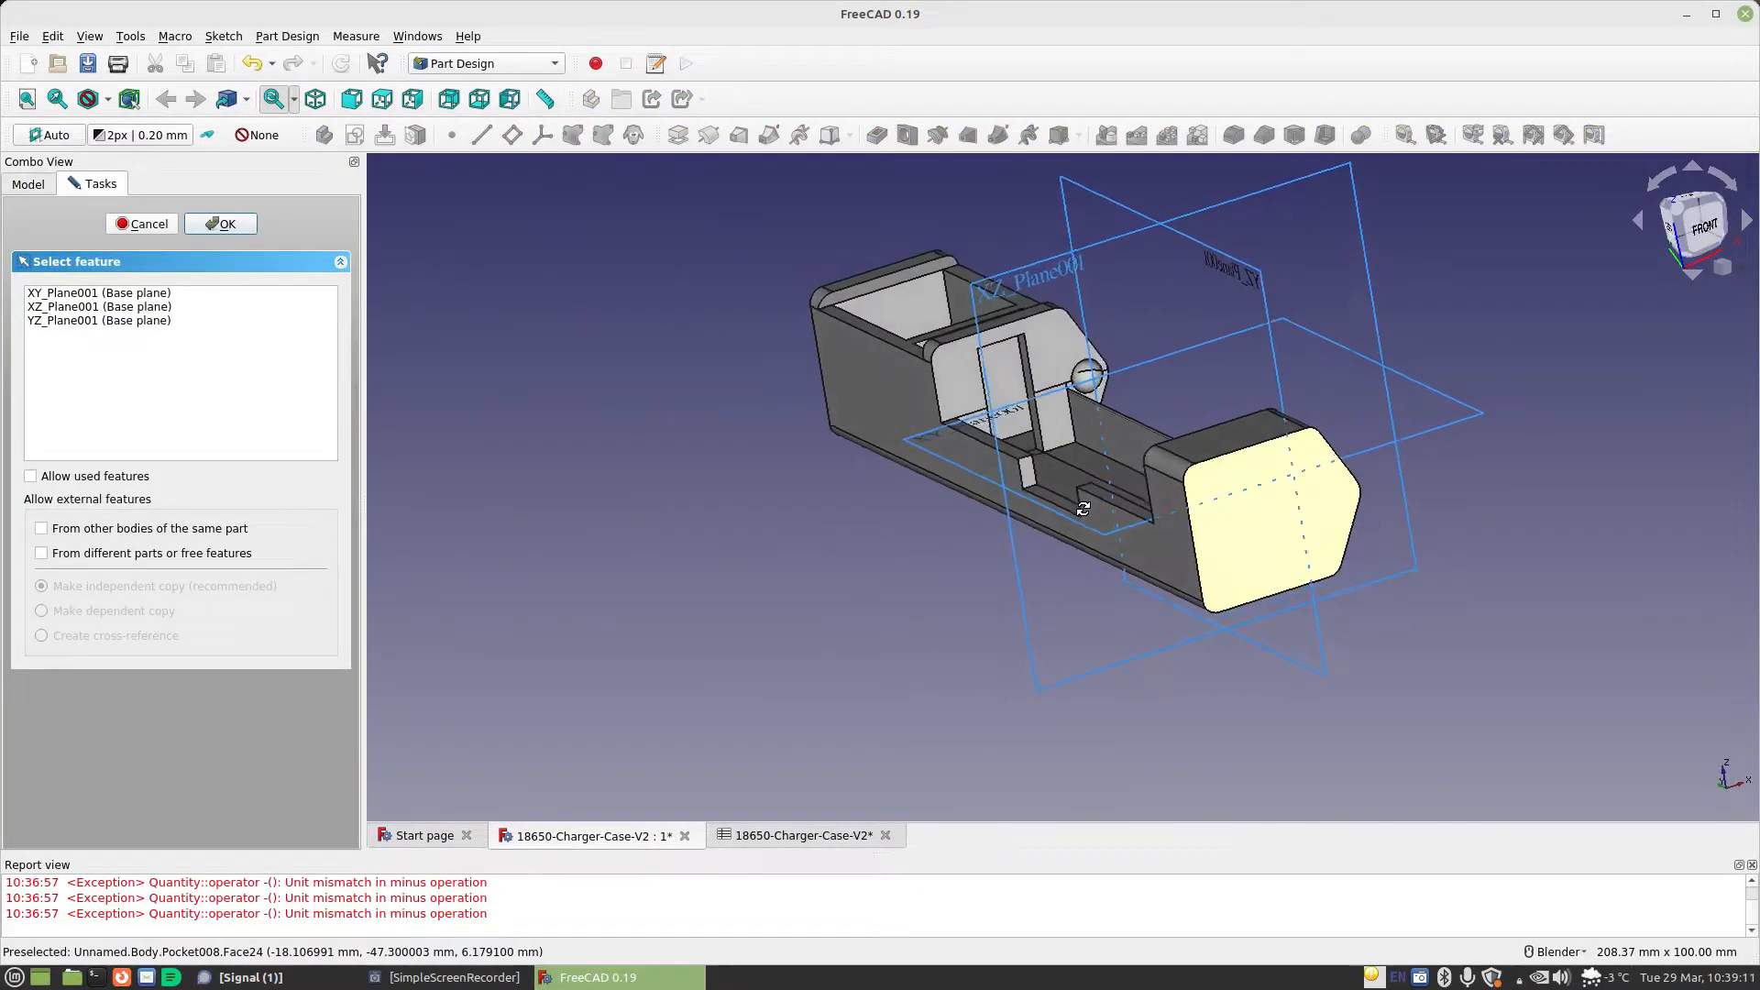
{"action": "left_click", "coordinate": [1008, 287]}
{"action": "left_click", "coordinate": [220, 224]}
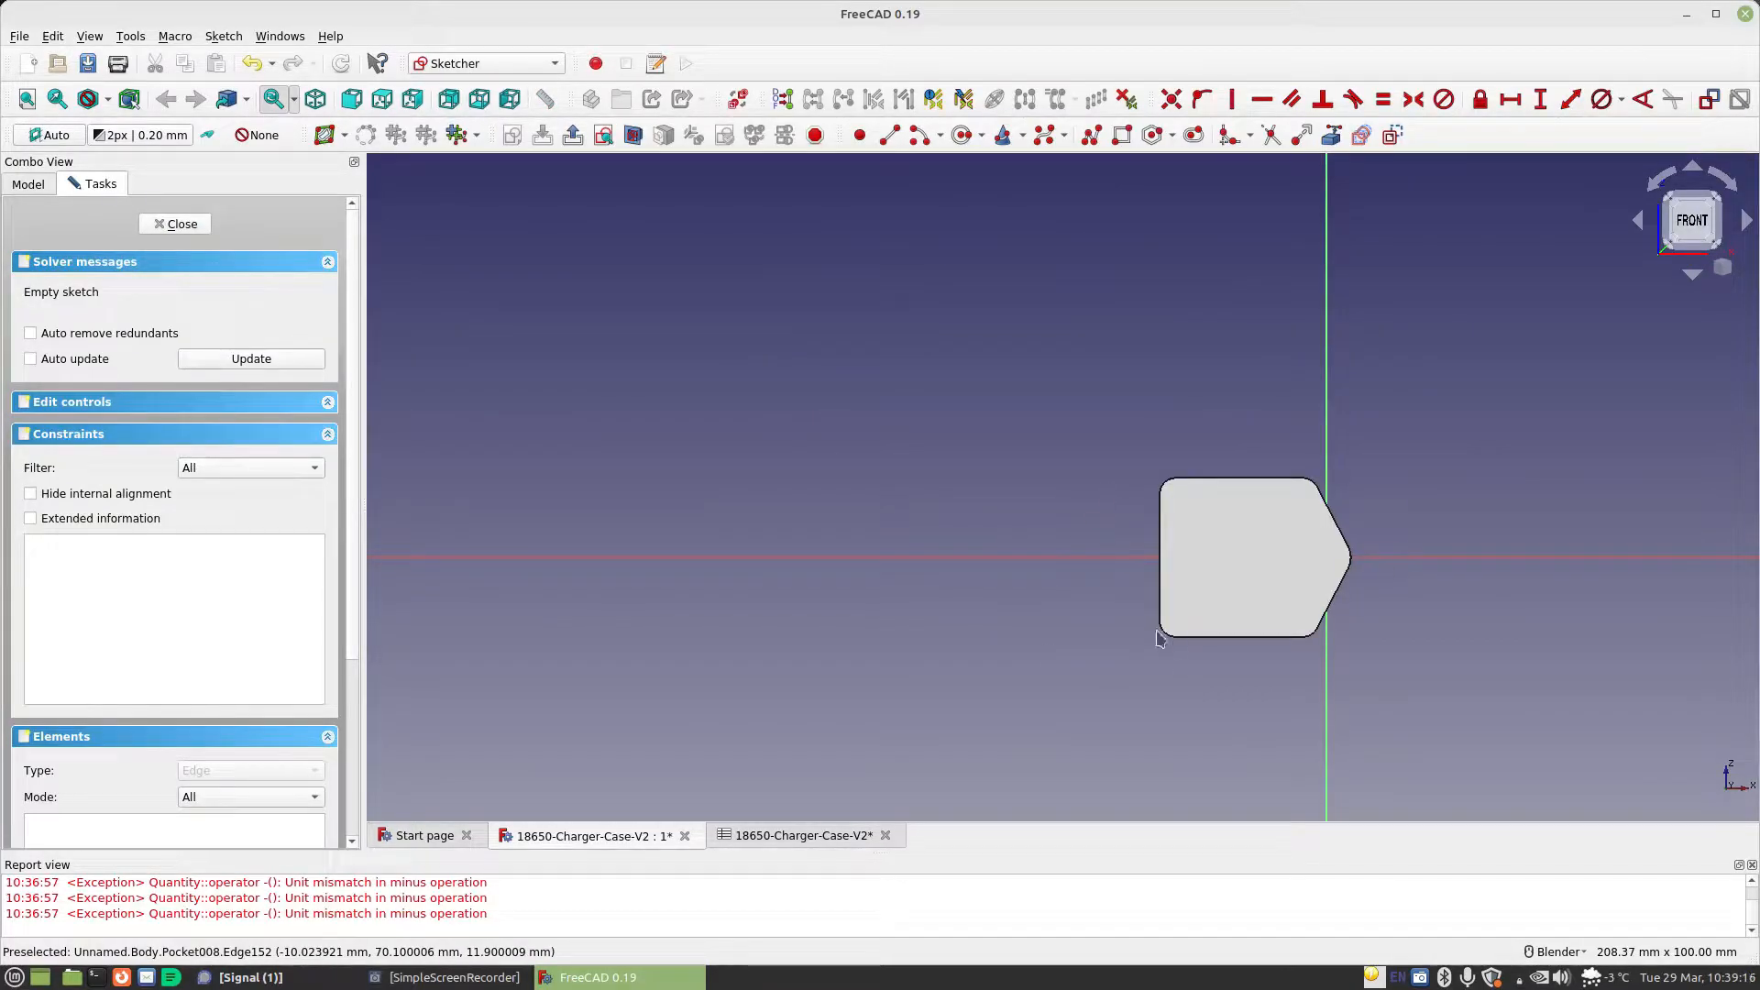
Hide the Bottom body and reopen the Top body's empty sketch for editing
{"action": "left_click", "coordinate": [188, 225]}
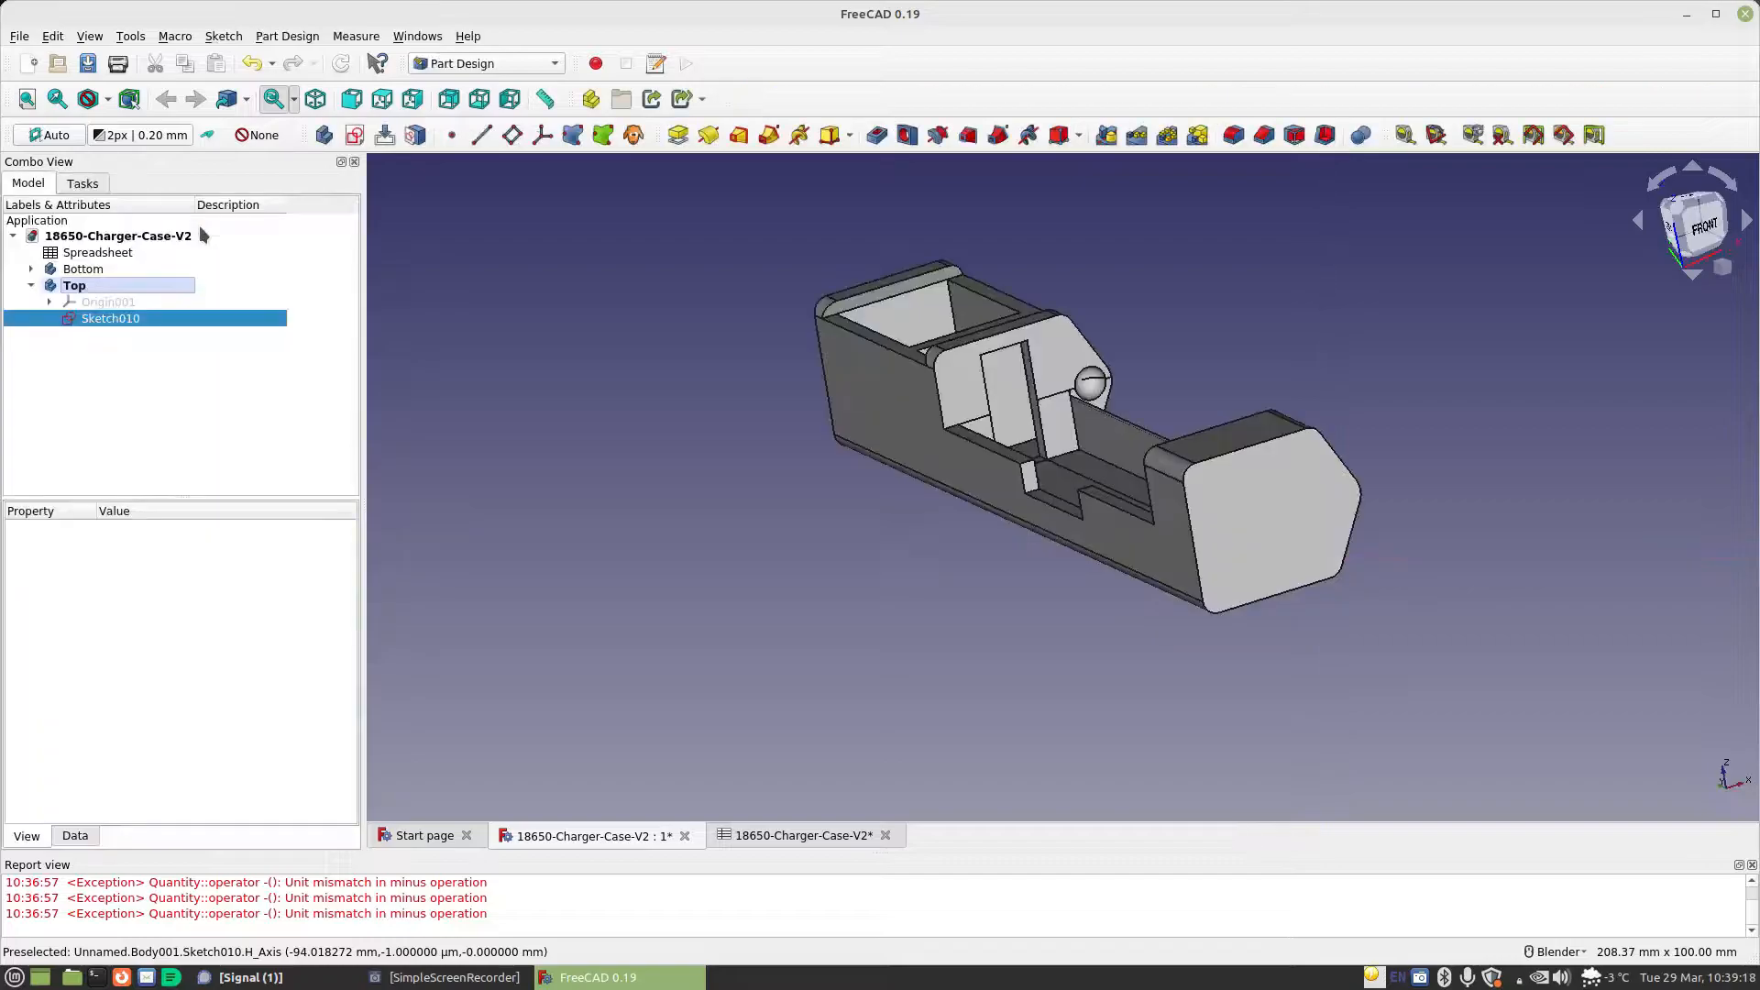
{"action": "left_click", "coordinate": [85, 270]}
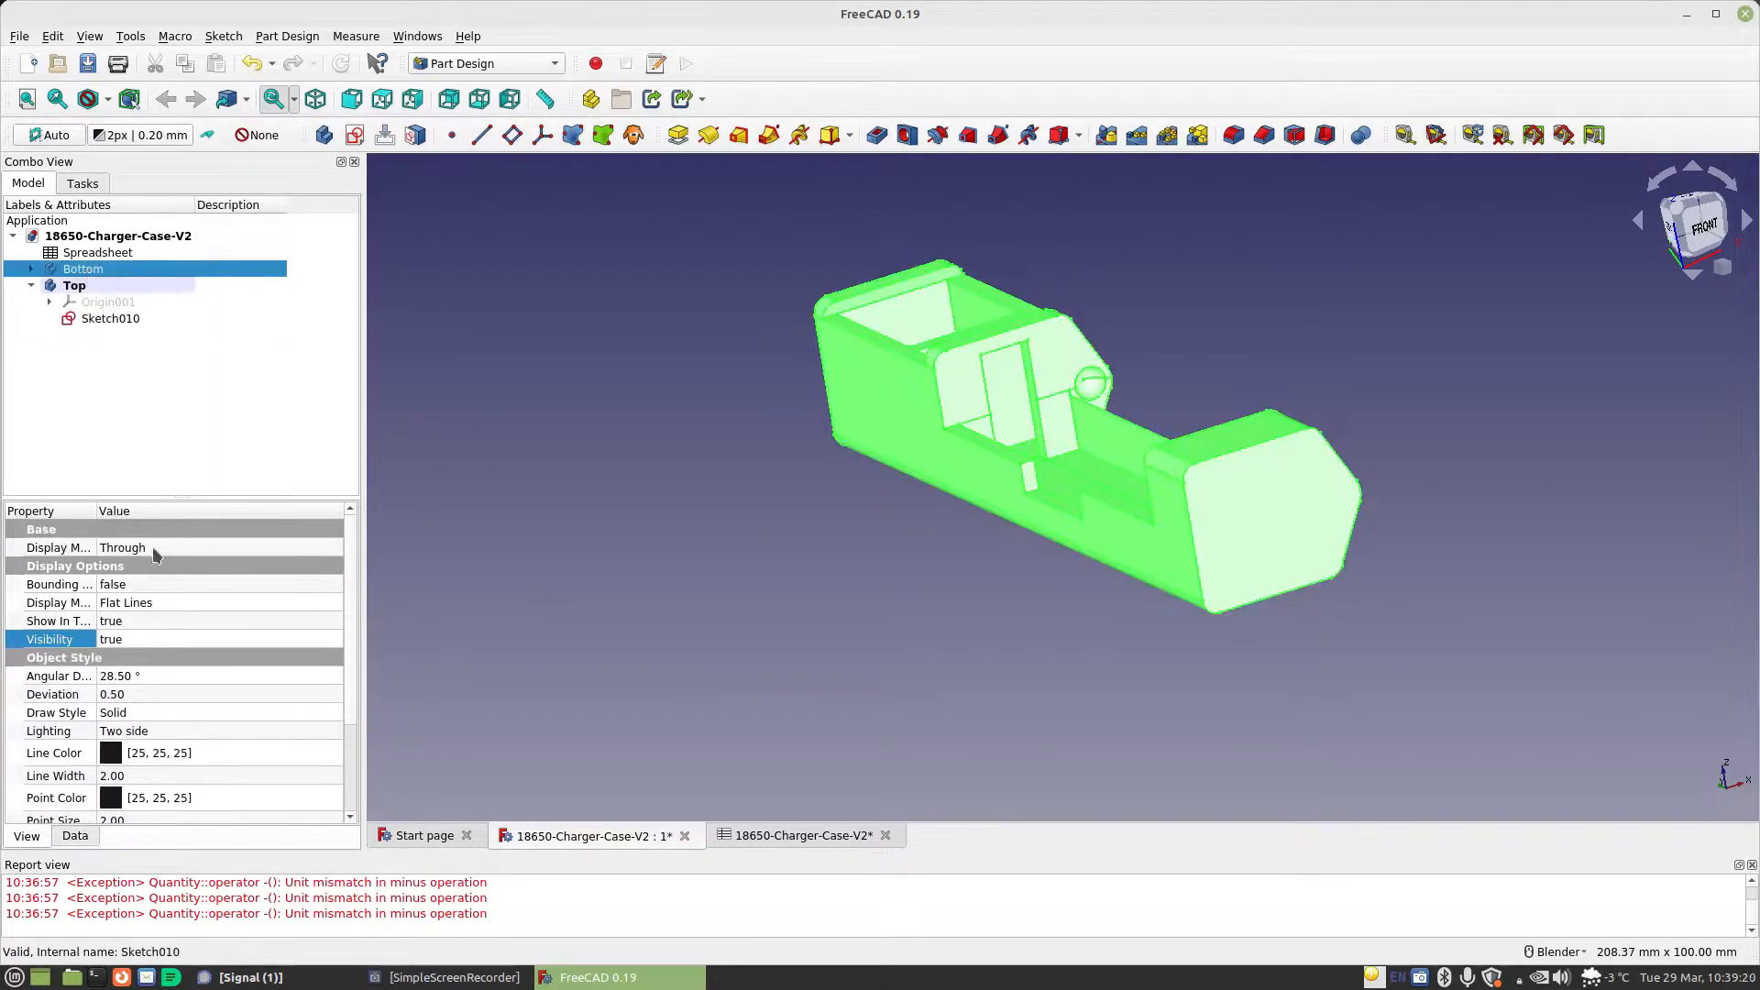
{"action": "left_click", "coordinate": [144, 639]}
{"action": "left_click", "coordinate": [143, 642]}
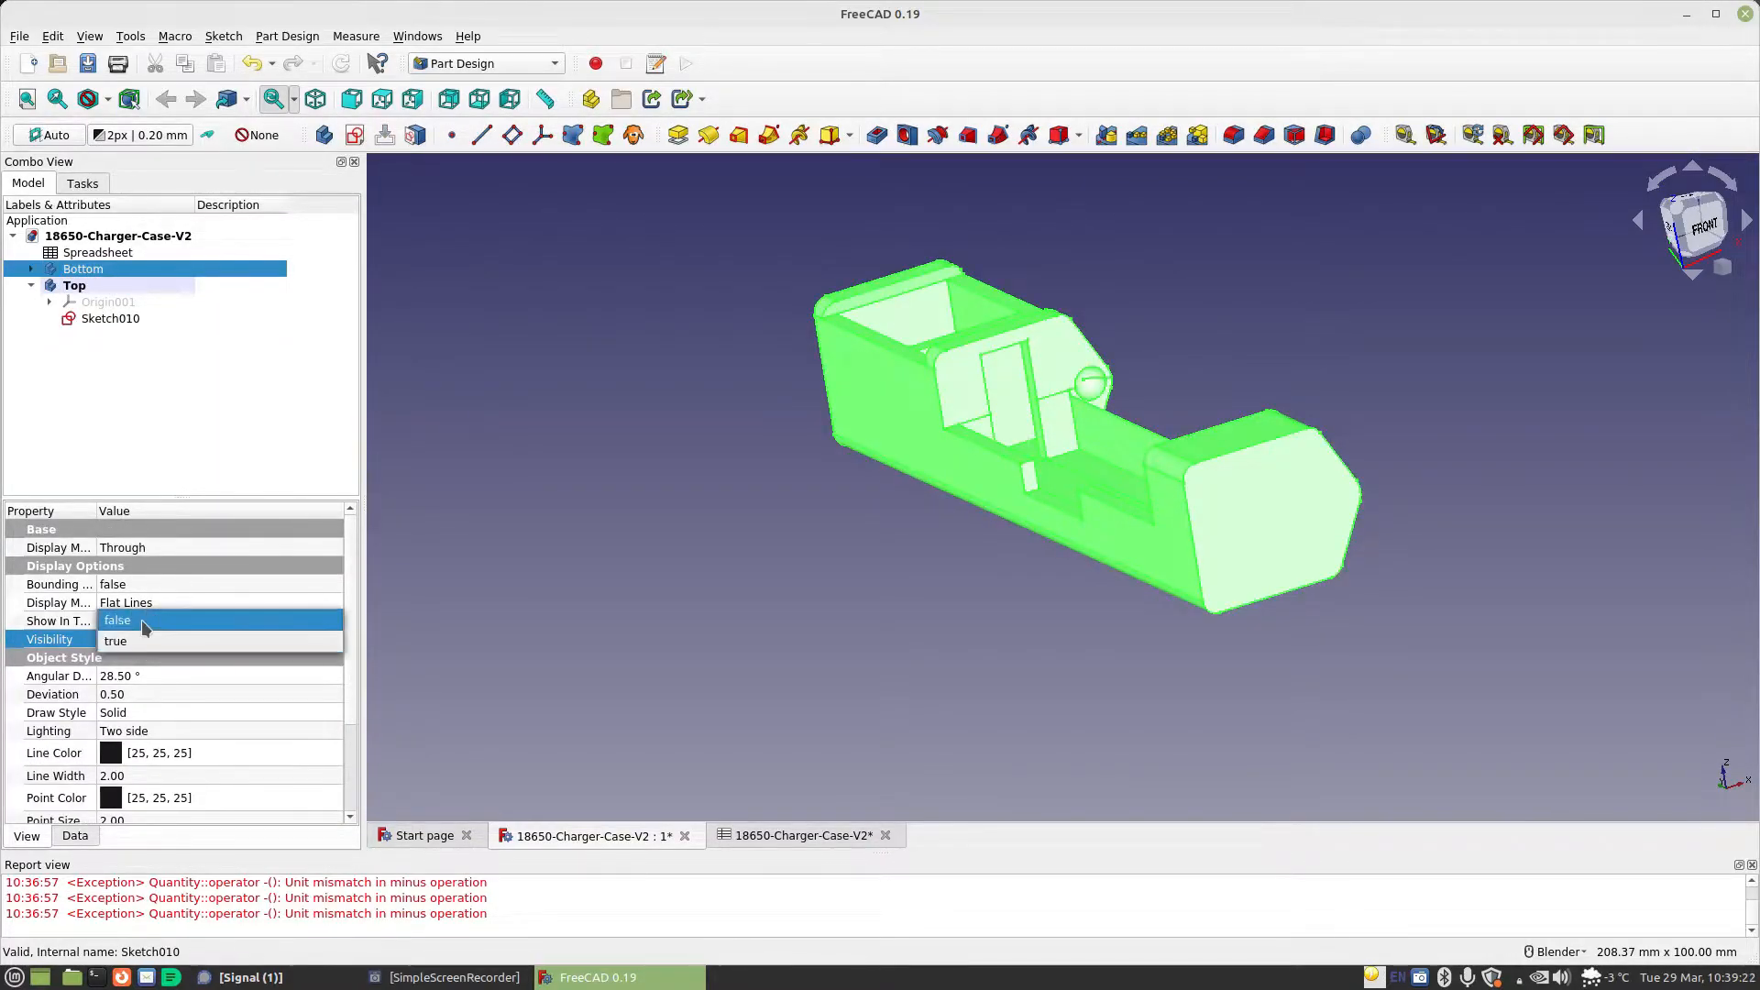
{"action": "left_click", "coordinate": [141, 620]}
{"action": "left_click", "coordinate": [101, 318]}
{"action": "double_click", "coordinate": [101, 318]}
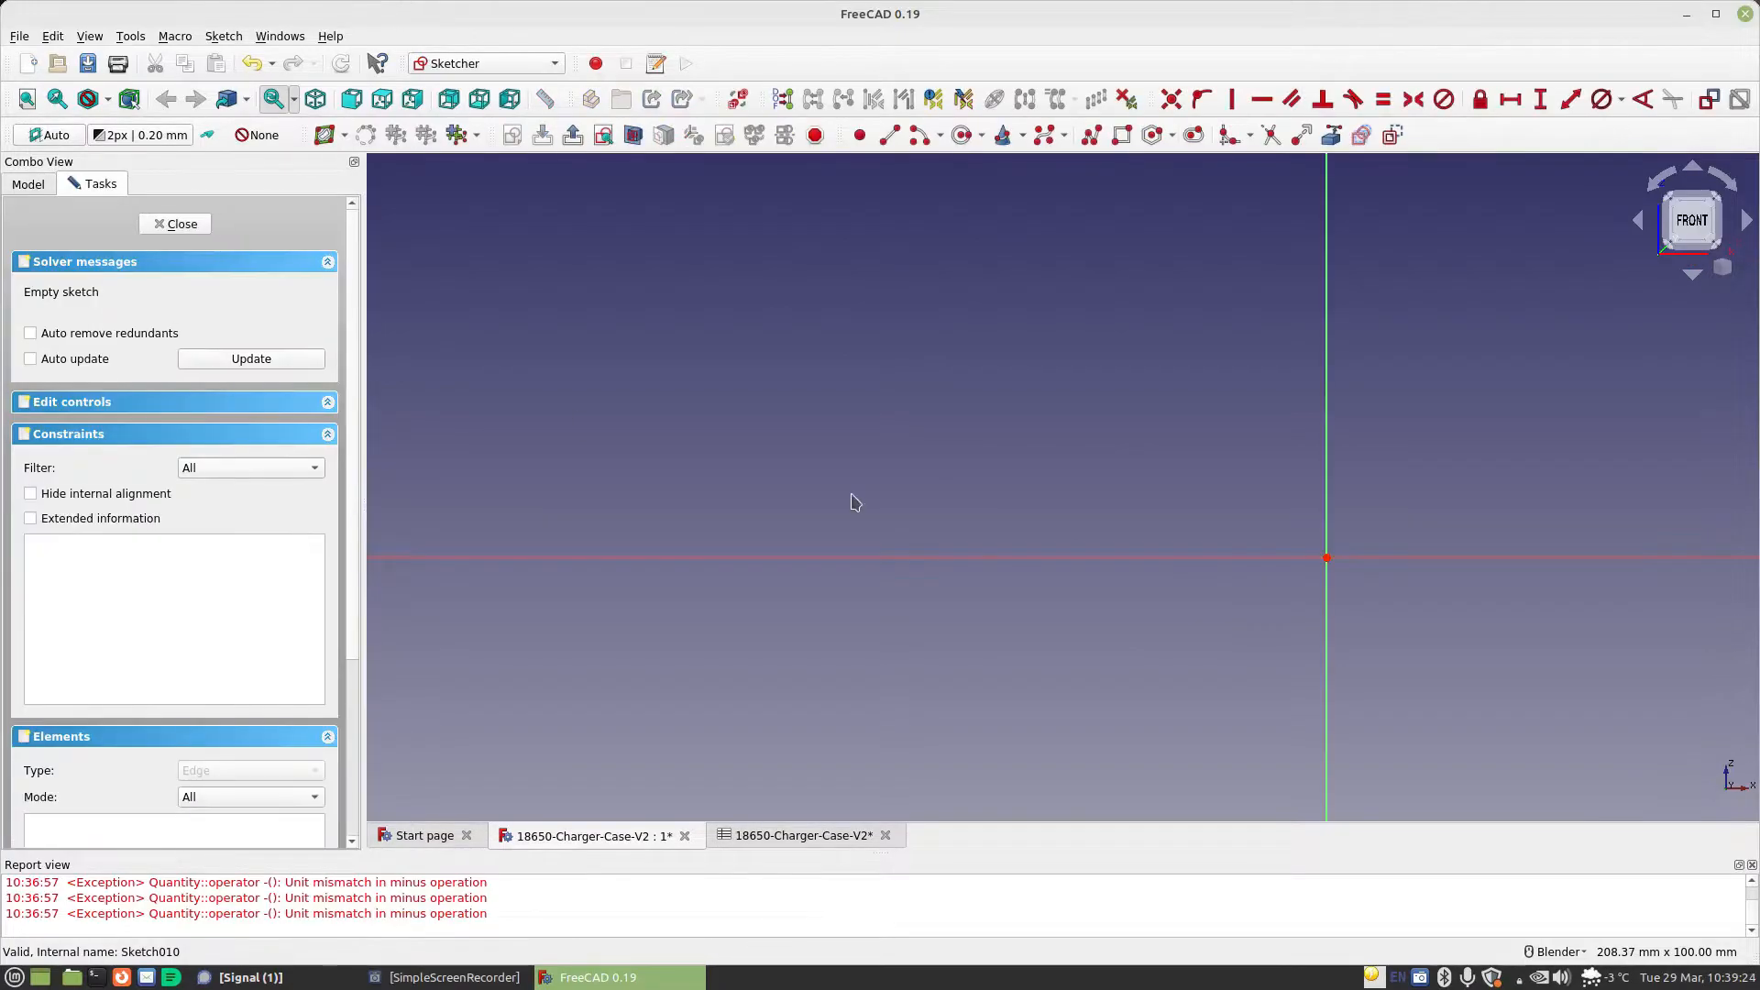
Draw an arc centred on the sketch origin, bulging to the negative horizontal side and crossing the horizontal axis
{"action": "scroll", "coordinate": [1455, 593], "scroll_direction": "up", "scroll_amount": 2}
{"action": "mouse_move", "coordinate": [1459, 589]}
{"action": "middle_mouse_down", "text": "shift"}
{"action": "mouse_move", "coordinate": [1301, 566]}
{"action": "mouse_move", "coordinate": [1313, 541]}
{"action": "middle_mouse_up", "text": "shift"}
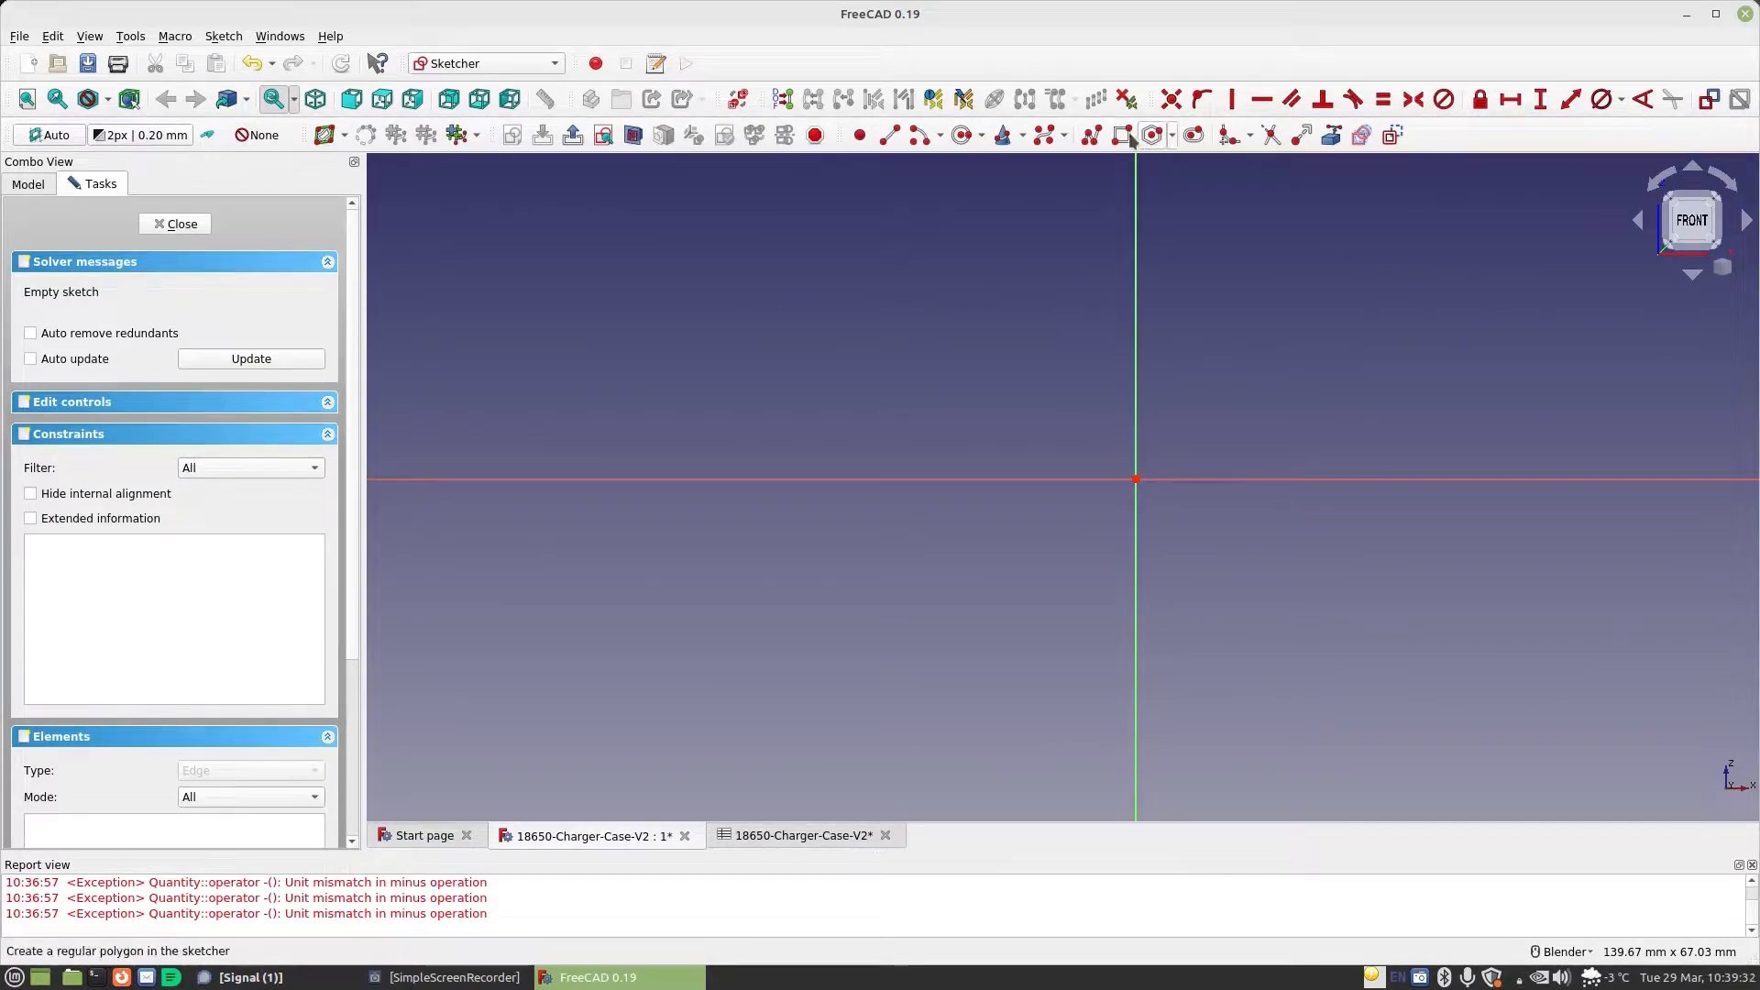
{"action": "left_click", "coordinate": [1136, 479]}
{"action": "left_click", "coordinate": [1069, 422]}
{"action": "left_click", "coordinate": [1059, 585]}
Draw a line sloping down to the right from the arc's lower end and add a small corner arc at its end
{"action": "left_click", "coordinate": [889, 134]}
{"action": "left_click", "coordinate": [1084, 551]}
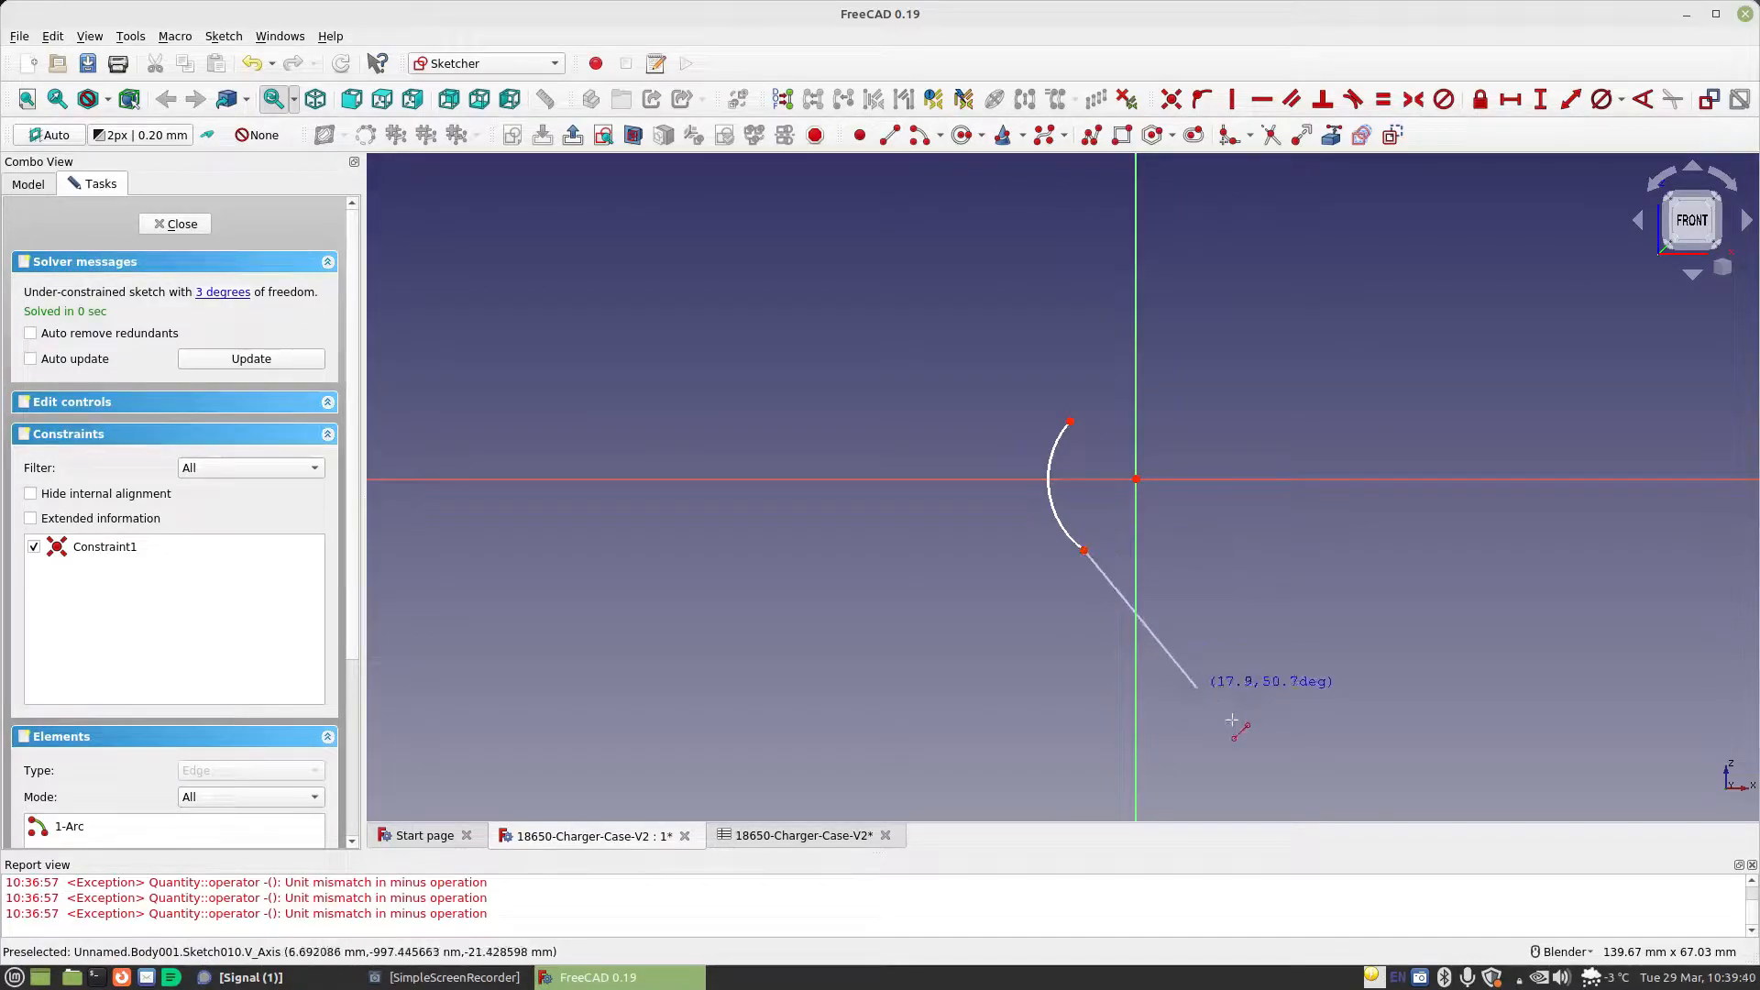
{"action": "left_click", "coordinate": [1211, 773]}
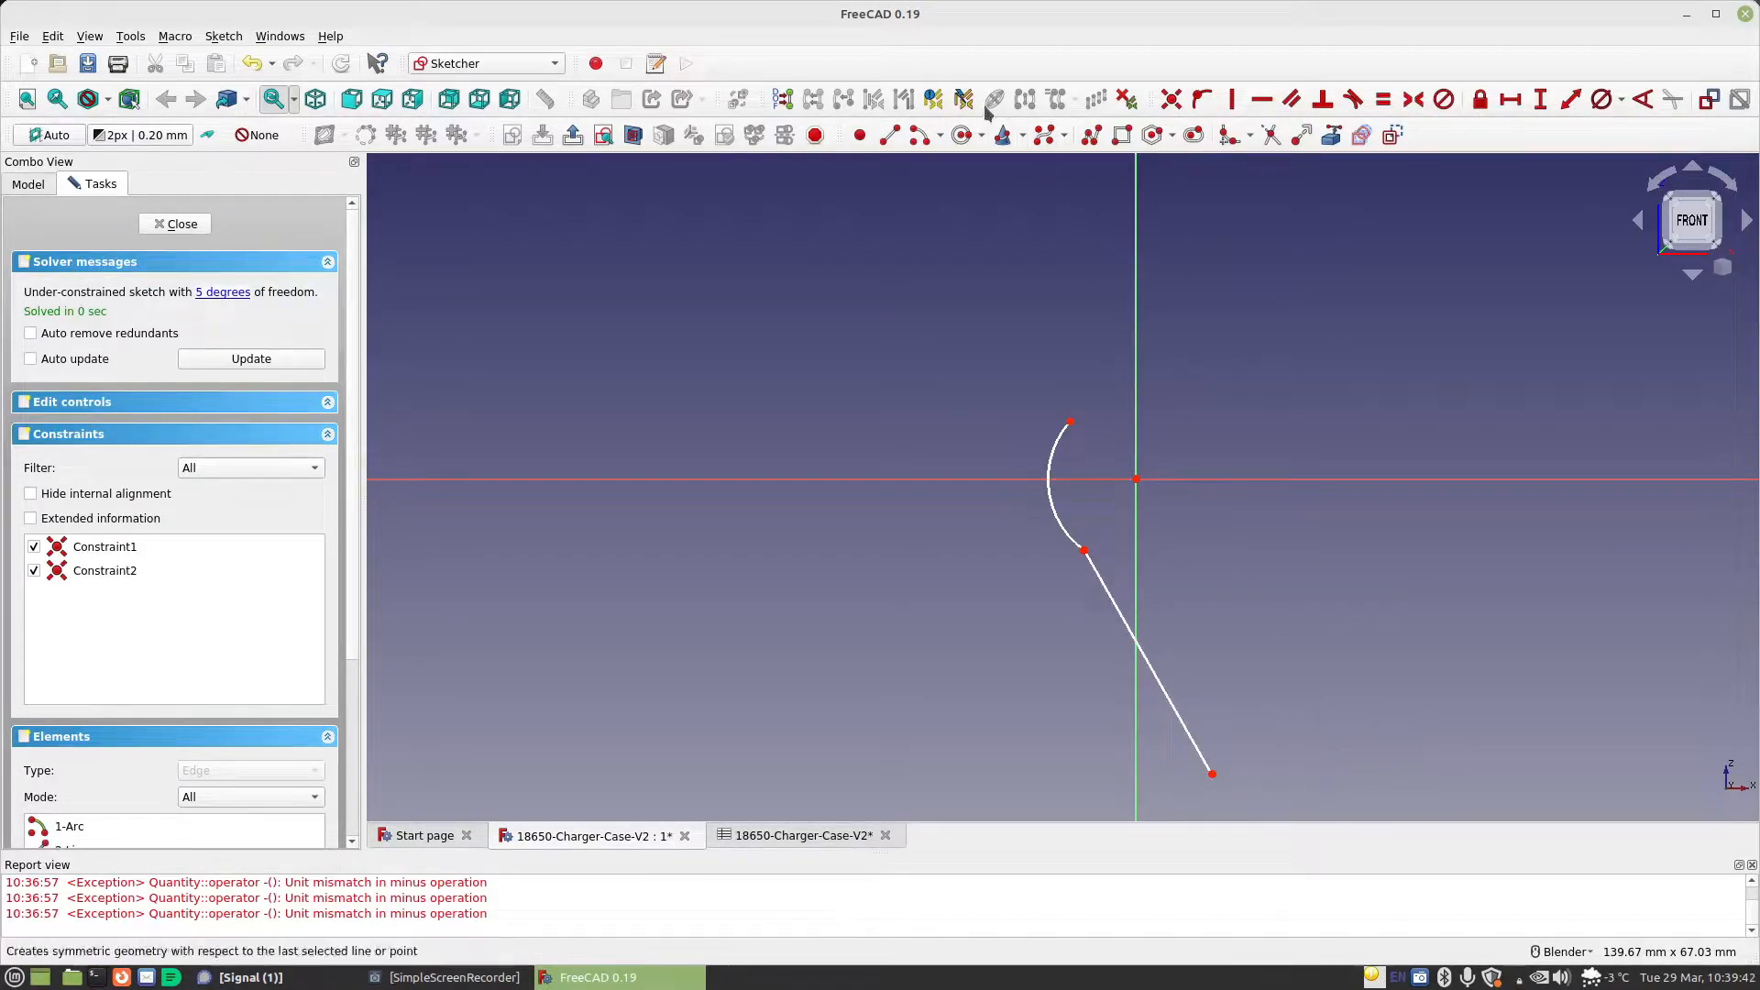
{"action": "left_click", "coordinate": [1238, 750]}
{"action": "left_click", "coordinate": [1211, 774]}
{"action": "left_click", "coordinate": [1242, 786]}
Draw a horizontal line to the right from the small corner arc and finish it with an upward-turning corner arc
{"action": "left_click", "coordinate": [889, 135]}
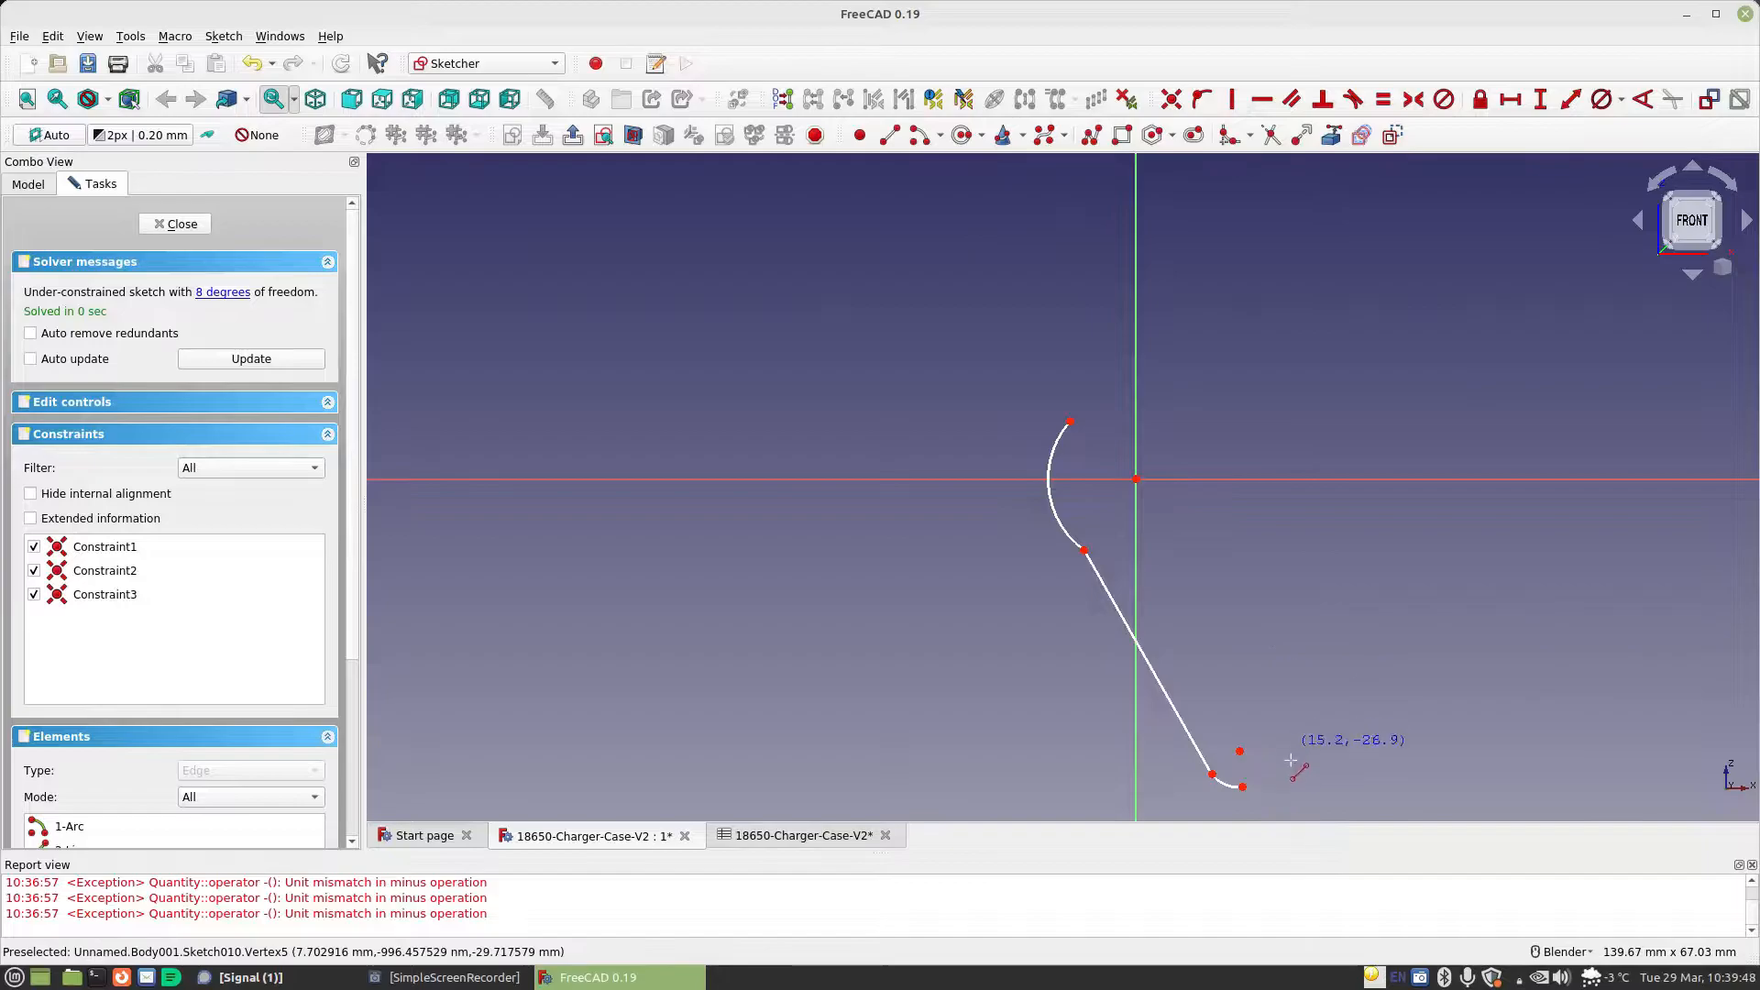
{"action": "left_click", "coordinate": [1242, 786]}
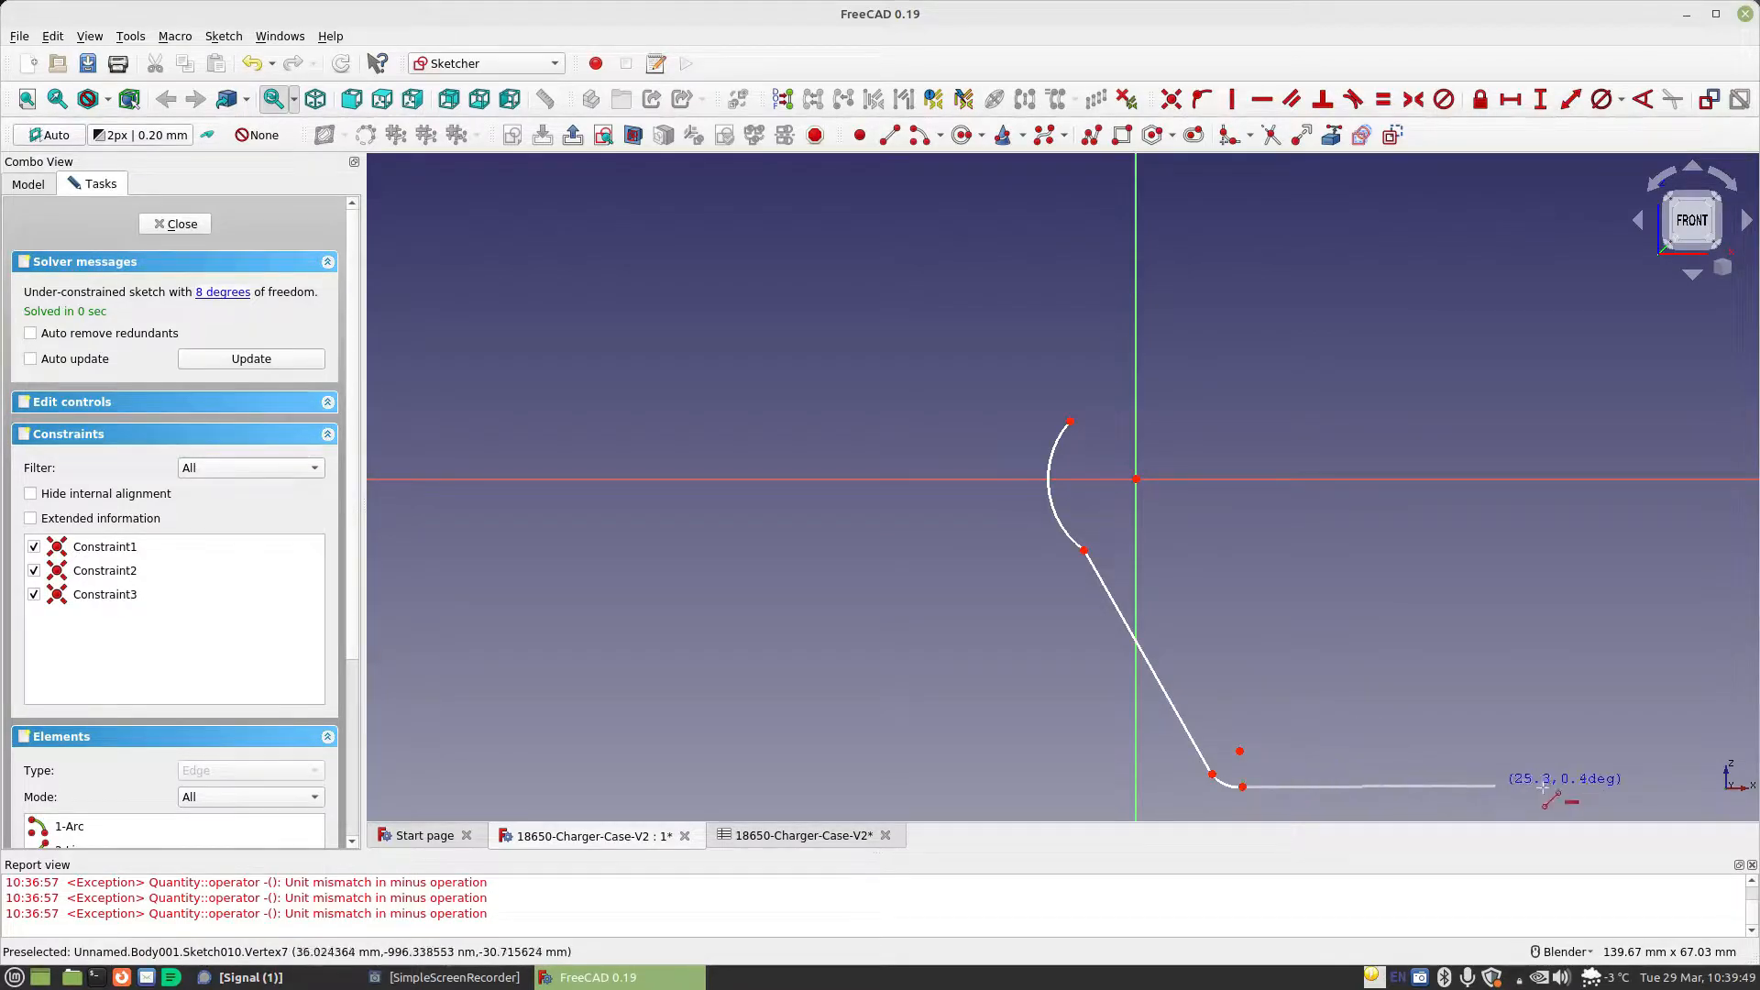
{"action": "left_click", "coordinate": [1672, 786]}
{"action": "middle_click_drag", "start_coordinate": [1529, 614], "coordinate": [1199, 537], "text": "shift"}
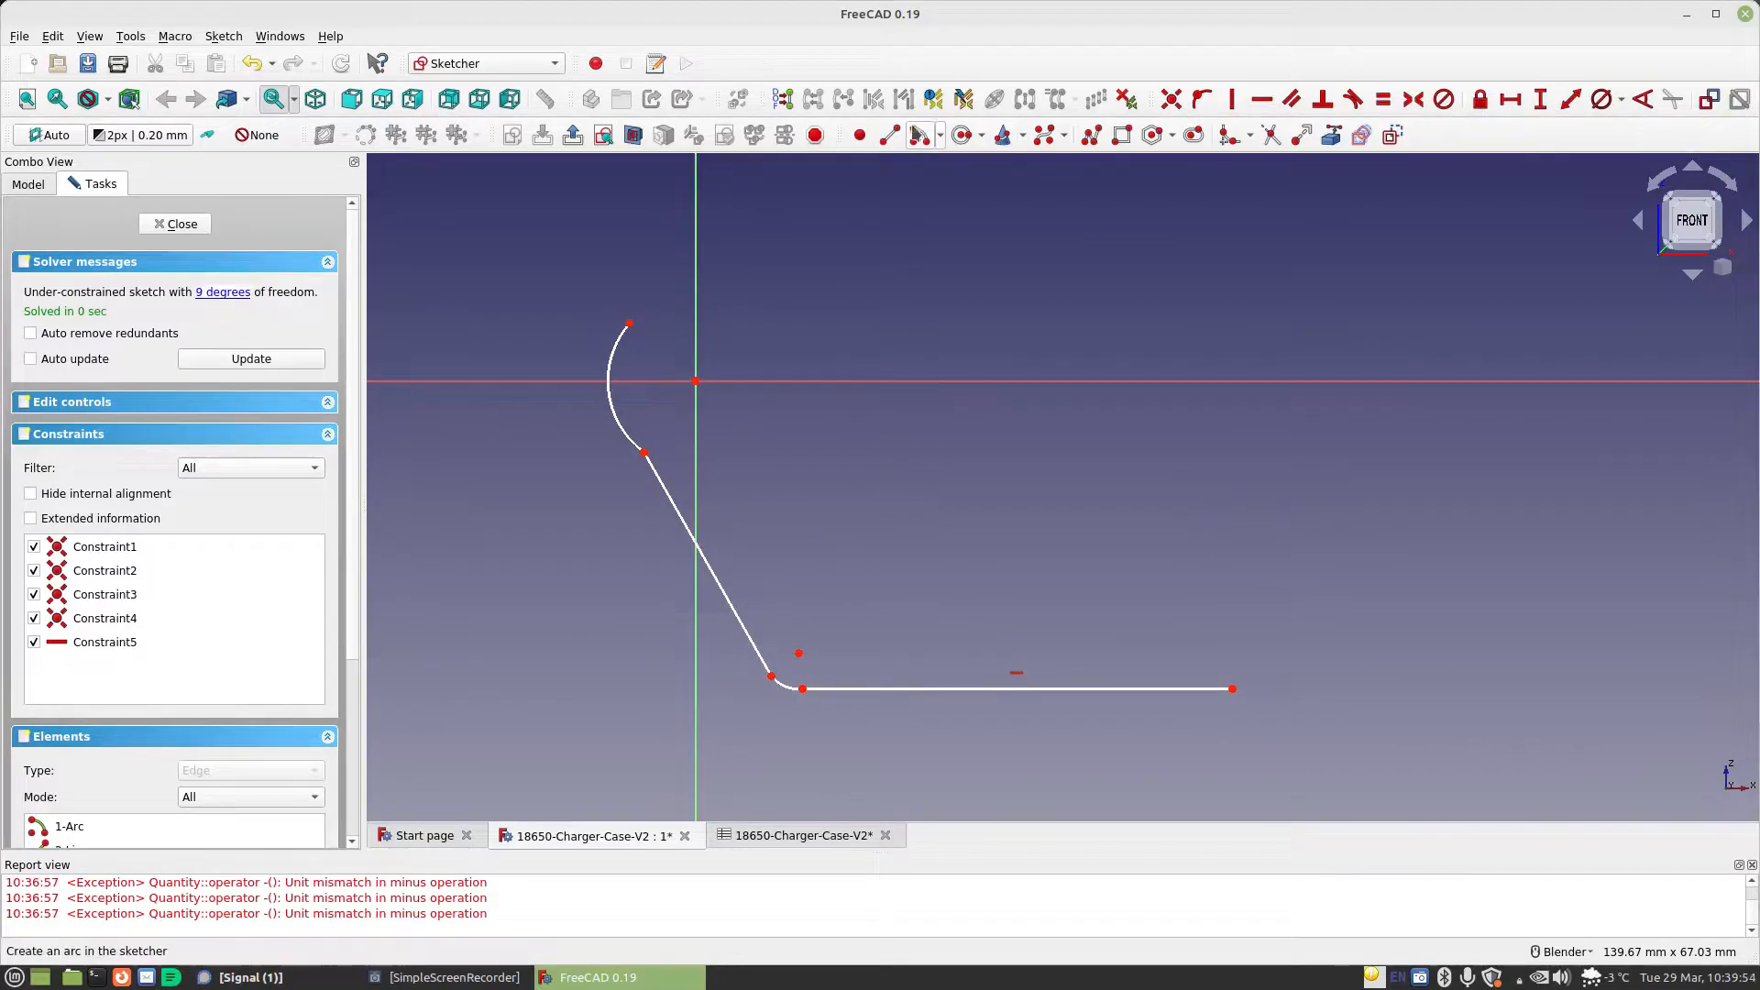
{"action": "left_click", "coordinate": [1228, 643]}
{"action": "left_click", "coordinate": [1233, 688]}
{"action": "left_click", "coordinate": [1275, 644]}
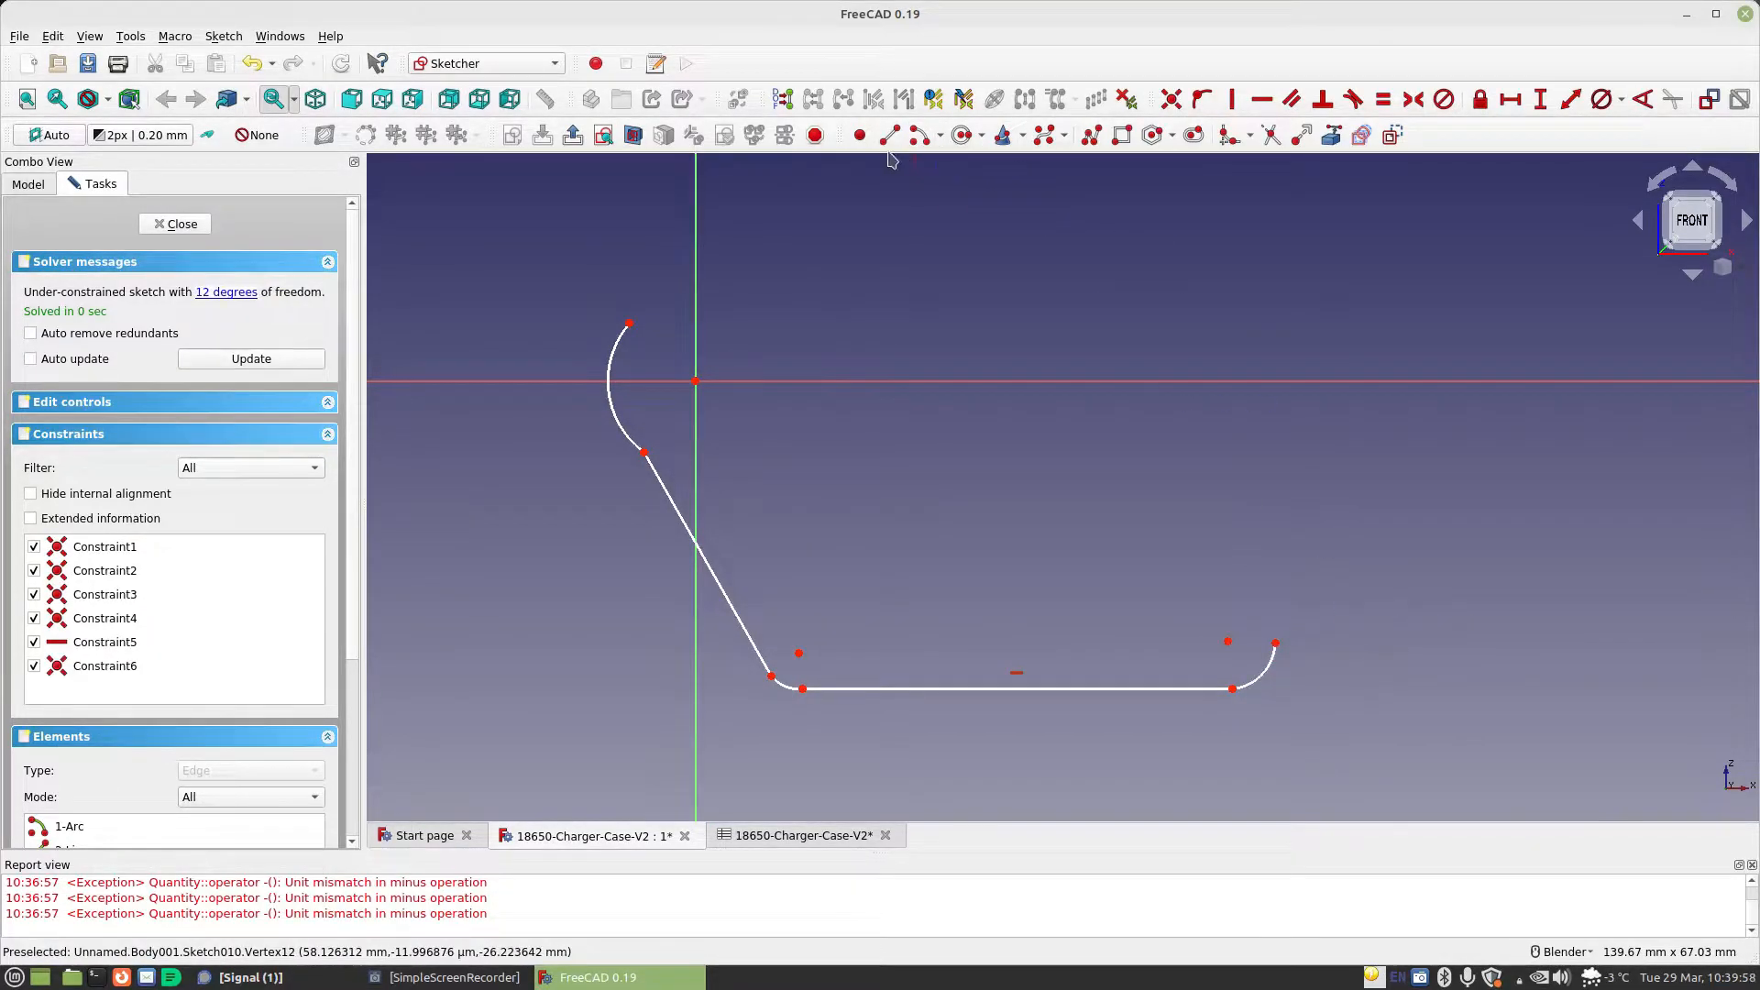
{"action": "left_click", "coordinate": [1280, 642]}
{"action": "left_click", "coordinate": [1383, 650]}
{"action": "left_click", "coordinate": [1341, 624]}
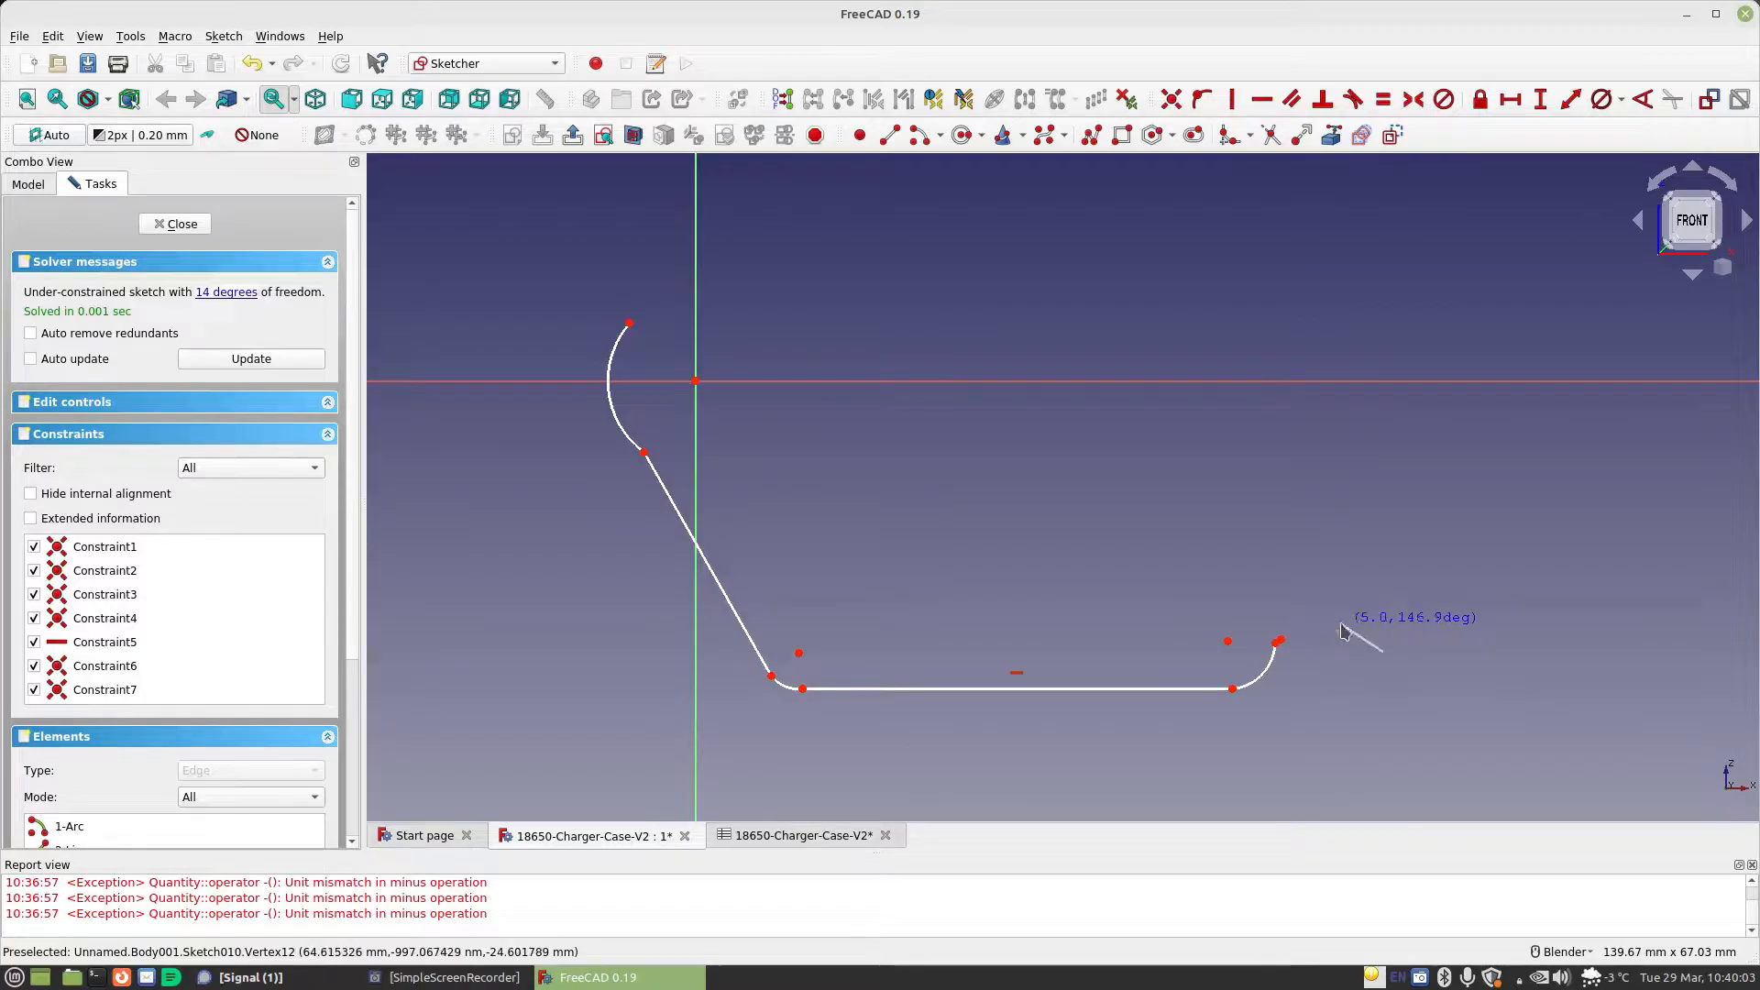
{"action": "right_click", "coordinate": [1402, 603]}
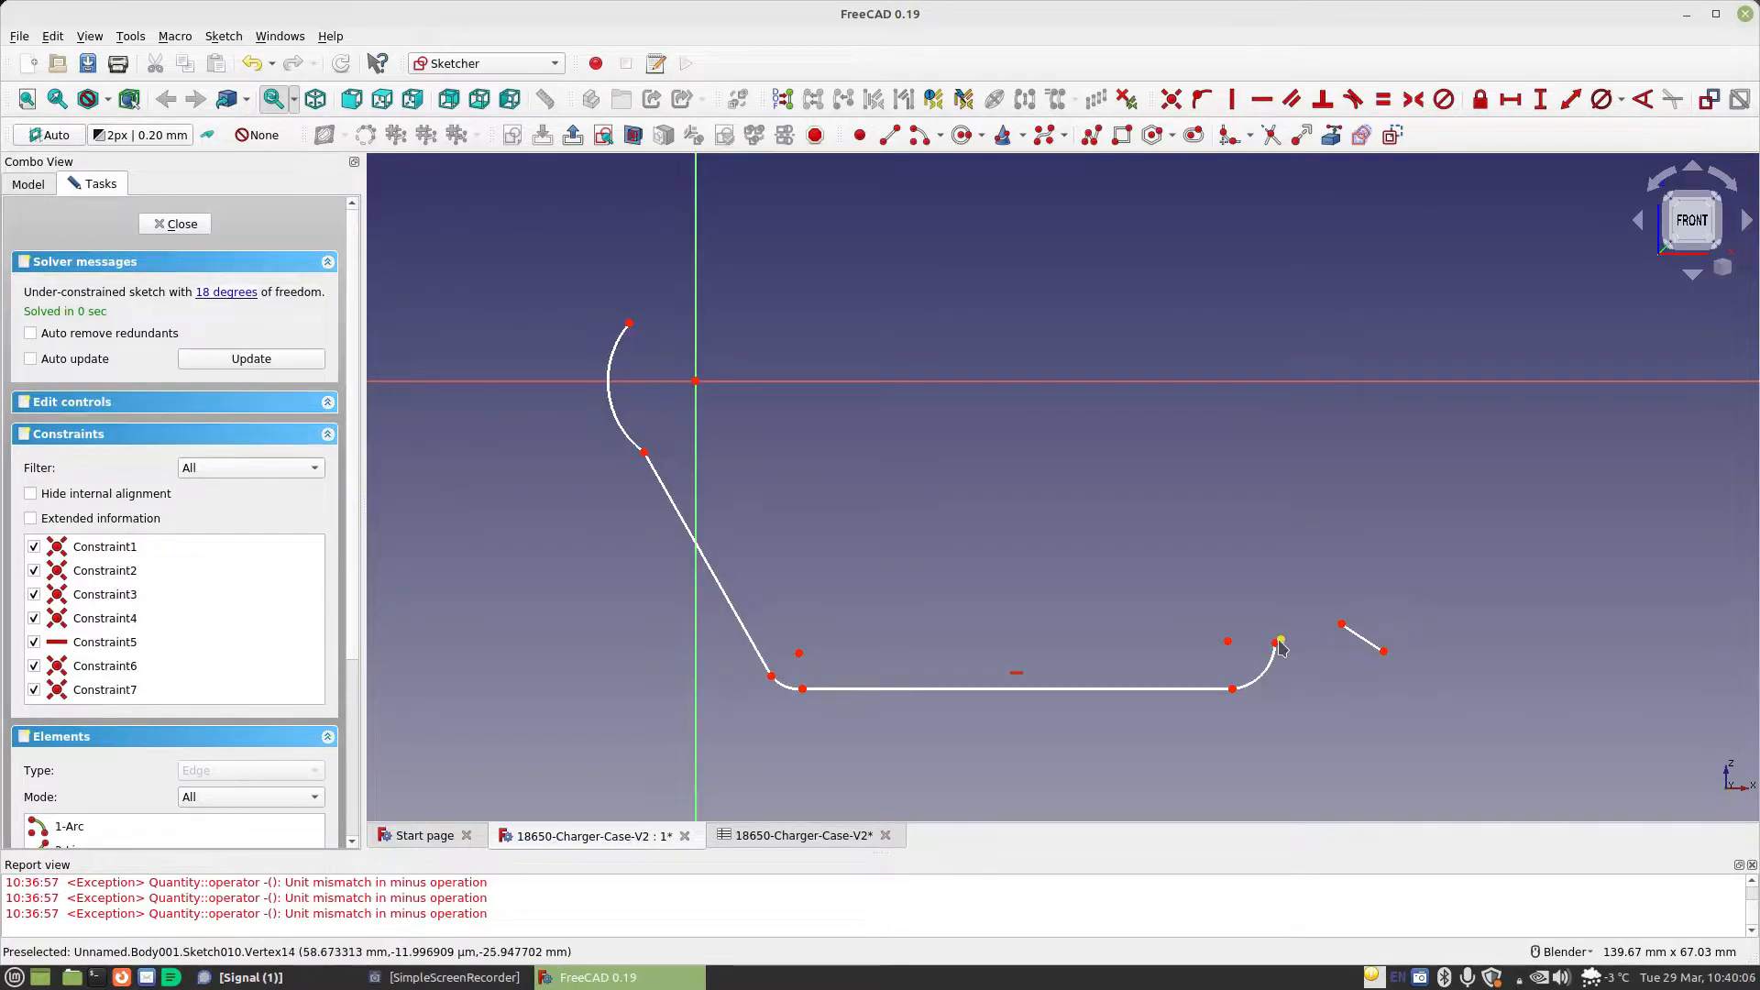
{"action": "left_click", "coordinate": [1281, 640]}
{"action": "left_click", "coordinate": [1338, 660]}
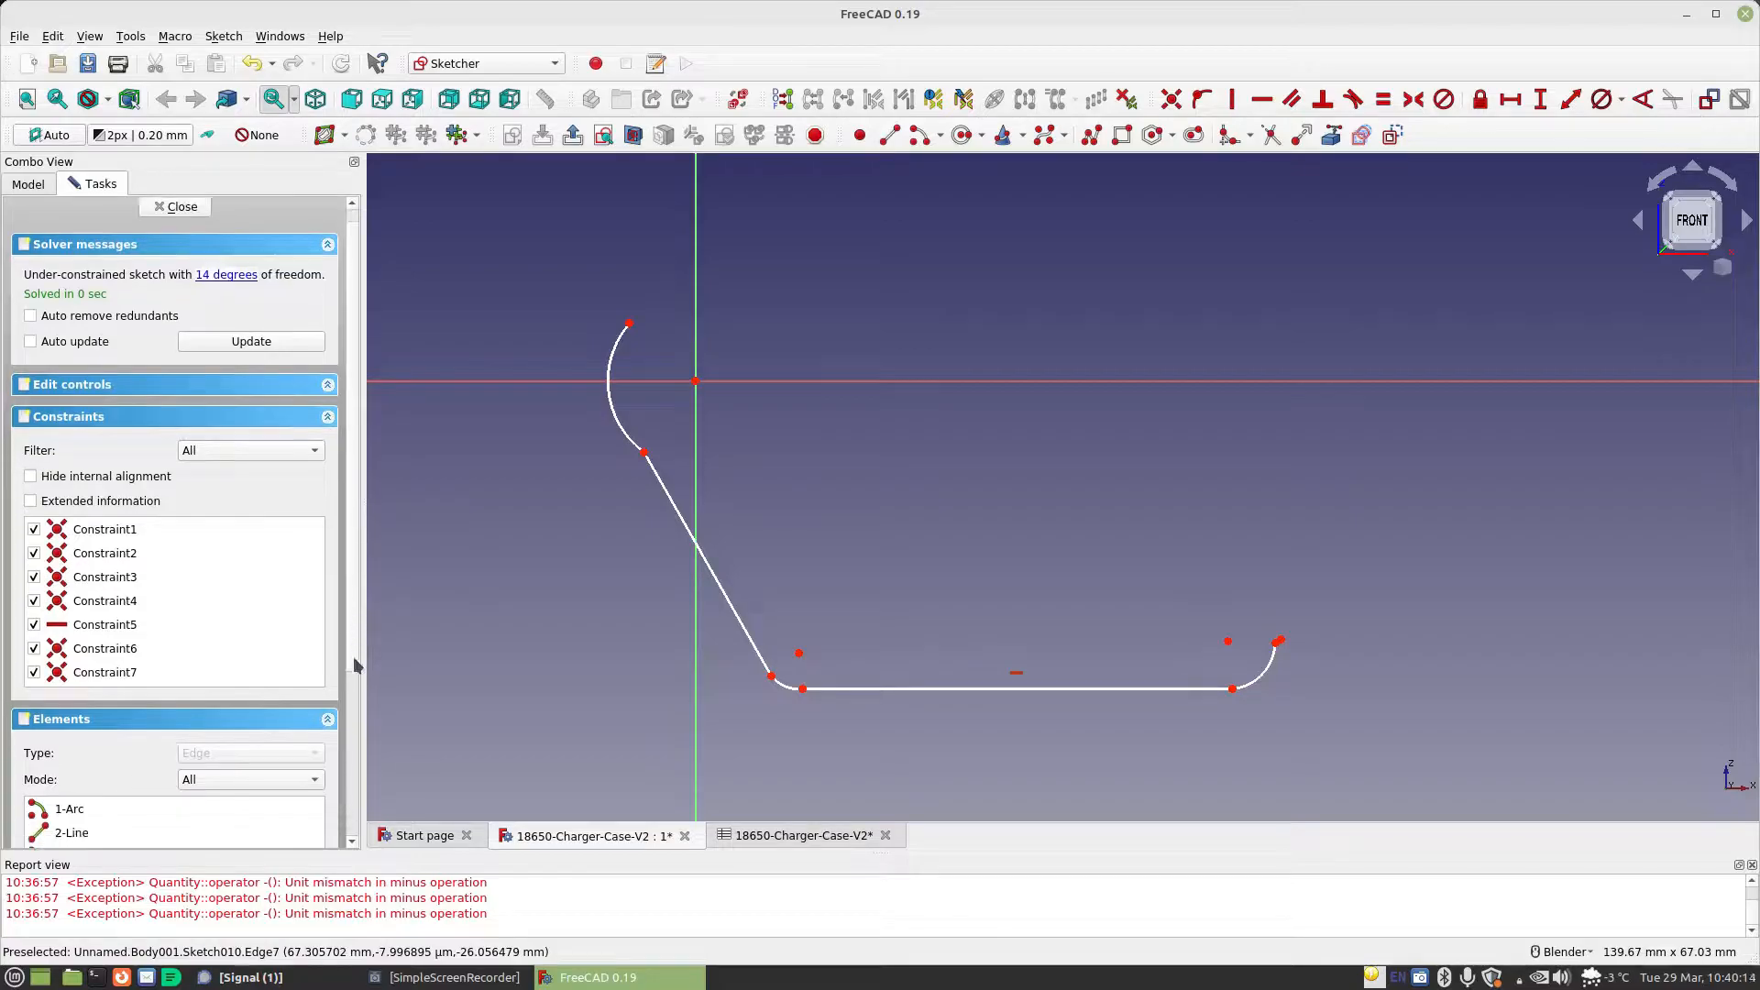
{"action": "scroll", "coordinate": [137, 641], "scroll_direction": "down", "scroll_amount": 5}
{"action": "left_click", "coordinate": [89, 703]}
{"action": "key", "text": "Delete"}
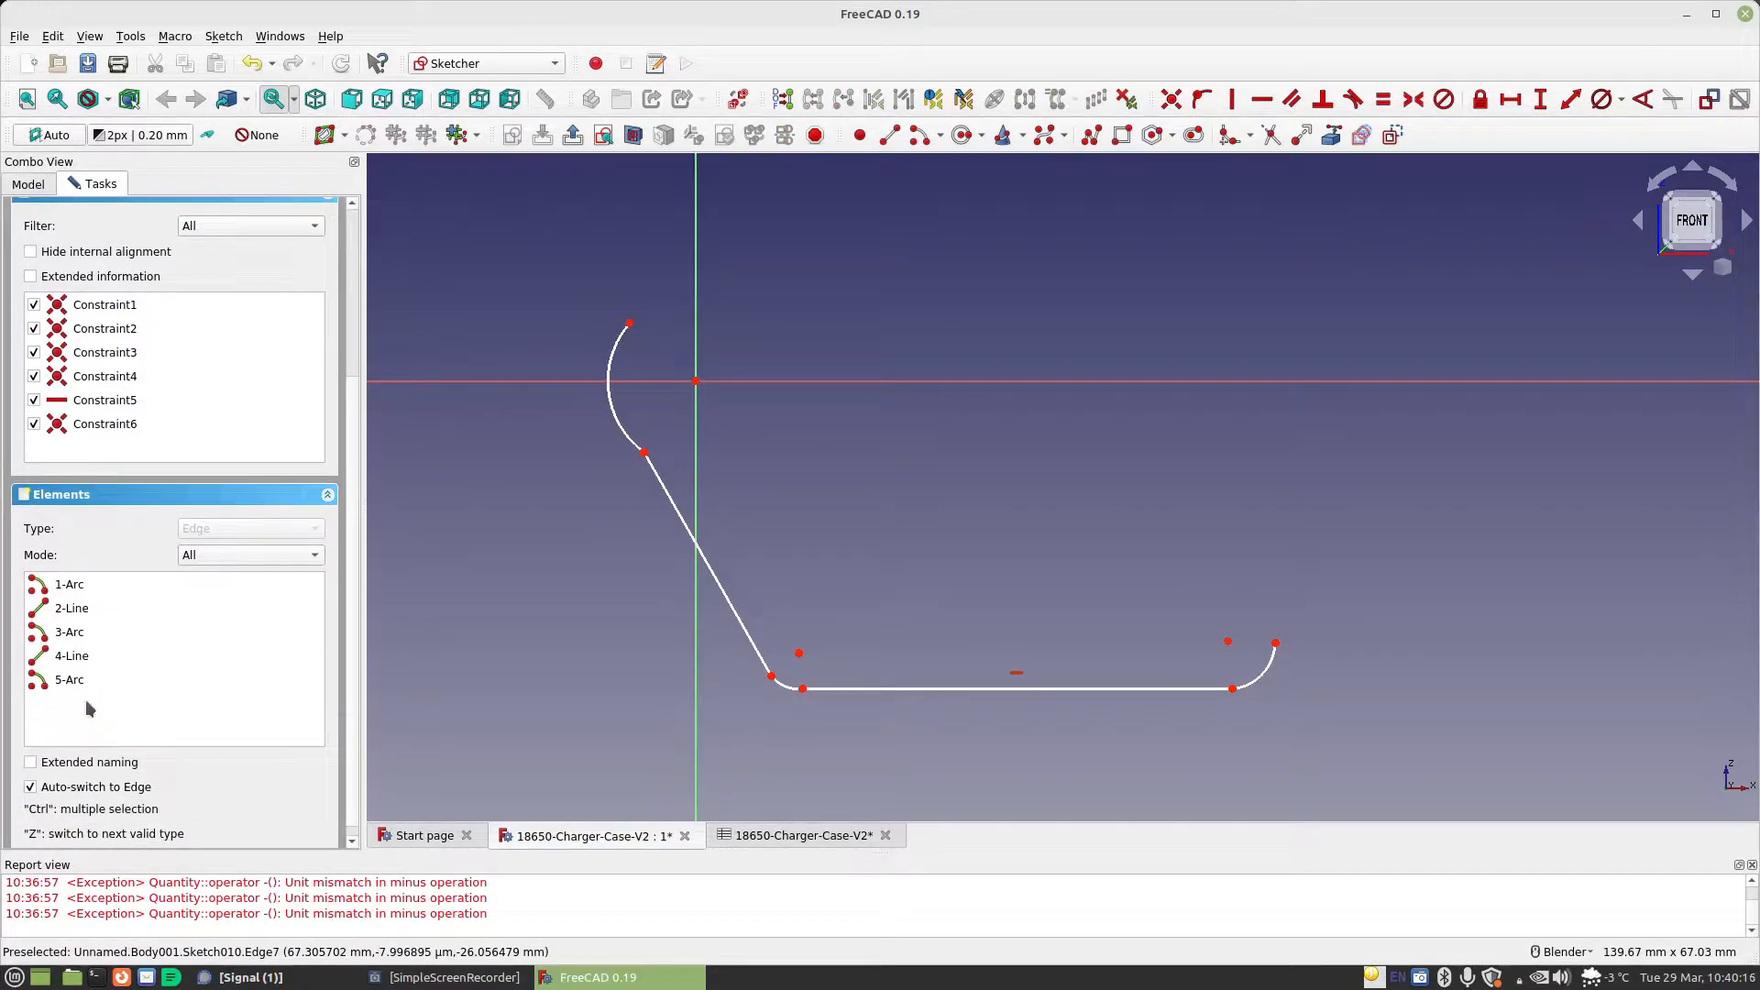
Draw a vertical line about 26 mm long from the end of the last corner arc up to the horizontal axis
{"action": "left_click", "coordinate": [893, 140]}
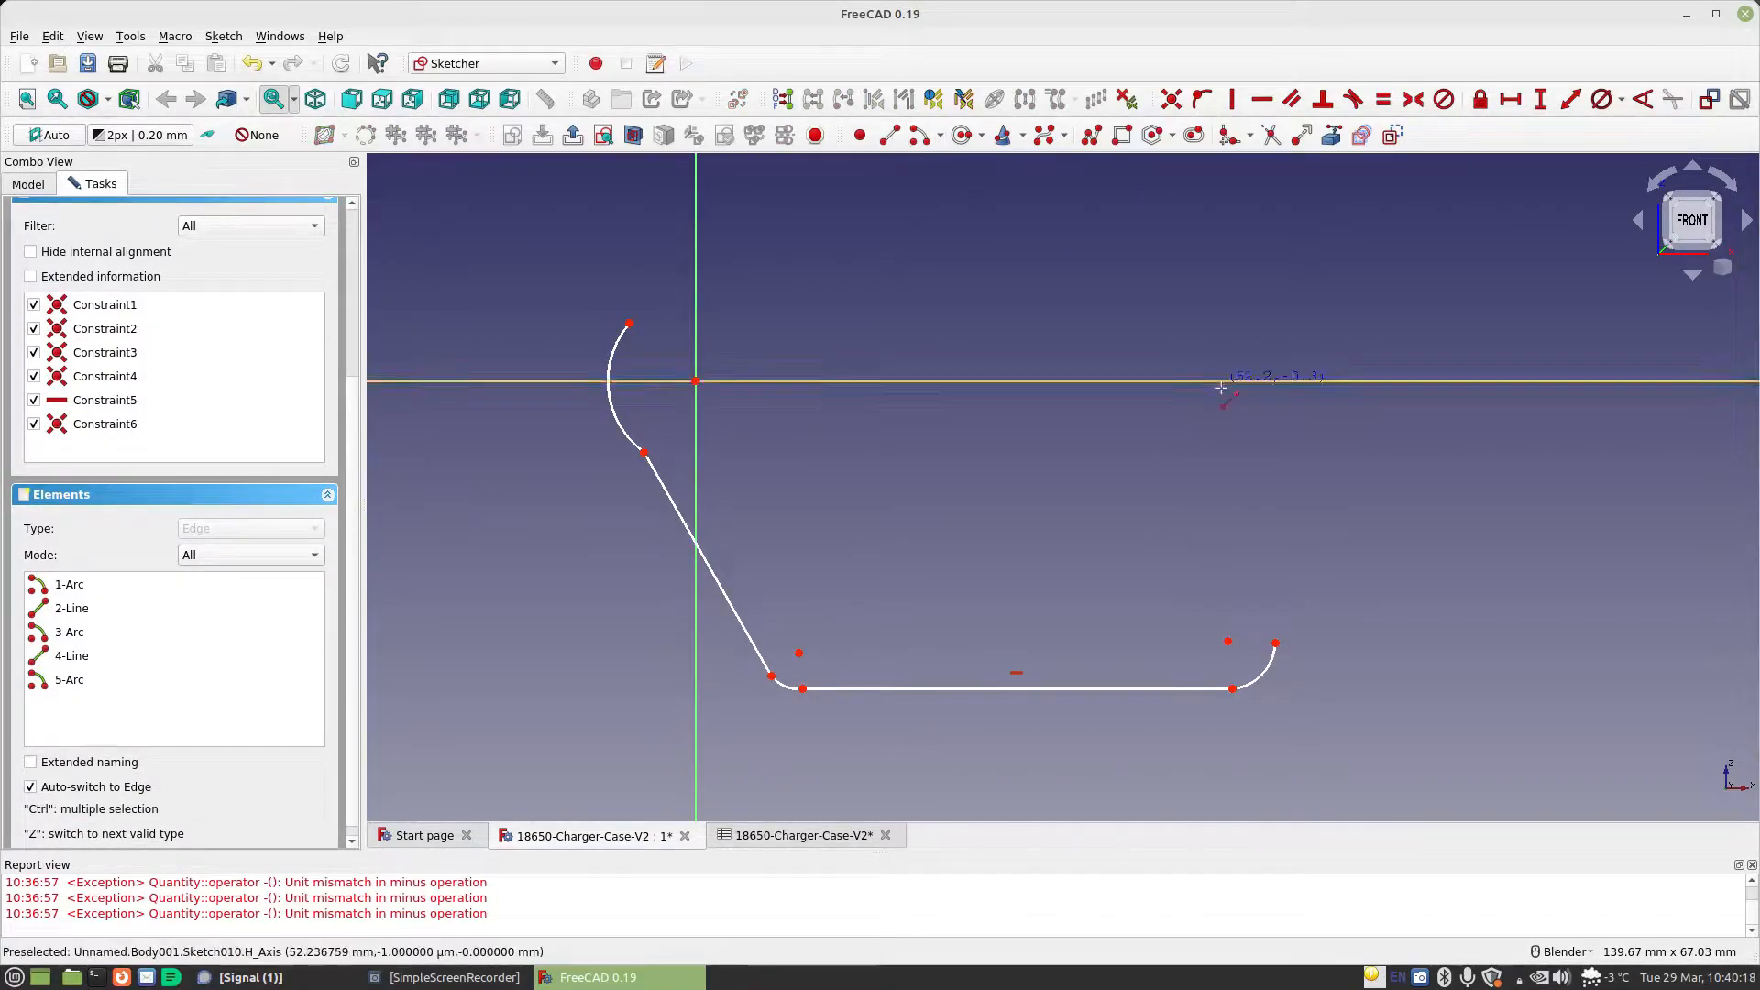
{"action": "left_click", "coordinate": [1275, 642]}
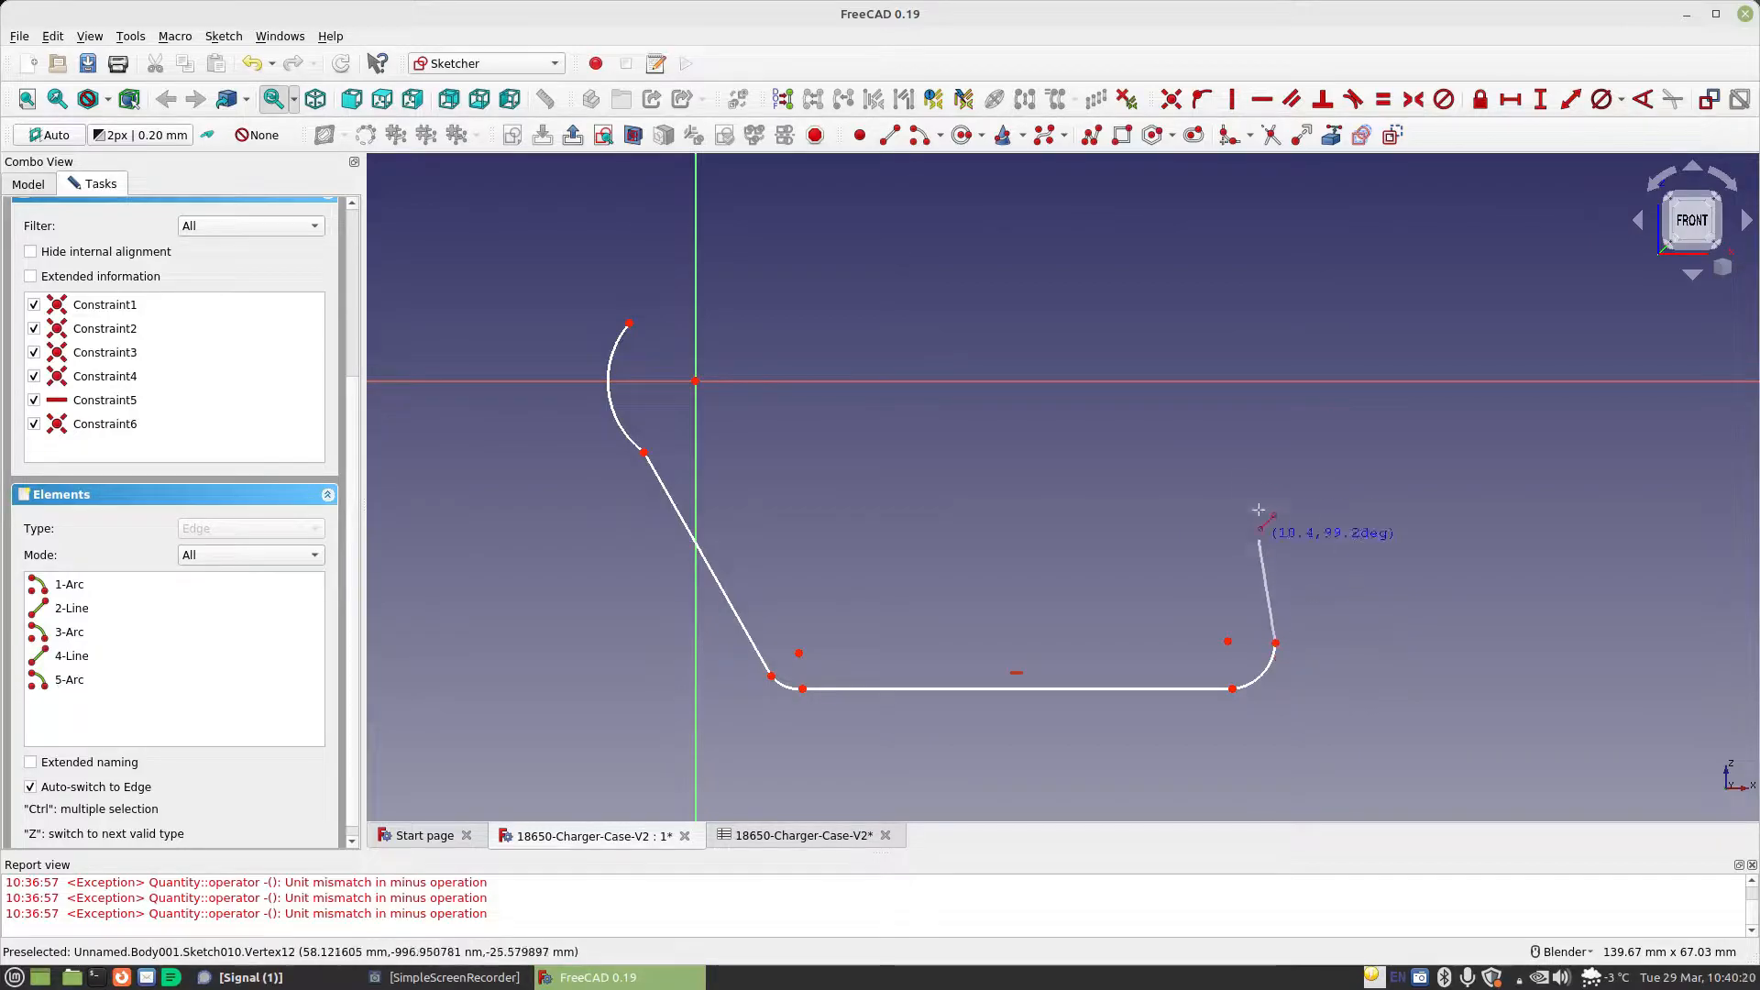
{"action": "left_click", "coordinate": [1274, 381]}
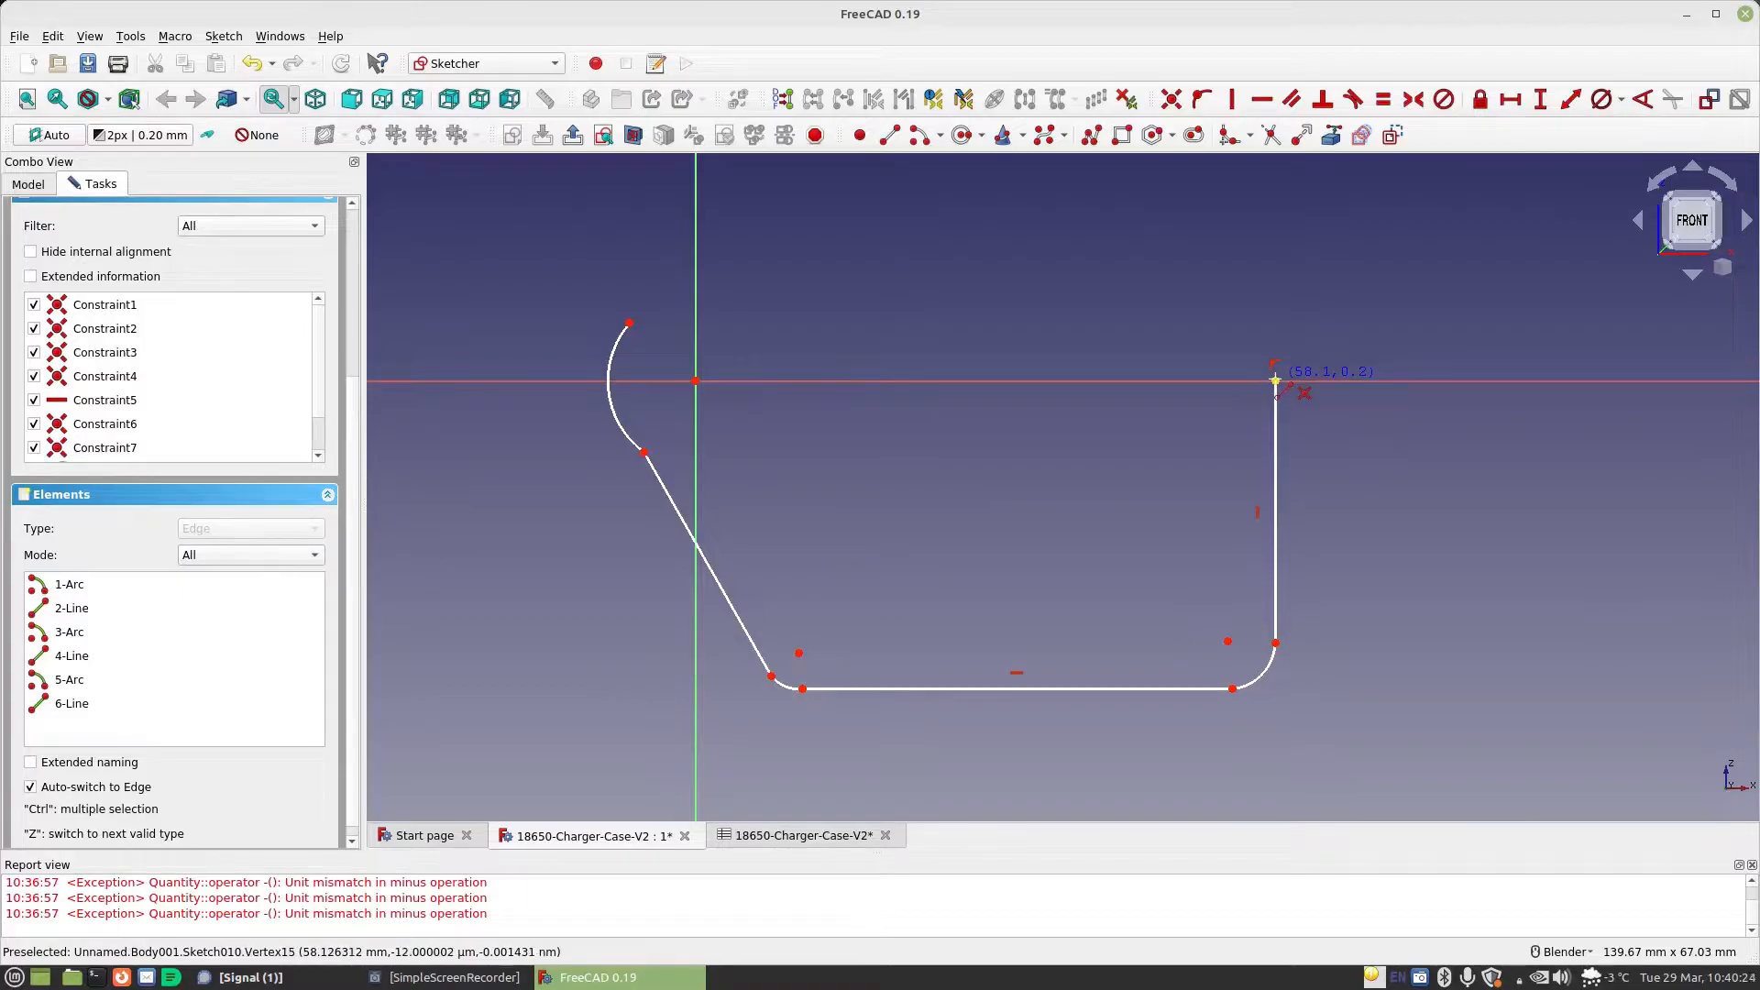
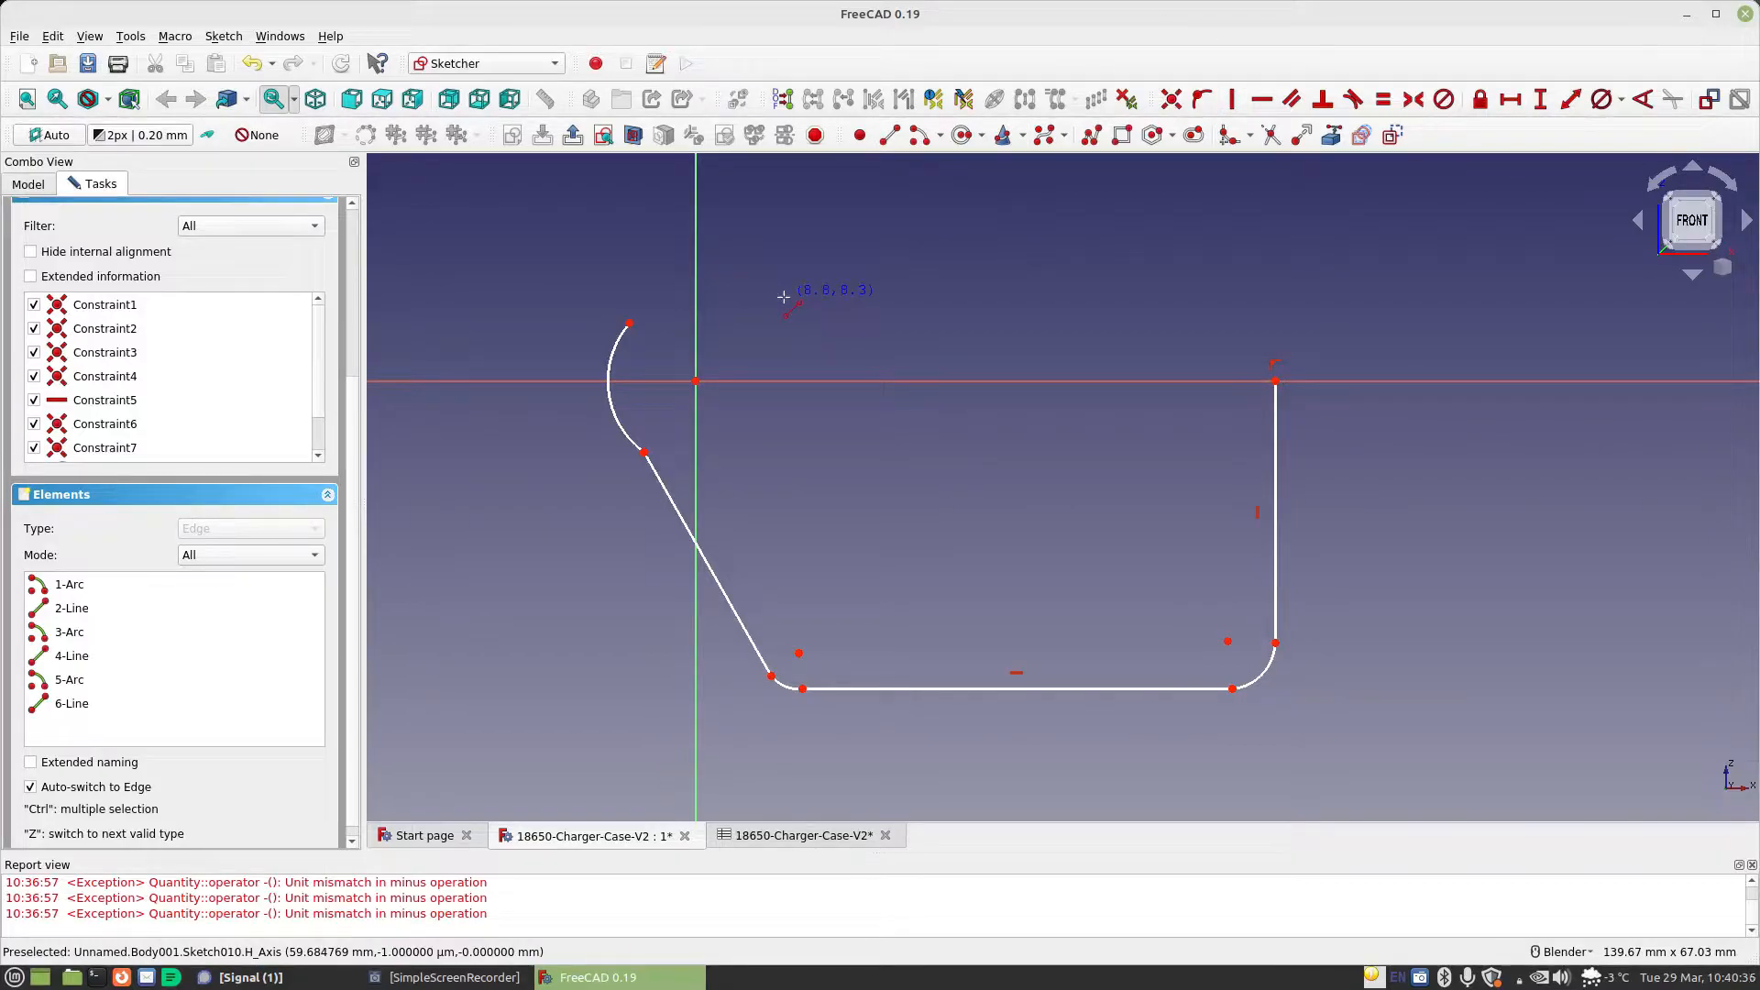
Extend the arc around the origin down to the horizontal axis and close the profile with a horizontal line to the right edge's upper end
{"action": "left_click_drag", "start_coordinate": [631, 325], "coordinate": [795, 368]}
{"action": "left_click", "coordinate": [889, 135]}
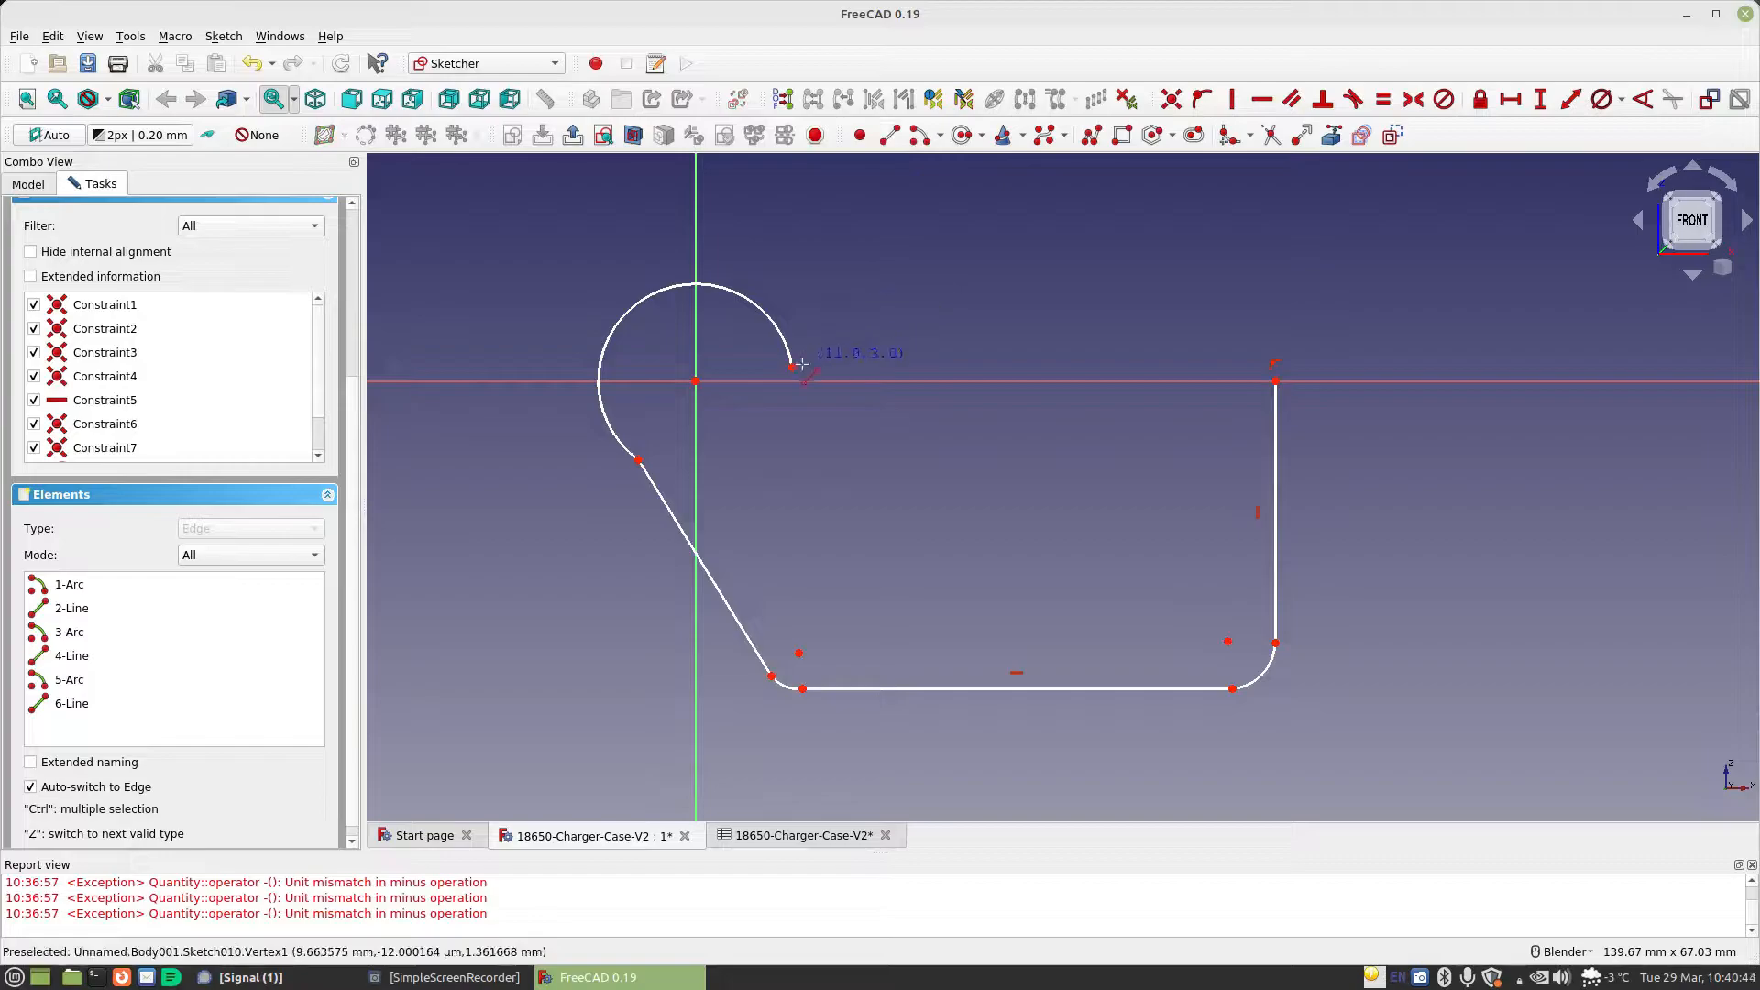
{"action": "left_click", "coordinate": [793, 366]}
{"action": "left_click", "coordinate": [1276, 378]}
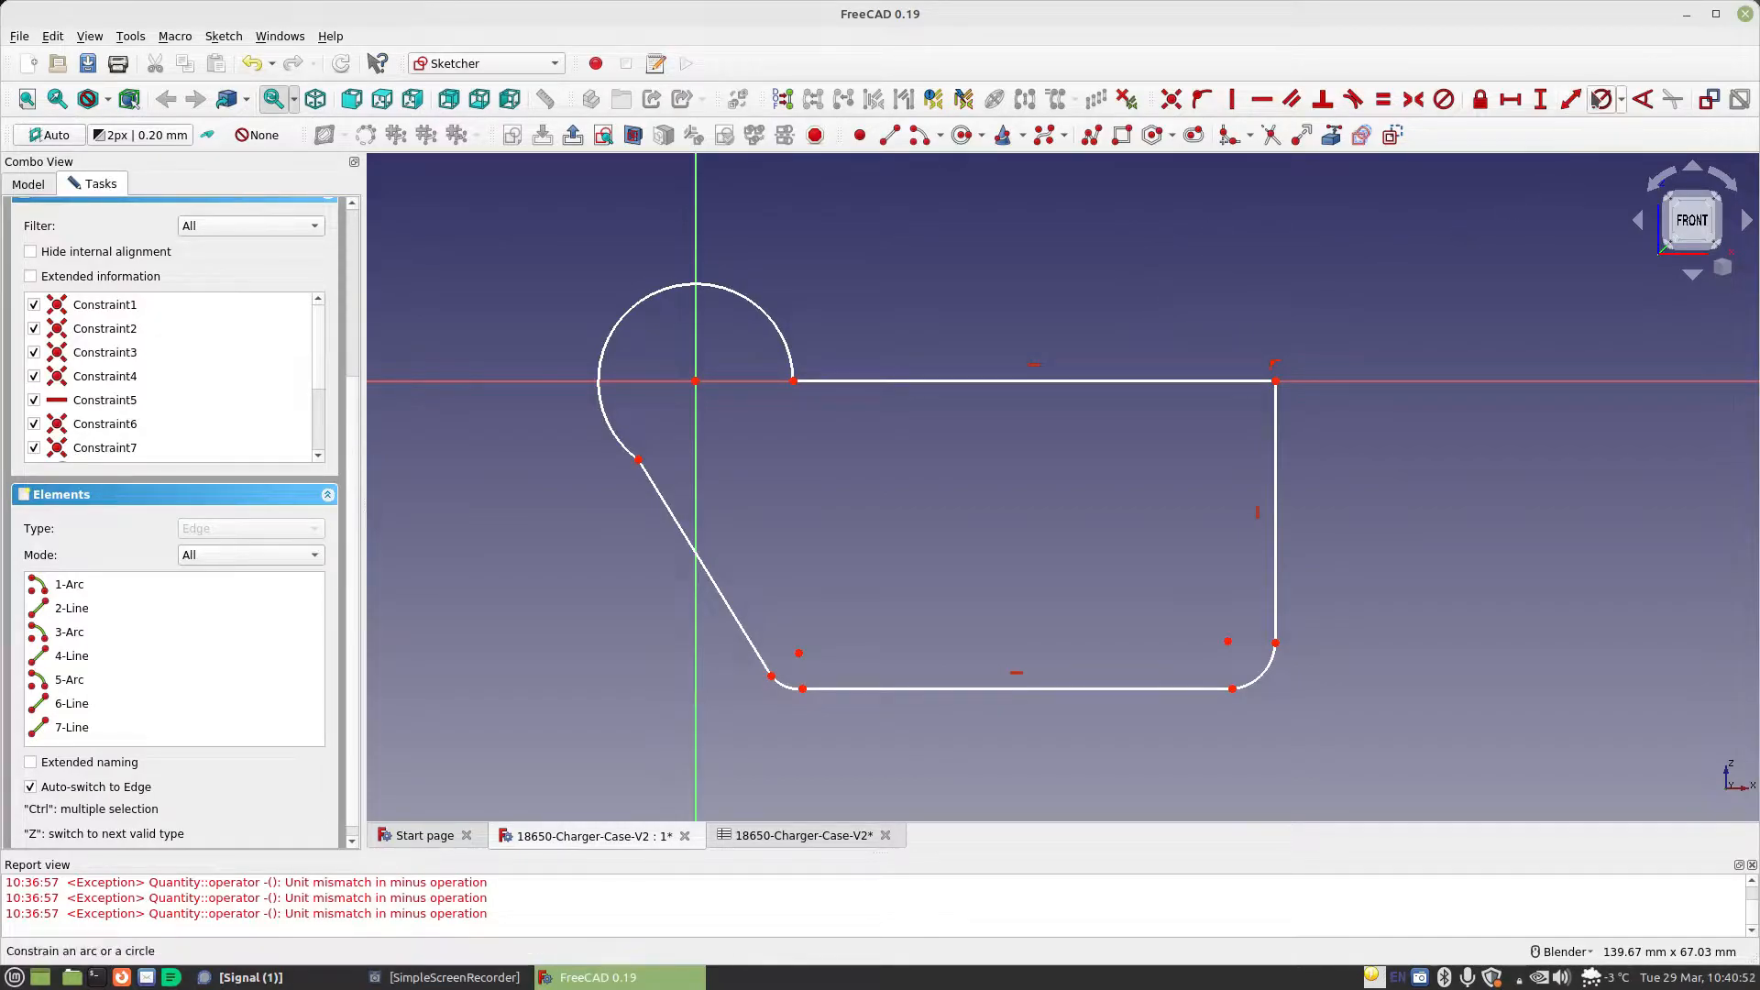
Constrain the diameter of the arc around the origin with the formula Spreadsheet.MaterialThickness*3
{"action": "left_click", "coordinate": [629, 314]}
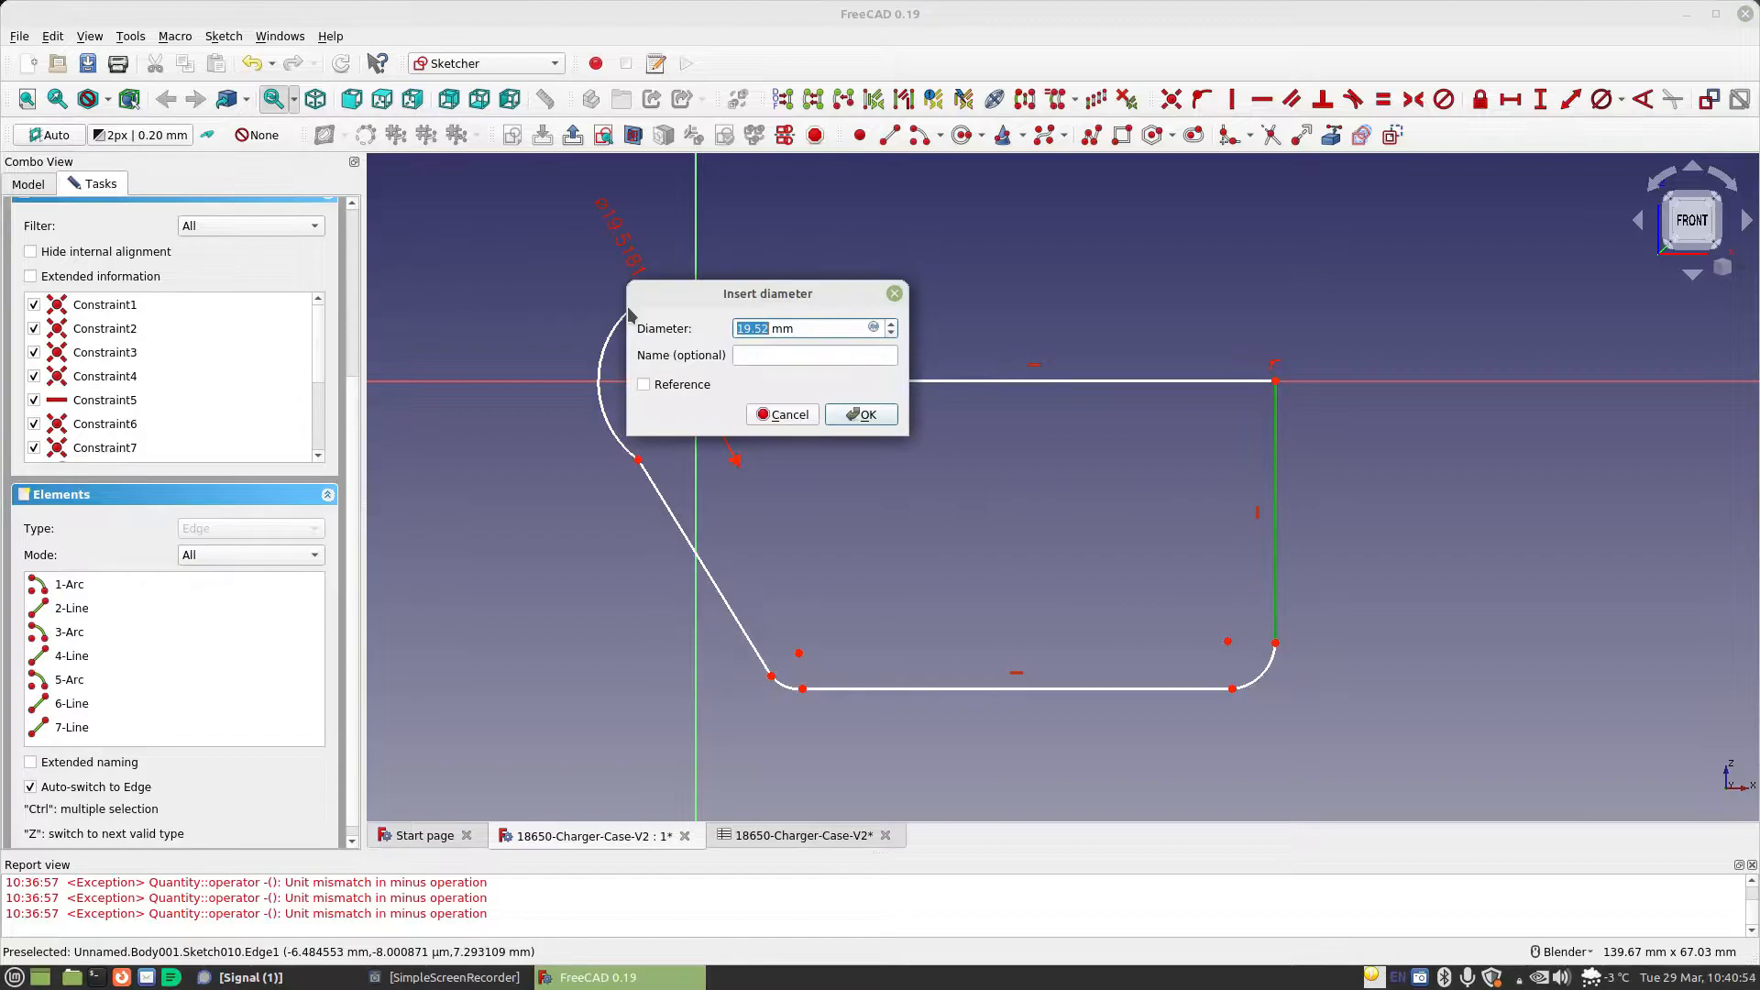
{"action": "left_click", "coordinate": [874, 328]}
{"action": "type", "text": "sp"}
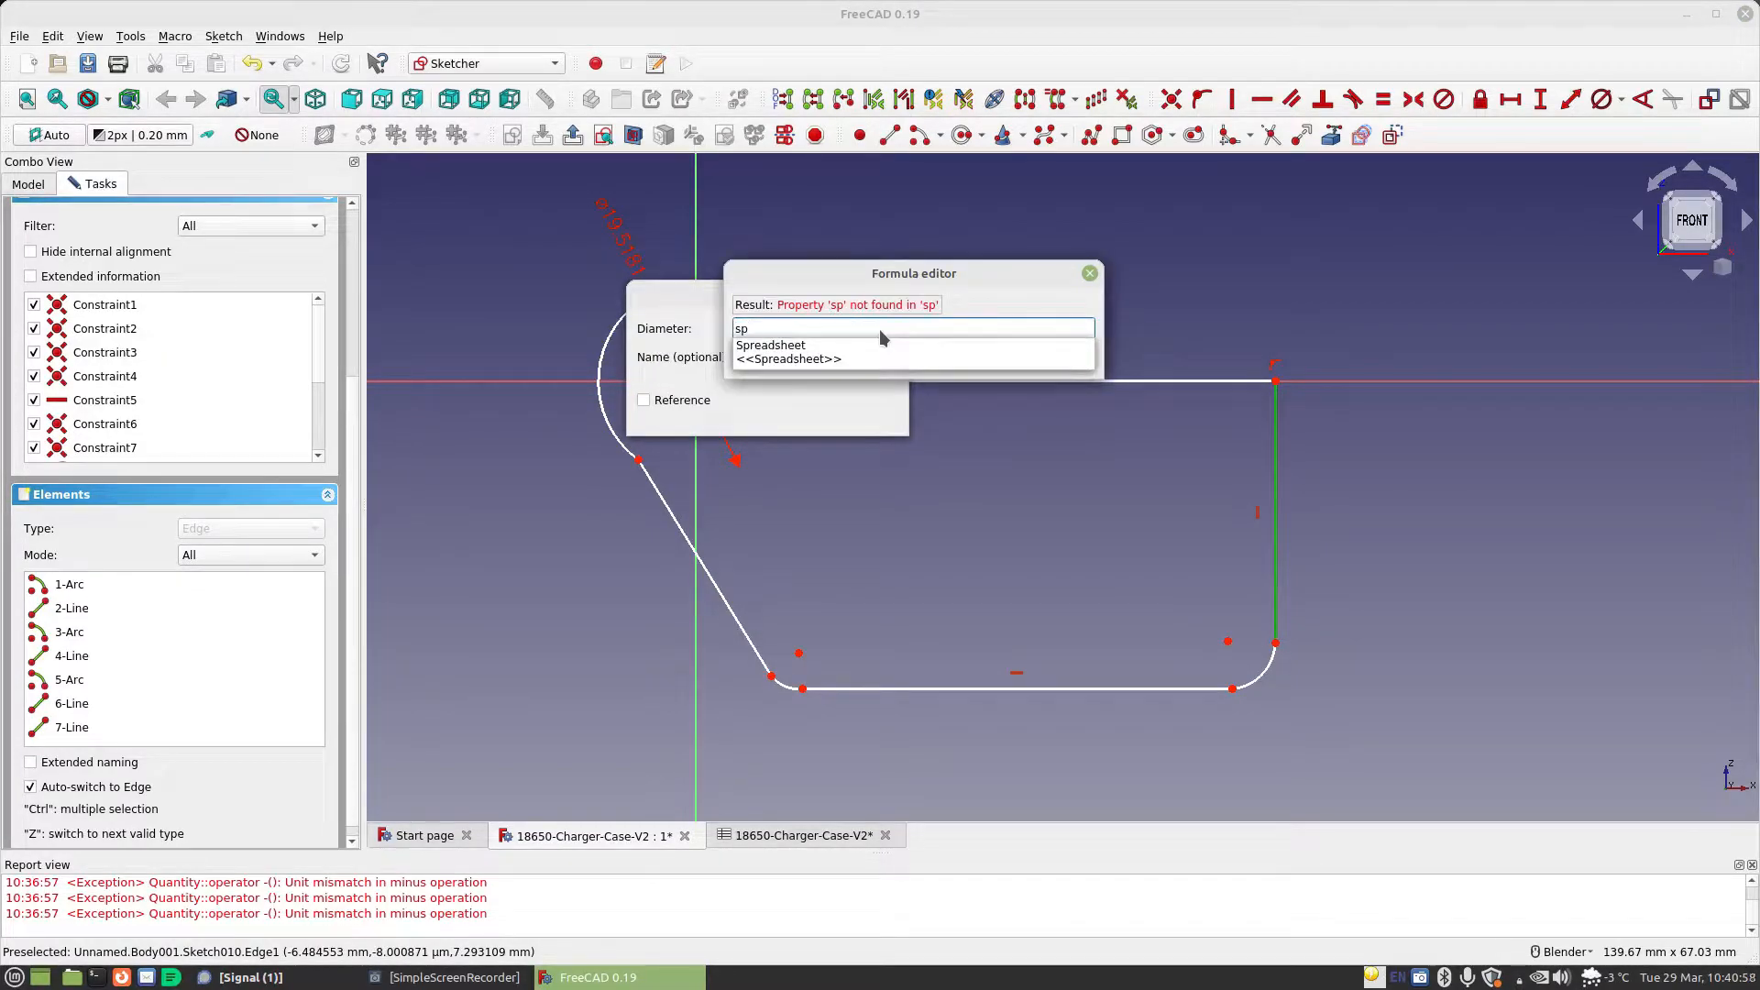
{"action": "key", "text": "Down"}
{"action": "key", "text": "Return"}
{"action": "type", "text": "ma"}
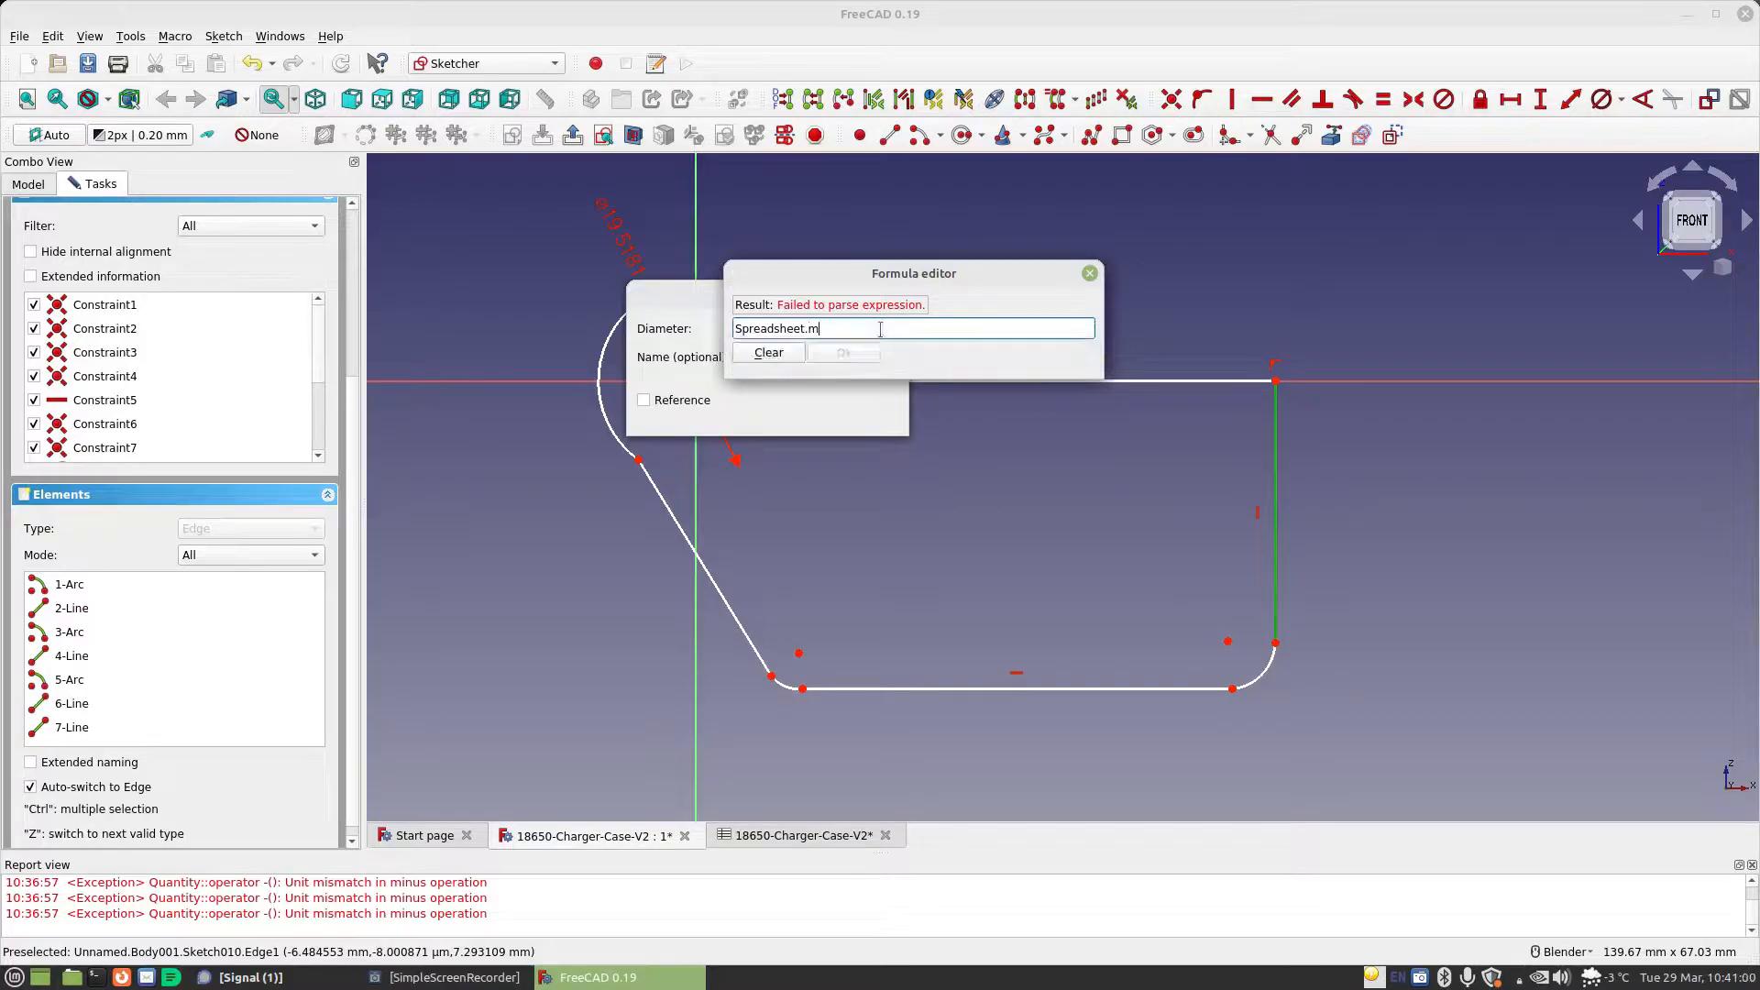
{"action": "key", "text": "Down"}
{"action": "key", "text": "Return"}
{"action": "type", "text": "*2"}
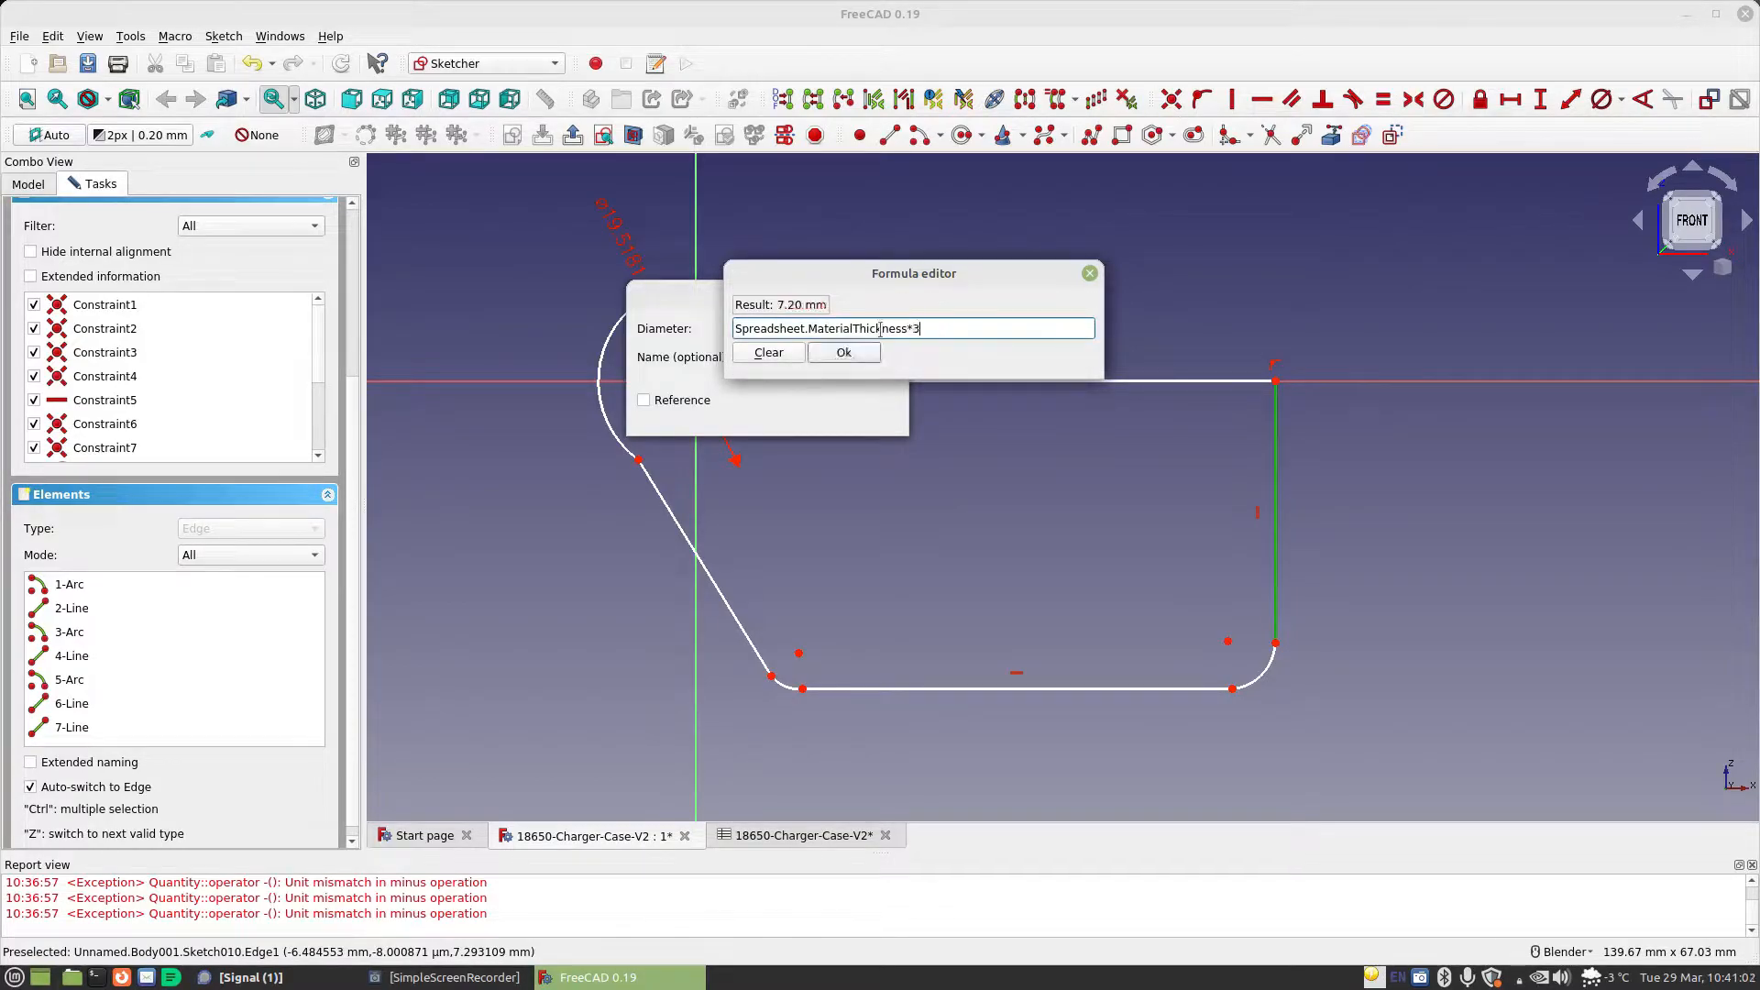
{"action": "key", "text": "Return"}
{"action": "left_click", "coordinate": [865, 415]}
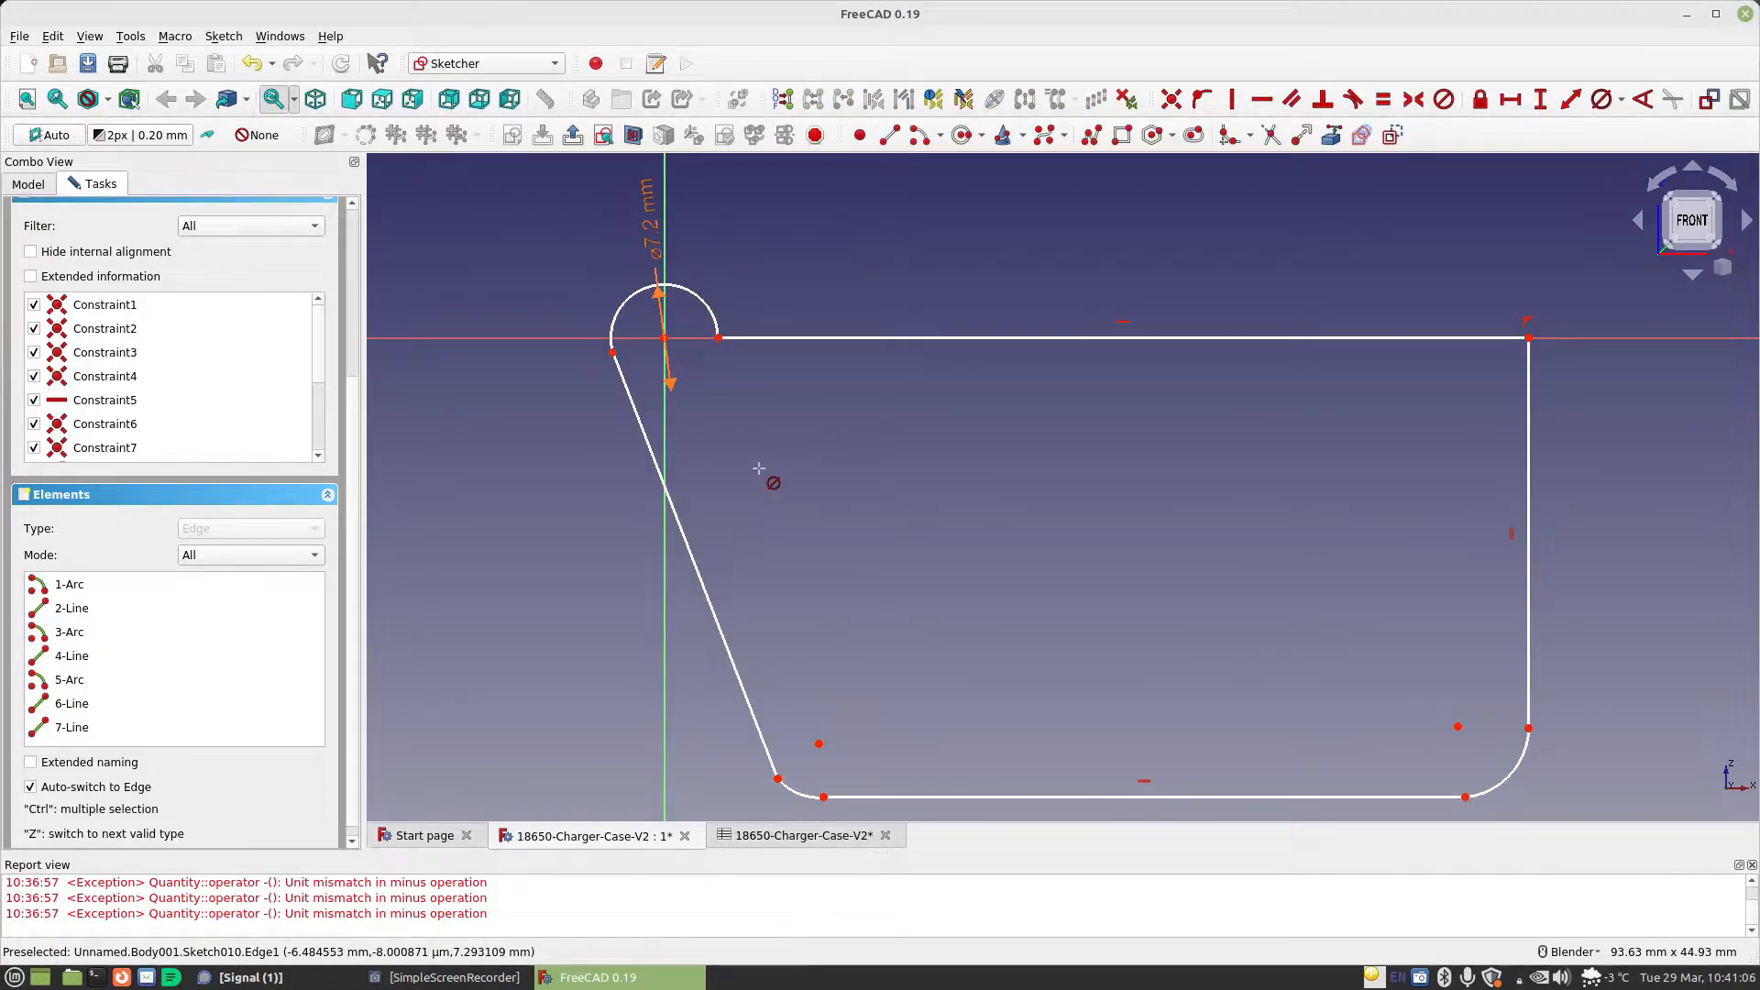
Make the slanted line tangent to the arc around the origin at its upper end and to the corner arc at its lower end
{"action": "left_click", "coordinate": [632, 403]}
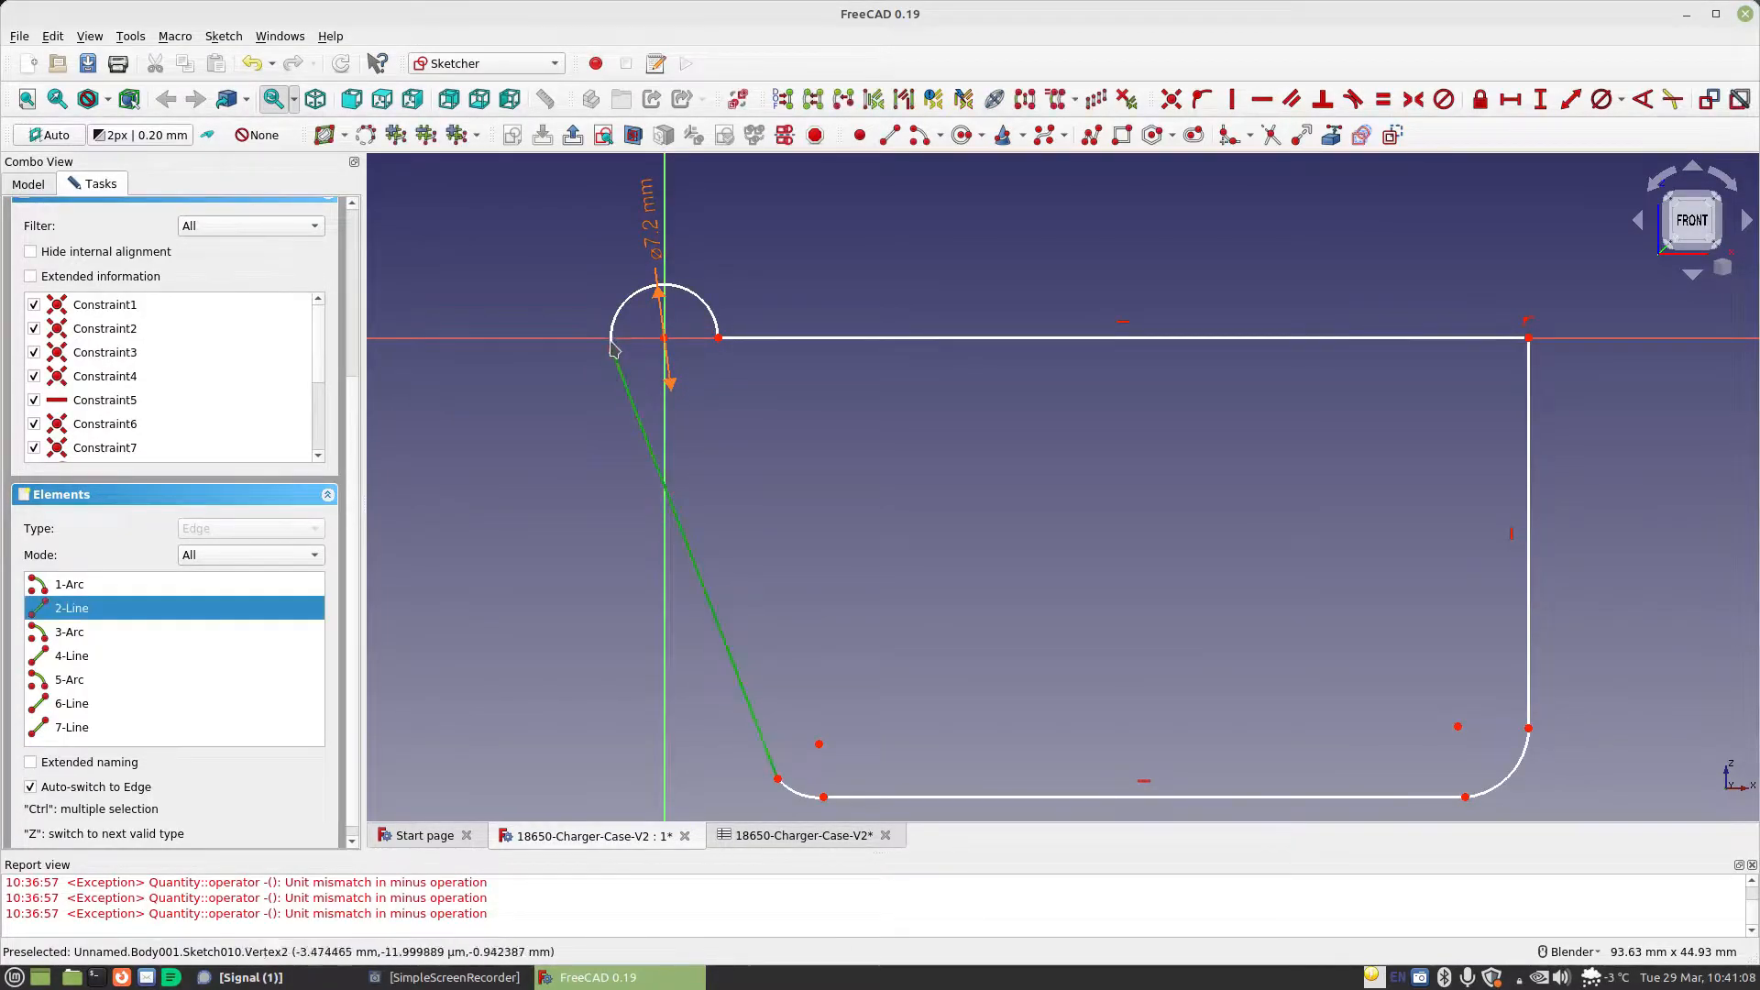
{"action": "left_click", "coordinate": [616, 316]}
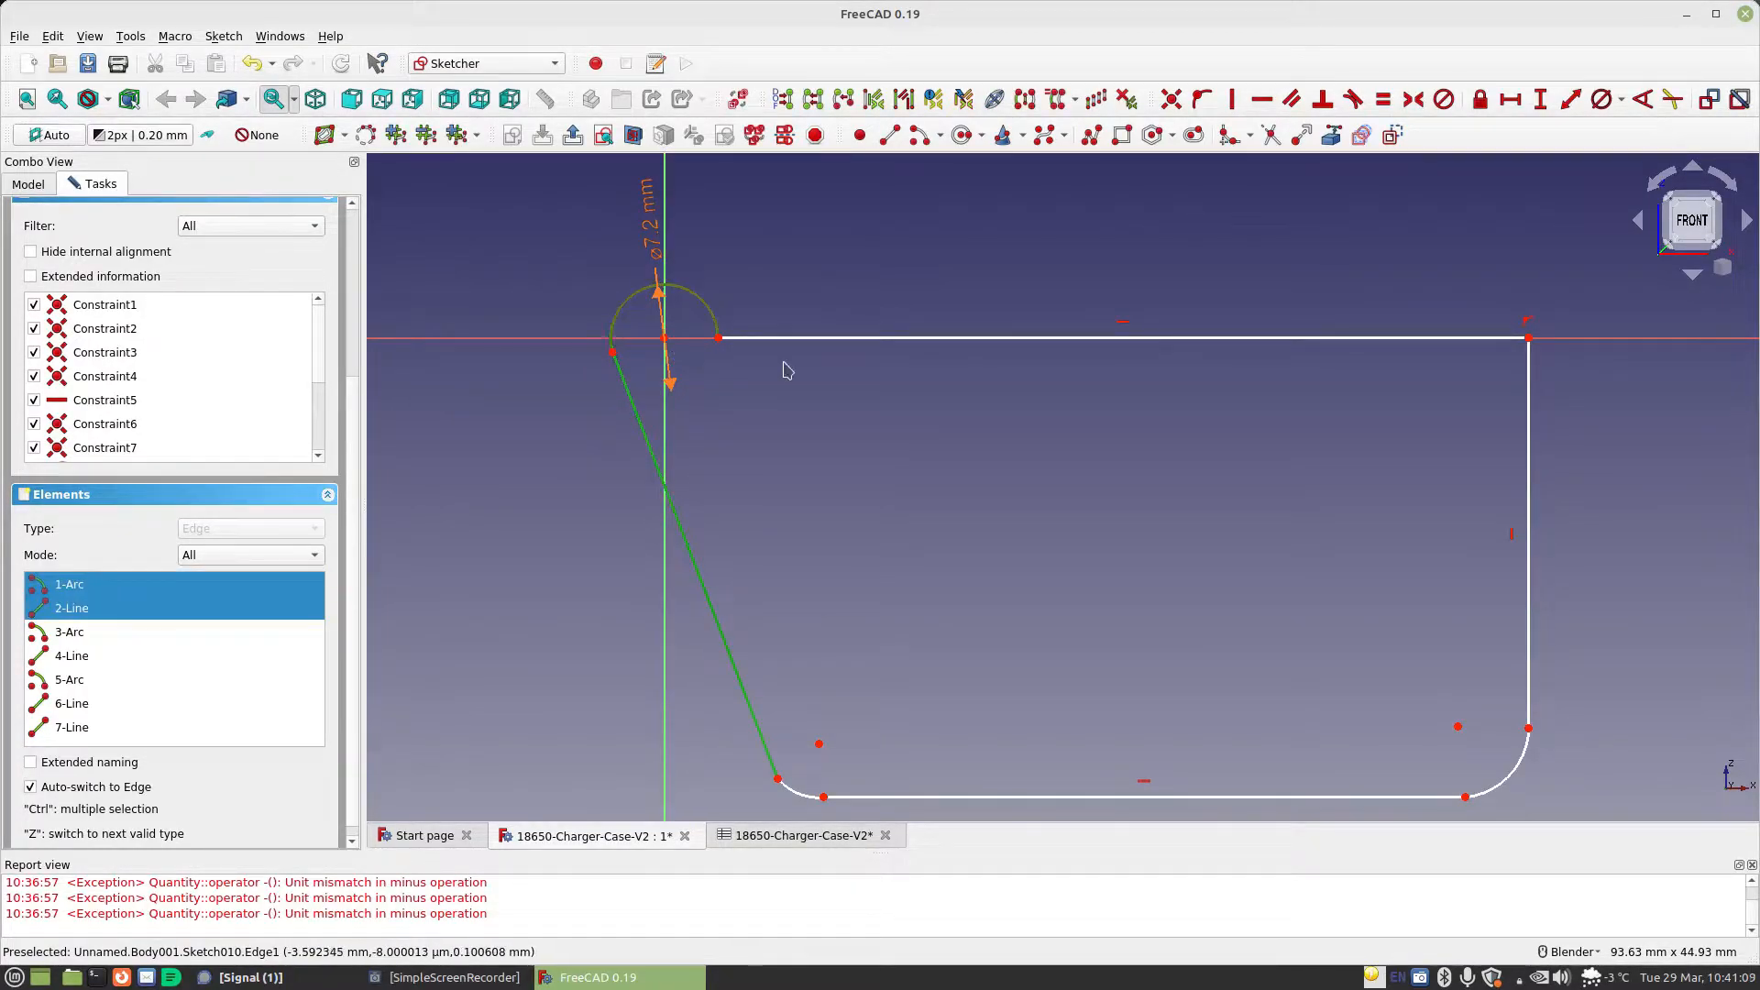
{"action": "left_click", "coordinate": [1353, 99]}
{"action": "left_click", "coordinate": [1063, 494]}
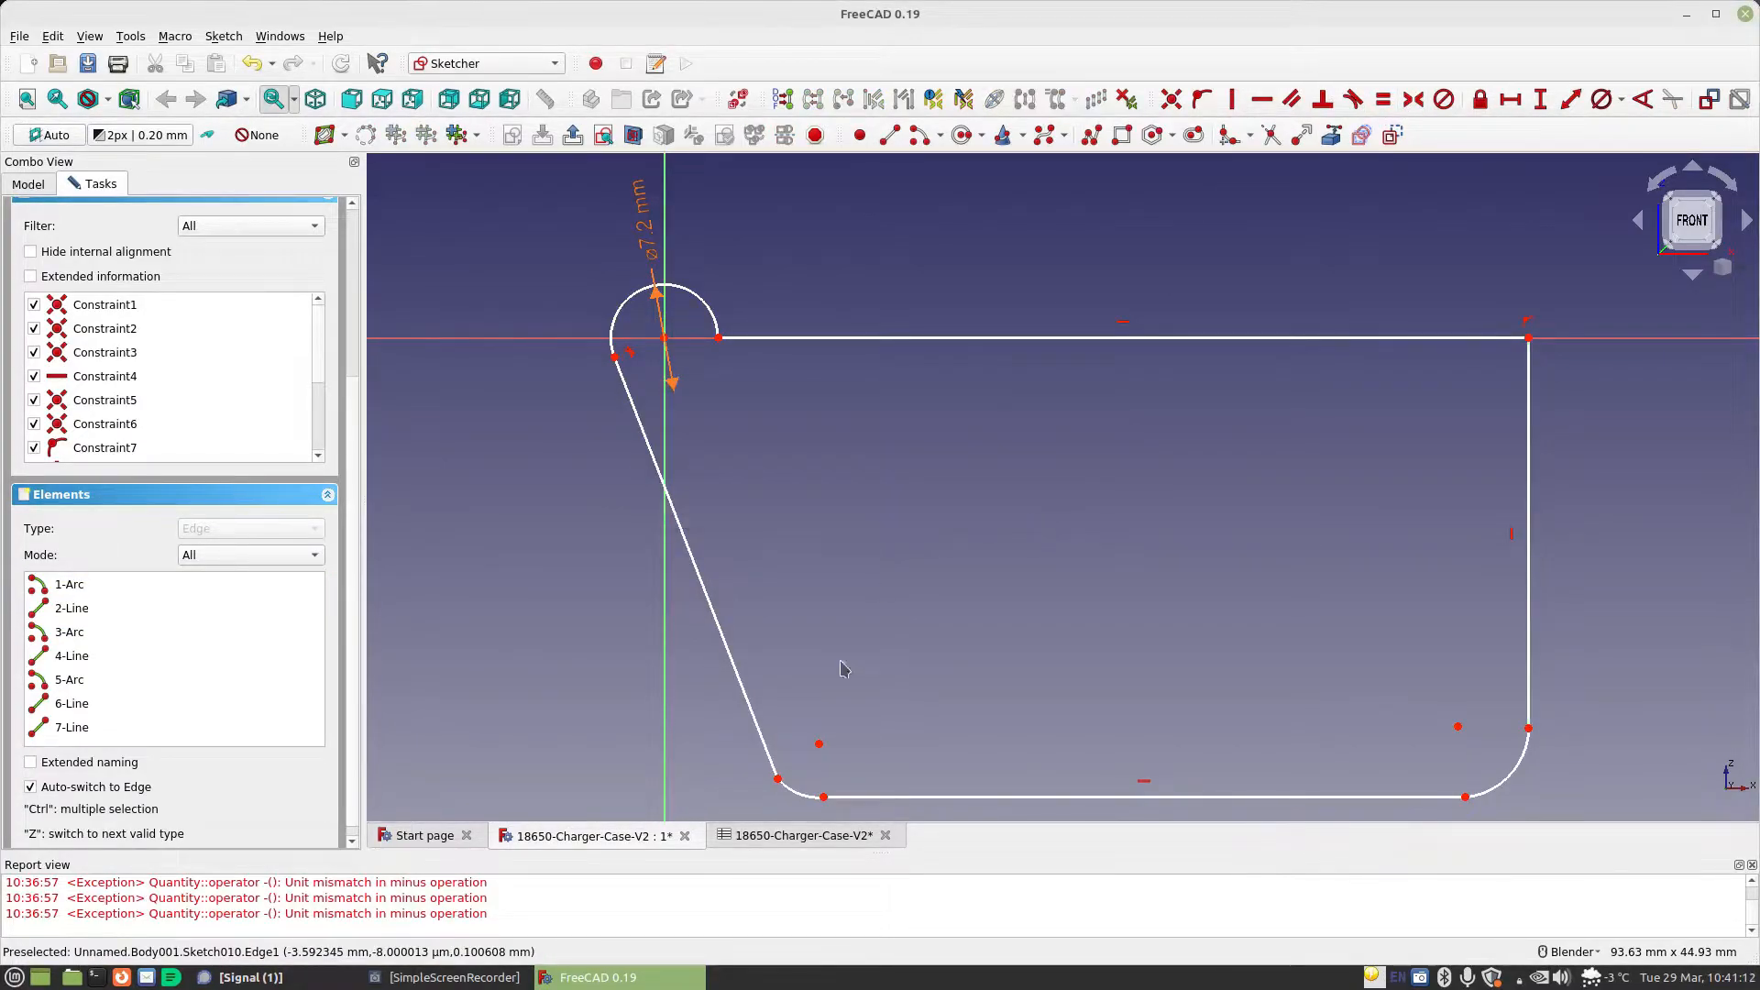
{"action": "left_click", "coordinate": [799, 793]}
{"action": "left_click", "coordinate": [764, 737]}
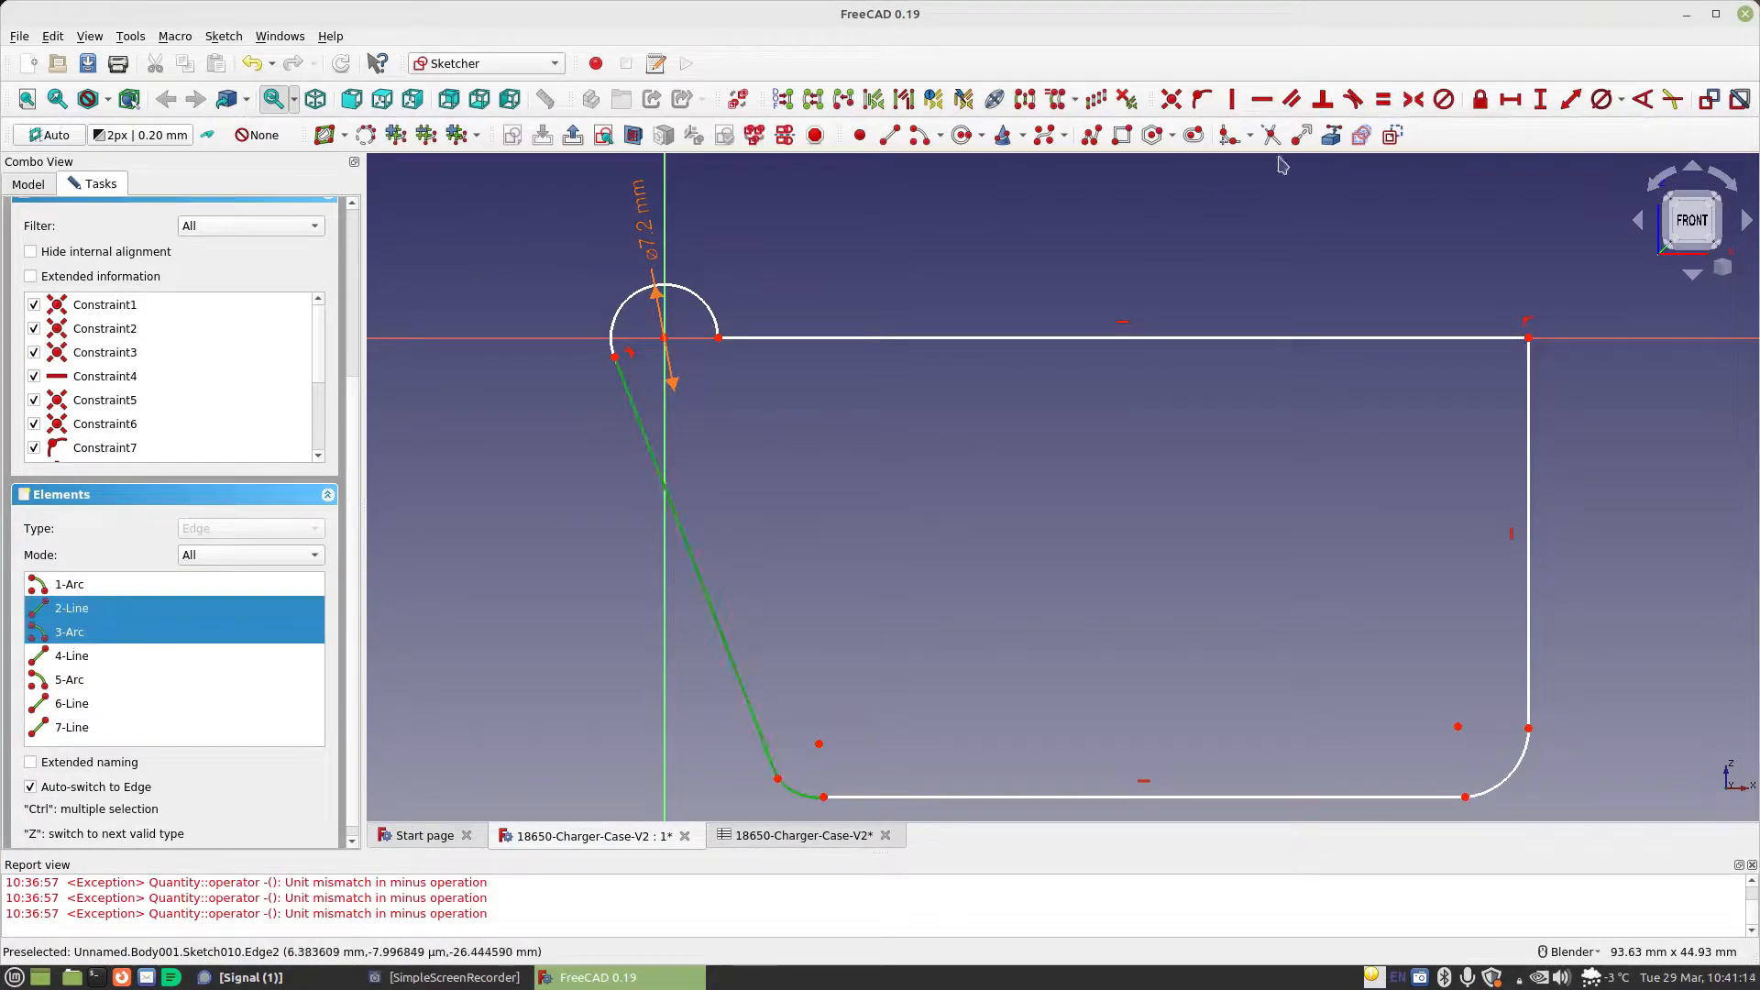
{"action": "left_click", "coordinate": [1353, 99]}
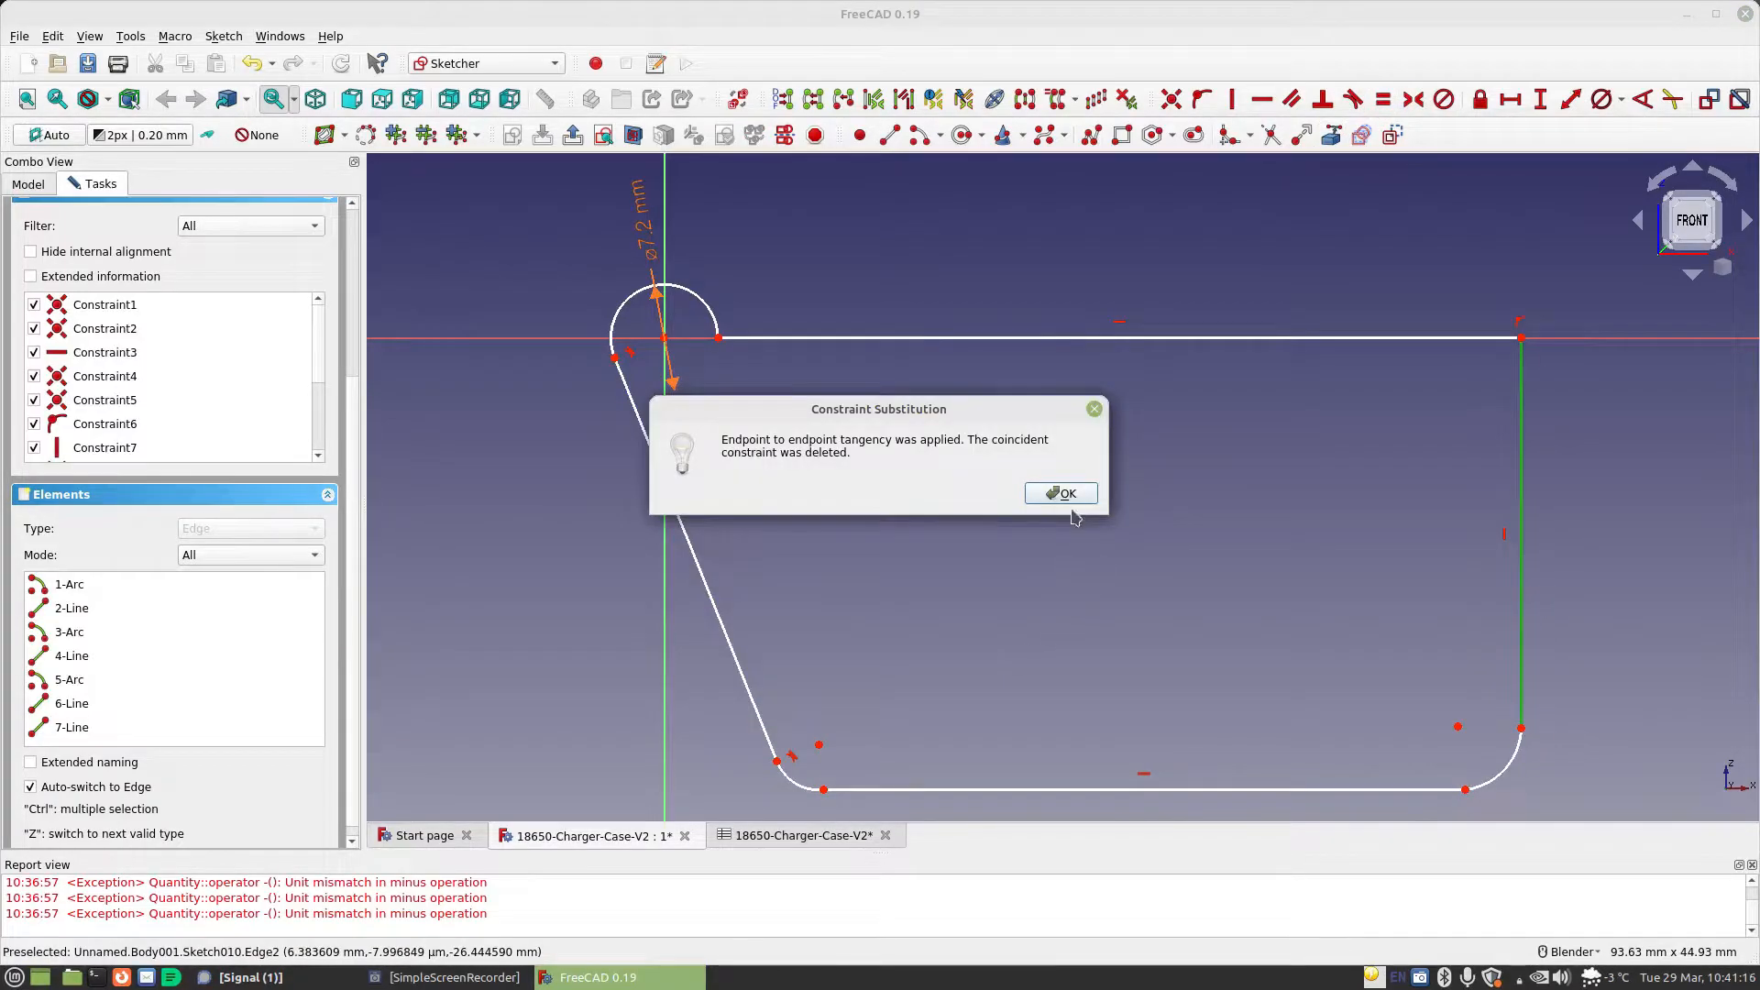
{"action": "left_click", "coordinate": [1073, 494]}
Make the two lower corner arcs equal in radius
{"action": "left_click", "coordinate": [794, 786]}
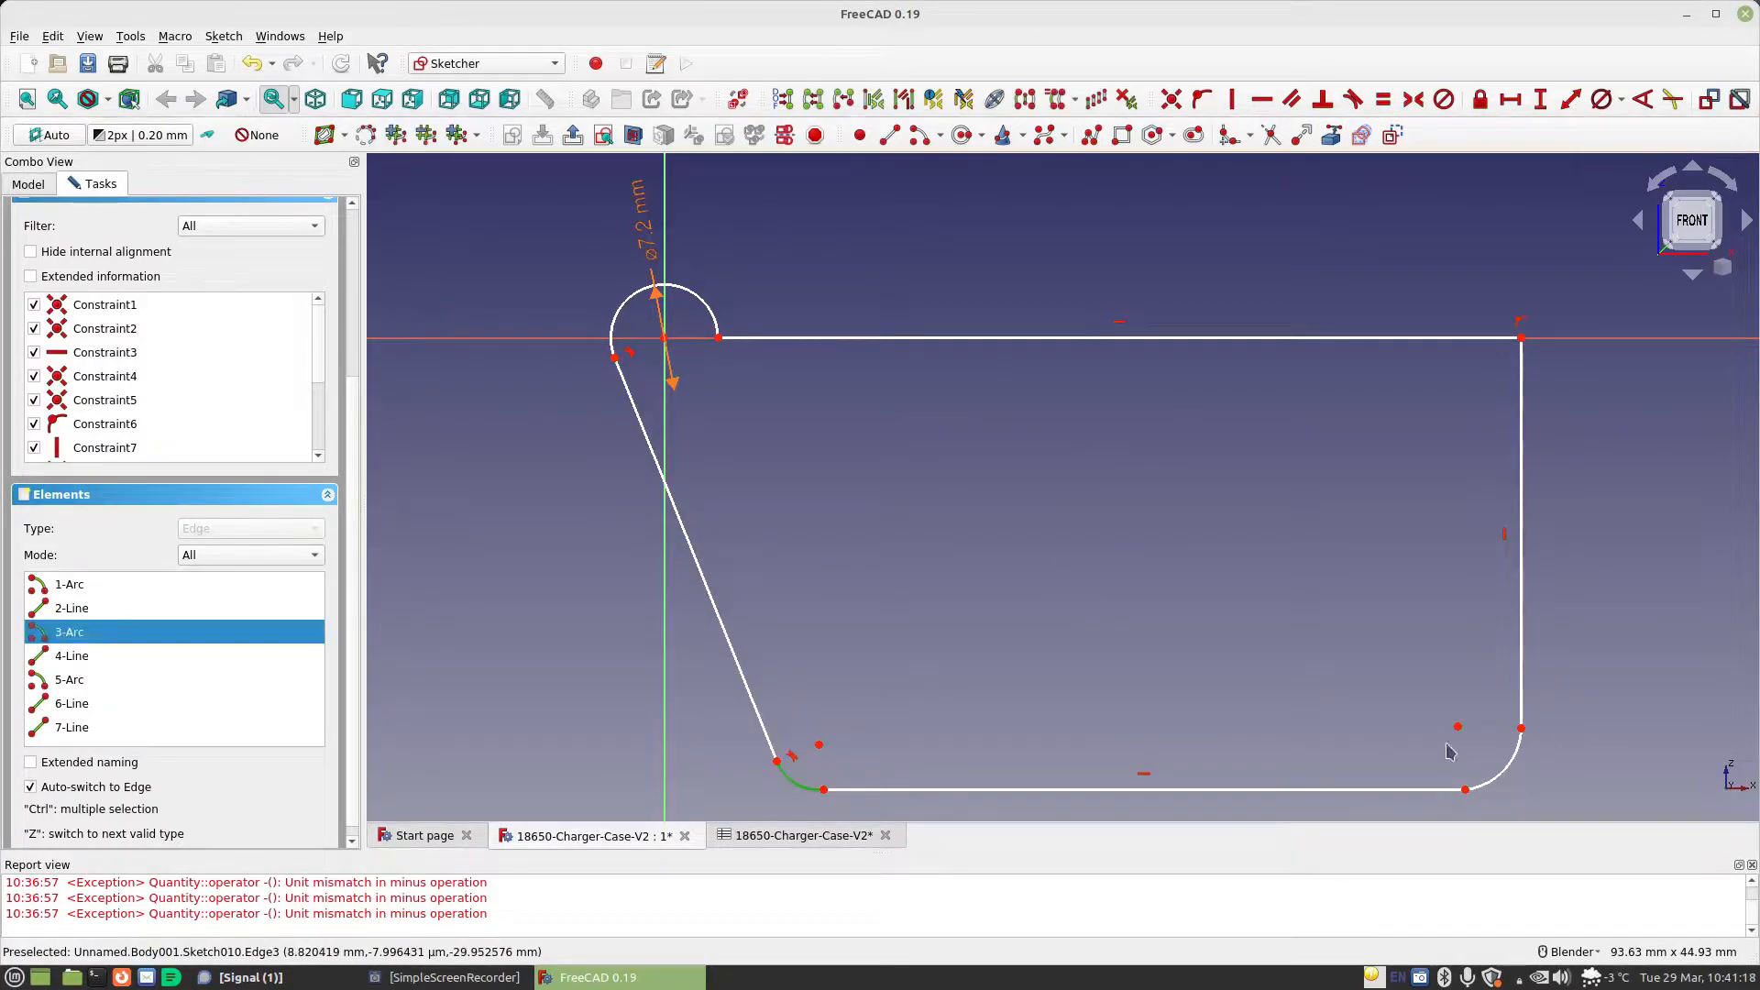
{"action": "left_click", "coordinate": [1508, 768]}
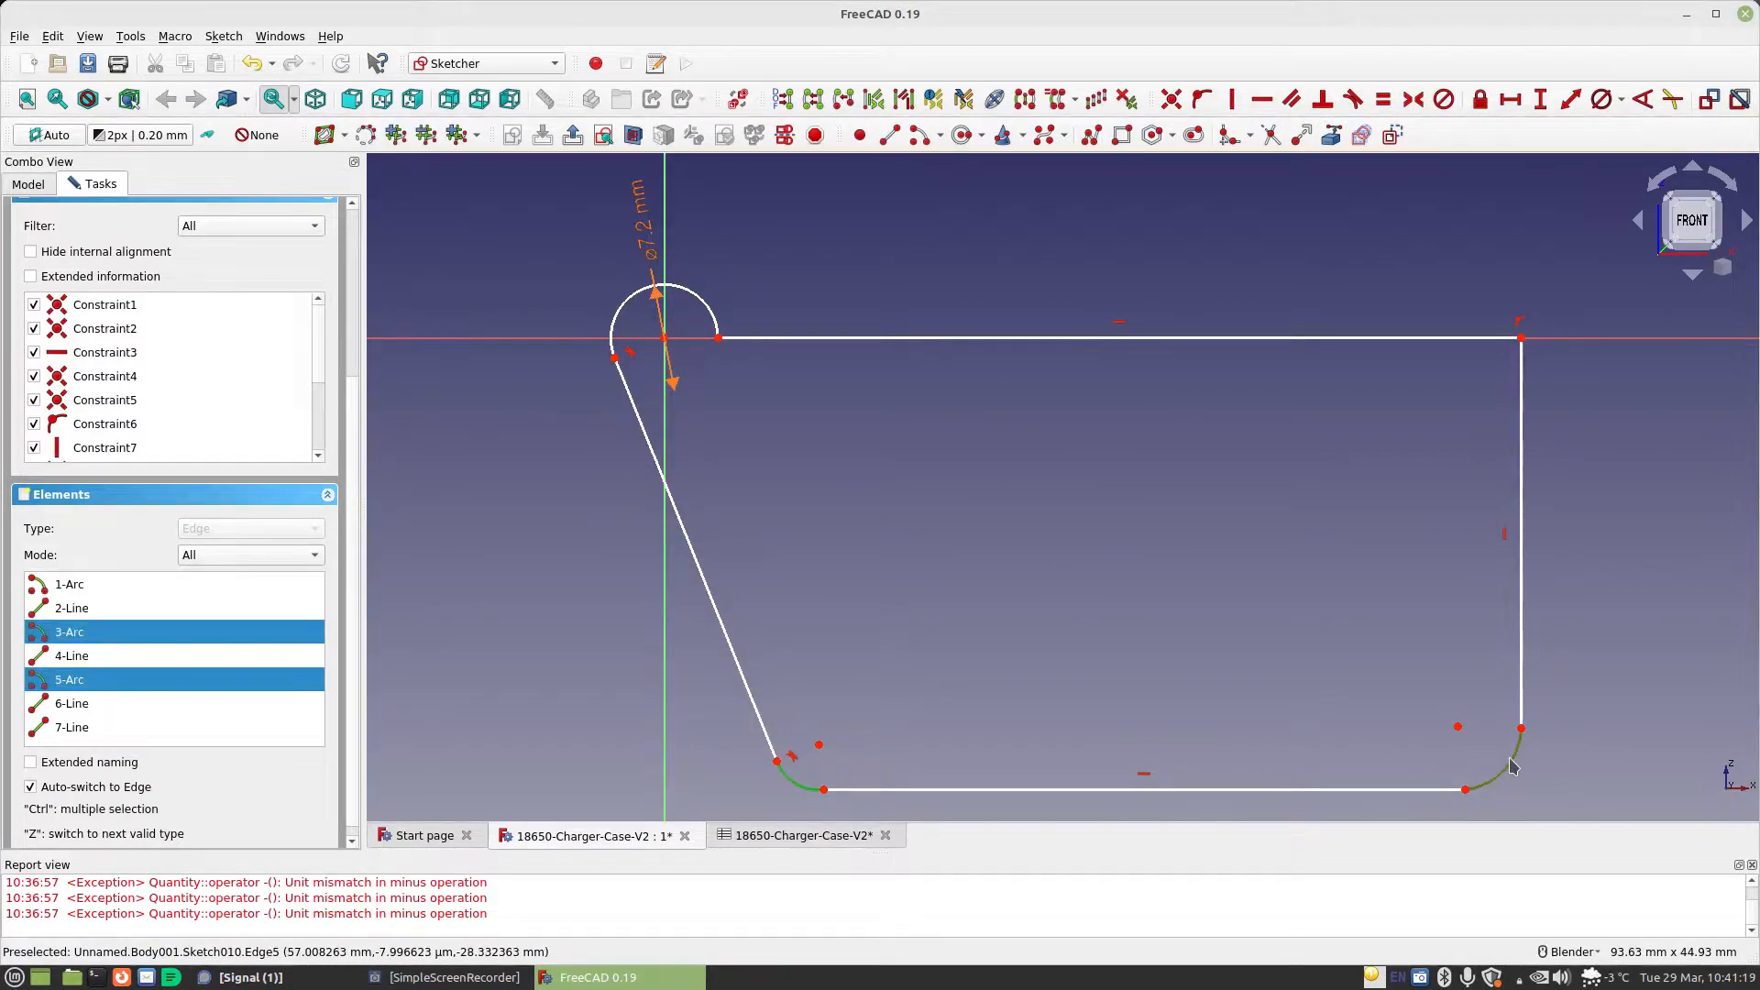
{"action": "left_click", "coordinate": [1383, 99]}
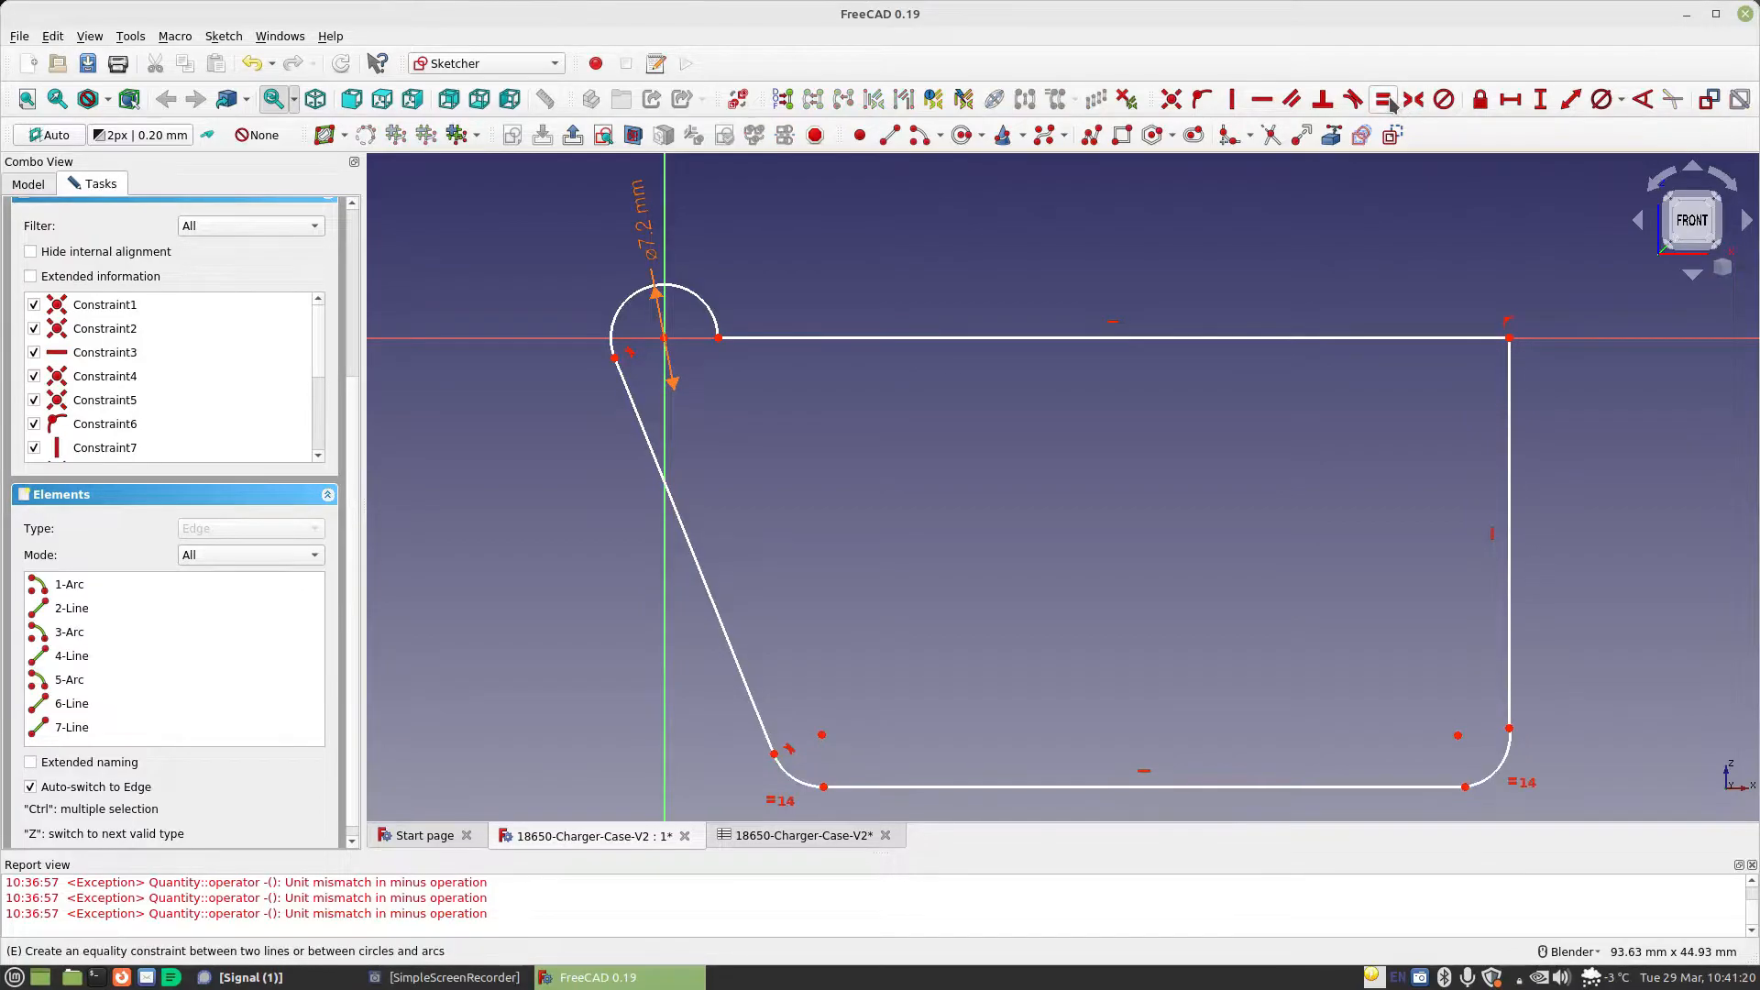
Constrain the radius of the lower-right corner arc with the formula Spreadsheet.MaterialThickness
{"action": "left_click", "coordinate": [1621, 100]}
{"action": "left_click", "coordinate": [1614, 126]}
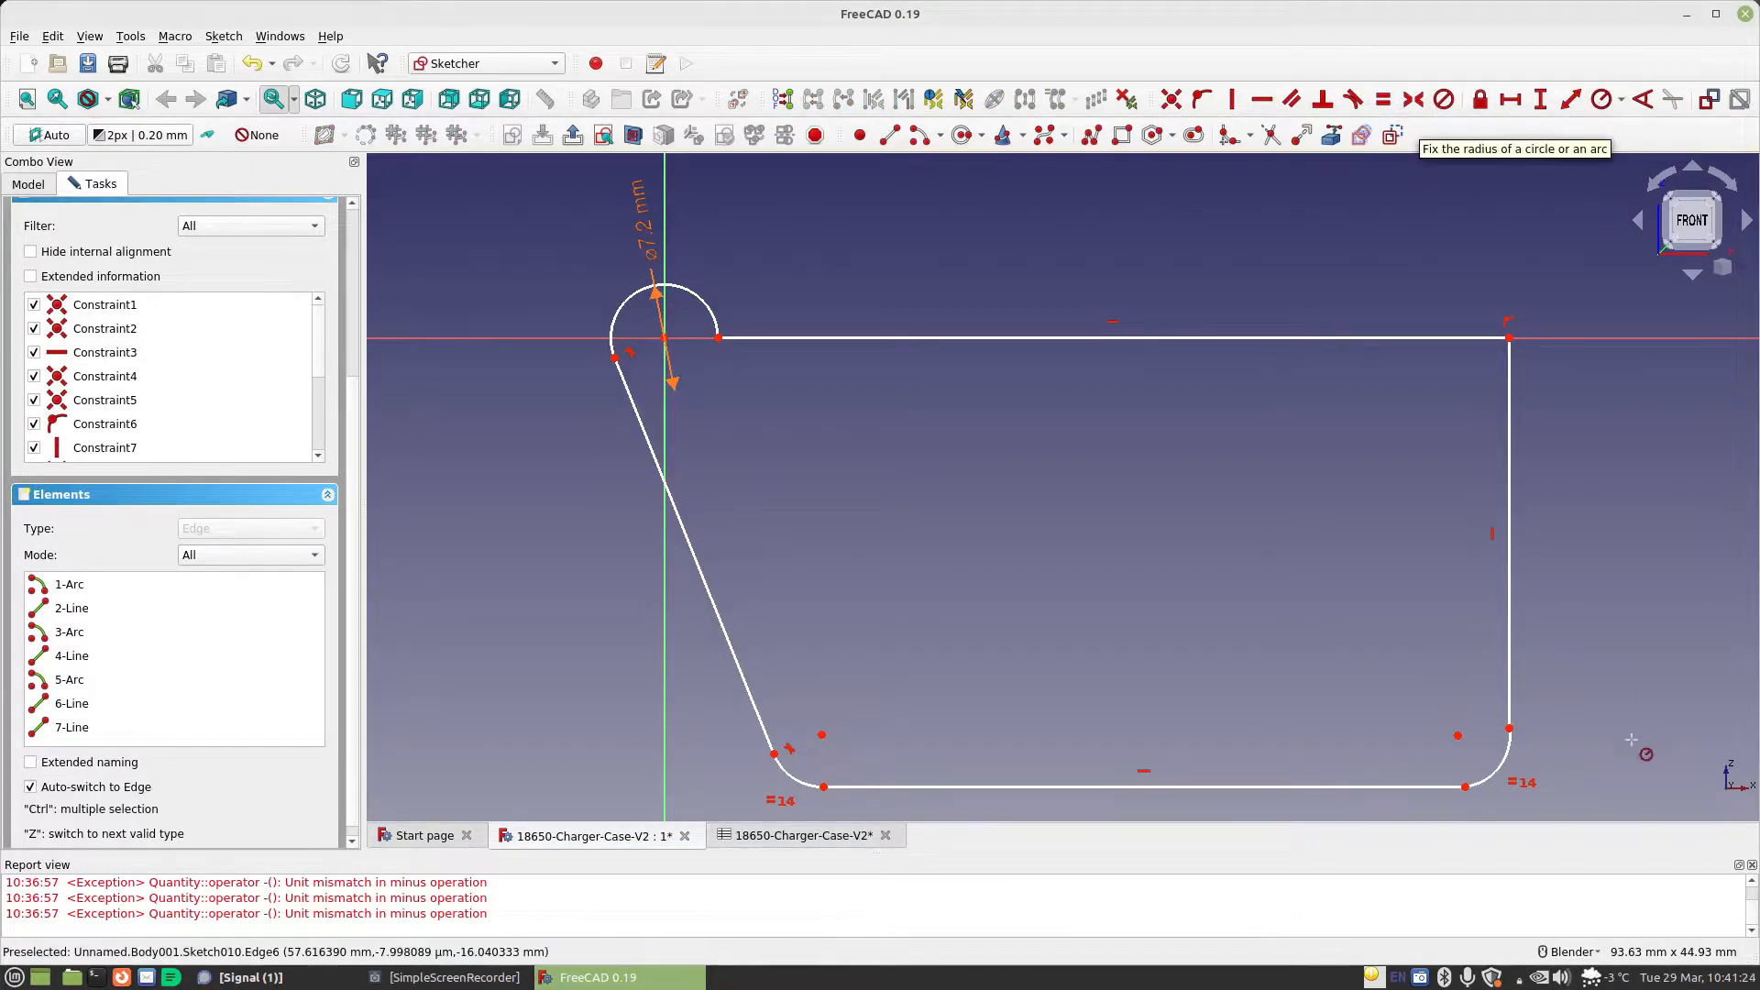
{"action": "left_click", "coordinate": [1506, 752]}
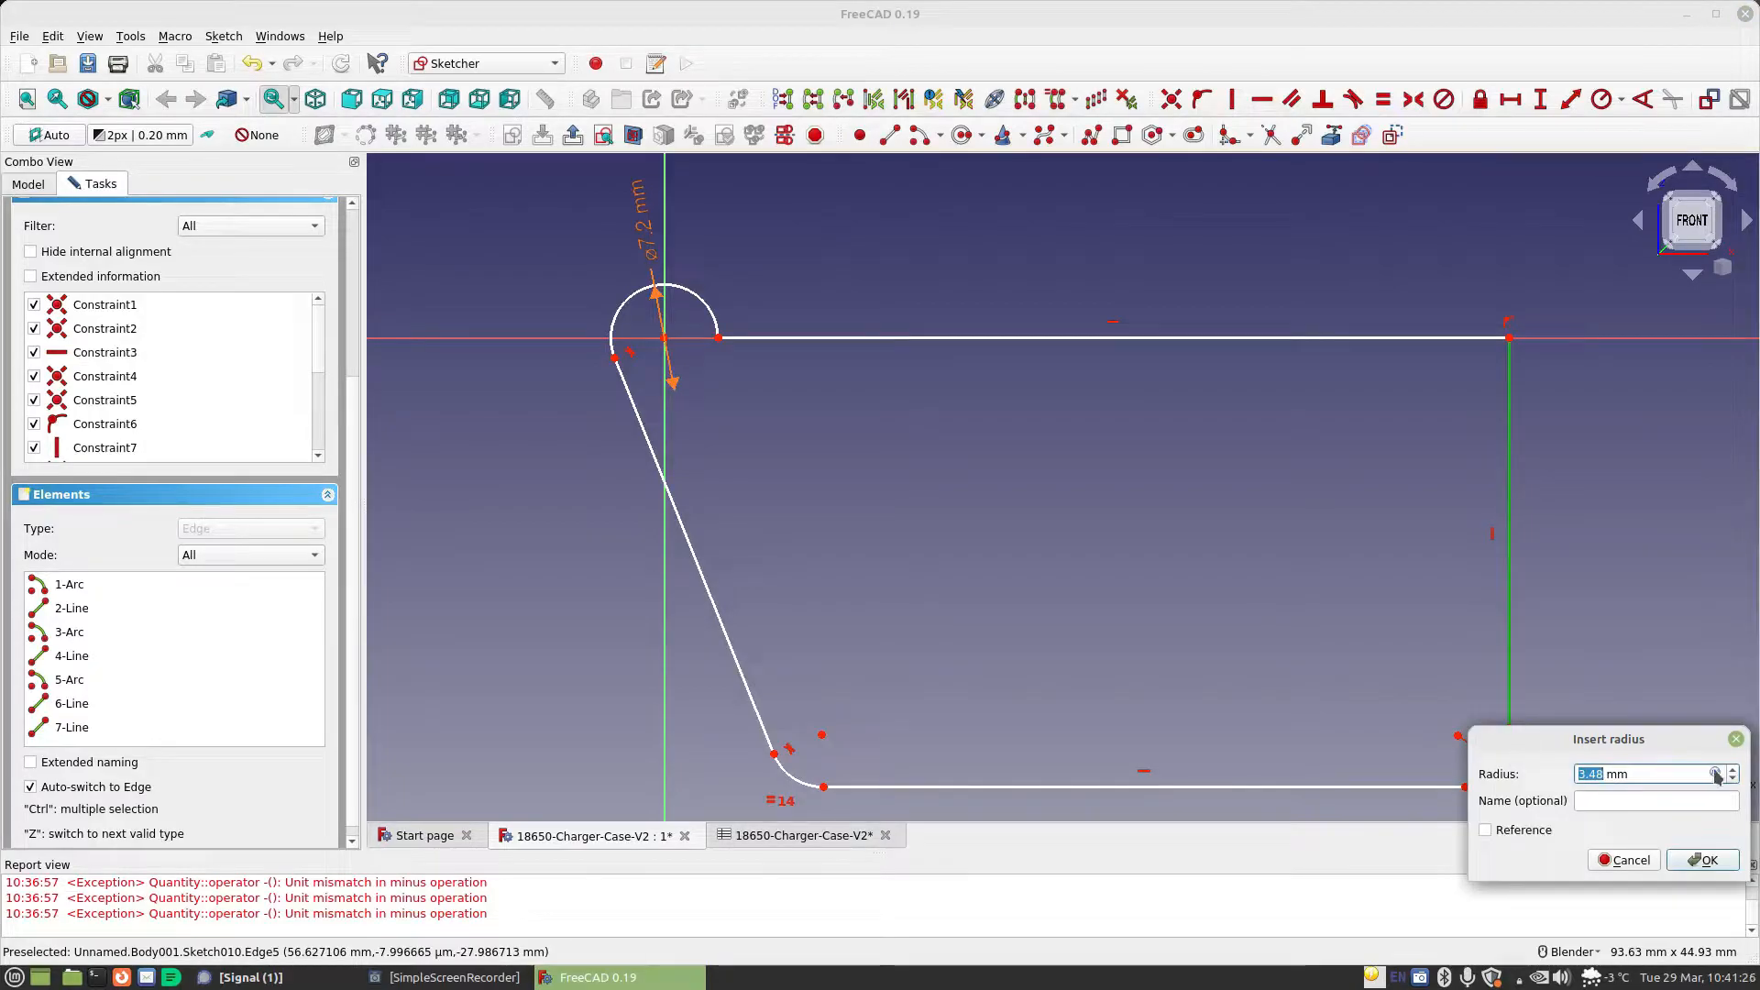
{"action": "left_click", "coordinate": [1714, 773]}
{"action": "type", "text": "Spreadsheet.ma"}
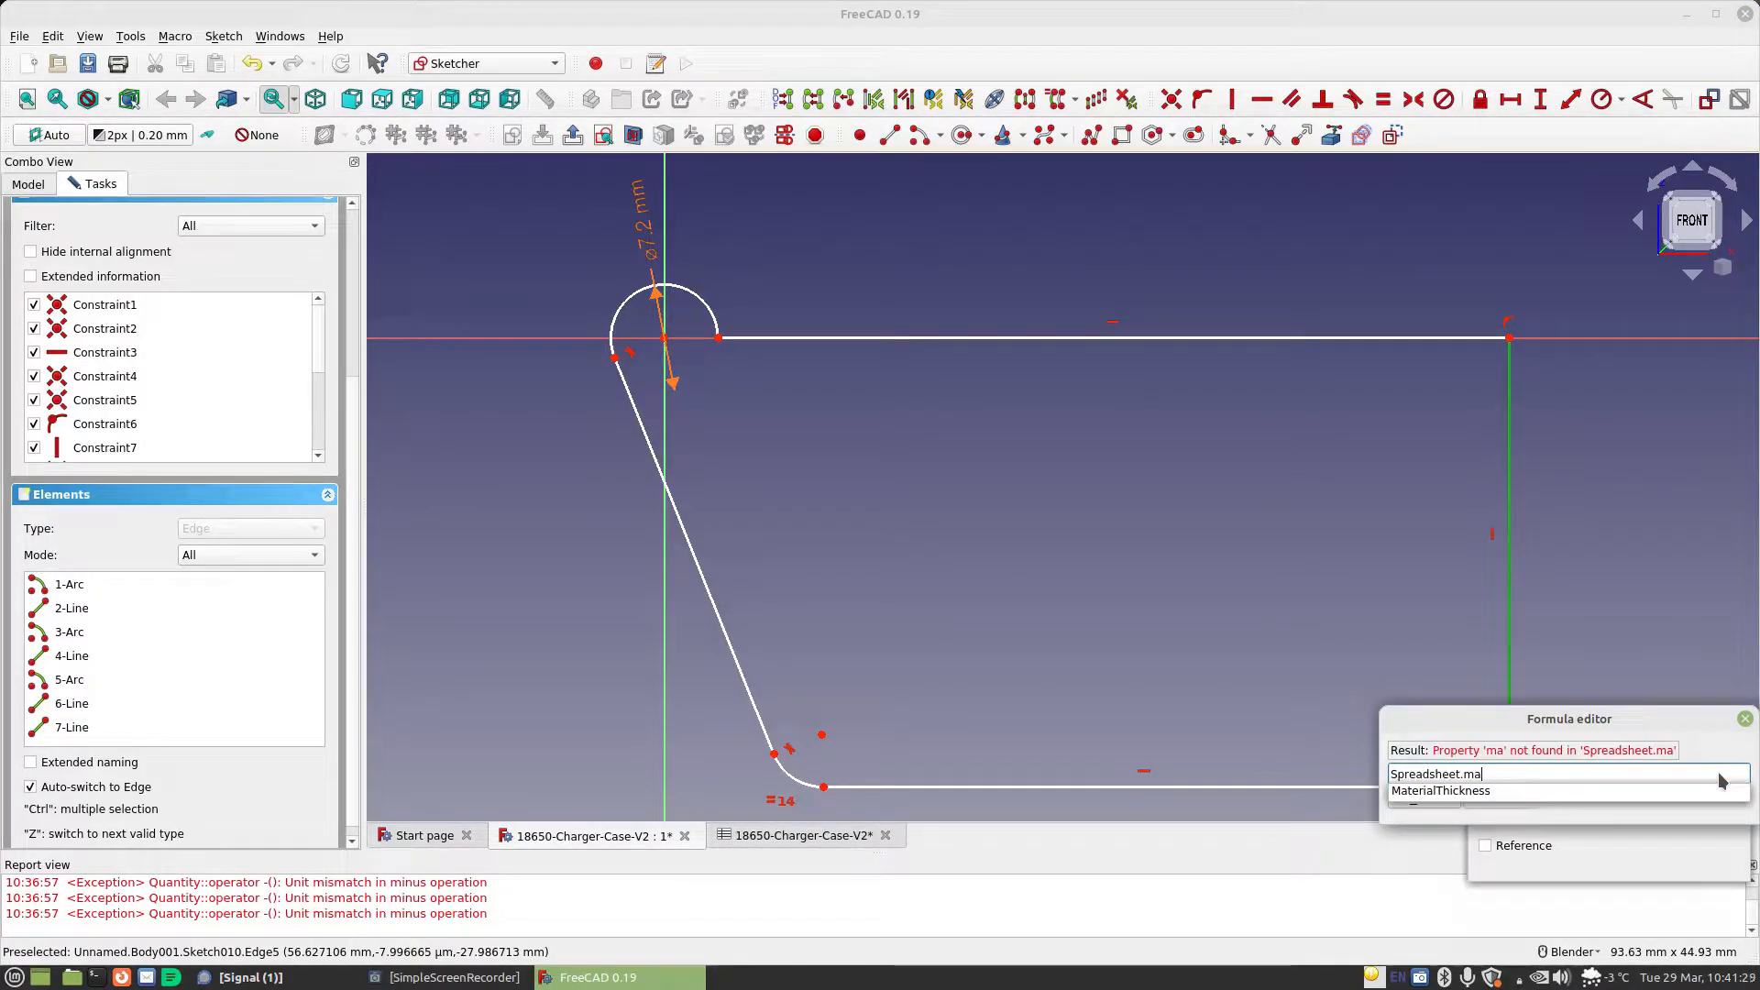
{"action": "key", "text": "Down"}
{"action": "key", "text": "Return"}
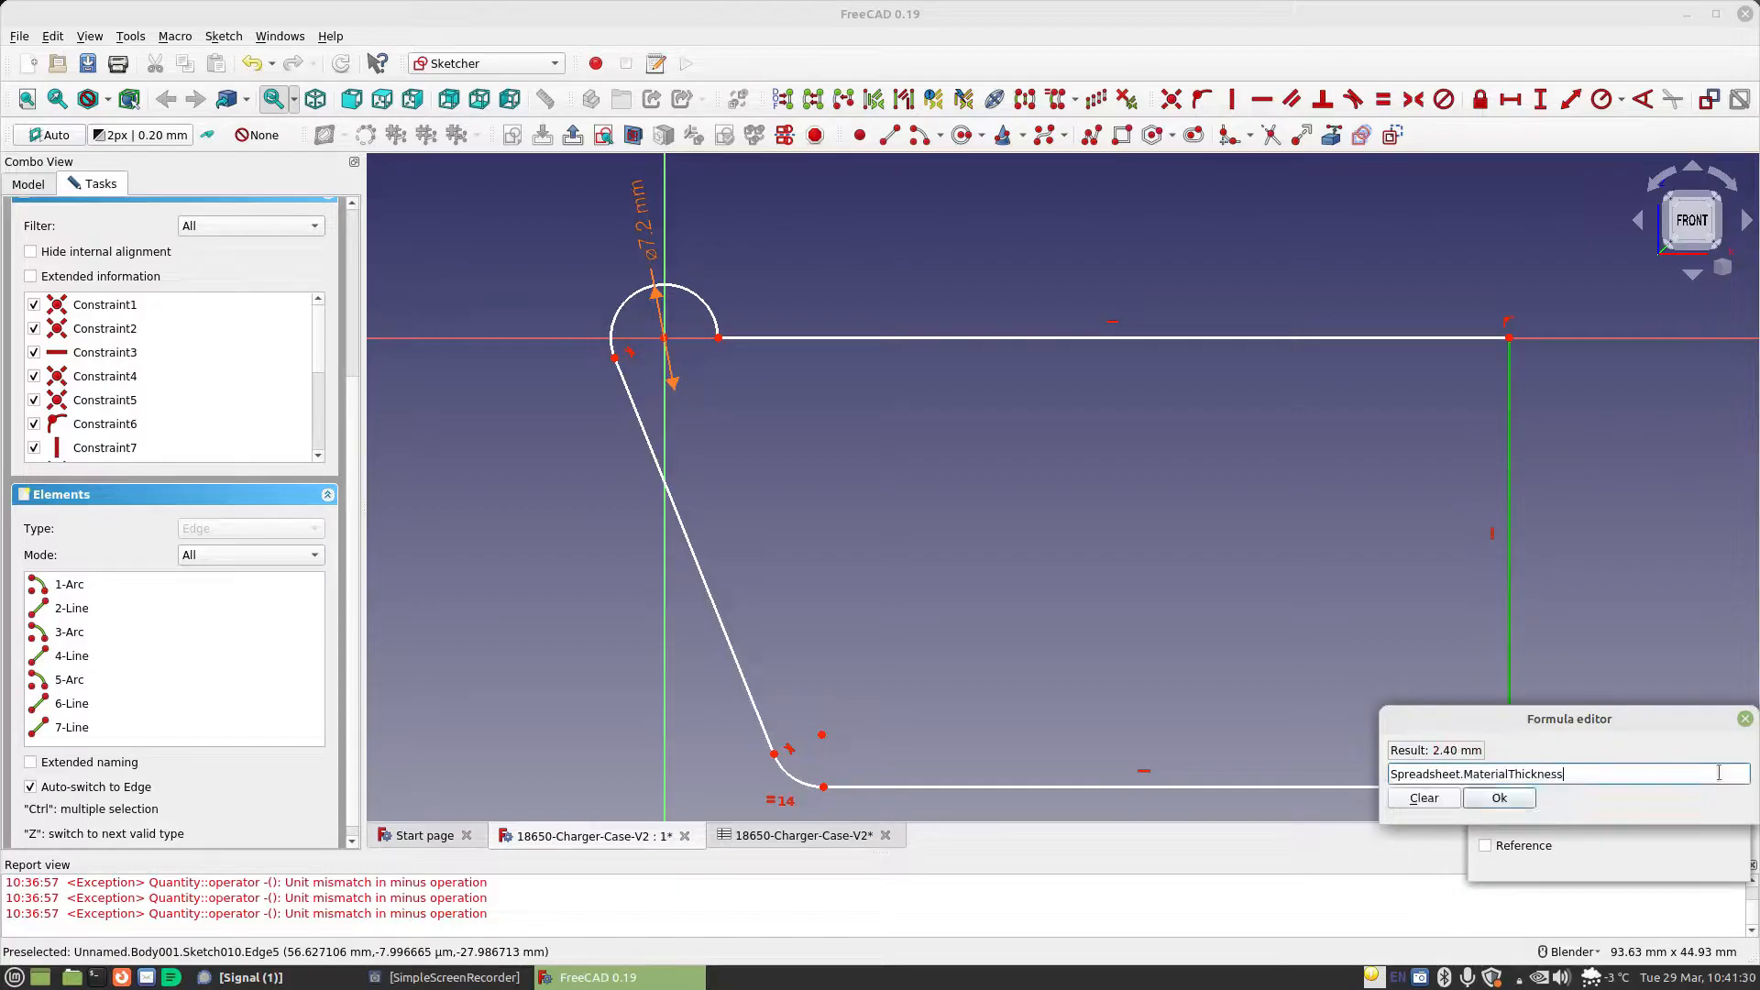
{"action": "left_click", "coordinate": [1521, 806]}
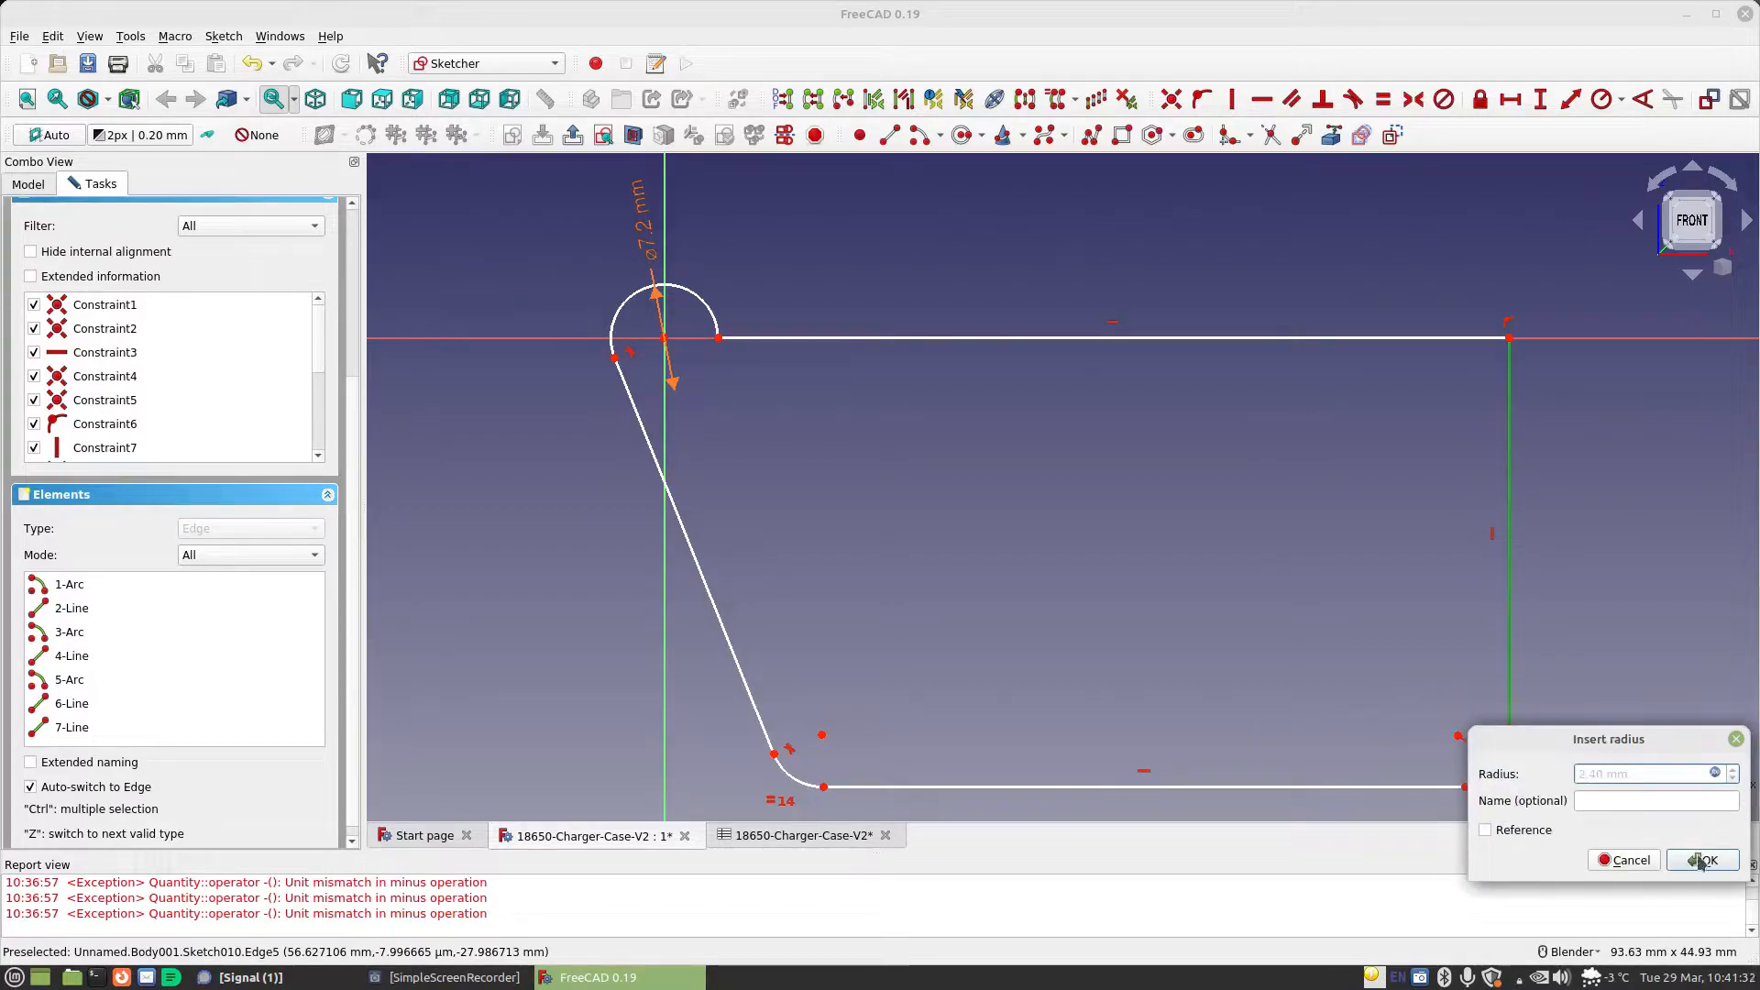
{"action": "left_click", "coordinate": [1700, 858]}
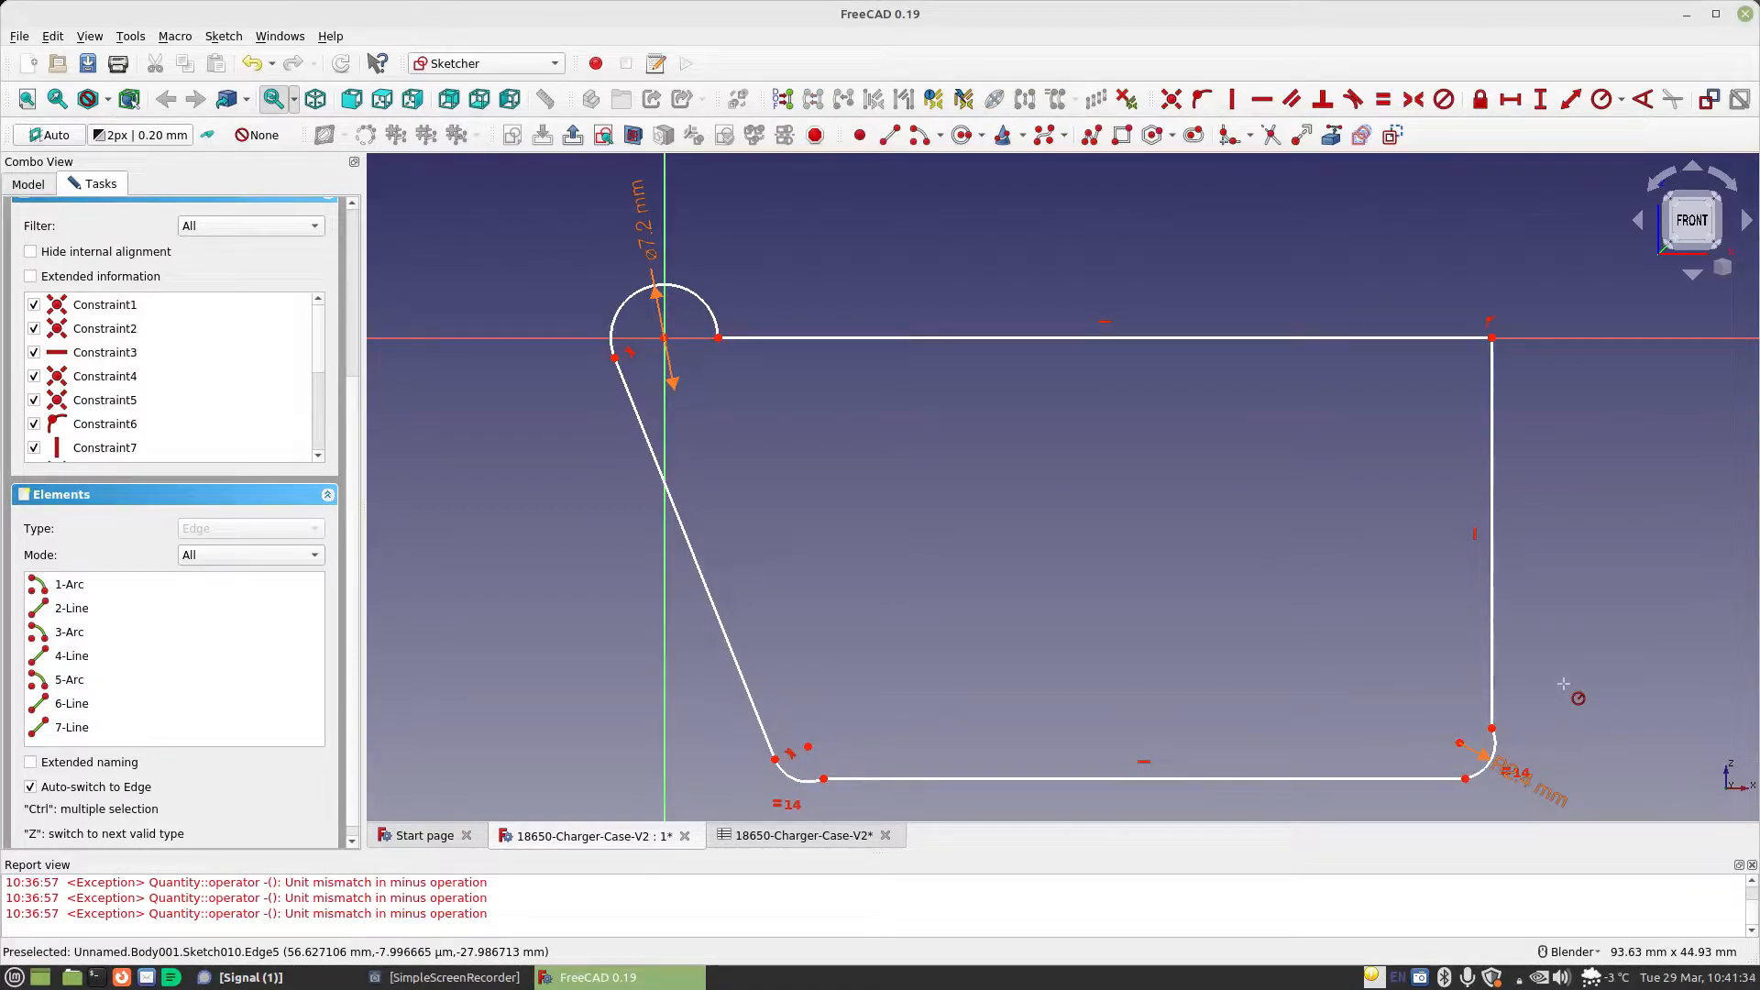
Align both corner arcs' centres vertically with the bottom edge's endpoints, and the lower-right arc's centre horizontally with the right edge's lower end
{"action": "left_click", "coordinate": [824, 778]}
{"action": "left_click", "coordinate": [1232, 99]}
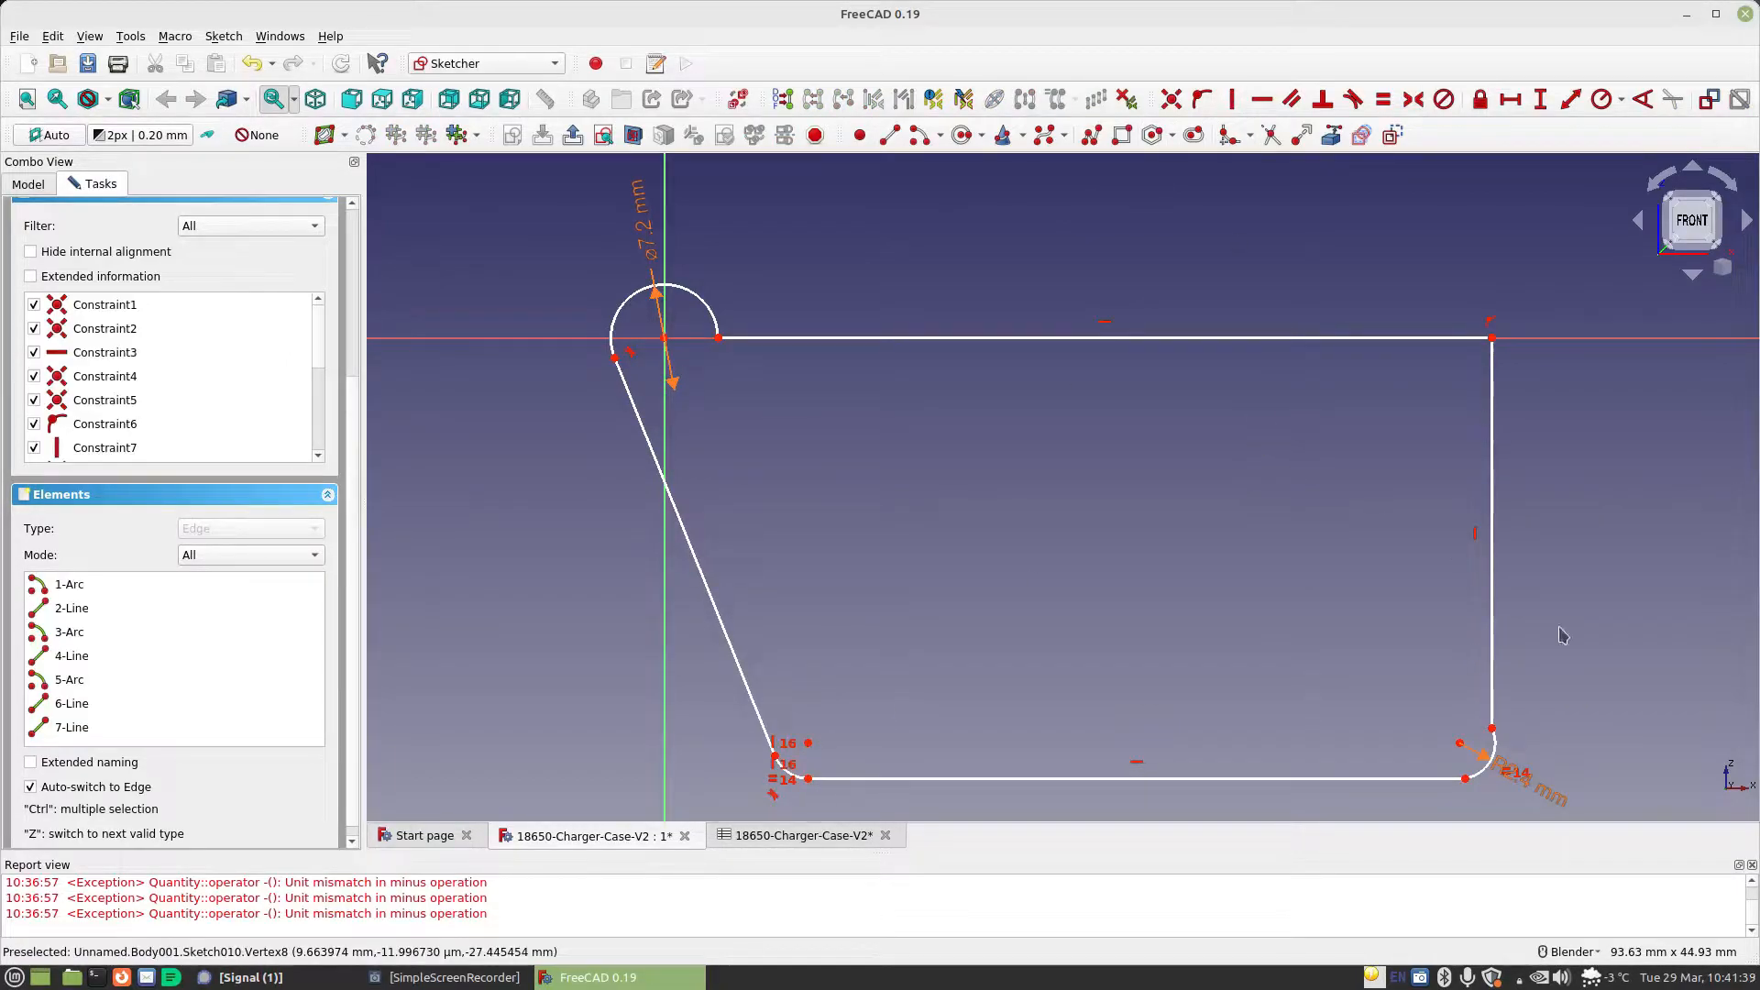
{"action": "left_click", "coordinate": [1465, 778]}
{"action": "left_click", "coordinate": [1232, 99]}
{"action": "left_click", "coordinate": [1459, 742]}
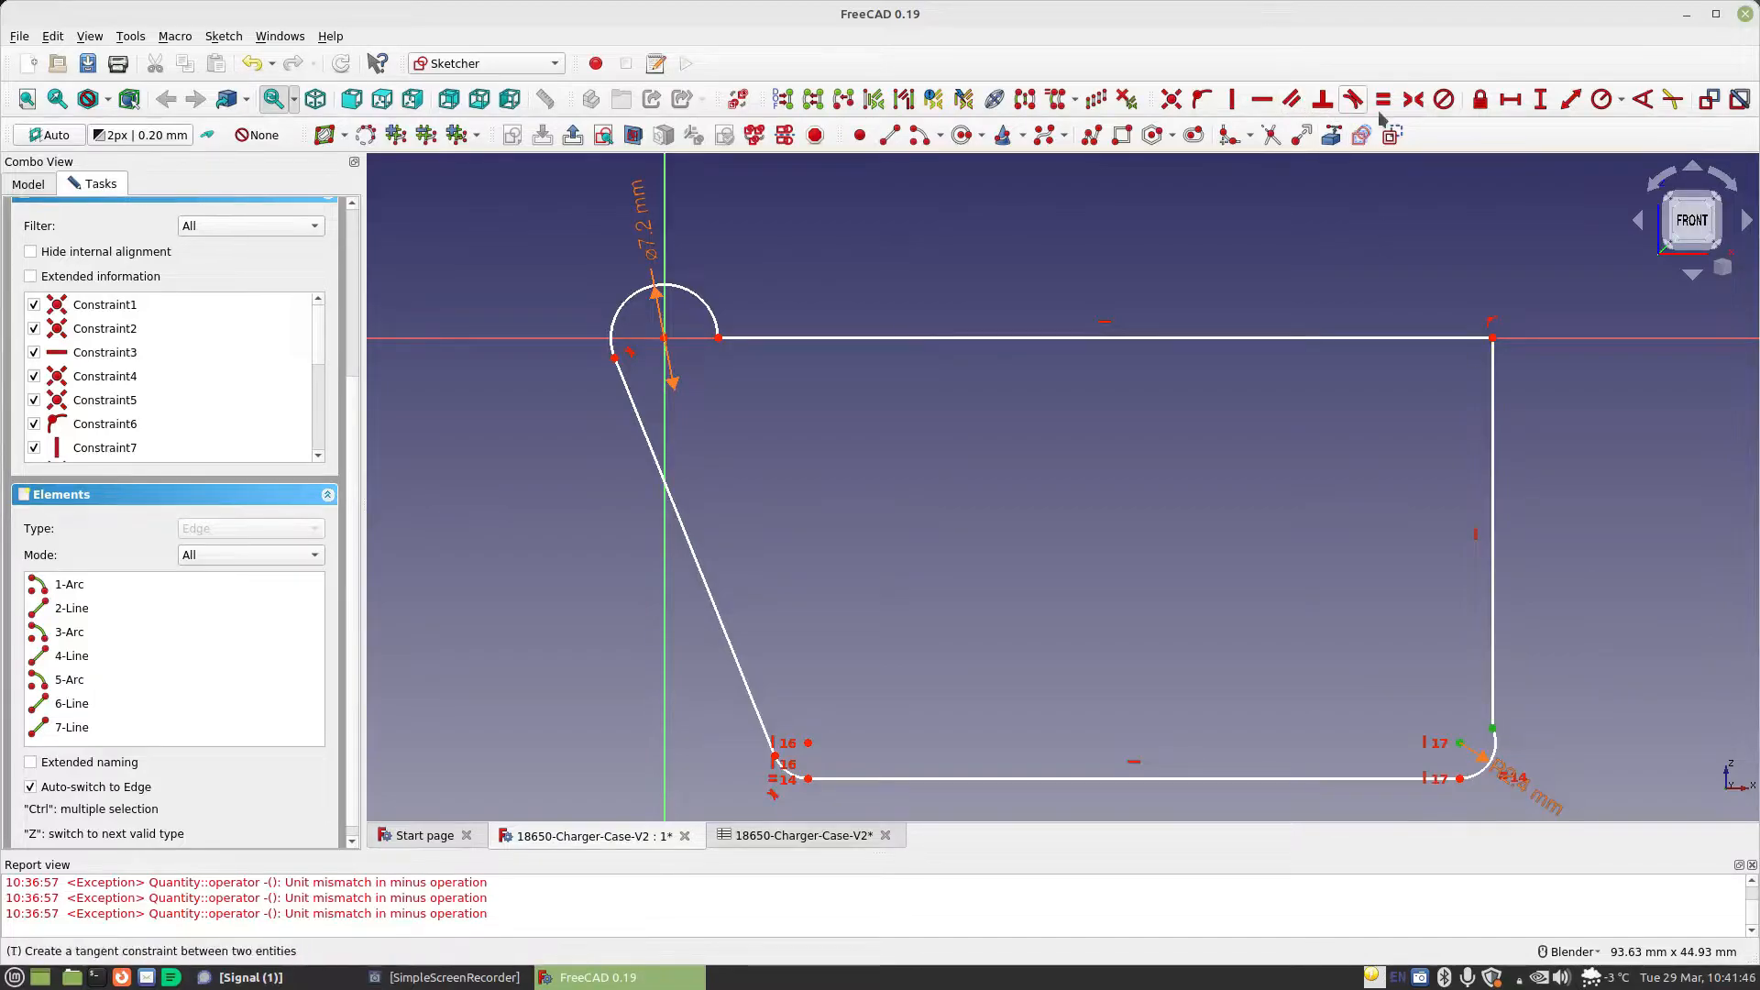
{"action": "left_click", "coordinate": [1262, 99]}
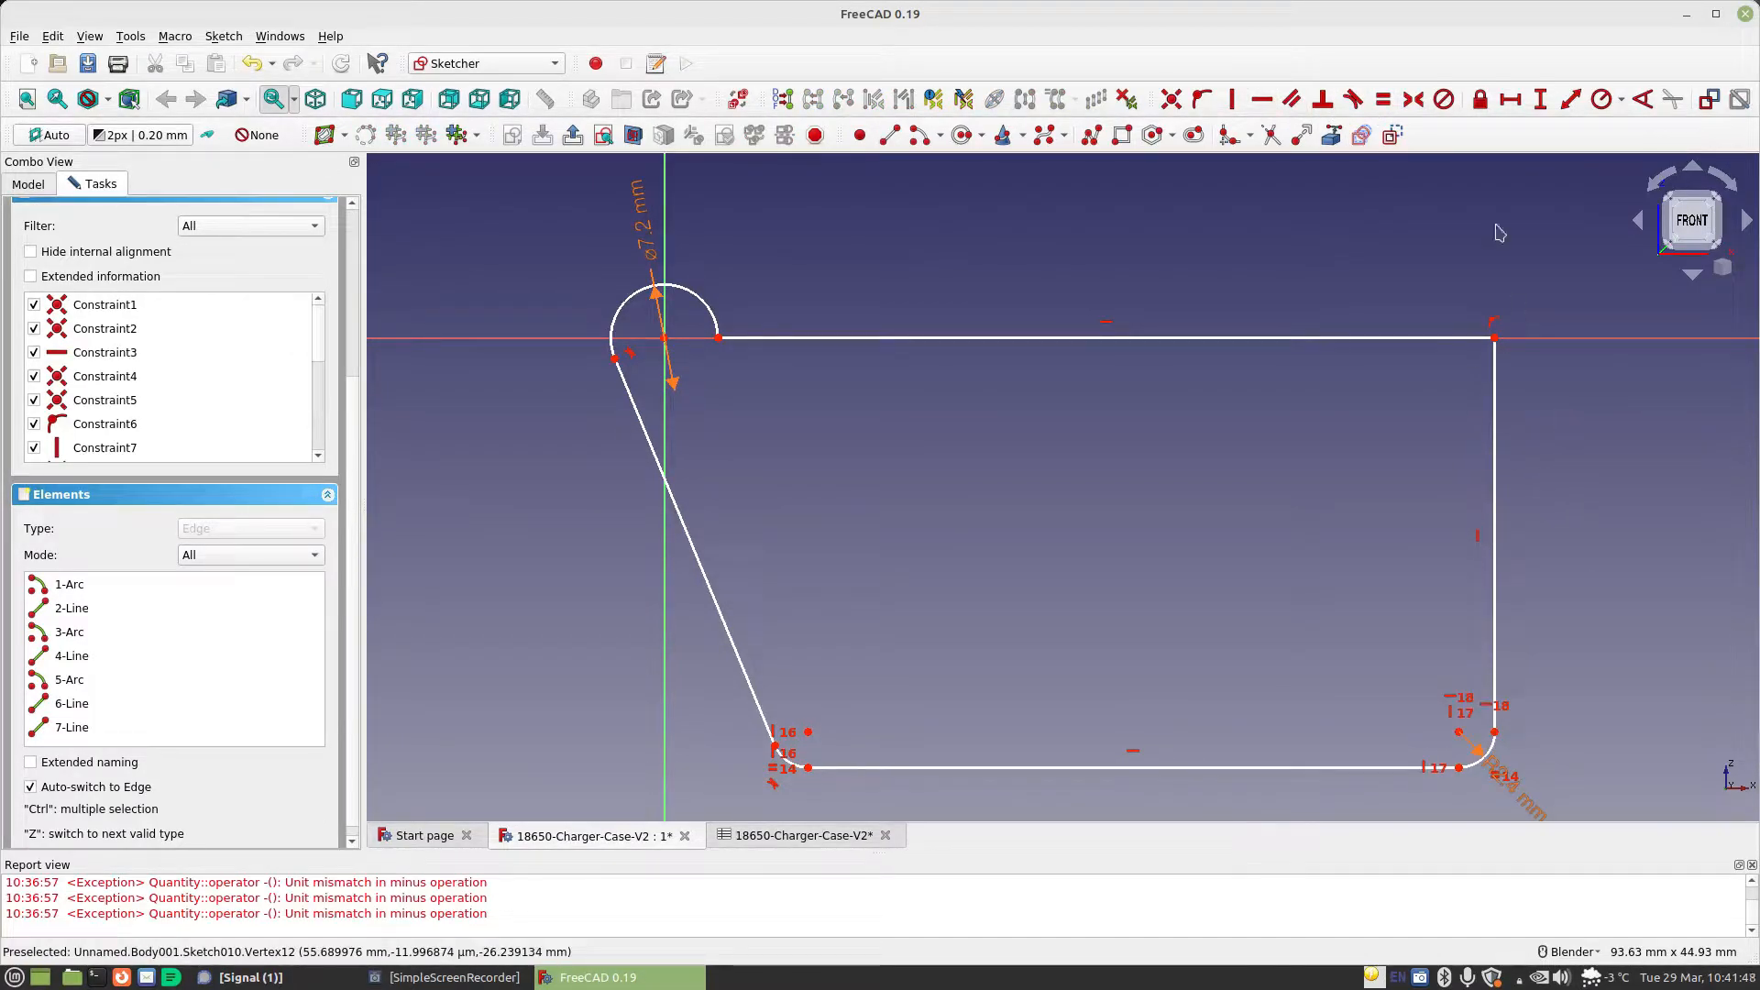
Constrain the vertical distance between the right edge's endpoints with the formula Spreadsheet.CellDiameter/2
{"action": "left_click", "coordinate": [1495, 338]}
{"action": "left_click", "coordinate": [1495, 732]}
{"action": "key", "text": "shift+v"}
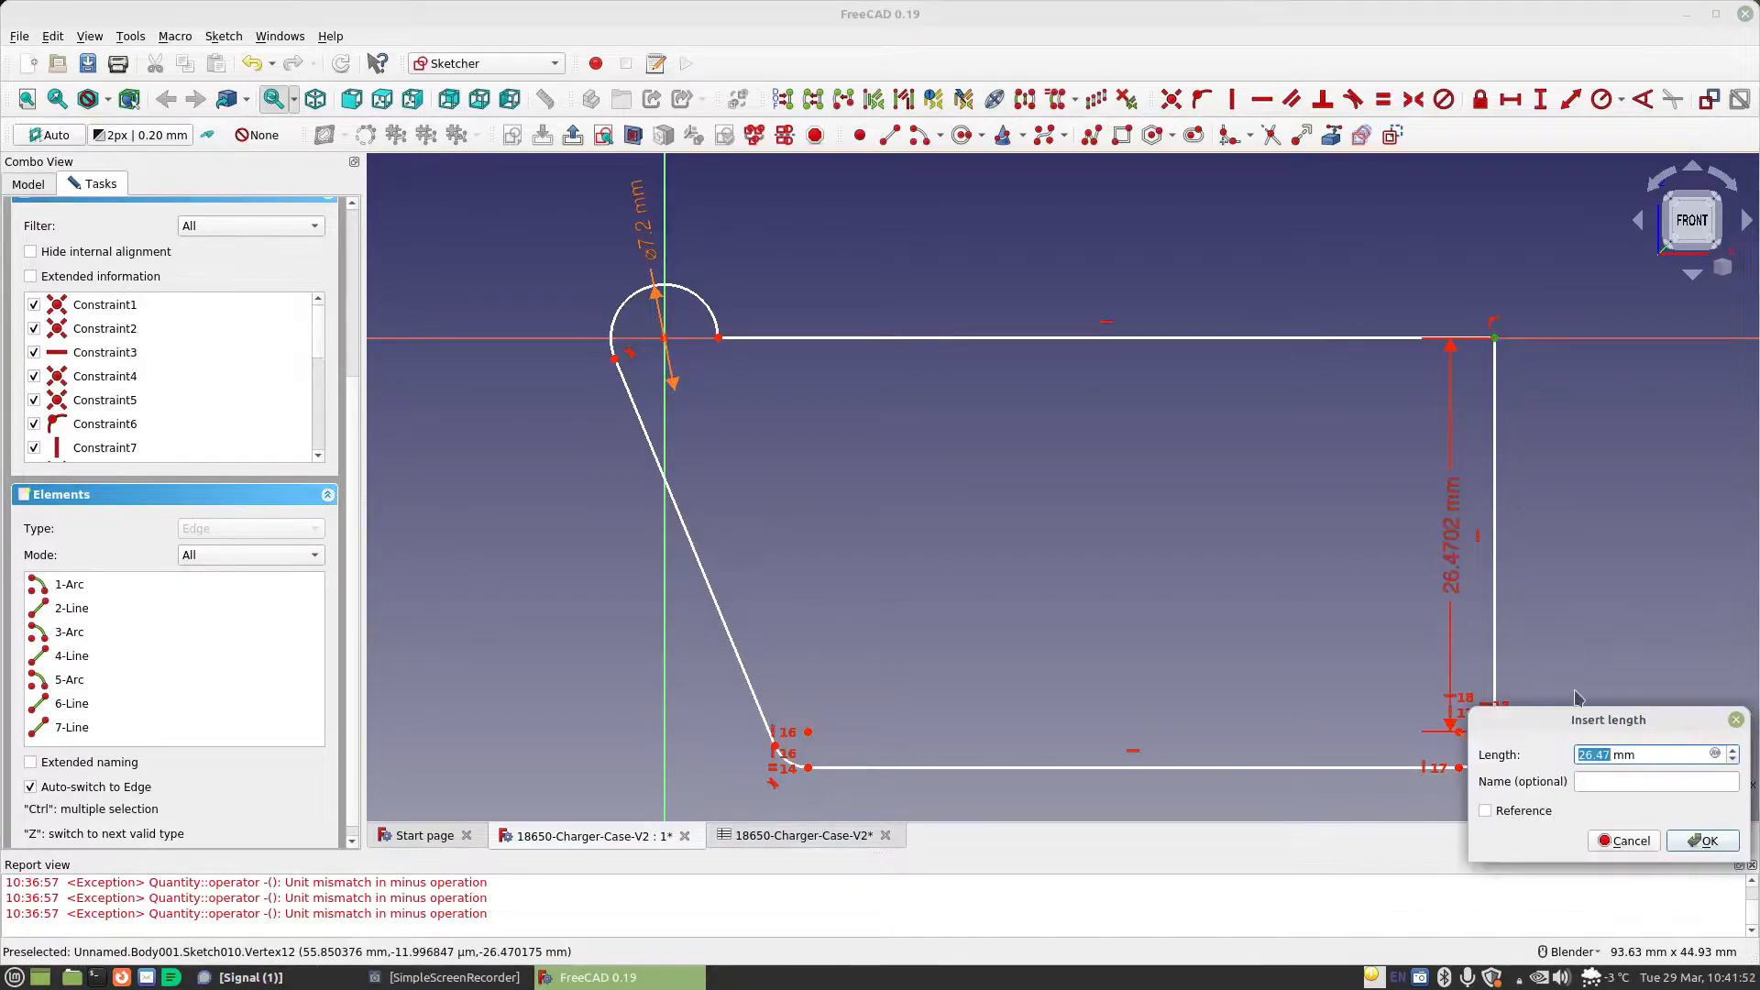
{"action": "left_click", "coordinate": [1715, 755]}
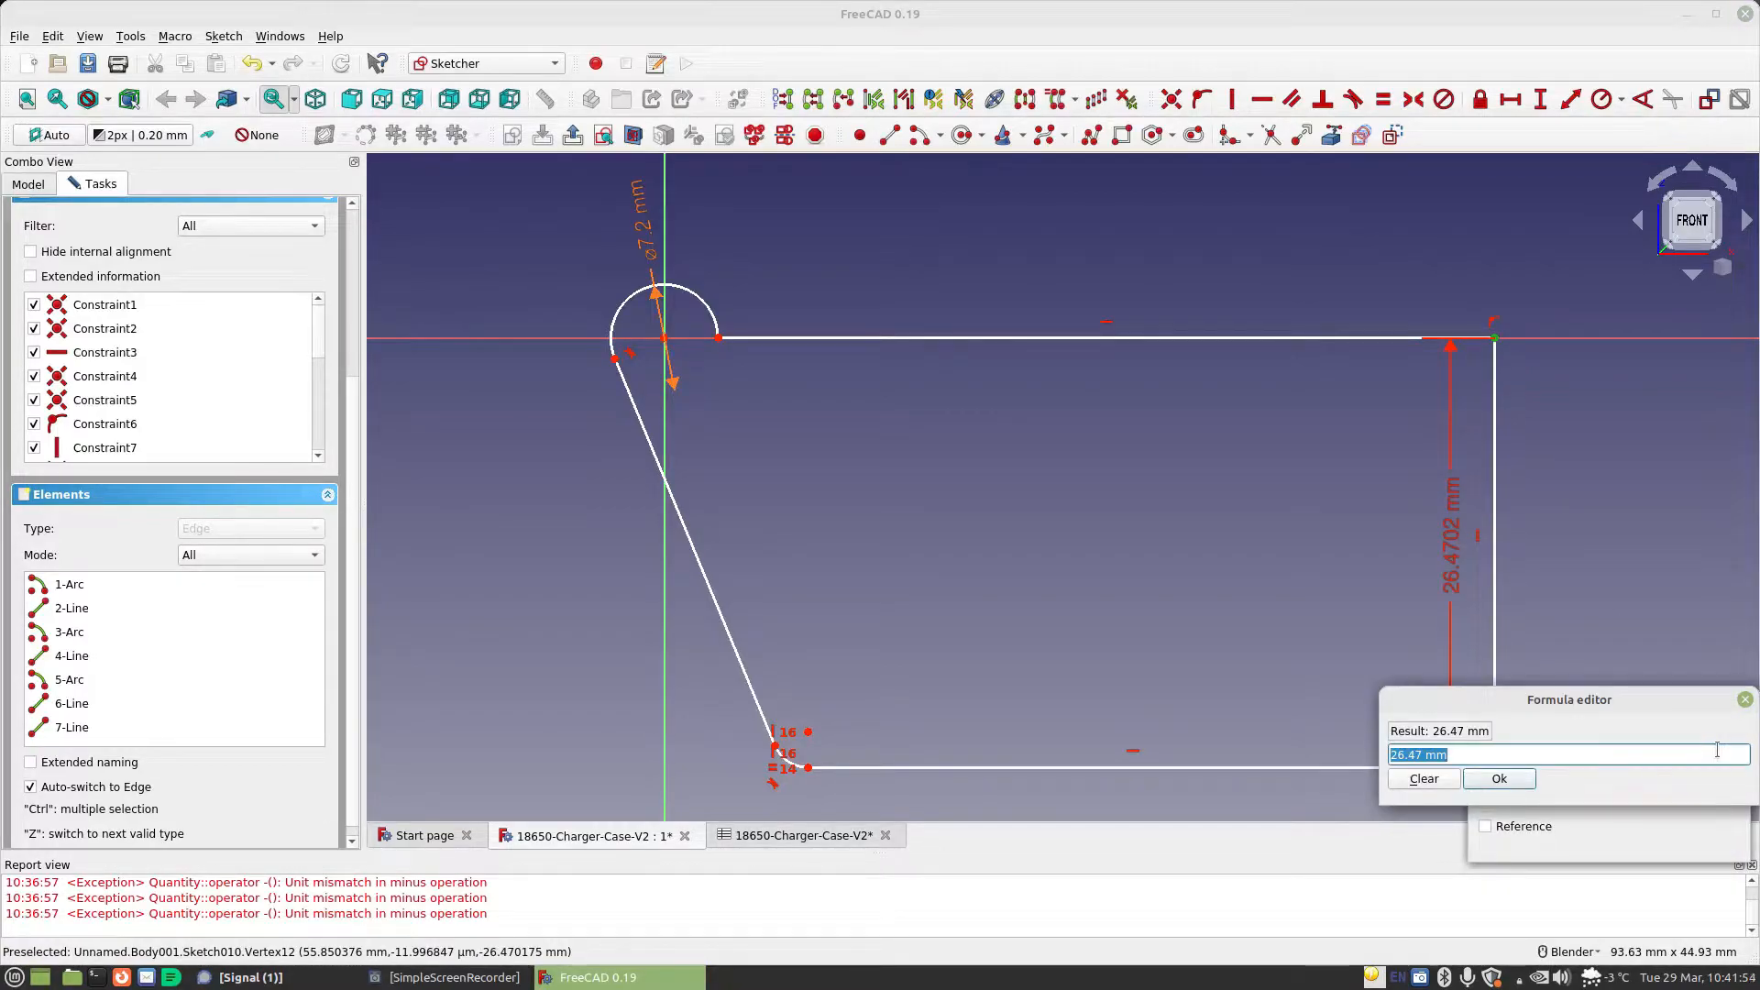
{"action": "type", "text": "sp"}
{"action": "key", "text": "Down"}
{"action": "type", "text": "."}
{"action": "key", "text": "Down"}
{"action": "type", "text": "/2"}
{"action": "key", "text": "Return"}
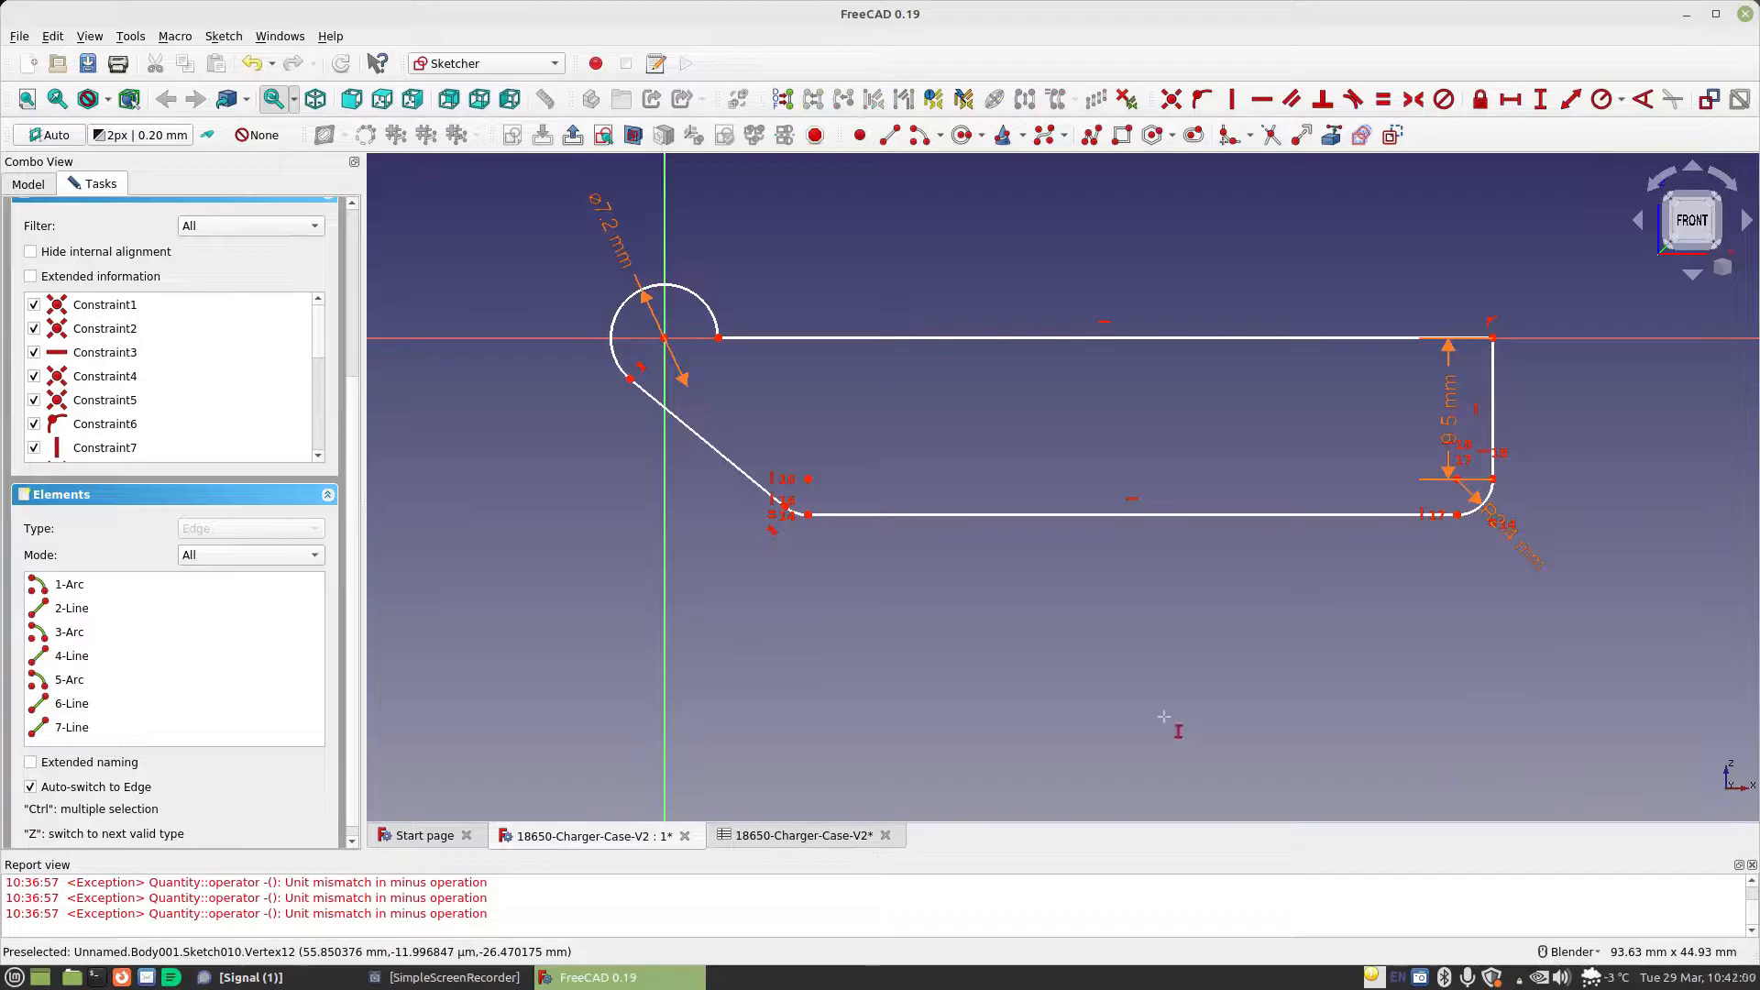
Constrain the horizontal length of the bottom edge with the formula Spreadsheet.CellDiameter
{"action": "left_click", "coordinate": [1510, 99]}
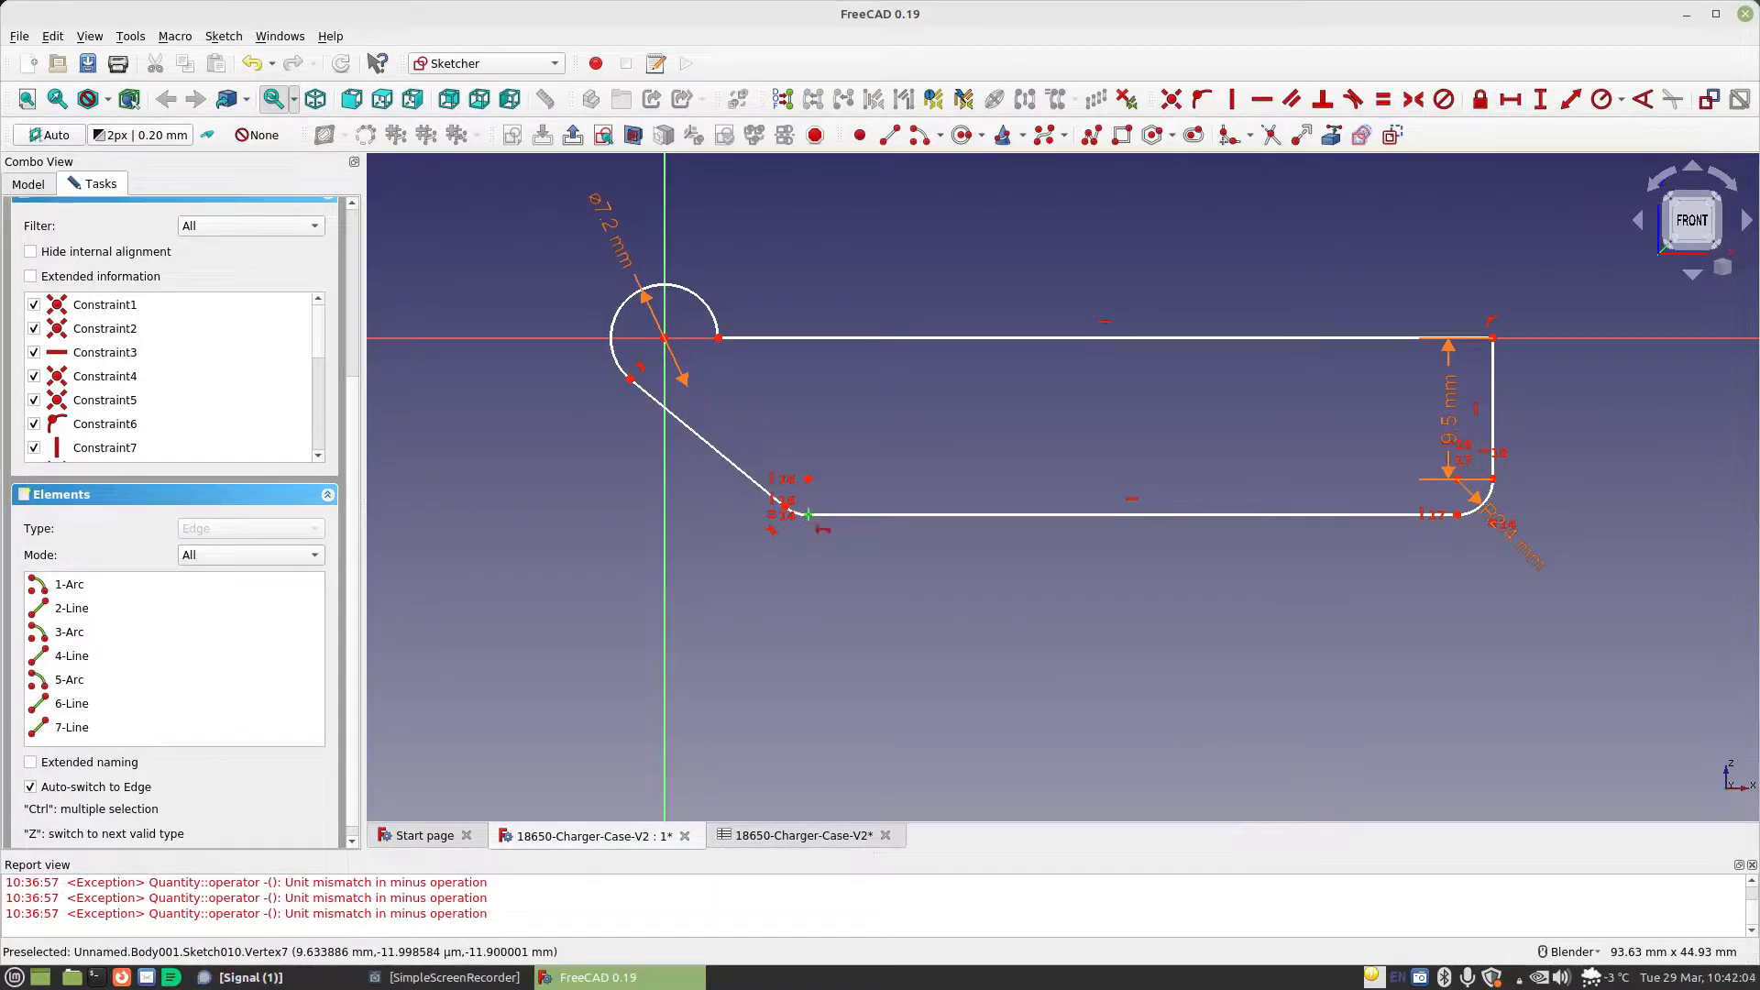
{"action": "left_click", "coordinate": [1456, 515]}
{"action": "left_click", "coordinate": [1700, 542]}
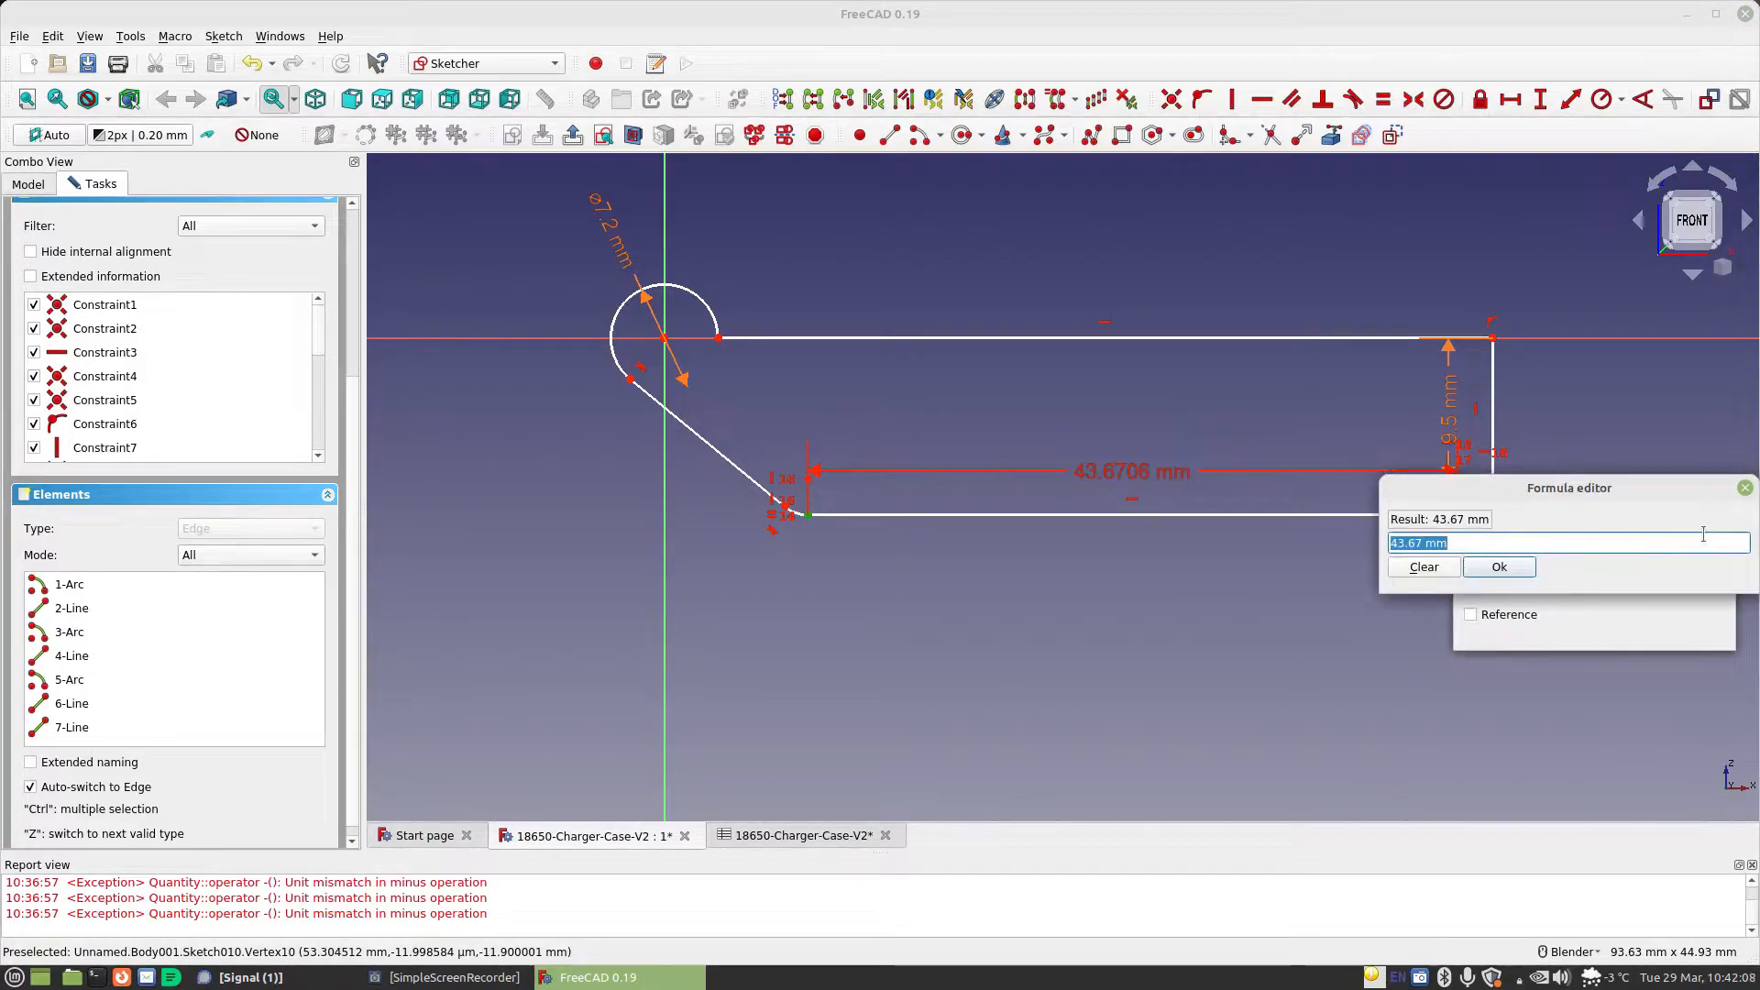
{"action": "type", "text": "s"}
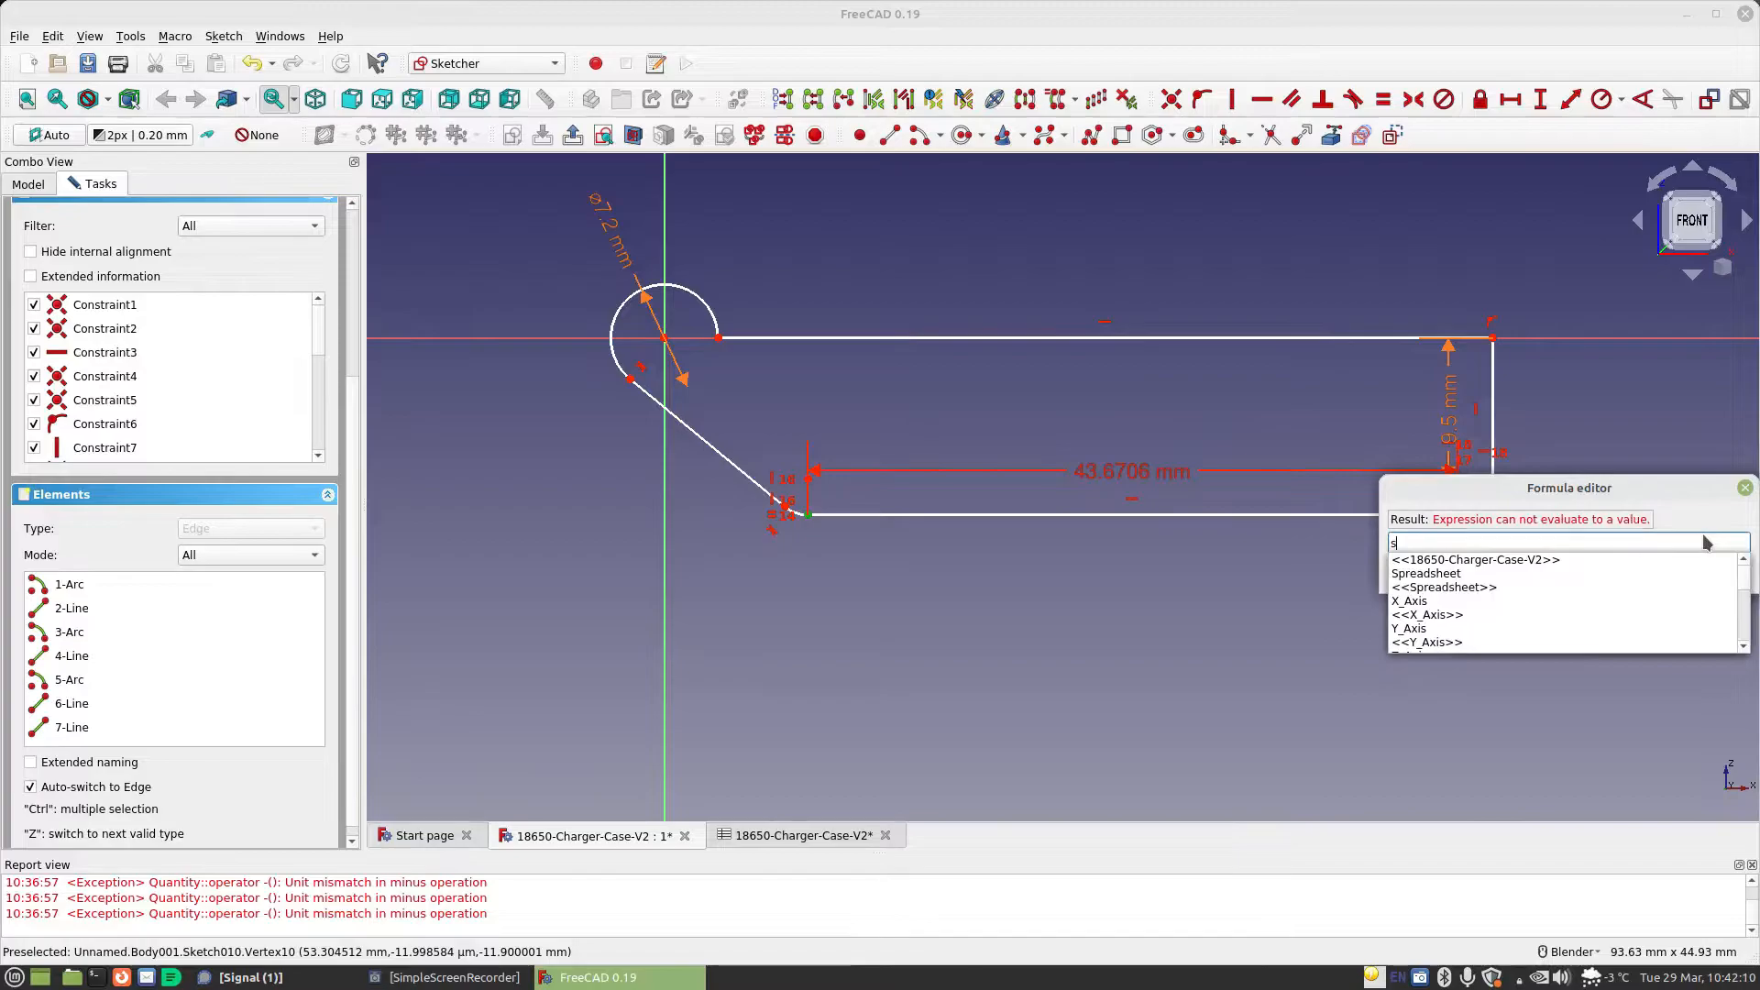
{"action": "type", "text": "preadsheet.CellDiameter"}
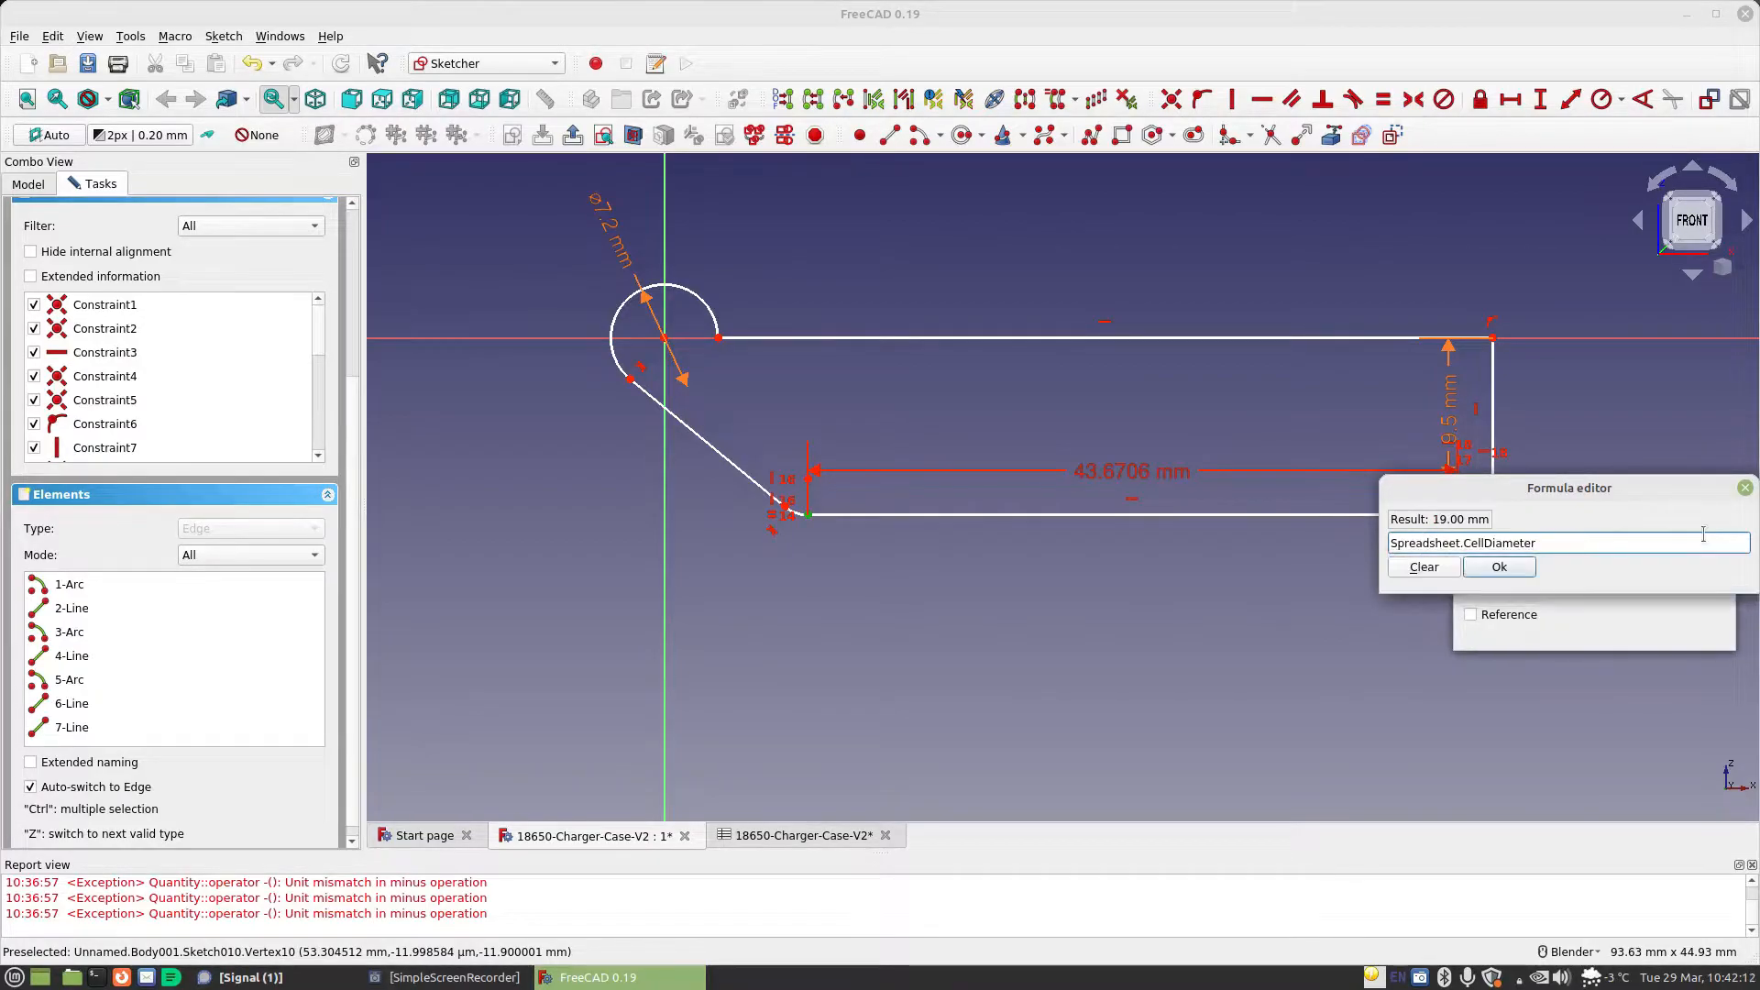
{"action": "left_click", "coordinate": [1521, 573]}
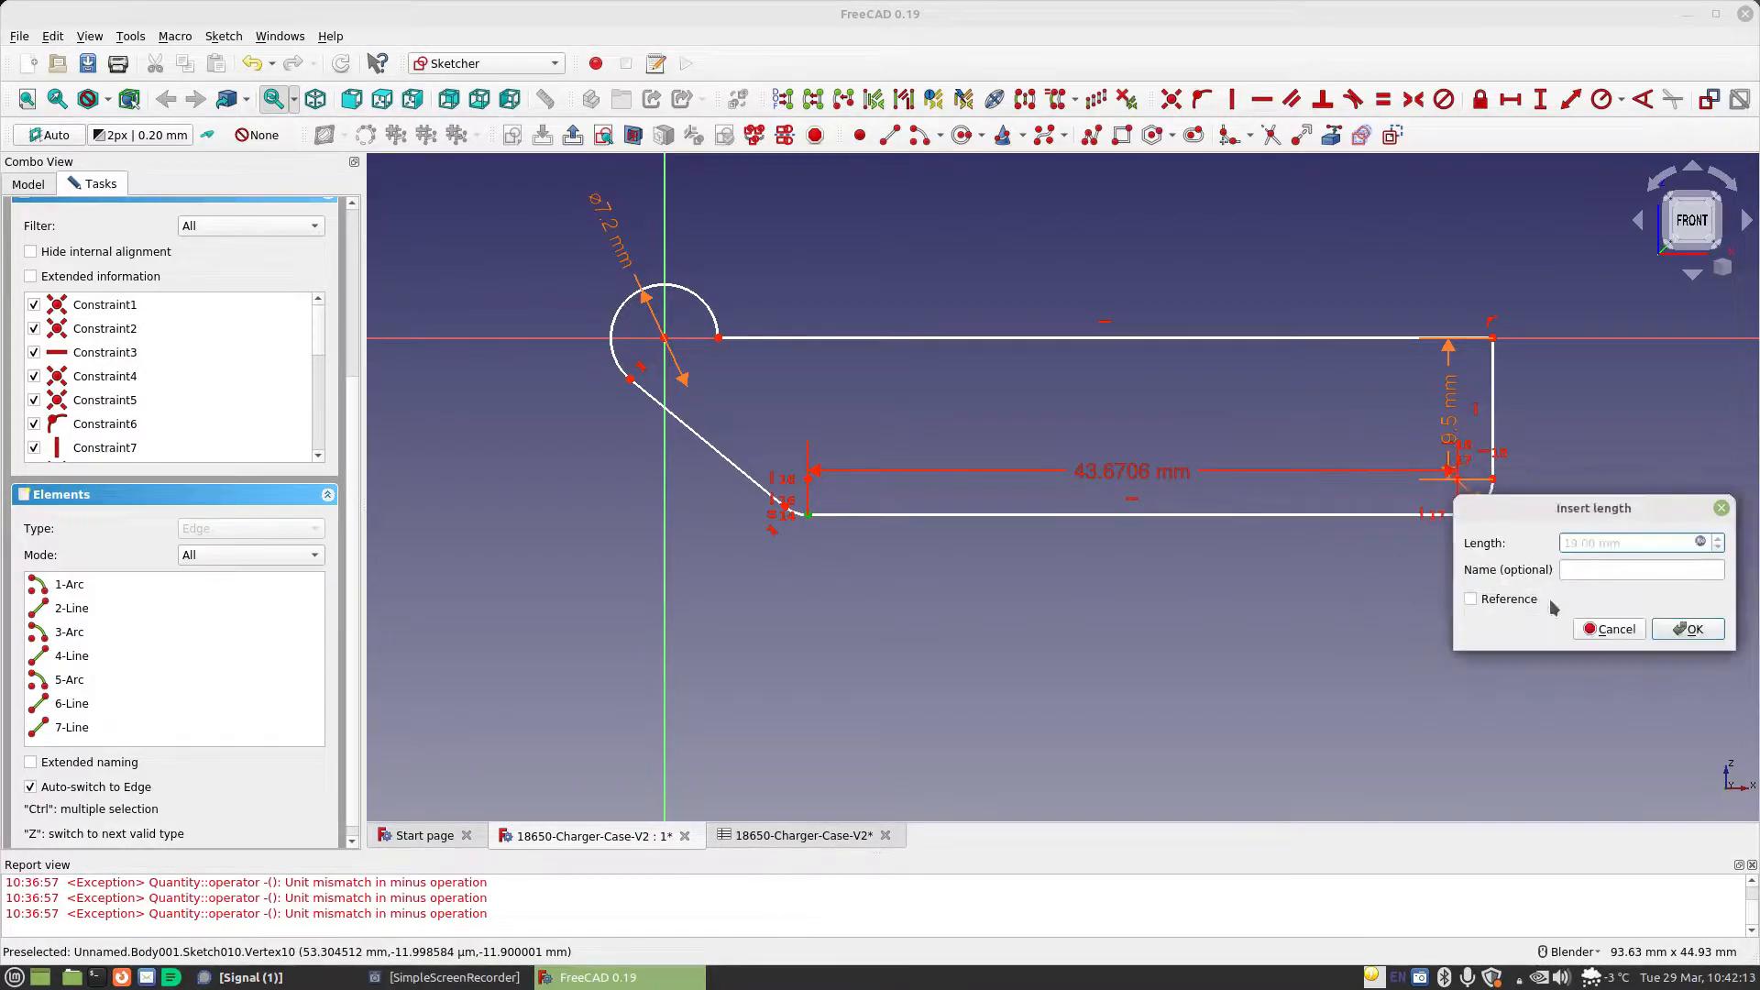
{"action": "left_click", "coordinate": [1691, 627]}
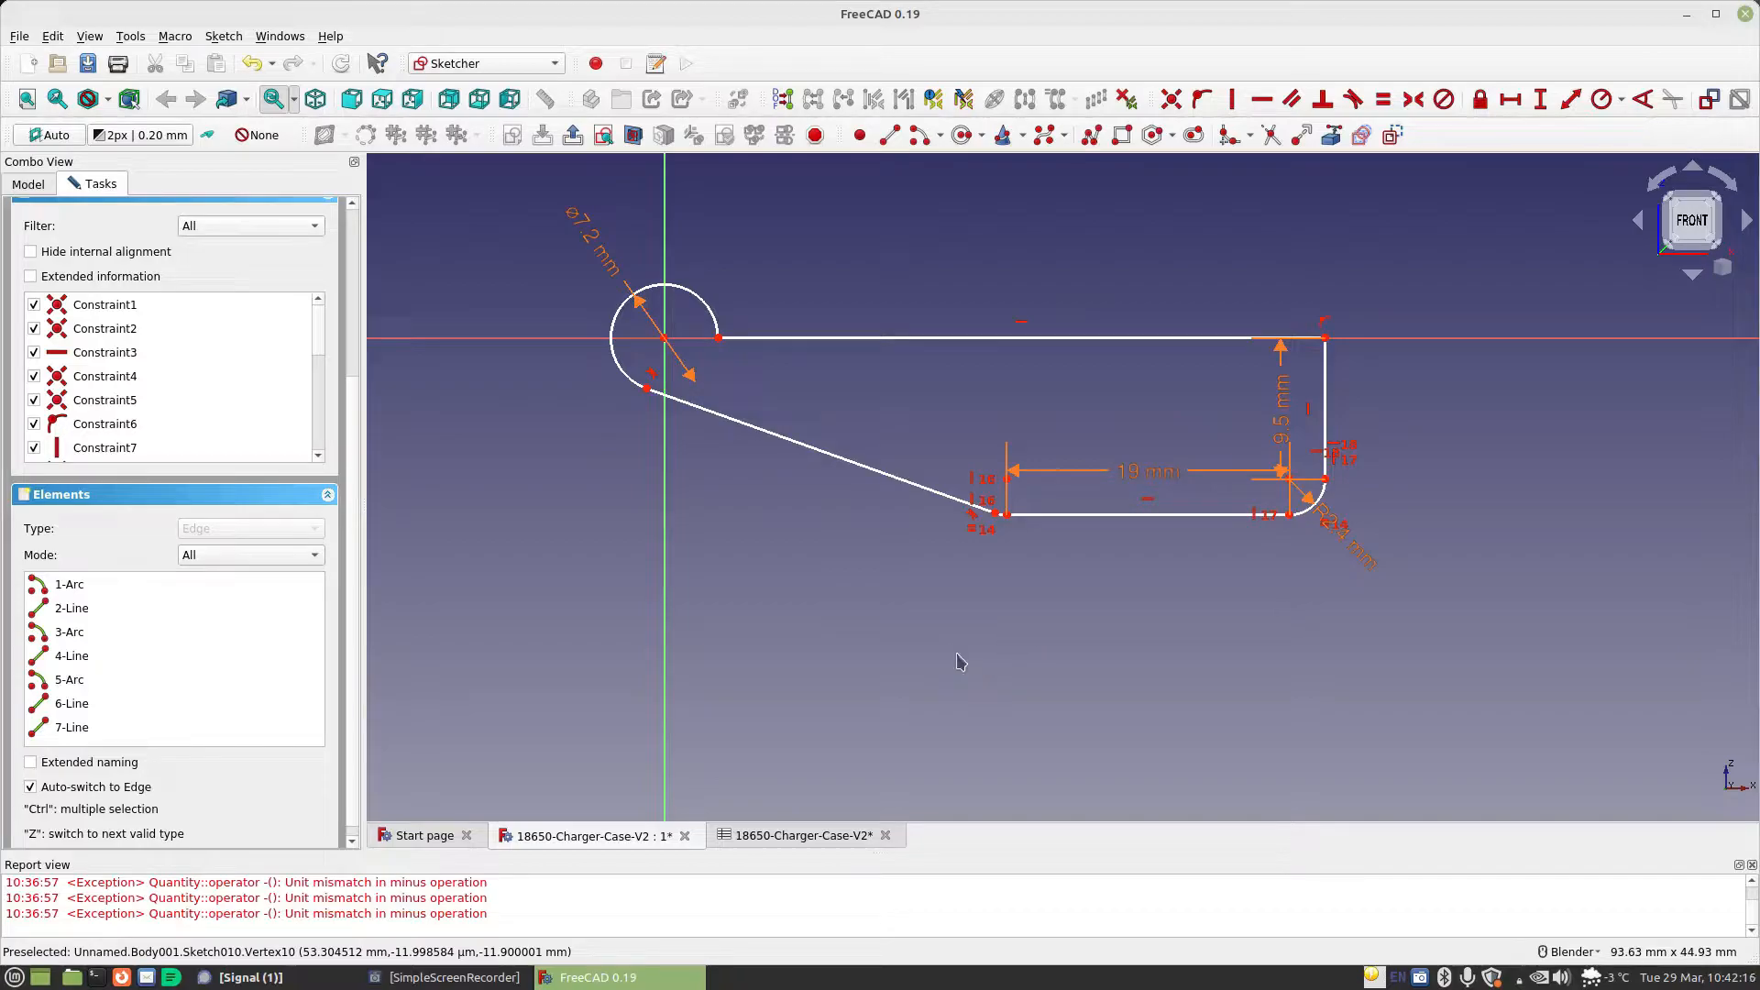
Align the lower-left arc's centre vertically with the top edge's left endpoint and close the hinge profile sketch
{"action": "left_click_drag", "start_coordinate": [1053, 514], "coordinate": [762, 511]}
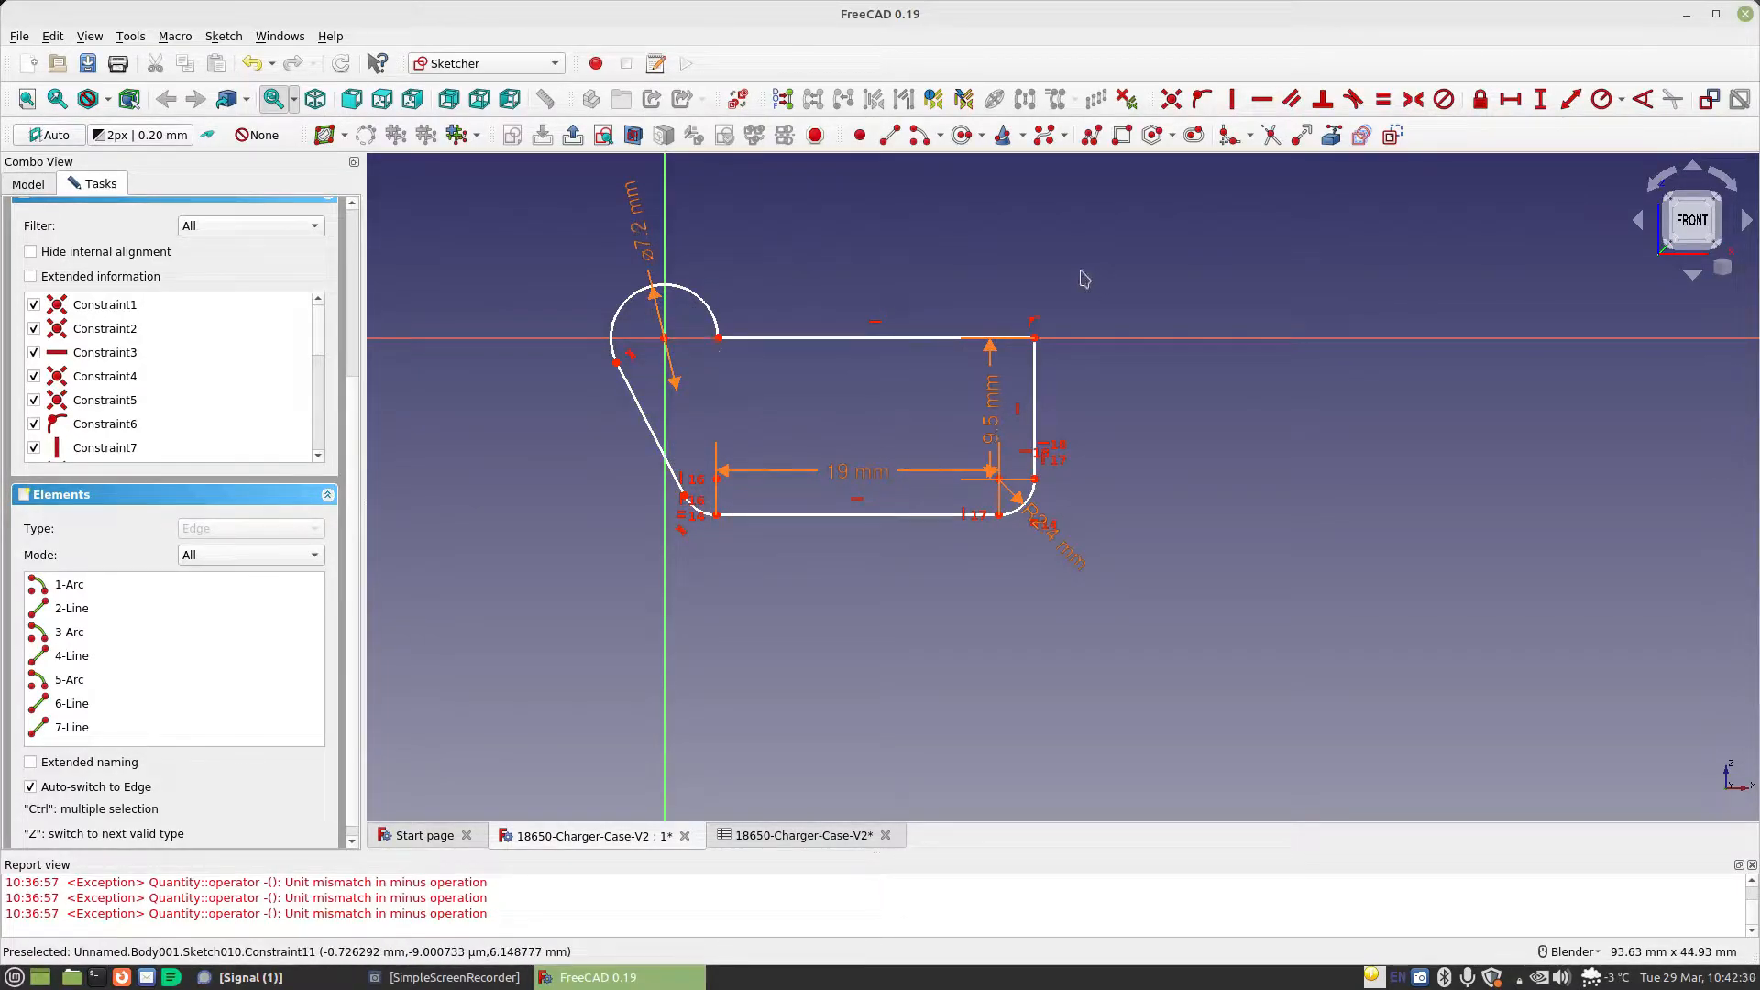
{"action": "left_click", "coordinate": [718, 478]}
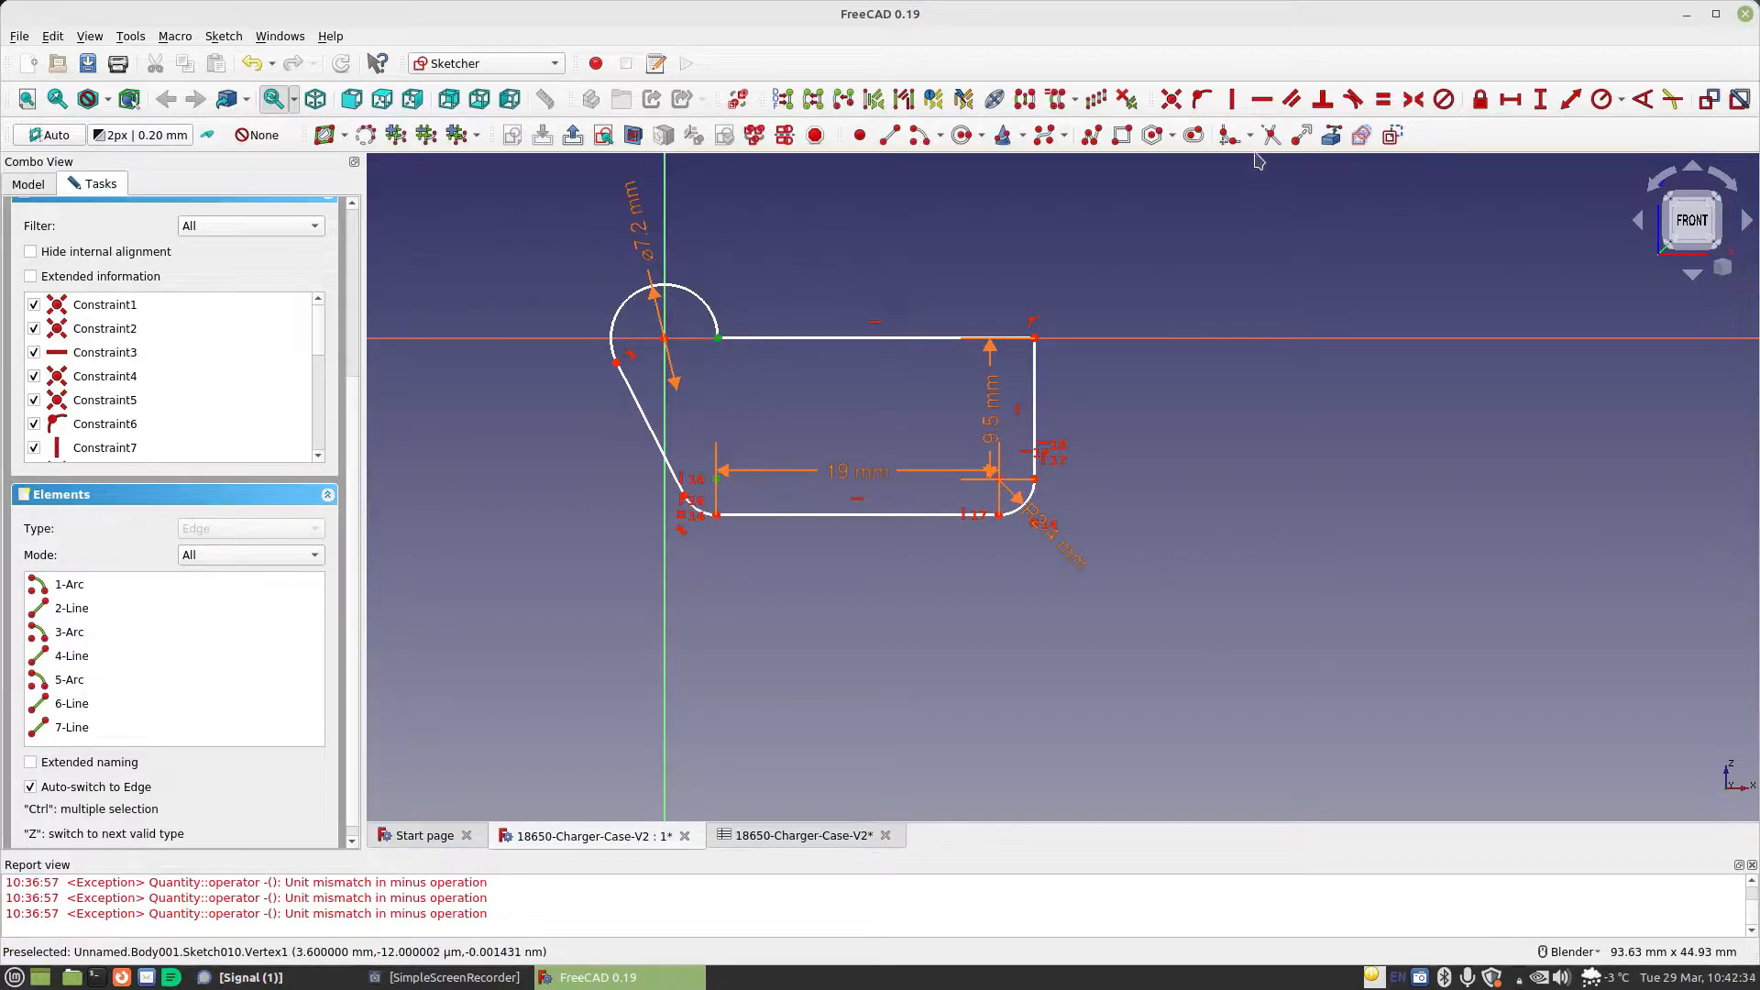
{"action": "left_click", "coordinate": [1232, 99]}
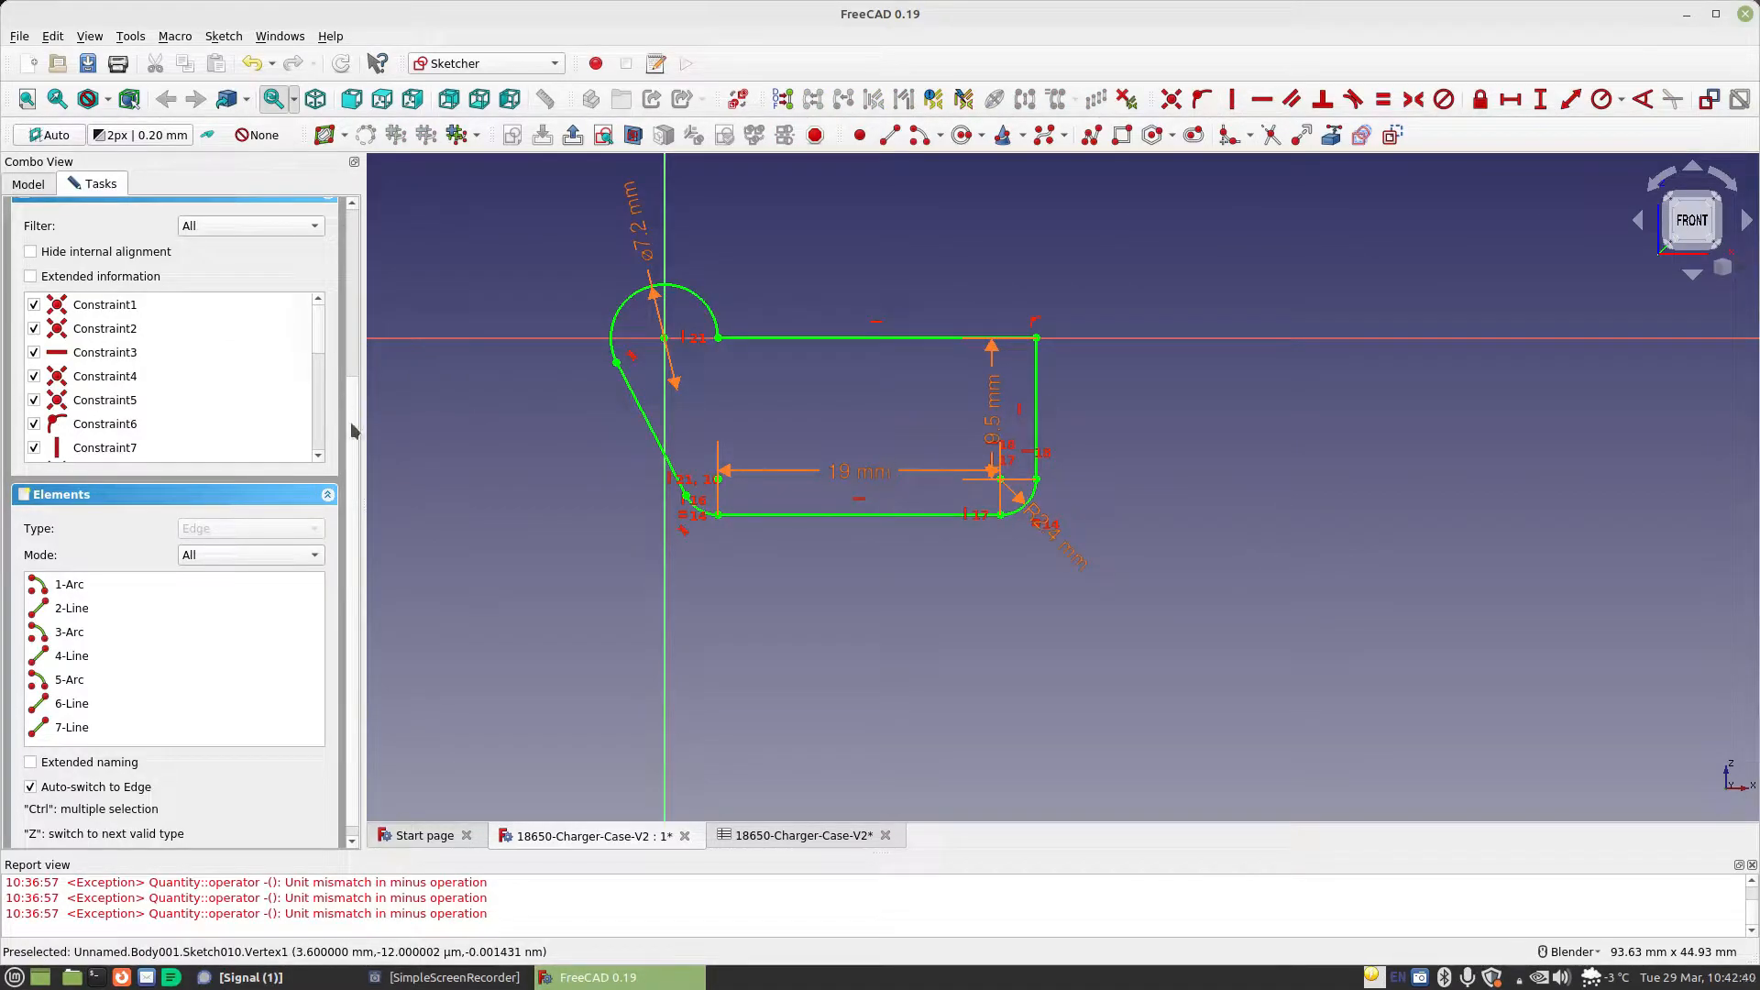
{"action": "left_click_drag", "start_coordinate": [354, 429], "coordinate": [358, 211]}
{"action": "left_click", "coordinate": [170, 227]}
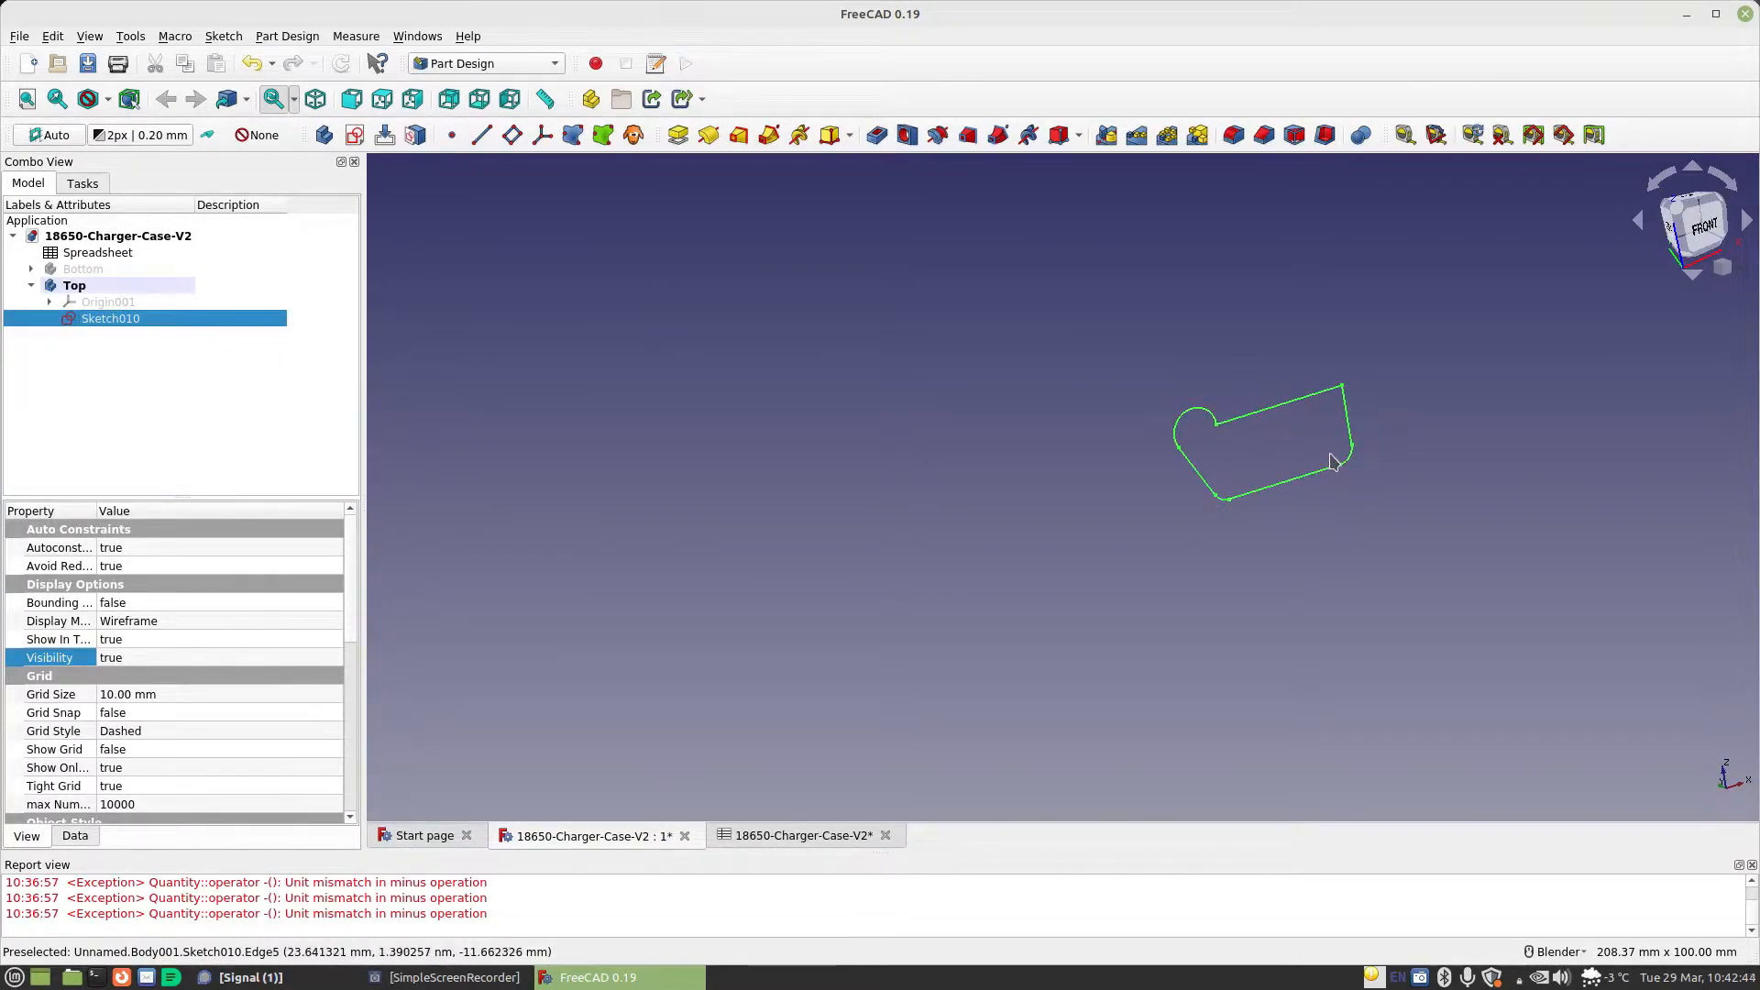
Start a Pad of the hinge profile sketch with the type set to Two dimensions
{"action": "left_click", "coordinate": [678, 137]}
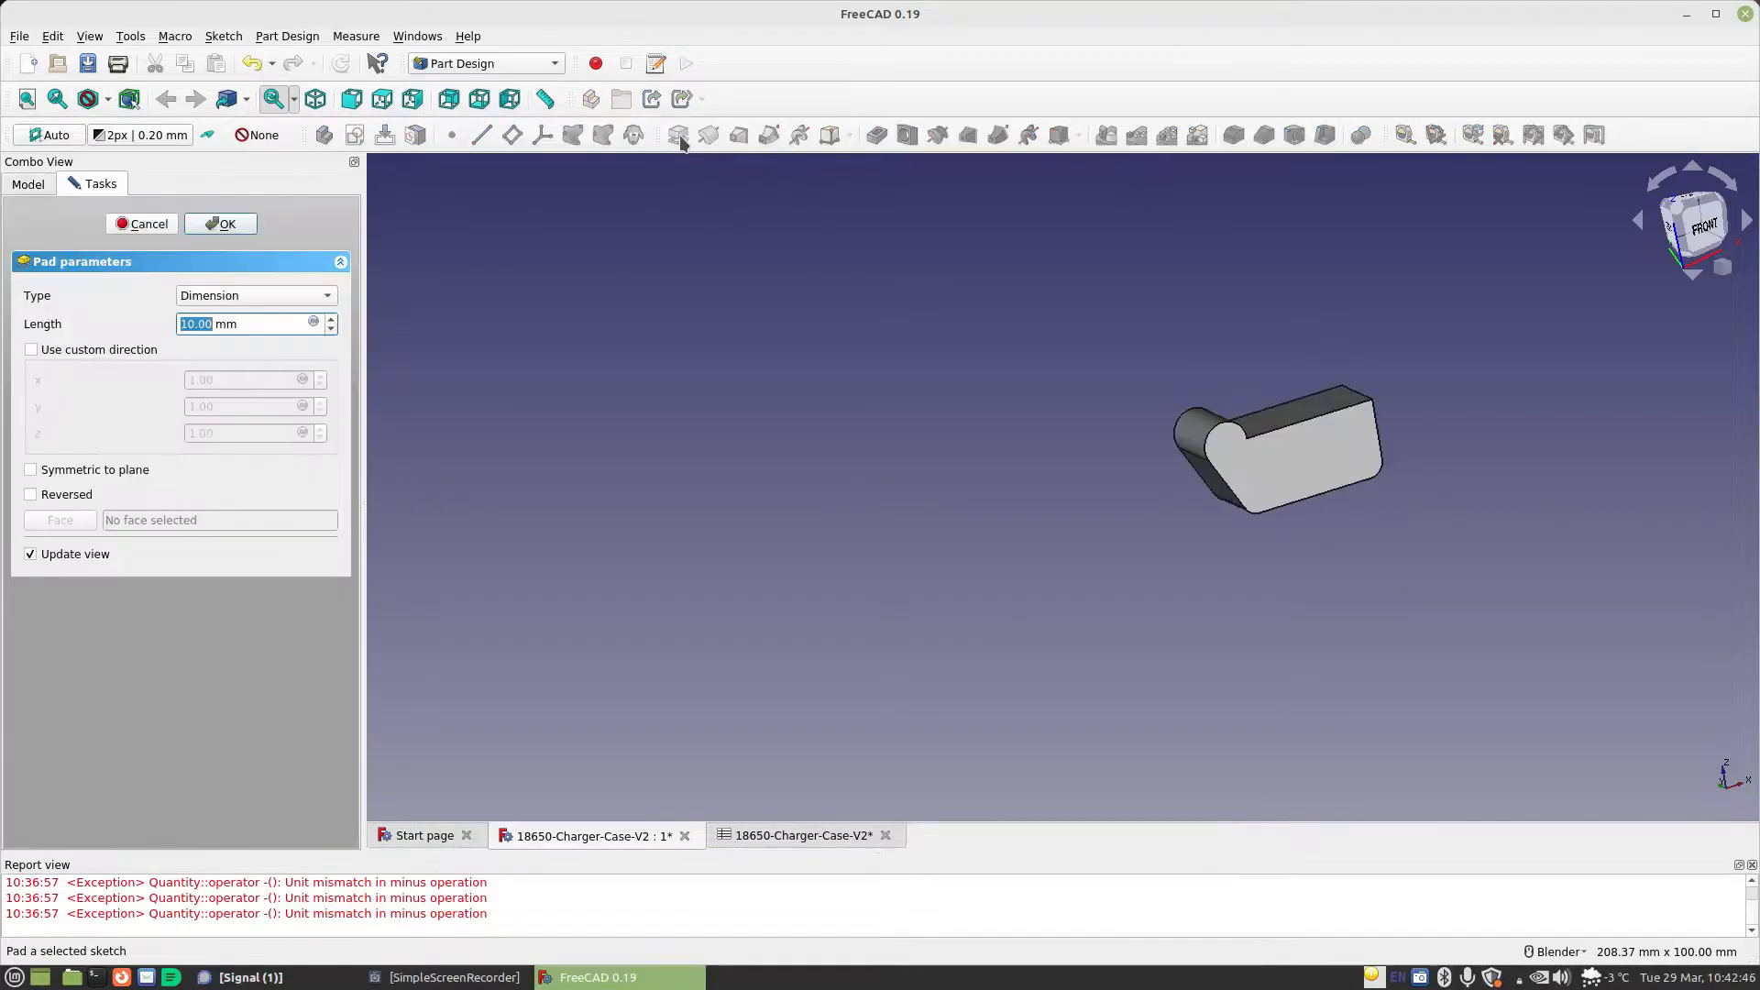
{"action": "left_click", "coordinate": [263, 296]}
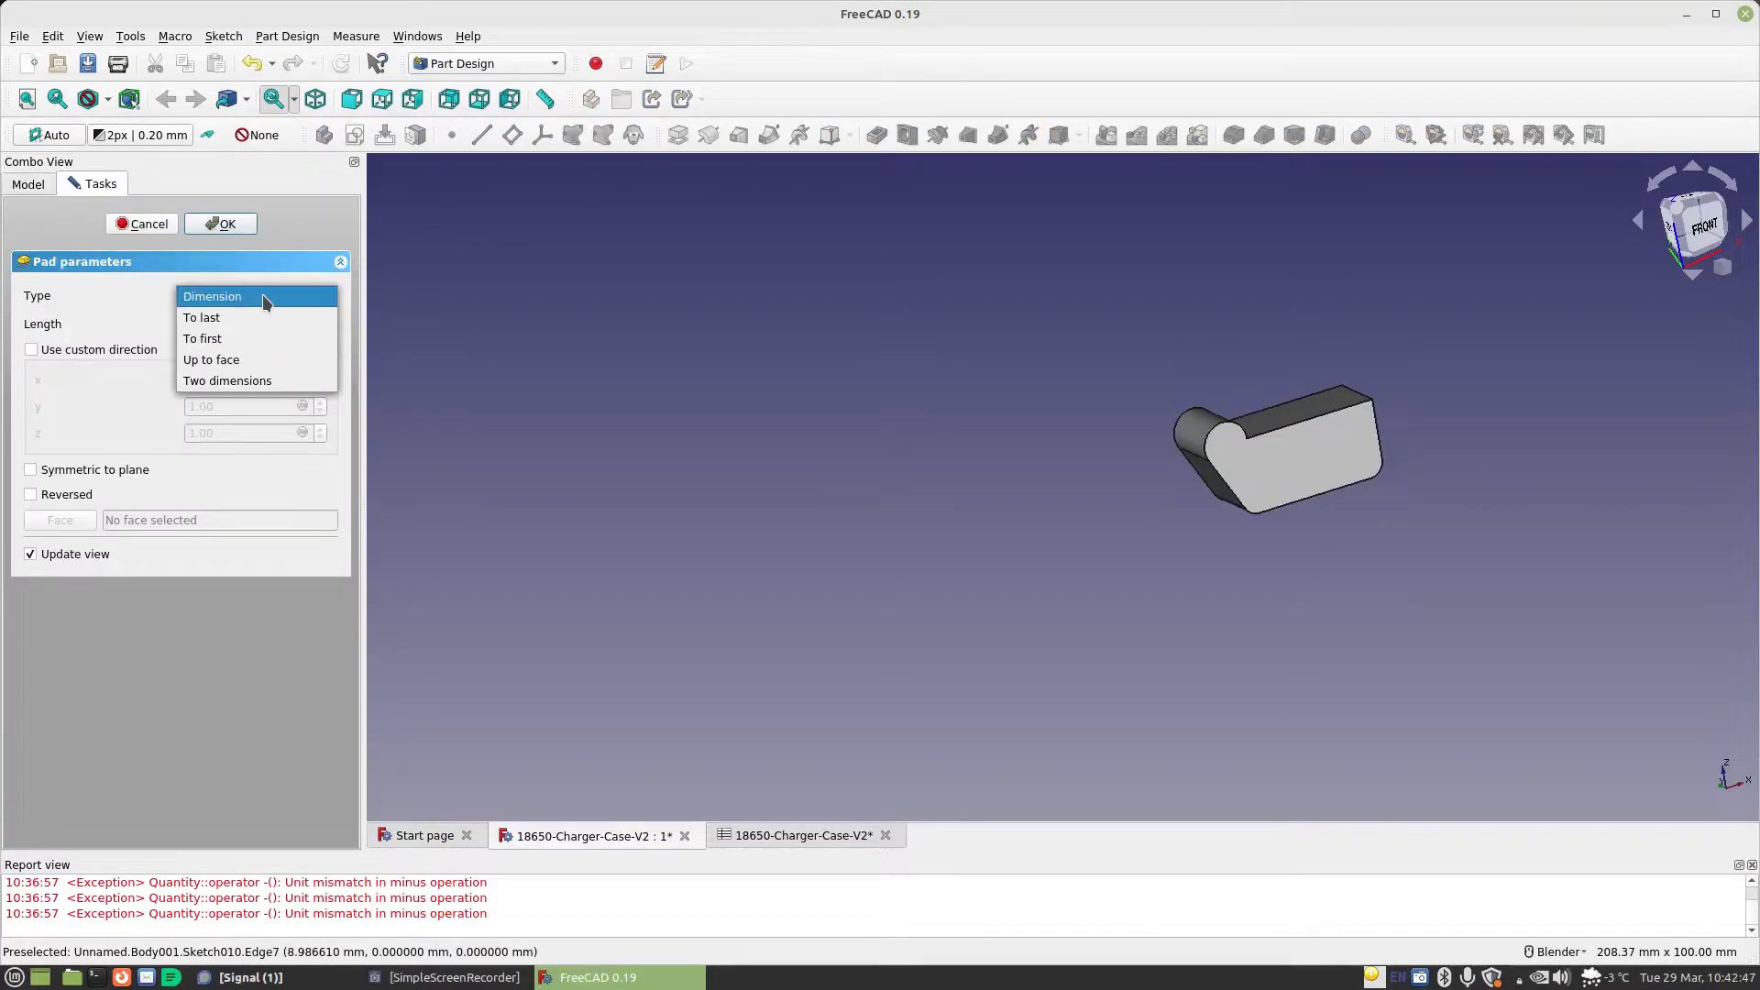
{"action": "left_click", "coordinate": [249, 381]}
Set the pad's first length to the formula Spreadsheet.CellLength/2-Spreadsheet.StandardGap
{"action": "left_click", "coordinate": [313, 323]}
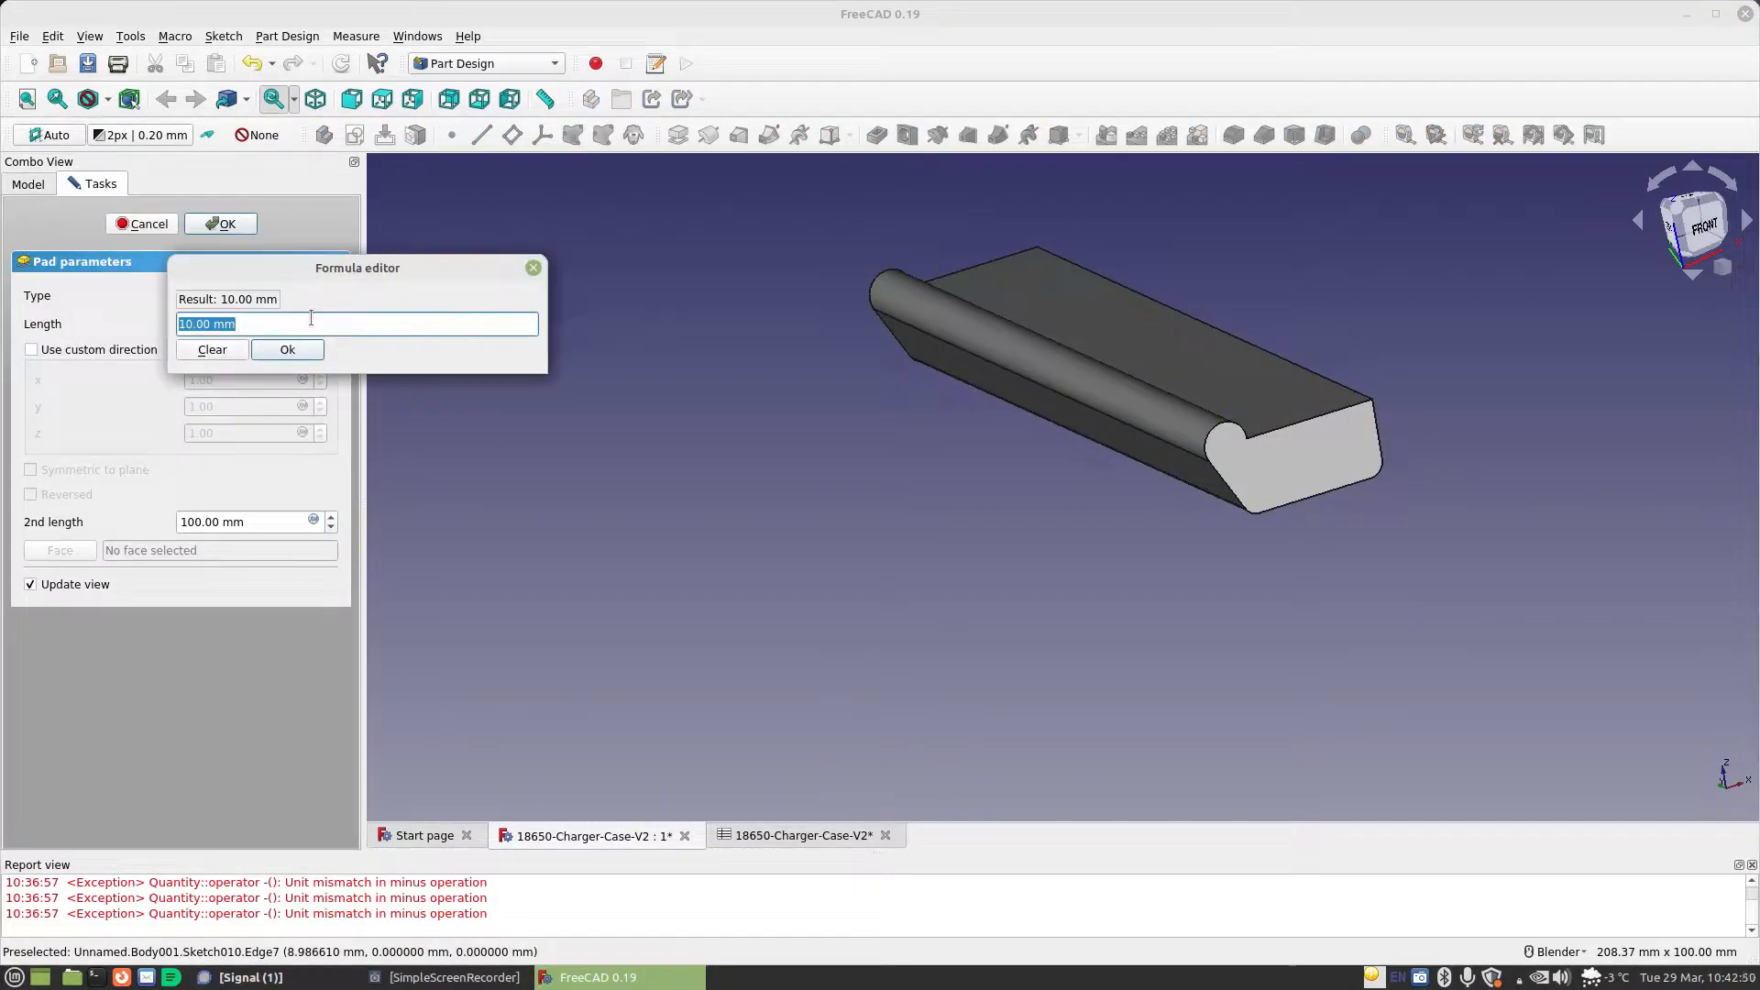
{"action": "type", "text": "Spreadsheet."}
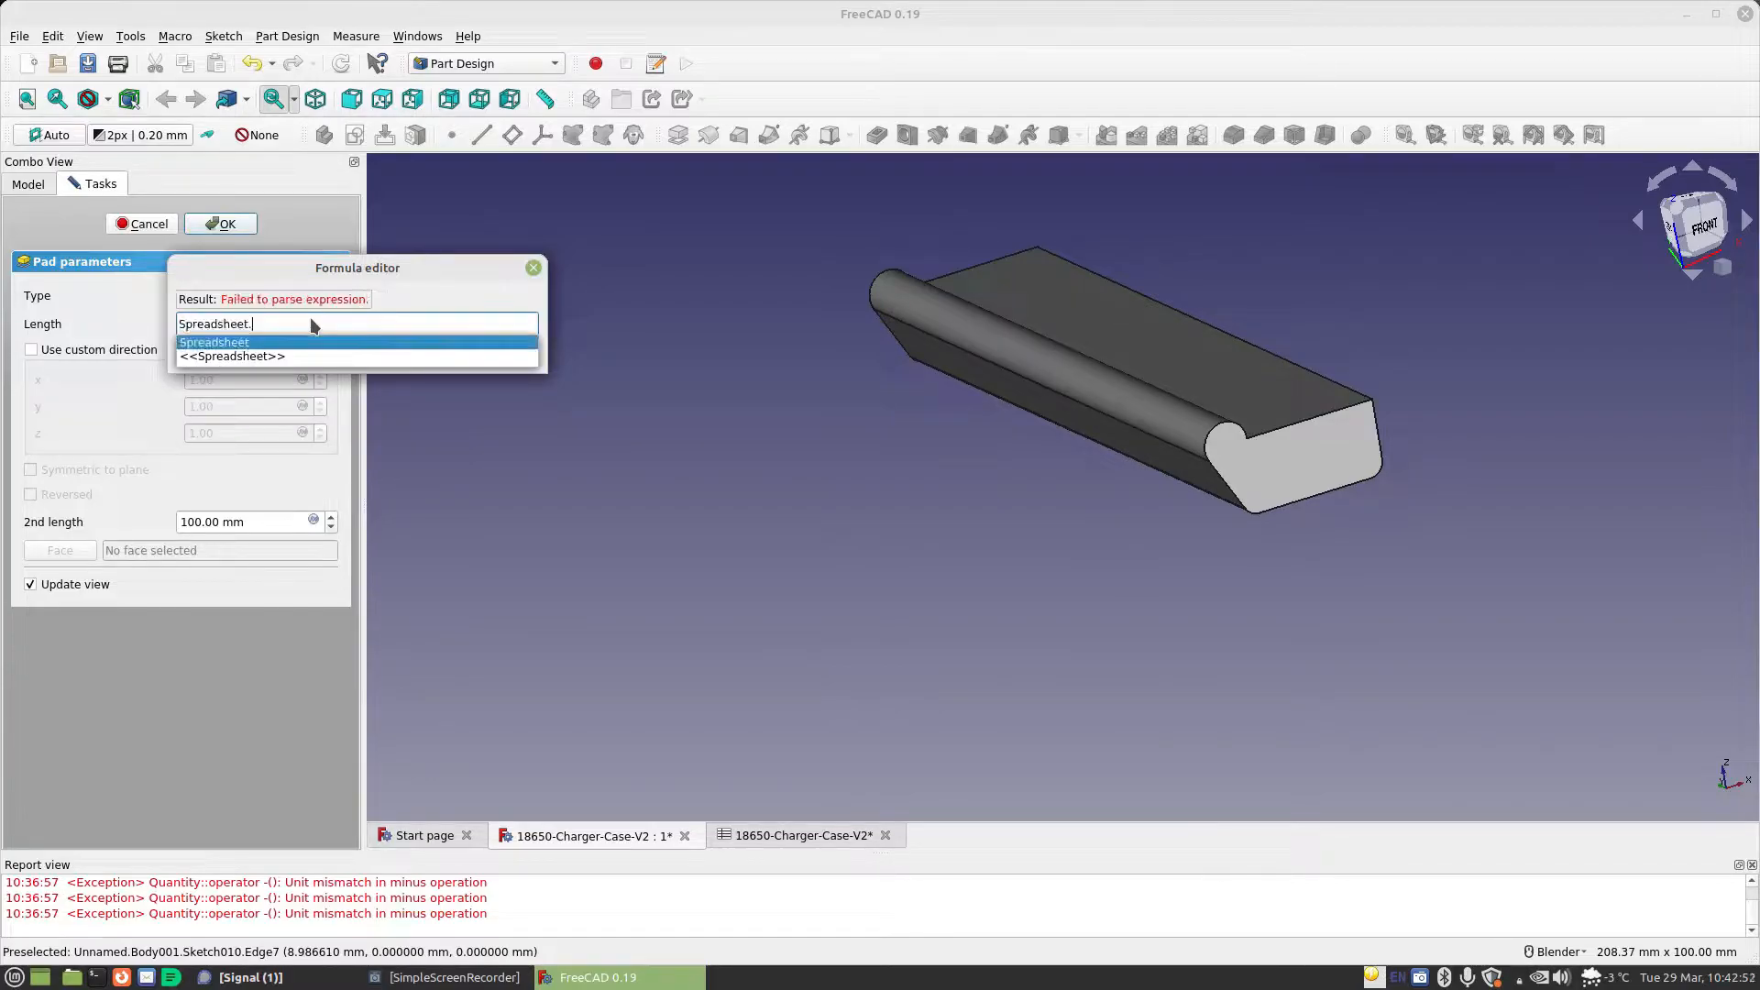
{"action": "type", "text": "ce"}
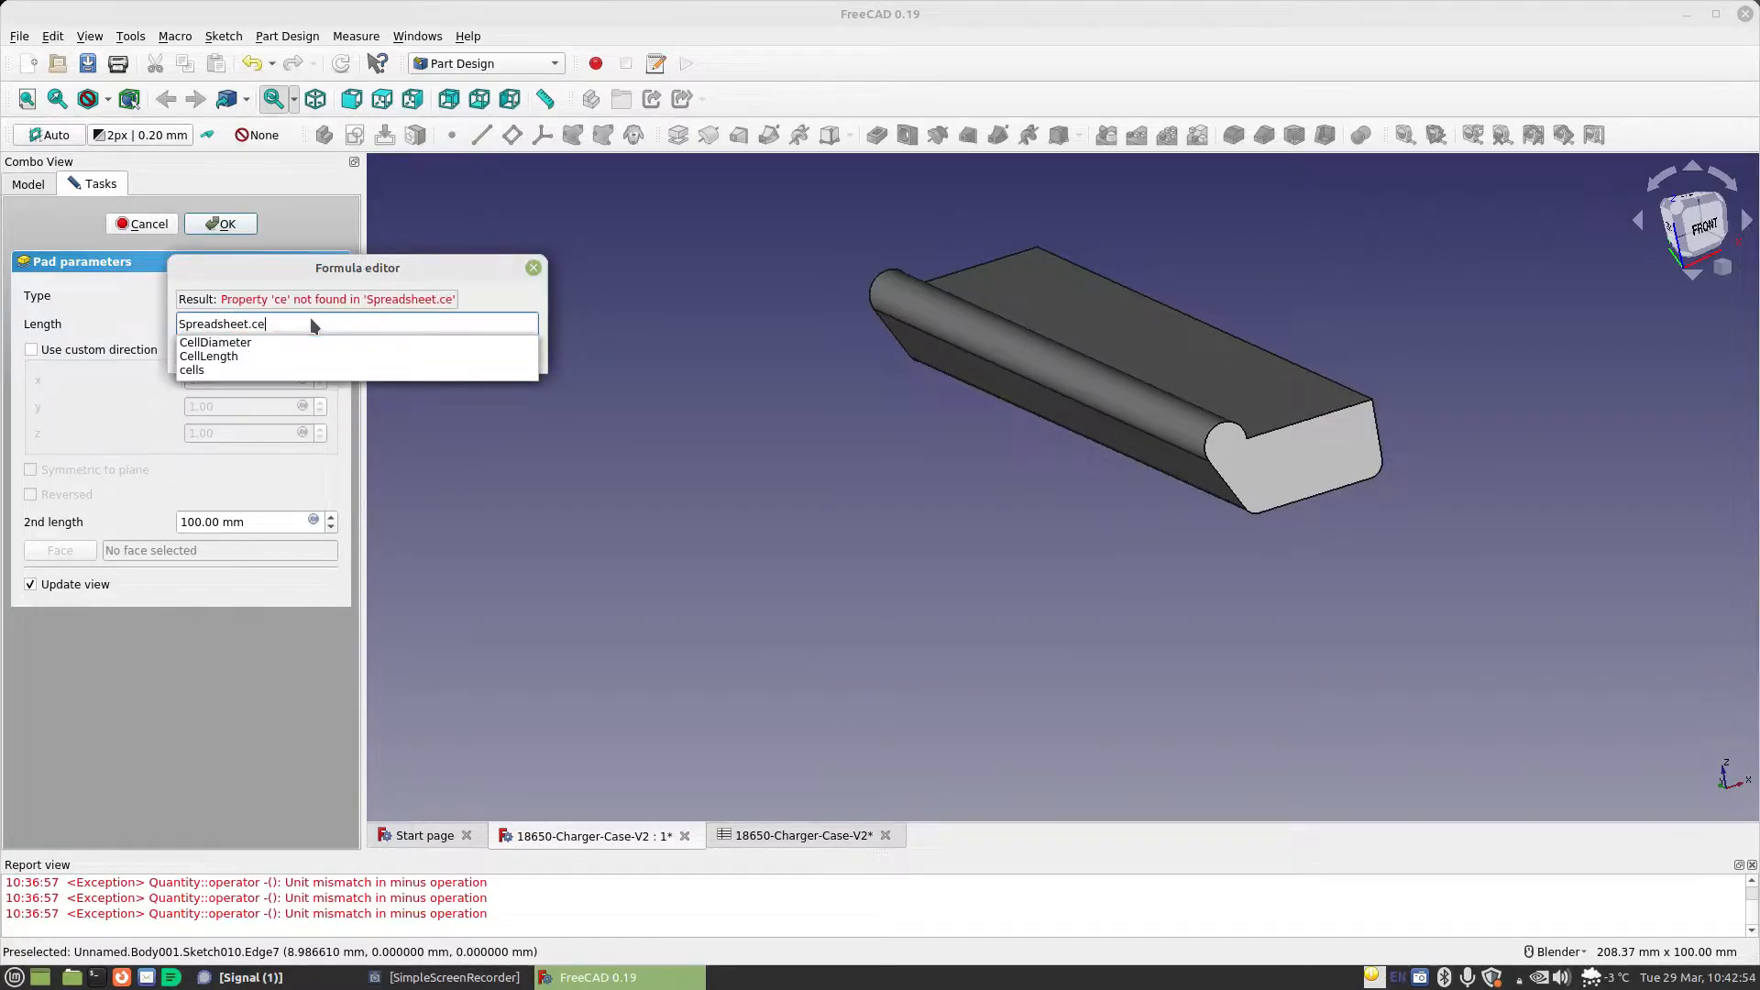
{"action": "key", "text": "Down"}
{"action": "key", "text": "Down"}
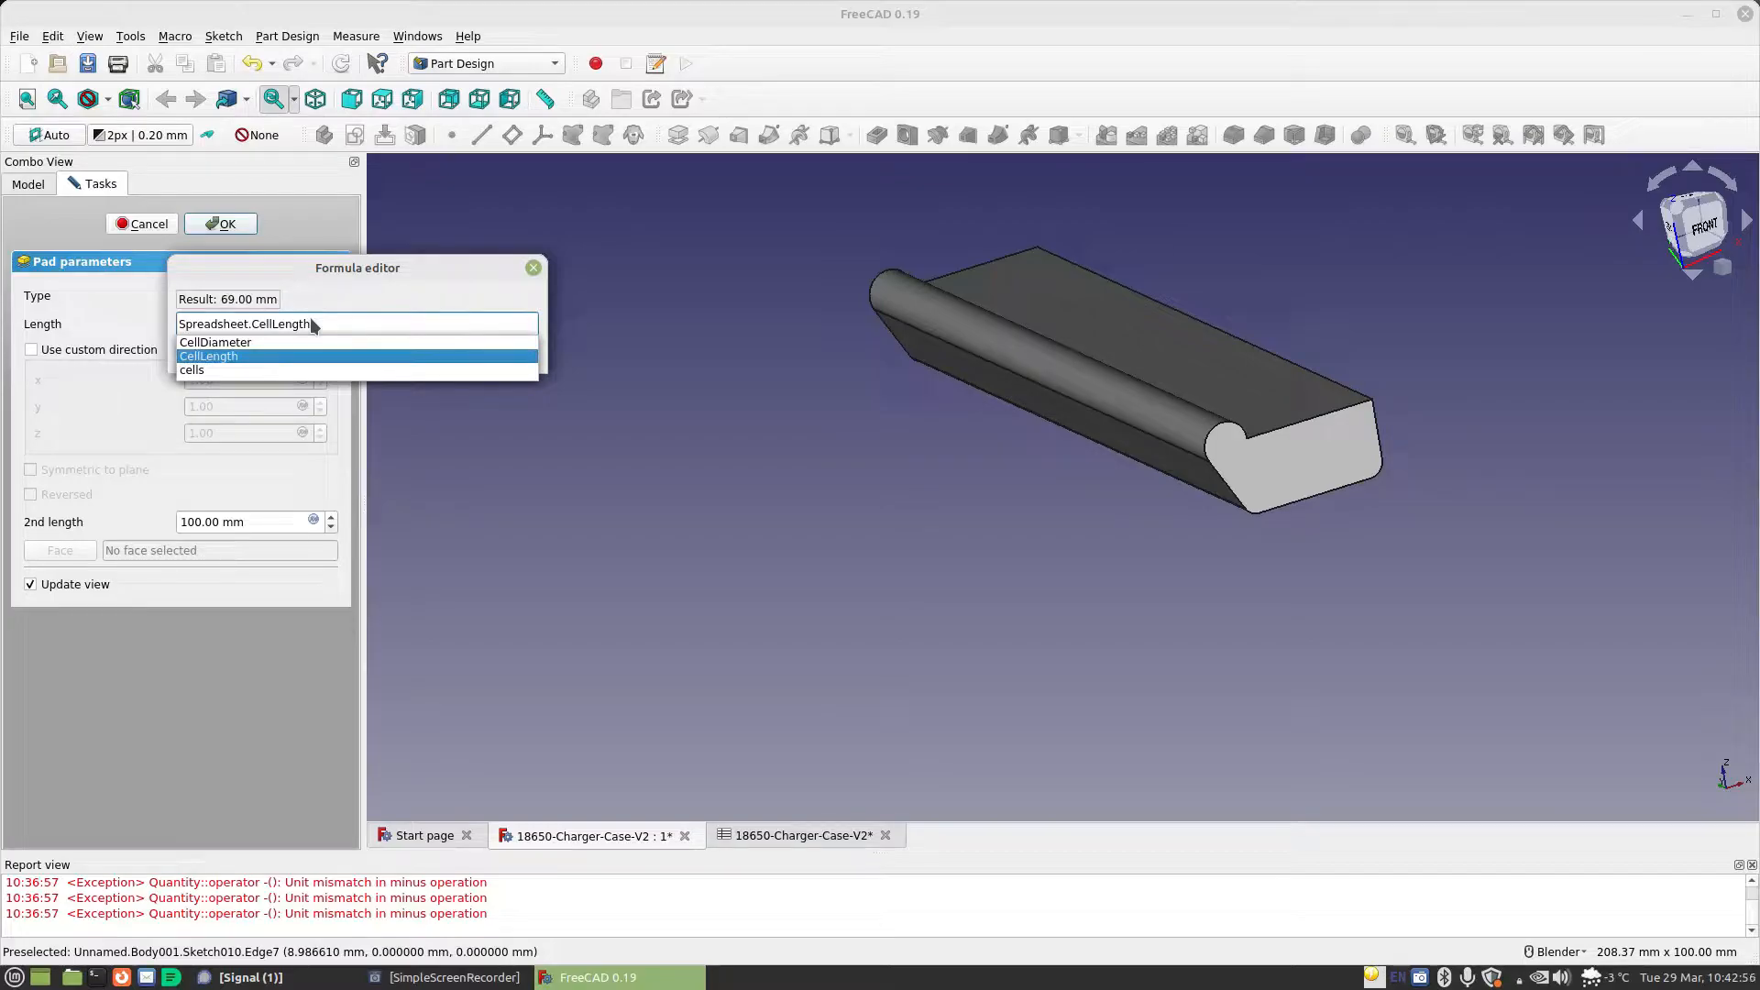
{"action": "type", "text": "-Spreadsheet.sta"}
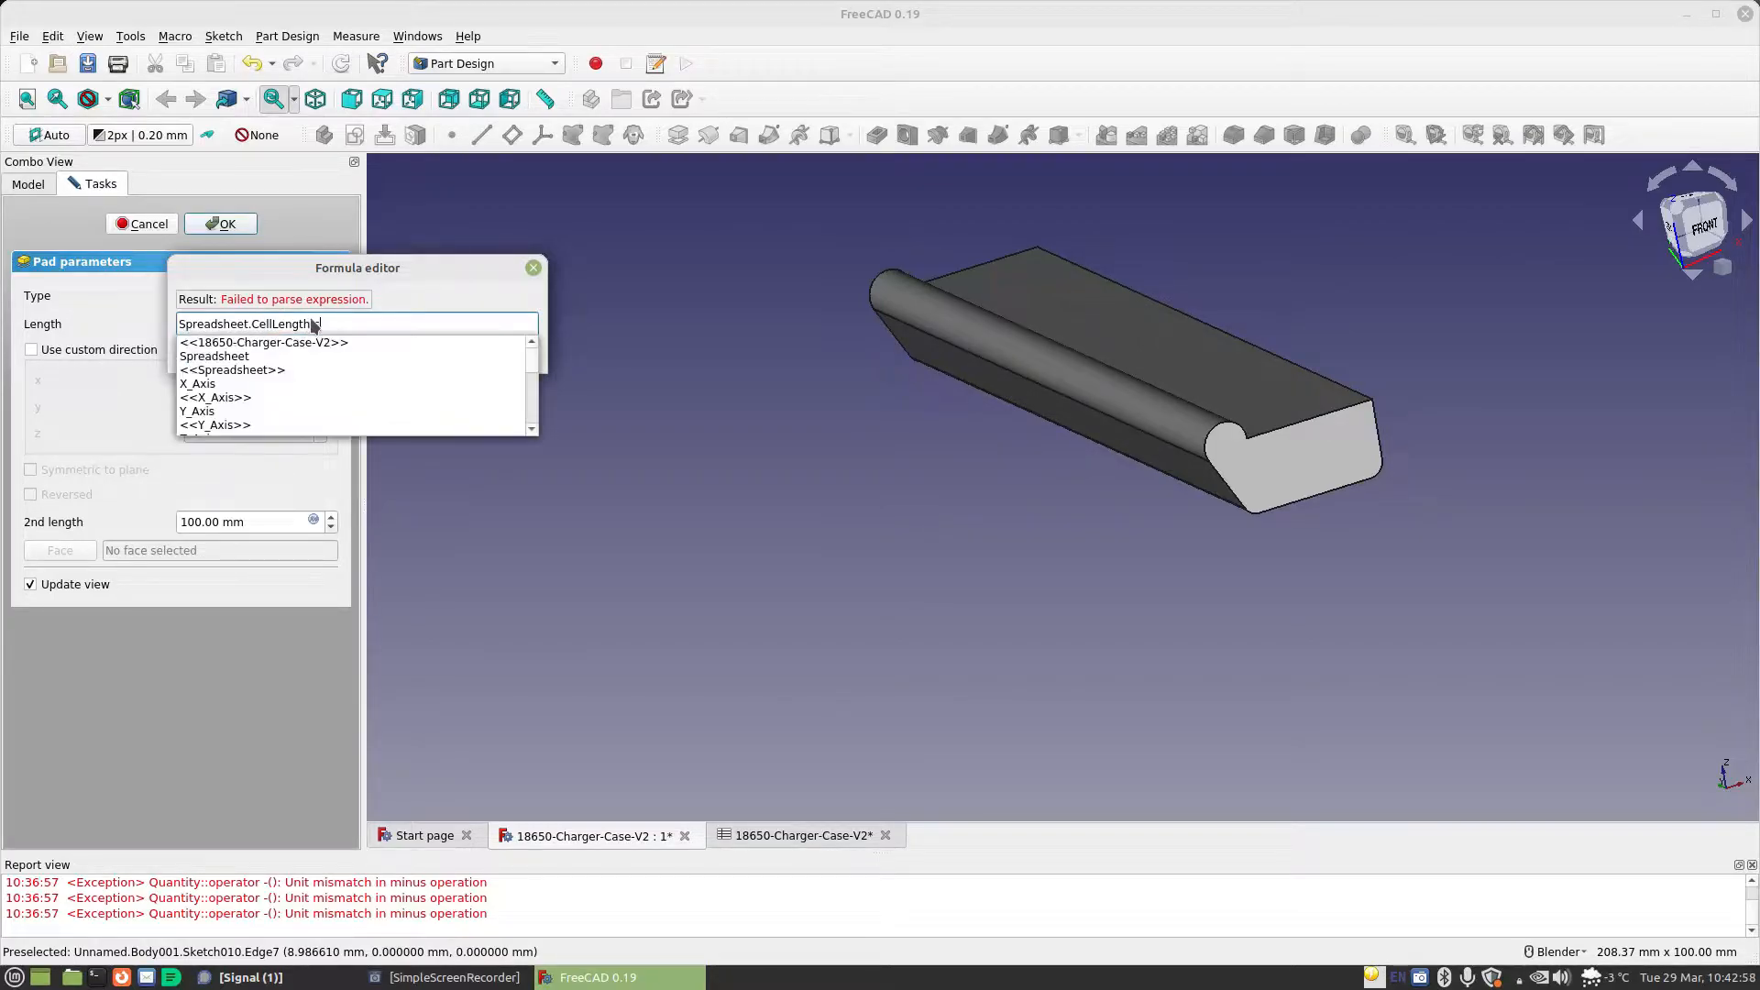
{"action": "key", "text": "Down"}
{"action": "key", "text": "Return"}
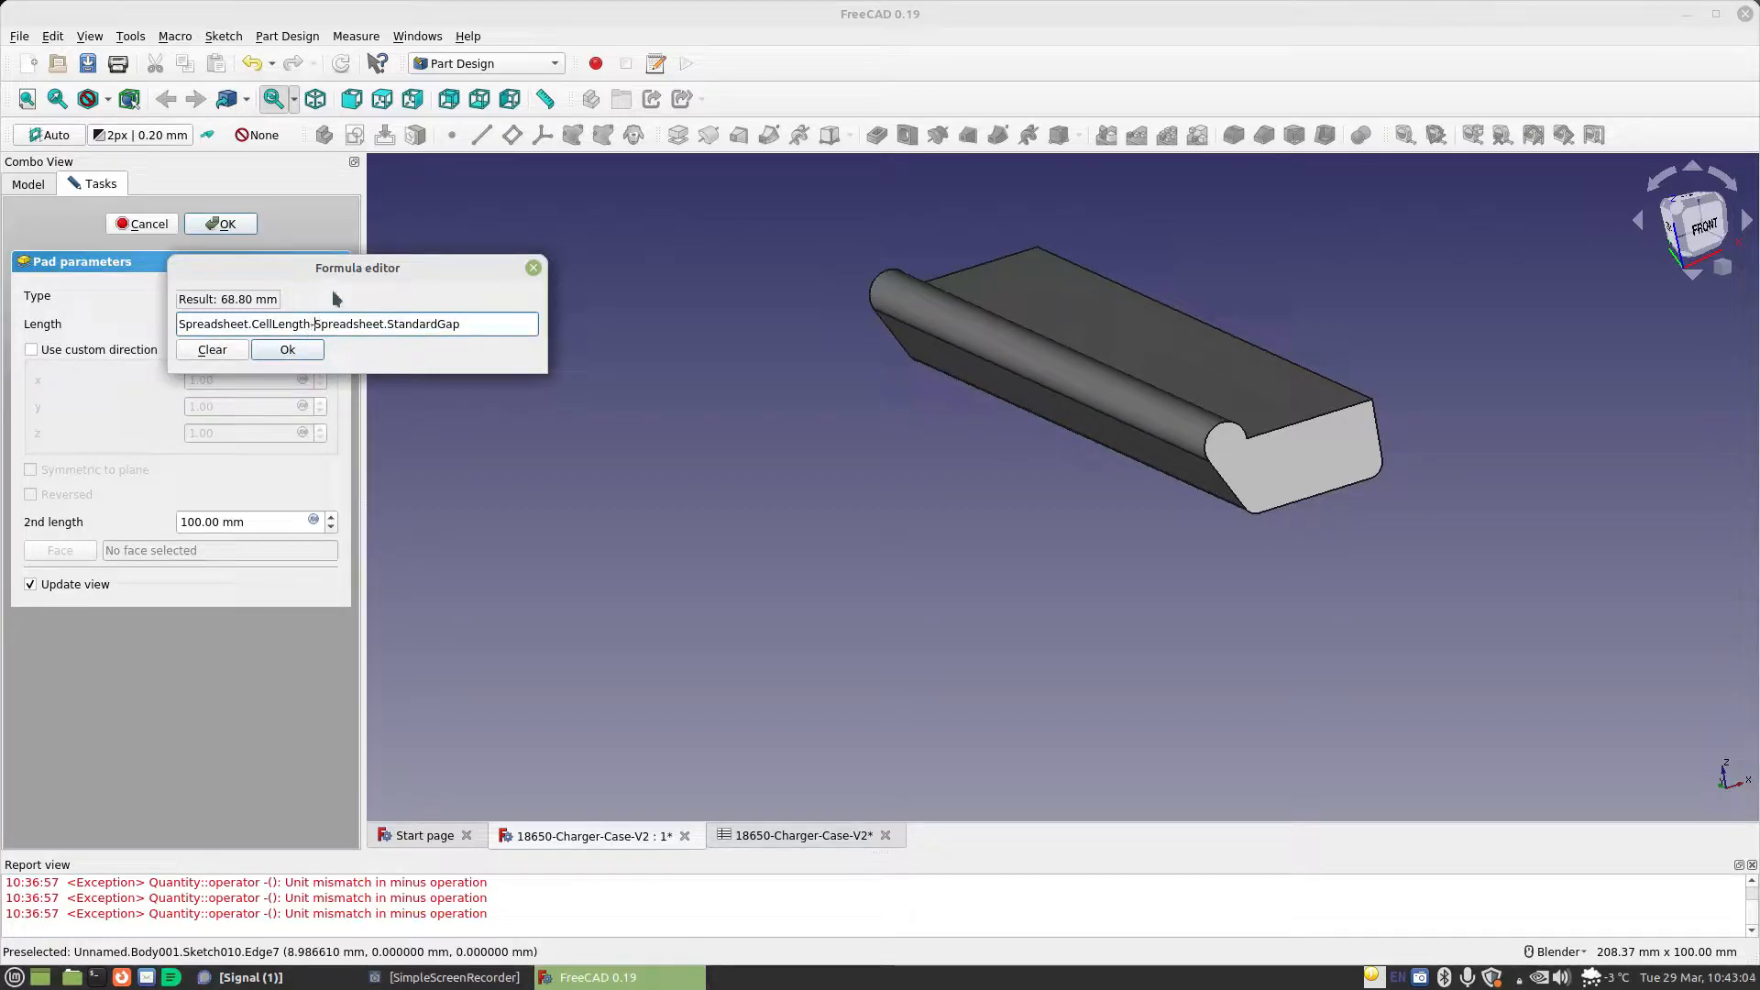
{"action": "key", "text": "BackSpace"}
{"action": "type", "text": "/2-"}
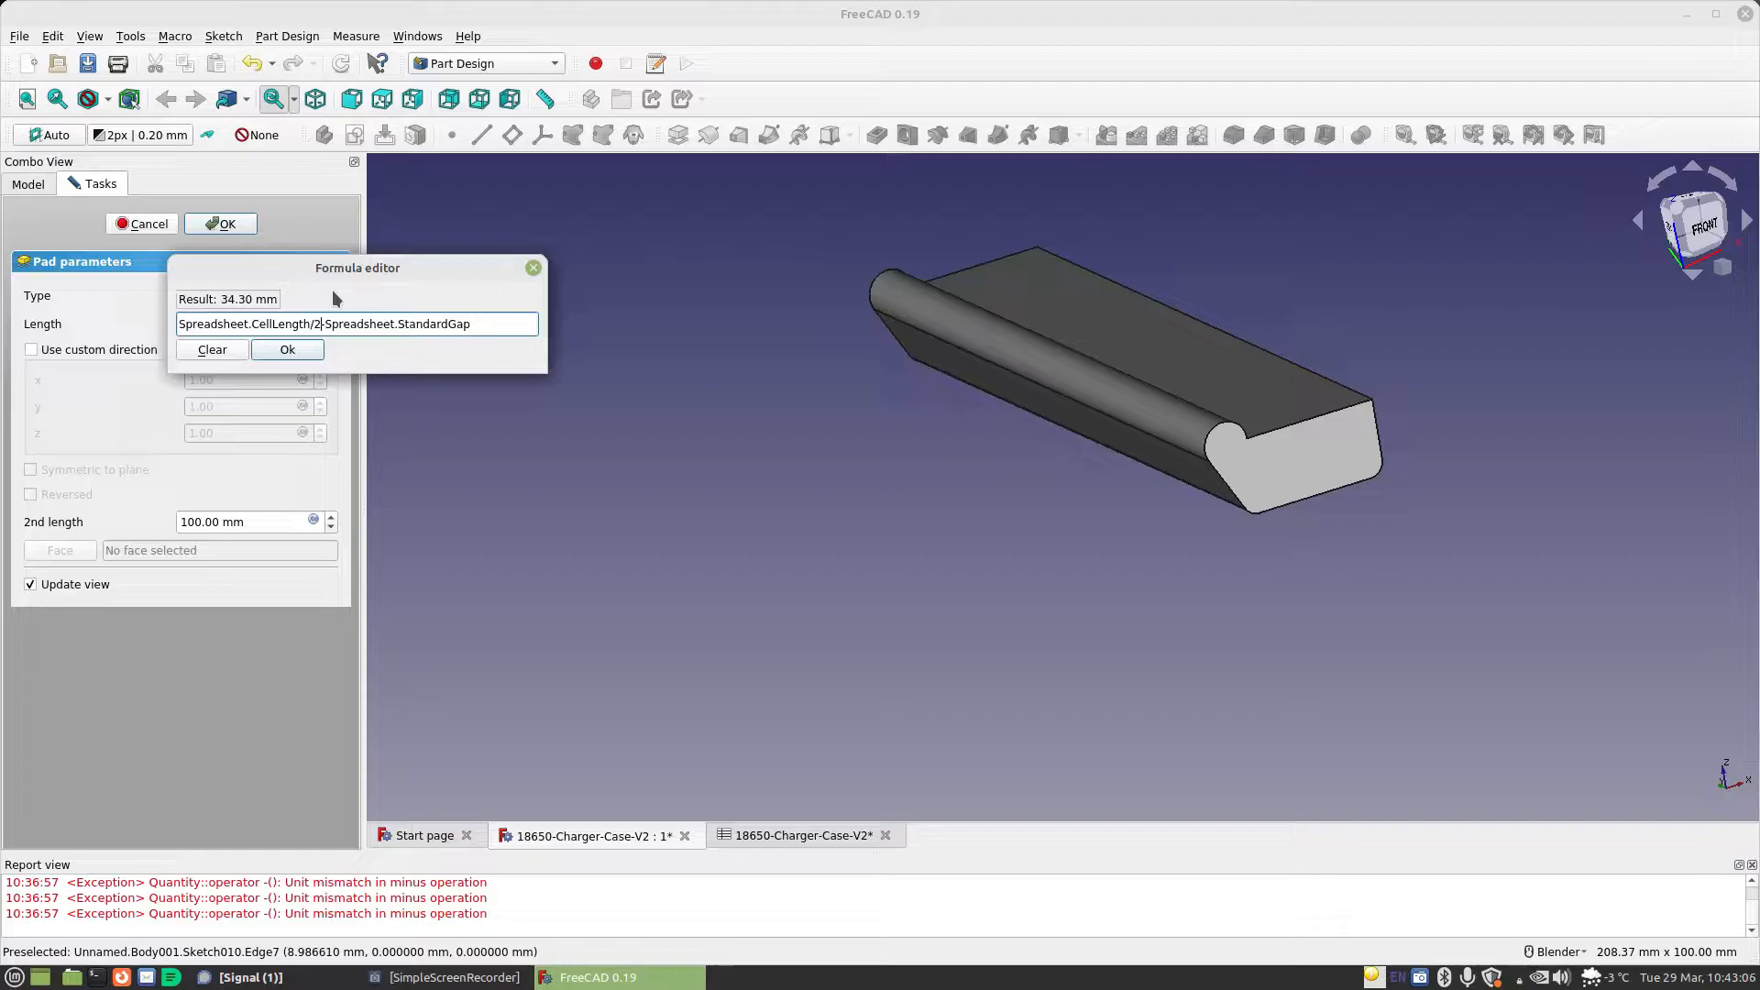
{"action": "left_click", "coordinate": [287, 351]}
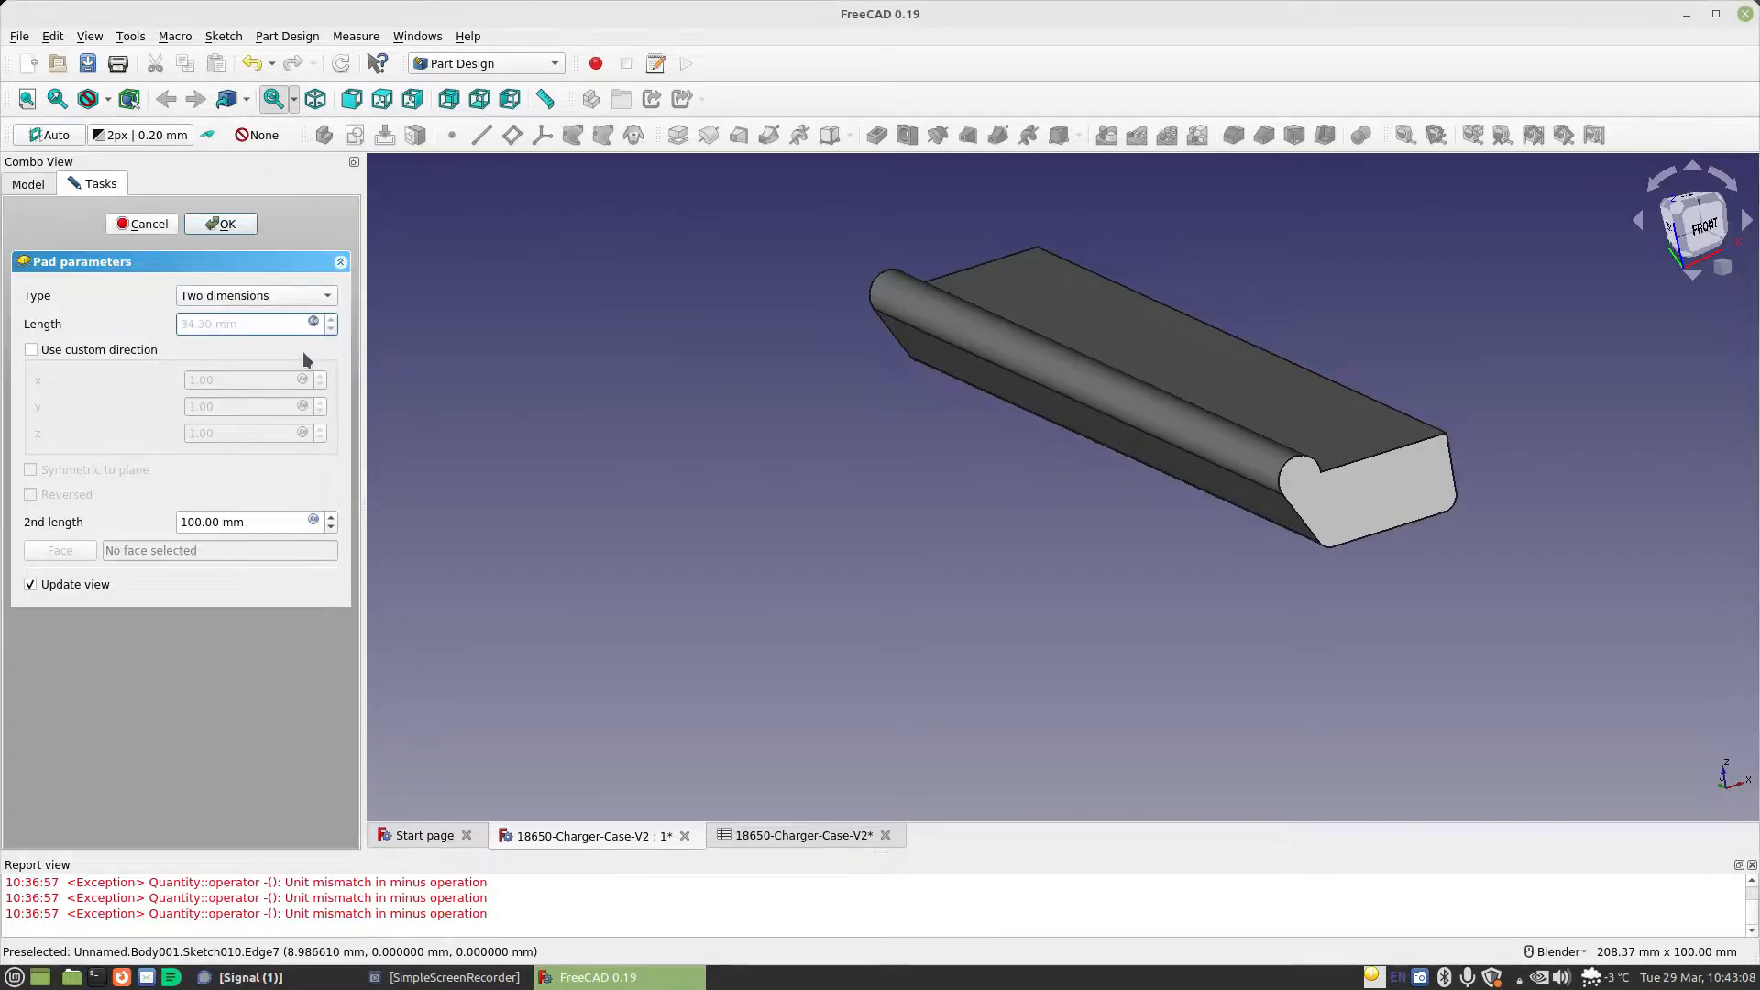
Set the pad's second length to the formula Spreadsheet.CellLength/2-Spreadsheet.StandardGap and finish the pad
{"action": "left_click", "coordinate": [314, 521]}
{"action": "type", "text": "Spreadsheet.CellDiameter"}
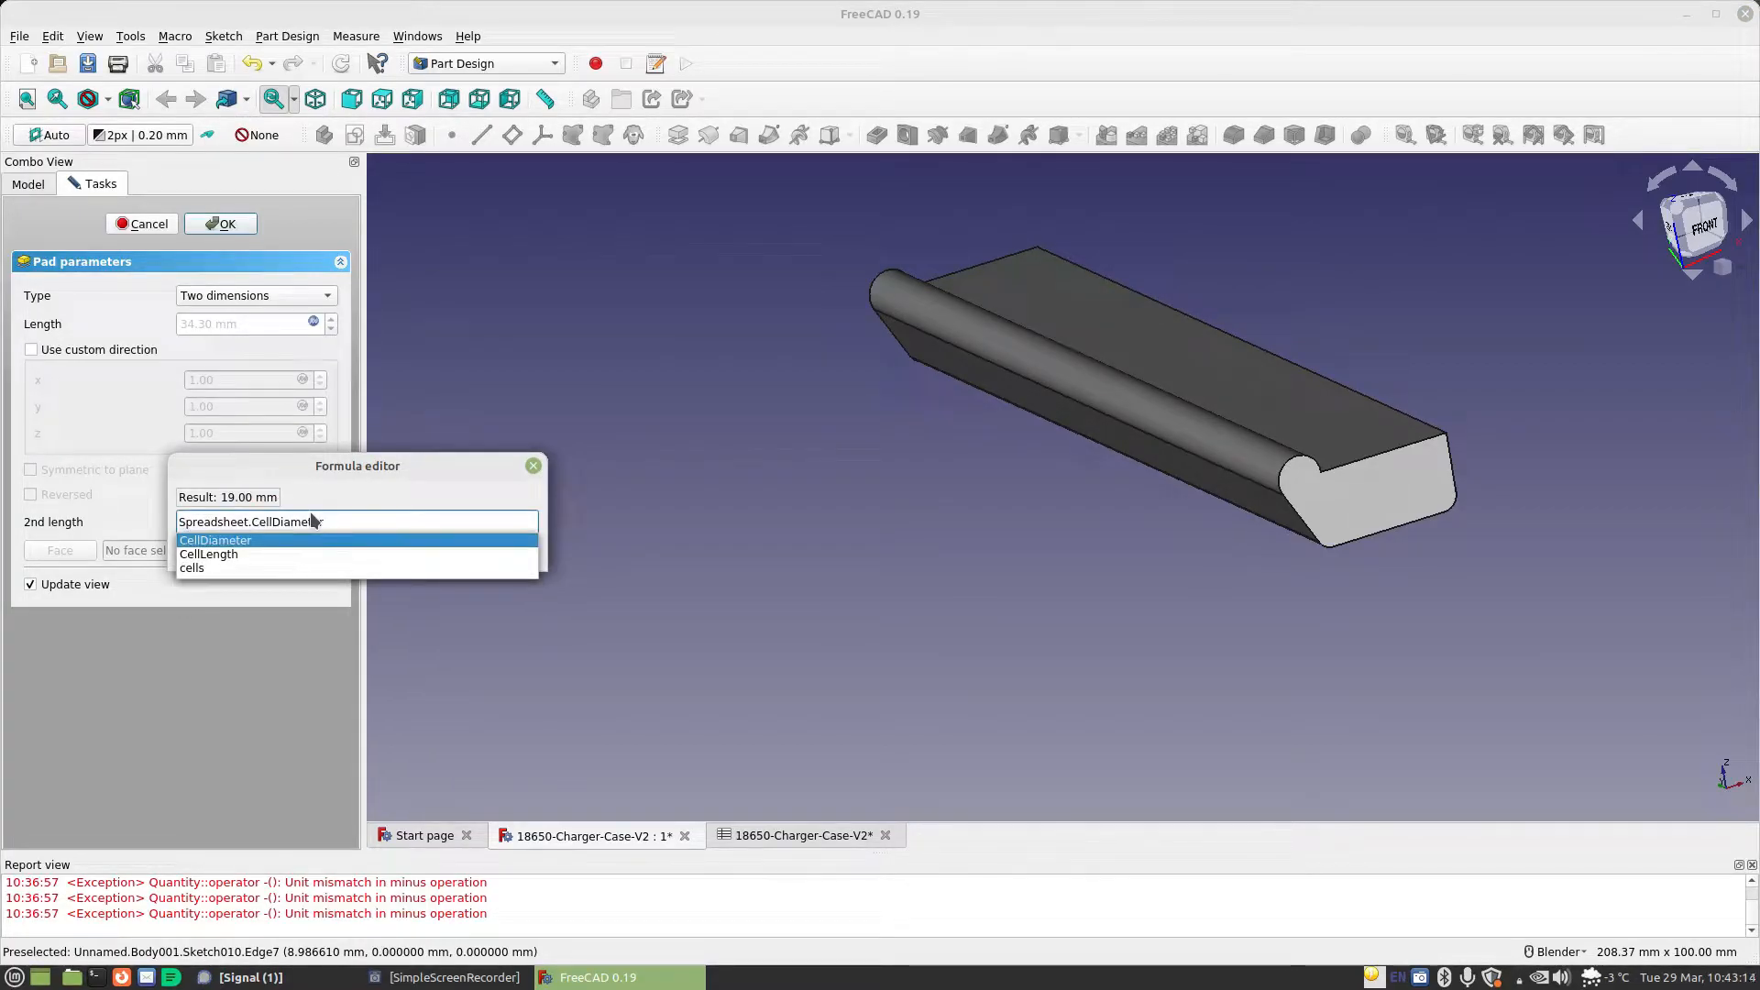
{"action": "key", "text": "Down"}
{"action": "type", "text": "/2"}
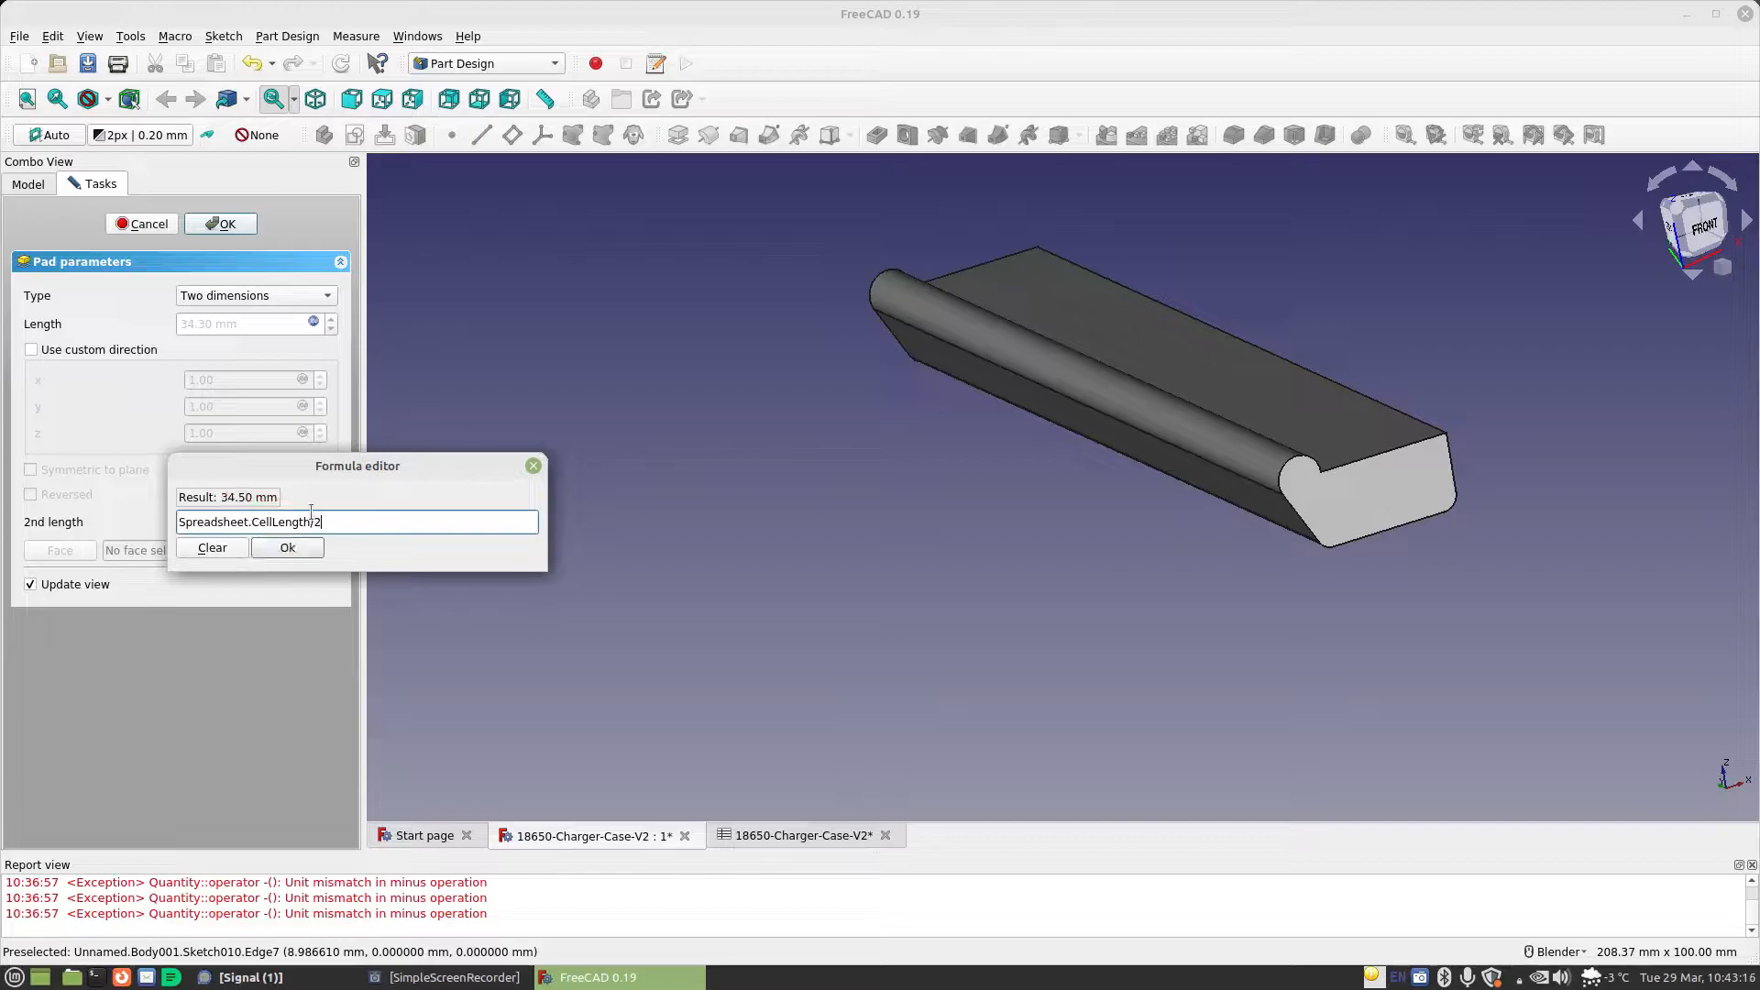
{"action": "type", "text": "-Spreadsheet."}
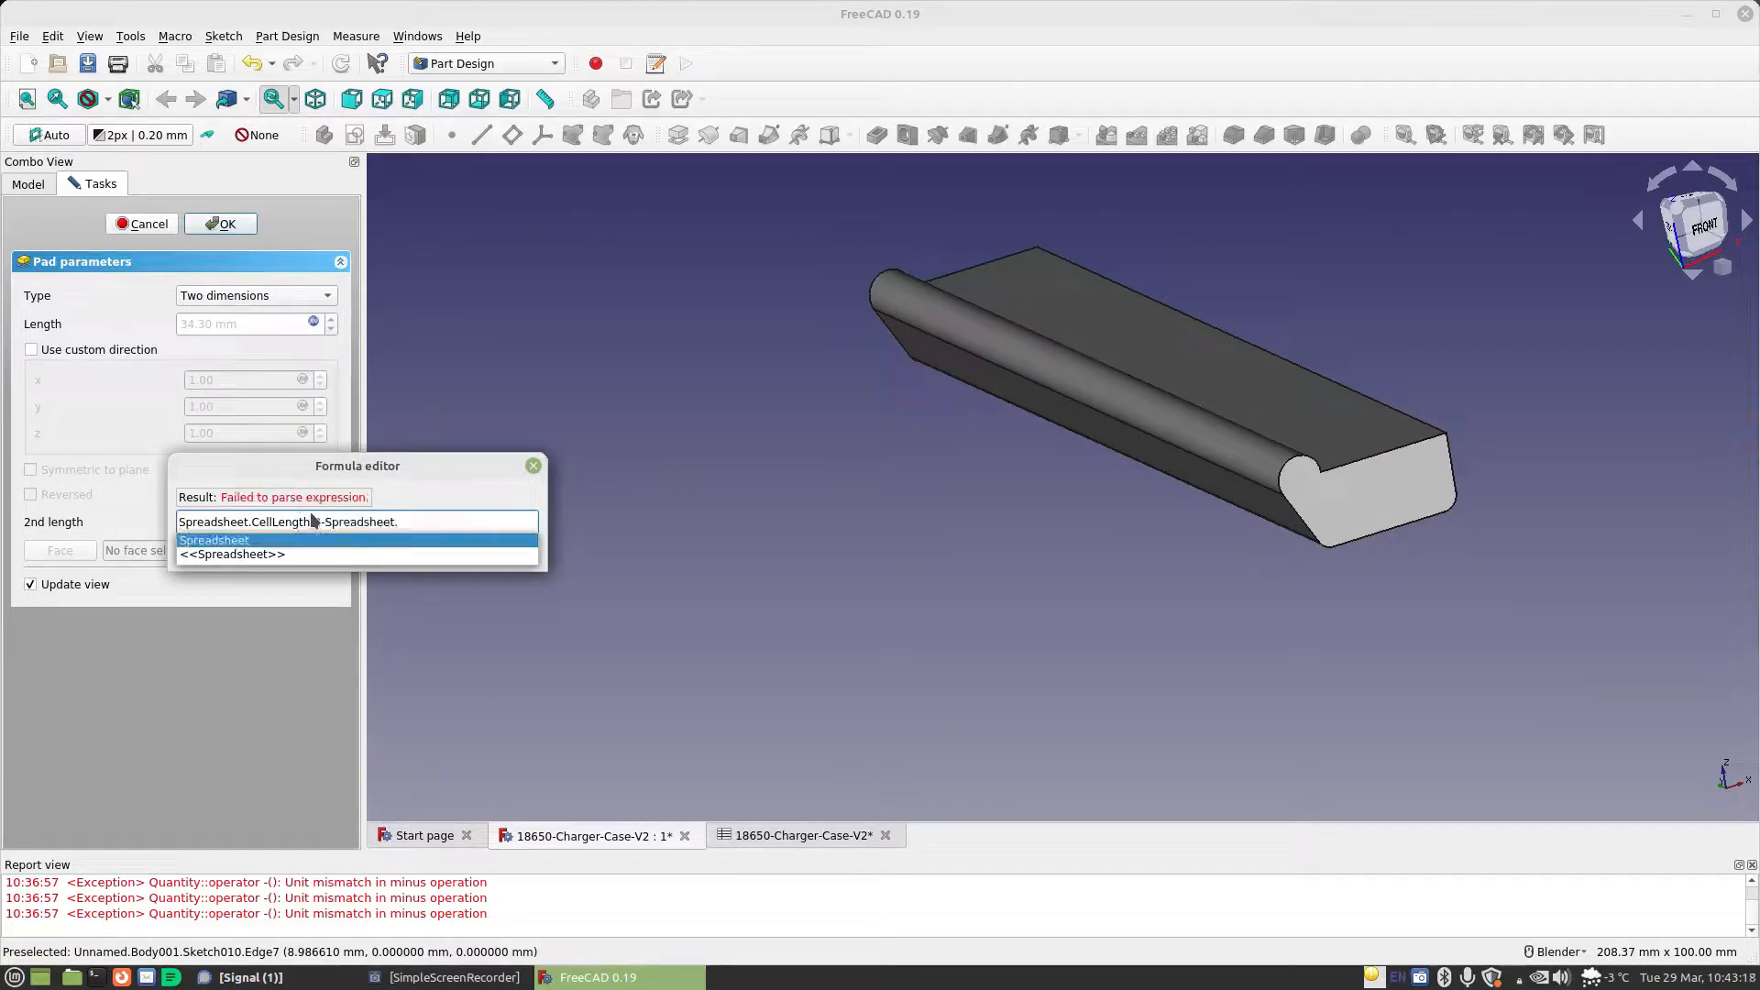
{"action": "type", "text": "sta"}
{"action": "key", "text": "Down"}
{"action": "key", "text": "Return"}
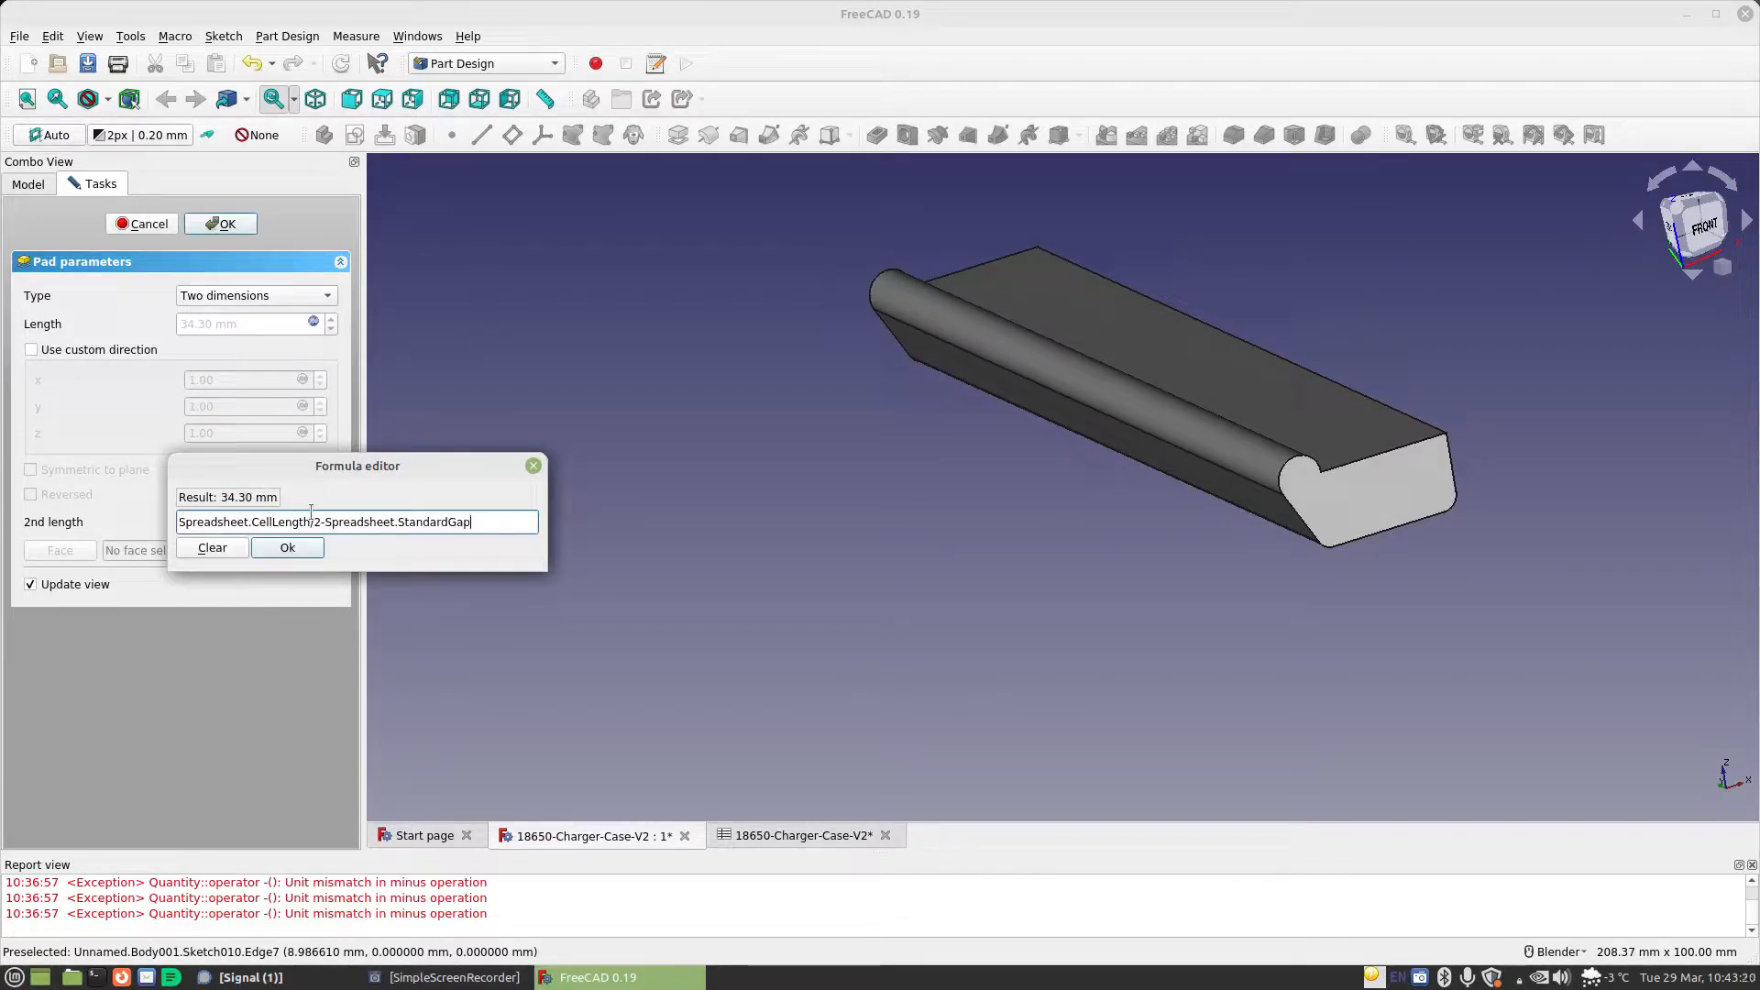
{"action": "left_click", "coordinate": [278, 548]}
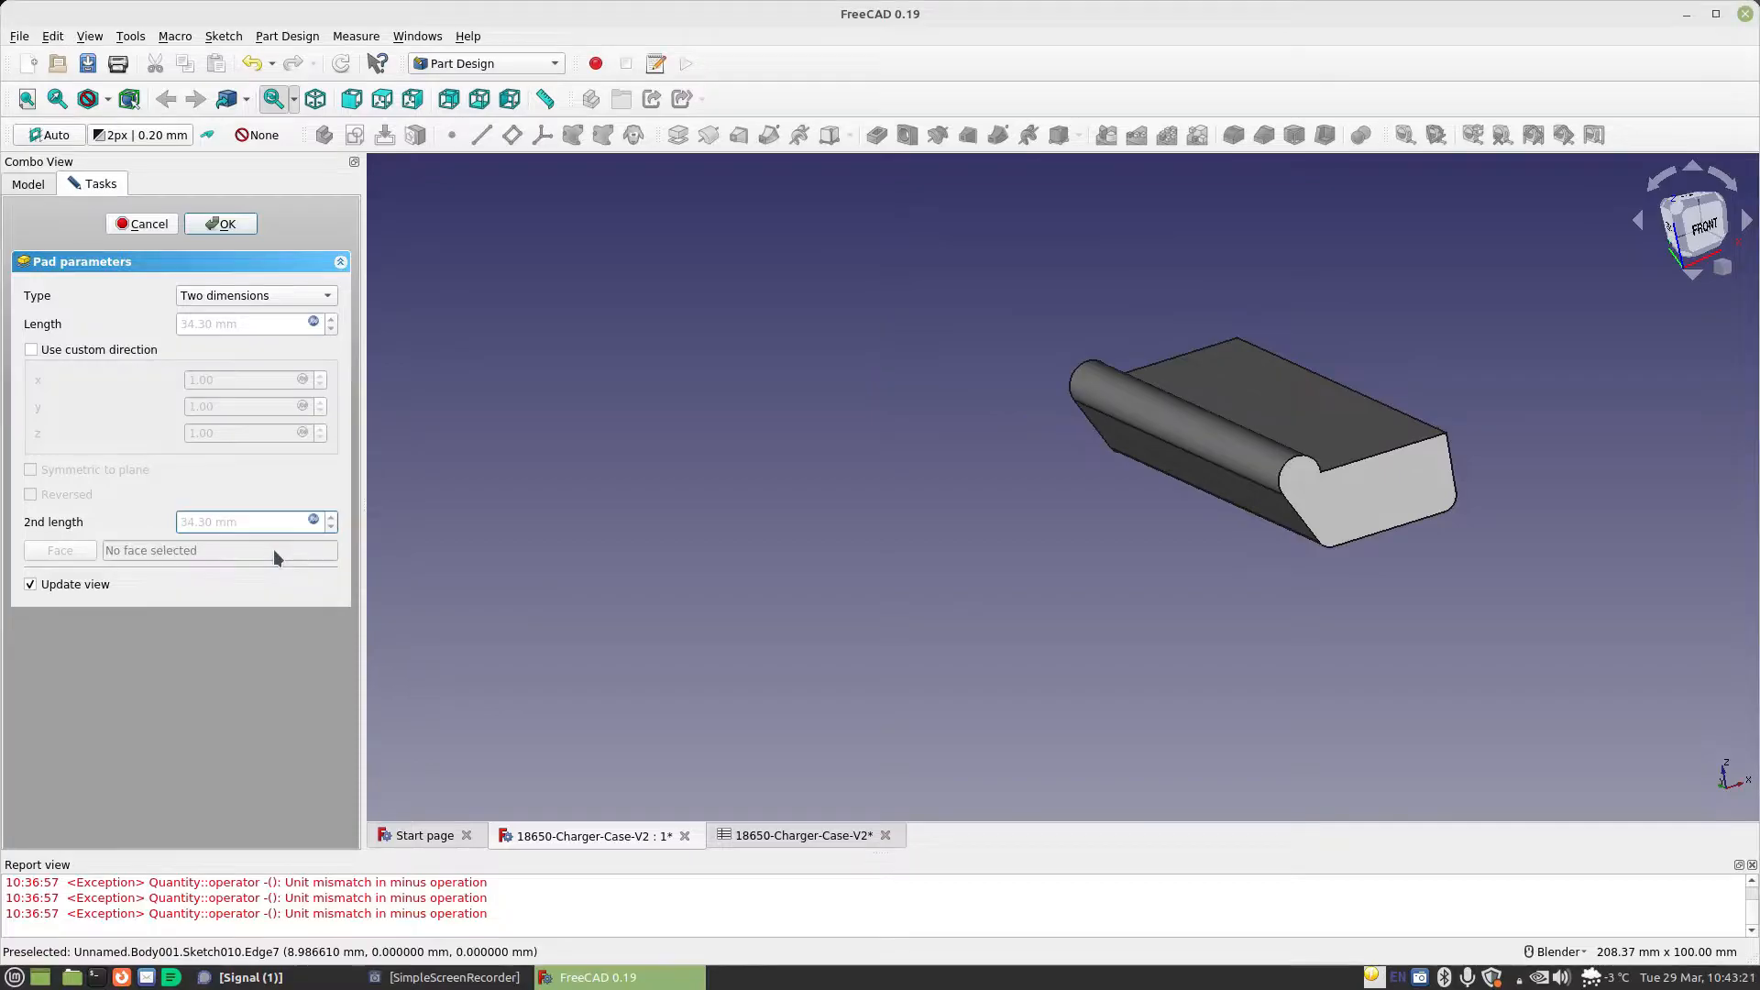
{"action": "left_click", "coordinate": [250, 224]}
Show the Bottom body temporarily, examine how the hinge pad sits against it, and hide it again
{"action": "middle_click_drag", "start_coordinate": [1157, 505], "coordinate": [1123, 492]}
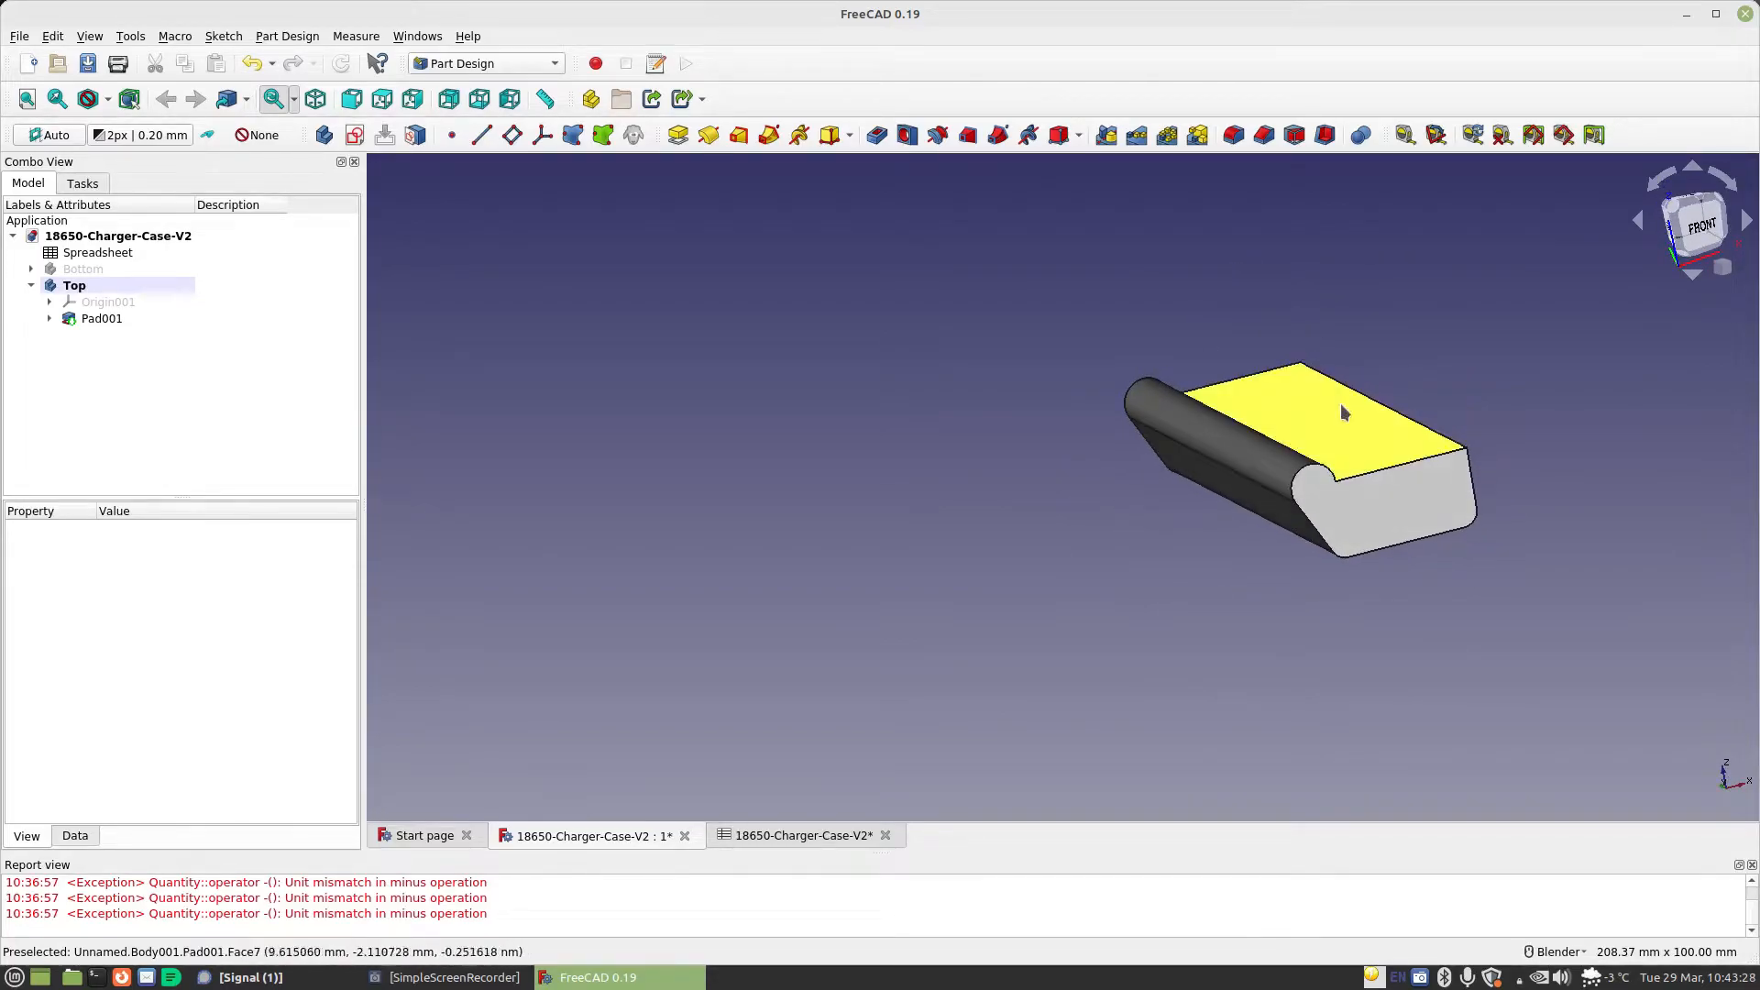
{"action": "left_click", "coordinate": [83, 269]}
{"action": "left_click", "coordinate": [136, 639]}
{"action": "left_click", "coordinate": [136, 639]}
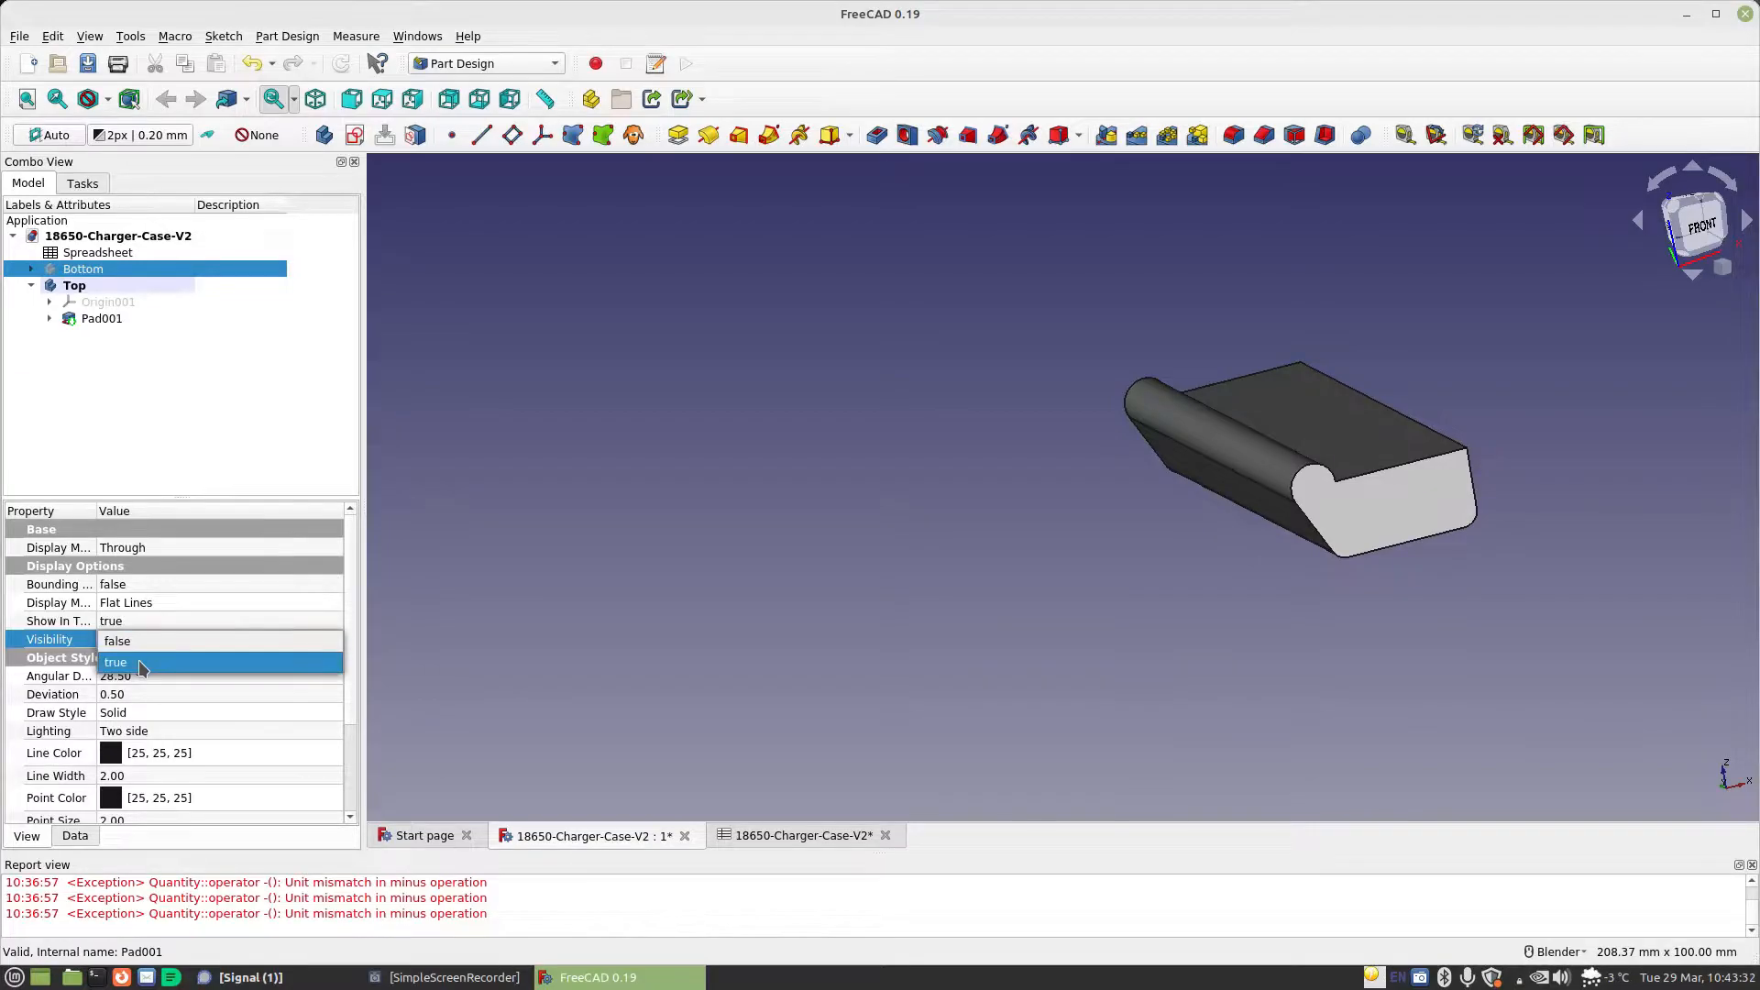
{"action": "left_click", "coordinate": [139, 662]}
{"action": "middle_click_drag", "start_coordinate": [917, 577], "coordinate": [872, 572]}
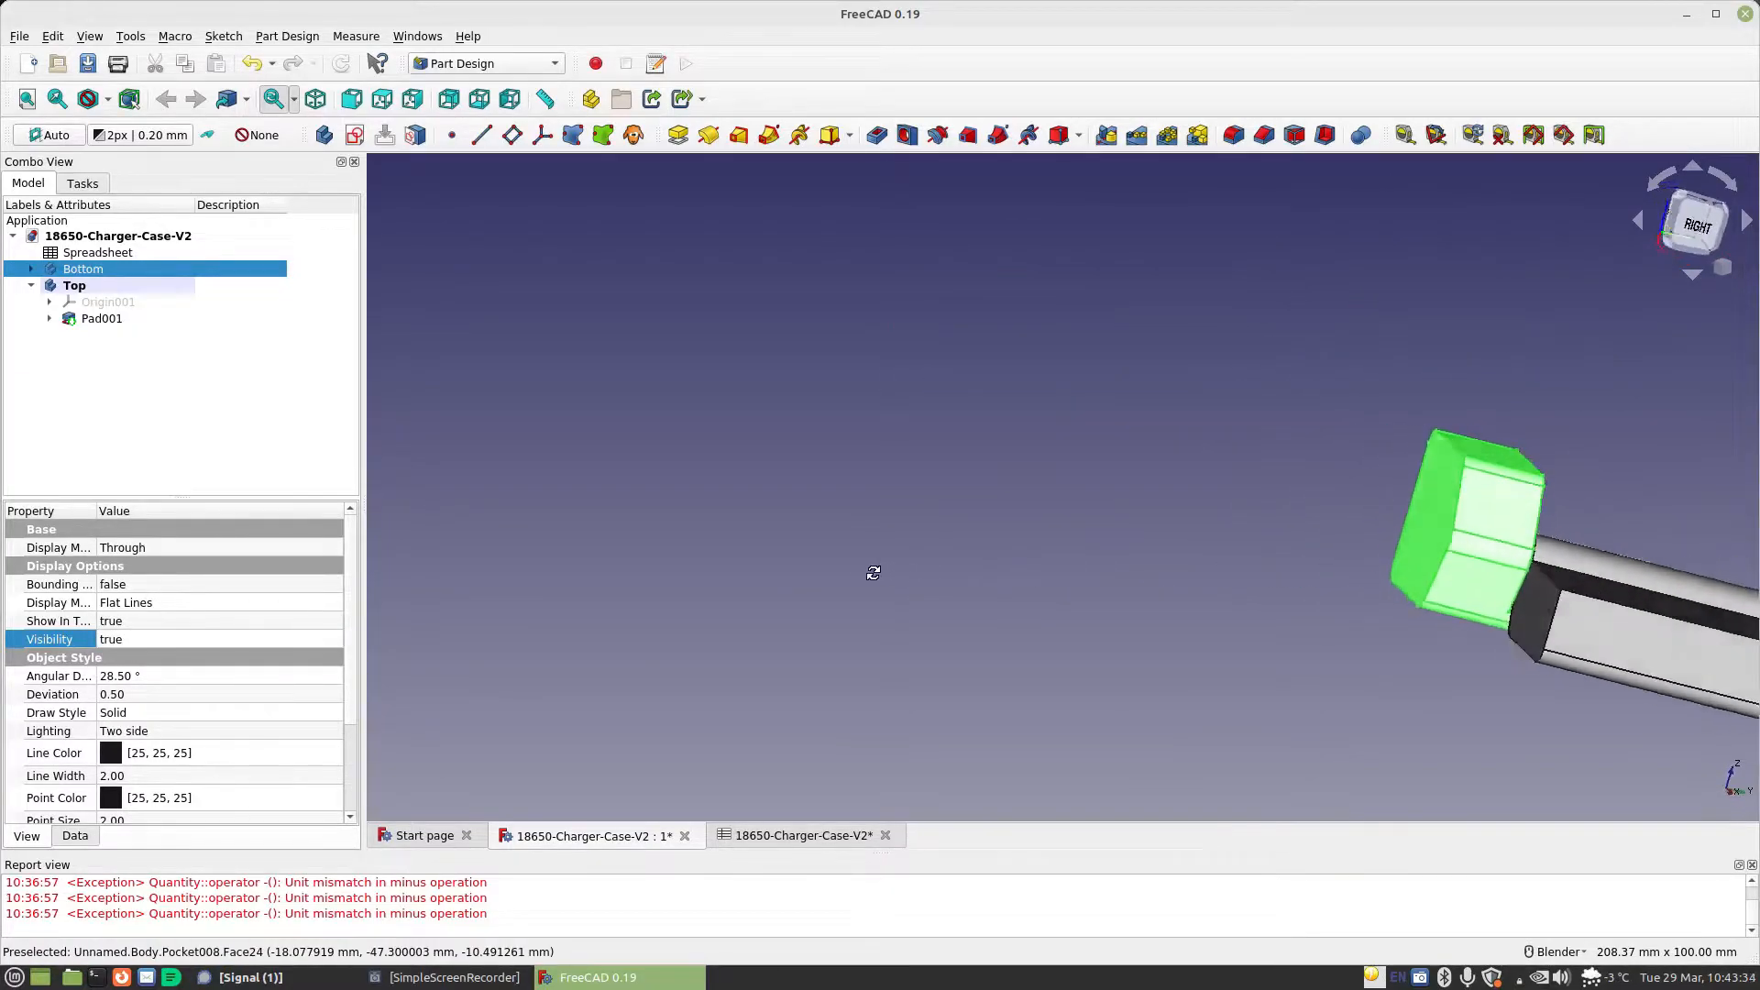
{"action": "scroll", "coordinate": [1429, 543], "scroll_direction": "up", "scroll_amount": 8}
{"action": "middle_click_drag", "start_coordinate": [1433, 543], "coordinate": [1500, 555]}
{"action": "scroll", "coordinate": [1361, 554], "scroll_direction": "down", "scroll_amount": 10}
{"action": "scroll", "coordinate": [1359, 550], "scroll_direction": "down", "scroll_amount": 4}
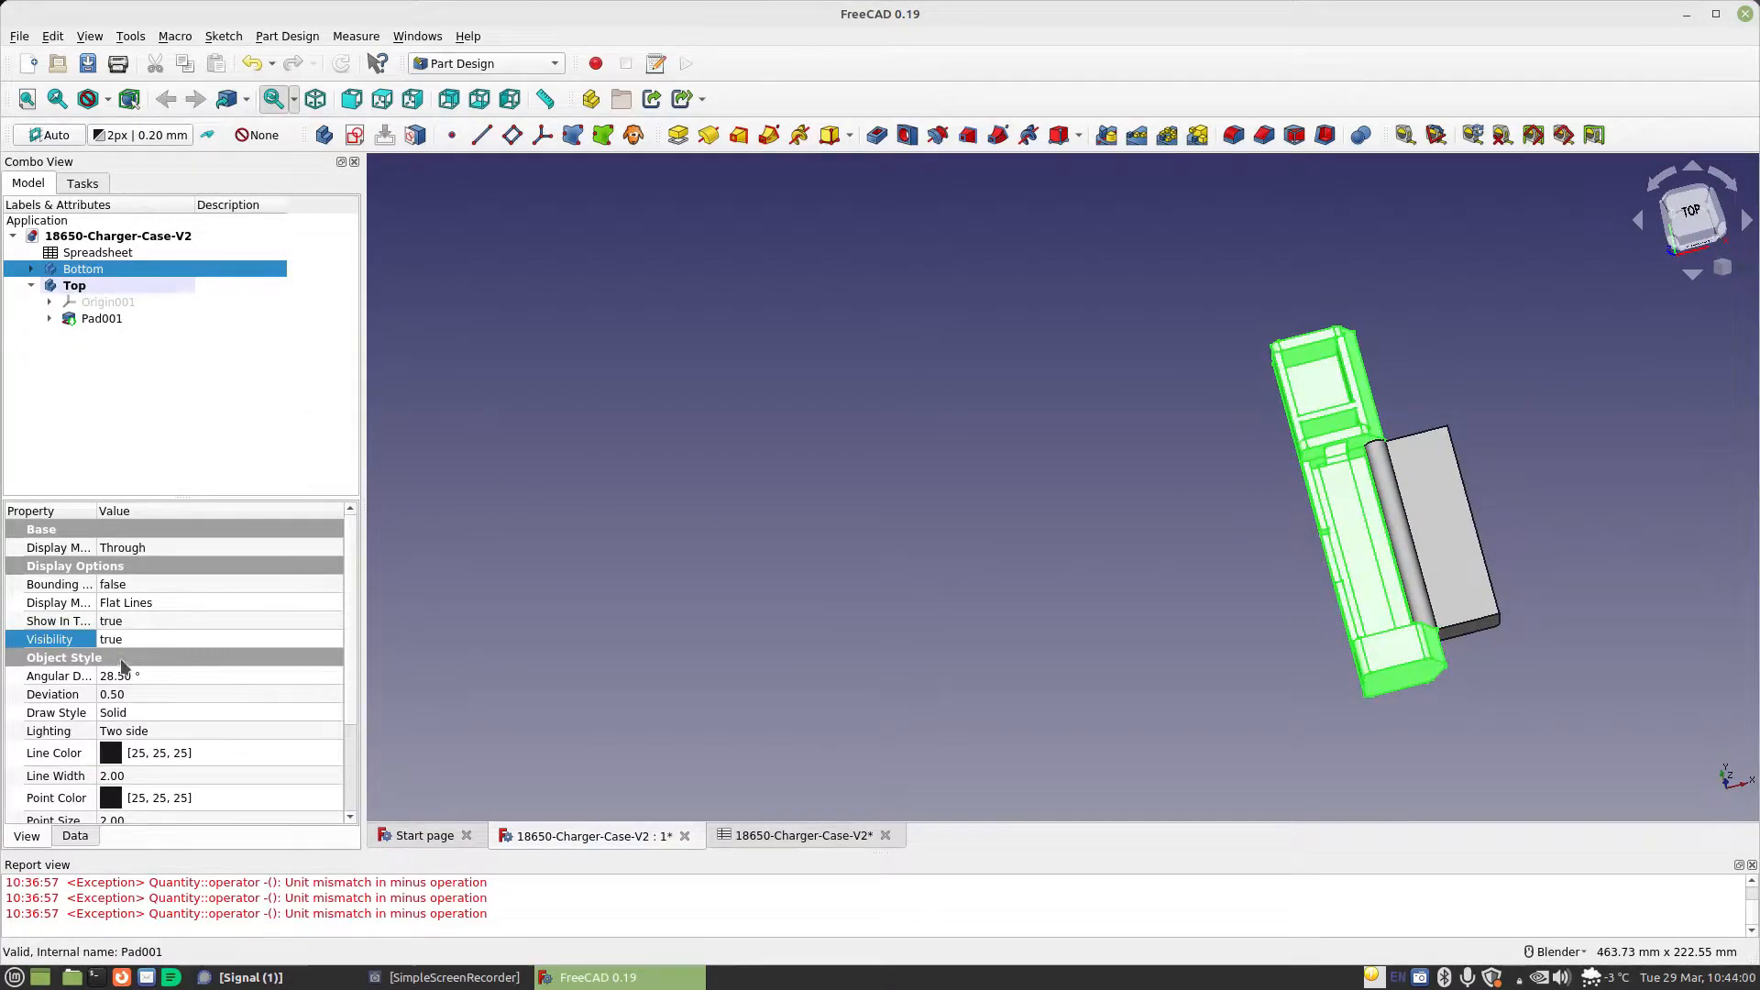
{"action": "left_click", "coordinate": [144, 641]}
{"action": "left_click", "coordinate": [117, 620]}
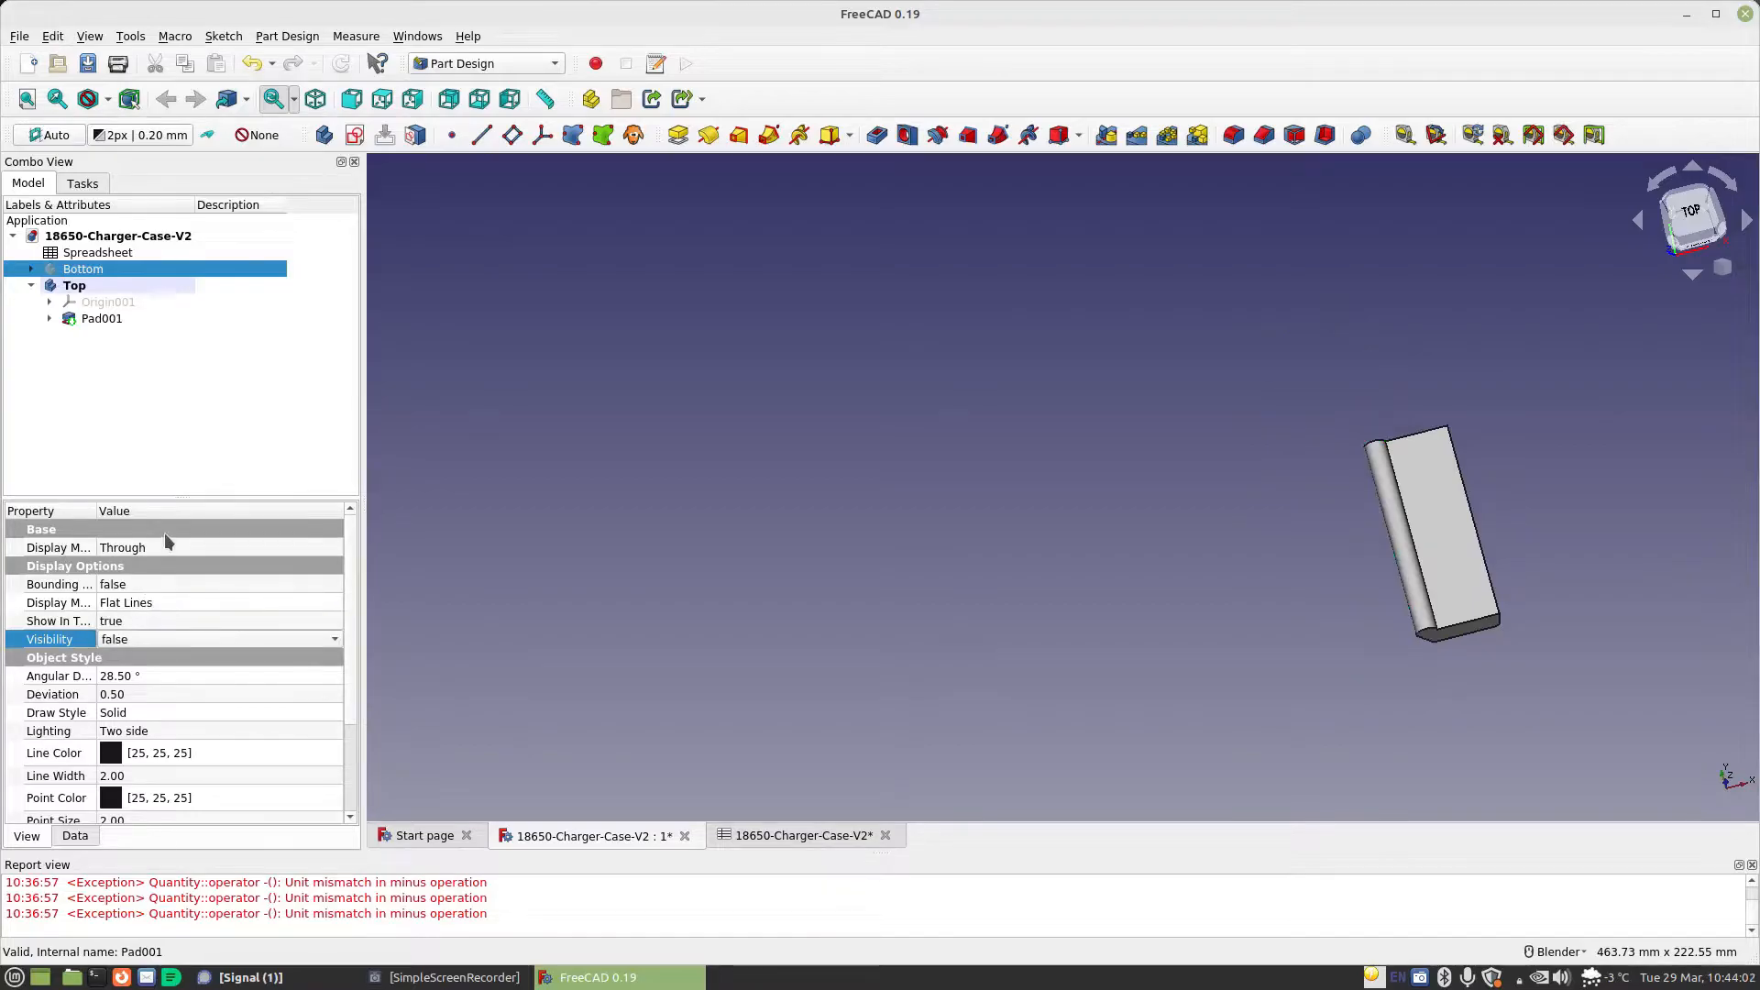
Create a sketch on the pad's large flat face and draw a rectangle about 16 mm wide inside the face outline
{"action": "middle_click_drag", "start_coordinate": [1519, 711], "coordinate": [962, 718], "text": "shift"}
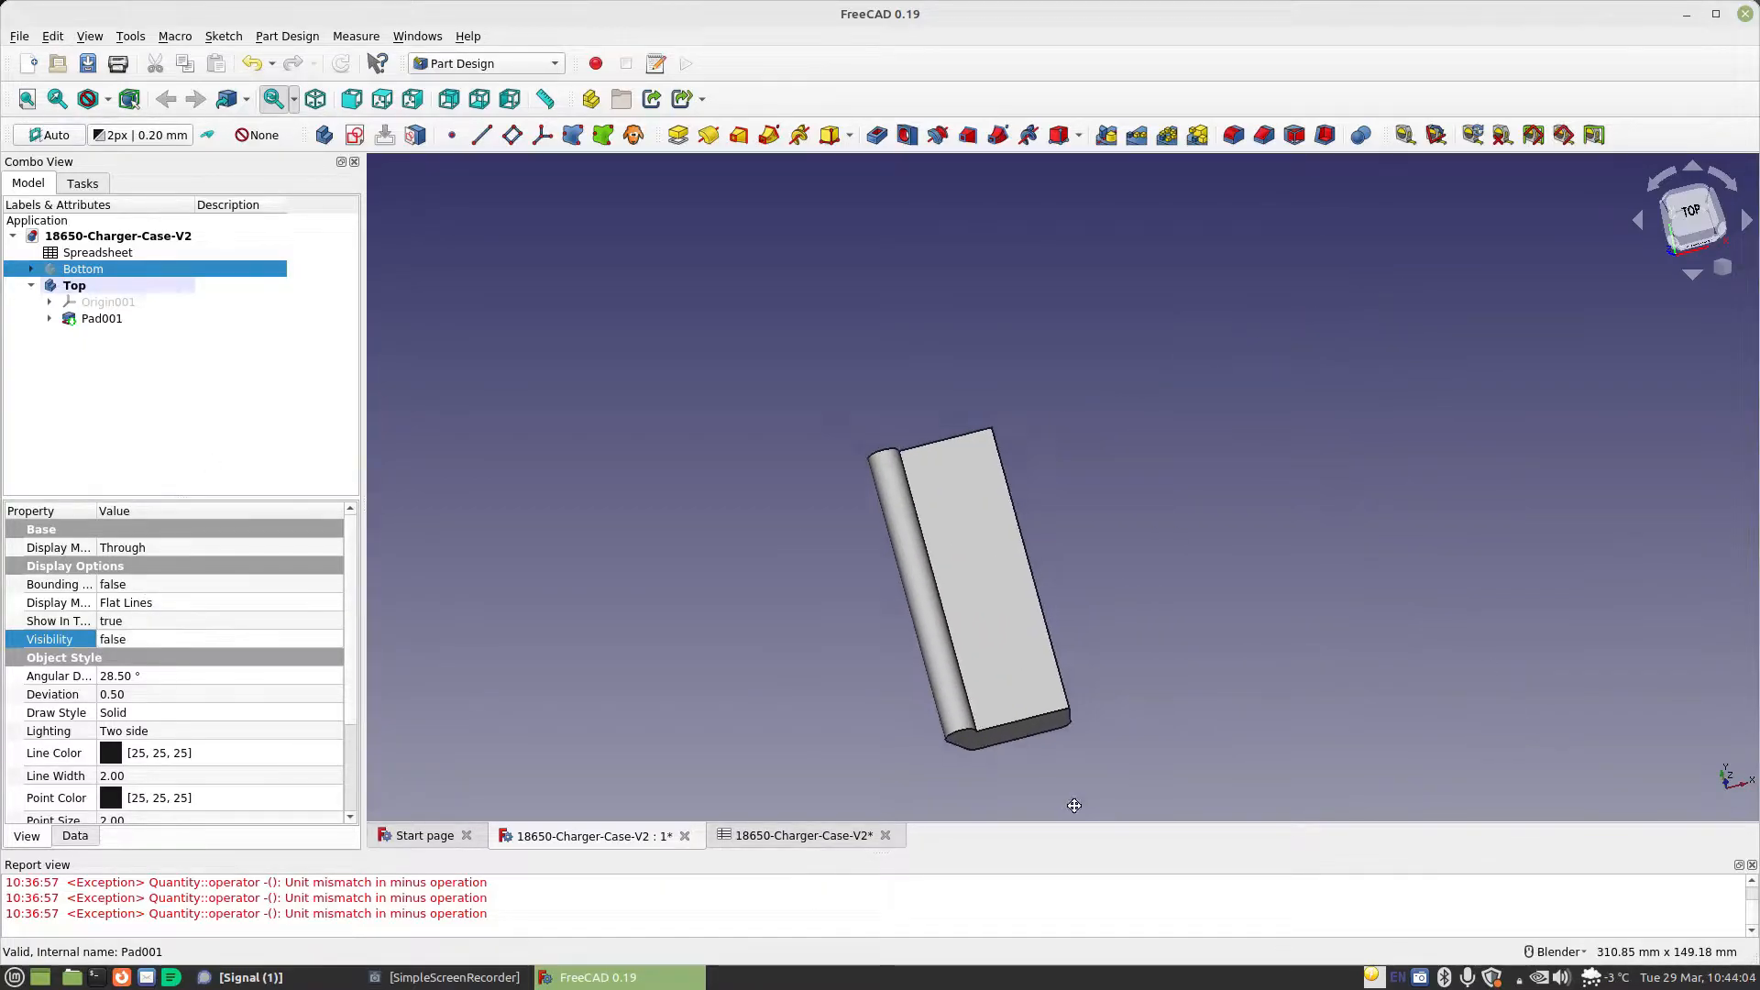
{"action": "scroll", "coordinate": [959, 699], "scroll_direction": "up", "scroll_amount": 4}
{"action": "left_click", "coordinate": [934, 586]}
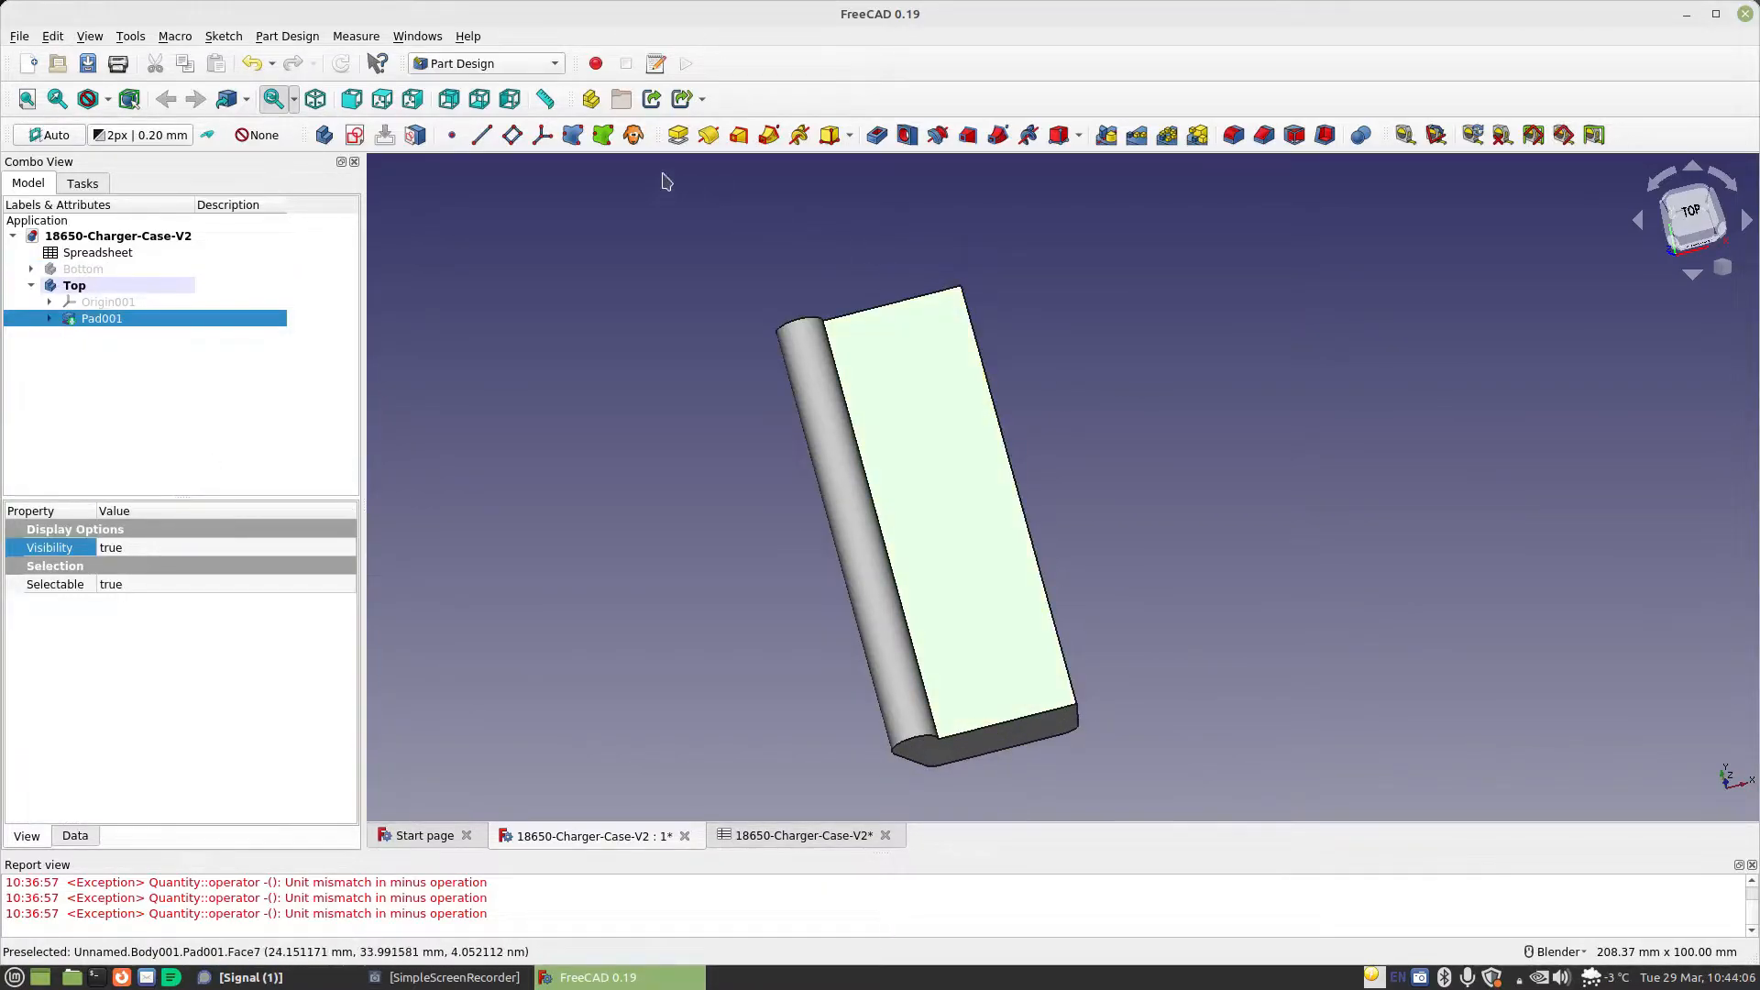
{"action": "left_click", "coordinate": [355, 135]}
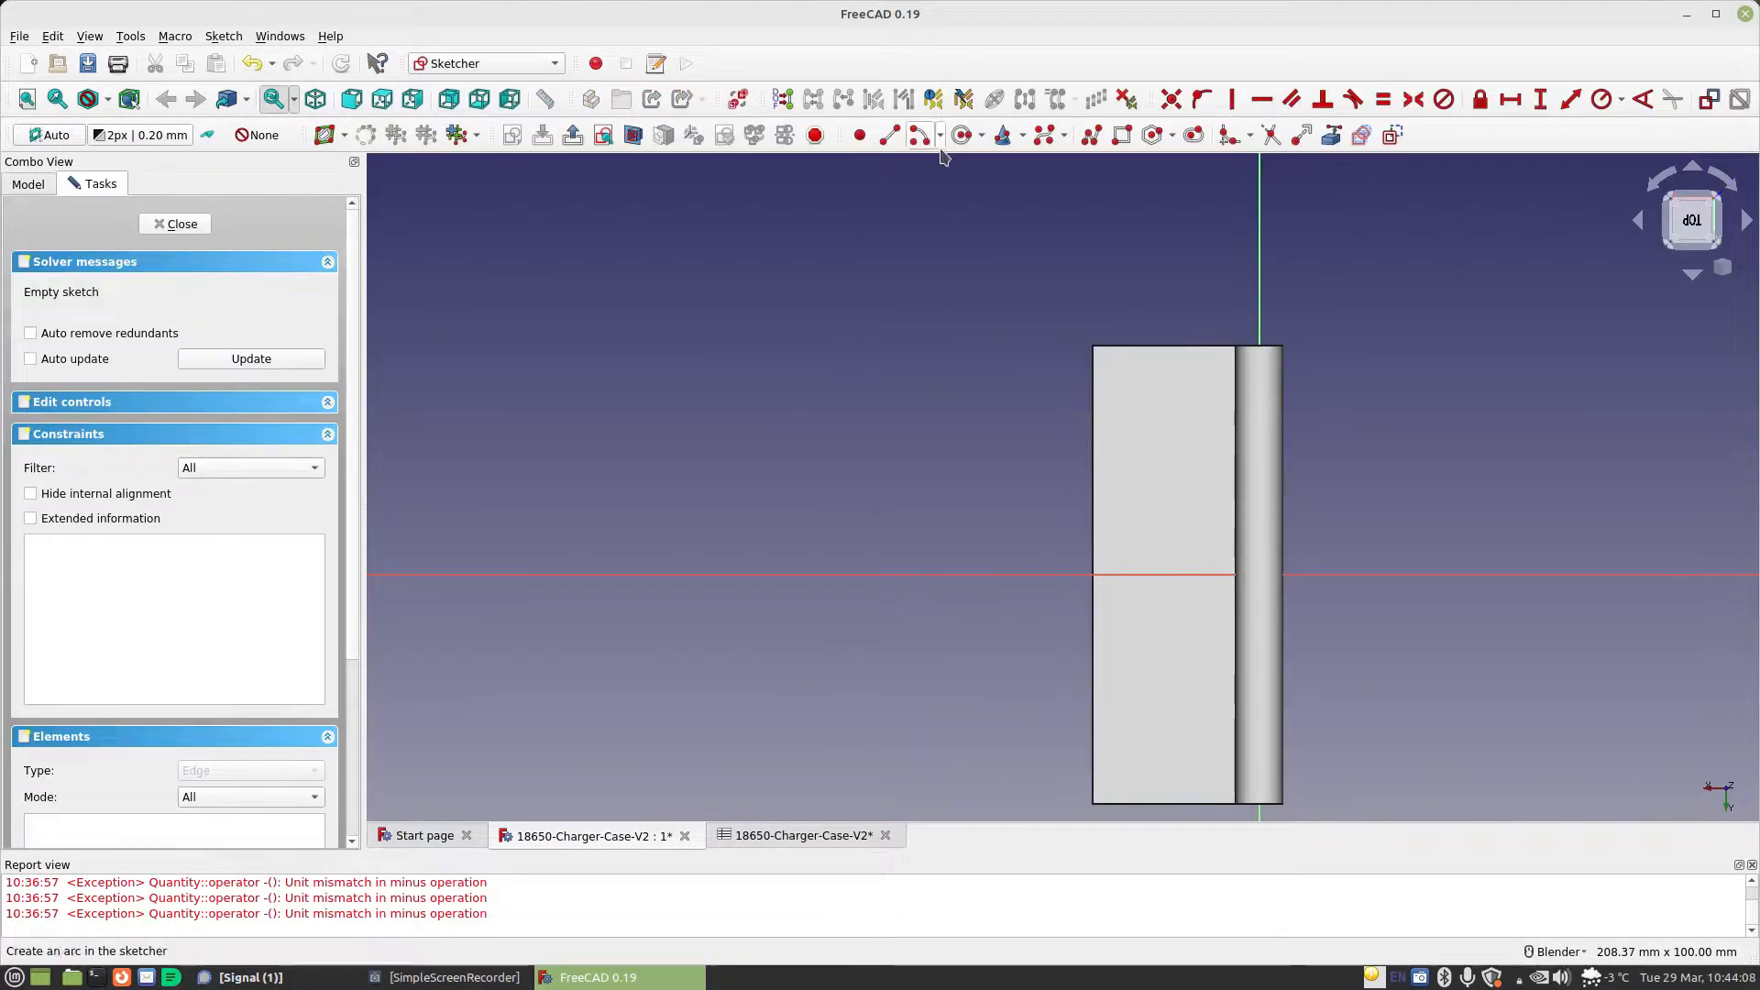
{"action": "left_click", "coordinate": [1110, 377]}
{"action": "left_click", "coordinate": [1216, 763]}
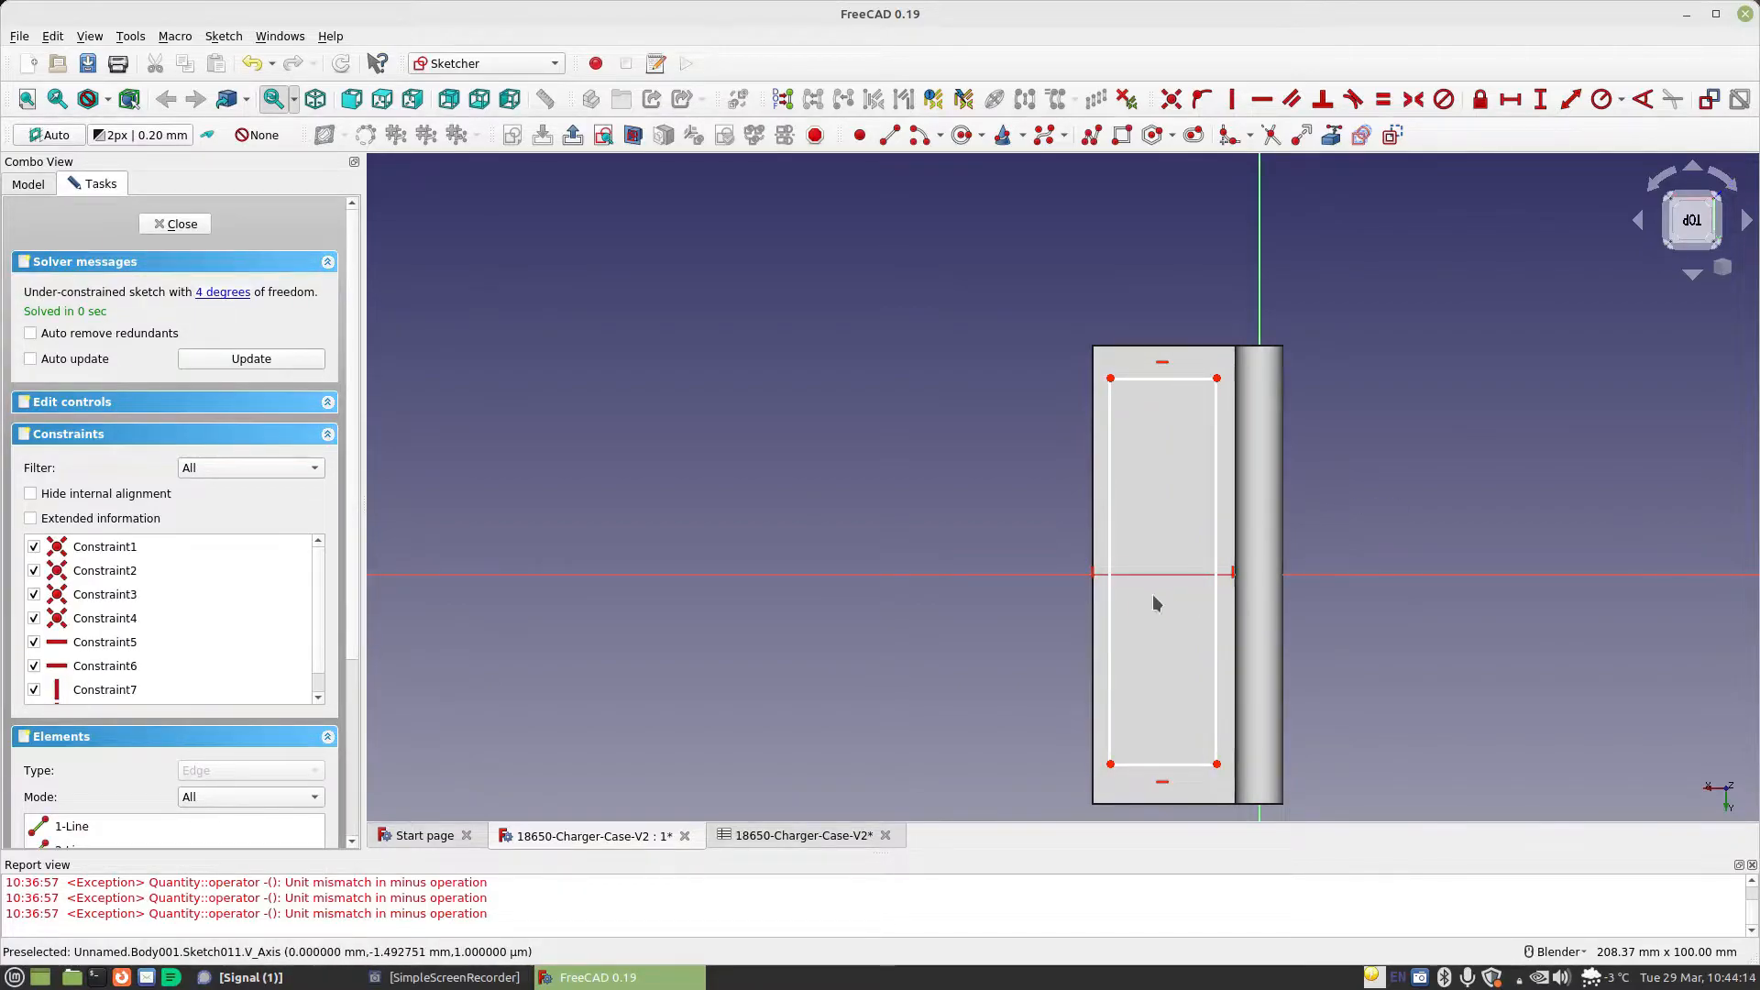
Delete the vertical constraint on the rectangle's left edge and make that edge's endpoints symmetric about the horizontal axis
{"action": "left_click", "coordinate": [1092, 575]}
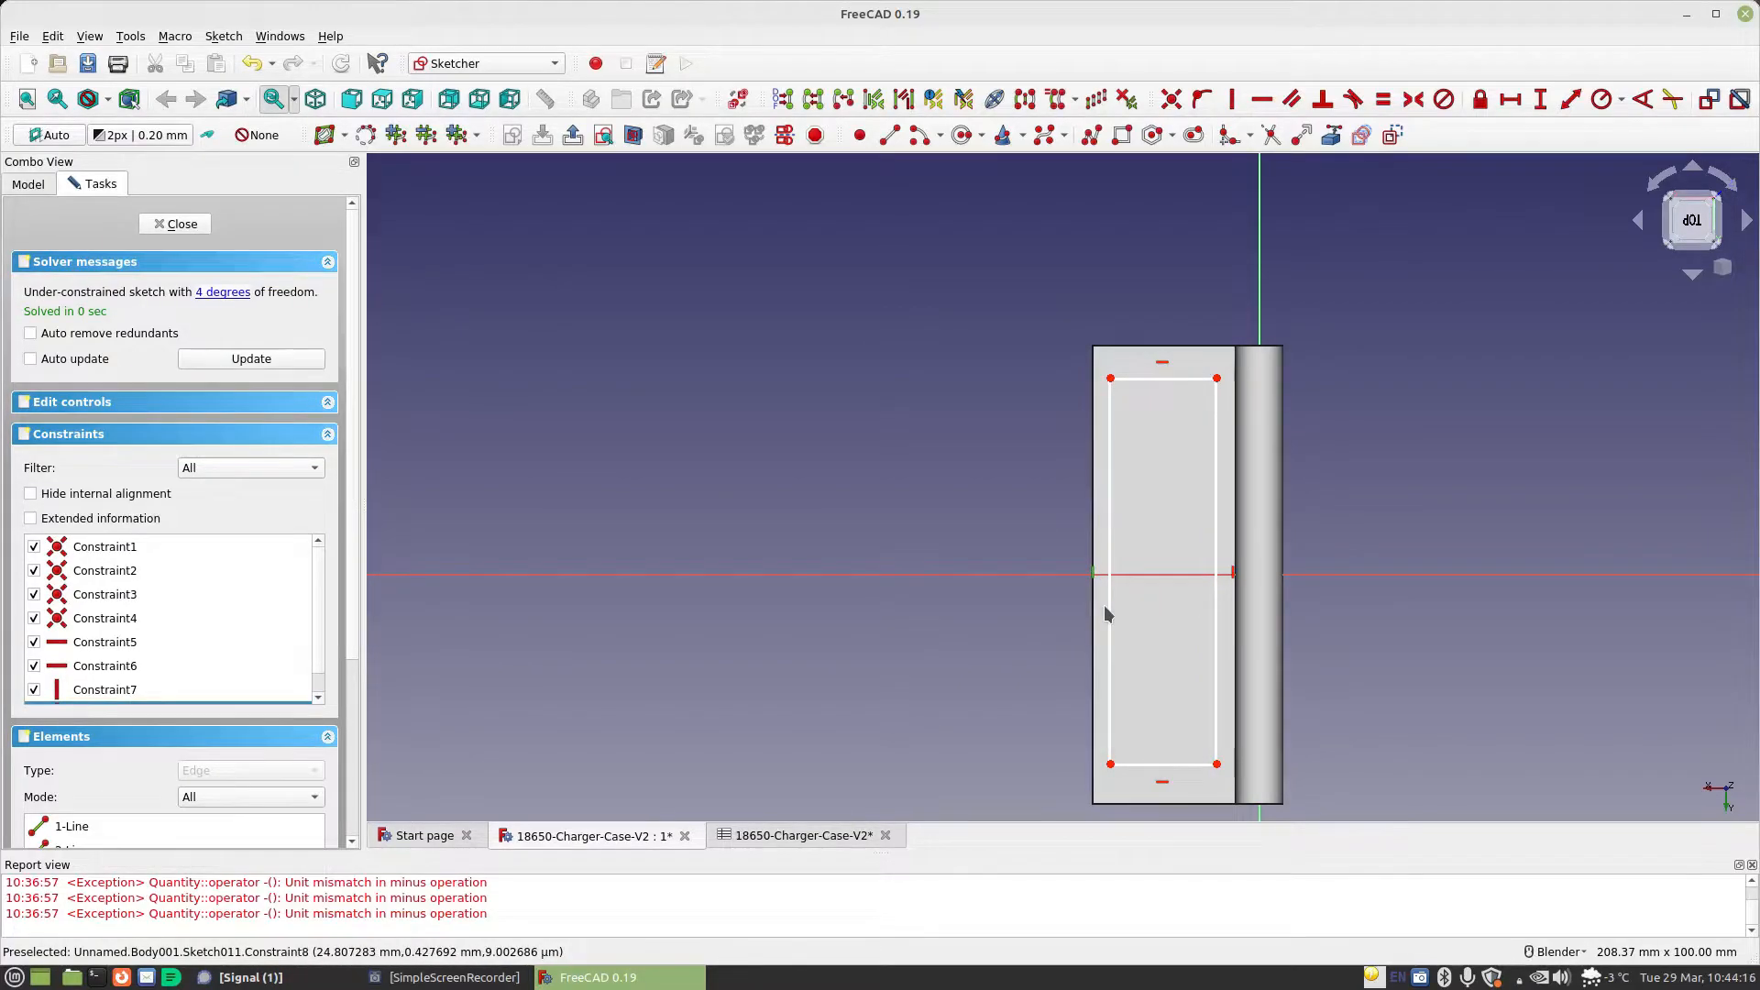
{"action": "key", "text": "Delete"}
{"action": "left_click", "coordinate": [1110, 379]}
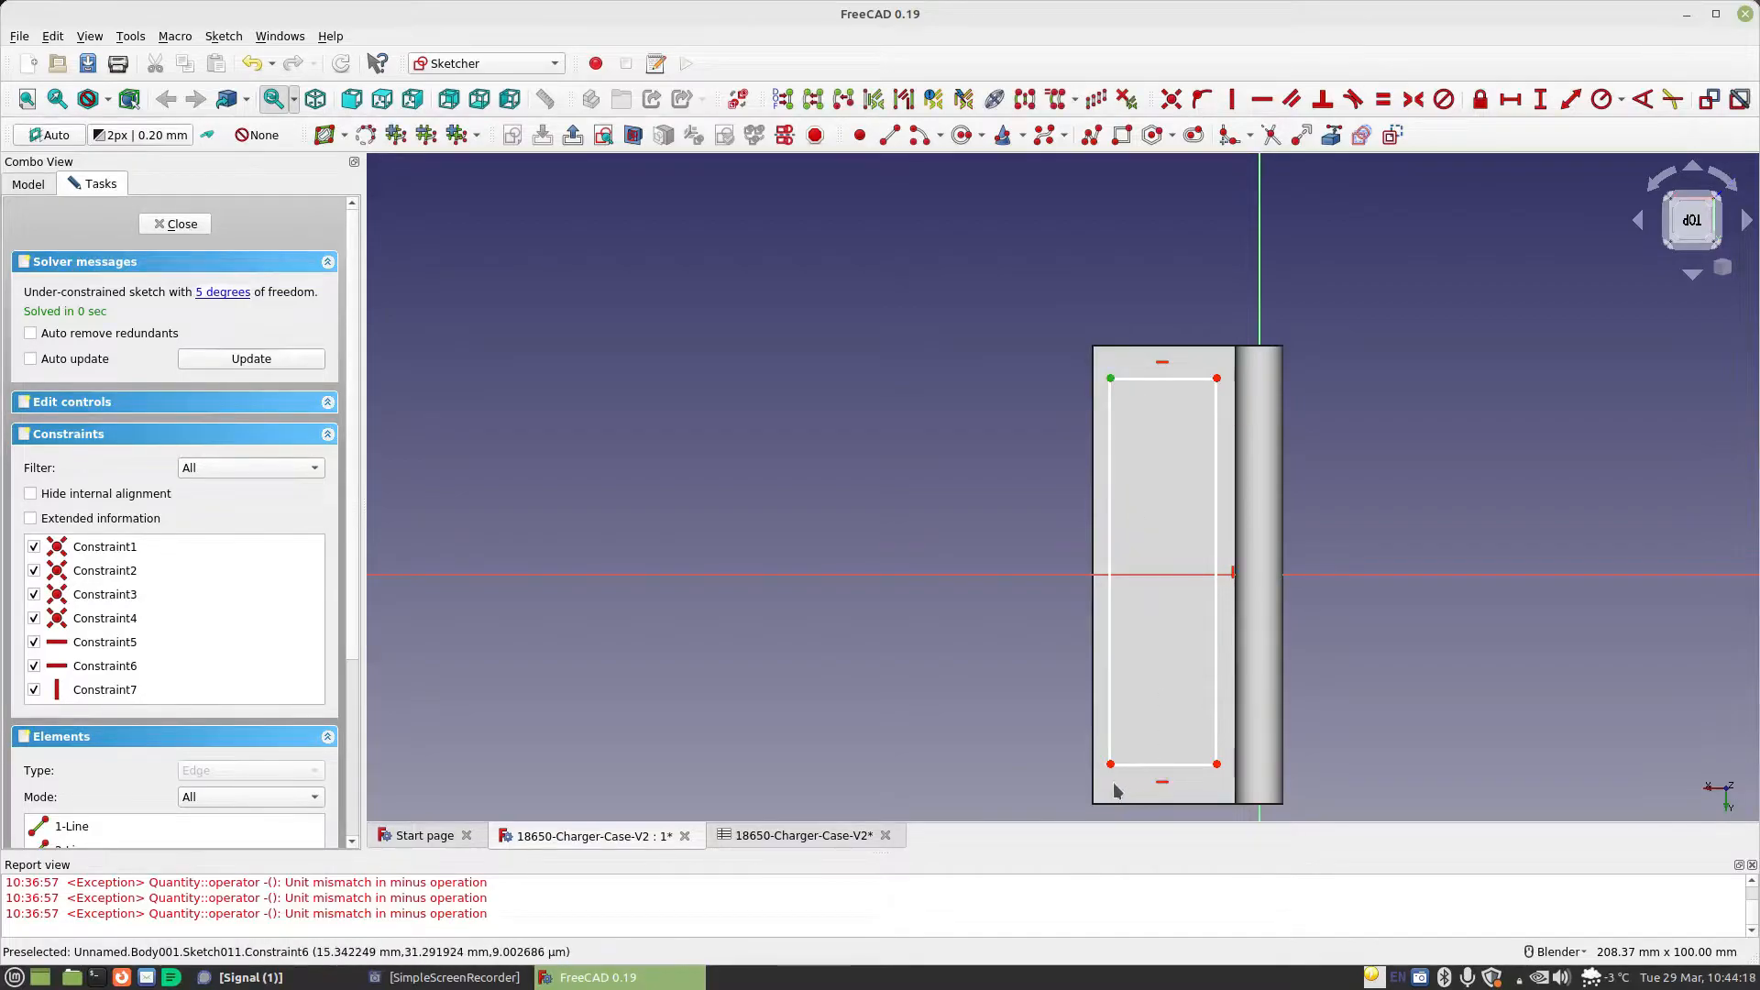
{"action": "left_click", "coordinate": [1008, 575]}
{"action": "left_click", "coordinate": [1412, 99]}
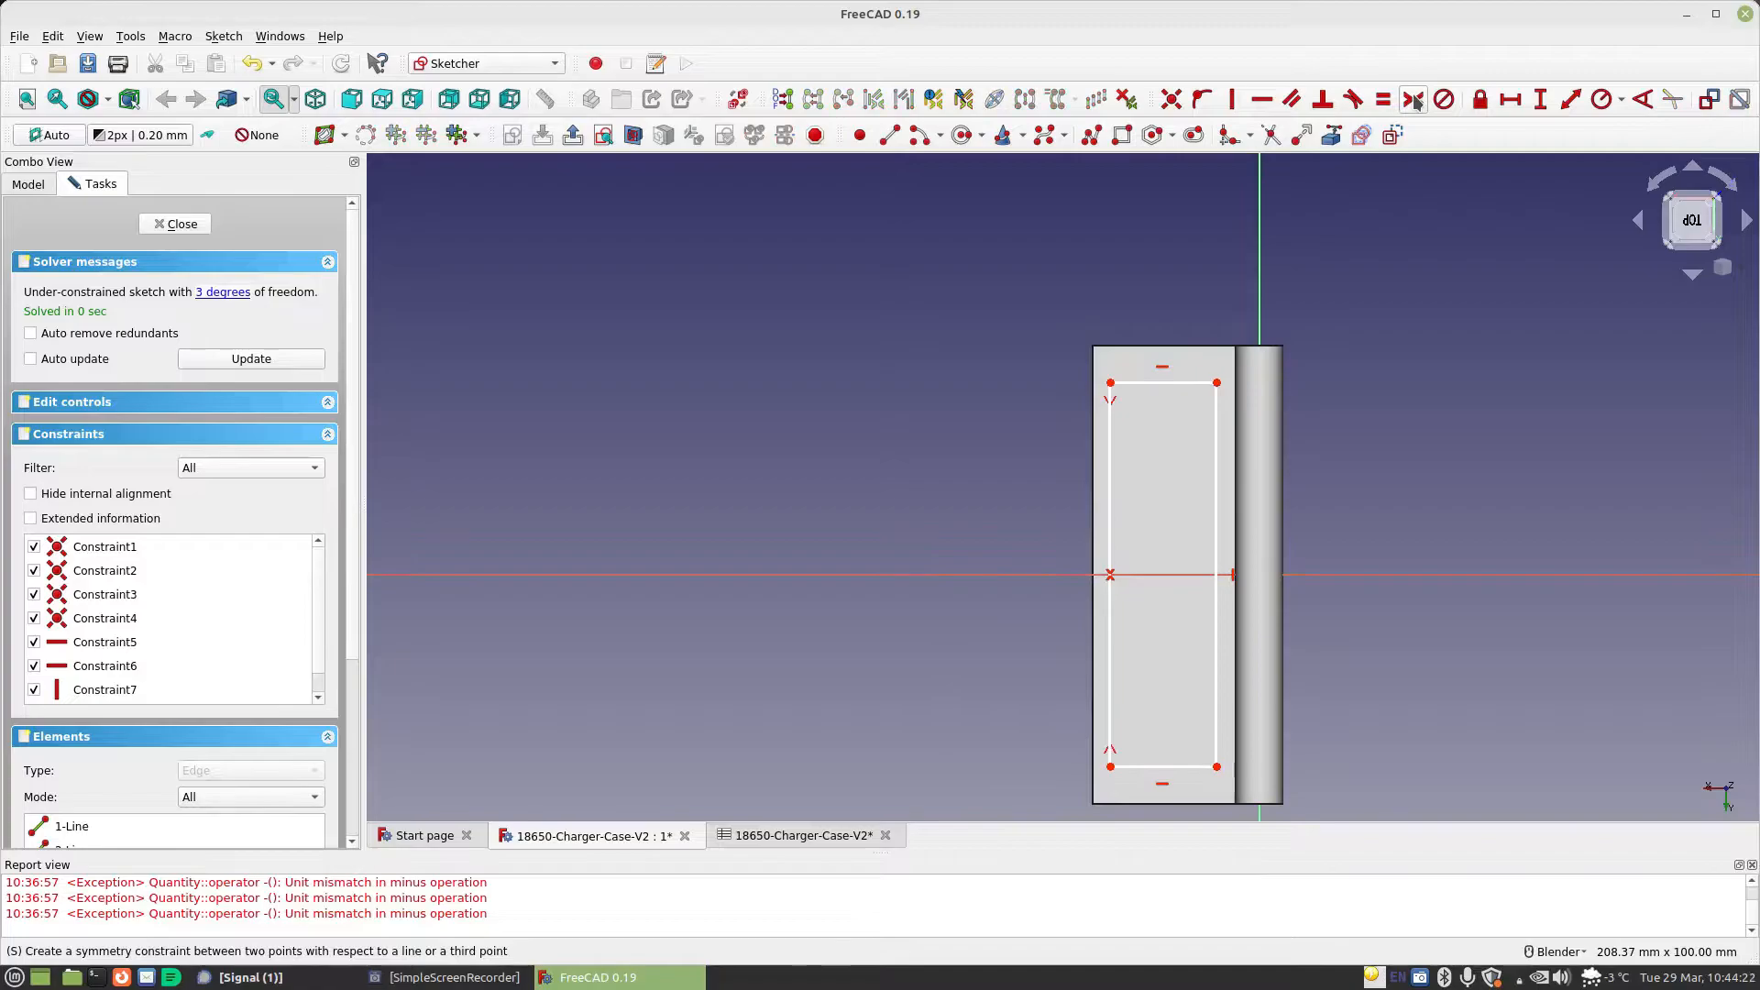
Constrain the rectangle's width with the formula Spreadsheet.CellDiameter
{"action": "left_click", "coordinate": [1511, 99]}
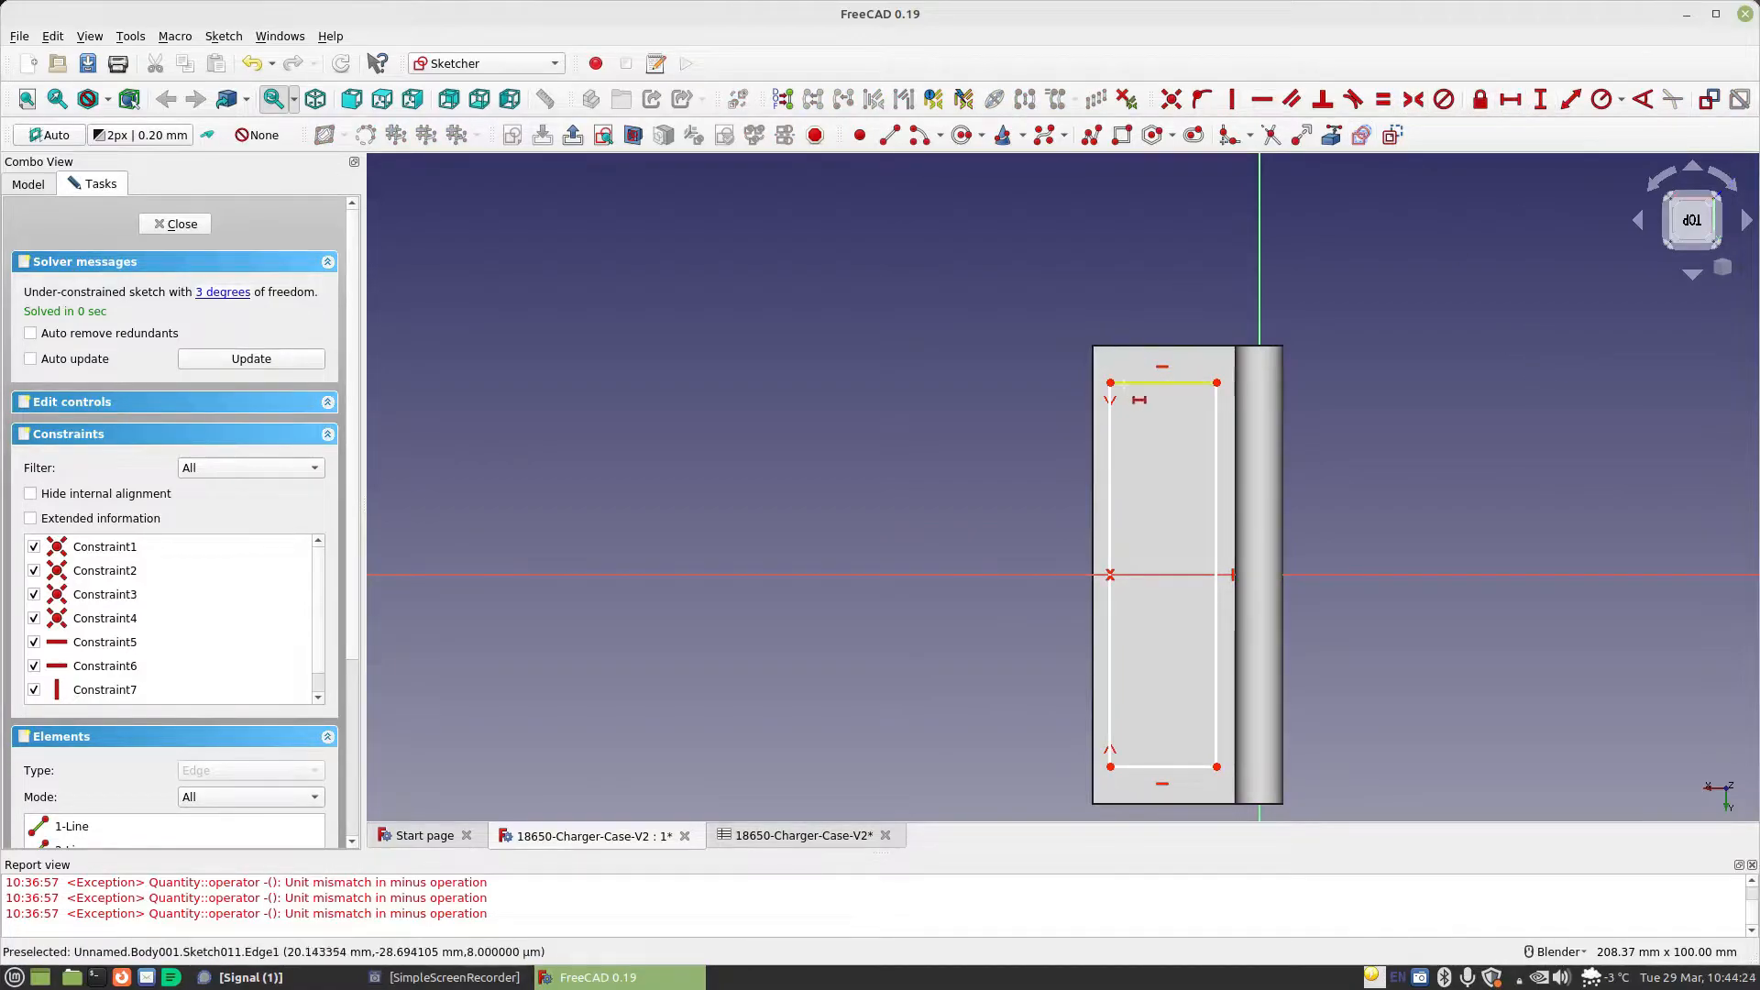
{"action": "left_click", "coordinate": [1136, 382]}
{"action": "left_click", "coordinate": [1372, 405]}
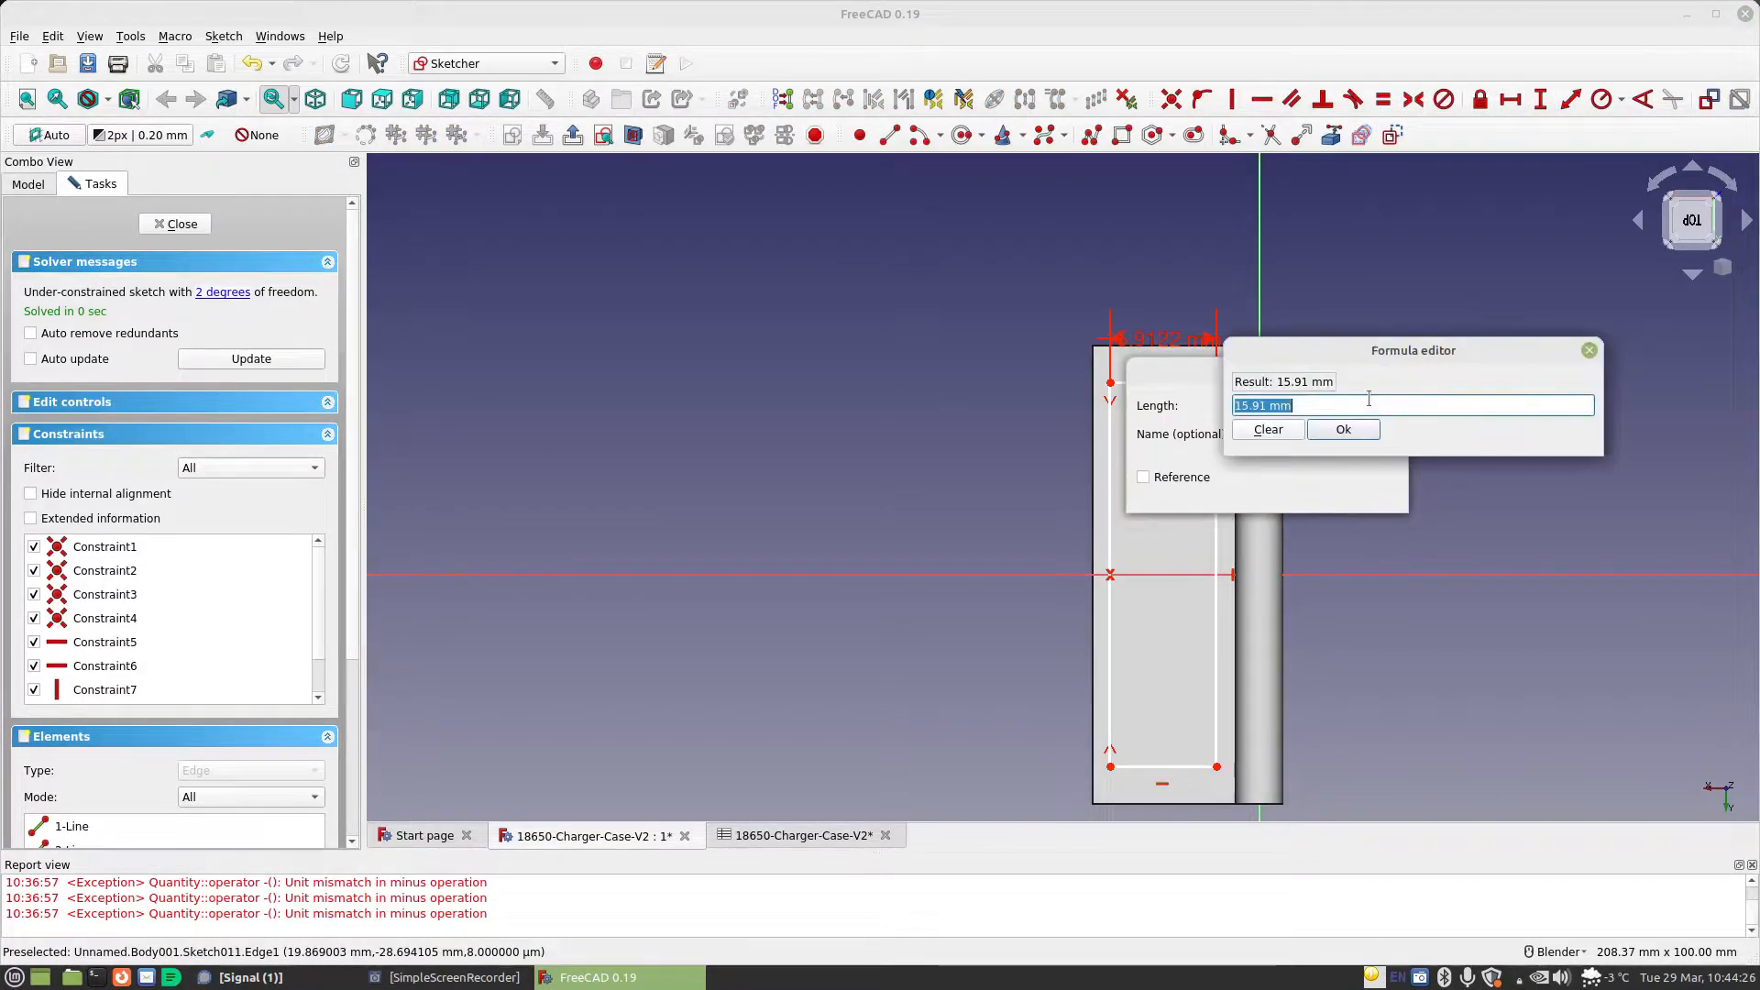
{"action": "type", "text": "Spreadsheet.CellDiameter"}
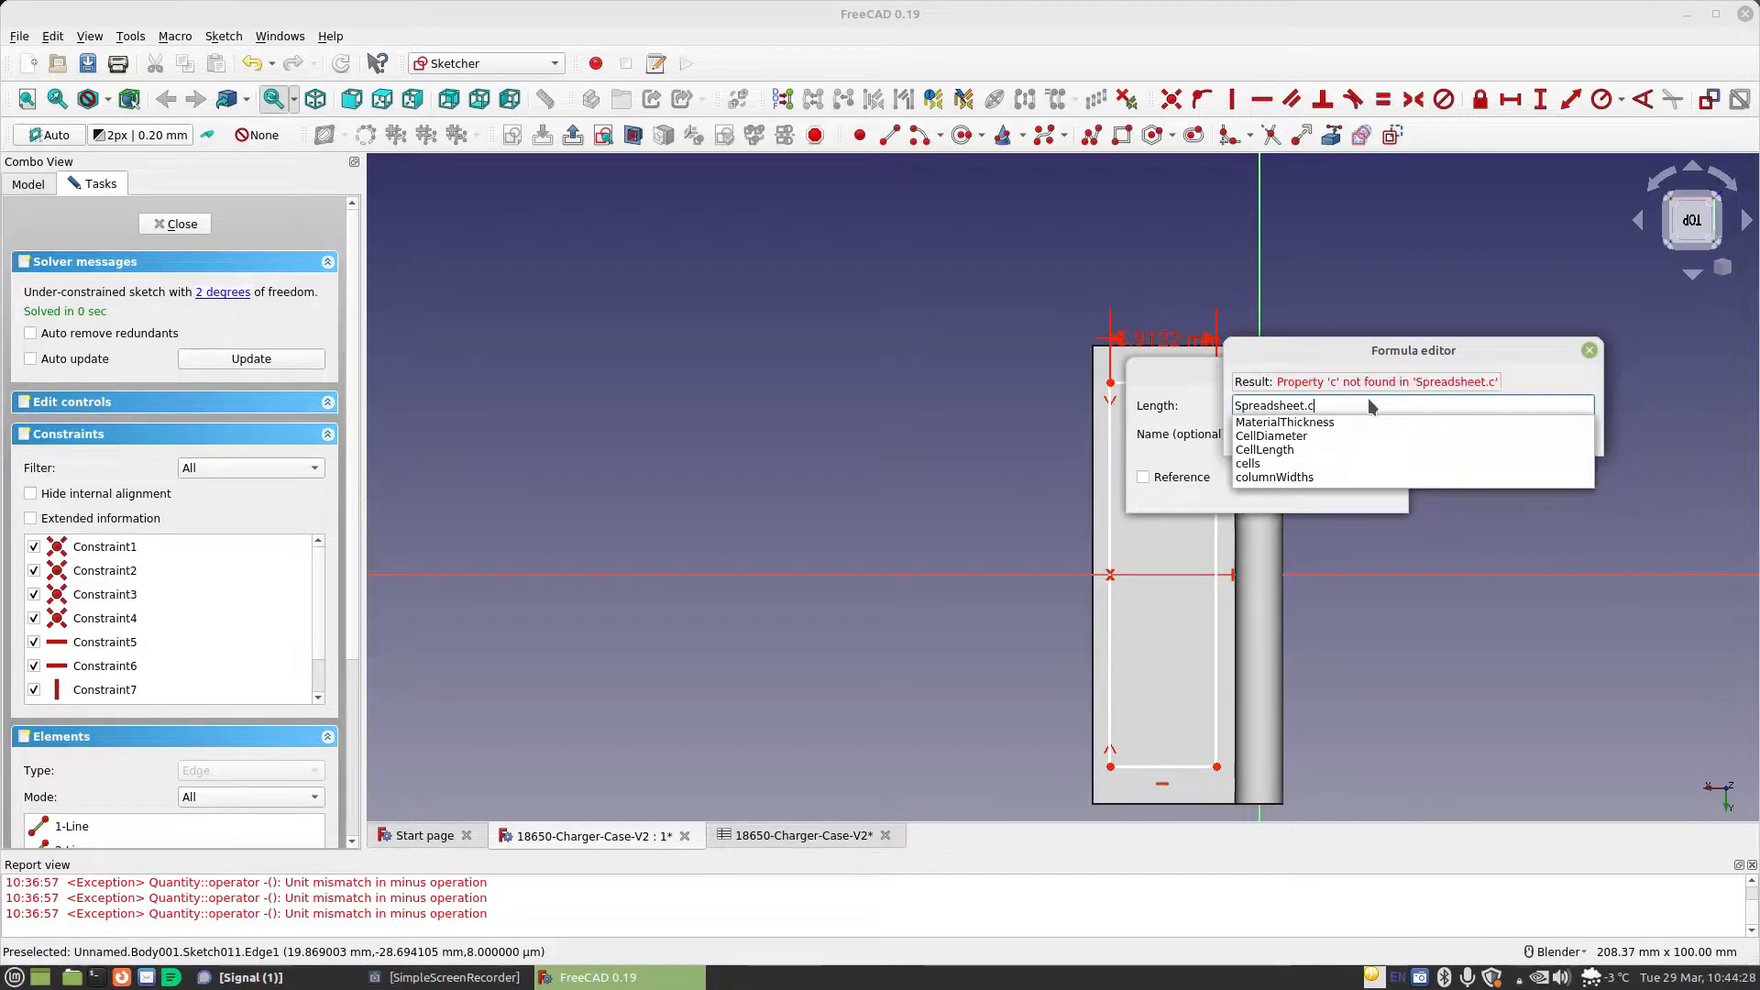
{"action": "key", "text": "Return"}
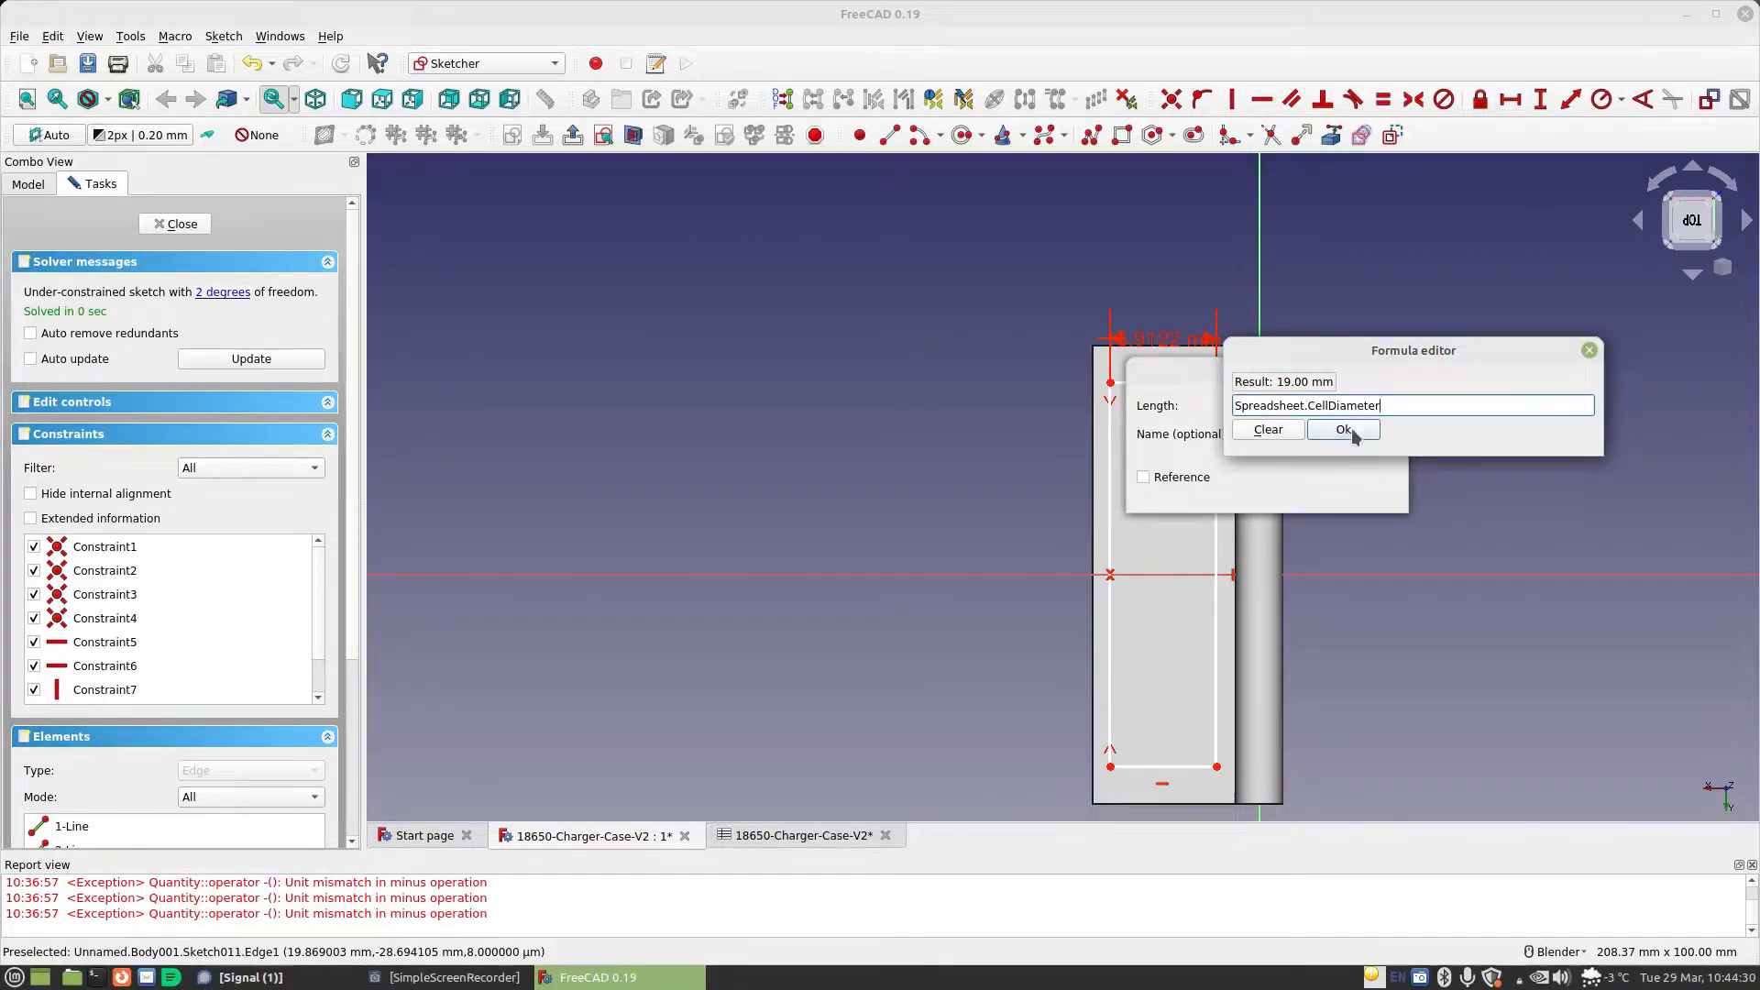
{"action": "left_click", "coordinate": [1354, 435]}
{"action": "left_click", "coordinate": [1364, 493]}
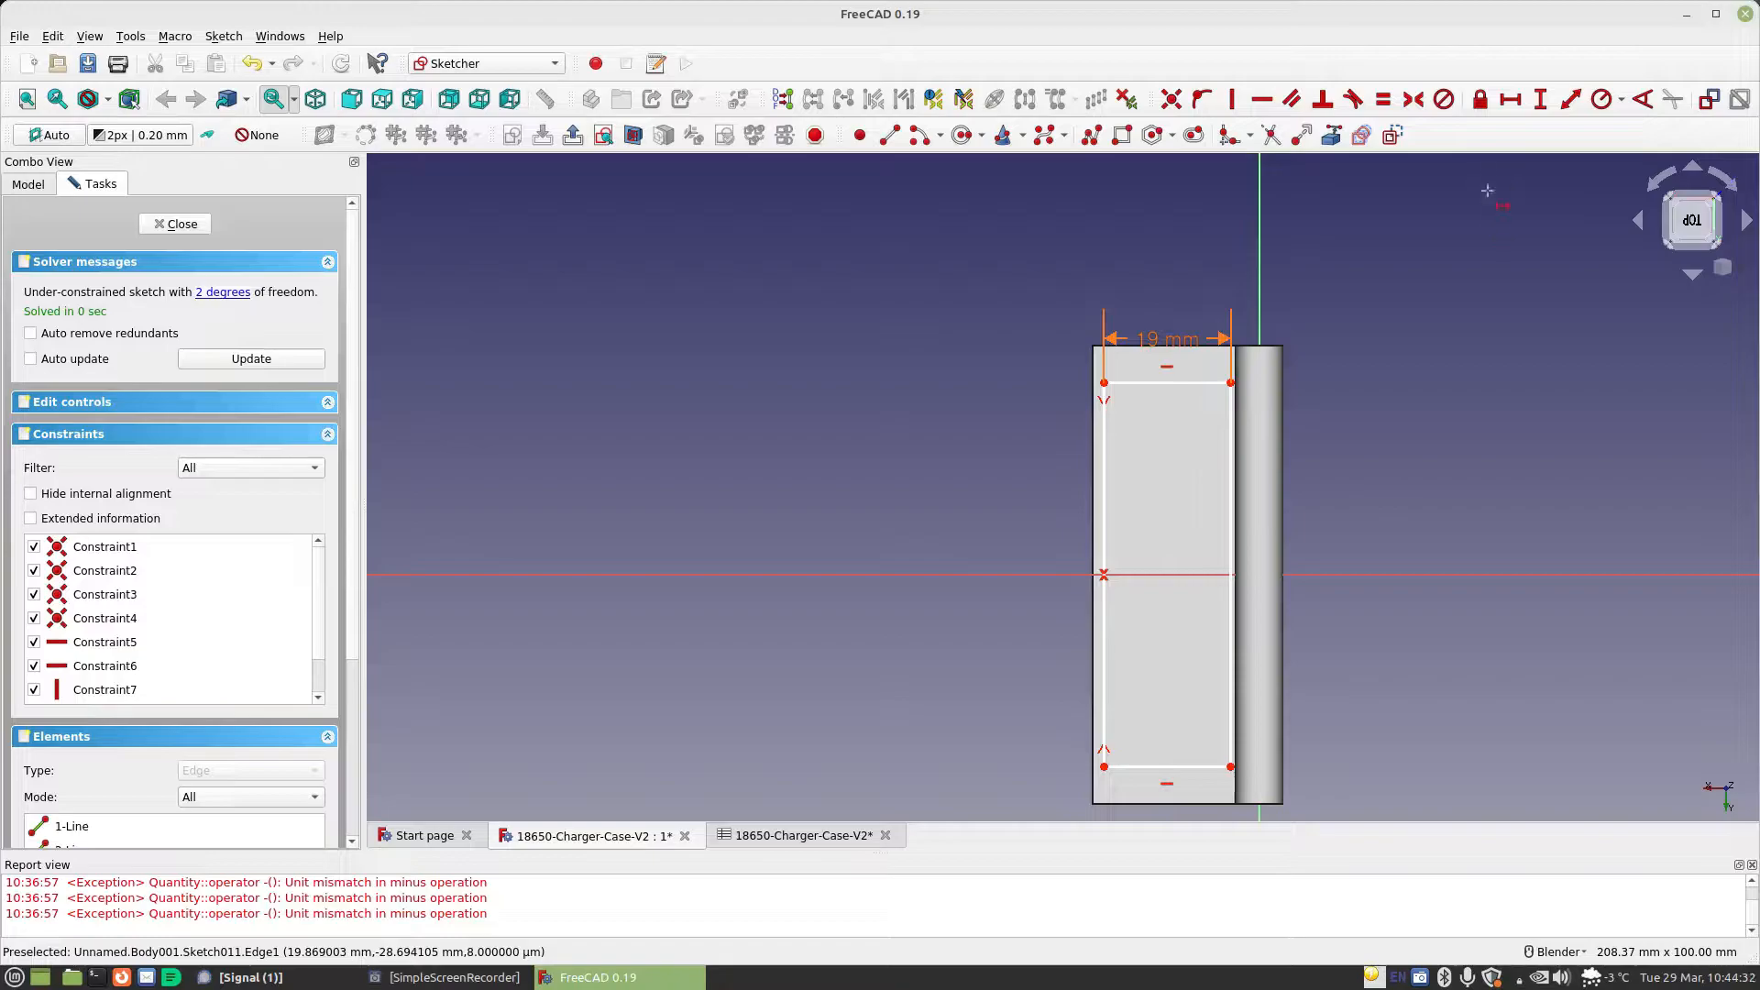
Constrain the rectangle's height along its left edge with the formula Spreadsheet.CellLength
{"action": "left_click", "coordinate": [1539, 99]}
{"action": "left_click", "coordinate": [1105, 481]}
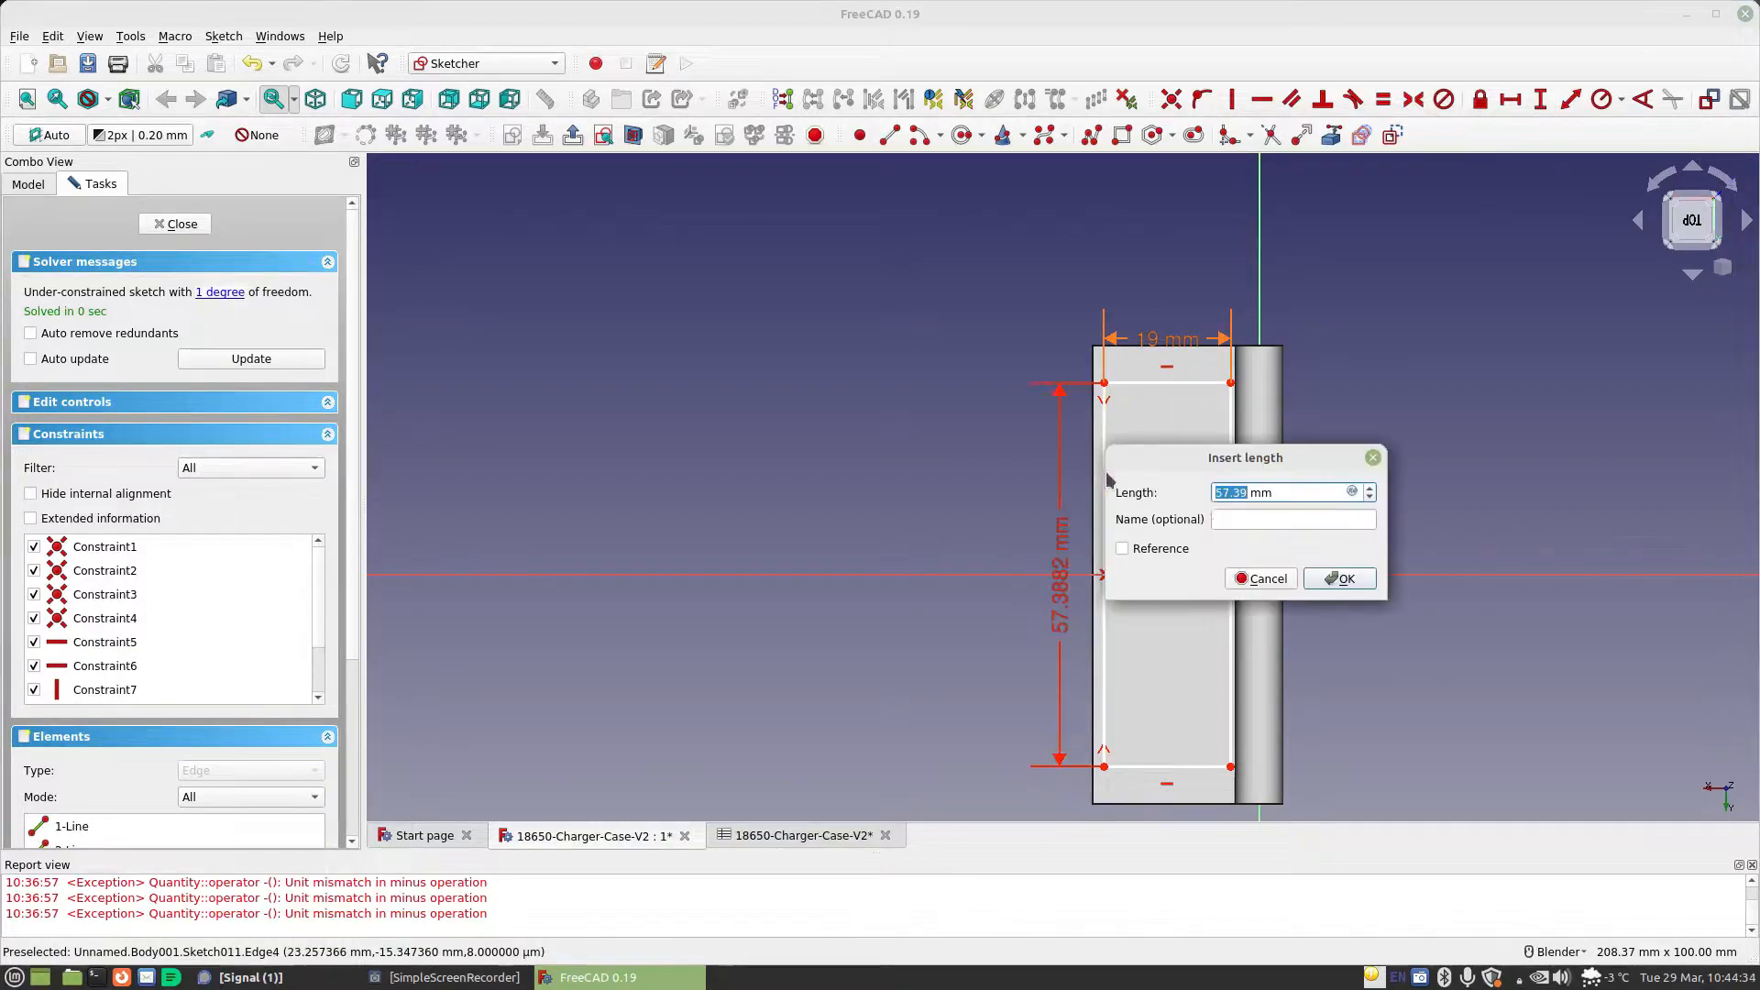
{"action": "left_click", "coordinate": [1353, 493]}
{"action": "type", "text": "Spreadsheet."}
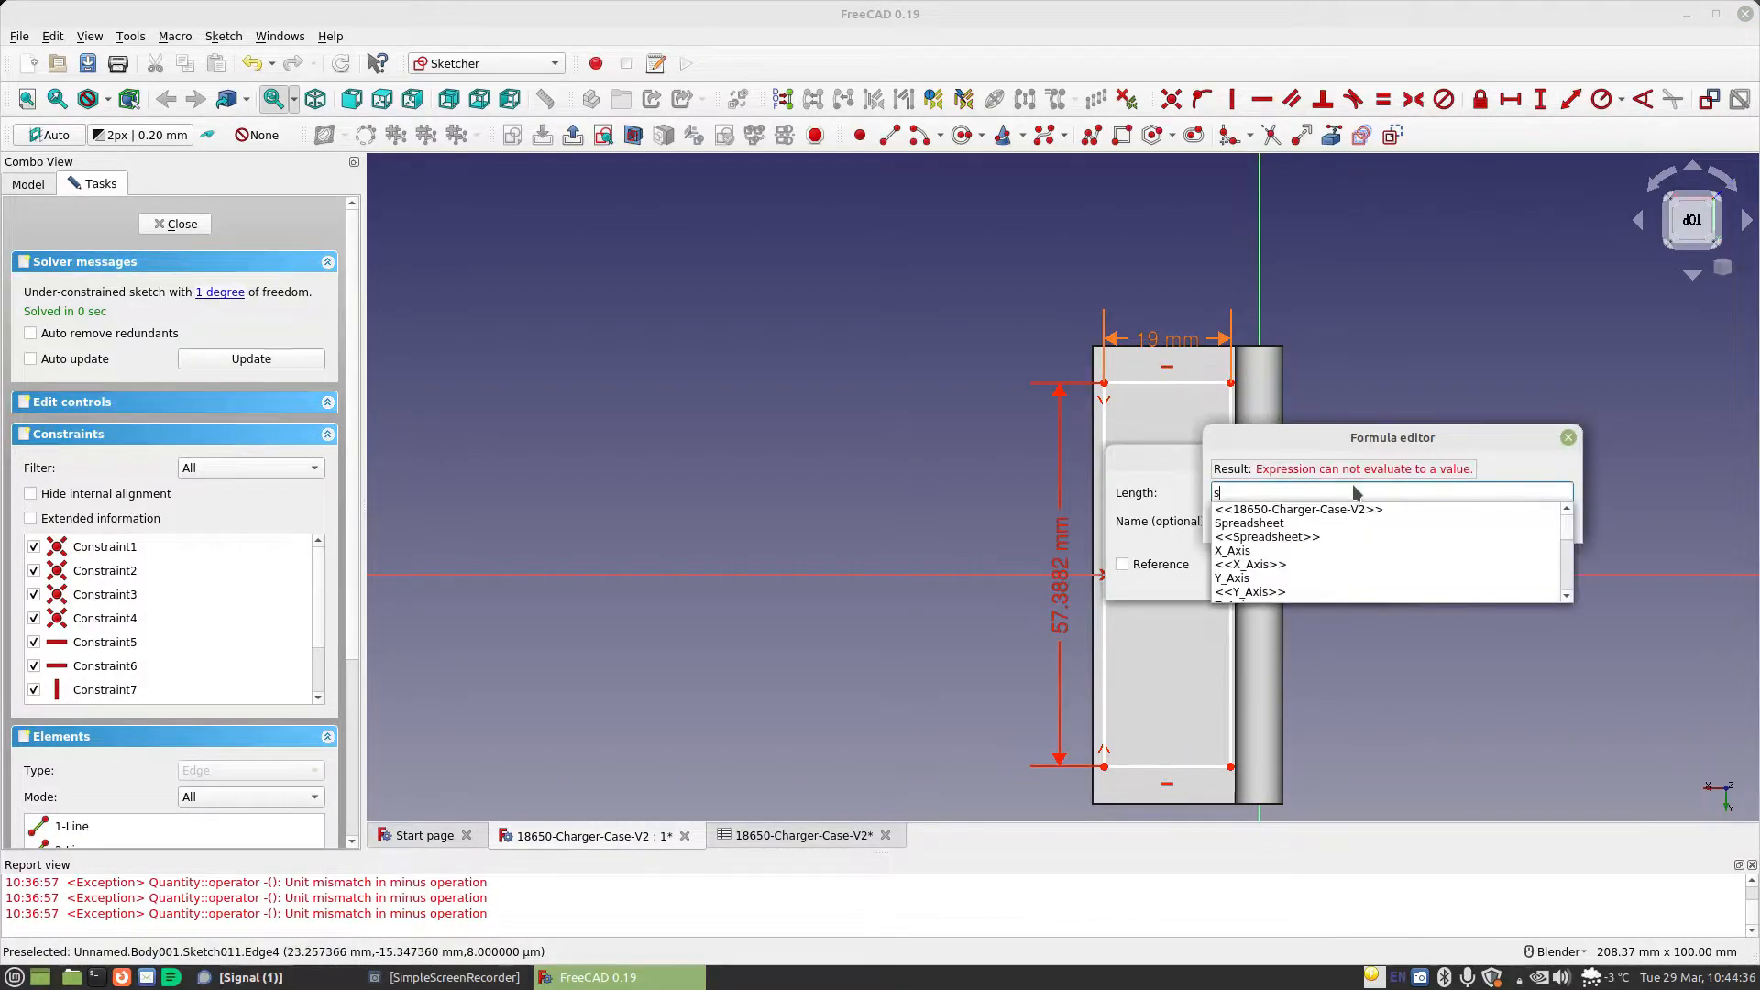
{"action": "type", "text": "Ce"}
{"action": "key", "text": "Down"}
{"action": "key", "text": "Down"}
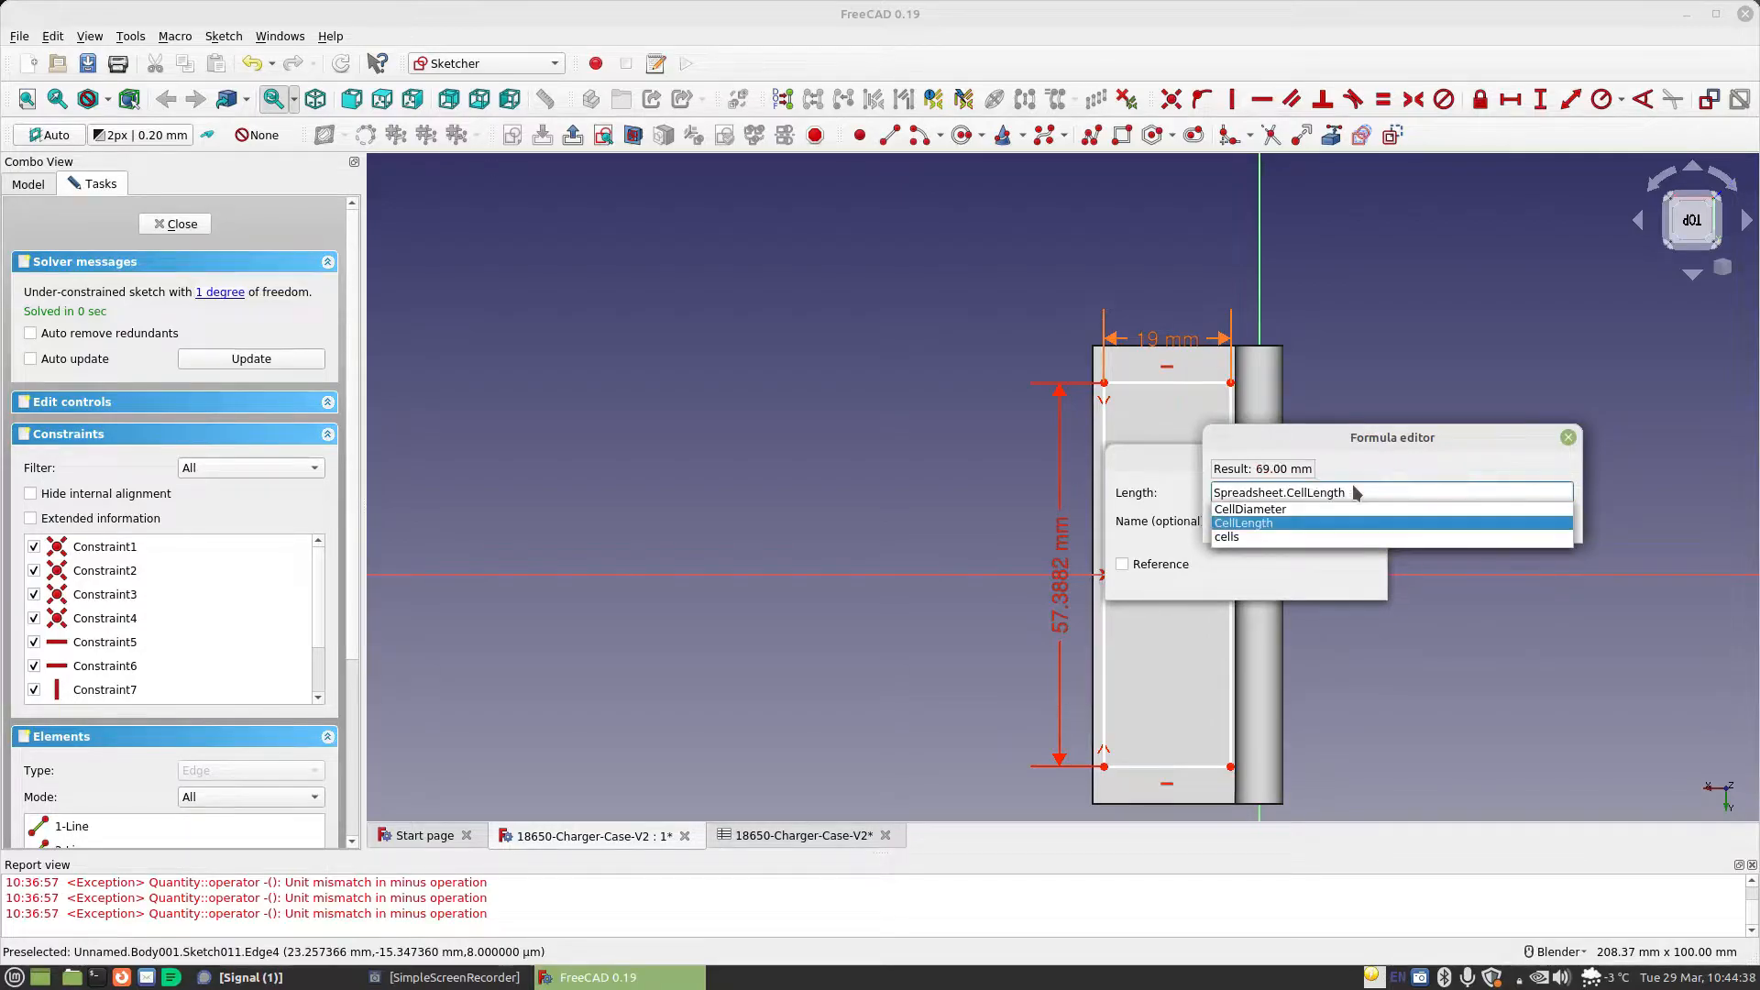
{"action": "key", "text": "Return"}
{"action": "left_click", "coordinate": [1322, 517]}
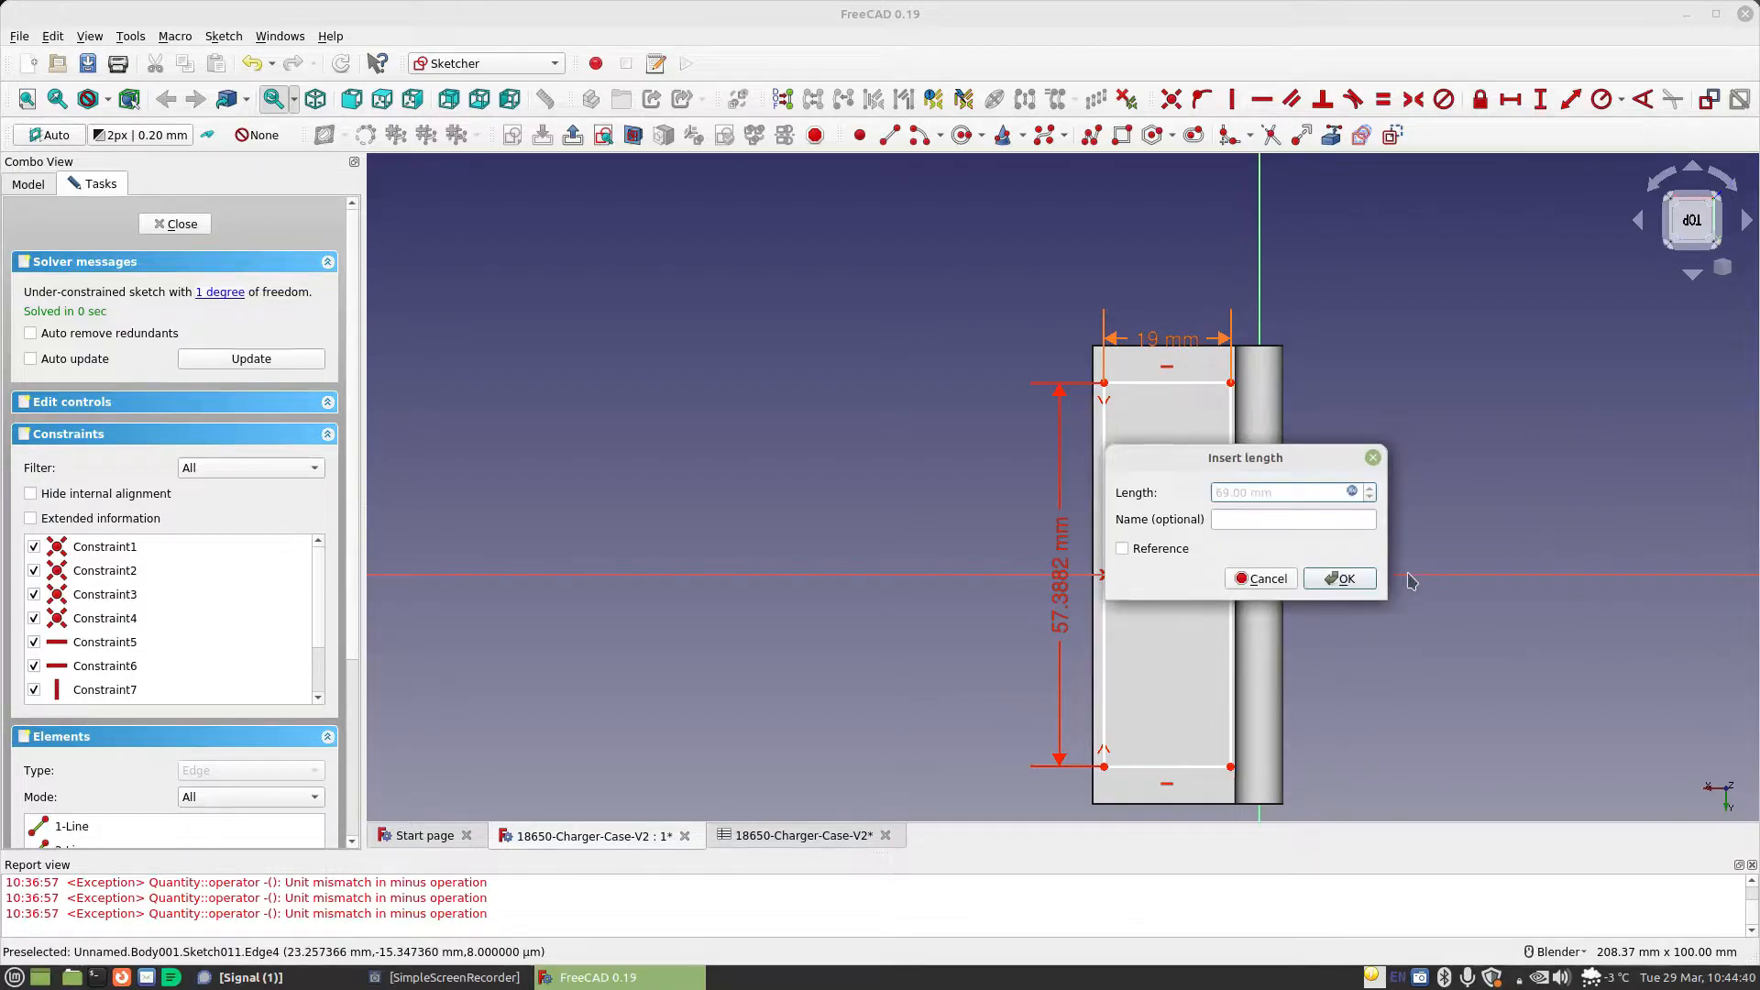
{"action": "left_click", "coordinate": [1338, 577]}
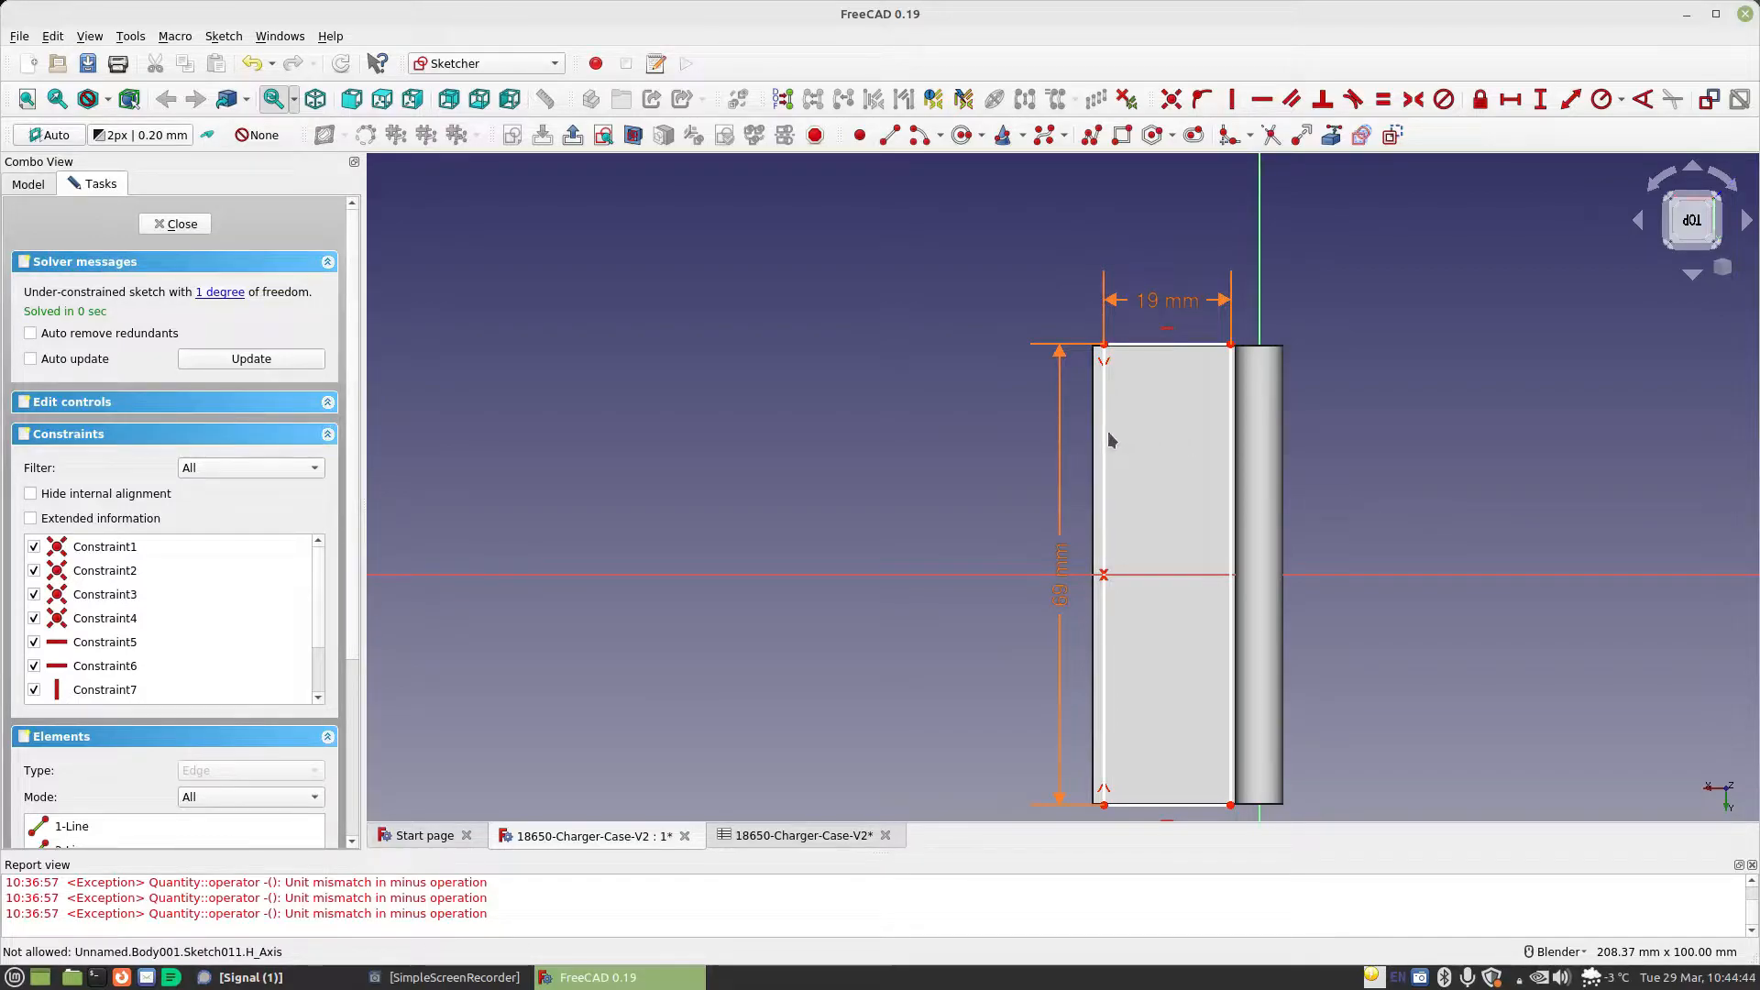
Pull the rectangle away from the hinge barrel and constrain the horizontal distance from the origin to its upper-right corner to Spreadsheet.MaterialThickness*1.5
{"action": "mouse_move", "coordinate": [1107, 438]}
{"action": "left_mouse_down"}
{"action": "mouse_move", "coordinate": [1042, 440]}
{"action": "mouse_move", "coordinate": [1156, 445]}
{"action": "mouse_move", "coordinate": [975, 438]}
{"action": "mouse_move", "coordinate": [1087, 440]}
{"action": "mouse_move", "coordinate": [1014, 463]}
{"action": "mouse_move", "coordinate": [1066, 469]}
{"action": "mouse_move", "coordinate": [1038, 468]}
{"action": "left_mouse_up"}
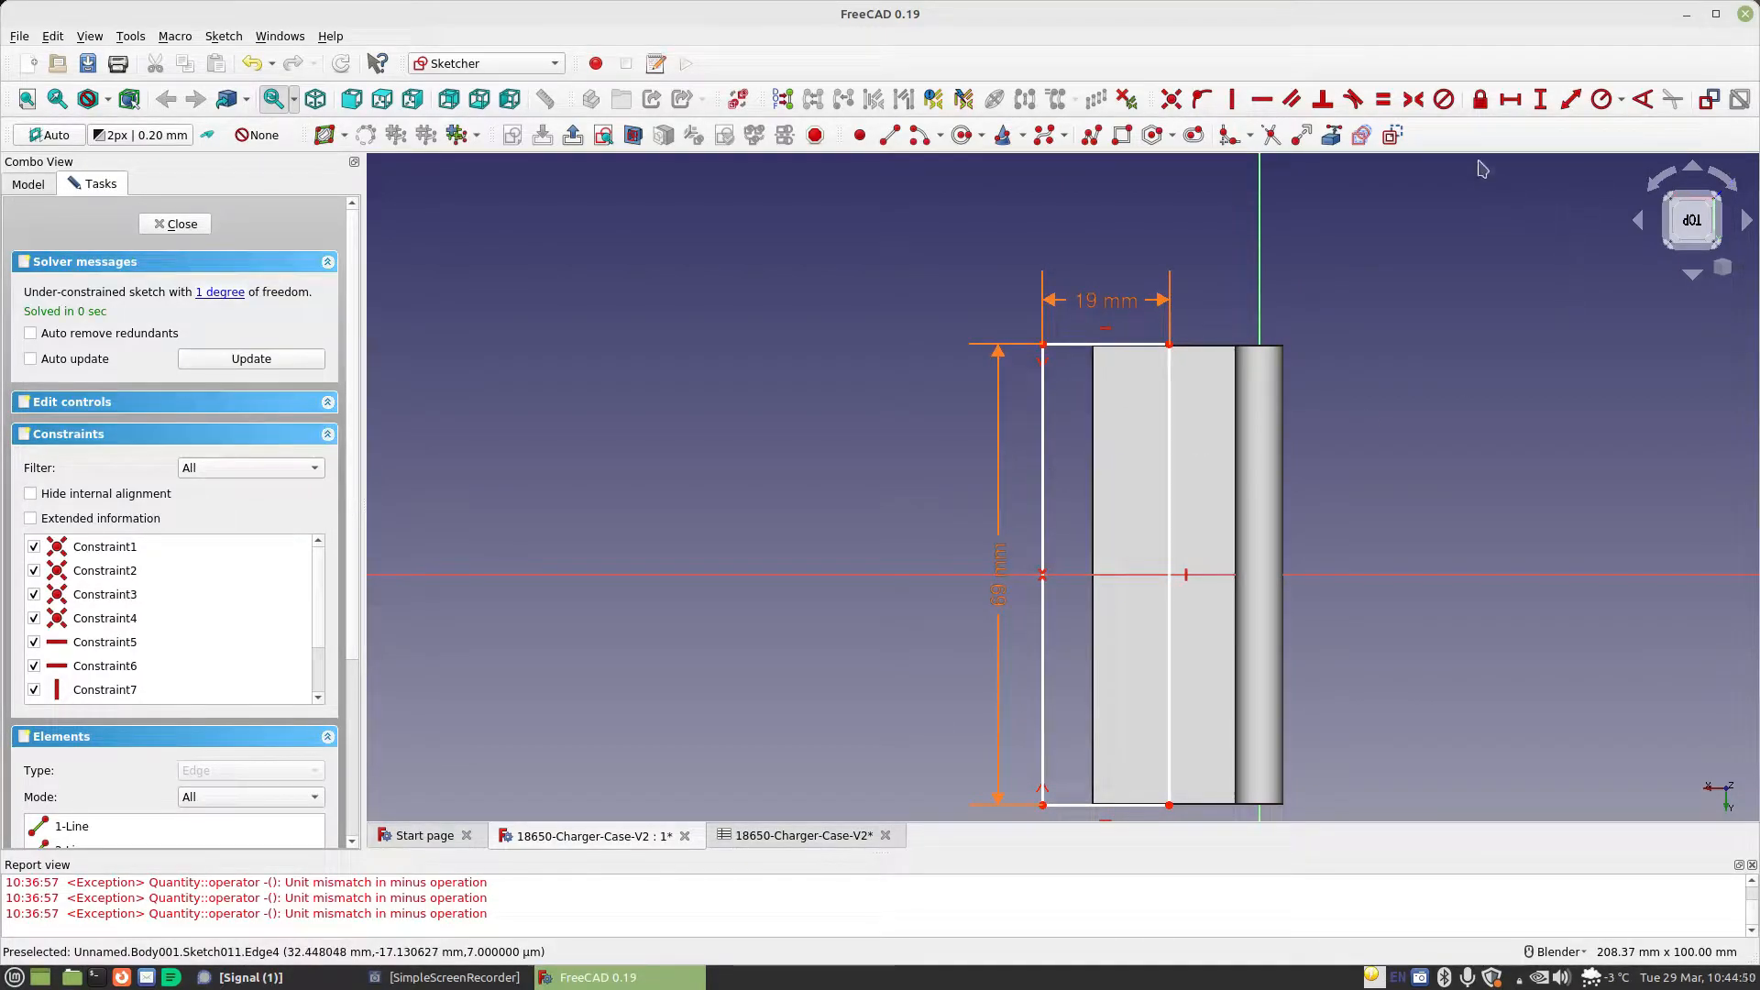
{"action": "left_click", "coordinate": [1260, 574]}
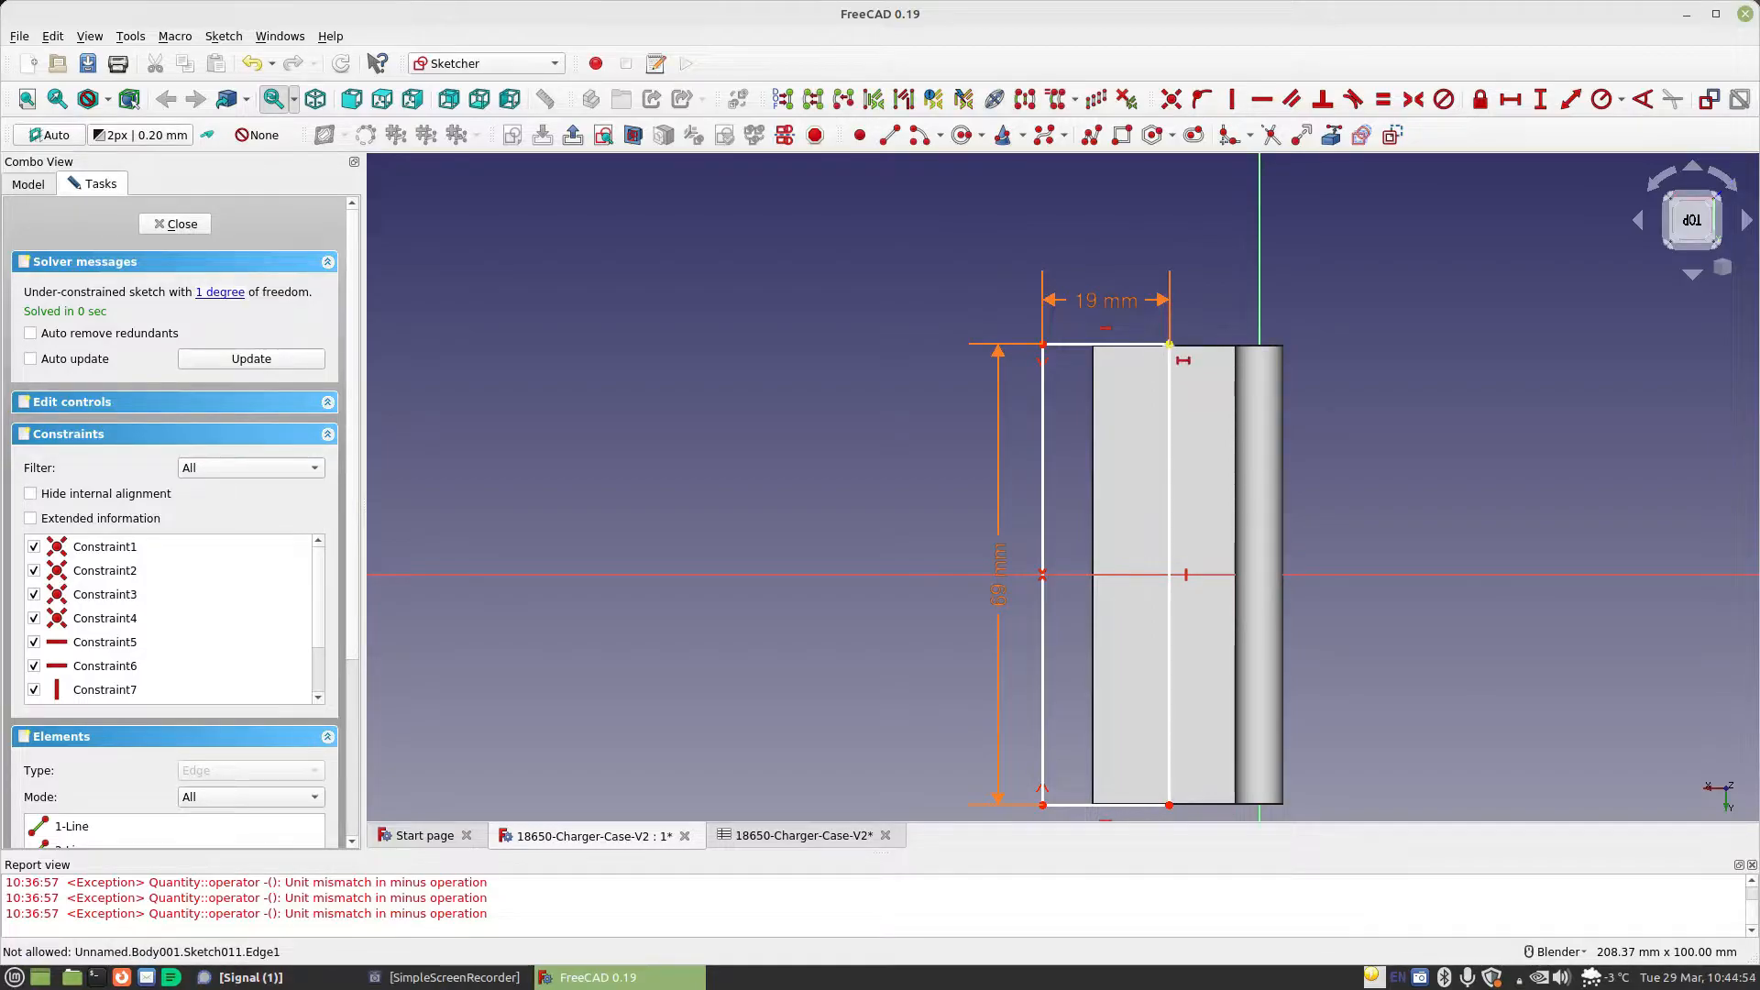
{"action": "left_click", "coordinate": [1168, 344]}
{"action": "left_click", "coordinate": [1420, 365]}
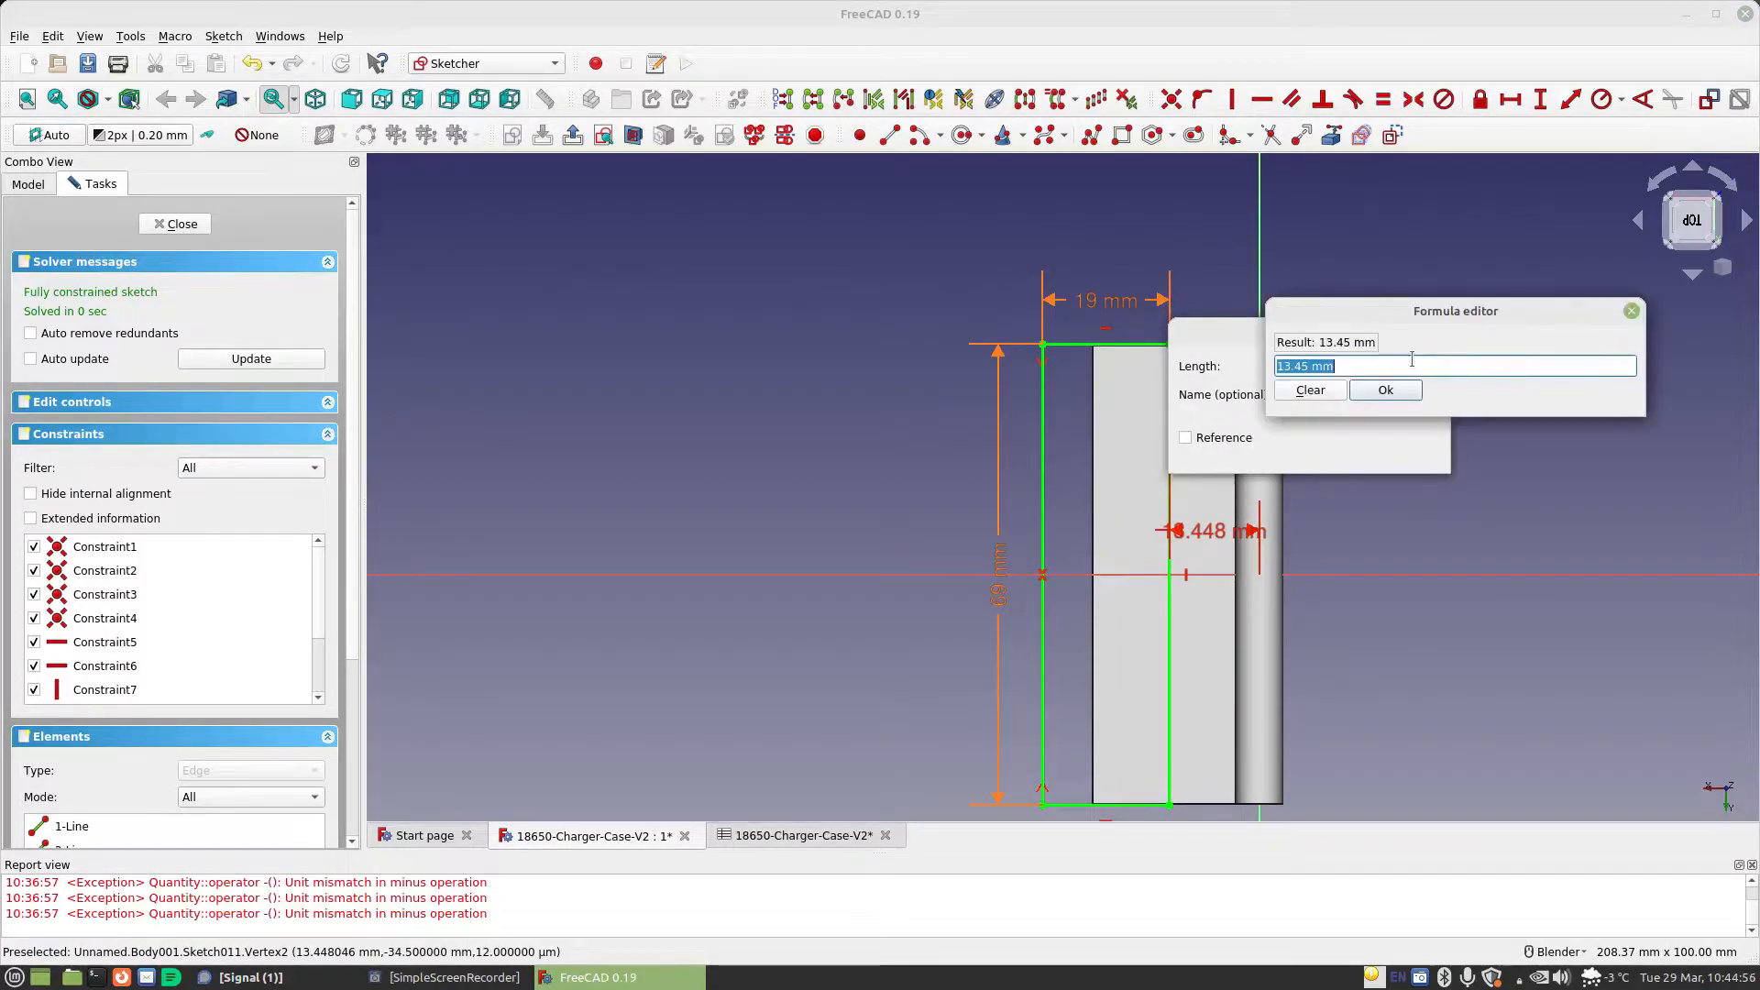
{"action": "type", "text": "sp"}
{"action": "key", "text": "Down"}
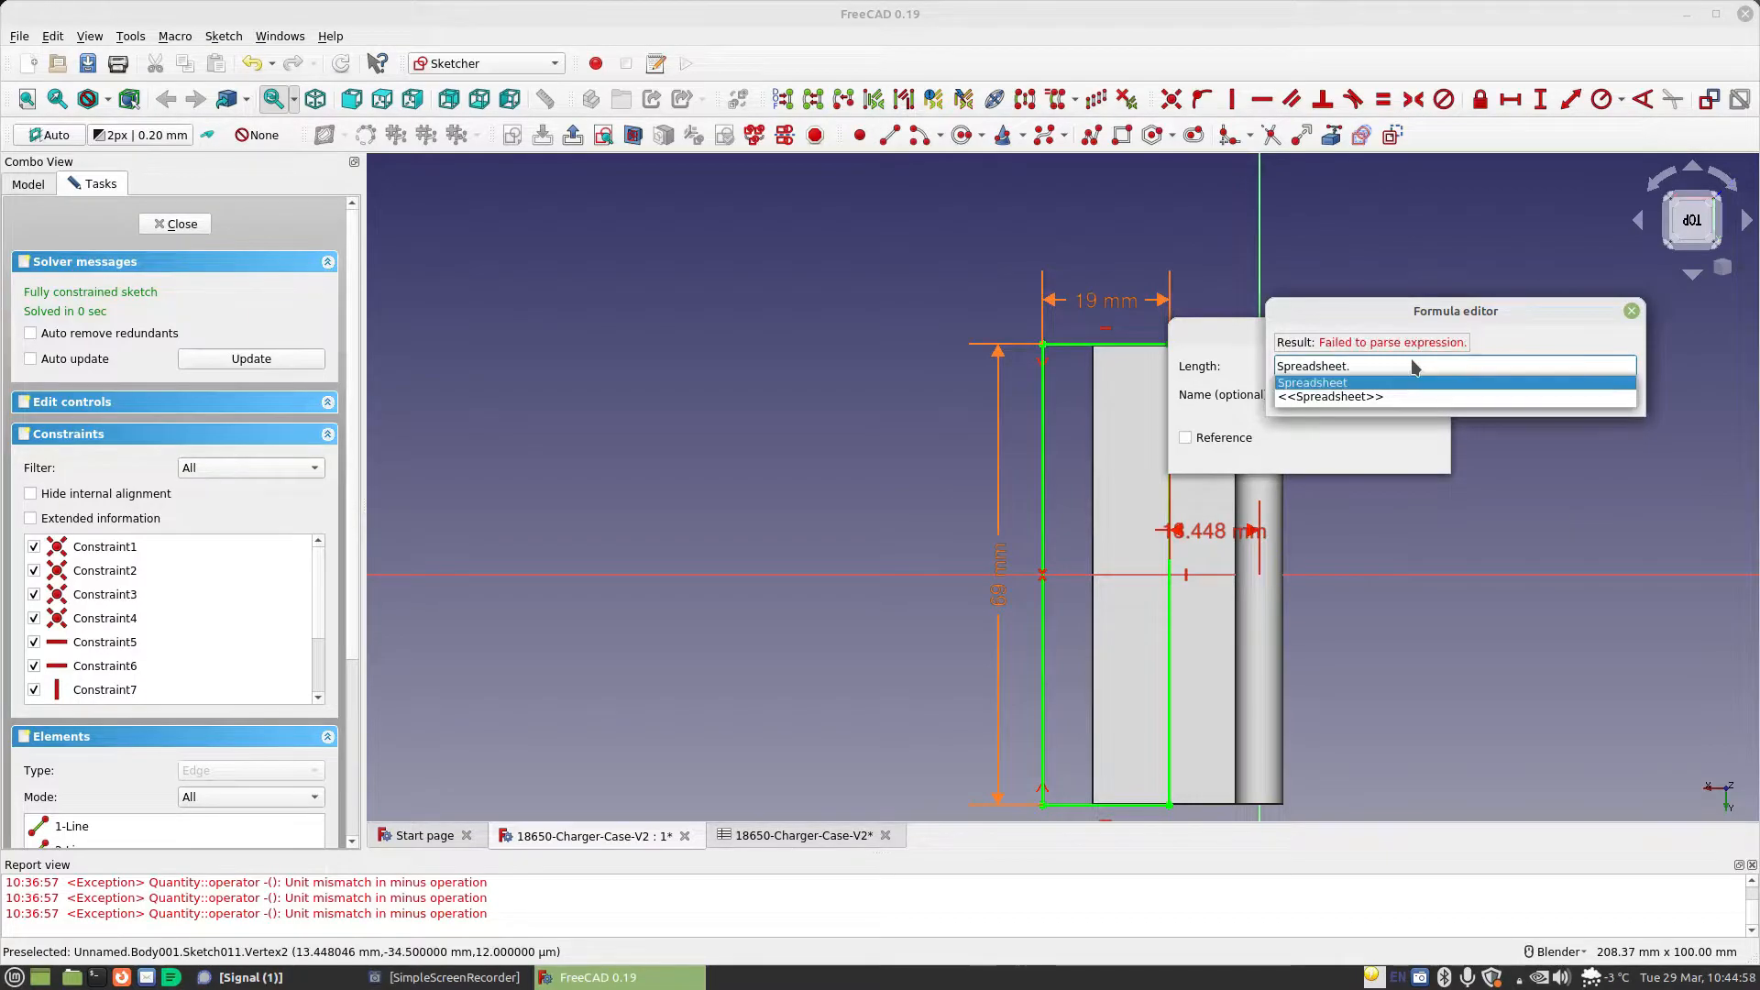
{"action": "type", "text": ".ma"}
{"action": "key", "text": "Down"}
{"action": "key", "text": "Return"}
{"action": "type", "text": "*1.5"}
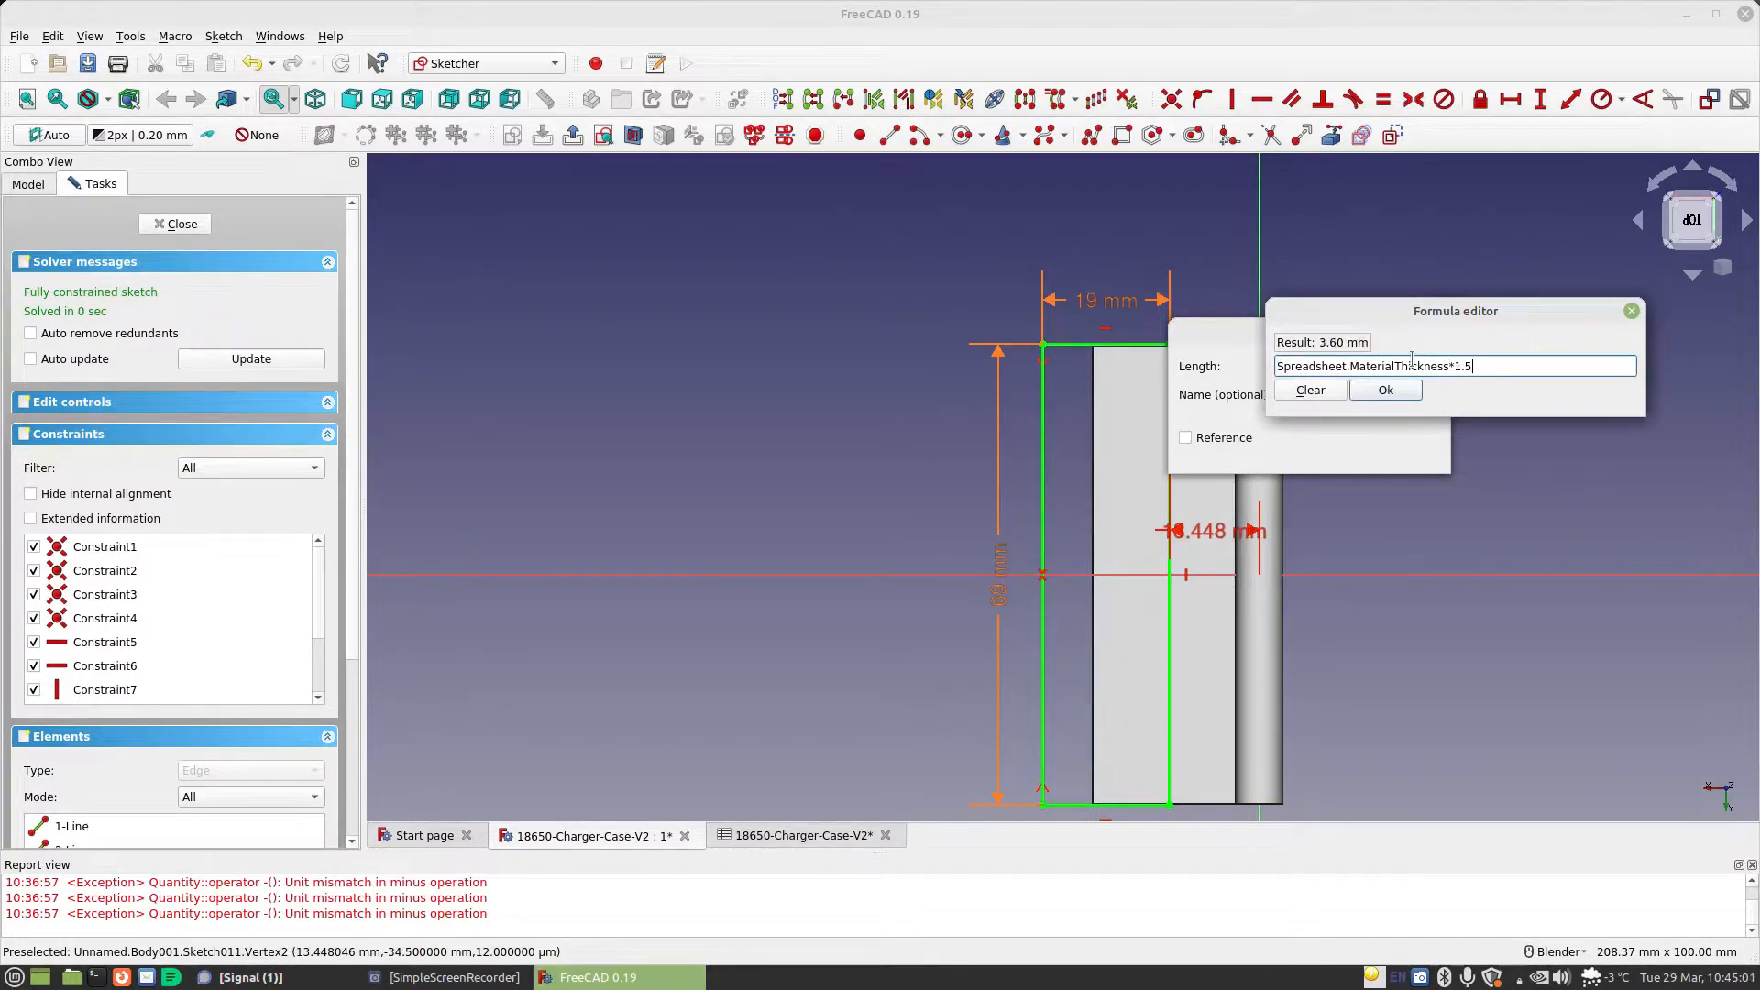
{"action": "key", "text": "Return"}
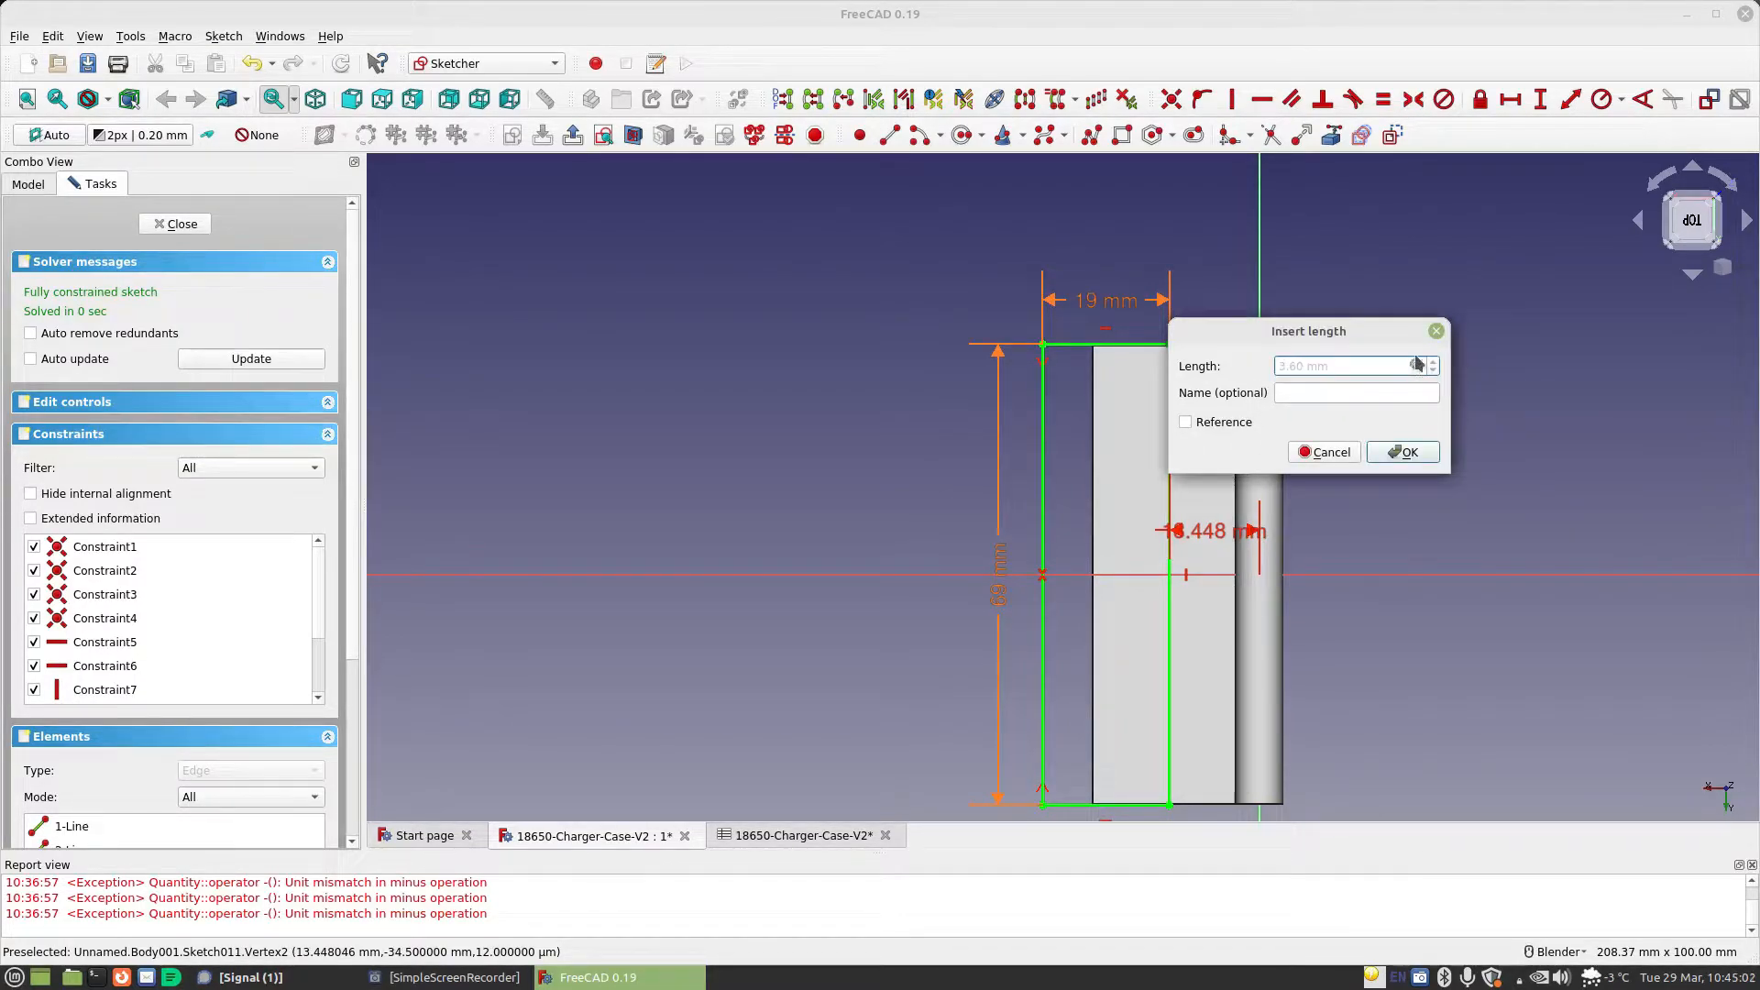
{"action": "left_click", "coordinate": [1400, 452]}
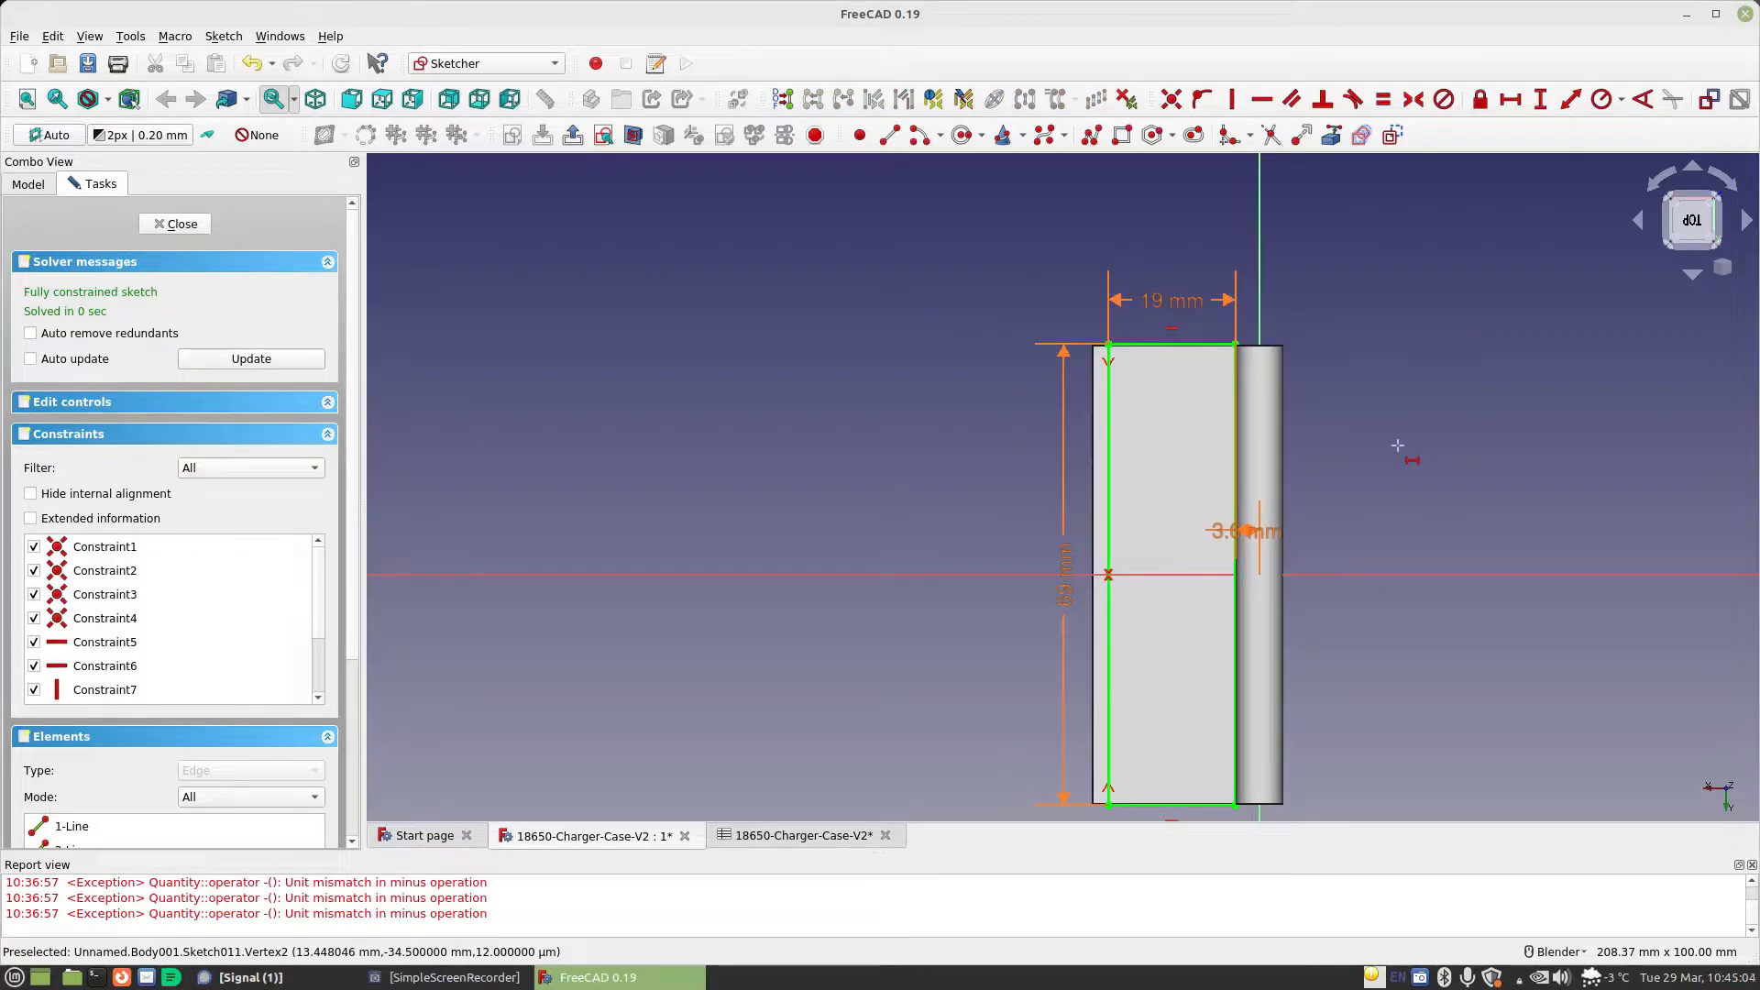
Close the sketch and pocket the rectangle with the length formula Spreadsheet.CellDiameter/2
{"action": "left_click", "coordinate": [157, 223]}
{"action": "left_click", "coordinate": [877, 136]}
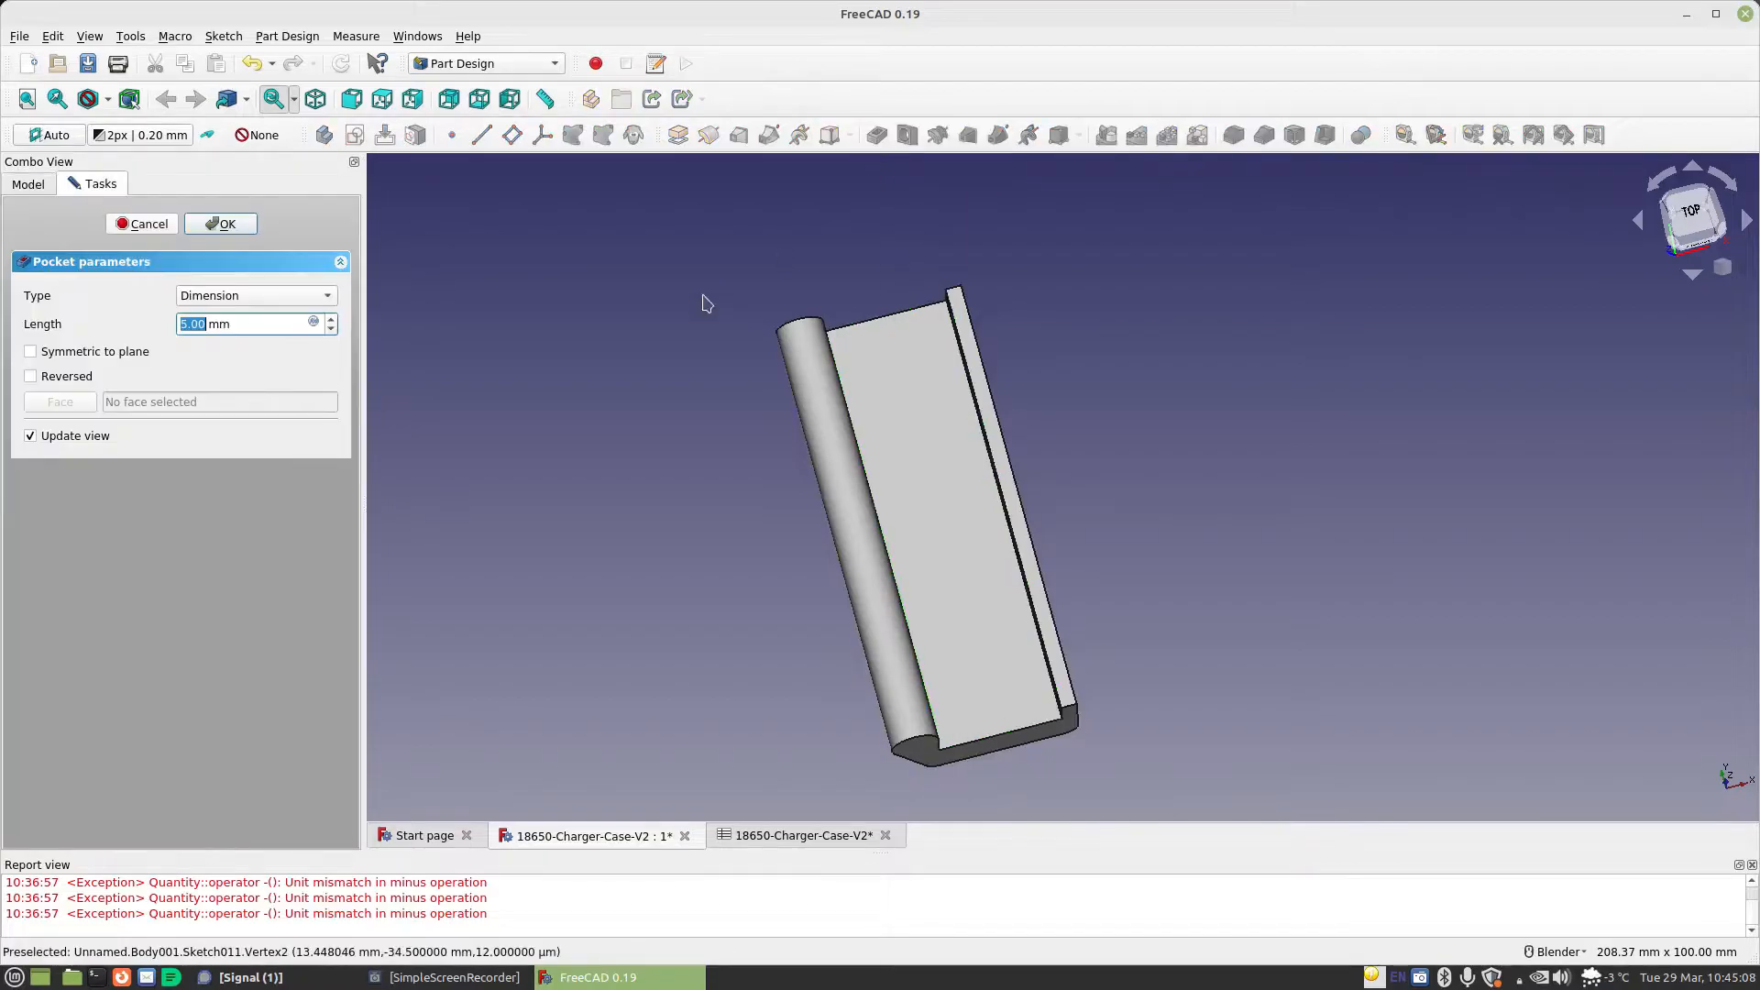
{"action": "left_click", "coordinate": [314, 324]}
{"action": "type", "text": "Spreadsheet.ce"}
{"action": "key", "text": "Down"}
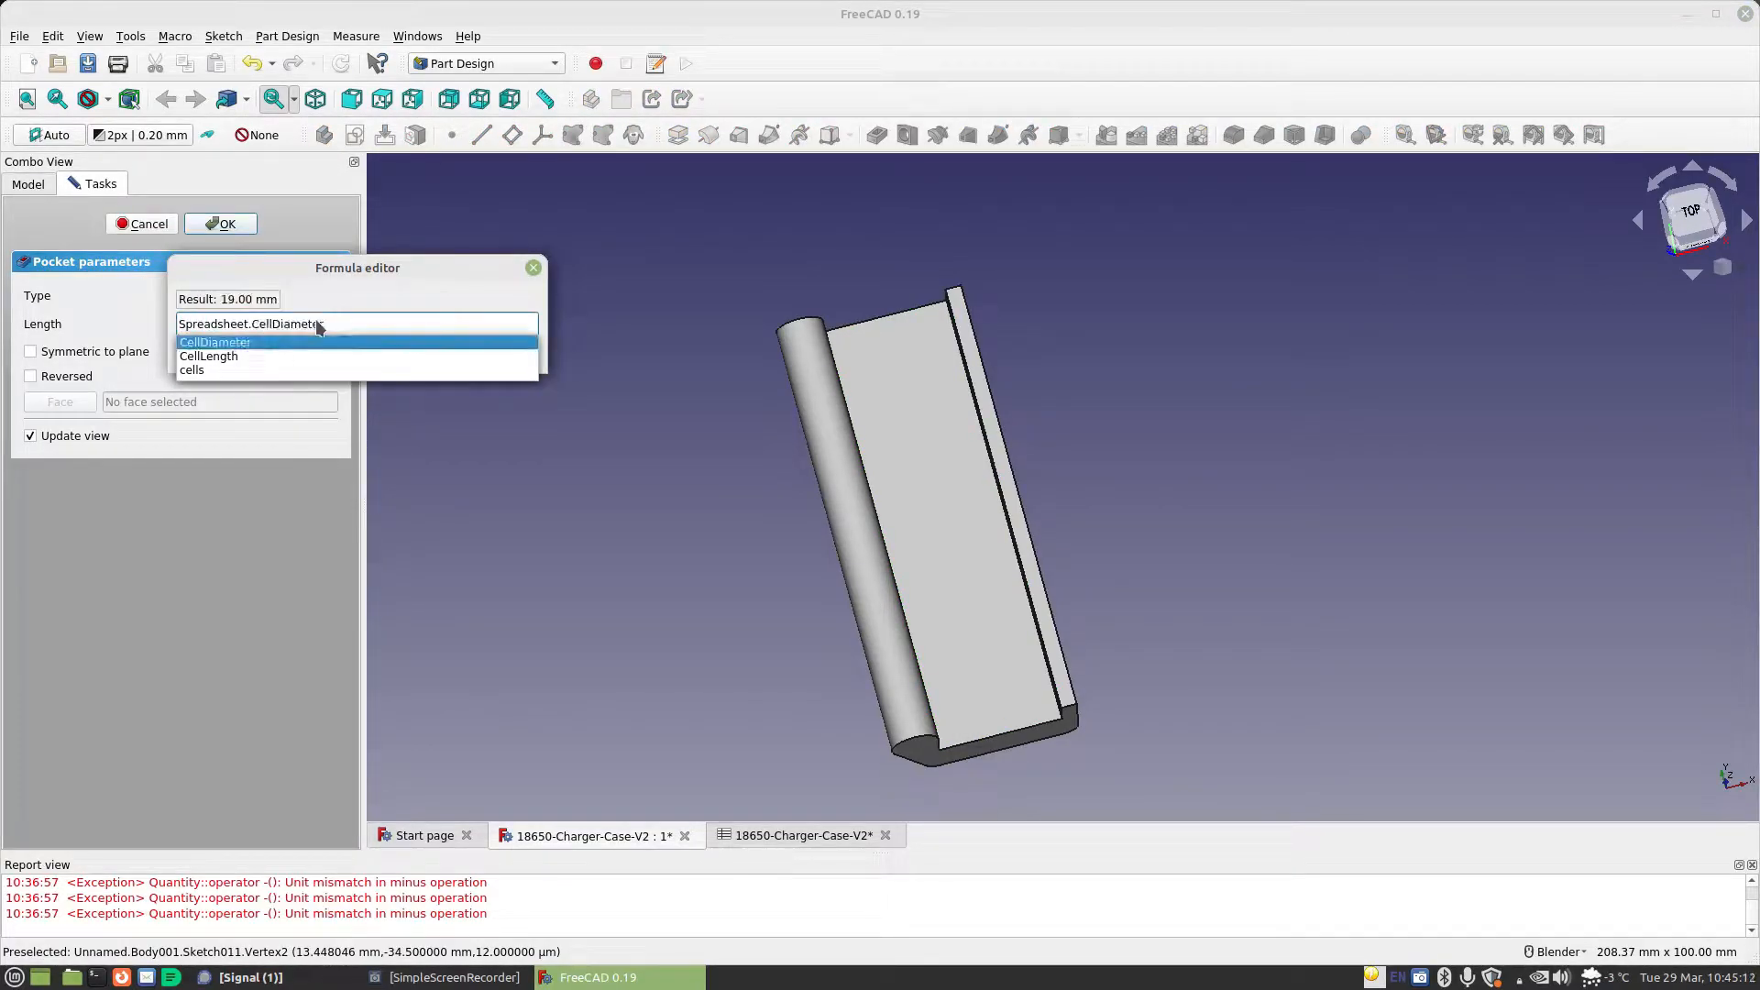
{"action": "type", "text": "/2"}
{"action": "key", "text": "Return"}
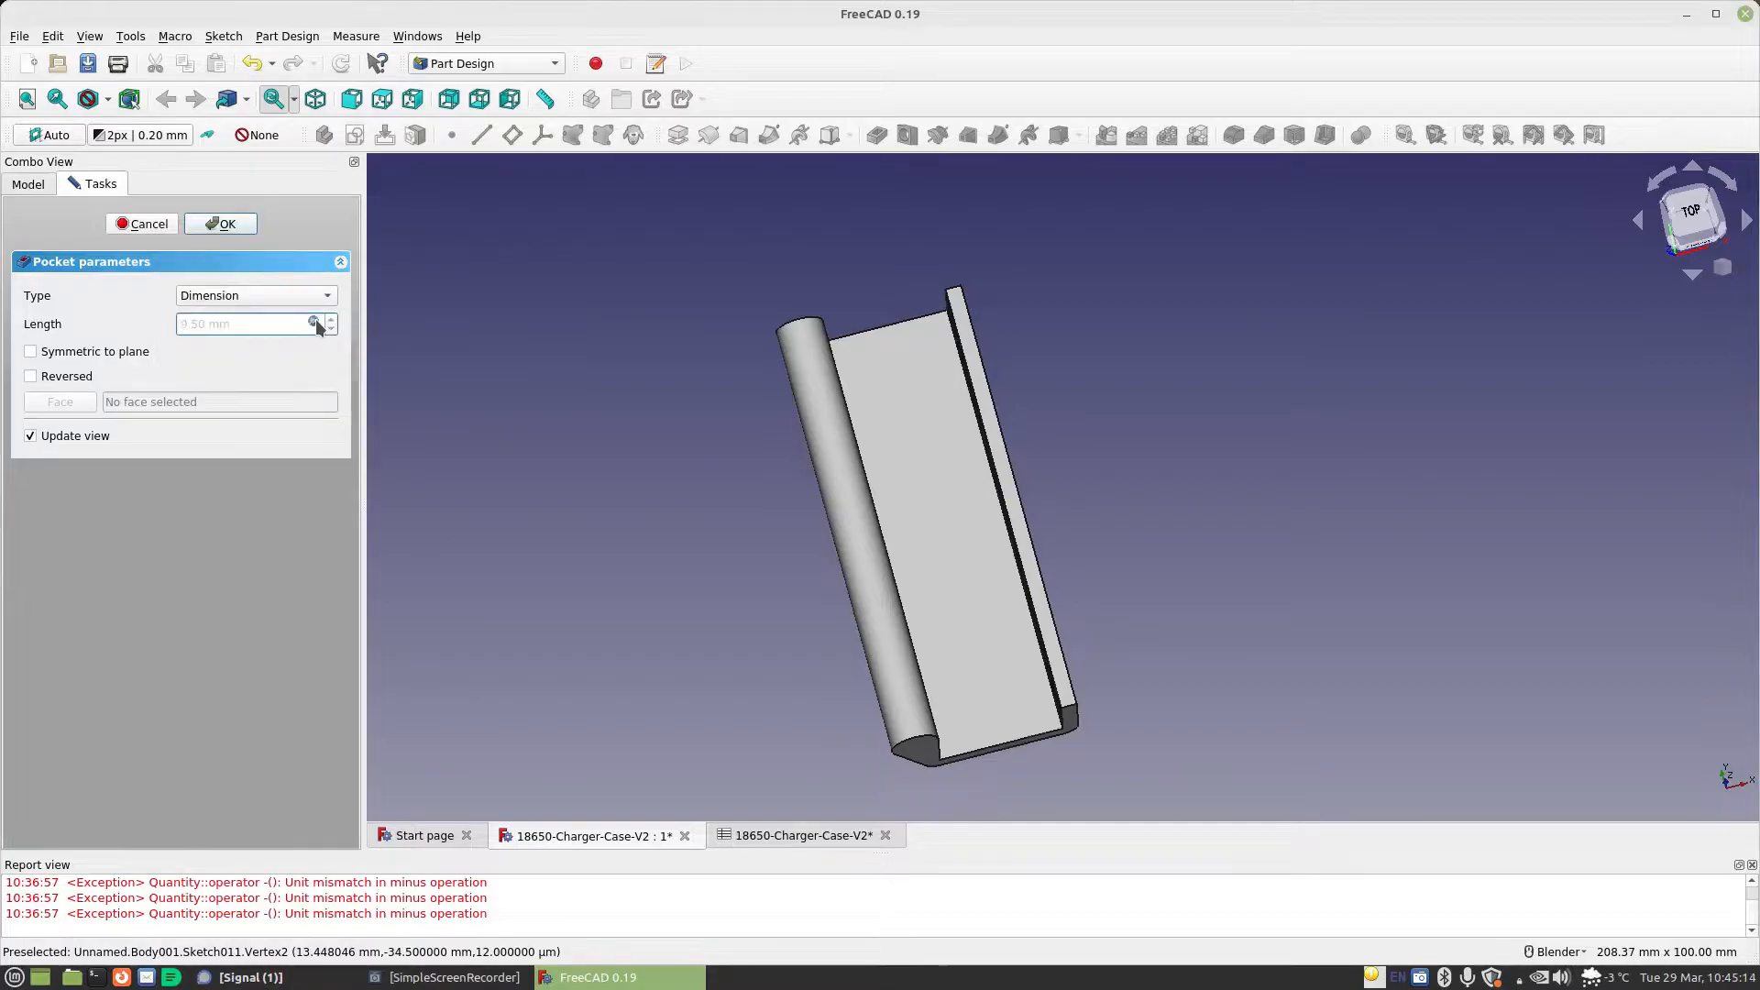
{"action": "left_click", "coordinate": [222, 223]}
Create a sketch on the narrow rim face opposite the hinge and draw a rectangle about 9.7 by 18.9 mm across the horizontal axis
{"action": "middle_click_drag", "start_coordinate": [1013, 675], "coordinate": [1037, 420], "text": "shift"}
{"action": "middle_click_drag", "start_coordinate": [923, 411], "coordinate": [977, 384]}
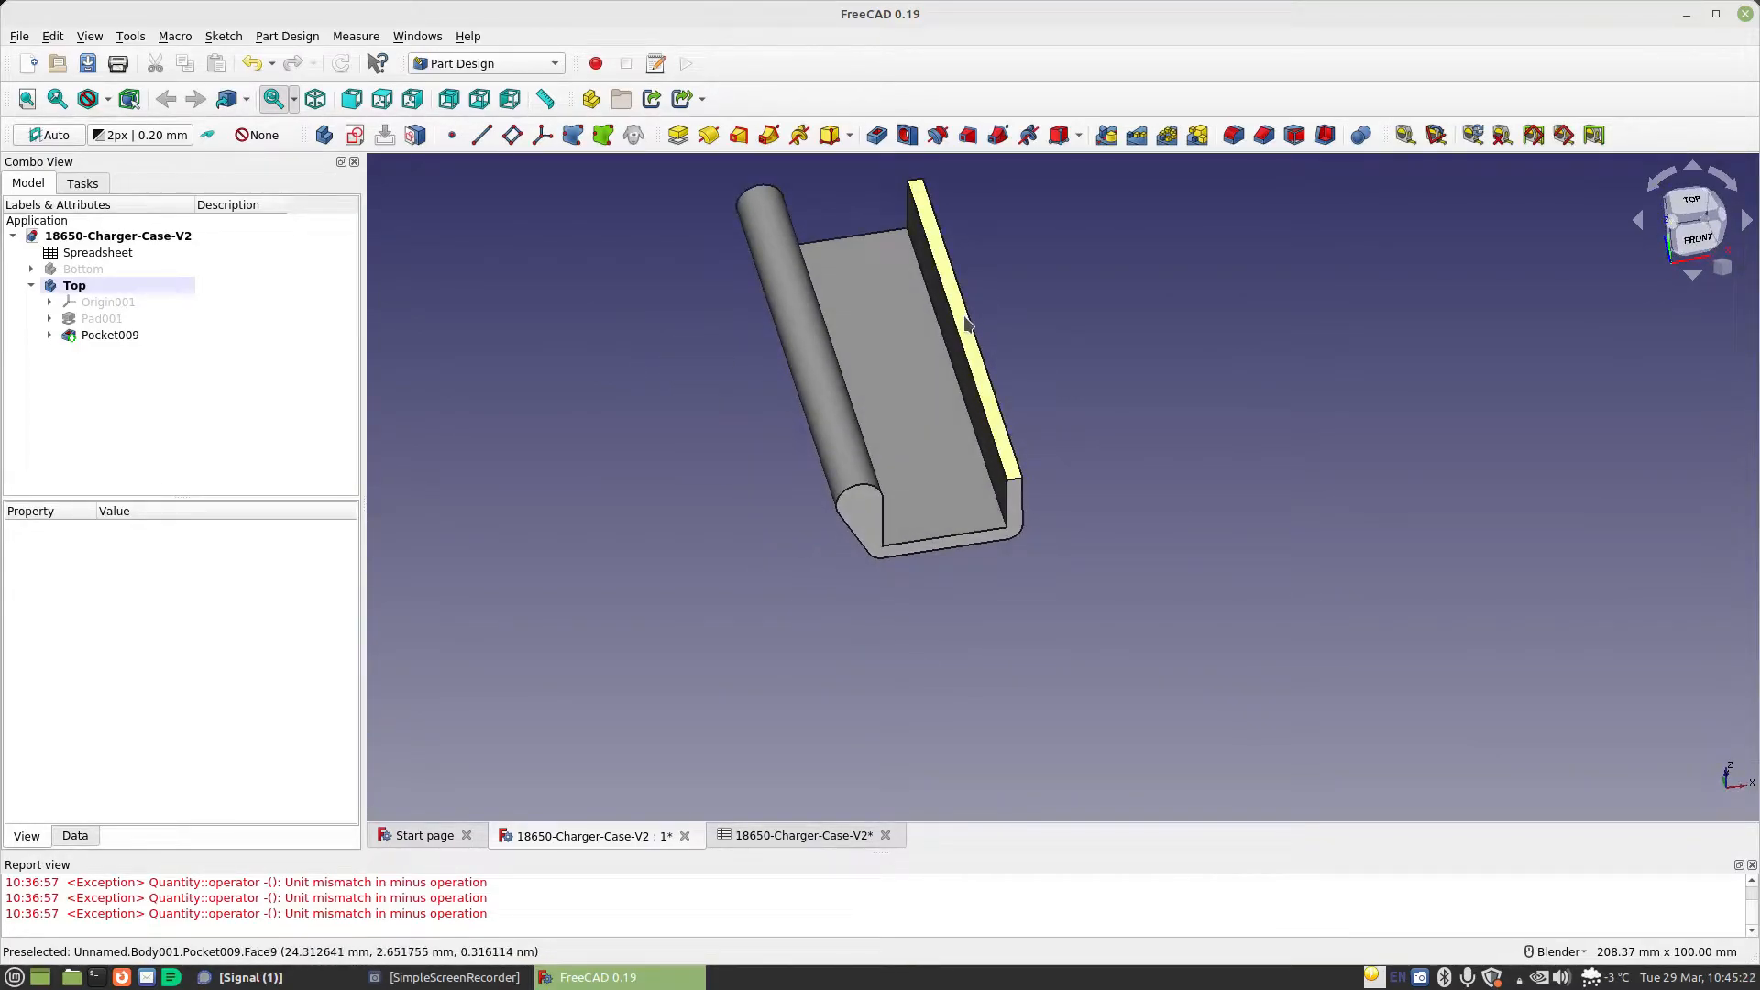
{"action": "left_click", "coordinate": [979, 385]}
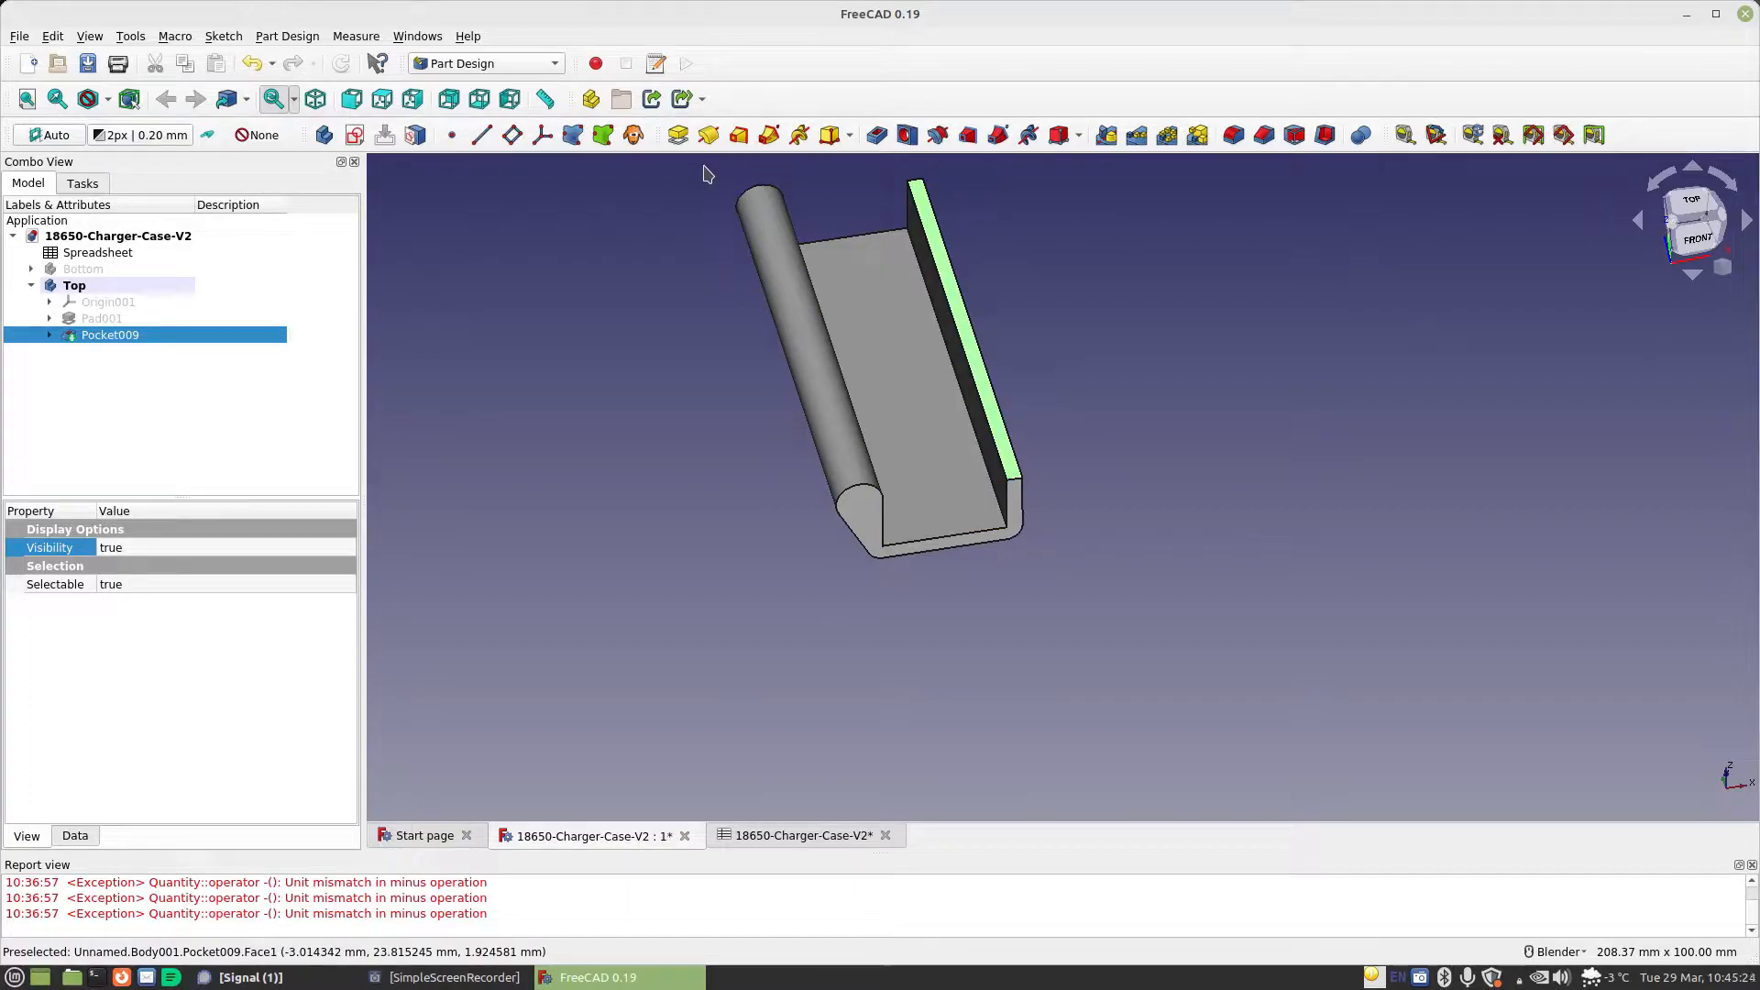
{"action": "left_click", "coordinate": [355, 135]}
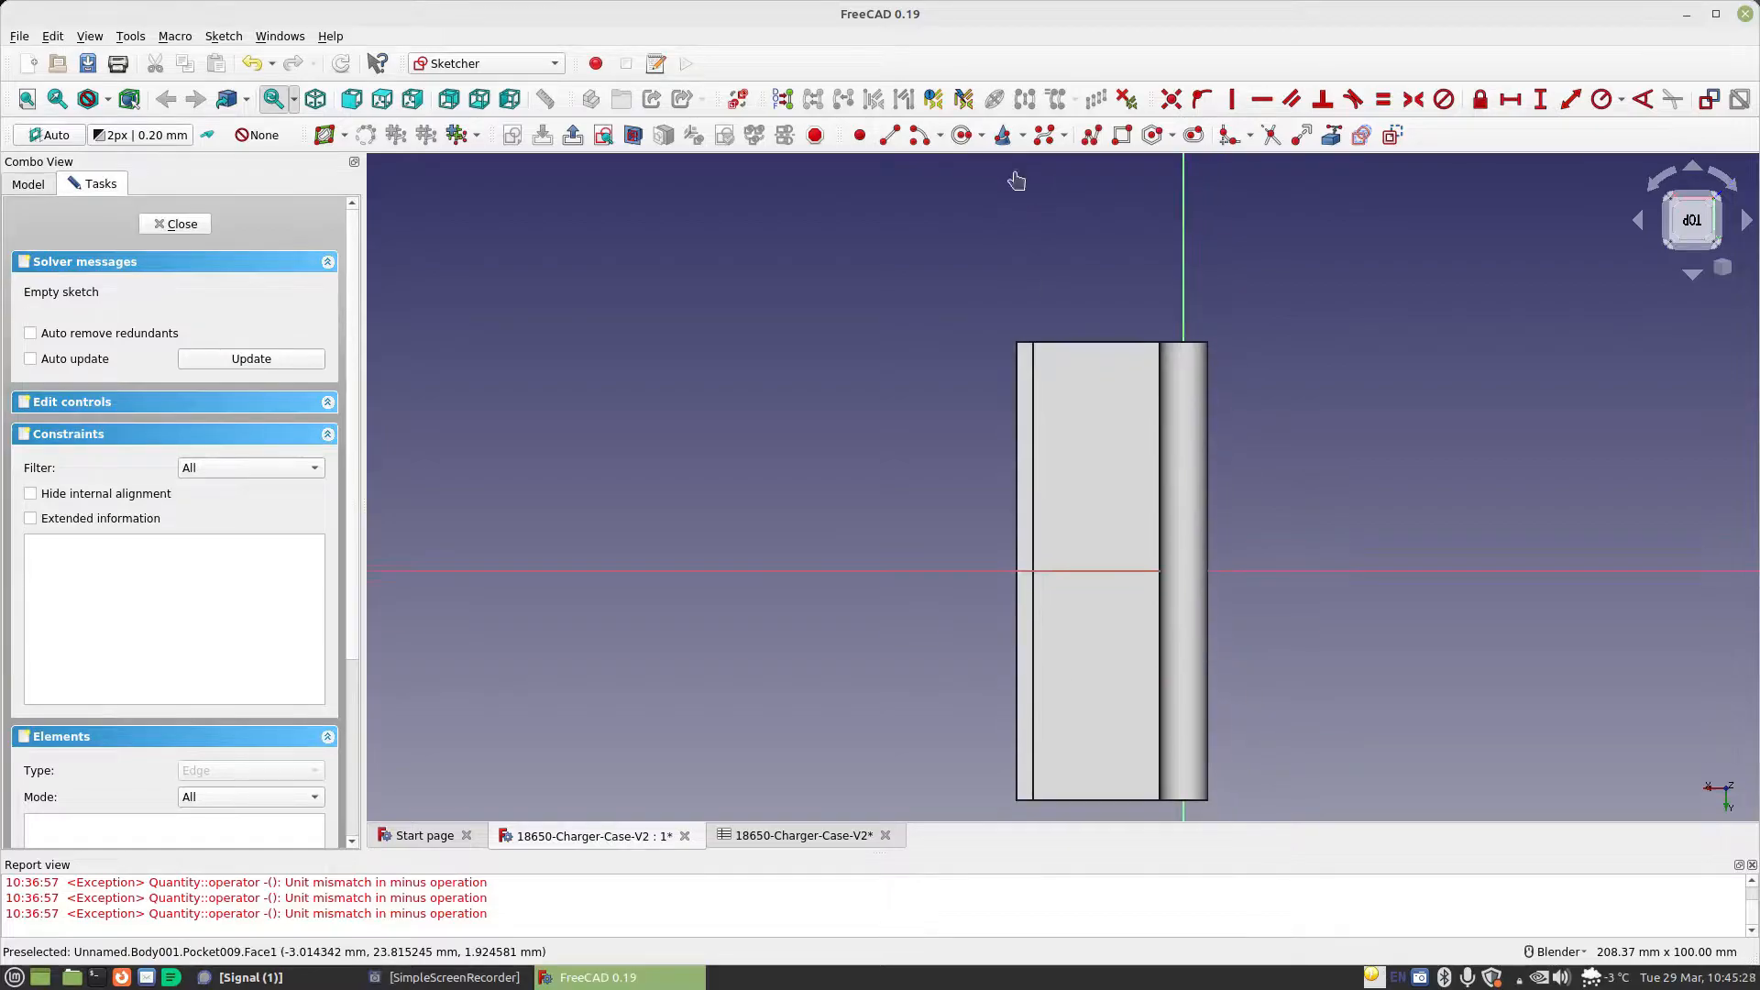
{"action": "scroll", "coordinate": [1025, 481], "scroll_direction": "up", "scroll_amount": 6}
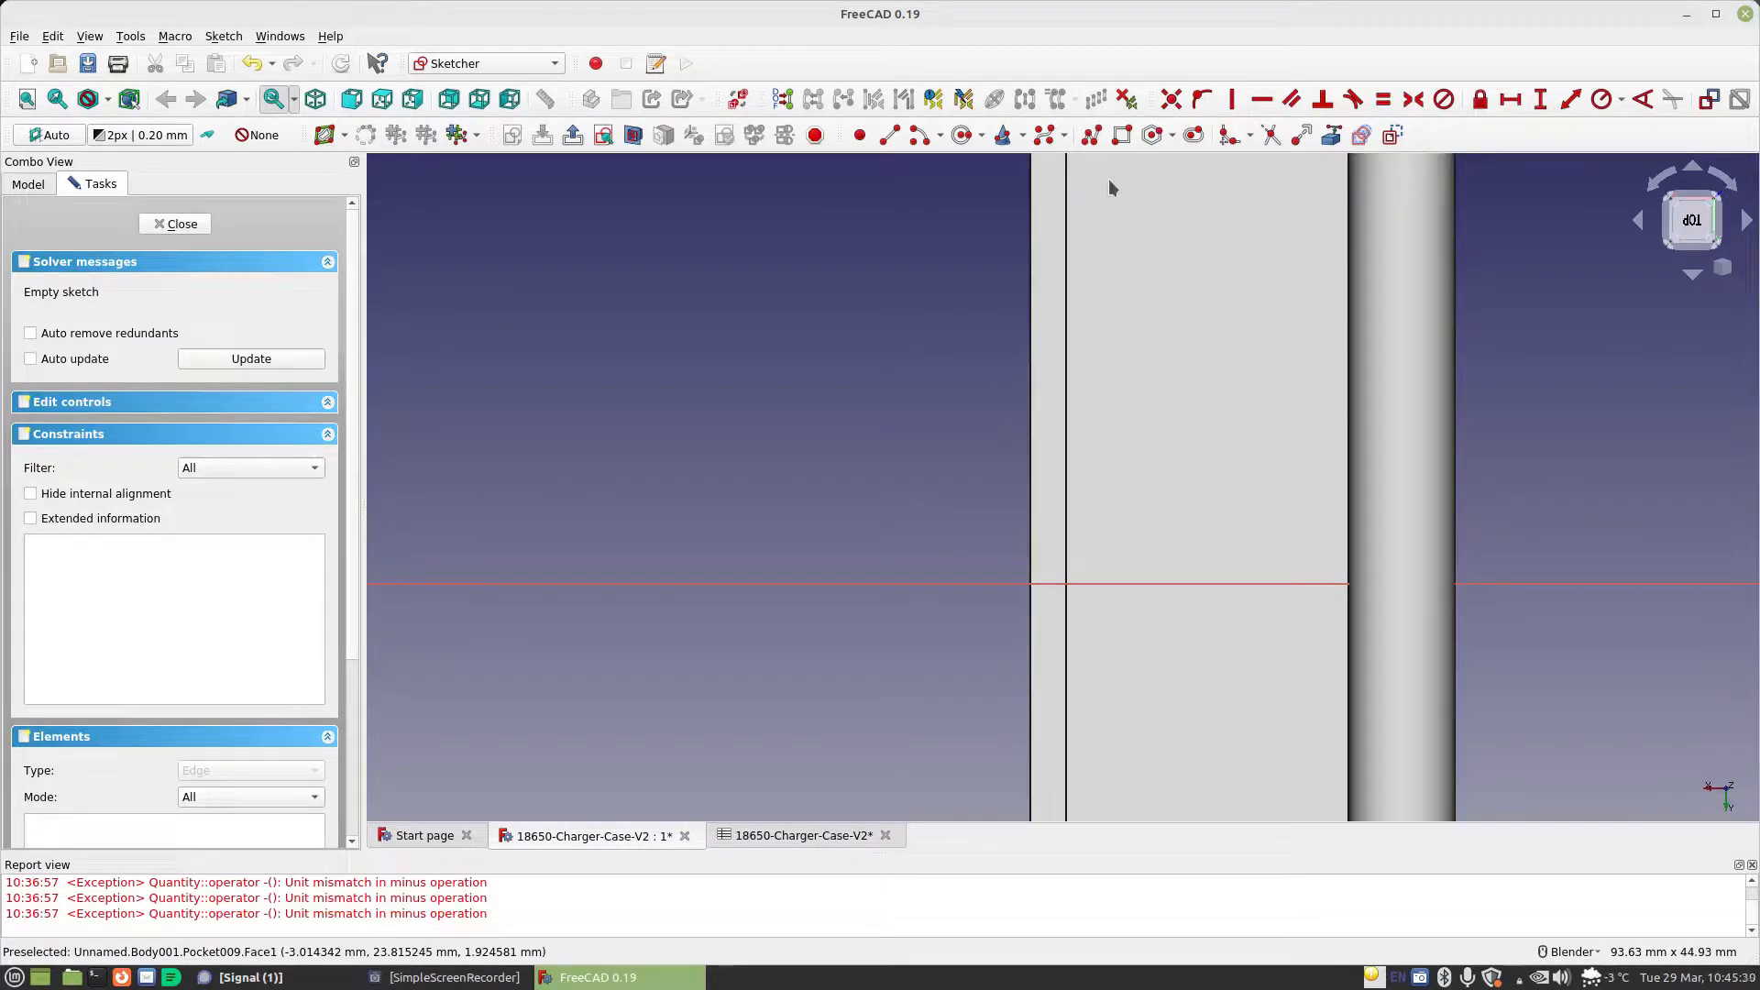
{"action": "left_click", "coordinate": [1122, 135]}
{"action": "left_click", "coordinate": [979, 473]}
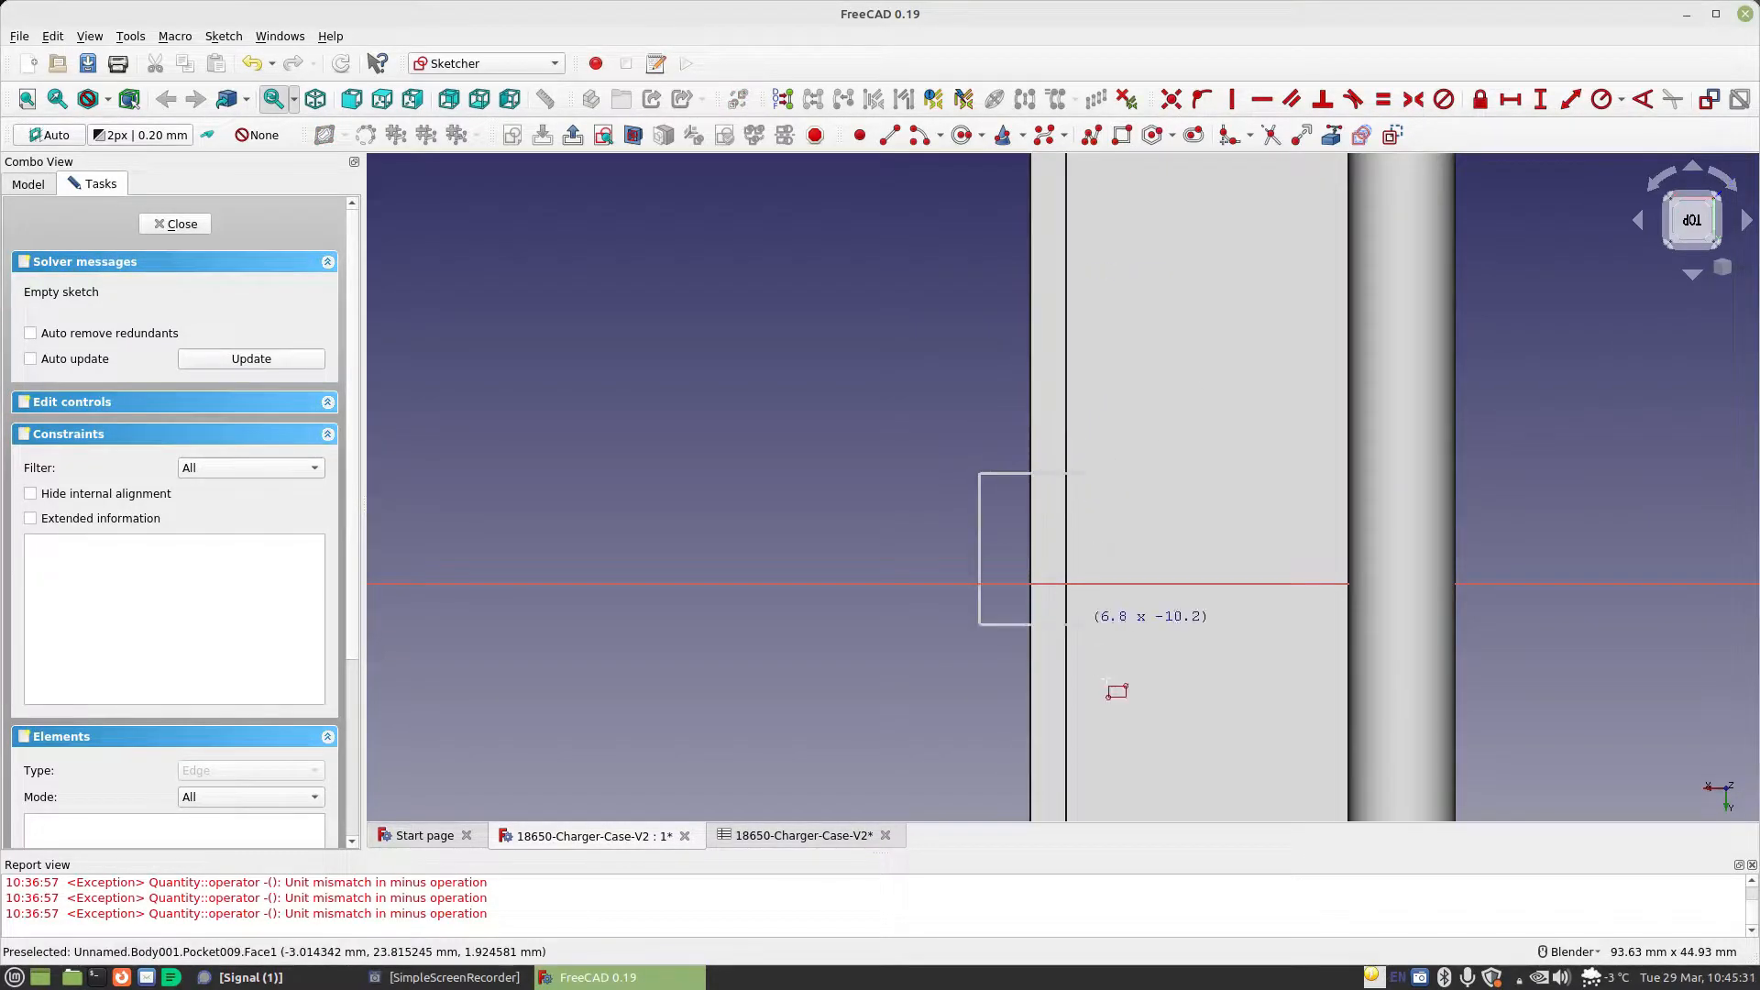
{"action": "left_click", "coordinate": [1124, 754]}
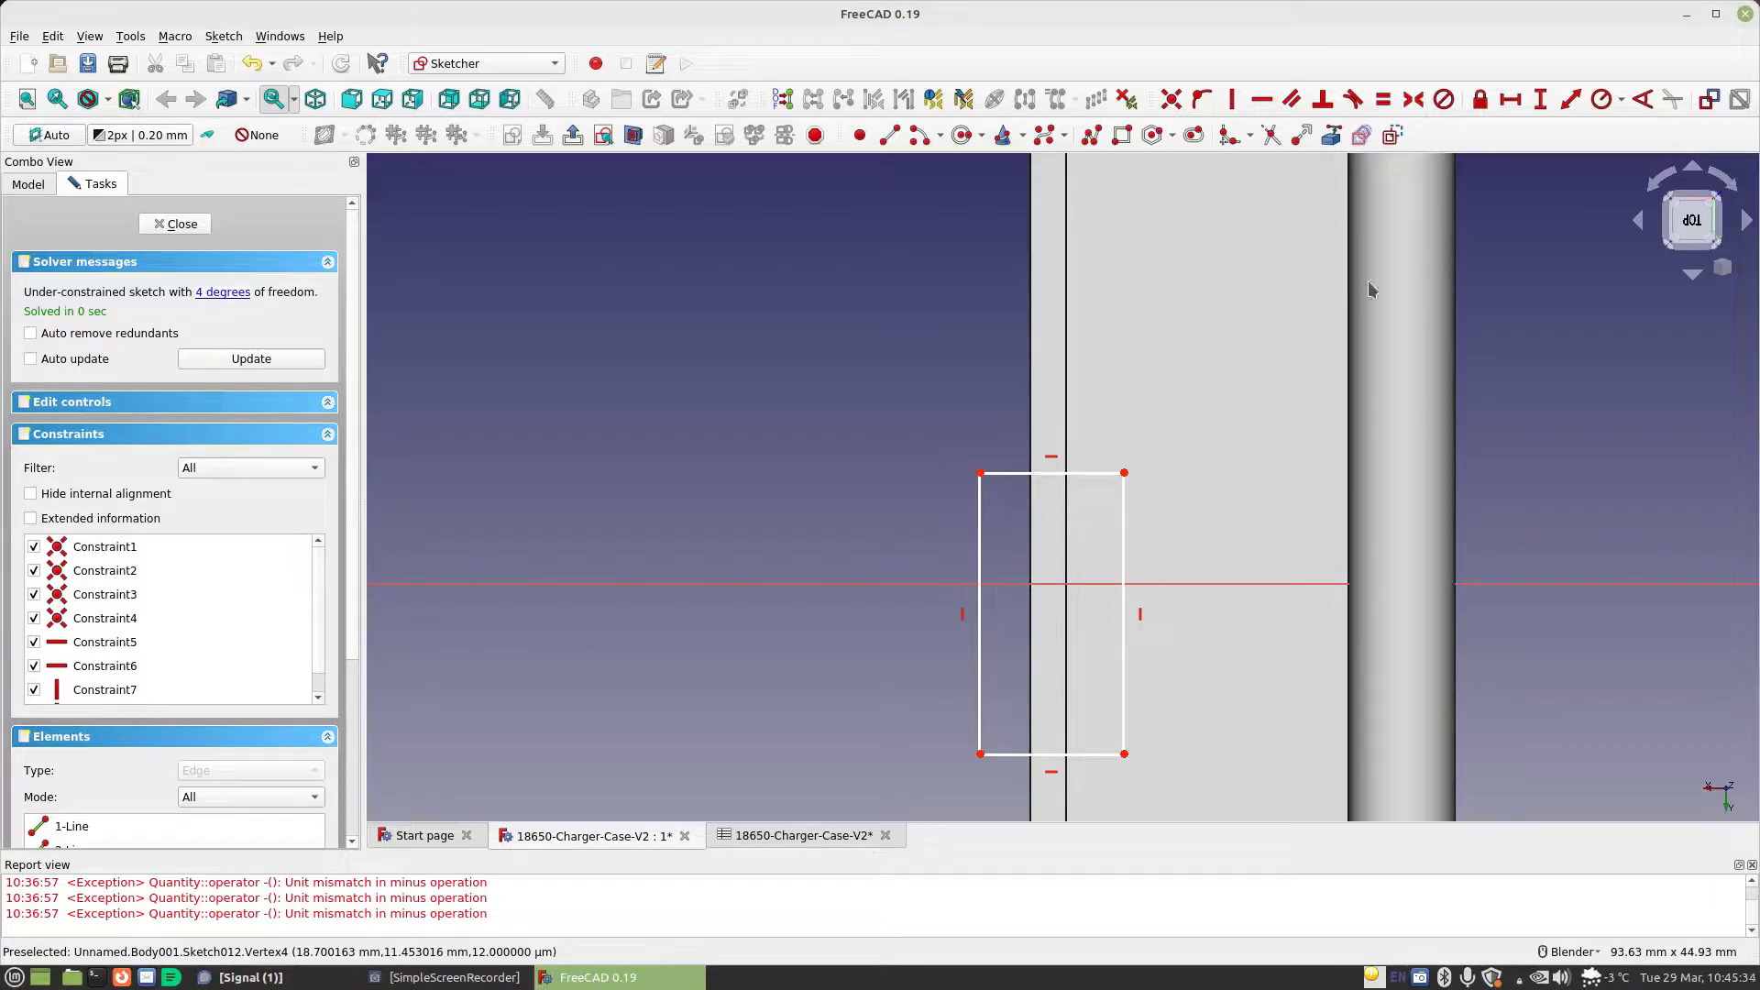
Constrain the rim rectangle's width with the formula Spreadsheet.MaterialThickness
{"action": "left_click", "coordinate": [1019, 474]}
{"action": "key", "text": "l"}
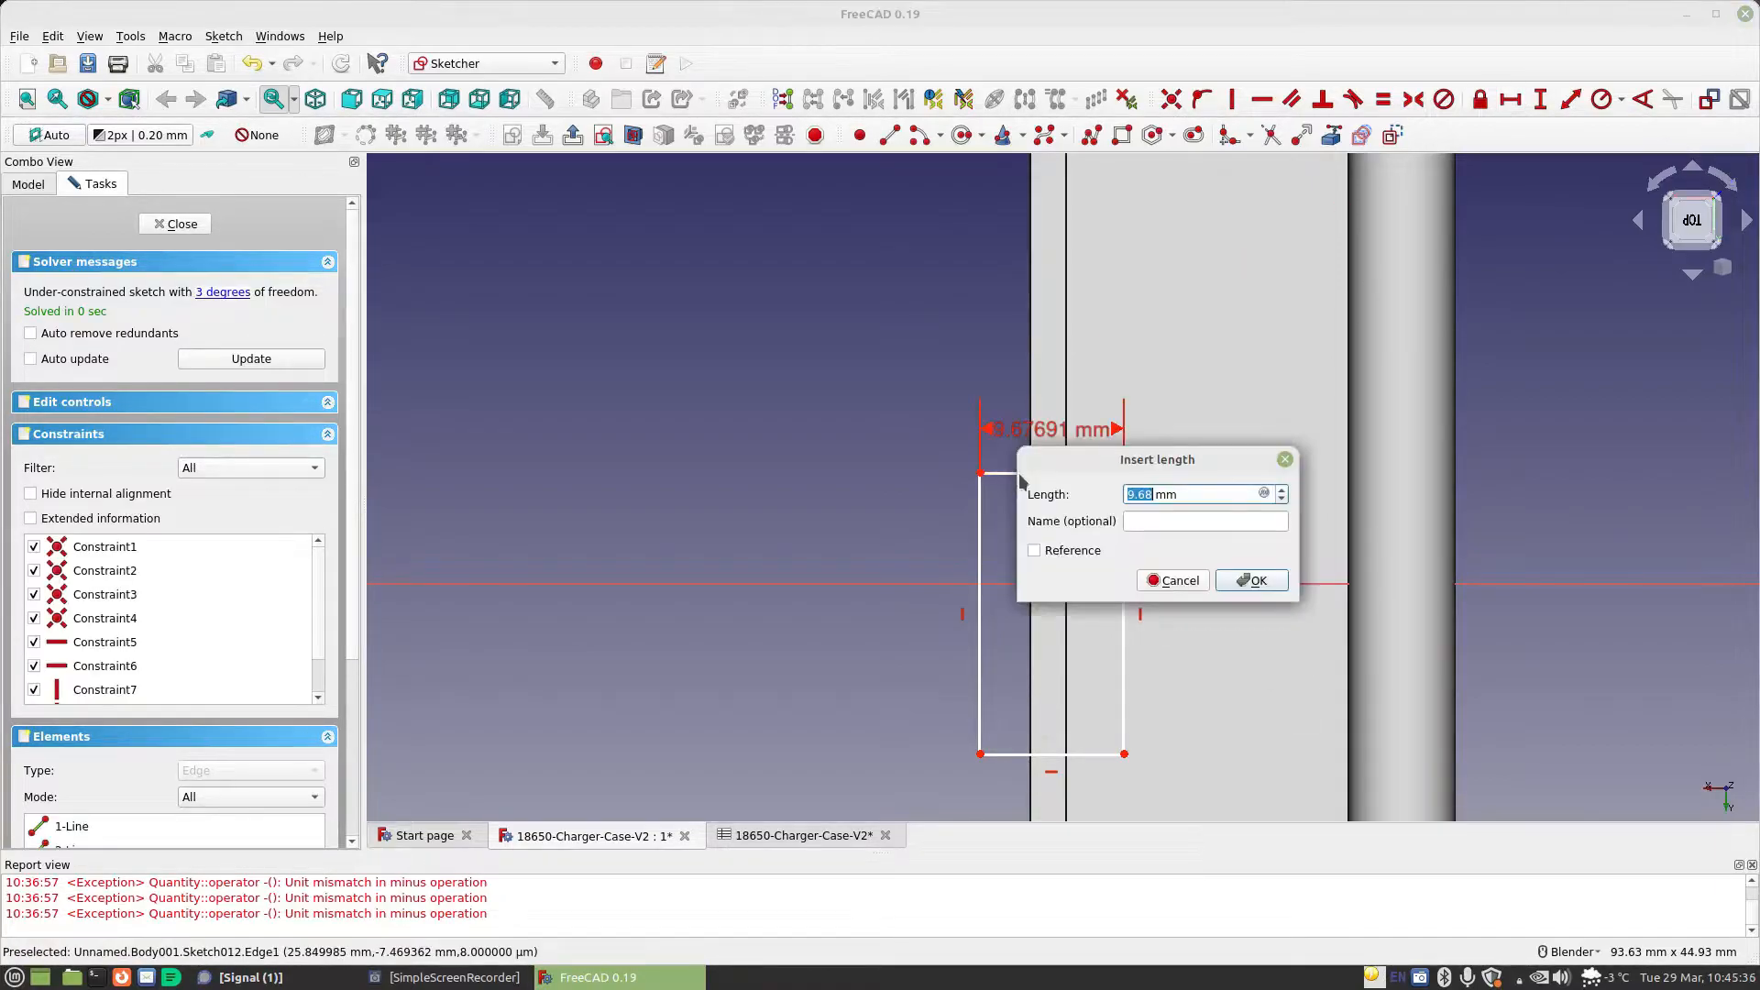
{"action": "left_click", "coordinate": [1265, 495]}
{"action": "type", "text": "Spreadsheet."}
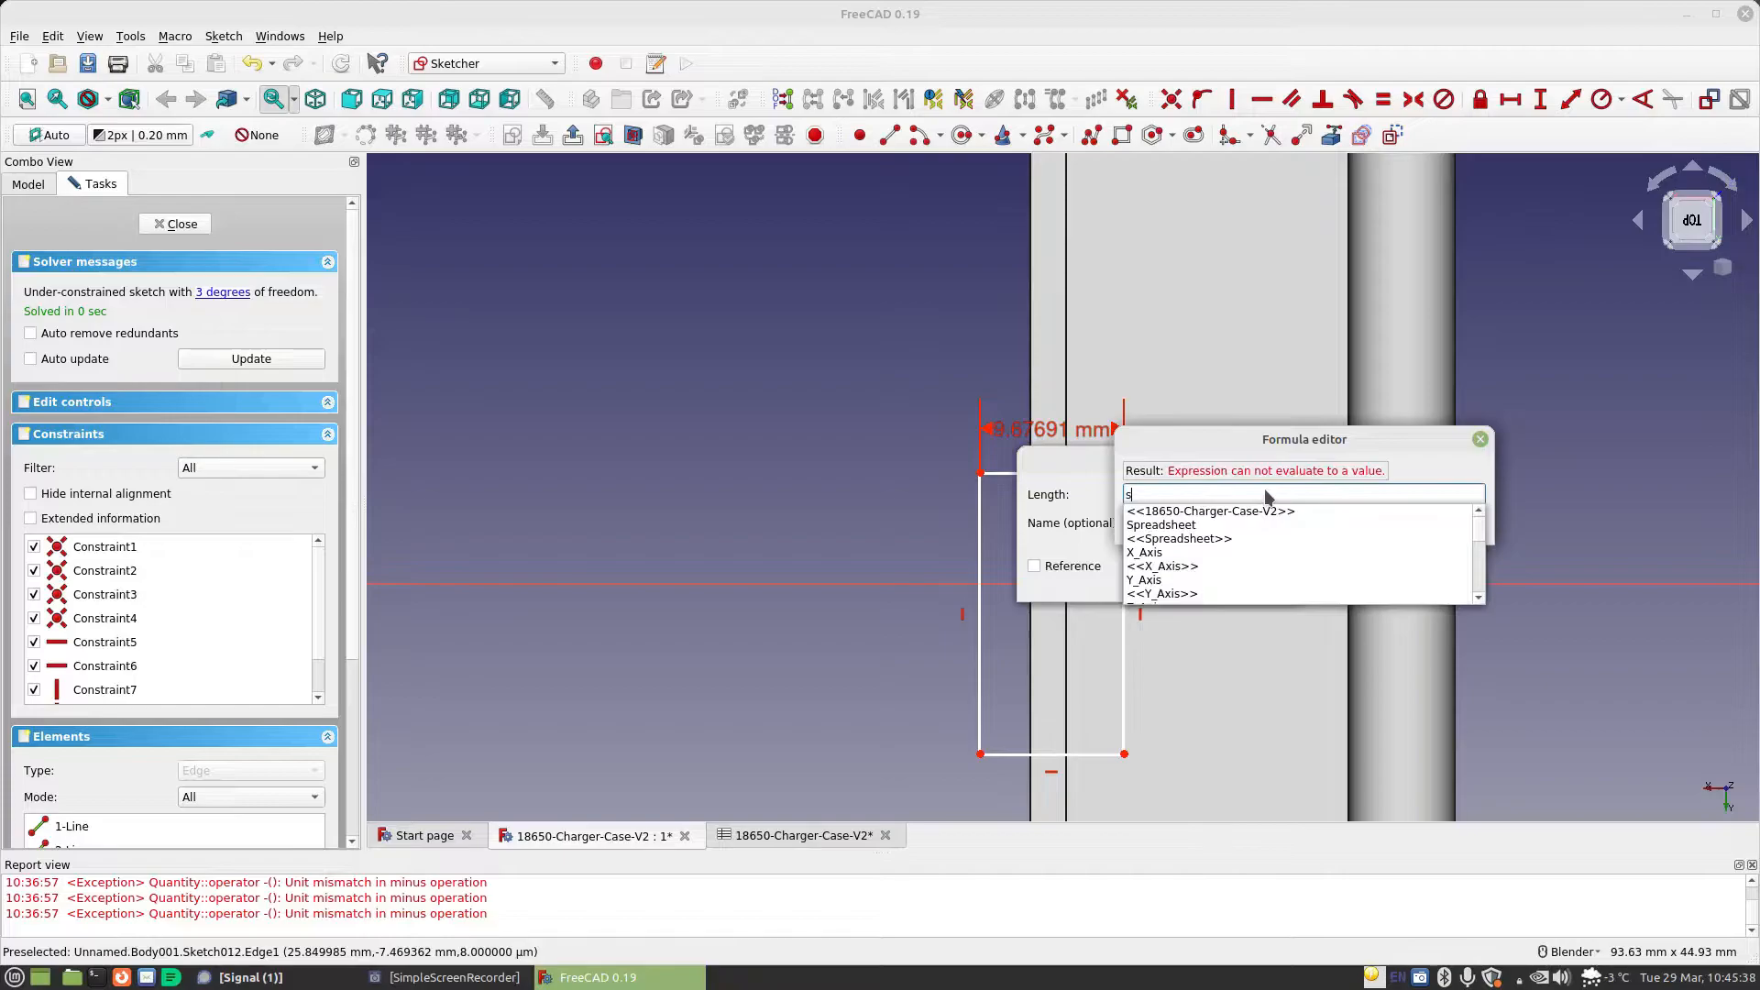
{"action": "type", "text": "ma"}
{"action": "key", "text": "Down"}
{"action": "key", "text": "Return"}
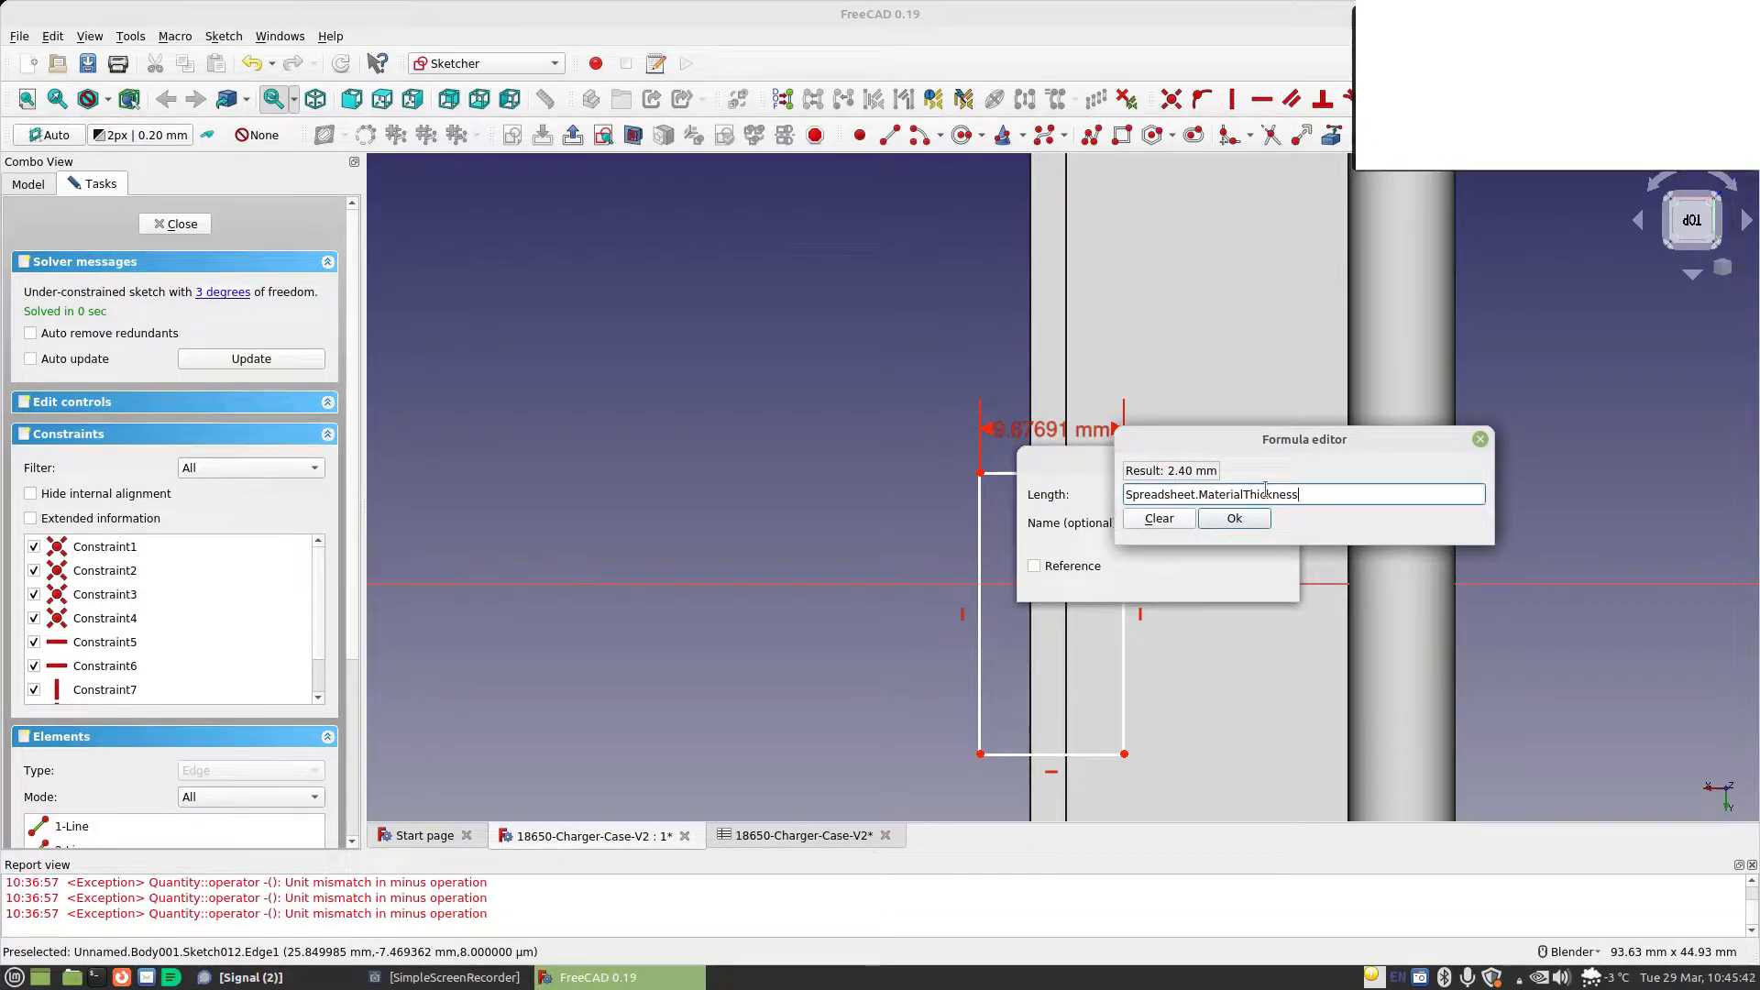
{"action": "left_click", "coordinate": [1234, 518]}
{"action": "left_click", "coordinate": [1252, 577]}
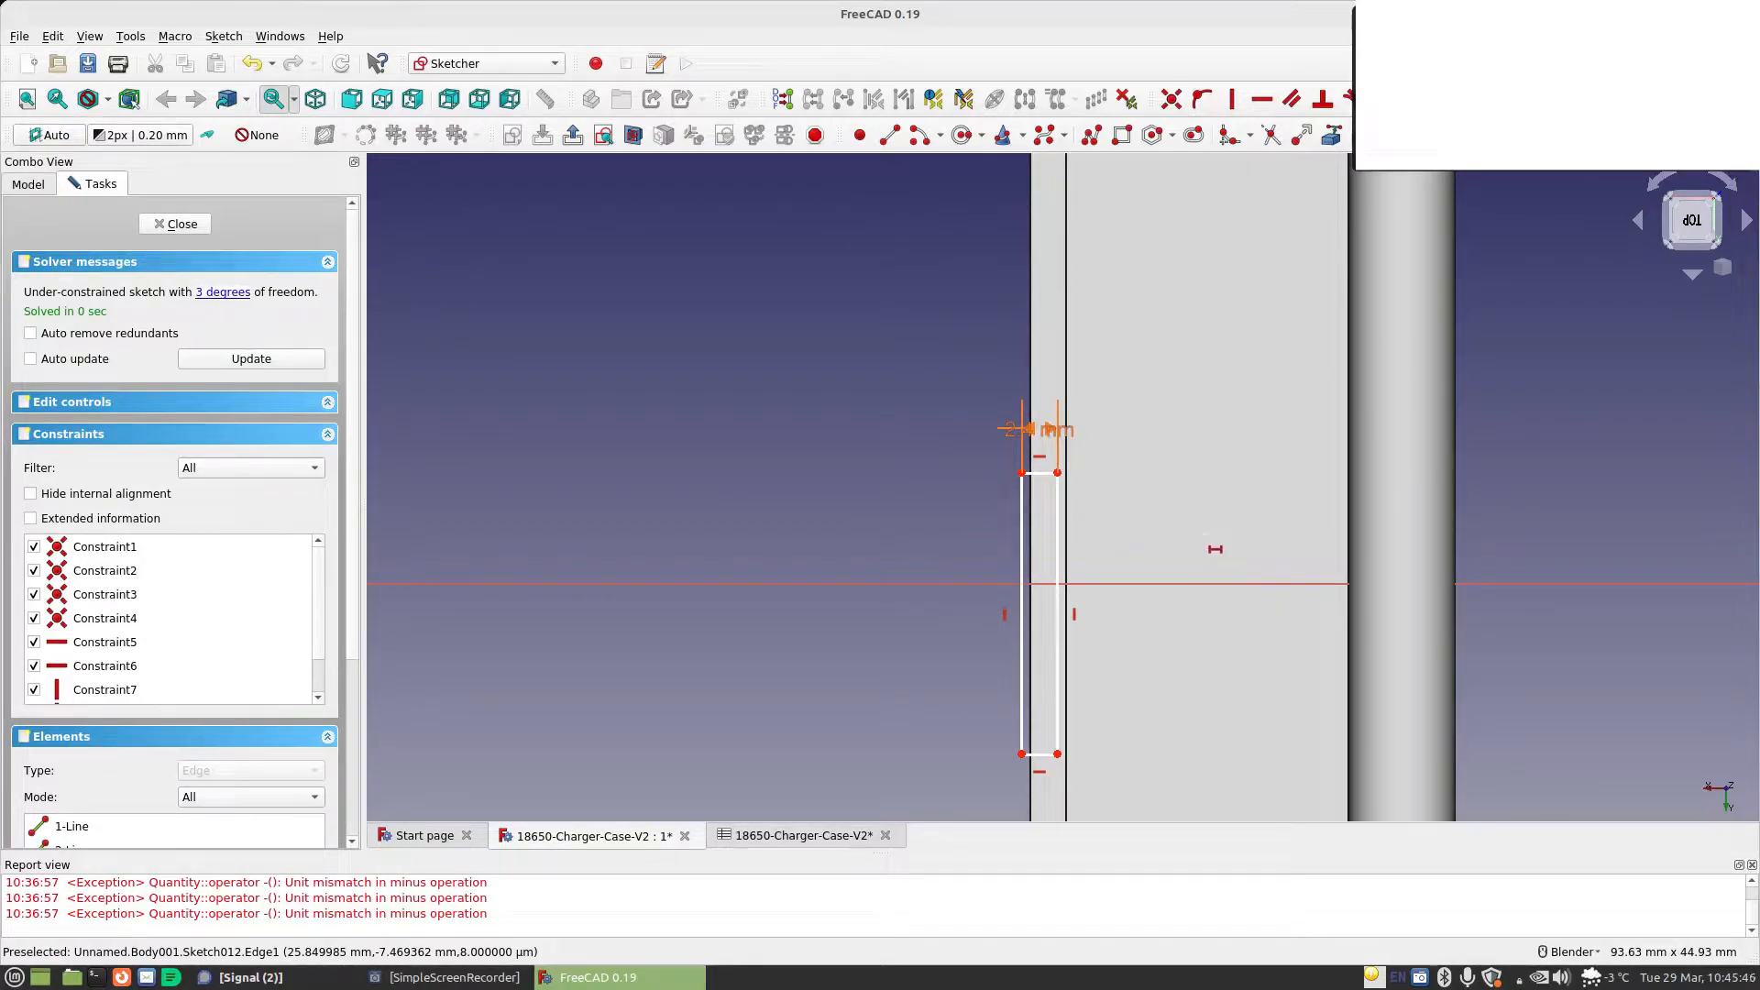
Delete the vertical constraint on the rim rectangle's left edge and make that edge's endpoints symmetric about the horizontal axis
{"action": "left_click", "coordinate": [1006, 614]}
{"action": "key", "text": "Delete"}
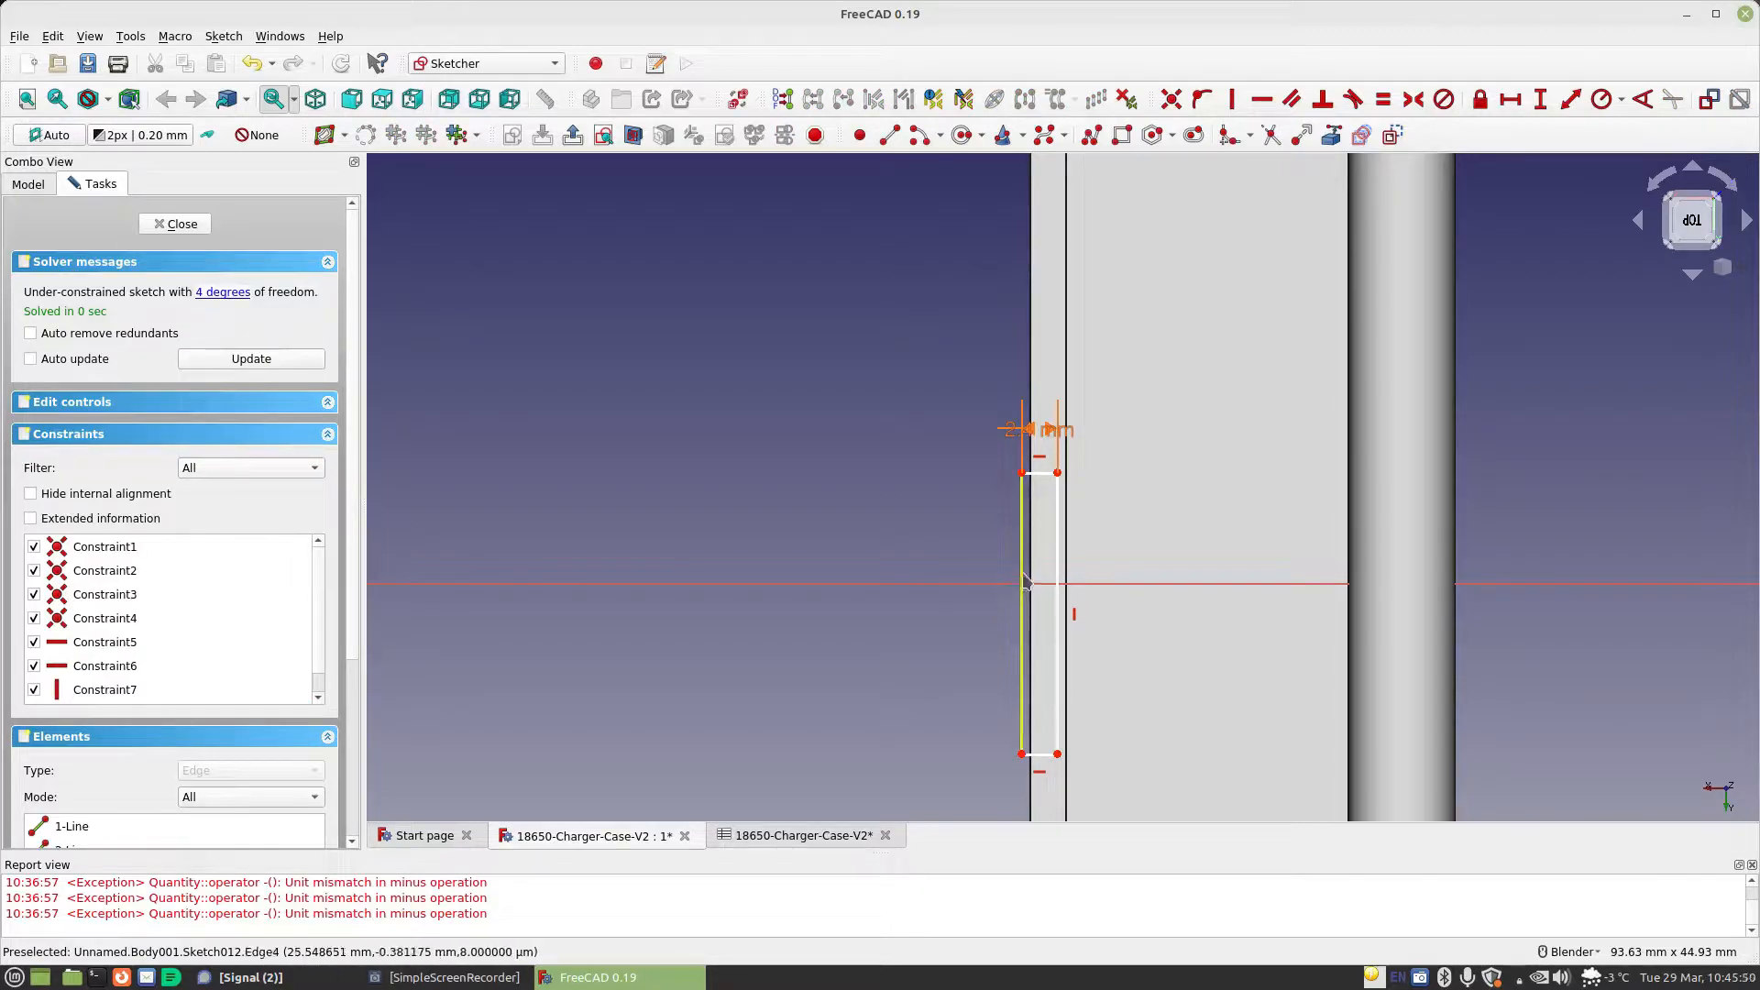
{"action": "left_click", "coordinate": [1022, 474]}
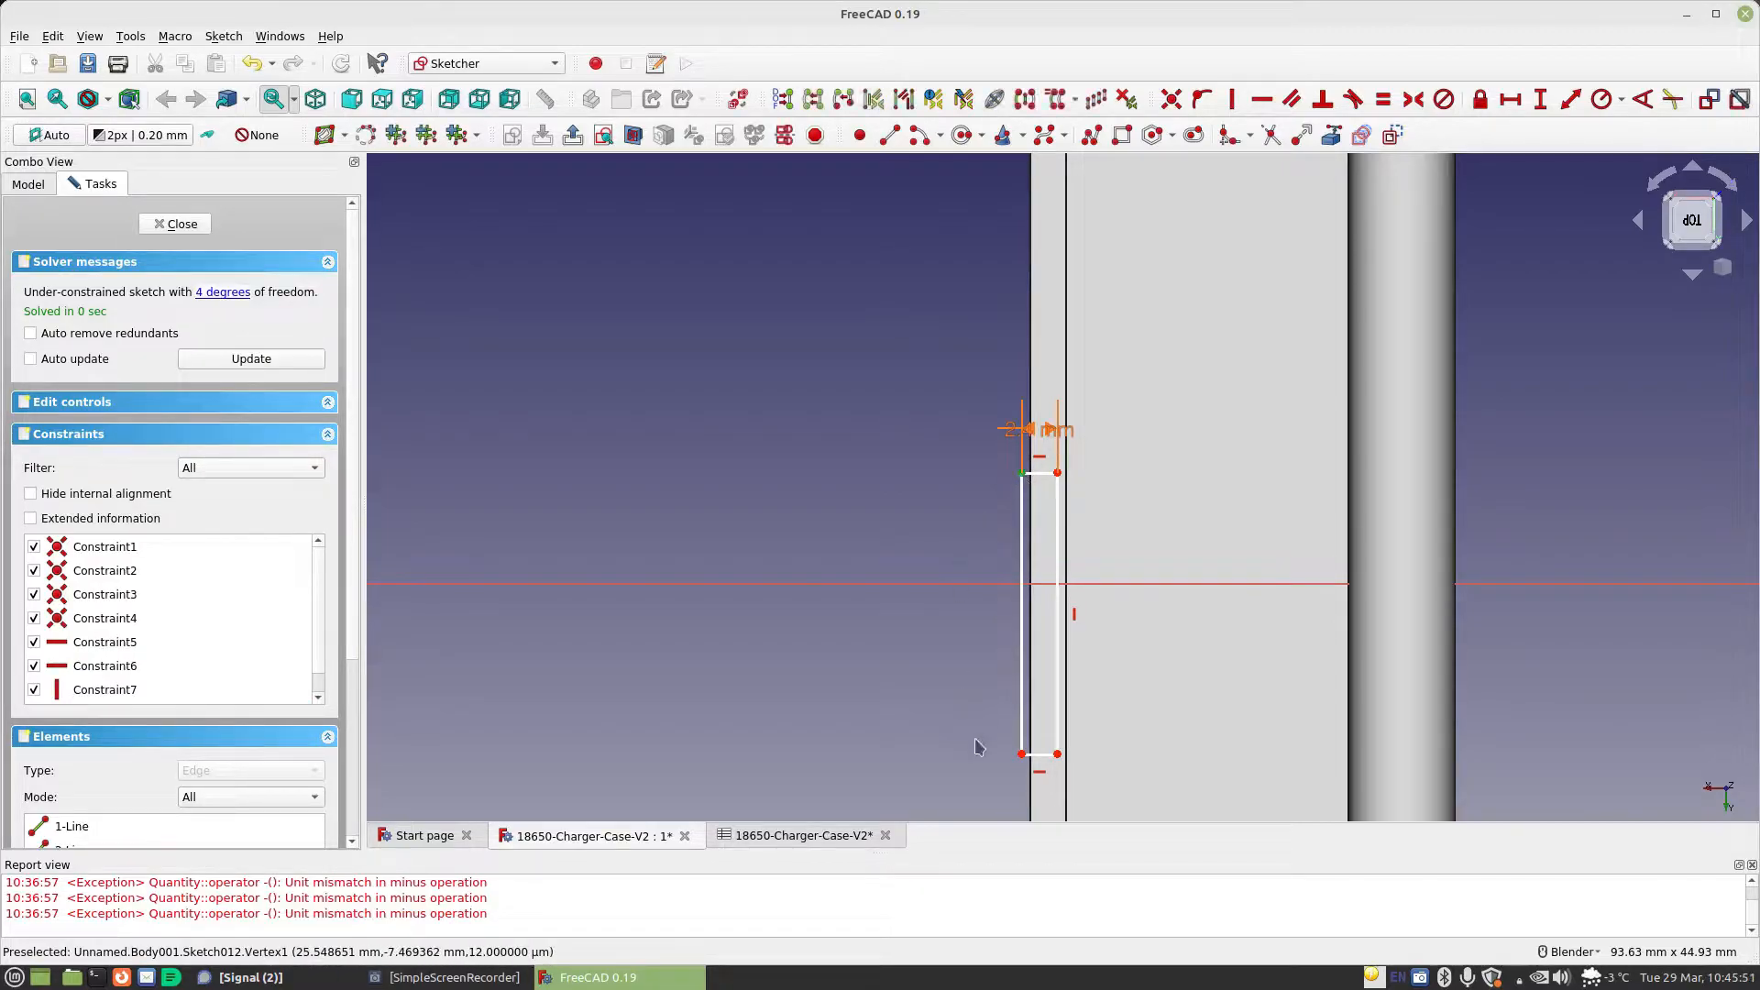
{"action": "left_click", "coordinate": [1022, 755]}
{"action": "left_click", "coordinate": [982, 585]}
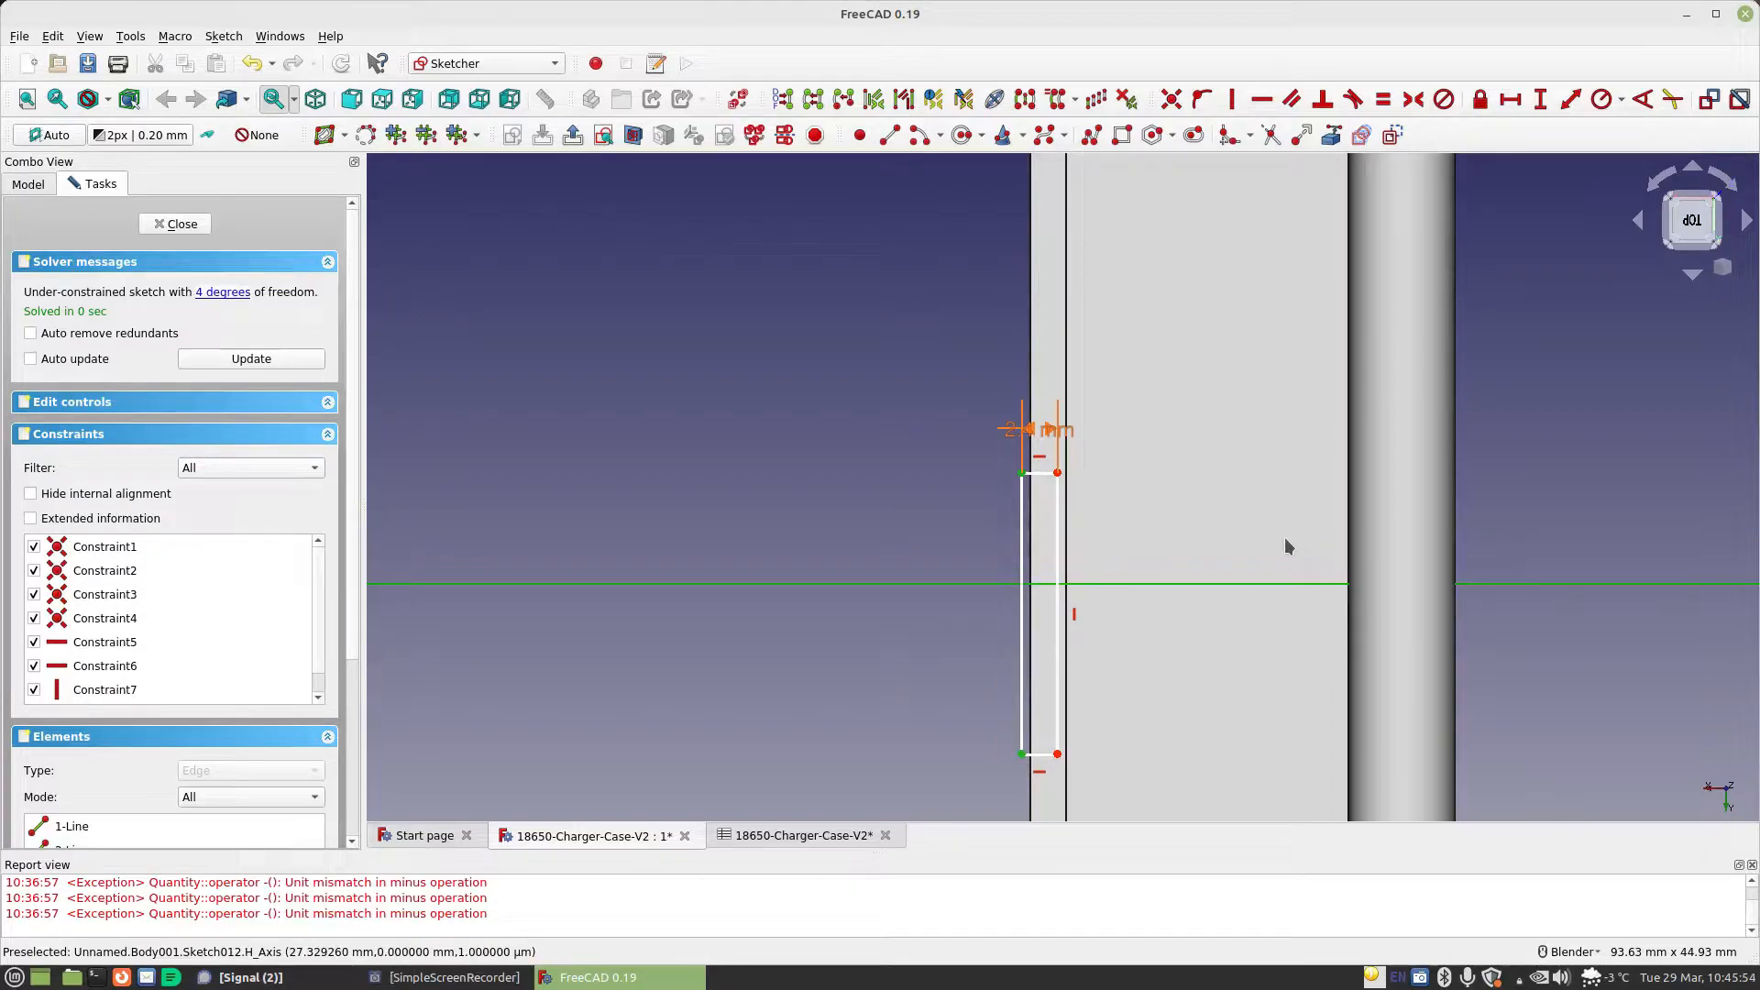
{"action": "left_click", "coordinate": [1412, 99]}
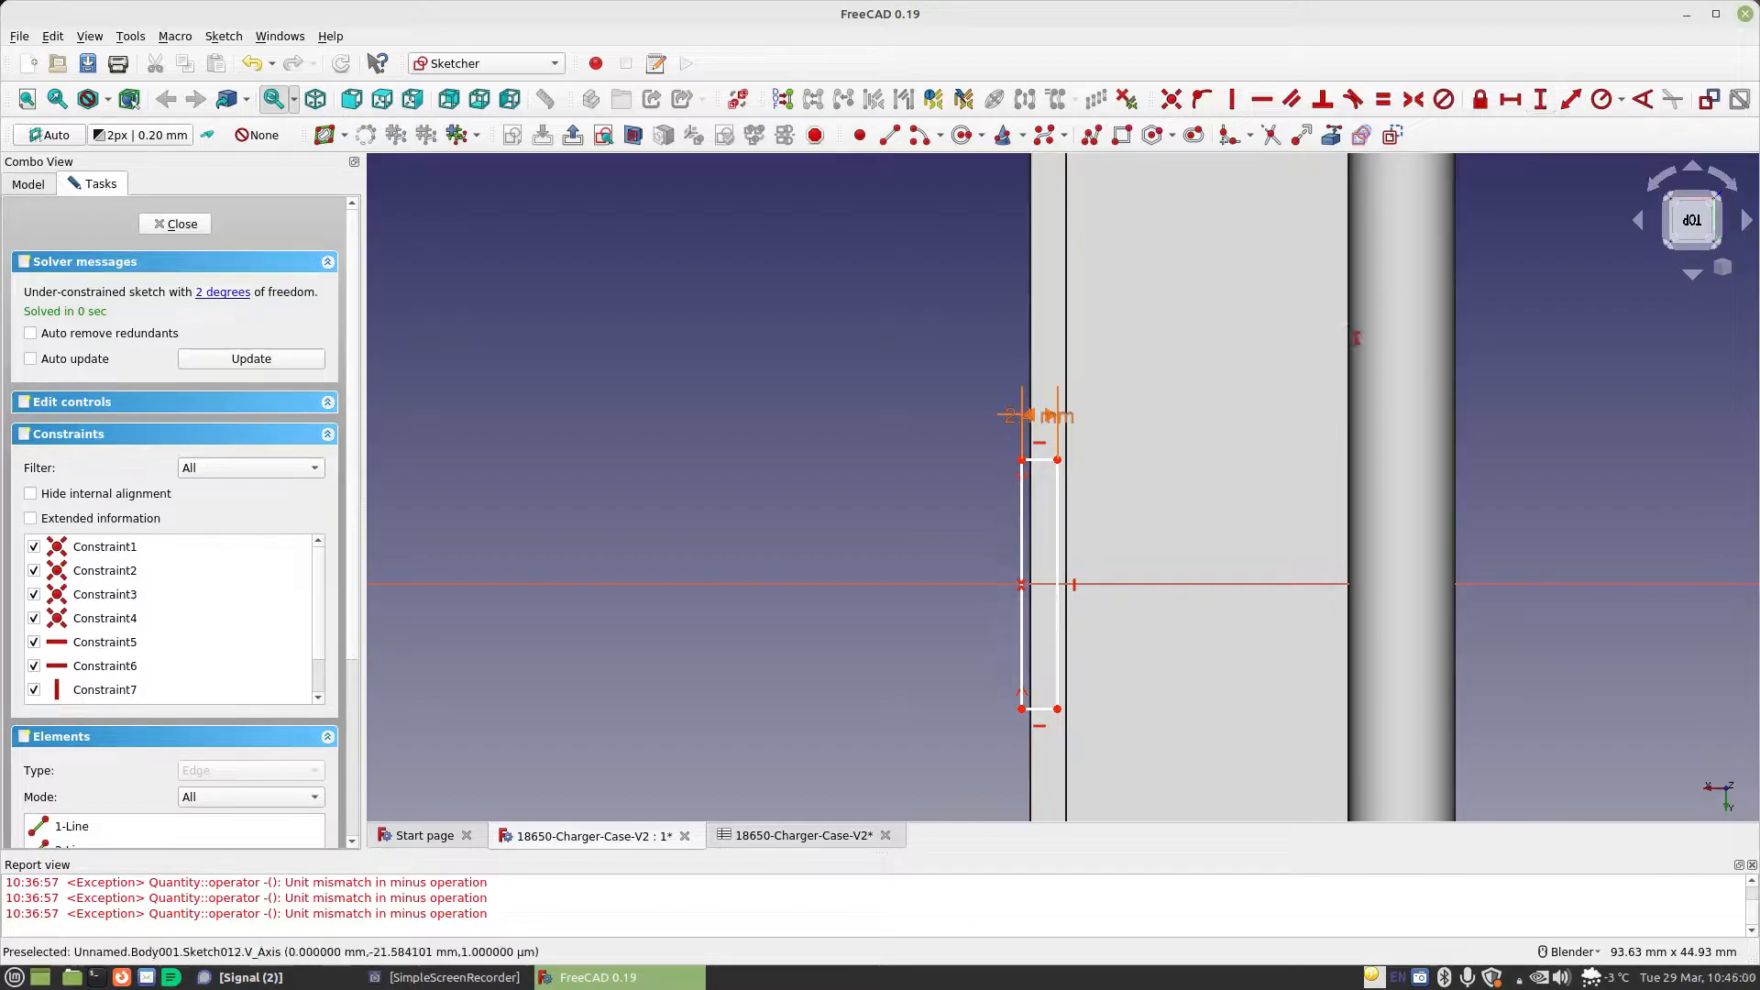
Constrain the rim rectangle's vertical side length with the formula Spreadsheet.CellDiameter-Spreadsheet.StandardGap
{"action": "left_click", "coordinate": [1020, 494]}
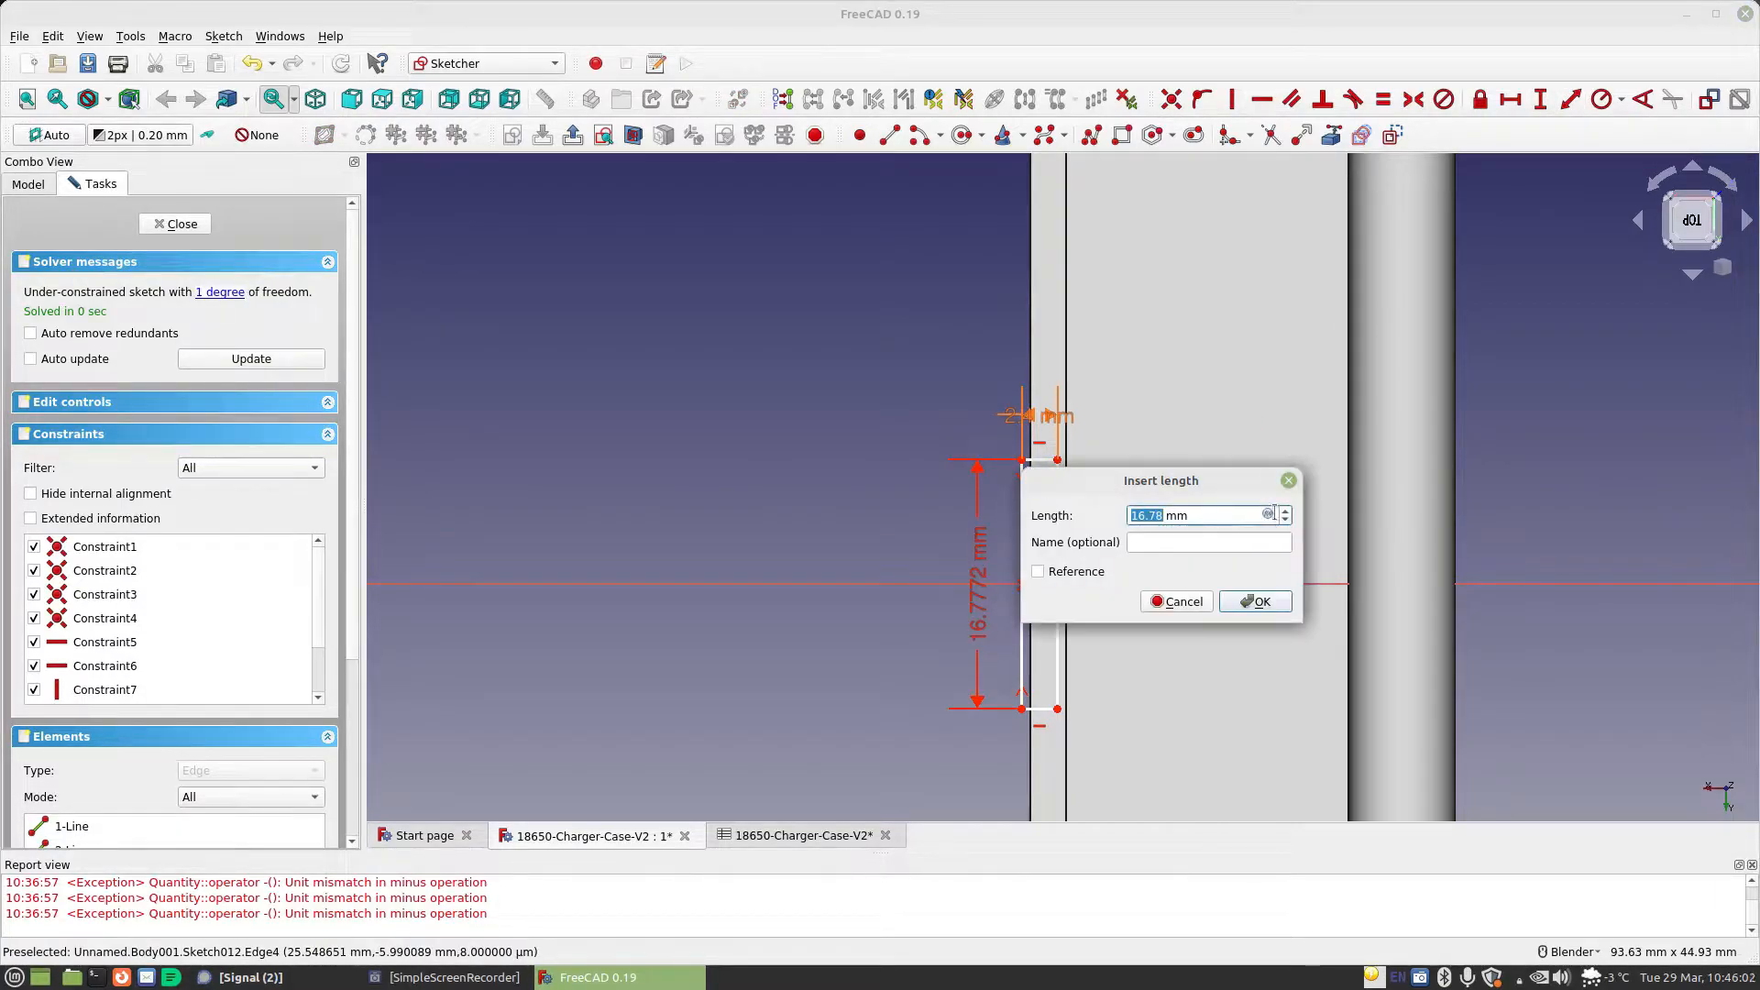
{"action": "left_click", "coordinate": [1269, 515]}
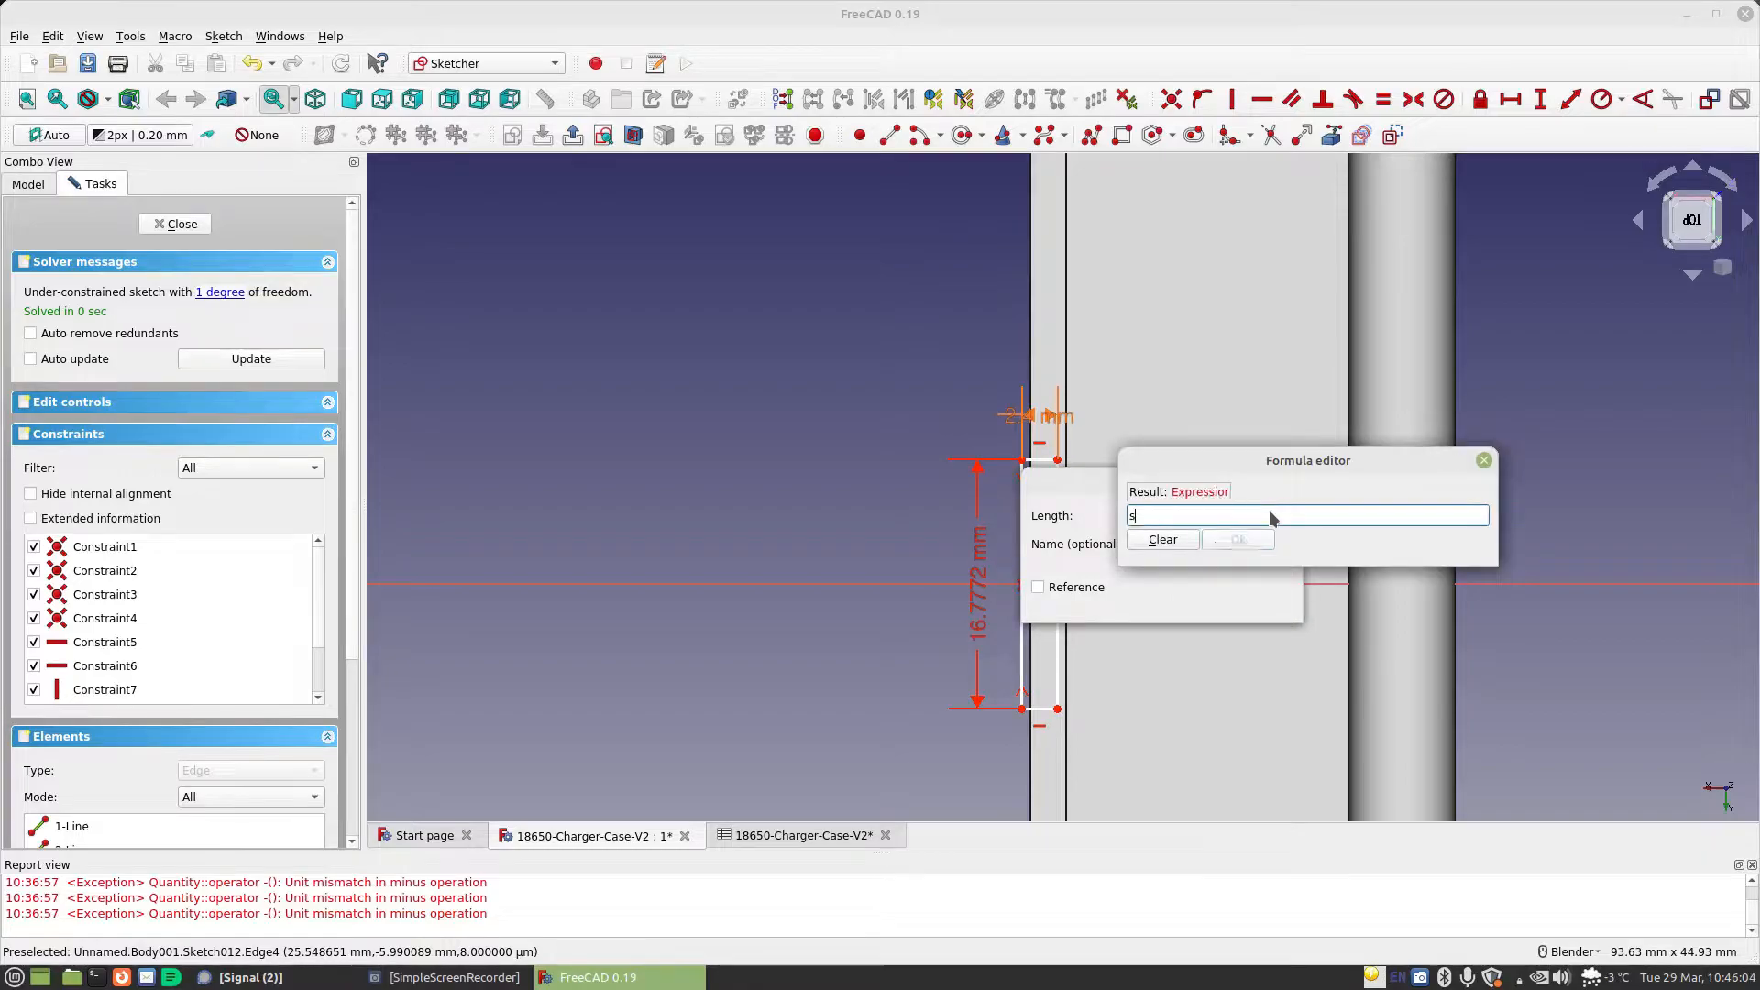
{"action": "type", "text": "Spreadsheet.CellDiameter"}
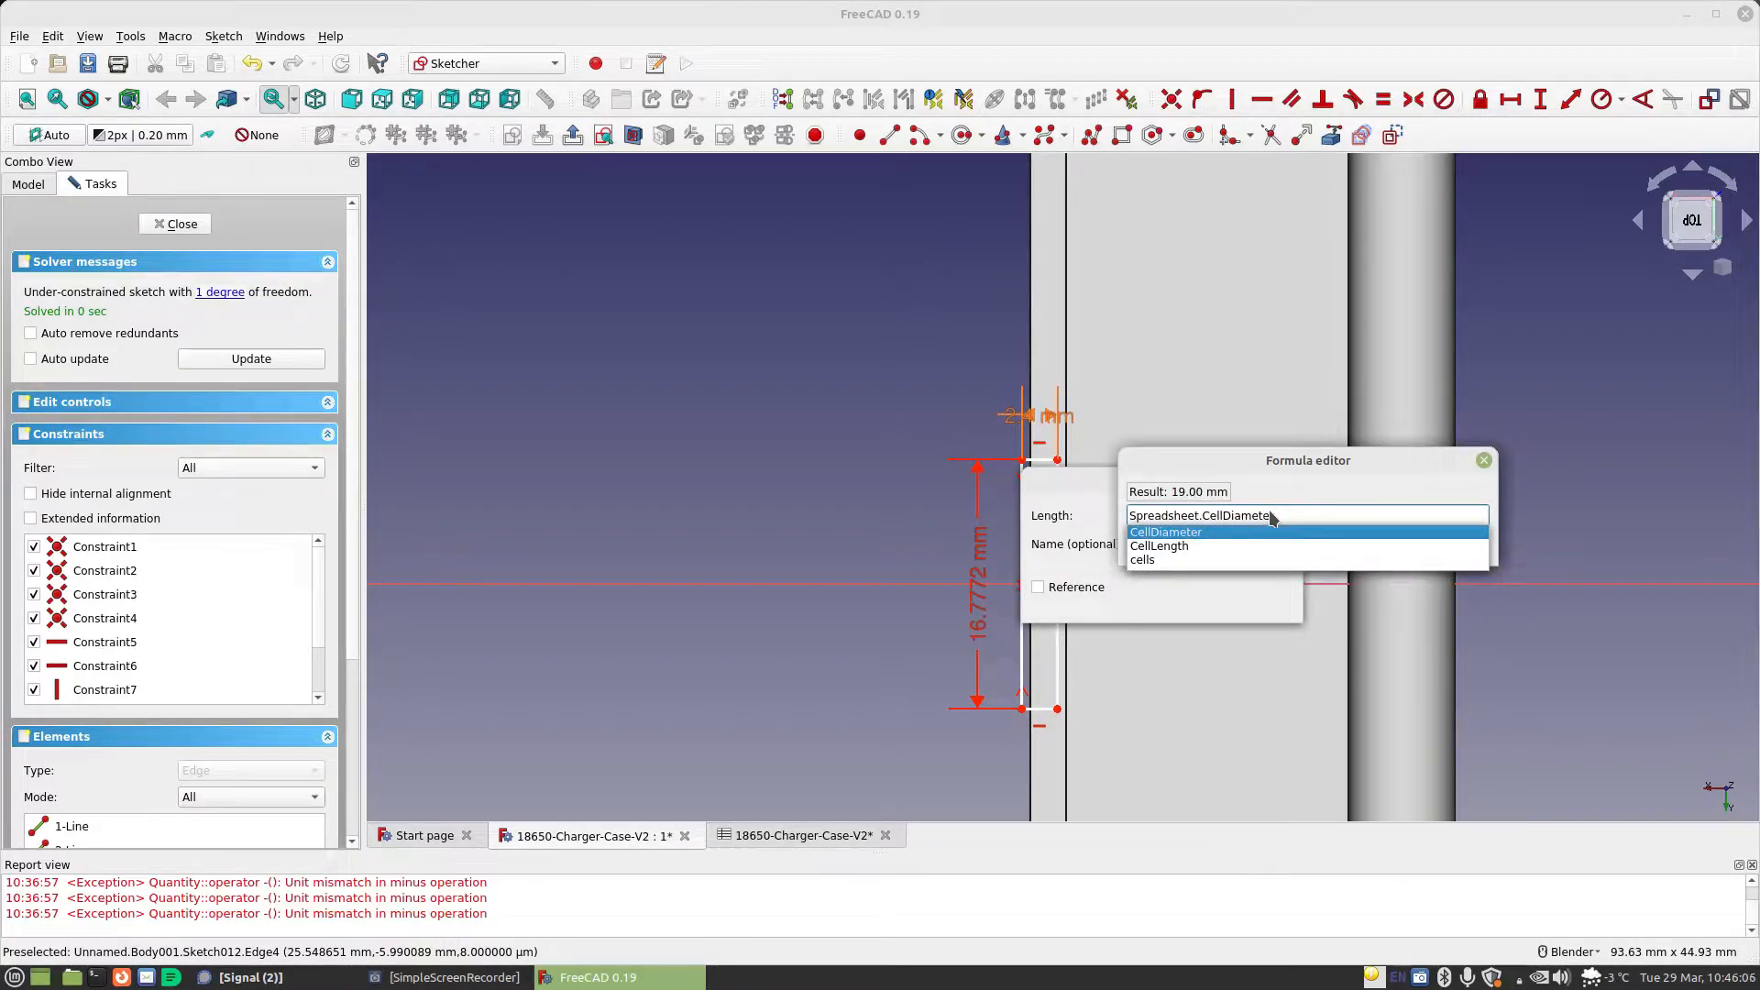
{"action": "type", "text": " st"}
{"action": "key", "text": "BackSpace"}
{"action": "type", "text": "p"}
{"action": "key", "text": "Down"}
{"action": "key", "text": "Return"}
{"action": "type", "text": ".sta"}
{"action": "key", "text": "Down"}
{"action": "key", "text": "Return"}
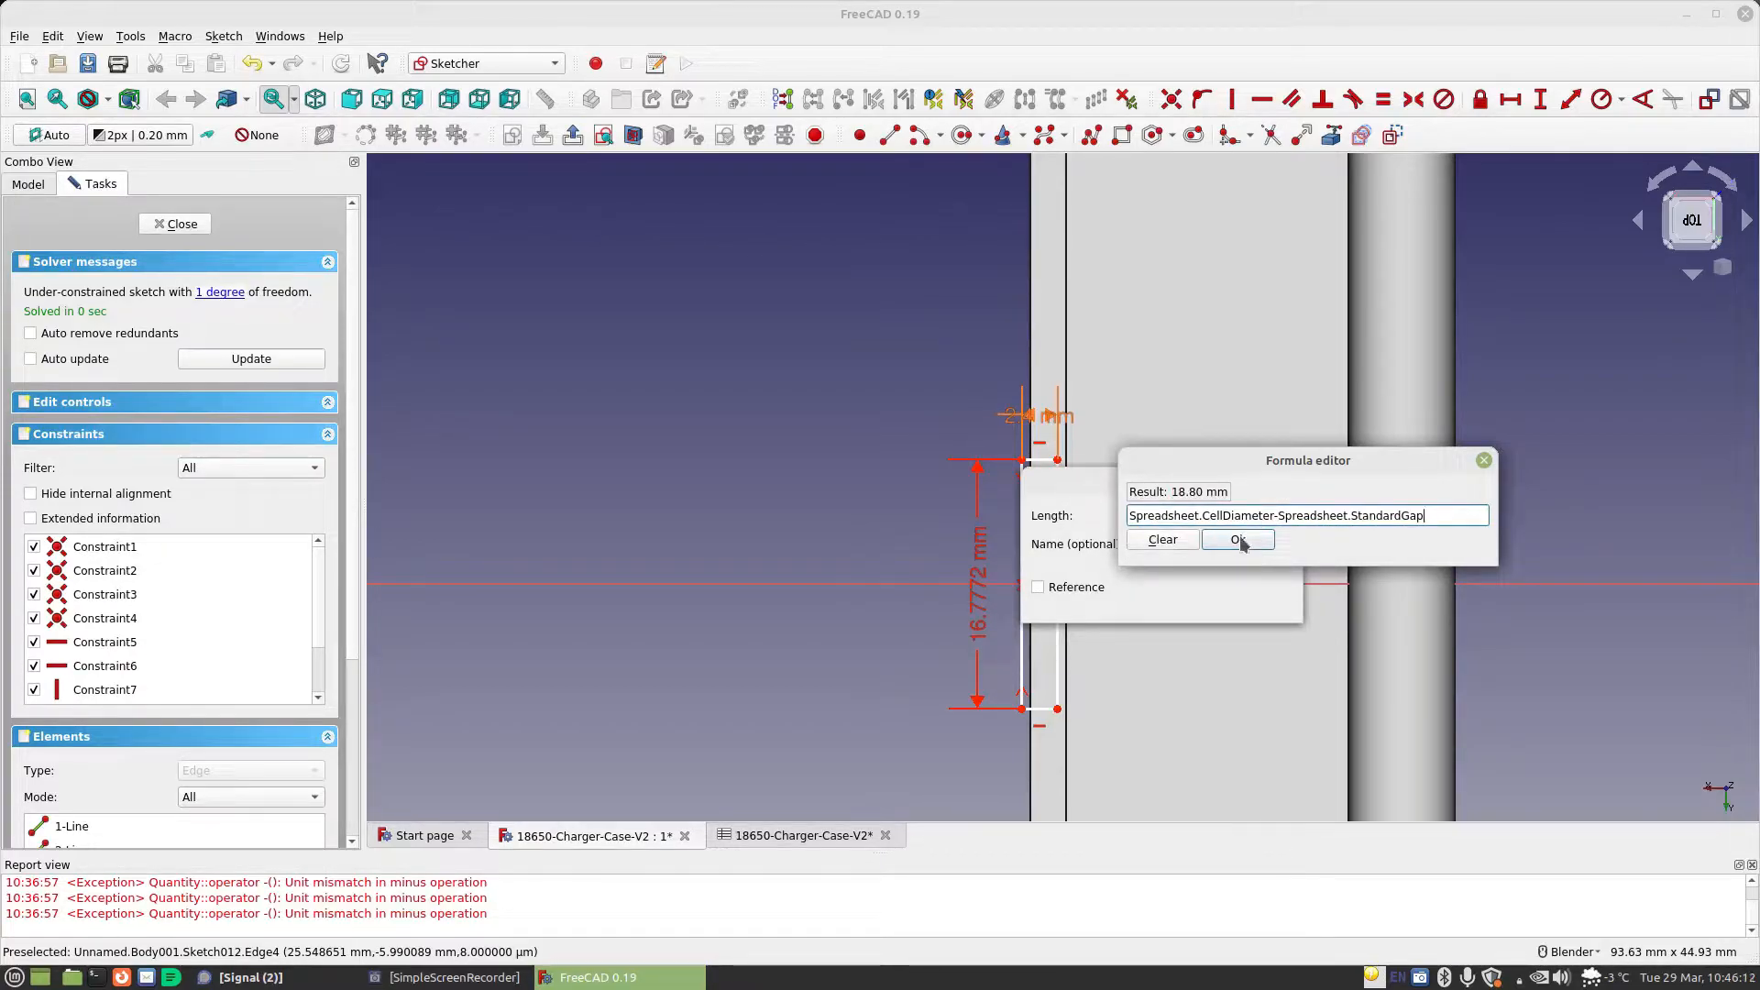
{"action": "left_click", "coordinate": [1243, 541]}
{"action": "left_click", "coordinate": [1270, 606]}
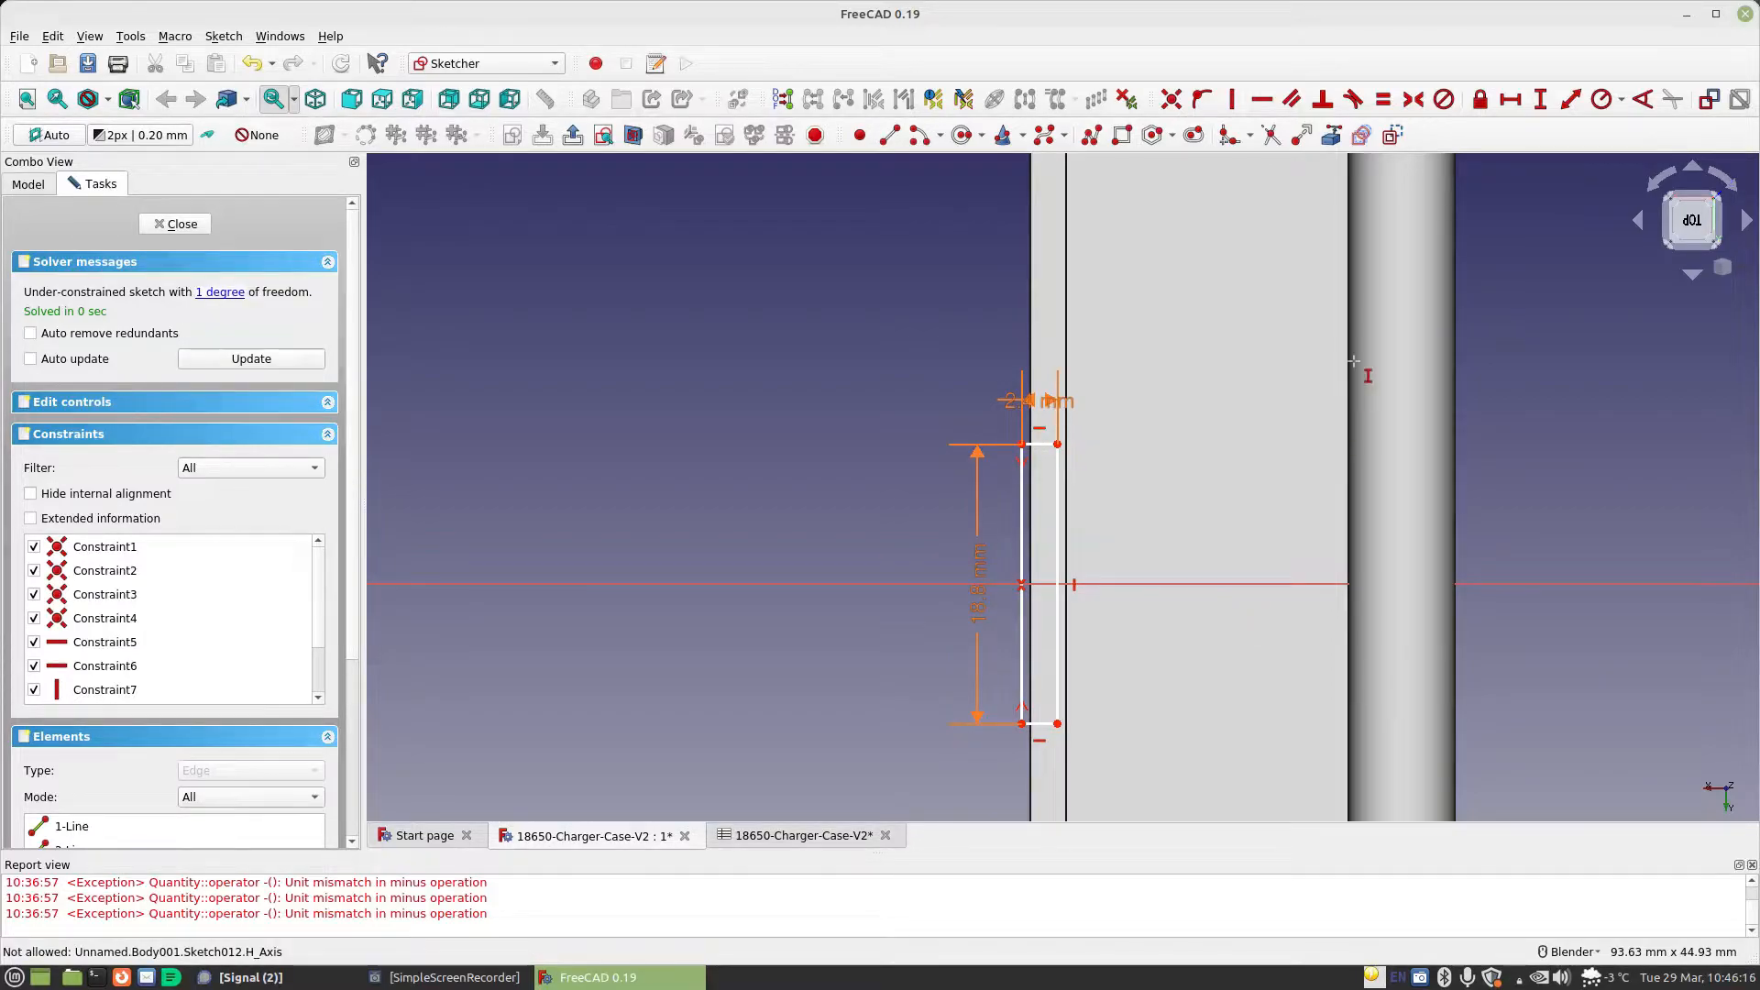
Constrain the horizontal distance from the origin to the rim rectangle's nearer corner with the formula Spreadsheet.CellDiameter+Spreadsheet.MaterialThickness*1.5
{"action": "left_click", "coordinate": [1510, 99]}
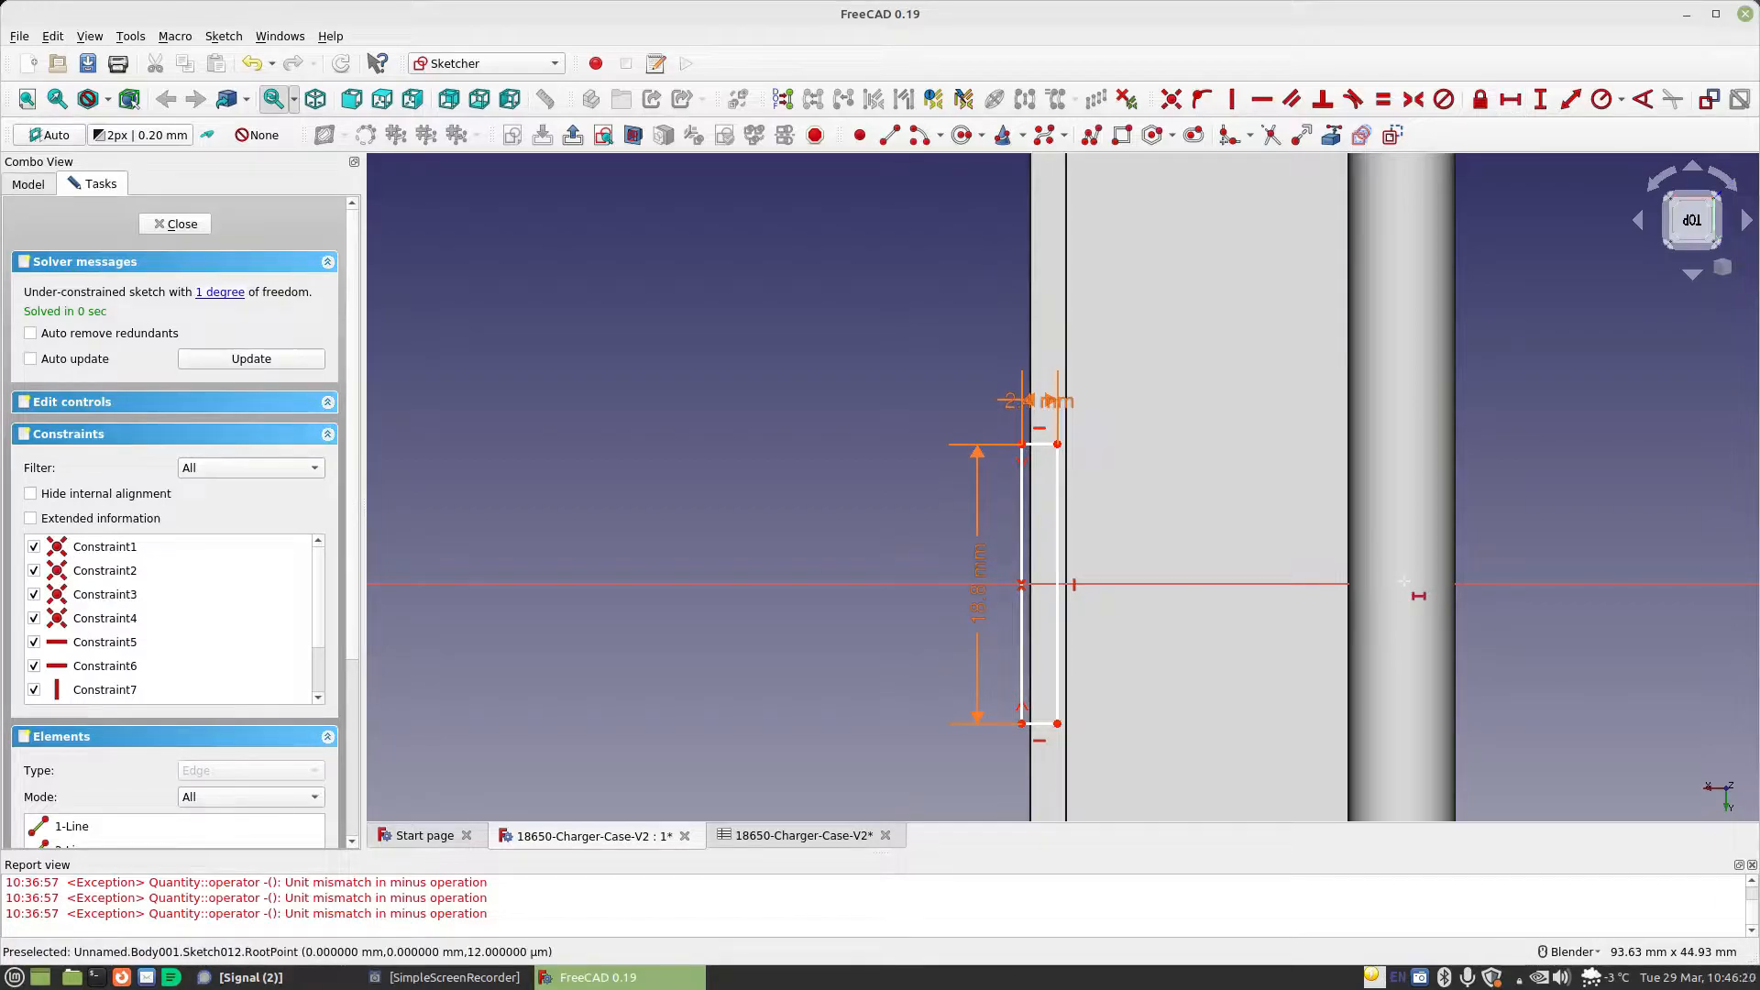
{"action": "left_click", "coordinate": [1057, 444]}
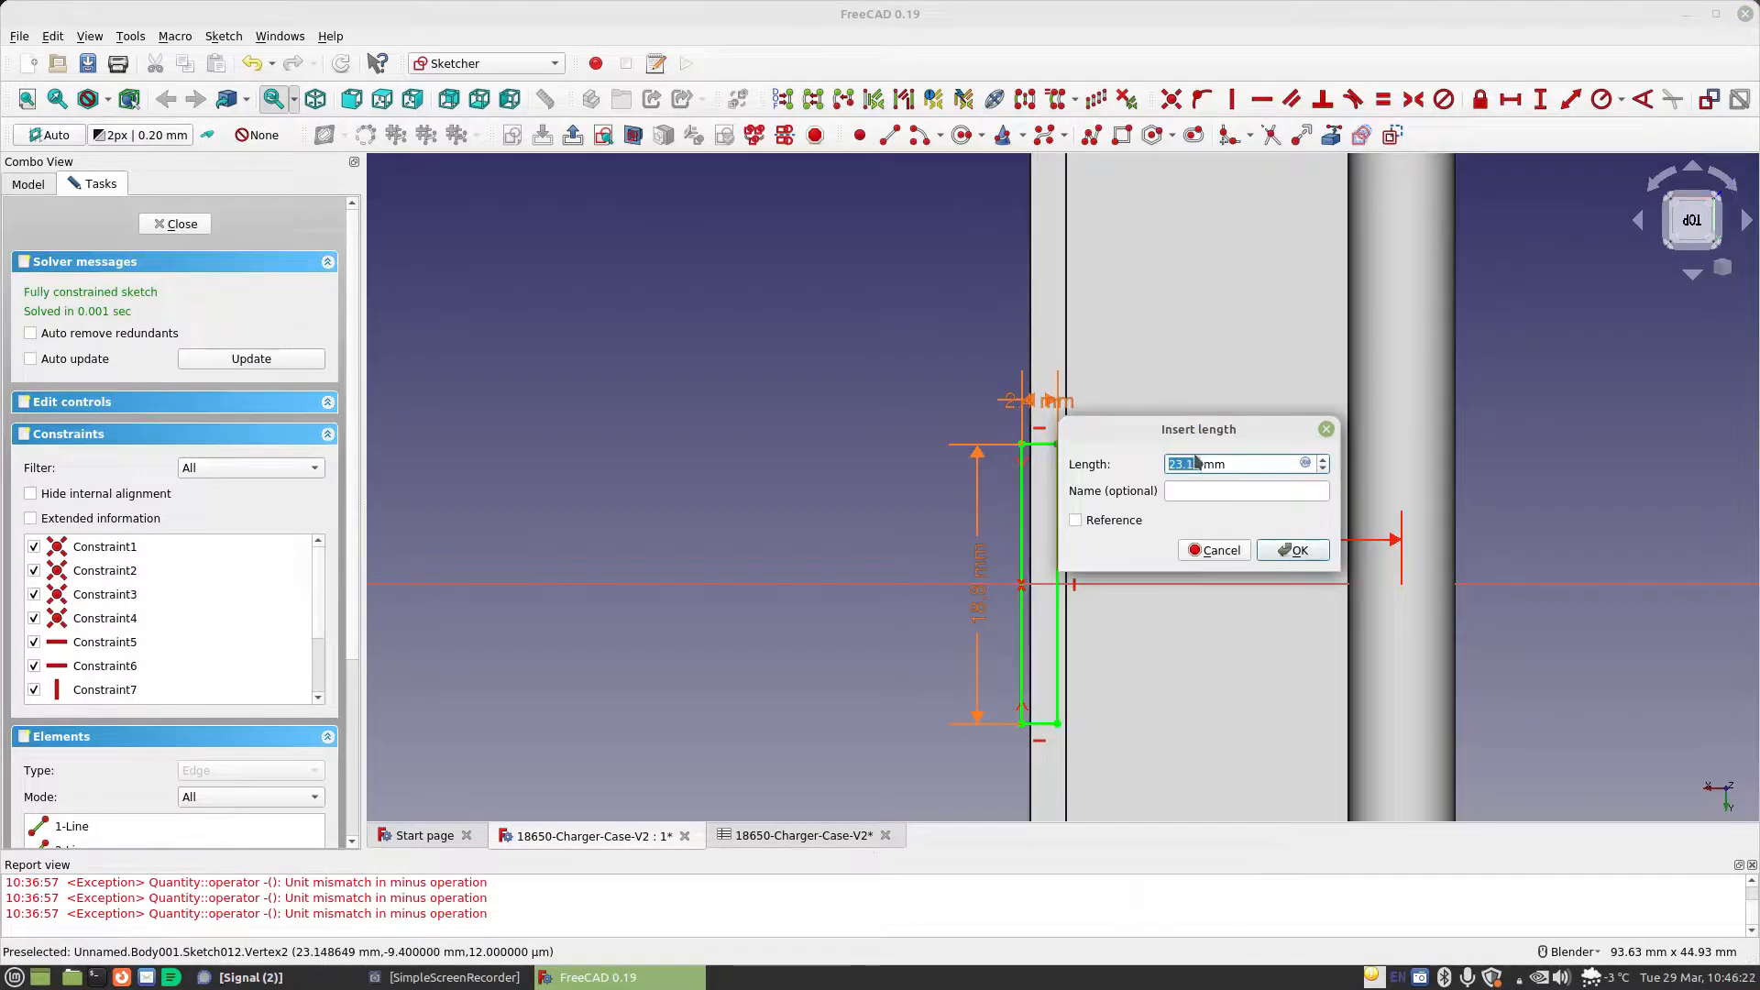
{"action": "left_click", "coordinate": [1304, 463]}
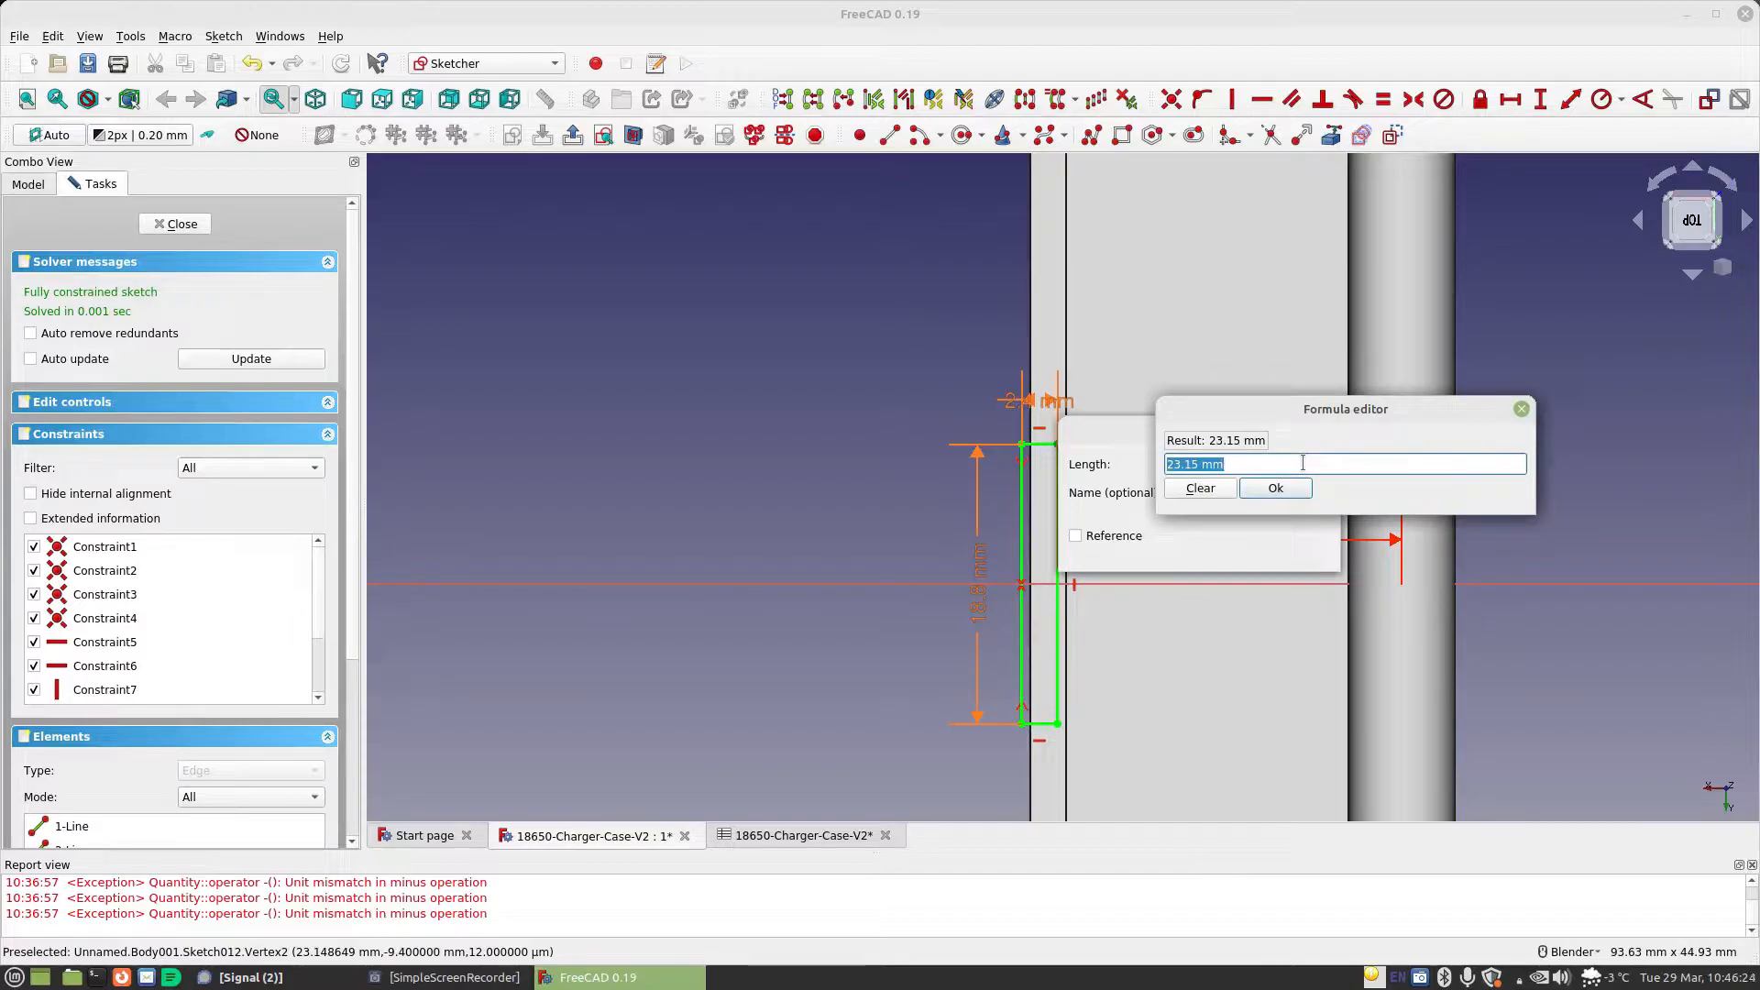
{"action": "type", "text": "sp"}
{"action": "key", "text": "Down"}
{"action": "type", "text": "ce"}
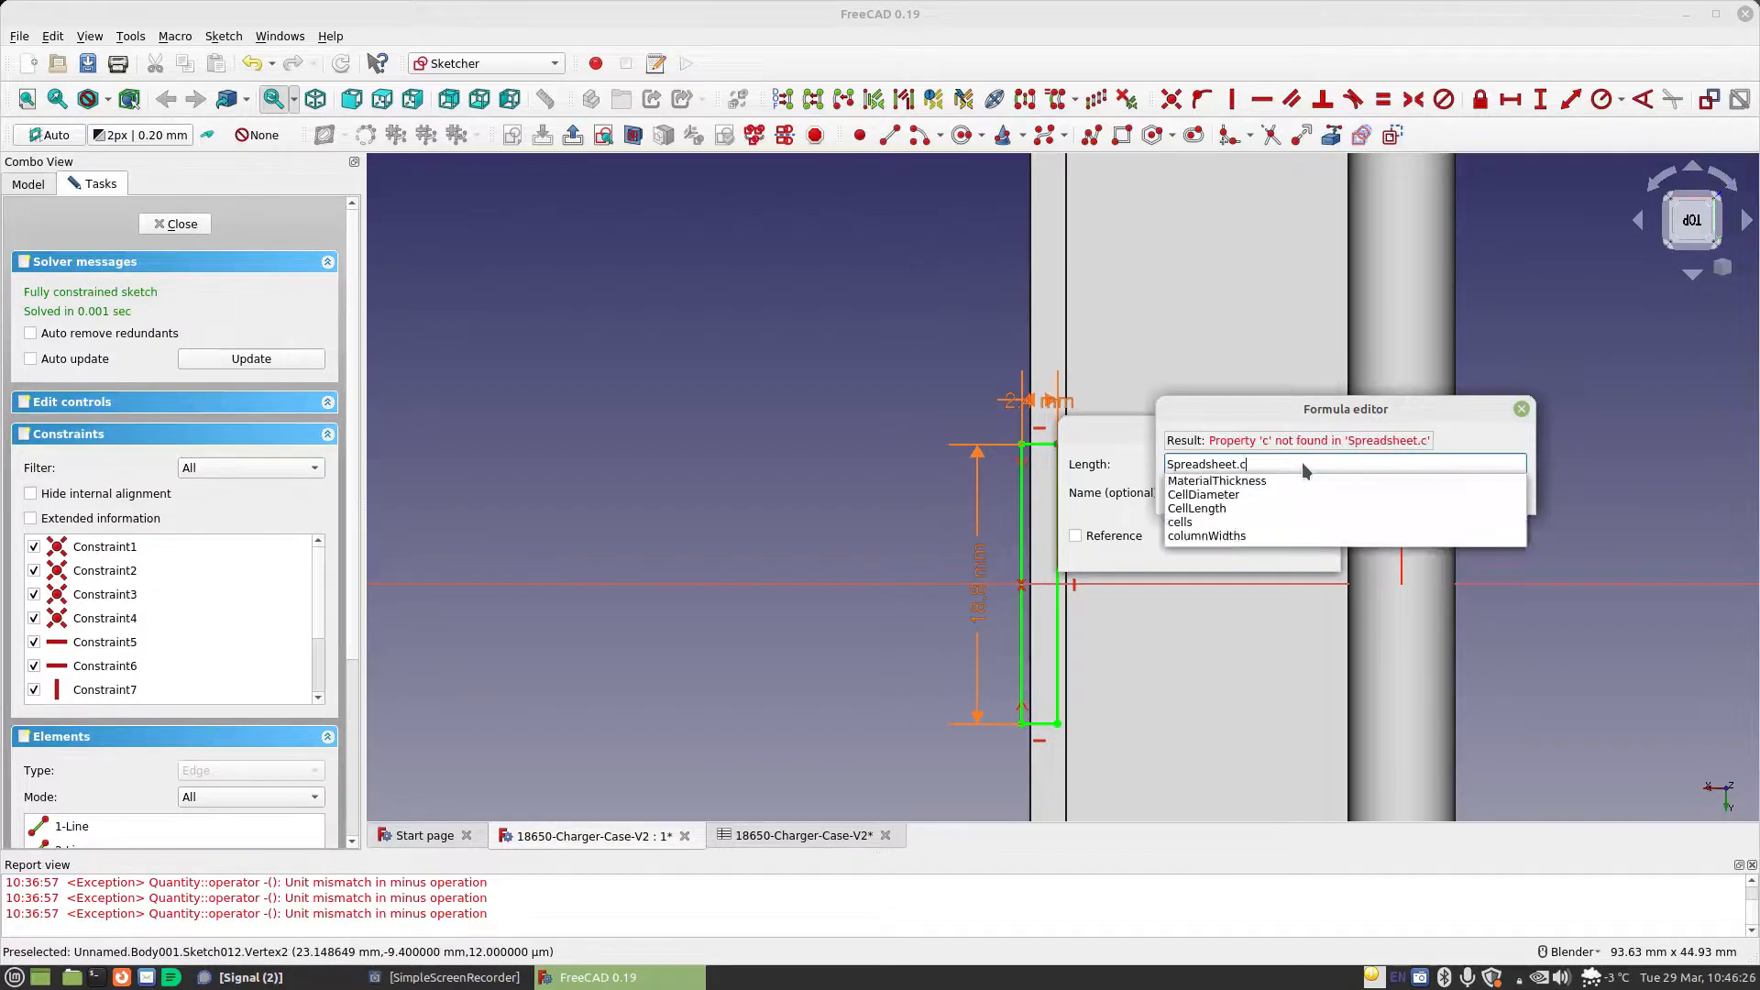
{"action": "key", "text": "Down"}
{"action": "type", "text": "+"}
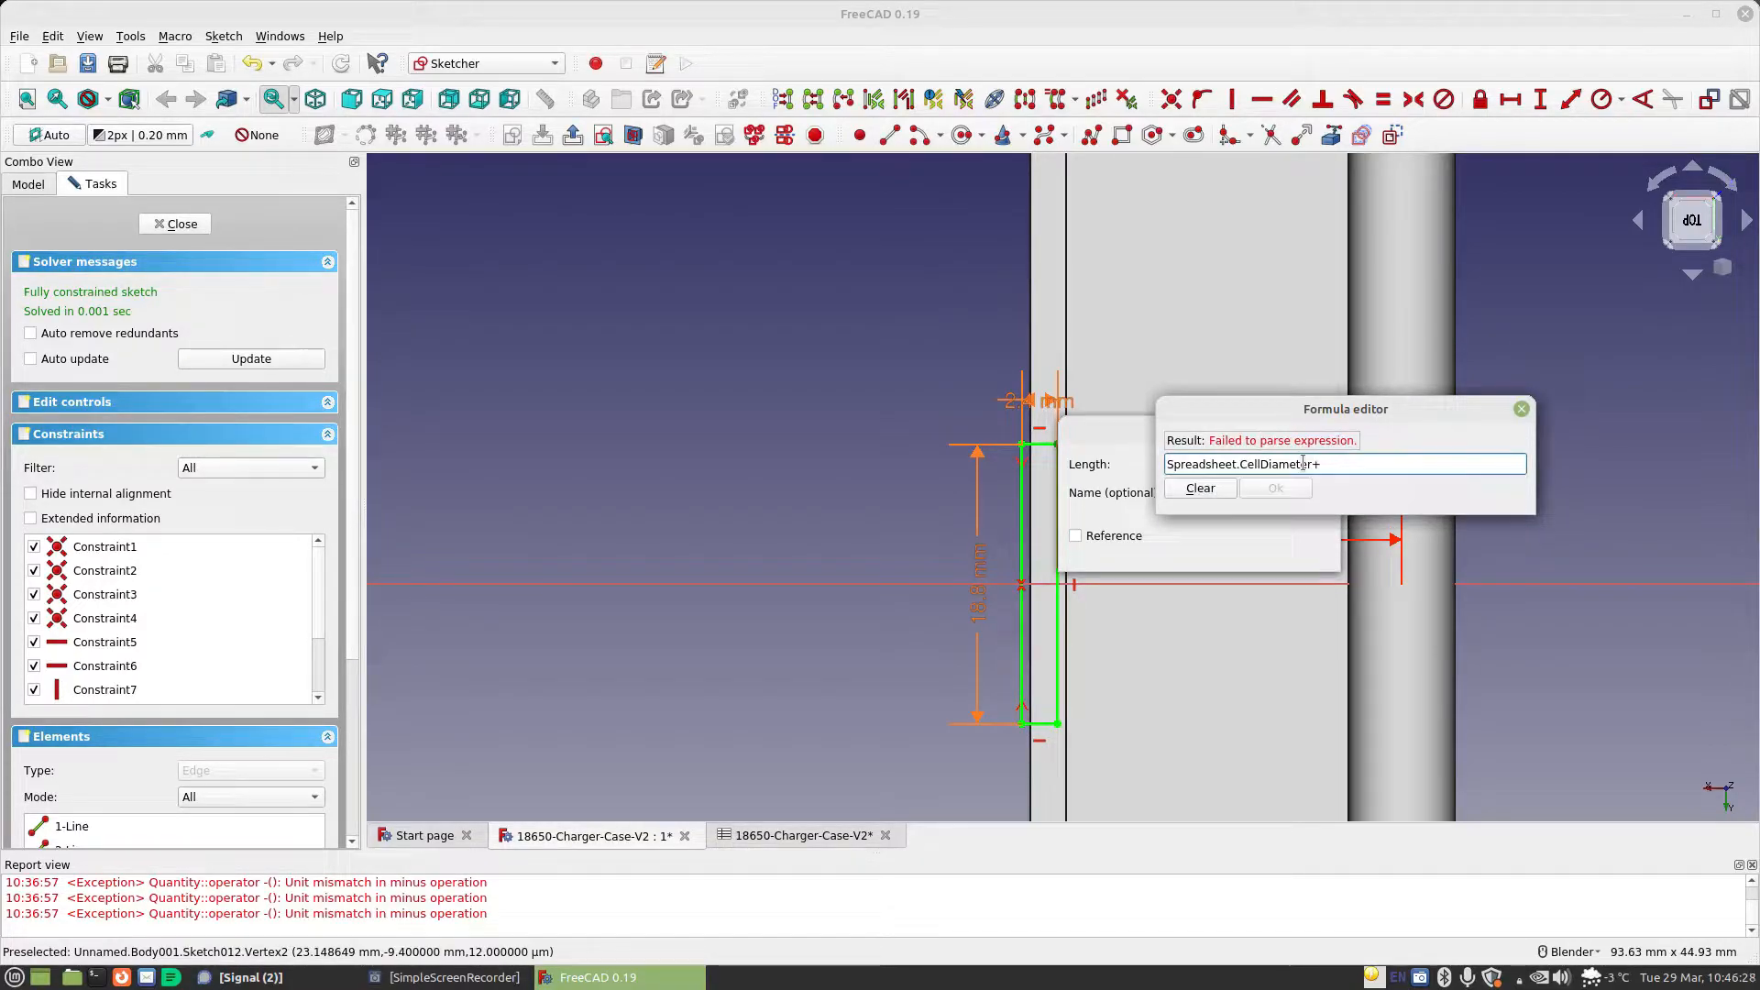
{"action": "type", "text": "sp"}
{"action": "key", "text": "Down"}
{"action": "type", "text": ".ma"}
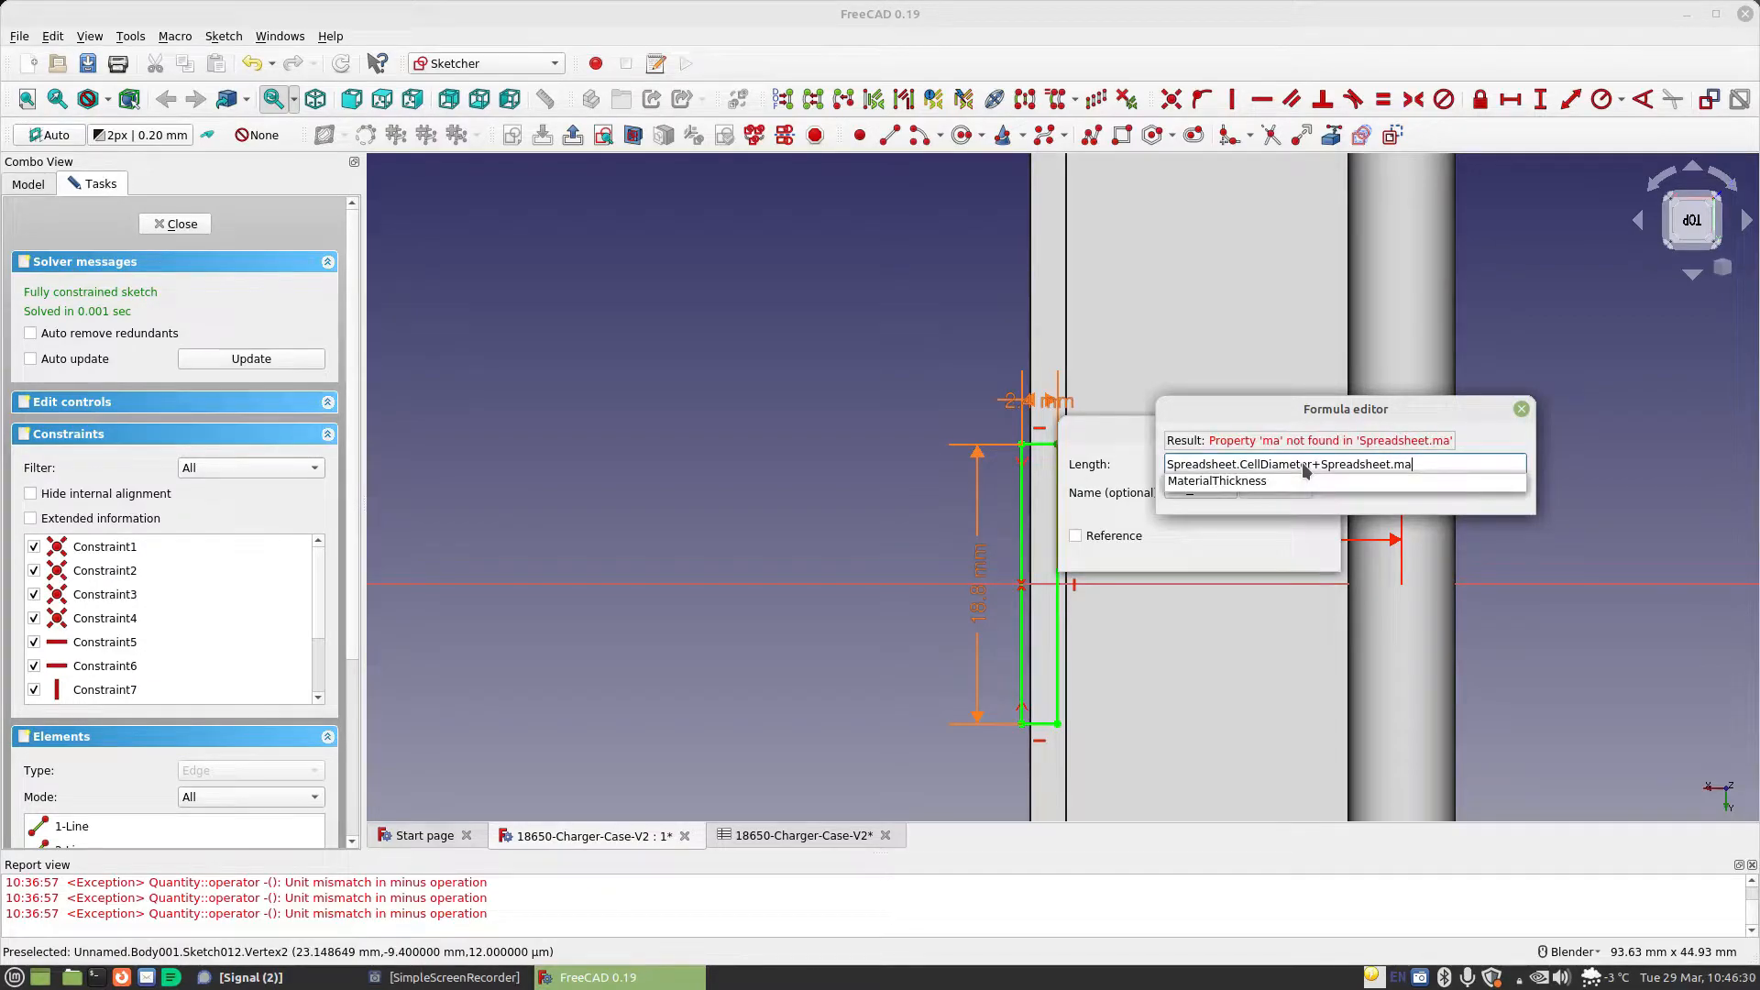
{"action": "key", "text": "Return"}
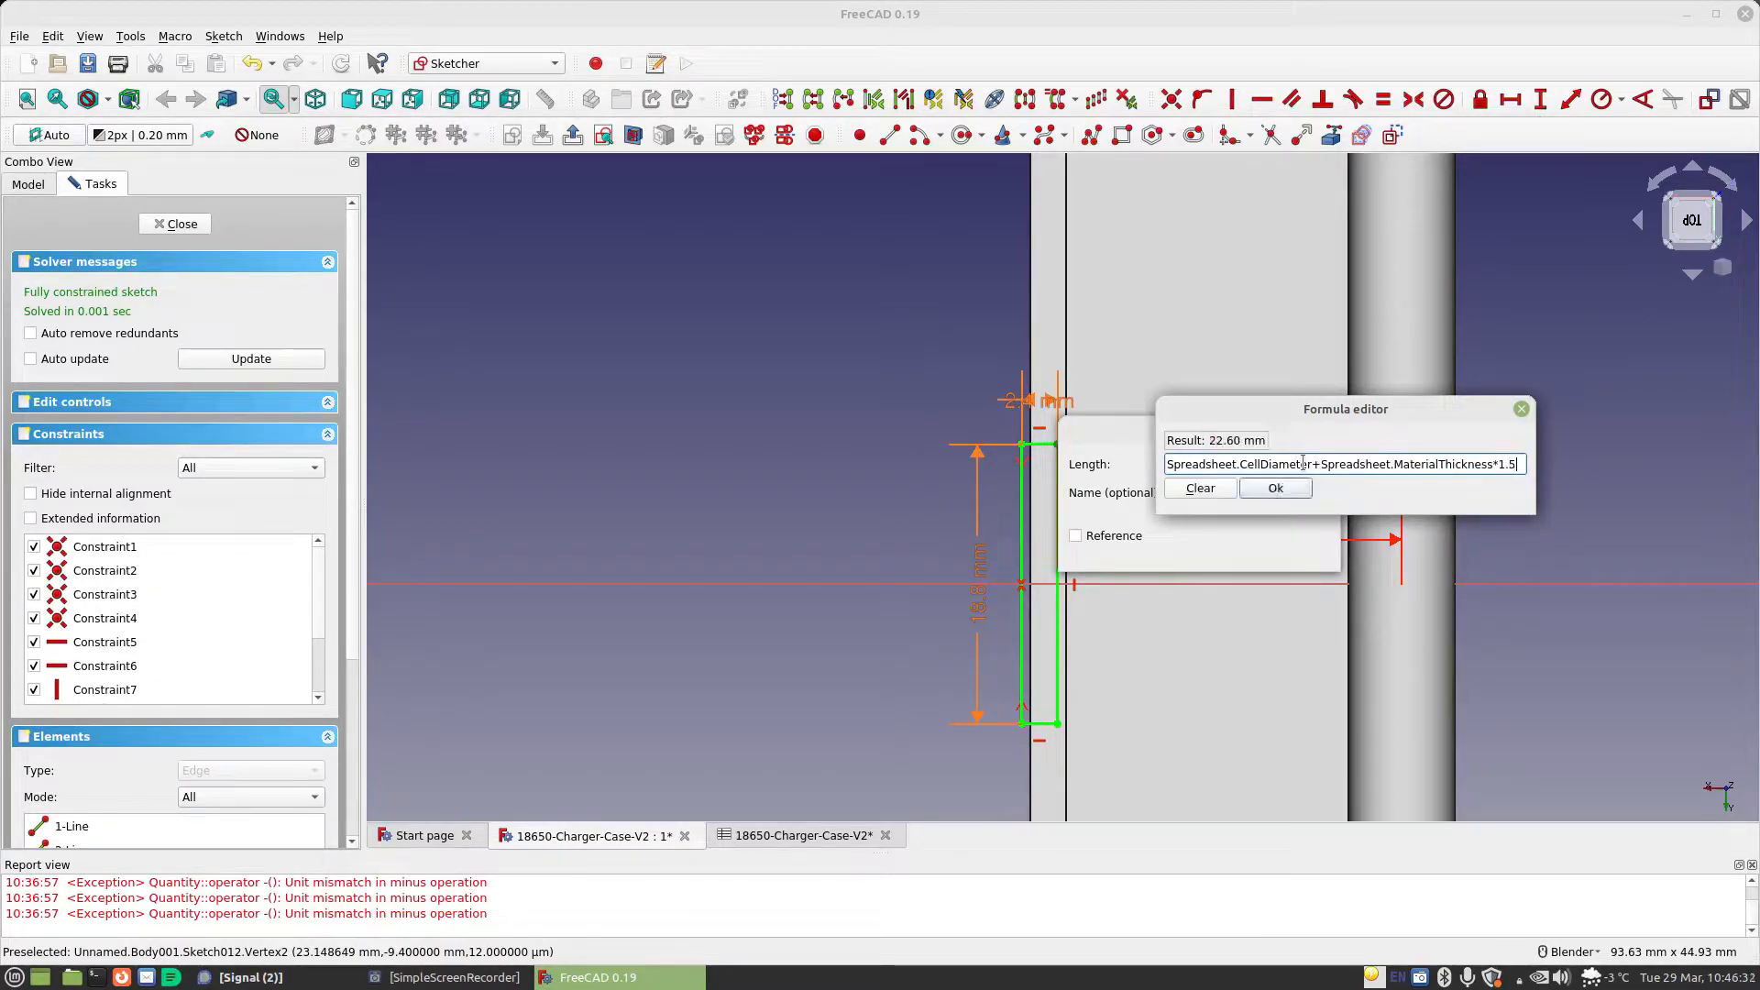
{"action": "key", "text": "Return"}
{"action": "left_click", "coordinate": [1286, 544]}
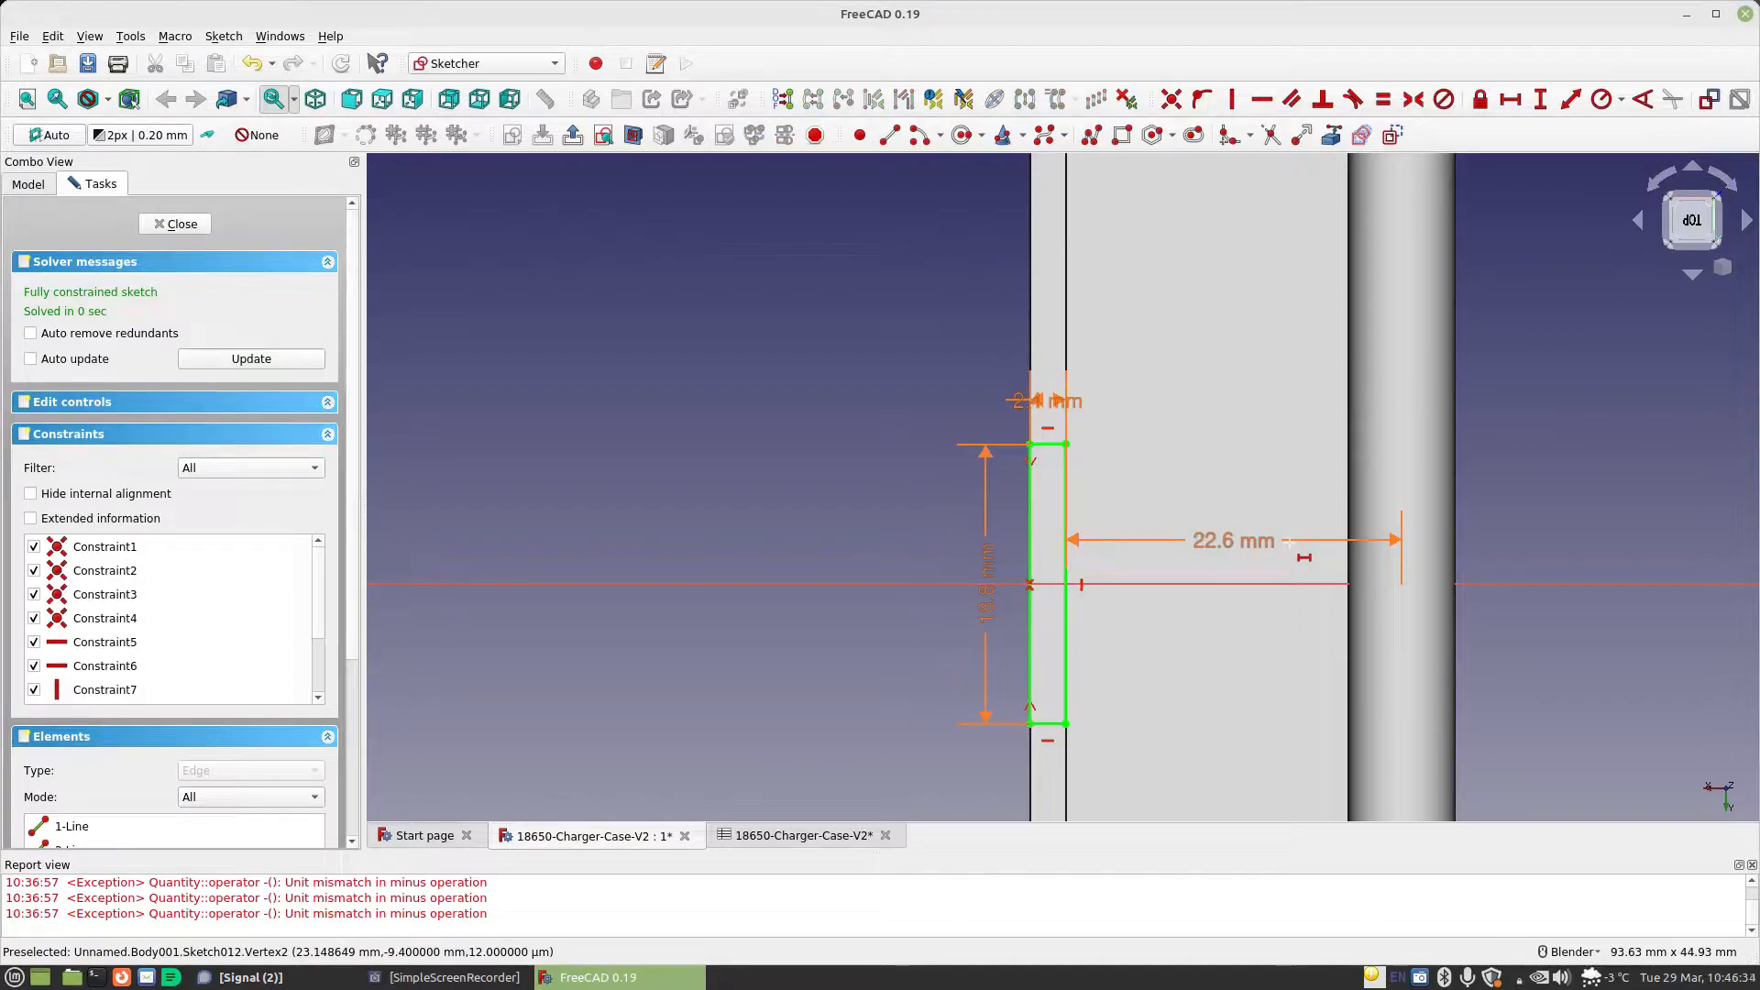
Close the rim sketch and pad the rectangle with the length formula Spreadsheet.CellDiameter/4-Spreadsheet.StandardGap
{"action": "left_click", "coordinate": [173, 224]}
{"action": "middle_click_drag", "start_coordinate": [1168, 542], "coordinate": [1139, 453]}
{"action": "left_click", "coordinate": [677, 135]}
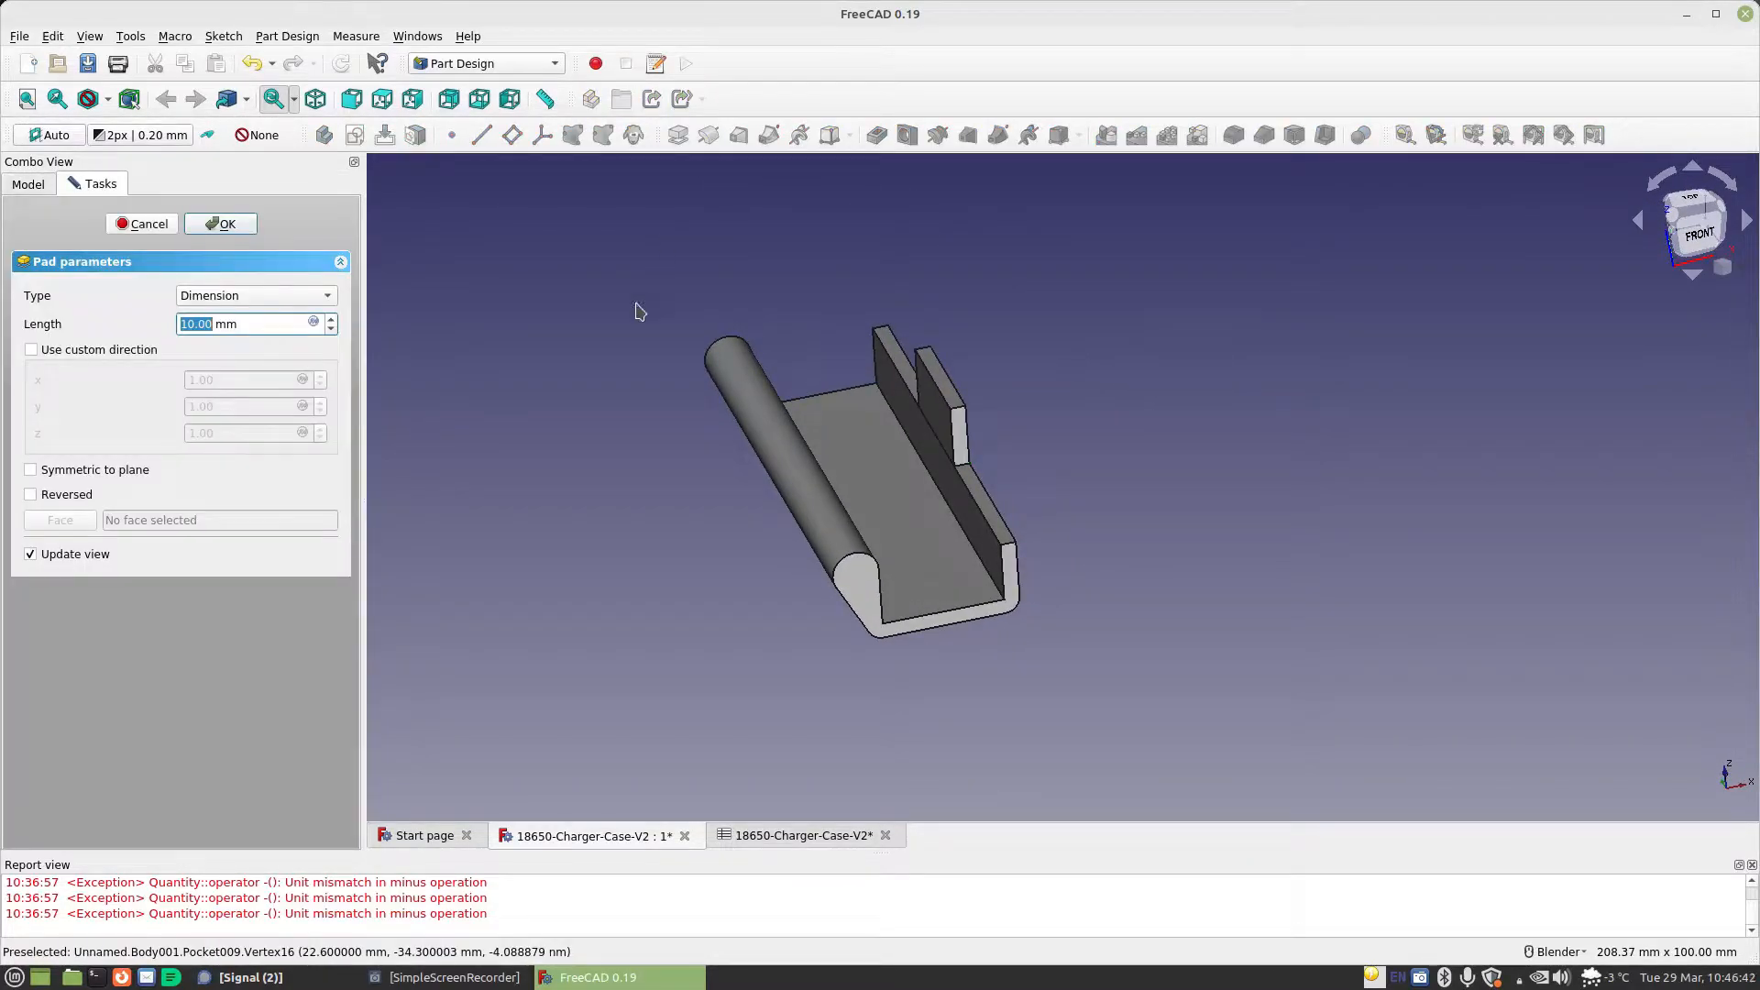
{"action": "left_click", "coordinate": [313, 321]}
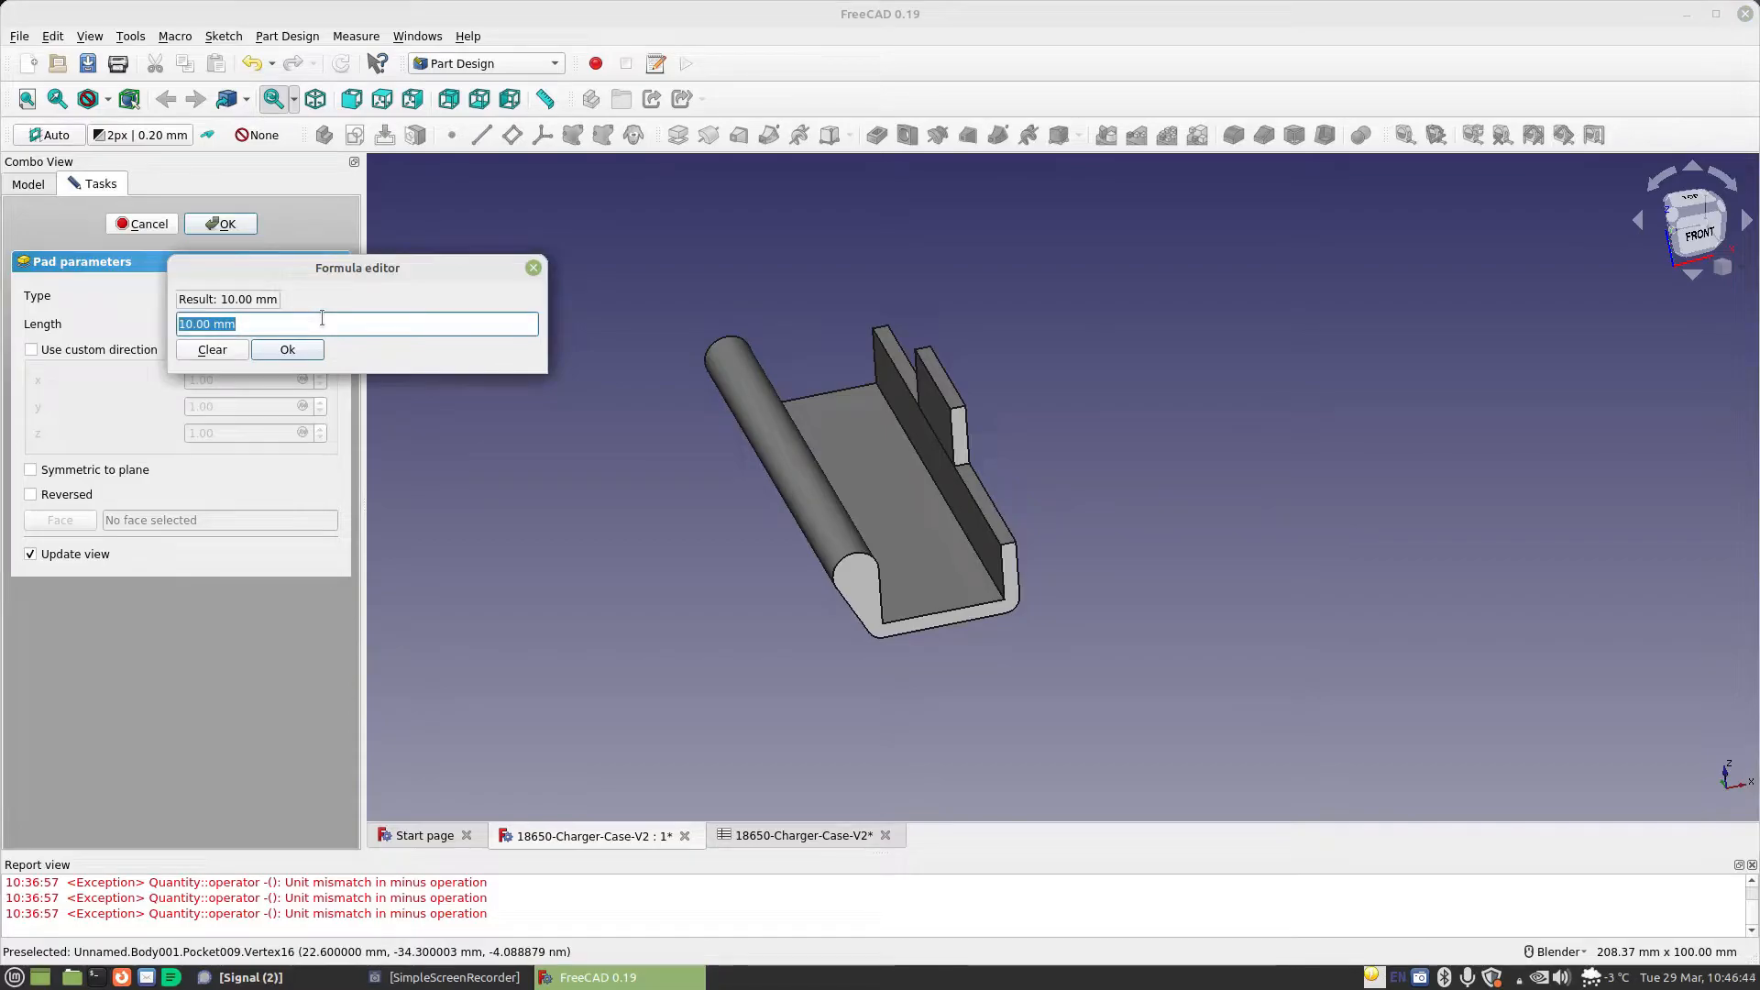
{"action": "type", "text": "sp"}
{"action": "key", "text": "Down"}
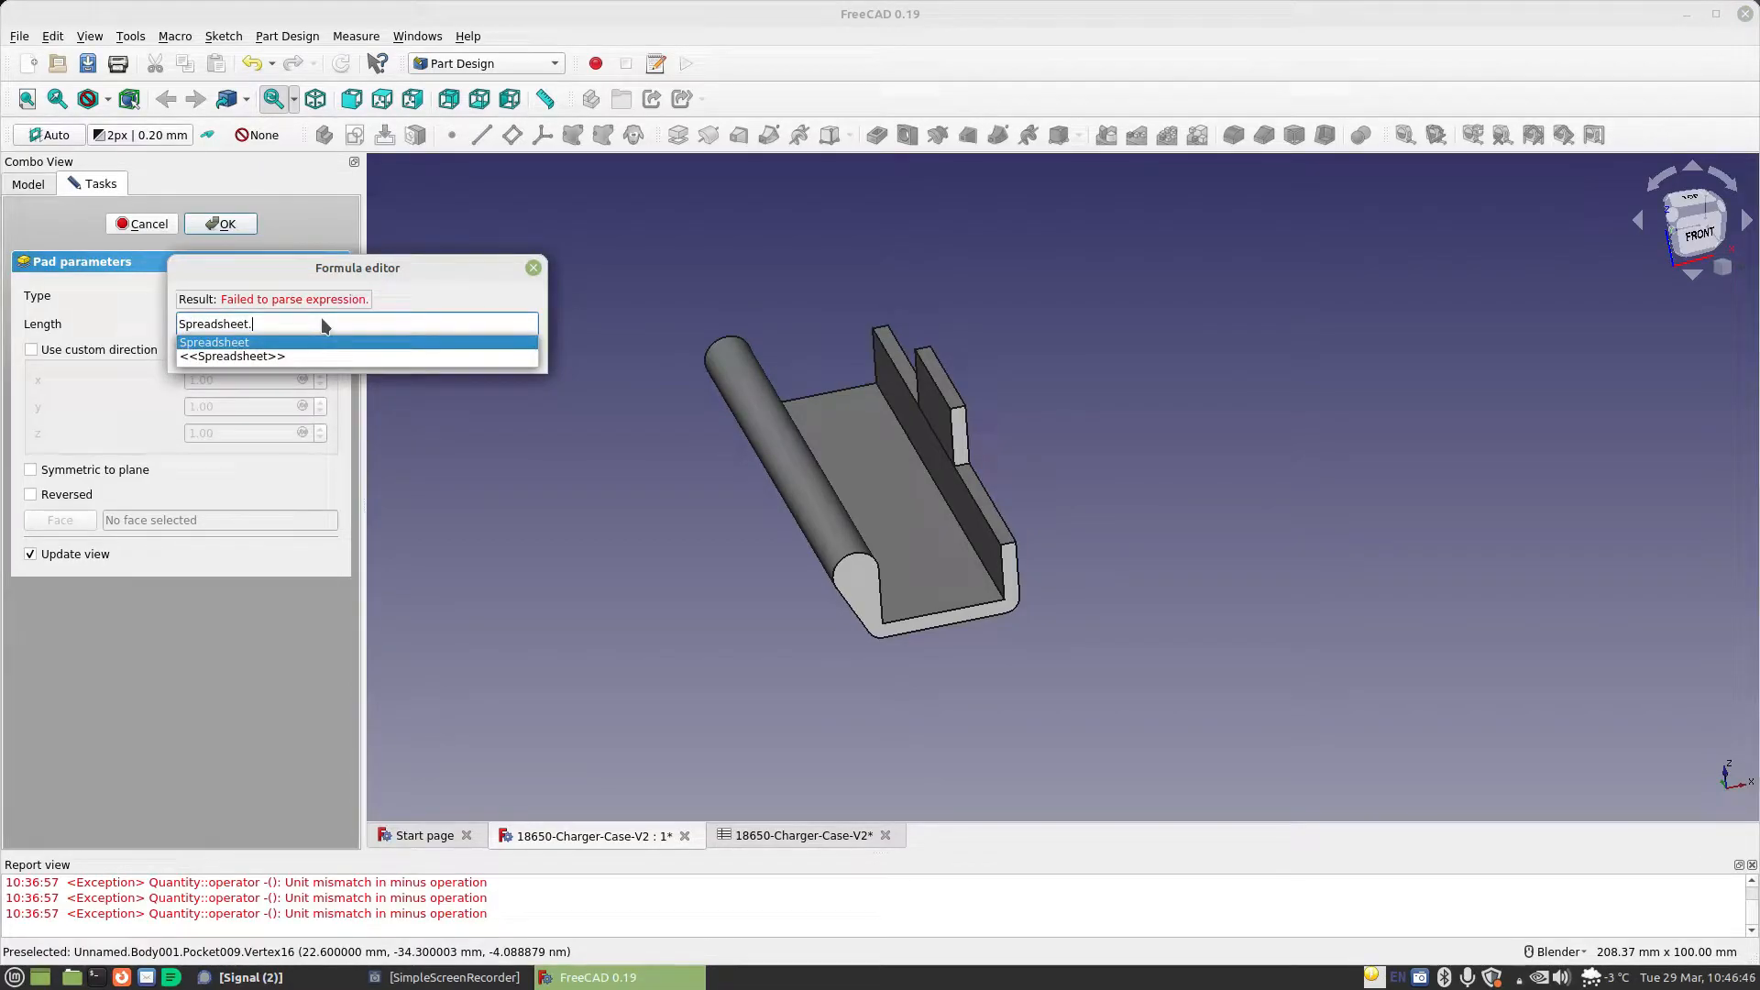
{"action": "type", "text": "ce"}
{"action": "key", "text": "Down"}
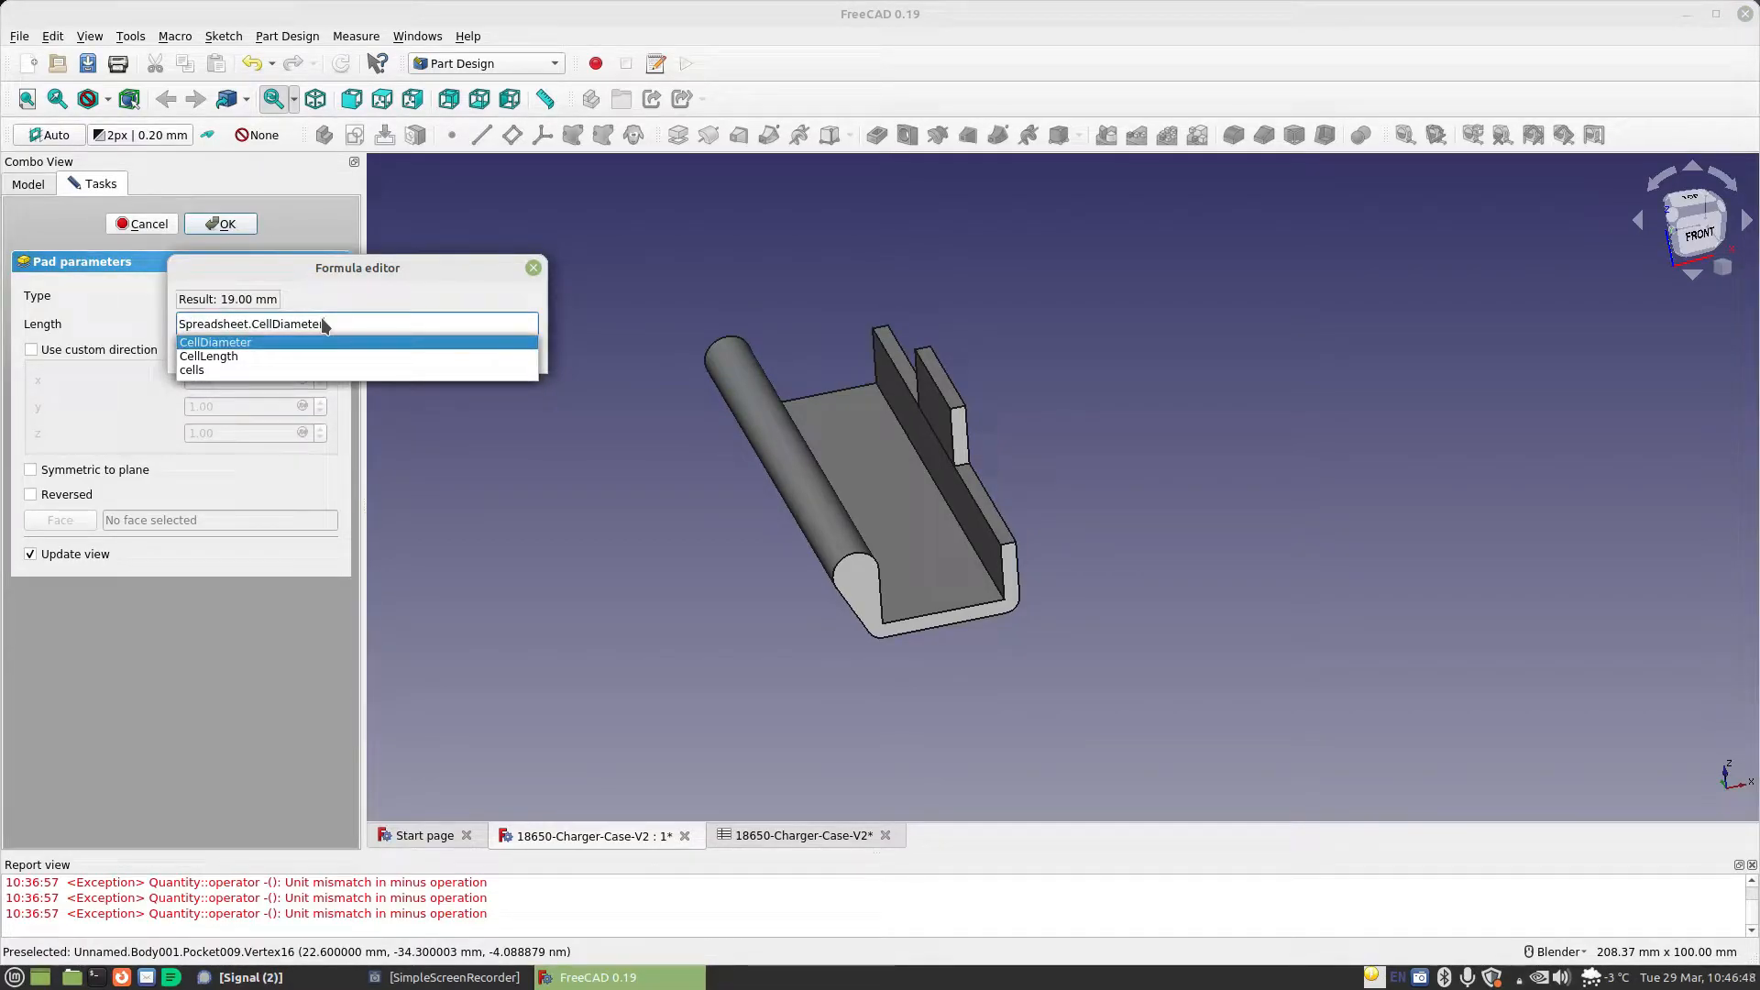
{"action": "type", "text": "/4-Spreadsheet.StandardGap"}
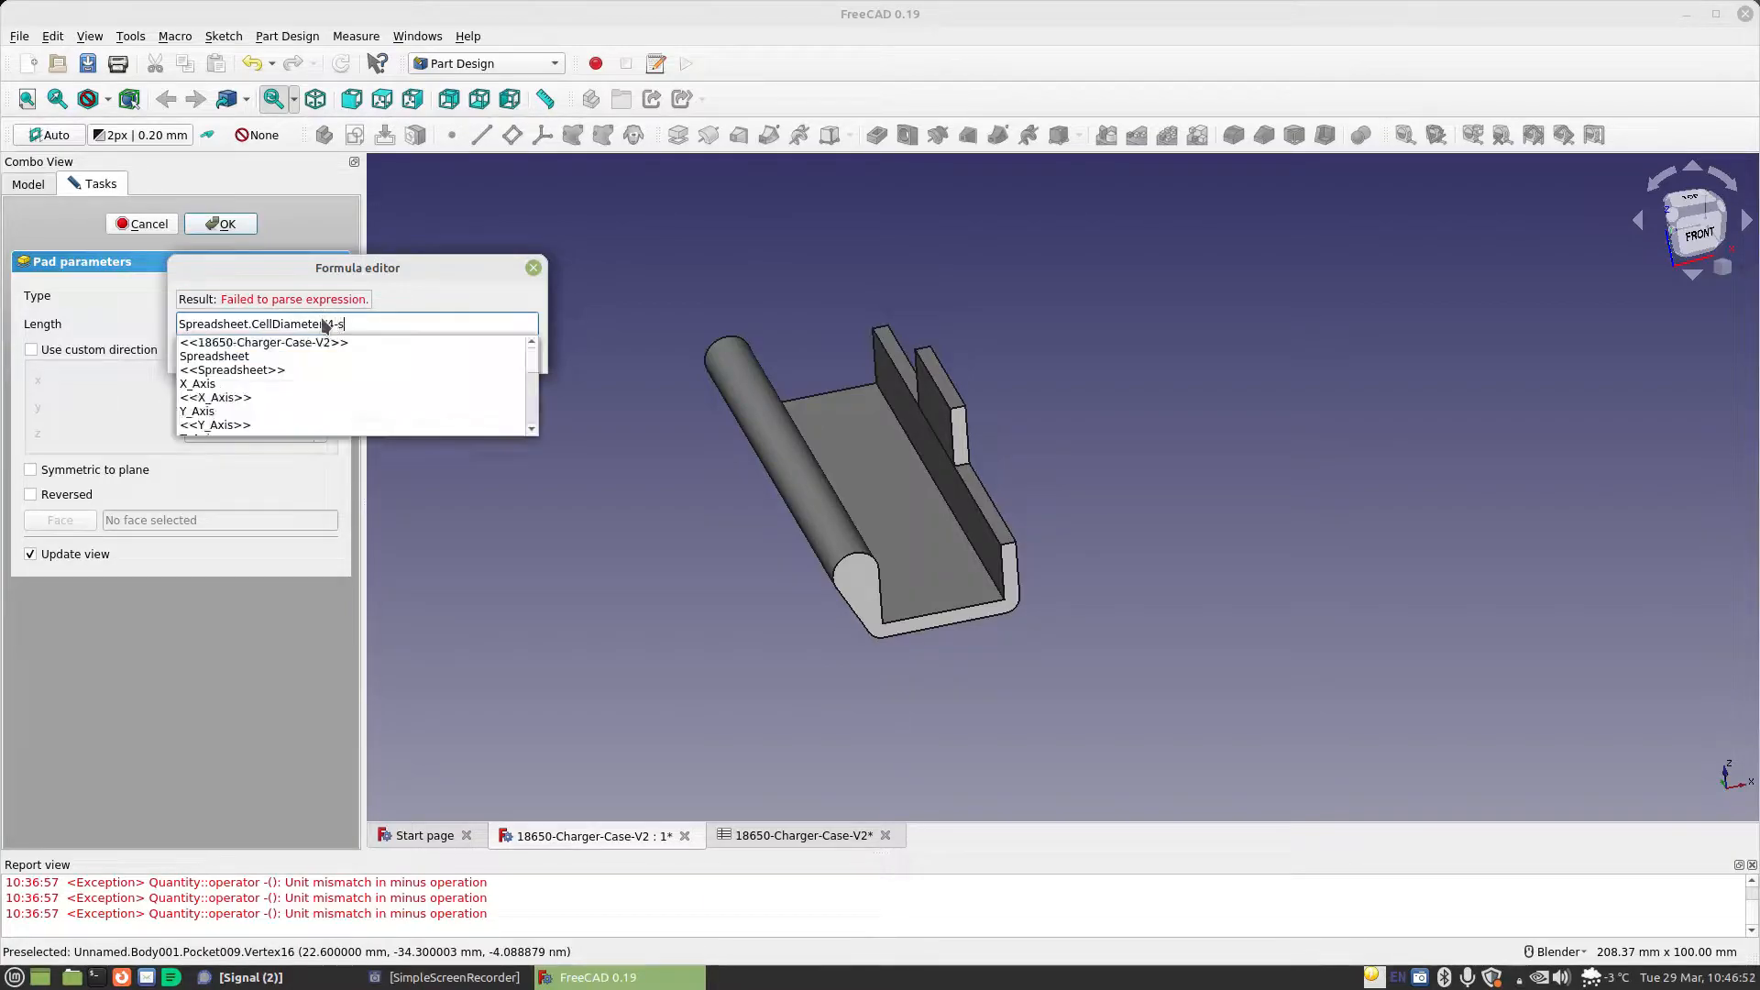
{"action": "key", "text": "Return"}
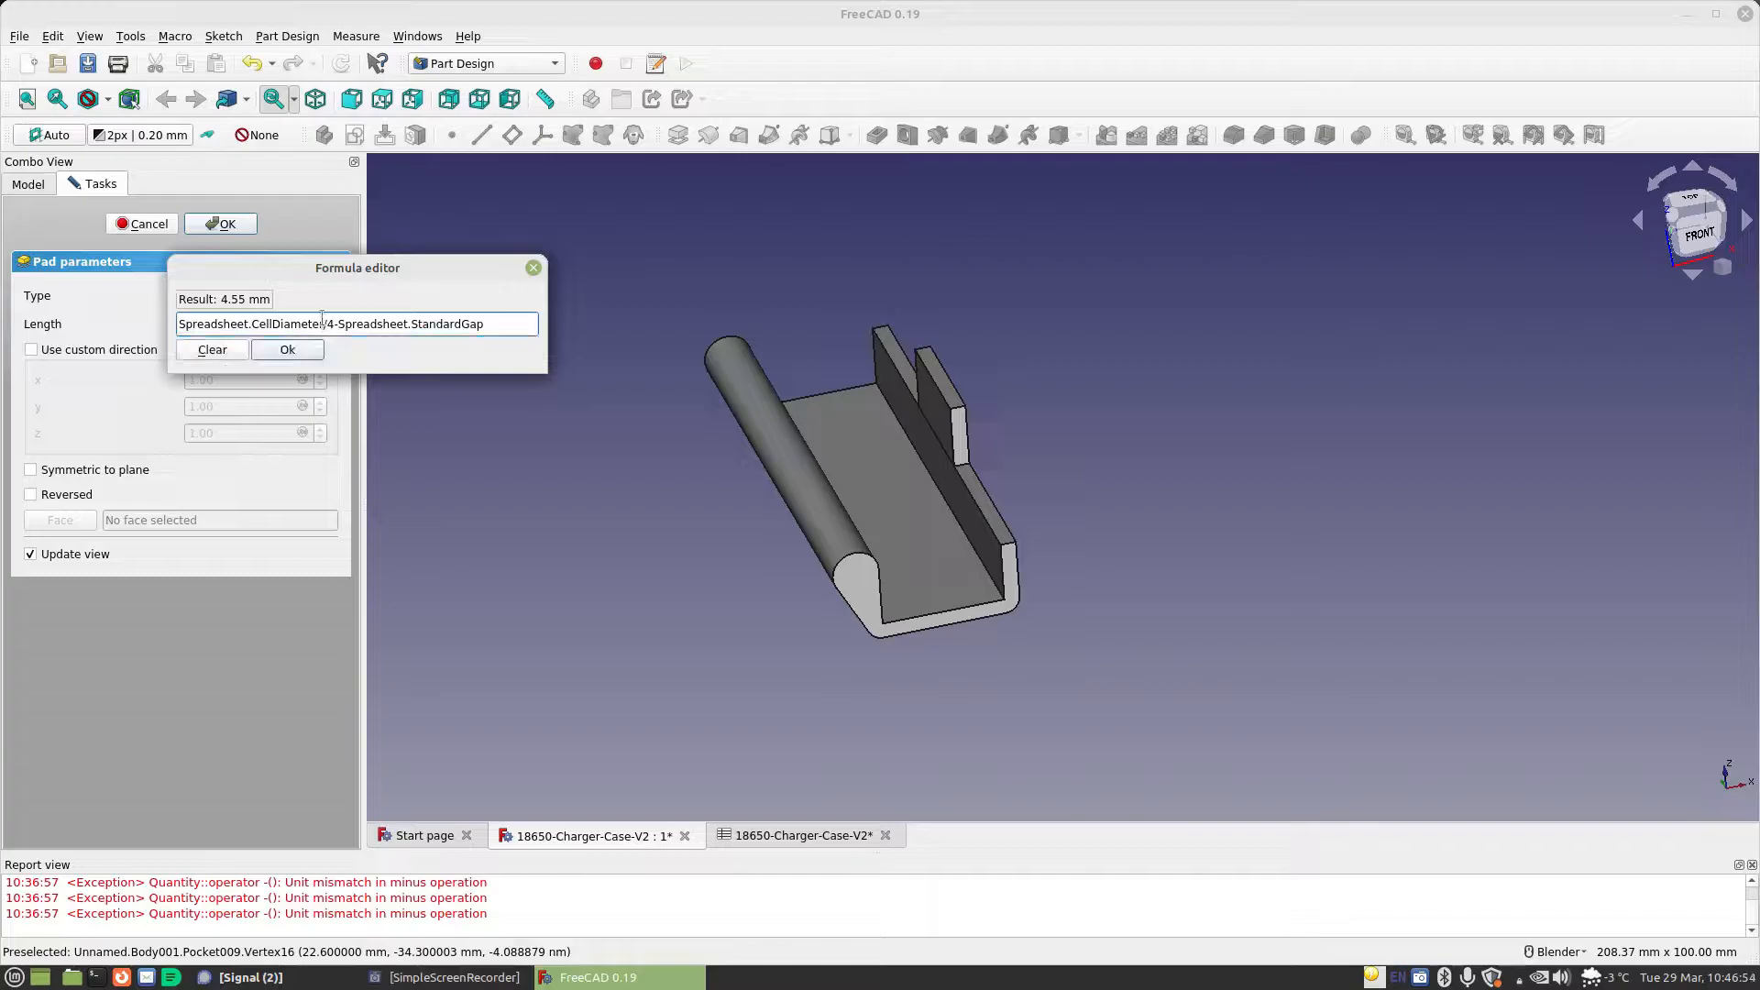
{"action": "left_click", "coordinate": [287, 350]}
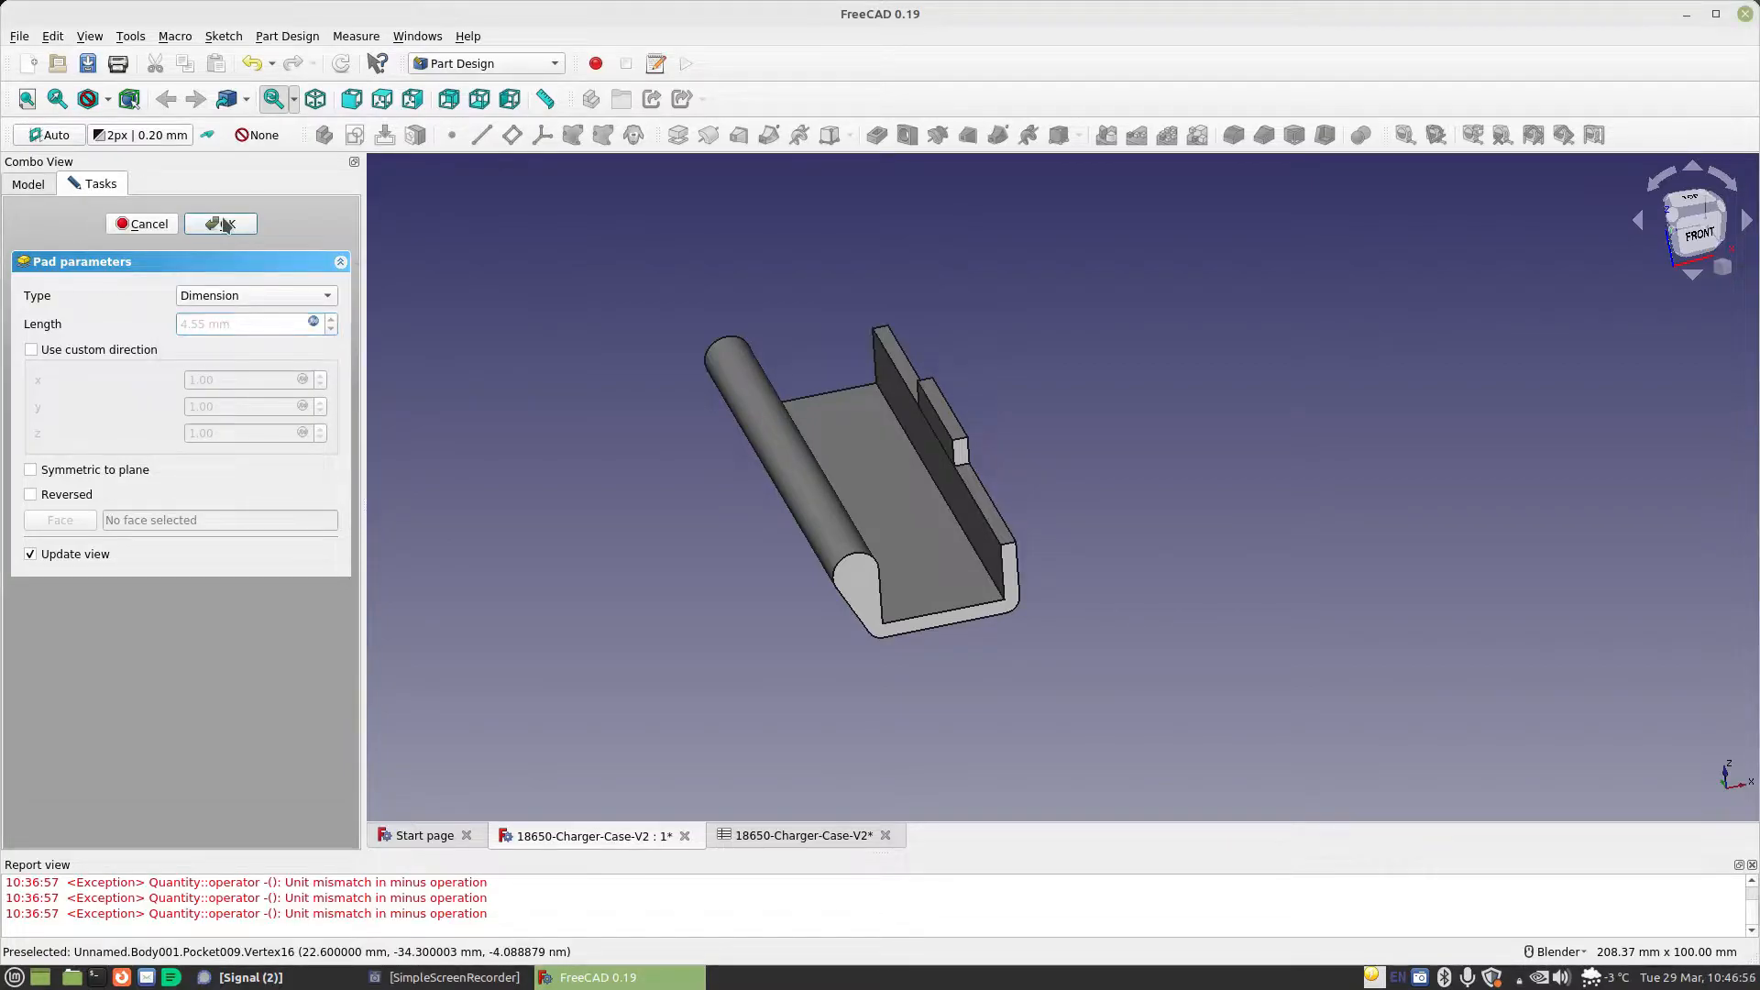
{"action": "left_click", "coordinate": [220, 224]}
Create a sketch on the front end face of the top and draw a circle about 5.4 mm in diameter centred on the origin
{"action": "middle_click_drag", "start_coordinate": [788, 394], "coordinate": [827, 438]}
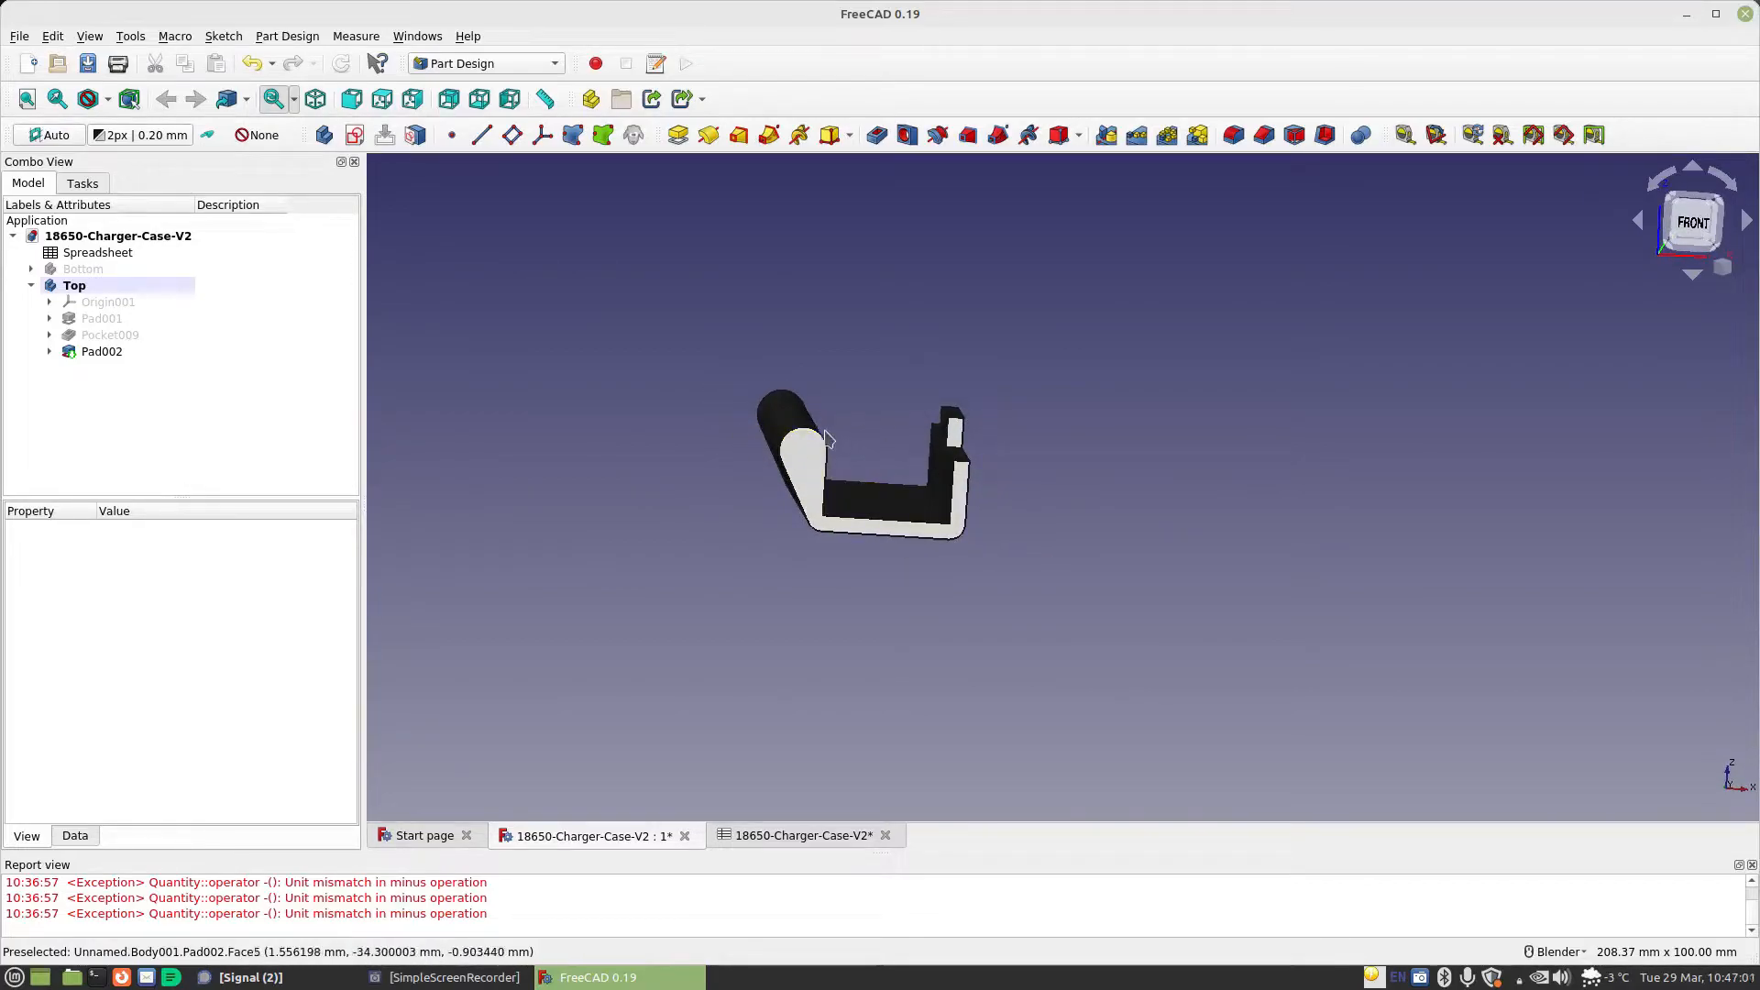
{"action": "left_click", "coordinate": [775, 451]}
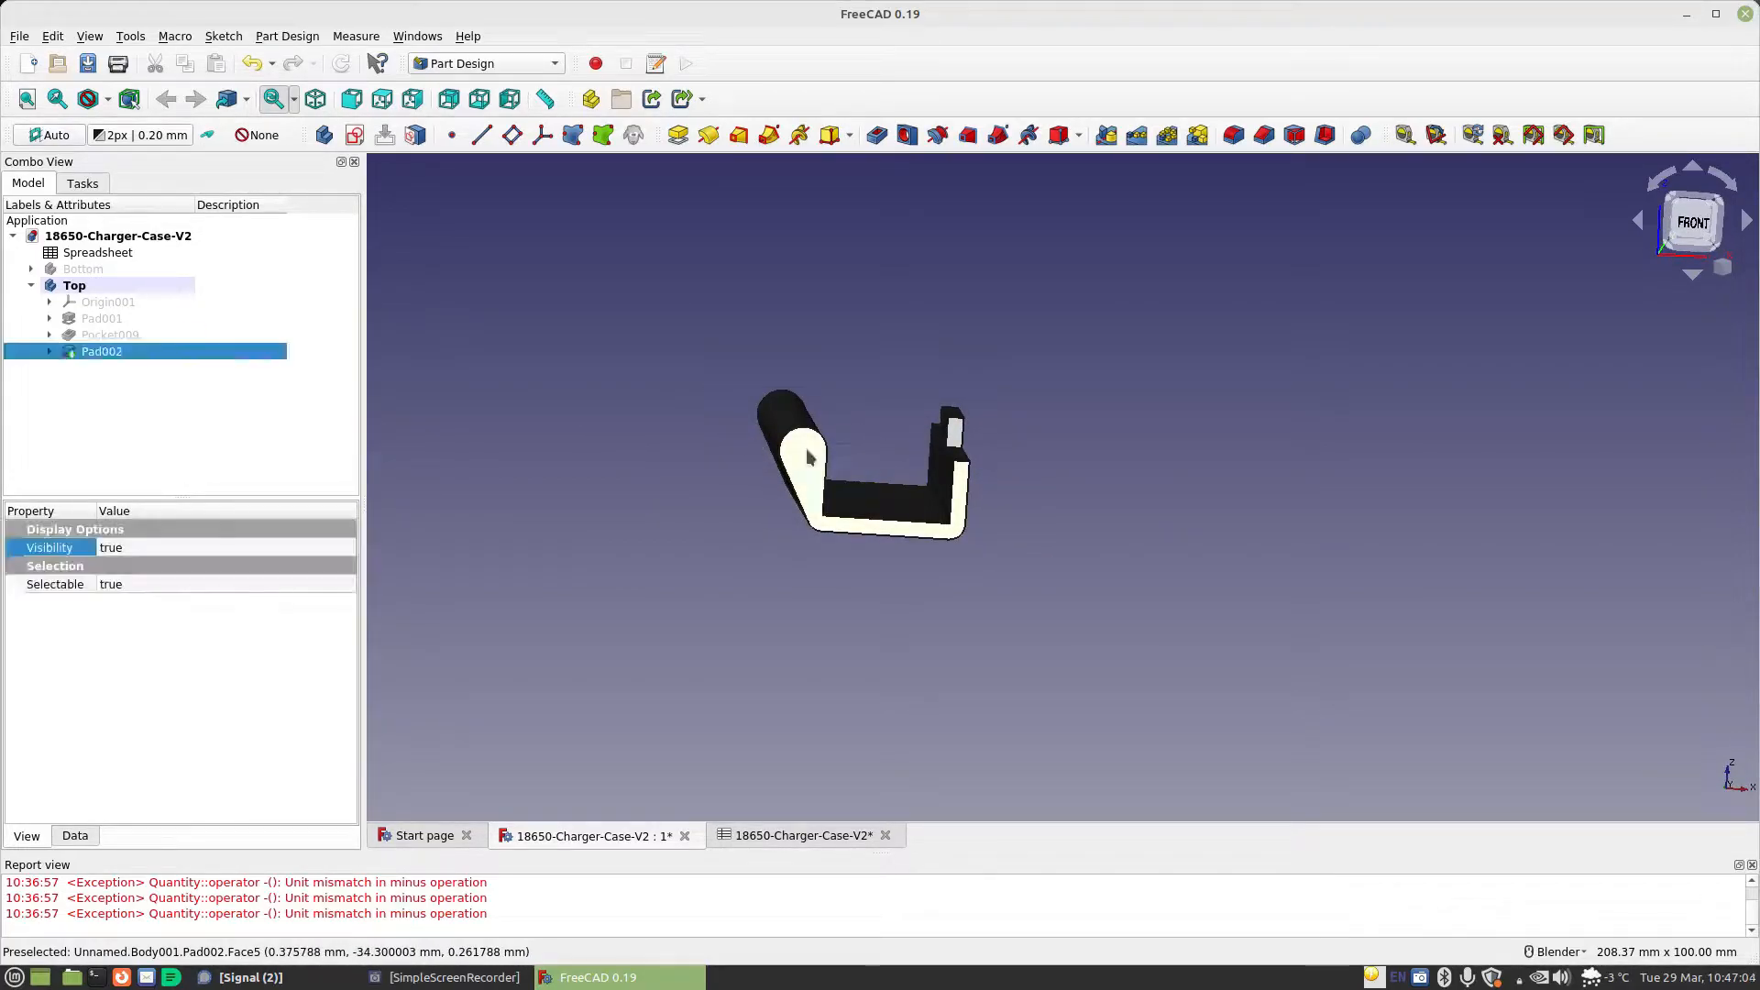
{"action": "left_click", "coordinate": [355, 134]}
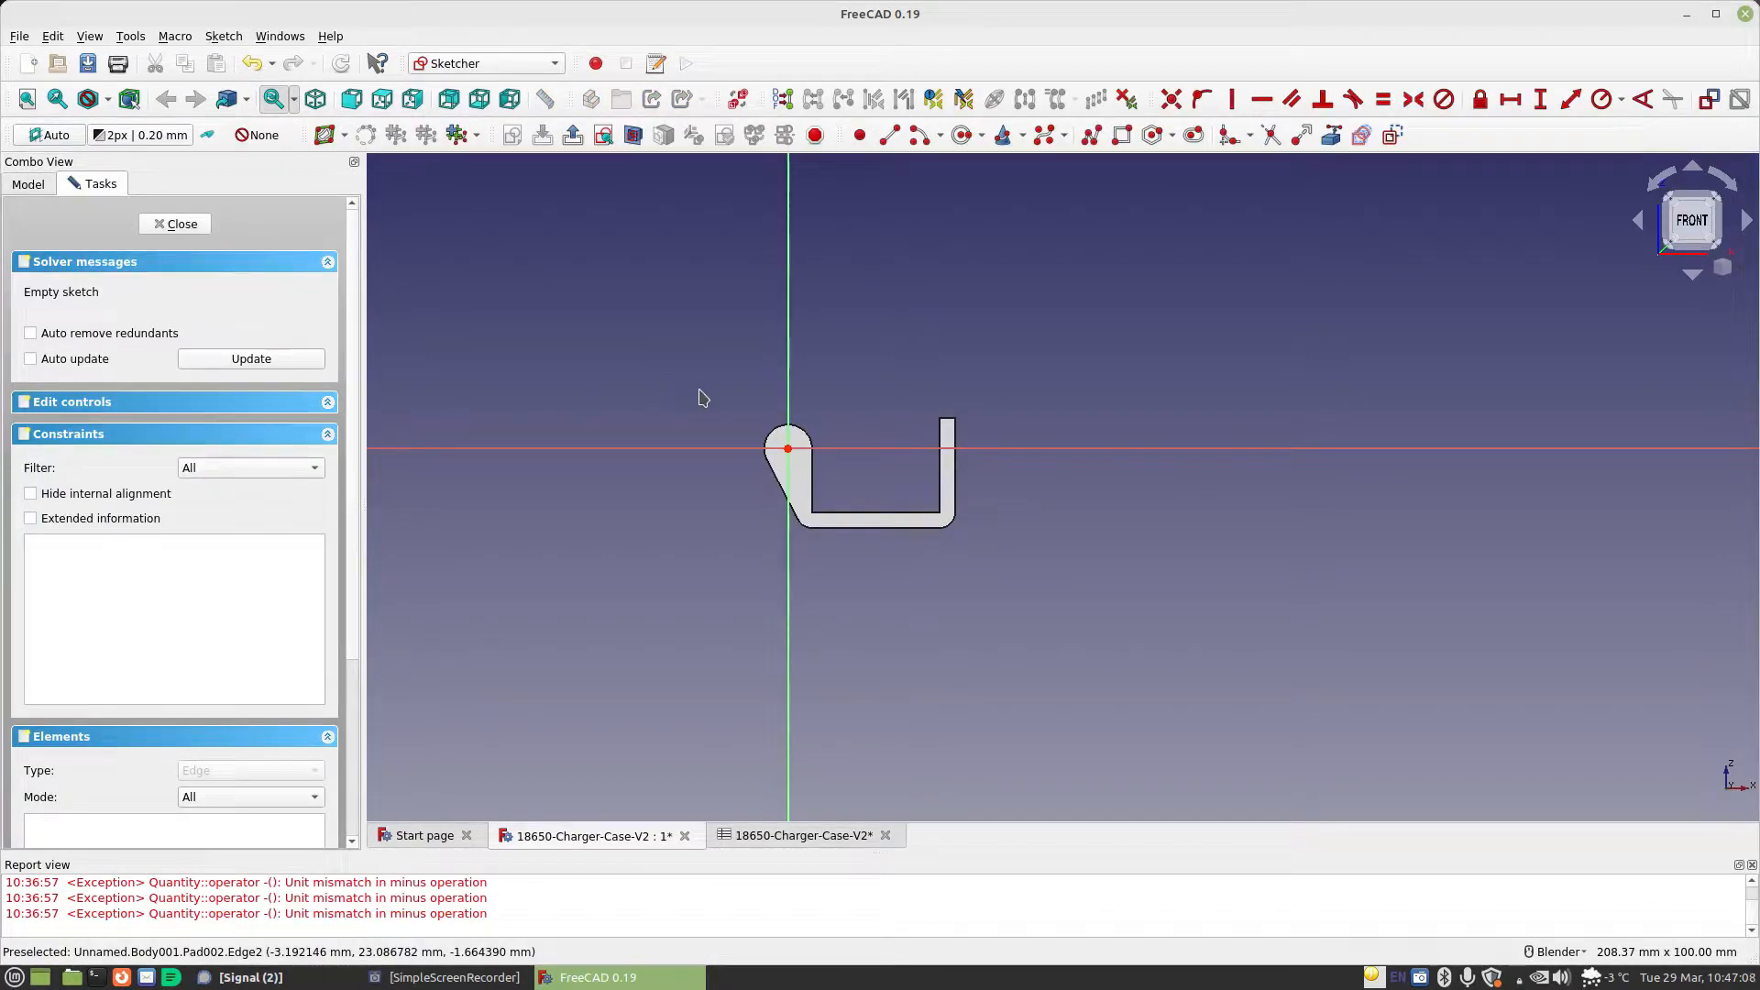
{"action": "scroll", "coordinate": [832, 359], "scroll_direction": "up", "scroll_amount": 4}
{"action": "left_click", "coordinate": [963, 135]}
{"action": "left_click", "coordinate": [735, 575]}
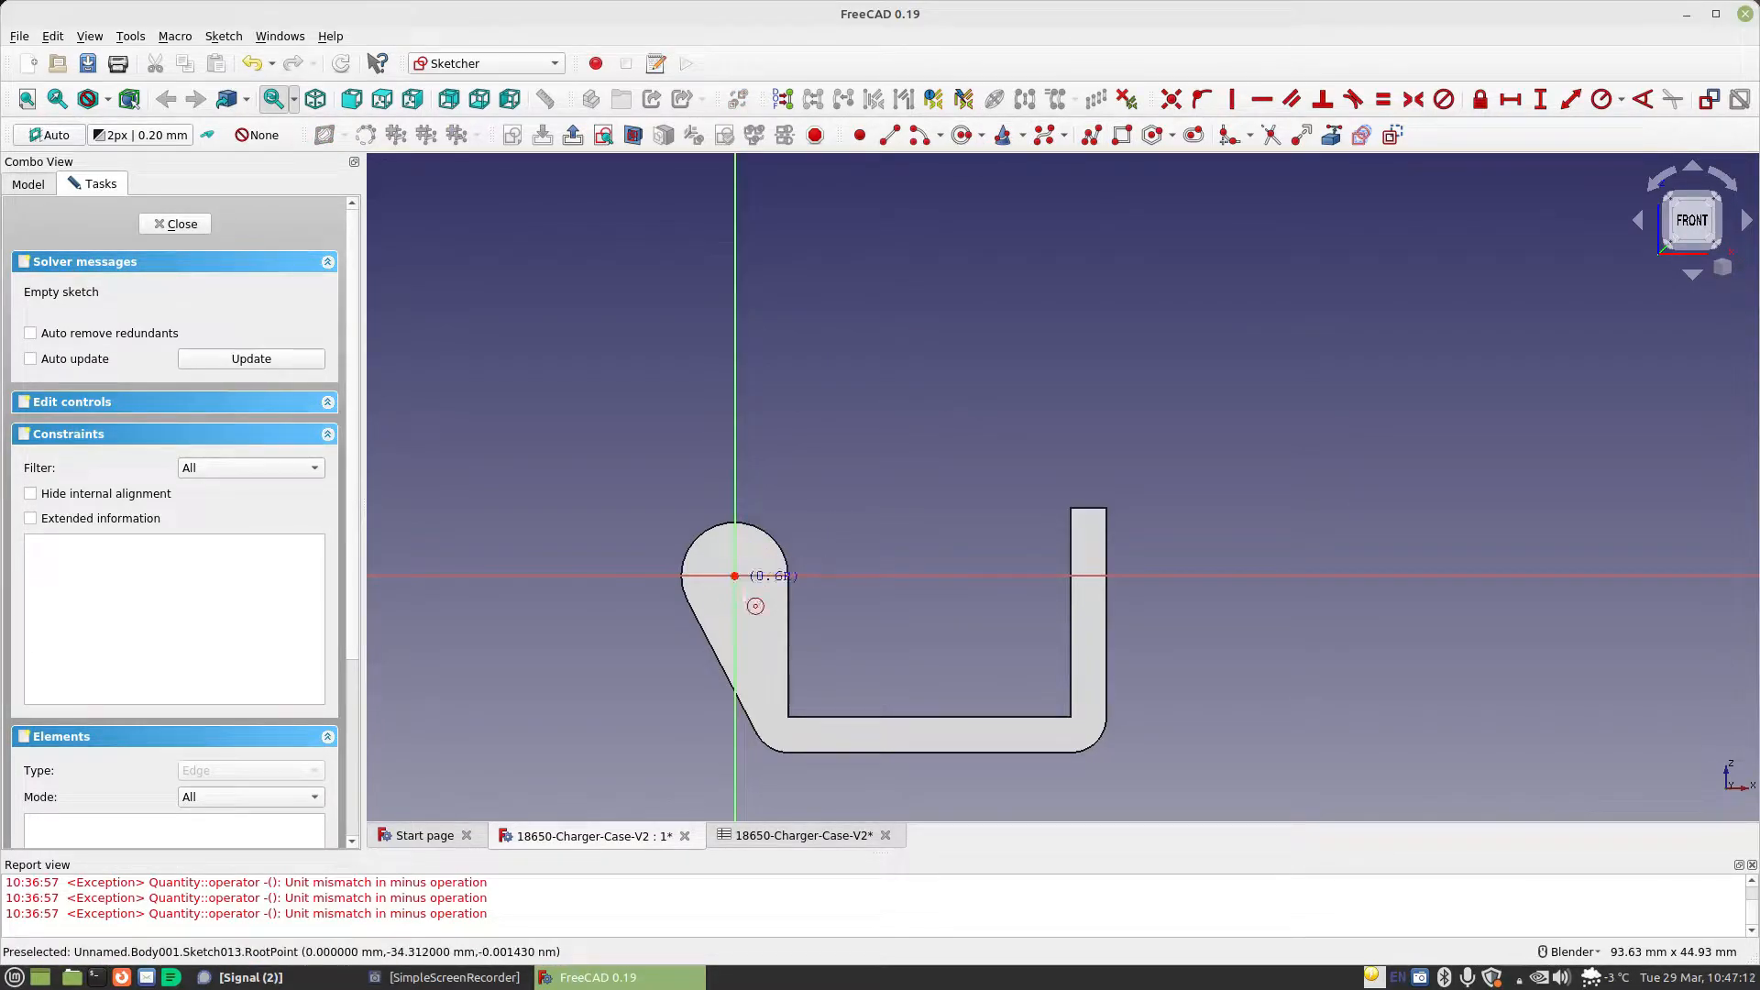
{"action": "left_click", "coordinate": [758, 606]}
Constrain the hinge circle's diameter with the formula Spreadsheet.MaterialThickness*2
{"action": "left_click", "coordinate": [1622, 99]}
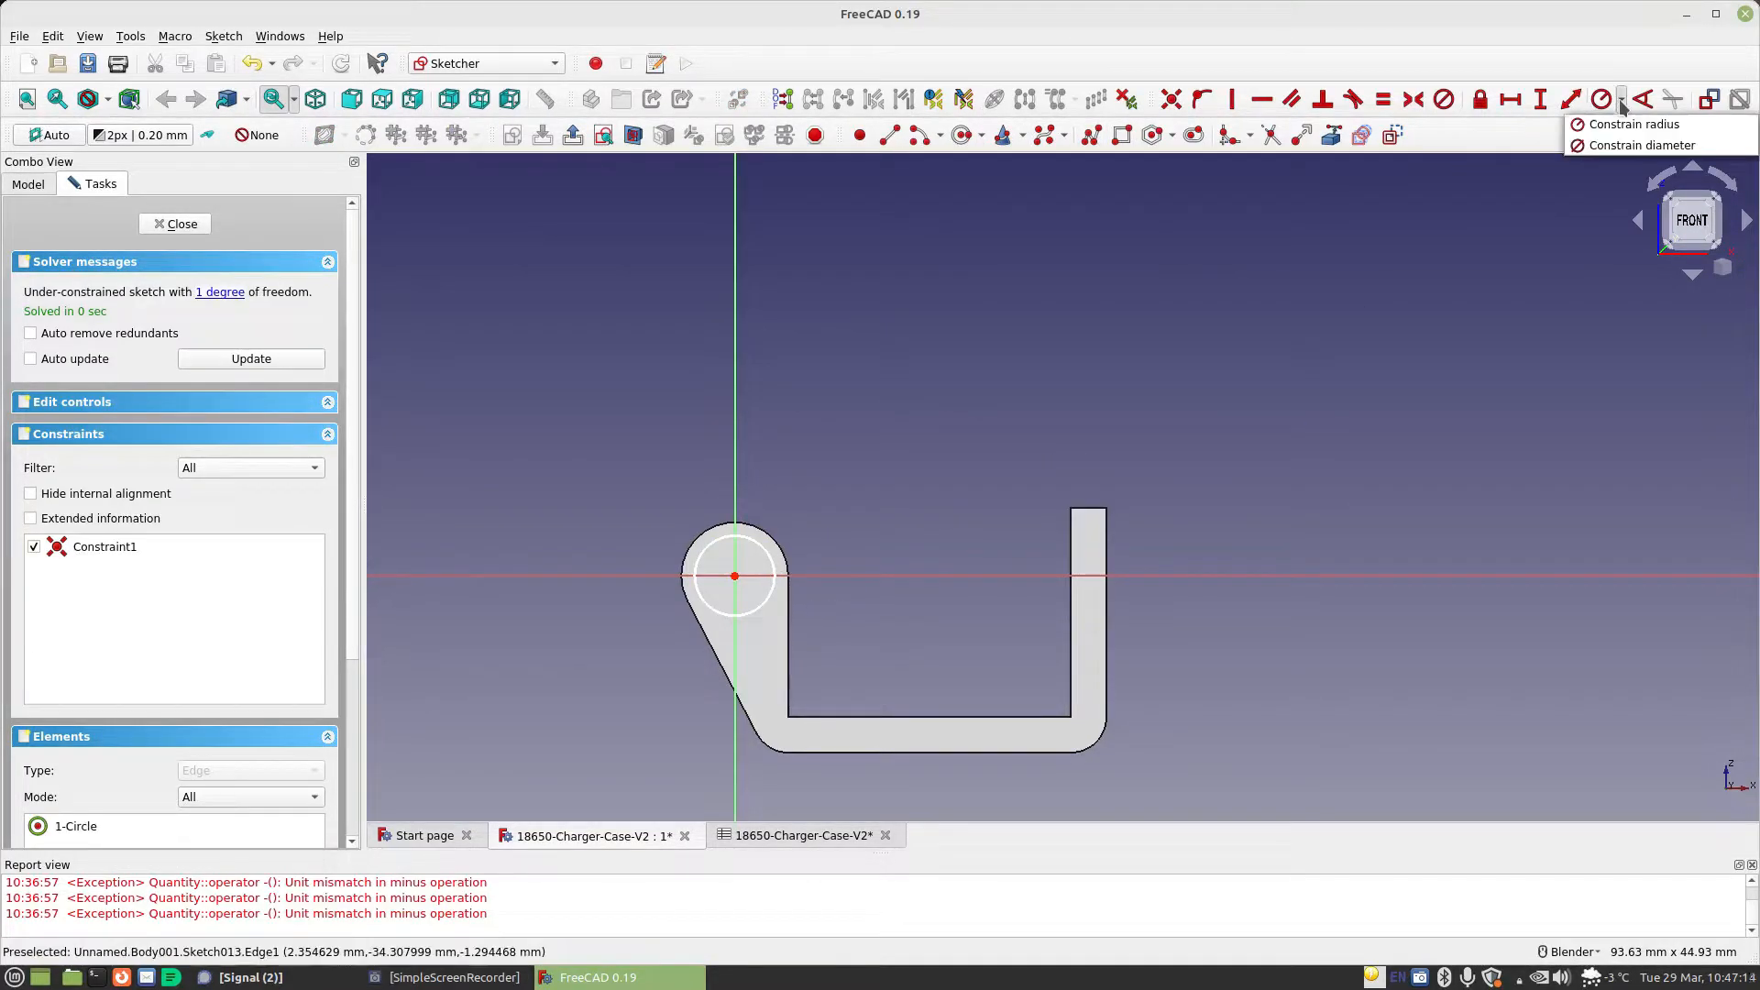
{"action": "left_click", "coordinate": [1628, 144]}
{"action": "left_click", "coordinate": [776, 559]}
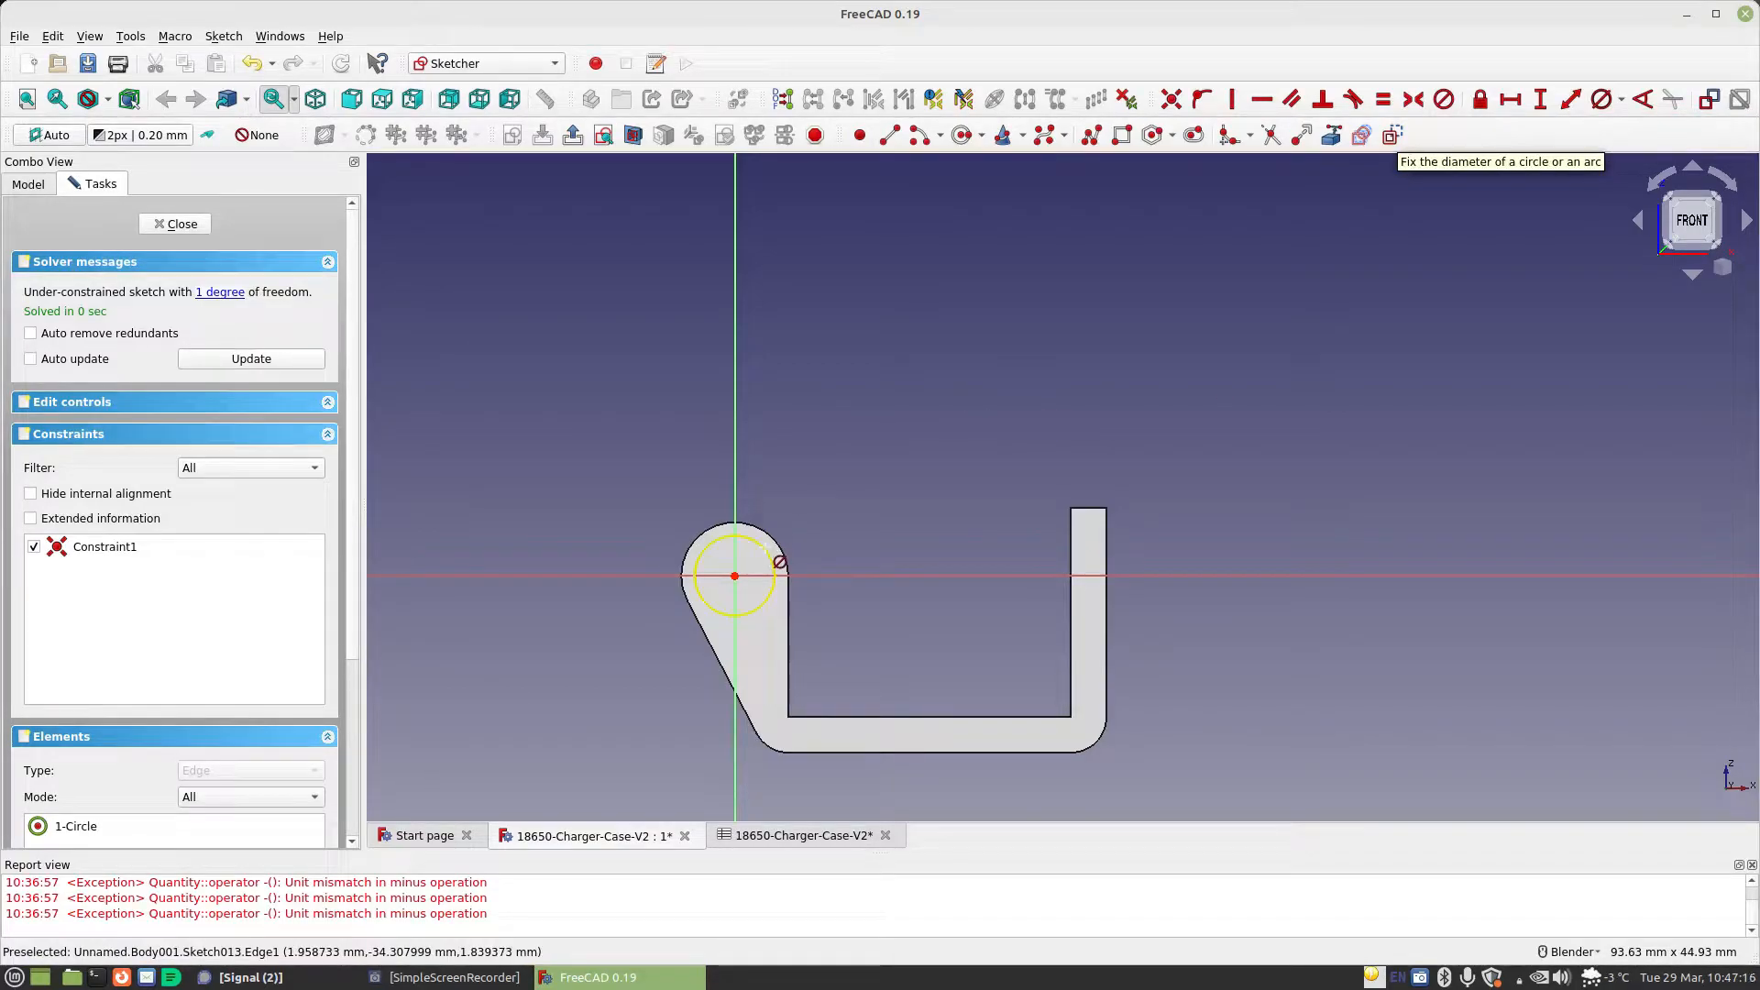
{"action": "left_click", "coordinate": [1014, 568]}
{"action": "type", "text": "Spreadsheet."}
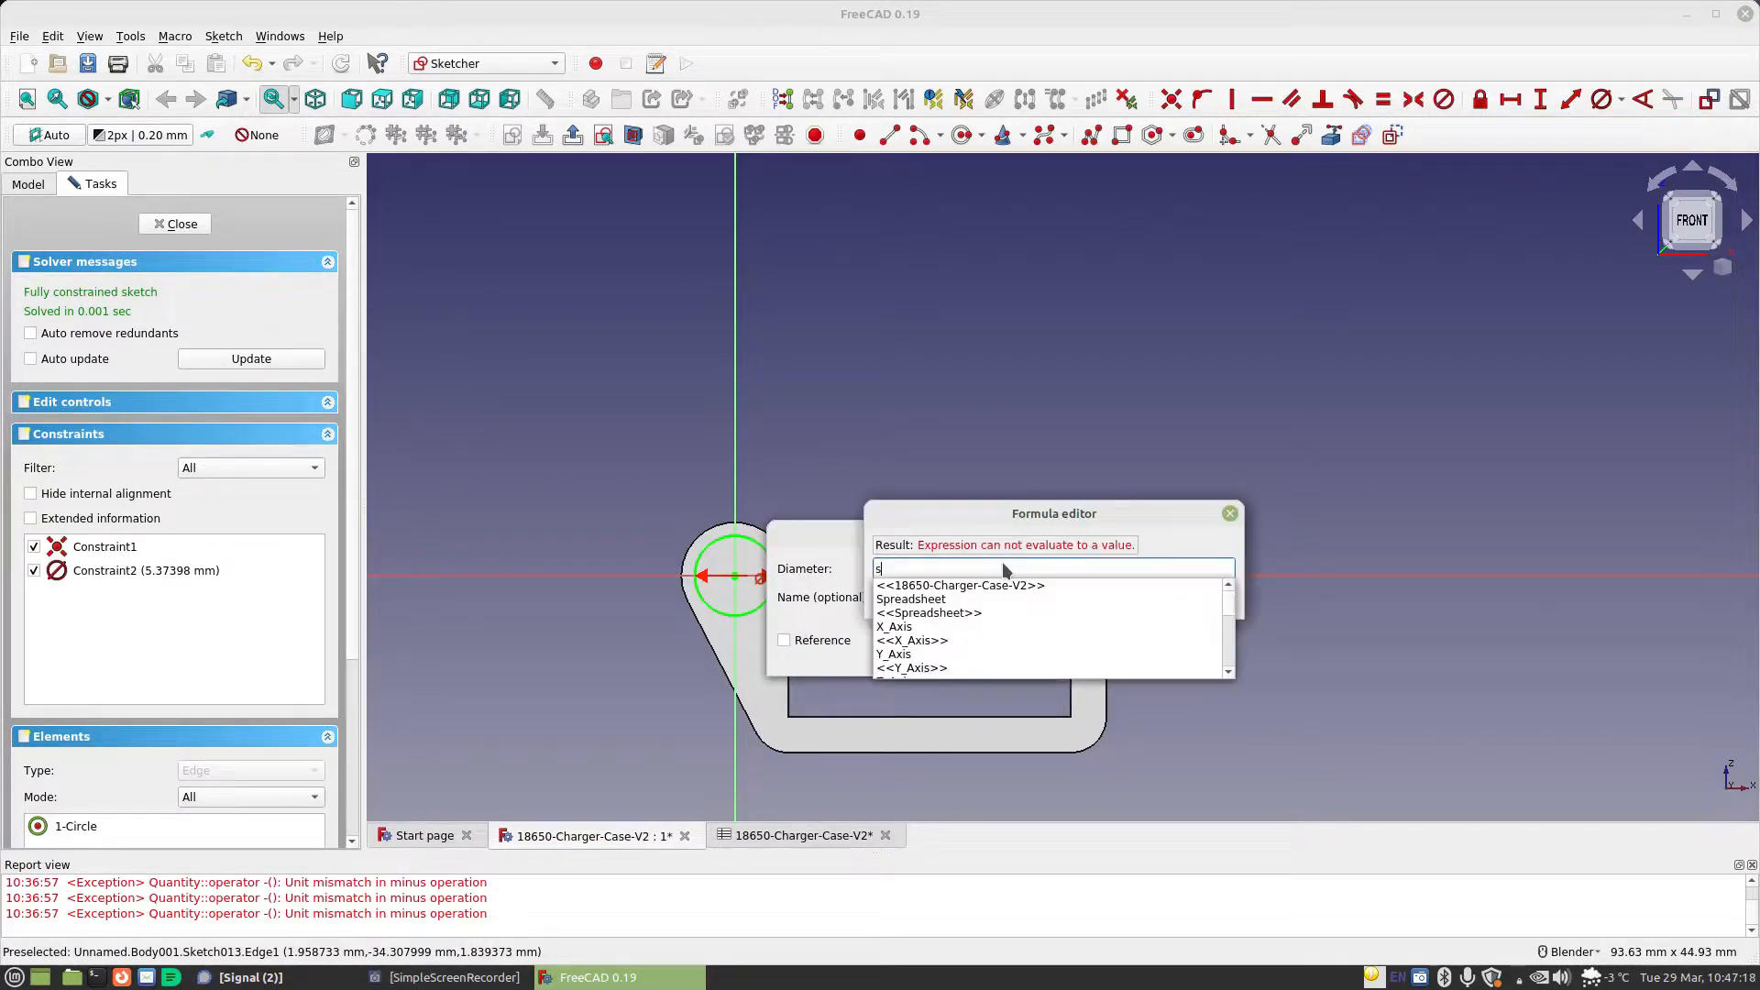
{"action": "type", "text": "MaterialThickness*"}
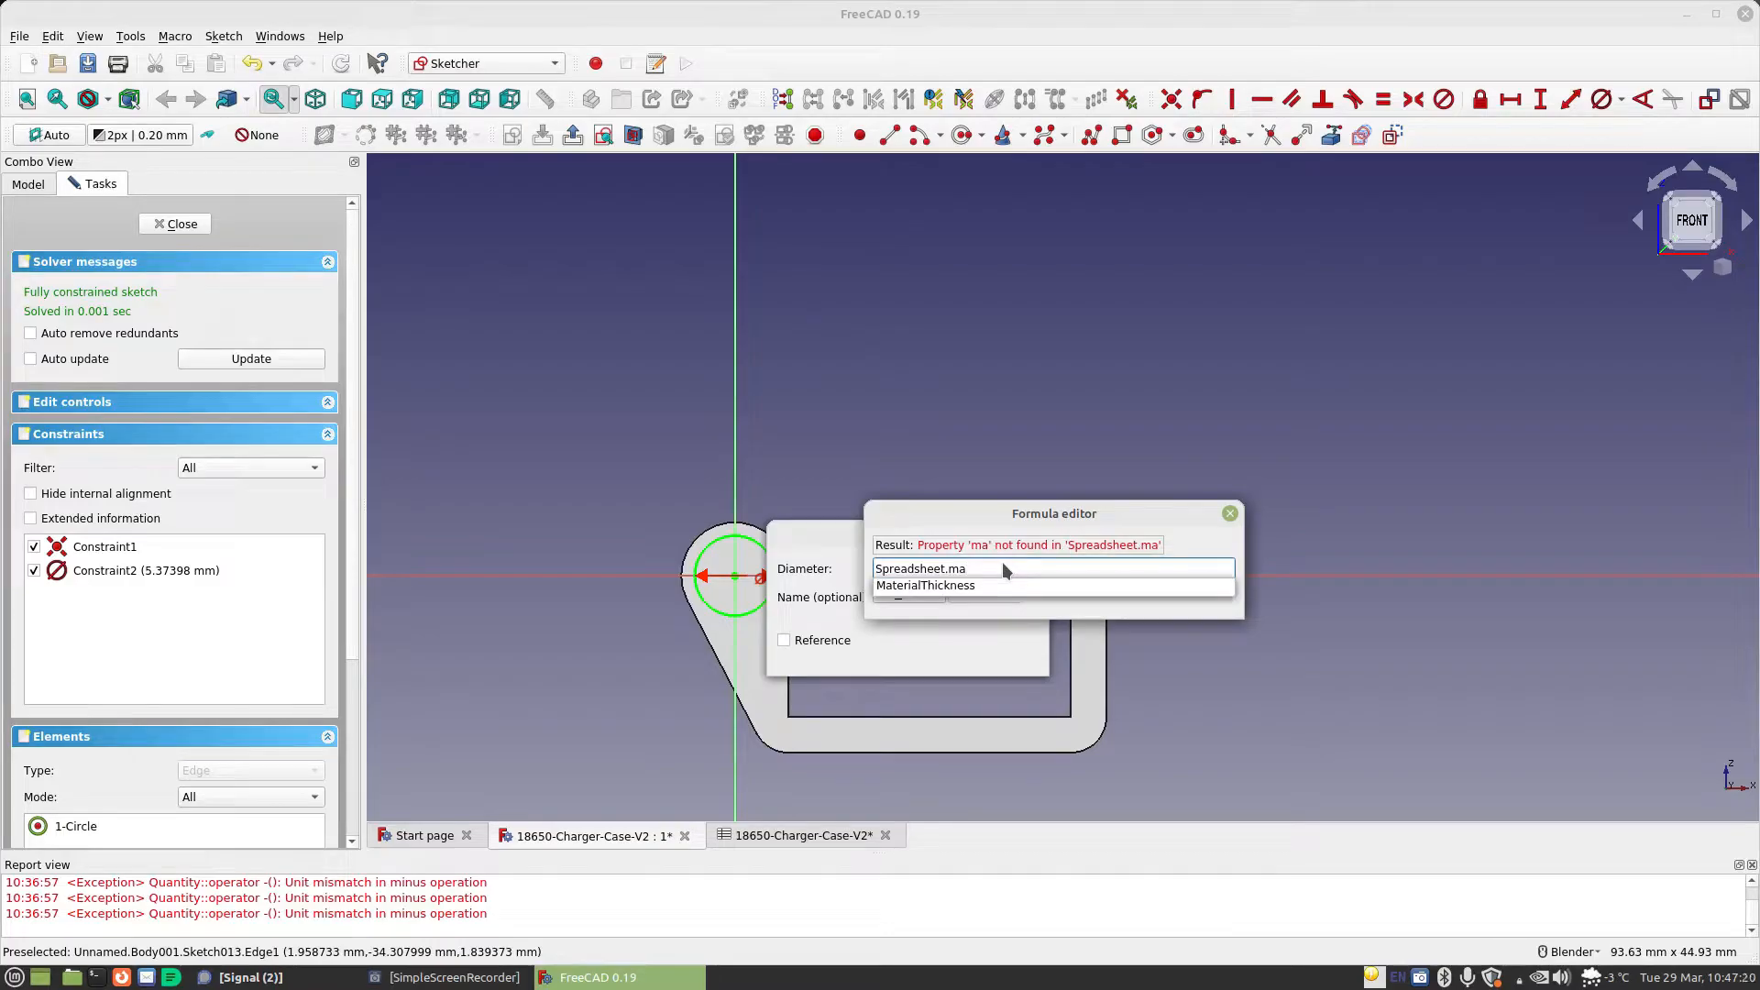
{"action": "type", "text": "2"}
{"action": "key", "text": "Return"}
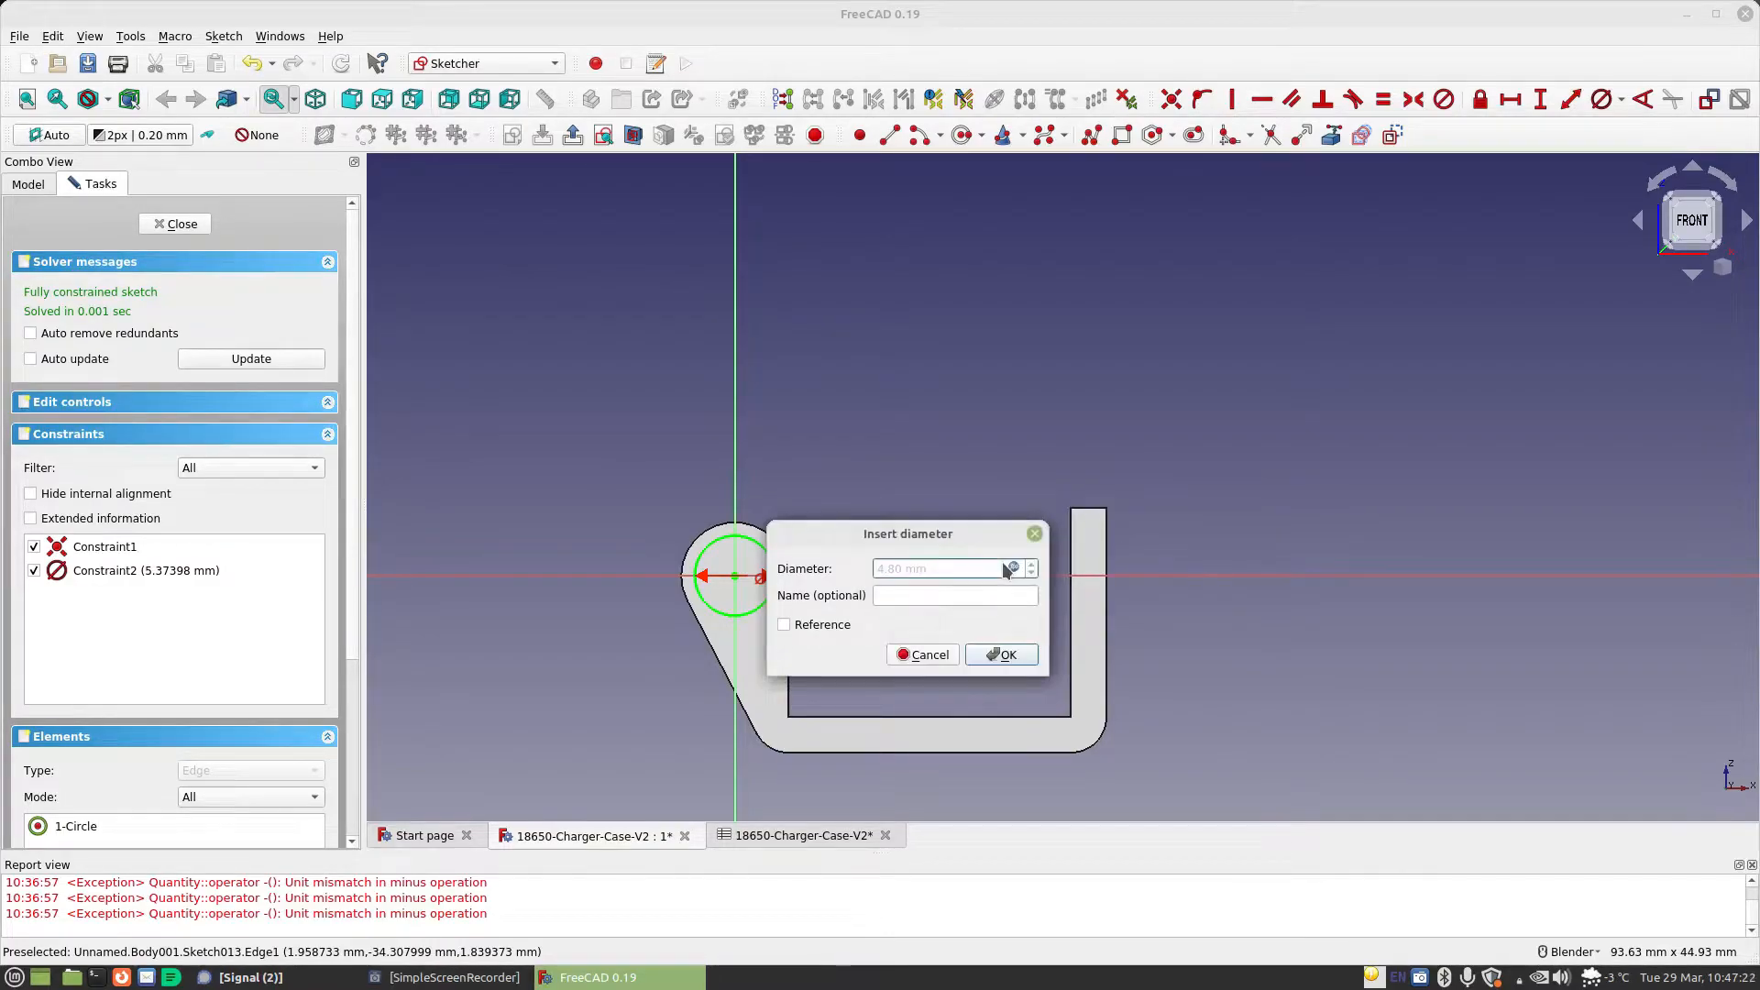
{"action": "left_click", "coordinate": [1008, 656]}
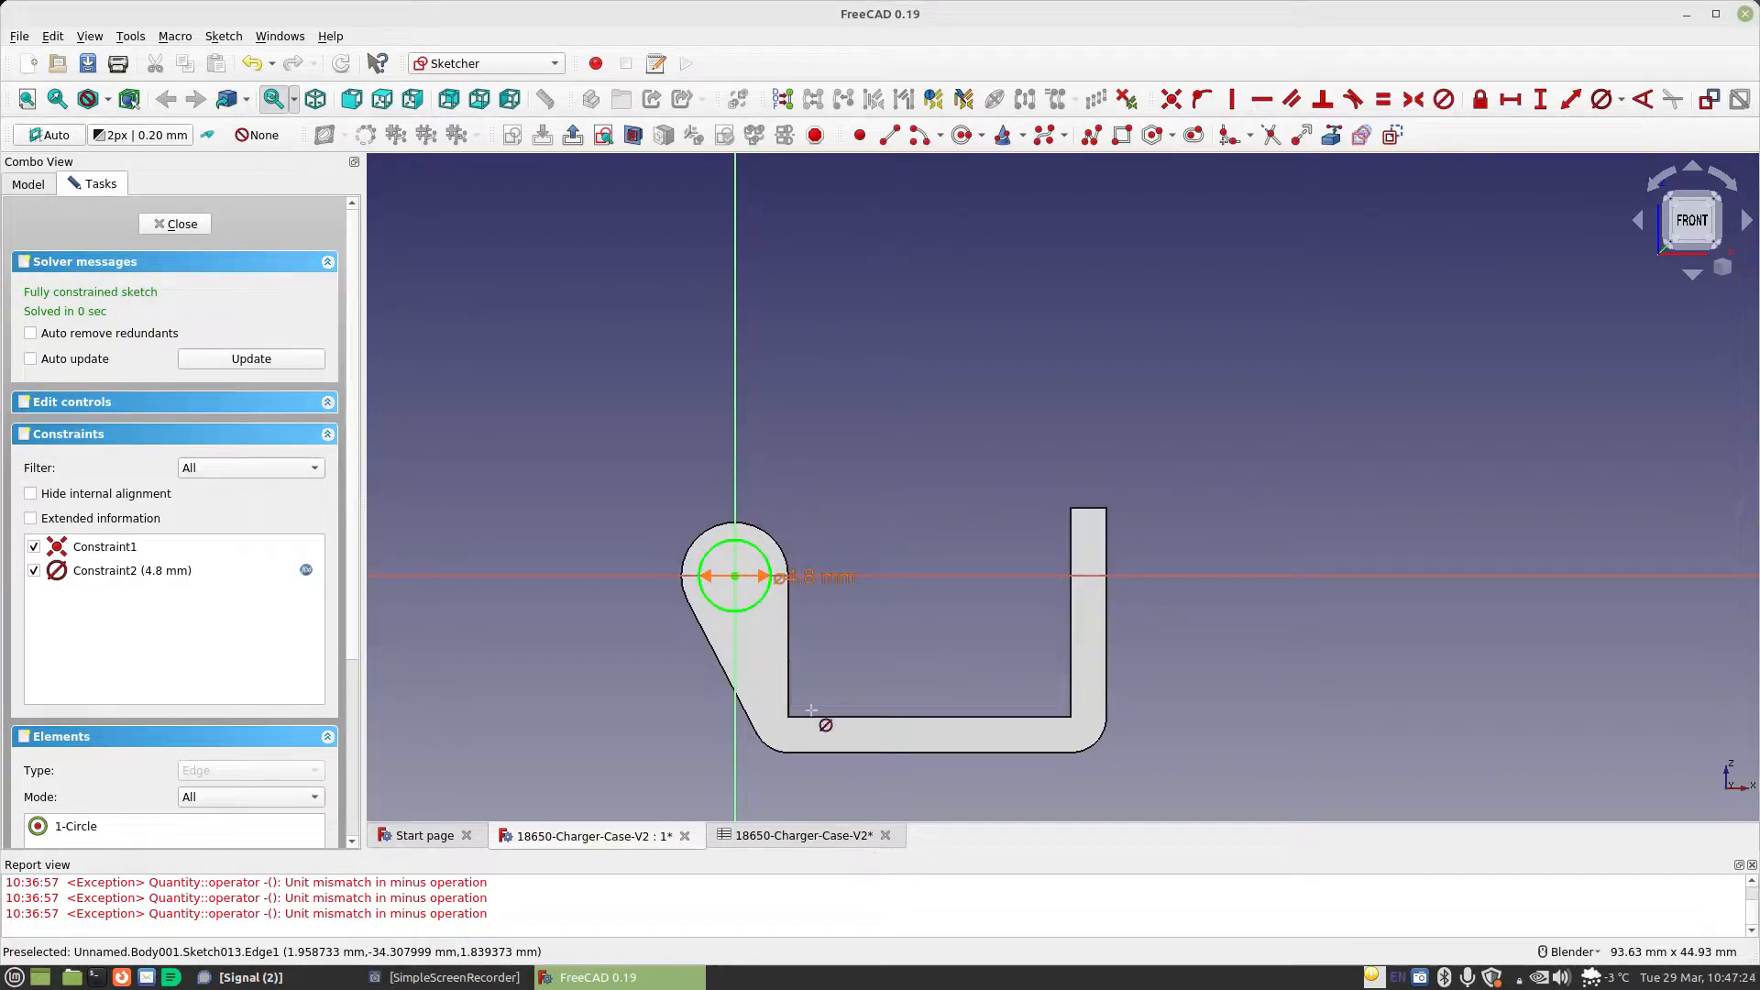
Close the circle sketch and start a pad of type Two dimensions, with the first length set by the formula Spreadsheet.MaterialThickness
{"action": "mouse_move", "coordinate": [526, 432]}
{"action": "middle_mouse_down"}
{"action": "mouse_move", "coordinate": [620, 421]}
{"action": "mouse_move", "coordinate": [679, 436]}
{"action": "middle_mouse_up"}
{"action": "left_click", "coordinate": [677, 135]}
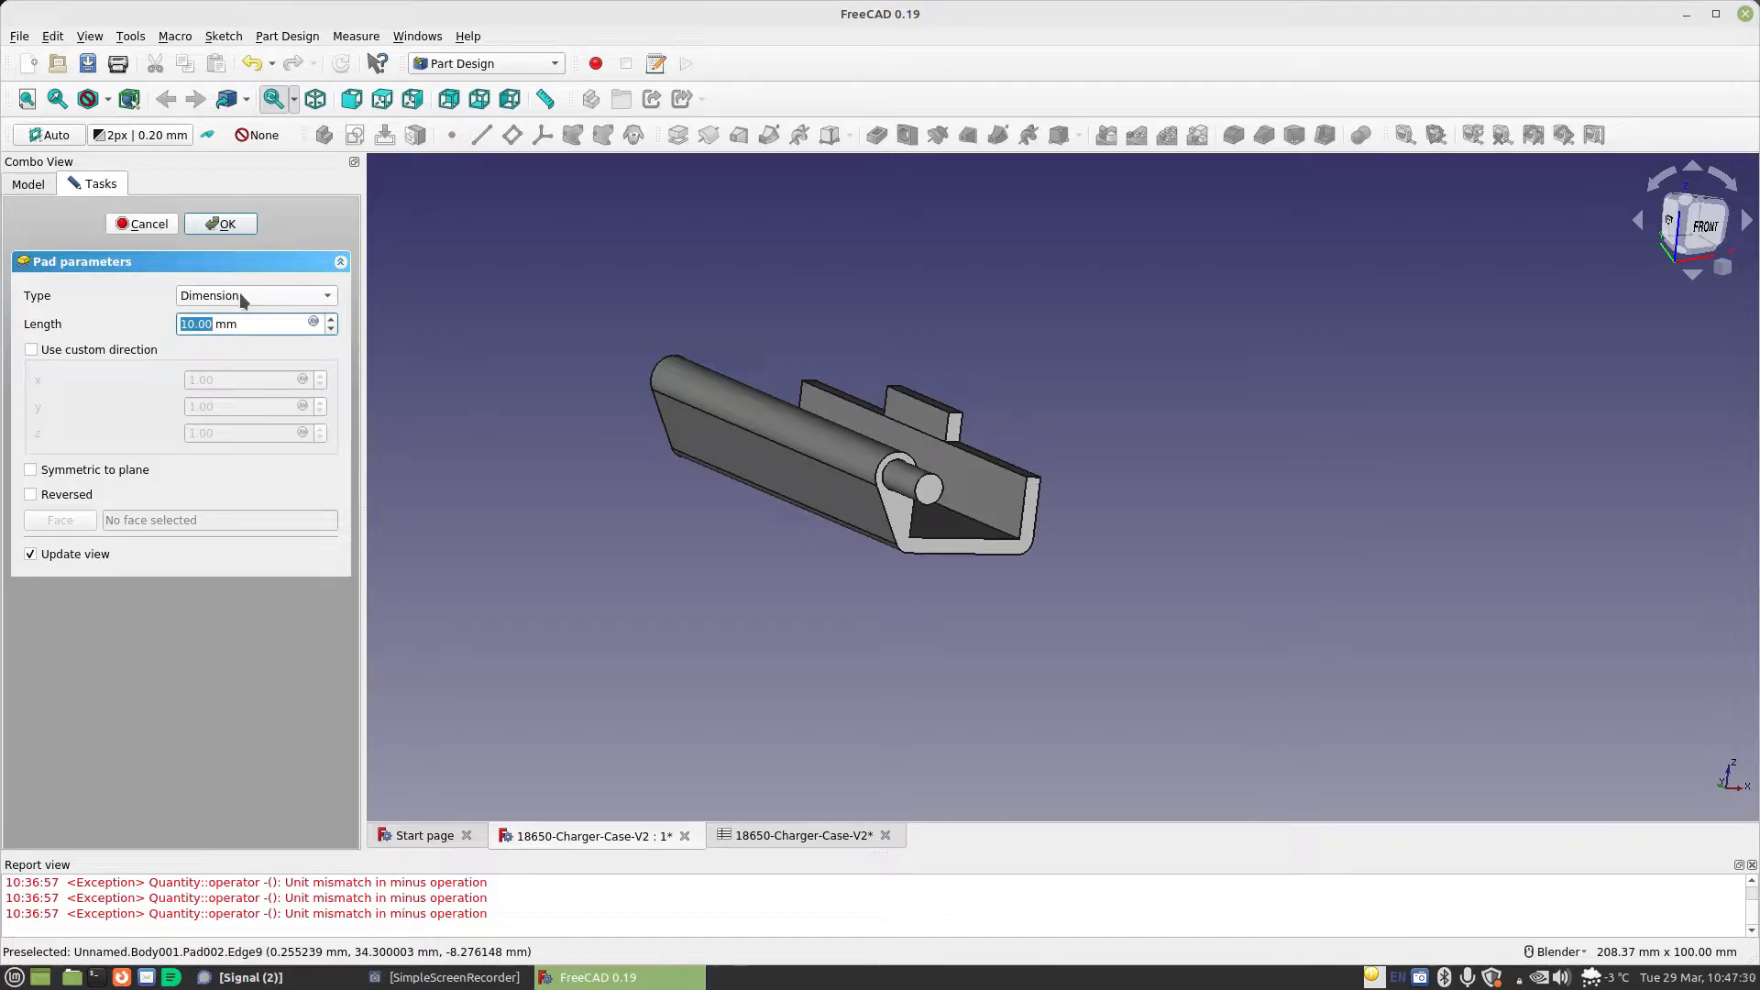
{"action": "left_click", "coordinate": [244, 297]}
{"action": "left_click", "coordinate": [247, 376]}
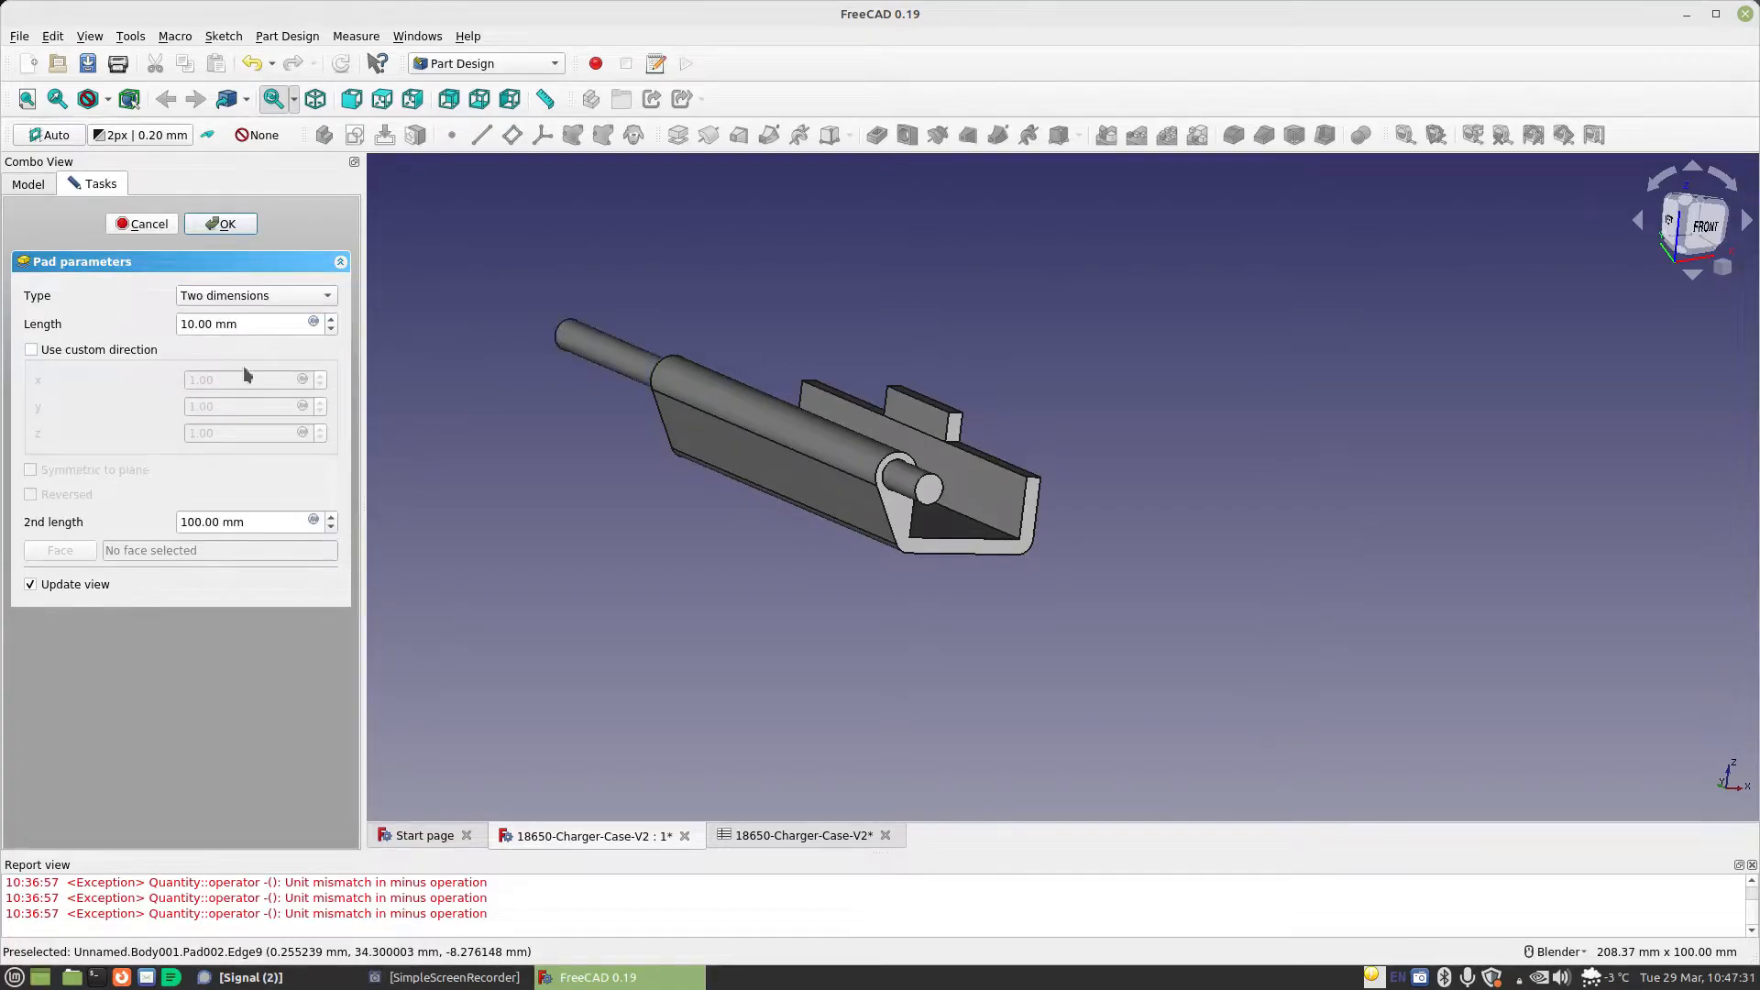
{"action": "left_click", "coordinate": [314, 324]}
{"action": "type", "text": "sp"}
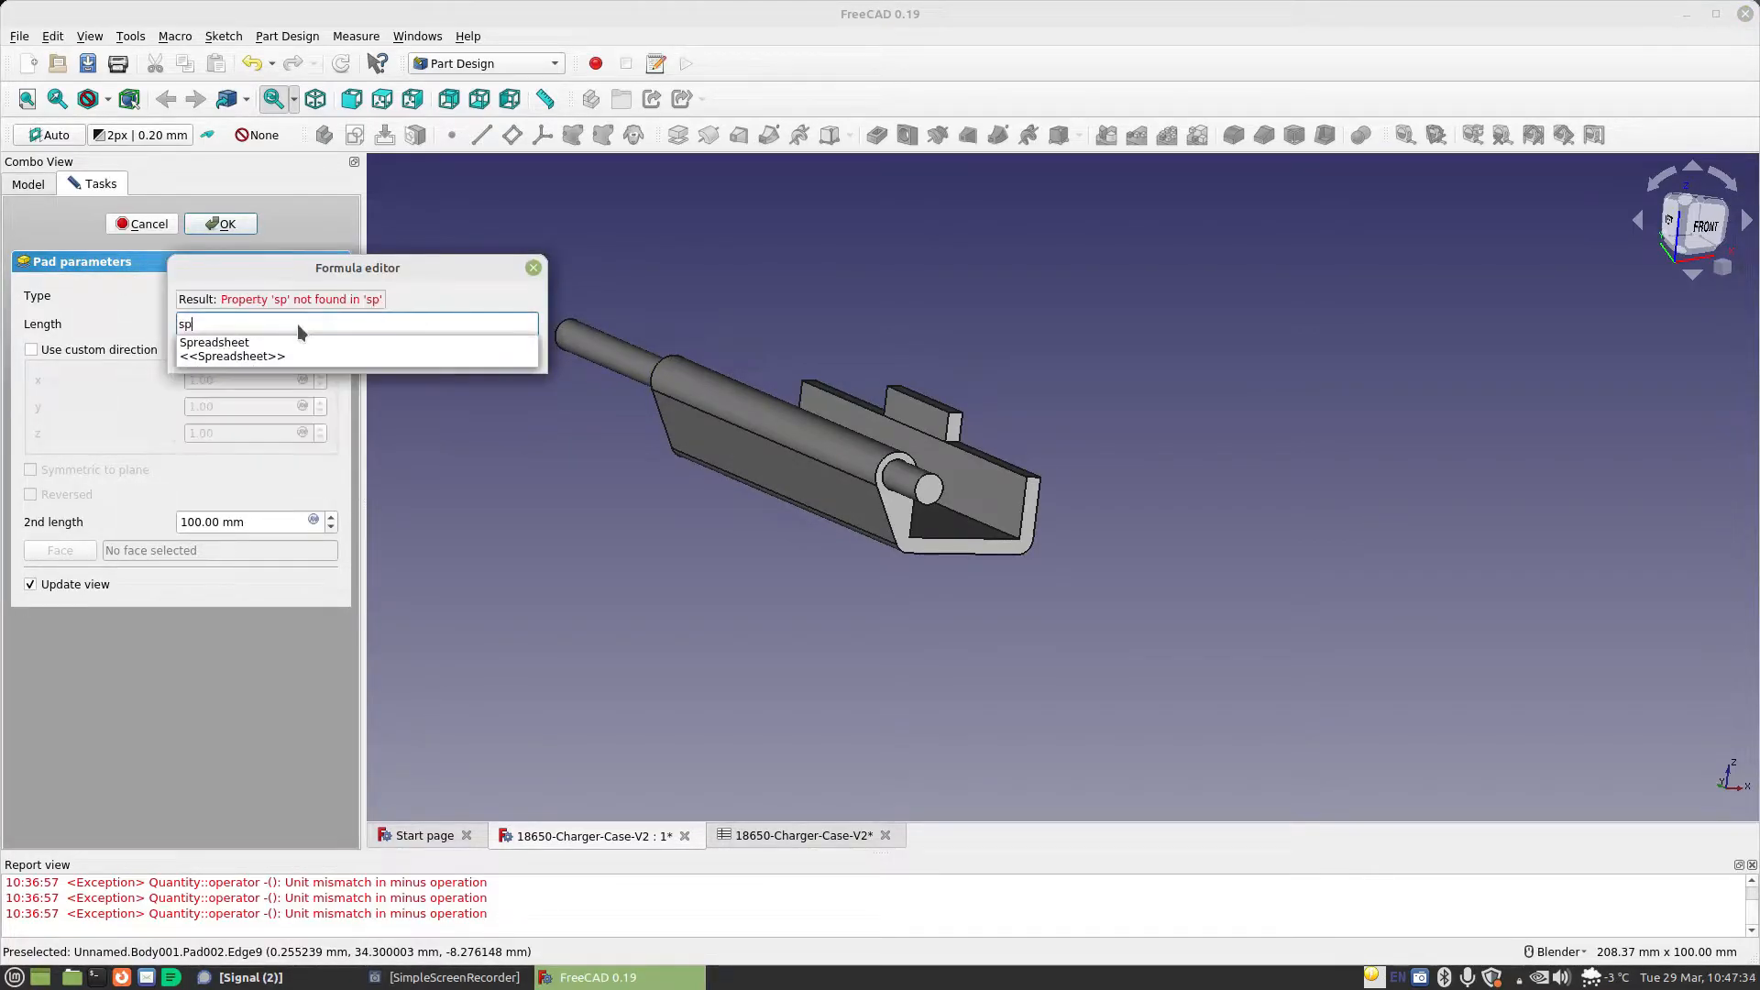
{"action": "key", "text": "Down"}
{"action": "key", "text": "Return"}
{"action": "type", "text": "ma"}
{"action": "key", "text": "Down"}
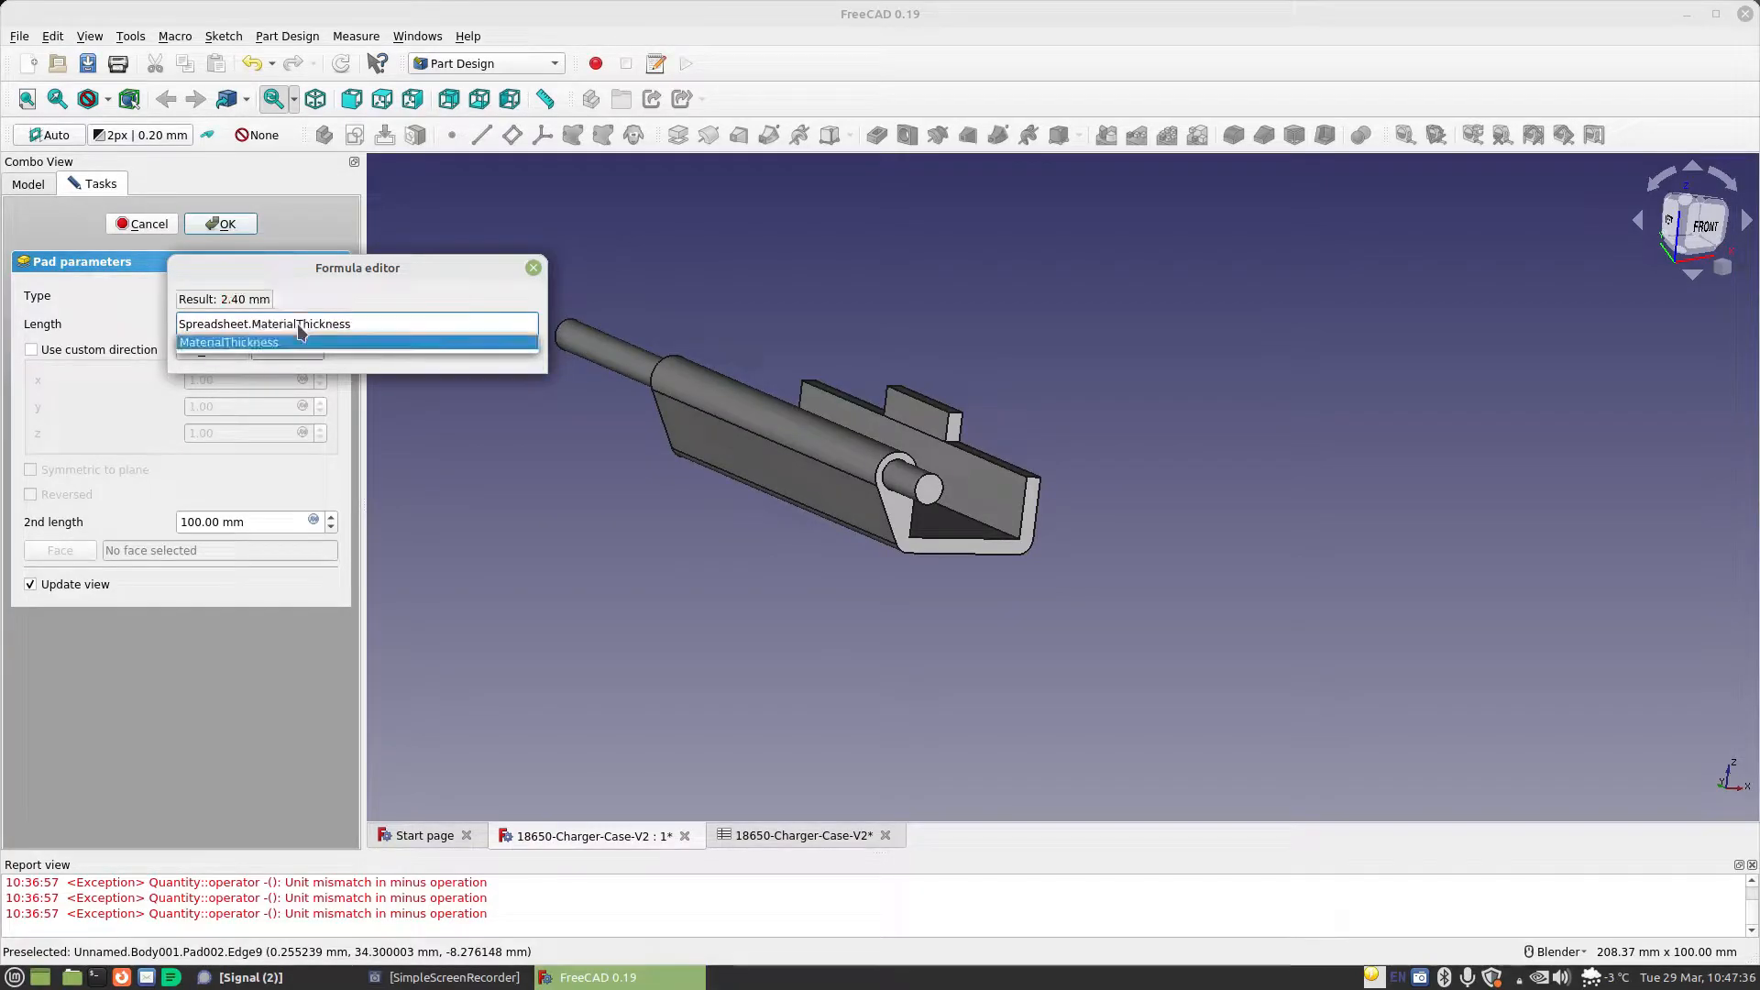
{"action": "key", "text": "Return"}
{"action": "left_click", "coordinate": [314, 350]}
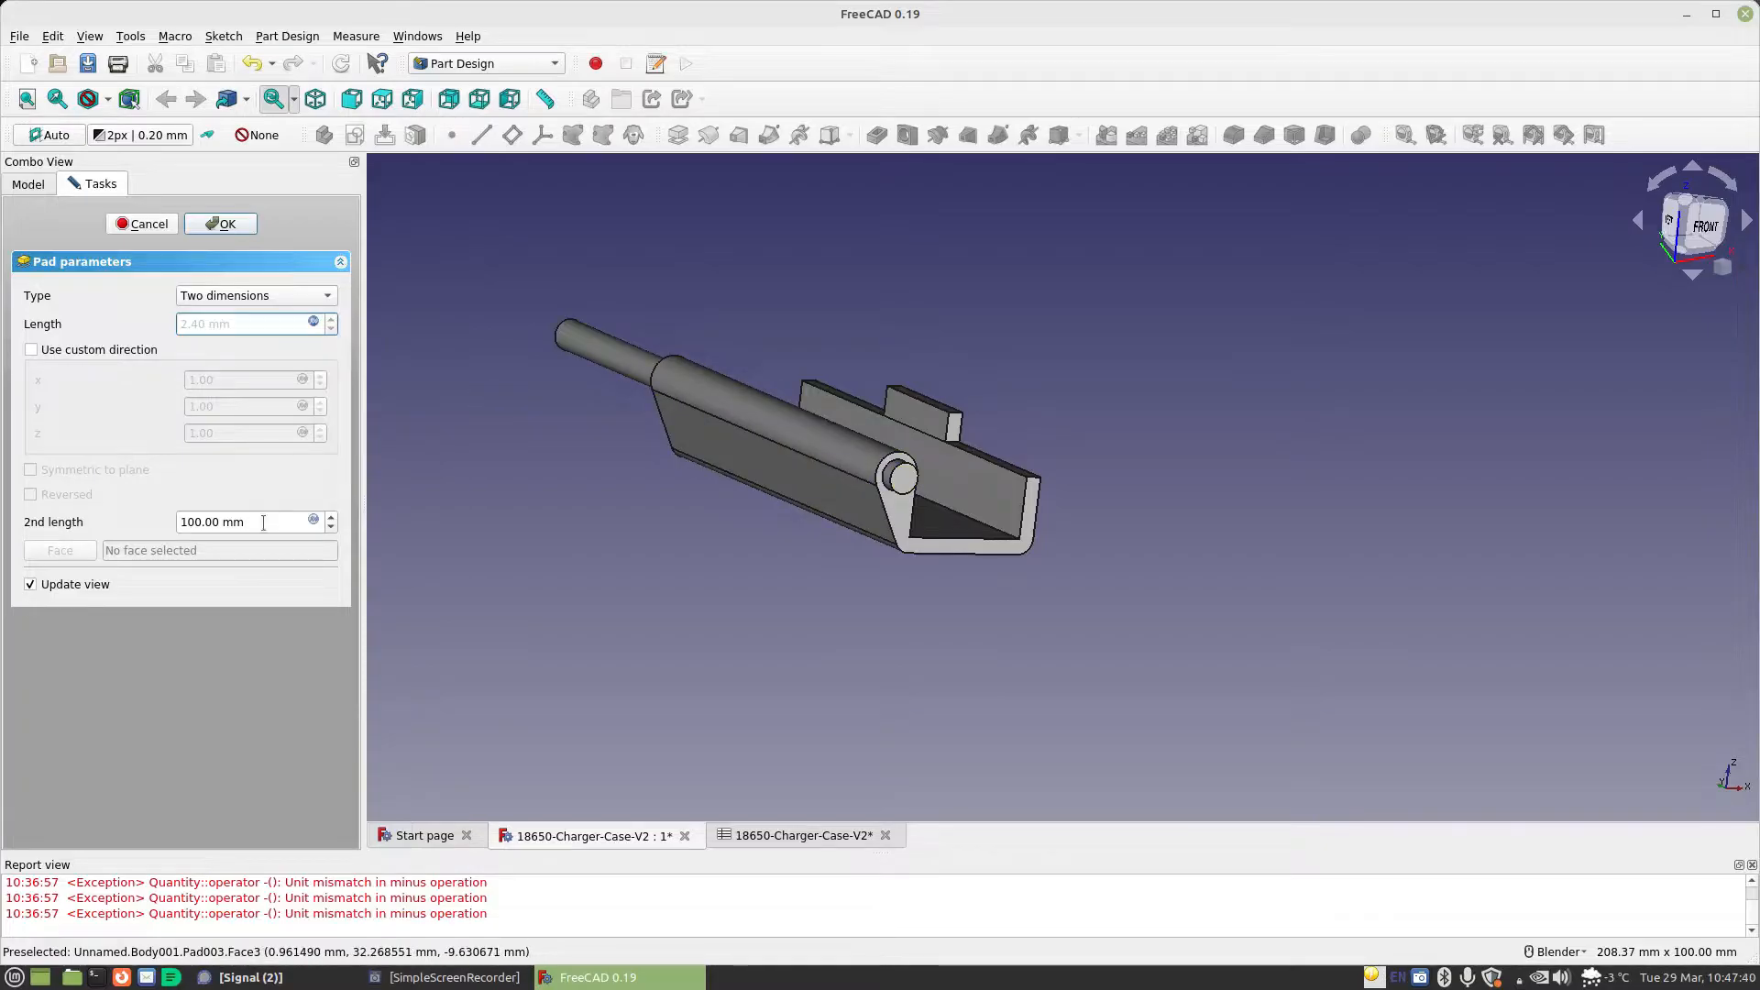
Set the hinge pin pad's second length with the formula Spreadsheet.MaterialThickness+Spreadsheet.CellLength-Spreadsheet.StandardGap and finish the pad
{"action": "left_click", "coordinate": [312, 520]}
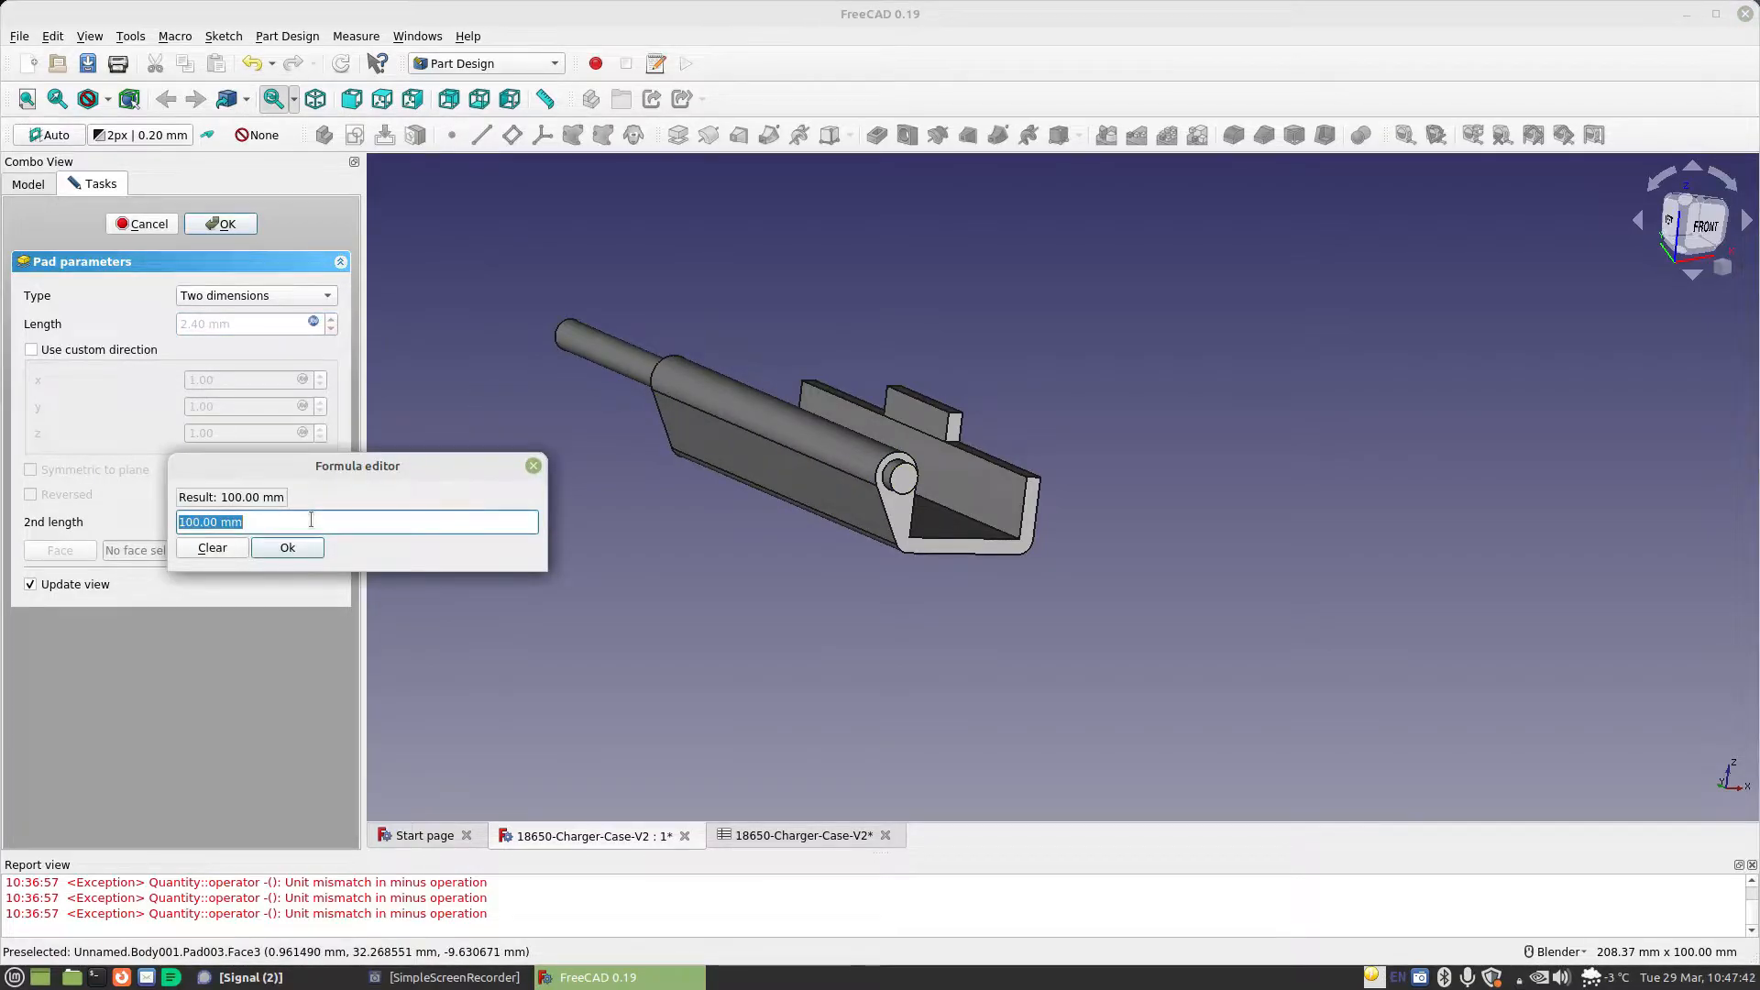
{"action": "type", "text": "sp"}
{"action": "key", "text": "Down"}
{"action": "key", "text": "Return"}
{"action": "type", "text": "ma"}
{"action": "key", "text": "Down"}
{"action": "type", "text": "=sp"}
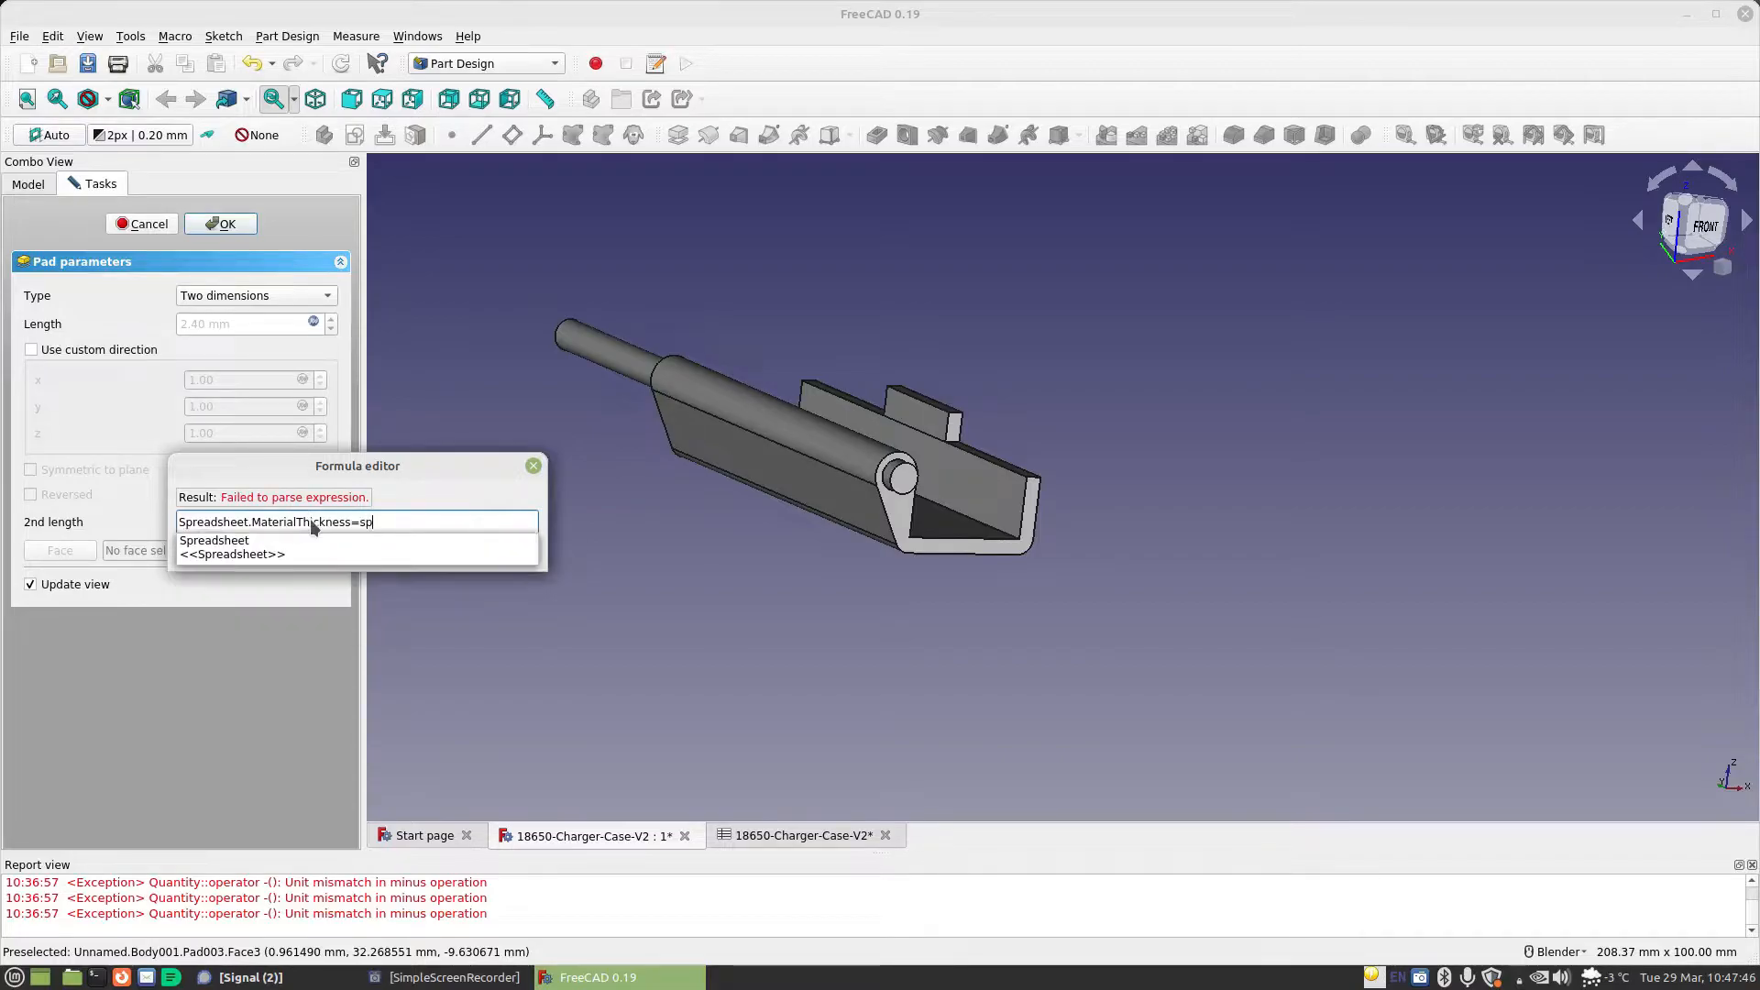
{"action": "key", "text": "Down"}
{"action": "type", "text": "ce"}
{"action": "key", "text": "Down"}
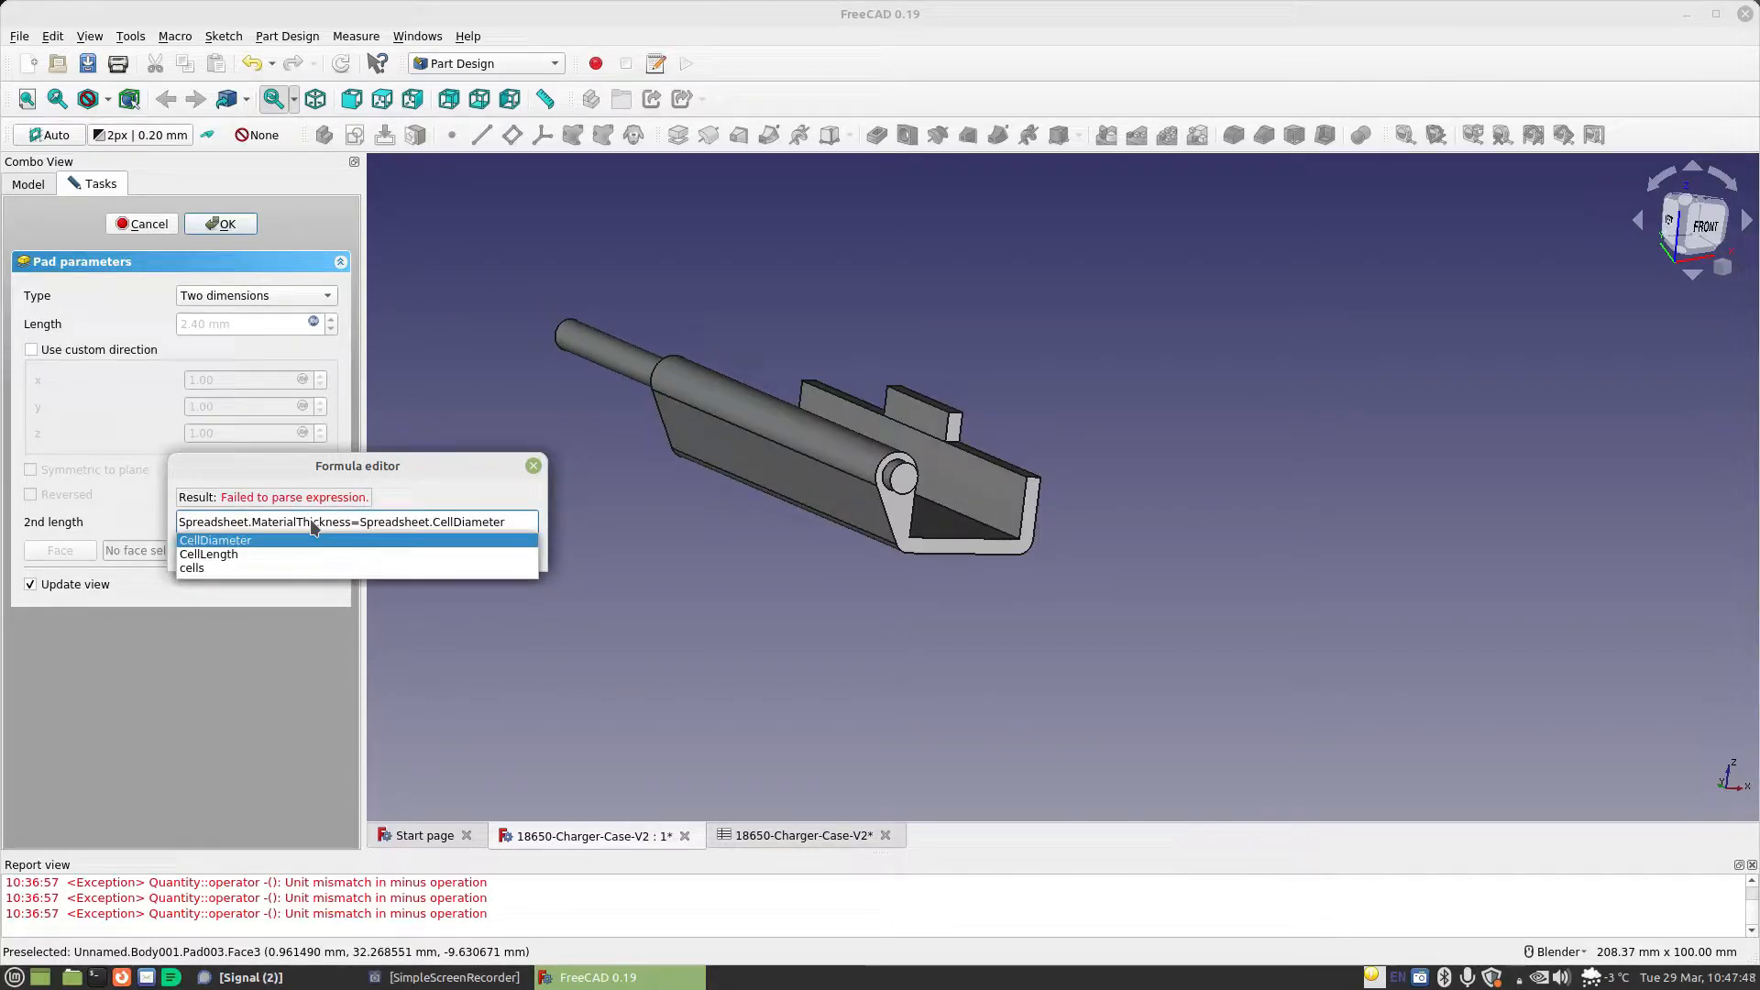
{"action": "key", "text": "Down"}
{"action": "type", "text": "-"}
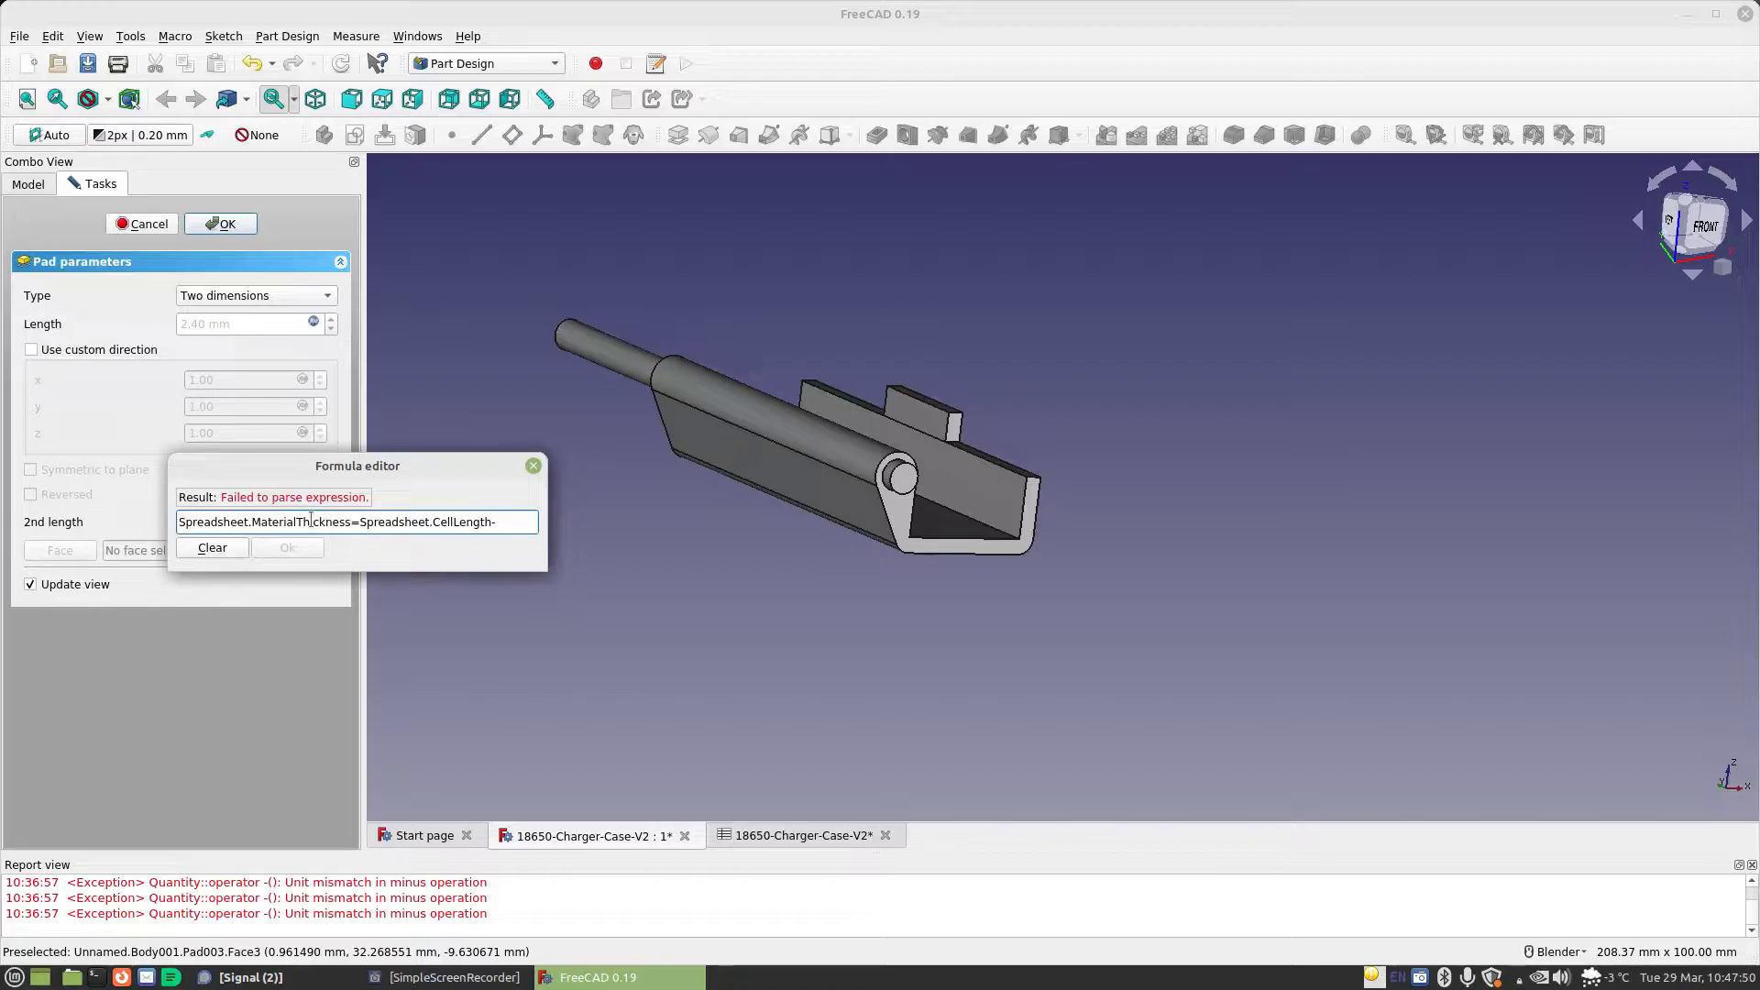
{"action": "type", "text": "Spreadsheet.sta"}
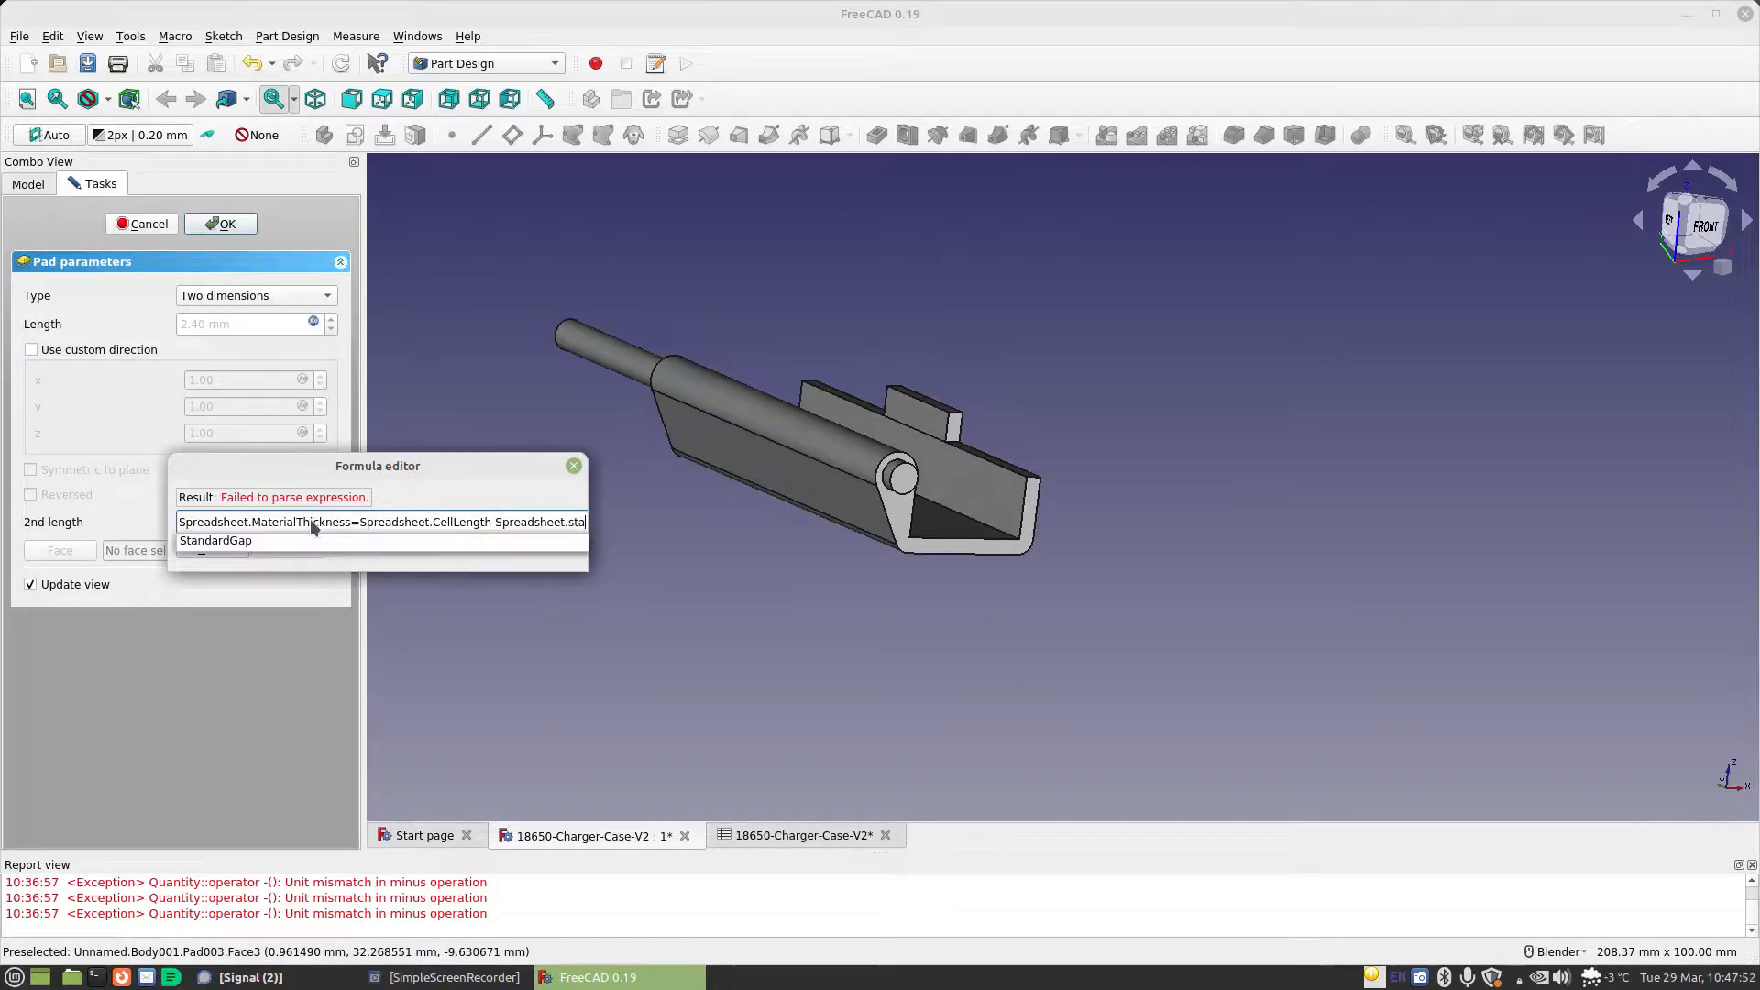
{"action": "key", "text": "Down"}
{"action": "key", "text": "Return"}
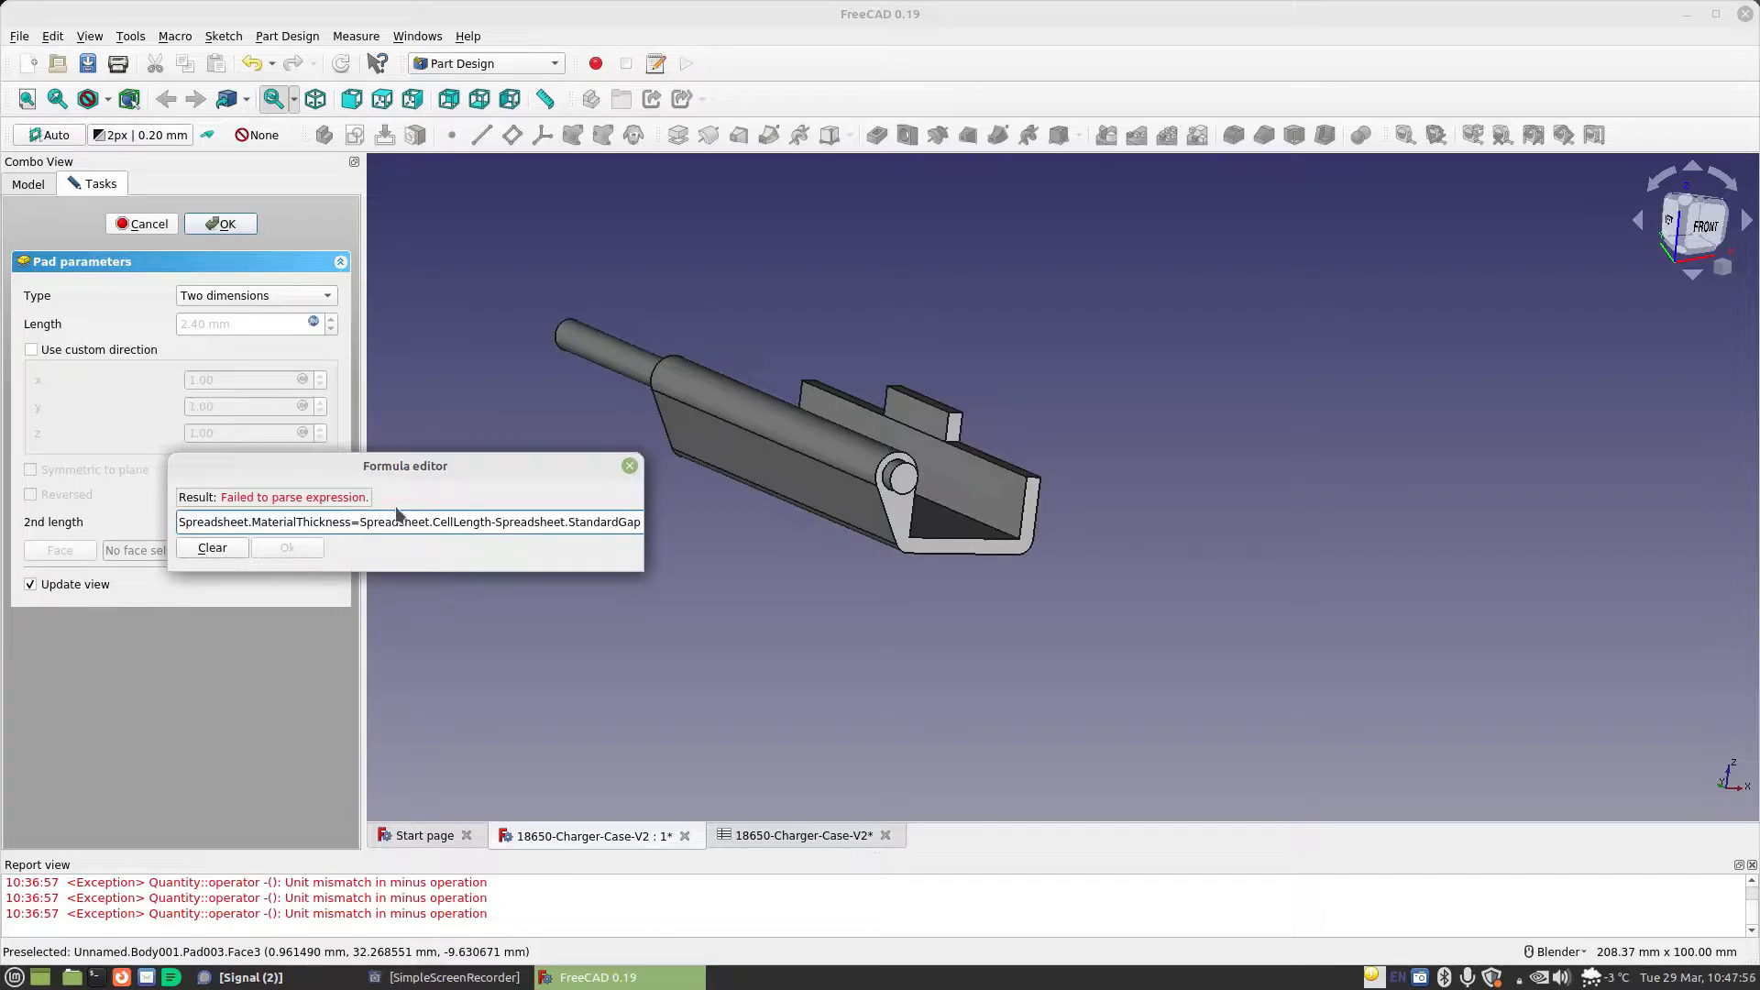
{"action": "key", "text": "BackSpace"}
{"action": "type", "text": "+"}
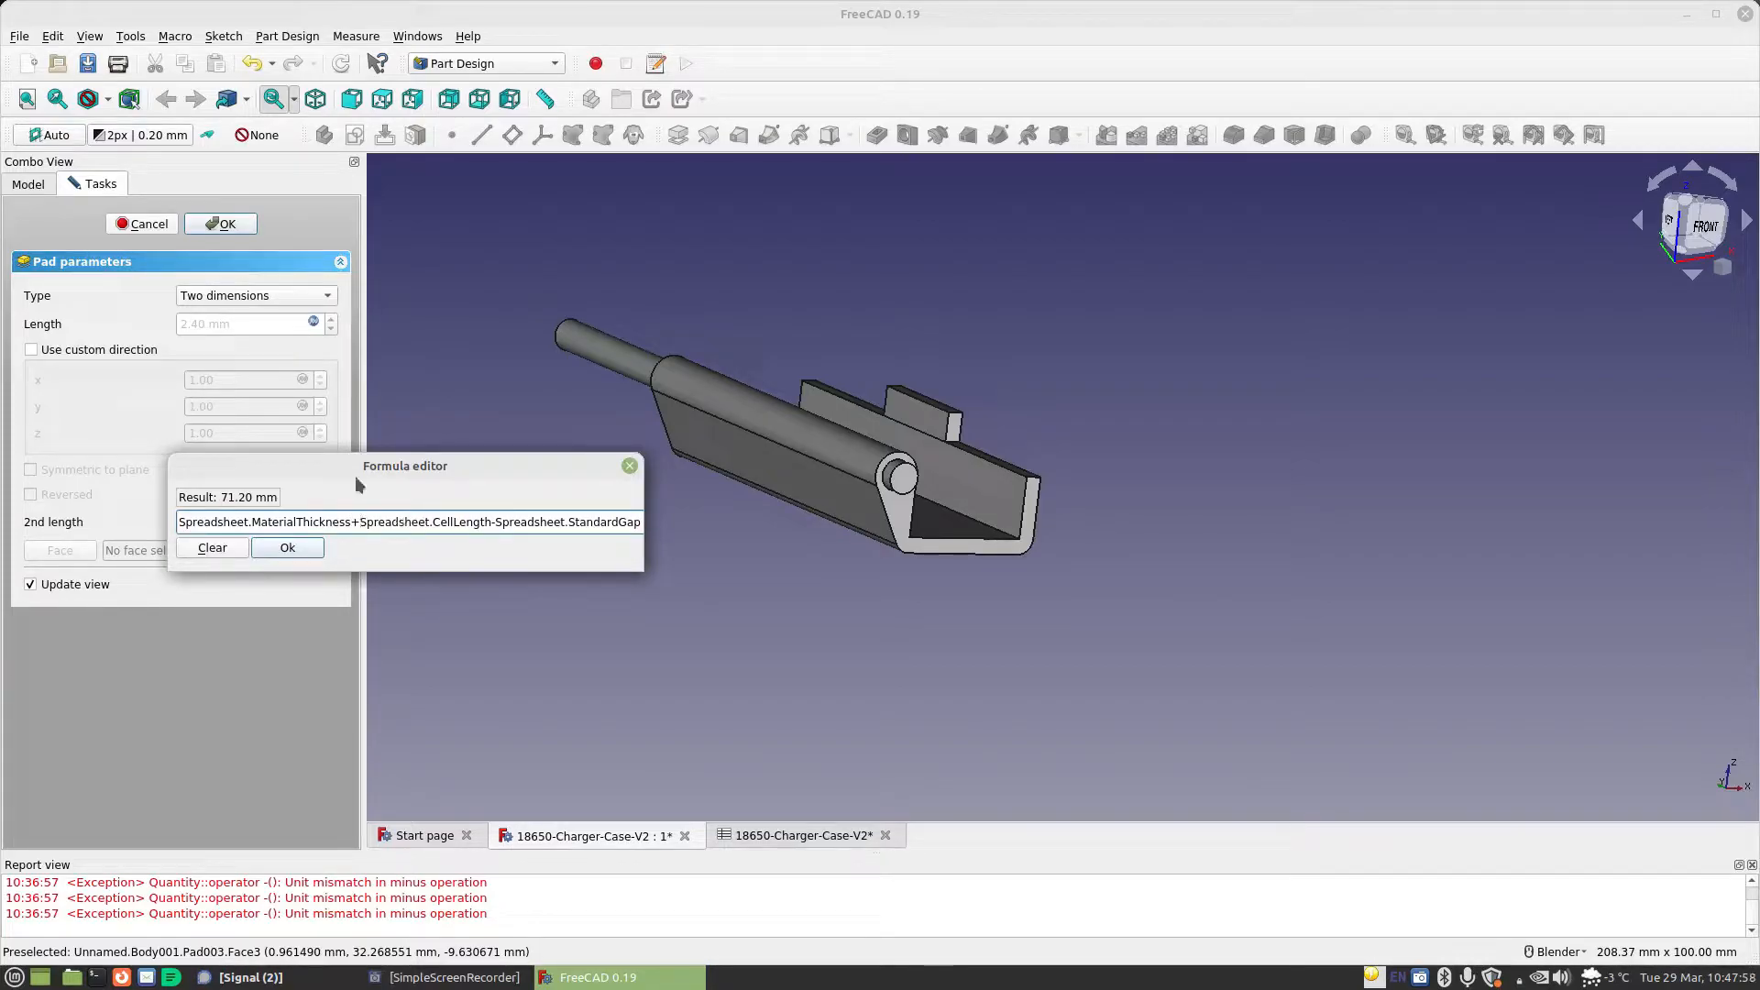
{"action": "left_click", "coordinate": [301, 550]}
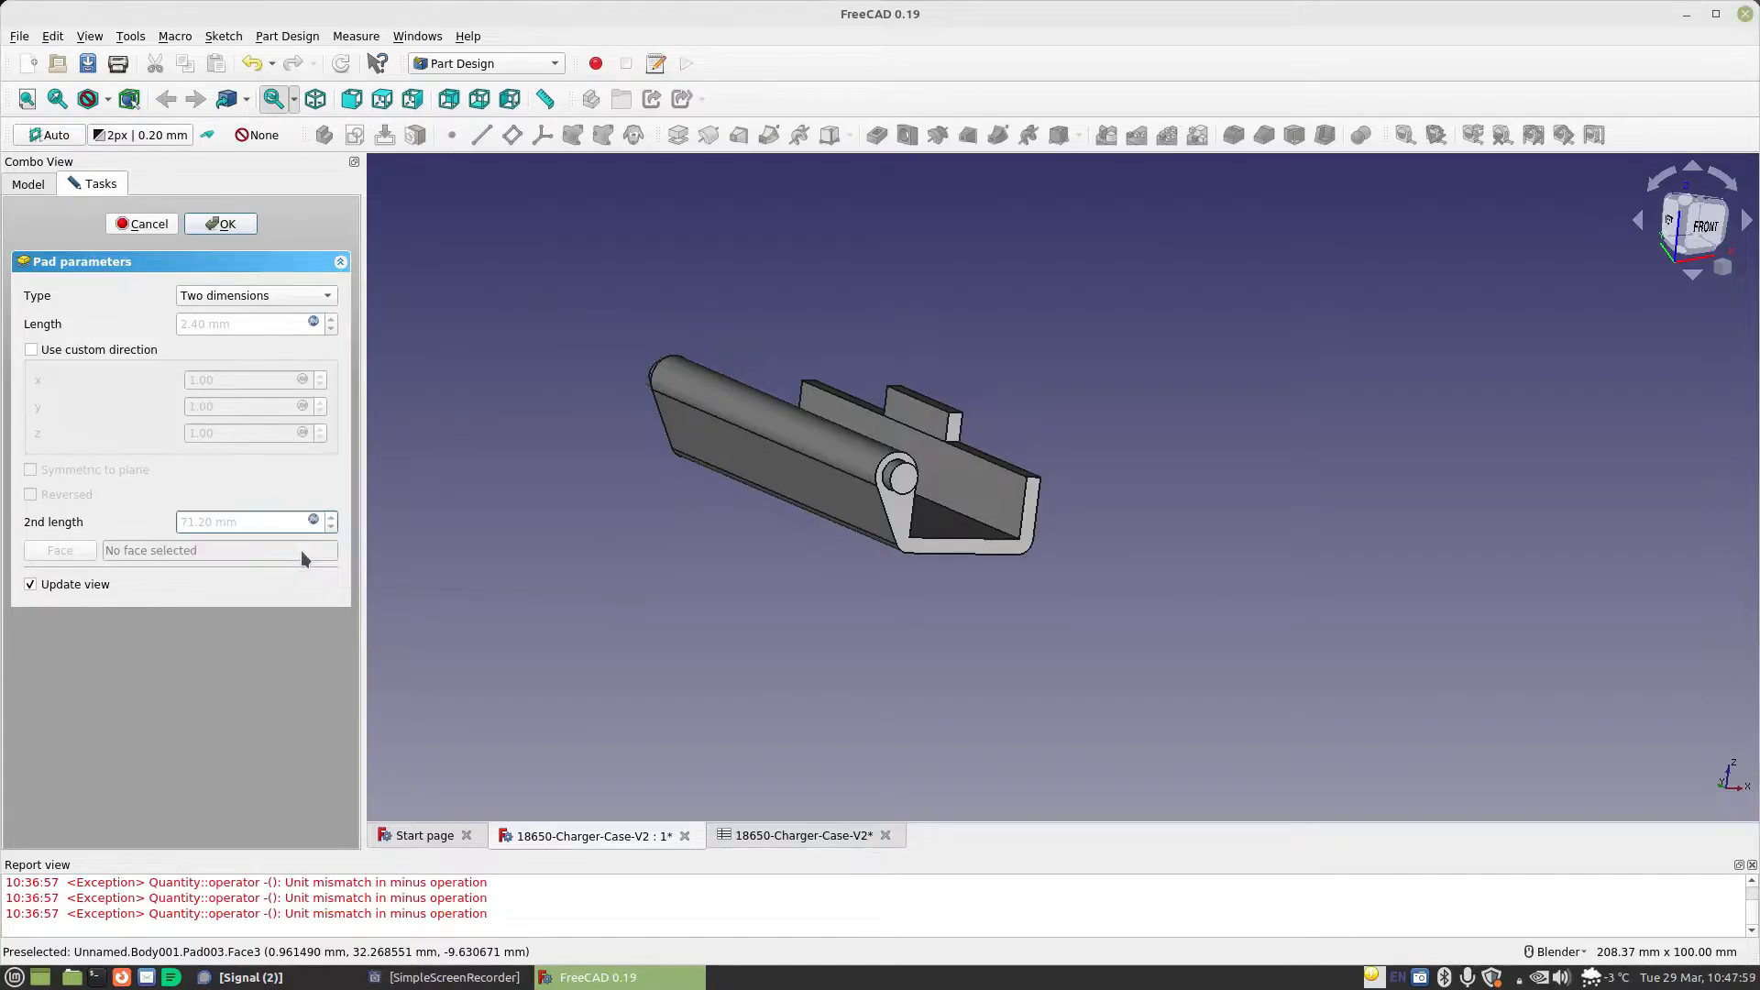
{"action": "left_click", "coordinate": [226, 226]}
Fillet the front end of the hinge pin with the radius formula Spreadsheet.MaterialThickness-0.001mm
{"action": "middle_click_drag", "start_coordinate": [971, 495], "coordinate": [896, 468]}
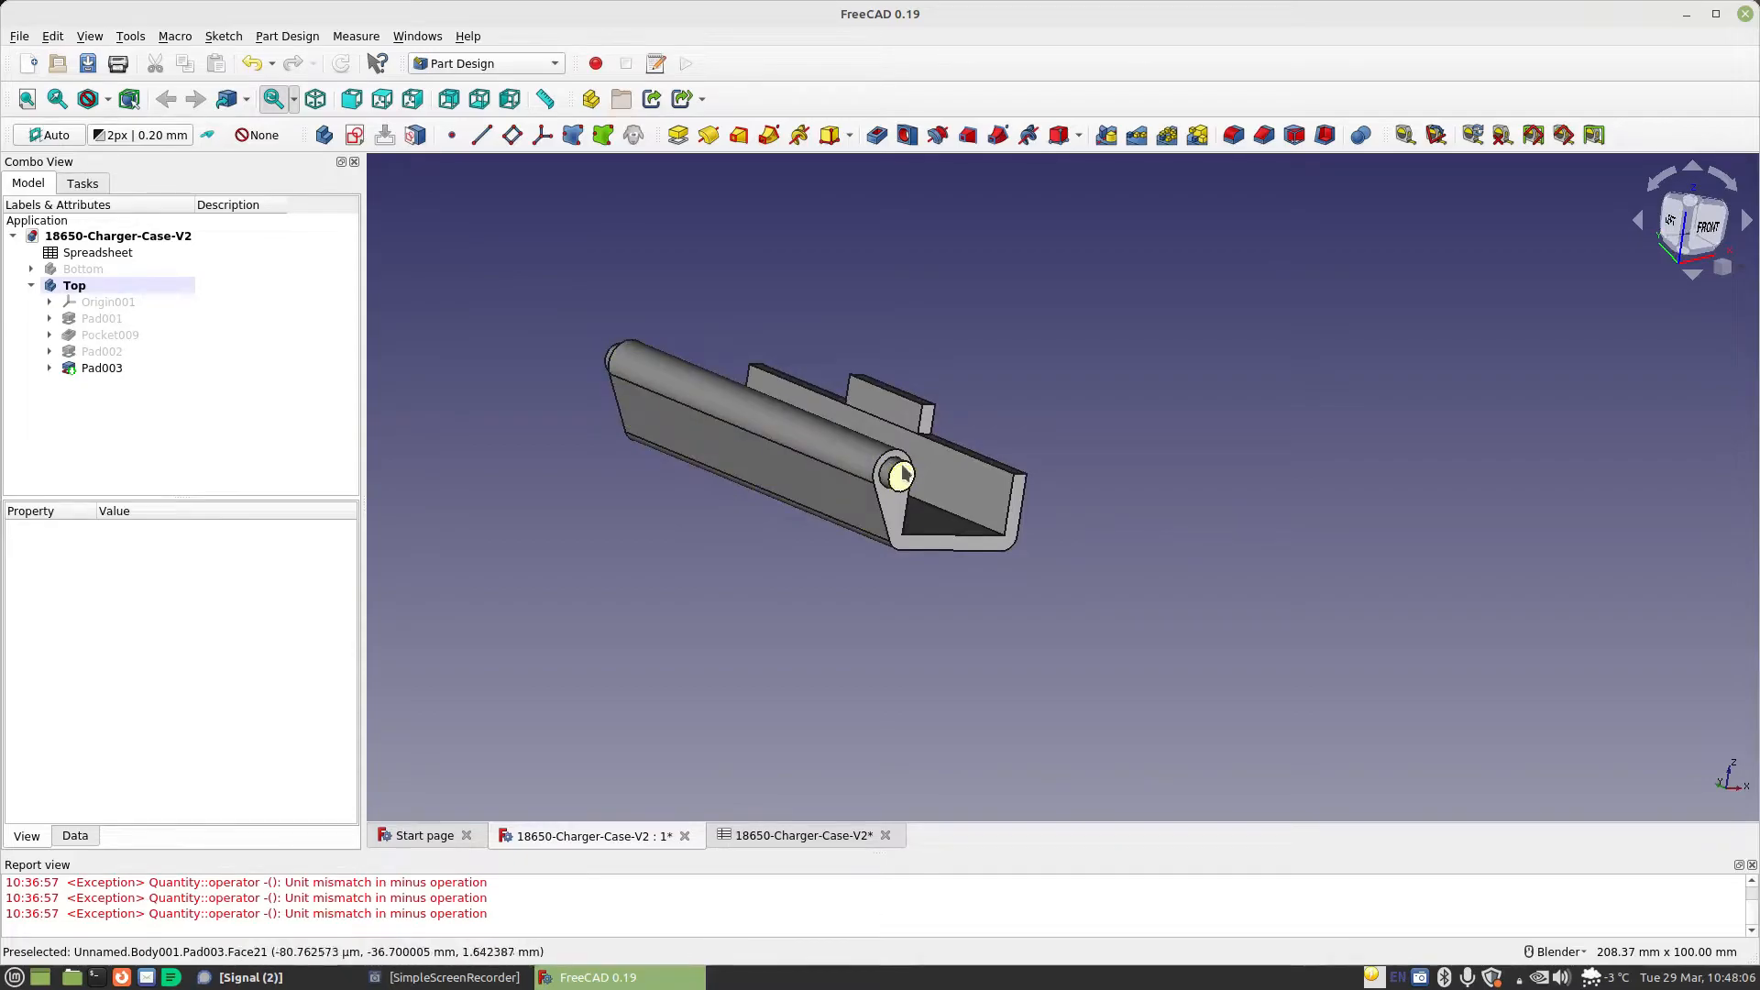
{"action": "left_click", "coordinate": [901, 473]}
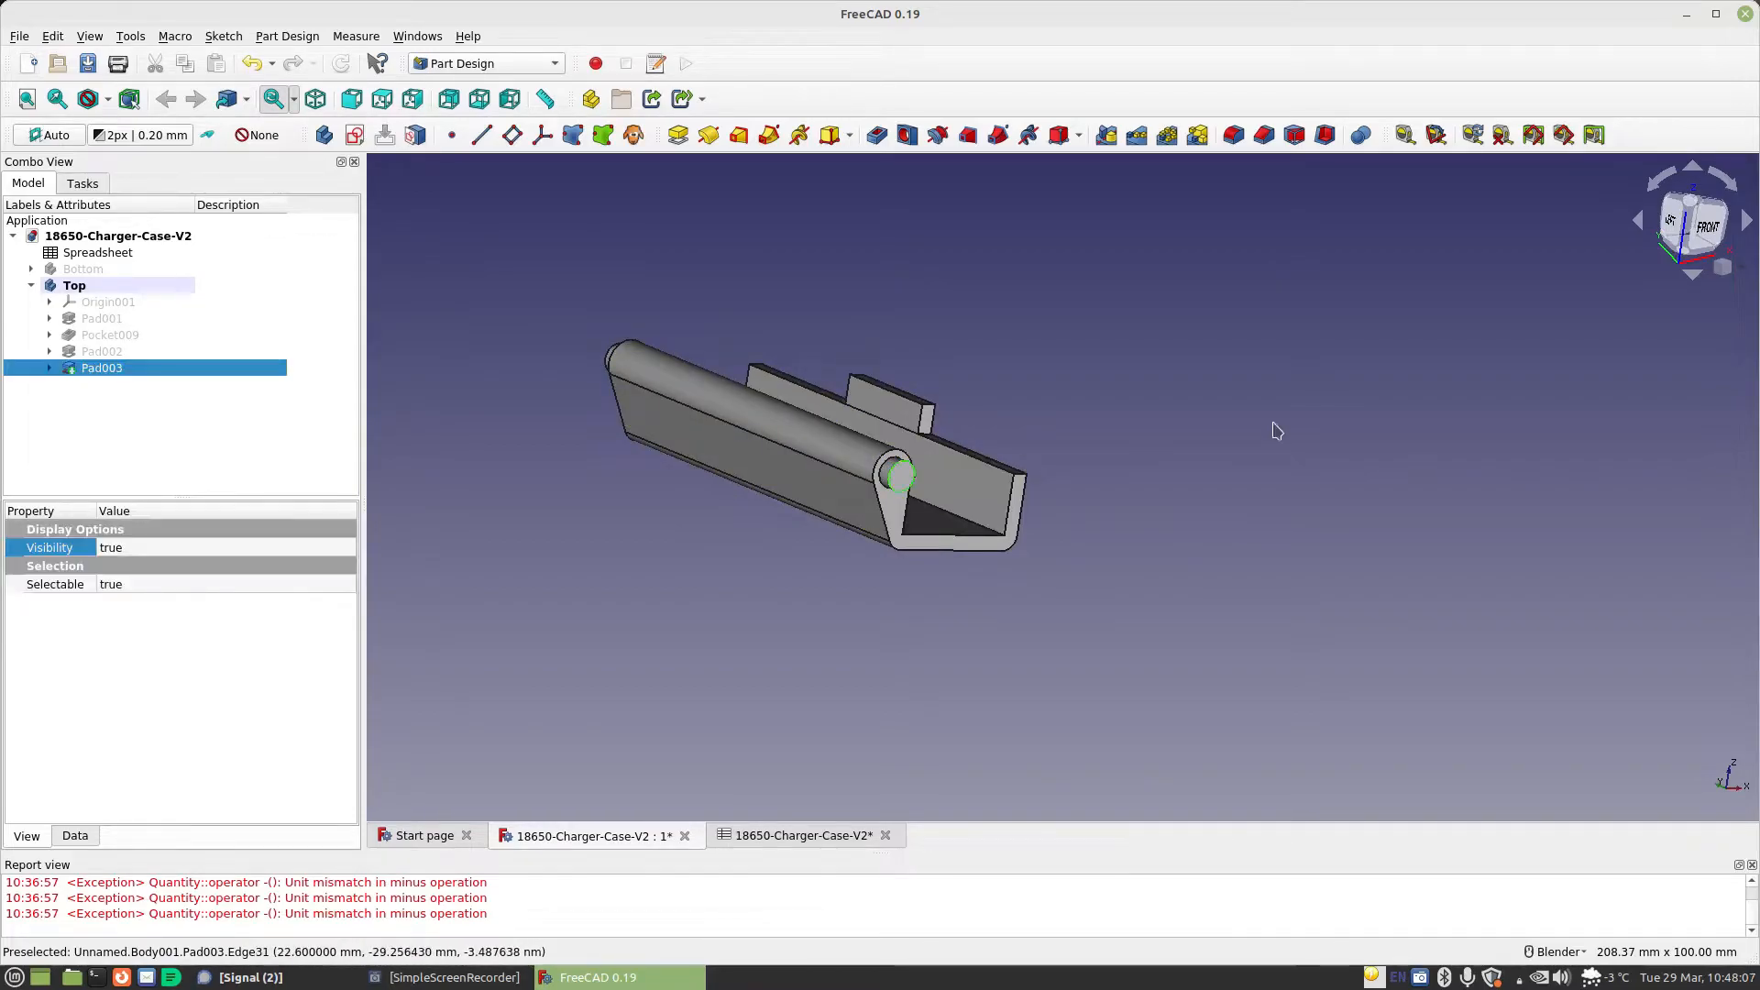
{"action": "left_click", "coordinate": [1234, 137]}
{"action": "left_click", "coordinate": [311, 514]}
{"action": "type", "text": "Spreadsheet.ma"}
{"action": "key", "text": "Down"}
{"action": "key", "text": "Return"}
{"action": "type", "text": "-0.001mm"}
{"action": "key", "text": "Return"}
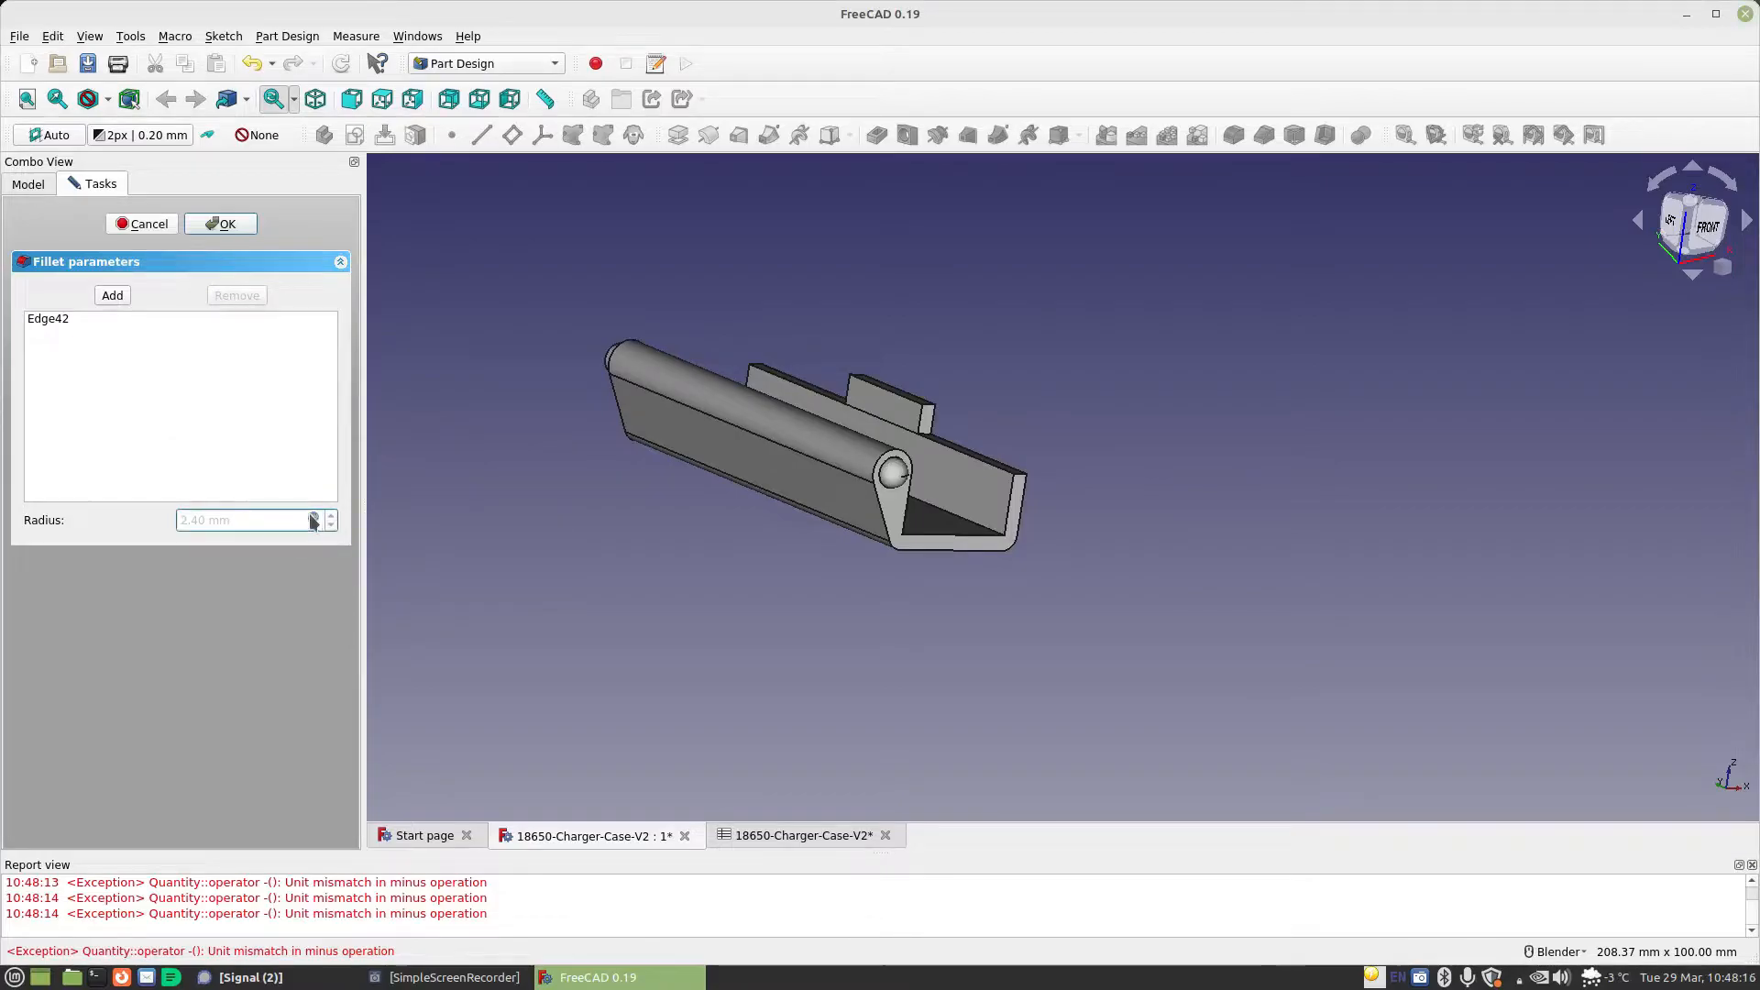
Add the circular edge at the far end of the hinge pin to the fillet and finish it
{"action": "left_click", "coordinate": [112, 296]}
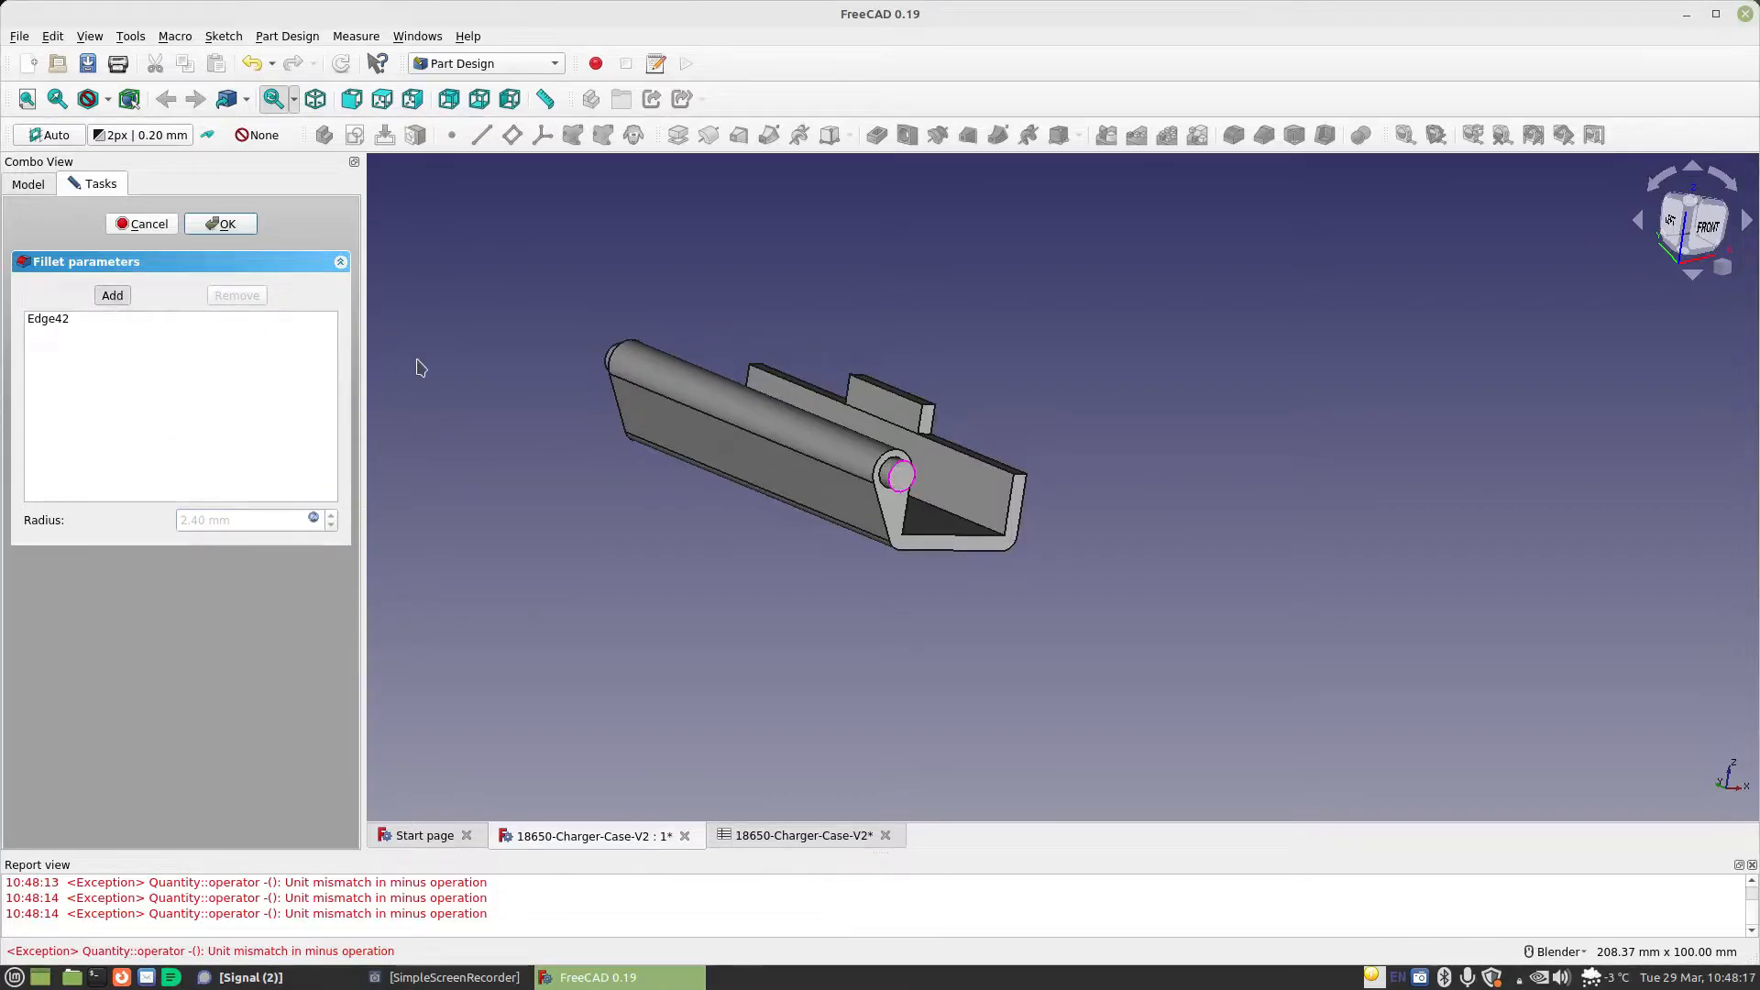
{"action": "left_click", "coordinate": [611, 358]}
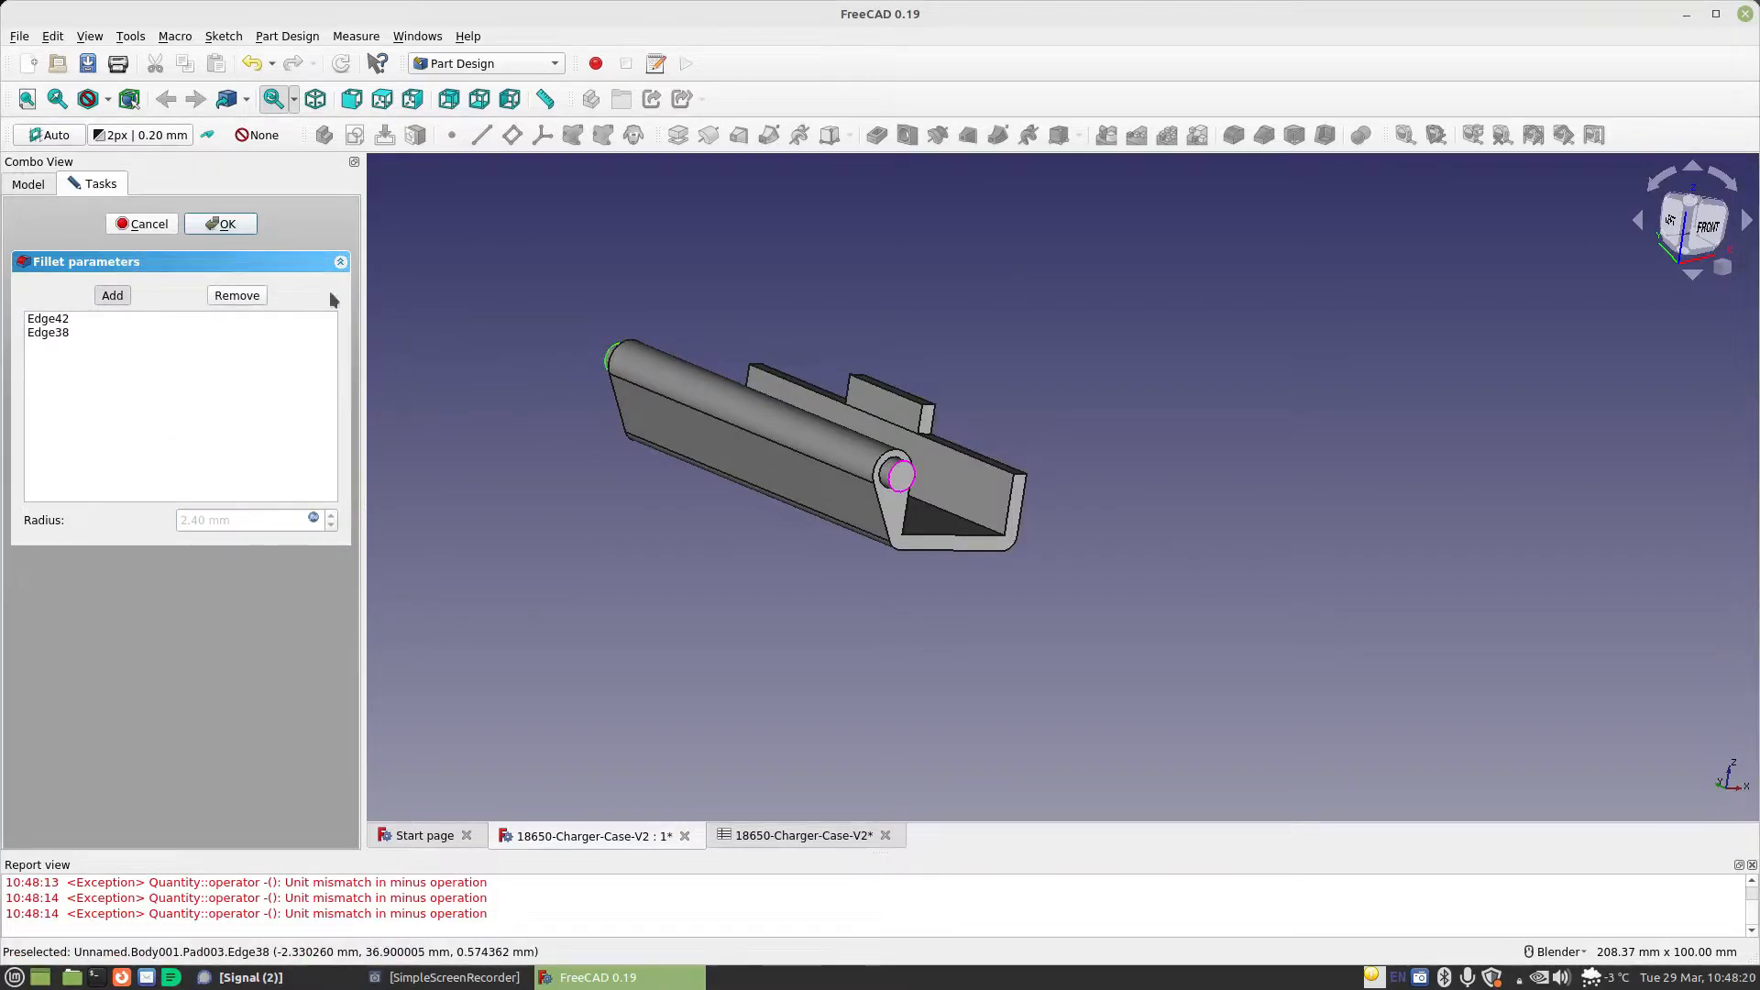
{"action": "left_click", "coordinate": [221, 225]}
Make the Bottom body visible alongside the Top and set Bottom as the active body
{"action": "middle_click_drag", "start_coordinate": [510, 315], "coordinate": [719, 468]}
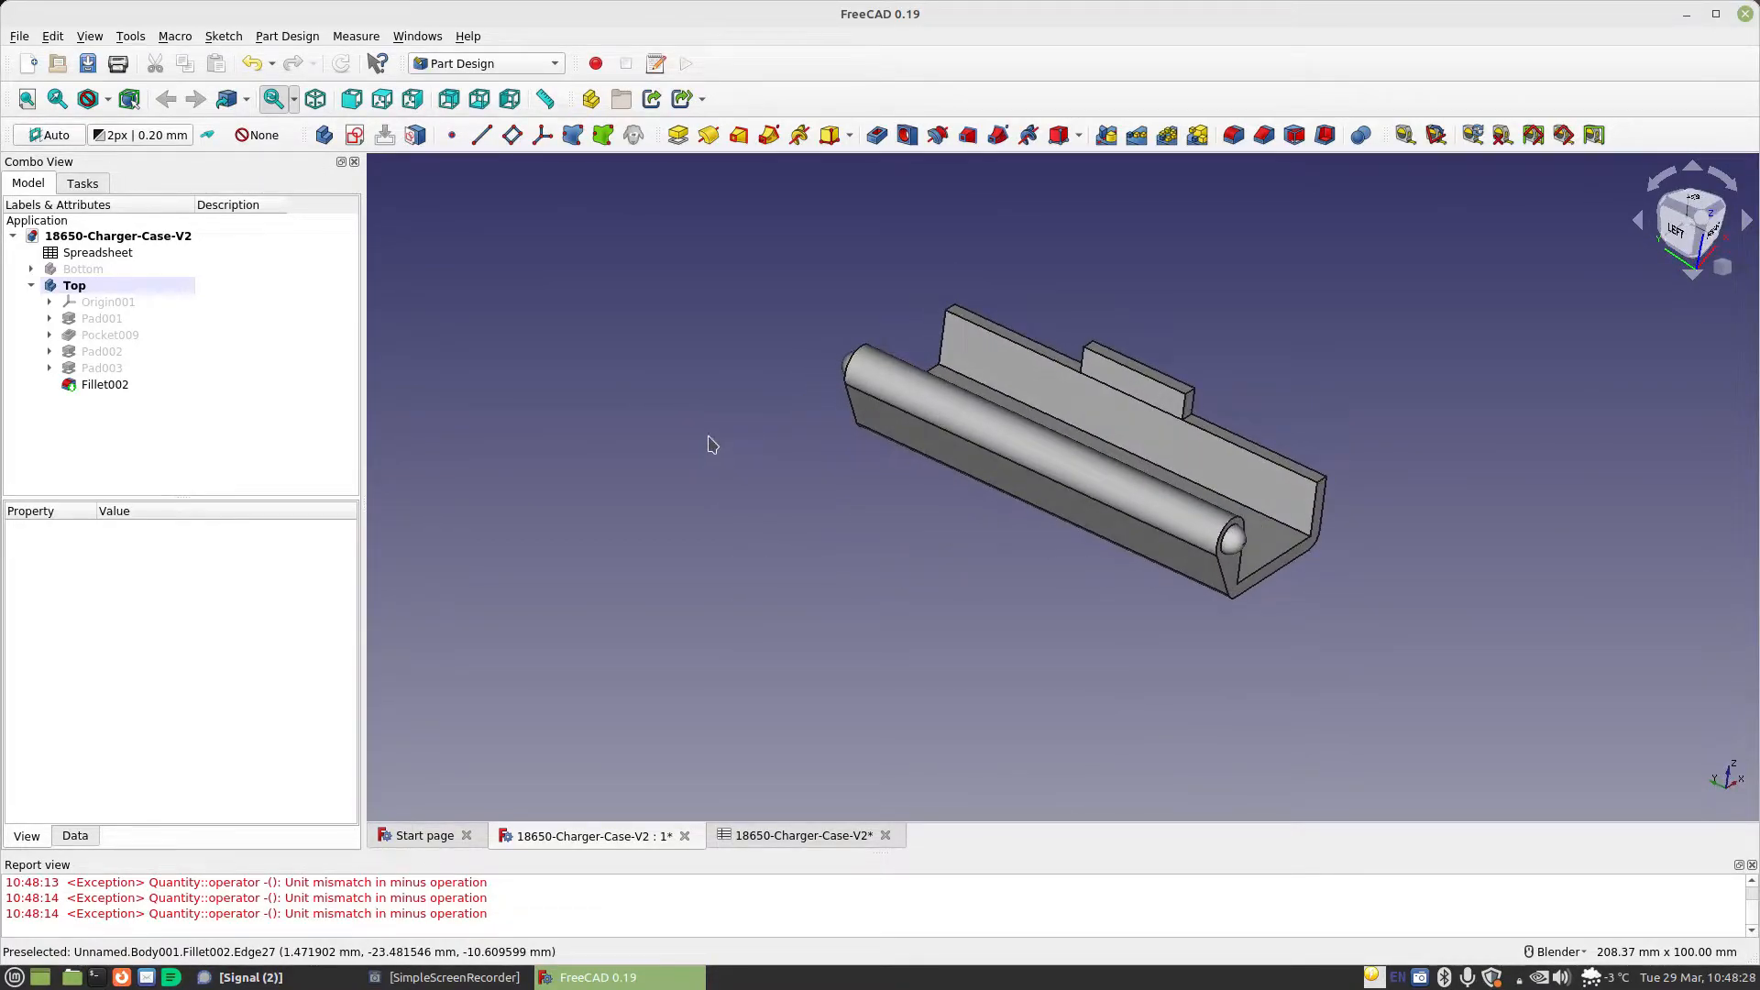
{"action": "left_click", "coordinate": [96, 268]}
{"action": "left_click", "coordinate": [152, 632]}
{"action": "left_click", "coordinate": [151, 661]}
{"action": "middle_click_drag", "start_coordinate": [1068, 608], "coordinate": [1258, 679]}
{"action": "right_click", "coordinate": [142, 268]}
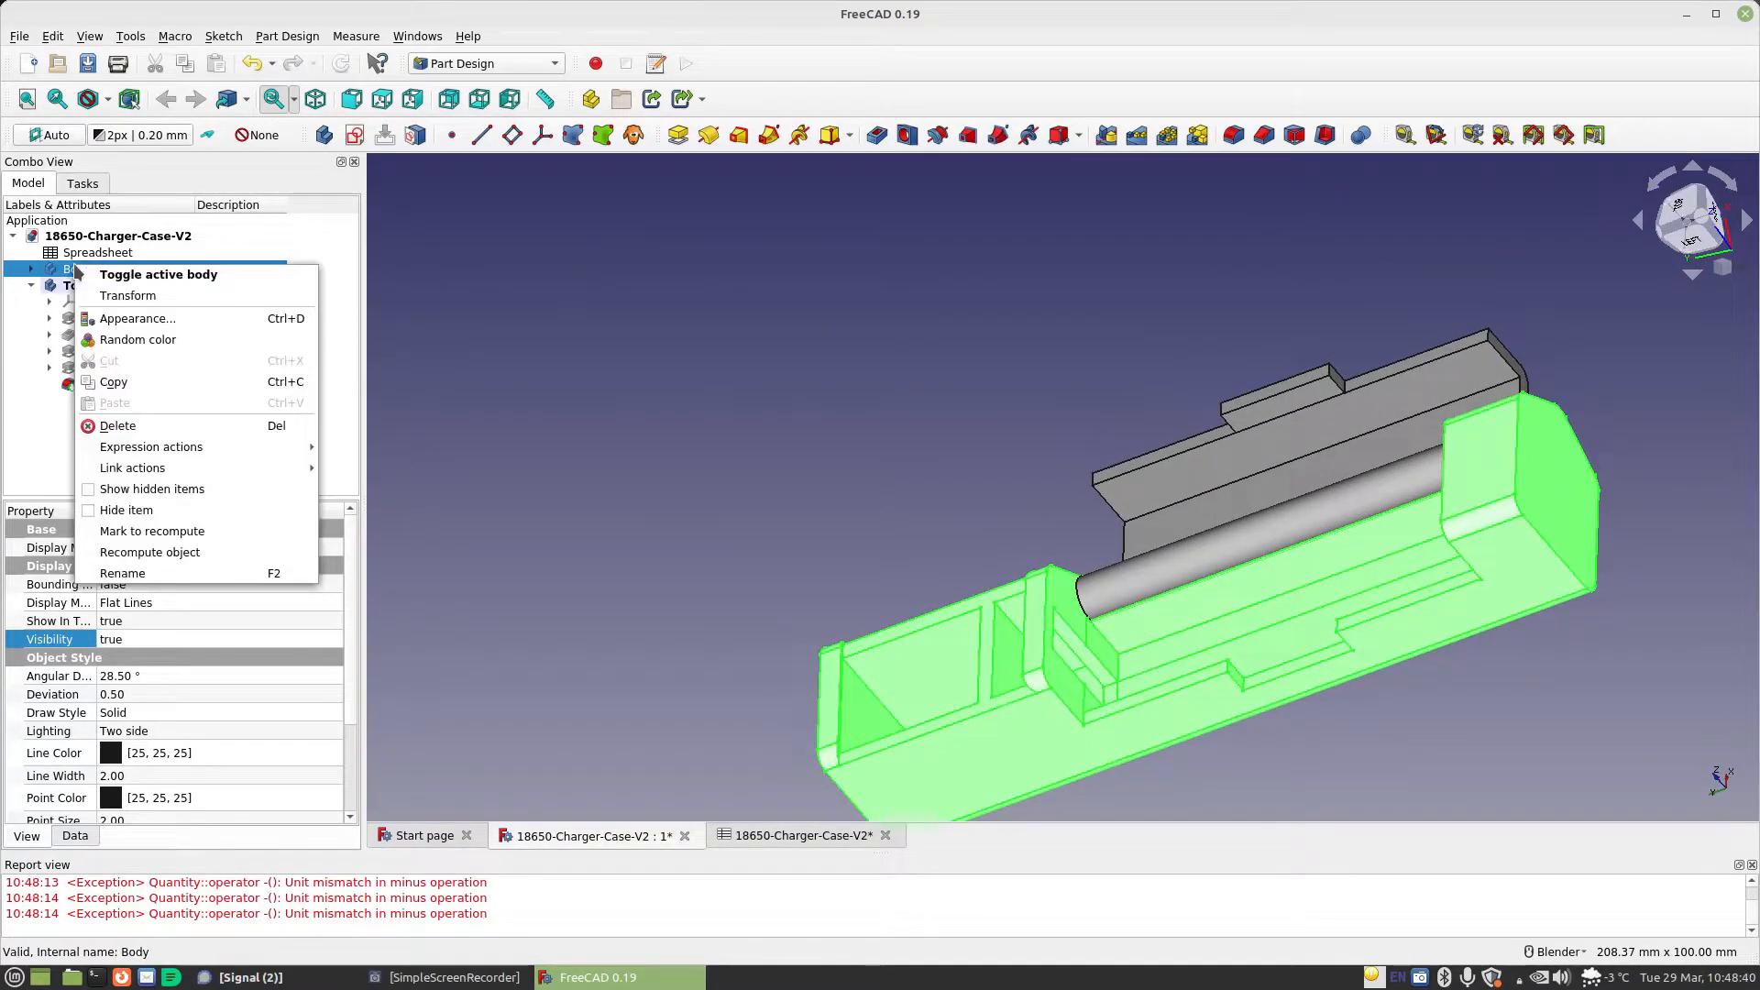
{"action": "left_click", "coordinate": [203, 275]}
Fillet the outer edge of the Bottom body's end block with the radius formula Spreadsheet.MaterialThickness-0.001mm
{"action": "scroll", "coordinate": [1260, 541], "scroll_direction": "down", "scroll_amount": 2}
{"action": "left_click", "coordinate": [1481, 632]}
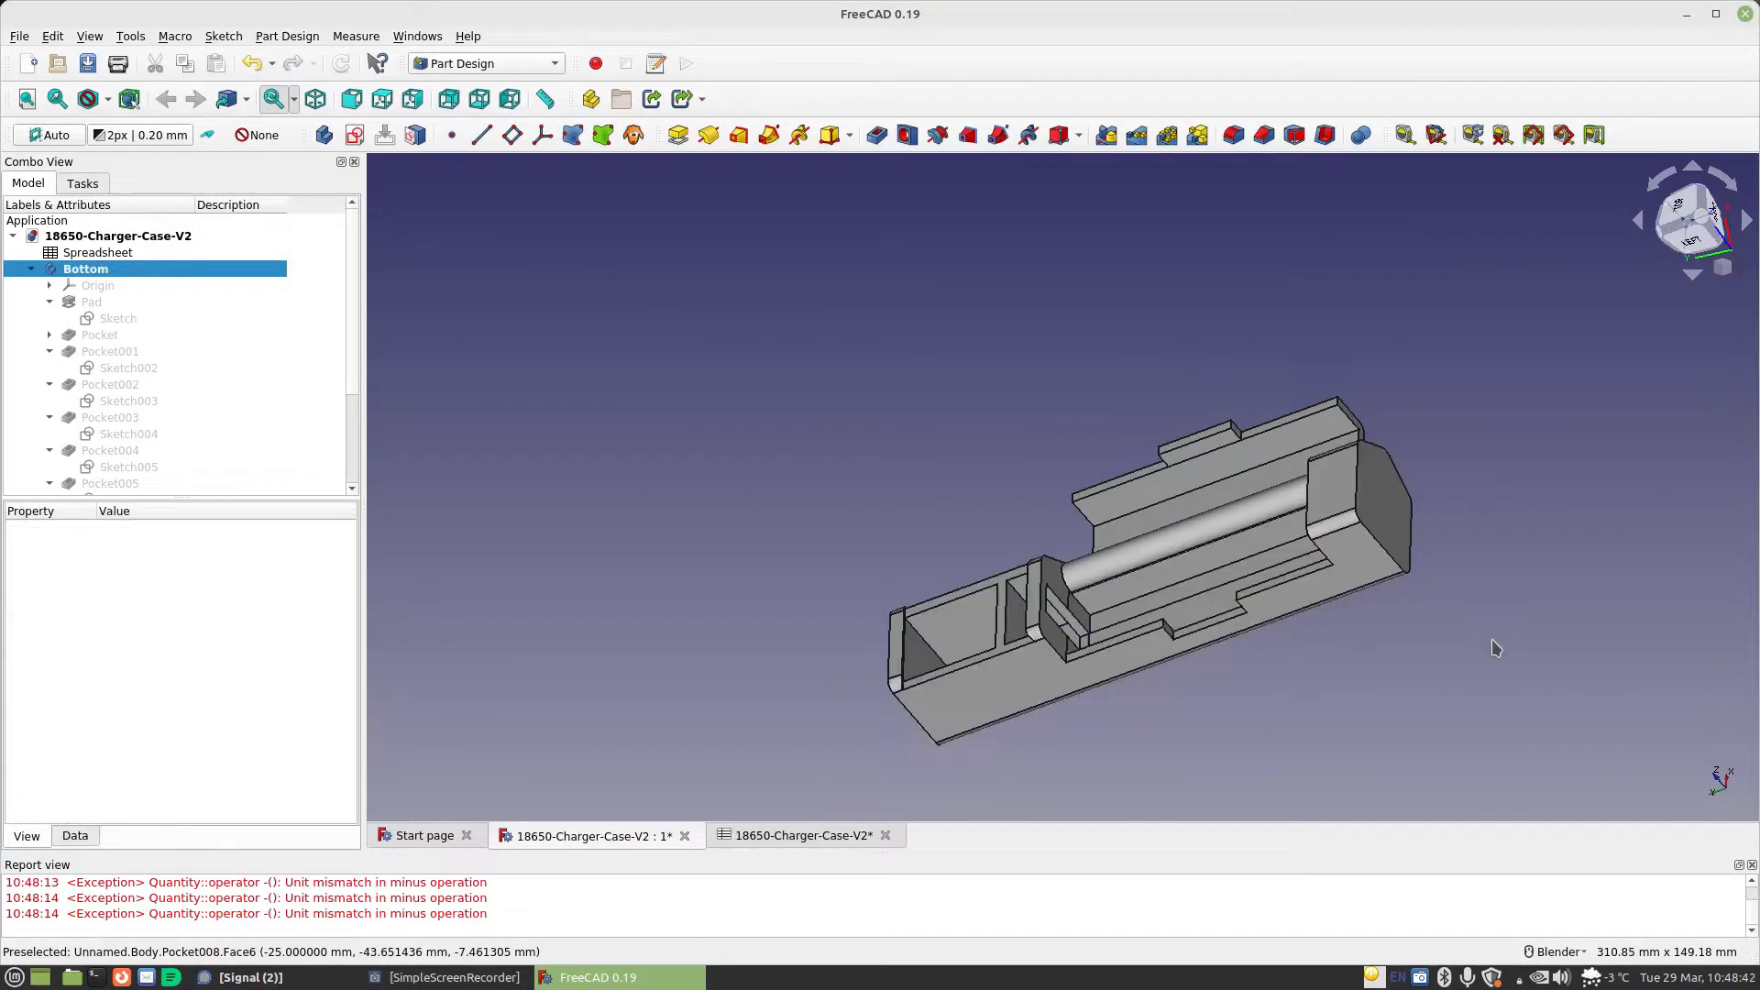
{"action": "left_click", "coordinate": [1358, 477]}
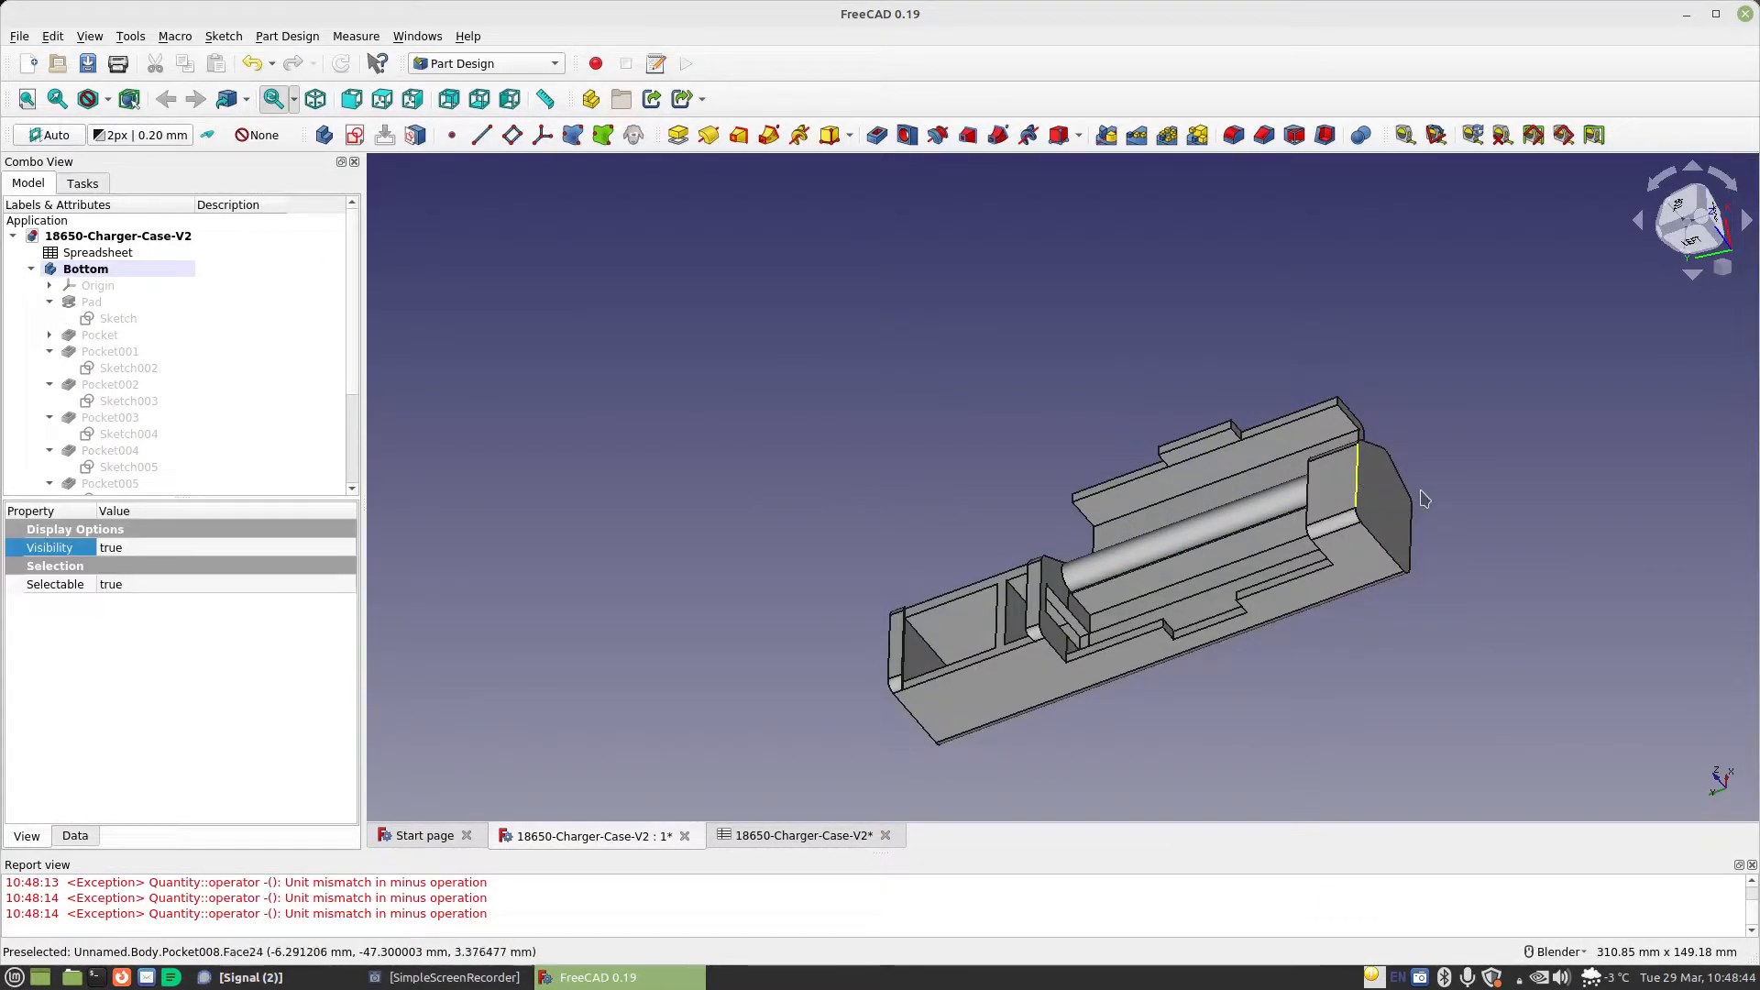
{"action": "left_click", "coordinate": [1232, 135]}
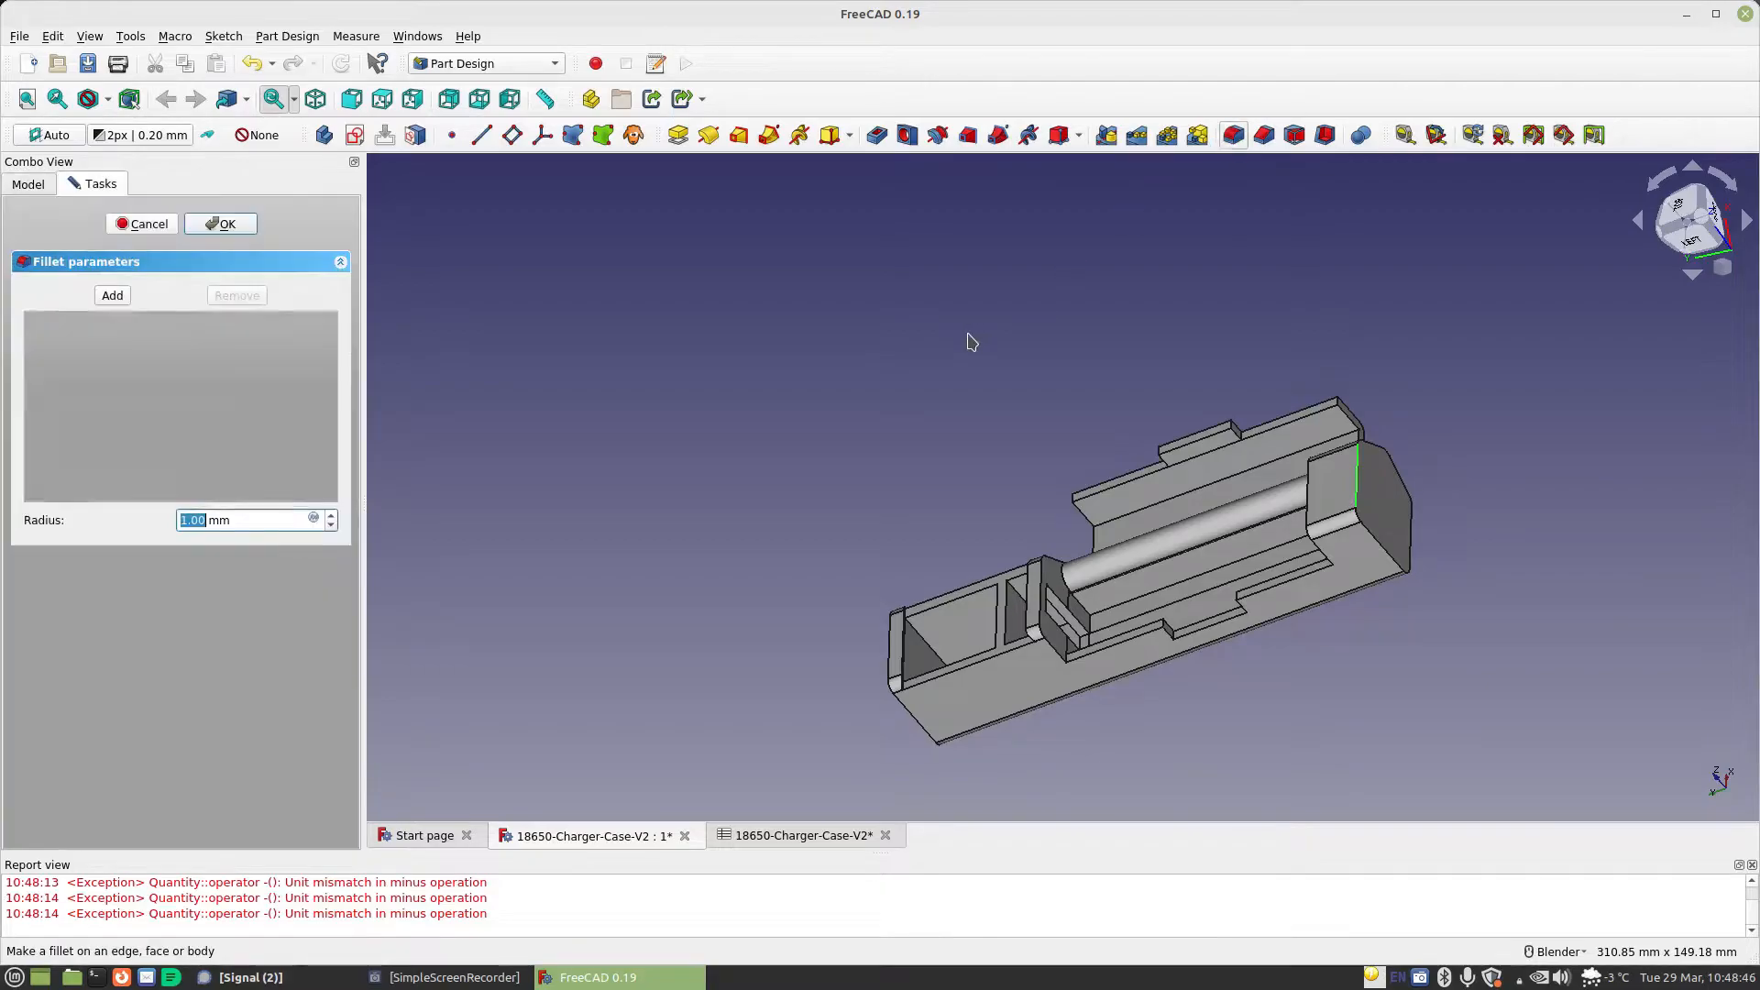
{"action": "left_click", "coordinate": [313, 517]}
{"action": "type", "text": "Spreadsheet.ma"}
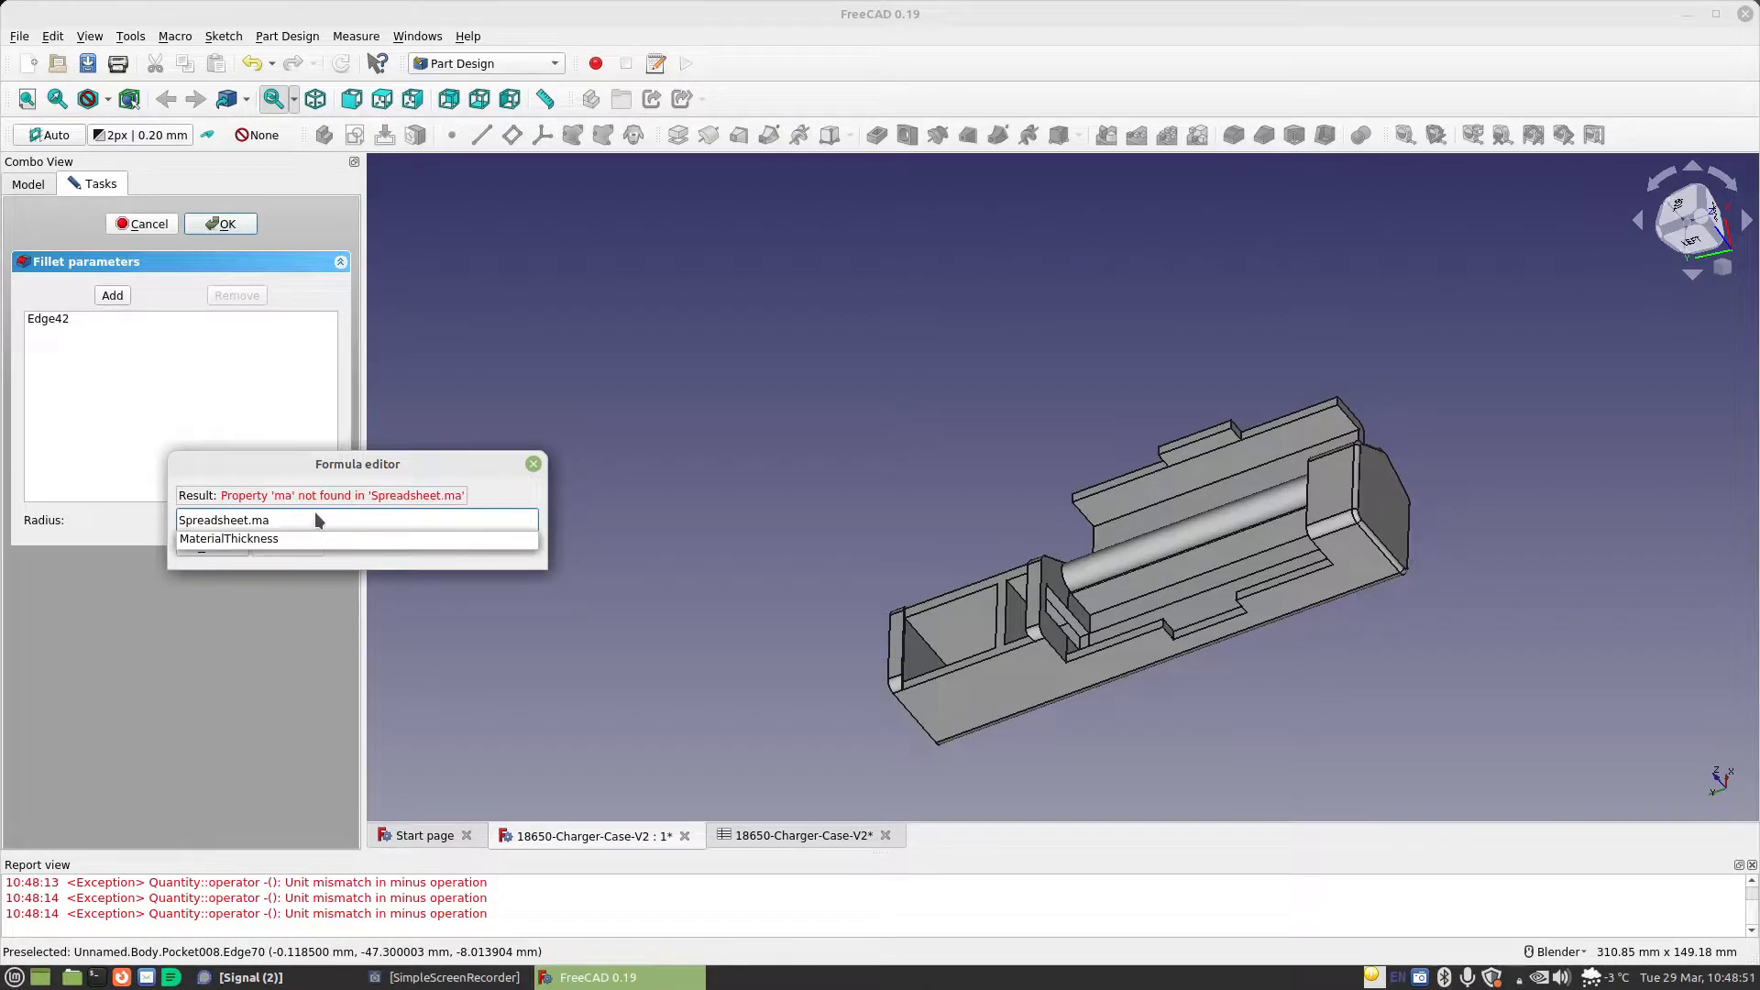
{"action": "key", "text": "Down"}
{"action": "key", "text": "Return"}
{"action": "type", "text": "-"}
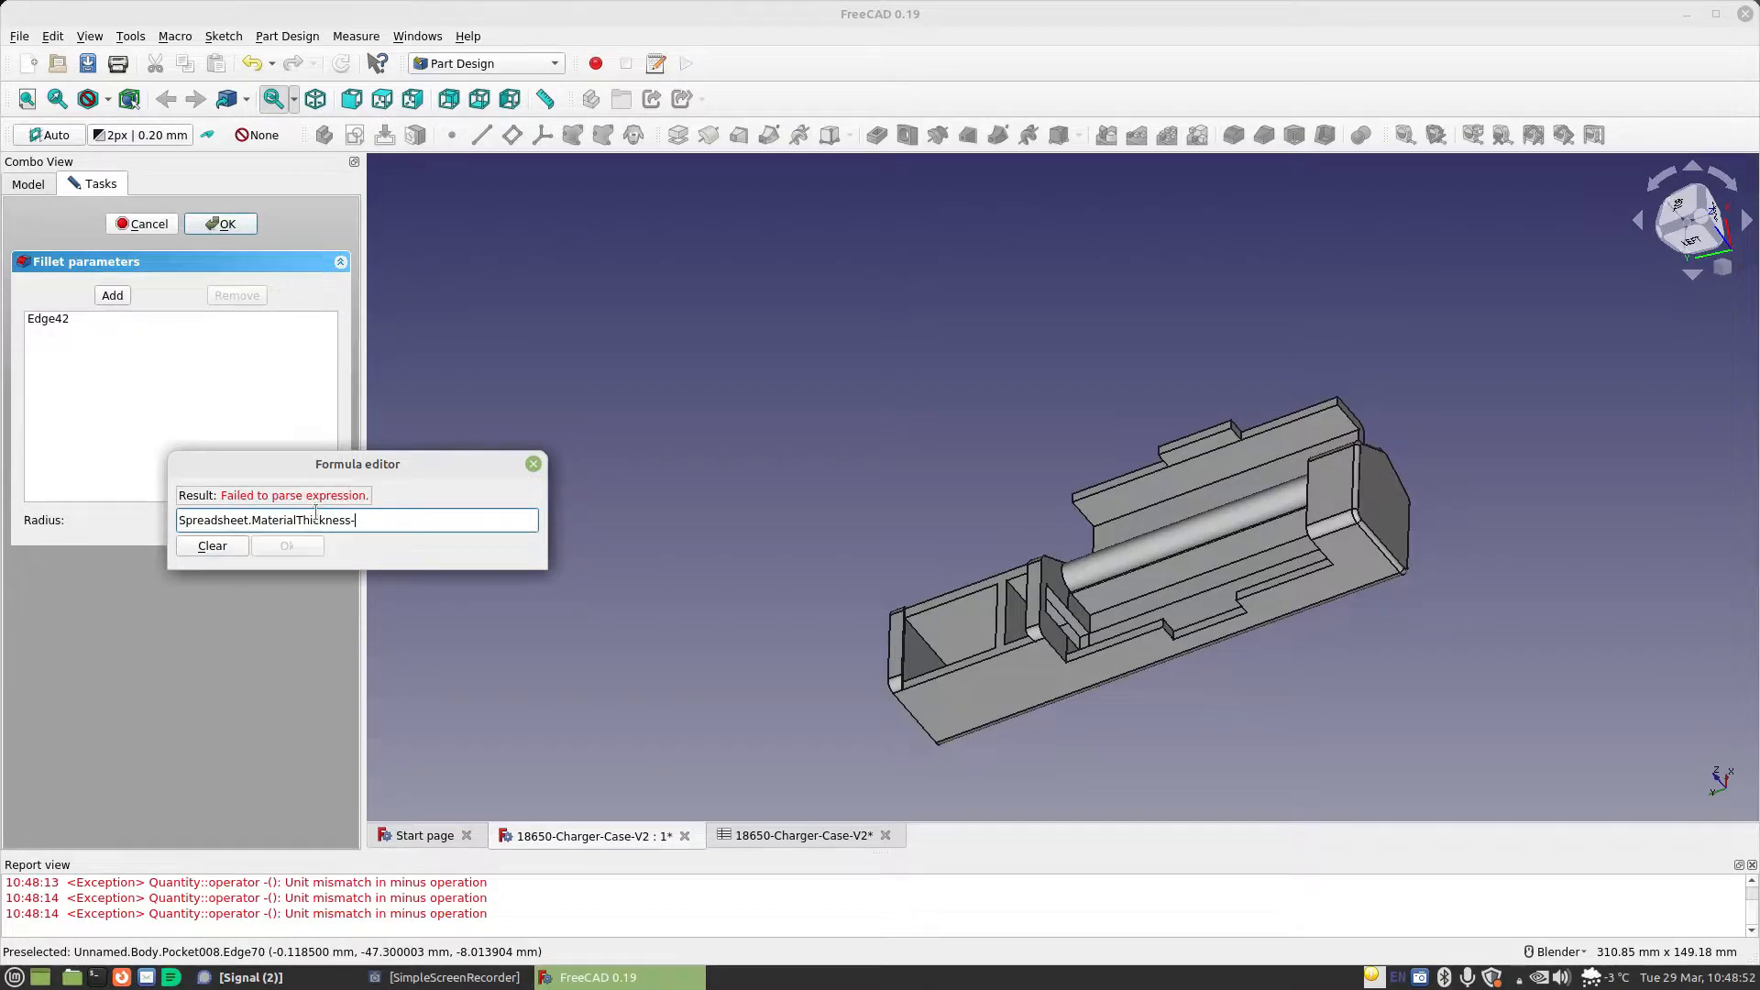
{"action": "type", "text": "0.001mm"}
{"action": "key", "text": "Return"}
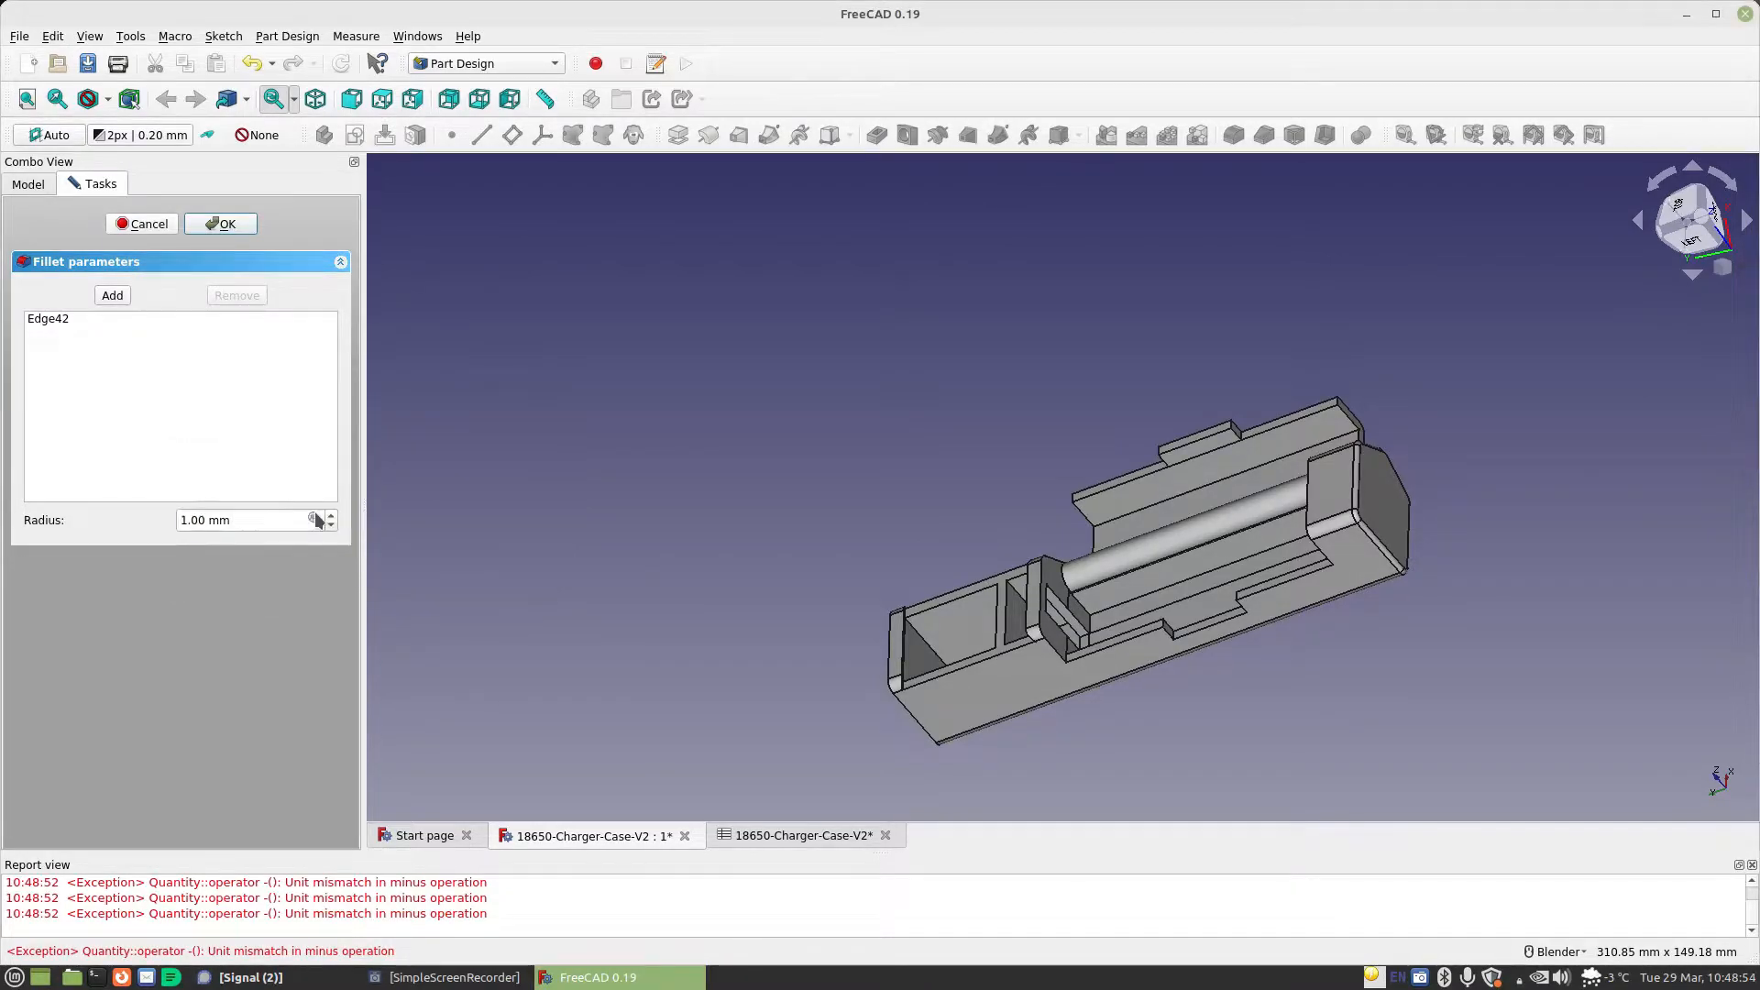
Add a side edge of the Bottom body's opposite end face to the fillet and finish it
{"action": "middle_click_drag", "start_coordinate": [853, 632], "coordinate": [1014, 583]}
{"action": "left_click", "coordinate": [112, 295]}
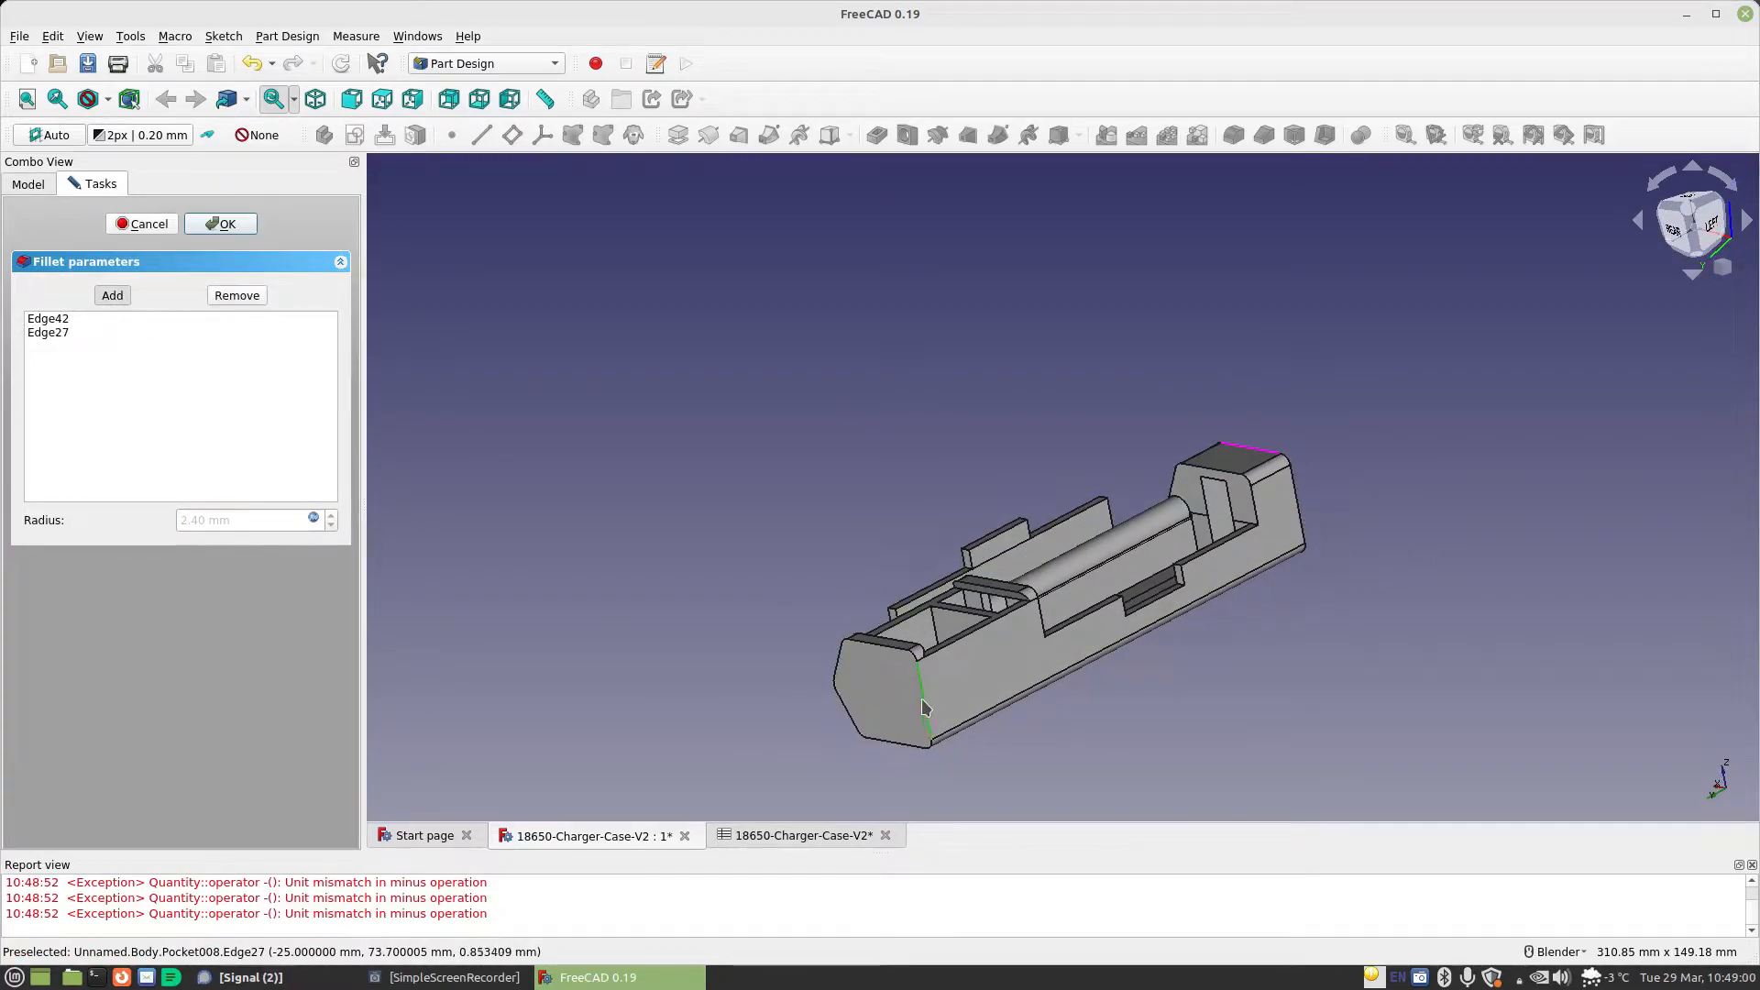
{"action": "left_click", "coordinate": [112, 296]}
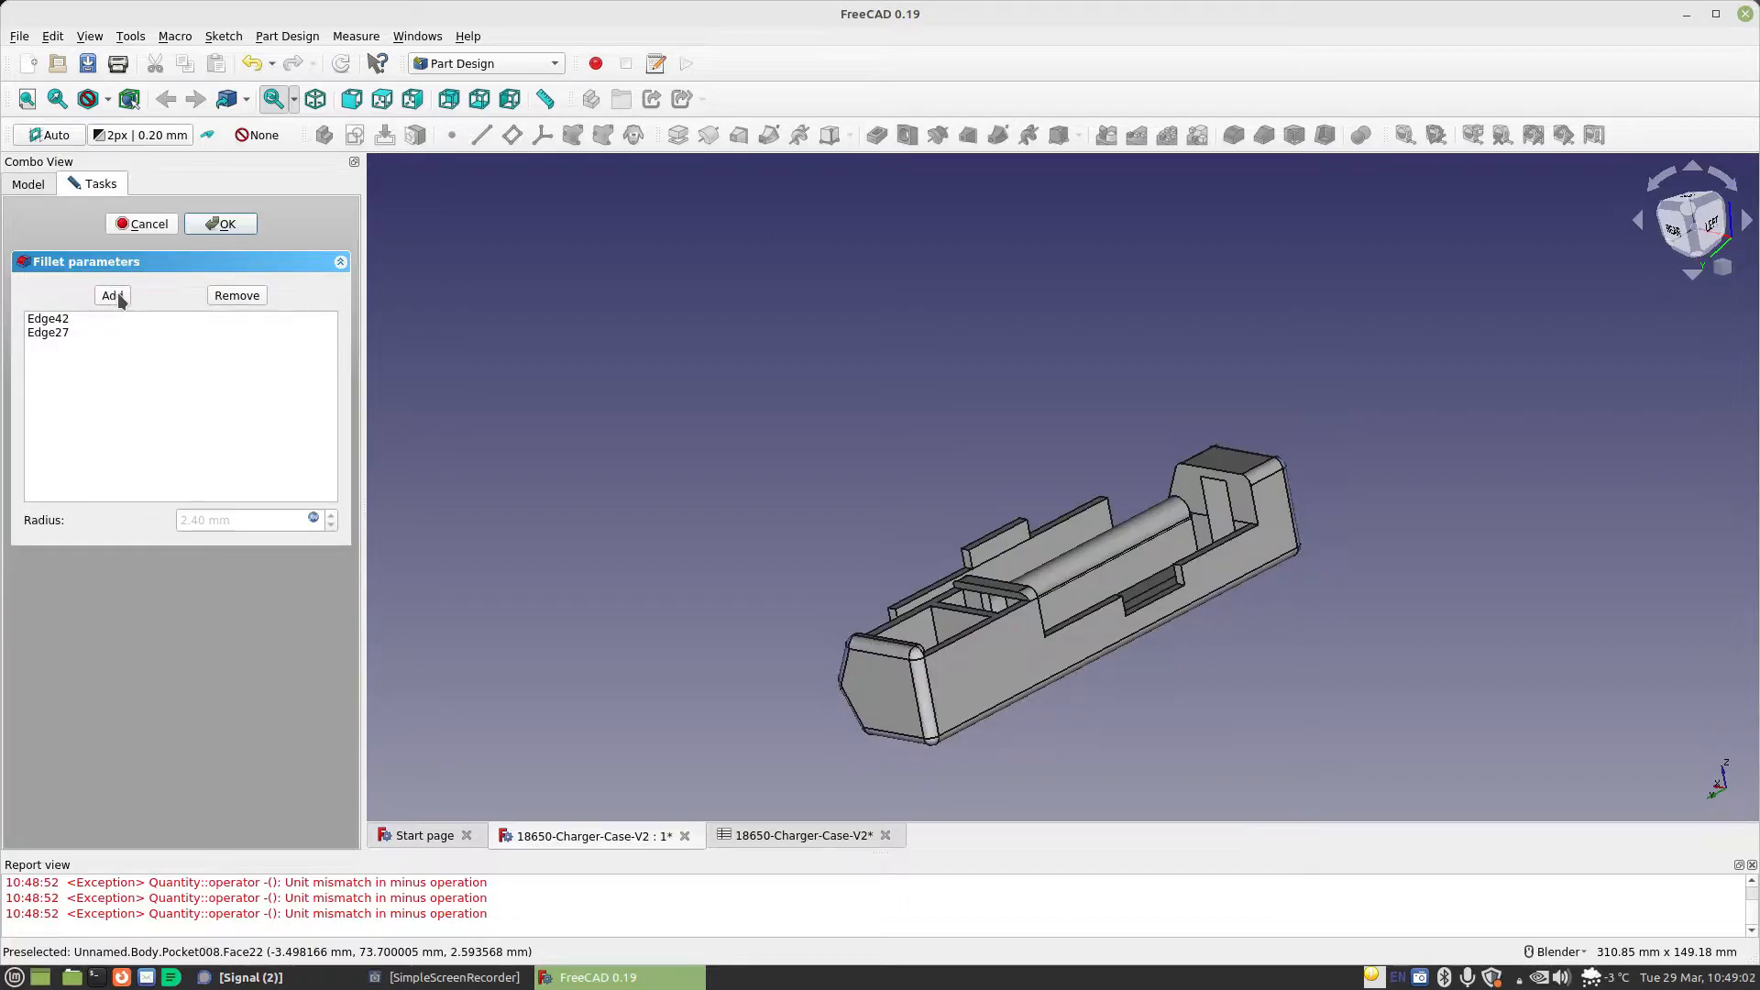
{"action": "key", "text": "Return"}
{"action": "mouse_move", "coordinate": [848, 569]}
{"action": "middle_mouse_down"}
{"action": "mouse_move", "coordinate": [1143, 590]}
{"action": "mouse_move", "coordinate": [1214, 511]}
{"action": "mouse_move", "coordinate": [1203, 500]}
{"action": "mouse_move", "coordinate": [709, 541]}
{"action": "mouse_move", "coordinate": [943, 558]}
{"action": "mouse_move", "coordinate": [1326, 681]}
{"action": "mouse_move", "coordinate": [816, 557]}
{"action": "middle_mouse_up"}
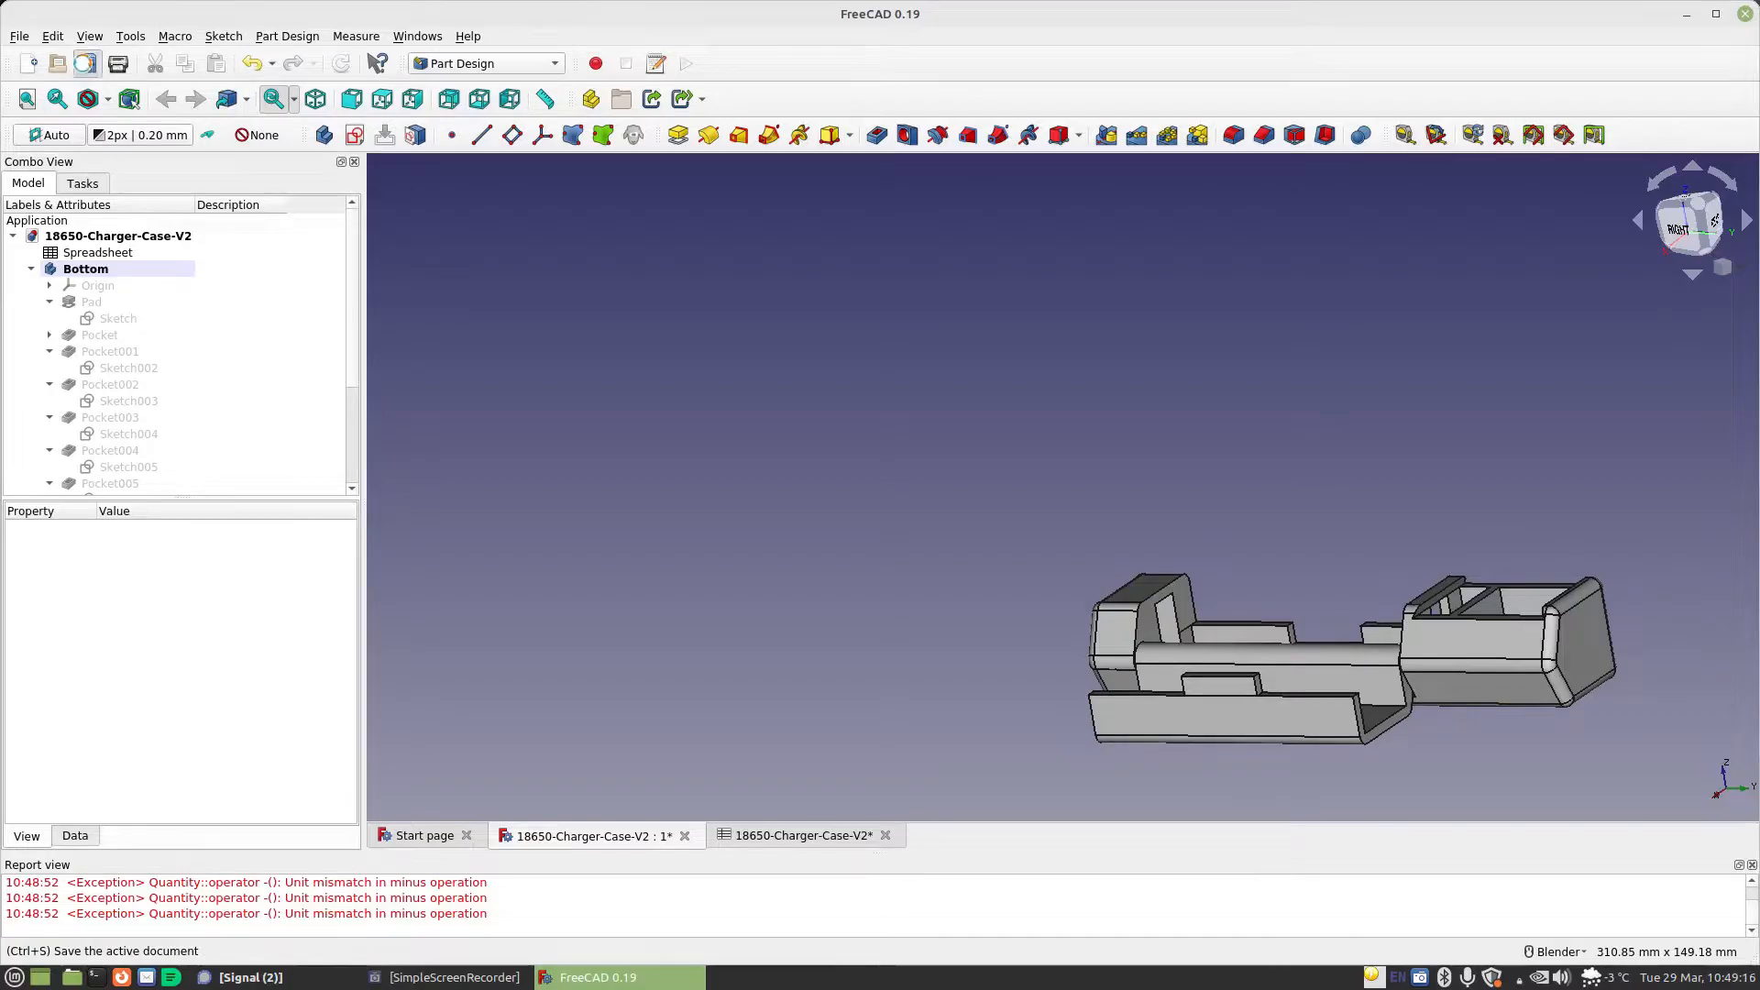
Save the document and export the Bottom and Top bodies together as 18650-Charger-Case-V2.stl
{"action": "left_click", "coordinate": [88, 63]}
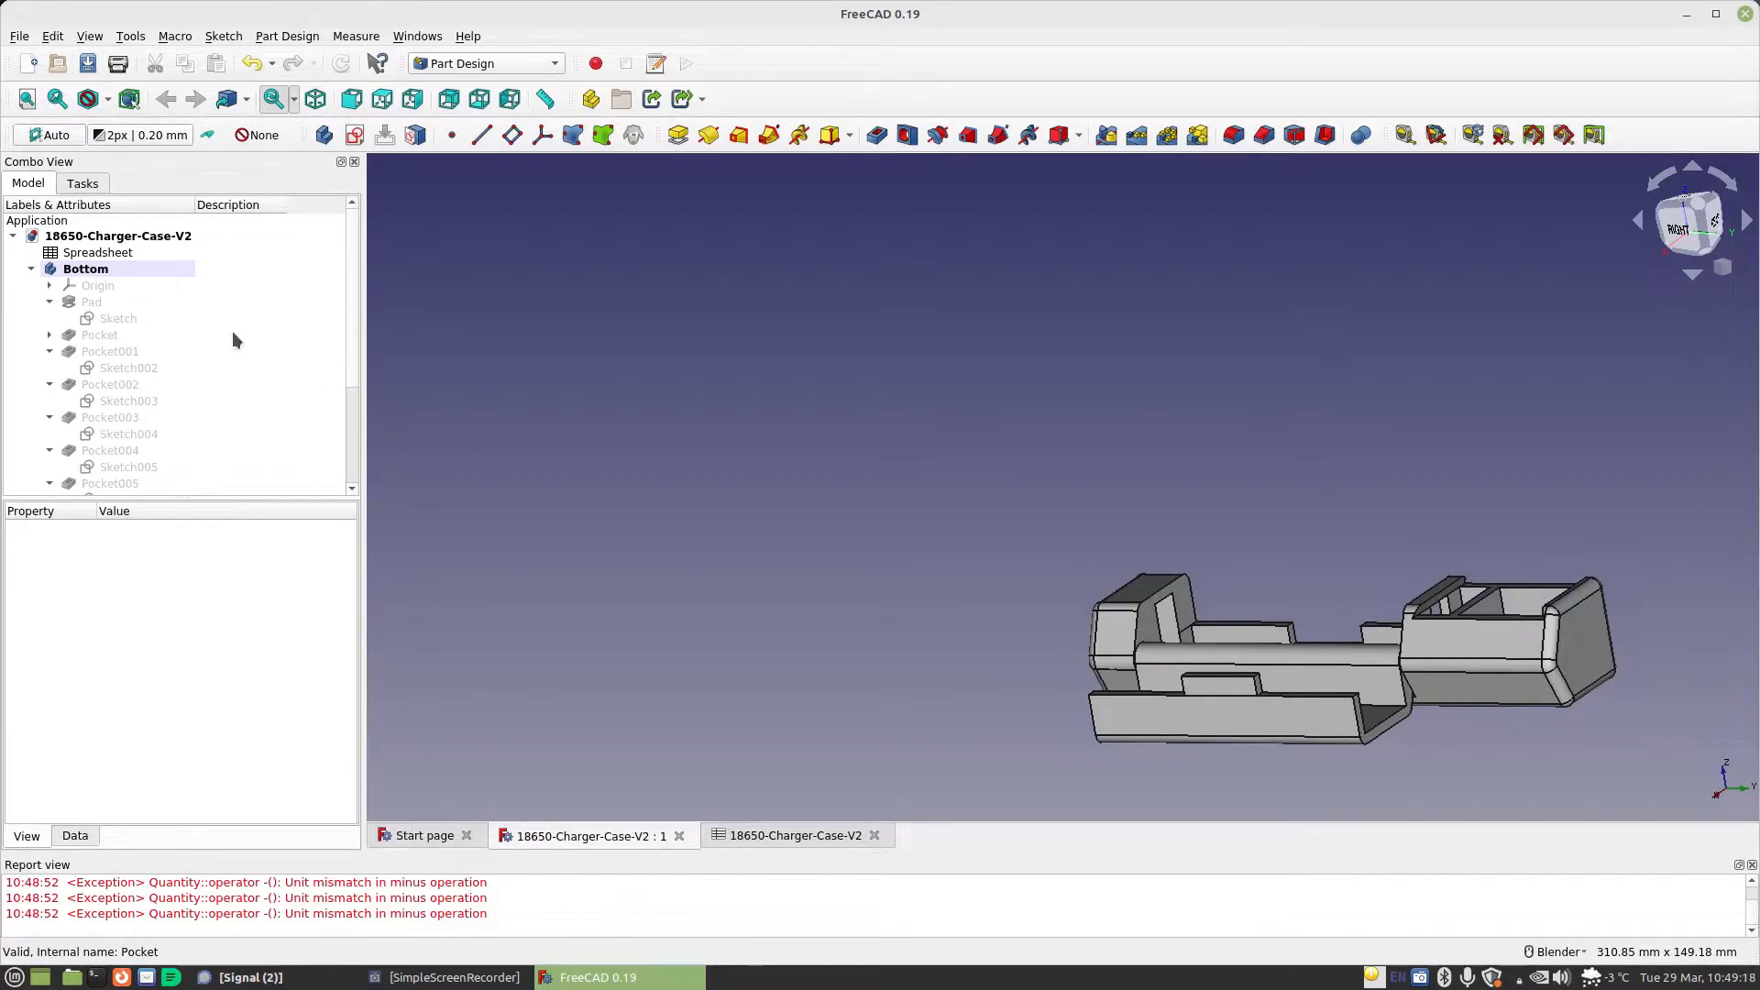
{"action": "left_click", "coordinate": [31, 269]}
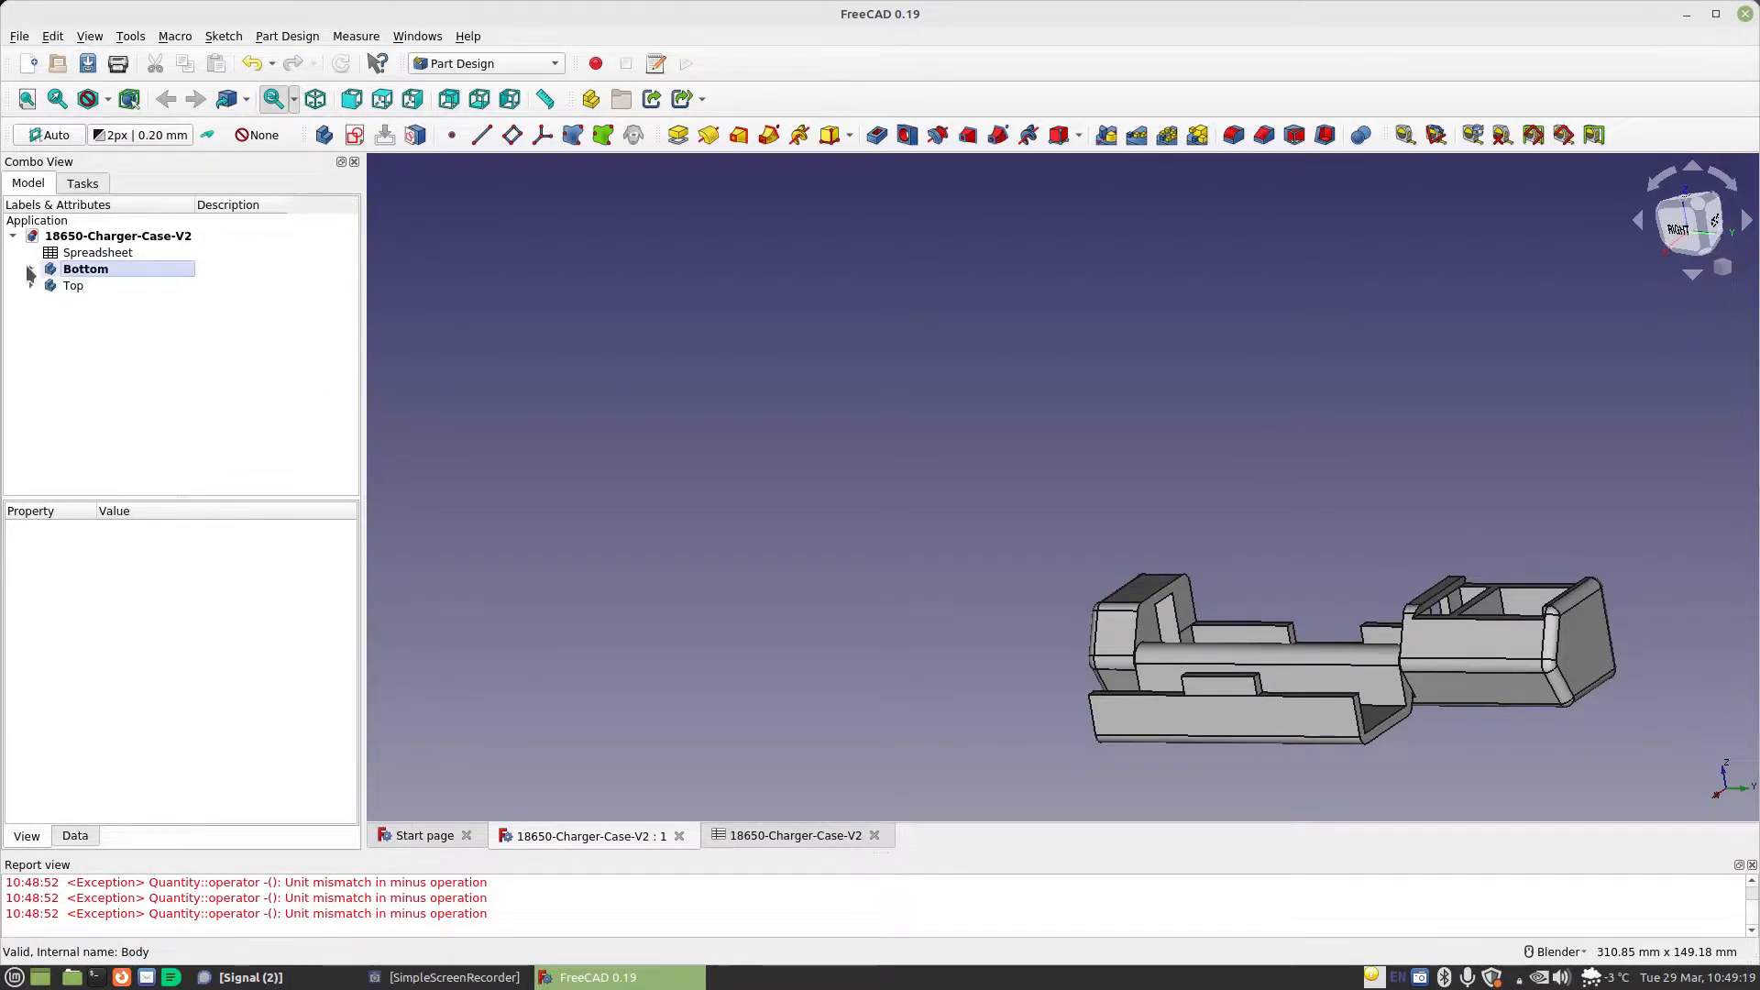
{"action": "left_click", "coordinate": [86, 270]}
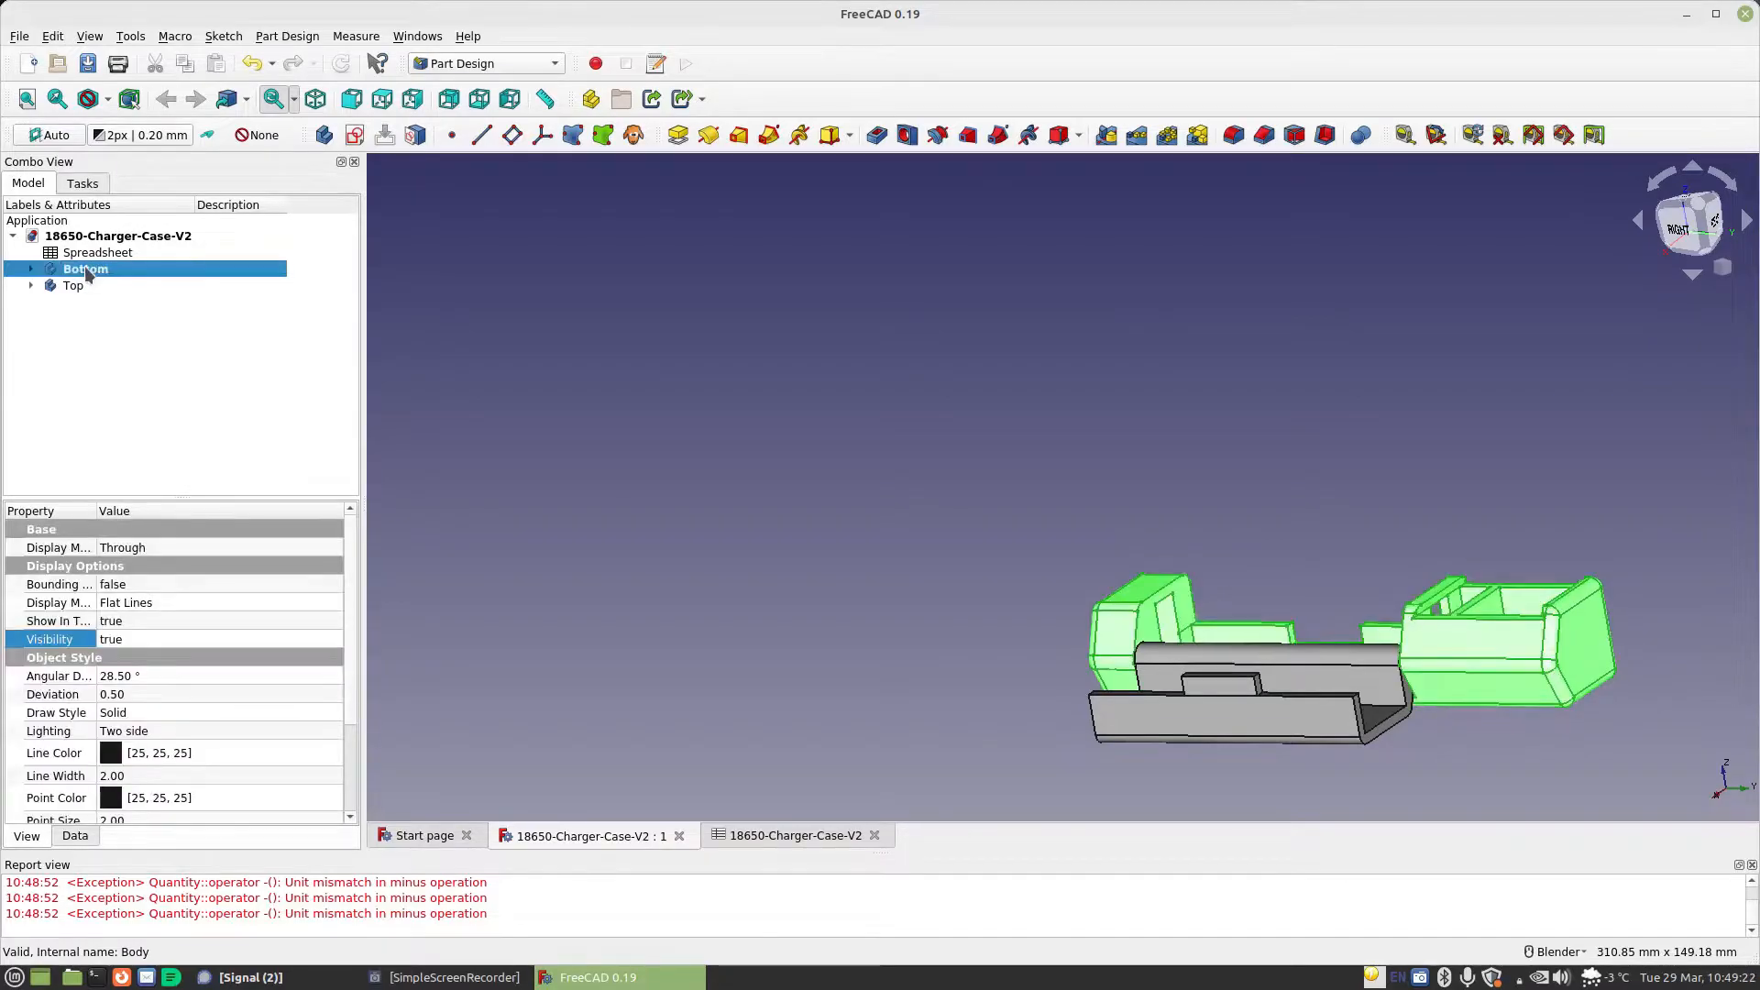
{"action": "left_click", "coordinate": [74, 287], "text": "ctrl"}
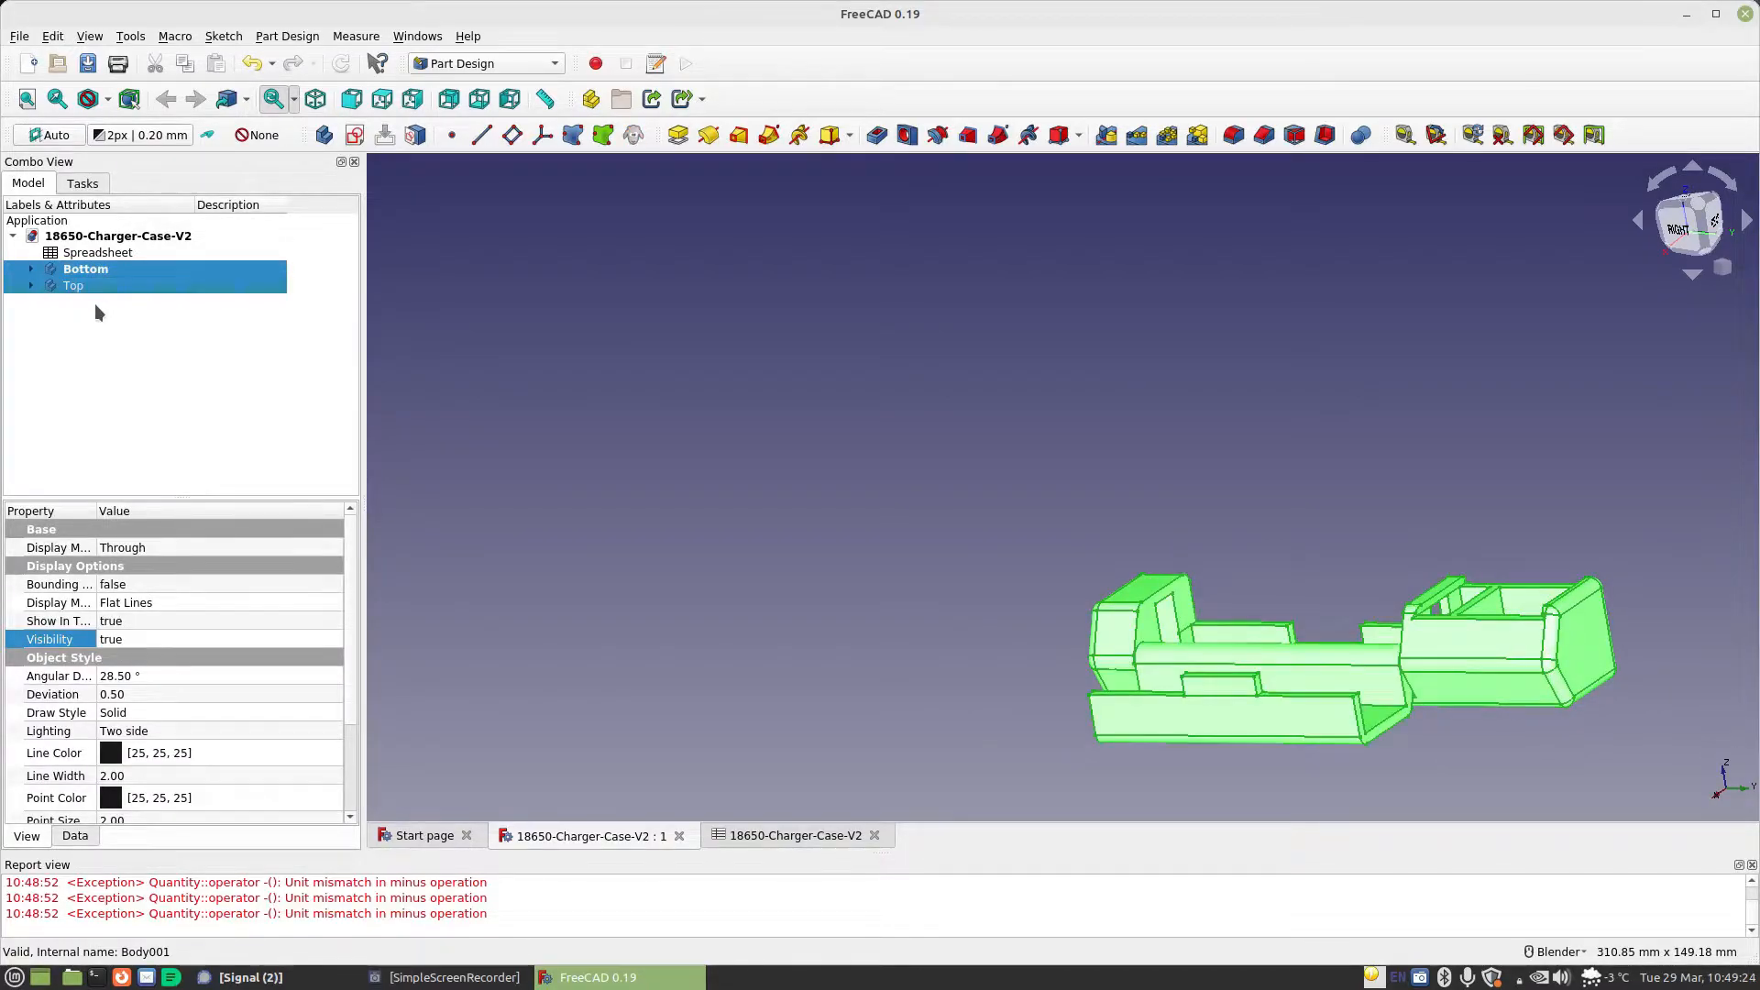
{"action": "left_click", "coordinate": [19, 37]}
{"action": "left_click", "coordinate": [55, 274]}
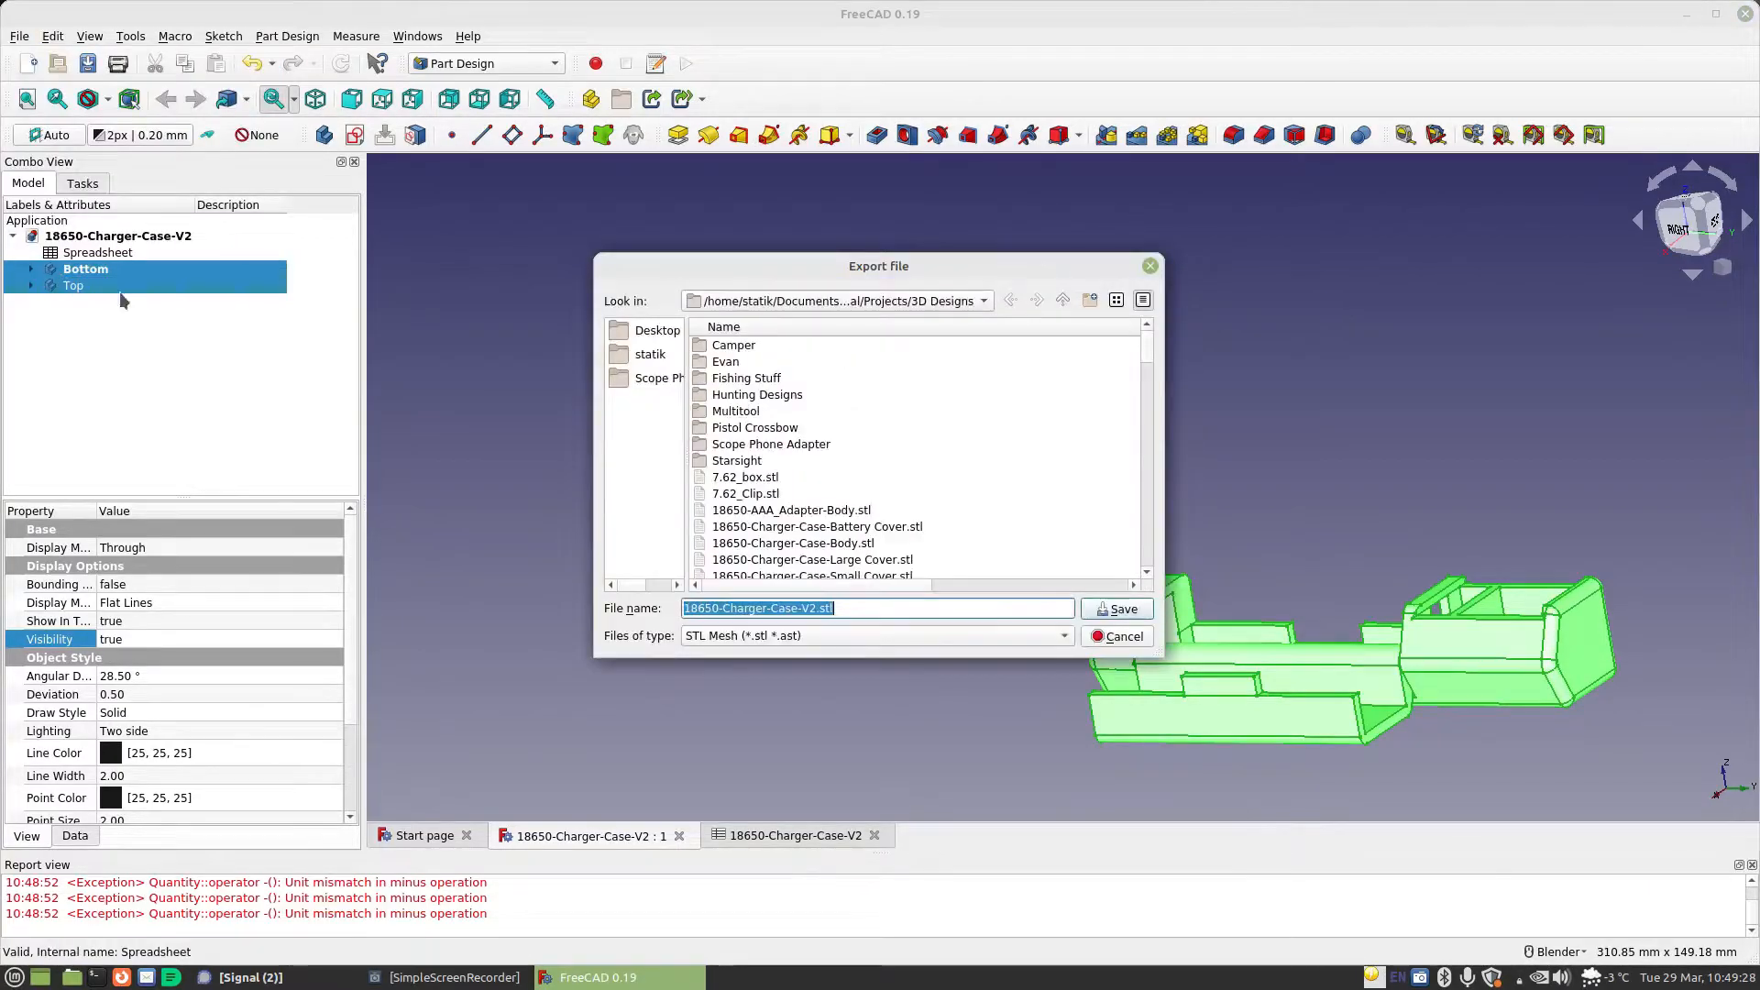
{"action": "left_click", "coordinate": [1108, 612]}
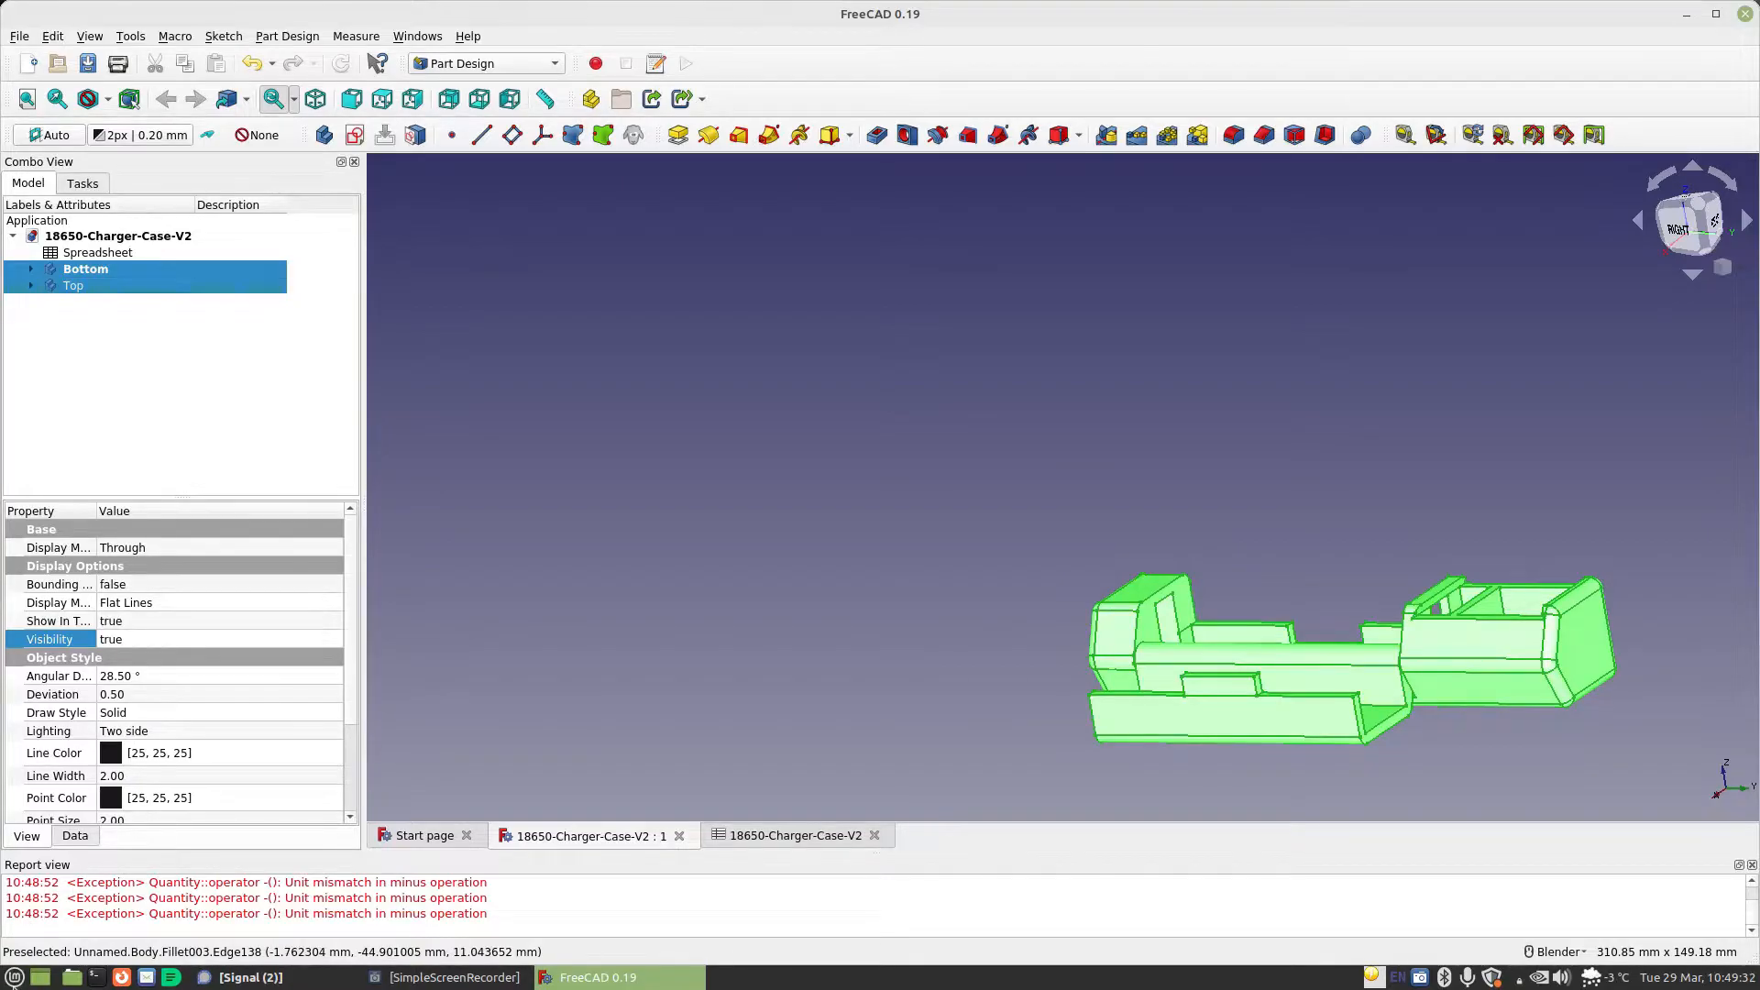
Switch to Ultimaker Cura and open 18650-Charger-Case-V2.stl from the Projects/3D Designs folder
{"action": "key", "text": "super"}
{"action": "left_click", "coordinate": [412, 644]}
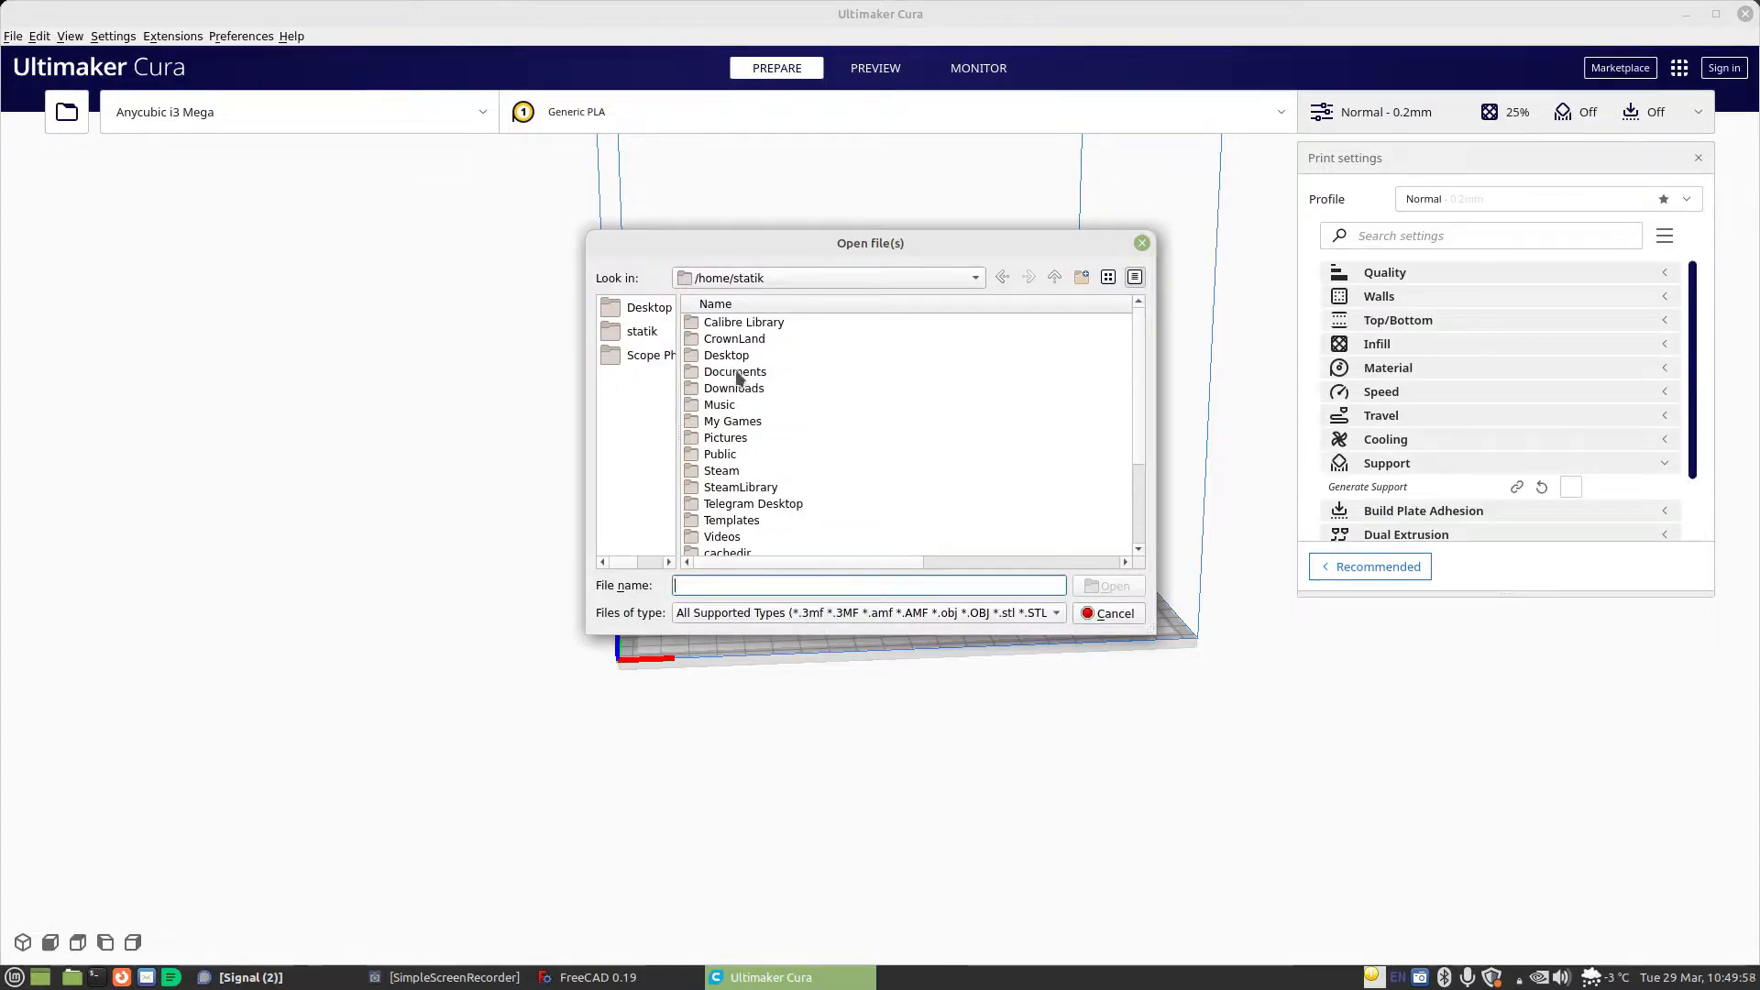
{"action": "double_click", "coordinate": [738, 374]}
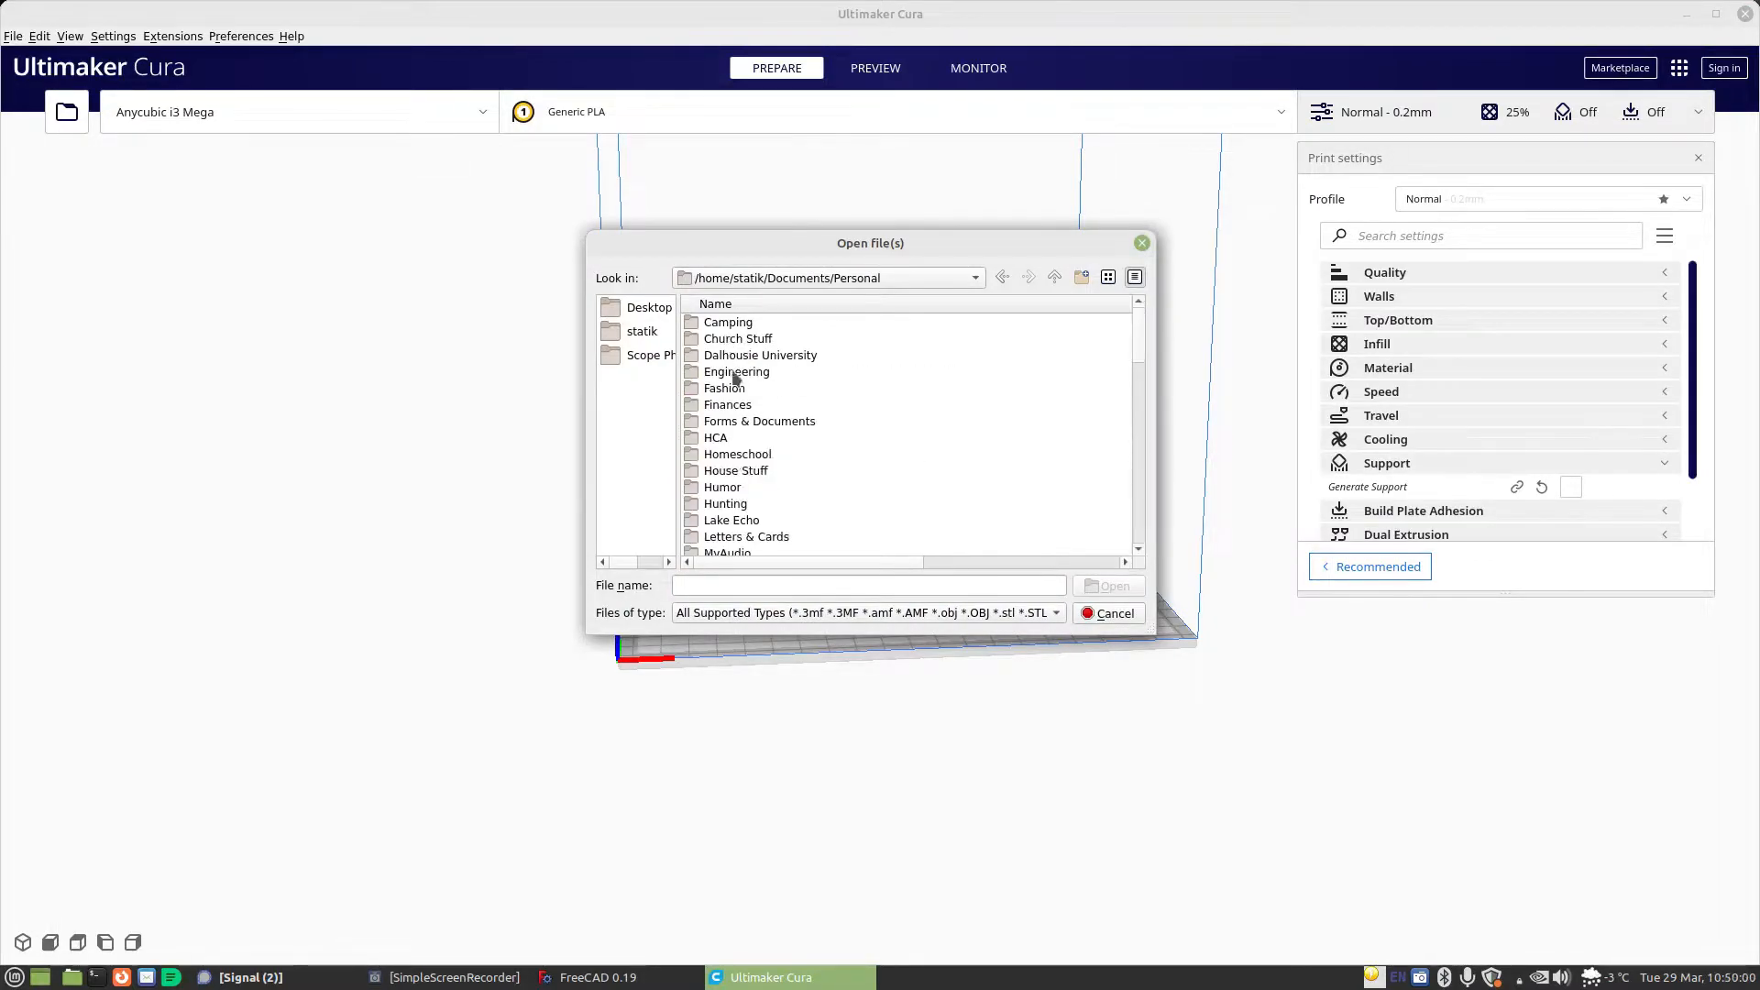
{"action": "scroll", "coordinate": [742, 412], "scroll_direction": "down", "scroll_amount": 5}
{"action": "double_click", "coordinate": [725, 437]}
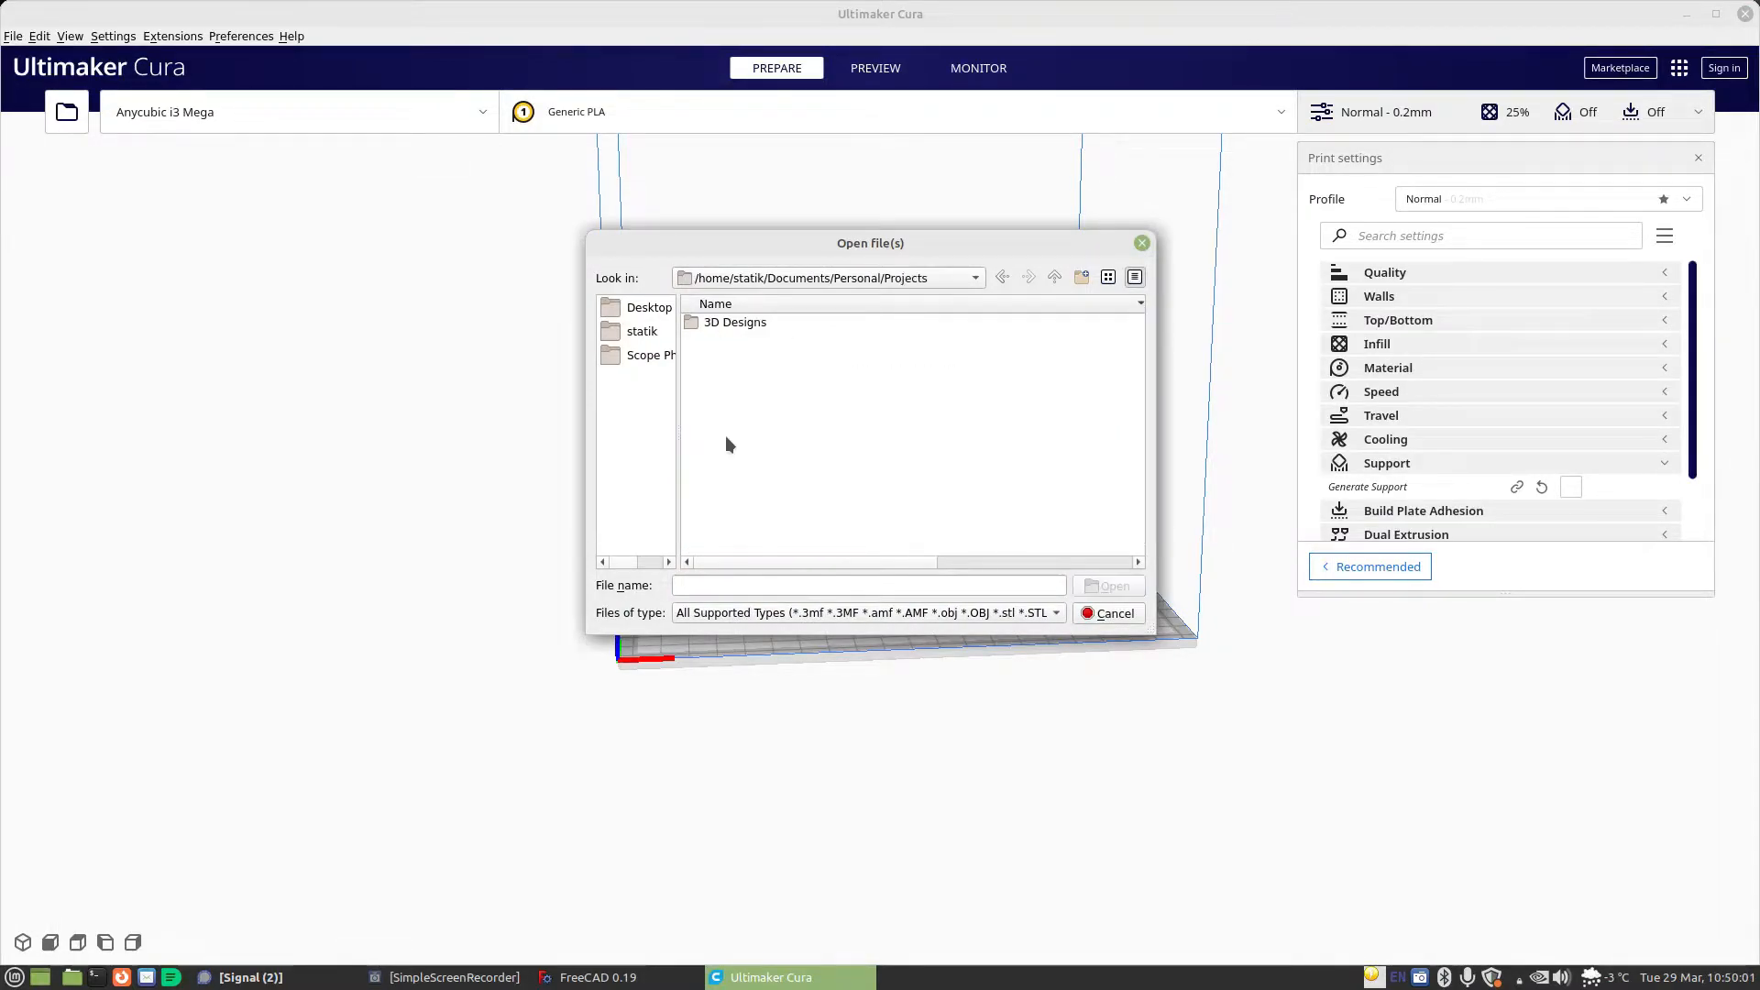
{"action": "double_click", "coordinate": [727, 322]}
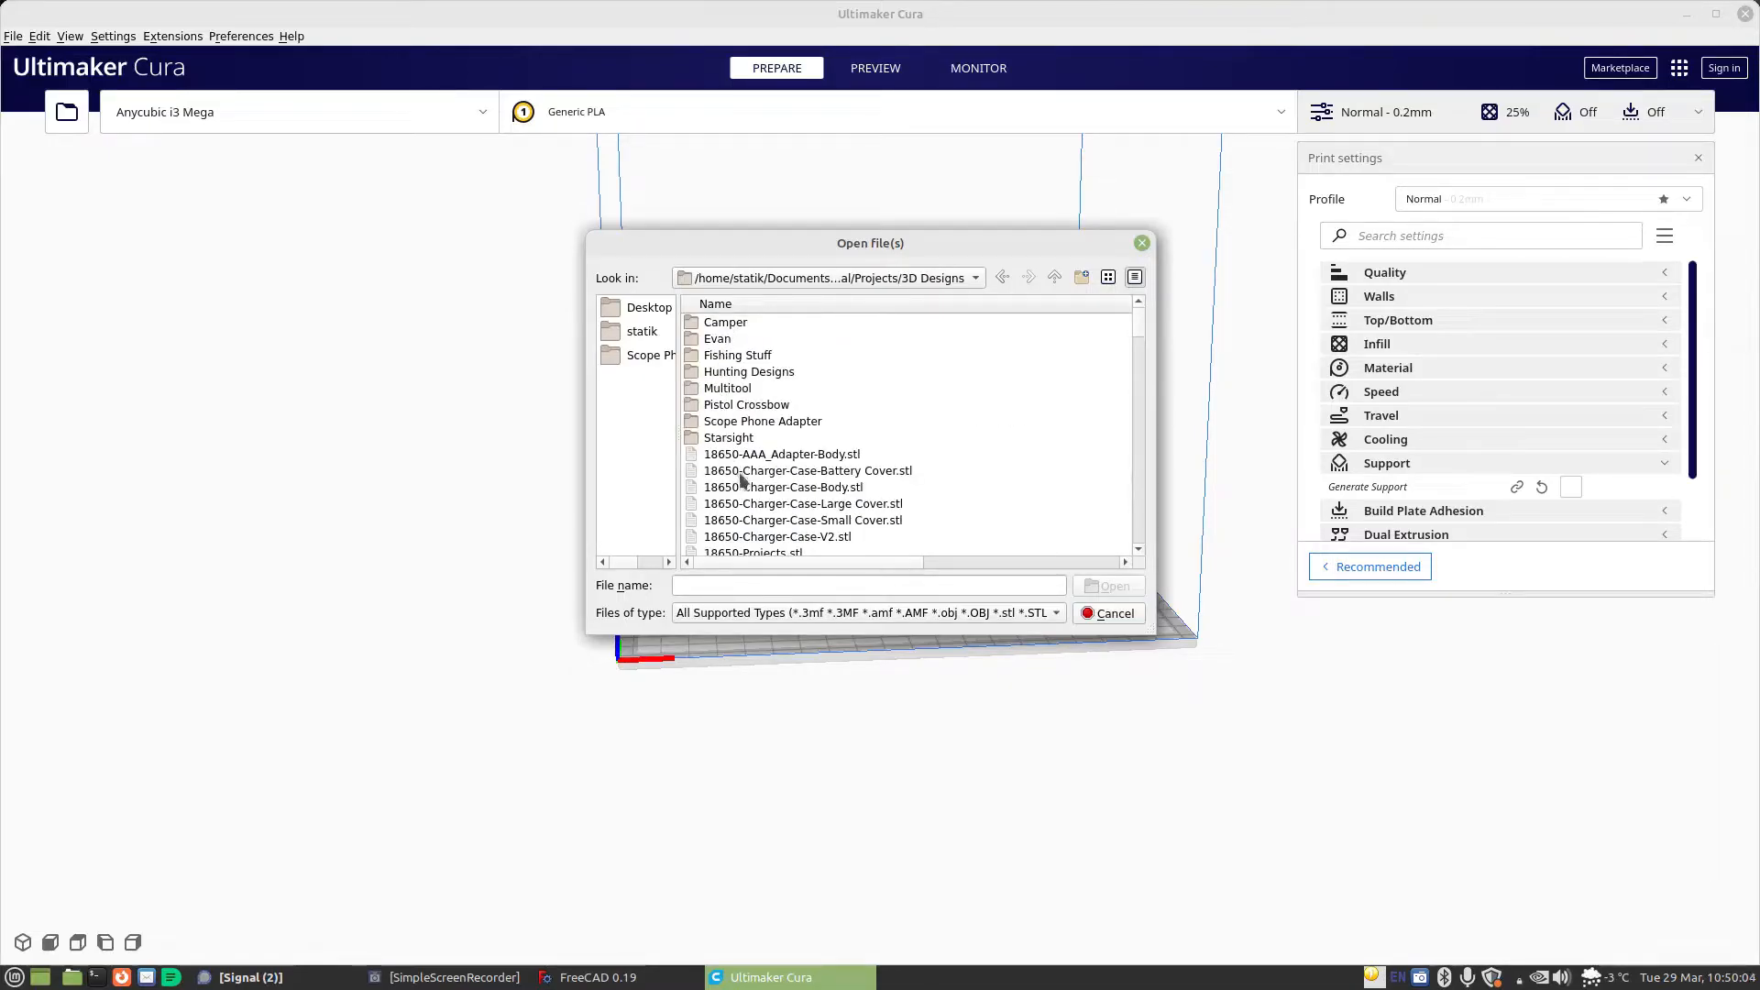
{"action": "left_click", "coordinate": [759, 538]}
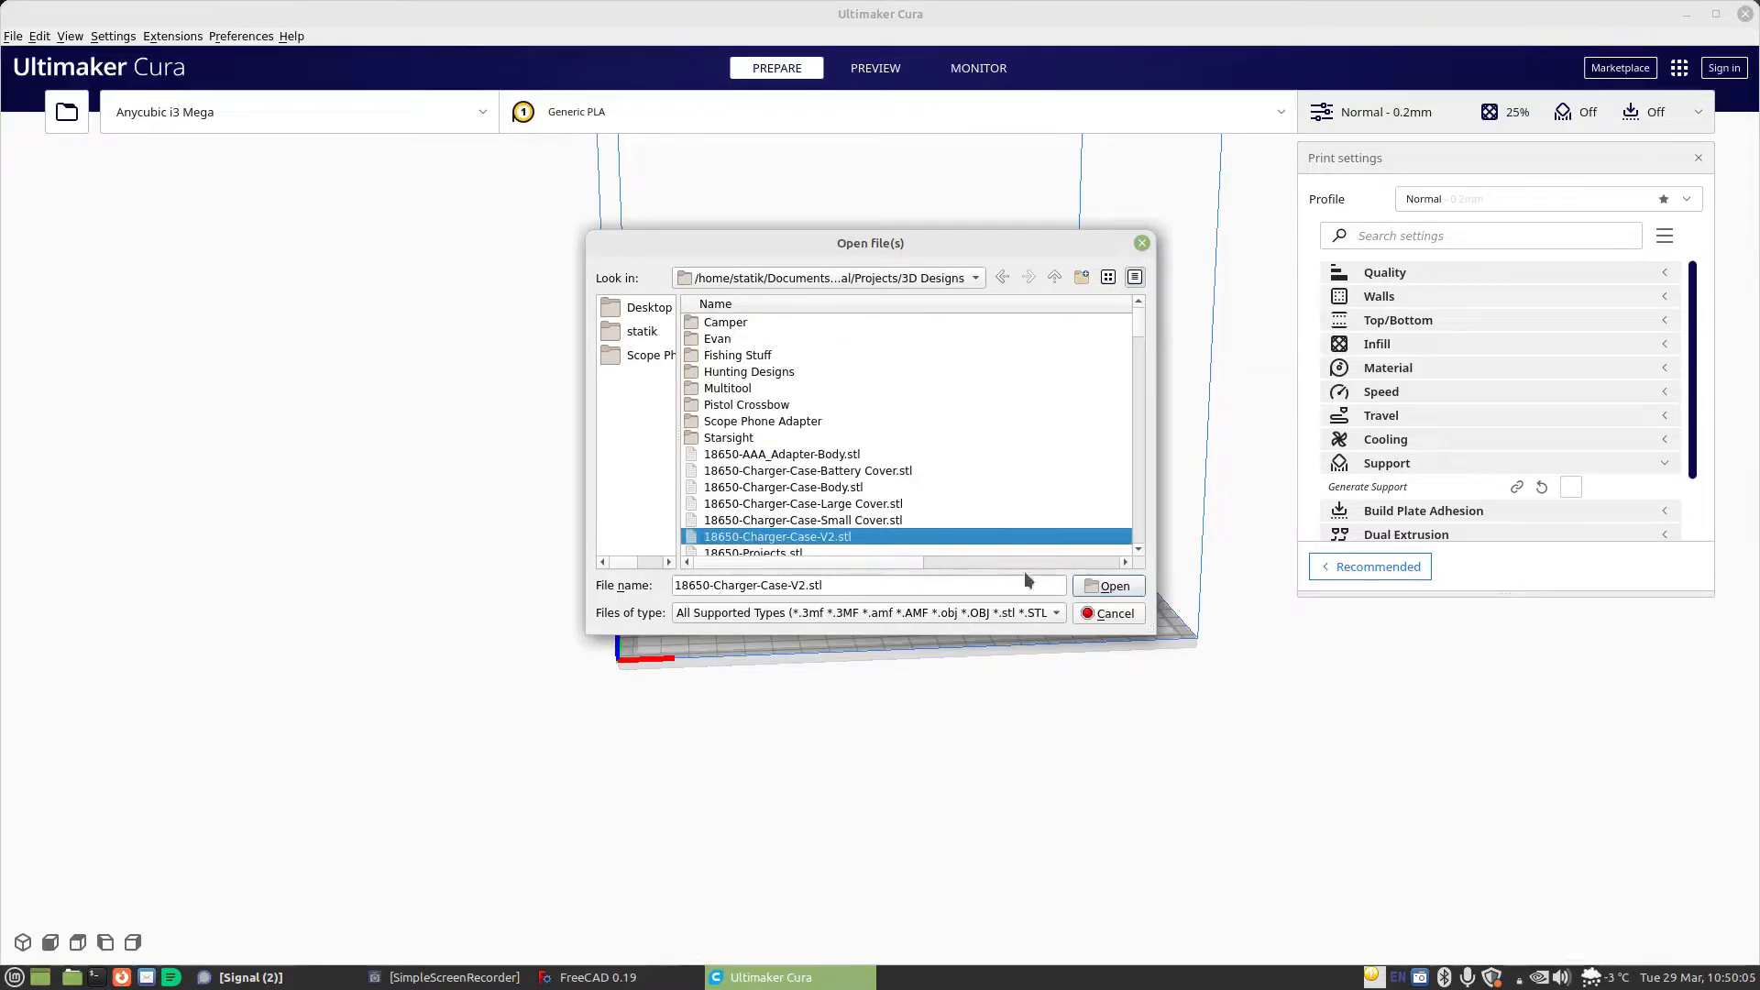
{"action": "left_click", "coordinate": [1112, 586]}
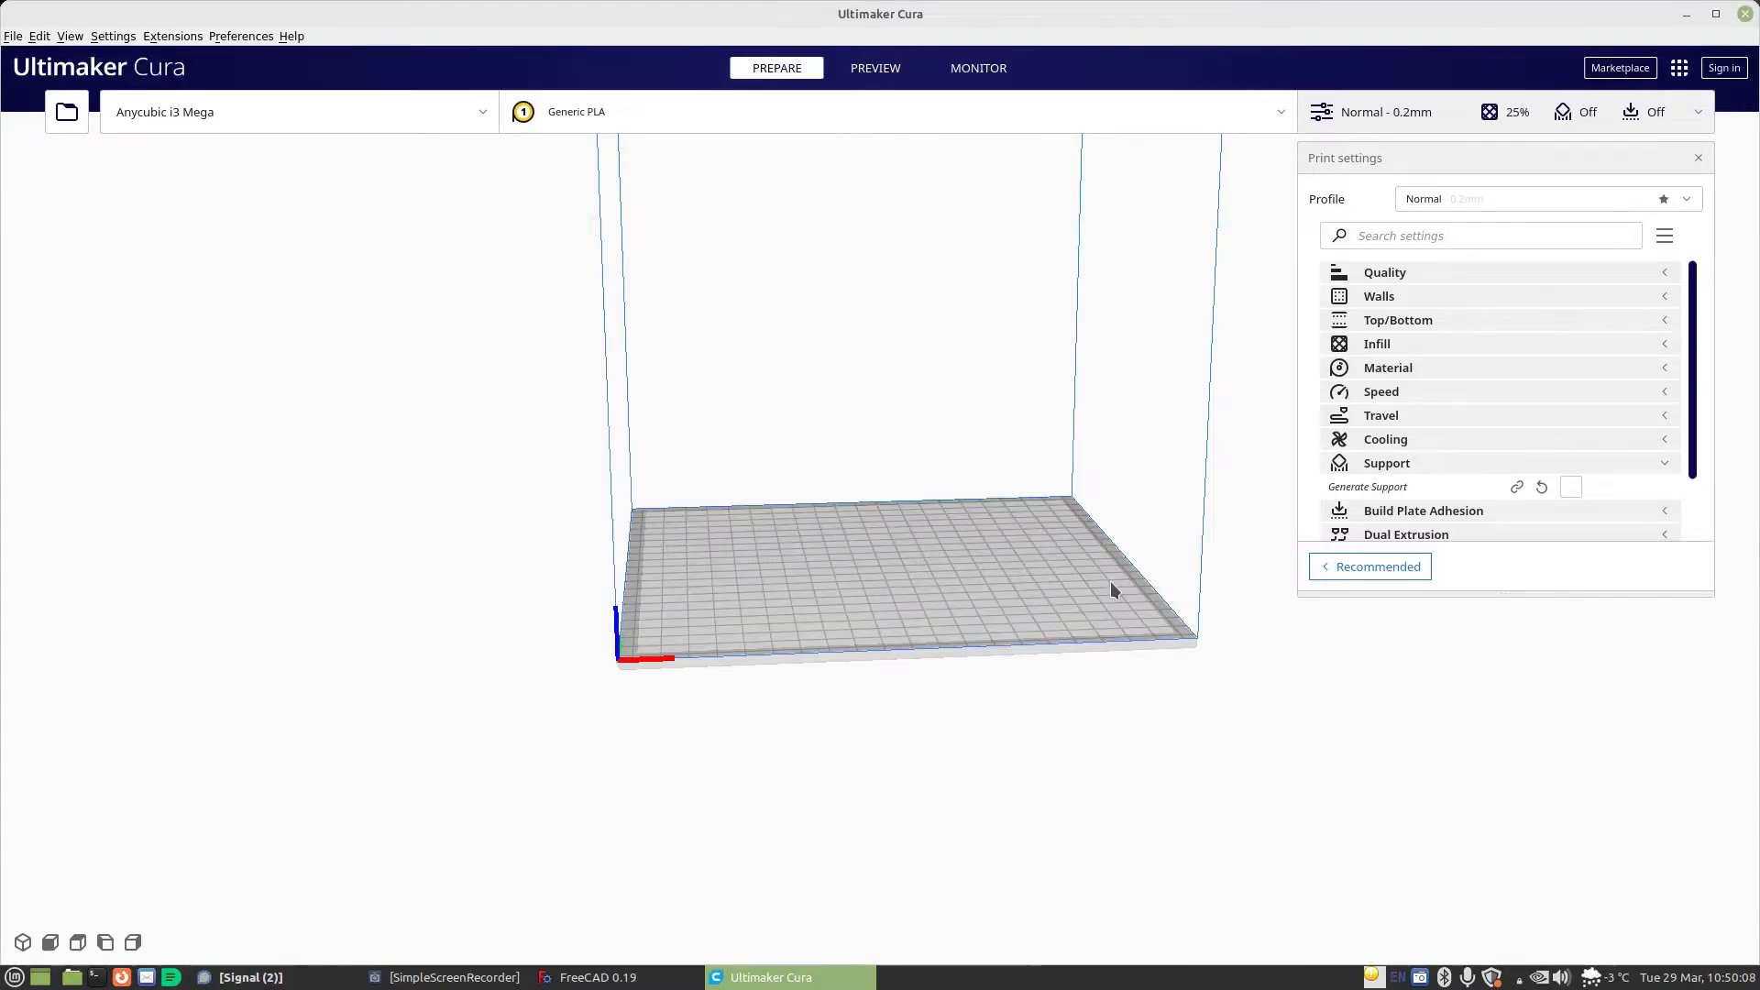
Inspect the charger case on the build plate and slice it with the Normal 0.2mm profile
{"action": "right_click_drag", "start_coordinate": [998, 585], "coordinate": [964, 496]}
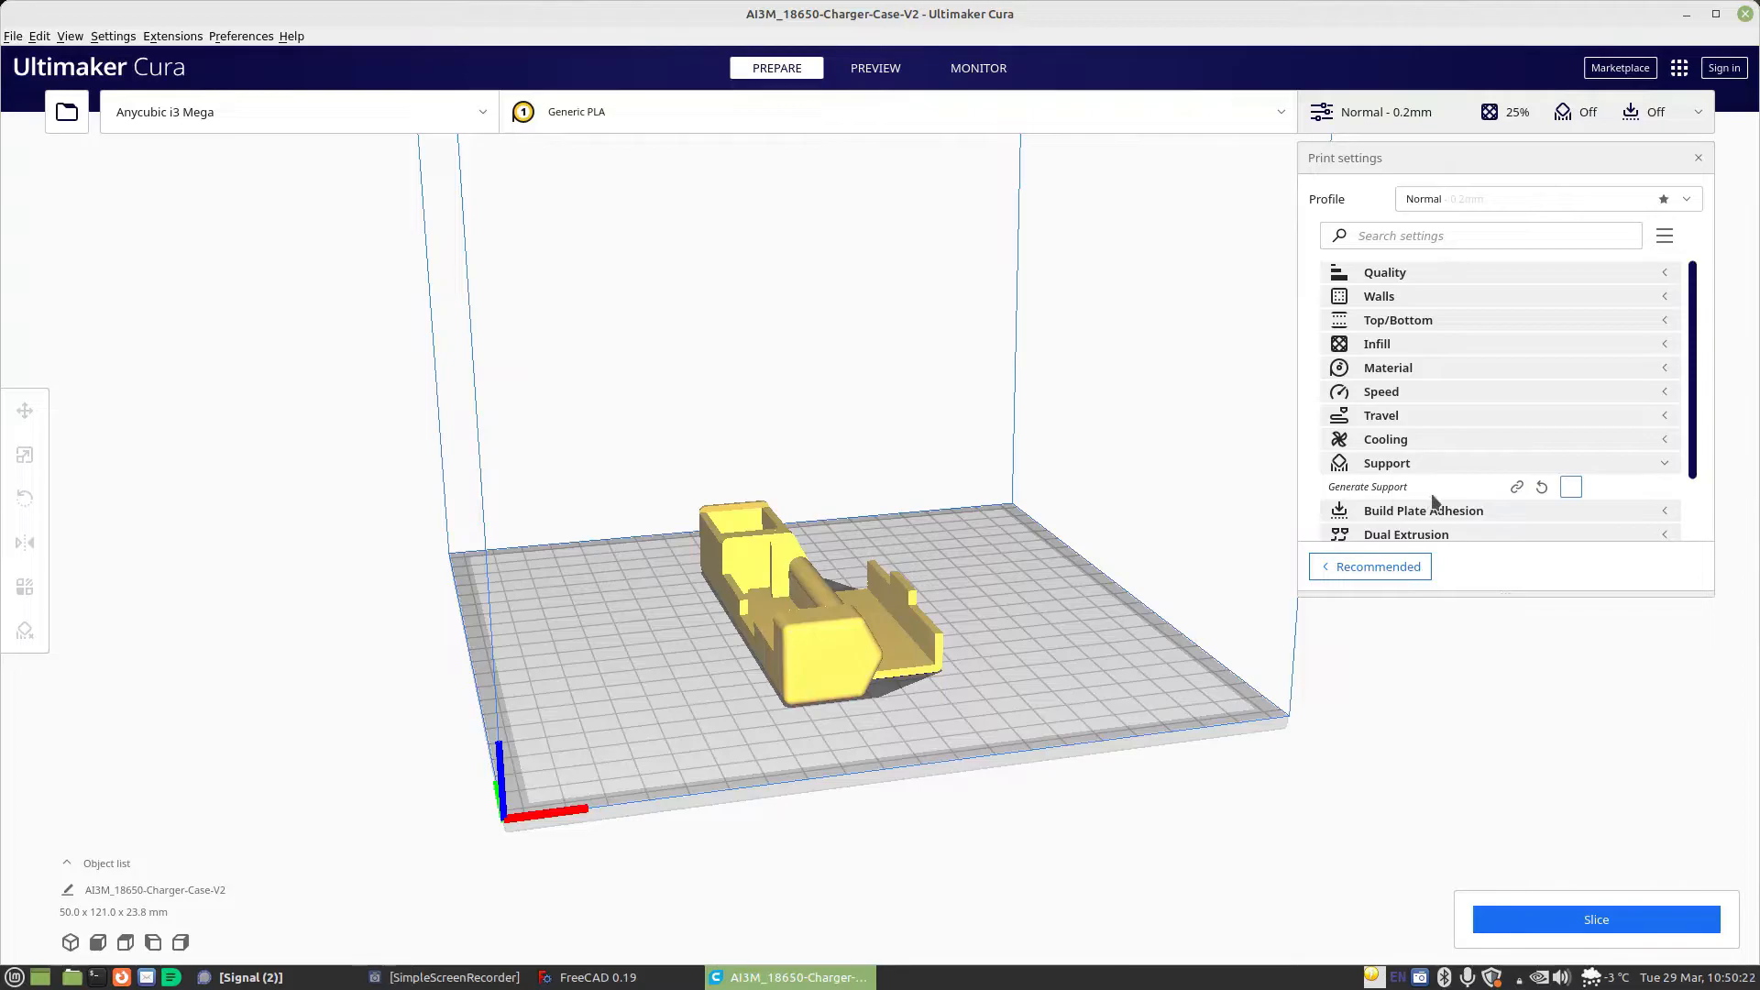
{"action": "left_click", "coordinate": [1558, 921]}
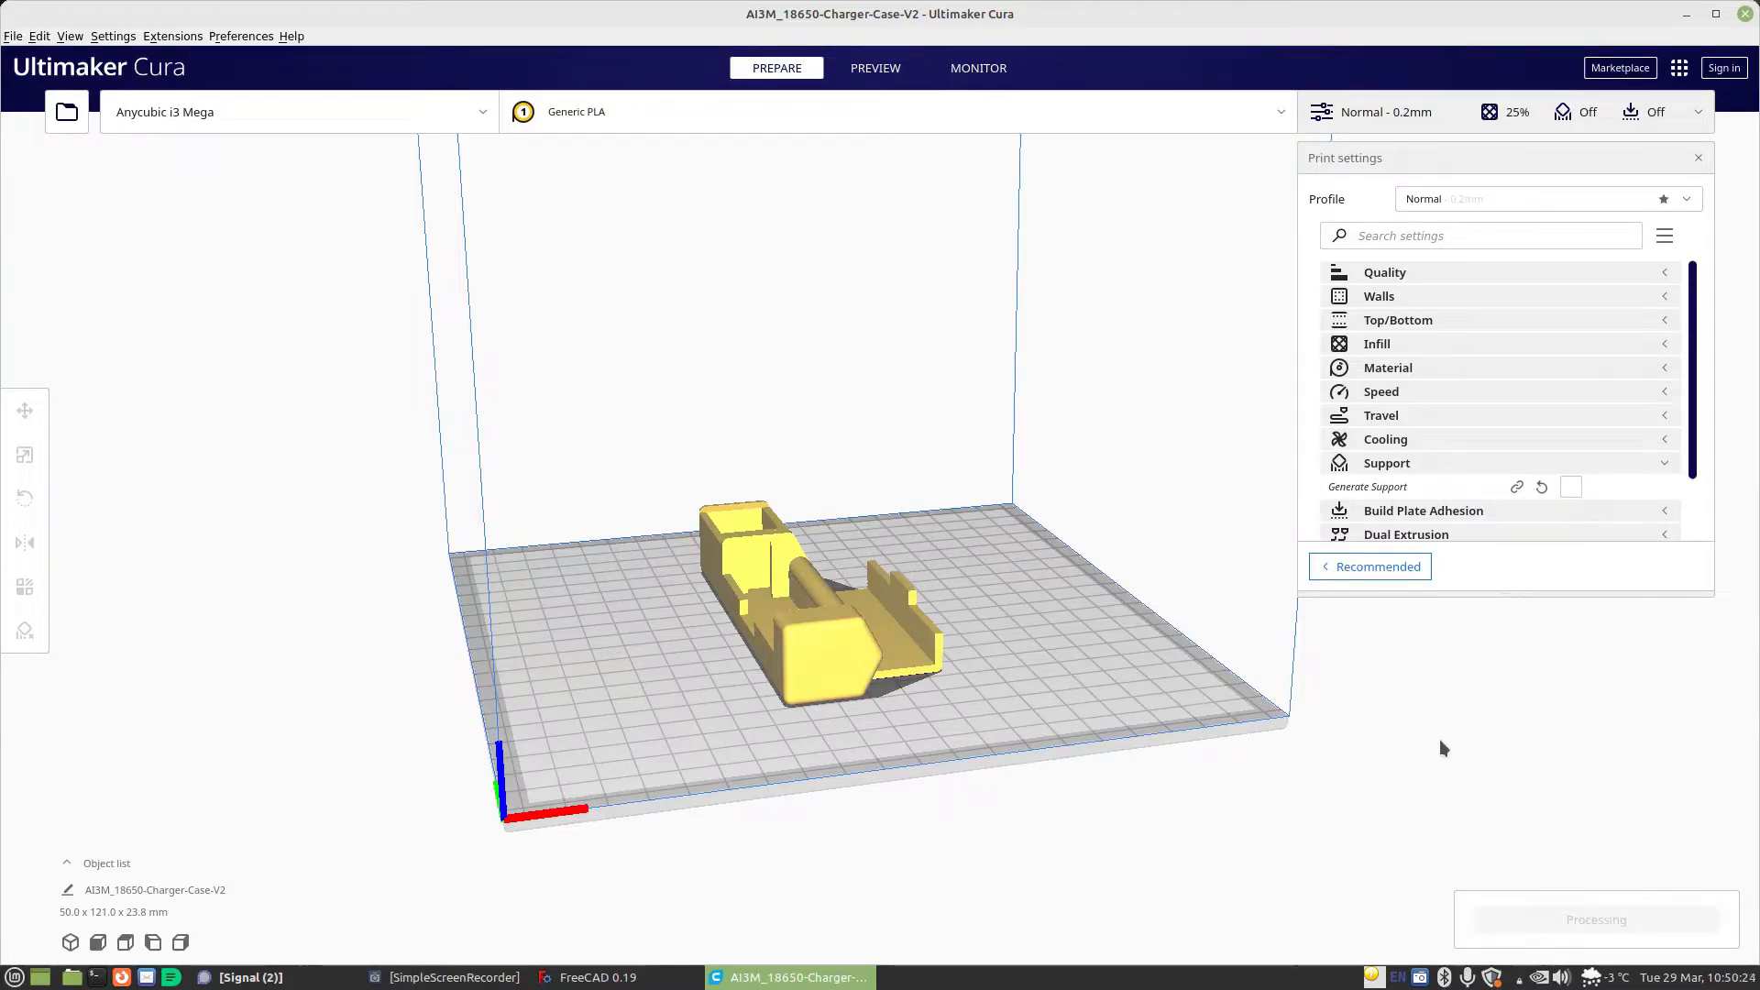
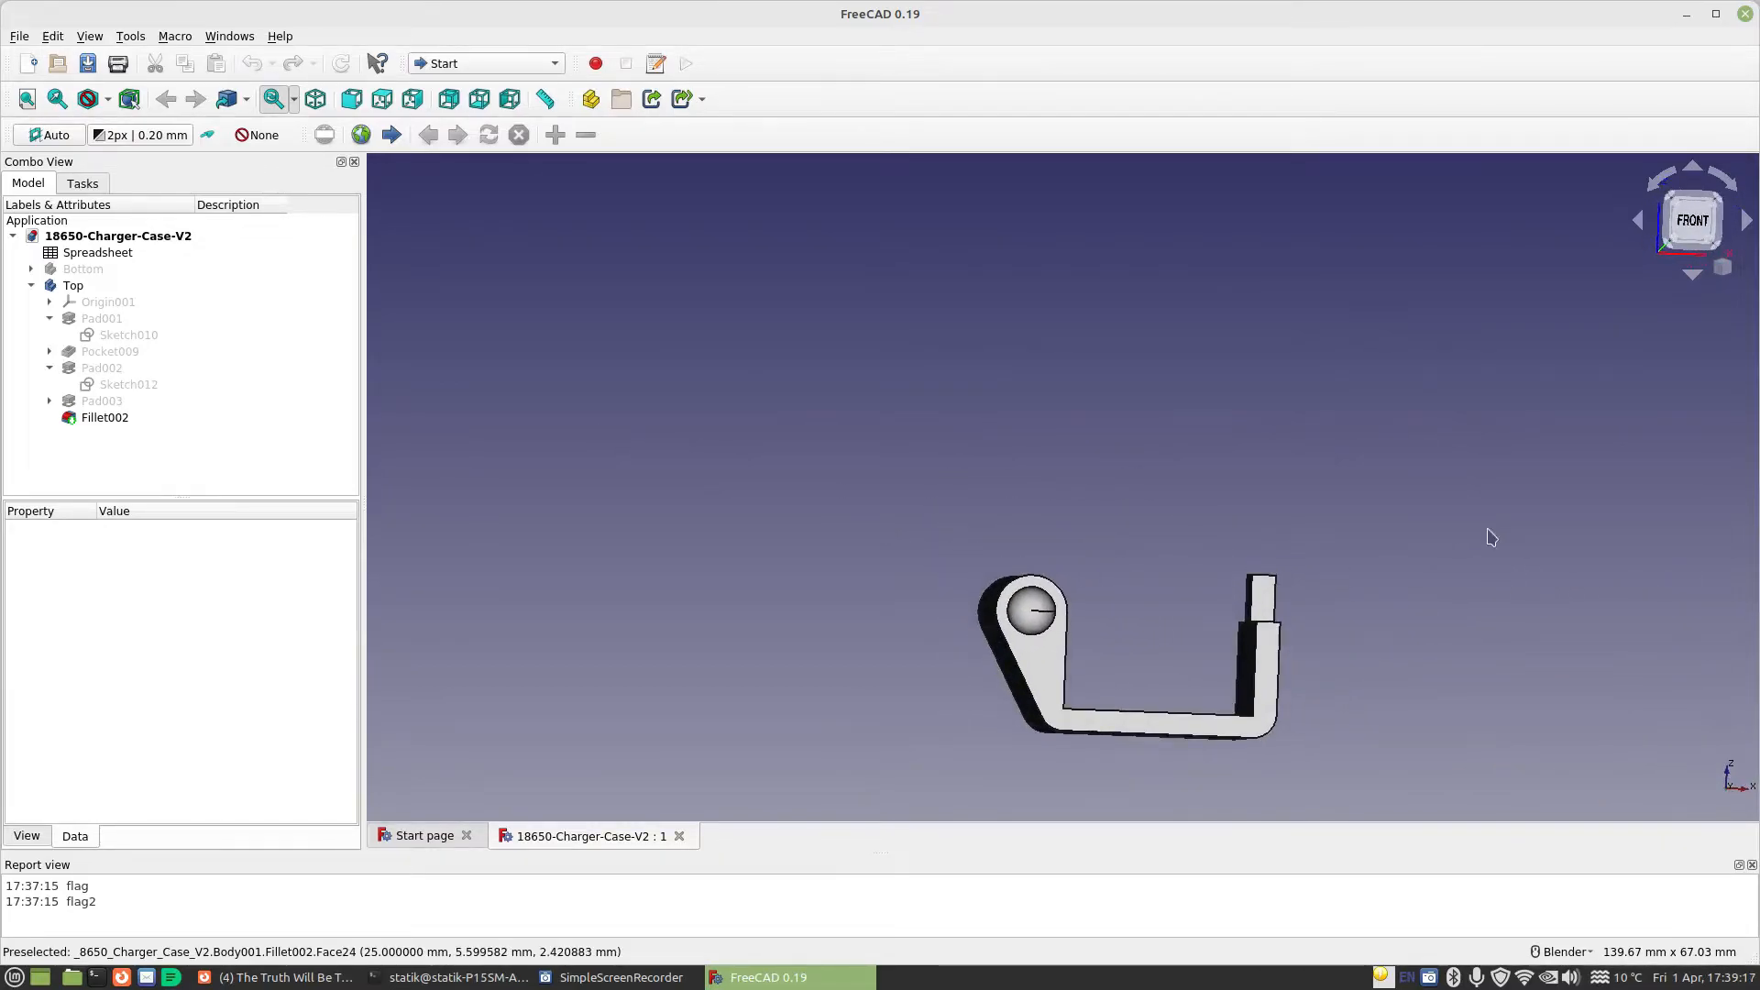
Open the Top body's base profile sketch and check the formula behind the length of the vertical side opposite the hinge
{"action": "double_click", "coordinate": [111, 337]}
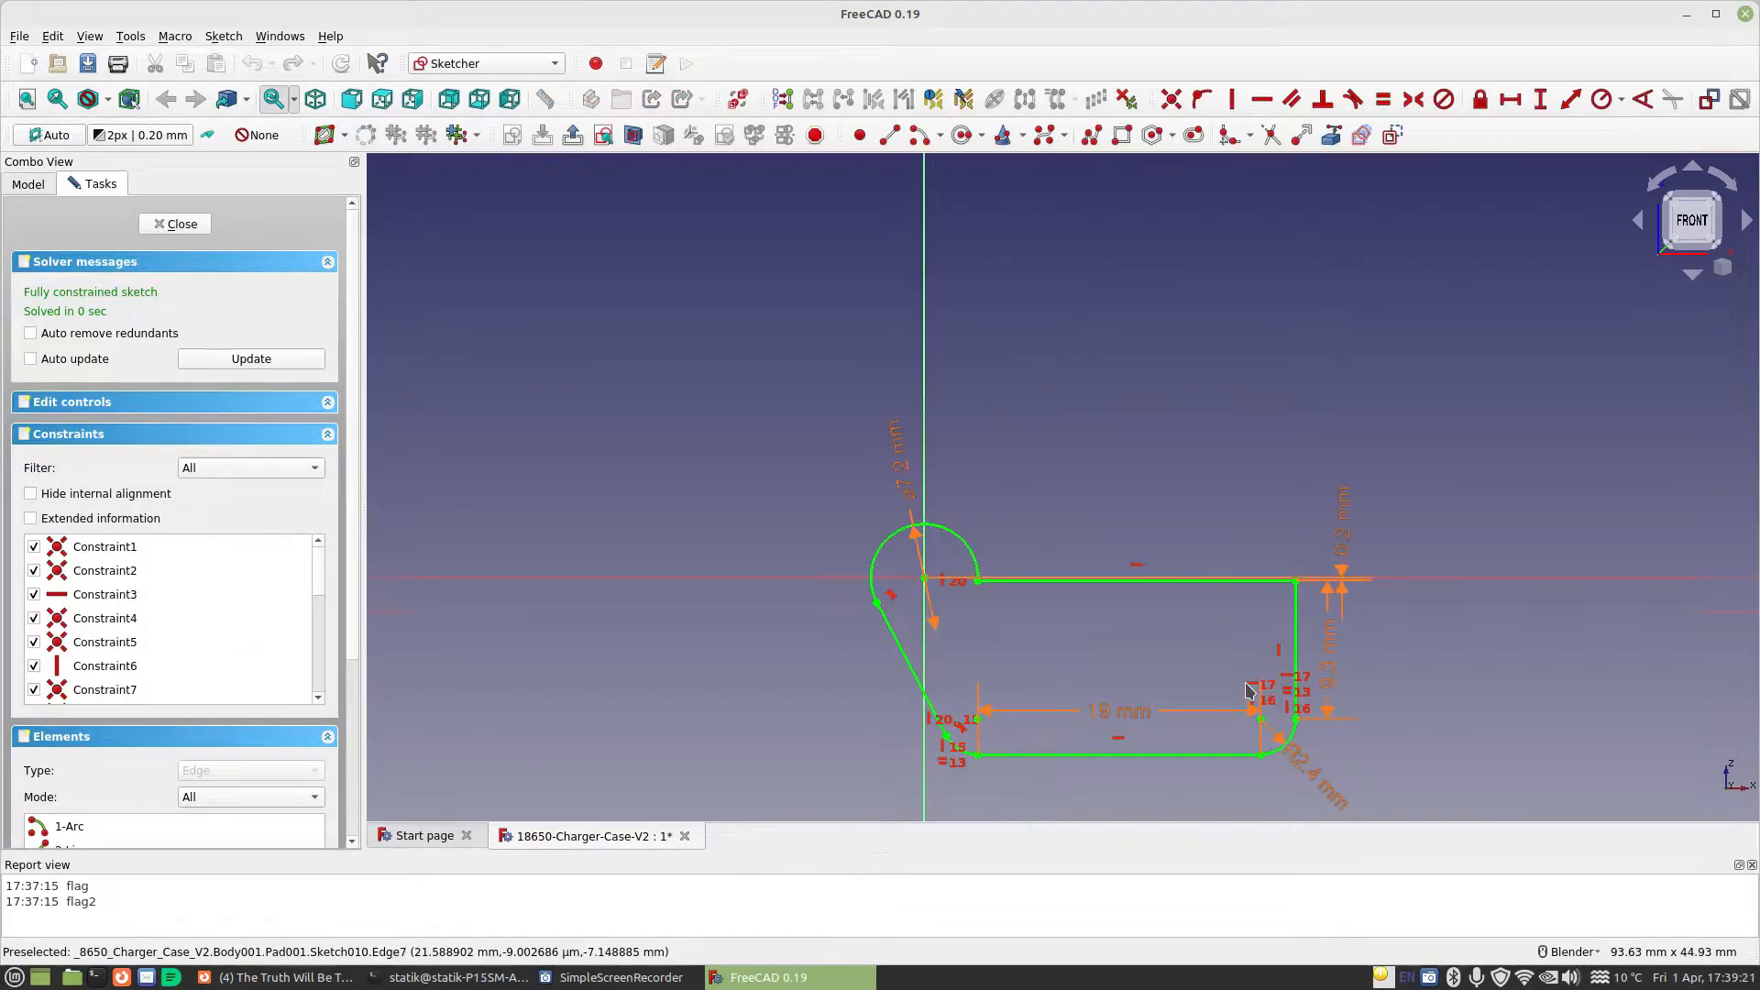
{"action": "scroll", "coordinate": [898, 540], "scroll_direction": "up", "scroll_amount": 5}
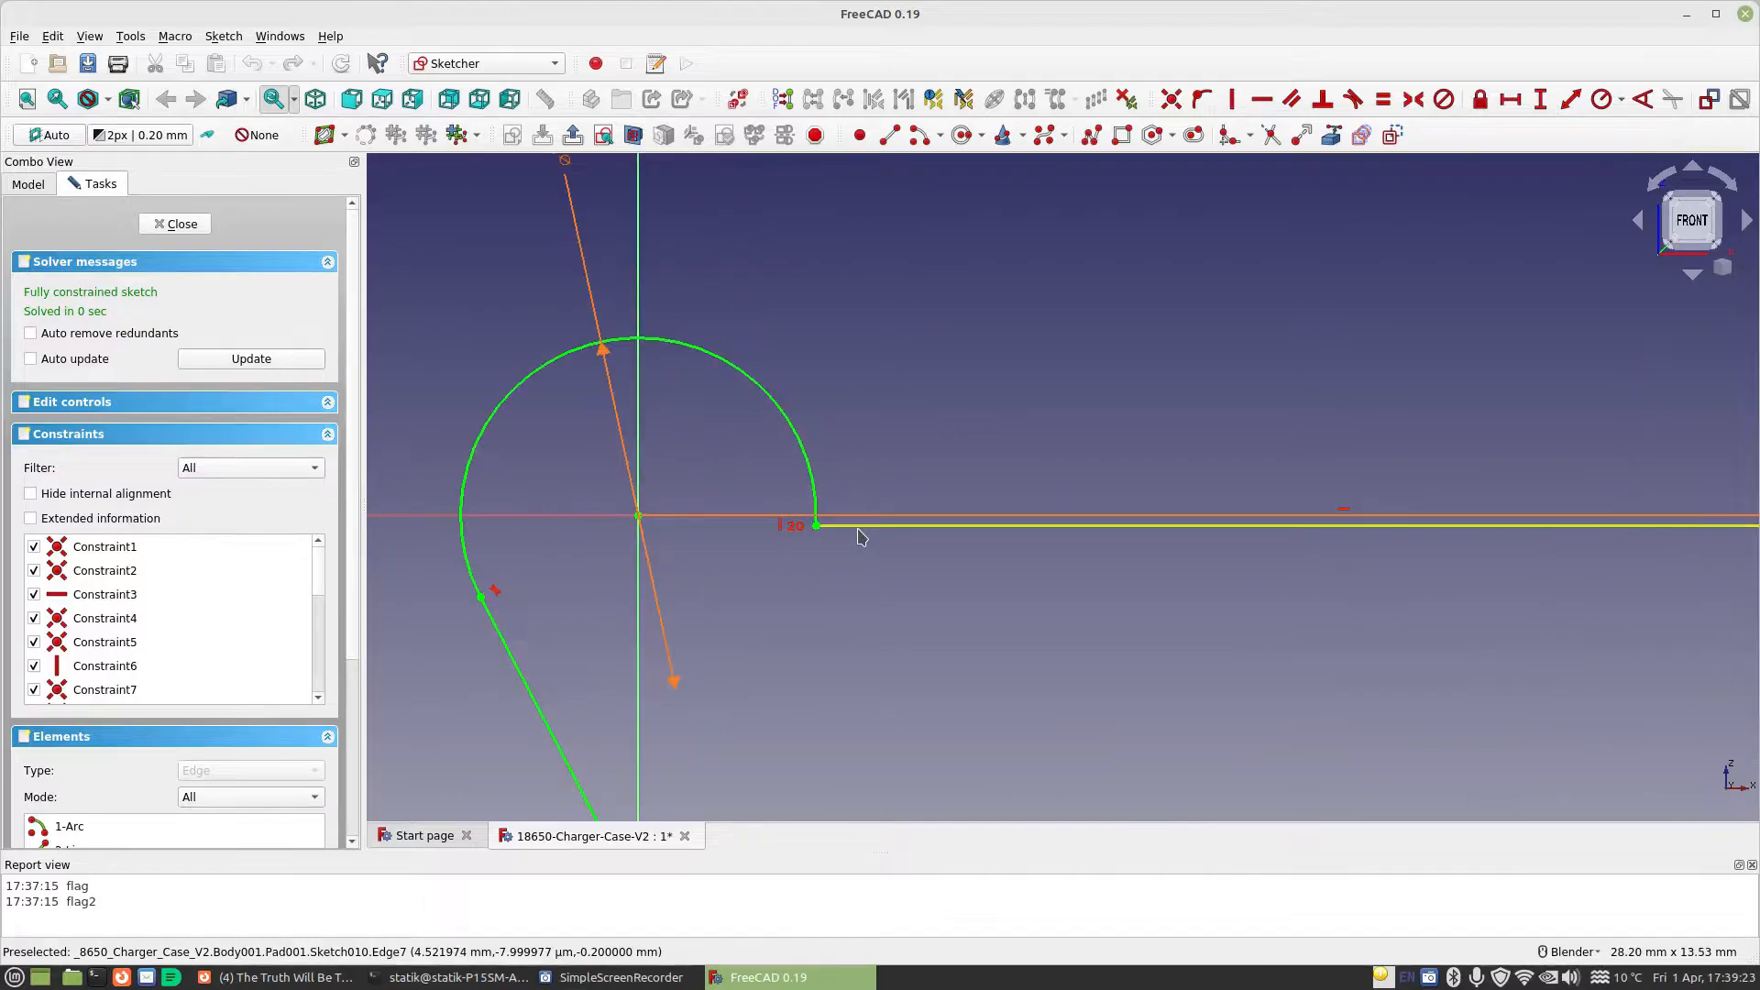
{"action": "scroll", "coordinate": [1343, 598], "scroll_direction": "down", "scroll_amount": 2}
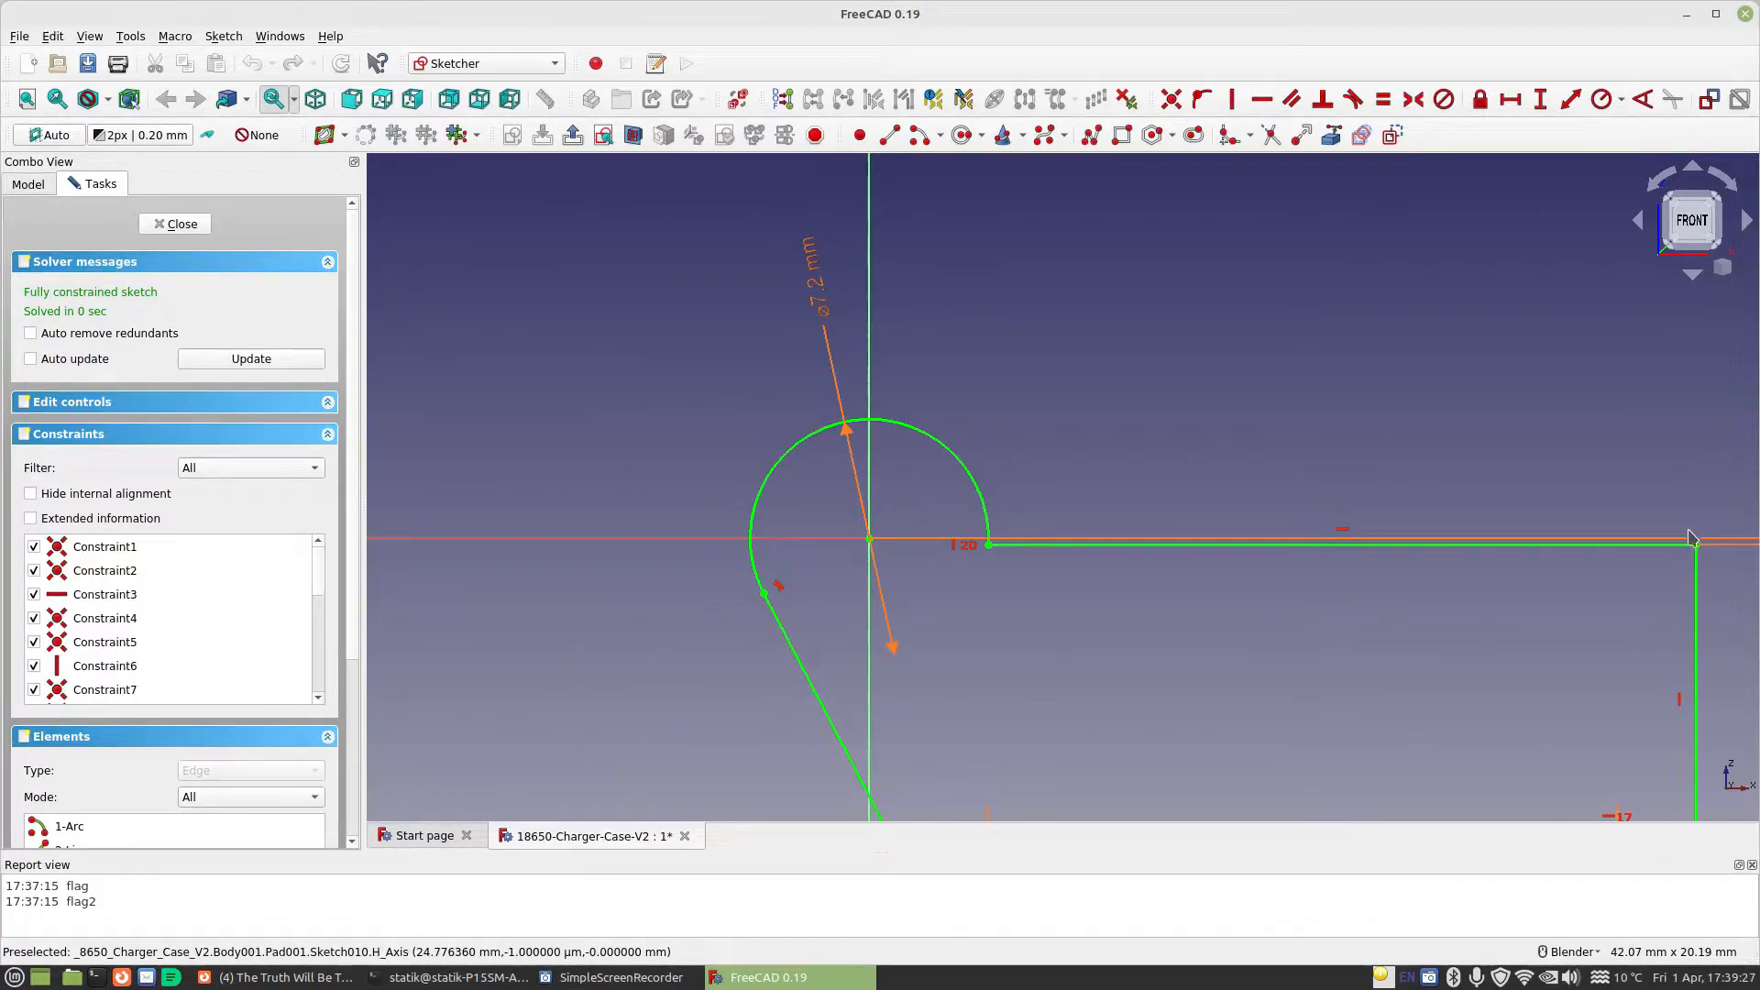
{"action": "scroll", "coordinate": [1676, 538], "scroll_direction": "down", "scroll_amount": 2}
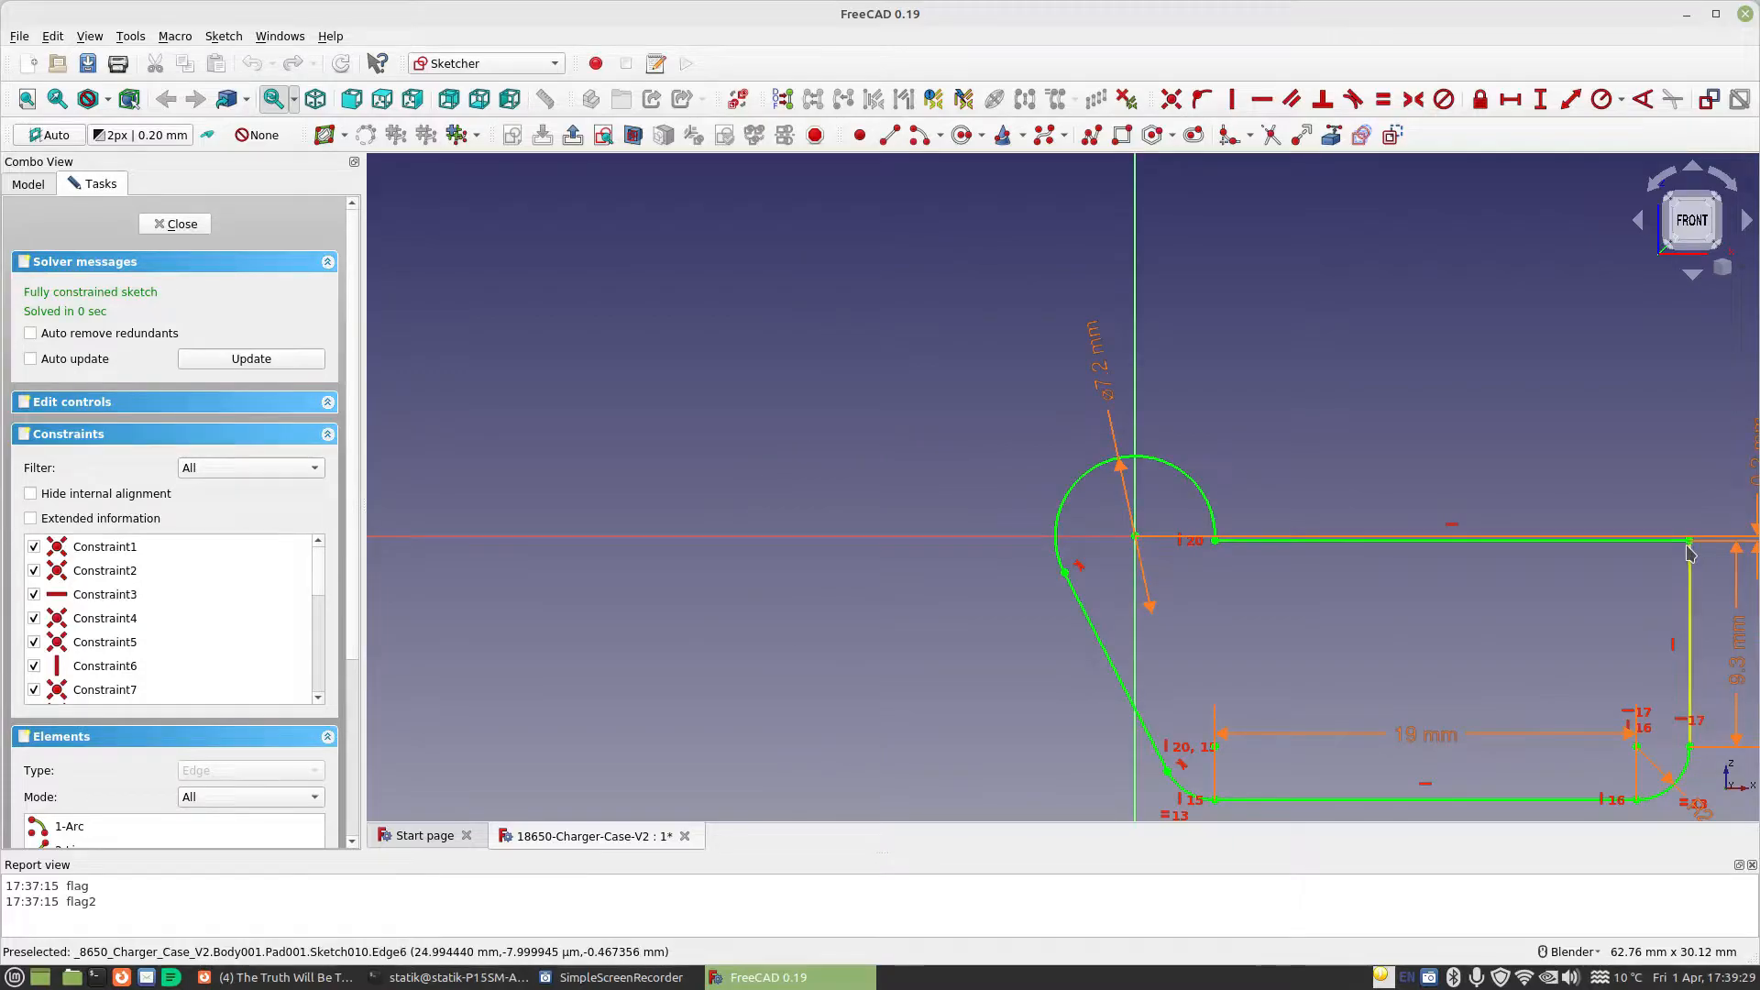
{"action": "middle_click_drag", "start_coordinate": [1682, 547], "coordinate": [1305, 455], "text": "shift"}
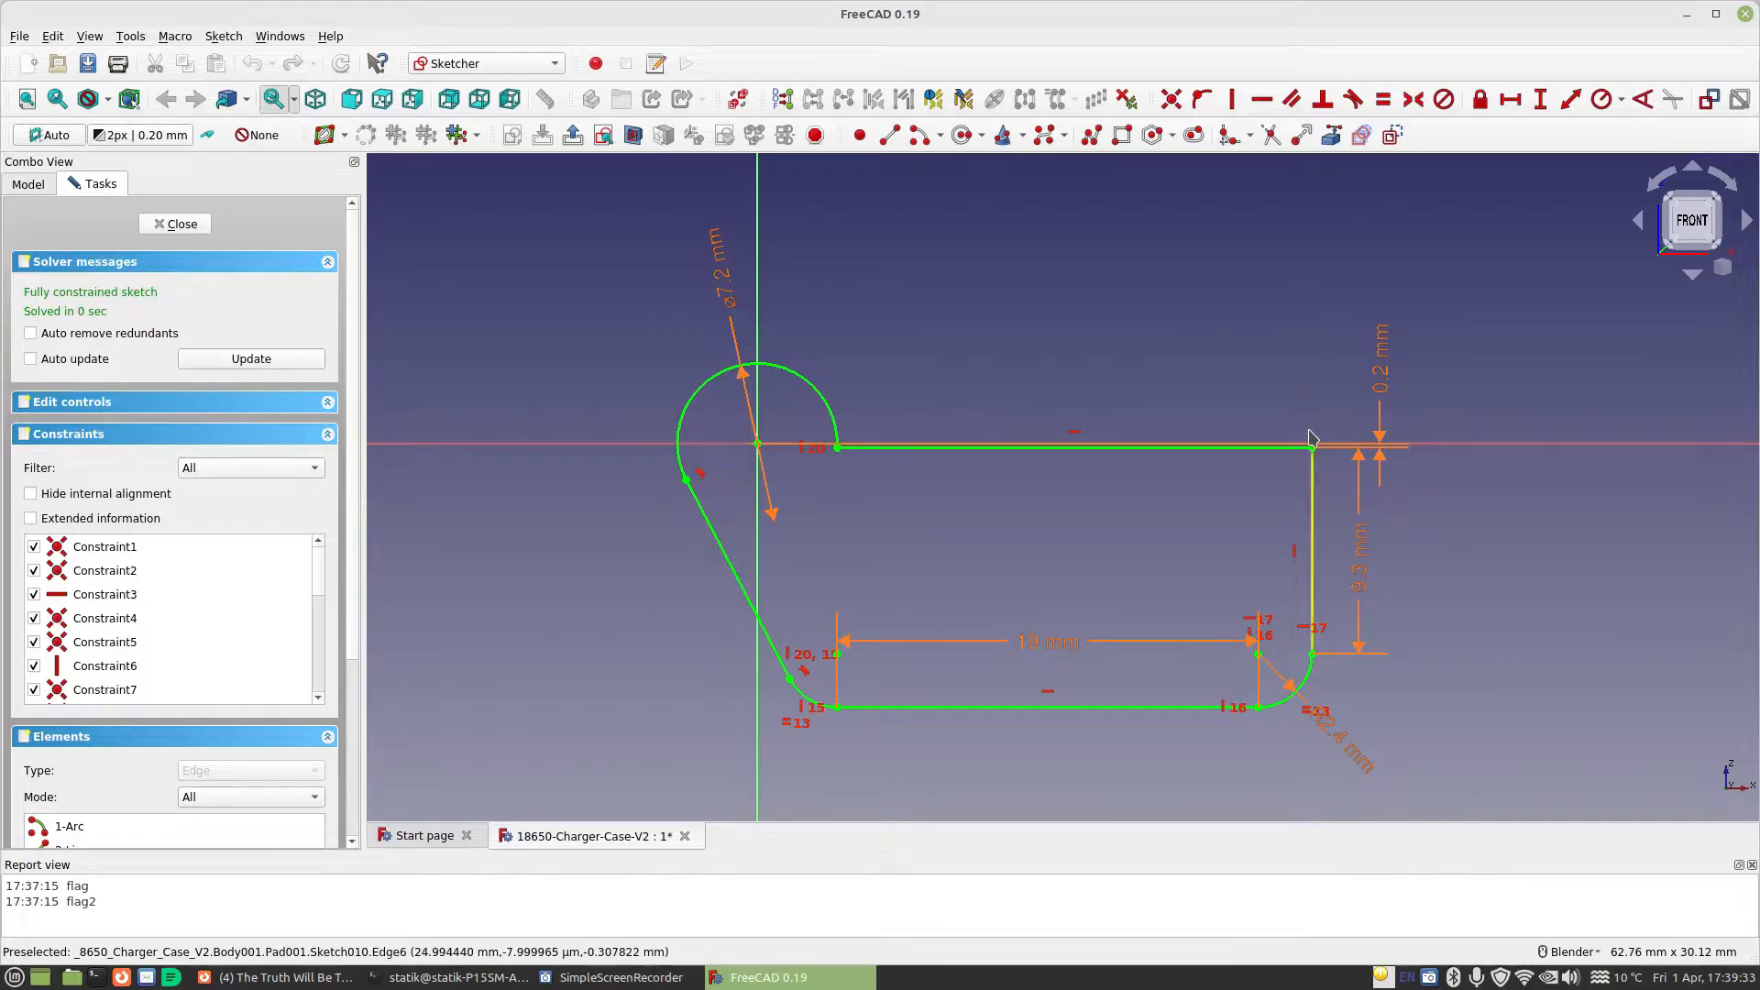
{"action": "double_click", "coordinate": [1360, 546]}
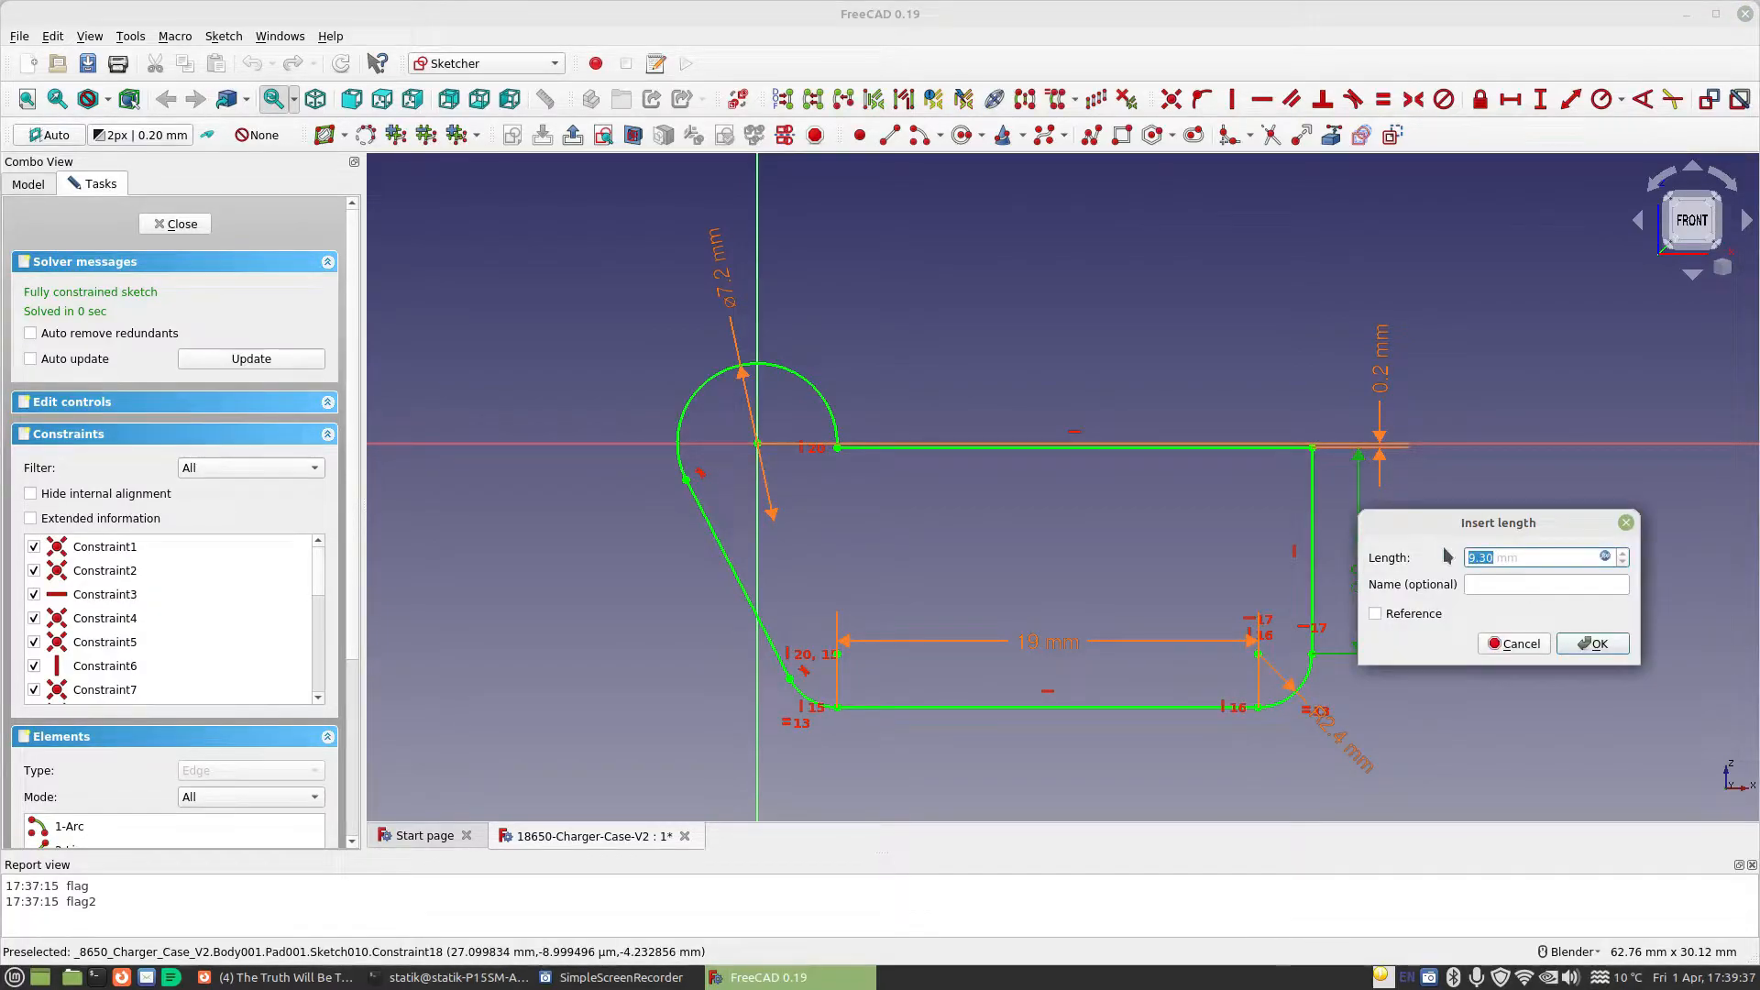
{"action": "left_click", "coordinate": [1608, 558]}
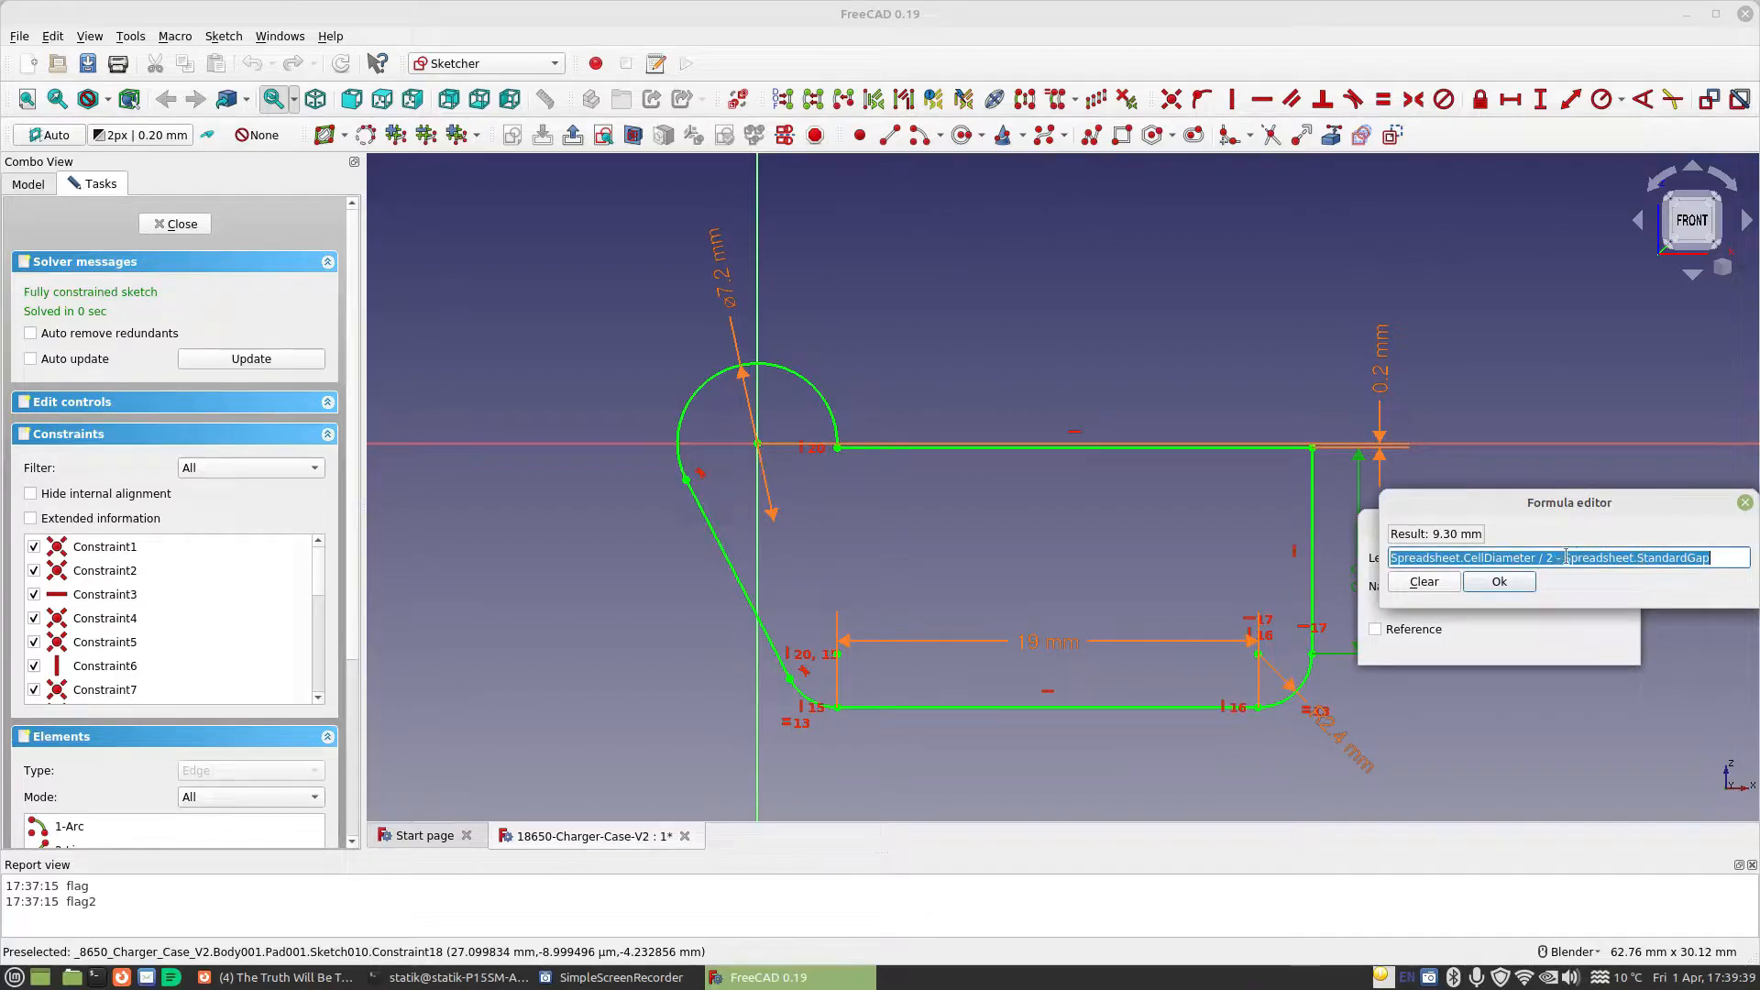
{"action": "left_click", "coordinate": [1422, 582]}
{"action": "left_click", "coordinate": [1502, 581]}
{"action": "left_click", "coordinate": [1599, 651]}
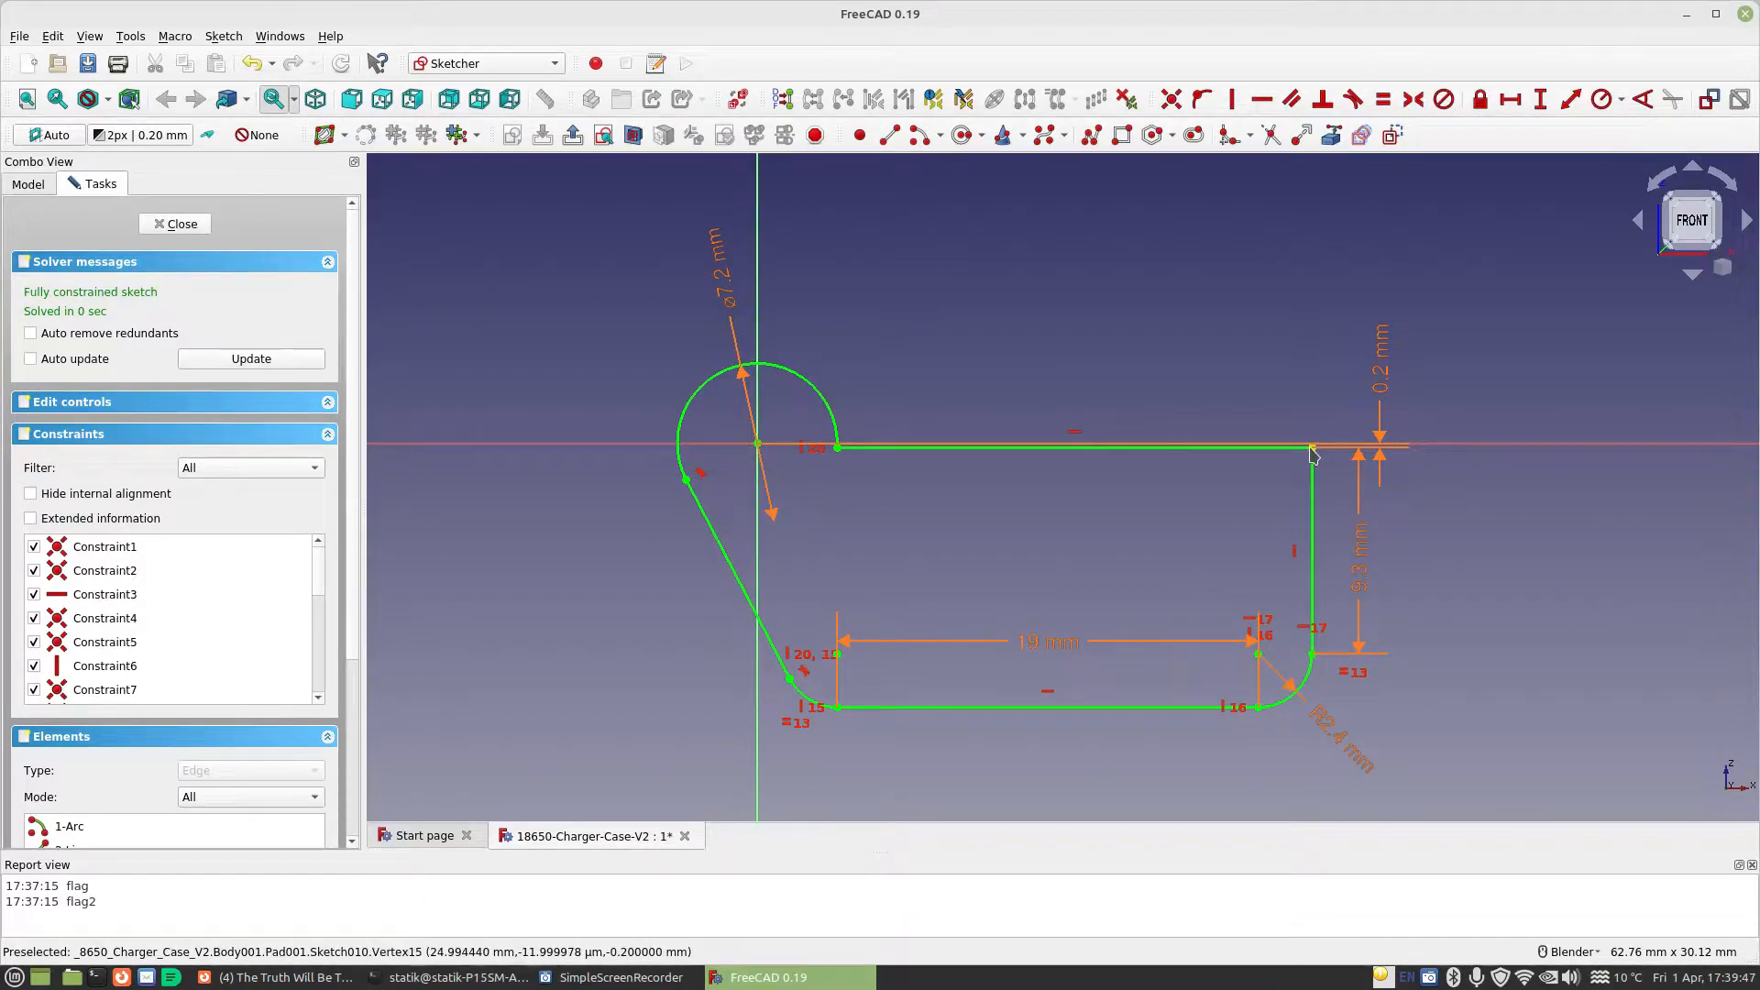
{"action": "left_click", "coordinate": [181, 225]}
Check the Top body's tab by viewing Sketch012 and the formula that drives the length of Pad002
{"action": "left_click", "coordinate": [128, 385]}
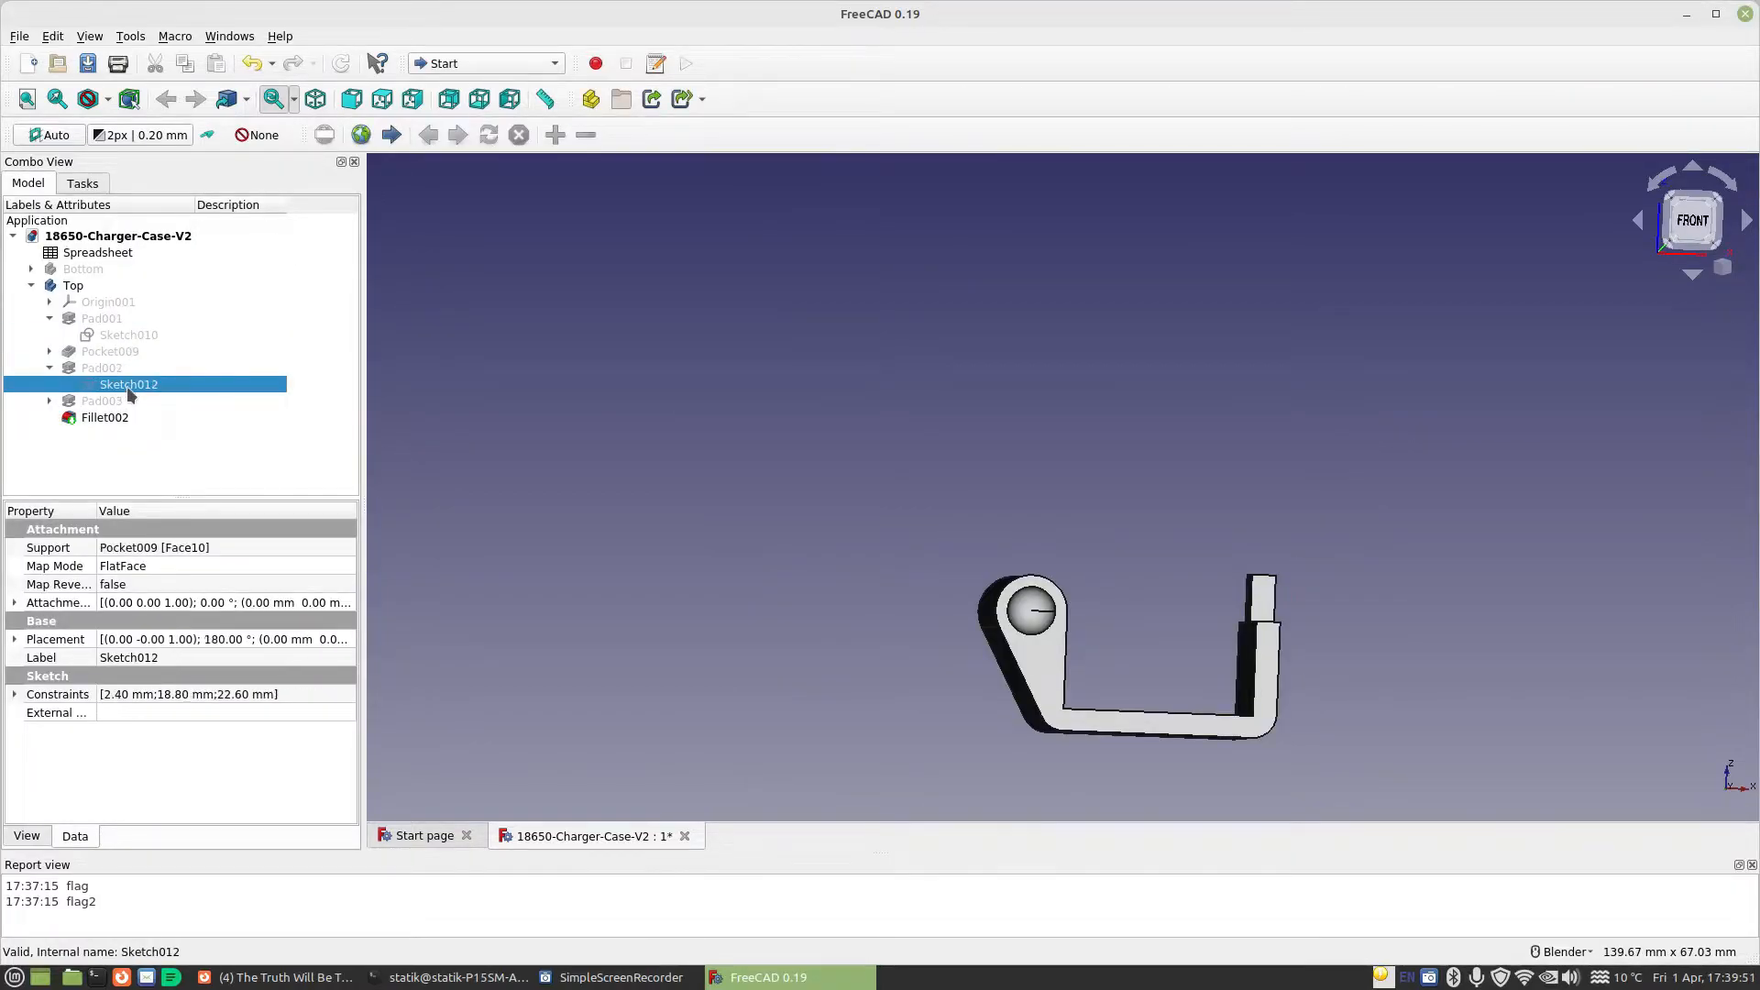
{"action": "double_click", "coordinate": [126, 387]}
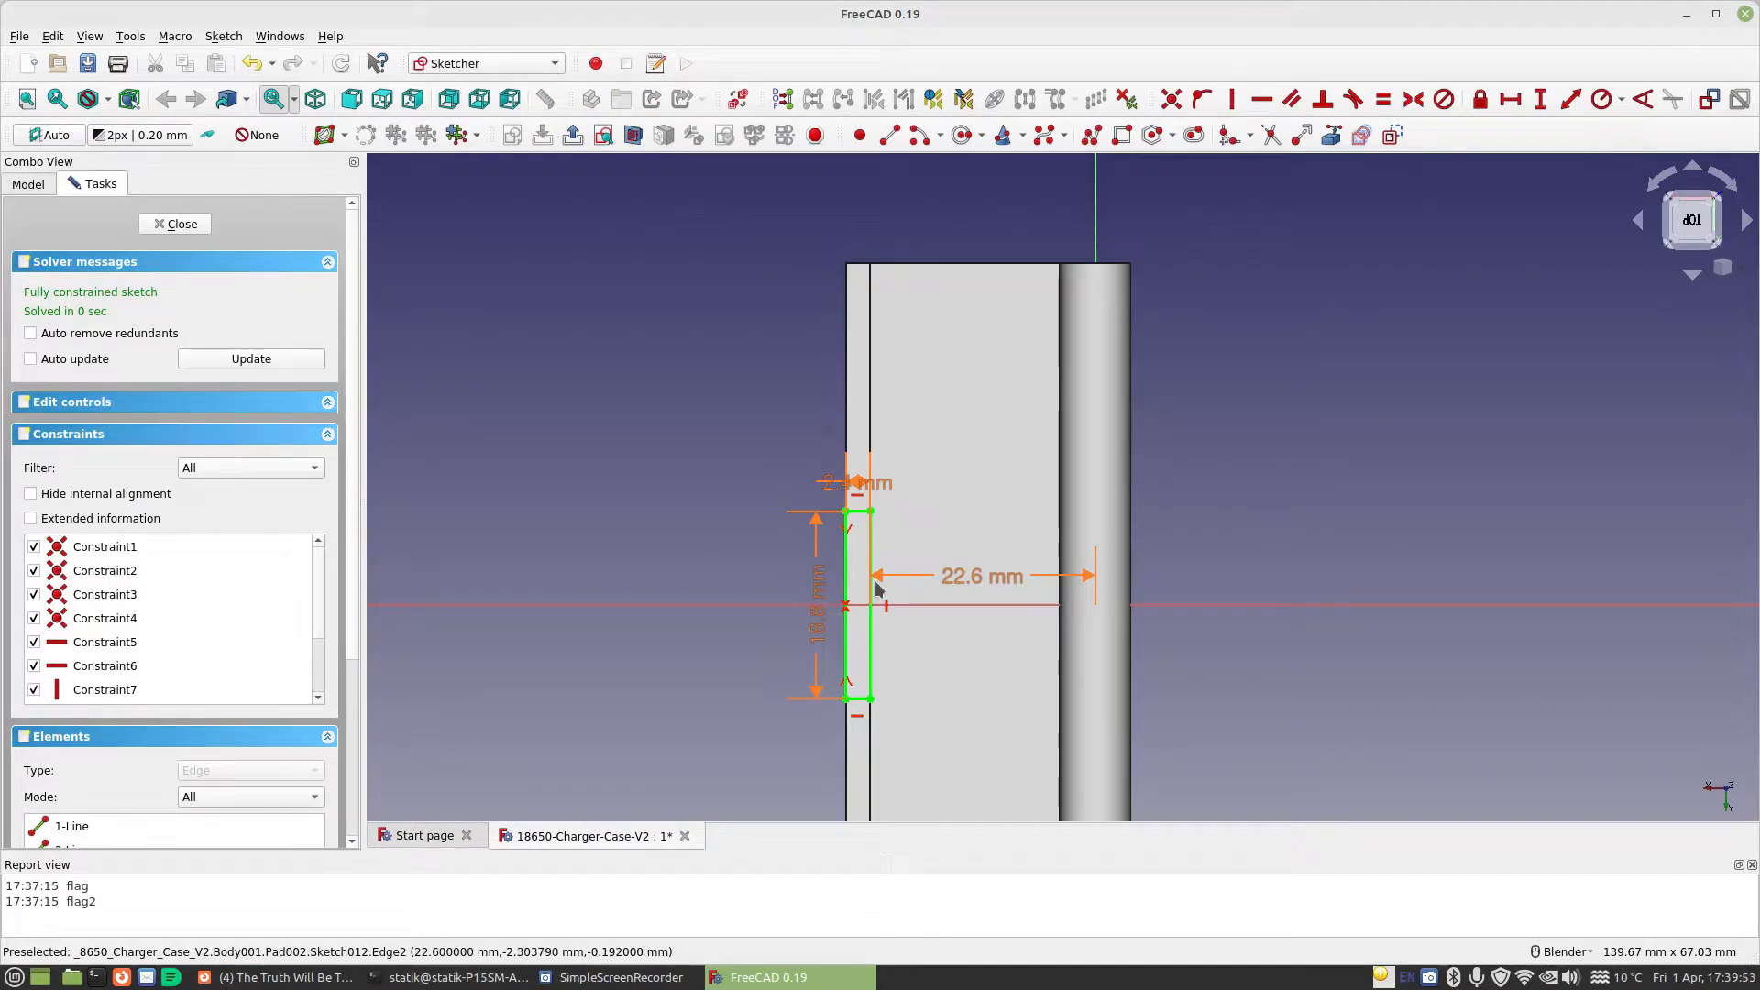
{"action": "left_click", "coordinate": [177, 225]}
{"action": "left_click", "coordinate": [120, 369]}
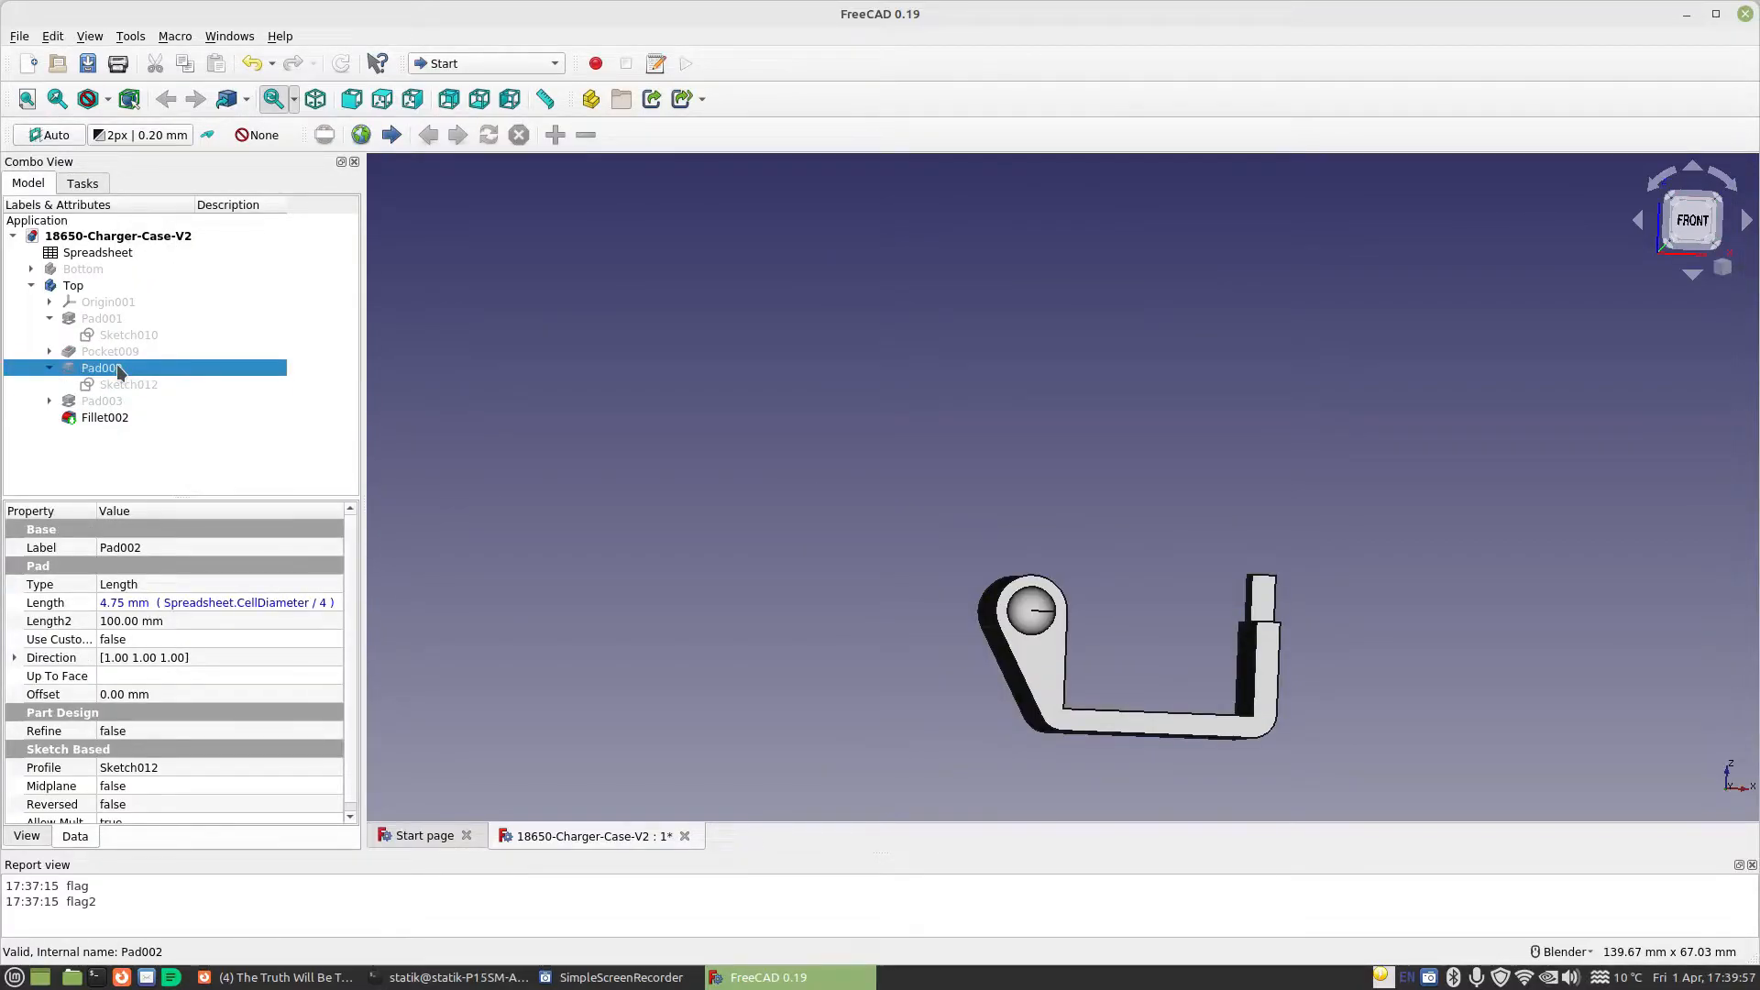
{"action": "double_click", "coordinate": [118, 367]}
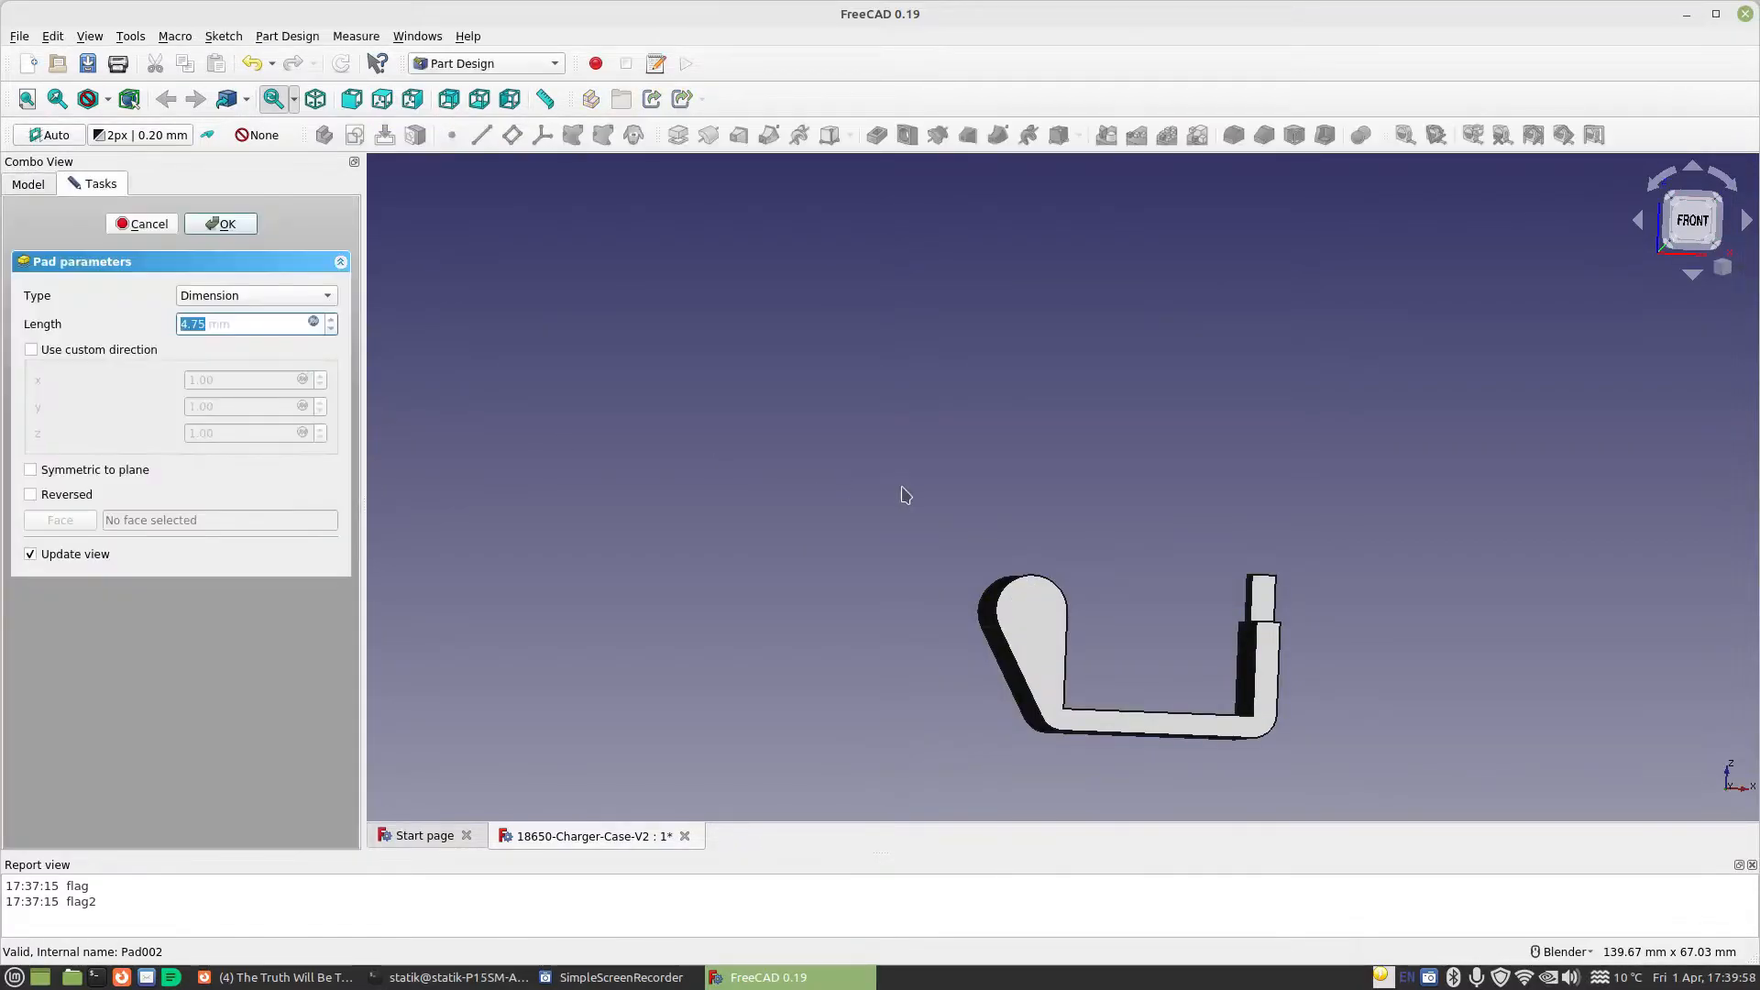
{"action": "left_click", "coordinate": [313, 319]}
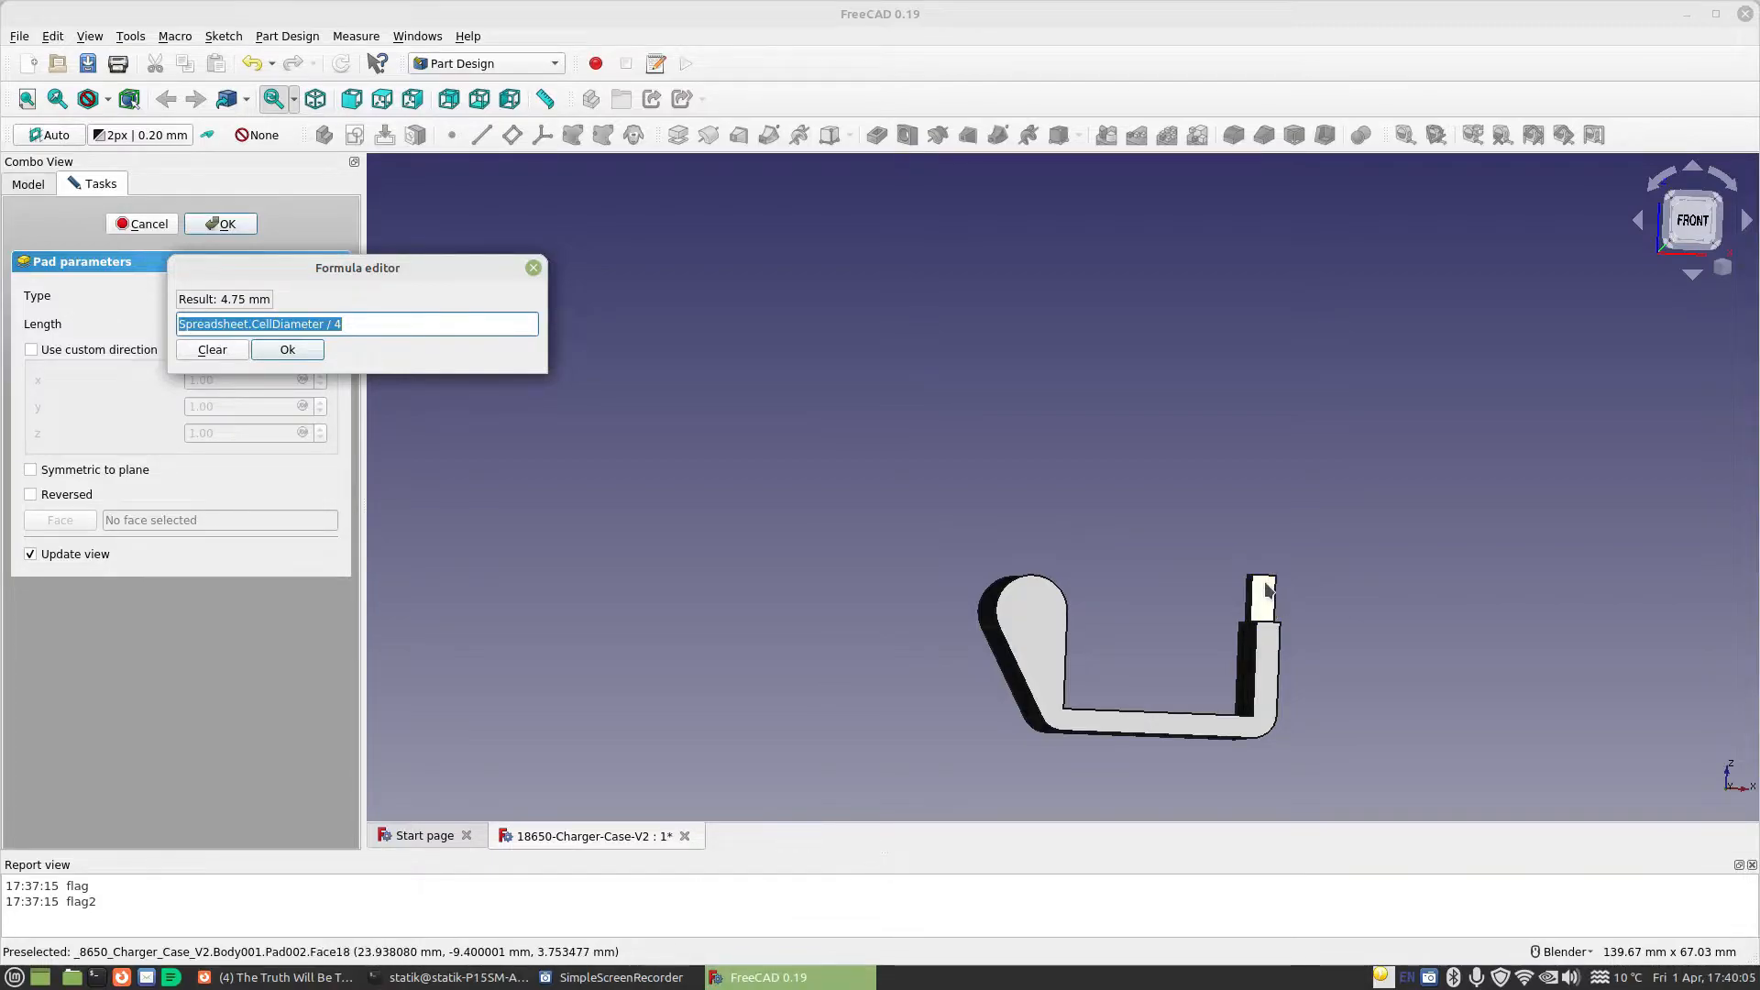
{"action": "left_click", "coordinate": [283, 350]}
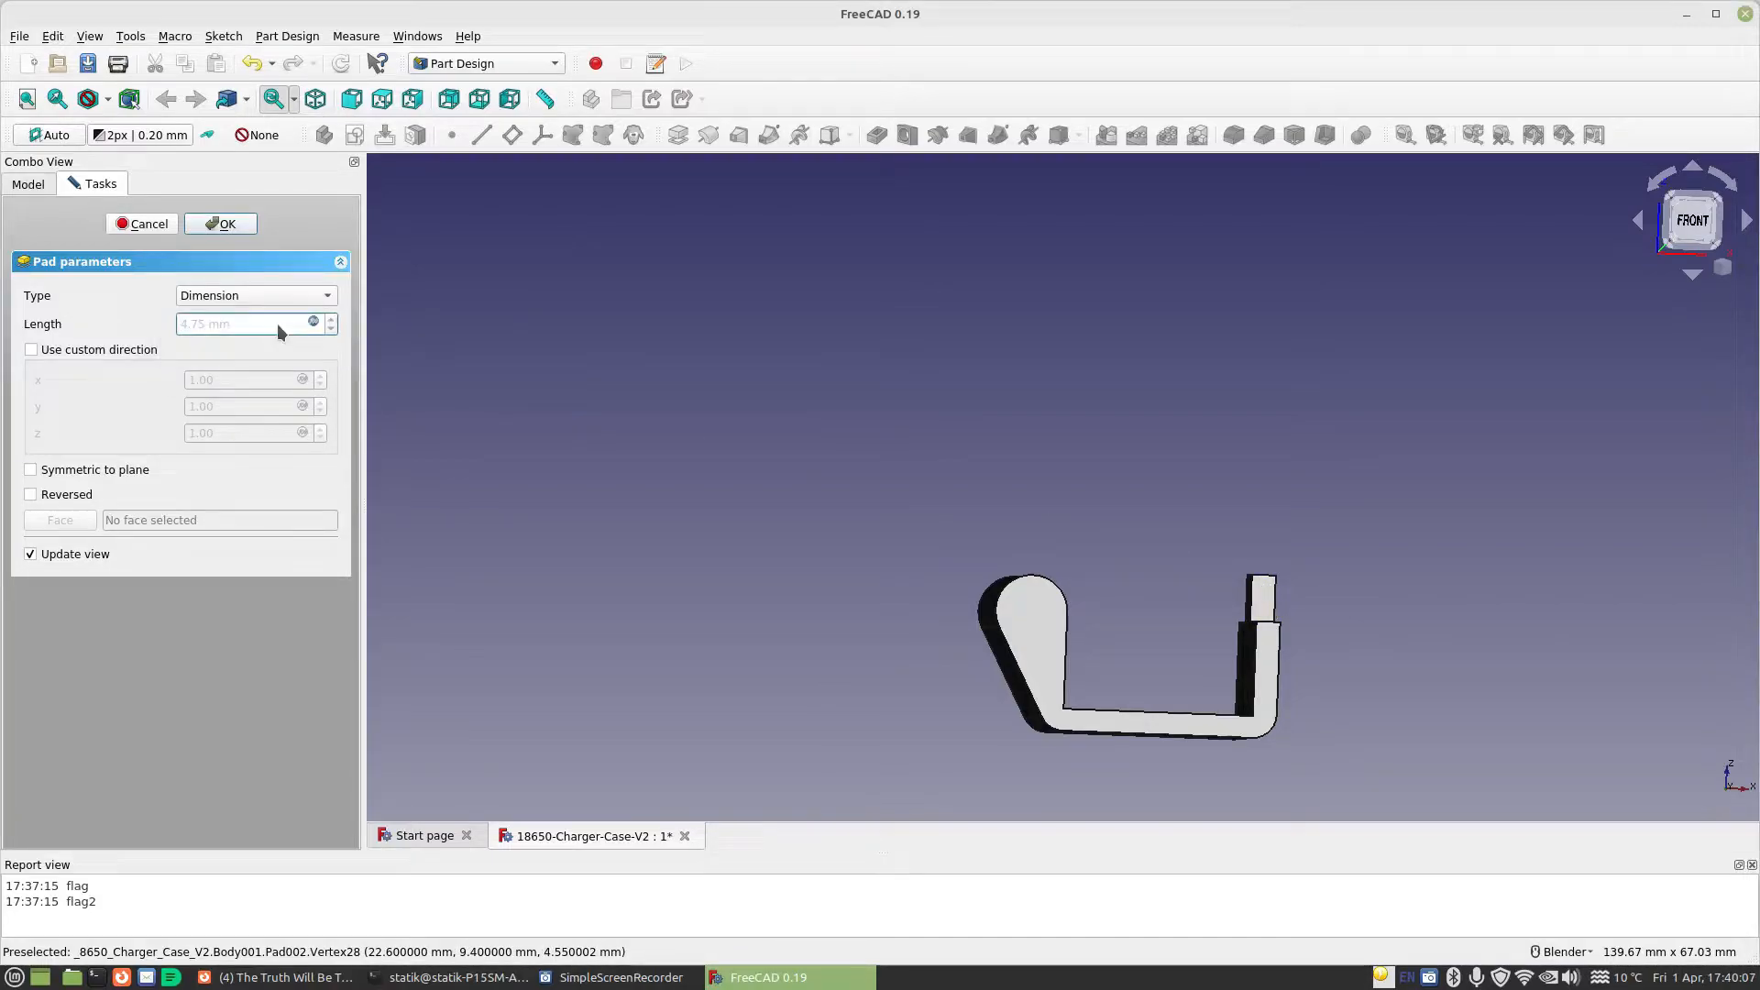
{"action": "left_click", "coordinate": [218, 229]}
Reopen Fillet002 and accept it to display the complete Top body again, and inspect the body's outer side
{"action": "middle_click_drag", "start_coordinate": [852, 467], "coordinate": [986, 534]}
{"action": "left_click", "coordinate": [25, 181]}
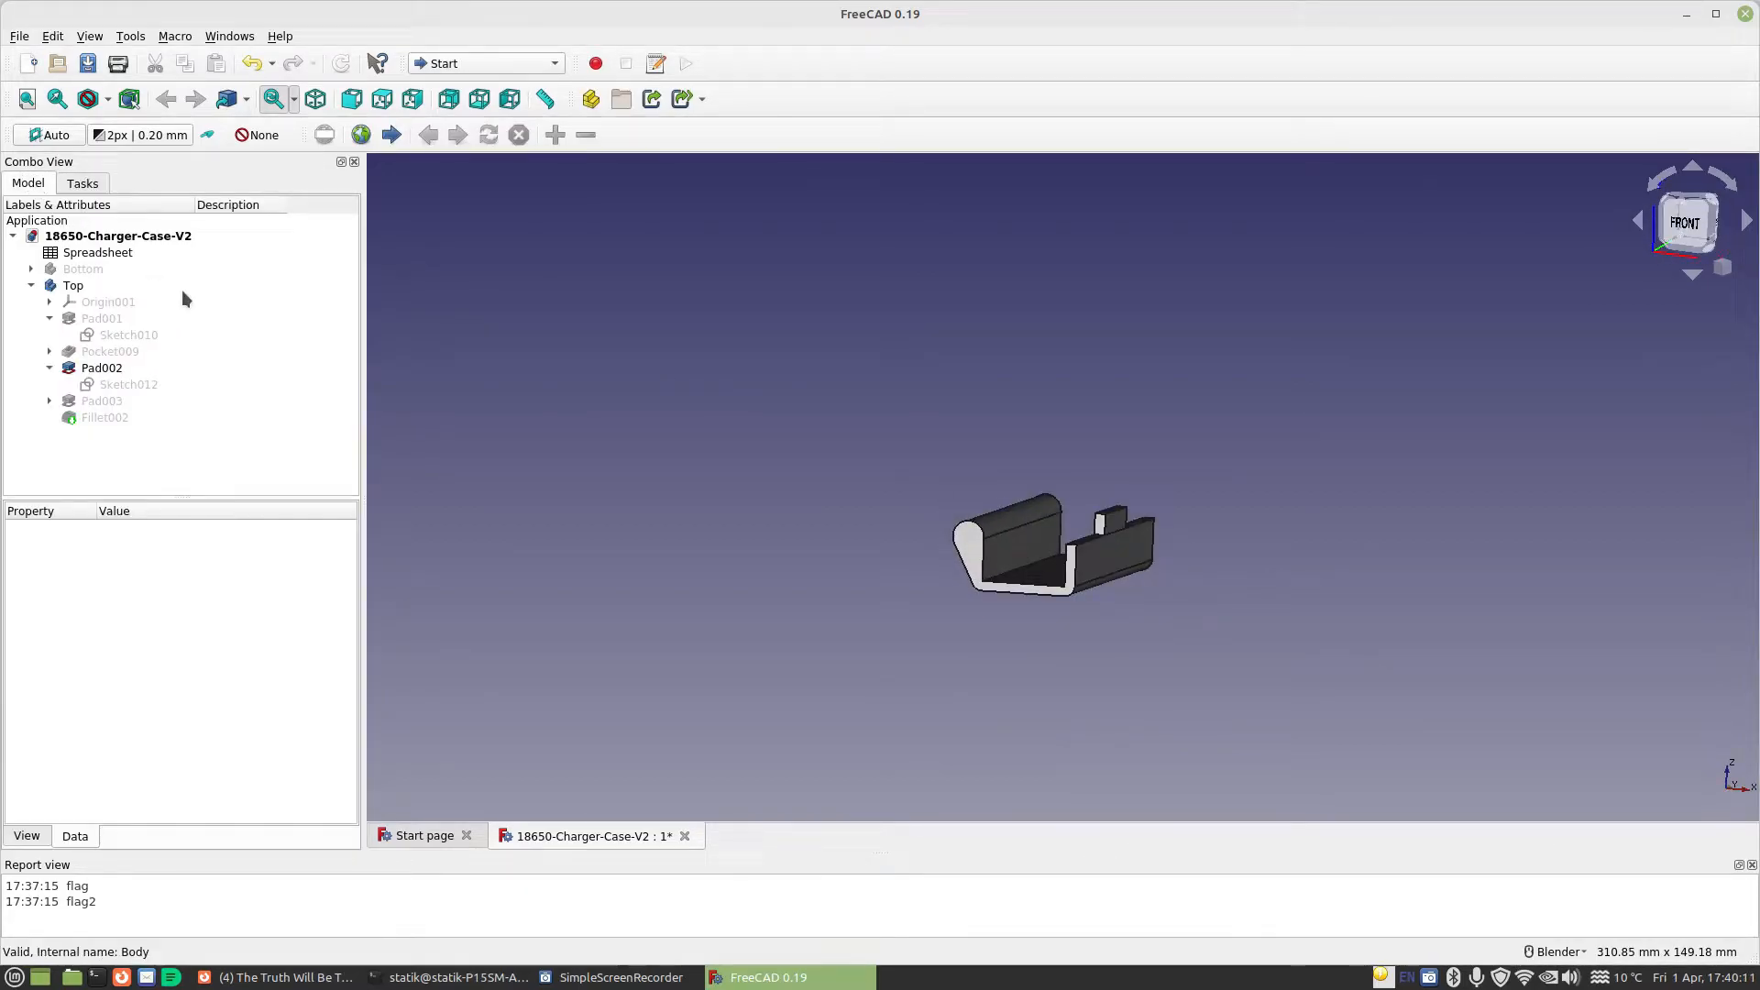
{"action": "double_click", "coordinate": [109, 411]}
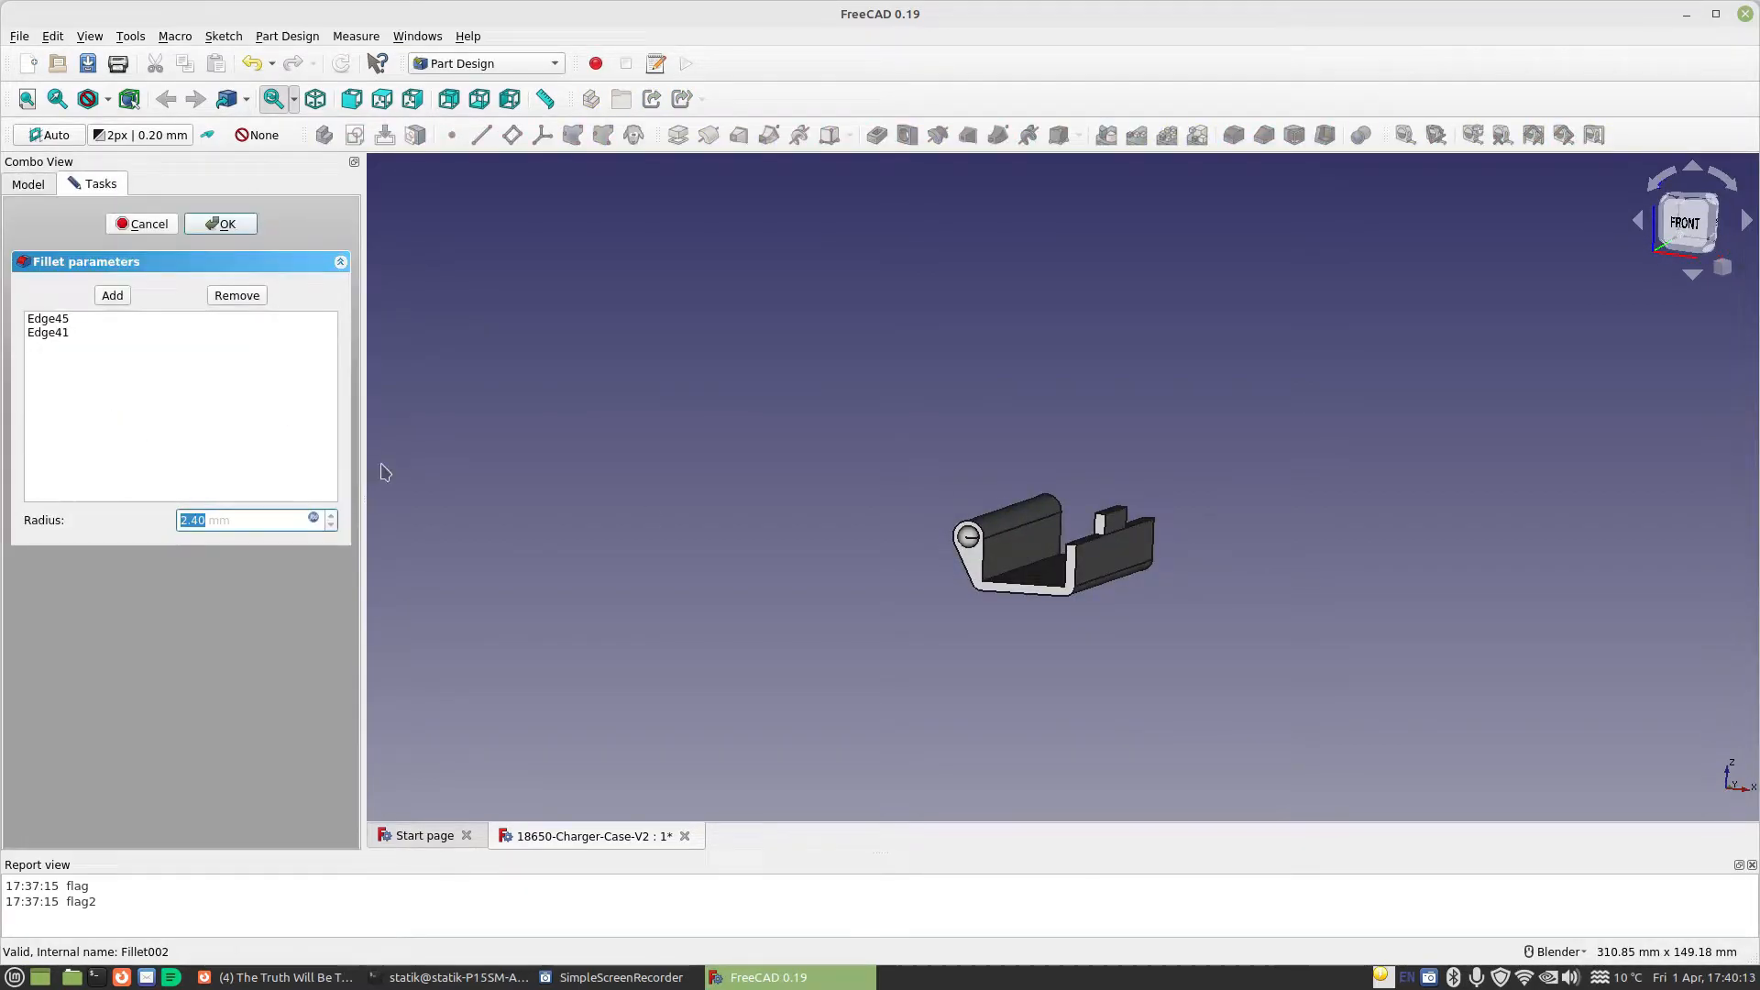
{"action": "left_click", "coordinate": [223, 225]}
{"action": "middle_click_drag", "start_coordinate": [743, 381], "coordinate": [1167, 468]}
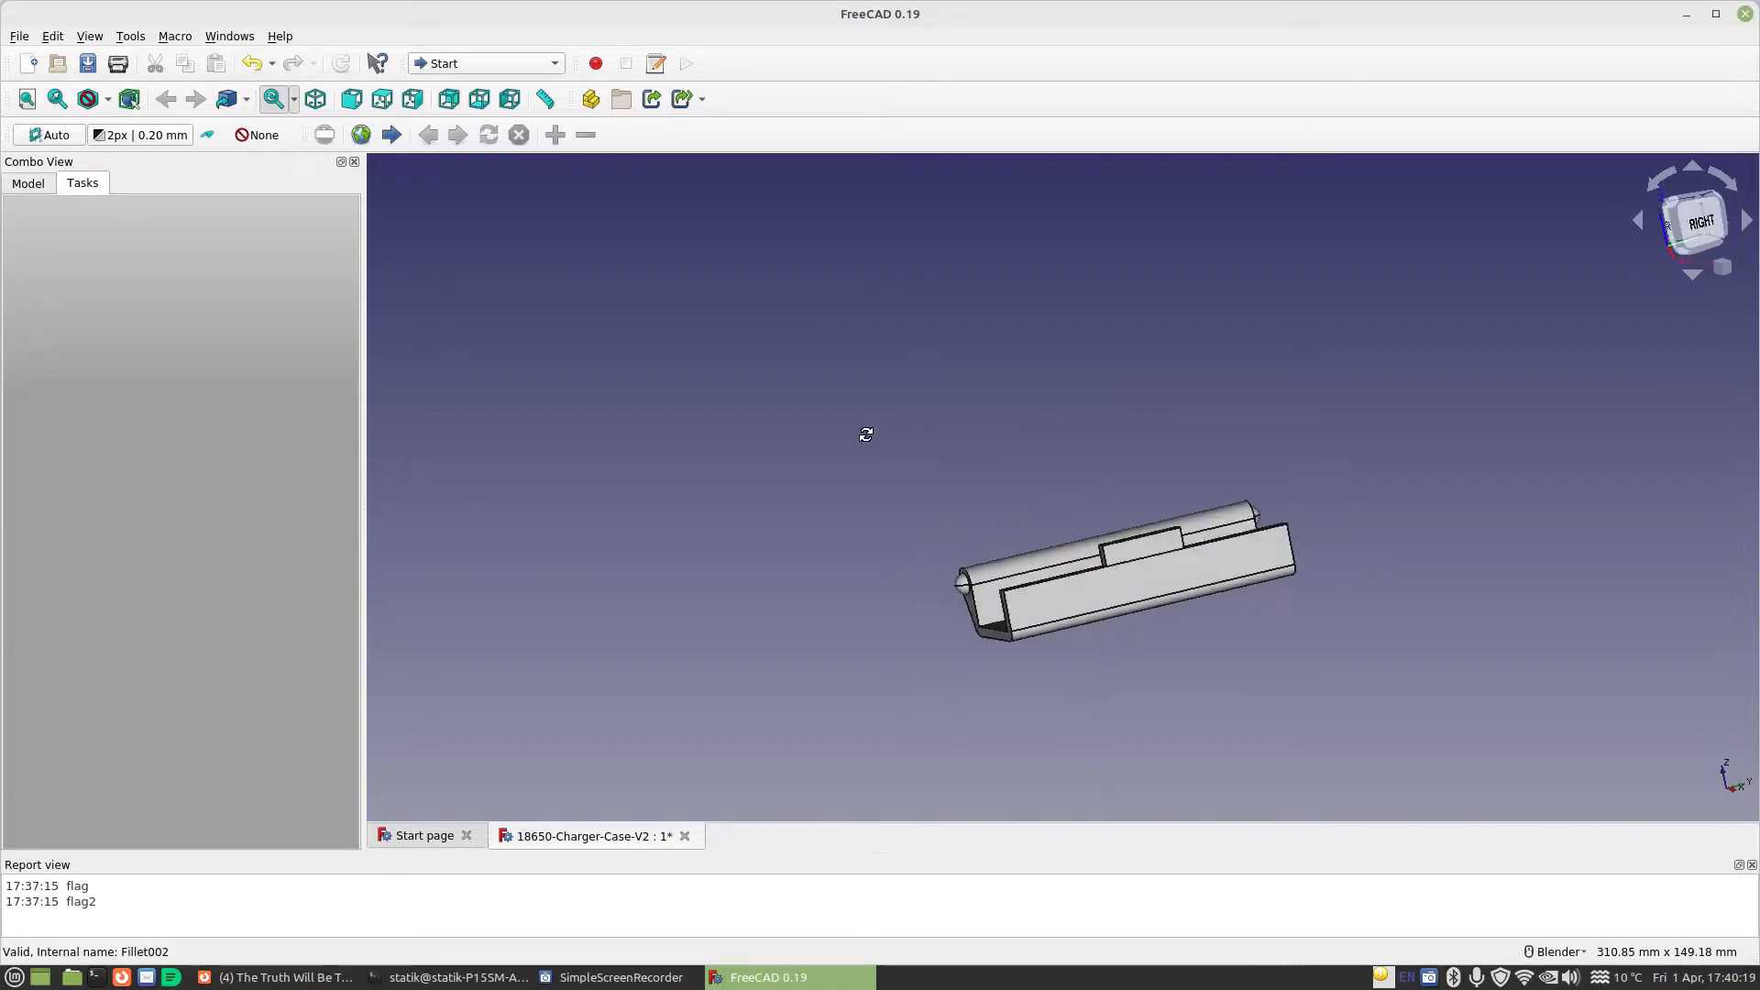
{"action": "left_click", "coordinate": [28, 184]}
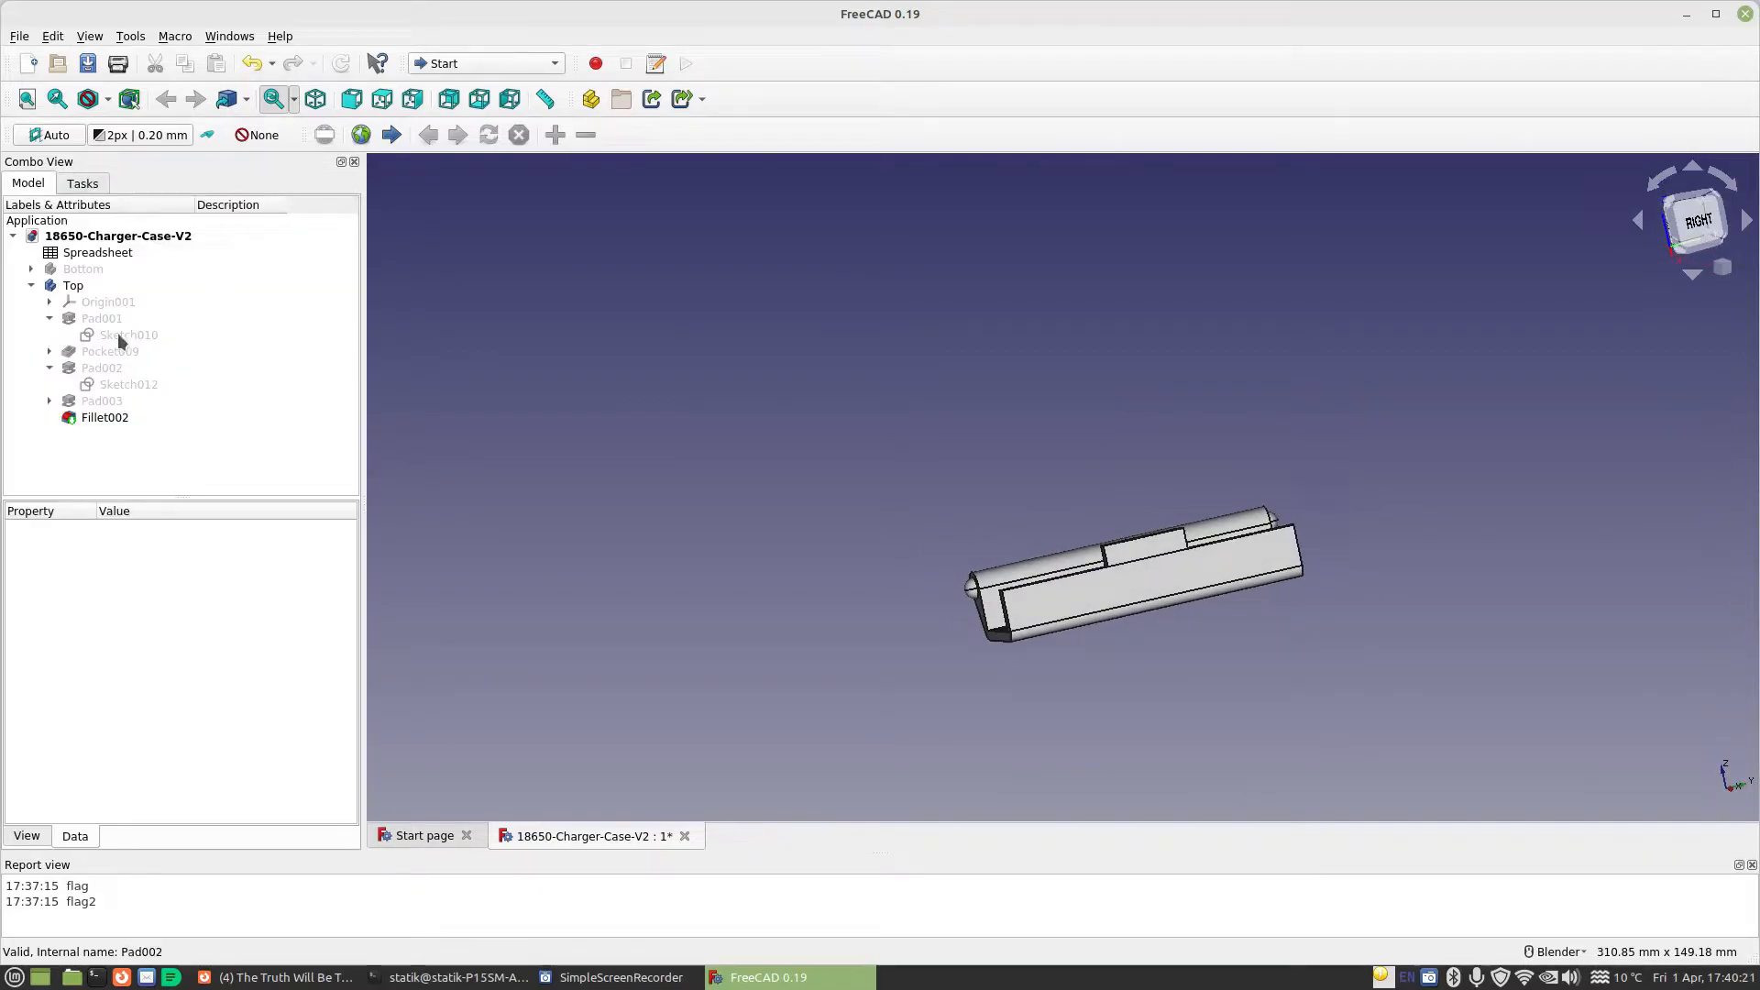
Hide the Top body by setting its visibility to false
{"action": "left_click", "coordinate": [74, 286]}
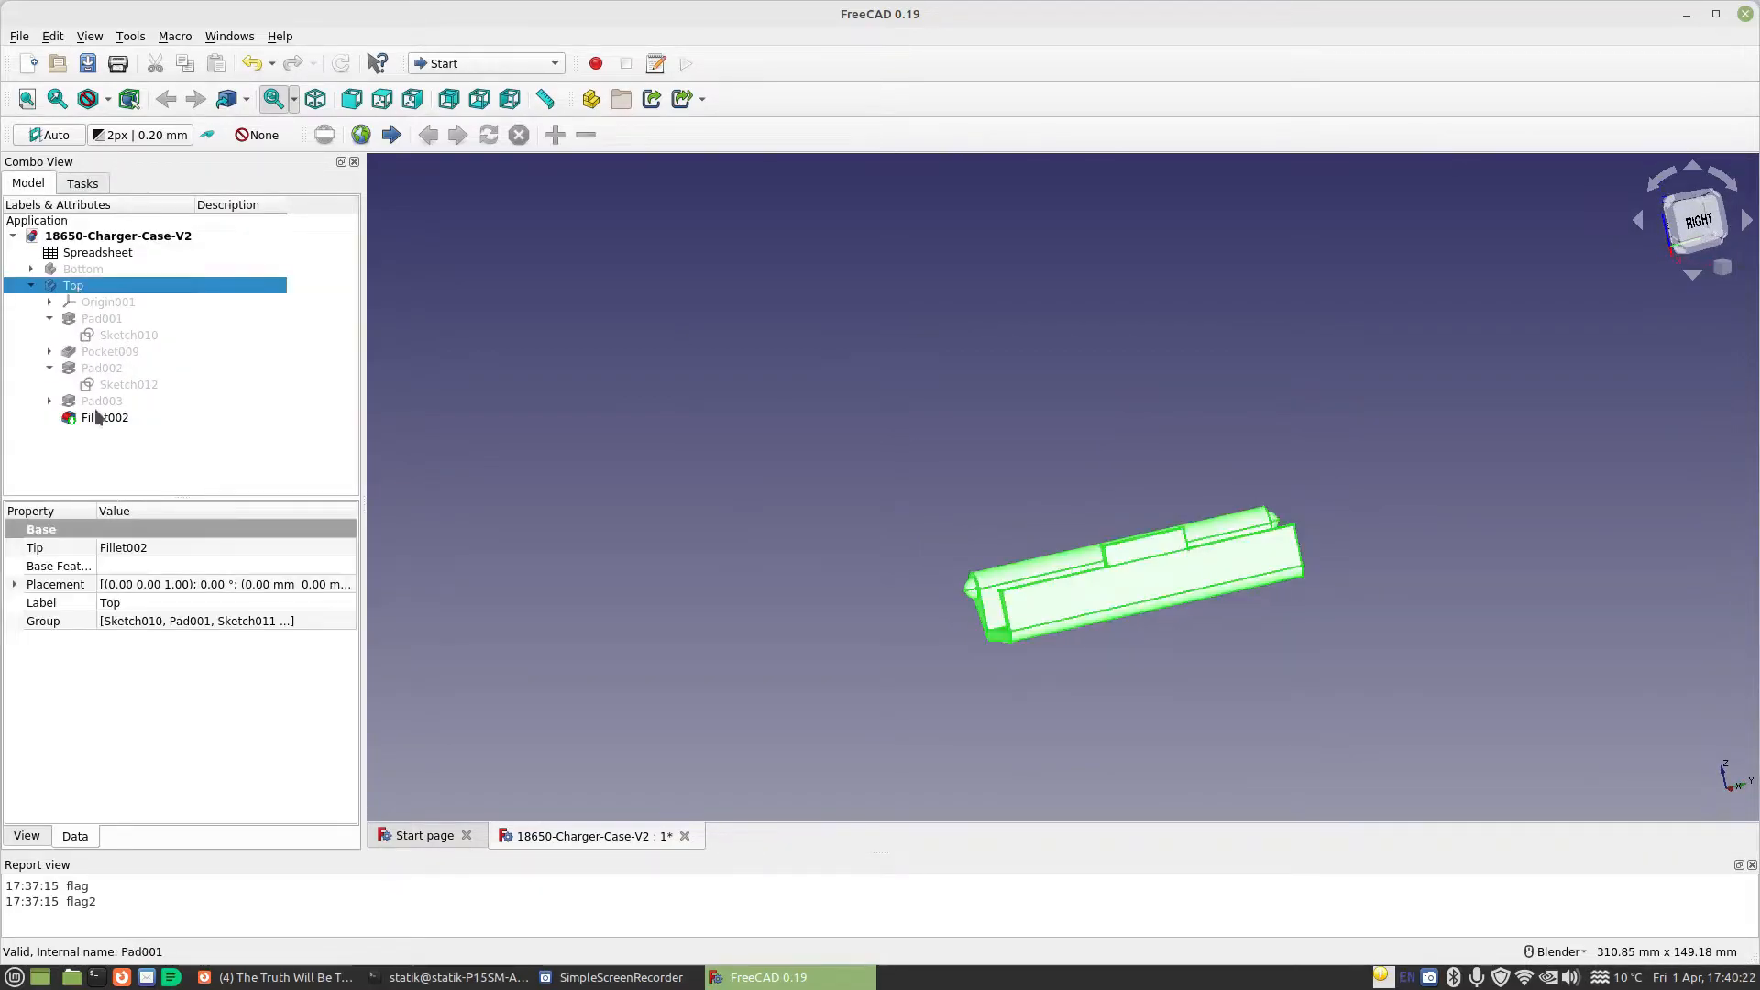
{"action": "left_click", "coordinate": [26, 835]}
{"action": "left_click", "coordinate": [115, 639]}
{"action": "left_click", "coordinate": [114, 638]}
{"action": "left_click", "coordinate": [184, 638]}
{"action": "left_click", "coordinate": [115, 621]}
Set the Bottom body's visibility to true and make it the active body
{"action": "left_click", "coordinate": [82, 268]}
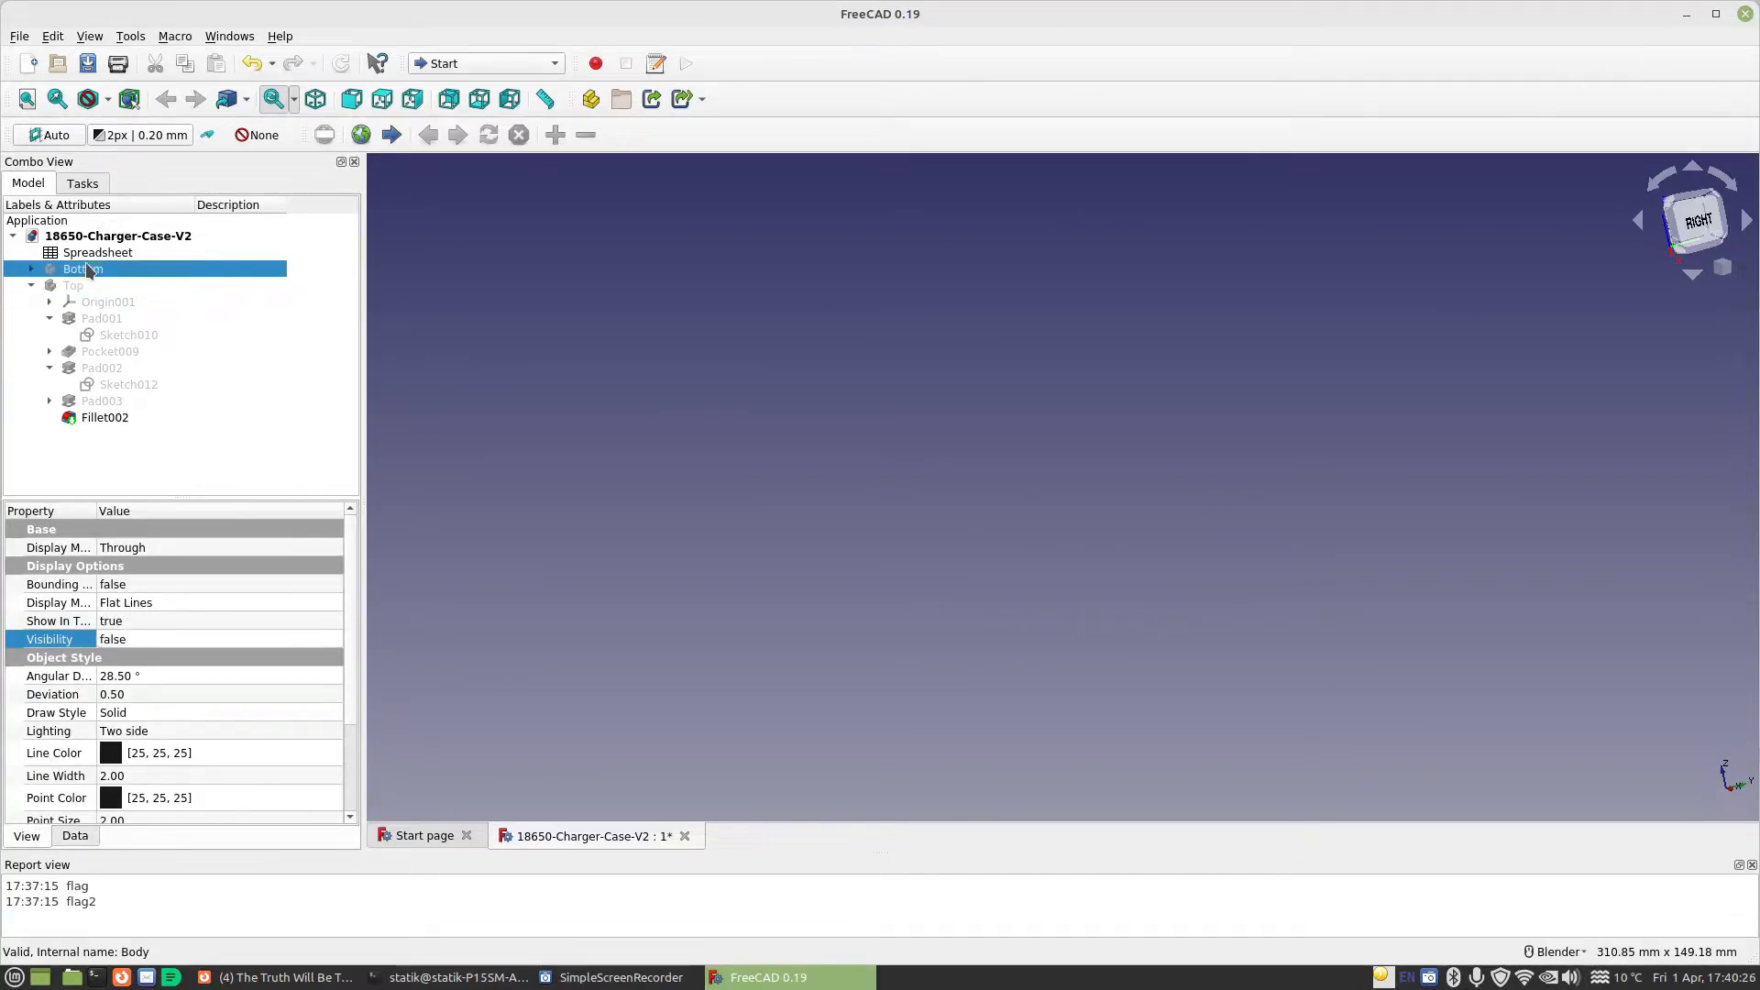
{"action": "left_click", "coordinate": [133, 639]}
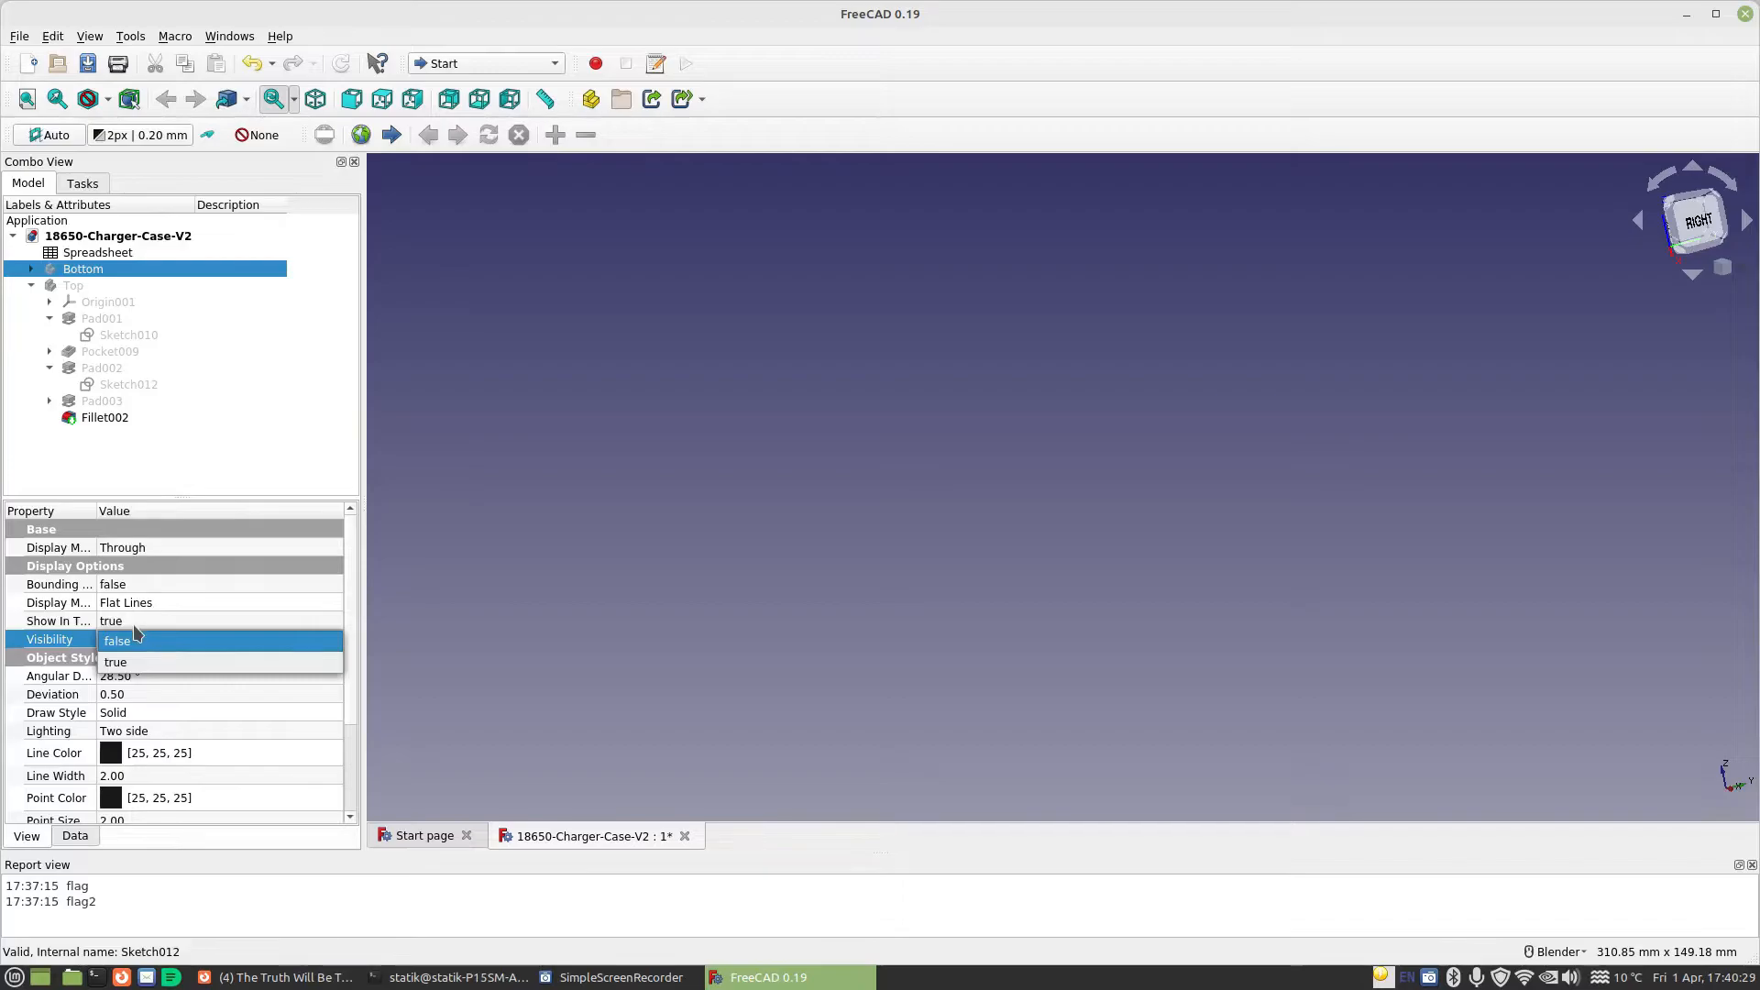
{"action": "left_click", "coordinate": [133, 658]}
{"action": "right_click", "coordinate": [74, 267]}
{"action": "left_click", "coordinate": [101, 277]}
{"action": "left_click", "coordinate": [29, 183]}
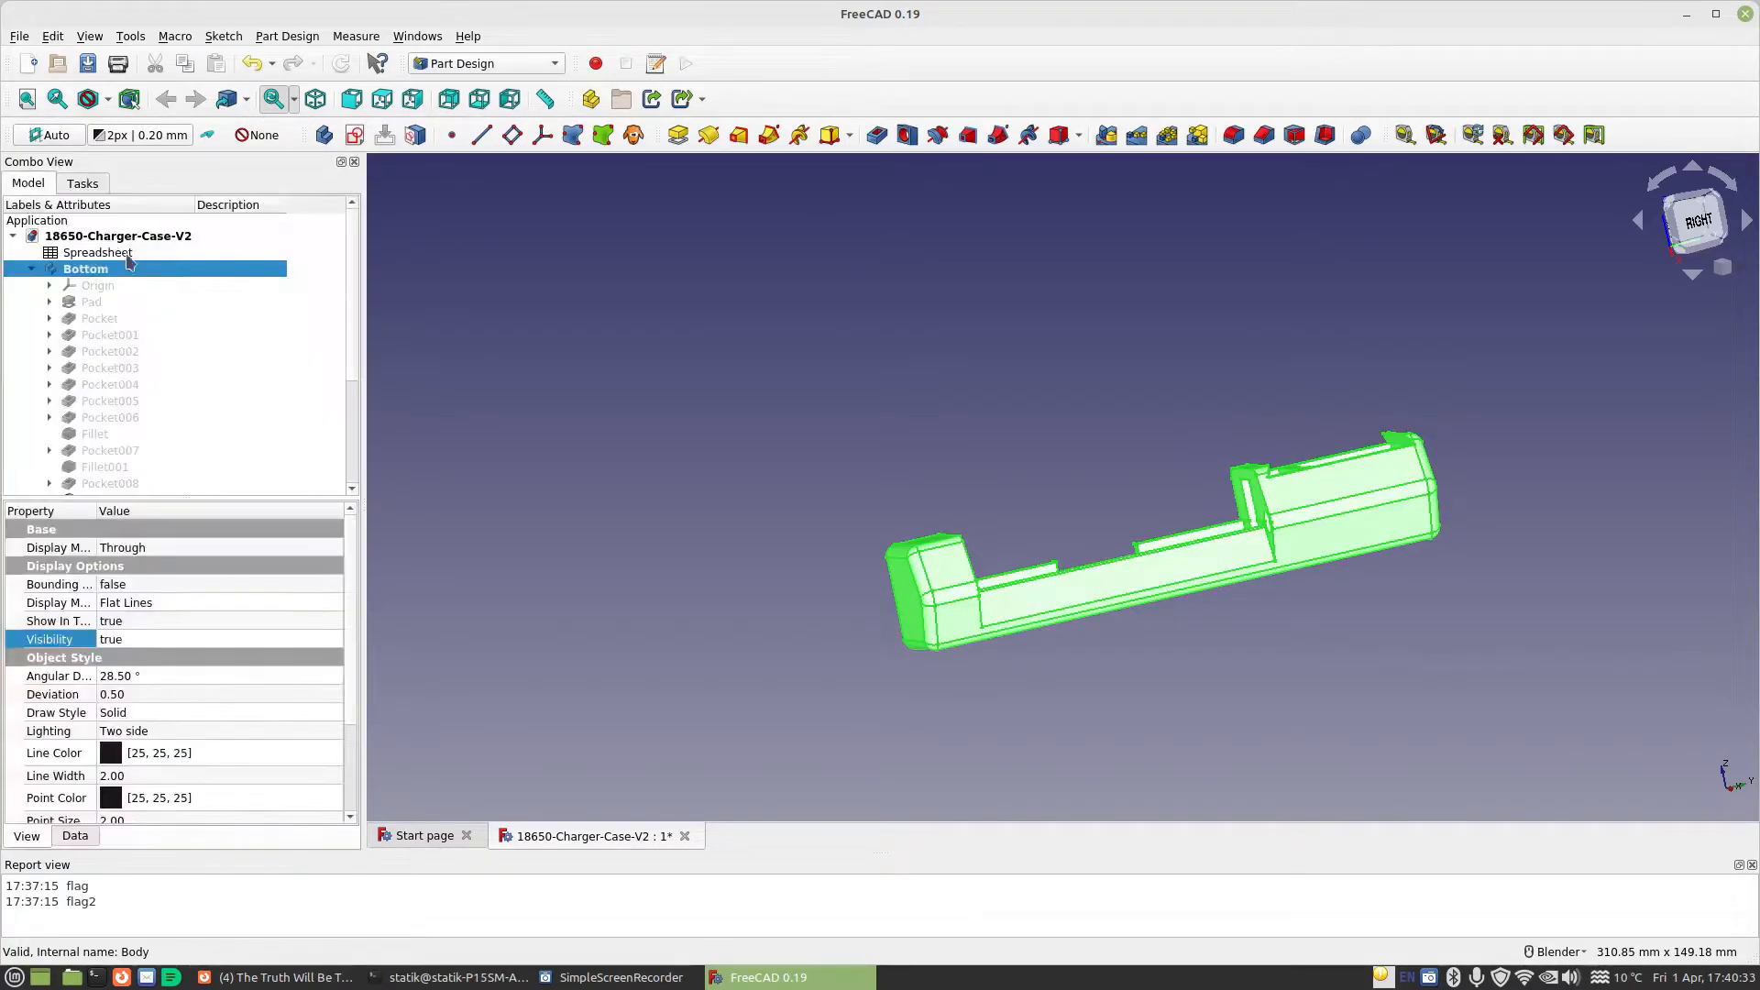
Create a new sketch on the Bottom body's upper face that includes the divider wall between the two end compartments
{"action": "left_click", "coordinate": [915, 514]}
{"action": "middle_click_drag", "start_coordinate": [914, 514], "coordinate": [985, 486]}
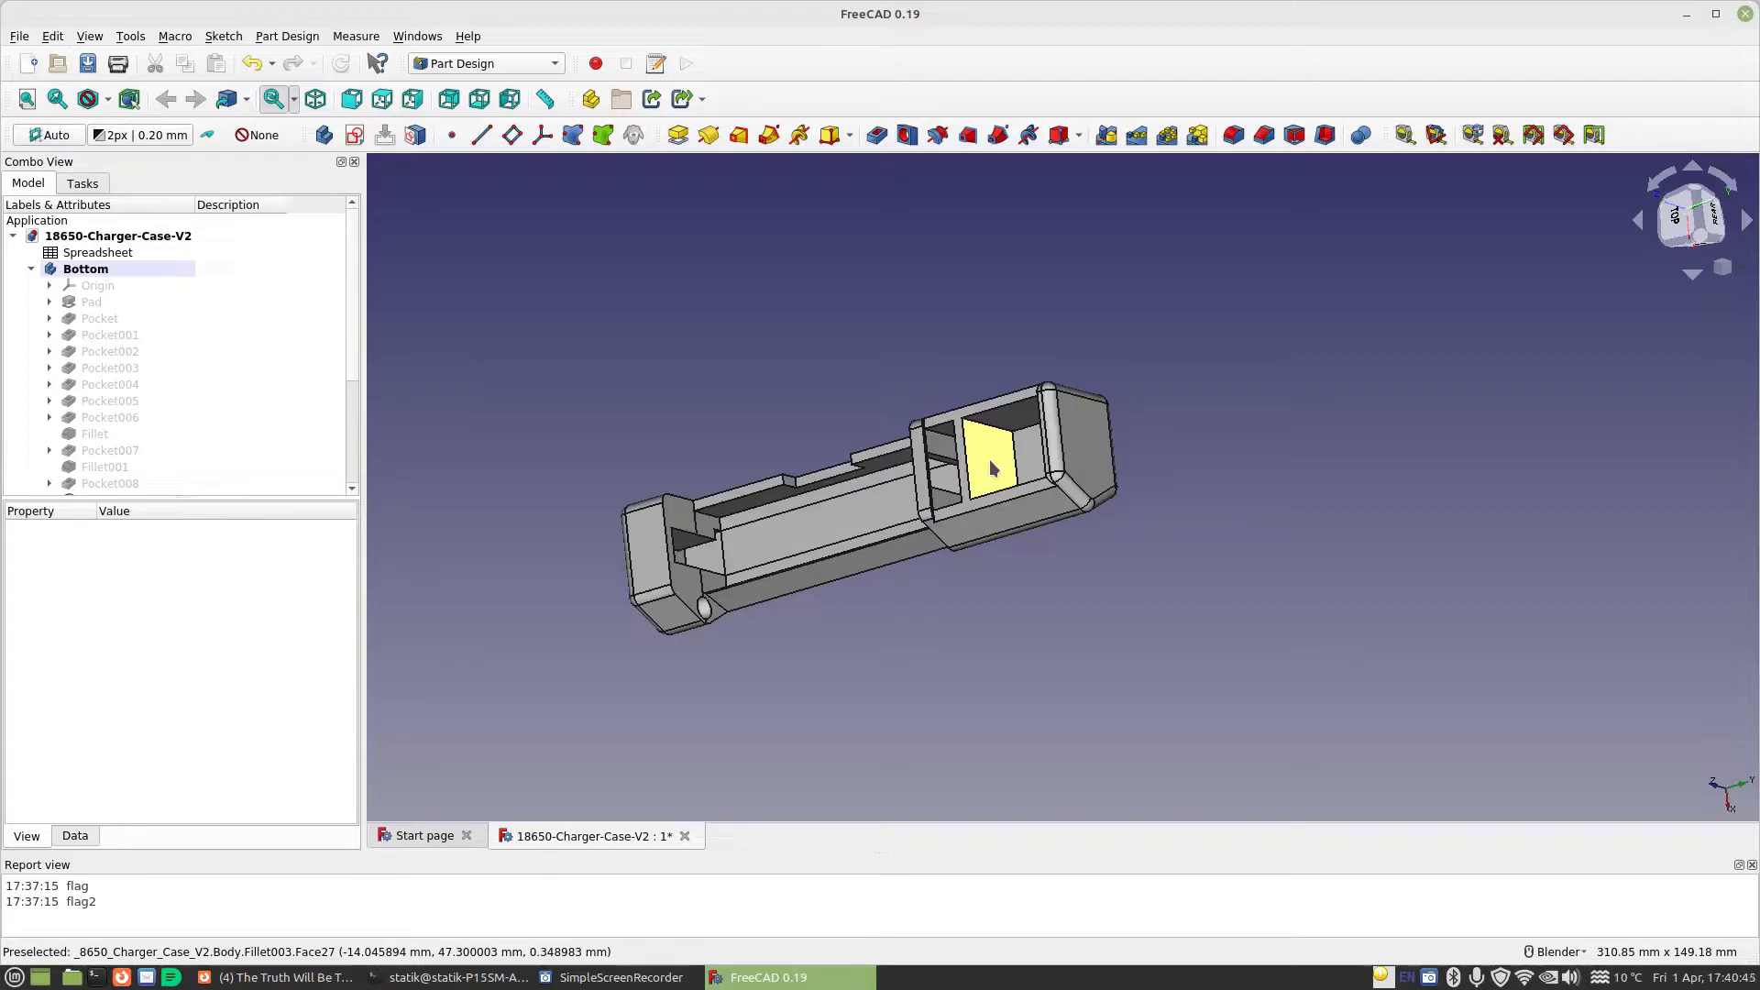
{"action": "middle_click_drag", "start_coordinate": [758, 409], "coordinate": [886, 409]}
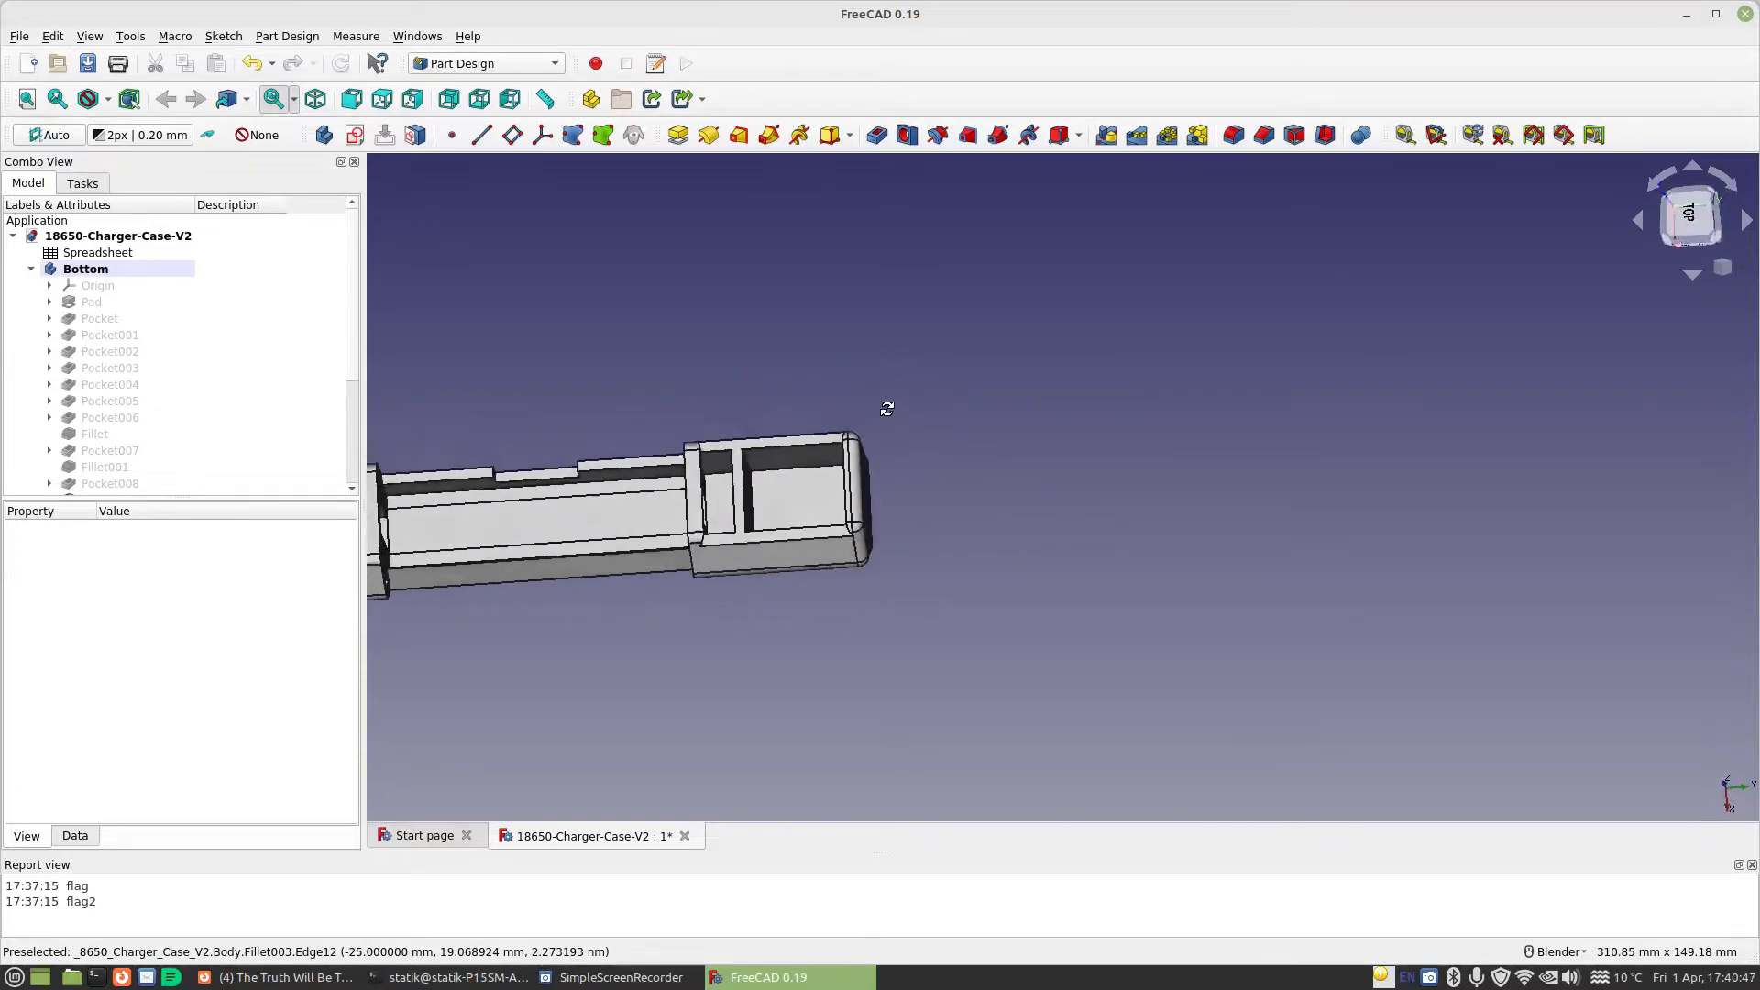
{"action": "scroll", "coordinate": [679, 458], "scroll_direction": "up", "scroll_amount": 5}
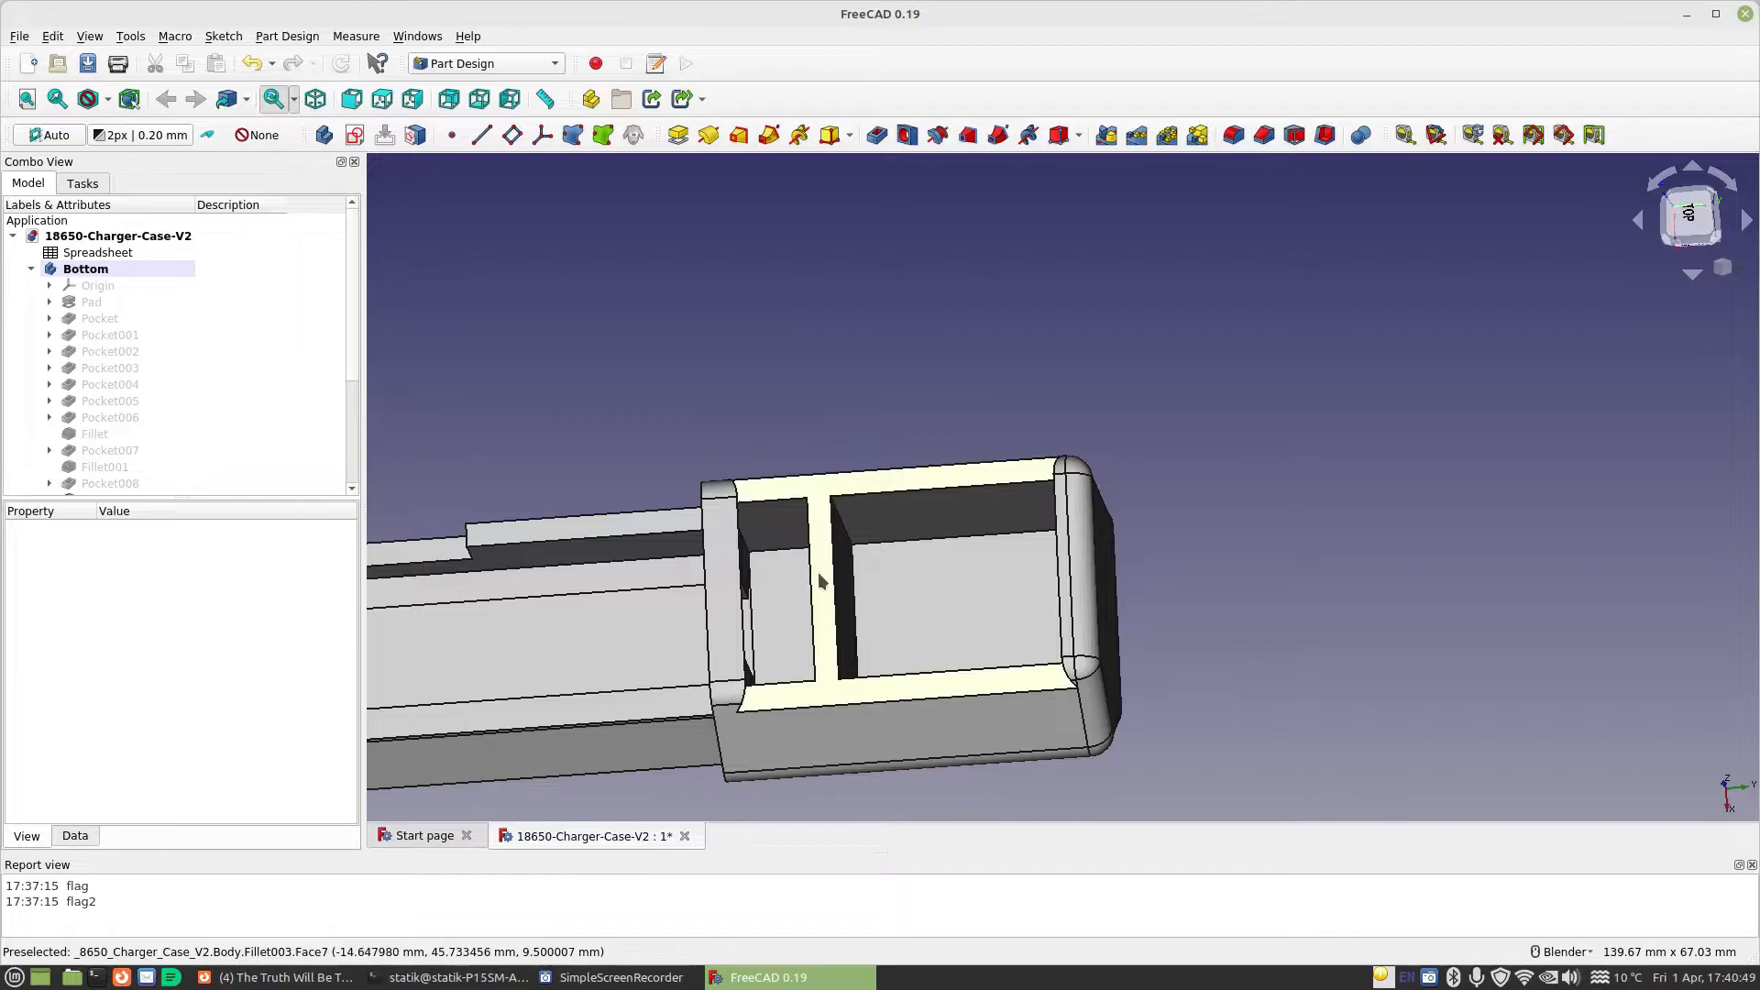
{"action": "left_click", "coordinate": [820, 581]}
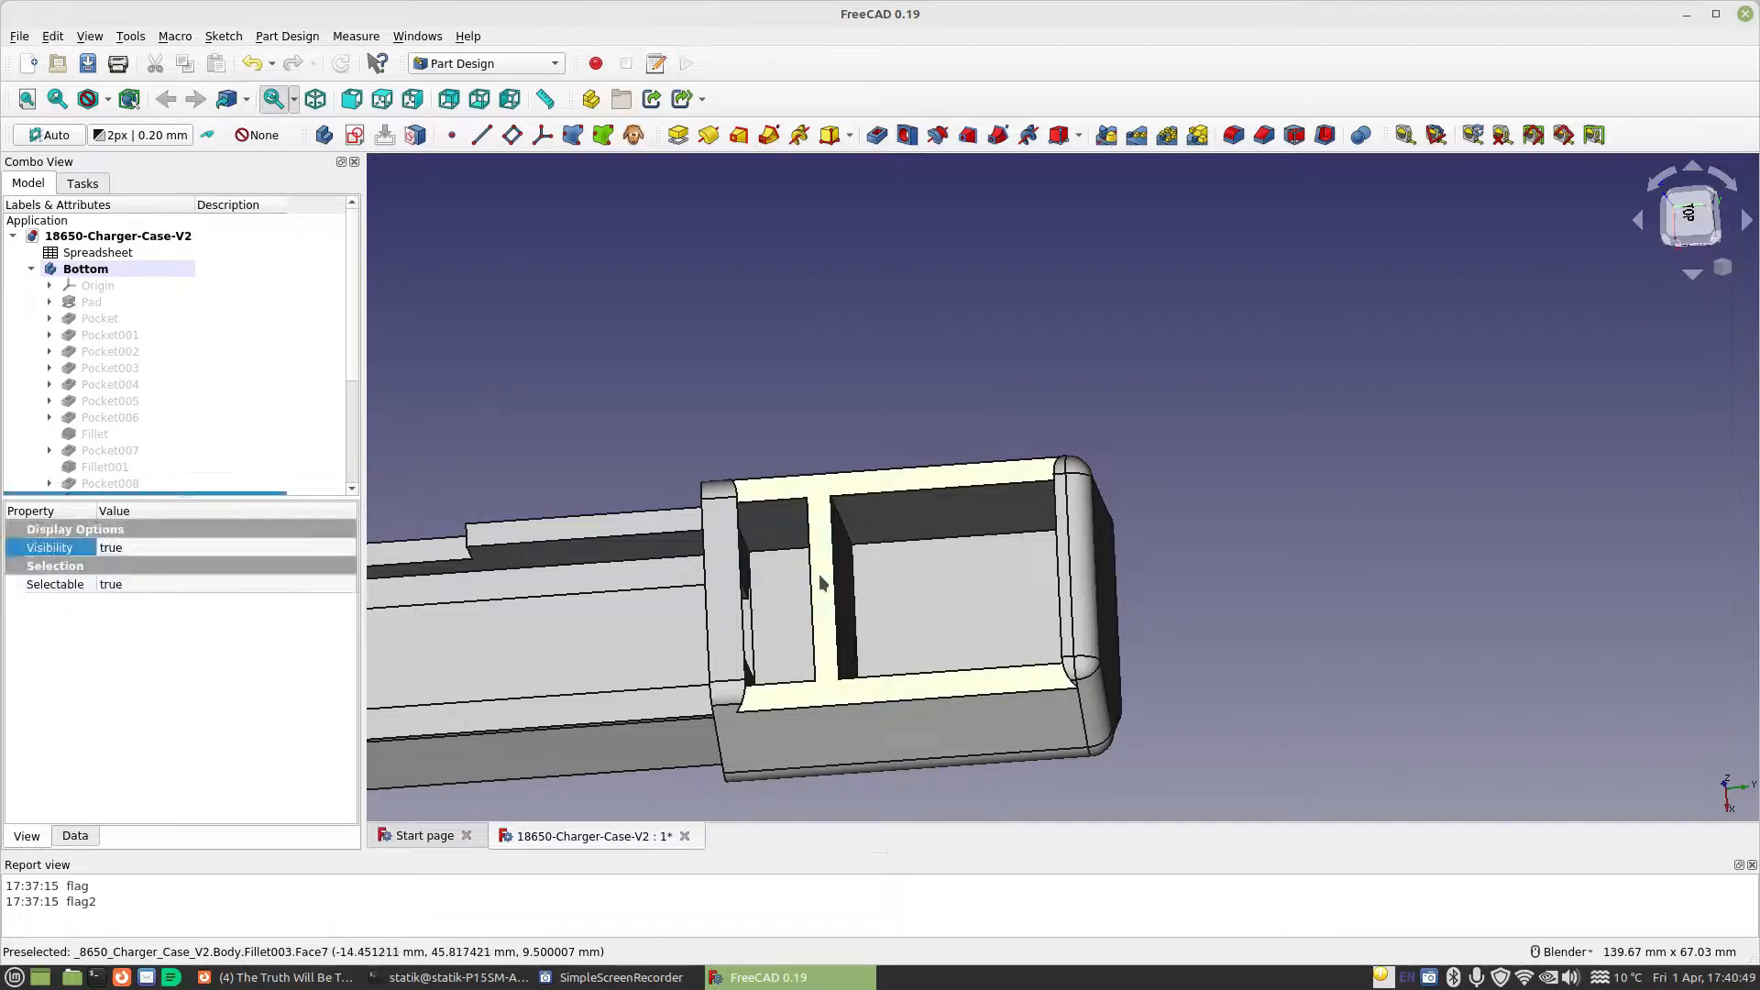
{"action": "left_click", "coordinate": [355, 136]}
{"action": "middle_click_drag", "start_coordinate": [1235, 242], "coordinate": [1141, 717], "text": "shift"}
{"action": "middle_click_drag", "start_coordinate": [1210, 412], "coordinate": [1174, 689], "text": "shift"}
{"action": "middle_click_drag", "start_coordinate": [1190, 294], "coordinate": [1120, 641], "text": "shift"}
{"action": "mouse_move", "coordinate": [1115, 578]}
{"action": "middle_mouse_down", "text": "shift"}
{"action": "mouse_move", "coordinate": [1082, 126]}
{"action": "mouse_move", "coordinate": [1084, 154]}
{"action": "middle_mouse_up", "text": "shift"}
{"action": "middle_click_drag", "start_coordinate": [1085, 418], "coordinate": [1092, 88], "text": "shift"}
{"action": "middle_click_drag", "start_coordinate": [1108, 495], "coordinate": [1098, 509], "text": "shift"}
{"action": "scroll", "coordinate": [997, 535], "scroll_direction": "up", "scroll_amount": 2}
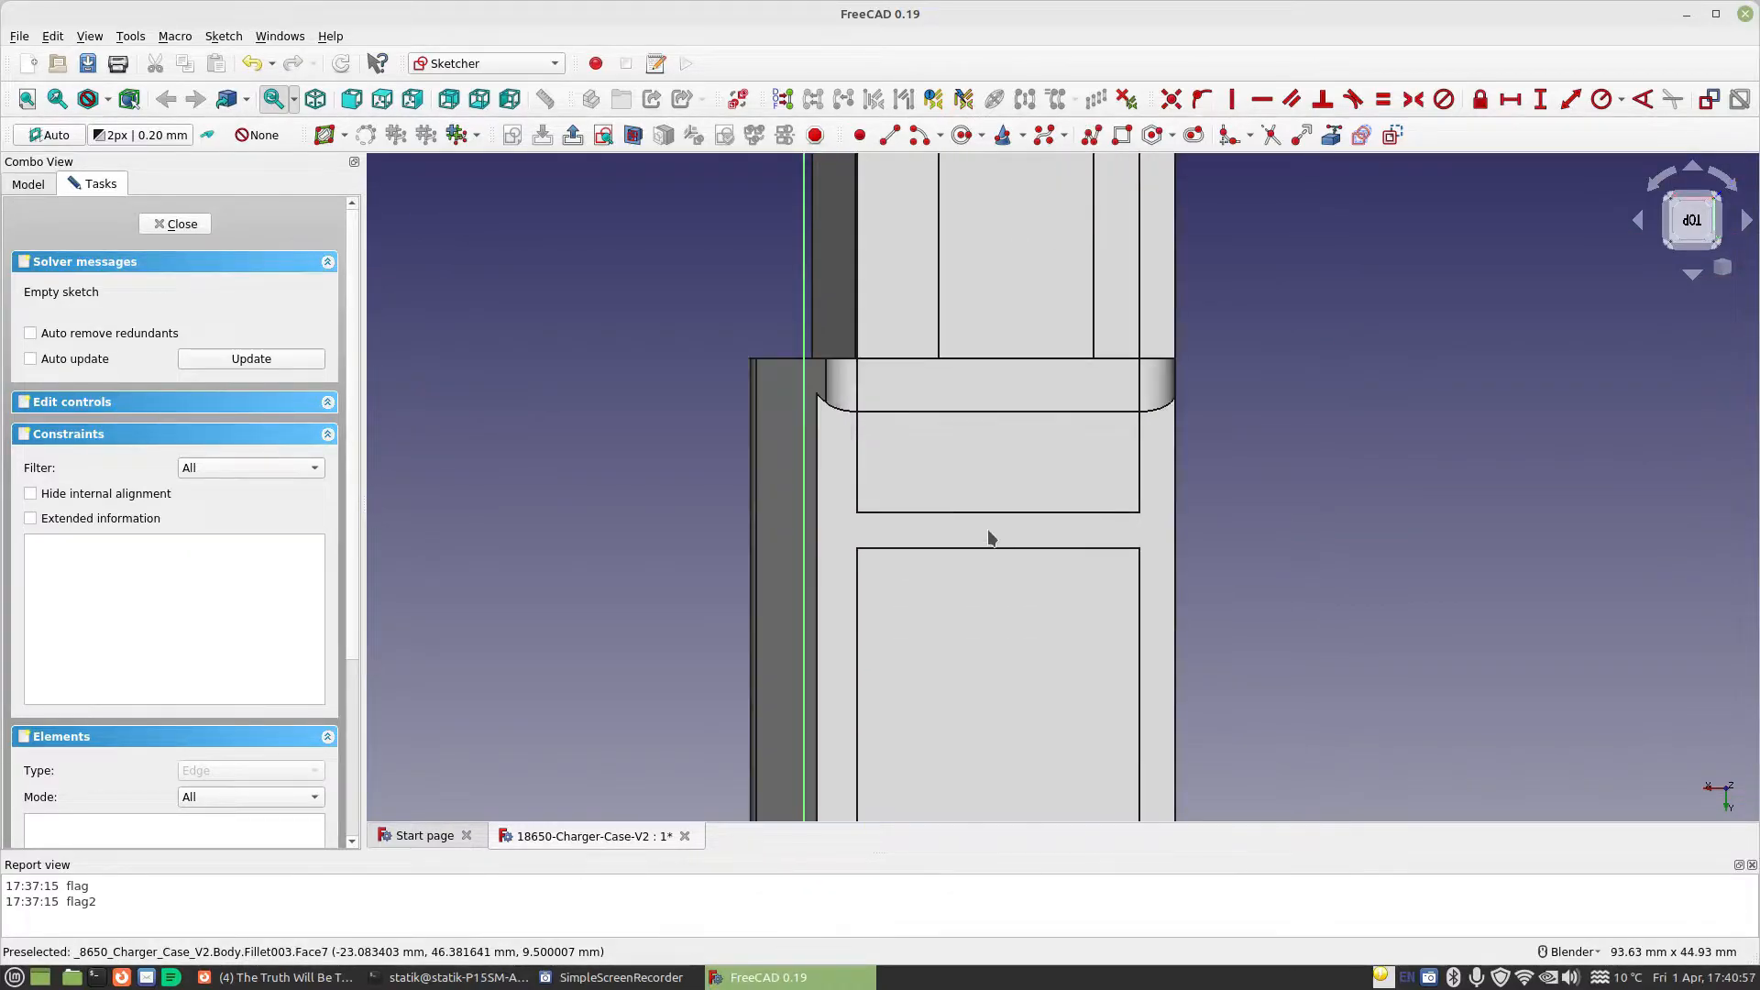
Draw a rectangle about 5.24 mm wide across the divider wall and reference the wall's edge as external geometry
{"action": "left_click", "coordinate": [1120, 136]}
{"action": "left_click", "coordinate": [975, 519]}
{"action": "left_click", "coordinate": [1031, 573]}
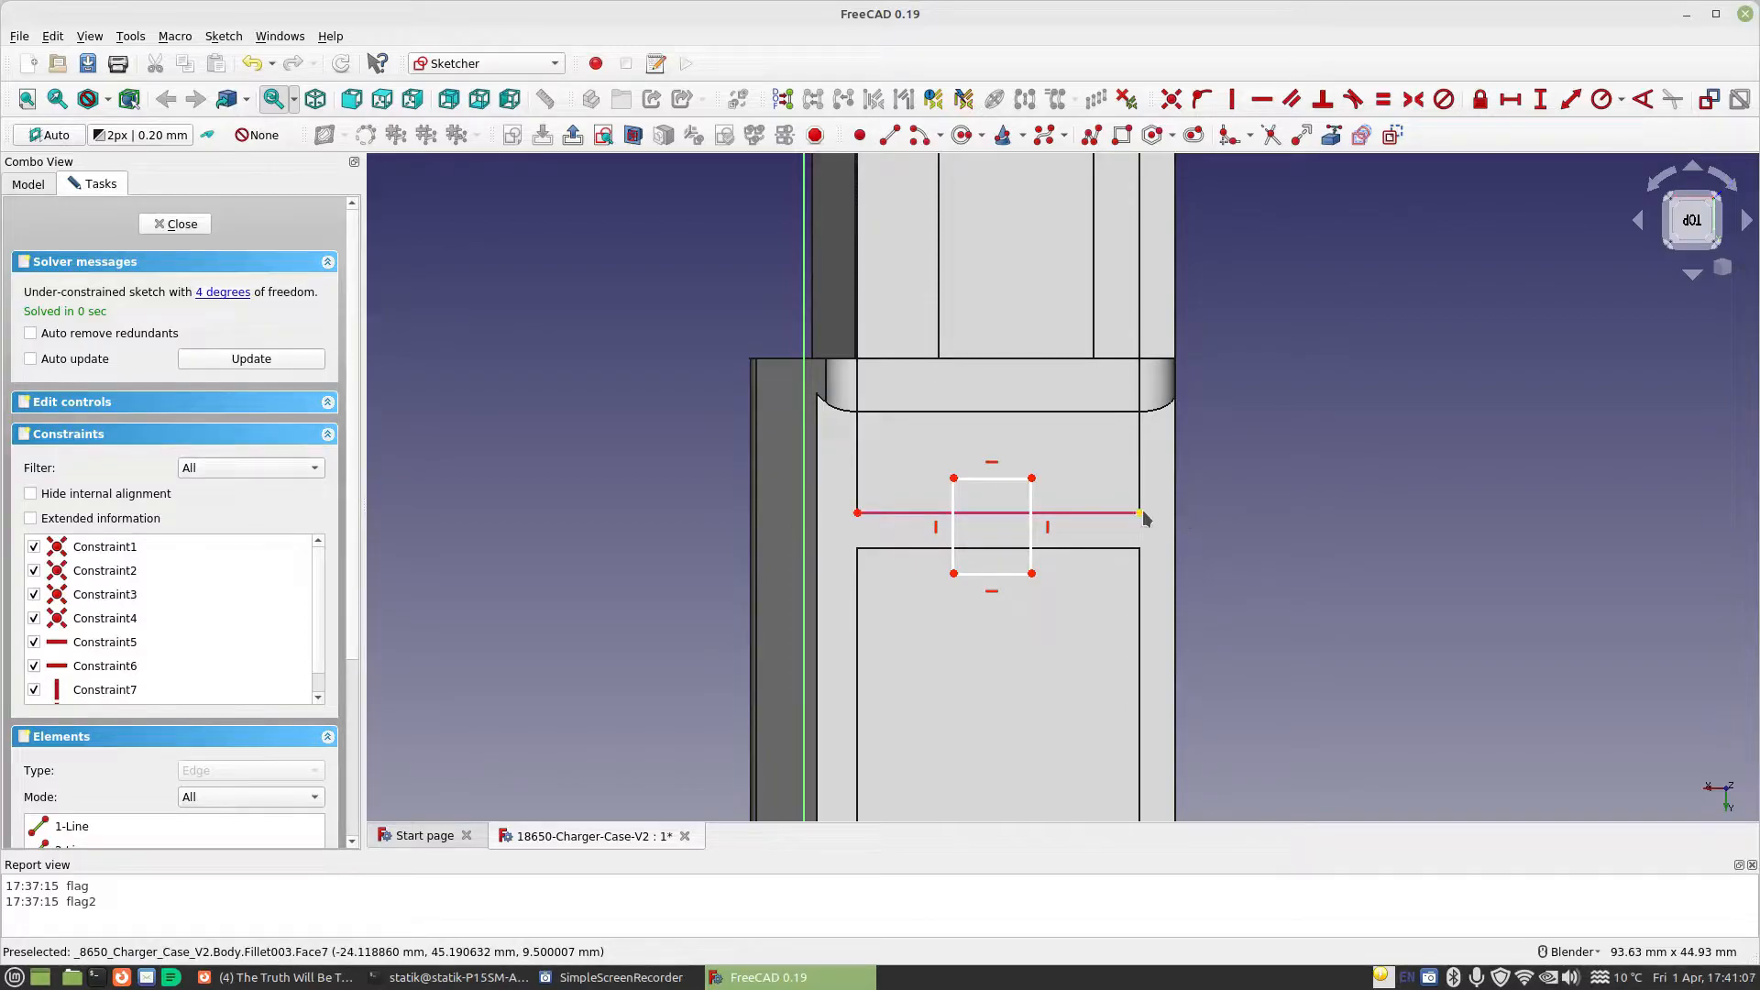
Constrain the rectangle's horizontal width with the formula Spreadsheet.MaterialThickness
{"action": "left_click", "coordinate": [1509, 99]}
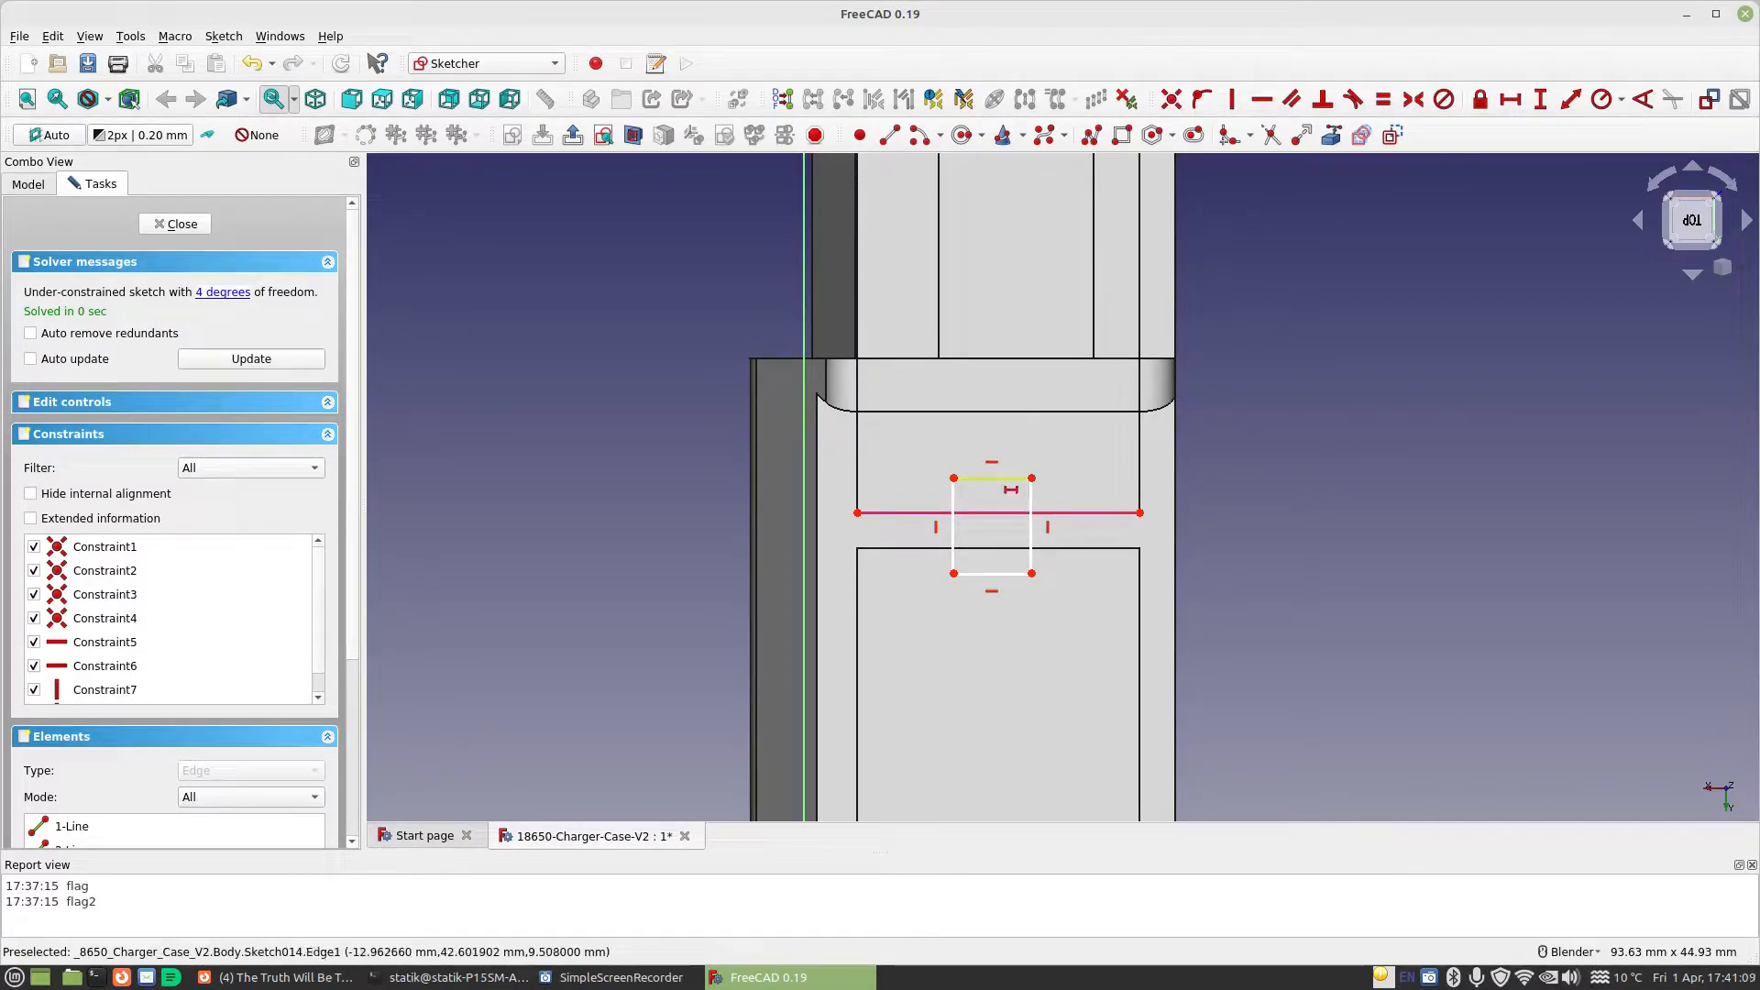
{"action": "left_click", "coordinate": [993, 477]}
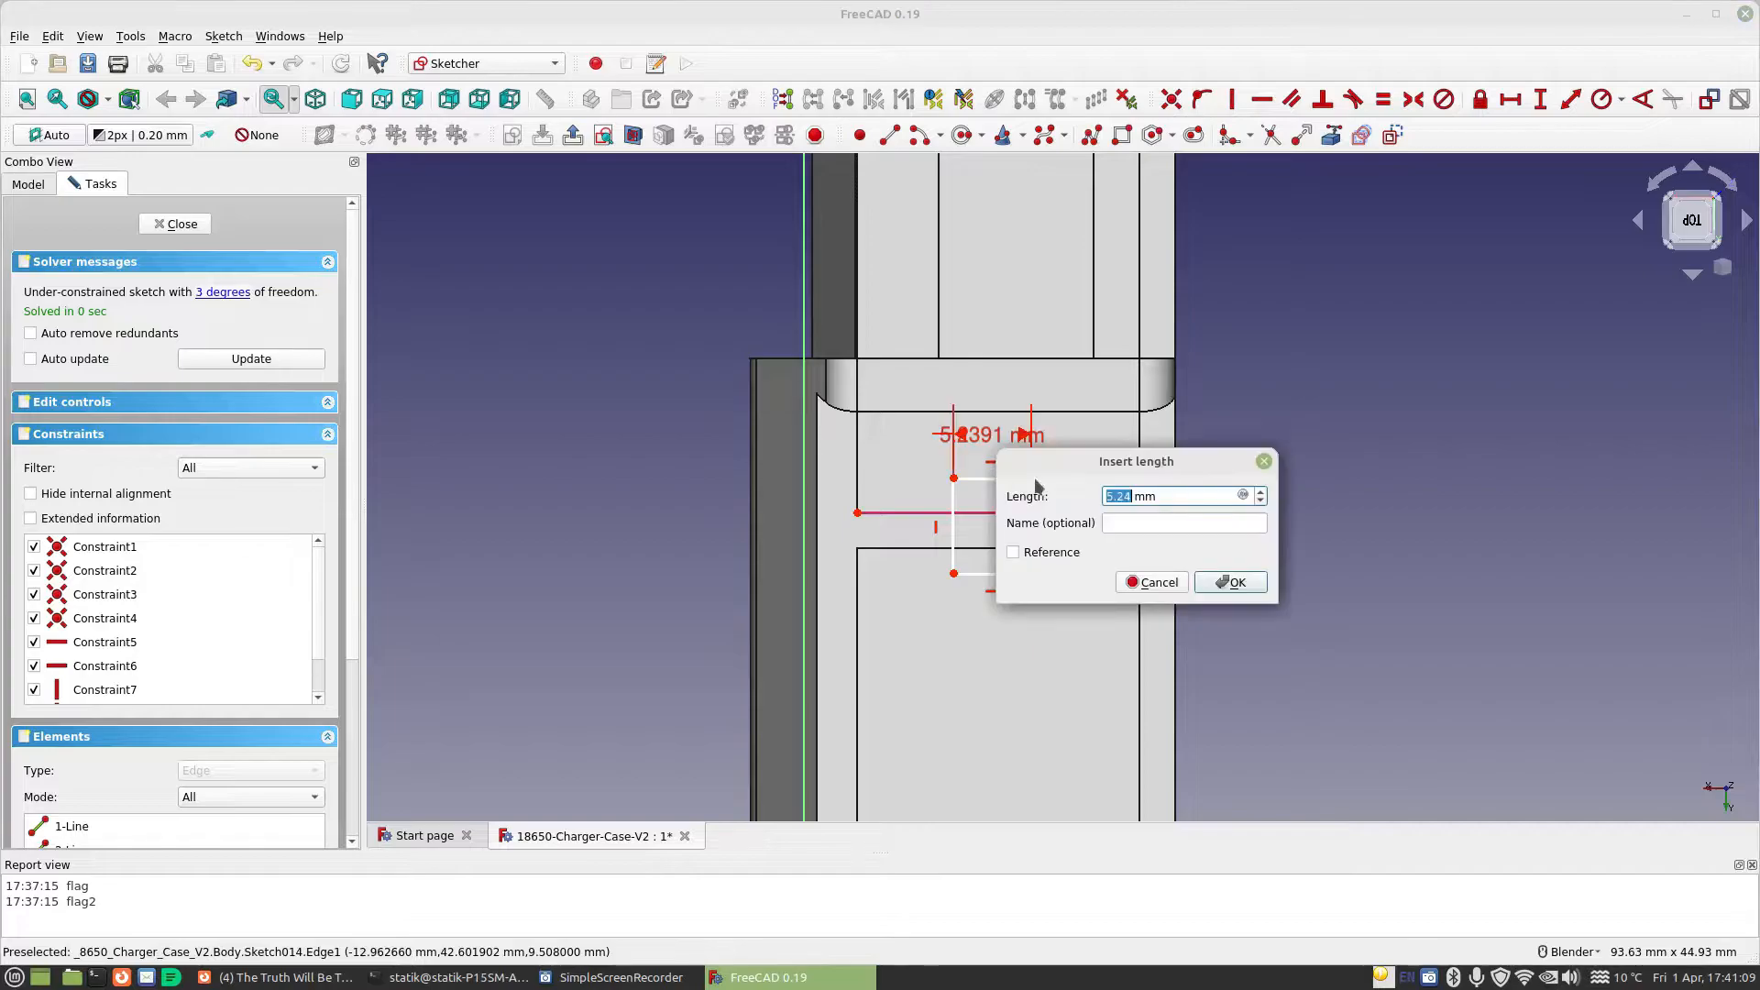
{"action": "left_click", "coordinate": [1243, 496]}
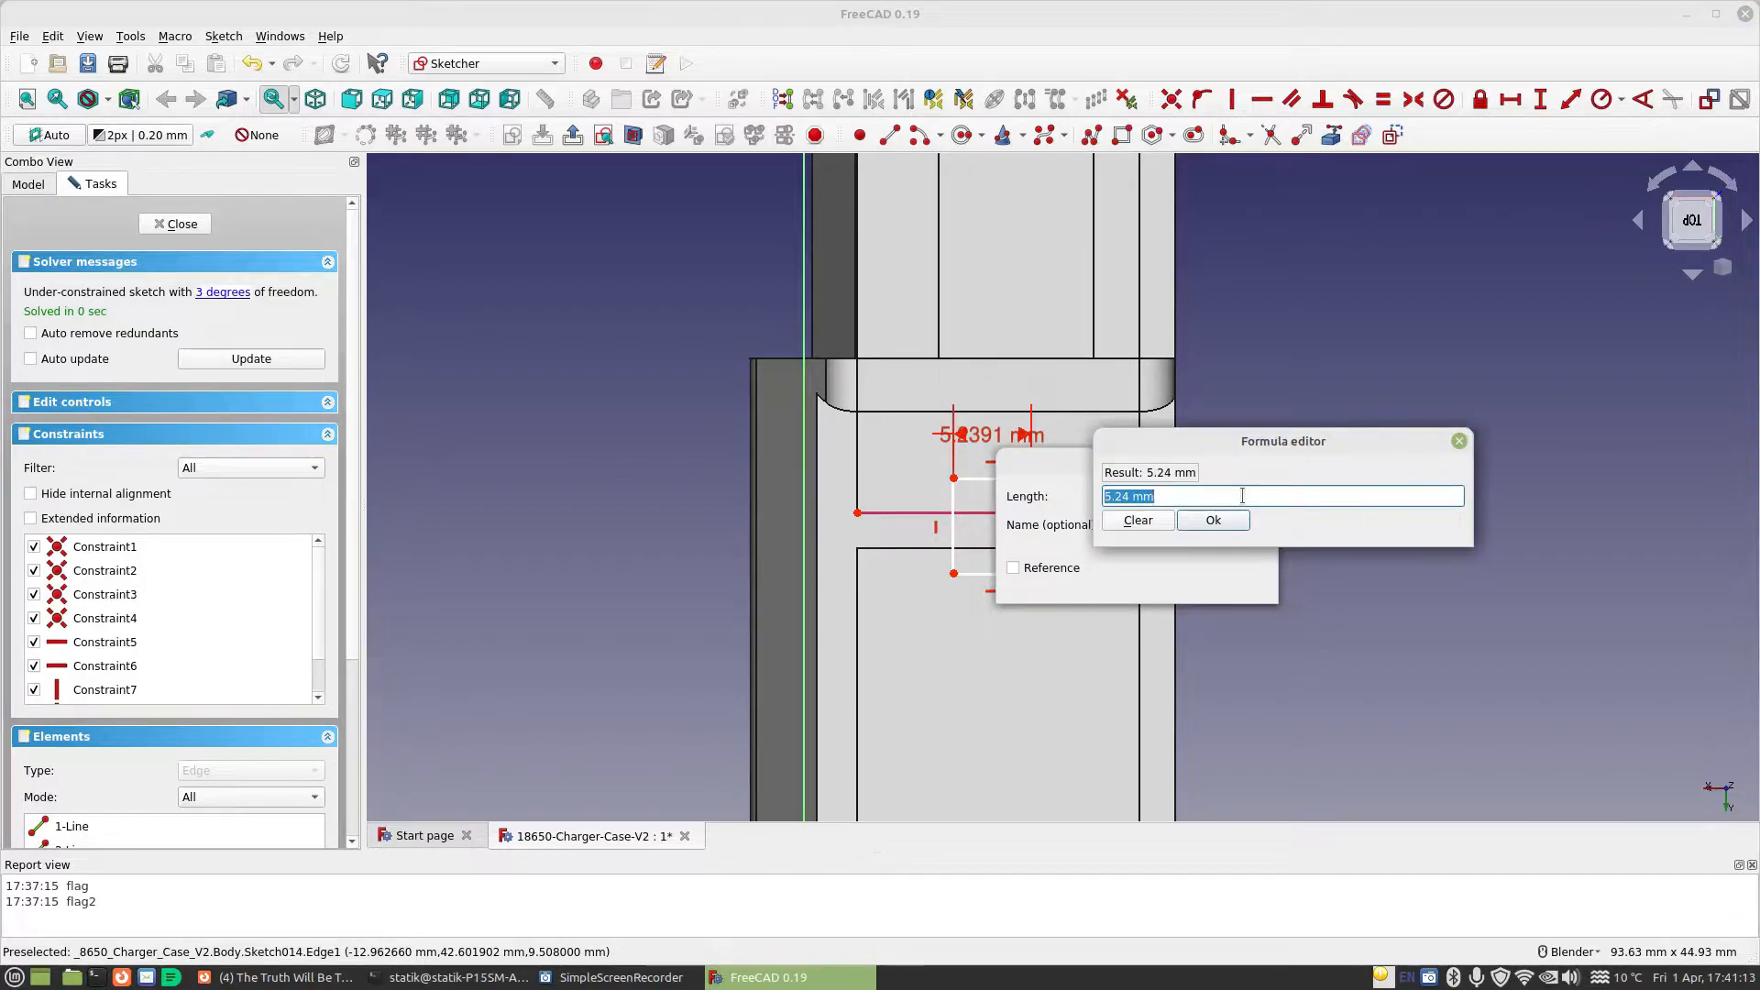
{"action": "type", "text": "Spreadsheet.ma"}
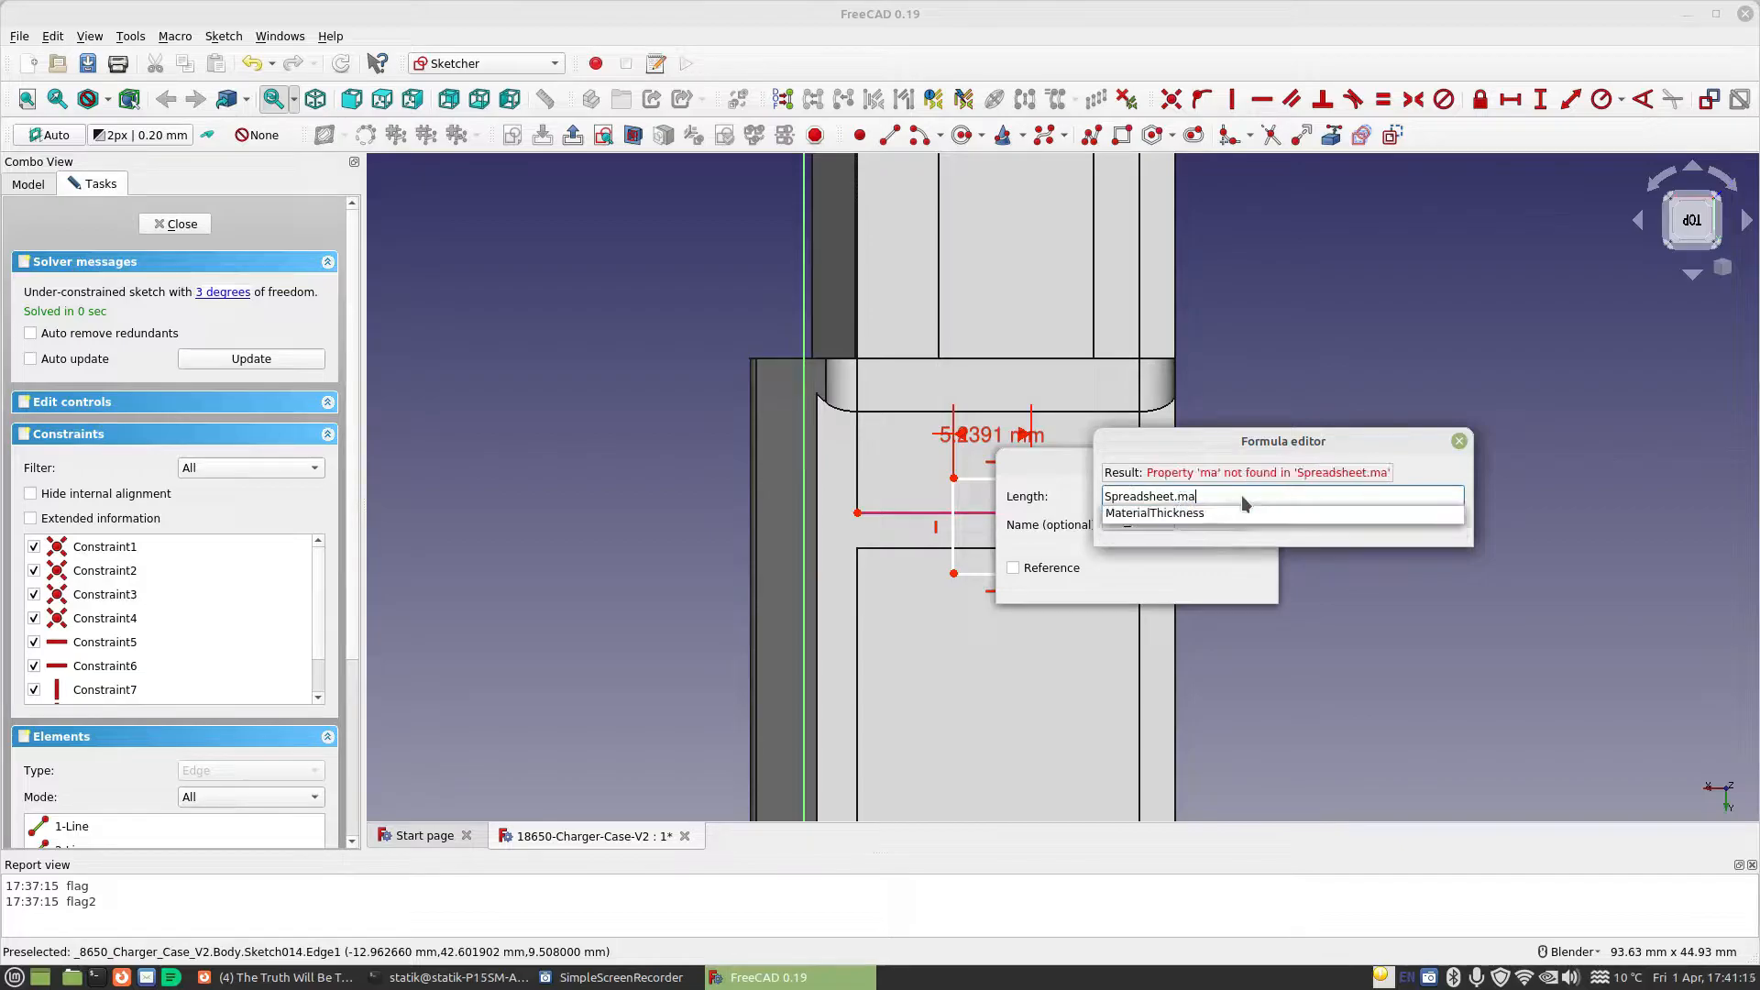
{"action": "key", "text": "Return"}
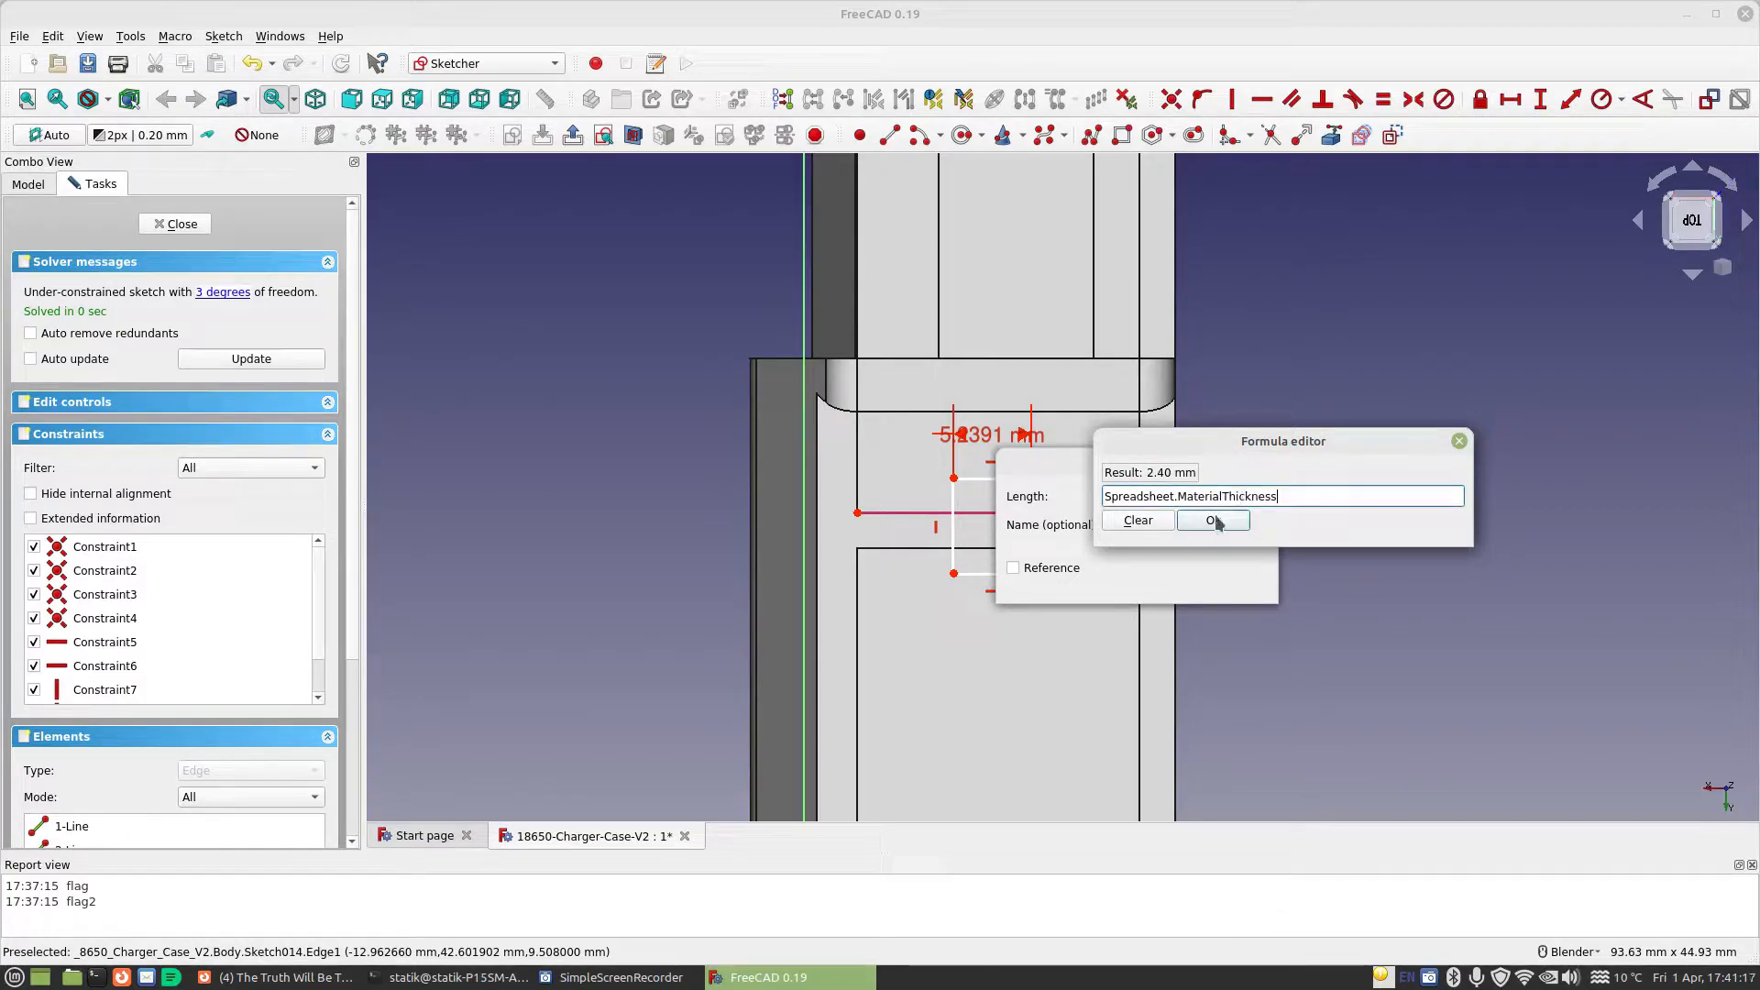
{"action": "left_click", "coordinate": [1216, 520]}
{"action": "left_click", "coordinate": [1211, 587]}
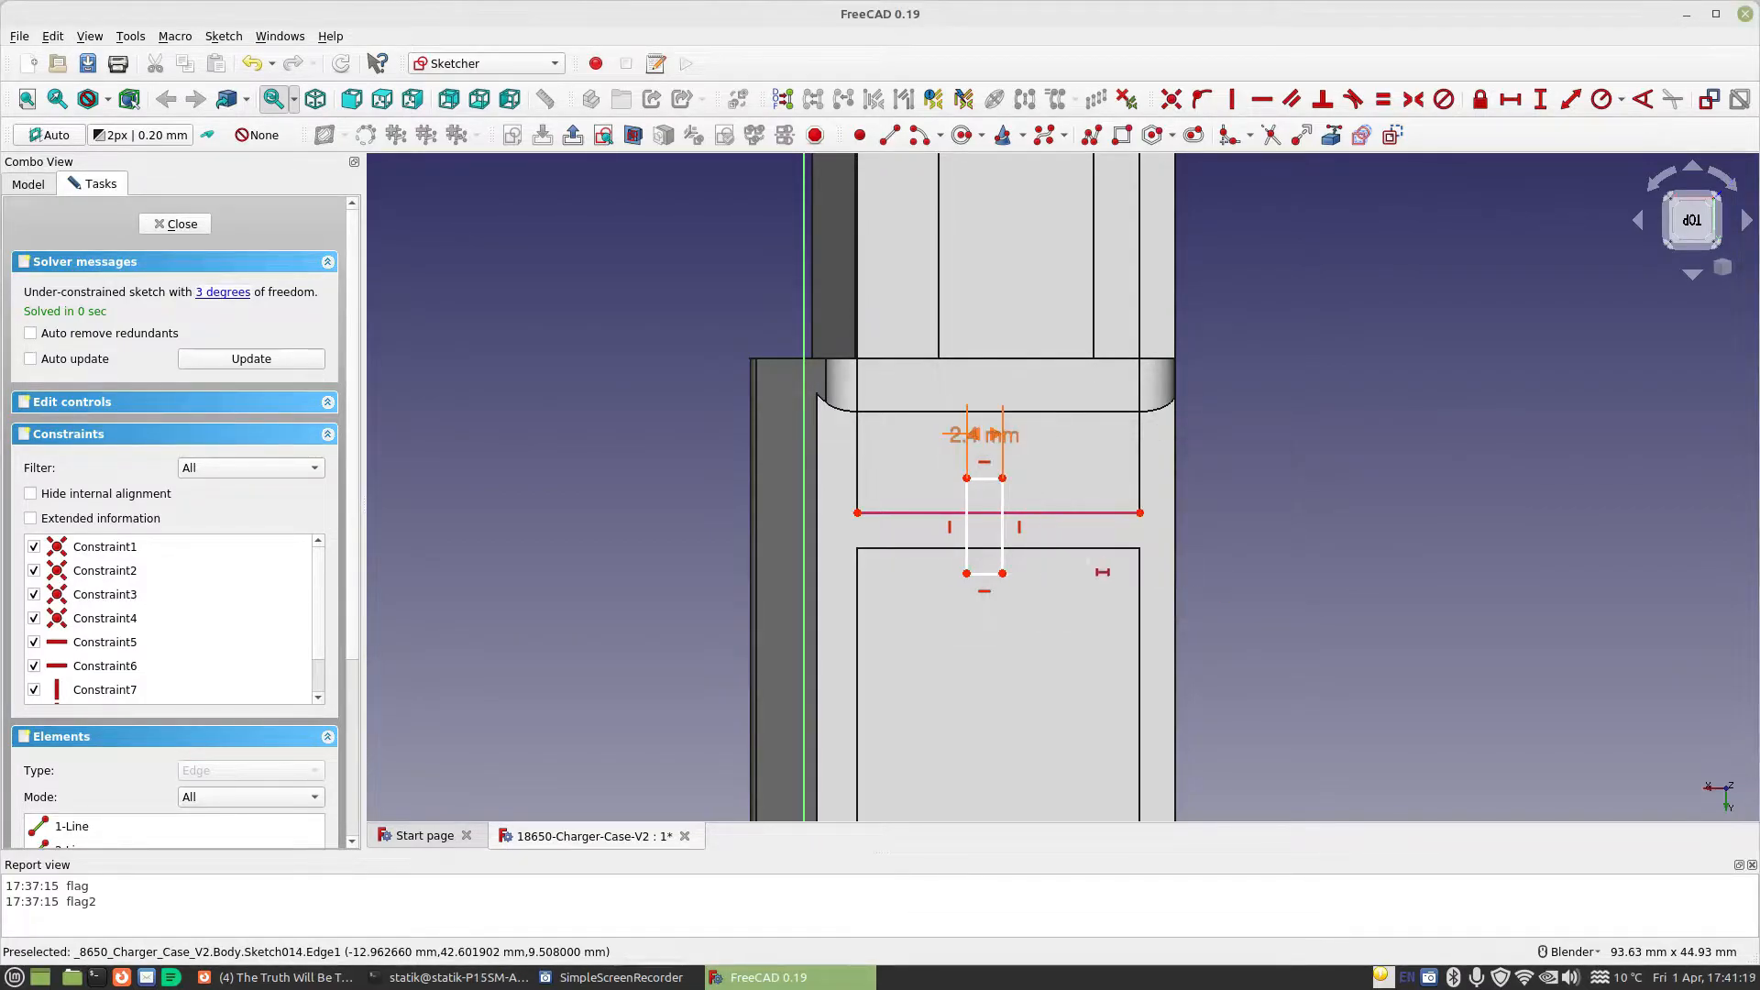
{"action": "scroll", "coordinate": [1087, 562], "scroll_direction": "up", "scroll_amount": 2}
{"action": "key", "text": "Escape"}
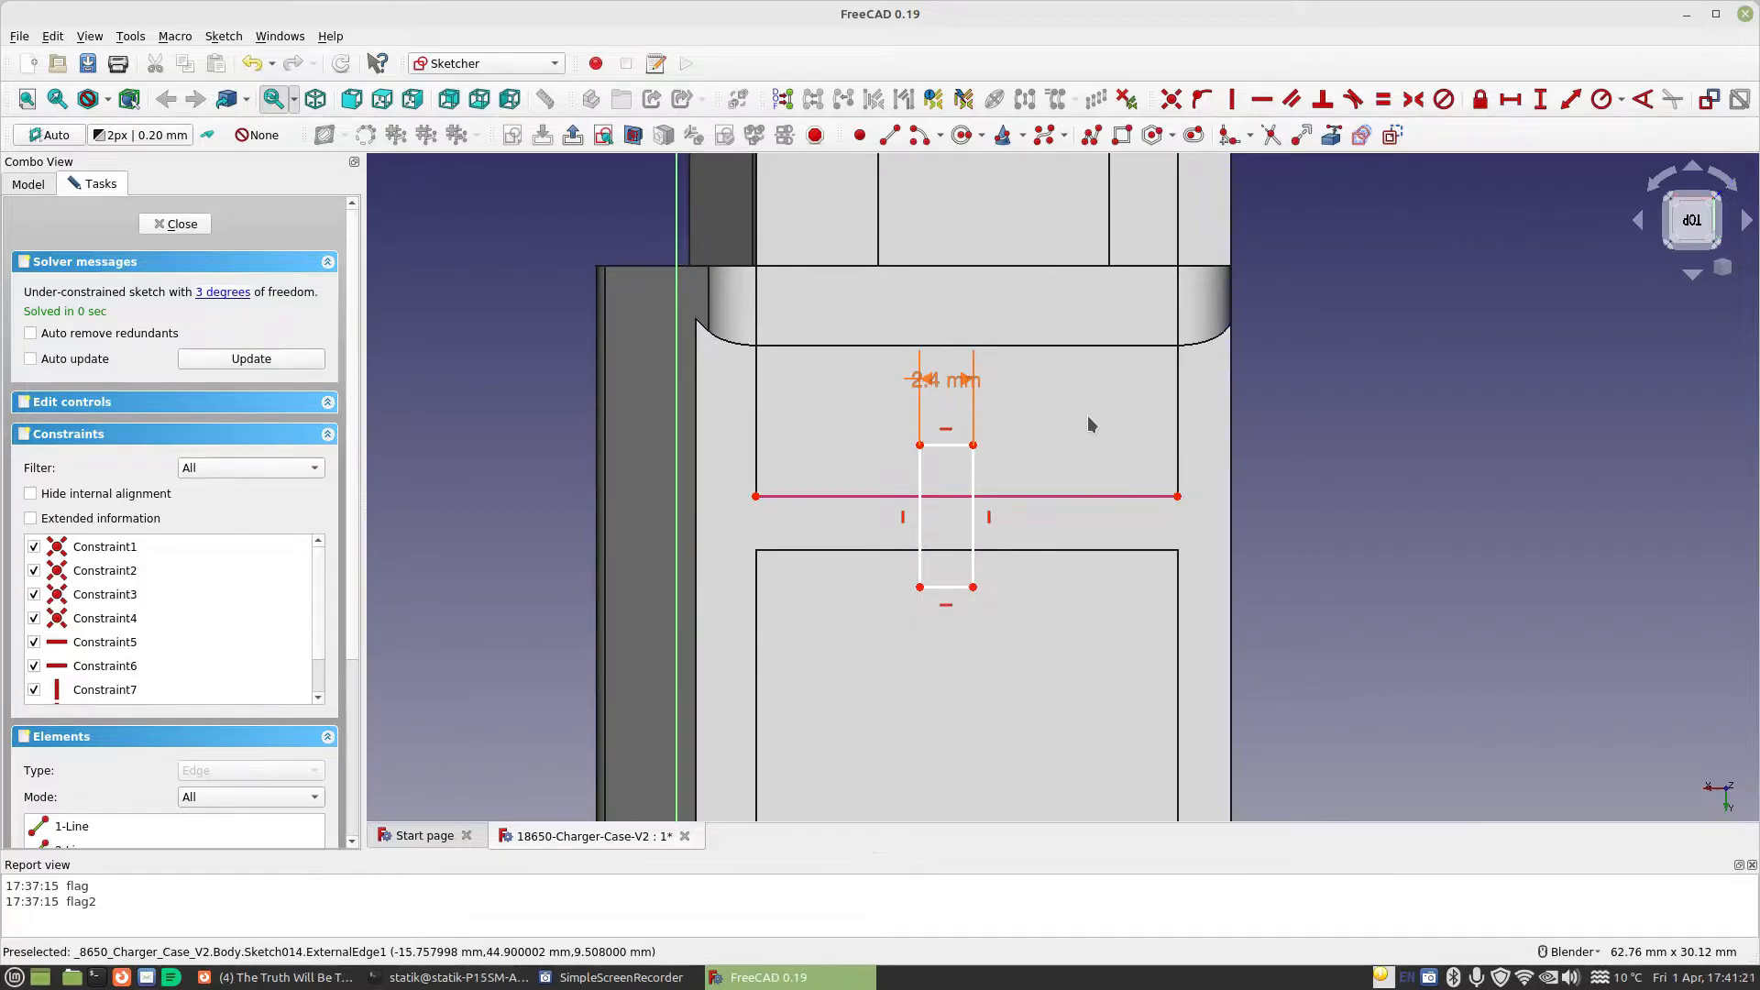
Make the rectangle's adjacent sides equal and align its upper corner horizontally with the endpoint of the referenced wall edge
{"action": "left_click", "coordinate": [921, 475]}
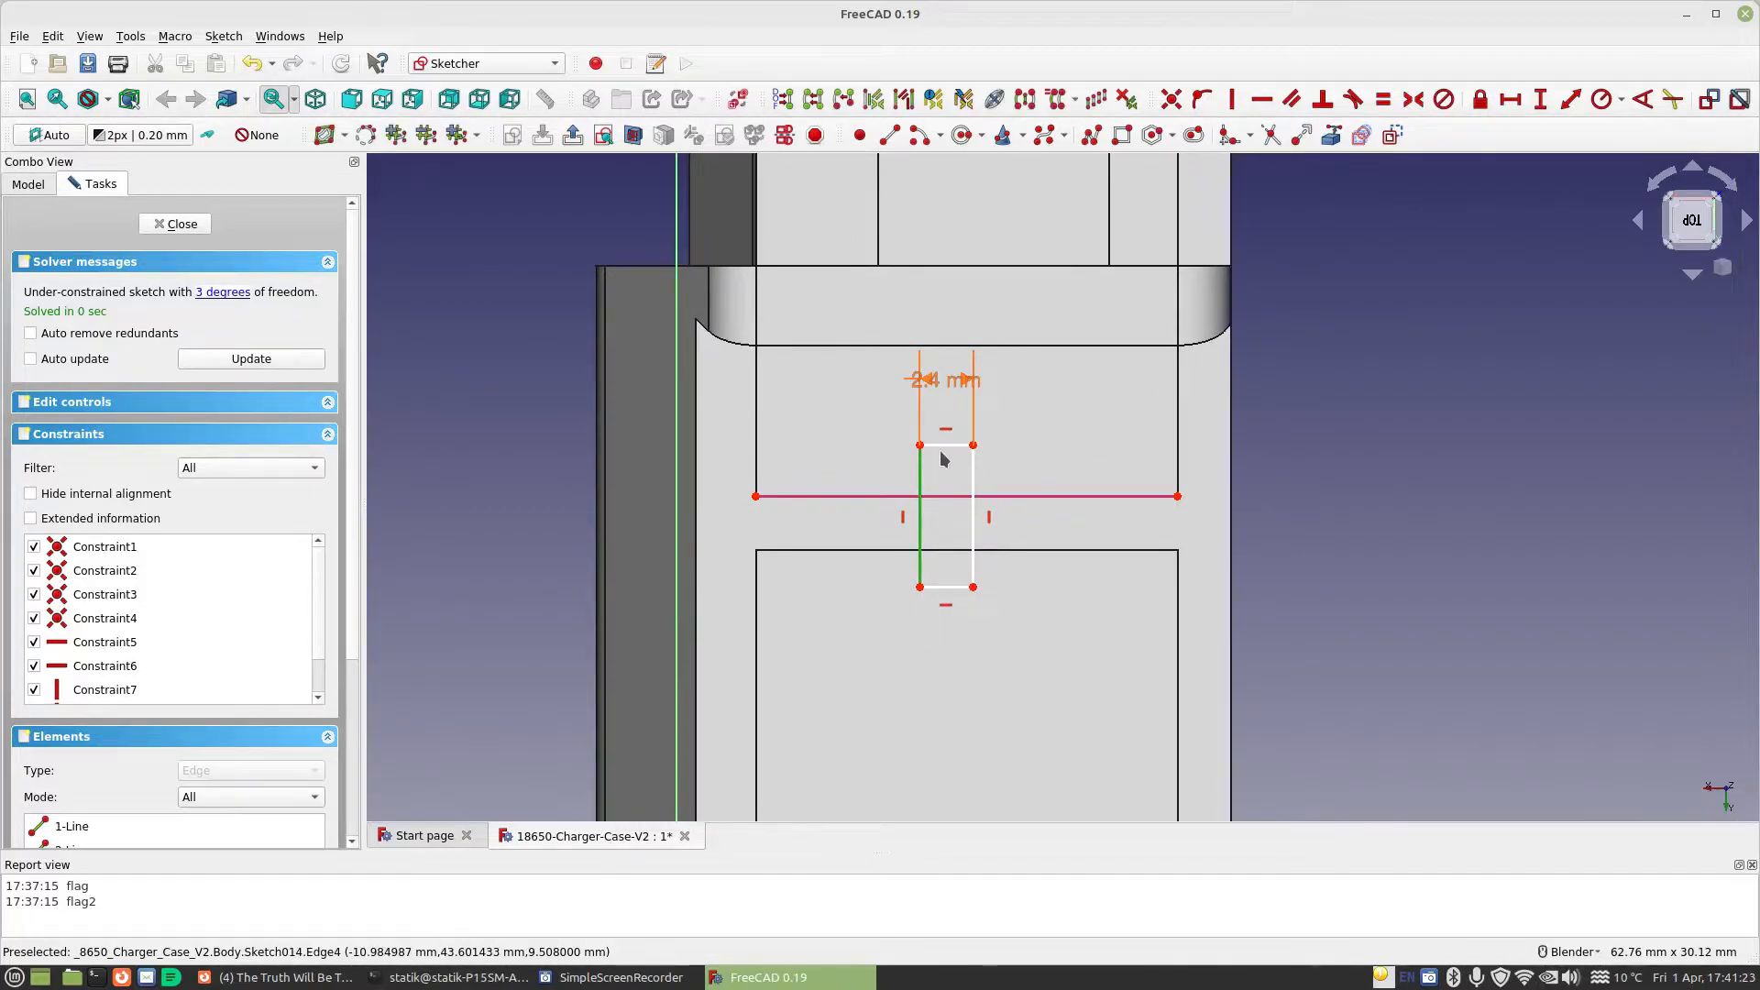
{"action": "left_click", "coordinate": [1382, 99]}
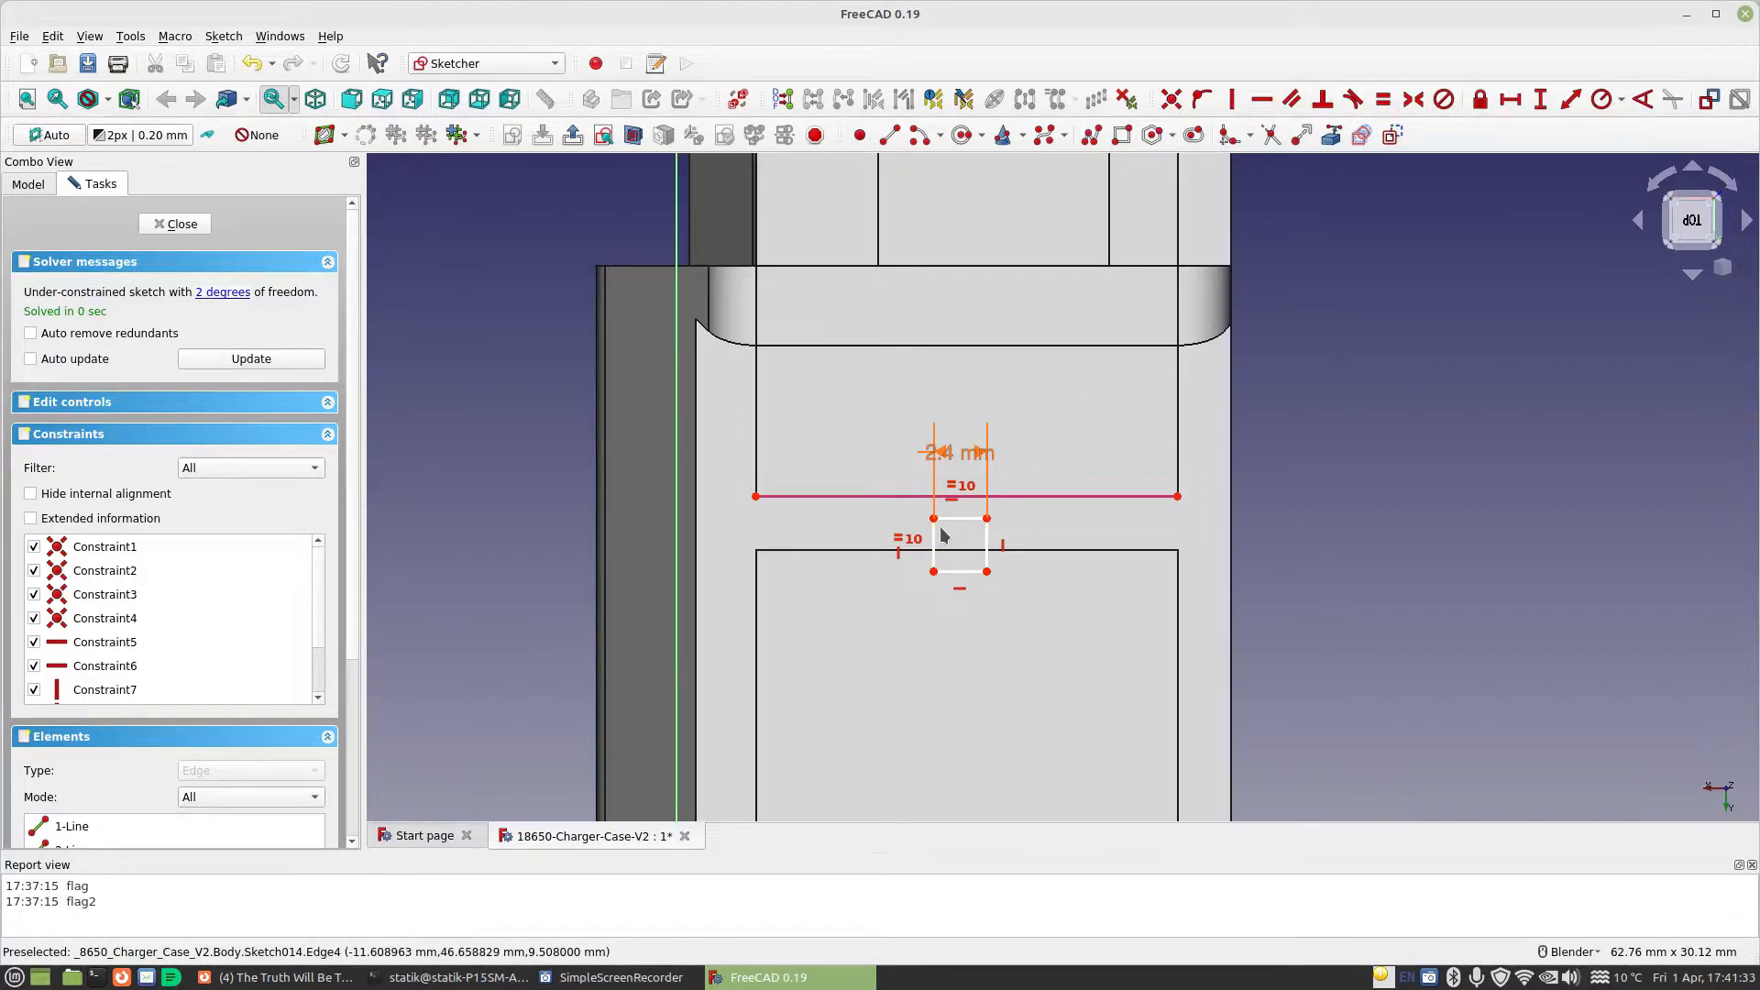
{"action": "left_click", "coordinate": [987, 519]}
{"action": "left_click", "coordinate": [1178, 496]}
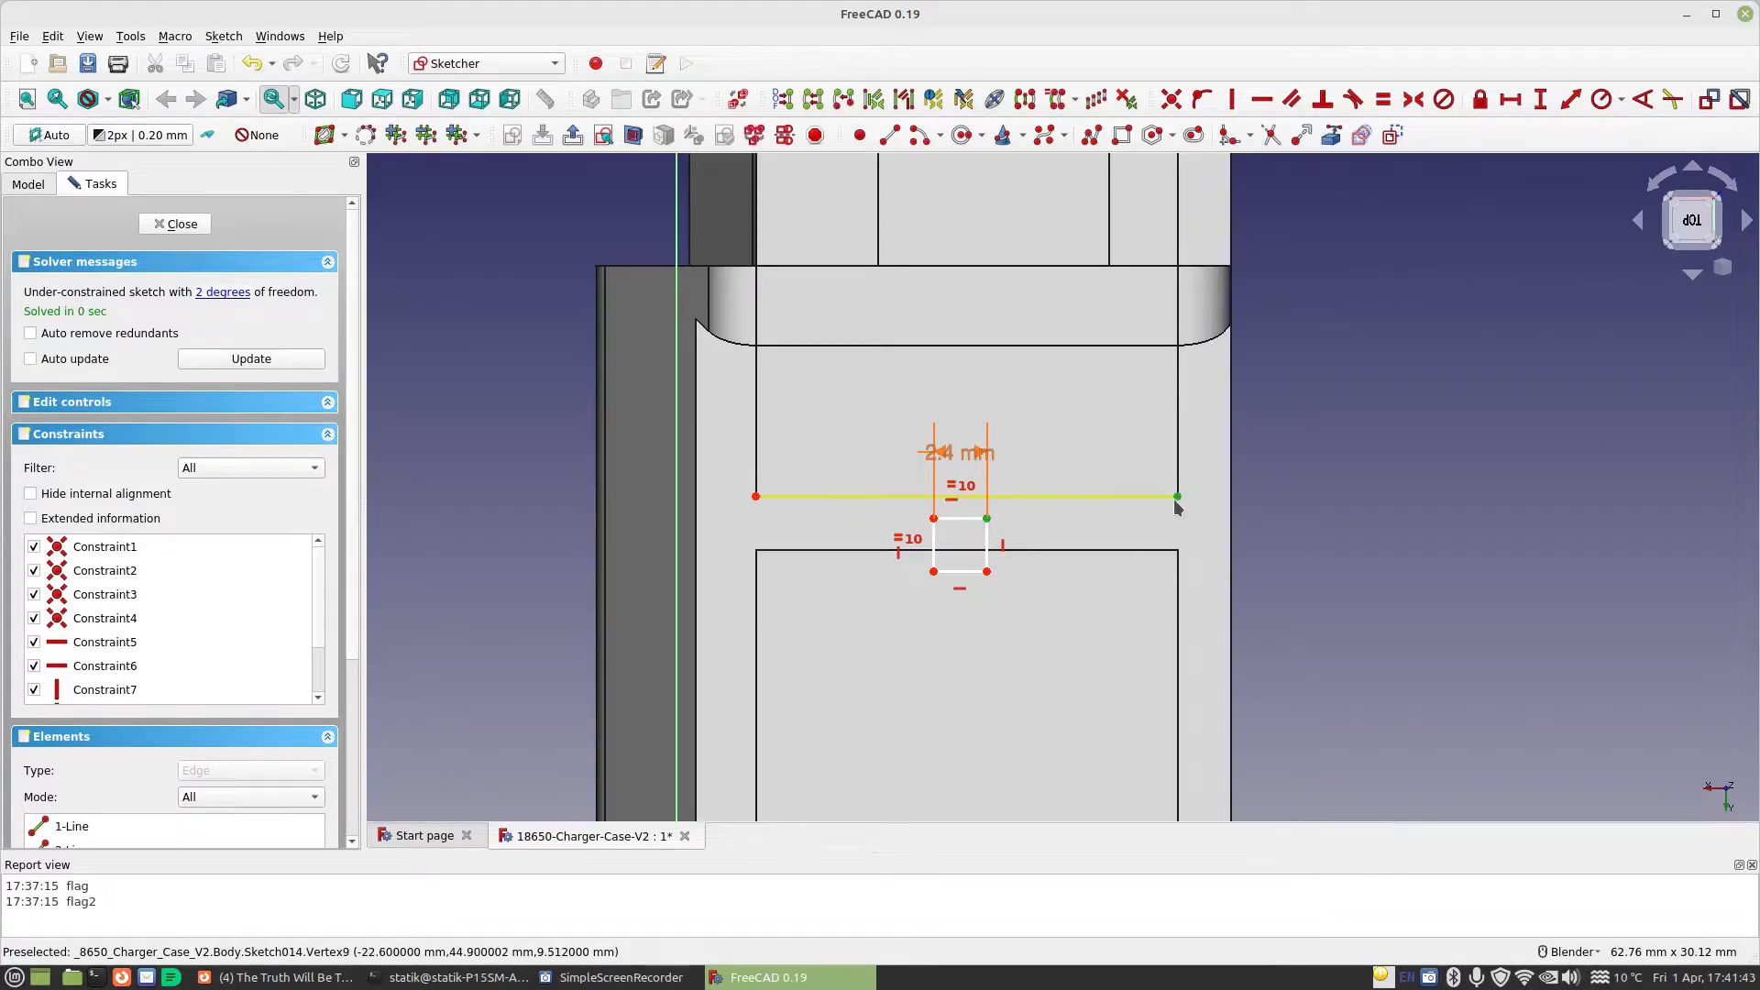
{"action": "left_click", "coordinate": [1262, 99]}
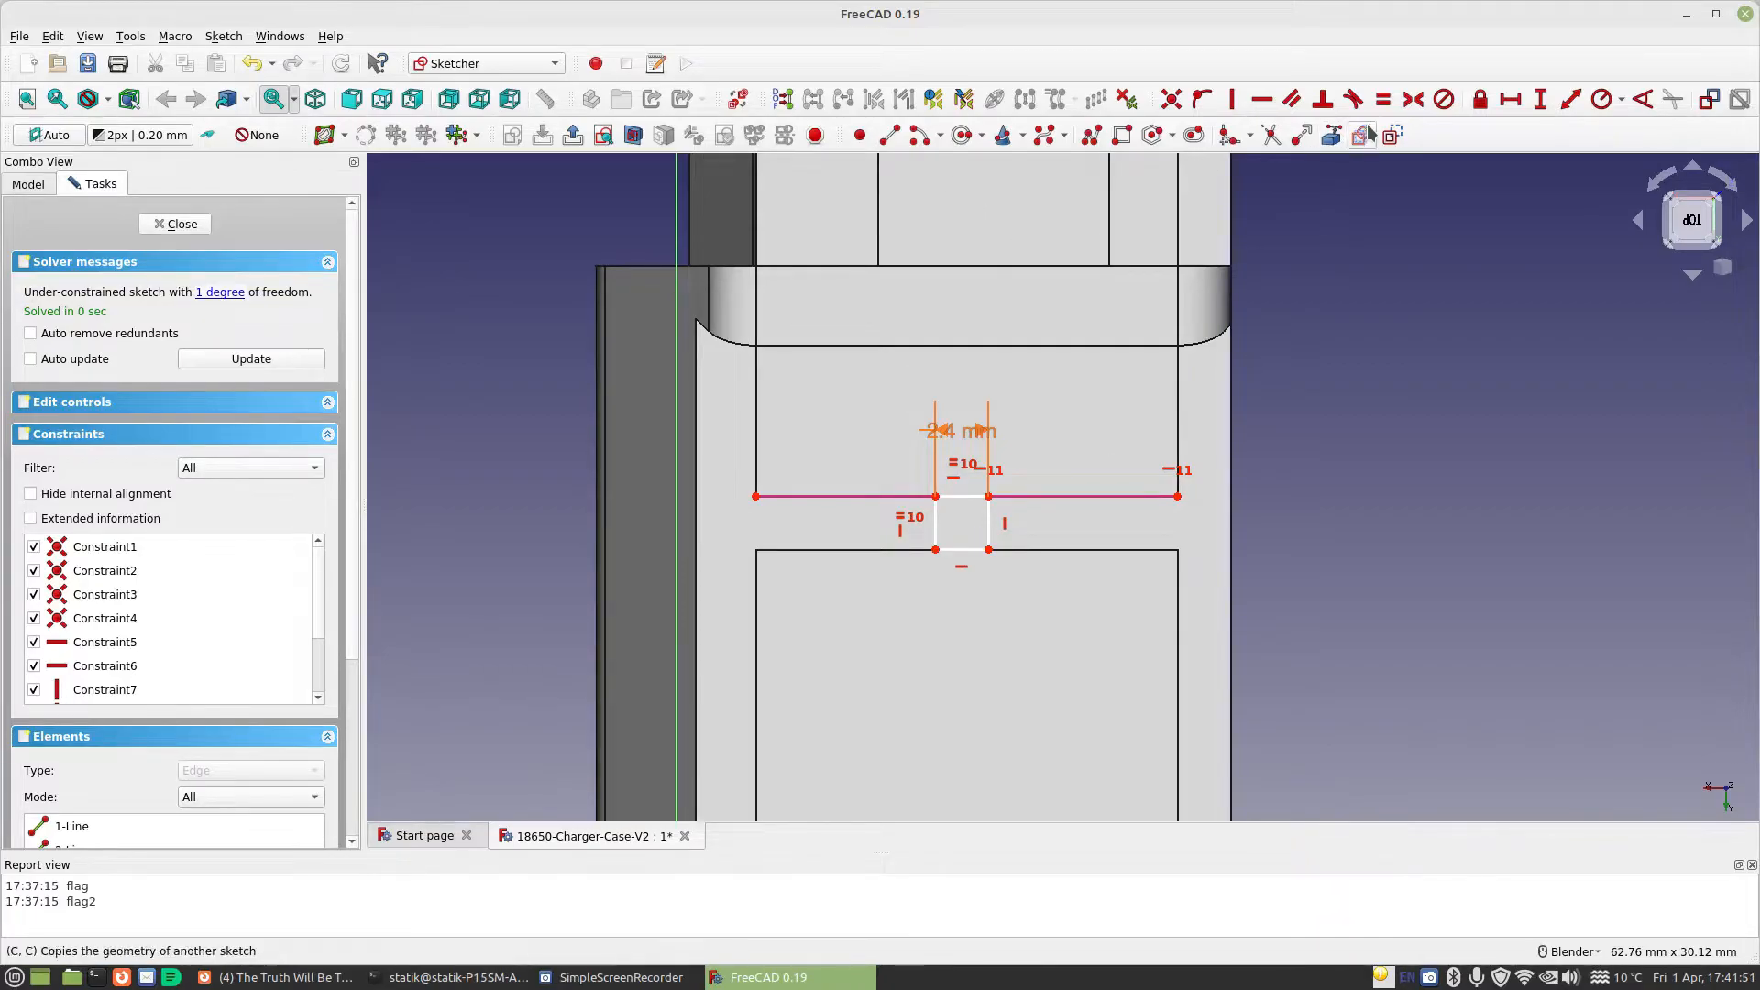
Draw two diagonal construction lines from the square's lower corners to the opposite ends of the referenced wall edge
{"action": "left_click", "coordinate": [889, 136]}
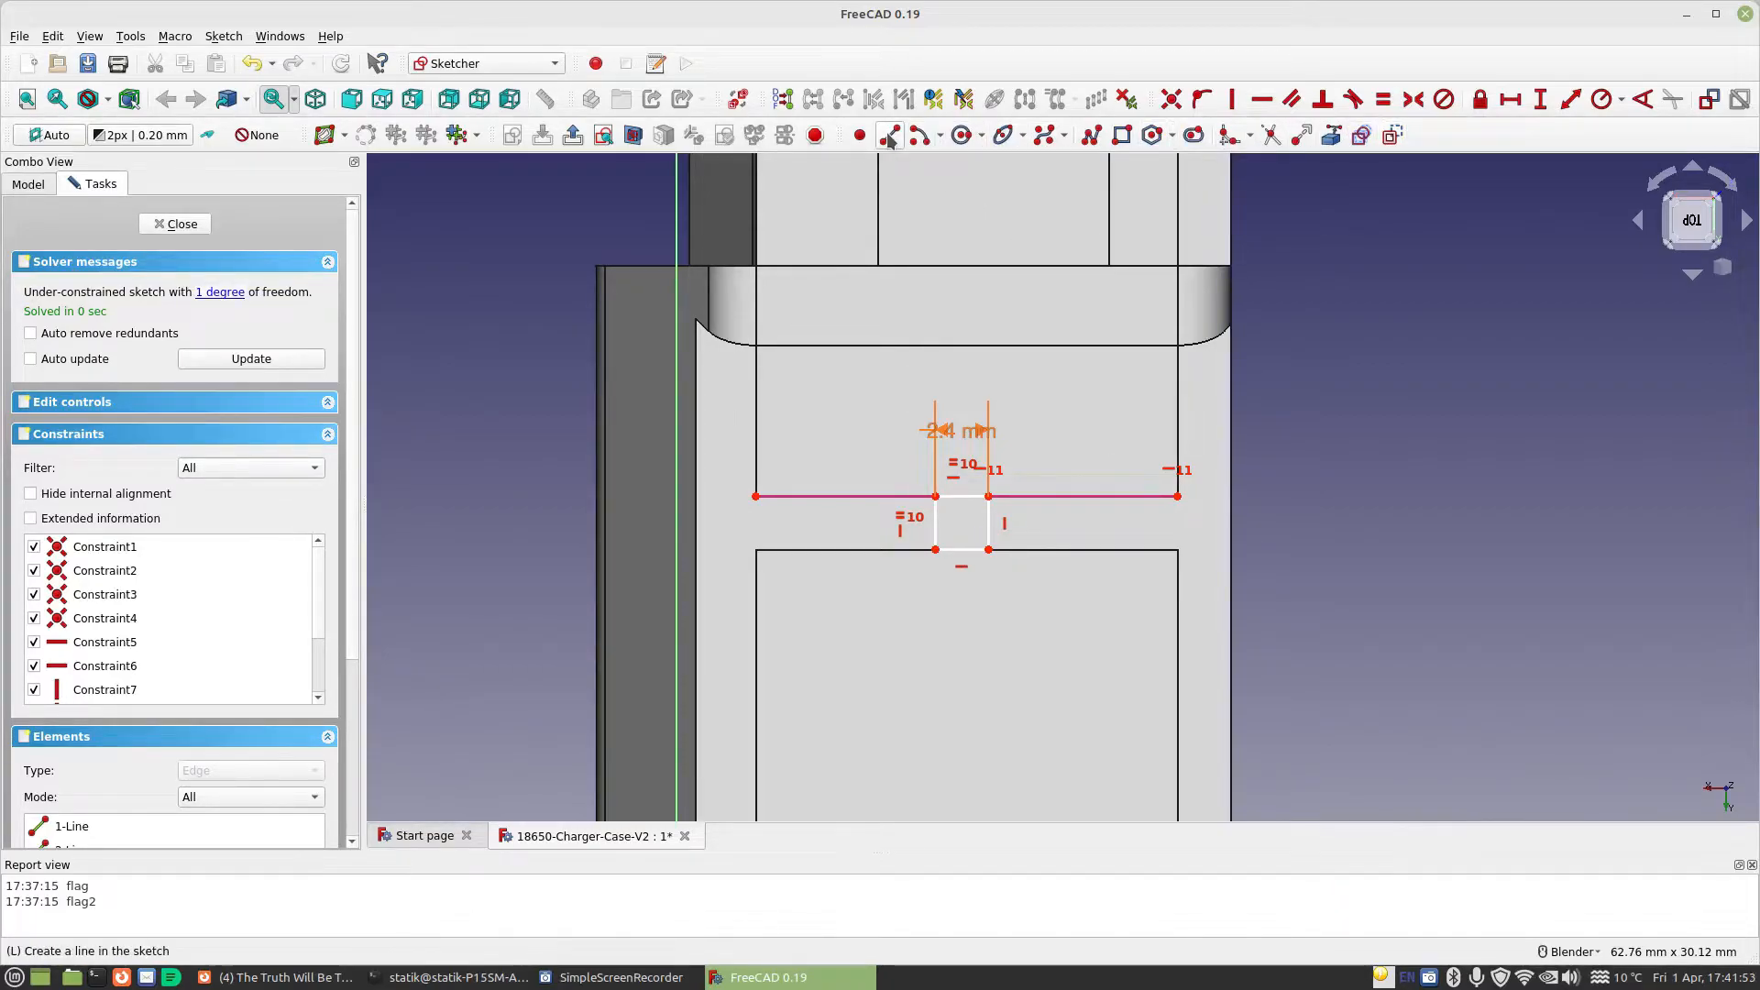
{"action": "left_click", "coordinate": [1001, 542]}
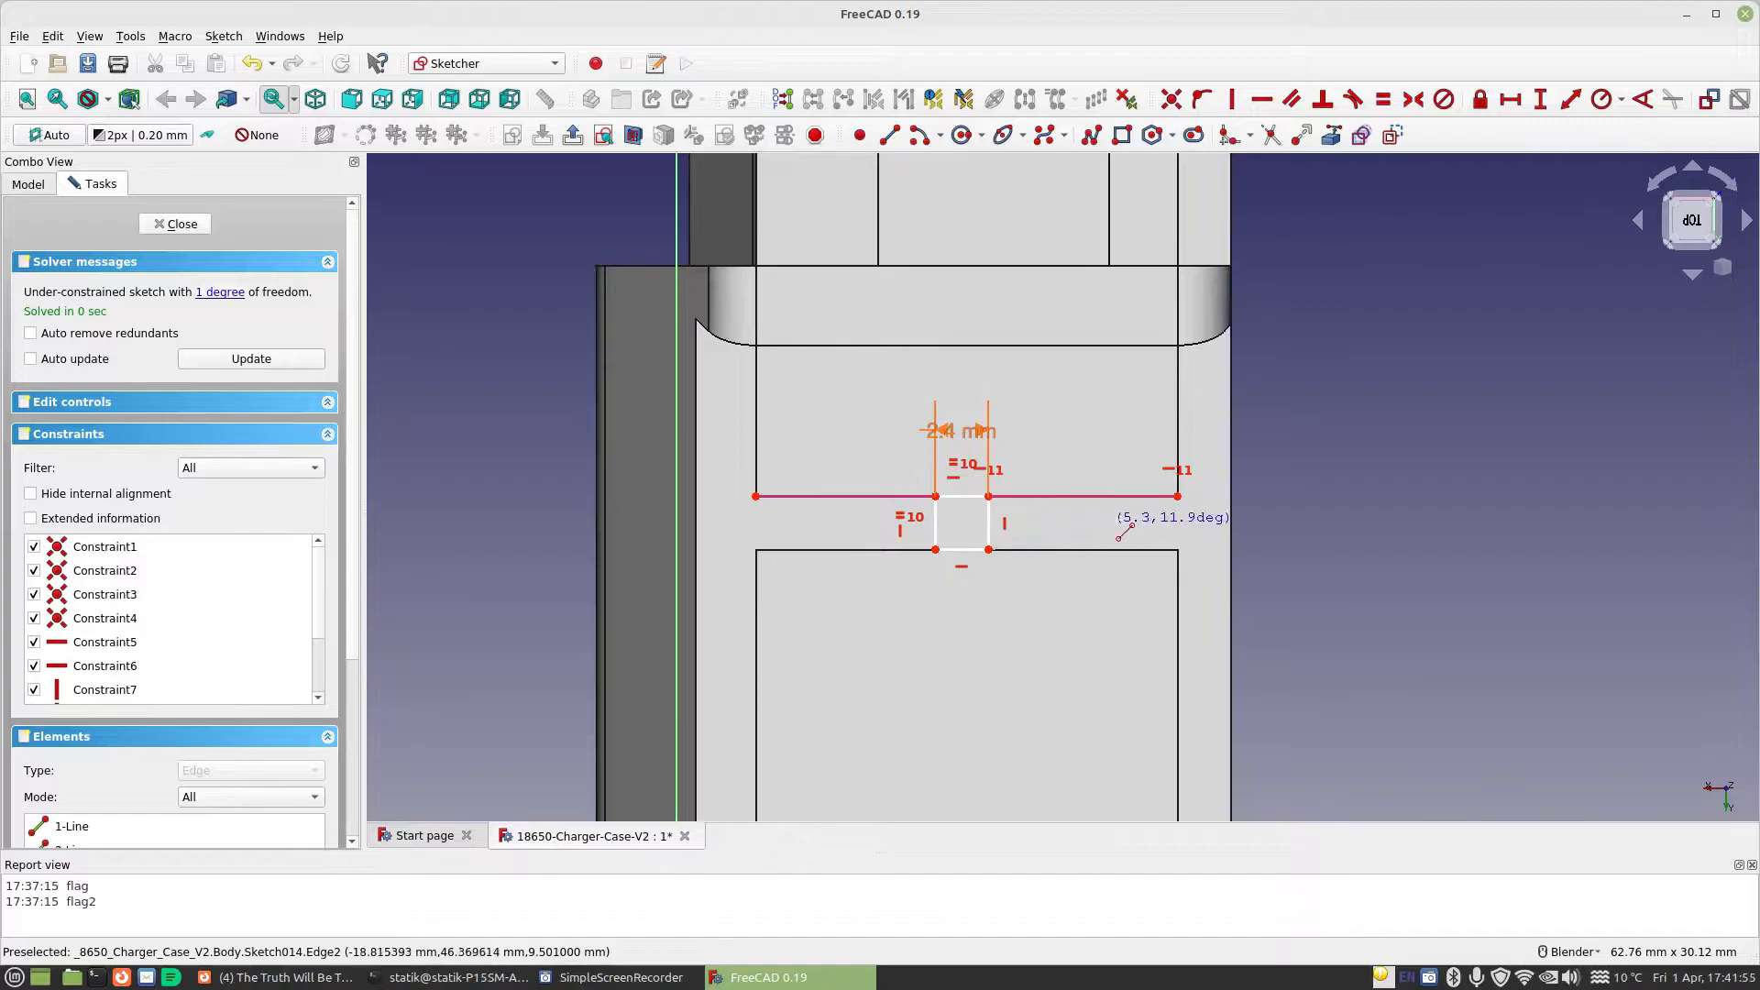
{"action": "left_click", "coordinate": [1180, 498]}
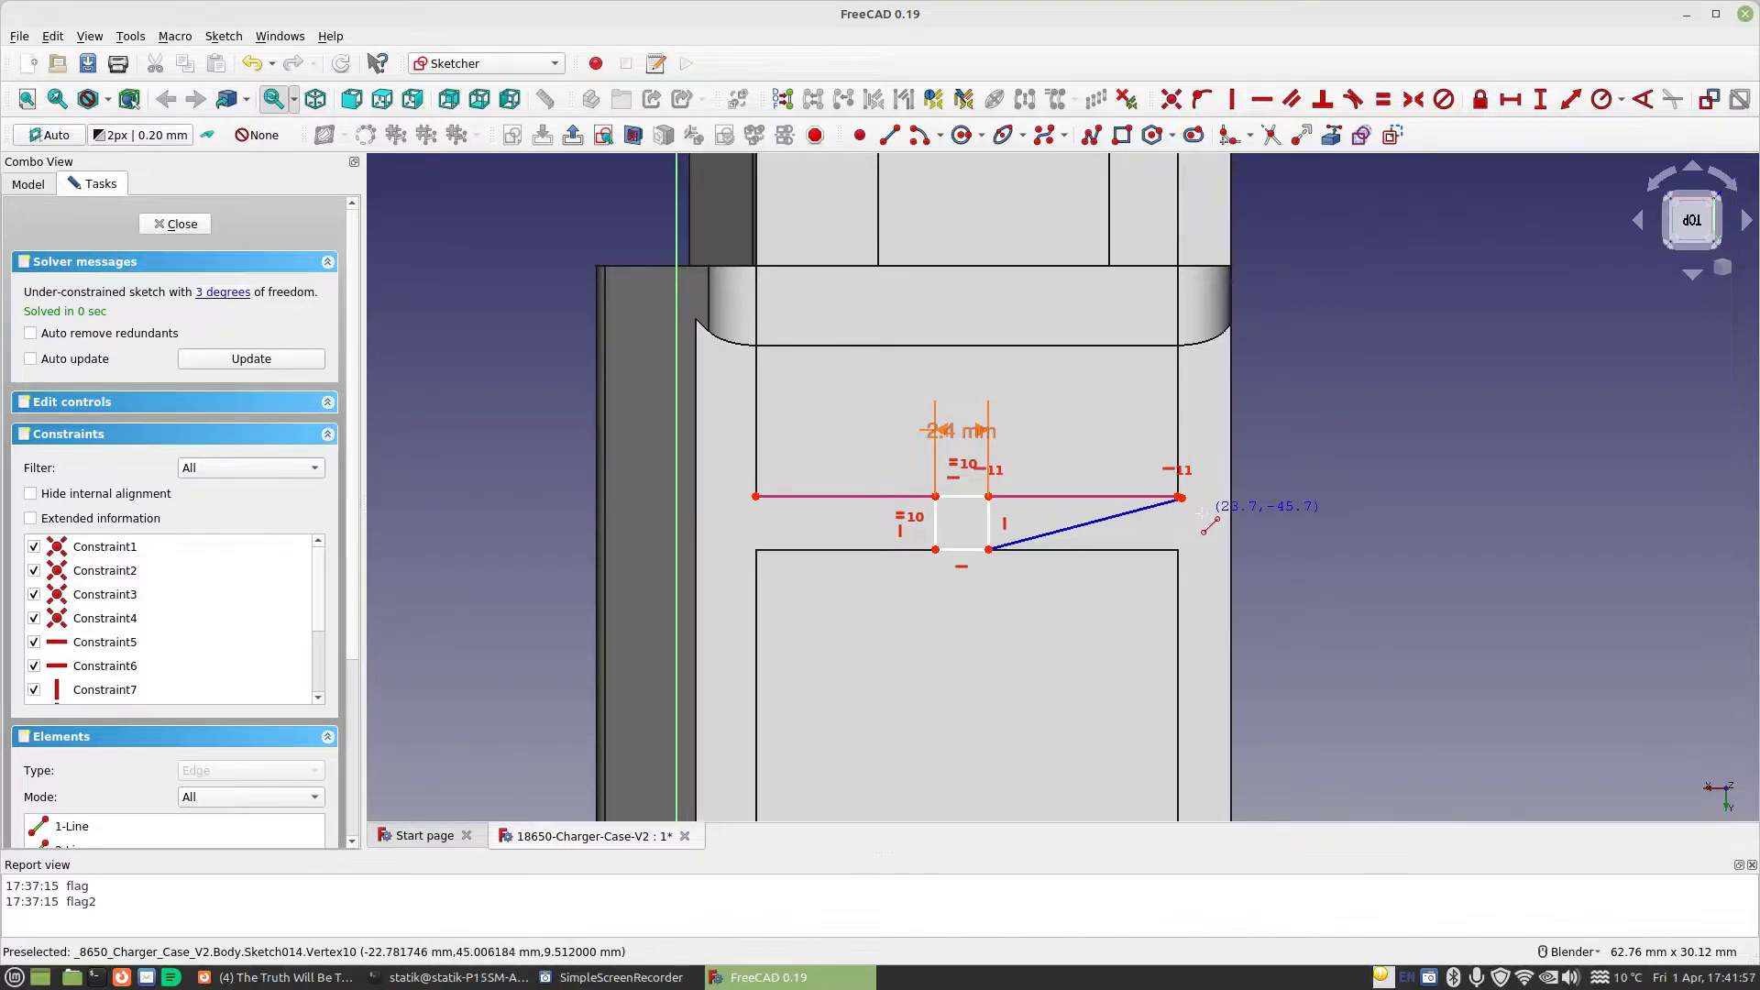
{"action": "left_click", "coordinate": [935, 550]}
{"action": "left_click", "coordinate": [757, 497]}
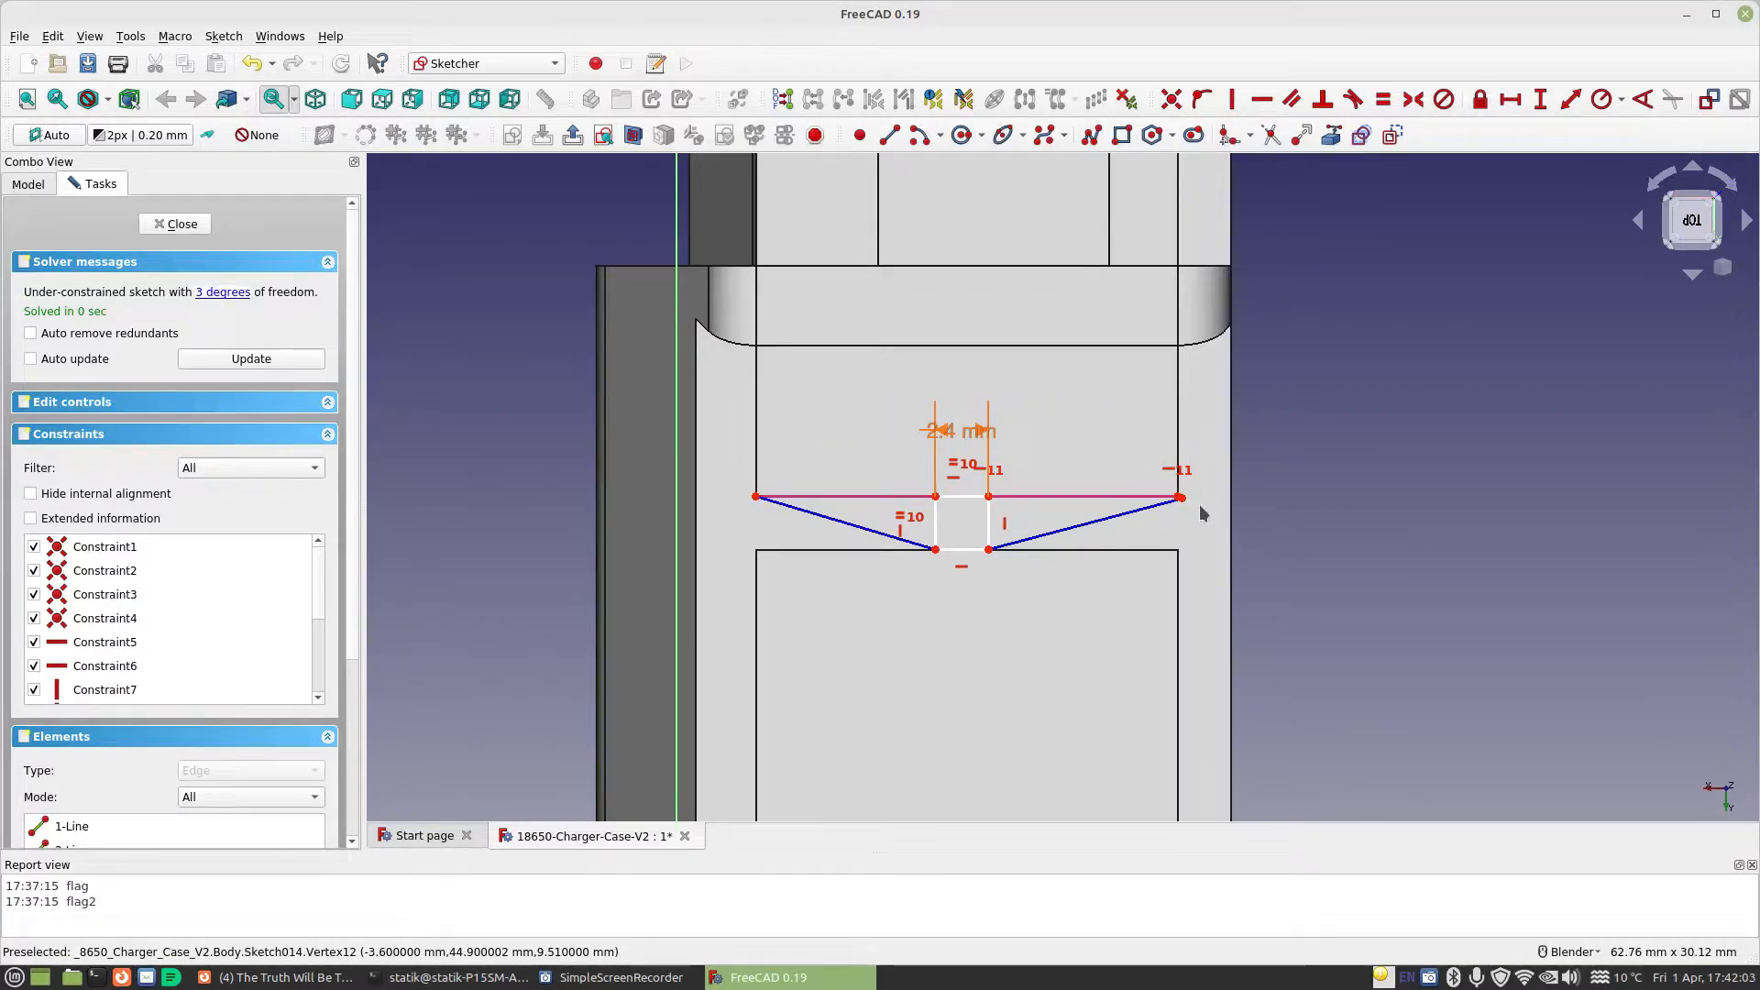
Make the loose end of the diagonal construction line coincident with the endpoint of the referenced wall edge
{"action": "scroll", "coordinate": [1179, 495], "scroll_direction": "up", "scroll_amount": 5}
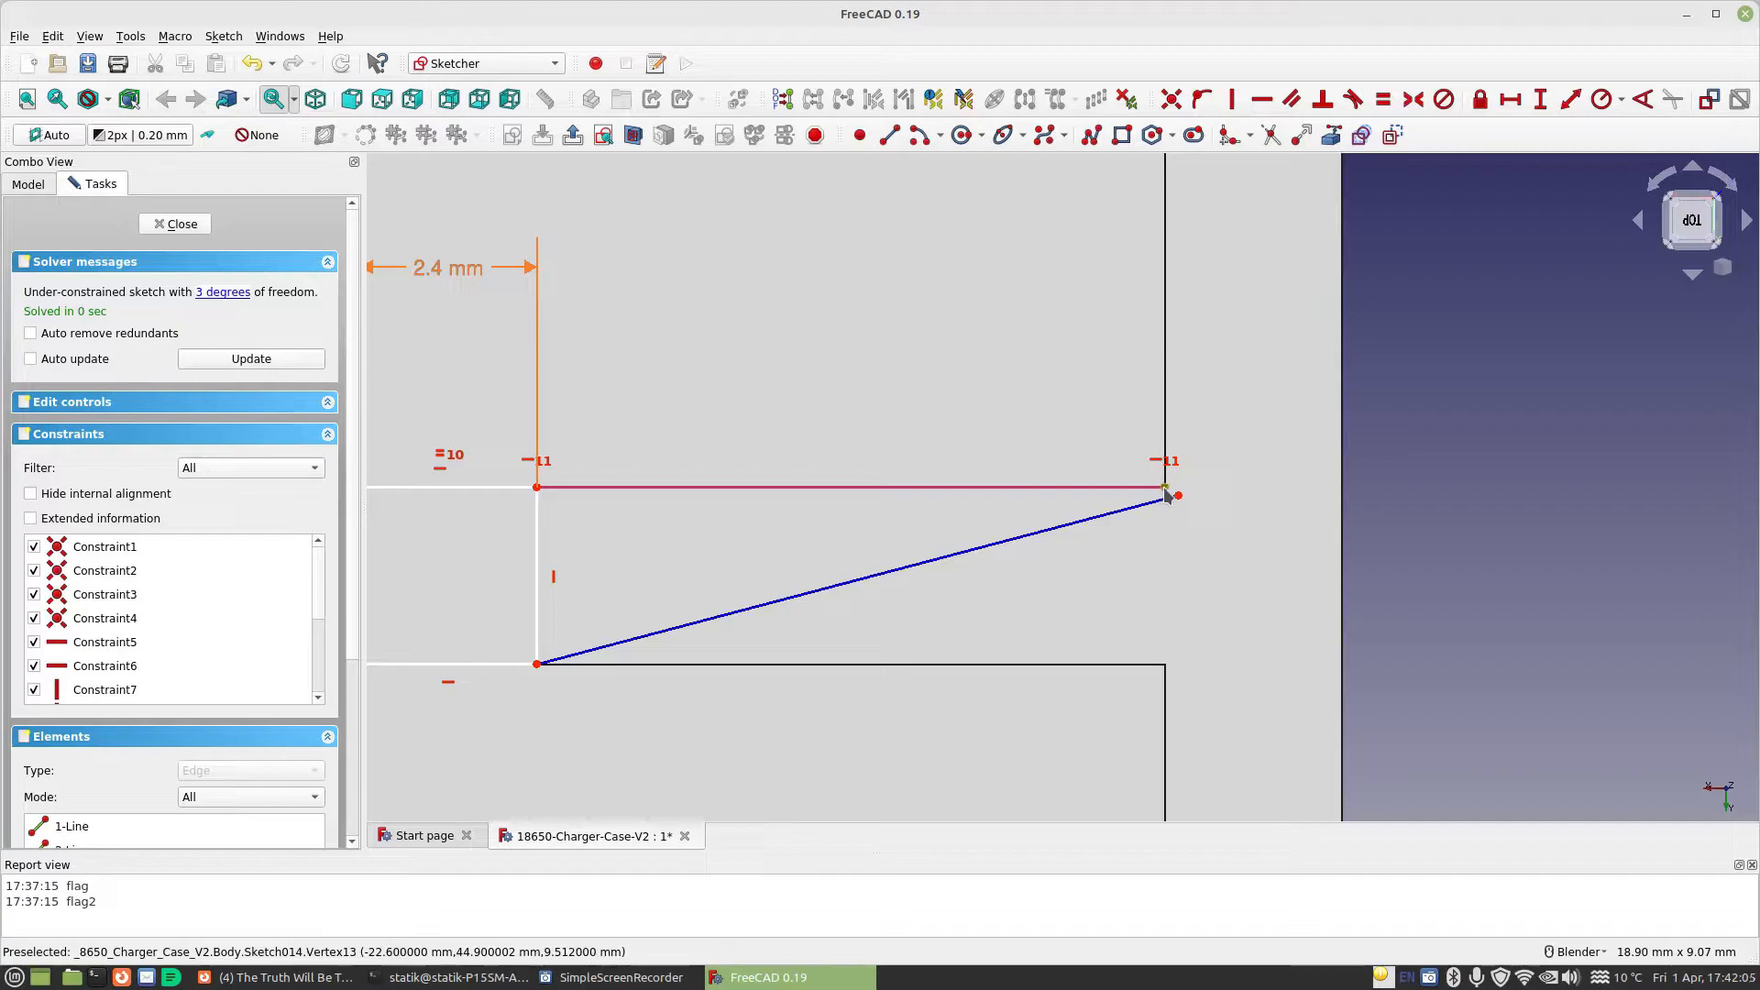
{"action": "left_click", "coordinate": [1166, 493]}
{"action": "left_click", "coordinate": [1171, 99]}
{"action": "scroll", "coordinate": [981, 438], "scroll_direction": "down", "scroll_amount": 2}
{"action": "scroll", "coordinate": [981, 437], "scroll_direction": "down", "scroll_amount": 1}
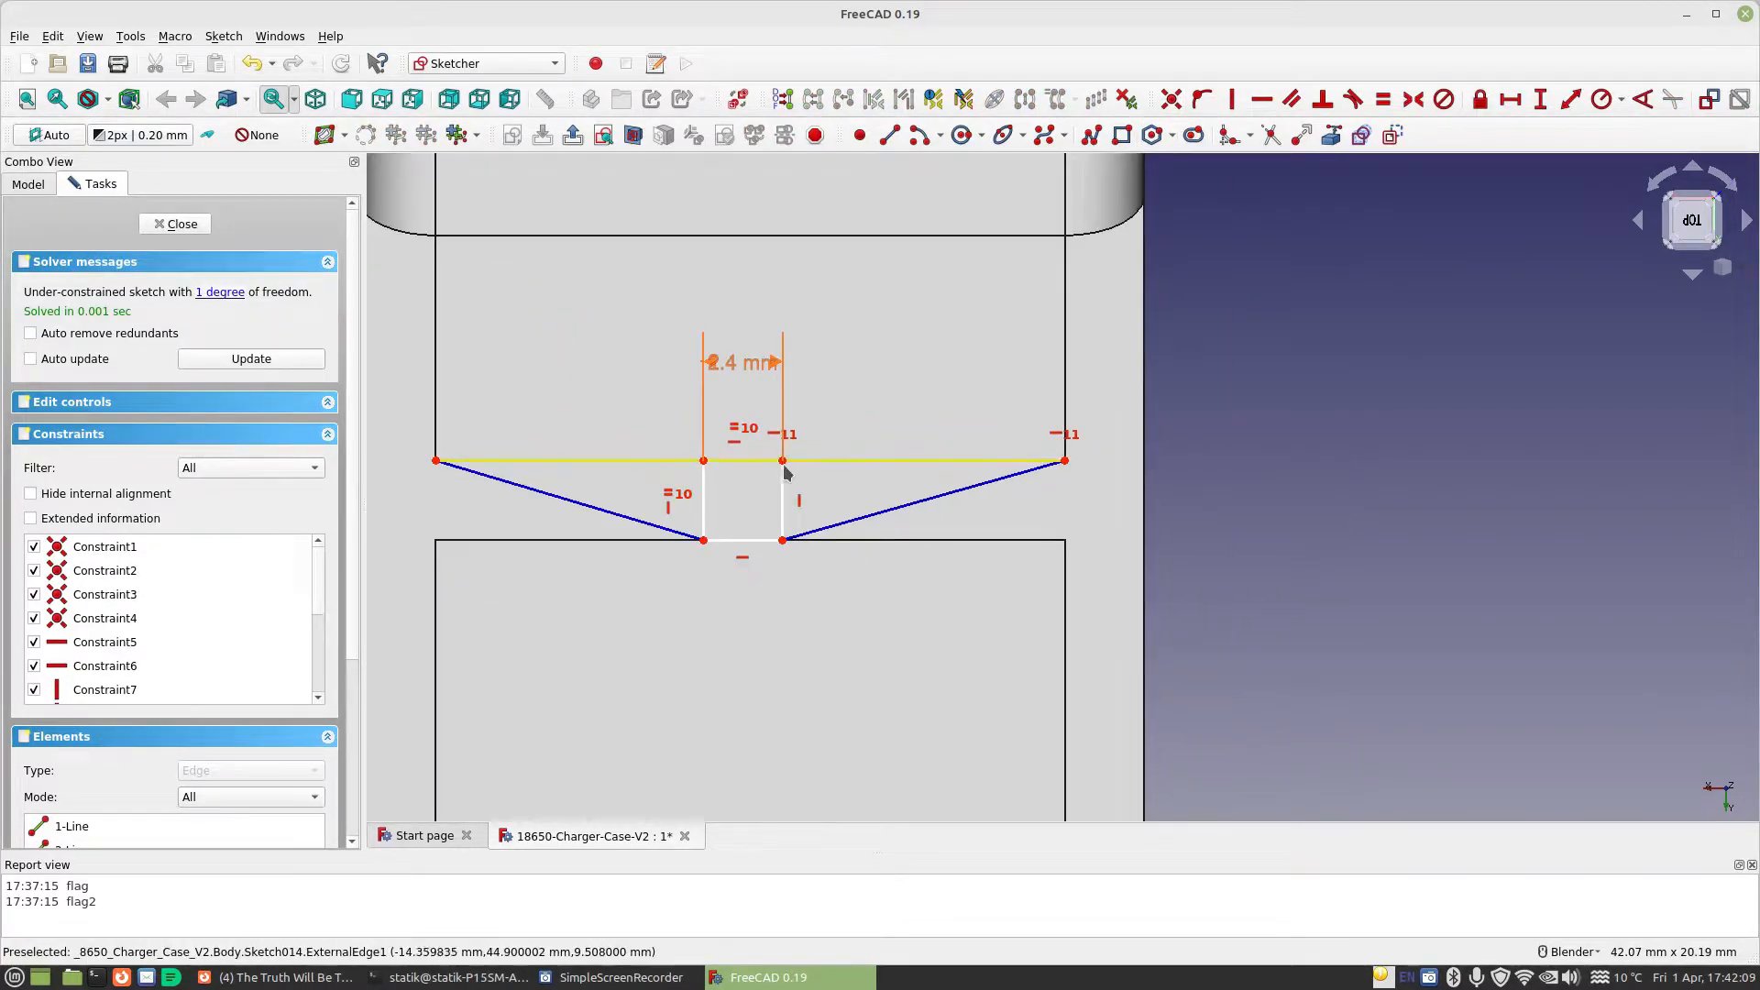
Constrain the two diagonal construction lines to equal length to centre the square, and close the sketch
{"action": "left_click", "coordinate": [617, 514]}
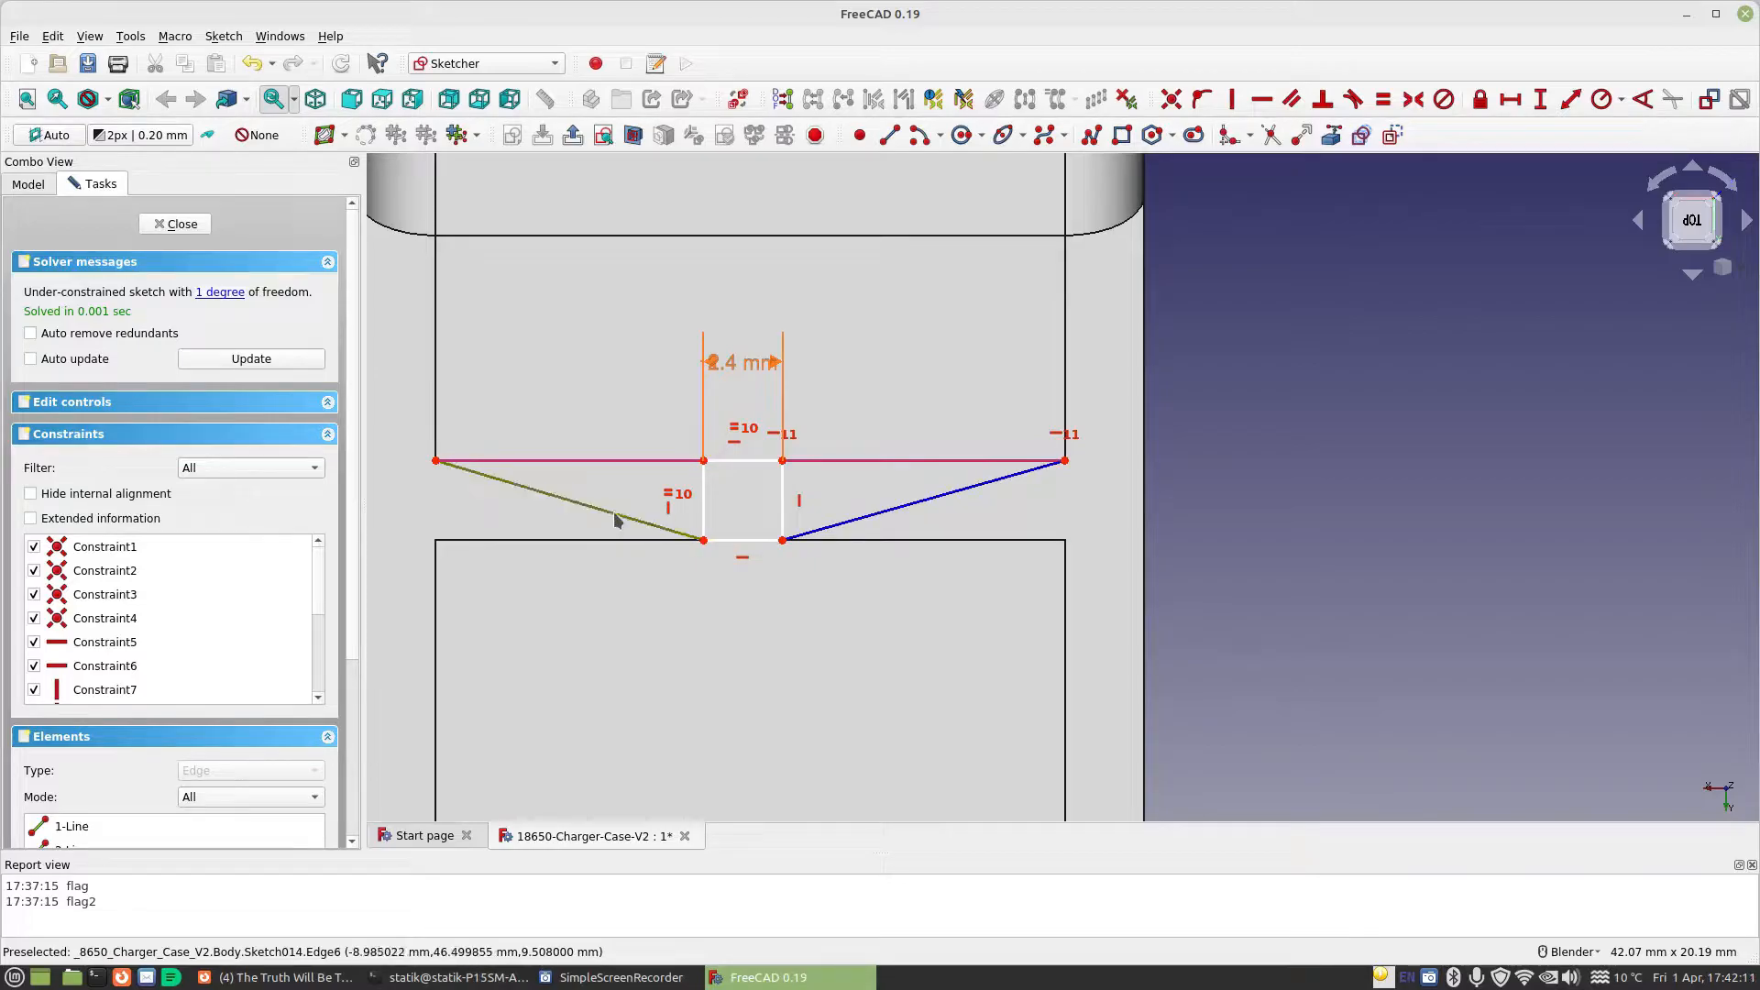
{"action": "left_click", "coordinate": [912, 506]}
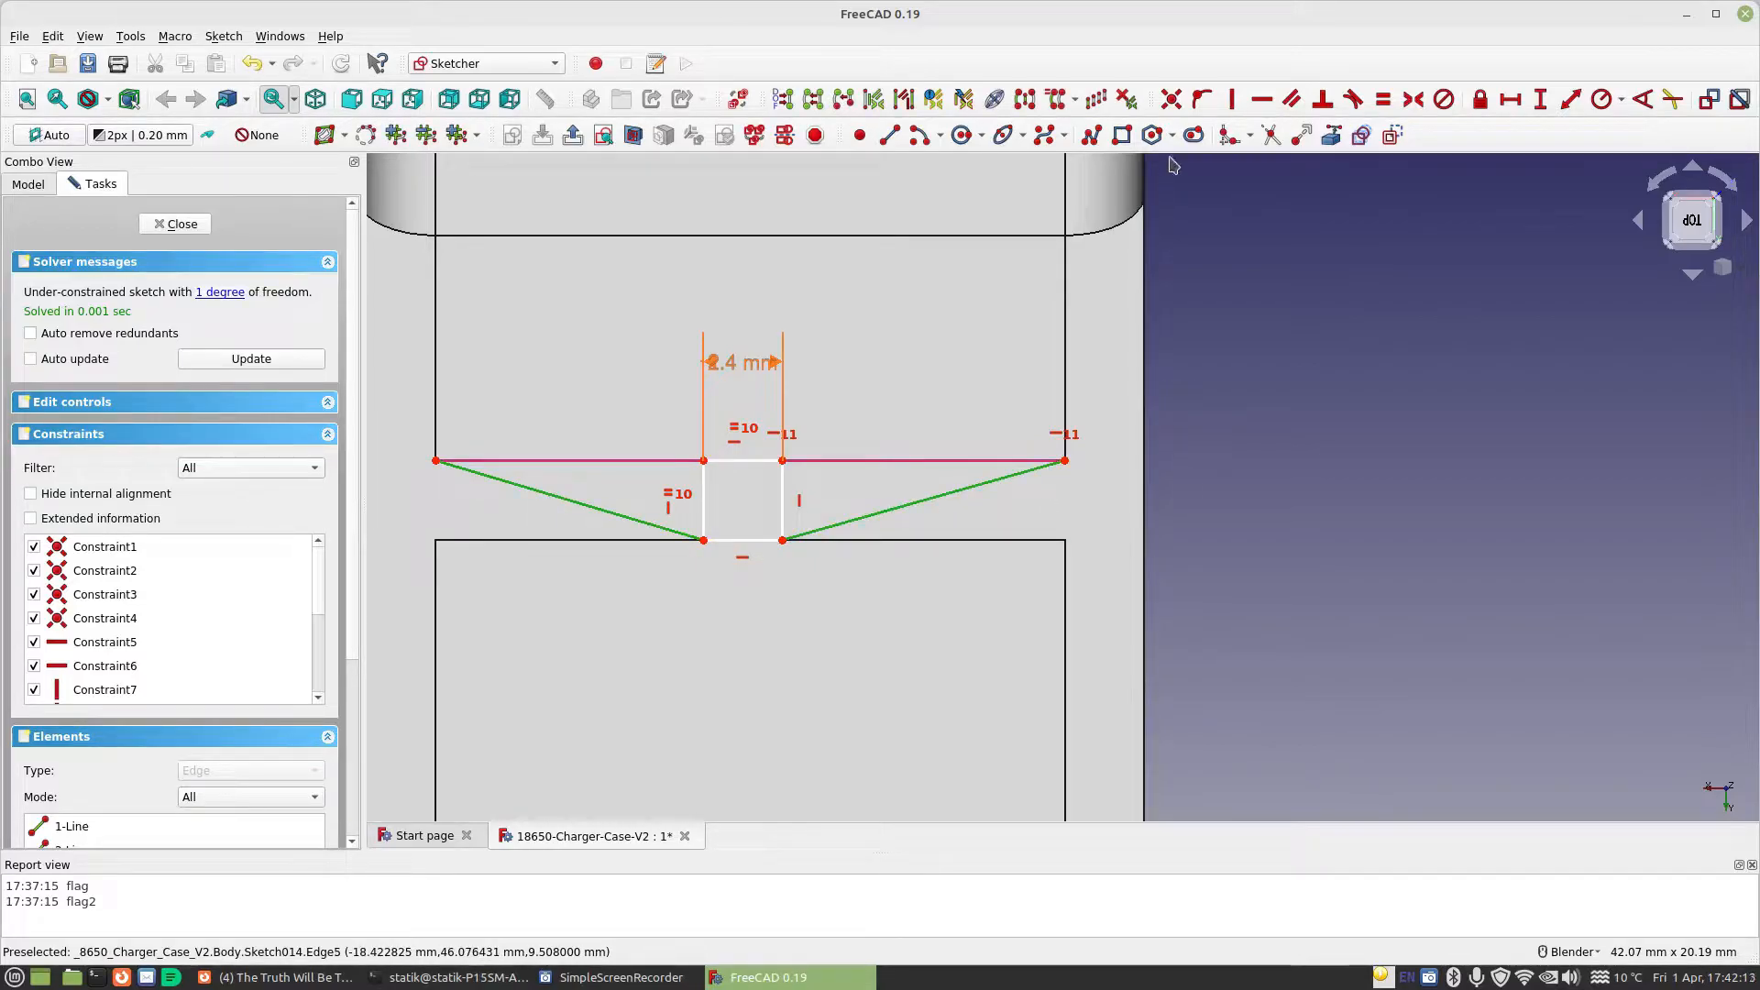
{"action": "left_click", "coordinate": [1383, 99]}
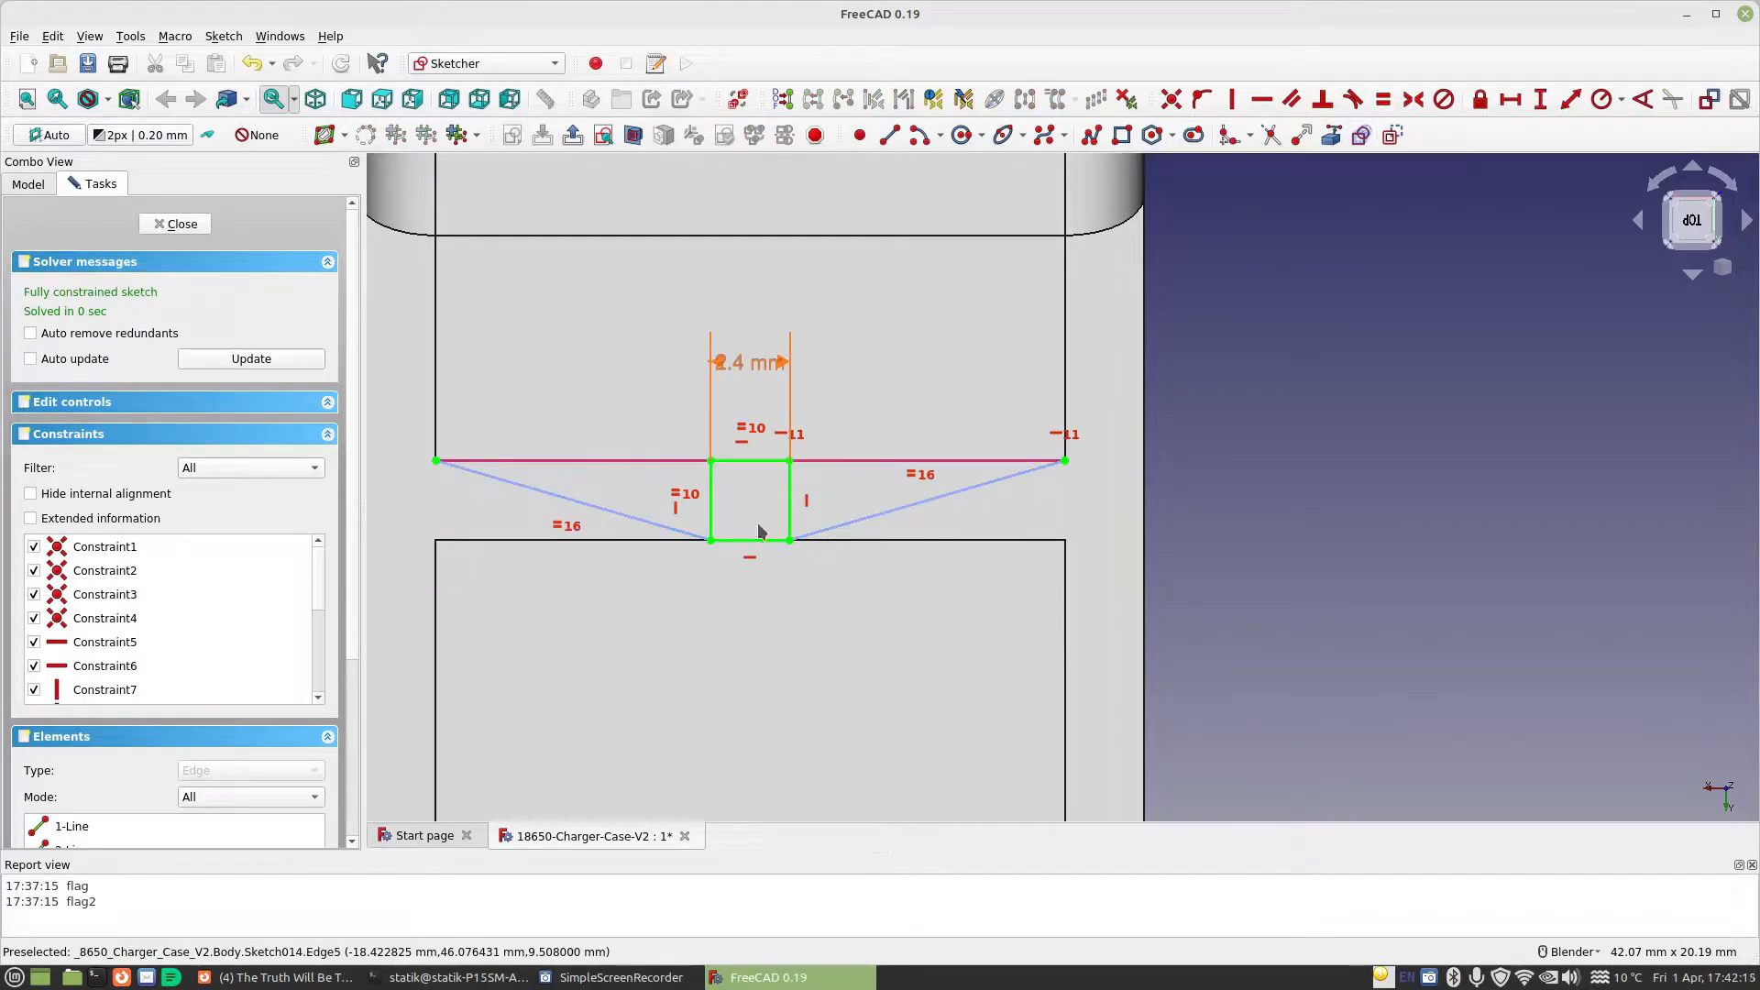
{"action": "left_click", "coordinate": [170, 223]}
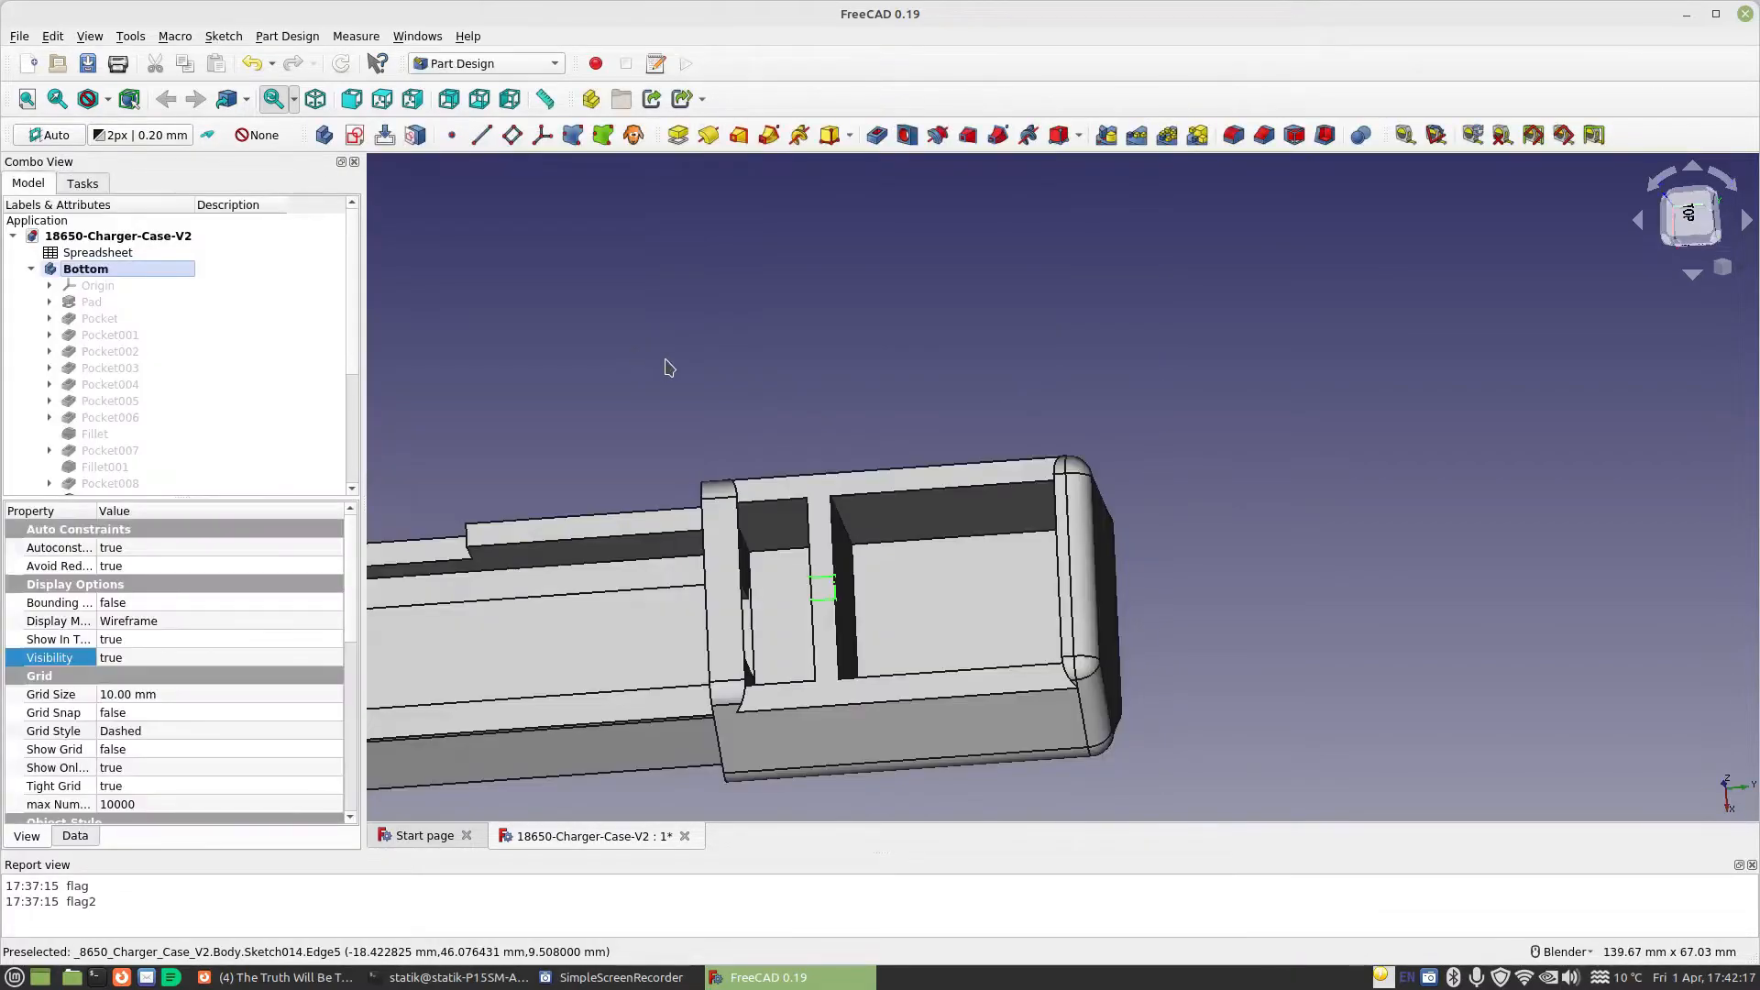
Pocket the square sketch through the divider wall with its length set by the formula Spreadsheet.CellDiameter
{"action": "left_click", "coordinate": [877, 138]}
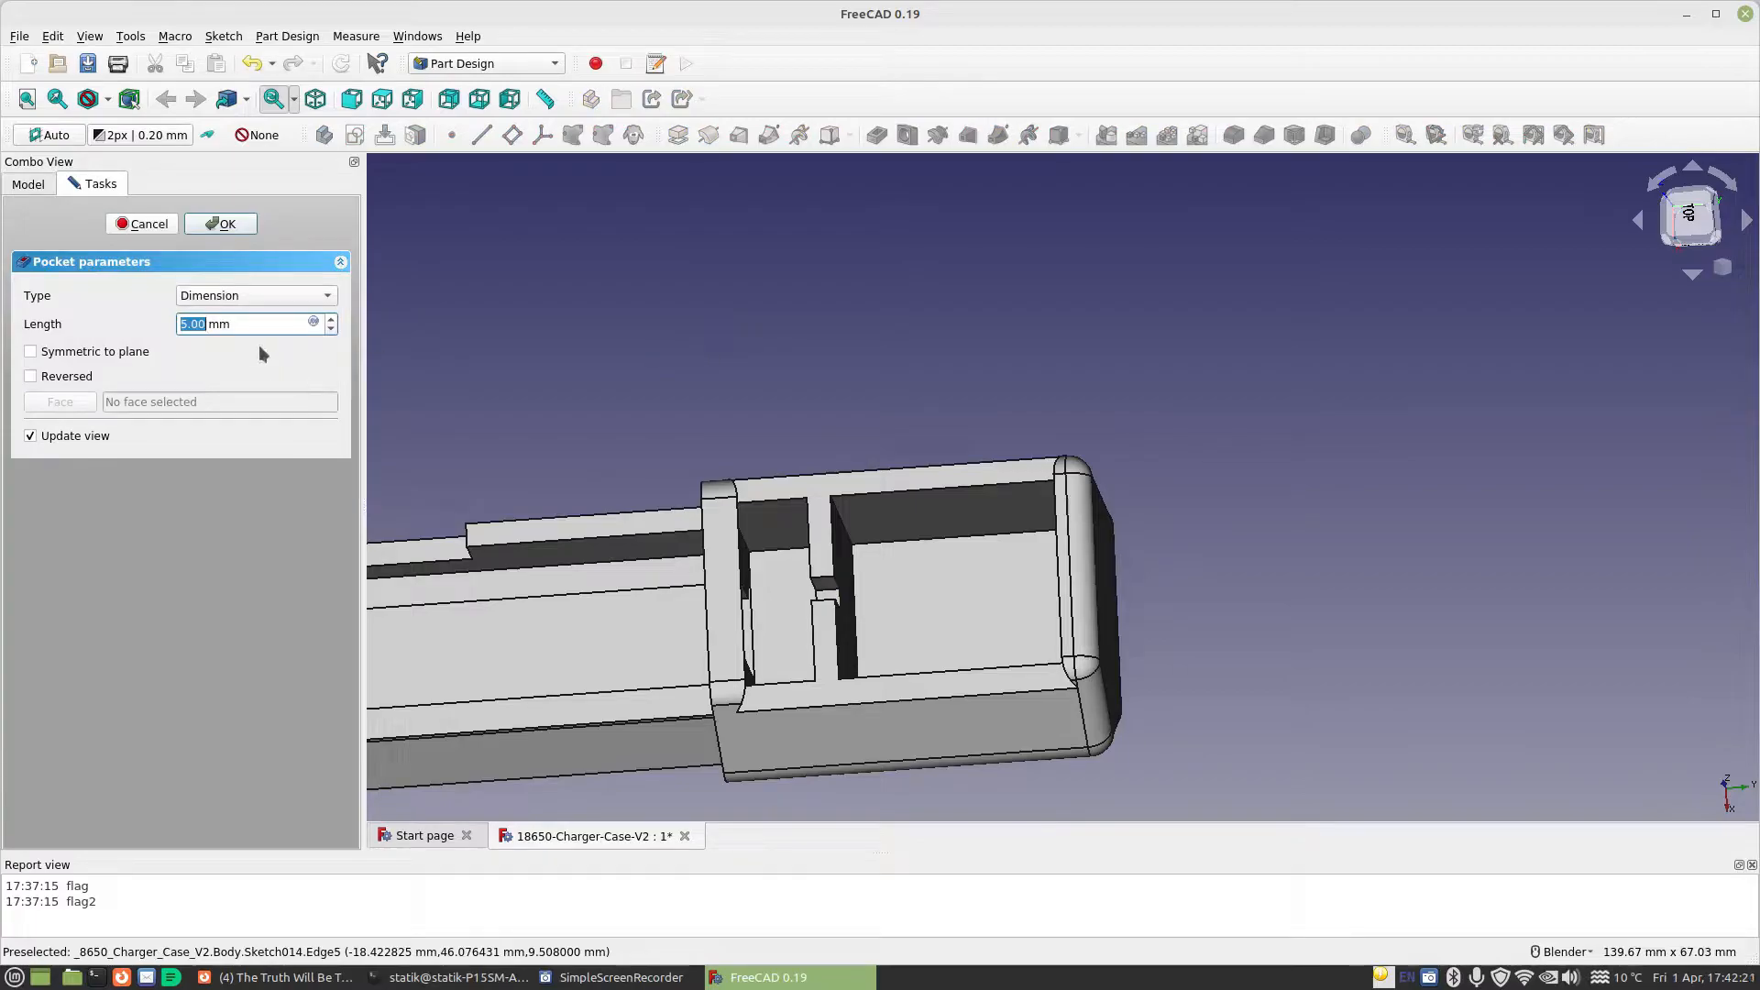
{"action": "left_click", "coordinate": [316, 322]}
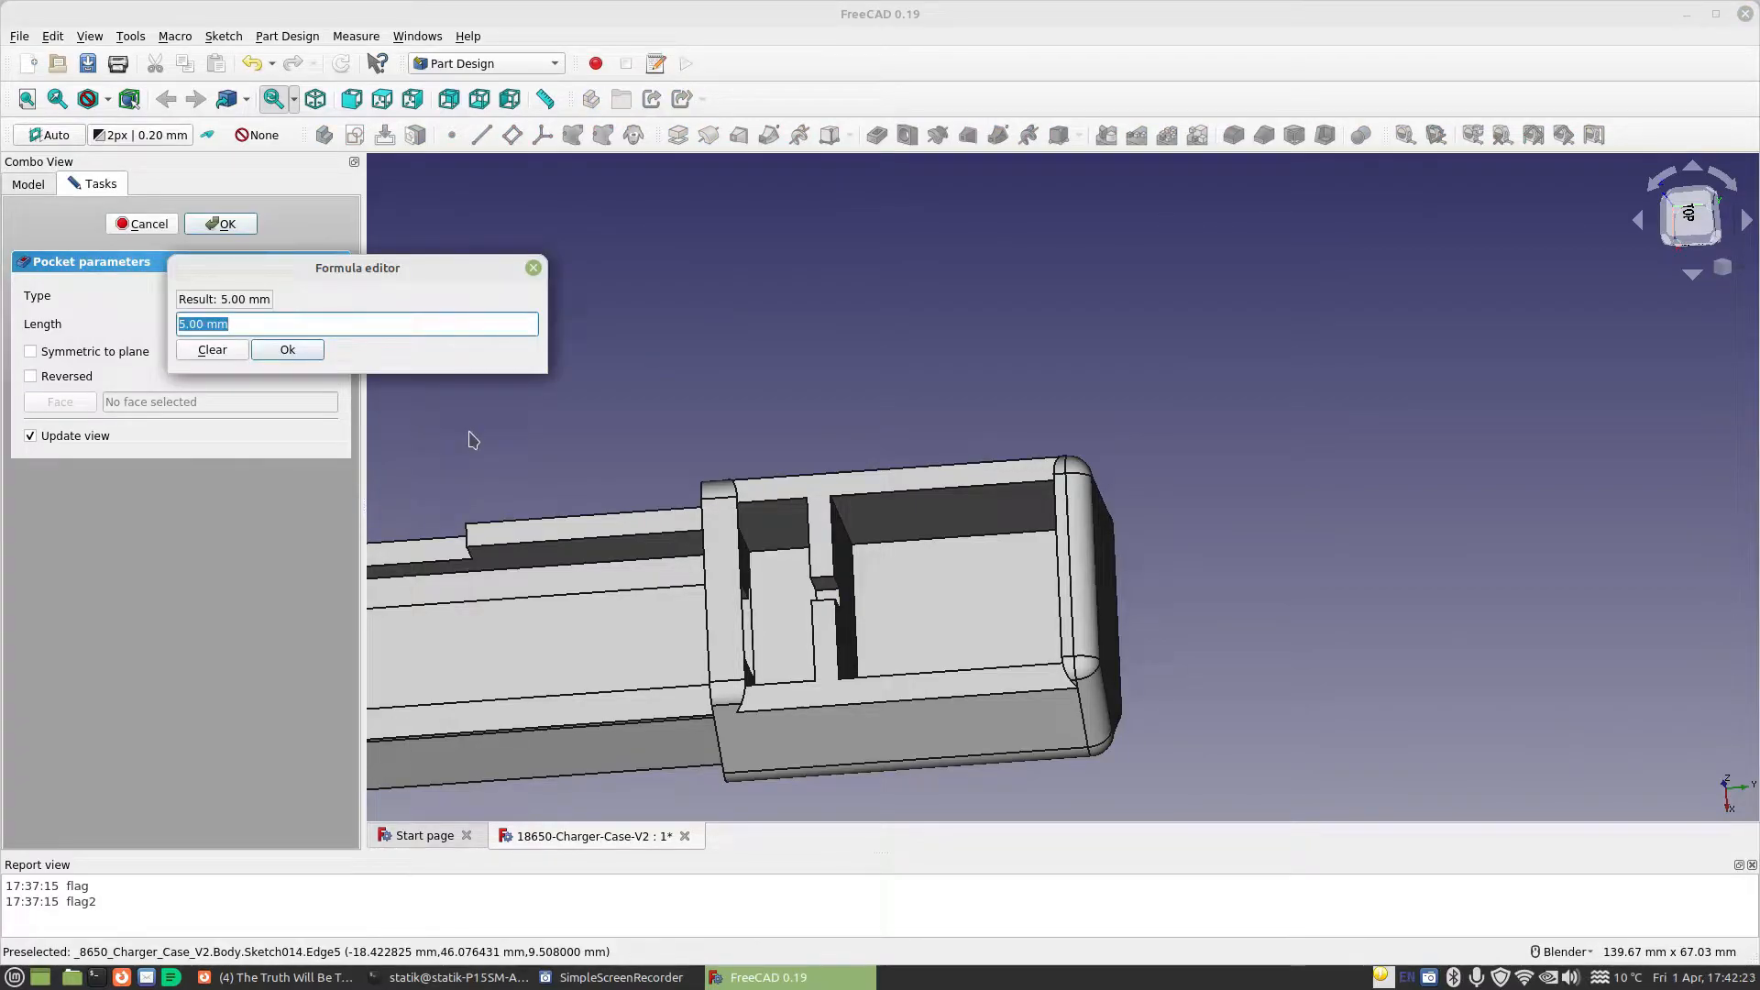
{"action": "type", "text": "cel"}
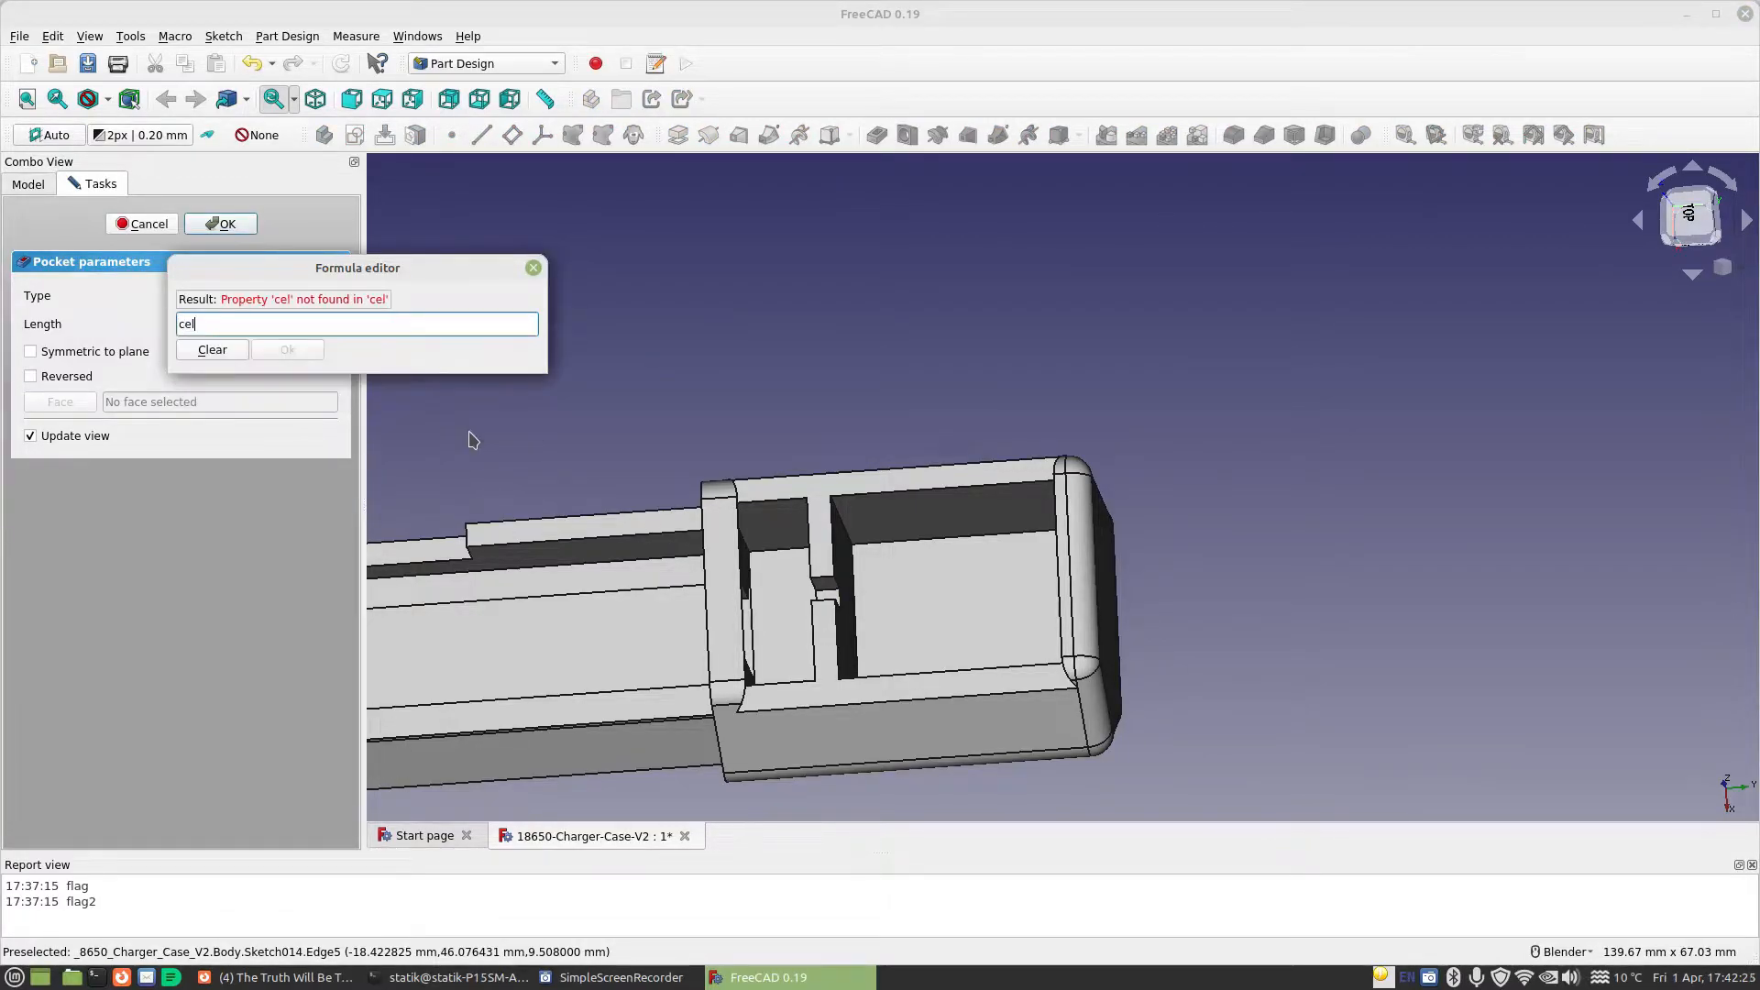
{"action": "key", "text": "BackSpace"}
{"action": "key", "text": "BackSpace"}
{"action": "key", "text": "BackSpace"}
{"action": "type", "text": "sp"}
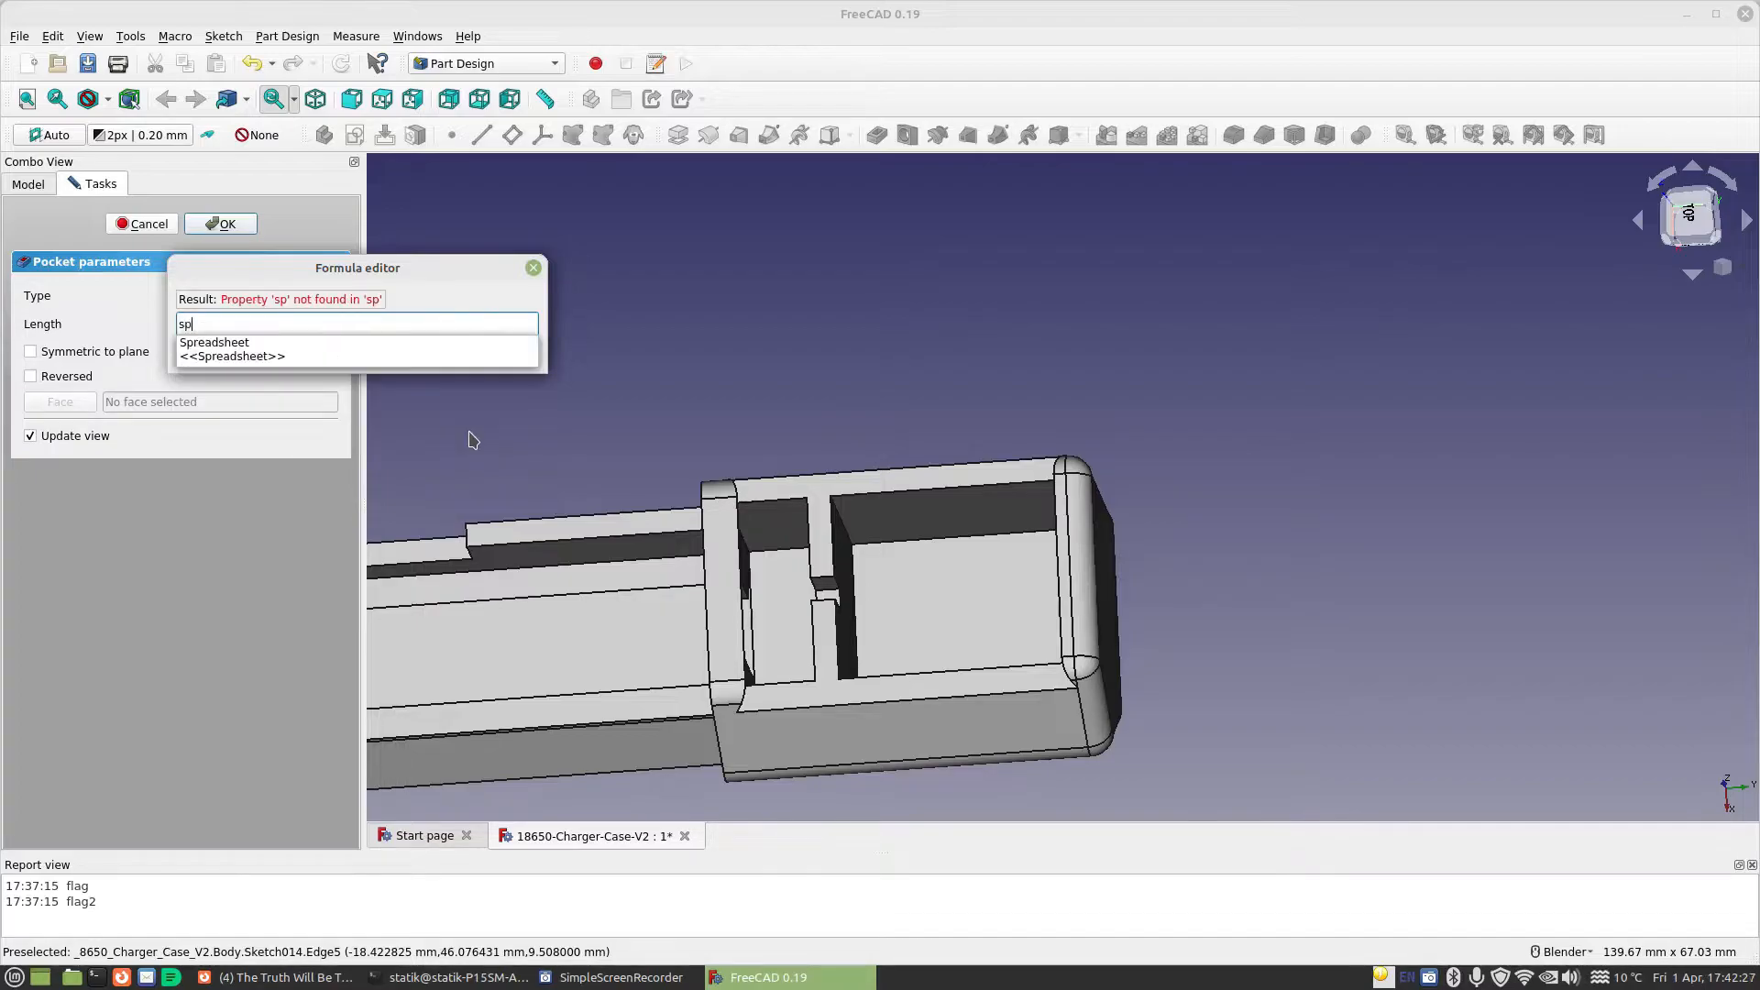
{"action": "key", "text": "Down"}
{"action": "type", "text": "ce"}
{"action": "key", "text": "Down"}
{"action": "key", "text": "Down"}
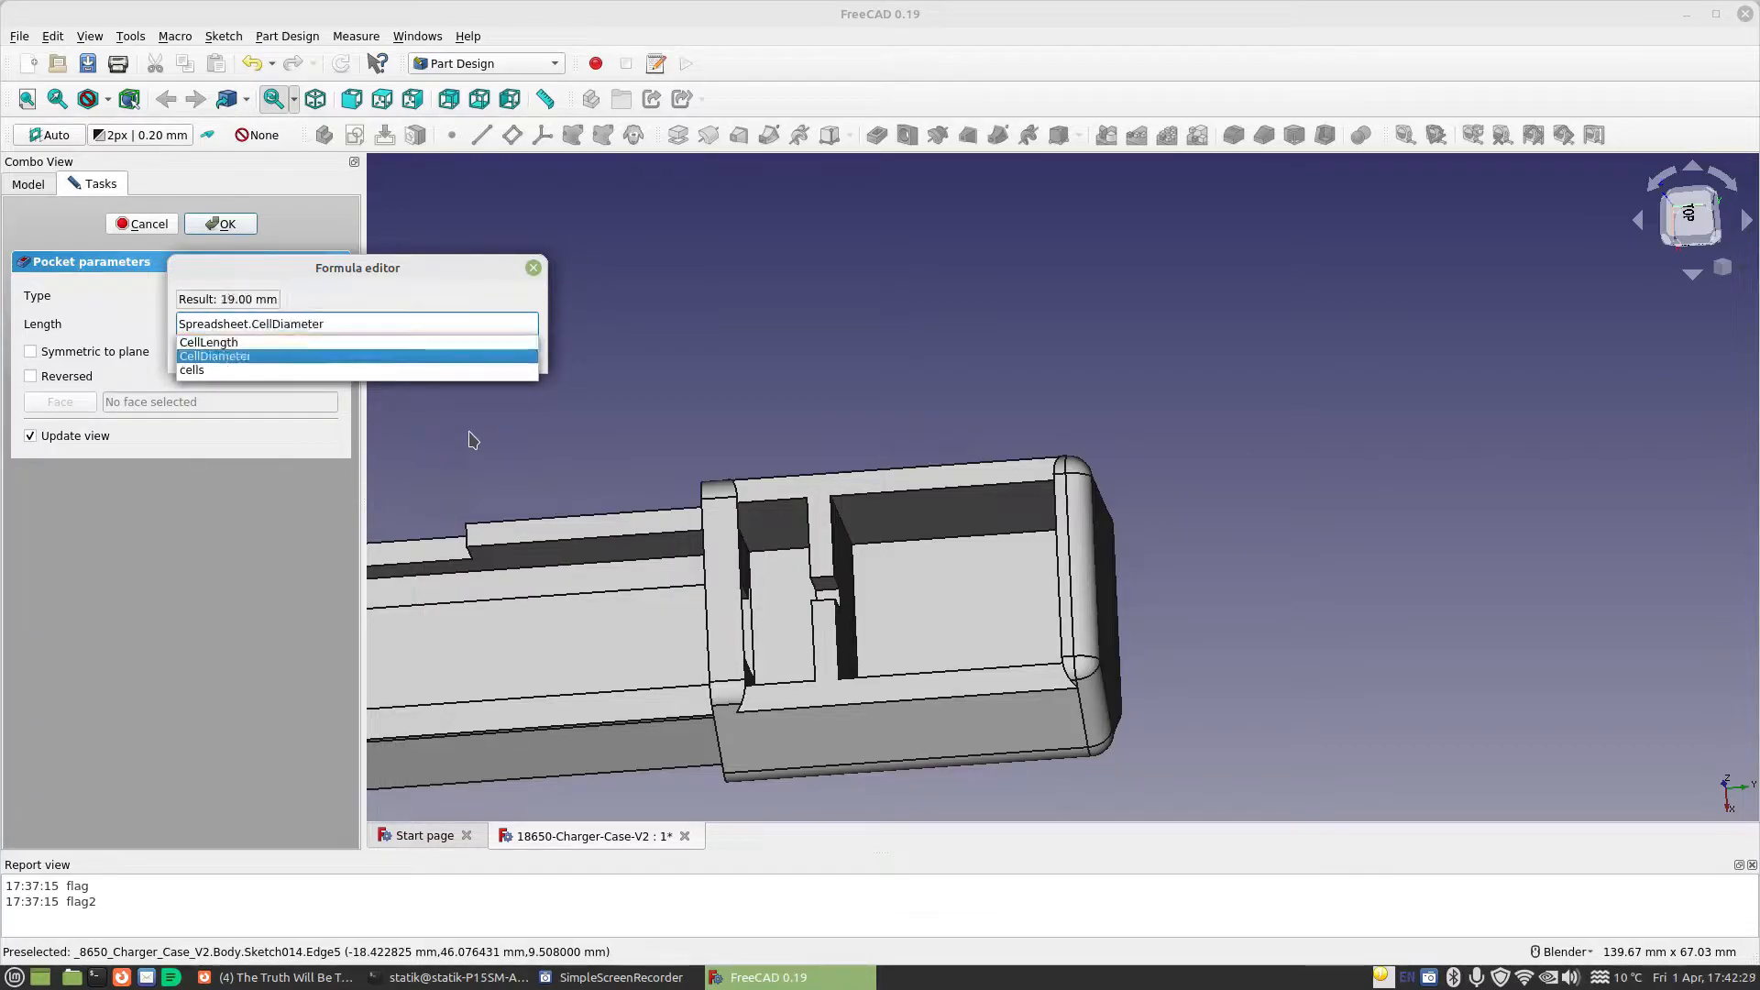
{"action": "key", "text": "Return"}
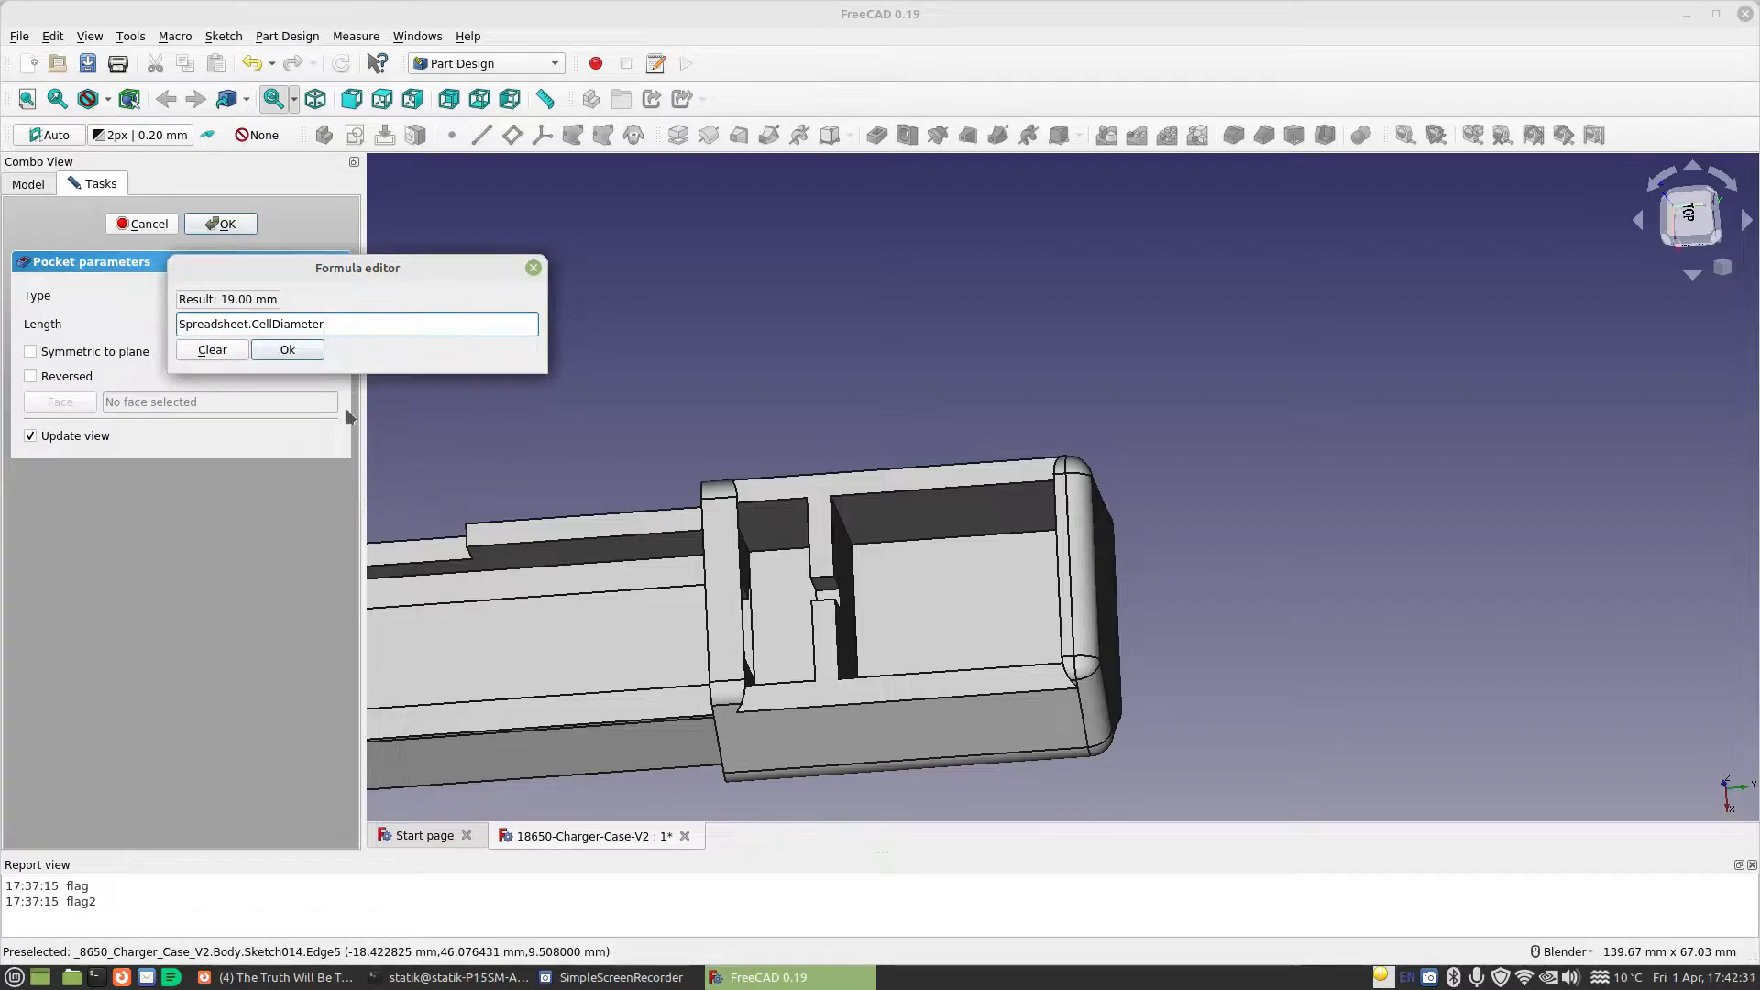
{"action": "left_click", "coordinate": [300, 354]}
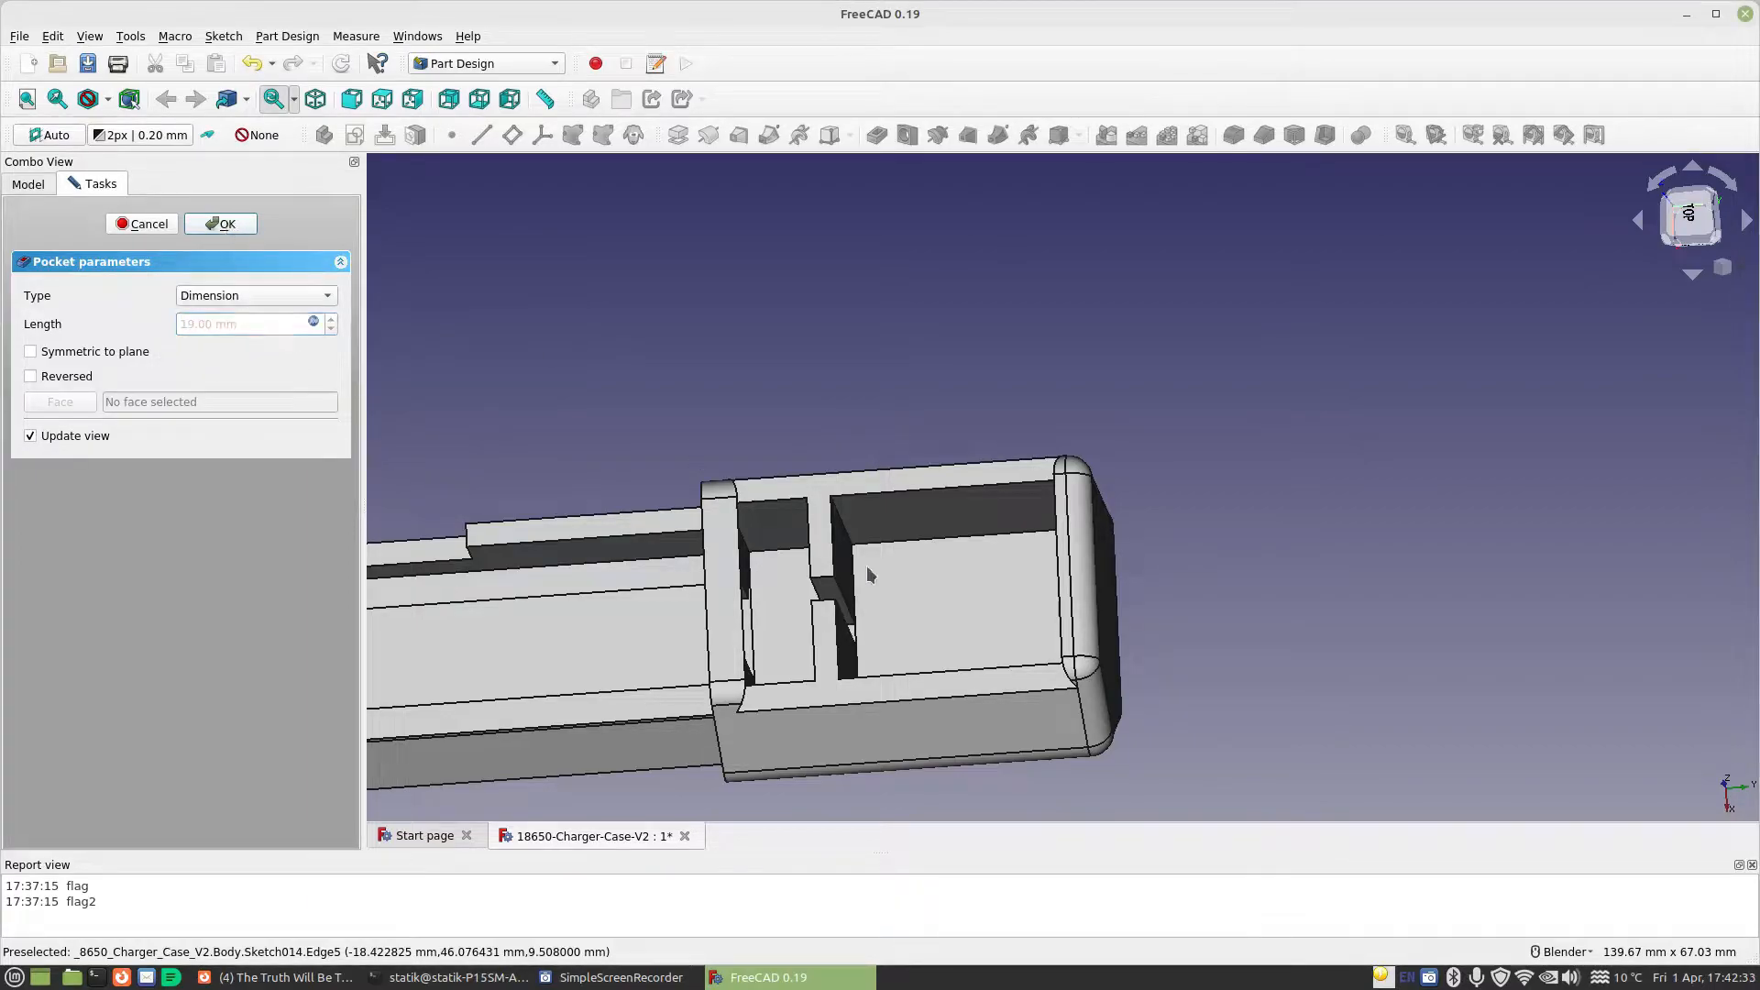
Select the floor face of the Bottom body's large end compartment
{"action": "scroll", "coordinate": [876, 619], "scroll_direction": "up", "scroll_amount": 5}
{"action": "middle_click_drag", "start_coordinate": [937, 641], "coordinate": [1274, 417]}
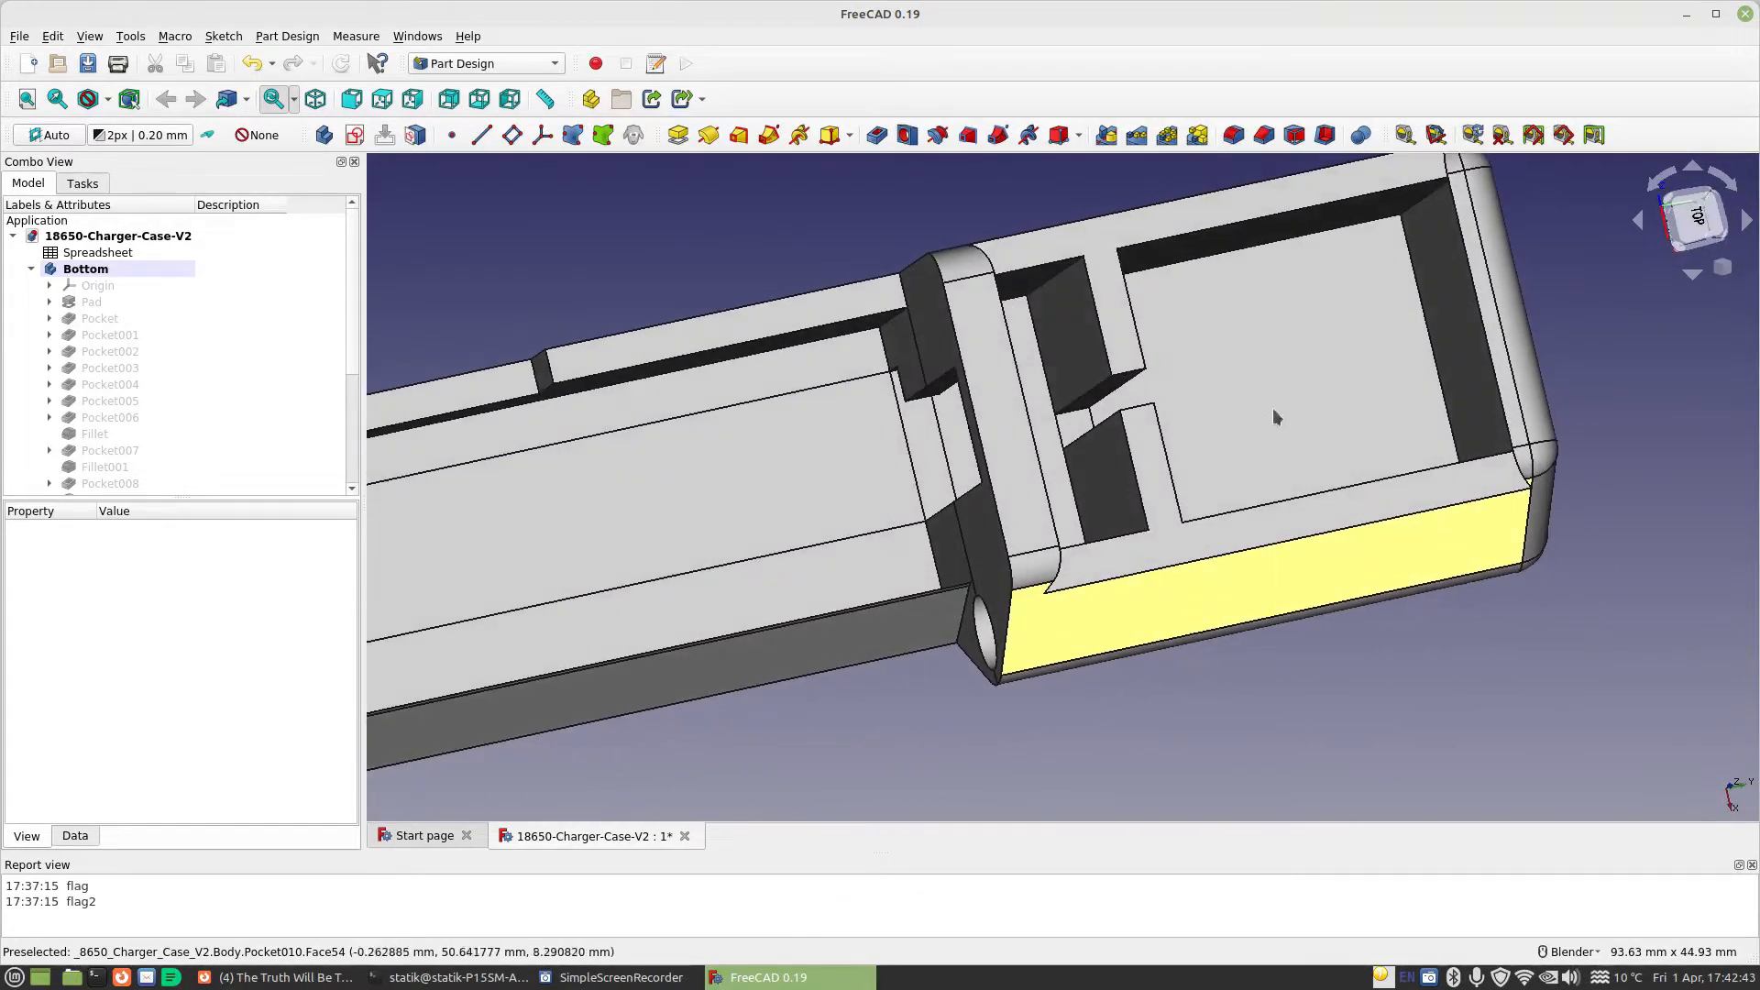
{"action": "left_click", "coordinate": [1322, 328]}
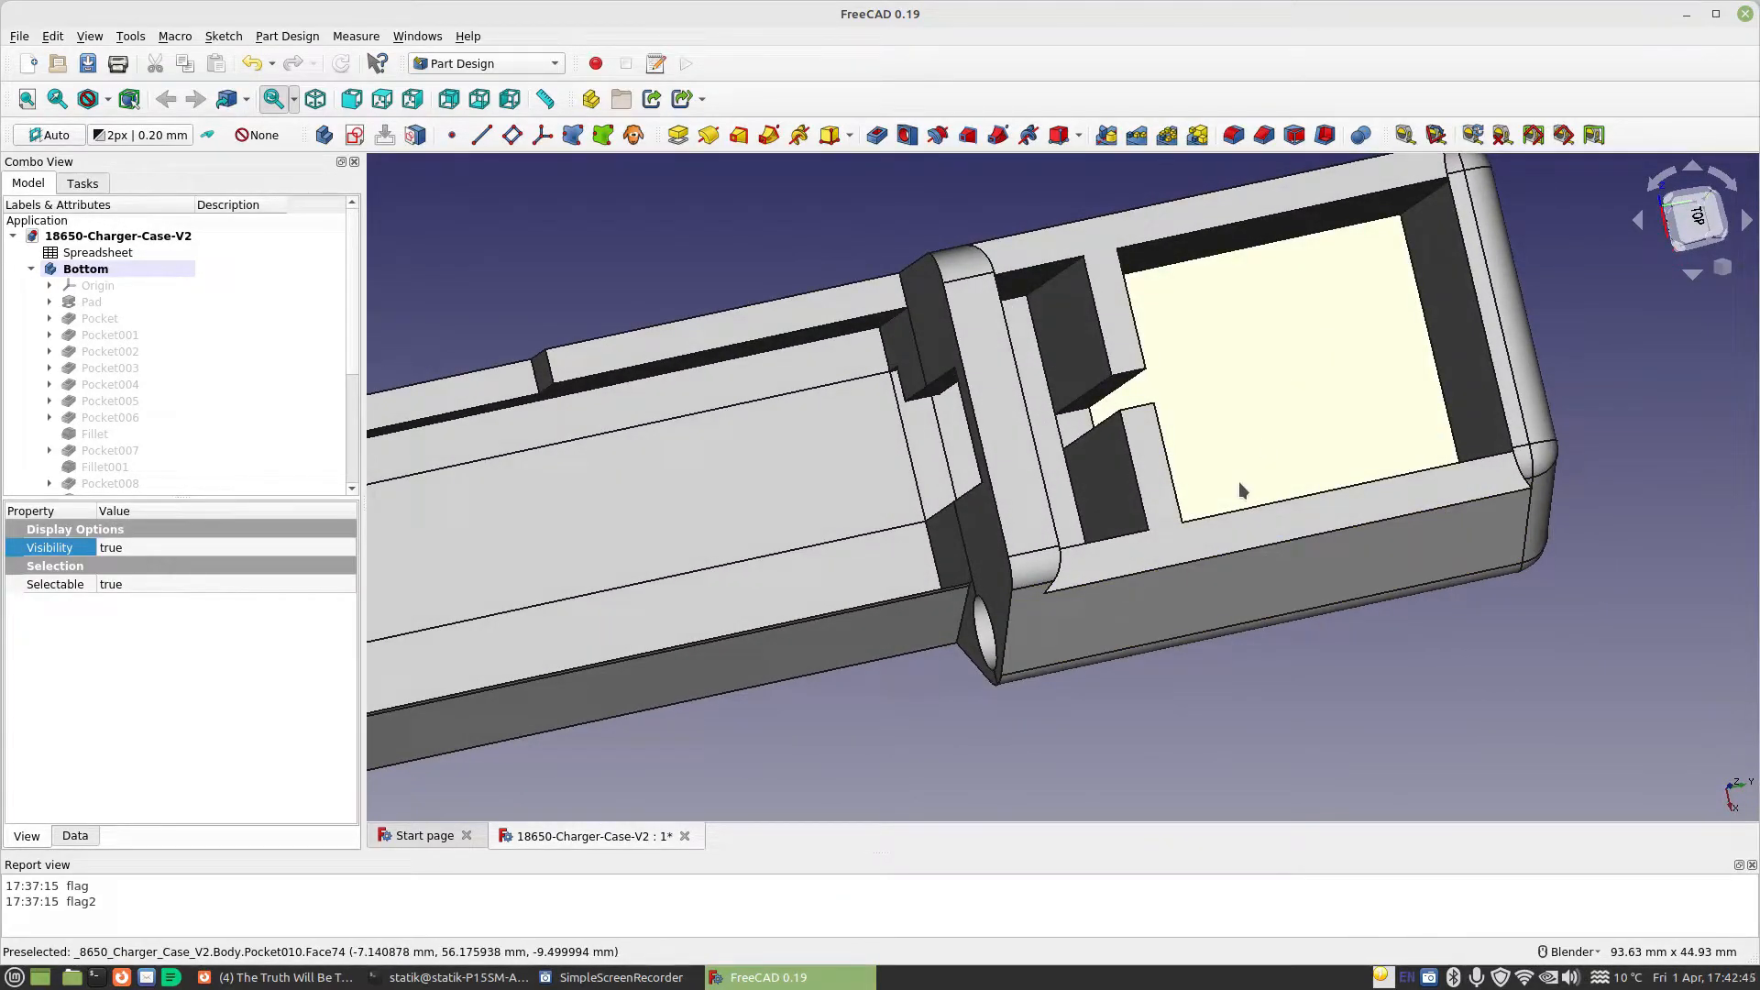
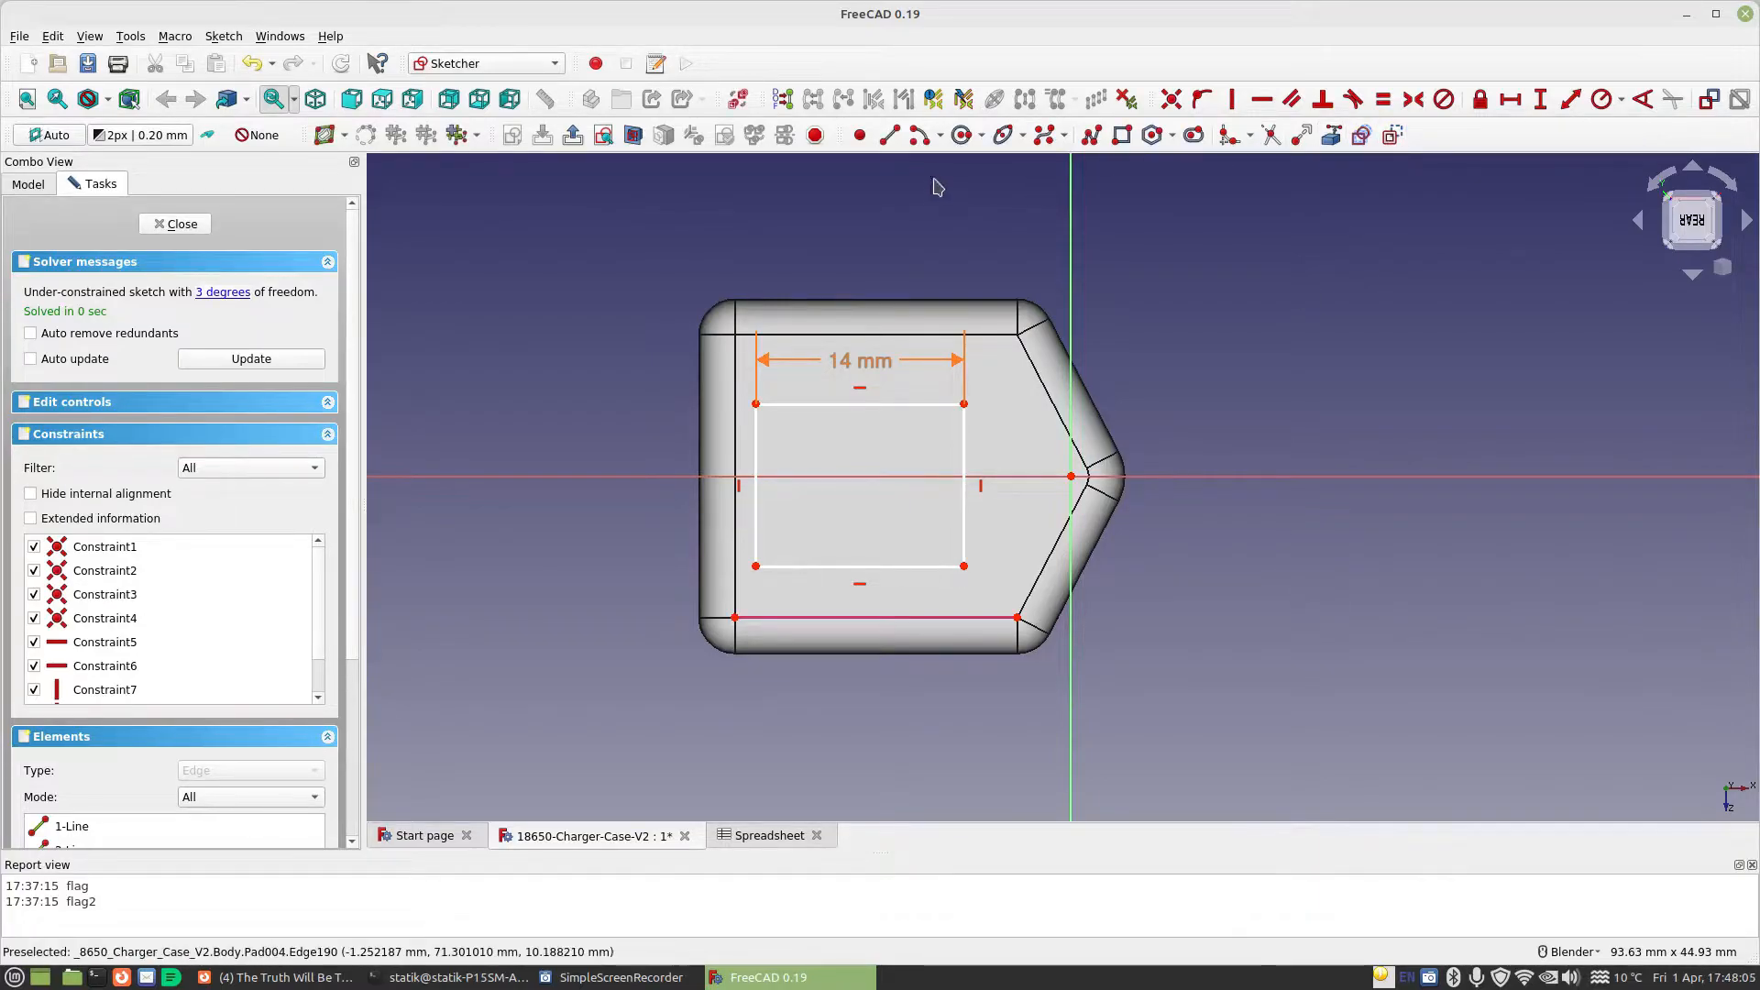
Draw two diagonal construction lines joining the rectangle's lower corners to the endpoints of the referenced edge below it
{"action": "left_click", "coordinate": [889, 135]}
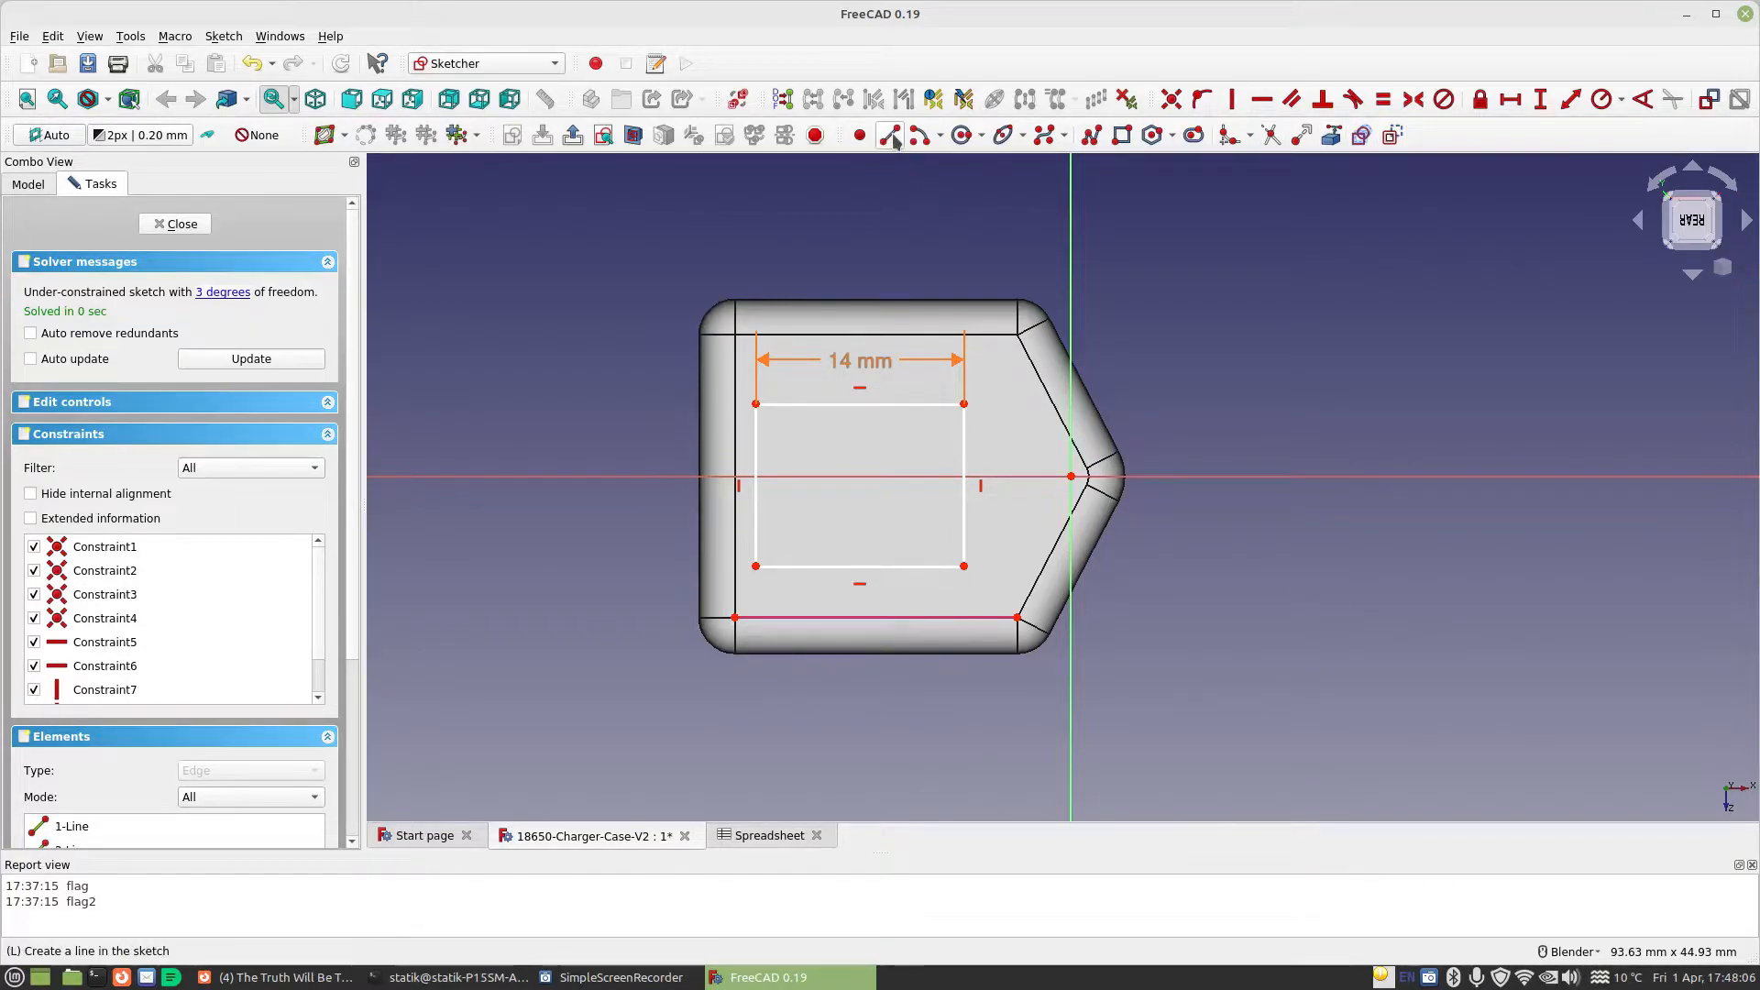
{"action": "left_click", "coordinate": [755, 566]}
{"action": "left_click", "coordinate": [735, 617]}
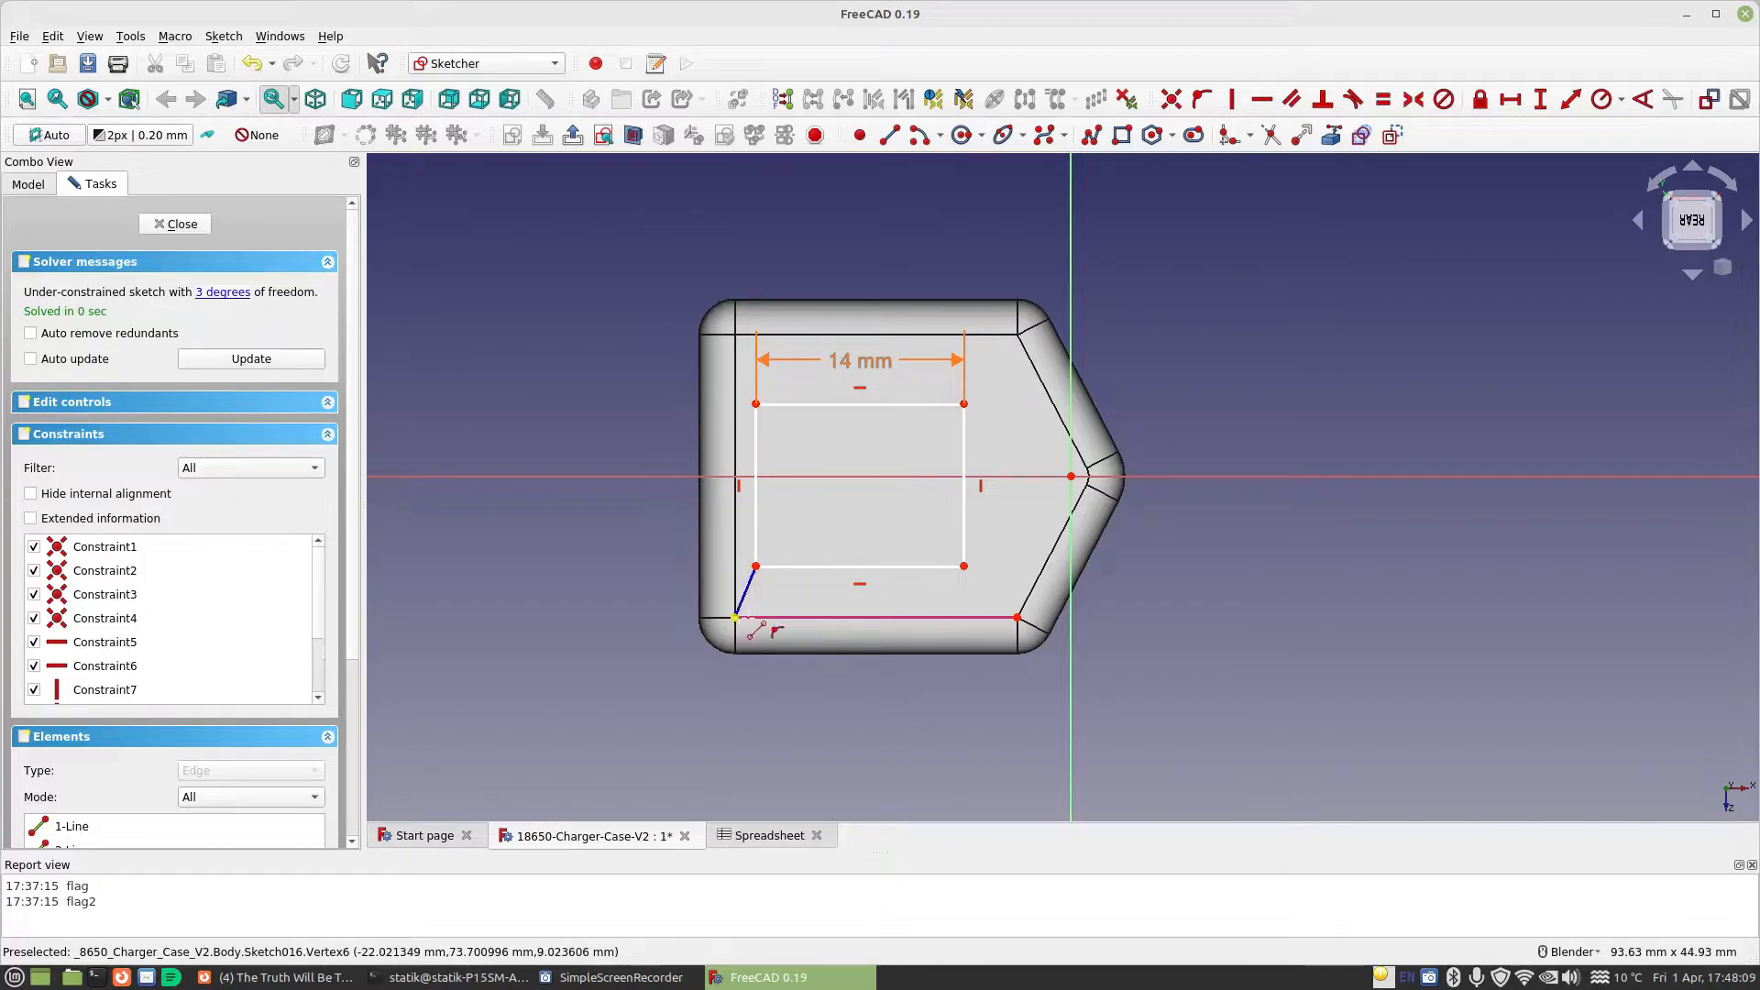
{"action": "left_click", "coordinate": [918, 616]}
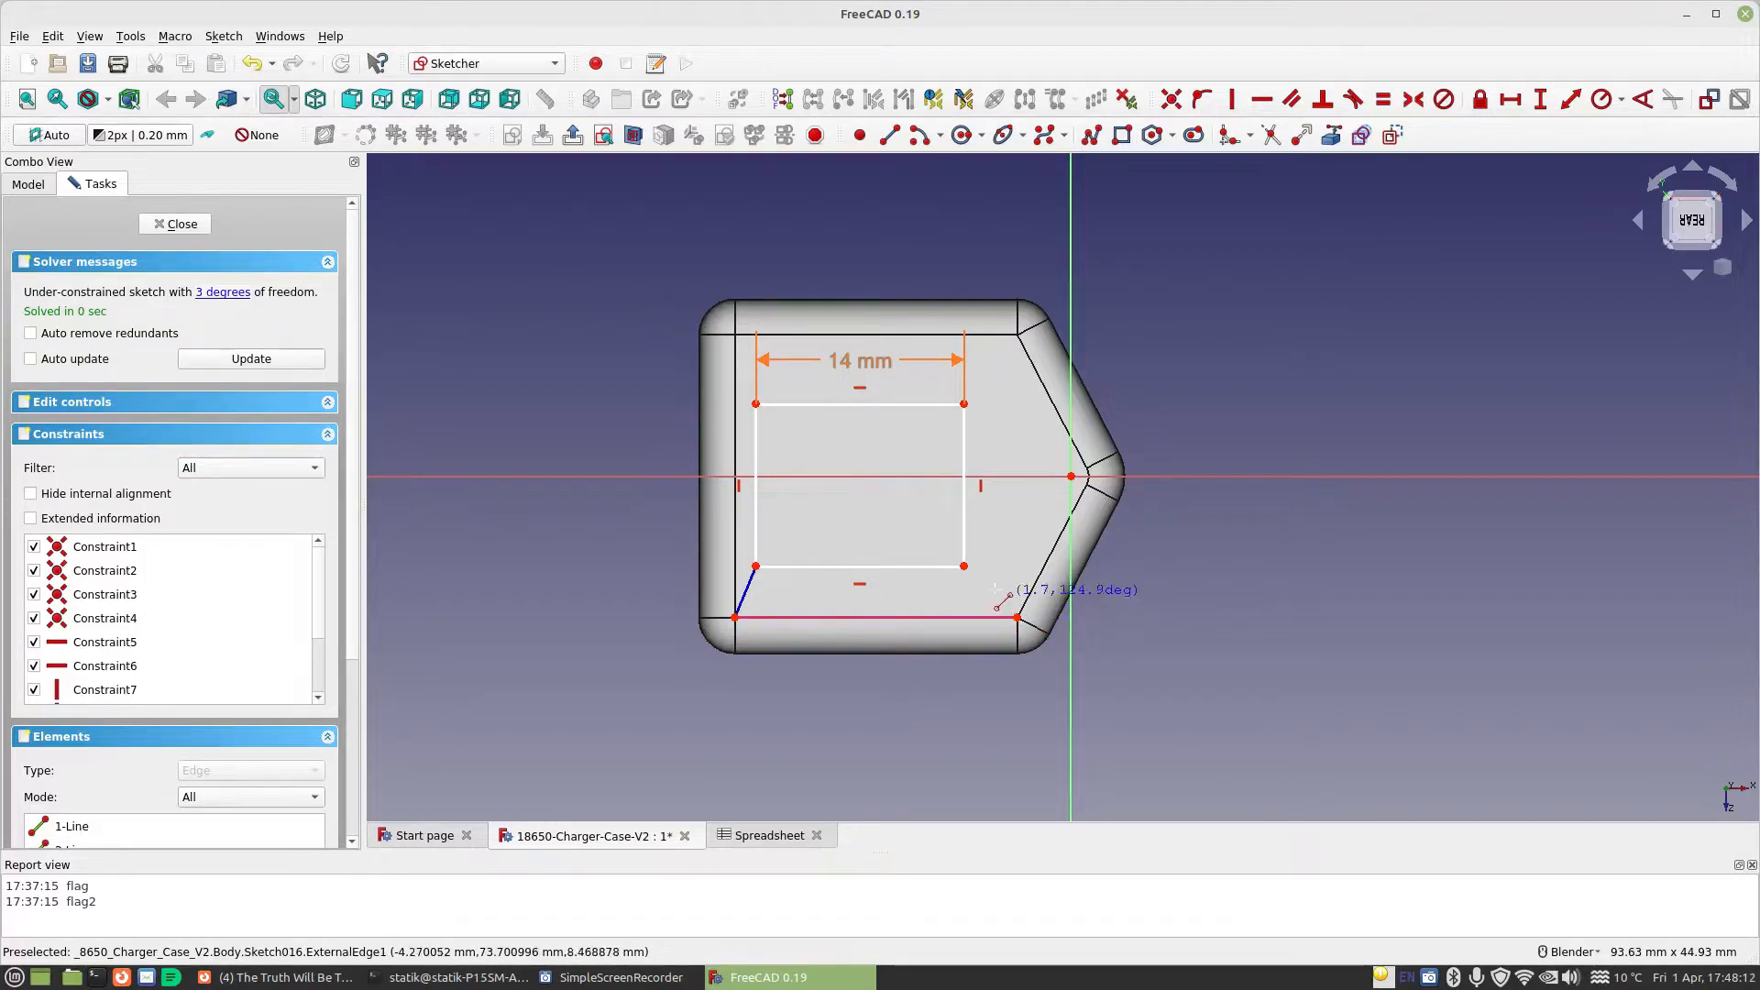
{"action": "left_click", "coordinate": [963, 565]}
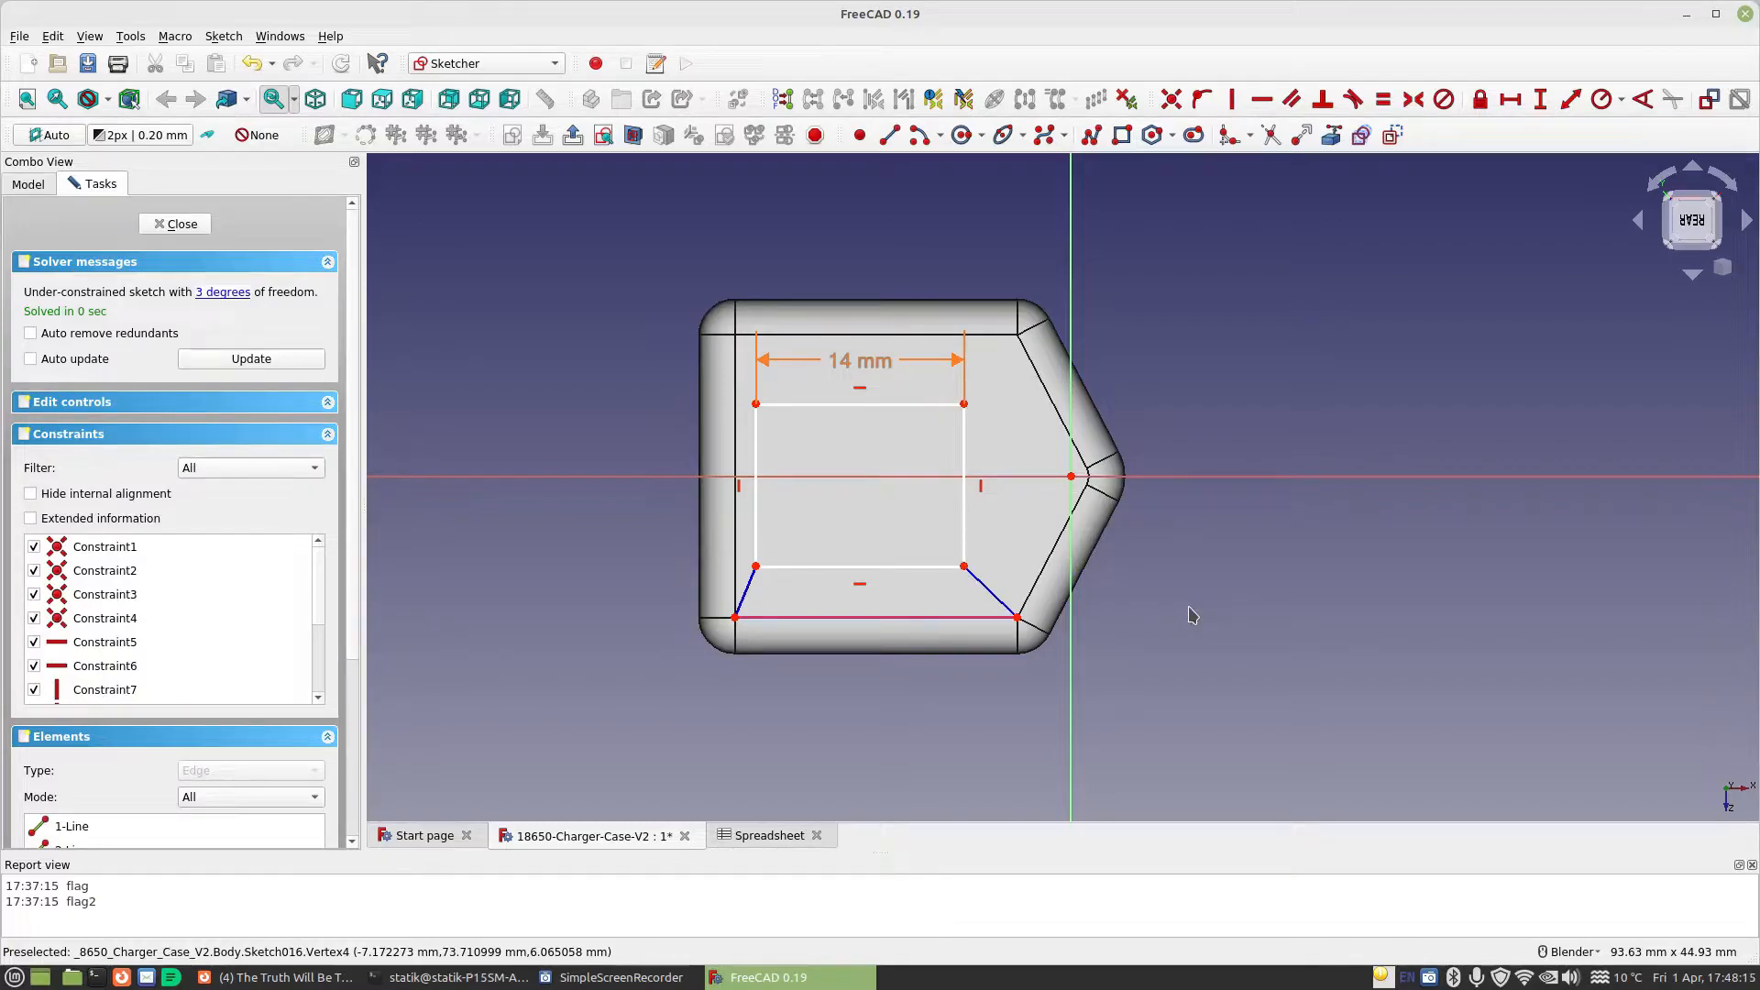
Constrain the two diagonal construction lines to equal length to centre the rectangle over the referenced edge
{"action": "left_click", "coordinate": [745, 592]}
{"action": "left_click", "coordinate": [974, 602]}
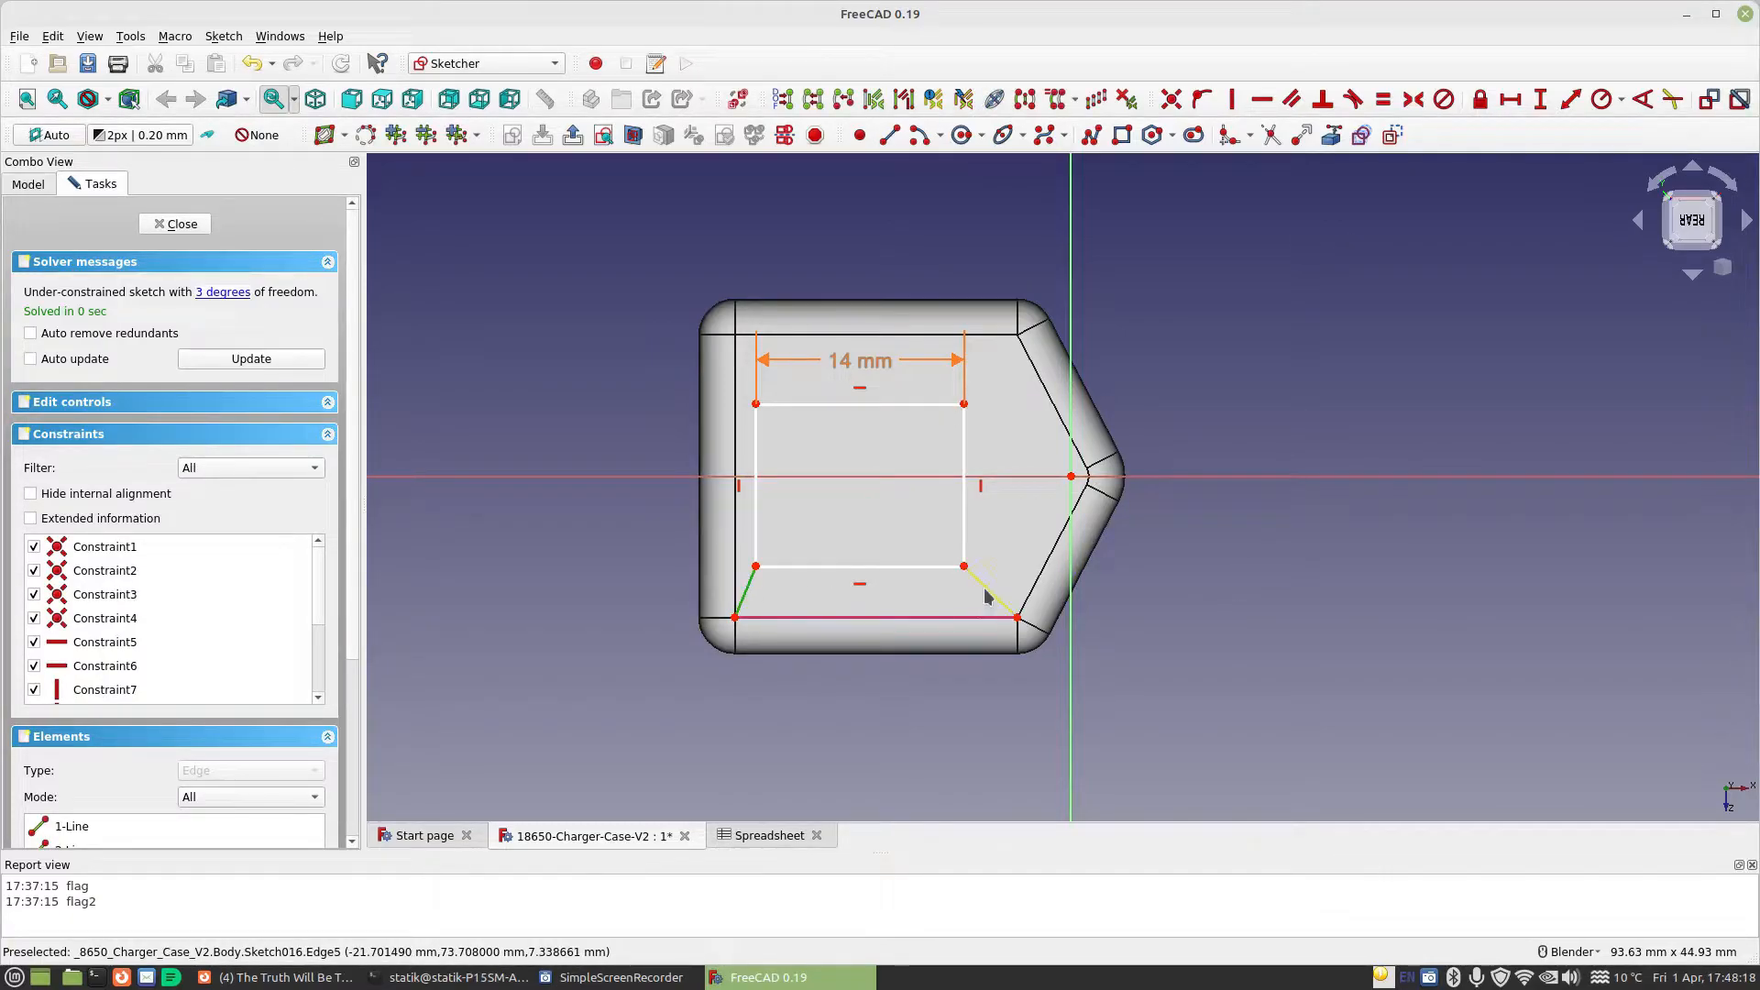
{"action": "left_click", "coordinate": [1383, 99]}
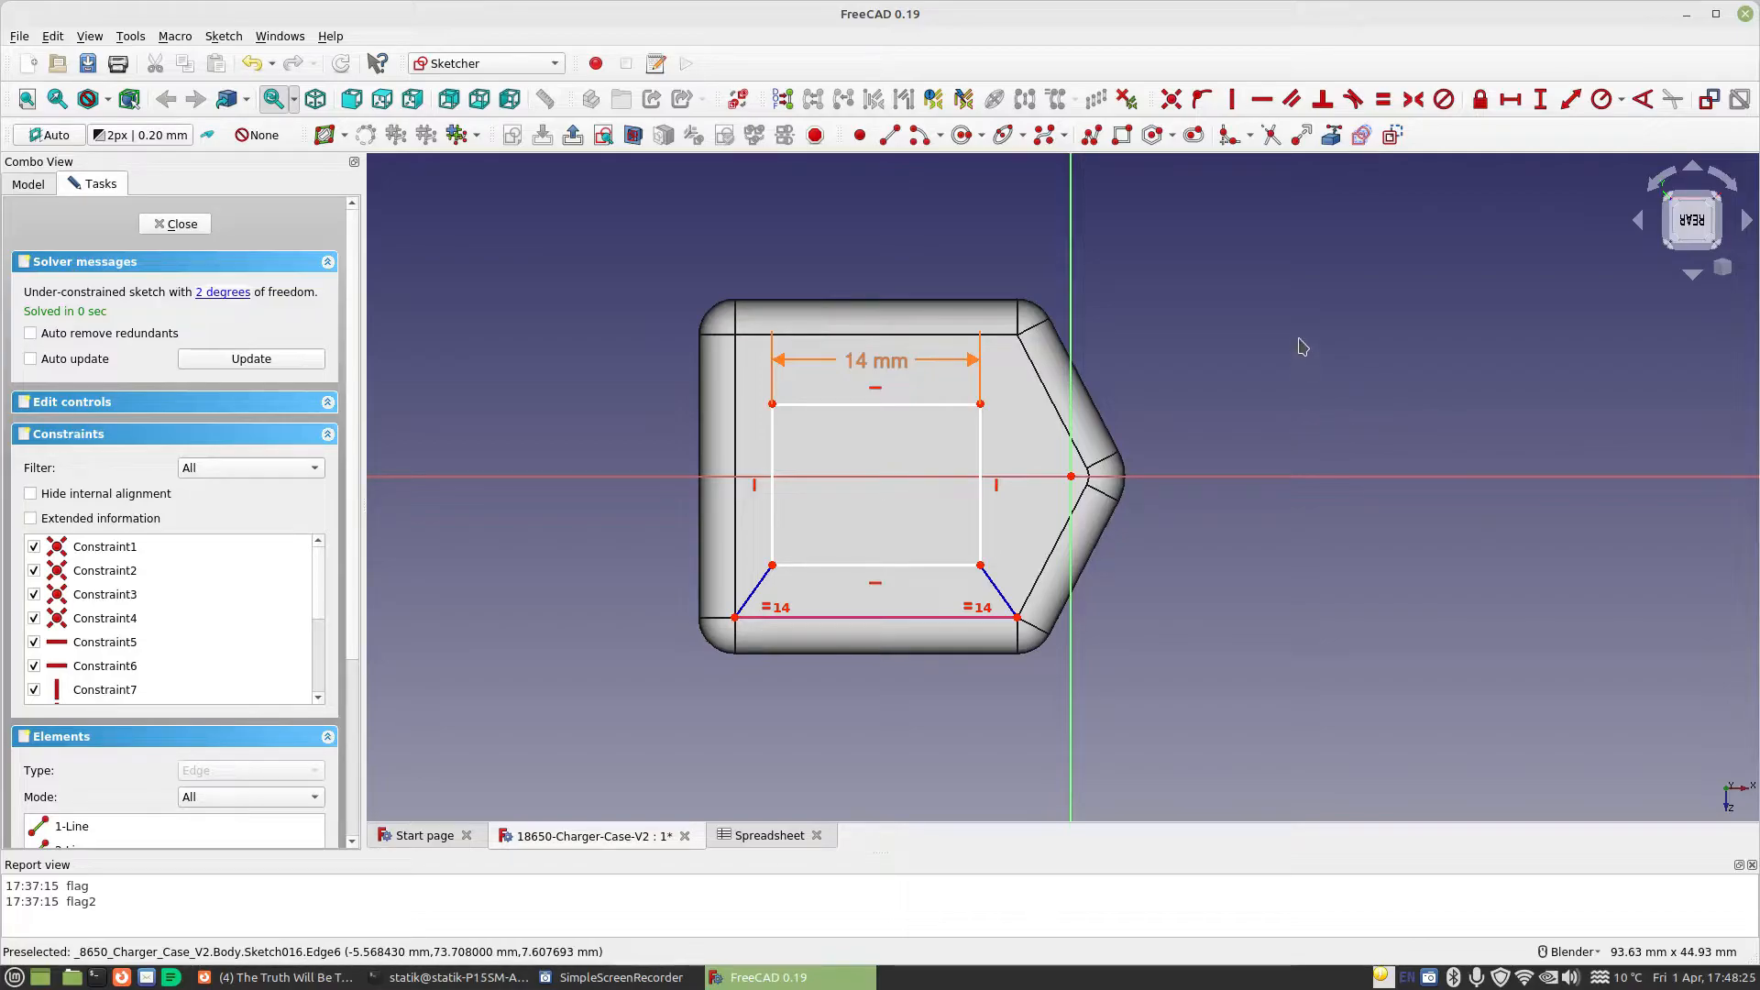
Constrain the vertical distance from the rectangle's lower corner to the referenced edge's endpoint with the formula Spreadsheet.BoardSupportHeight-Spreadsheet.USBBHeight
{"action": "left_click", "coordinate": [1540, 99]}
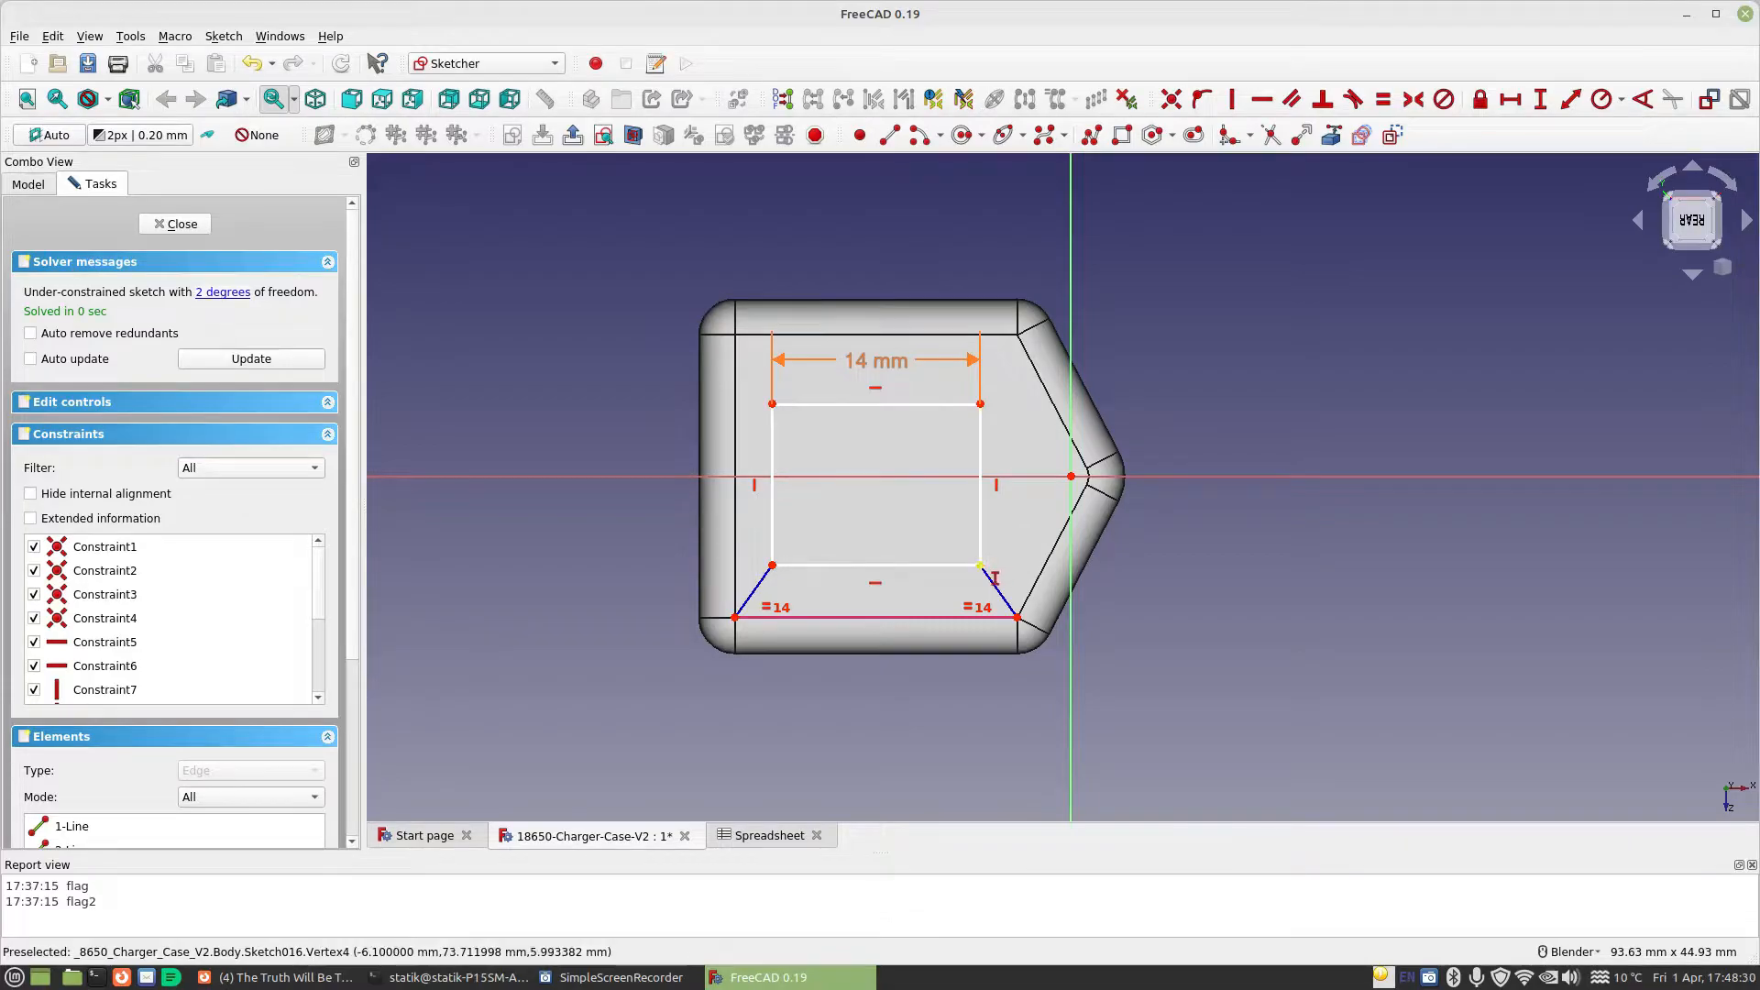
{"action": "left_click", "coordinate": [981, 566]}
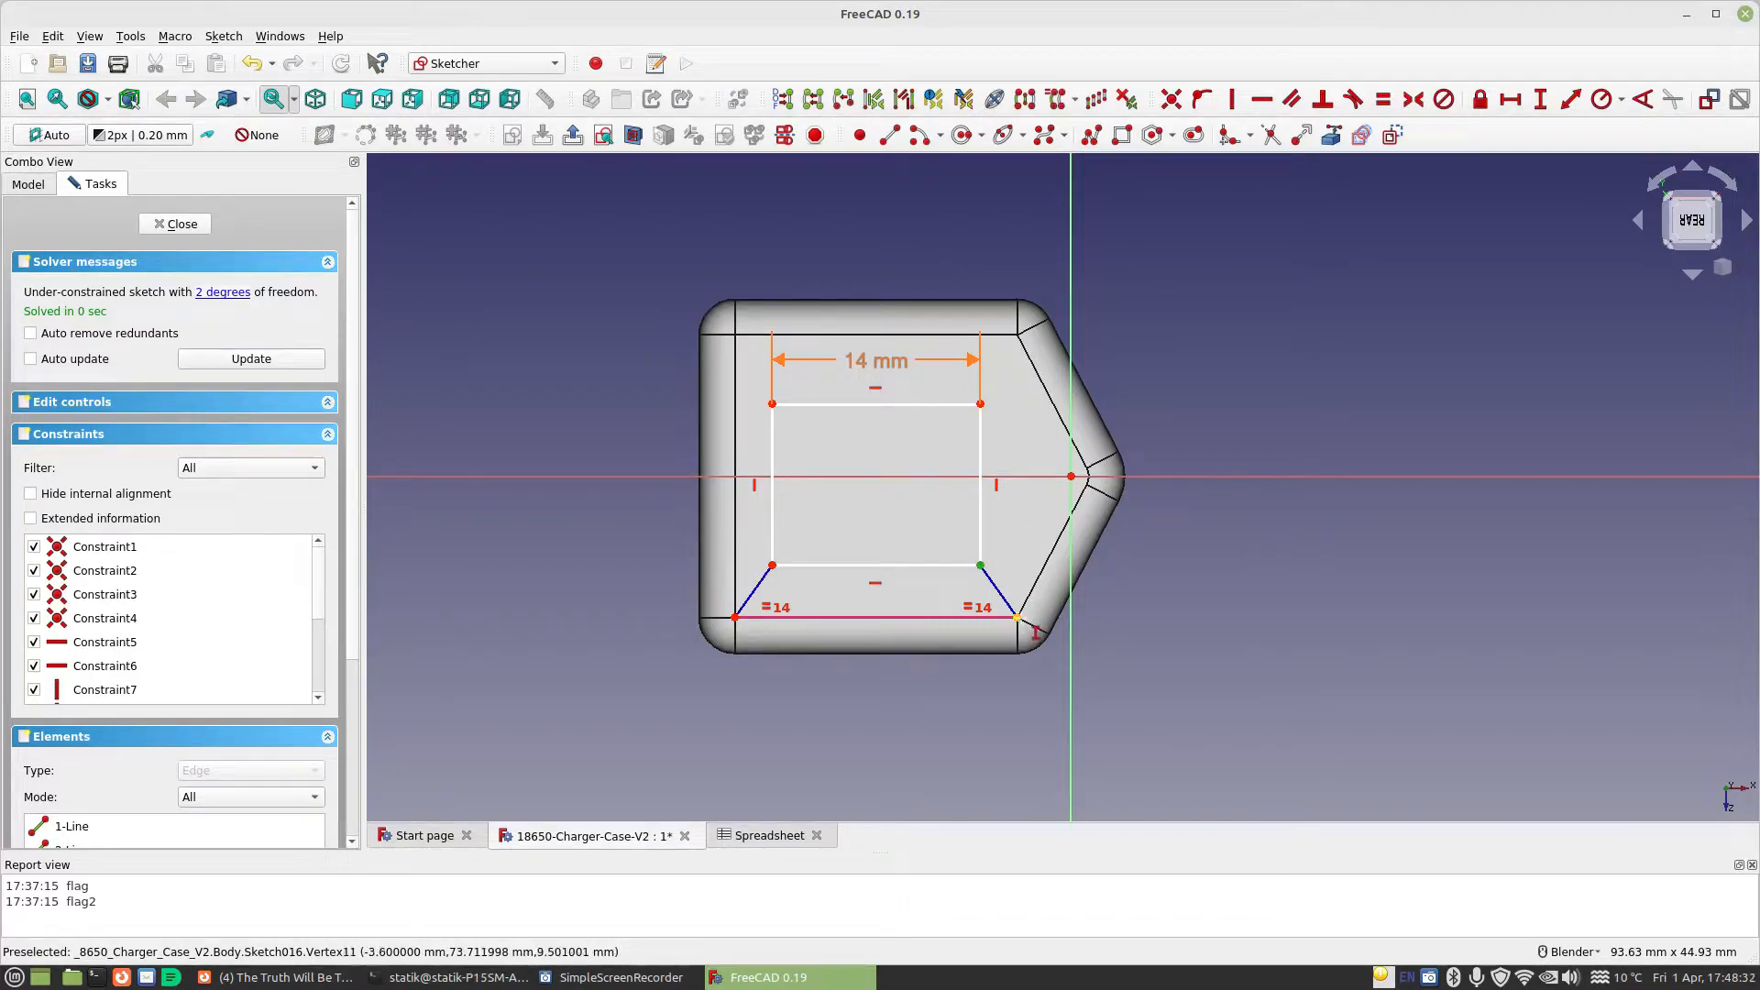
{"action": "left_click", "coordinate": [1017, 618]}
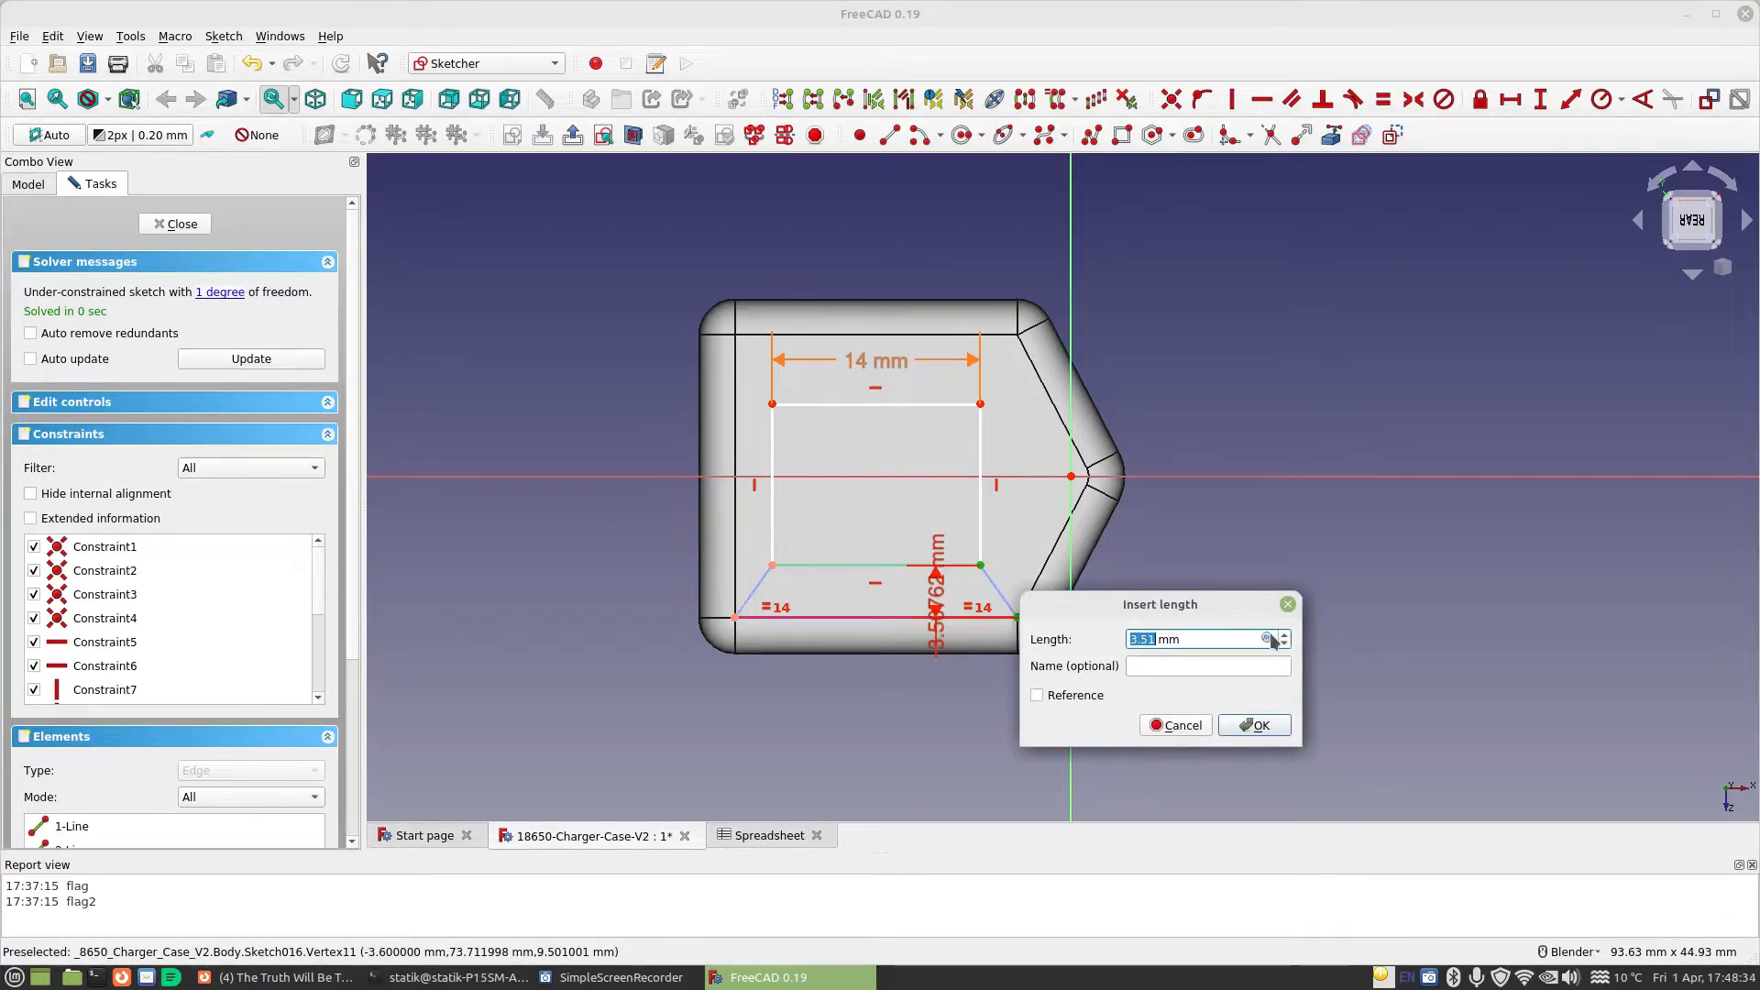
{"action": "left_click", "coordinate": [1265, 639]}
{"action": "type", "text": "spreadsheet.bo"}
{"action": "key", "text": "Down"}
{"action": "key", "text": "Down"}
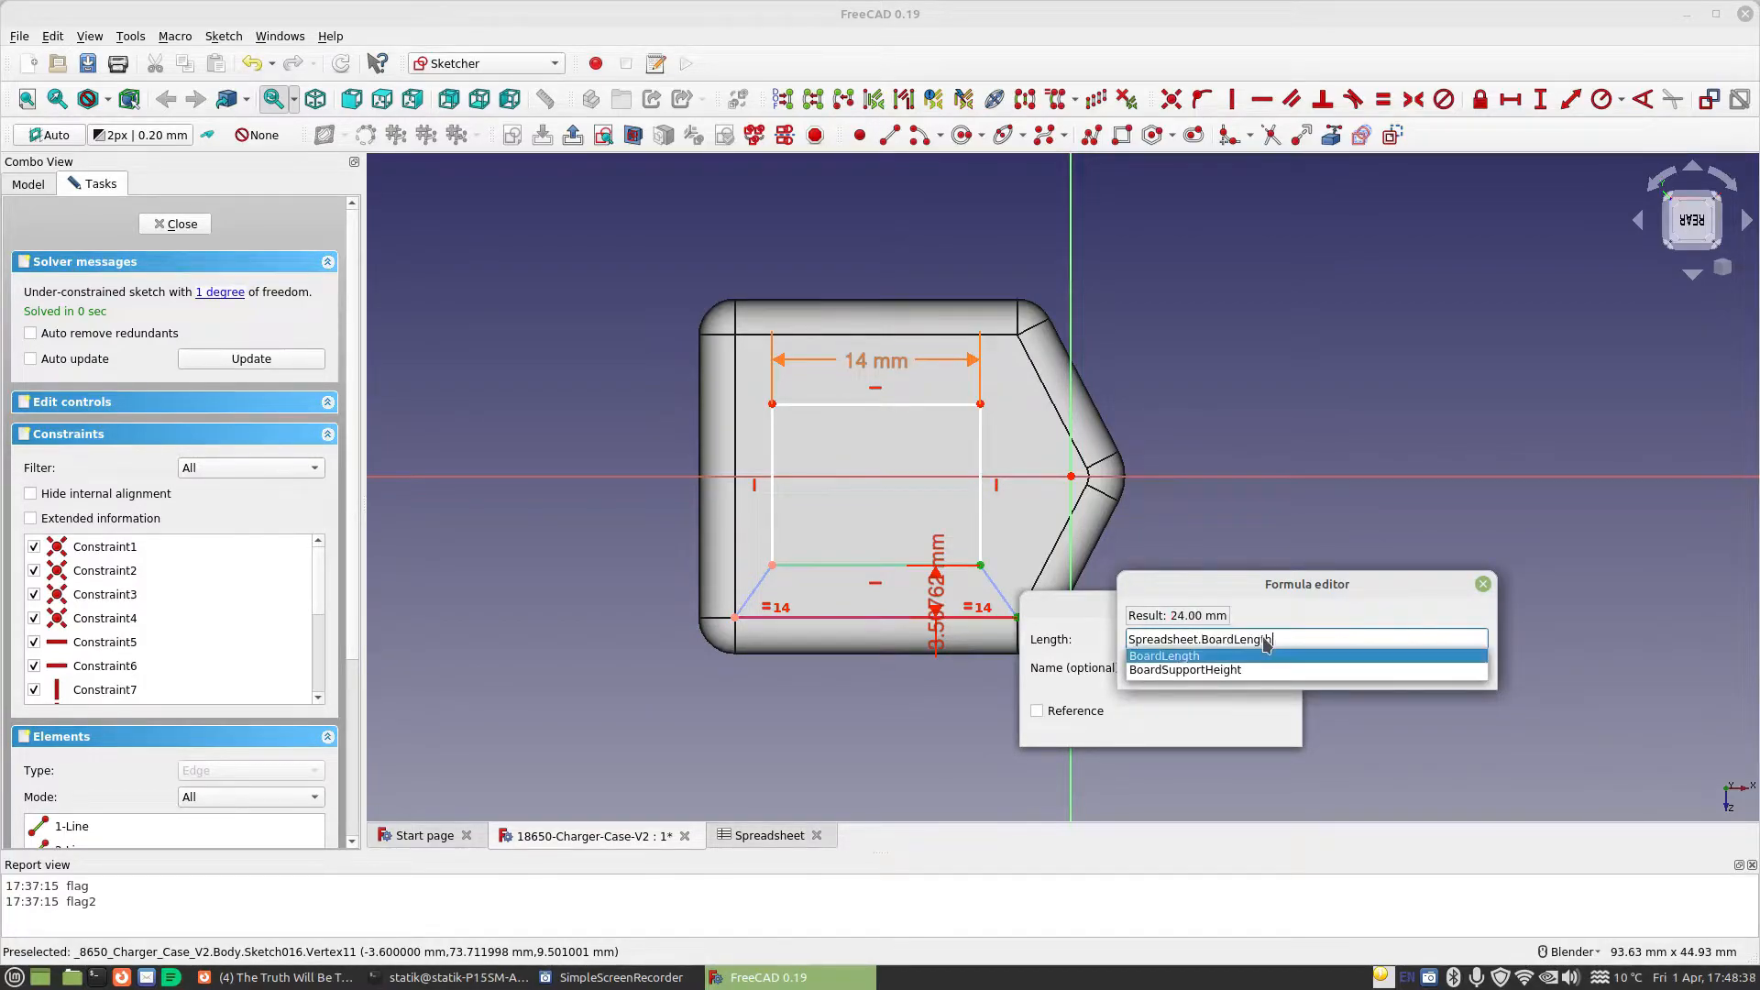
{"action": "type", "text": "-Spreadsheet."}
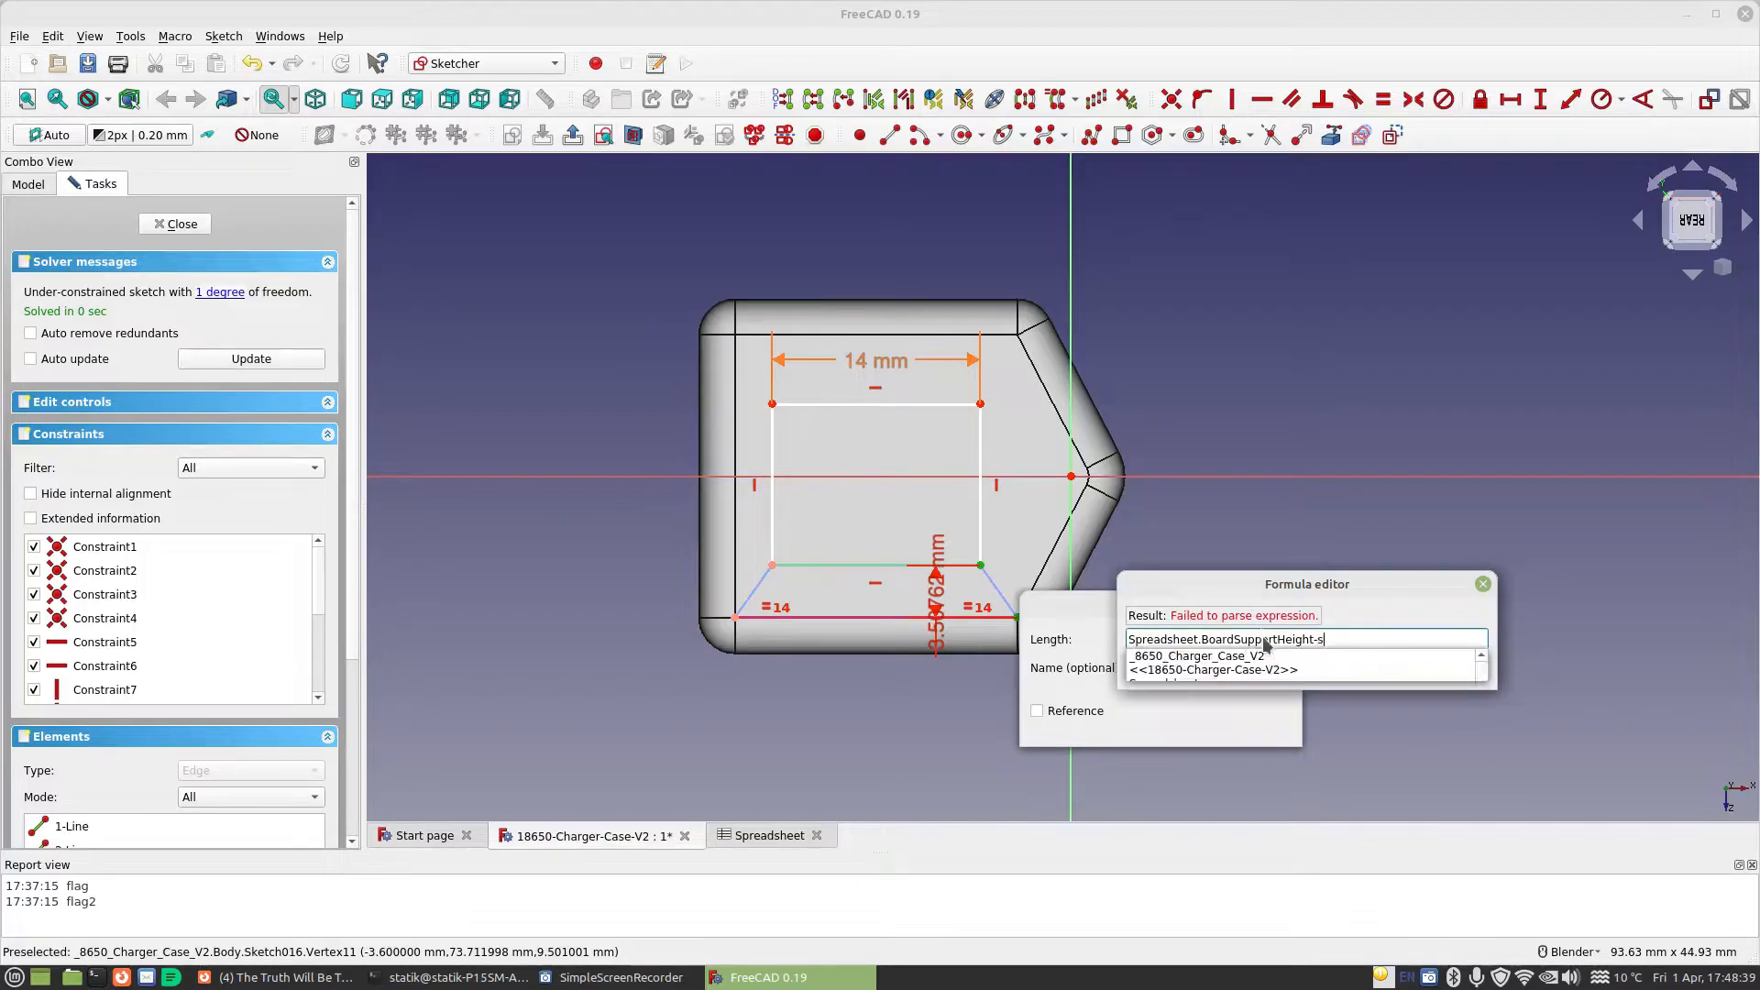
{"action": "type", "text": "us"}
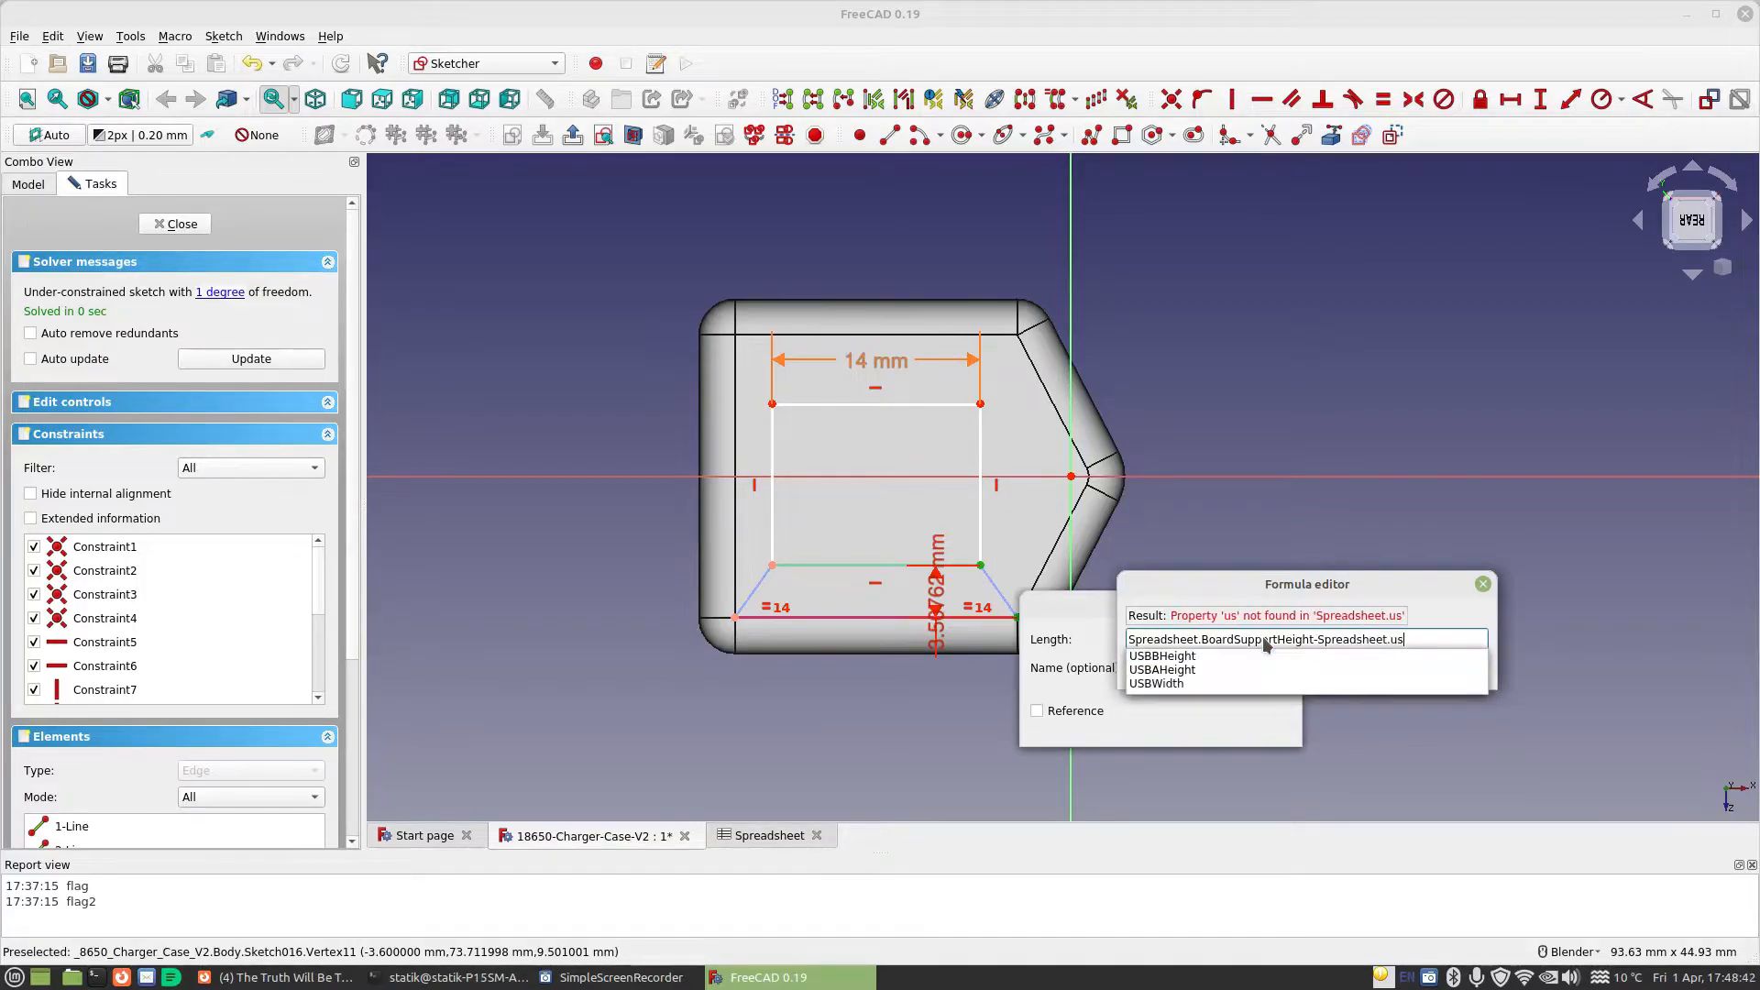
{"action": "key", "text": "Down"}
{"action": "key", "text": "Down"}
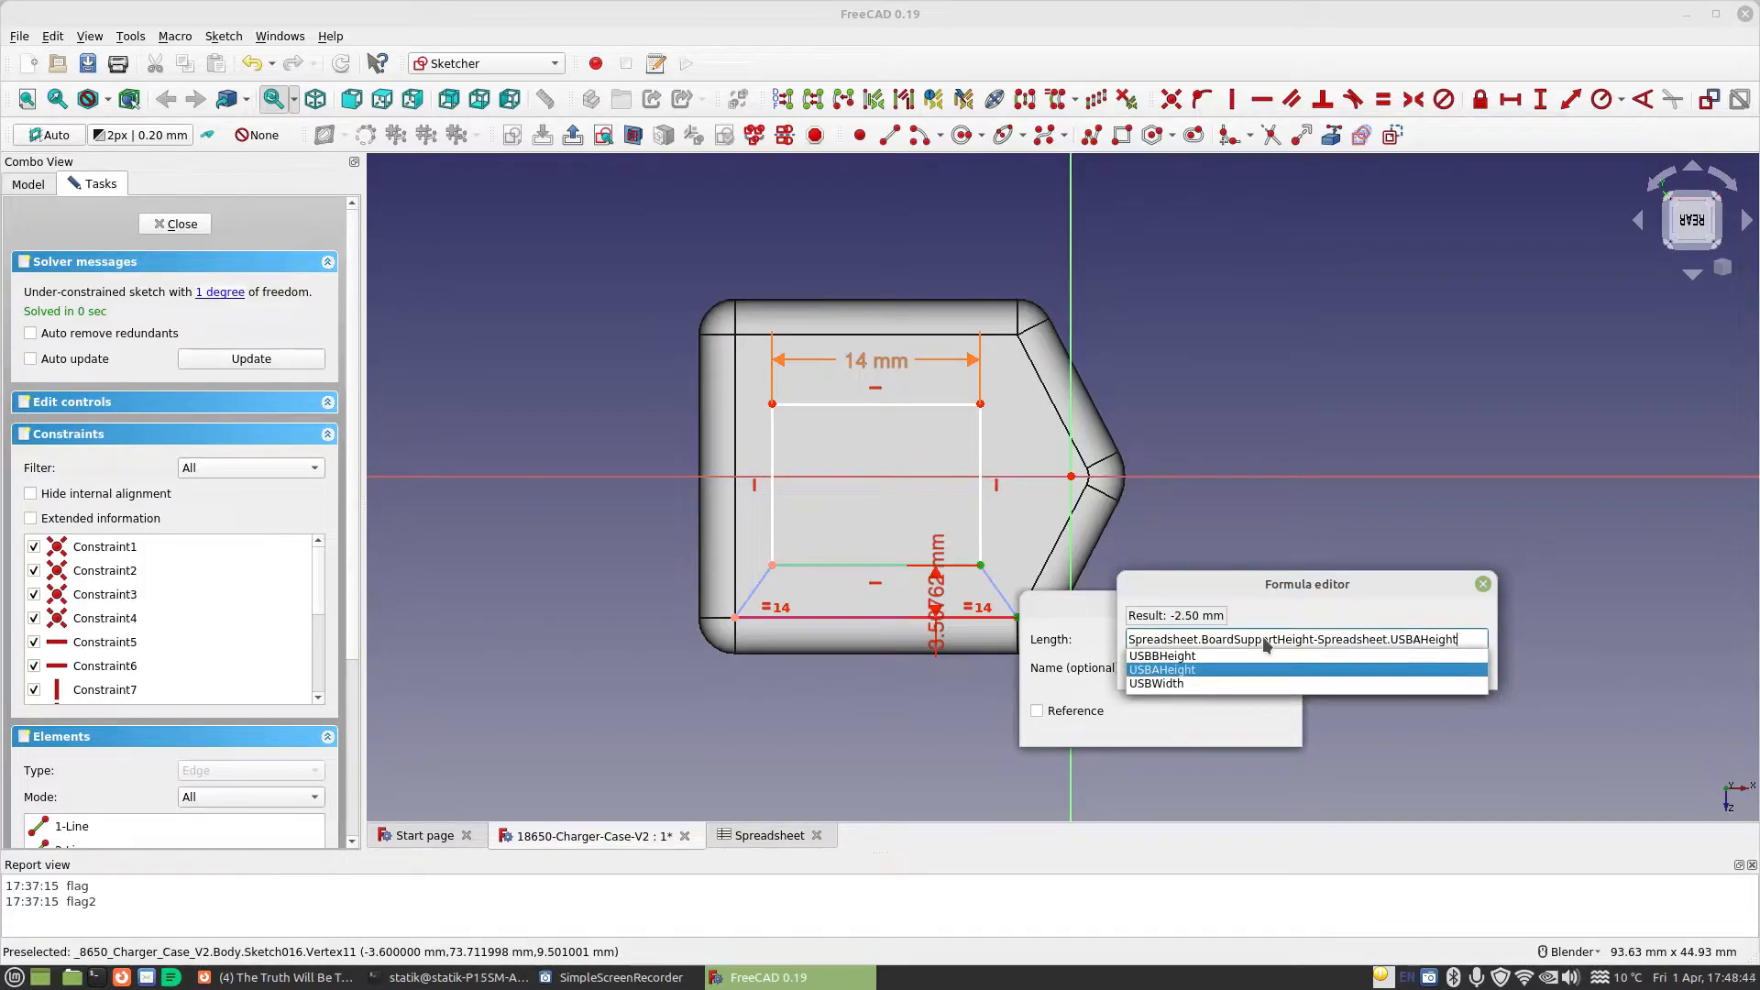
{"action": "key", "text": "Up"}
{"action": "key", "text": "Return"}
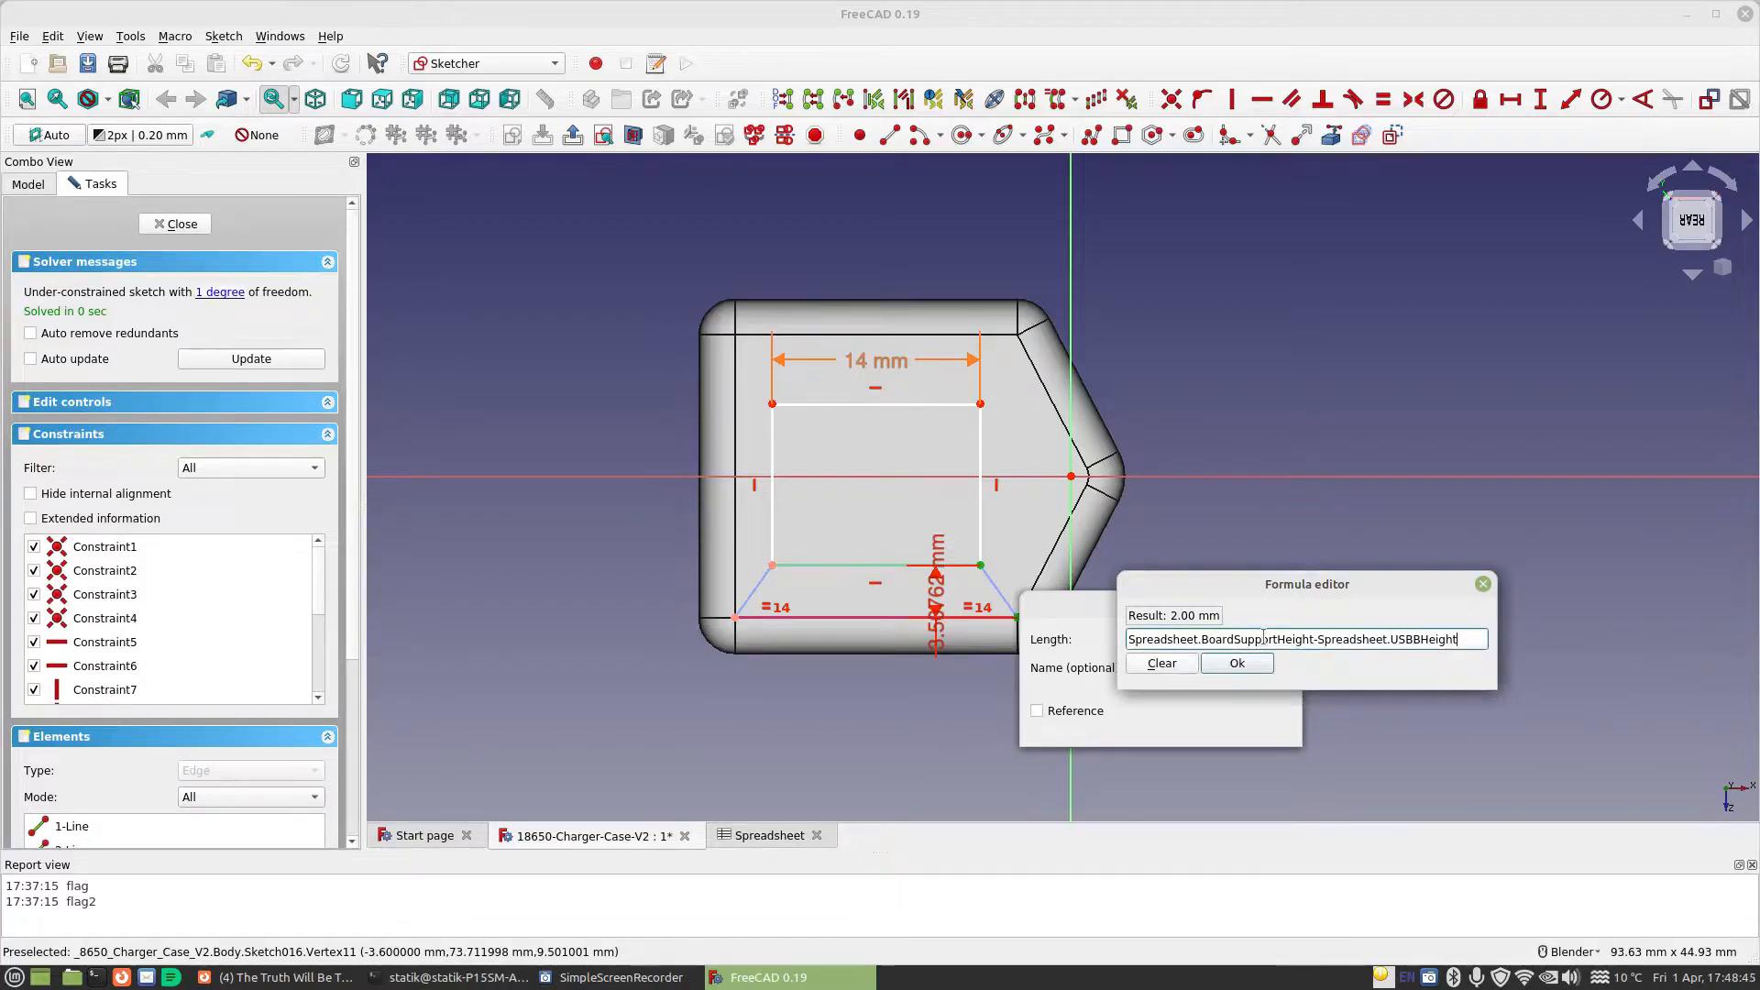
{"action": "left_click", "coordinate": [1247, 665]}
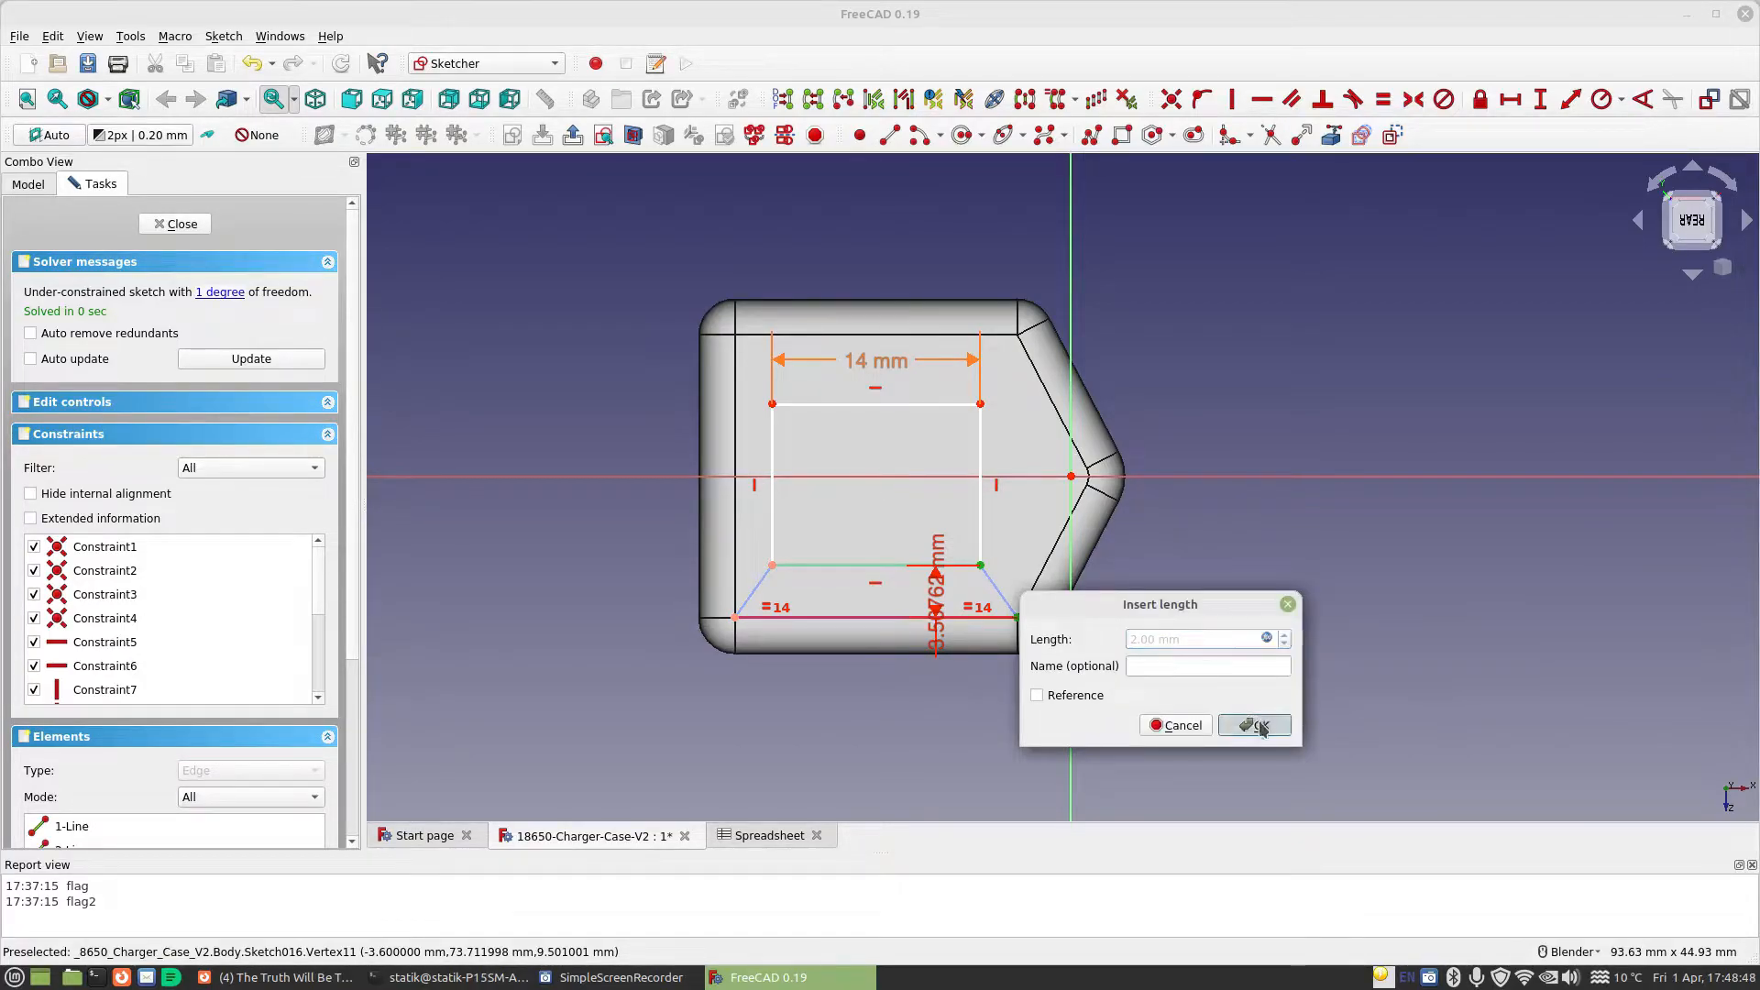
{"action": "left_click", "coordinate": [1255, 723]}
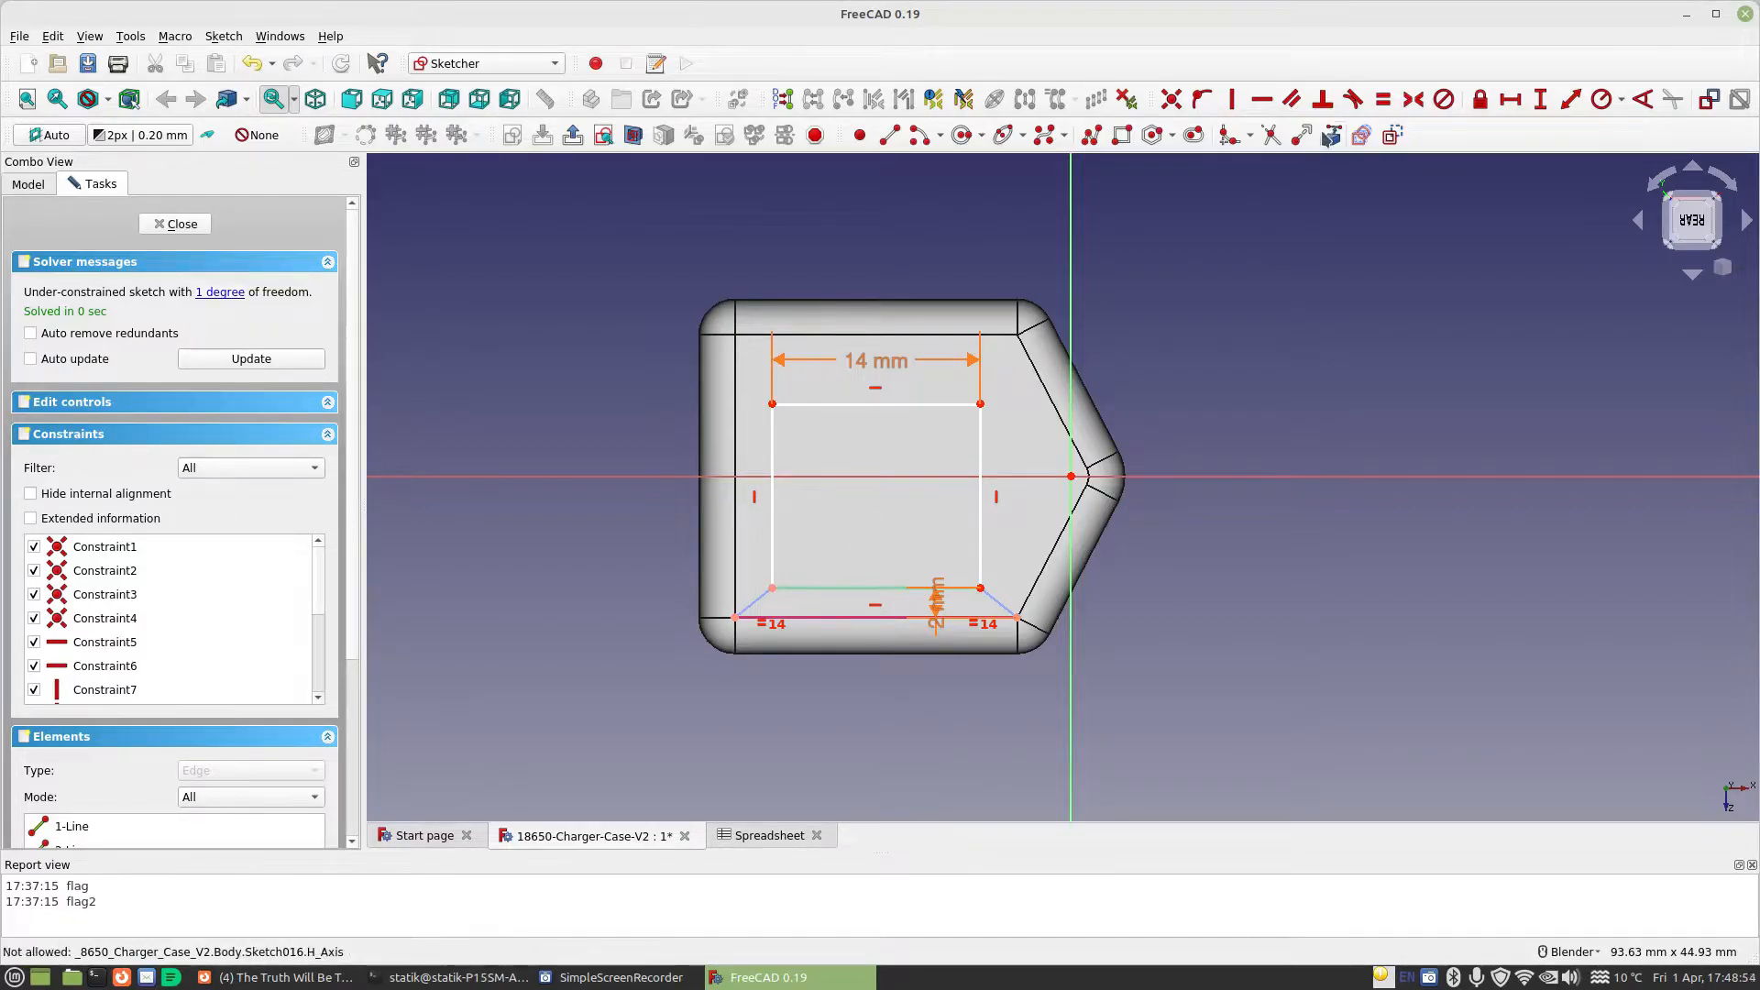
Constrain the rectangle's height with the formula Spreadsheet.USBBHeight+Spreadsheet.USBAHeight, and close the sketch
{"action": "left_click", "coordinate": [981, 451]}
{"action": "left_click", "coordinate": [1227, 468]}
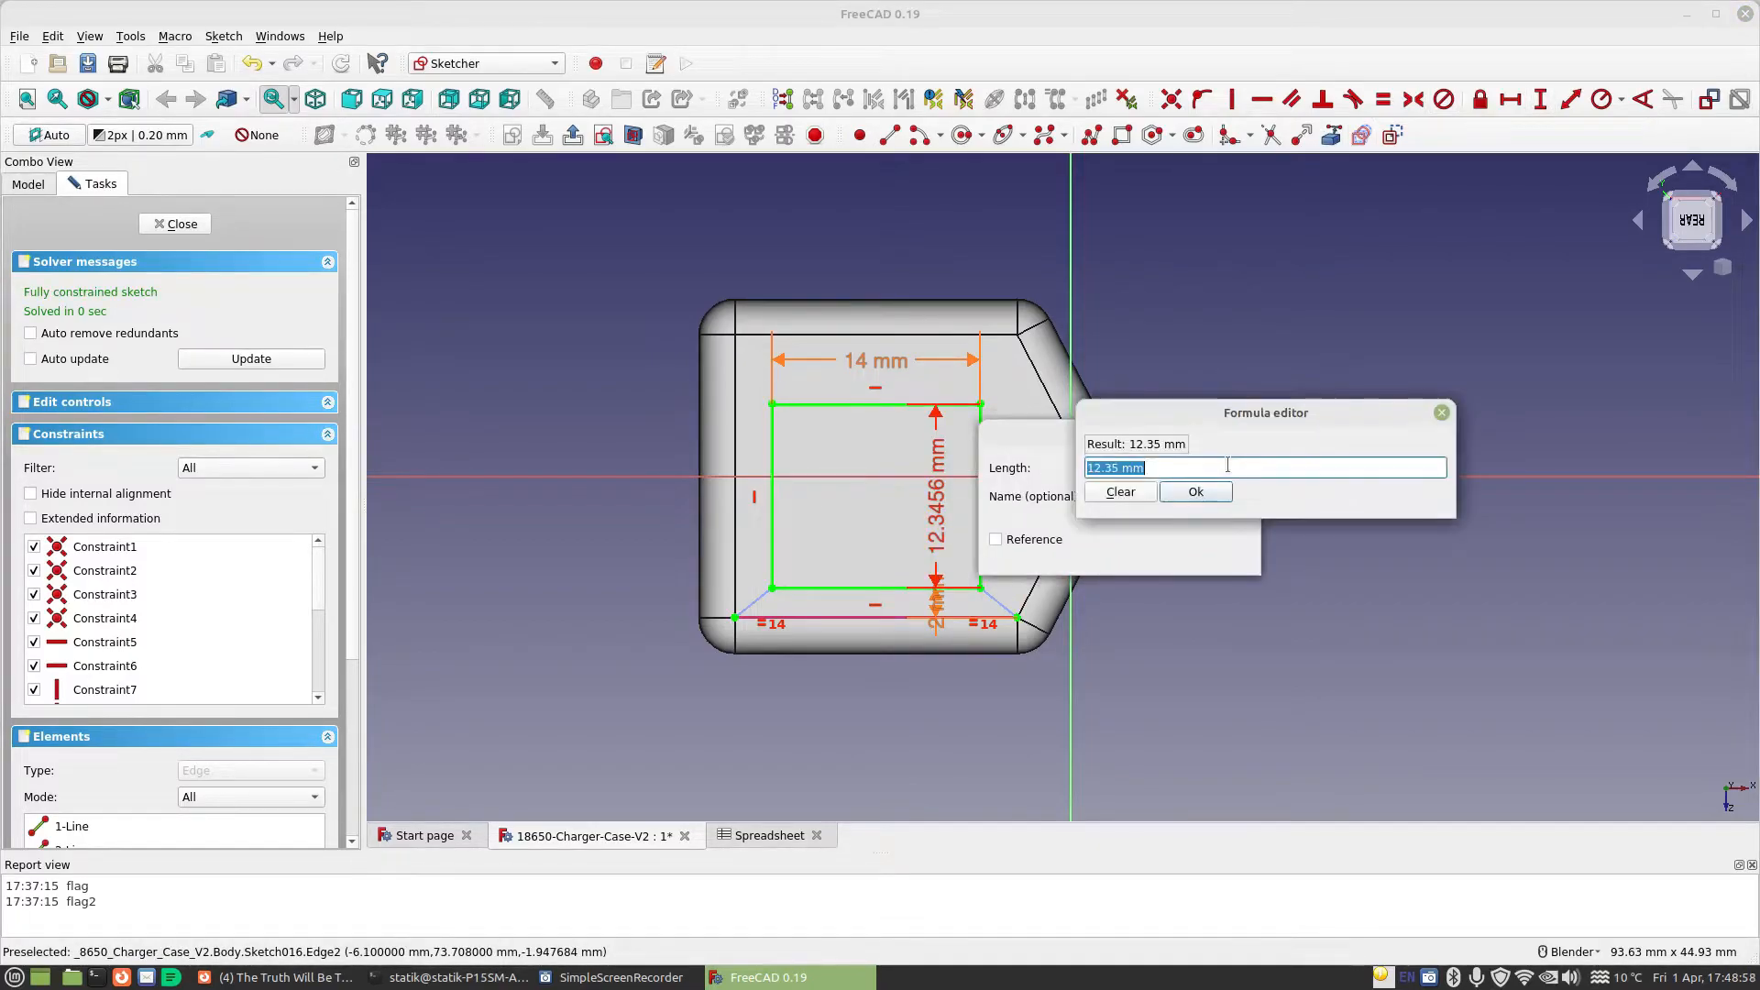
{"action": "type", "text": "sp"}
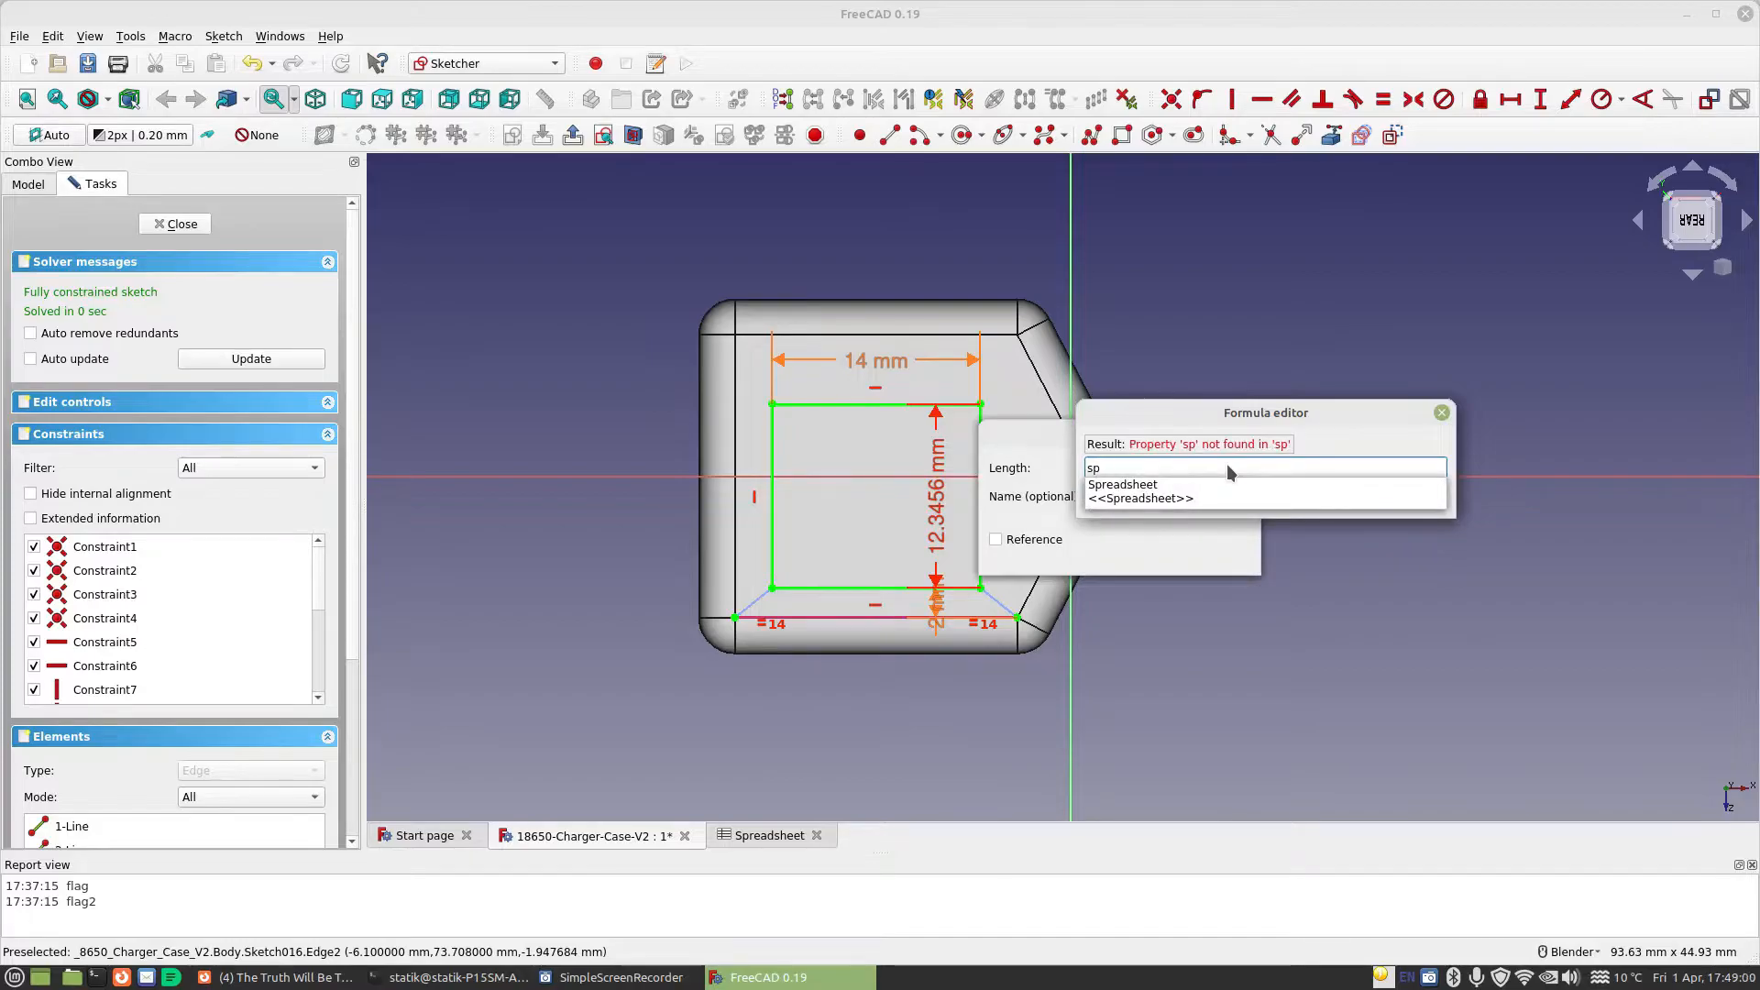
{"action": "key", "text": "Down"}
{"action": "type", "text": ".us"}
{"action": "key", "text": "Down"}
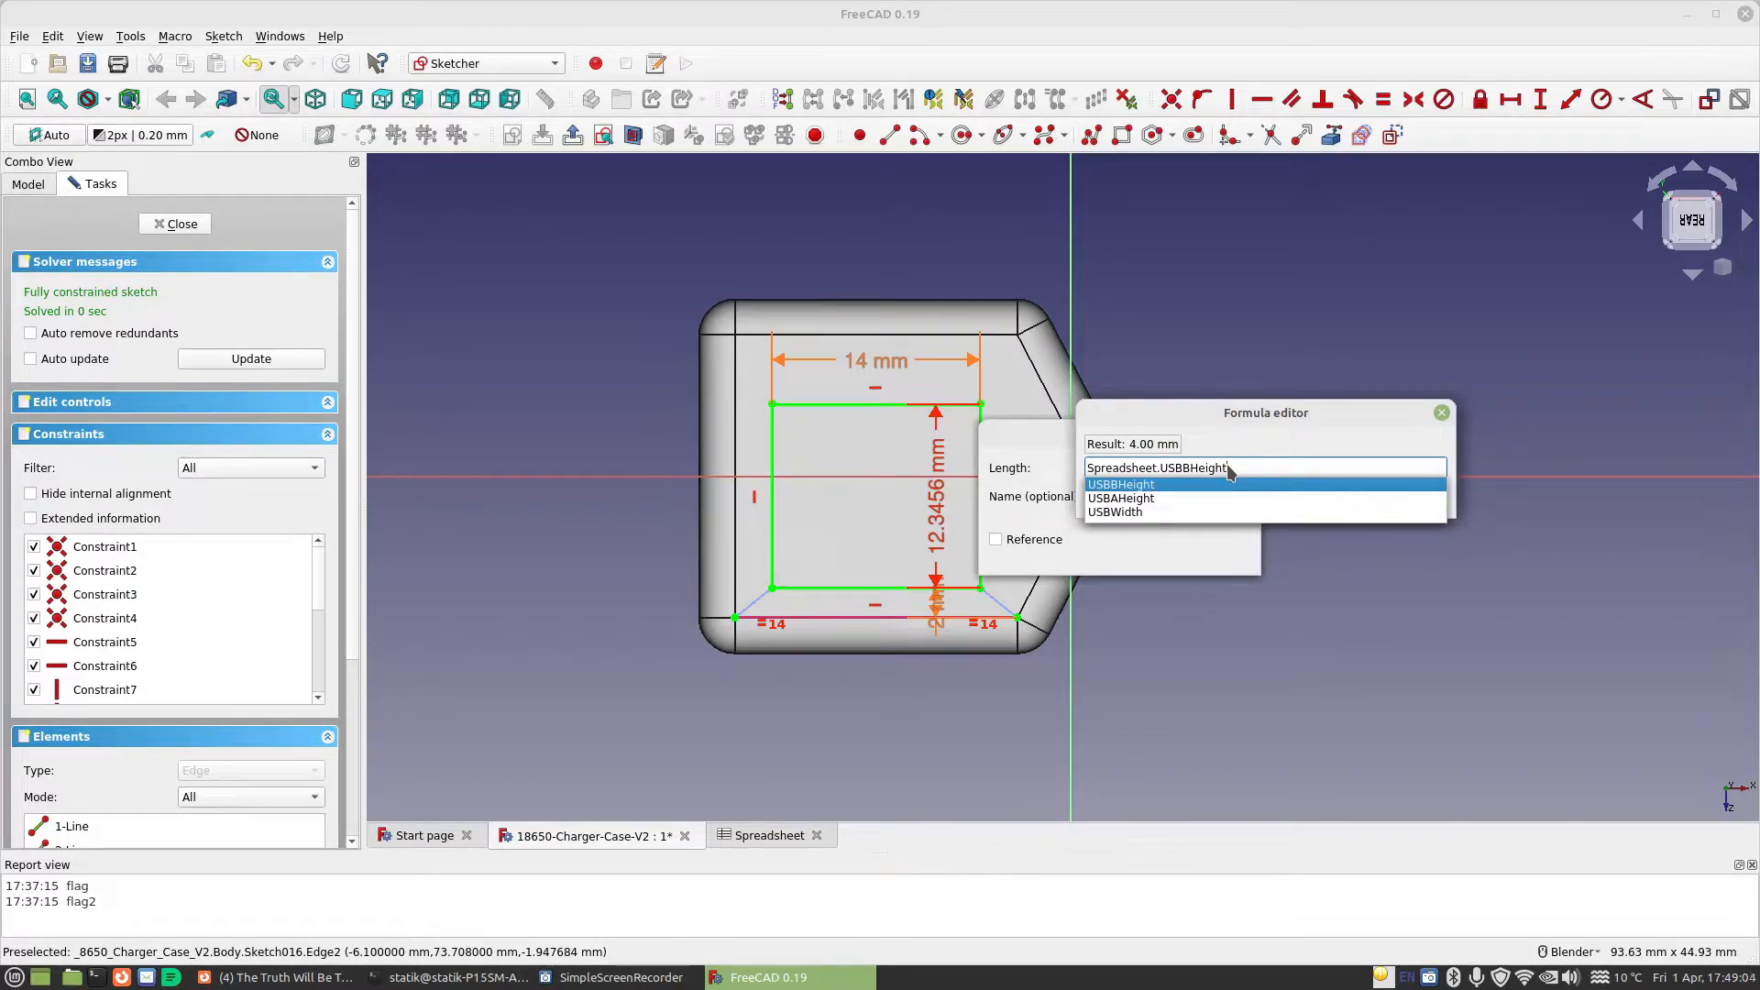
{"action": "type", "text": "+Spr"}
{"action": "key", "text": "Down"}
{"action": "type", "text": ".us"}
{"action": "key", "text": "Down"}
{"action": "key", "text": "Down"}
{"action": "key", "text": "Return"}
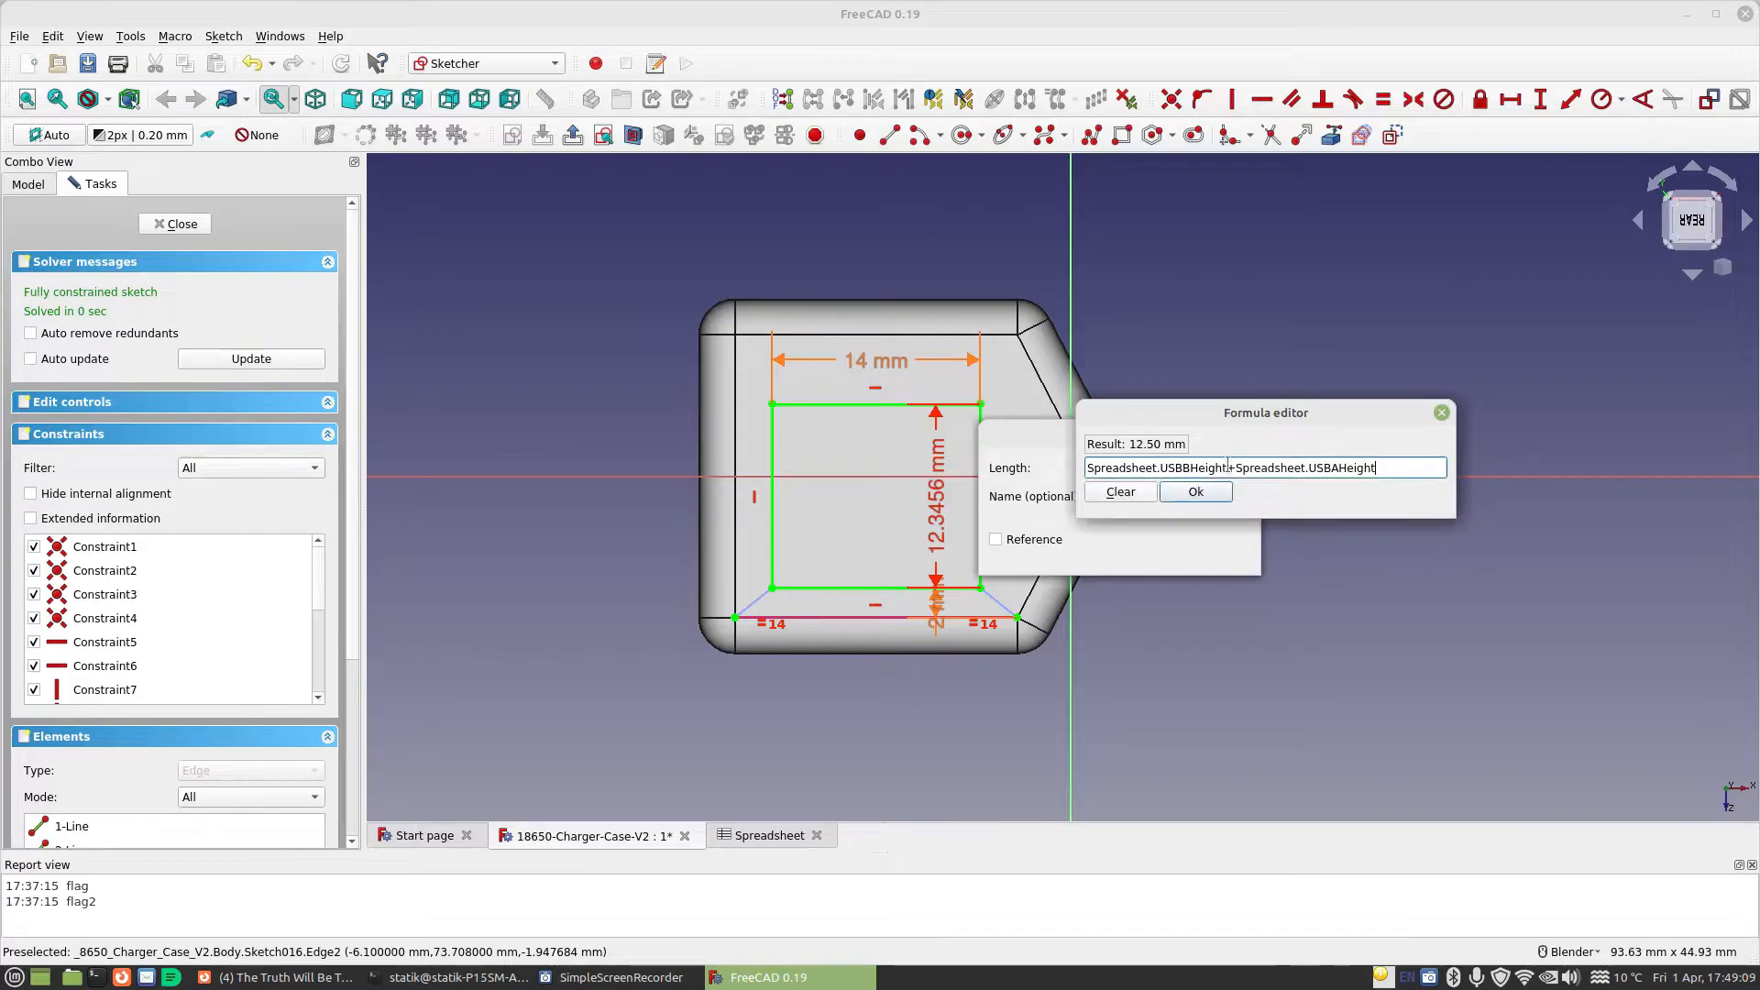
{"action": "left_click", "coordinate": [1196, 491]}
{"action": "left_click", "coordinate": [1218, 554]}
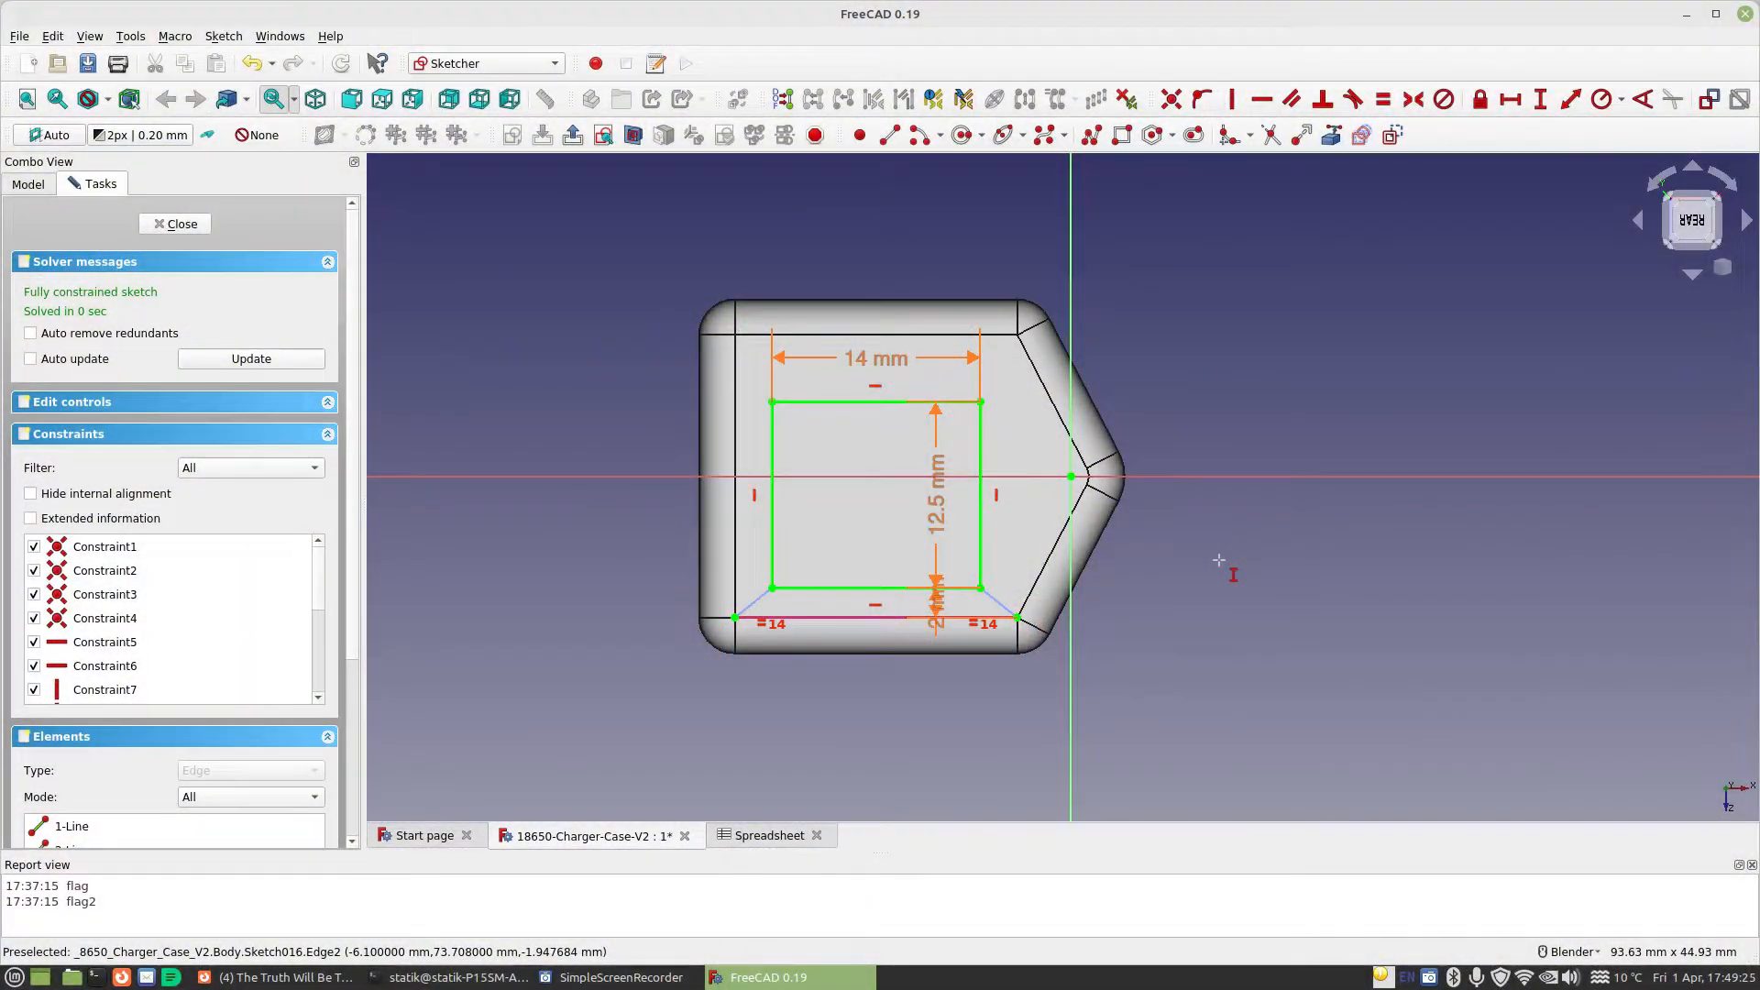
{"action": "left_click", "coordinate": [177, 224]}
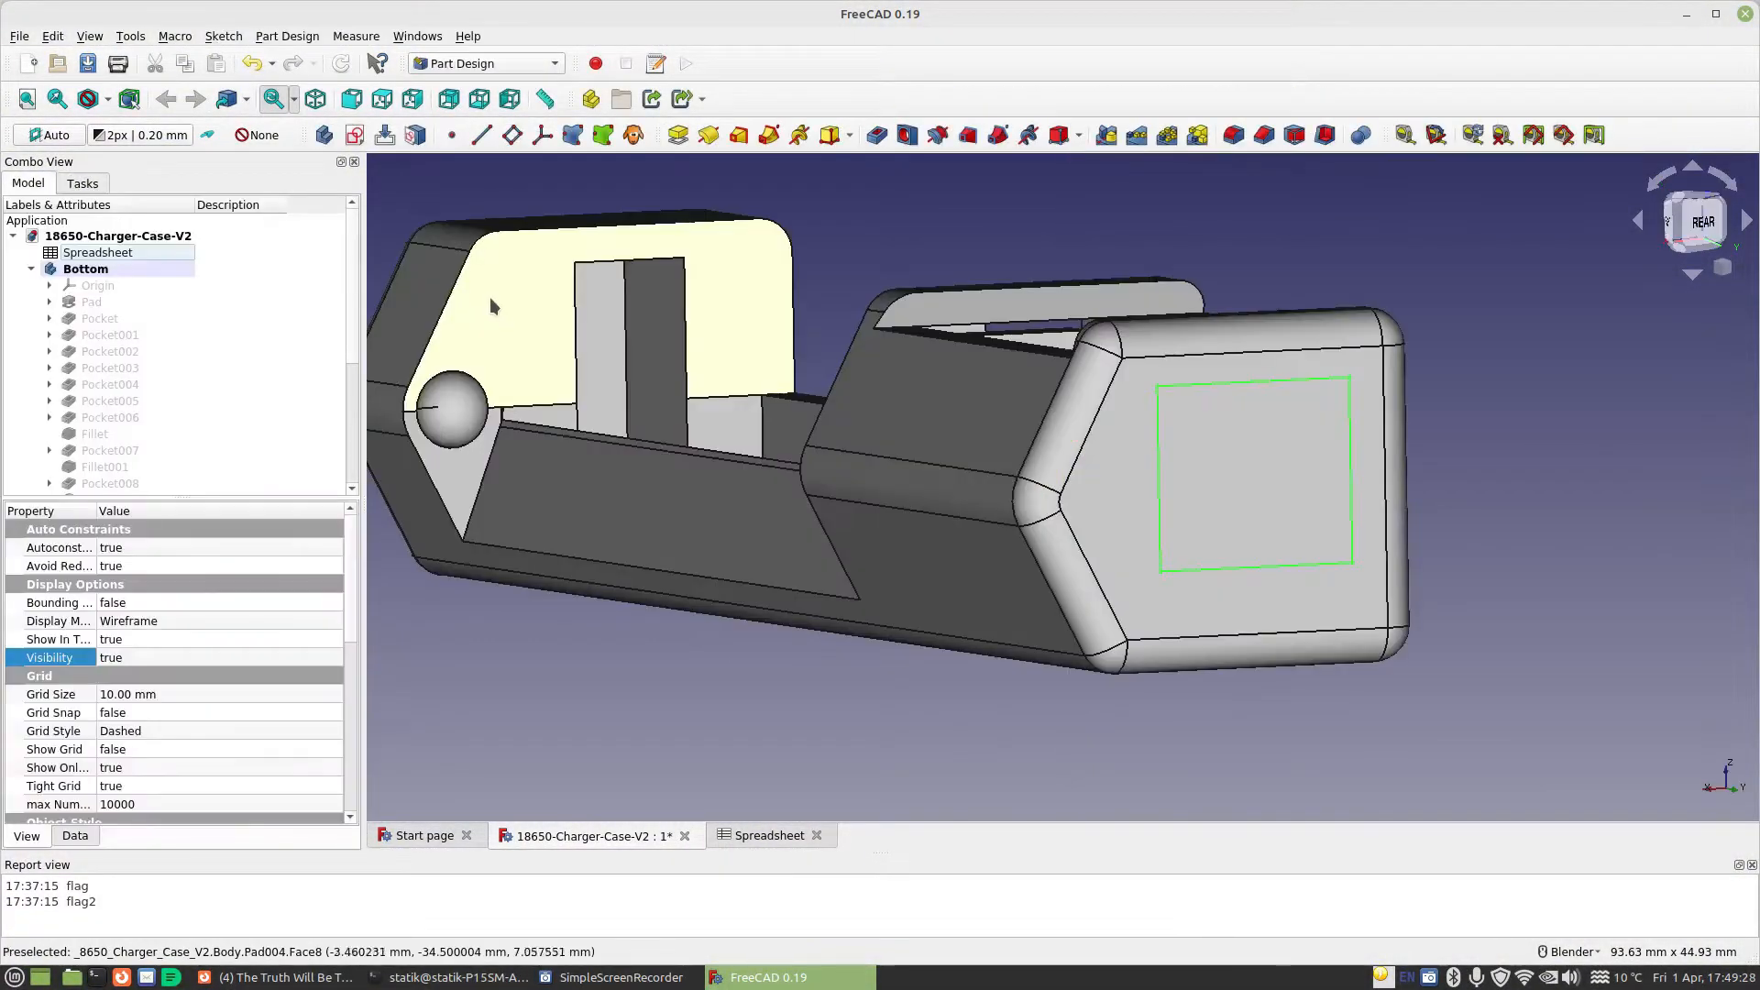
Pocket the rectangle through the Bottom's end wall with its length set by the formula Spreadsheet.MaterialThickness
{"action": "left_click", "coordinate": [878, 134]}
{"action": "middle_click_drag", "start_coordinate": [1359, 354], "coordinate": [1329, 375]}
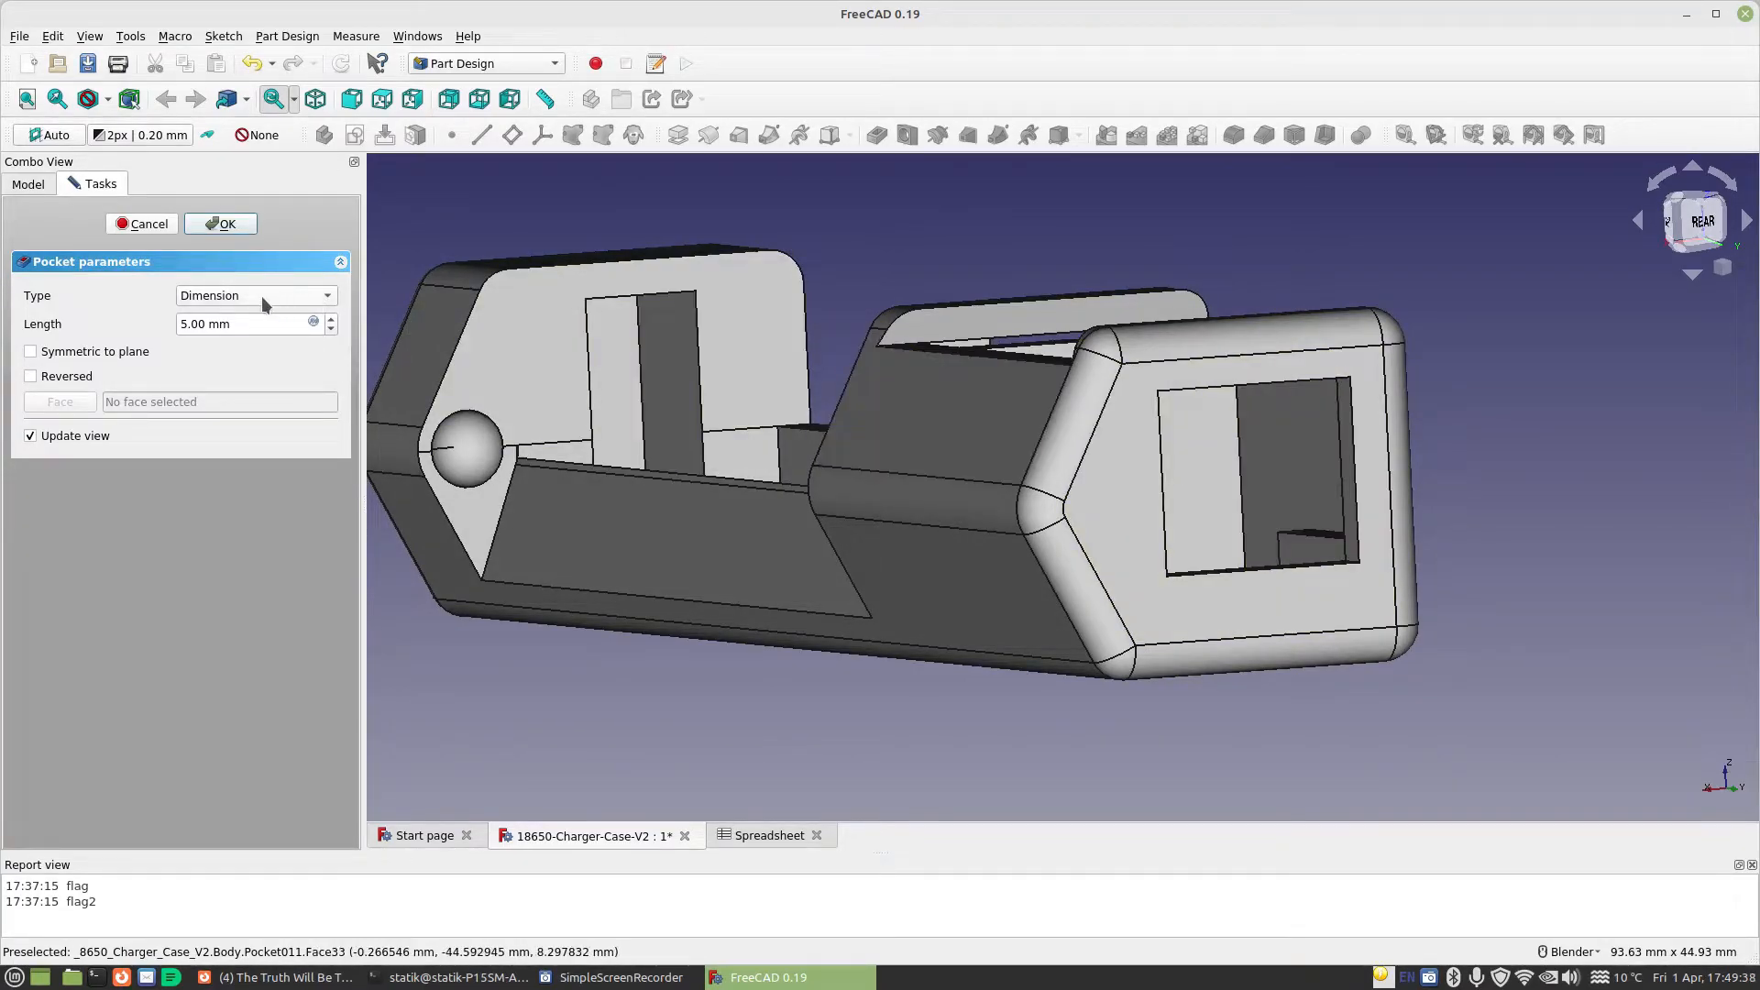
{"action": "left_click", "coordinate": [315, 323]}
{"action": "type", "text": "Spreadsheet."}
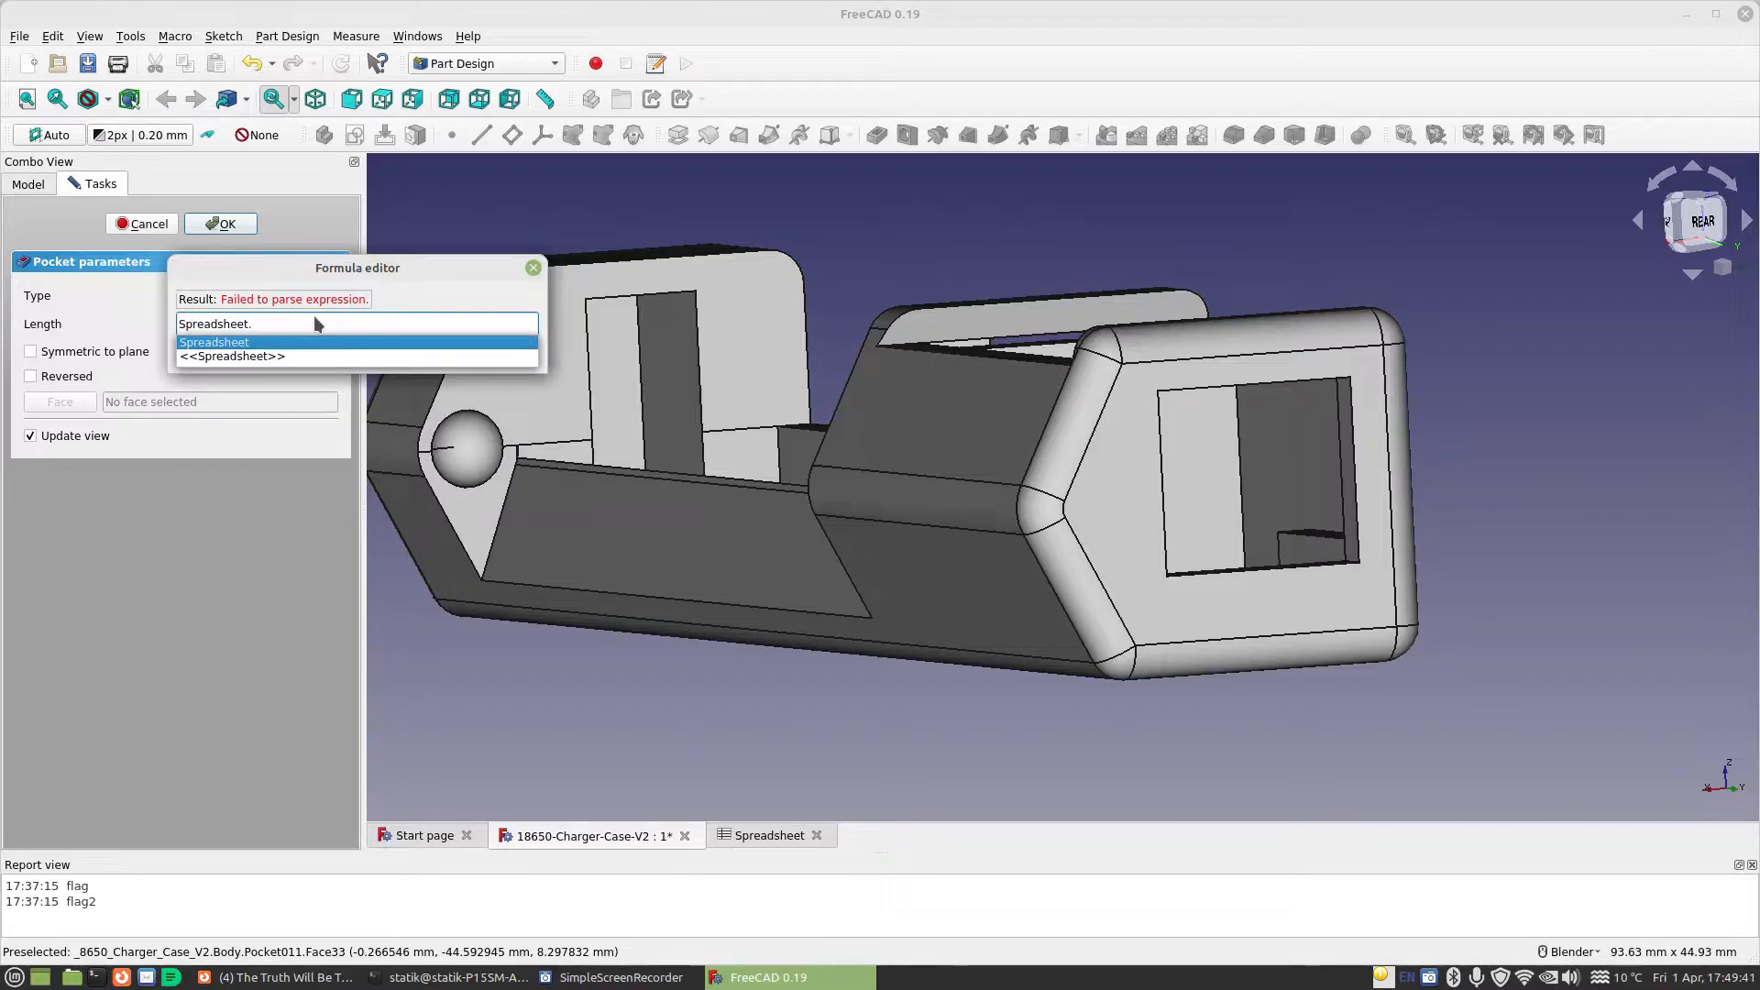
{"action": "type", "text": "MaterialThickness"}
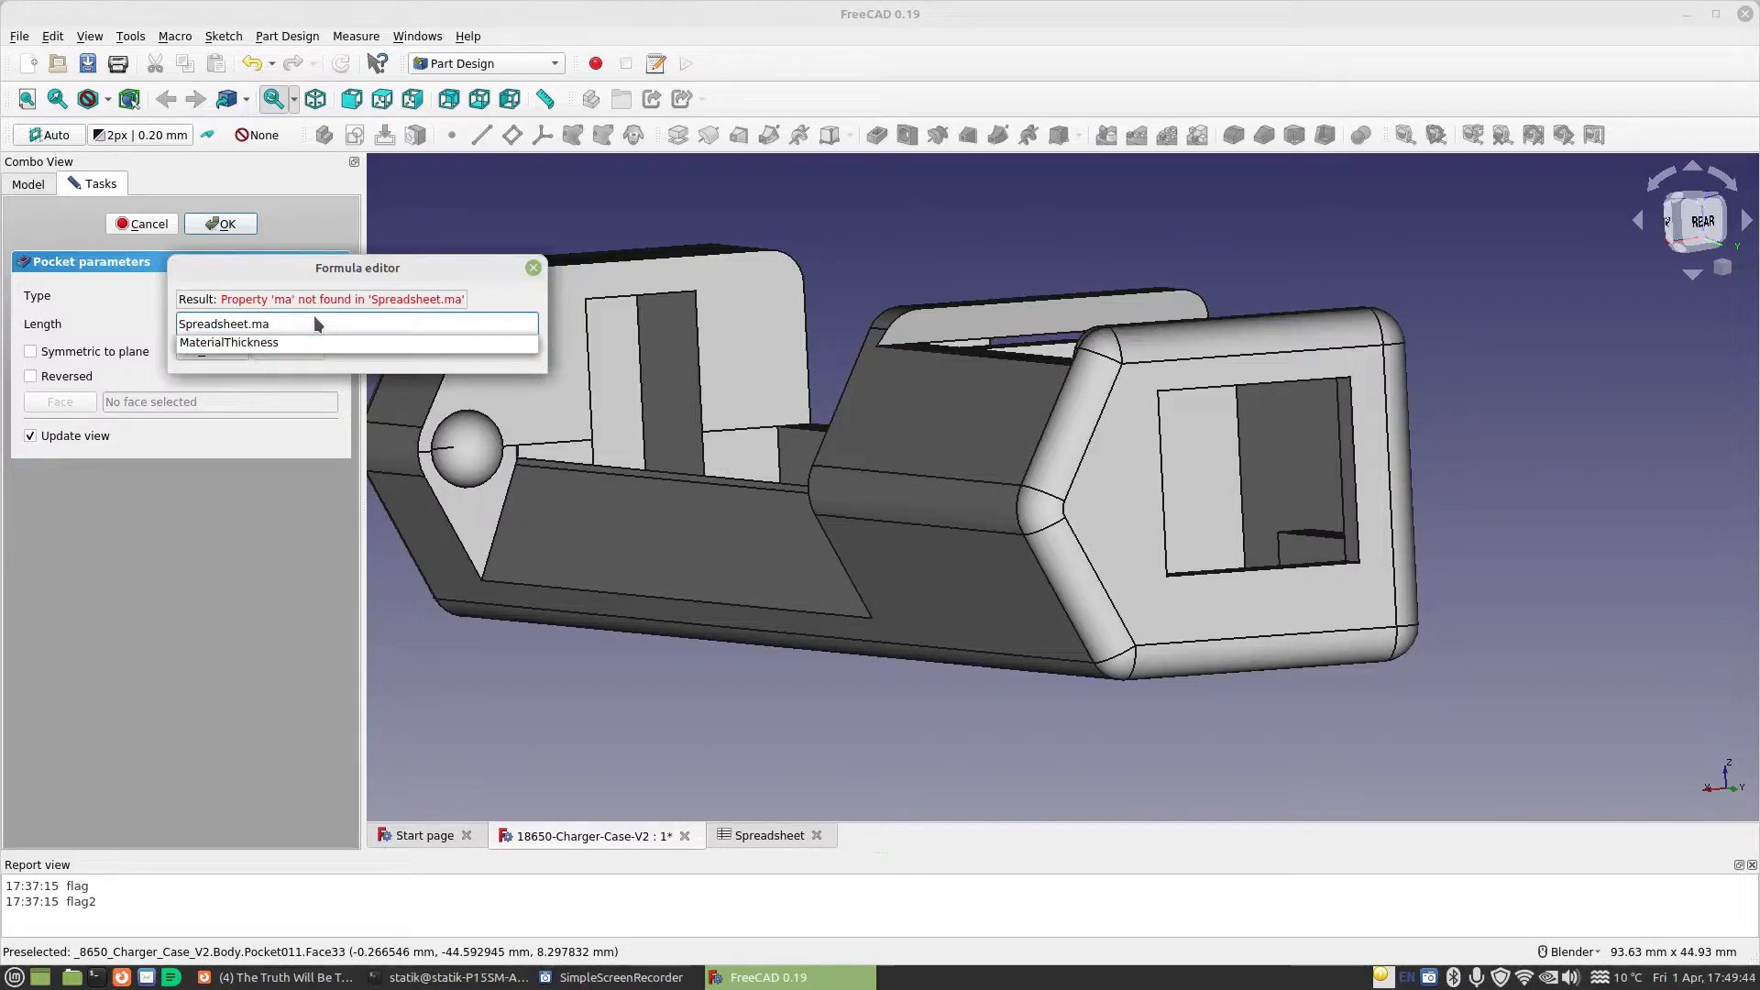
{"action": "key", "text": "Return"}
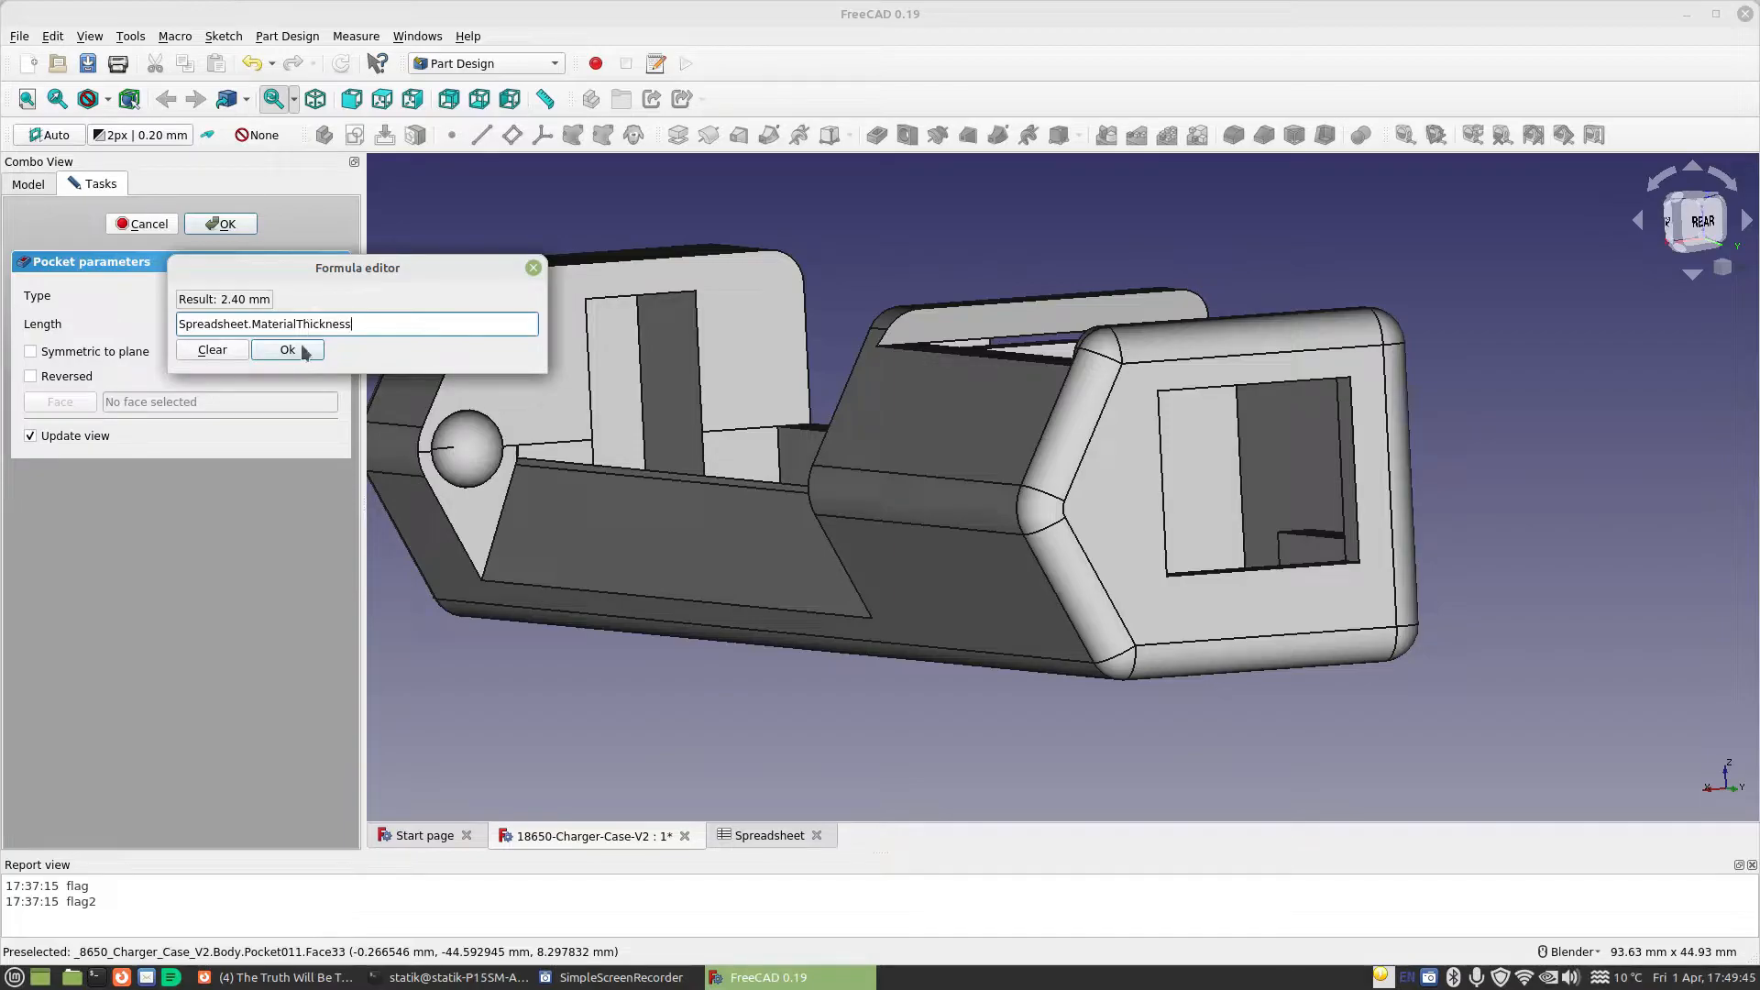
{"action": "left_click", "coordinate": [304, 352]}
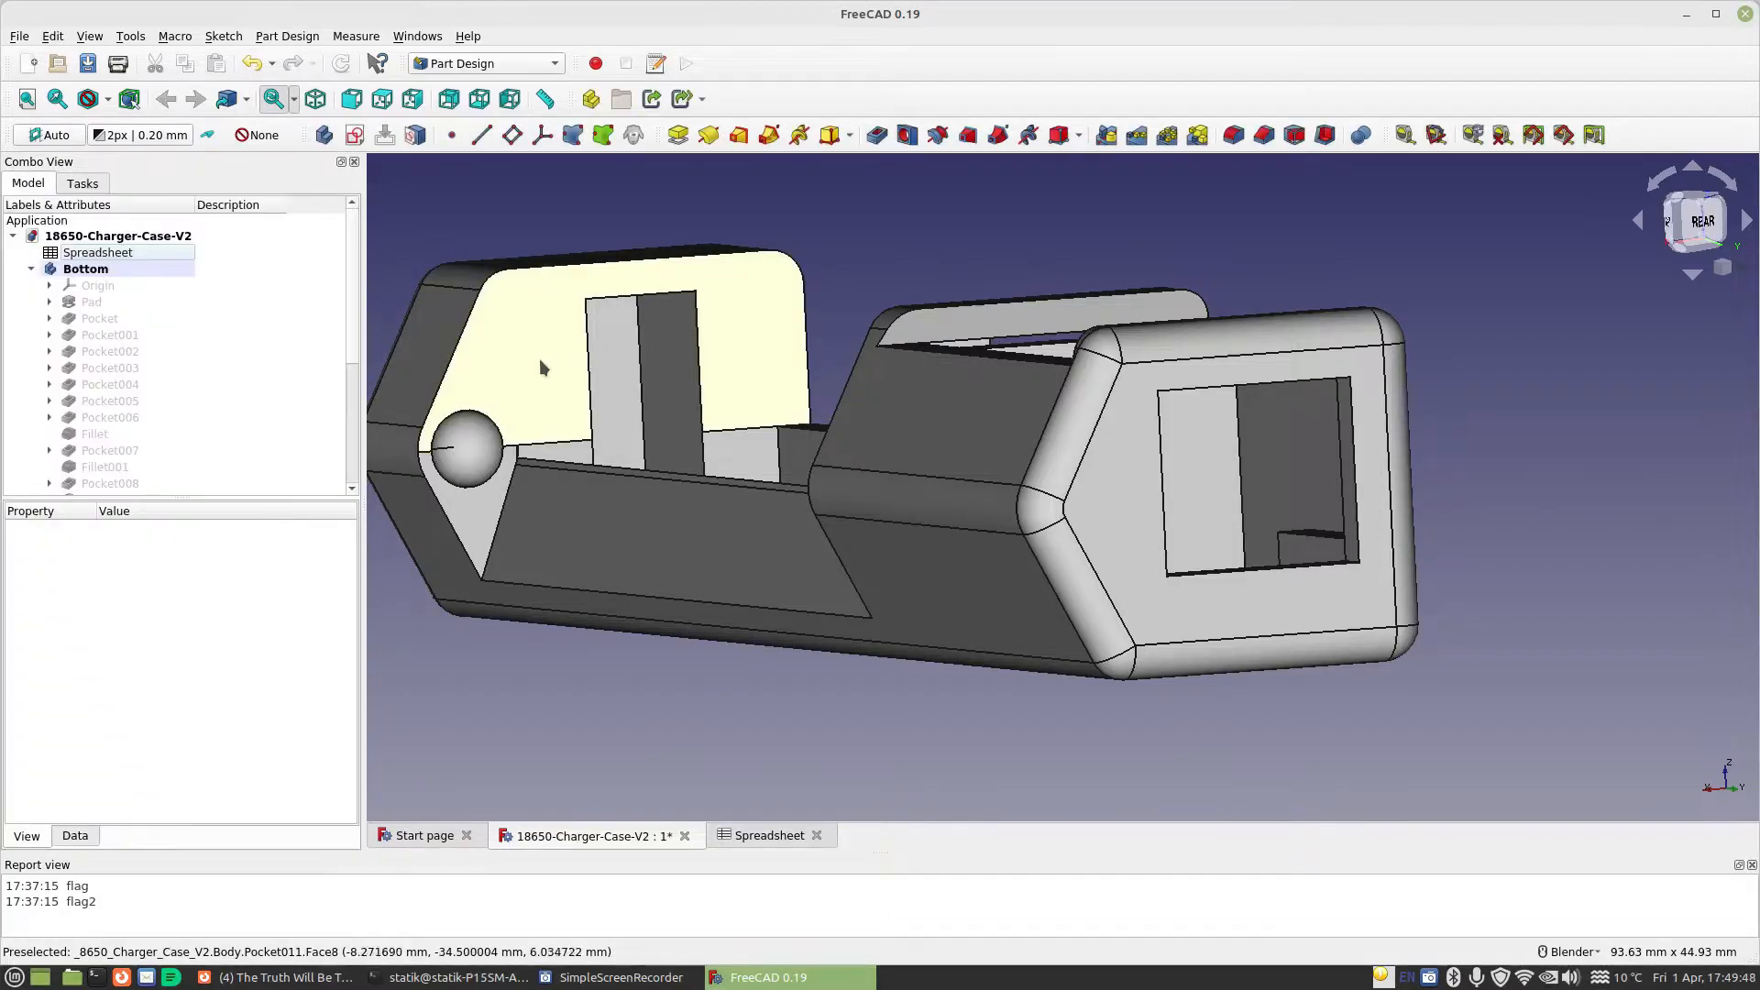
Open the new end-wall pocket's sketch, examine the rectangle's placement against the case from several angles, and leave the sketch
{"action": "scroll", "coordinate": [142, 444], "scroll_direction": "down", "scroll_amount": 5}
{"action": "scroll", "coordinate": [142, 443], "scroll_direction": "up", "scroll_amount": 1}
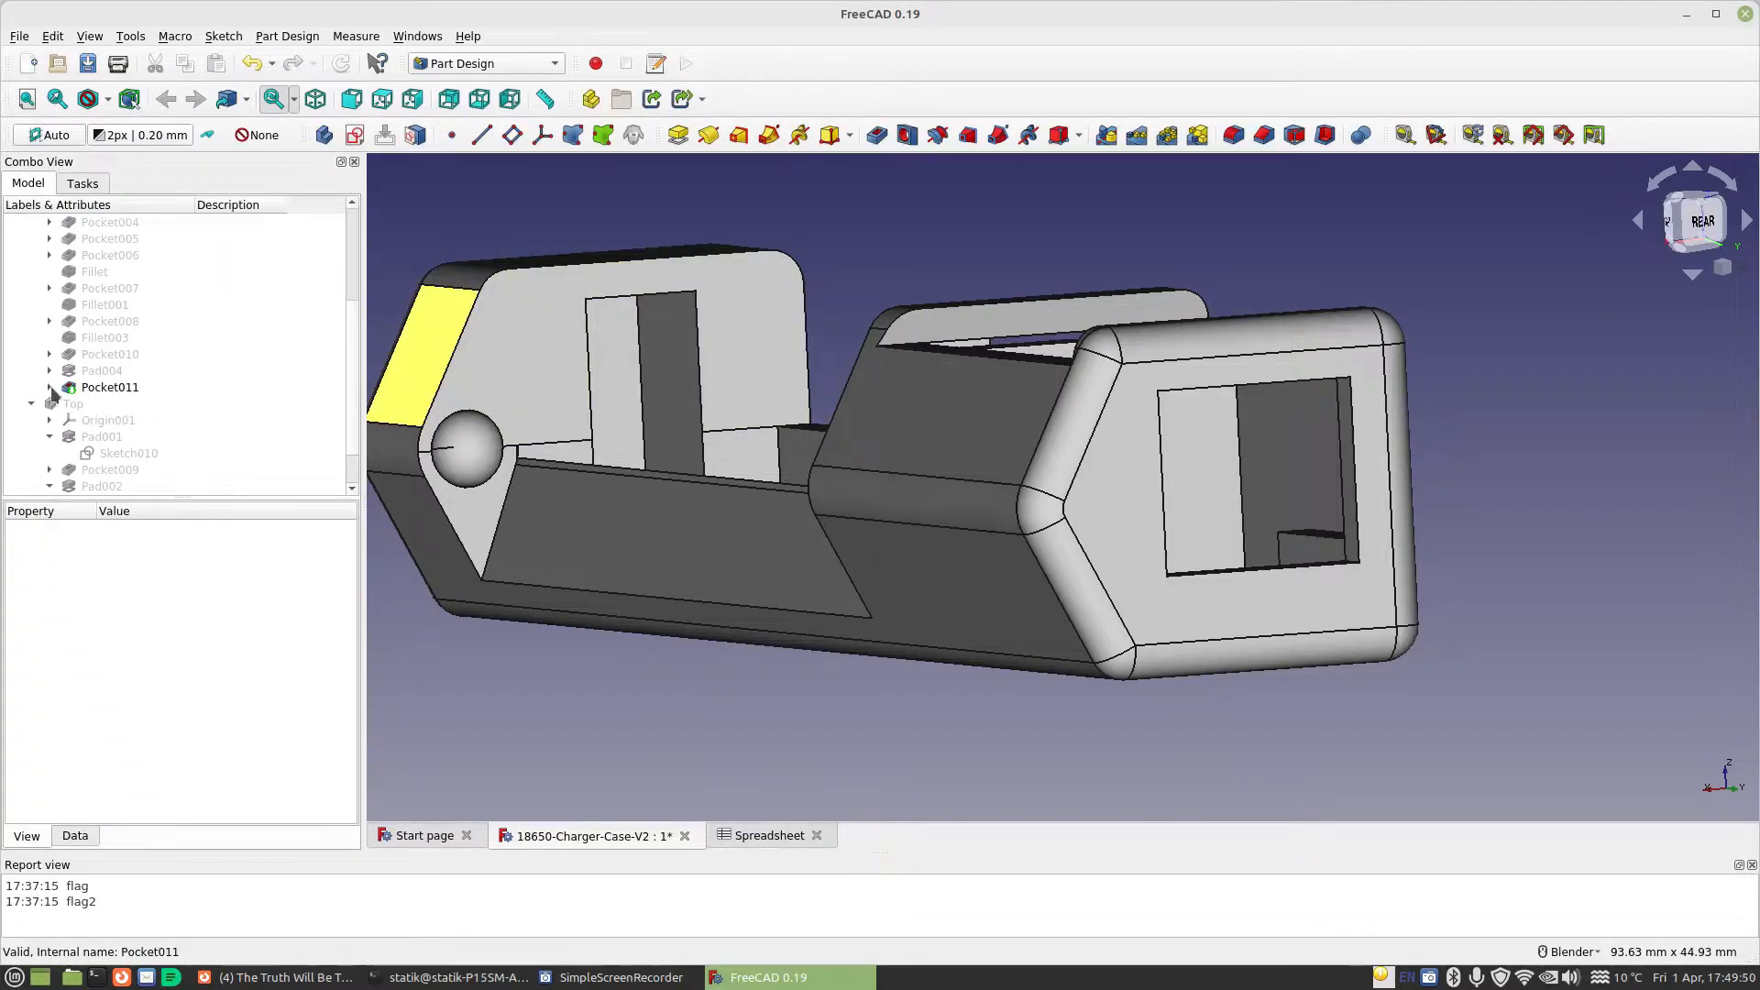
{"action": "left_click", "coordinate": [50, 387]}
{"action": "double_click", "coordinate": [118, 404]}
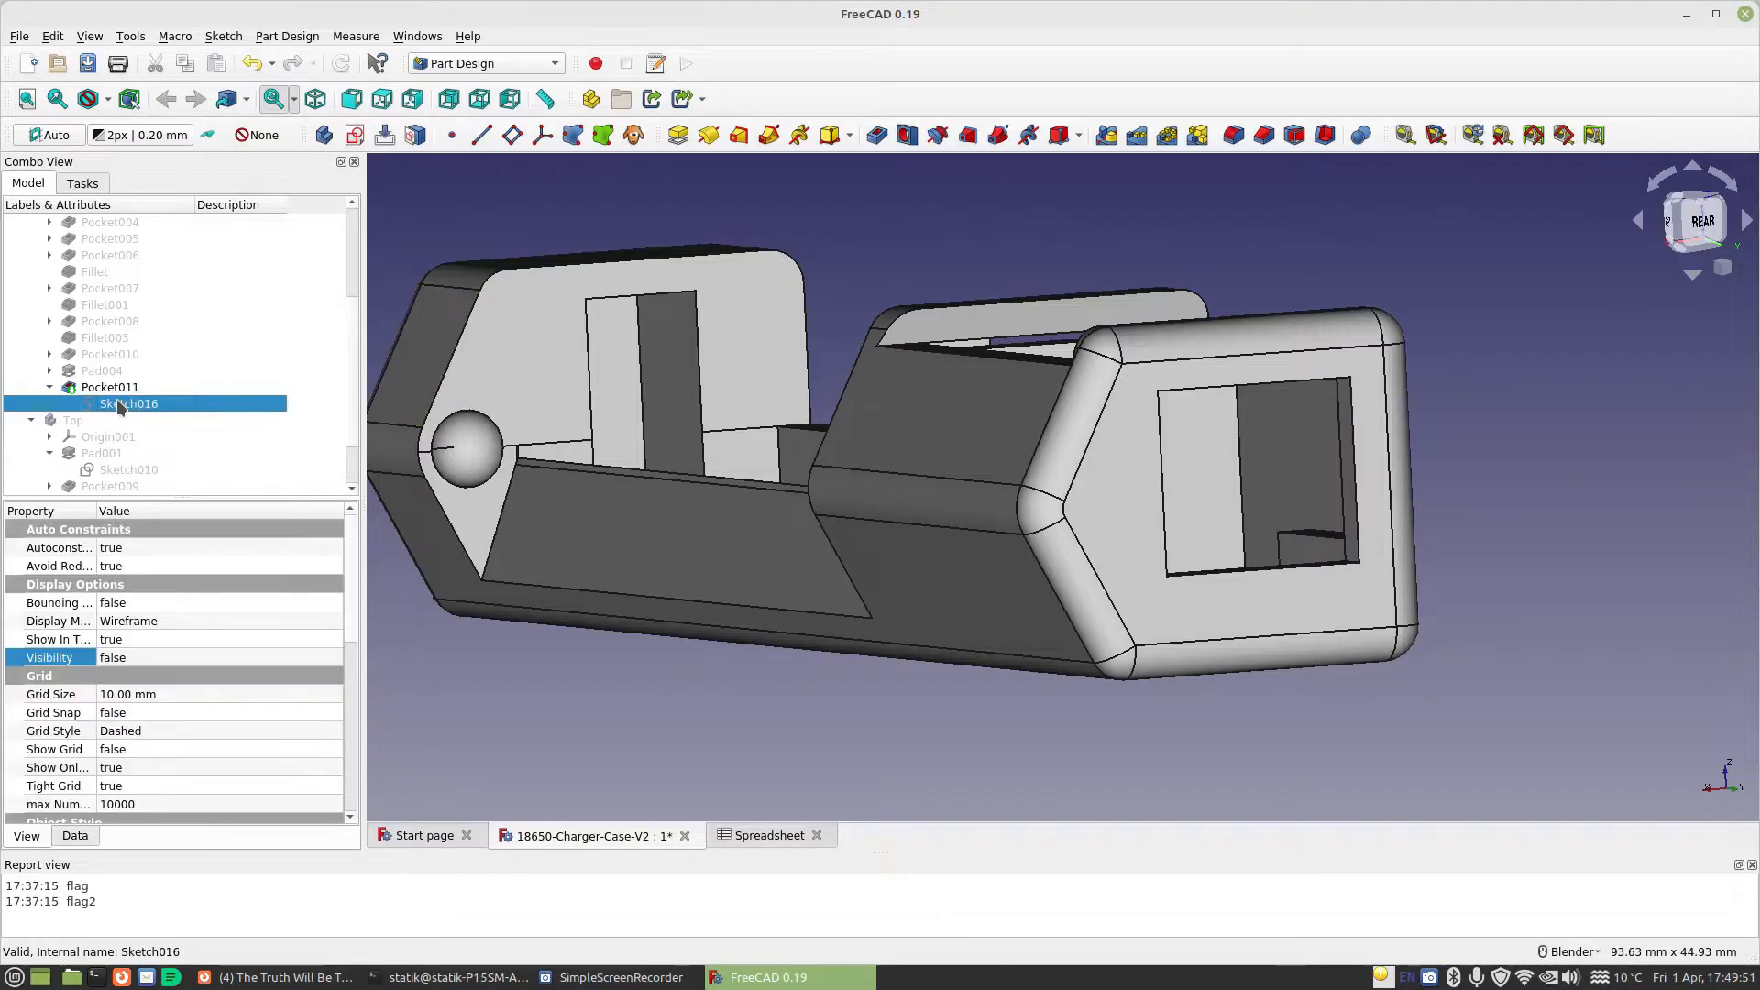
{"action": "scroll", "coordinate": [898, 529], "scroll_direction": "up", "scroll_amount": 2}
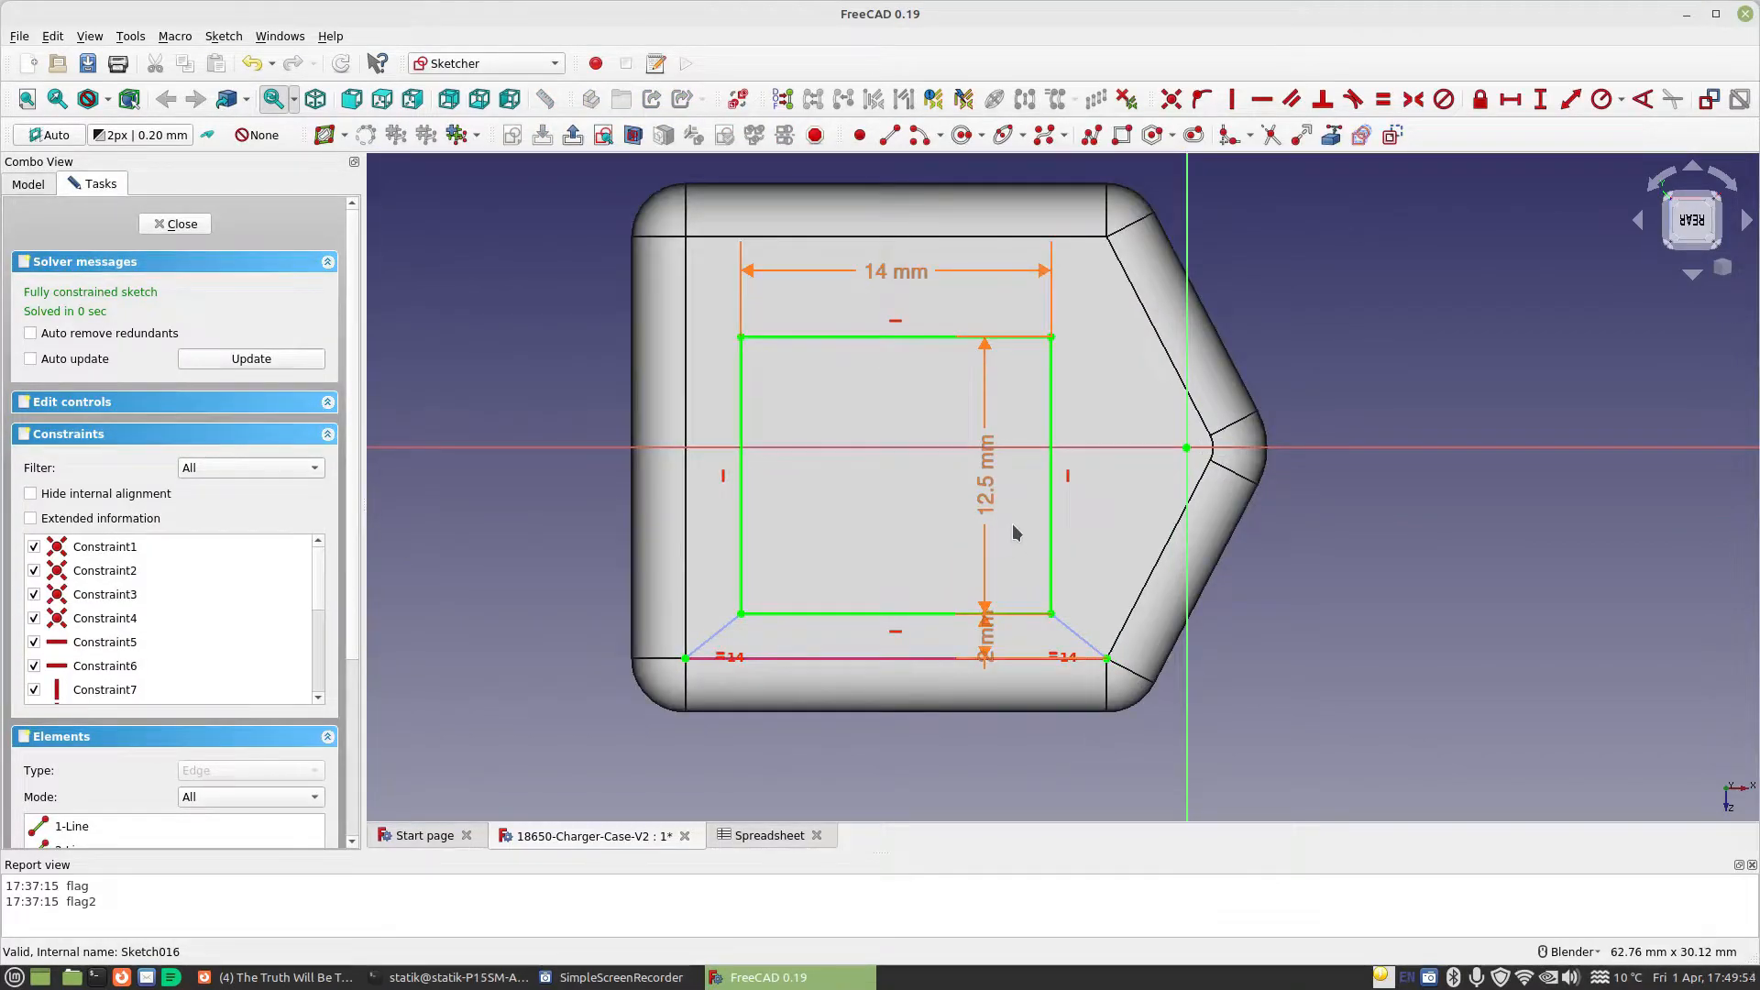
{"action": "mouse_move", "coordinate": [1229, 609]}
{"action": "middle_mouse_down"}
{"action": "mouse_move", "coordinate": [1183, 623]}
{"action": "mouse_move", "coordinate": [1210, 630]}
{"action": "middle_mouse_up"}
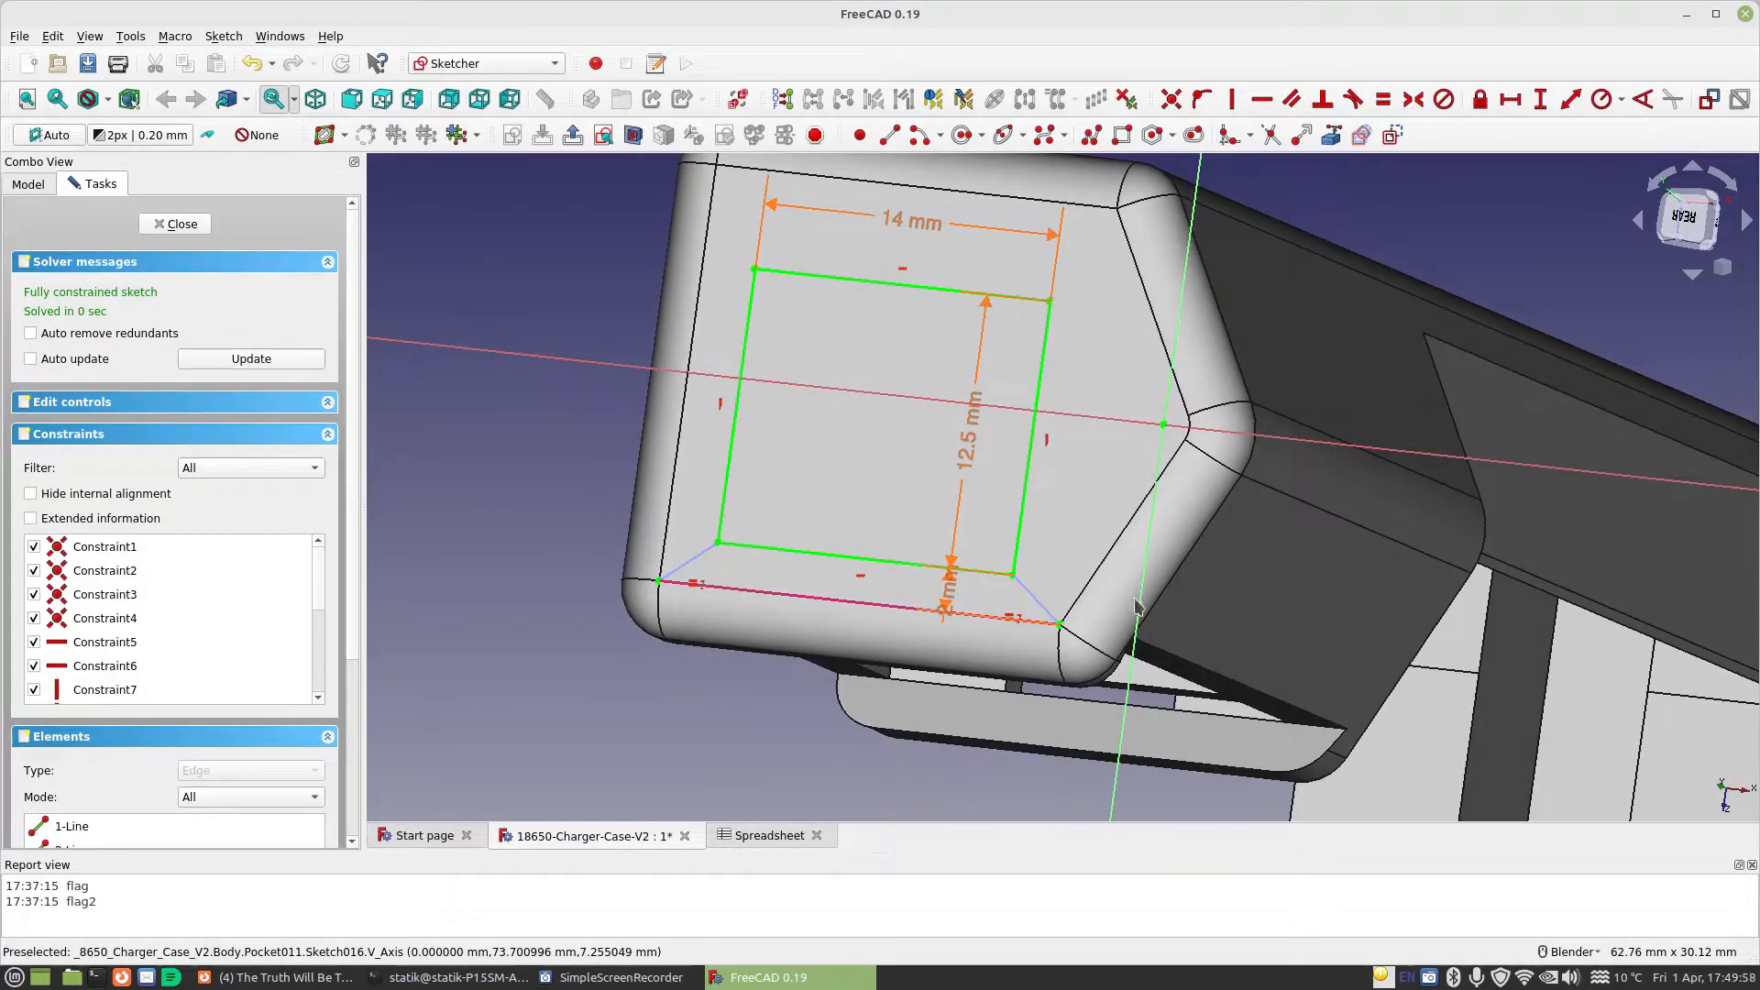
{"action": "middle_click_drag", "start_coordinate": [878, 503], "coordinate": [728, 506]}
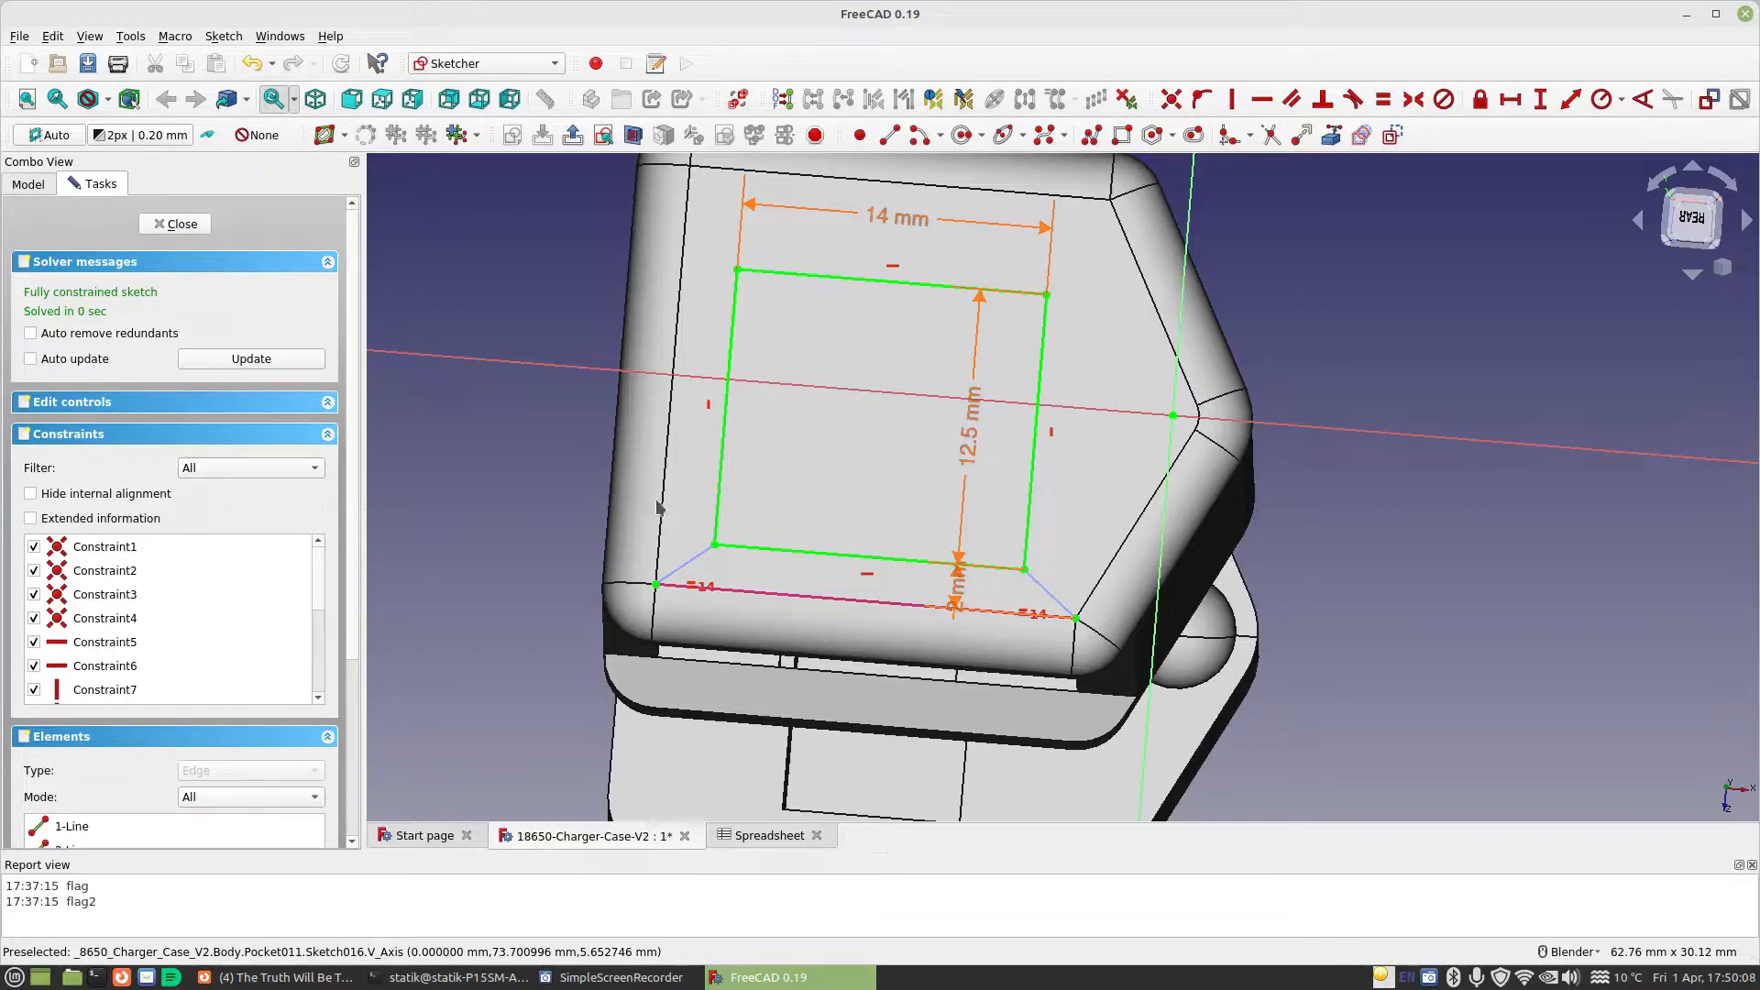
{"action": "key", "text": "Escape"}
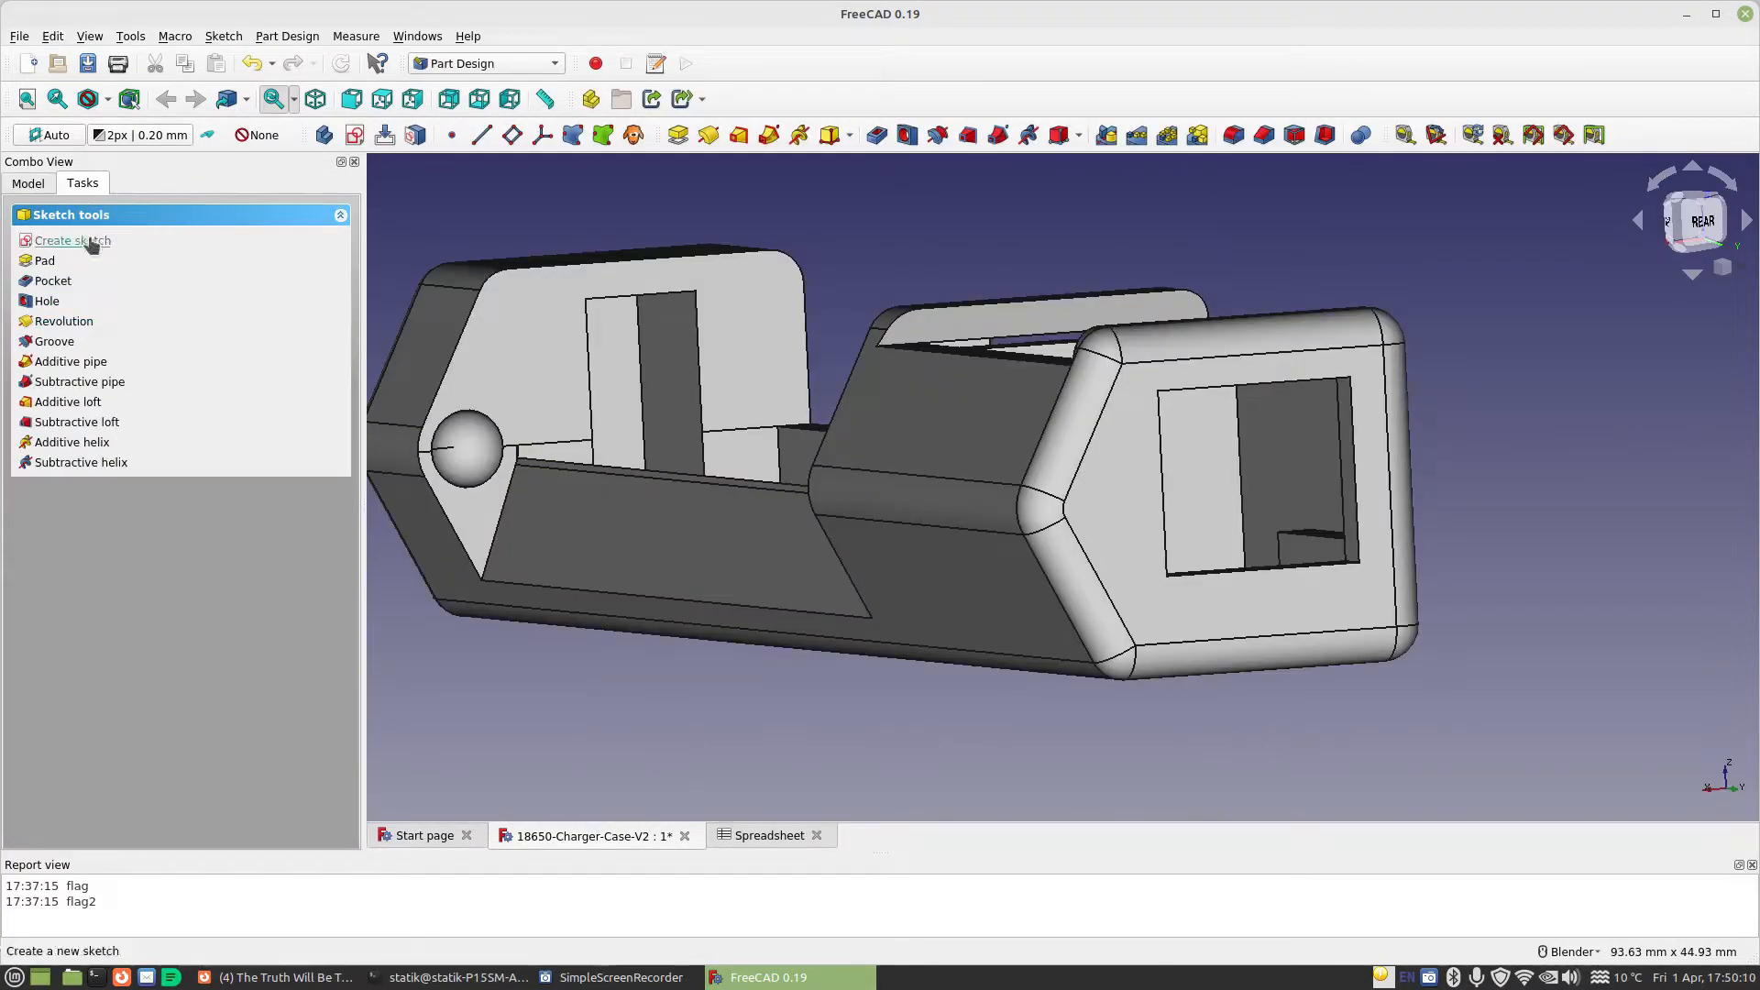
Reopen the end-wall pocket's sketch and delete both slanted centring lines and the referenced external edge below the rectangle
{"action": "left_click", "coordinate": [28, 183]}
{"action": "left_click", "coordinate": [95, 405]}
{"action": "double_click", "coordinate": [114, 408]}
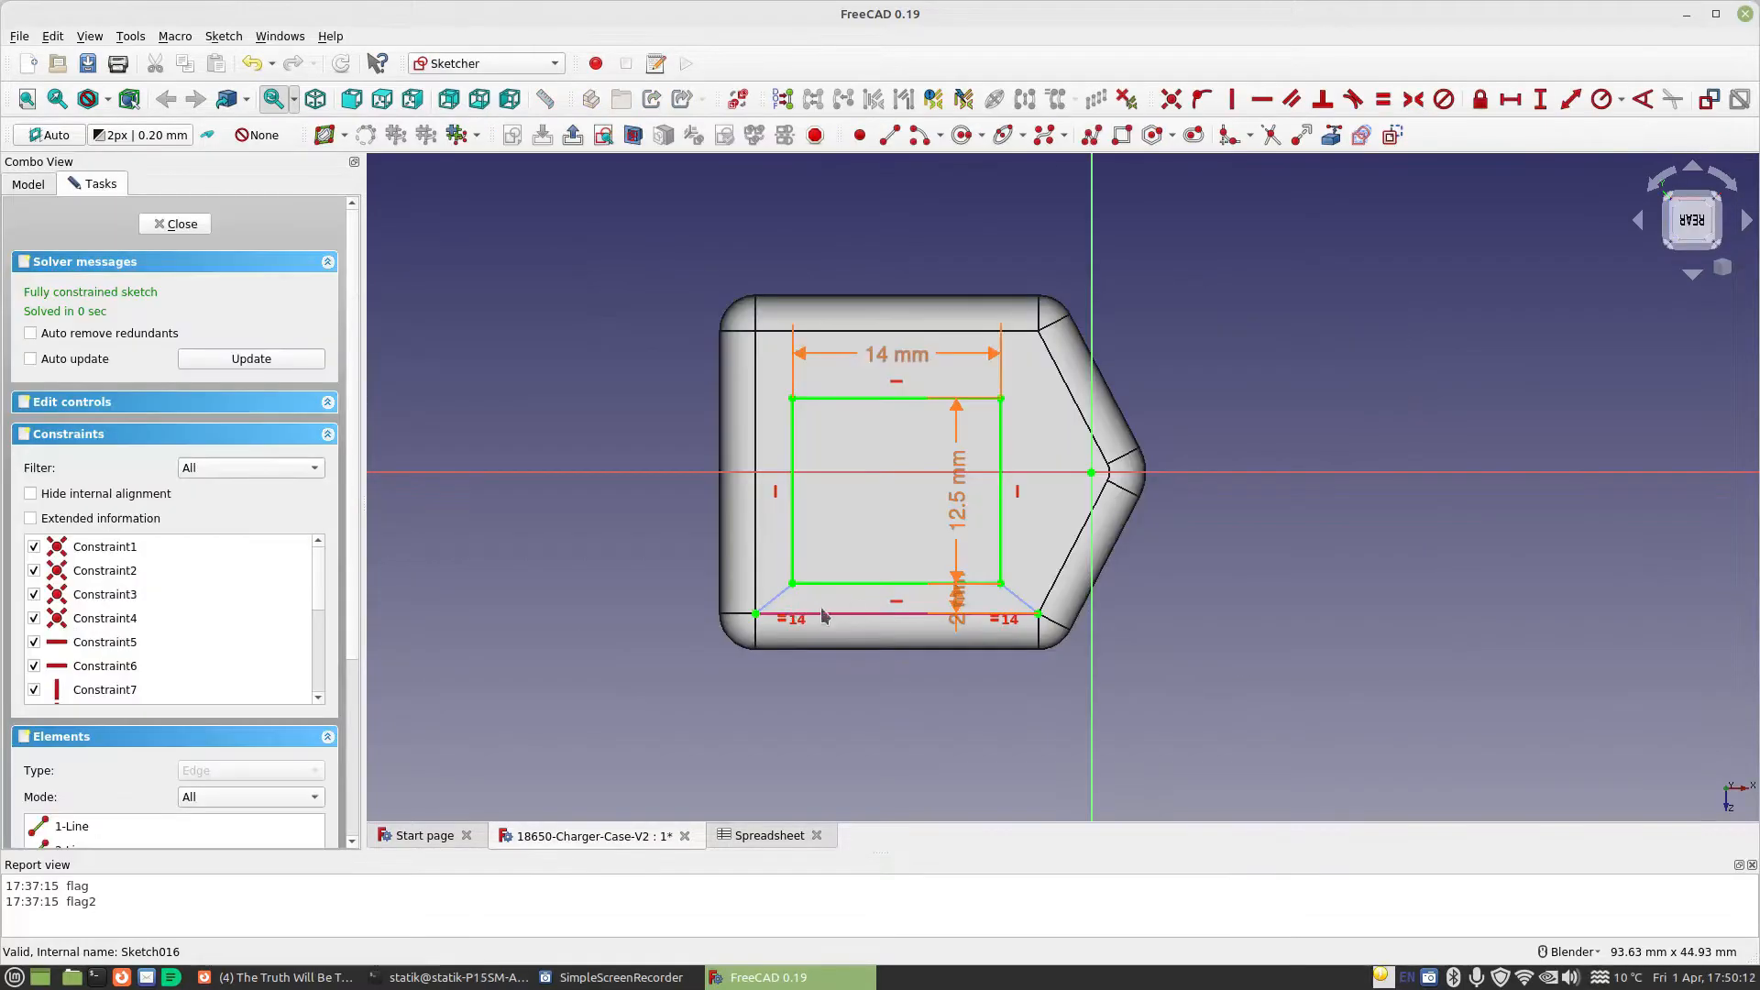
{"action": "scroll", "coordinate": [917, 610], "scroll_direction": "up", "scroll_amount": 3}
{"action": "left_click", "coordinate": [733, 597]}
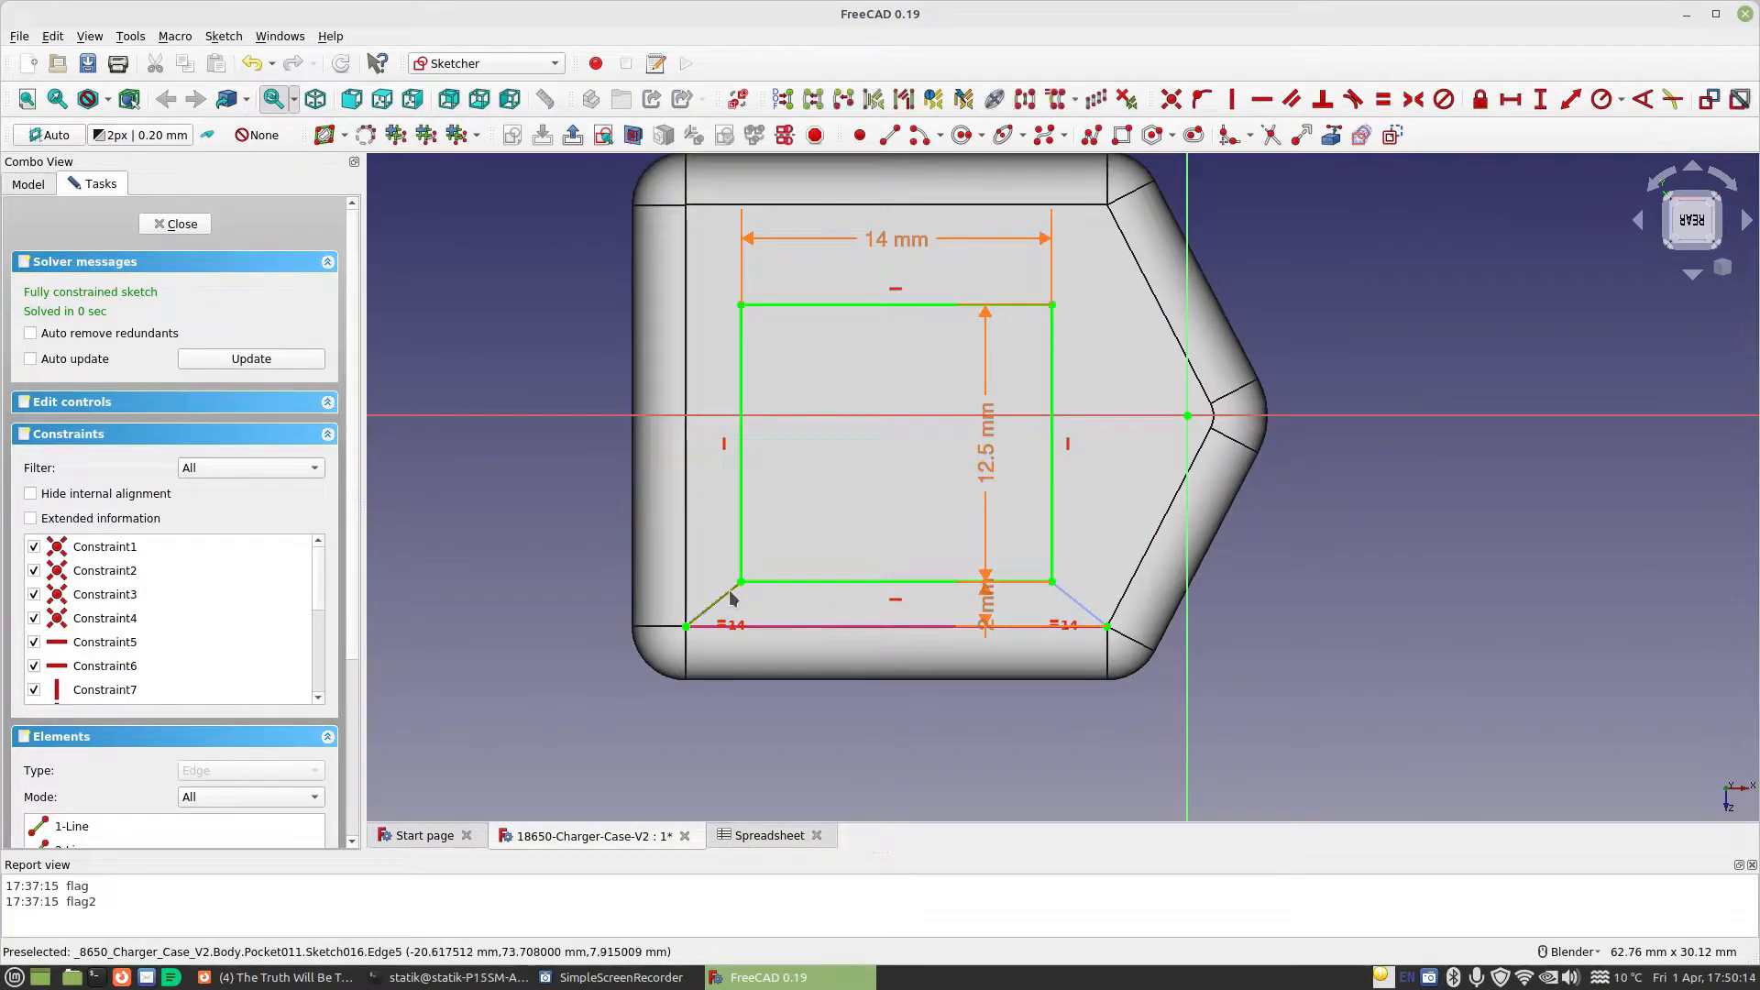
{"action": "key", "text": "Delete"}
{"action": "left_click", "coordinate": [1084, 608]}
{"action": "key", "text": "Delete"}
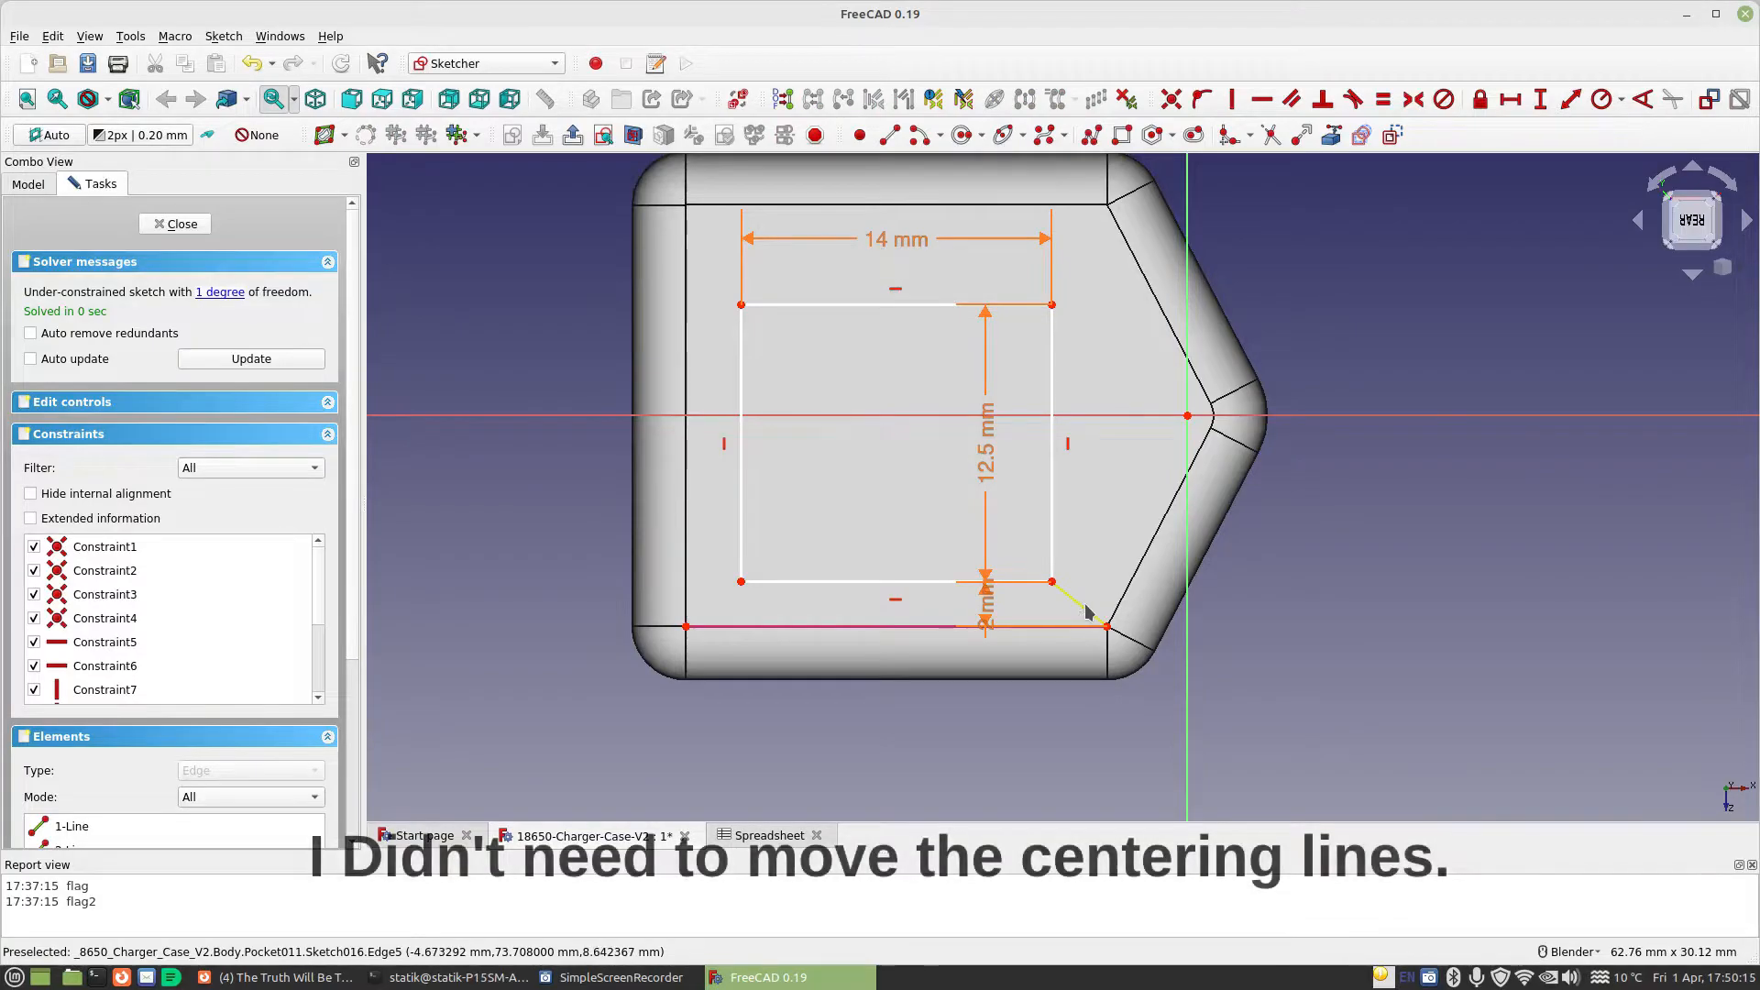
{"action": "left_click", "coordinate": [1077, 626]}
{"action": "key", "text": "Delete"}
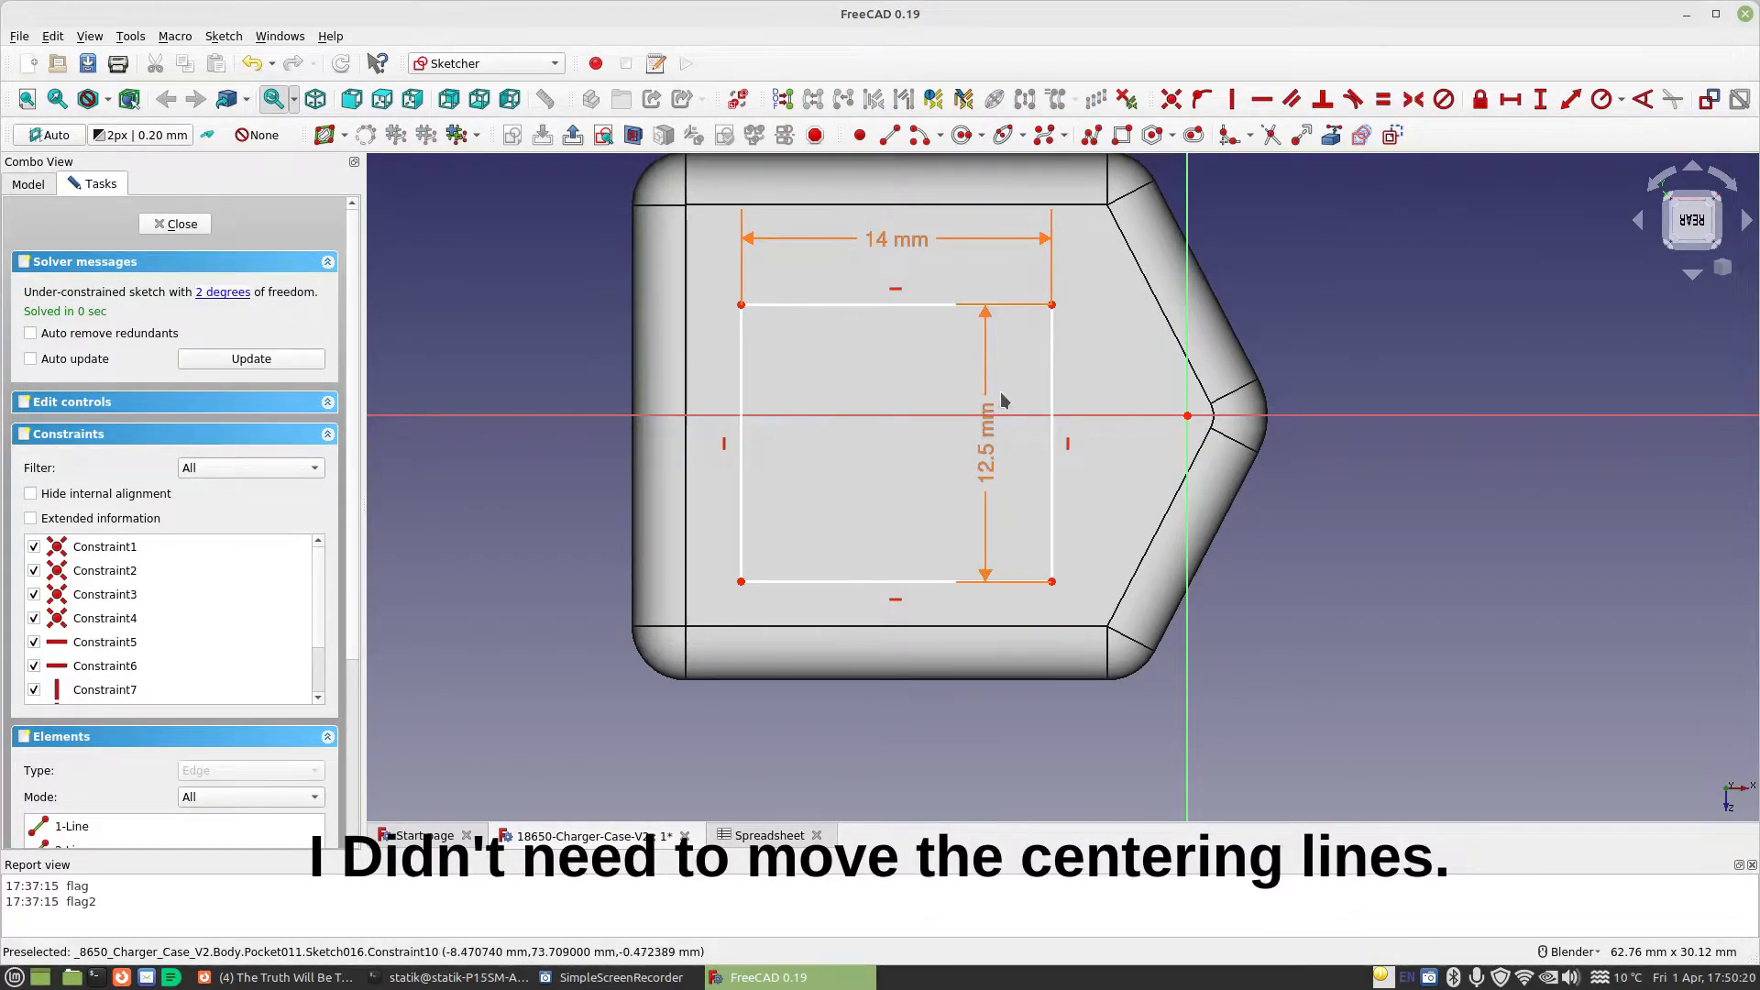
Reference the opposite end-wall edge above the rectangle and draw construction lines from its endpoints to the rectangle's two nearest corners
{"action": "left_click", "coordinate": [1302, 138]}
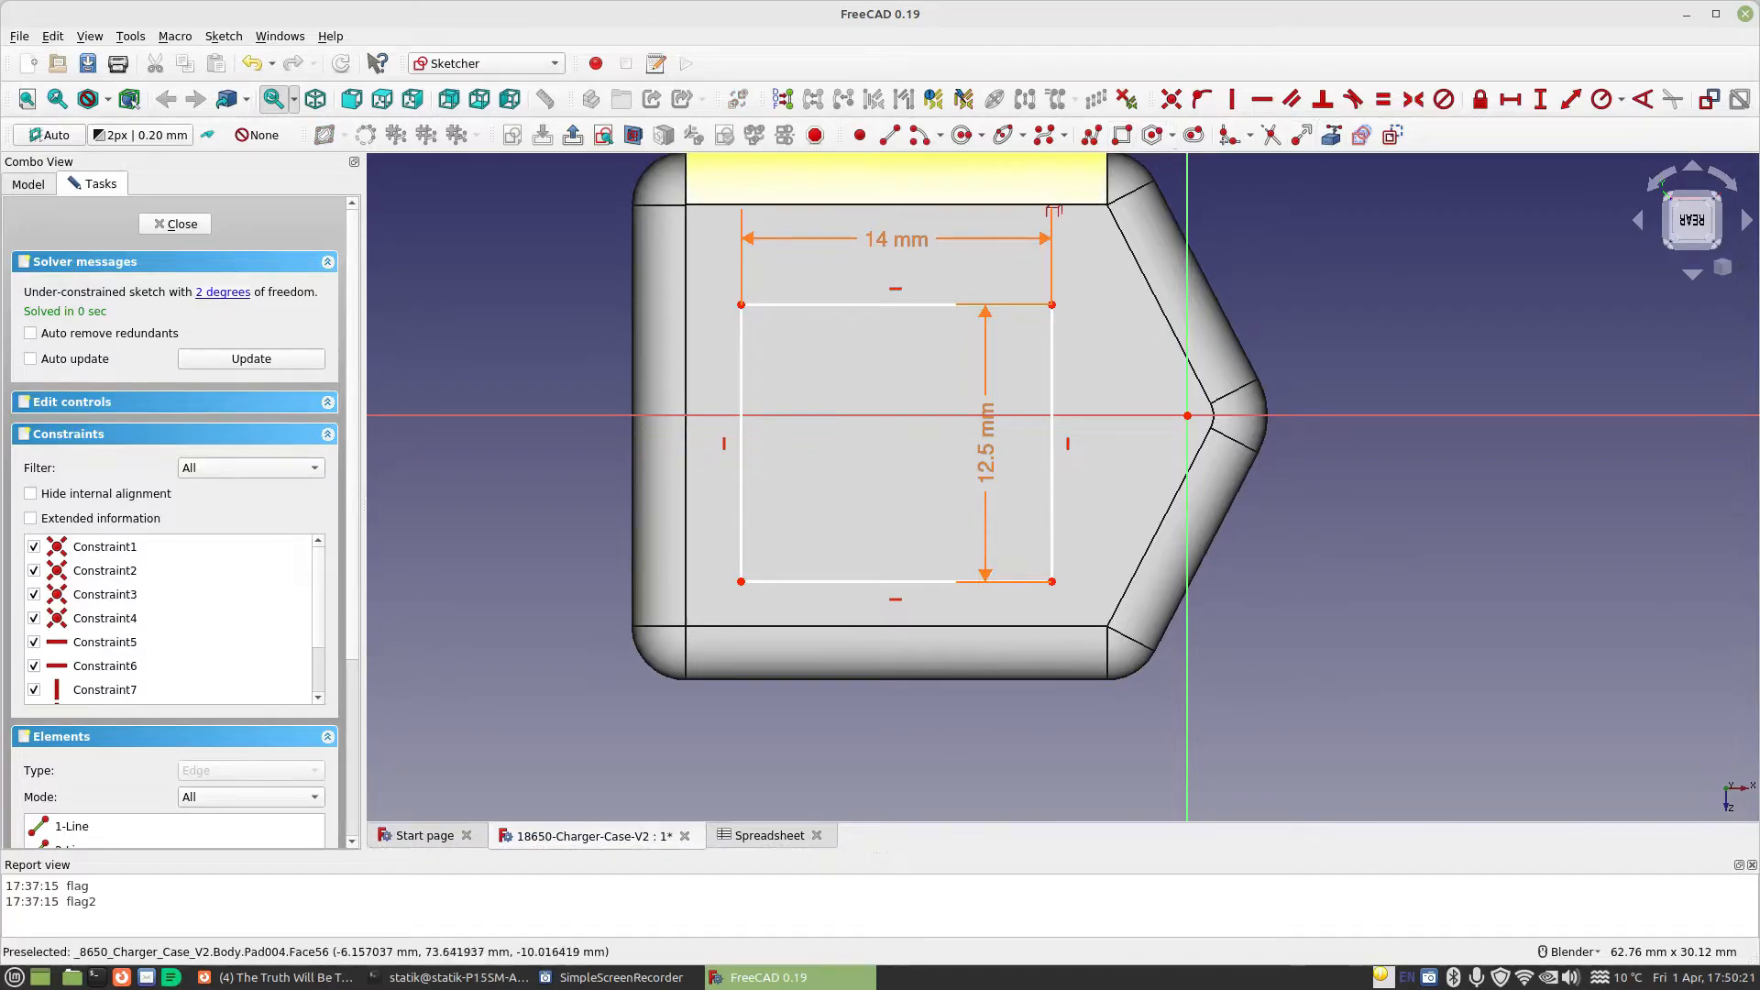
{"action": "left_click", "coordinate": [1051, 202]}
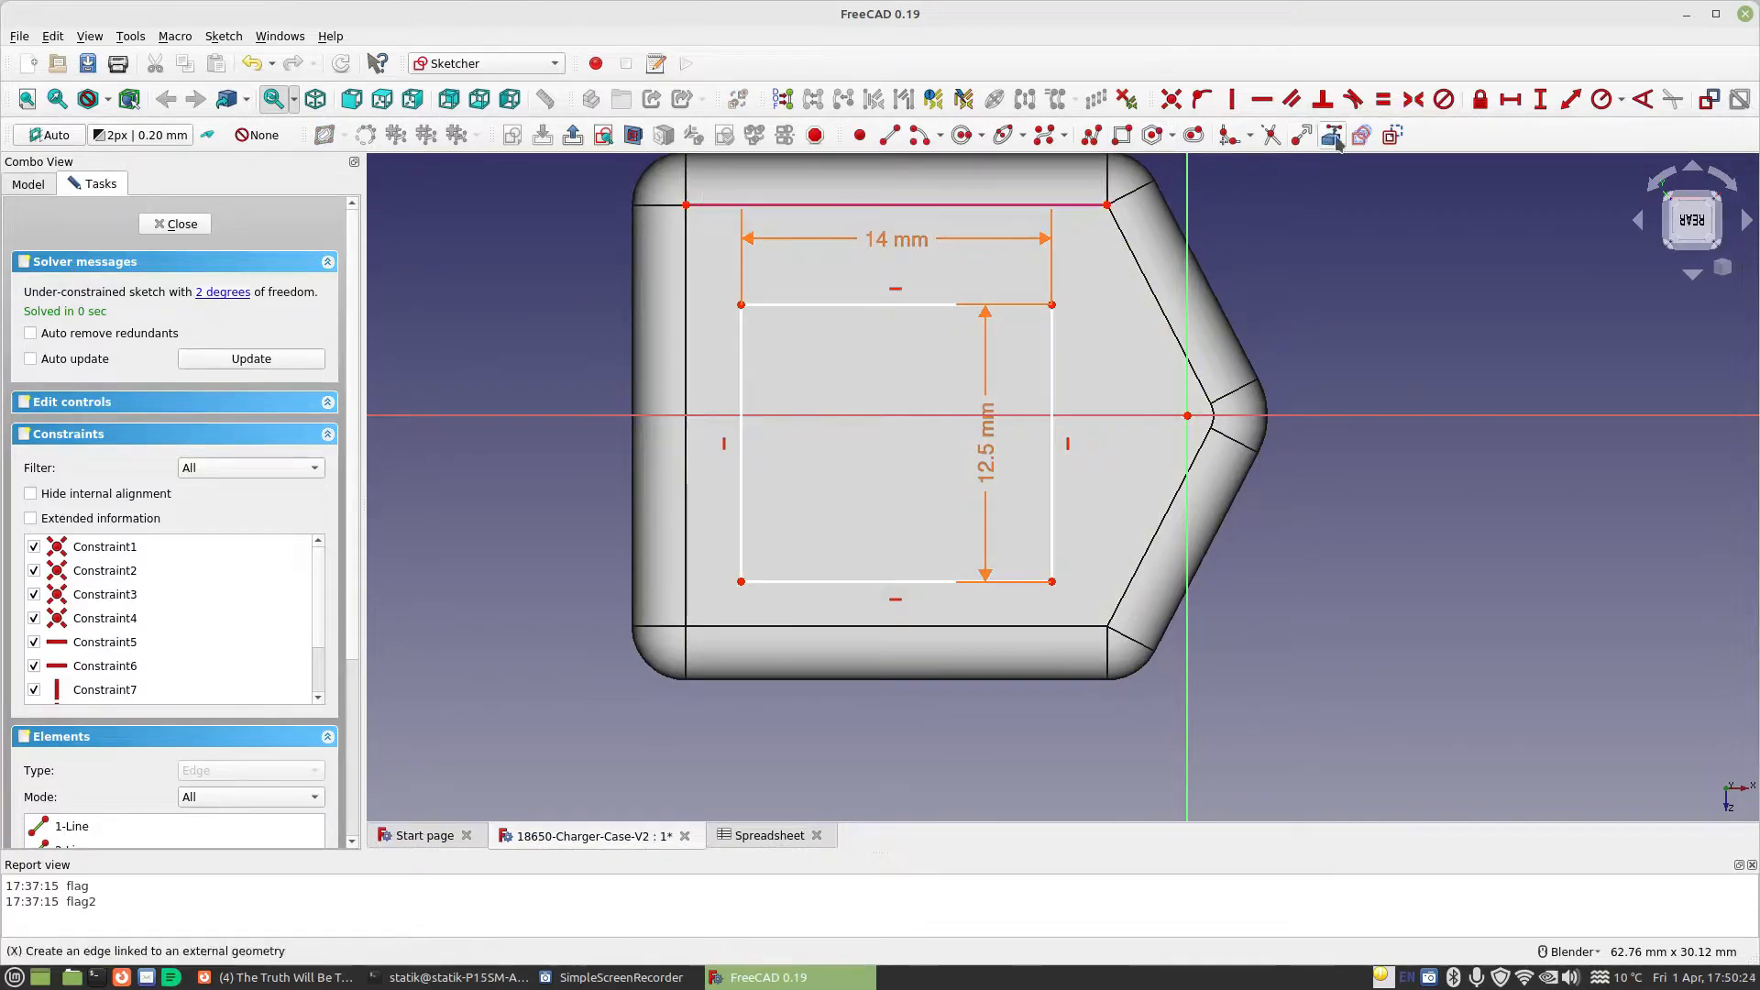
{"action": "left_click", "coordinate": [889, 135]}
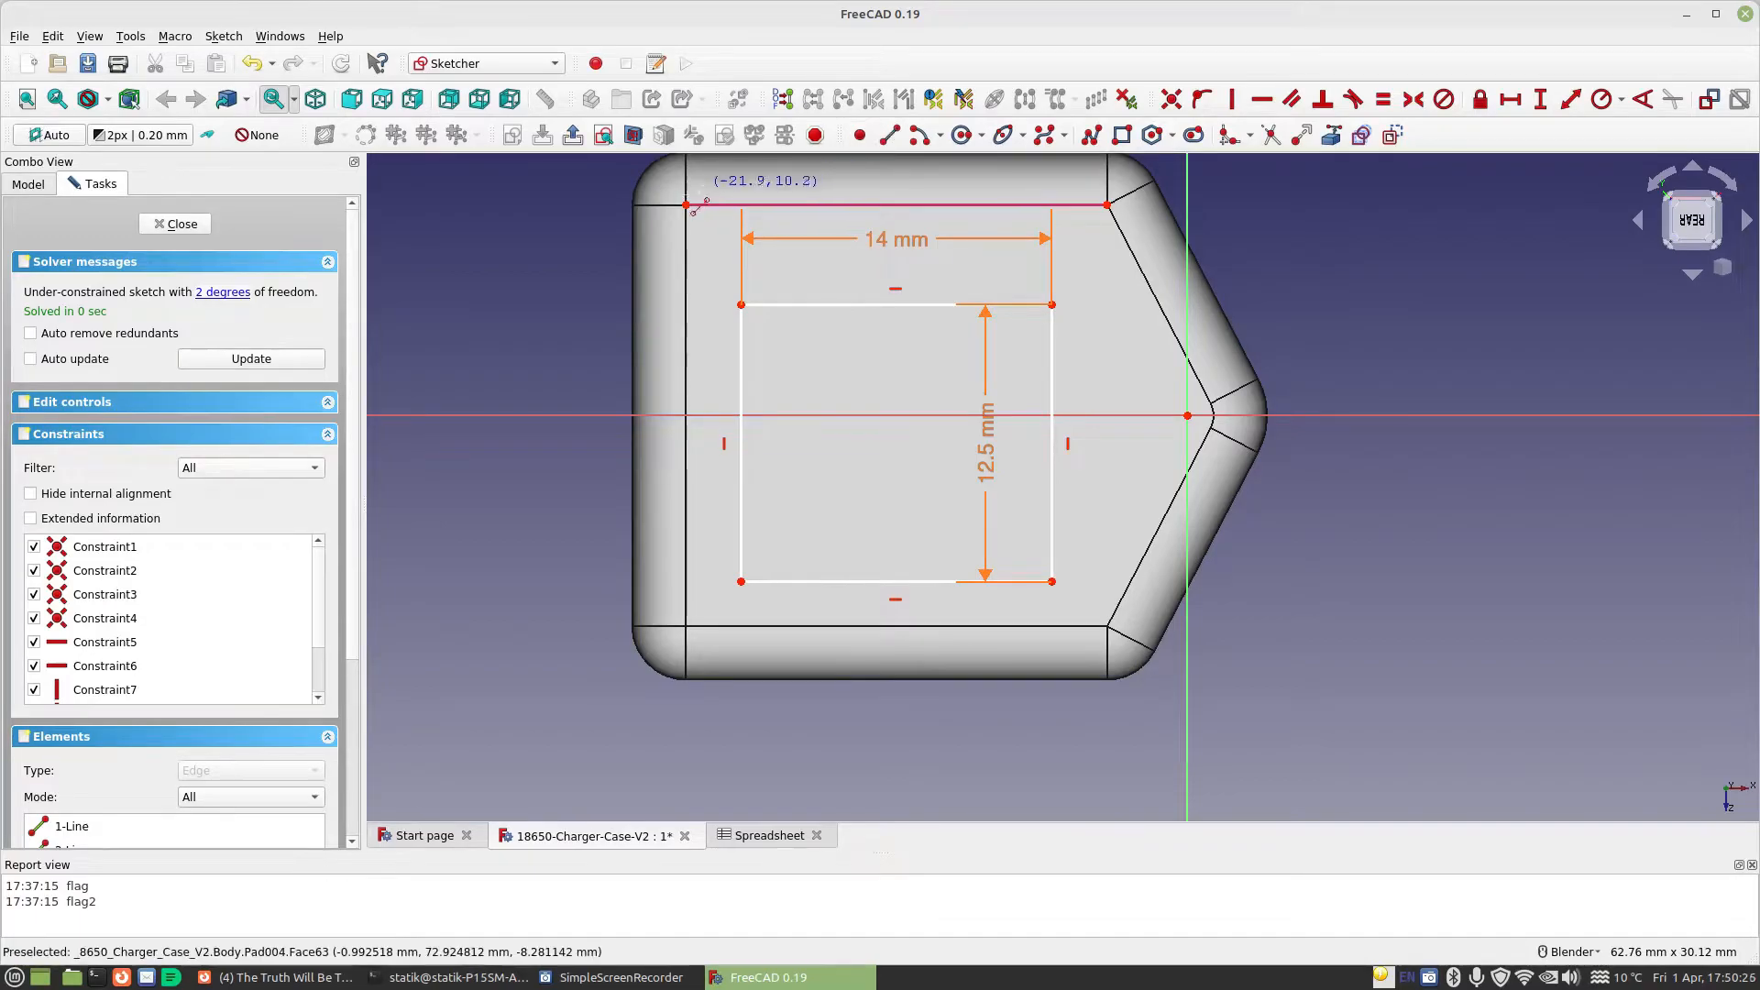
{"action": "left_click", "coordinate": [741, 304]}
{"action": "left_click", "coordinate": [1052, 306]}
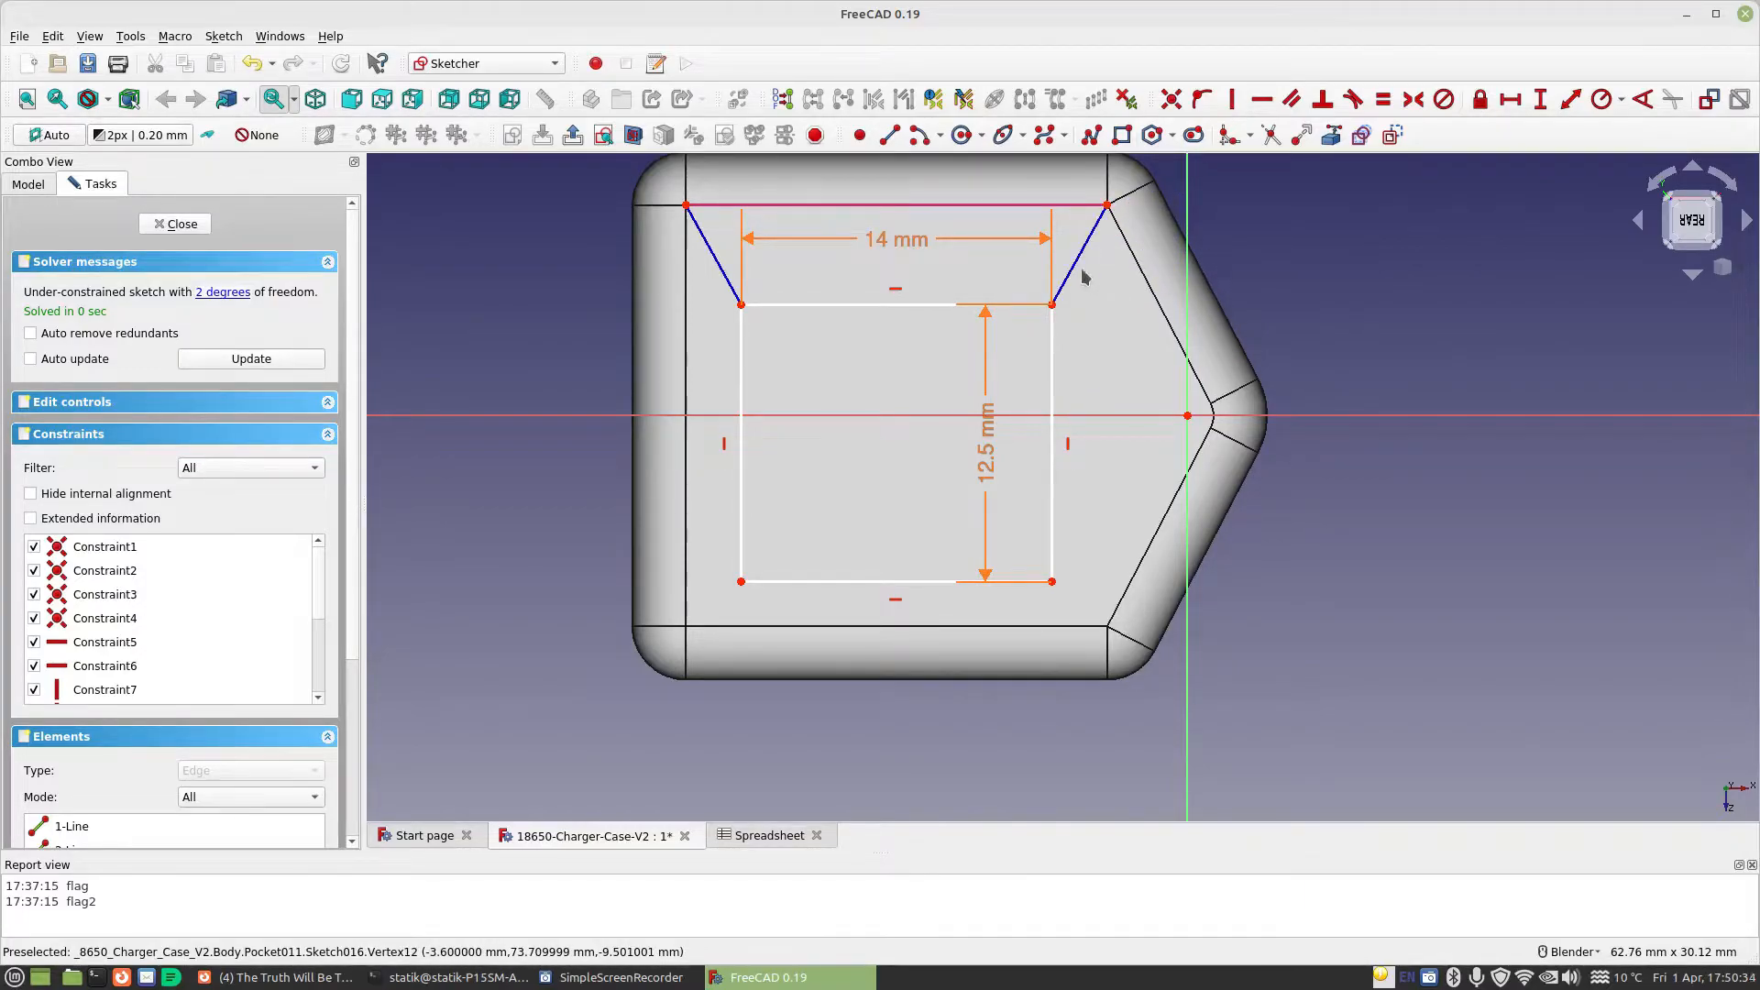
Constrain the two new slanted construction lines to equal length so the rectangle is centred on the referenced edge
{"action": "left_click", "coordinate": [1072, 267]}
{"action": "left_click", "coordinate": [721, 272]}
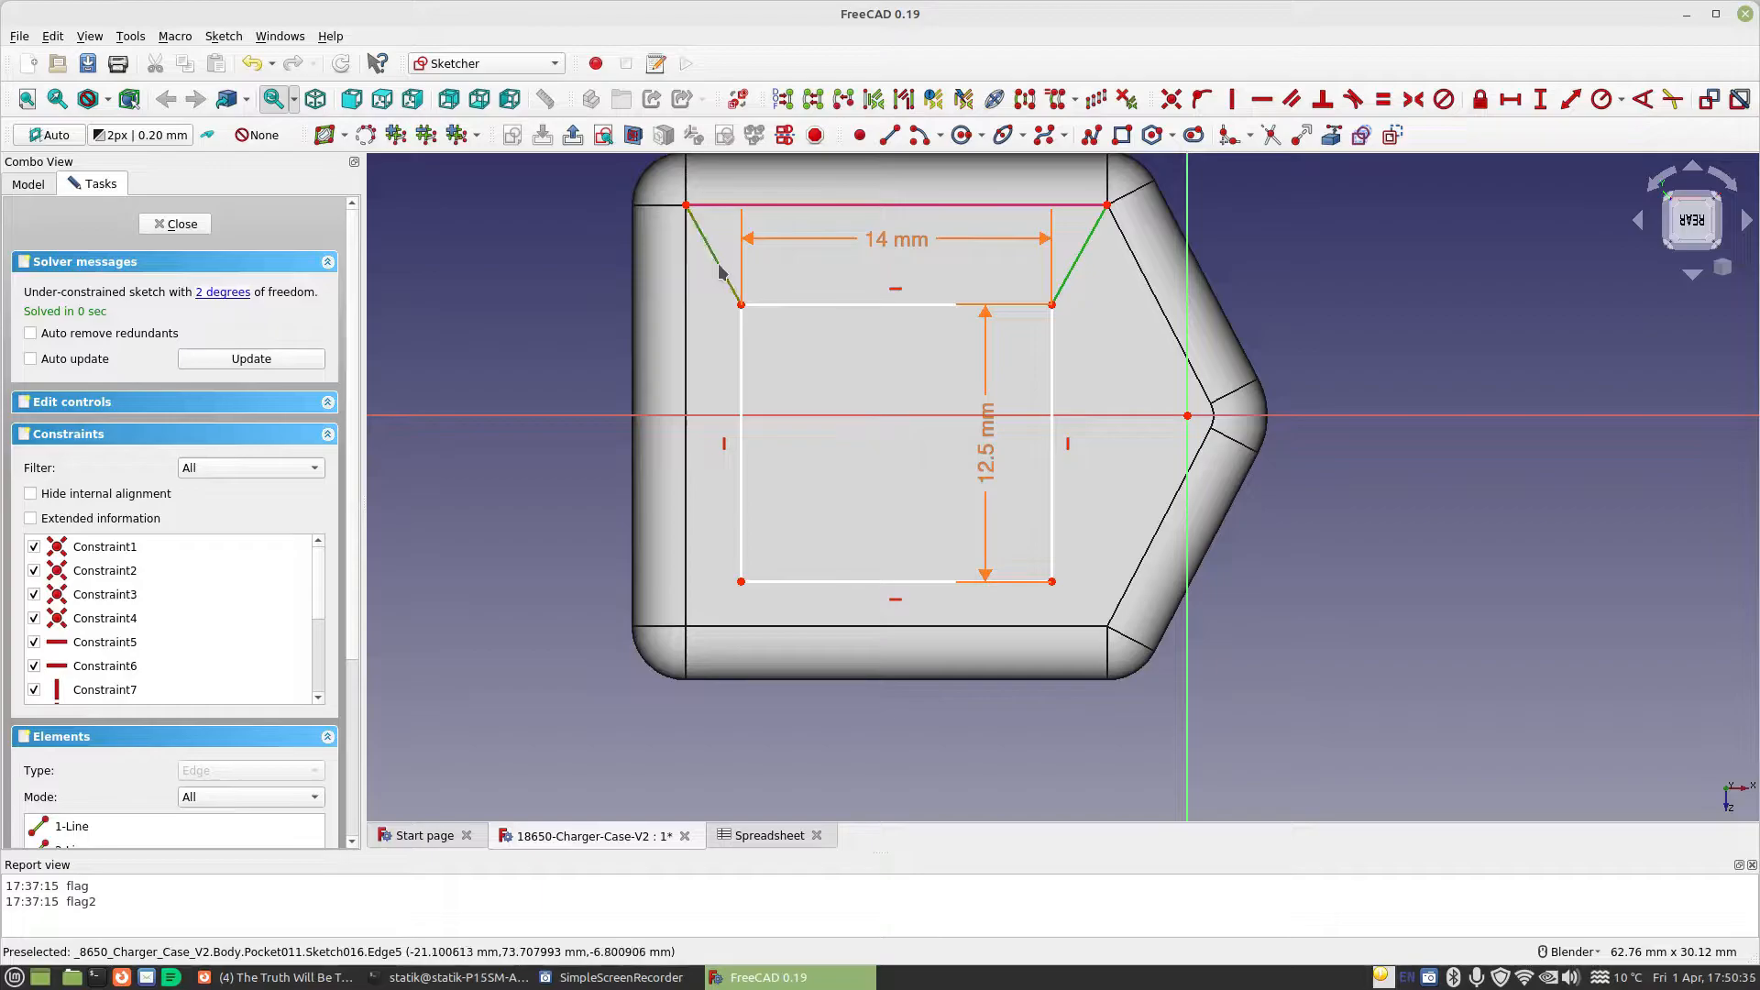
{"action": "left_click", "coordinate": [1383, 99]}
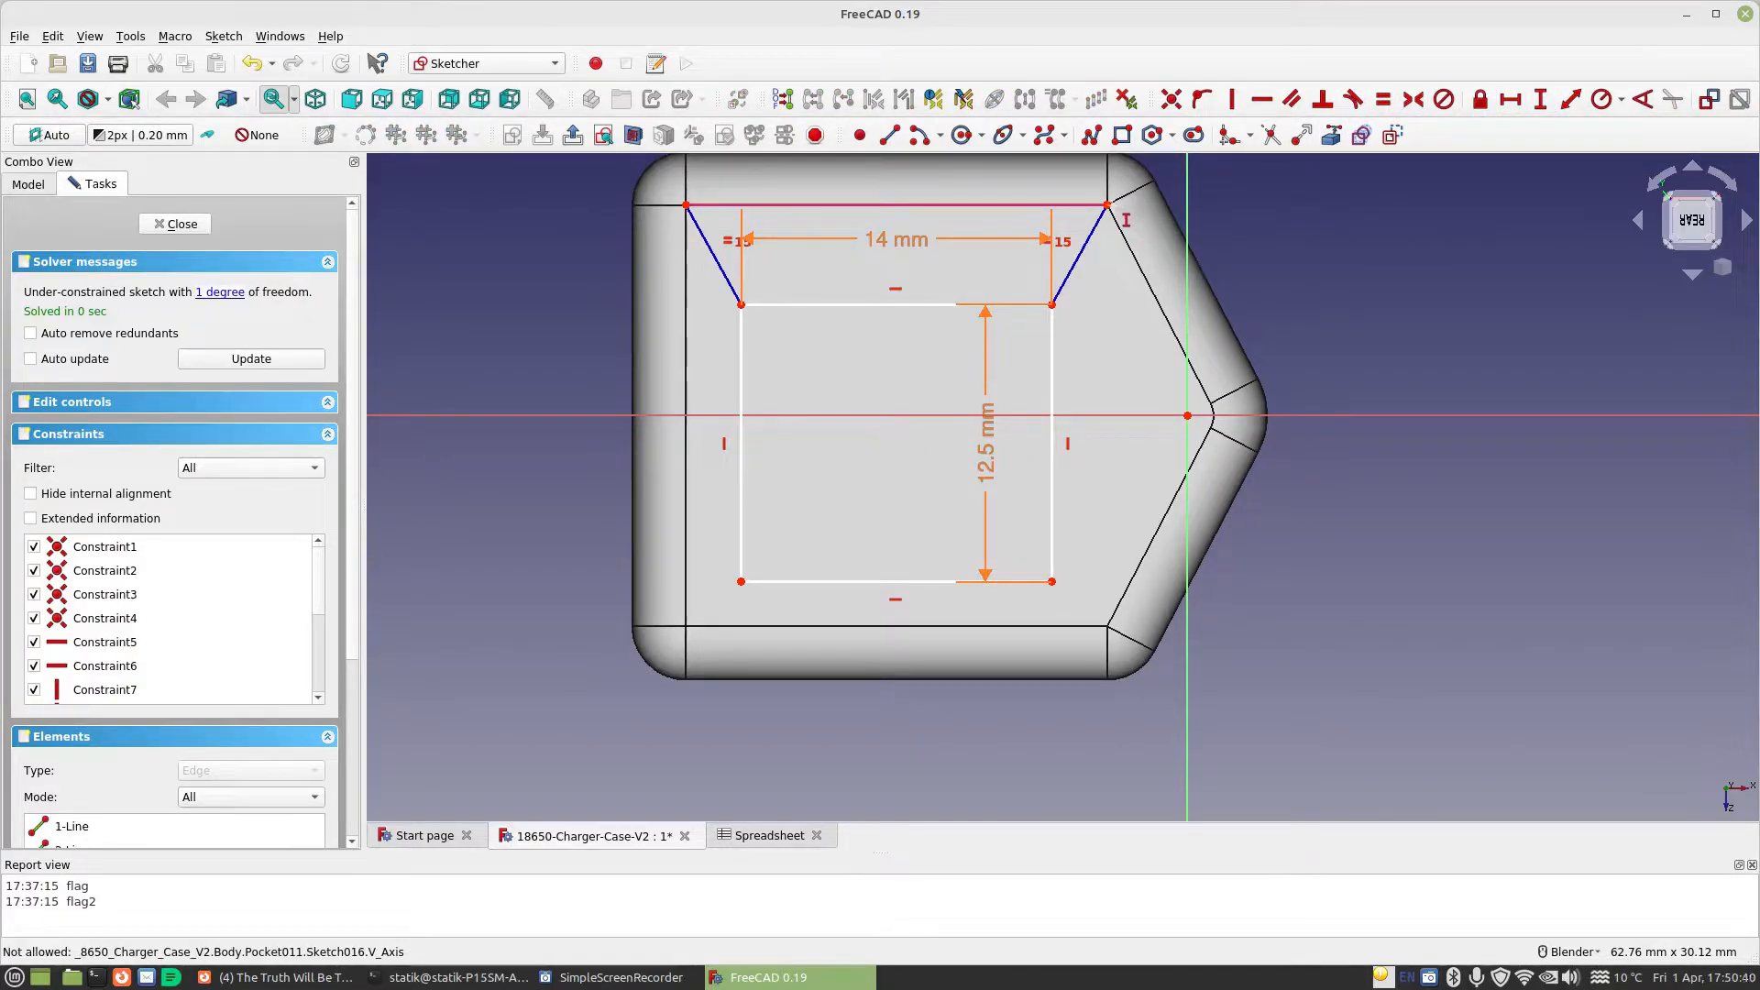
Constrain the vertical distance from the referenced edge's endpoint to the rectangle's nearest corner with the formula Spreadsheet.BoardSupportHeight-Spreadsheet.USBBHeight
{"action": "left_click", "coordinate": [1108, 206]}
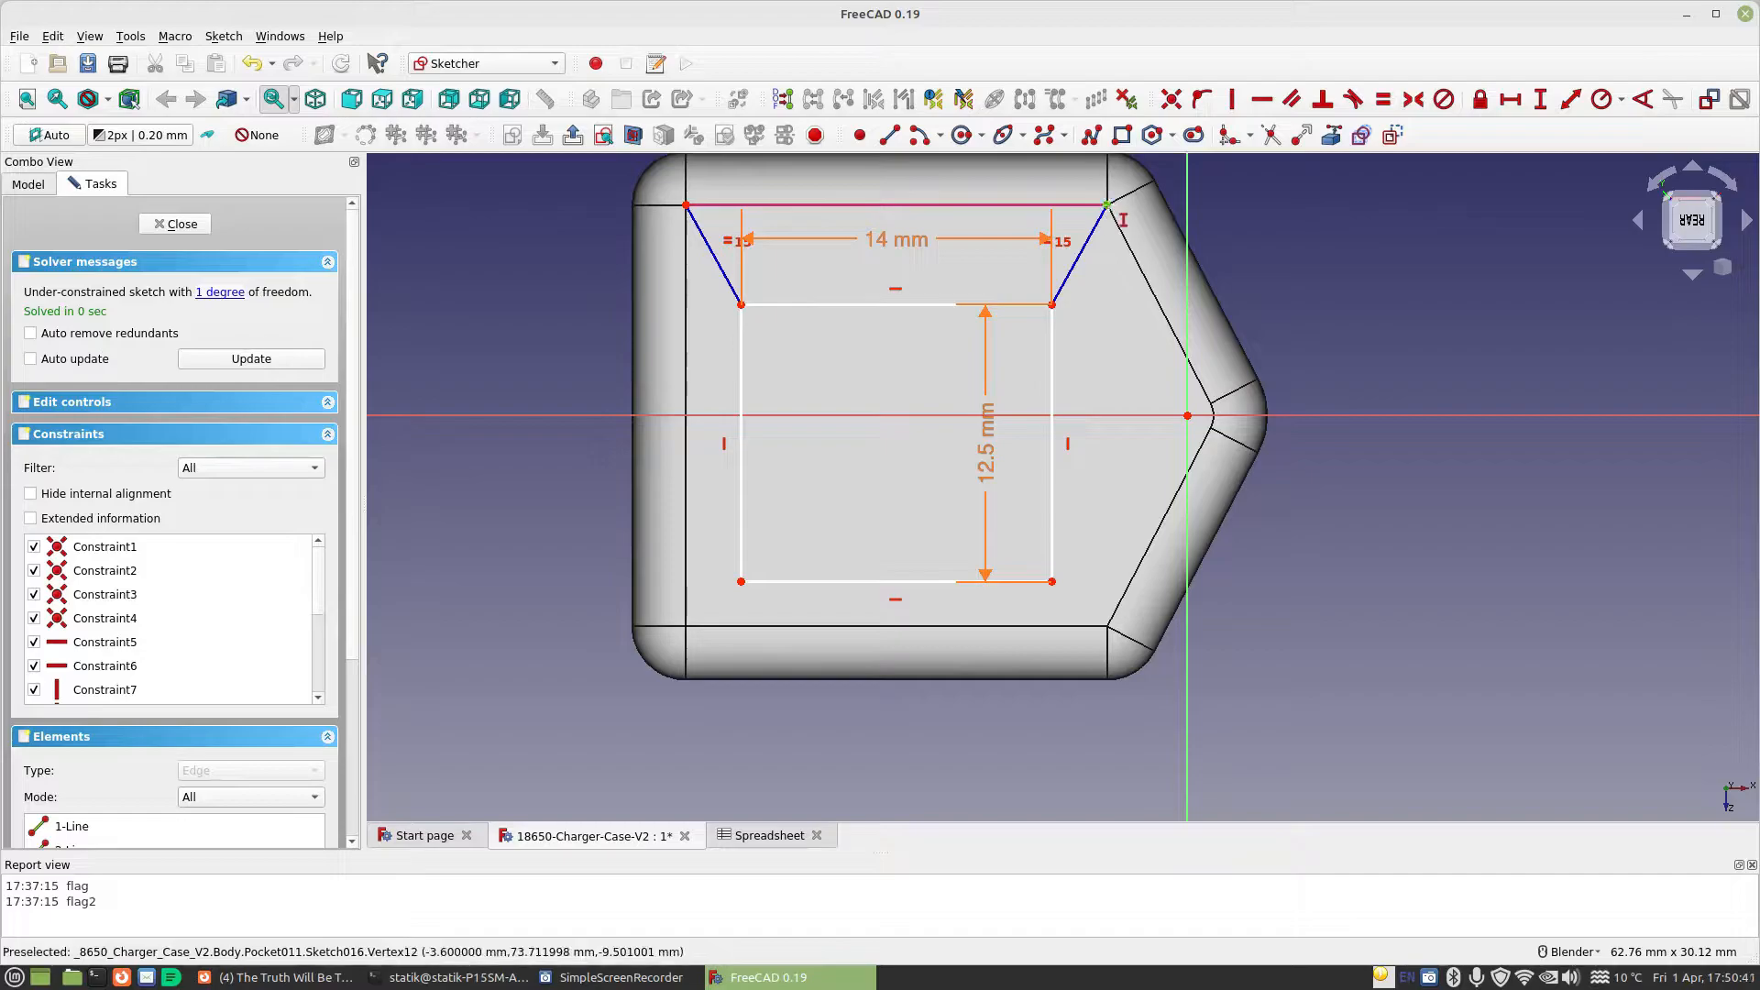
{"action": "left_click", "coordinate": [1052, 304]}
{"action": "key", "text": "i"}
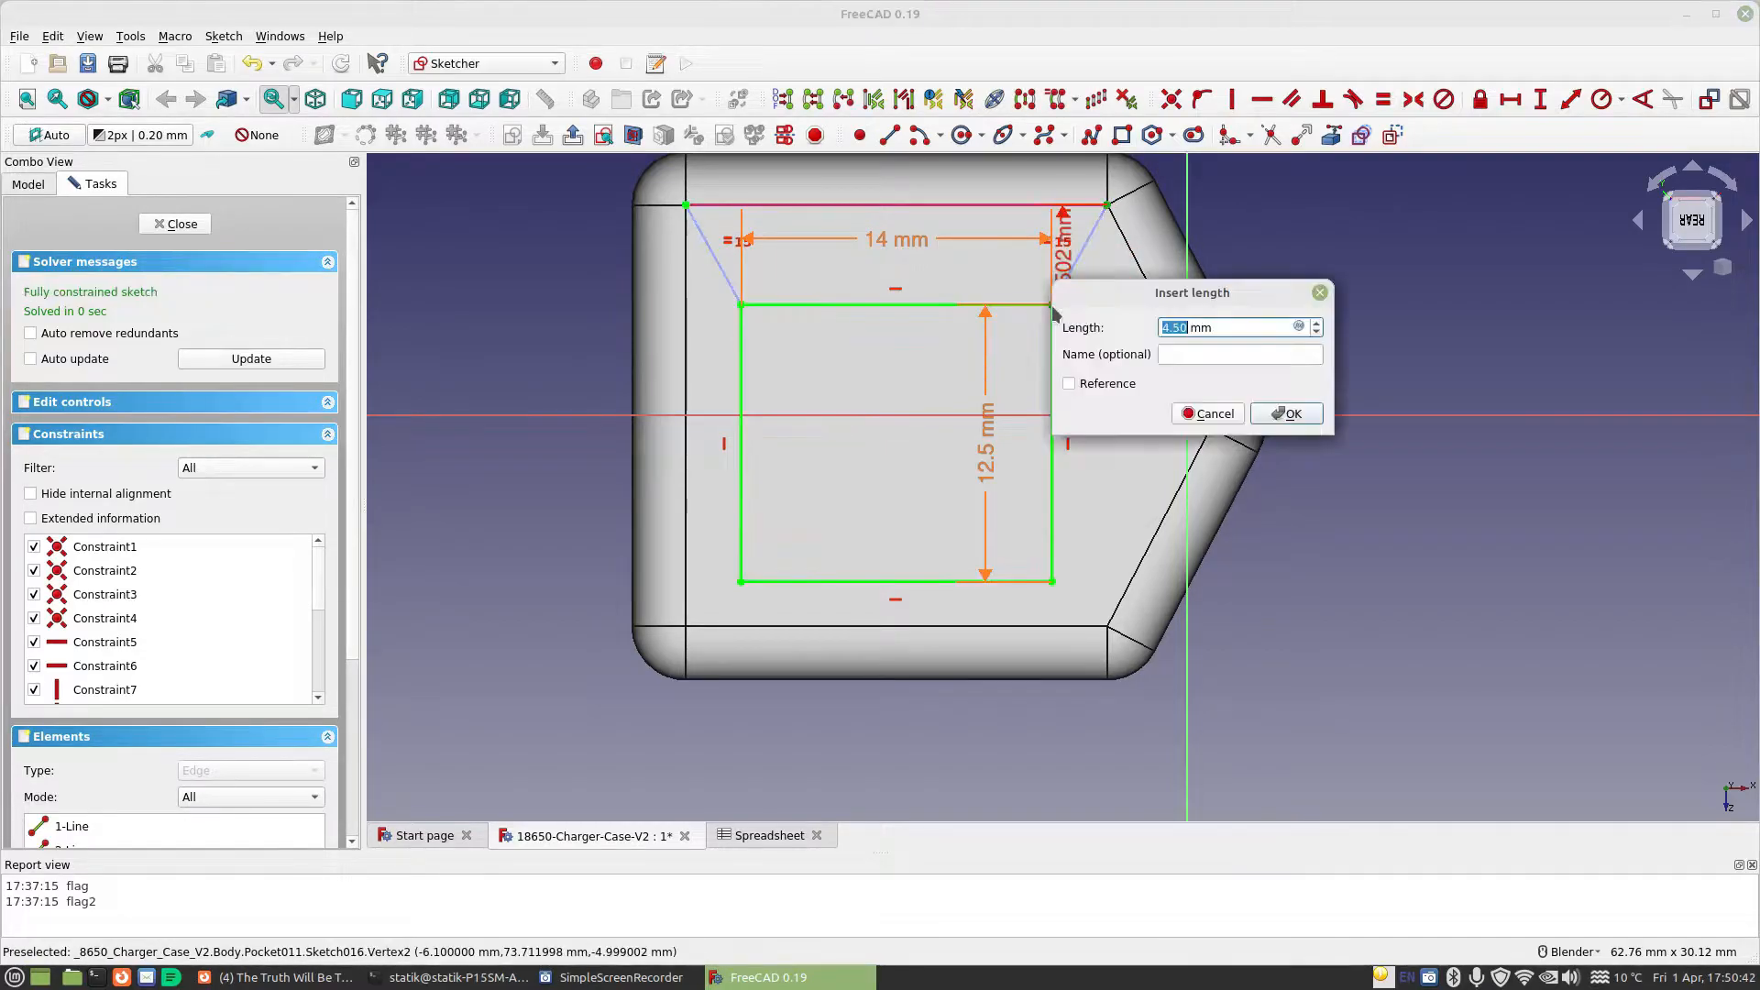
{"action": "left_click", "coordinate": [1297, 328]}
{"action": "type", "text": "Spreadsheet."}
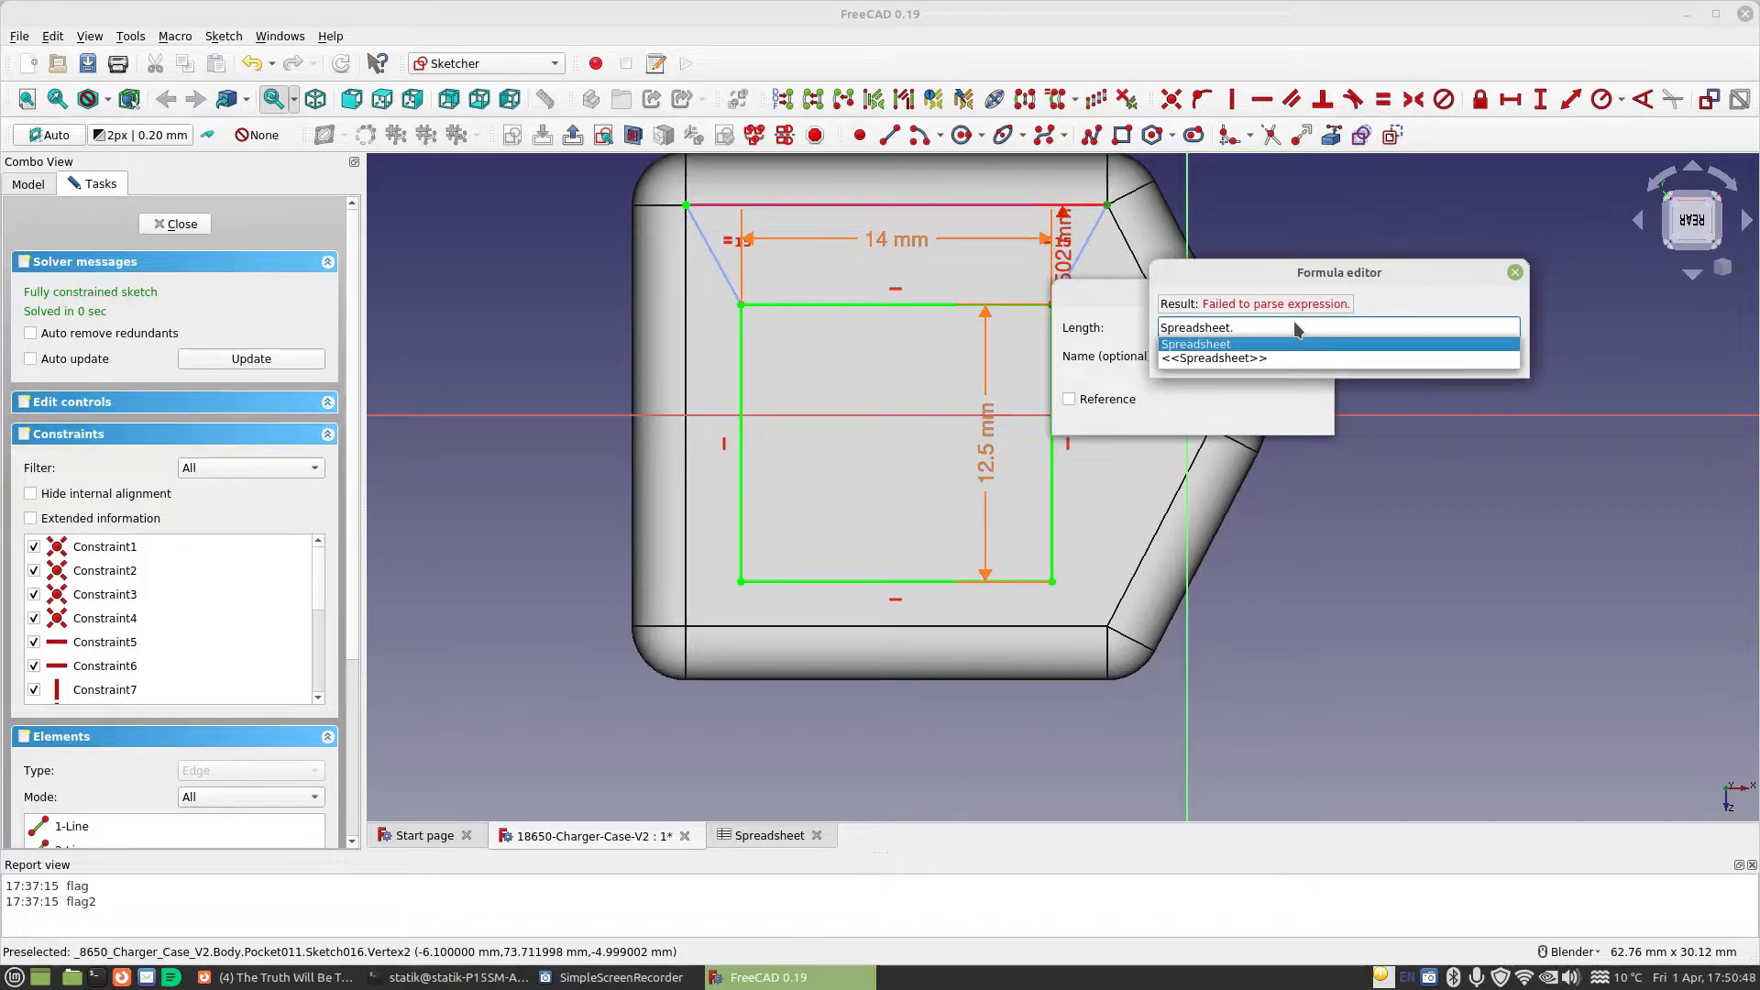
{"action": "type", "text": "Board"}
{"action": "key", "text": "Down"}
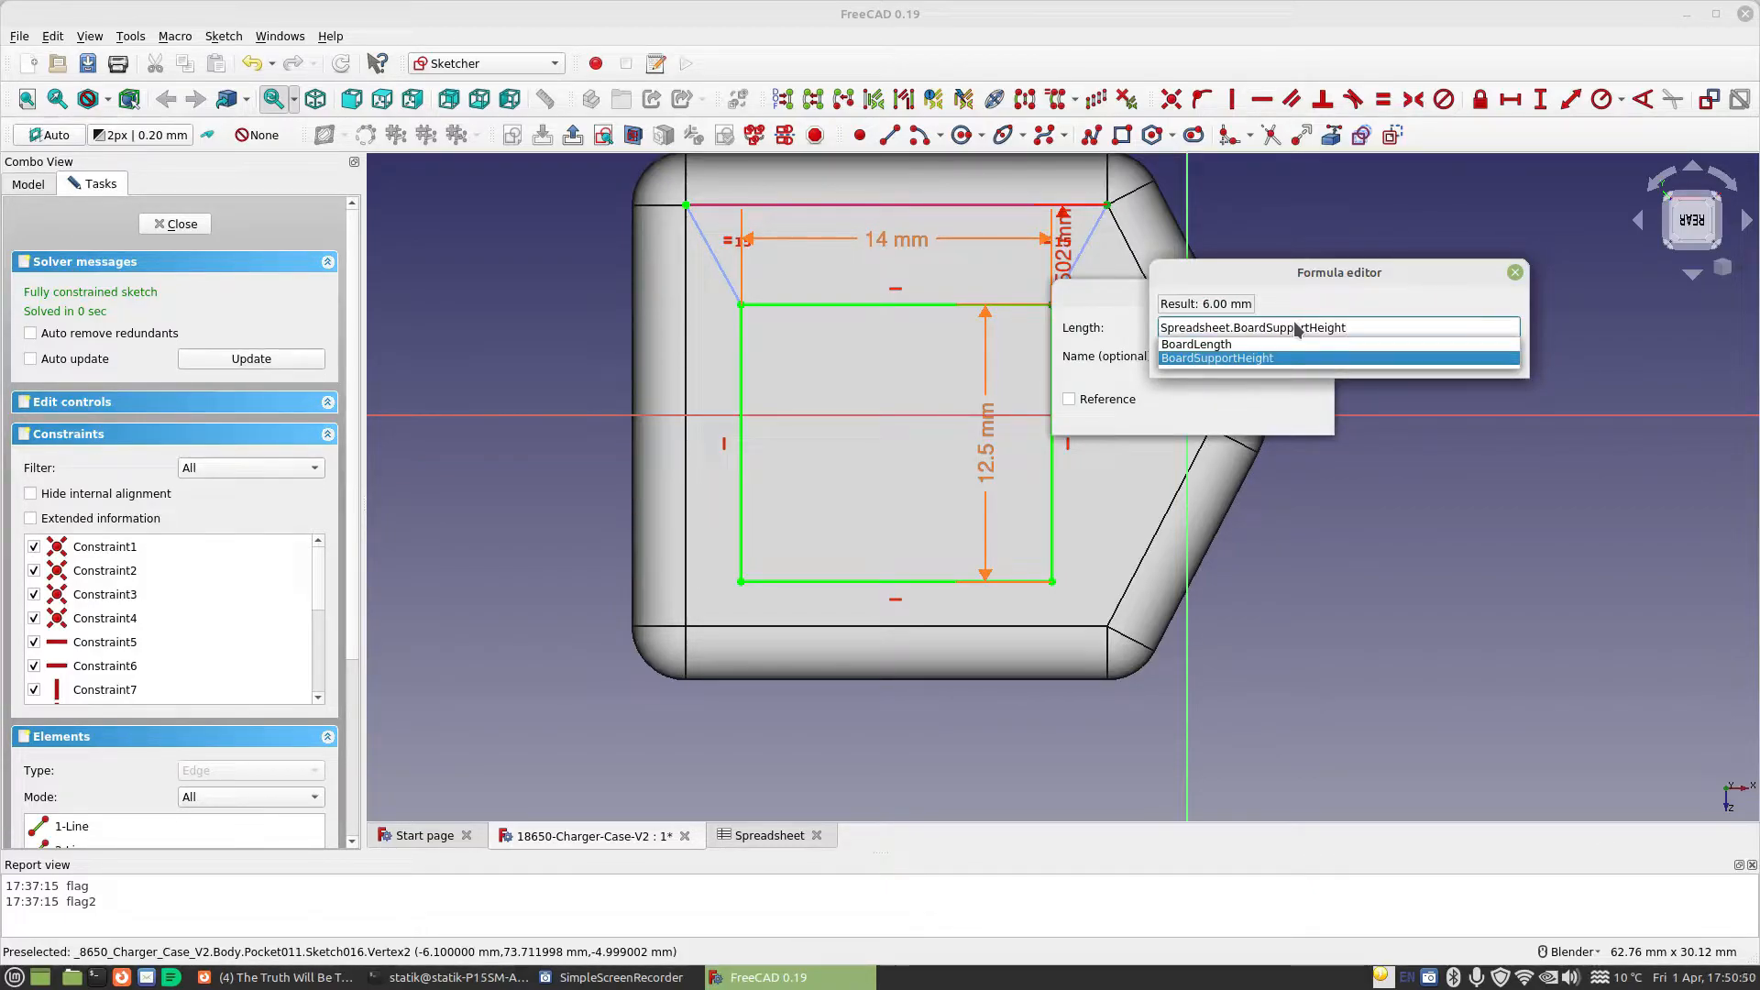
{"action": "type", "text": "-sp"}
{"action": "key", "text": "Down"}
{"action": "type", "text": ".USB"}
{"action": "key", "text": "Down"}
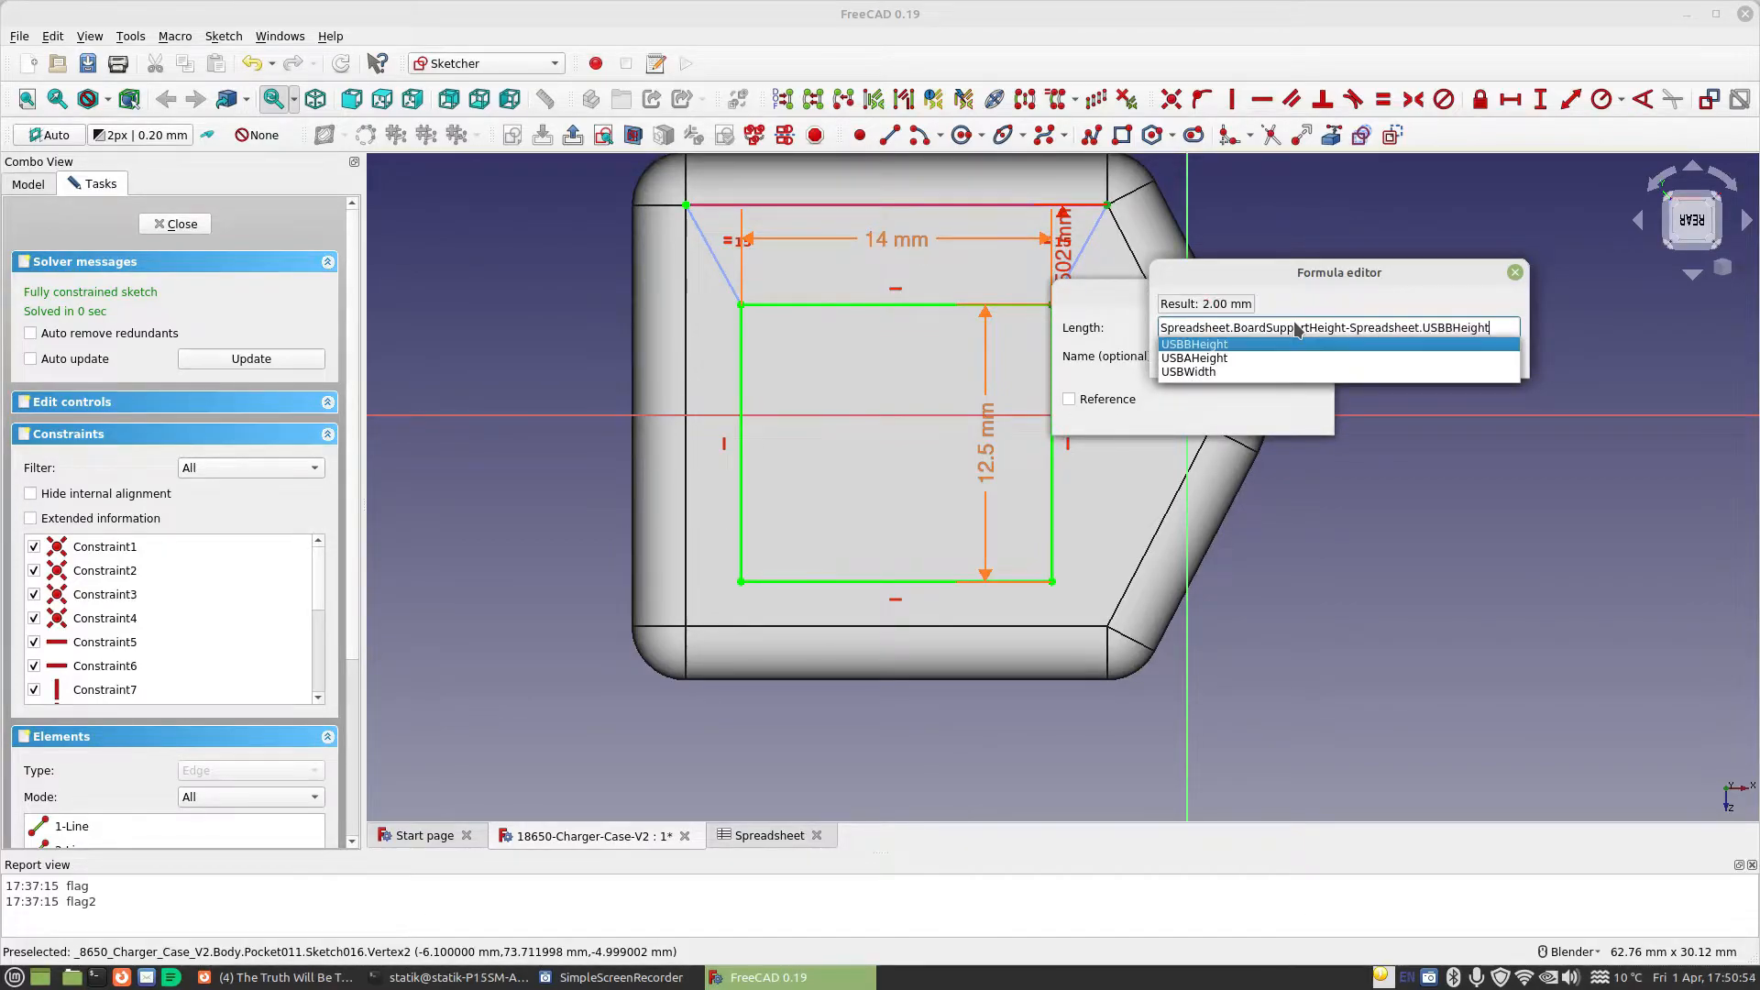
{"action": "key", "text": "Return"}
{"action": "left_click", "coordinate": [1293, 352]}
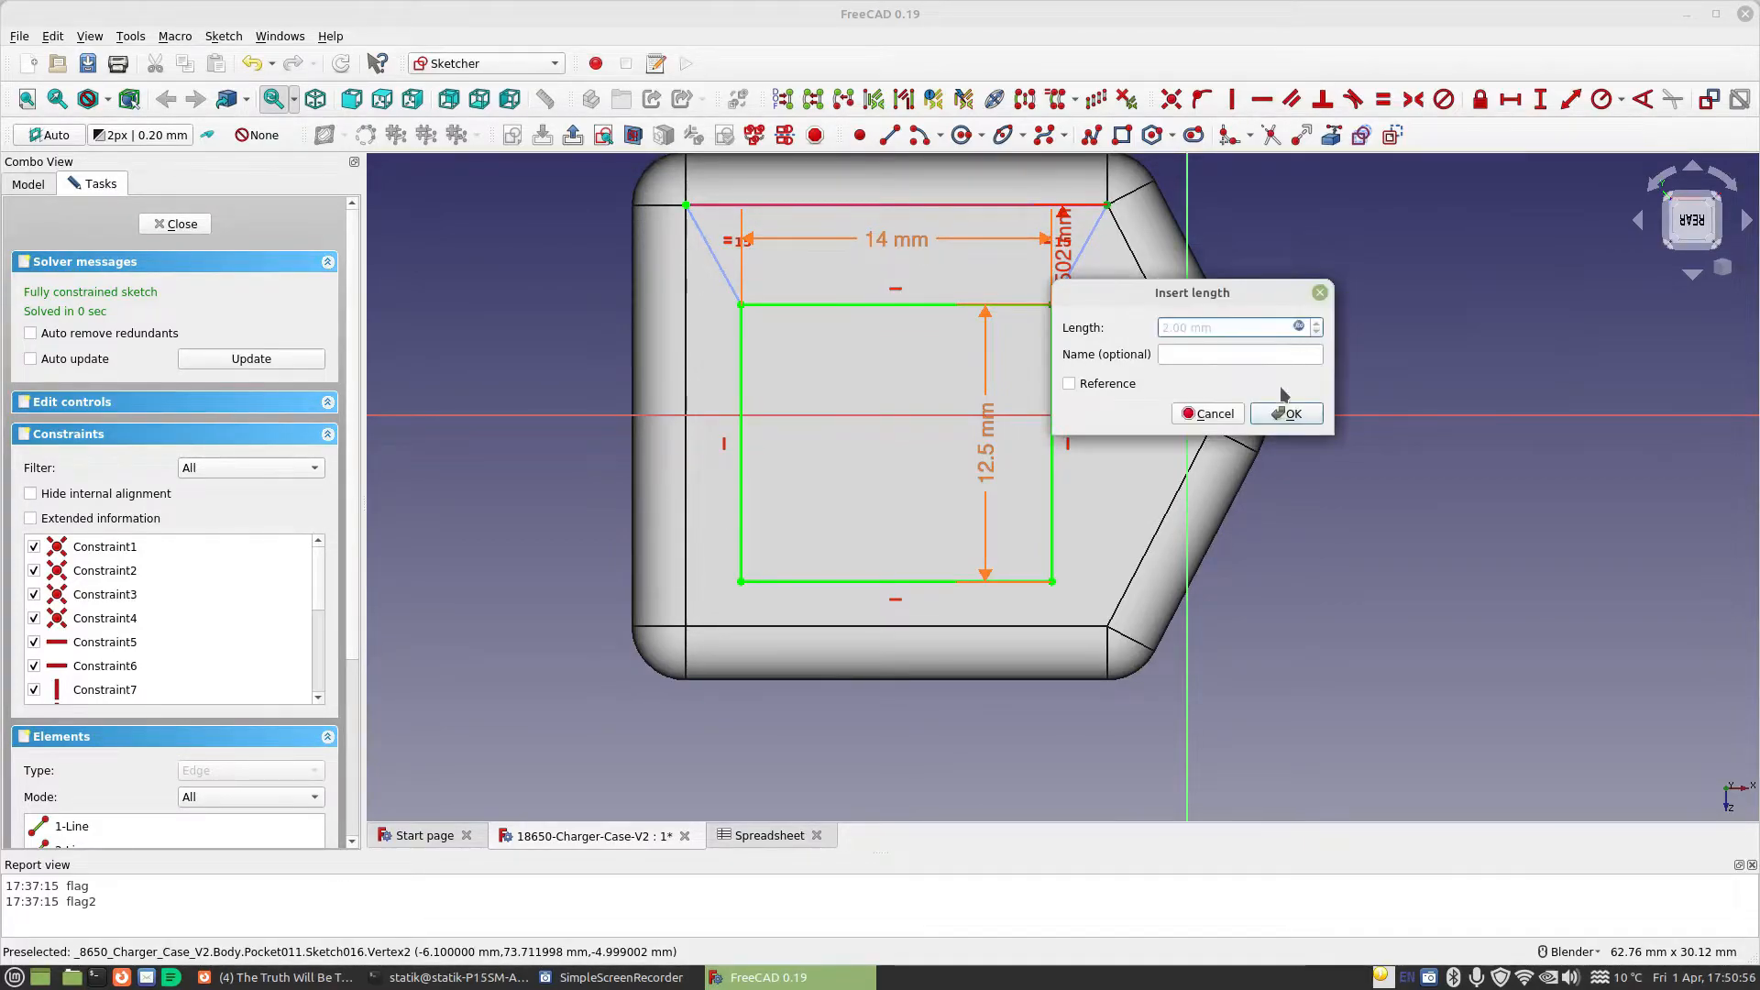
{"action": "left_click", "coordinate": [1284, 409]}
Close the sketch and inspect the repositioned USB opening and the case interior from several angles
{"action": "left_click", "coordinate": [174, 224]}
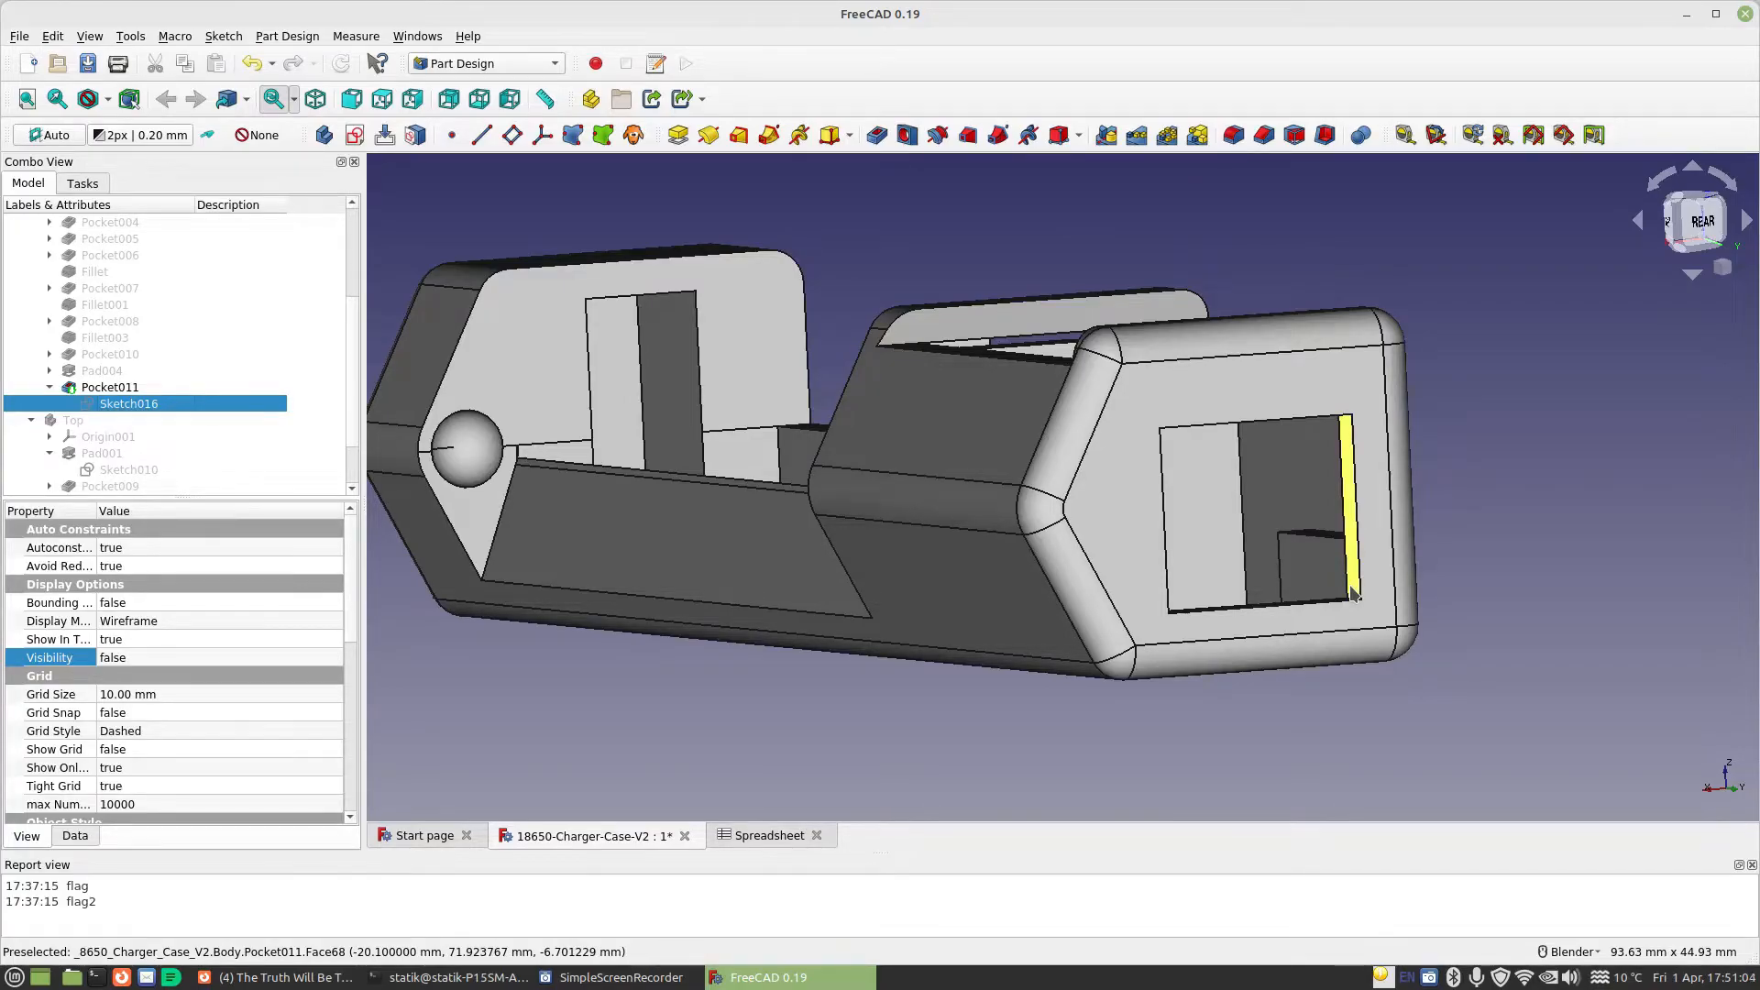
{"action": "middle_click_drag", "start_coordinate": [1358, 588], "coordinate": [1245, 605]}
{"action": "middle_click_drag", "start_coordinate": [1254, 564], "coordinate": [1277, 471]}
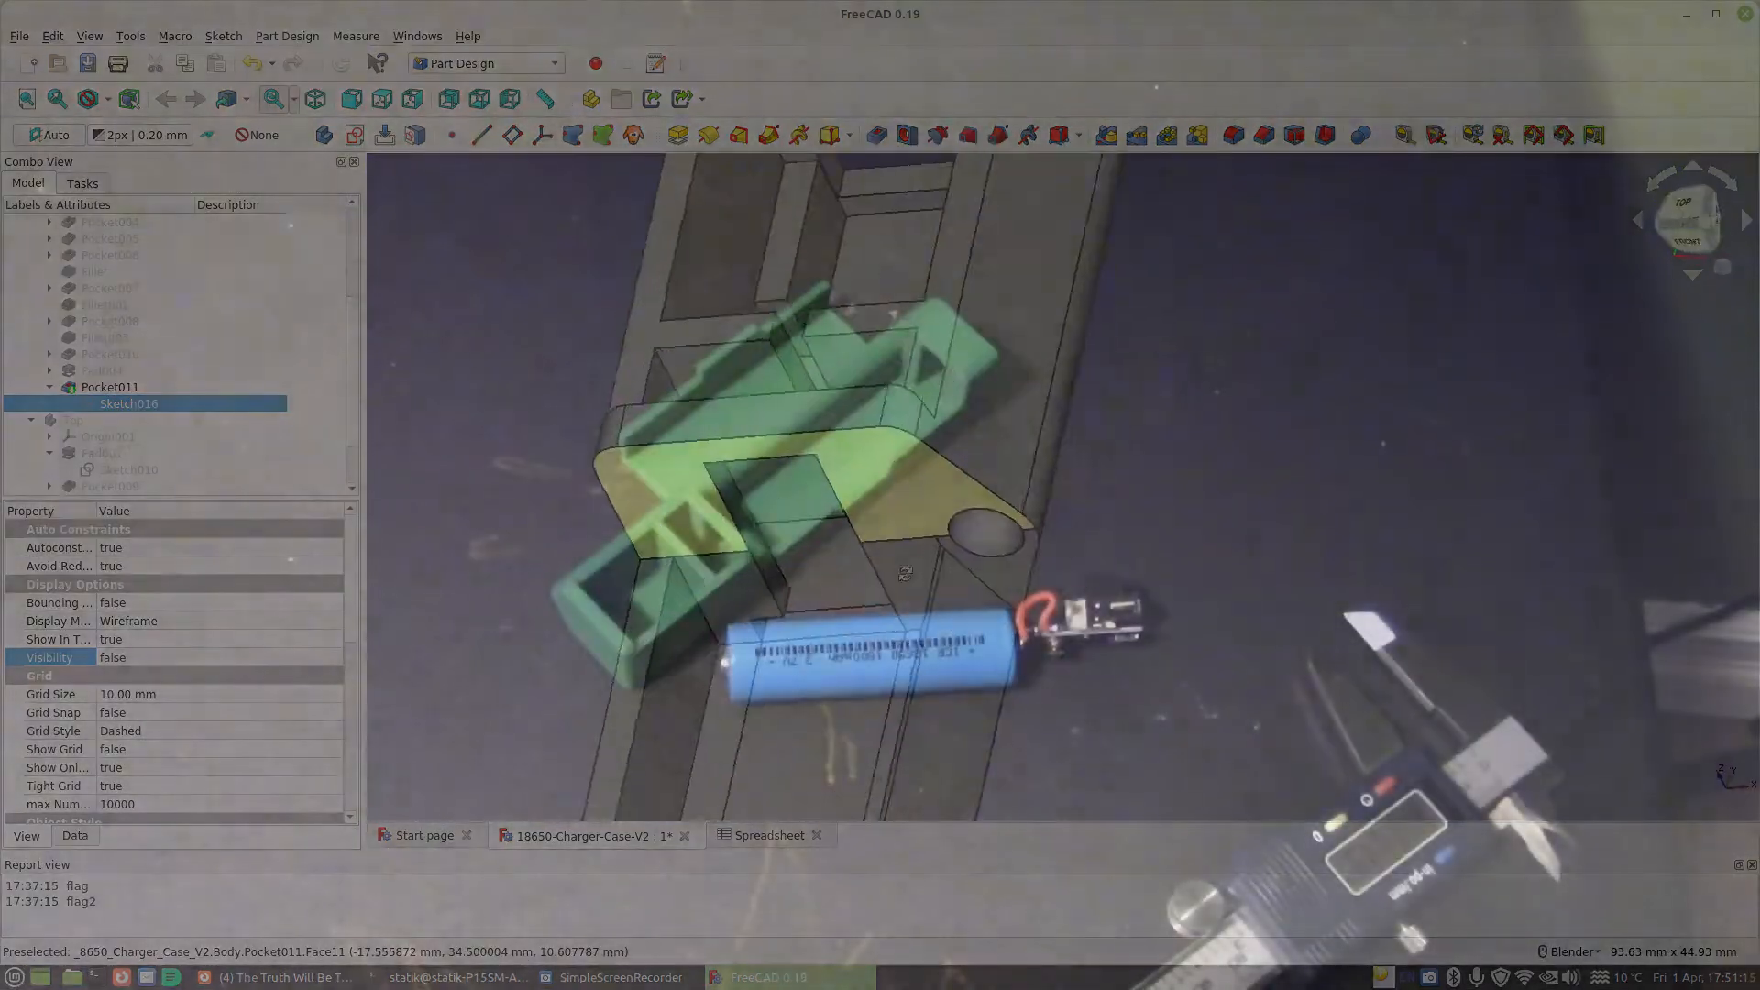
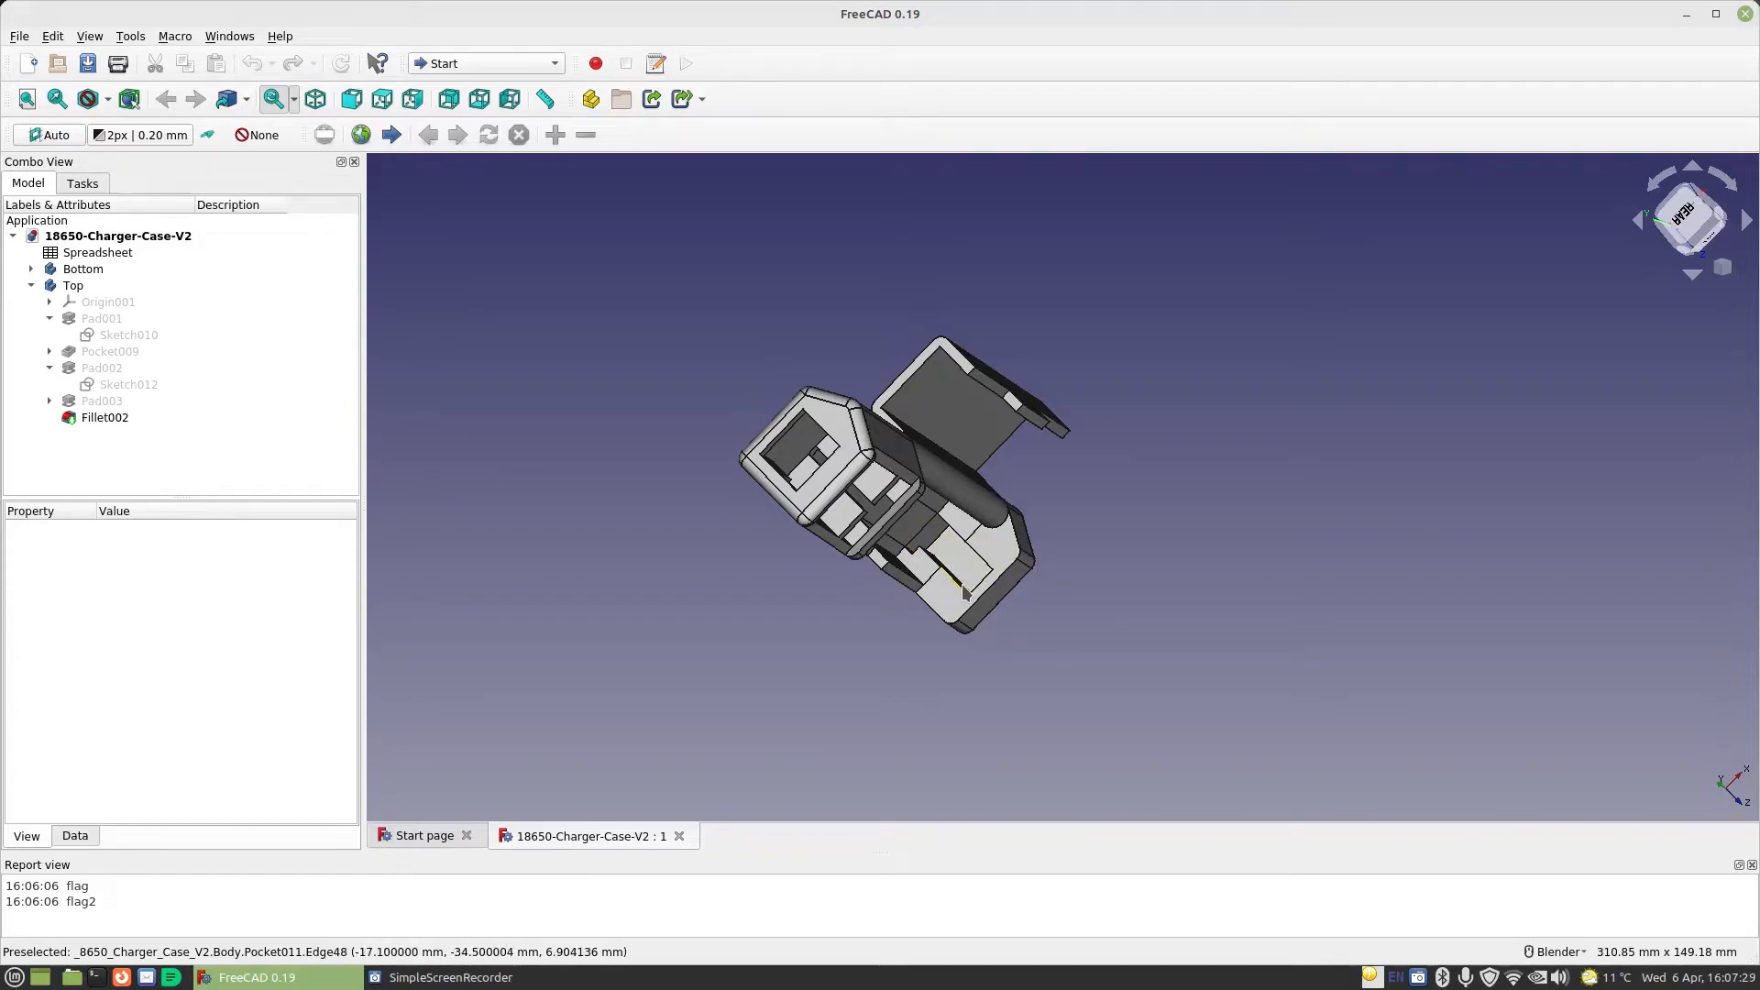
Review the Tab Length and Supports entries in the spreadsheet and examine the support slots and battery compartment in the case model
{"action": "double_click", "coordinate": [97, 252]}
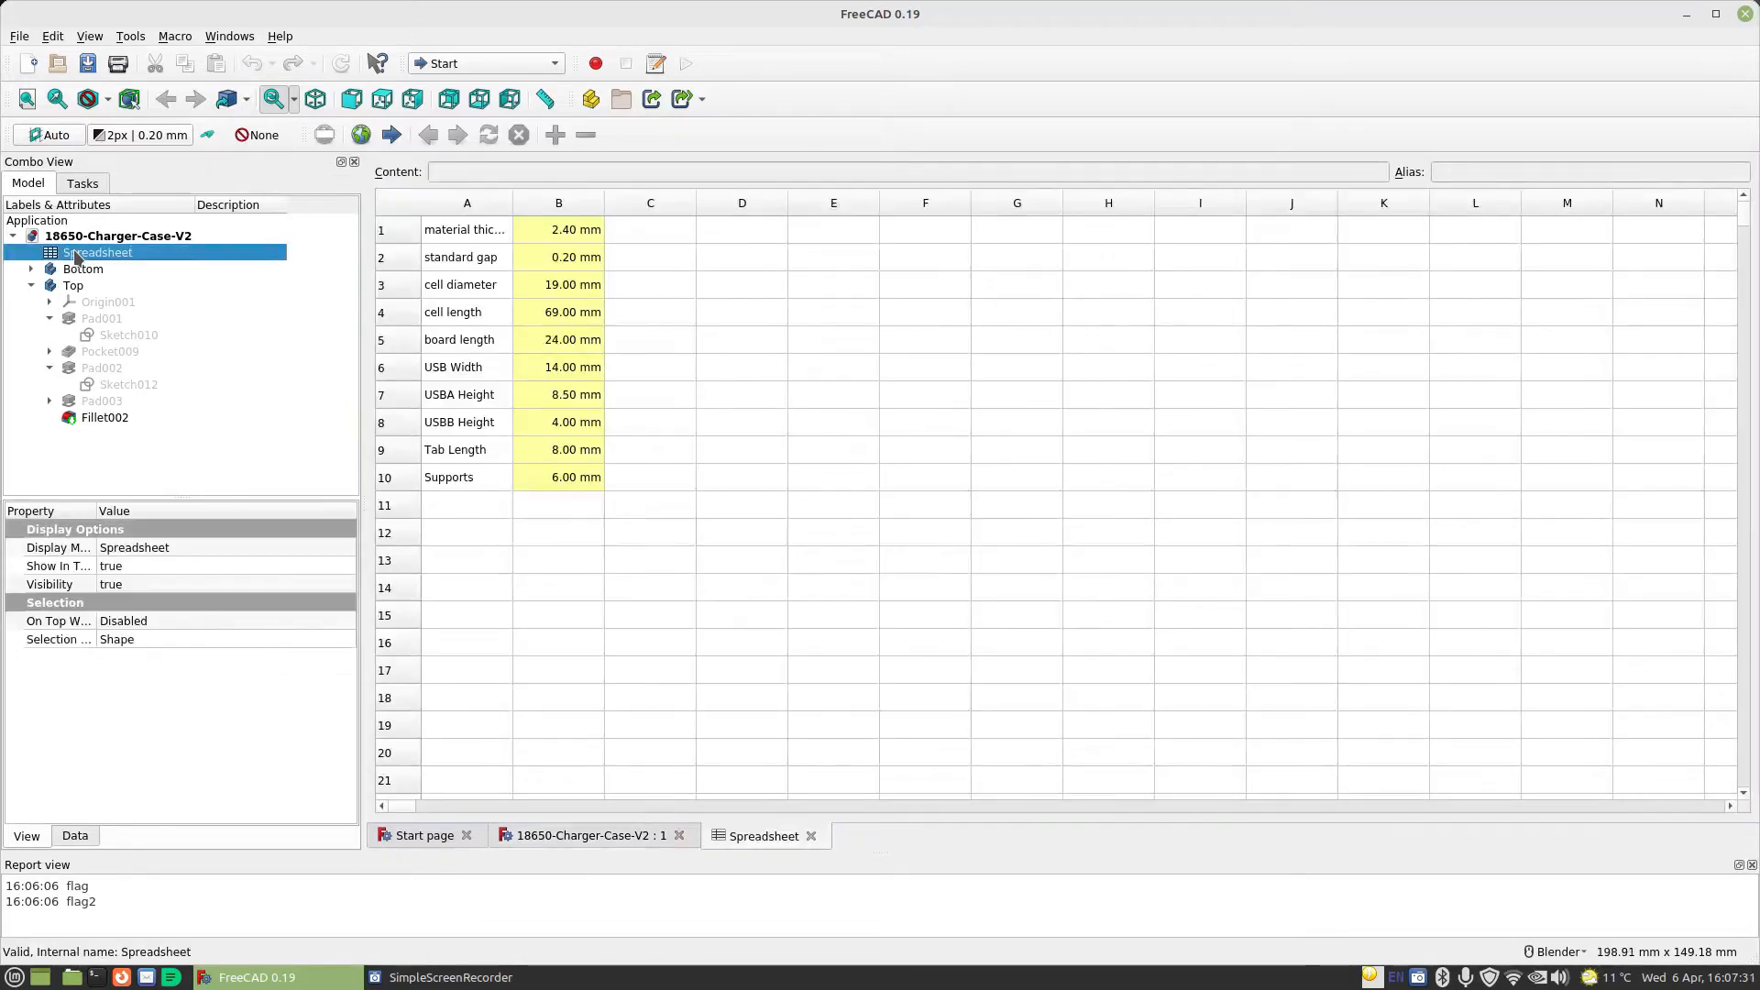
{"action": "left_click", "coordinate": [487, 449]}
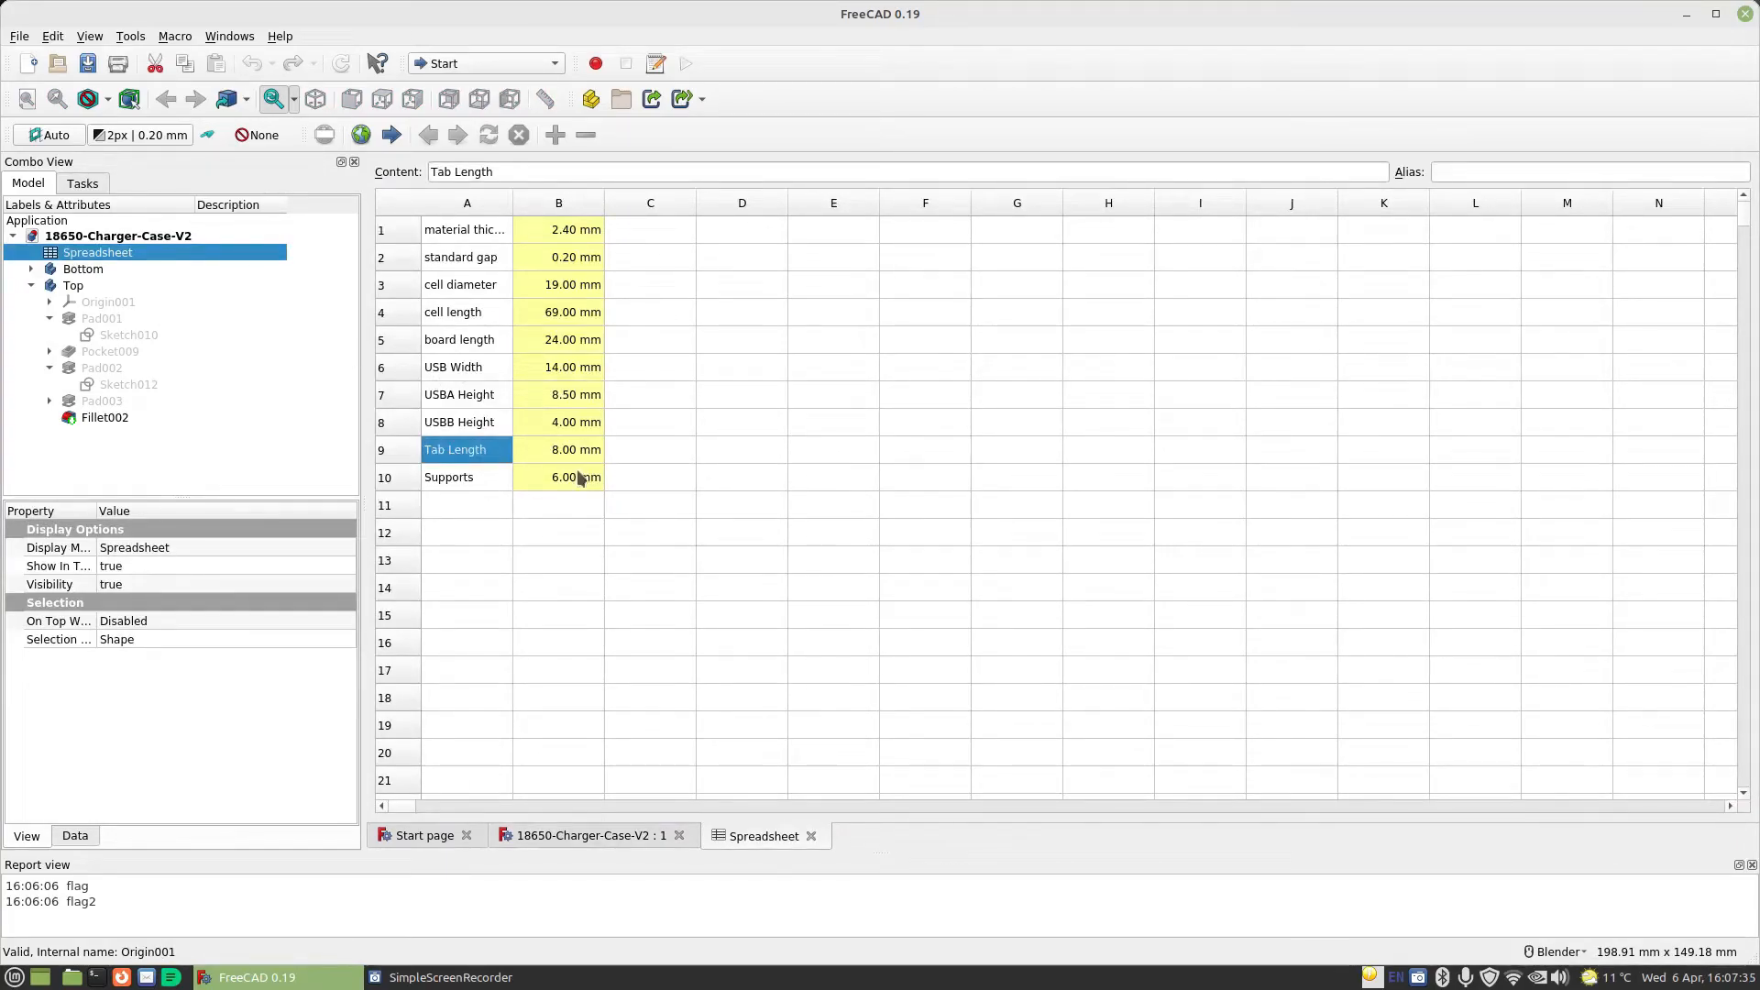
{"action": "left_click", "coordinate": [616, 835]}
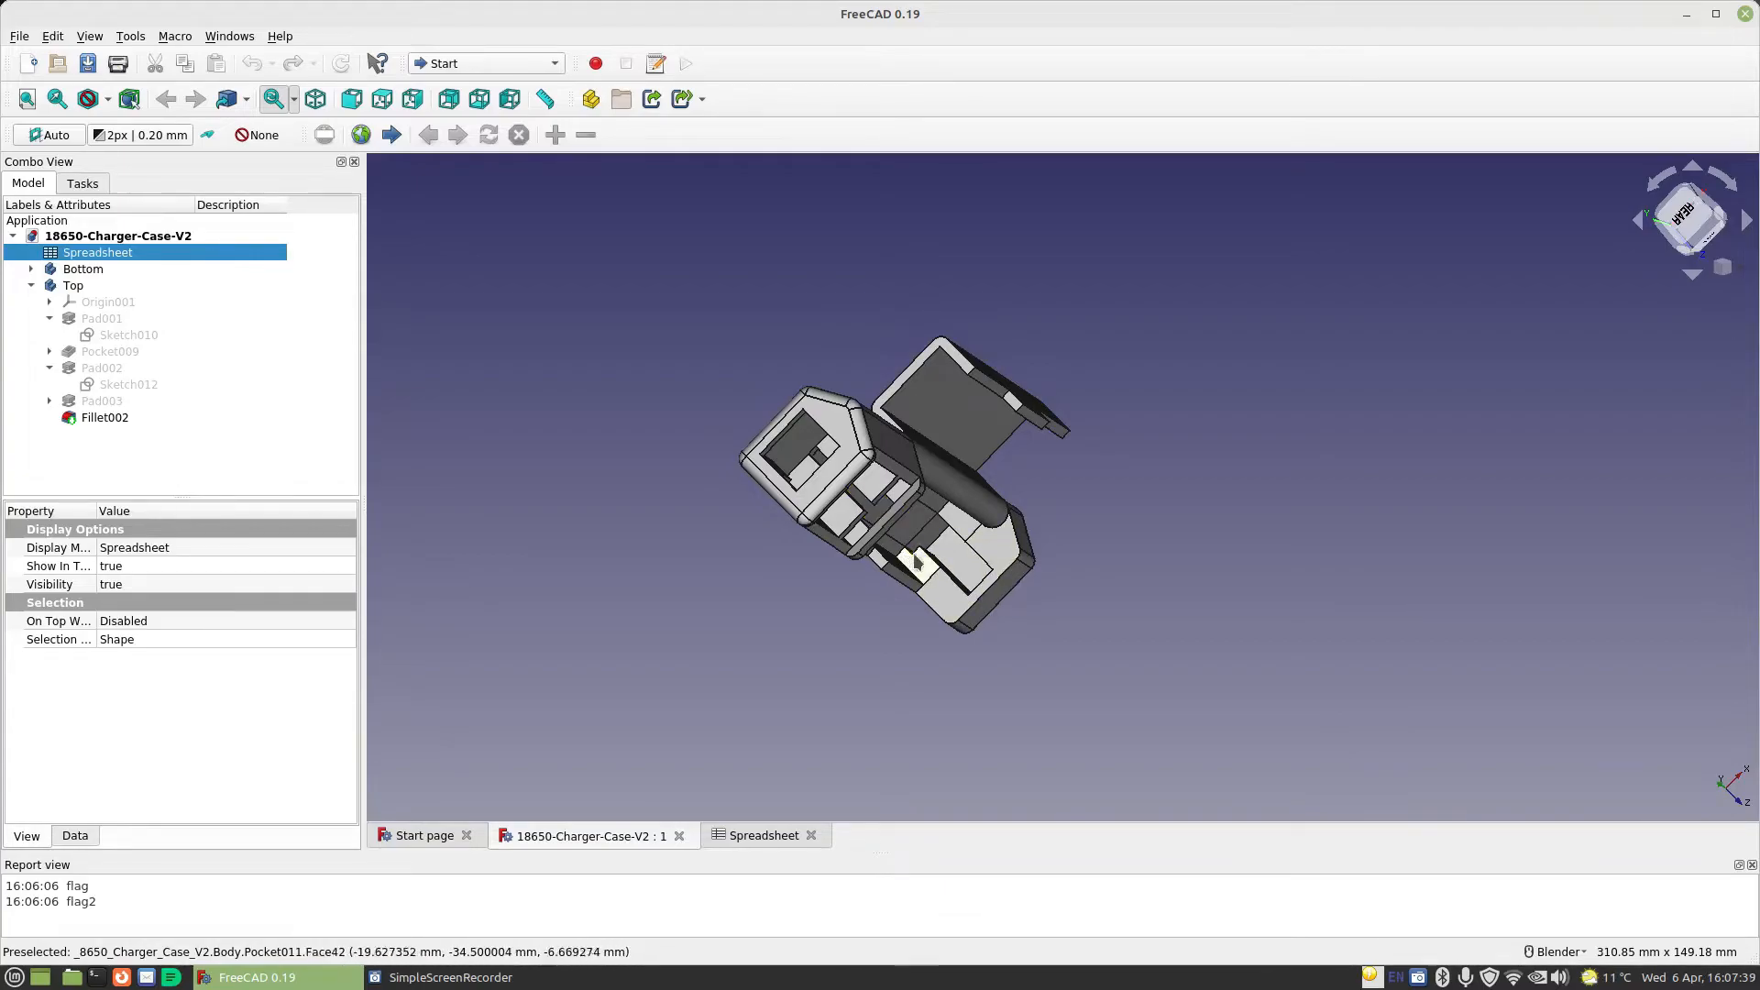
{"action": "middle_click_drag", "start_coordinate": [924, 563], "coordinate": [876, 511]}
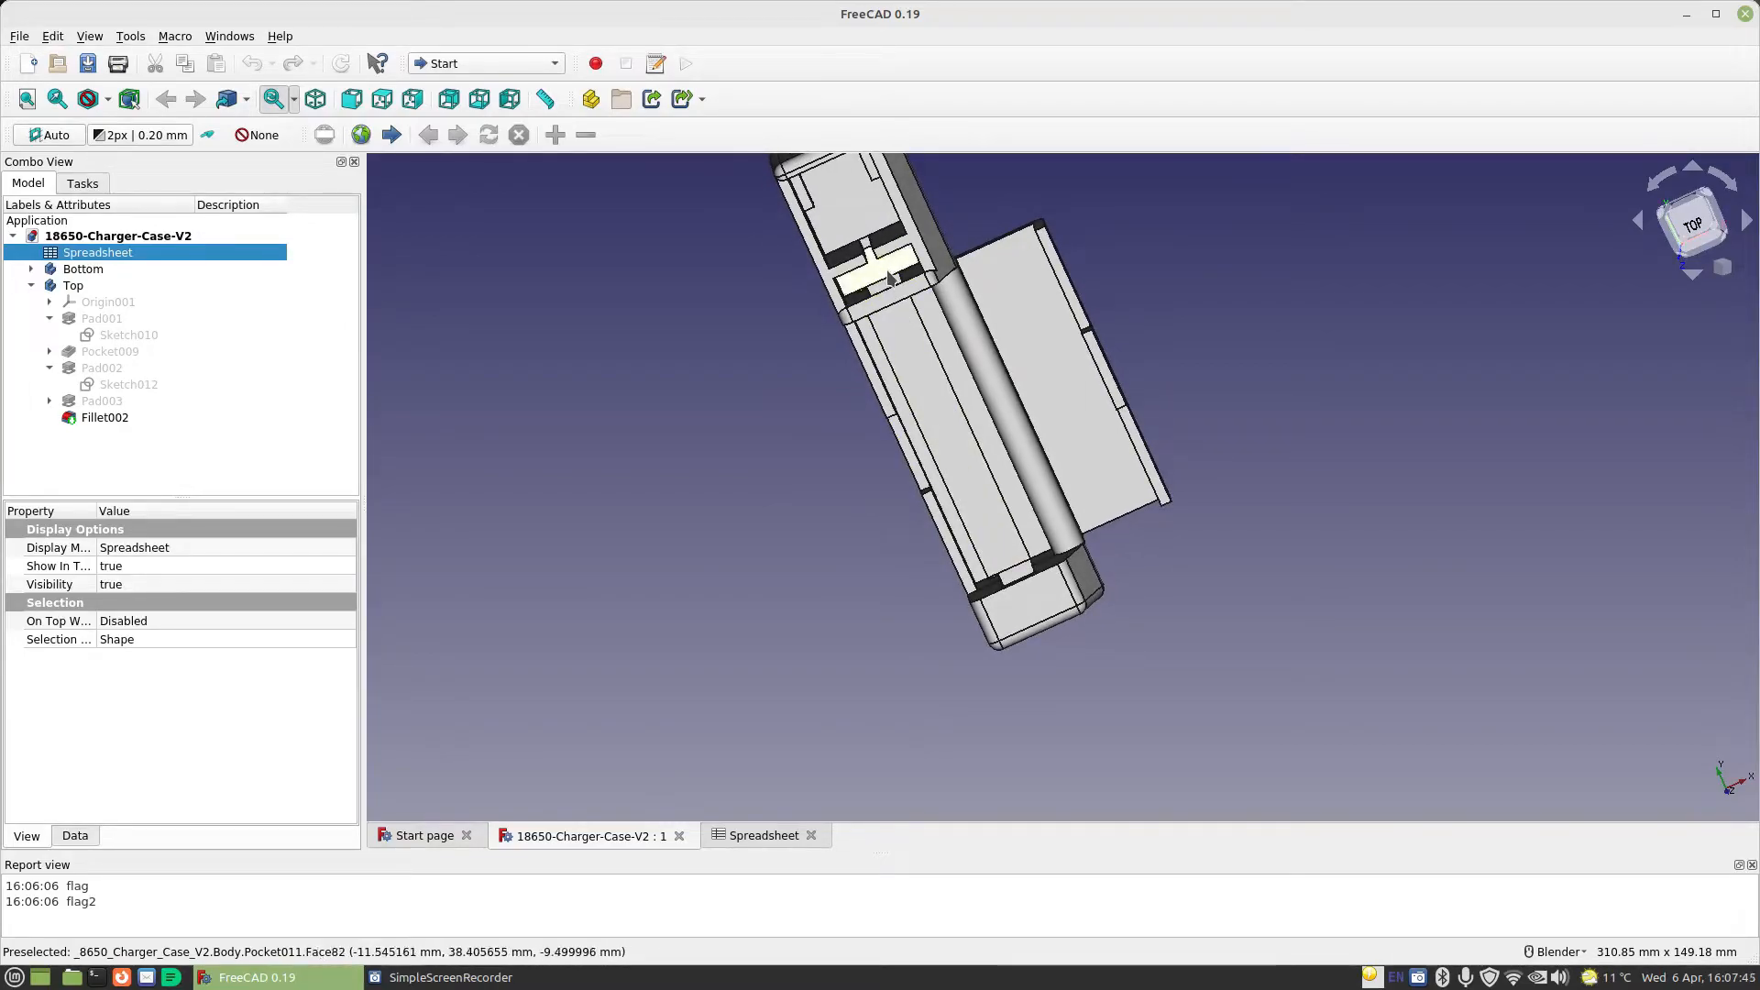
{"action": "middle_click_drag", "start_coordinate": [897, 288], "coordinate": [875, 280]}
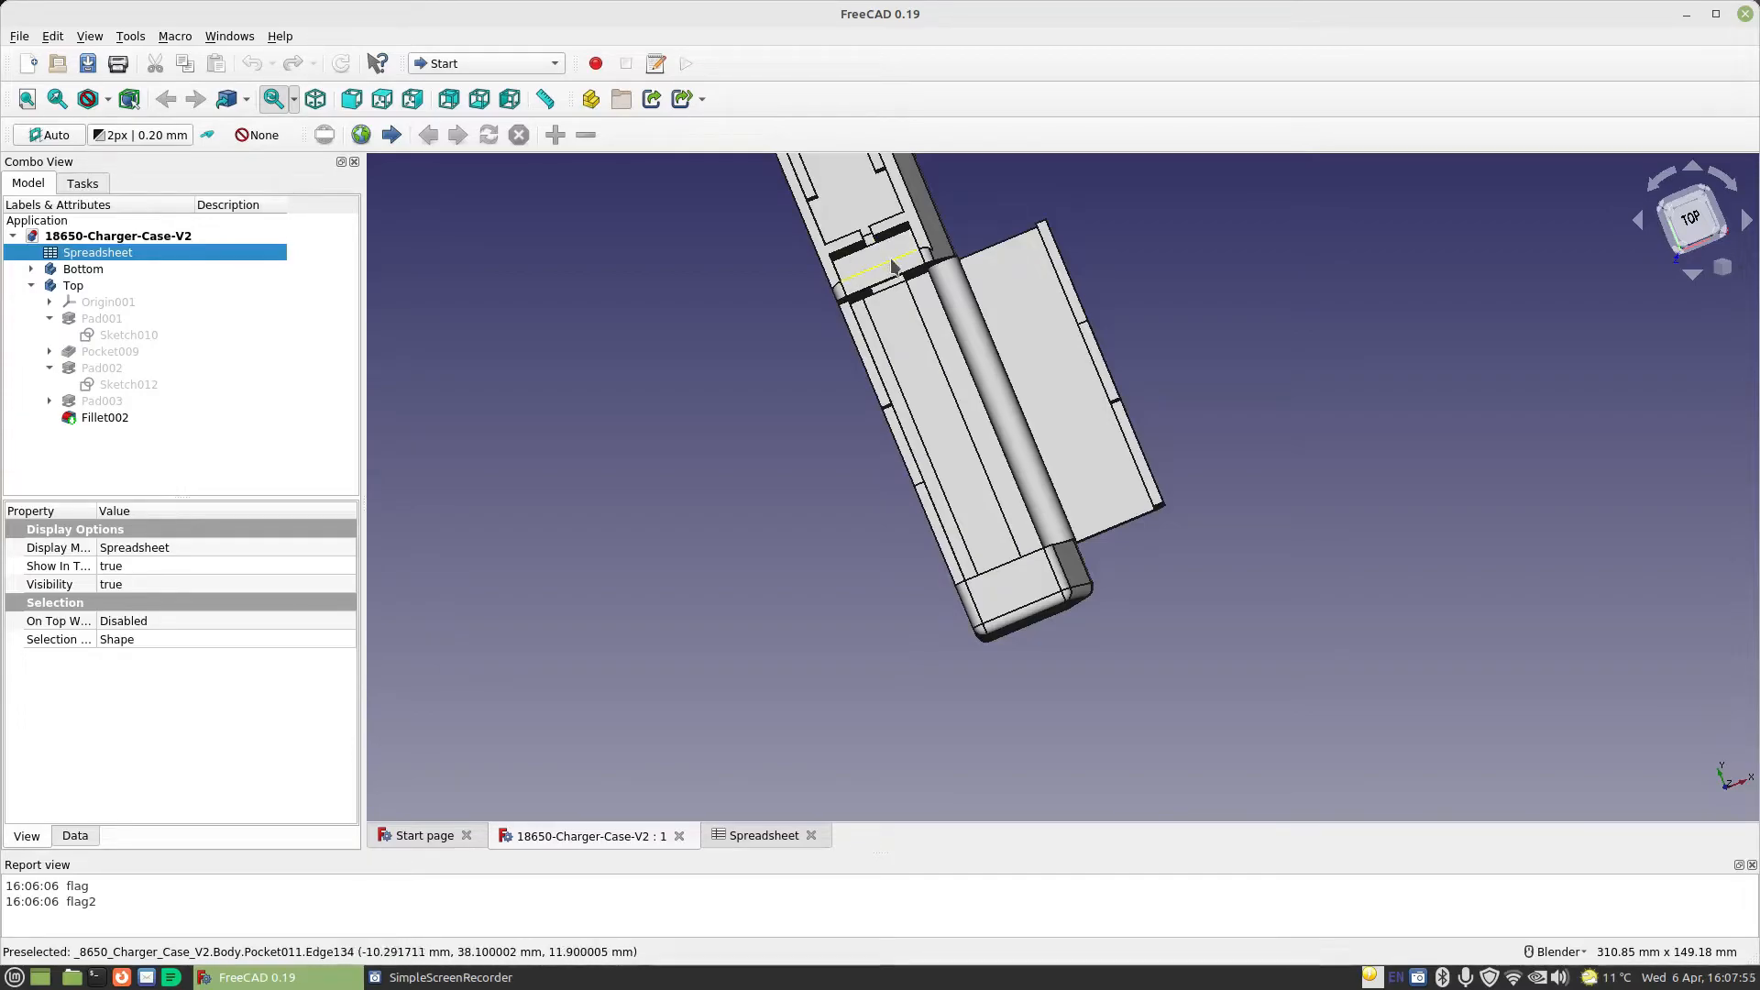
{"action": "middle_click_drag", "start_coordinate": [884, 538], "coordinate": [880, 578]}
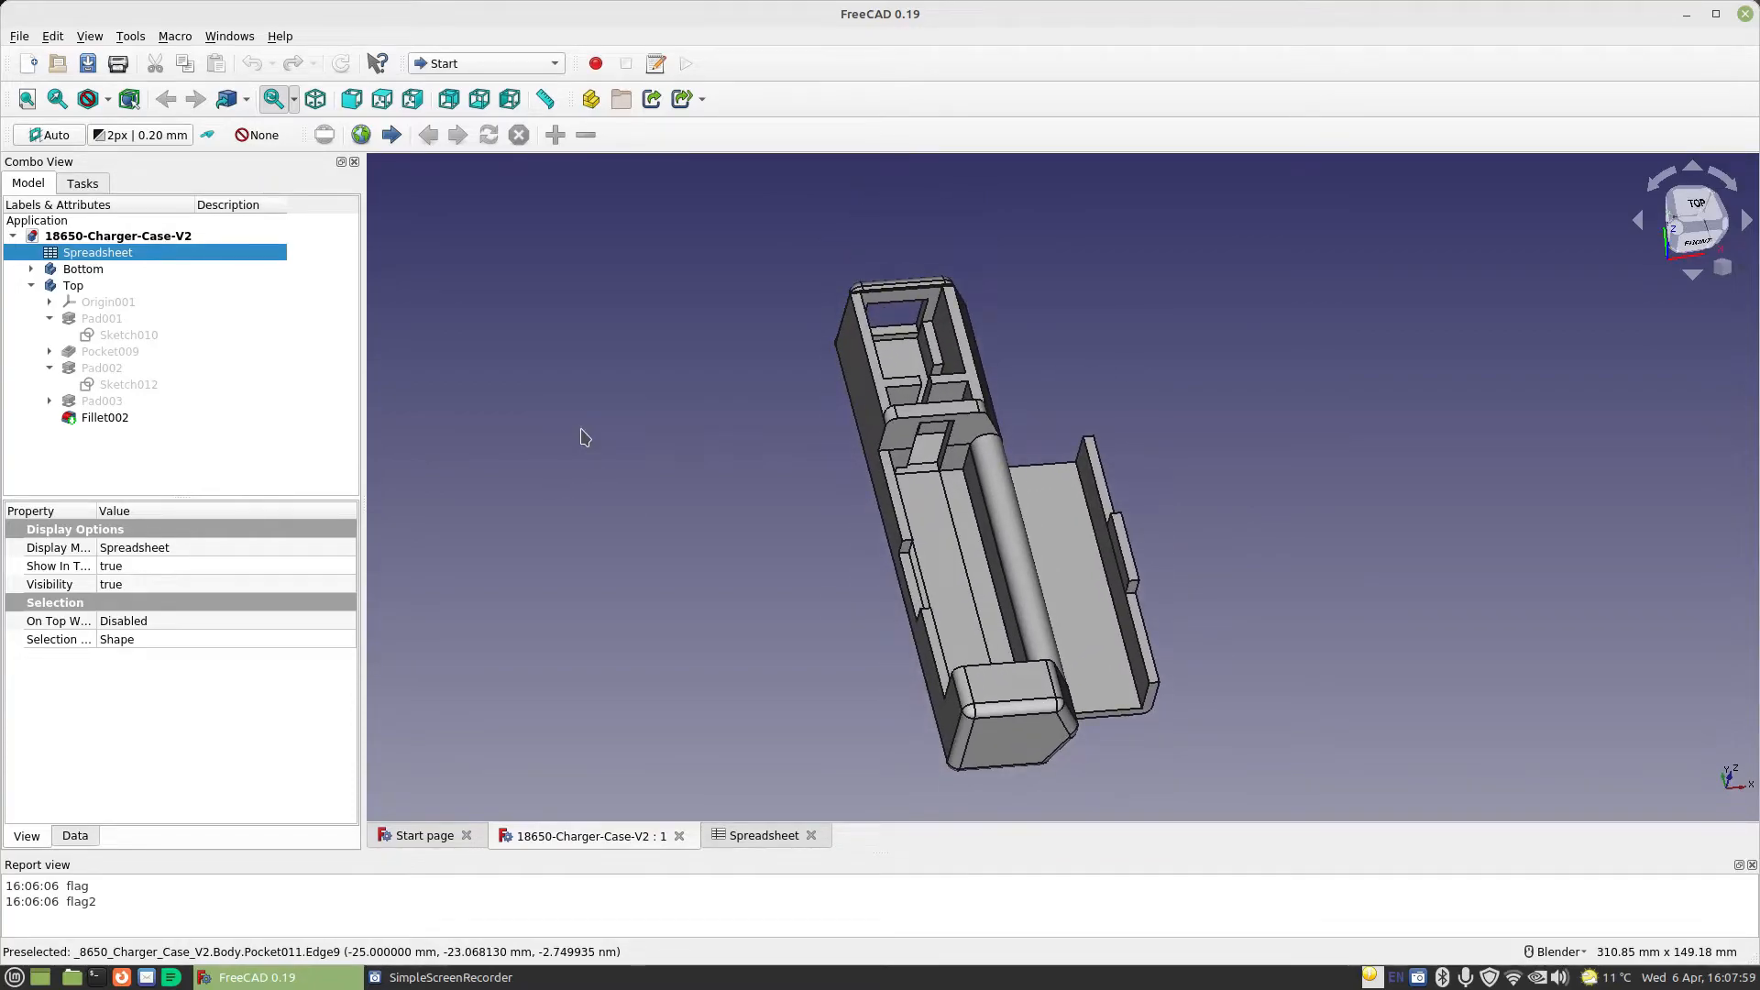
Switch to the Part Design workbench and create a new body in the charger case document
{"action": "left_click", "coordinate": [463, 62]}
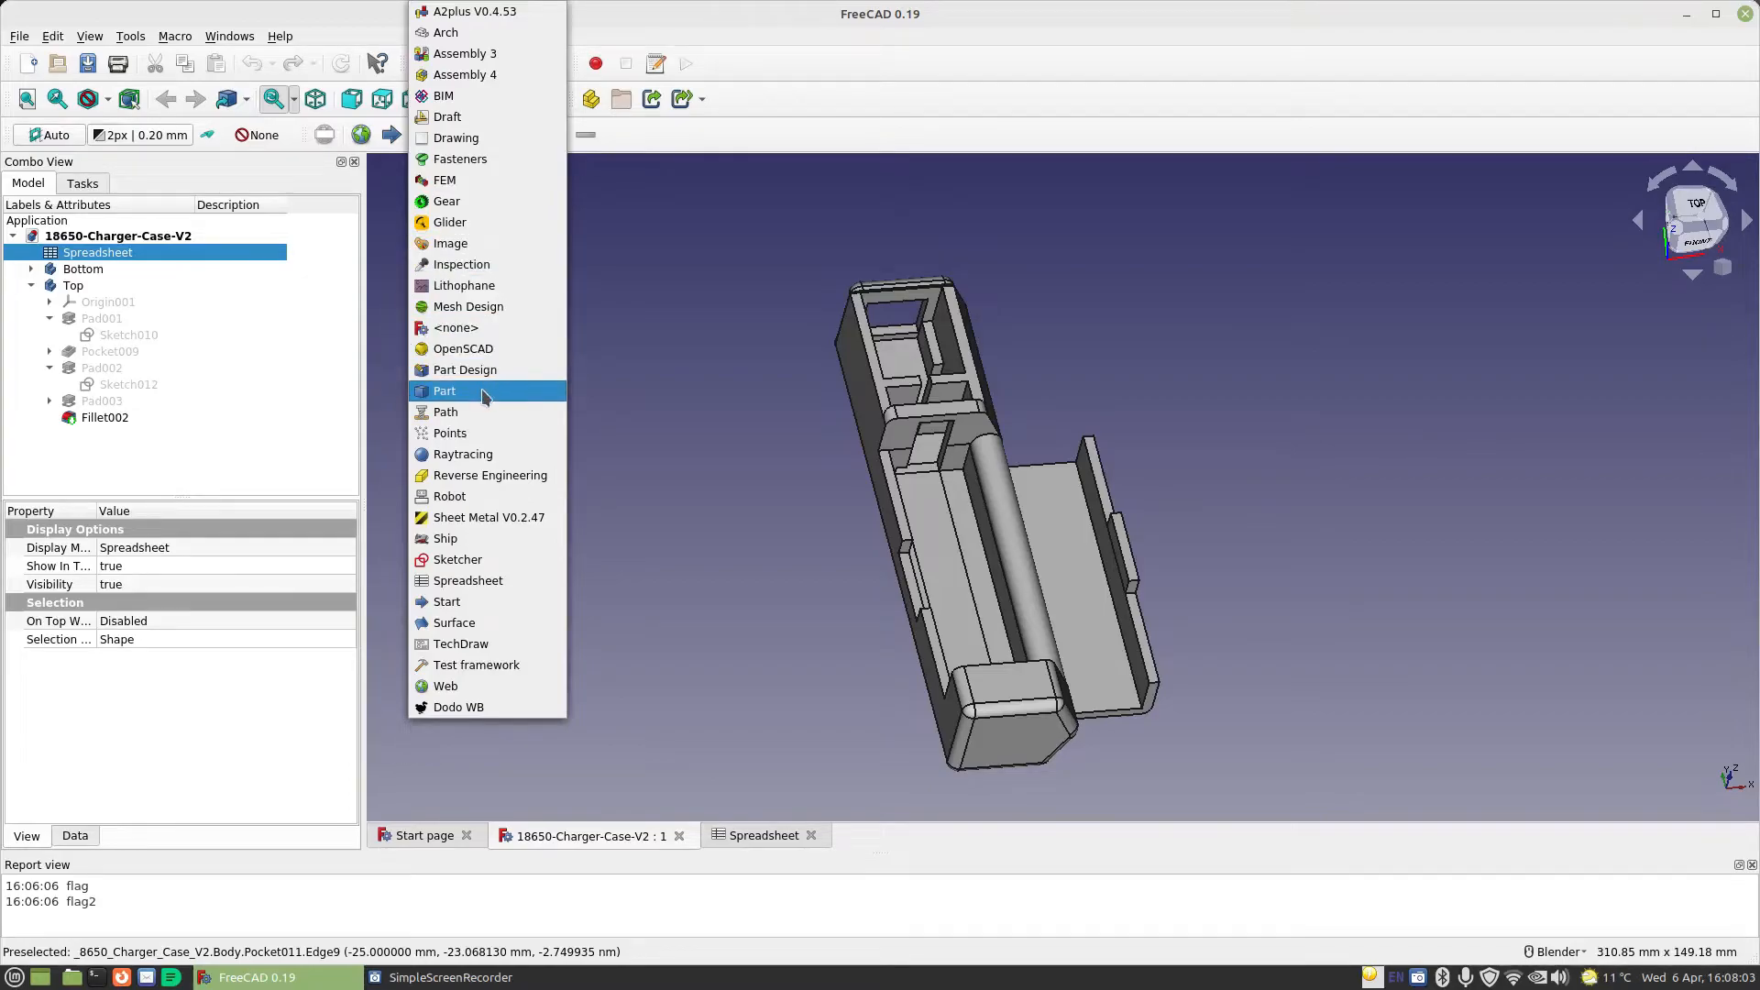
{"action": "left_click", "coordinate": [477, 517]}
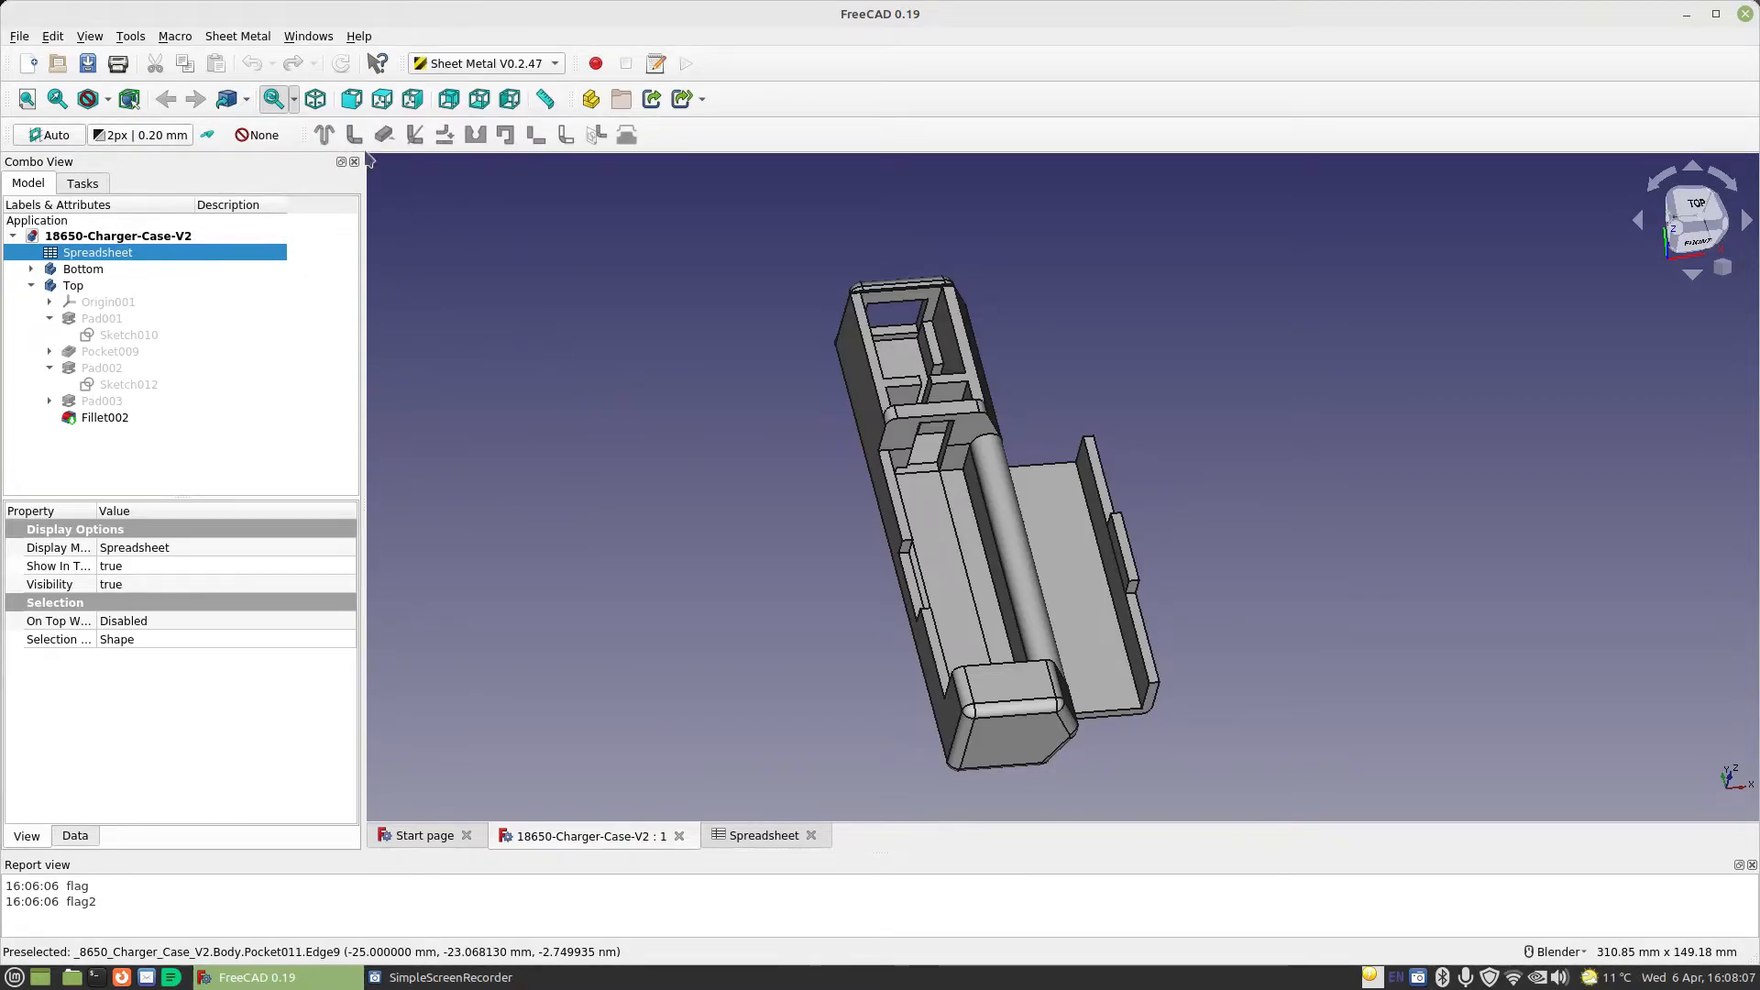
{"action": "left_click", "coordinate": [481, 64]}
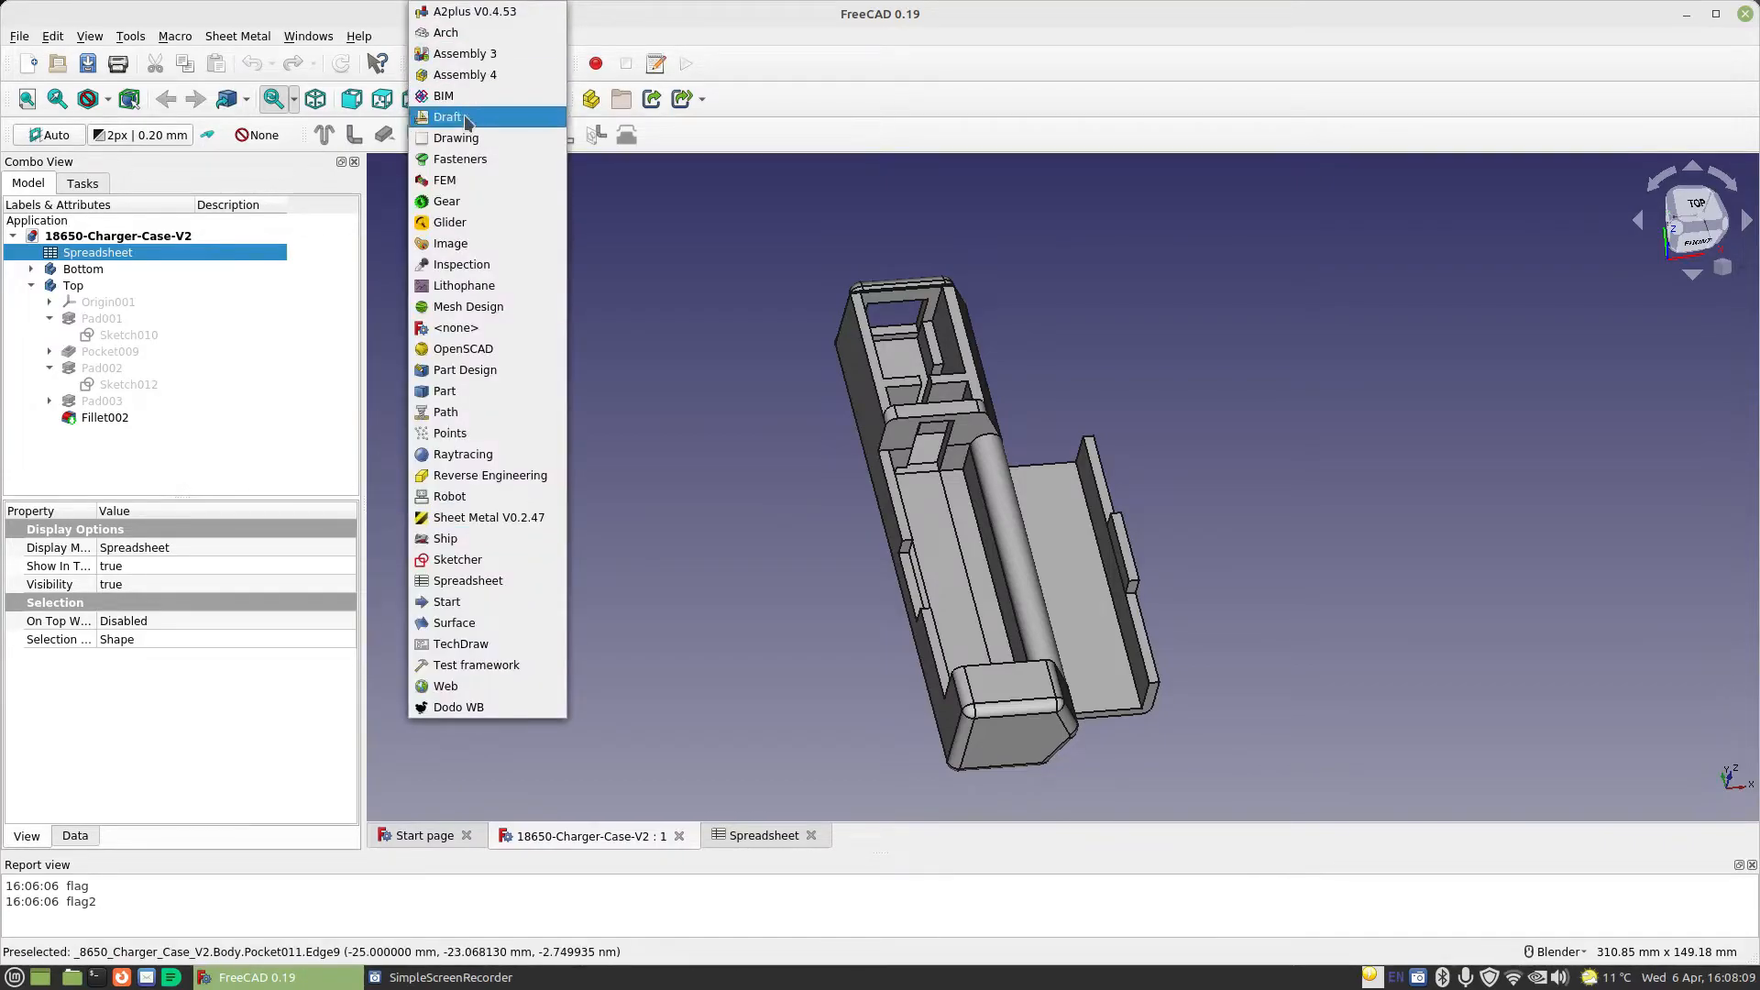
{"action": "left_click", "coordinate": [477, 371]}
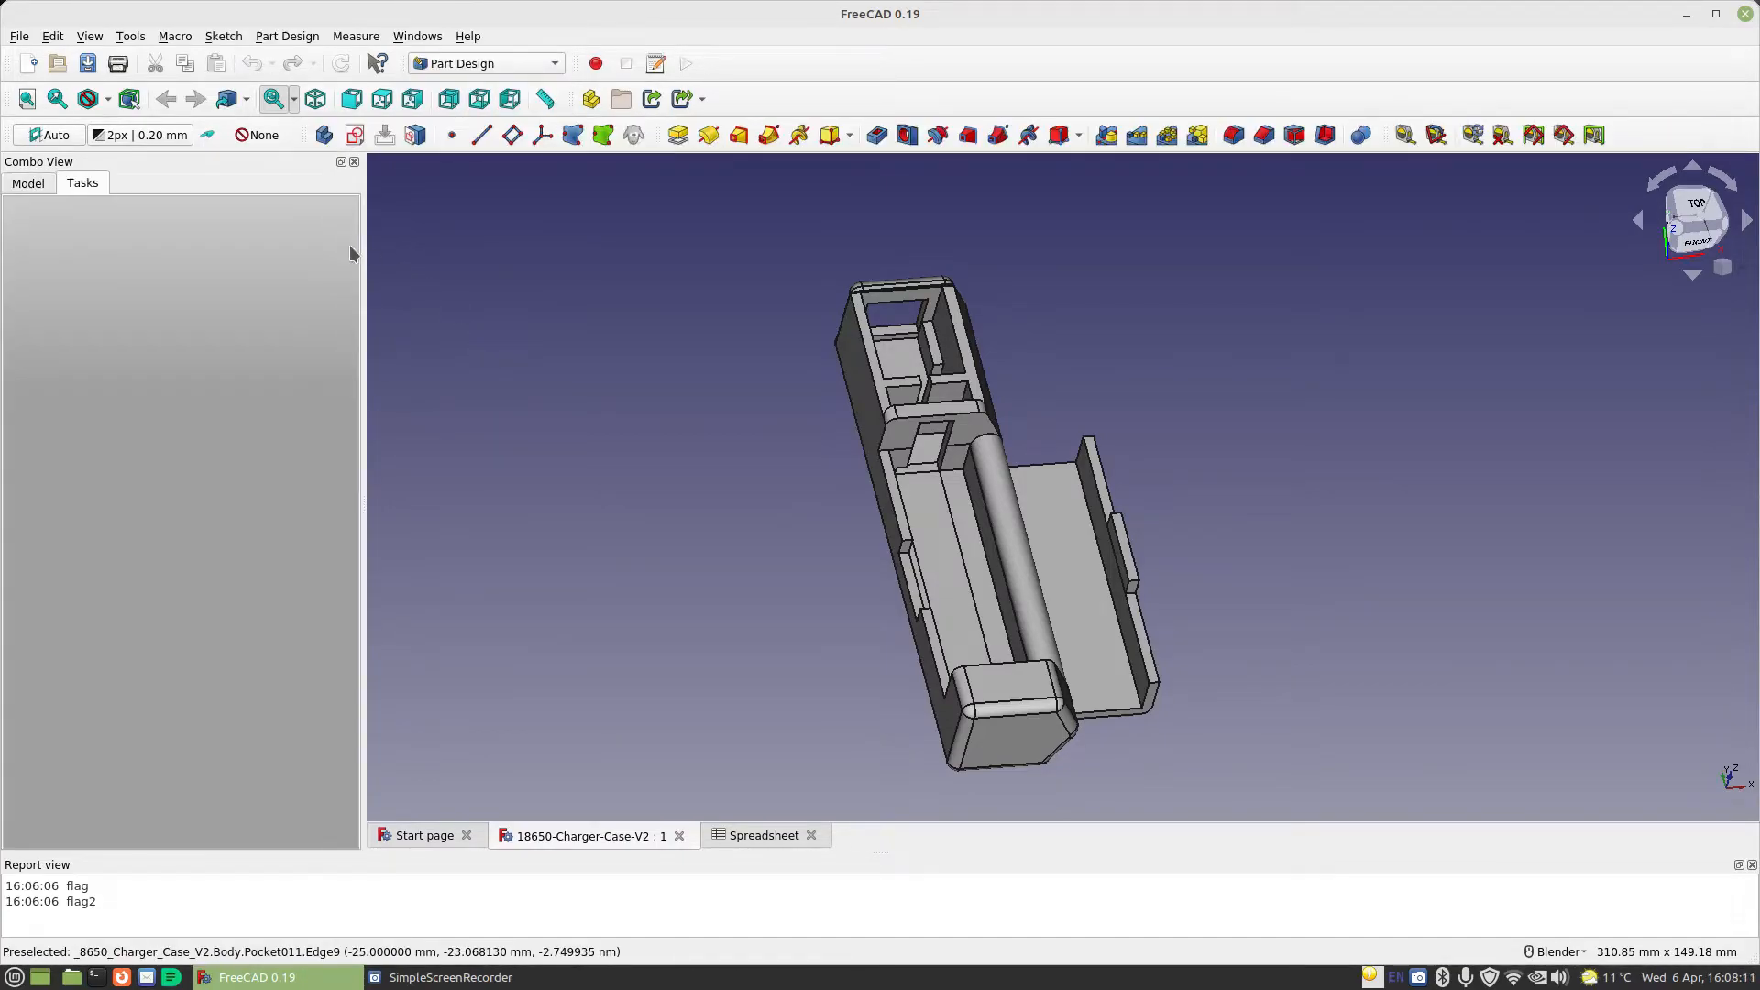
{"action": "left_click", "coordinate": [323, 134]}
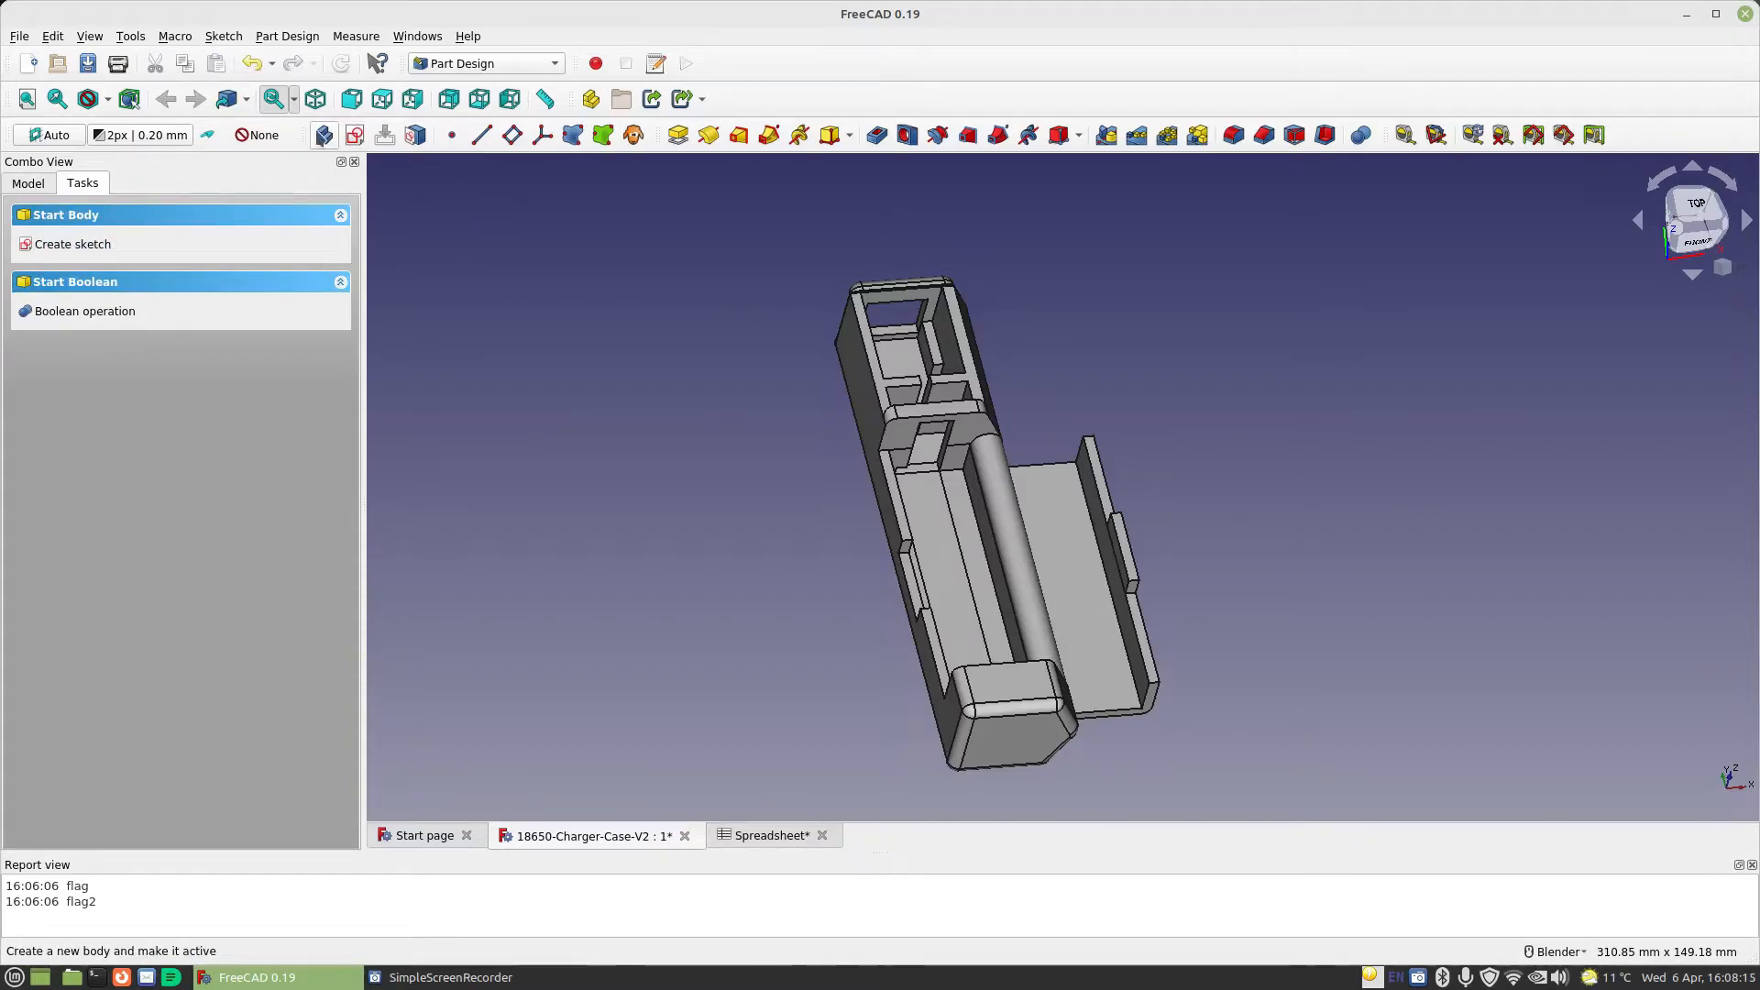
Create an empty sketch on the new body's XY plane and close it
{"action": "left_click", "coordinate": [86, 245]}
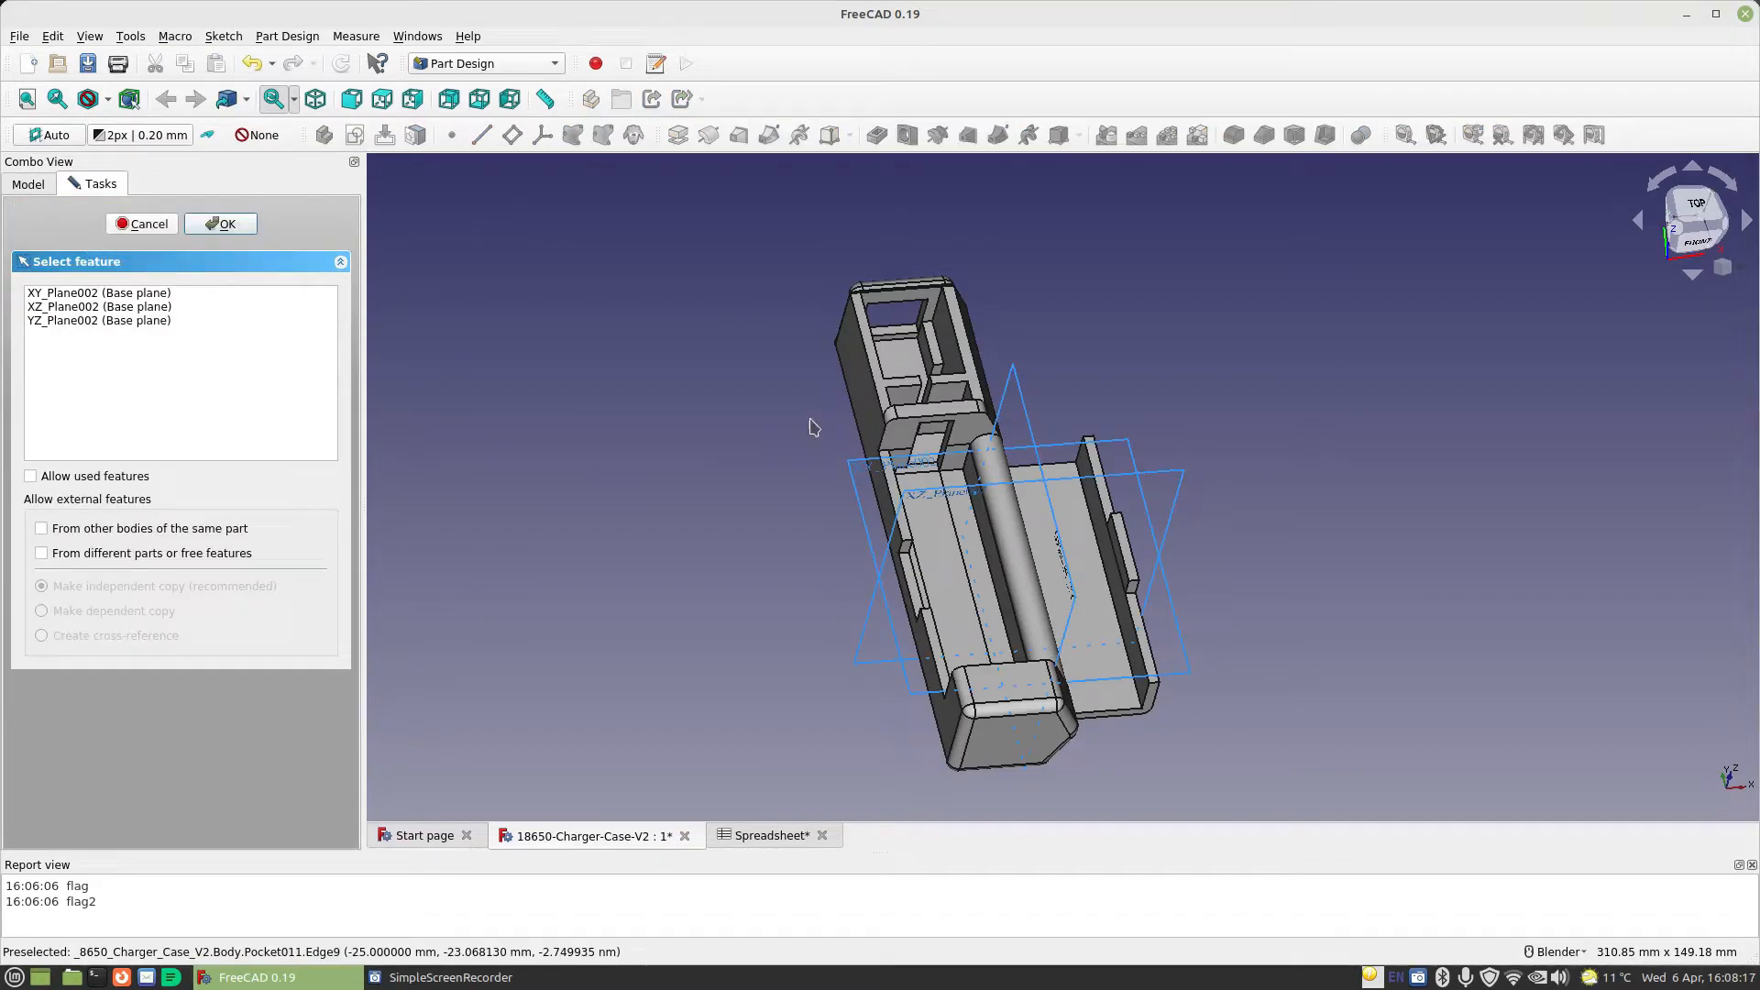
{"action": "left_click", "coordinate": [863, 465]}
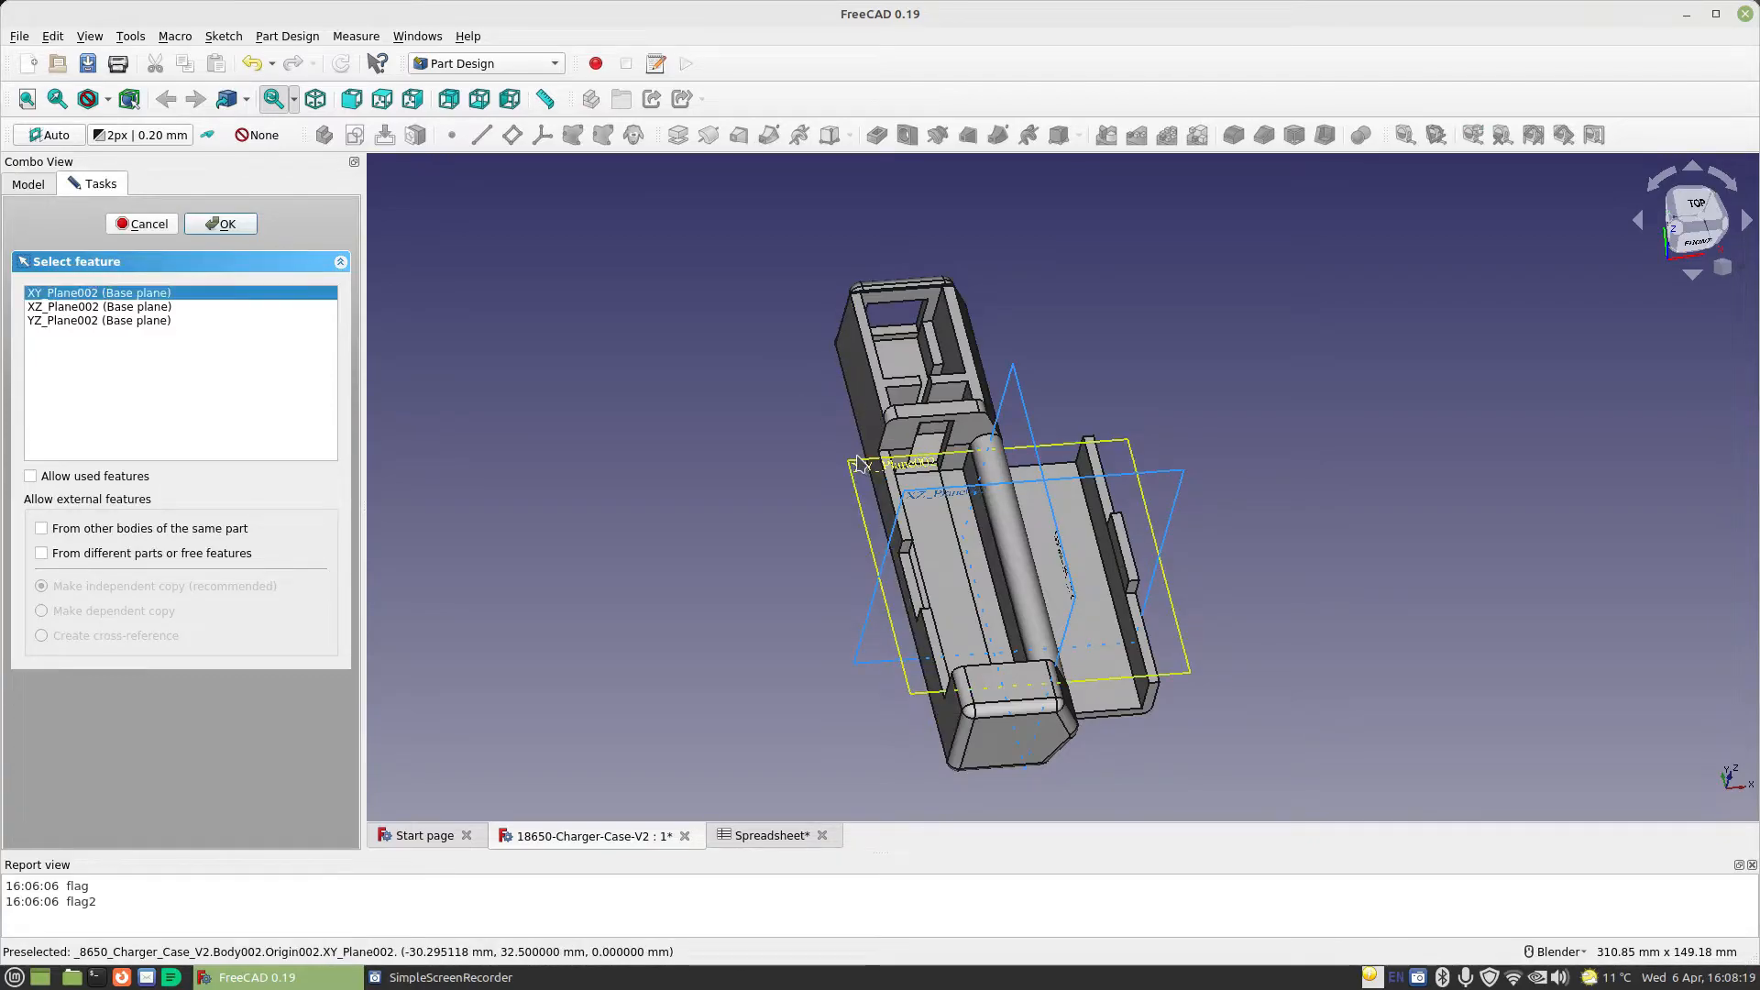
{"action": "left_click", "coordinate": [229, 228]}
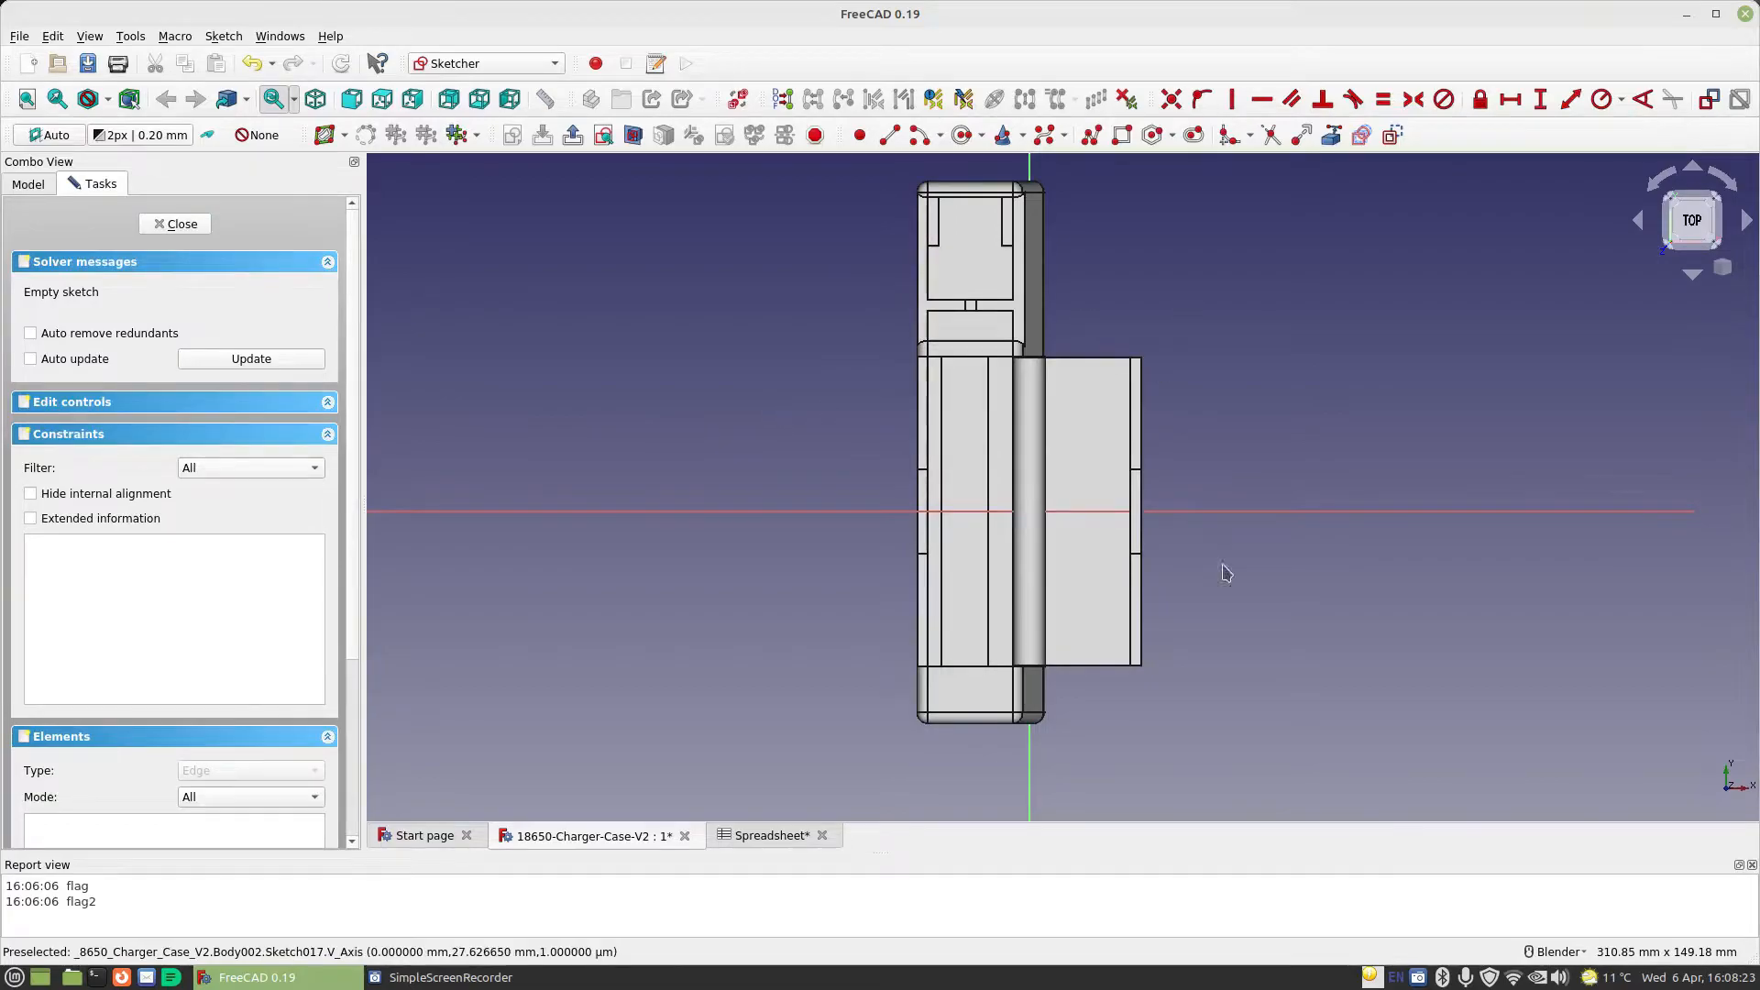
{"action": "left_click", "coordinate": [177, 225]}
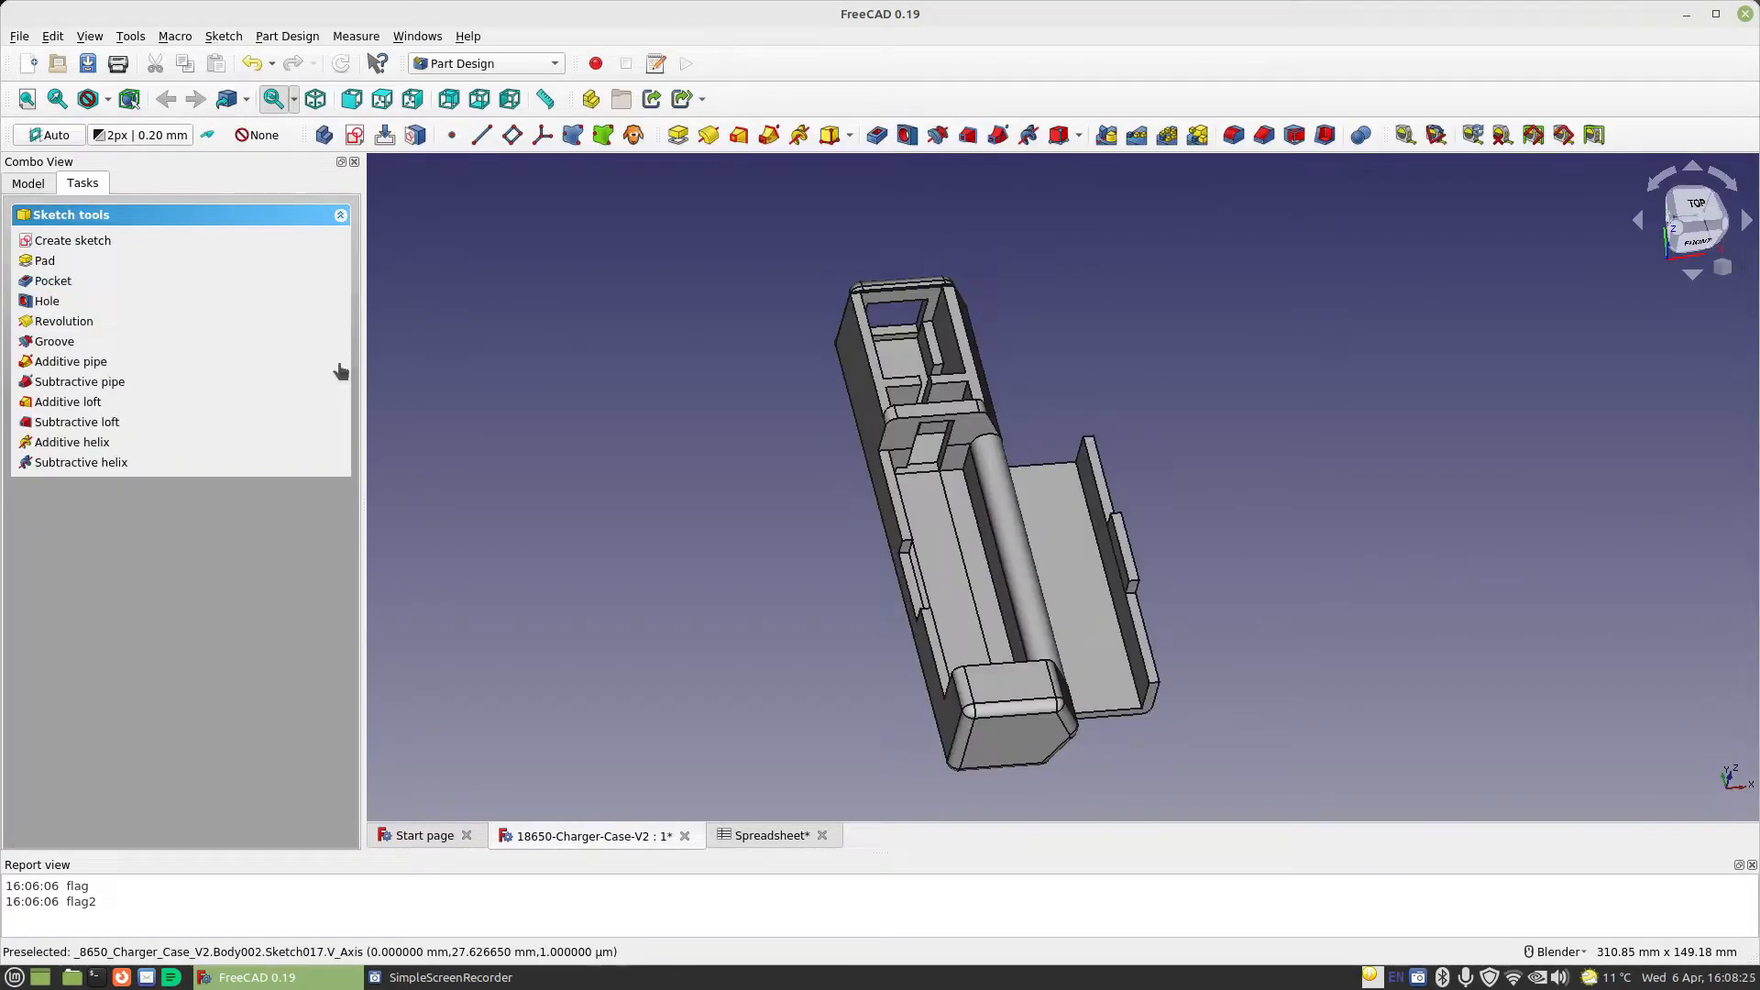
Hide the Bottom and Top bodies by setting their visibility to false
{"action": "left_click", "coordinate": [28, 182]}
{"action": "left_click", "coordinate": [121, 269]}
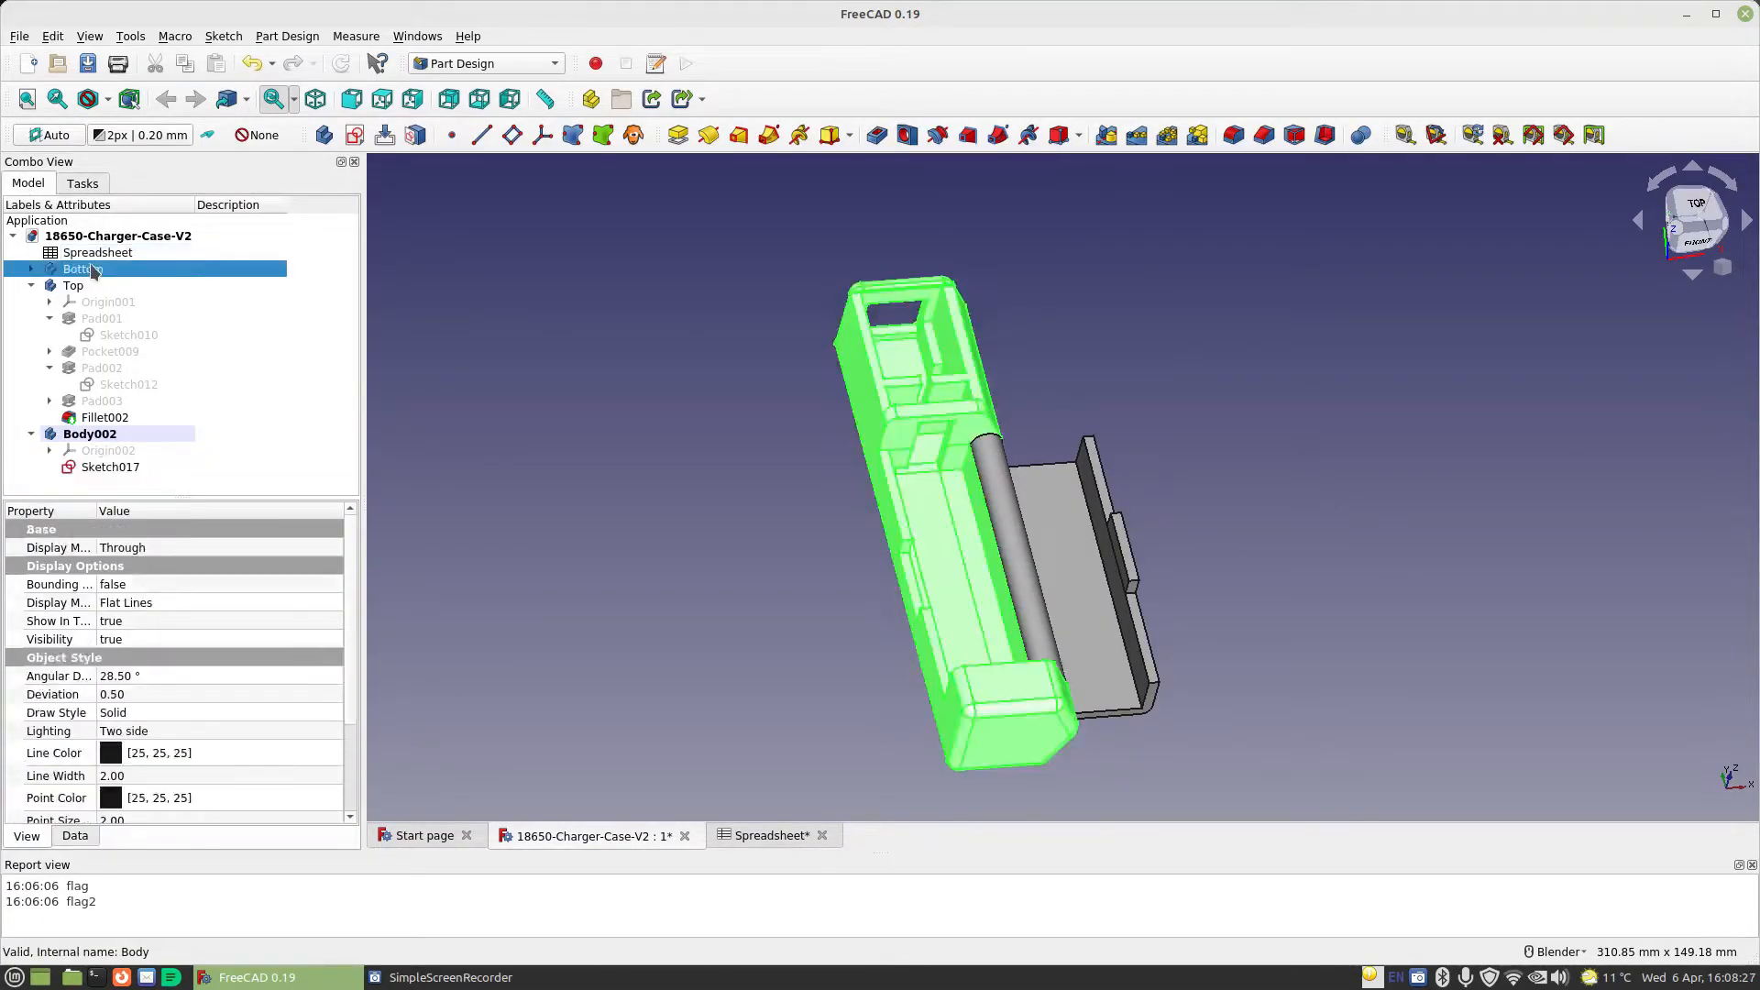
{"action": "left_click", "coordinate": [155, 639]}
{"action": "left_click", "coordinate": [152, 639]}
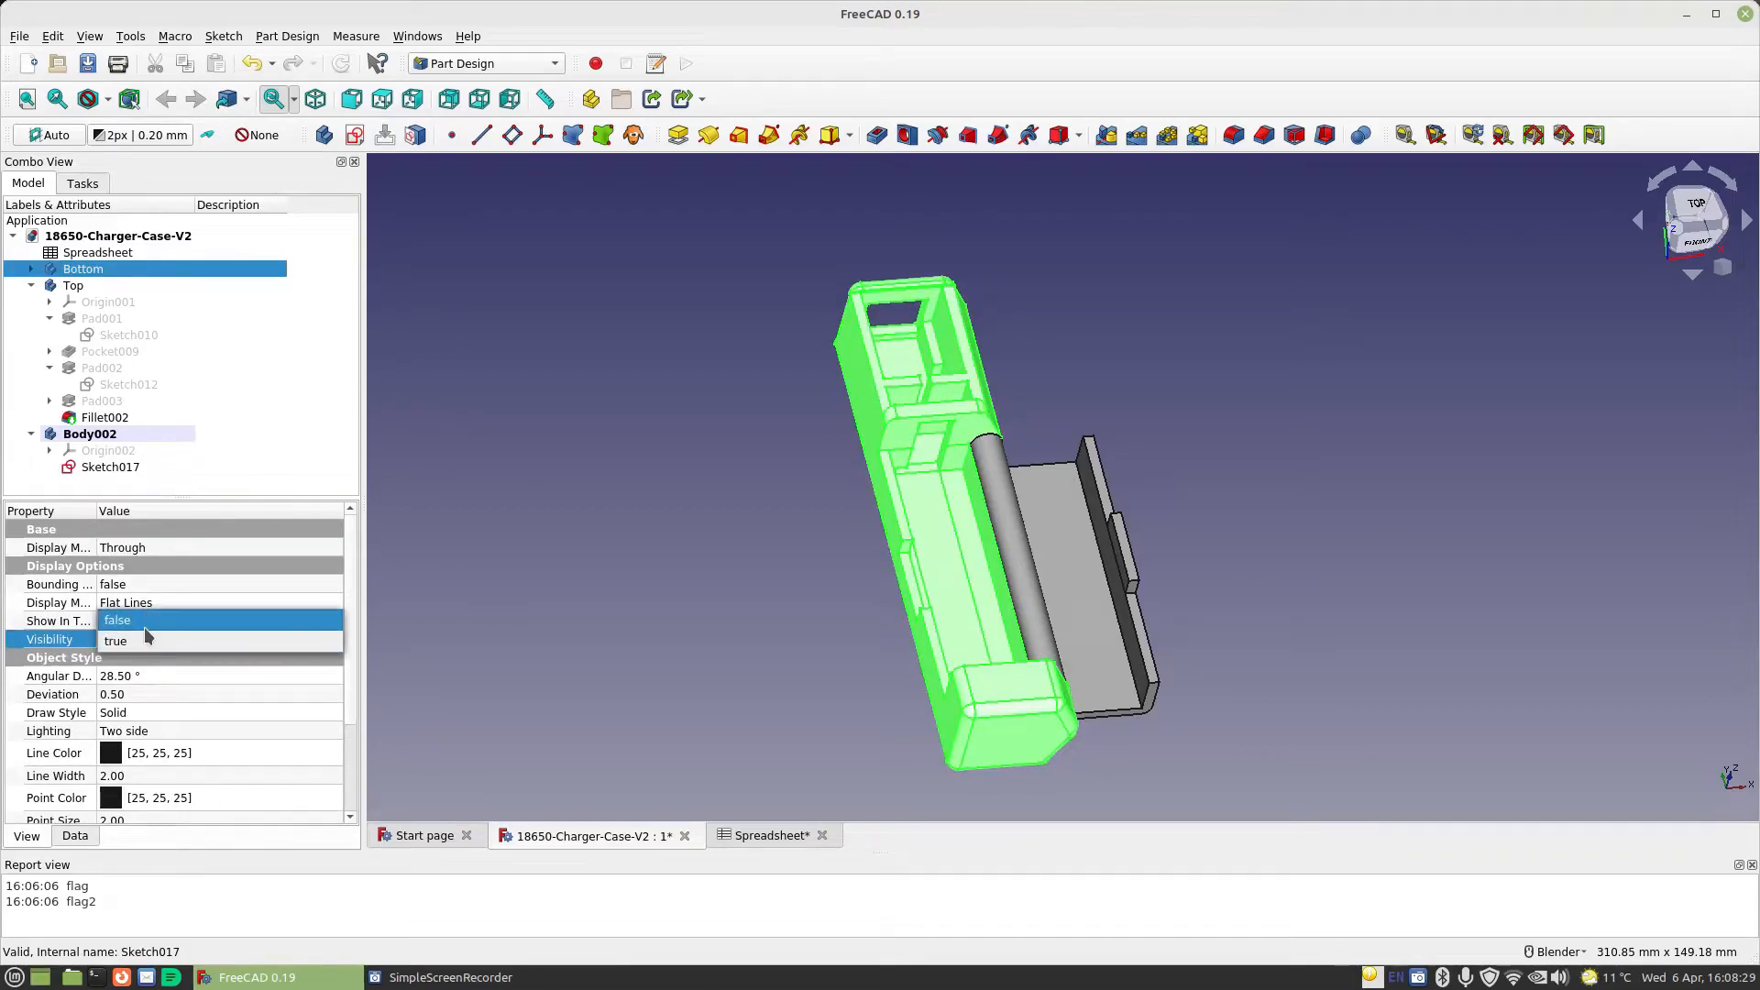
{"action": "left_click", "coordinate": [146, 656]}
{"action": "left_click", "coordinate": [87, 287]}
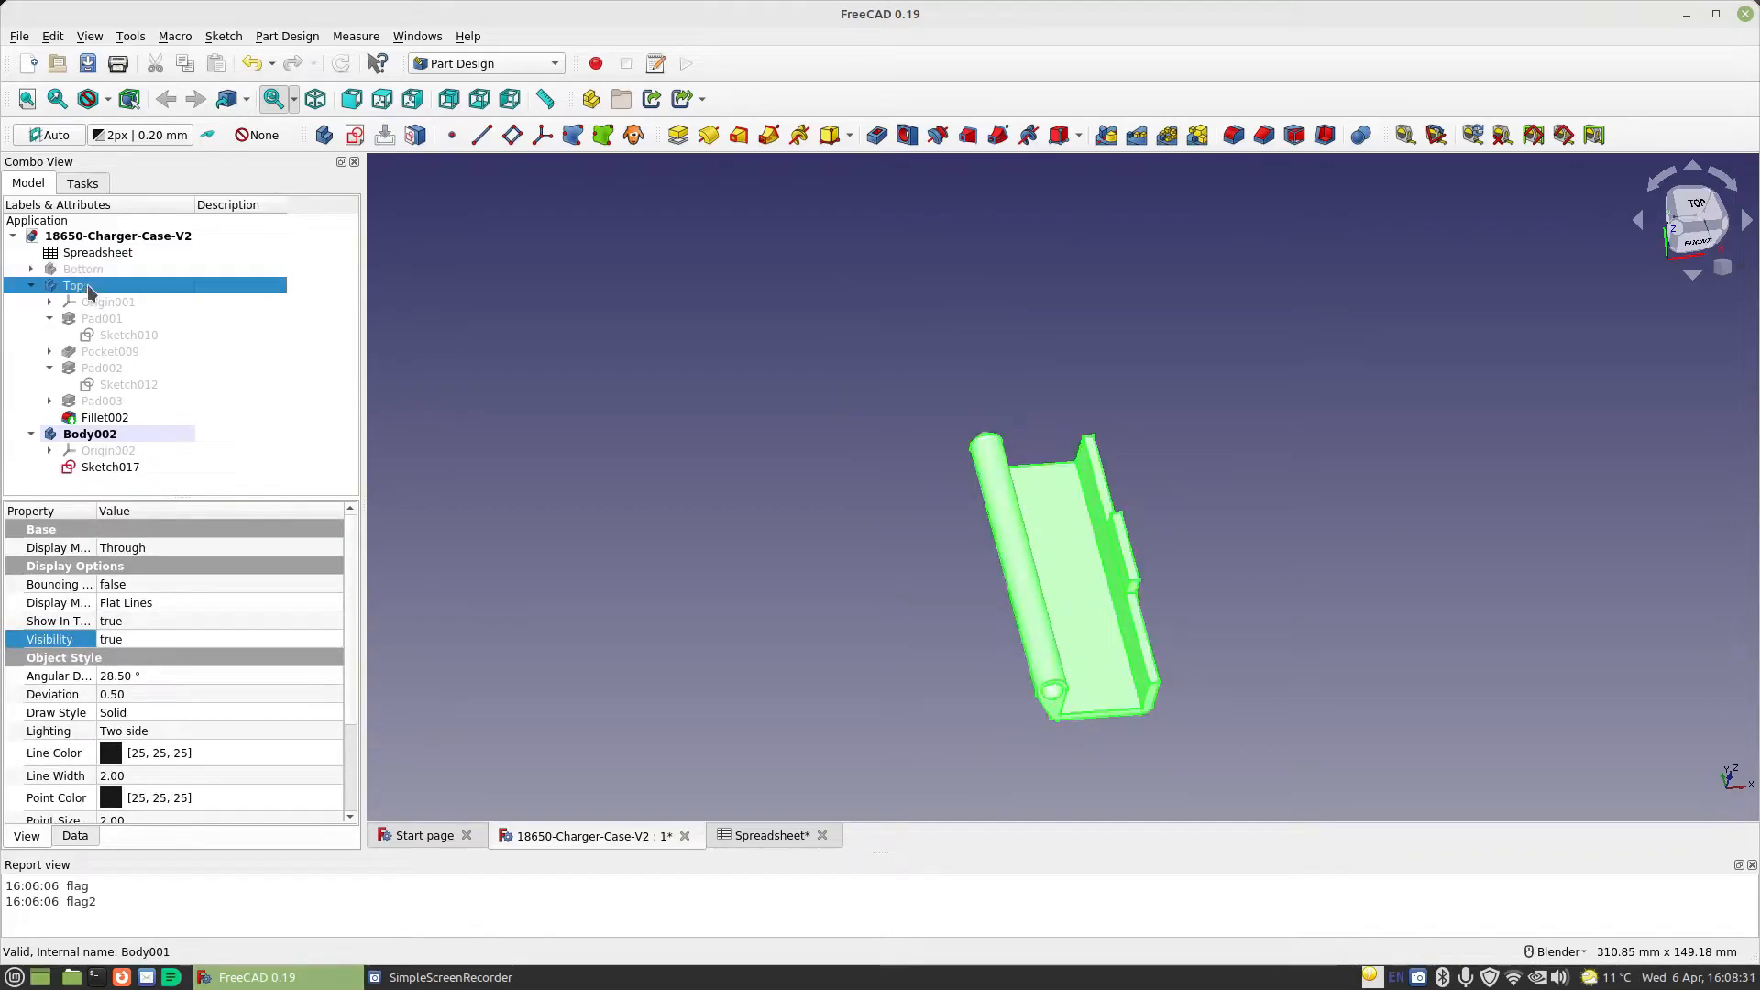
{"action": "left_click", "coordinate": [147, 639]}
{"action": "left_click", "coordinate": [146, 641]}
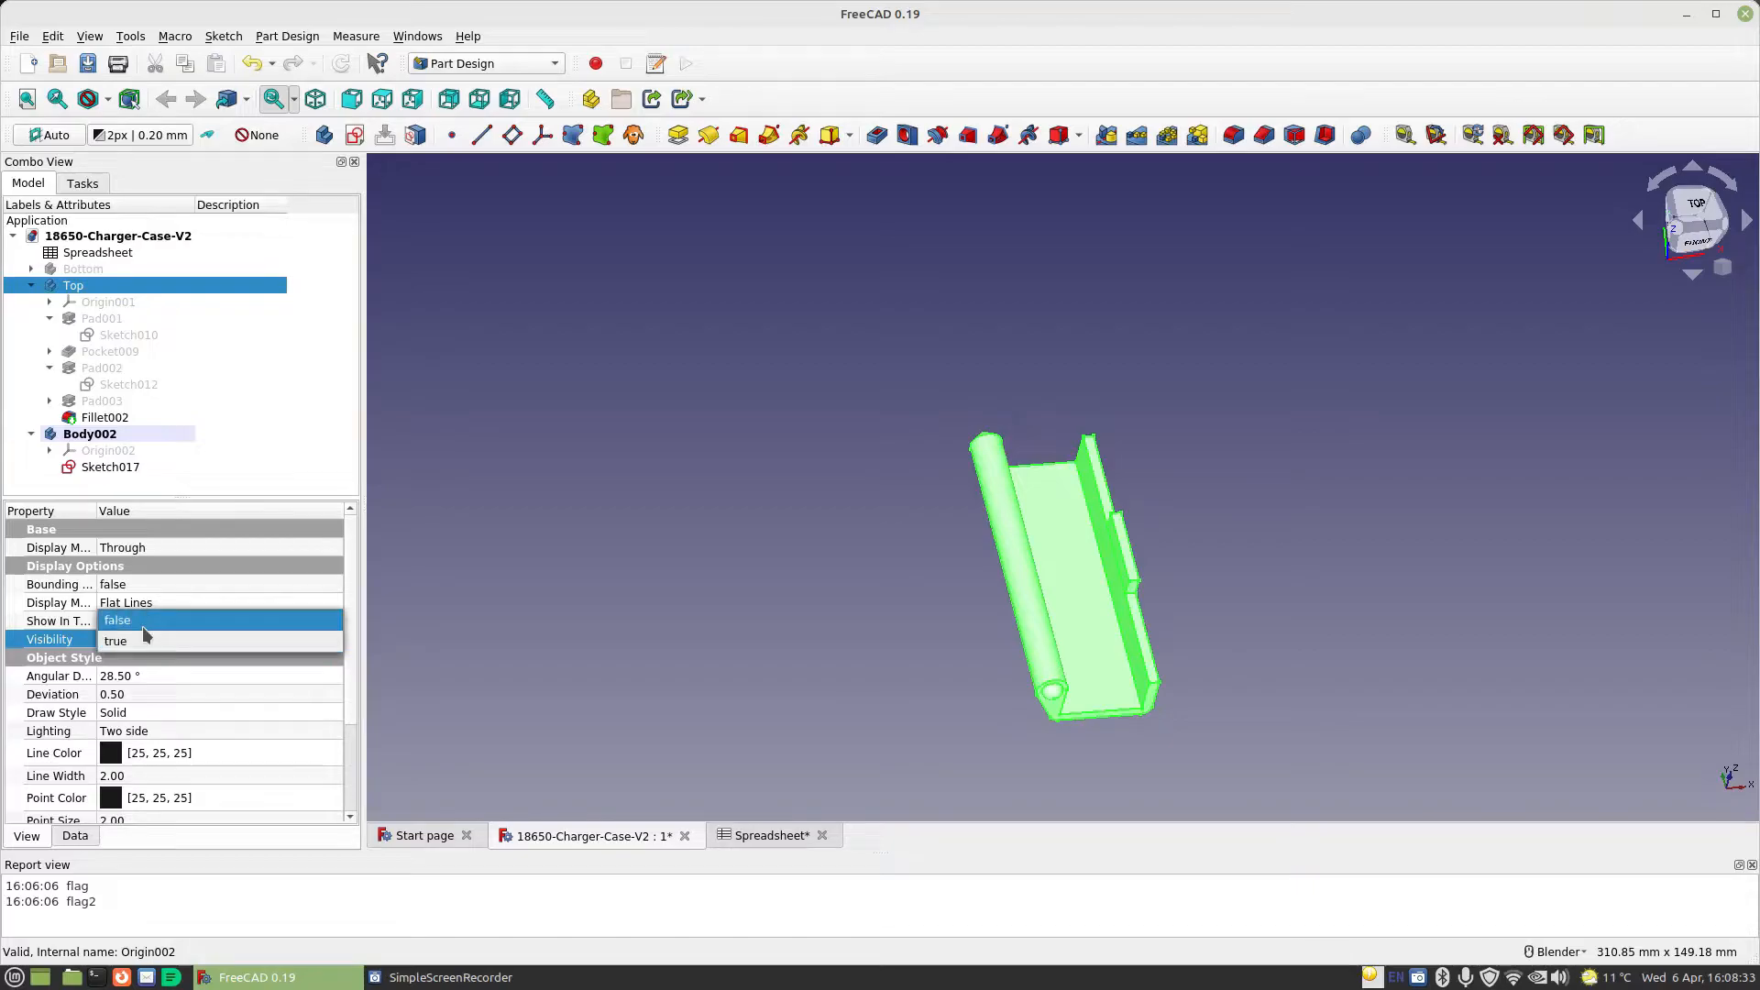
{"action": "left_click", "coordinate": [147, 623]}
Reopen the new body's empty sketch and draw a rectangle about 34 mm wide and 11 mm high around the origin
{"action": "left_click", "coordinate": [119, 469]}
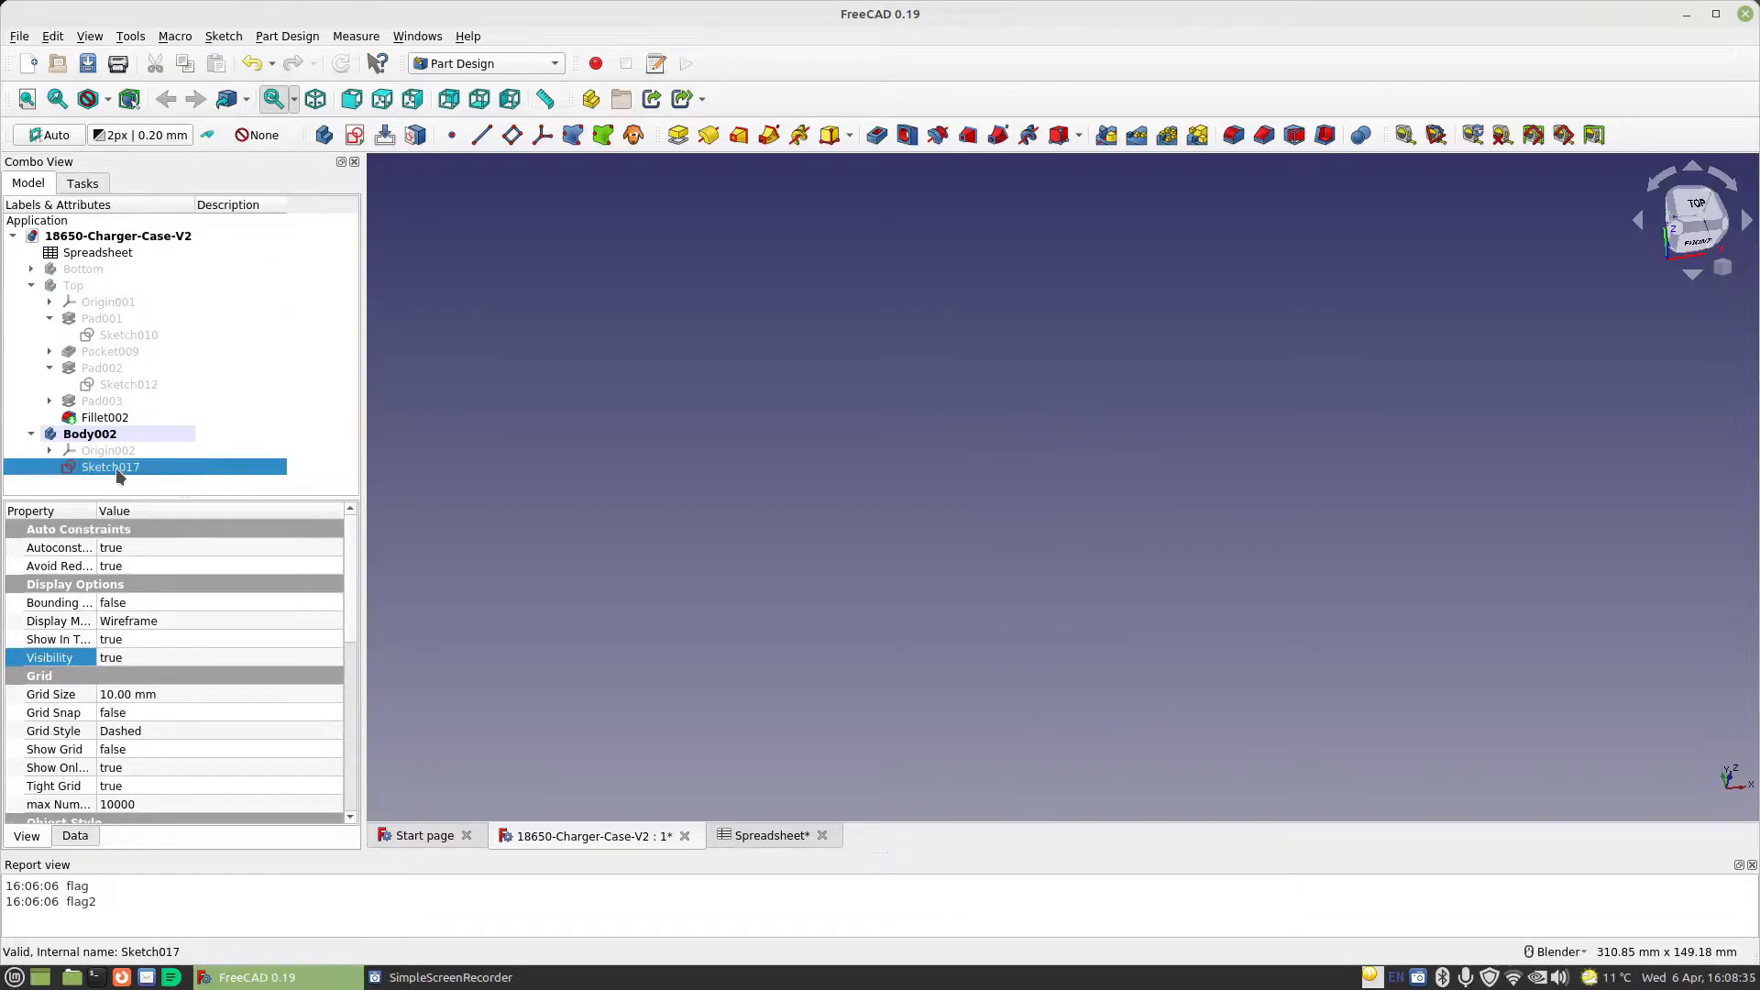
{"action": "double_click", "coordinate": [117, 469]}
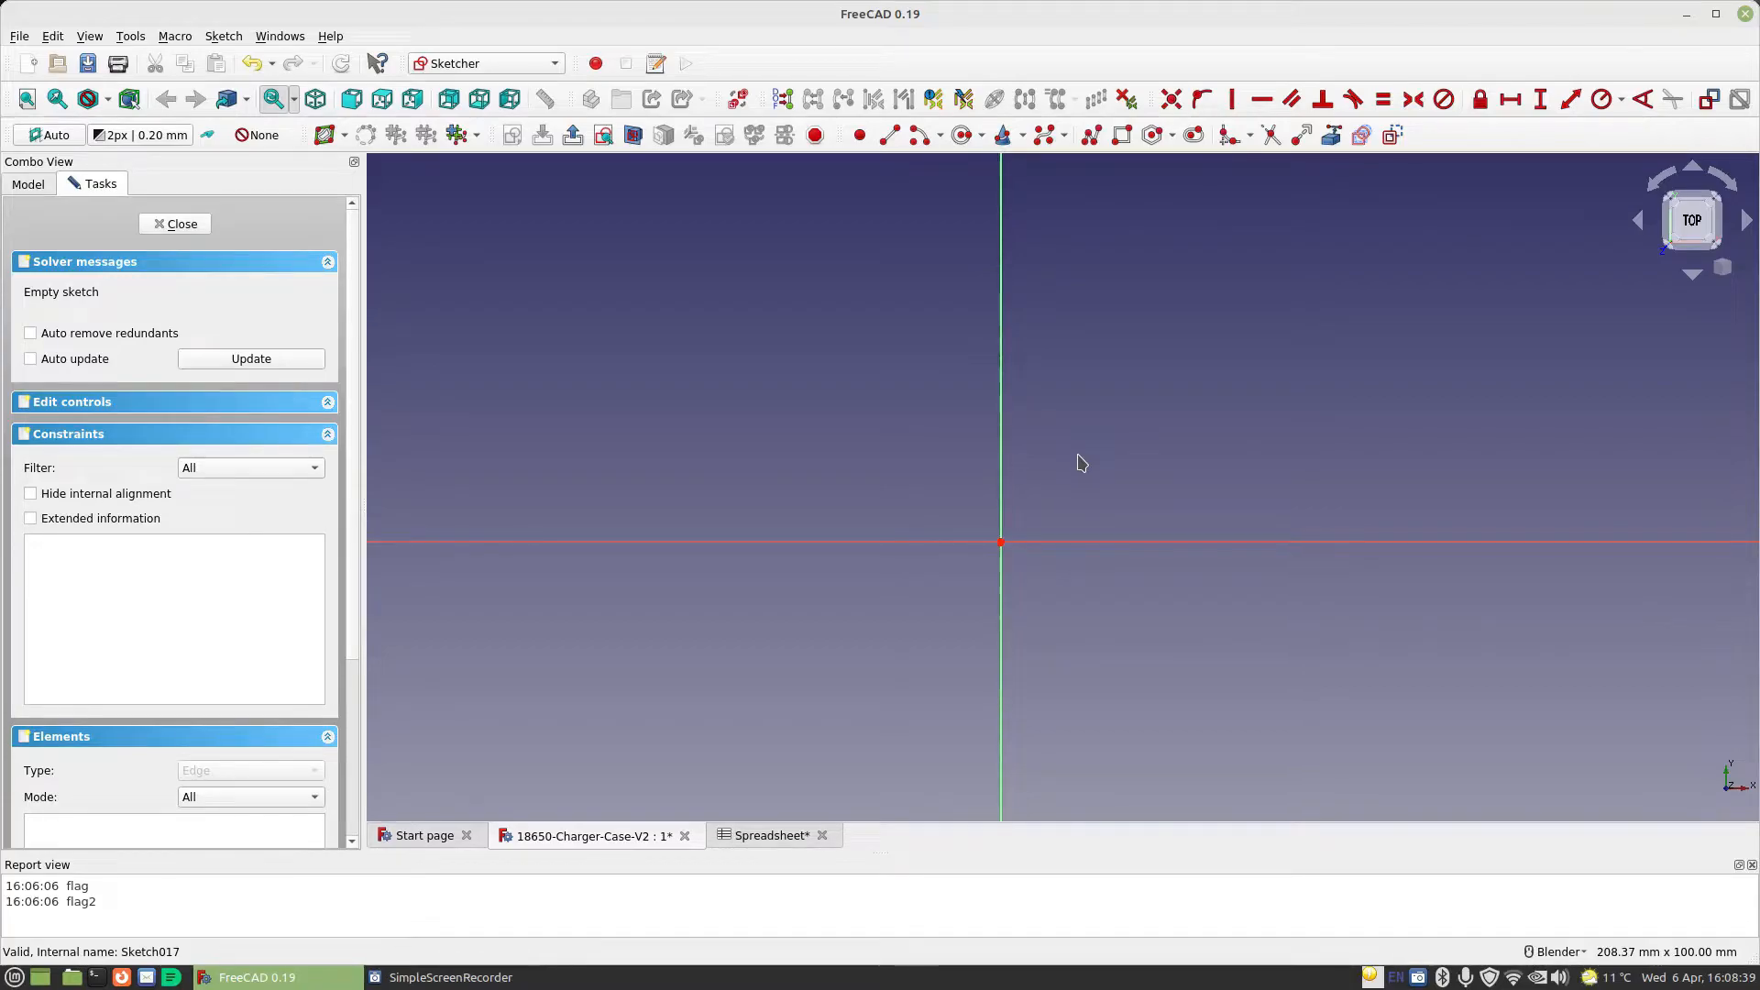
{"action": "left_click", "coordinate": [1124, 139]}
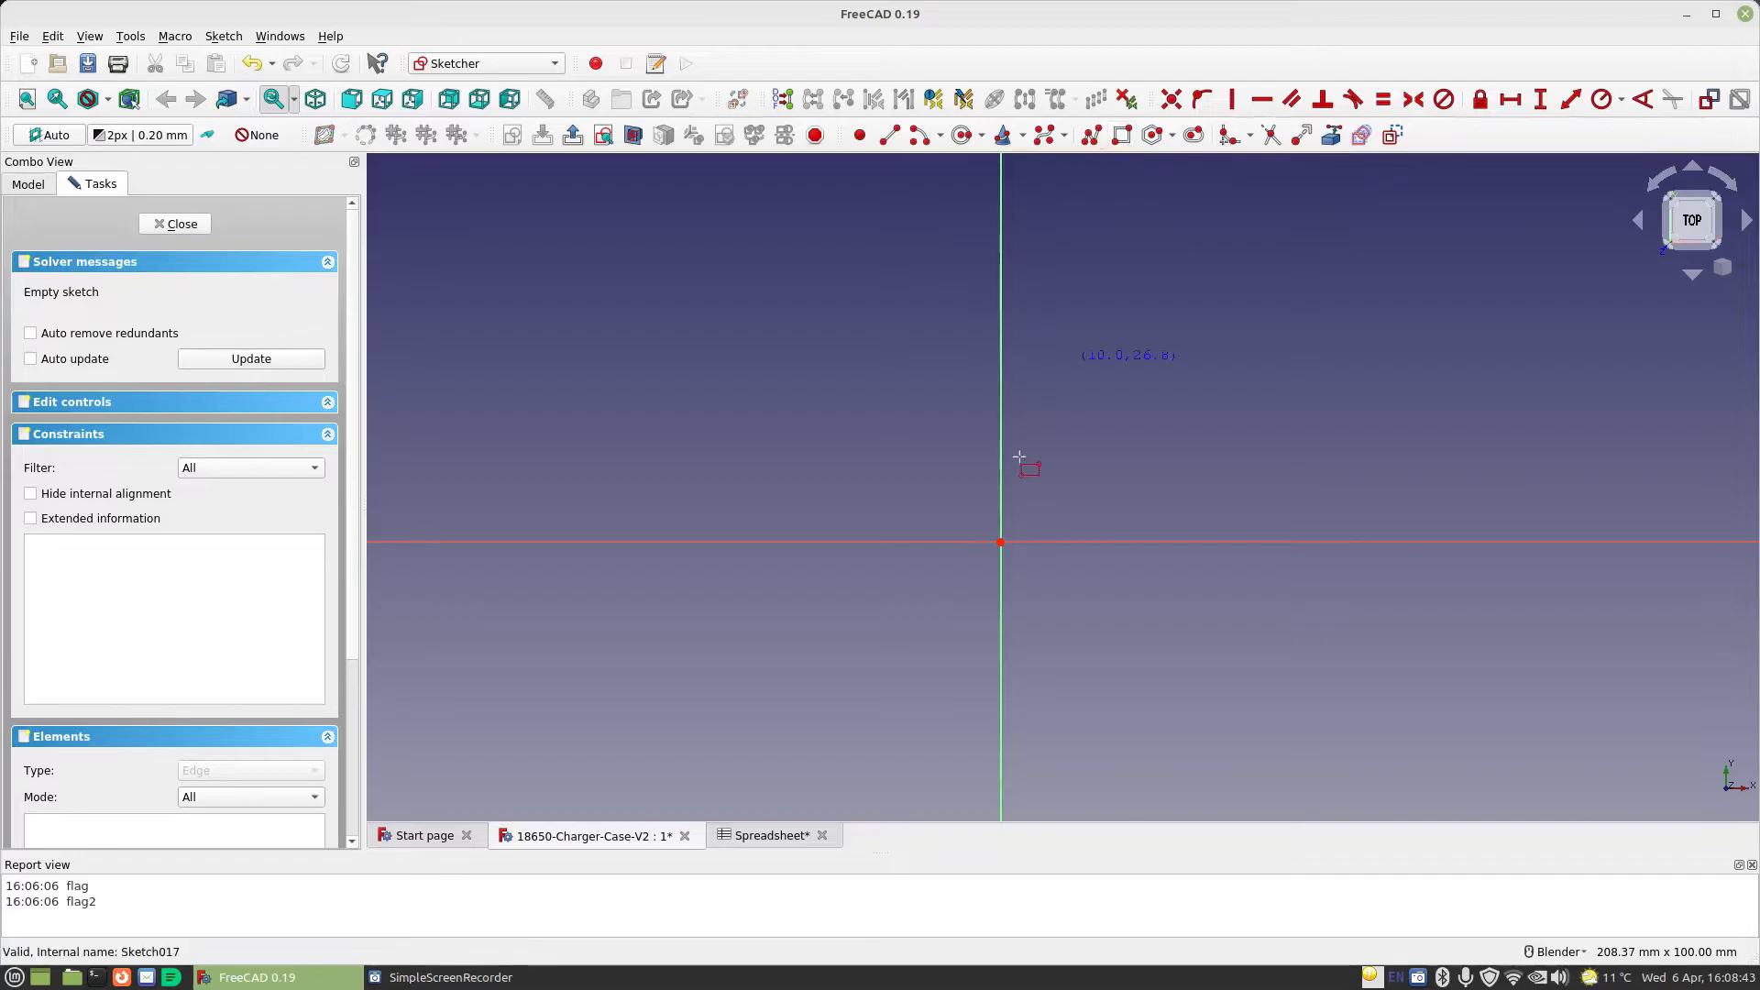
{"action": "left_click", "coordinate": [891, 501]}
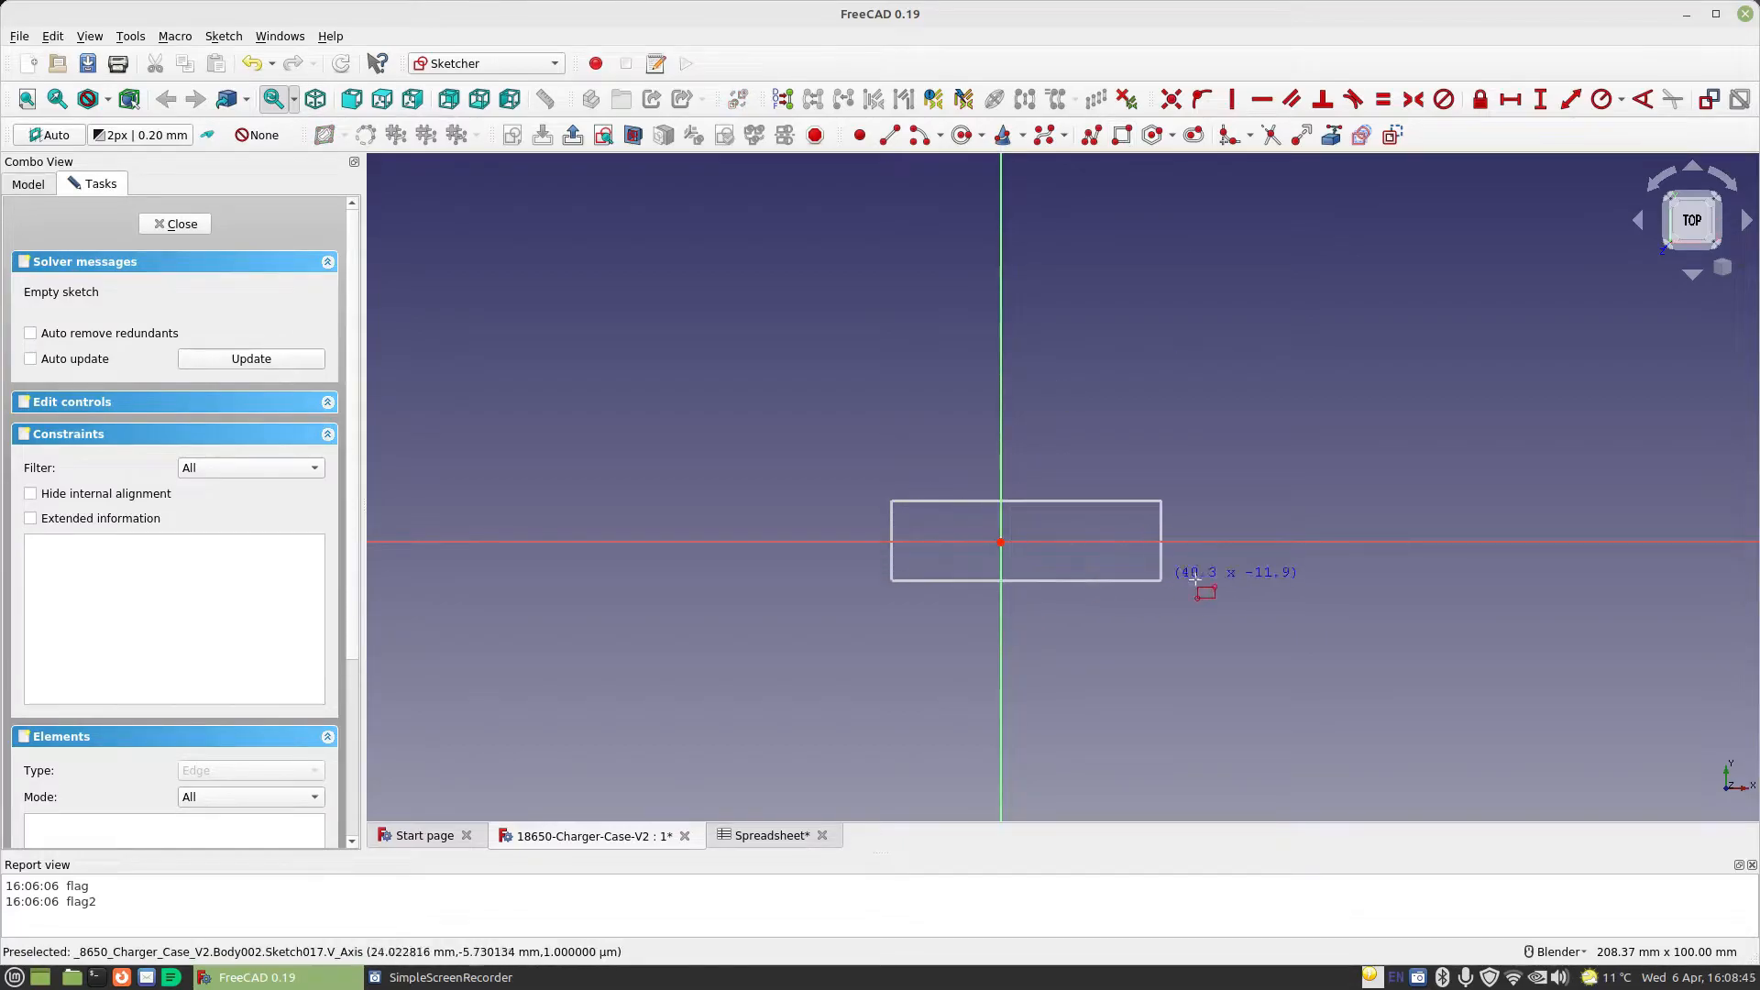
{"action": "left_click", "coordinate": [1119, 571]}
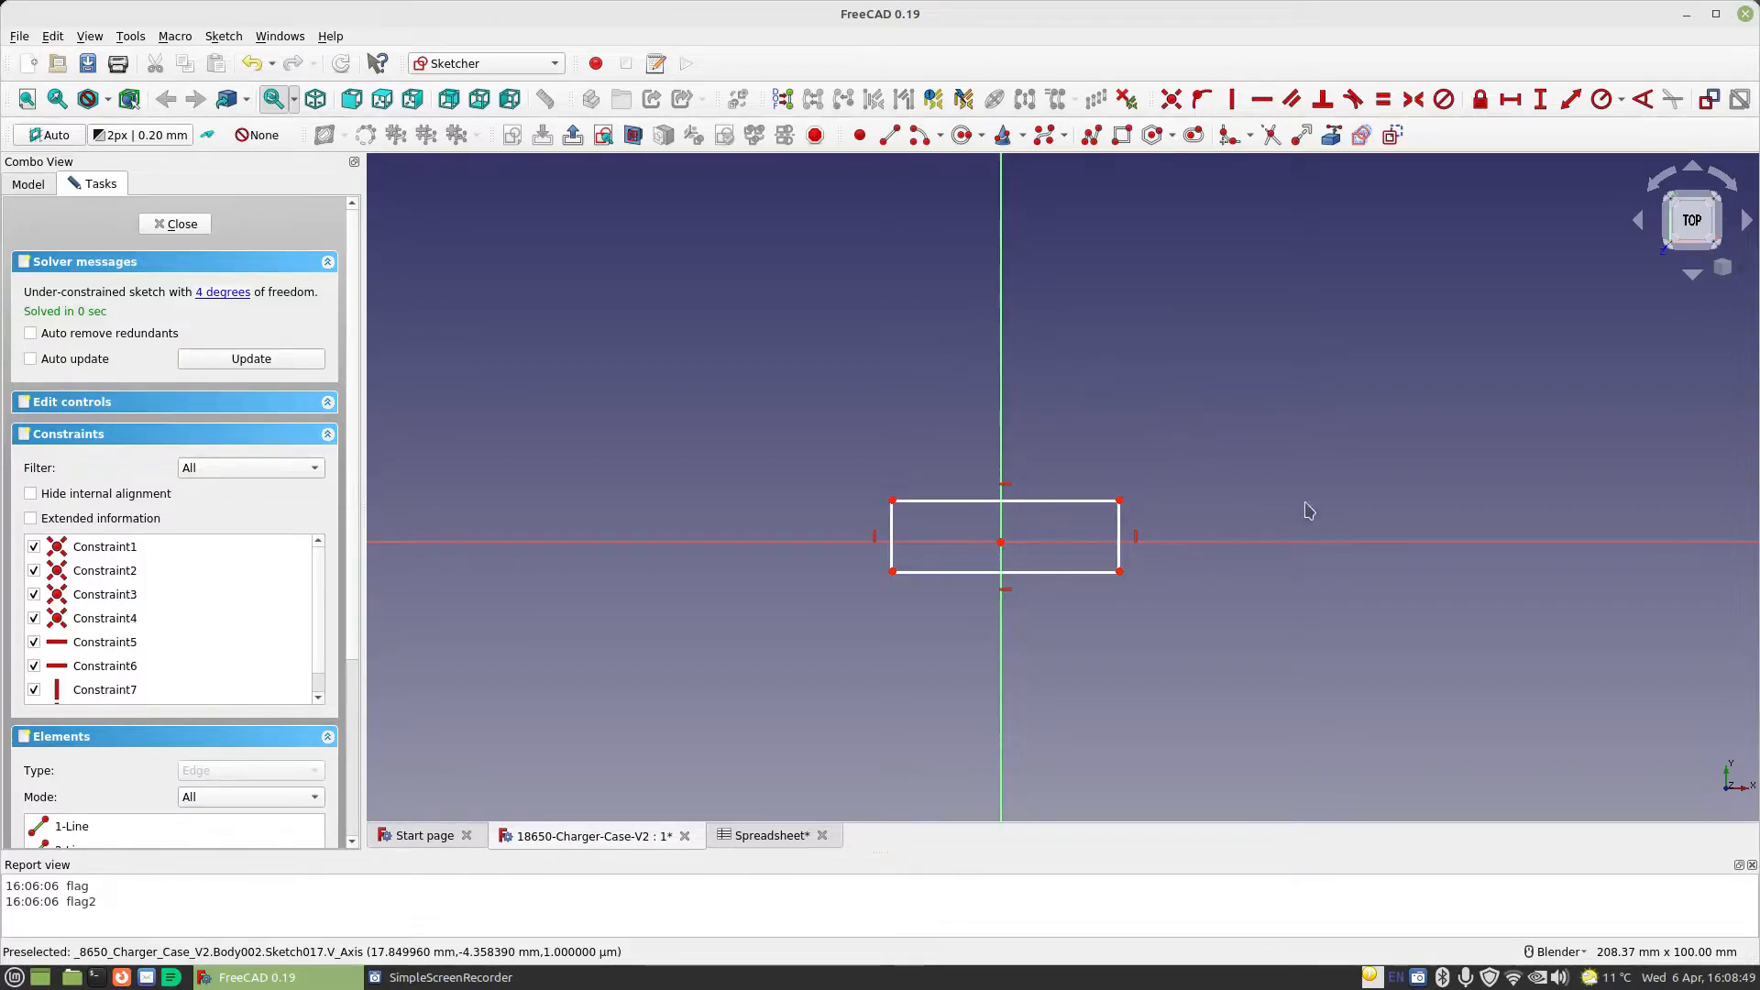
Replace the vertical constraint on the rectangle's right edge with symmetry of its two endpoints about the horizontal axis
{"action": "left_click", "coordinate": [1137, 537]}
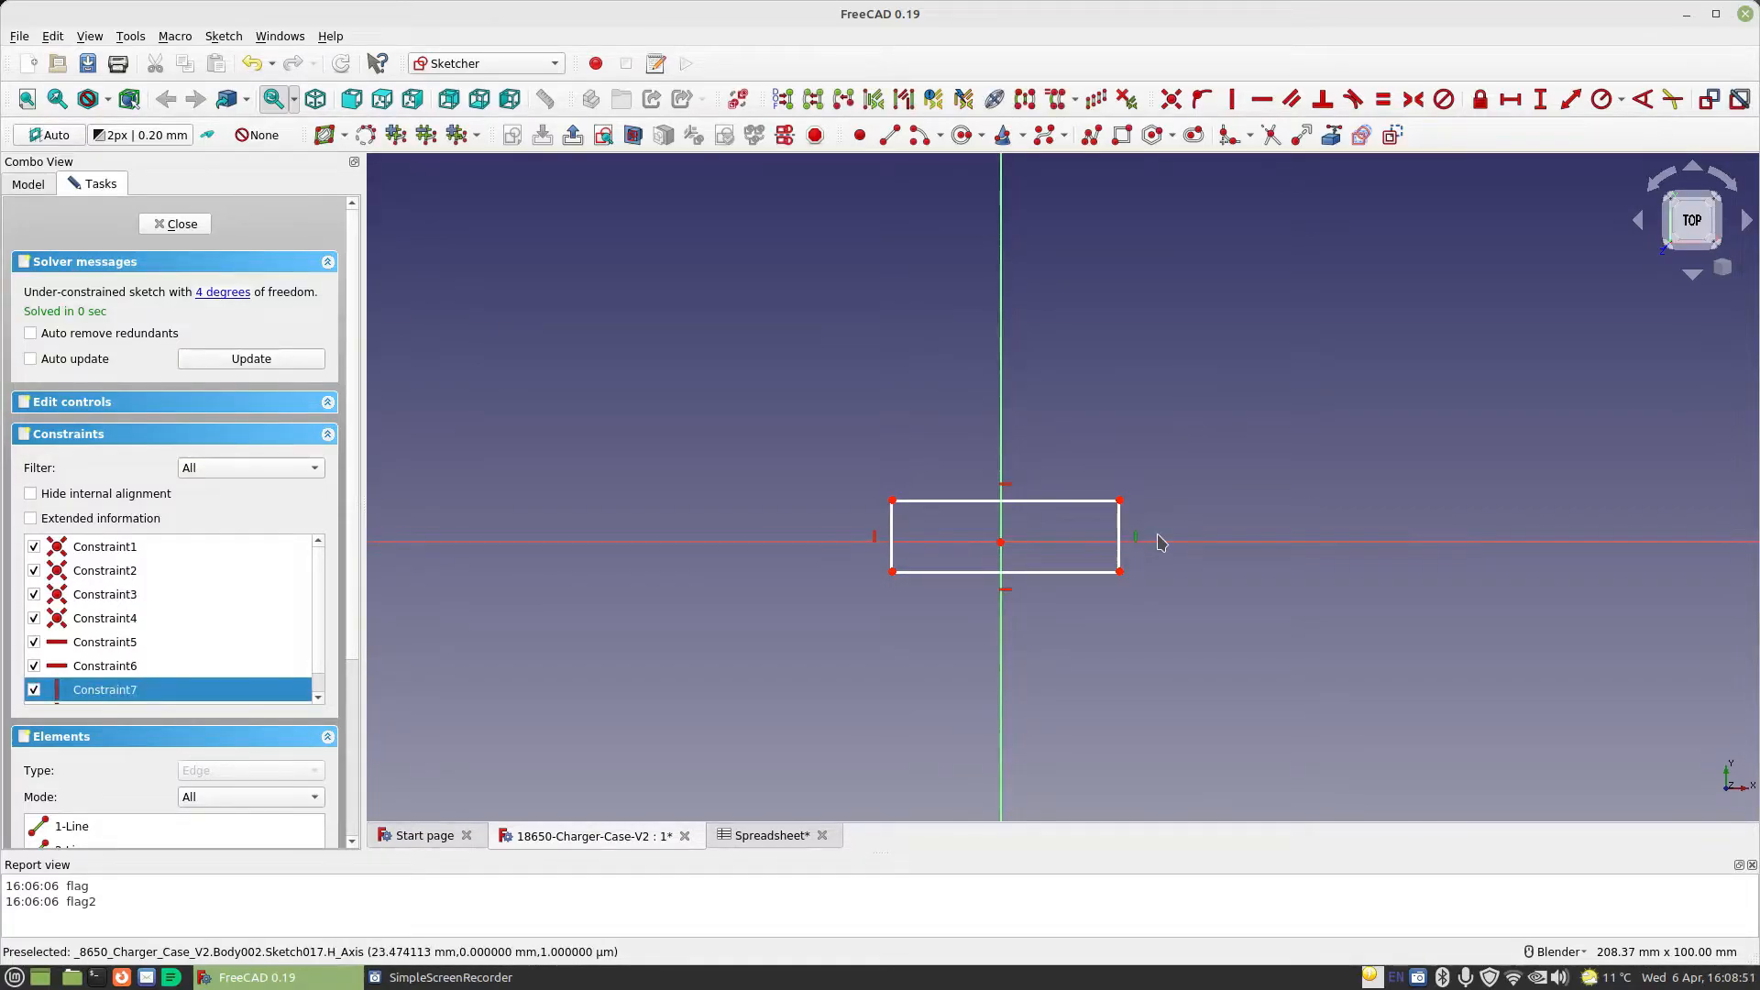
{"action": "key", "text": "Delete"}
{"action": "left_click", "coordinate": [1119, 501]}
{"action": "left_click", "coordinate": [1119, 572]}
{"action": "left_click", "coordinate": [1153, 544]}
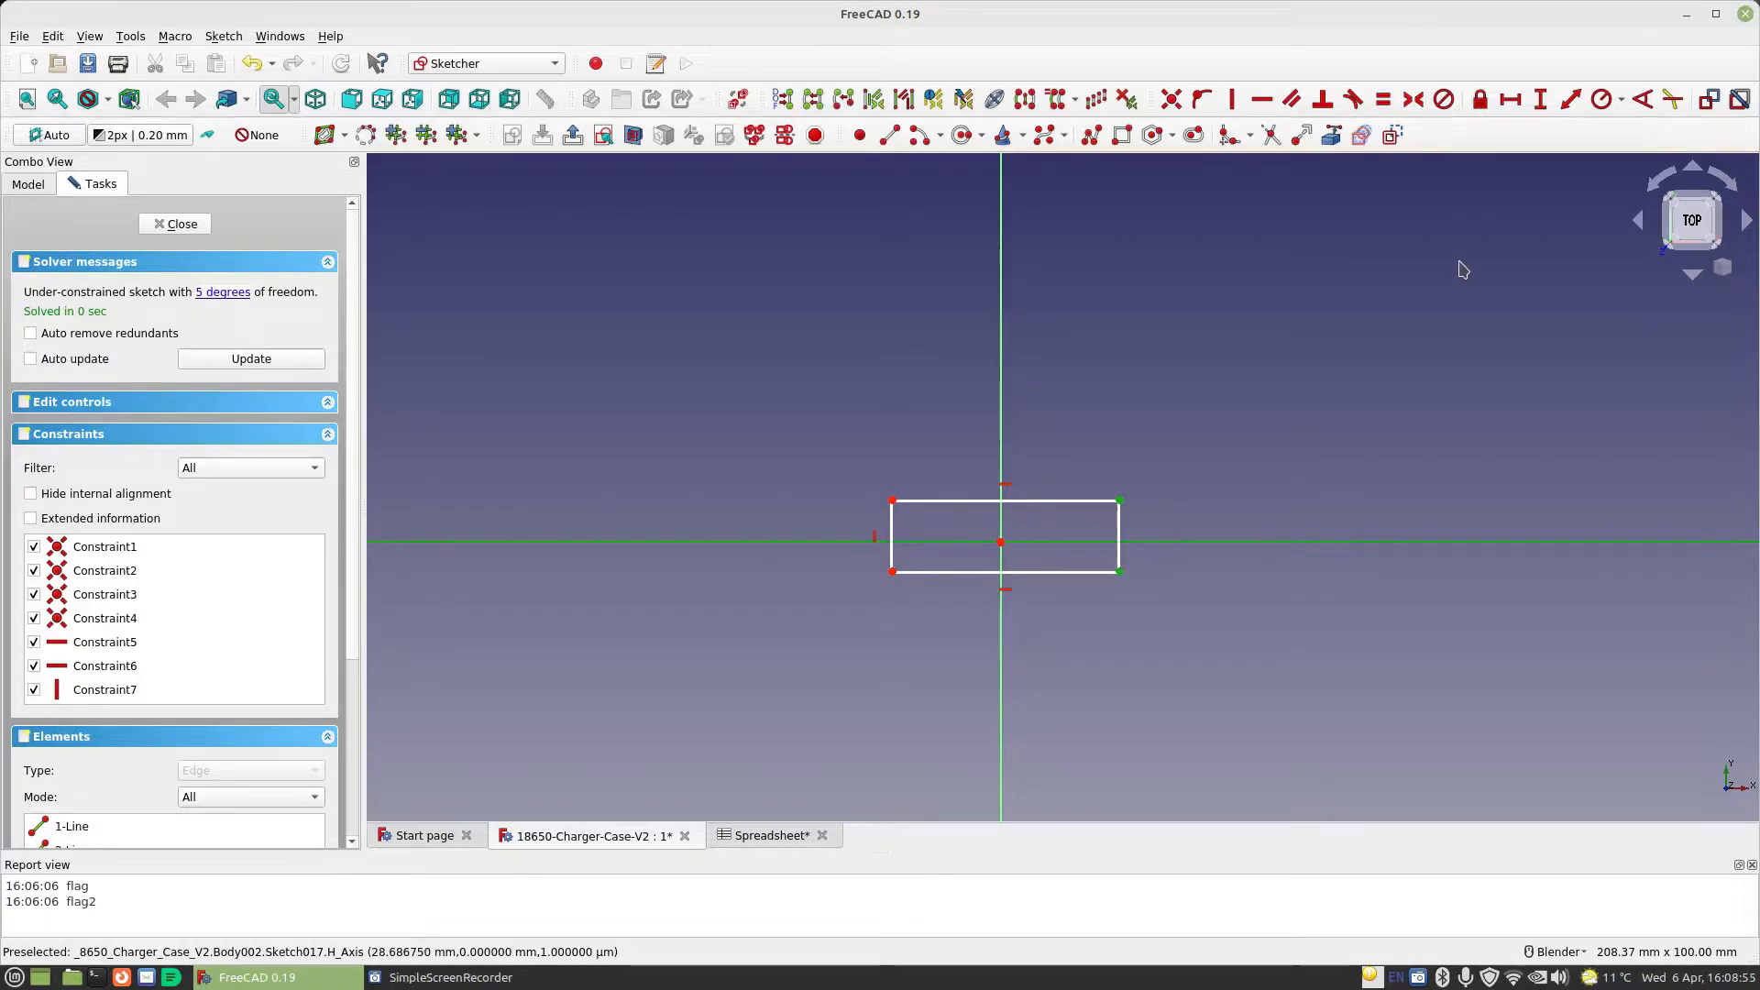
{"action": "left_click", "coordinate": [1412, 99]}
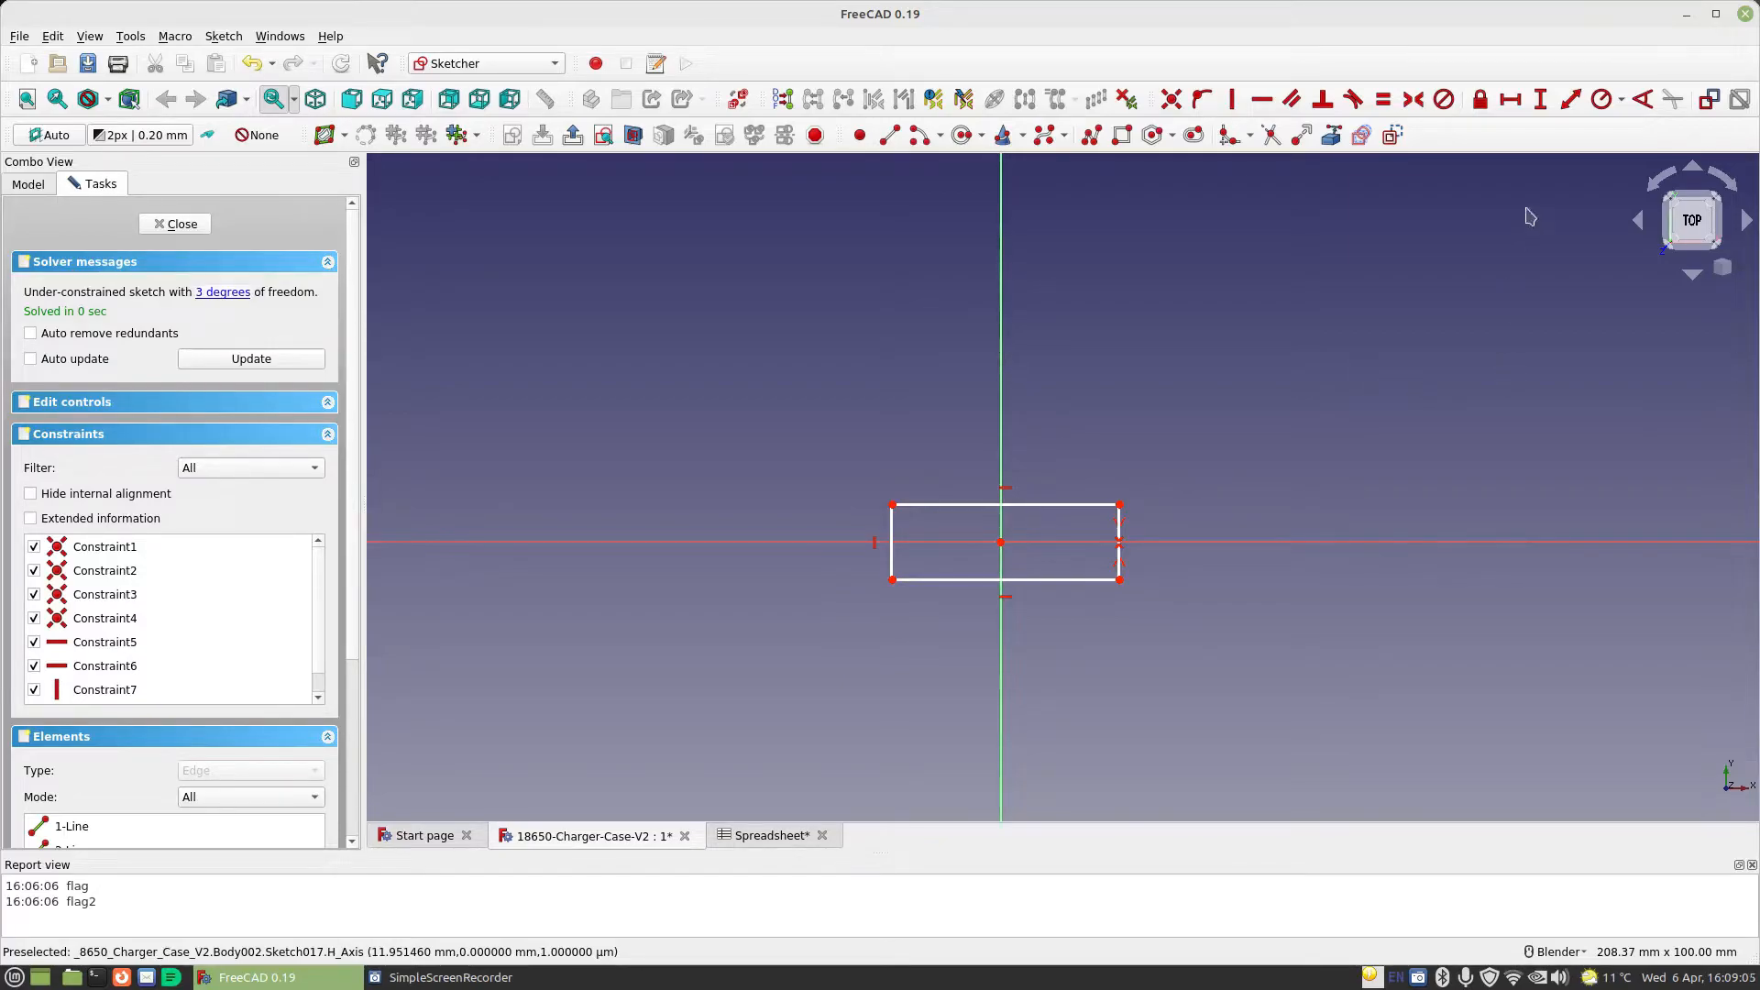
Constrain the rectangle's right edge to a vertical length of Spreadsheet.TabLength and place the dimension outside the rectangle
{"action": "left_click", "coordinate": [1541, 101]}
{"action": "left_click", "coordinate": [1119, 526]}
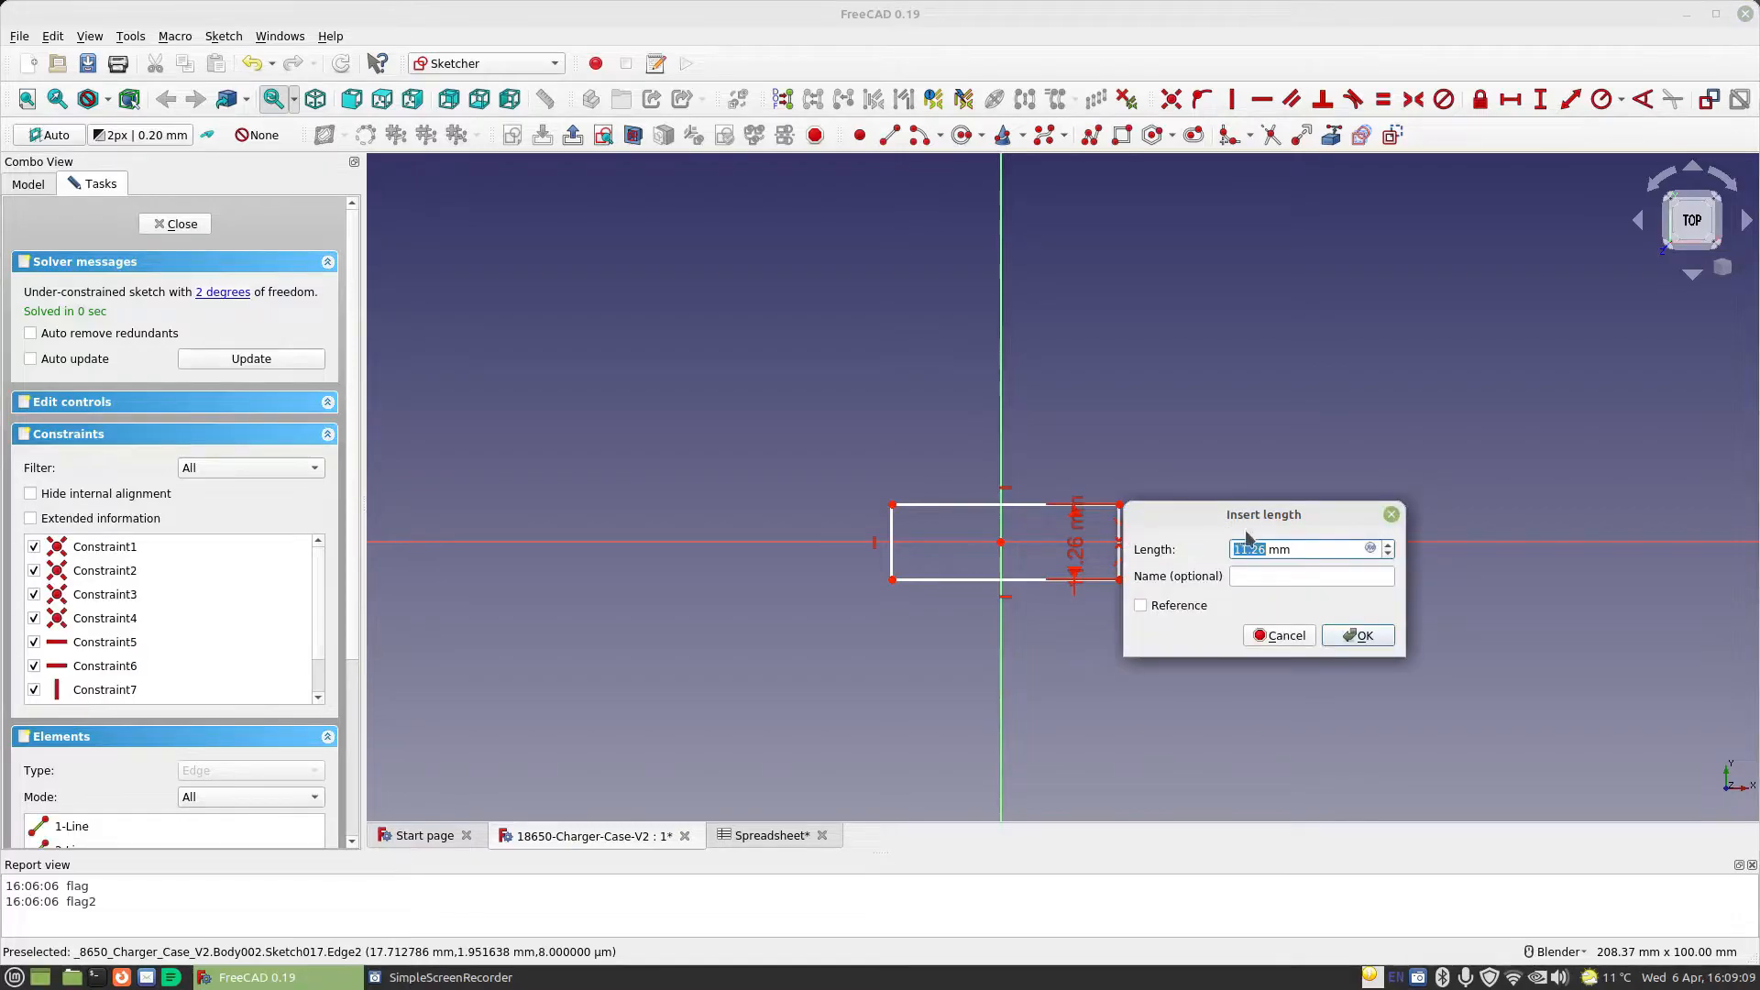
{"action": "left_click", "coordinate": [1370, 548]}
{"action": "type", "text": "Spreadsheet.ta"}
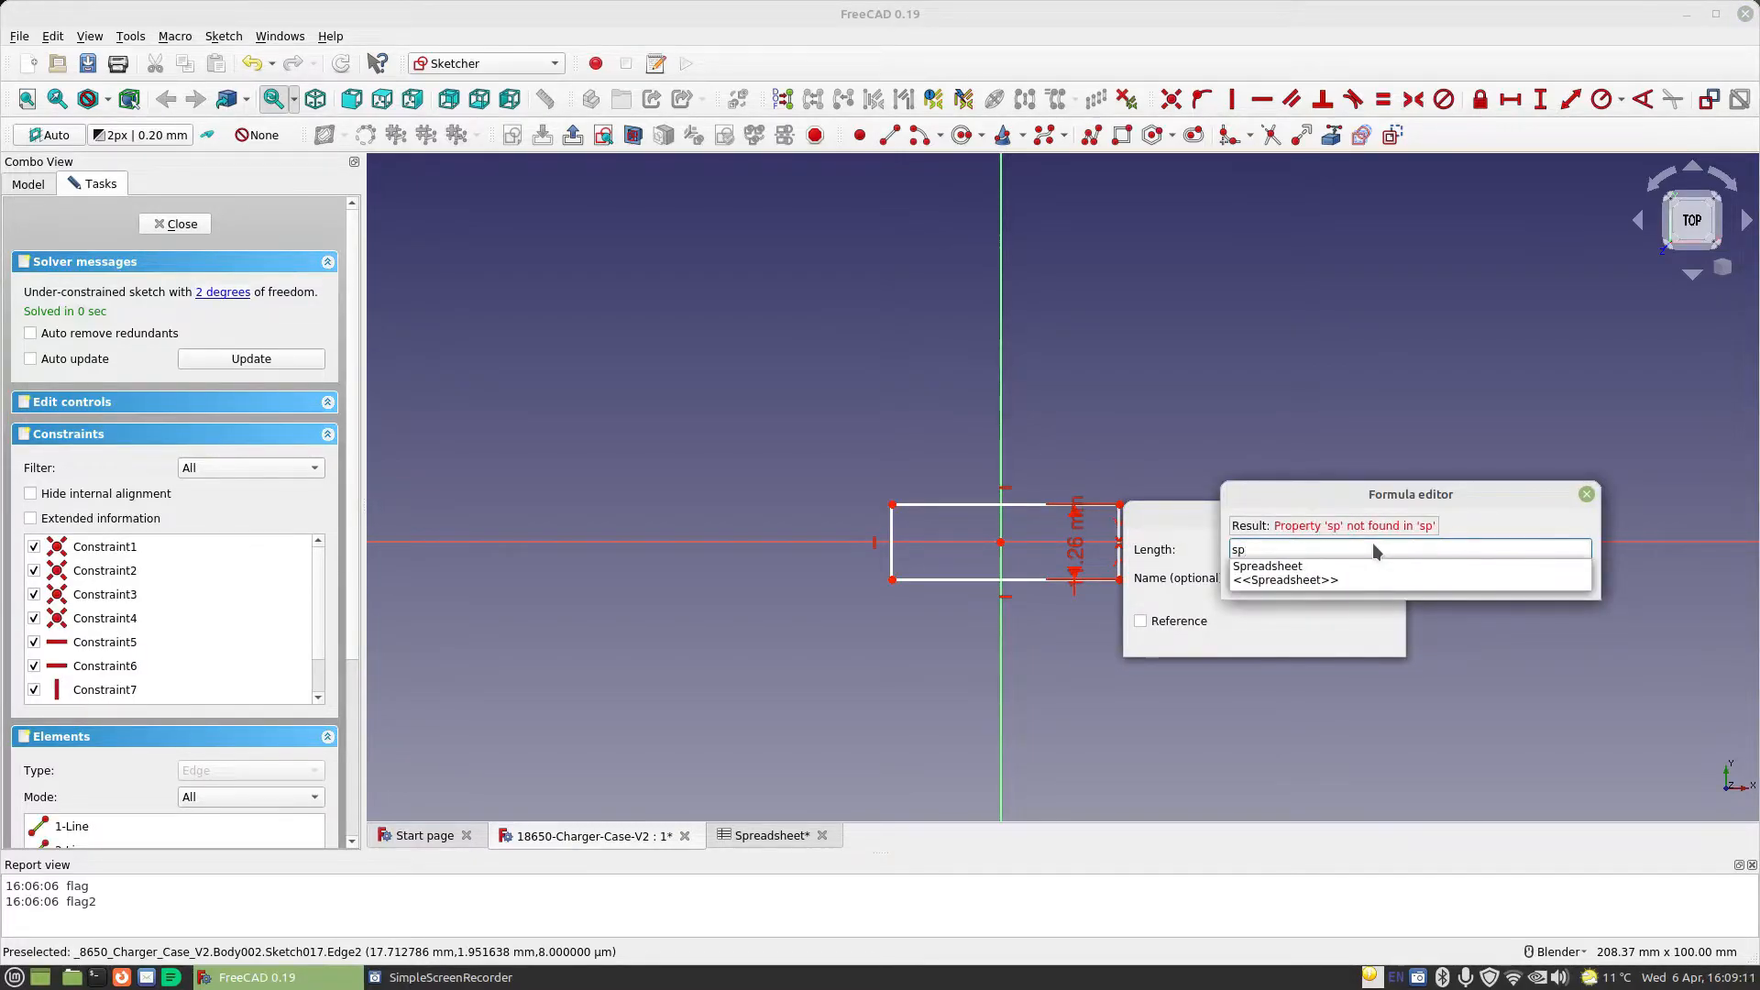
{"action": "key", "text": "Down"}
{"action": "key", "text": "Return"}
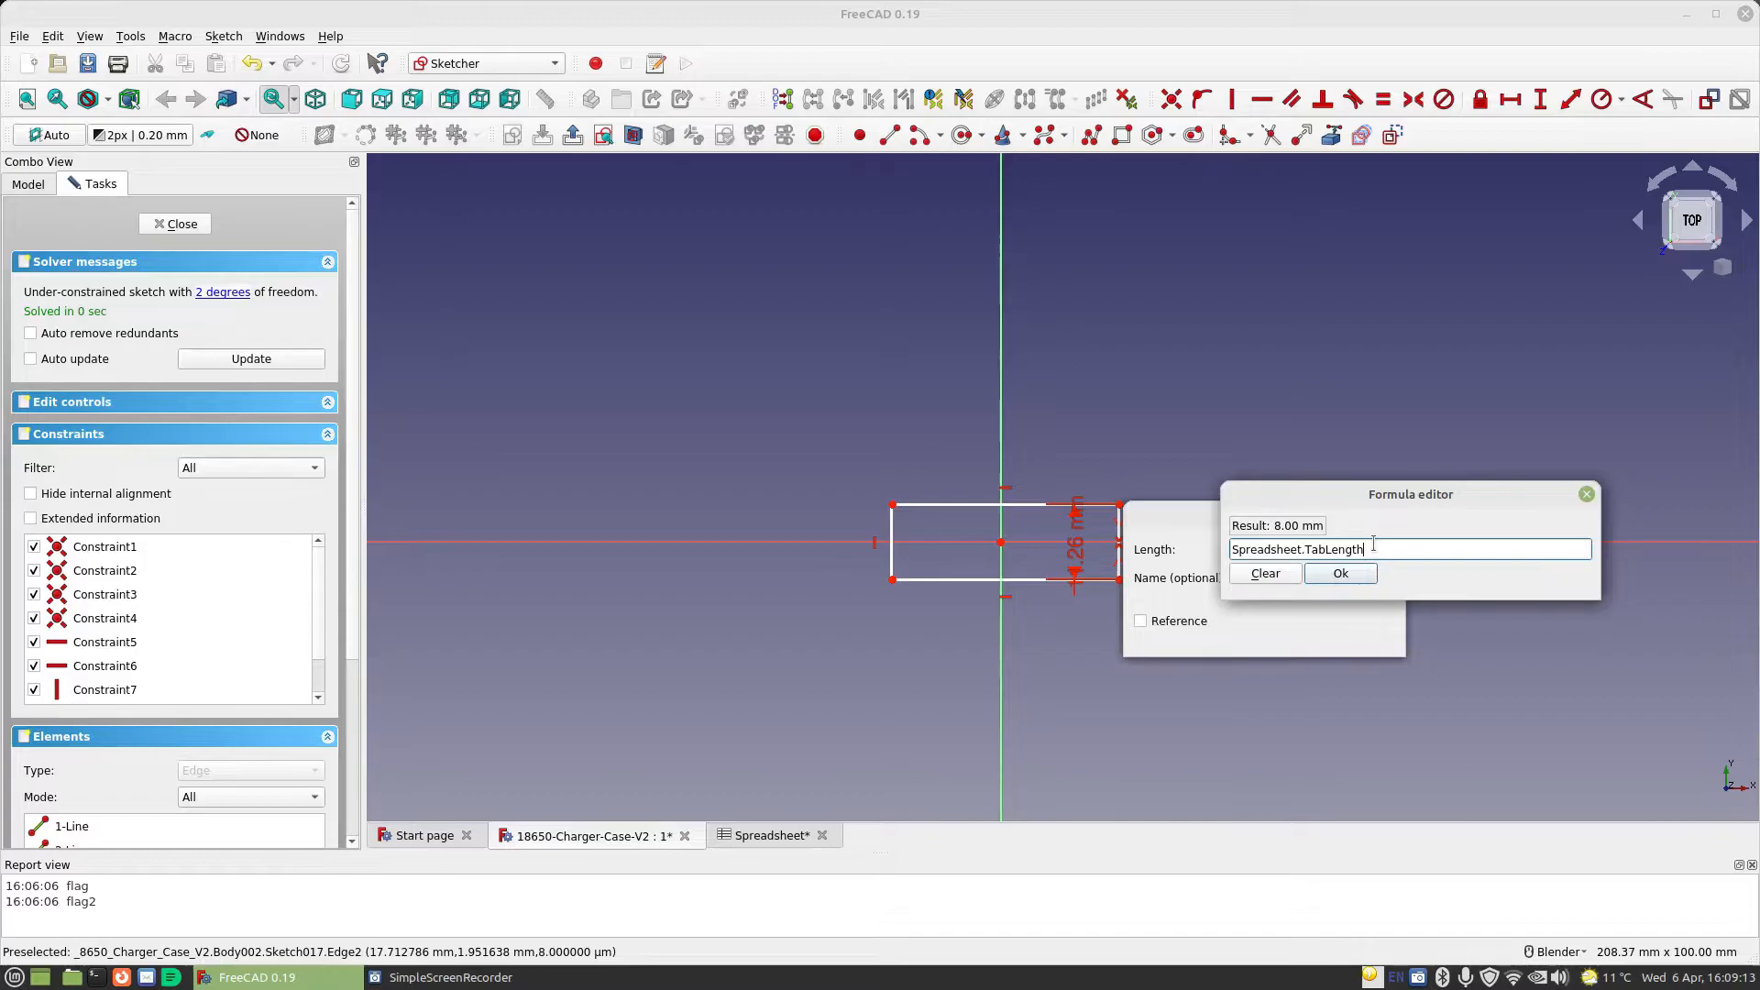
{"action": "left_click", "coordinate": [1342, 575]}
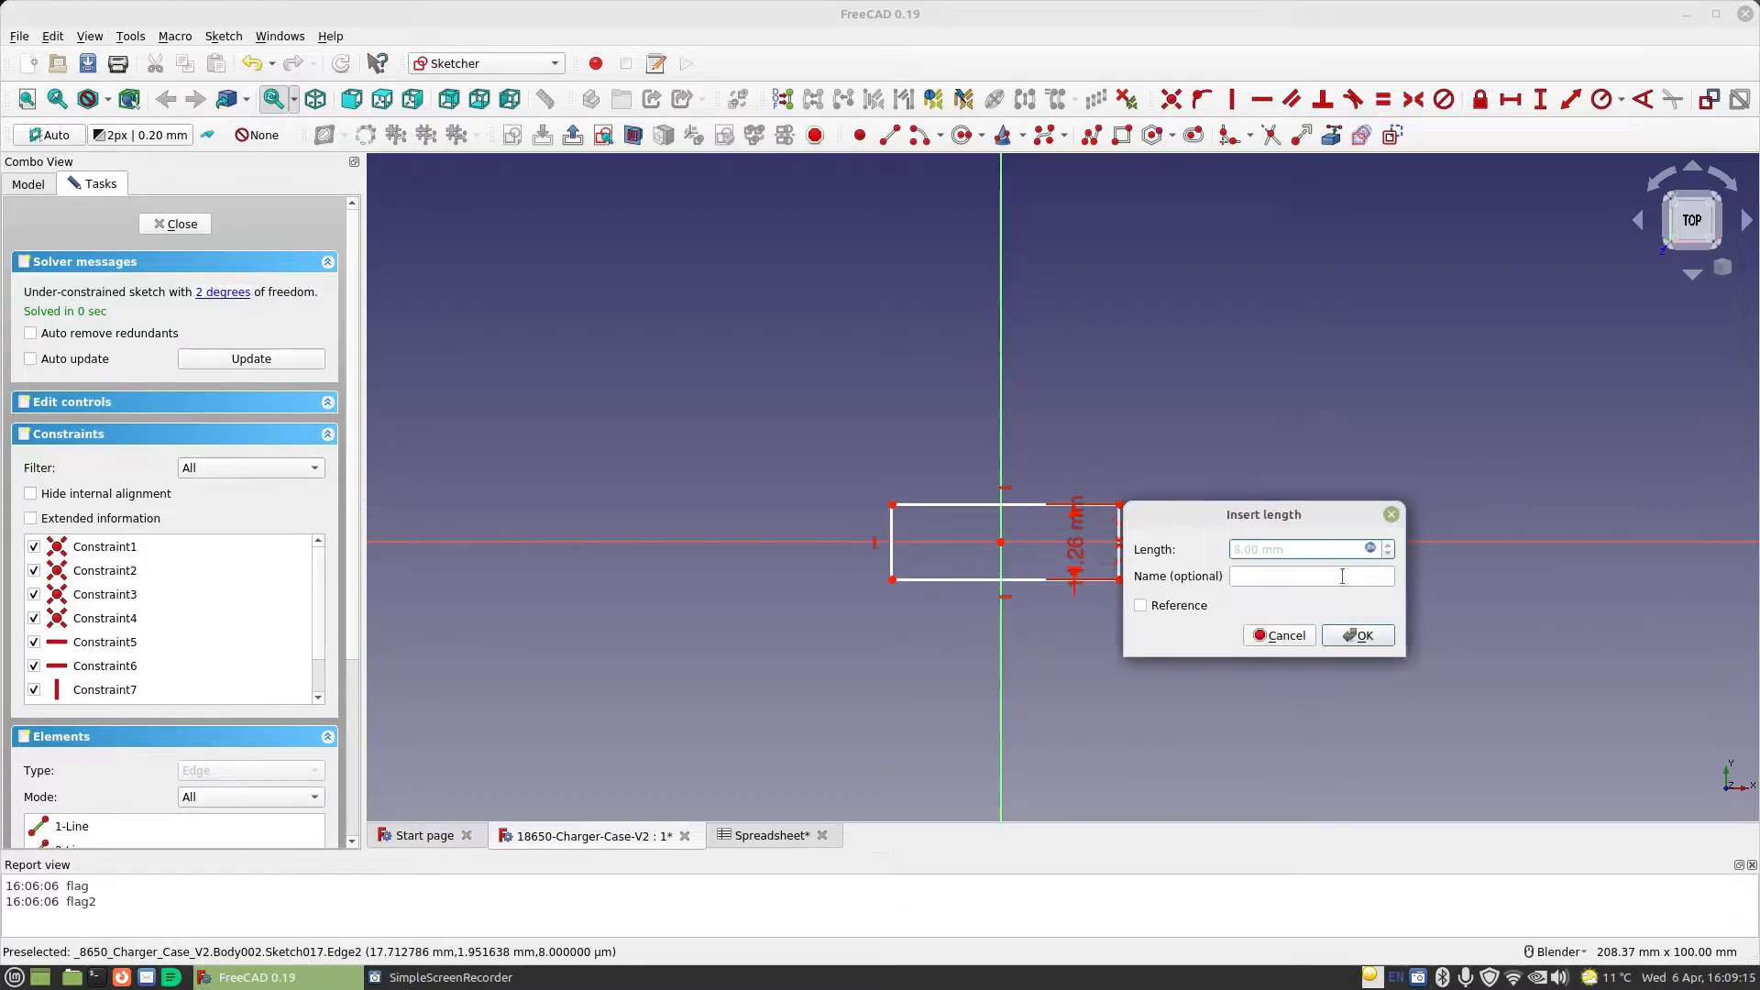
{"action": "left_click", "coordinate": [1348, 638]}
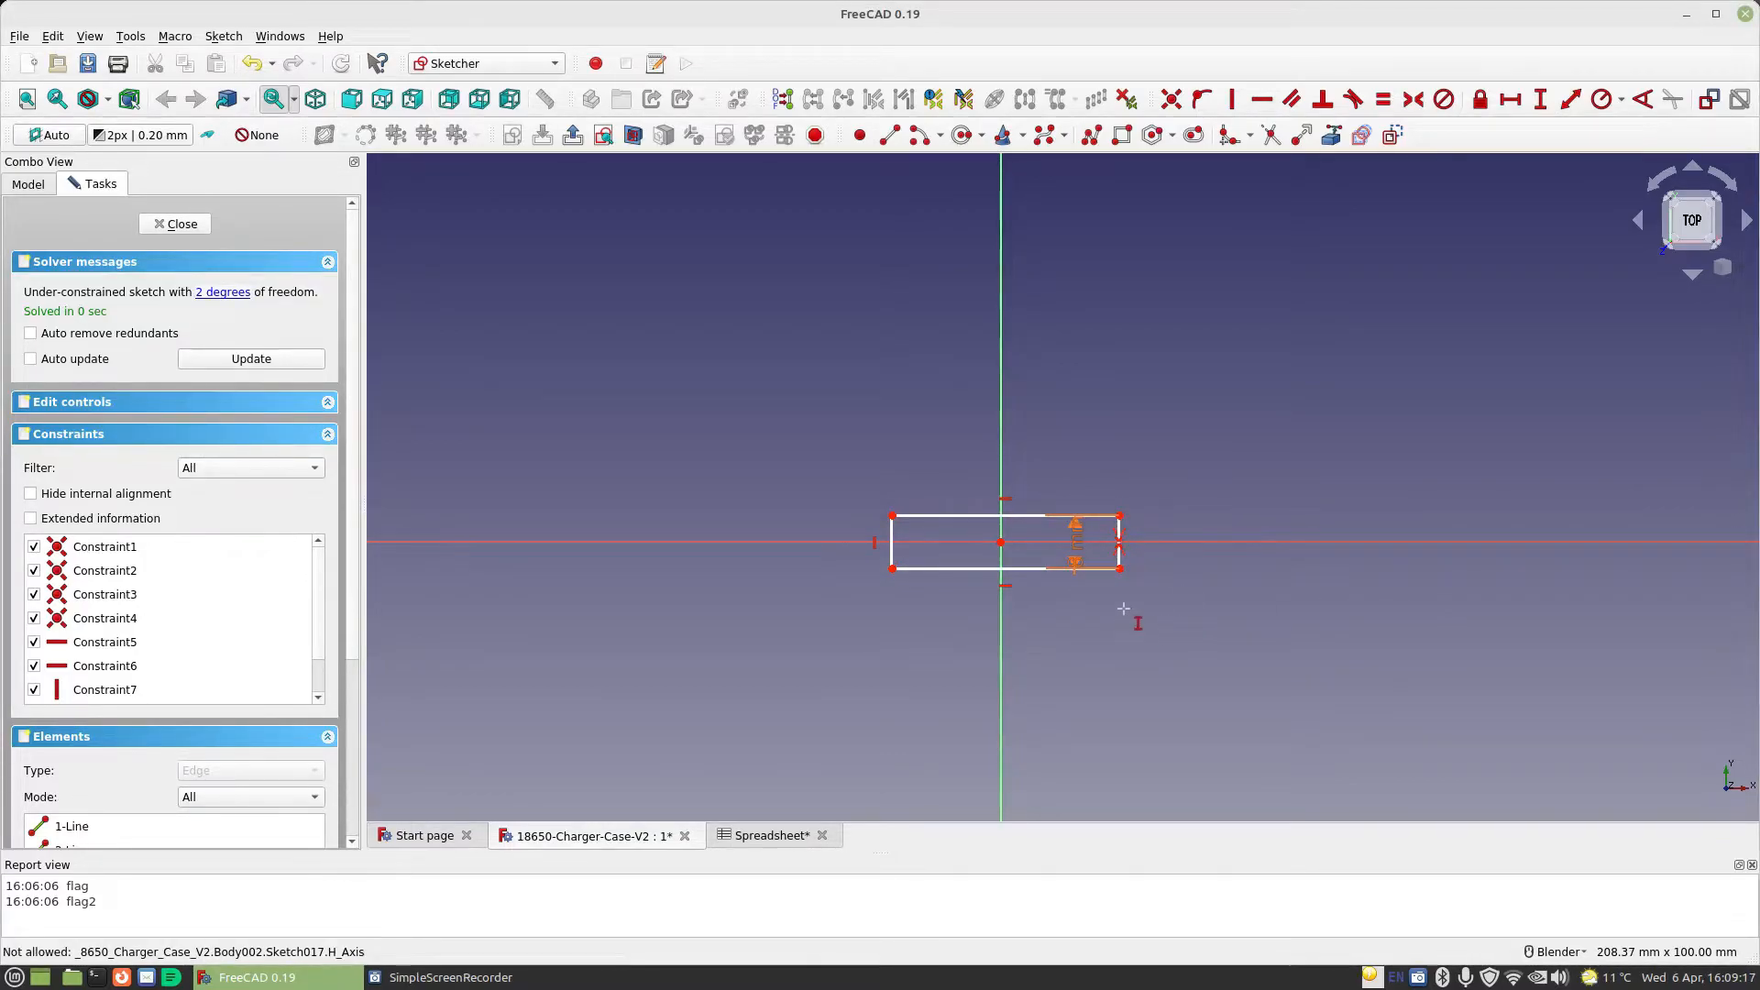
{"action": "left_click_drag", "start_coordinate": [1077, 547], "coordinate": [1227, 635]}
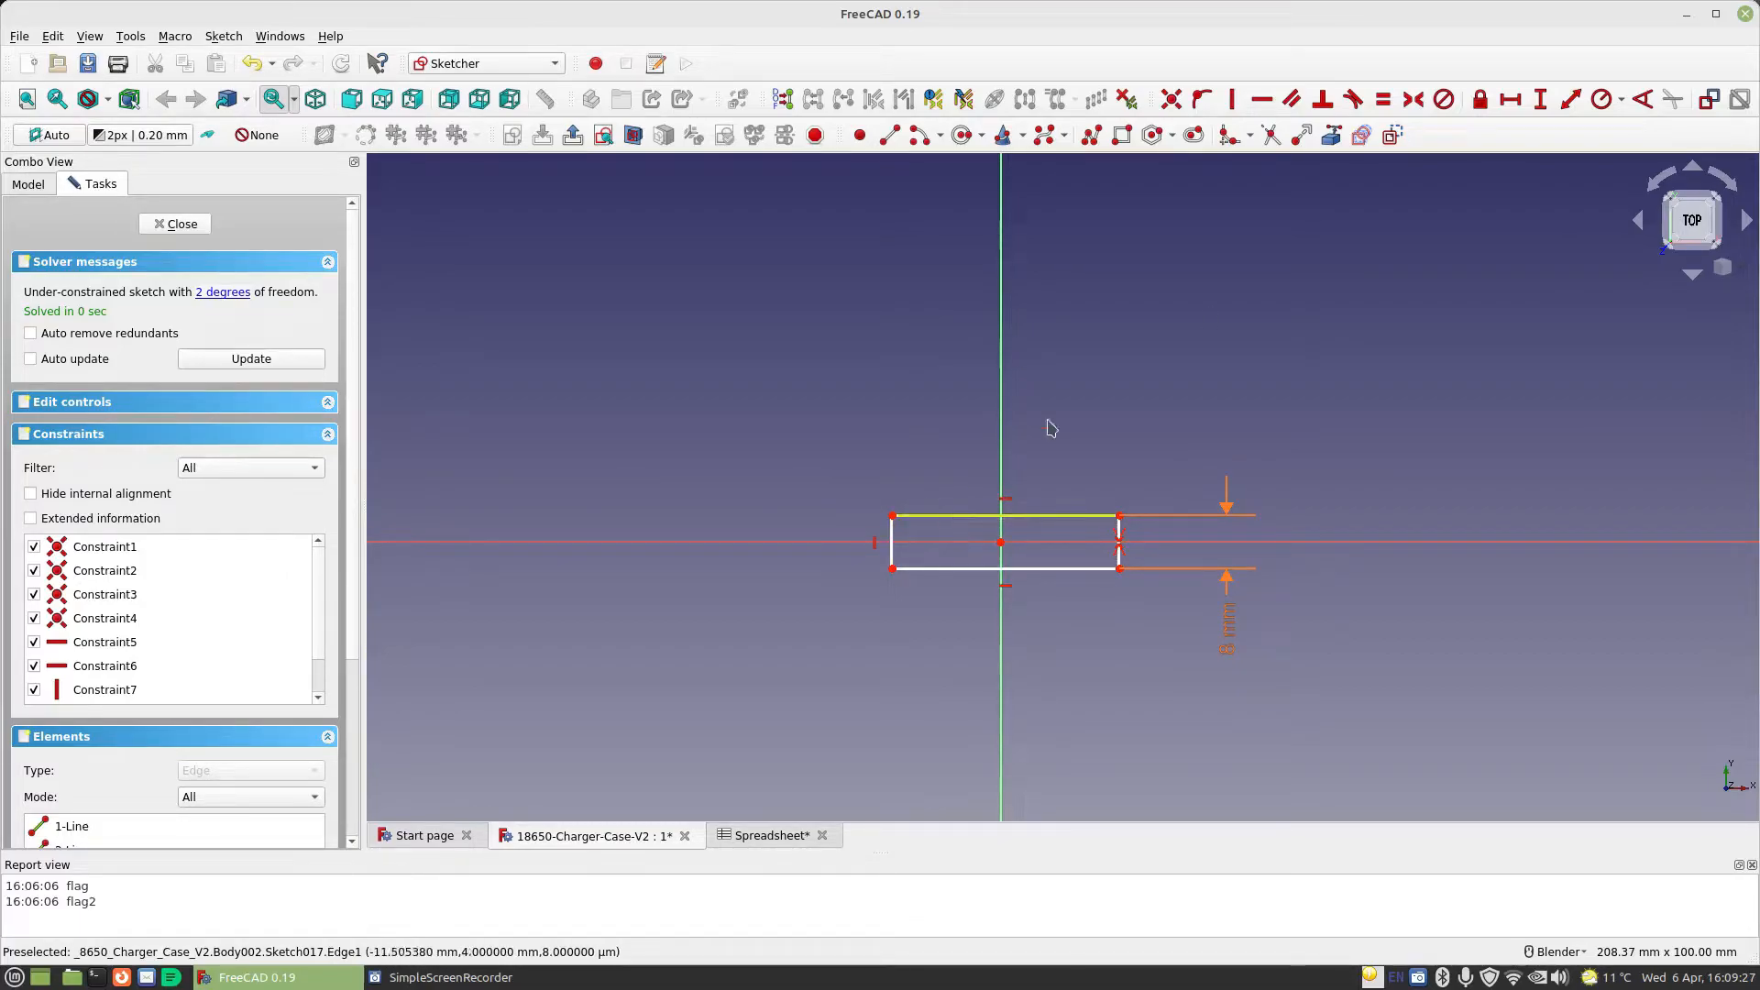
Constrain the rectangle's upper edge to a horizontal length of Spreadsheet.TabLength+Spreadsheet.MaterialThickness*2
{"action": "left_click", "coordinate": [1509, 99]}
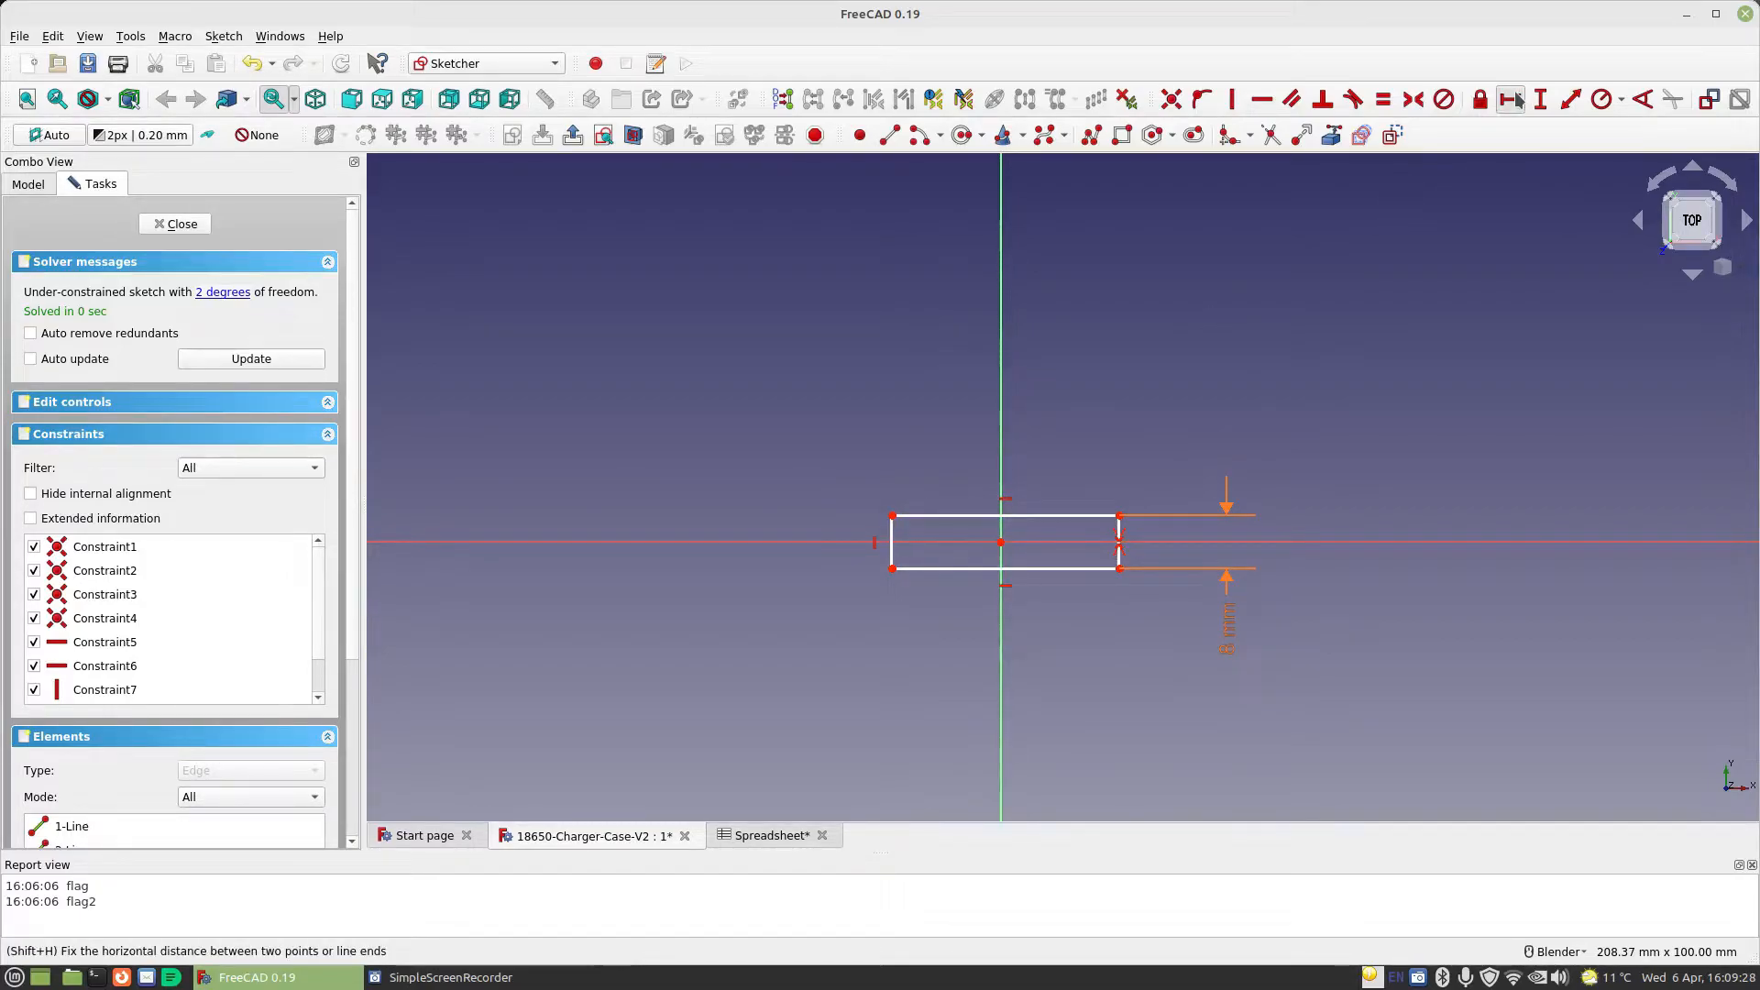
{"action": "left_click", "coordinate": [957, 514]}
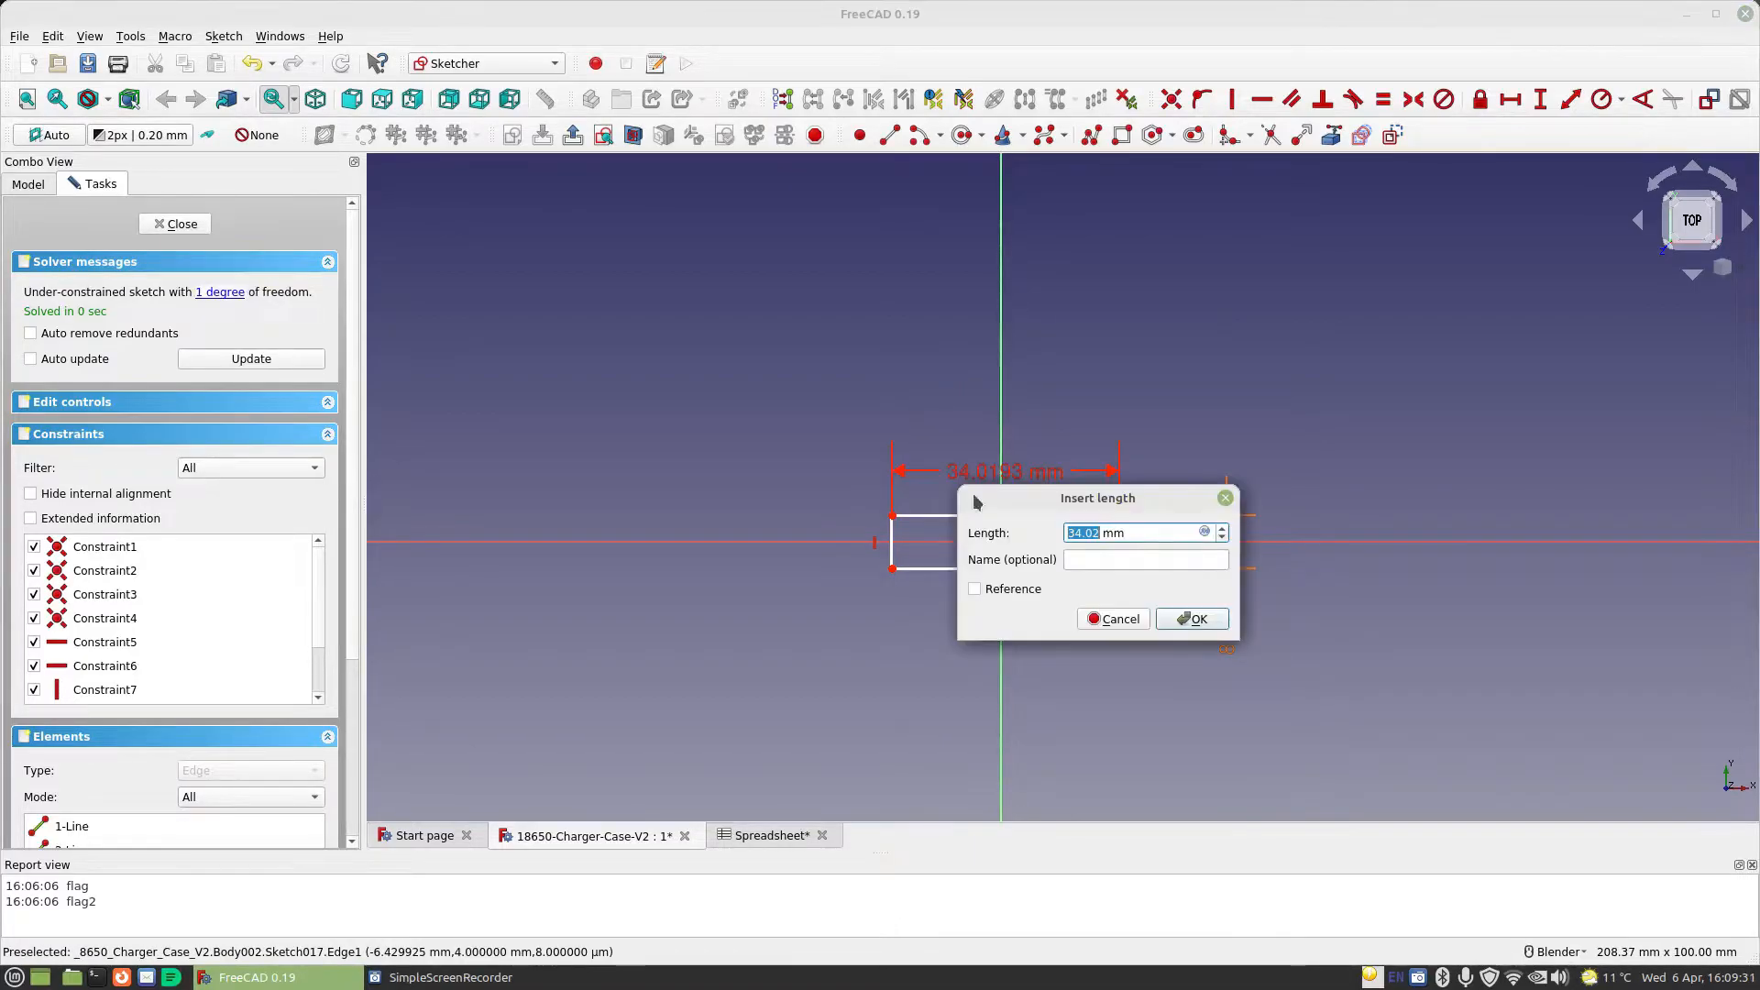
{"action": "left_click", "coordinate": [1204, 532]}
{"action": "type", "text": "sp"}
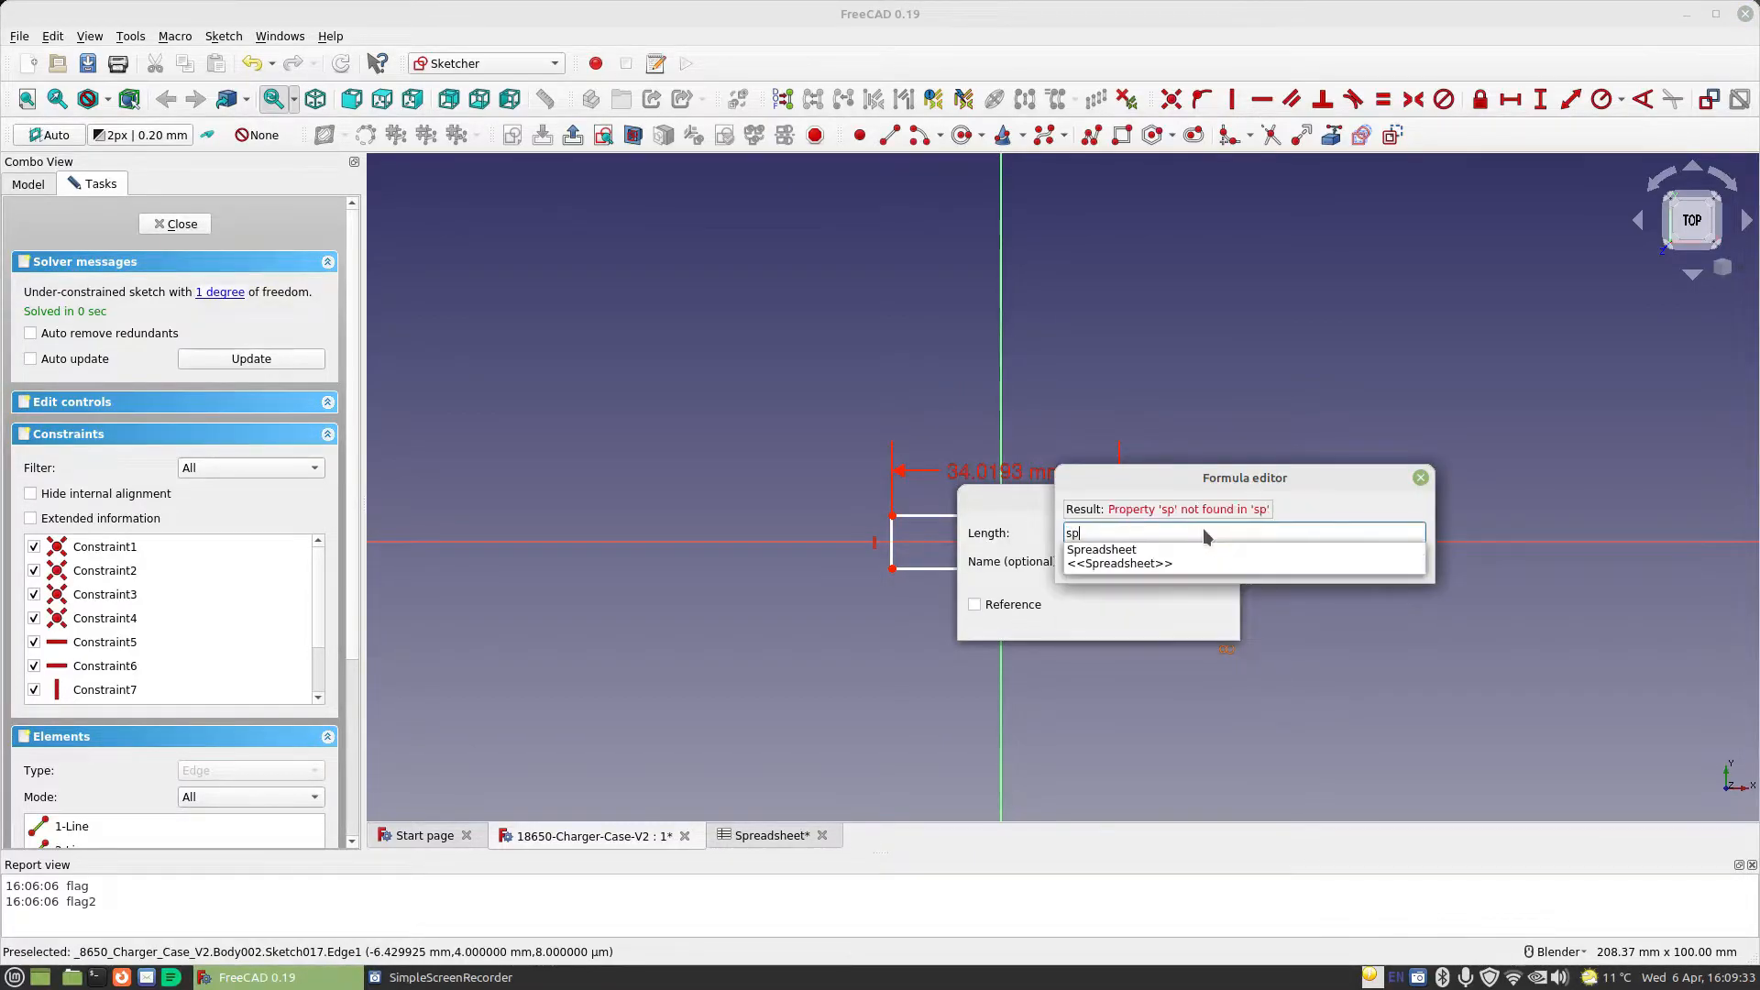
{"action": "key", "text": "Down"}
{"action": "type", "text": "."}
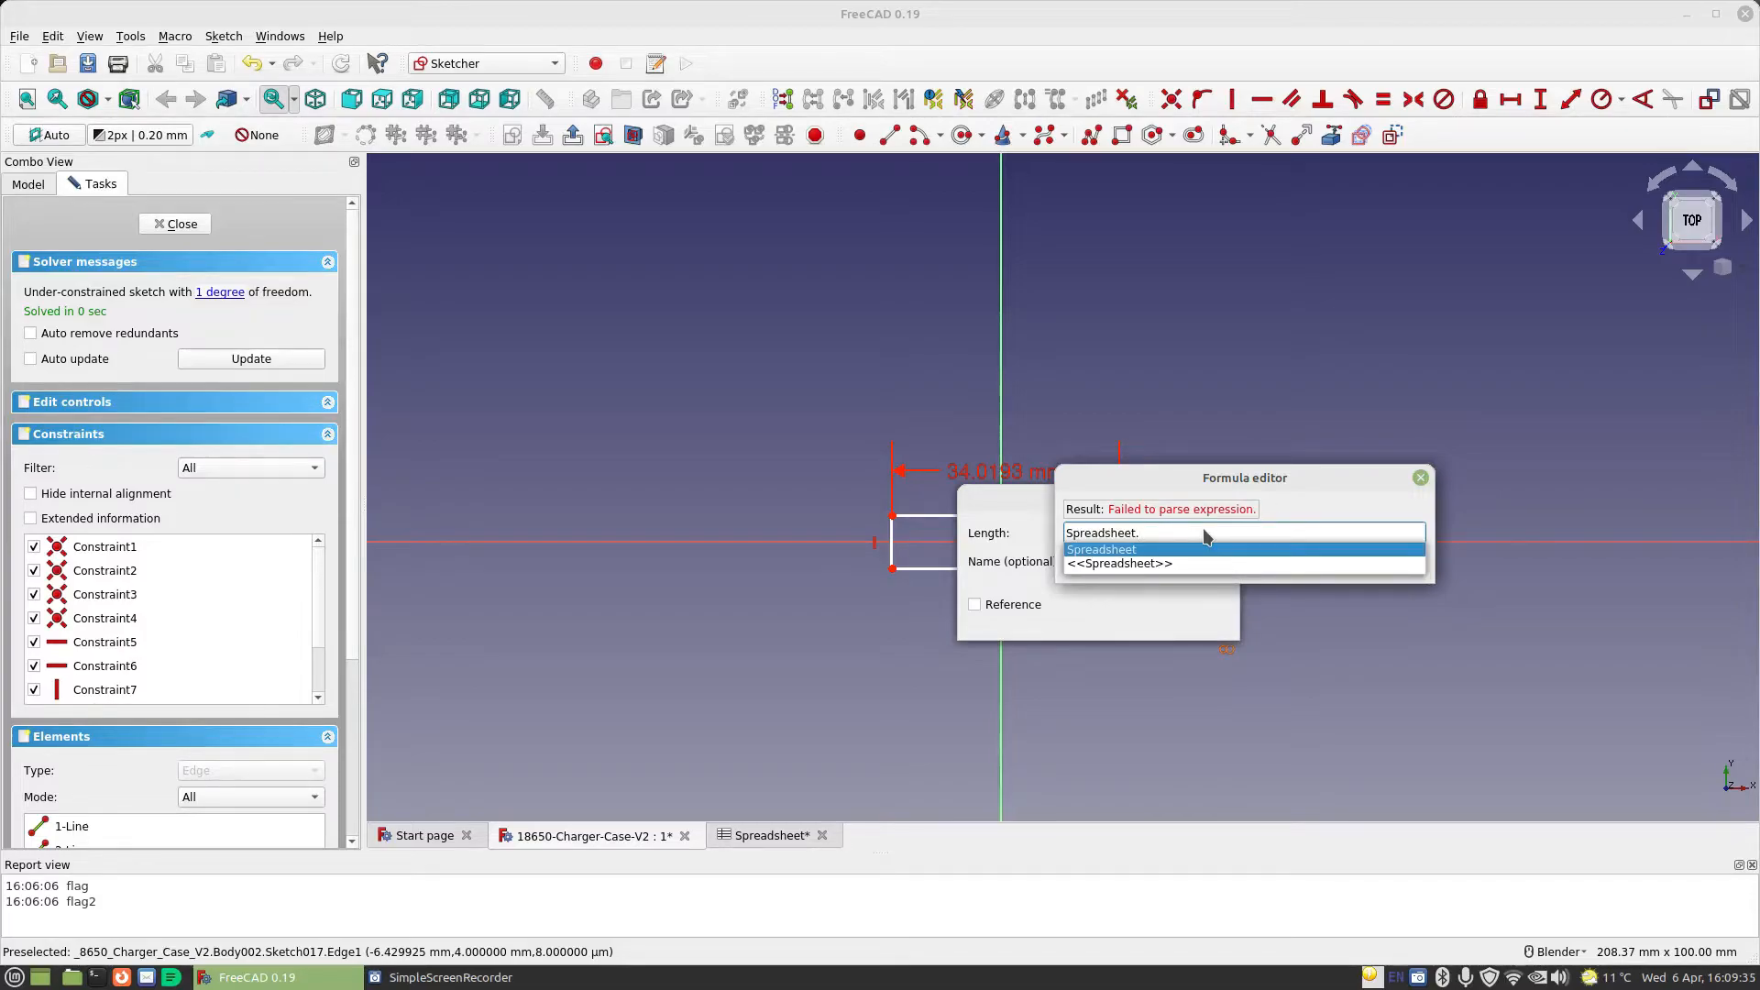
{"action": "type", "text": "TabLength"}
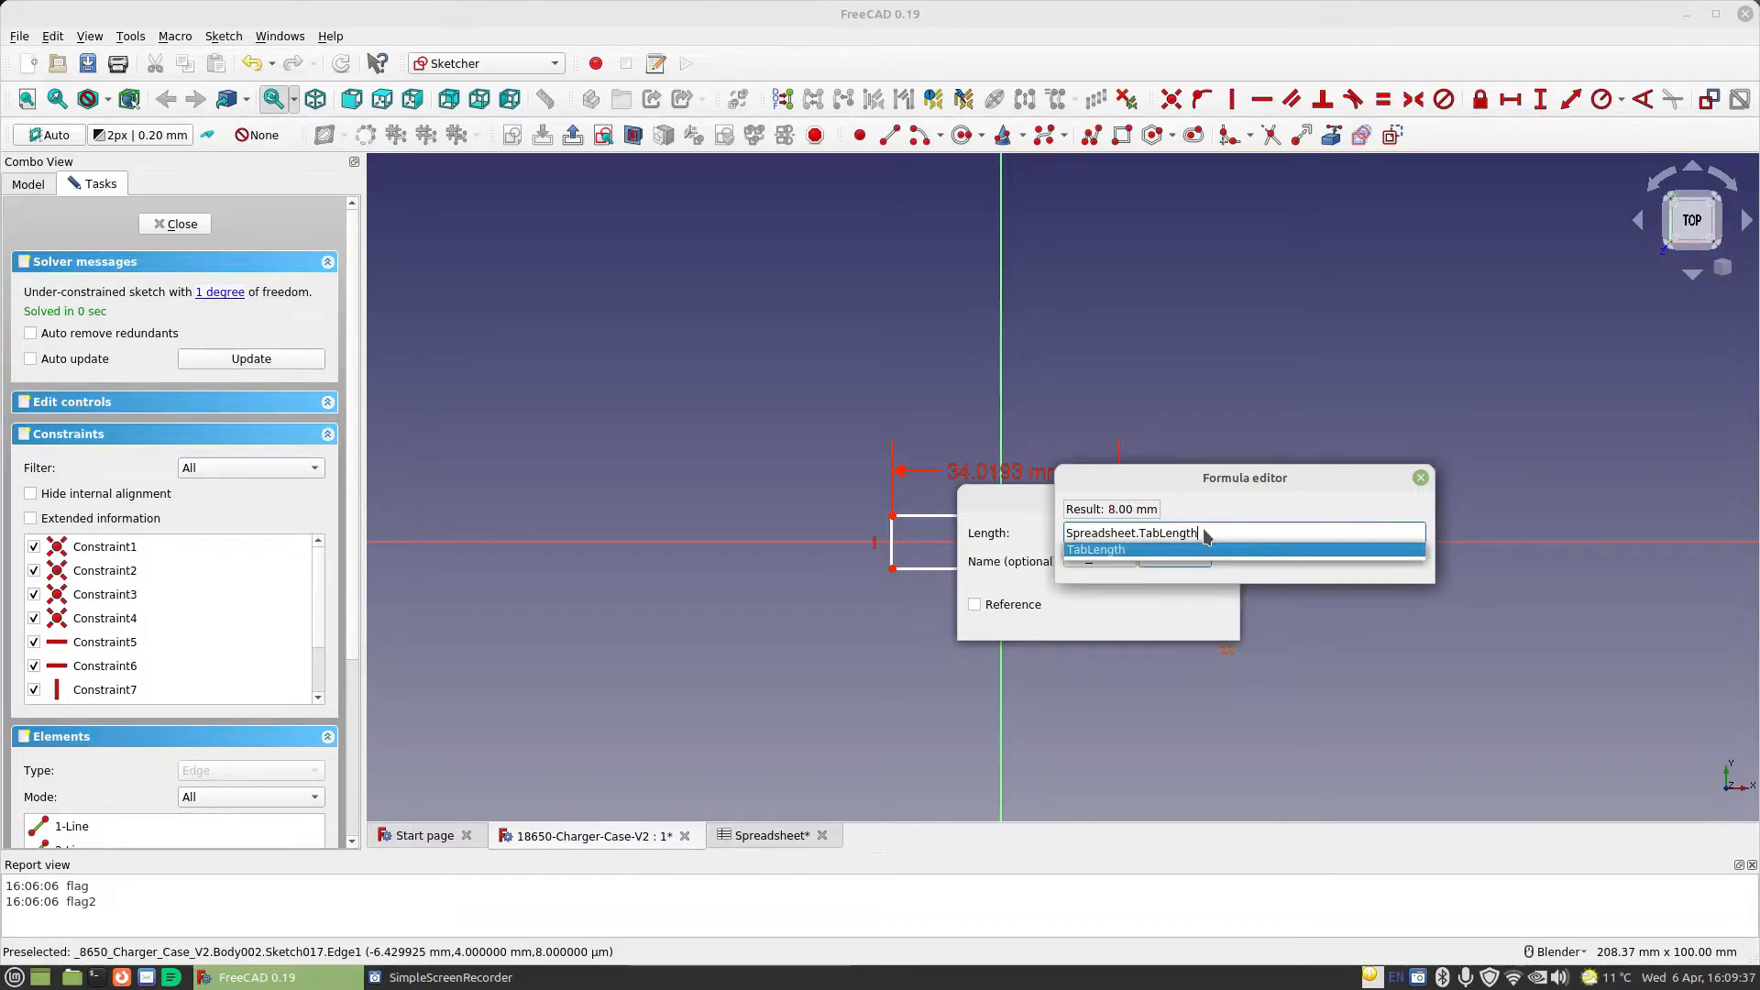
{"action": "type", "text": "+sp"}
{"action": "key", "text": "Down"}
{"action": "type", "text": "."}
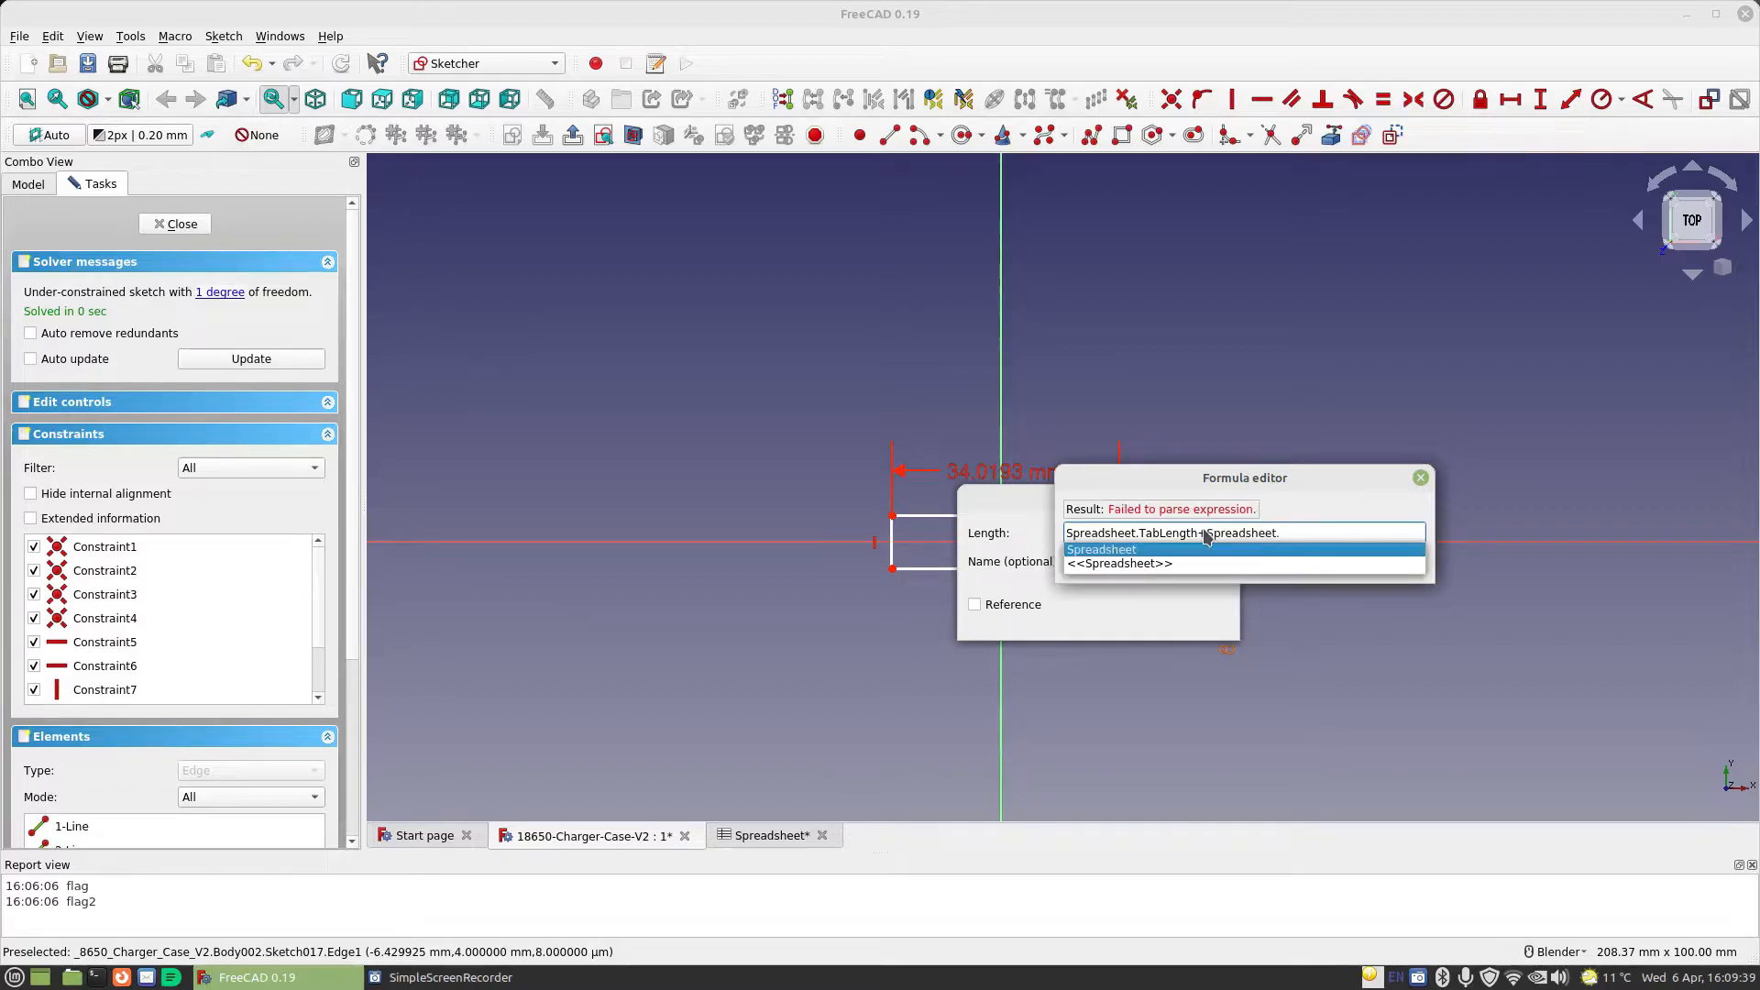
{"action": "type", "text": "ma"}
{"action": "key", "text": "Down"}
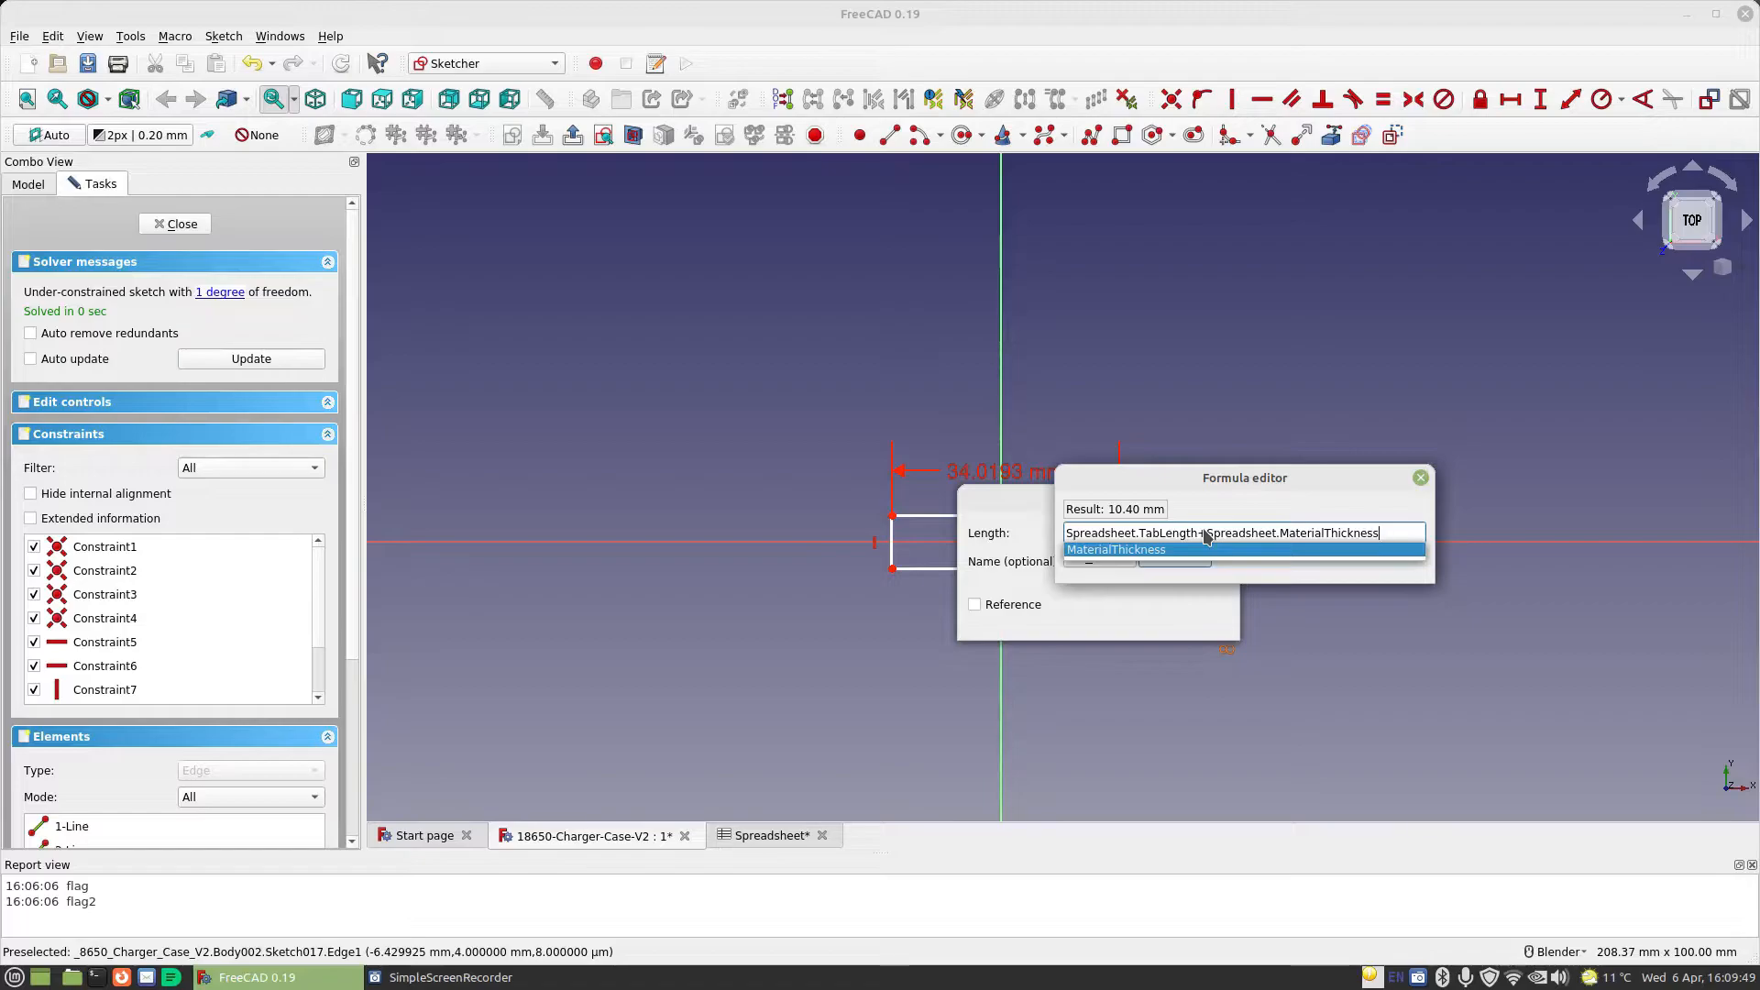
{"action": "type", "text": "*2"}
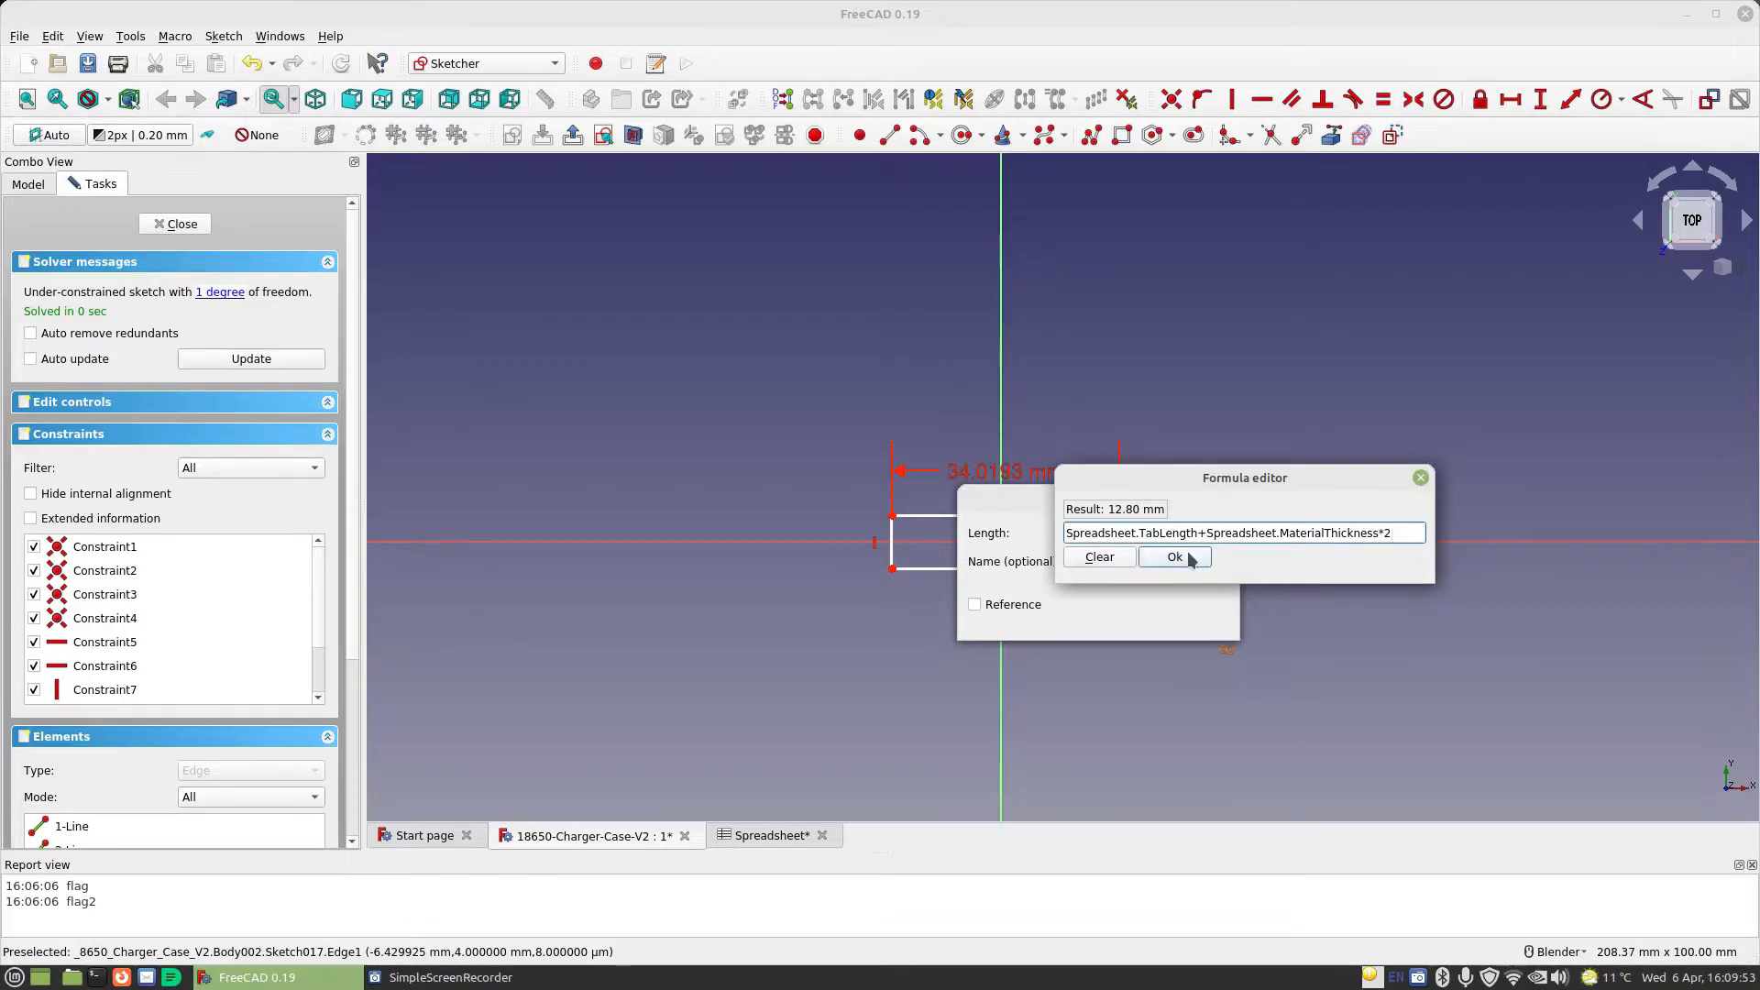
{"action": "left_click", "coordinate": [1190, 560]}
{"action": "left_click", "coordinate": [1200, 615]}
Move the rectangle over the origin and replace its upper edge's horizontal constraint with symmetry of the edge's endpoints about the vertical axis
{"action": "middle_click_drag", "start_coordinate": [1012, 634], "coordinate": [1035, 595]}
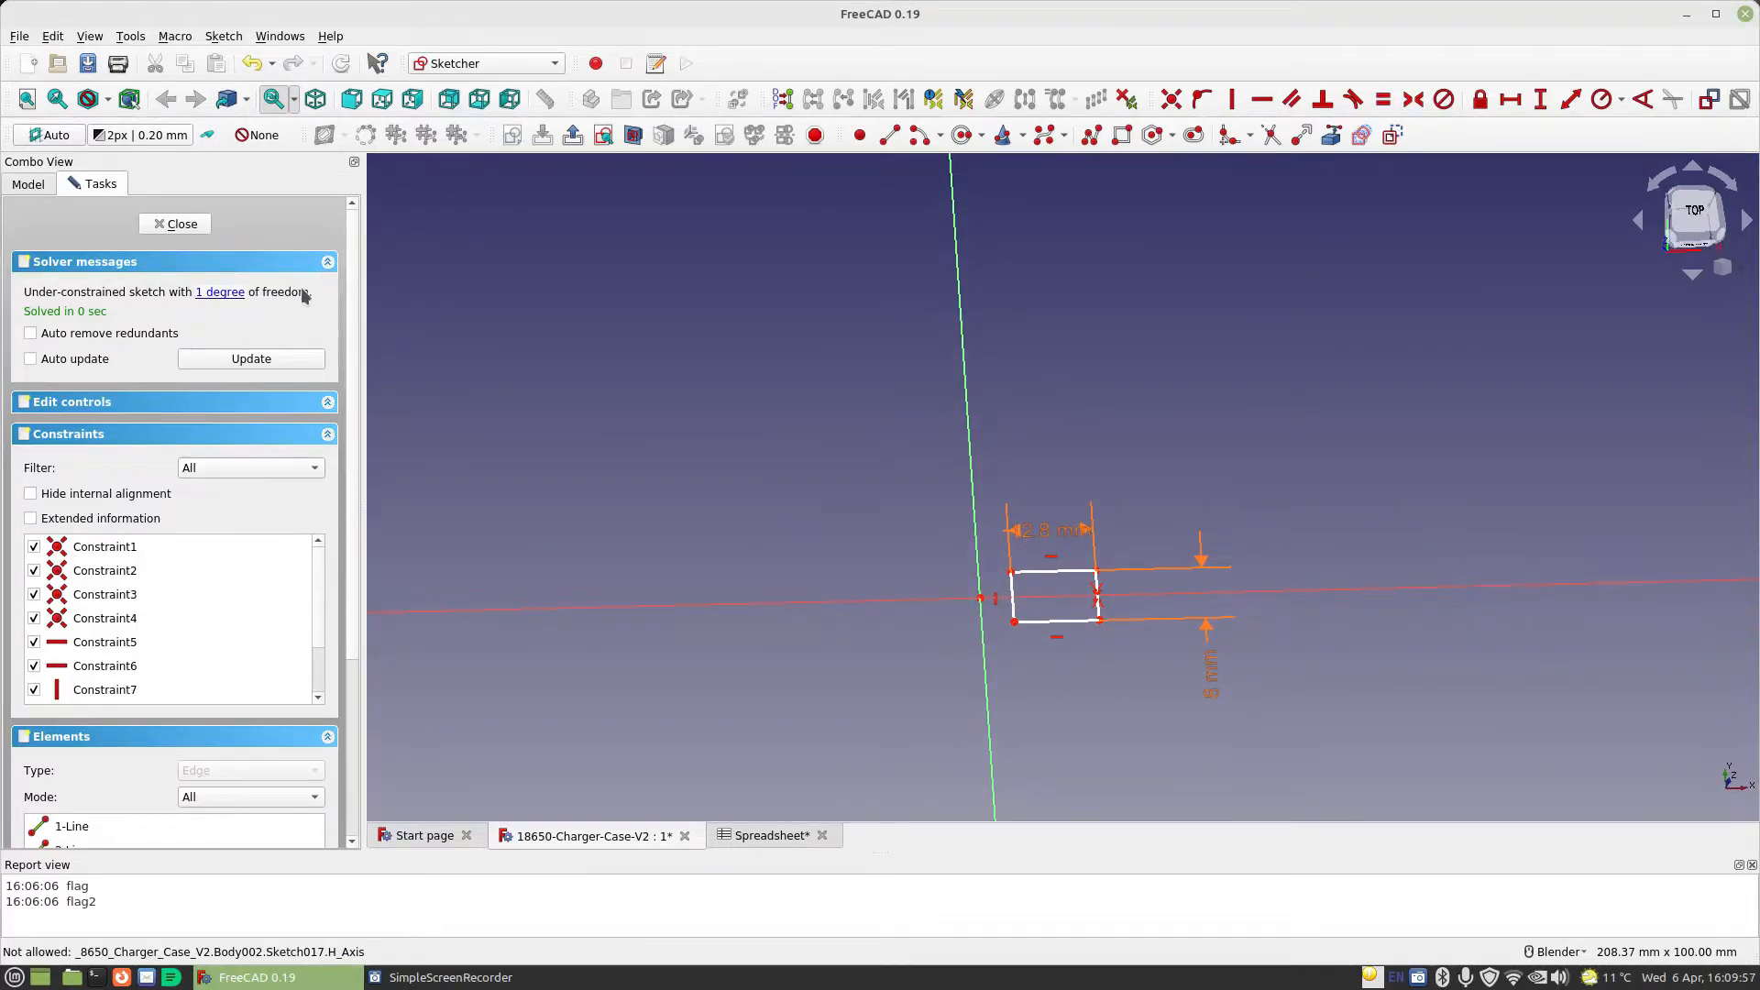
{"action": "scroll", "coordinate": [836, 531], "scroll_direction": "down", "scroll_amount": 4}
{"action": "scroll", "coordinate": [961, 547], "scroll_direction": "up", "scroll_amount": 8}
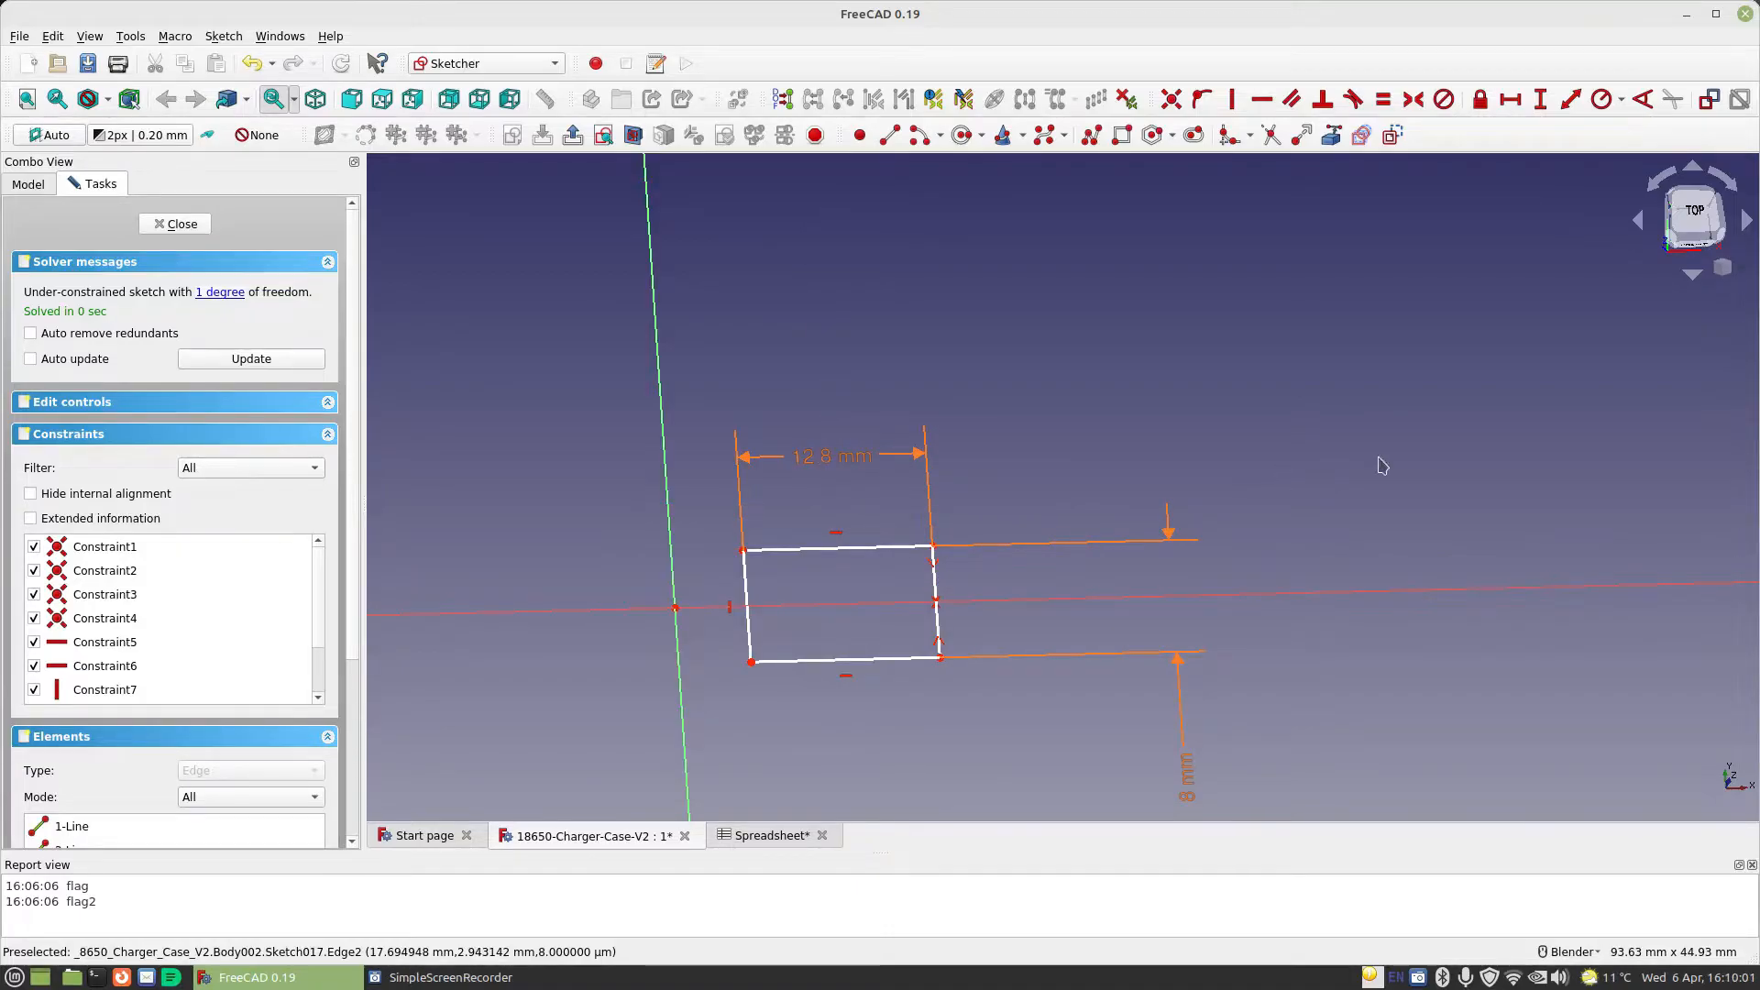
{"action": "left_click", "coordinate": [1715, 218]}
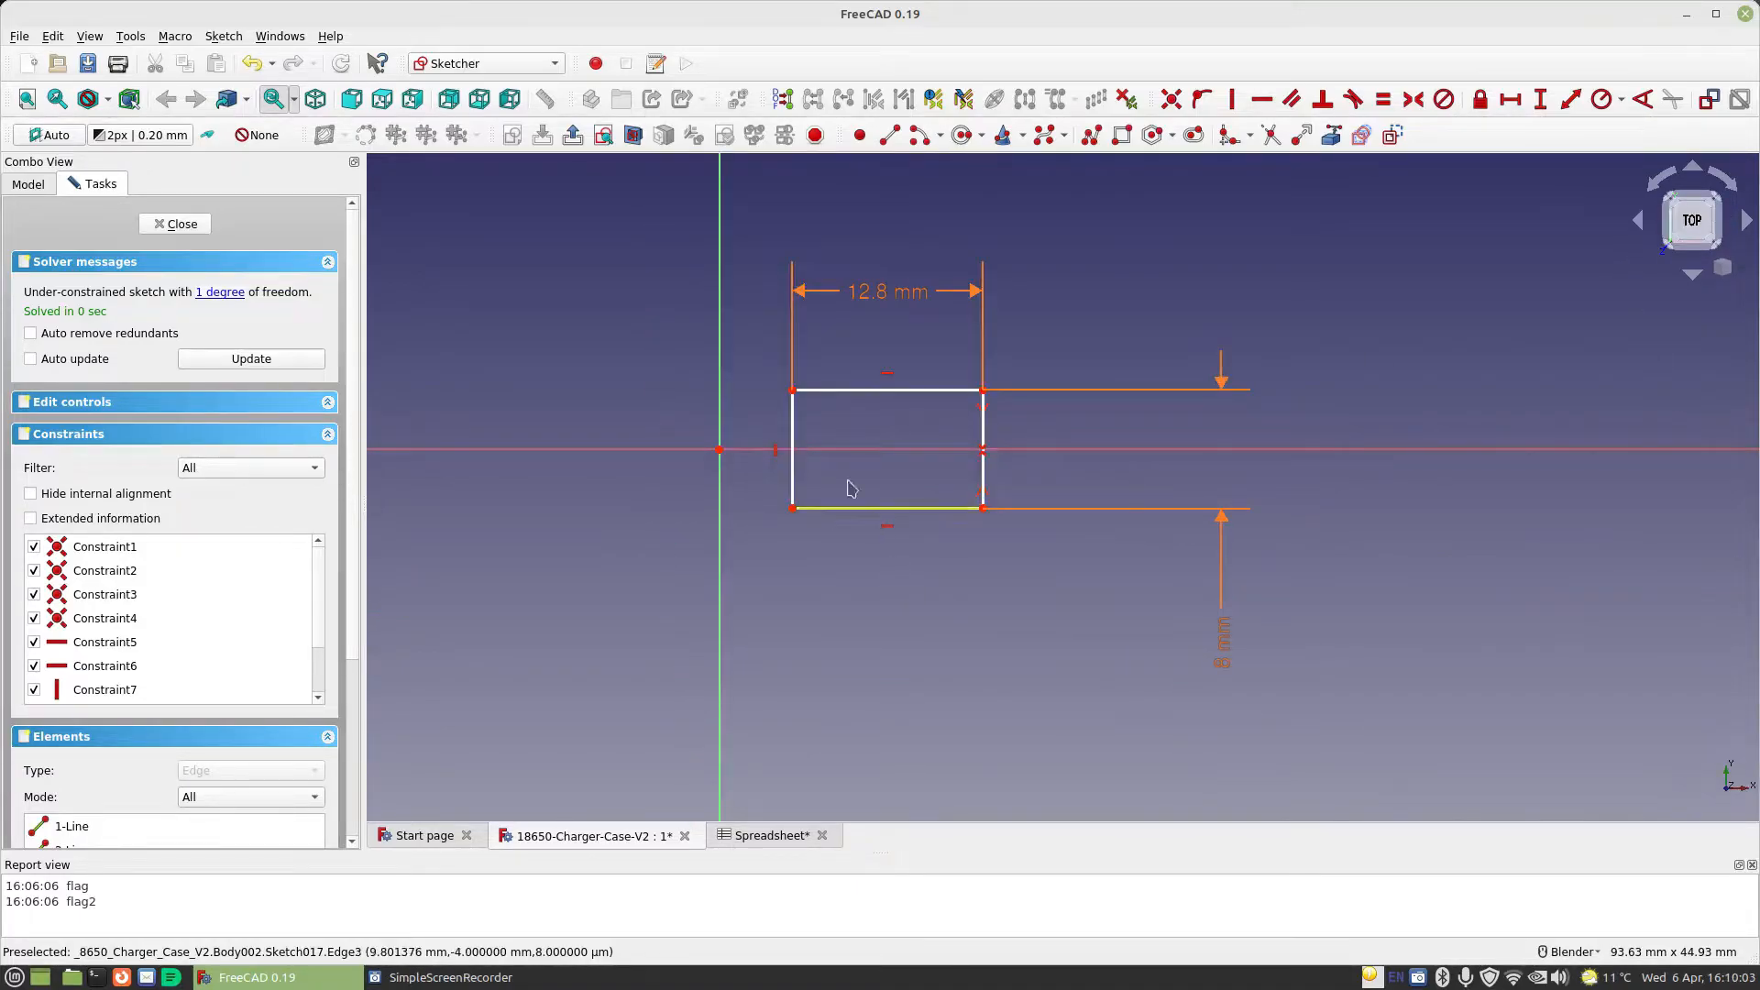
{"action": "mouse_move", "coordinate": [840, 397]}
{"action": "left_mouse_down"}
{"action": "mouse_move", "coordinate": [872, 420]}
{"action": "mouse_move", "coordinate": [716, 415]}
{"action": "left_mouse_up"}
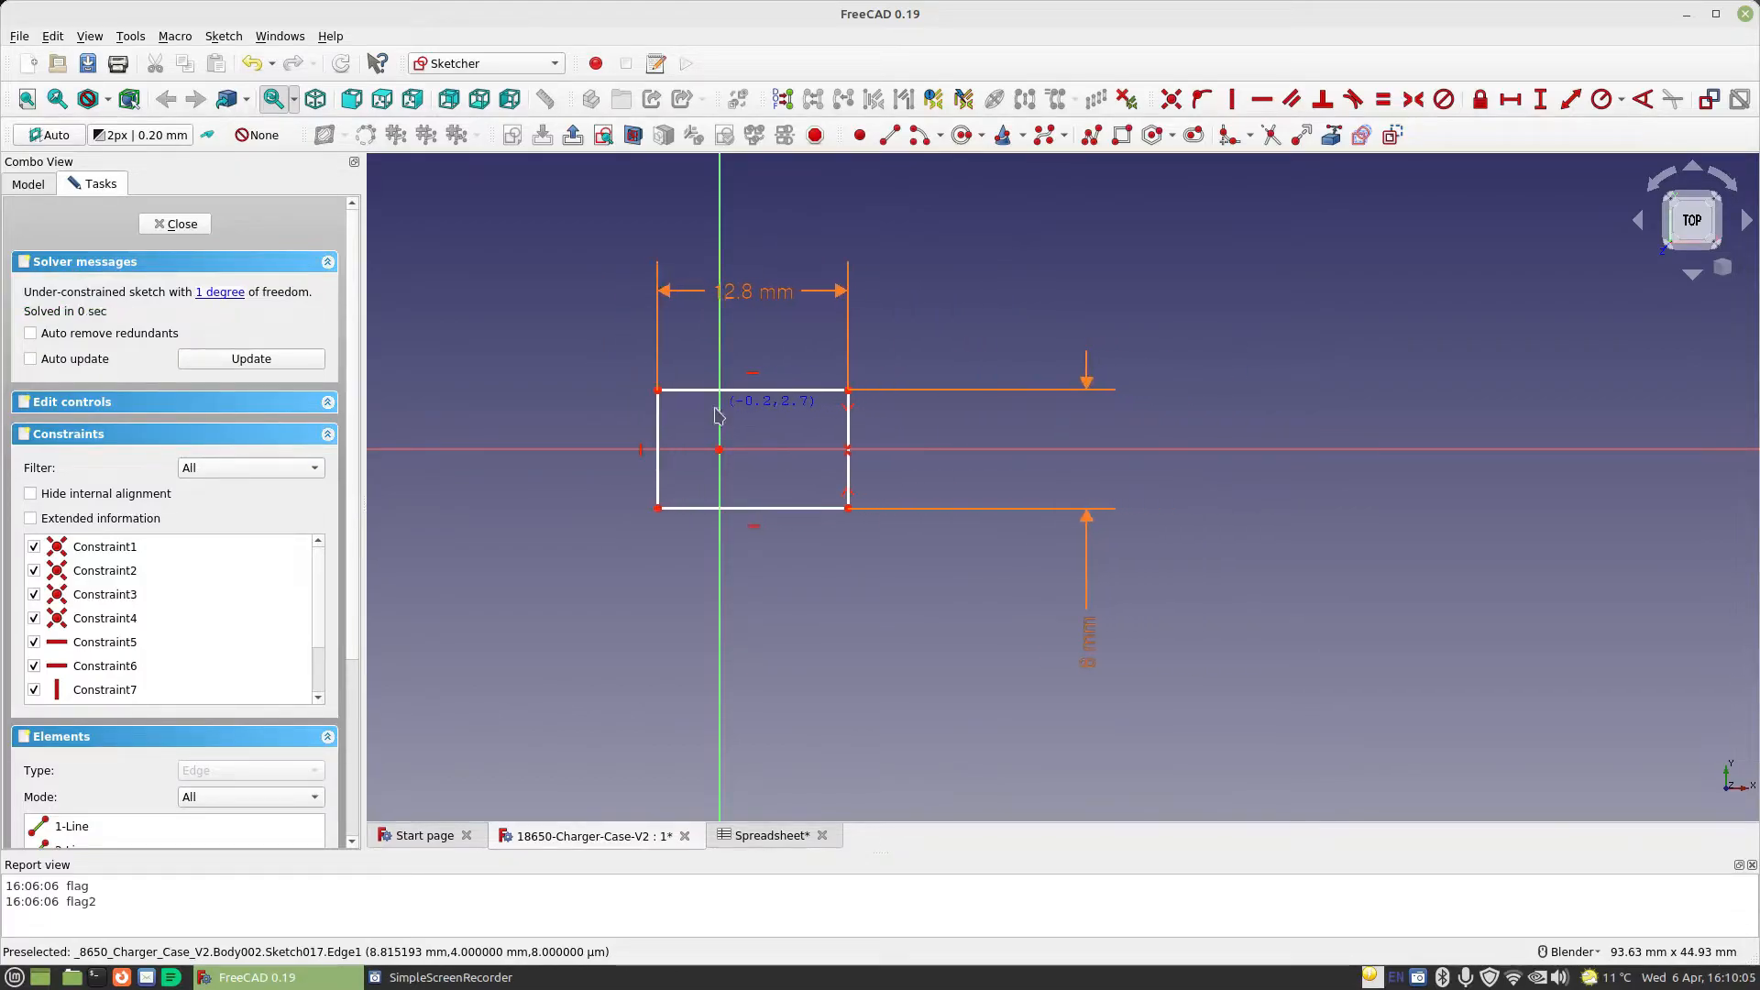
{"action": "left_click", "coordinate": [751, 373]}
{"action": "key", "text": "Delete"}
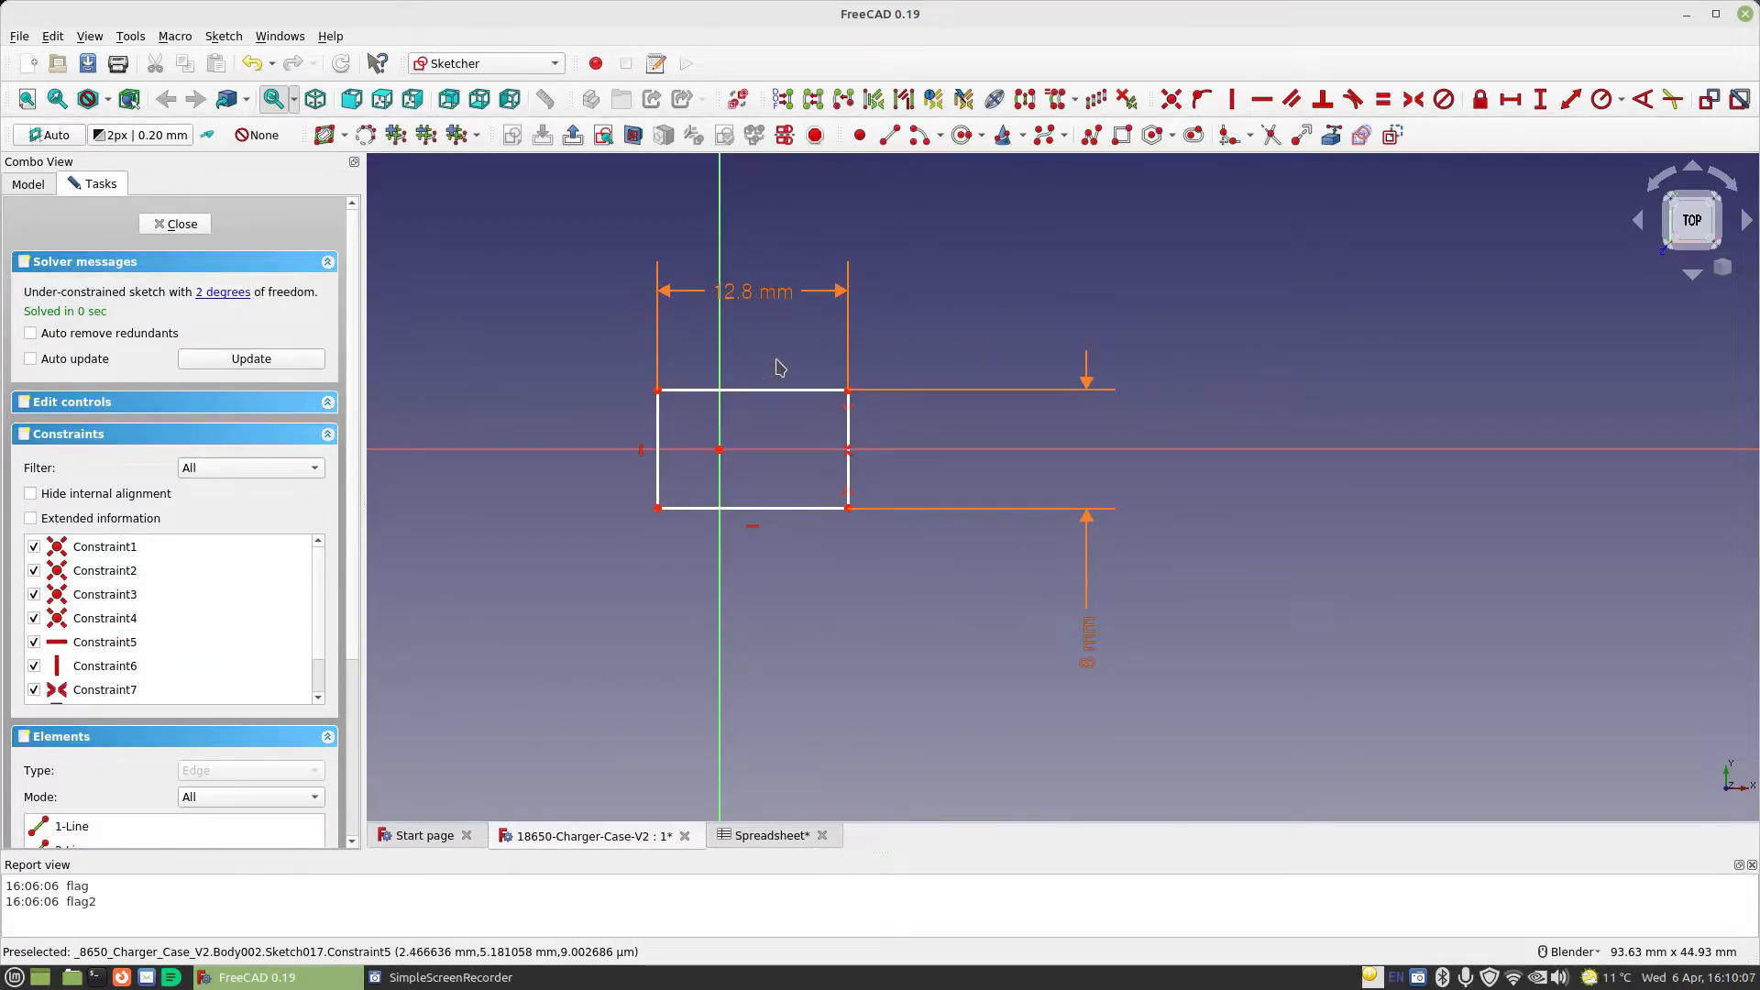
{"action": "left_click", "coordinate": [658, 391]}
{"action": "left_click", "coordinate": [849, 392]}
{"action": "left_click", "coordinate": [731, 354]}
{"action": "key", "text": "s"}
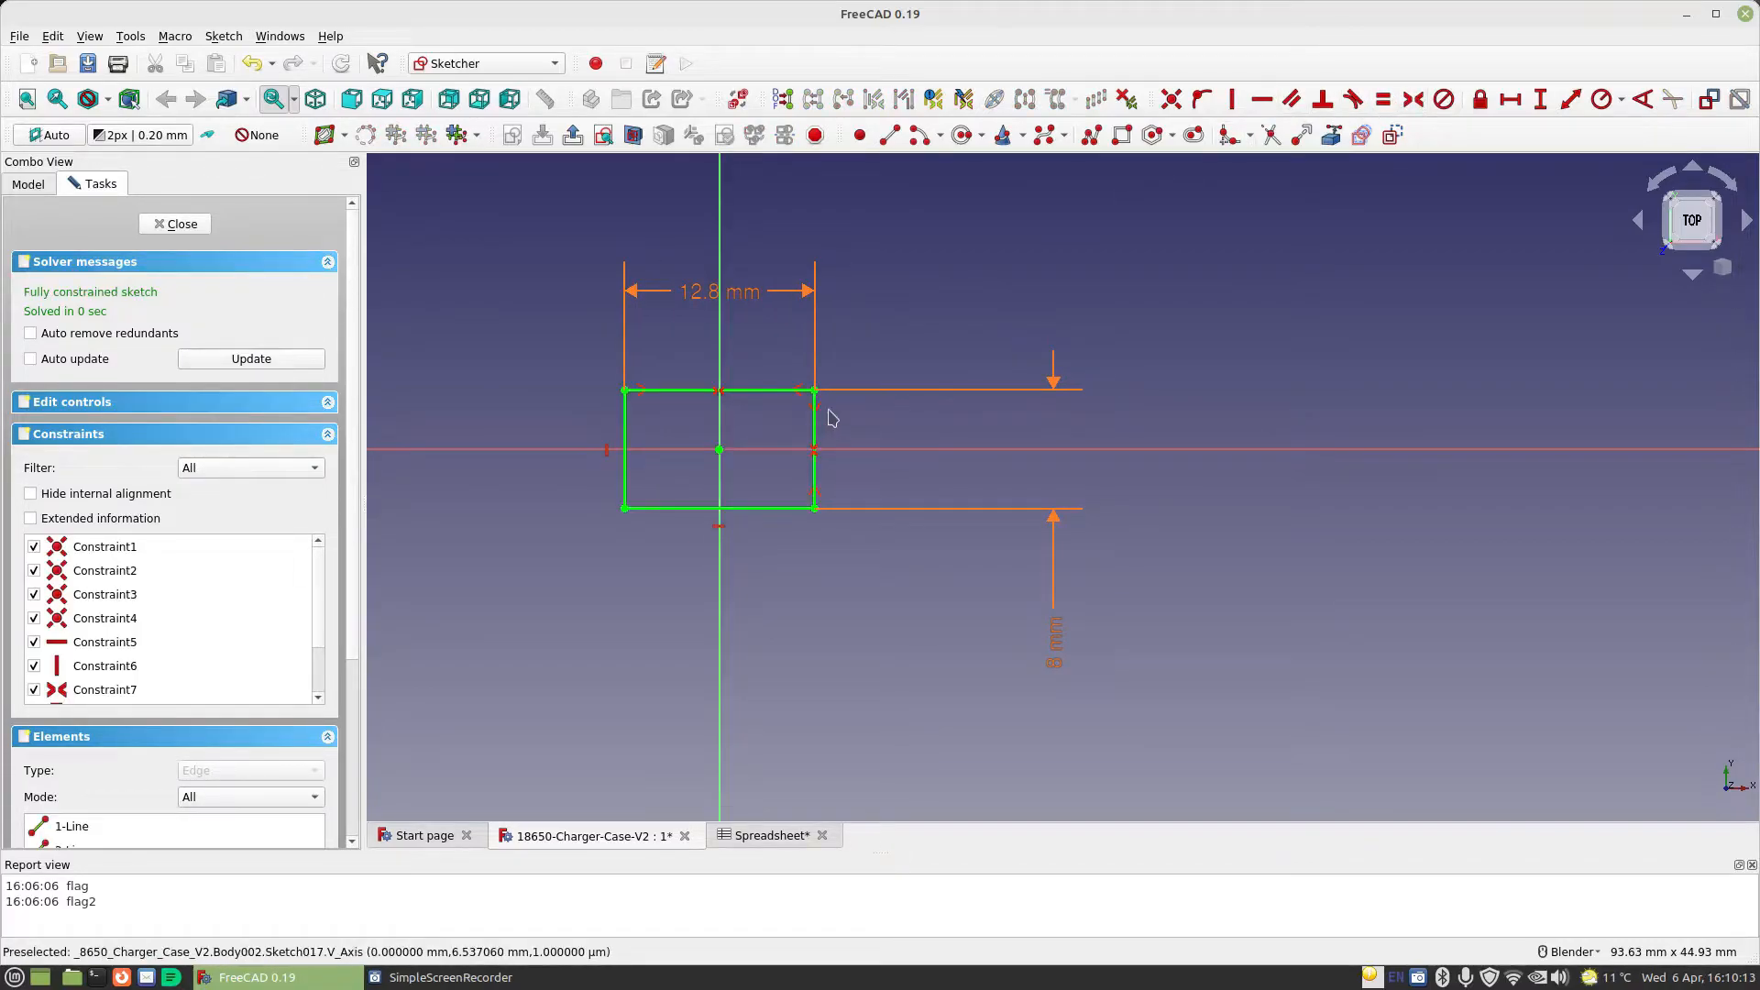
Close the rectangle sketch and pad it to a length of 0.25 mm
{"action": "left_click", "coordinate": [146, 226]}
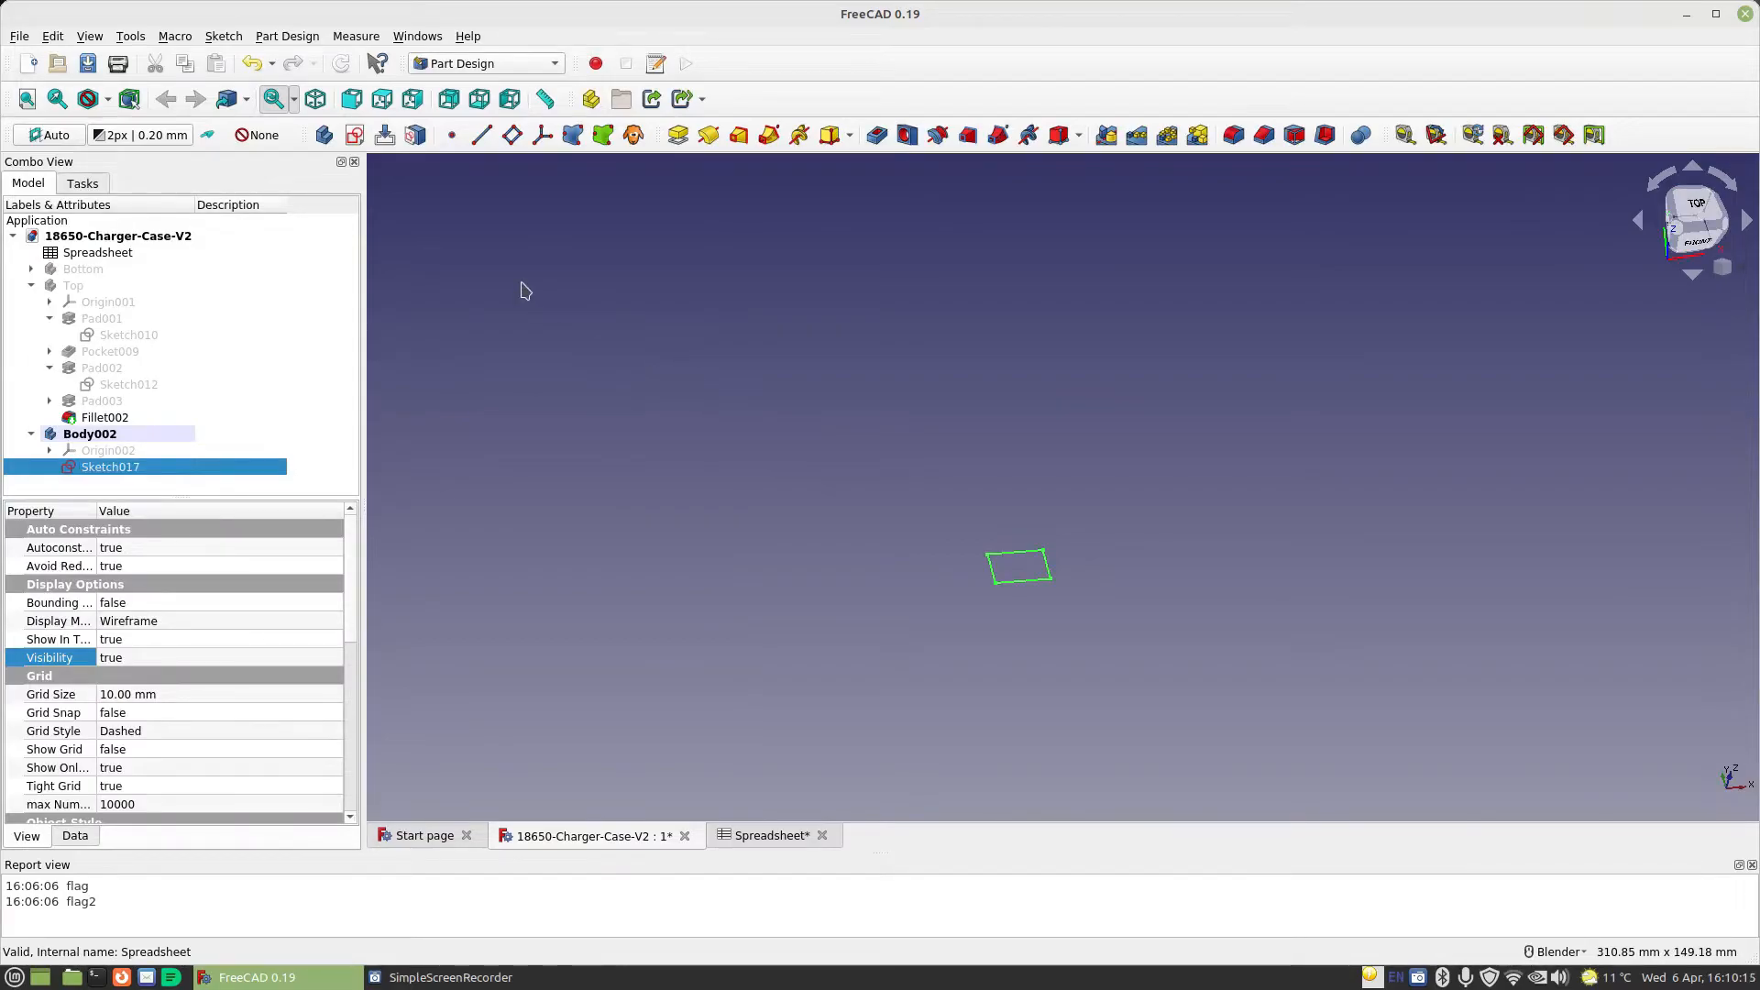
{"action": "left_click", "coordinate": [679, 138]}
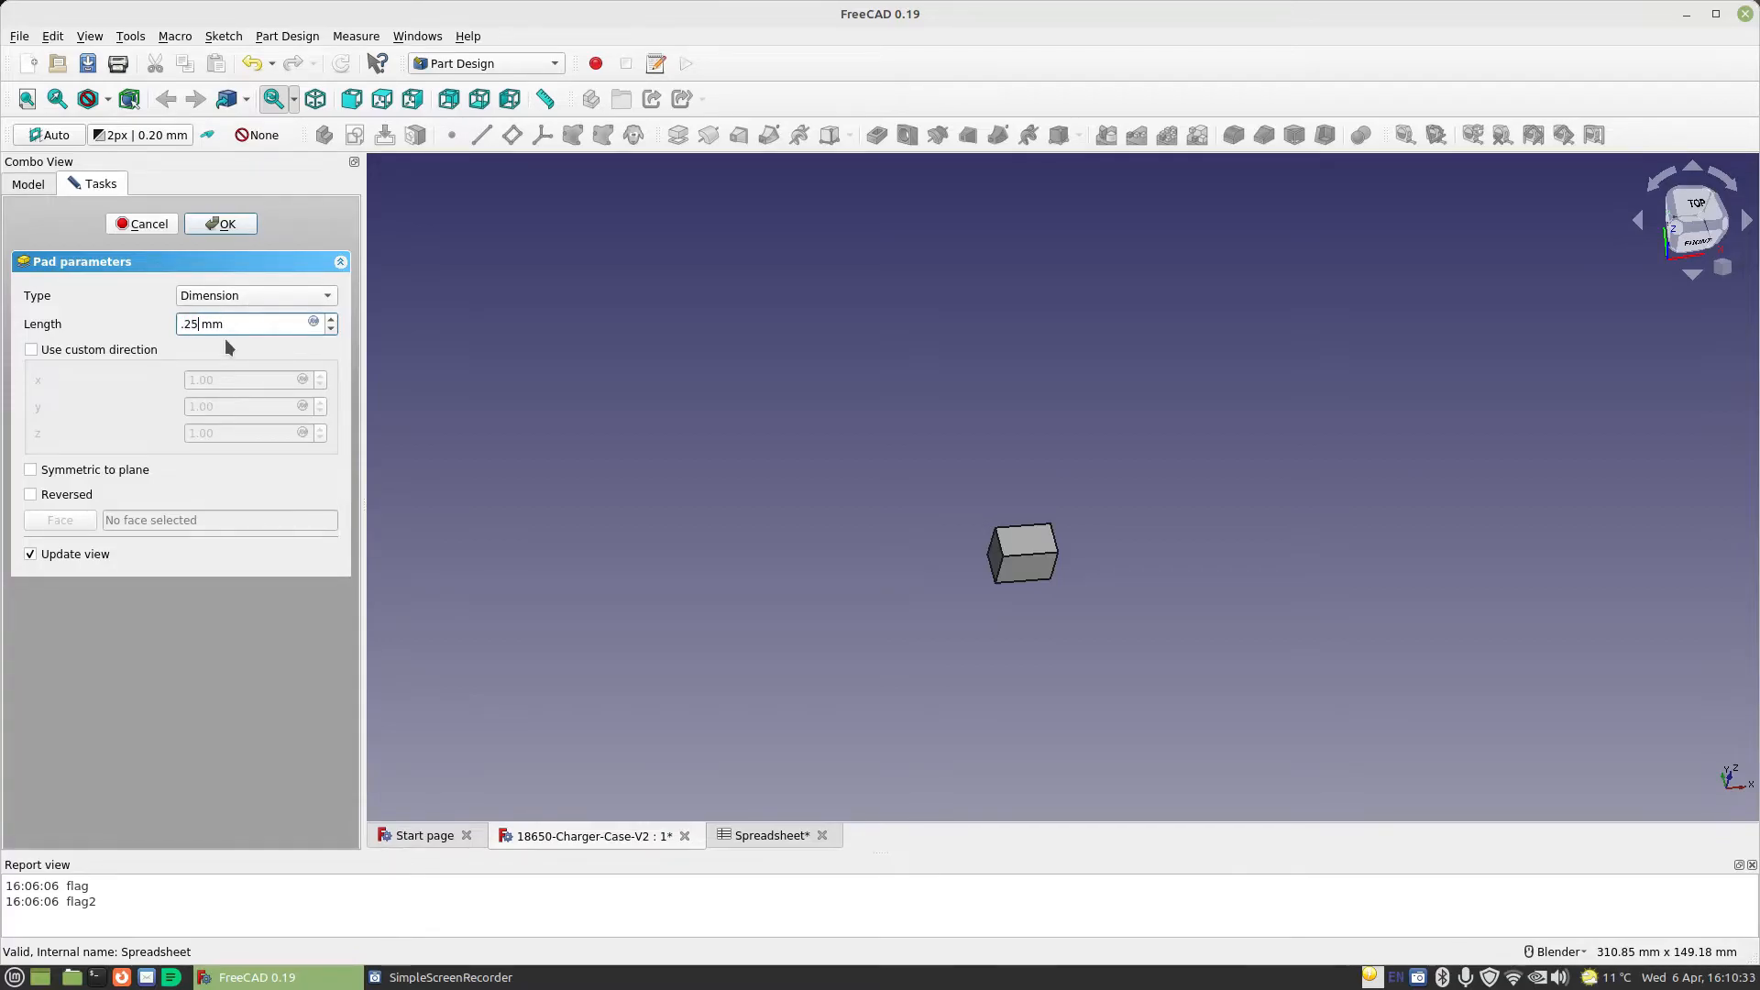
{"action": "key", "text": "Return"}
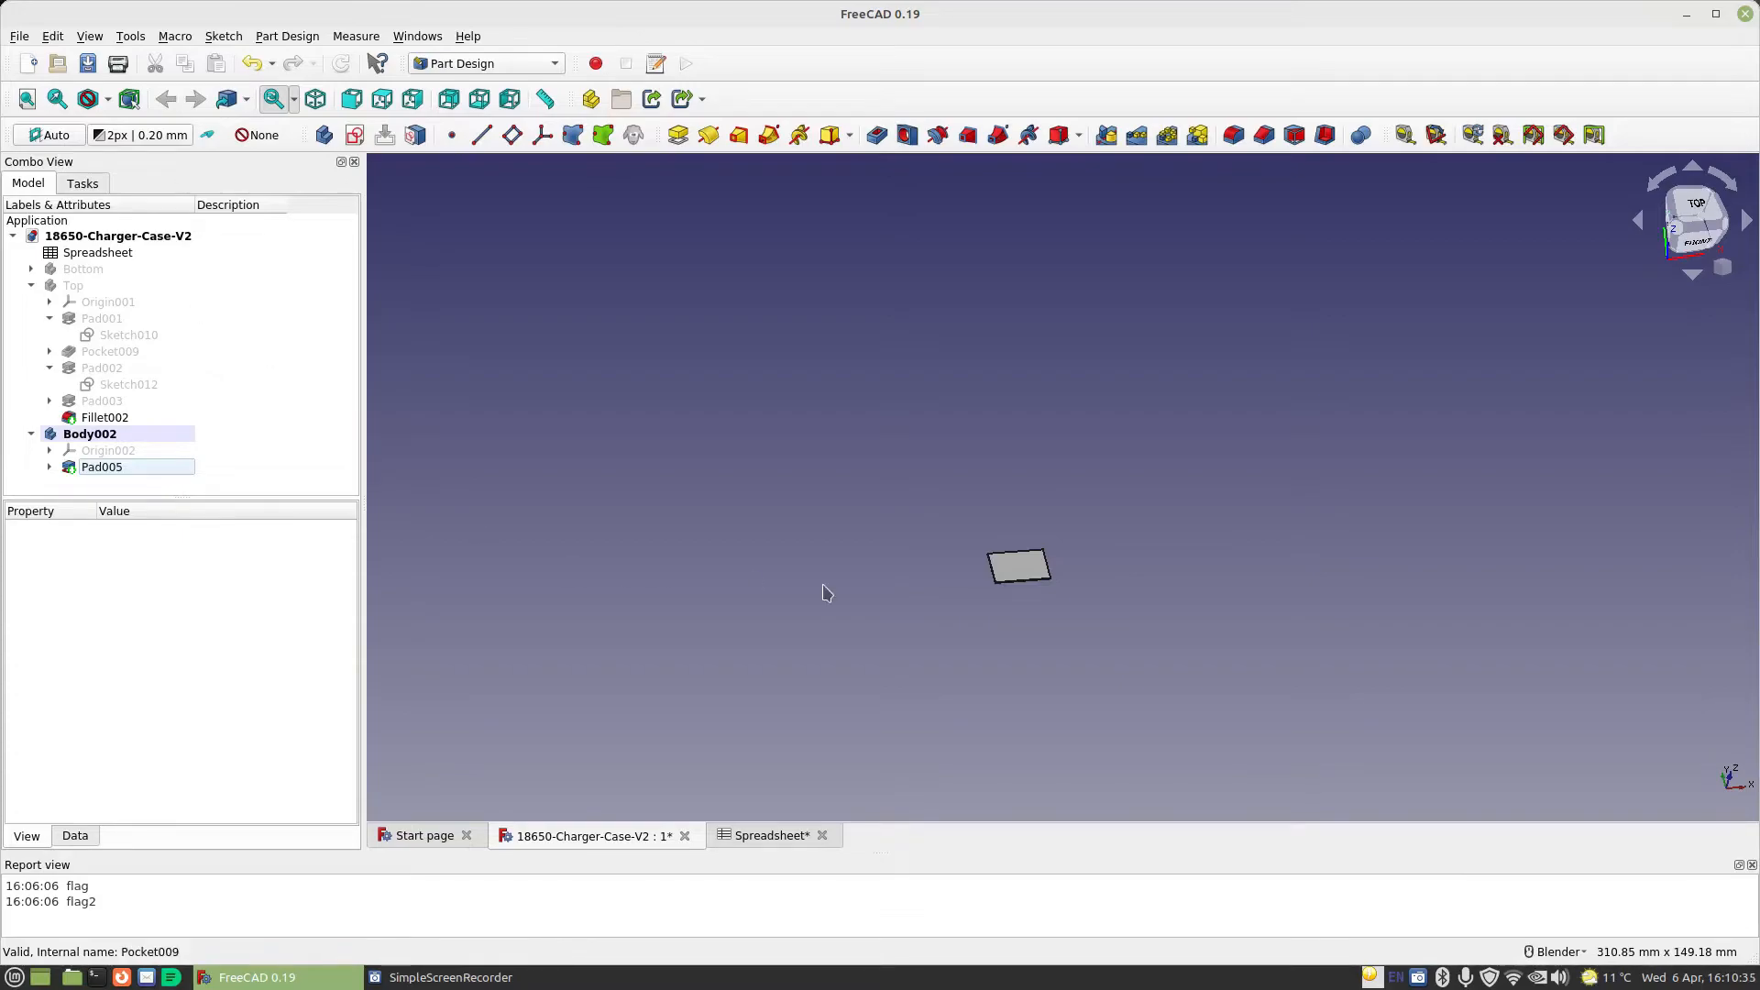
Switch to the Sheet Metal workbench and add a bent wall on the thin plate's long side face at positive Y
{"action": "scroll", "coordinate": [788, 587], "scroll_direction": "up", "scroll_amount": 5}
{"action": "middle_click_drag", "start_coordinate": [1438, 550], "coordinate": [1018, 475]}
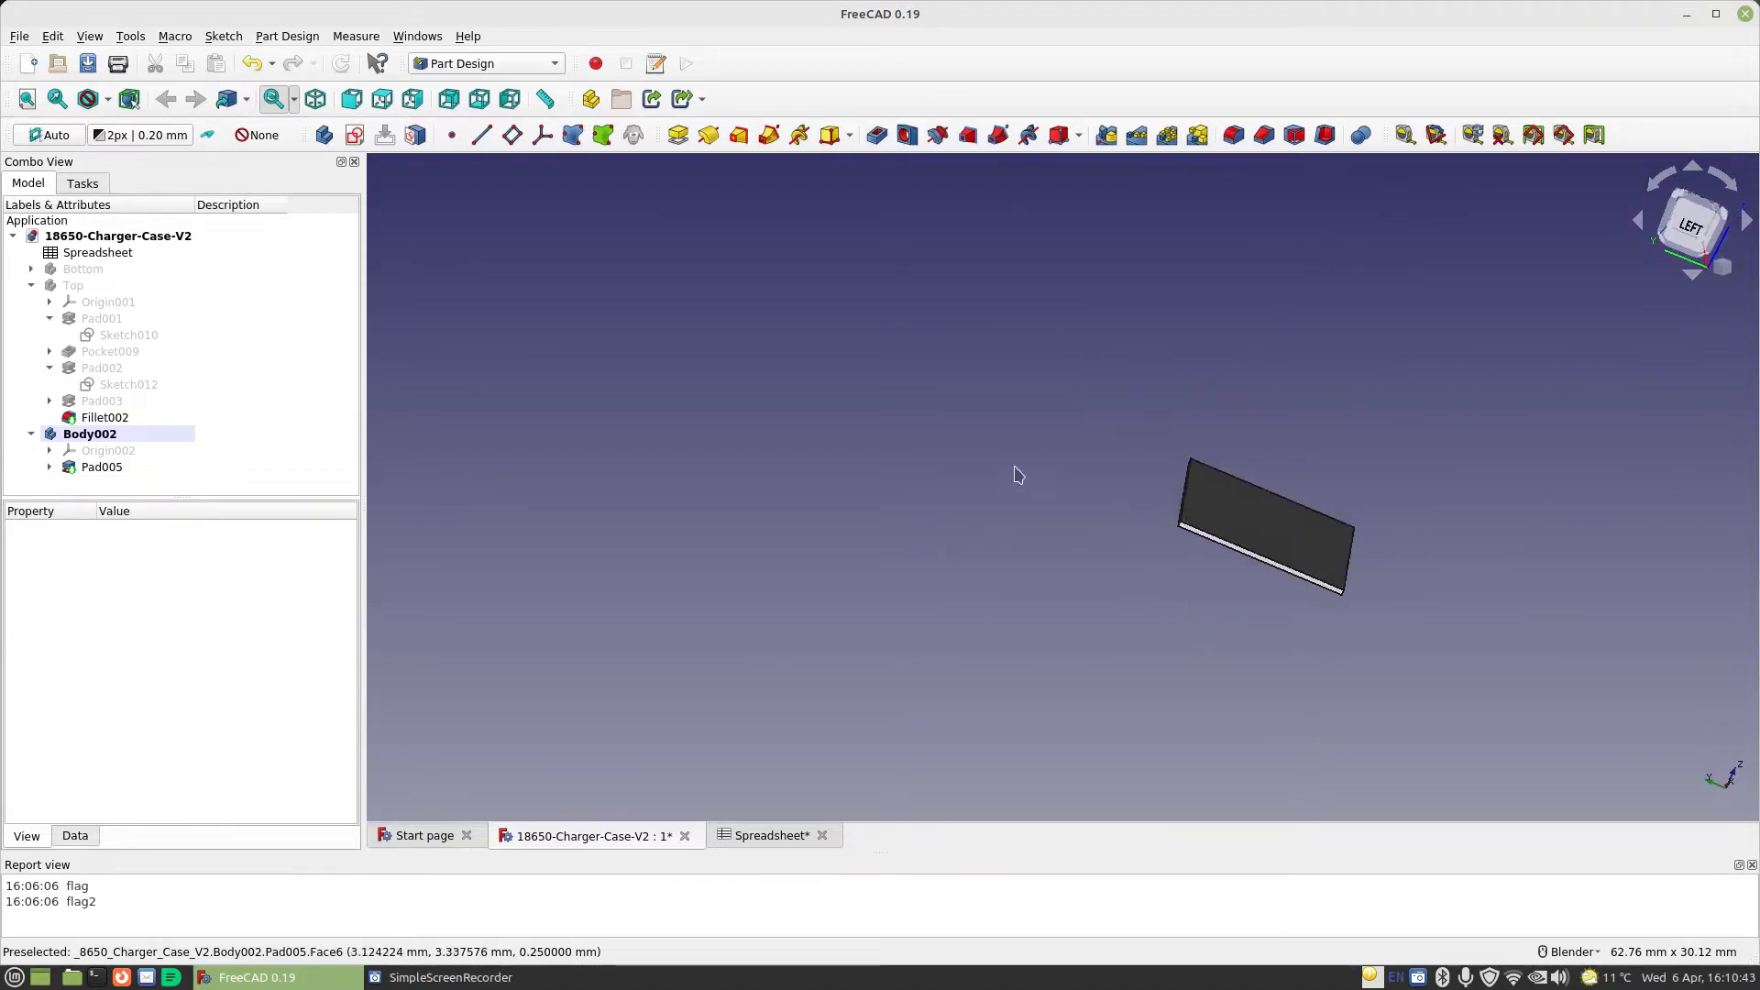
{"action": "scroll", "coordinate": [1017, 474], "scroll_direction": "up", "scroll_amount": 2}
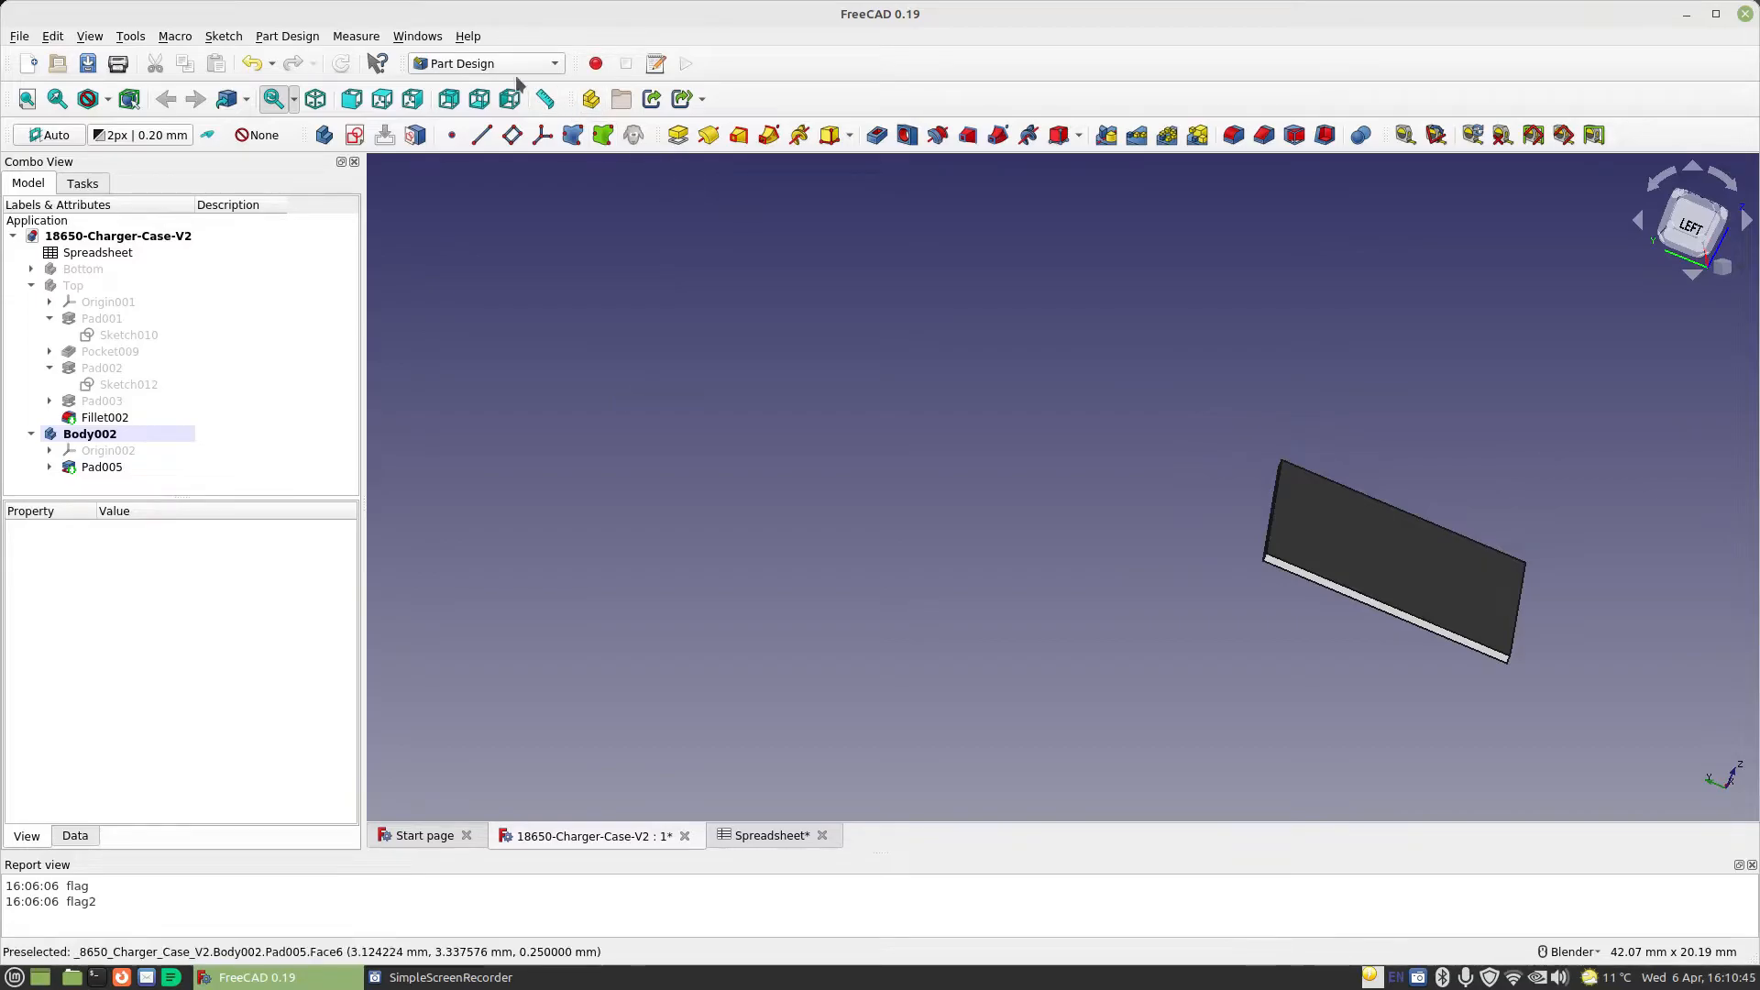
{"action": "left_click", "coordinate": [483, 63]}
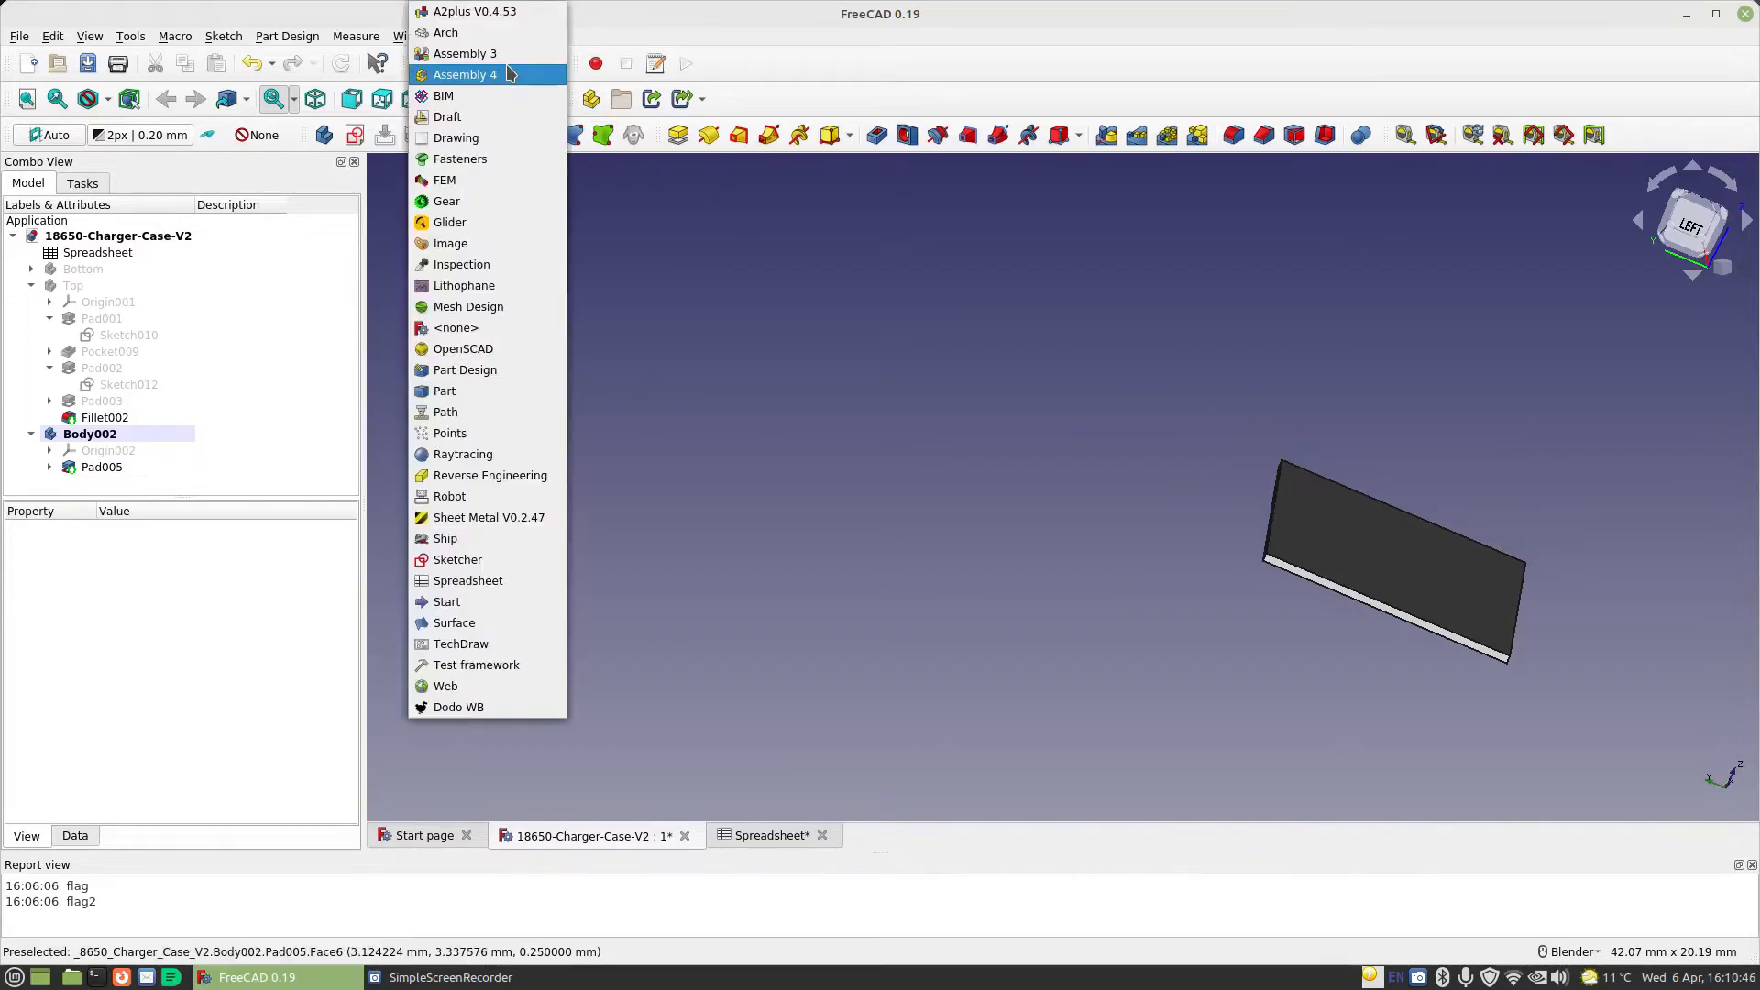
{"action": "left_click", "coordinate": [495, 517]}
{"action": "scroll", "coordinate": [935, 520], "scroll_direction": "up", "scroll_amount": 2}
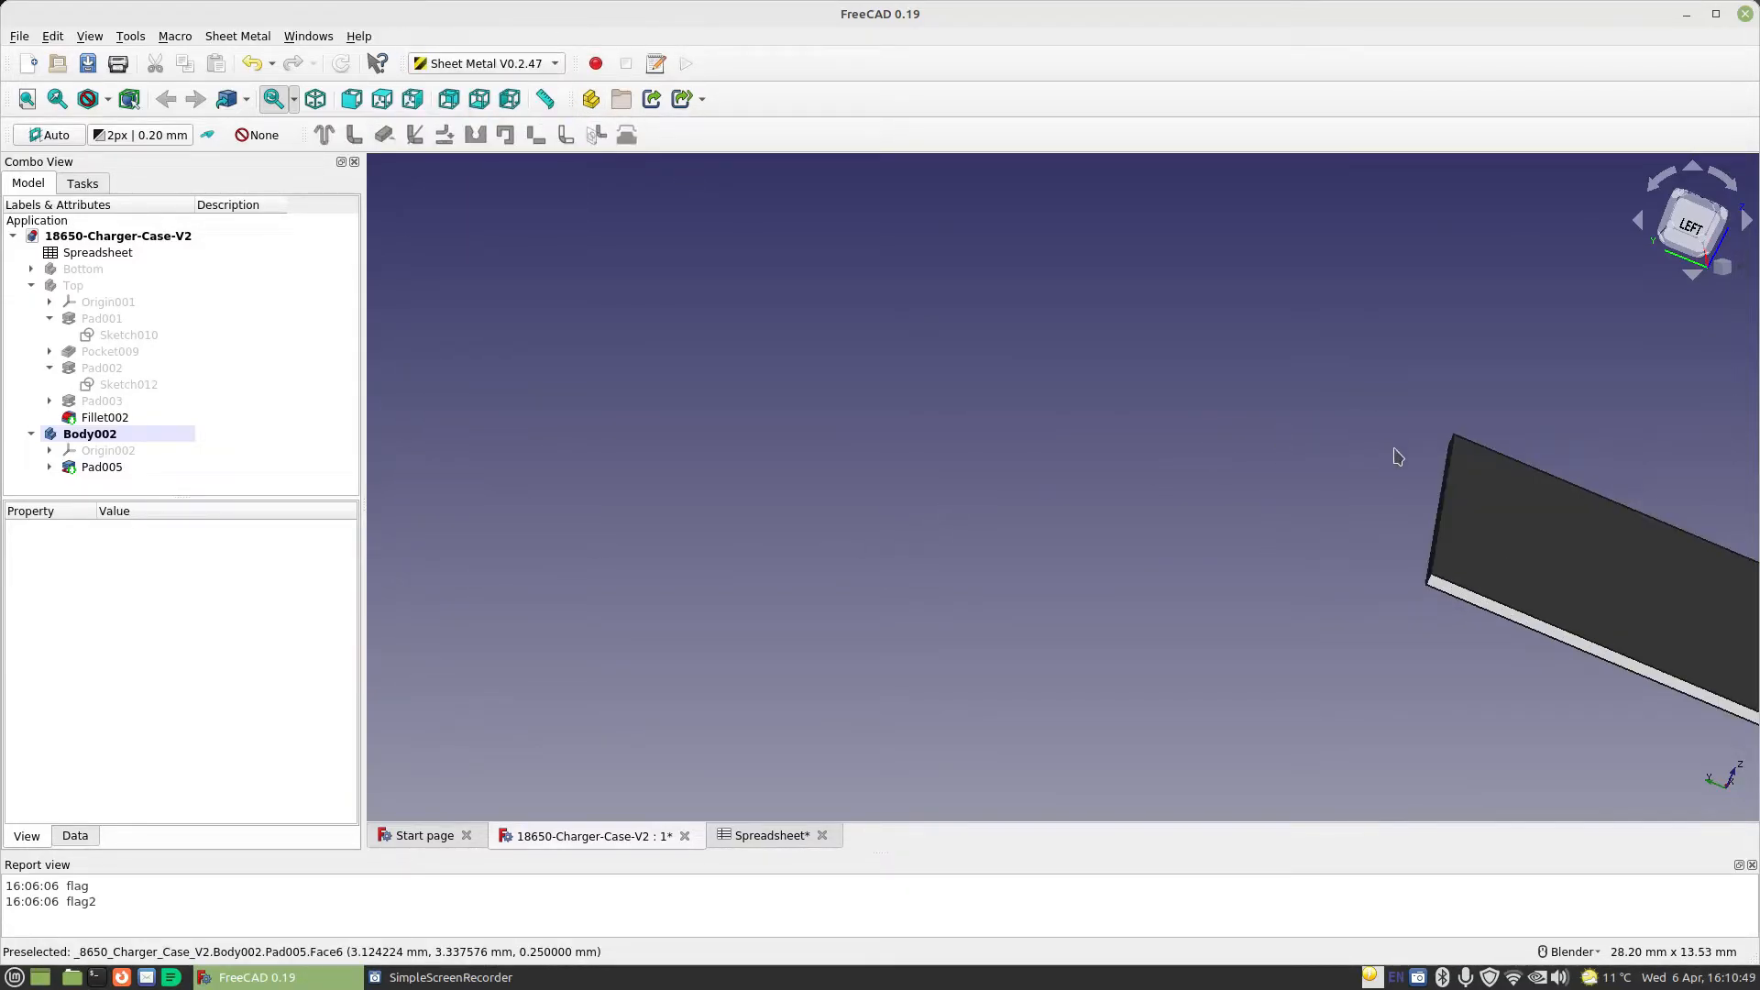
{"action": "middle_click_drag", "start_coordinate": [1228, 462], "coordinate": [1248, 466]}
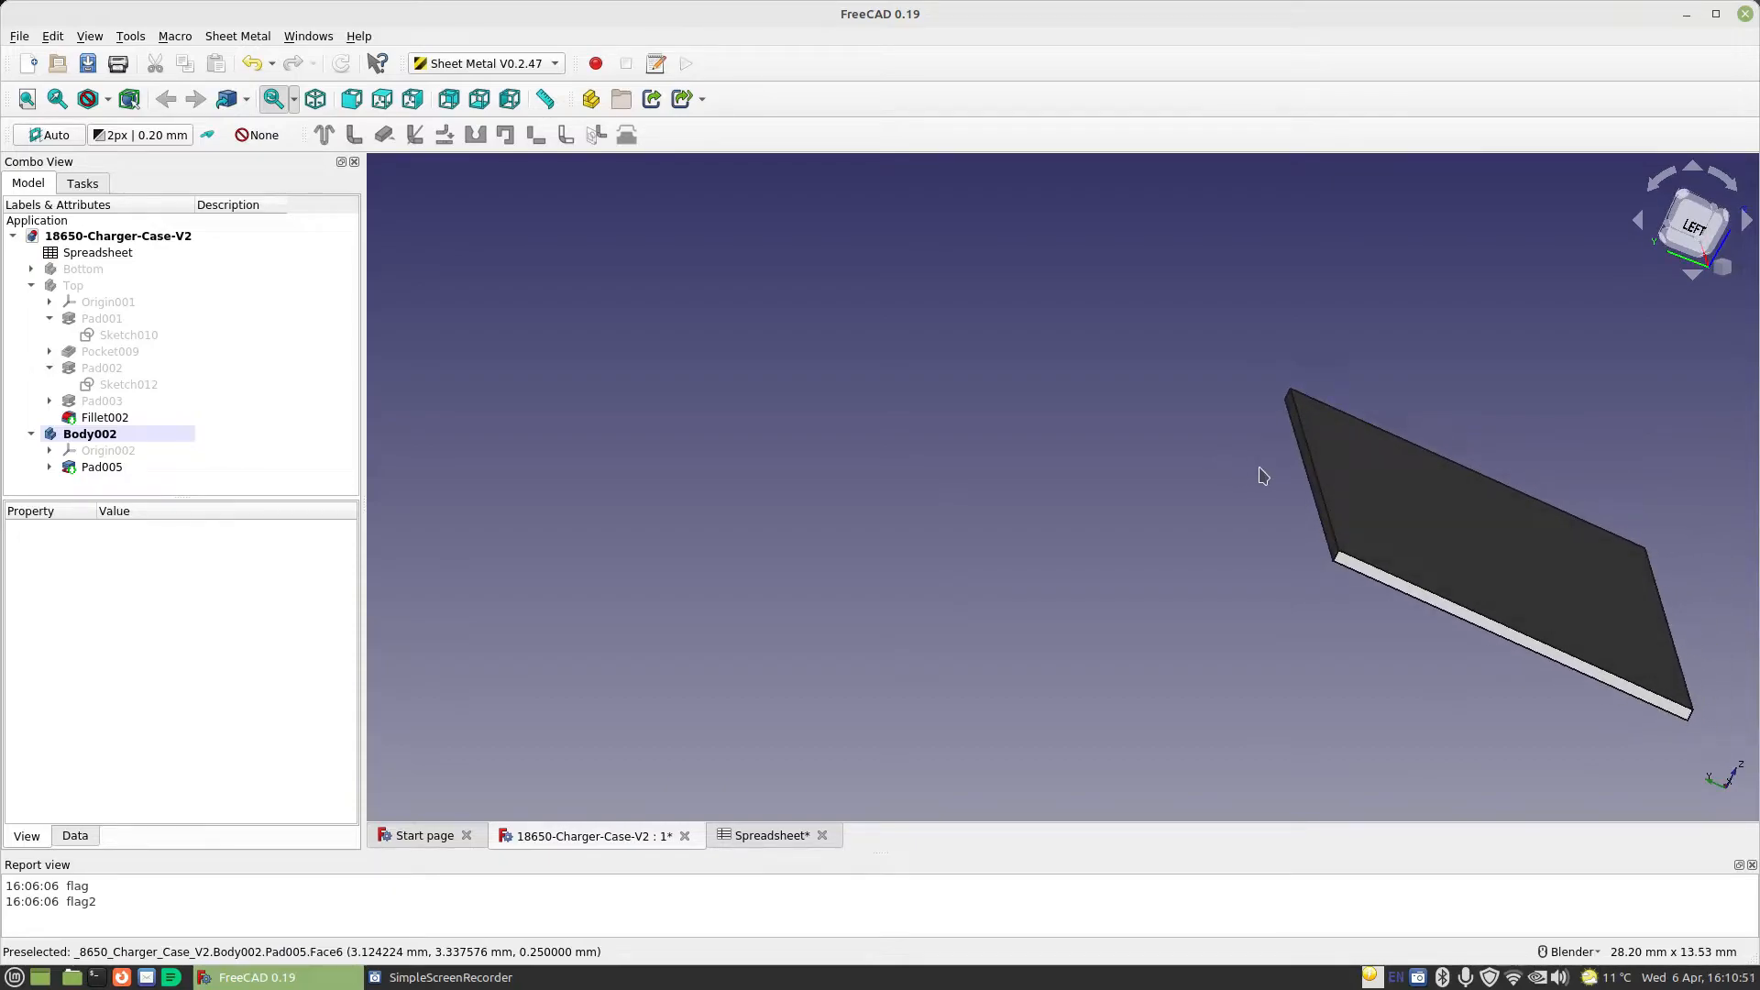
{"action": "left_click", "coordinate": [1306, 460]}
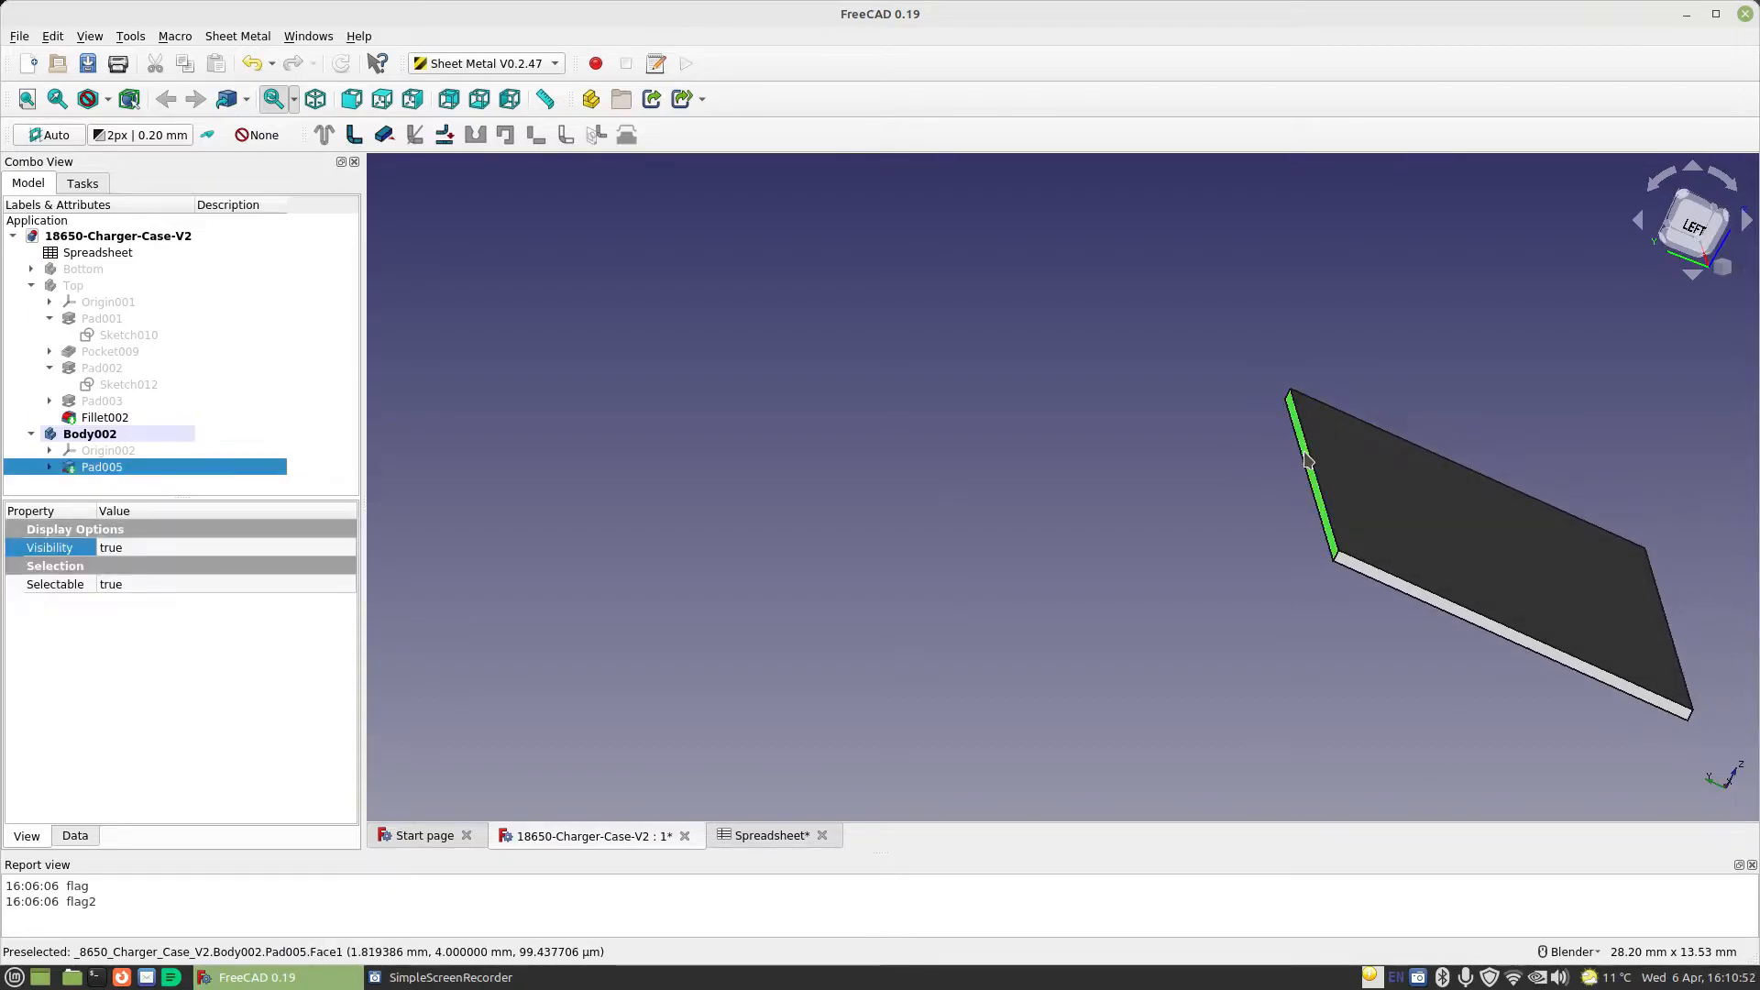
{"action": "left_click", "coordinate": [353, 135]}
Set the radius of the sheet metal bend to 0.5 mm
{"action": "middle_click_drag", "start_coordinate": [1037, 353], "coordinate": [1325, 462]}
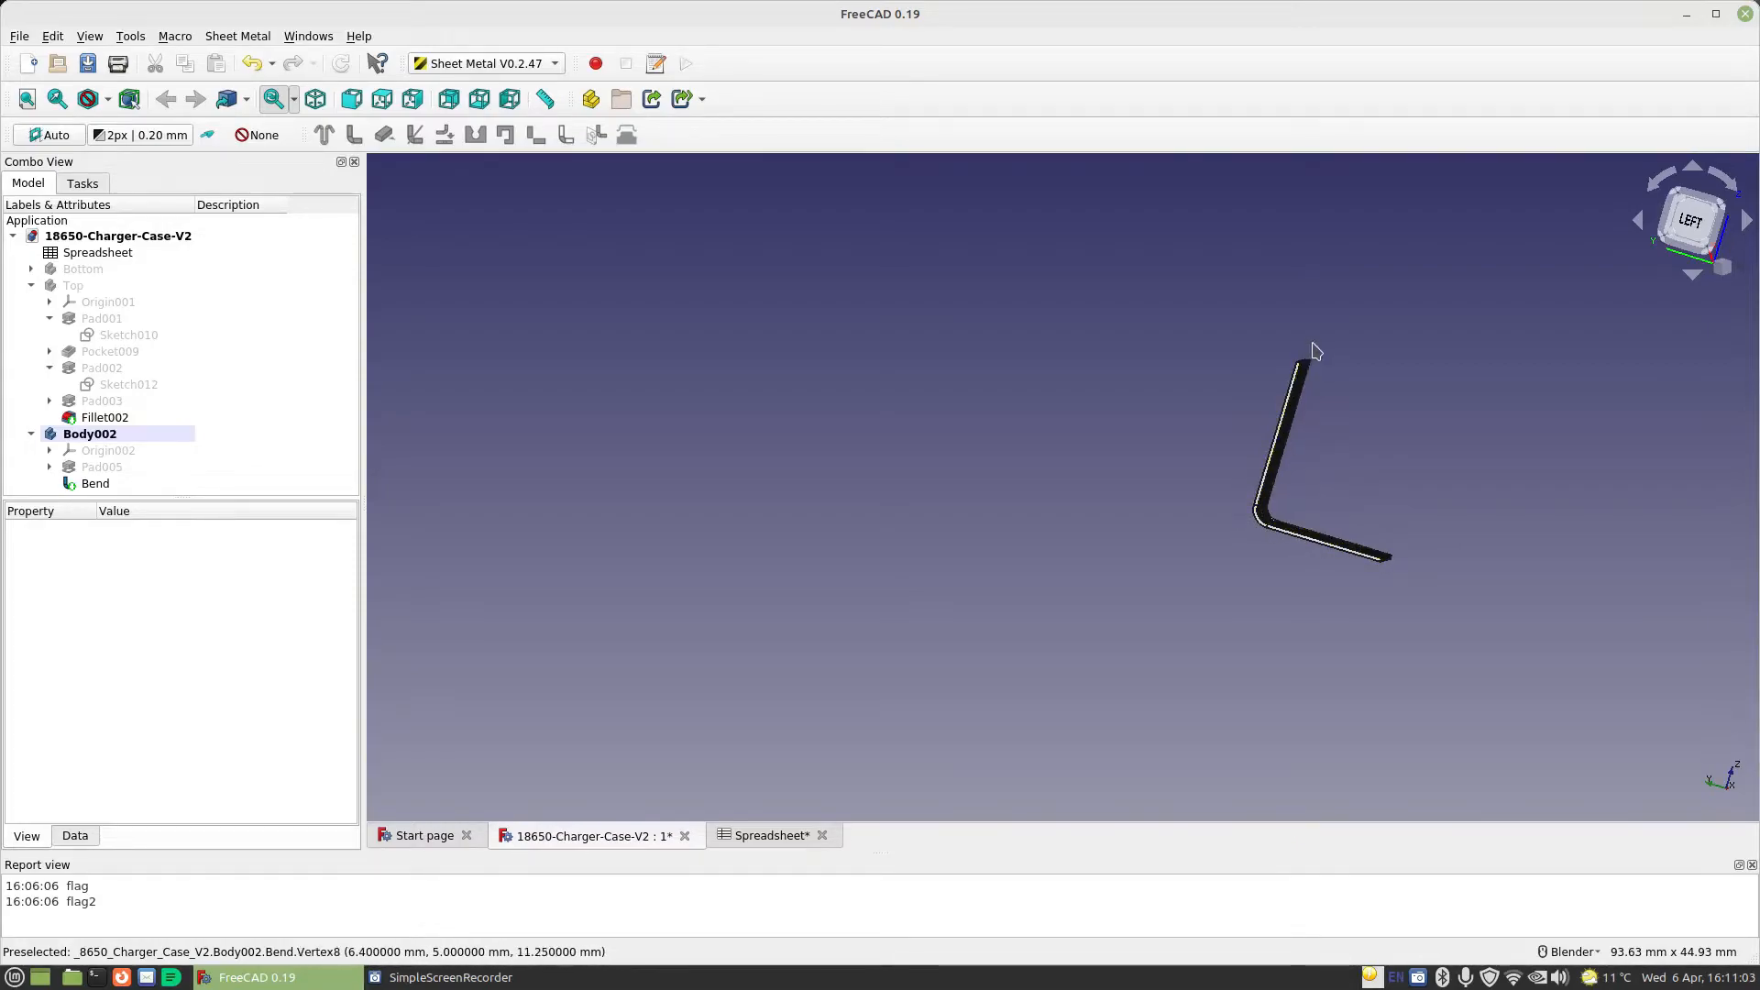
{"action": "scroll", "coordinate": [1301, 417], "scroll_direction": "down", "scroll_amount": 2}
{"action": "scroll", "coordinate": [1301, 425], "scroll_direction": "up", "scroll_amount": 4}
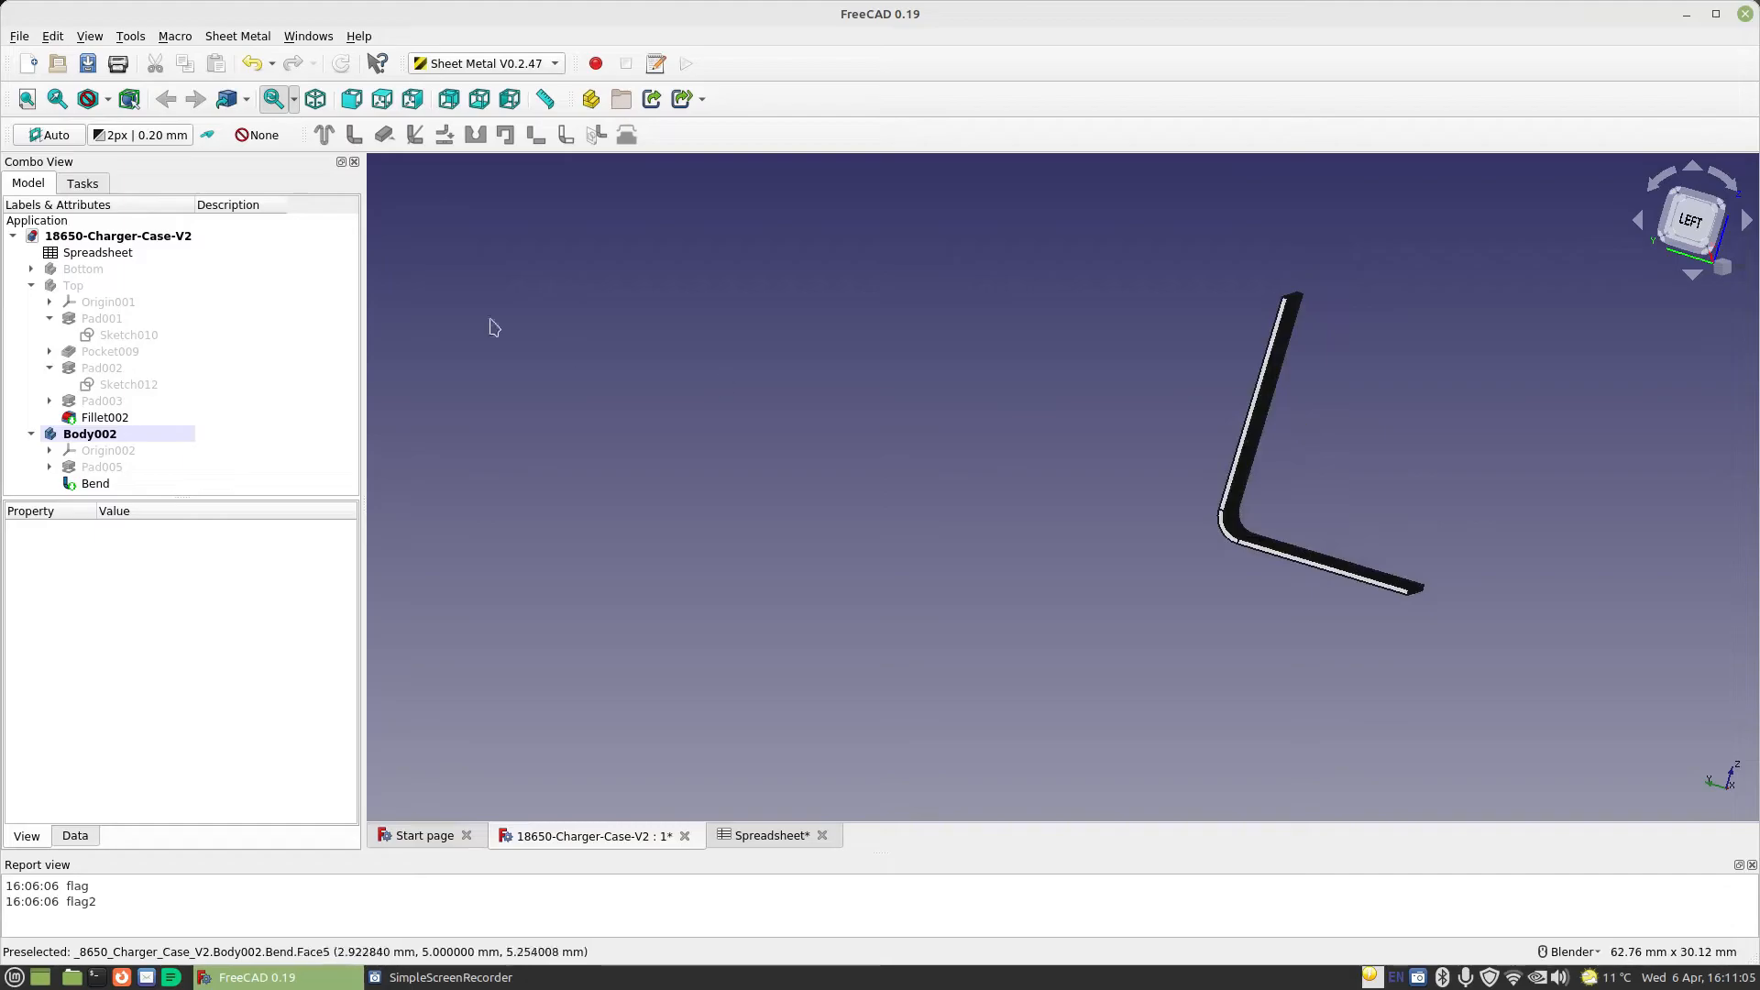
{"action": "left_click", "coordinate": [92, 486]}
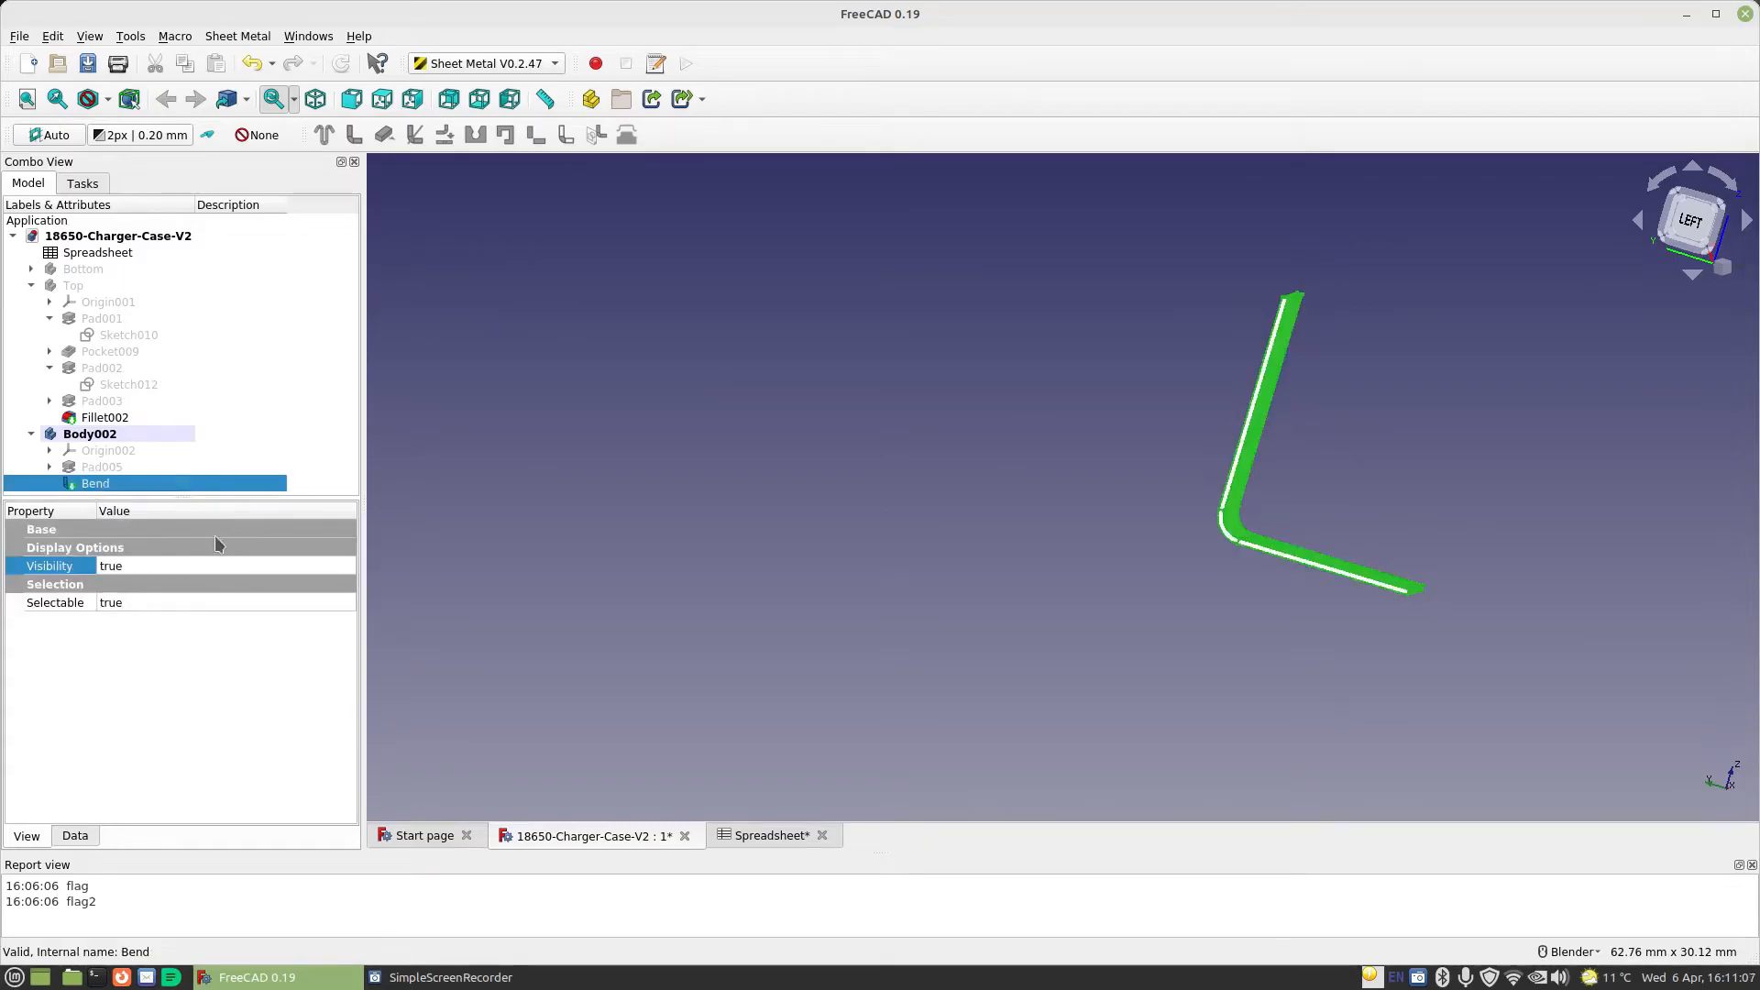
{"action": "left_click", "coordinate": [76, 835]}
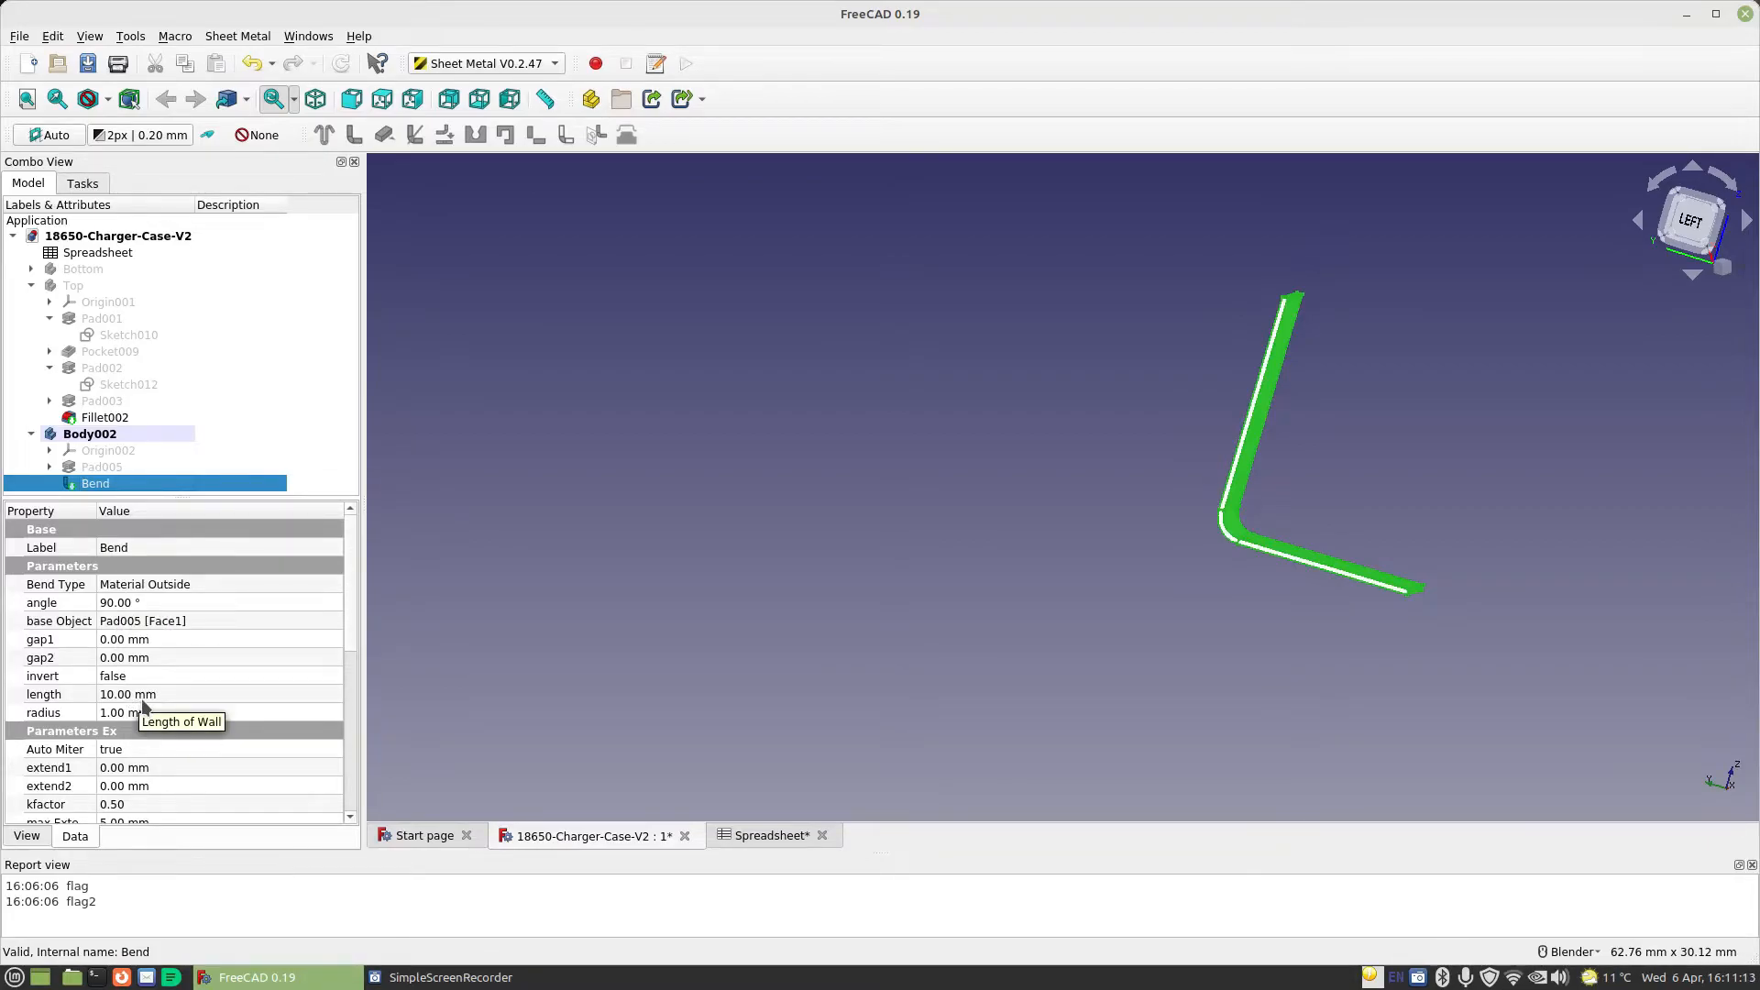
{"action": "left_click", "coordinate": [115, 712]}
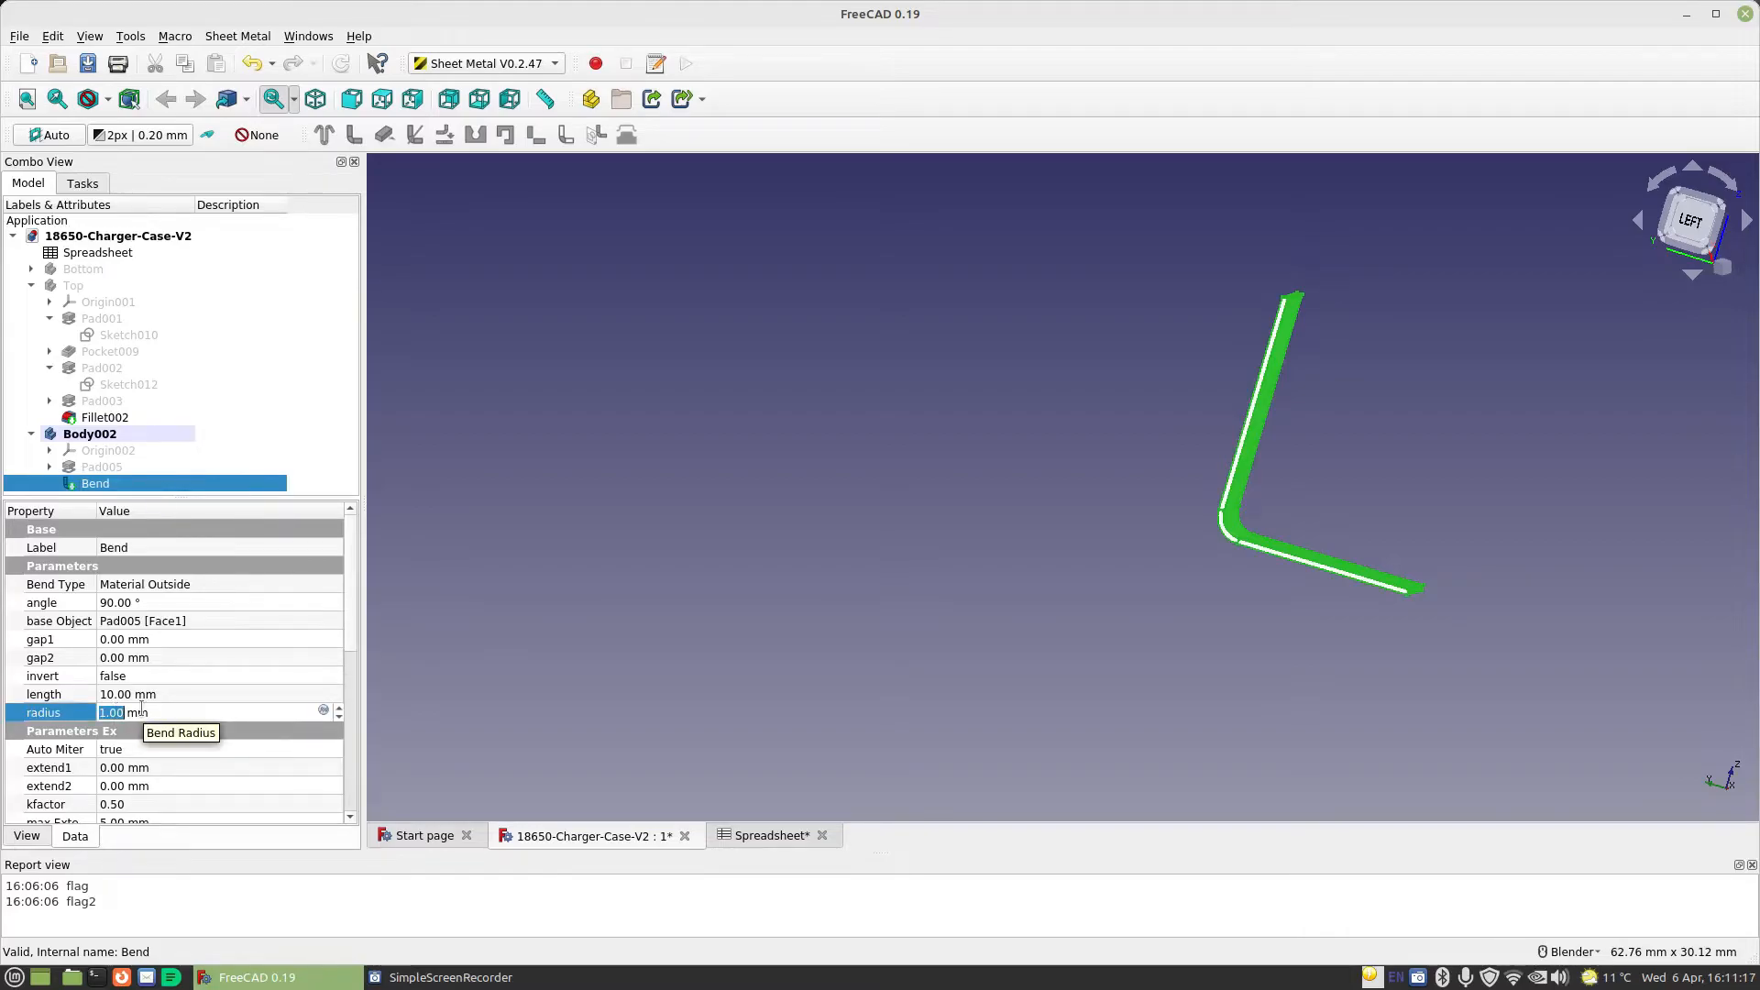
{"action": "key", "text": "Return"}
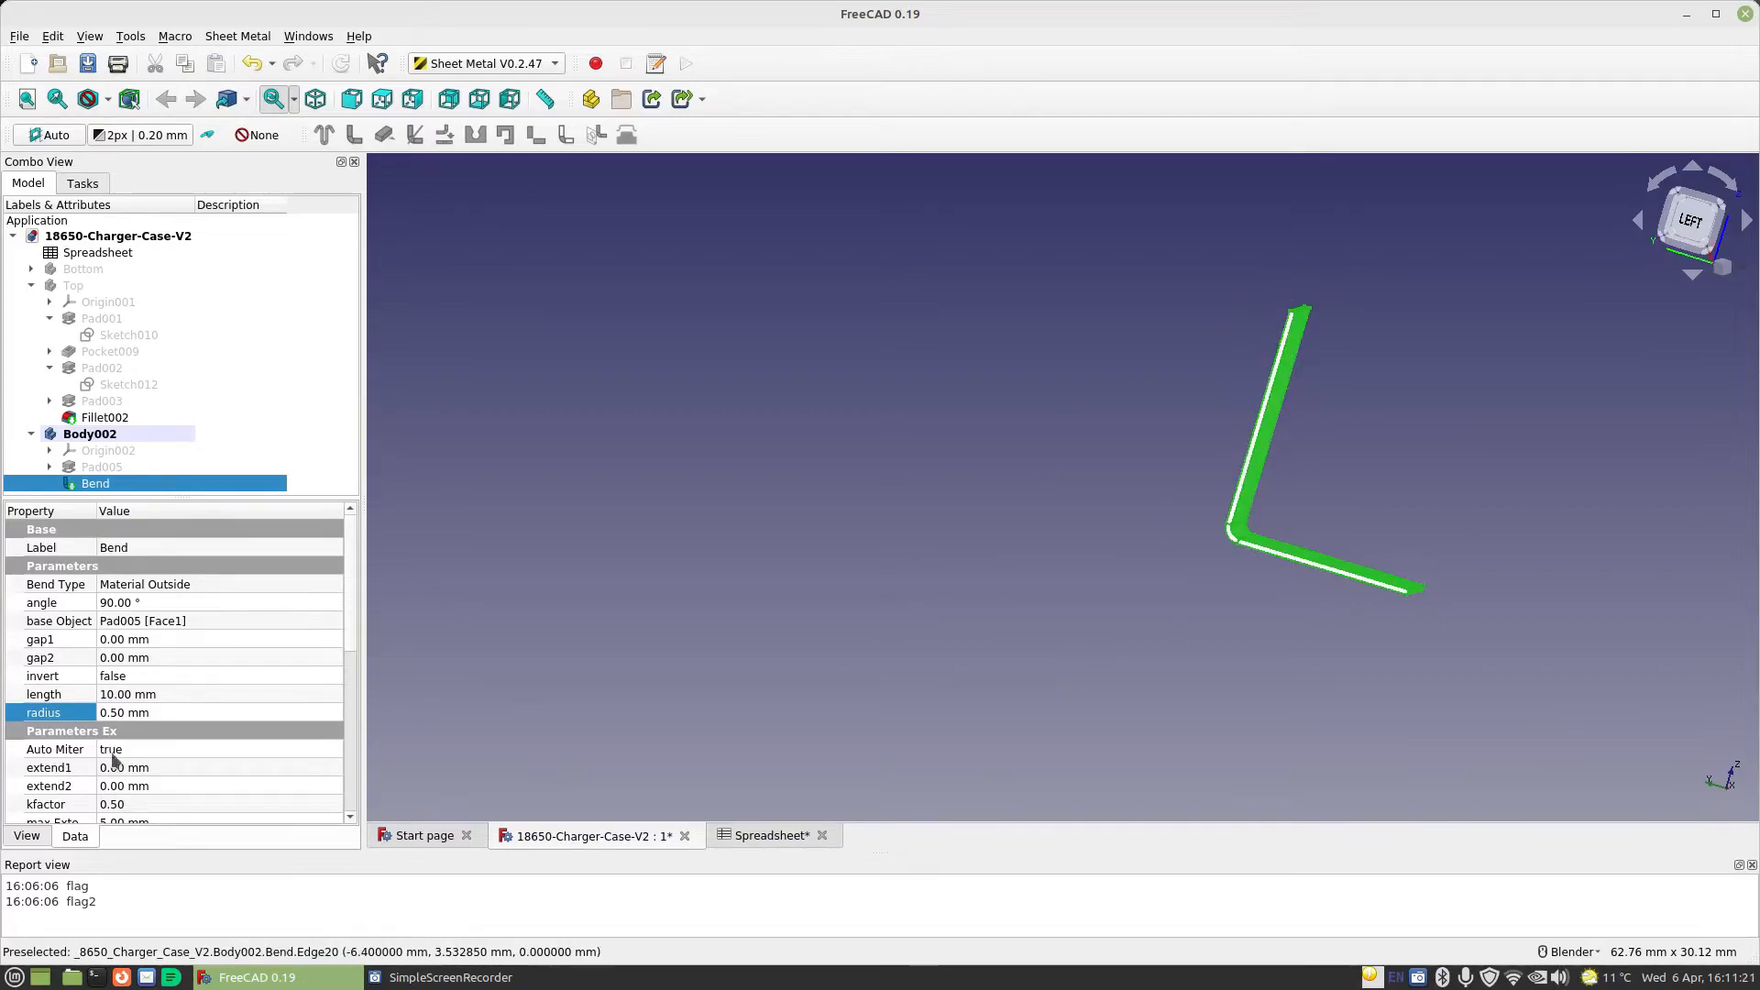
Link the bend's wall length to the expression Spreadsheet.CellDiameter
{"action": "left_click", "coordinate": [103, 696]}
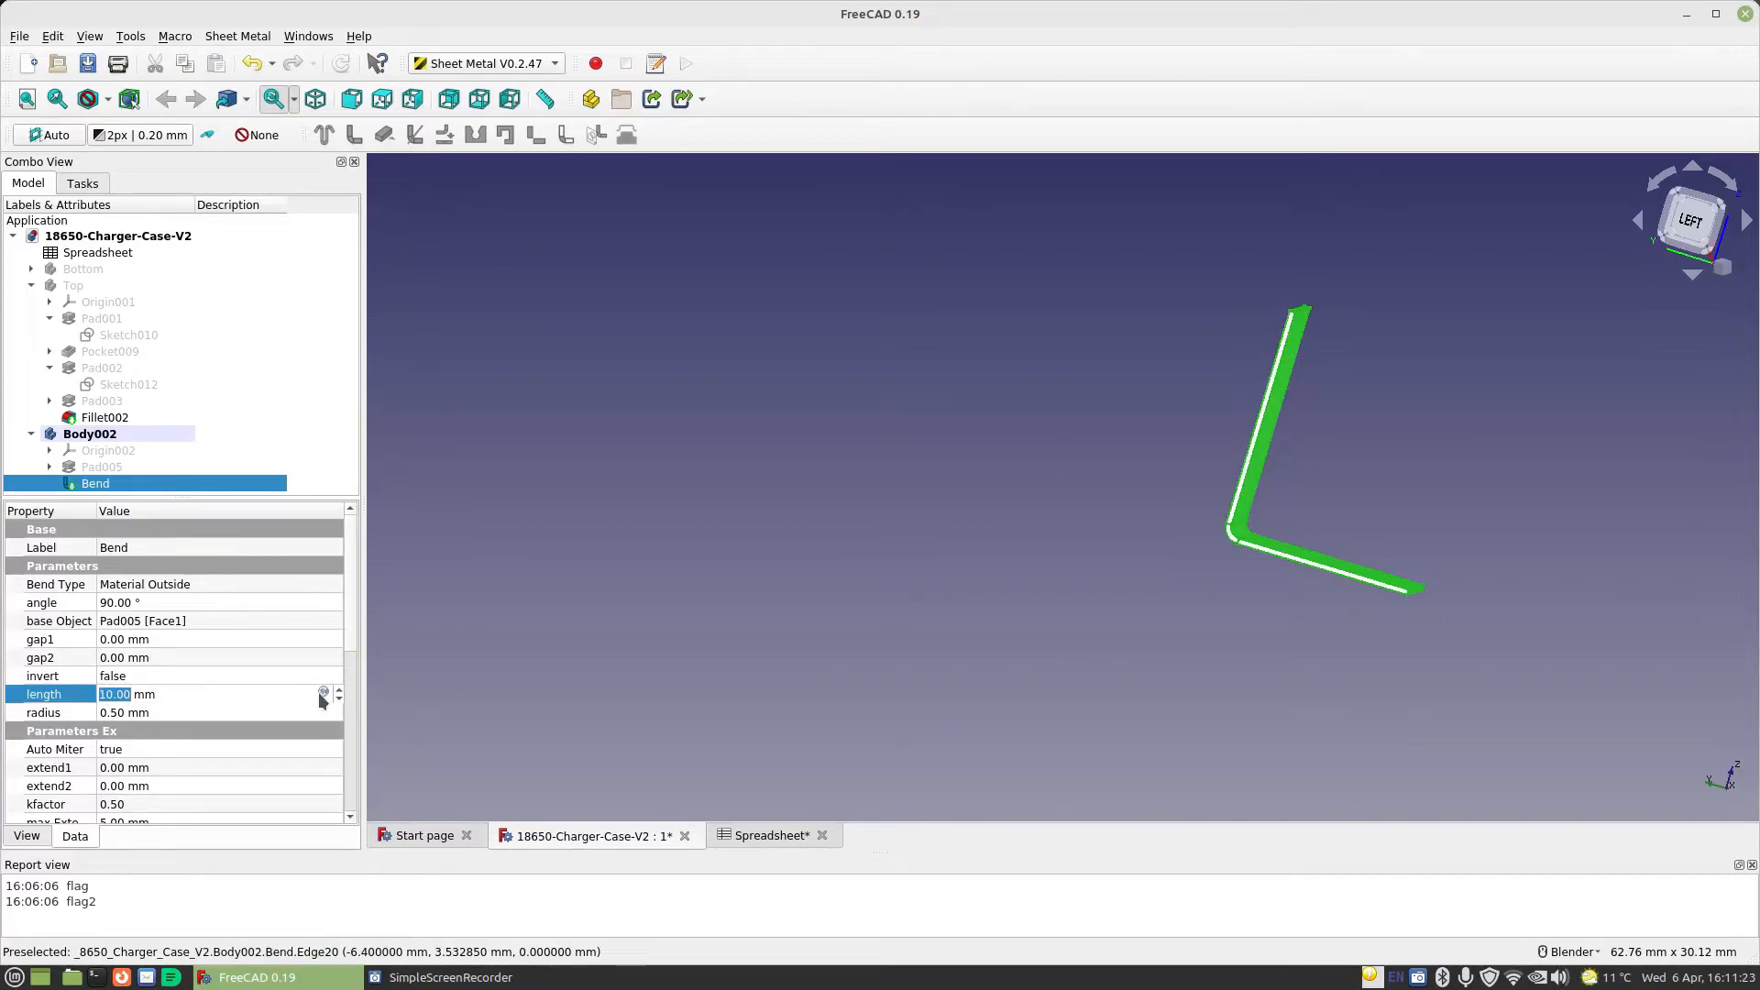
{"action": "left_click", "coordinate": [322, 693]}
{"action": "type", "text": "Spreadsheet."}
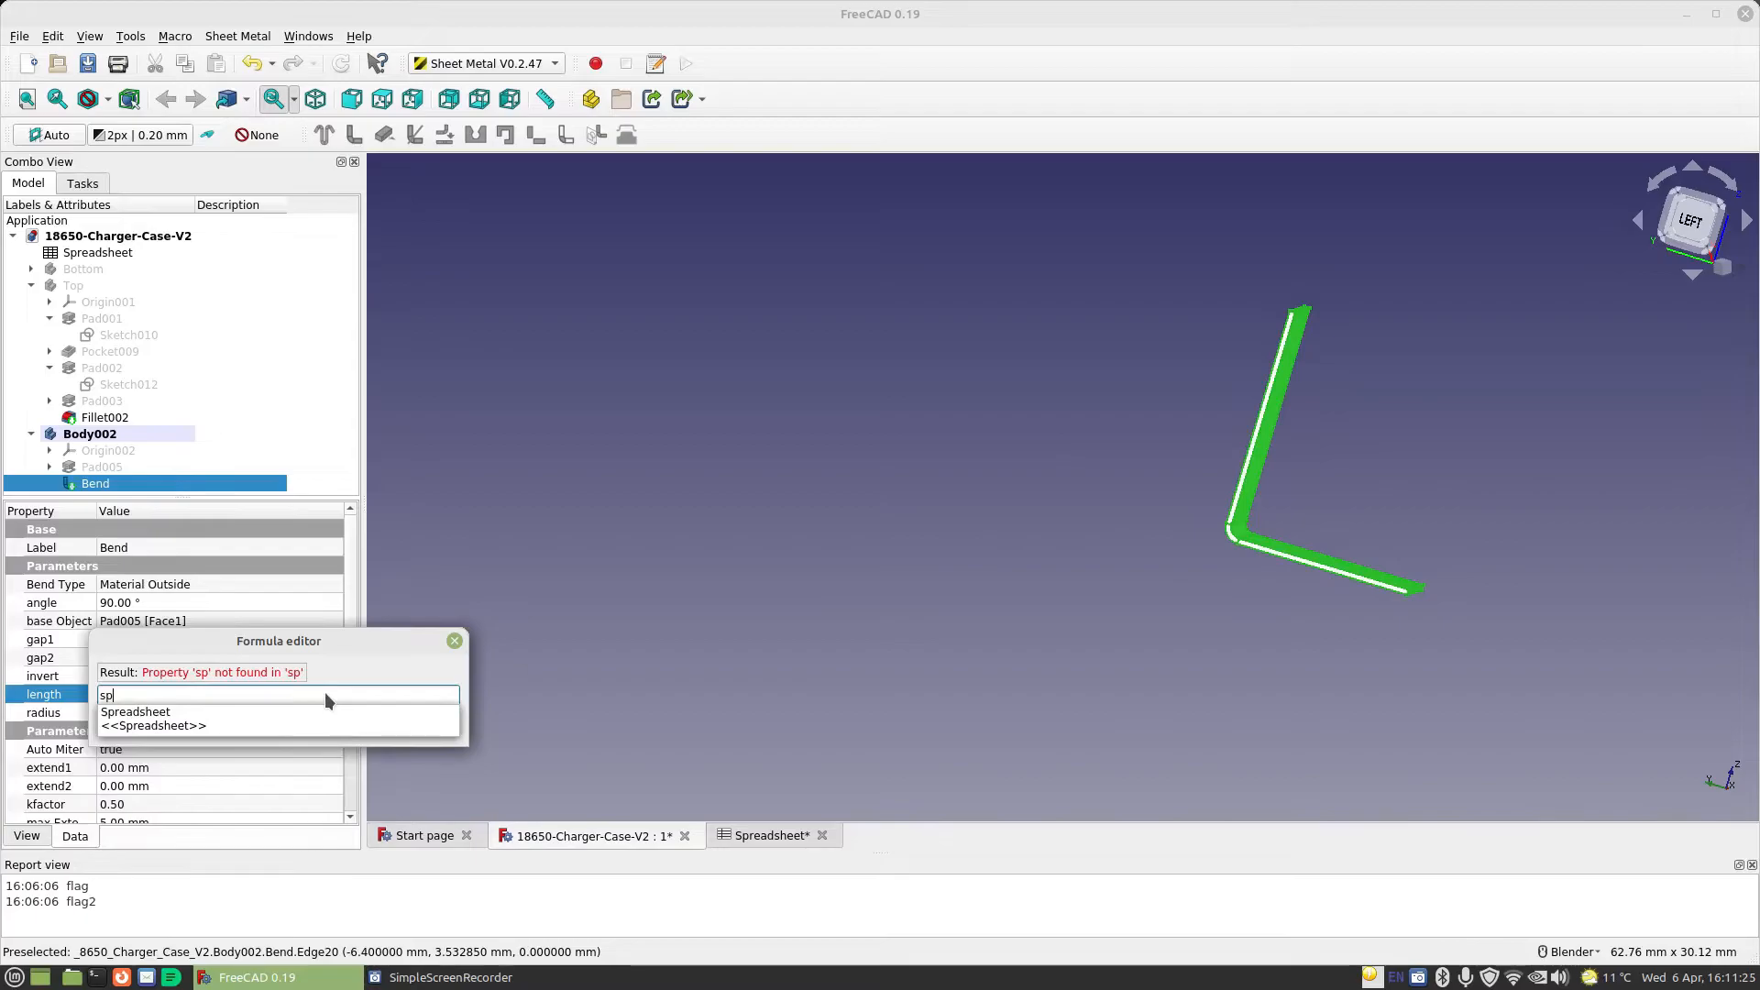
{"action": "type", "text": "Cell"}
{"action": "key", "text": "Down"}
{"action": "key", "text": "Return"}
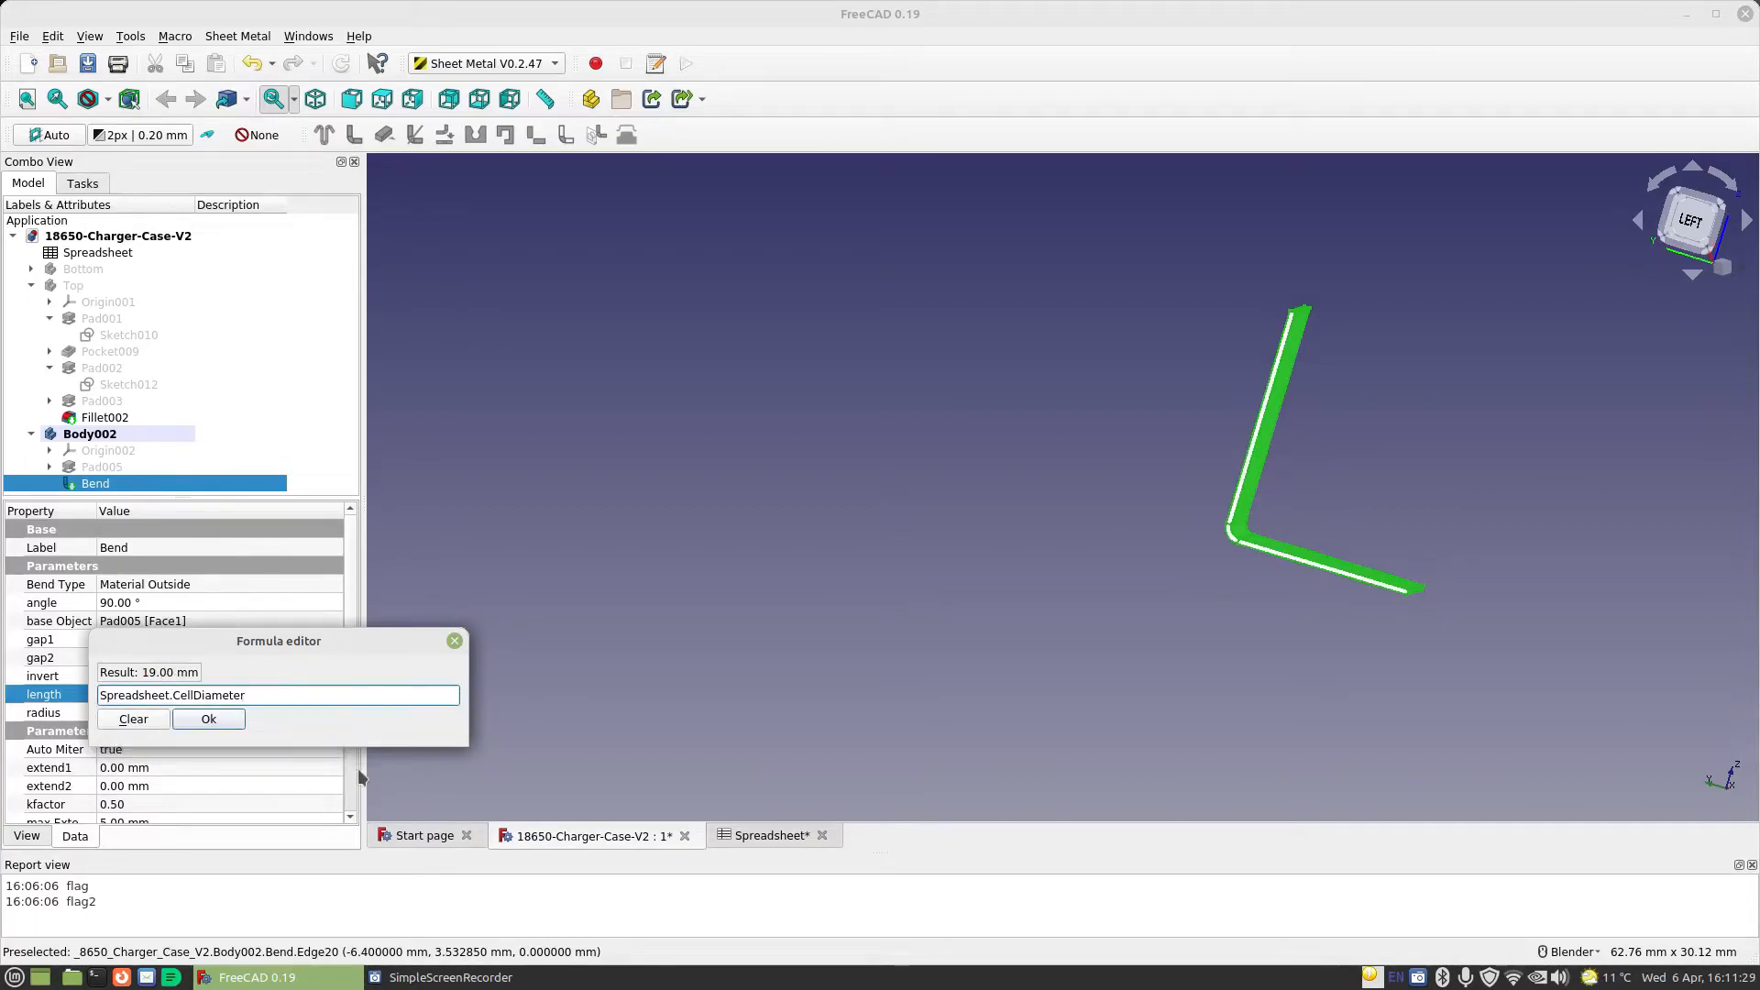
{"action": "left_click", "coordinate": [223, 719]}
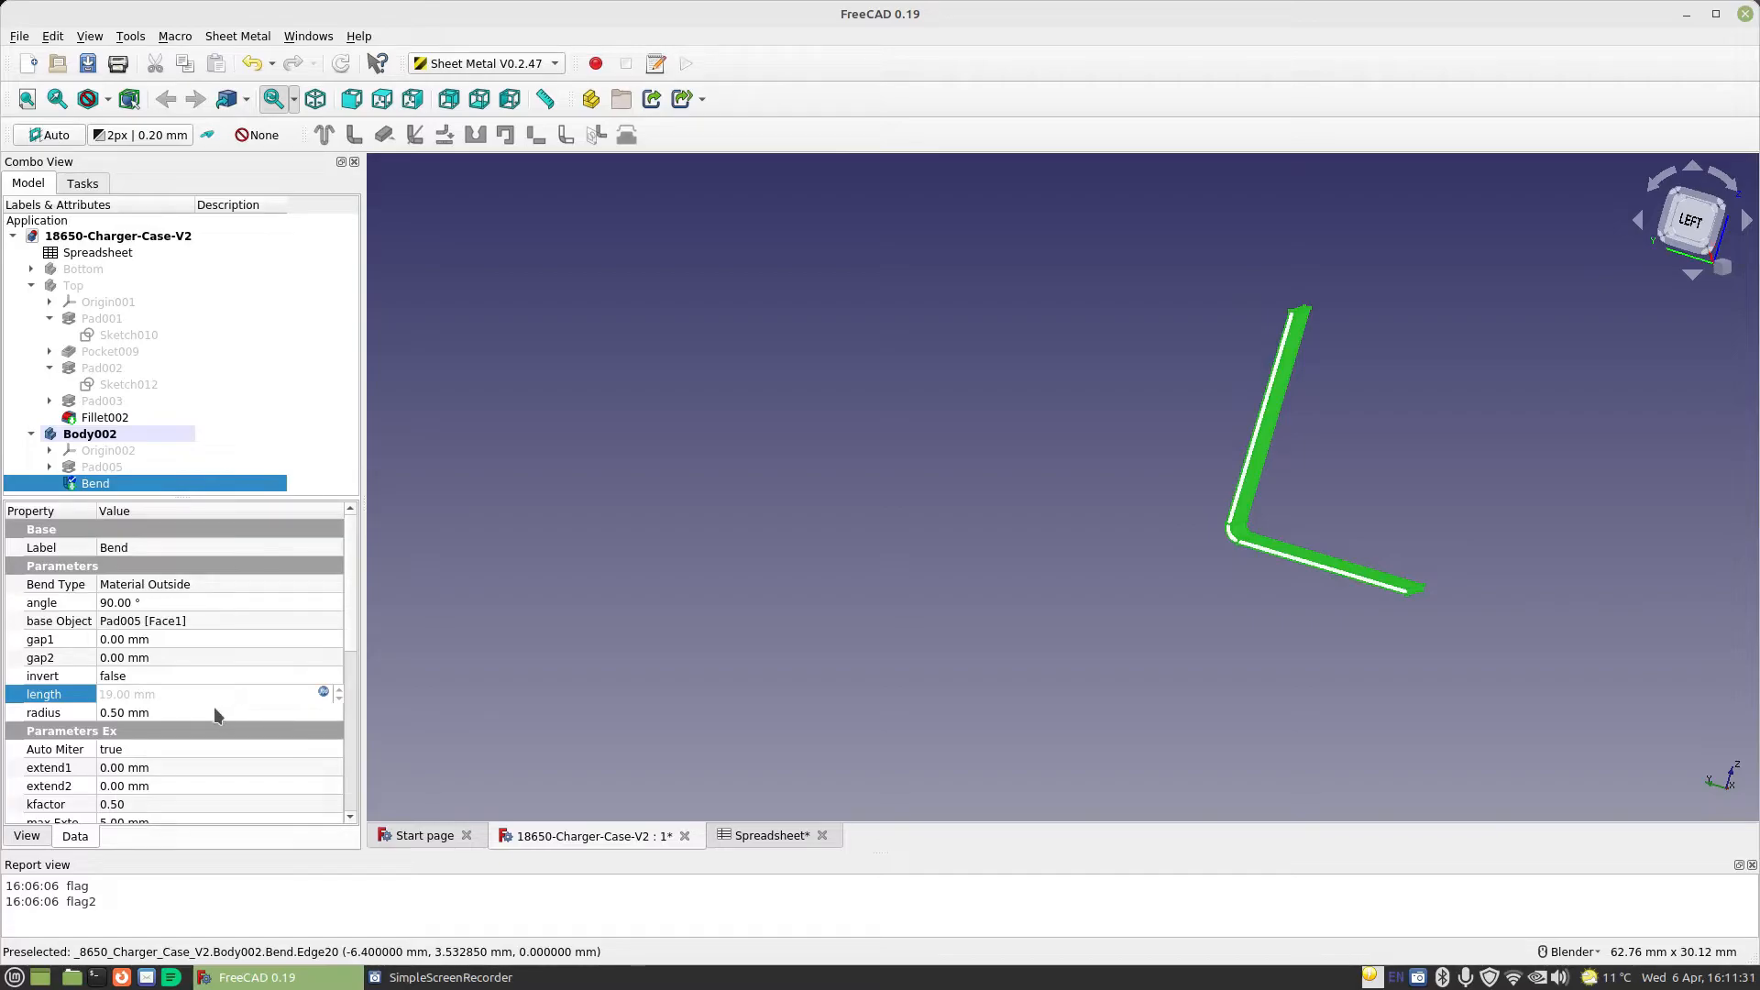
{"action": "left_click", "coordinate": [217, 713]}
Edit the base plate's sketch, reduce the horizontal width expression to Spreadsheet.TabLength, and close the sketch
{"action": "middle_click_drag", "start_coordinate": [1131, 452], "coordinate": [1361, 539]}
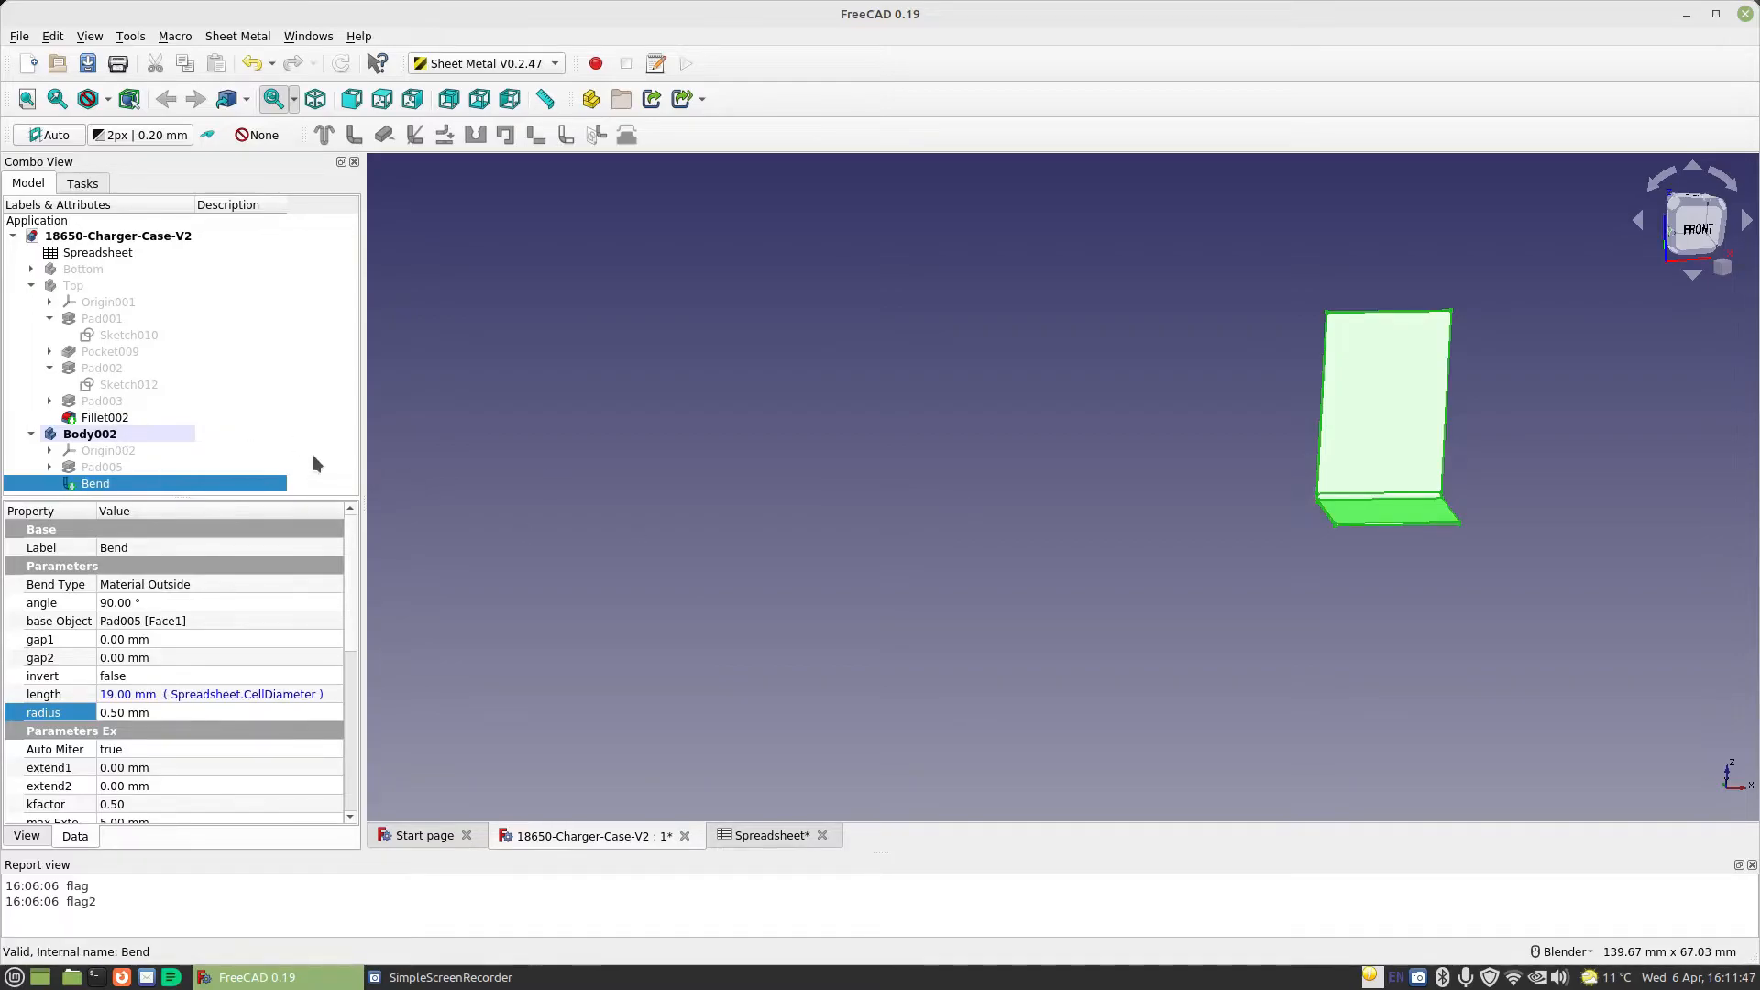
{"action": "left_click", "coordinate": [50, 467]}
{"action": "double_click", "coordinate": [121, 484]}
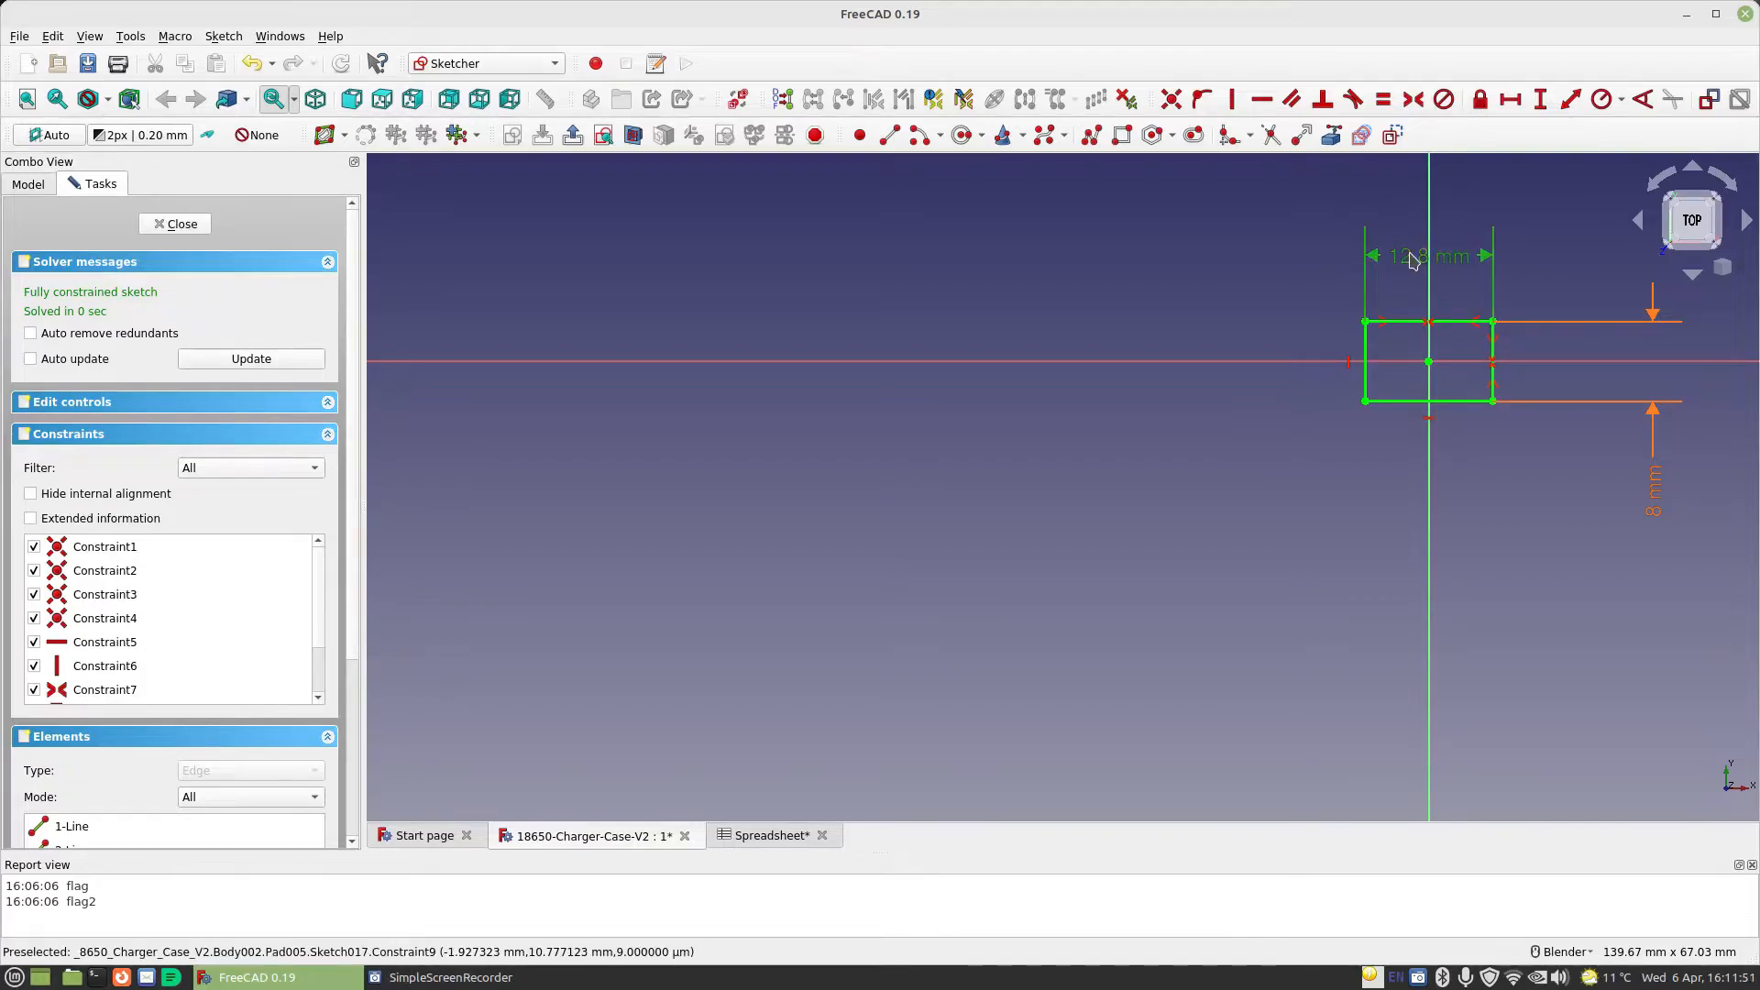
{"action": "double_click", "coordinate": [1479, 268]}
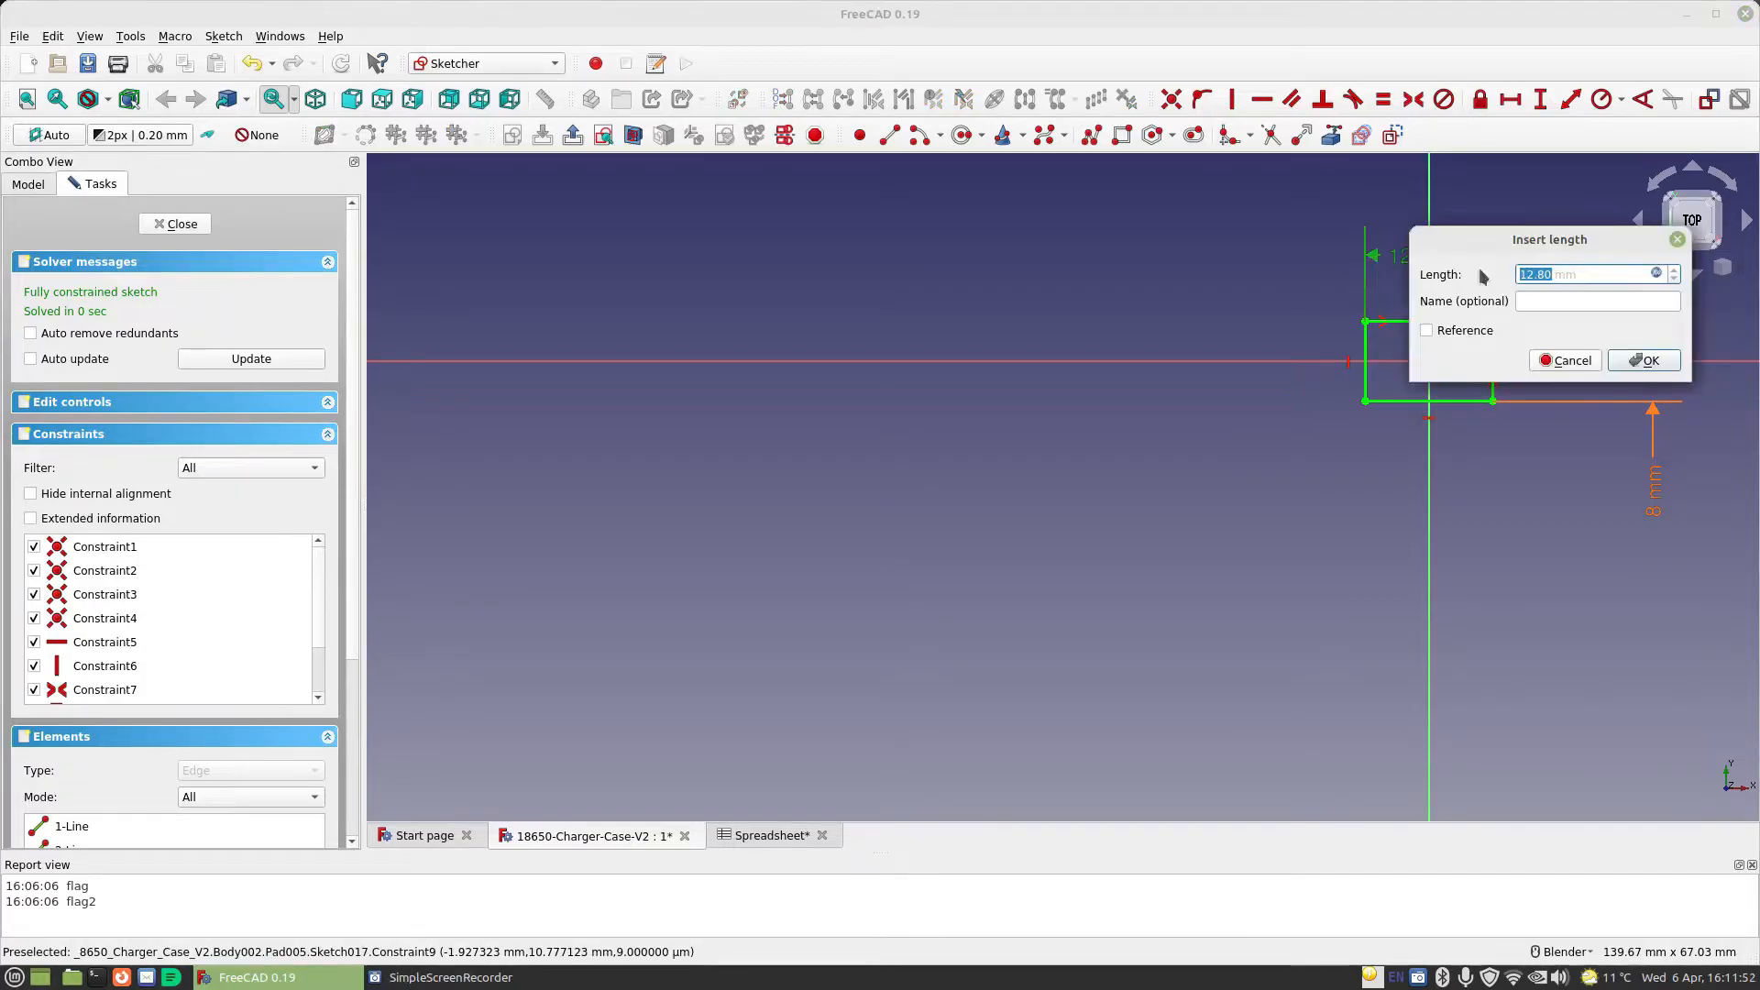
{"action": "left_click", "coordinate": [1656, 274]}
{"action": "left_click", "coordinate": [1622, 281]}
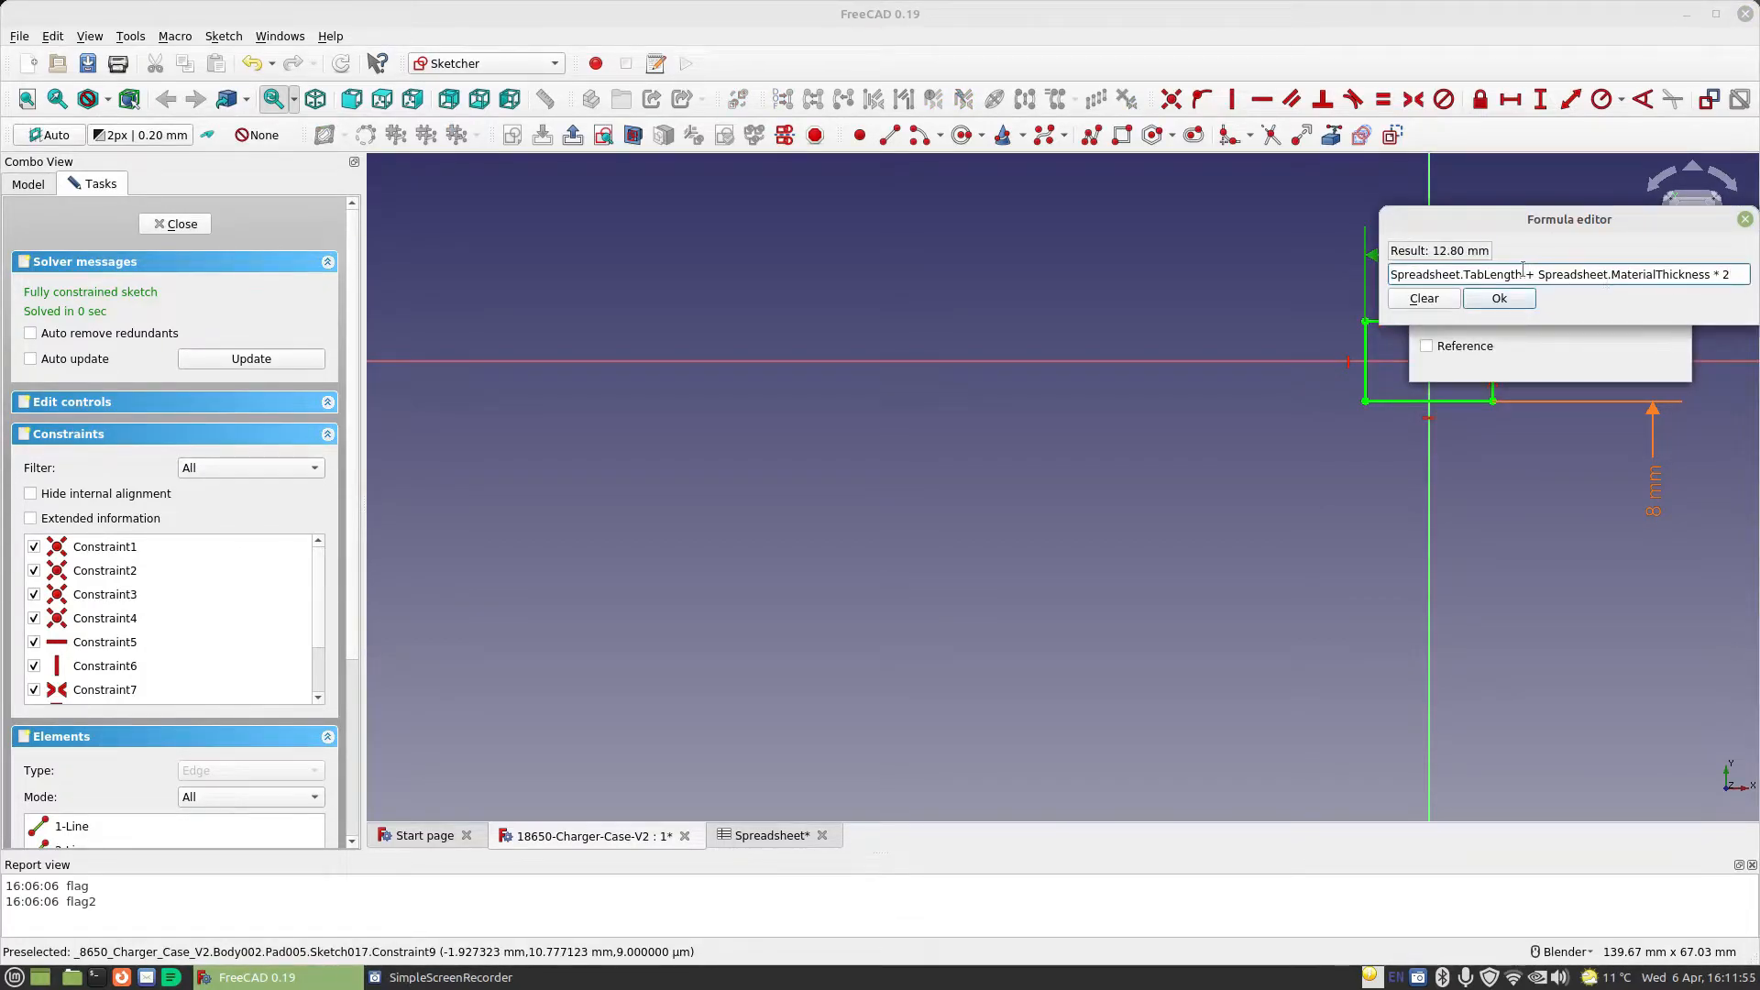
{"action": "left_click_drag", "start_coordinate": [1520, 272], "coordinate": [1756, 274]}
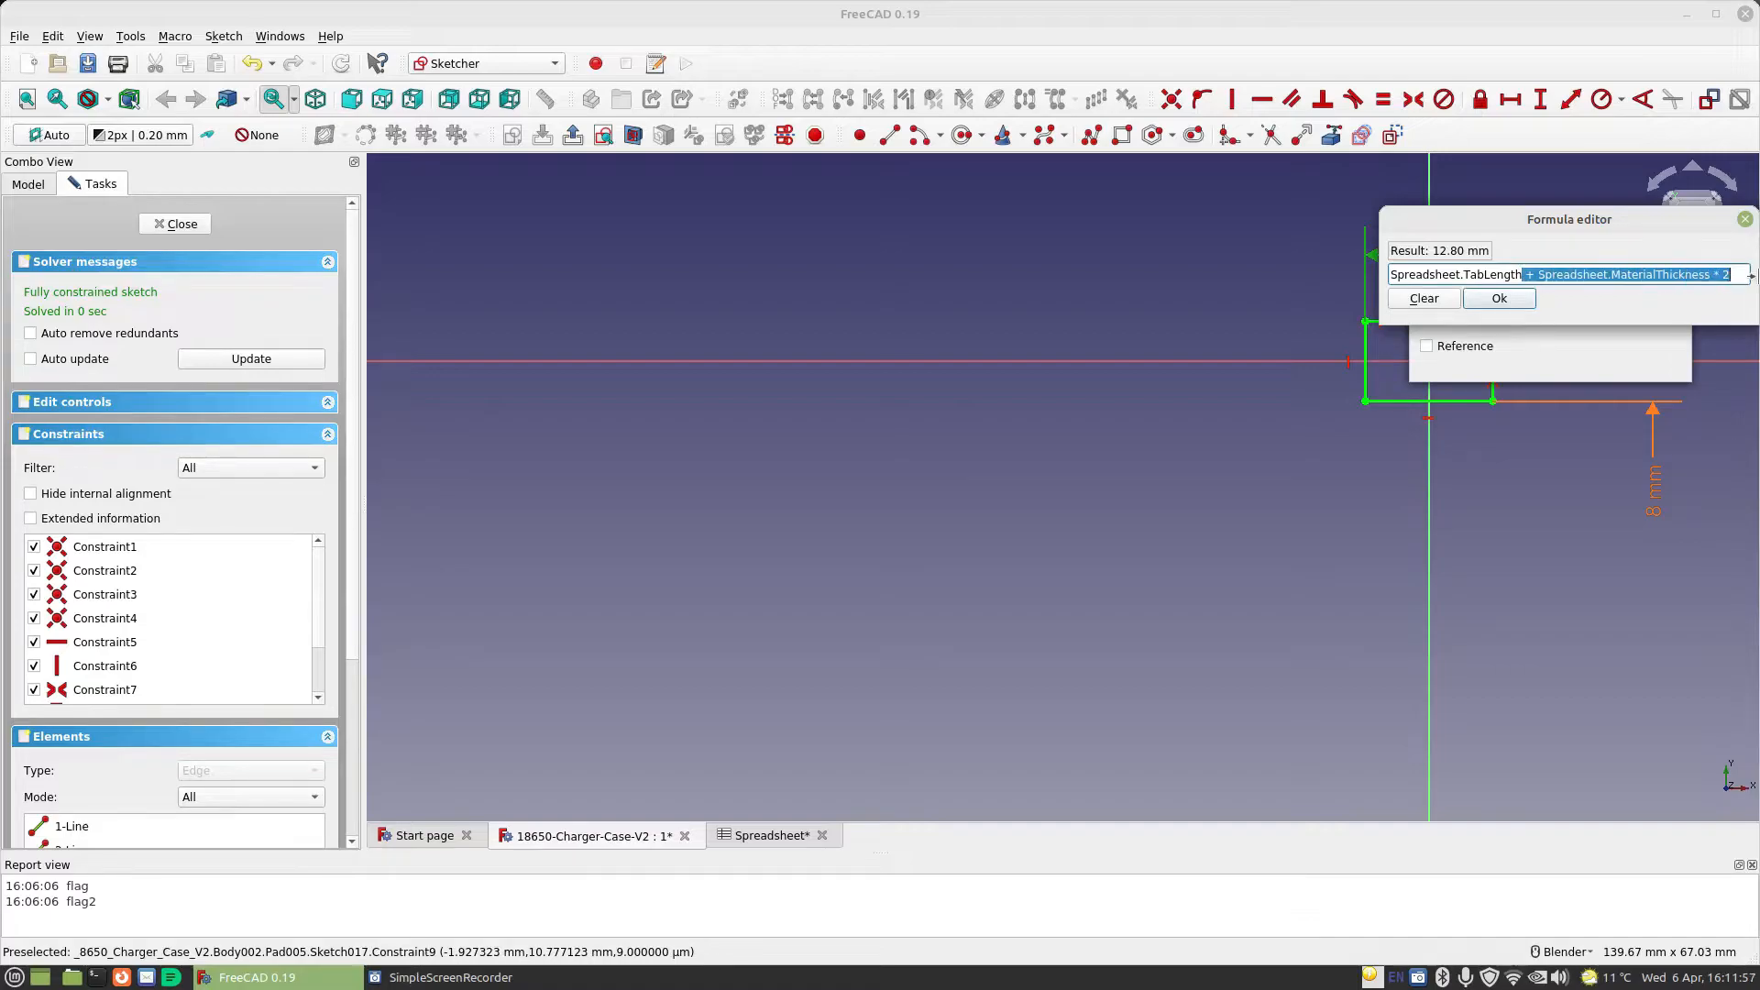
{"action": "key", "text": "BackSpace"}
{"action": "key", "text": "Escape"}
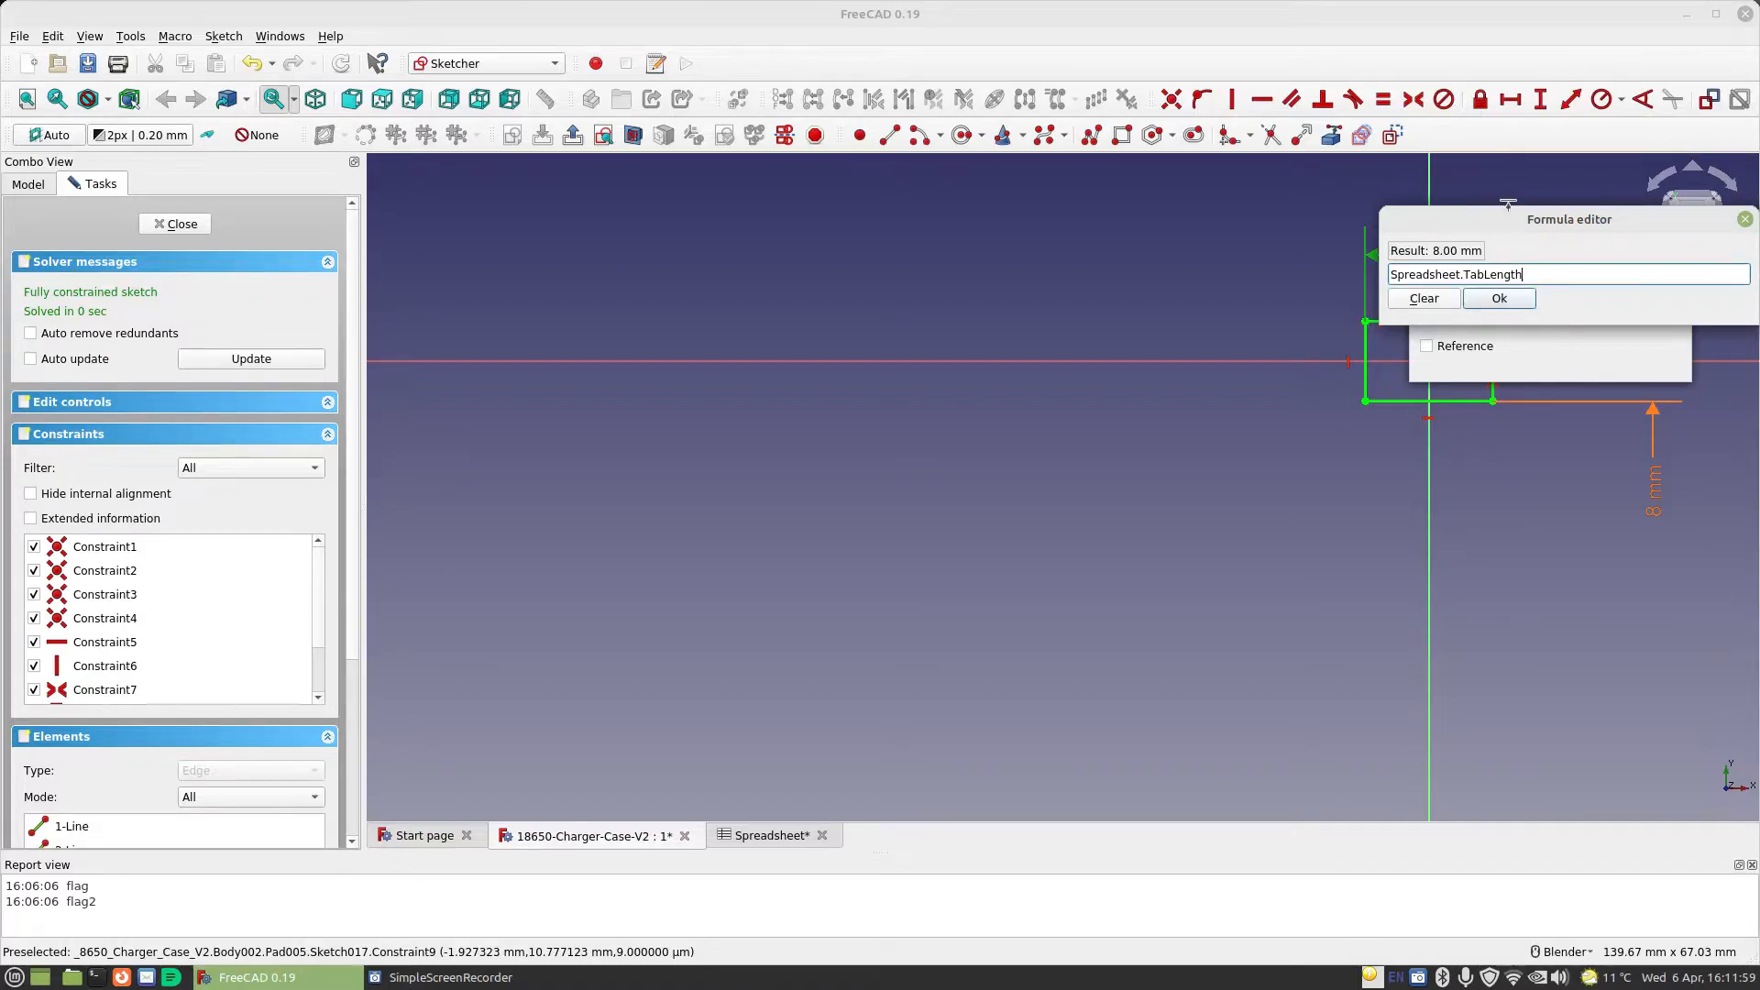
{"action": "left_click", "coordinate": [1510, 306]}
{"action": "left_click", "coordinate": [1631, 359]}
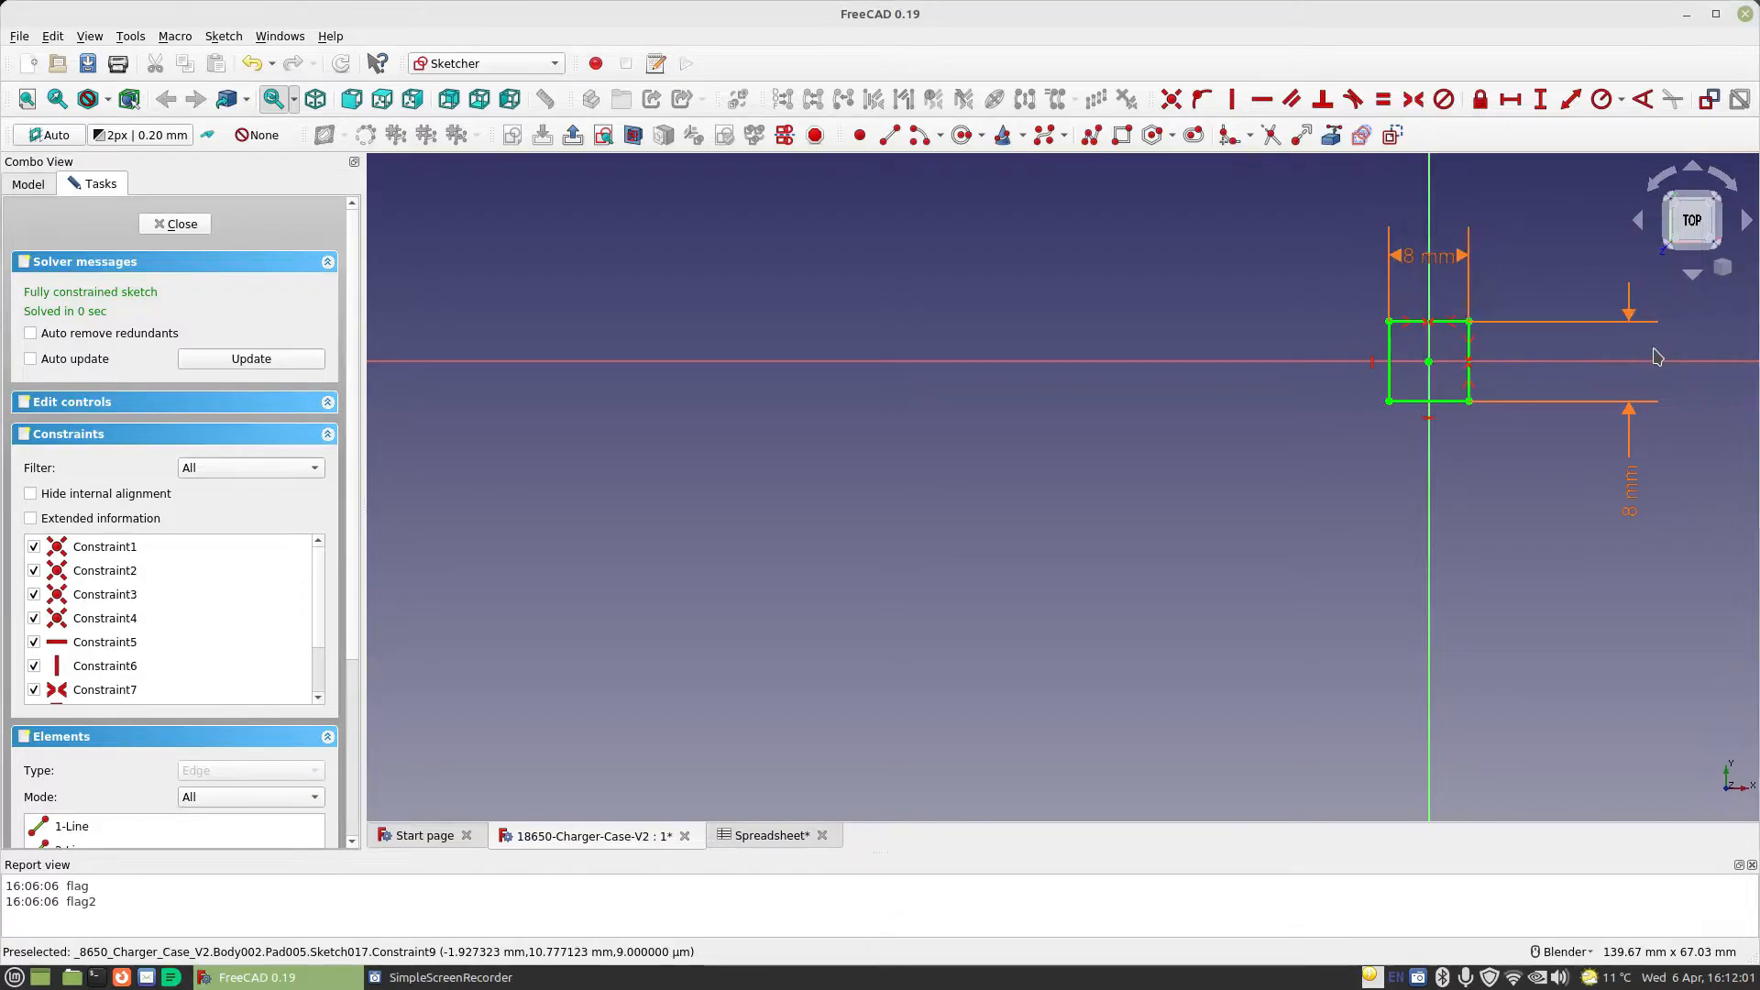
{"action": "left_click", "coordinate": [182, 225]}
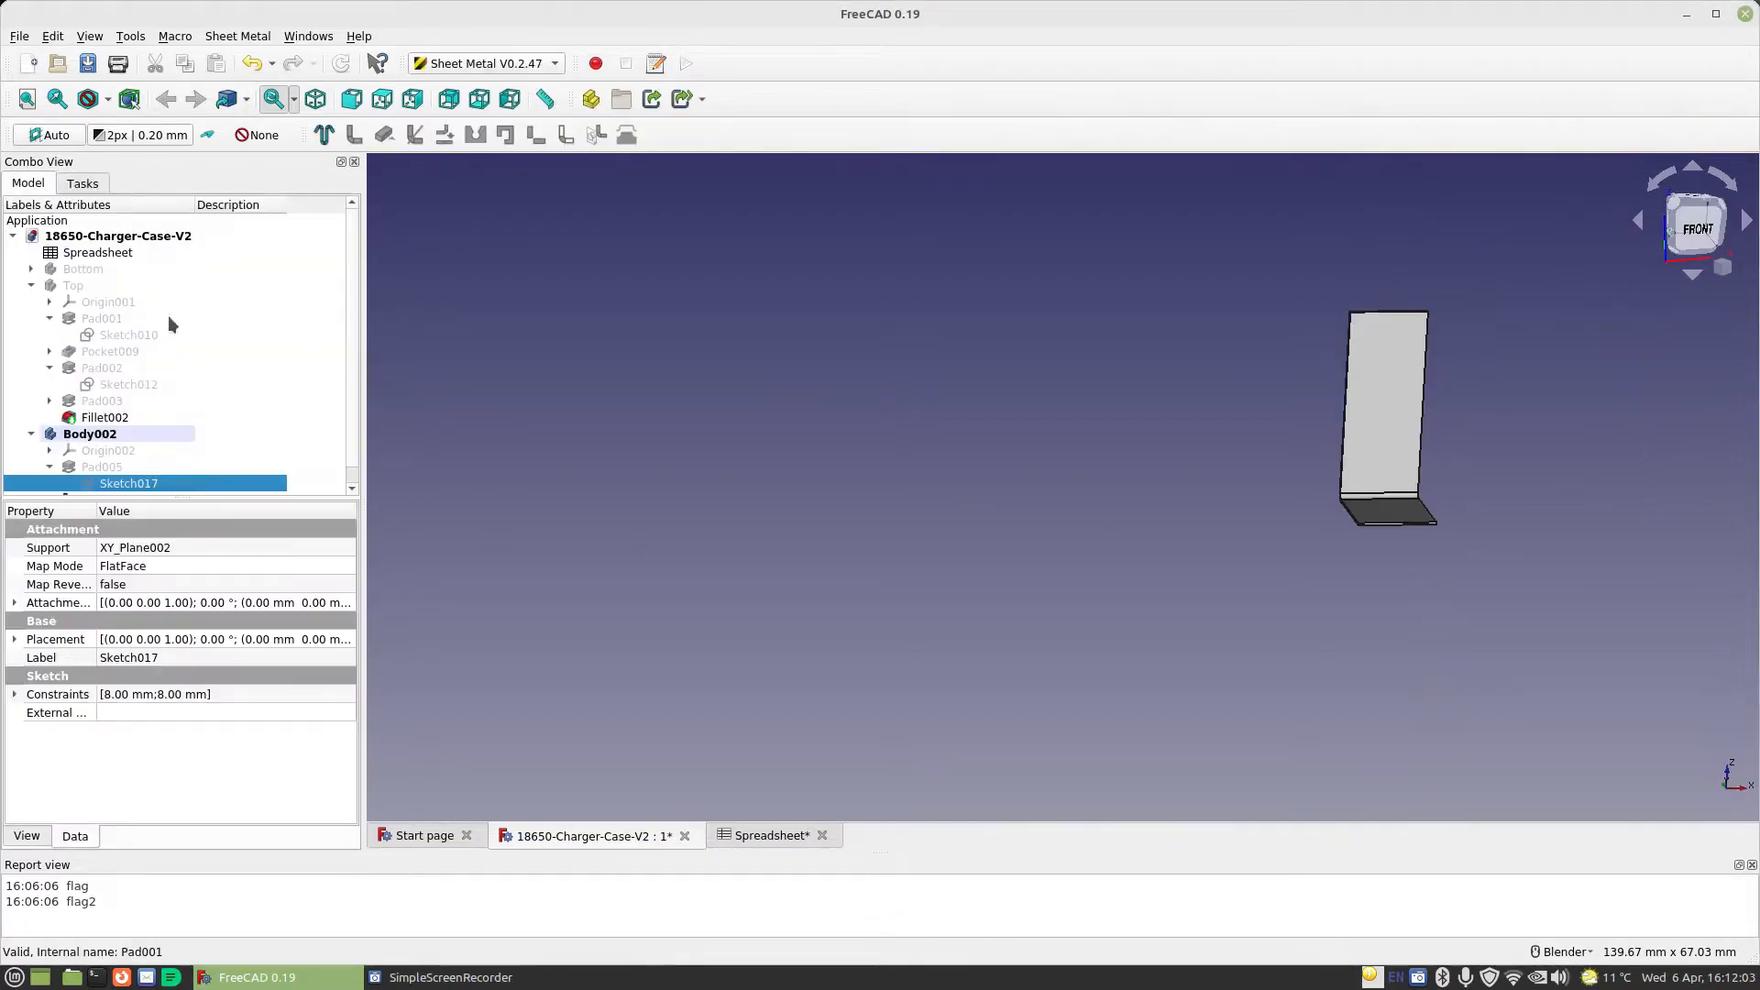
Reopen the base plate's sketch, set the vertical dimension's expression to Spreadsheet.TabLength-0.5mm, and close the sketch
{"action": "middle_click_drag", "start_coordinate": [1487, 415], "coordinate": [1140, 196]}
{"action": "scroll", "coordinate": [1465, 438], "scroll_direction": "up", "scroll_amount": 4}
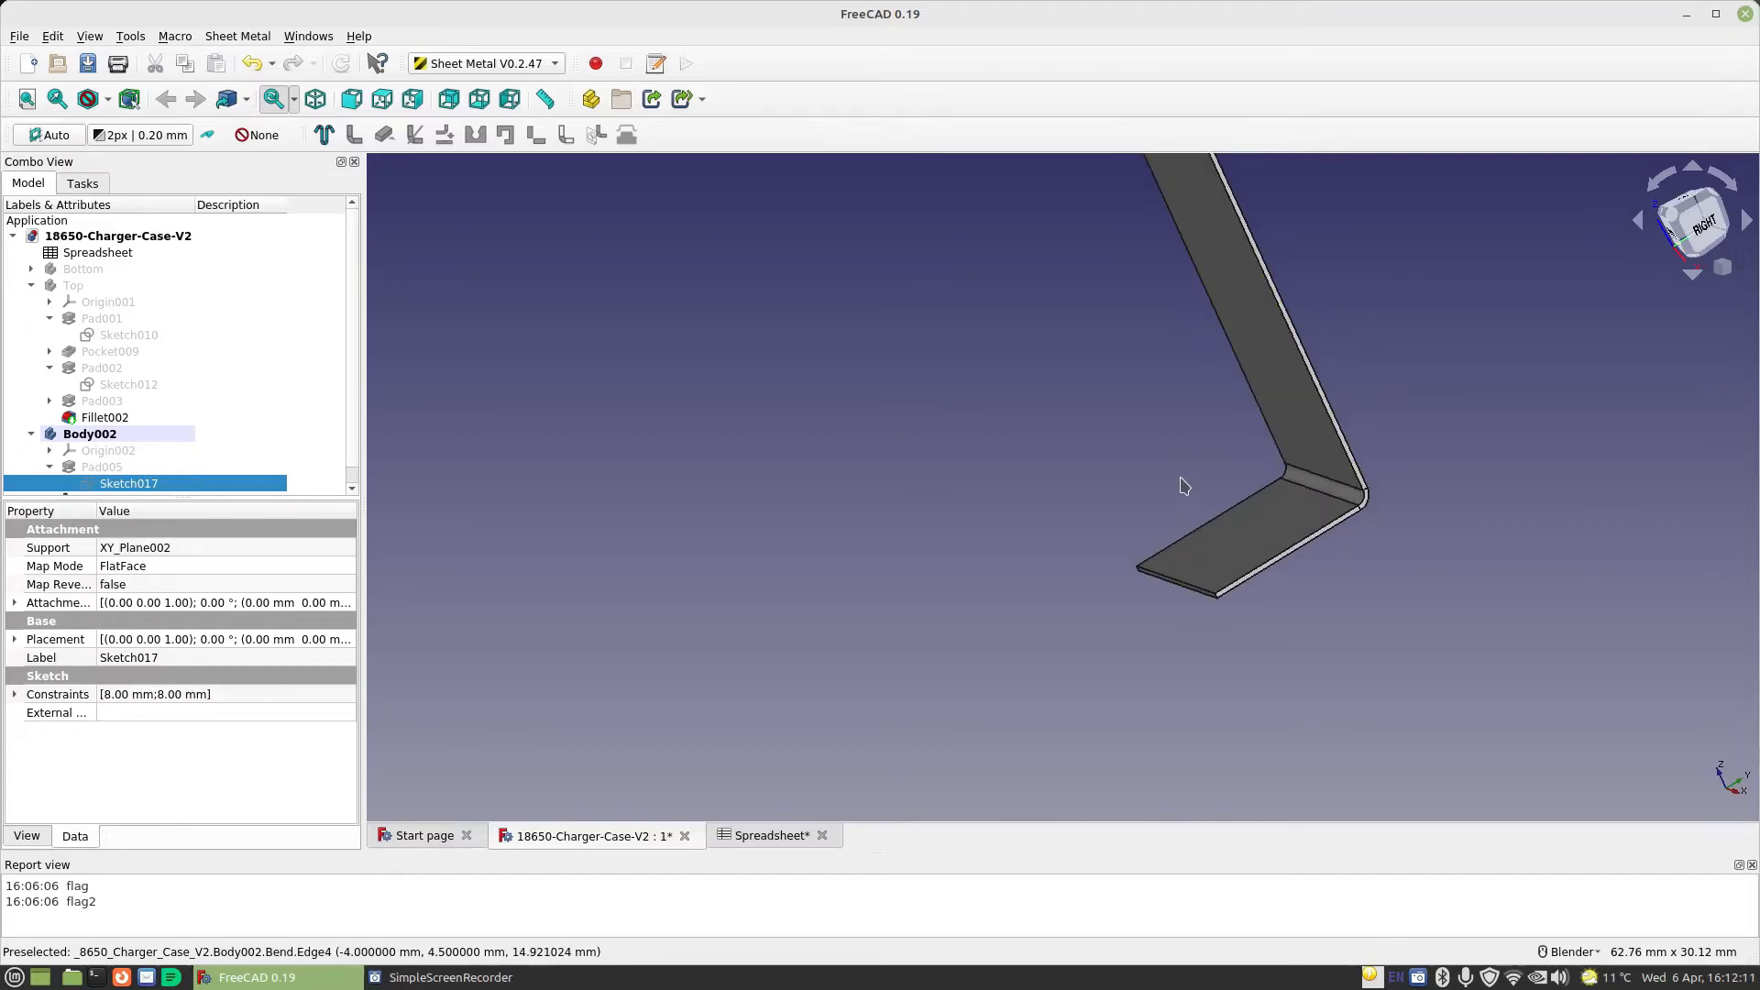
{"action": "middle_click_drag", "start_coordinate": [1215, 536], "coordinate": [1002, 602]}
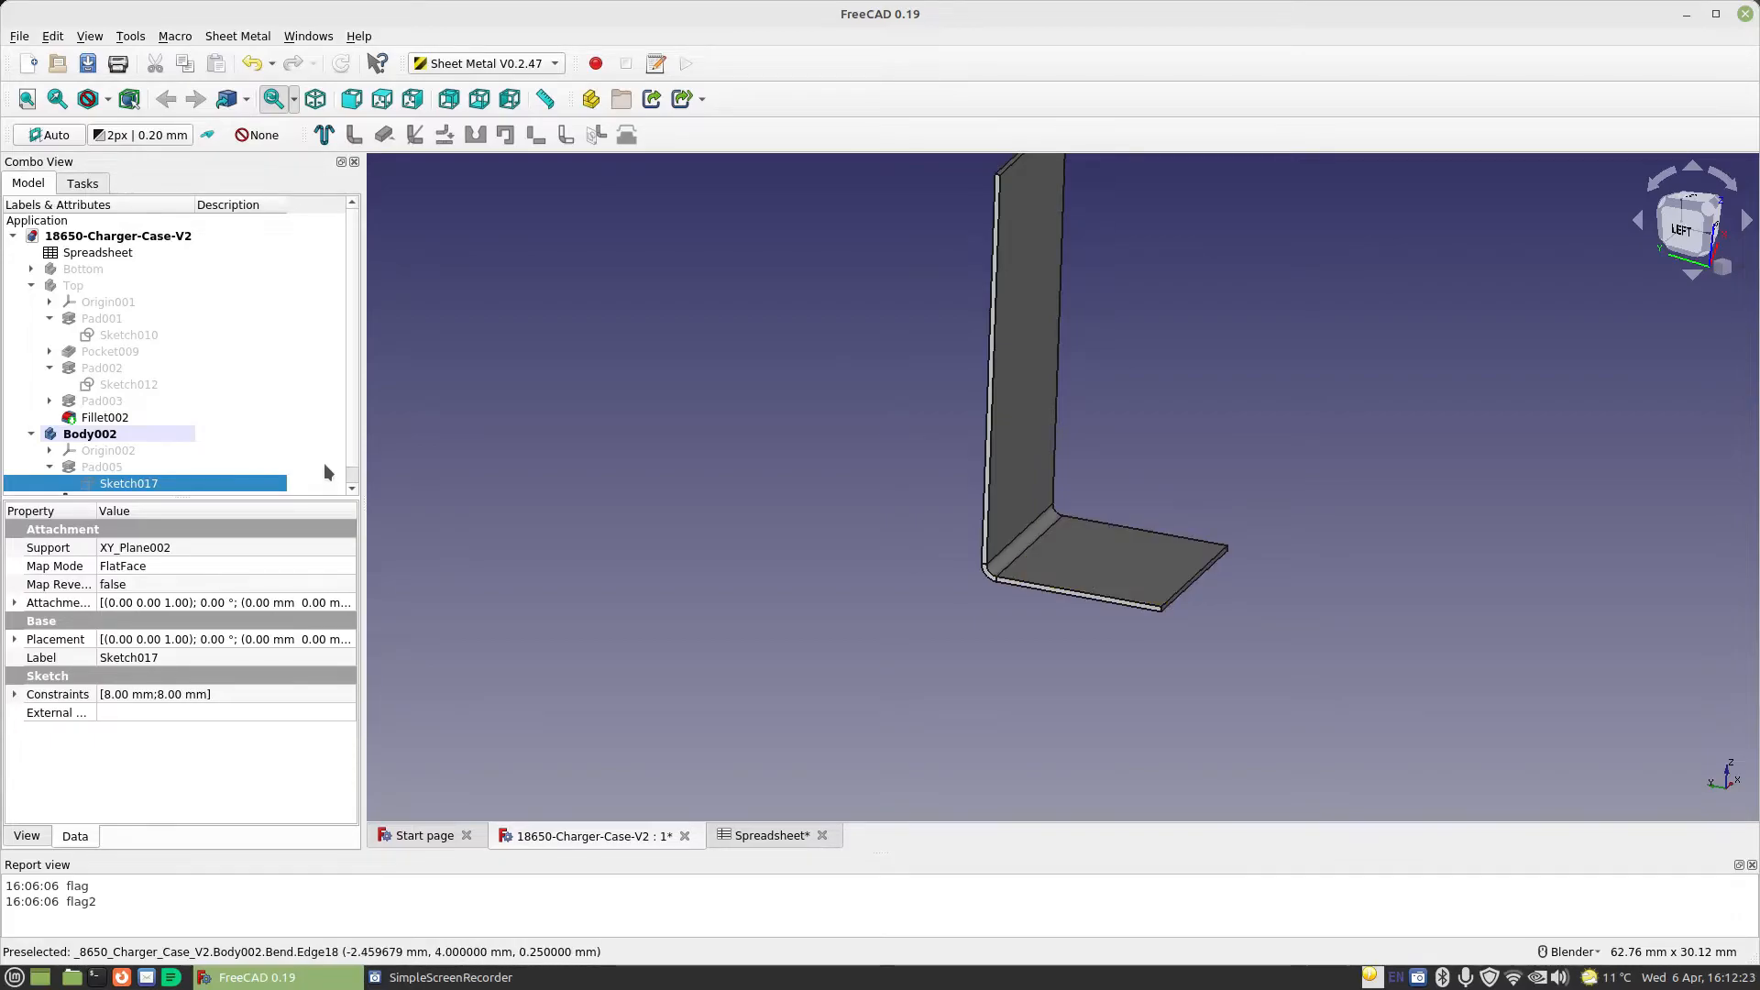
{"action": "middle_click_drag", "start_coordinate": [1122, 556], "coordinate": [1254, 576]}
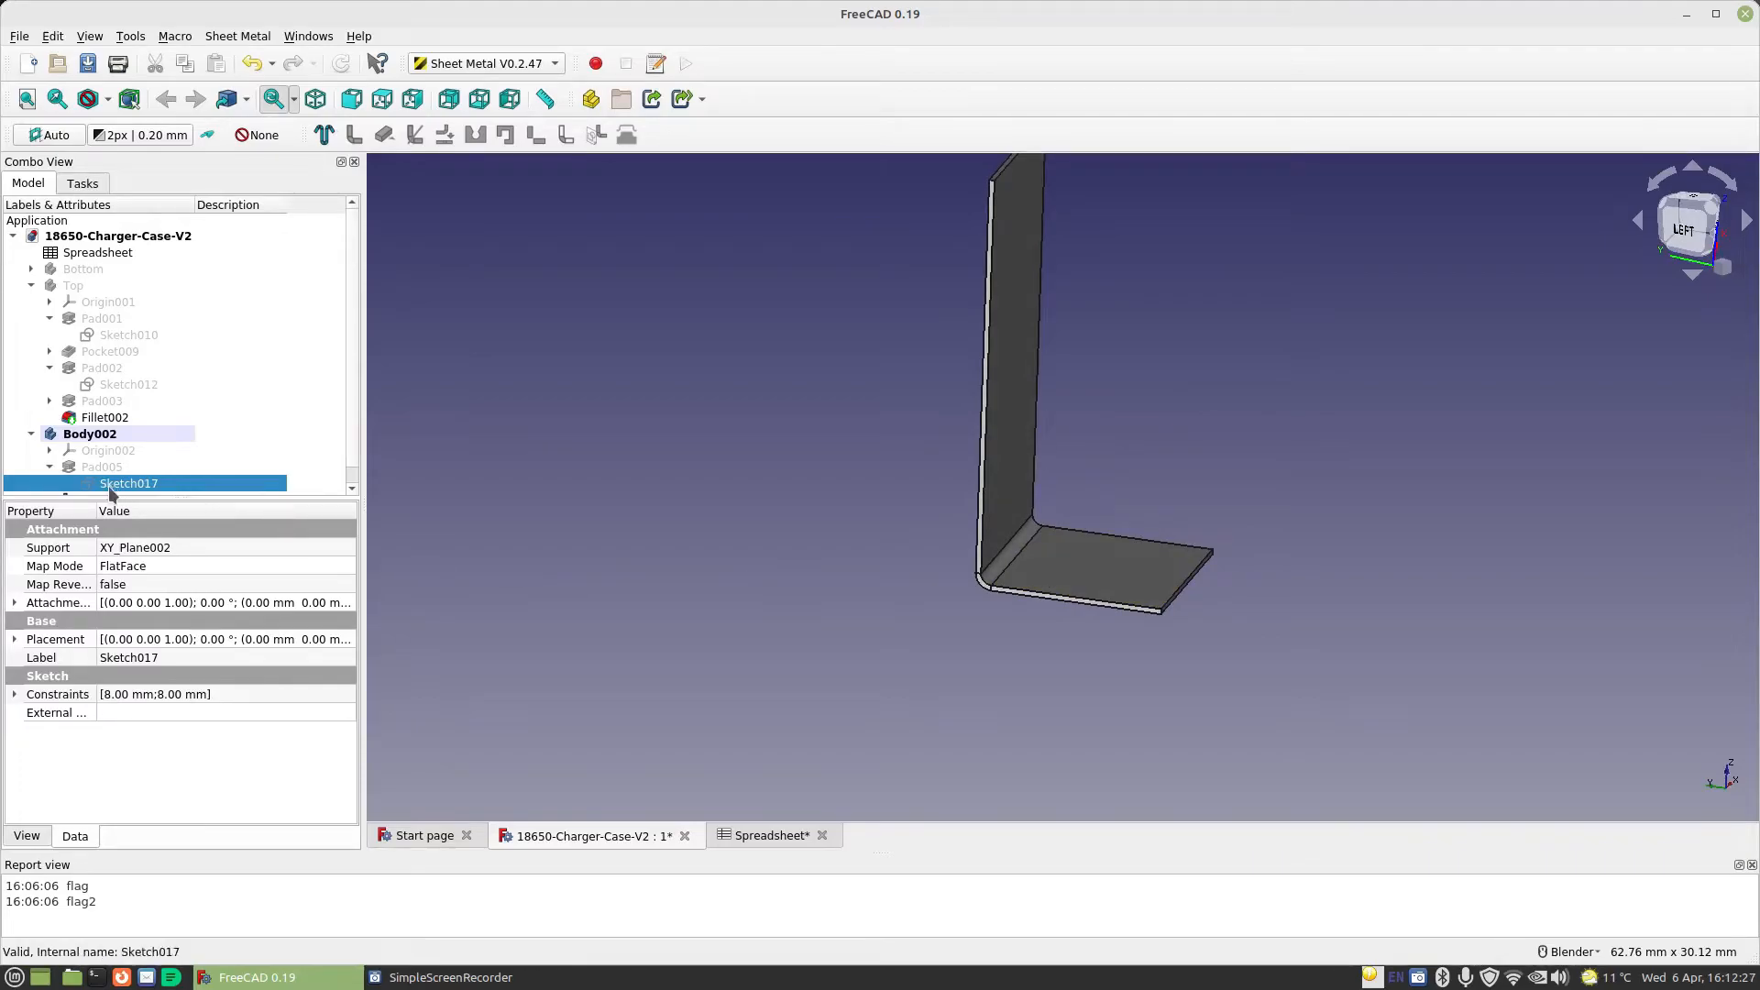
{"action": "left_click", "coordinate": [50, 468]}
{"action": "left_click", "coordinate": [49, 468]}
{"action": "double_click", "coordinate": [128, 484]}
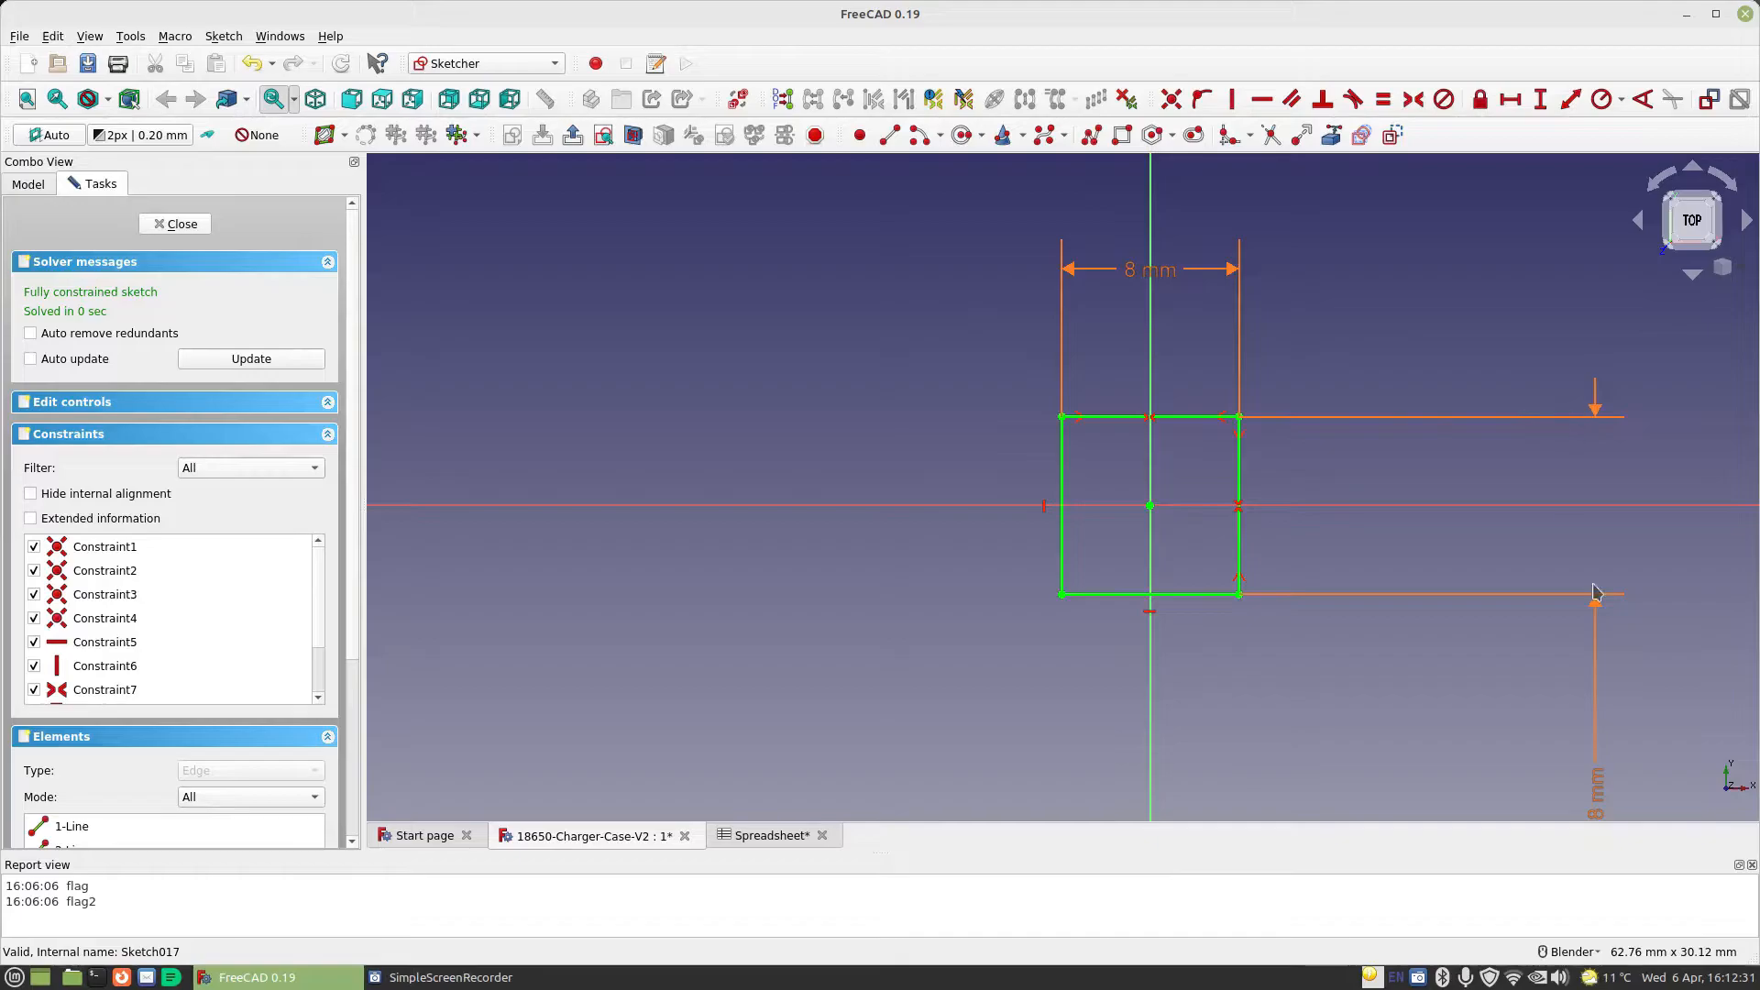
{"action": "double_click", "coordinate": [1472, 596]}
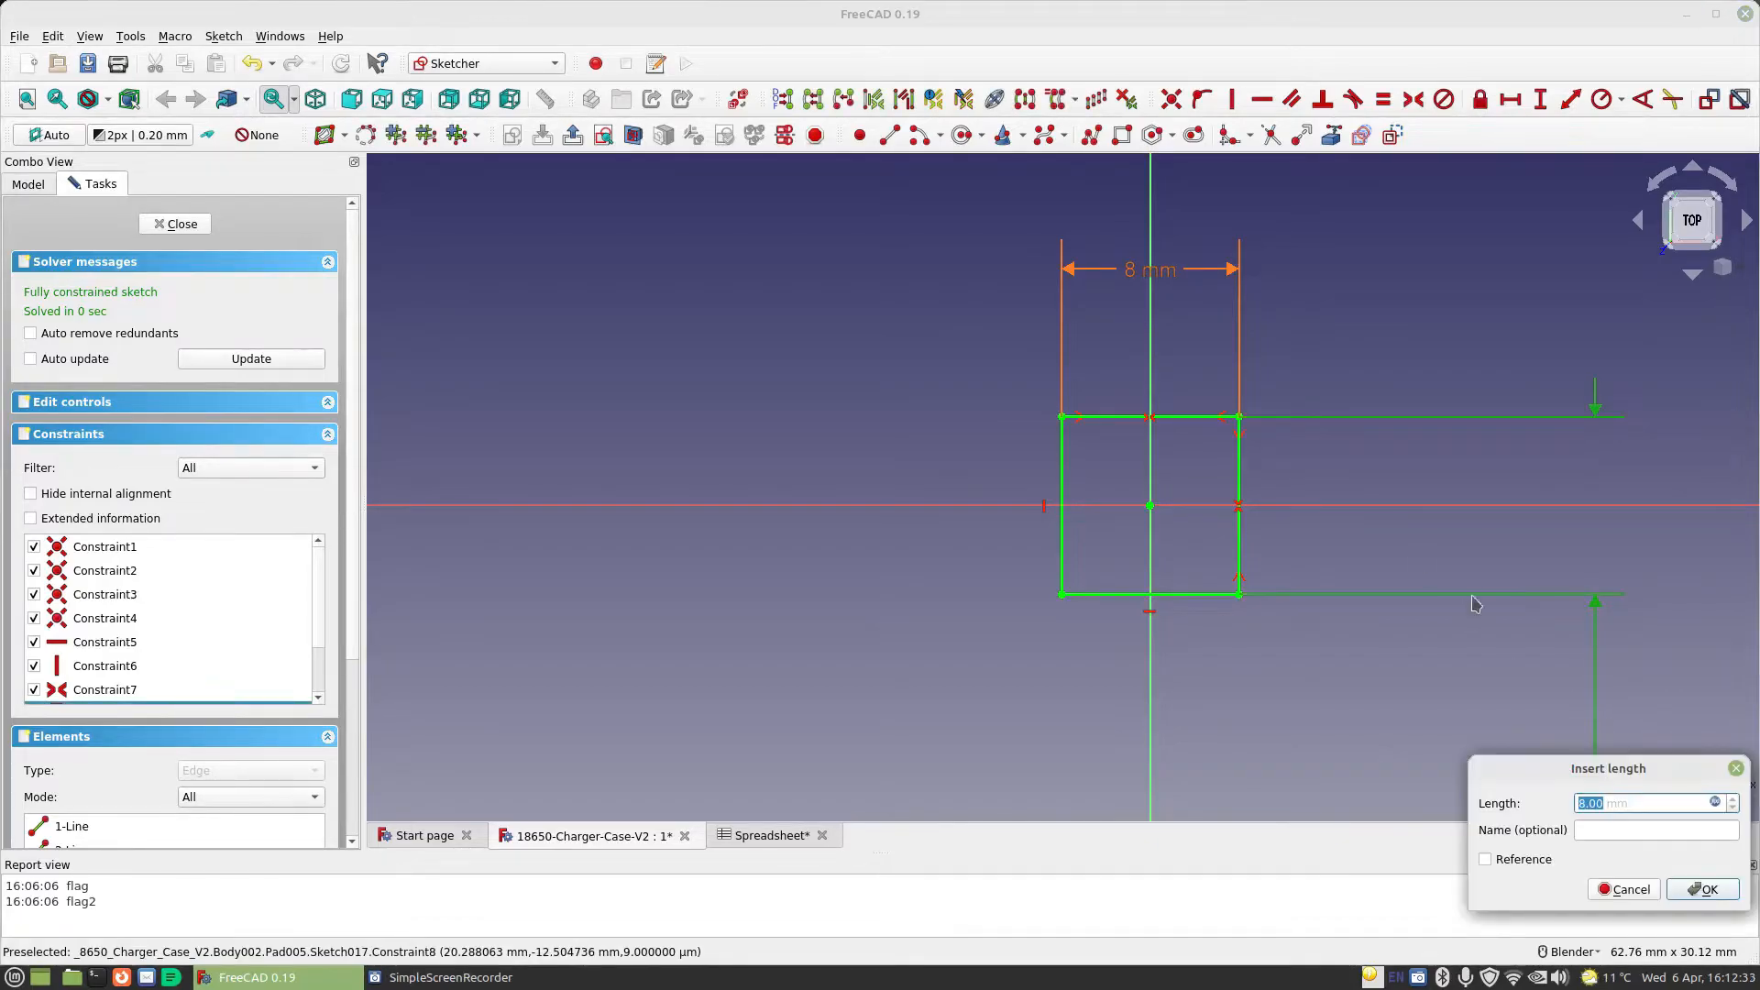
{"action": "left_click", "coordinate": [1714, 803]}
{"action": "left_click", "coordinate": [1637, 803]}
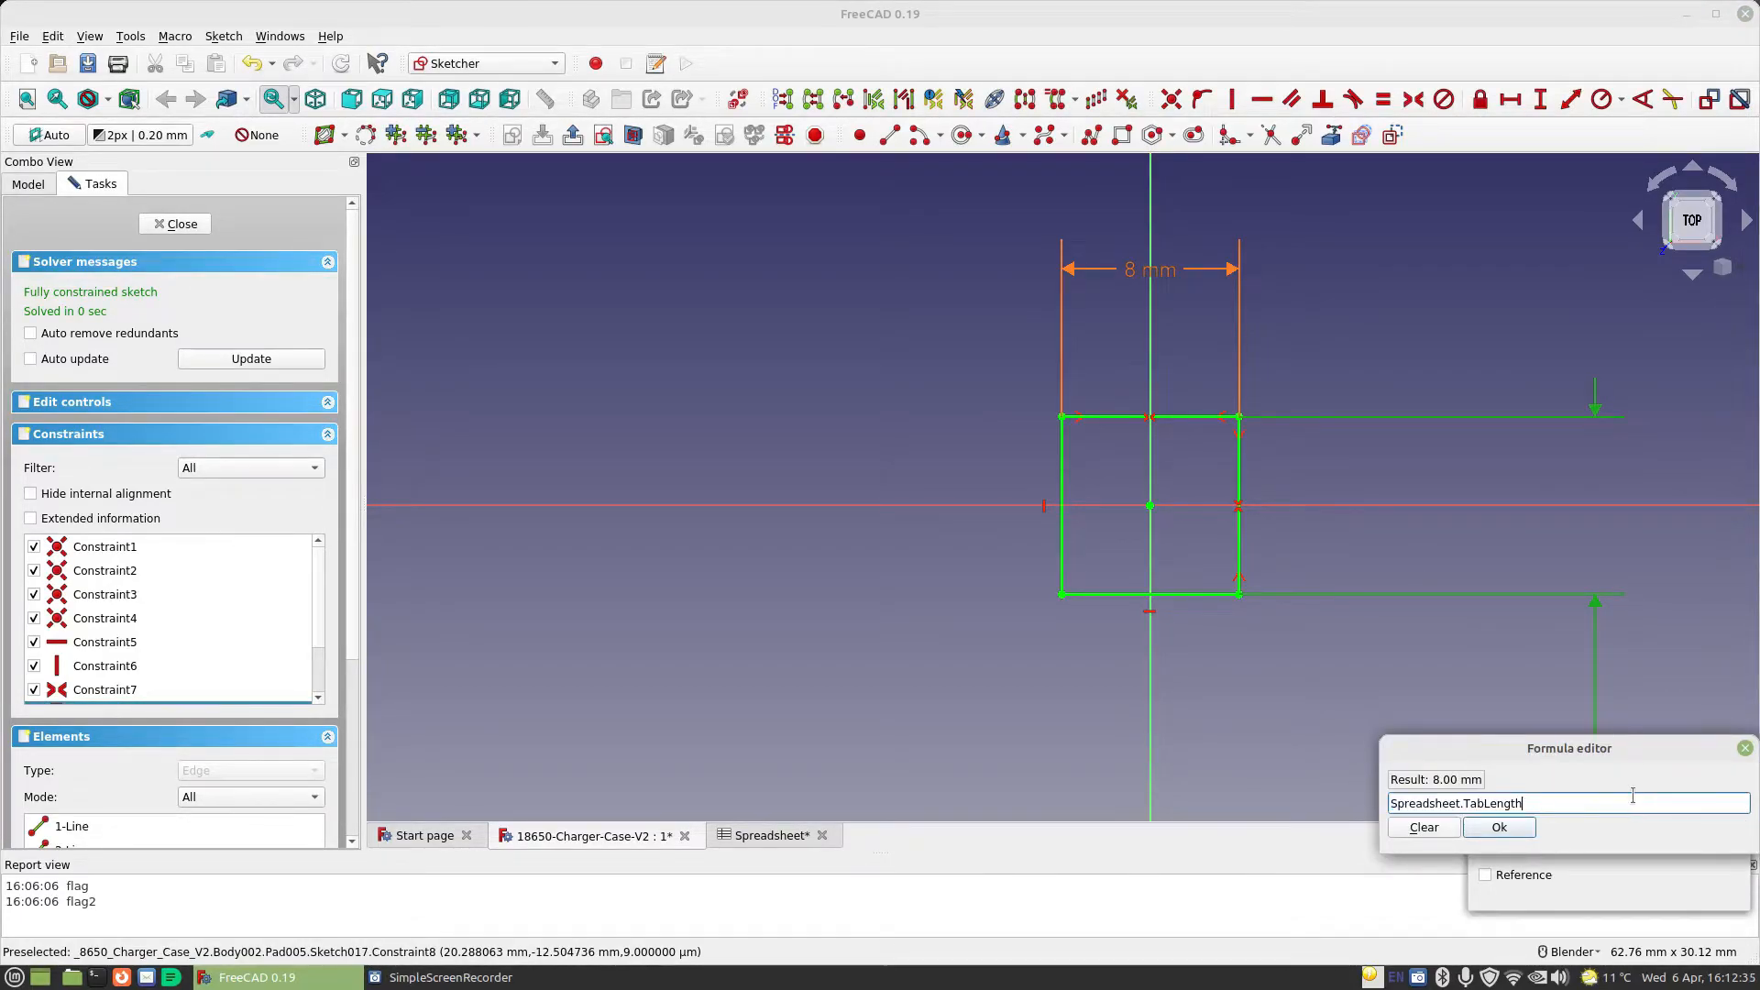
{"action": "type", "text": "-0.5mm"}
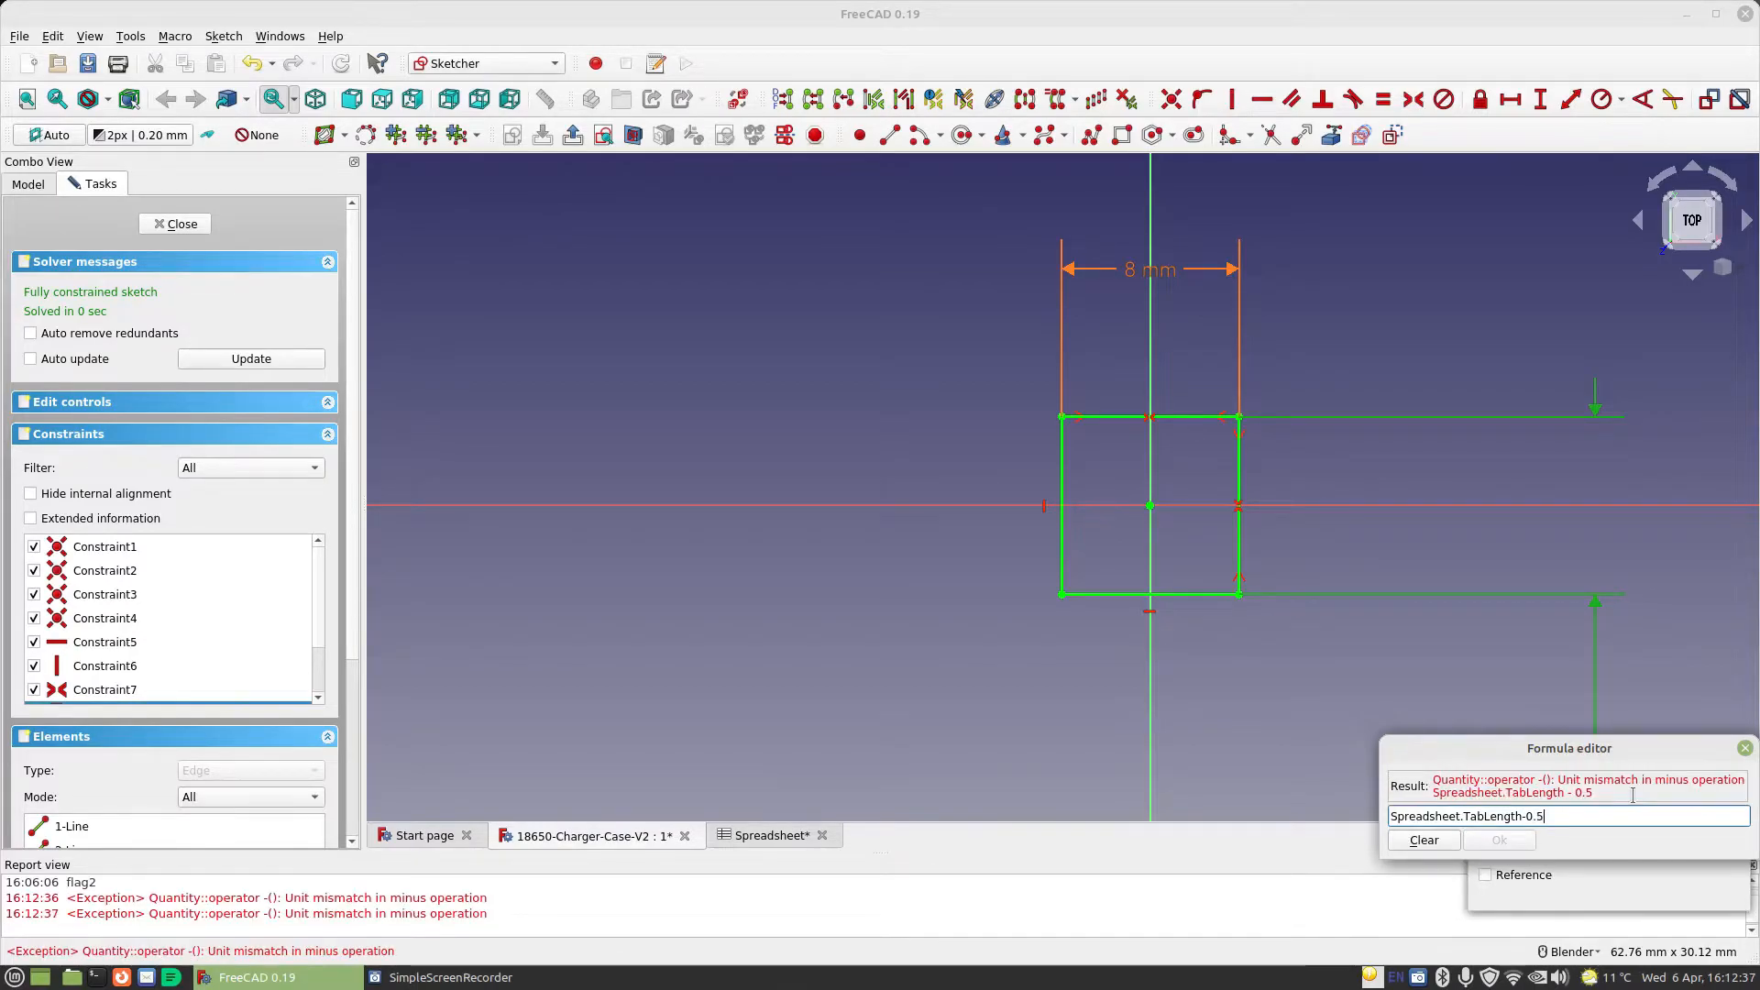
{"action": "key", "text": "Return"}
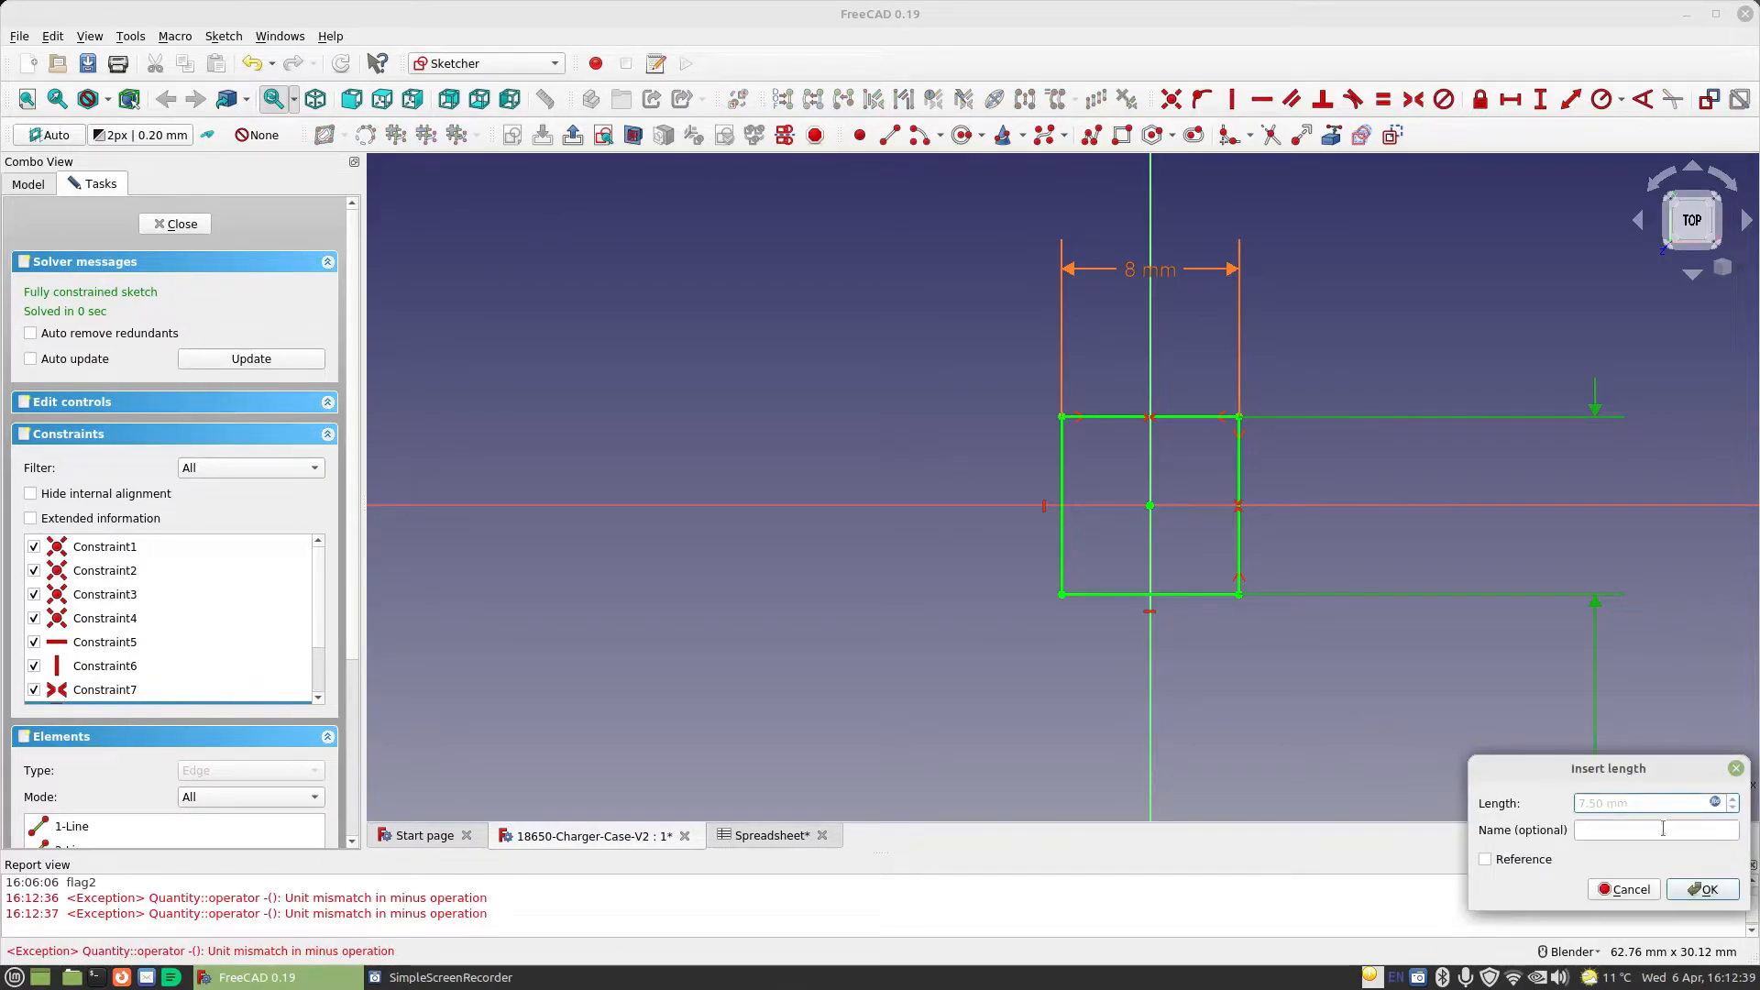
{"action": "left_click", "coordinate": [1698, 889]}
{"action": "left_click", "coordinate": [175, 224]}
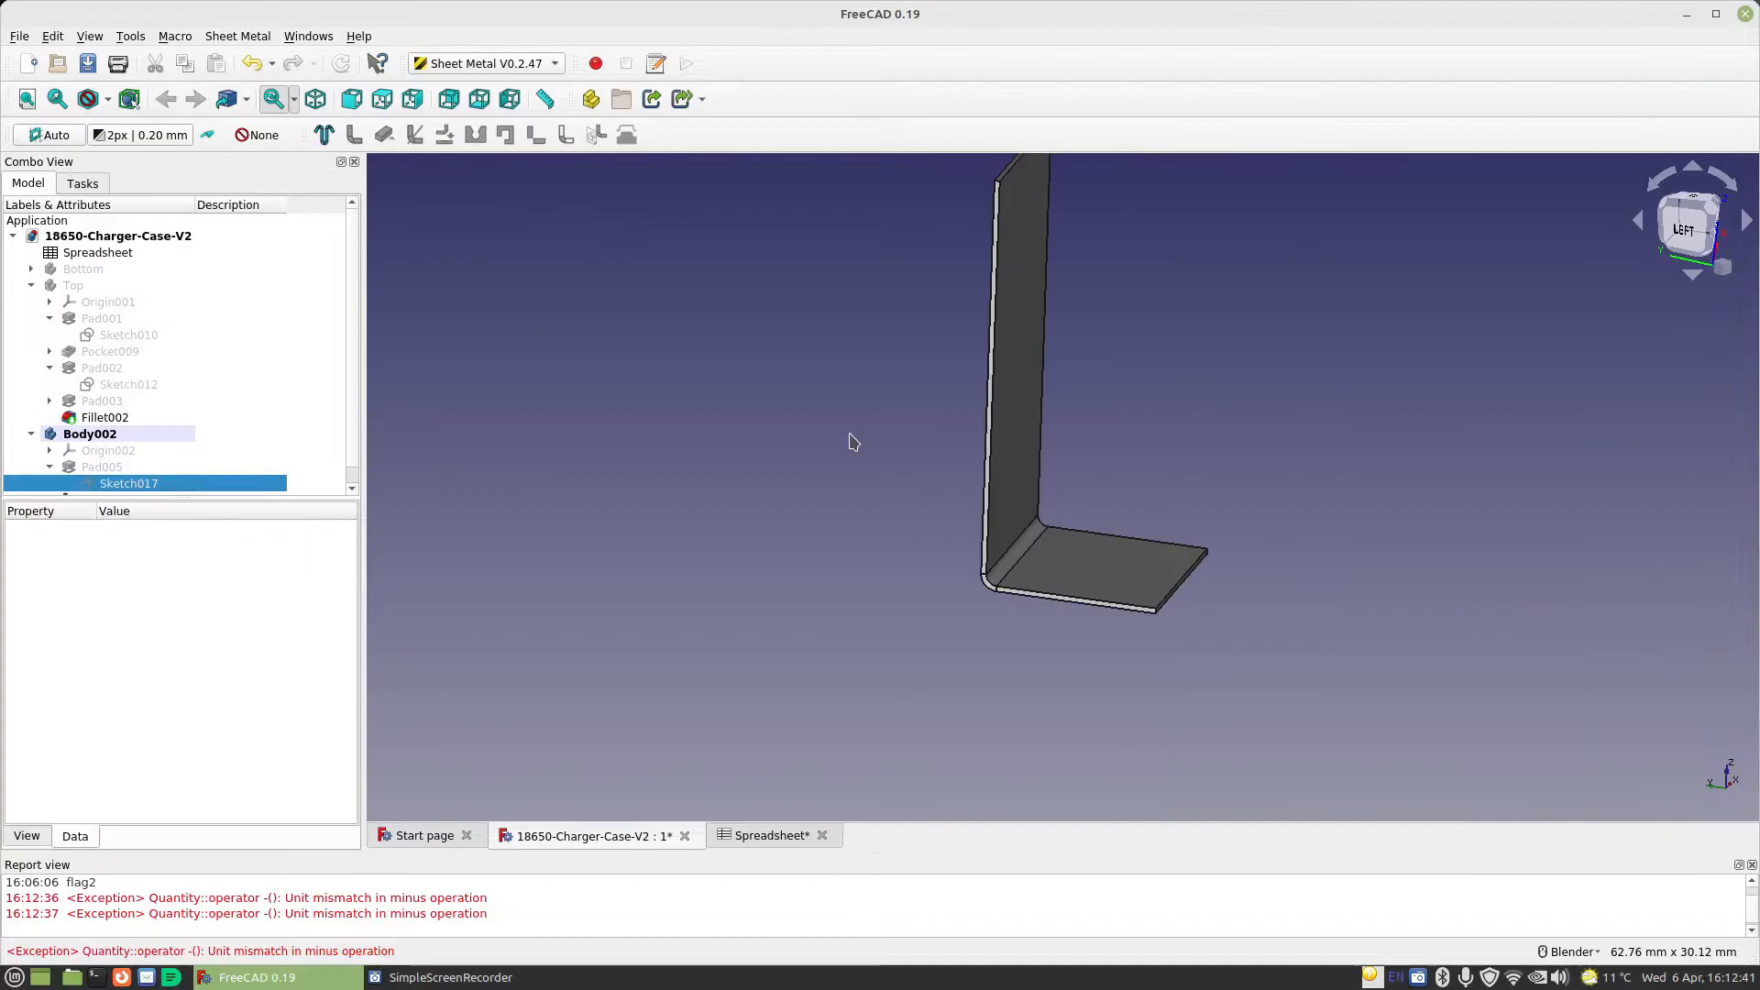
Switch to the Part Design workbench and measure from the bent wall's top corner to the underside corner where the bend meets the base
{"action": "middle_click_drag", "start_coordinate": [1034, 640], "coordinate": [1193, 606]}
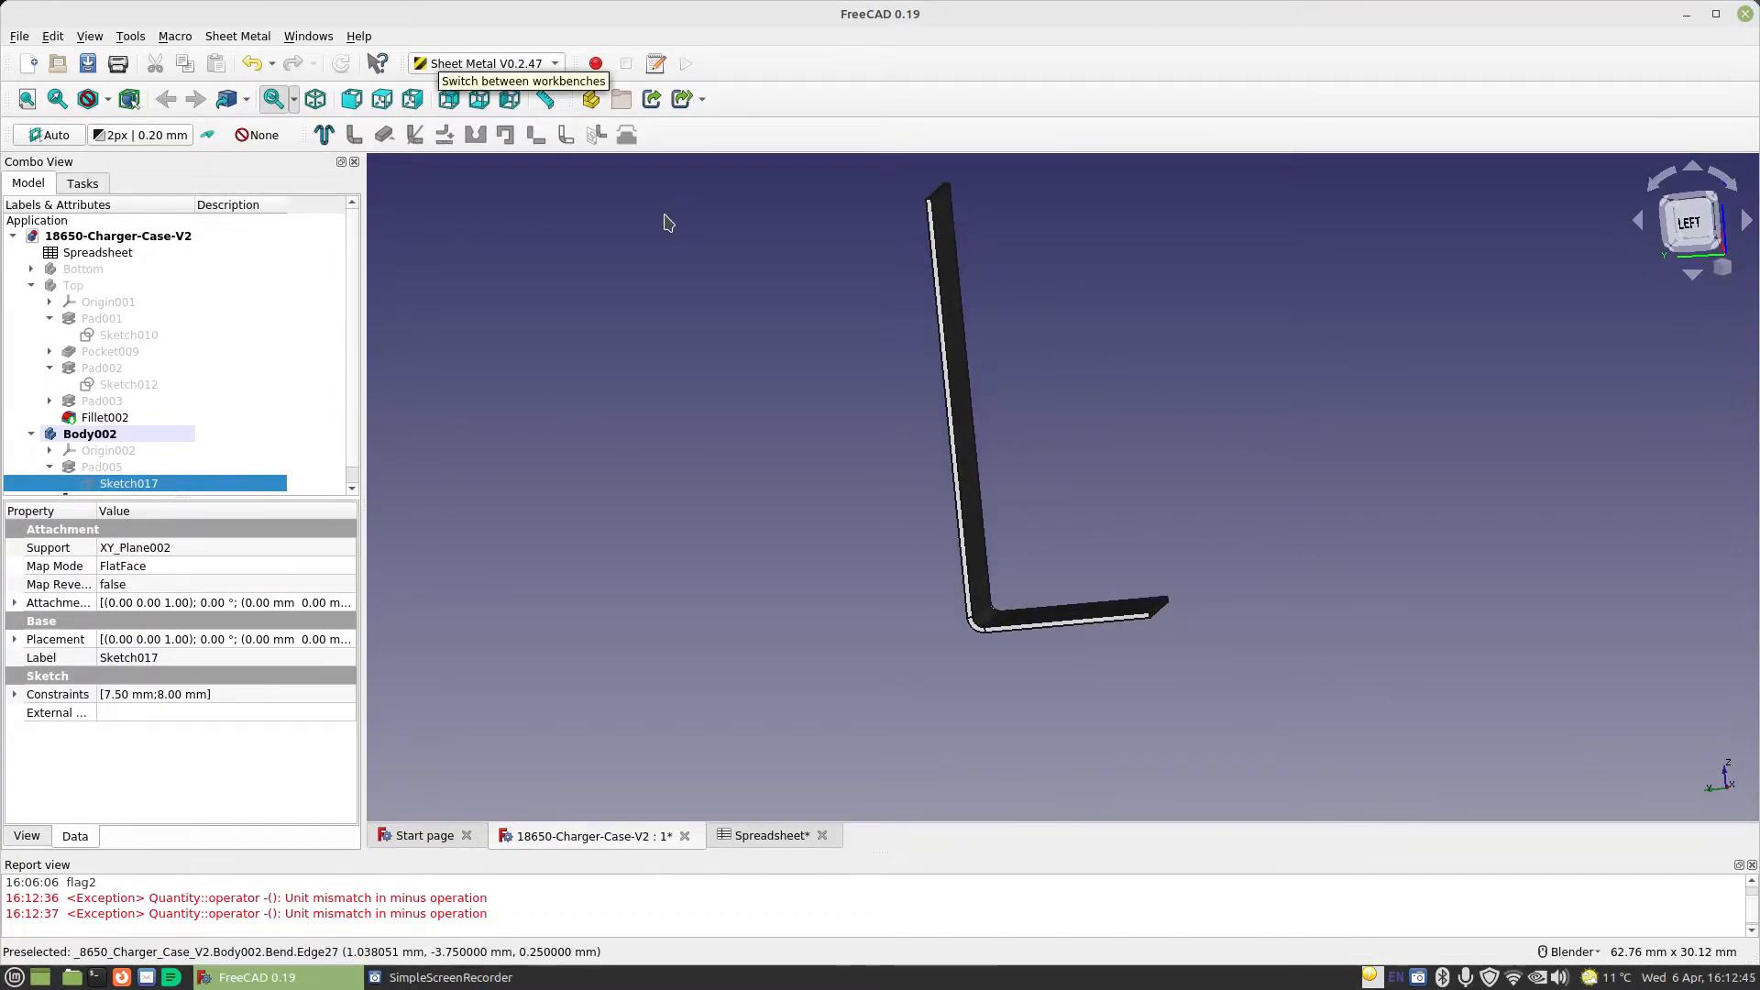
{"action": "left_click", "coordinate": [486, 63]}
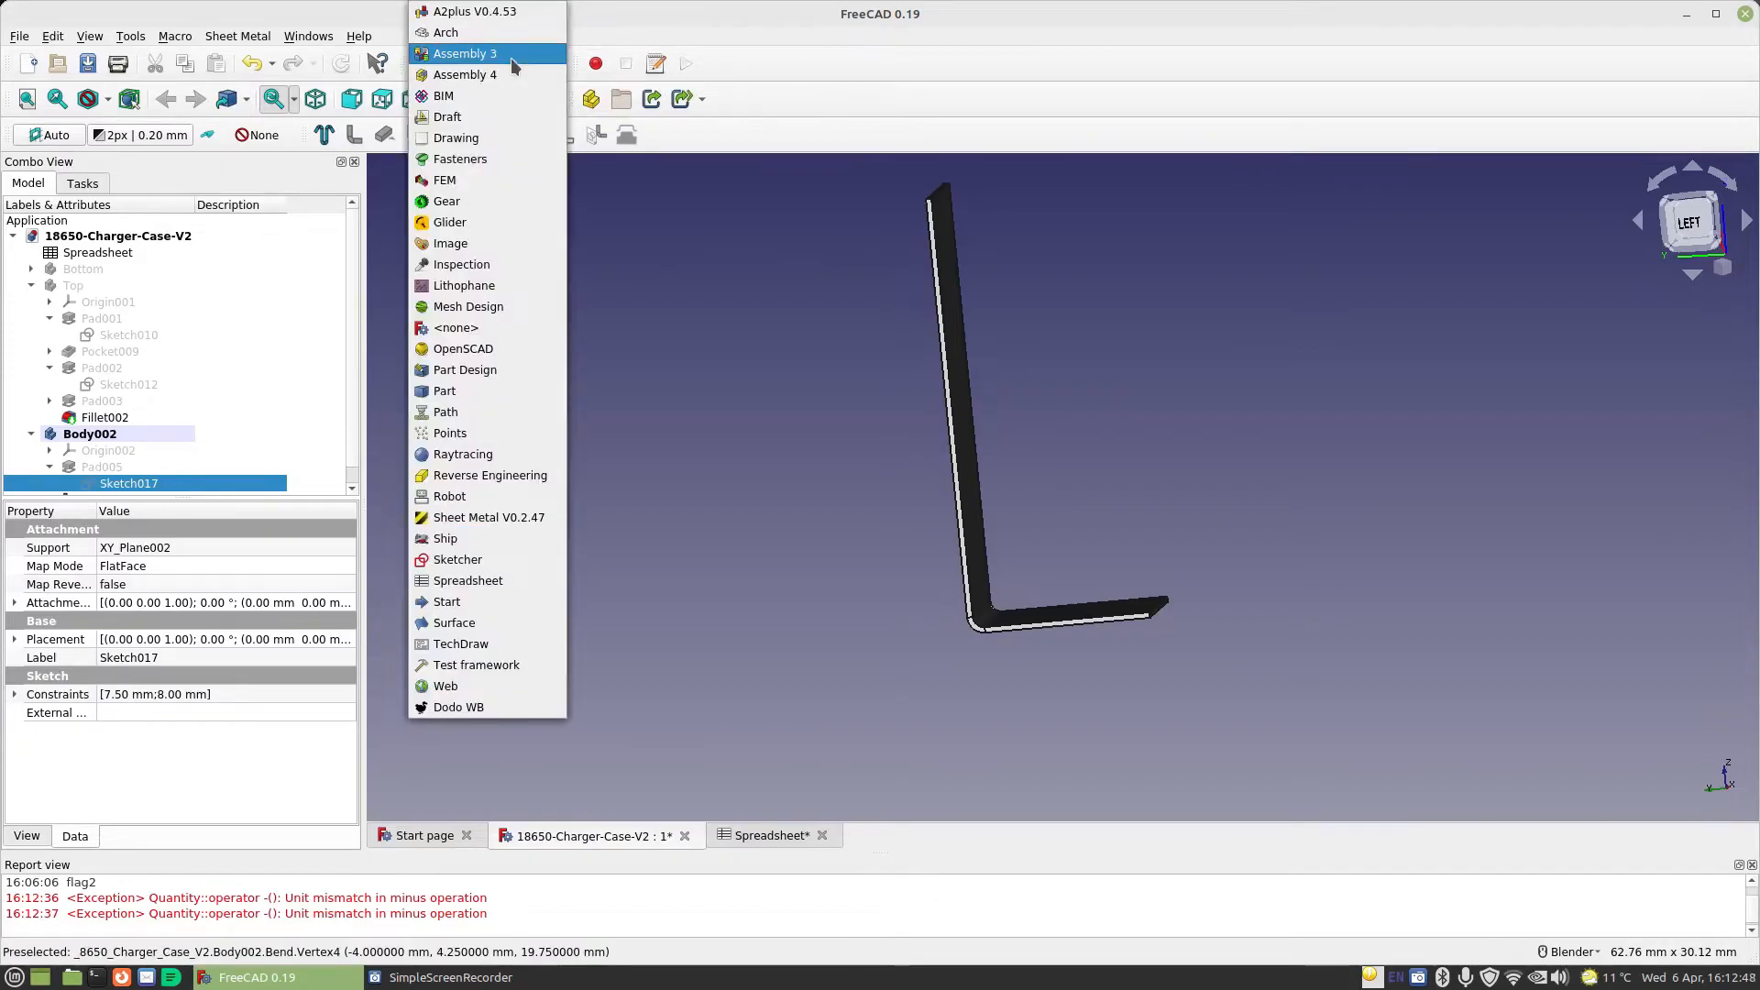
{"action": "left_click", "coordinate": [472, 369]}
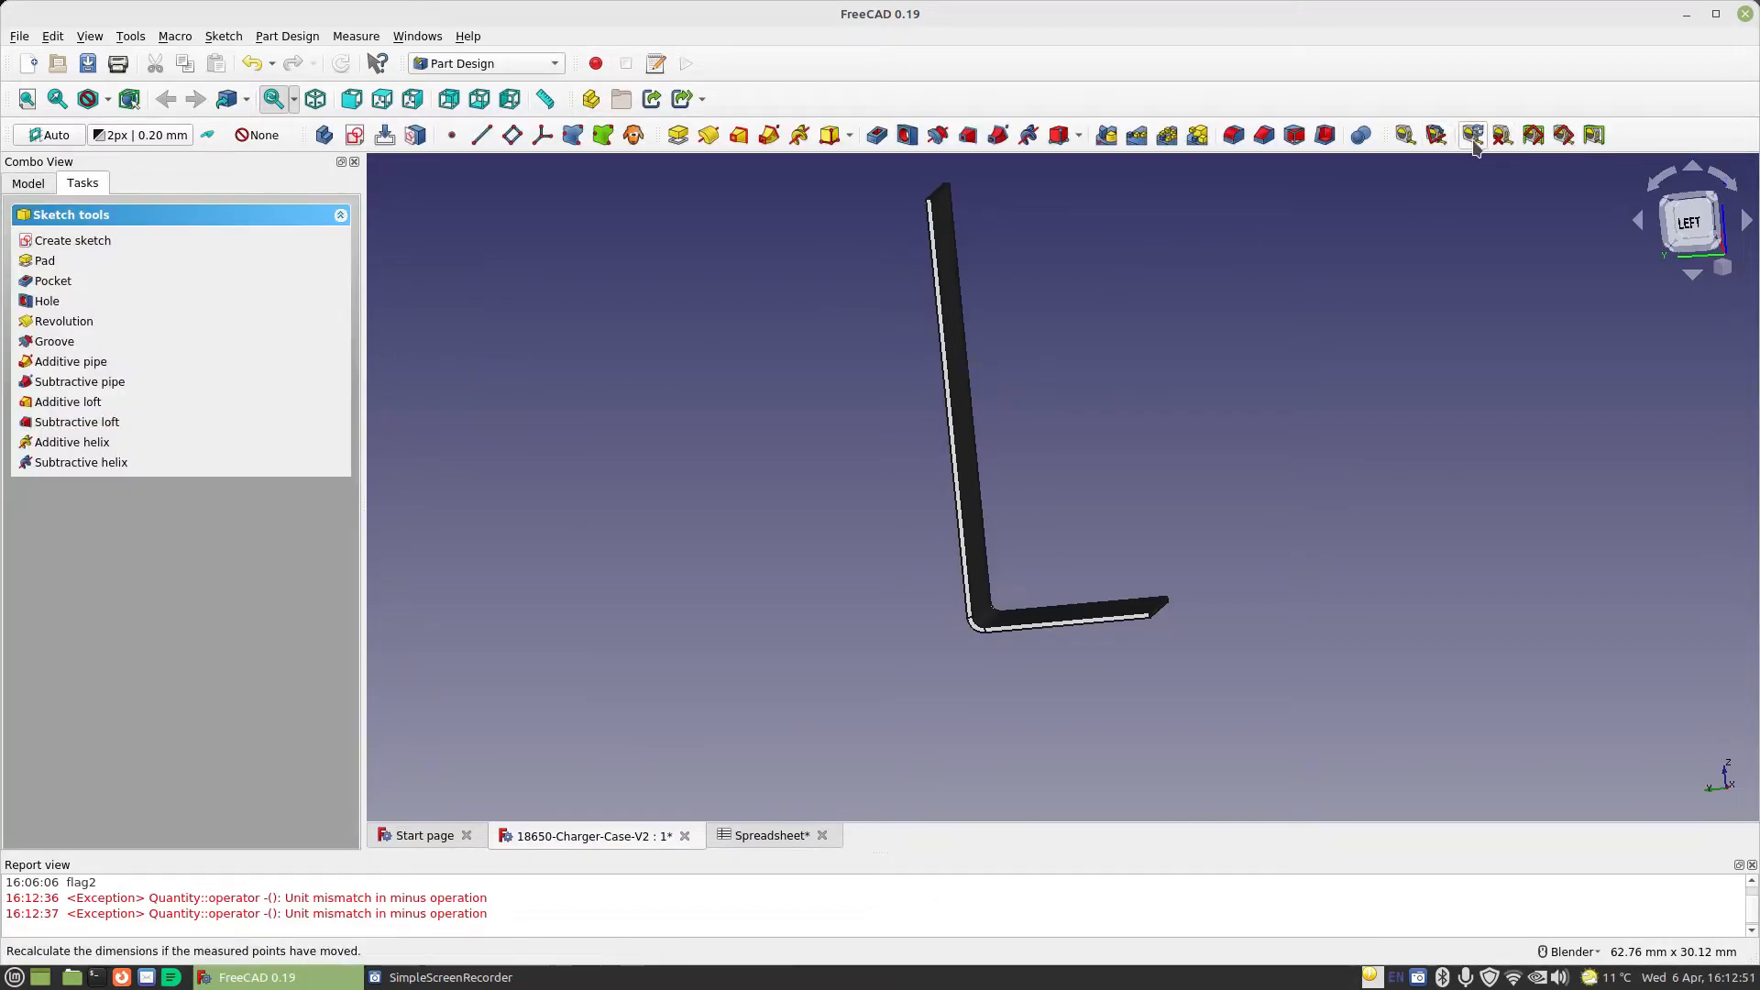
{"action": "left_click", "coordinate": [1404, 136]}
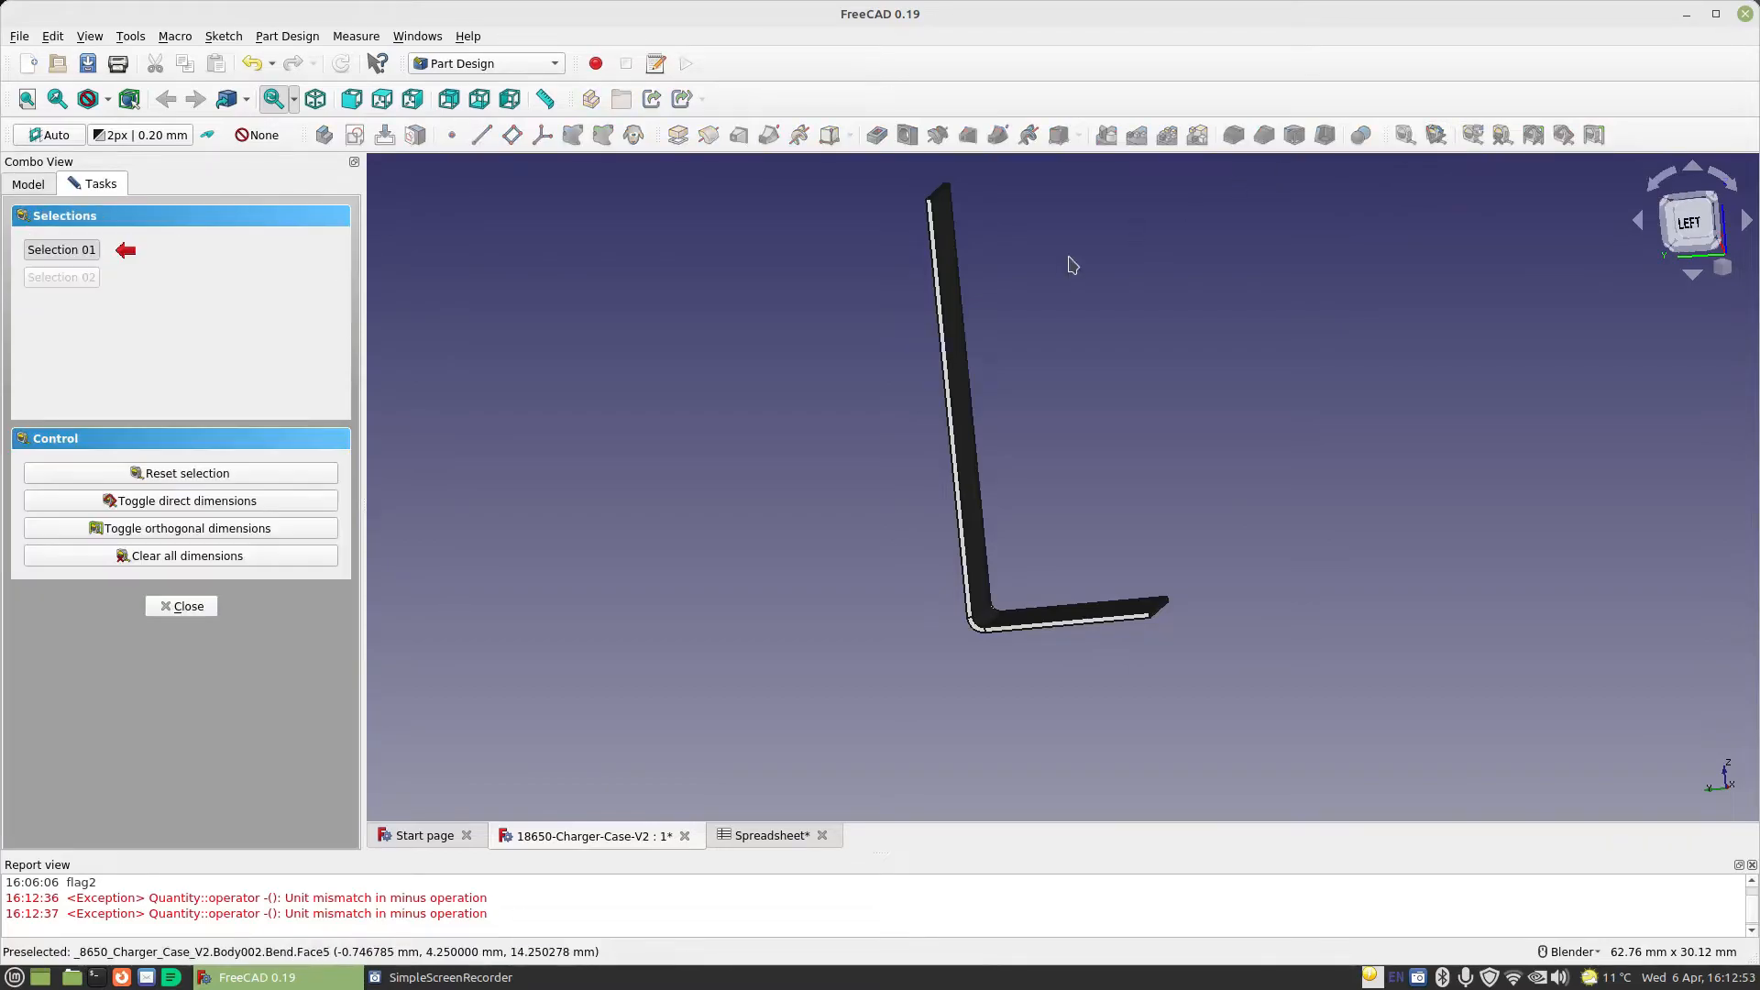
{"action": "scroll", "coordinate": [953, 309], "scroll_direction": "up", "scroll_amount": 2}
{"action": "scroll", "coordinate": [953, 309], "scroll_direction": "down", "scroll_amount": 2}
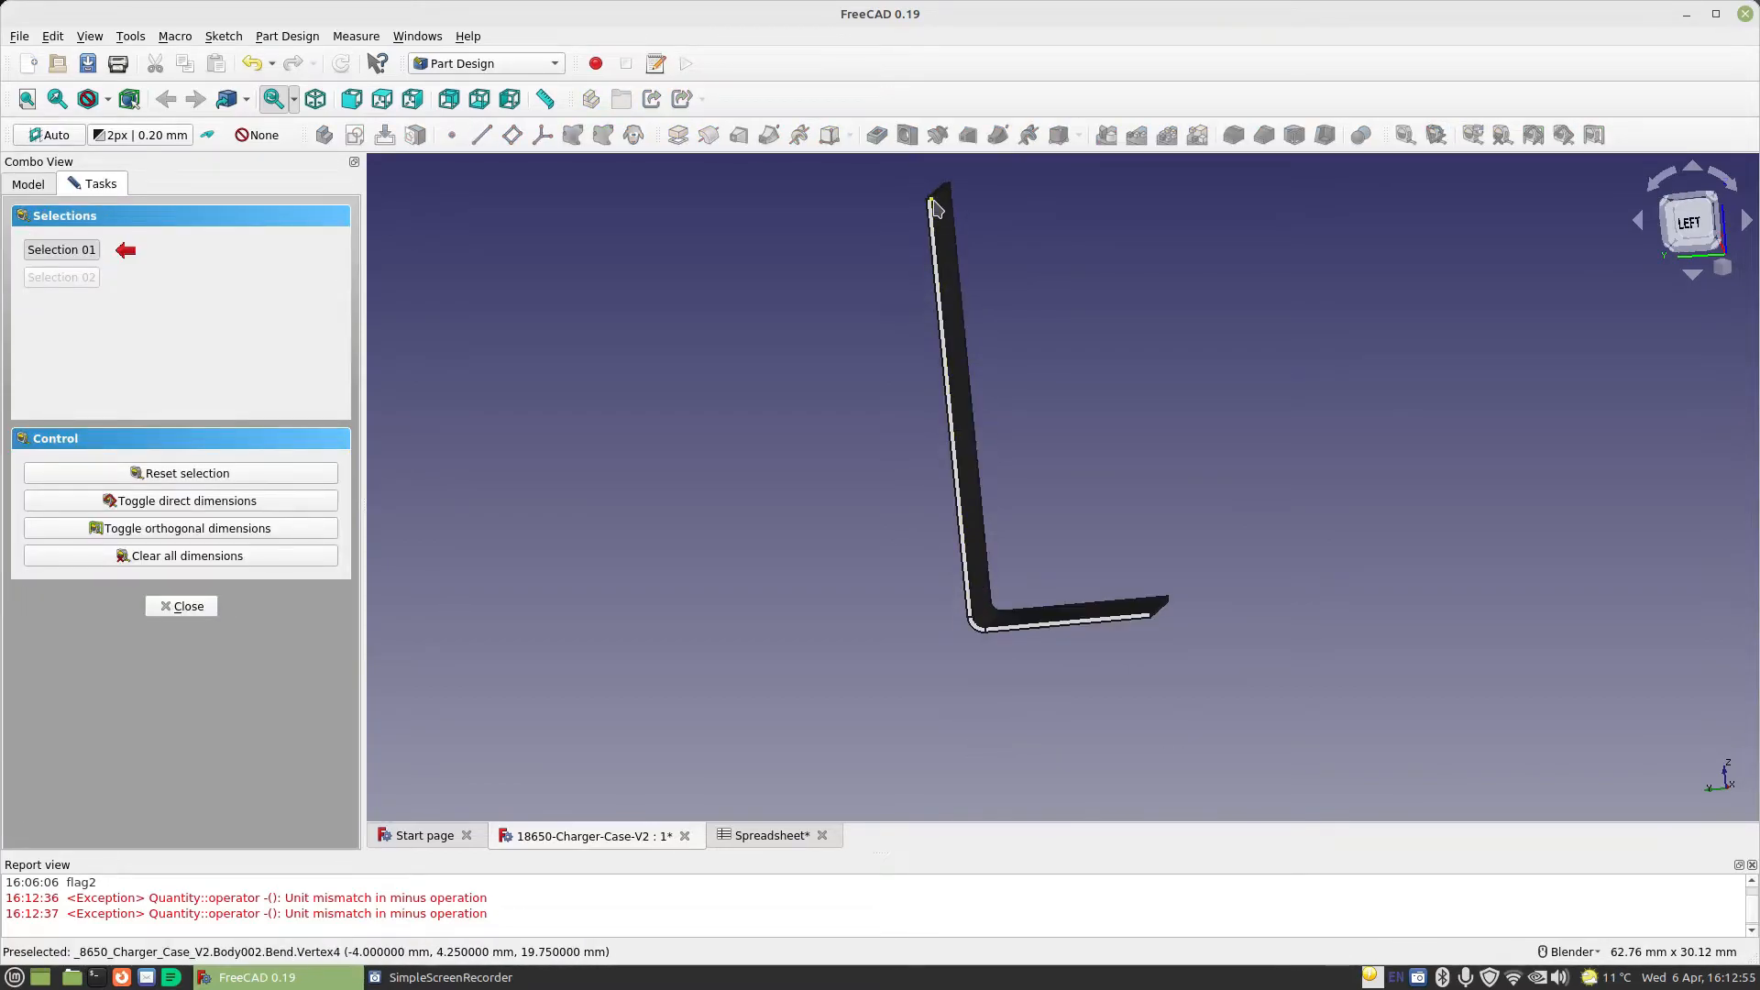
{"action": "scroll", "coordinate": [933, 206], "scroll_direction": "up", "scroll_amount": 2}
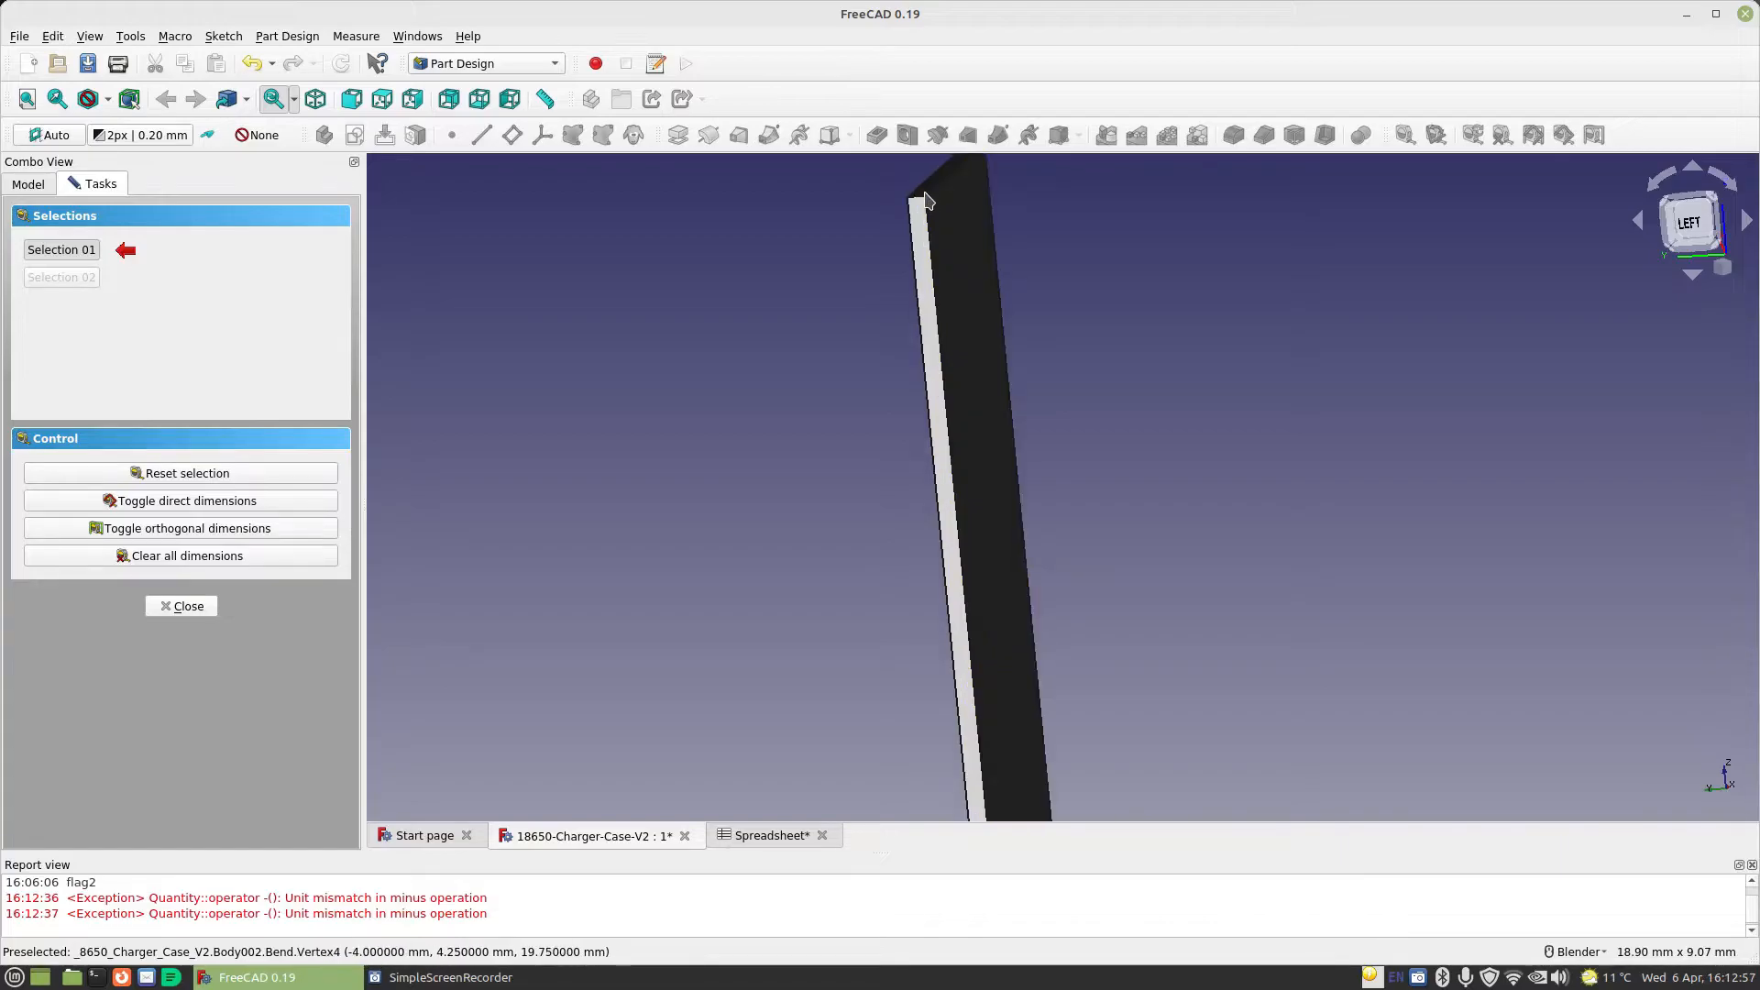
{"action": "left_click", "coordinate": [926, 201]}
{"action": "scroll", "coordinate": [1081, 366], "scroll_direction": "down", "scroll_amount": 2}
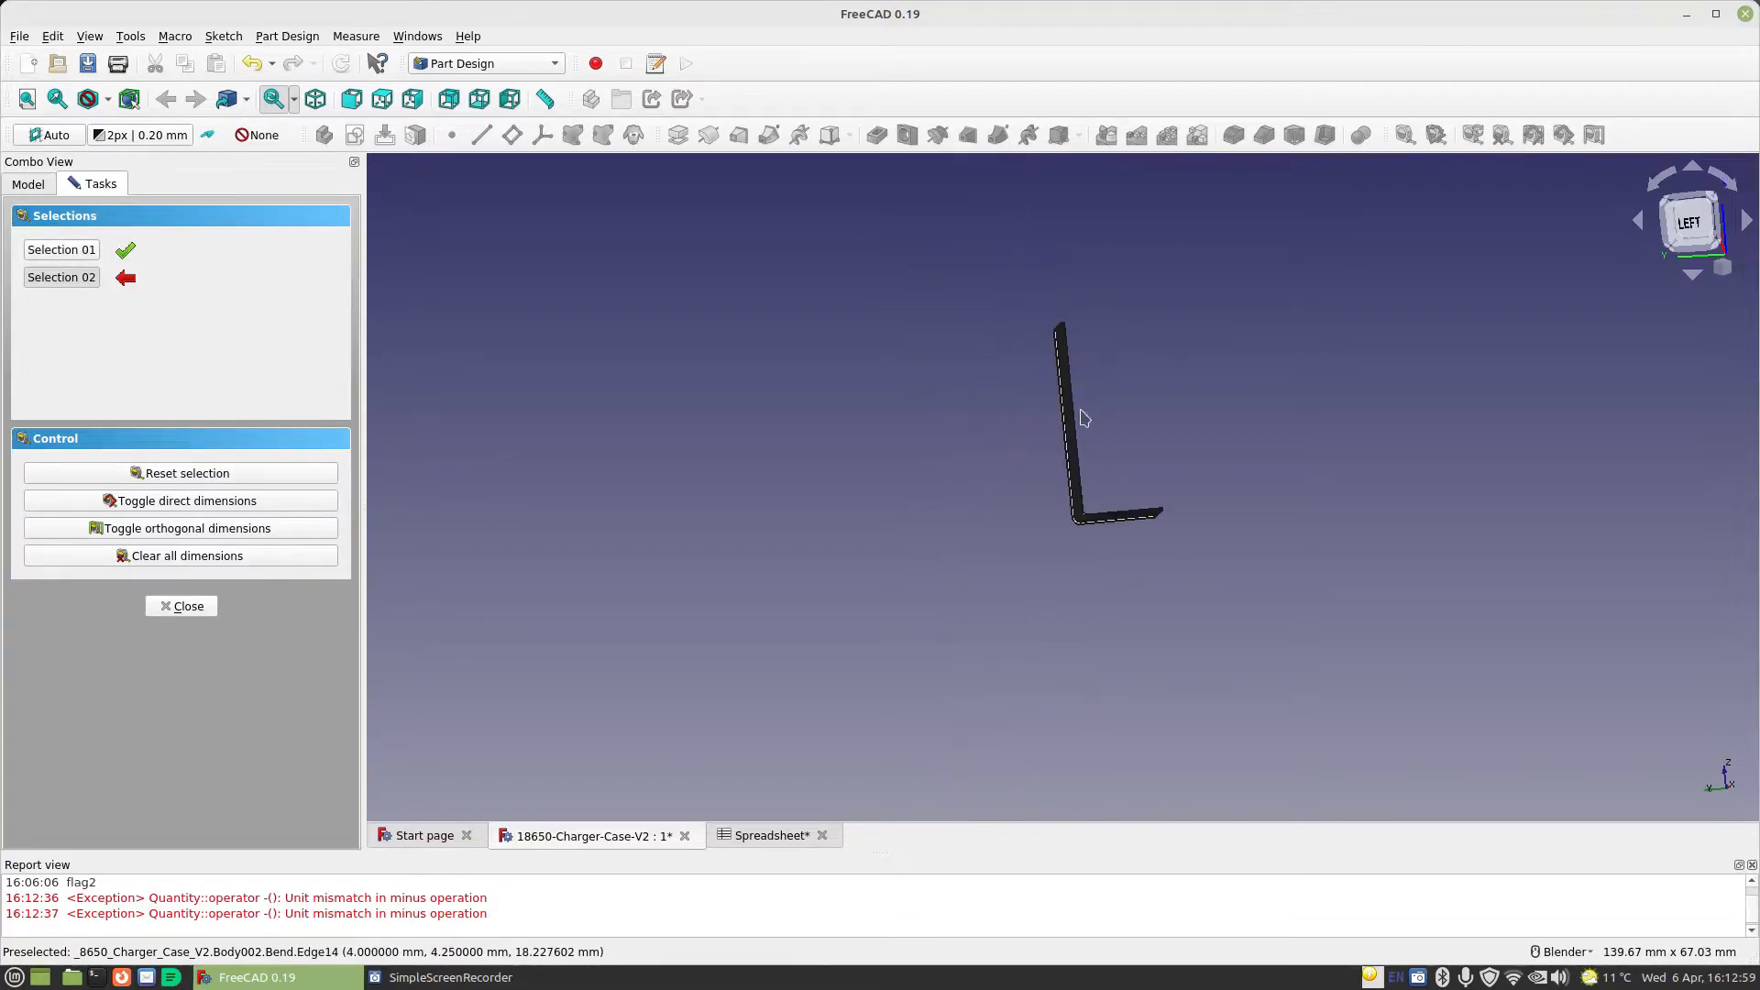
{"action": "scroll", "coordinate": [1120, 577], "scroll_direction": "up", "scroll_amount": 3}
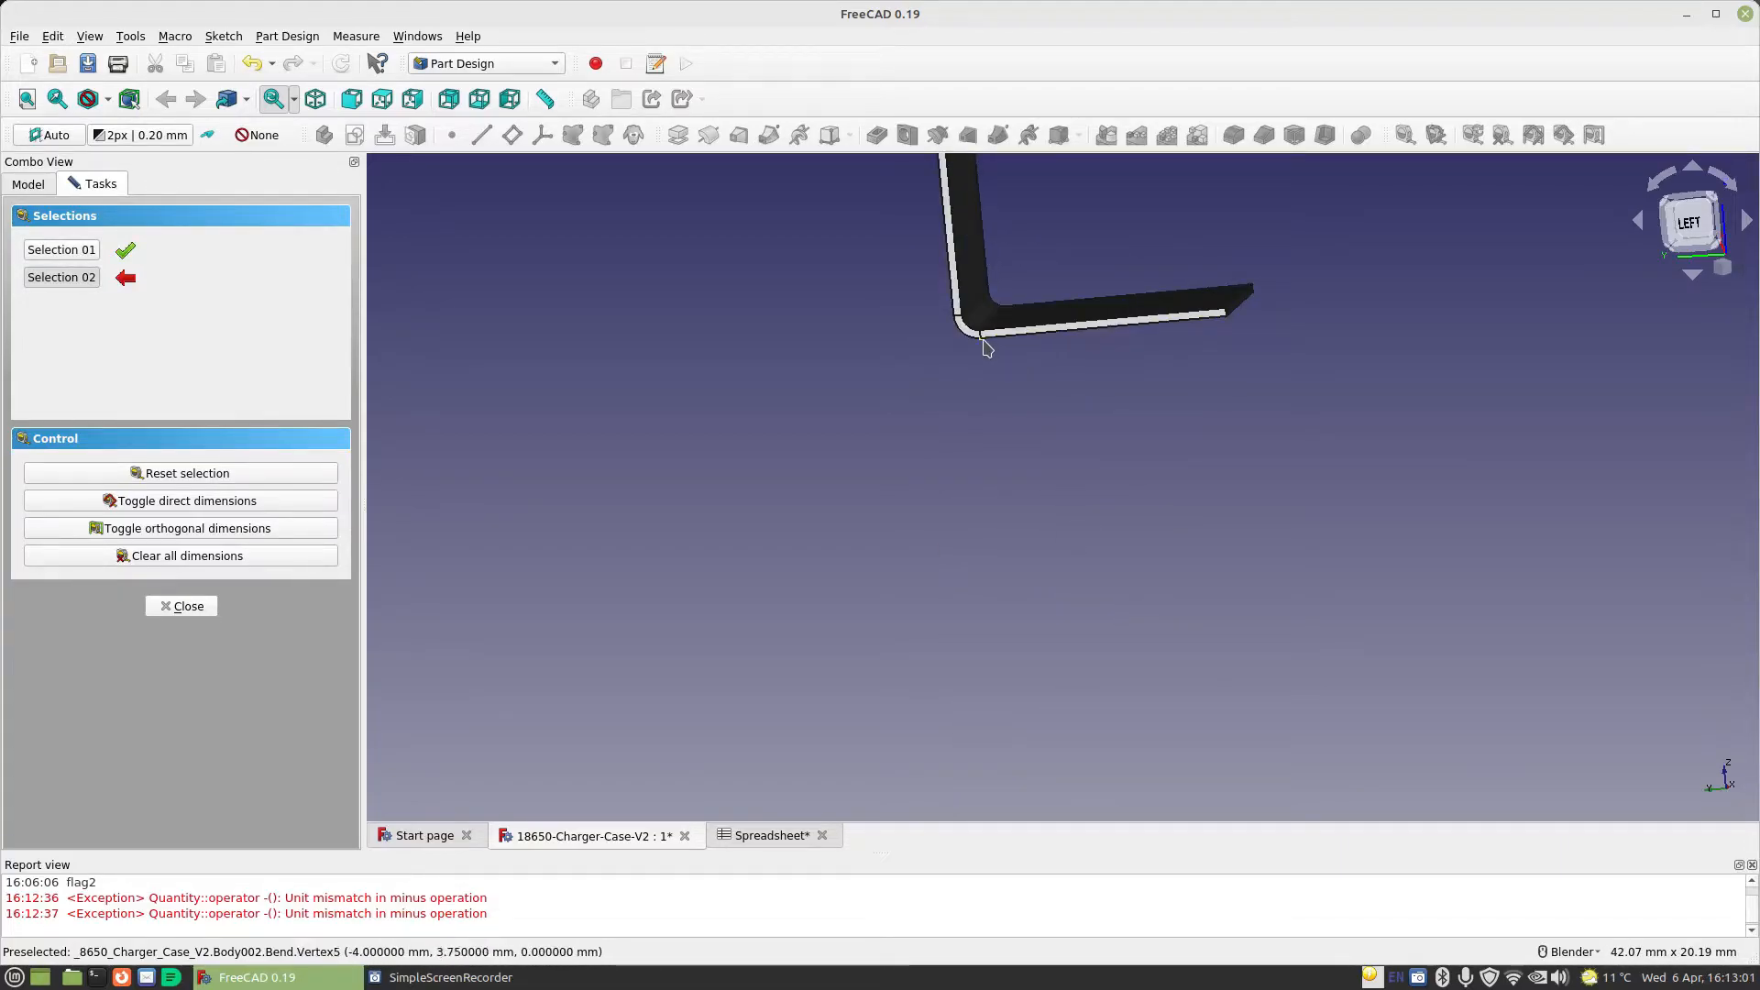
{"action": "left_click", "coordinate": [982, 339]}
{"action": "scroll", "coordinate": [982, 341], "scroll_direction": "down", "scroll_amount": 2}
{"action": "scroll", "coordinate": [964, 196], "scroll_direction": "up", "scroll_amount": 4}
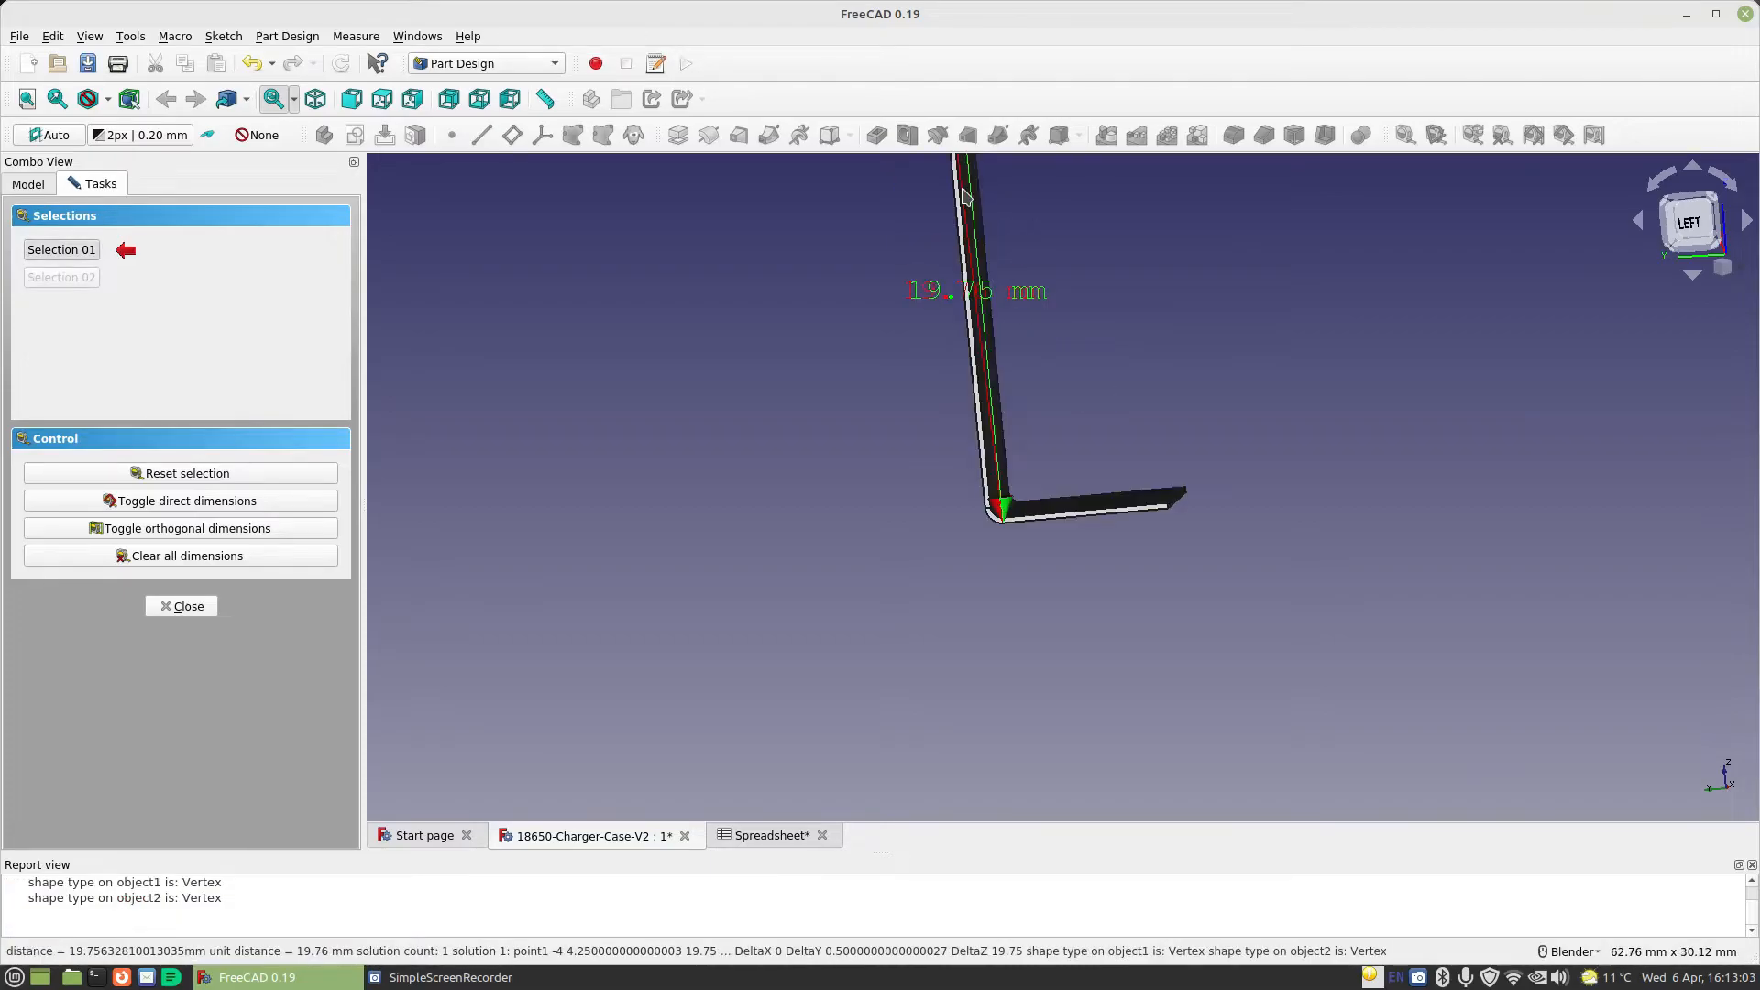
Examine the direct and vertical dimension labels along the bent wall up close, and close the measuring tool
{"action": "scroll", "coordinate": [964, 195], "scroll_direction": "up", "scroll_amount": 2}
{"action": "scroll", "coordinate": [1072, 432], "scroll_direction": "down", "scroll_amount": 2}
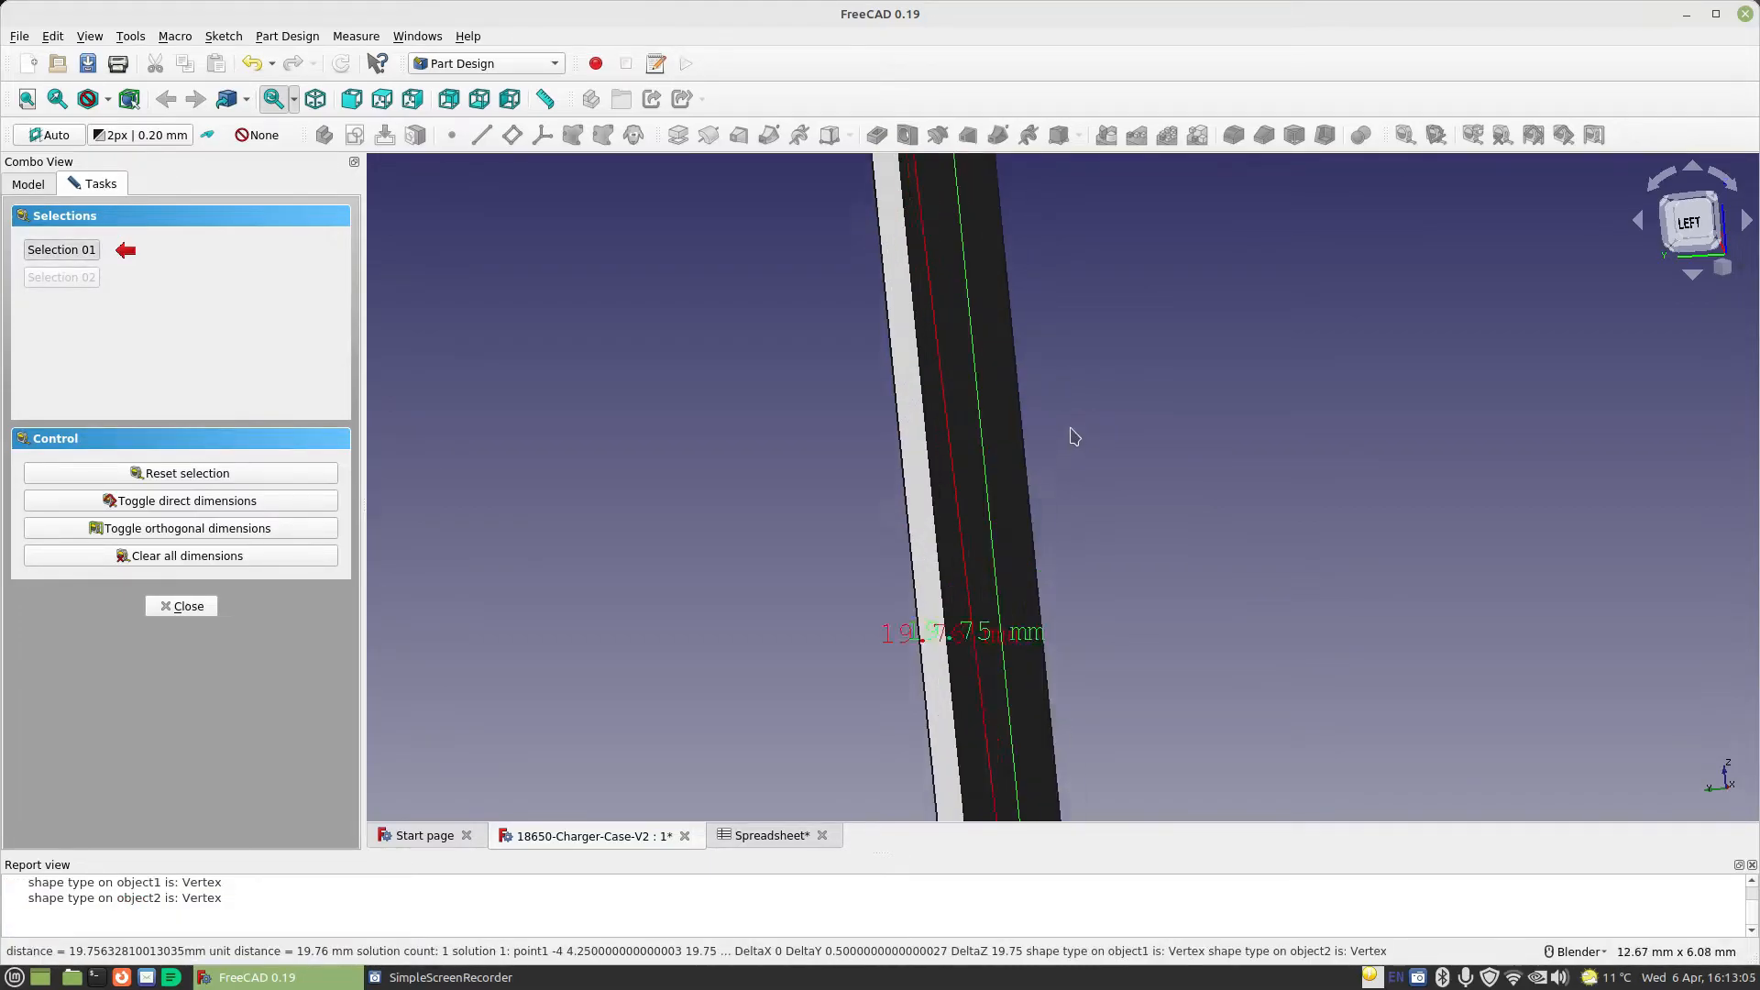
{"action": "scroll", "coordinate": [1039, 247], "scroll_direction": "down", "scroll_amount": 2}
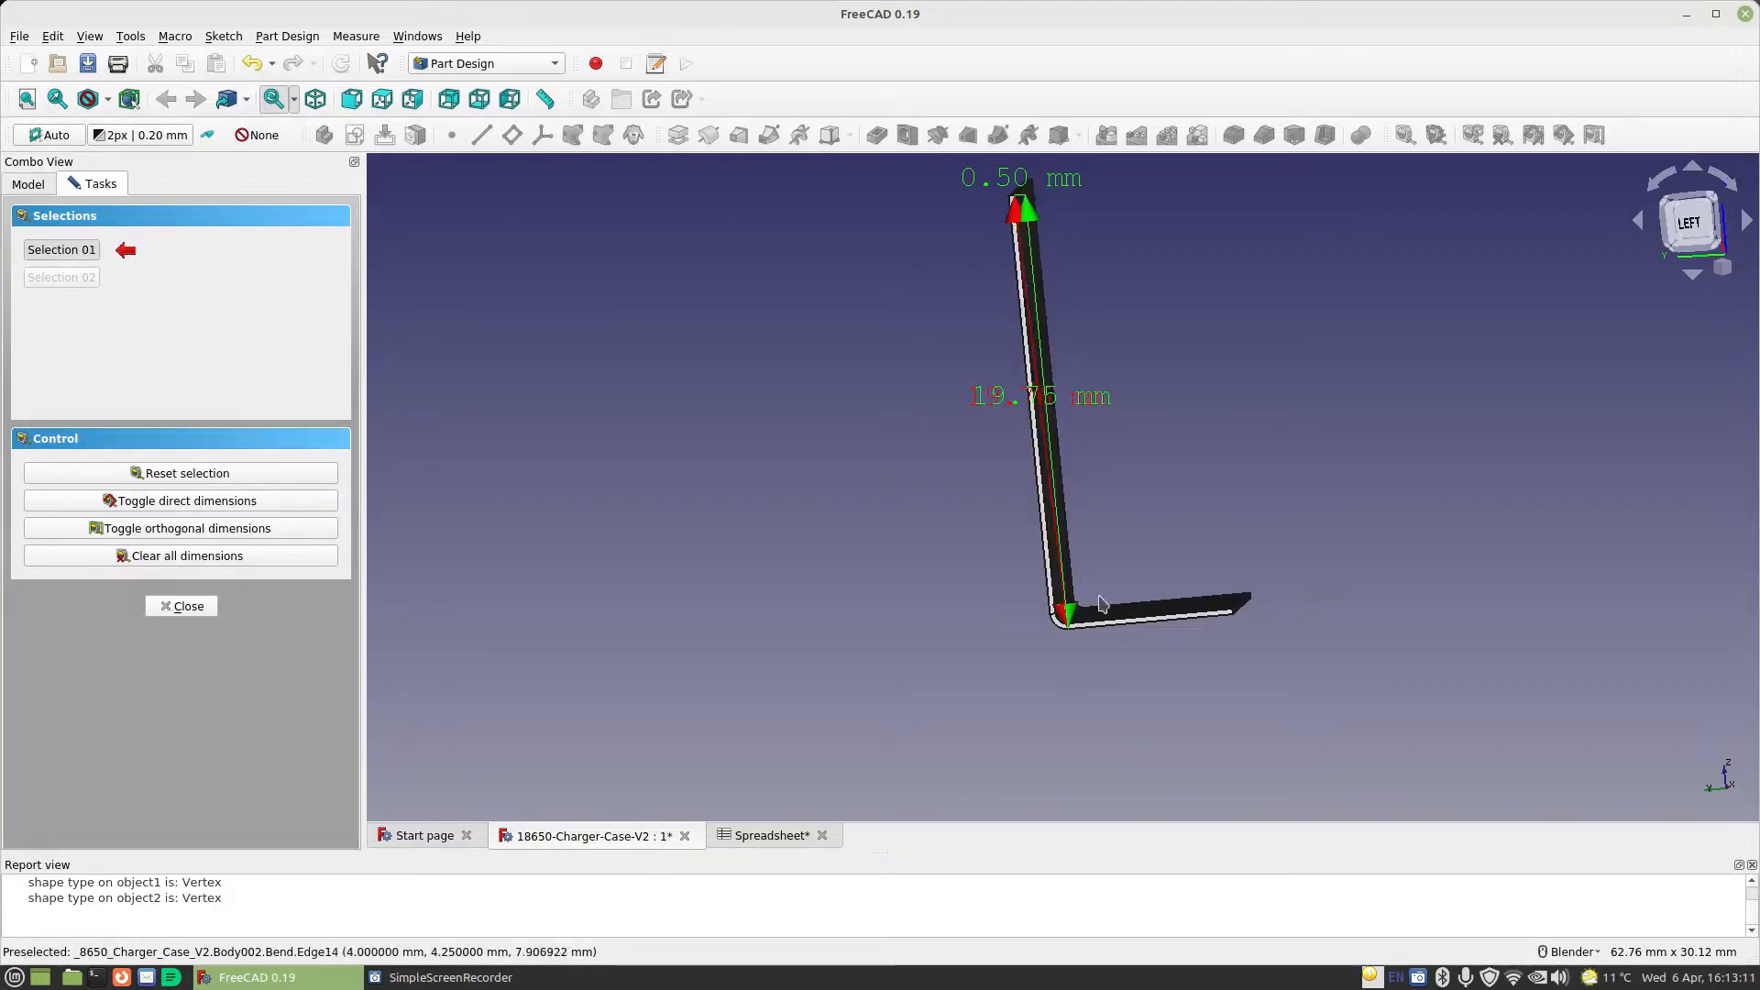
{"action": "scroll", "coordinate": [1100, 505], "scroll_direction": "up", "scroll_amount": 1}
{"action": "scroll", "coordinate": [1099, 505], "scroll_direction": "up", "scroll_amount": 2}
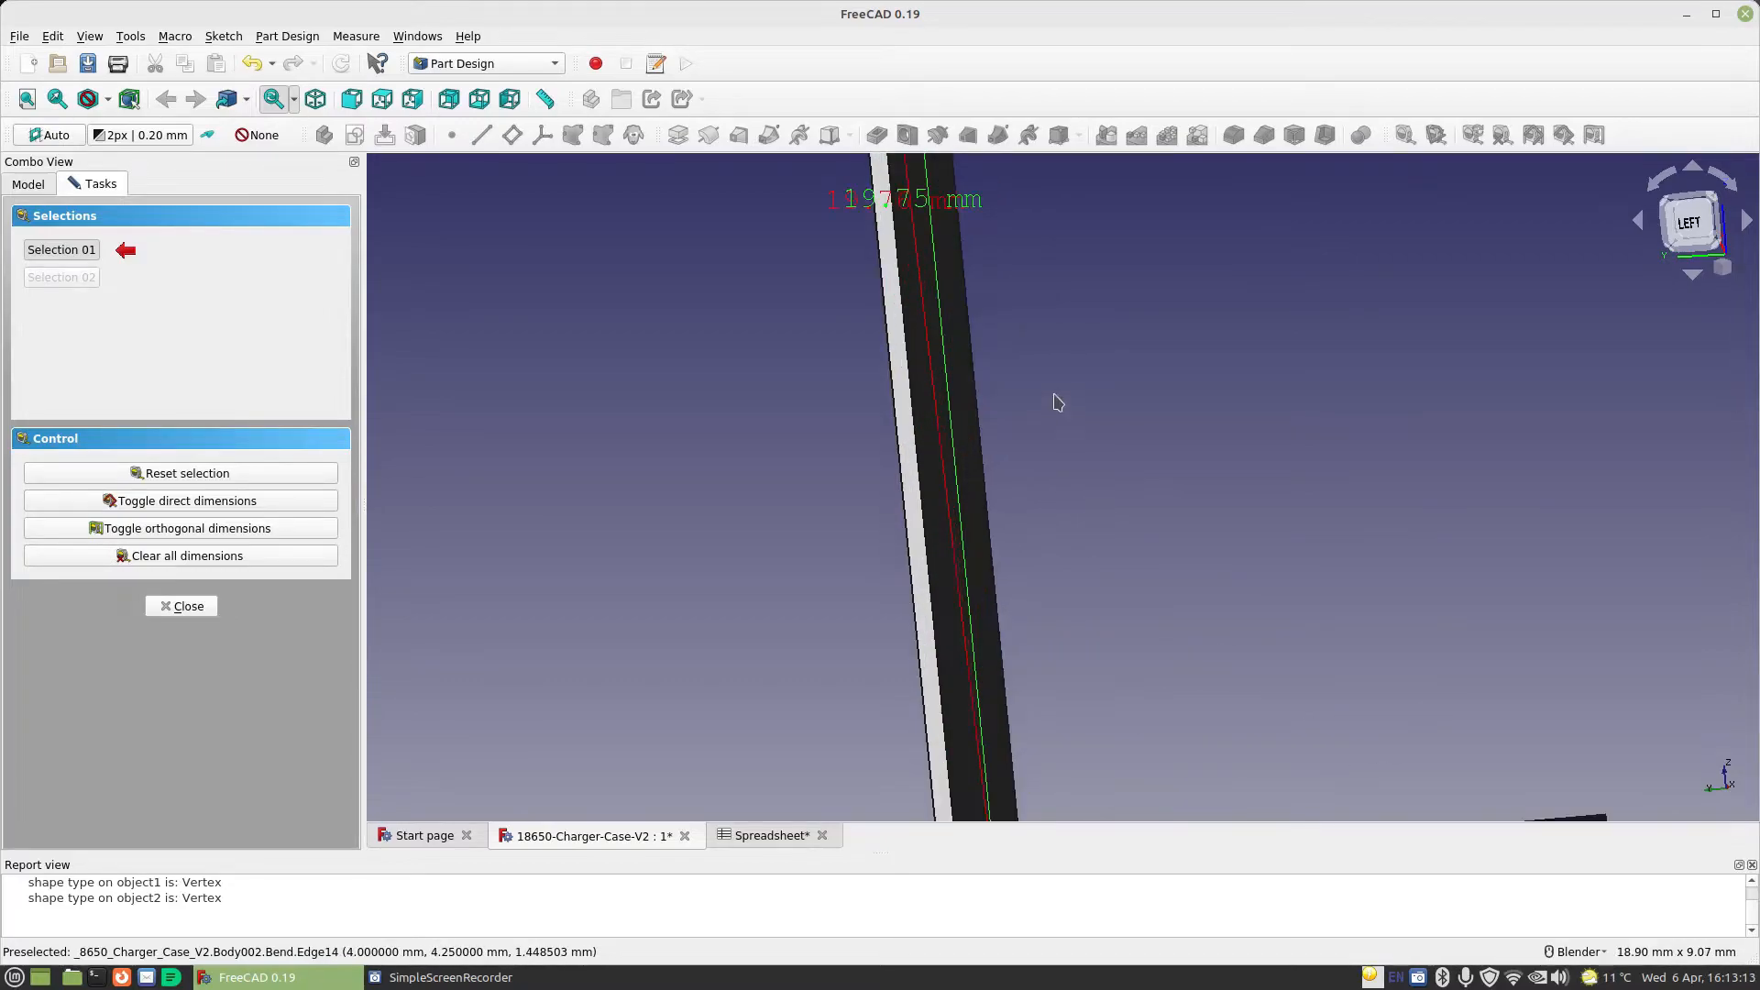
{"action": "middle_click_drag", "start_coordinate": [1052, 377], "coordinate": [1082, 665], "text": "shift"}
{"action": "scroll", "coordinate": [1017, 550], "scroll_direction": "up", "scroll_amount": 4}
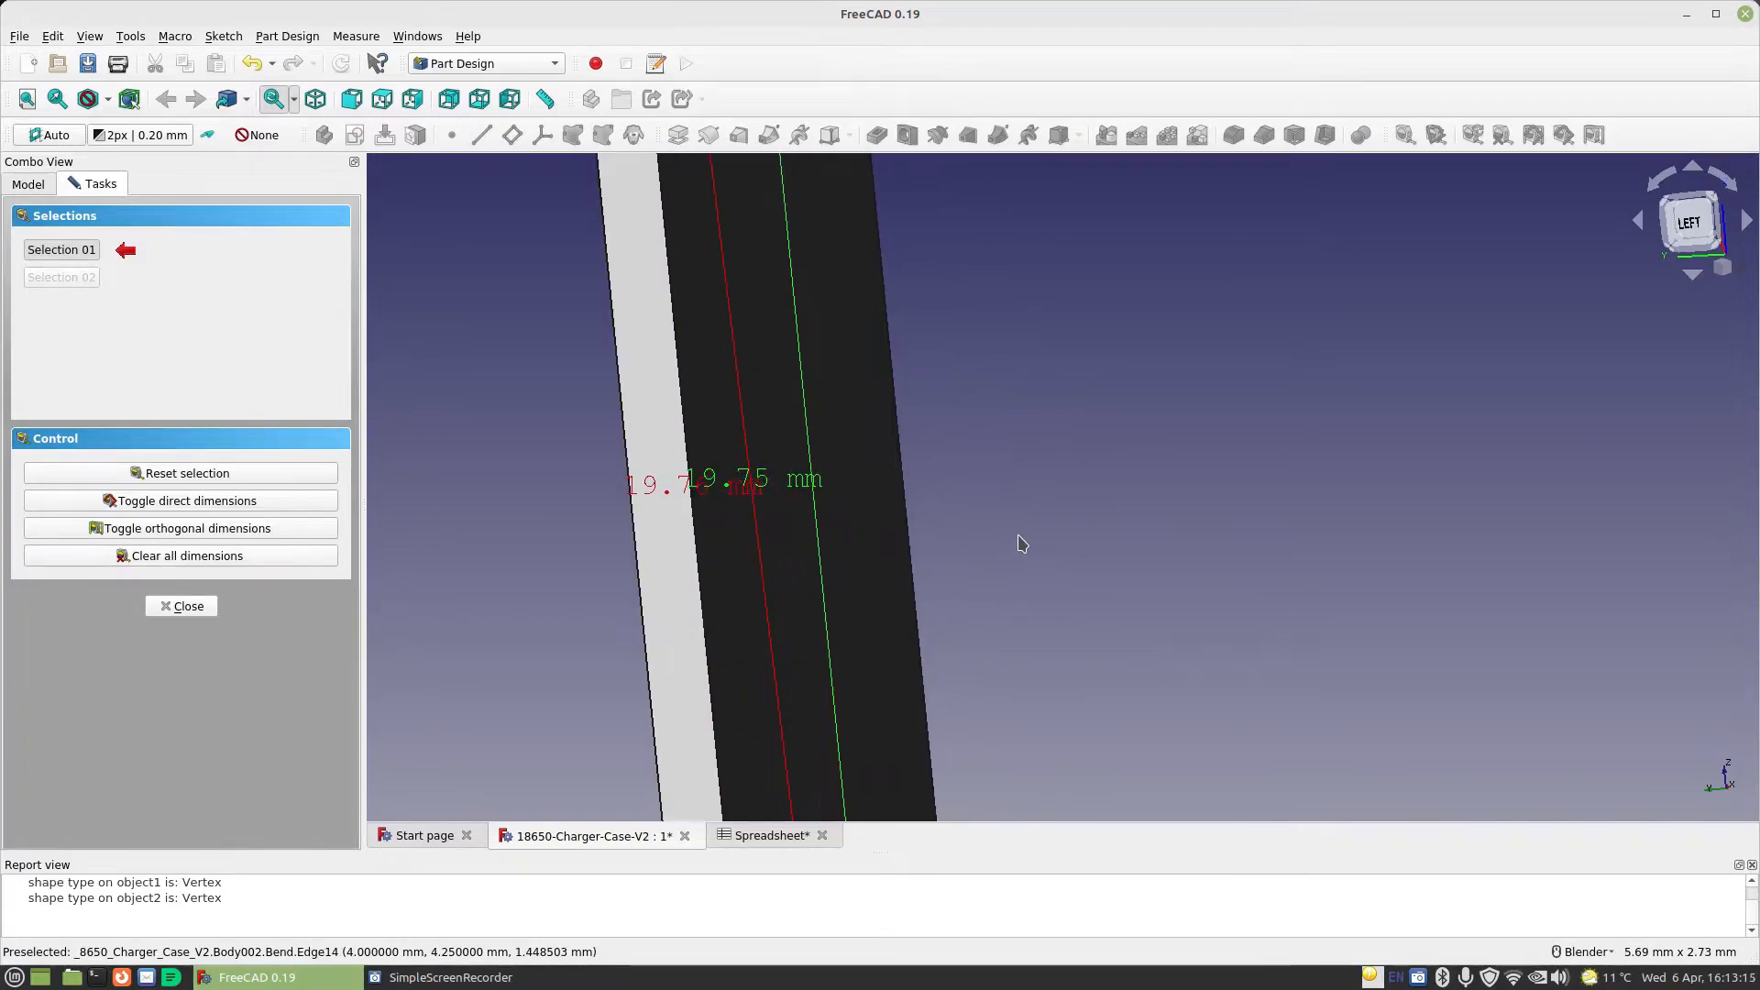
{"action": "middle_click_drag", "start_coordinate": [758, 488], "coordinate": [1493, 570], "text": "shift"}
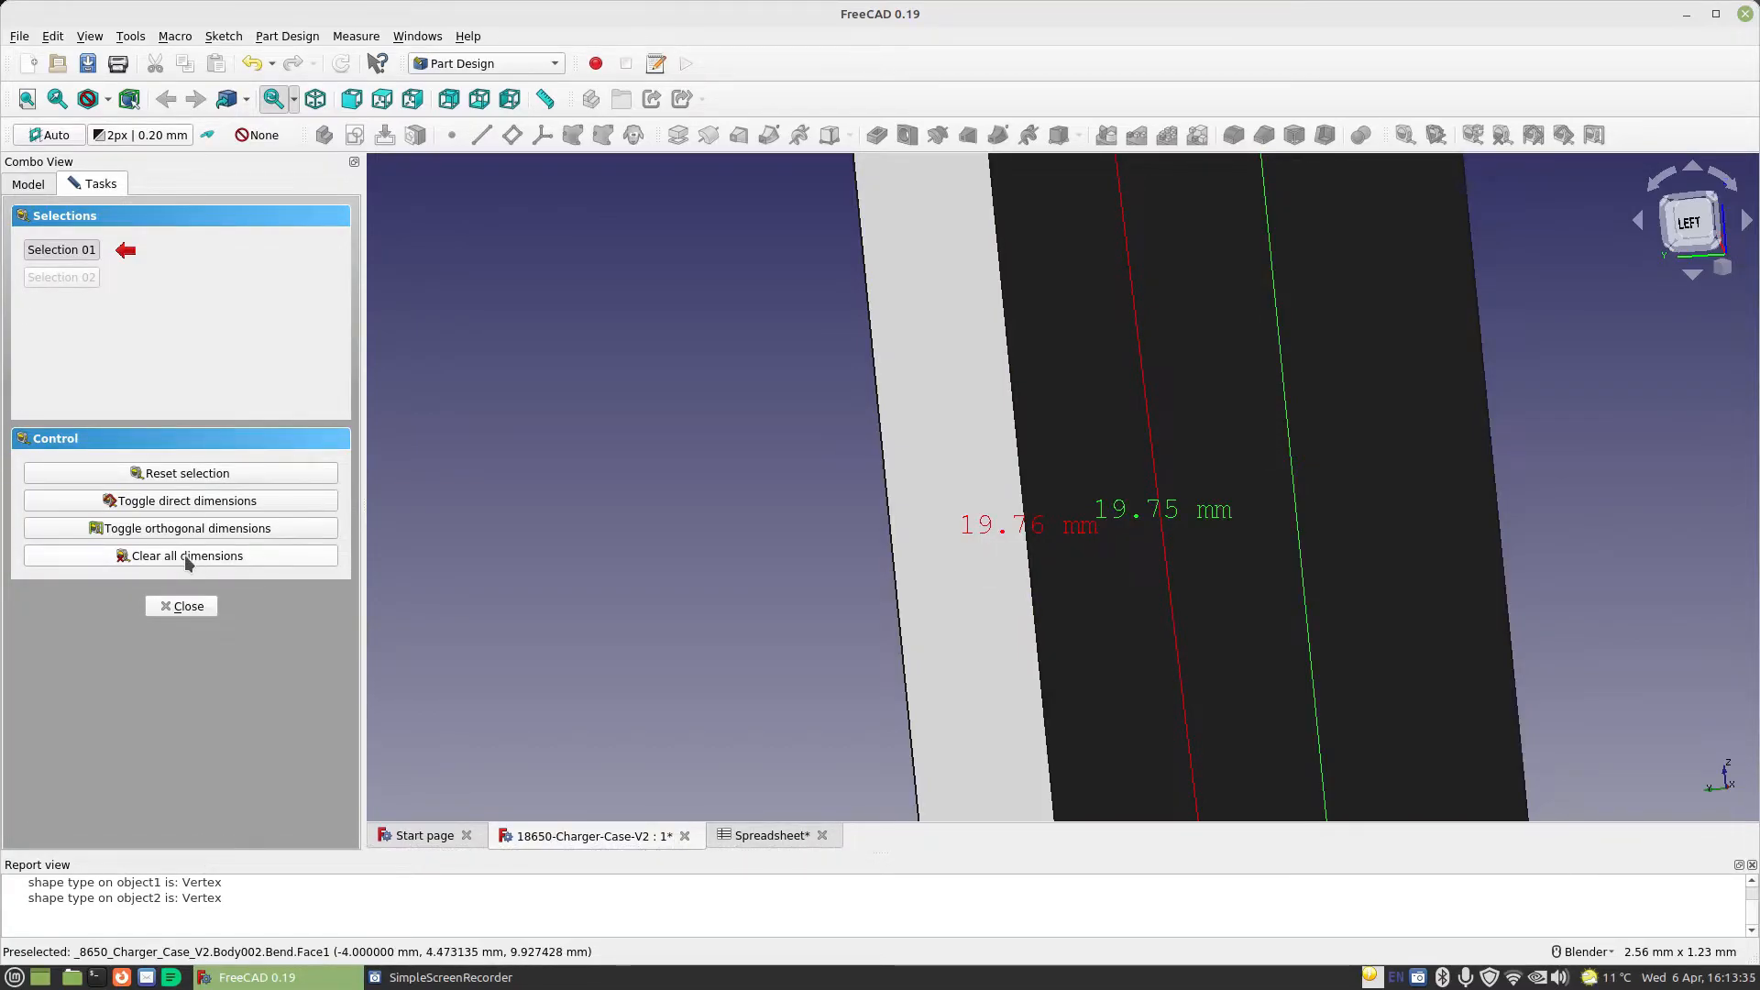
{"action": "left_click", "coordinate": [154, 609]}
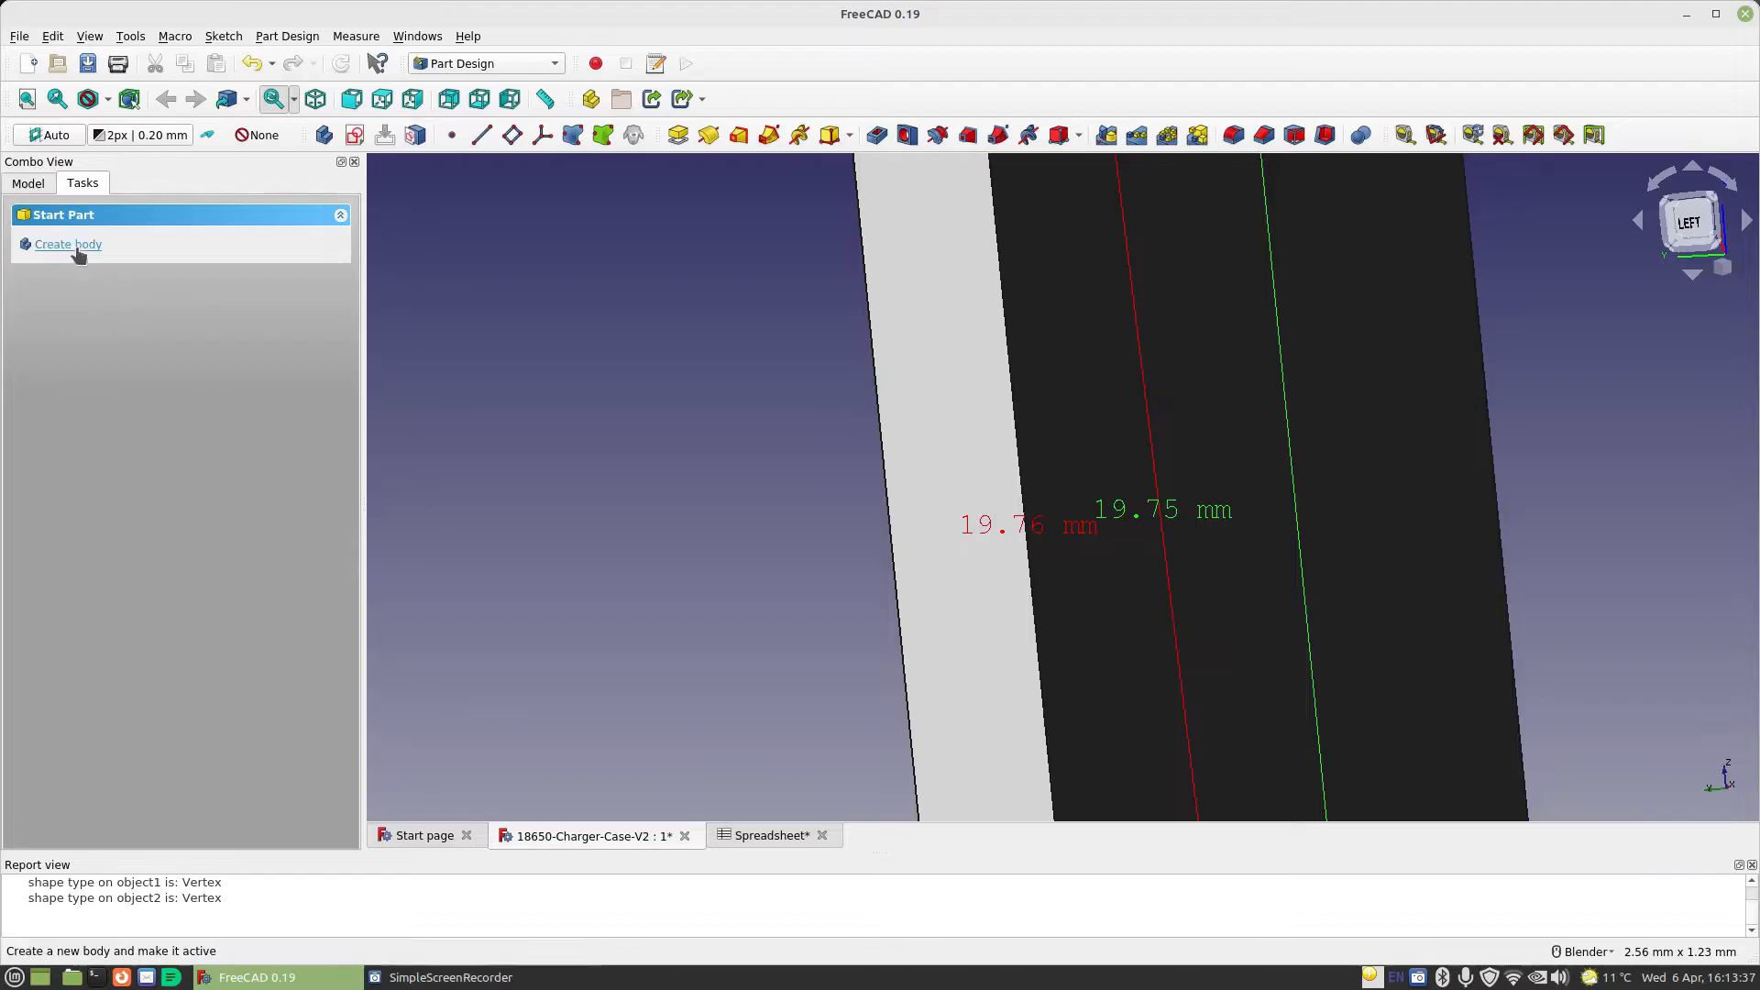
Set the bend's length expression to Spreadsheet.CellDiameter-.5mm, keeping its radius as is
{"action": "left_click", "coordinate": [46, 185]}
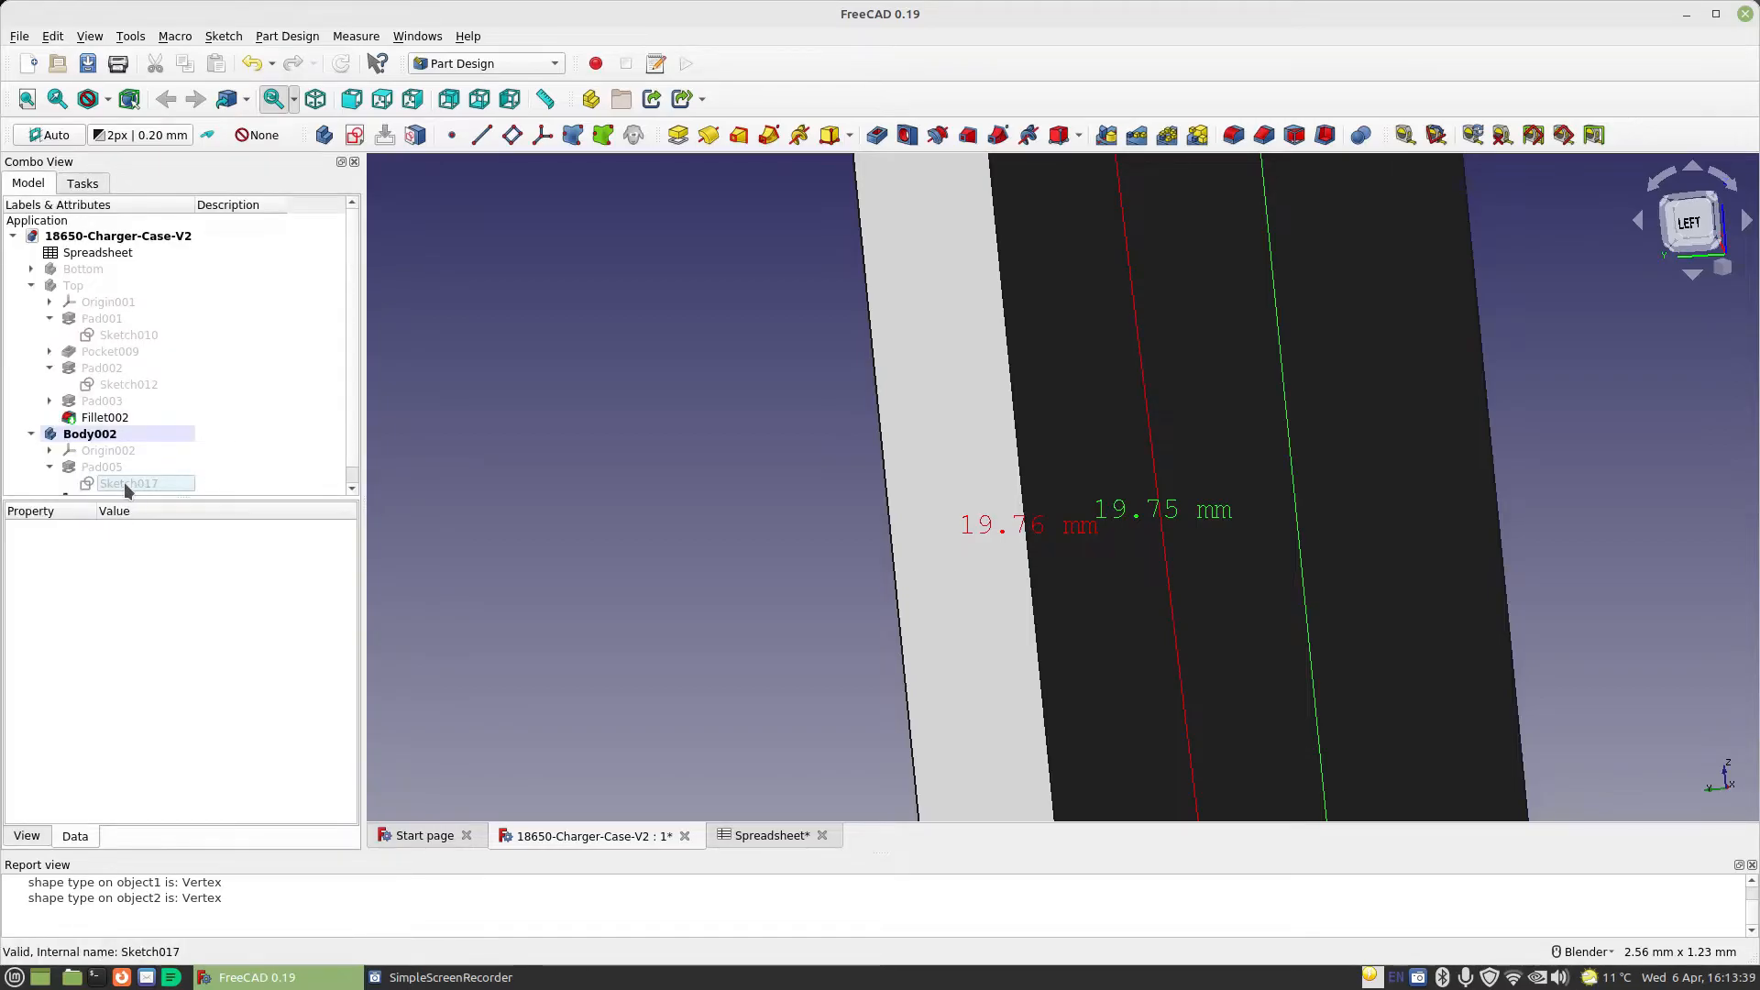
{"action": "scroll", "coordinate": [123, 482], "scroll_direction": "down", "scroll_amount": 1}
{"action": "double_click", "coordinate": [92, 489]}
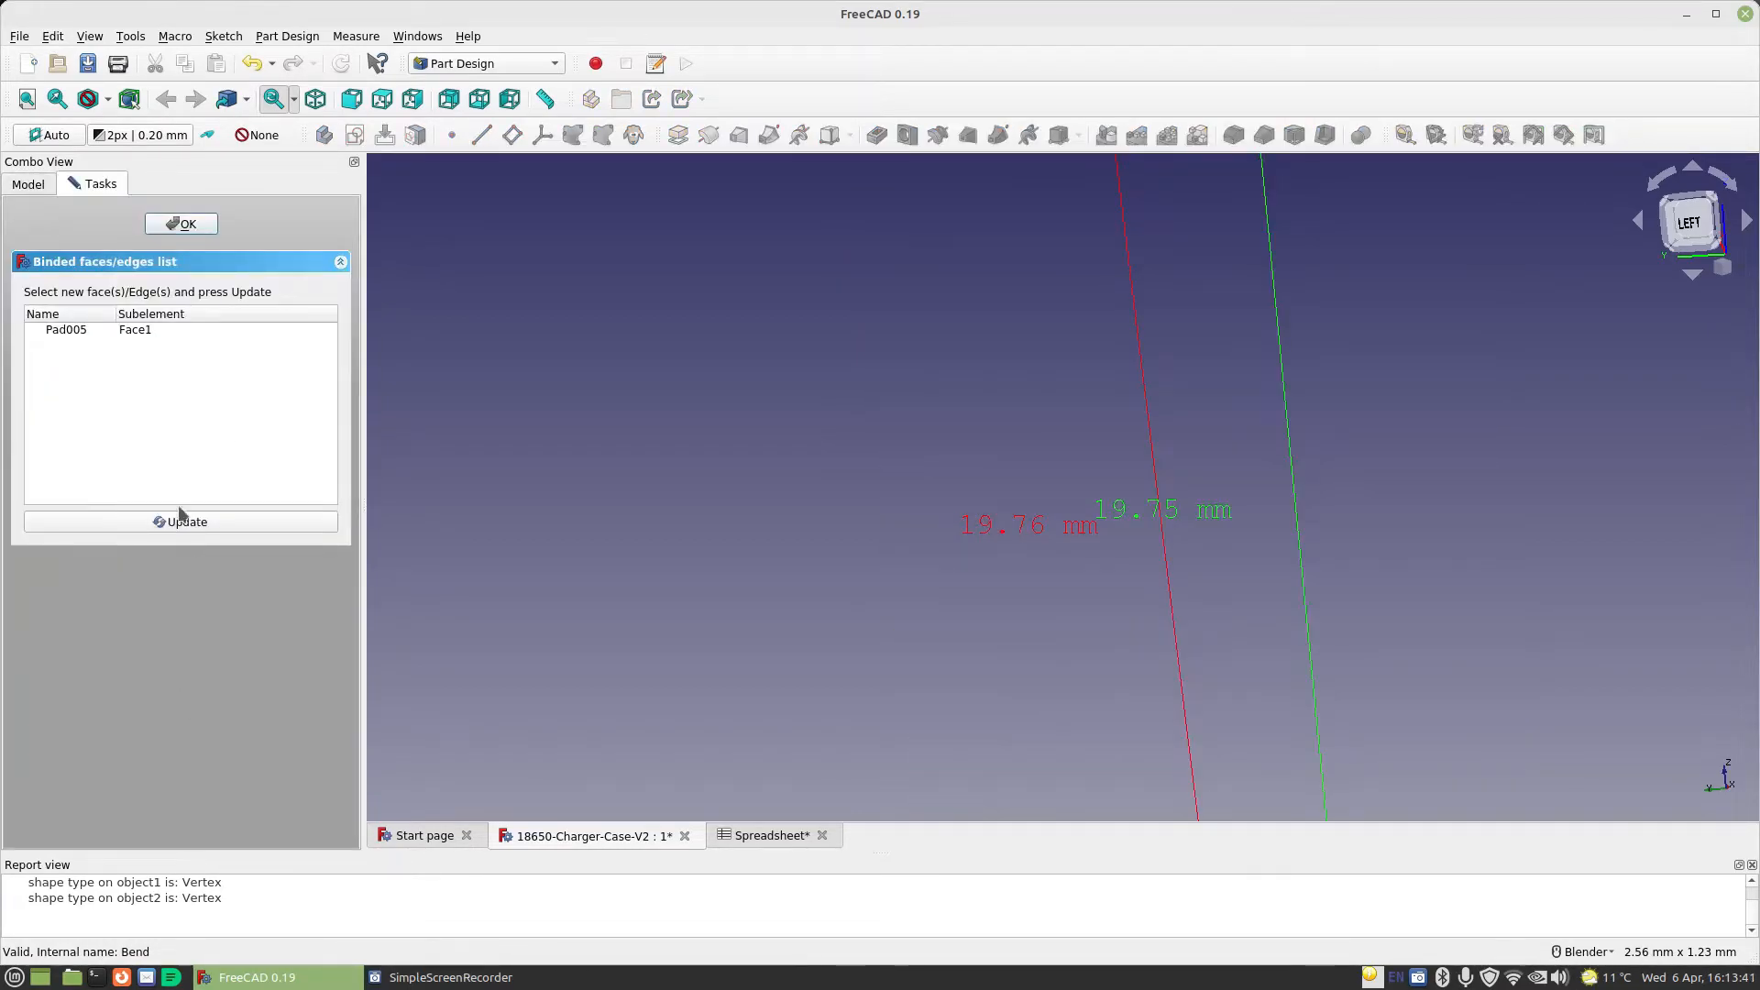
{"action": "left_click", "coordinate": [179, 226]}
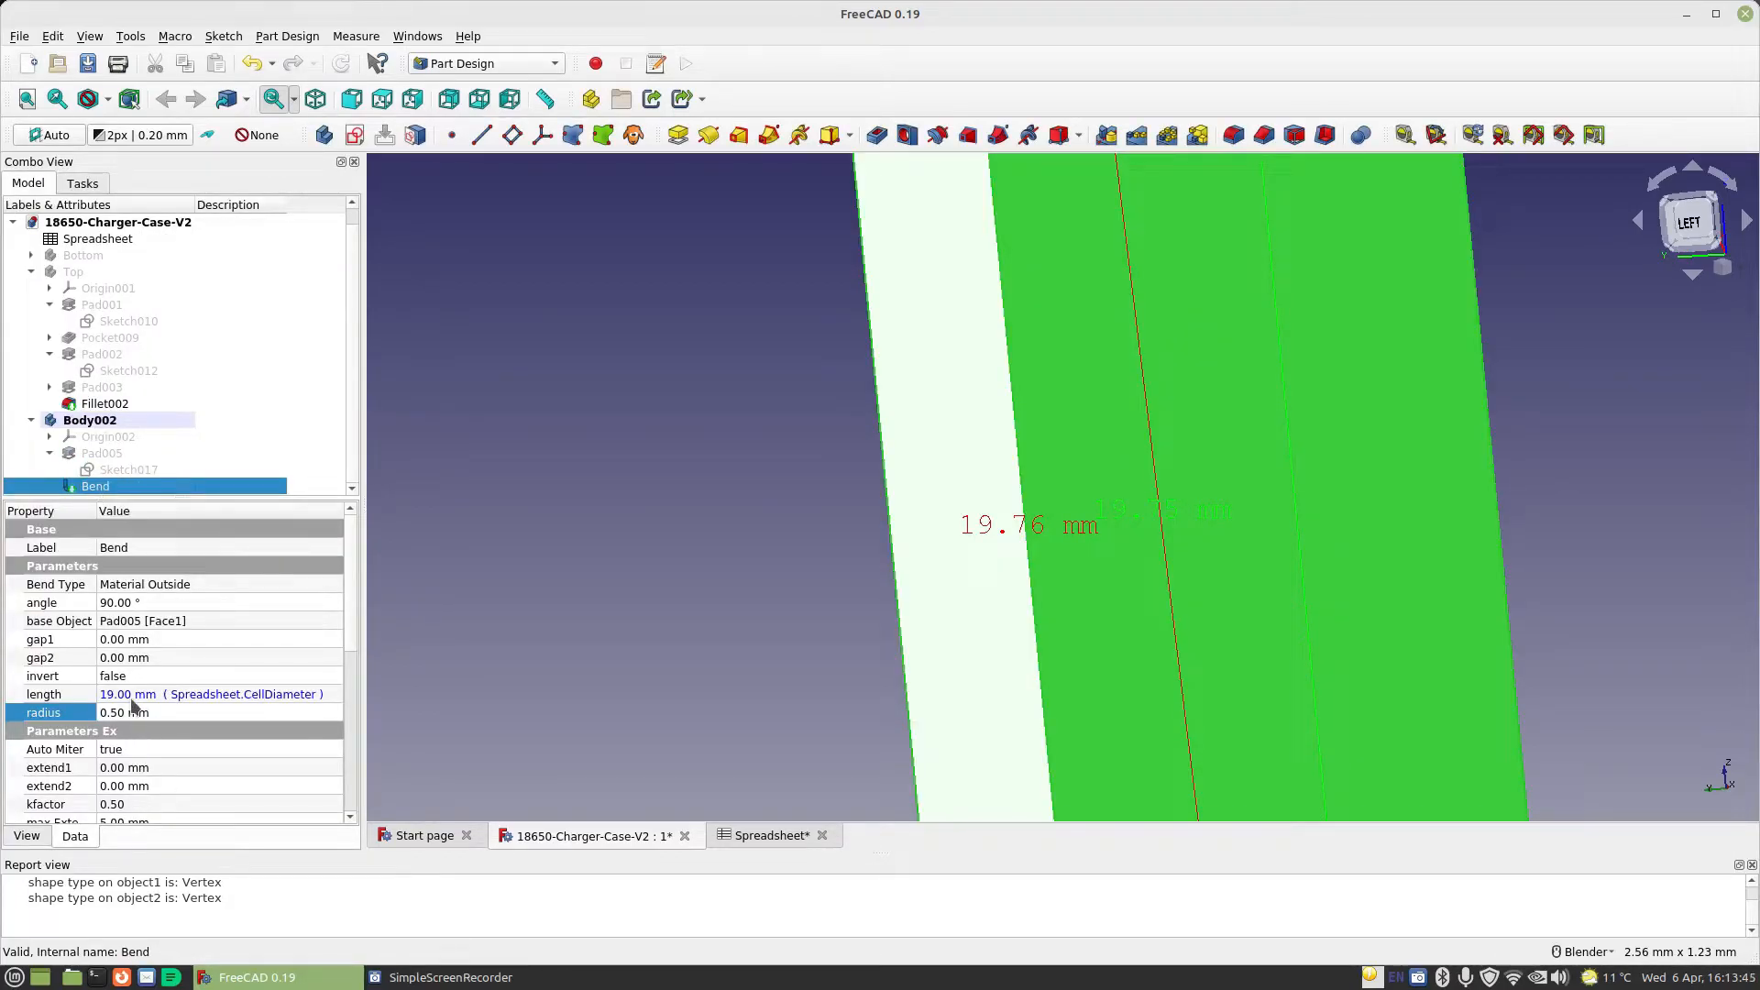
{"action": "left_click", "coordinate": [164, 694]}
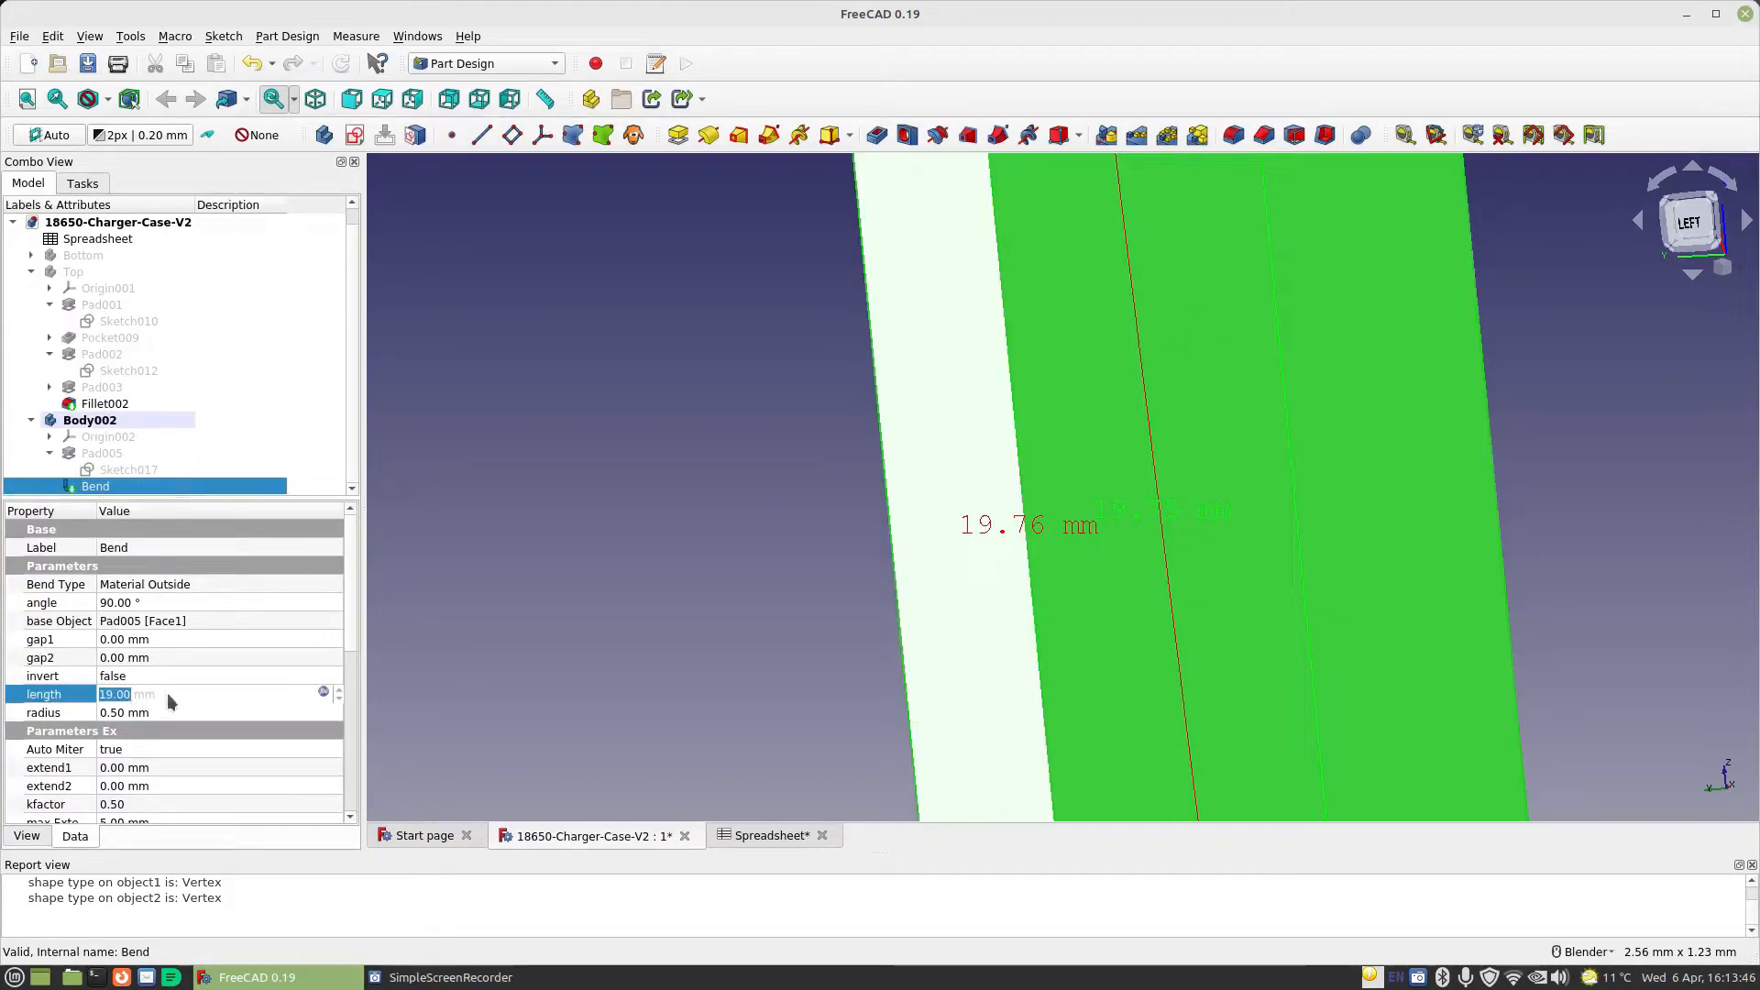
{"action": "left_click", "coordinate": [322, 693]}
{"action": "left_click", "coordinate": [389, 695]}
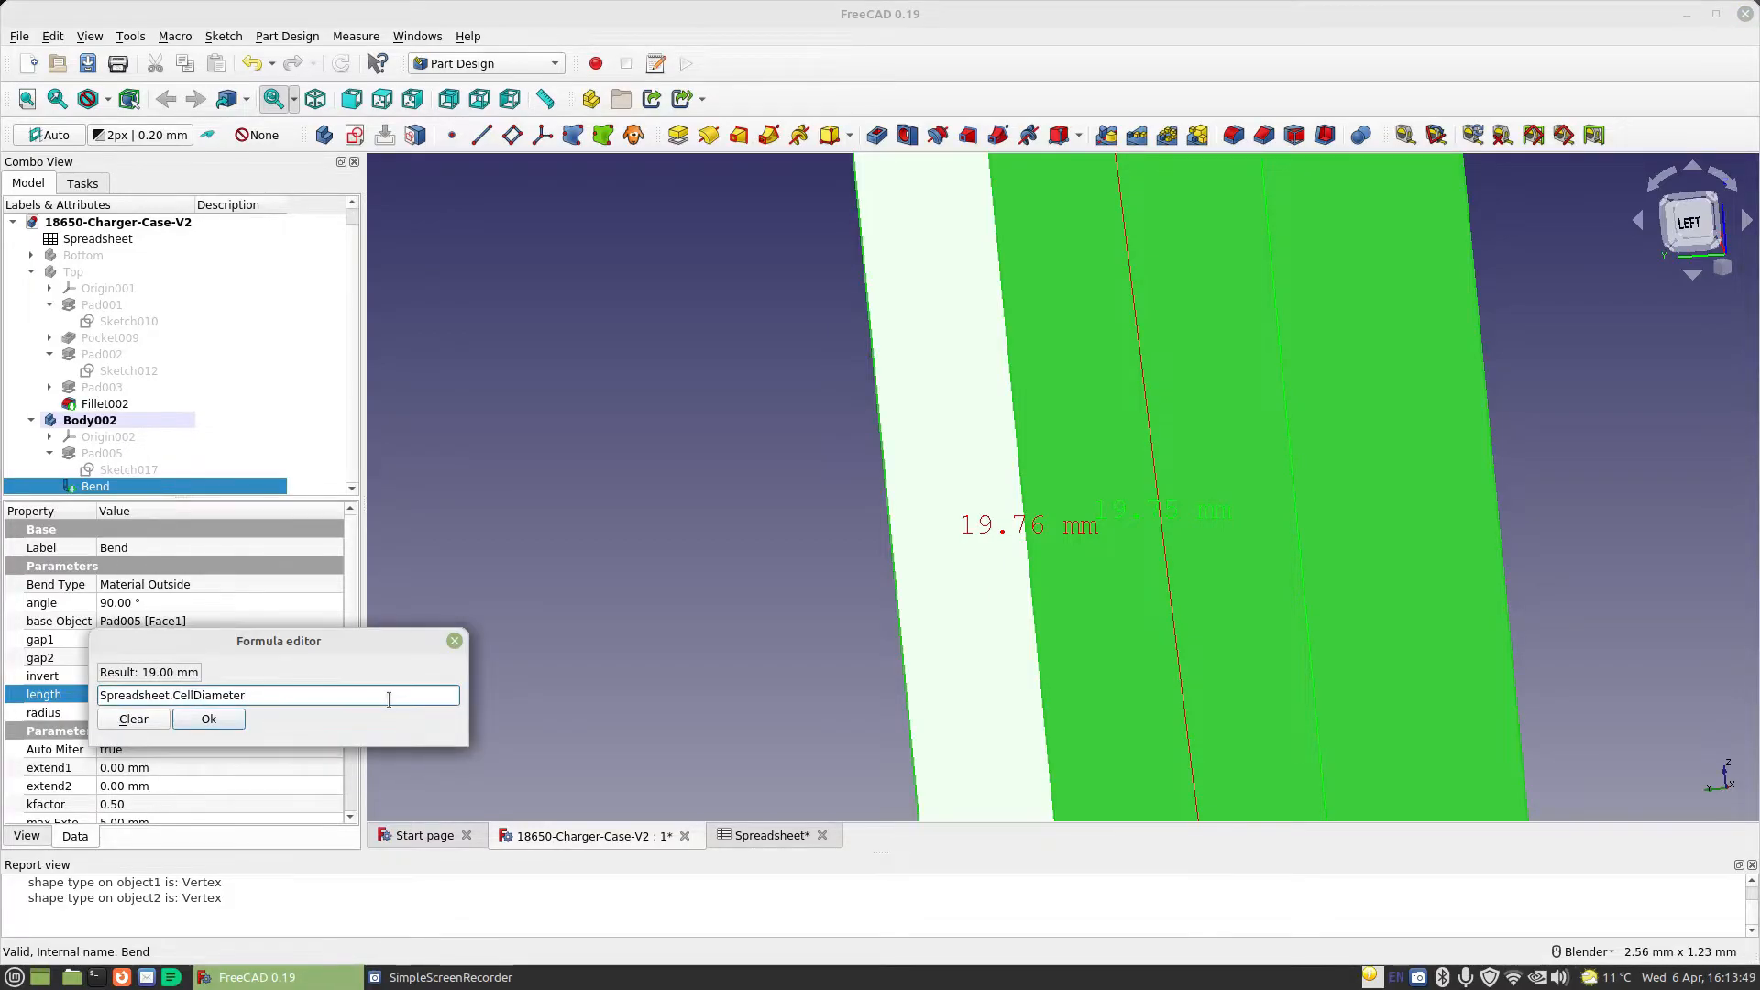
{"action": "type", "text": "-"}
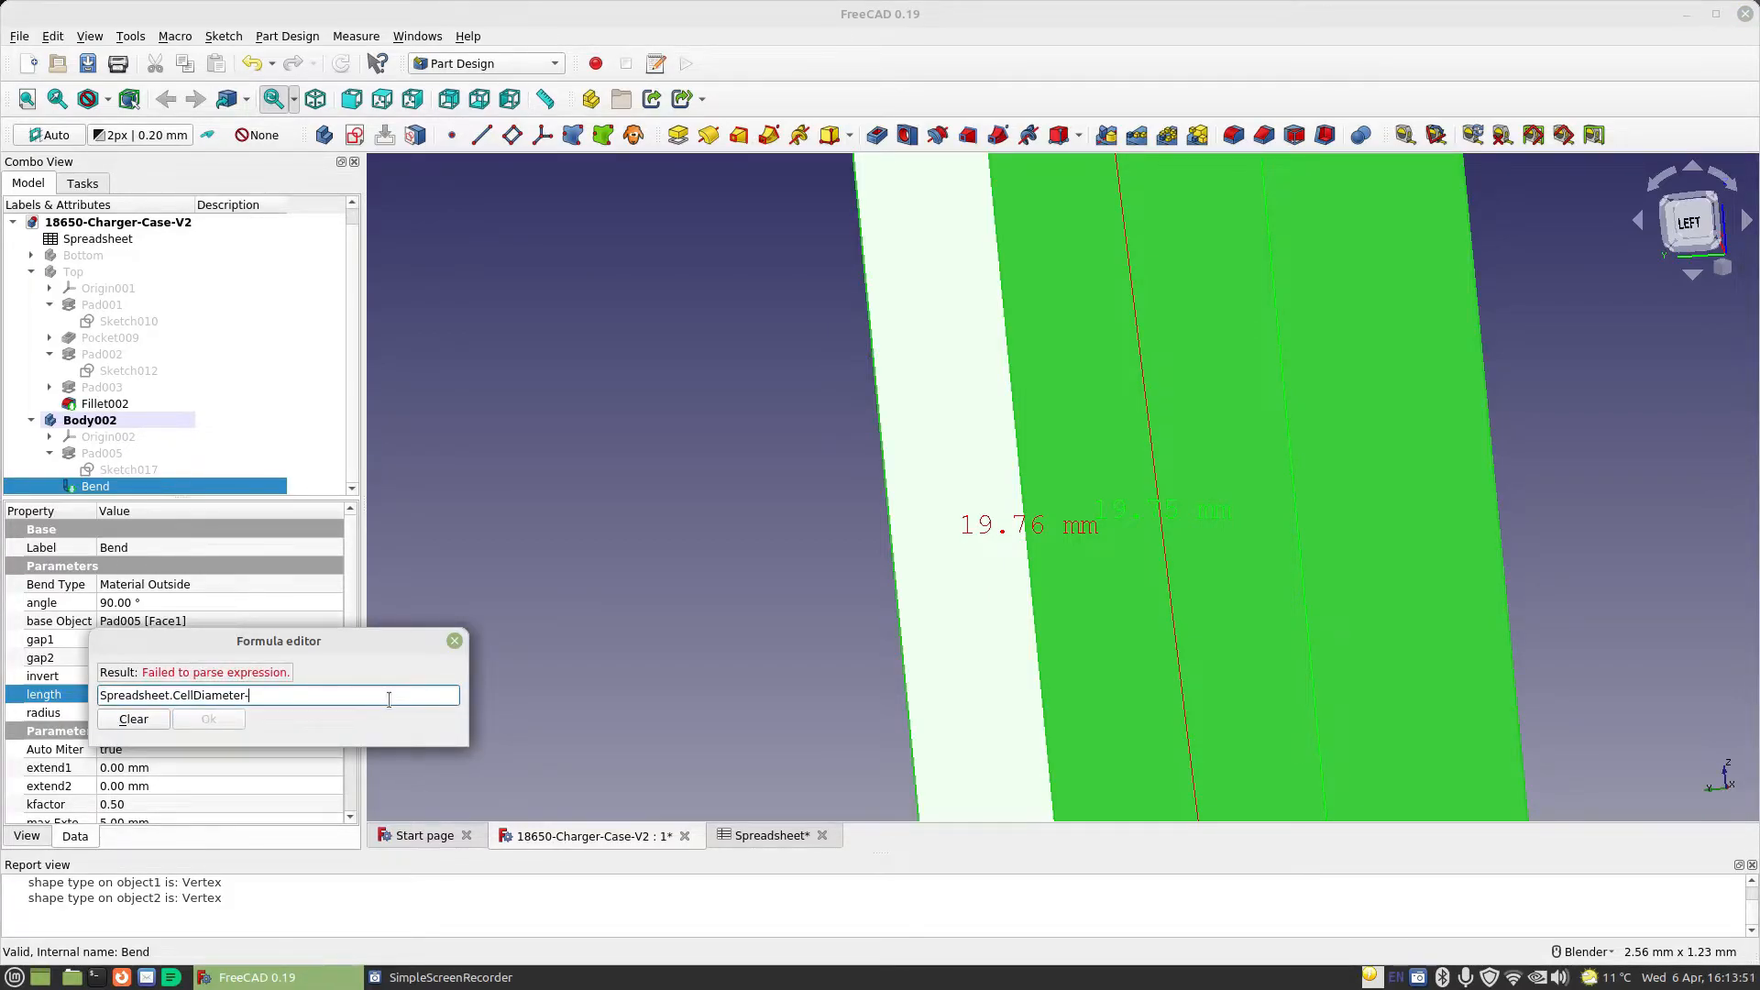
{"action": "type", "text": ".5mm"}
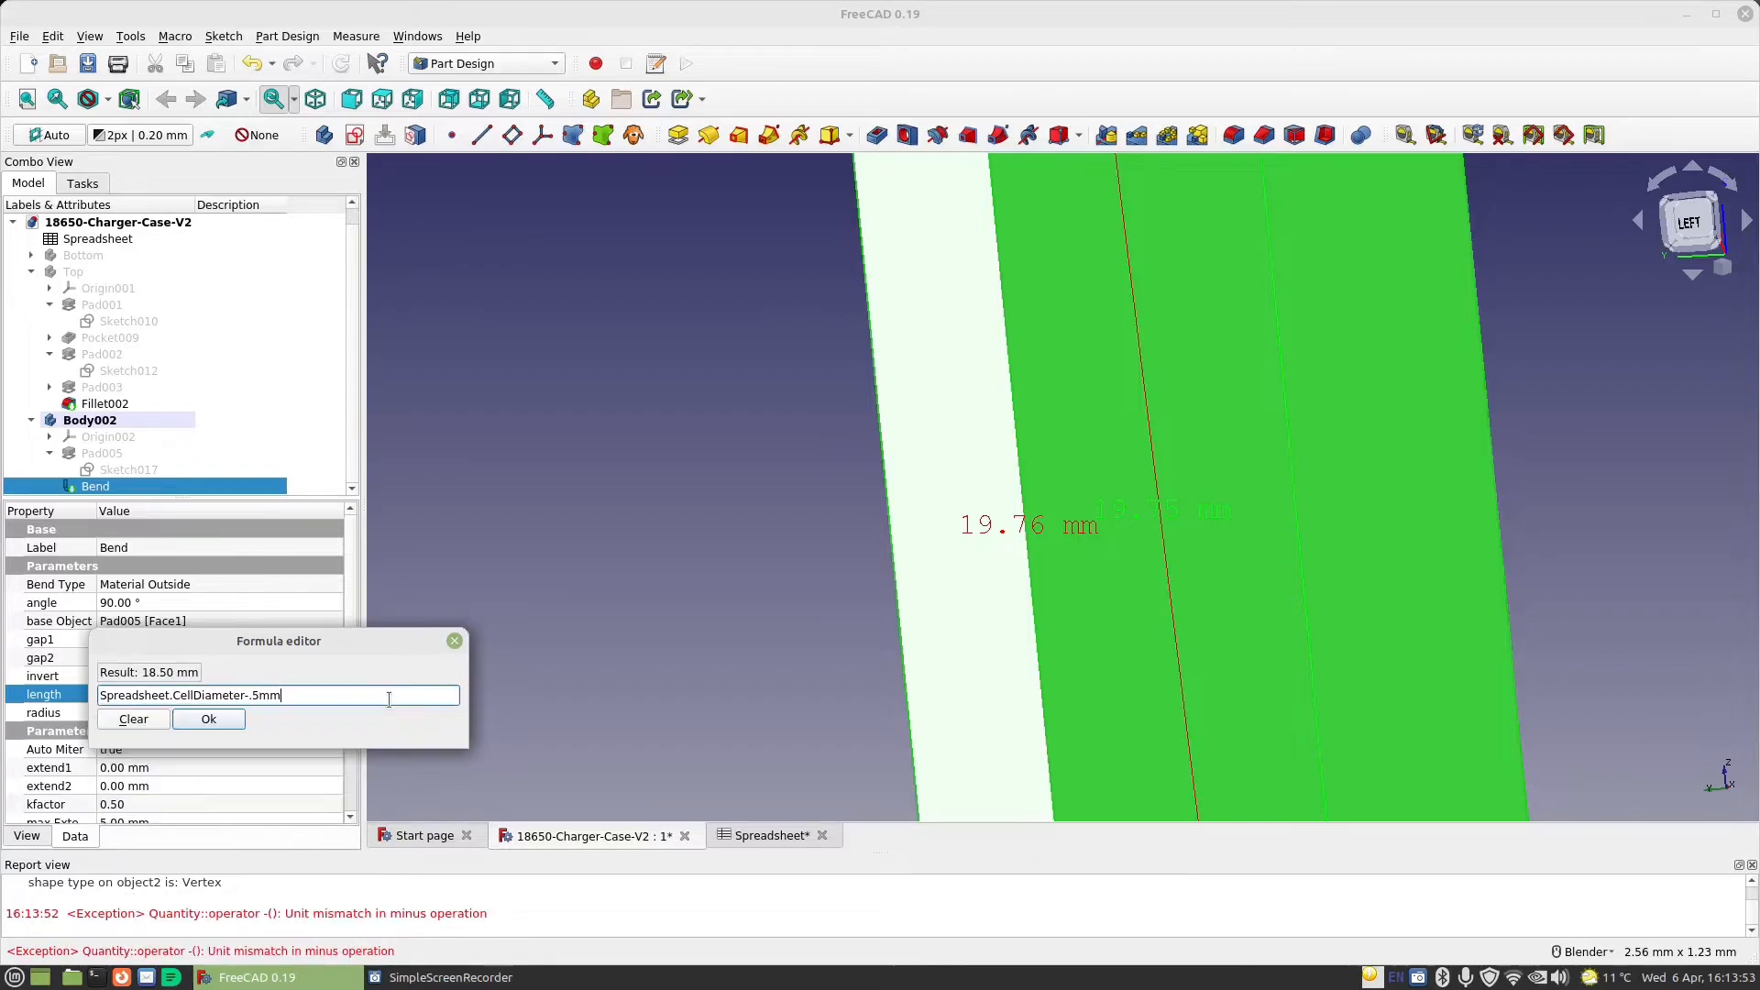
{"action": "key", "text": "Return"}
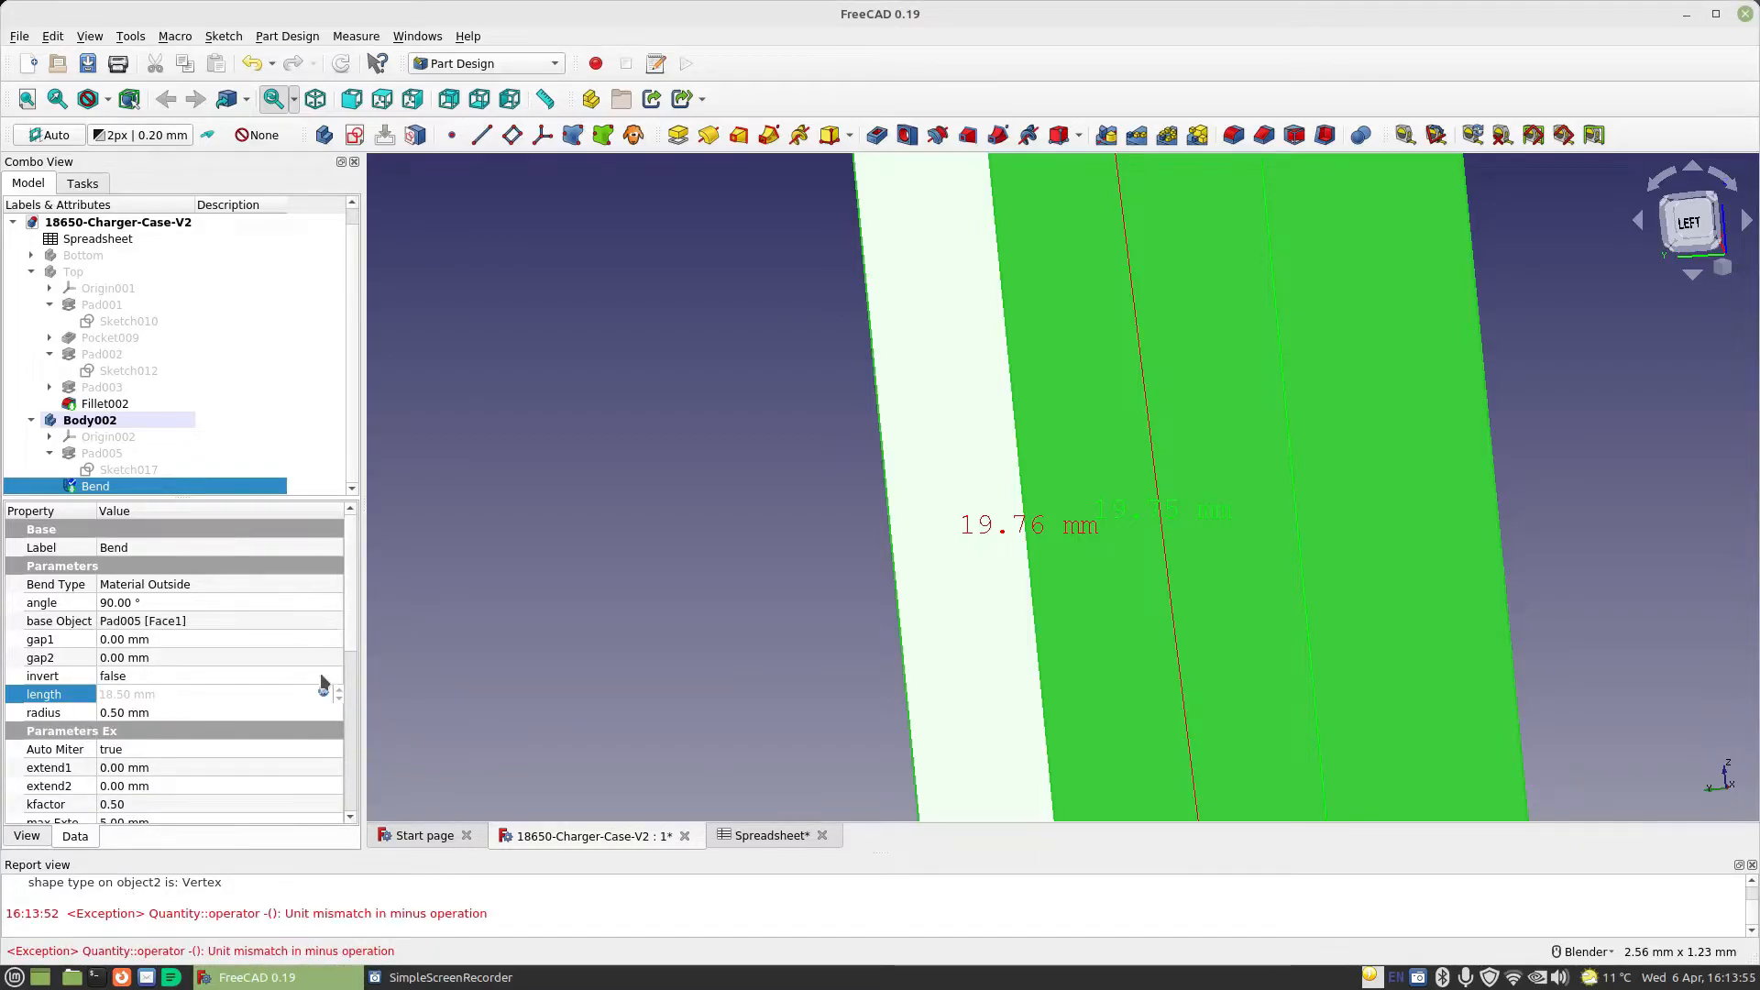
{"action": "left_click", "coordinate": [309, 717]}
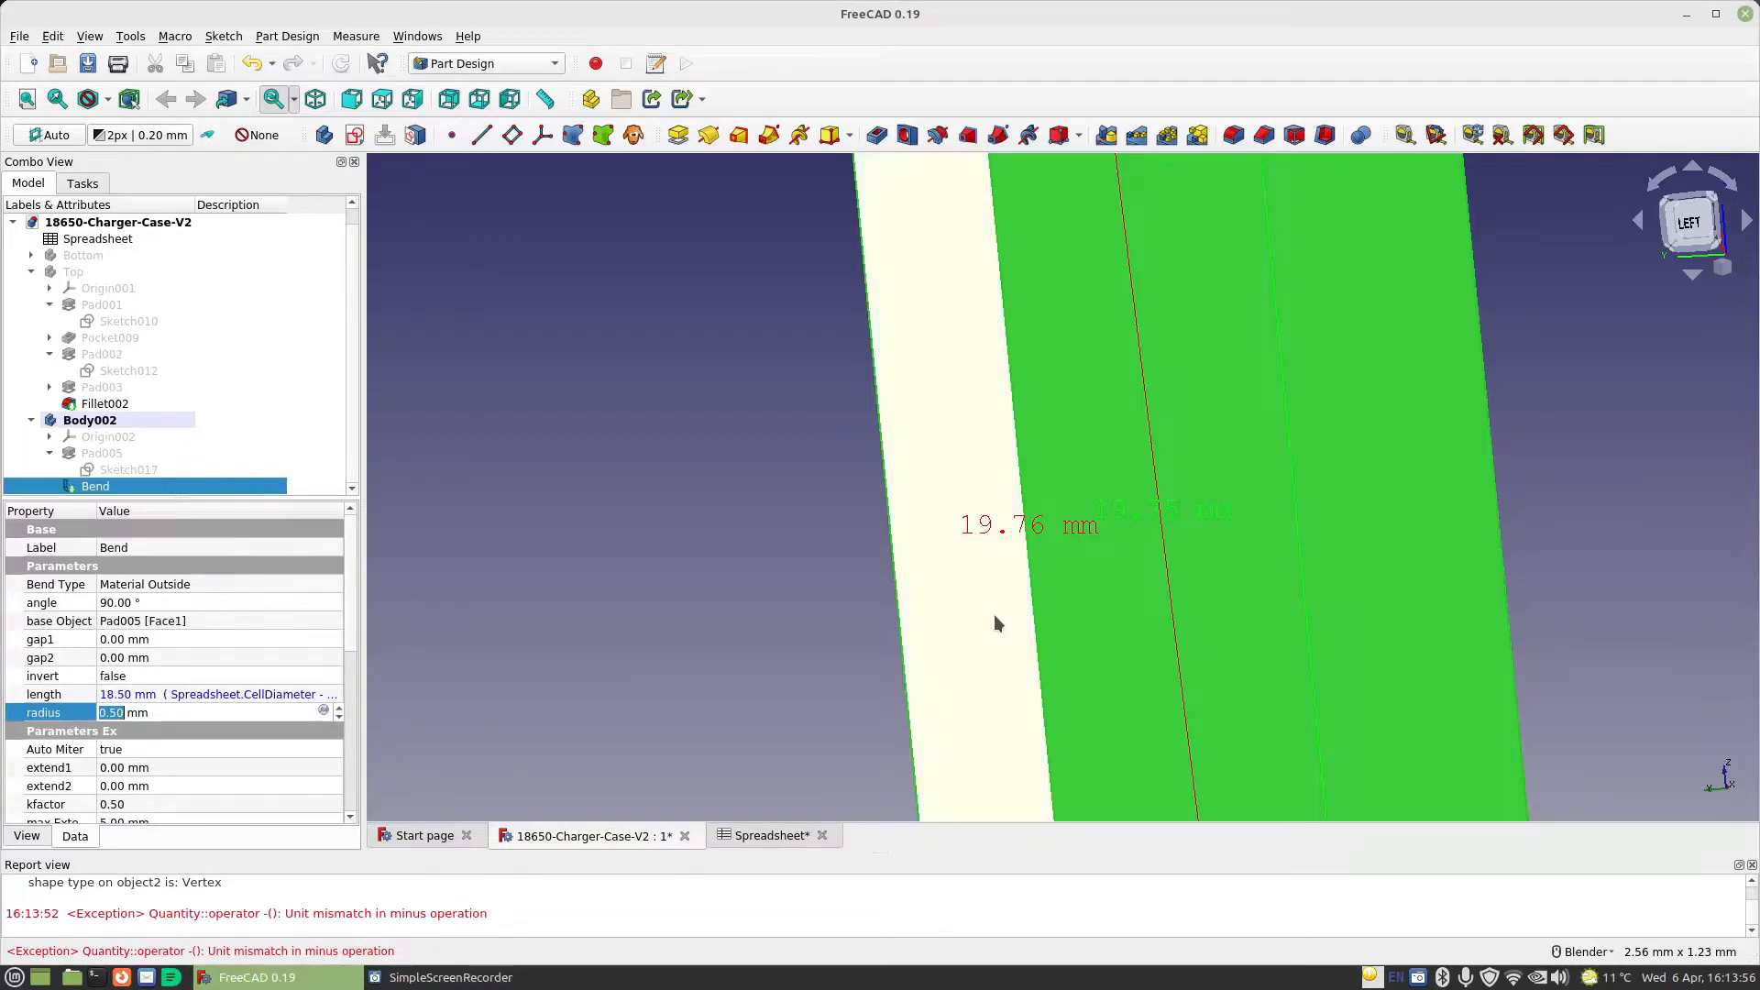
{"action": "left_click", "coordinate": [196, 693]}
{"action": "left_click", "coordinate": [655, 540]}
Clear the old dimensions and measure from the bent wall's top corner to the underside corner where the bend meets the base
{"action": "scroll", "coordinate": [824, 533], "scroll_direction": "down", "scroll_amount": 2}
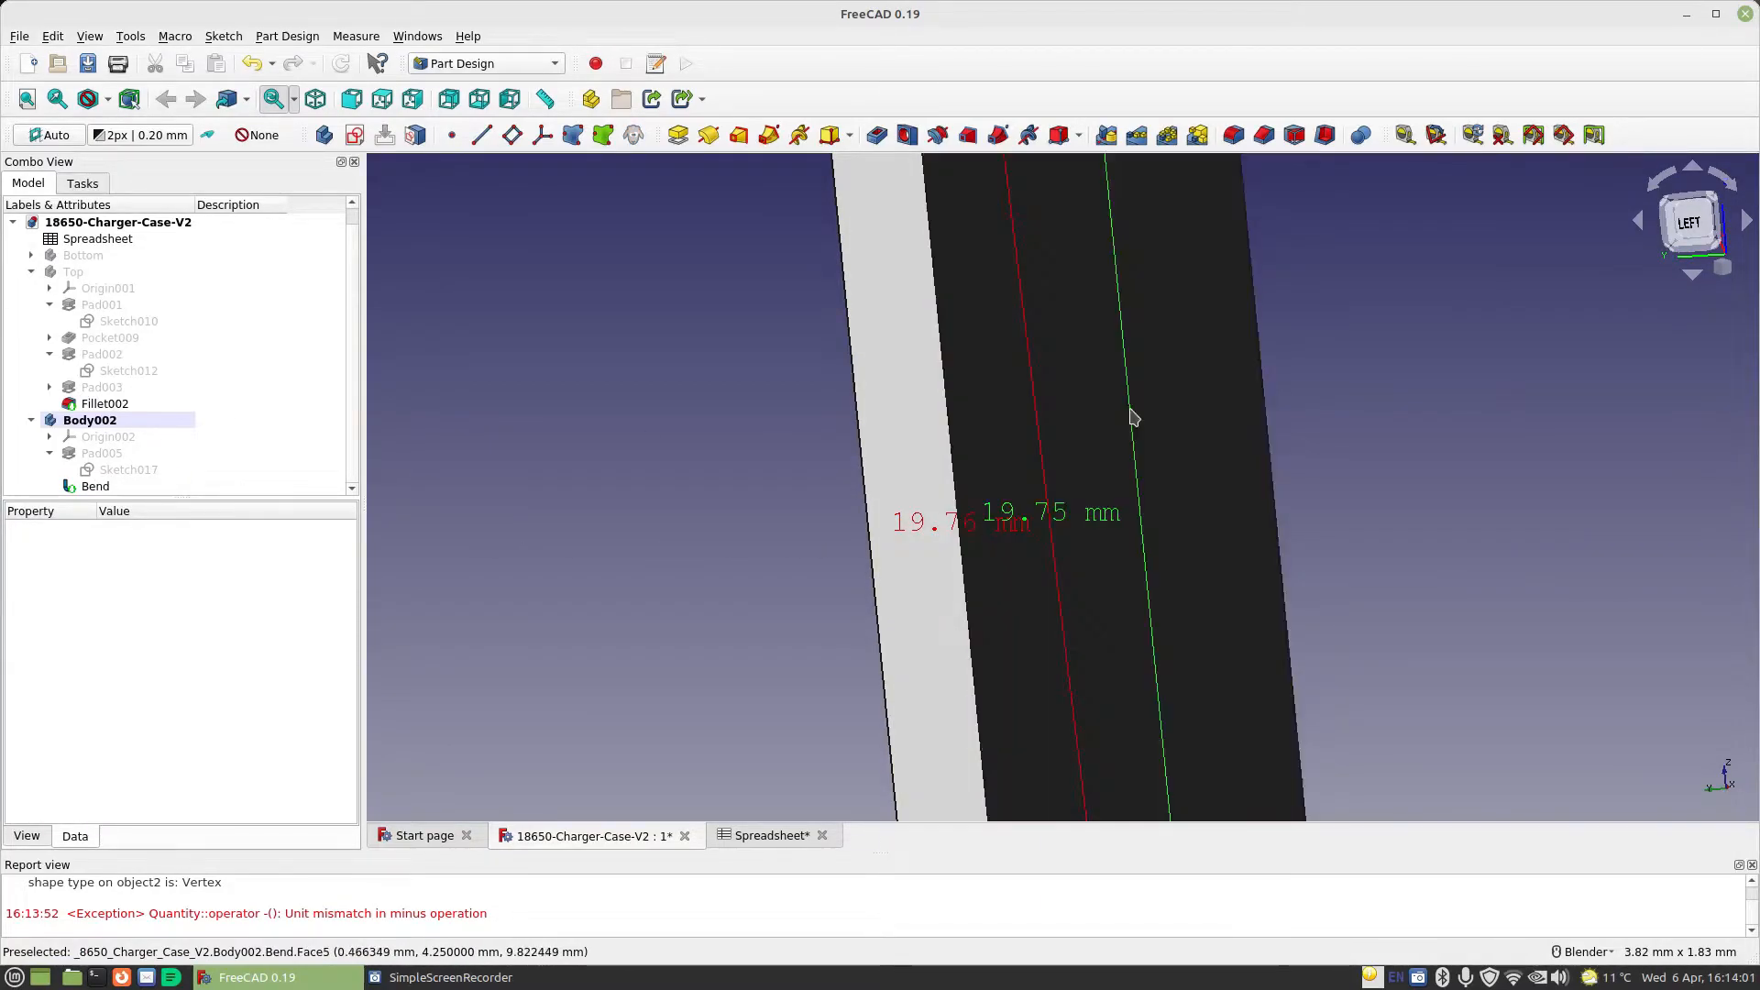
{"action": "left_click", "coordinate": [1421, 136]}
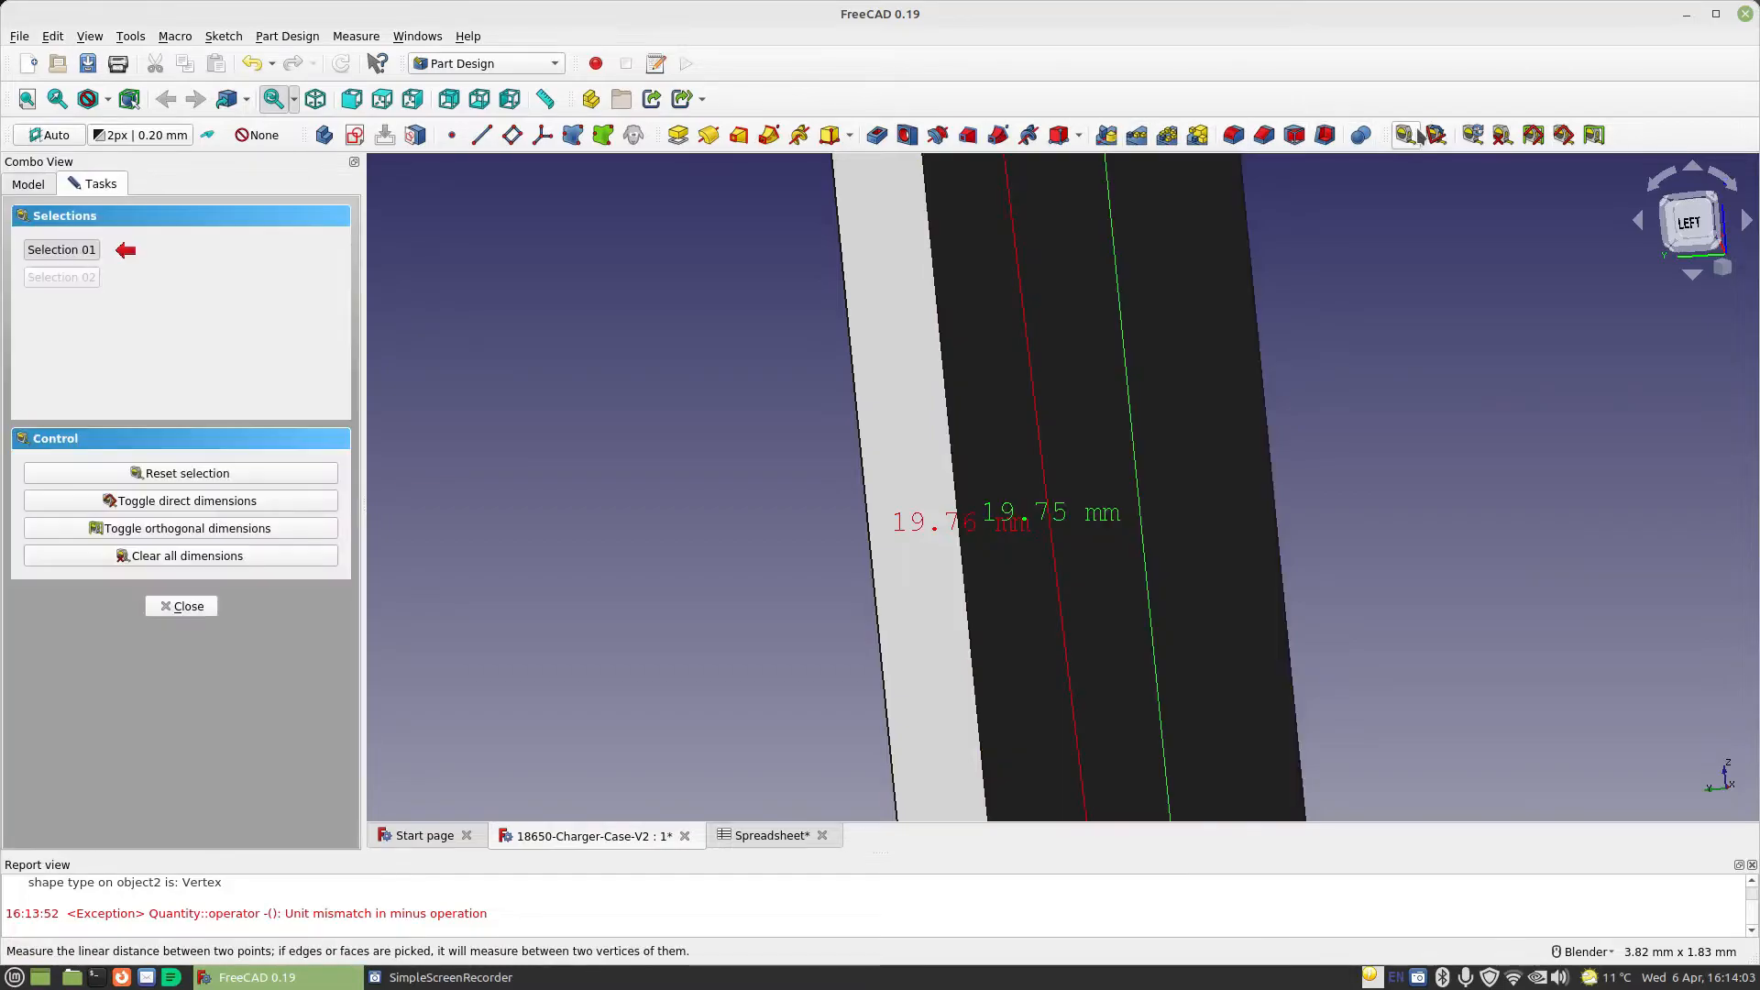
{"action": "left_click", "coordinate": [181, 555]}
{"action": "scroll", "coordinate": [752, 533], "scroll_direction": "down", "scroll_amount": 4}
{"action": "scroll", "coordinate": [750, 533], "scroll_direction": "down", "scroll_amount": 2}
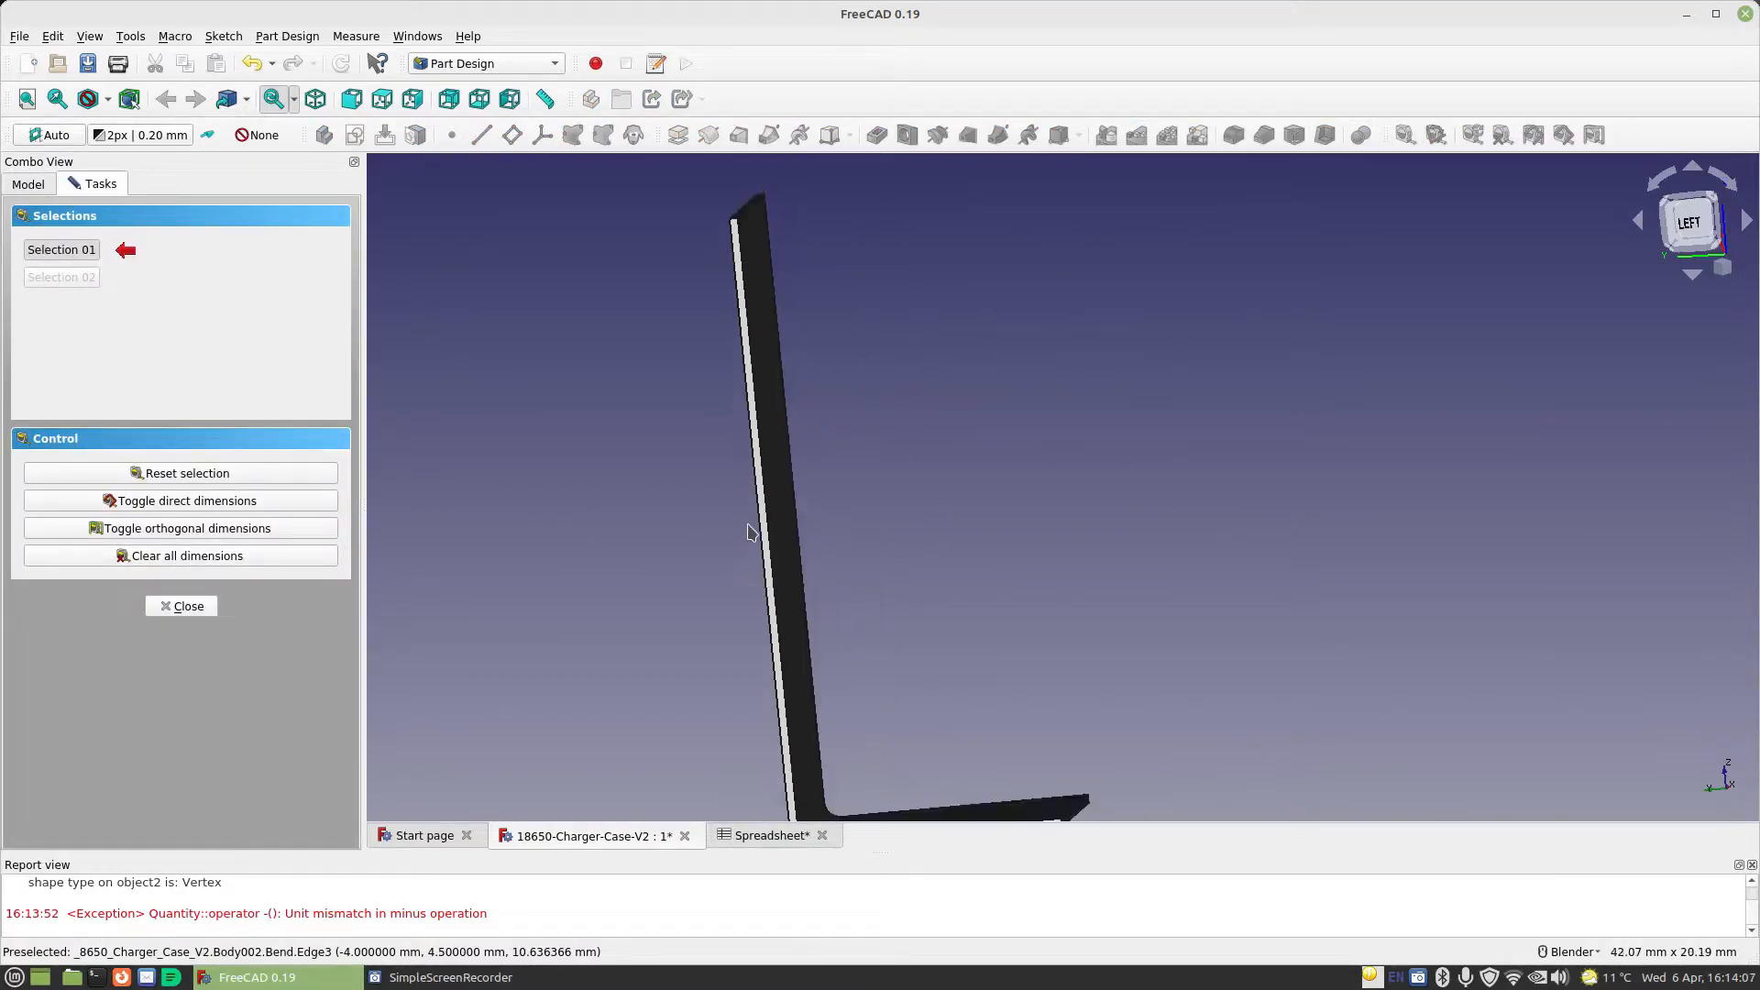
{"action": "left_click", "coordinate": [738, 225]}
{"action": "middle_click_drag", "start_coordinate": [853, 770], "coordinate": [852, 404], "text": "shift"}
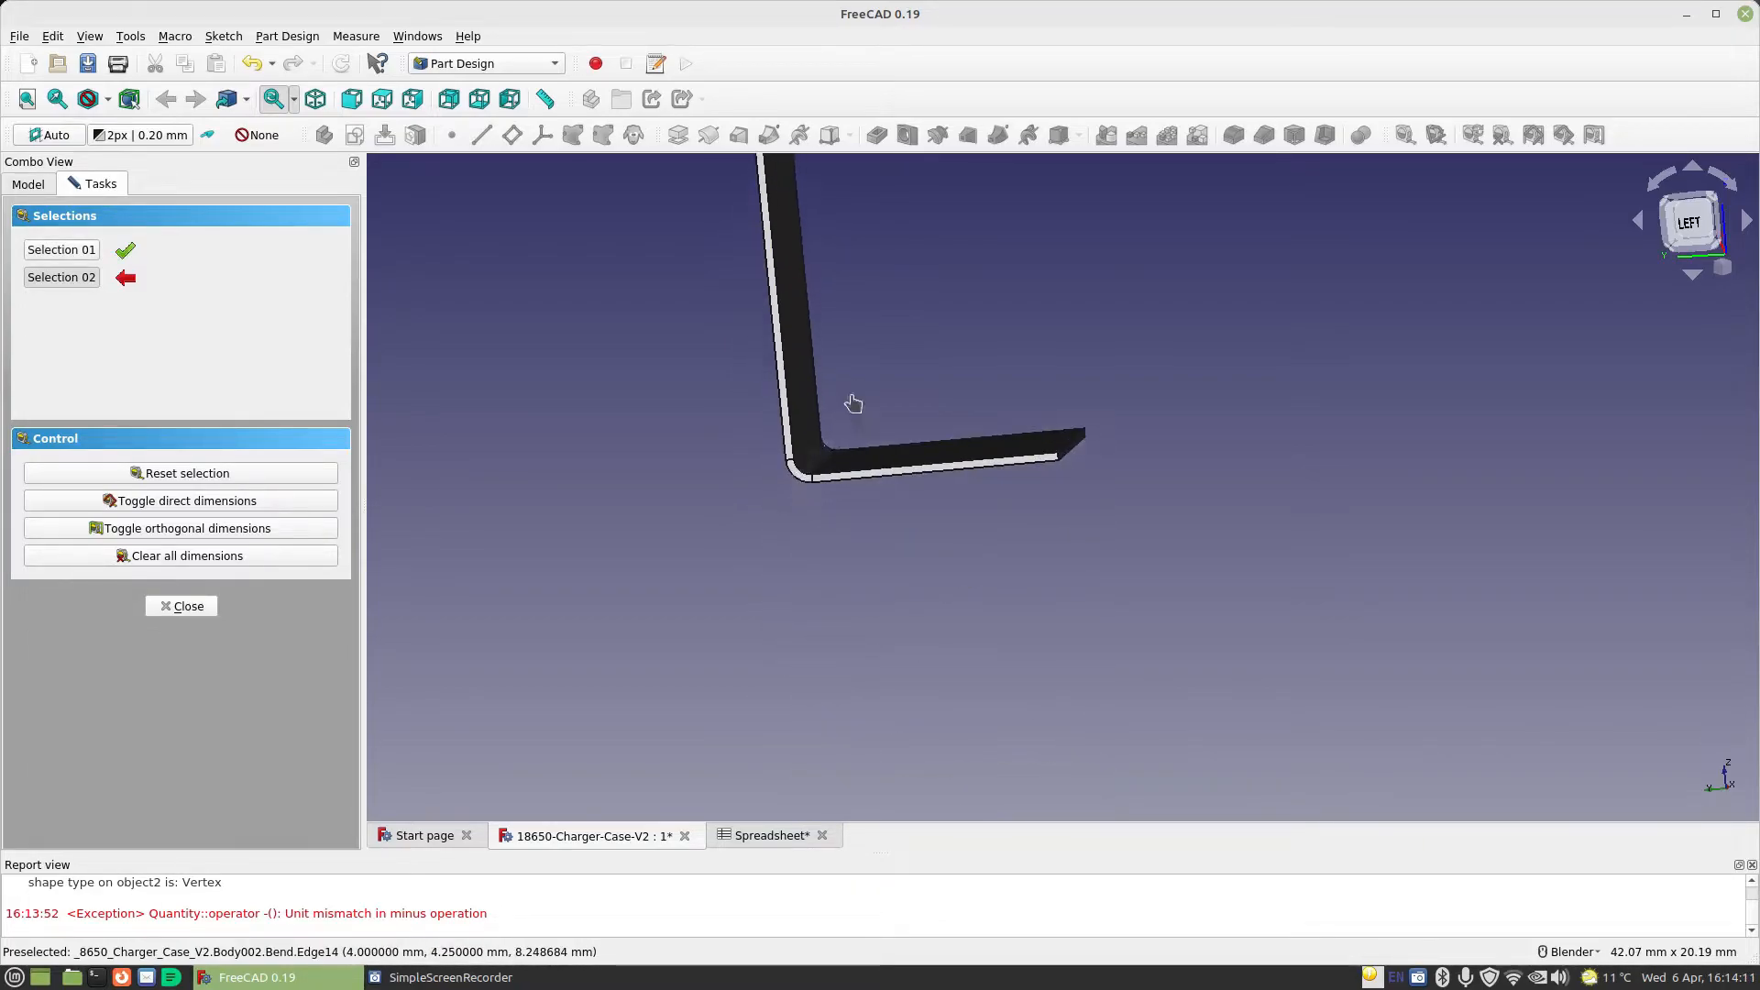
{"action": "scroll", "coordinate": [819, 491], "scroll_direction": "up", "scroll_amount": 4}
{"action": "left_click", "coordinate": [822, 521]}
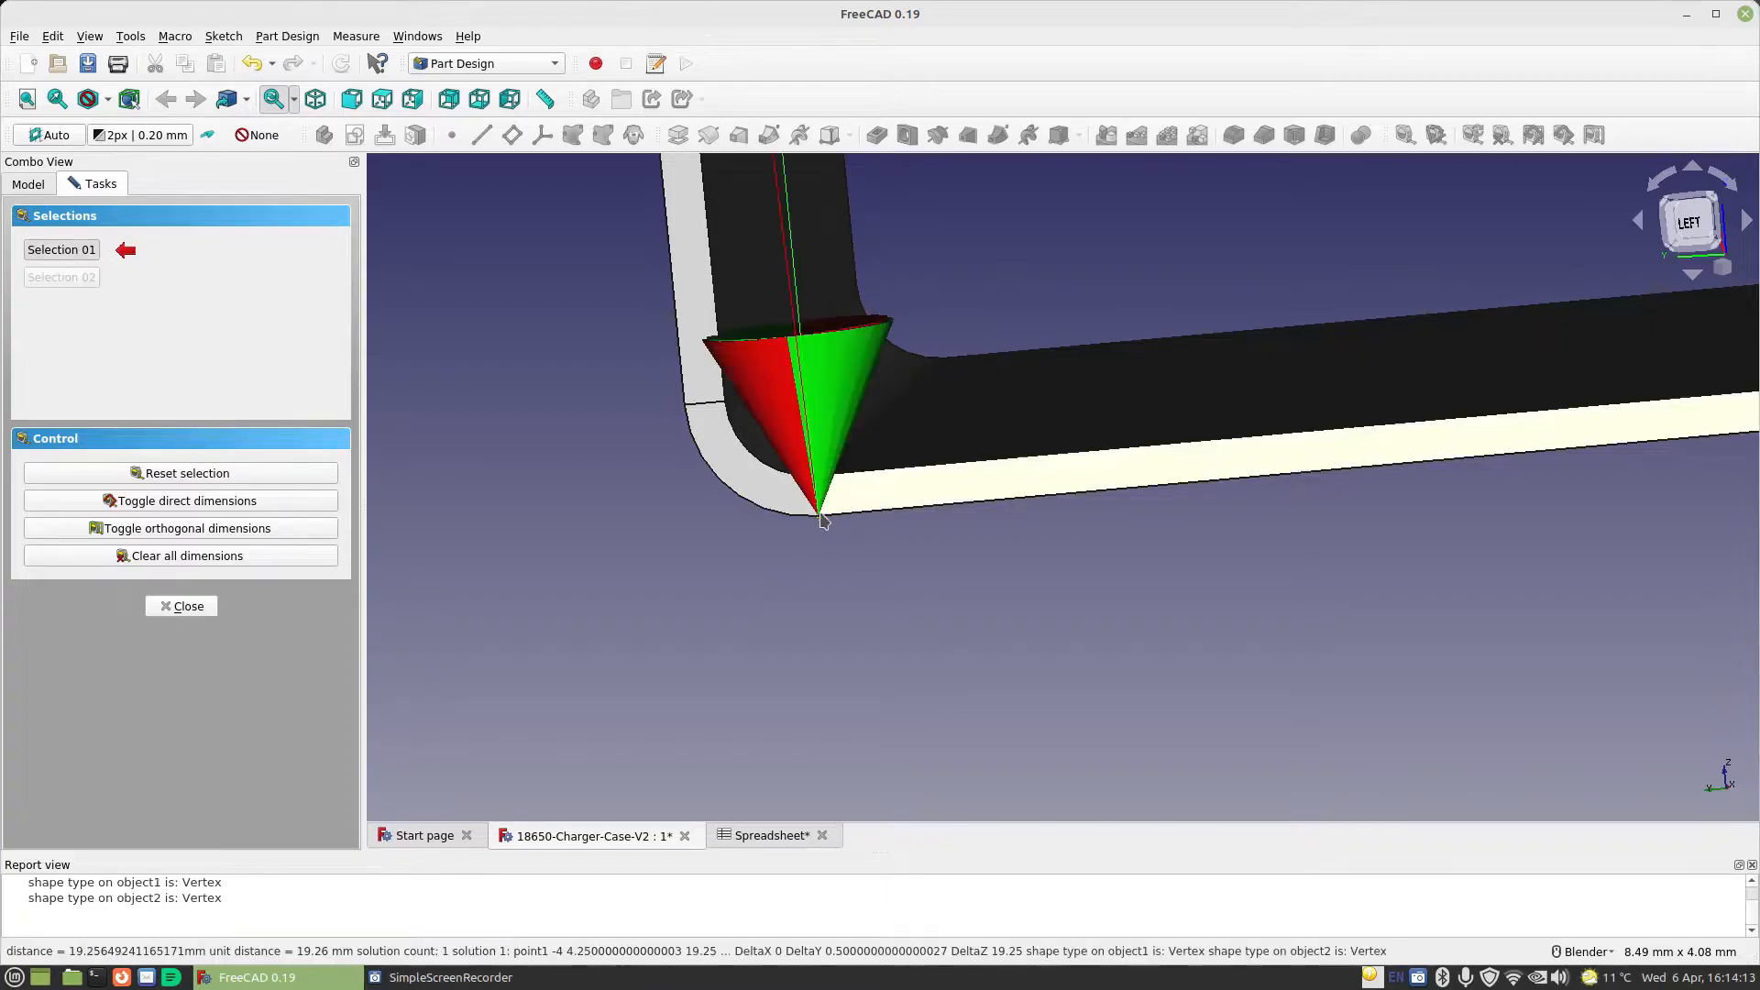
Examine the new dimension labels along the bent wall up close, clear all dimensions, and close the measuring tool
{"action": "scroll", "coordinate": [822, 522], "scroll_direction": "down", "scroll_amount": 5}
{"action": "middle_click_drag", "start_coordinate": [836, 266], "coordinate": [839, 784], "text": "shift"}
{"action": "scroll", "coordinate": [870, 679], "scroll_direction": "up", "scroll_amount": 2}
{"action": "middle_click_drag", "start_coordinate": [940, 665], "coordinate": [999, 613], "text": "shift"}
{"action": "scroll", "coordinate": [965, 550], "scroll_direction": "up", "scroll_amount": 2}
{"action": "scroll", "coordinate": [949, 564], "scroll_direction": "up", "scroll_amount": 3}
{"action": "scroll", "coordinate": [998, 614], "scroll_direction": "up", "scroll_amount": 4}
{"action": "middle_click_drag", "start_coordinate": [768, 508], "coordinate": [1223, 658], "text": "shift"}
{"action": "scroll", "coordinate": [1131, 630], "scroll_direction": "up", "scroll_amount": 2}
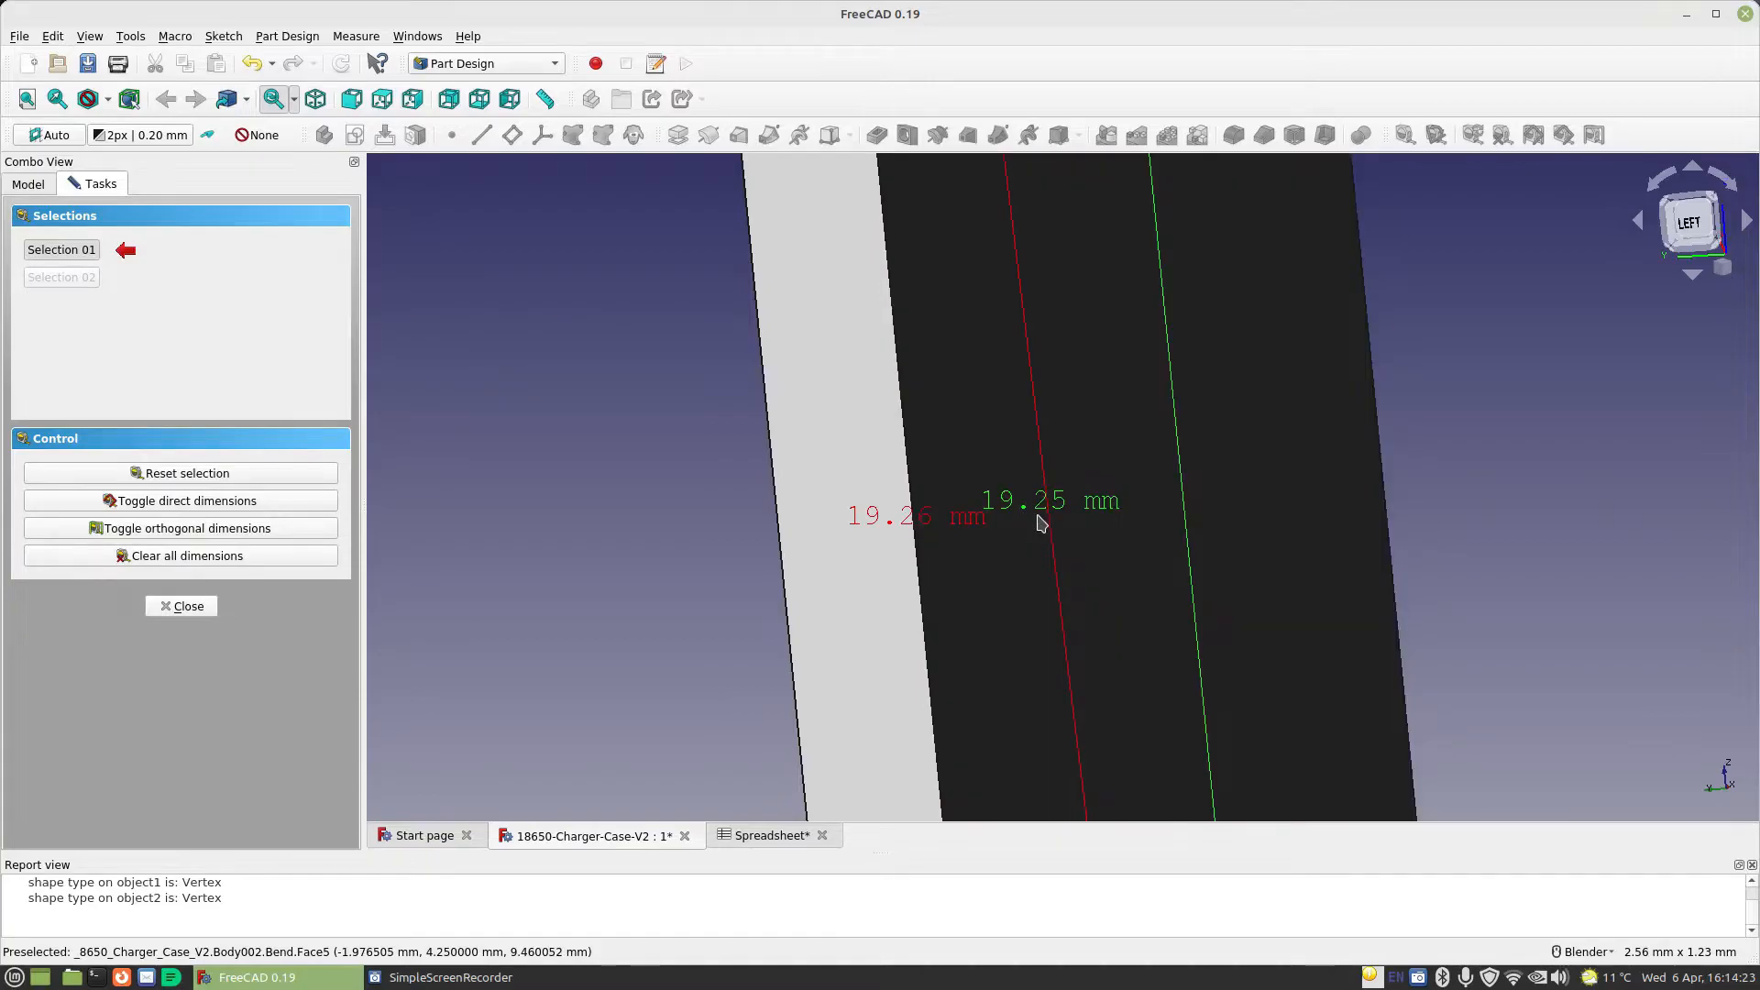
{"action": "left_click", "coordinate": [207, 561]}
{"action": "left_click", "coordinate": [182, 608]}
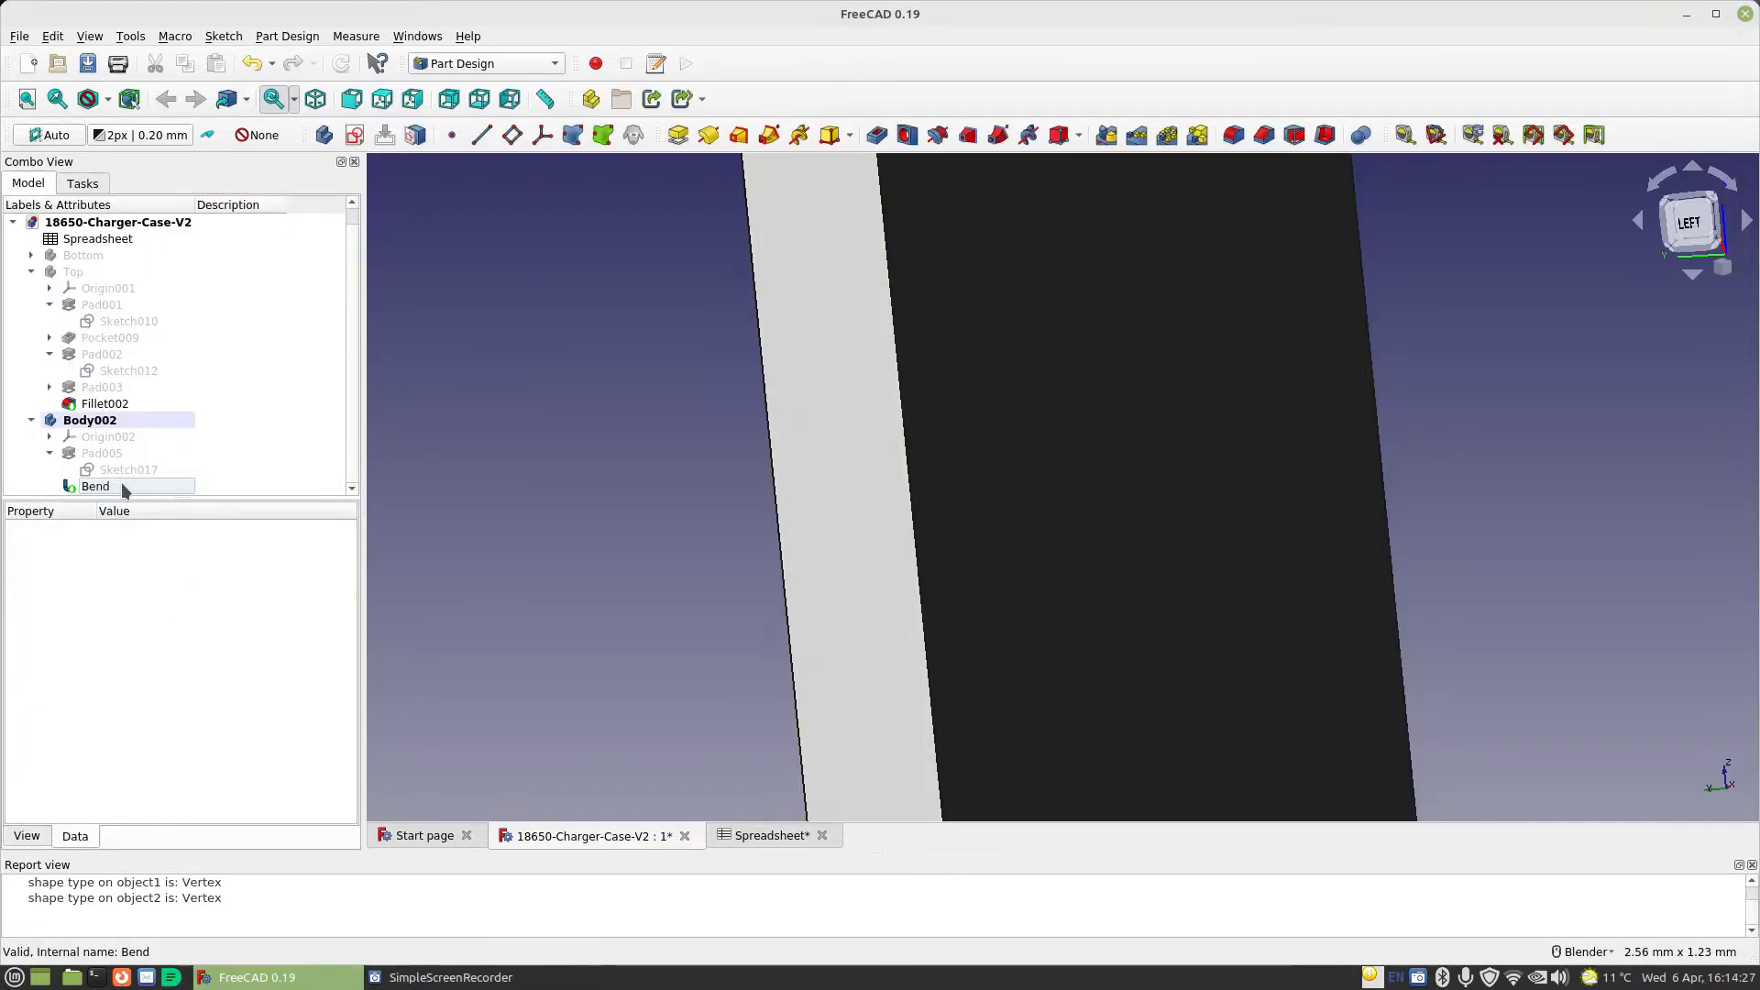
Set the bend's length expression to Spreadsheet.CellDiameter - 1mm and deselect the bend
{"action": "left_click", "coordinate": [121, 484]}
{"action": "left_click", "coordinate": [251, 695]}
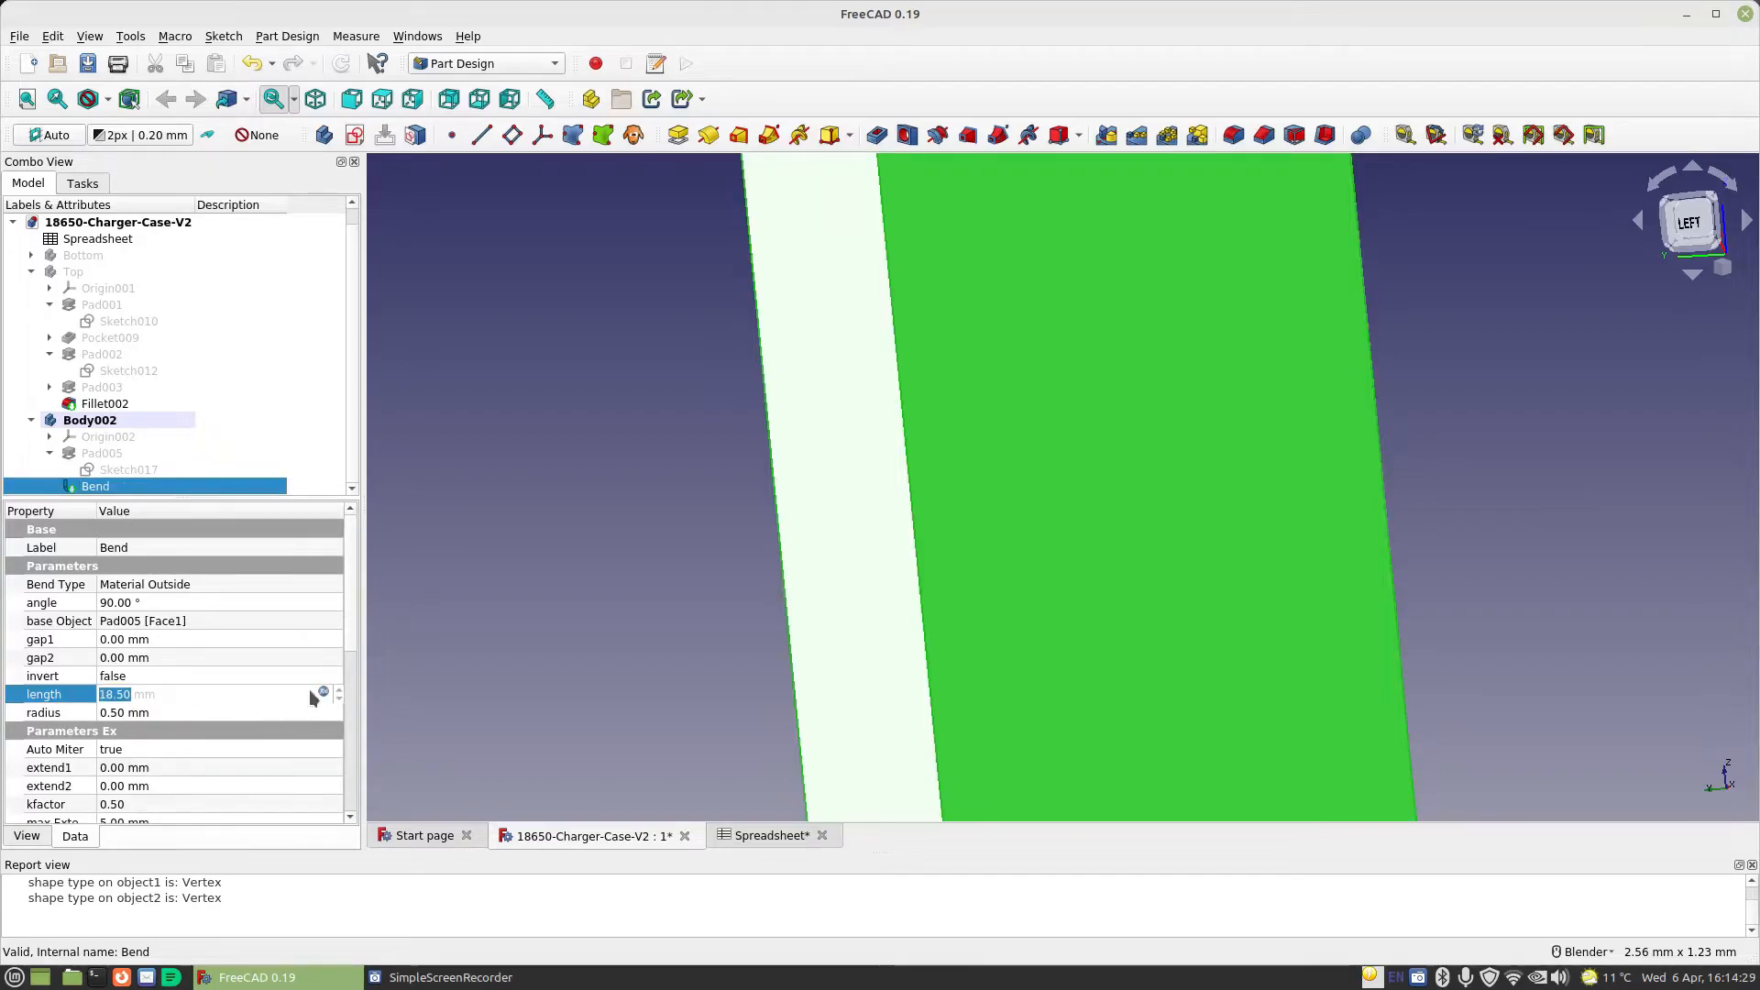
{"action": "left_click", "coordinate": [322, 691]}
{"action": "left_click", "coordinate": [328, 696]}
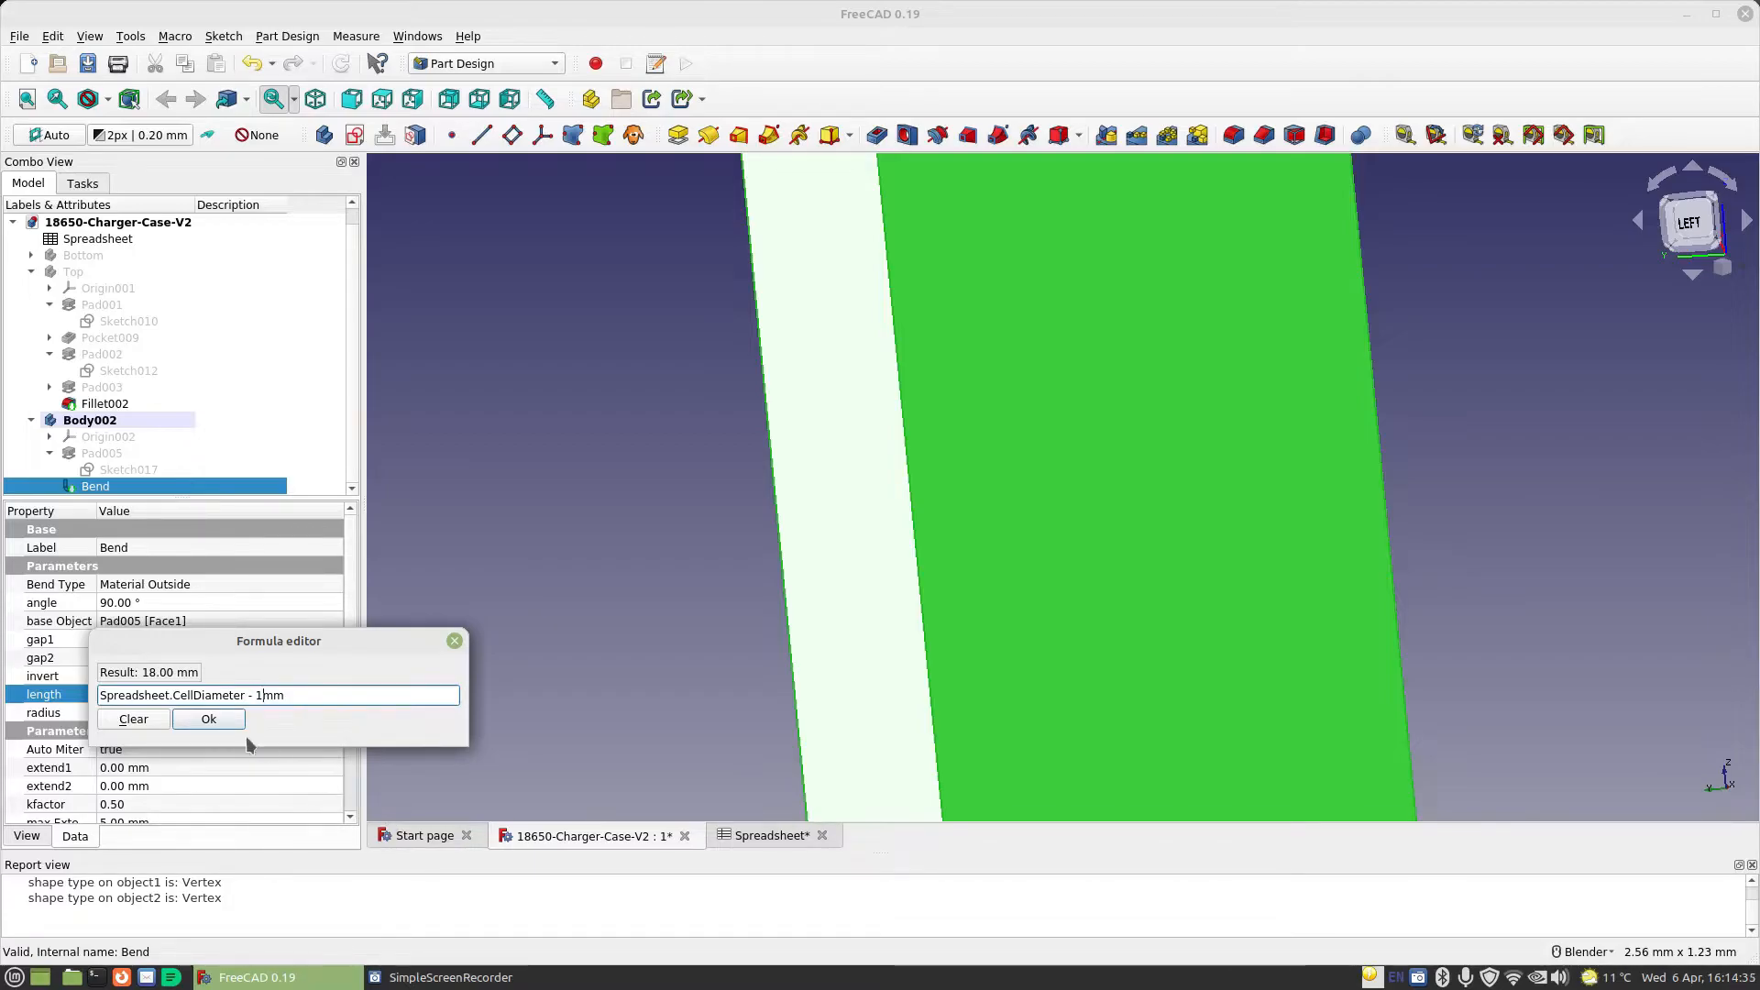
{"action": "left_click", "coordinate": [209, 719]}
{"action": "scroll", "coordinate": [376, 651], "scroll_direction": "down", "scroll_amount": 4}
{"action": "scroll", "coordinate": [675, 636], "scroll_direction": "down", "scroll_amount": 4}
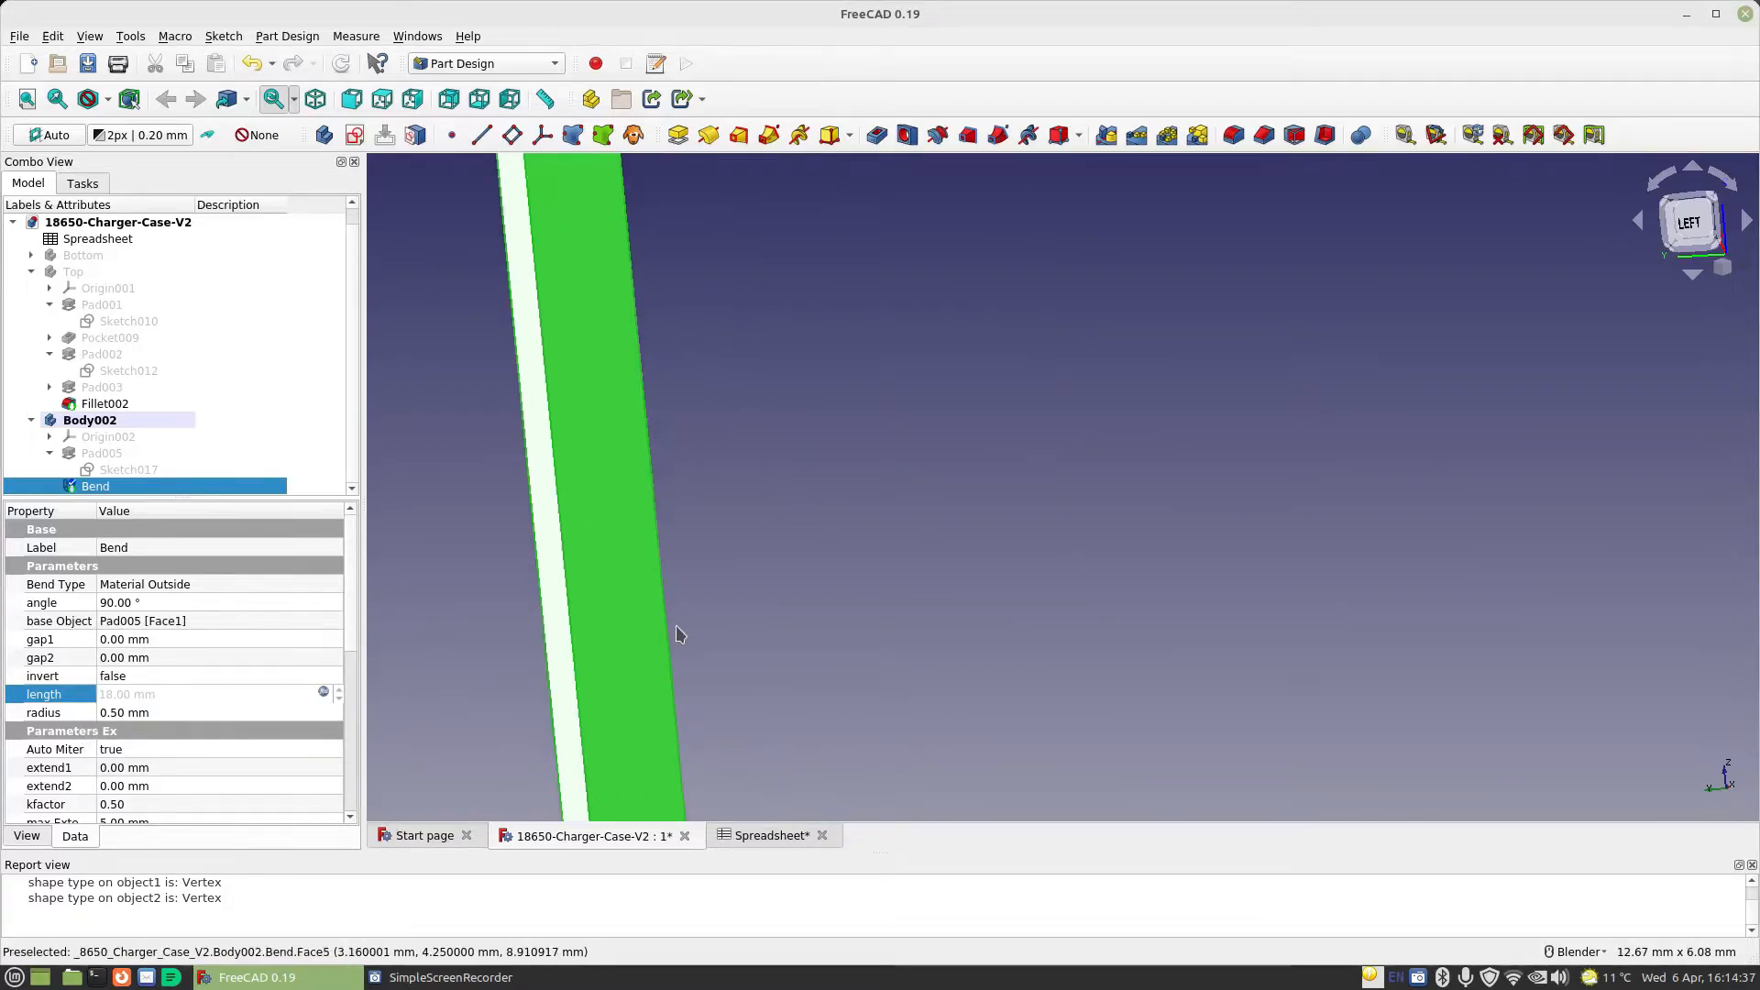
{"action": "left_click", "coordinate": [701, 636]}
Pad the base plate's thin side face on the +X side outward, with the length expression Spreadsheet.MaterialThickness-1mm
{"action": "scroll", "coordinate": [734, 639], "scroll_direction": "down", "scroll_amount": 2}
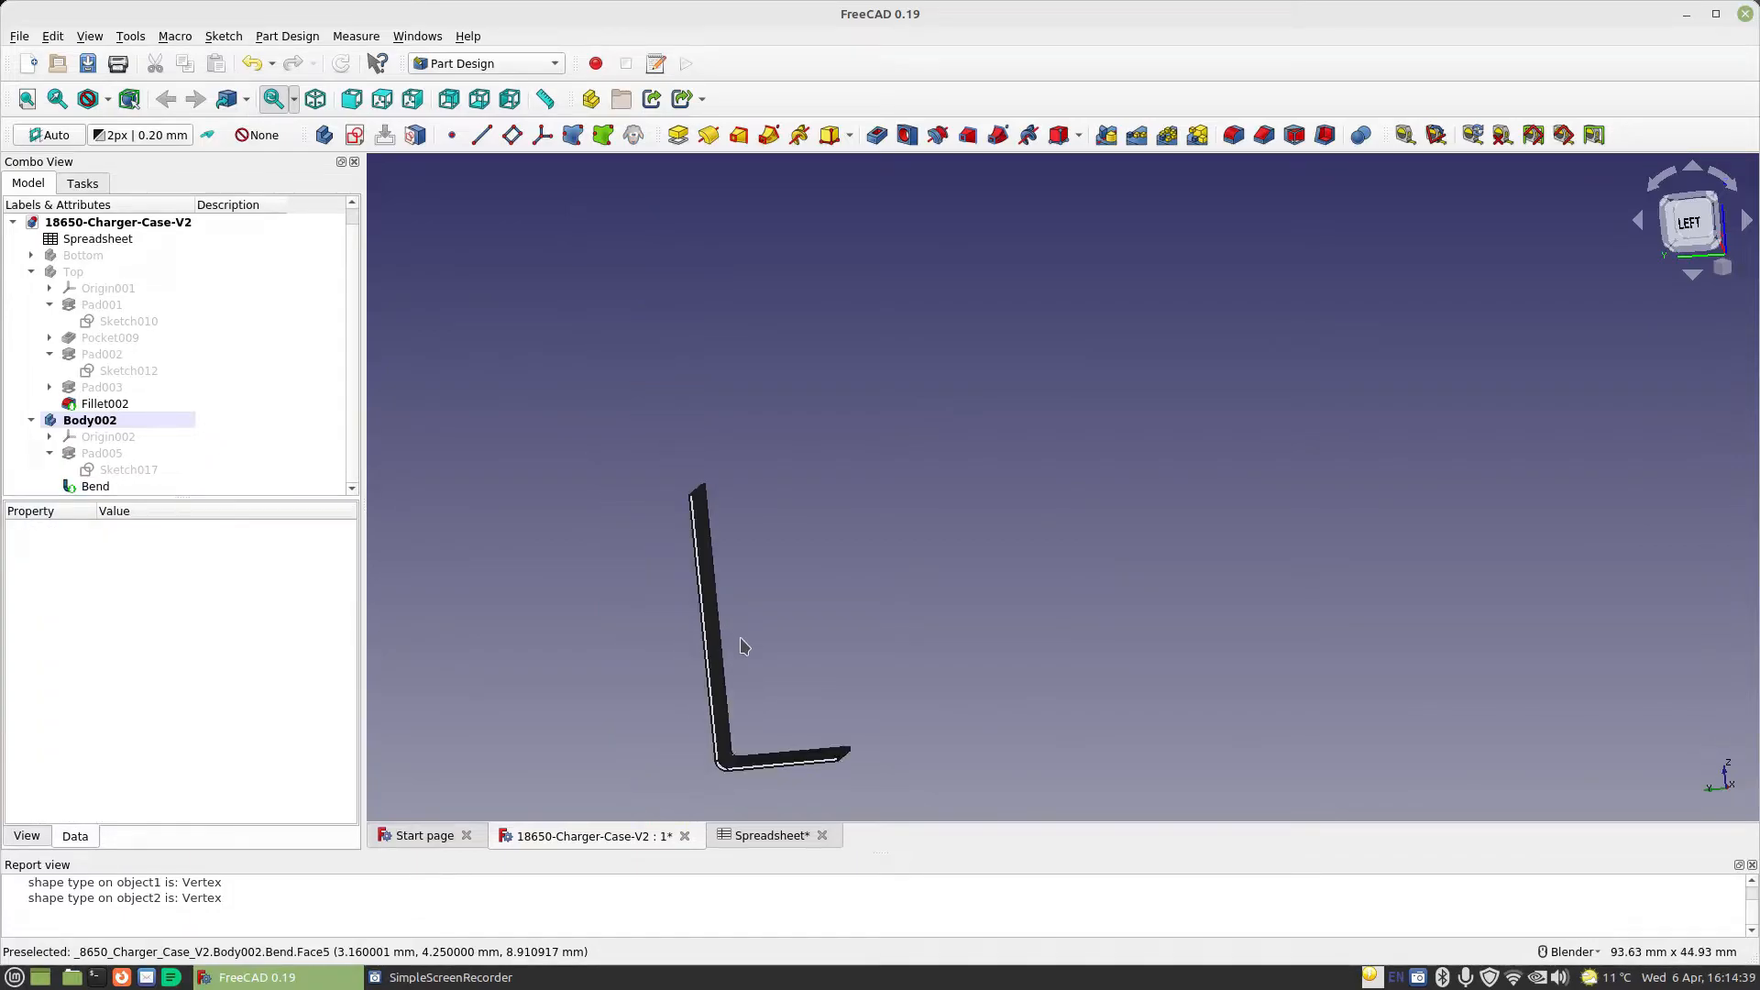
{"action": "middle_click_drag", "start_coordinate": [742, 648], "coordinate": [692, 606]}
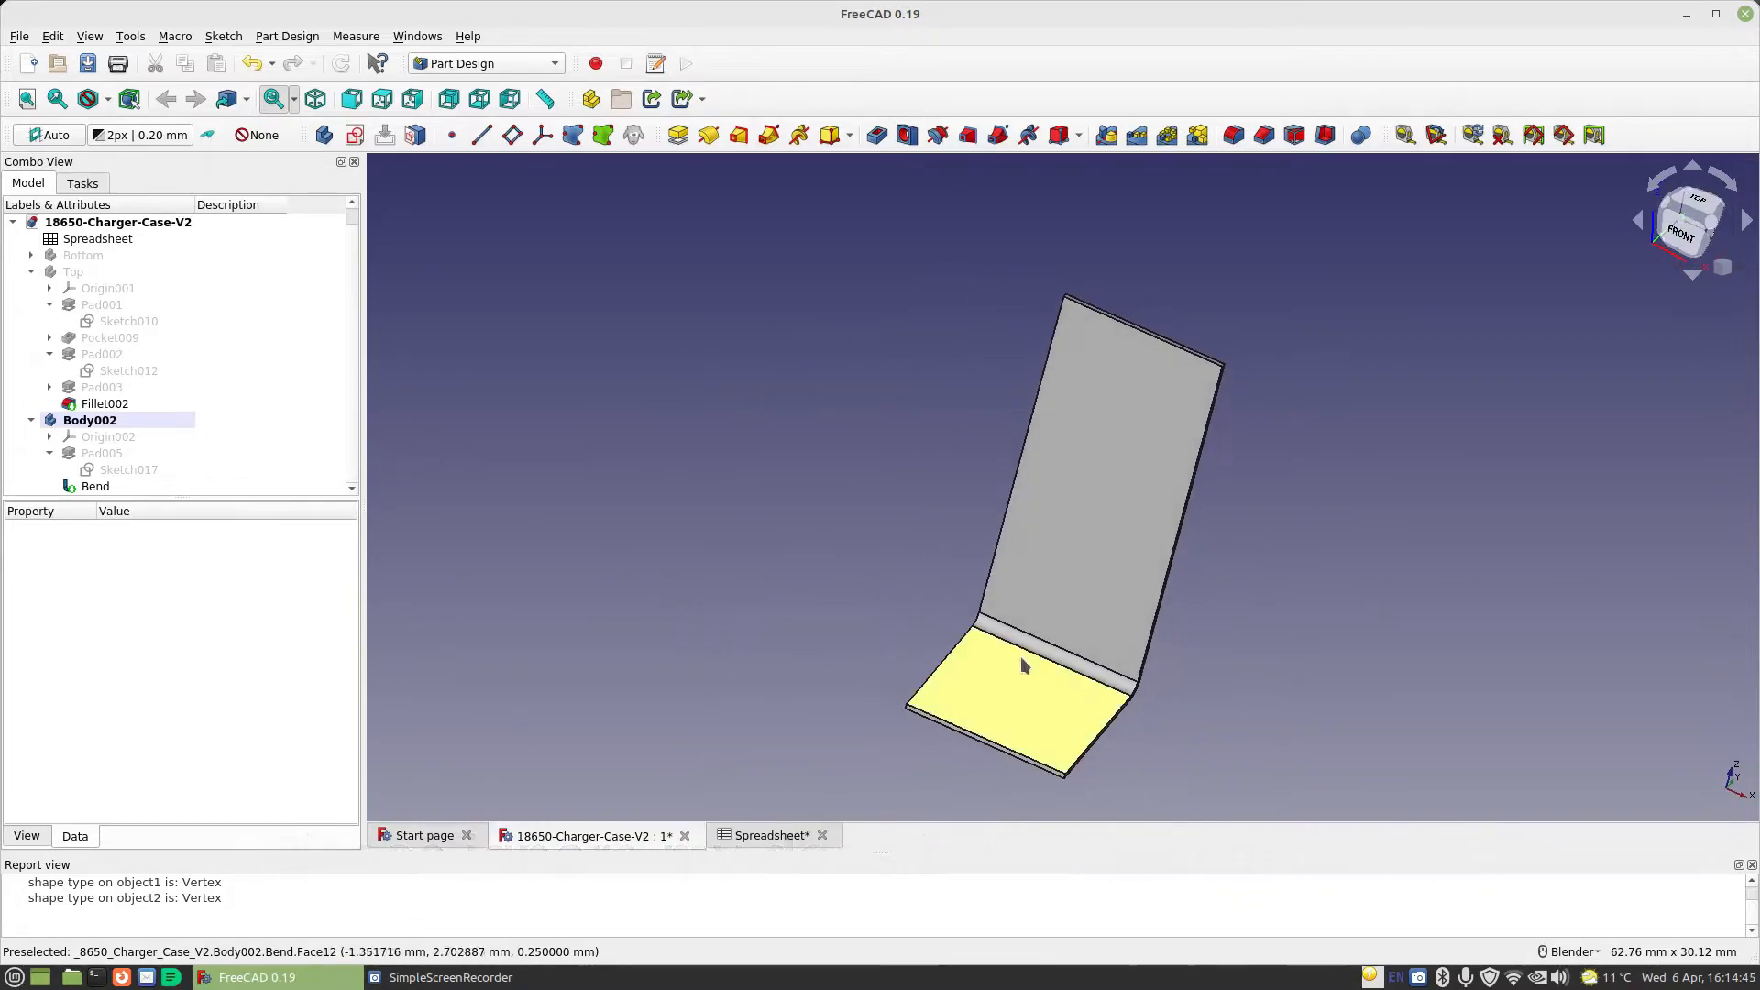
{"action": "scroll", "coordinate": [1153, 683], "scroll_direction": "up", "scroll_amount": 2}
{"action": "middle_click_drag", "start_coordinate": [1255, 727], "coordinate": [972, 594], "text": "shift"}
{"action": "scroll", "coordinate": [977, 623], "scroll_direction": "up", "scroll_amount": 2}
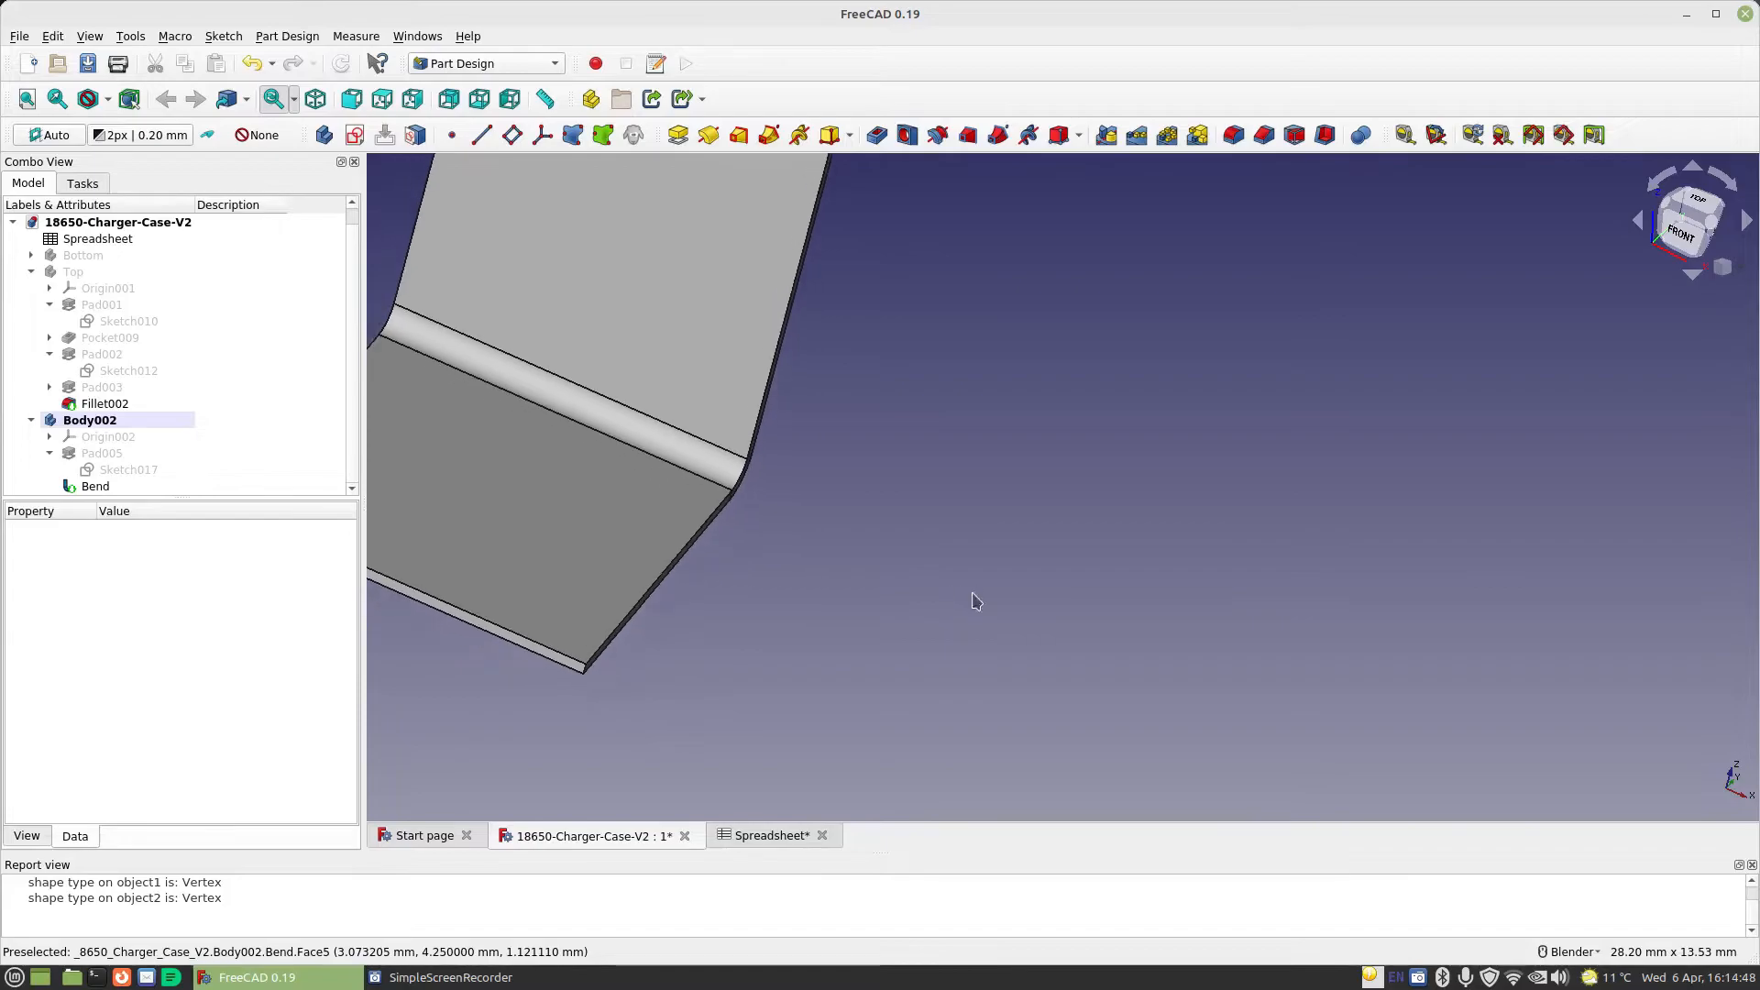
{"action": "scroll", "coordinate": [658, 593], "scroll_direction": "up", "scroll_amount": 3}
{"action": "left_click", "coordinate": [660, 578]}
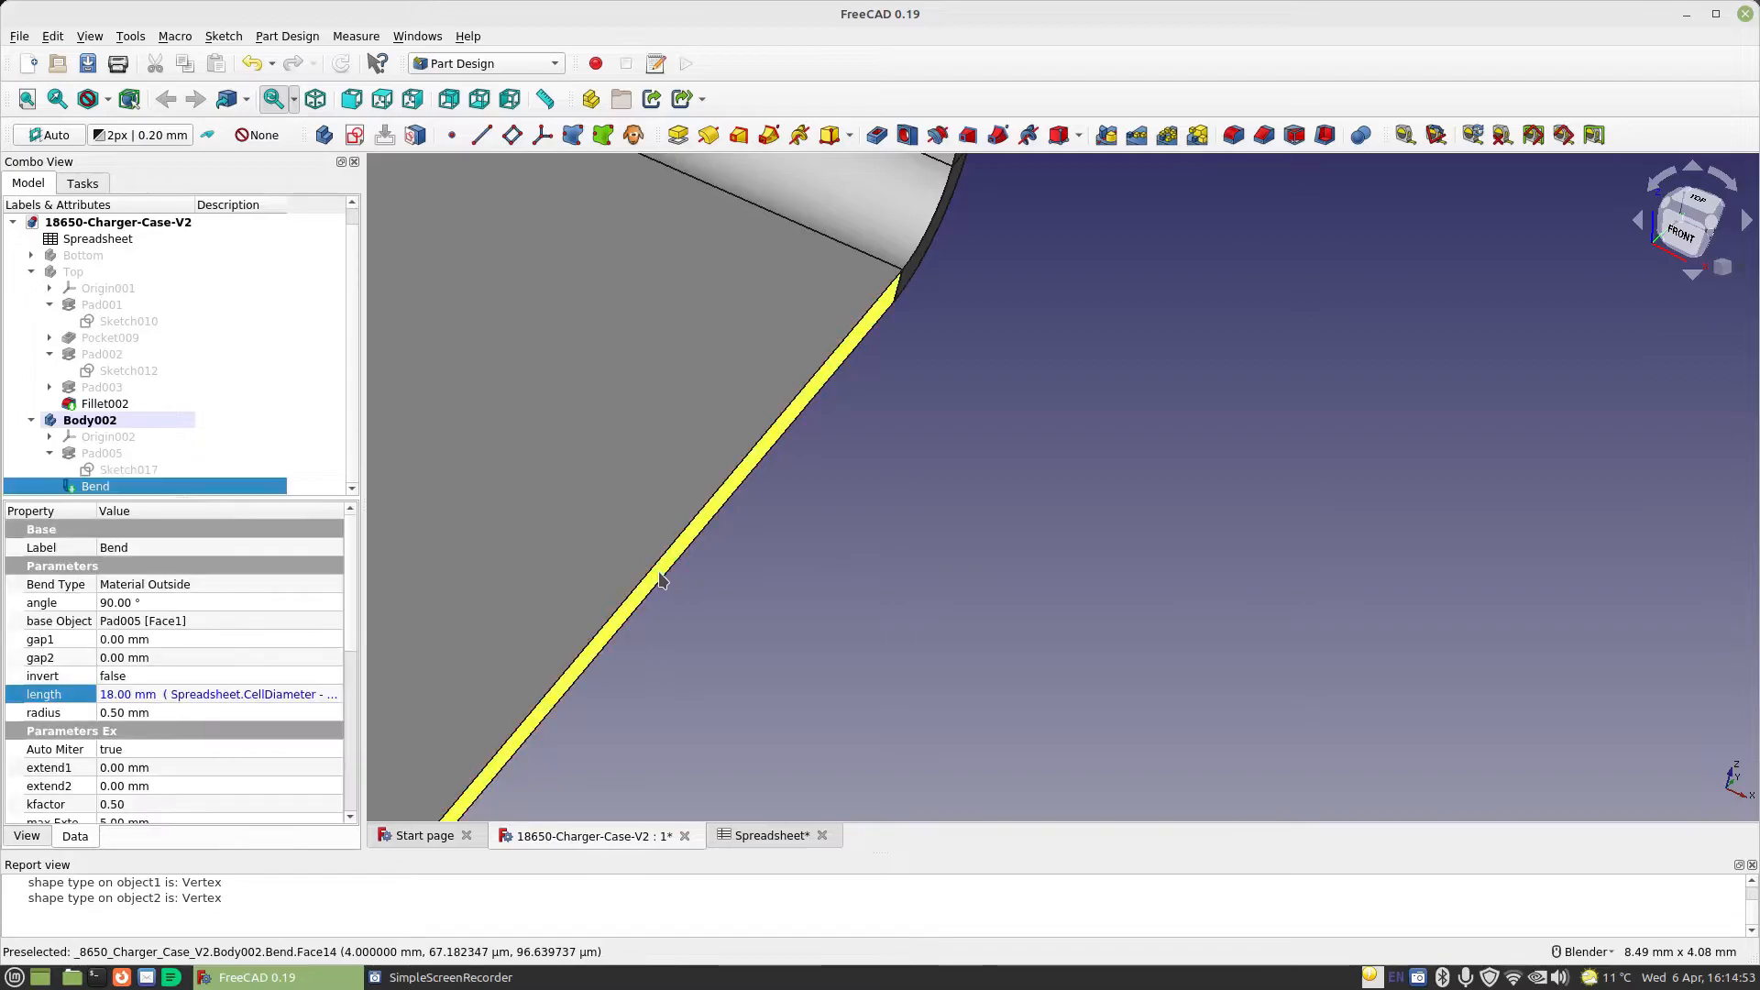
{"action": "left_click", "coordinate": [678, 136]}
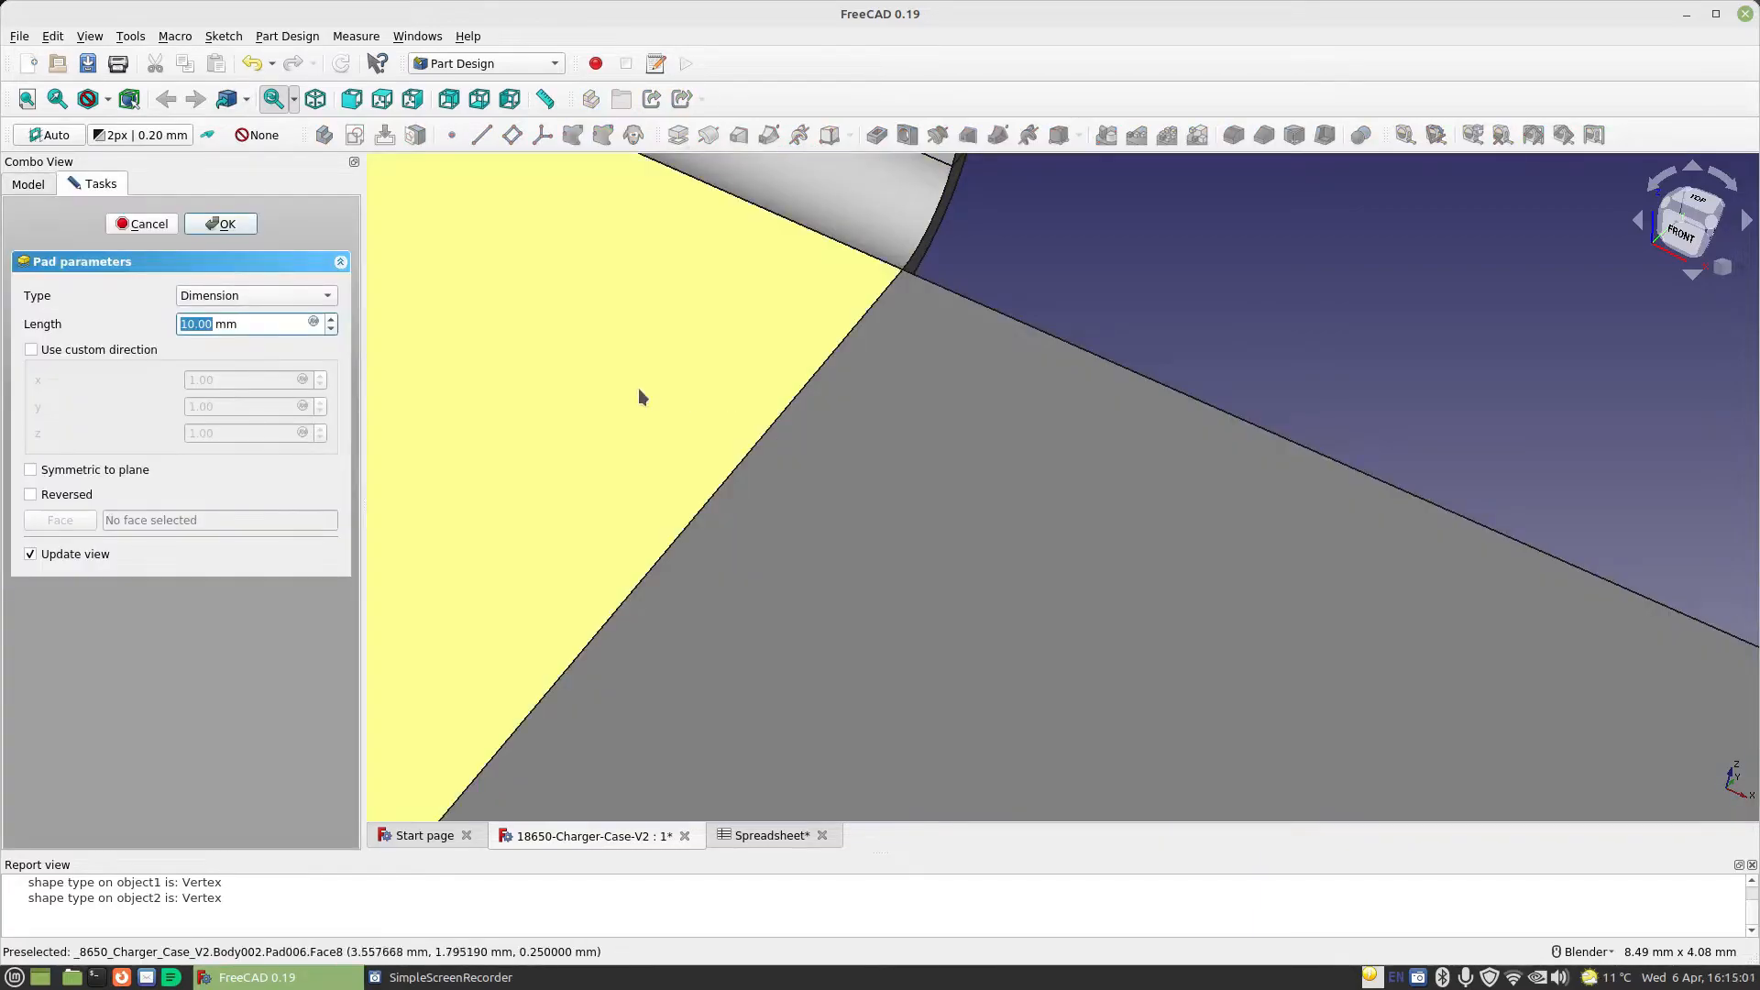
{"action": "left_click", "coordinate": [316, 323]}
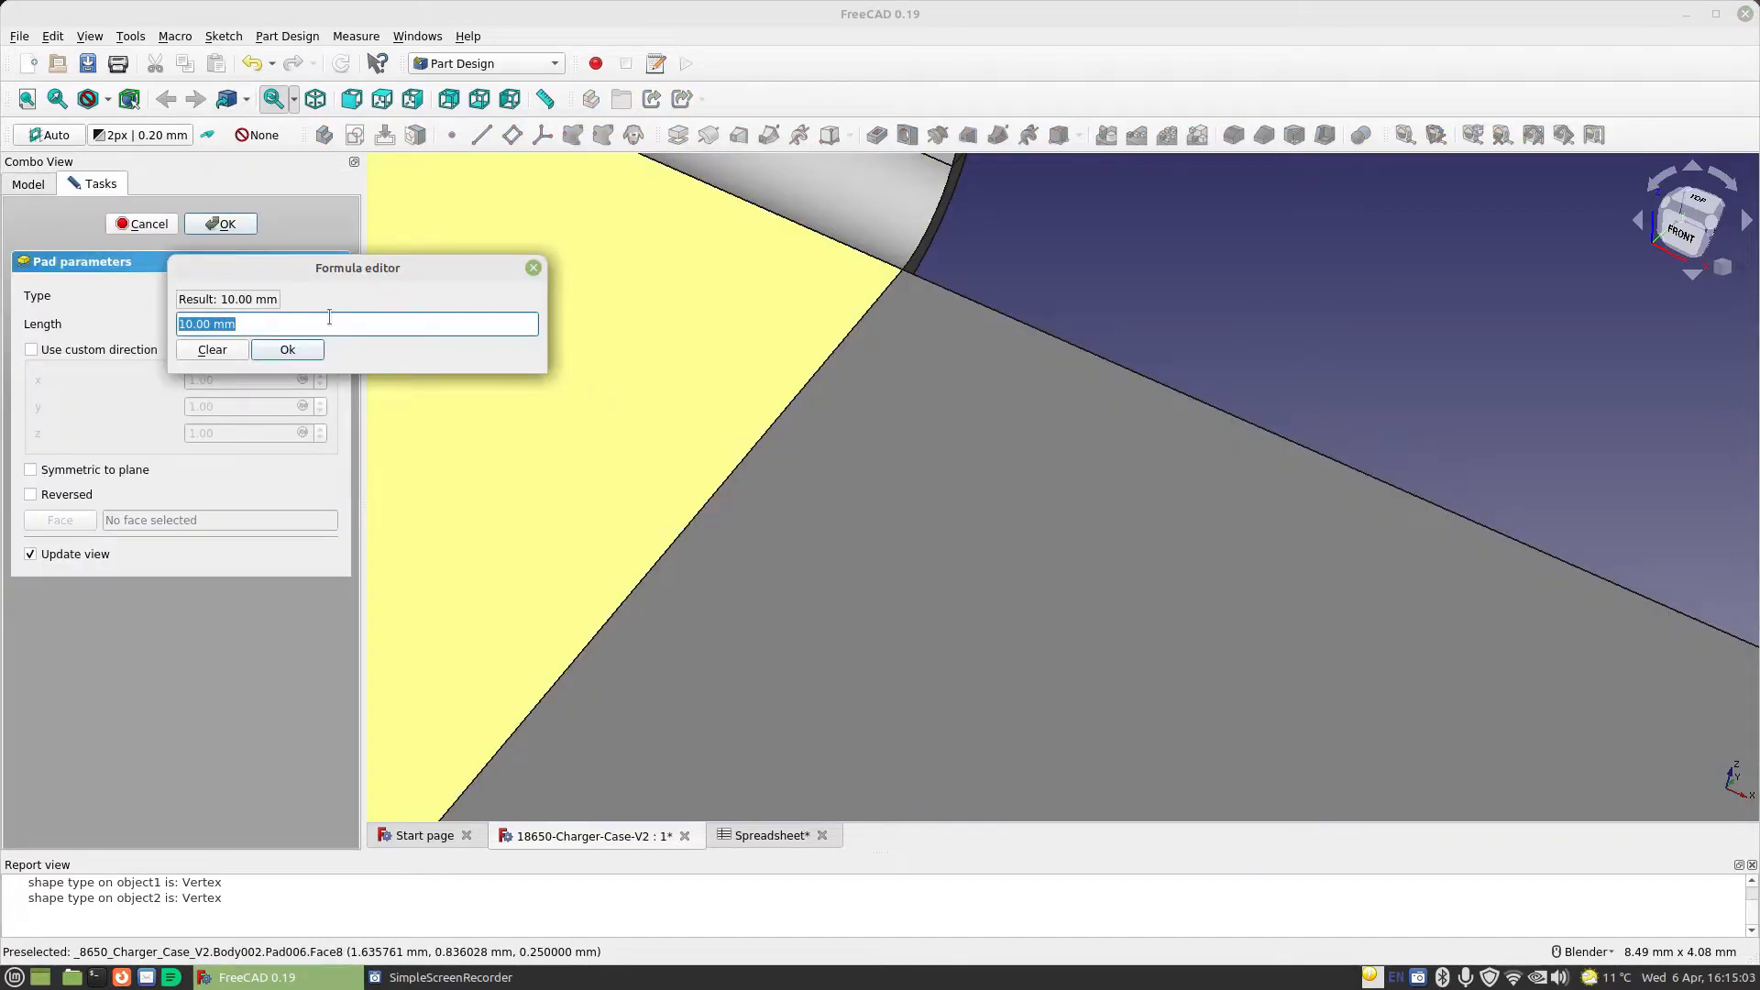
{"action": "type", "text": "sp"}
{"action": "key", "text": "Down"}
{"action": "type", "text": "."}
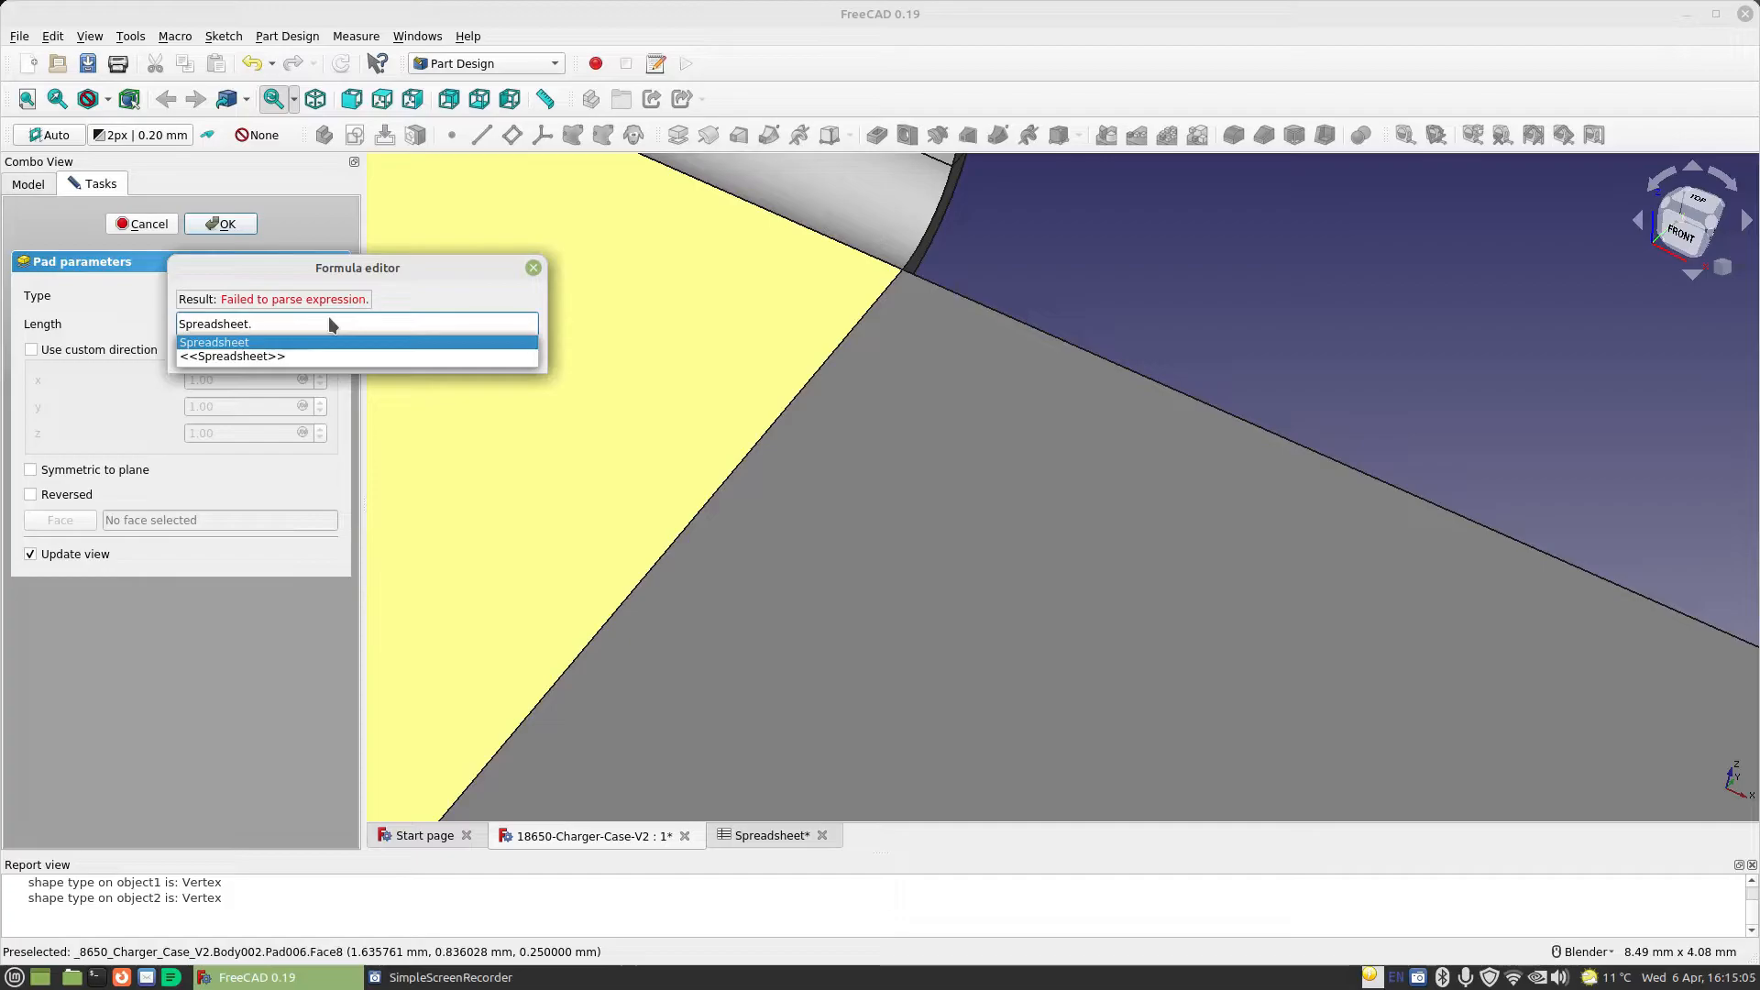
{"action": "type", "text": "ma"}
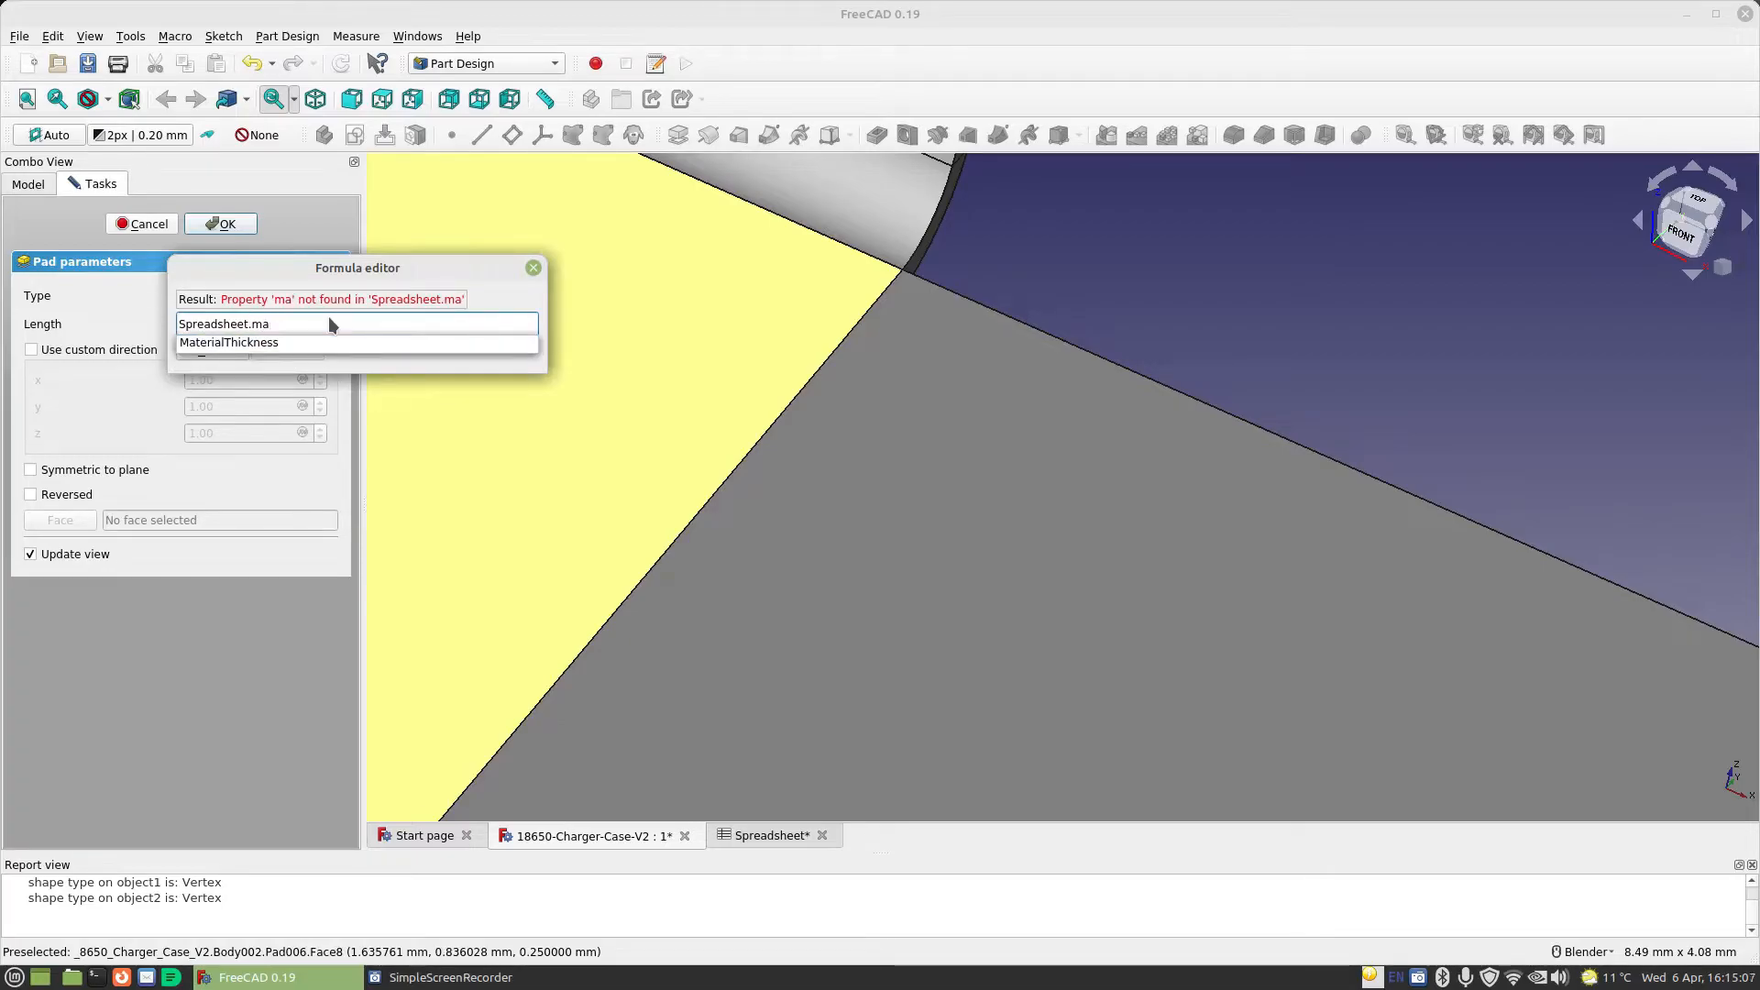
{"action": "key", "text": "Down"}
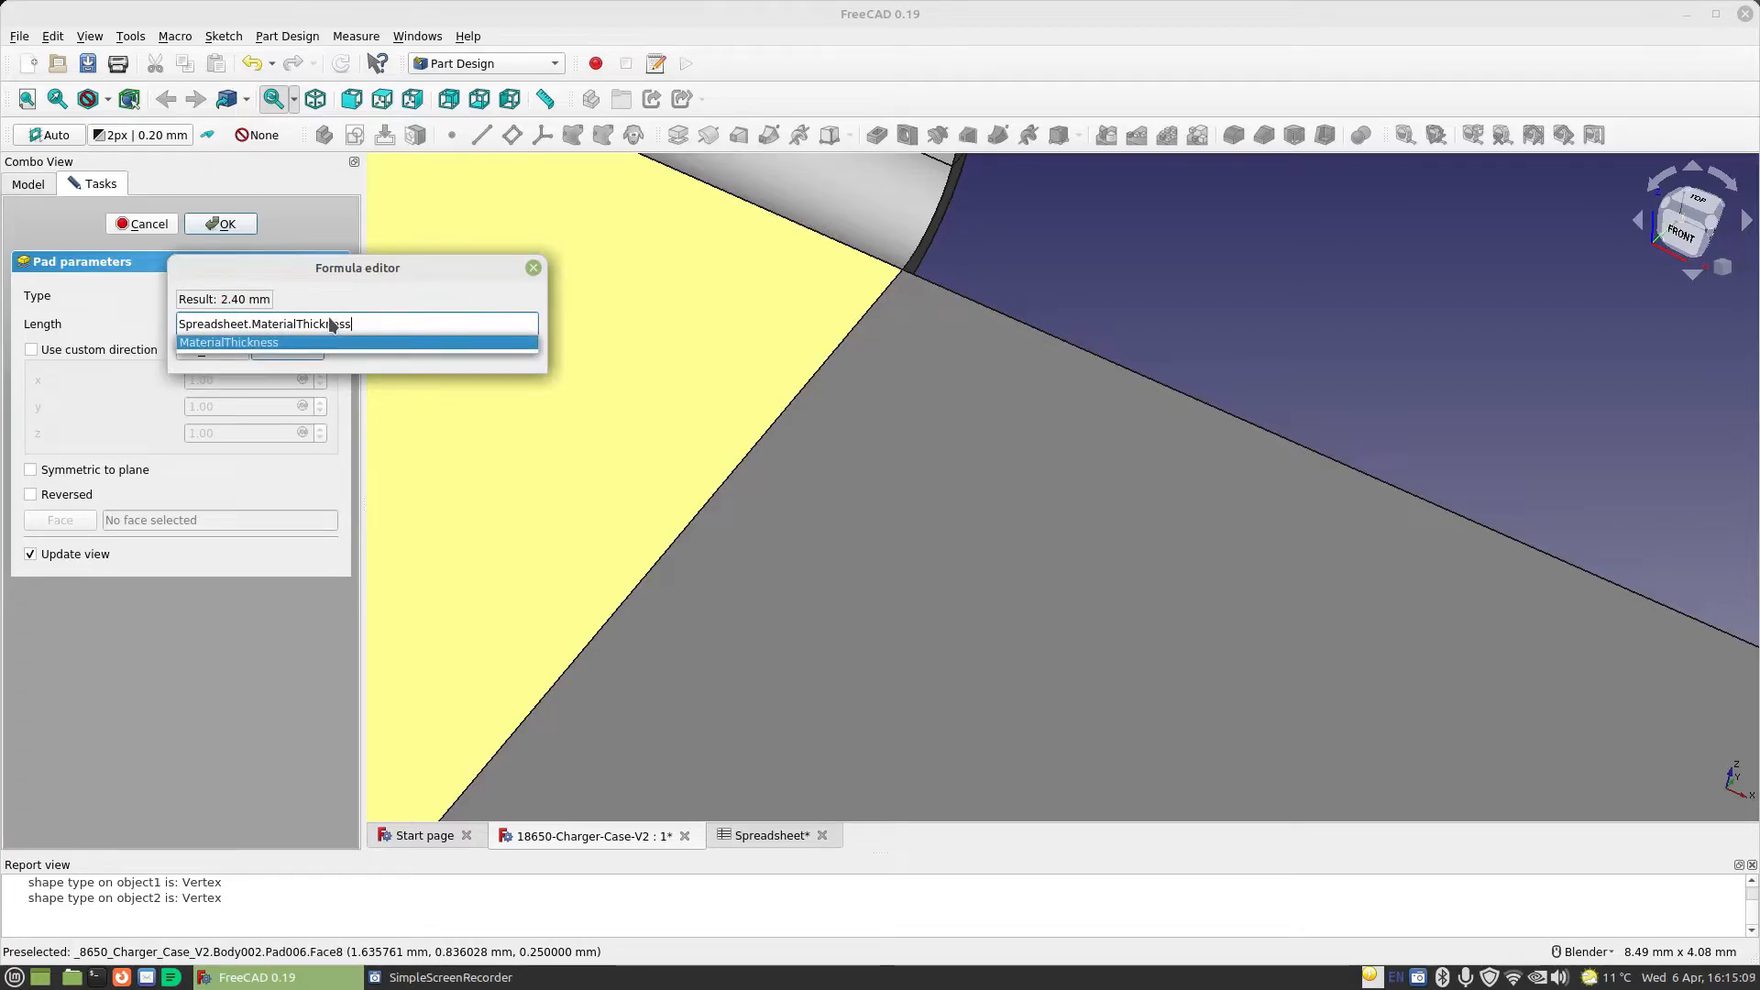
{"action": "type", "text": "-"}
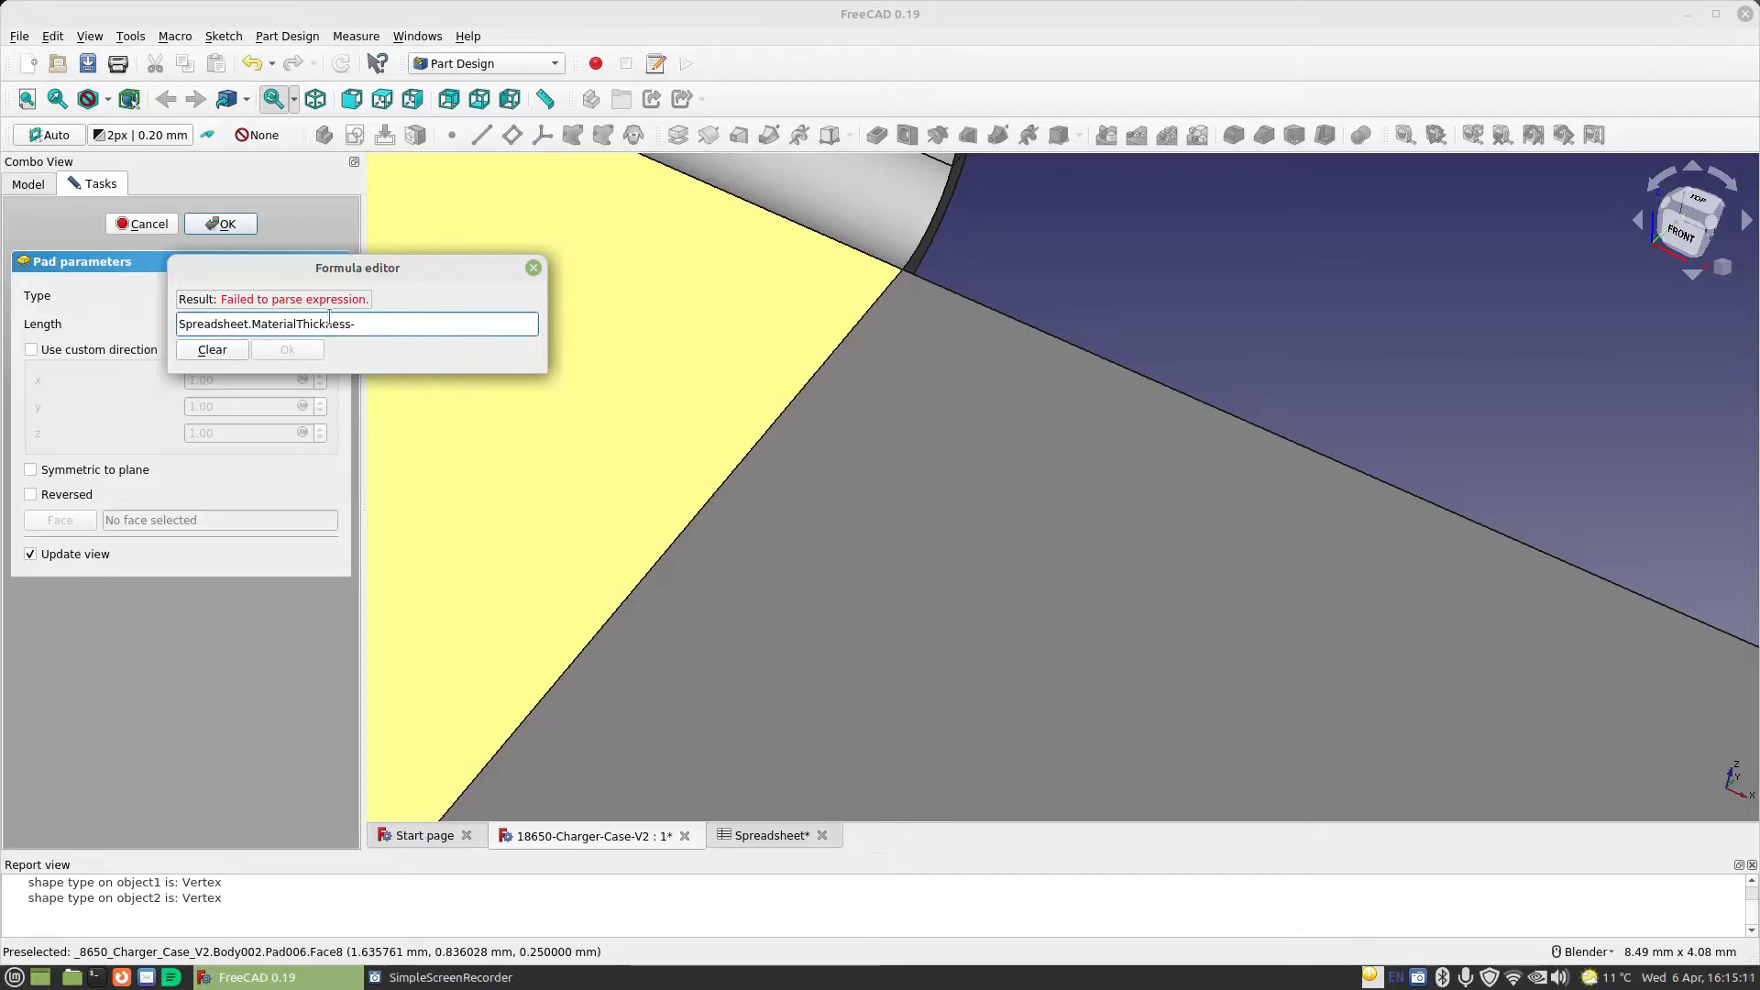
{"action": "type", "text": "1mm"}
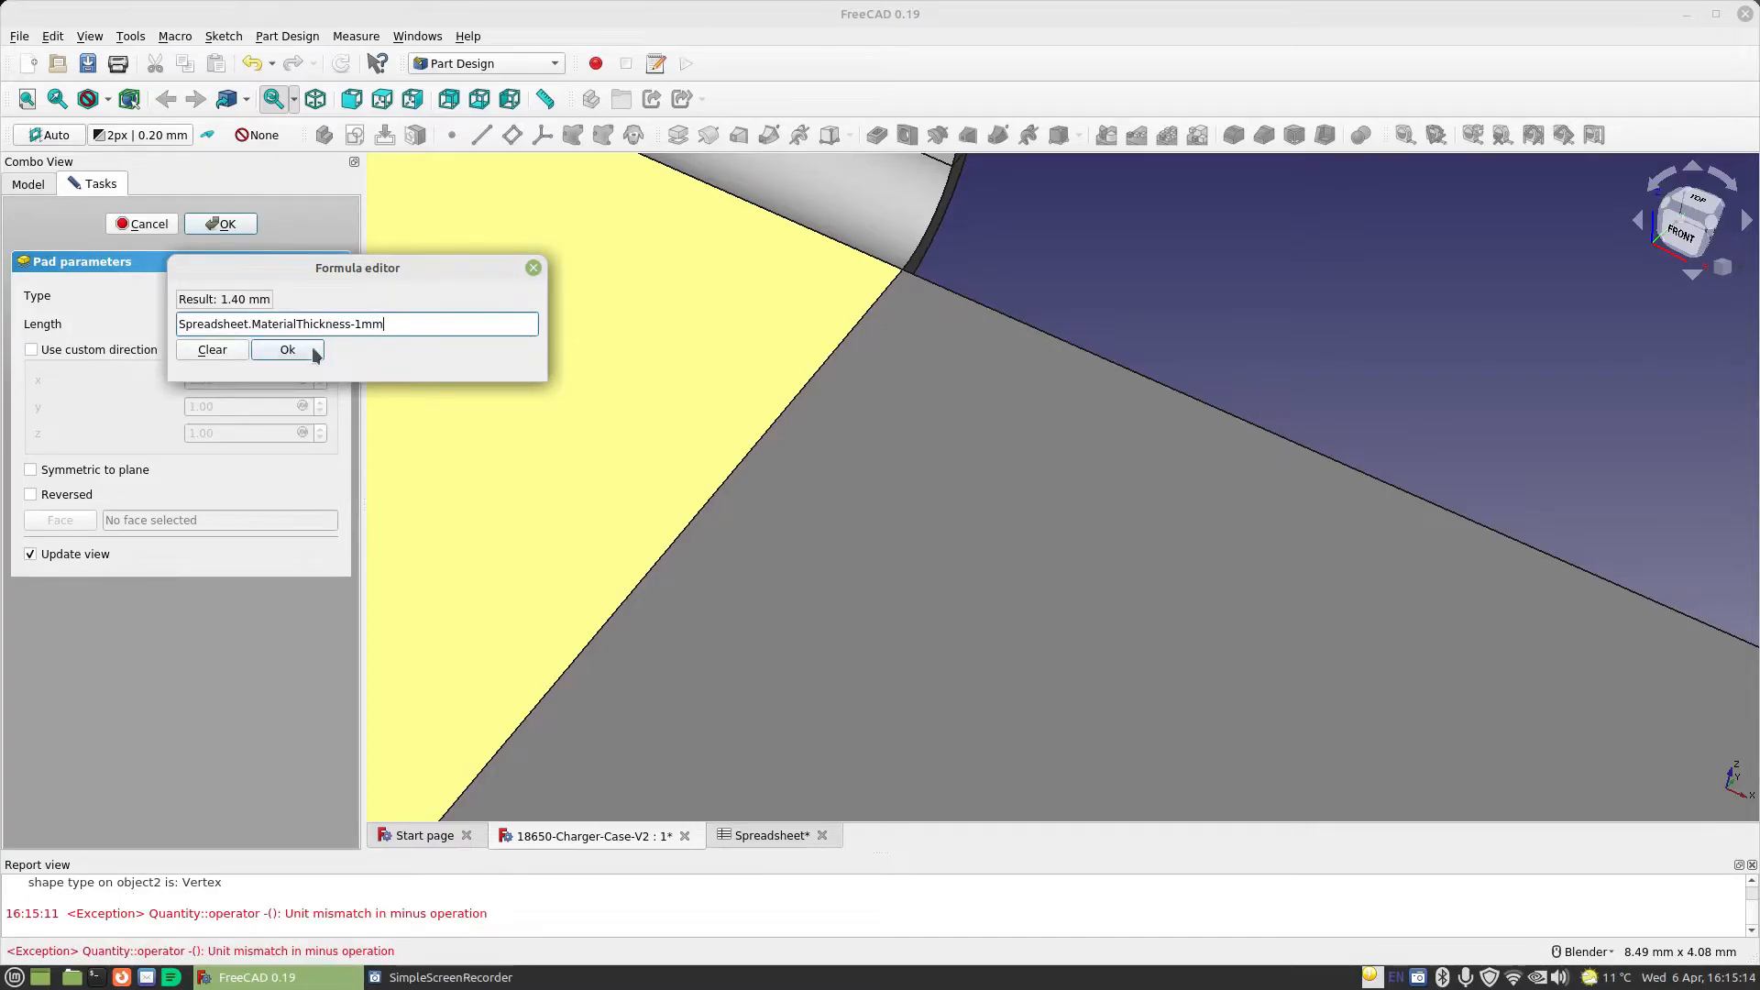
{"action": "left_click", "coordinate": [310, 351]}
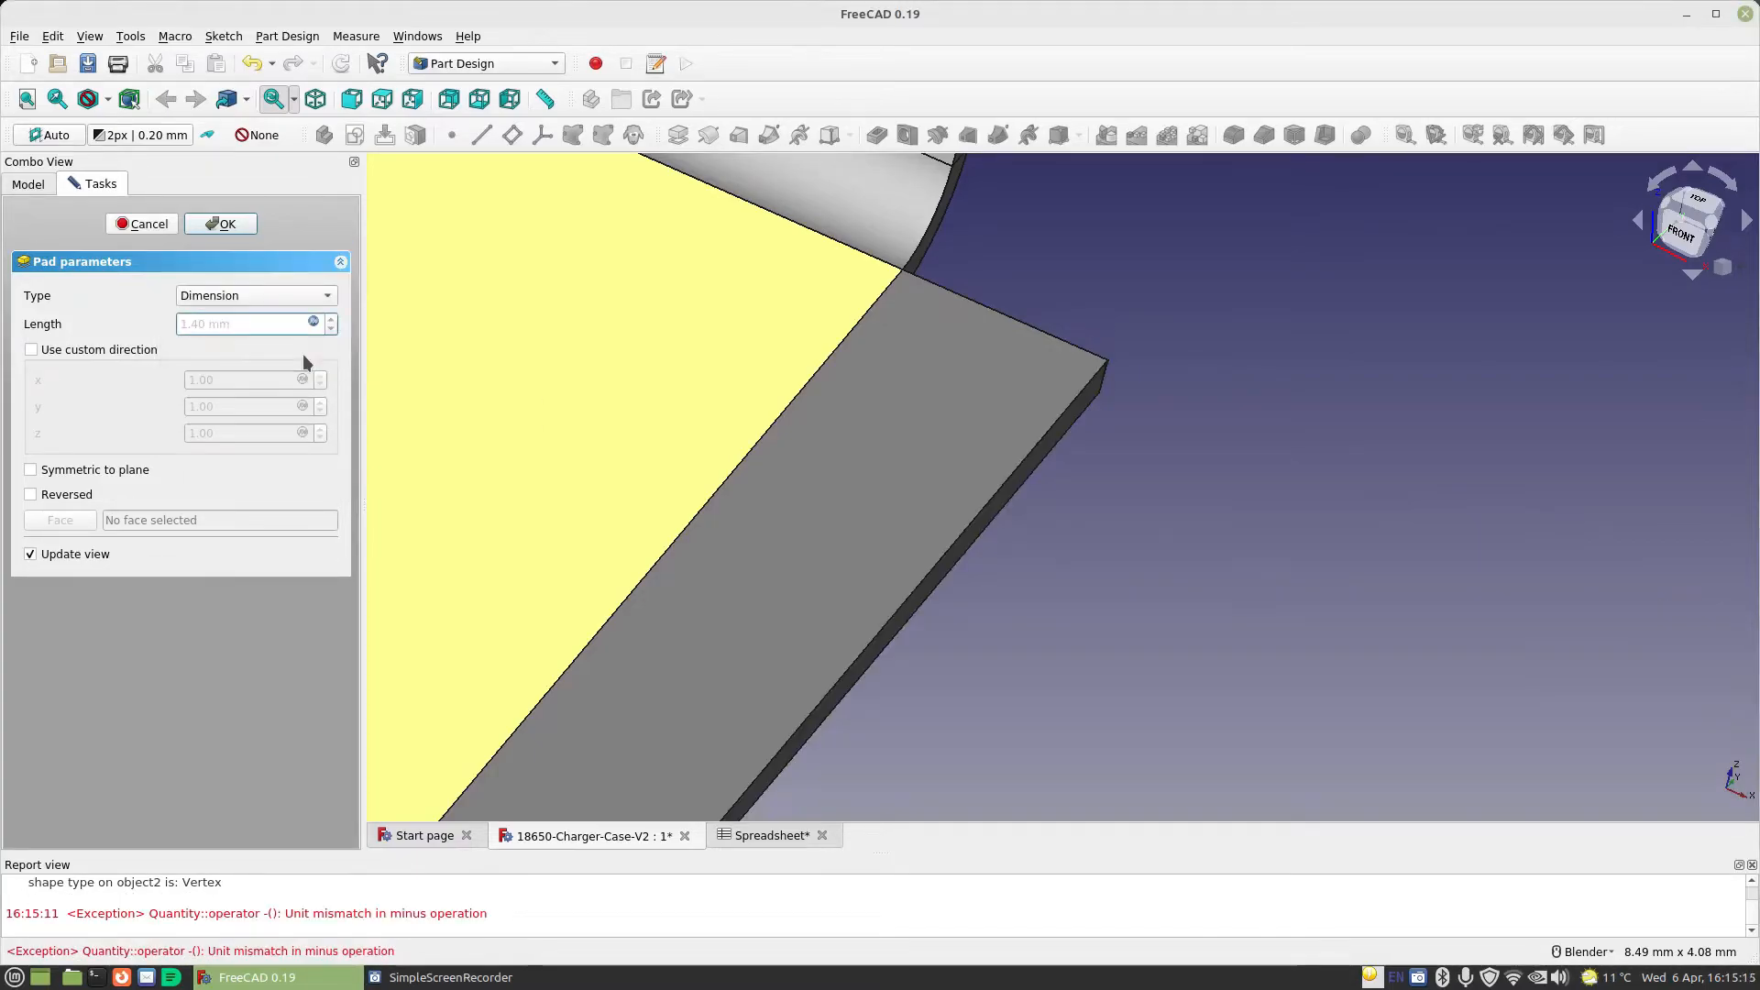
{"action": "left_click", "coordinate": [223, 223]}
Switch to the Sheet Metal workbench and make a bent wall from the thin outer end face of the side extension
{"action": "scroll", "coordinate": [825, 513], "scroll_direction": "down", "scroll_amount": 3}
{"action": "middle_click_drag", "start_coordinate": [851, 545], "coordinate": [1402, 385]}
{"action": "middle_click_drag", "start_coordinate": [1202, 569], "coordinate": [1190, 623]}
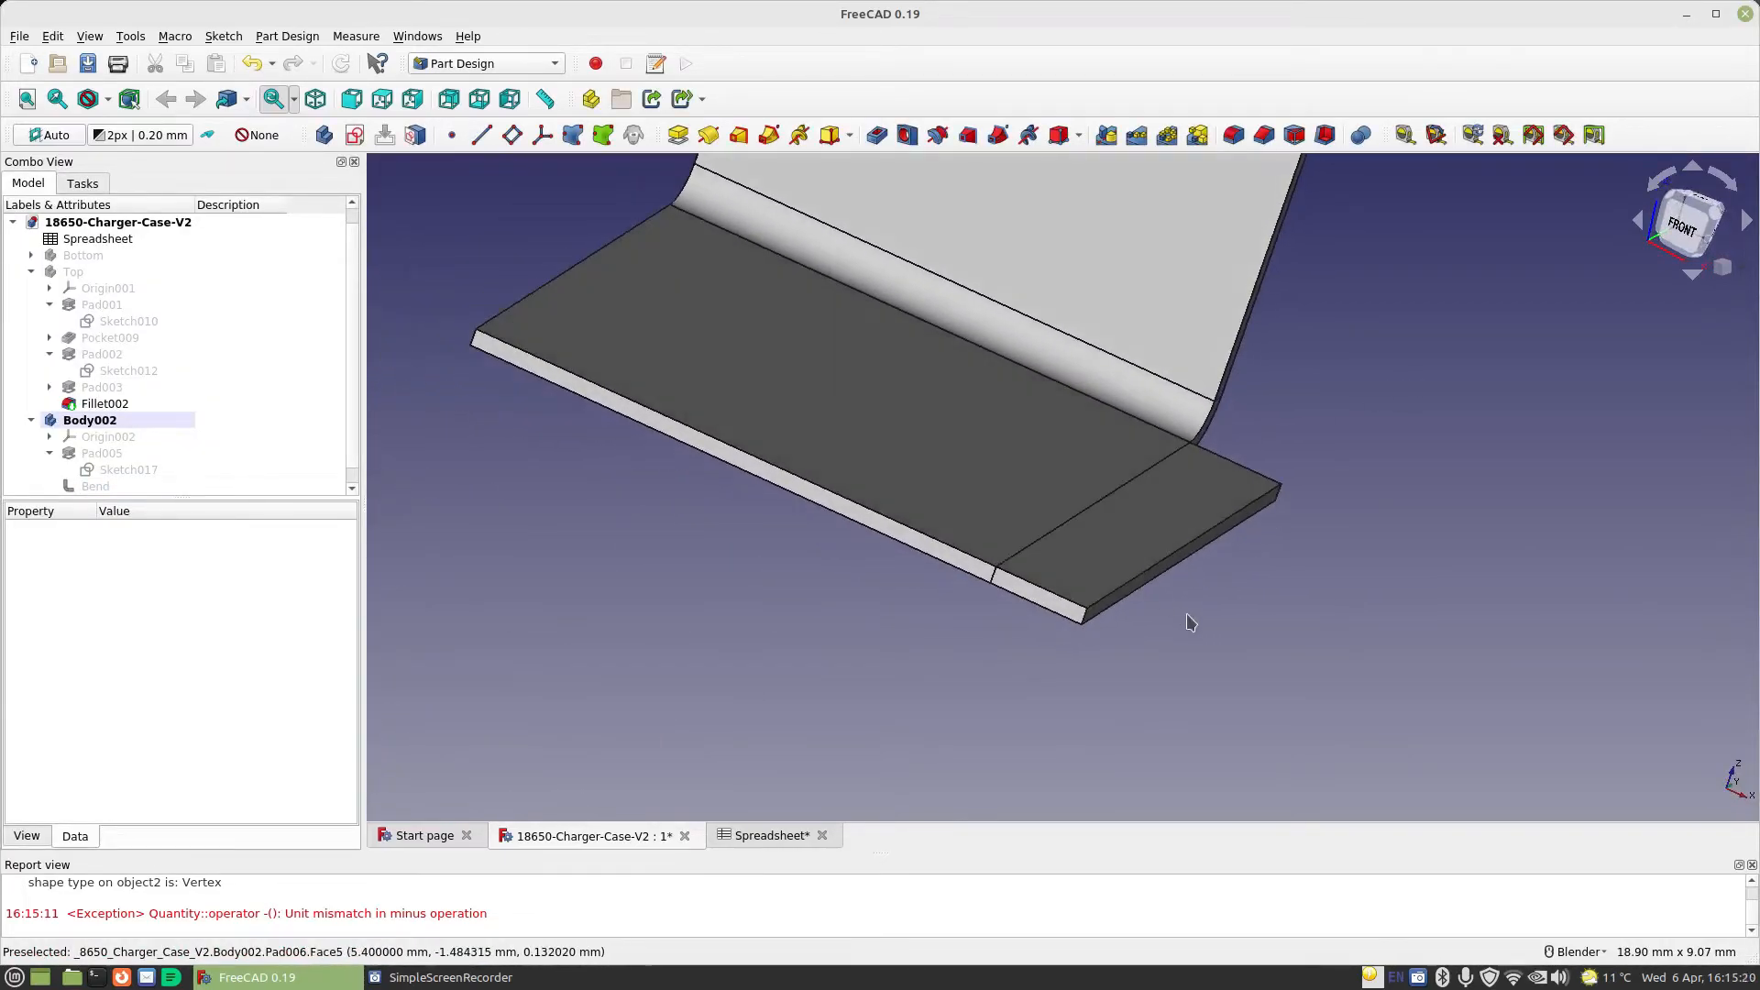
{"action": "left_click", "coordinate": [1141, 581]}
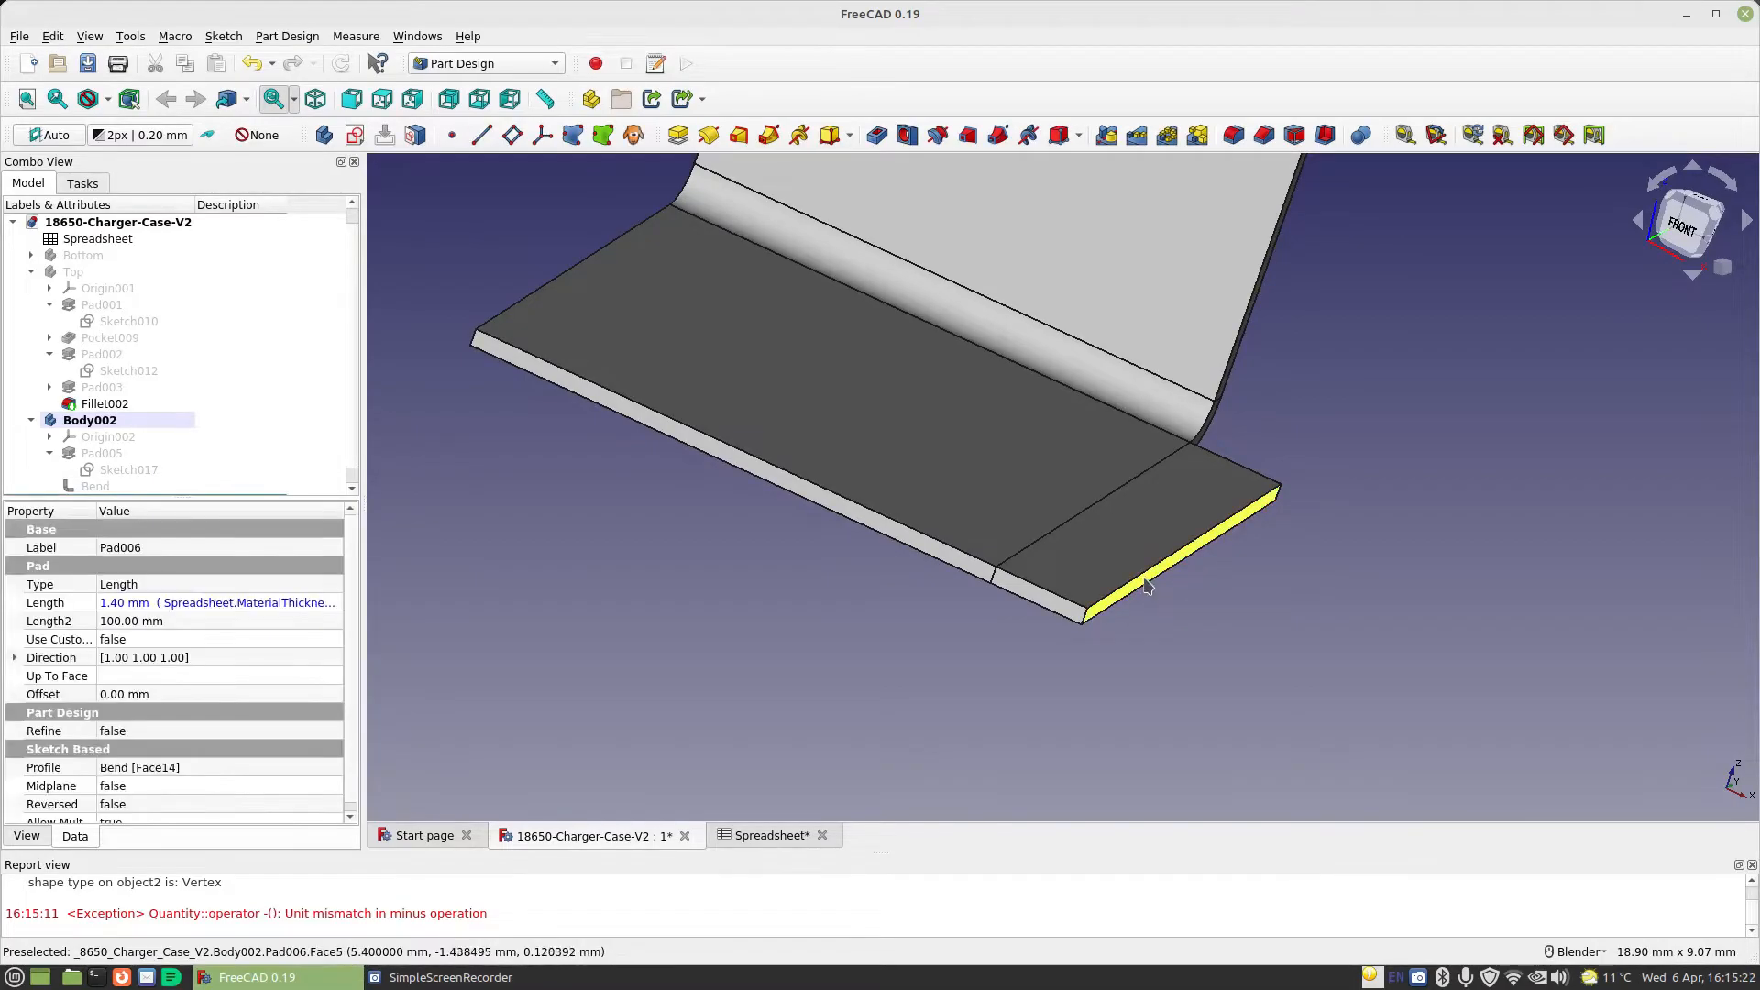
{"action": "left_click", "coordinate": [486, 64]}
{"action": "left_click", "coordinate": [464, 518]}
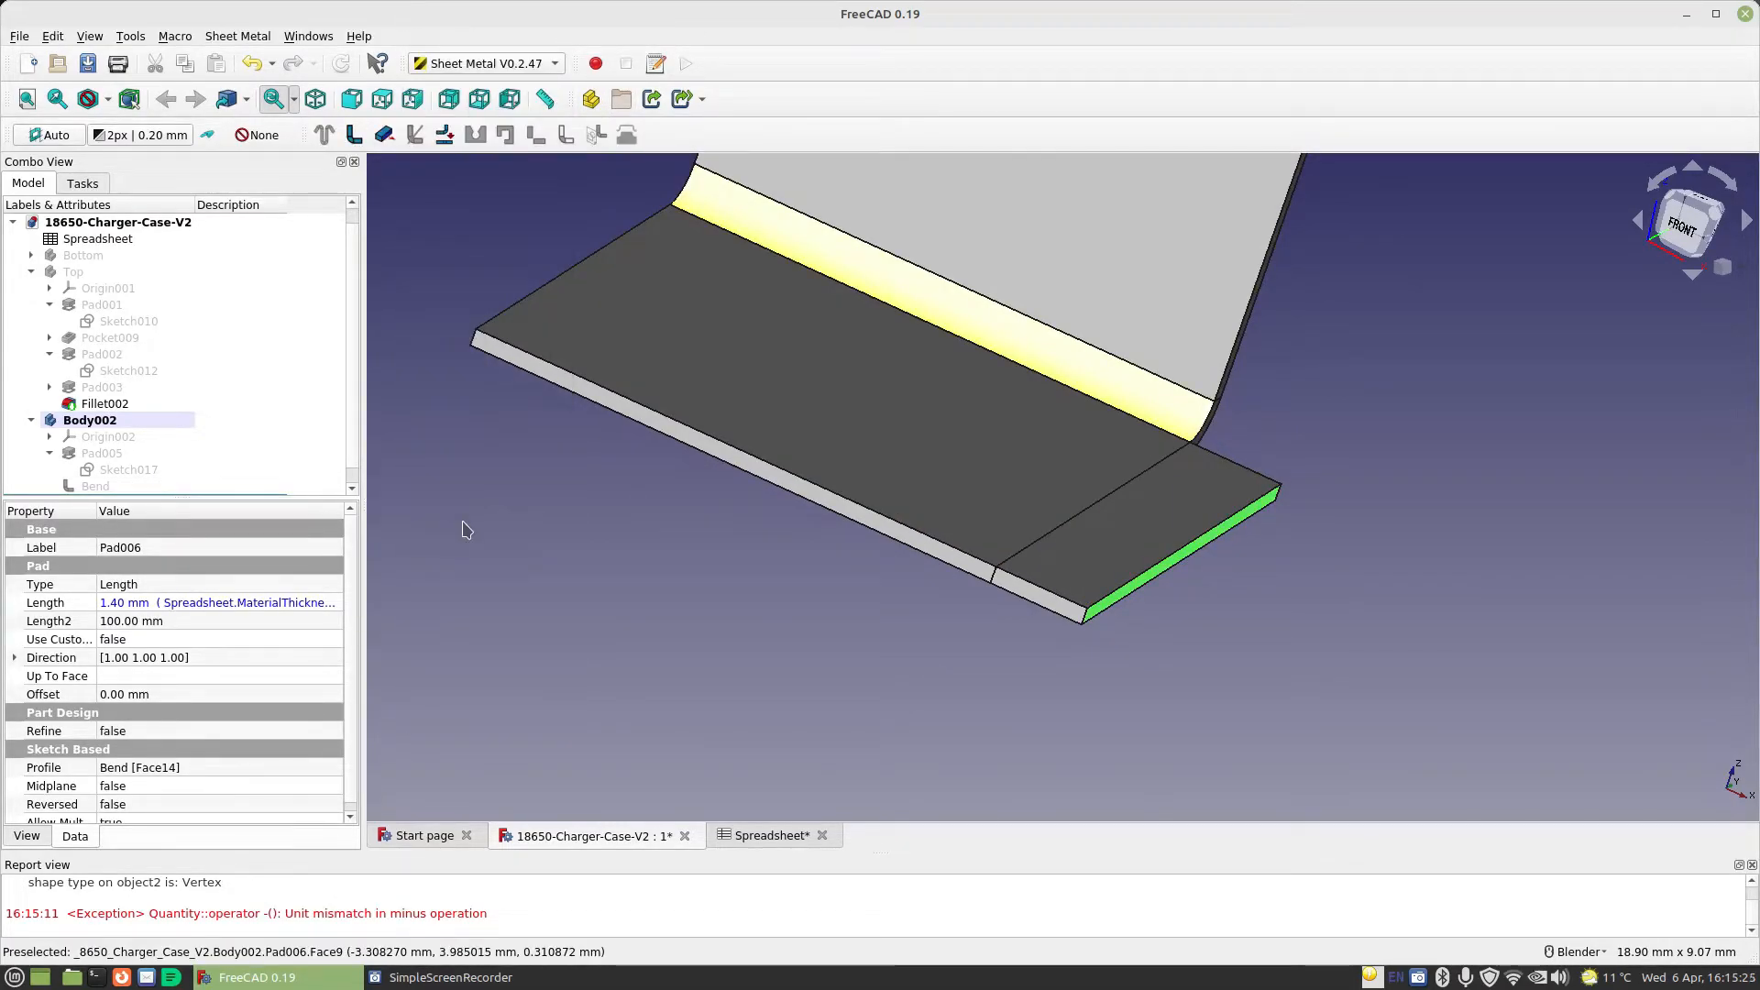
{"action": "left_click", "coordinate": [355, 135]}
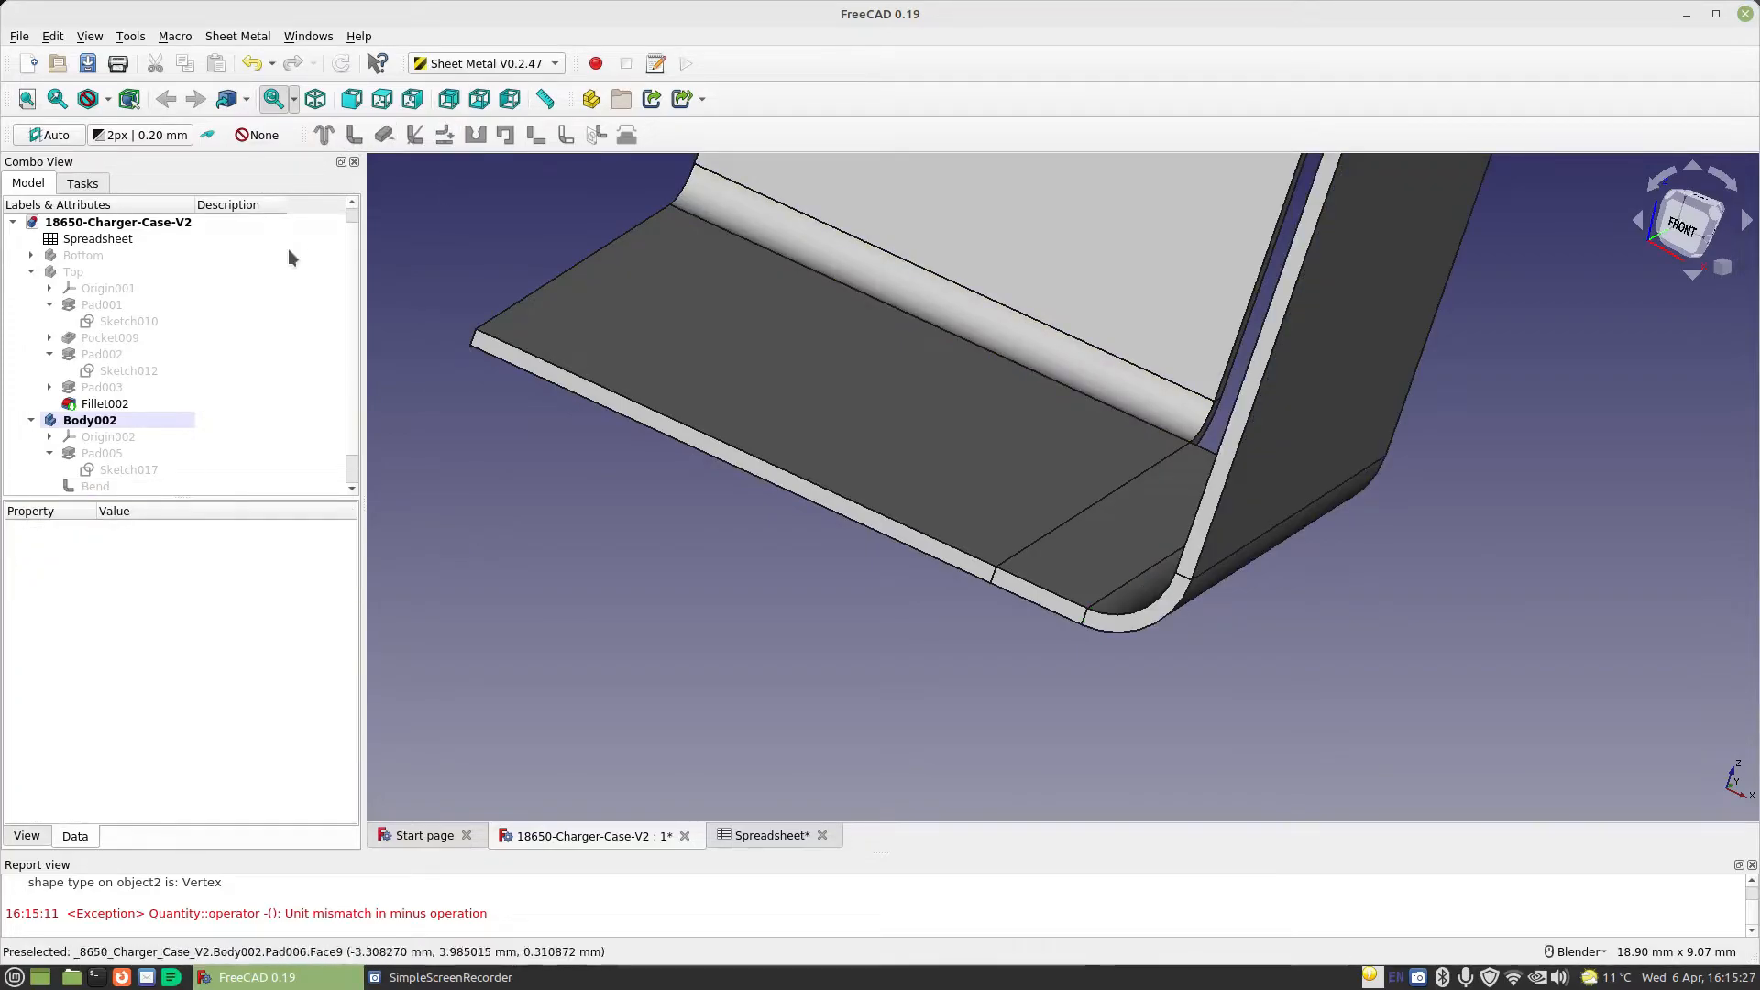
Set the length expression of the side extension's bent wall to Spreadsheet.MaterialThickness-1mm
{"action": "left_click", "coordinate": [115, 486]}
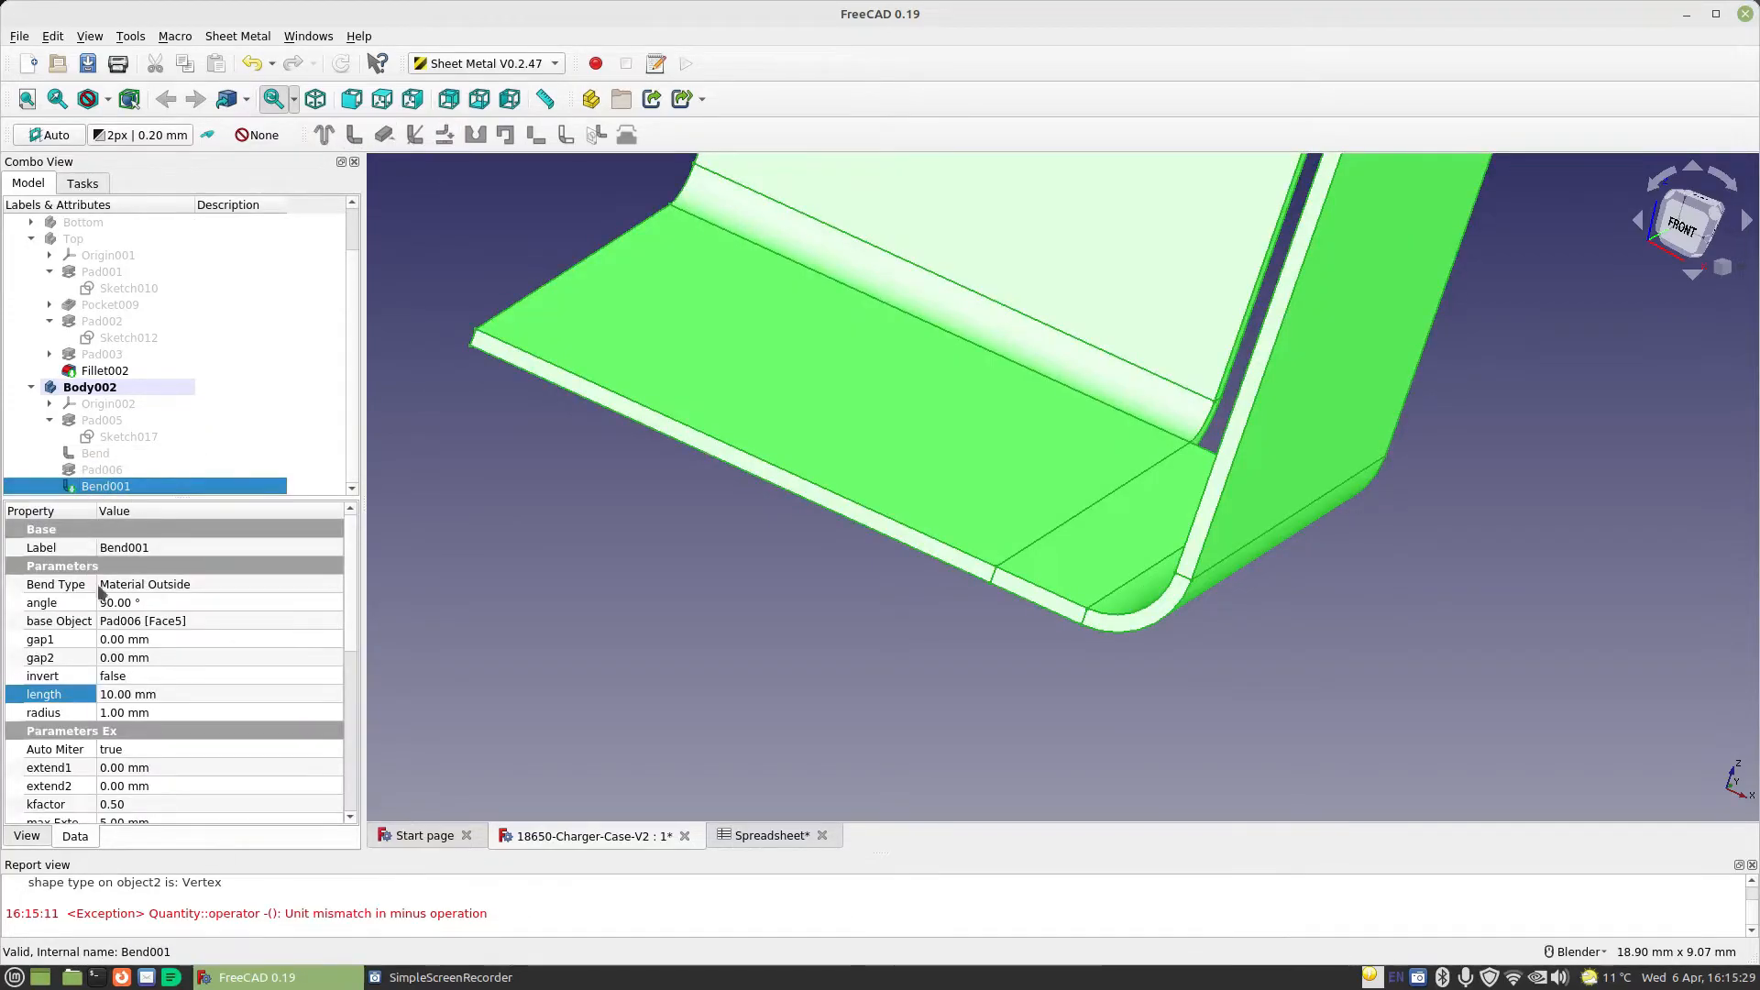
{"action": "left_click", "coordinate": [324, 693]}
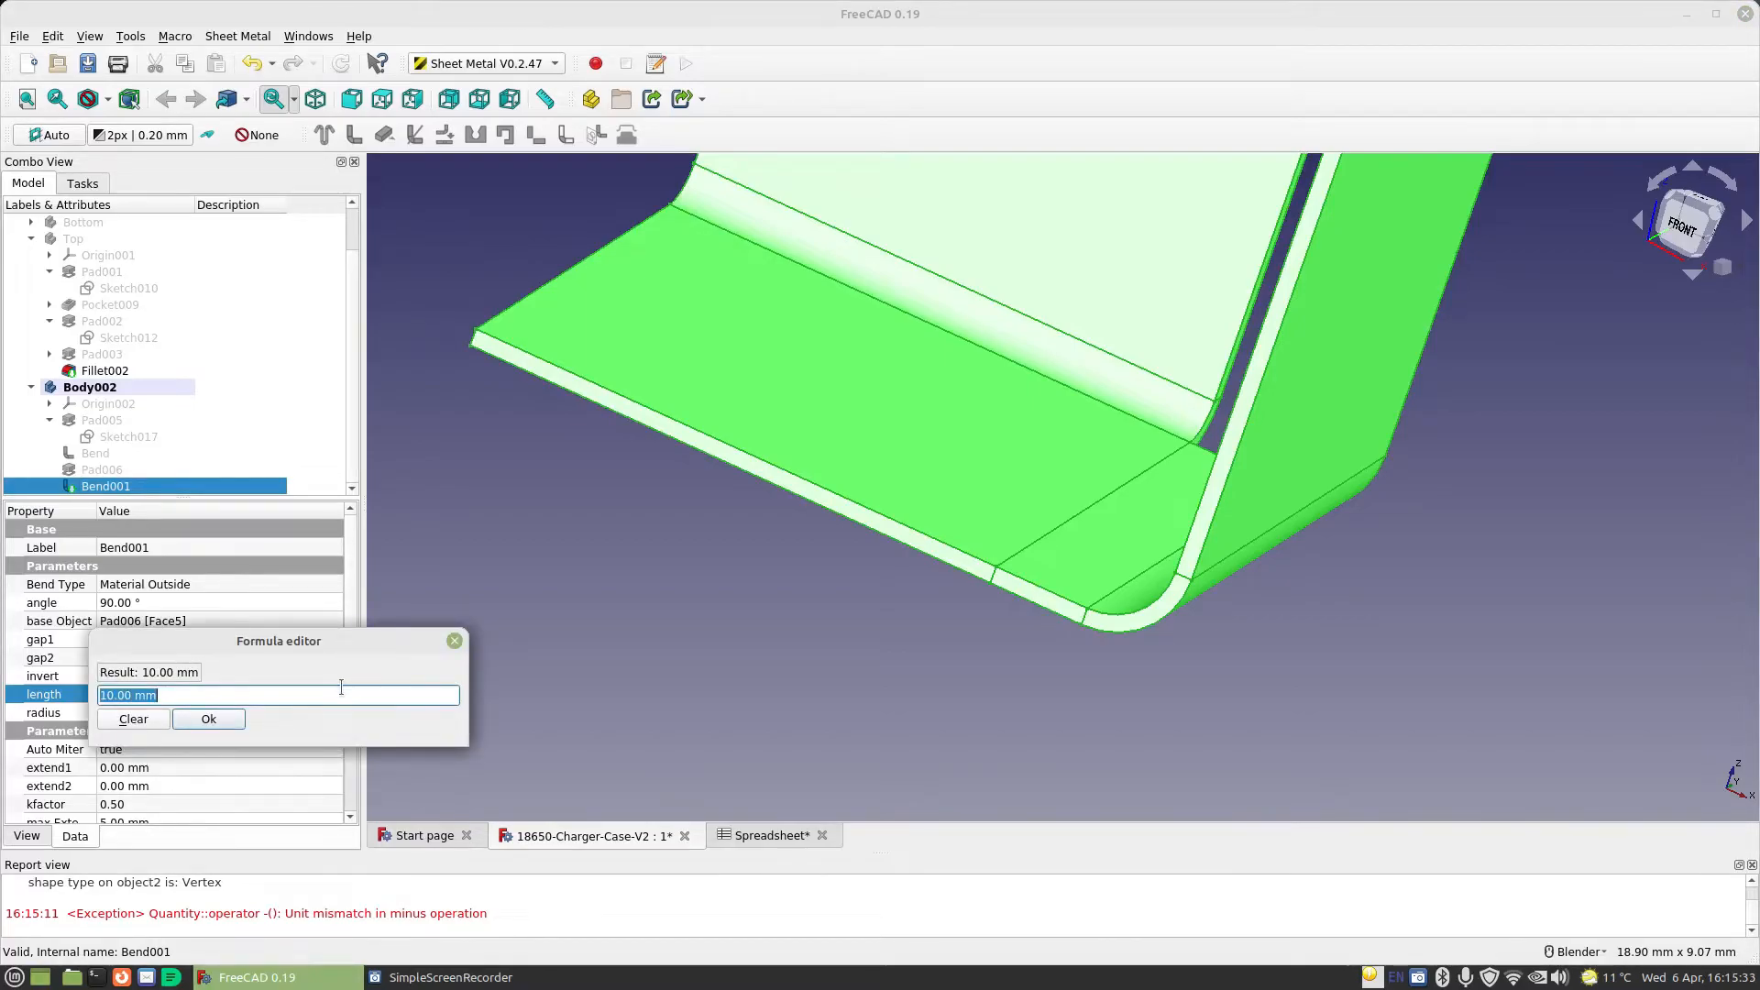
{"action": "type", "text": "Spreadsheet.ma"}
{"action": "key", "text": "Down"}
{"action": "key", "text": "Return"}
{"action": "type", "text": "-1mm"}
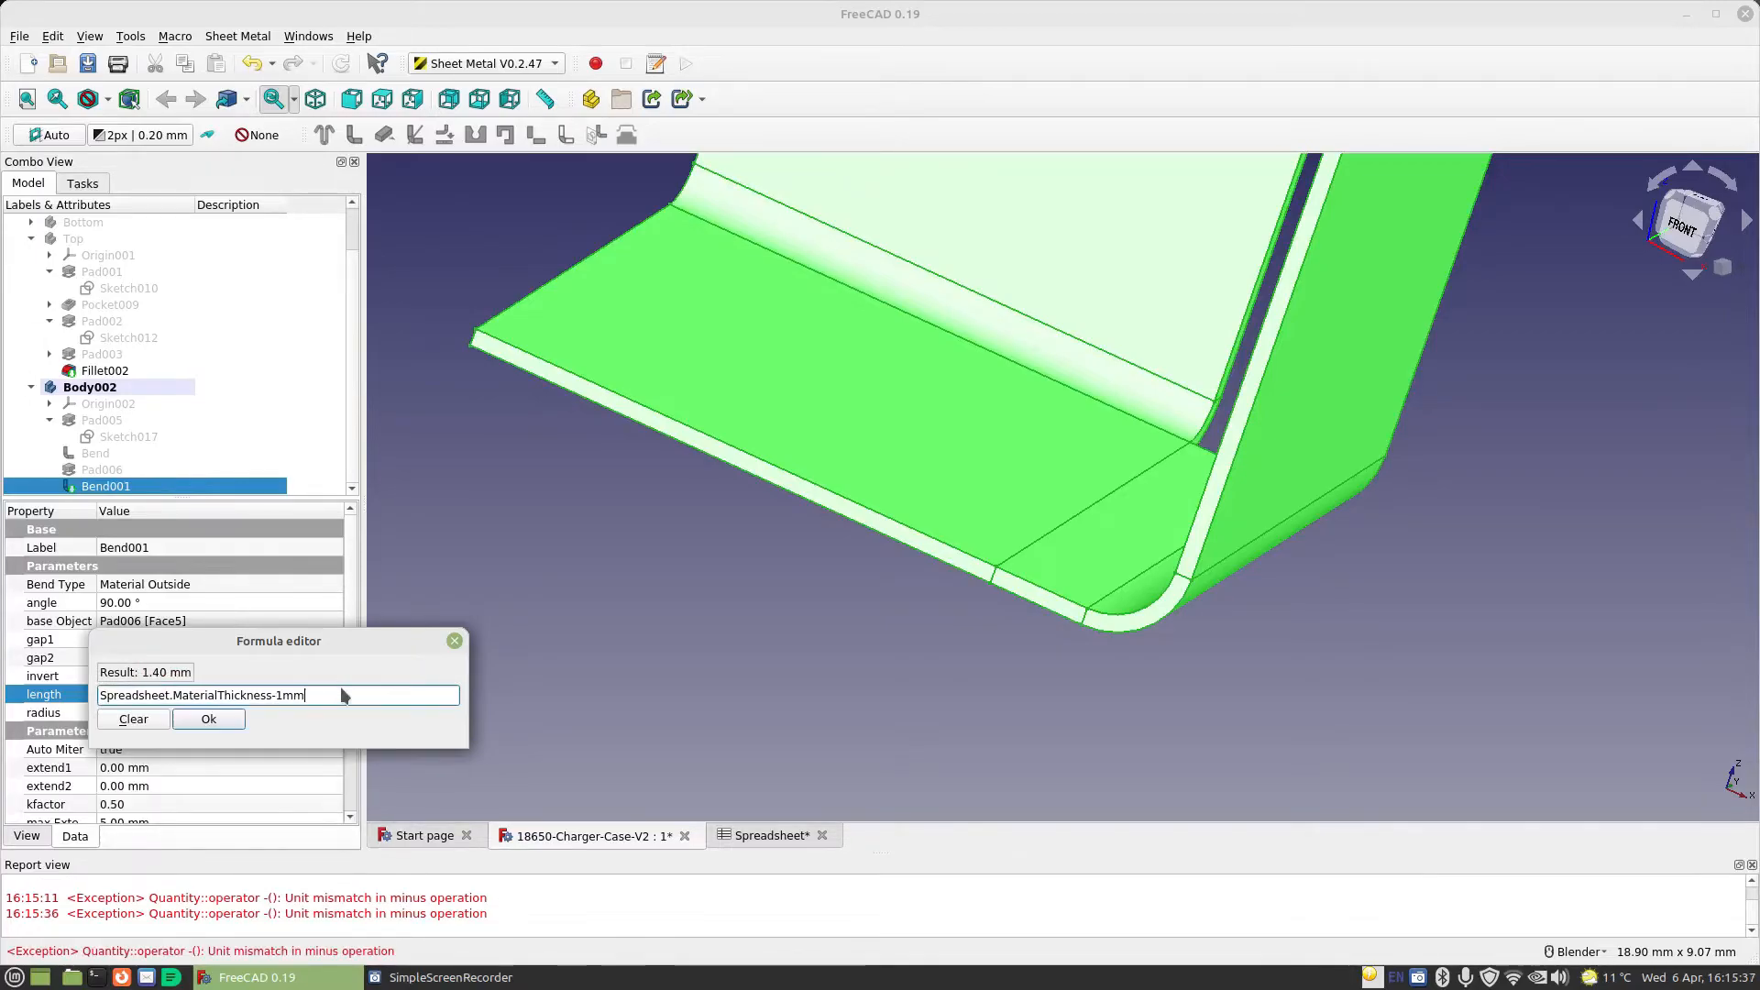
{"action": "key", "text": "Return"}
{"action": "left_click", "coordinate": [270, 712]}
Set the angle of the side extension's bend to 180° so it folds back over the base plate
{"action": "middle_click_drag", "start_coordinate": [835, 715], "coordinate": [1017, 693]}
{"action": "mouse_move", "coordinate": [1084, 603]}
{"action": "middle_mouse_down"}
{"action": "mouse_move", "coordinate": [1127, 574]}
{"action": "mouse_move", "coordinate": [1206, 577]}
{"action": "mouse_move", "coordinate": [943, 581]}
{"action": "mouse_move", "coordinate": [1076, 582]}
{"action": "mouse_move", "coordinate": [1061, 588]}
{"action": "middle_mouse_up"}
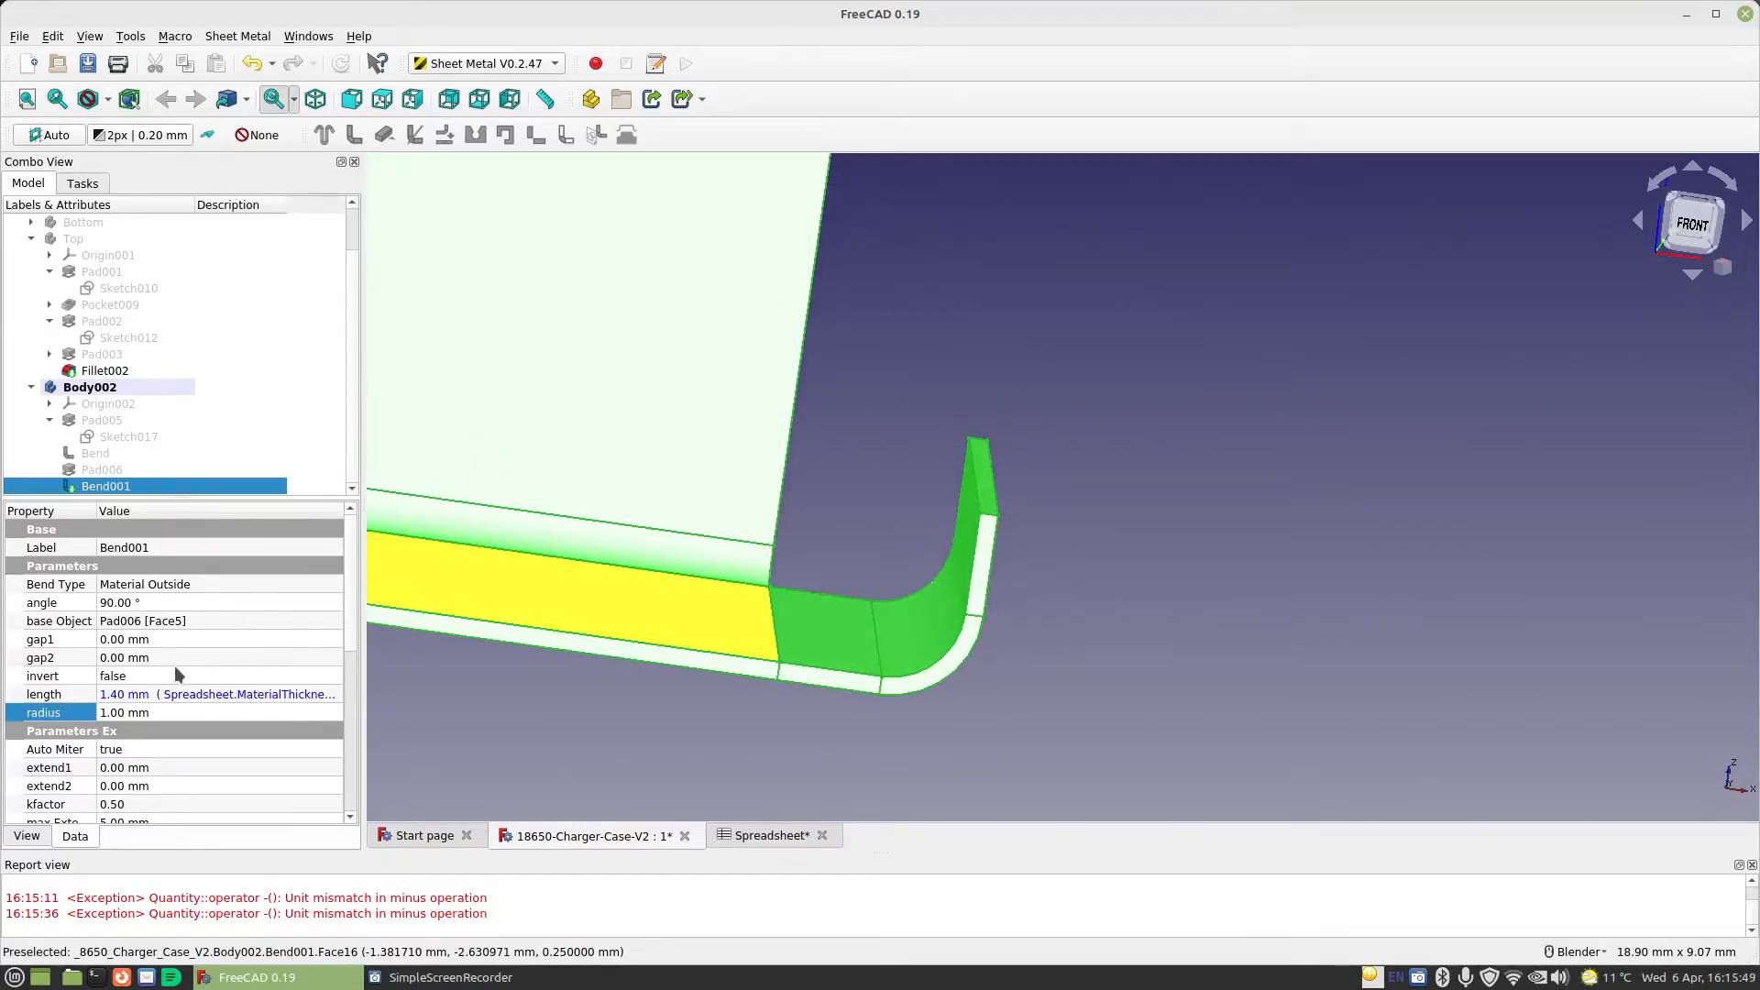
{"action": "left_click", "coordinate": [114, 601]}
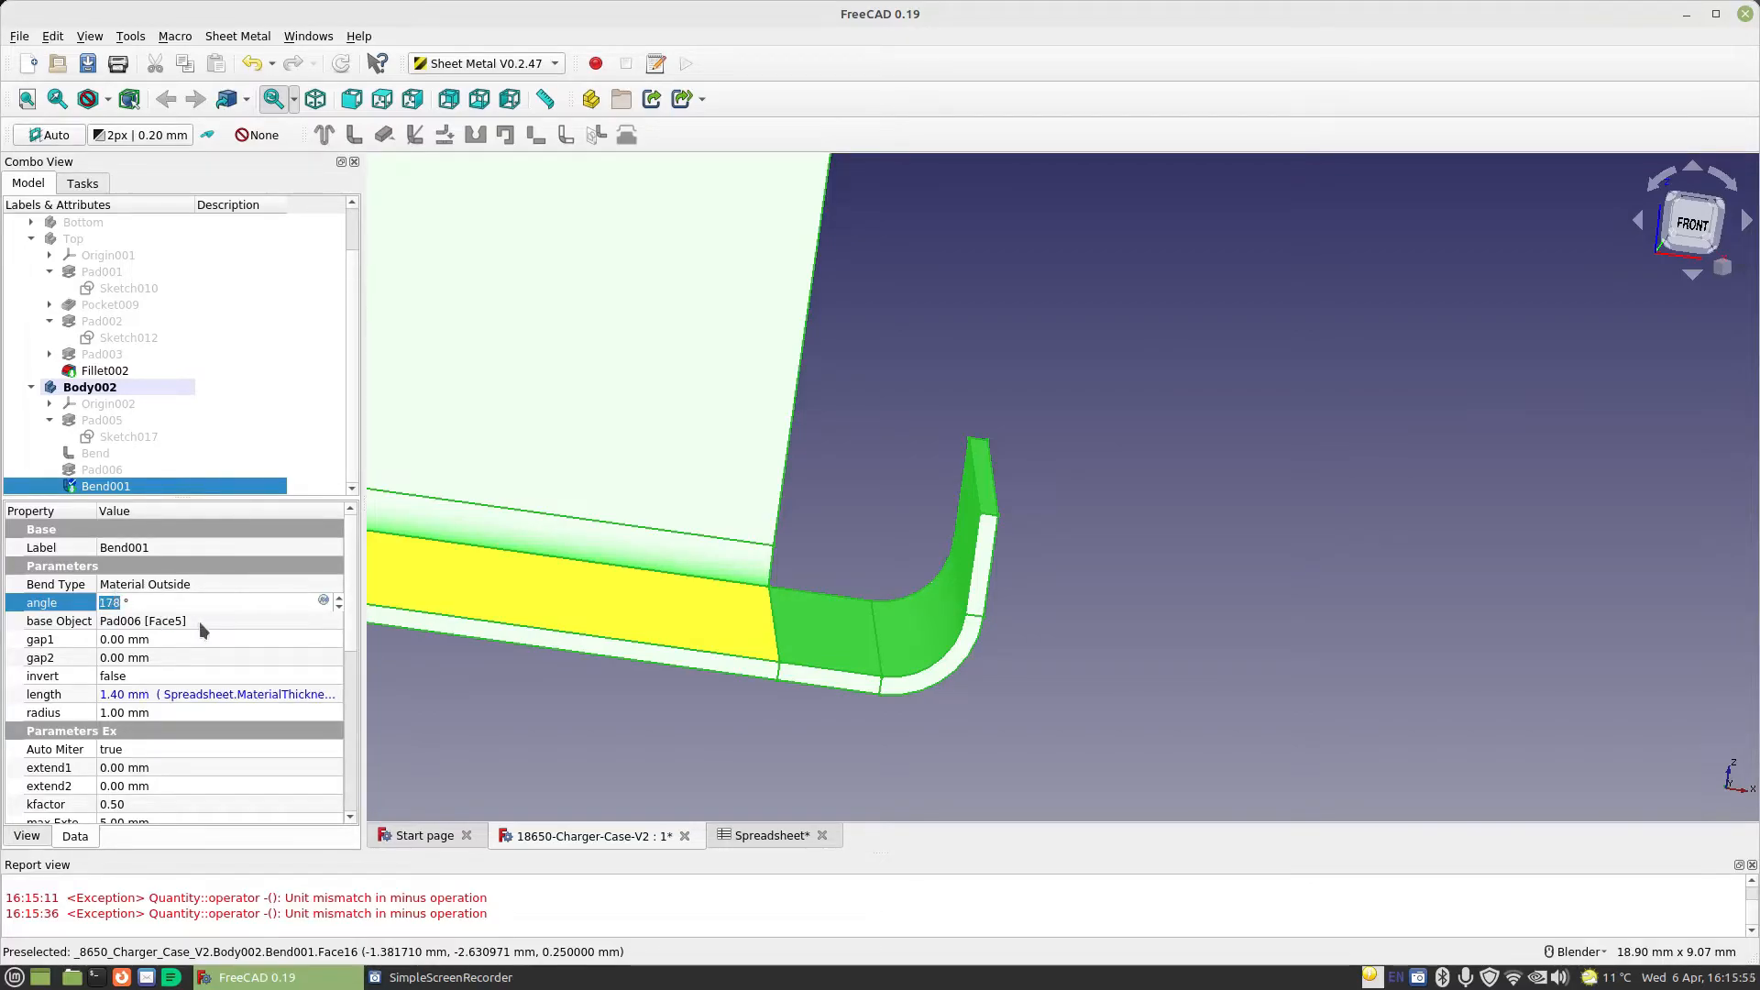
{"action": "left_click", "coordinate": [190, 636]}
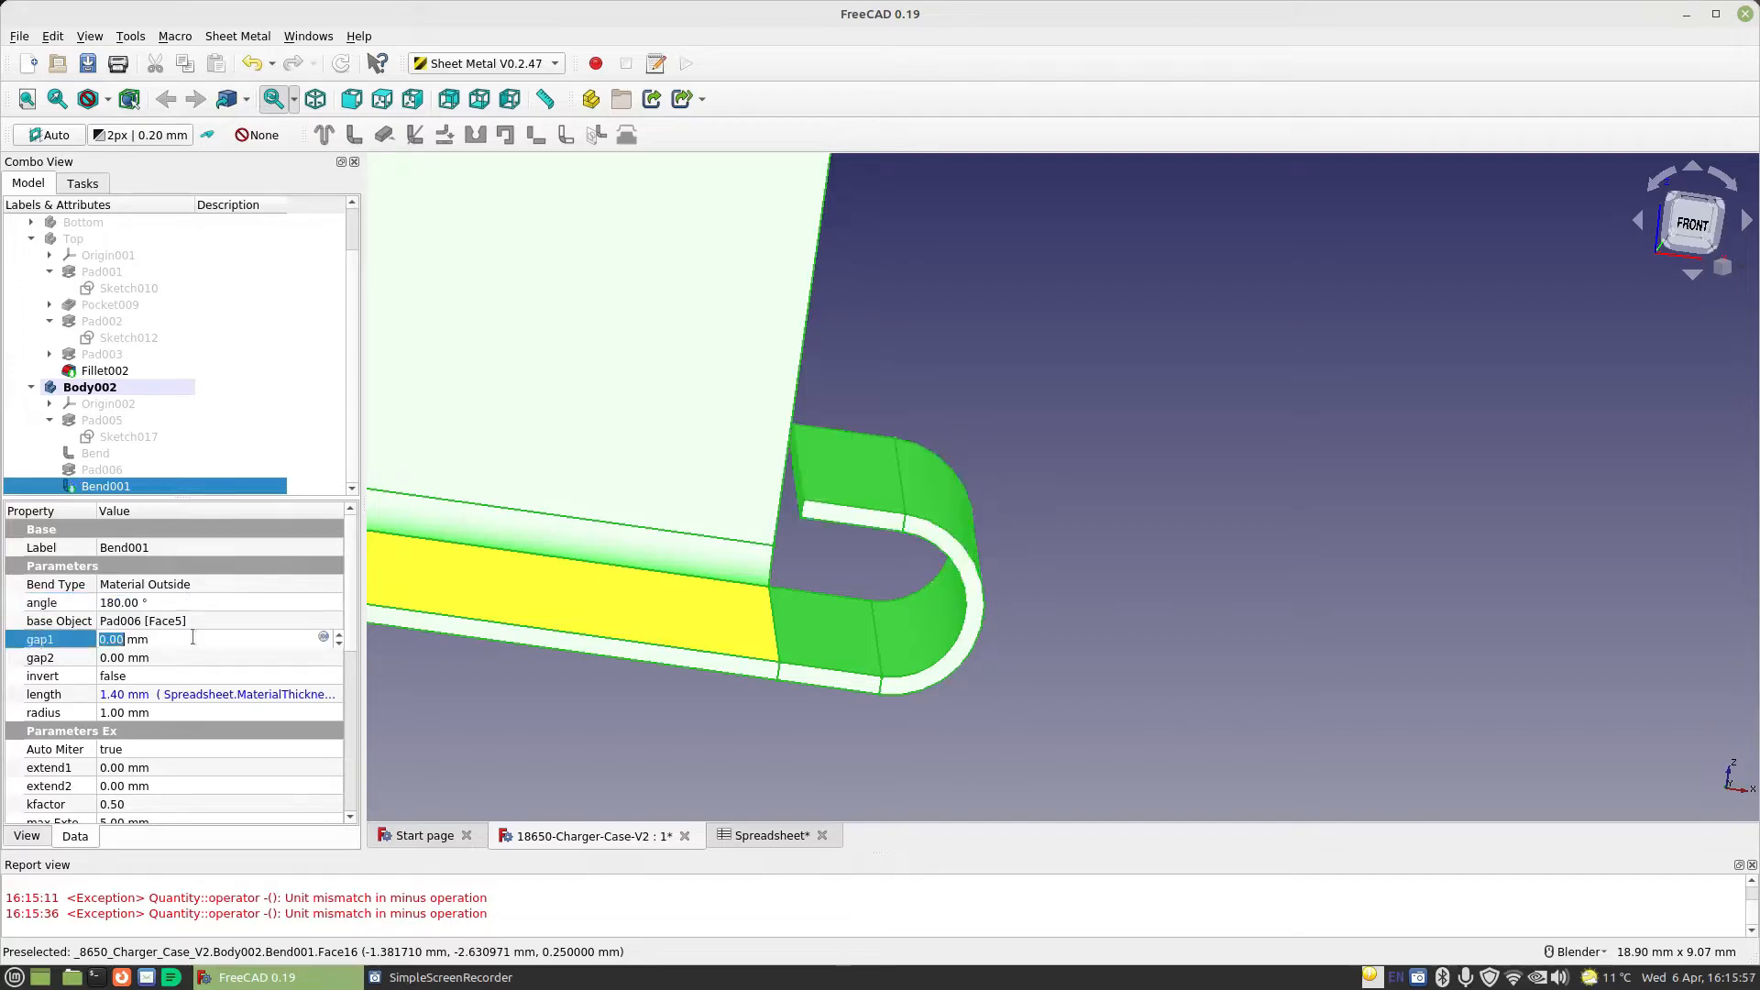
Change the length expression of the tall upright wall's bend to Spreadsheet.CellDiameter - 2mm
{"action": "middle_click_drag", "start_coordinate": [921, 631], "coordinate": [1001, 641]}
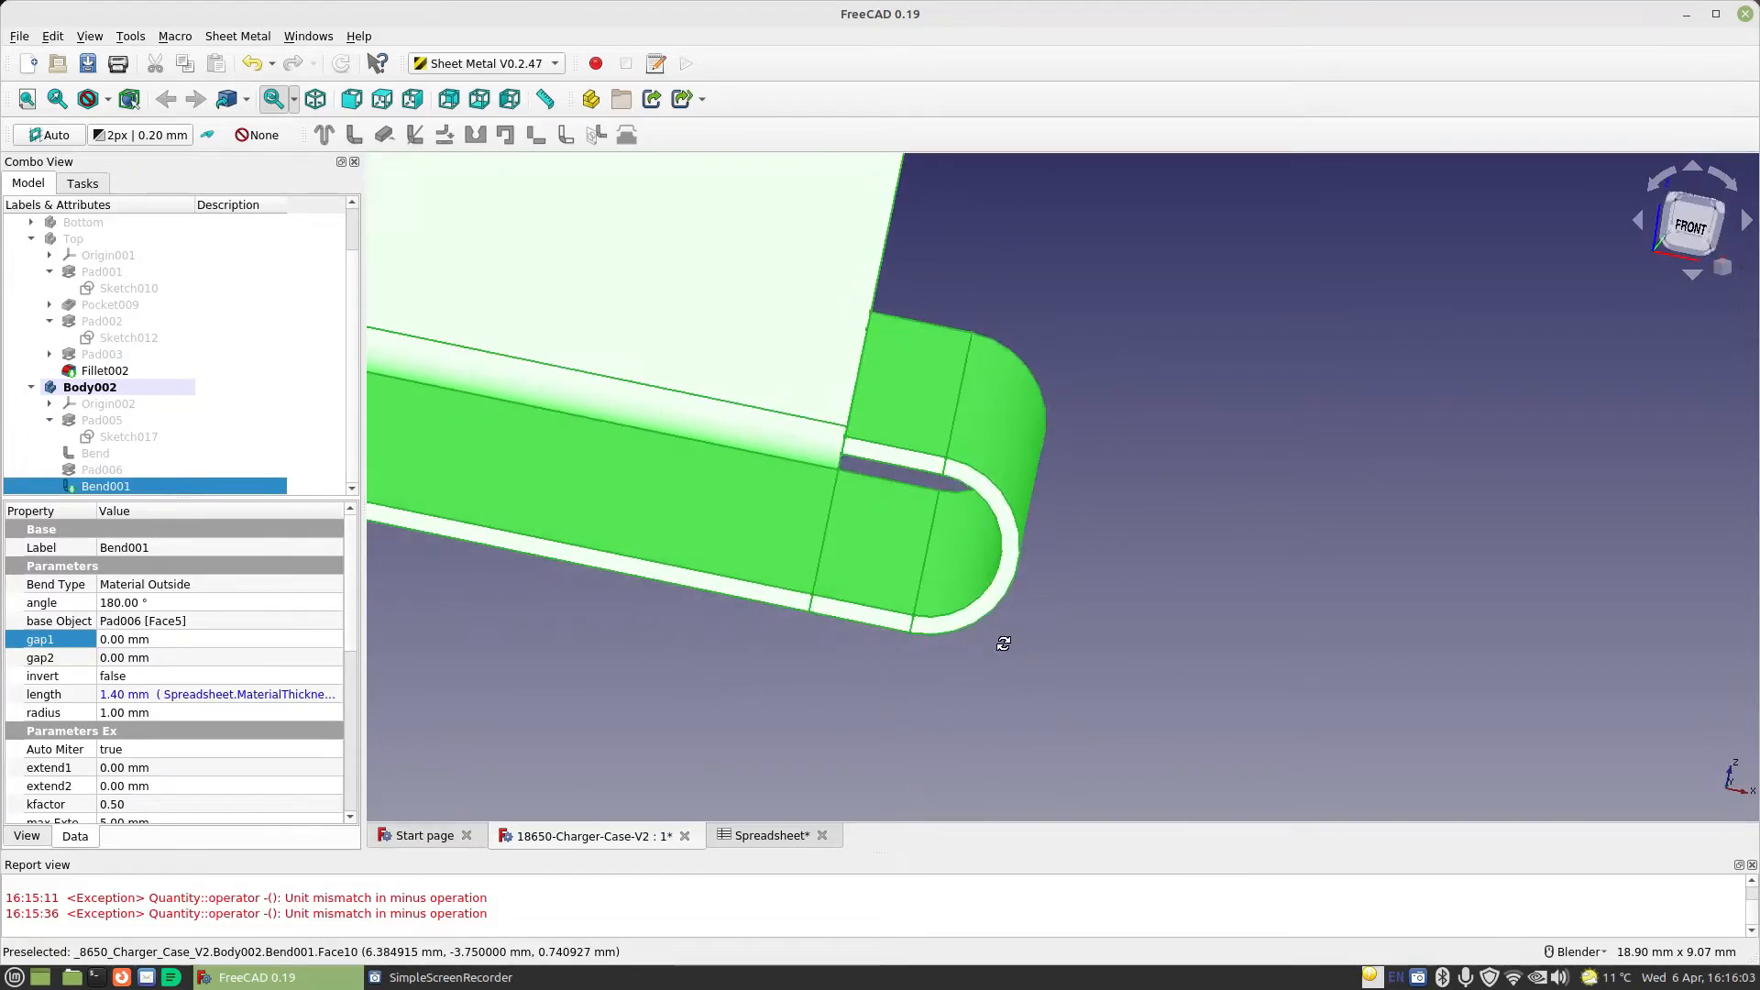
{"action": "scroll", "coordinate": [888, 605], "scroll_direction": "down", "scroll_amount": 8}
{"action": "middle_click_drag", "start_coordinate": [880, 596], "coordinate": [921, 514]}
{"action": "scroll", "coordinate": [938, 443], "scroll_direction": "up", "scroll_amount": 4}
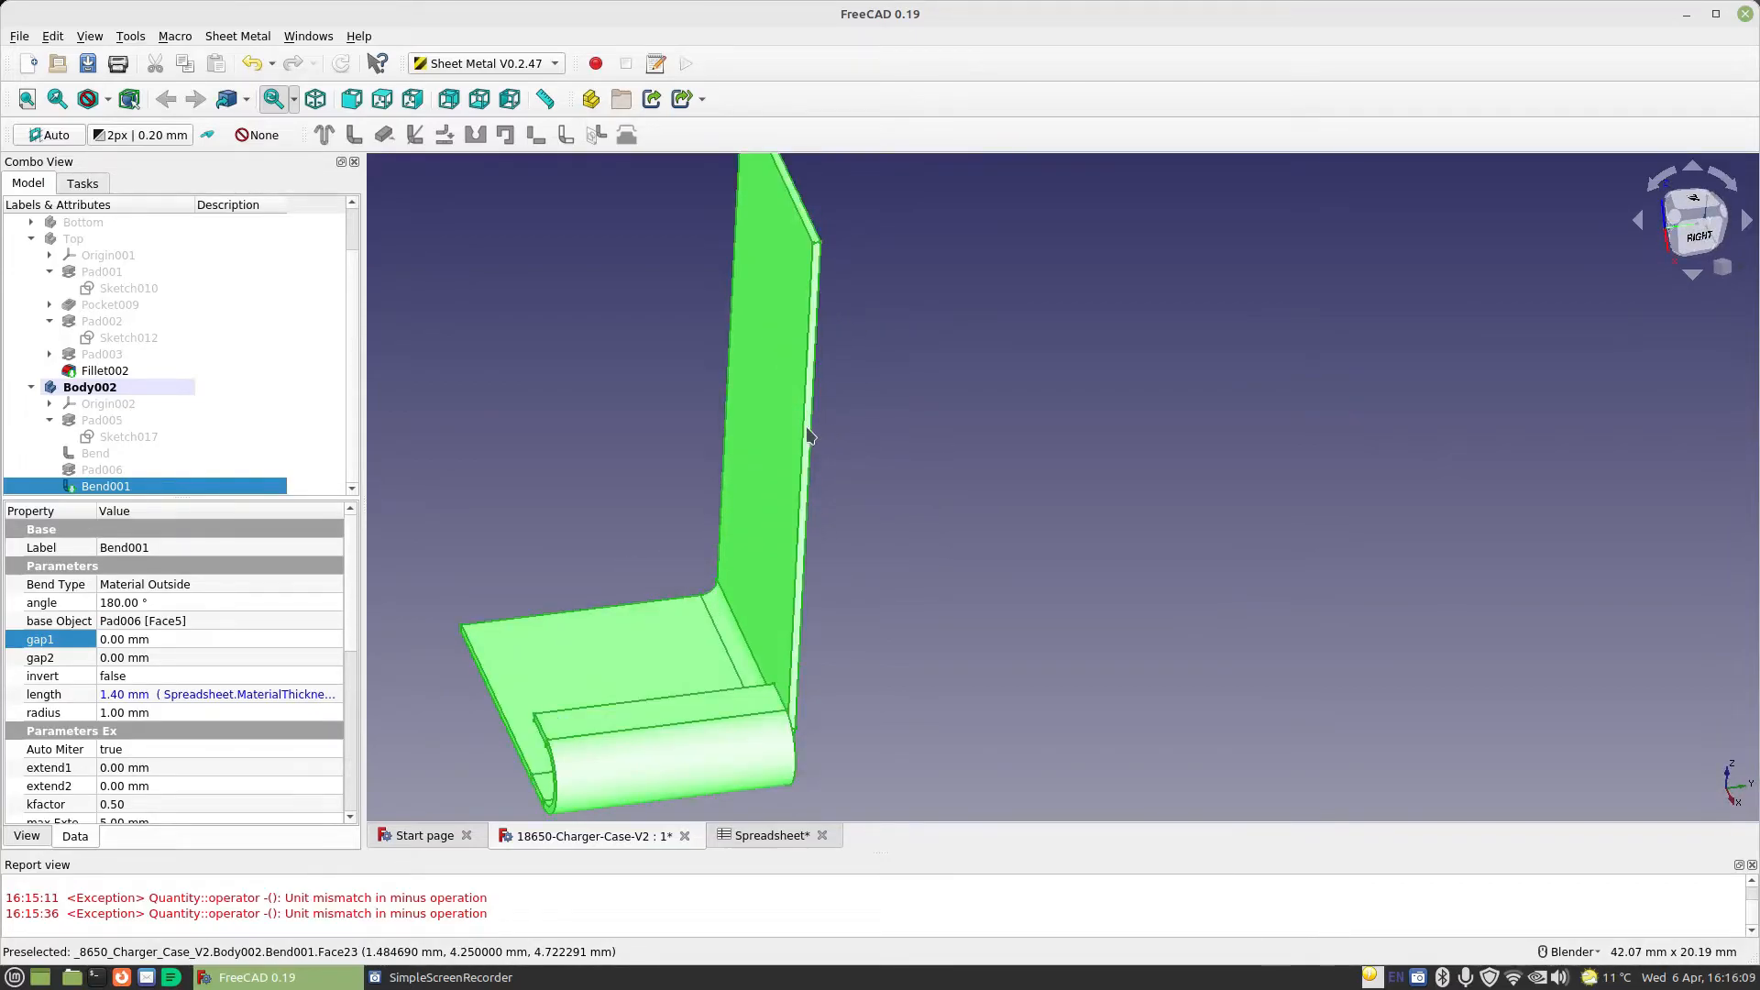
{"action": "left_click", "coordinate": [100, 454]}
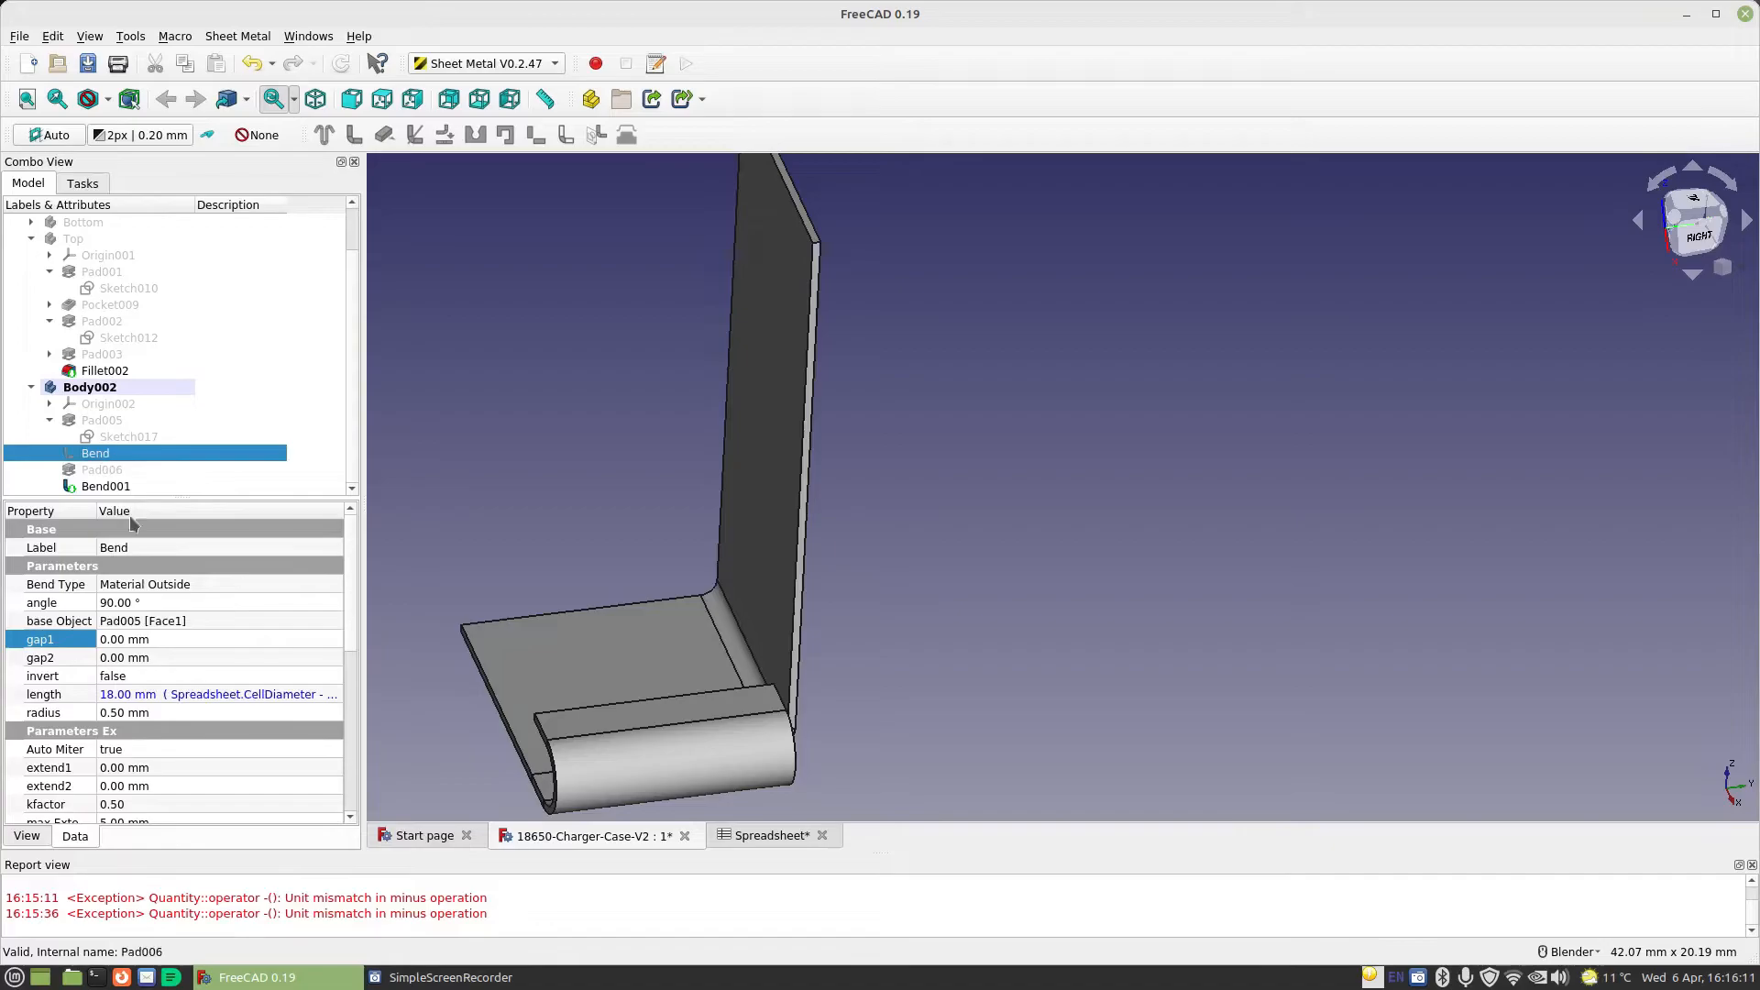
{"action": "left_click", "coordinate": [131, 693]}
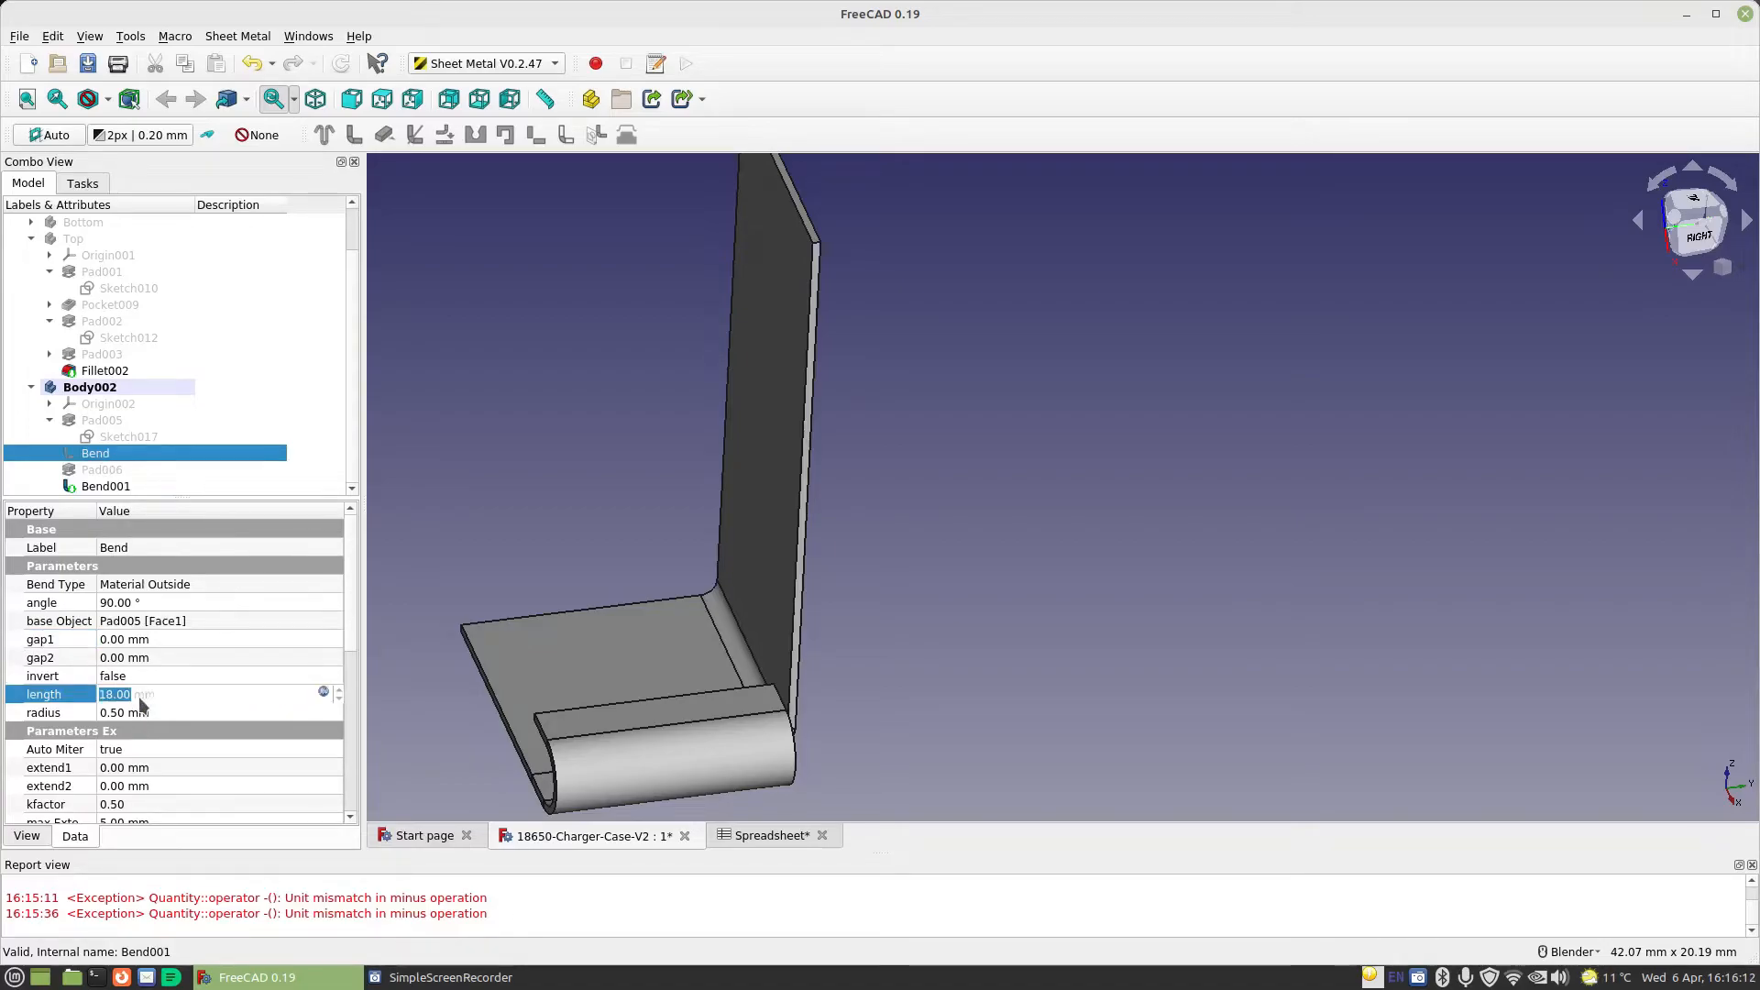
{"action": "left_click", "coordinate": [323, 693]}
{"action": "left_click", "coordinate": [268, 695]}
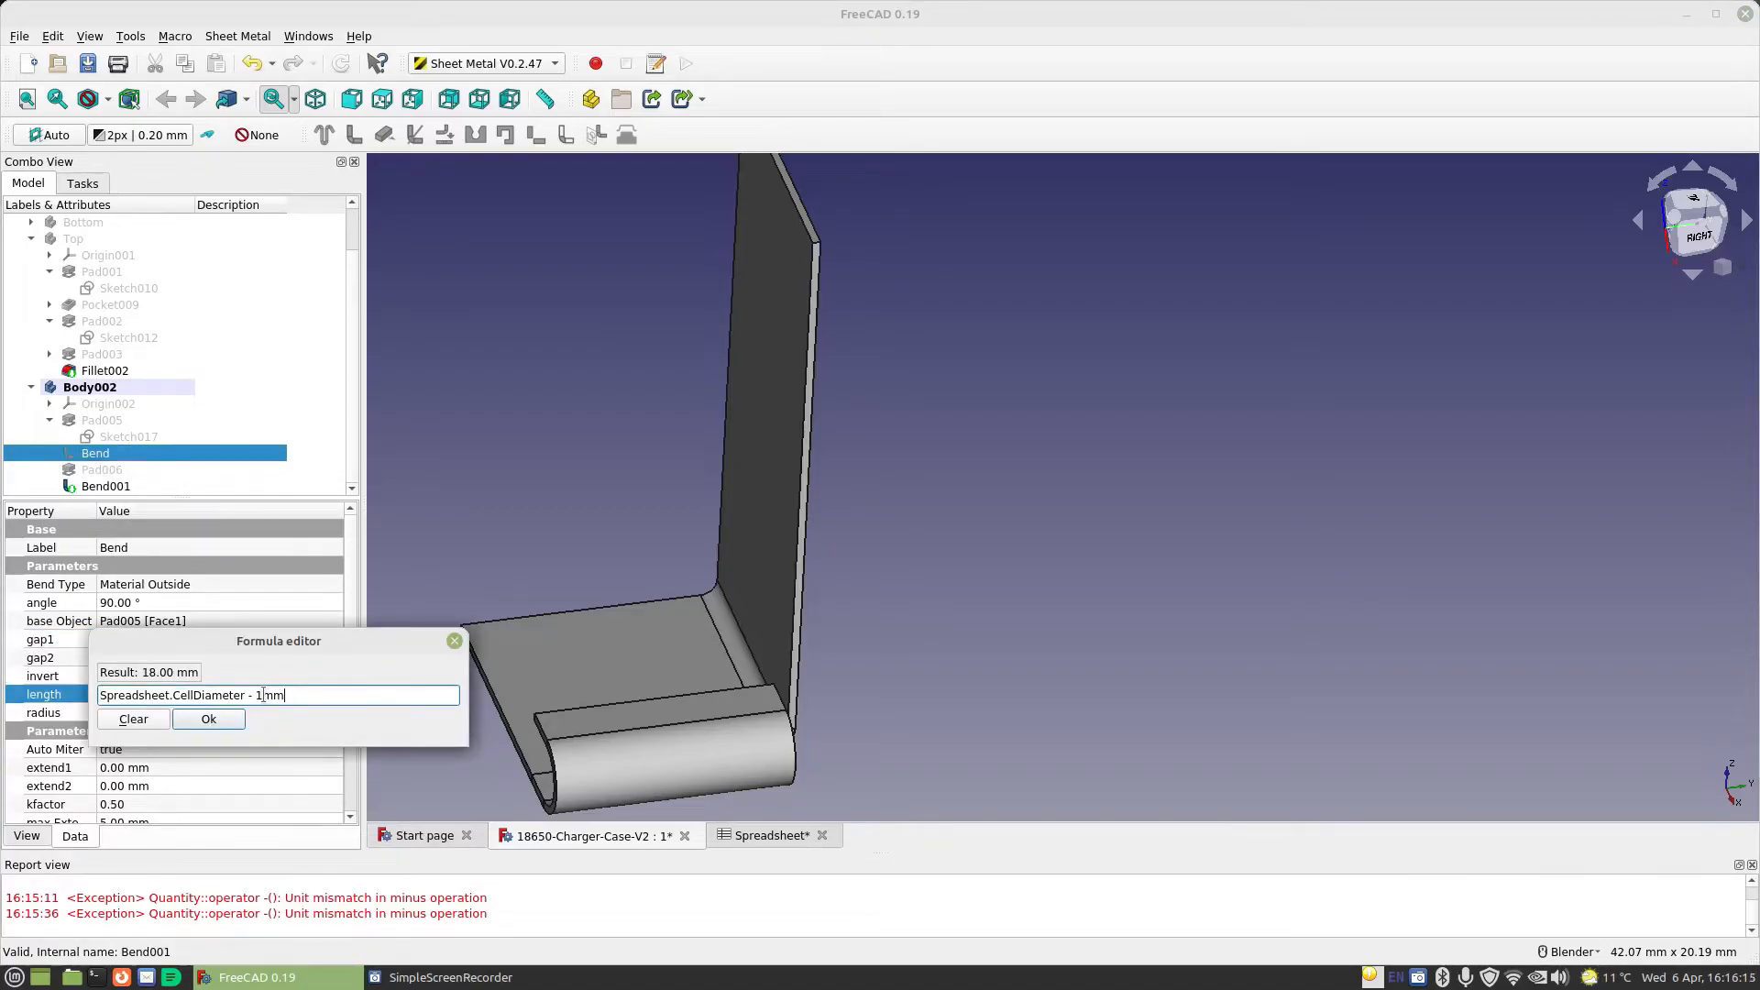
{"action": "key", "text": "BackSpace"}
{"action": "type", "text": "2"}
{"action": "left_click", "coordinate": [212, 720]}
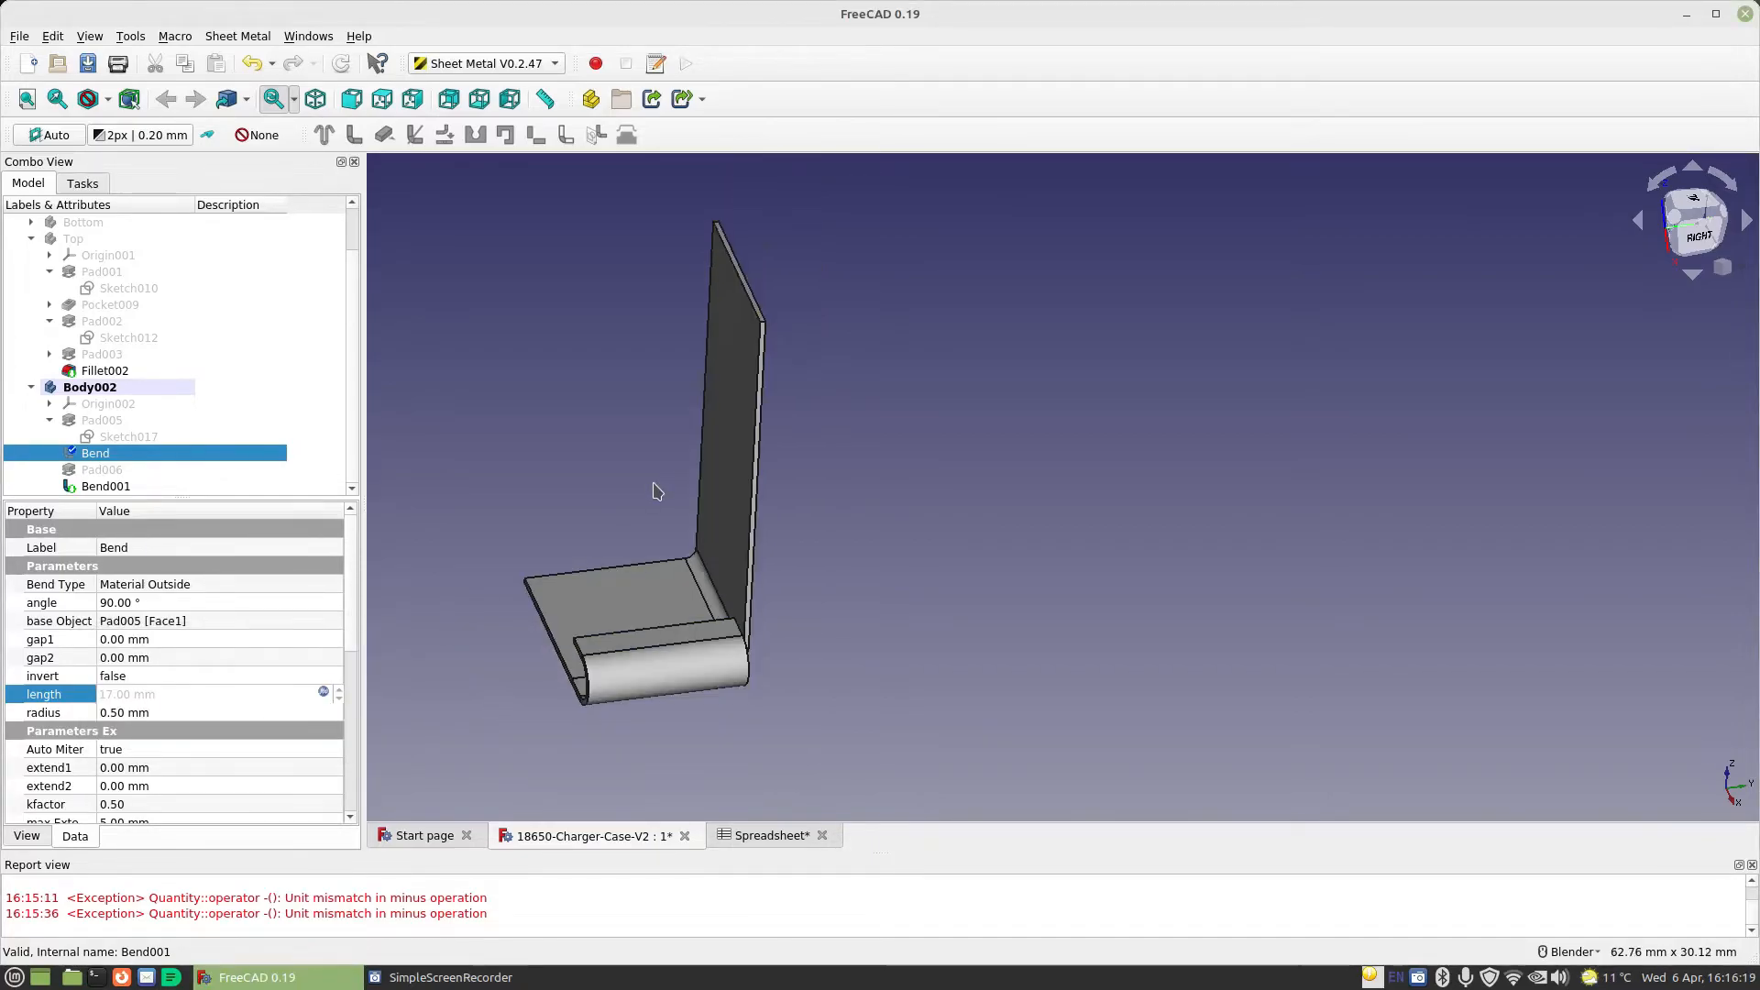
Make a bent wall from the thin upper end face of the tall upright wall
{"action": "left_click", "coordinate": [101, 488]}
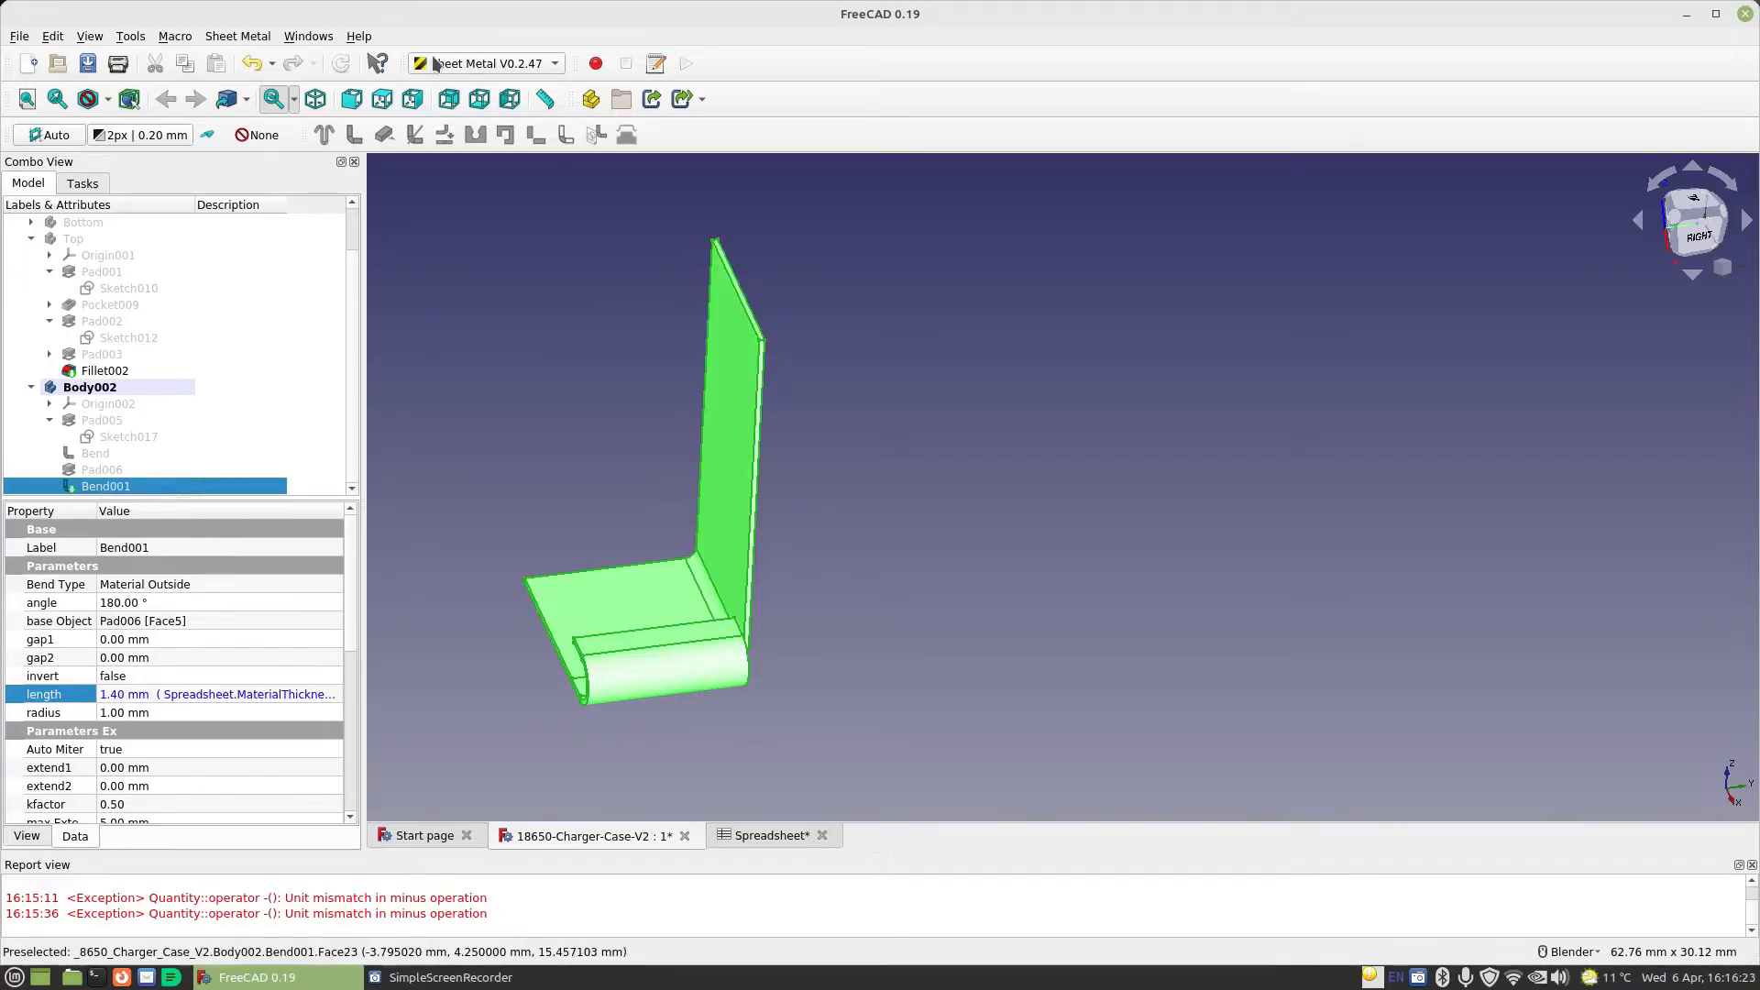
{"action": "left_click", "coordinate": [786, 303]}
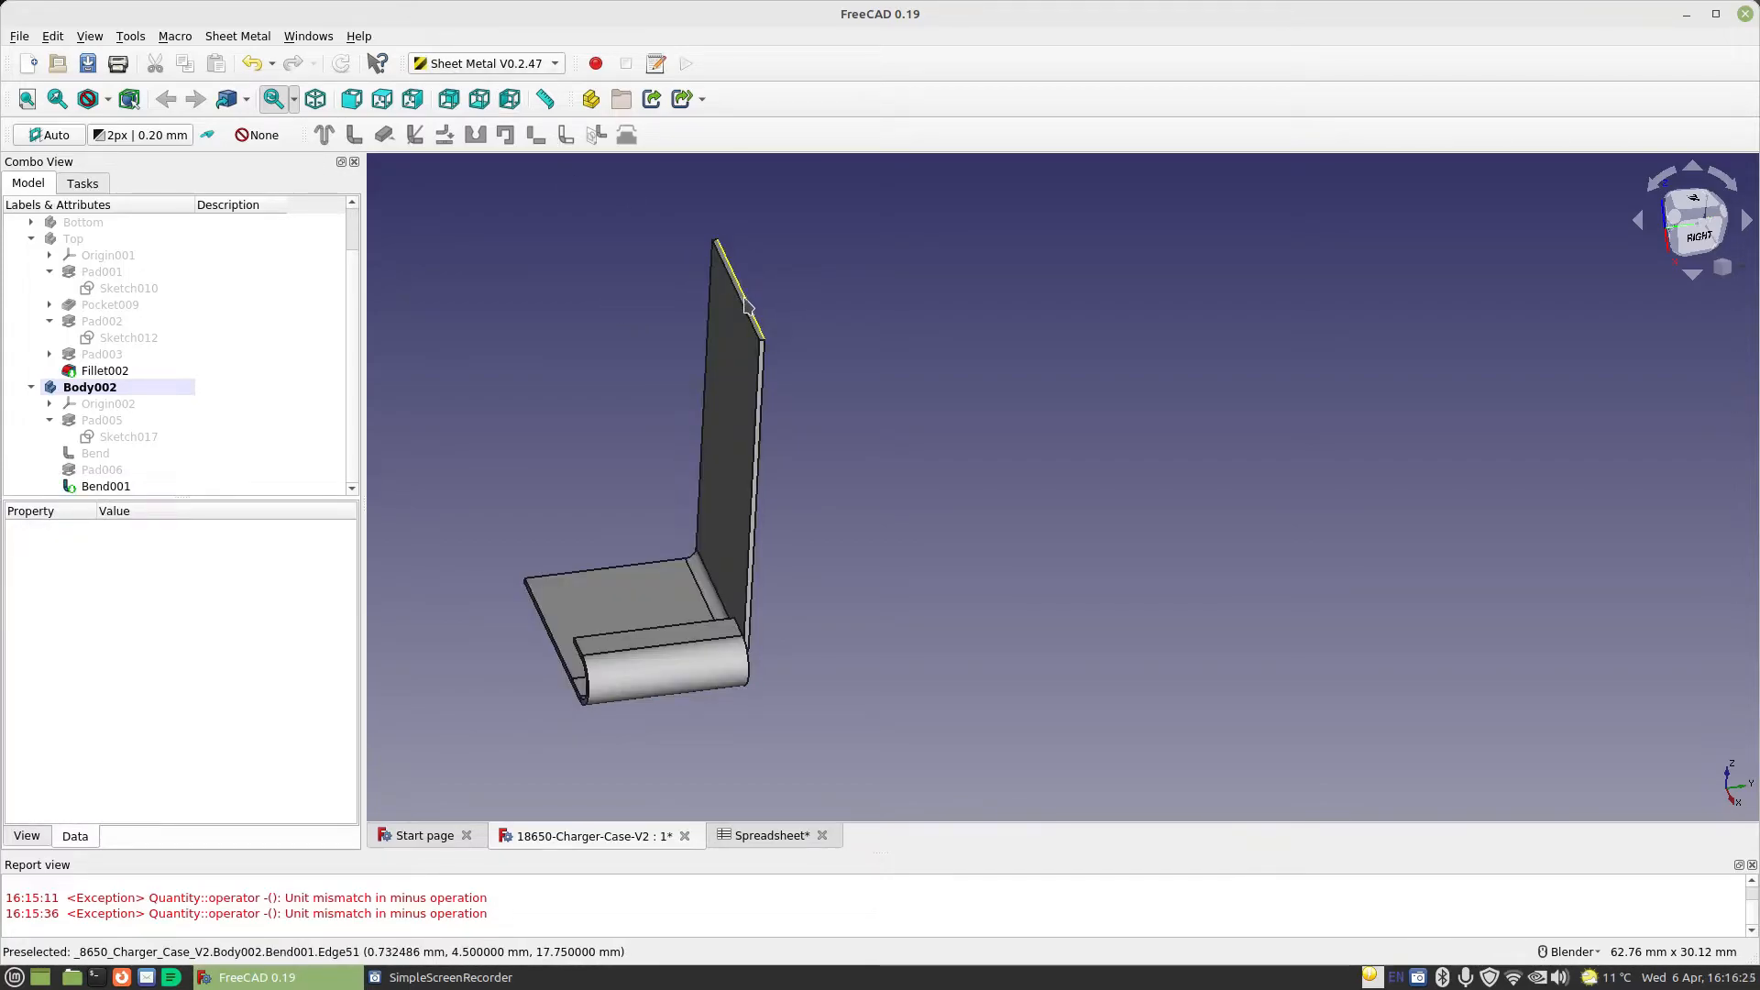
{"action": "scroll", "coordinate": [737, 293], "scroll_direction": "up", "scroll_amount": 5}
{"action": "left_click", "coordinate": [714, 286]}
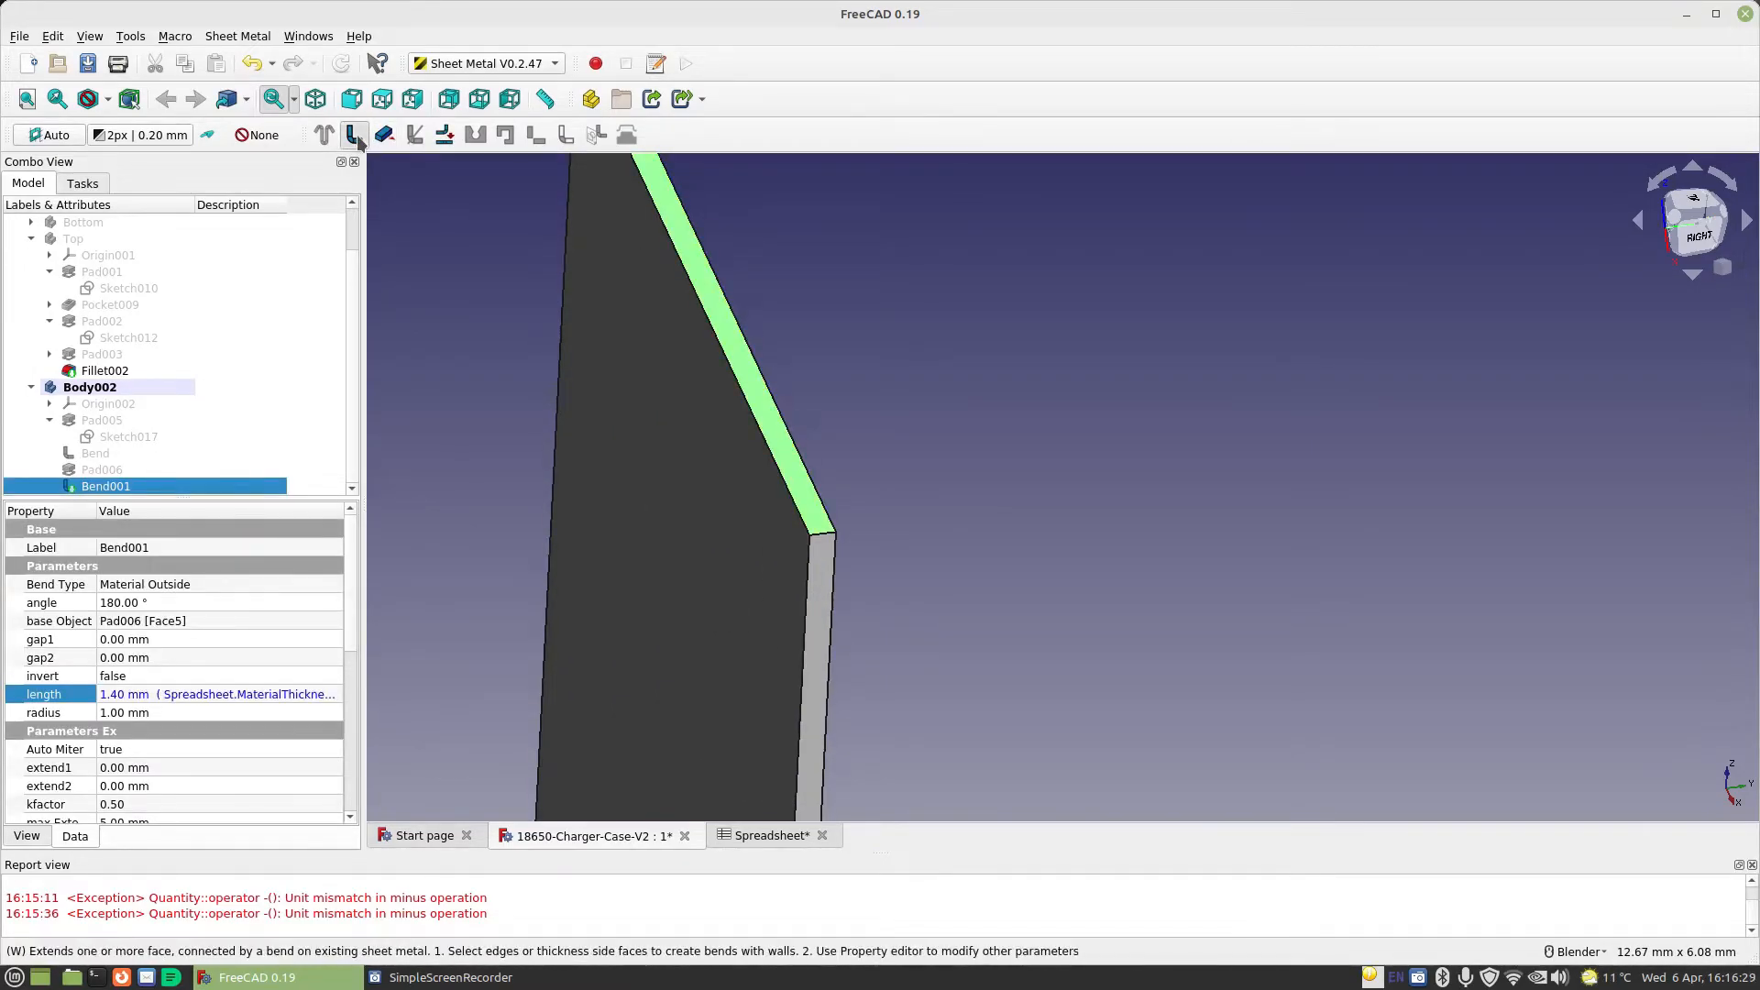
{"action": "left_click", "coordinate": [356, 137]}
Set the length expression of the bent wall atop the upright to Spreadsheet.TabLength - 2mm
{"action": "scroll", "coordinate": [539, 302], "scroll_direction": "down", "scroll_amount": 3}
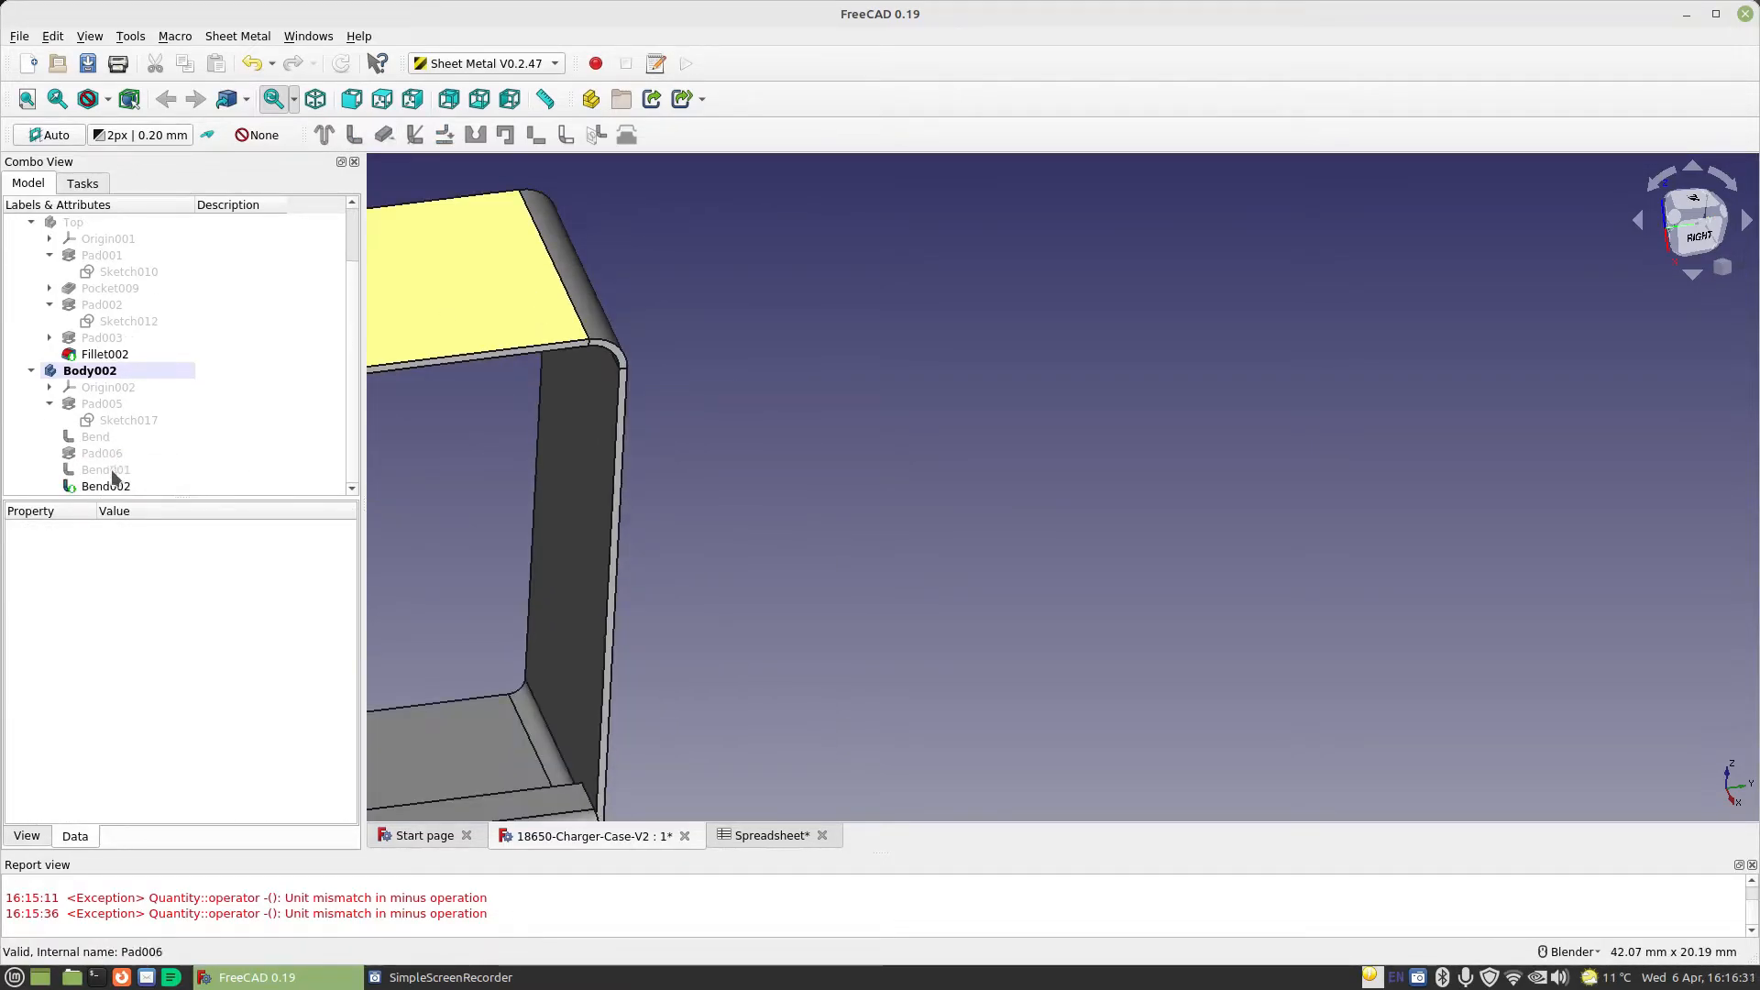
{"action": "left_click", "coordinate": [104, 491]}
{"action": "left_click", "coordinate": [129, 694]}
{"action": "left_click", "coordinate": [323, 694]}
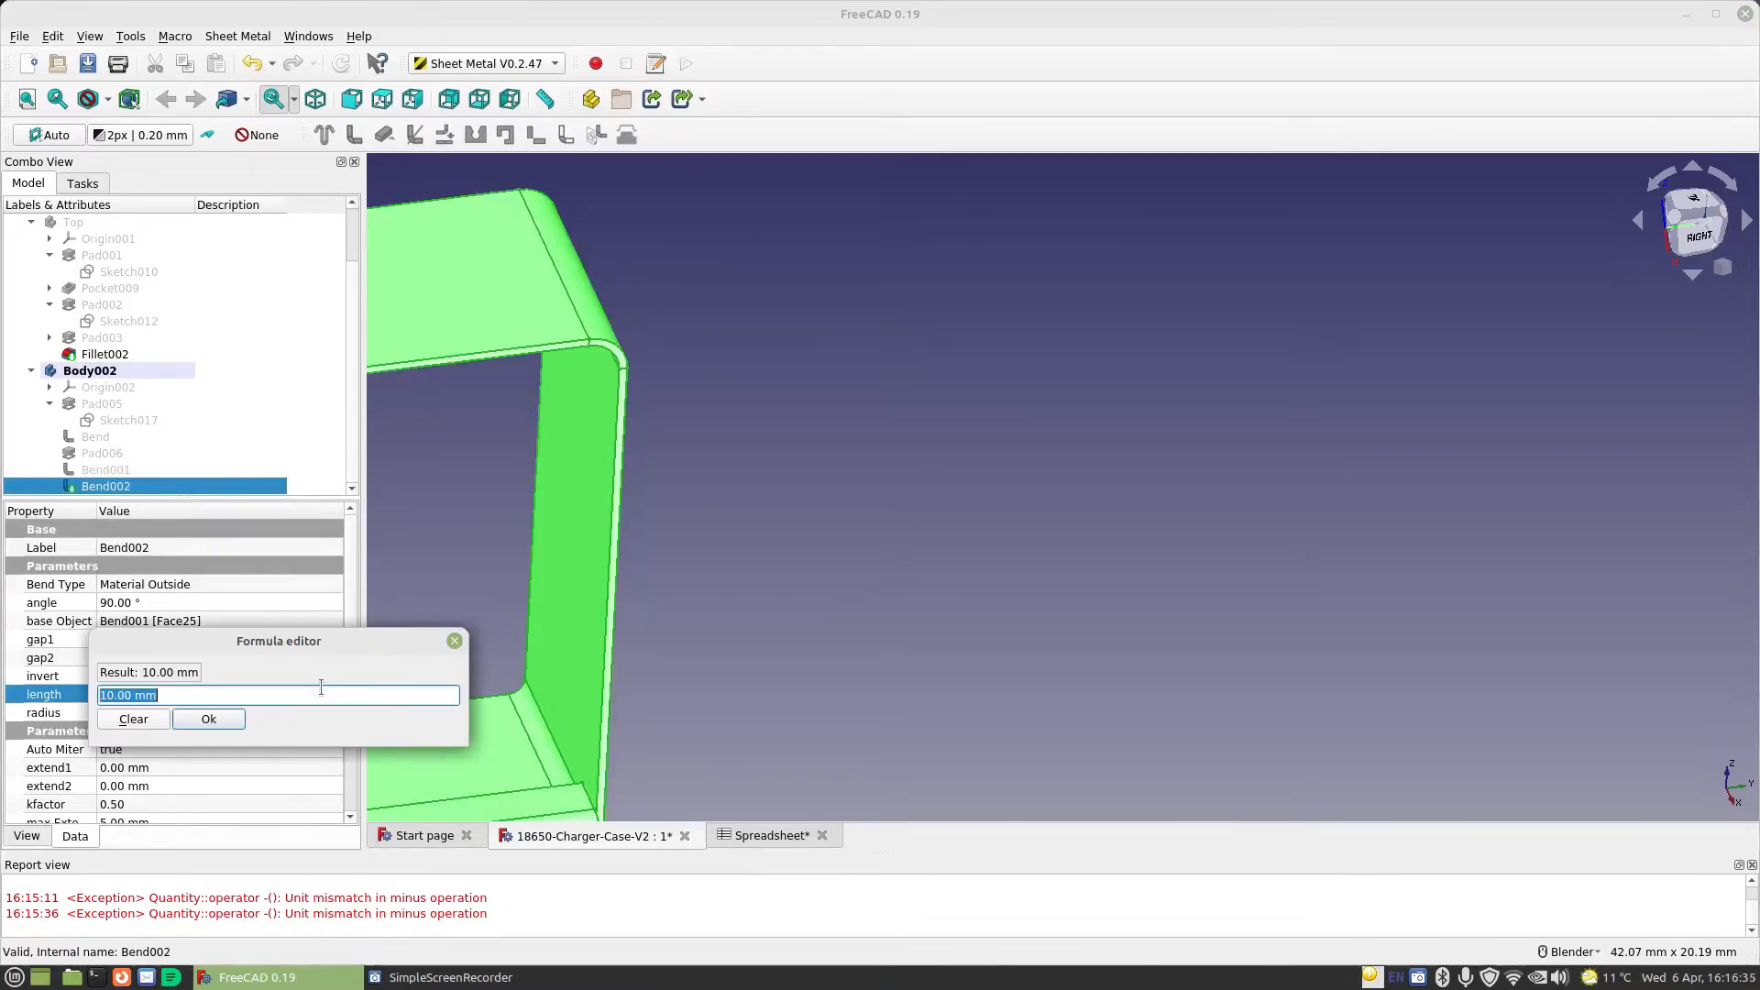
{"action": "type", "text": "Spreadsheet."}
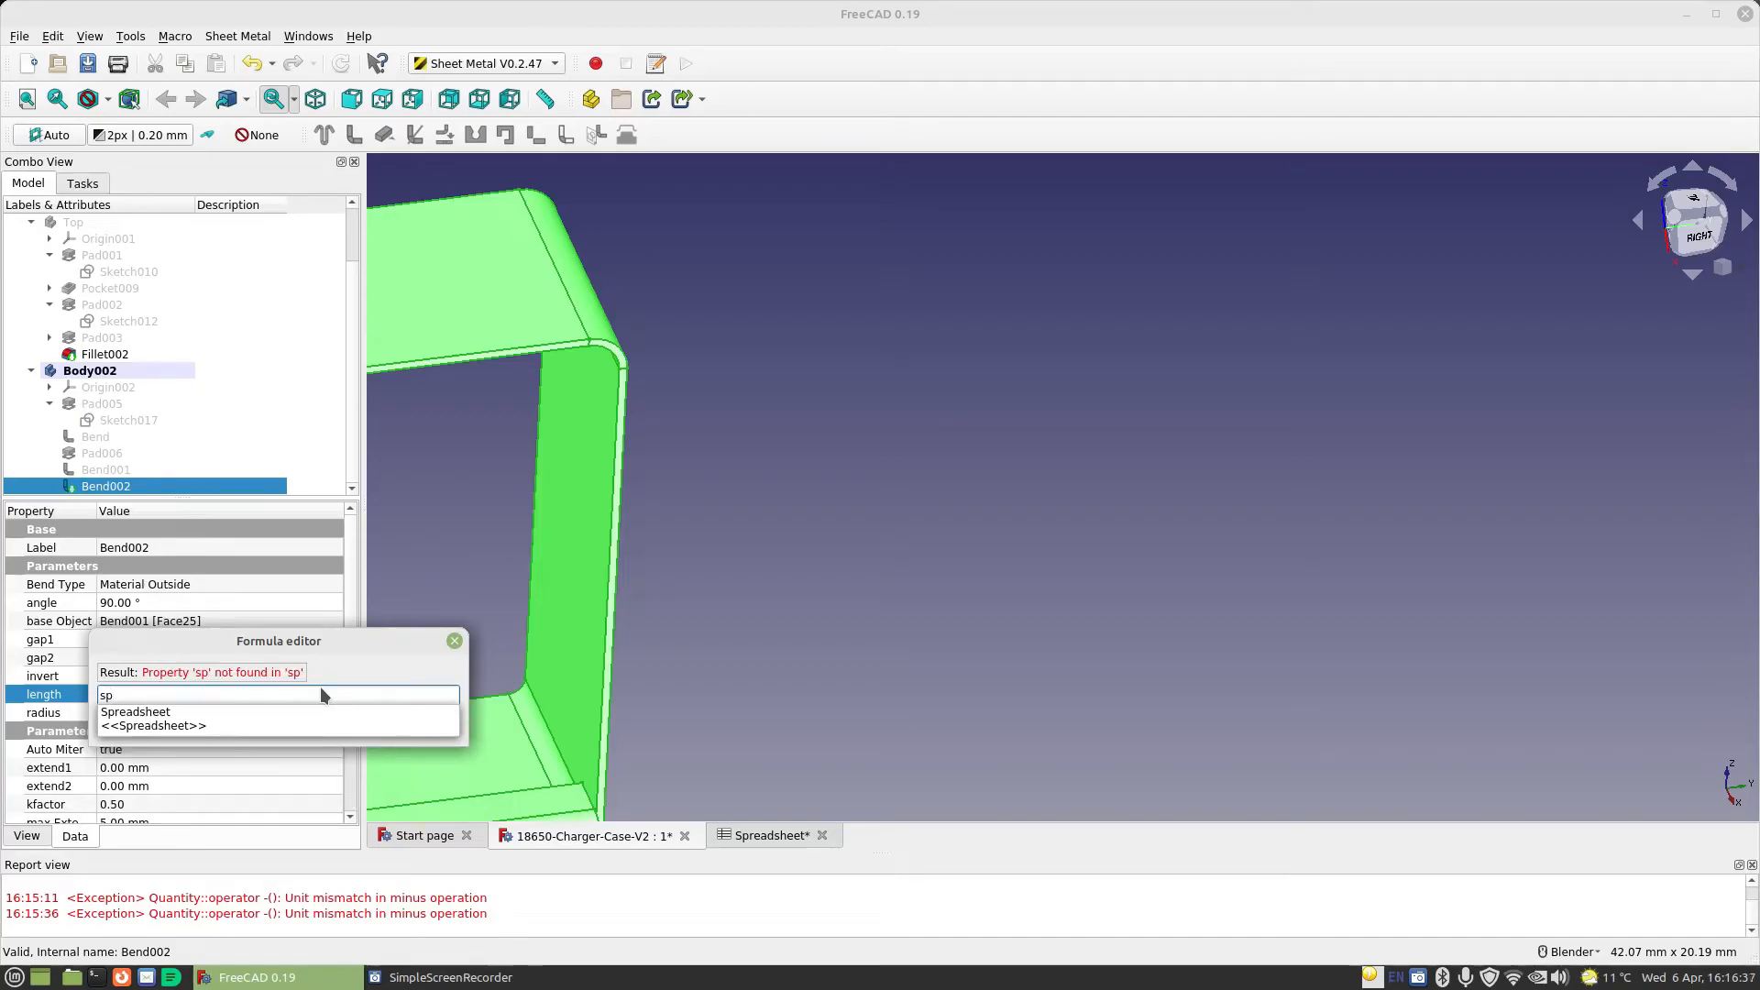
{"action": "type", "text": "TabLength"}
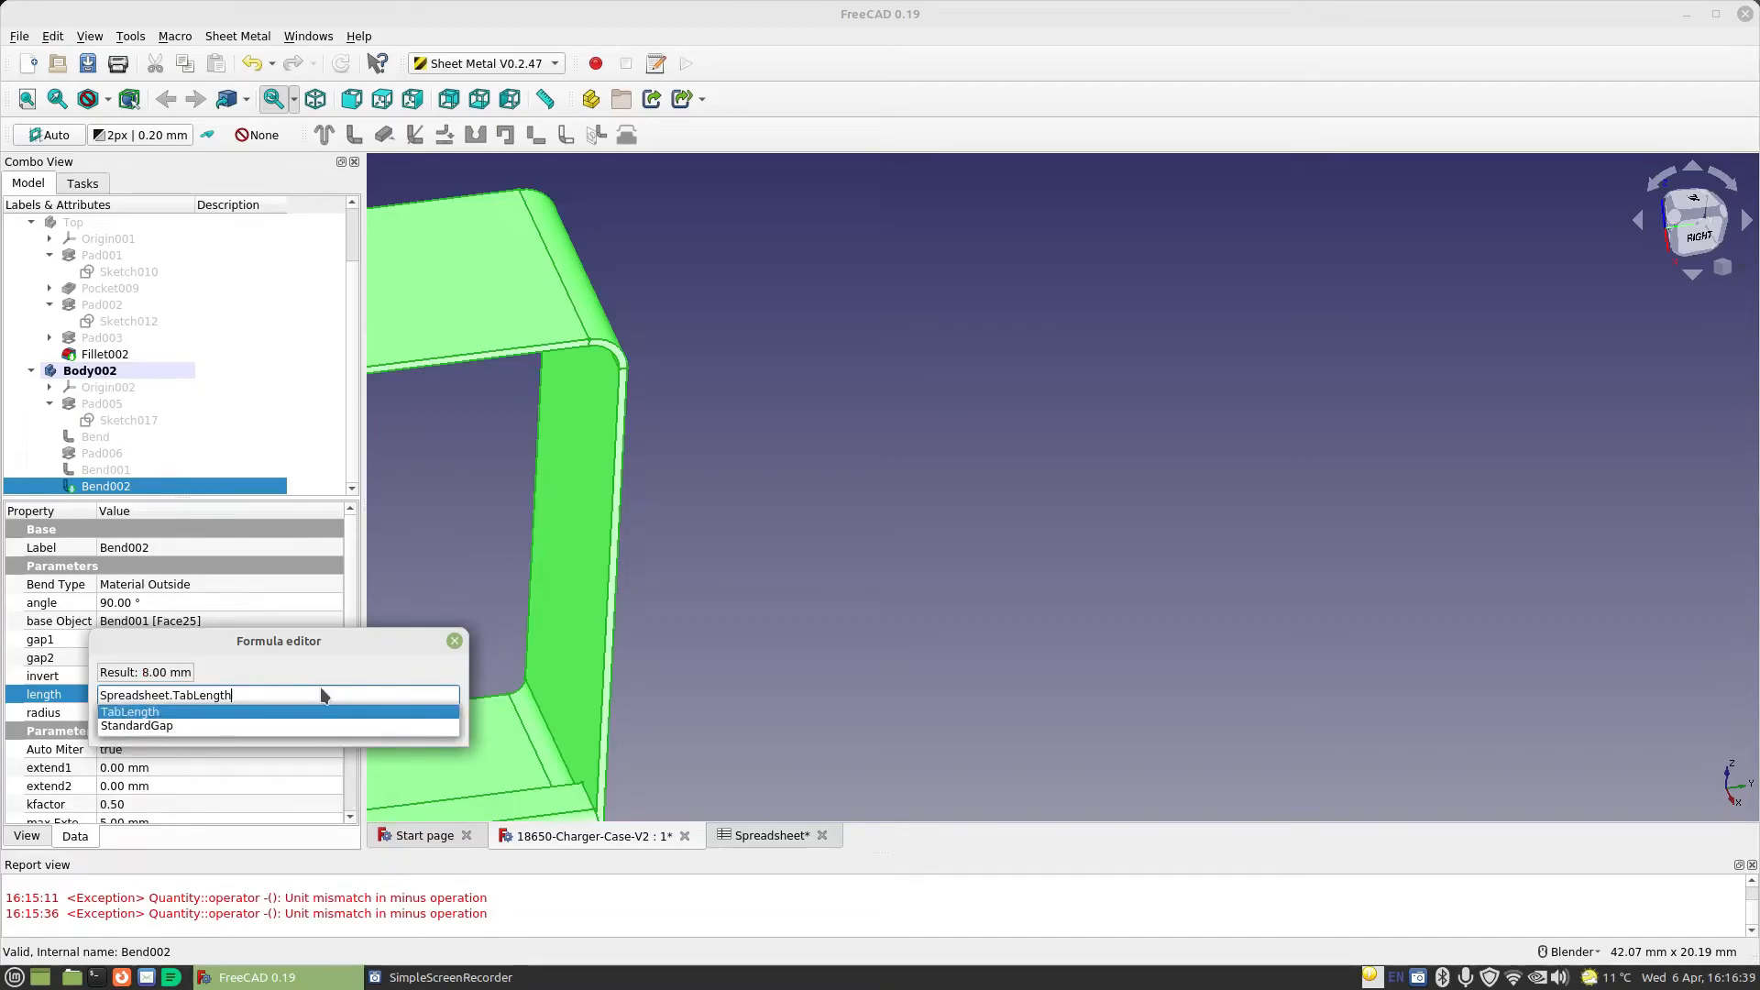
{"action": "type", "text": "-1mm"}
{"action": "key", "text": "Return"}
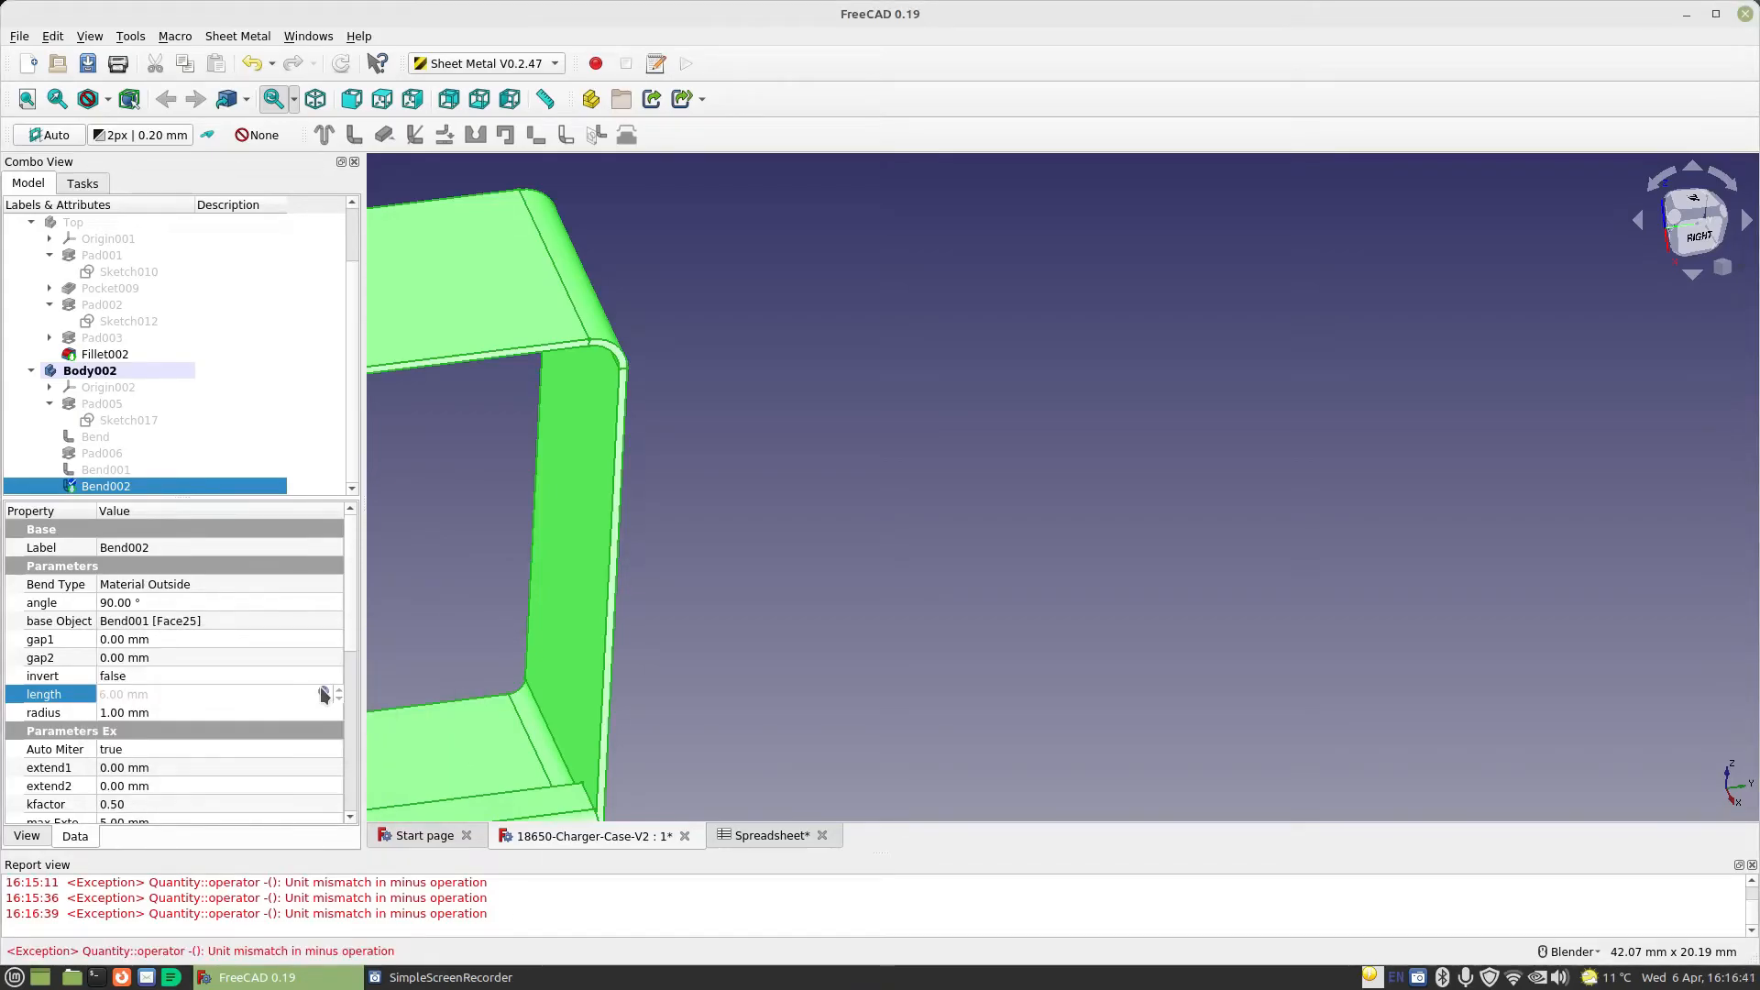
{"action": "left_click", "coordinate": [266, 713]}
Make another bent wall from the thin free end face of the upper wall
{"action": "scroll", "coordinate": [658, 689], "scroll_direction": "down", "scroll_amount": 4}
{"action": "middle_click_drag", "start_coordinate": [620, 657], "coordinate": [609, 616]}
{"action": "left_click", "coordinate": [550, 573]}
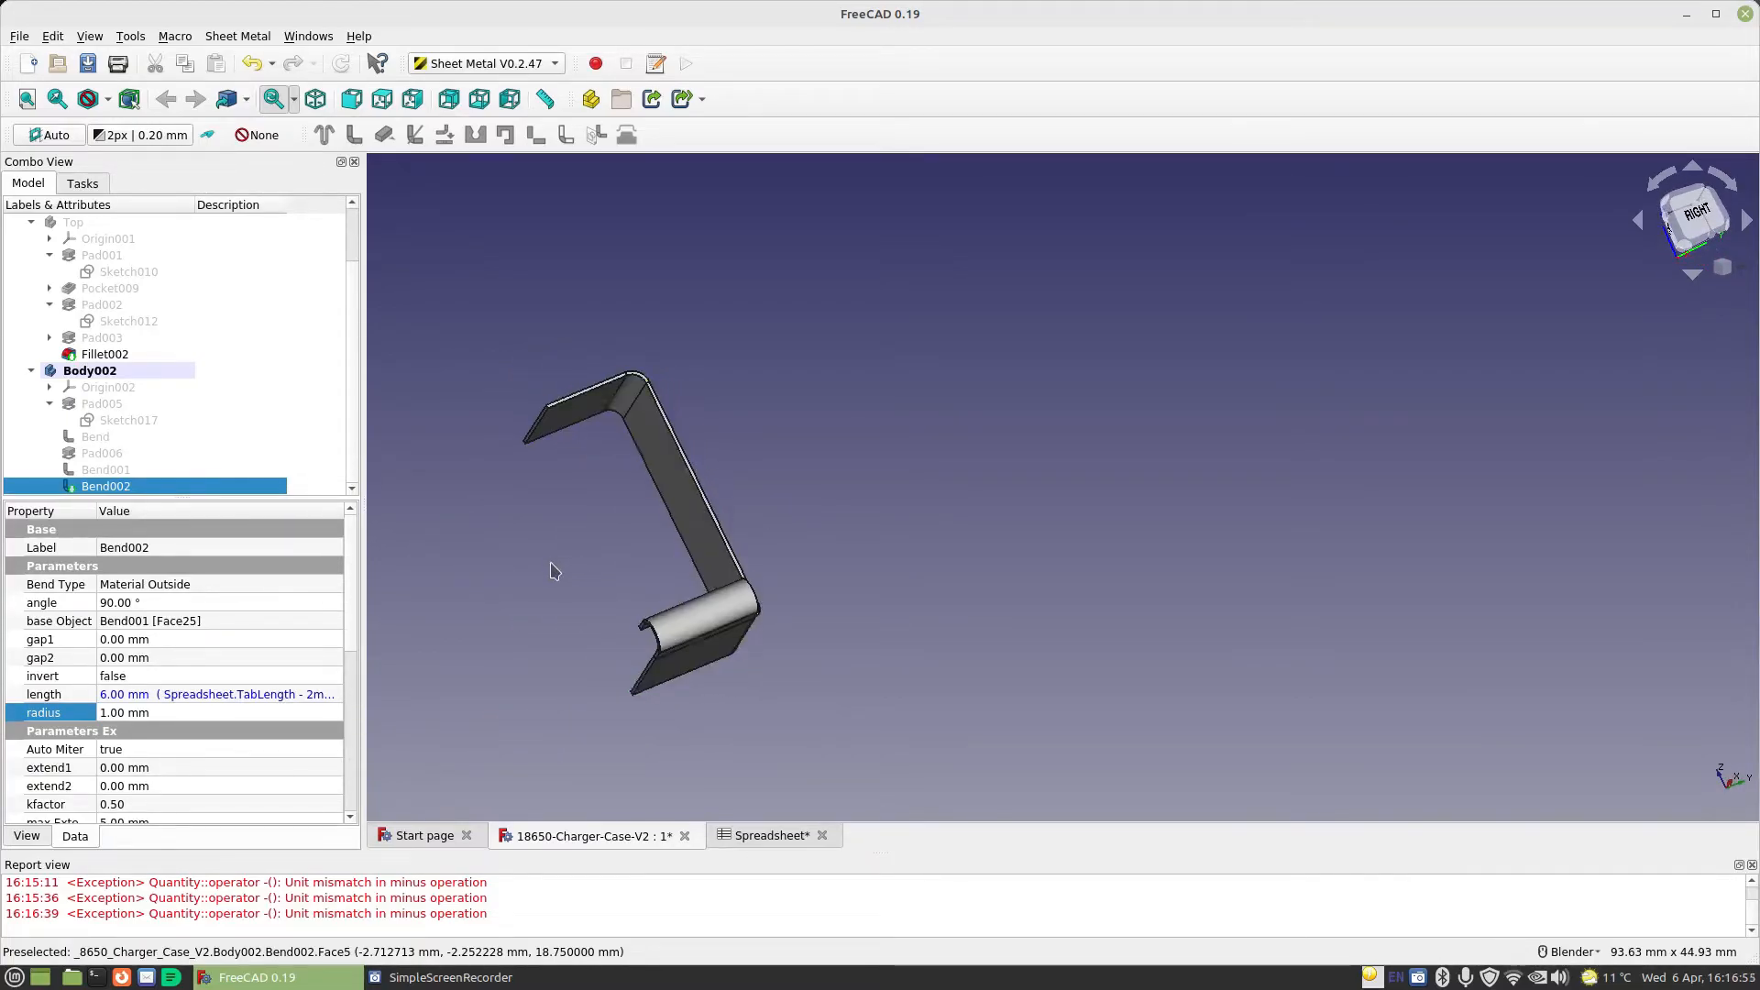
{"action": "scroll", "coordinate": [544, 356], "scroll_direction": "up", "scroll_amount": 4}
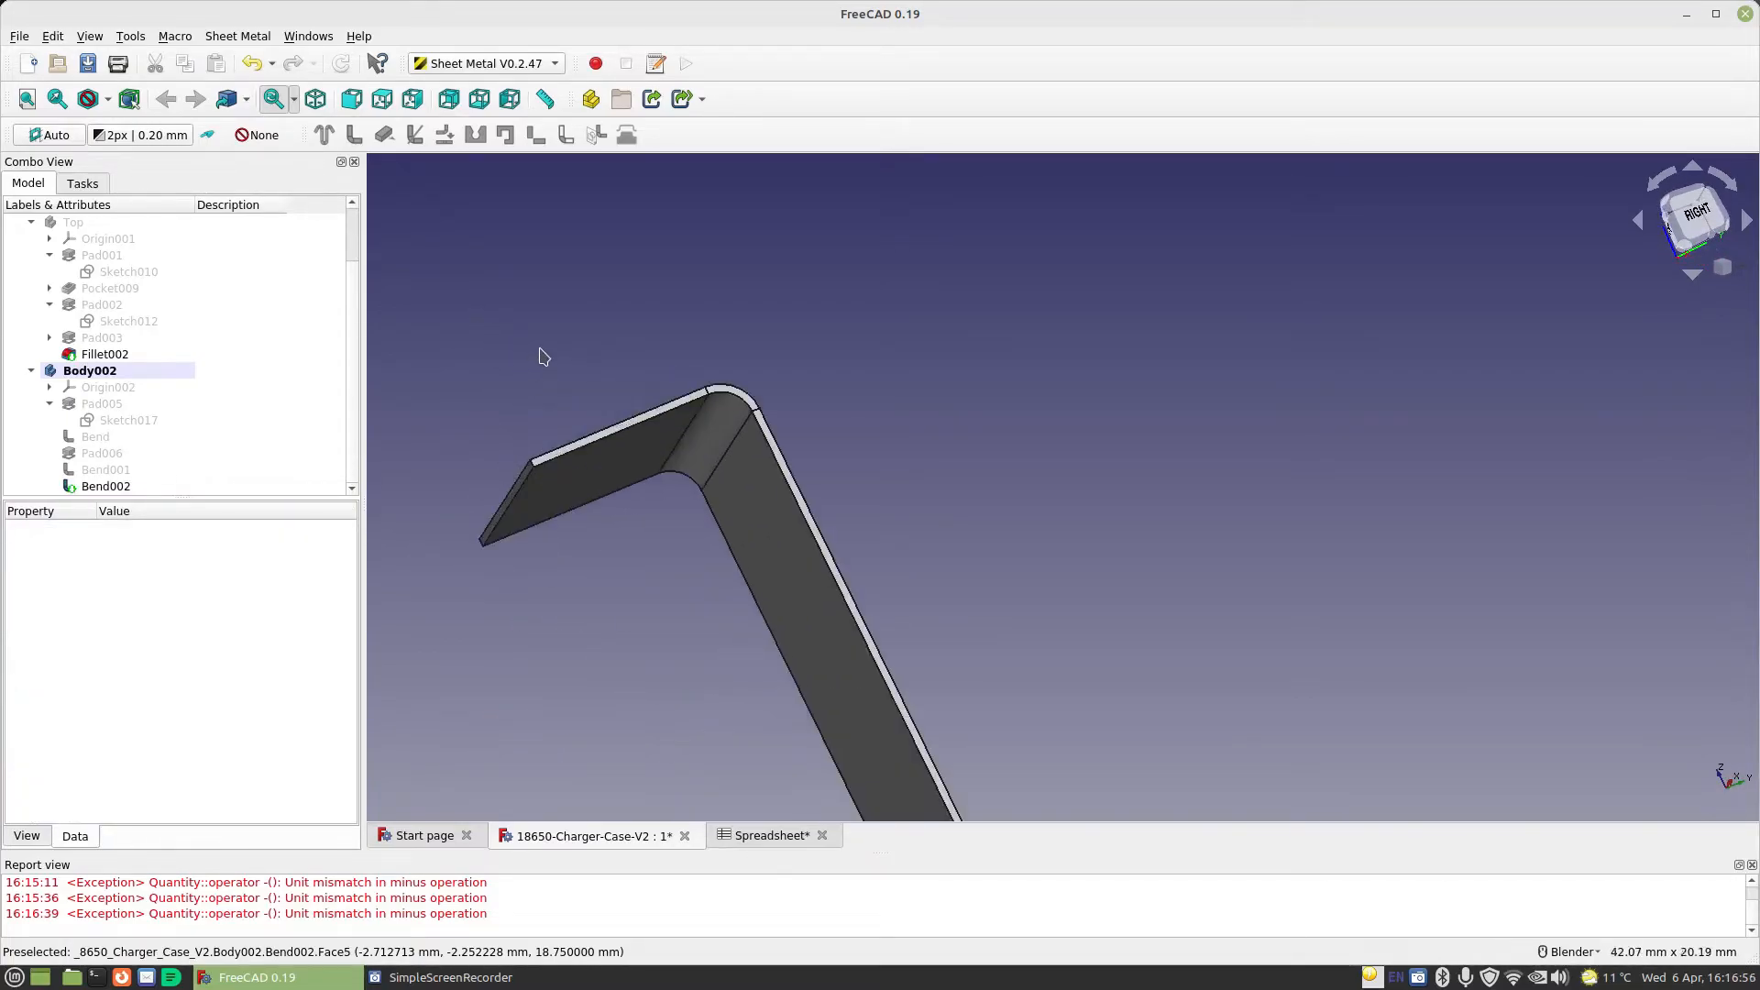
{"action": "left_click", "coordinate": [518, 497]}
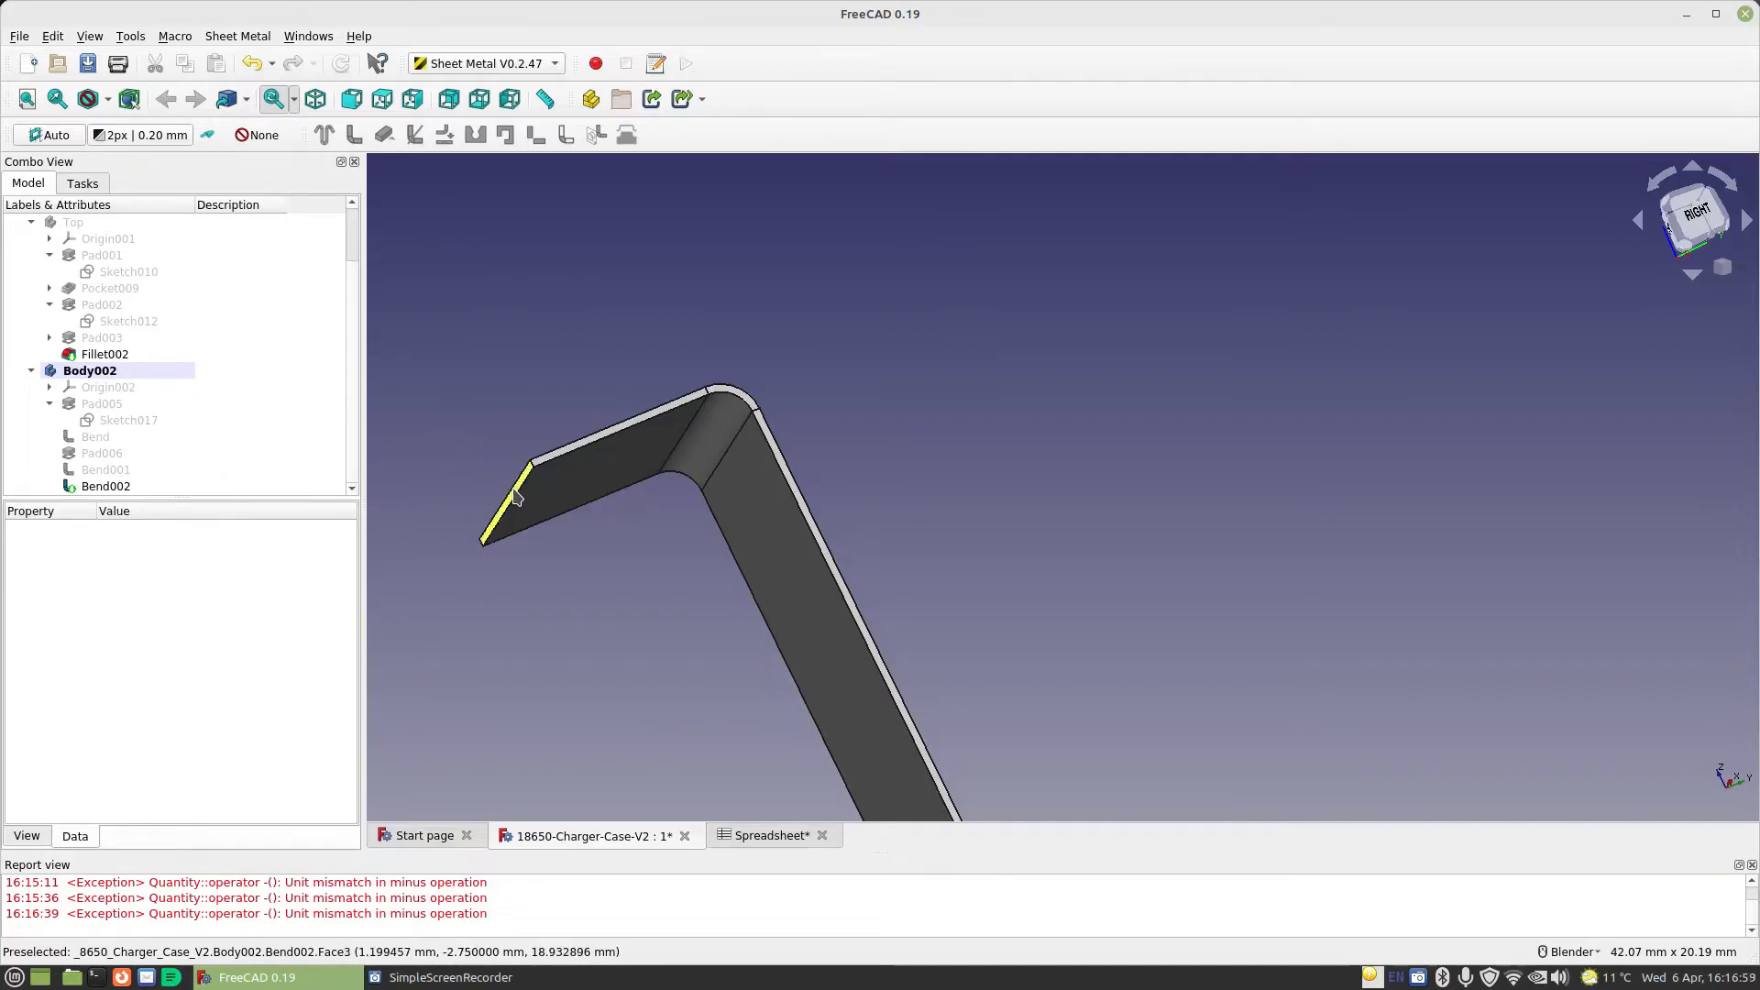
{"action": "left_click", "coordinate": [353, 135]}
Set the angle of the newest bend, at the free end of the upper wall, to 75°
{"action": "scroll", "coordinate": [591, 376], "scroll_direction": "down", "scroll_amount": 4}
{"action": "scroll", "coordinate": [158, 421], "scroll_direction": "down", "scroll_amount": 1}
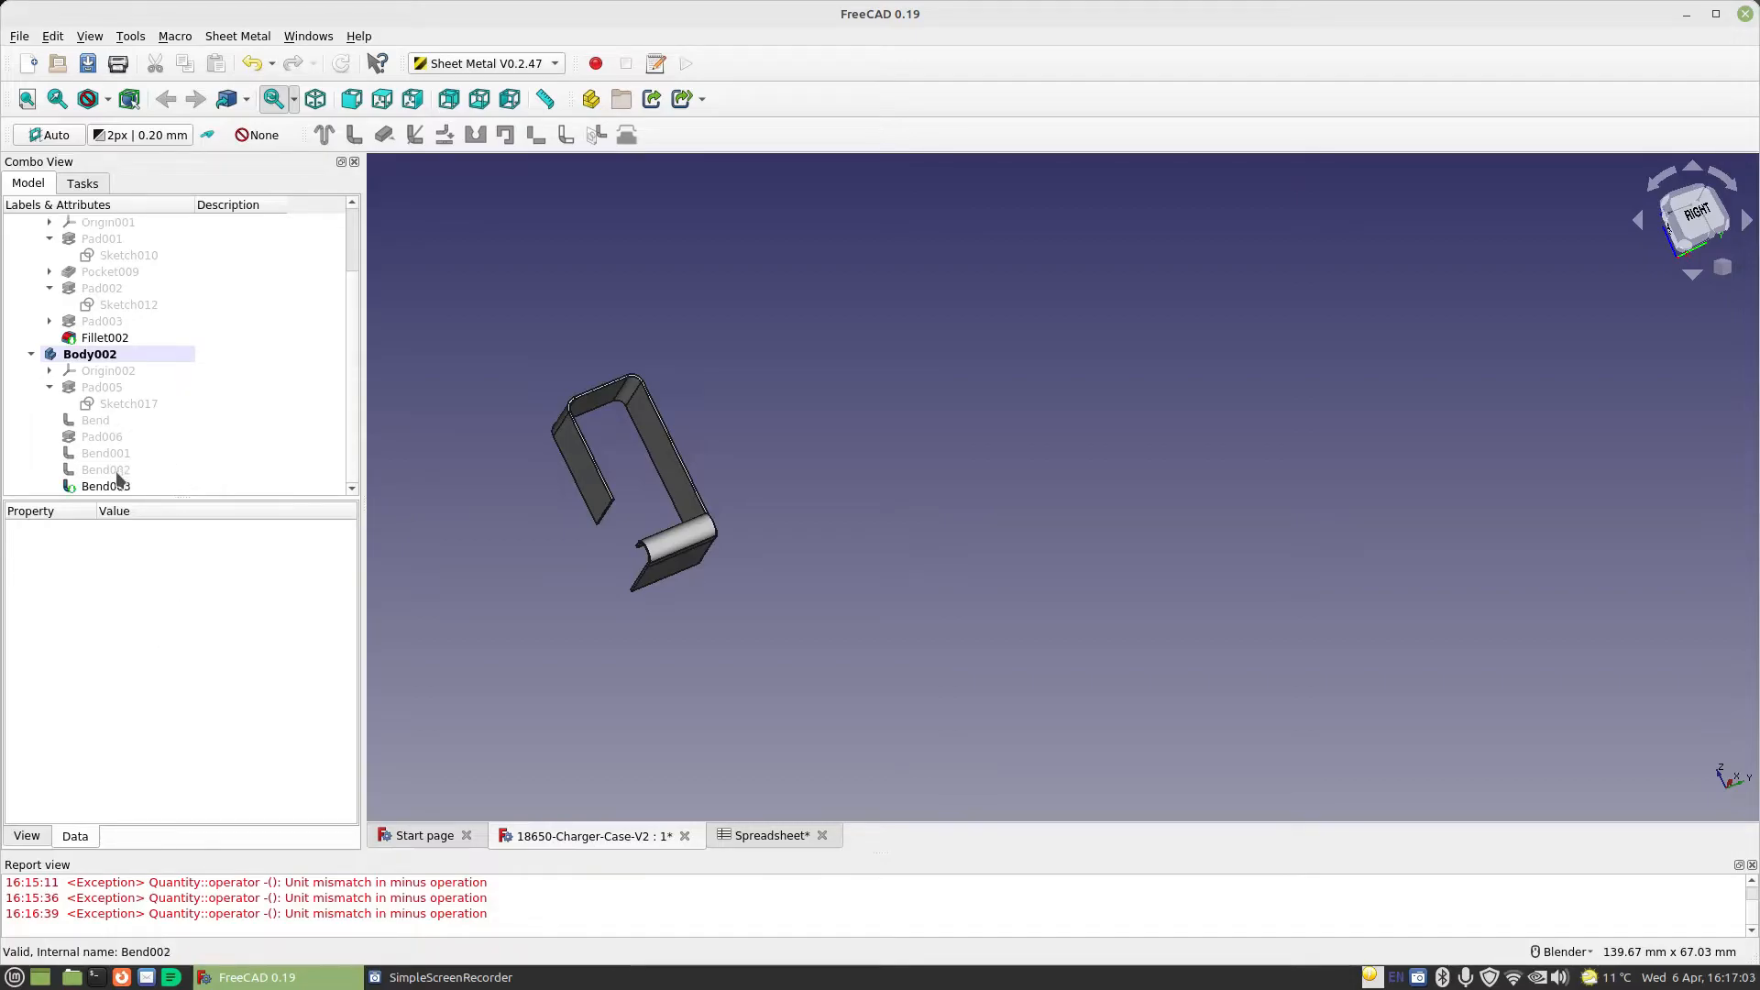
{"action": "left_click", "coordinate": [124, 485]}
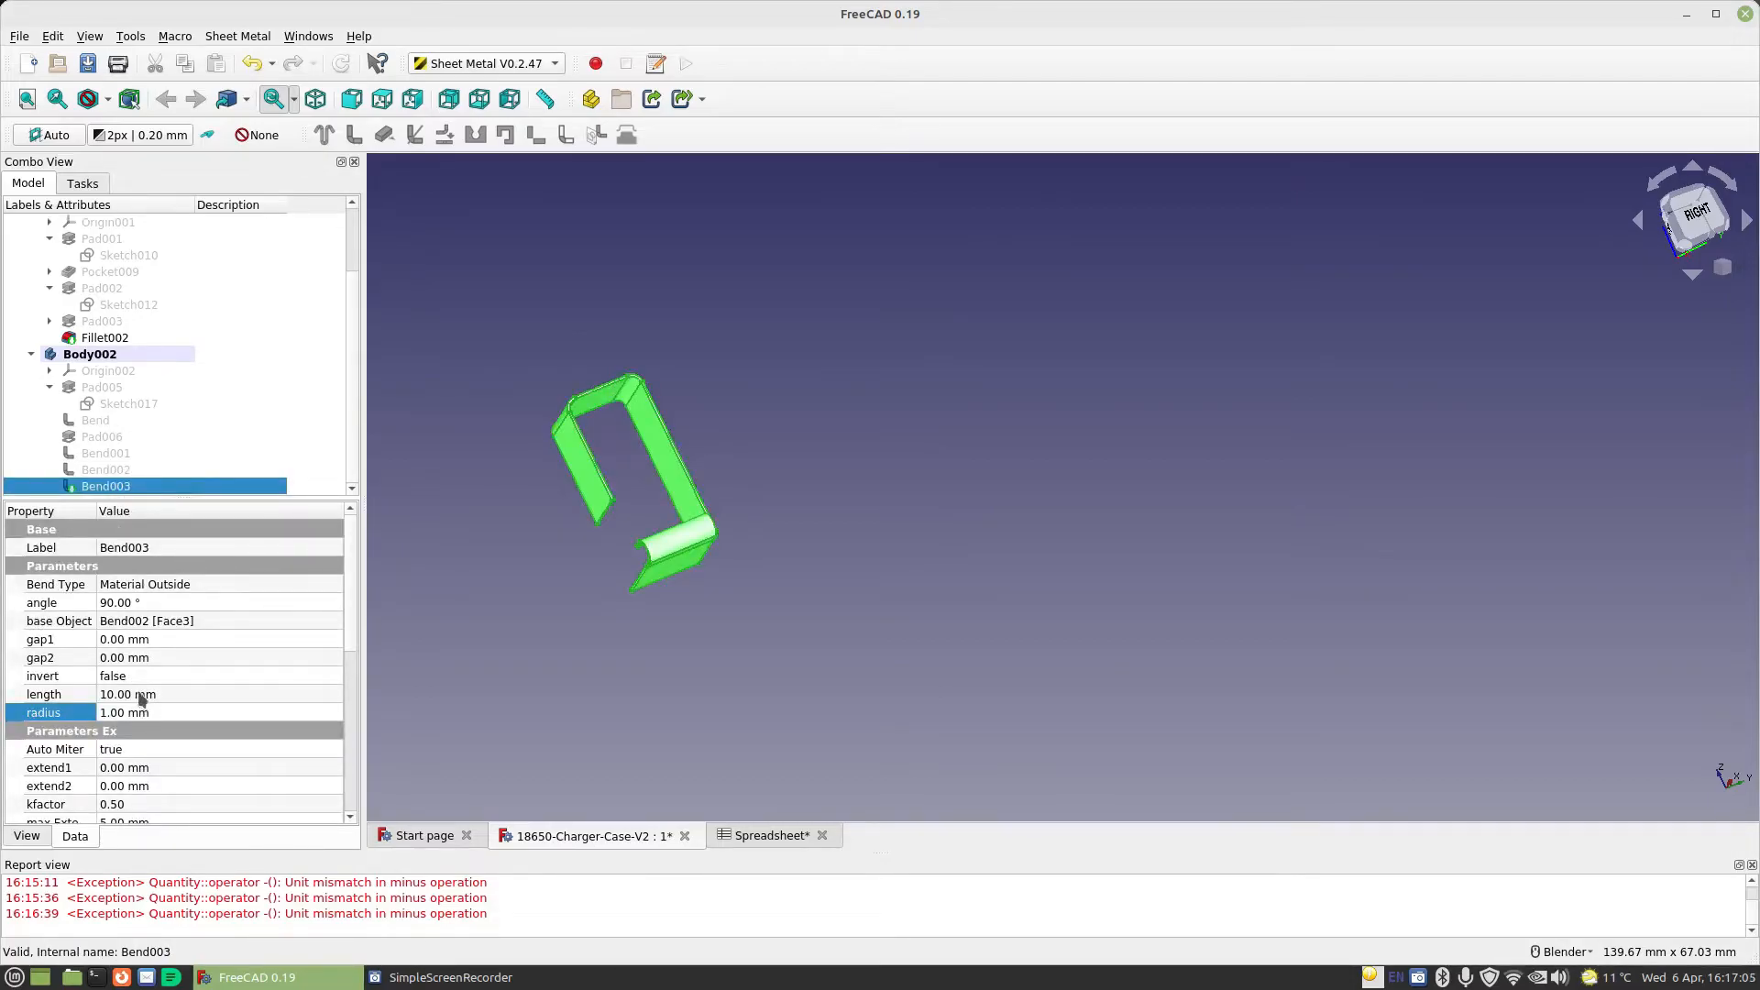
{"action": "left_click", "coordinate": [147, 602]}
{"action": "type", "text": "84"}
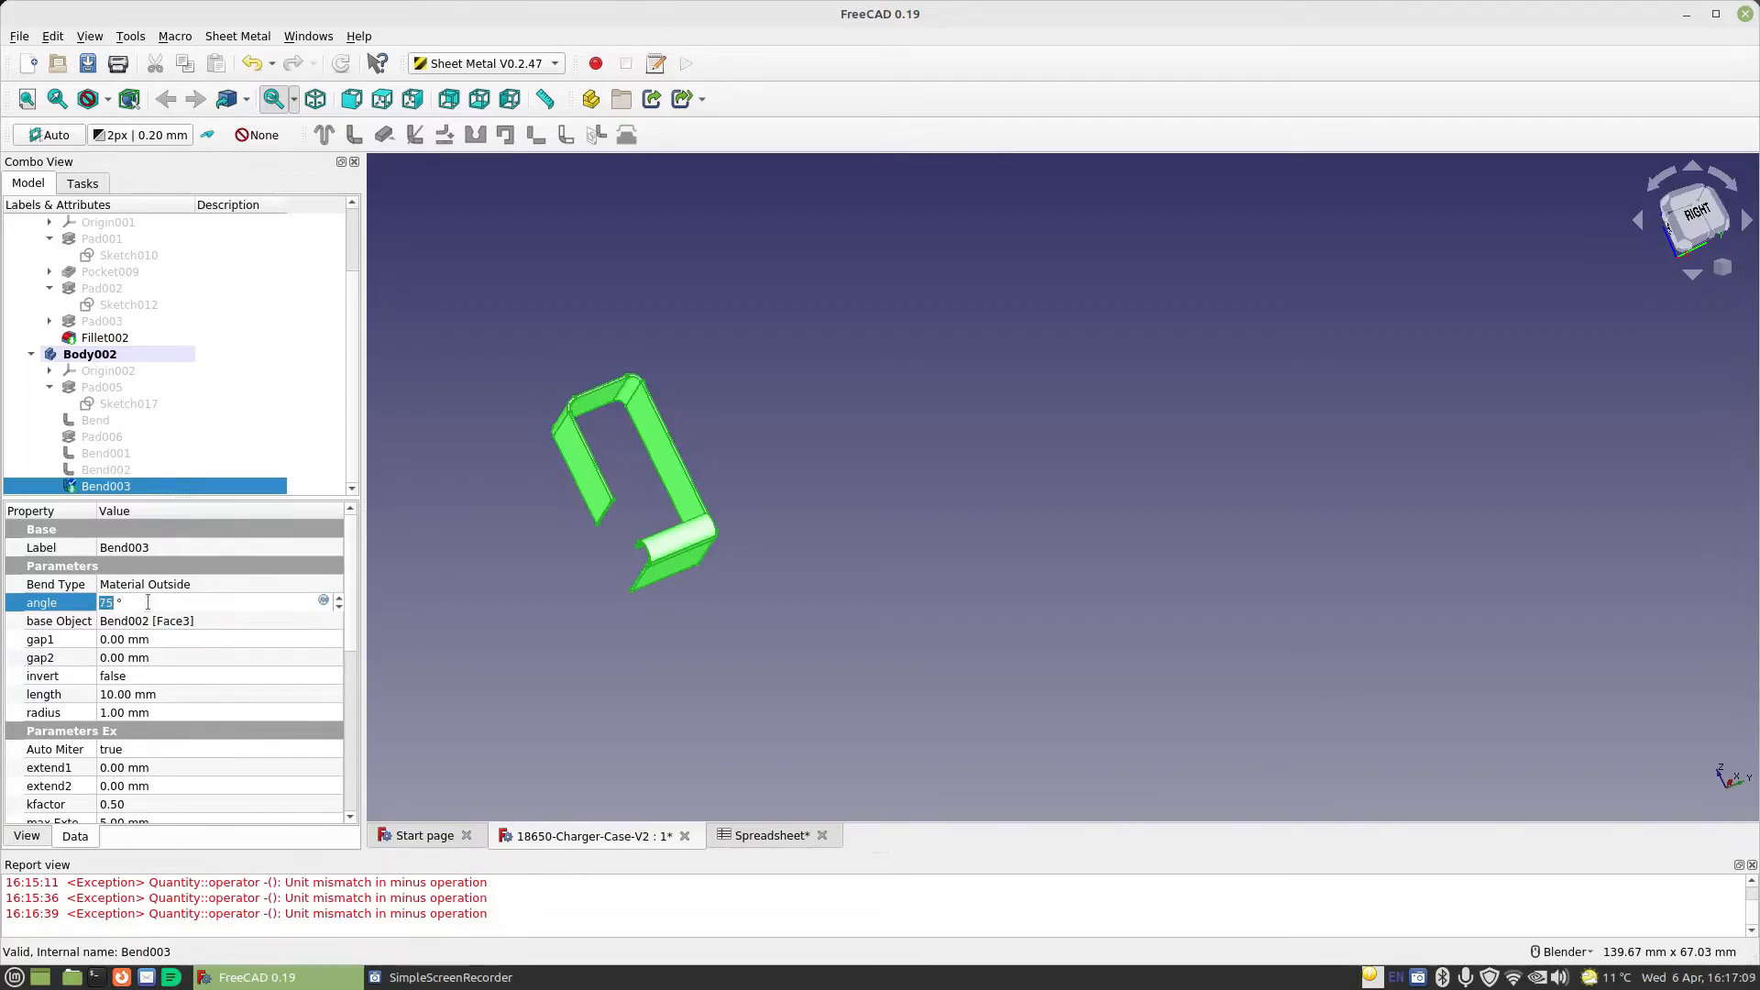
{"action": "left_click", "coordinate": [187, 656]}
Set the length expression of the 75° bent wall to Spreadsheet.CellDiameter/2-2mm and inspect the tab's profile
{"action": "middle_click_drag", "start_coordinate": [998, 491], "coordinate": [868, 522]}
{"action": "scroll", "coordinate": [708, 444], "scroll_direction": "up", "scroll_amount": 6}
{"action": "mouse_move", "coordinate": [708, 443]}
{"action": "middle_mouse_down"}
{"action": "mouse_move", "coordinate": [641, 440]}
{"action": "mouse_move", "coordinate": [673, 445]}
{"action": "middle_mouse_up"}
{"action": "scroll", "coordinate": [660, 442], "scroll_direction": "down", "scroll_amount": 6}
{"action": "middle_click_drag", "start_coordinate": [493, 418], "coordinate": [524, 387]}
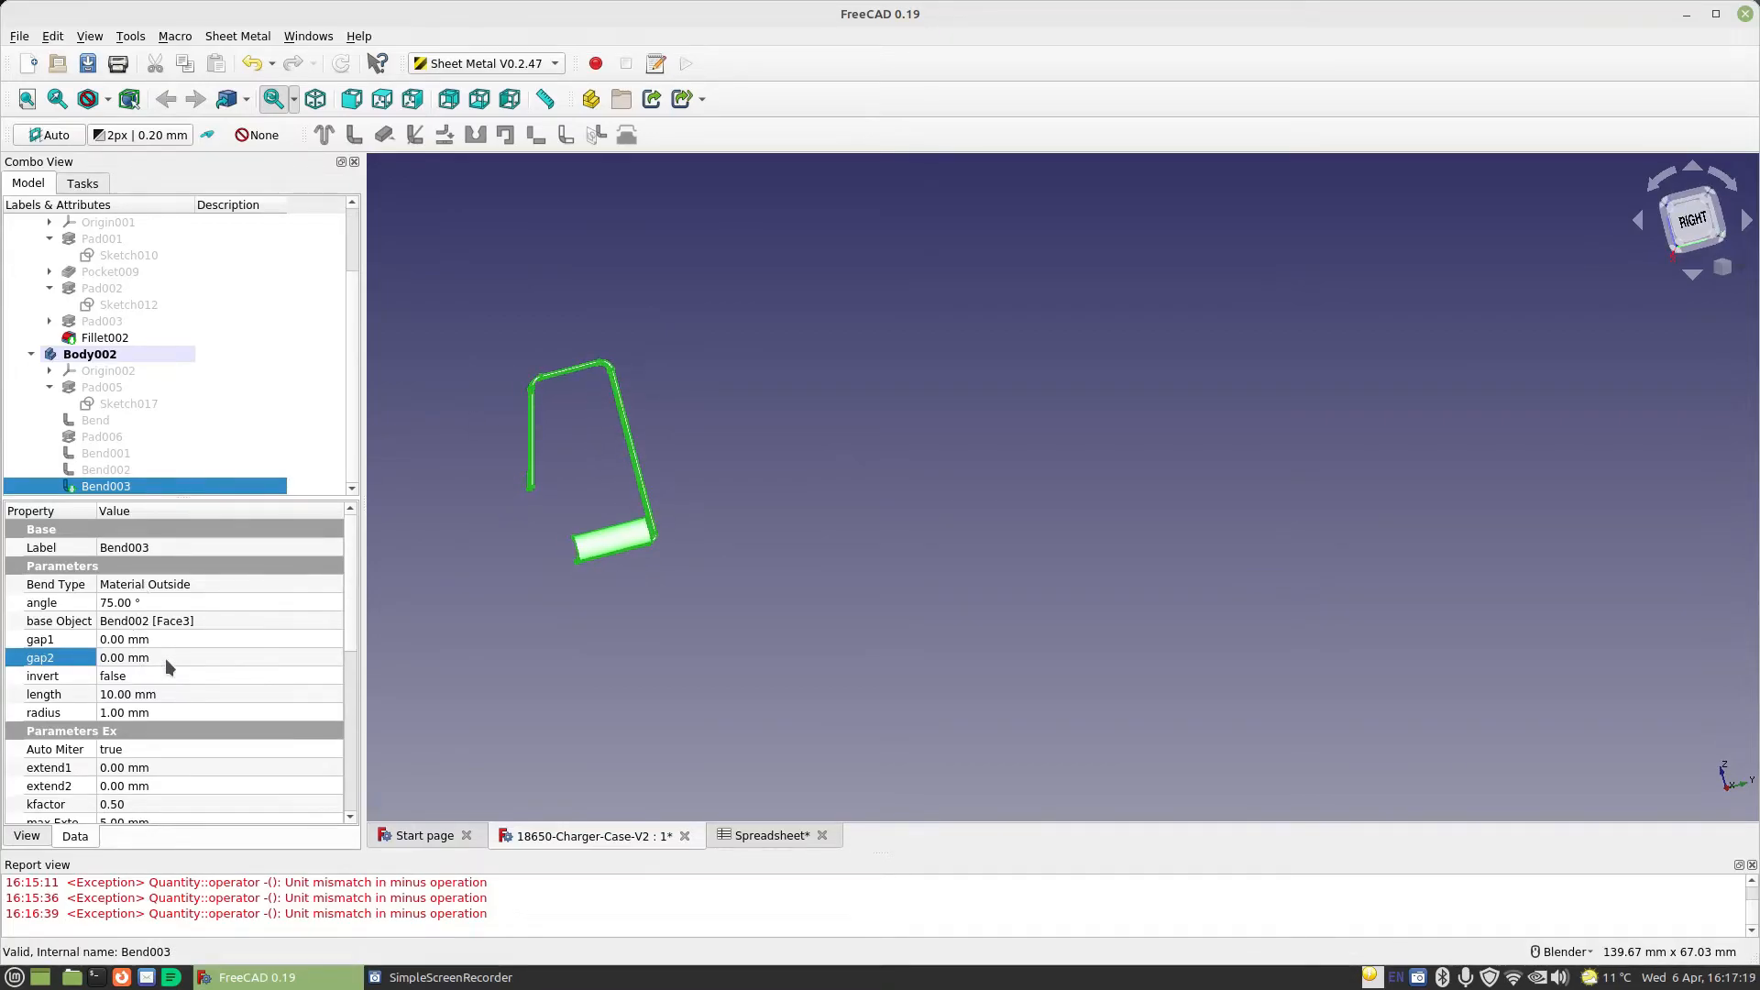
{"action": "left_click", "coordinate": [312, 693]}
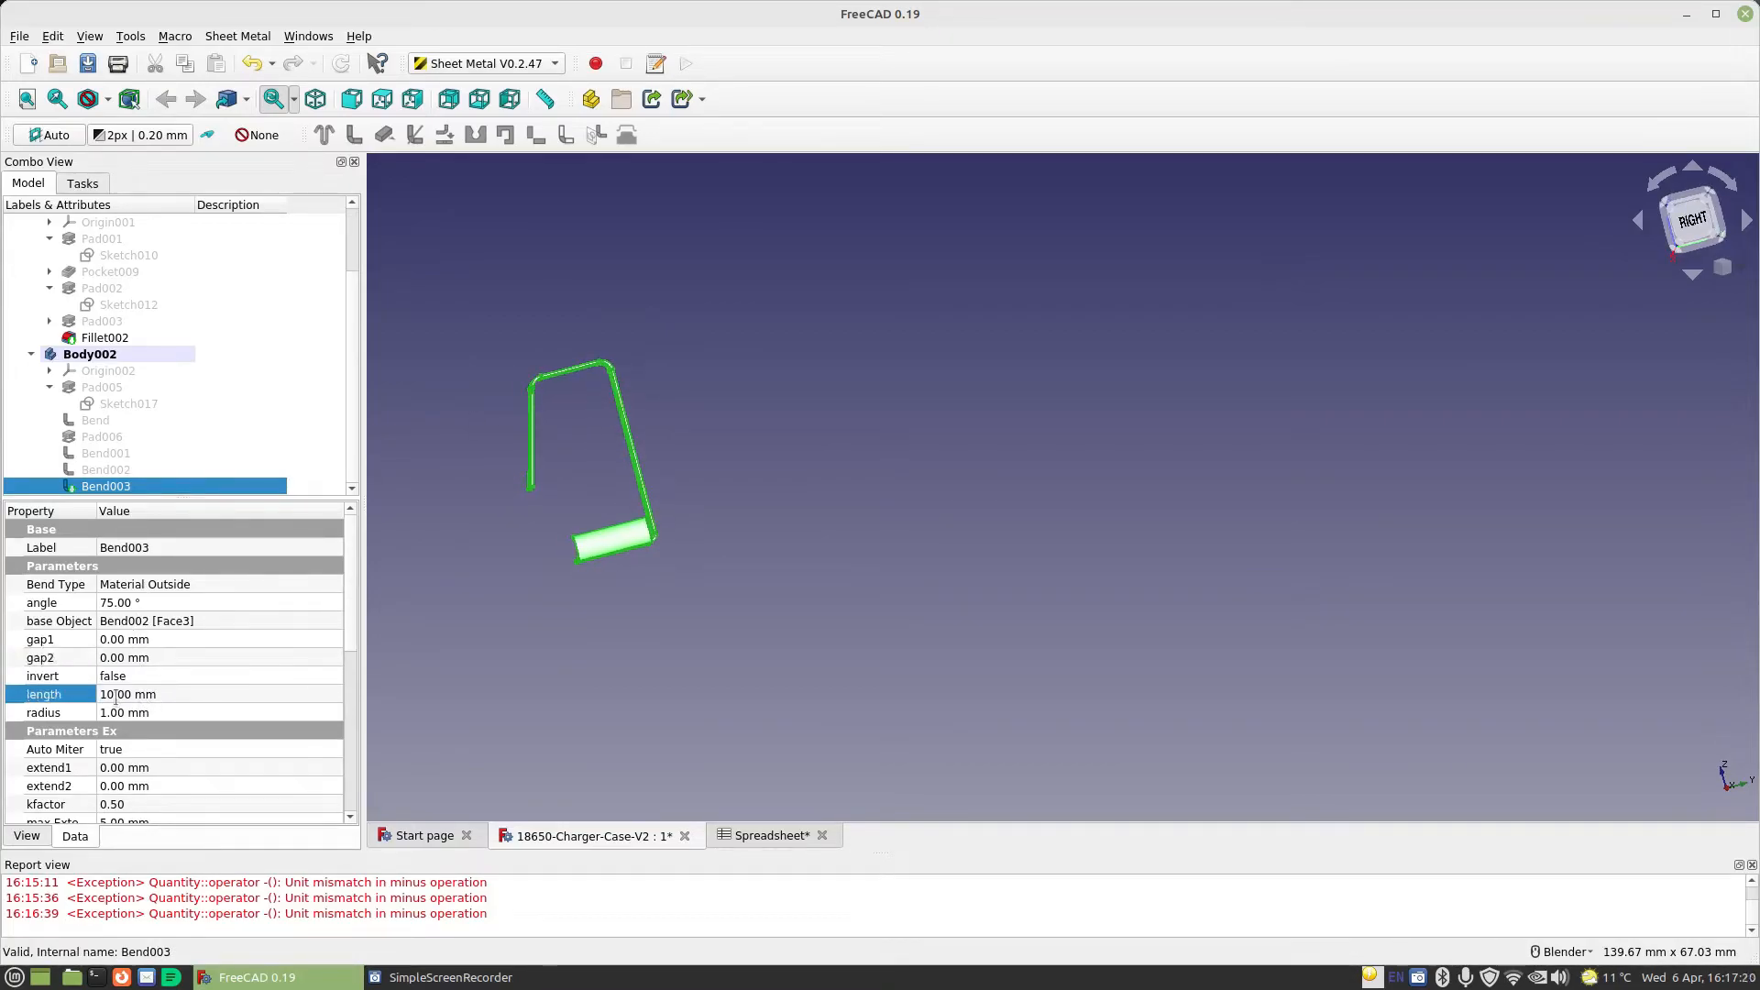
{"action": "left_click", "coordinate": [324, 694]}
{"action": "type", "text": "sp"}
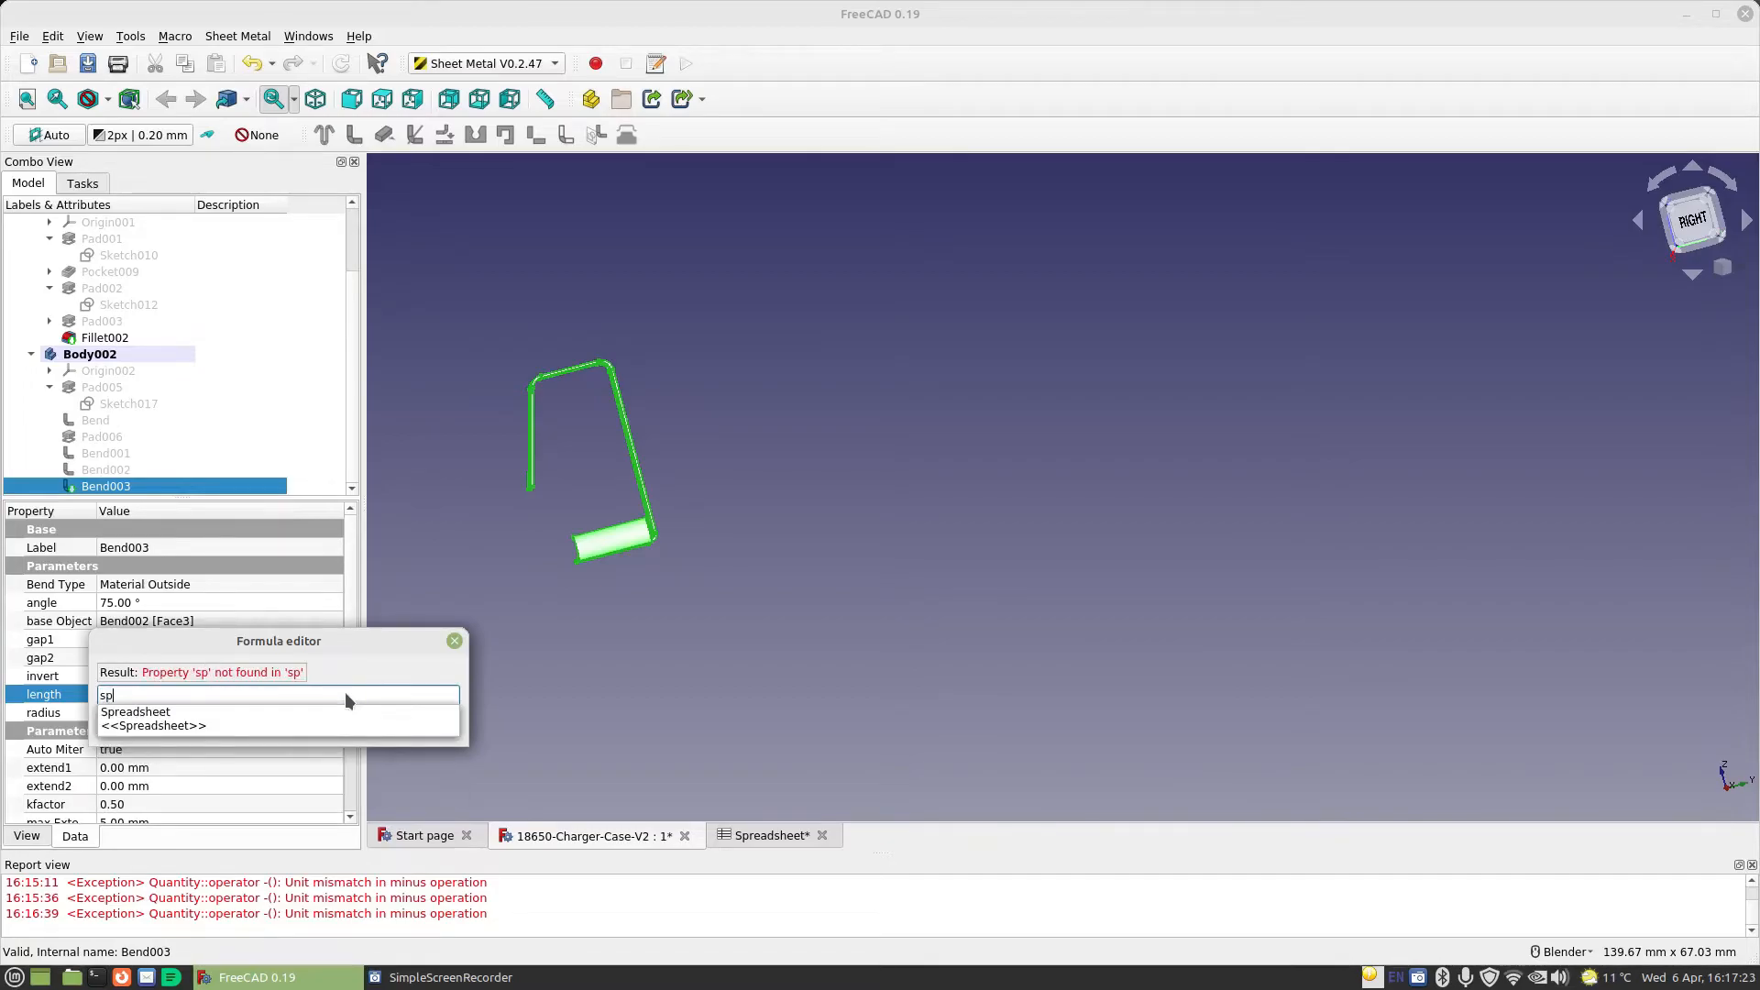
{"action": "key", "text": "Down"}
{"action": "type", "text": "c"}
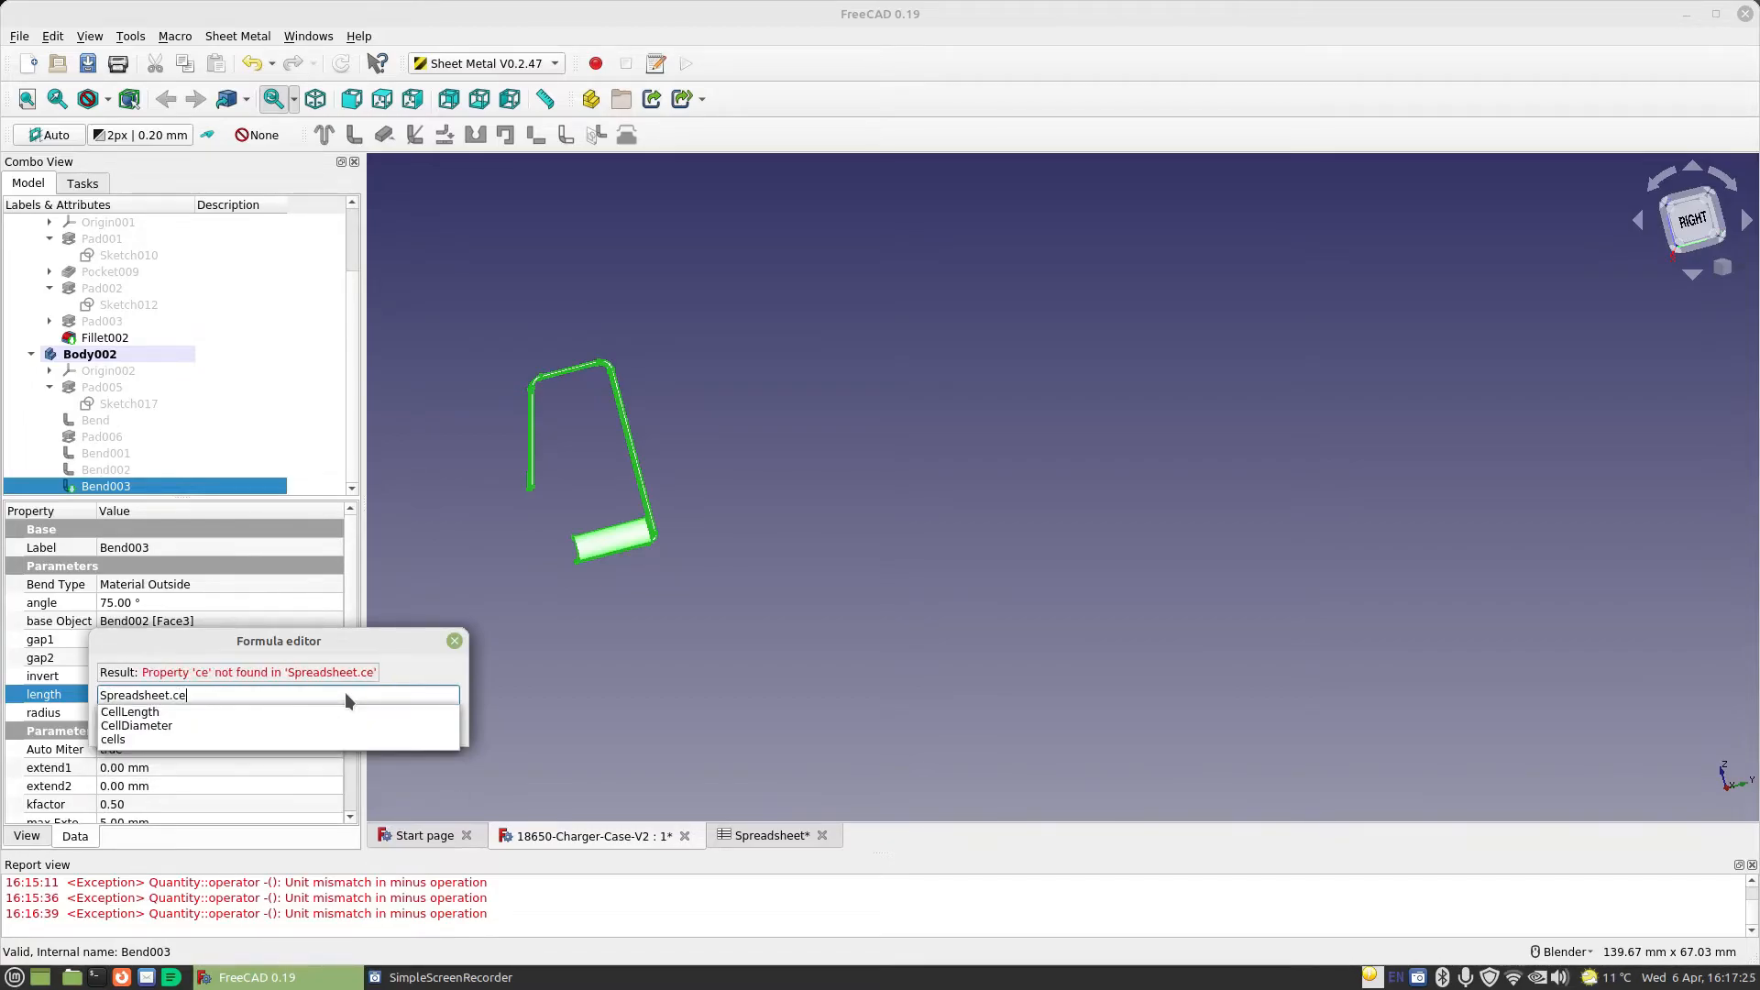
{"action": "key", "text": "Down"}
{"action": "key", "text": "Down"}
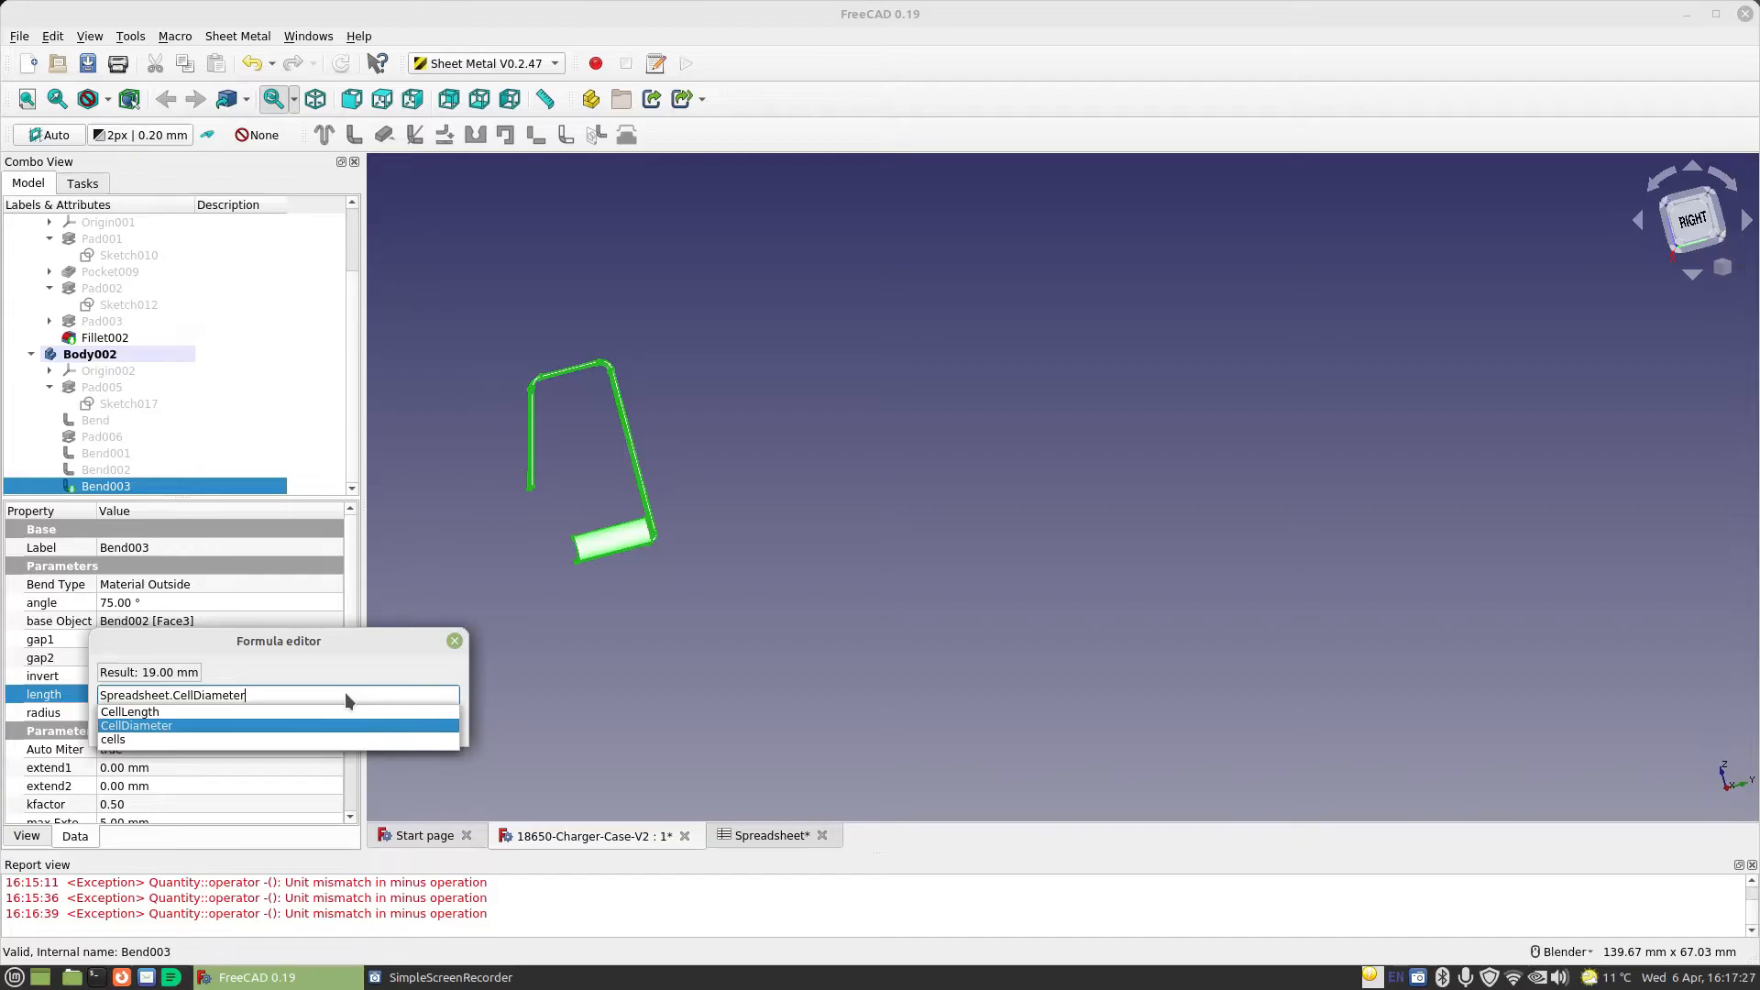
{"action": "type", "text": "/2"}
{"action": "type", "text": "-2mm"}
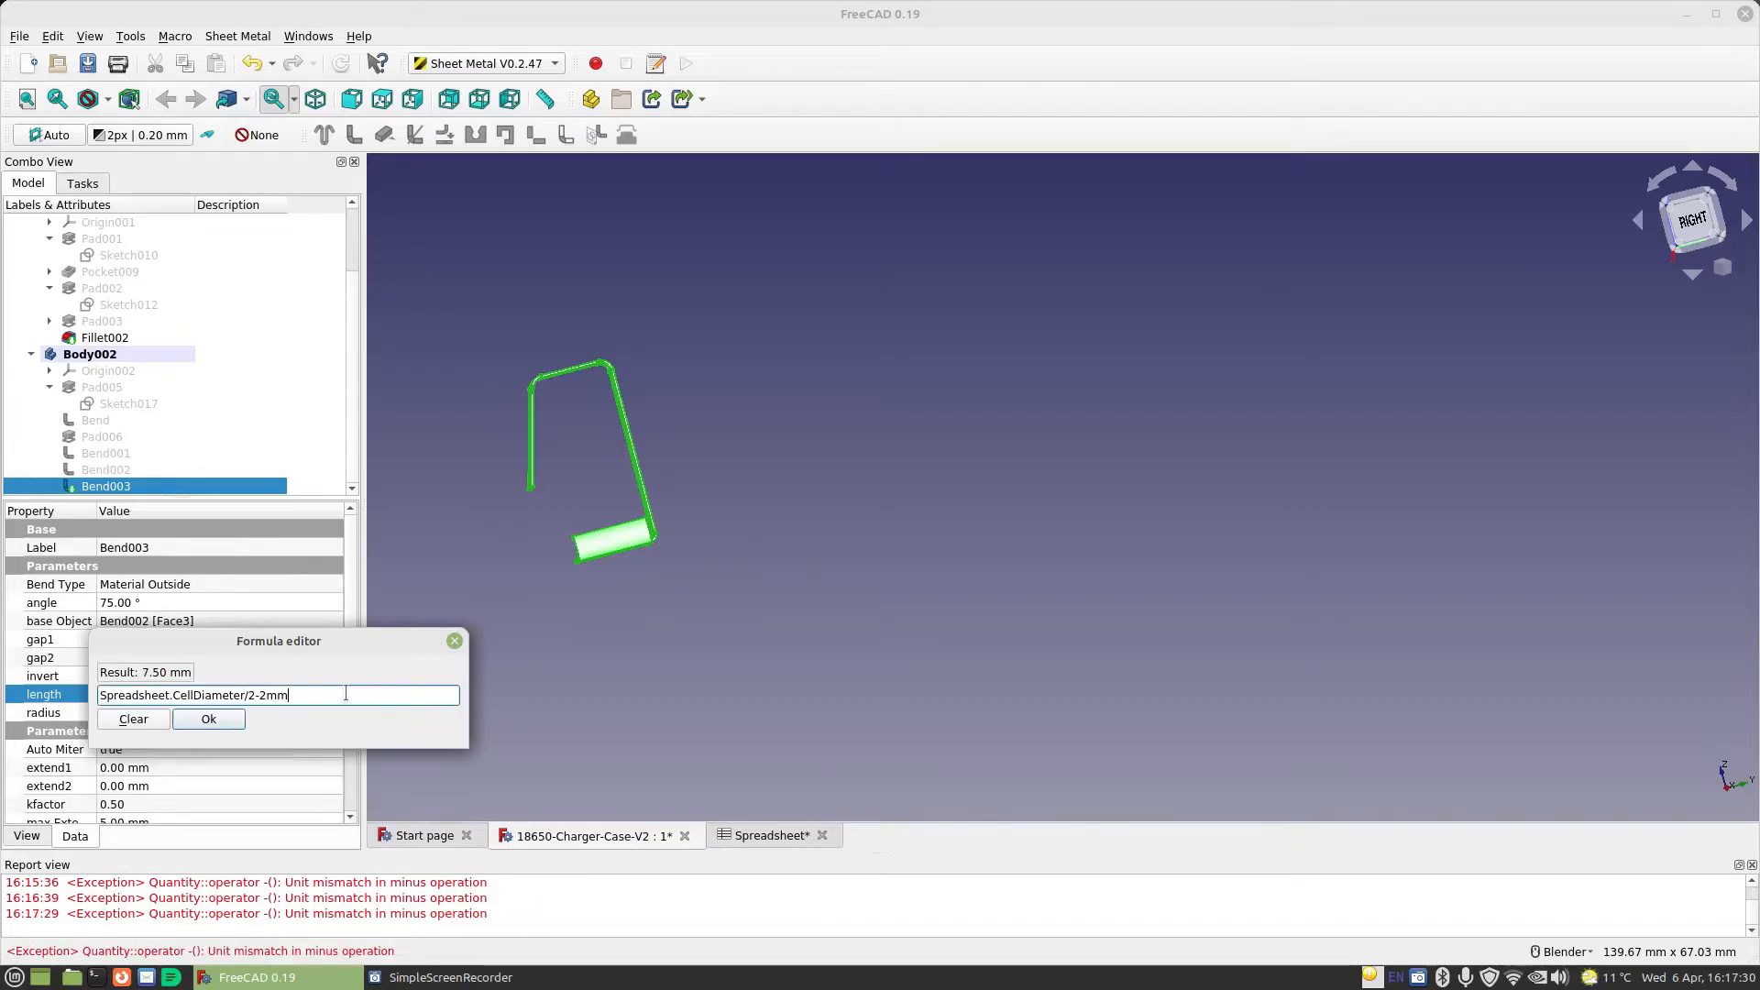
{"action": "key", "text": "Return"}
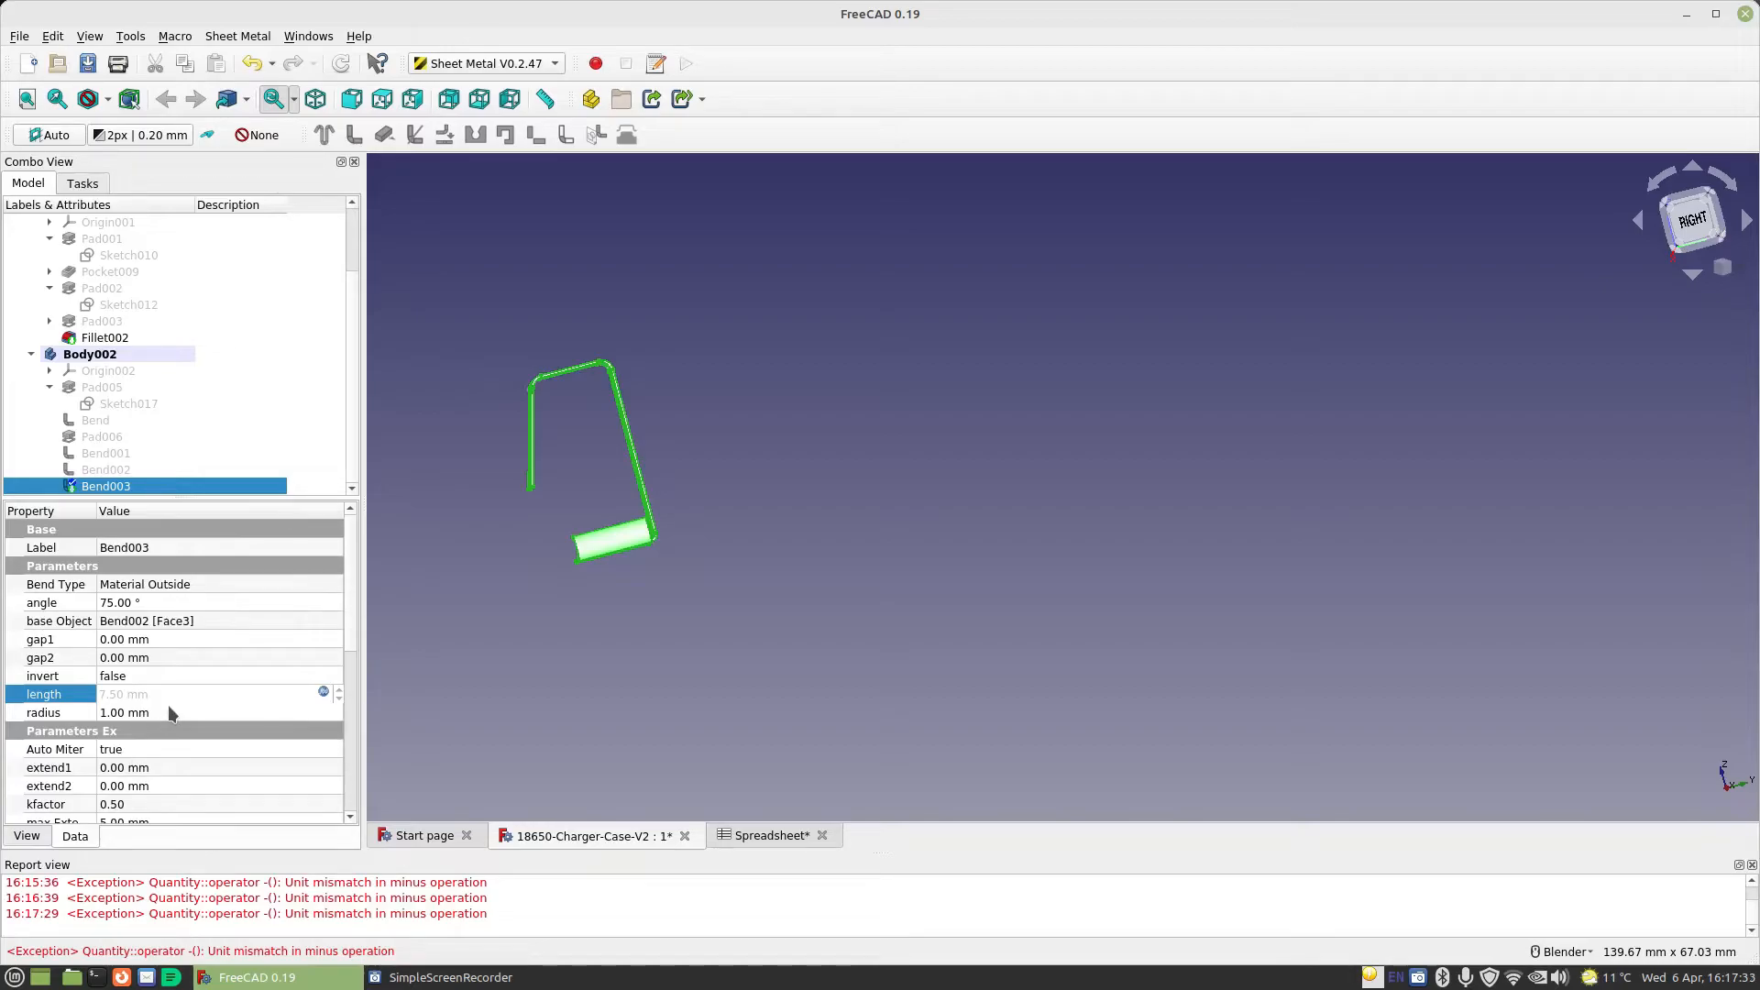
{"action": "left_click", "coordinate": [170, 658]}
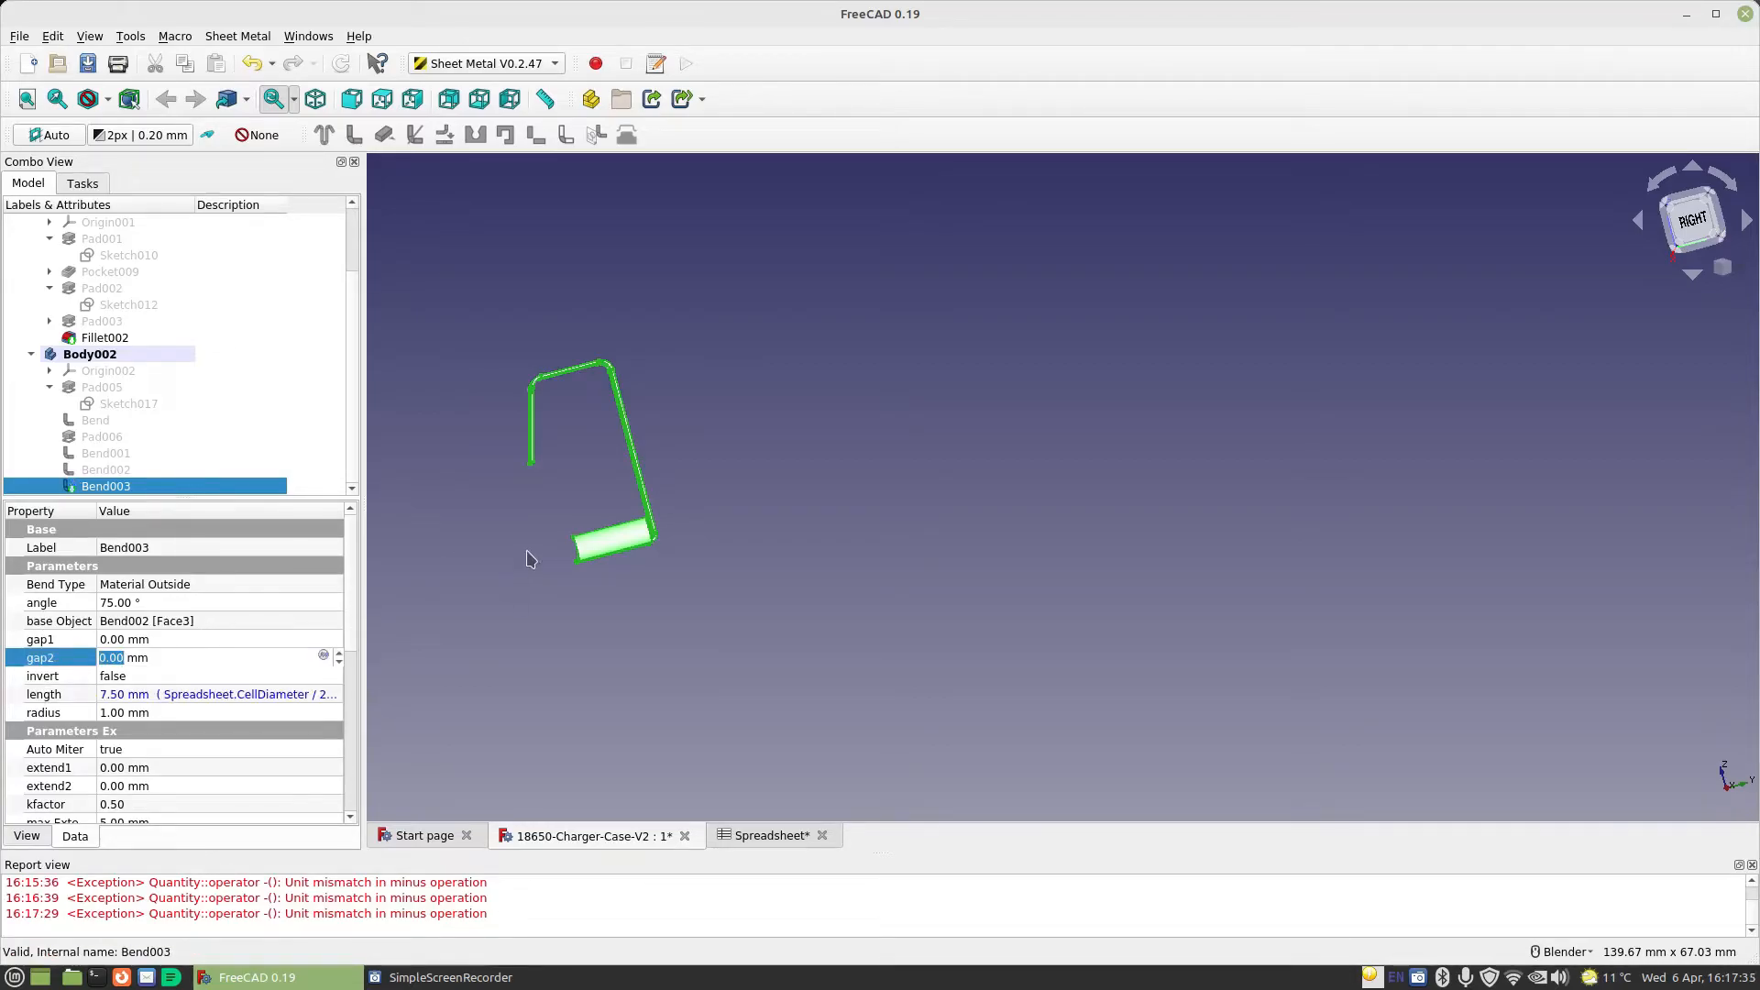
{"action": "scroll", "coordinate": [527, 552], "scroll_direction": "up", "scroll_amount": 4}
{"action": "middle_click_drag", "start_coordinate": [689, 403], "coordinate": [651, 407]}
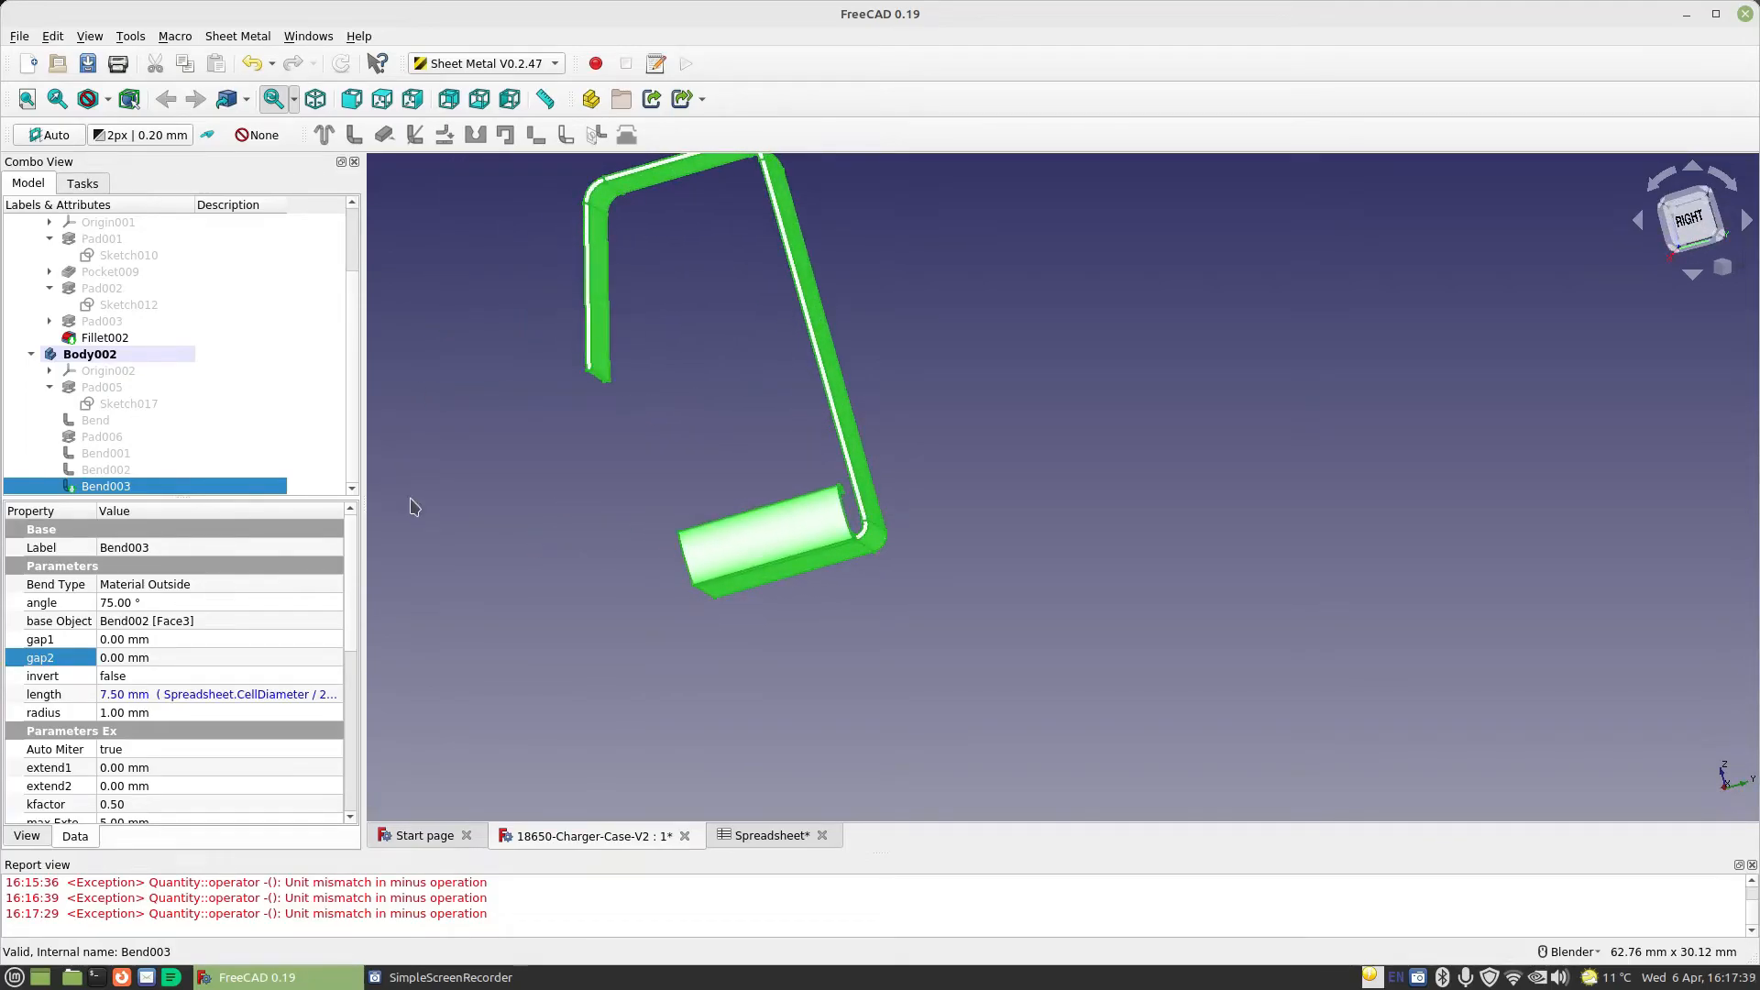
Make another bent wall from the thin free end face of the 75° bent wall
{"action": "scroll", "coordinate": [587, 449], "scroll_direction": "up", "scroll_amount": 4}
{"action": "scroll", "coordinate": [596, 467], "scroll_direction": "down", "scroll_amount": 4}
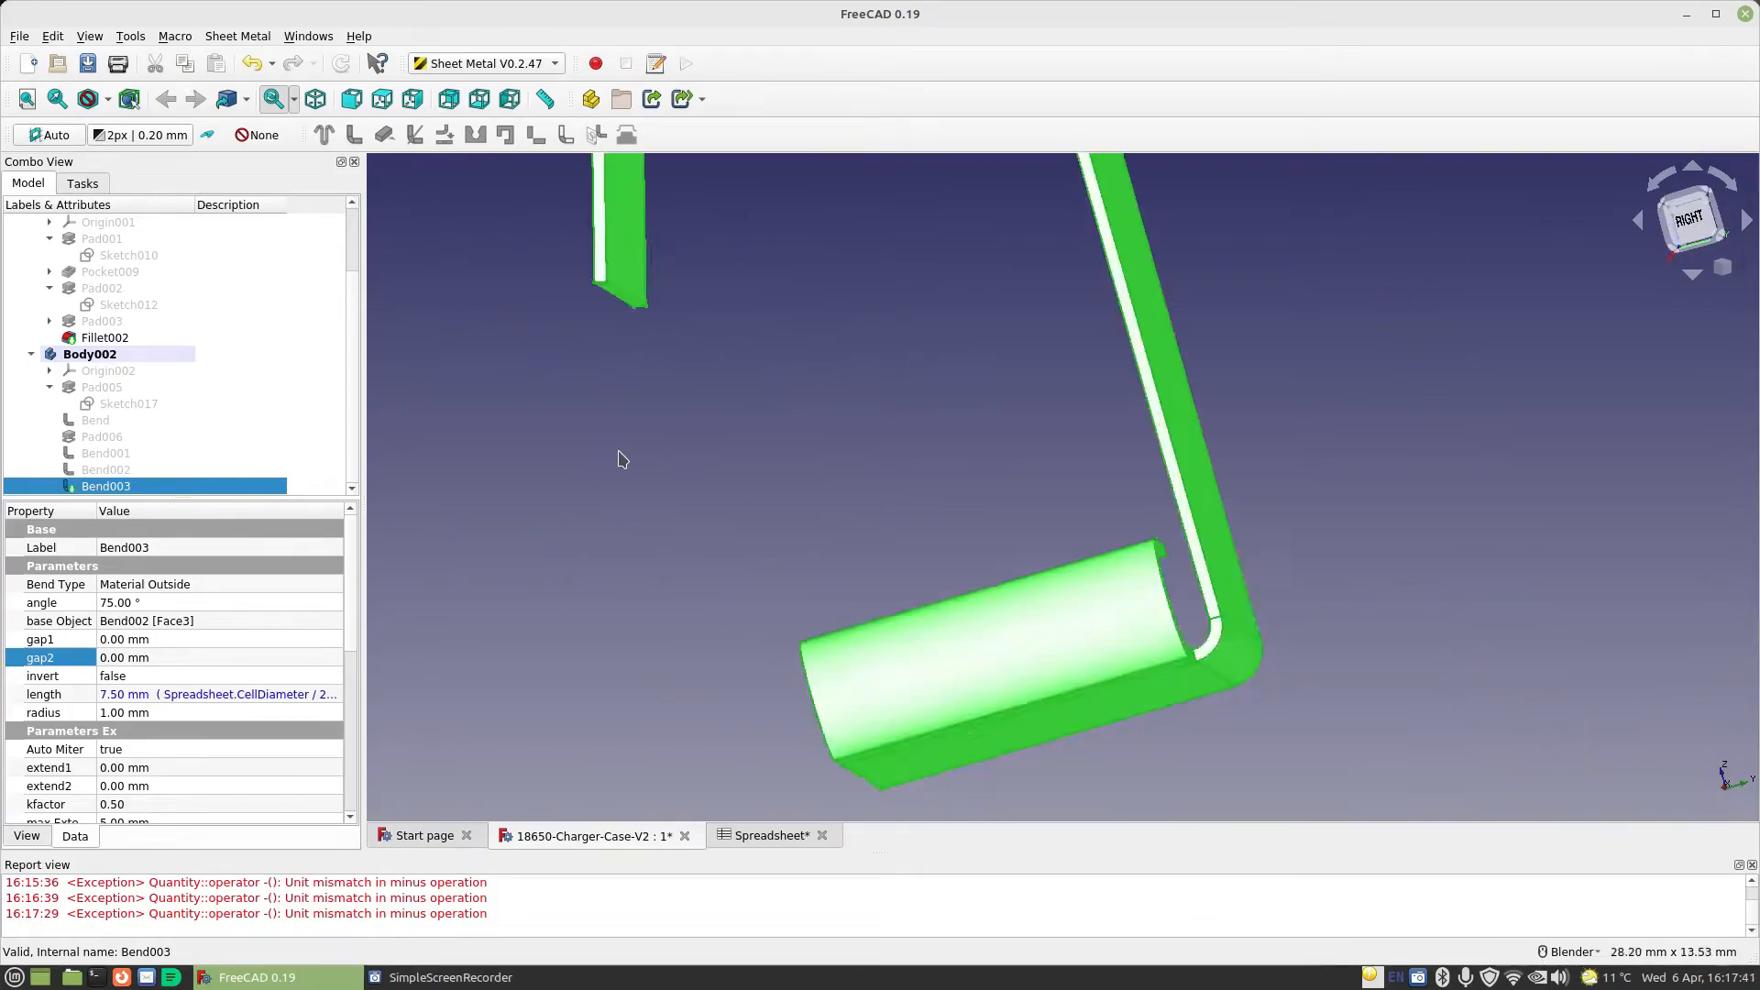
{"action": "left_click", "coordinate": [623, 444]}
{"action": "scroll", "coordinate": [612, 353], "scroll_direction": "up", "scroll_amount": 5}
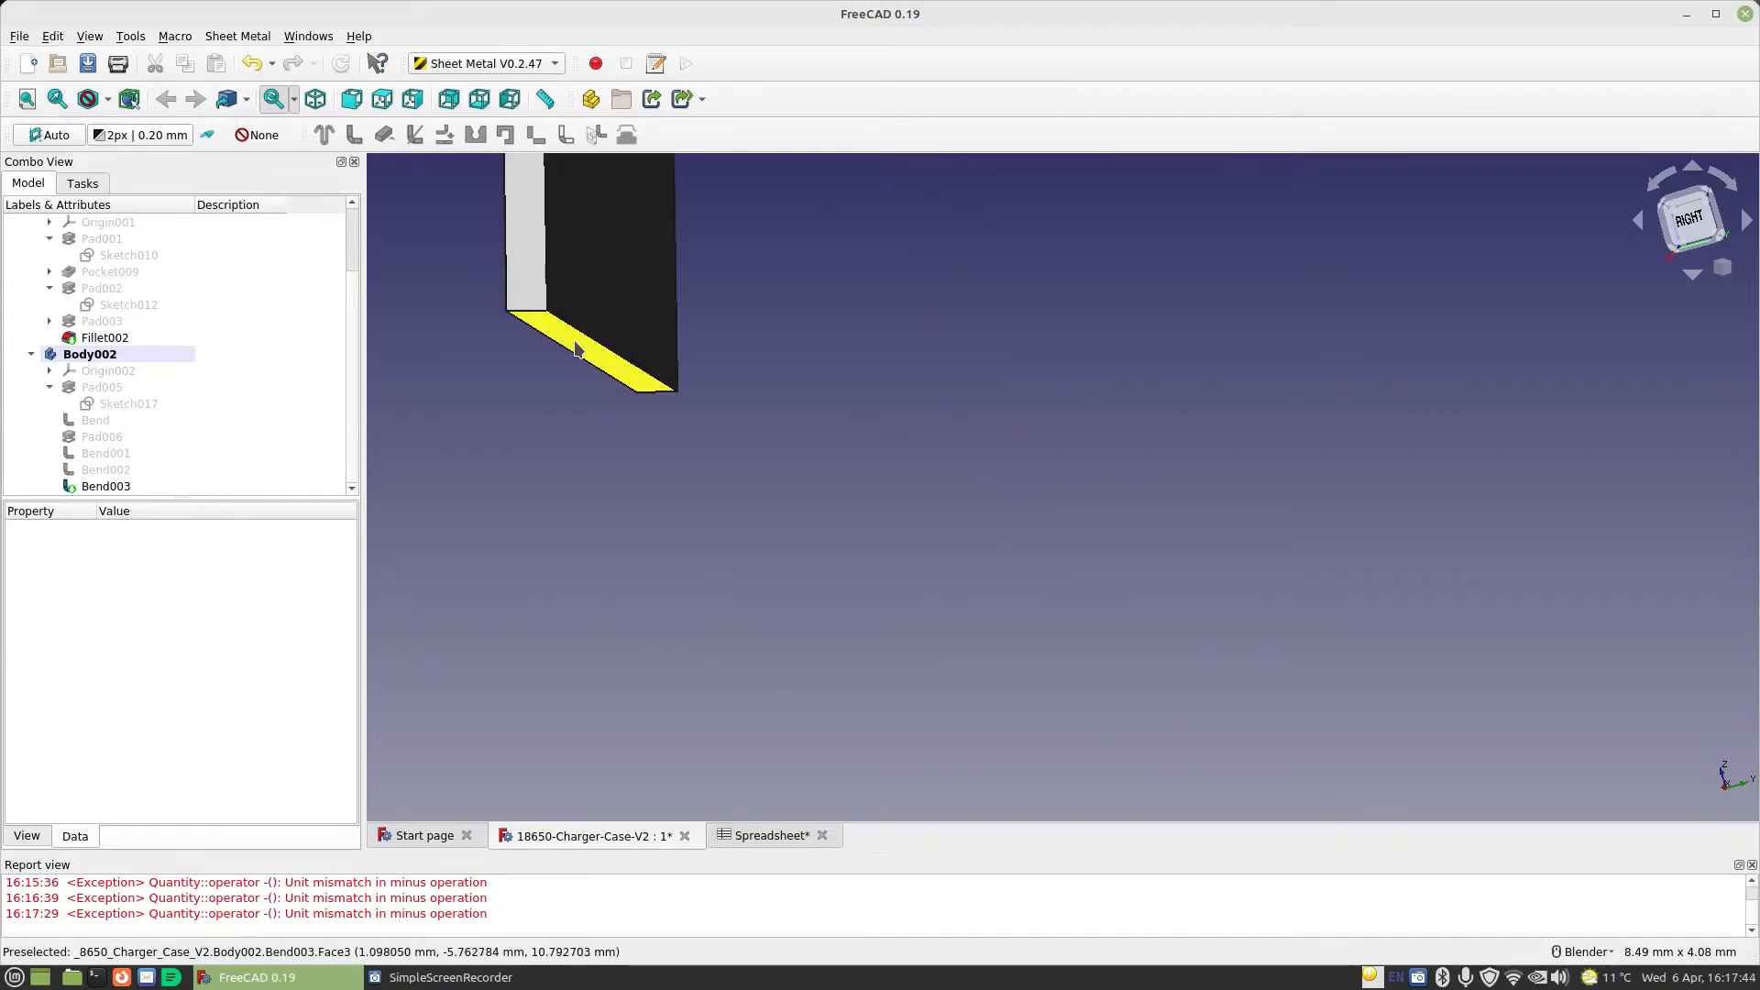
{"action": "left_click", "coordinate": [578, 349]}
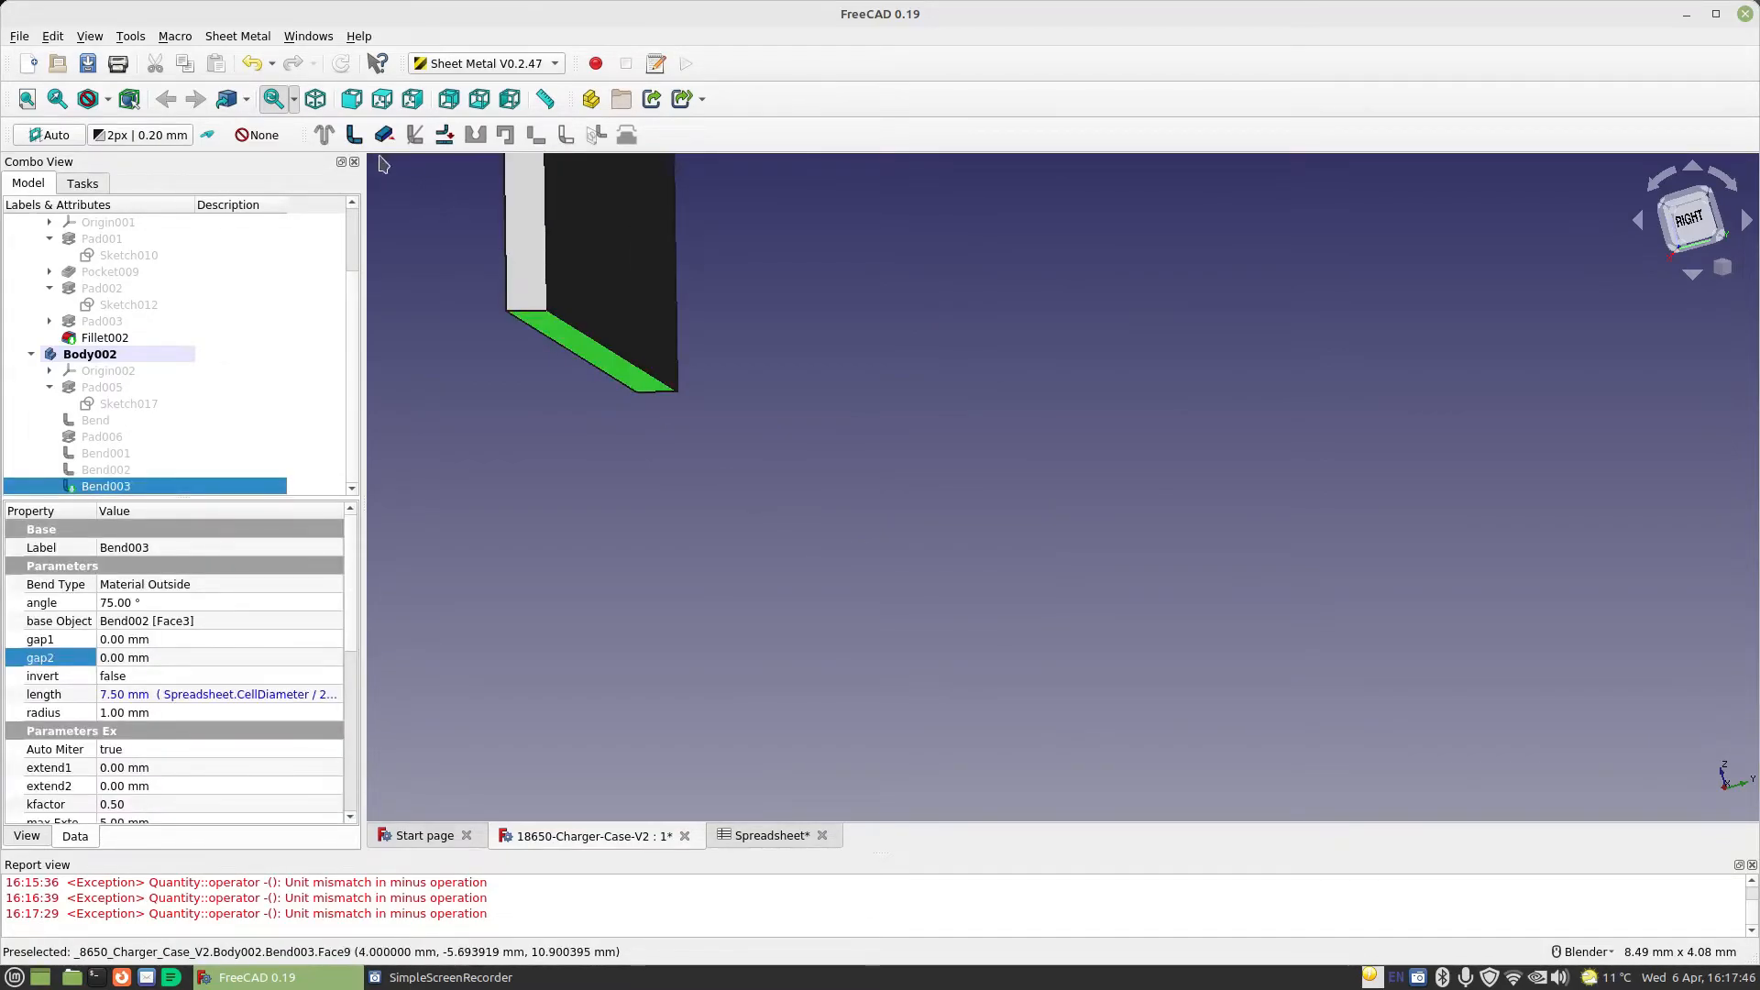
{"action": "left_click", "coordinate": [355, 137]}
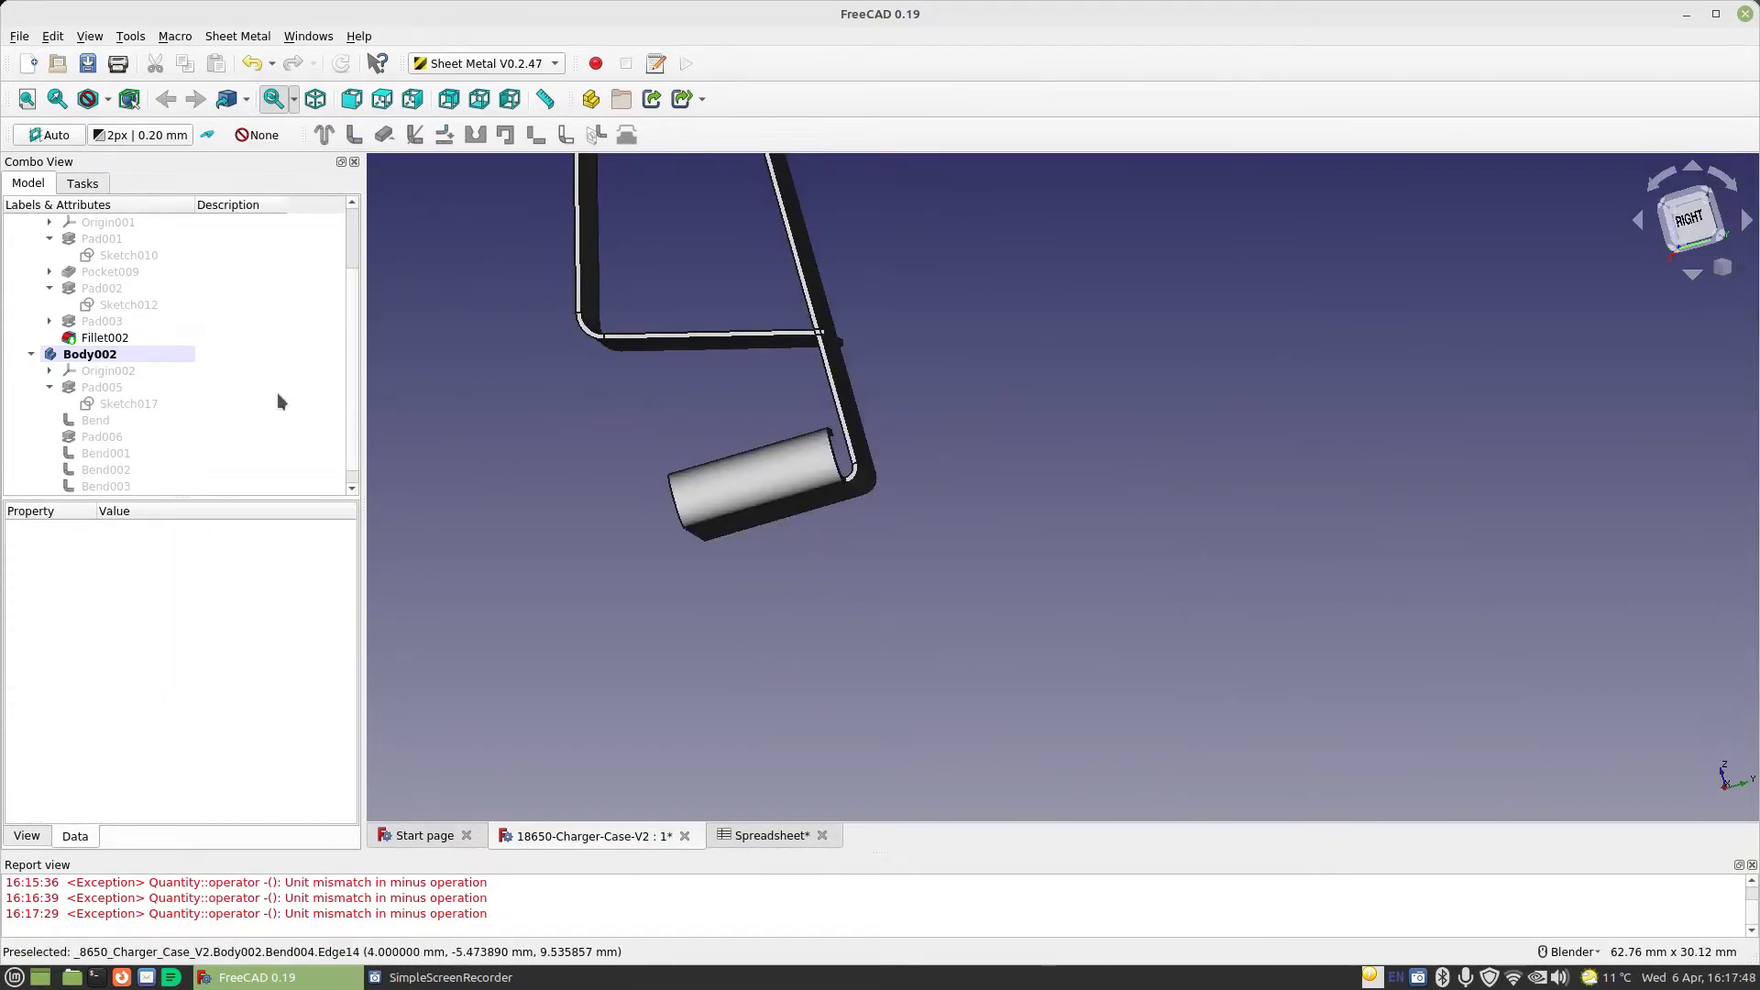
Set the angle of the newest bend, at the end of the 75° wall, to 45° and inspect the profile
{"action": "left_click", "coordinate": [109, 487]}
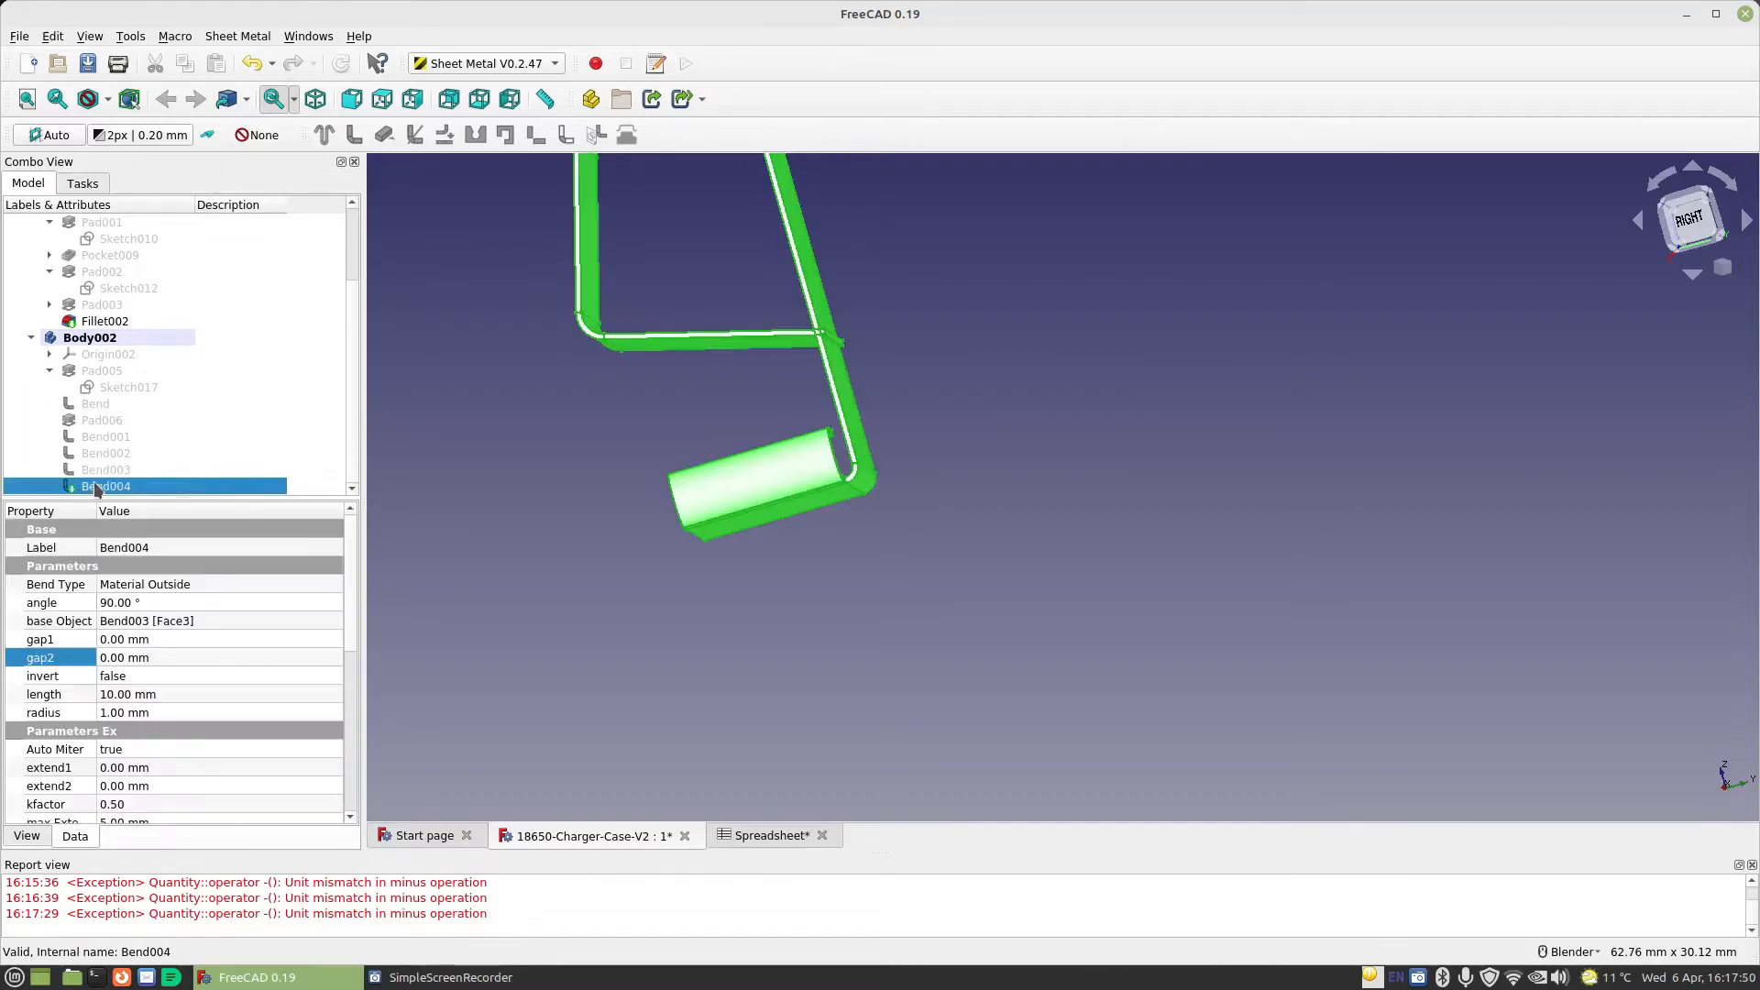
{"action": "left_click", "coordinate": [154, 600]}
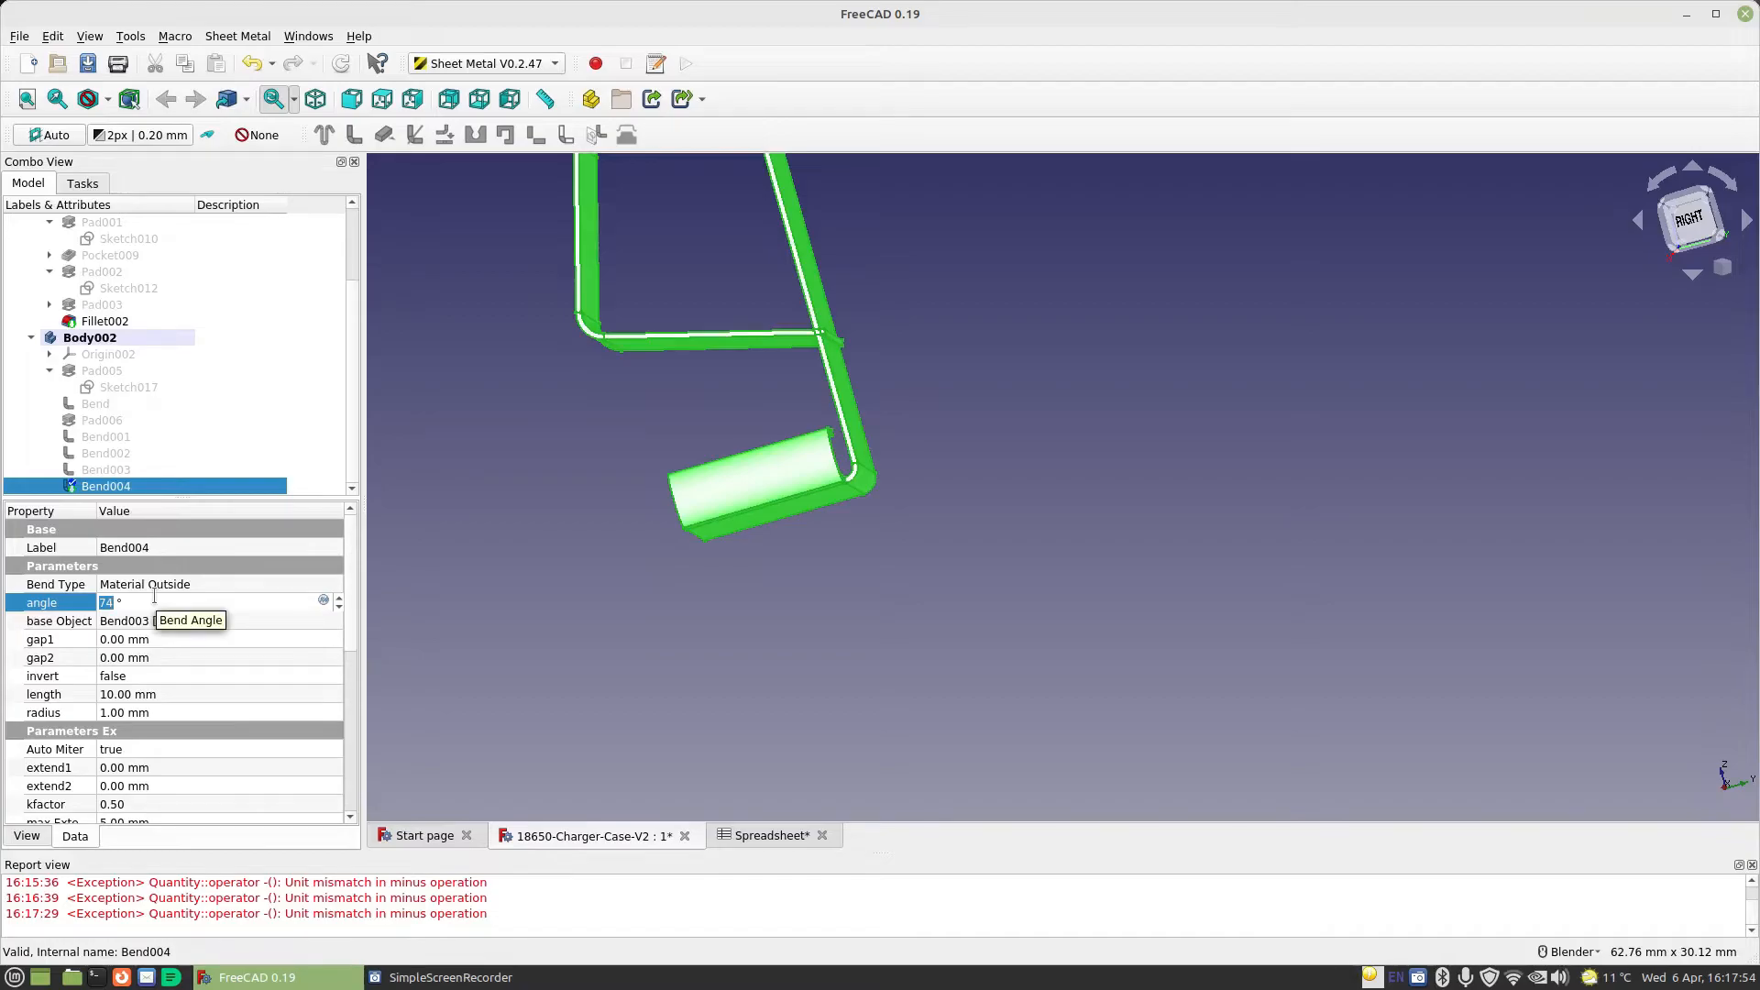
{"action": "scroll", "coordinate": [154, 597], "scroll_direction": "down", "scroll_amount": 5}
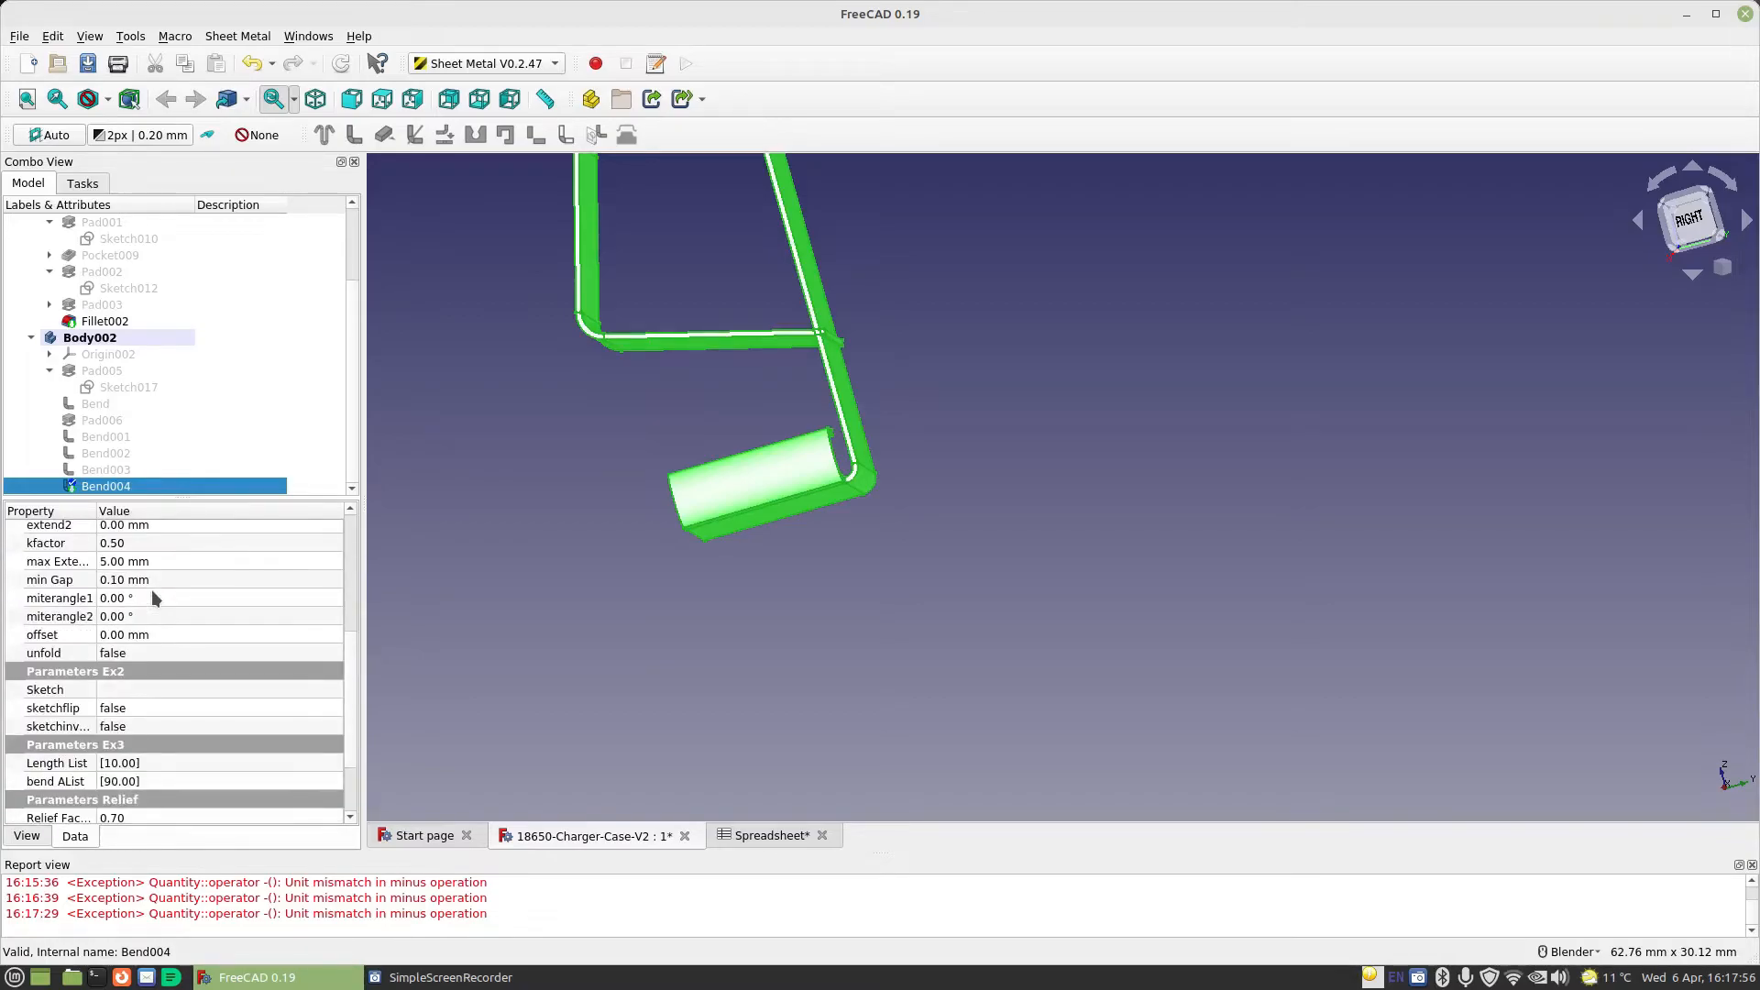
{"action": "scroll", "coordinate": [182, 640], "scroll_direction": "up", "scroll_amount": 5}
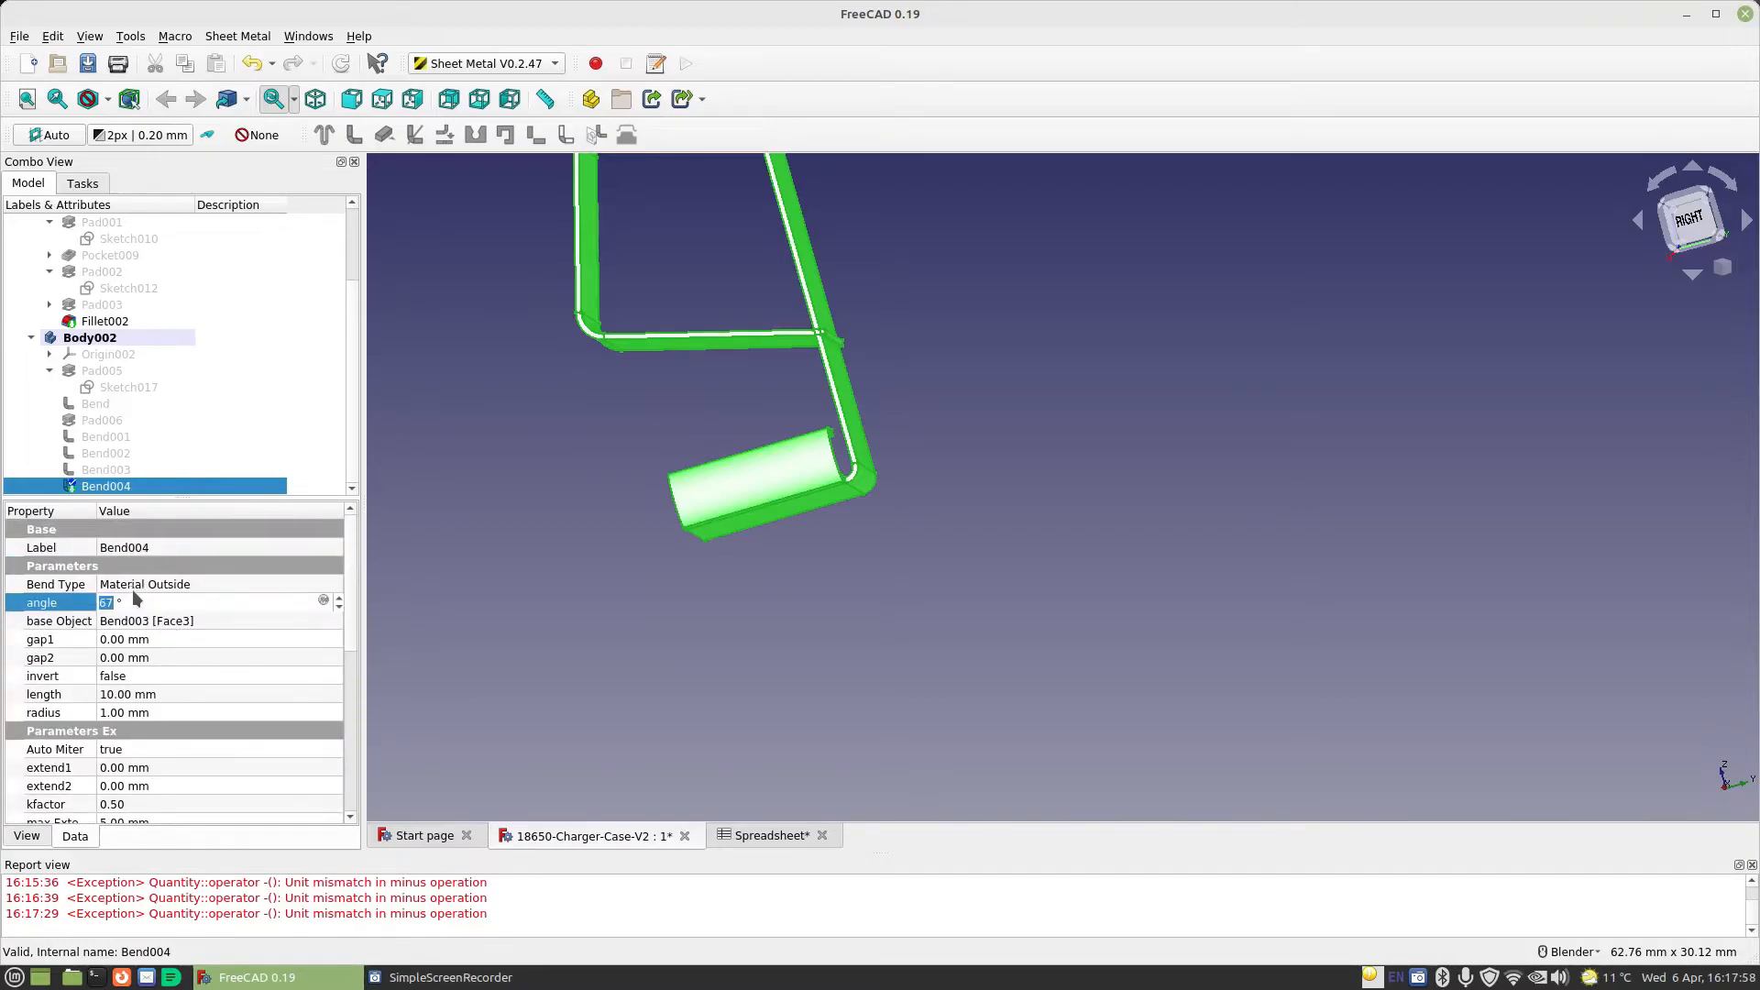
{"action": "scroll", "coordinate": [130, 603], "scroll_direction": "down", "scroll_amount": 4}
{"action": "scroll", "coordinate": [130, 602], "scroll_direction": "down", "scroll_amount": 5}
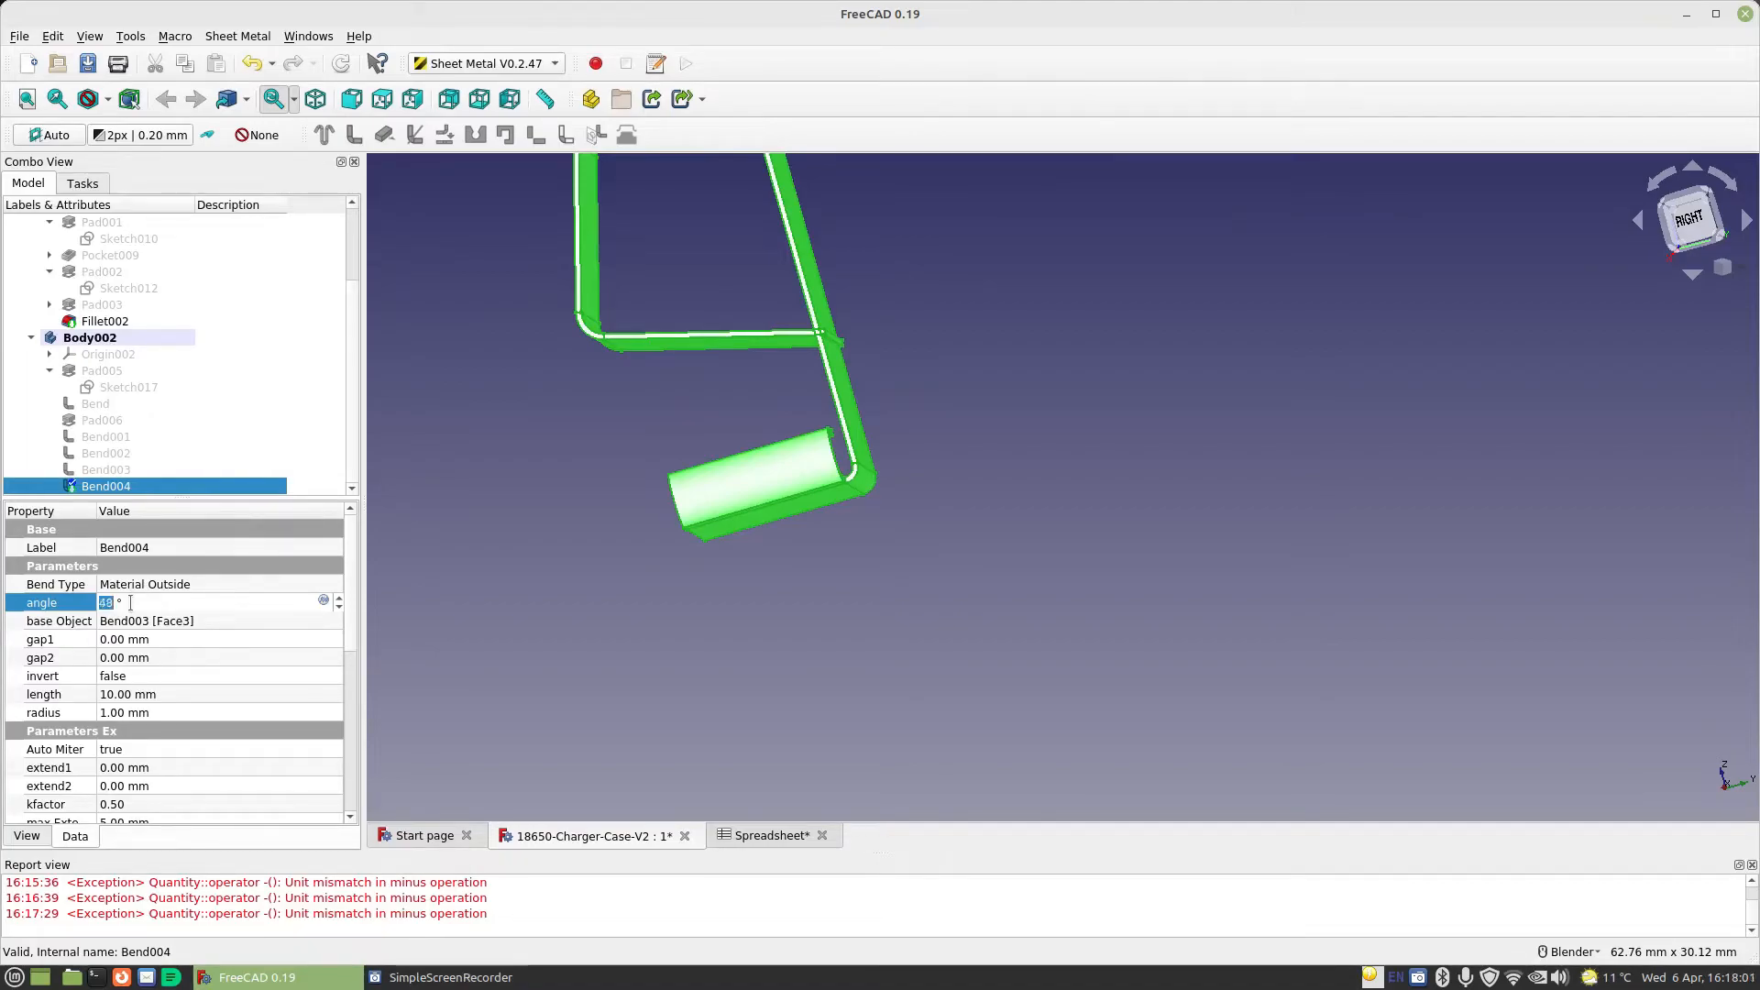
{"action": "left_click", "coordinate": [185, 641]}
{"action": "scroll", "coordinate": [644, 418], "scroll_direction": "down", "scroll_amount": 5}
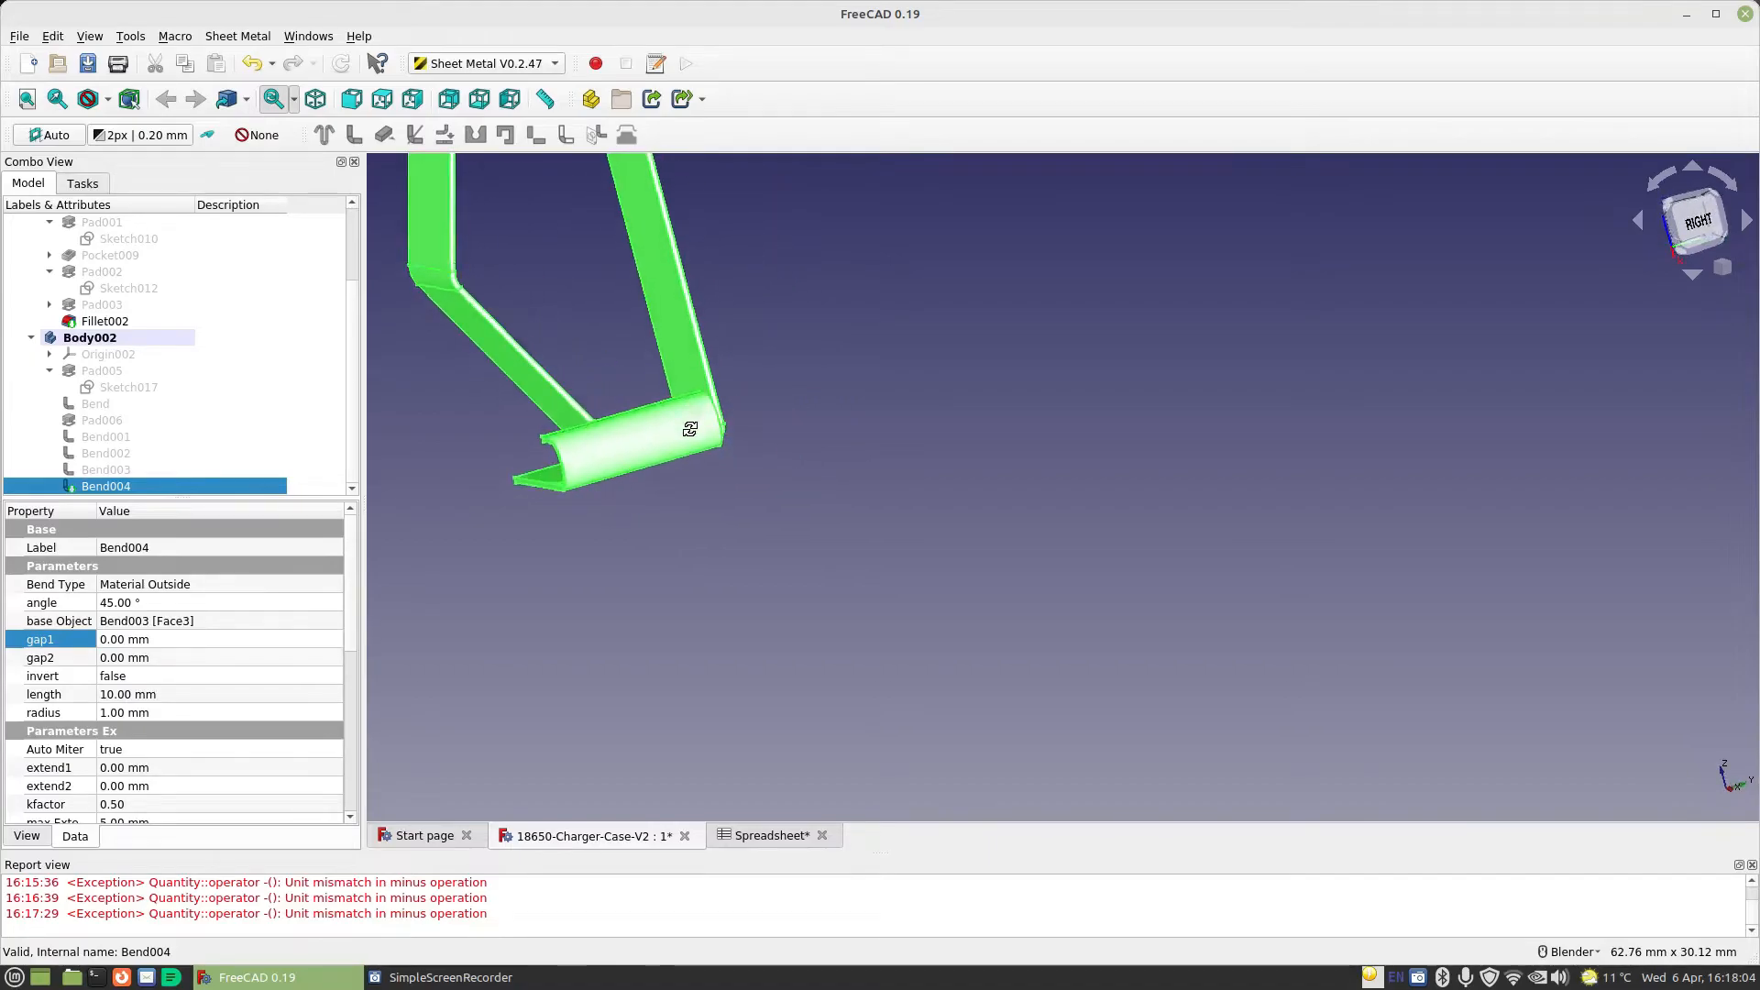
{"action": "scroll", "coordinate": [660, 431], "scroll_direction": "up", "scroll_amount": 10}
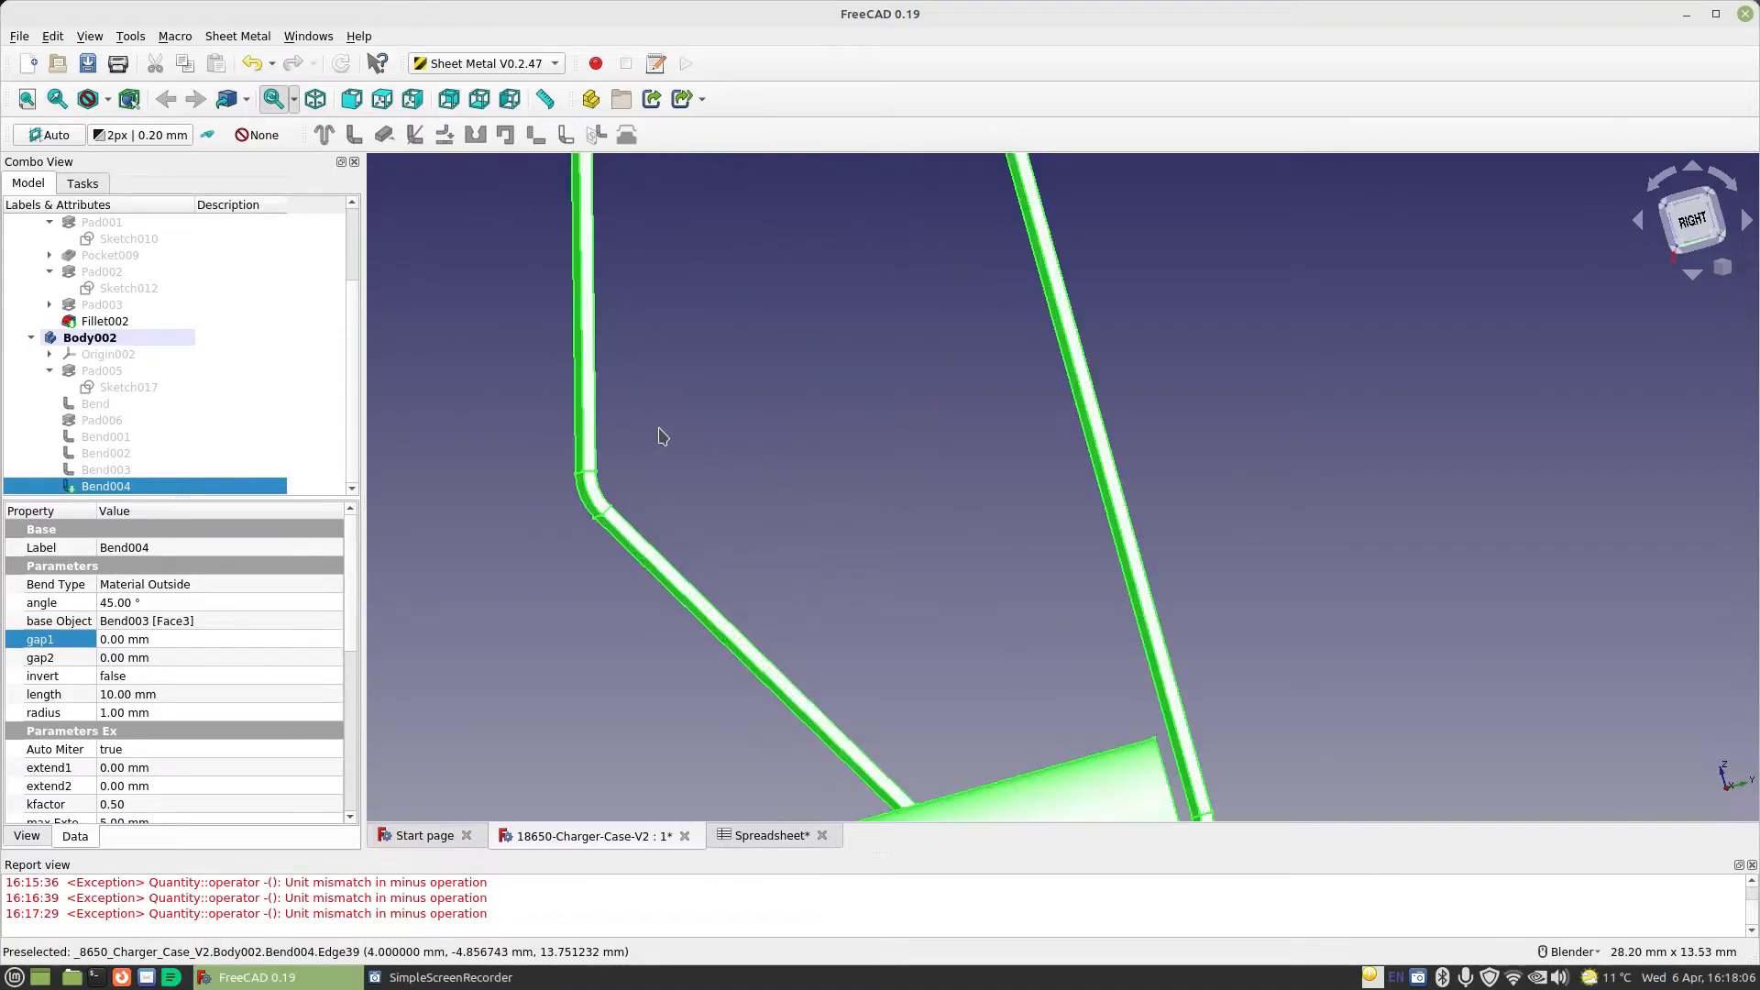
{"action": "mouse_move", "coordinate": [680, 418]}
{"action": "middle_mouse_down"}
{"action": "mouse_move", "coordinate": [656, 428]}
{"action": "mouse_move", "coordinate": [701, 392]}
{"action": "middle_mouse_up"}
{"action": "scroll", "coordinate": [687, 424], "scroll_direction": "down", "scroll_amount": 5}
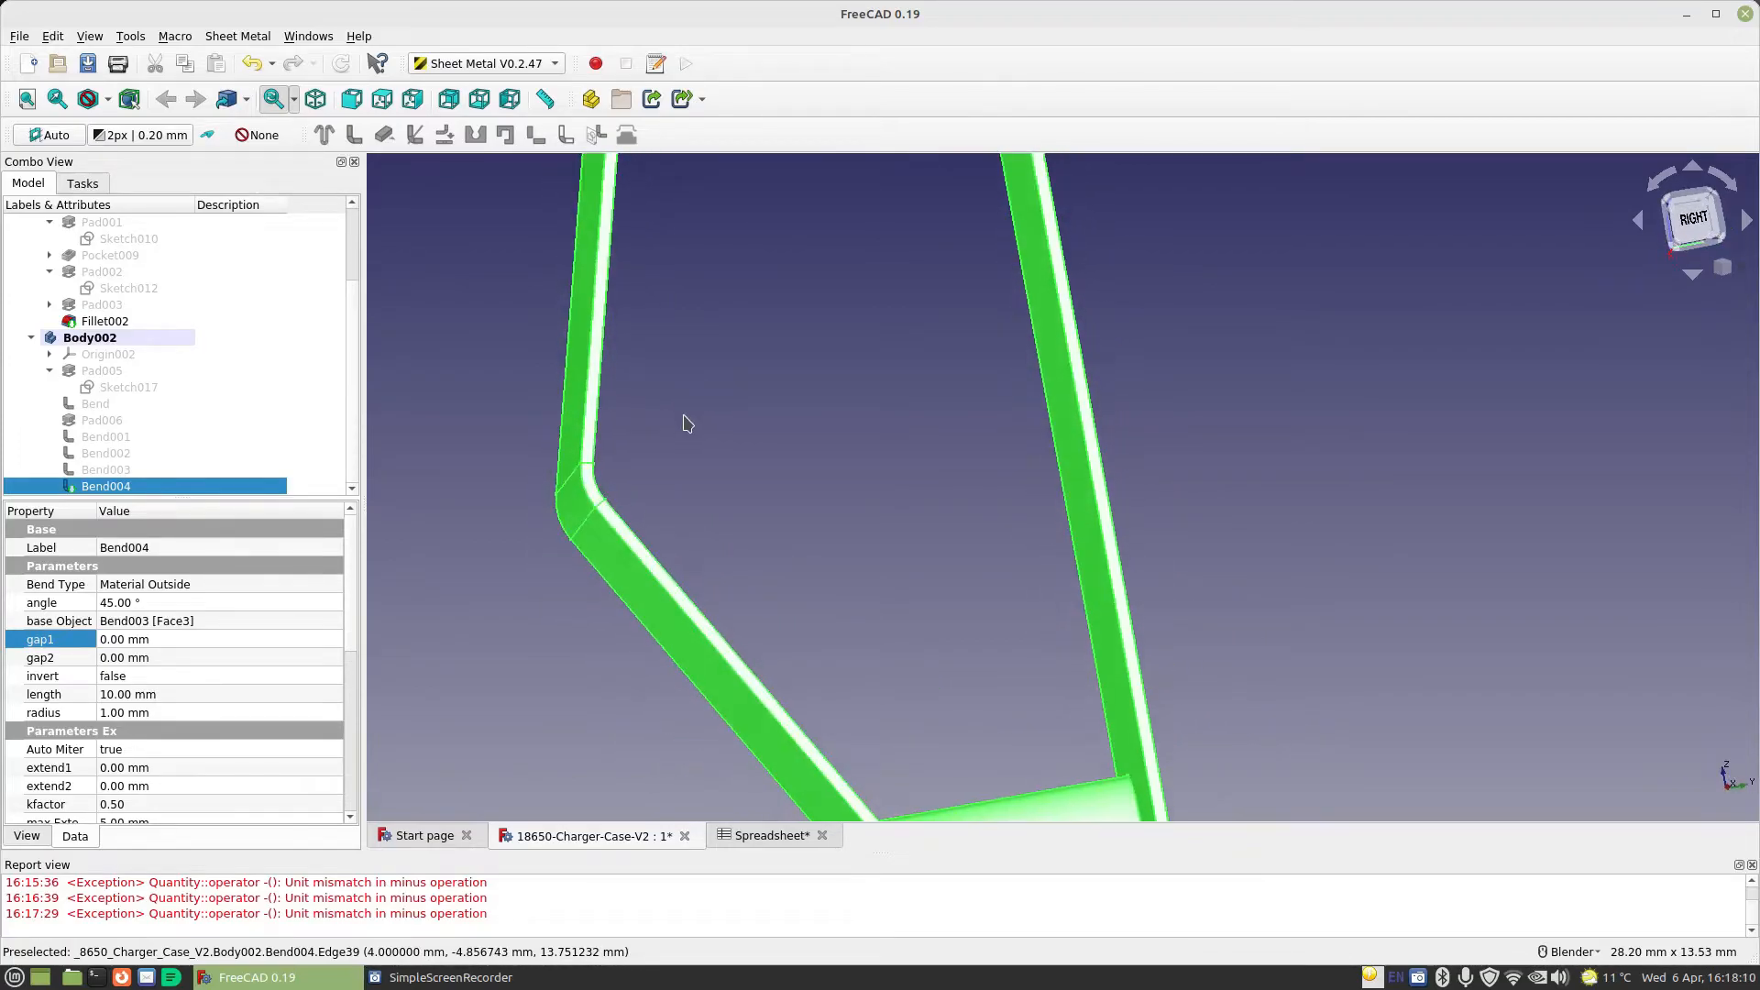
{"action": "mouse_move", "coordinate": [773, 503]}
{"action": "middle_mouse_down"}
{"action": "mouse_move", "coordinate": [715, 495]}
{"action": "mouse_move", "coordinate": [763, 491]}
{"action": "middle_mouse_up"}
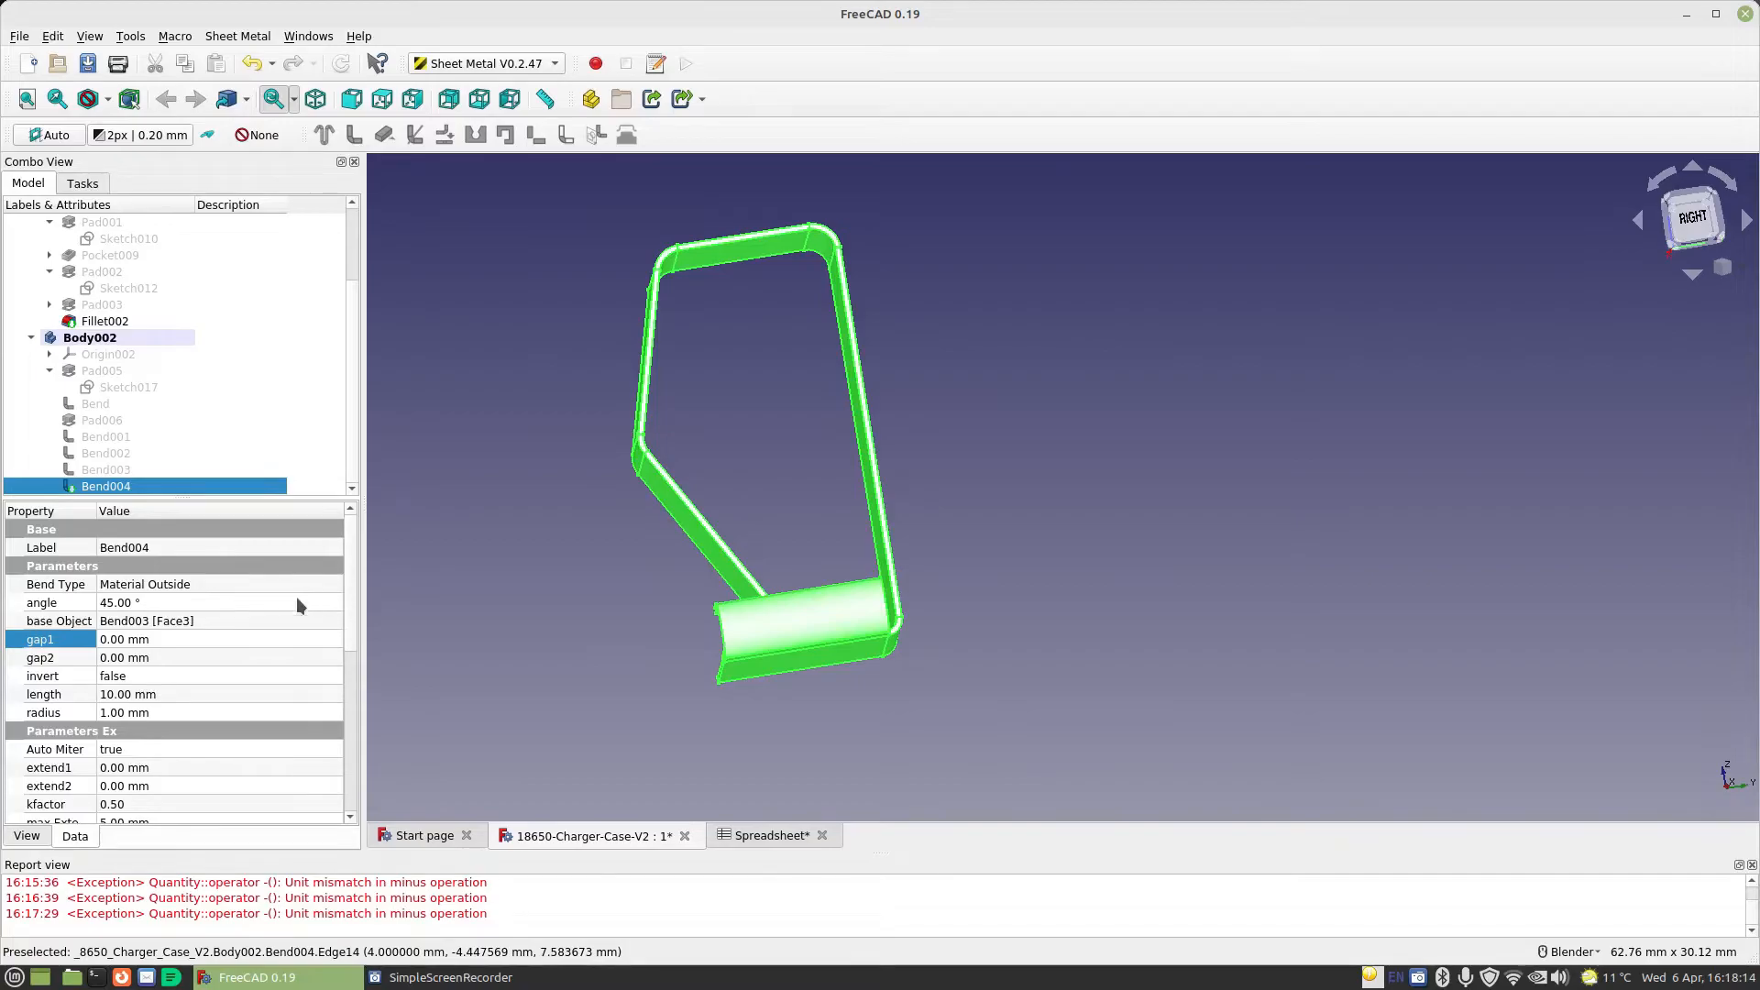
Reduce the angle of the last bend to 35° and check the wall's clearance to the folded side flap
{"action": "scroll", "coordinate": [134, 610], "scroll_direction": "down", "scroll_amount": 3}
{"action": "scroll", "coordinate": [134, 611], "scroll_direction": "up", "scroll_amount": 3}
{"action": "left_click", "coordinate": [134, 602]}
{"action": "scroll", "coordinate": [134, 602], "scroll_direction": "down", "scroll_amount": 6}
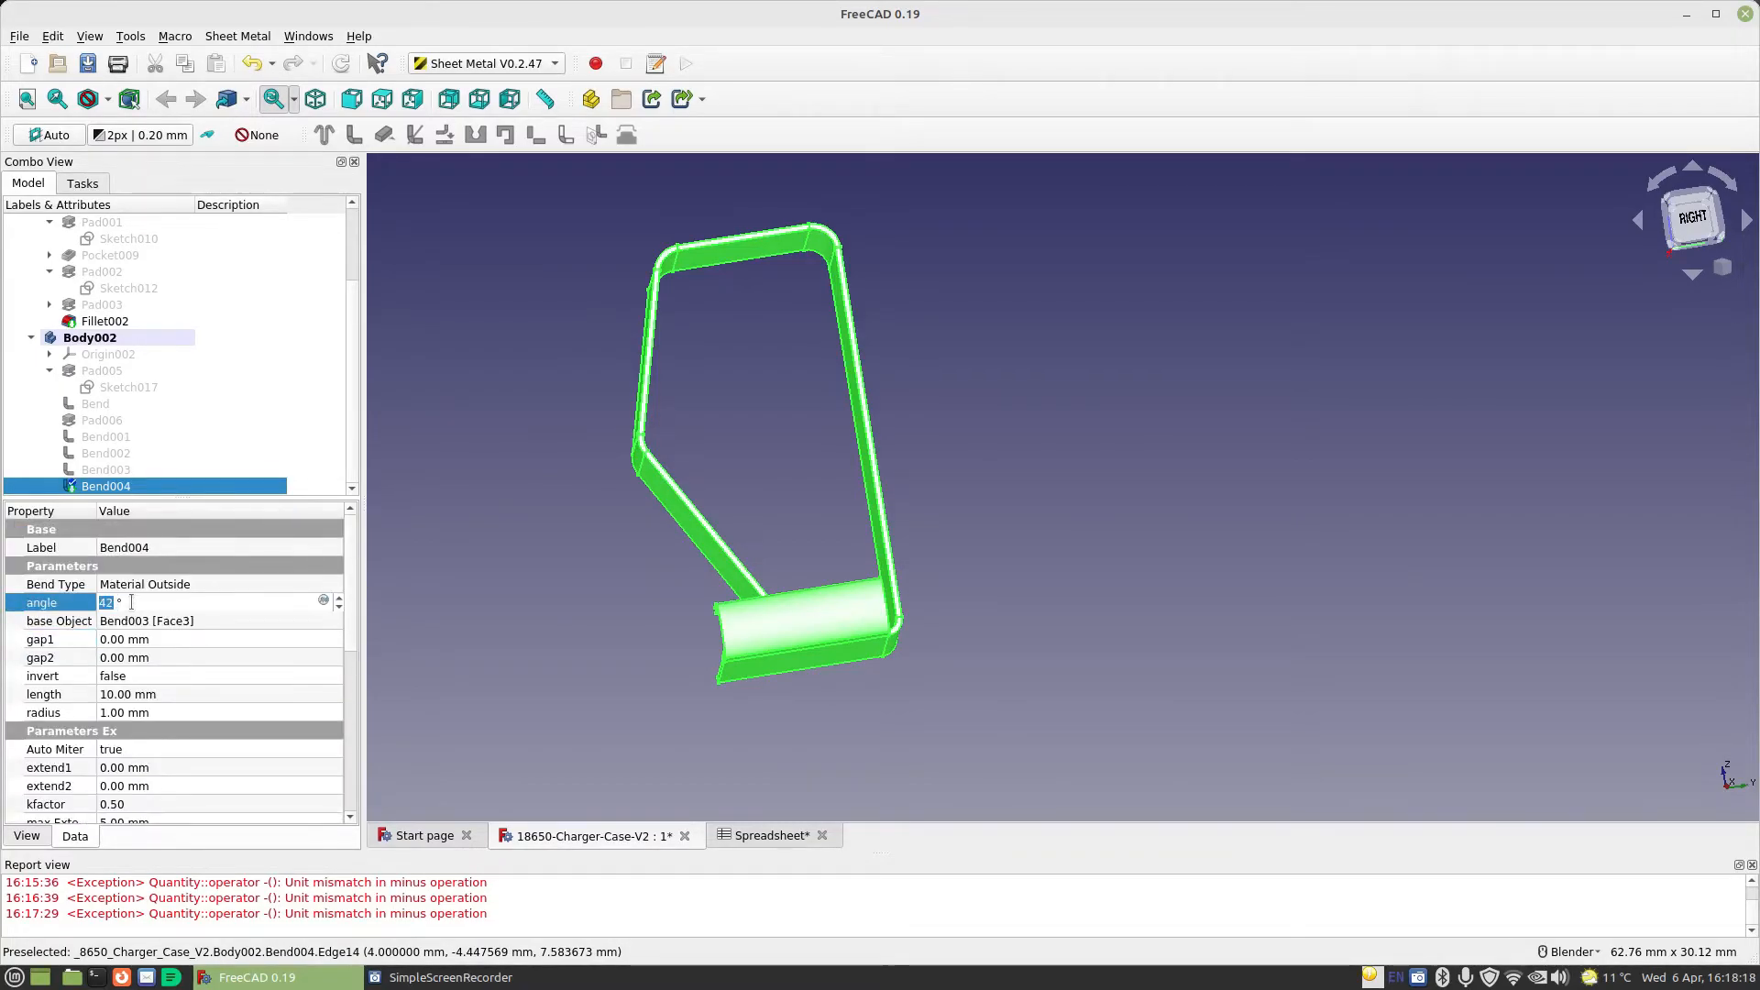
{"action": "scroll", "coordinate": [131, 602], "scroll_direction": "down", "scroll_amount": 1}
{"action": "left_click", "coordinate": [210, 657]}
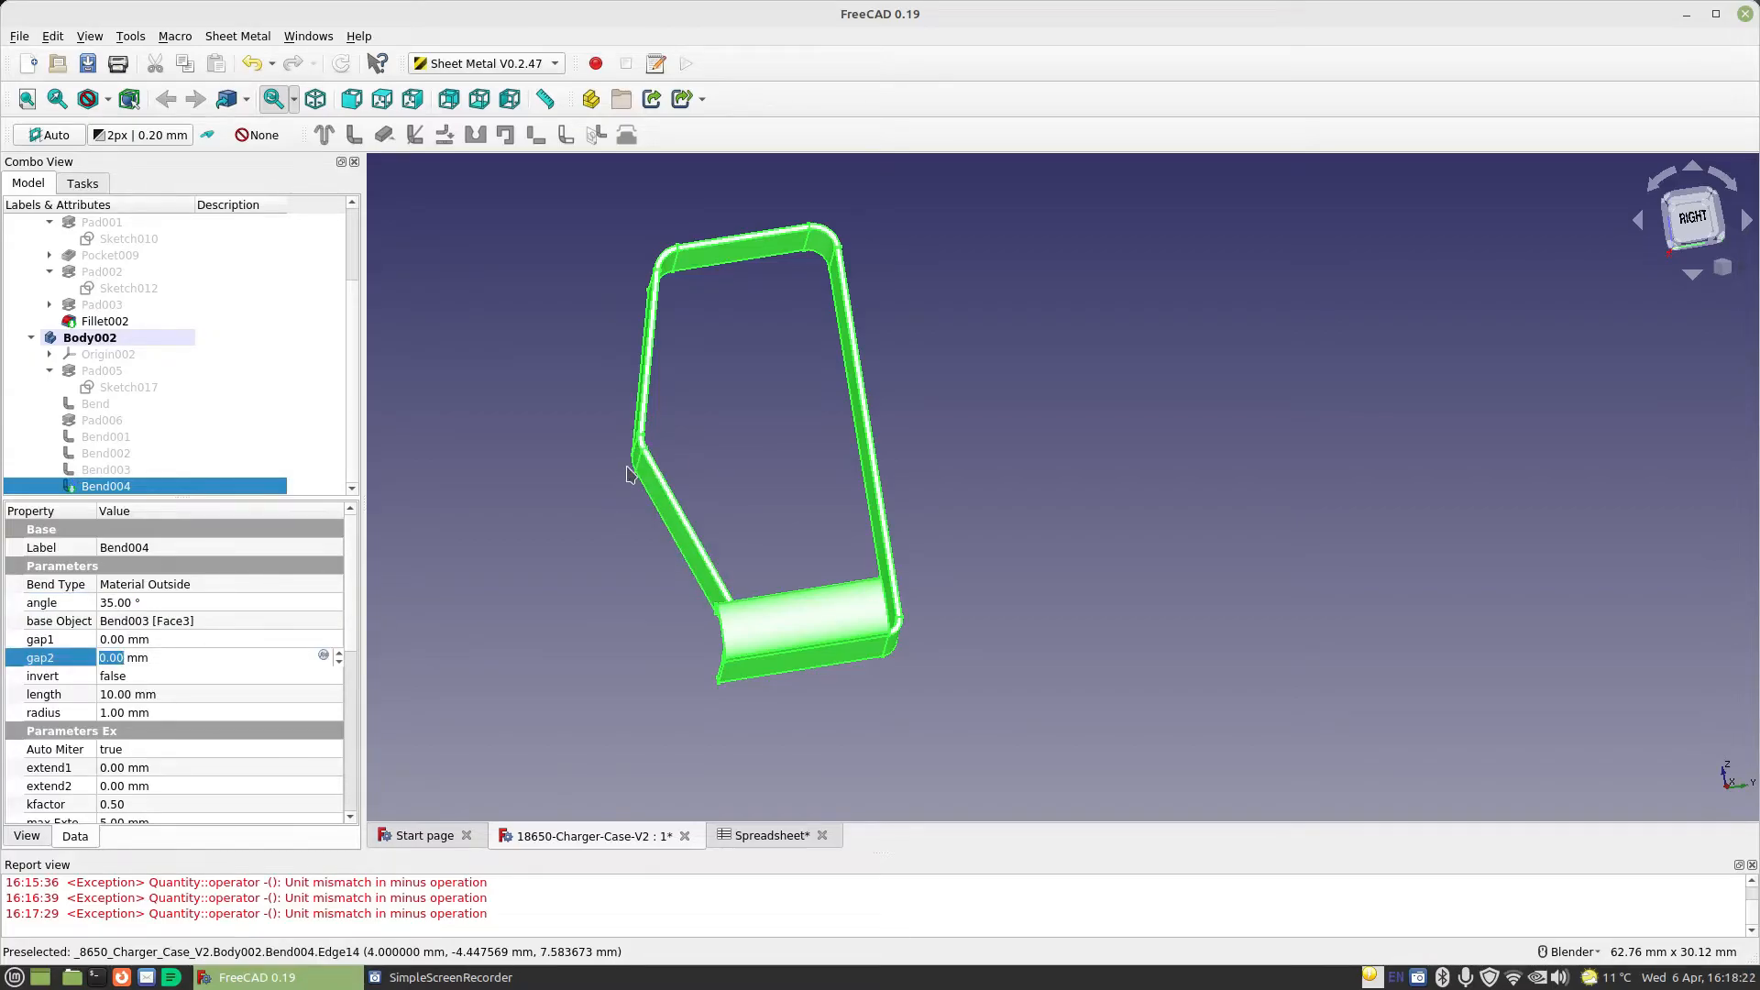
{"action": "scroll", "coordinate": [628, 471], "scroll_direction": "up", "scroll_amount": 5}
{"action": "scroll", "coordinate": [849, 503], "scroll_direction": "down", "scroll_amount": 5}
{"action": "middle_click_drag", "start_coordinate": [848, 503], "coordinate": [837, 511]}
Reduce the last bend's angle further to 15° and inspect the tab's profile from the side
{"action": "left_click", "coordinate": [150, 604]}
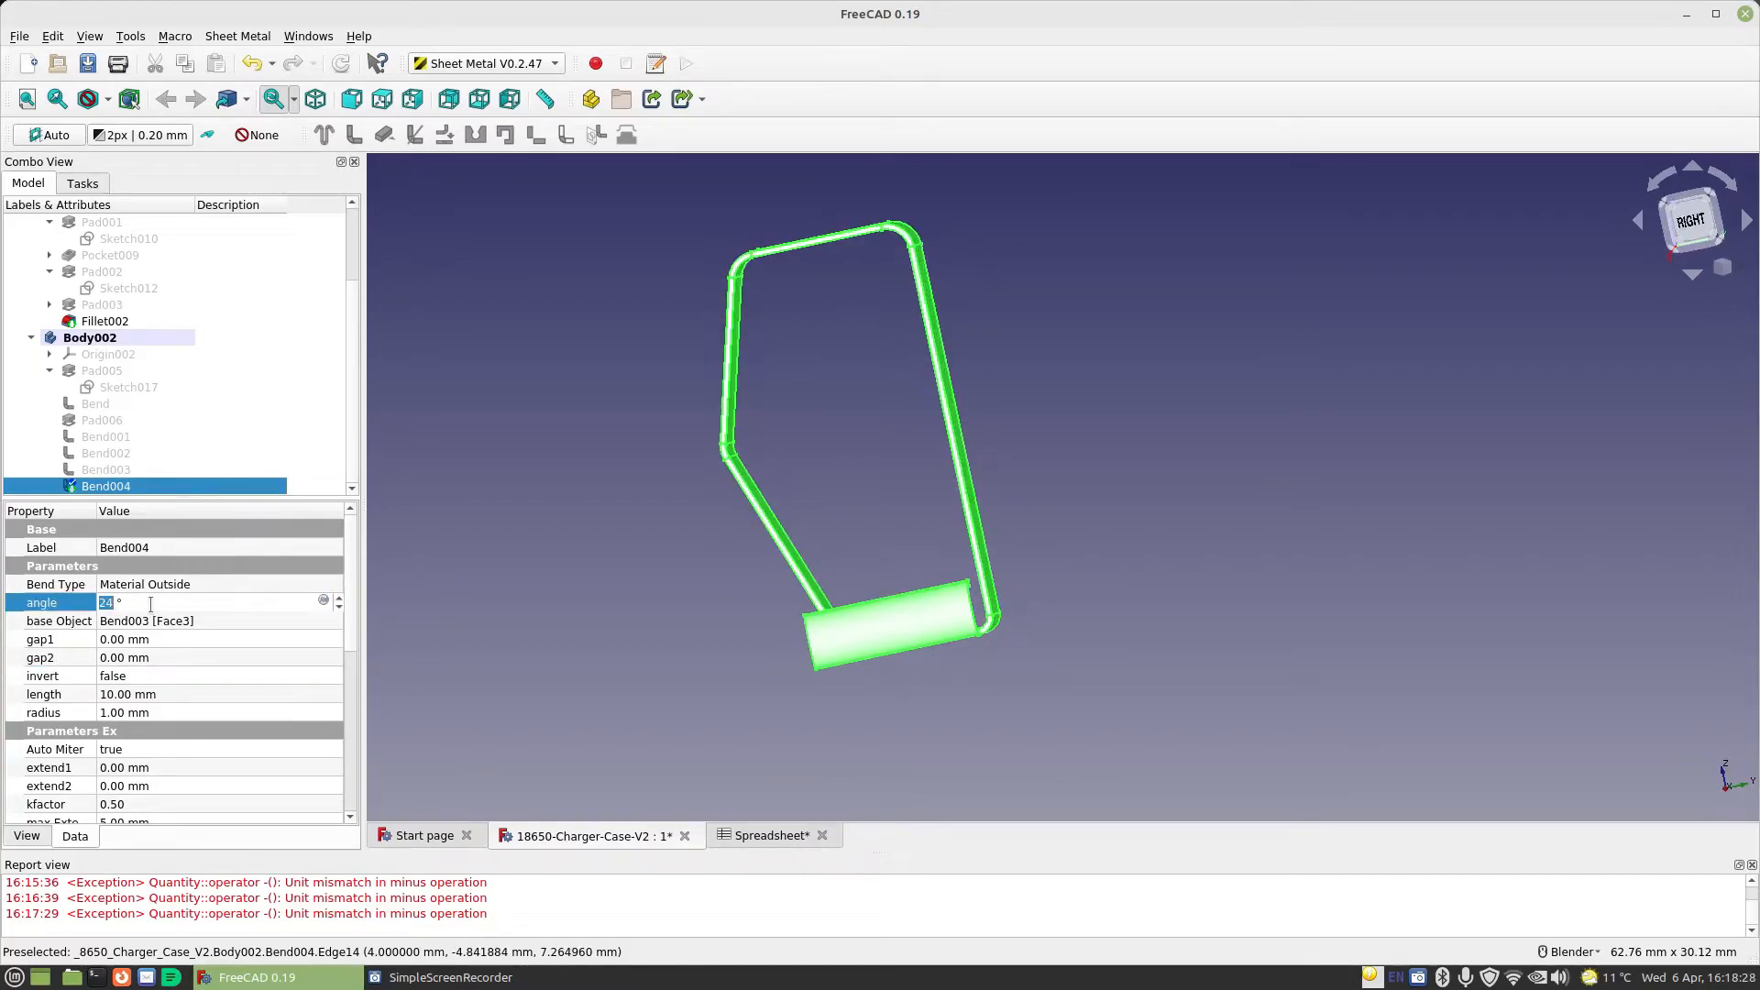
{"action": "left_click", "coordinate": [165, 644]}
{"action": "middle_click_drag", "start_coordinate": [516, 542], "coordinate": [404, 550]}
{"action": "left_click", "coordinate": [183, 607]}
{"action": "scroll", "coordinate": [183, 604], "scroll_direction": "down", "scroll_amount": 1}
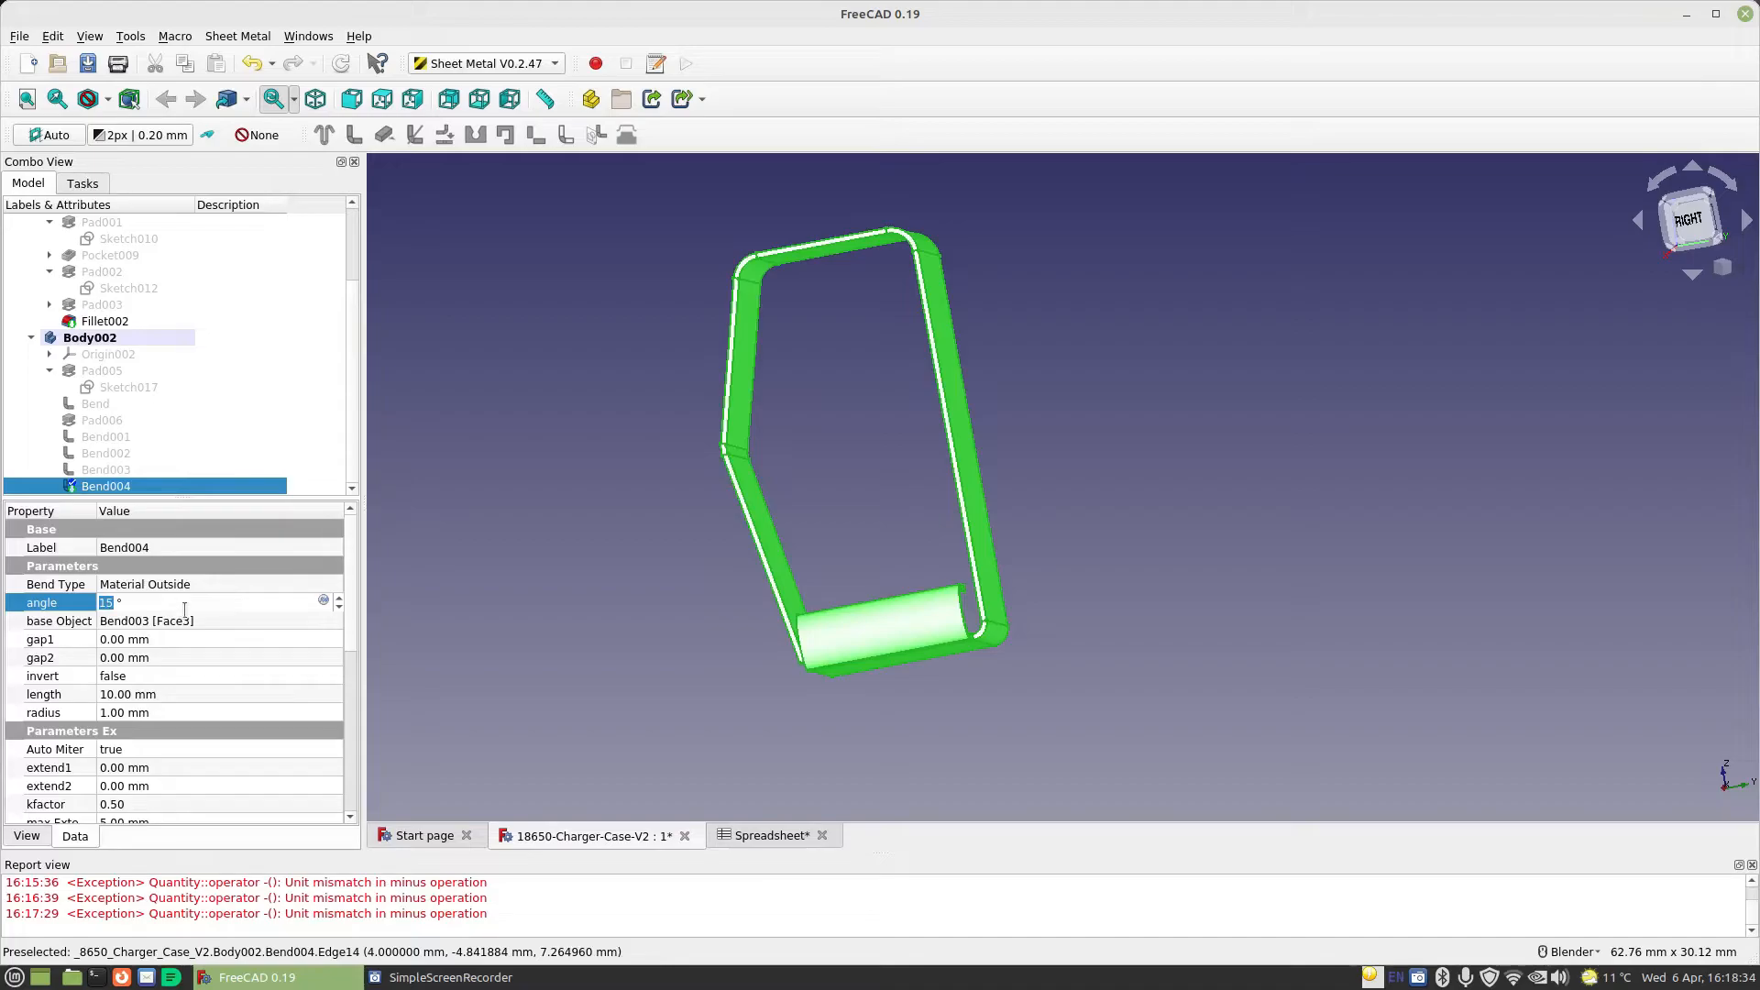
{"action": "left_click", "coordinate": [187, 642]}
{"action": "middle_click_drag", "start_coordinate": [589, 529], "coordinate": [643, 510]}
{"action": "mouse_move", "coordinate": [844, 443]}
{"action": "middle_mouse_down"}
{"action": "mouse_move", "coordinate": [829, 479]}
{"action": "mouse_move", "coordinate": [821, 456]}
{"action": "middle_mouse_up"}
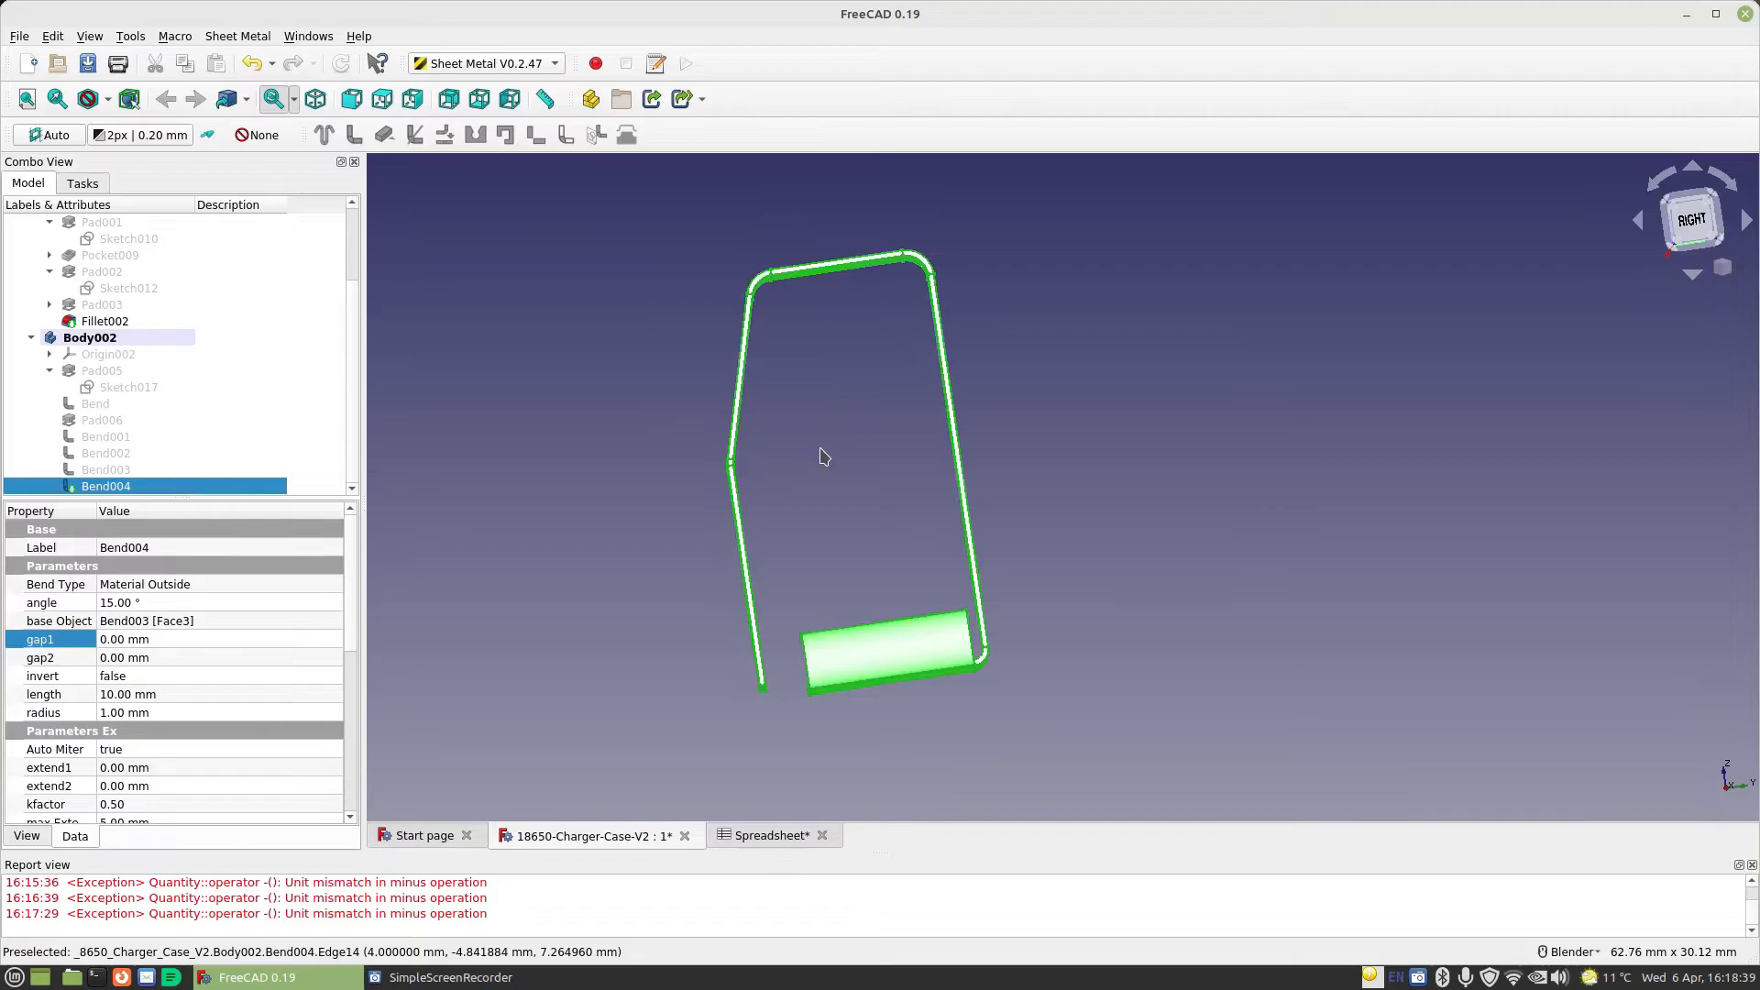
Set the angle of the preceding bend, at the free end of the upper wall, to 65°
{"action": "left_click", "coordinate": [105, 471]}
{"action": "left_click", "coordinate": [142, 600]}
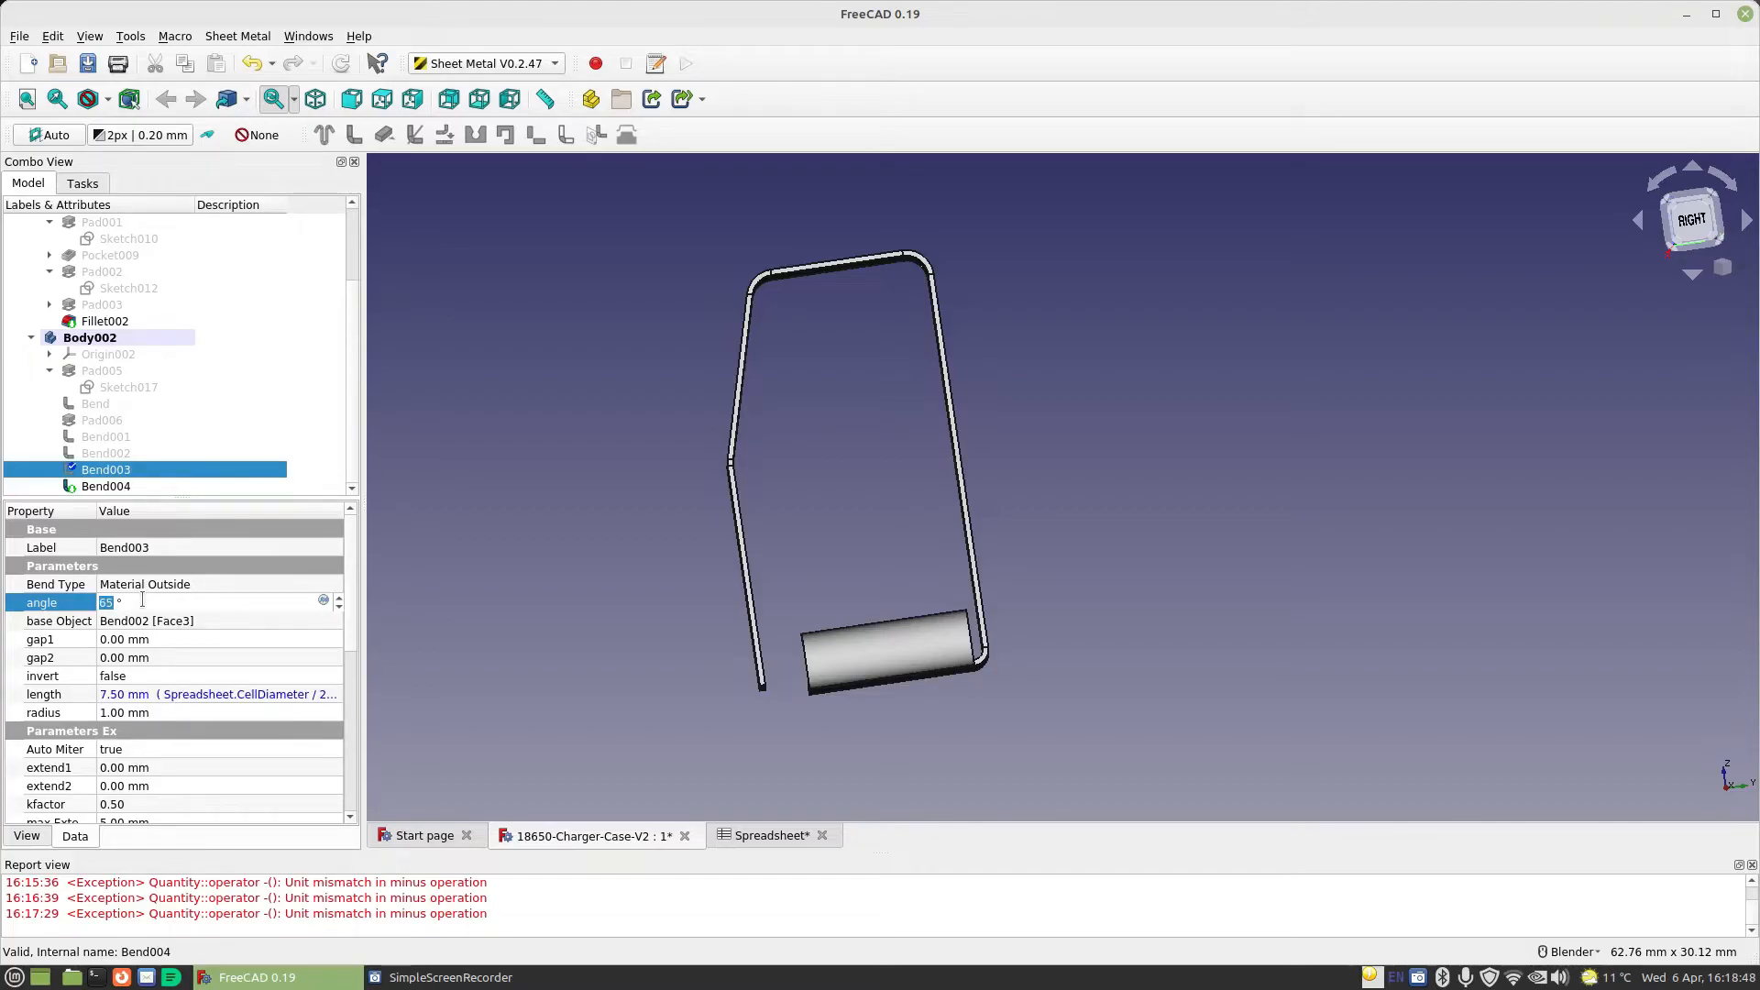
{"action": "left_click", "coordinate": [163, 656]}
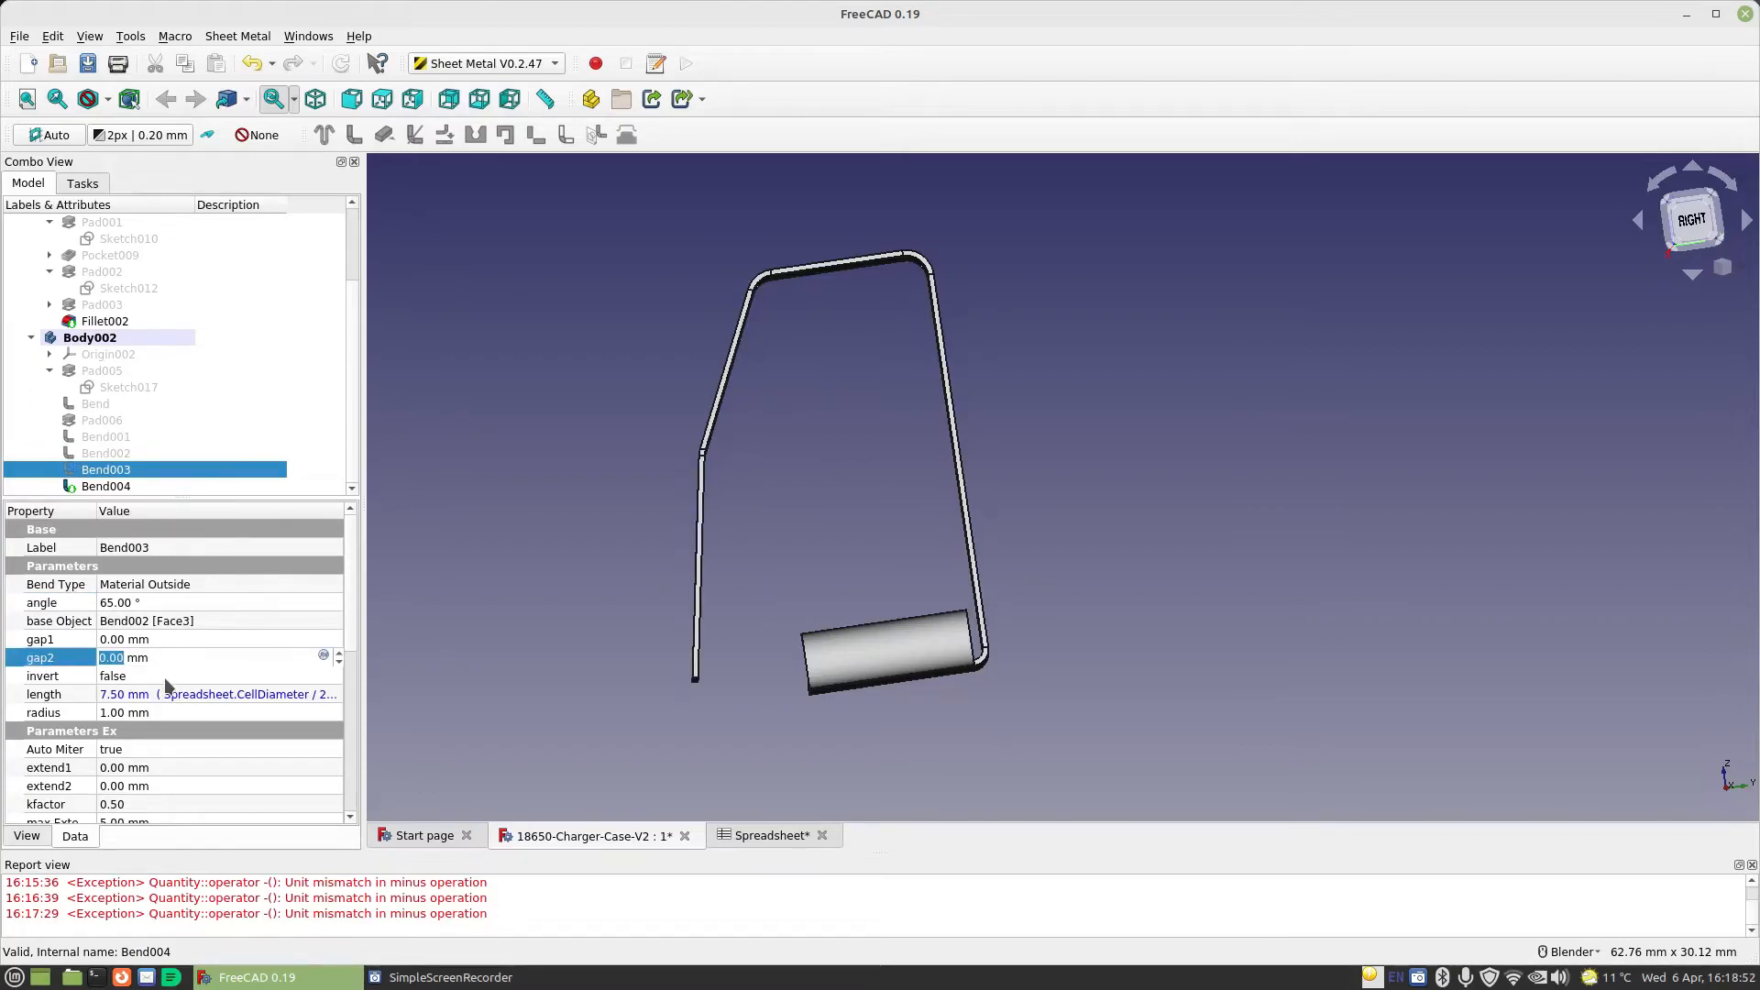
Change the length expression of the 65° bent wall to Spreadsheet.CellDiameter / 2 - 4mm
{"action": "left_click", "coordinate": [320, 696]}
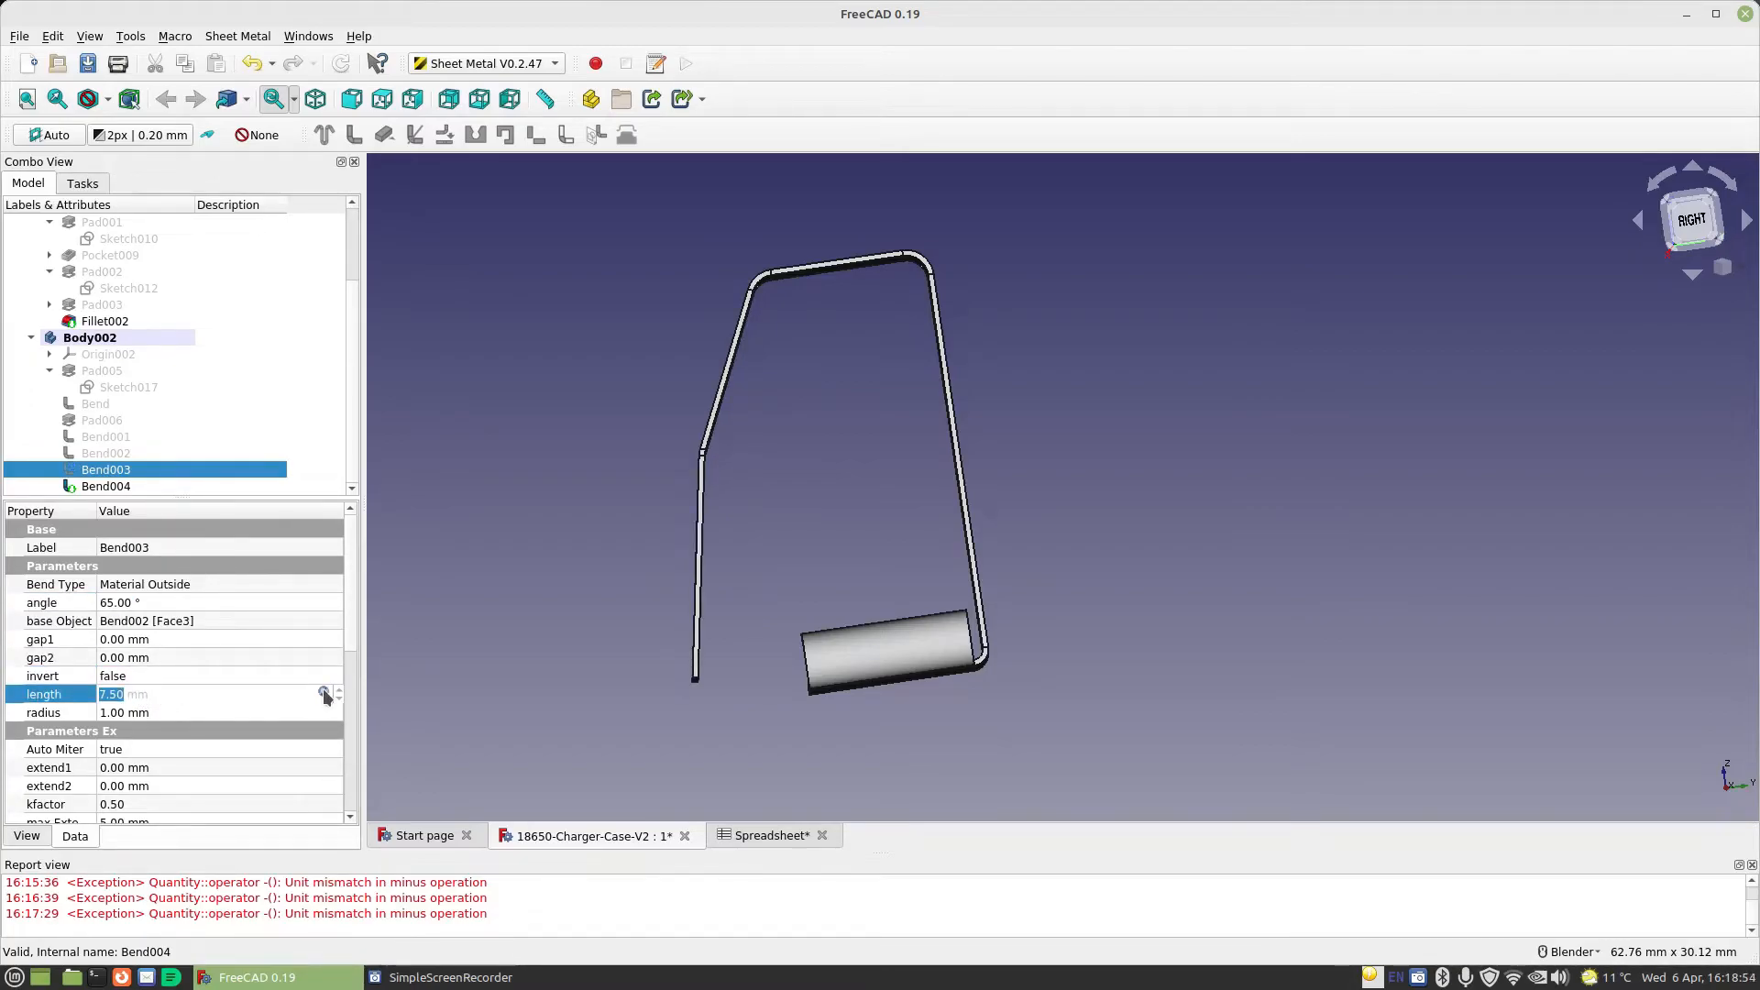
{"action": "left_click", "coordinate": [323, 690]}
{"action": "left_click", "coordinate": [282, 695]}
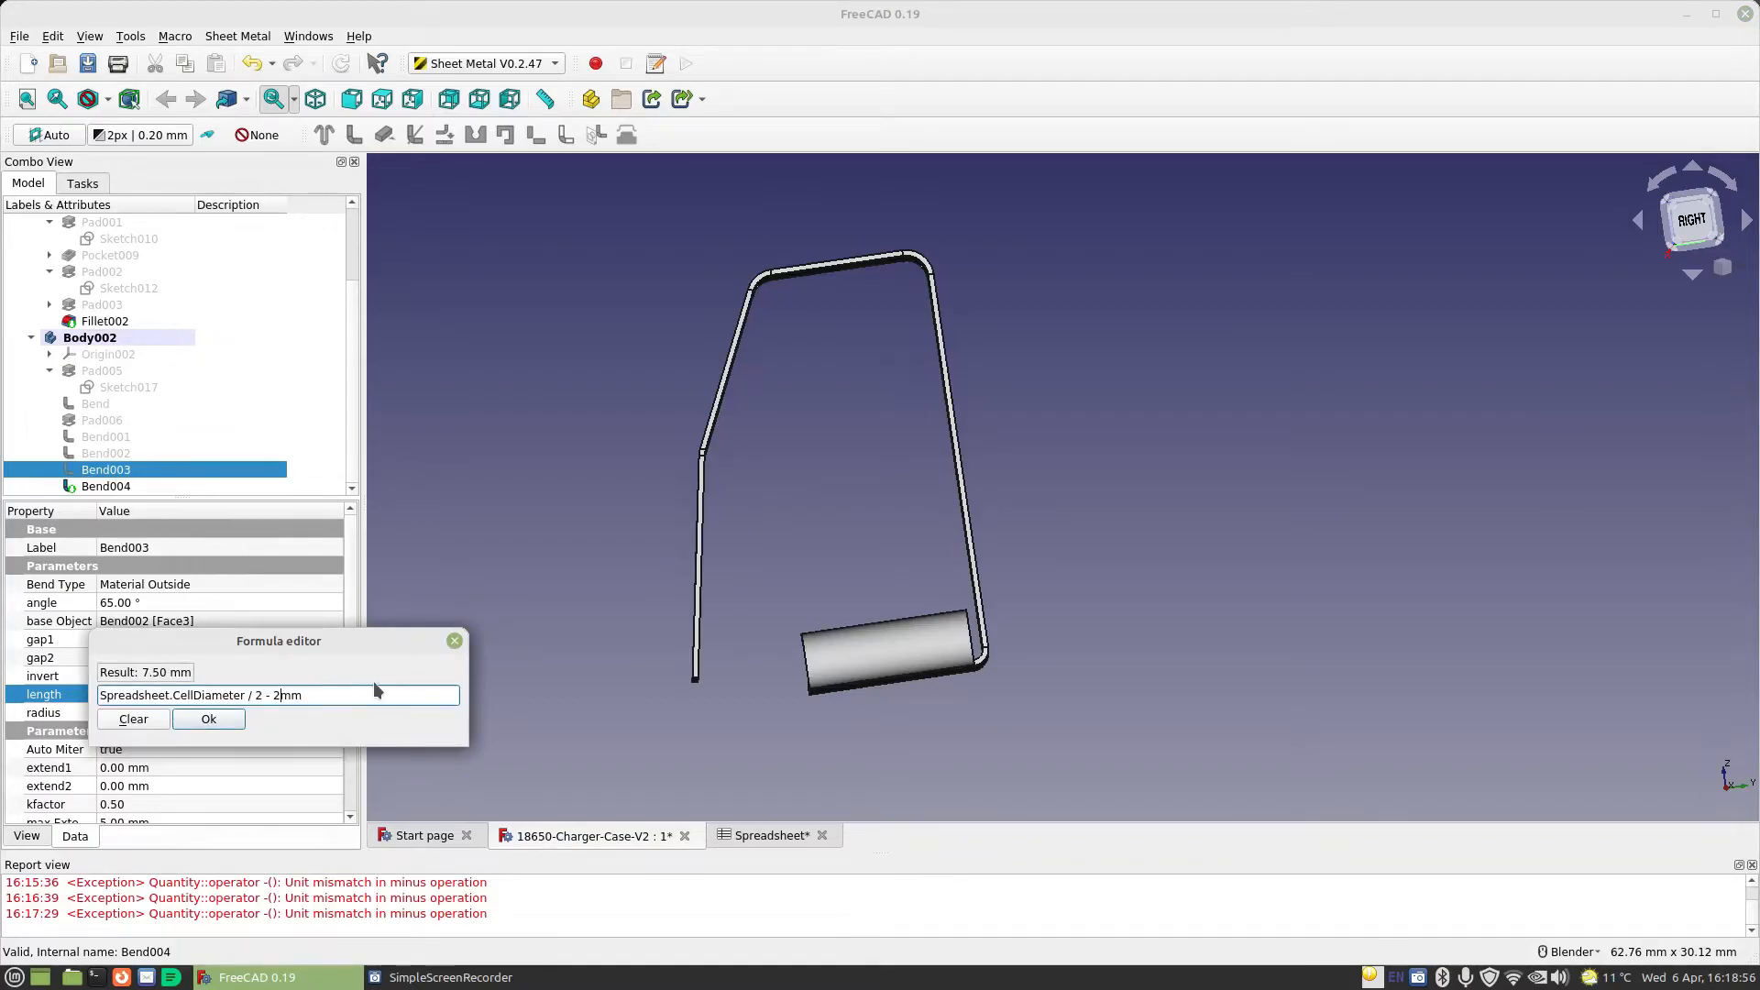
{"action": "key", "text": "BackSpace"}
{"action": "type", "text": "4"}
{"action": "left_click", "coordinate": [234, 719]}
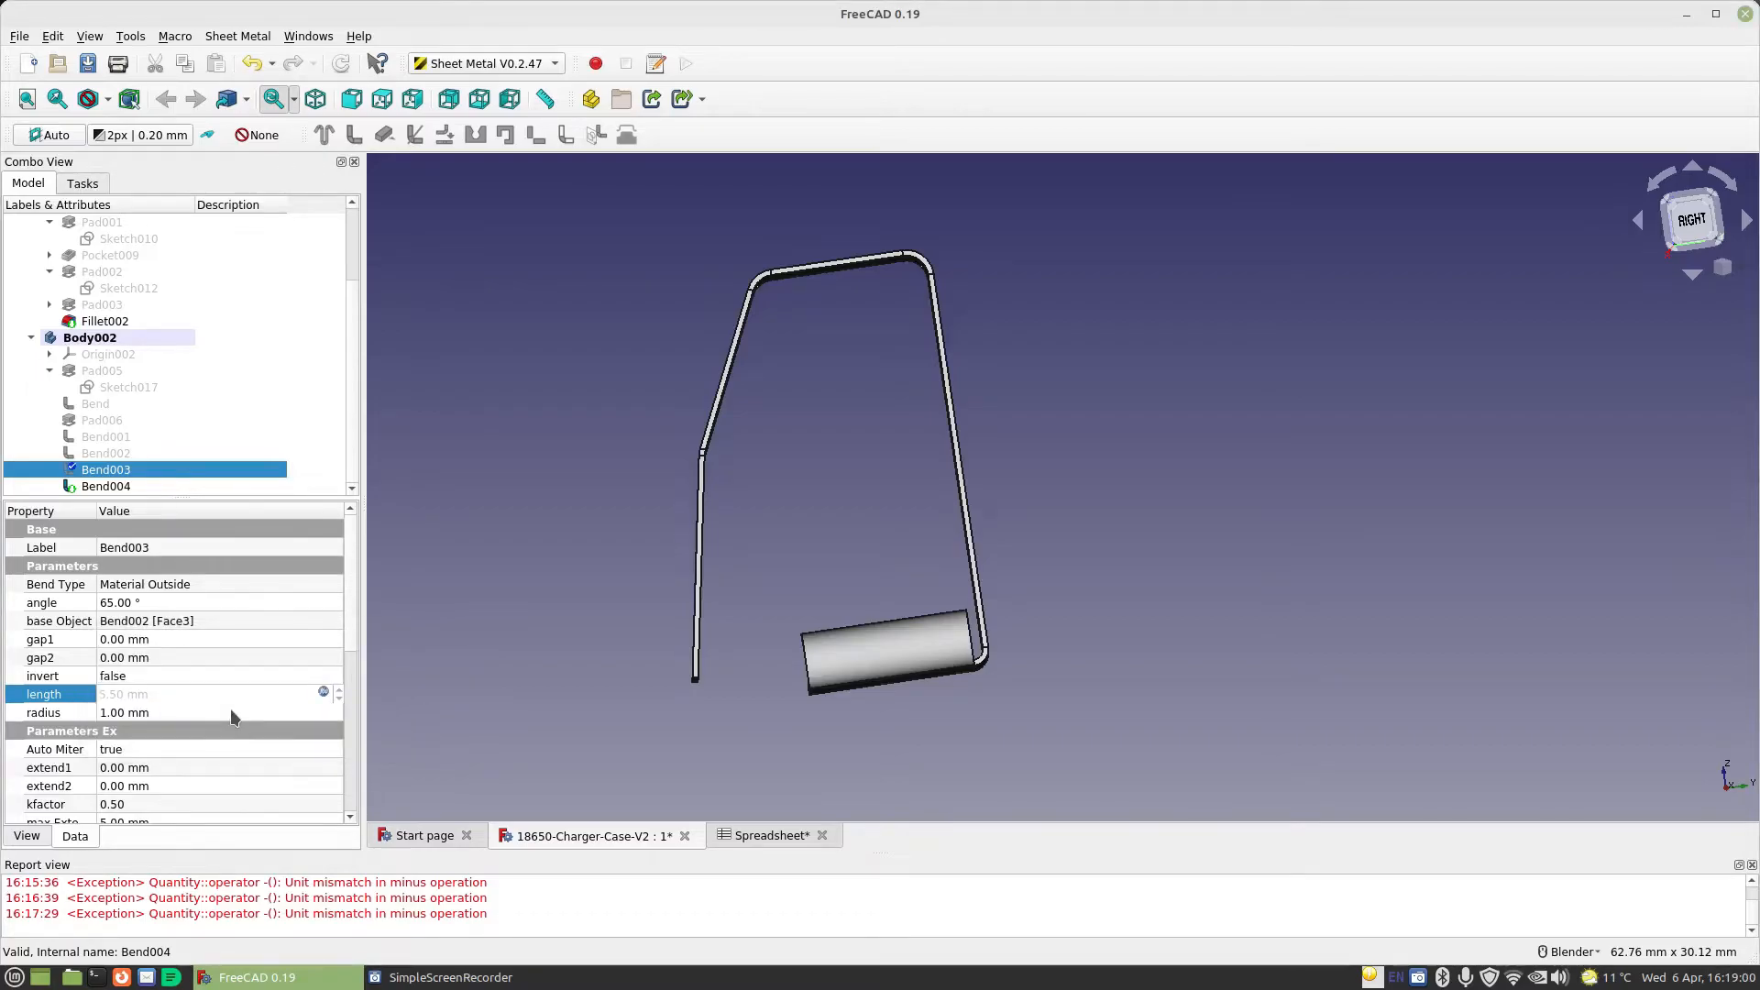
{"action": "left_click", "coordinate": [186, 656]}
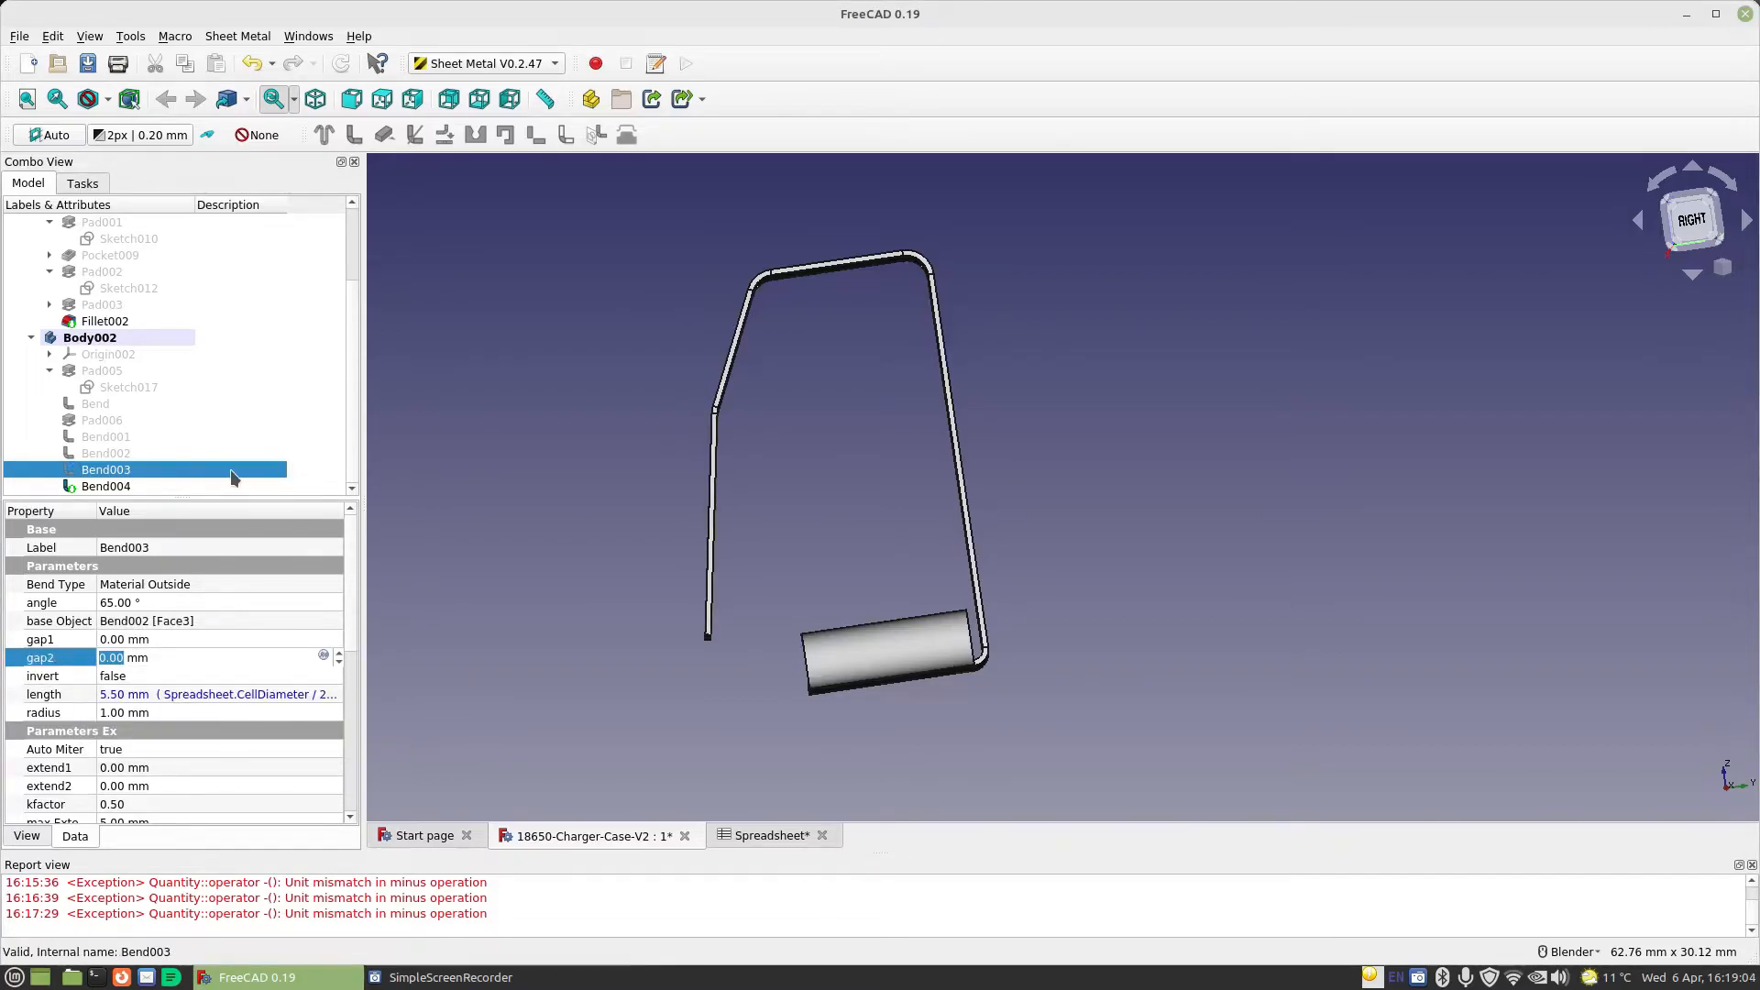
Set the angle of the last bend in the chain to 25° and inspect the resulting profile
{"action": "left_click", "coordinate": [118, 487]}
{"action": "left_click", "coordinate": [140, 603]}
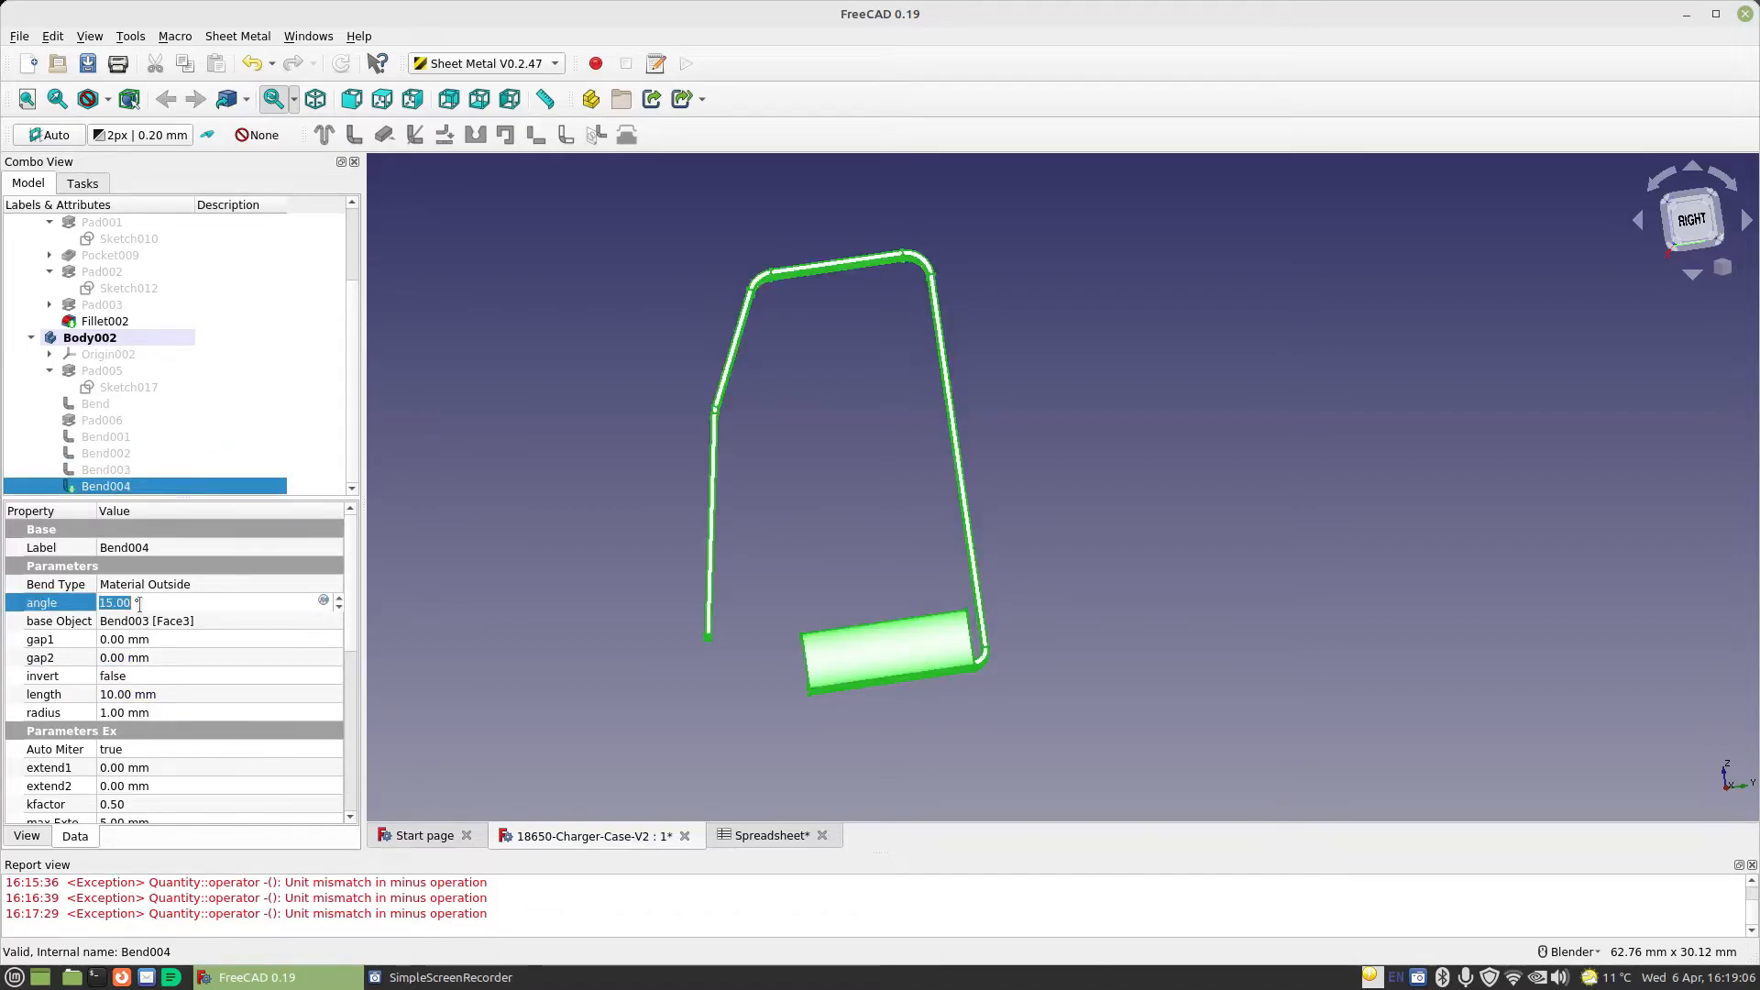
{"action": "scroll", "coordinate": [139, 603], "scroll_direction": "up", "scroll_amount": 1}
{"action": "left_click", "coordinate": [178, 660]}
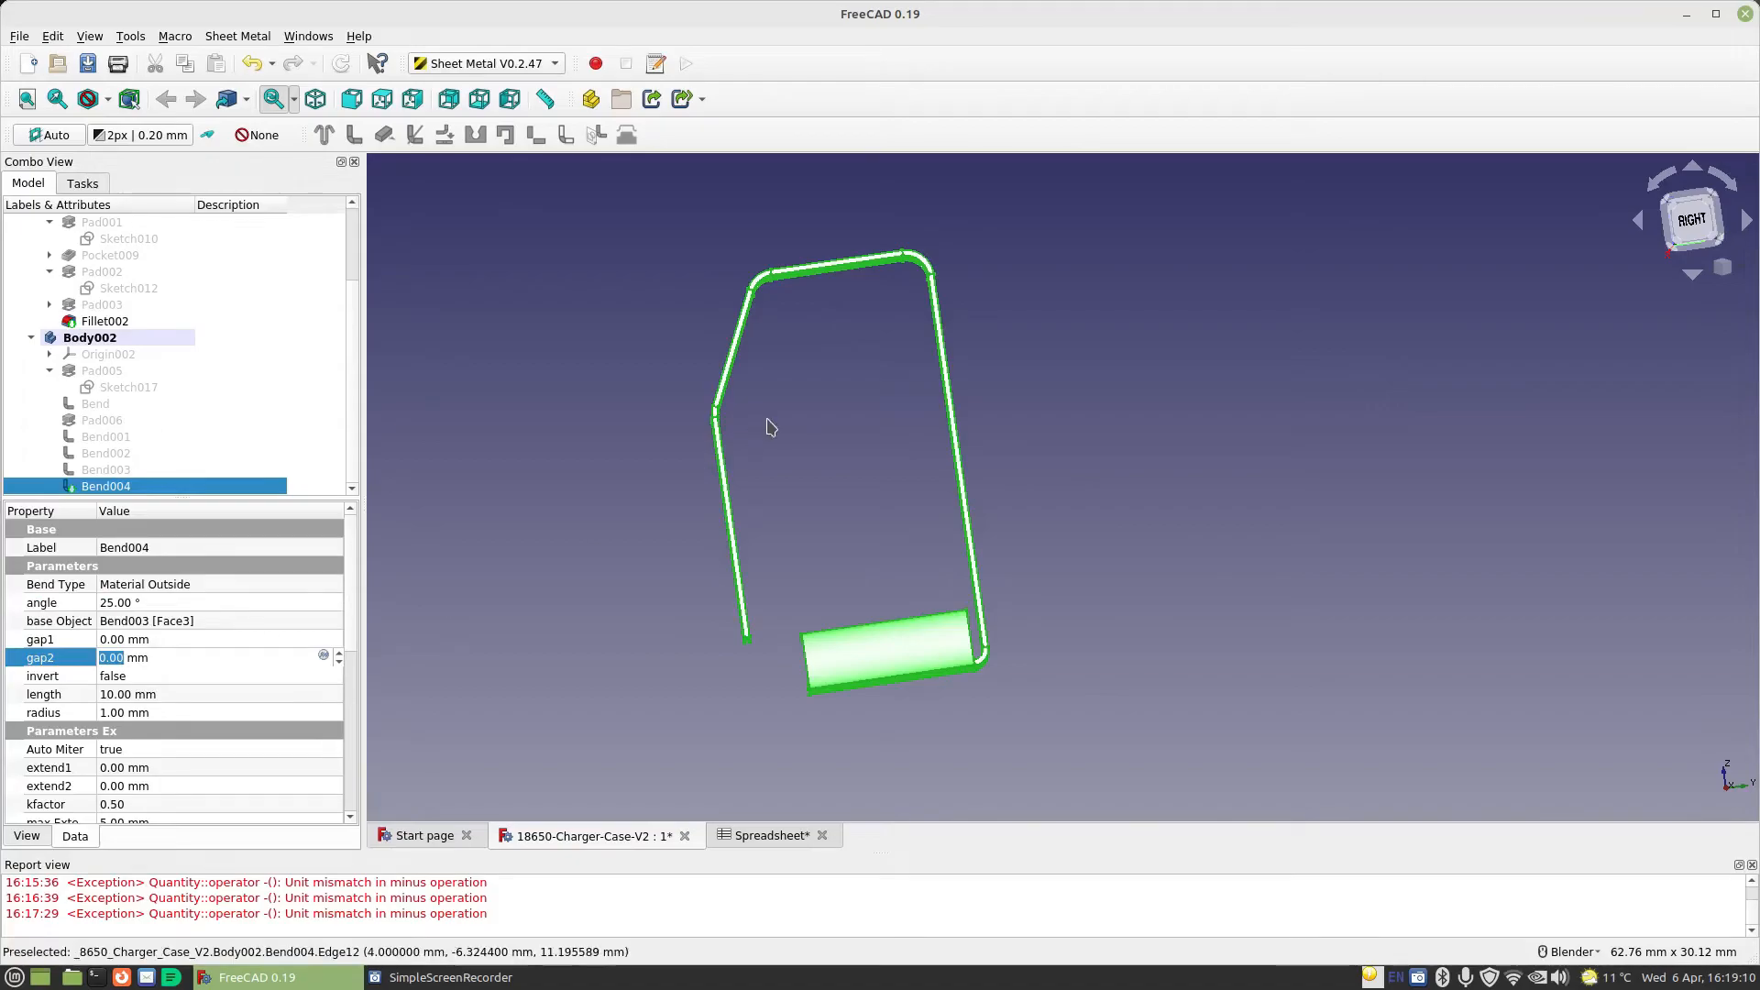
{"action": "scroll", "coordinate": [801, 444], "scroll_direction": "down", "scroll_amount": 1}
{"action": "scroll", "coordinate": [803, 447], "scroll_direction": "up", "scroll_amount": 4}
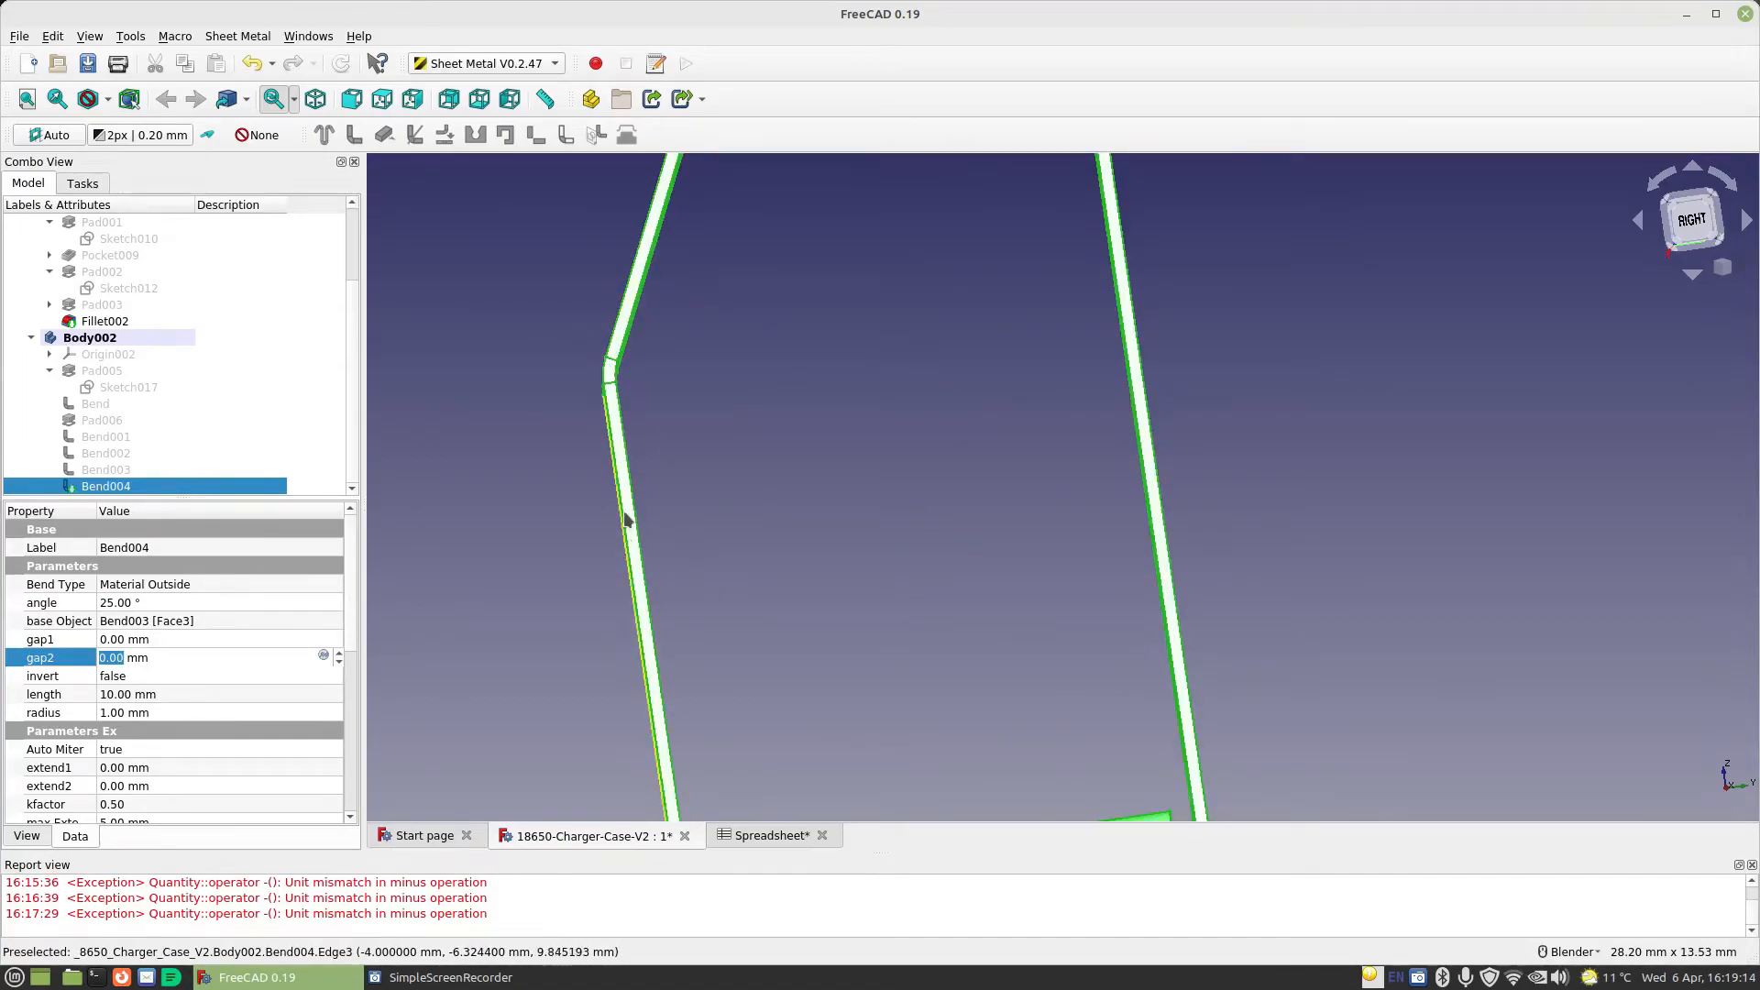
{"action": "scroll", "coordinate": [665, 512], "scroll_direction": "down", "scroll_amount": 4}
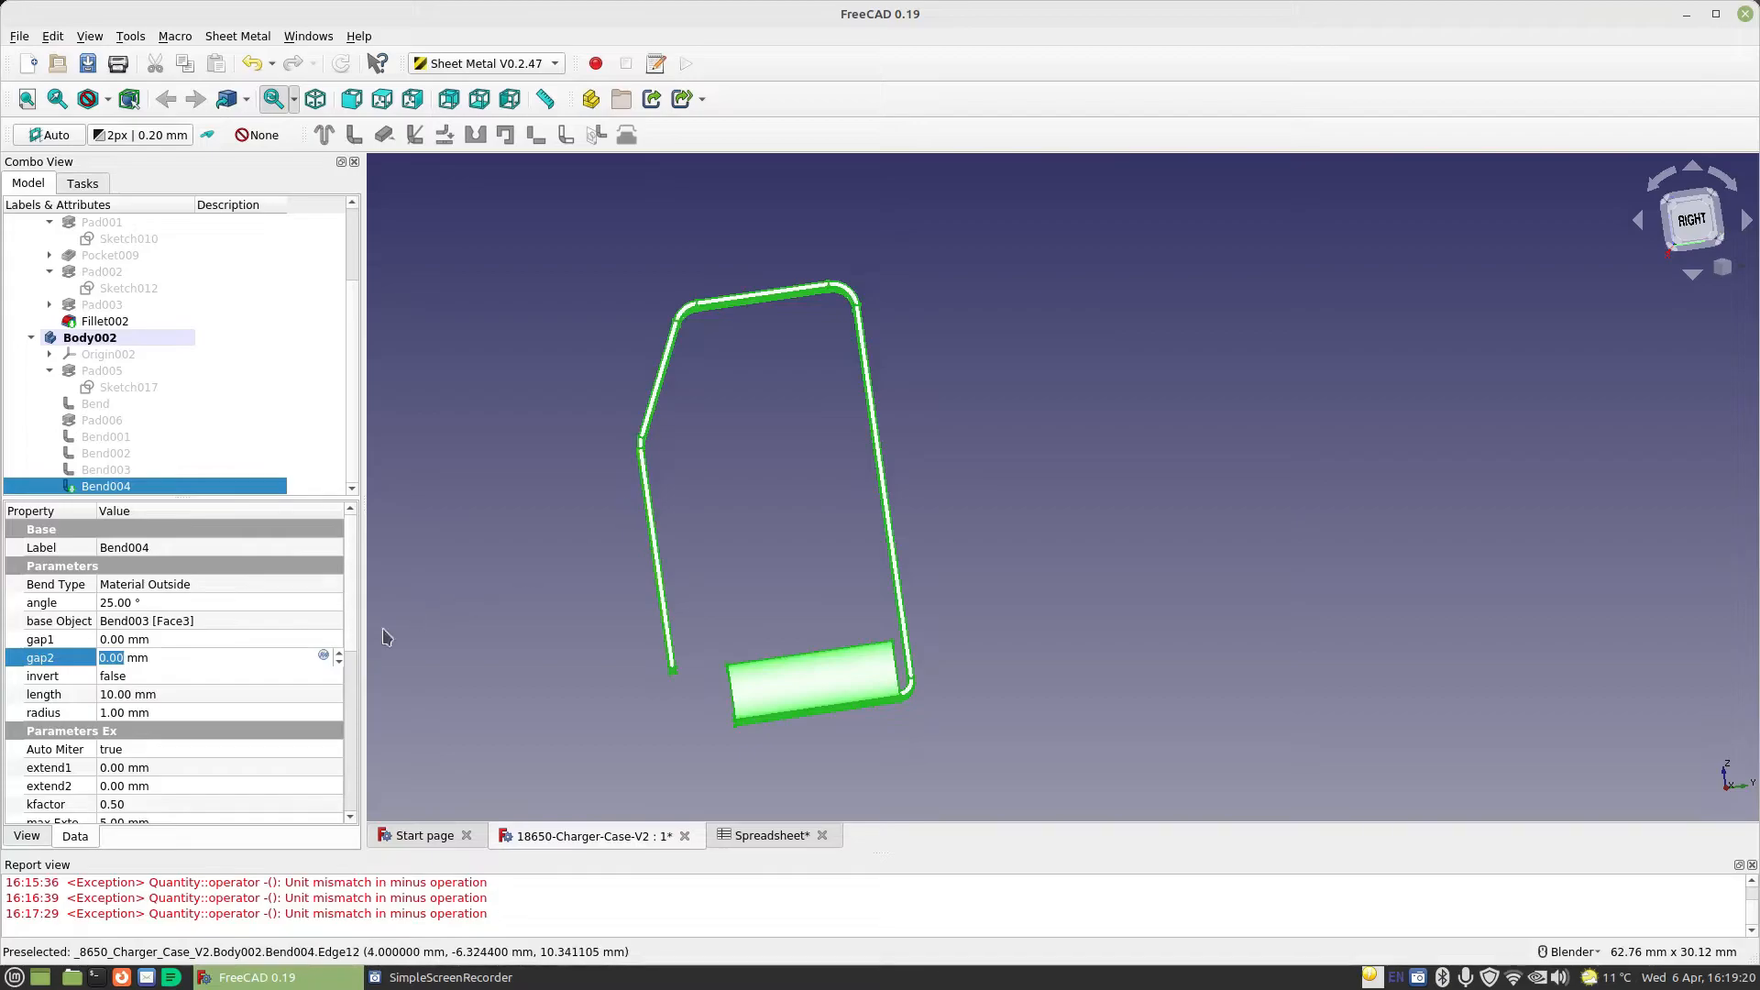
Set the length expression of the 25° bent wall to 4mm
{"action": "left_click", "coordinate": [248, 694]}
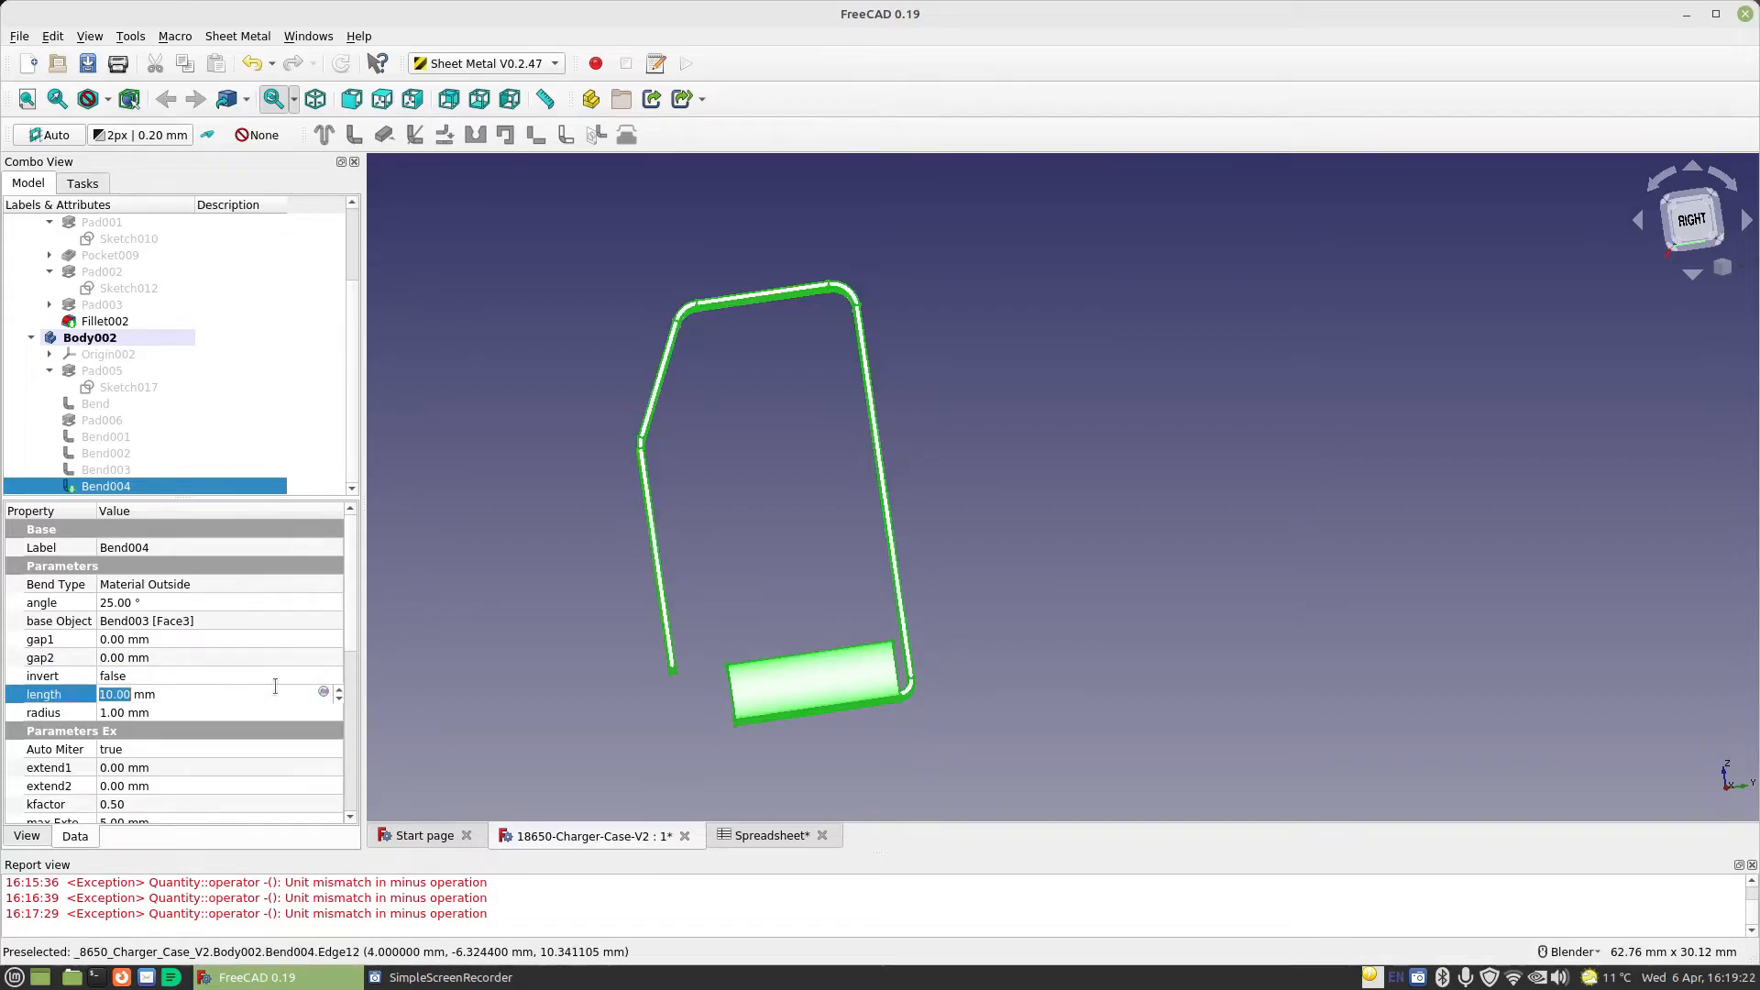
{"action": "left_click", "coordinate": [323, 694]}
{"action": "type", "text": "4mm"}
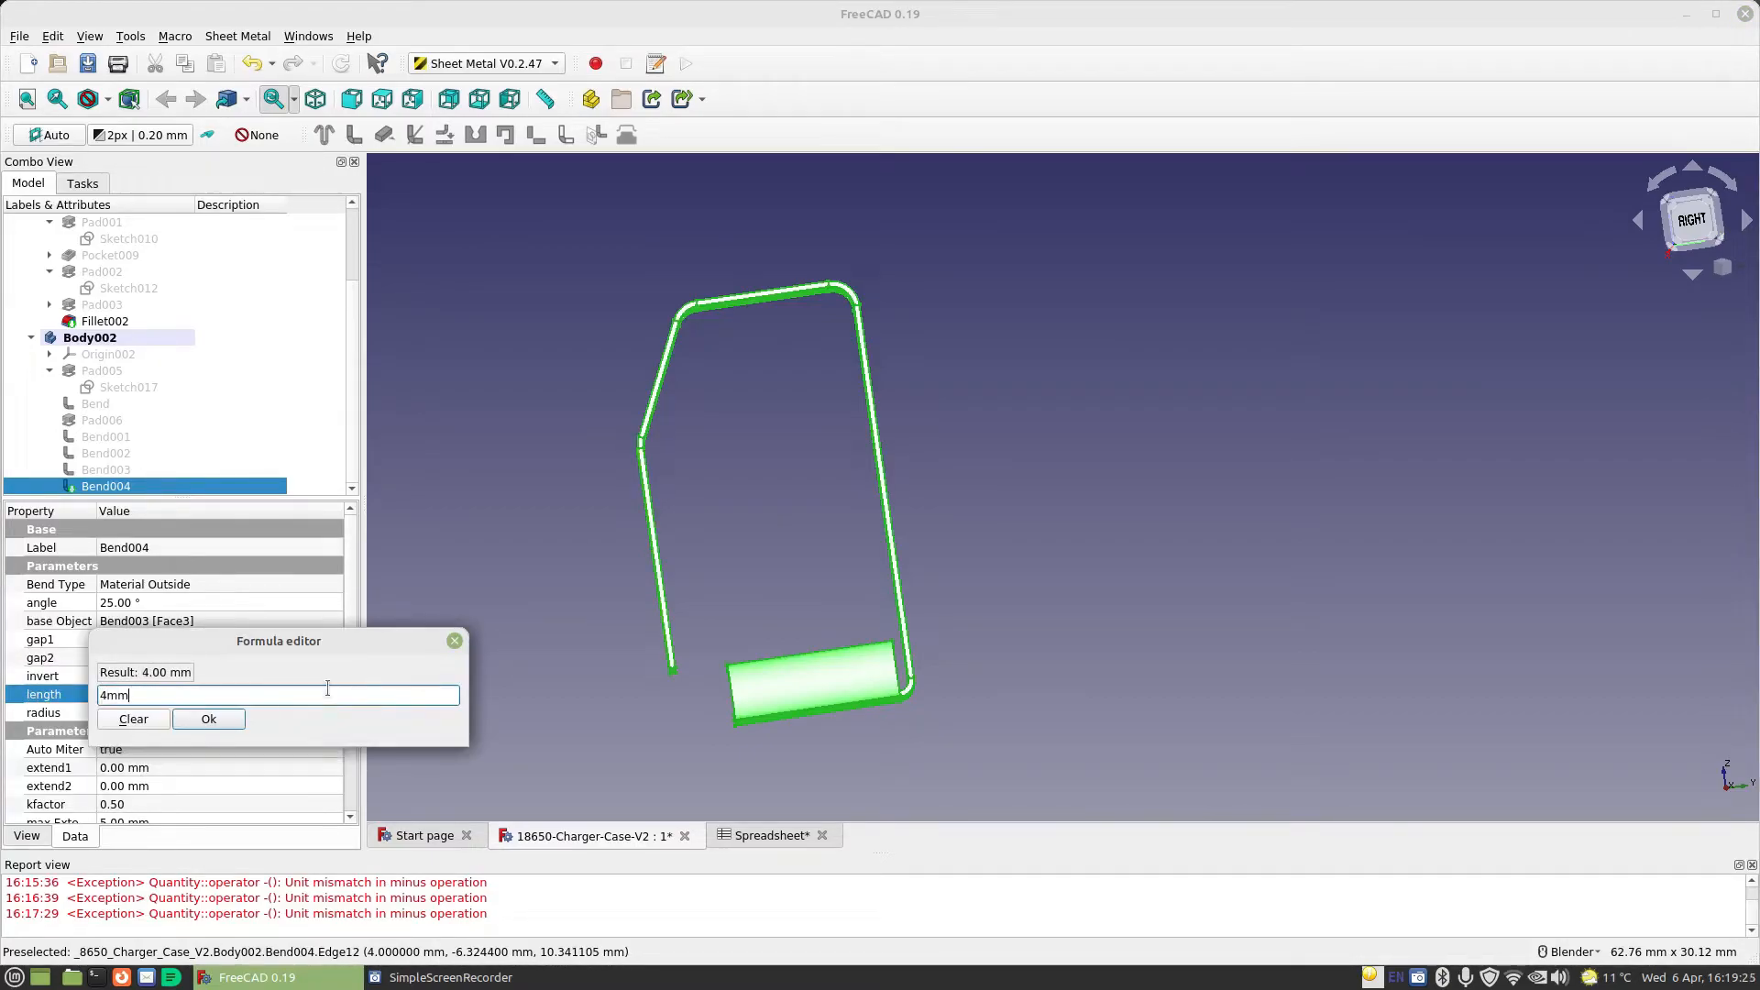
{"action": "key", "text": "Return"}
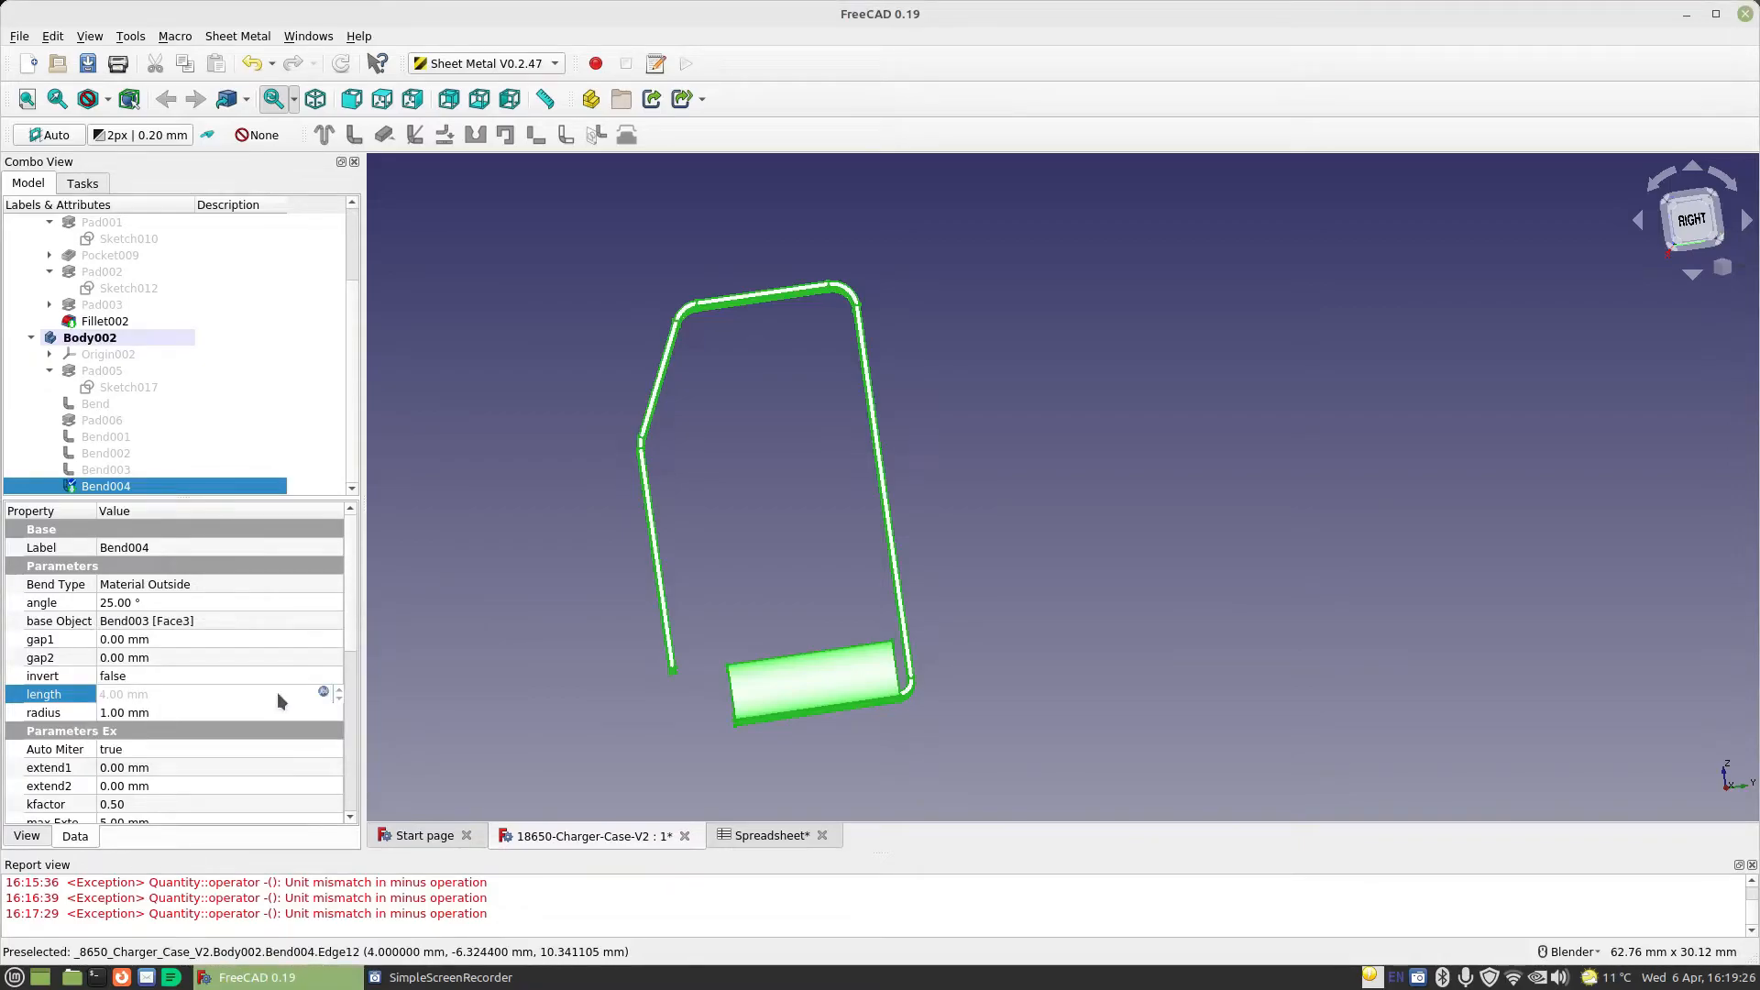
{"action": "left_click", "coordinate": [236, 675]}
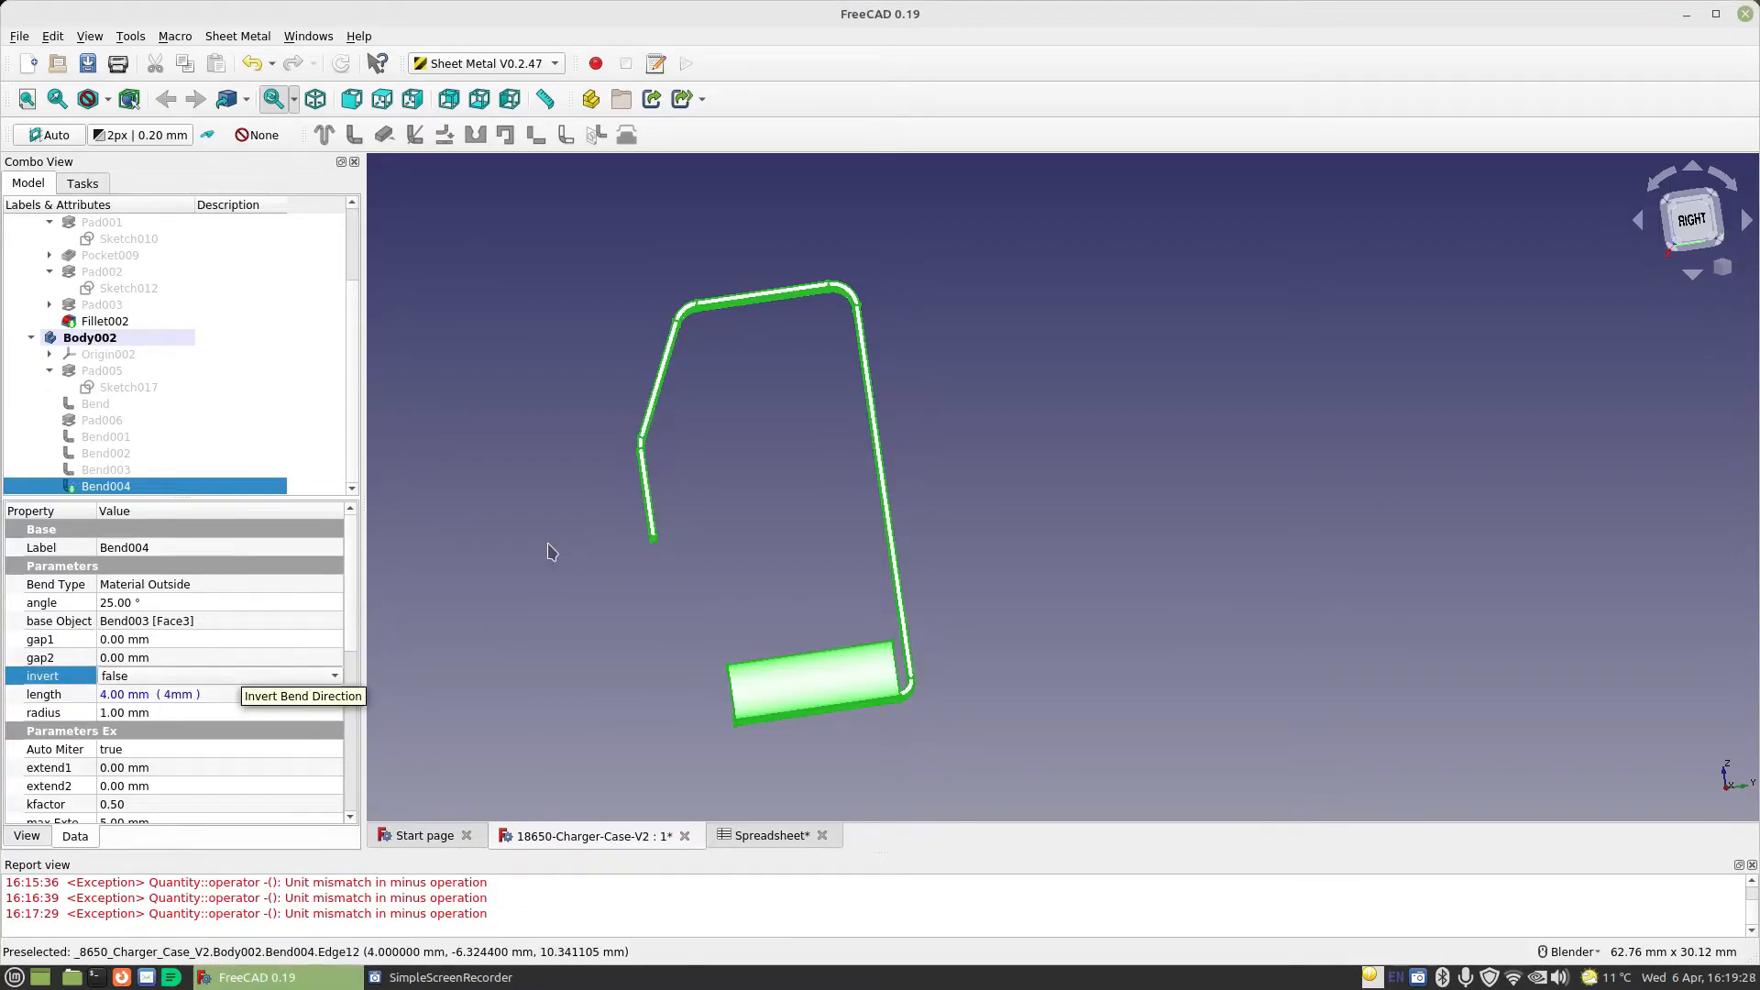
Make another bent wall from the thin free end face of the 4 mm long wall
{"action": "middle_click_drag", "start_coordinate": [561, 546], "coordinate": [707, 479]}
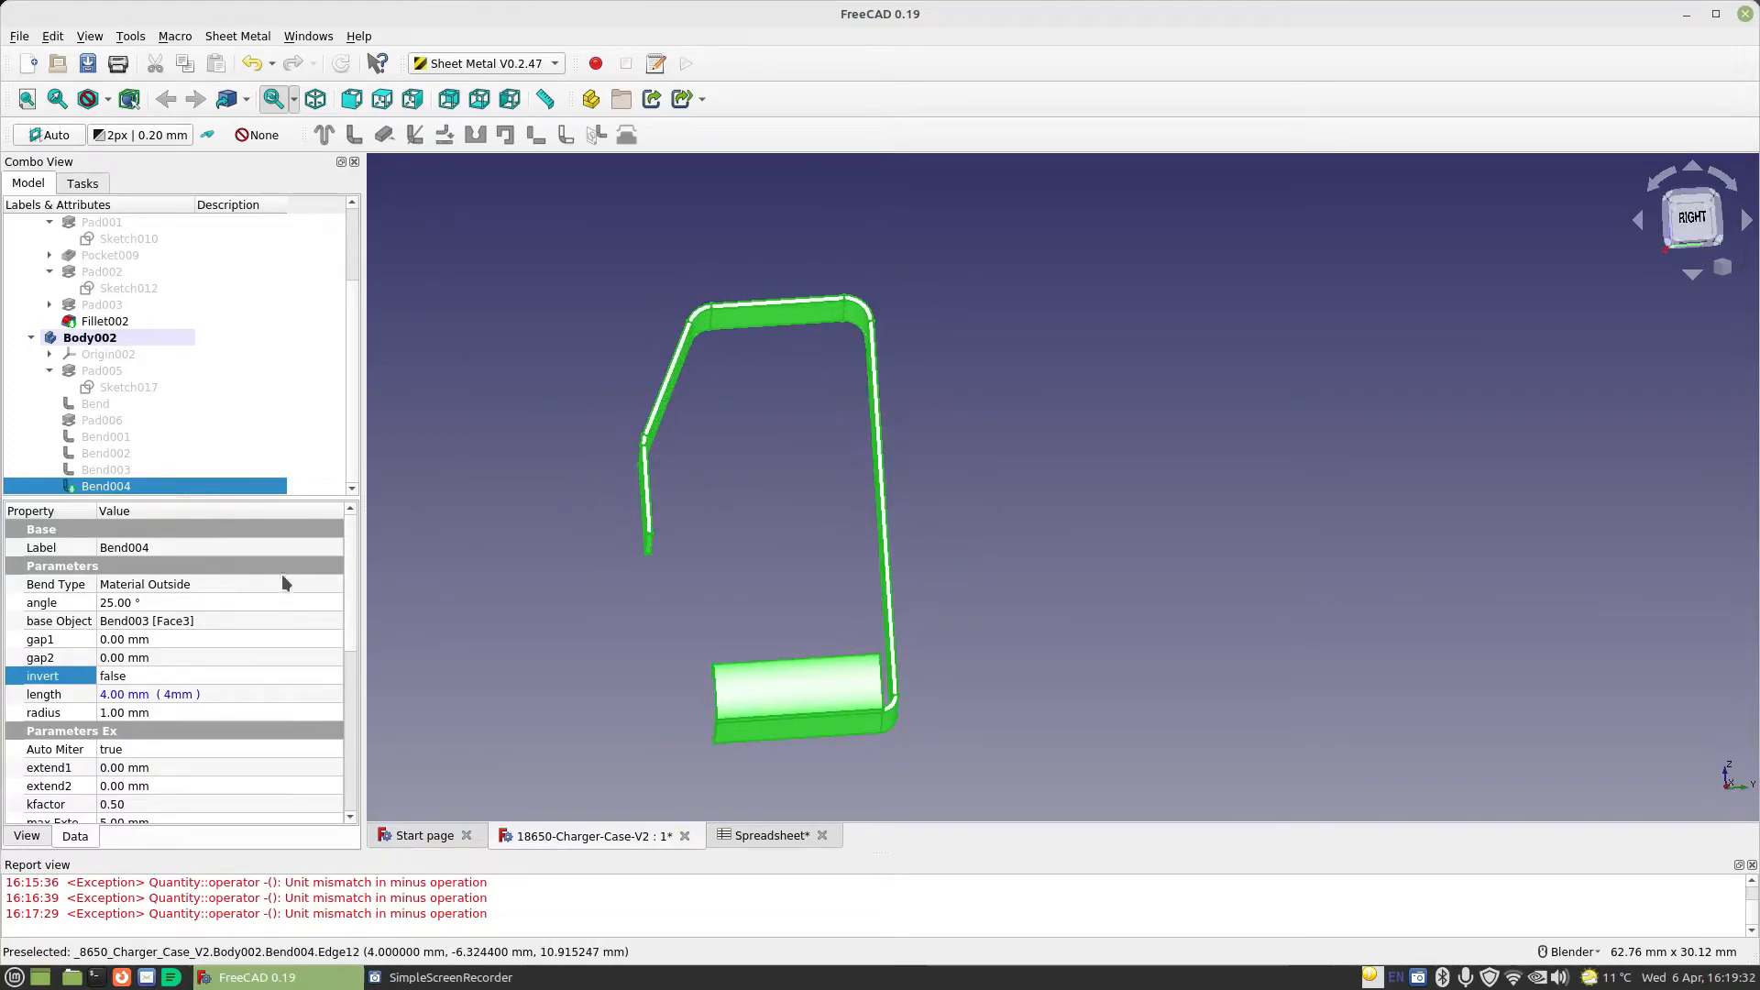
{"action": "left_click", "coordinate": [579, 570]}
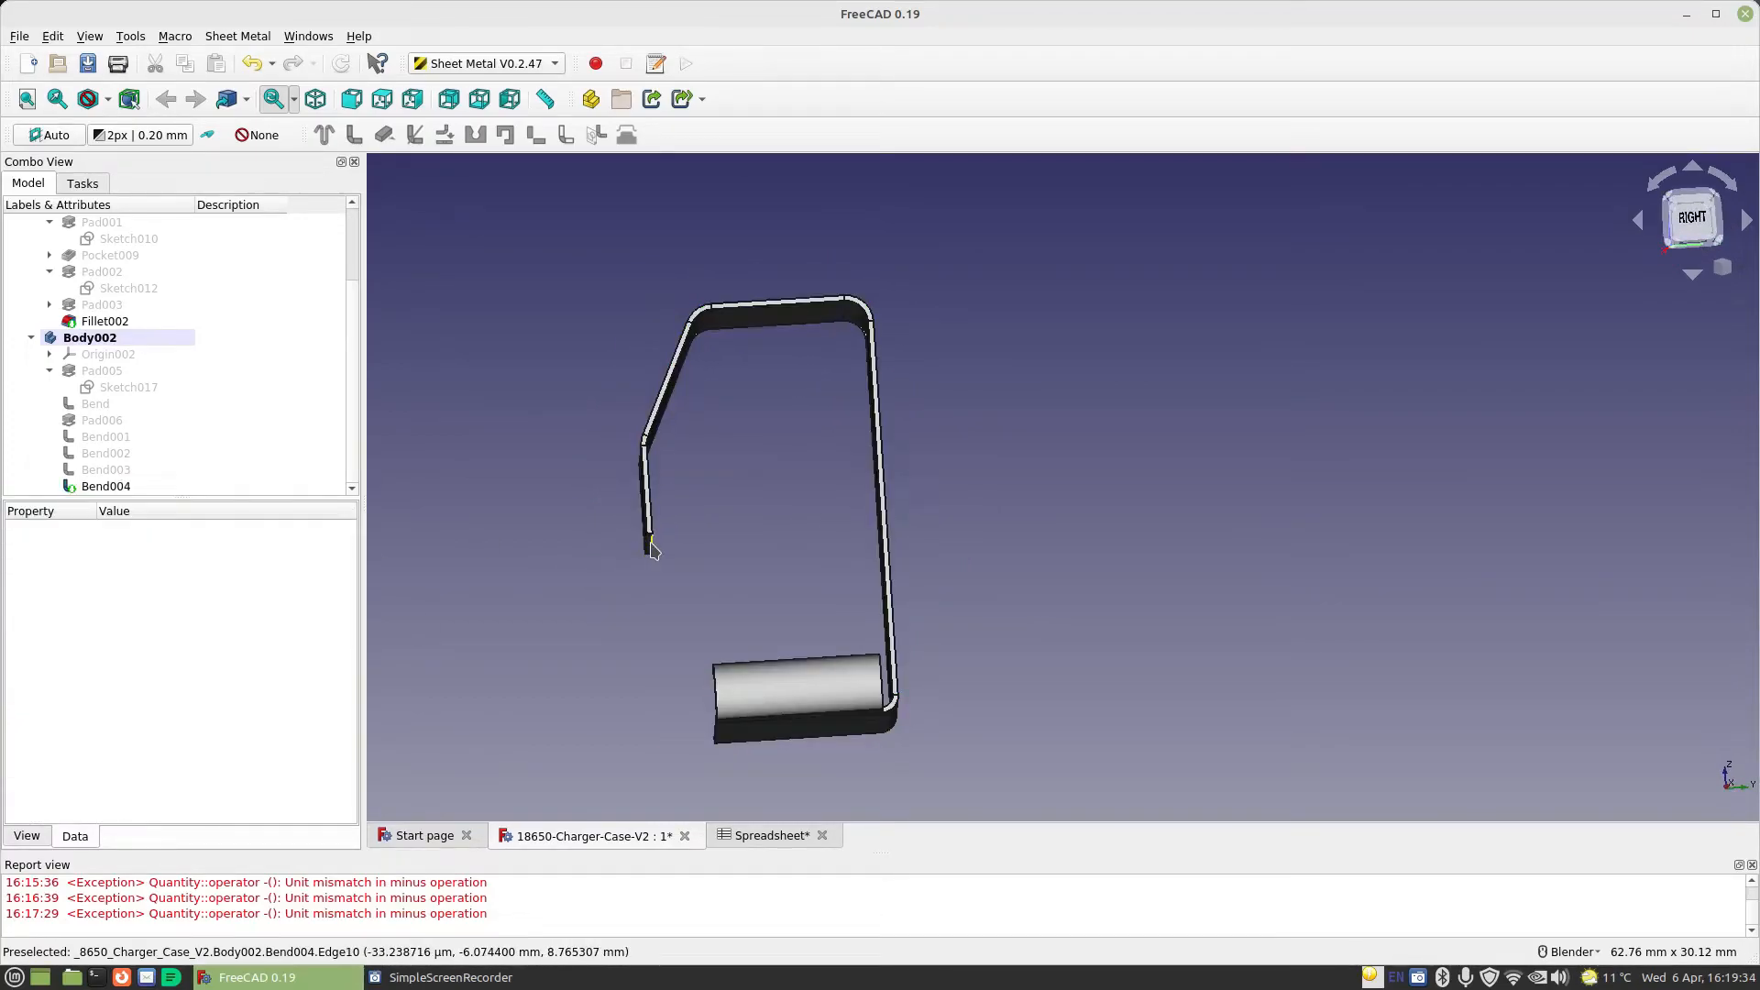
{"action": "scroll", "coordinate": [651, 545], "scroll_direction": "up", "scroll_amount": 5}
{"action": "left_click", "coordinate": [631, 559]}
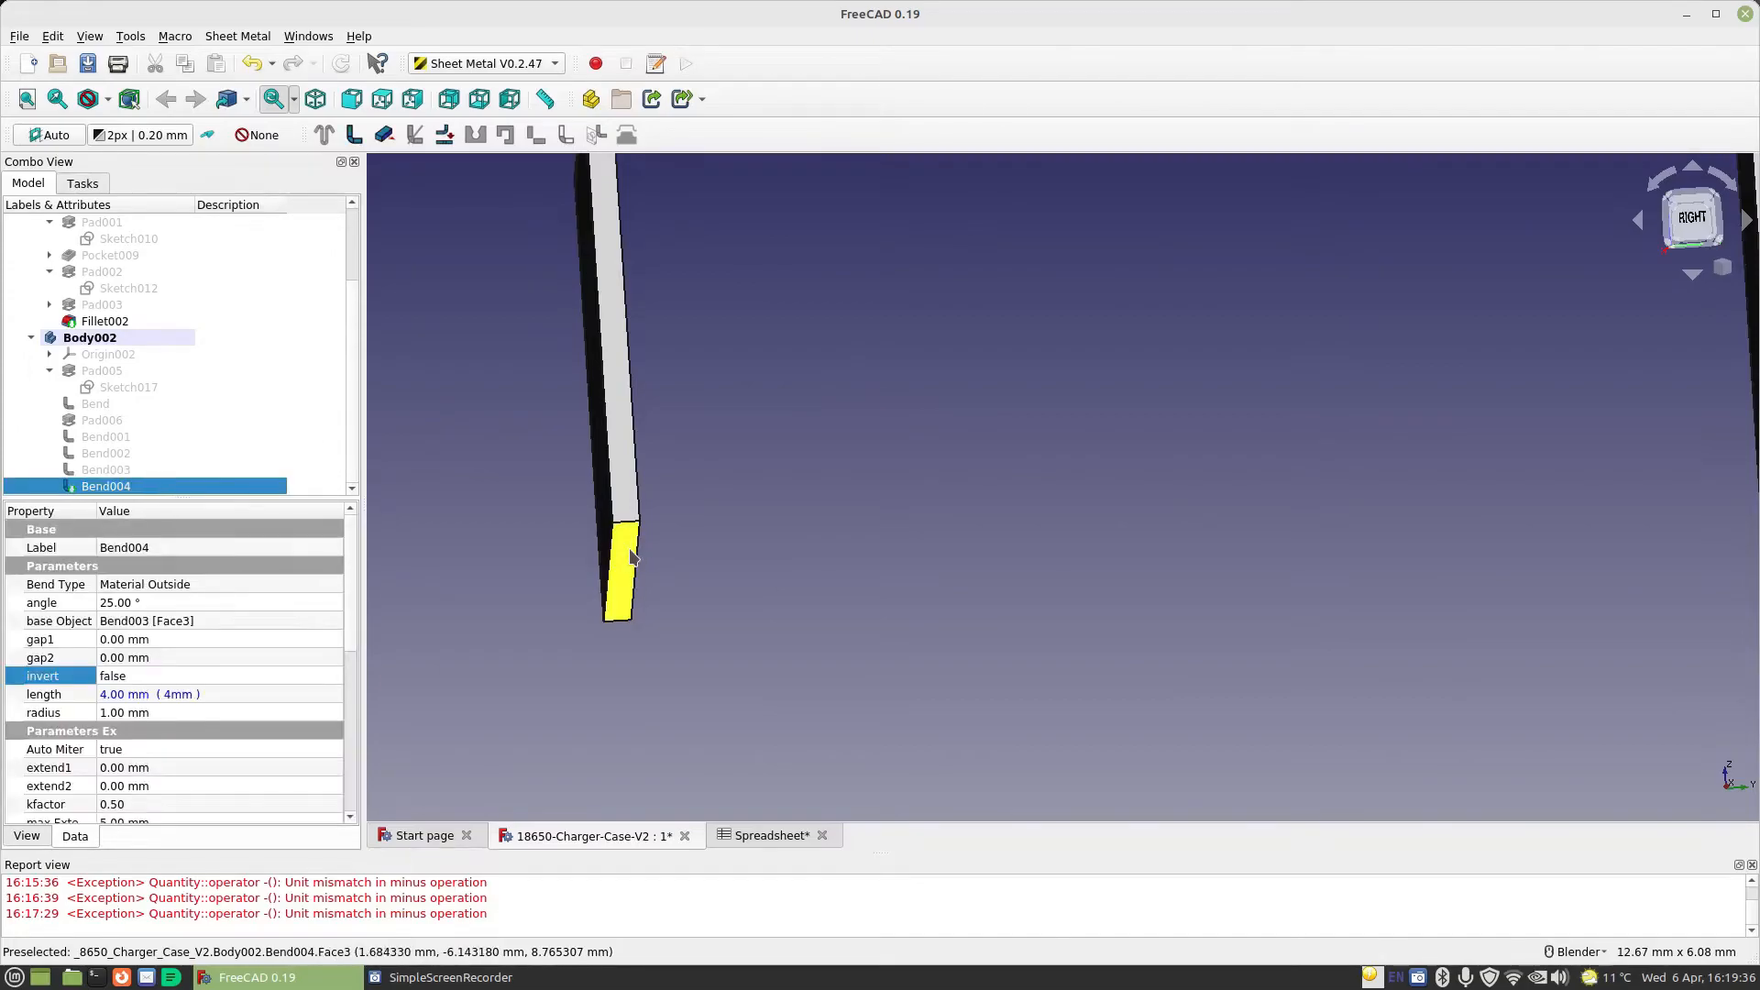
{"action": "scroll", "coordinate": [564, 511], "scroll_direction": "down", "scroll_amount": 2}
{"action": "left_click", "coordinate": [356, 139]}
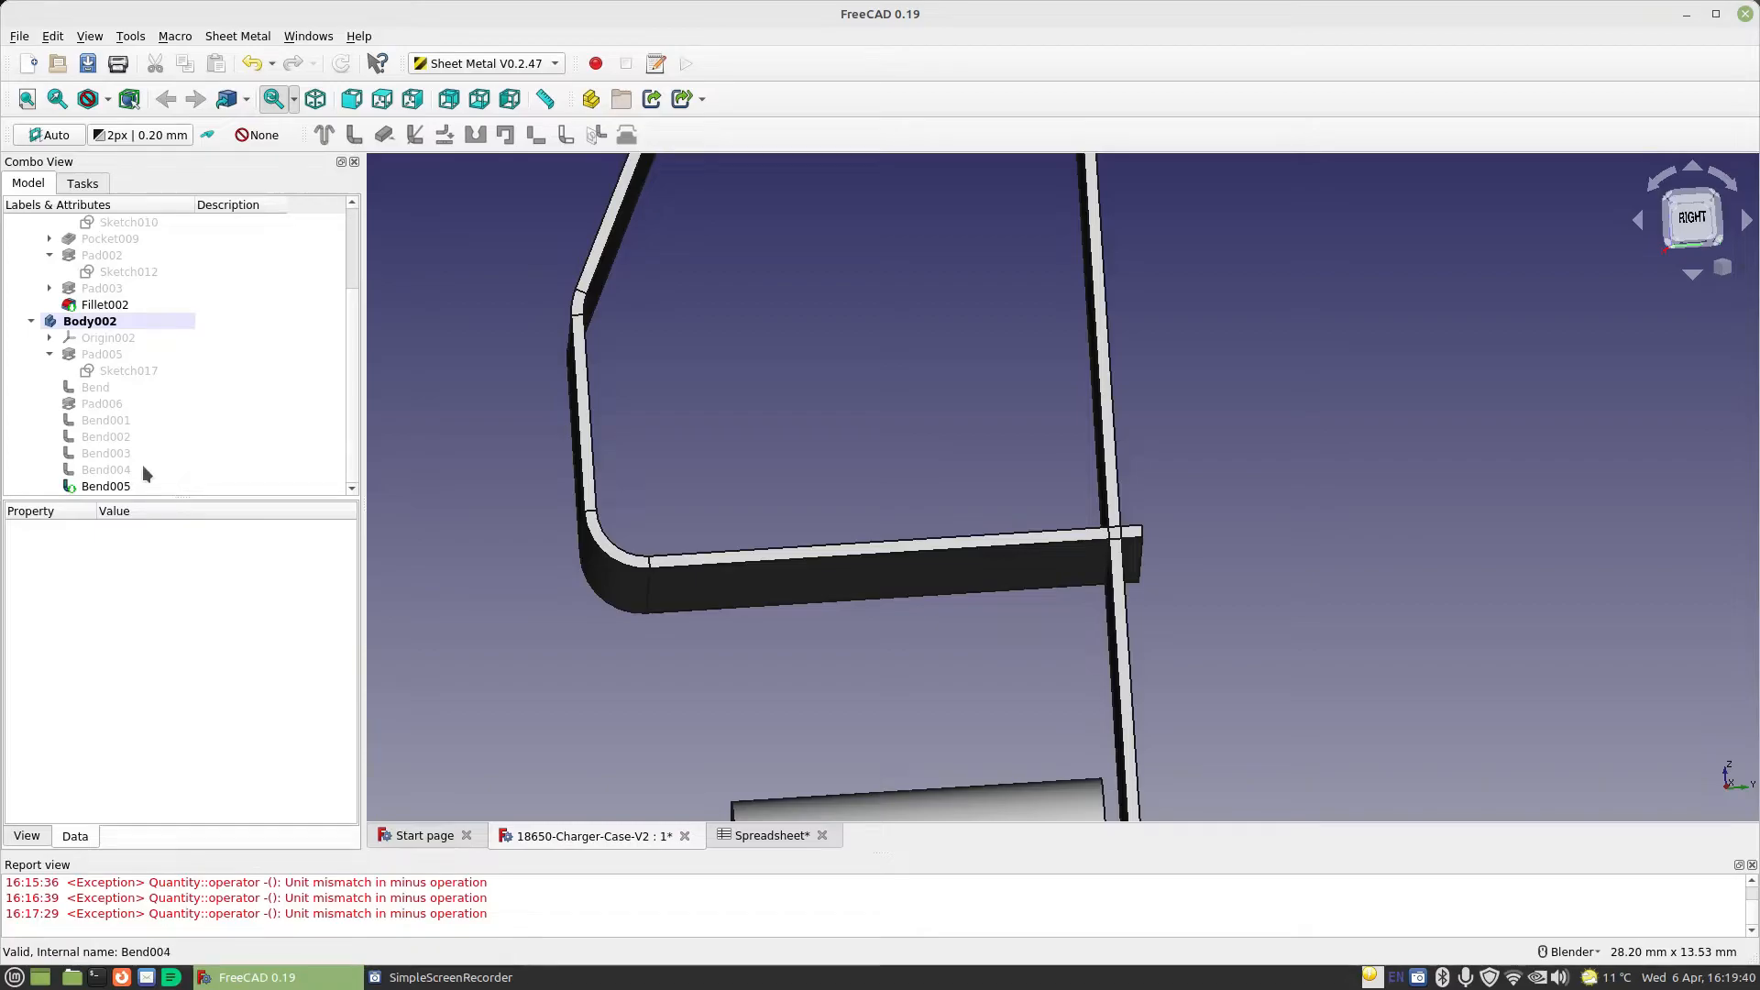
Set the angle of the newest bent wall at the end of the chain to 25°
{"action": "left_click", "coordinate": [115, 487]}
{"action": "left_click", "coordinate": [135, 602]}
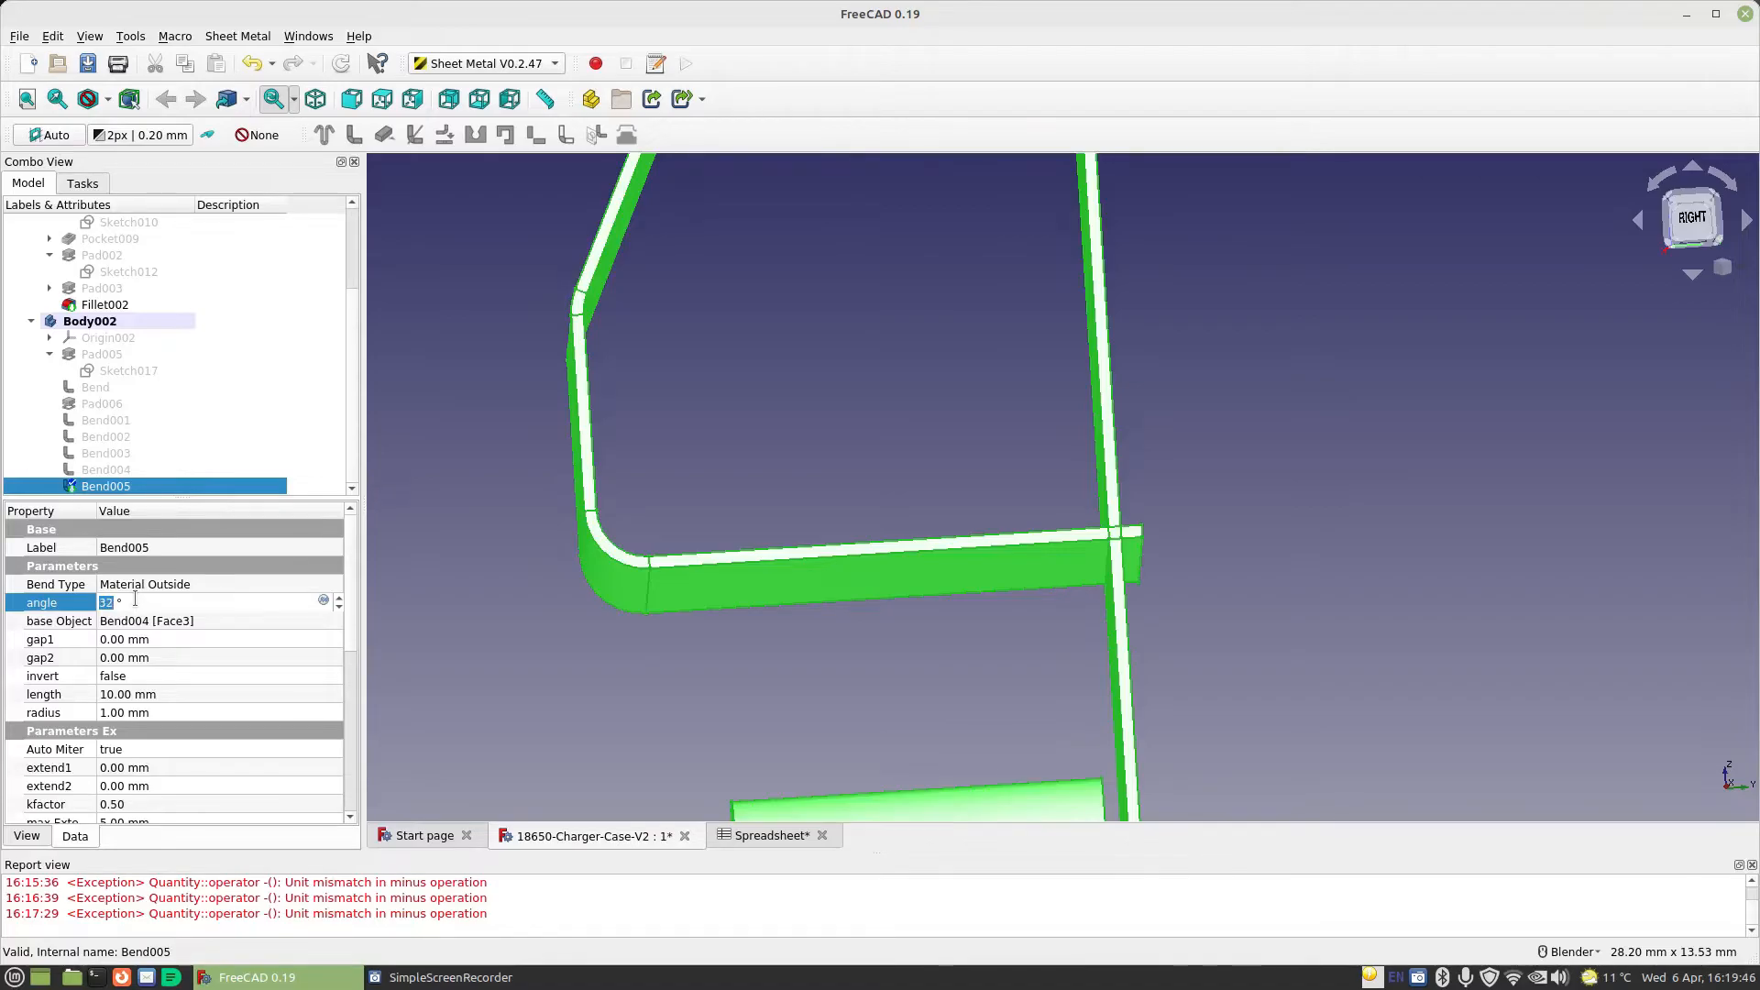
{"action": "scroll", "coordinate": [134, 599], "scroll_direction": "down", "scroll_amount": 1}
{"action": "left_click", "coordinate": [157, 664]}
{"action": "scroll", "coordinate": [538, 649], "scroll_direction": "down", "scroll_amount": 4}
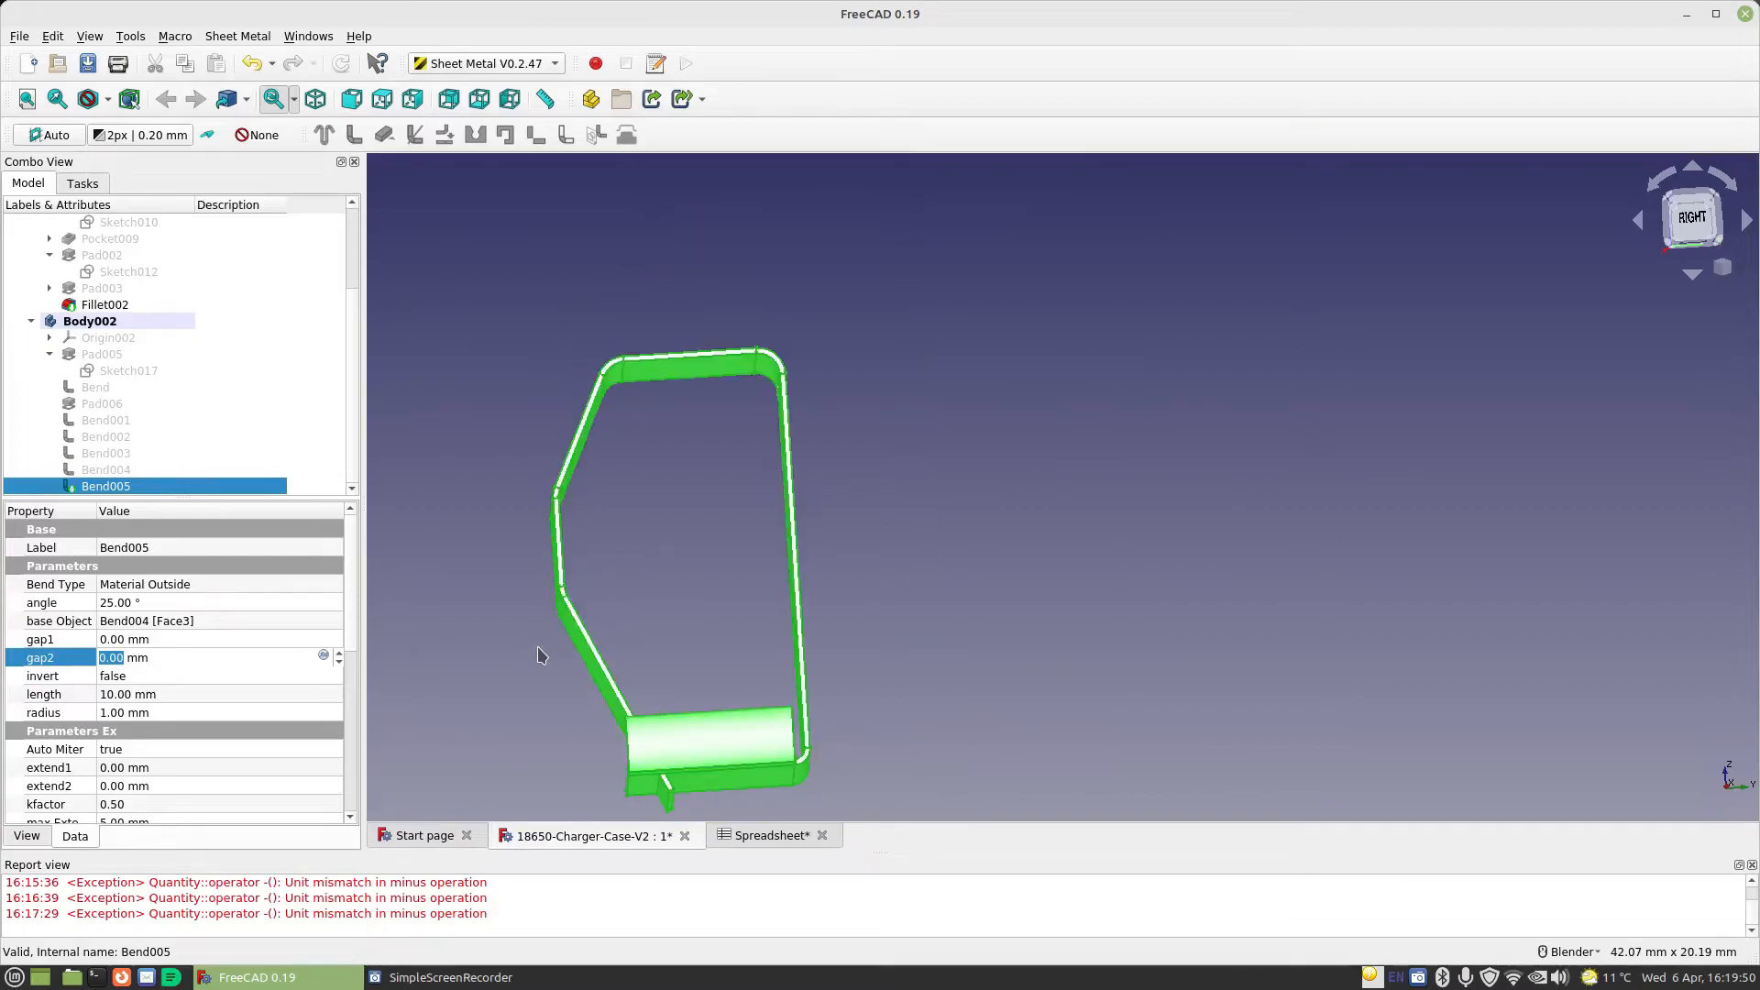
{"action": "scroll", "coordinate": [555, 644], "scroll_direction": "up", "scroll_amount": 2}
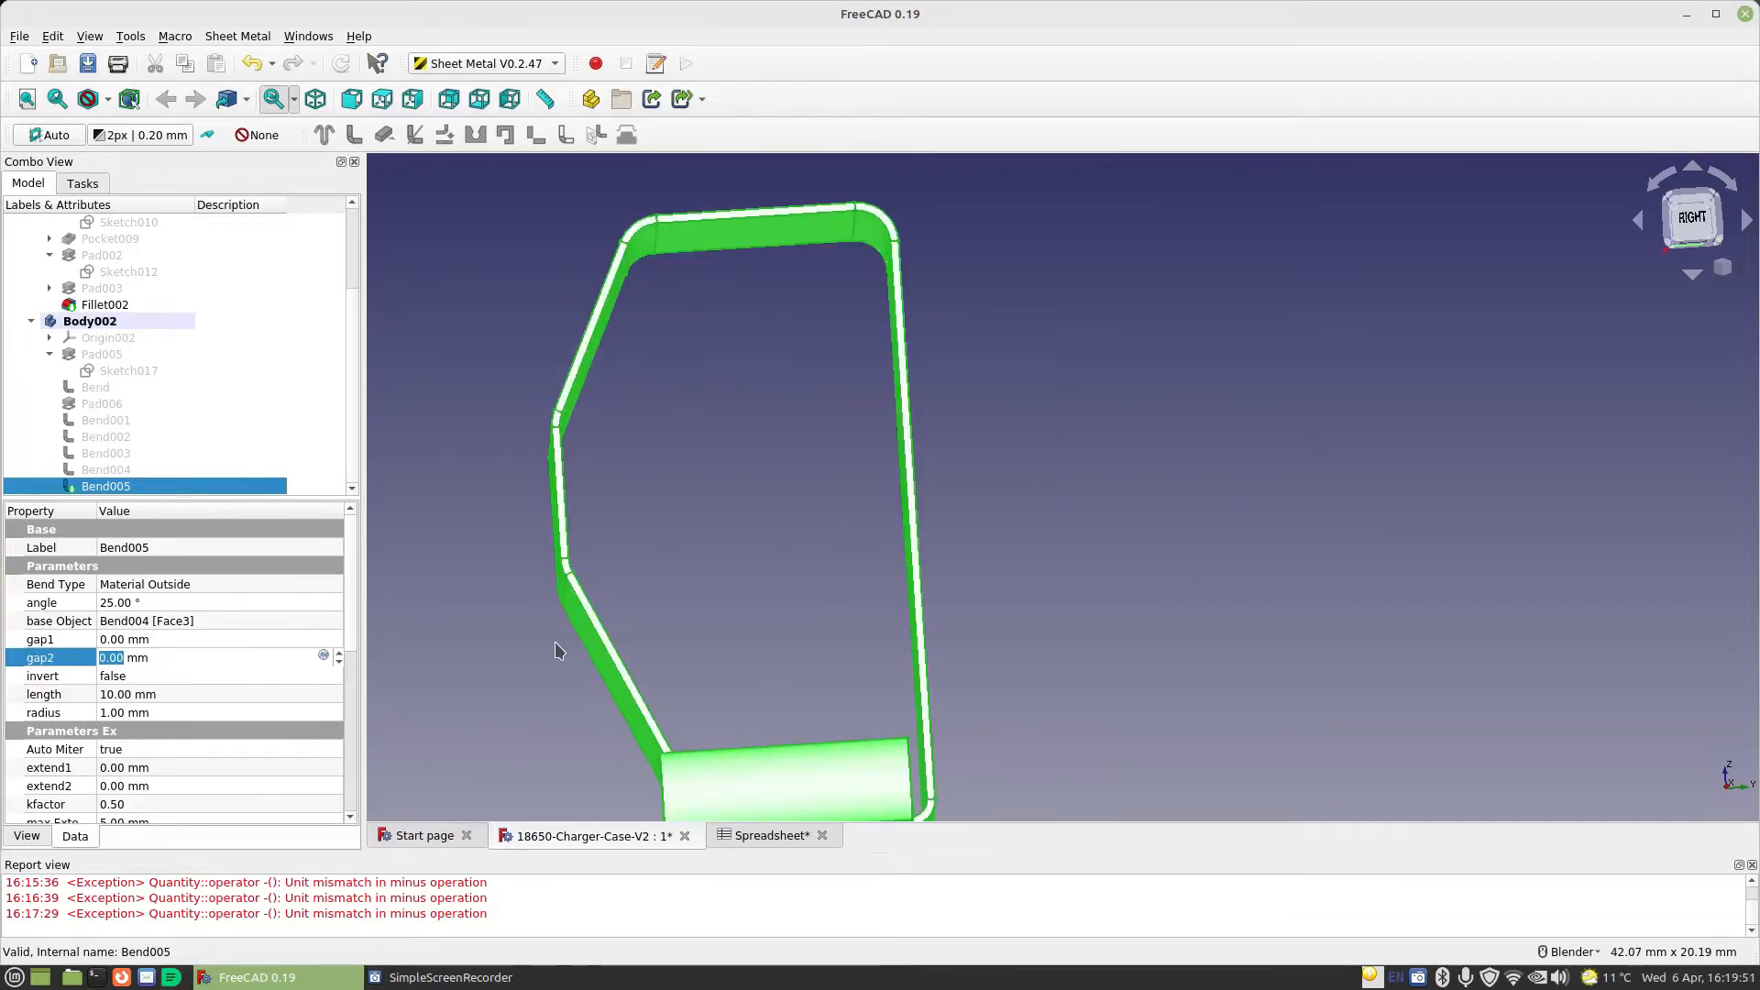
Set the length of the newest bent wall to 4 mm and inspect the finished chain of bends
{"action": "left_click", "coordinate": [174, 694]}
{"action": "type", "text": "4"}
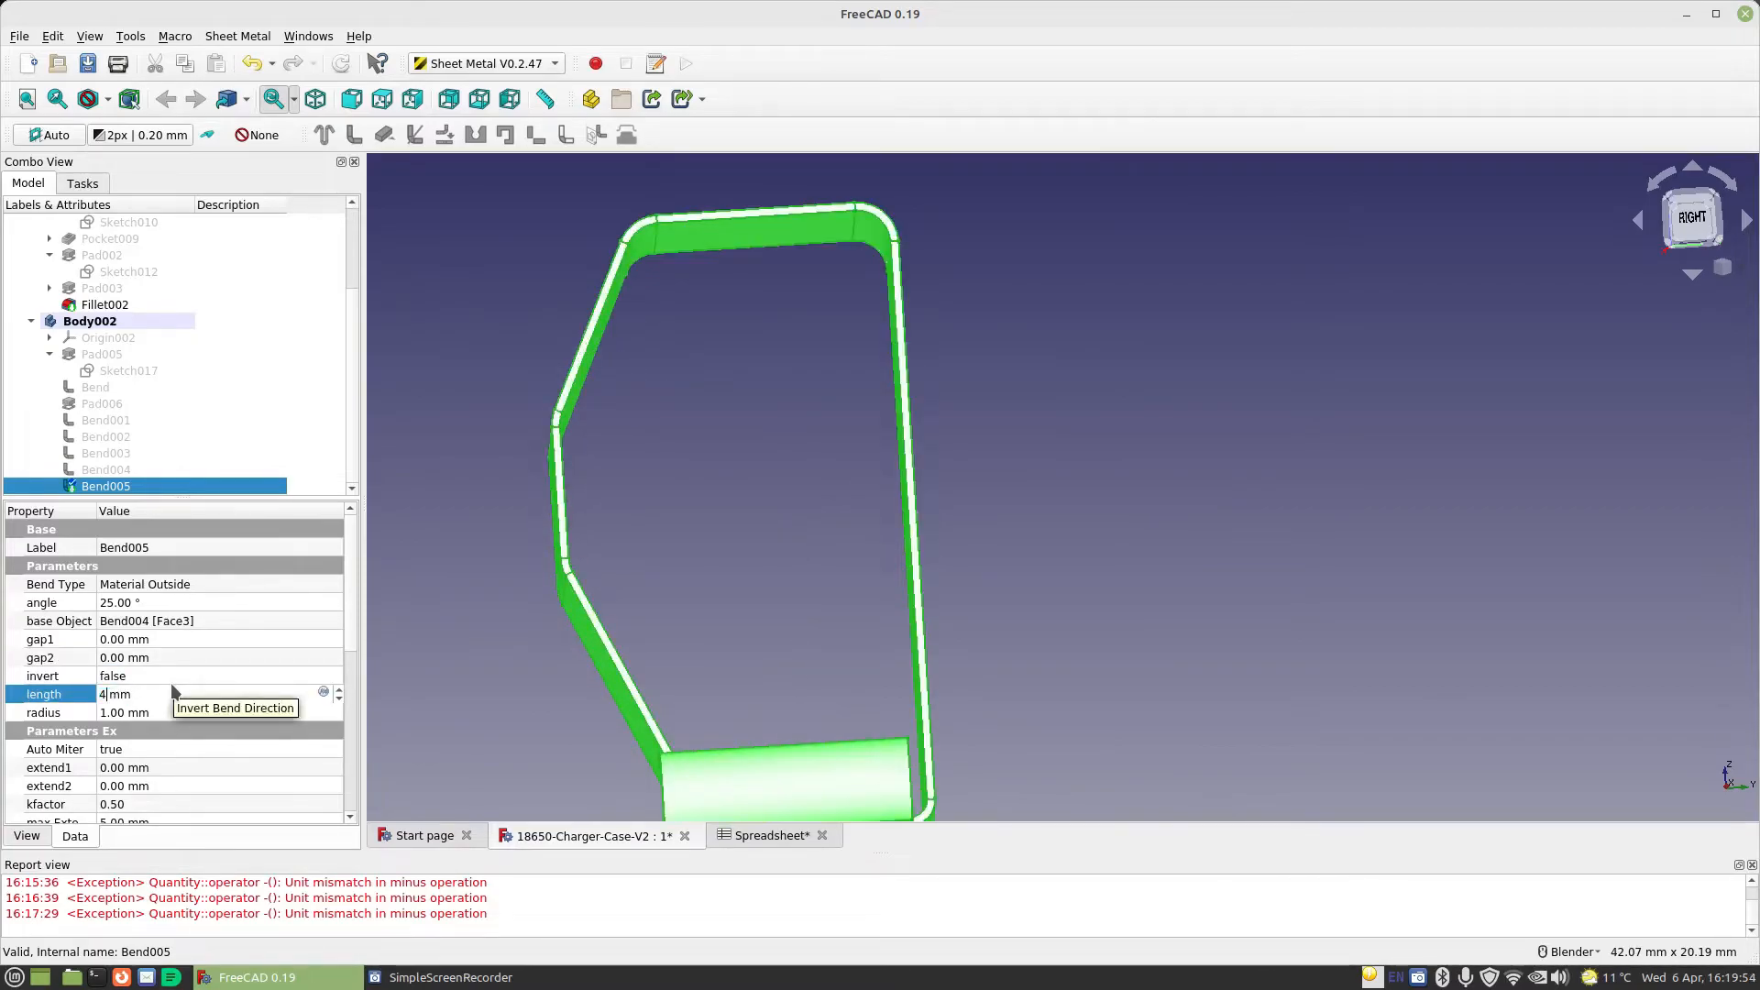
{"action": "left_click", "coordinate": [170, 676]}
{"action": "scroll", "coordinate": [587, 696], "scroll_direction": "down", "scroll_amount": 3}
{"action": "middle_click_drag", "start_coordinate": [586, 696], "coordinate": [869, 632]}
{"action": "key", "text": "3"}
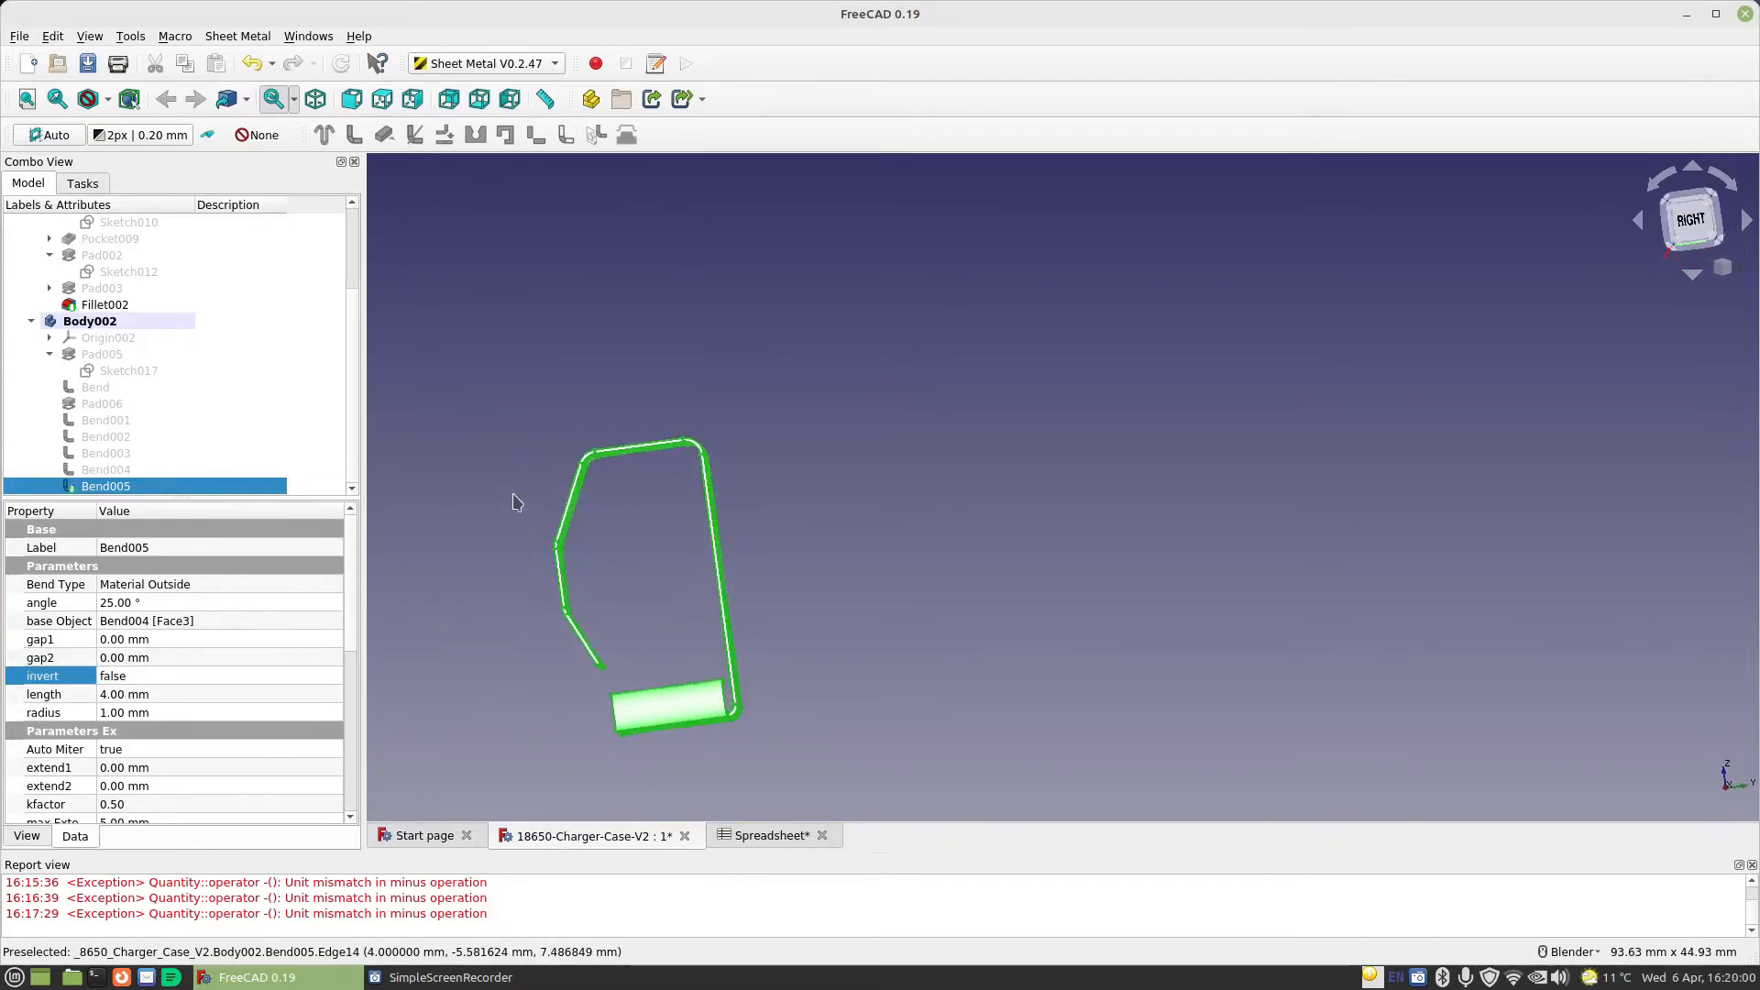
{"action": "middle_click_drag", "start_coordinate": [502, 662], "coordinate": [548, 631]}
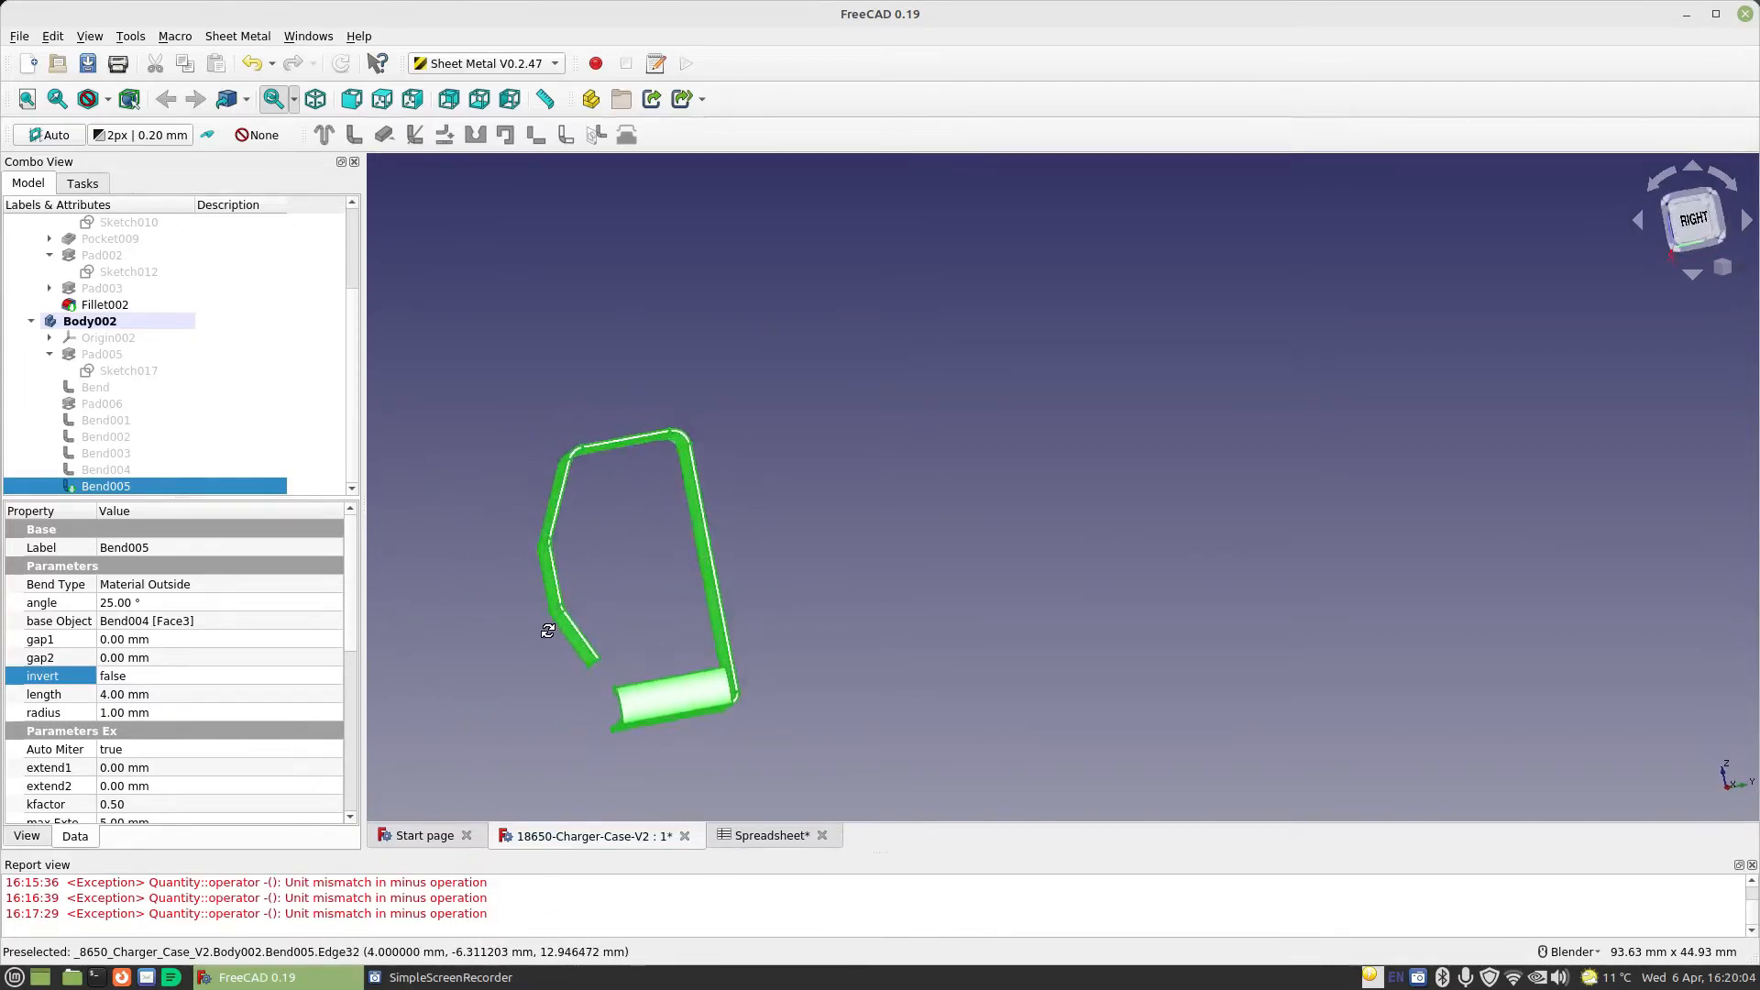
Unfold the sheet metal tab from a flat face with a projection sketch and a manual K-factor of 0.400 (ANSI)
{"action": "left_click", "coordinate": [885, 612]}
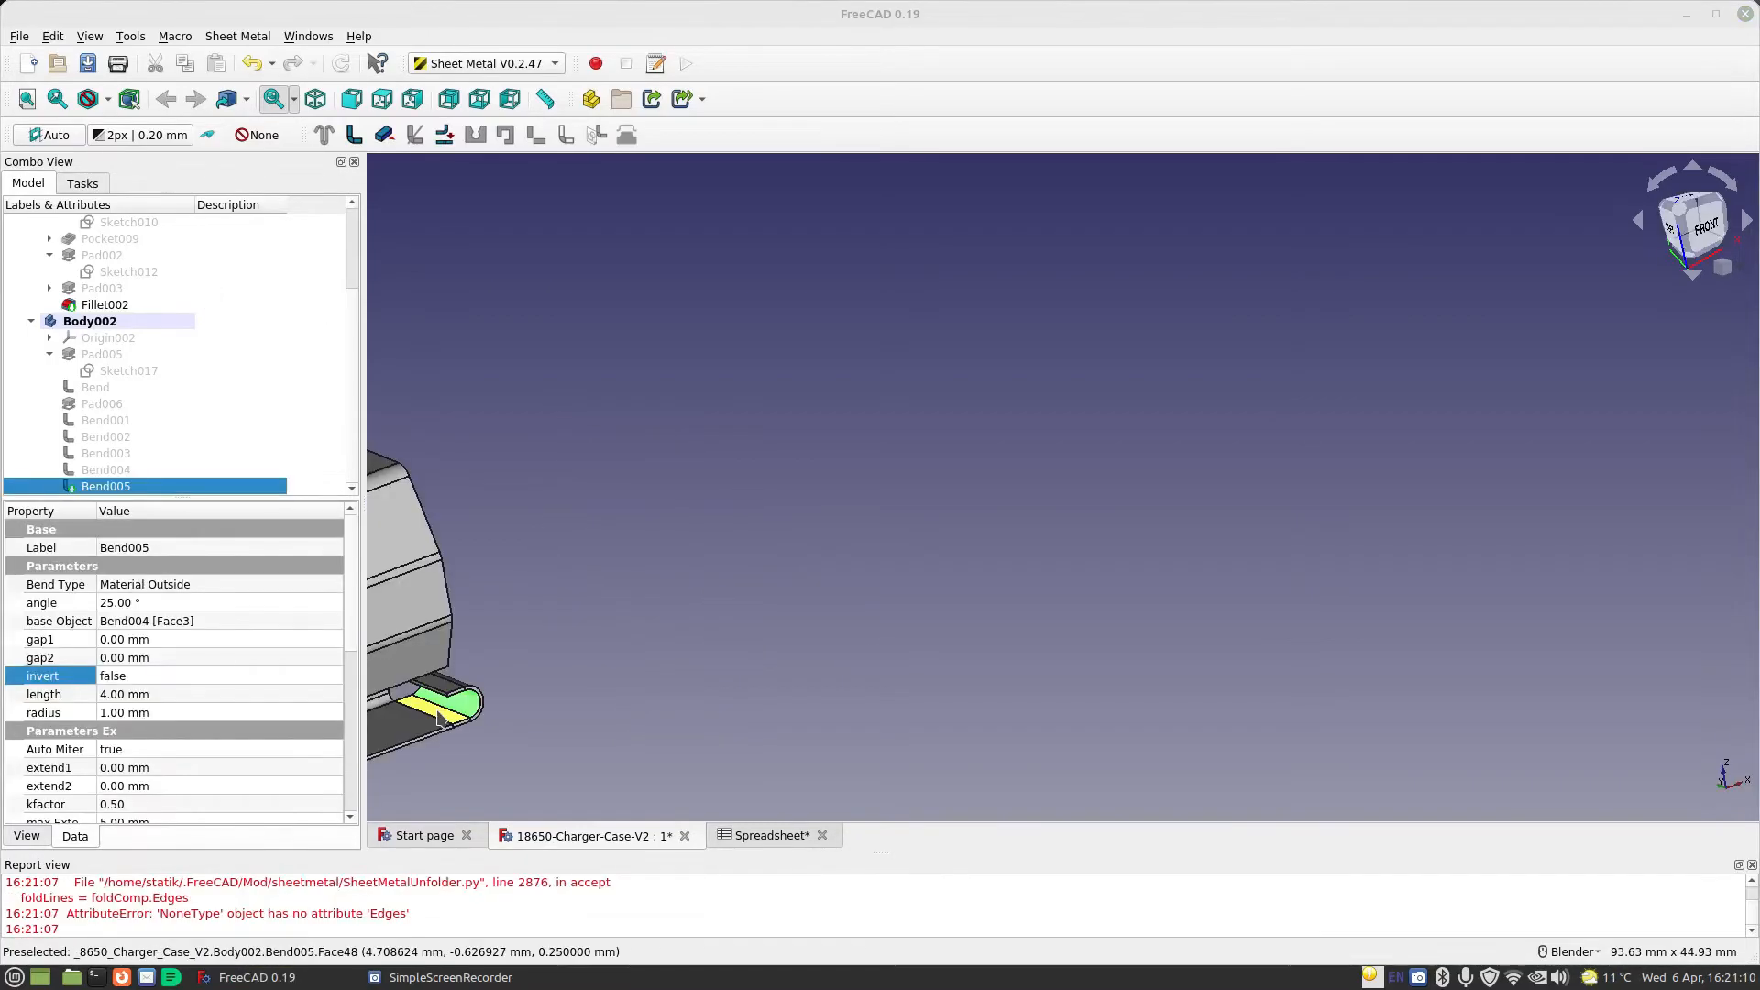
{"action": "left_click", "coordinate": [440, 717]}
{"action": "left_click", "coordinate": [444, 135]}
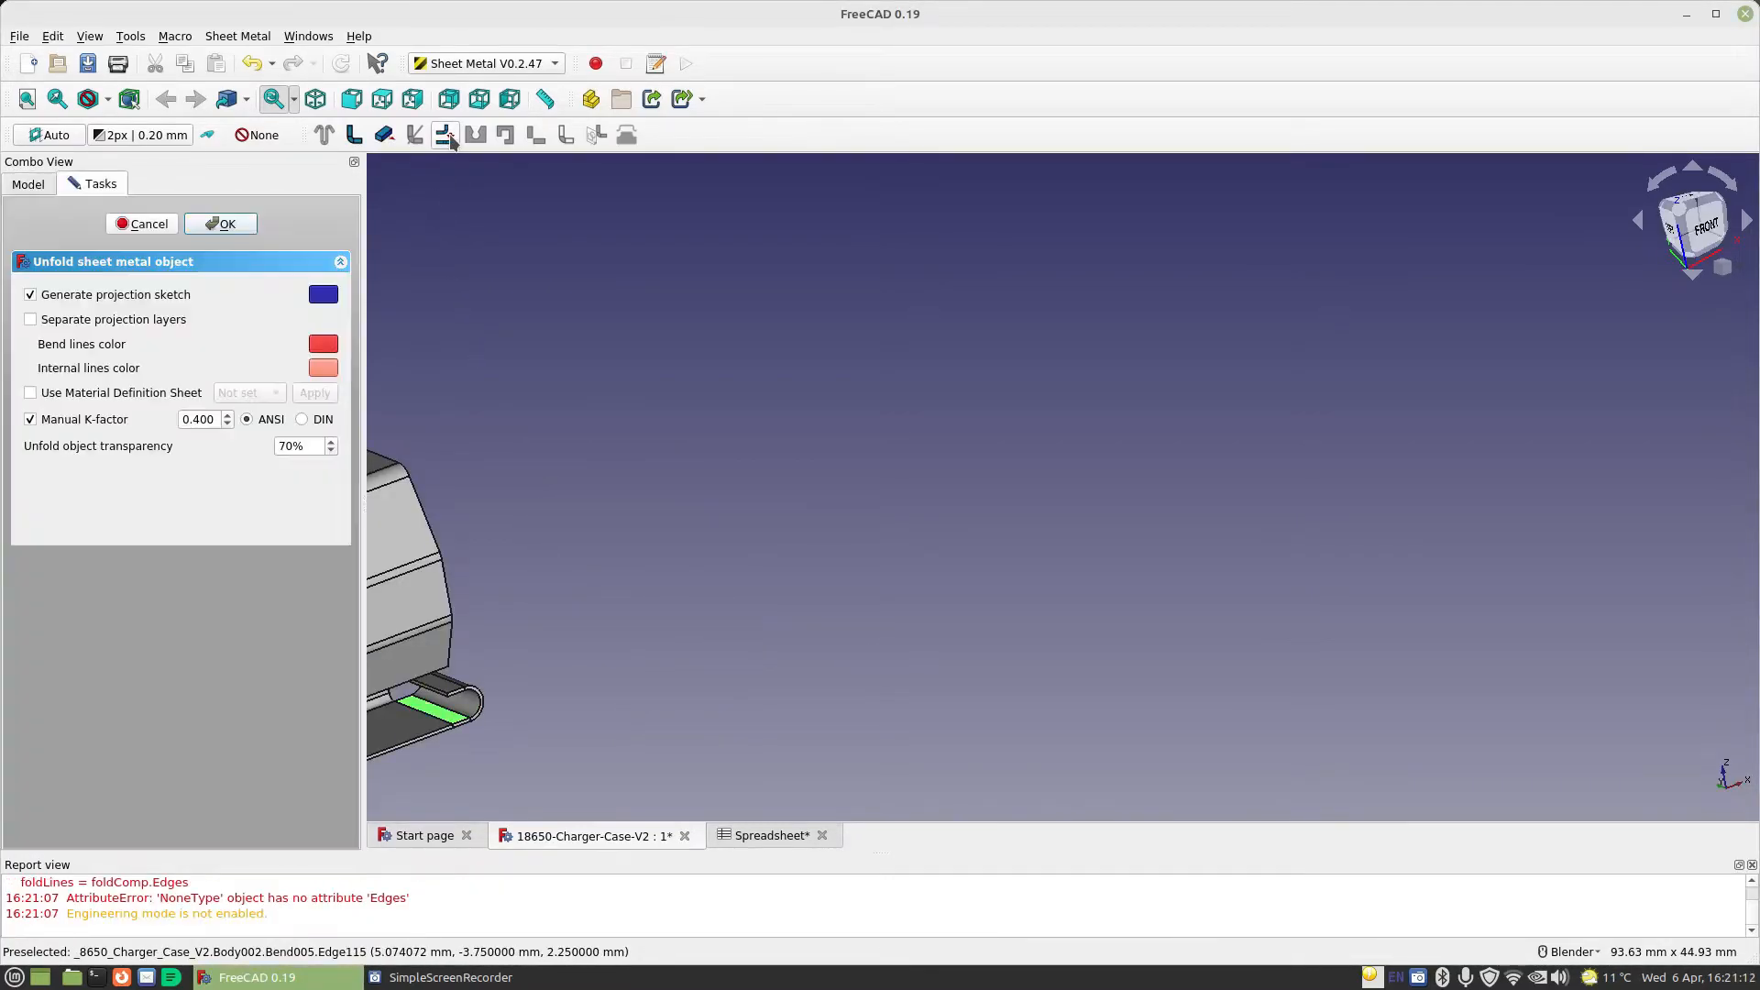
{"action": "left_click", "coordinate": [248, 226]}
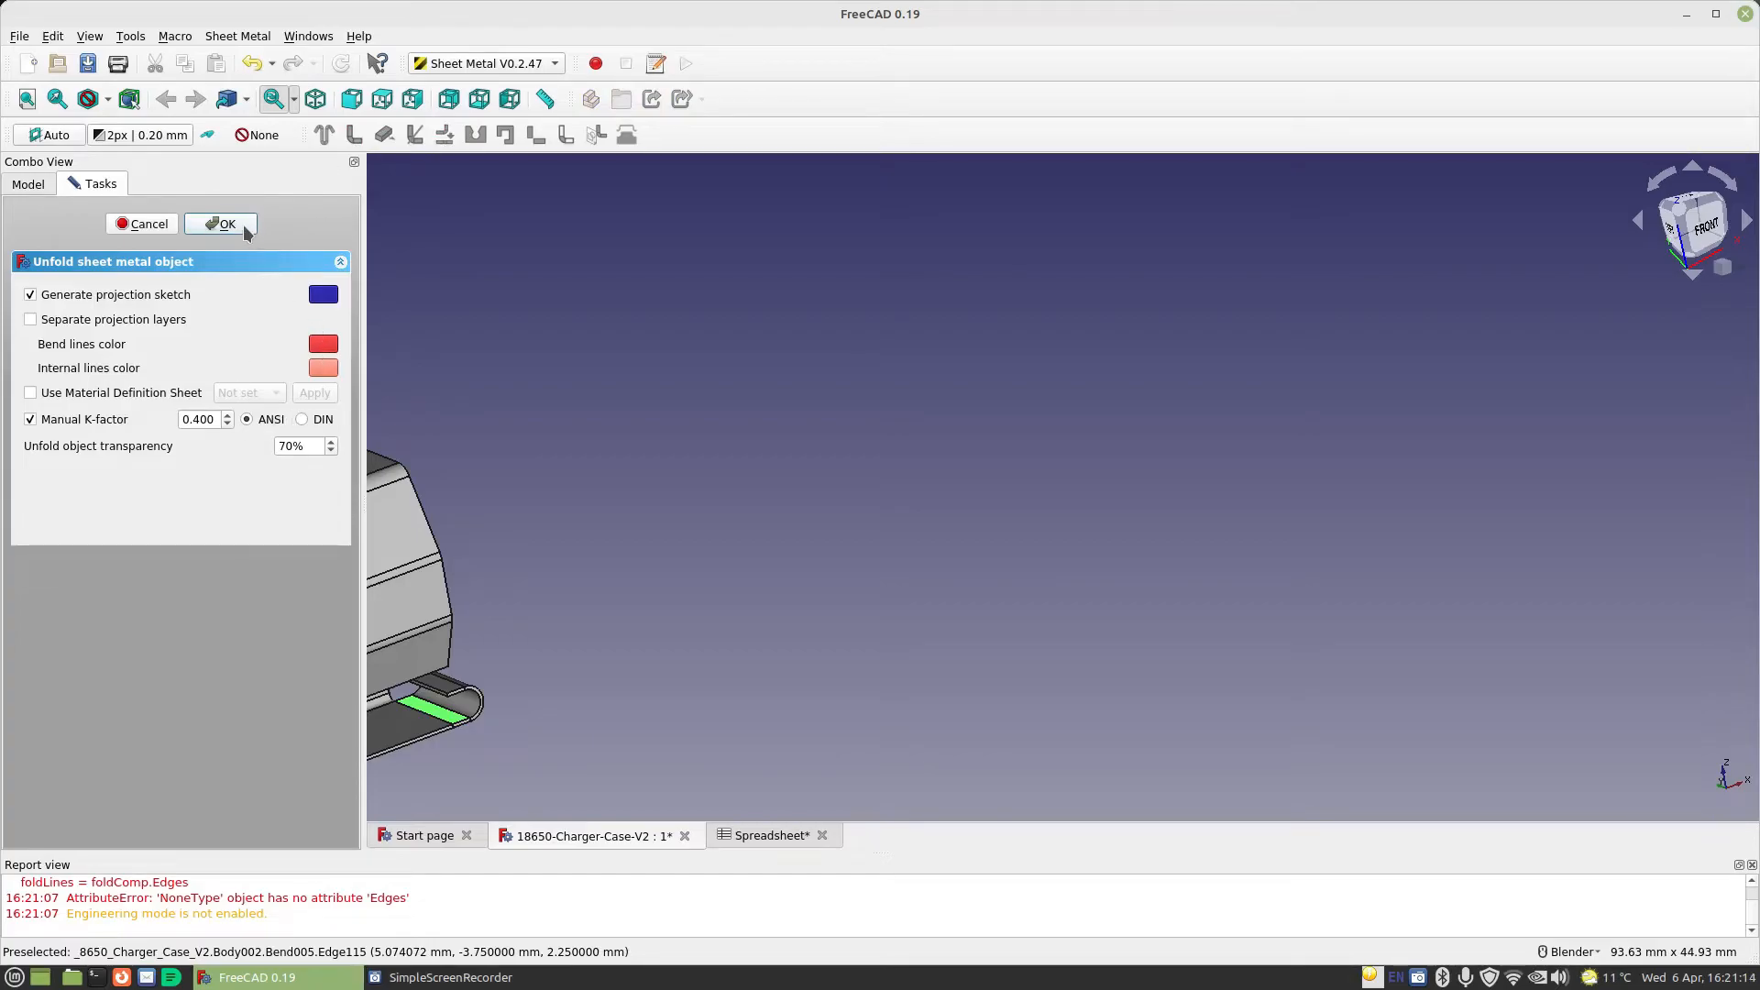
{"action": "middle_click_drag", "start_coordinate": [673, 694], "coordinate": [404, 676]}
{"action": "scroll", "coordinate": [534, 670], "scroll_direction": "up", "scroll_amount": 3}
{"action": "middle_click_drag", "start_coordinate": [534, 670], "coordinate": [461, 540]}
{"action": "scroll", "coordinate": [531, 587], "scroll_direction": "down", "scroll_amount": 3}
{"action": "scroll", "coordinate": [194, 418], "scroll_direction": "down", "scroll_amount": 2}
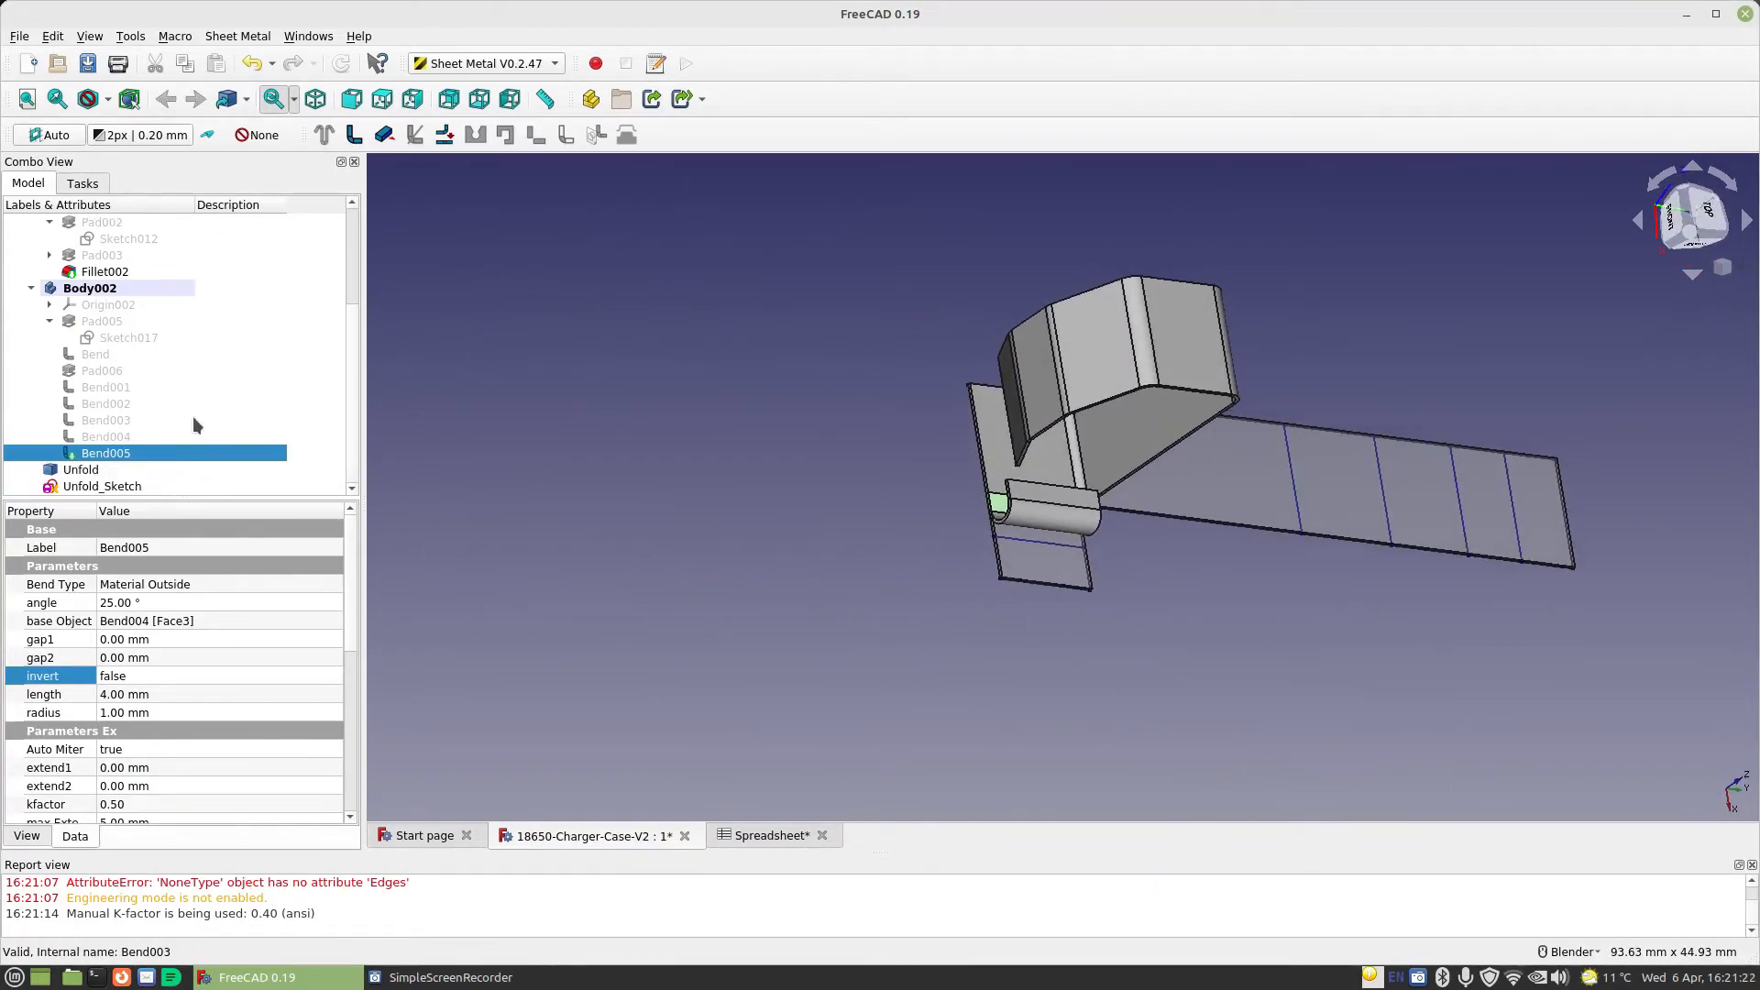
Hide the folded Body002, leaving only the unfolded flat pattern and its sketch displayed
{"action": "left_click", "coordinate": [75, 288]}
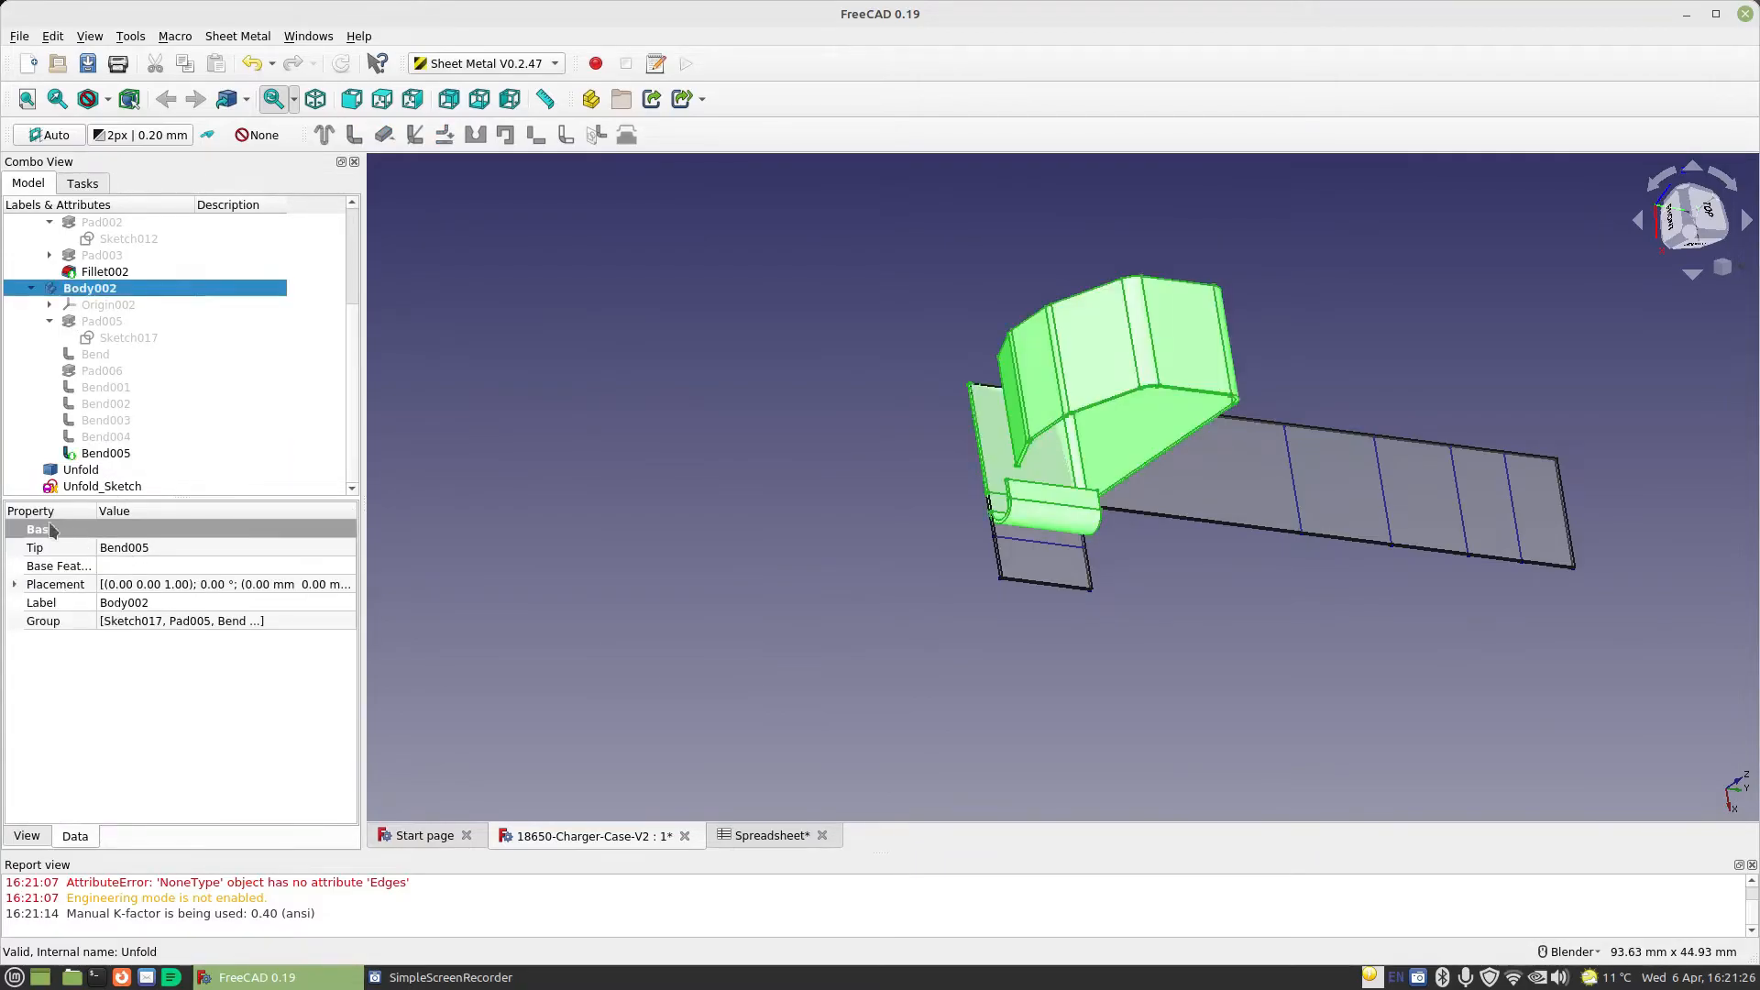
{"action": "left_click", "coordinate": [27, 836]}
{"action": "double_click", "coordinate": [119, 641]}
{"action": "left_click", "coordinate": [125, 624]}
{"action": "middle_click_drag", "start_coordinate": [1082, 601], "coordinate": [1036, 521]}
{"action": "scroll", "coordinate": [1029, 517], "scroll_direction": "up", "scroll_amount": 2}
{"action": "middle_click_drag", "start_coordinate": [1269, 564], "coordinate": [1383, 578]}
{"action": "scroll", "coordinate": [1556, 636], "scroll_direction": "down", "scroll_amount": 4}
{"action": "middle_click_drag", "start_coordinate": [1555, 636], "coordinate": [1383, 586]}
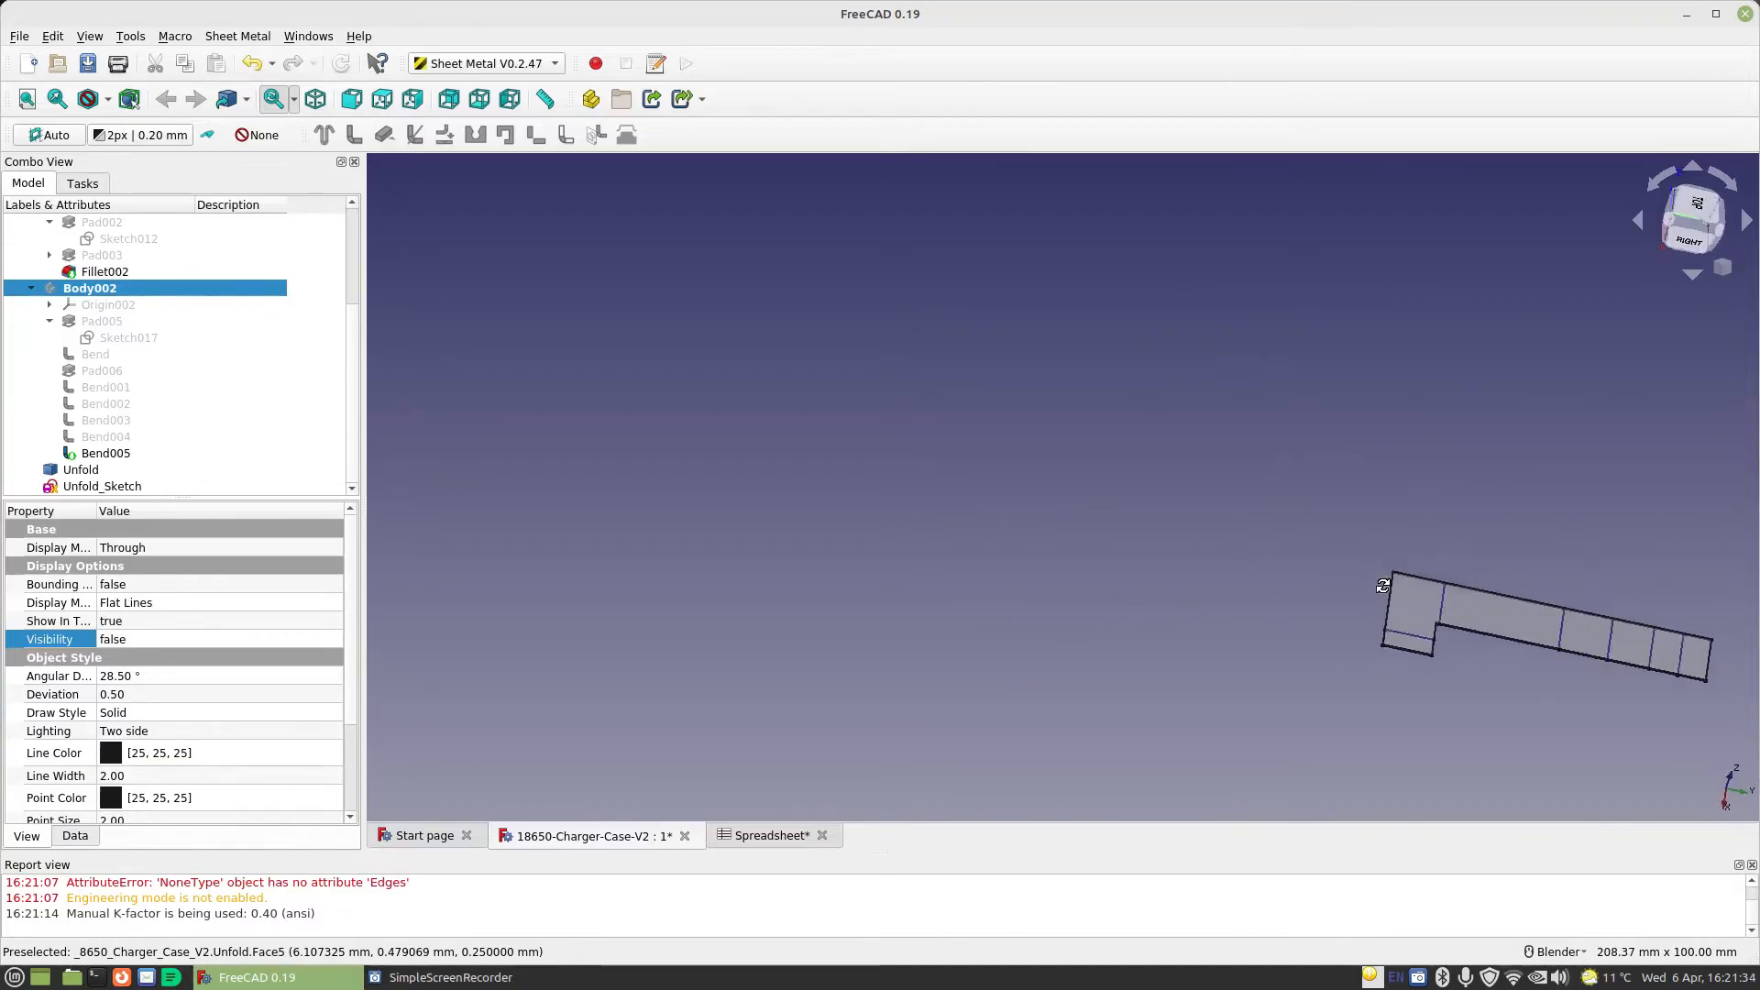
In Part Design, measure the overall length of the flat pattern from its upper end corner to the opposite lower edge
{"action": "key", "text": "2"}
{"action": "scroll", "coordinate": [1339, 521], "scroll_direction": "down", "scroll_amount": 10}
{"action": "scroll", "coordinate": [1283, 438], "scroll_direction": "up", "scroll_amount": 10}
{"action": "scroll", "coordinate": [1046, 662], "scroll_direction": "up", "scroll_amount": 2}
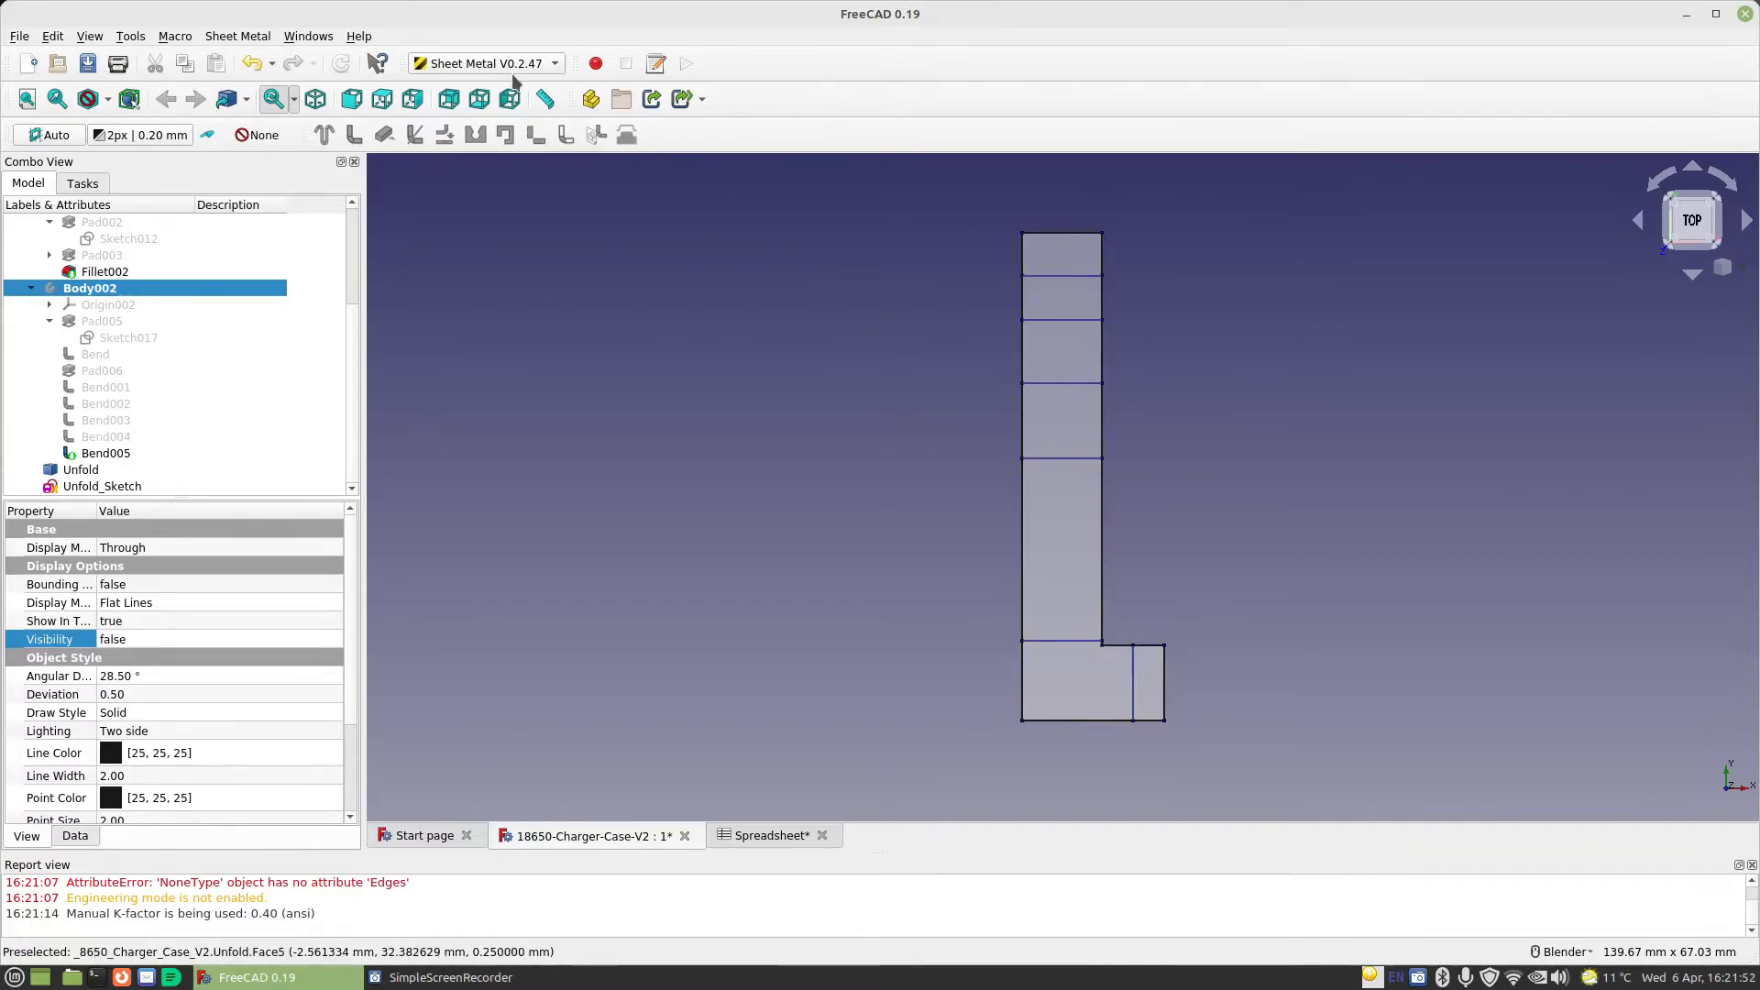
{"action": "left_click", "coordinate": [485, 64]}
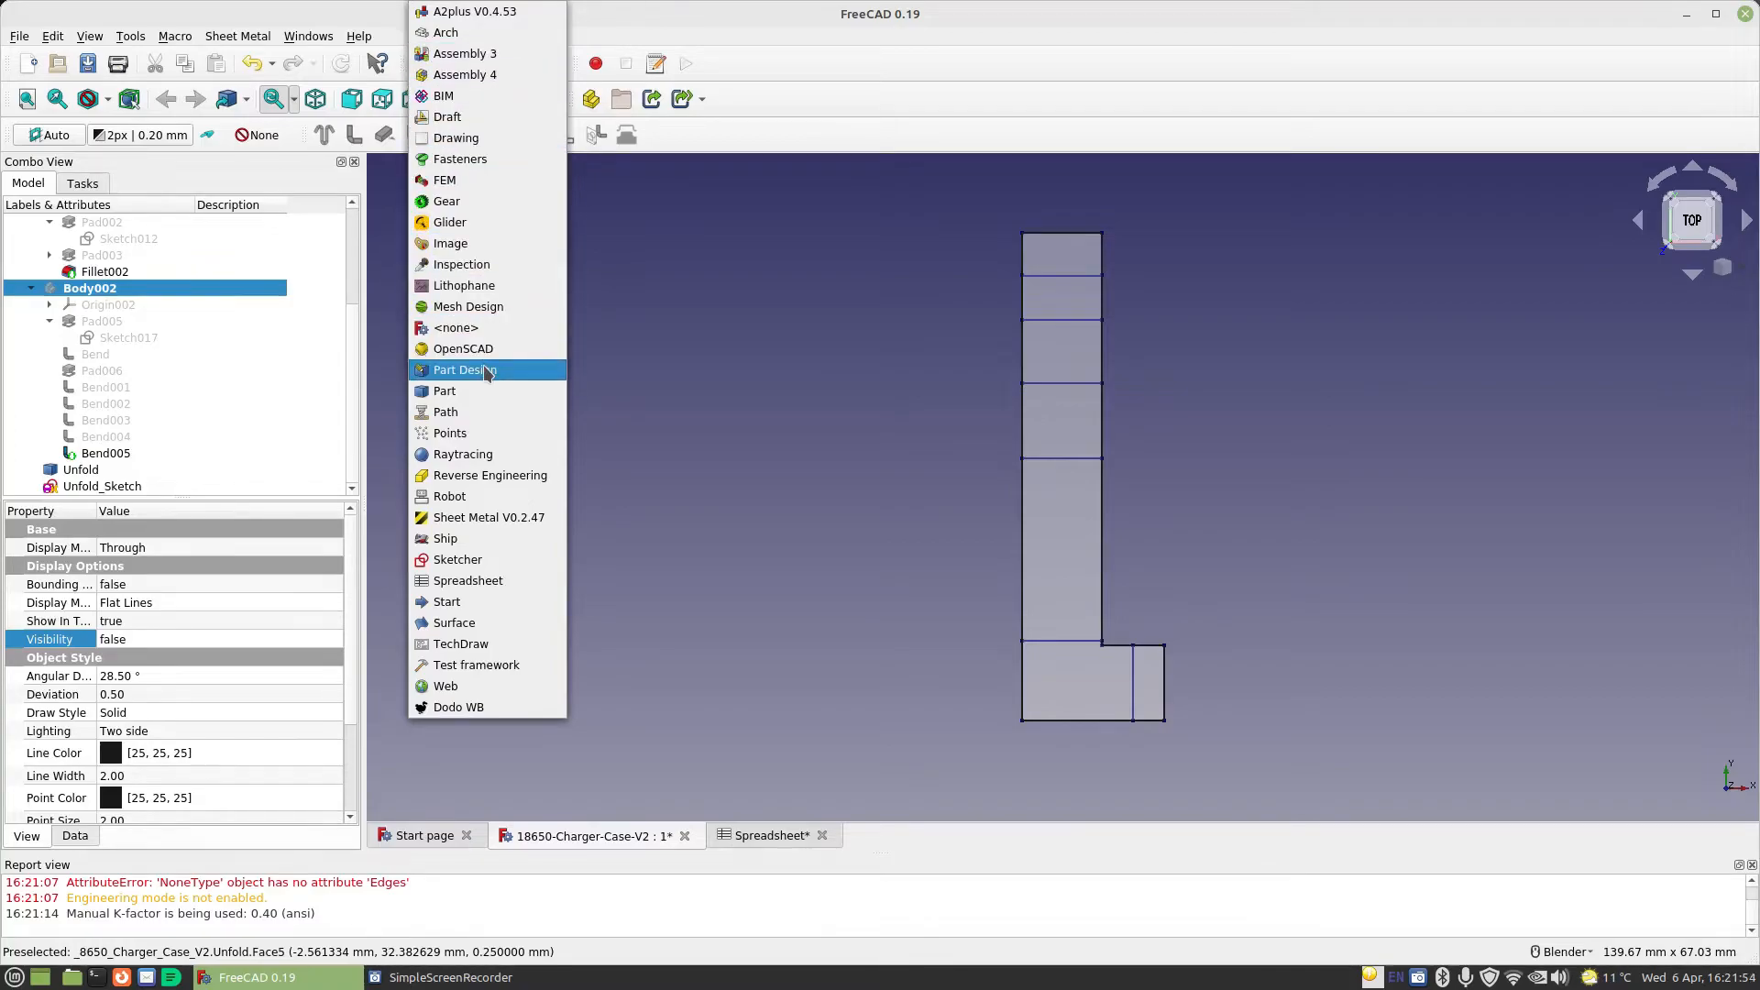
{"action": "left_click", "coordinate": [527, 369]}
{"action": "left_click", "coordinate": [1405, 136]}
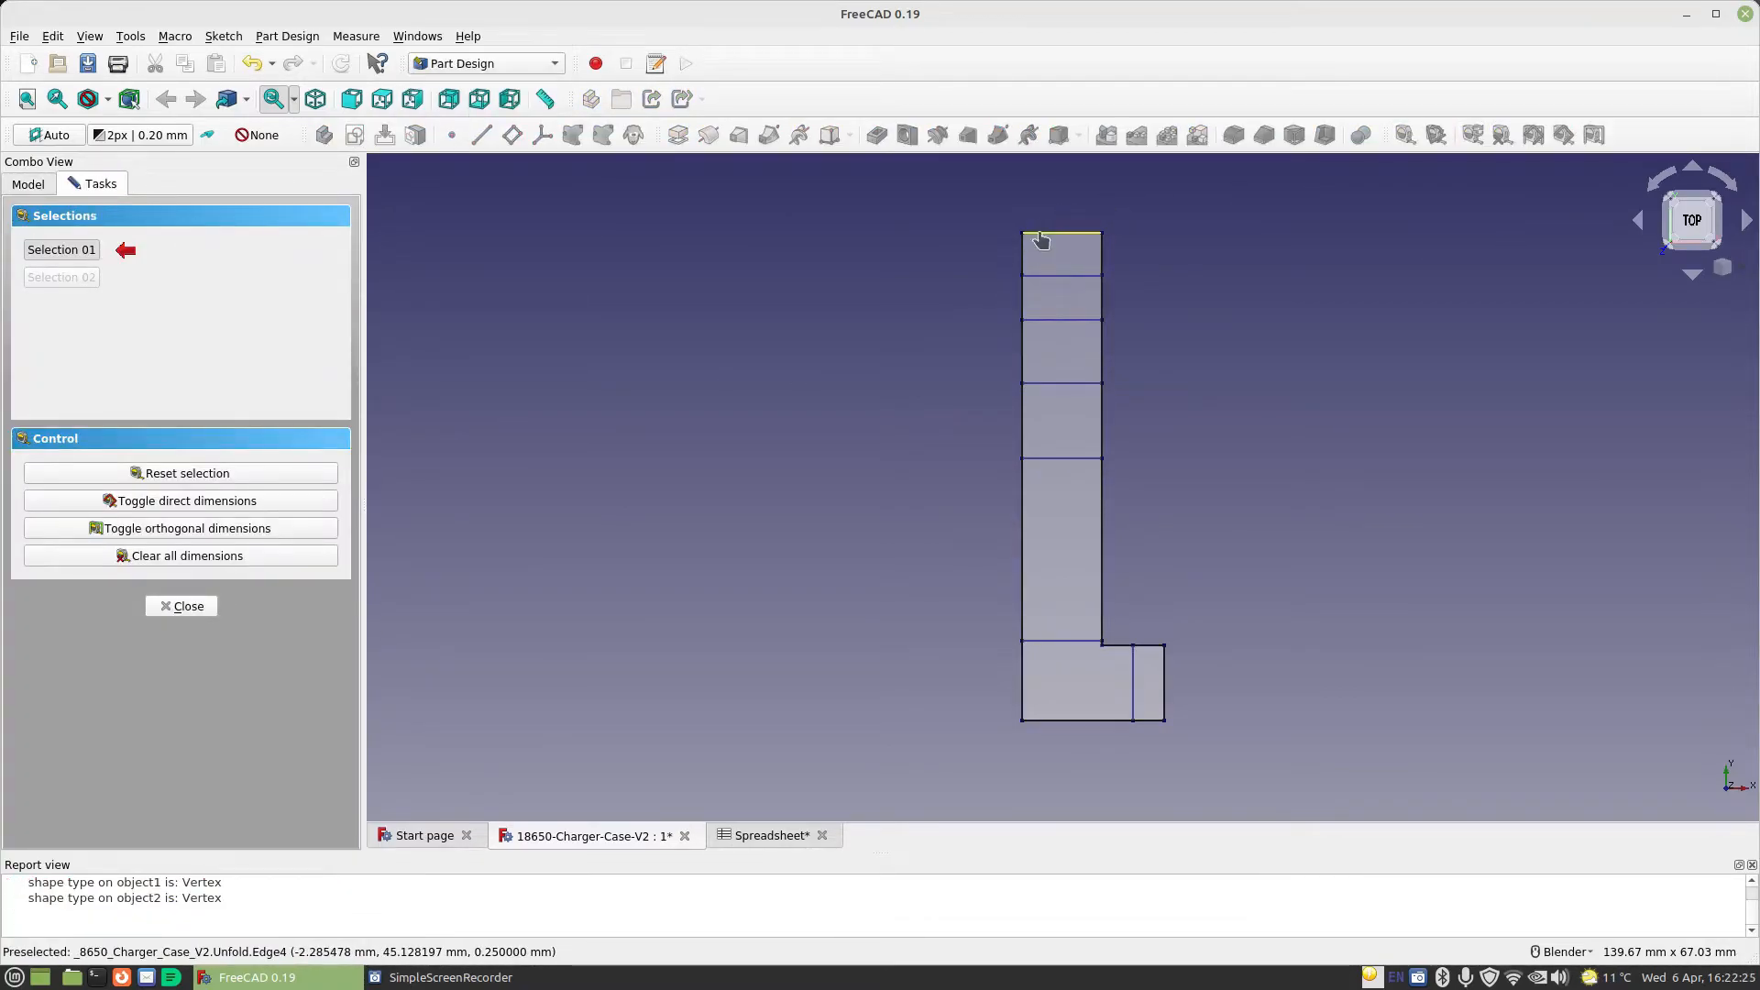
{"action": "left_click", "coordinate": [1036, 235]}
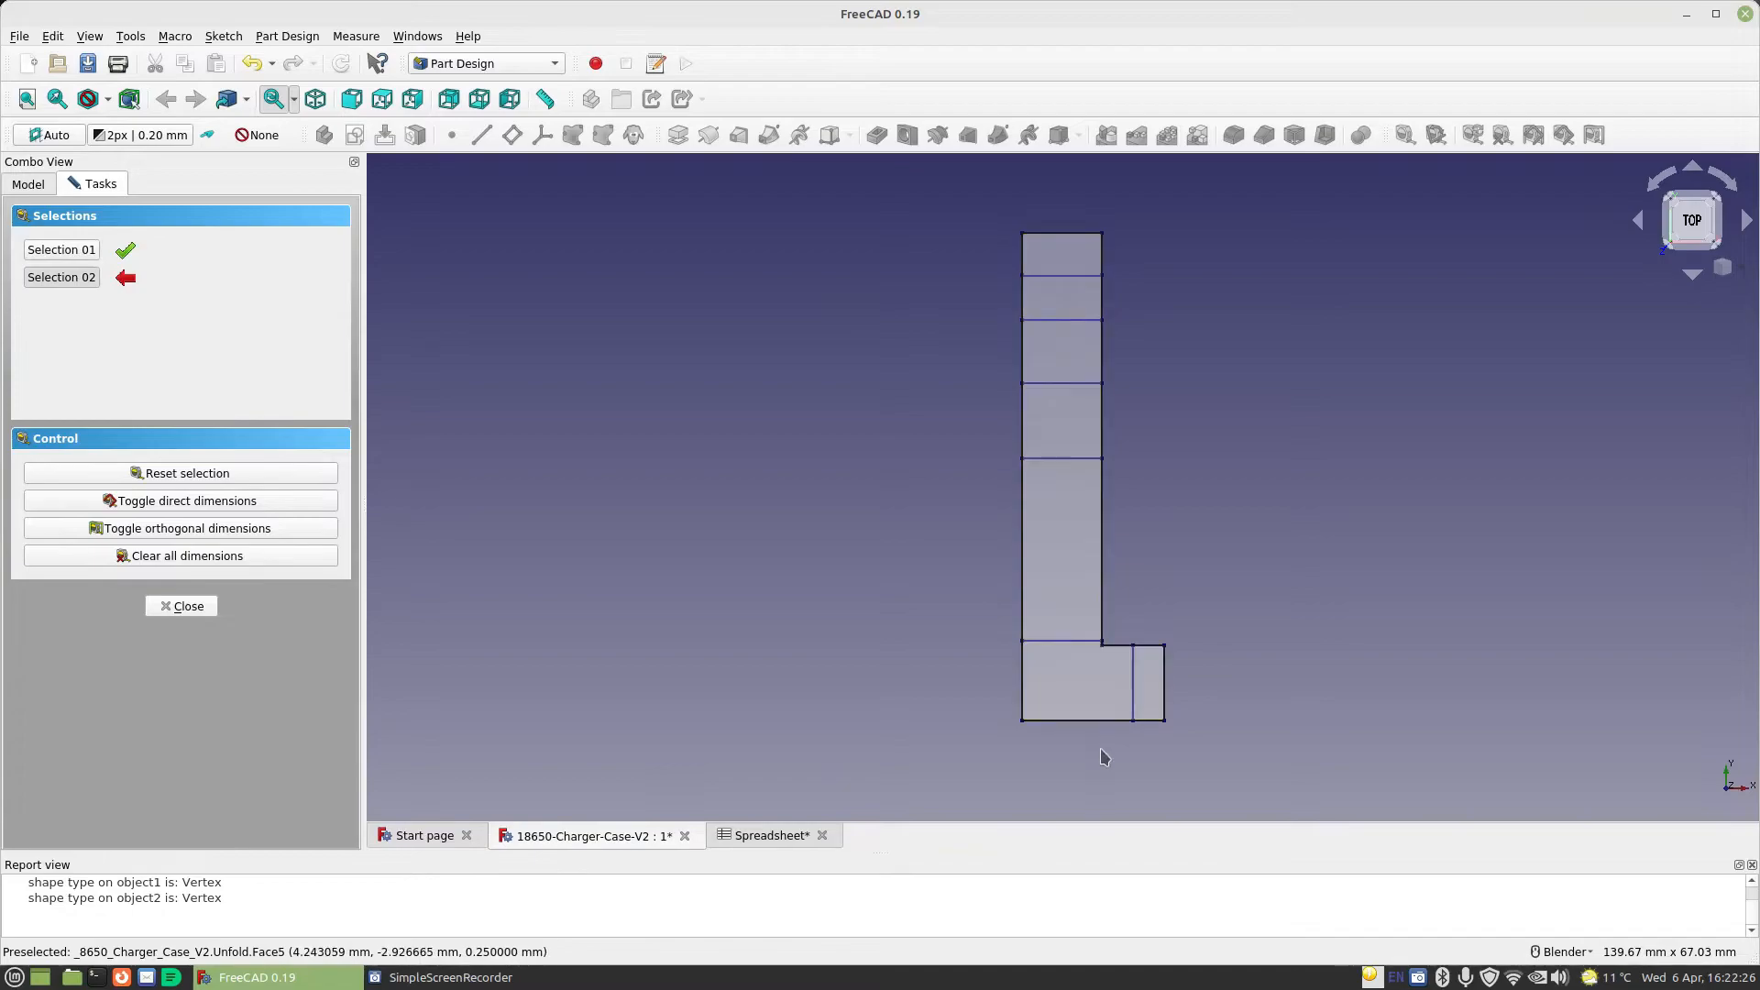
{"action": "left_click", "coordinate": [1057, 721]}
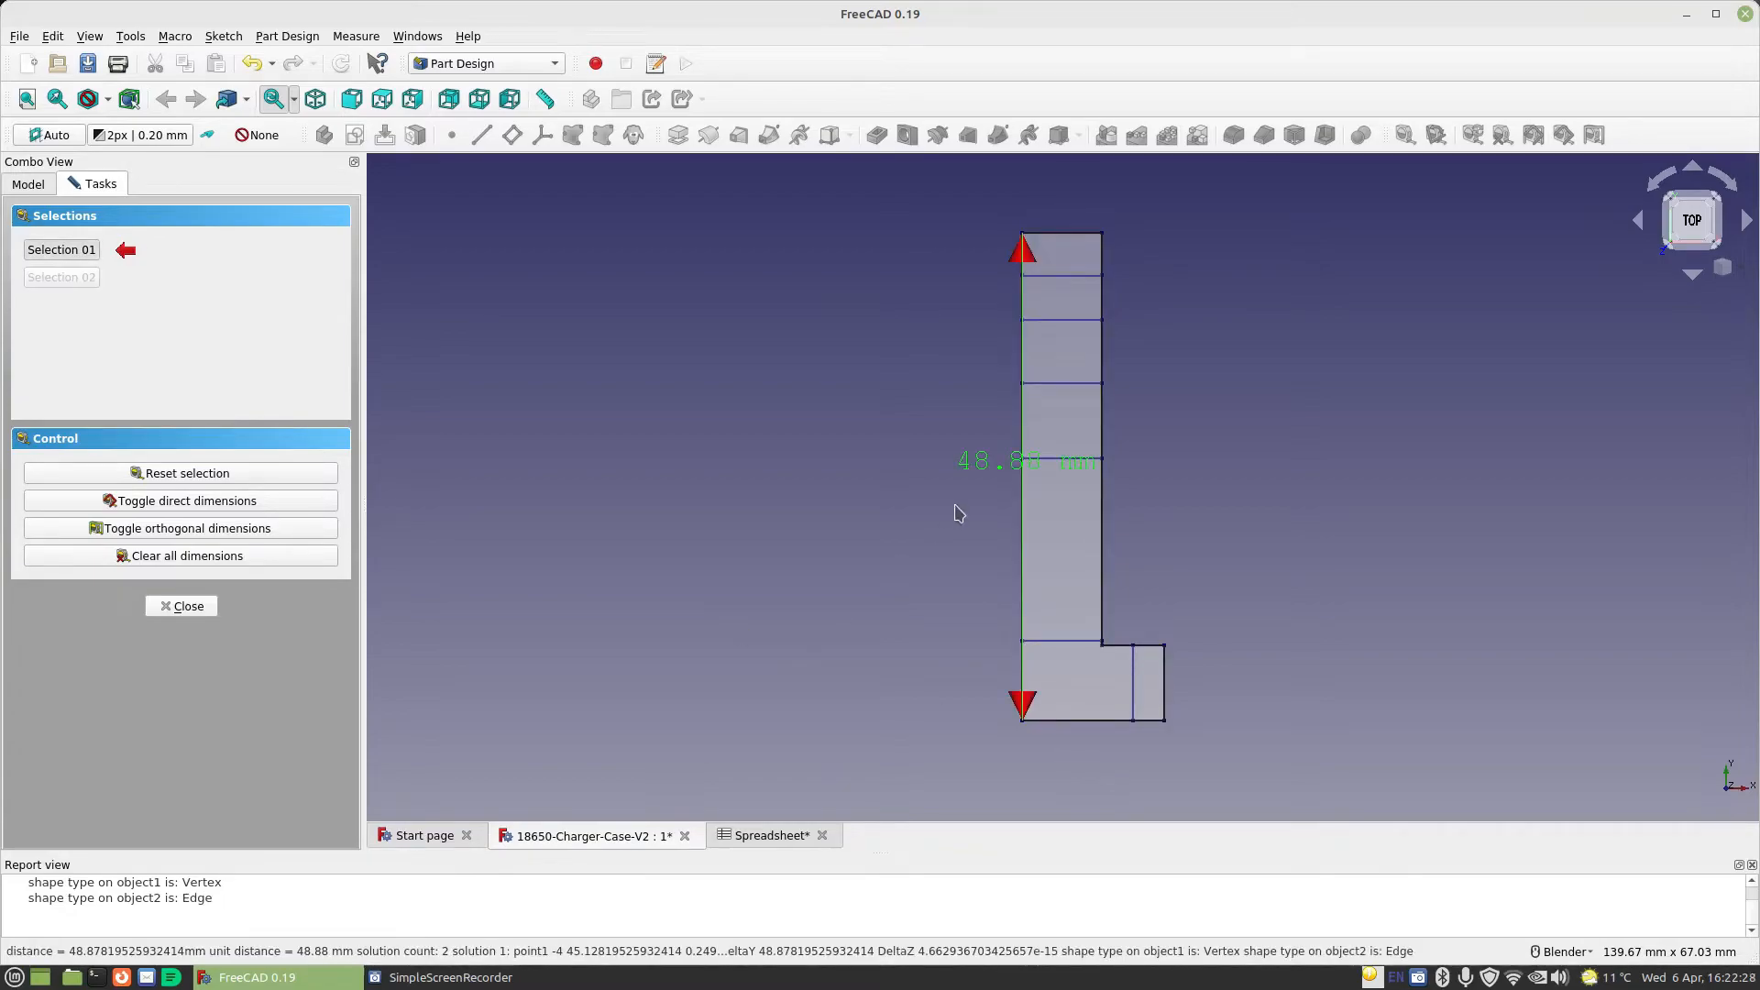
{"action": "scroll", "coordinate": [963, 513], "scroll_direction": "up", "scroll_amount": 2}
{"action": "scroll", "coordinate": [962, 512], "scroll_direction": "down", "scroll_amount": 2}
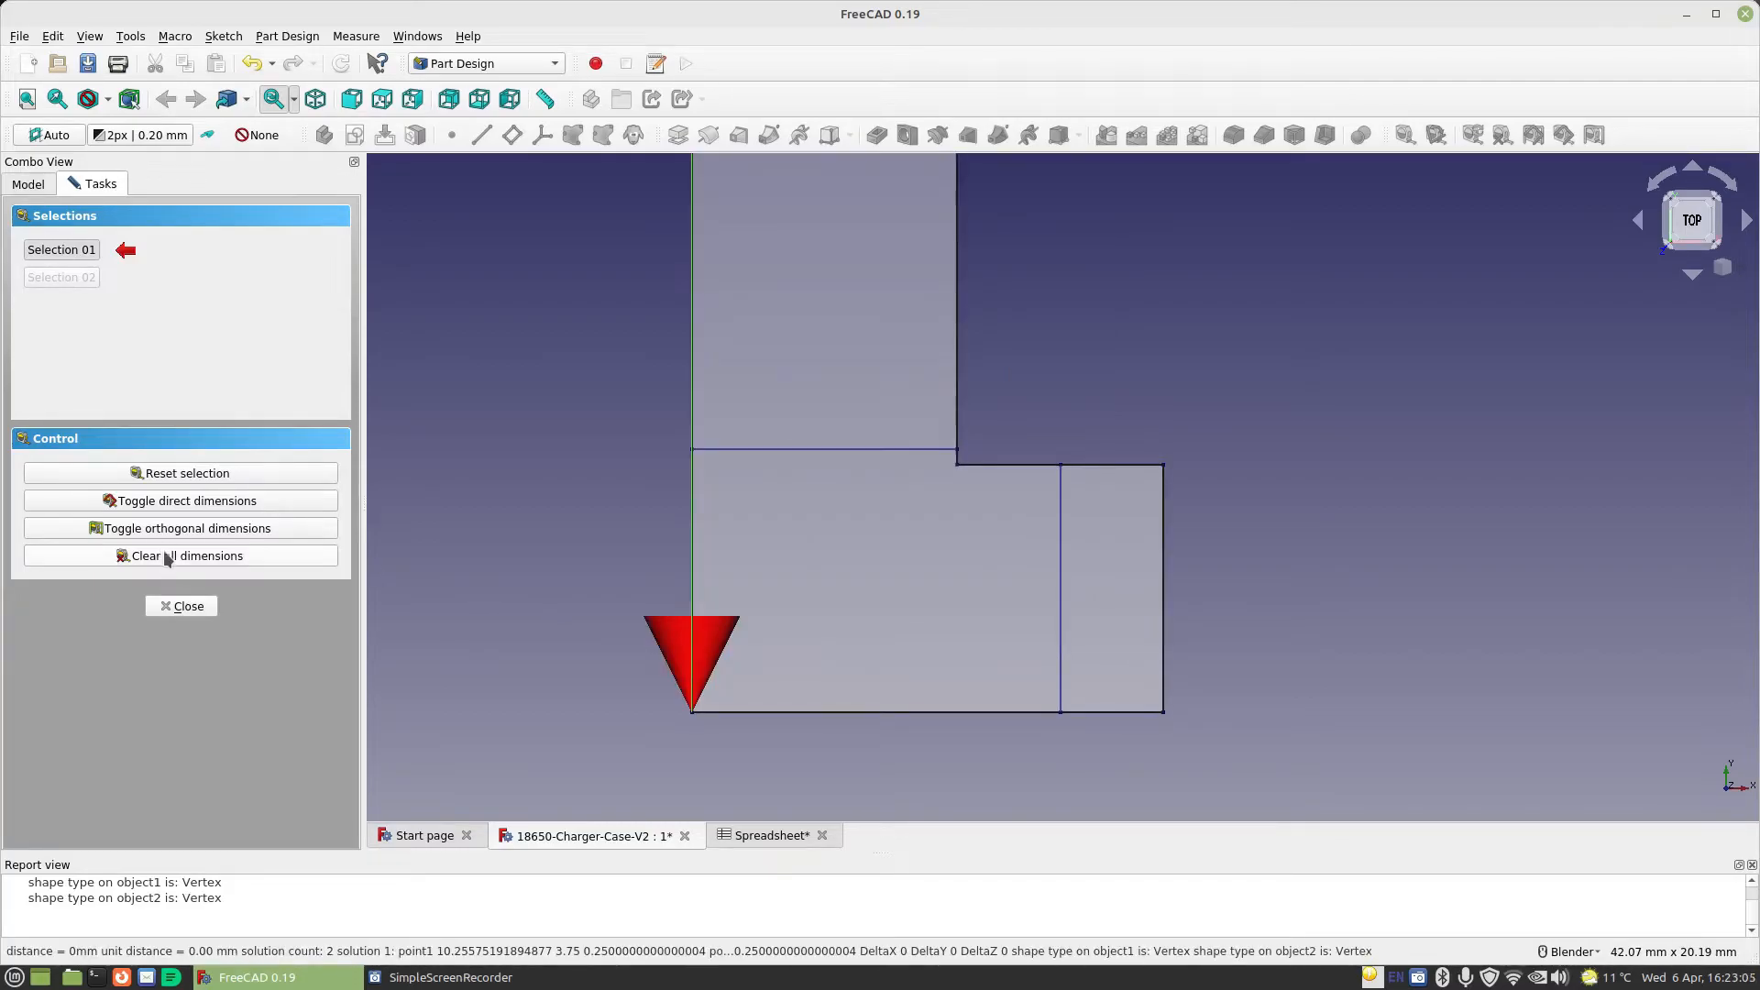
Clear the length measurement and measure the flat pattern's overall width across the base and side flap
{"action": "left_click", "coordinate": [168, 558]}
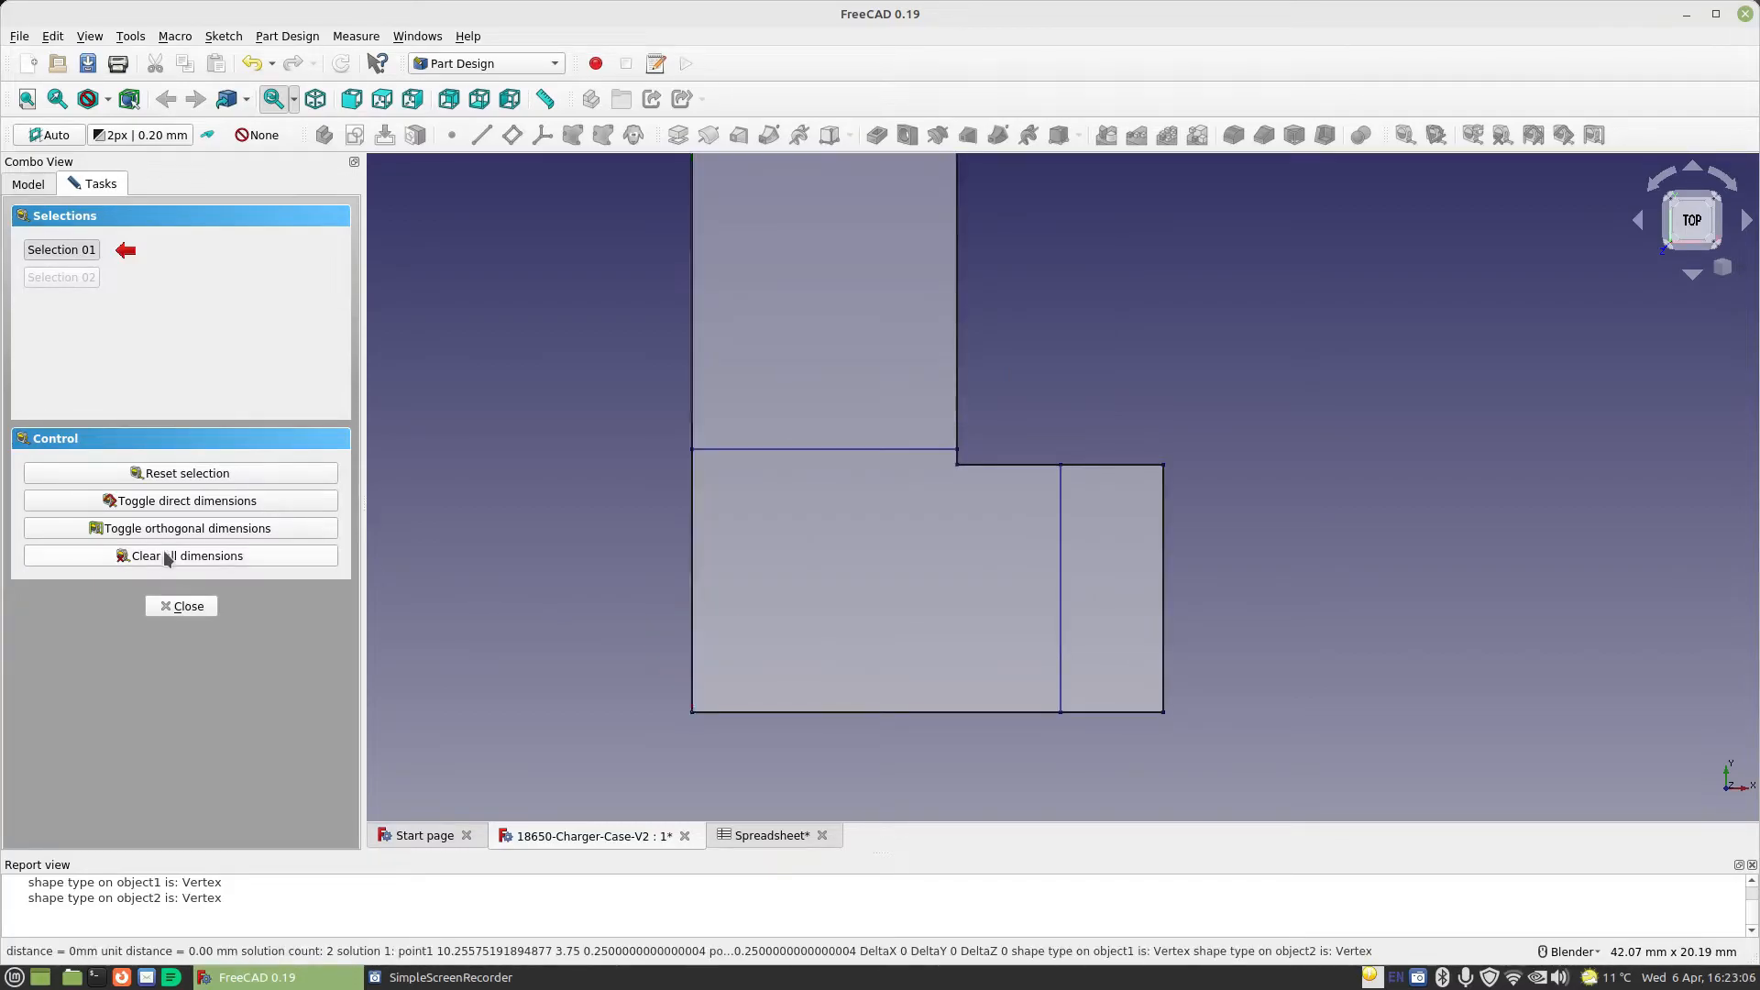
{"action": "left_click", "coordinate": [694, 597]}
{"action": "left_click", "coordinate": [1164, 628]}
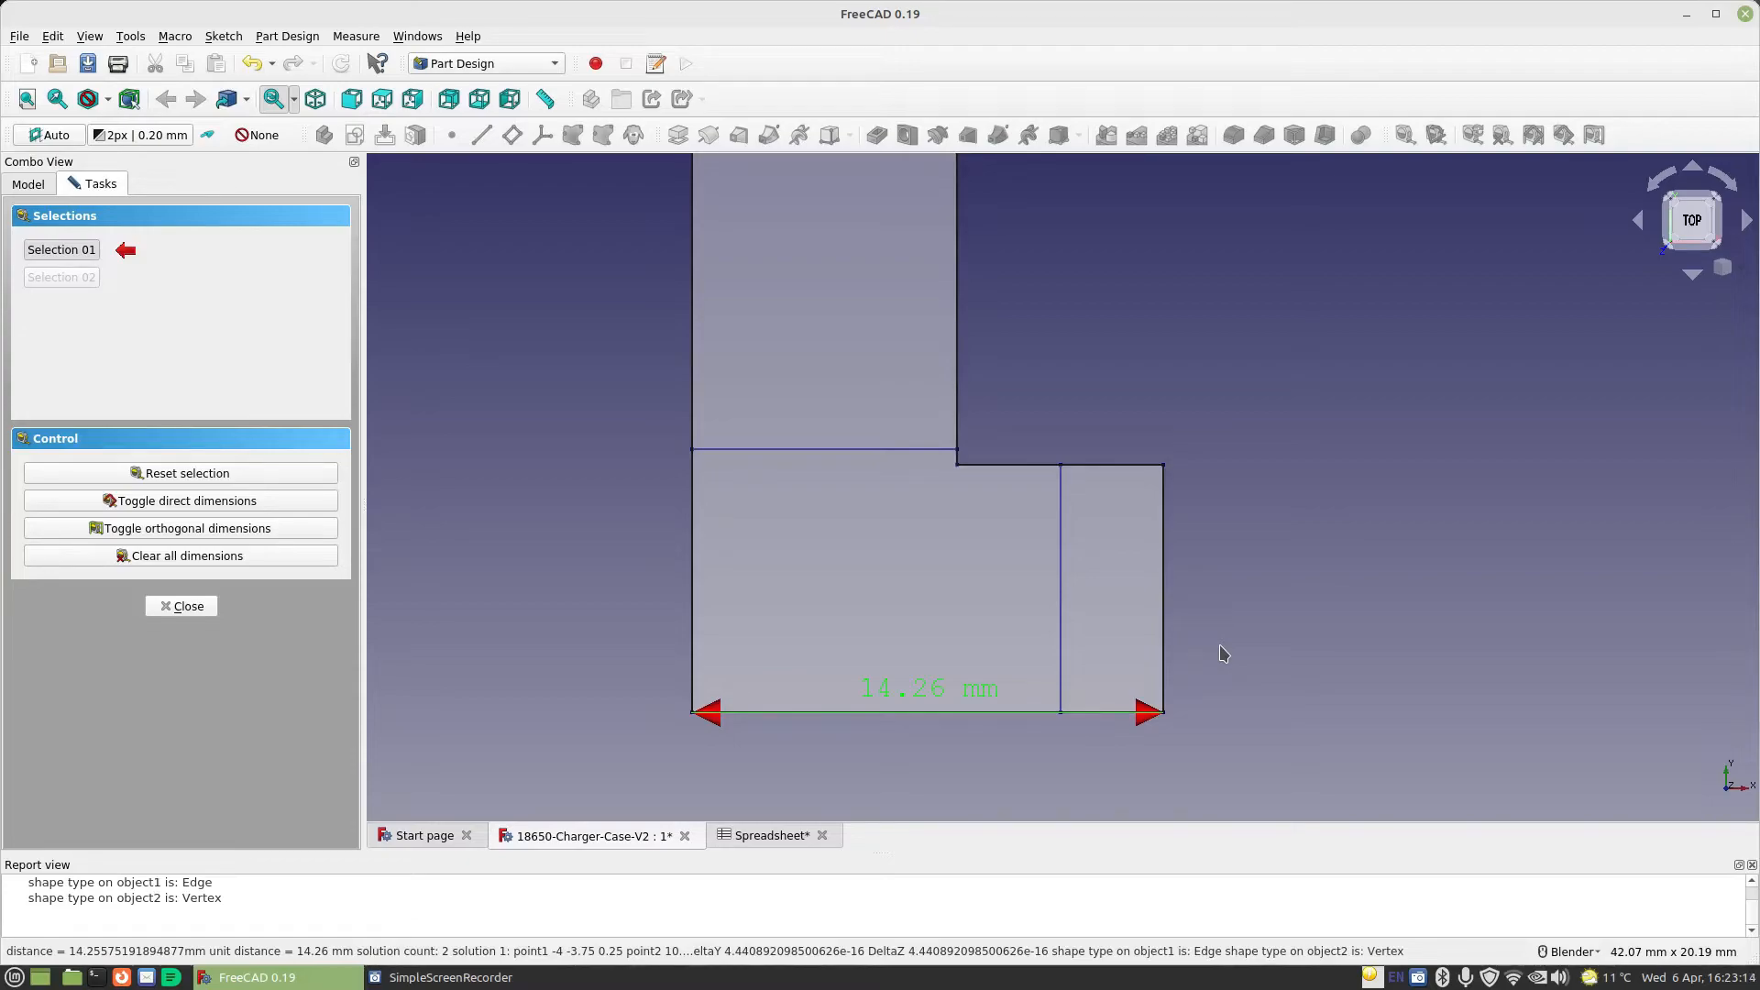
{"action": "scroll", "coordinate": [1233, 647], "scroll_direction": "down", "scroll_amount": 4}
{"action": "scroll", "coordinate": [1228, 644], "scroll_direction": "up", "scroll_amount": 4}
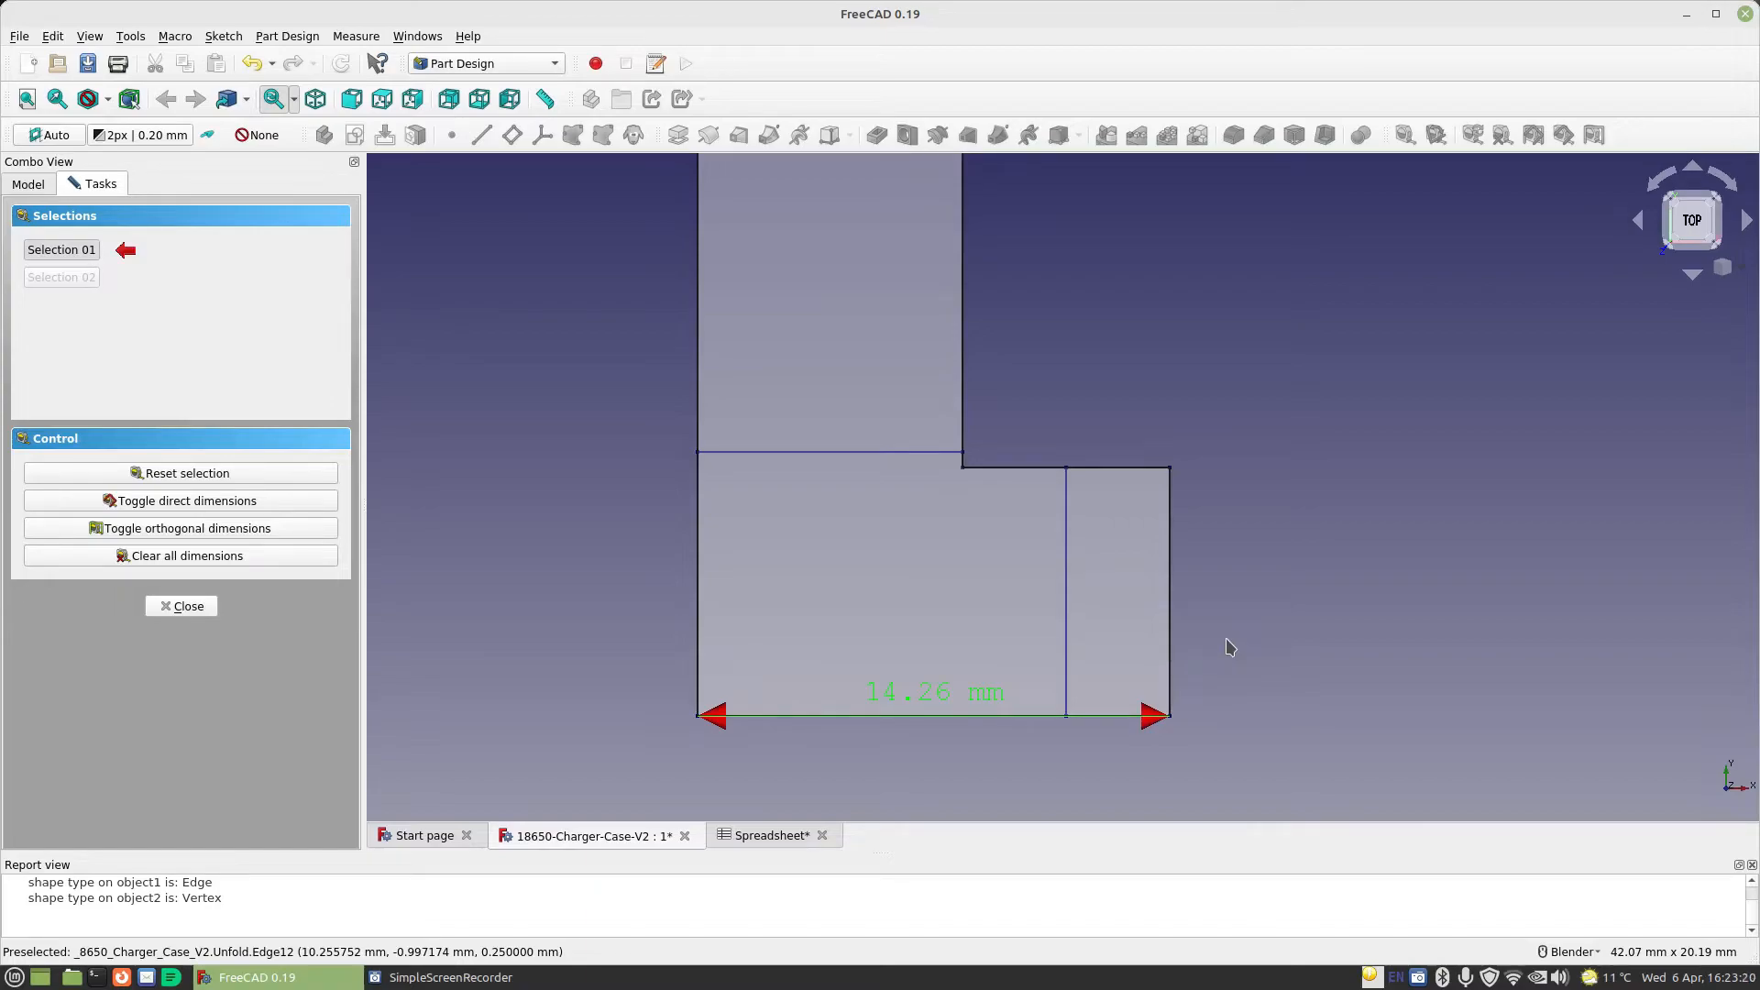
{"action": "scroll", "coordinate": [1227, 645], "scroll_direction": "down", "scroll_amount": 8}
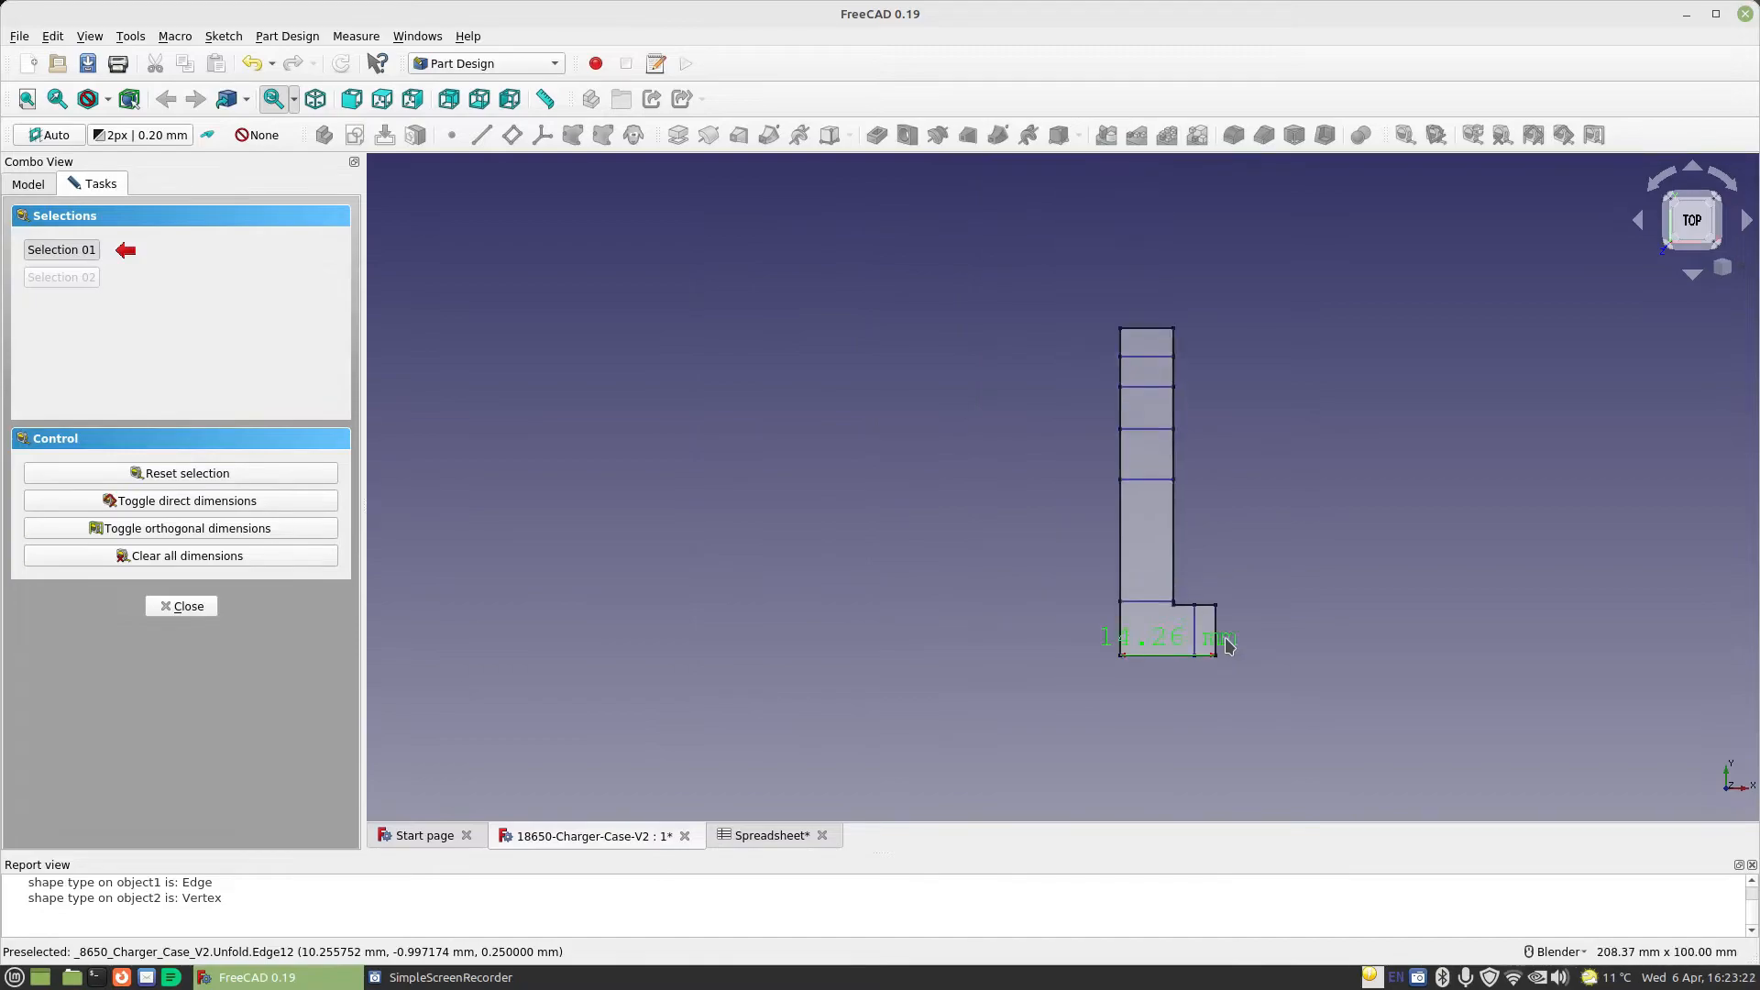
{"action": "left_click", "coordinate": [182, 606]}
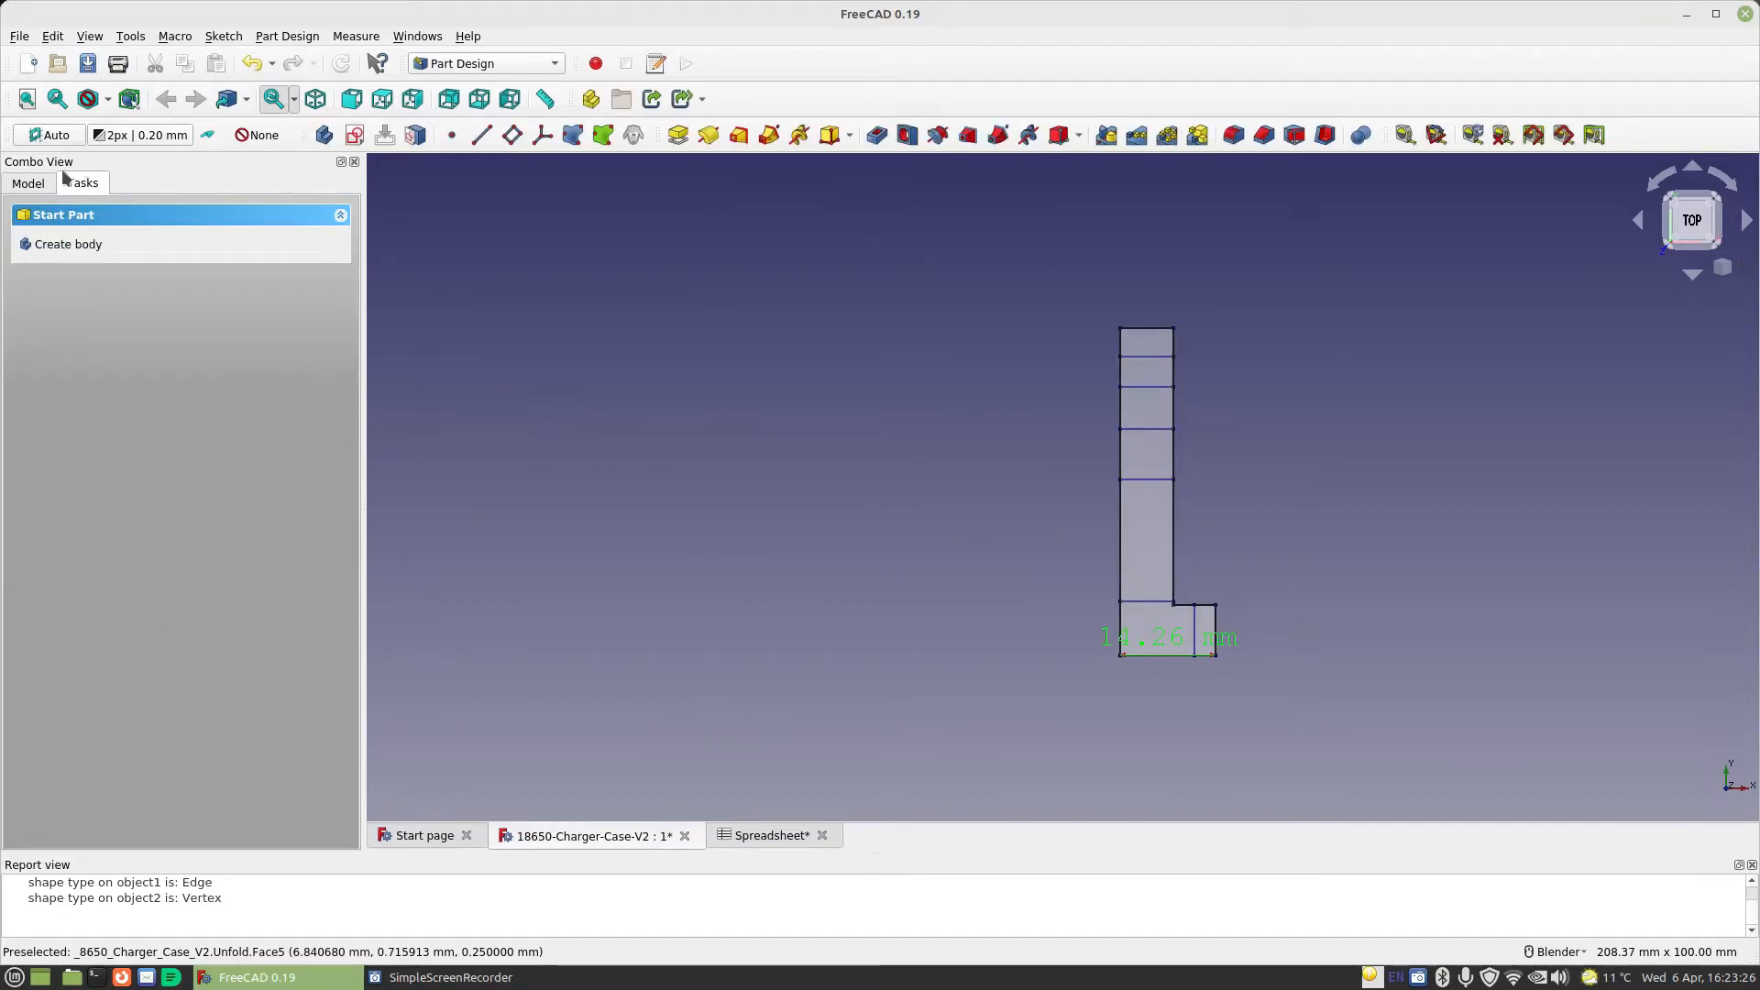
Create a new sketch on the XY base plane of Body002
{"action": "left_click", "coordinate": [28, 183]}
{"action": "left_click", "coordinate": [109, 486]}
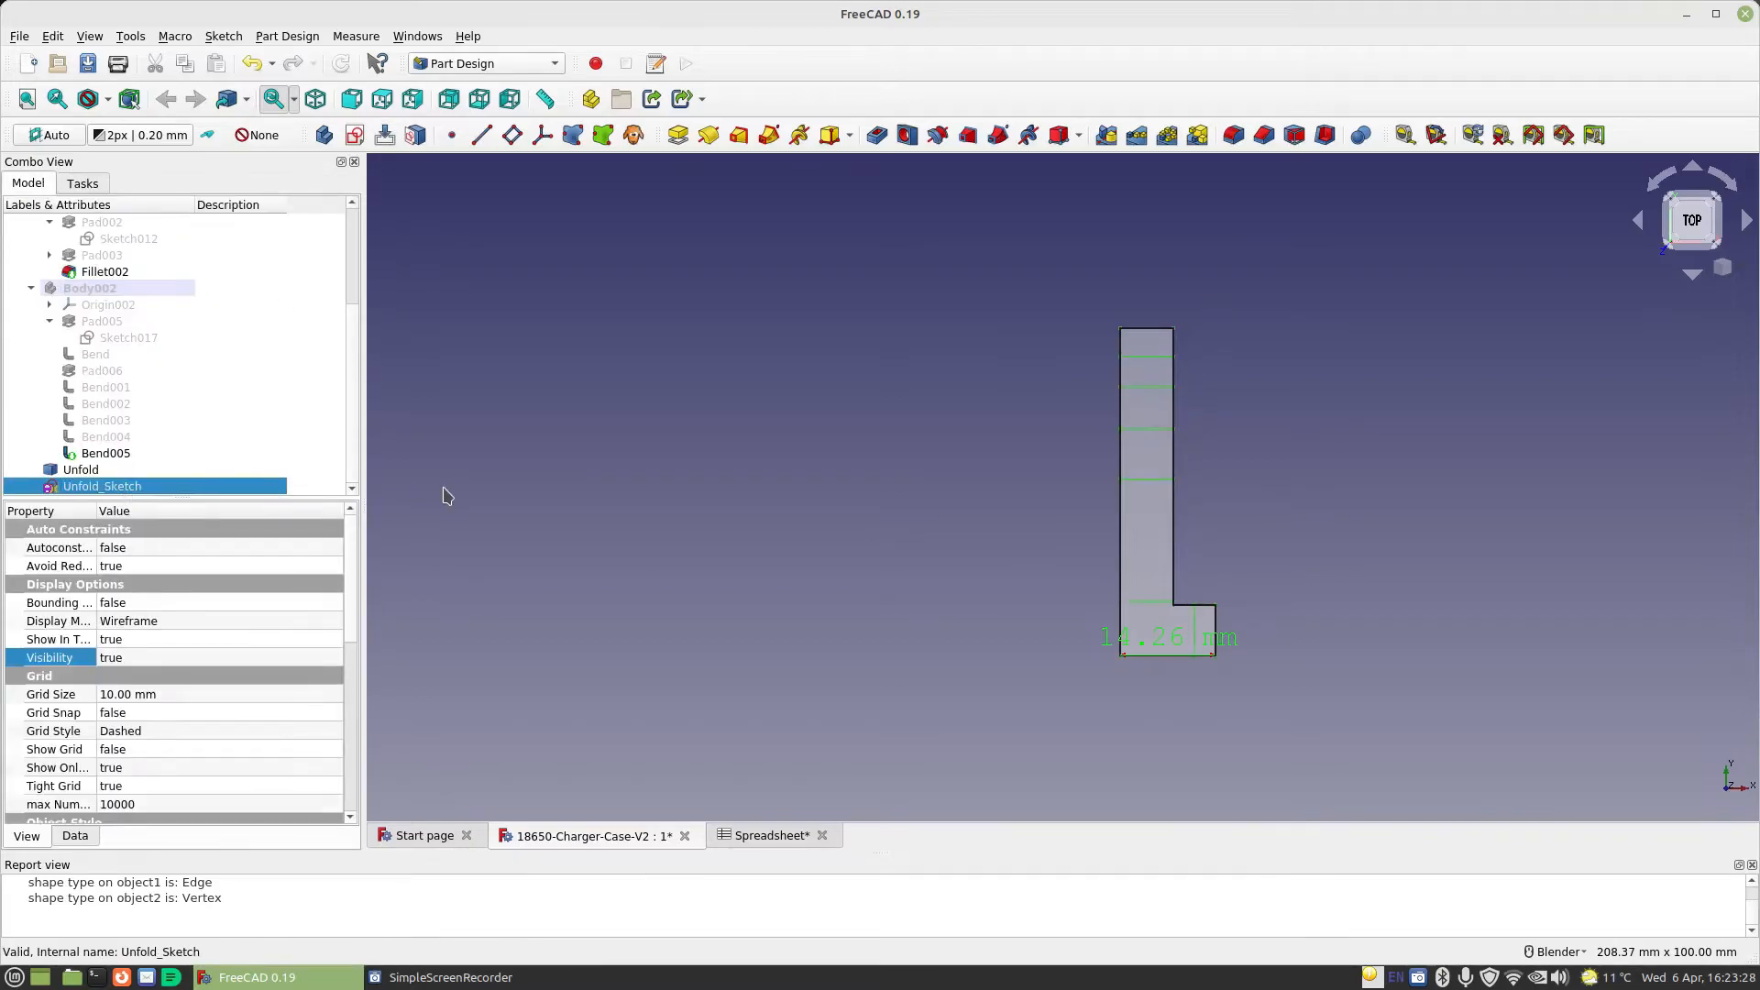
{"action": "left_click", "coordinate": [356, 136]}
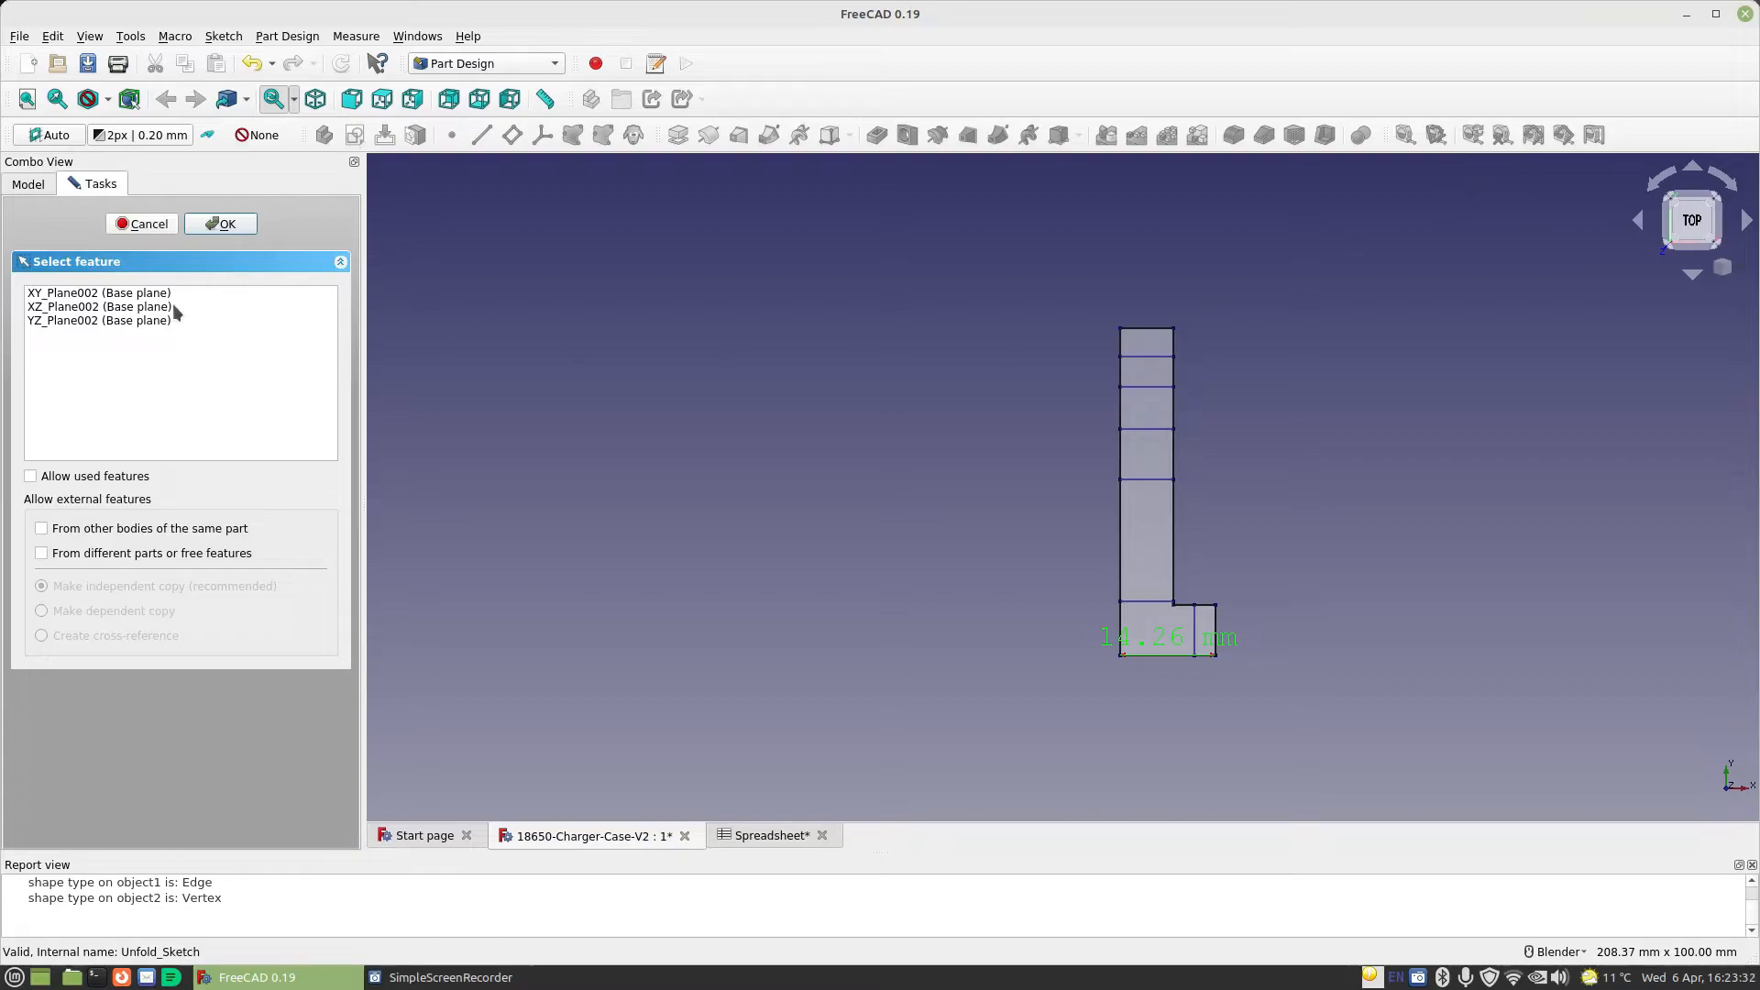
{"action": "left_click", "coordinate": [96, 294]}
{"action": "scroll", "coordinate": [687, 389], "scroll_direction": "down", "scroll_amount": 5}
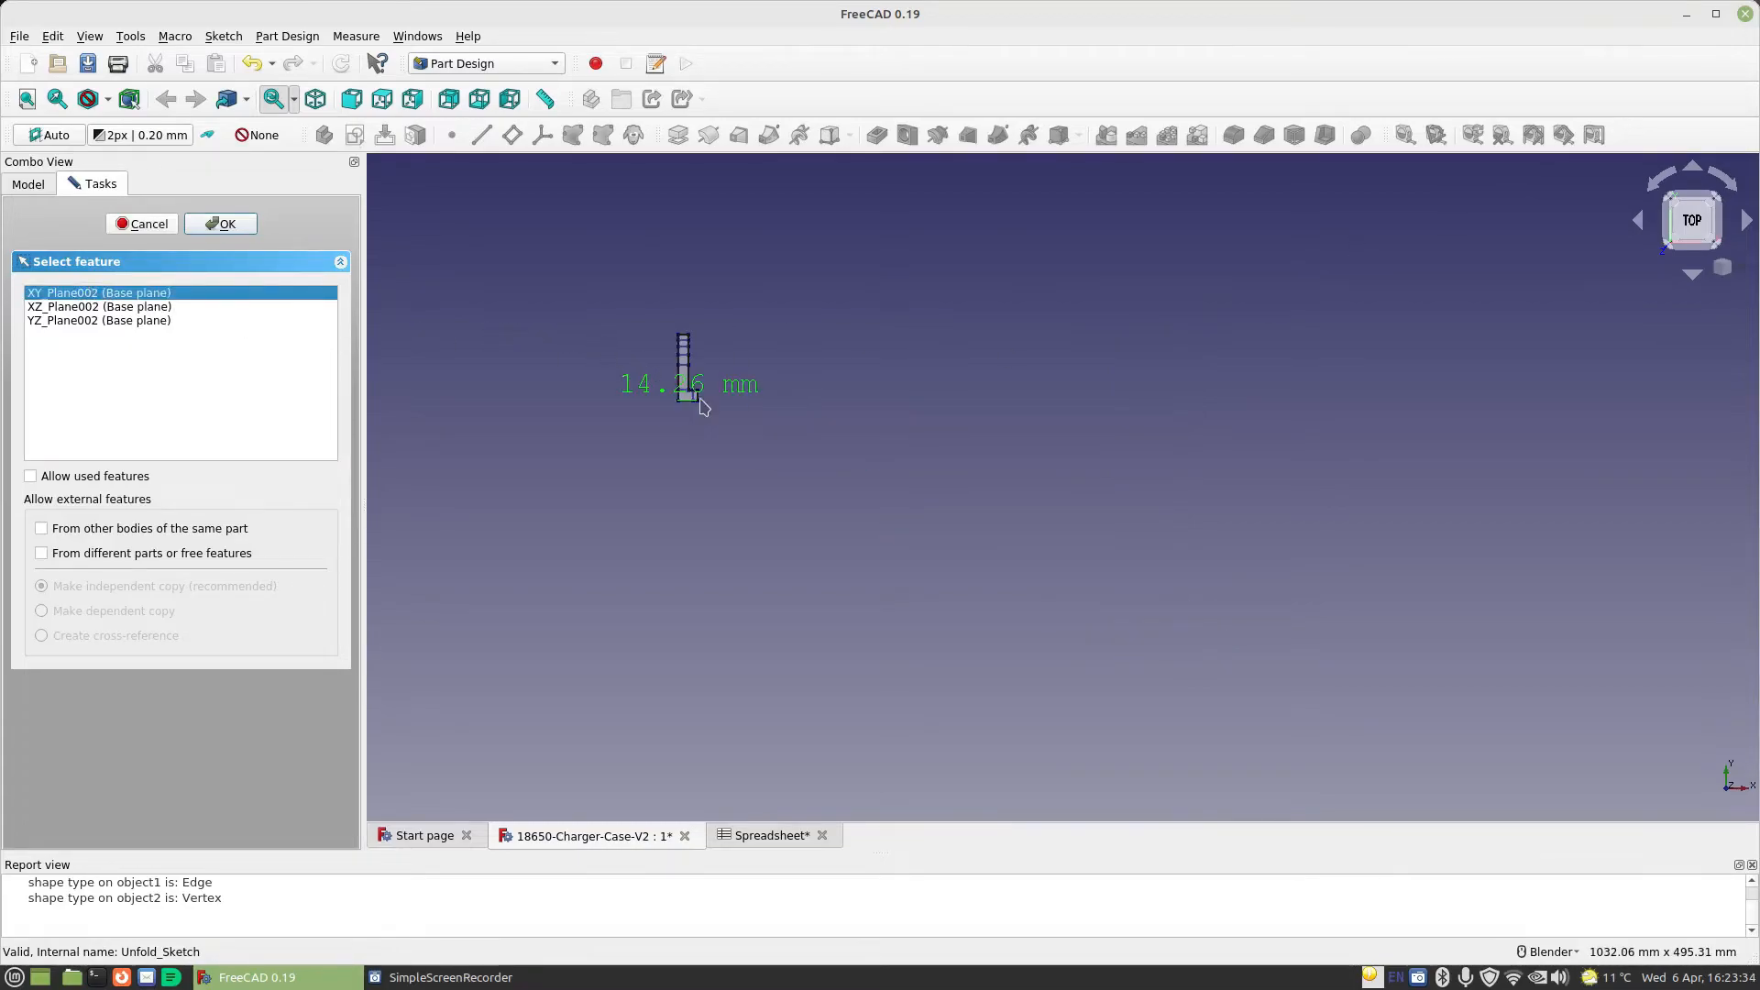
{"action": "middle_click_drag", "start_coordinate": [696, 390], "coordinate": [843, 362]}
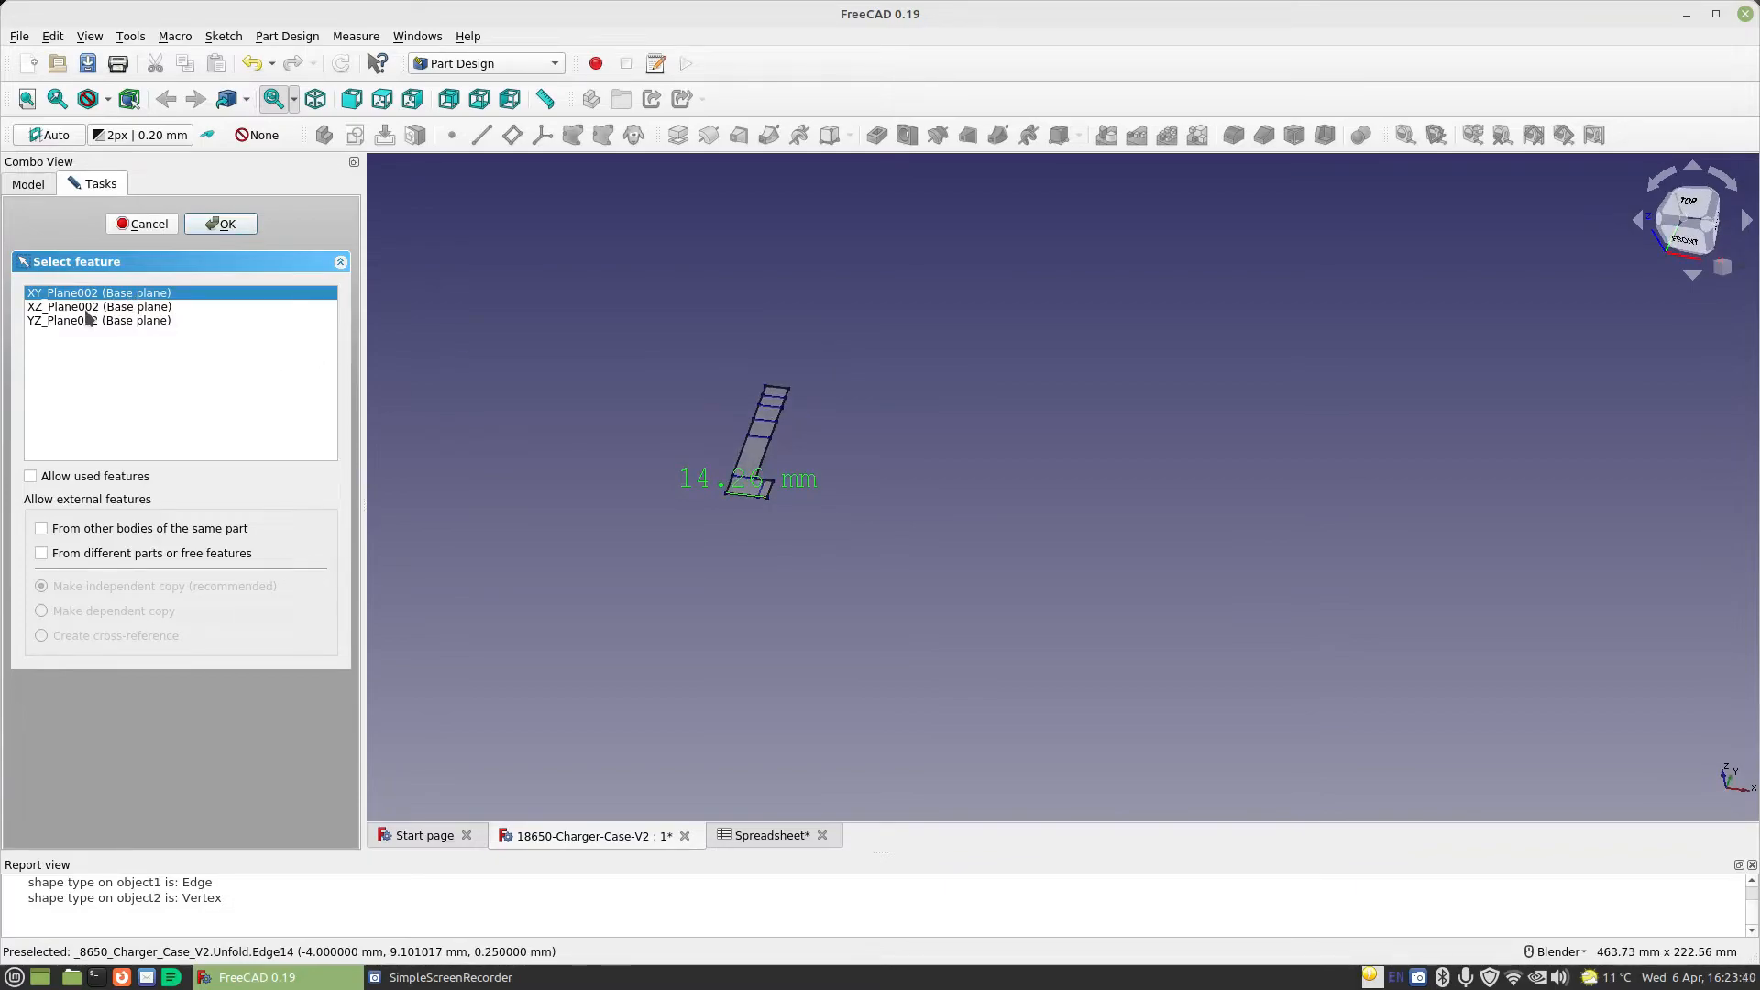
{"action": "left_click", "coordinate": [220, 224]}
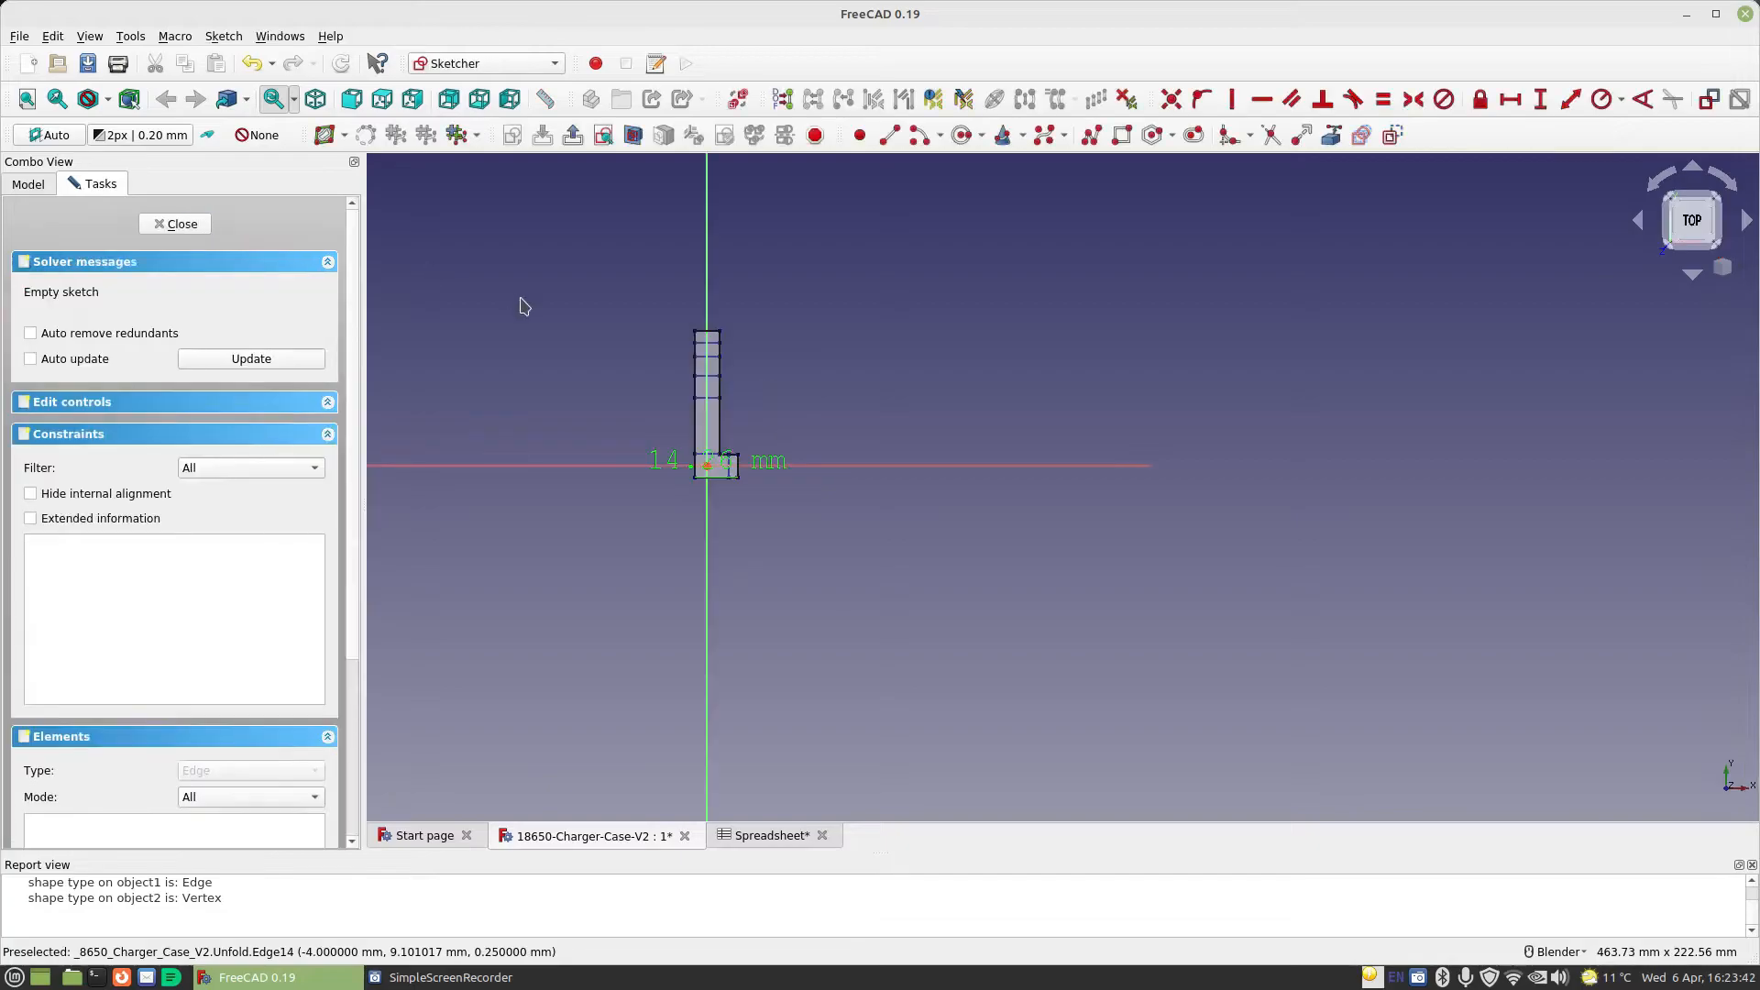
{"action": "scroll", "coordinate": [647, 412], "scroll_direction": "up", "scroll_amount": 4}
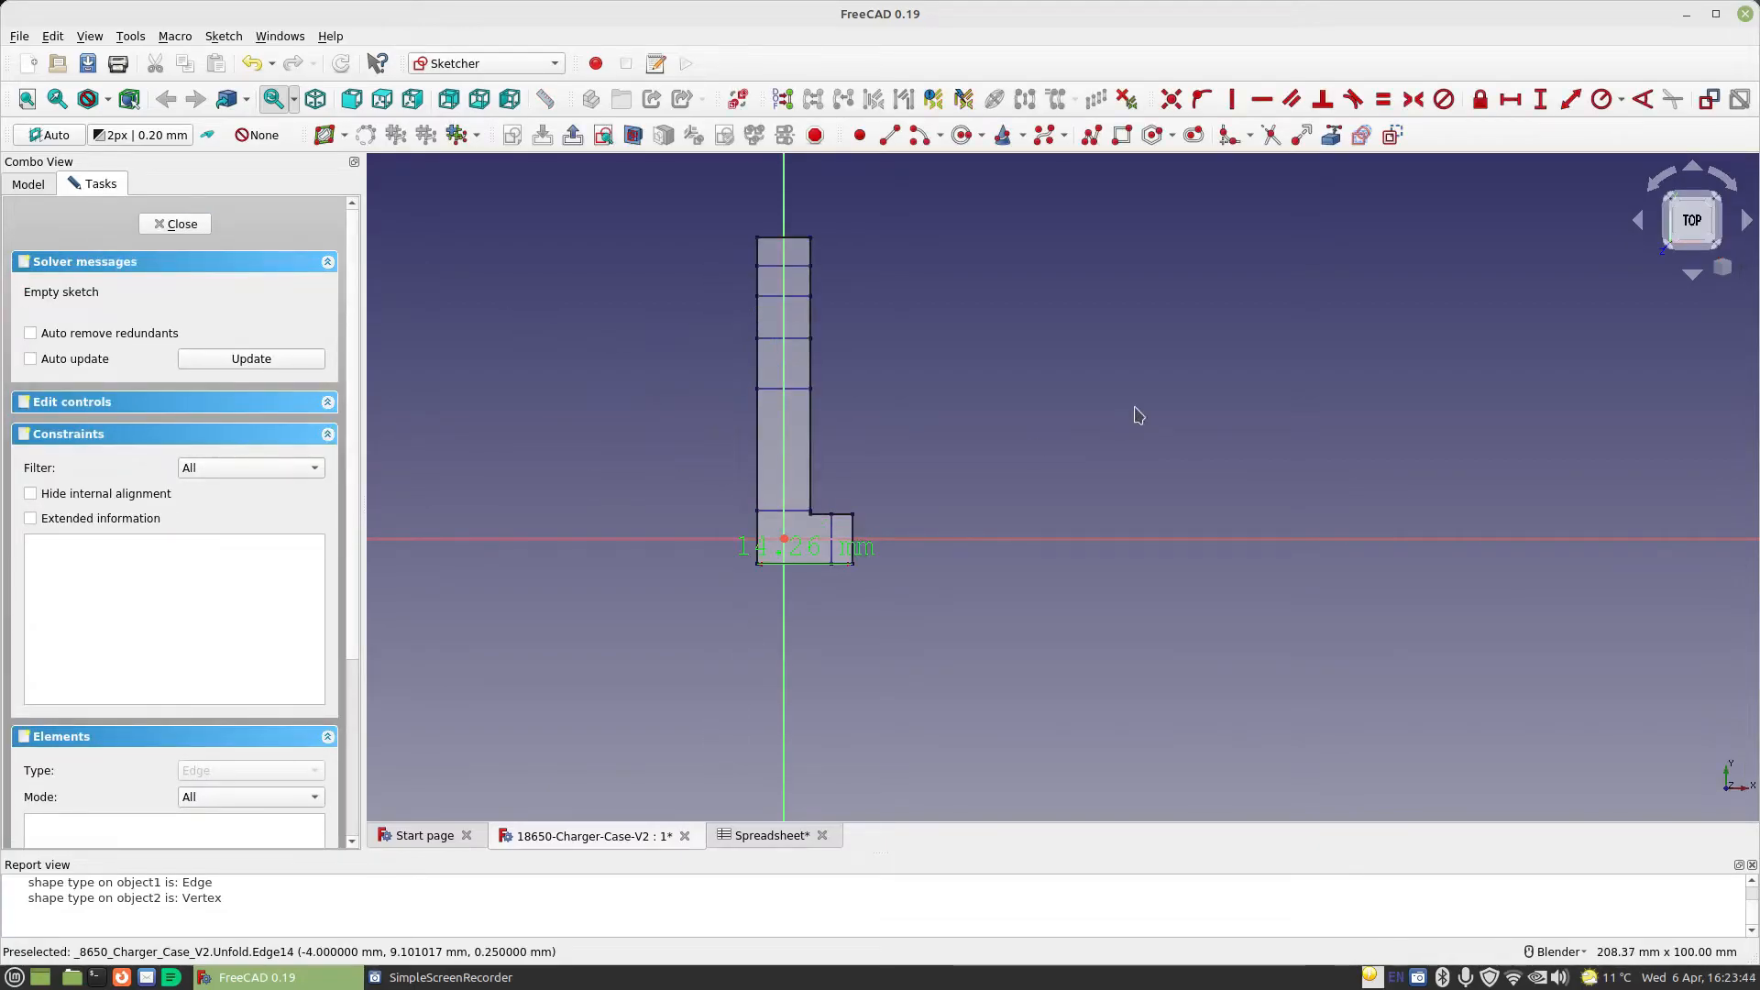
Sketch a large circle overlapping the flat pattern, with its centre up and to the left of the origin
{"action": "left_click", "coordinate": [962, 135]}
{"action": "left_click", "coordinate": [626, 344]}
{"action": "left_click", "coordinate": [912, 511]}
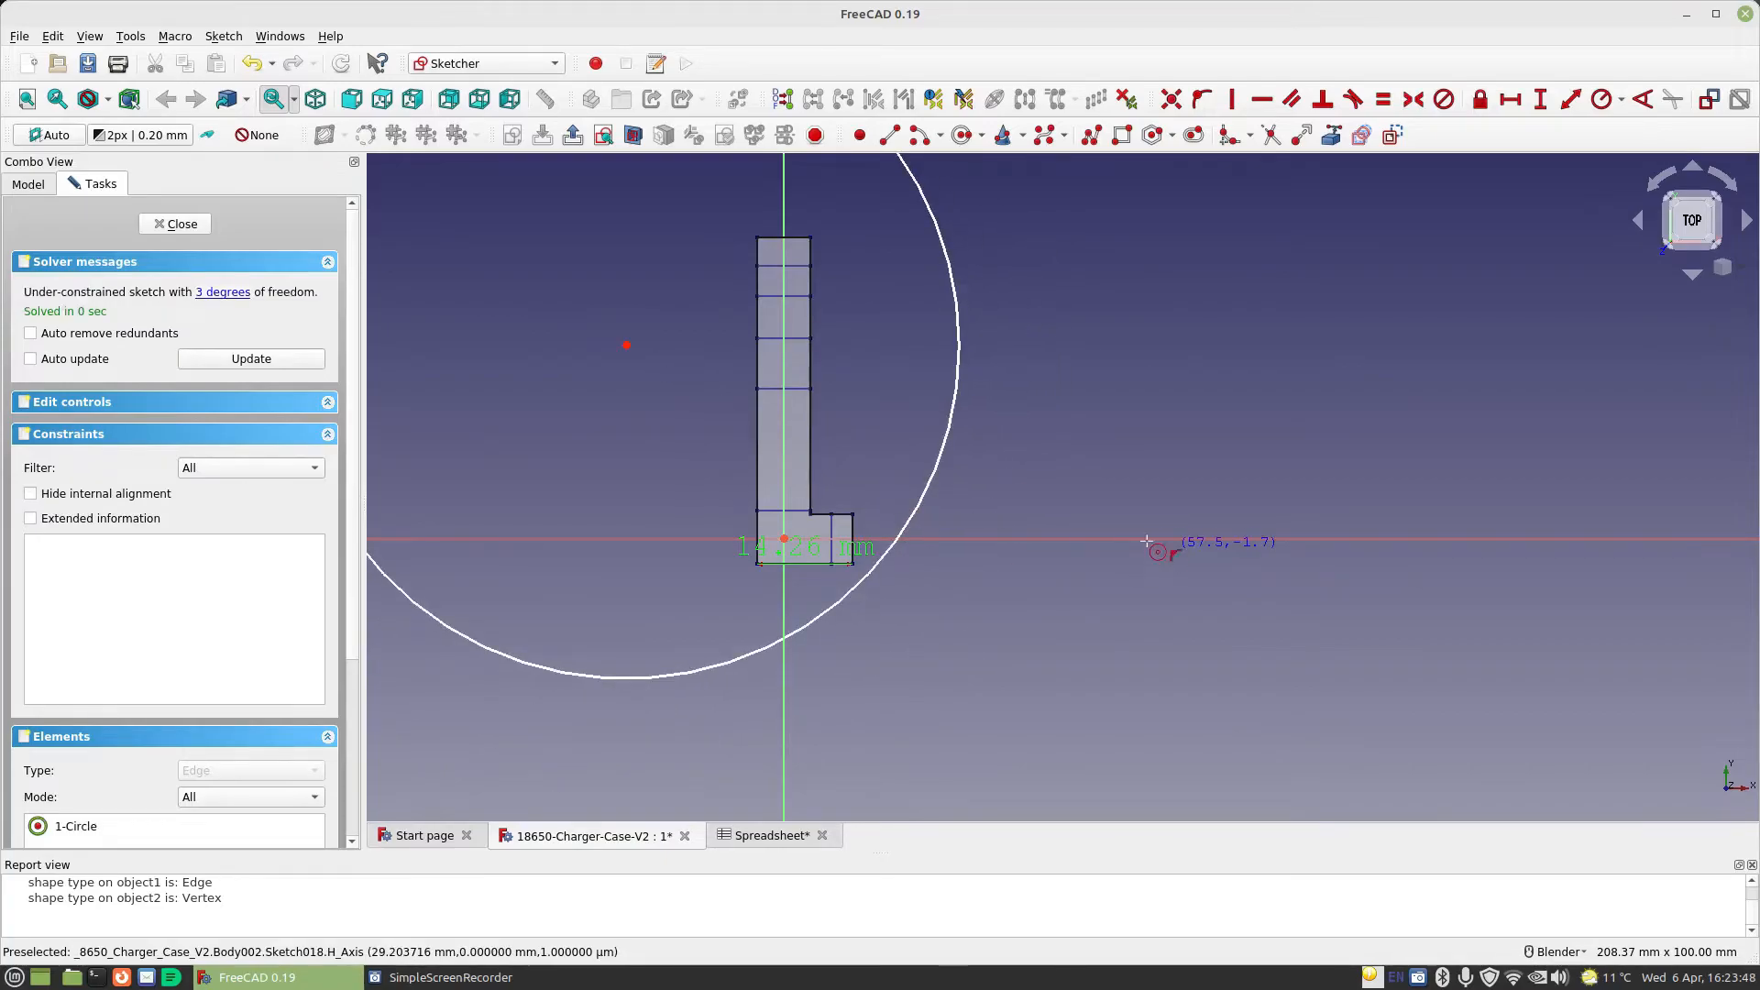
{"action": "scroll", "coordinate": [664, 373], "scroll_direction": "up", "scroll_amount": 2}
{"action": "scroll", "coordinate": [661, 377], "scroll_direction": "down", "scroll_amount": 6}
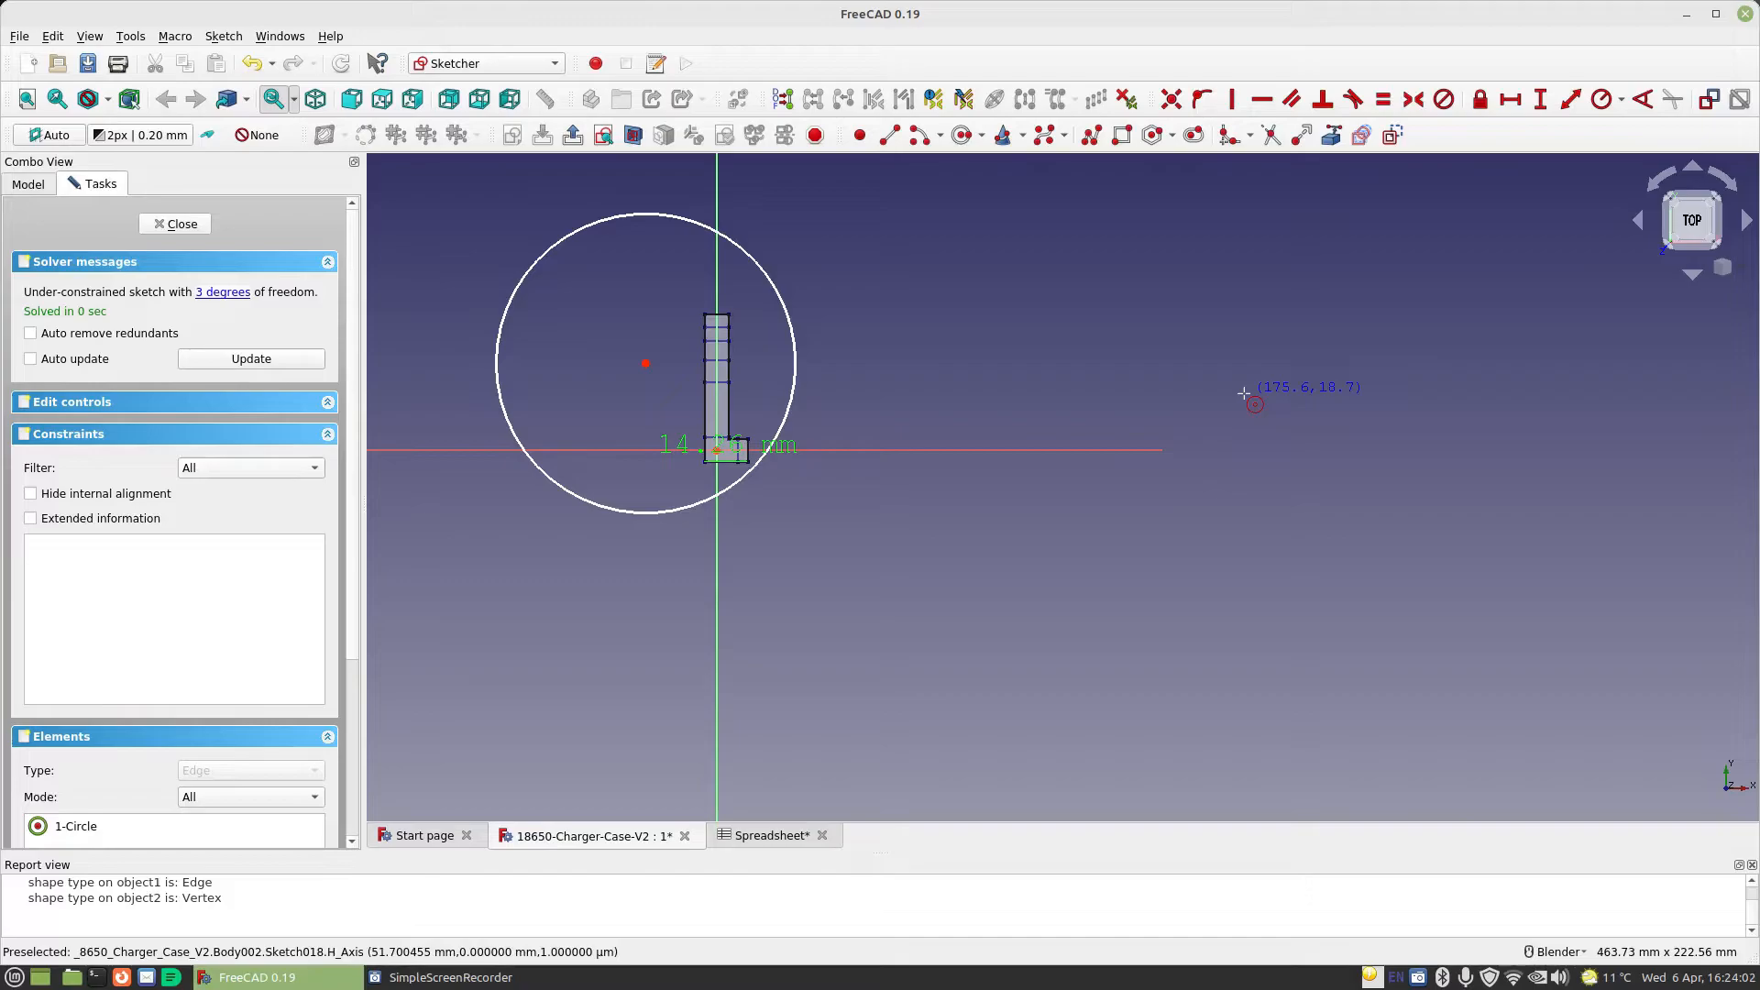
Constrain the circle's diameter to 60 mm
{"action": "left_click", "coordinate": [1621, 100]}
{"action": "left_click", "coordinate": [1640, 144]}
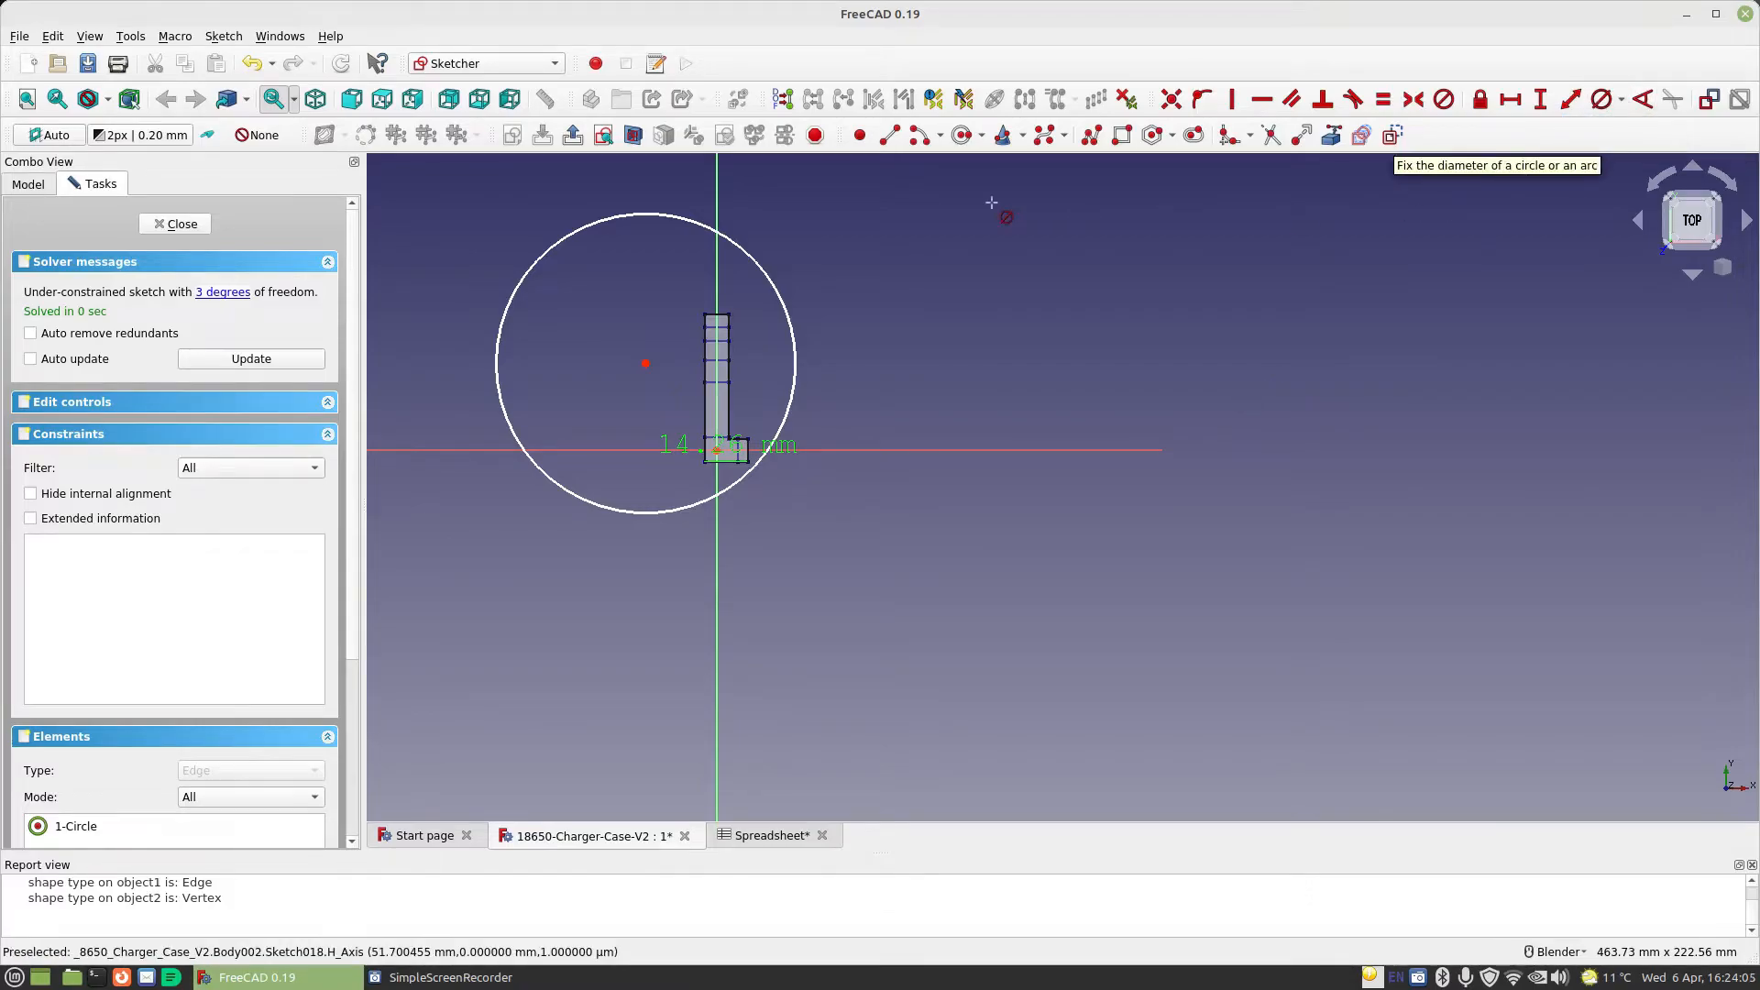
{"action": "left_click", "coordinate": [774, 278]}
{"action": "type", "text": "60"}
{"action": "key", "text": "Return"}
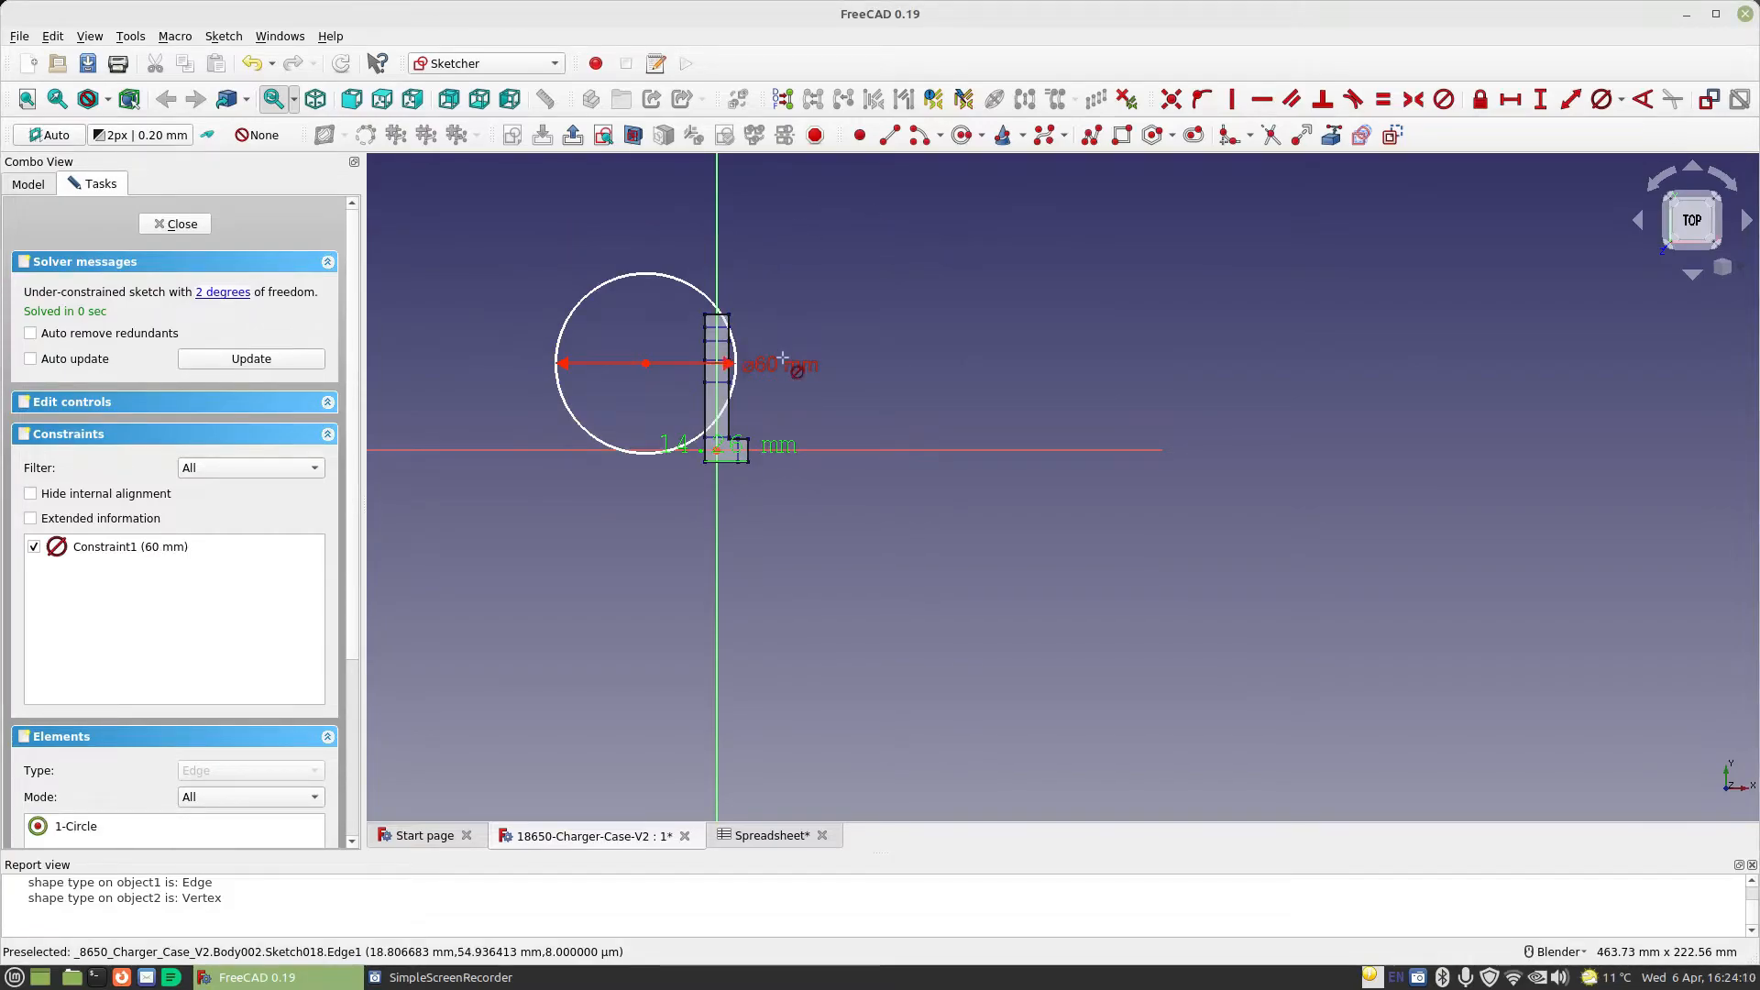
Make the 60 mm circle's centre coincident with the sketch origin
{"action": "left_click_drag", "start_coordinate": [646, 365], "coordinate": [664, 503]}
{"action": "left_click", "coordinate": [717, 463]}
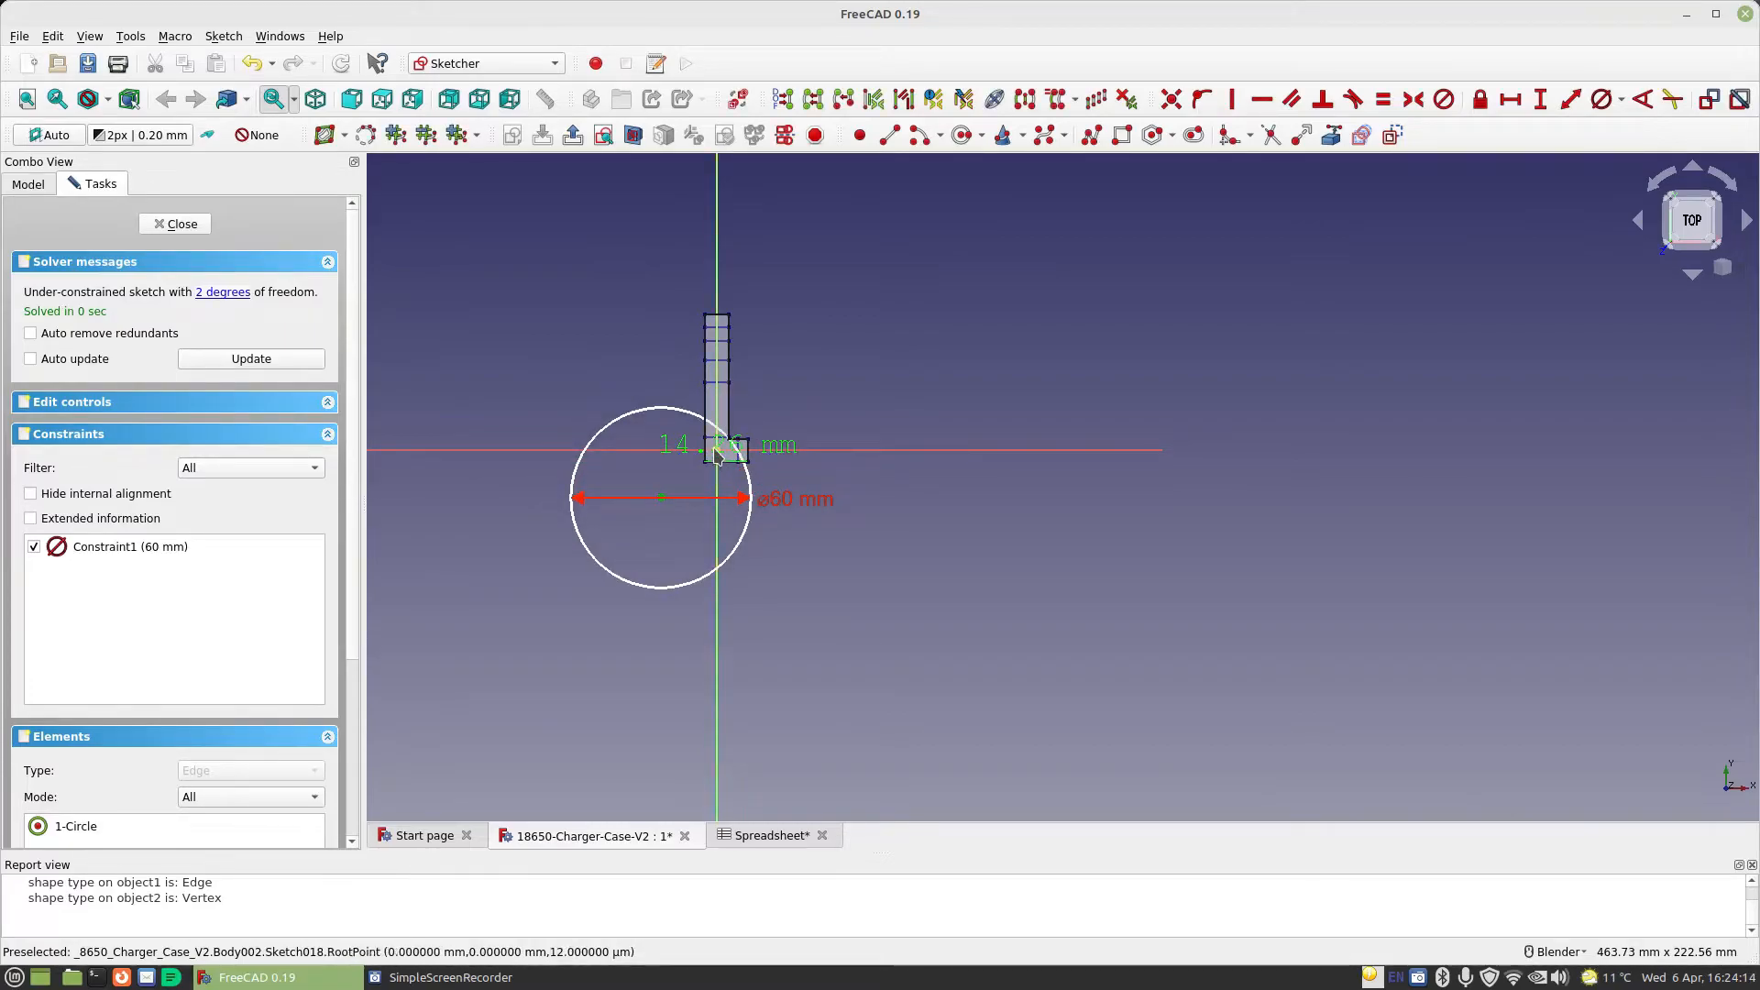
{"action": "left_click", "coordinate": [1170, 99]}
{"action": "scroll", "coordinate": [876, 463], "scroll_direction": "up", "scroll_amount": 4}
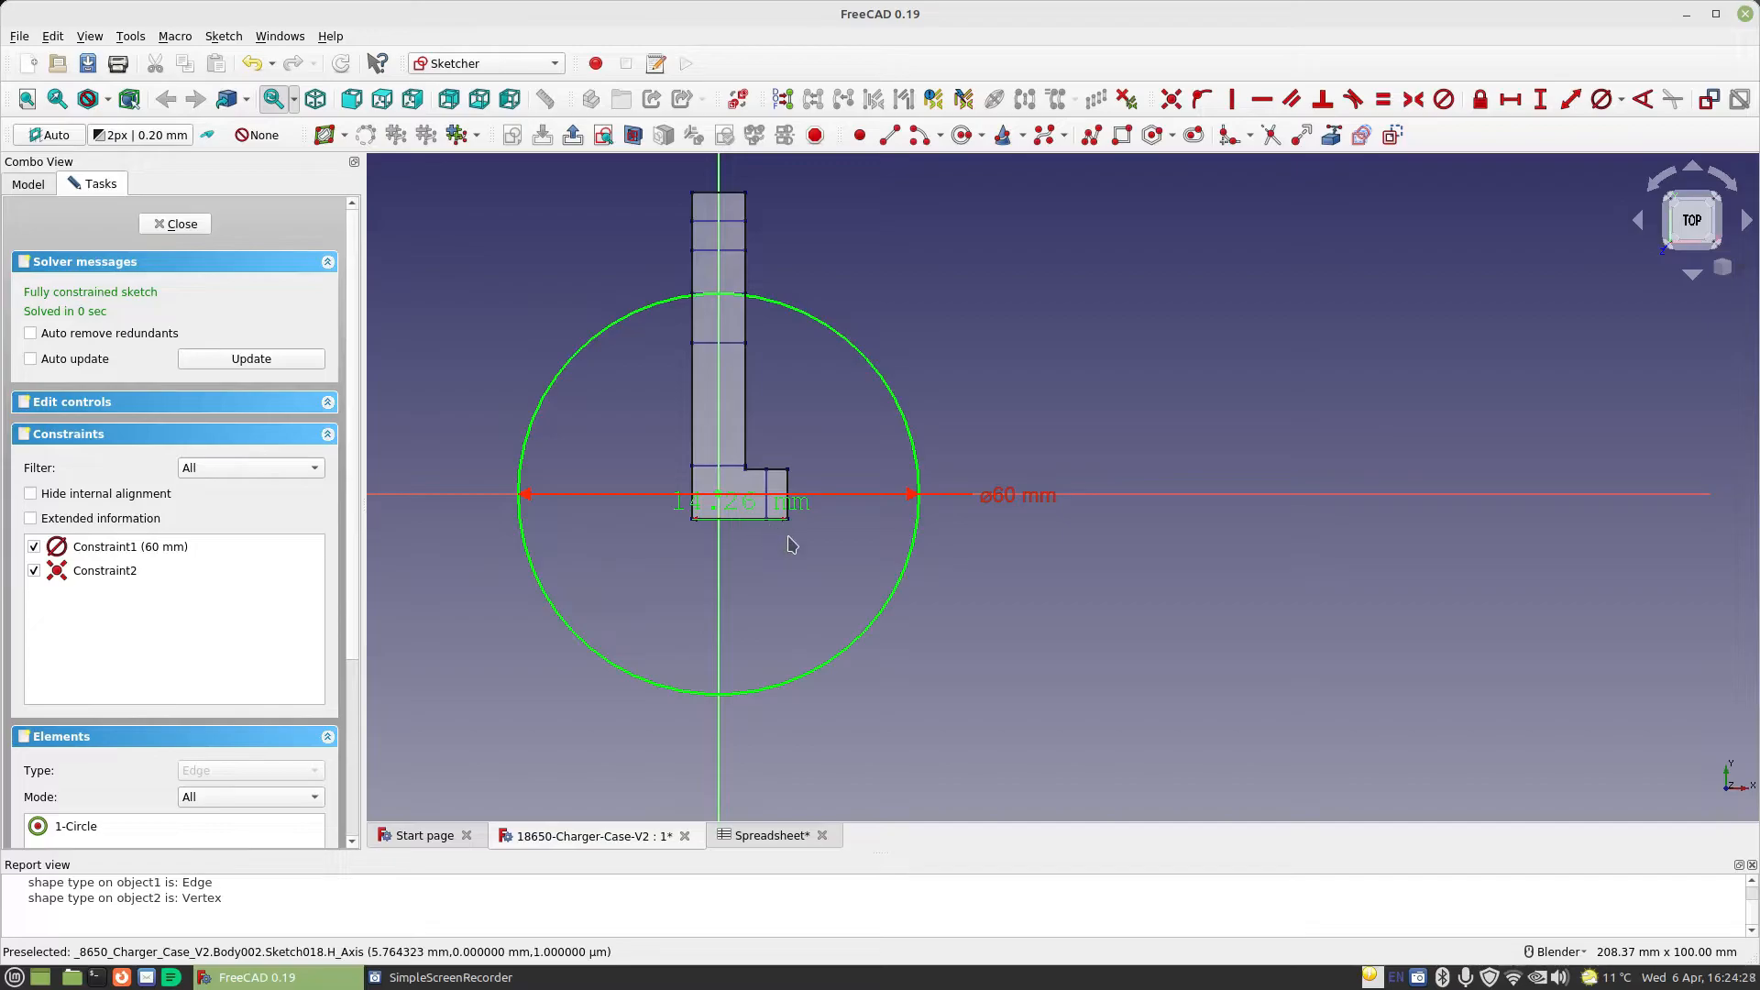
{"action": "scroll", "coordinate": [791, 545], "scroll_direction": "up", "scroll_amount": 4}
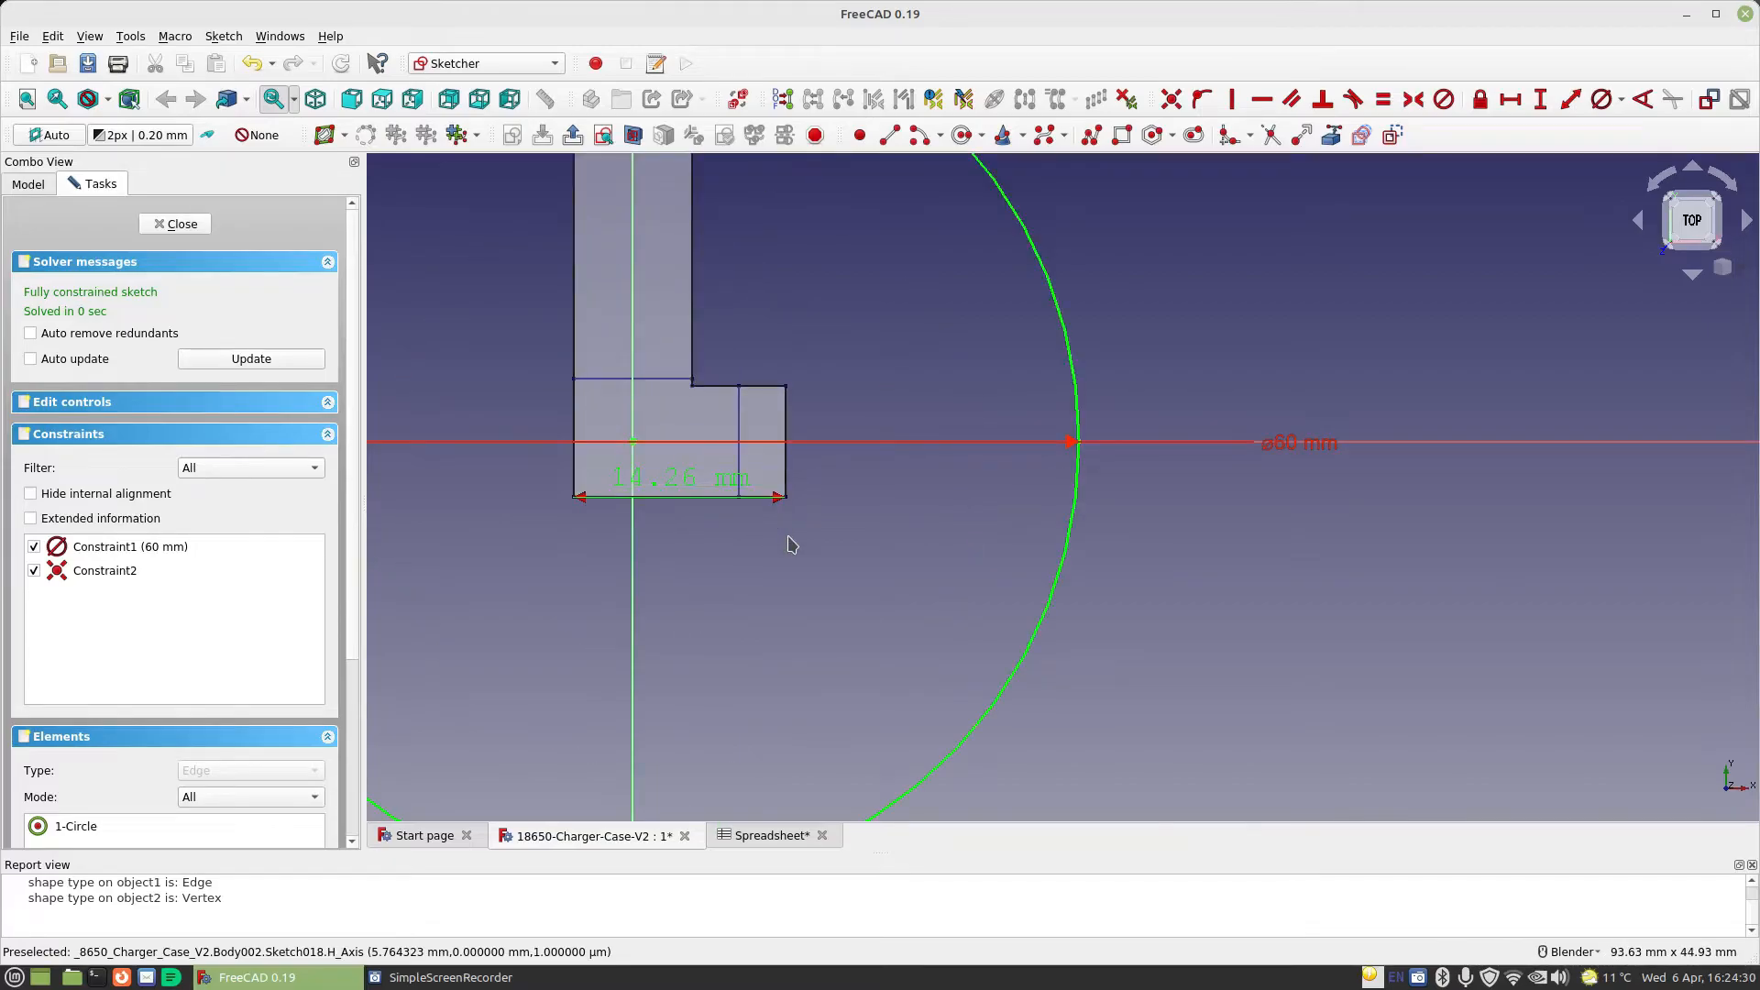
Sketch a closed L-shaped outline of horizontal and vertical lines beside the circle, about 26.6 mm wide at its base
{"action": "scroll", "coordinate": [791, 545], "scroll_direction": "down", "scroll_amount": 4}
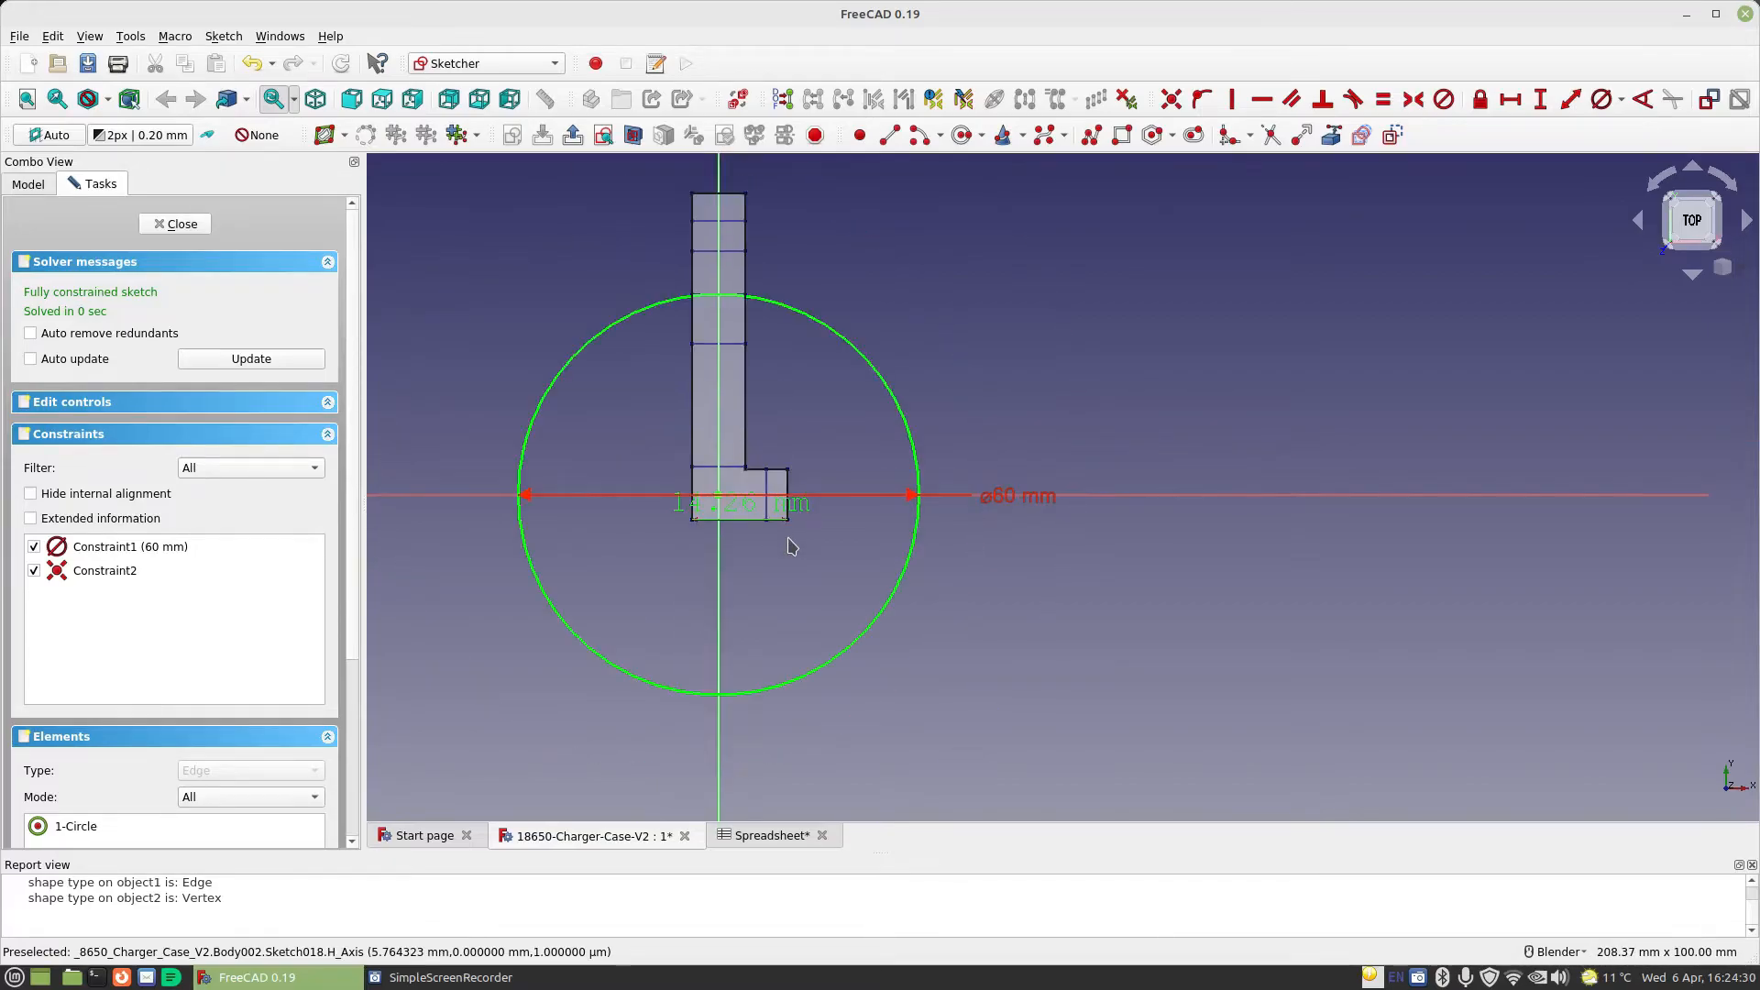
{"action": "left_click", "coordinate": [887, 136]}
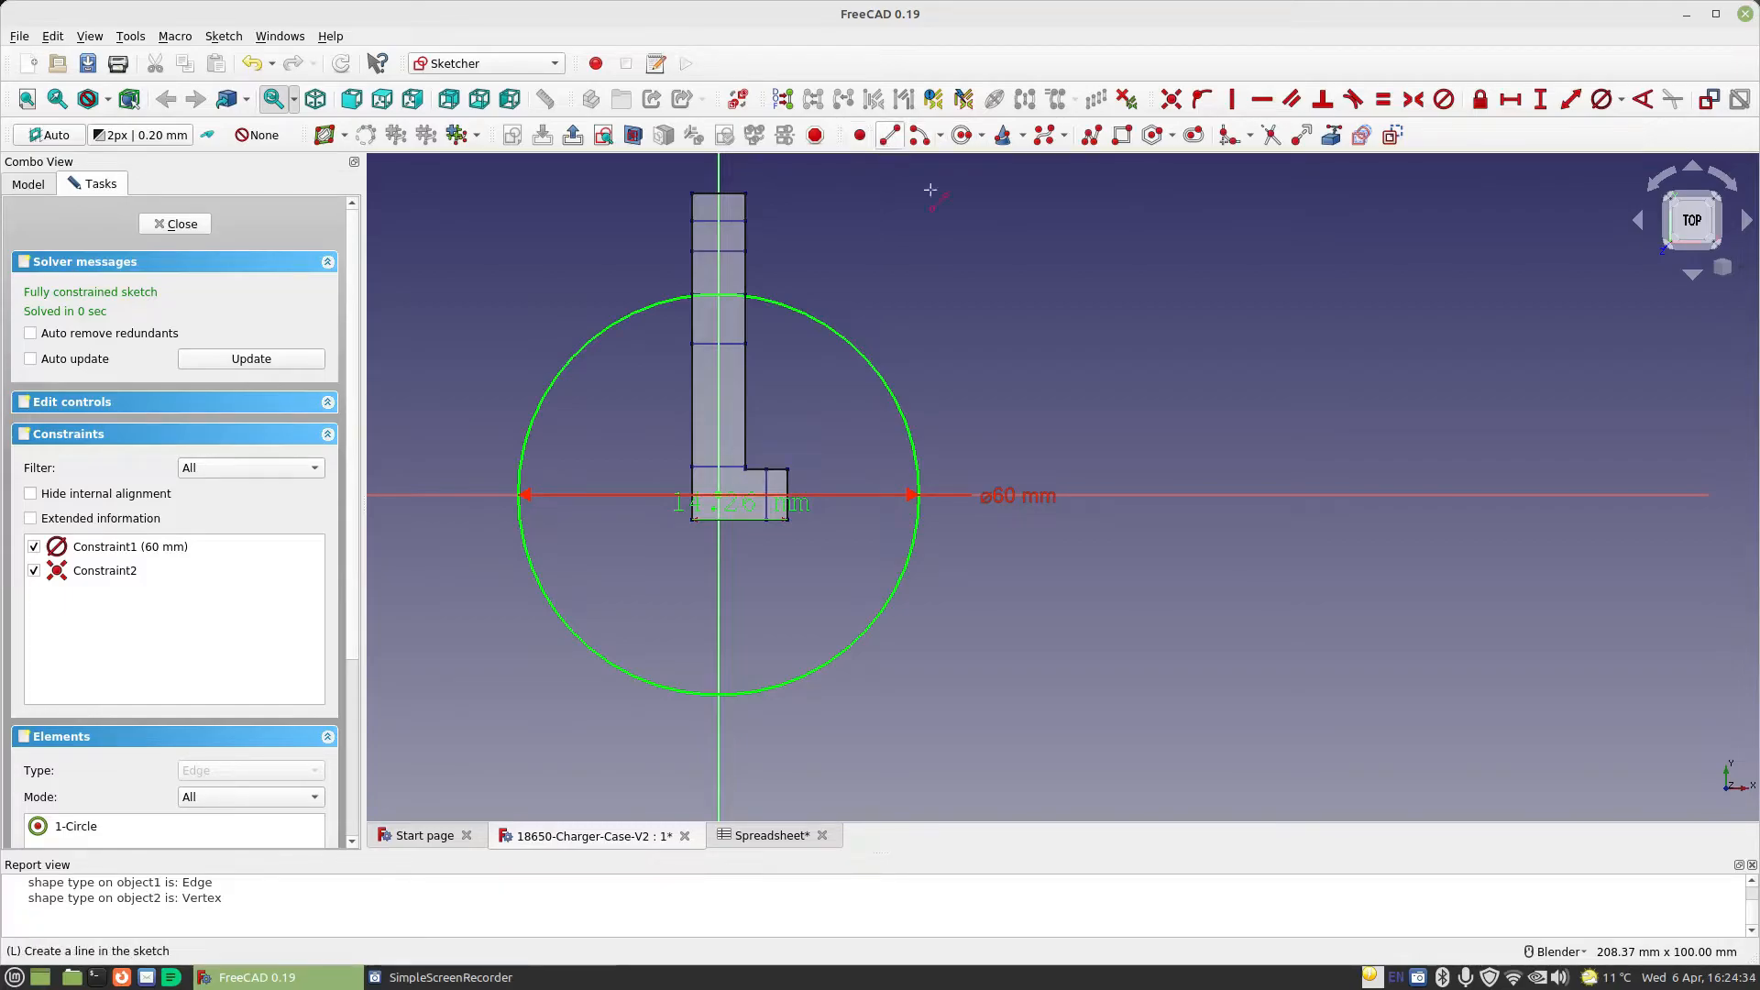
{"action": "left_click", "coordinate": [1133, 226]}
{"action": "left_click", "coordinate": [1239, 226]}
{"action": "left_click", "coordinate": [1239, 226]}
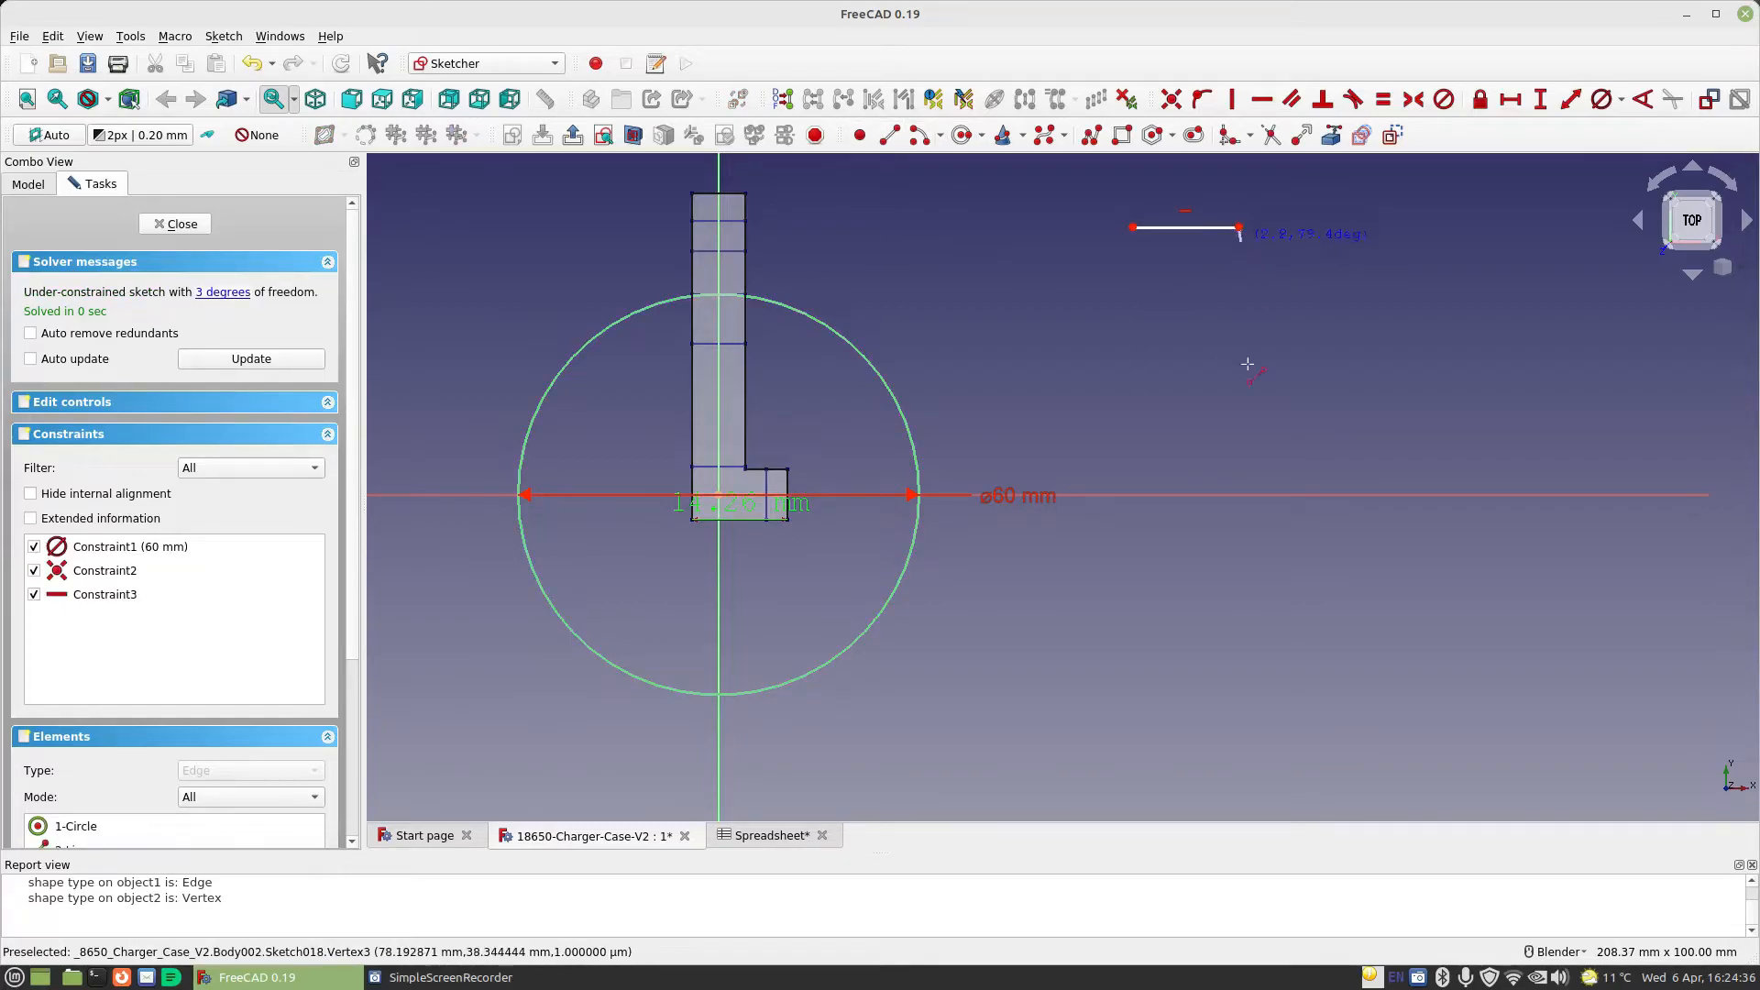
{"action": "left_click", "coordinate": [1238, 581]}
{"action": "left_click", "coordinate": [1295, 583]}
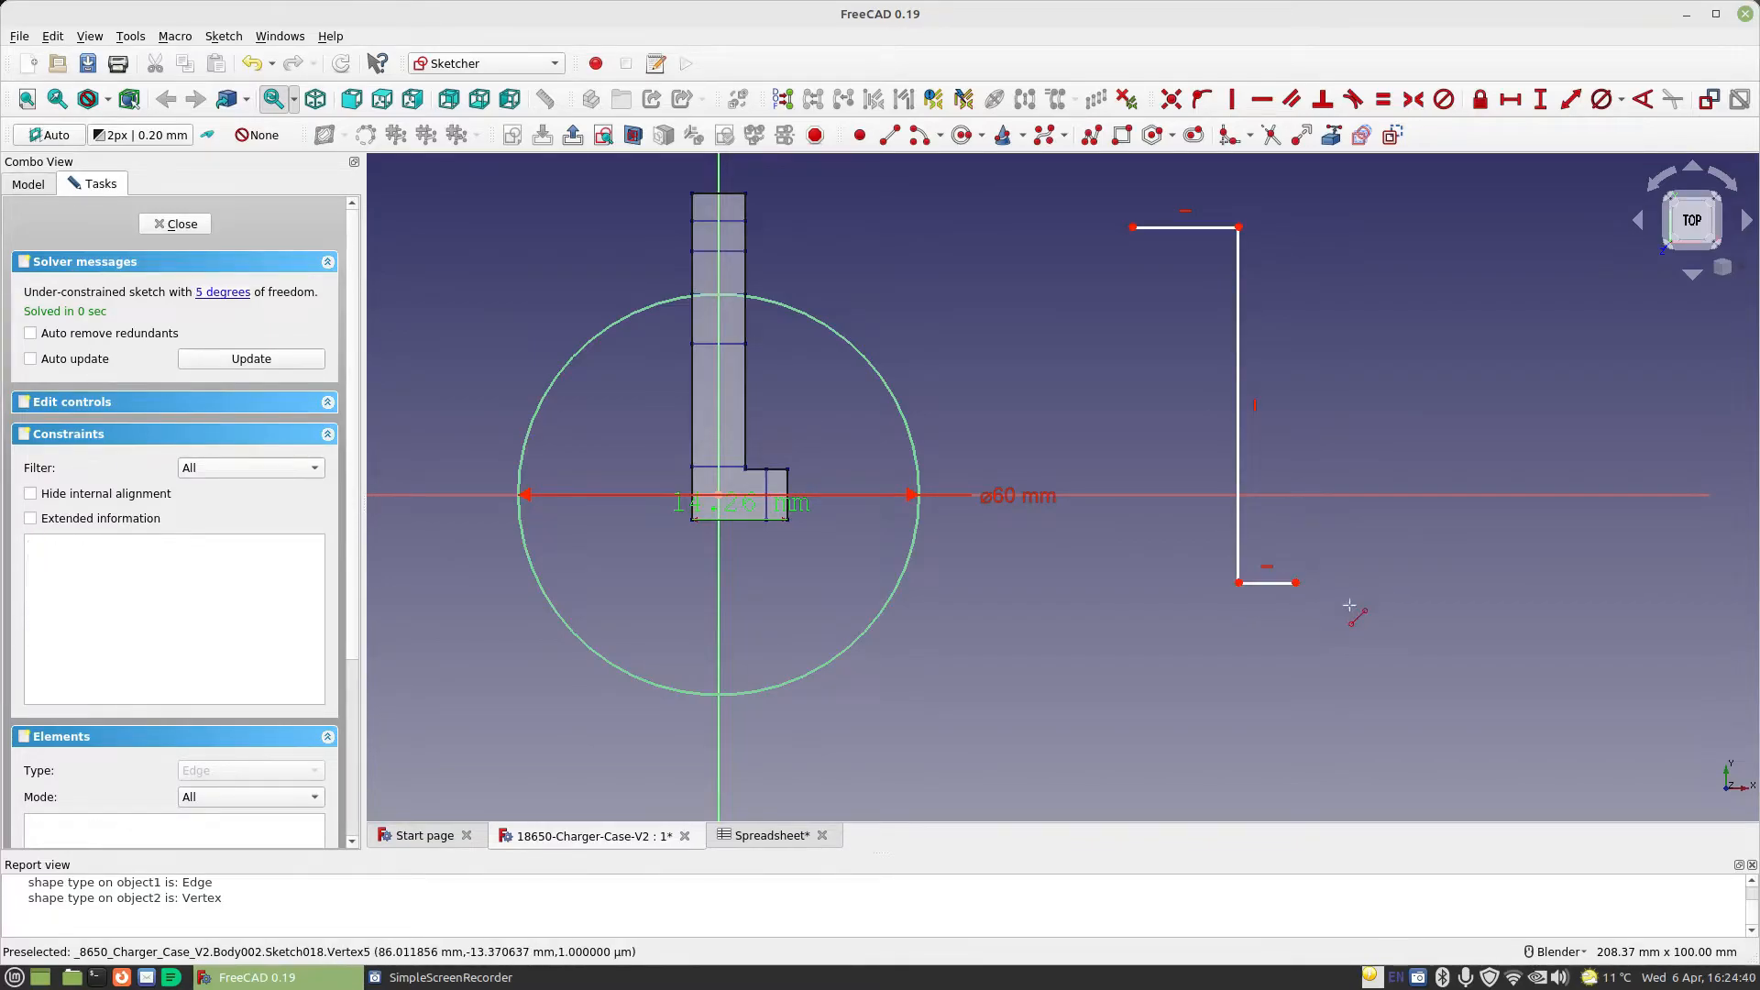
{"action": "left_click", "coordinate": [1295, 654]}
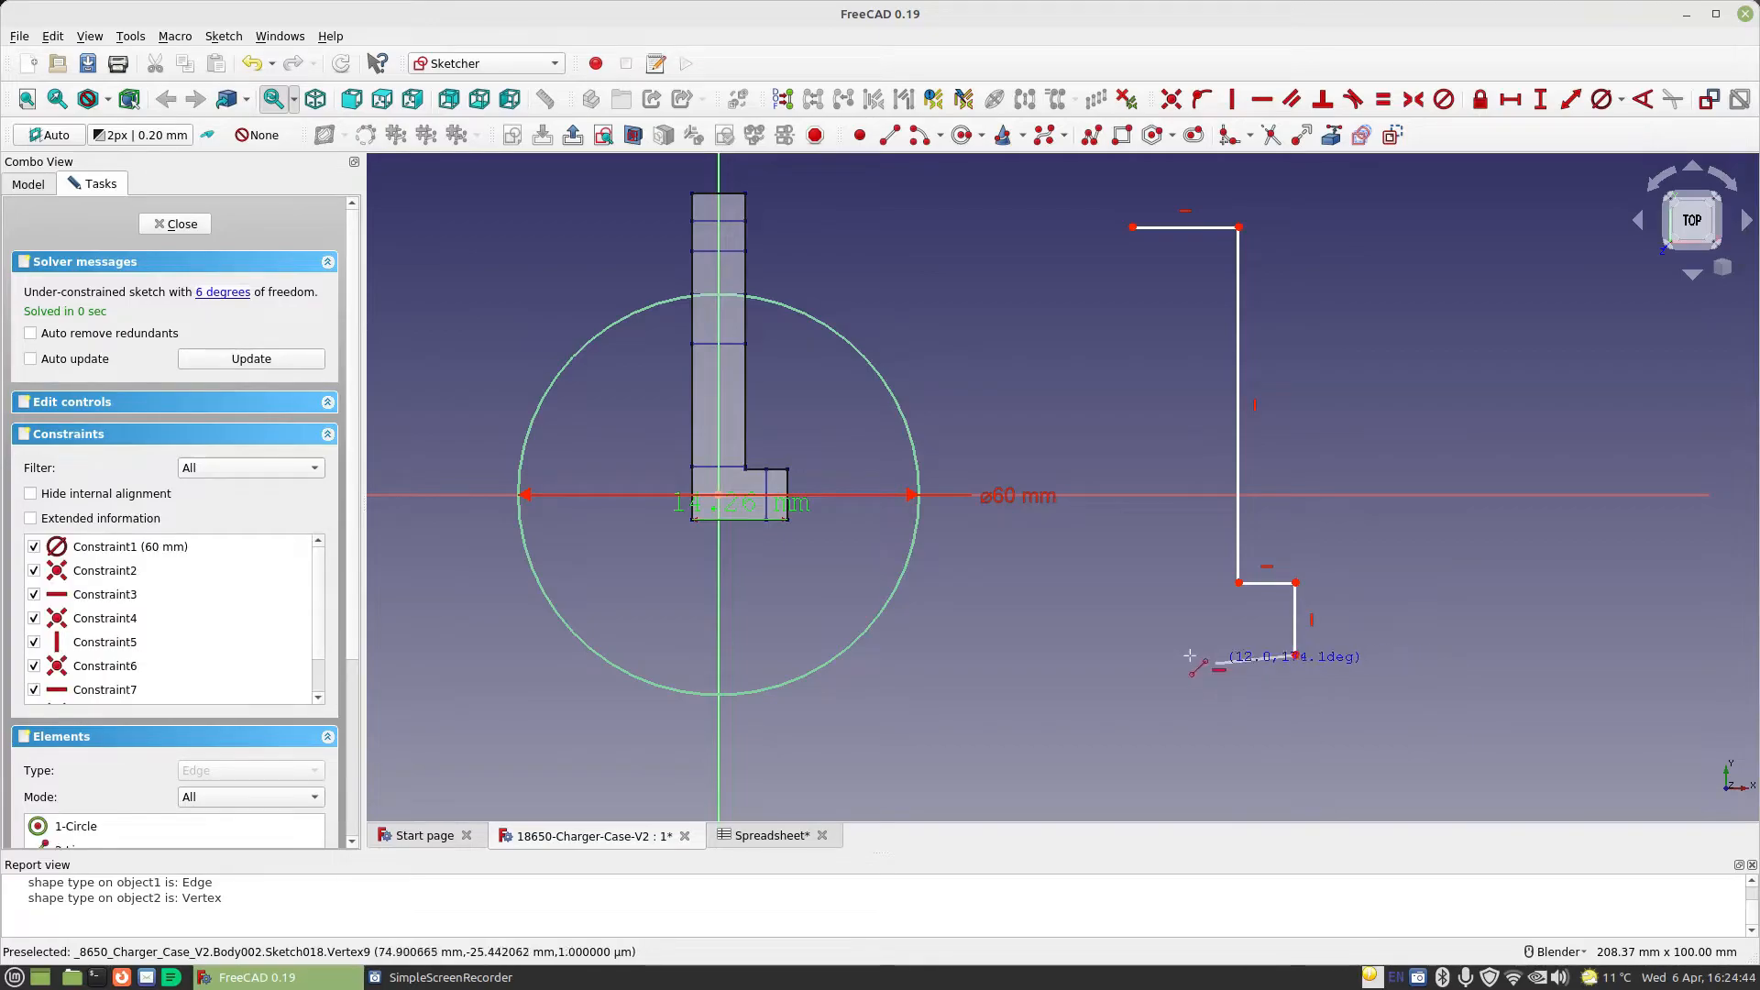
{"action": "left_click", "coordinate": [1117, 654]}
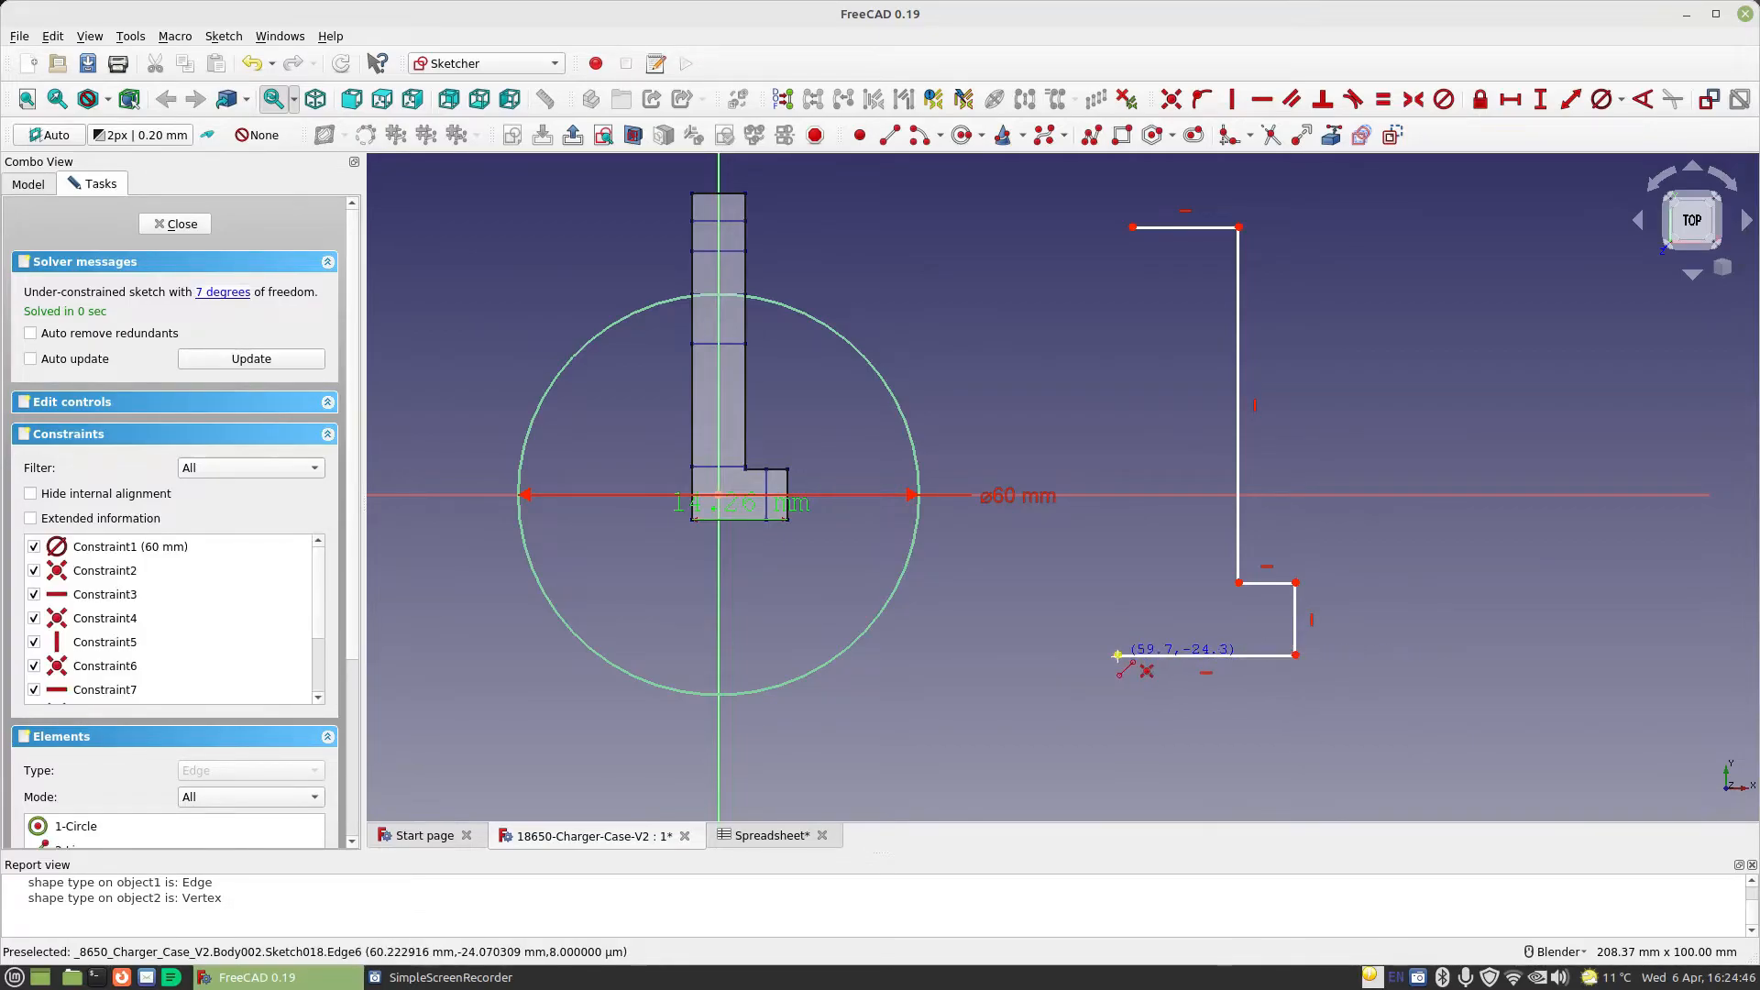
{"action": "left_click", "coordinate": [1132, 226]}
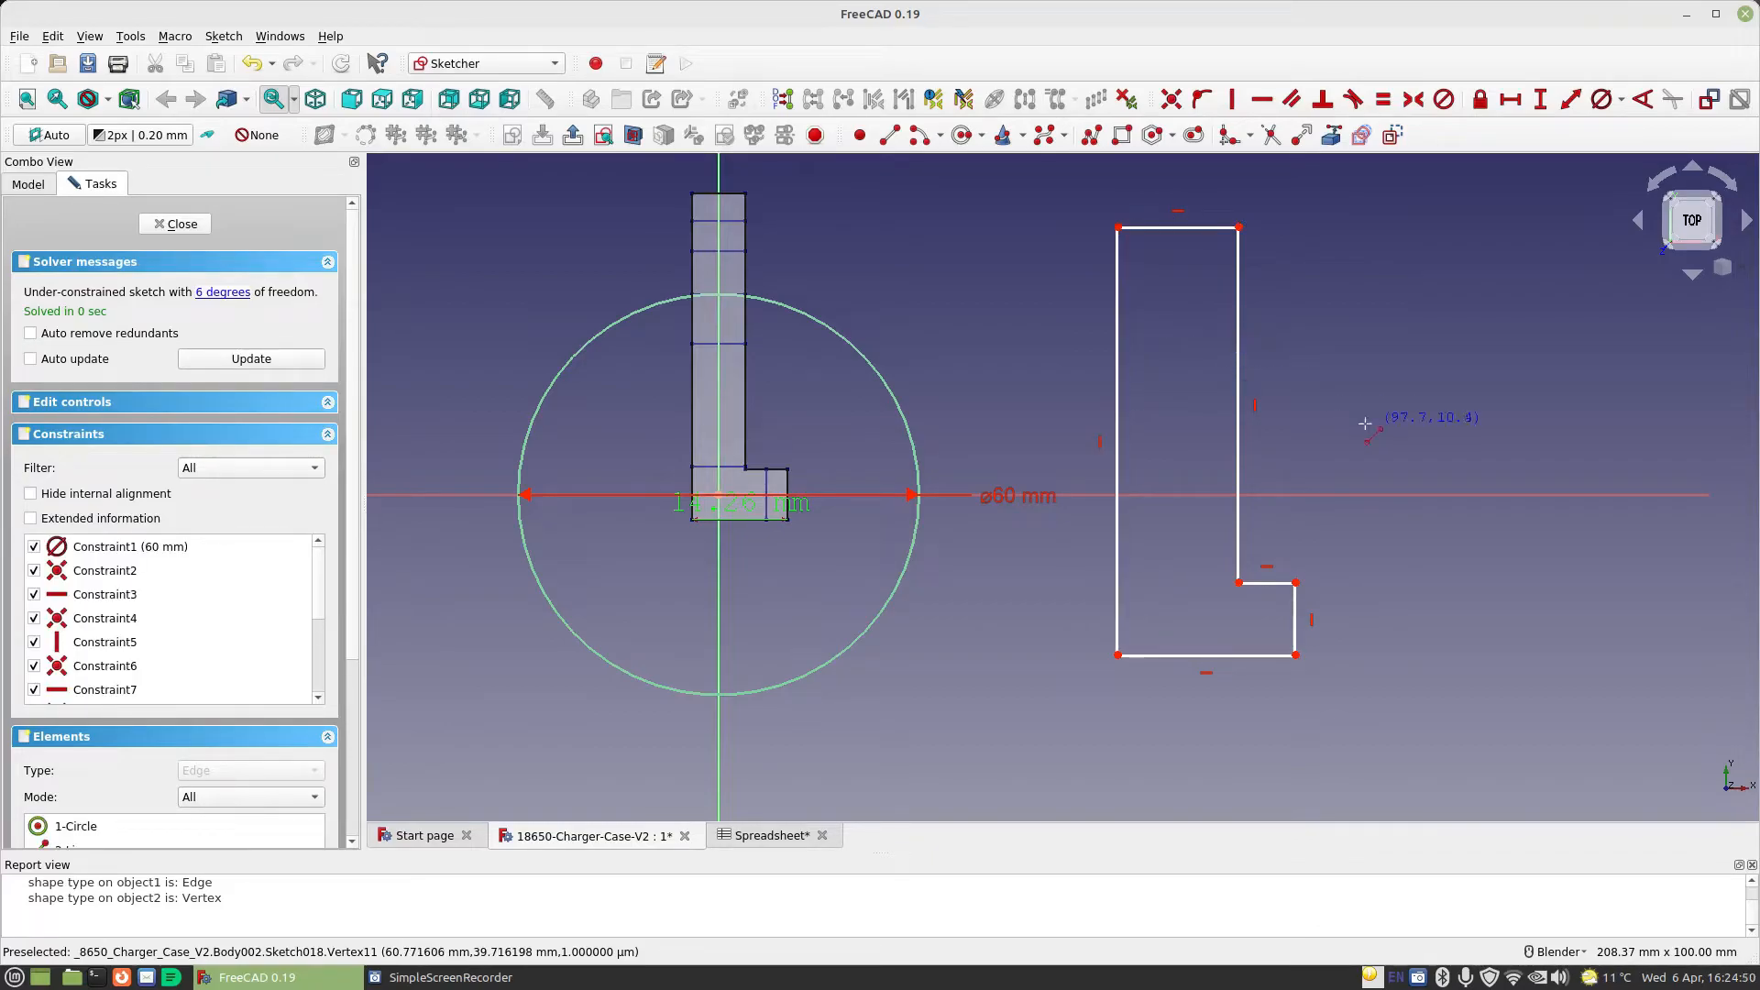
Constrain the horizontal length of the outline's bottom edge to 14.26 mm
{"action": "left_click", "coordinate": [1510, 99]}
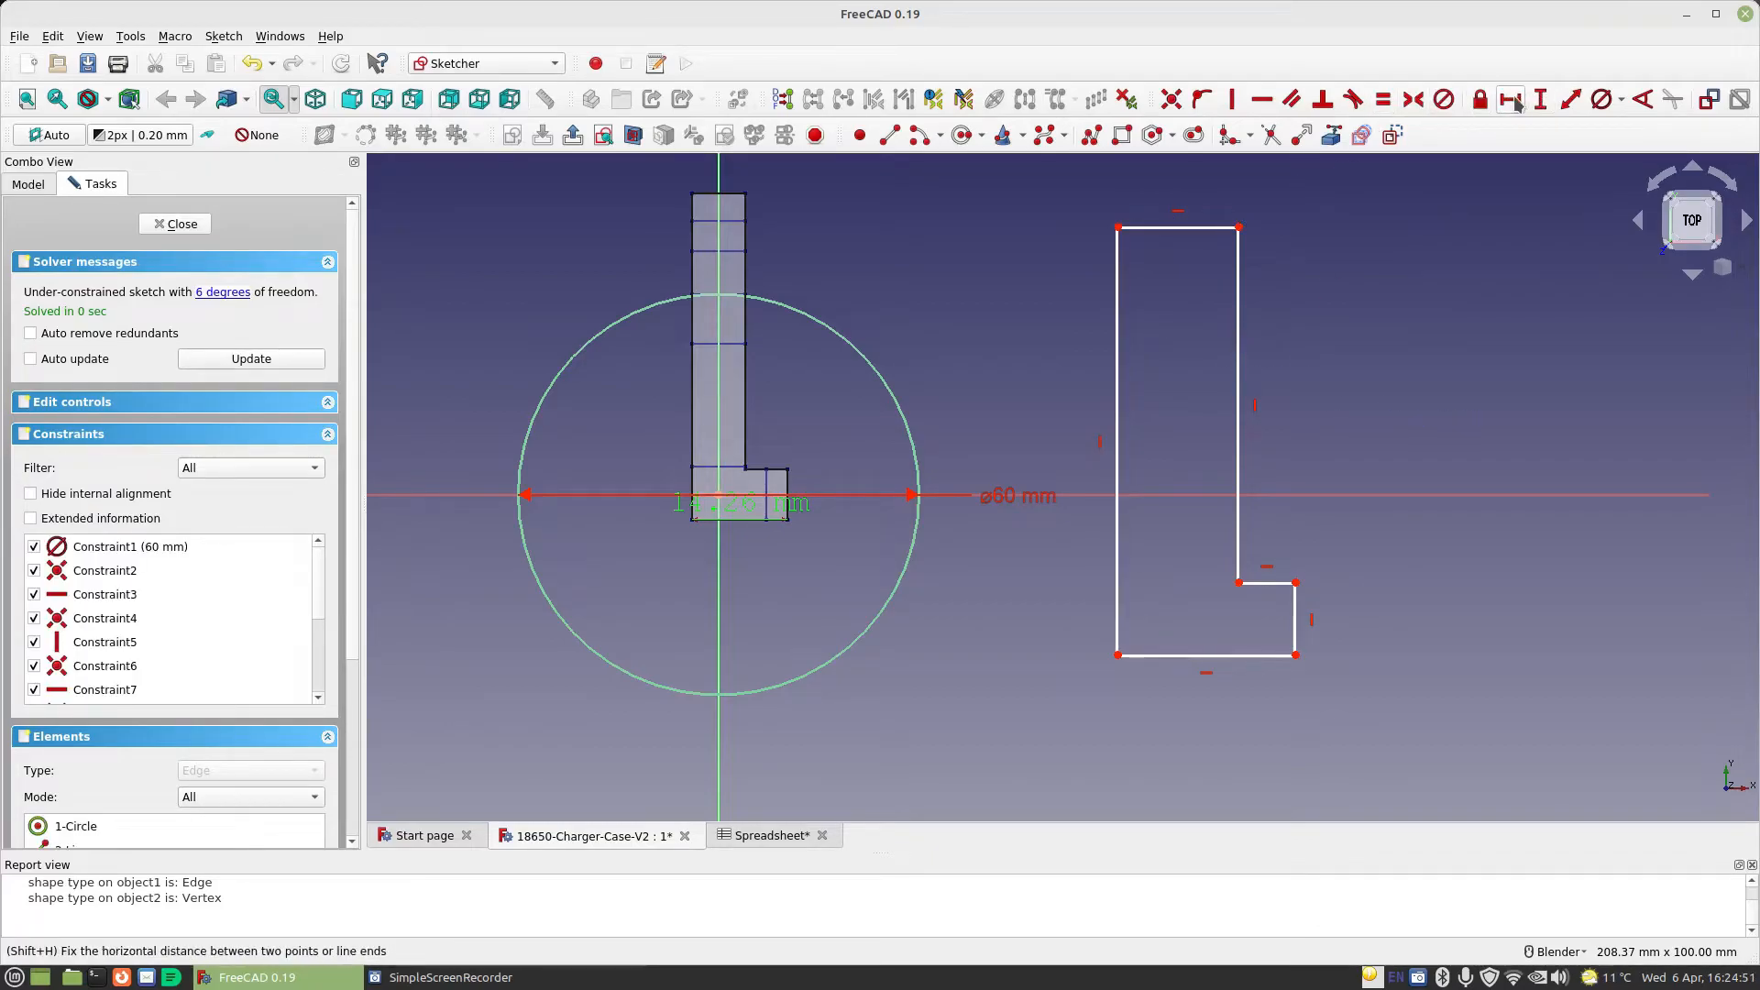
{"action": "left_click", "coordinate": [1182, 654]}
{"action": "type", "text": "14.26"}
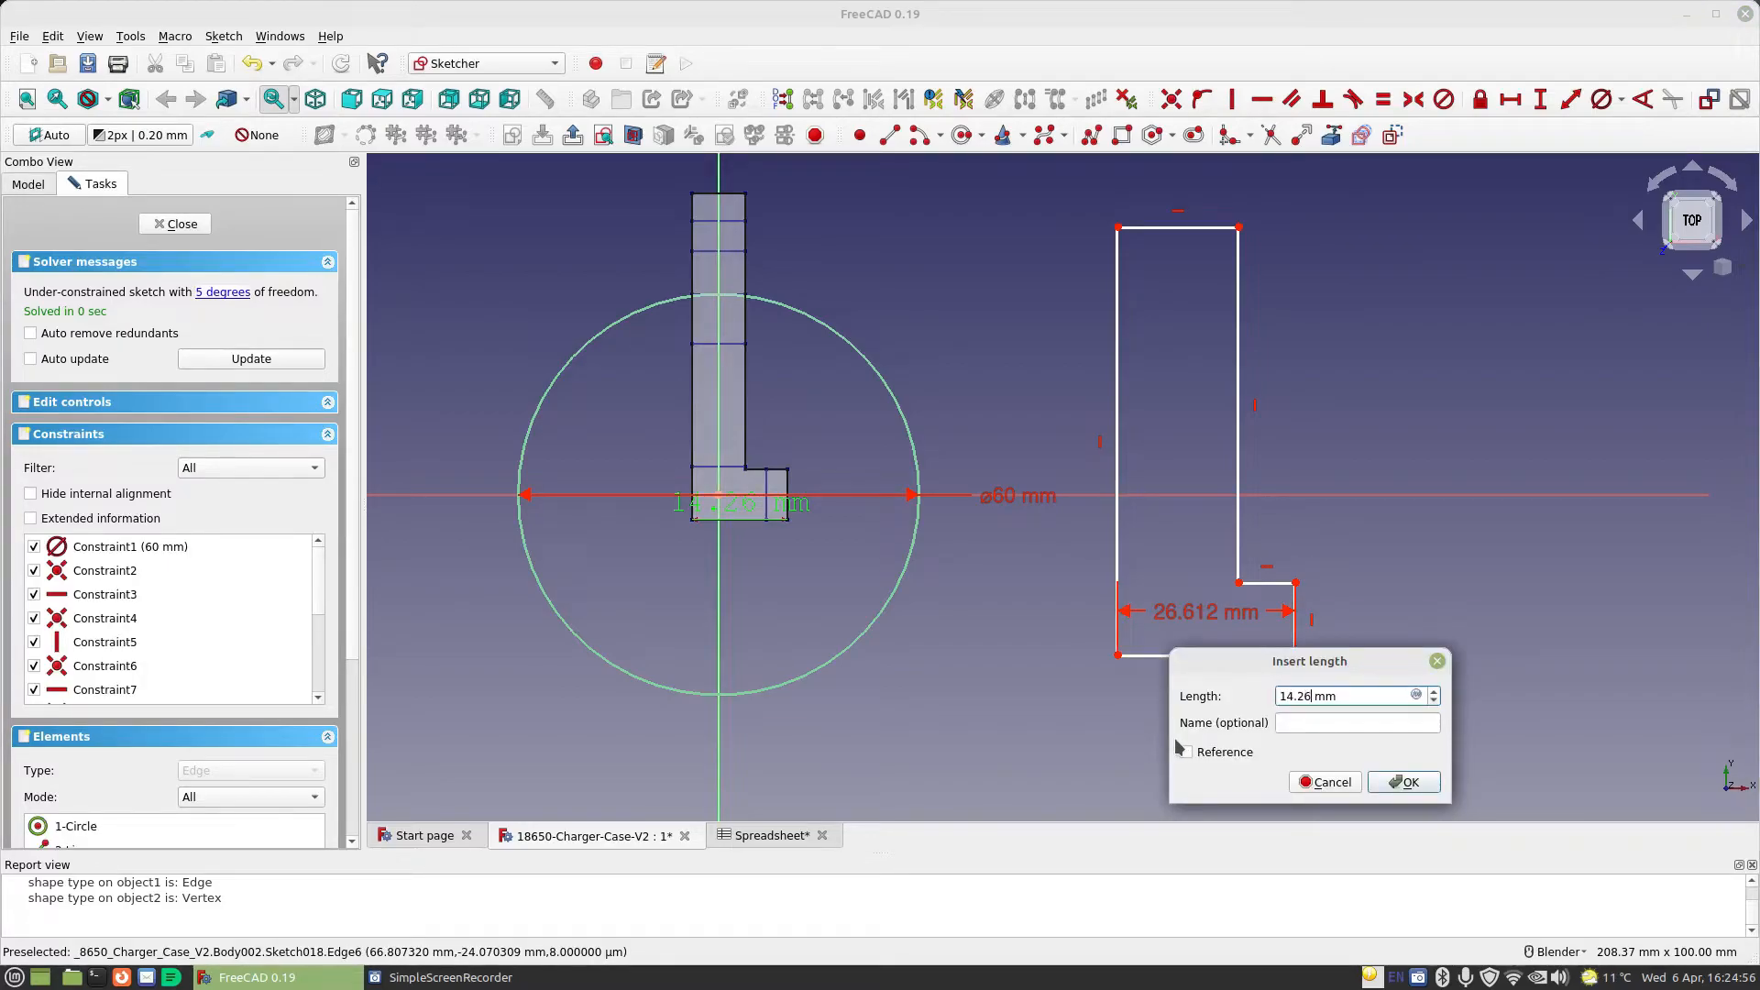
{"action": "key", "text": "Return"}
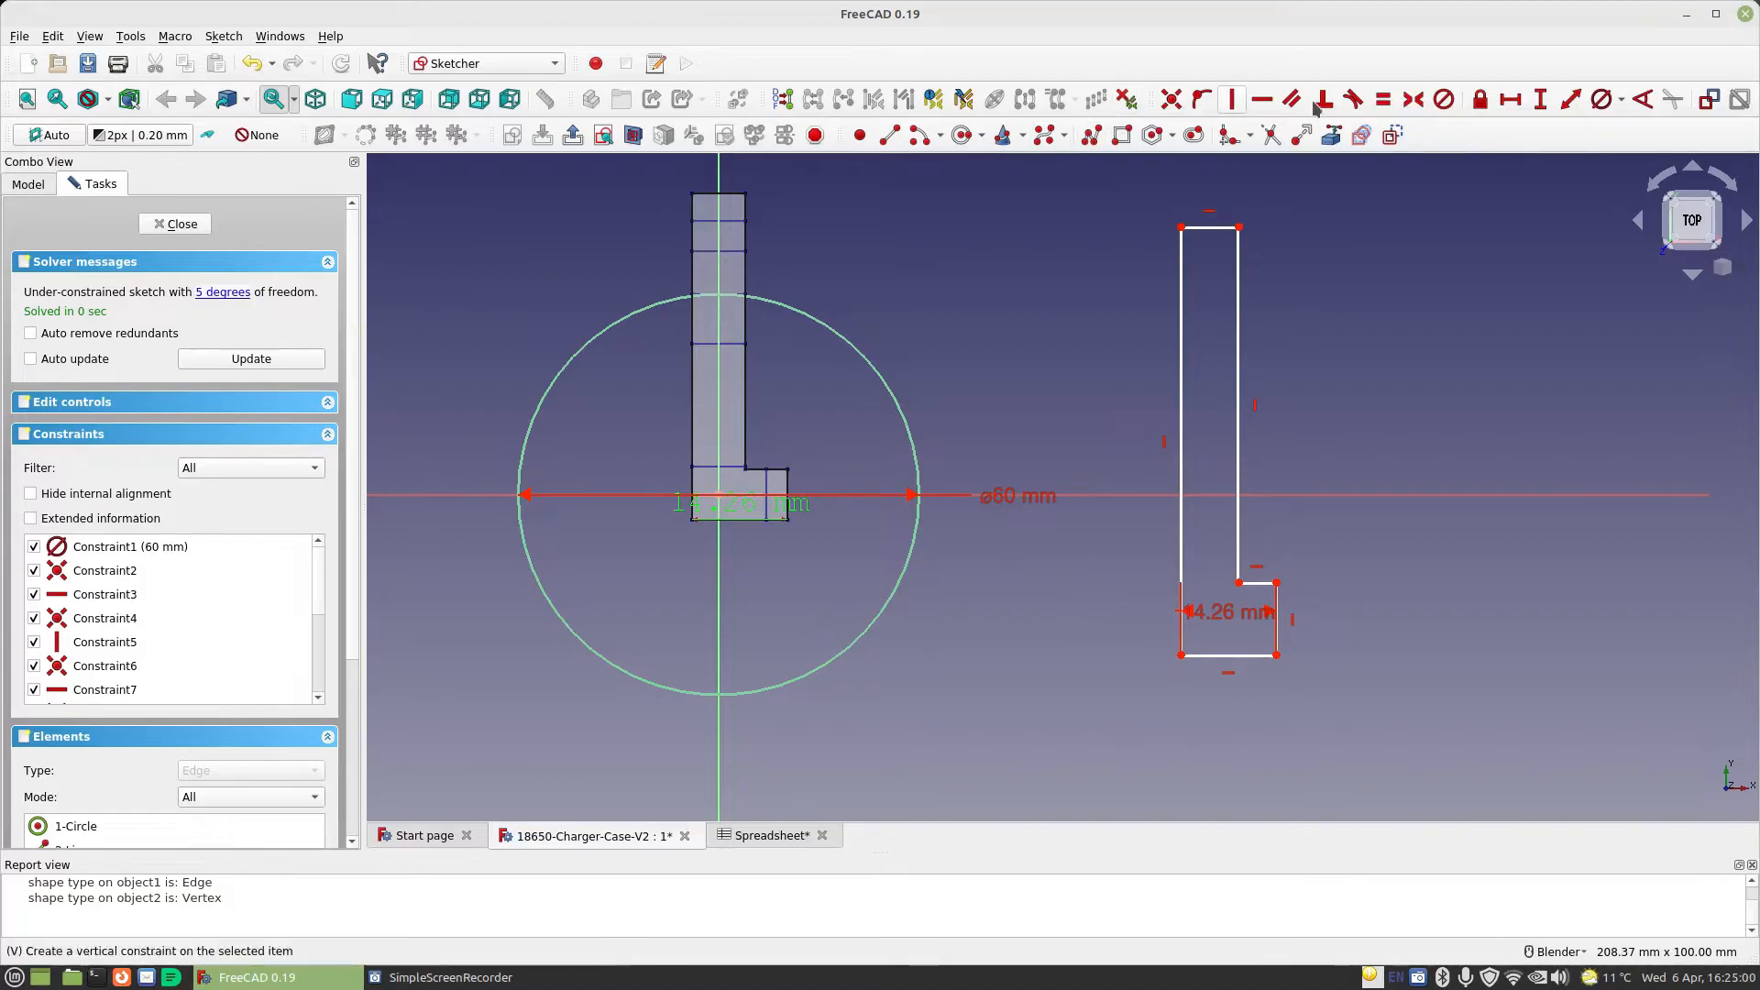
Switch to the Part Design workbench and close the sketch
{"action": "left_click", "coordinate": [499, 63]}
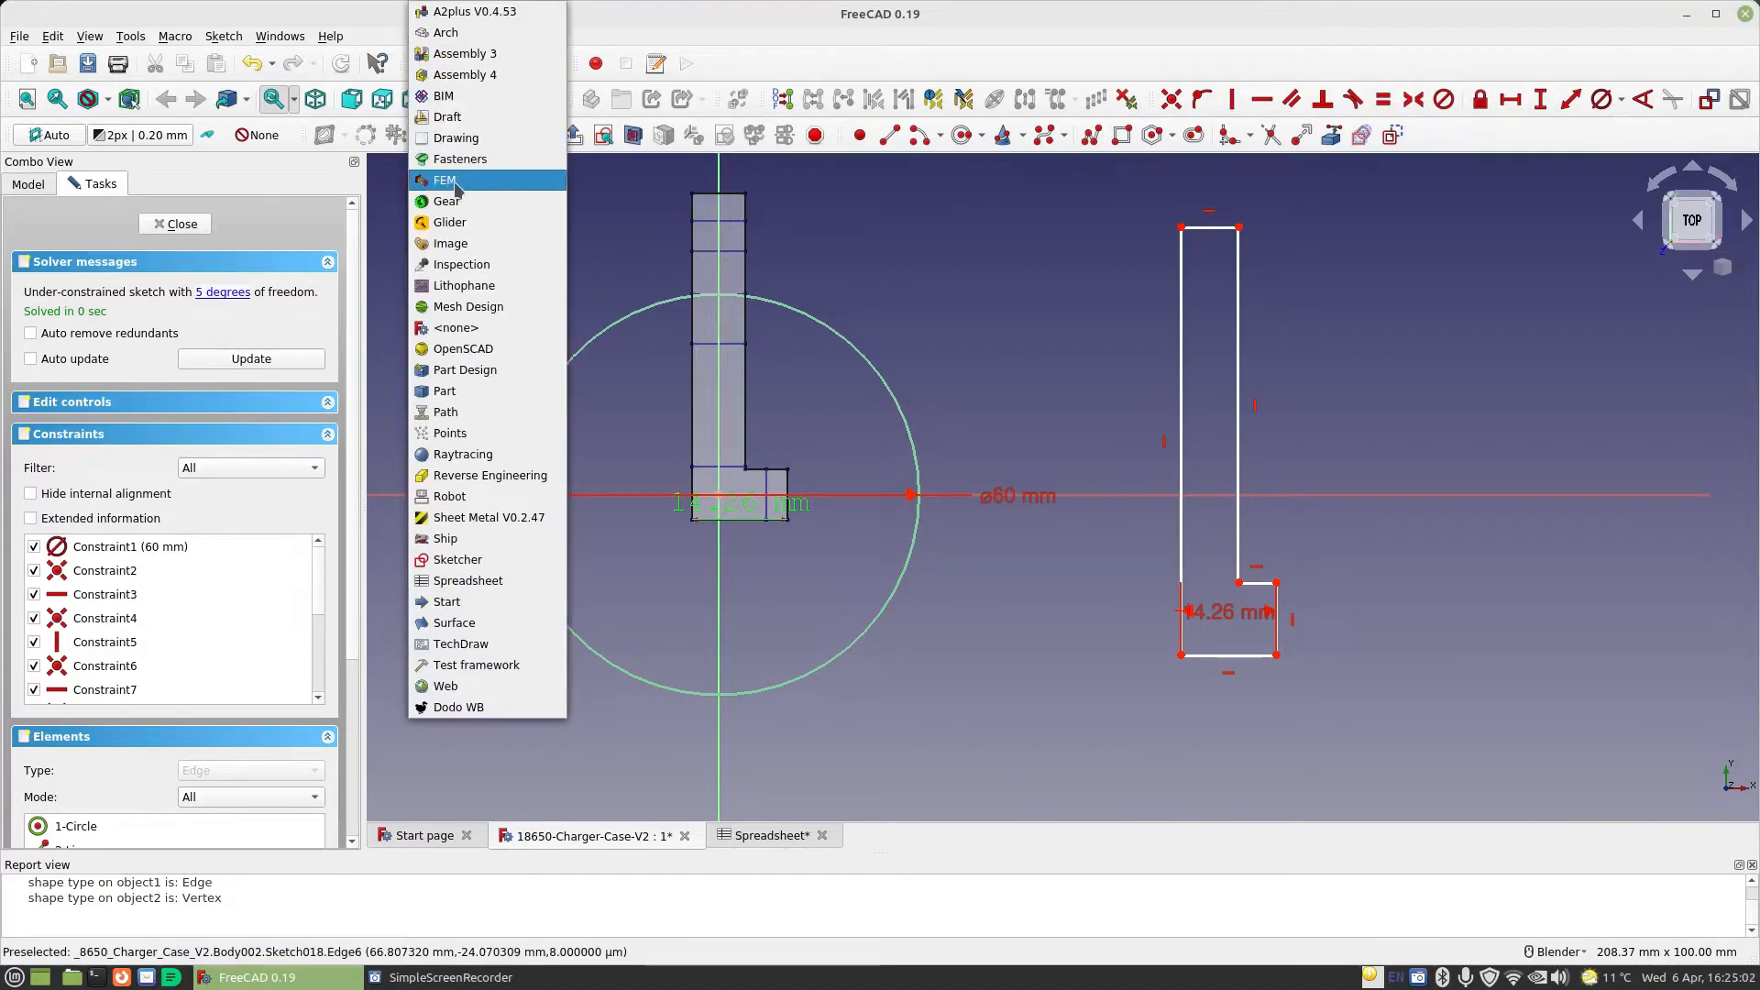
{"action": "left_click", "coordinate": [464, 371]}
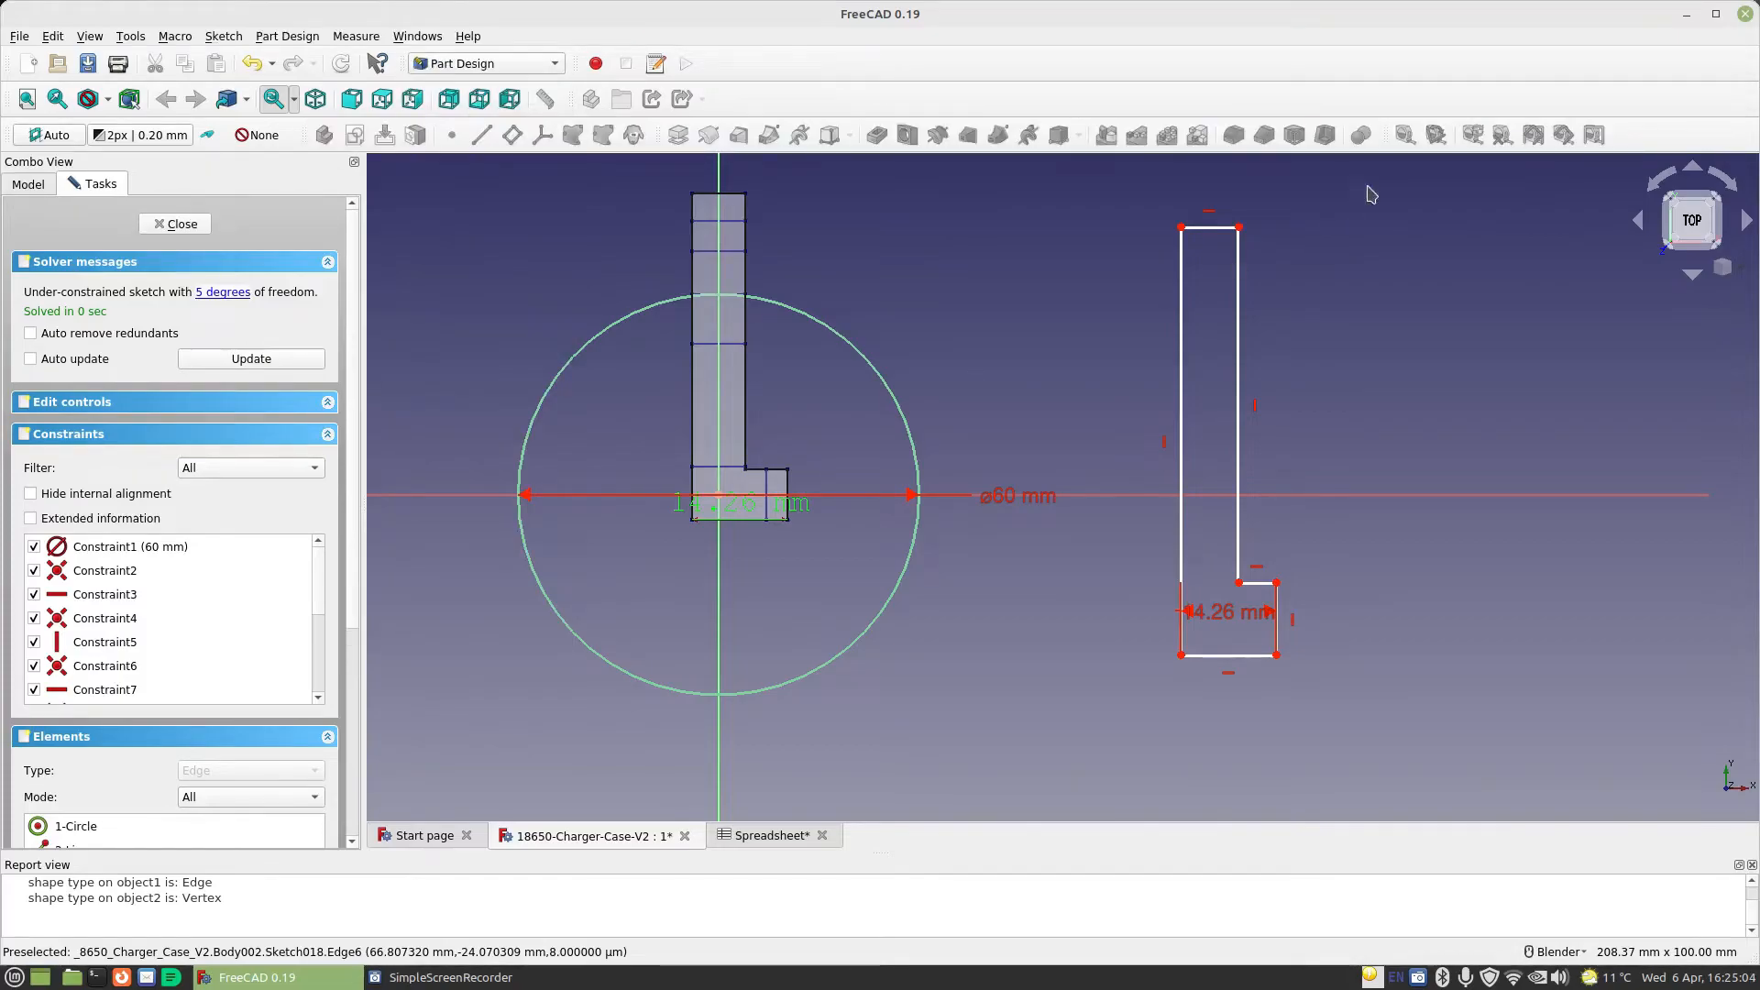
{"action": "left_click", "coordinate": [183, 224]}
Clear the existing dimension, measure the height of the flat pattern's foot, and clear that measurement as well
{"action": "left_click", "coordinate": [1405, 135]}
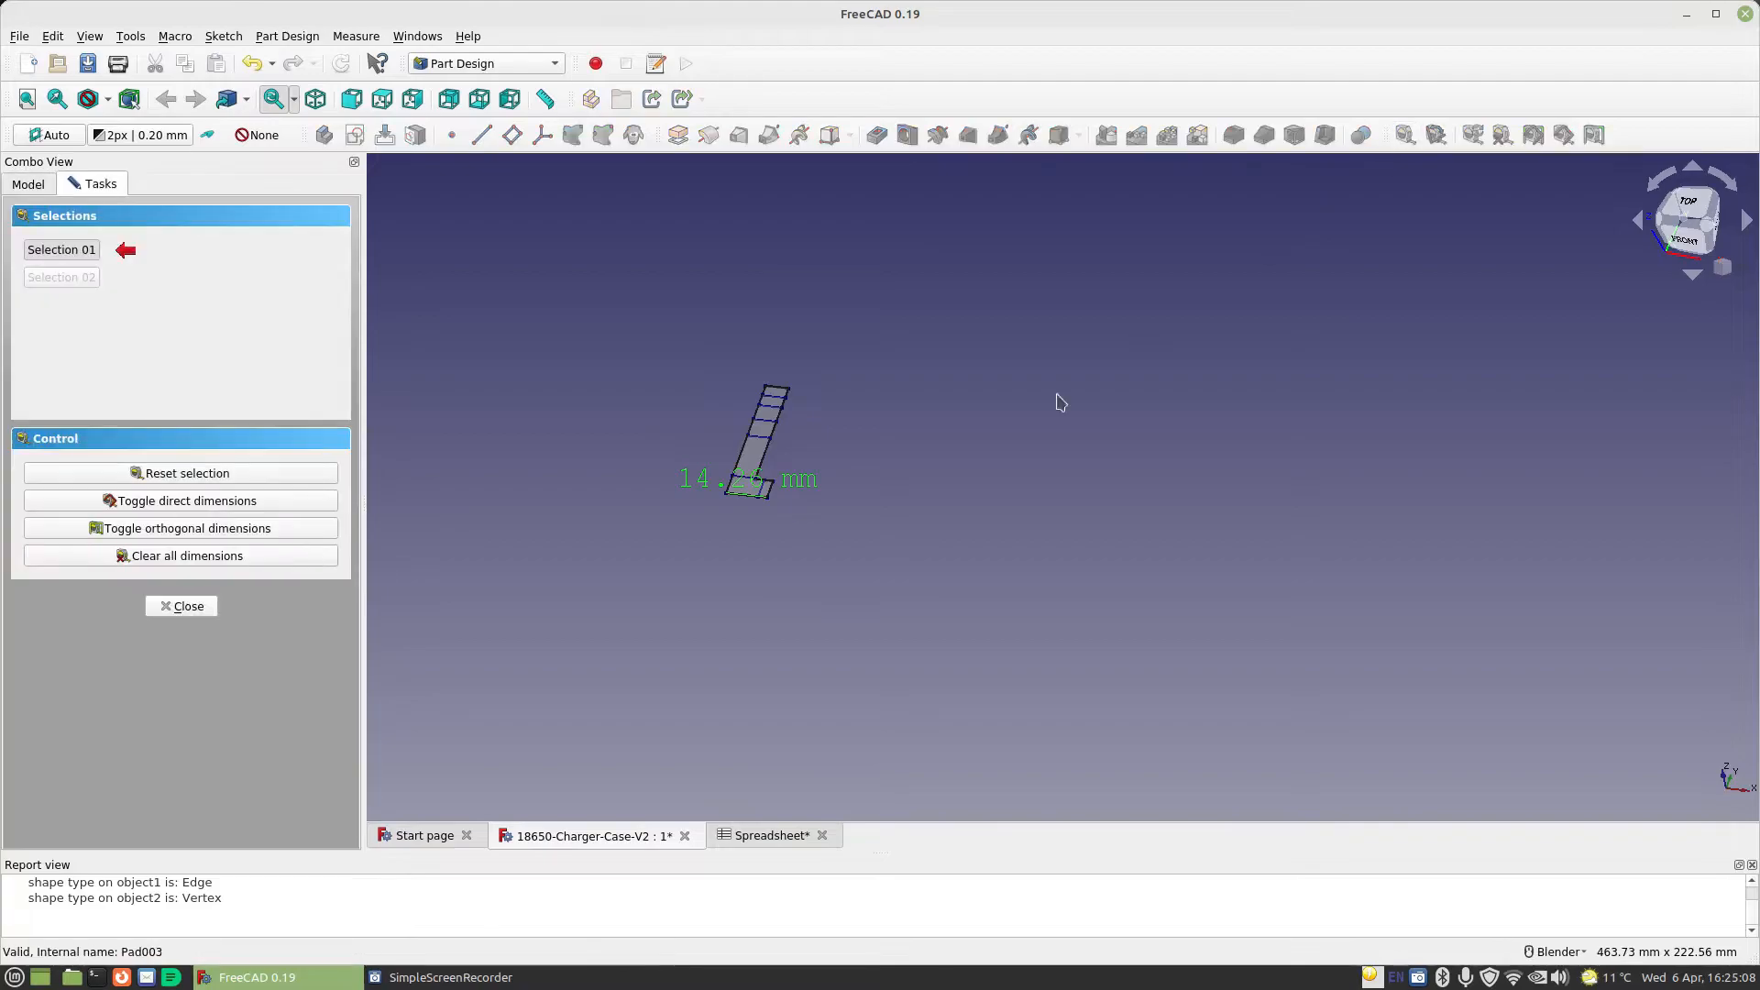
{"action": "left_click", "coordinate": [247, 556]}
{"action": "scroll", "coordinate": [680, 500], "scroll_direction": "up", "scroll_amount": 3}
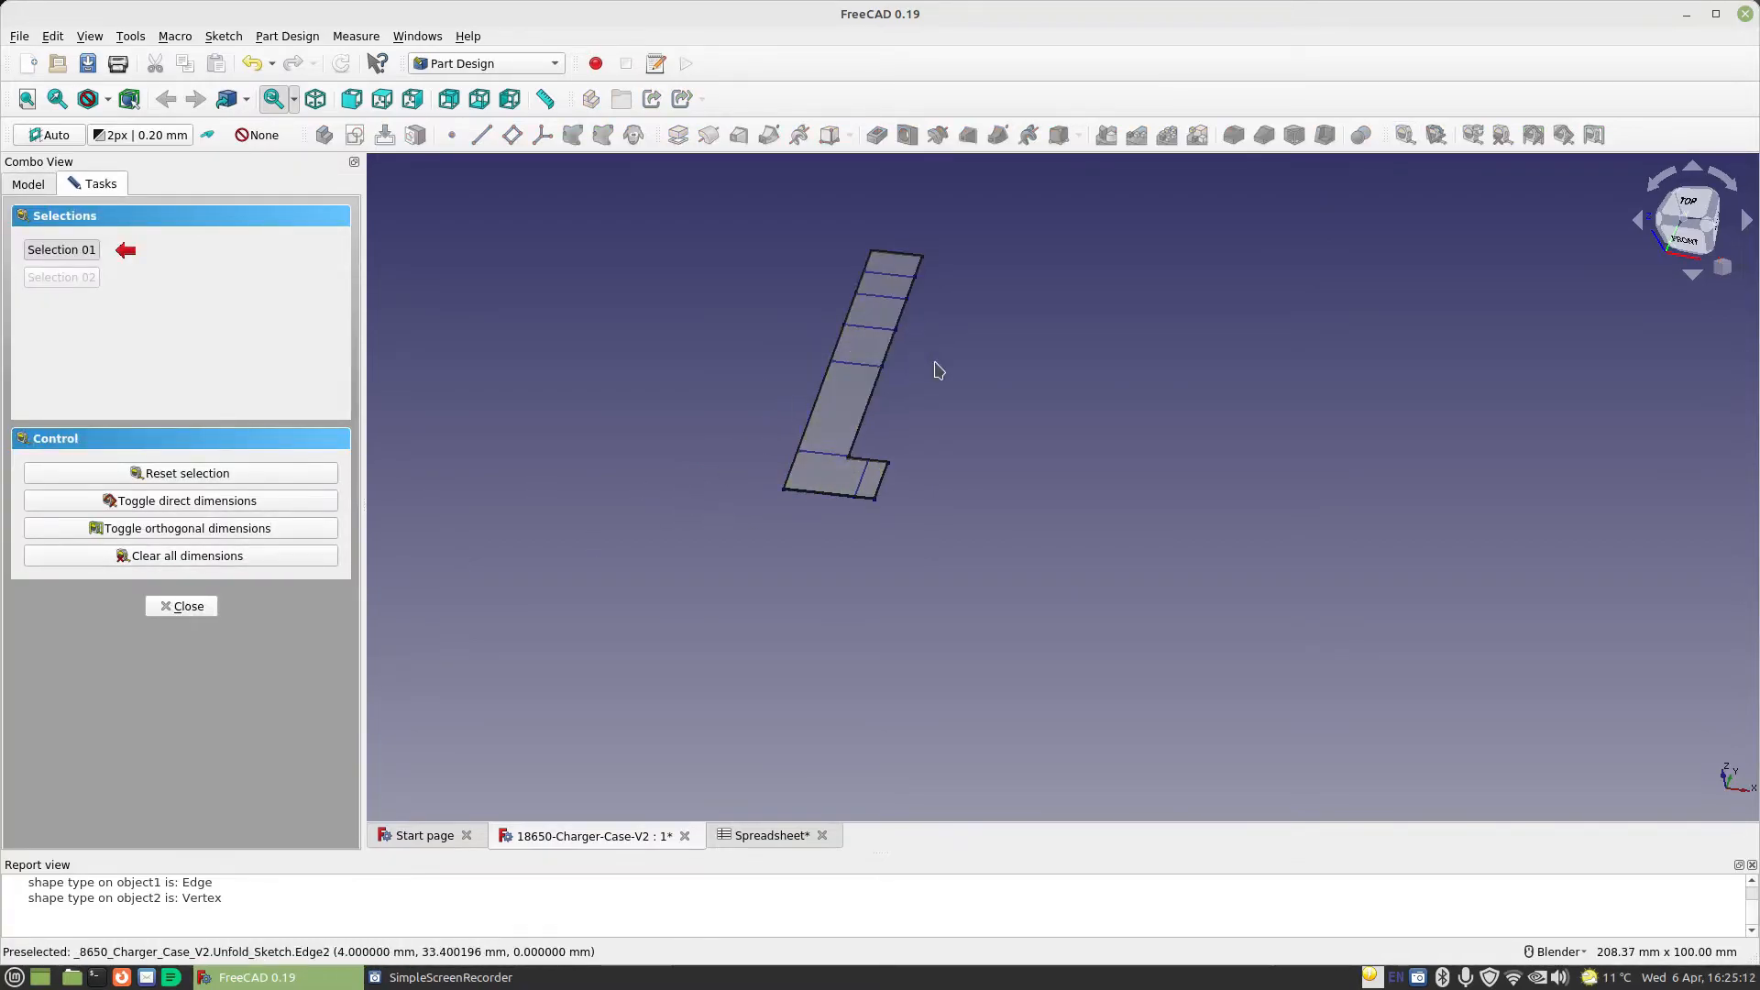
{"action": "left_click", "coordinate": [860, 467]}
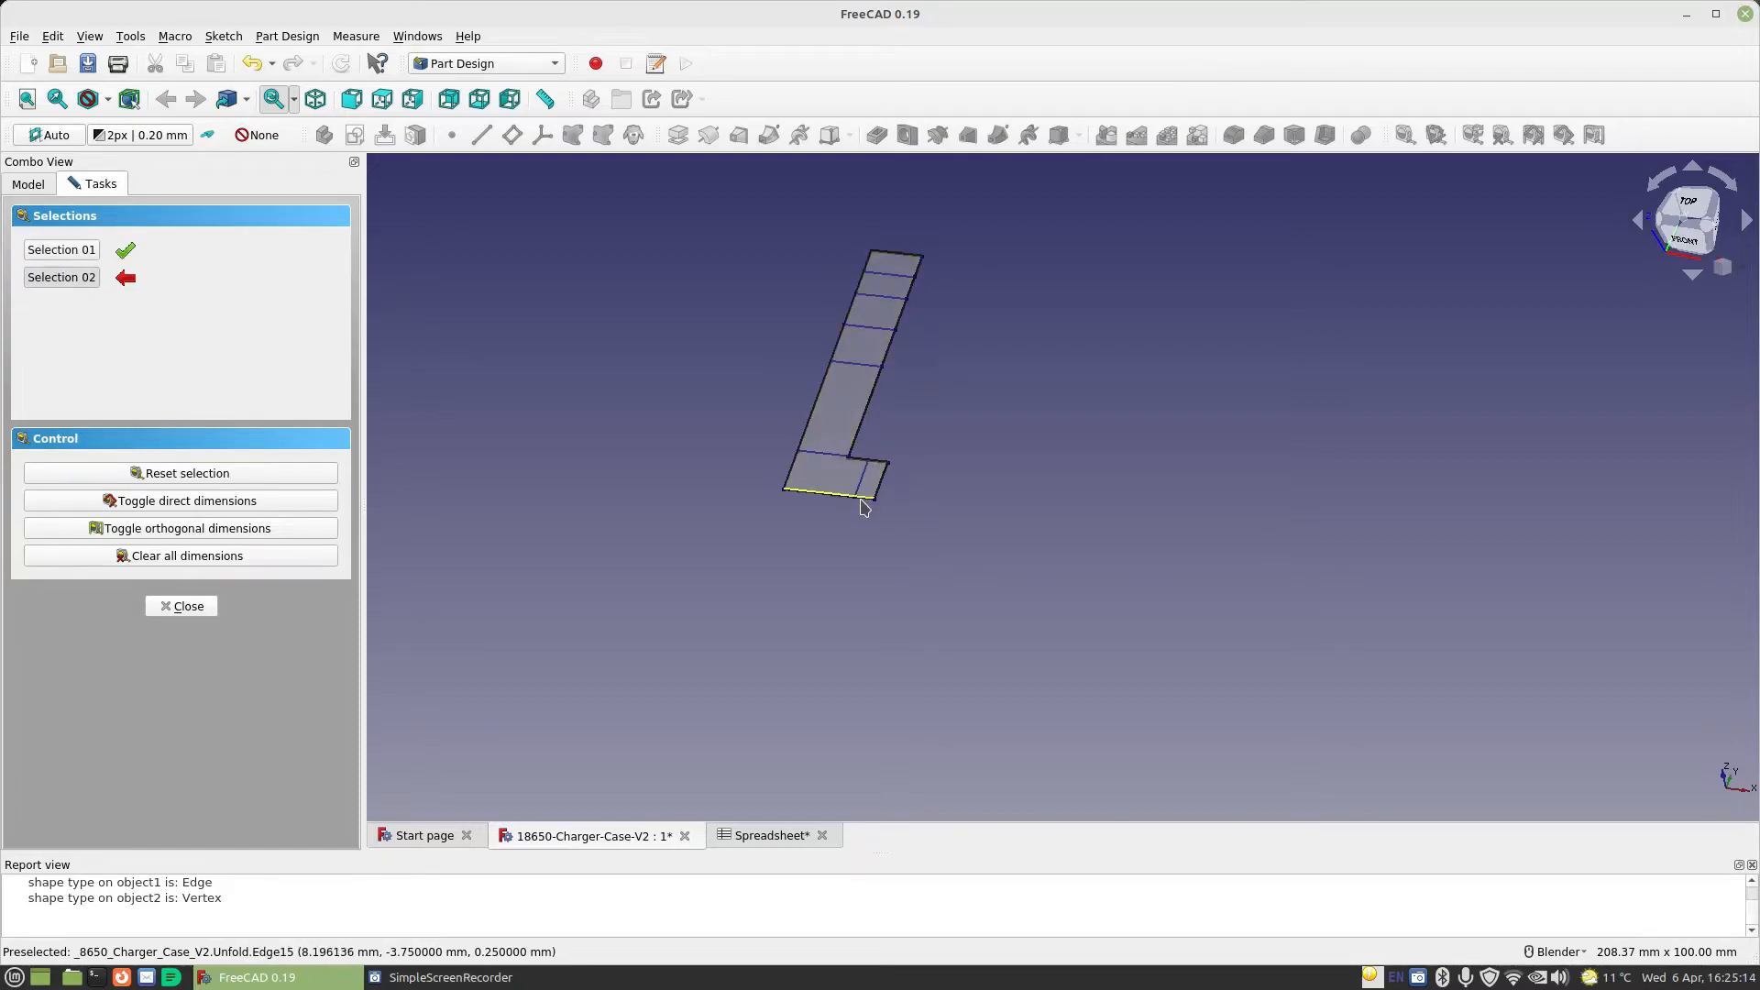
{"action": "left_click", "coordinate": [863, 505]}
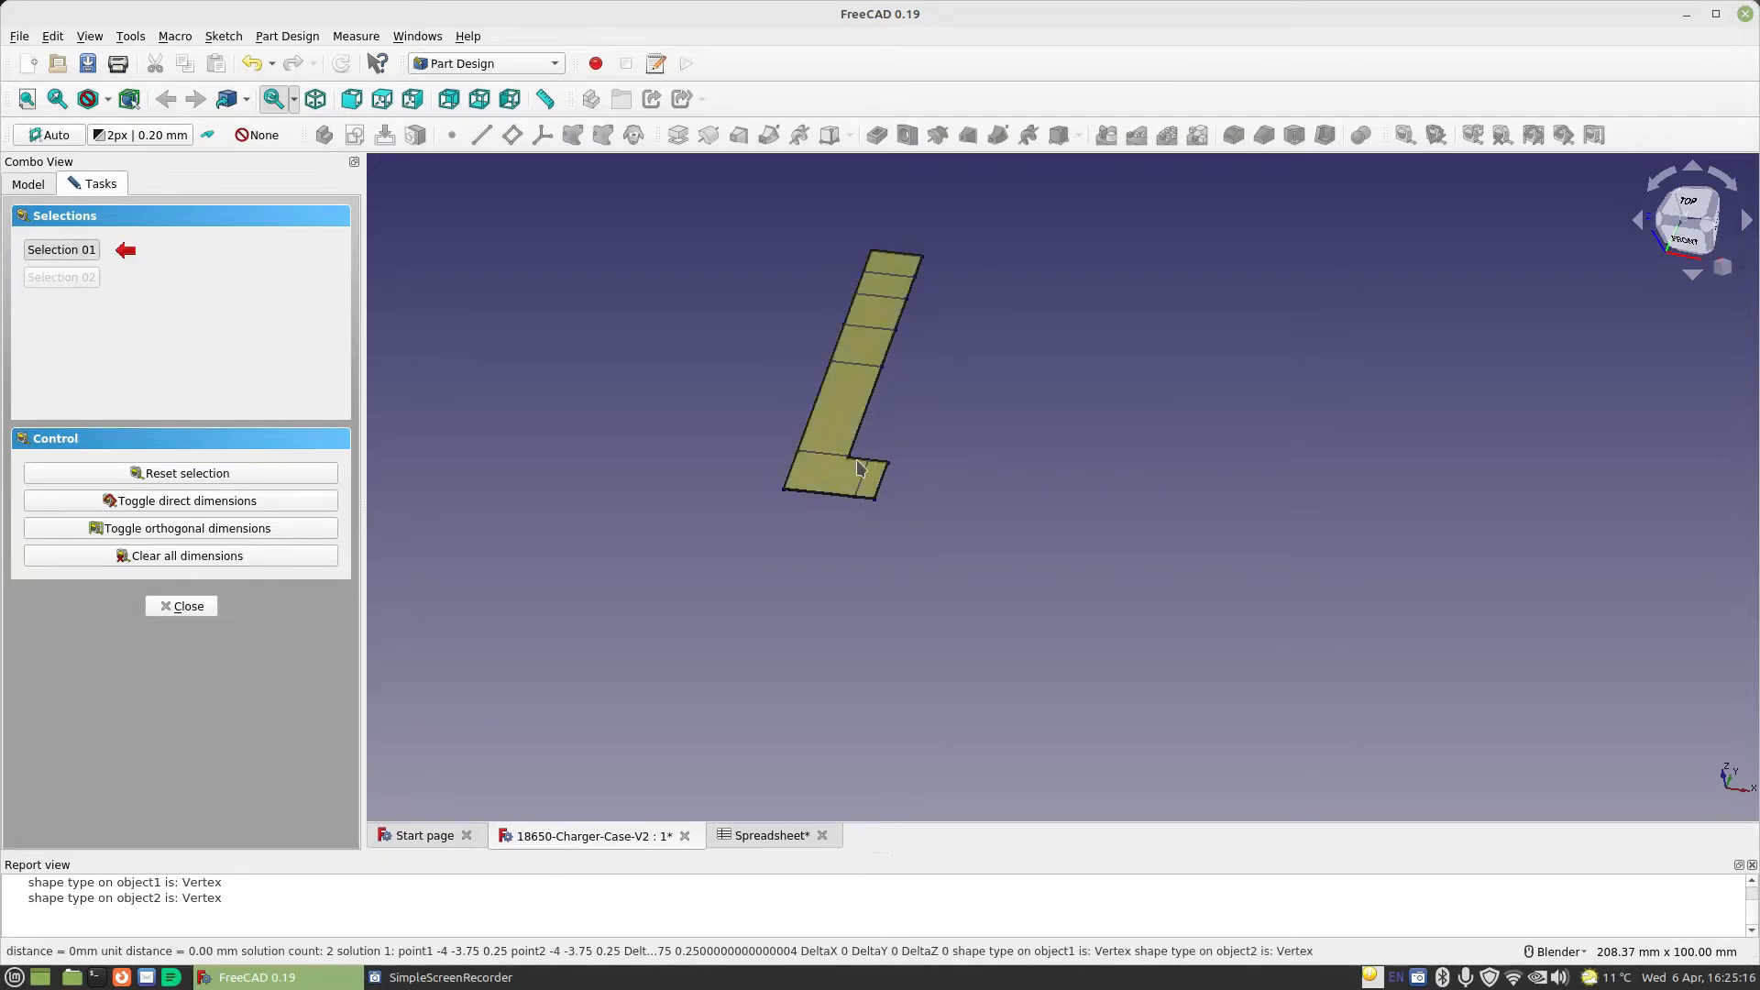
{"action": "left_click", "coordinate": [861, 463]}
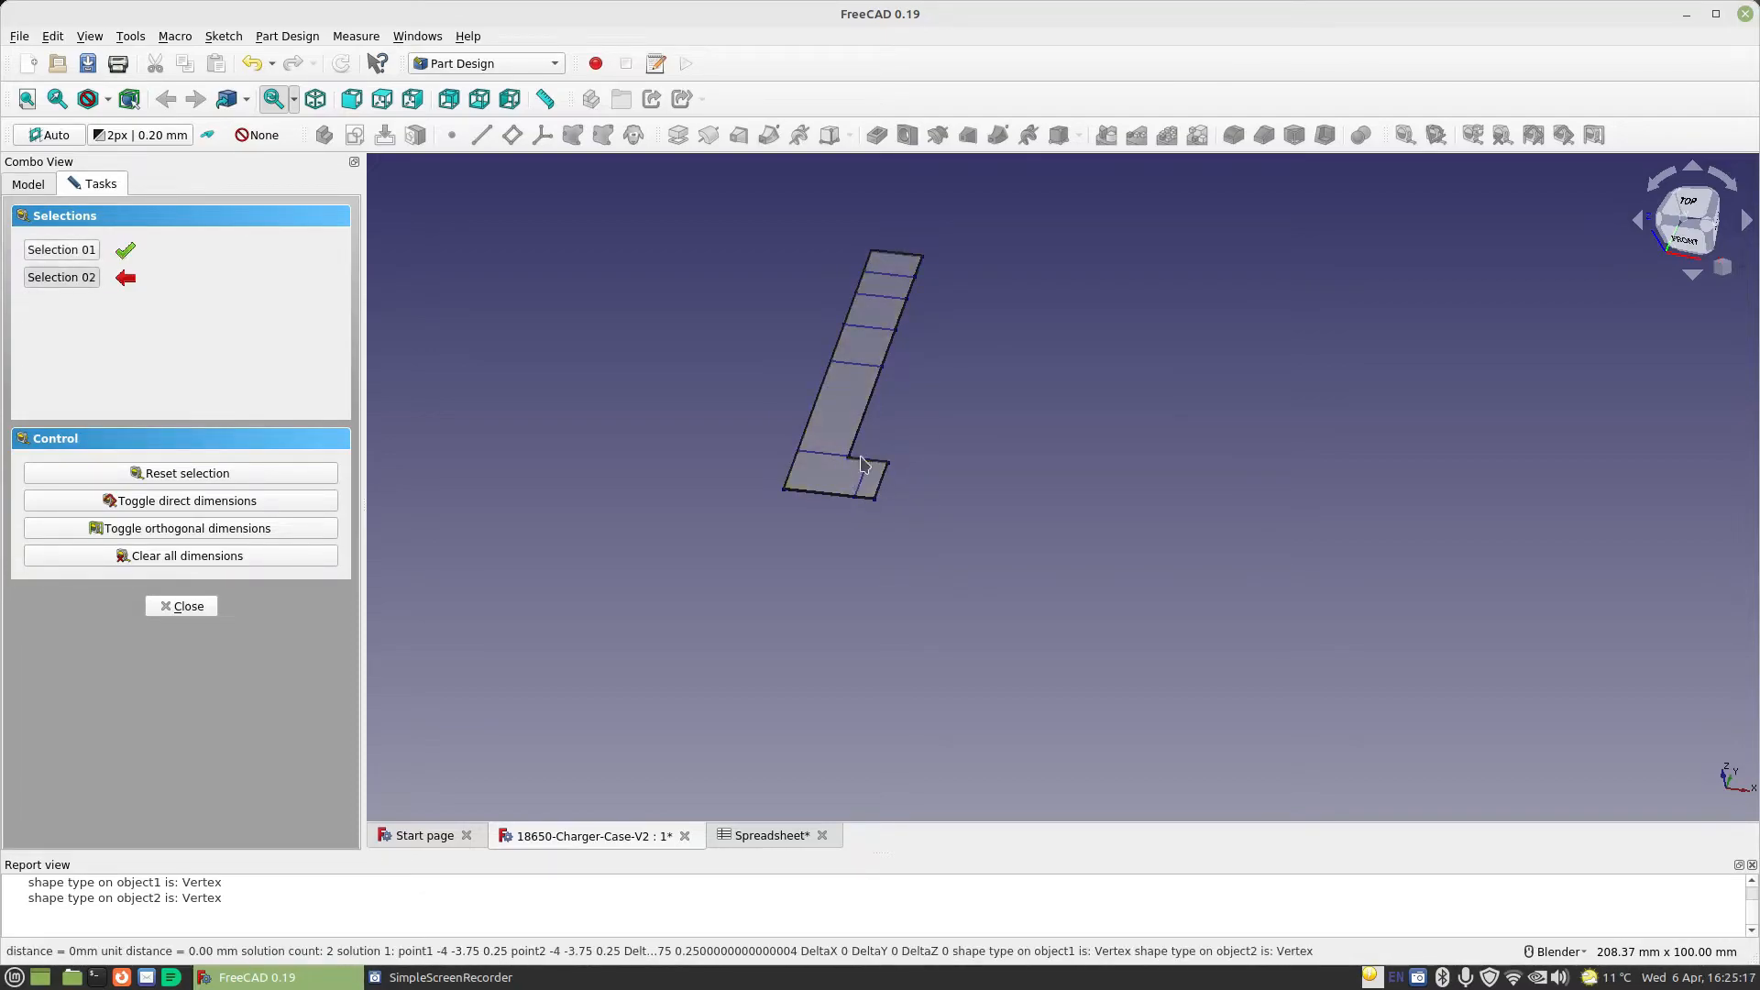
{"action": "left_click", "coordinate": [870, 503]}
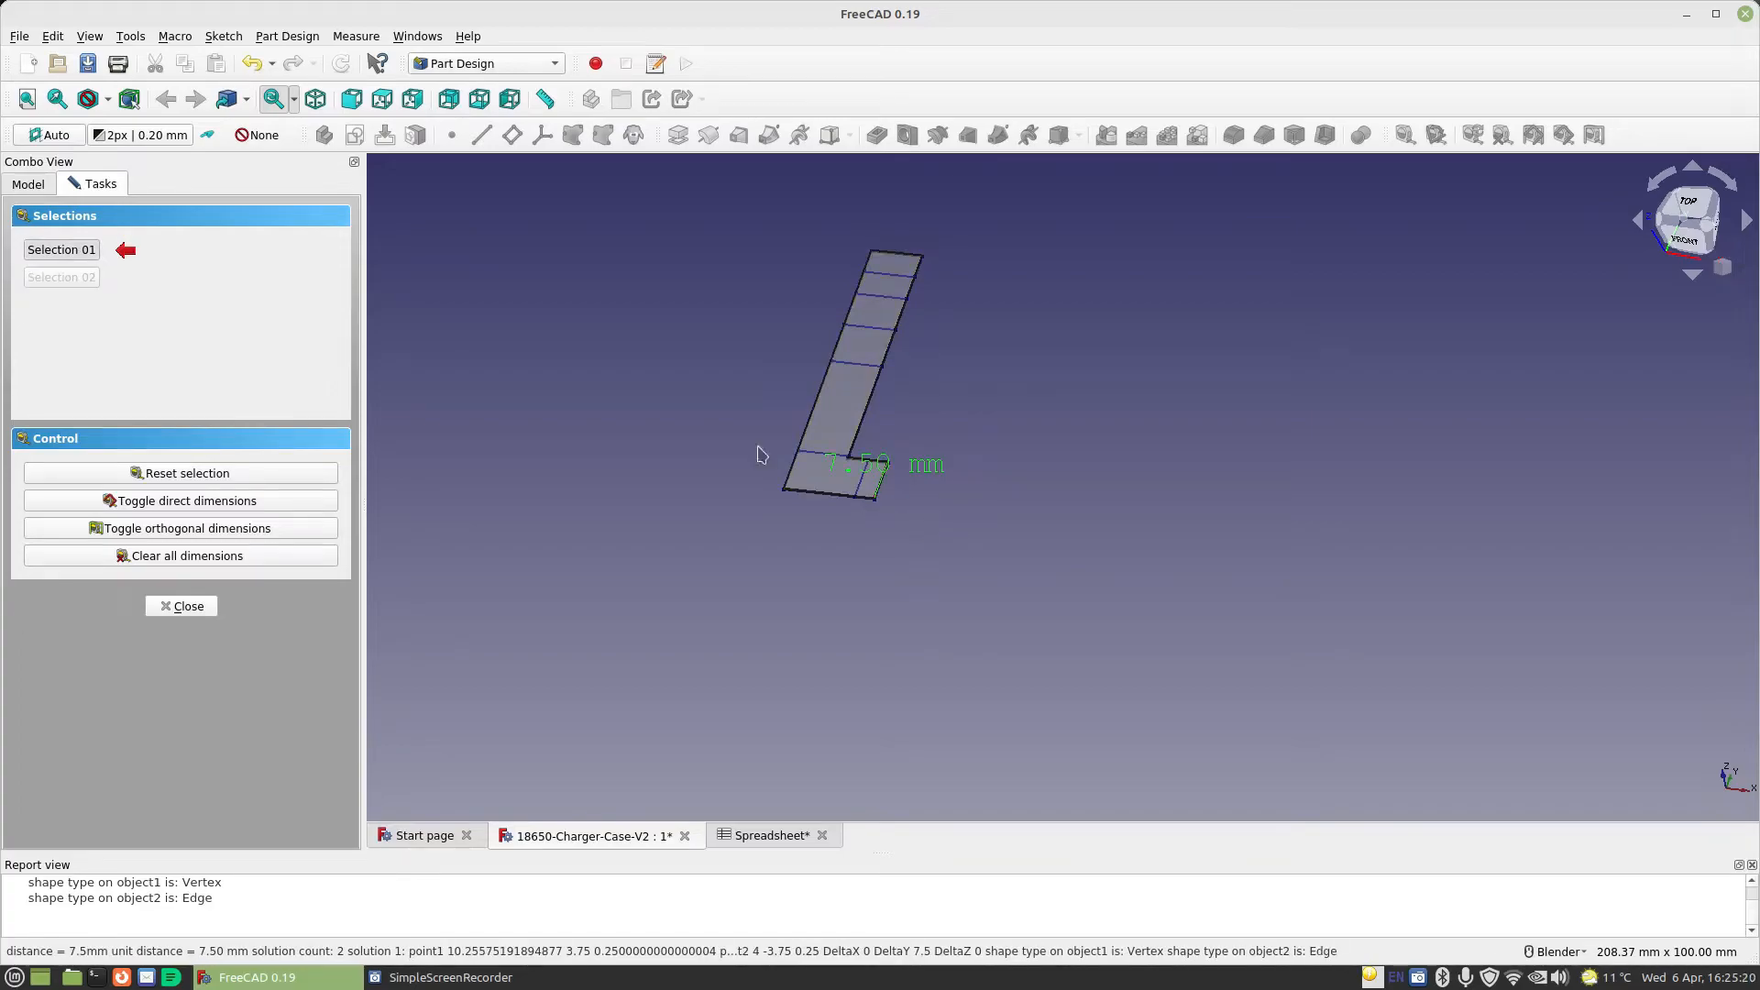
{"action": "left_click", "coordinate": [187, 559]}
{"action": "left_click", "coordinate": [178, 608]}
Reopen Sketch018 and constrain the height of the L outline's foot to 7.5 mm
{"action": "scroll", "coordinate": [101, 392], "scroll_direction": "down", "scroll_amount": 1}
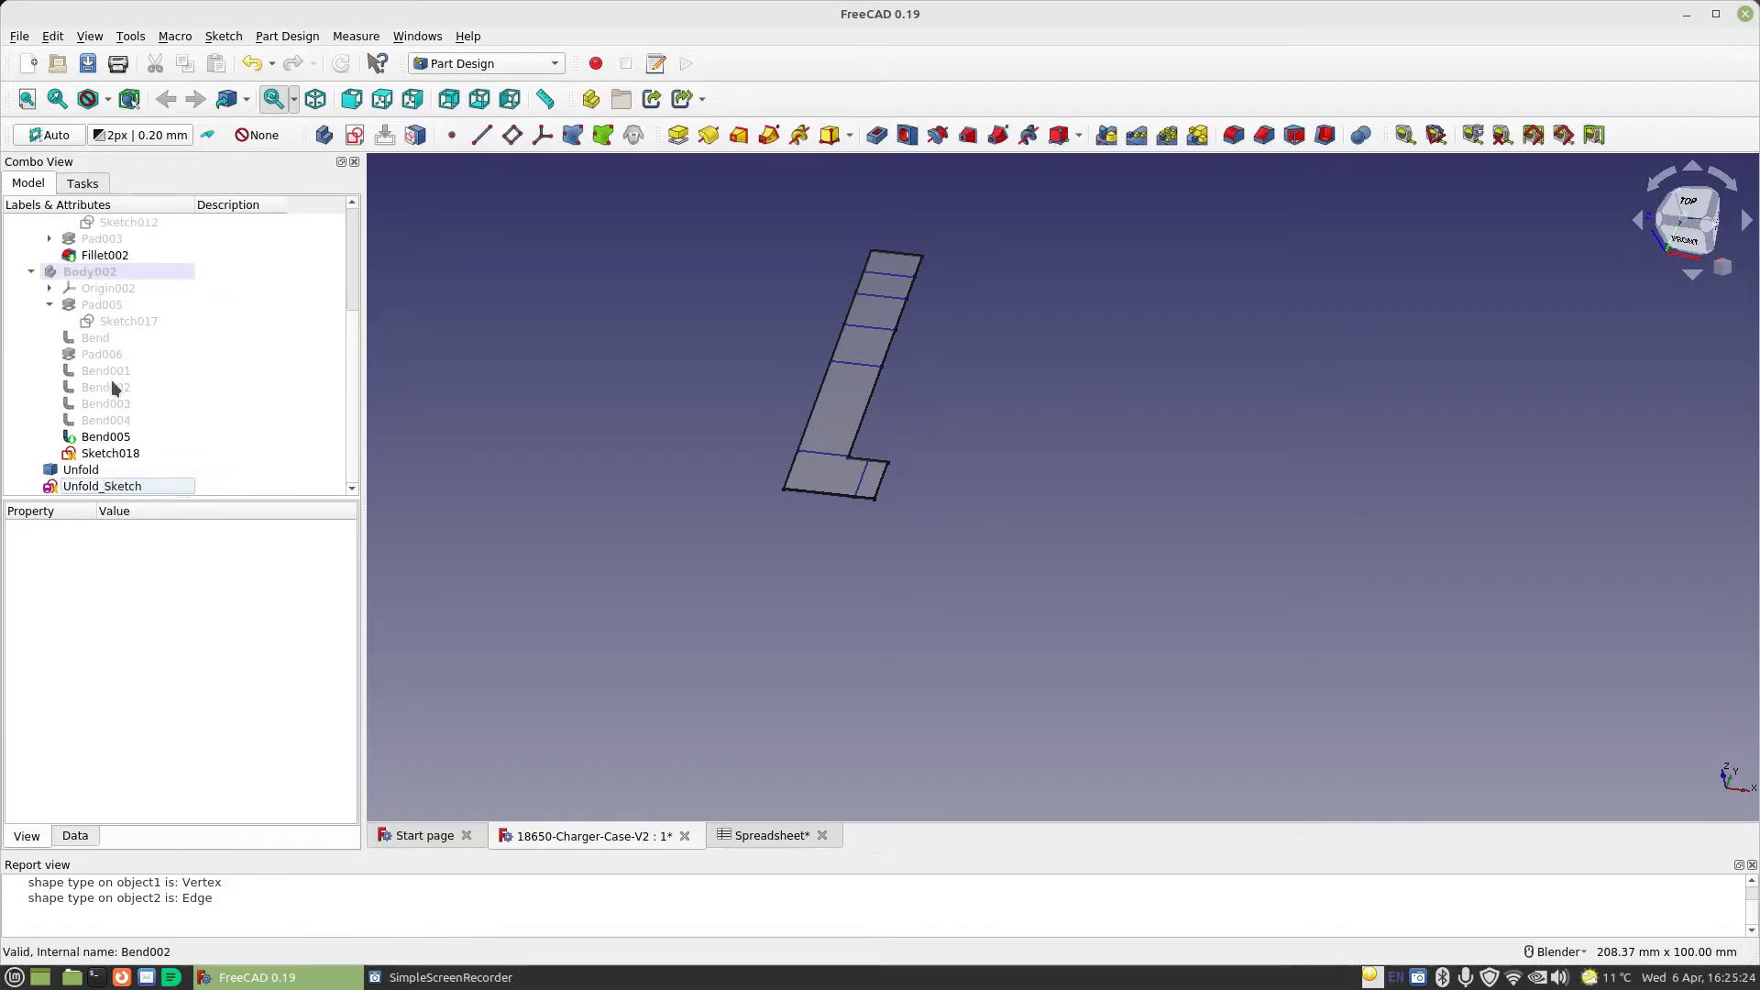
{"action": "double_click", "coordinate": [110, 452]}
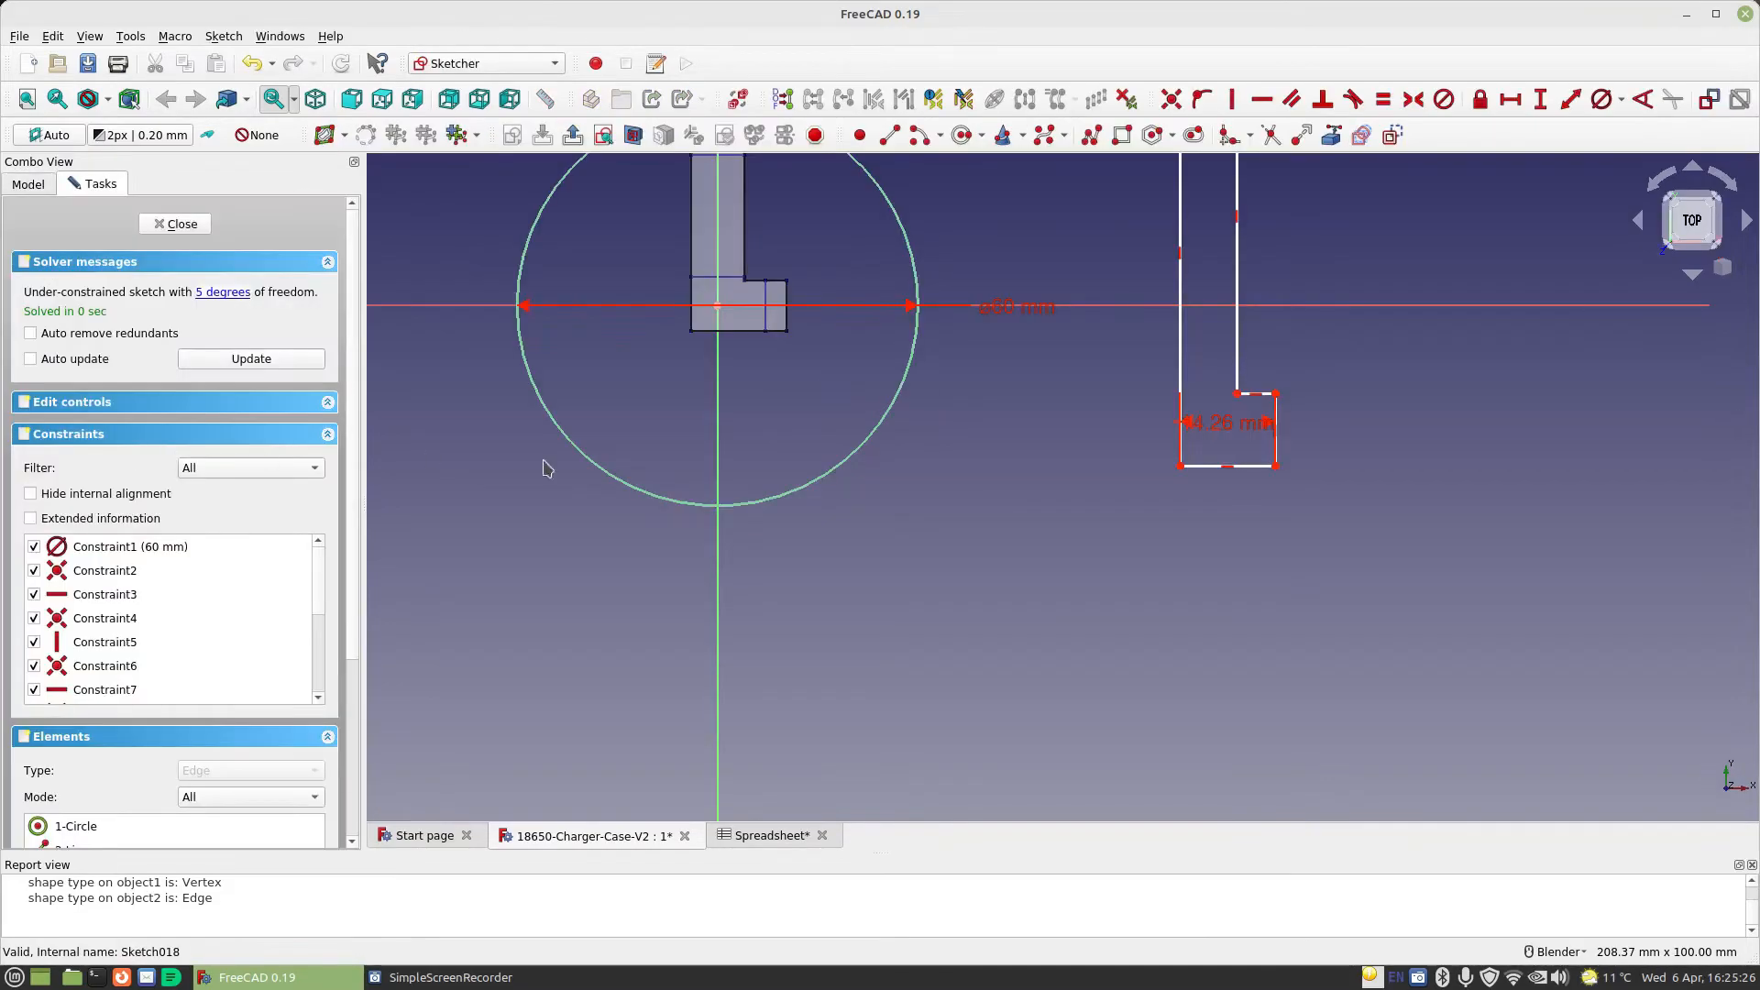
{"action": "scroll", "coordinate": [1182, 408], "scroll_direction": "up", "scroll_amount": 2}
{"action": "middle_click_drag", "start_coordinate": [1317, 405], "coordinate": [1024, 554], "text": "shift"}
{"action": "left_click", "coordinate": [1536, 101]}
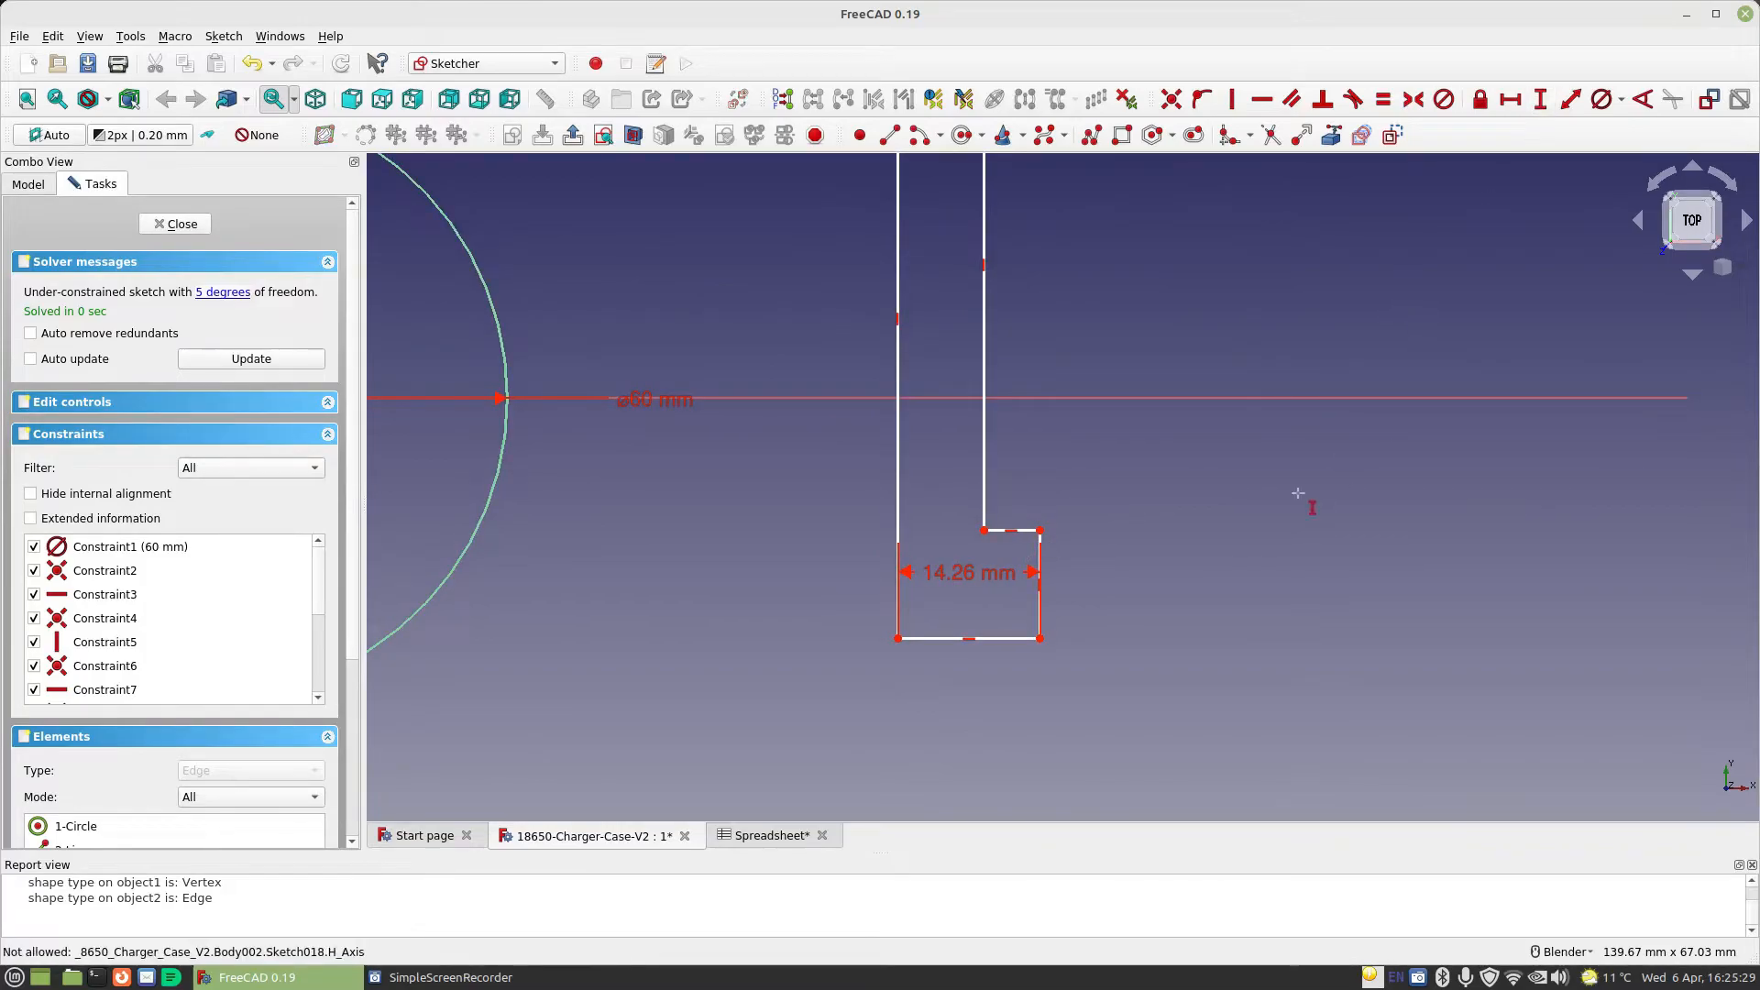
{"action": "left_click", "coordinate": [1039, 558]}
{"action": "type", "text": "7.5"}
{"action": "key", "text": "Return"}
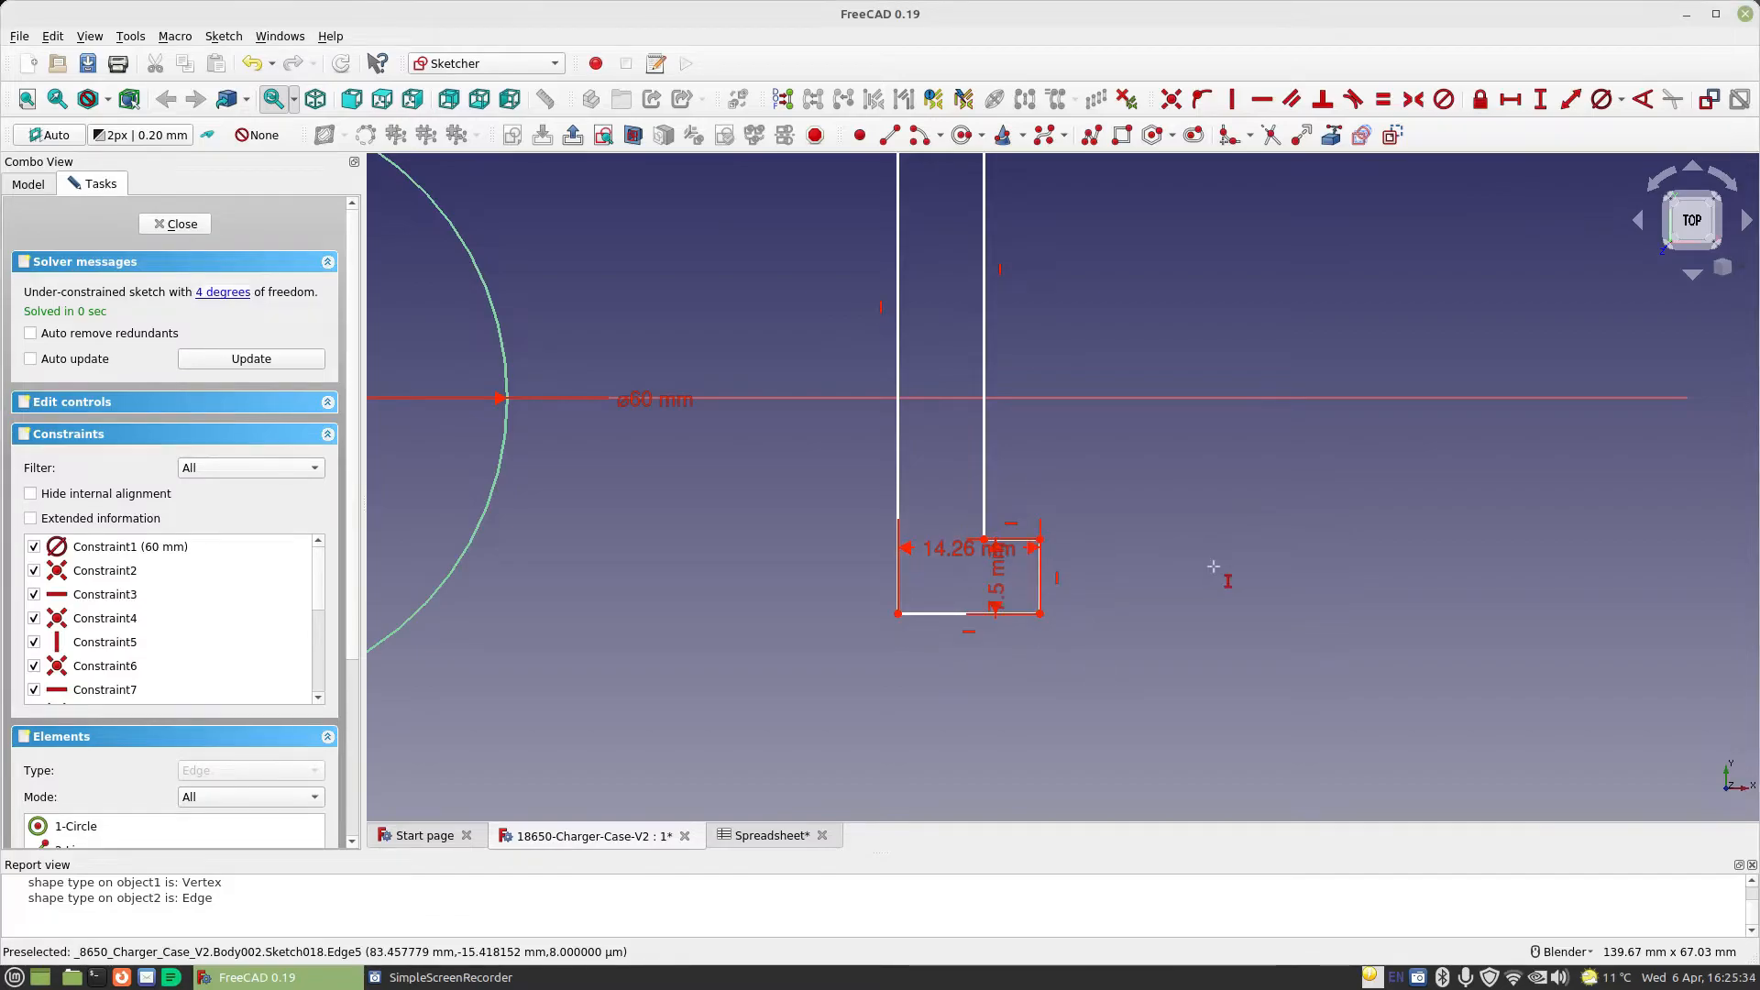
Move the 7.5 mm dimension out beside the foot and the 14.26 mm dimension below the outline
{"action": "scroll", "coordinate": [1091, 587], "scroll_direction": "up", "scroll_amount": 2}
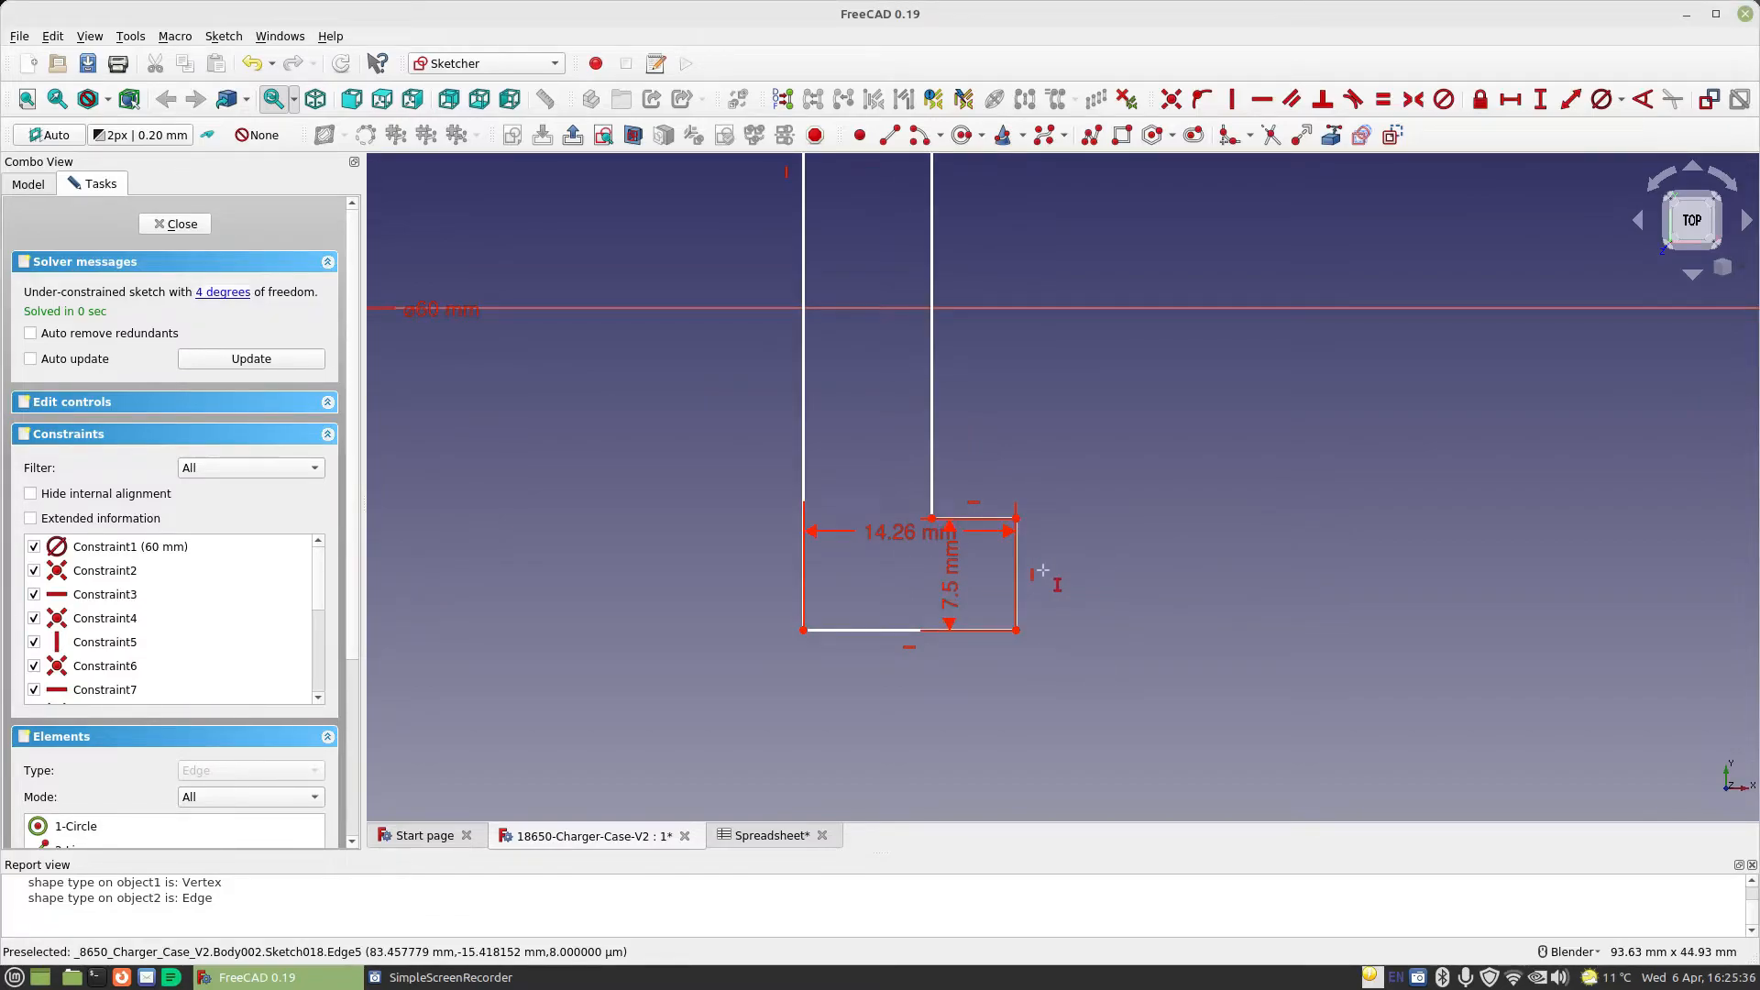
{"action": "left_click_drag", "start_coordinate": [950, 587], "coordinate": [1179, 587]}
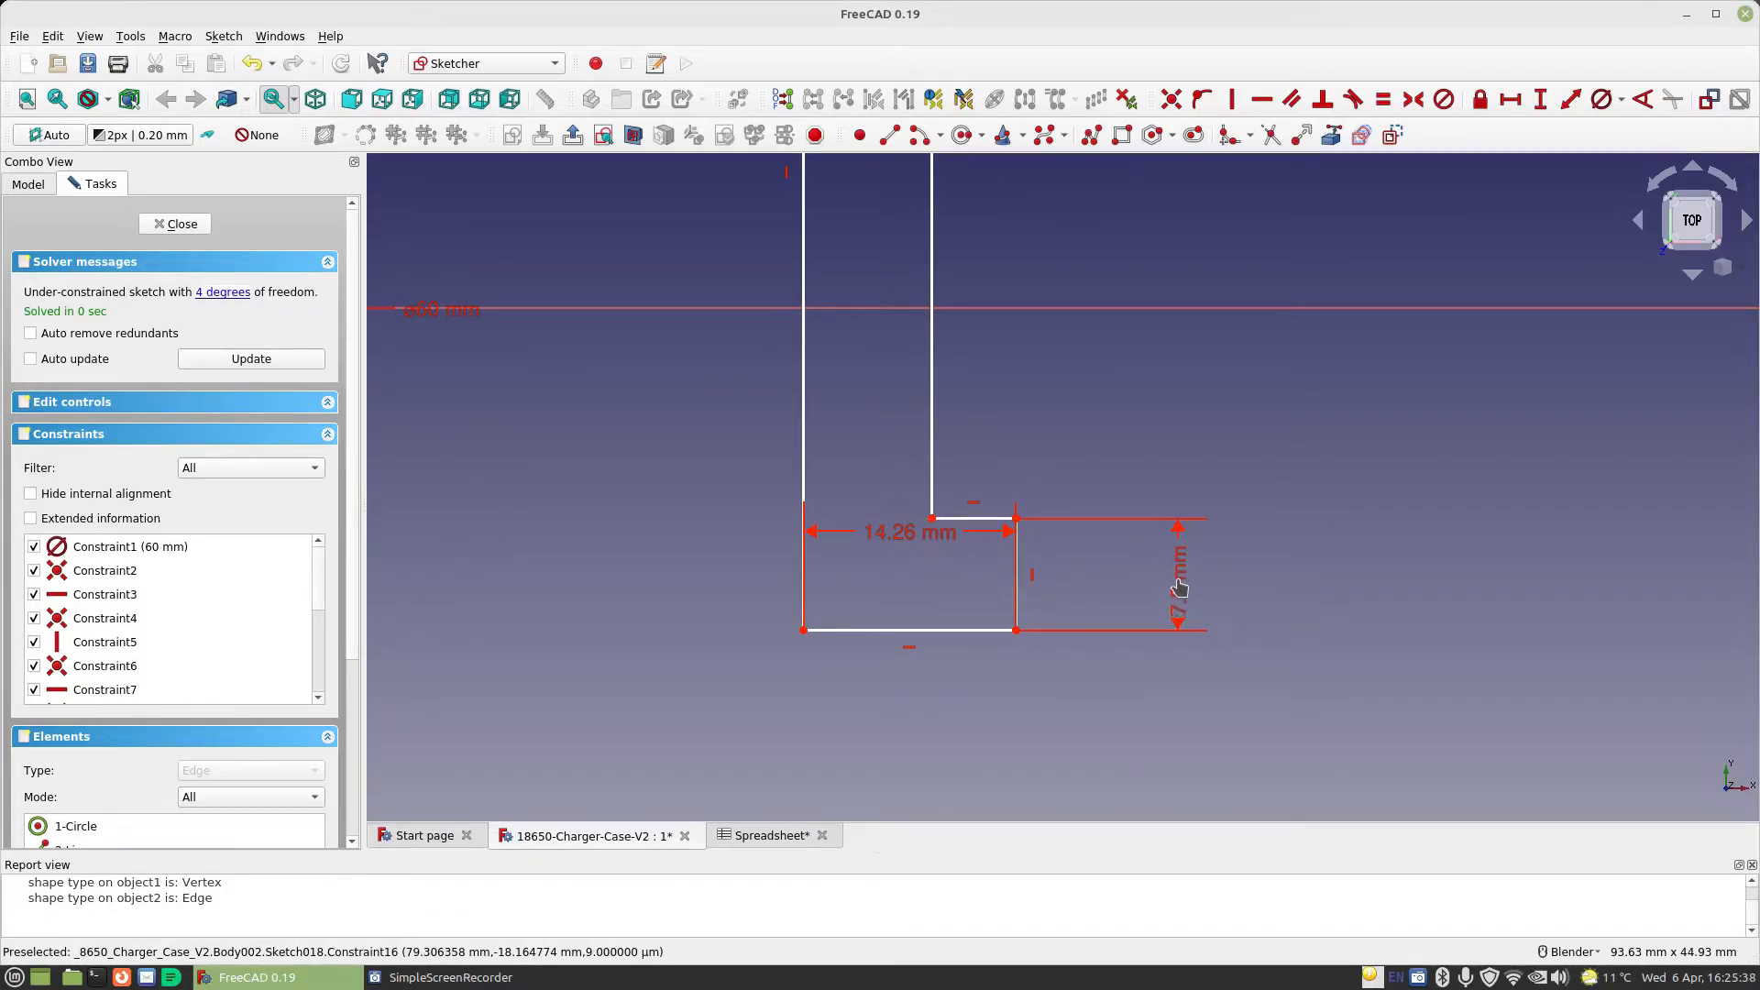
{"action": "left_click_drag", "start_coordinate": [886, 534], "coordinate": [923, 692]}
{"action": "scroll", "coordinate": [718, 573], "scroll_direction": "down", "scroll_amount": 5}
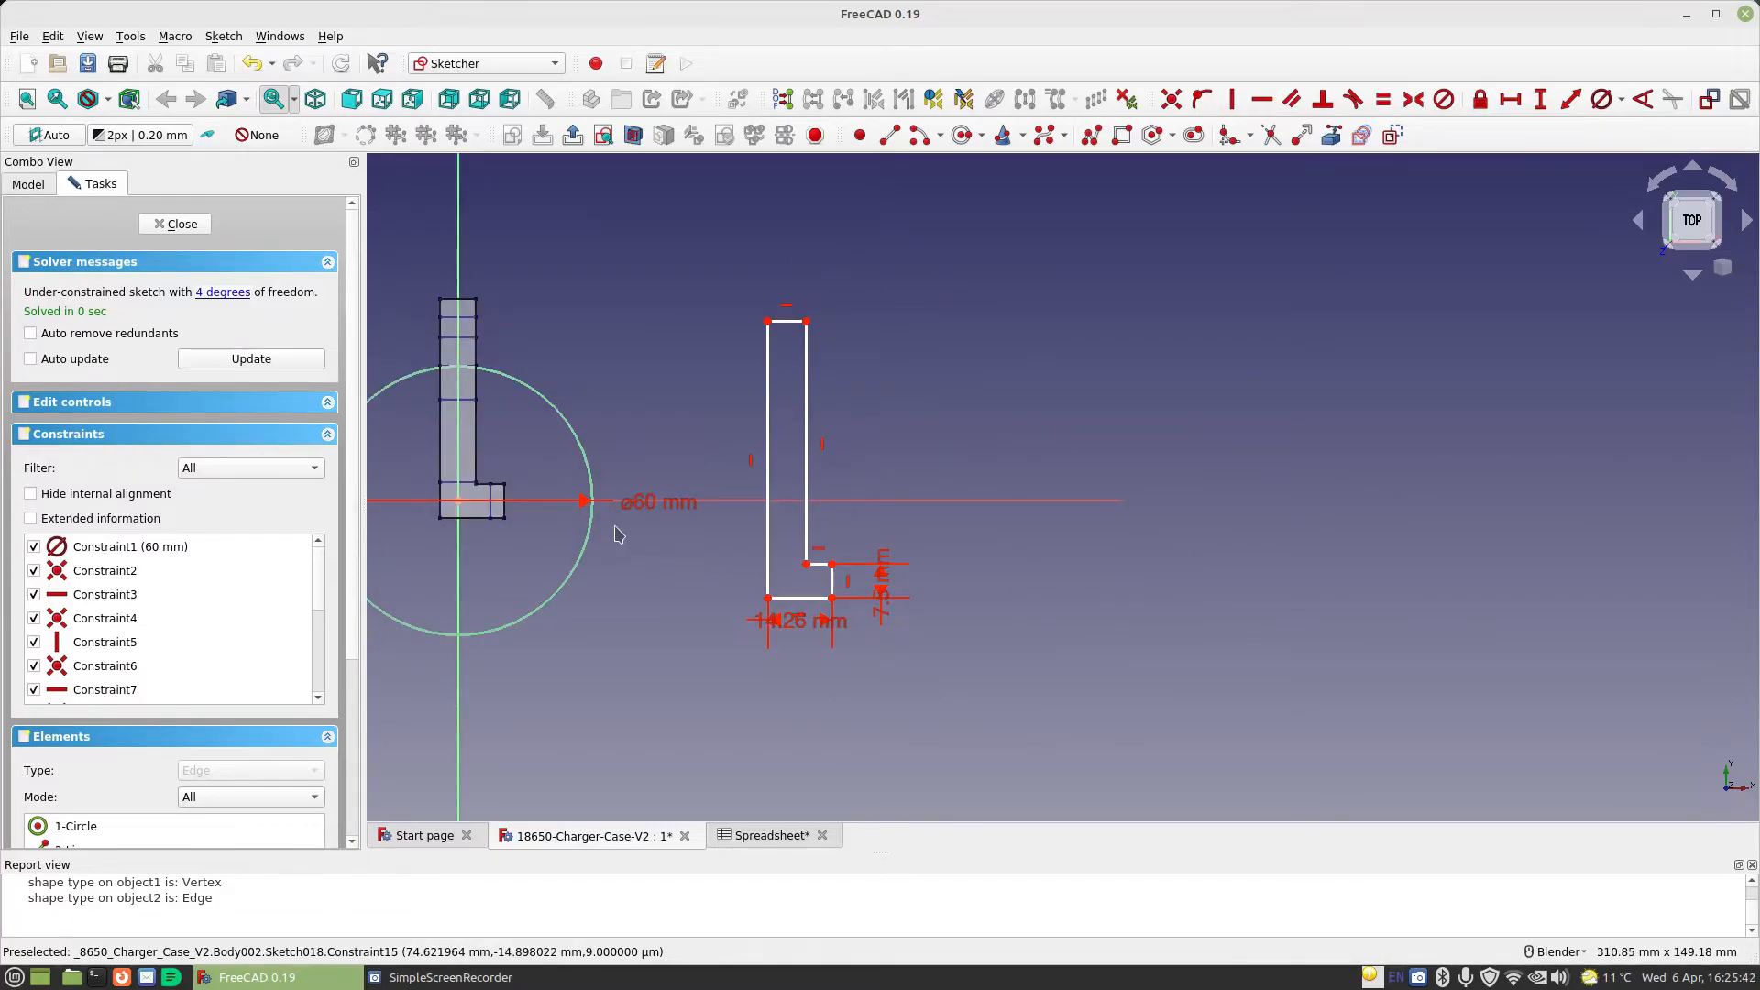
Close the sketch, measure how far the flat pattern's foot projects beyond the strip, and clear the measurement
{"action": "left_click", "coordinate": [200, 231]}
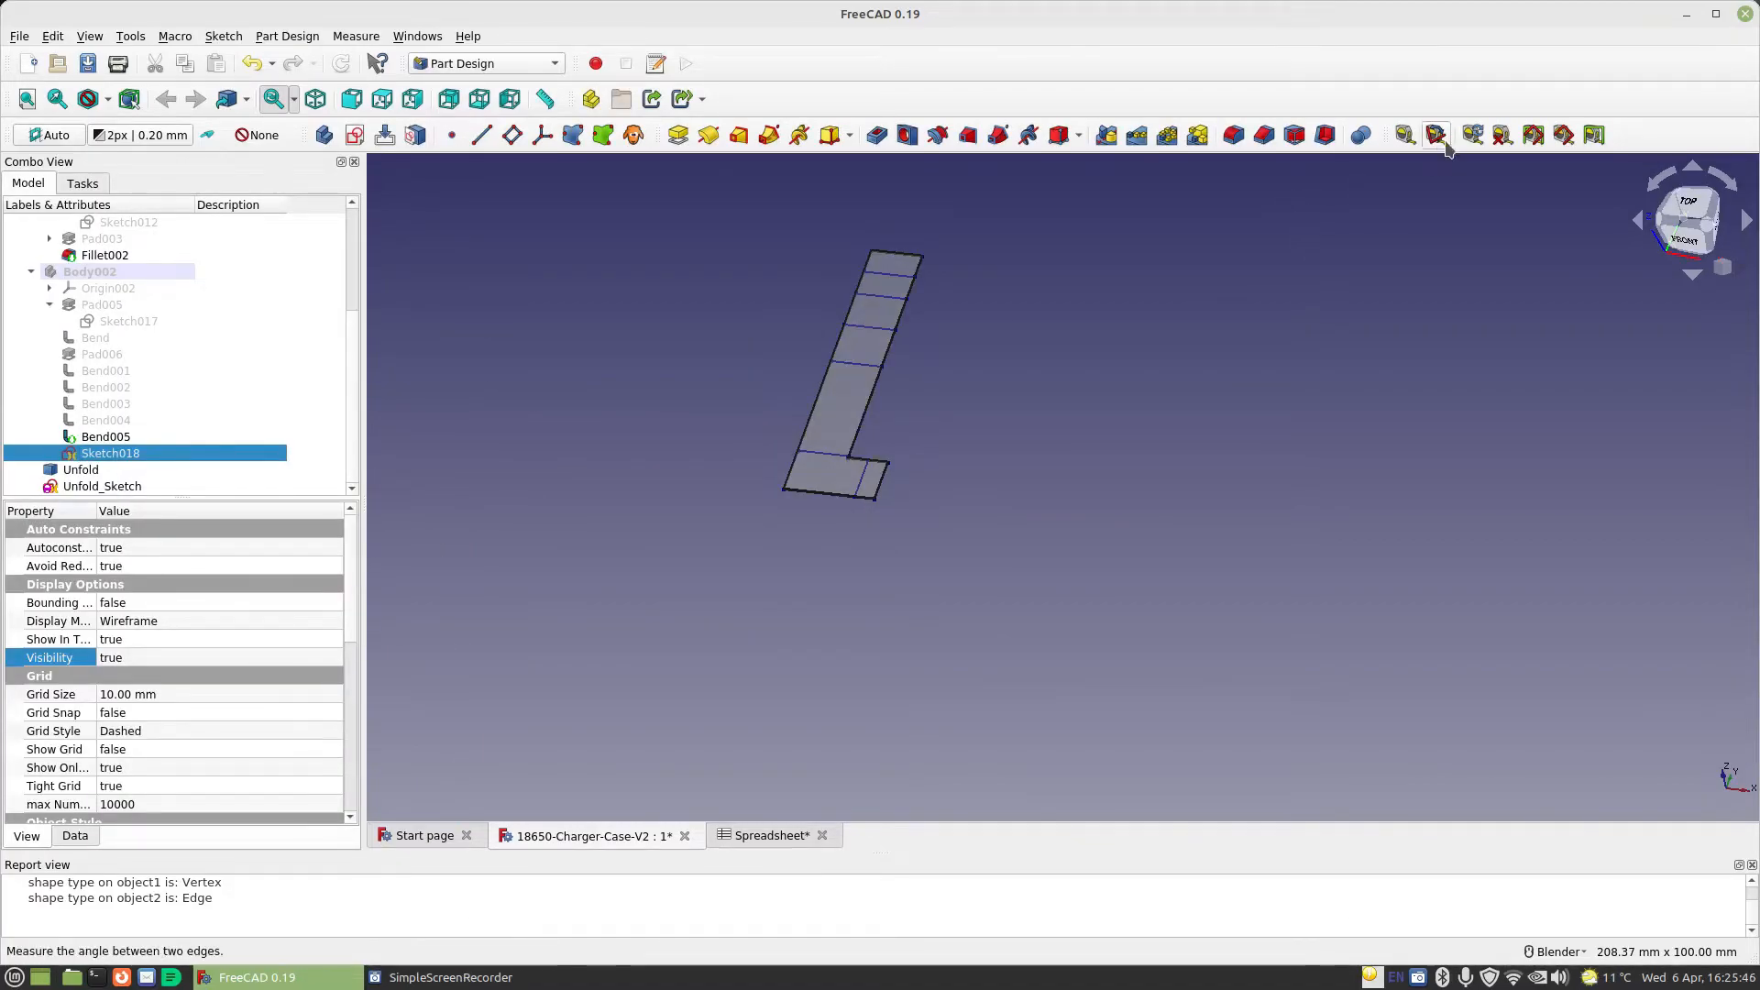
{"action": "left_click", "coordinate": [1405, 134]}
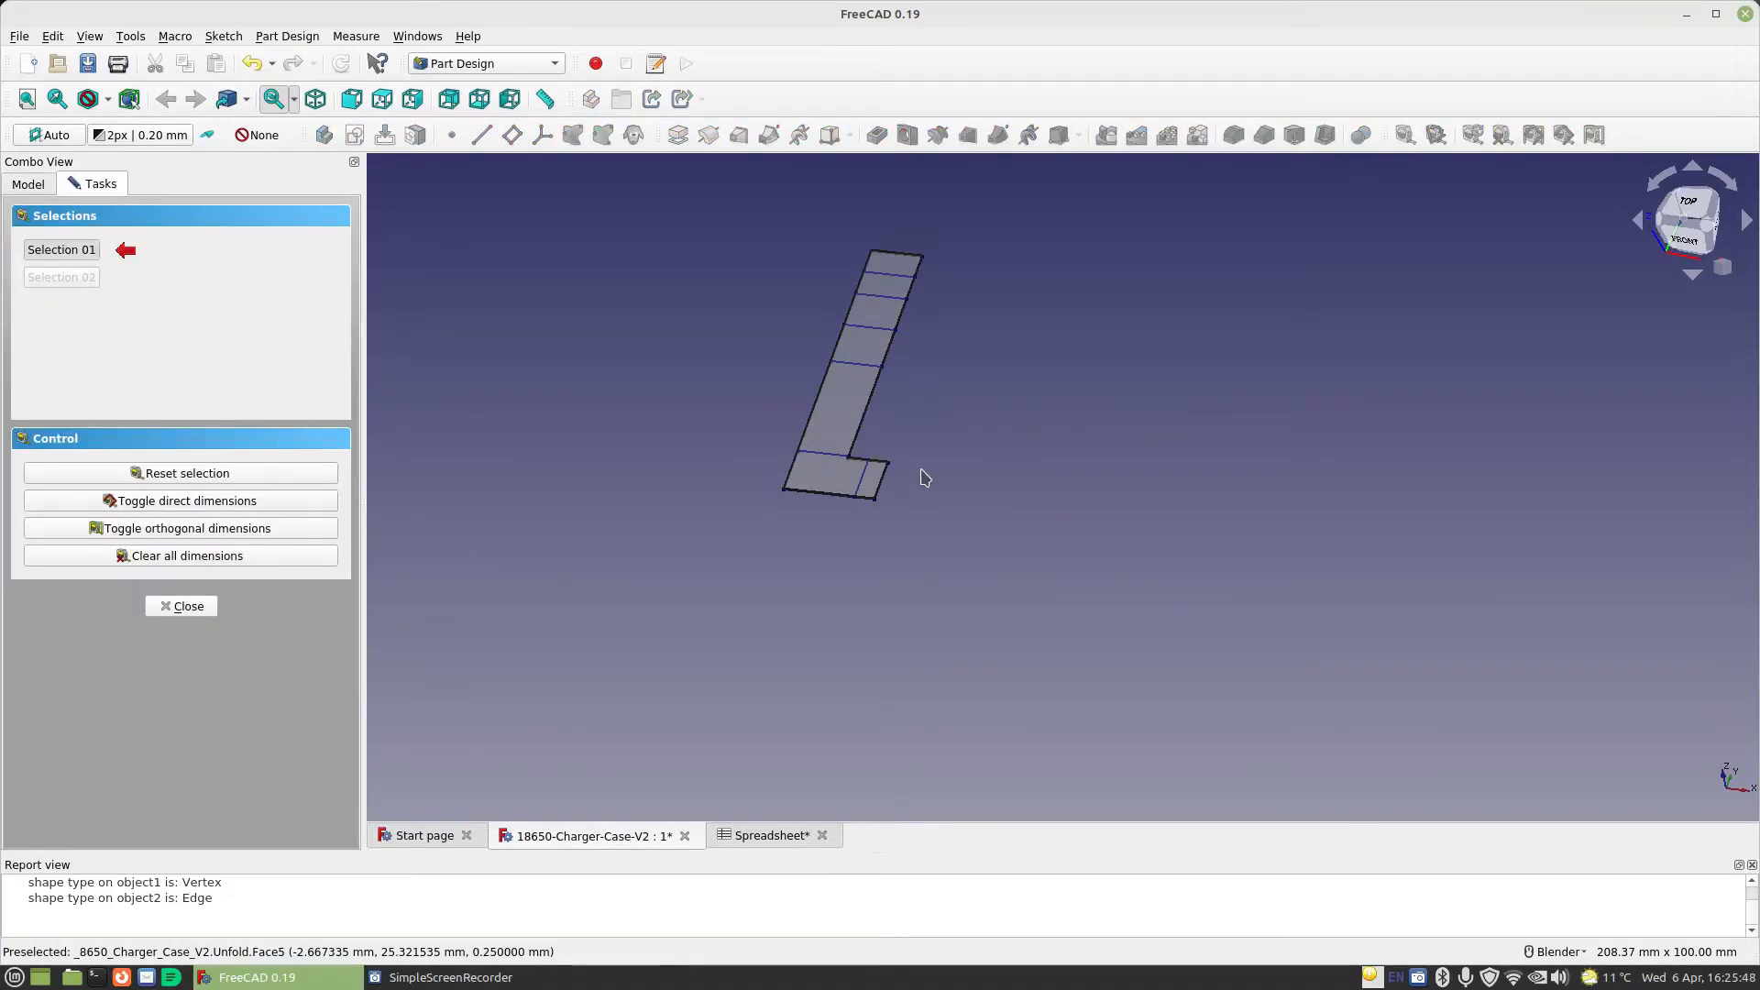
{"action": "left_click", "coordinate": [885, 486]}
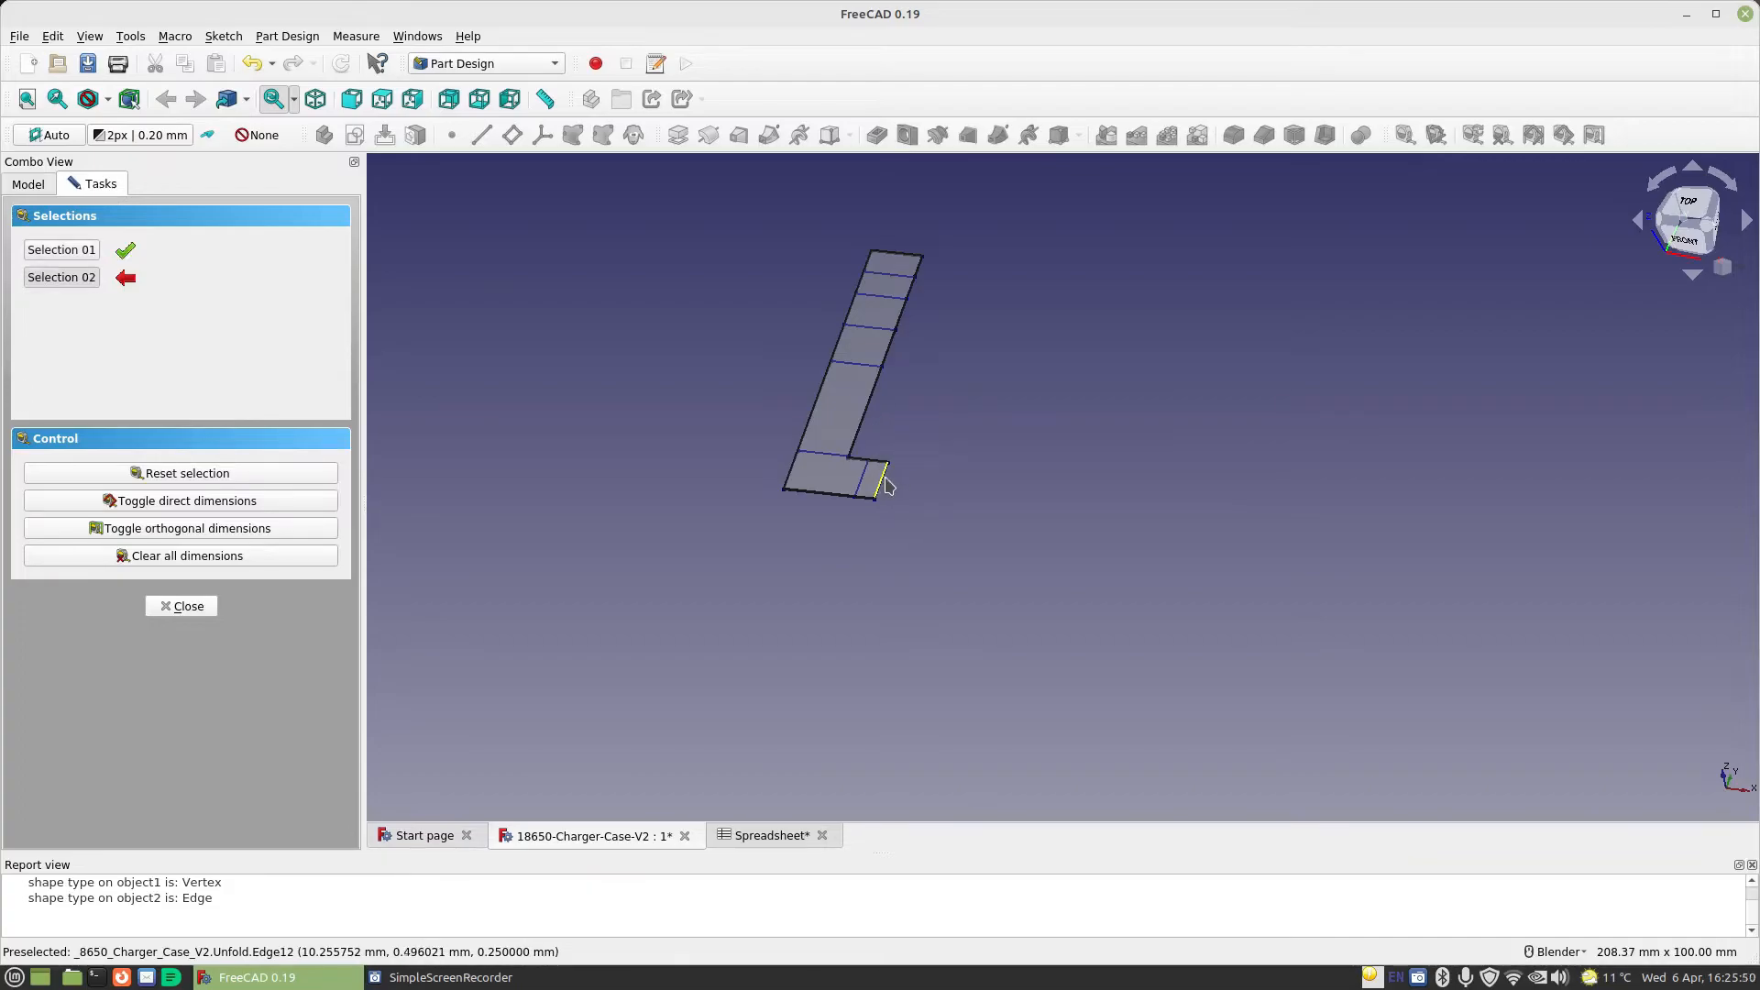
{"action": "left_click", "coordinate": [867, 417]}
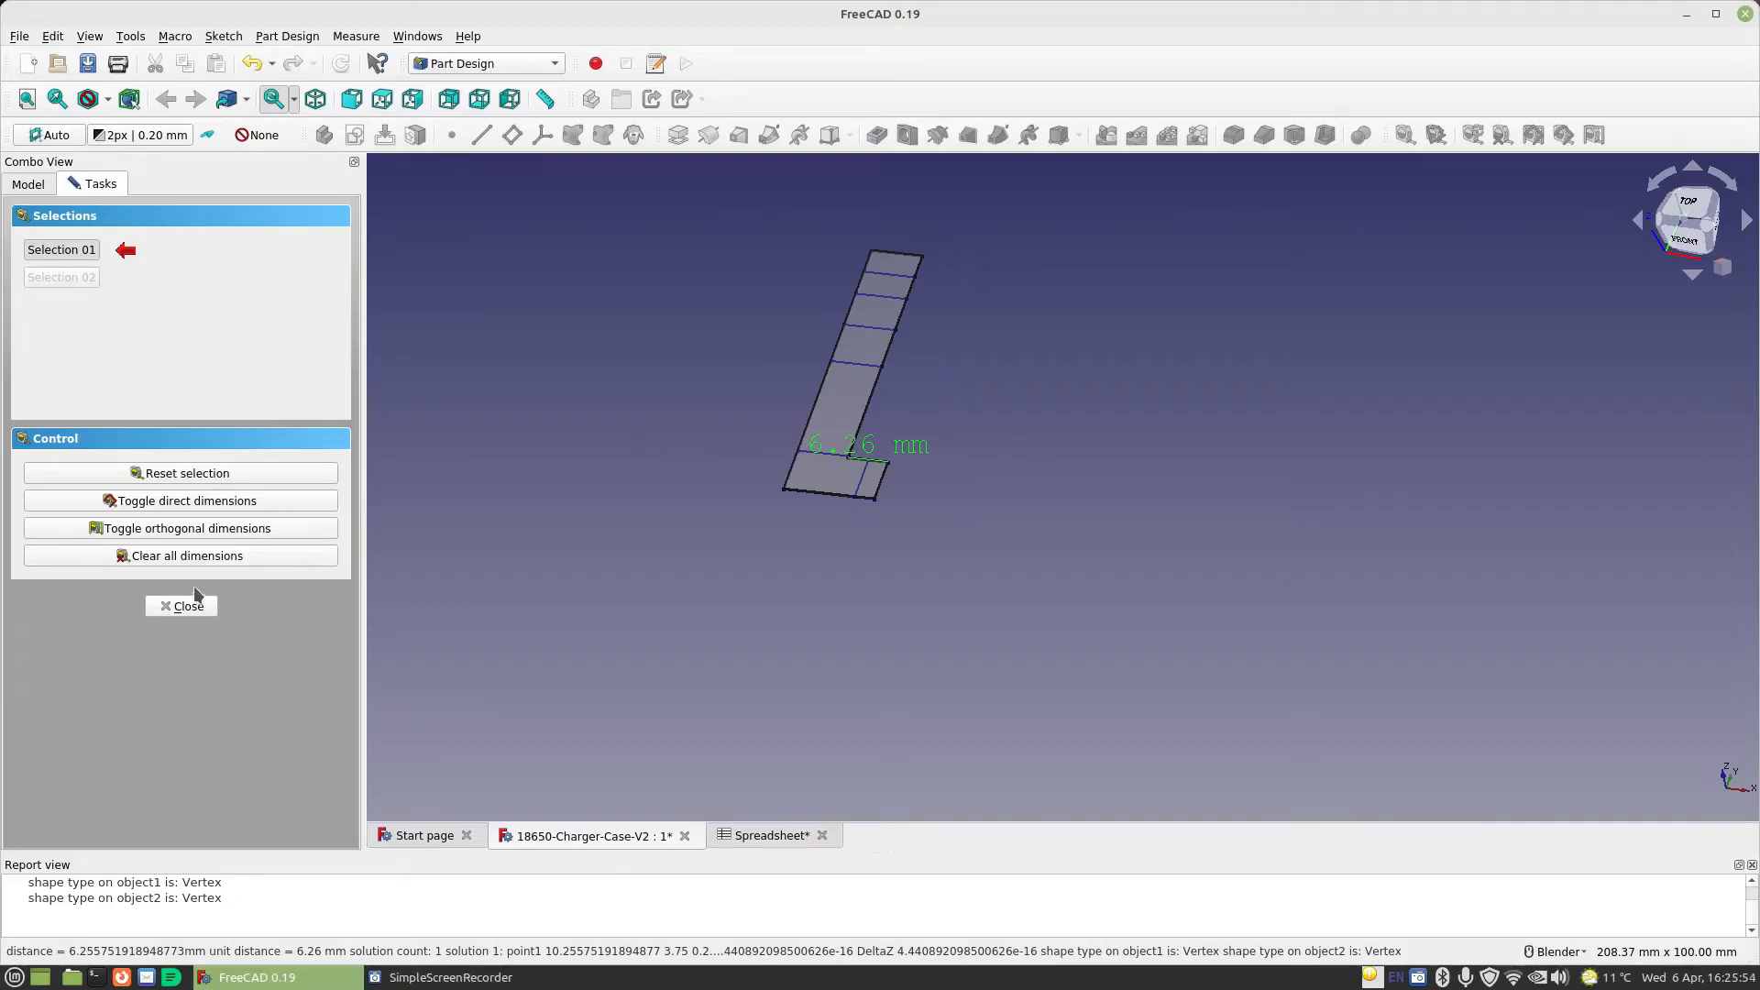
{"action": "left_click", "coordinate": [179, 557]}
{"action": "left_click", "coordinate": [188, 609]}
Reopen Sketch018 and constrain the short horizontal edge on top of the foot to 6.26 mm
{"action": "double_click", "coordinate": [138, 446]}
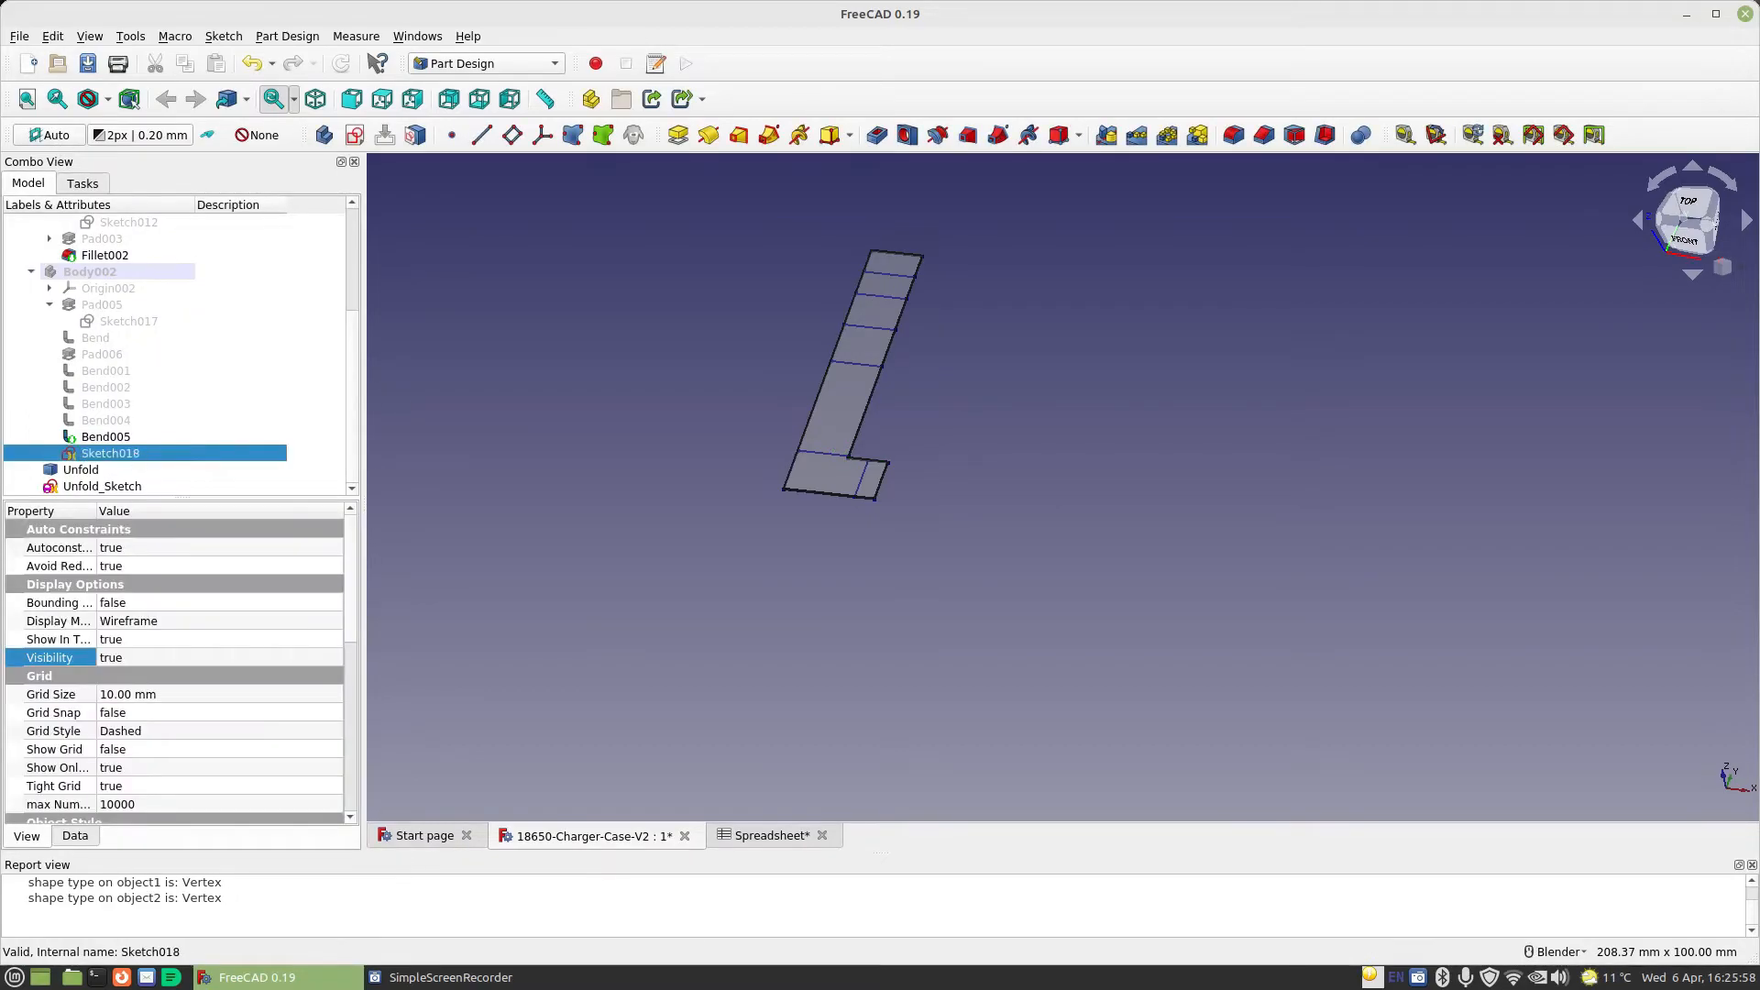
{"action": "scroll", "coordinate": [1352, 385], "scroll_direction": "up", "scroll_amount": 2}
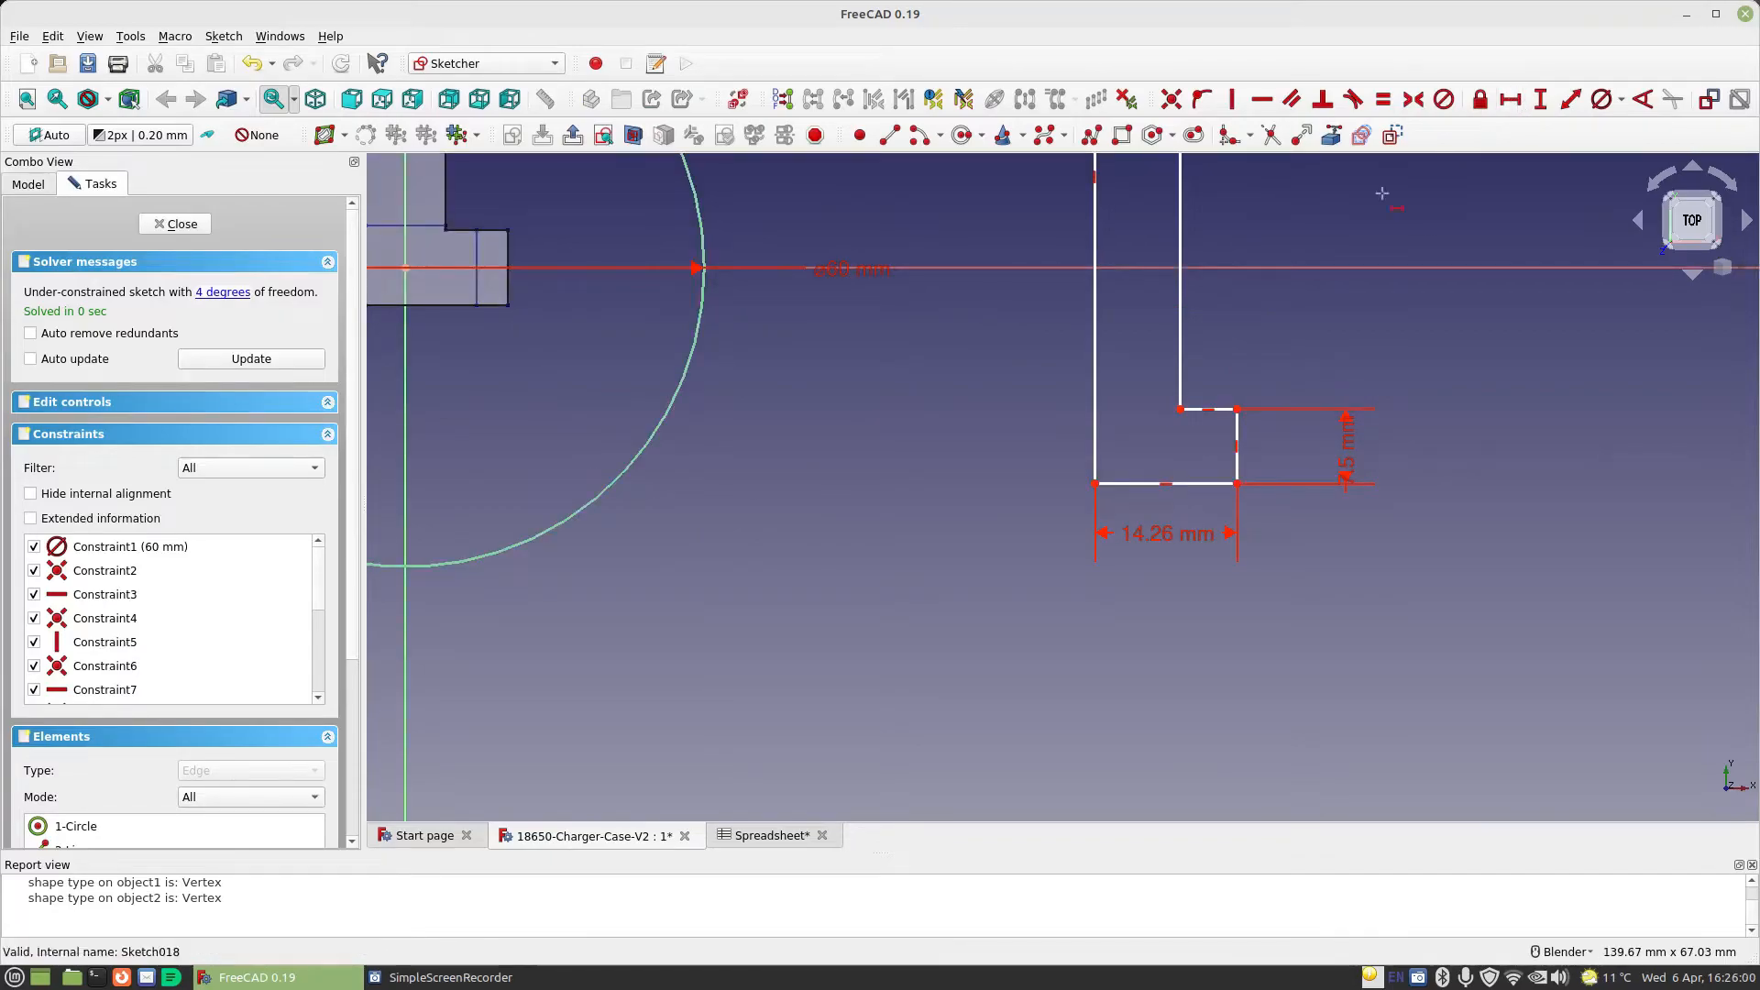
{"action": "left_click", "coordinate": [1208, 409]}
{"action": "type", "text": "l"}
{"action": "type", "text": "6"}
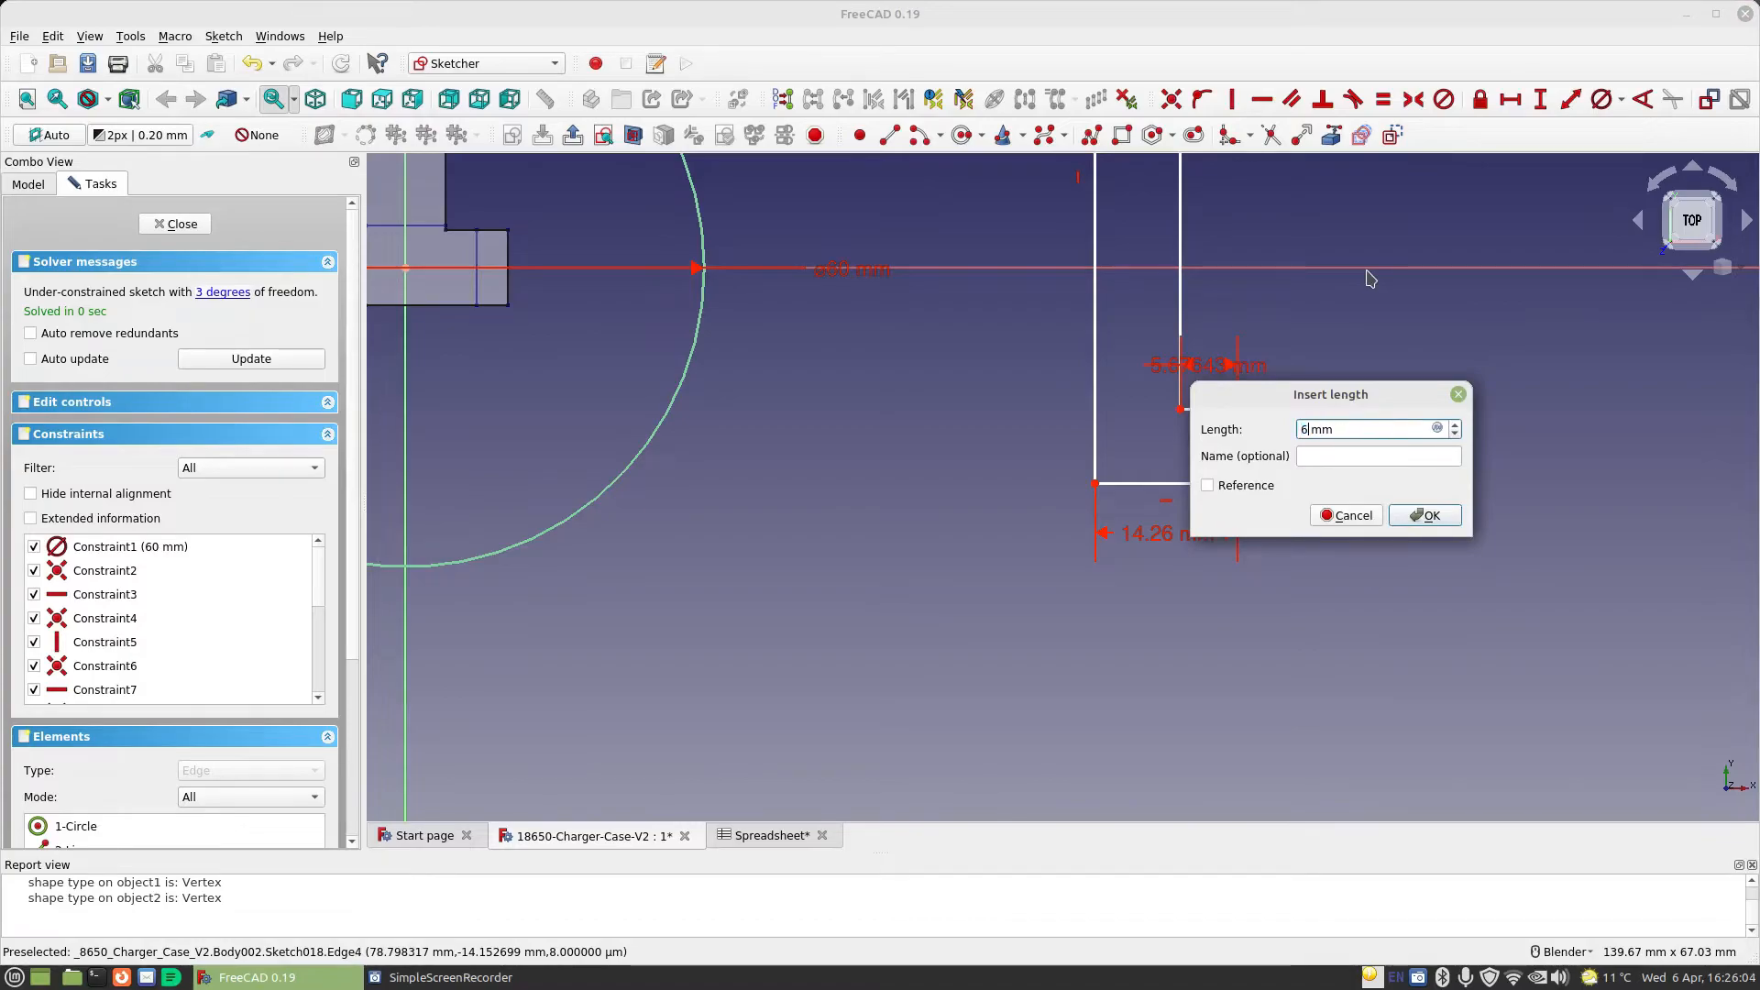
{"action": "type", "text": ".2"}
{"action": "key", "text": "Return"}
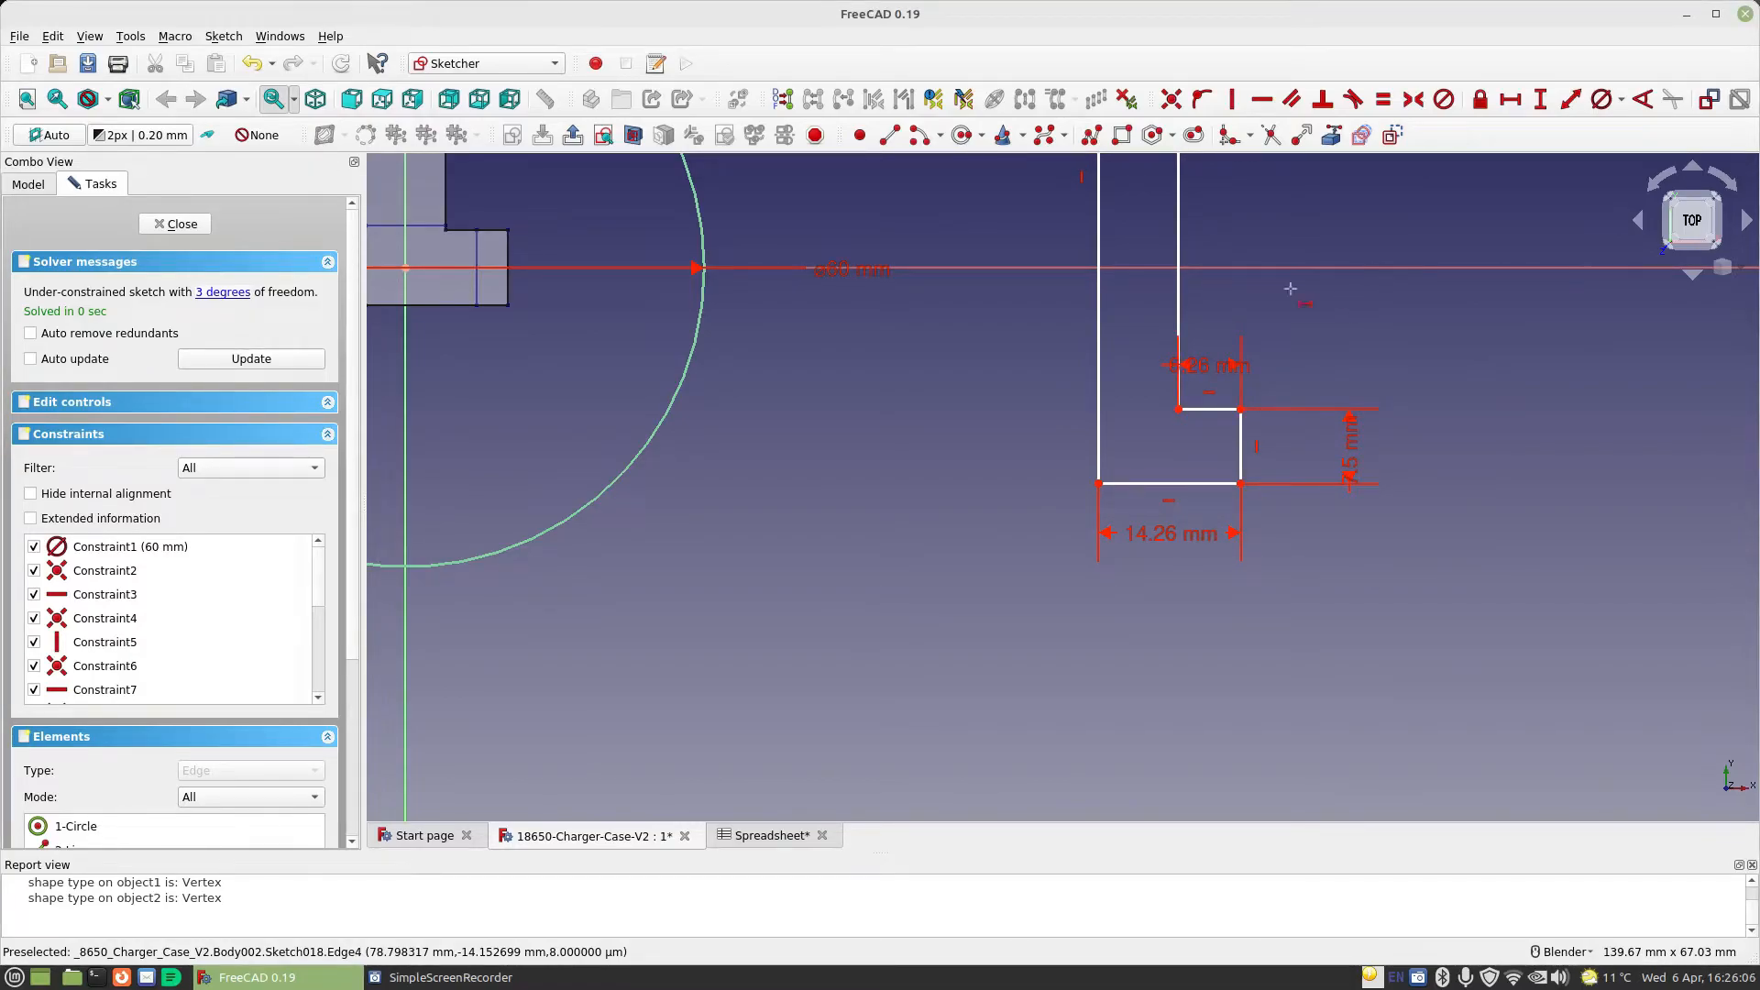
Close the sketch, measure the overall length of the unfolded flat pattern from its top corner to its bottom edge, and clear the measurement
{"action": "scroll", "coordinate": [1047, 312], "scroll_direction": "down", "scroll_amount": 2}
{"action": "scroll", "coordinate": [1048, 312], "scroll_direction": "down", "scroll_amount": 1}
{"action": "mouse_move", "coordinate": [1049, 312]}
{"action": "middle_mouse_down", "text": "shift"}
{"action": "mouse_move", "coordinate": [979, 456]}
{"action": "mouse_move", "coordinate": [933, 424]}
{"action": "middle_mouse_up", "text": "shift"}
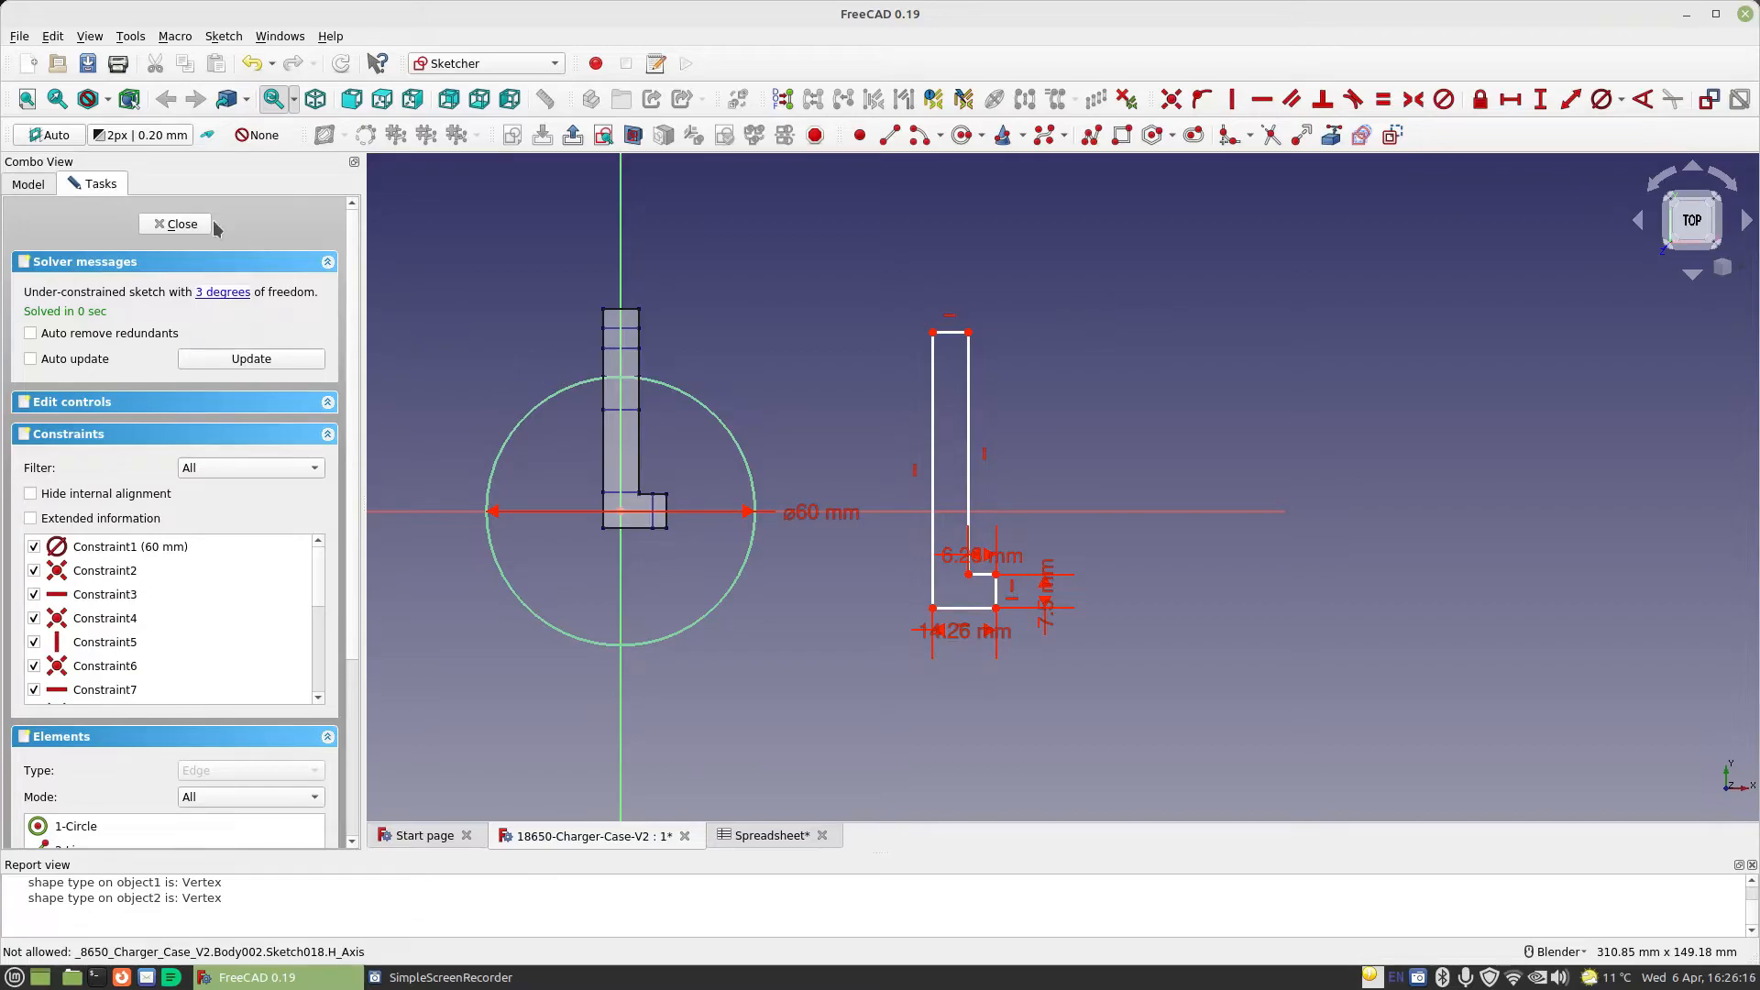
{"action": "left_click", "coordinate": [177, 224]}
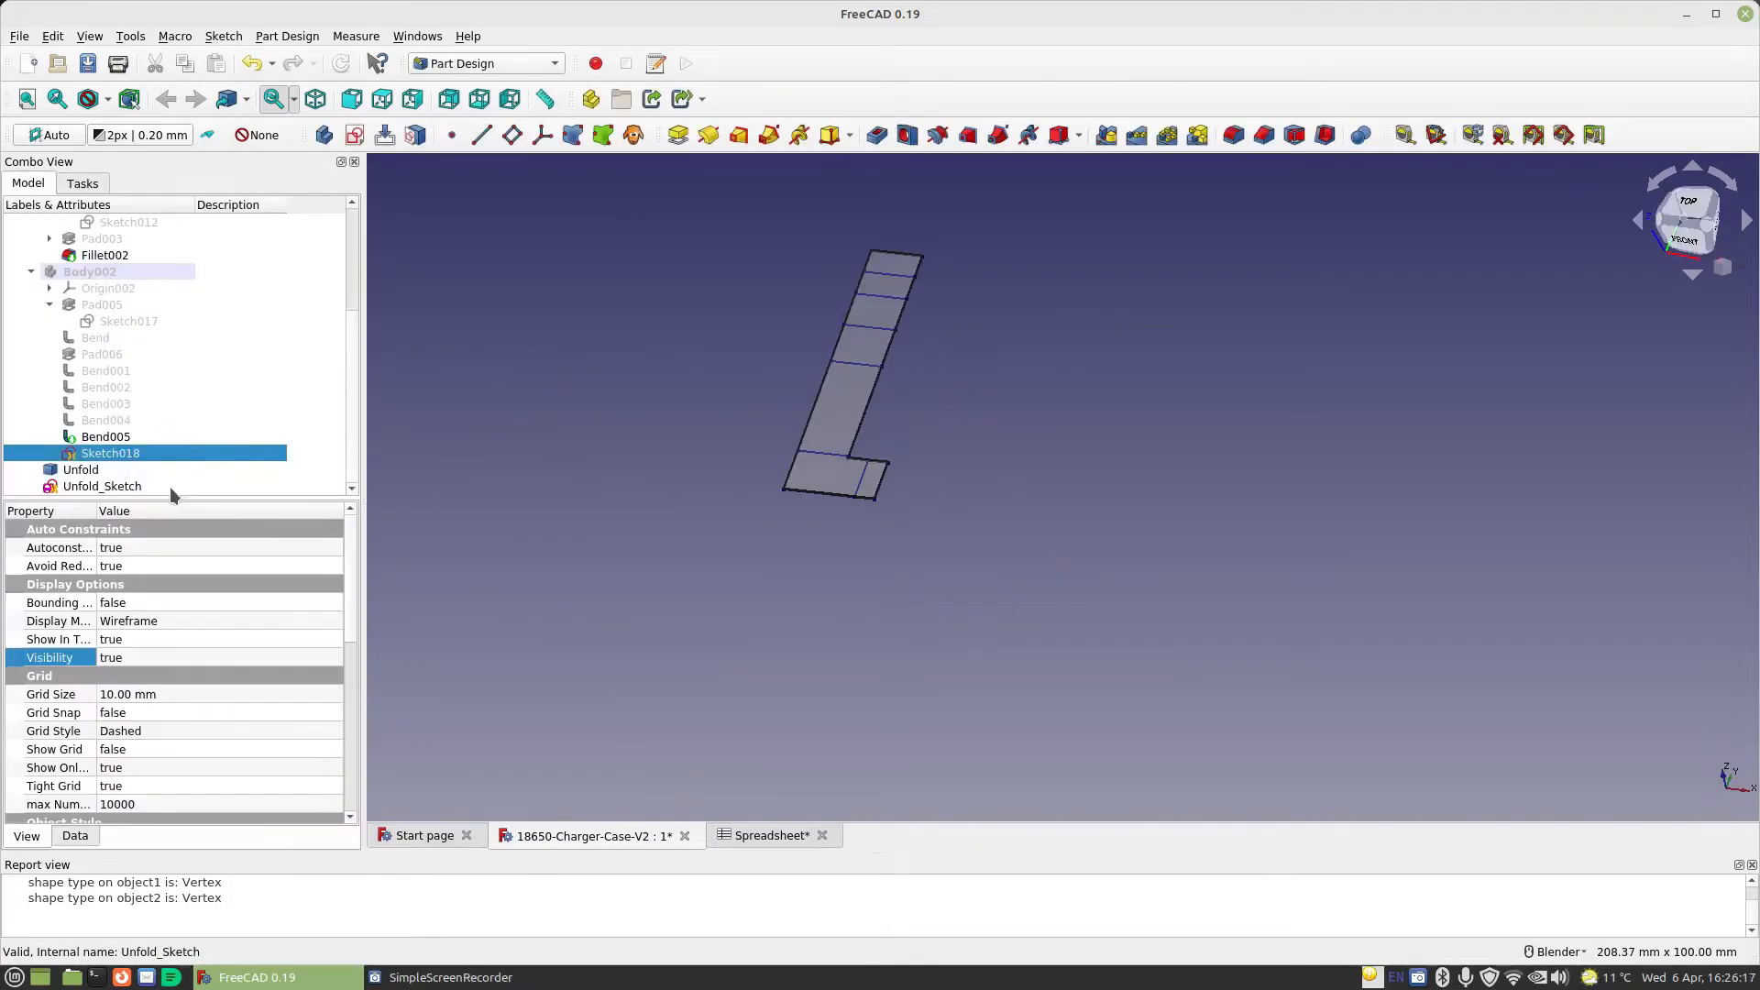
{"action": "left_click", "coordinate": [1436, 135]}
{"action": "left_click", "coordinate": [895, 259]}
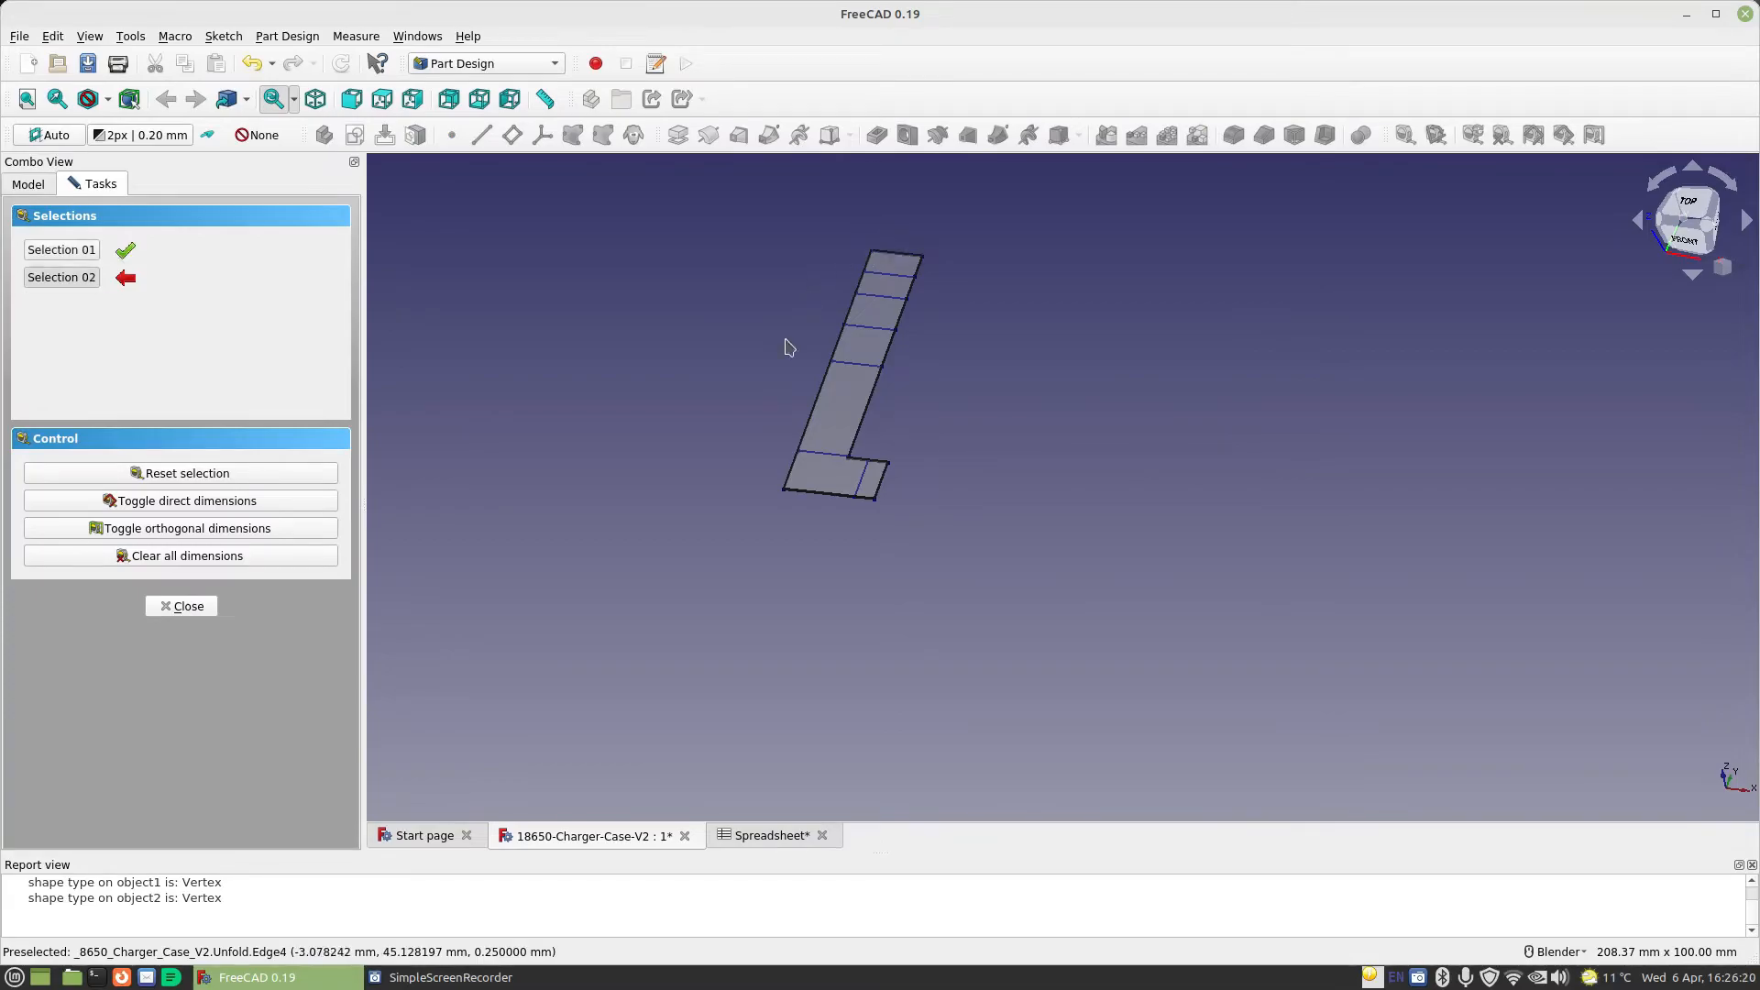
{"action": "left_click", "coordinate": [807, 493]}
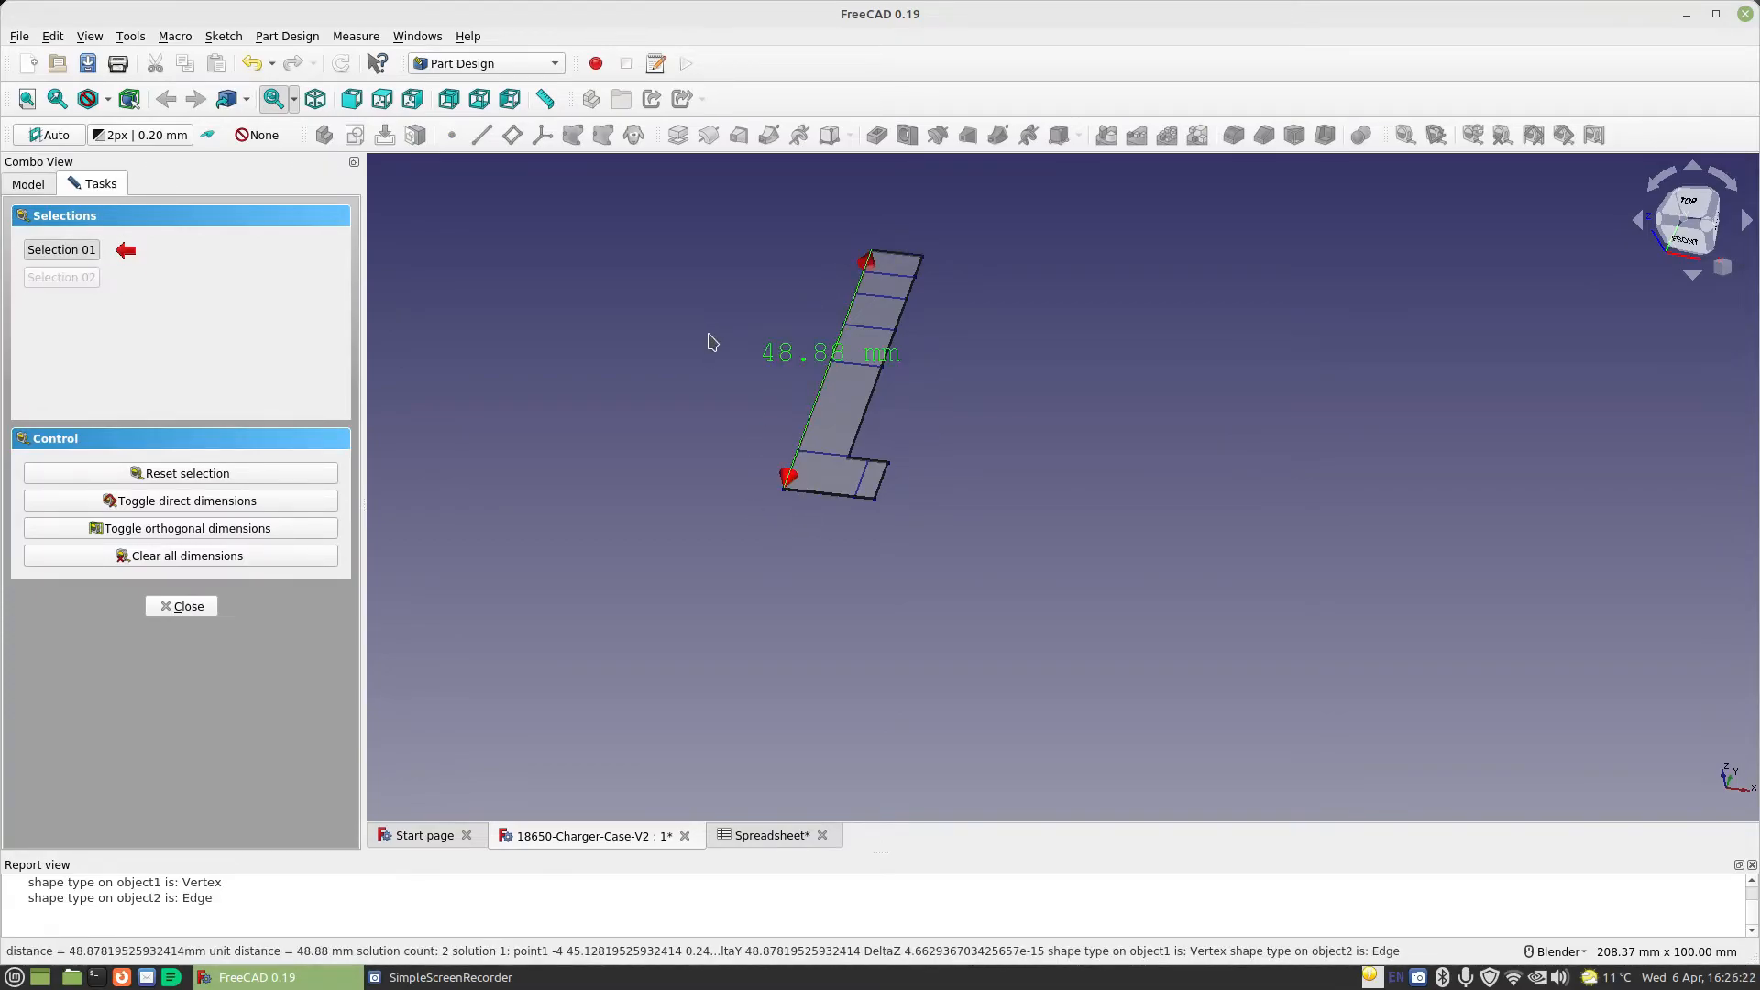
{"action": "left_click", "coordinate": [210, 555]}
{"action": "left_click", "coordinate": [188, 606]}
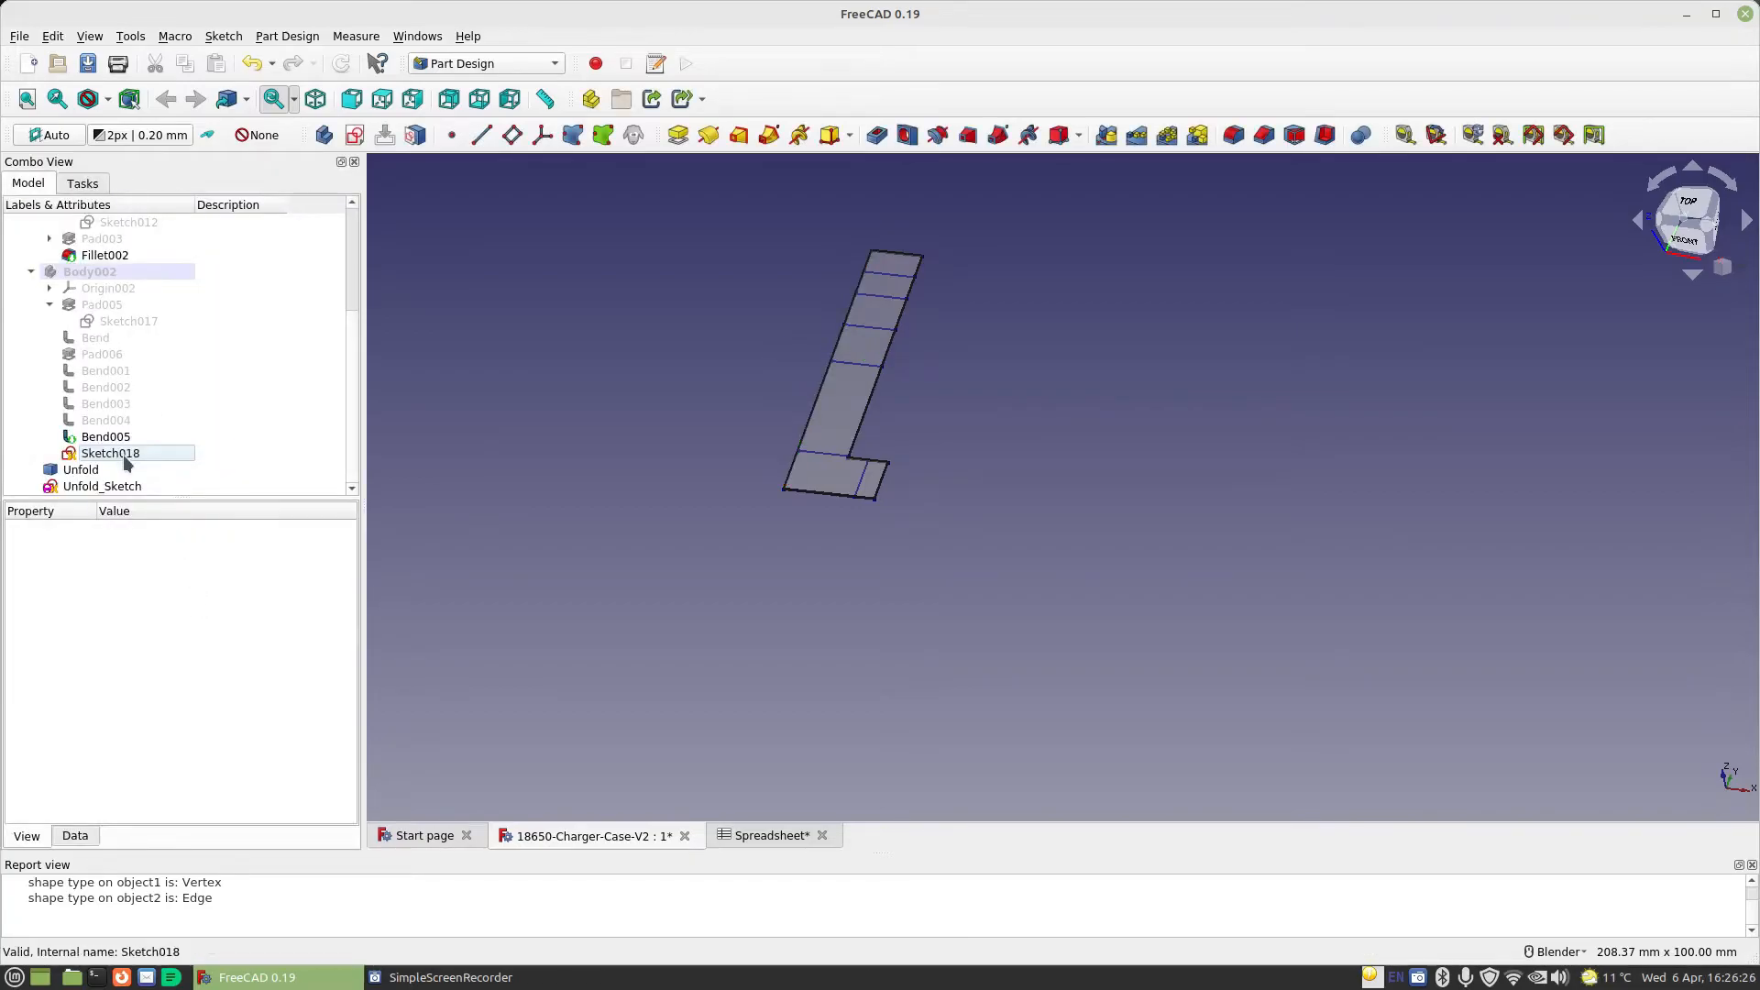
Reopen Sketch018 and constrain the long outer vertical edge of the L outline to 48.9 mm
{"action": "double_click", "coordinate": [125, 455]}
{"action": "left_click", "coordinate": [1541, 103]}
{"action": "left_click", "coordinate": [1183, 286]}
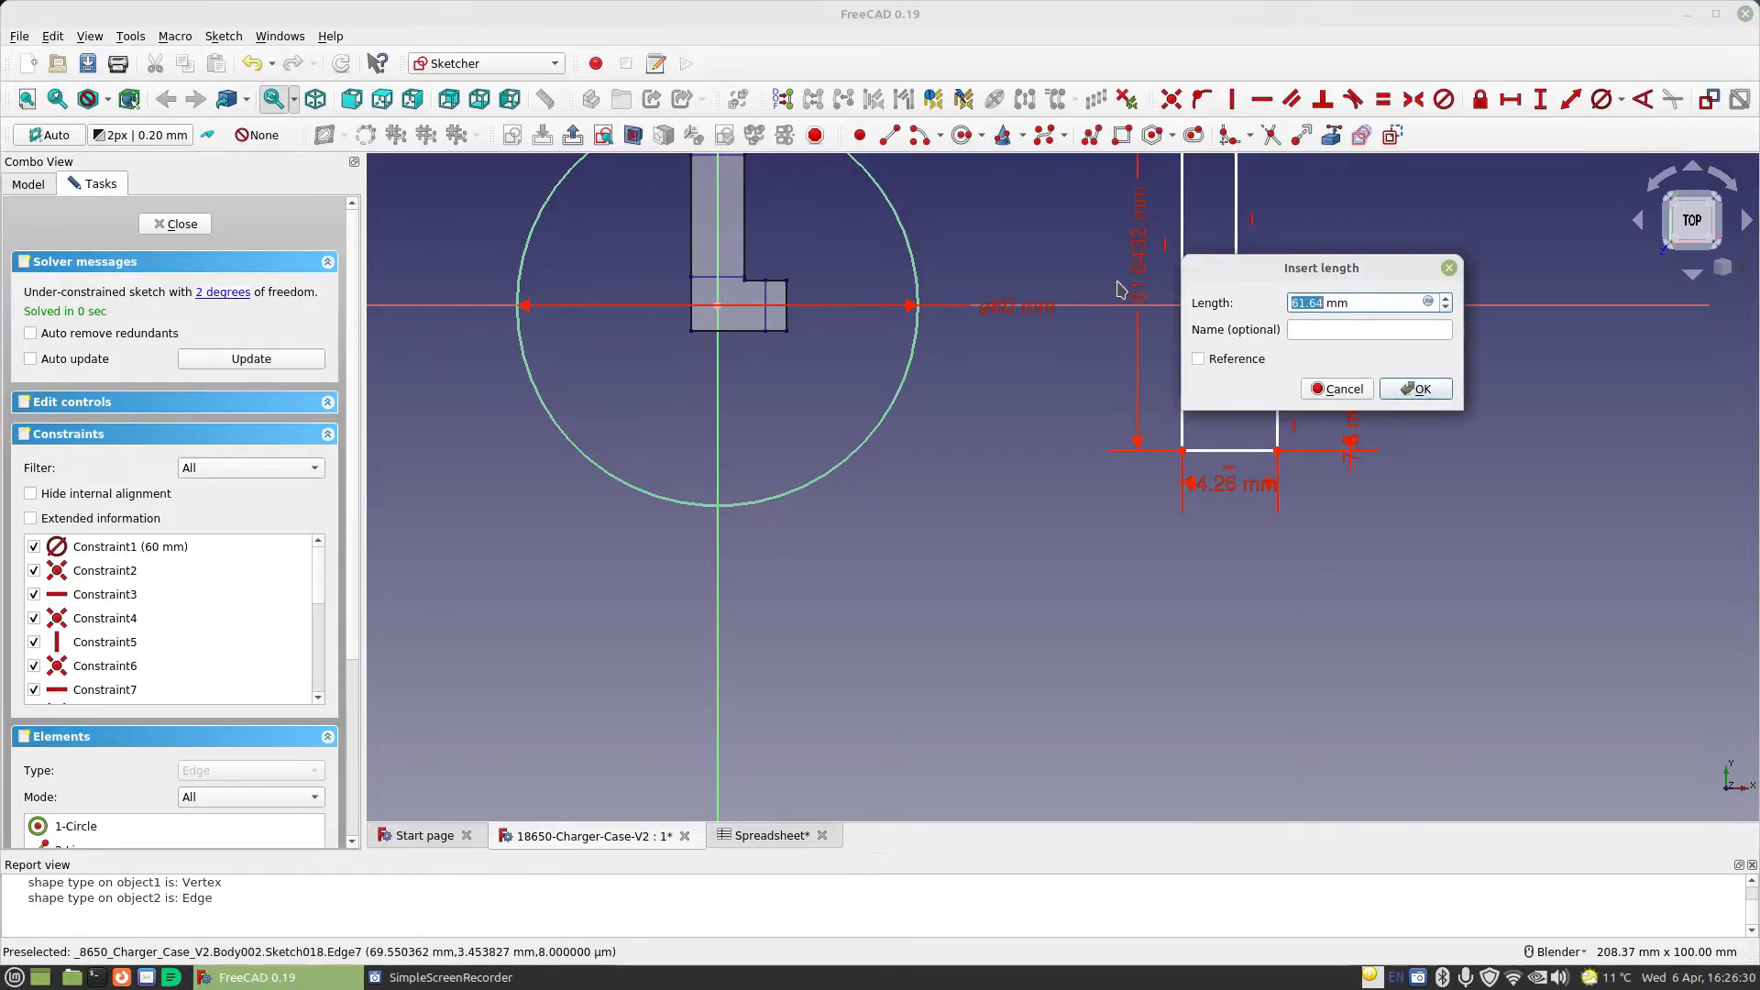
{"action": "type", "text": "48"}
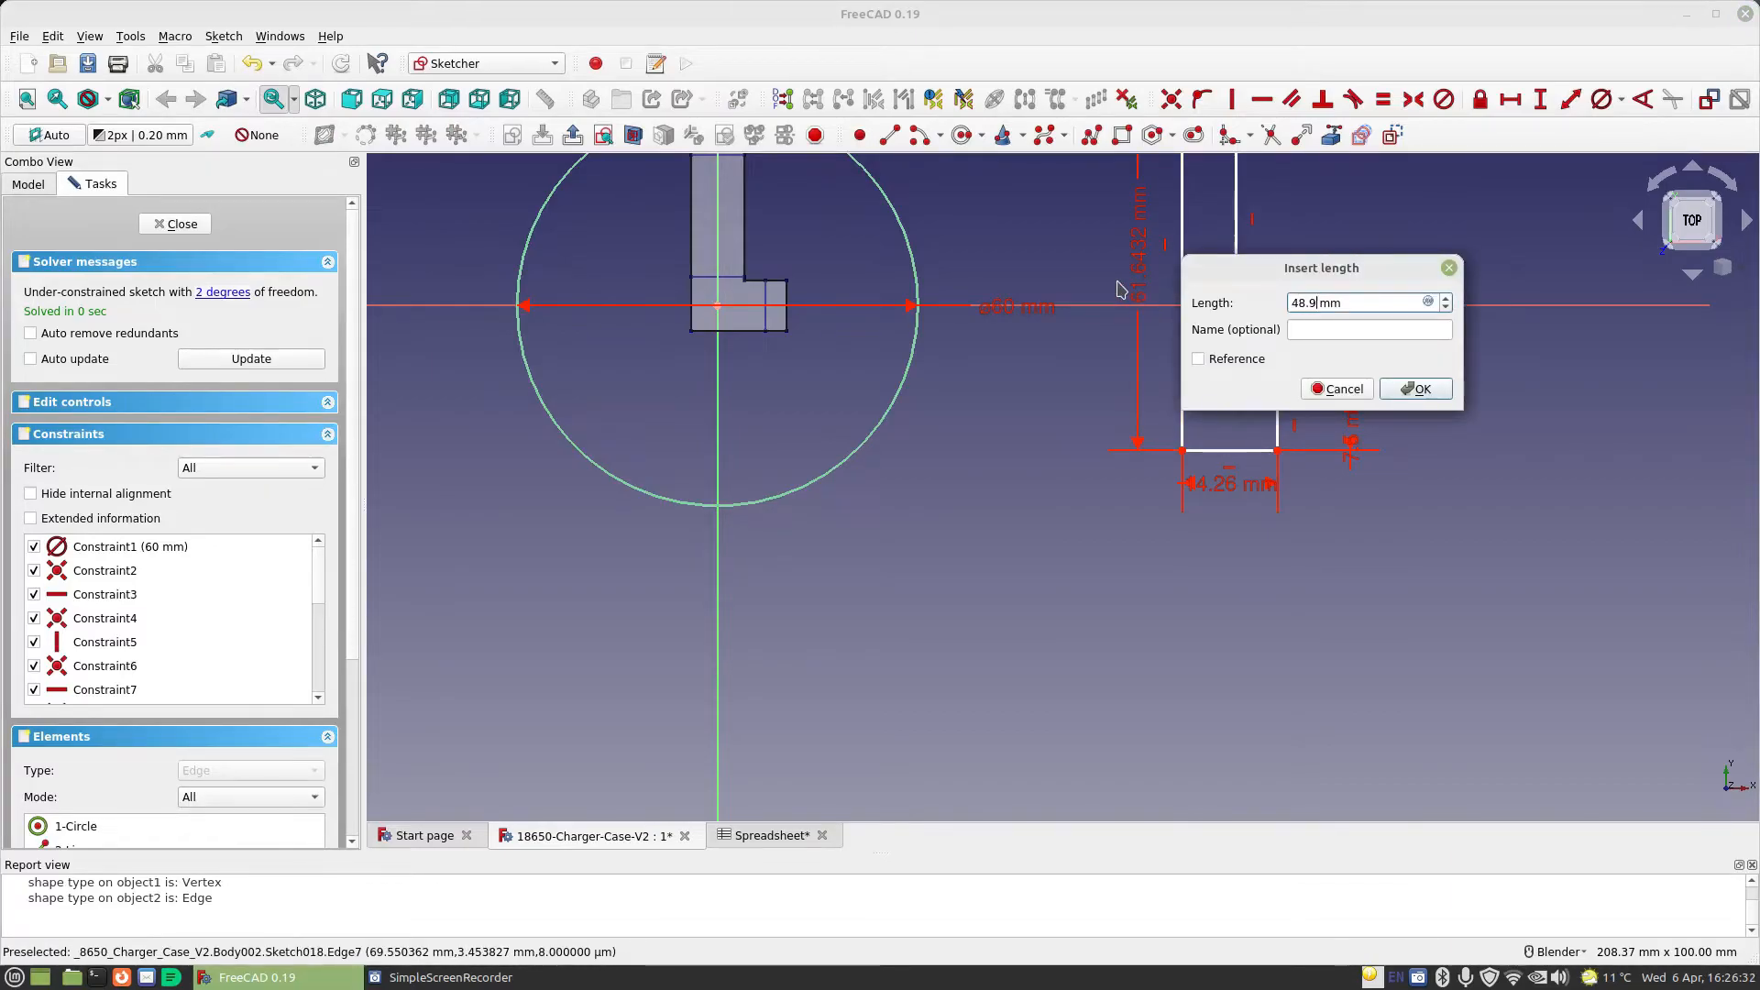
{"action": "key", "text": "Return"}
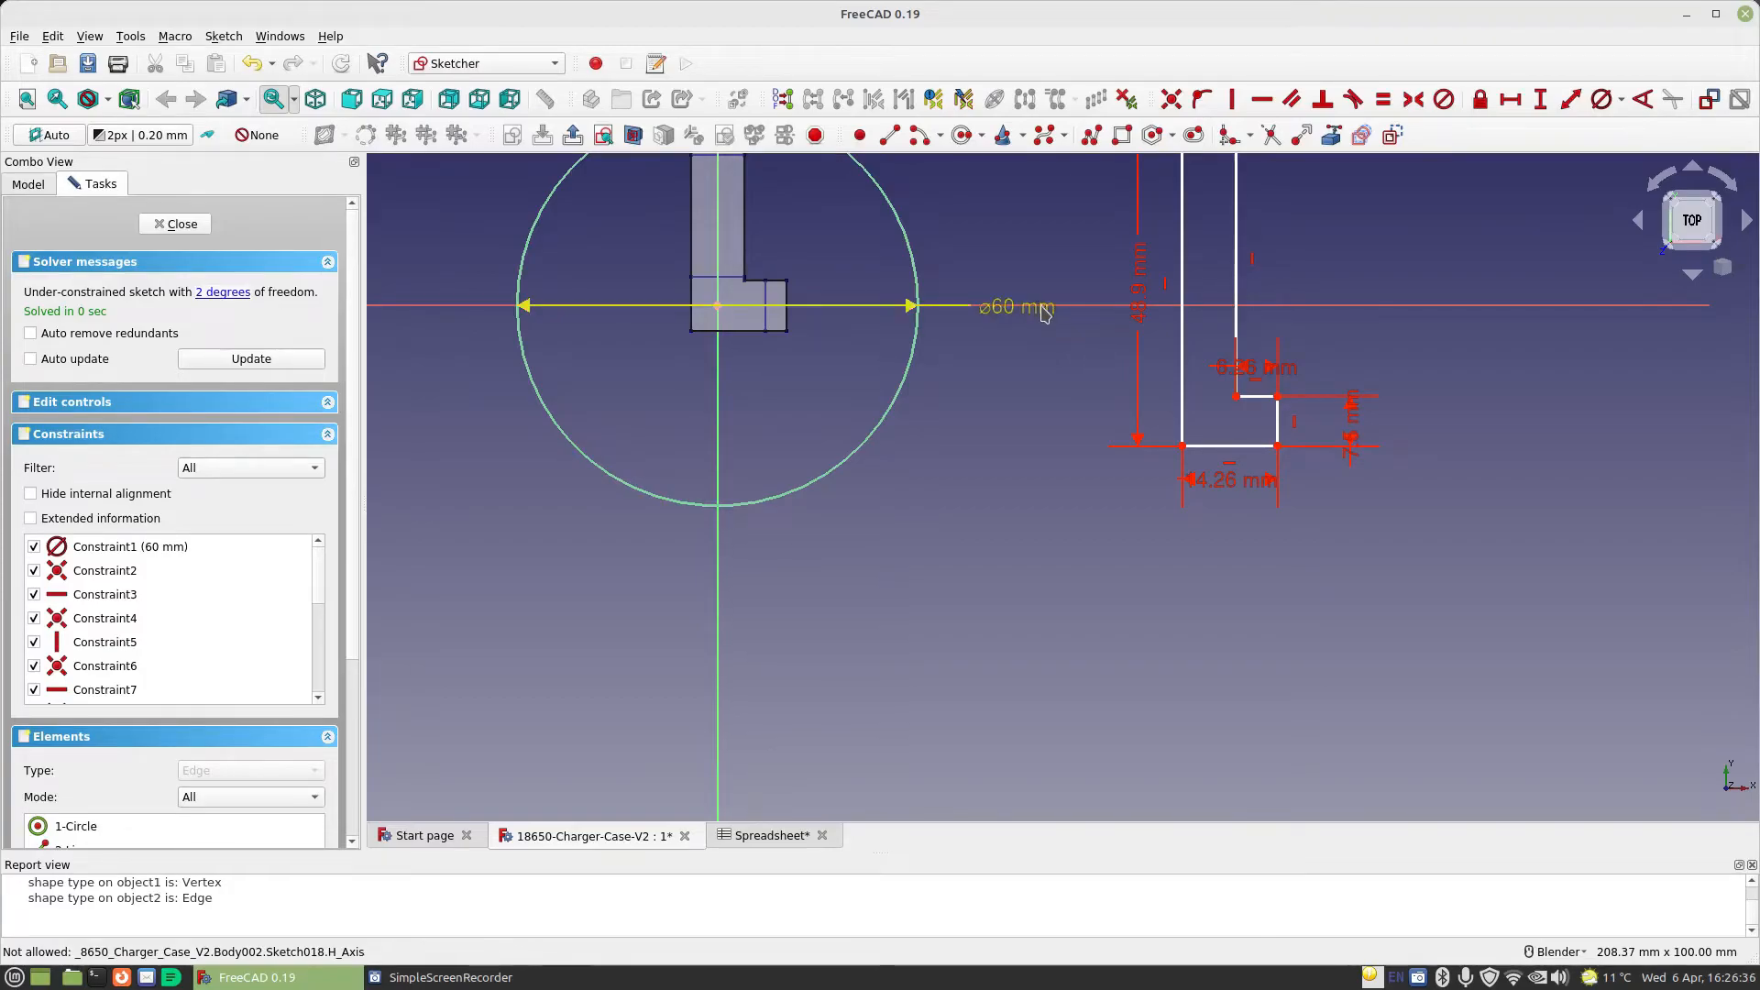
Move the whole L outline inside the 60 mm circle, with its long outer edge close to the vertical axis
{"action": "mouse_move", "coordinate": [1053, 263]}
{"action": "middle_mouse_down", "text": "shift"}
{"action": "mouse_move", "coordinate": [1011, 419]}
{"action": "mouse_move", "coordinate": [1061, 469]}
{"action": "middle_mouse_up", "text": "shift"}
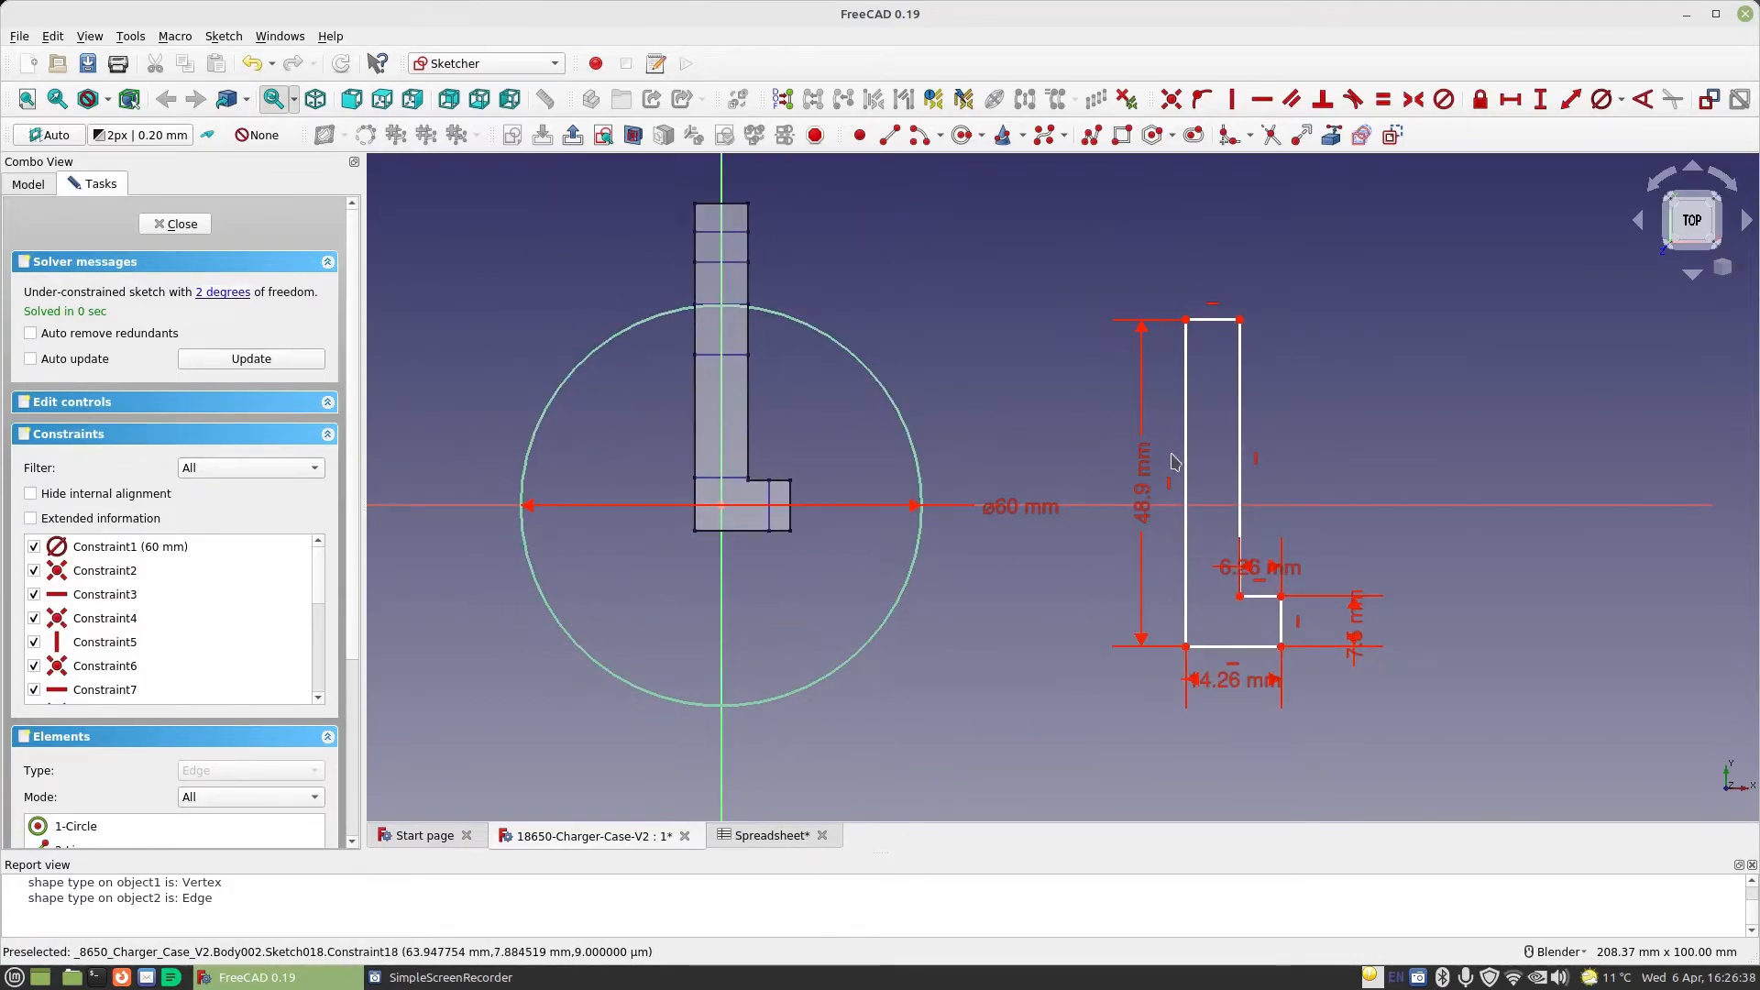
{"action": "left_click_drag", "start_coordinate": [1062, 486], "coordinate": [1020, 466]}
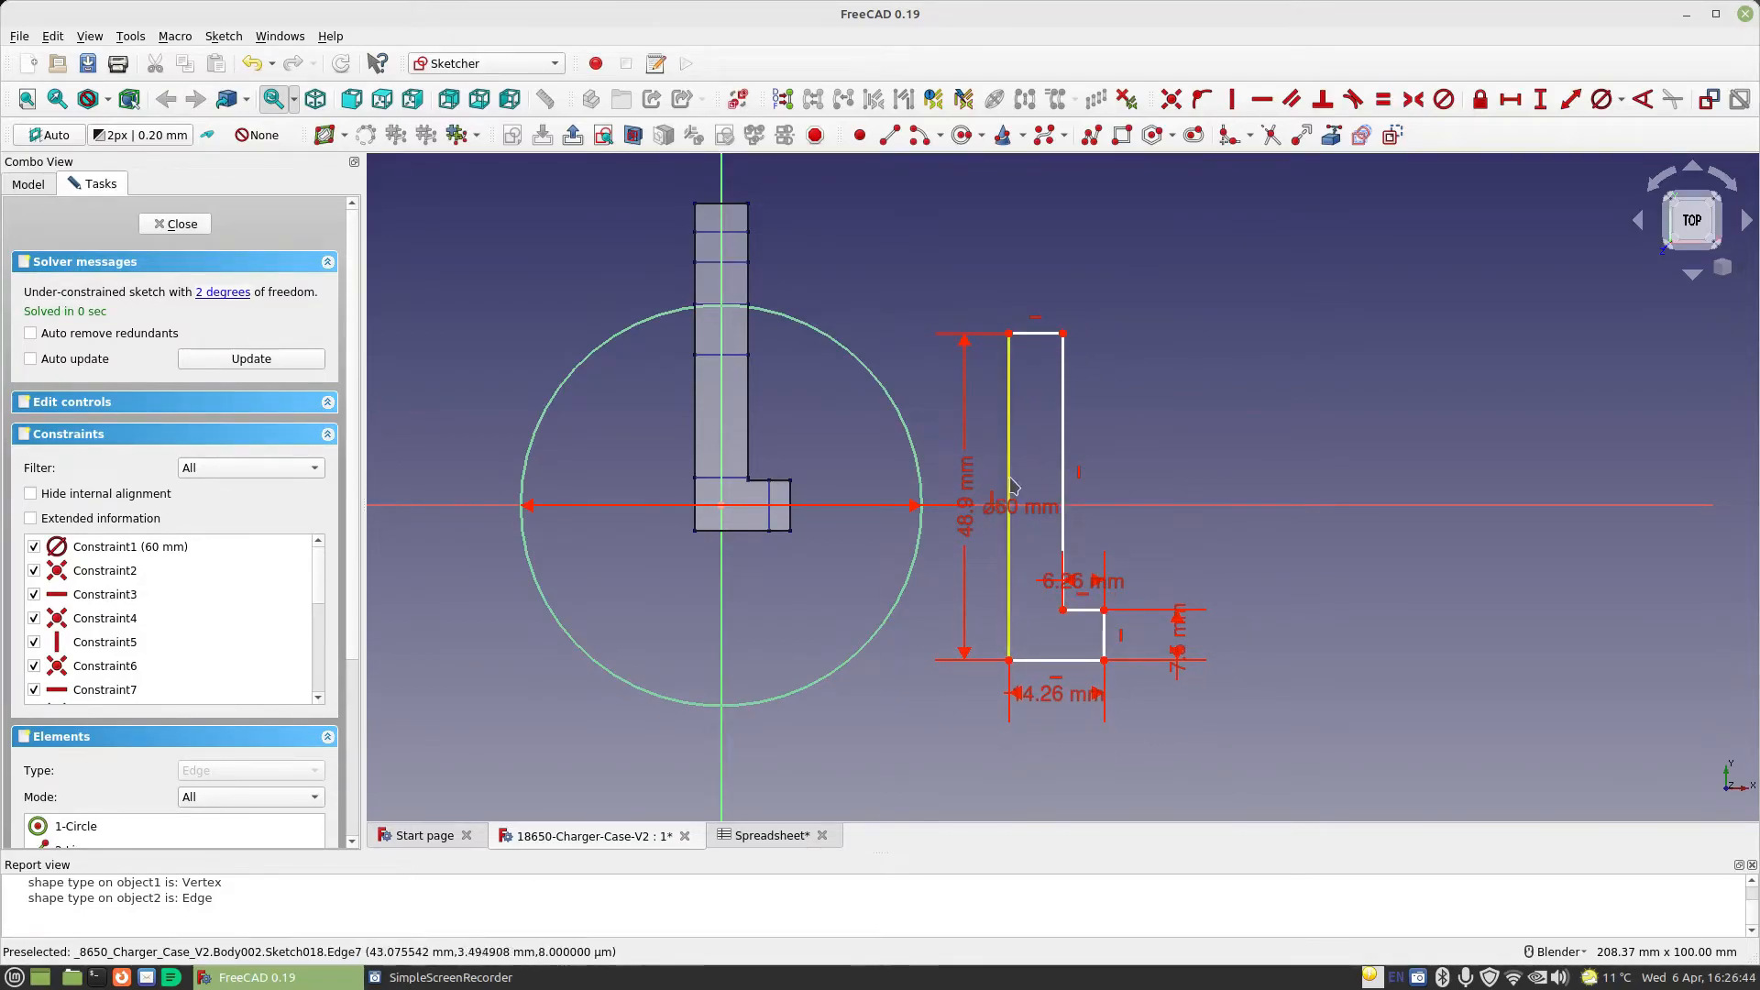
{"action": "left_click_drag", "start_coordinate": [1011, 473], "coordinate": [722, 469]}
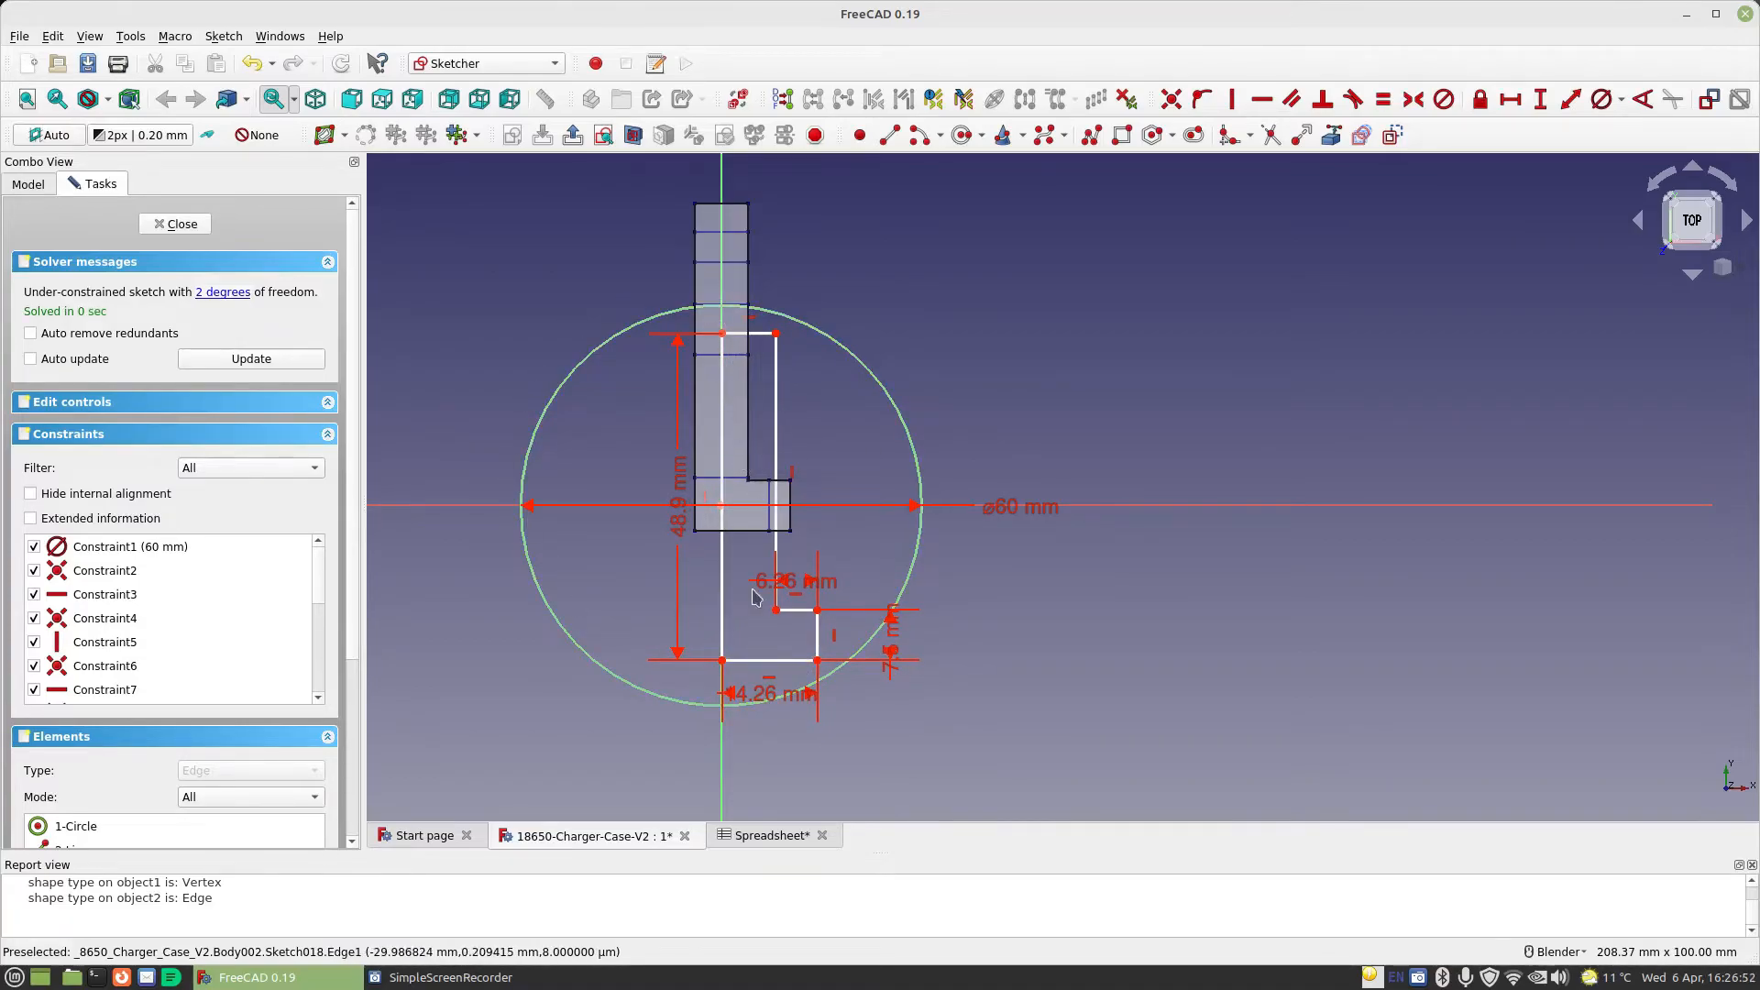
{"action": "mouse_move", "coordinate": [777, 451]}
{"action": "left_mouse_down"}
{"action": "mouse_move", "coordinate": [973, 394]}
{"action": "mouse_move", "coordinate": [778, 442]}
{"action": "left_mouse_up"}
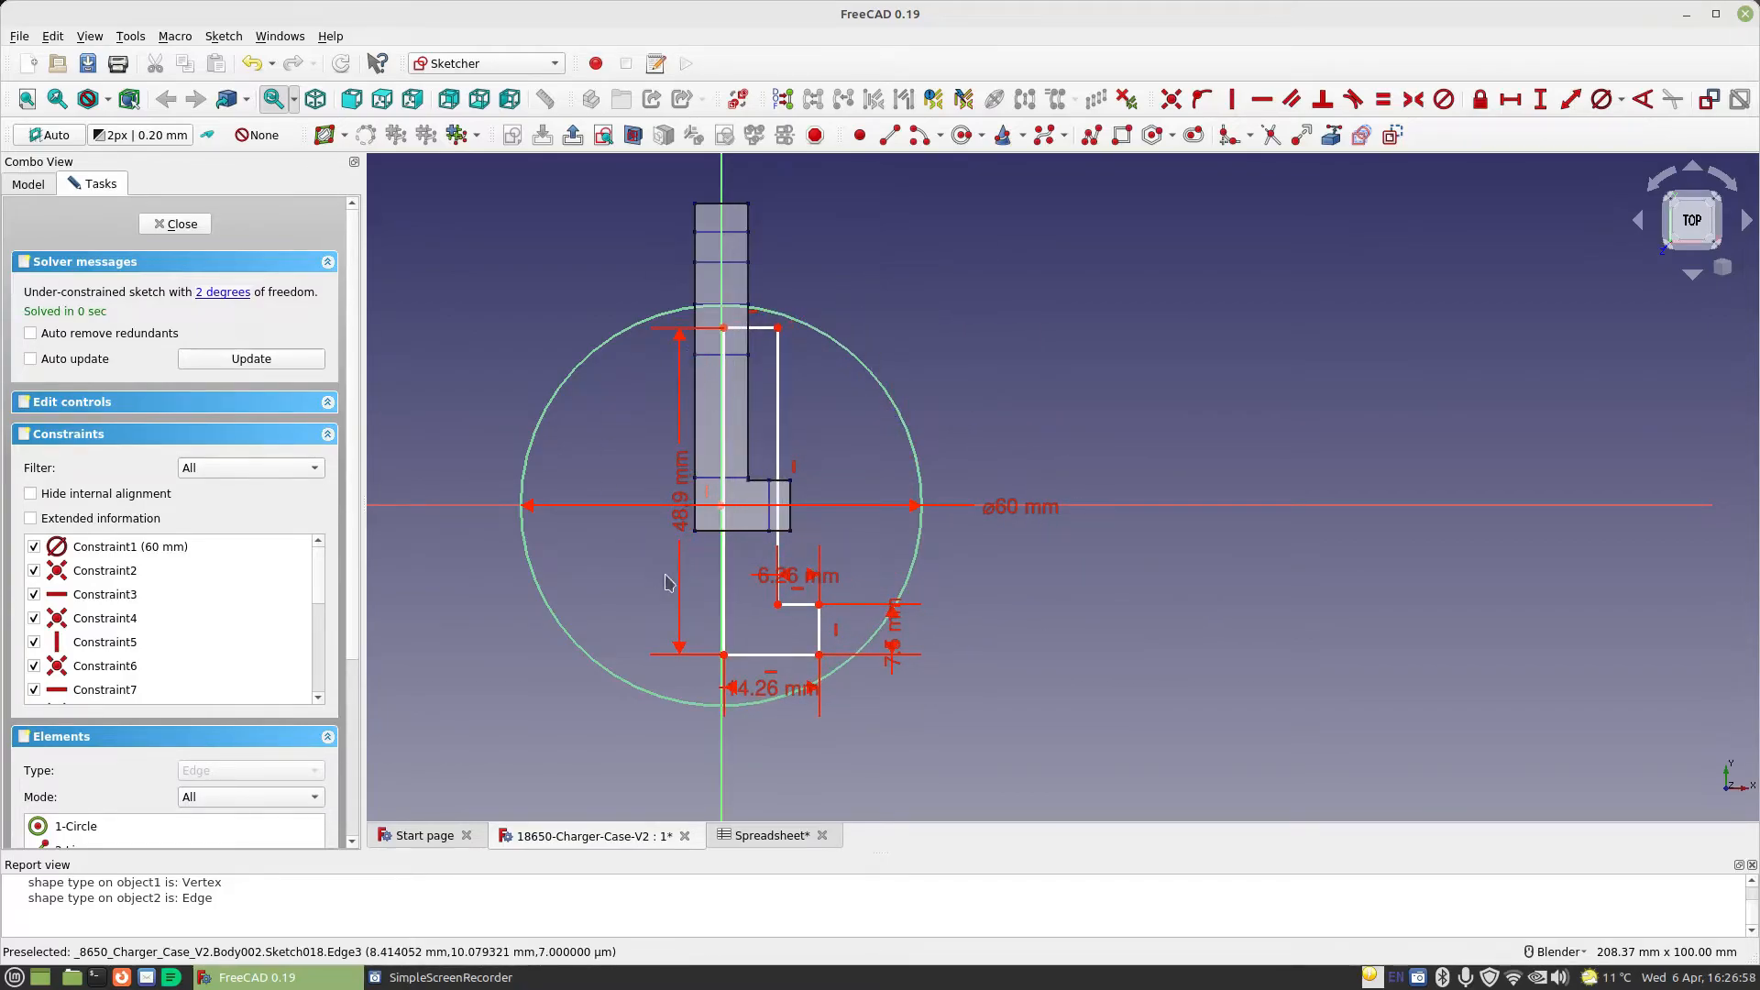